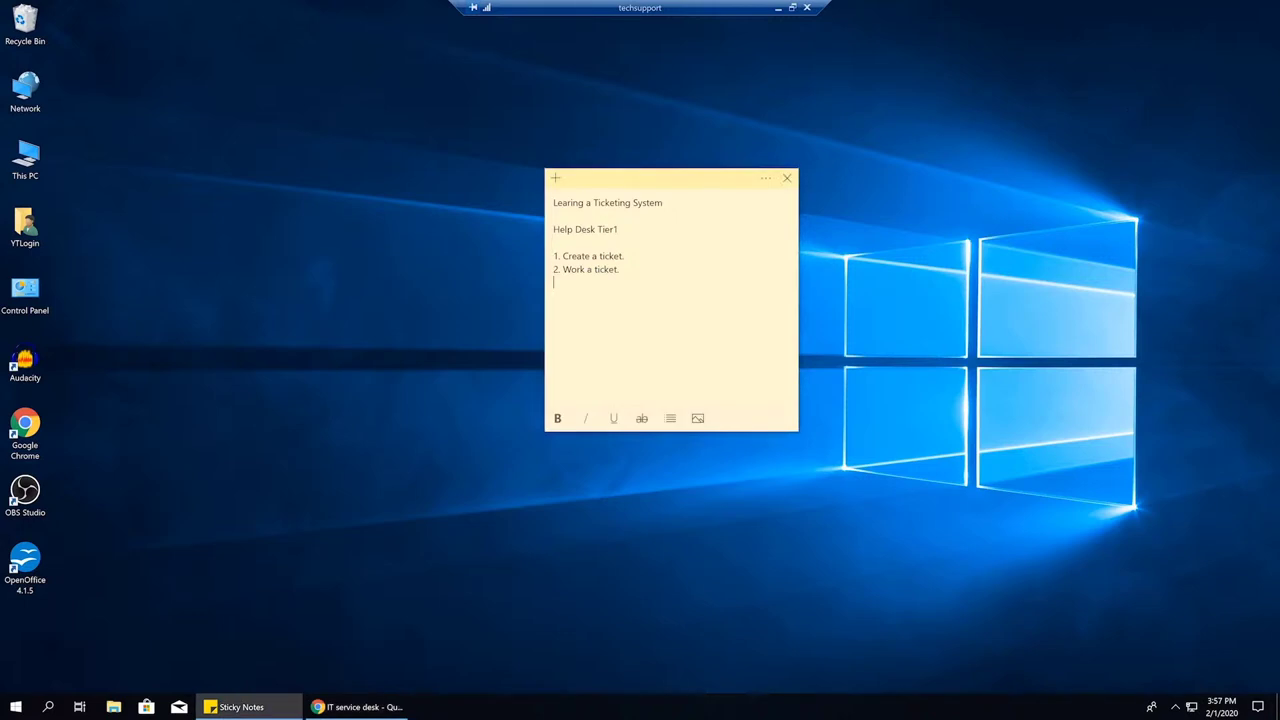
Highlight '1. Create a ticket.' in Sticky Notes and bring up the Jira All open queue in Chrome.
{"action": "left_click_drag", "start_coordinate": [624, 256], "coordinate": [553, 256]}
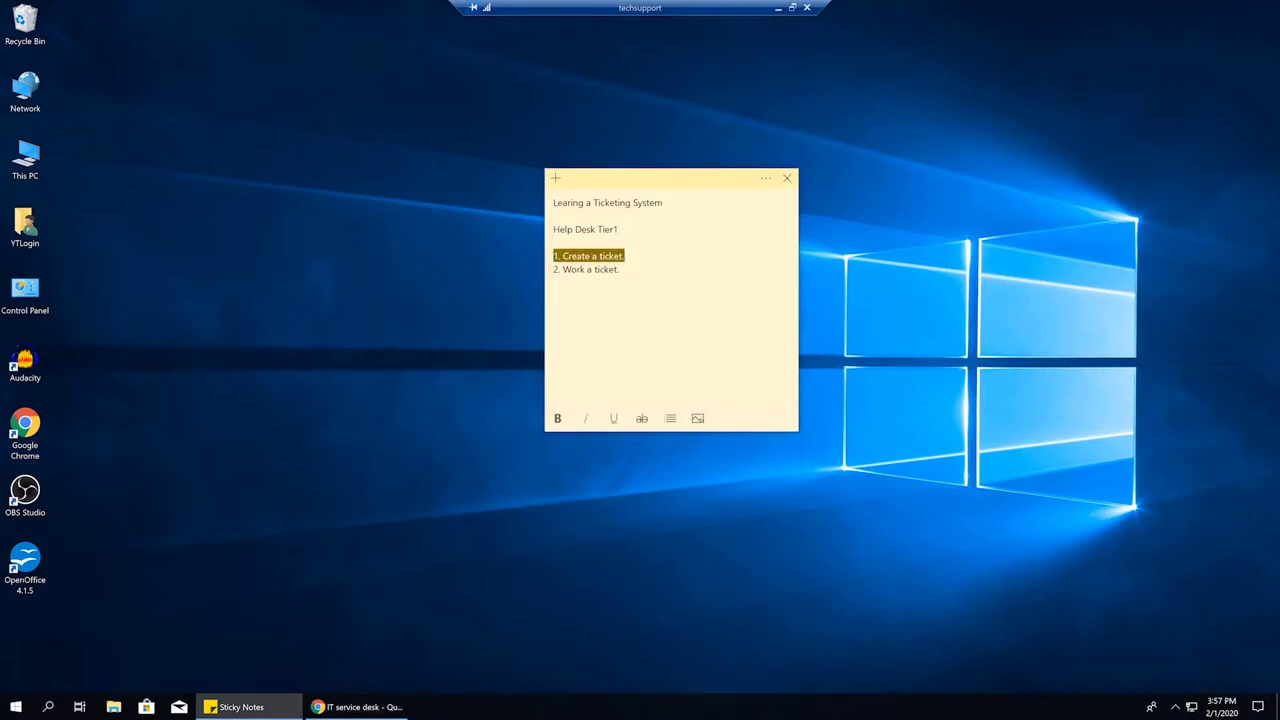
{"action": "left_click", "coordinate": [391, 705]}
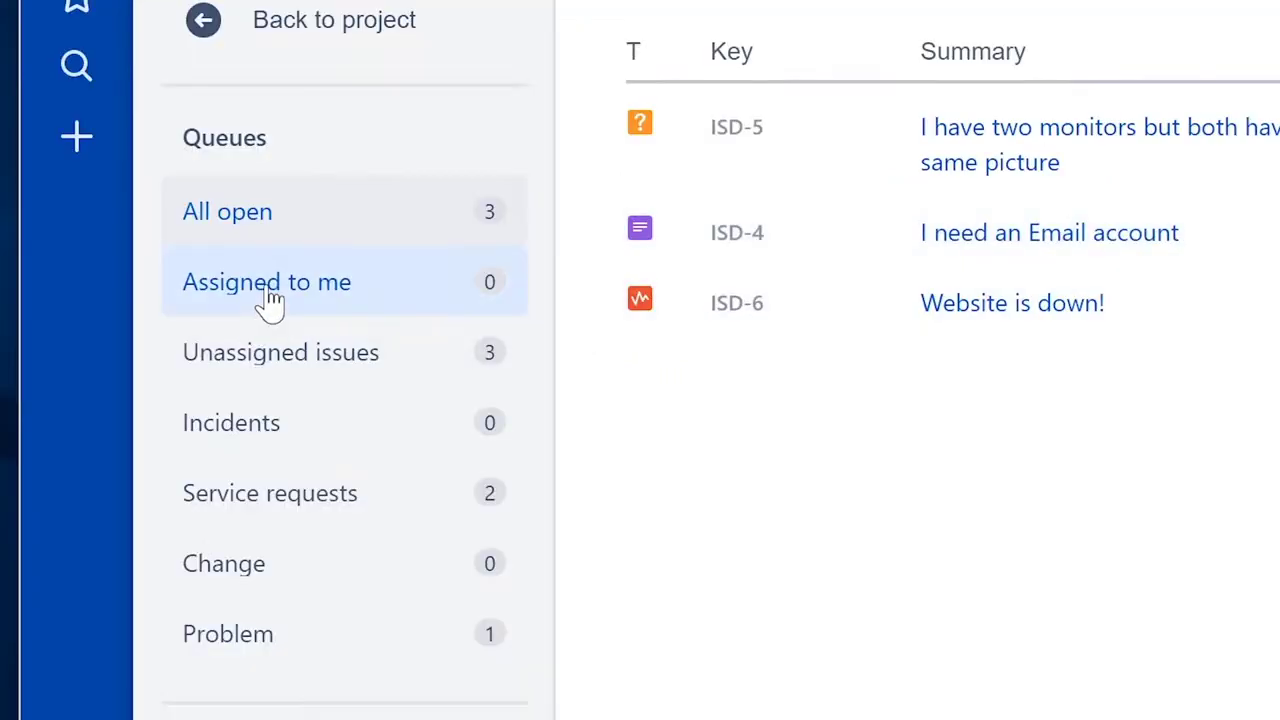
{"action": "left_click", "coordinate": [270, 290]}
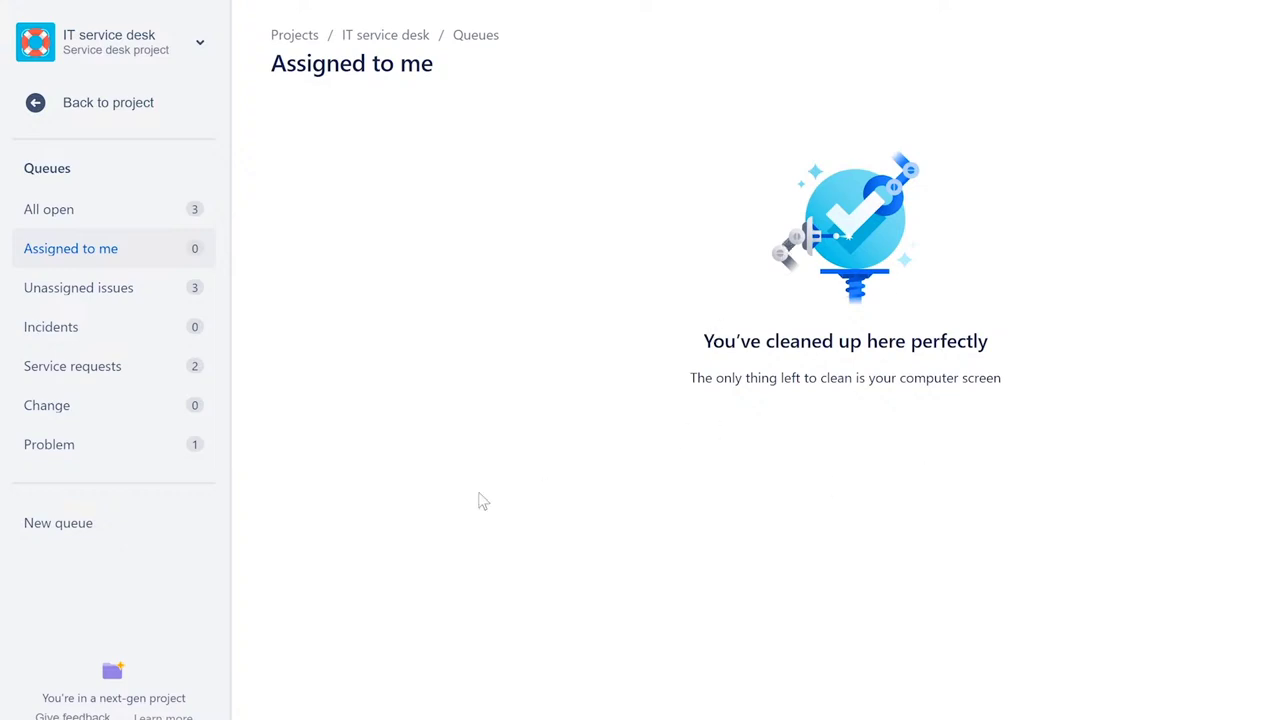
{"action": "left_click", "coordinate": [88, 292]}
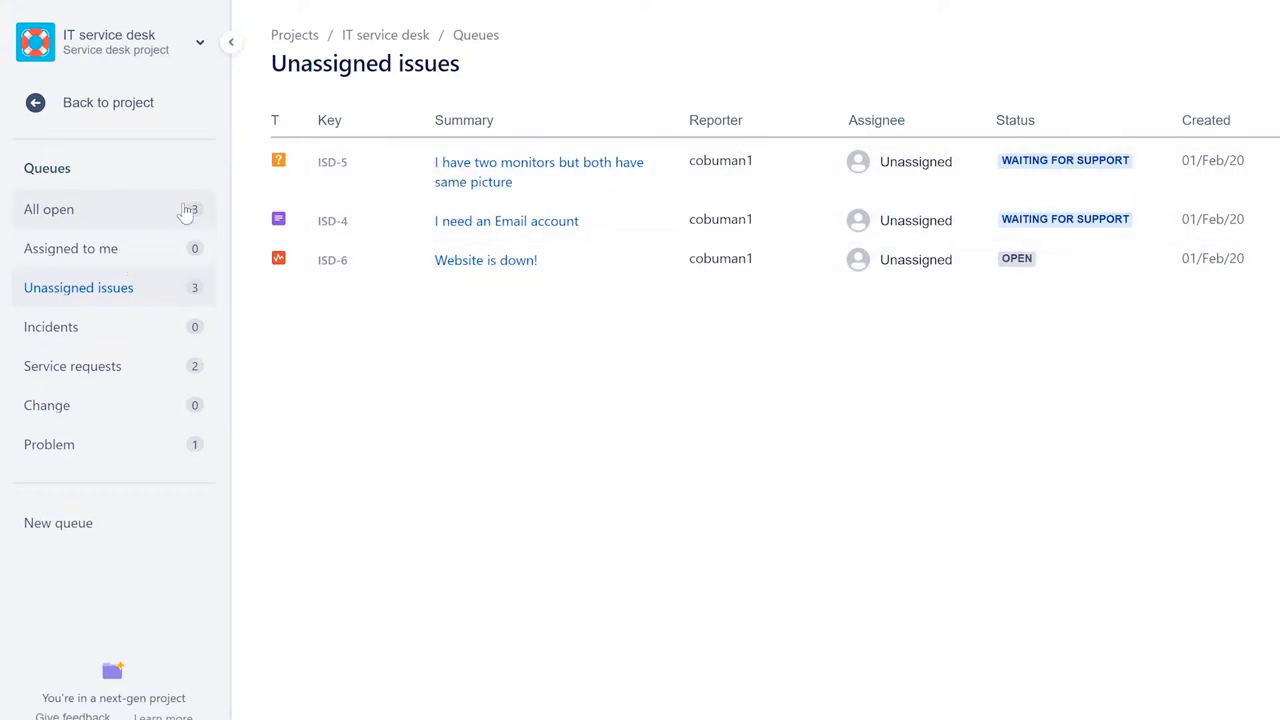
{"action": "left_click", "coordinate": [92, 209]}
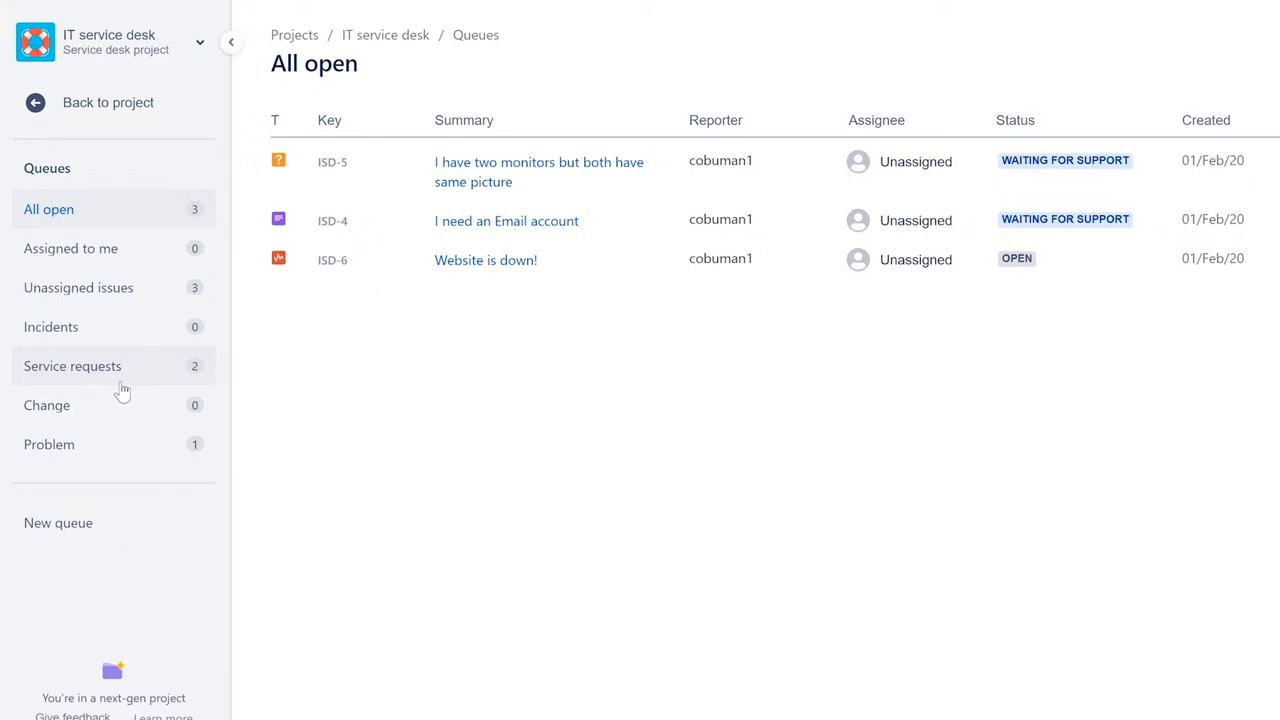
{"action": "left_click", "coordinate": [87, 334]}
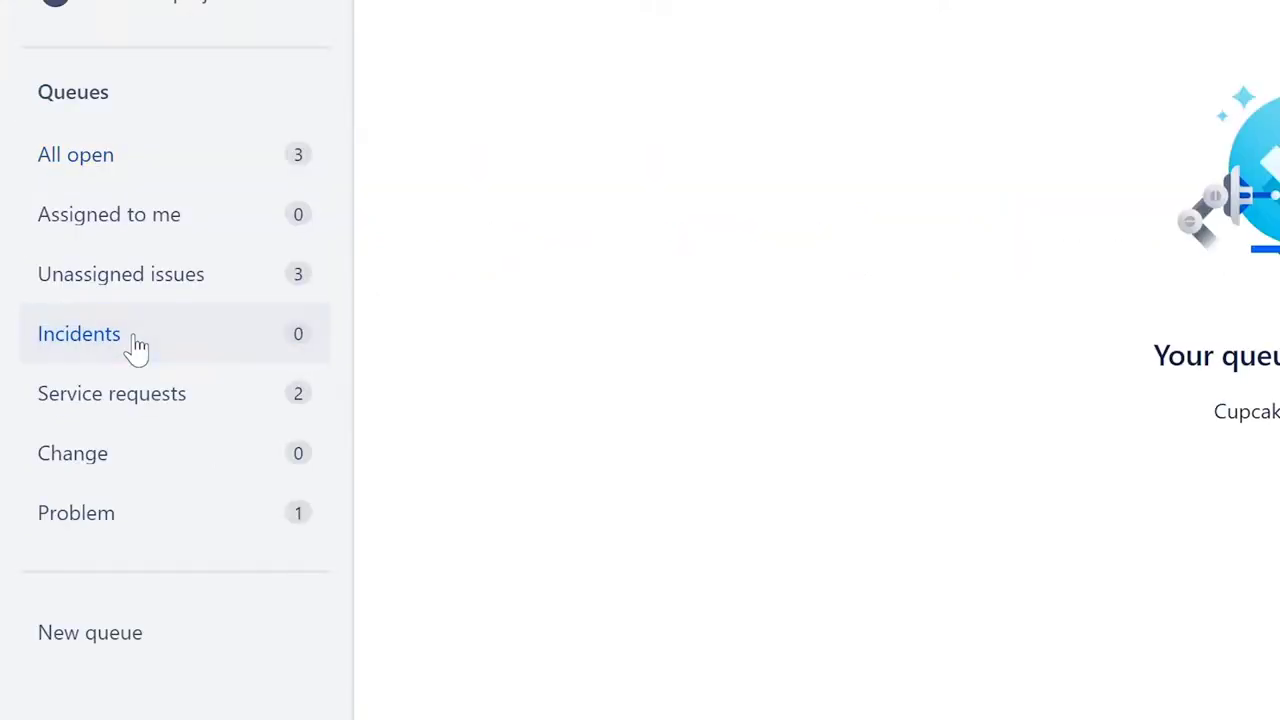
{"action": "left_click", "coordinate": [127, 410]}
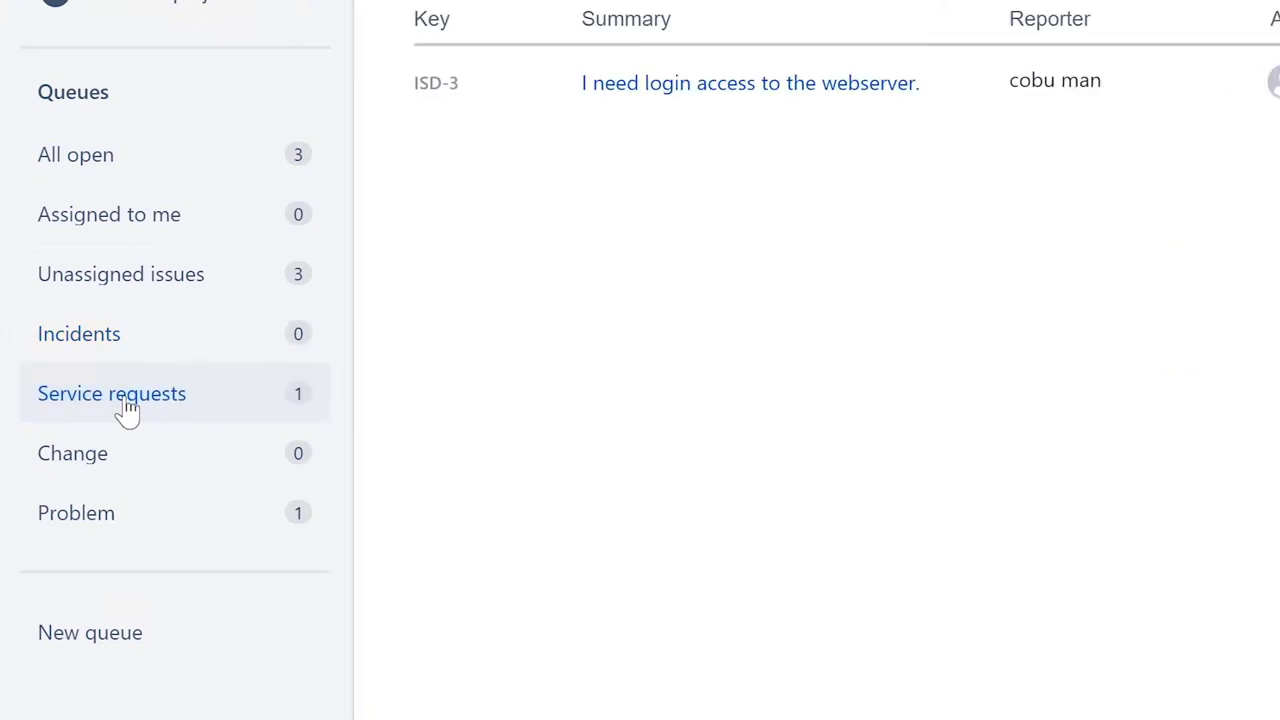
{"action": "left_click", "coordinate": [126, 452]}
{"action": "left_click", "coordinate": [124, 518]}
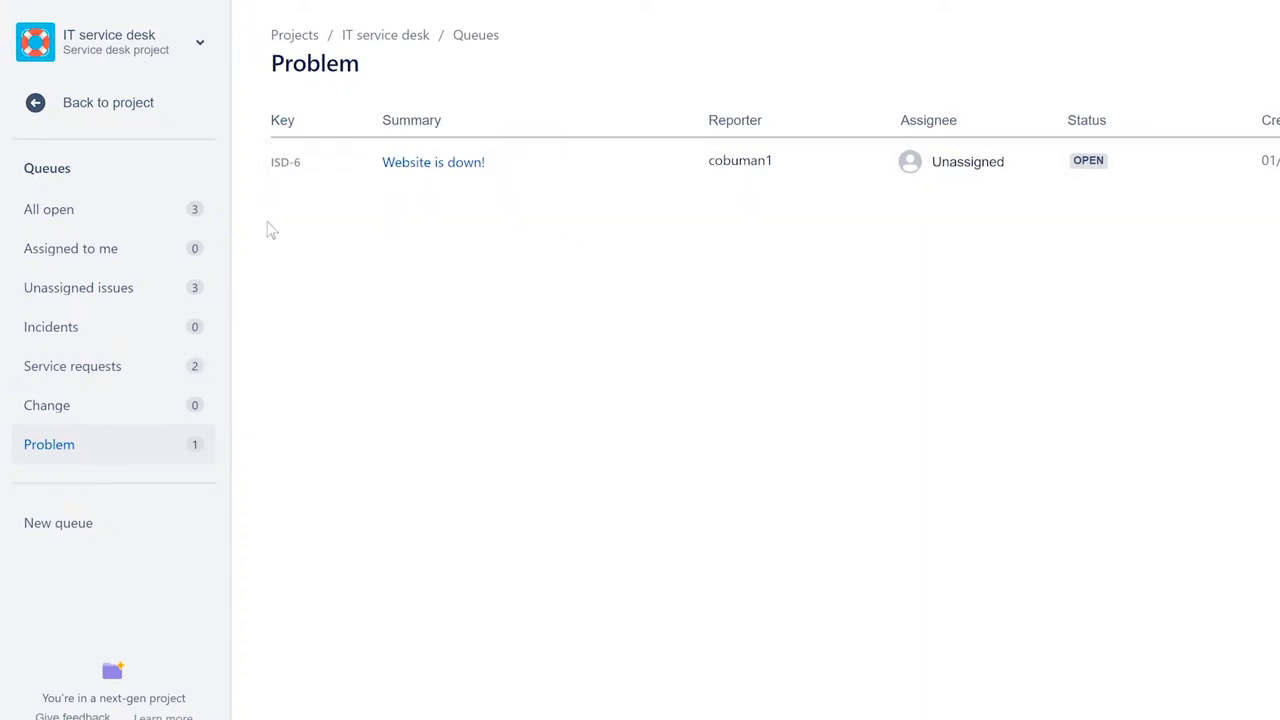
{"action": "left_click", "coordinate": [112, 212]}
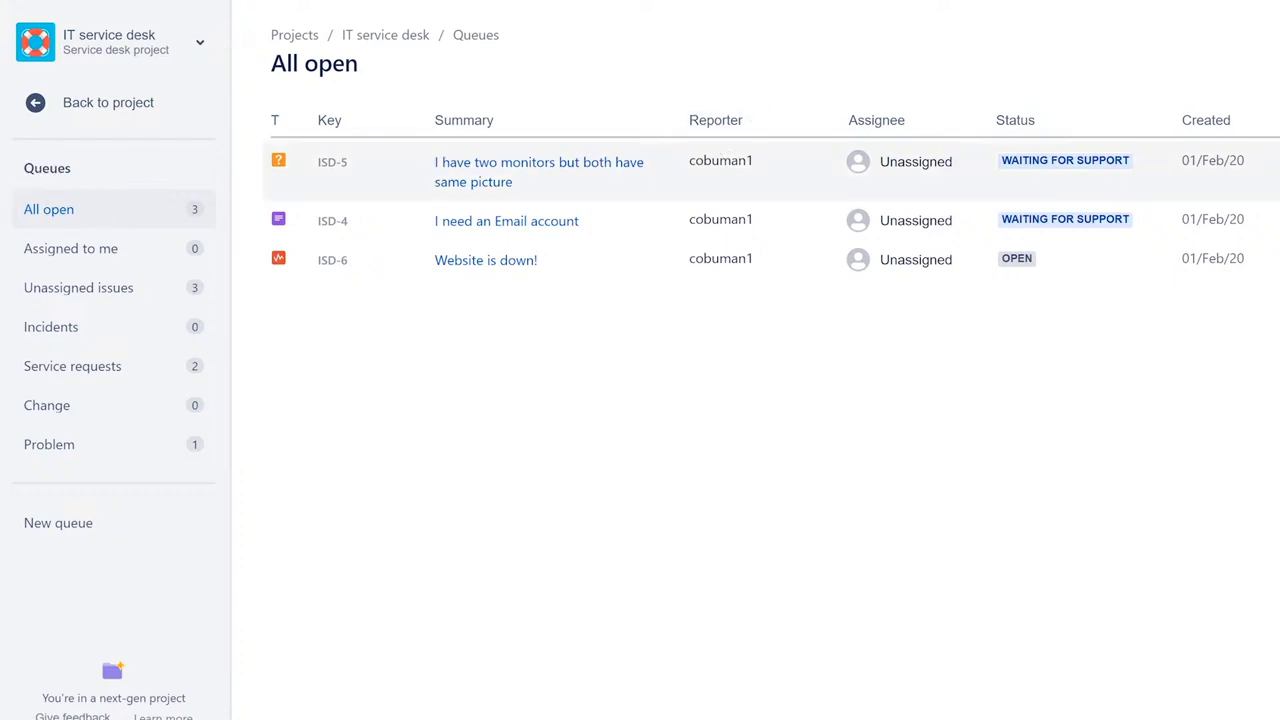
{"action": "left_click_drag", "start_coordinate": [757, 164], "coordinate": [688, 162]}
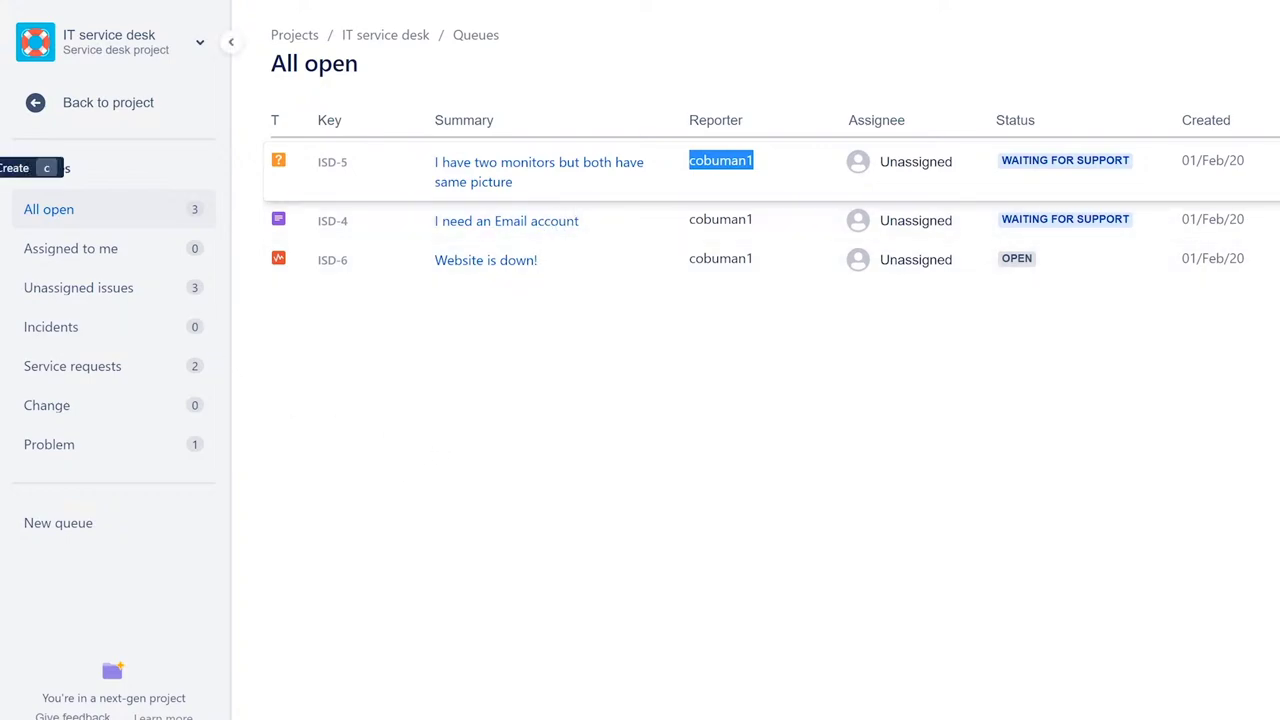
Create a new IT service desk (ISD) issue, trying Report an incident before choosing Get IT help.
{"action": "left_click", "coordinate": [0, 168]}
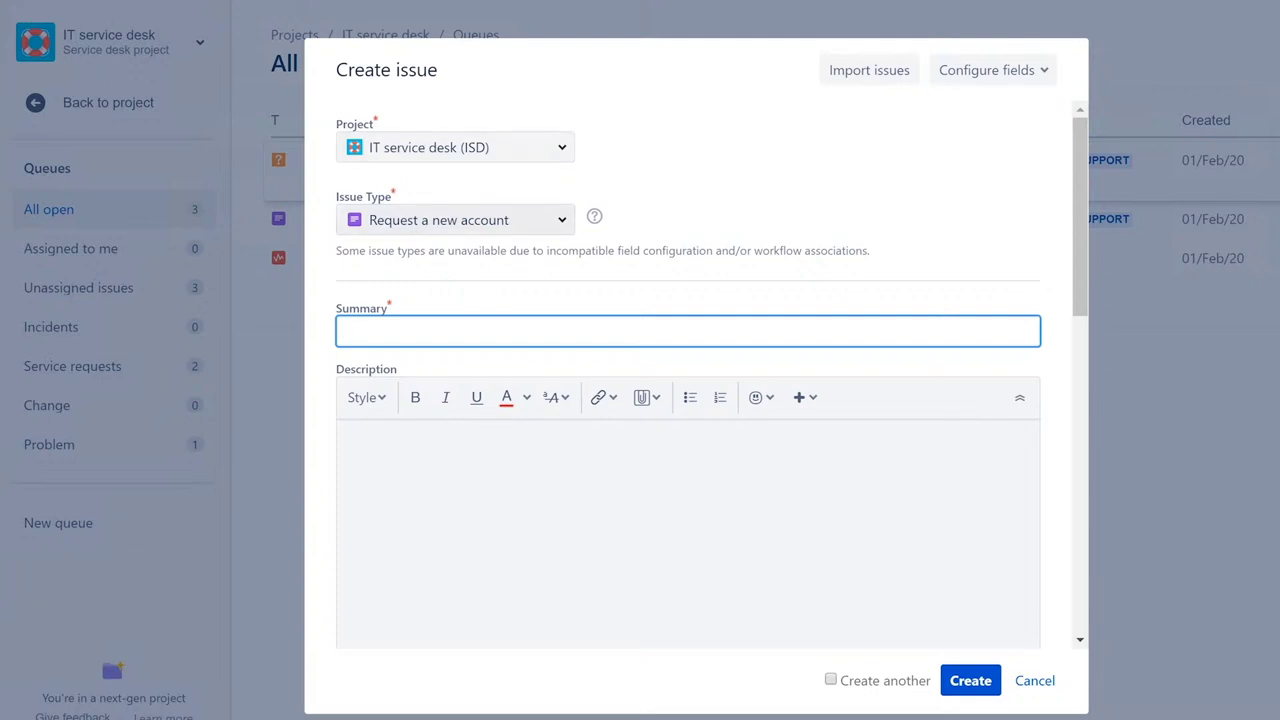
{"action": "left_click", "coordinate": [460, 220]}
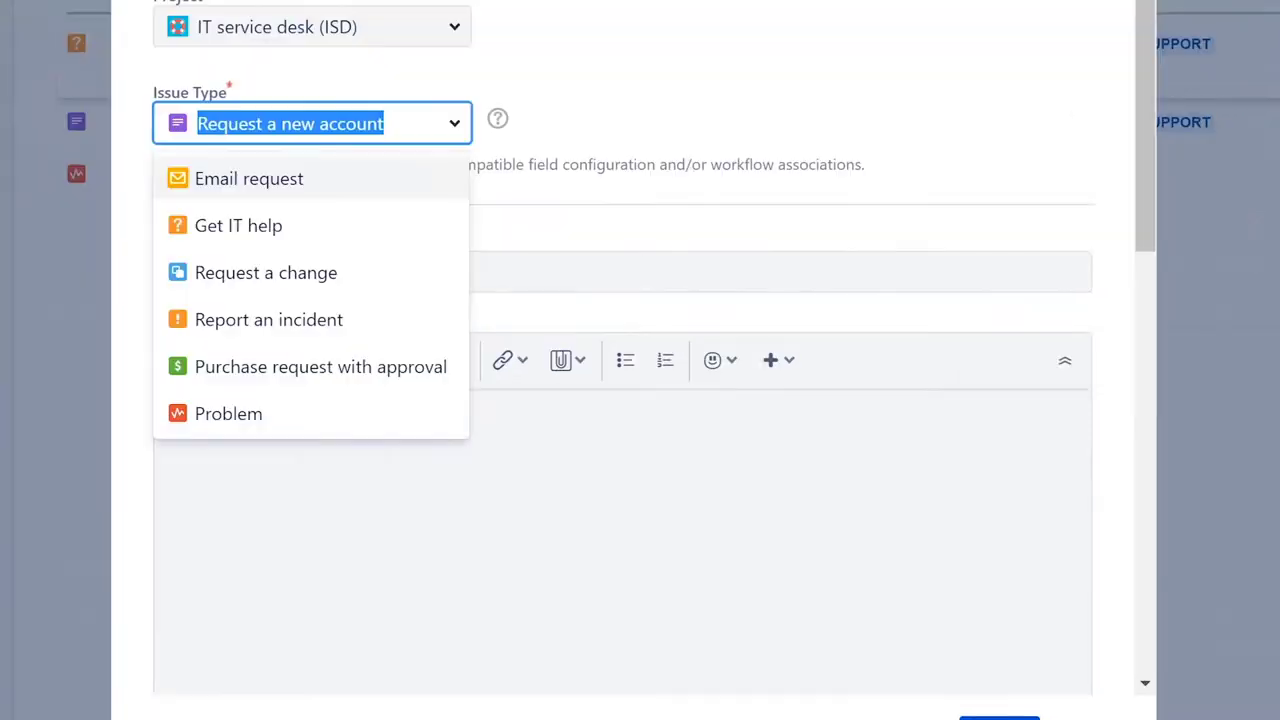
{"action": "left_click", "coordinate": [612, 70]}
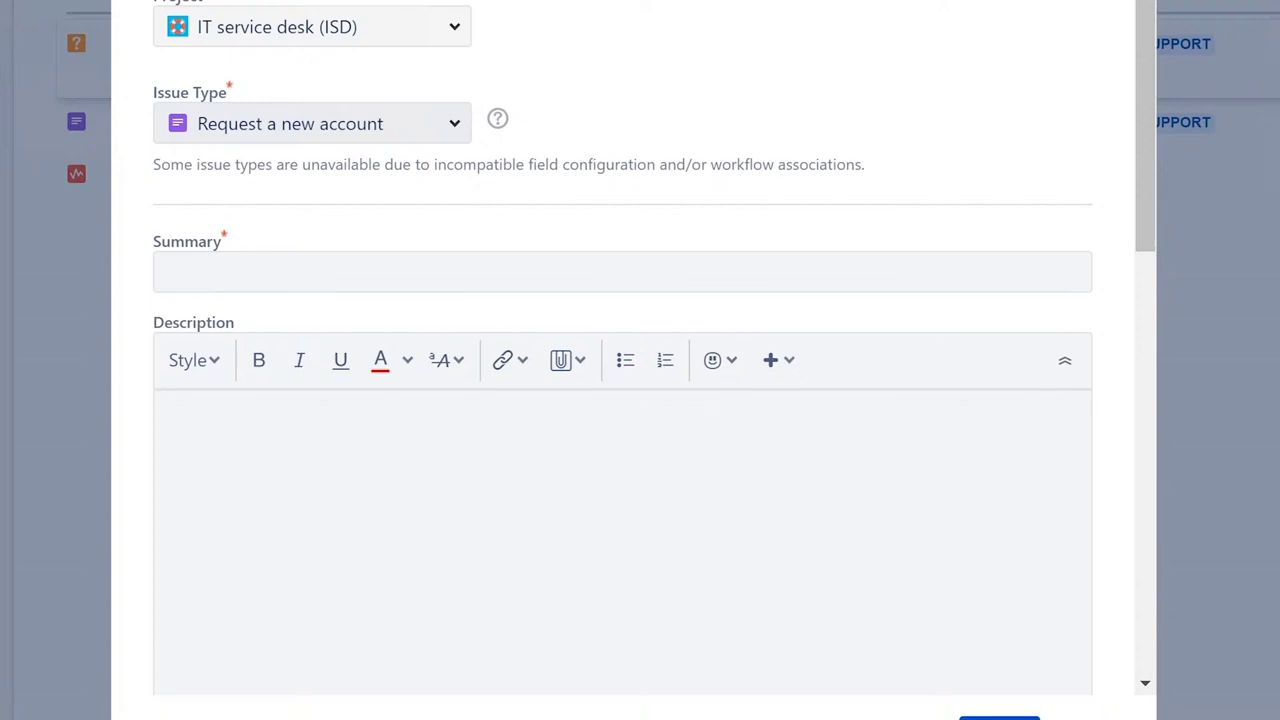
{"action": "left_click", "coordinate": [312, 123]}
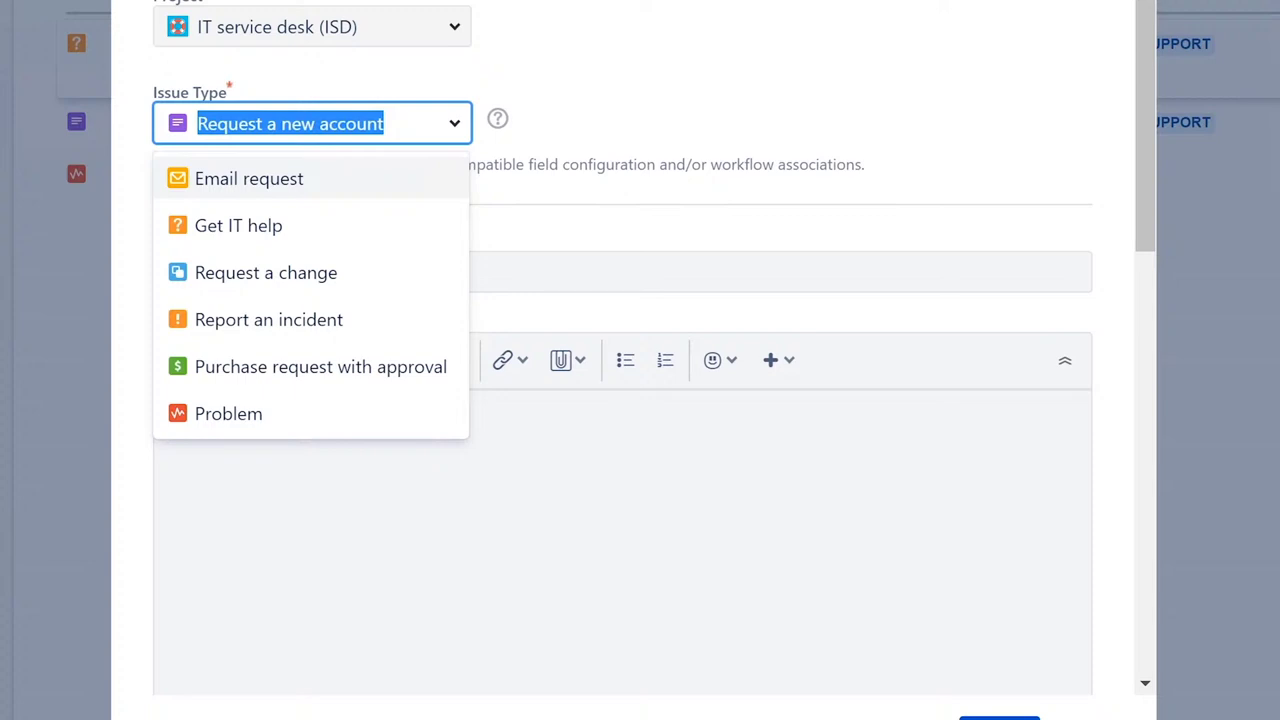
{"action": "type", "text": "report an incident"}
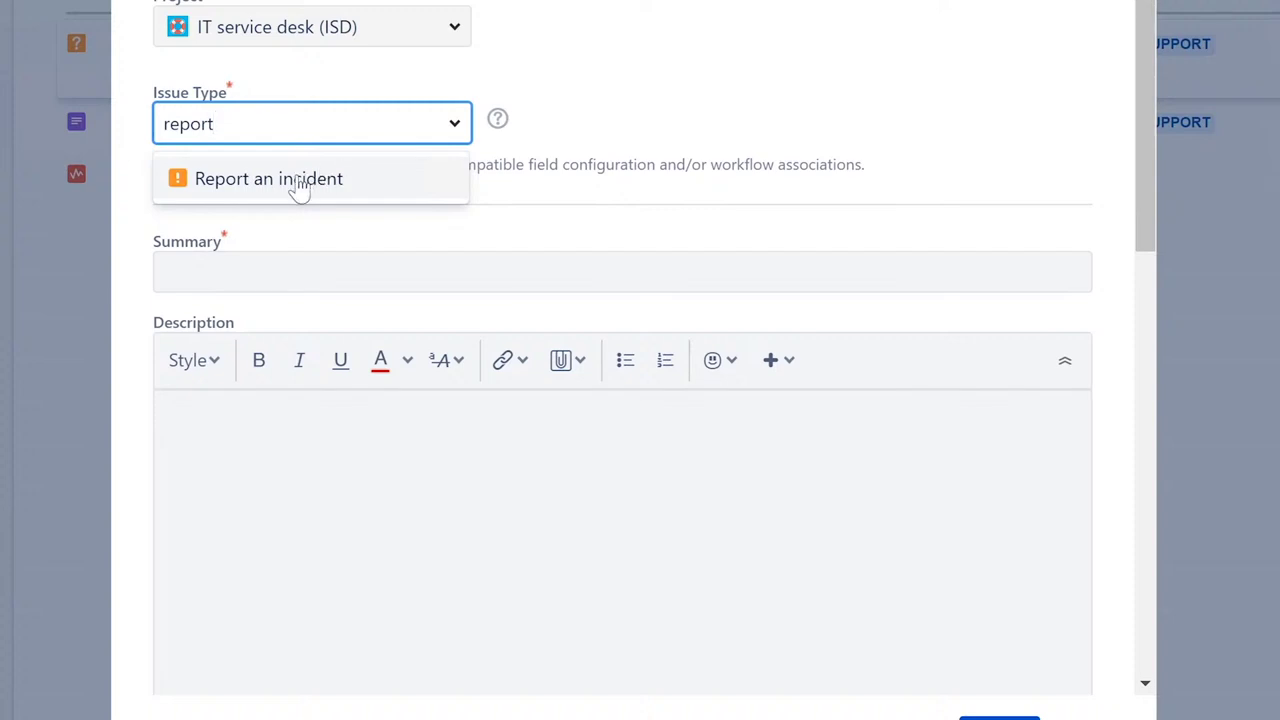
{"action": "left_click", "coordinate": [299, 185]}
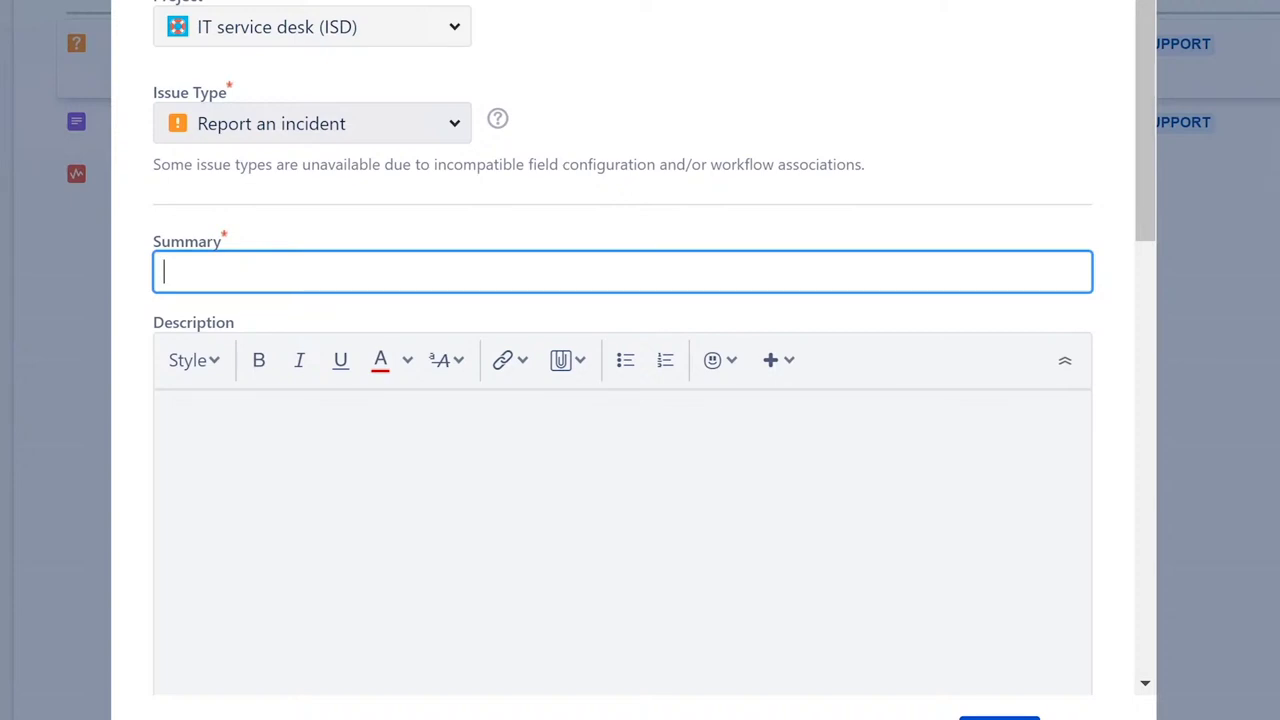
{"action": "left_click", "coordinate": [300, 123]}
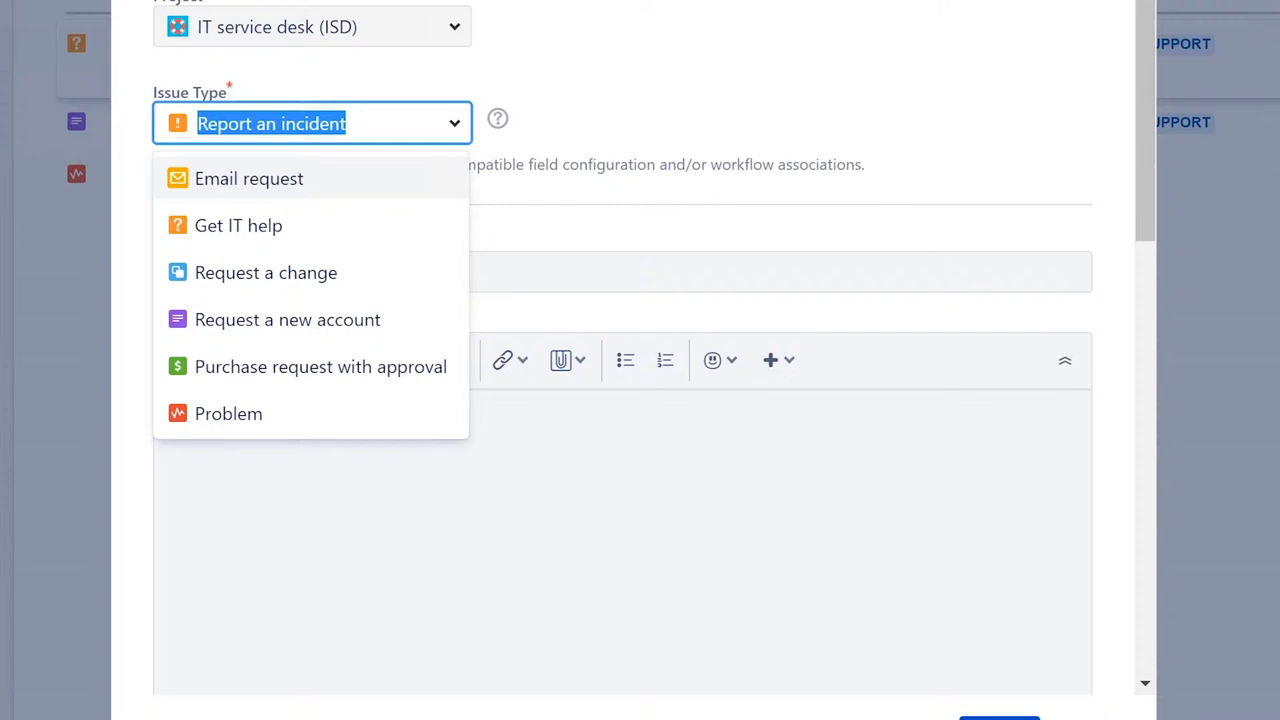
{"action": "type", "text": "get"}
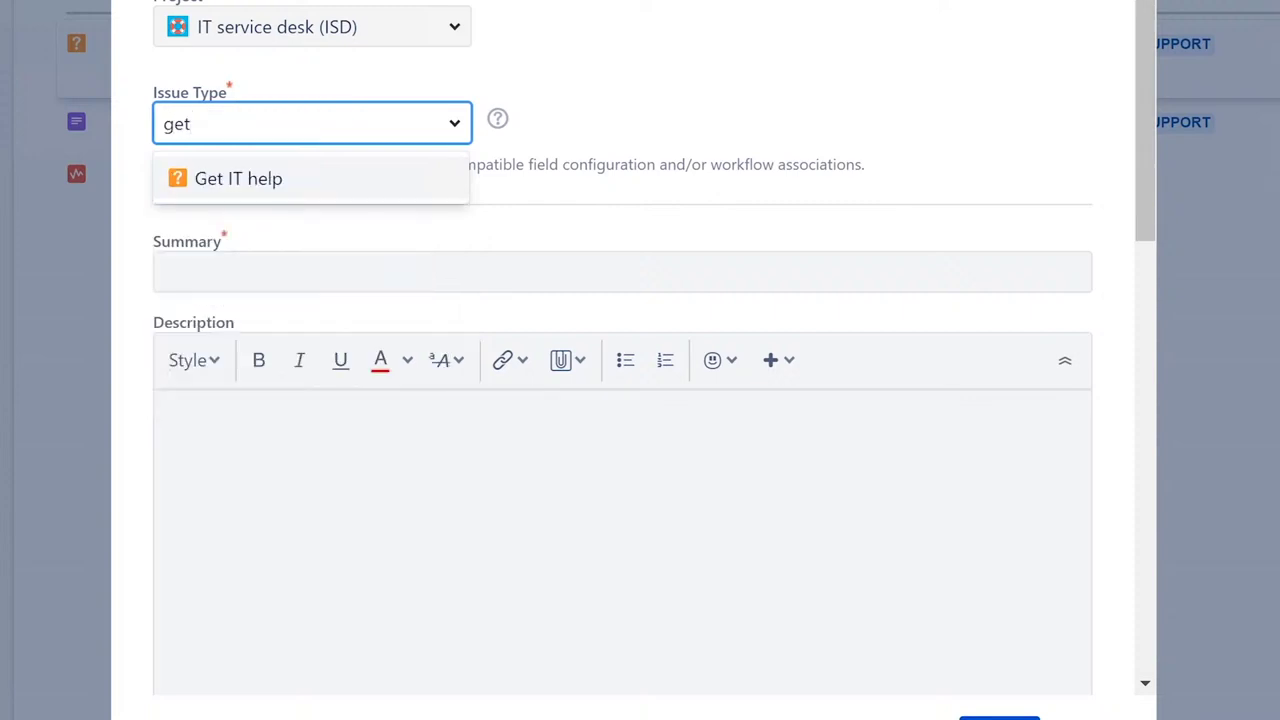
{"action": "left_click", "coordinate": [300, 178]}
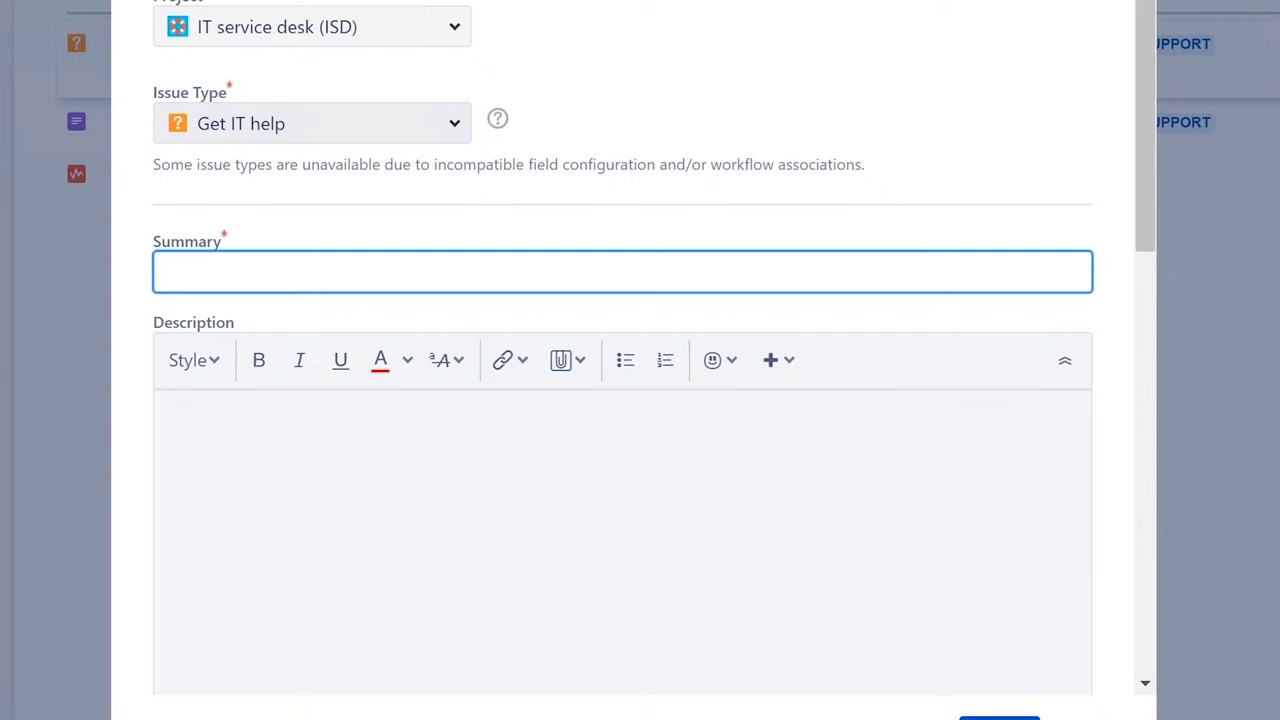
{"action": "left_click_drag", "start_coordinate": [229, 92], "coordinate": [142, 88]}
Enter 'TEST' as the Summary and the Description, then scroll to the remaining fields.
{"action": "left_click", "coordinate": [276, 268]}
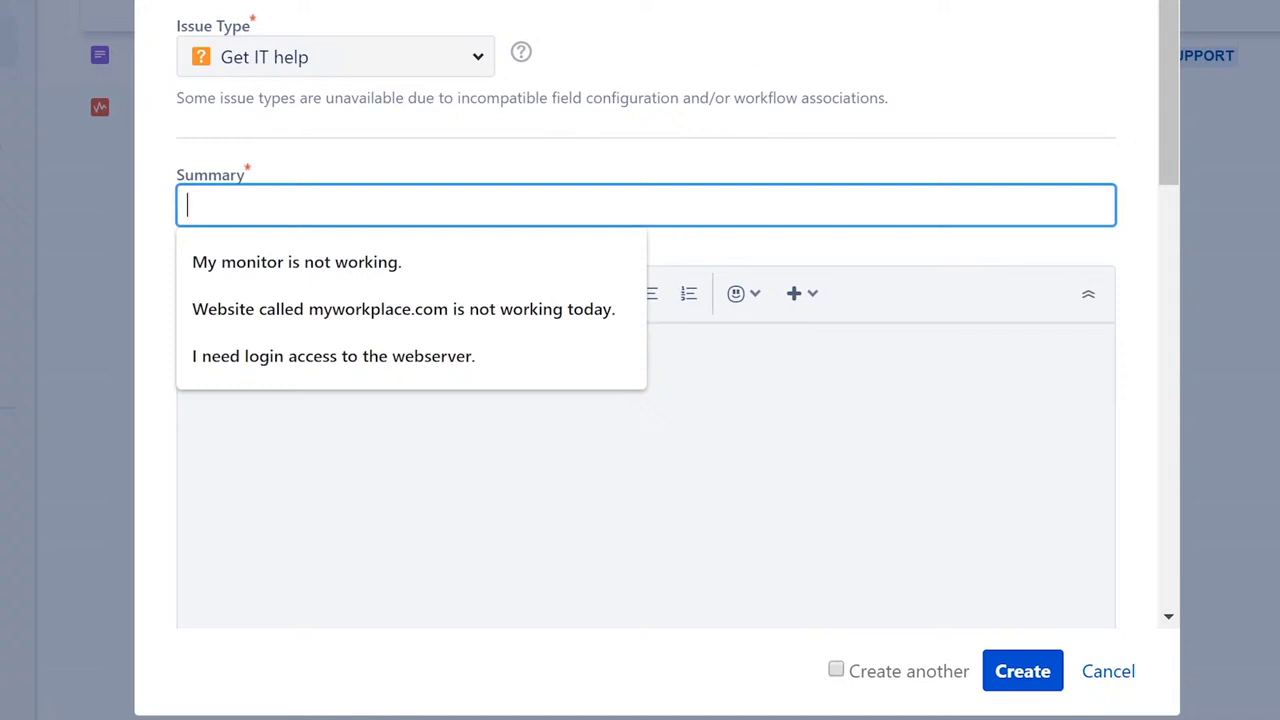
{"action": "key", "text": "Tab"}
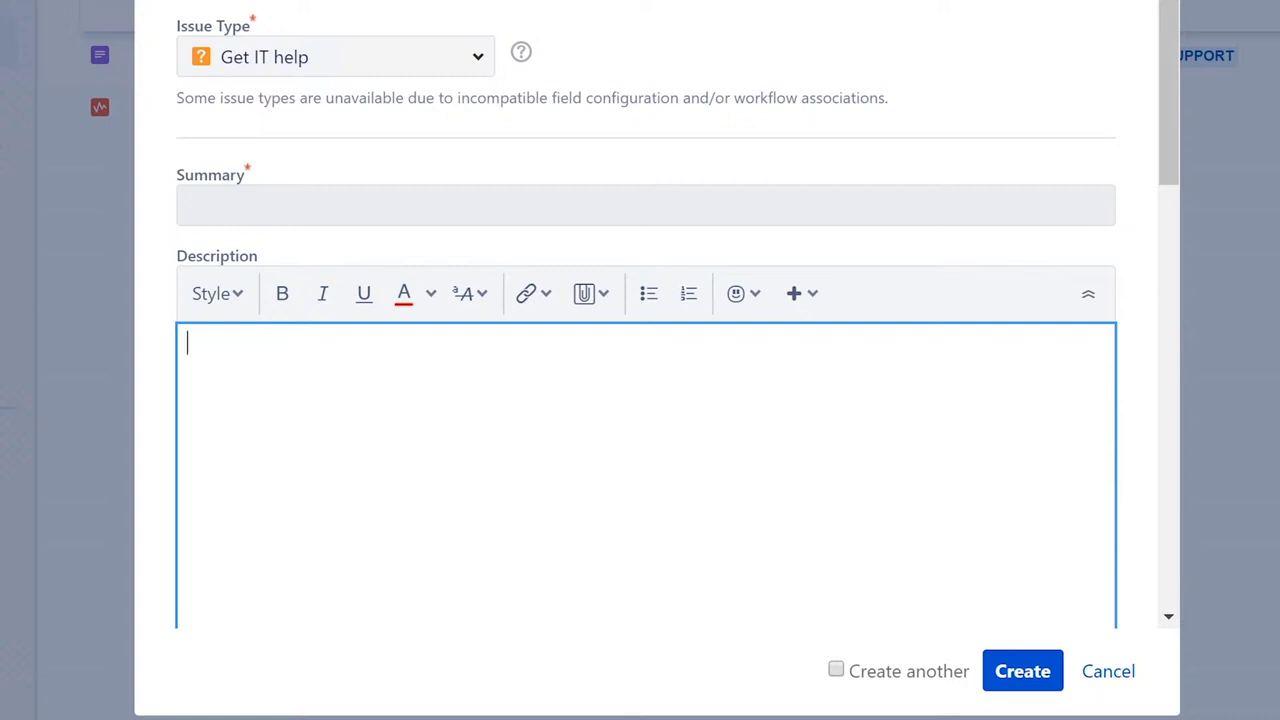
{"action": "key", "text": "shift+Tab"}
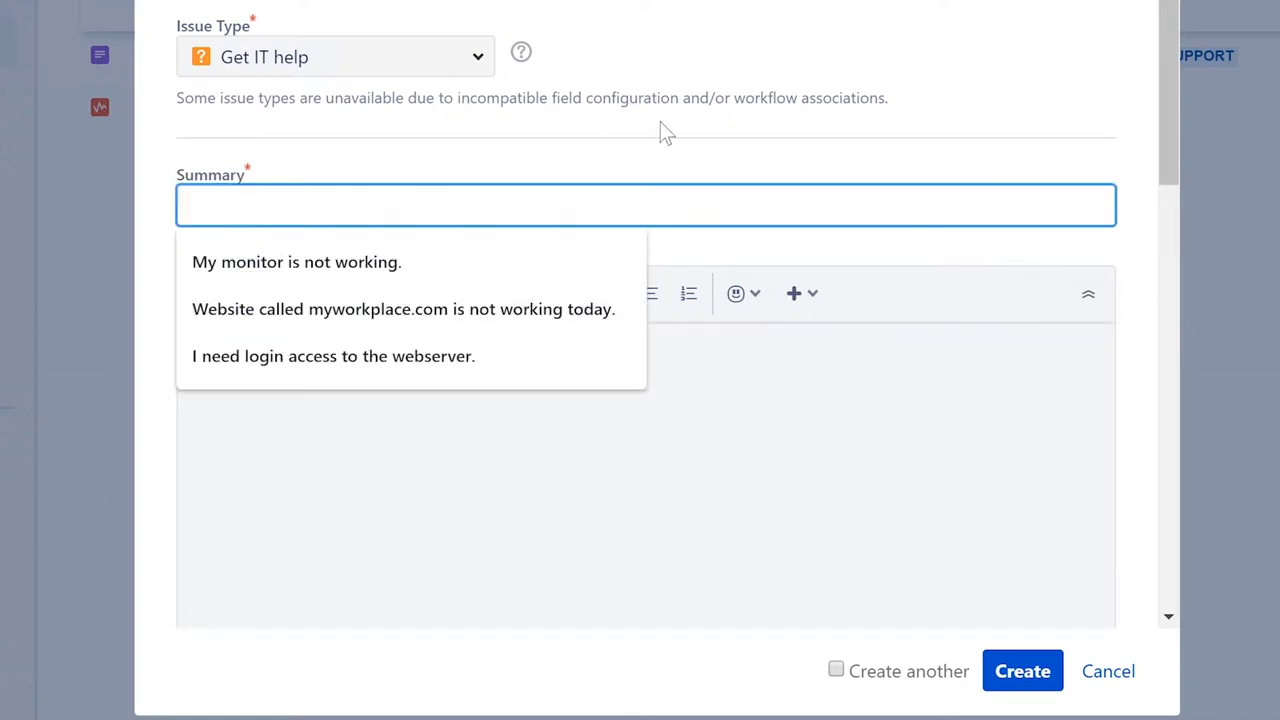
{"action": "type", "text": "TEST"}
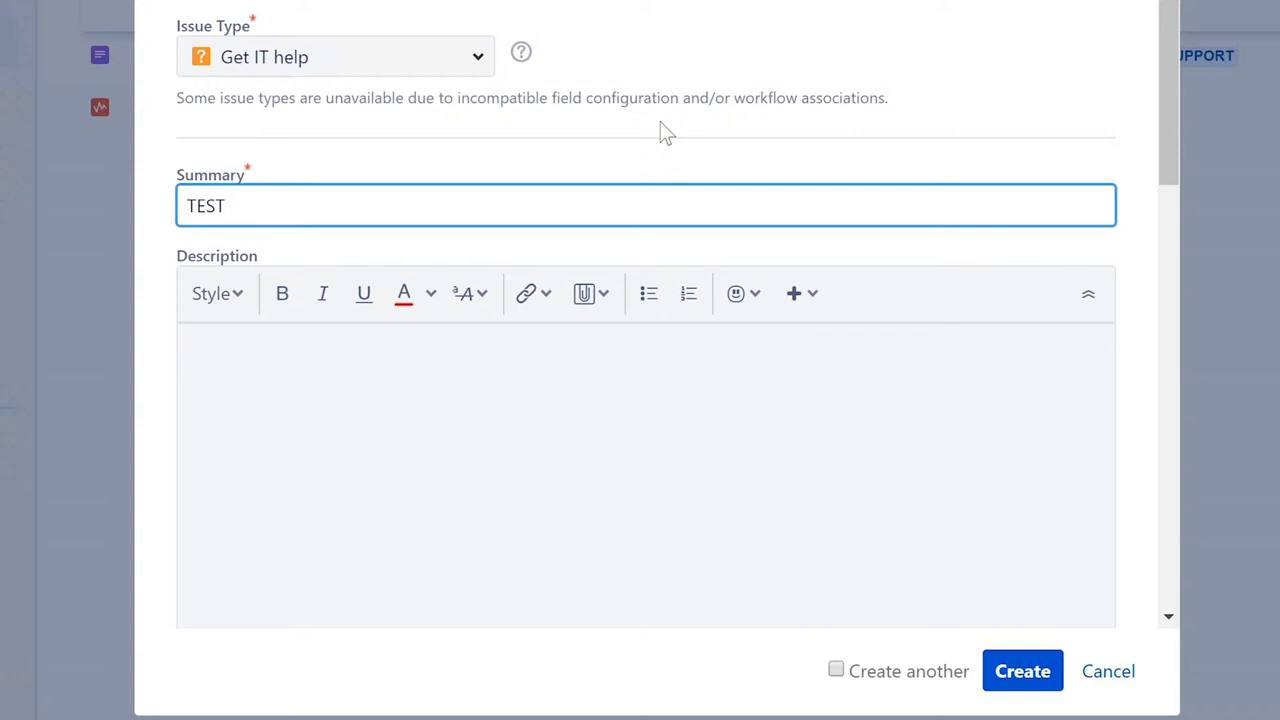
{"action": "key", "text": "Tab"}
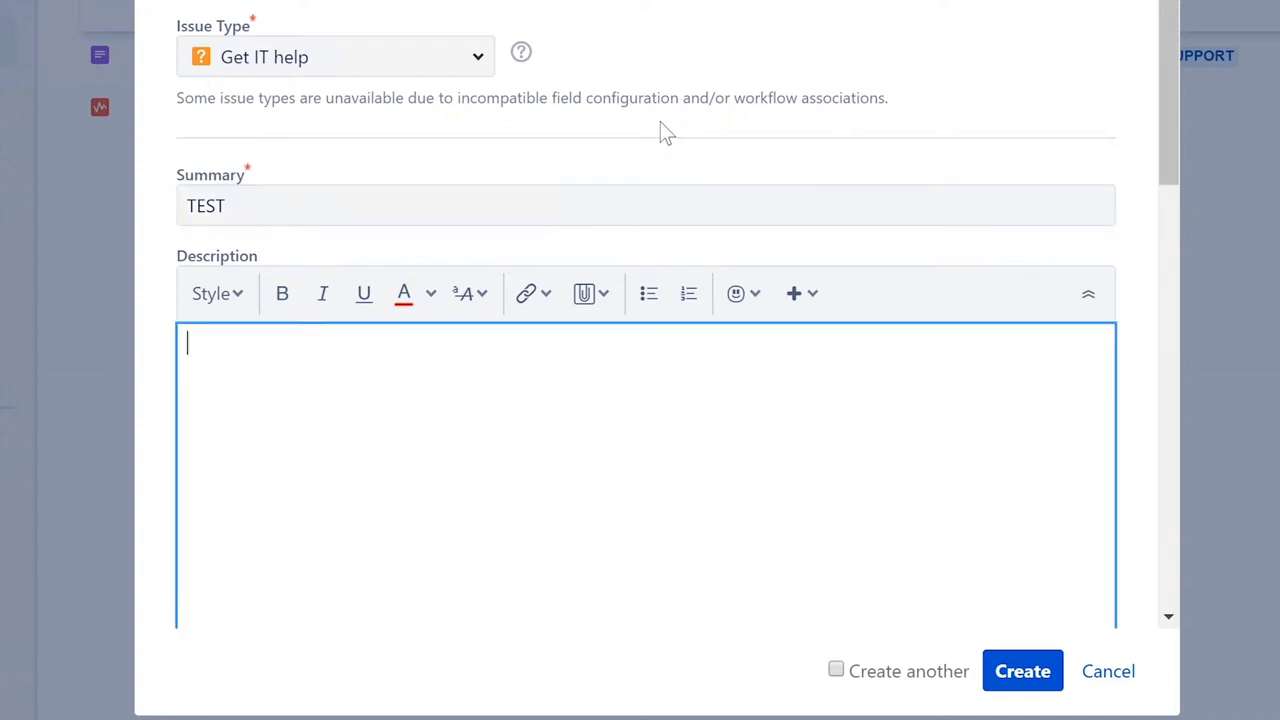
{"action": "type", "text": "TEST"}
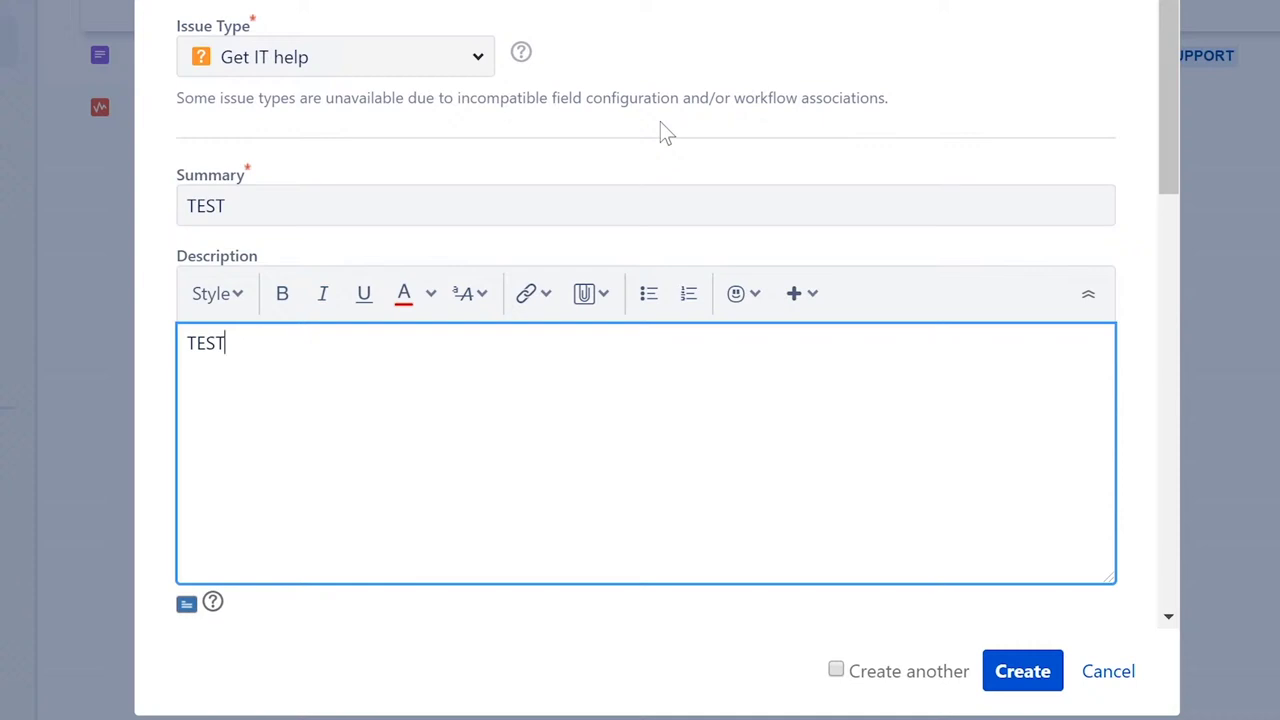
{"action": "scroll", "coordinate": [684, 211], "scroll_direction": "down", "scroll_amount": 1}
{"action": "scroll", "coordinate": [684, 211], "scroll_direction": "down", "scroll_amount": 1}
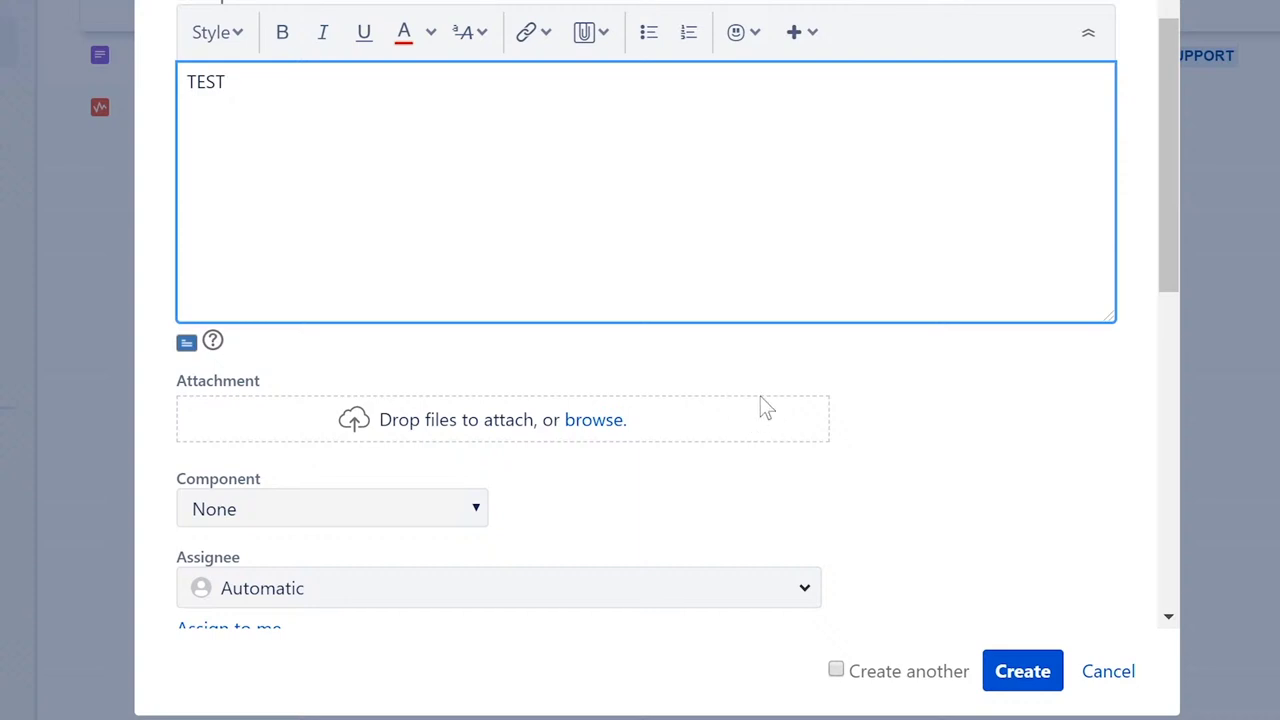
{"action": "scroll", "coordinate": [766, 408], "scroll_direction": "down", "scroll_amount": 1}
{"action": "scroll", "coordinate": [760, 402], "scroll_direction": "down", "scroll_amount": 1}
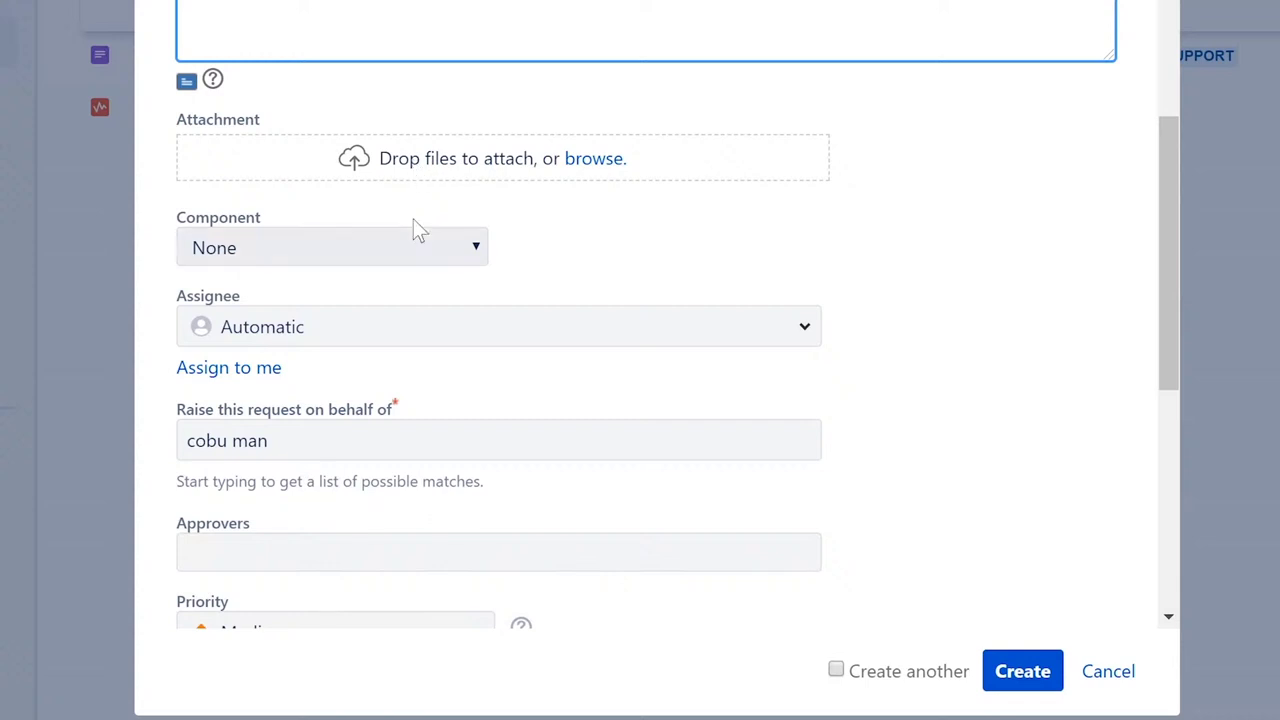
{"action": "scroll", "coordinate": [400, 183], "scroll_direction": "down", "scroll_amount": 1}
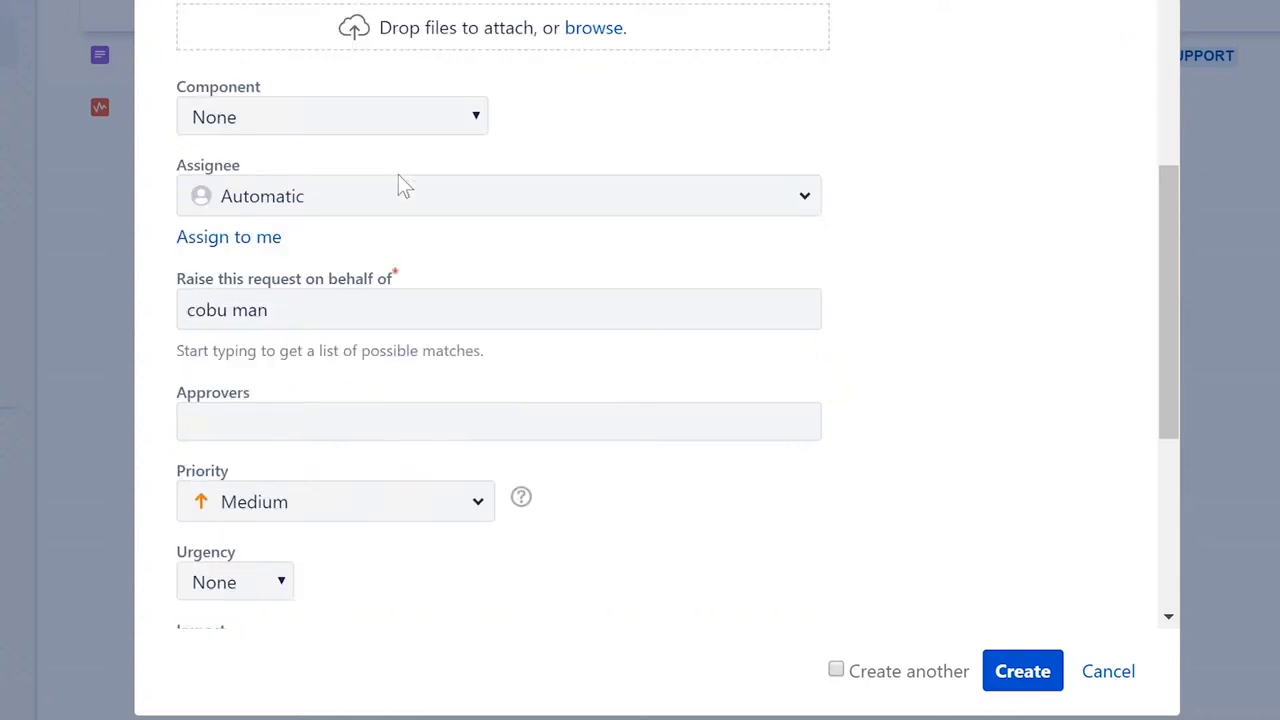
Set the component to Active Directory, leaving the assignee as Automatic.
{"action": "left_click", "coordinate": [390, 118]}
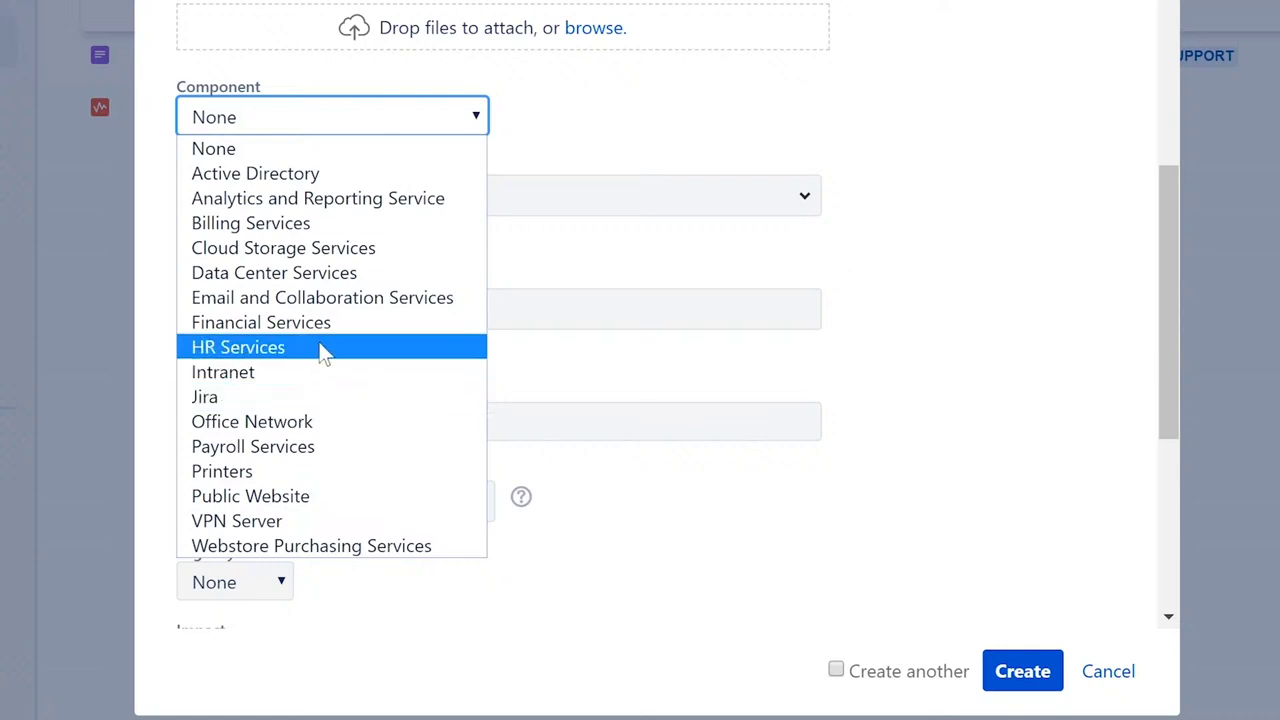
{"action": "left_click", "coordinate": [252, 173]}
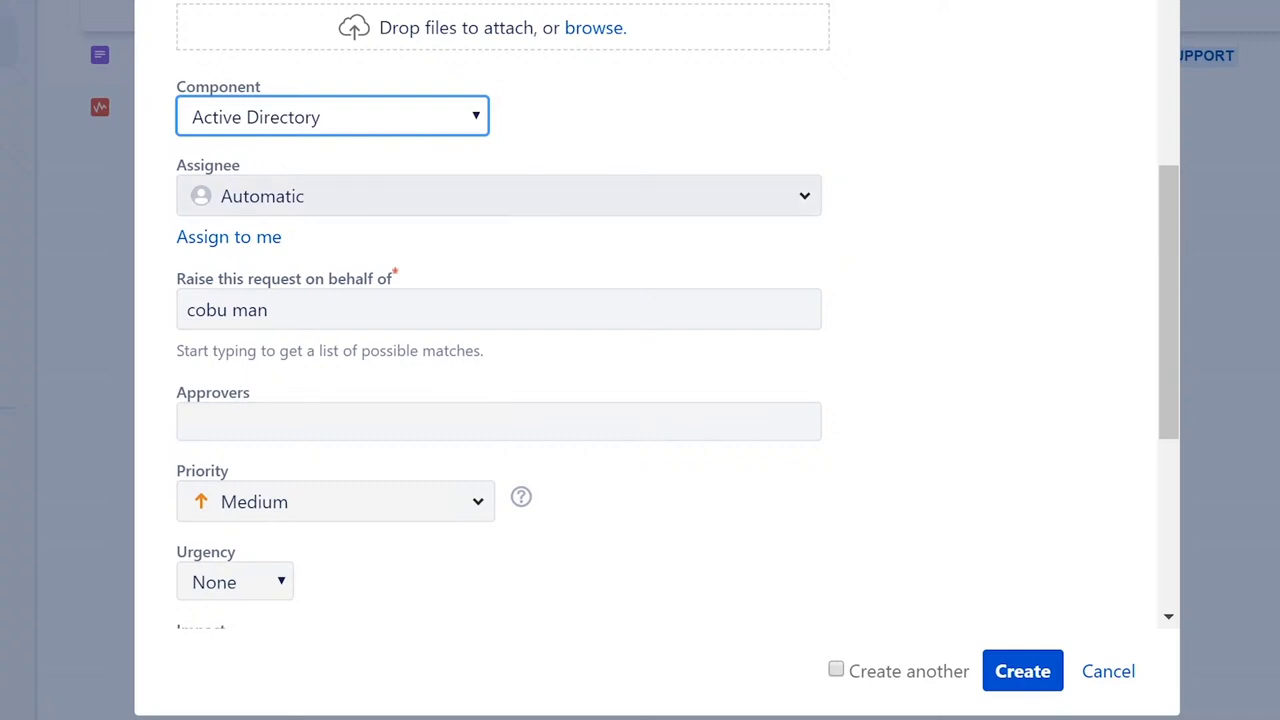
{"action": "left_click", "coordinate": [804, 196]}
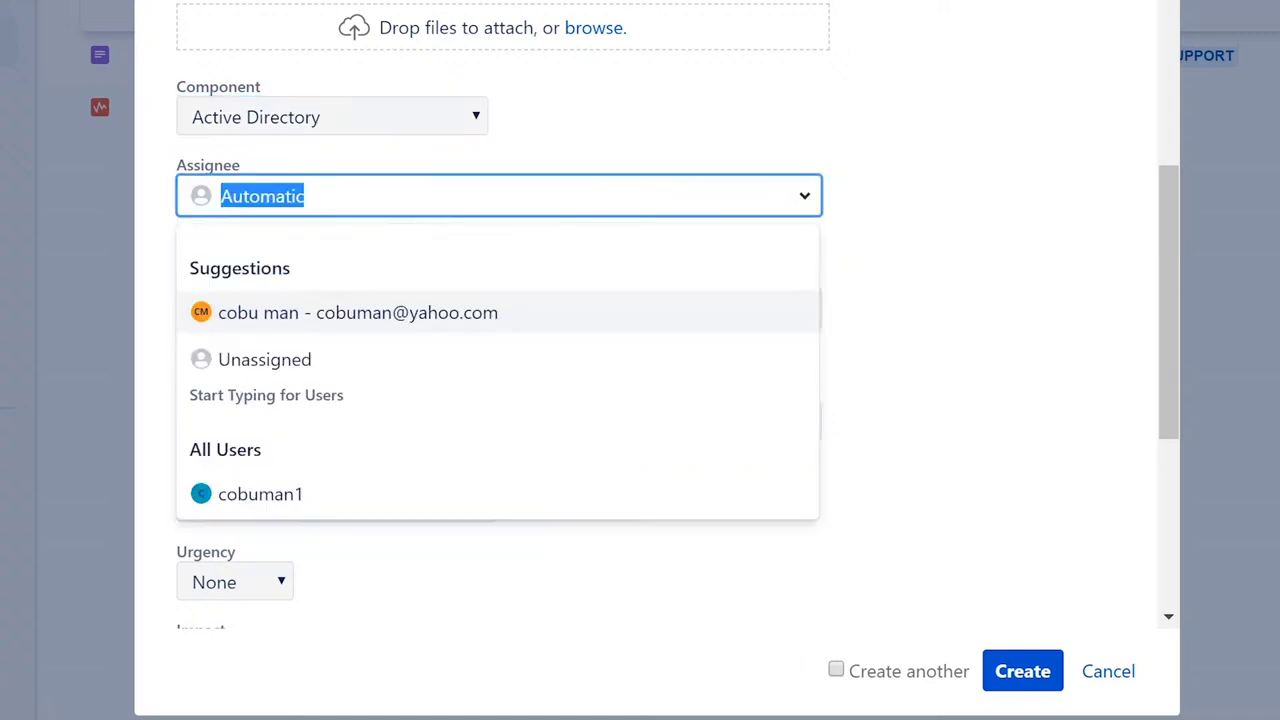
{"action": "left_click", "coordinate": [975, 145]}
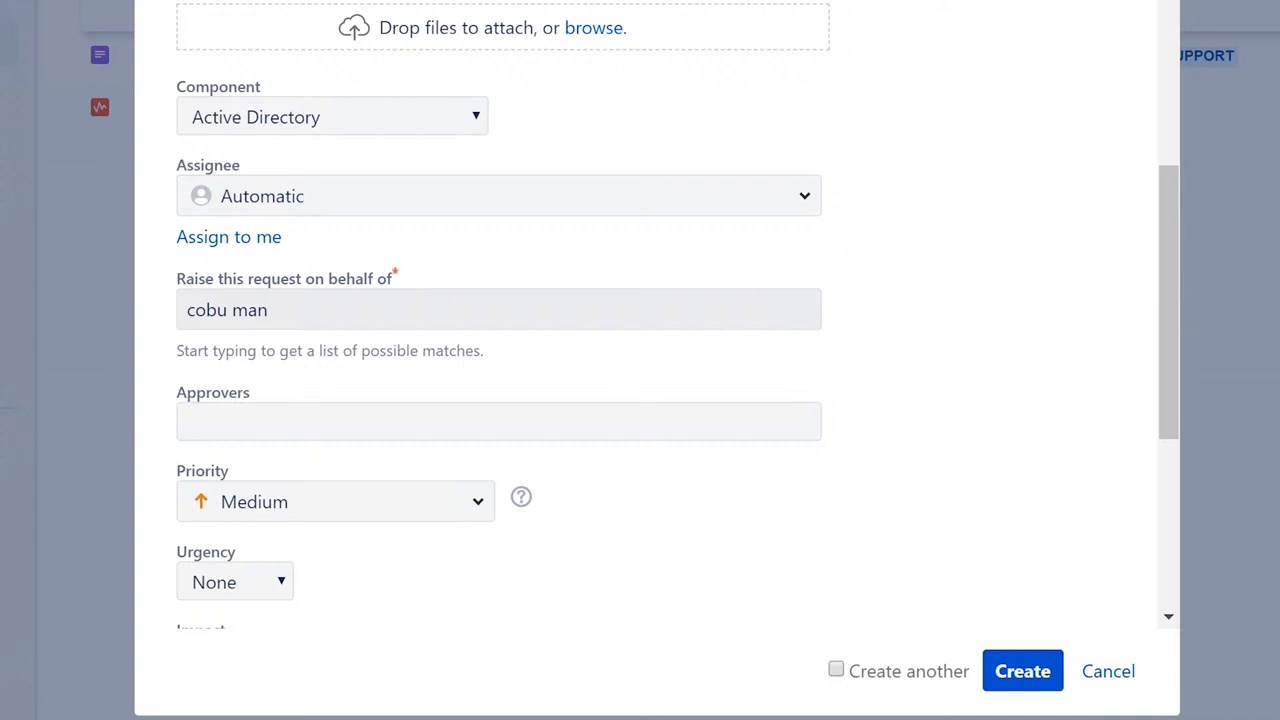
Raise the request on behalf of the matching customer account.
{"action": "key", "text": "Tab"}
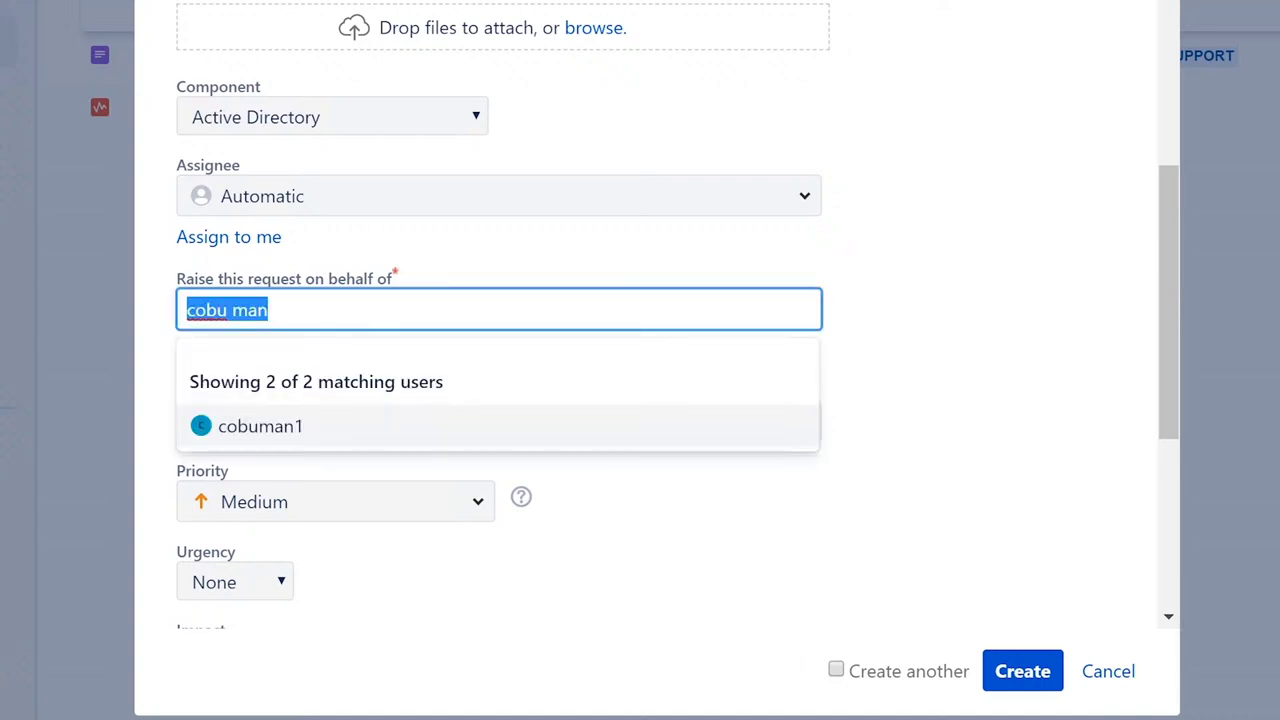
{"action": "left_click", "coordinate": [283, 437]}
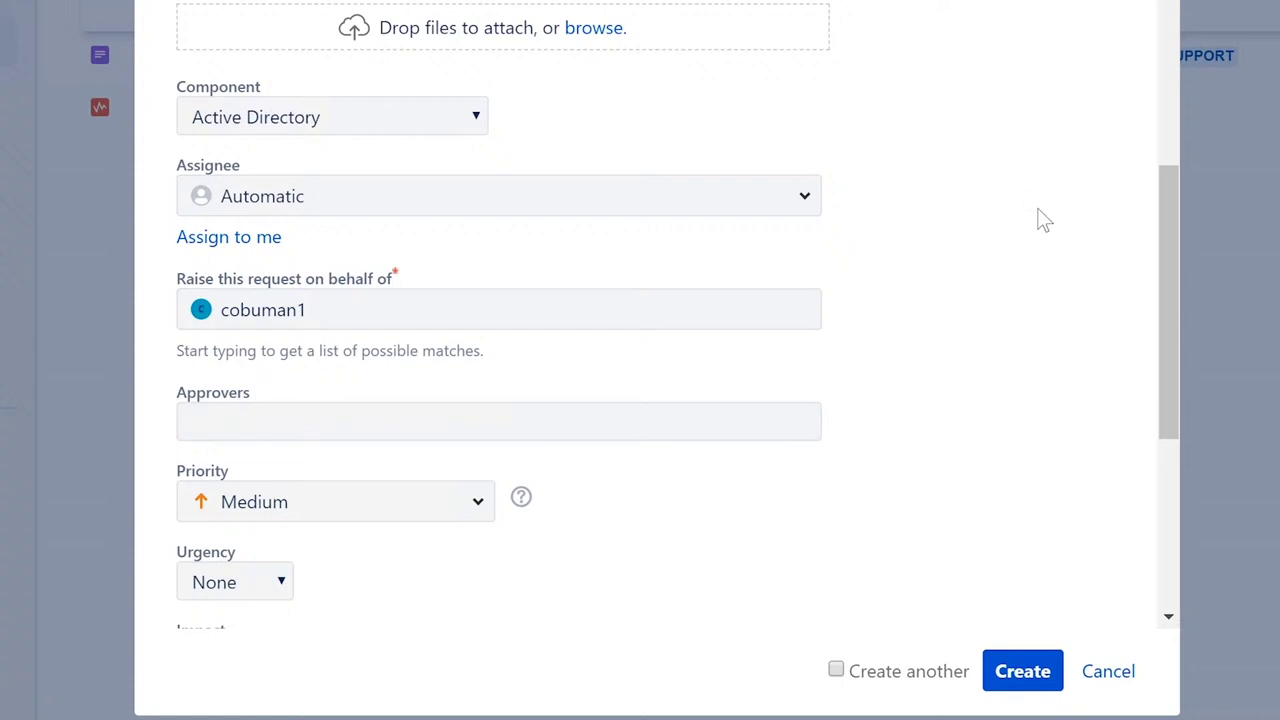
{"action": "scroll", "coordinate": [1162, 200], "scroll_direction": "down", "scroll_amount": 1}
{"action": "scroll", "coordinate": [1152, 266], "scroll_direction": "down", "scroll_amount": 2}
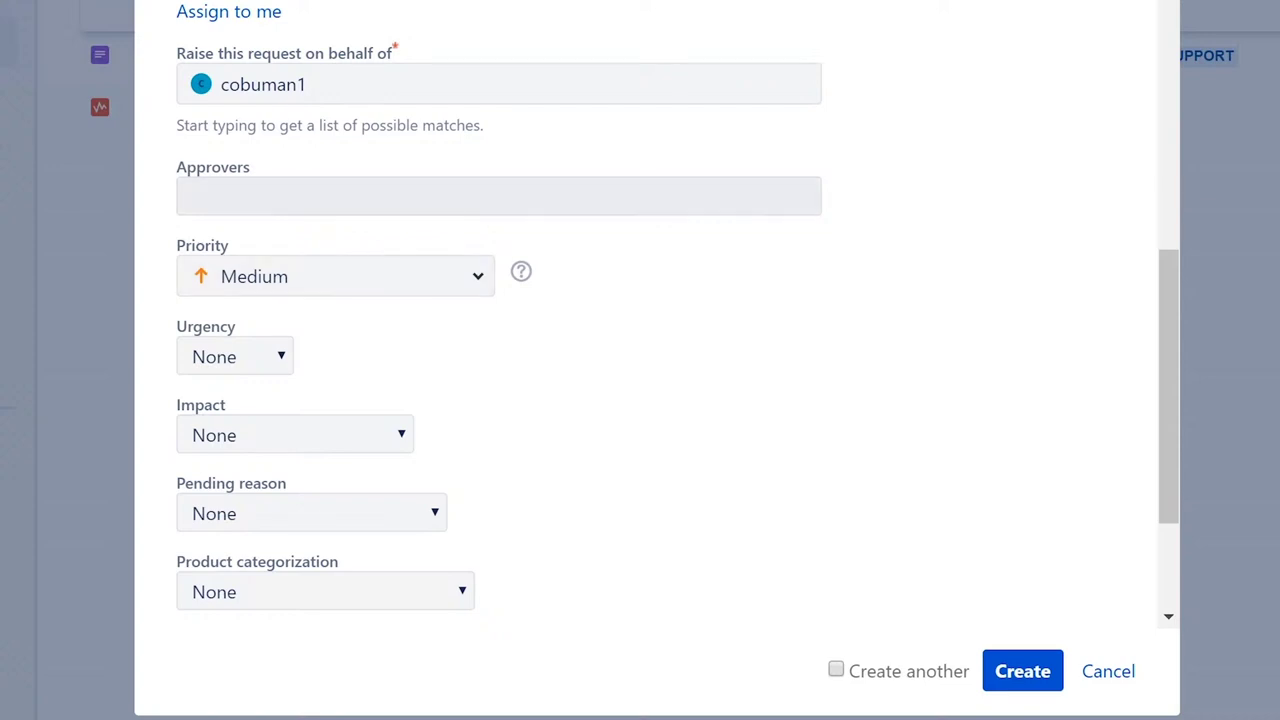
Leave approvers empty and set priority to Highest and urgency to Critical.
{"action": "left_click", "coordinate": [498, 196]}
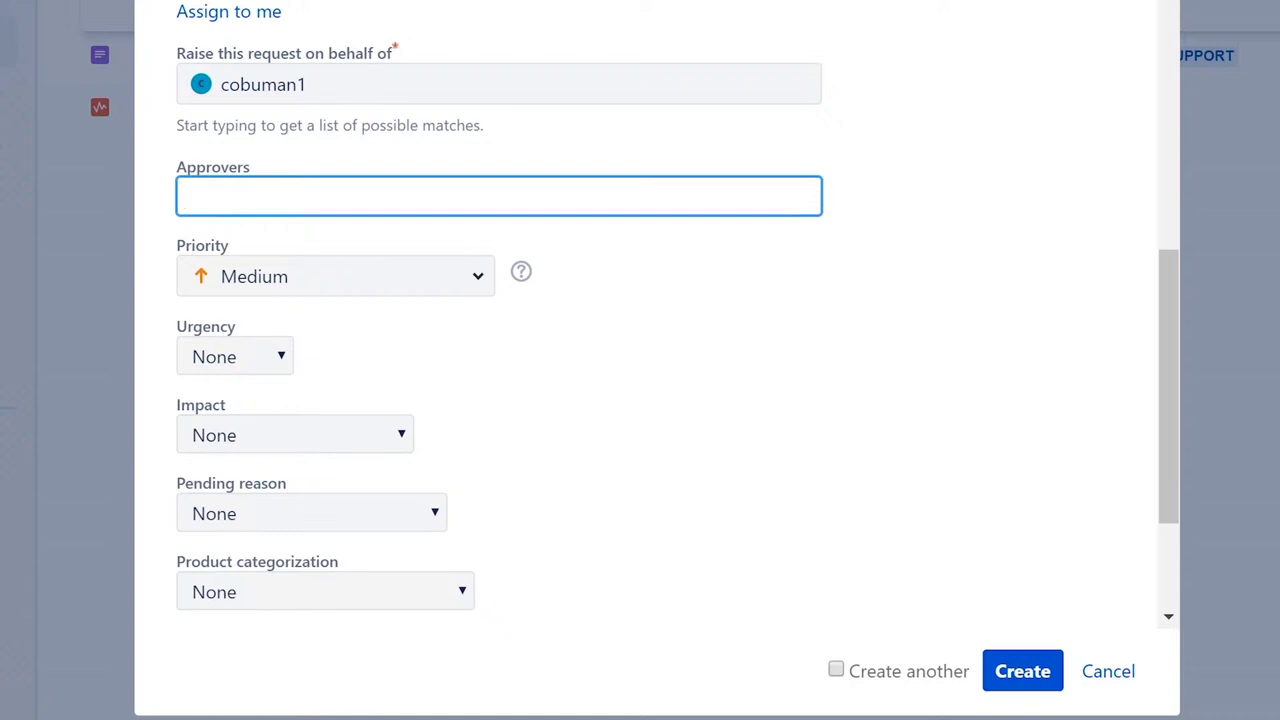
{"action": "left_click", "coordinate": [610, 310]}
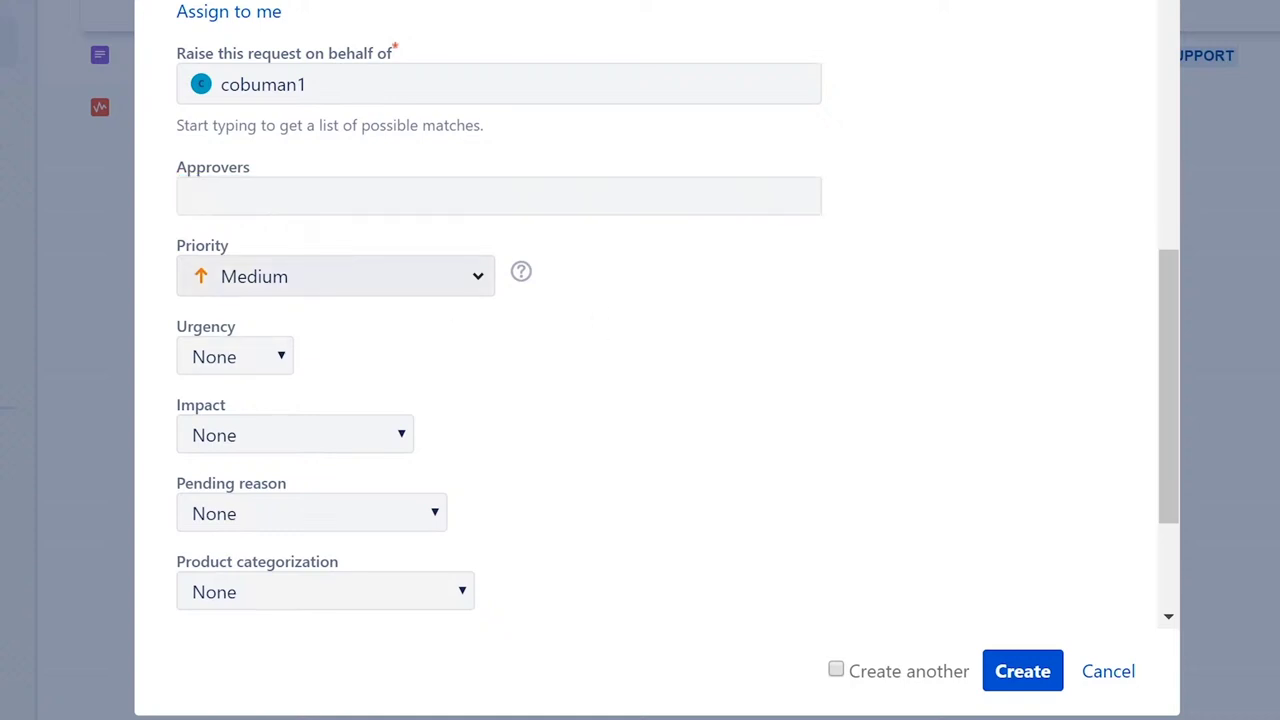
{"action": "left_click", "coordinate": [482, 279]}
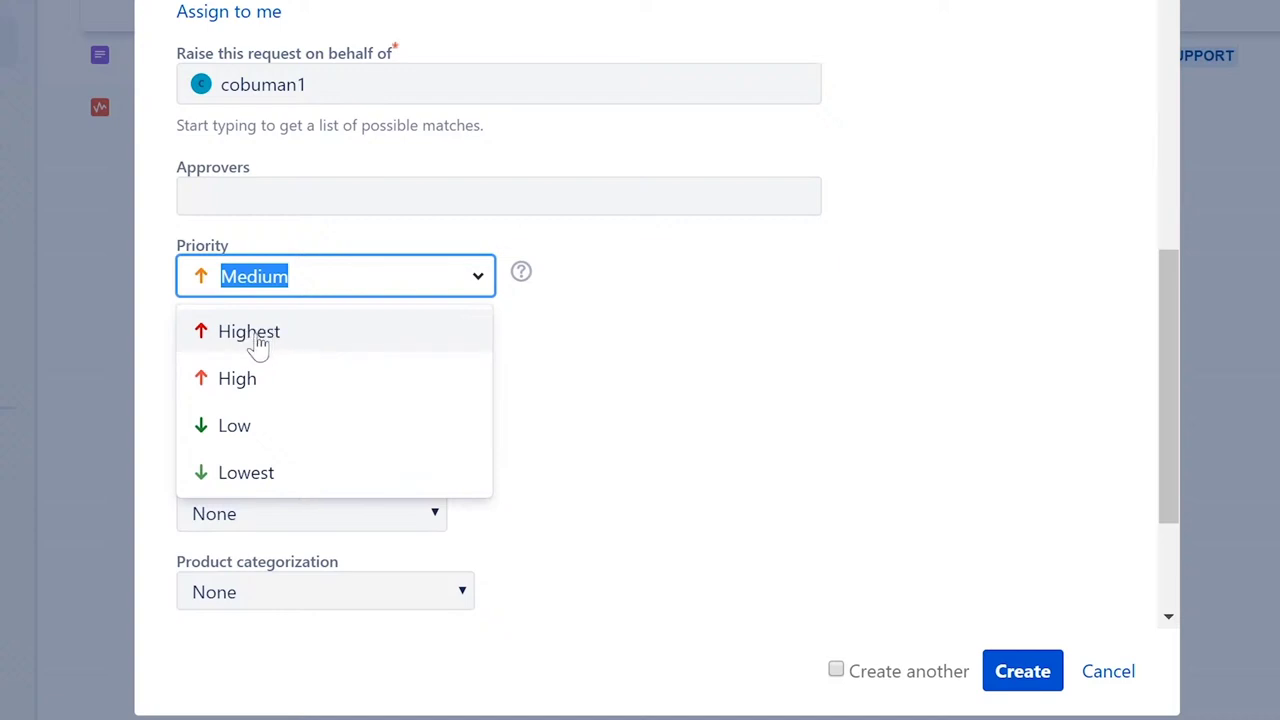
{"action": "left_click", "coordinate": [276, 340]}
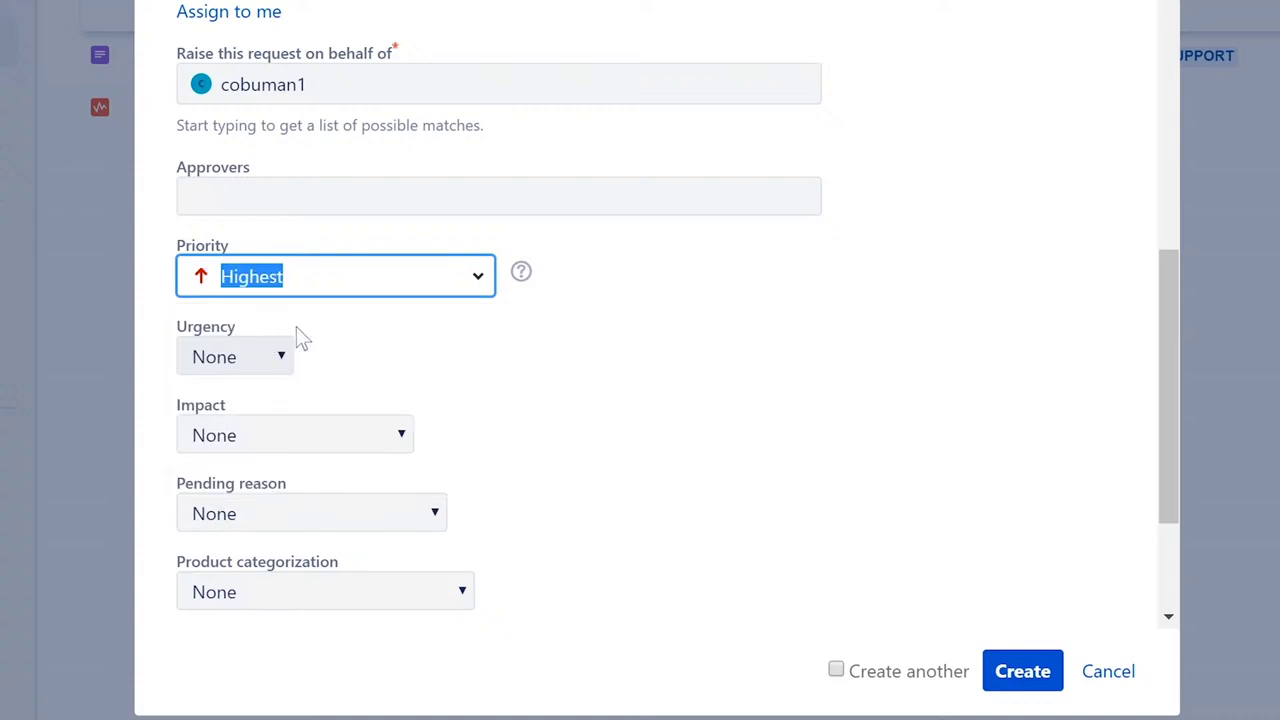
{"action": "left_click", "coordinate": [486, 356]}
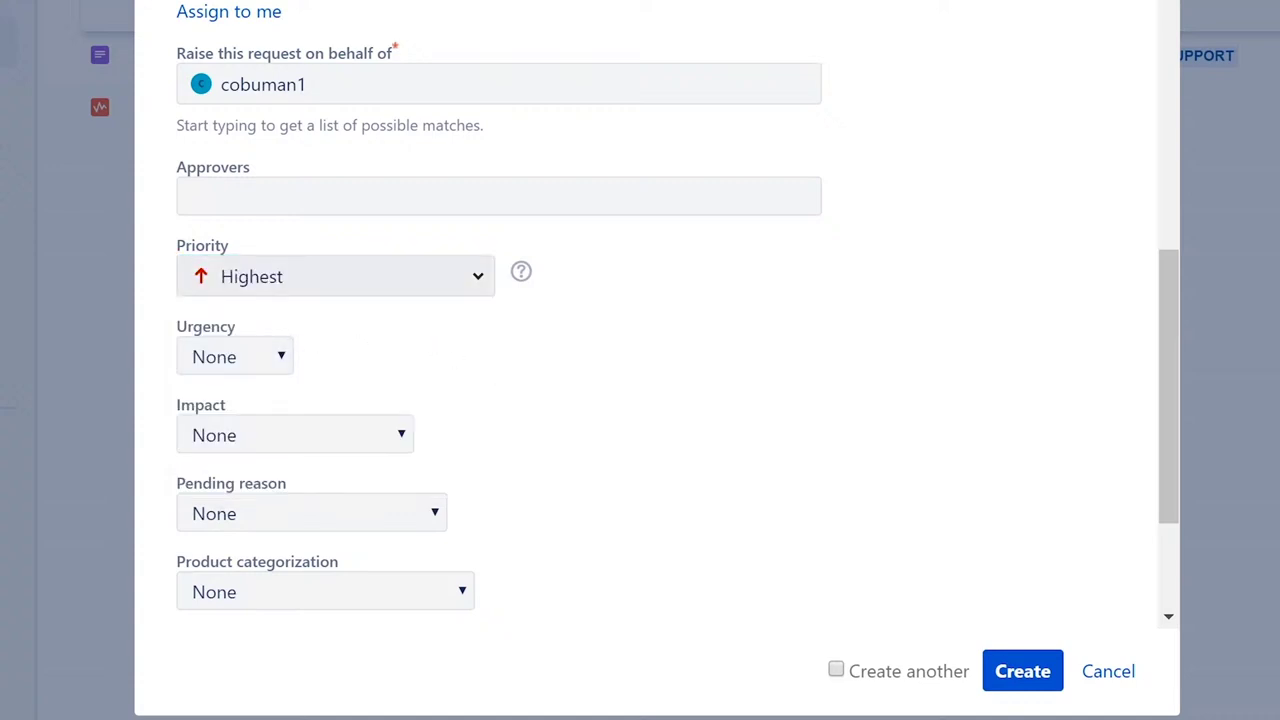
{"action": "left_click", "coordinate": [430, 277]}
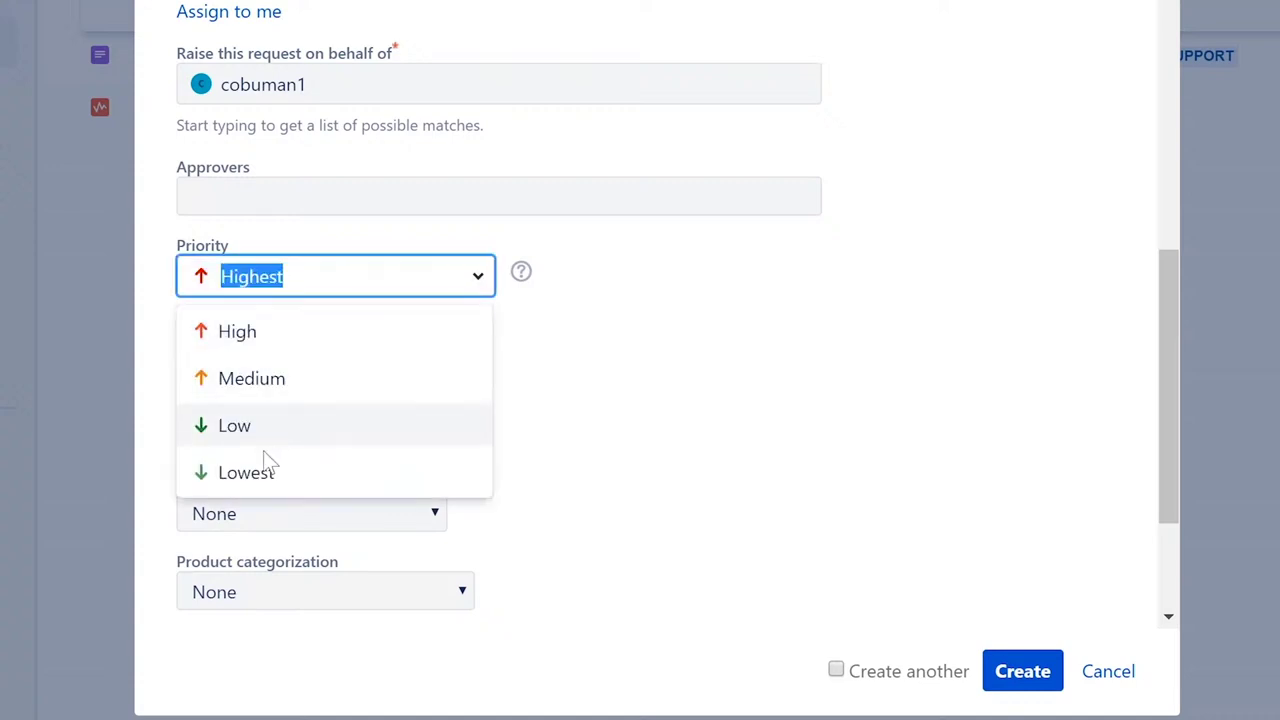
{"action": "left_click", "coordinate": [629, 366]}
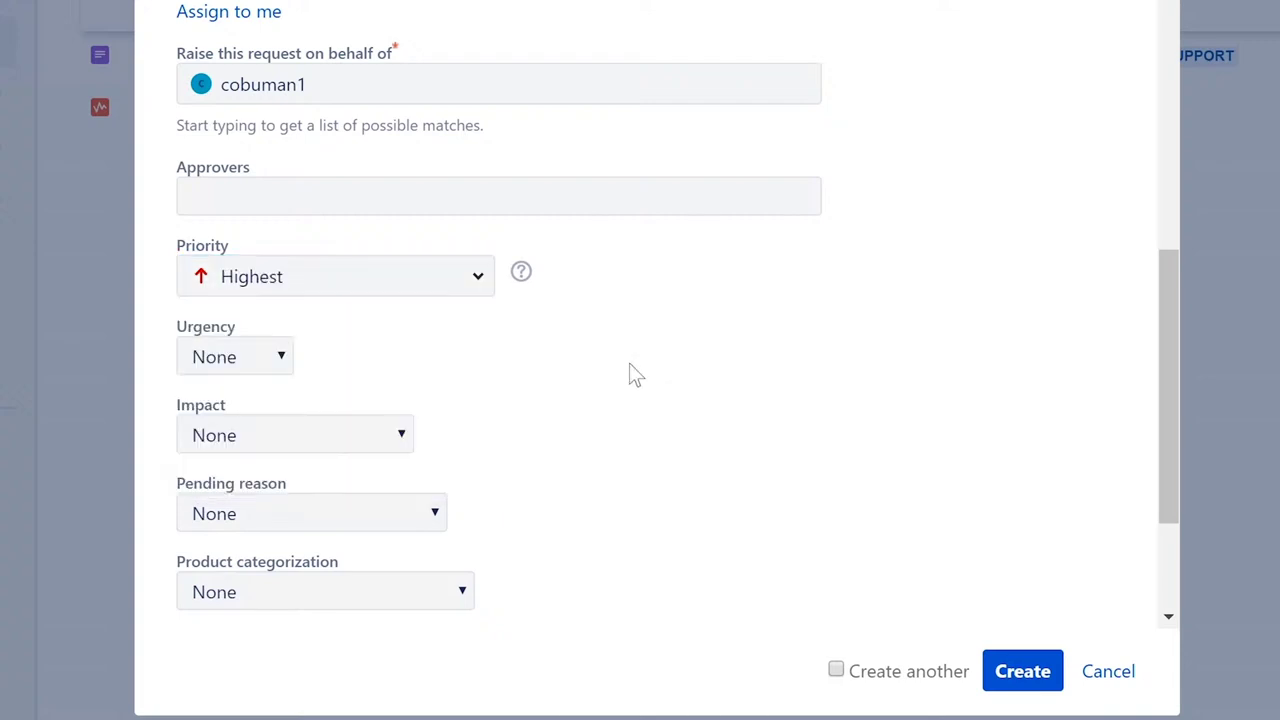
{"action": "left_click", "coordinate": [258, 370]}
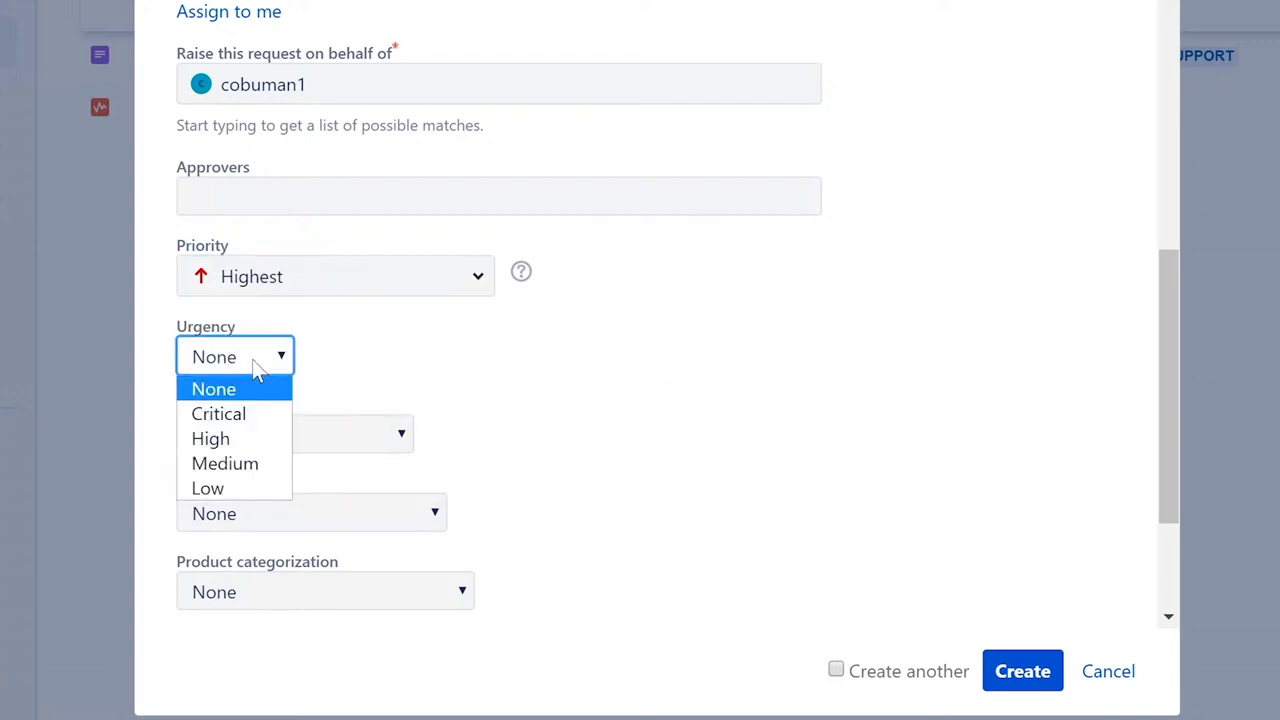
{"action": "left_click", "coordinate": [237, 420]}
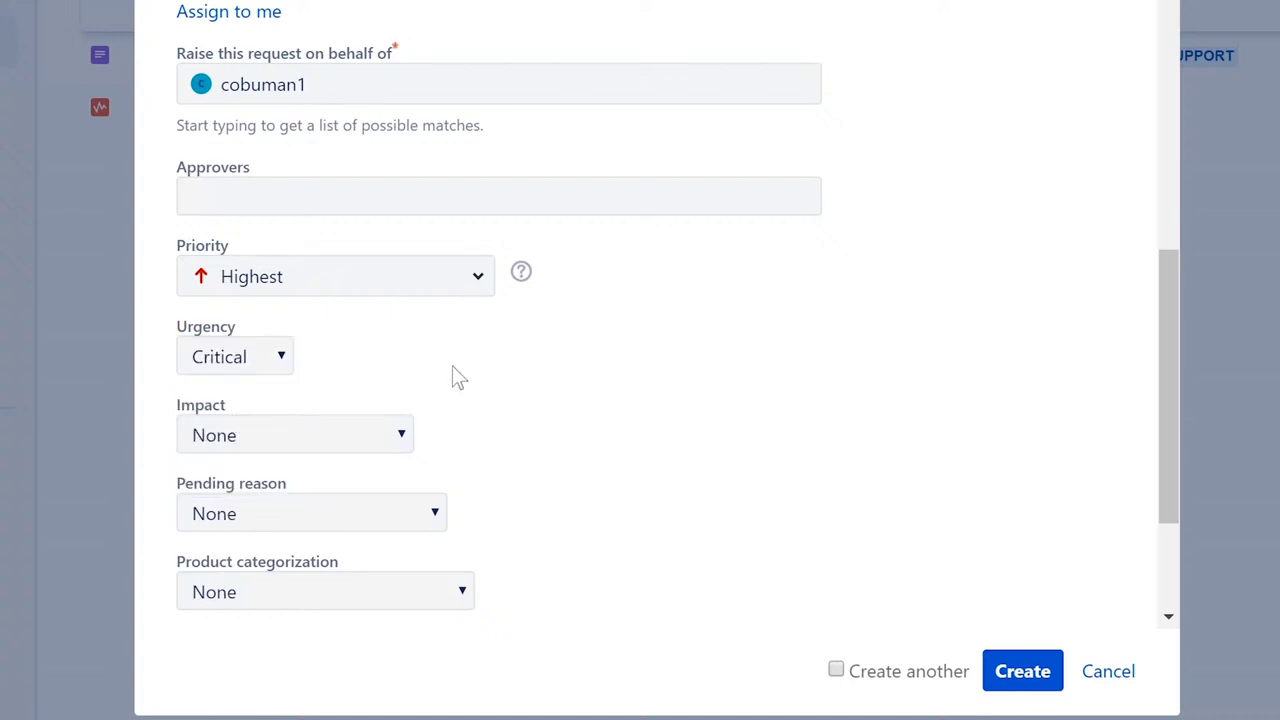
{"action": "scroll", "coordinate": [463, 378], "scroll_direction": "down", "scroll_amount": 1}
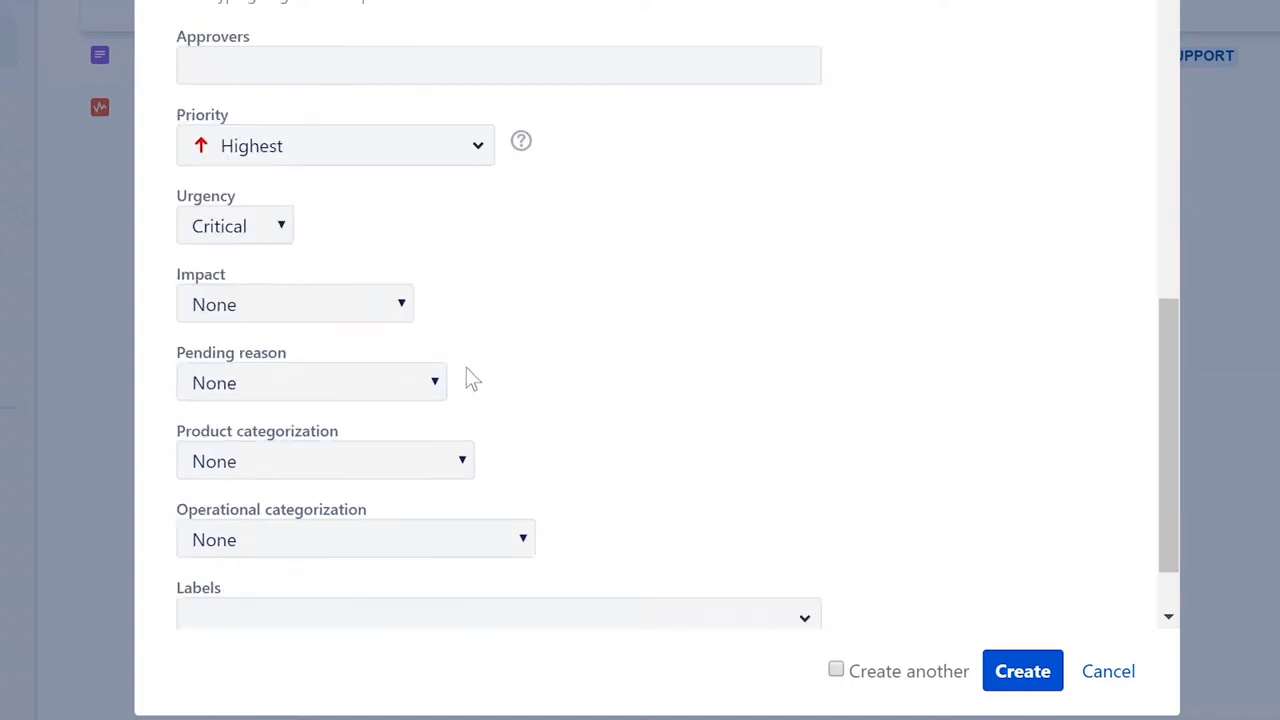
Choose Extensive / Widespread for Impact and confirm Pending reason stays None.
{"action": "left_click", "coordinate": [290, 312]}
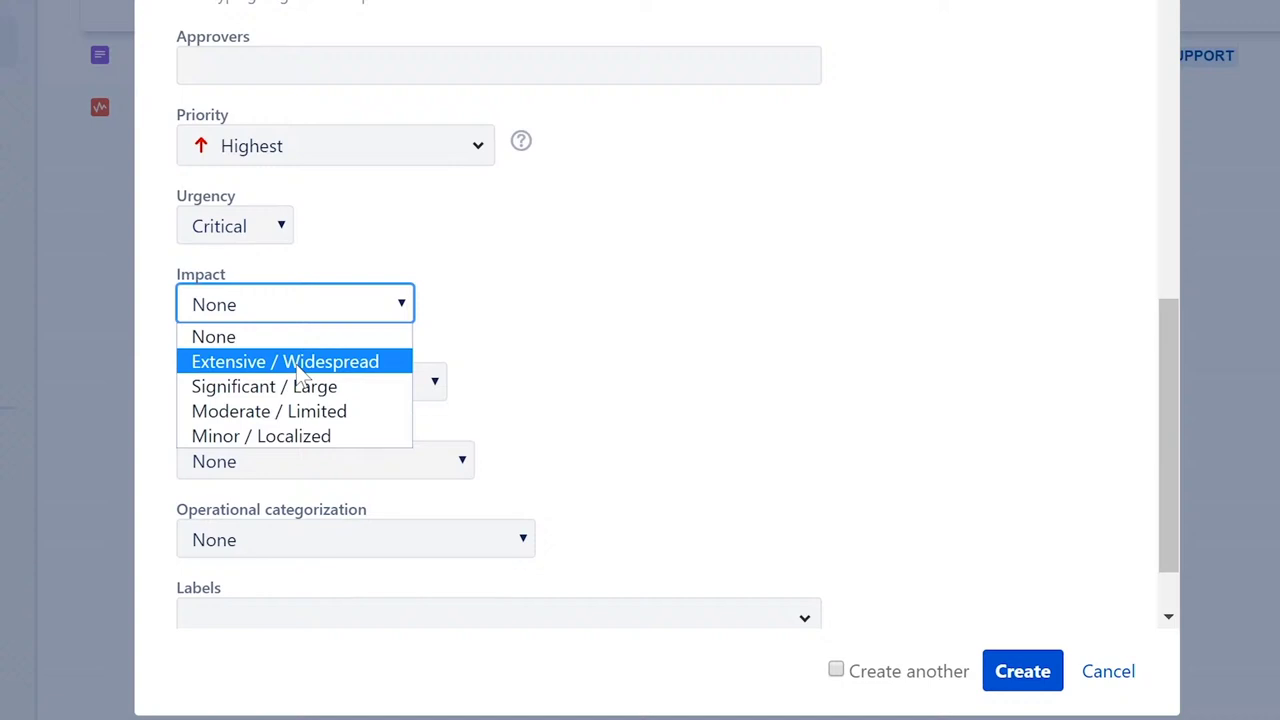
{"action": "left_click", "coordinate": [300, 364]}
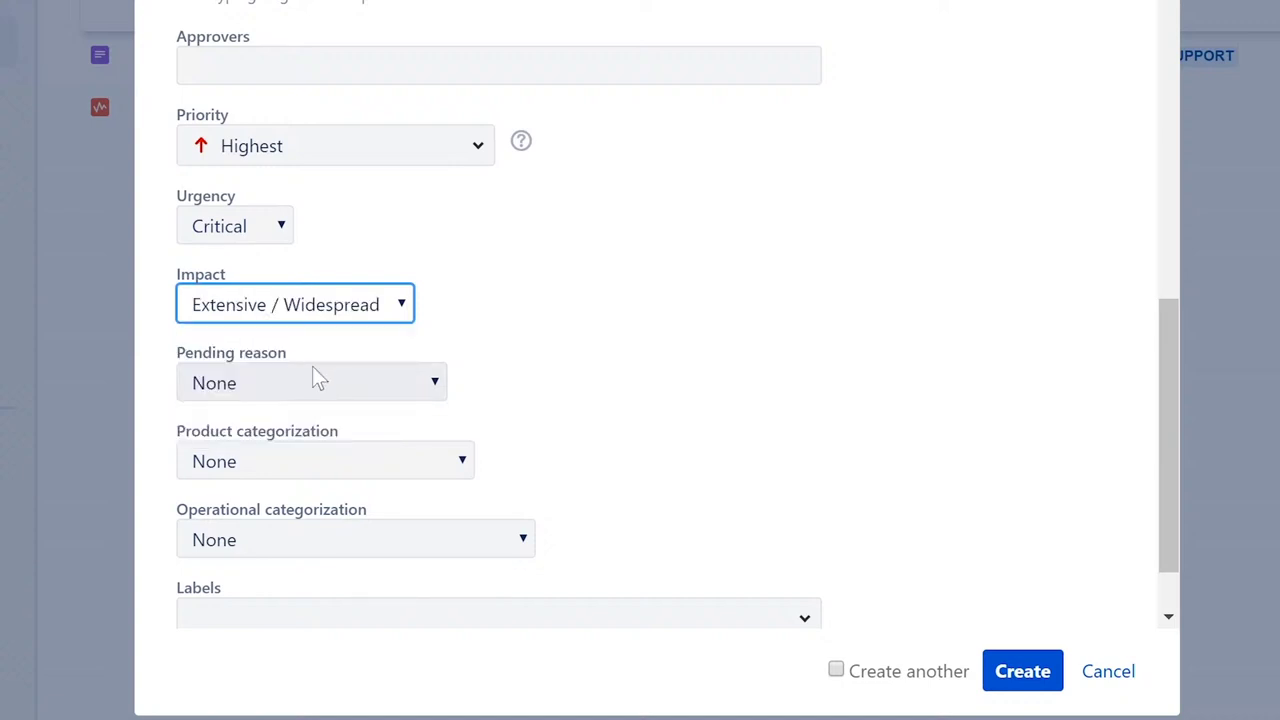
{"action": "left_click", "coordinate": [303, 307]}
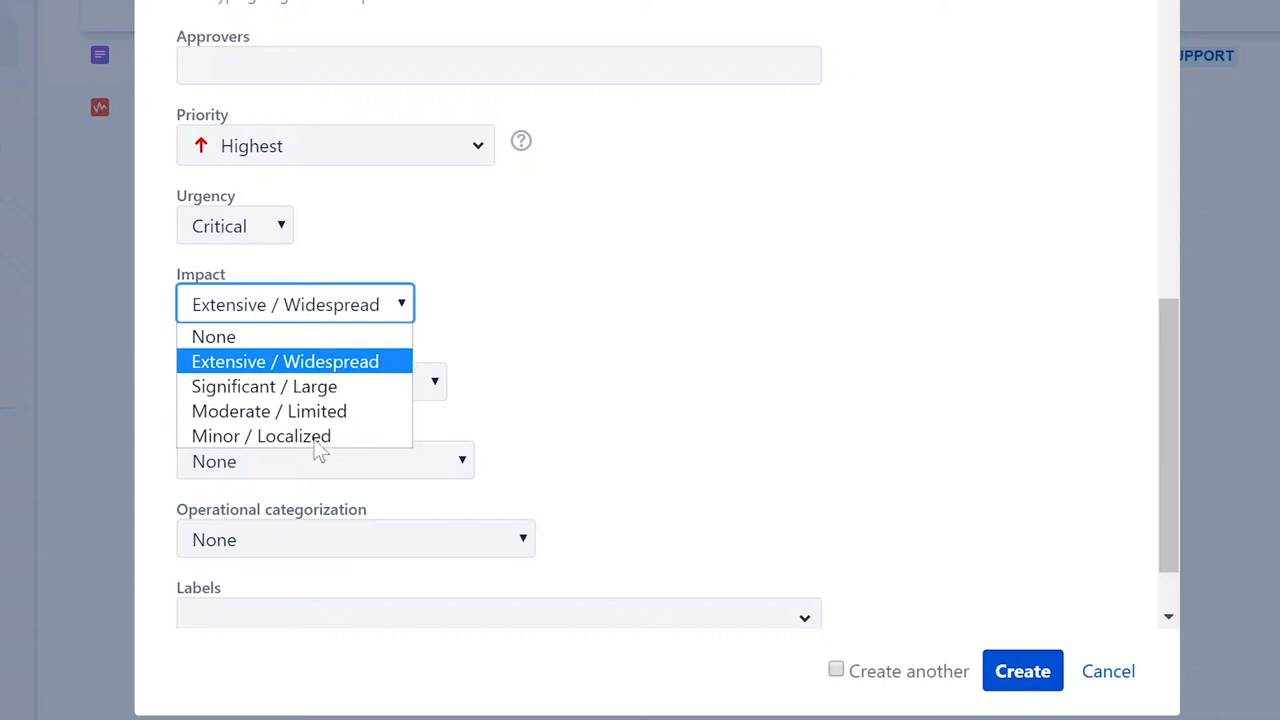
{"action": "left_click", "coordinate": [568, 340]}
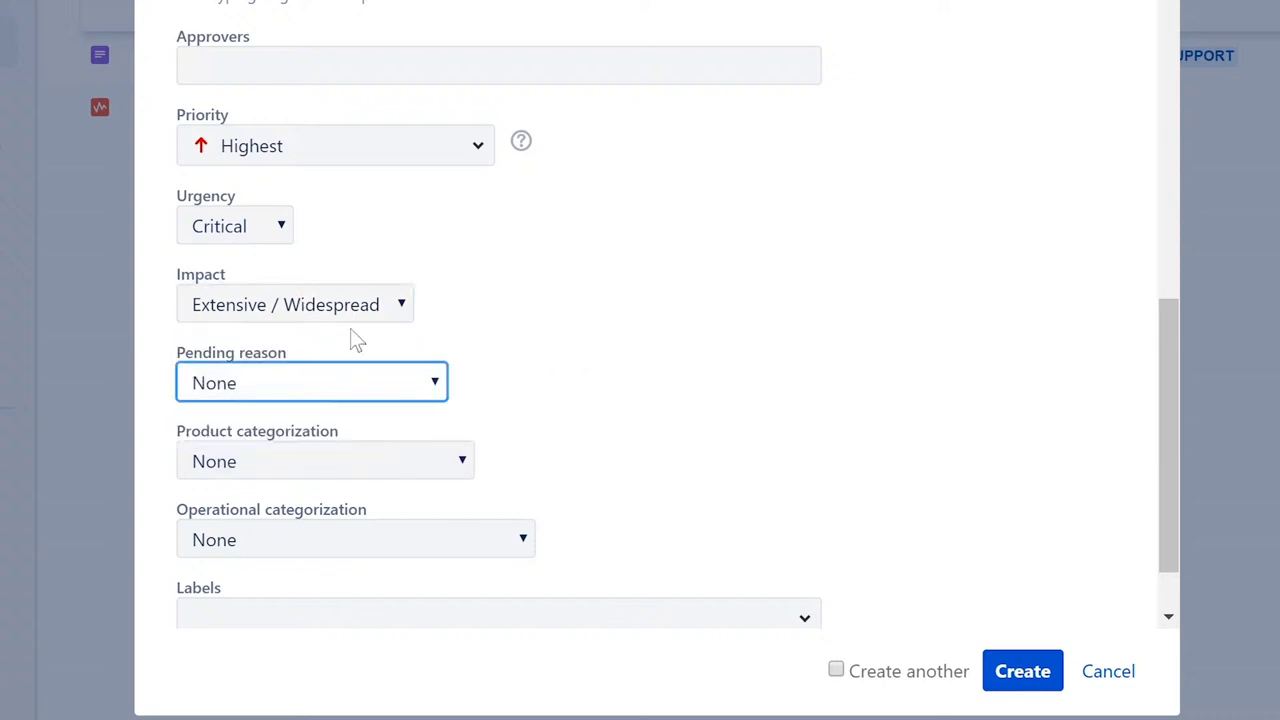
{"action": "left_click", "coordinate": [283, 393]}
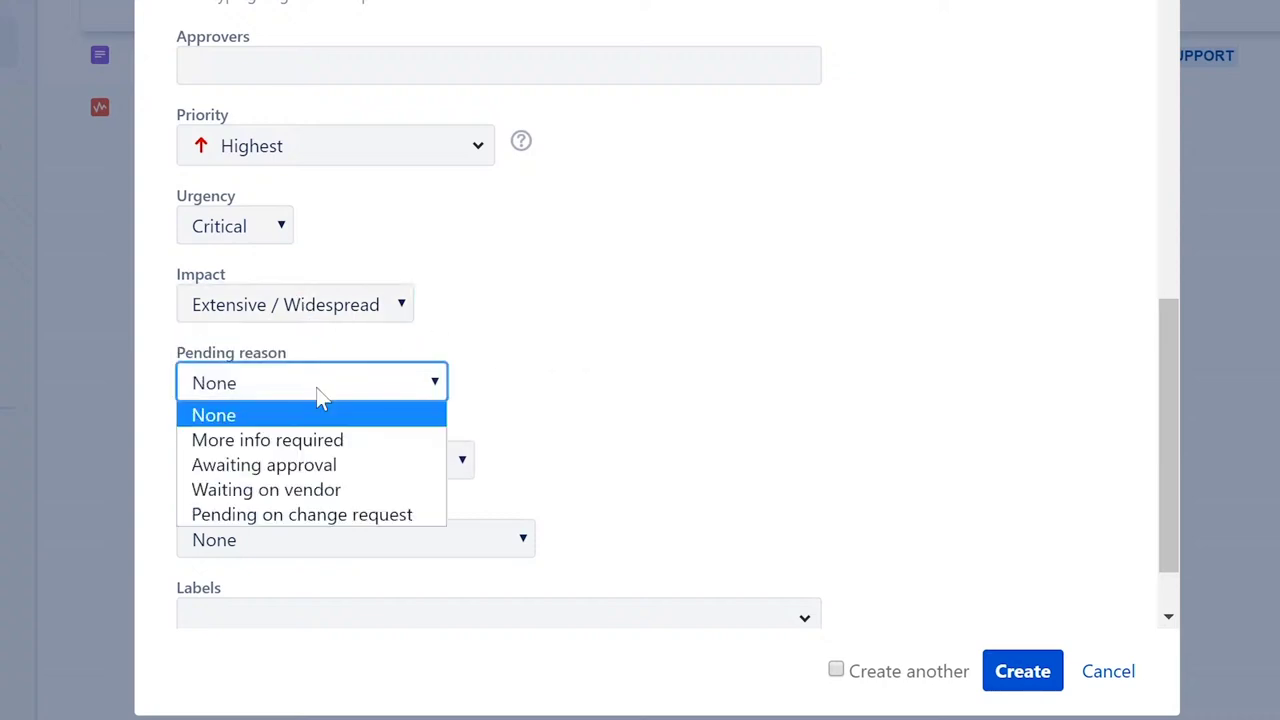
{"action": "left_click", "coordinate": [543, 338]}
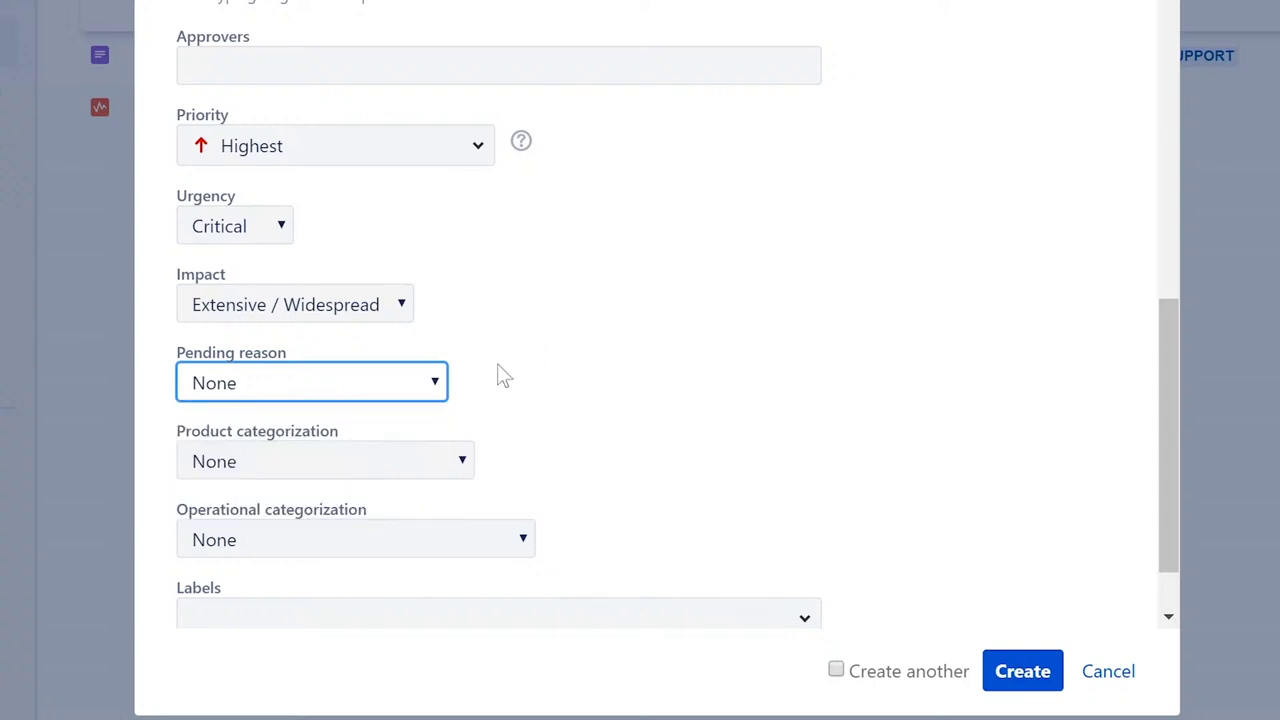
{"action": "scroll", "coordinate": [537, 363], "scroll_direction": "down", "scroll_amount": 2}
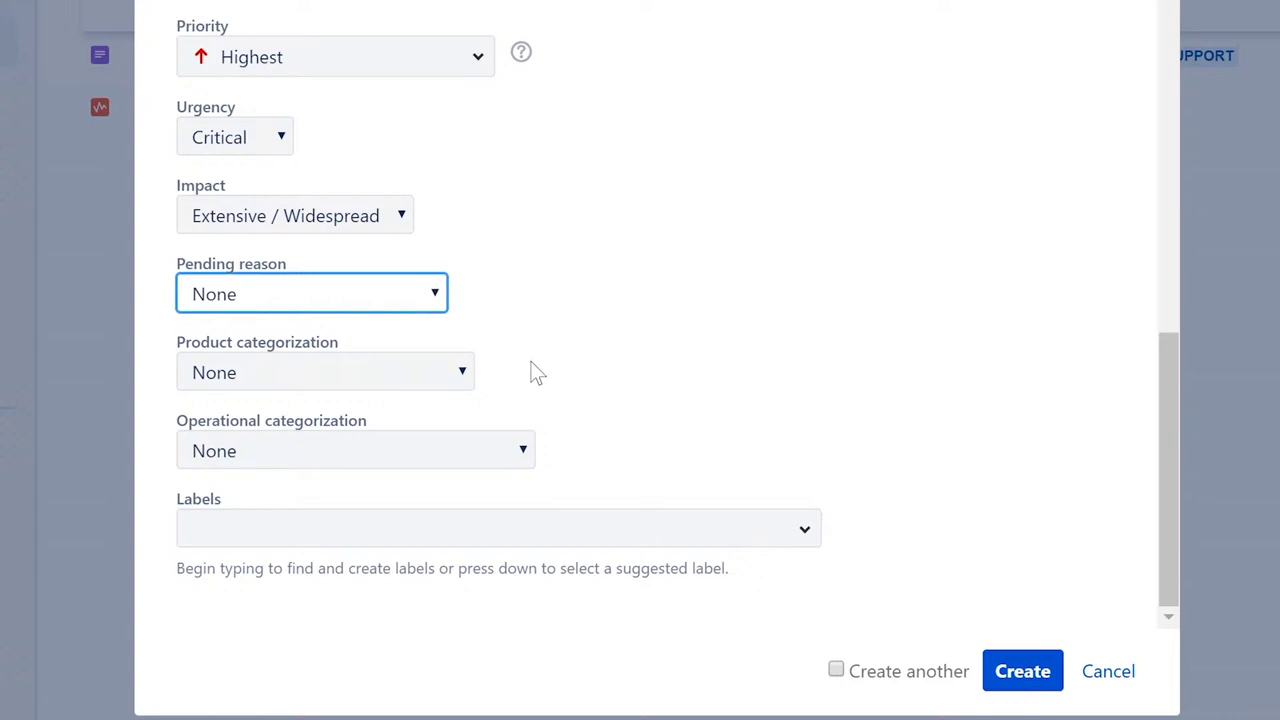
Keep Product categorization at None and set Operational categorization to Connectivity.
{"action": "left_click", "coordinate": [290, 375]}
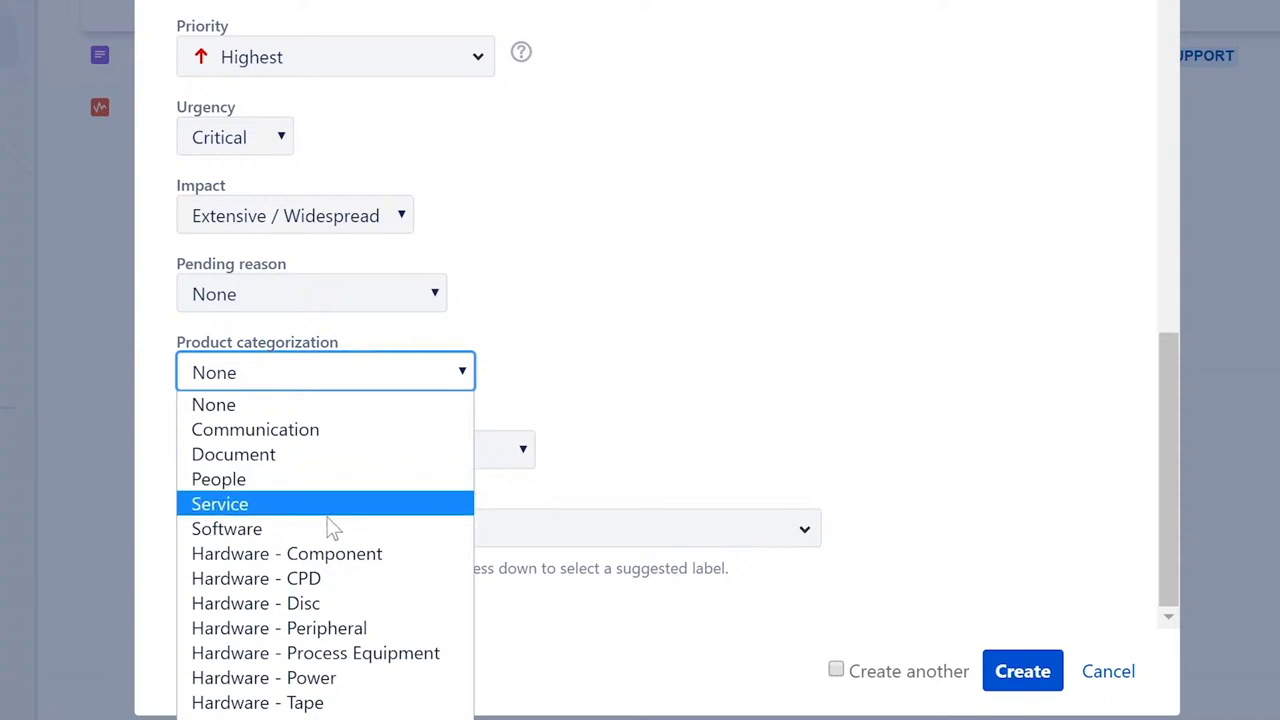
{"action": "key", "text": "Up"}
{"action": "left_click", "coordinate": [557, 384]}
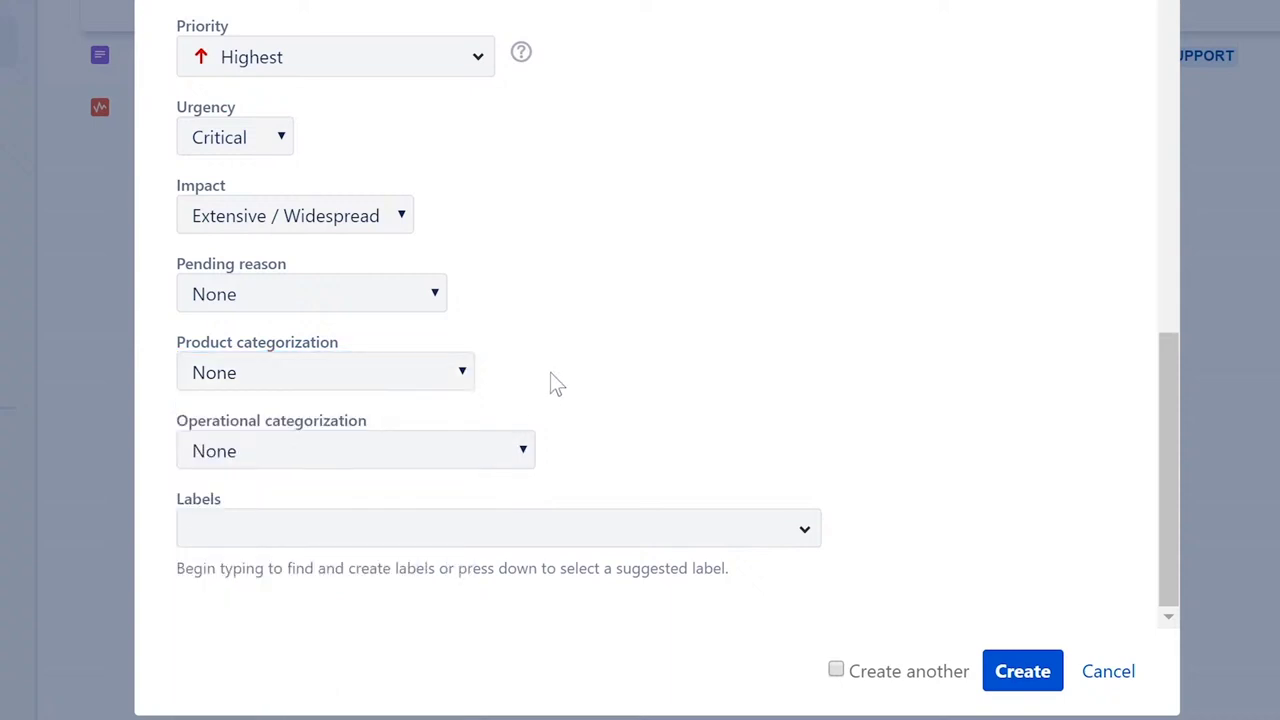
{"action": "left_click", "coordinate": [497, 453]}
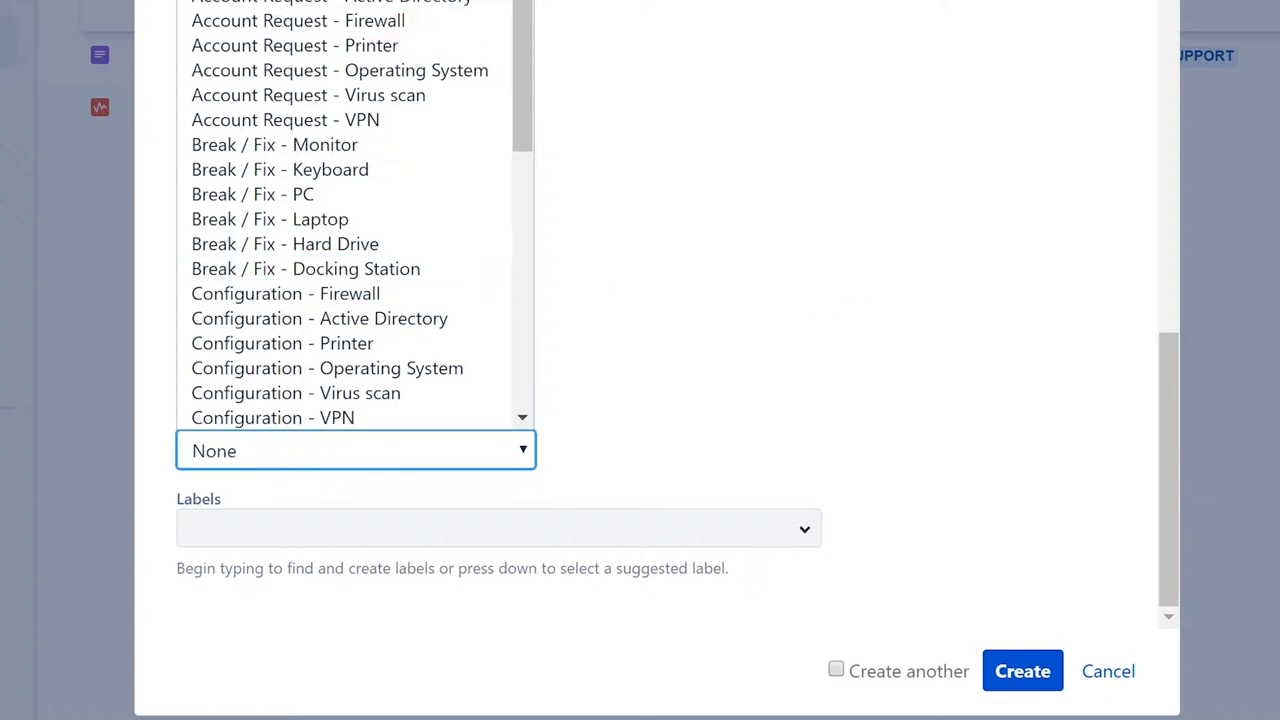
{"action": "left_click", "coordinate": [330, 417]}
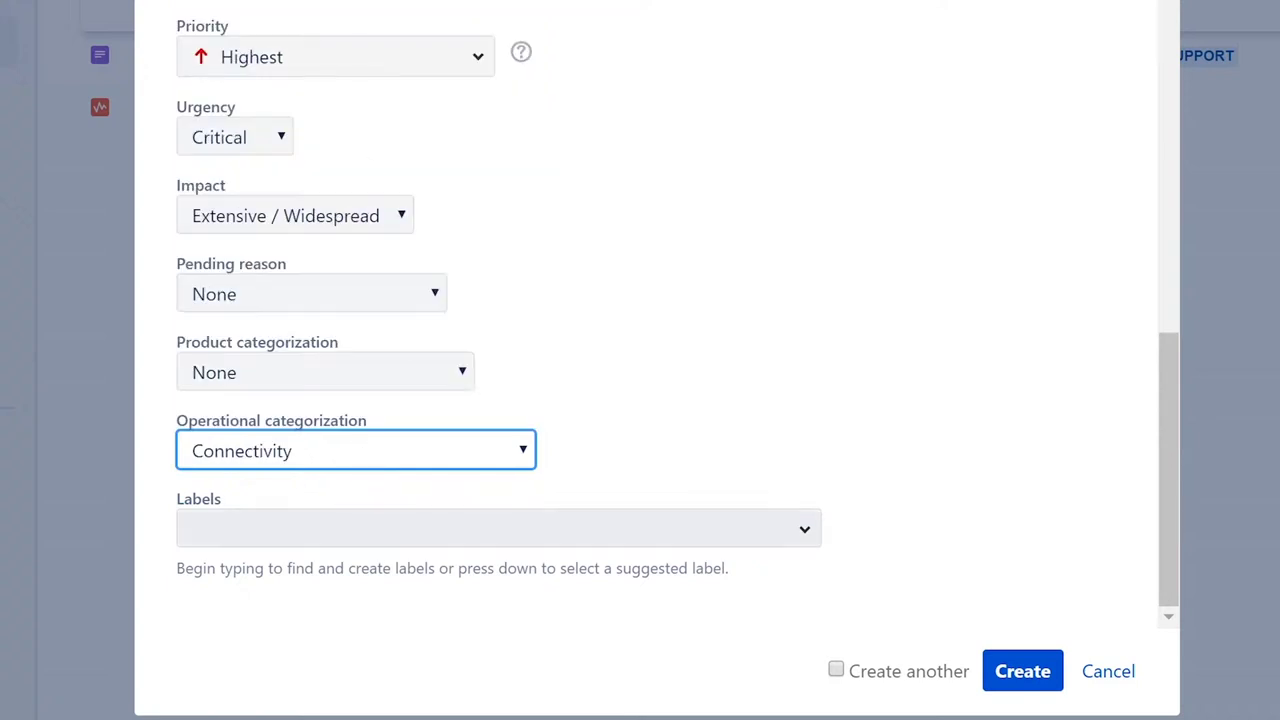
{"action": "left_click", "coordinate": [656, 364]}
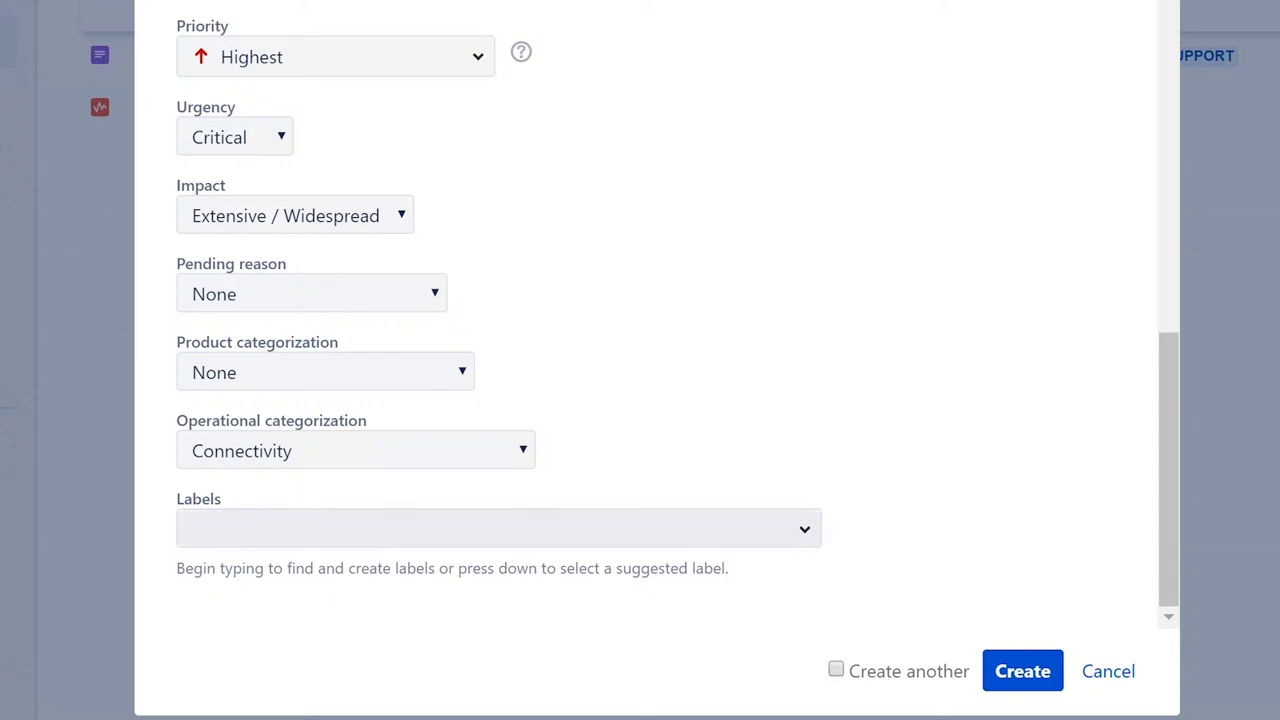
Check the label suggestions and leave Labels empty.
{"action": "left_click", "coordinate": [300, 528]}
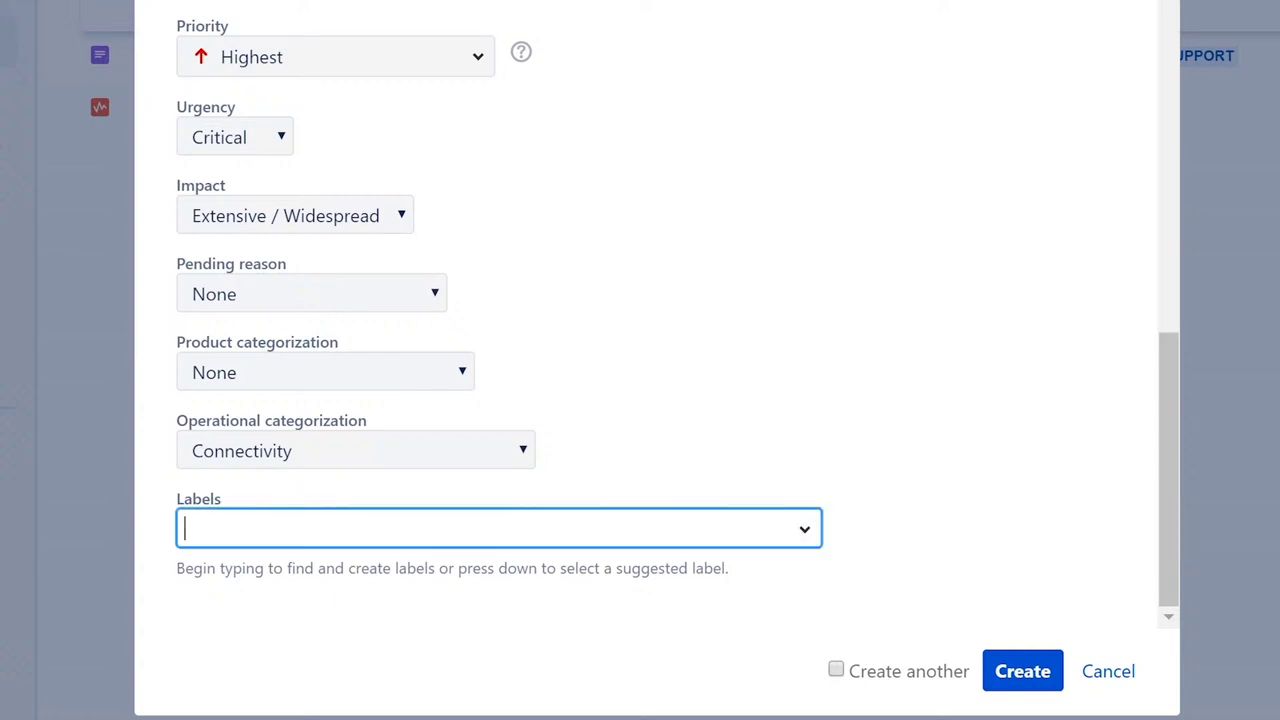
{"action": "left_click", "coordinate": [803, 530]}
{"action": "left_click", "coordinate": [877, 440]}
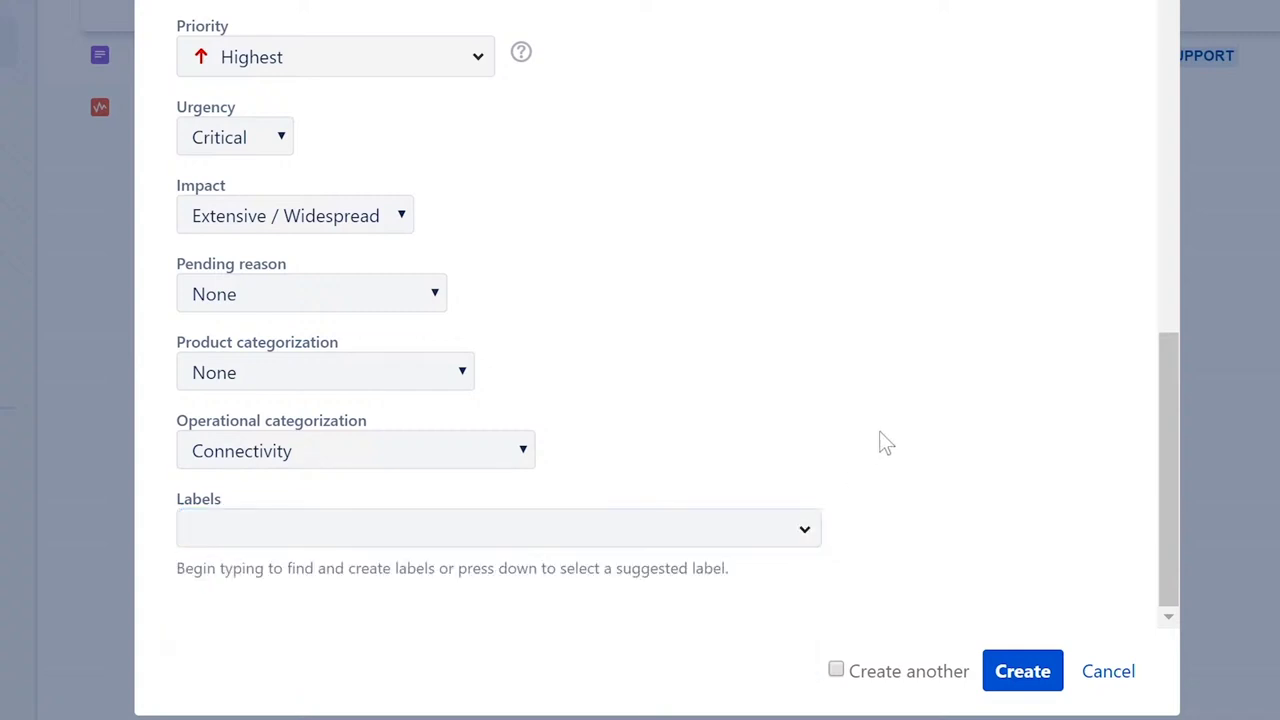
Submit the new TEST request.
{"action": "left_click", "coordinate": [1024, 677]}
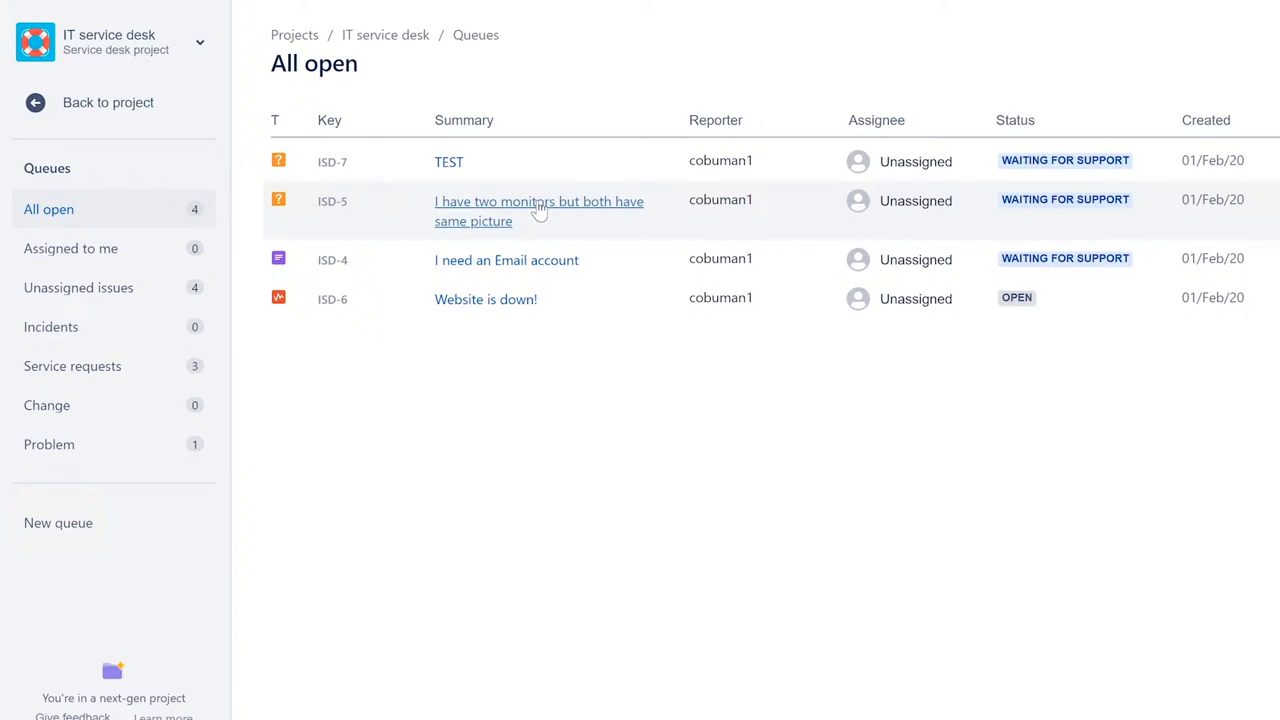
{"action": "left_click", "coordinate": [536, 210]}
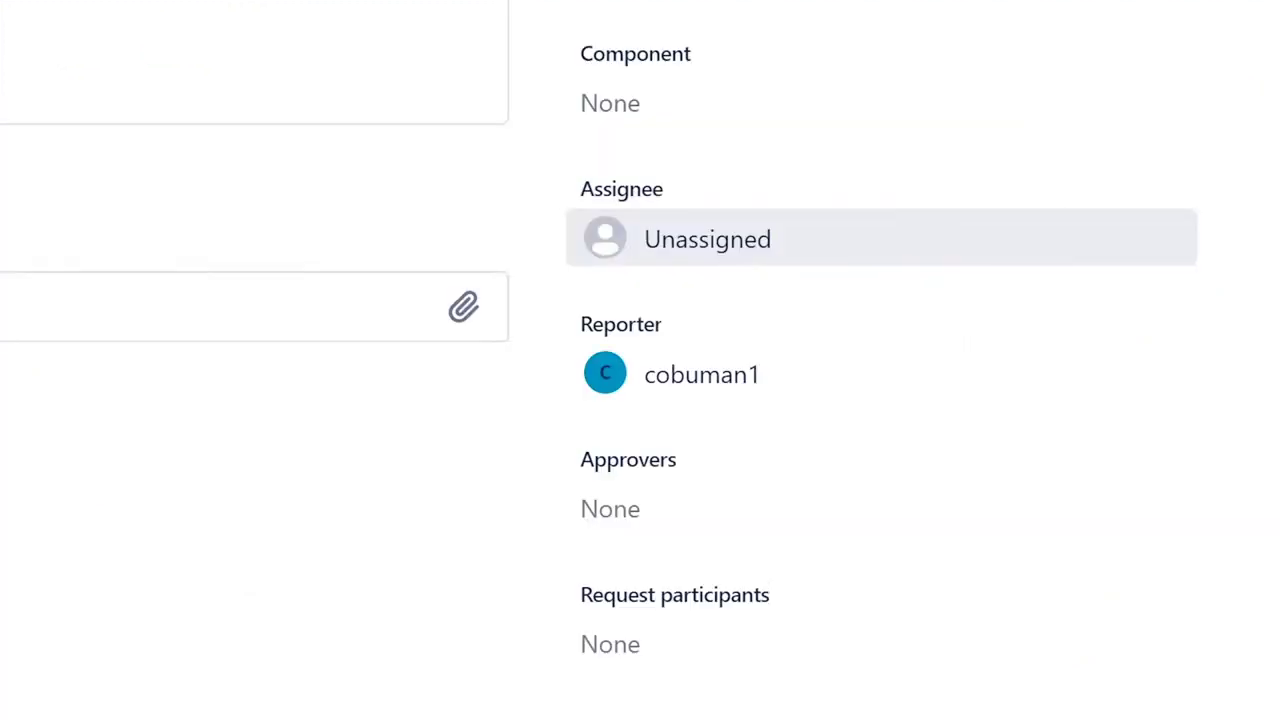
{"action": "left_click", "coordinate": [707, 239]}
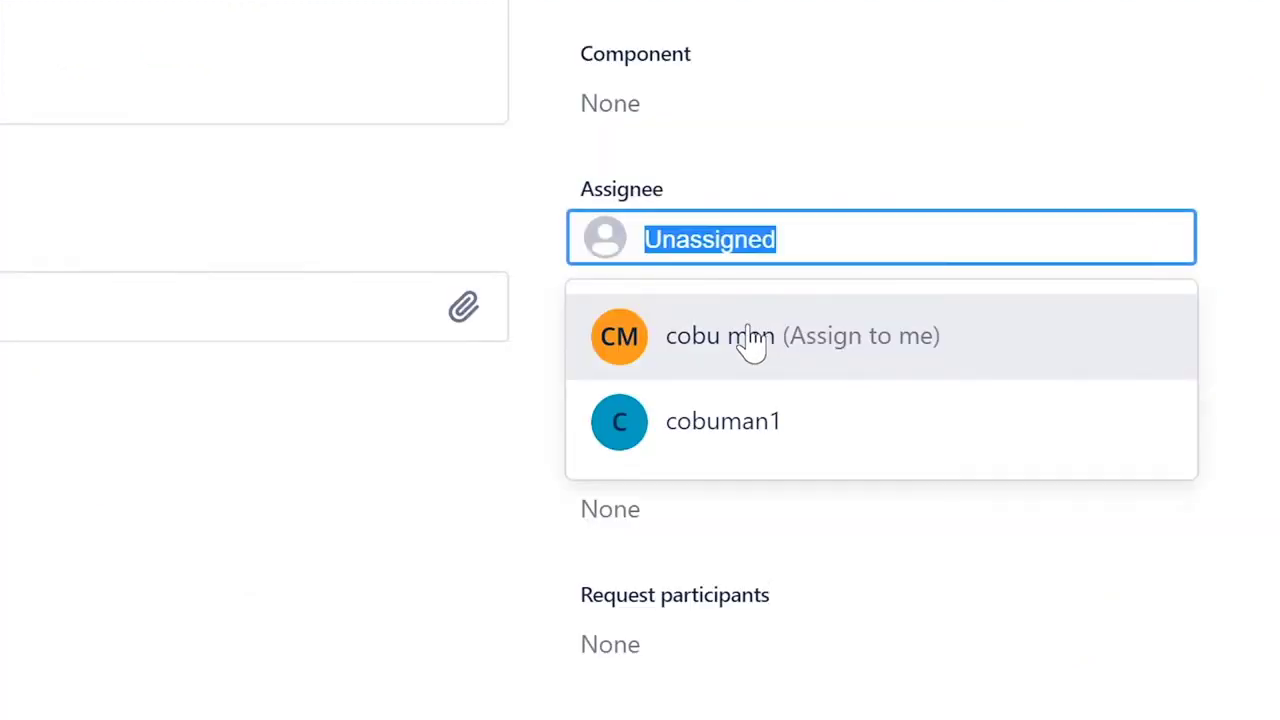
{"action": "left_click", "coordinate": [838, 338]}
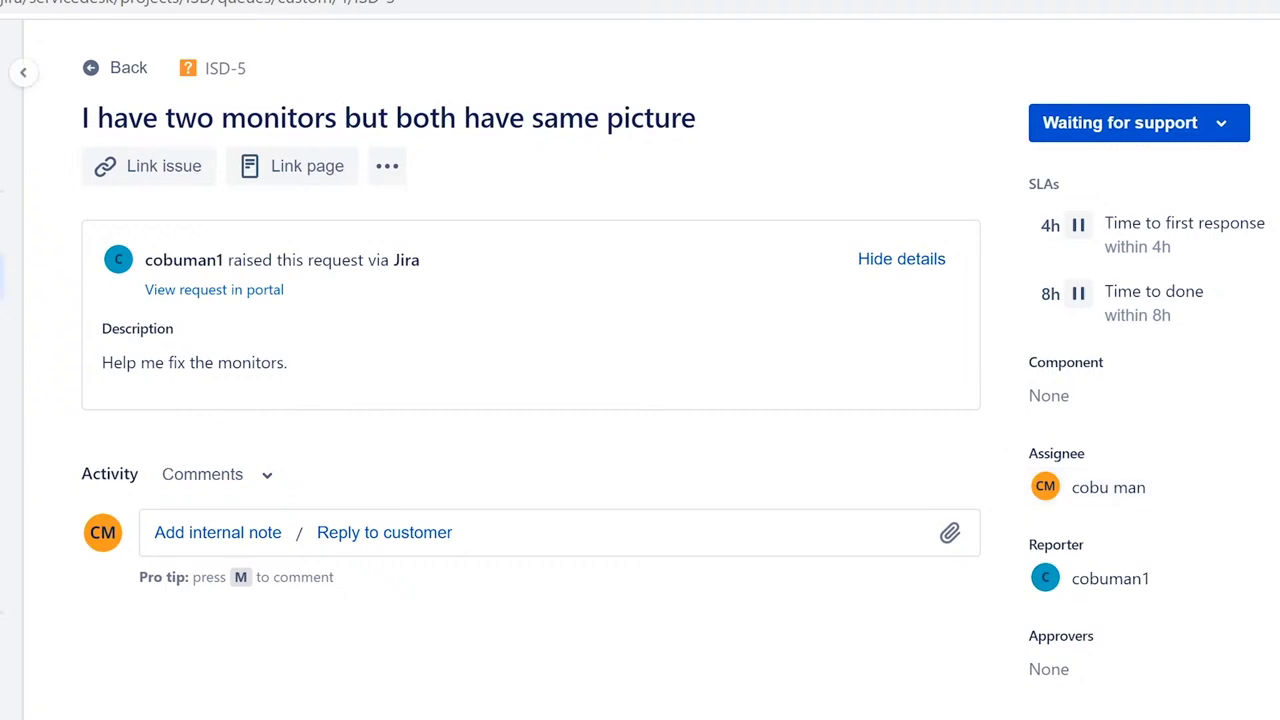
{"action": "key", "text": "alt+Left"}
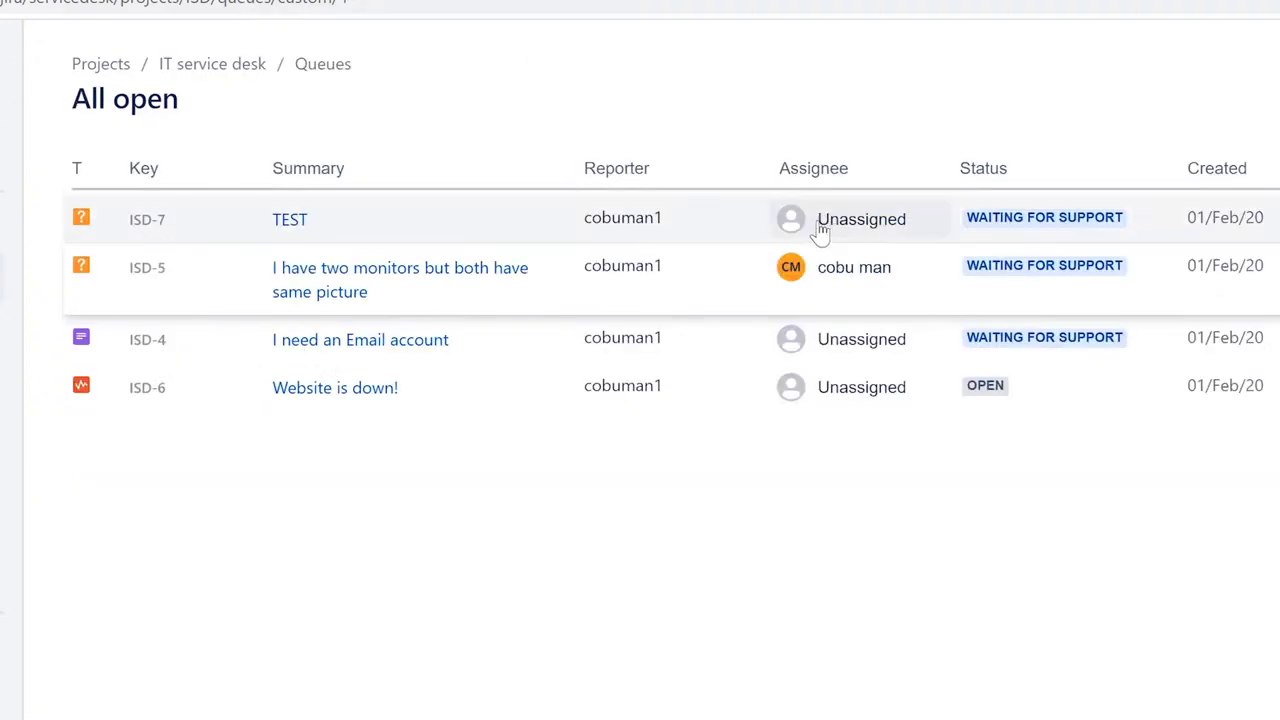
{"action": "mouse_move", "coordinate": [872, 280]}
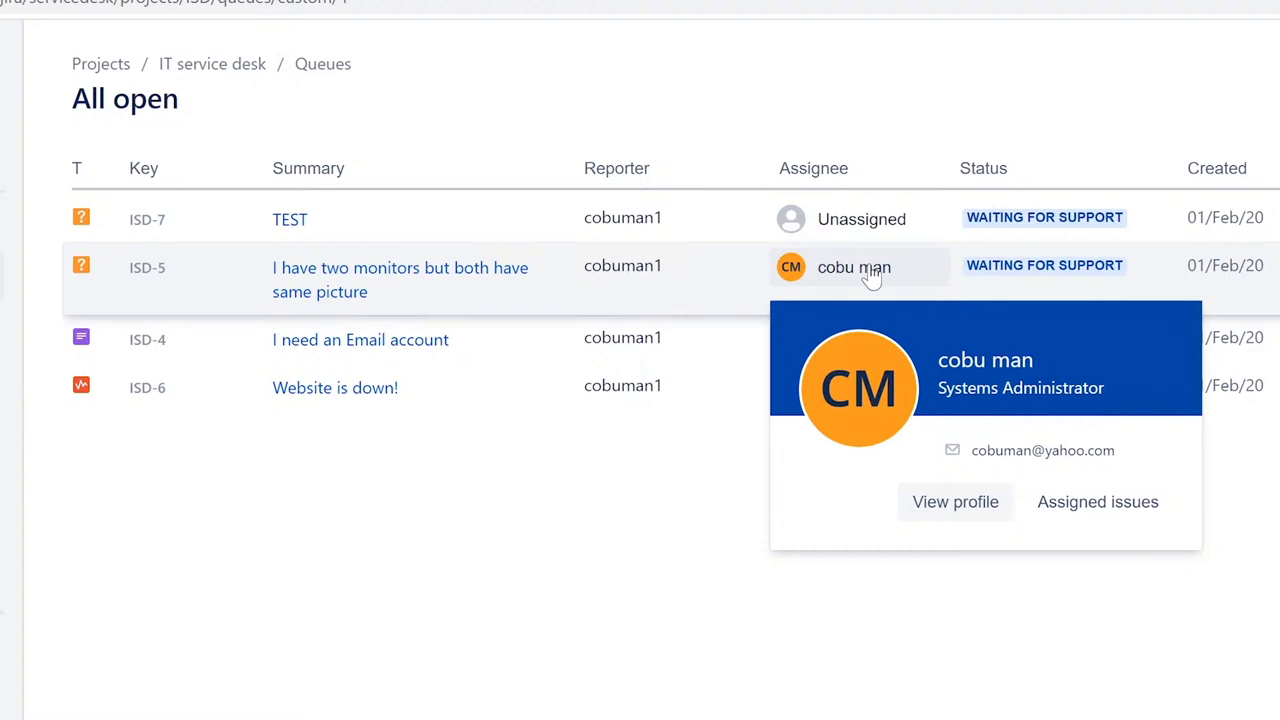
Open ISD-5 'I have two monitors but both have same picture' and preview it in the customer portal.
{"action": "left_click", "coordinate": [394, 278]}
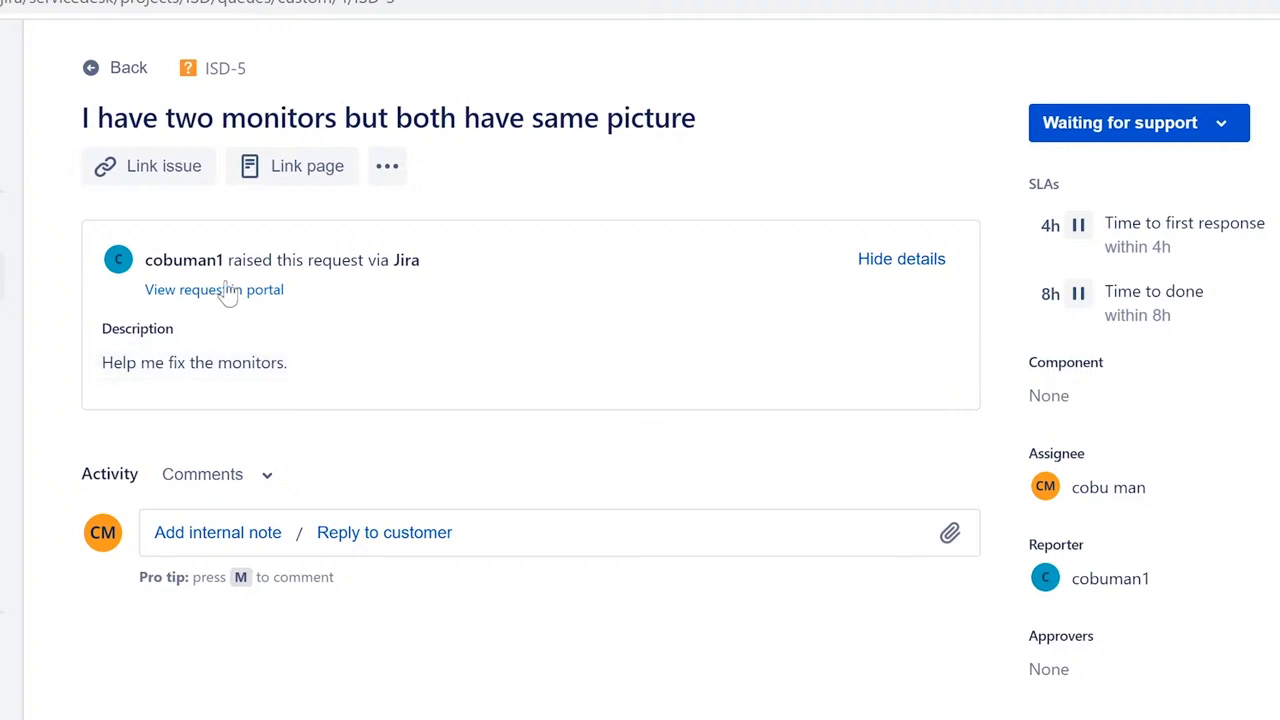
{"action": "left_click", "coordinate": [198, 290]}
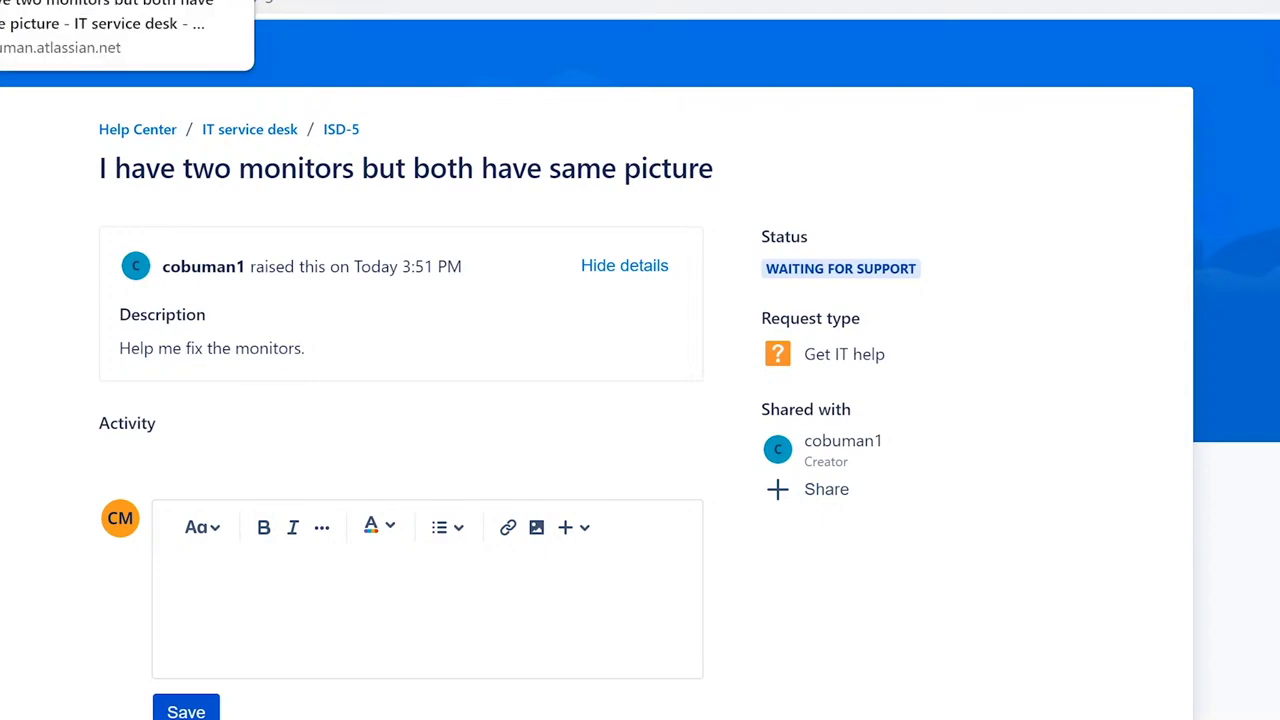
{"action": "key", "text": "ctrl+Tab"}
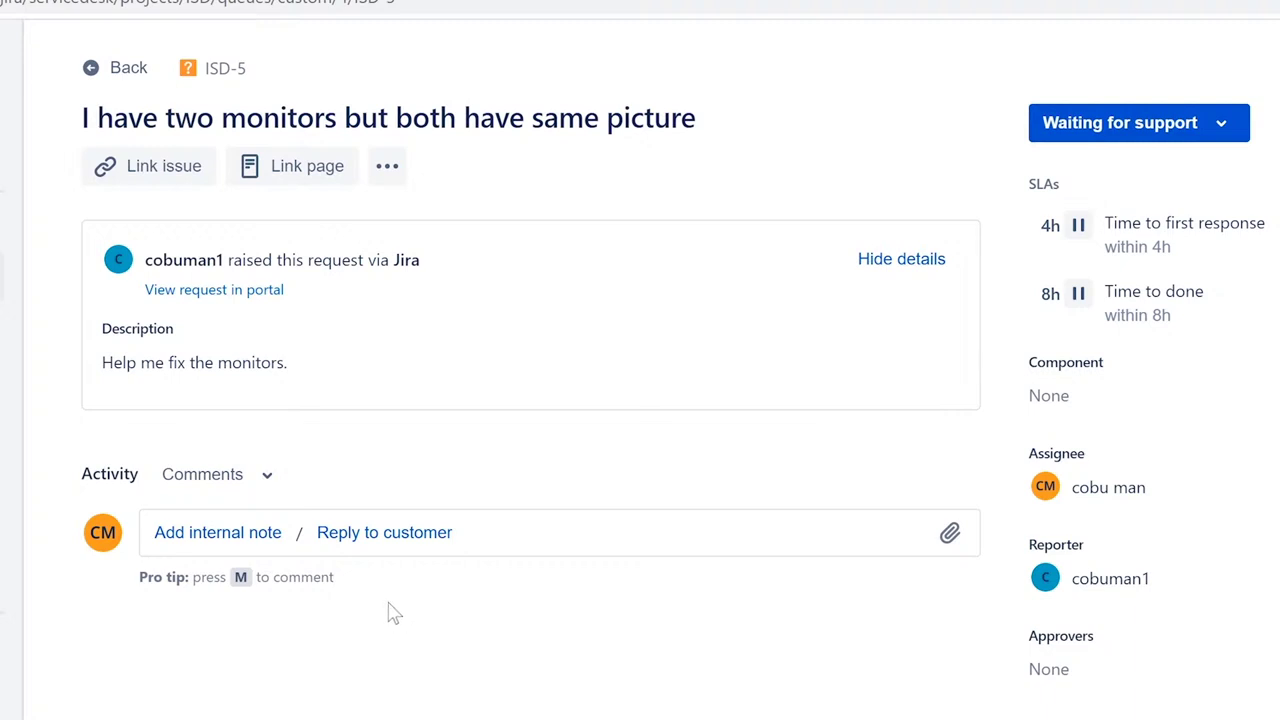
Start a customer reply introducing the agent from Tech Support at STL, MO, about the monitor ticket.
{"action": "left_click", "coordinate": [392, 543]}
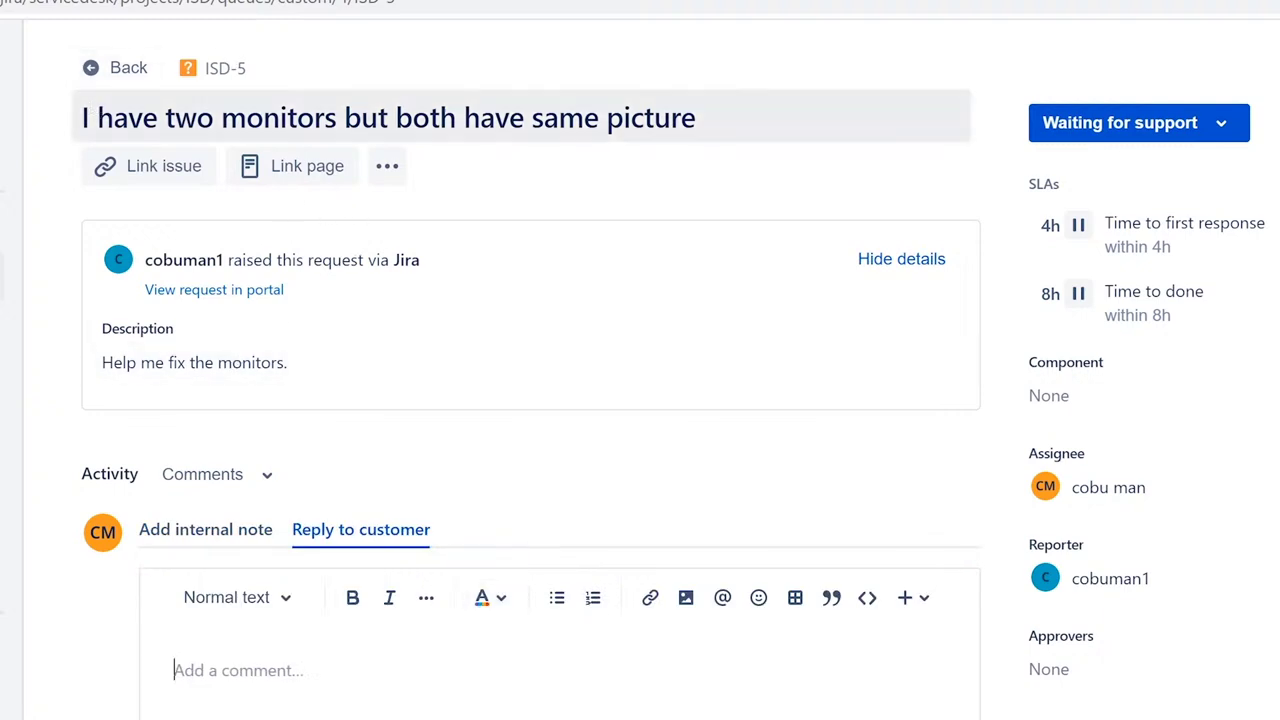
{"action": "left_click_drag", "start_coordinate": [82, 118], "coordinate": [705, 130]}
{"action": "left_click", "coordinate": [305, 640]}
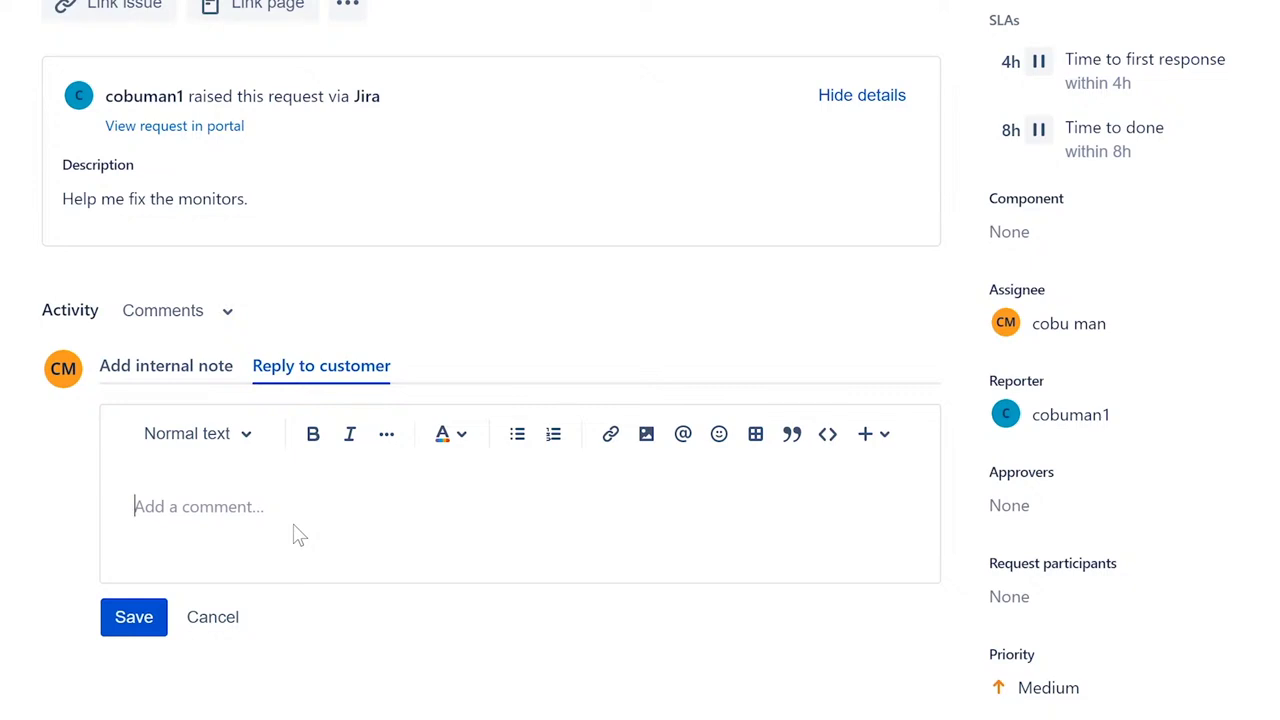
{"action": "type", "text": "Hello, "}
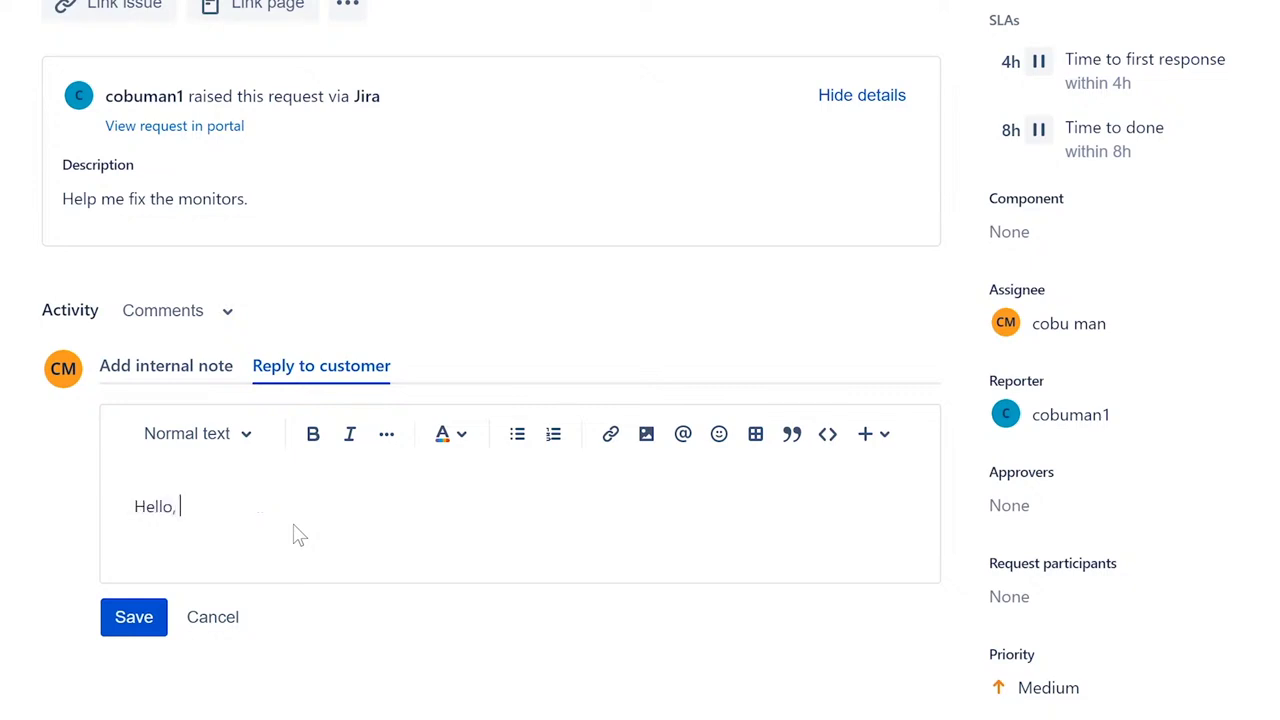
{"action": "type", "text": "my name is Ervin "}
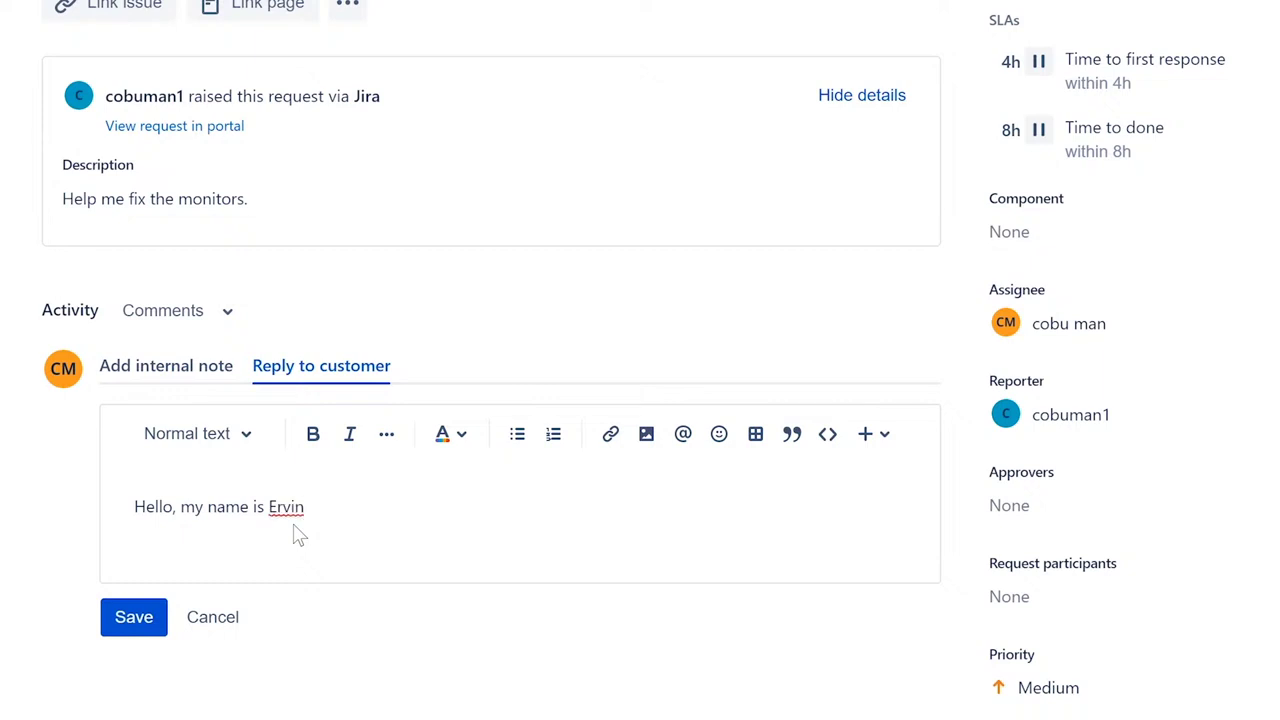
{"action": "type", "text": "at"}
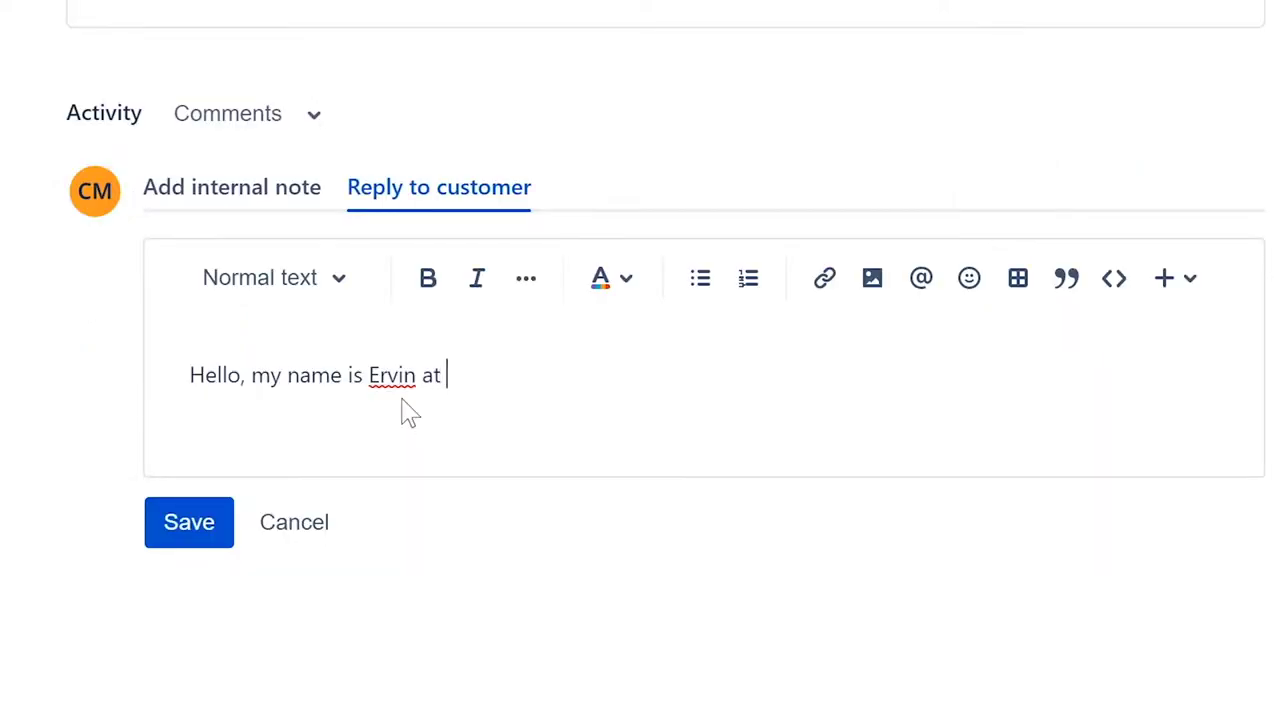
{"action": "key", "text": "BackSpace"}
{"action": "key", "text": "BackSpace"}
{"action": "key", "text": "BackSpace"}
{"action": "type", "text": "with Tech SuPpor"}
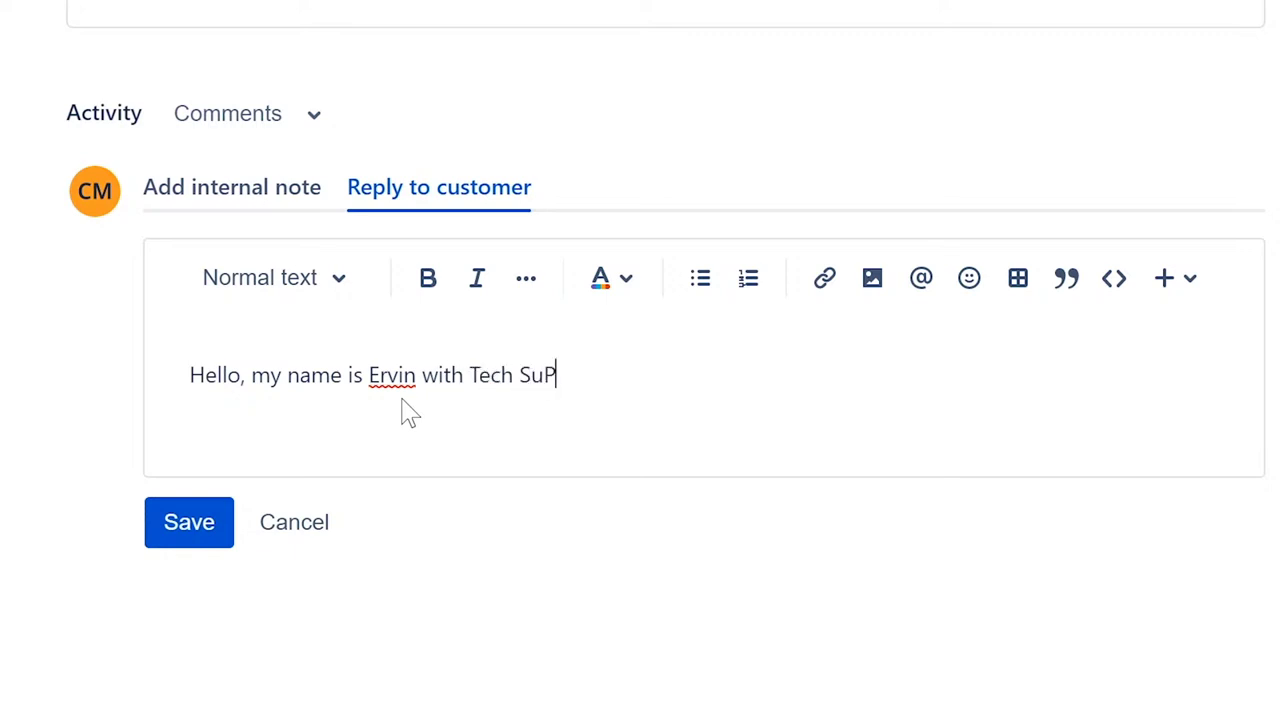
{"action": "key", "text": "BackSpace"}
{"action": "key", "text": "BackSpace"}
{"action": "key", "text": "BackSpace"}
{"action": "key", "text": "BackSpace"}
{"action": "type", "text": "po"}
{"action": "key", "text": "BackSpace"}
{"action": "type", "text": "port at STL"}
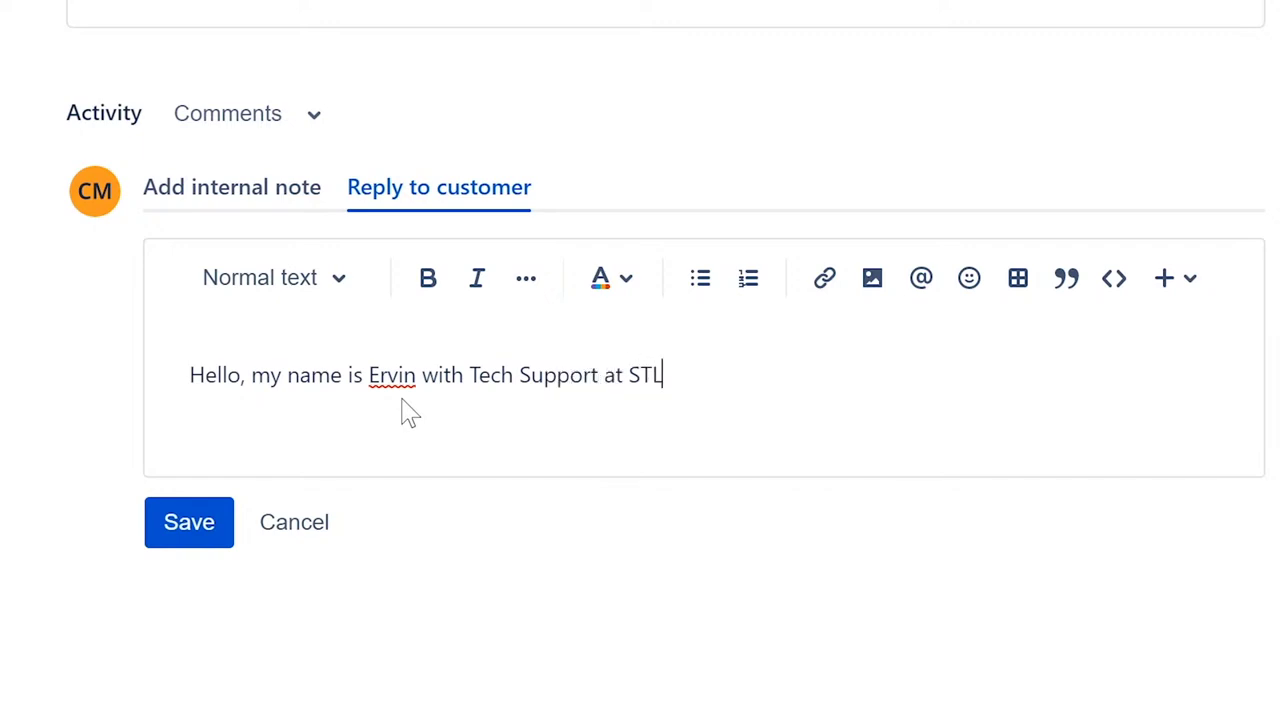
{"action": "type", "text": ", MO."}
{"action": "type", "text": "I have your "}
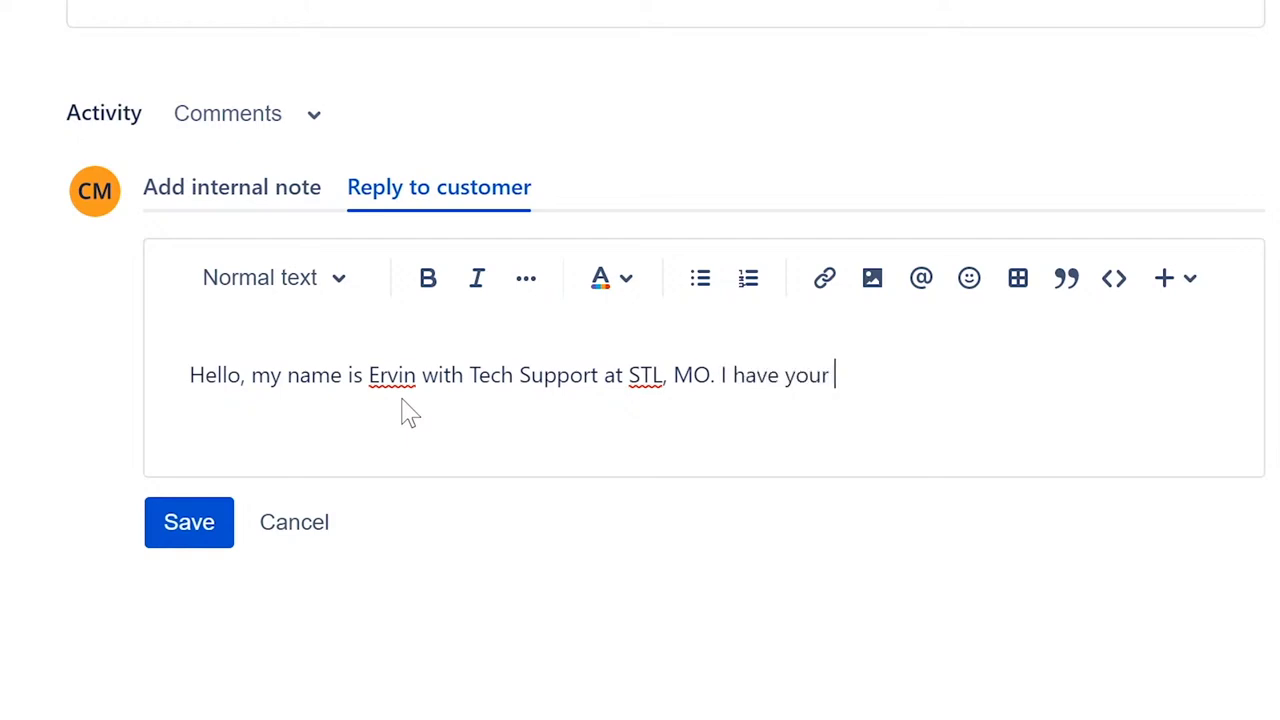
{"action": "type", "text": "ticket about "}
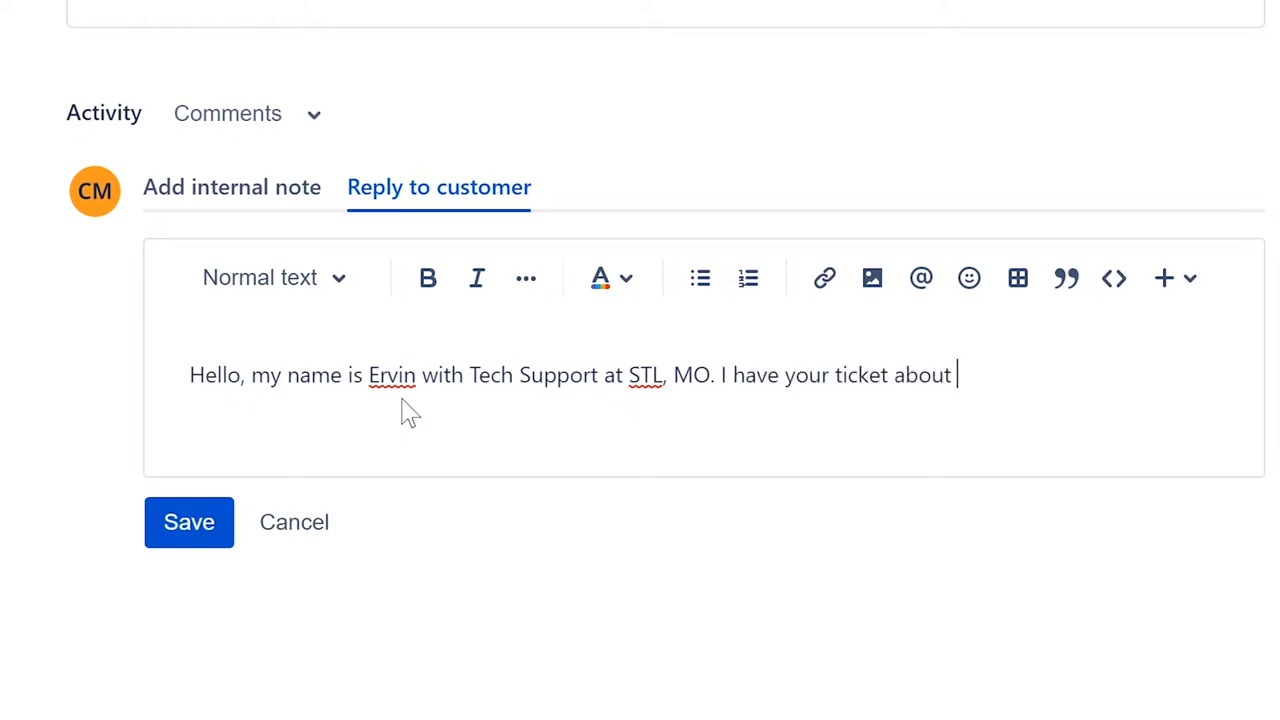
{"action": "type", "text": "a monitor."}
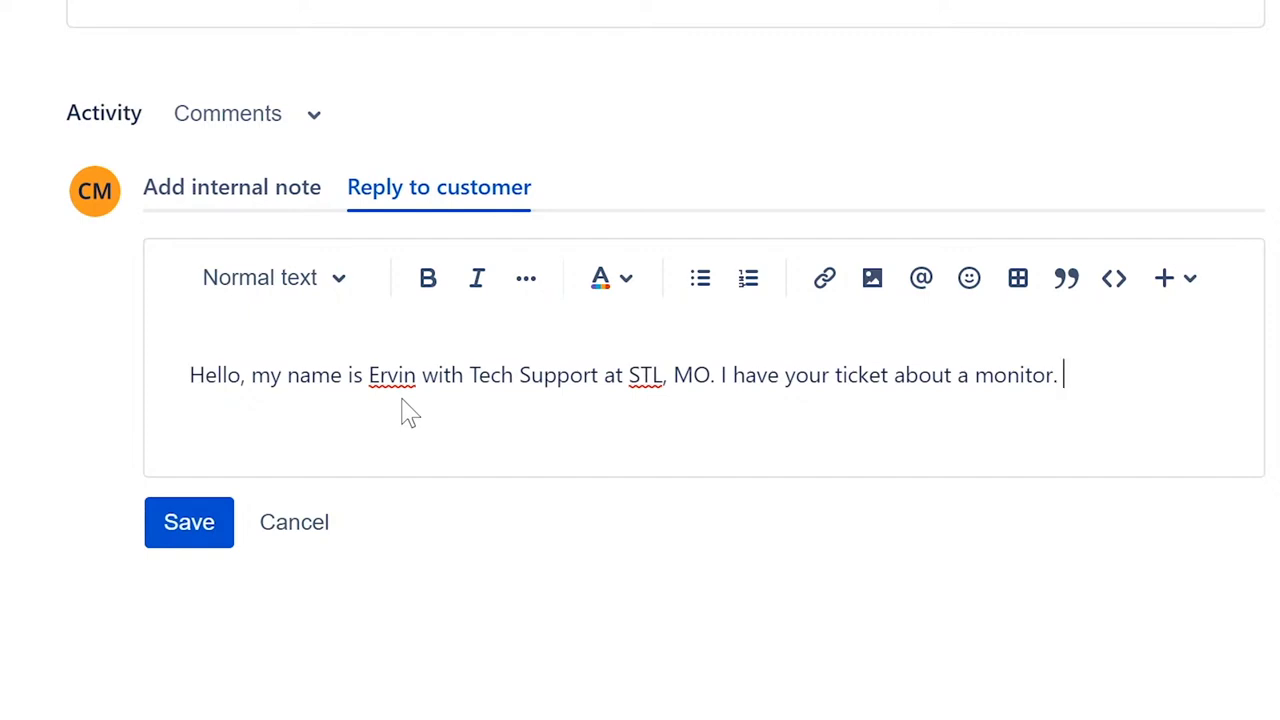
Add the line 'Have you tried Expanding your Desktop on to 2nd monitor?'.
{"action": "key", "text": "Return"}
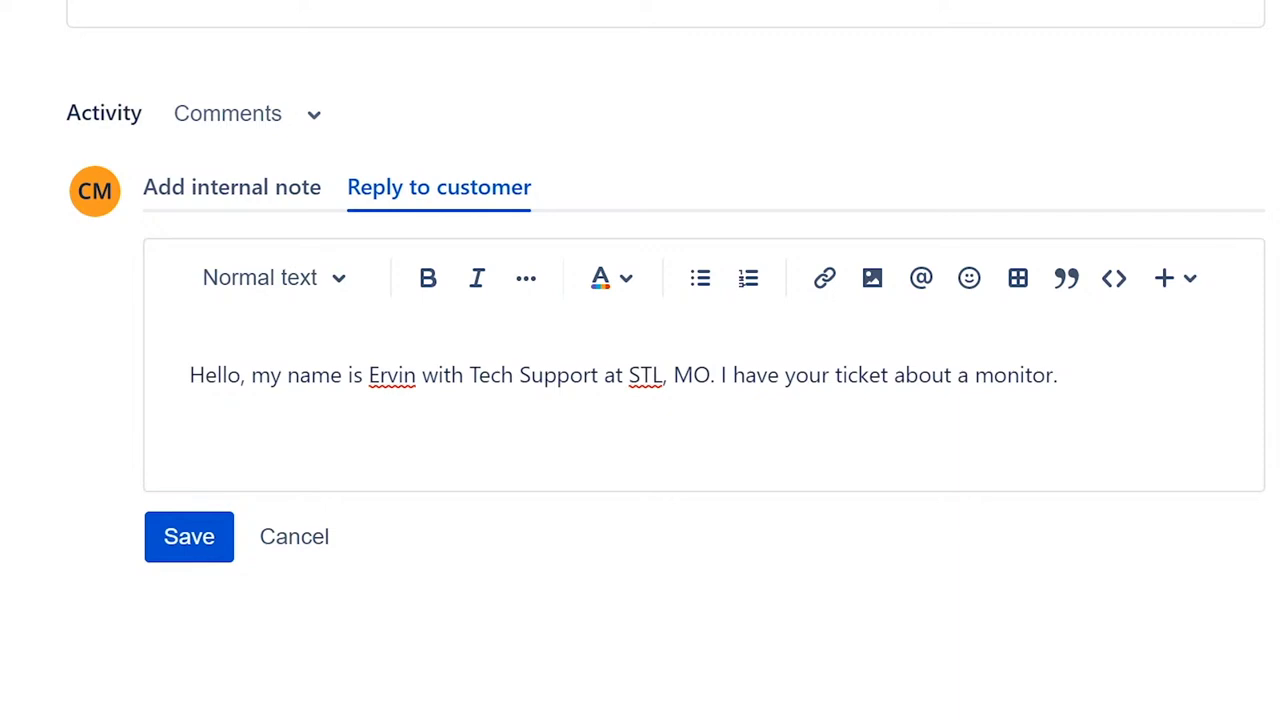
{"action": "type", "text": "Have you tried "}
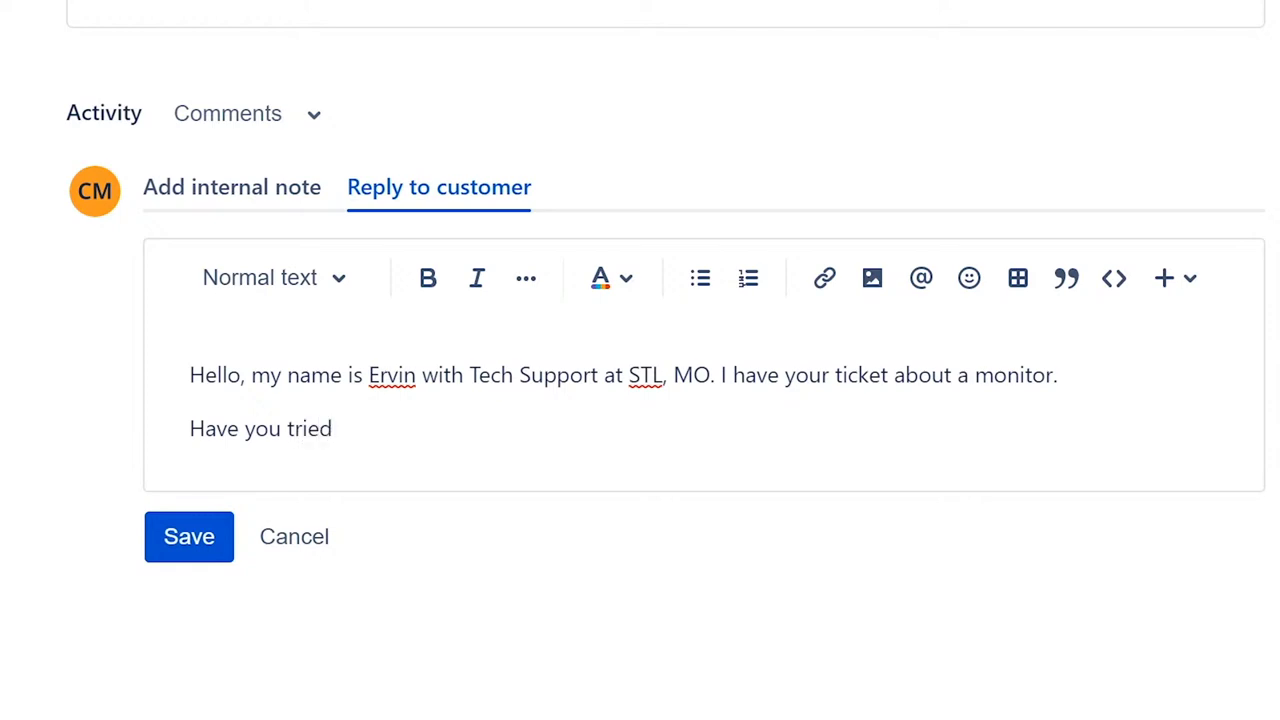
{"action": "type", "text": "e"}
{"action": "key", "text": "BackSpace"}
{"action": "type", "text": "Expanding your "}
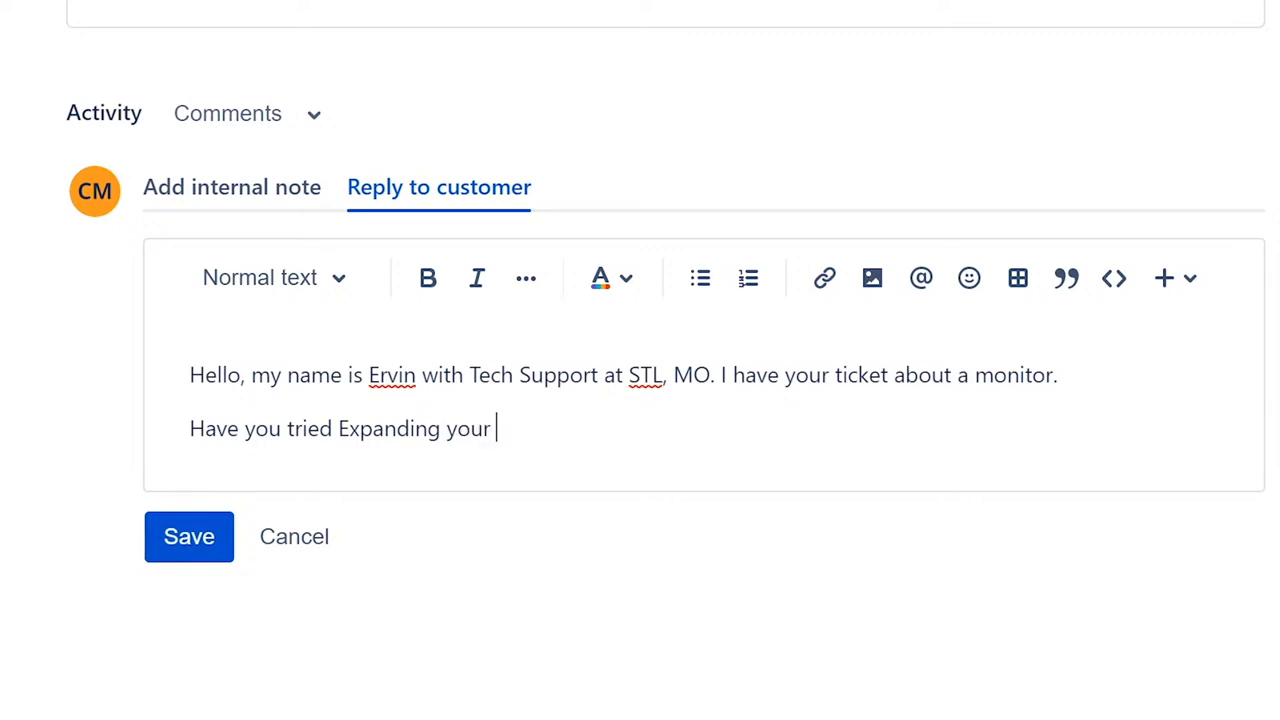
{"action": "type", "text": "Desktop on to s"}
{"action": "key", "text": "BackSpace"}
{"action": "type", "text": "2nd monitor."}
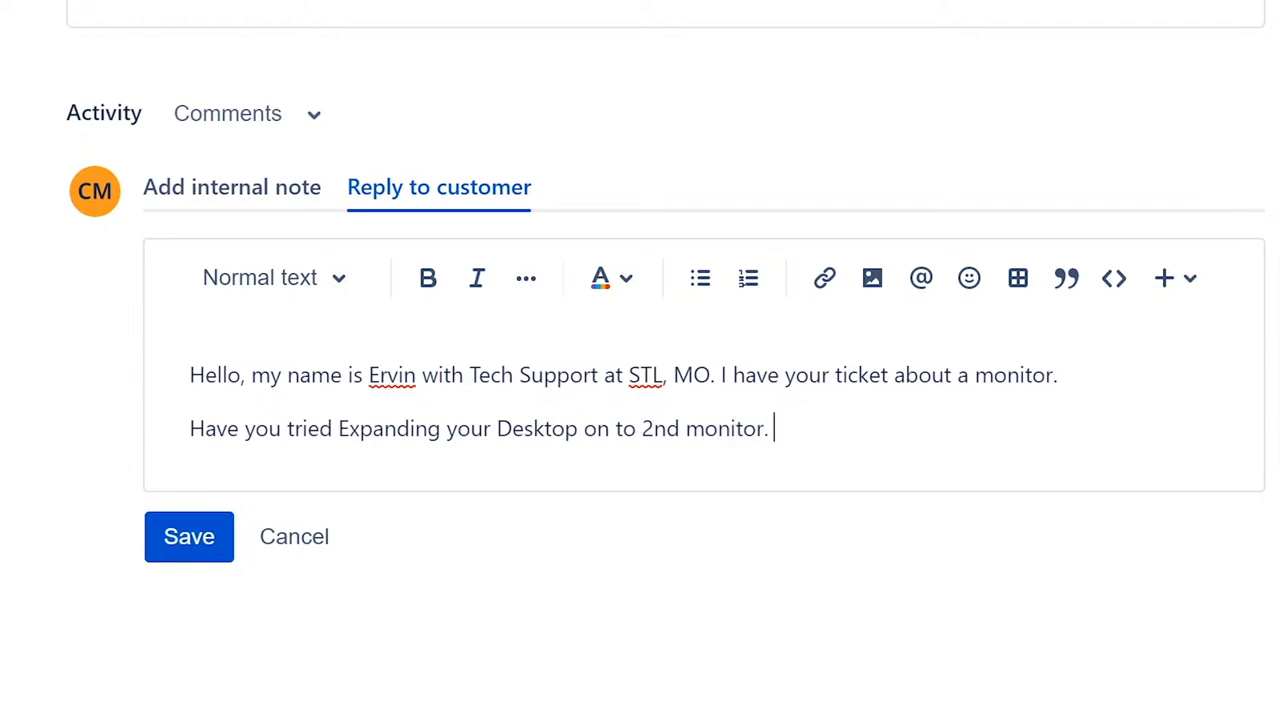
{"action": "key", "text": "BackSpace"}
{"action": "type", "text": "?"}
Add 'May I stop by to take a look? When would be good for you?' and post the reply.
{"action": "key", "text": "Return"}
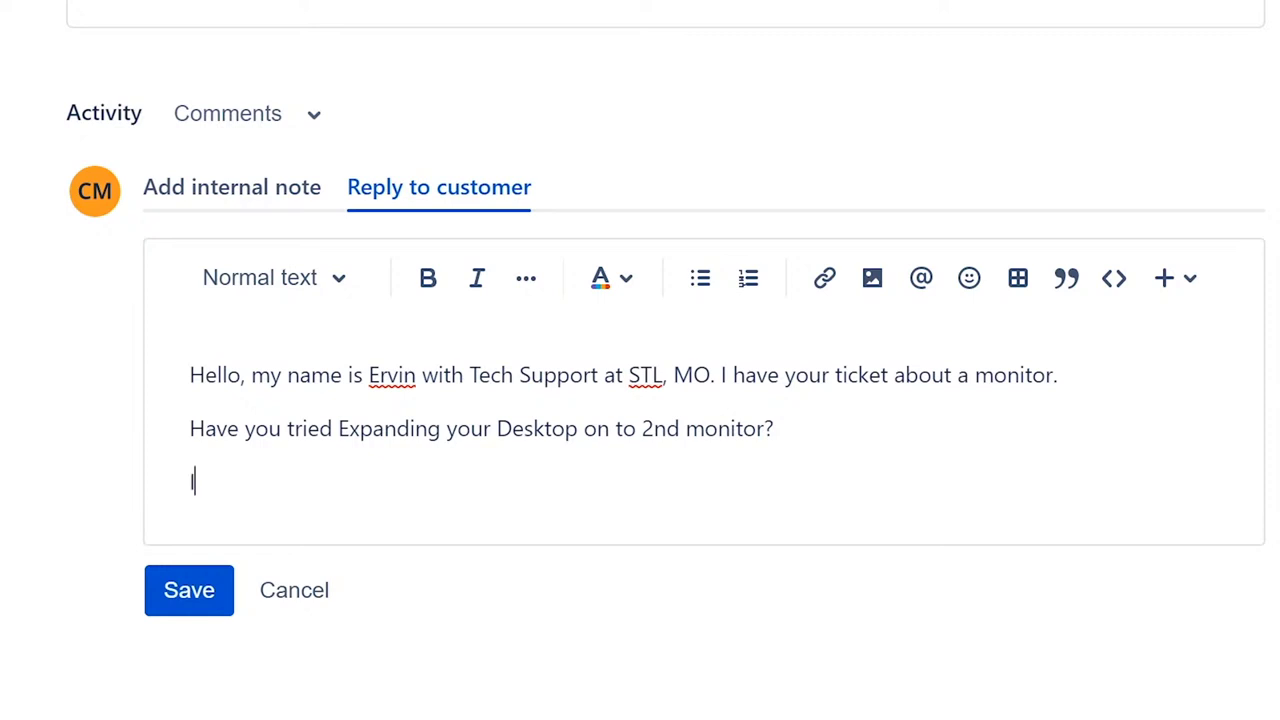
{"action": "type", "text": "May I"}
{"action": "type", "text": " stop by t"}
{"action": "type", "text": "kae"}
{"action": "key", "text": "BackSpace"}
{"action": "key", "text": "BackSpace"}
{"action": "type", "text": "ake a lo"}
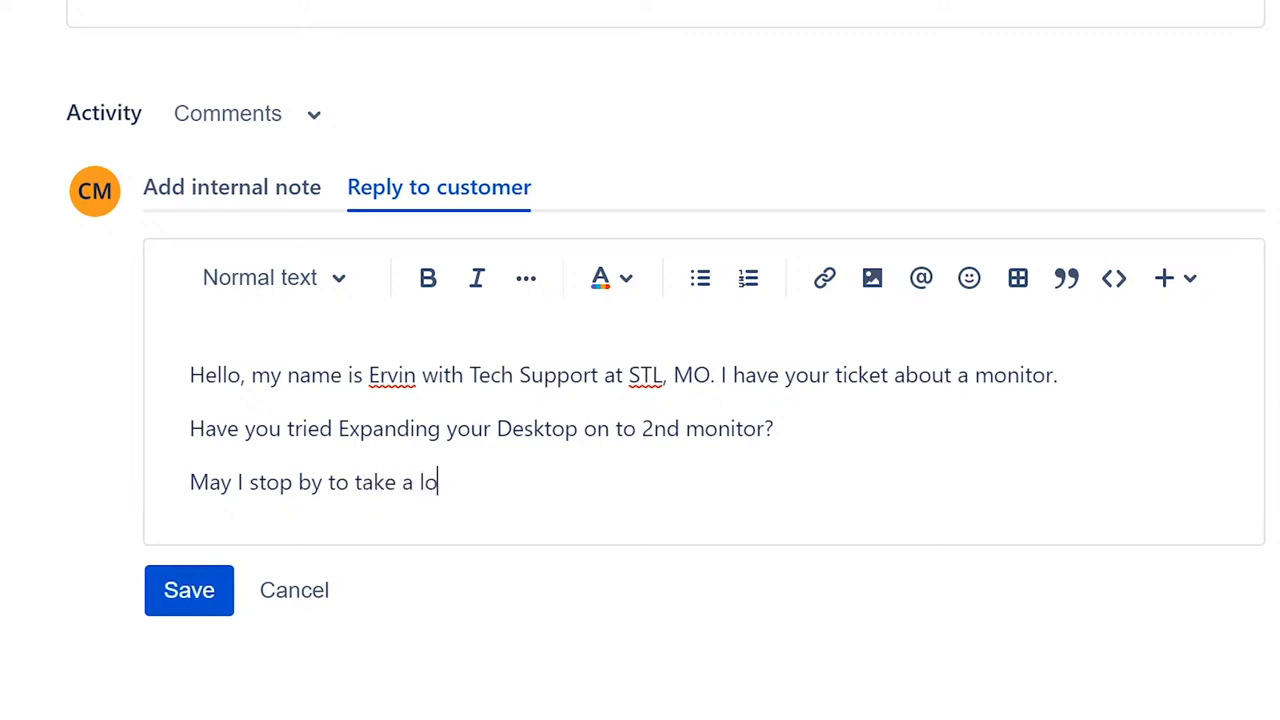
{"action": "type", "text": "ok? When would be go"}
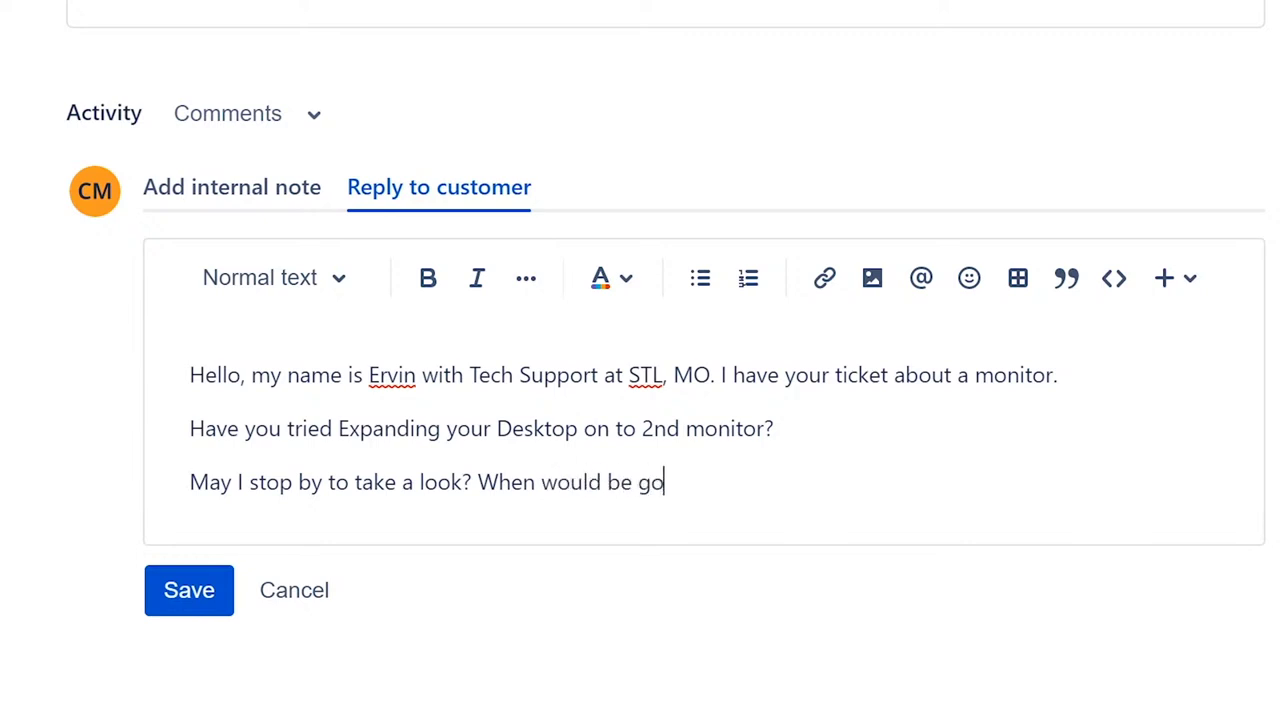
{"action": "type", "text": "od for you?"}
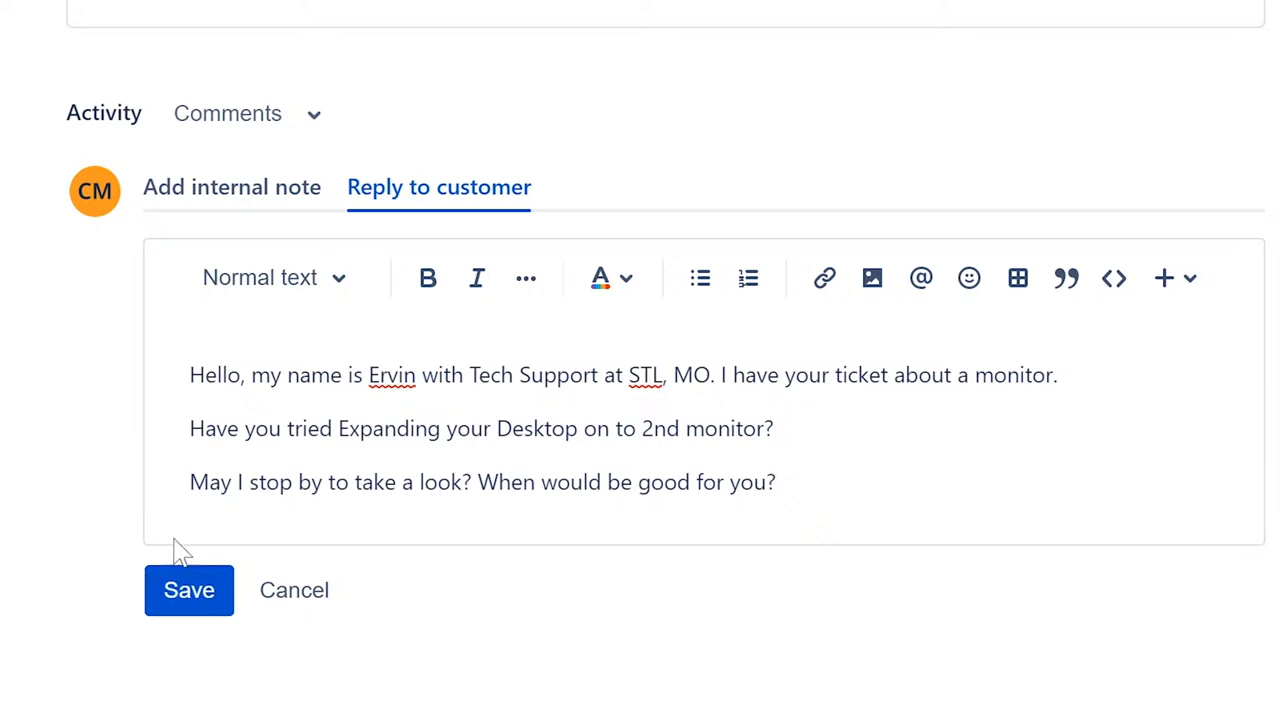
{"action": "left_click", "coordinate": [169, 606]}
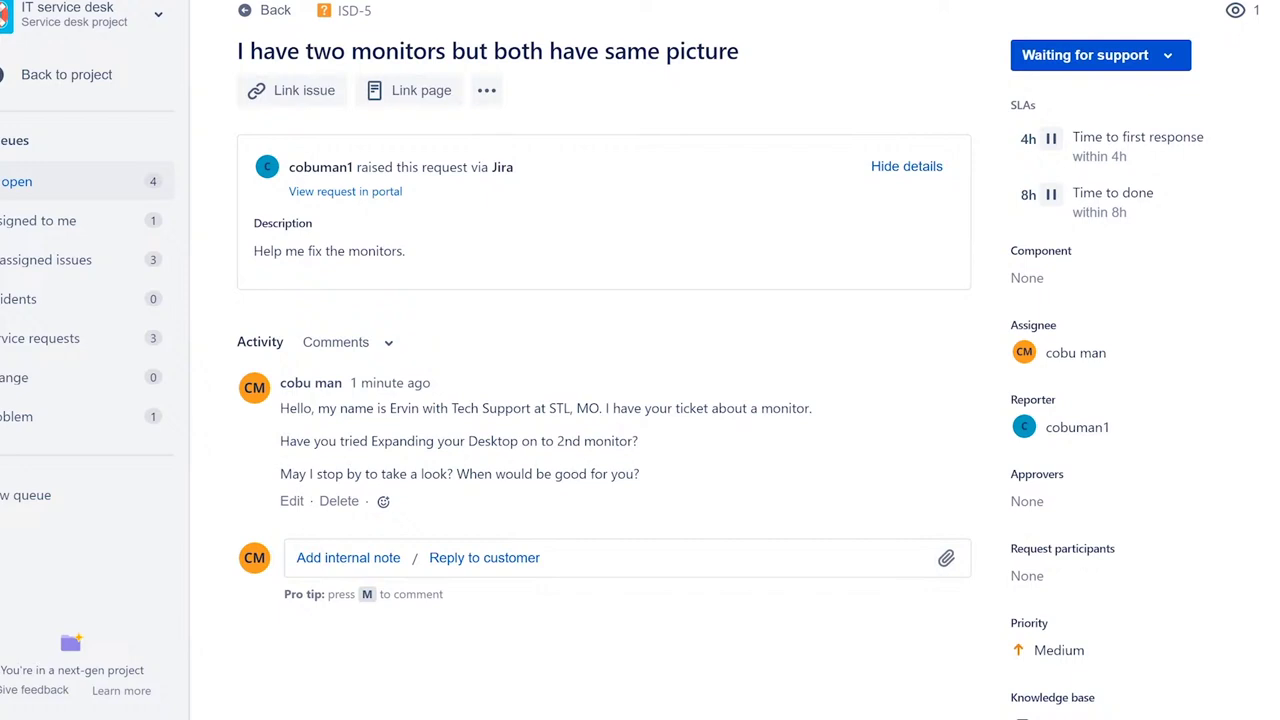
Post 'Reached out to user and awaiting feedback.' as an internal note below the customer reply on ISD-5.
{"action": "left_click_drag", "start_coordinate": [389, 408], "coordinate": [419, 408]}
{"action": "left_click", "coordinate": [514, 432]}
{"action": "scroll", "coordinate": [557, 425], "scroll_direction": "down", "scroll_amount": 1}
{"action": "left_click", "coordinate": [356, 464]}
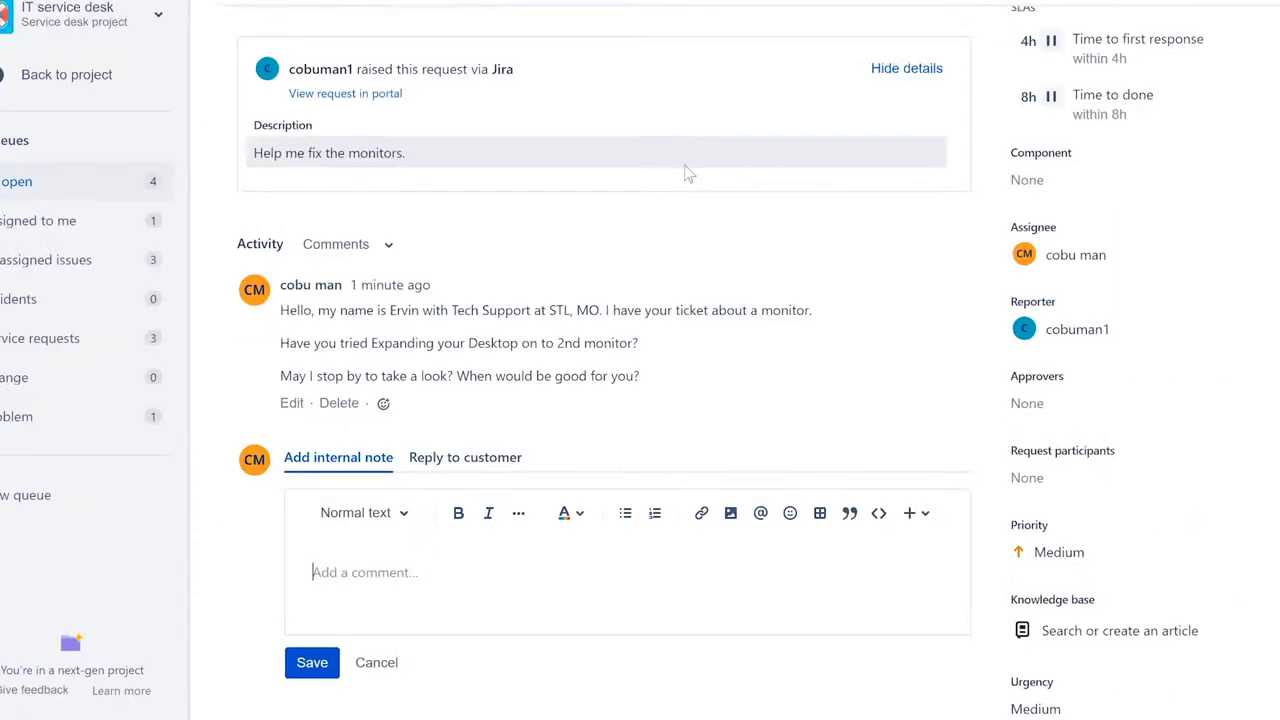
{"action": "type", "text": "Reached out "}
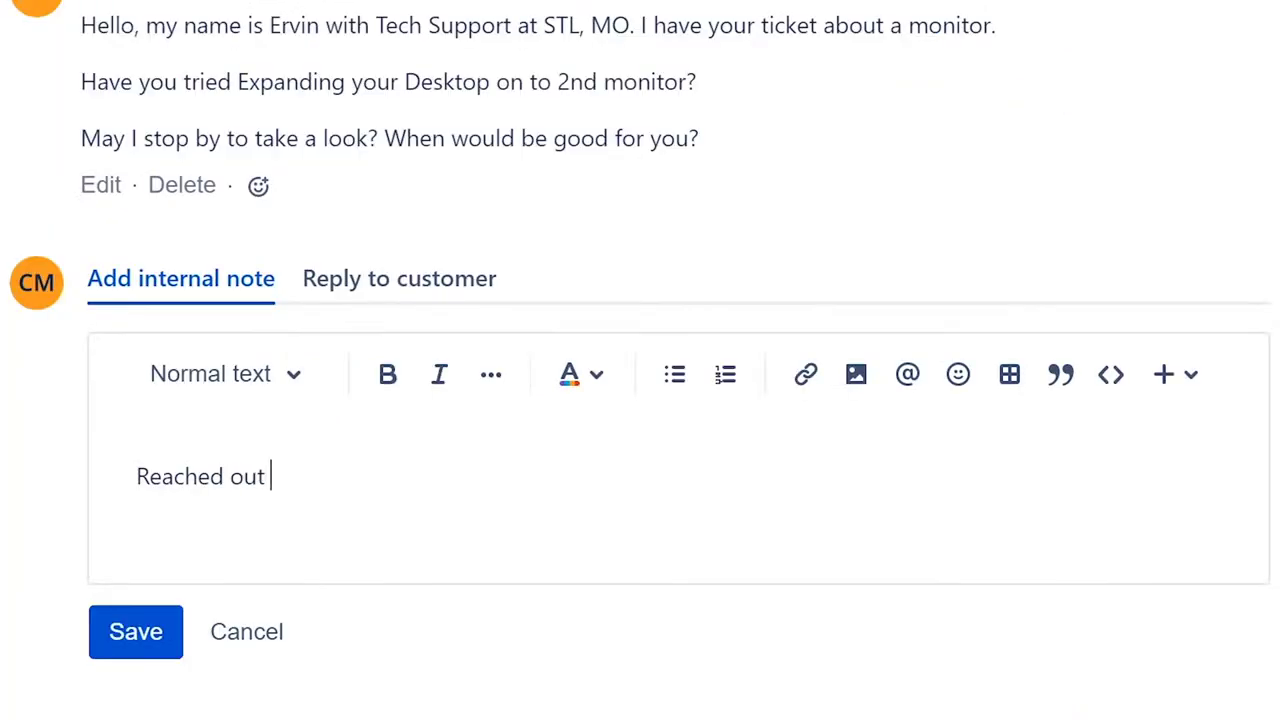
{"action": "type", "text": "to compus"}
{"action": "key", "text": "BackSpace"}
{"action": "key", "text": "BackSpace"}
{"action": "key", "text": "BackSpace"}
{"action": "key", "text": "BackSpace"}
{"action": "key", "text": "BackSpace"}
{"action": "key", "text": "BackSpace"}
{"action": "type", "text": "user and "}
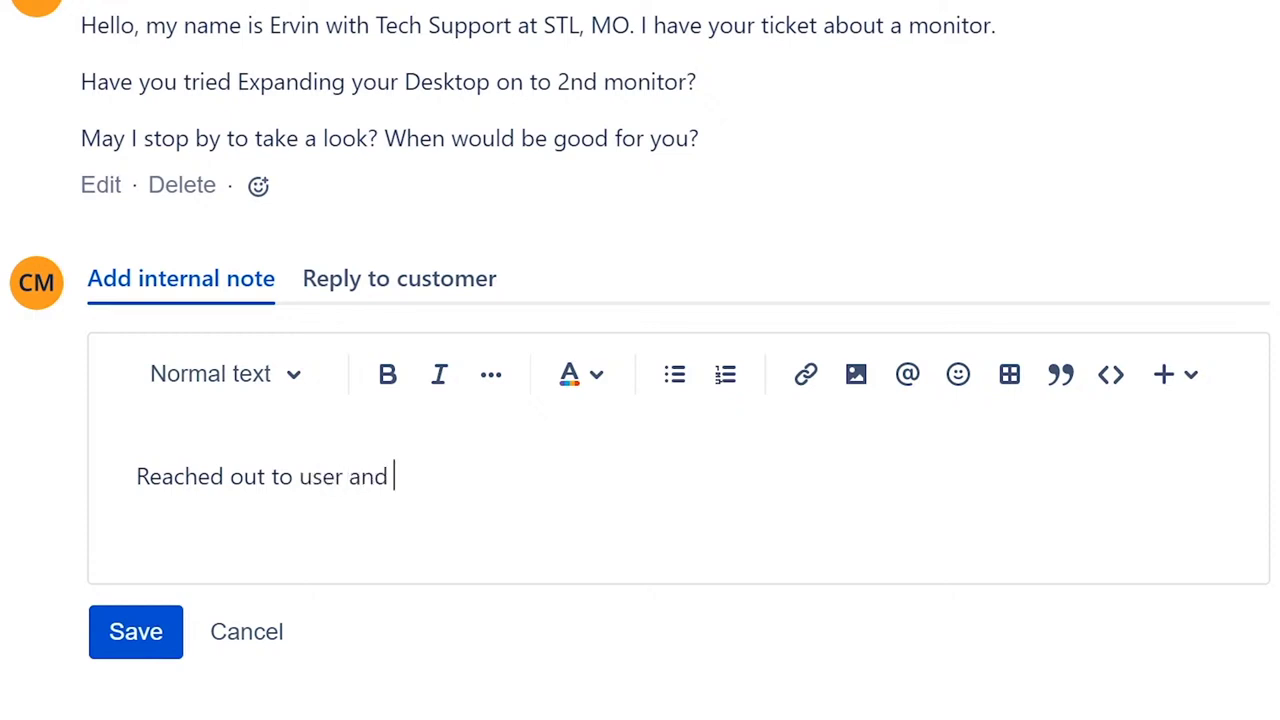
{"action": "type", "text": "awaiting "}
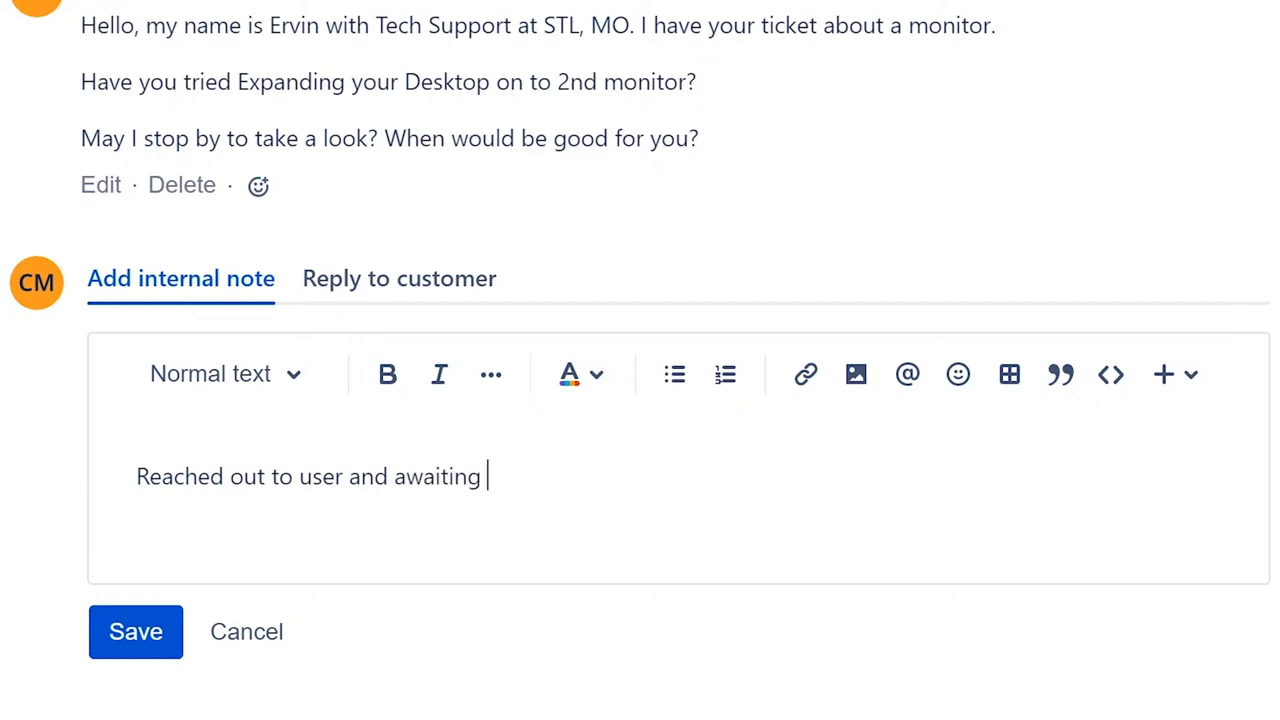
{"action": "type", "text": "feedback."}
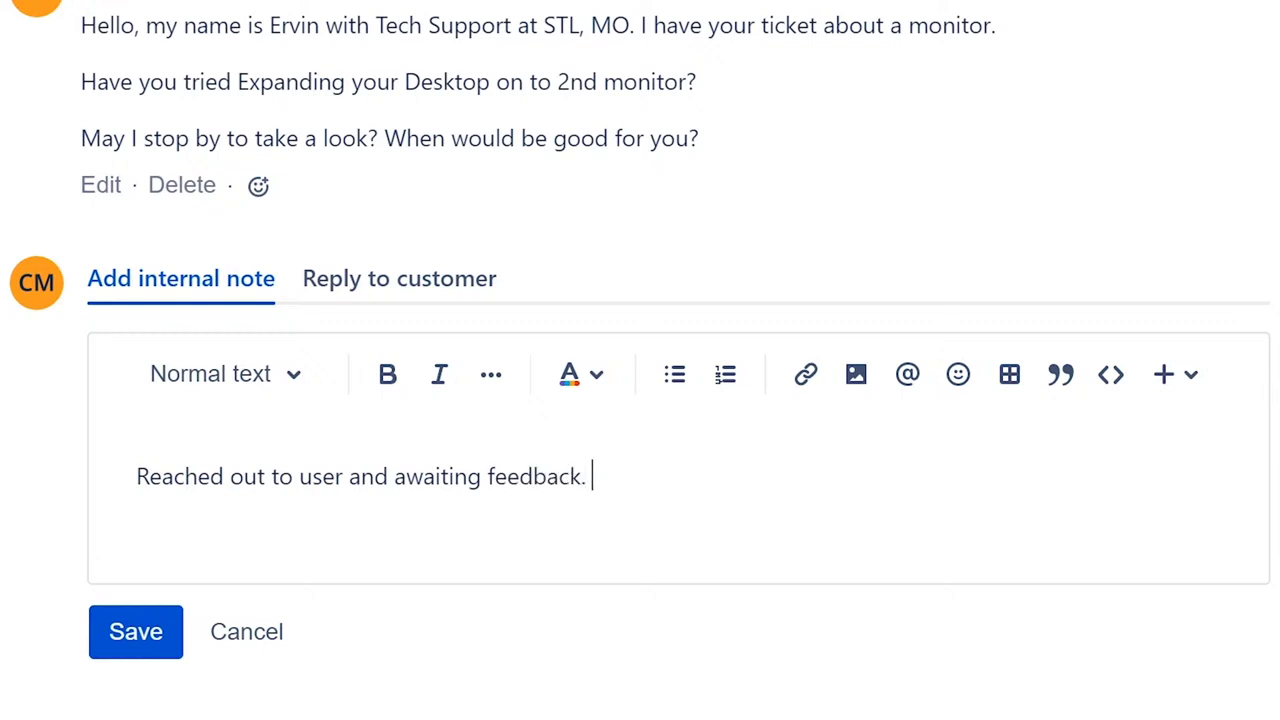
{"action": "left_click", "coordinate": [135, 632]}
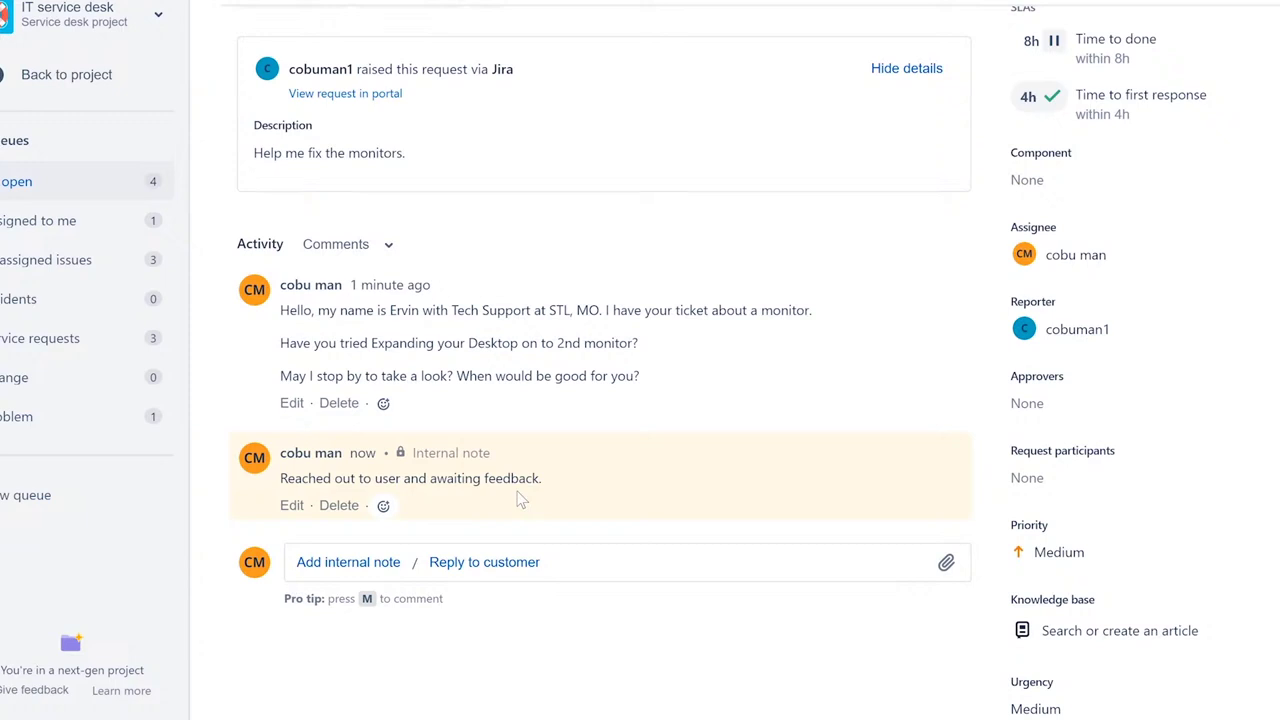
{"action": "scroll", "coordinate": [520, 500], "scroll_direction": "up", "scroll_amount": 1}
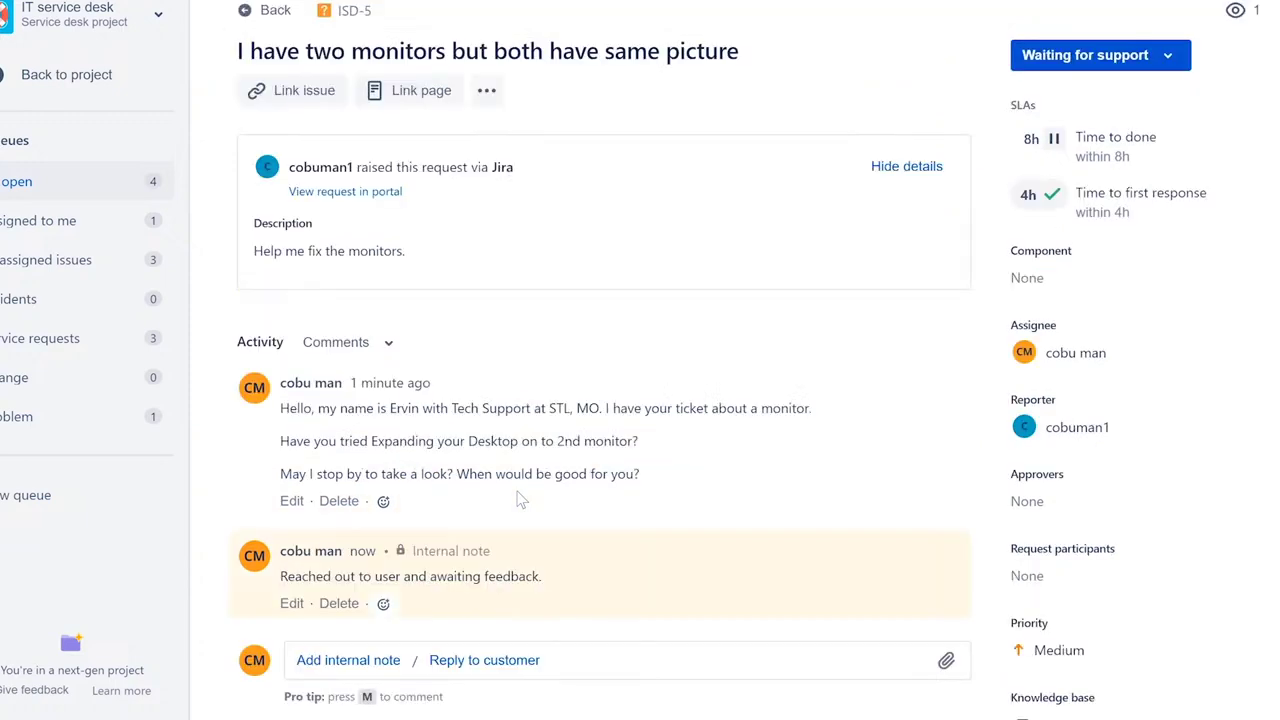
{"action": "scroll", "coordinate": [520, 500], "scroll_direction": "down", "scroll_amount": 1}
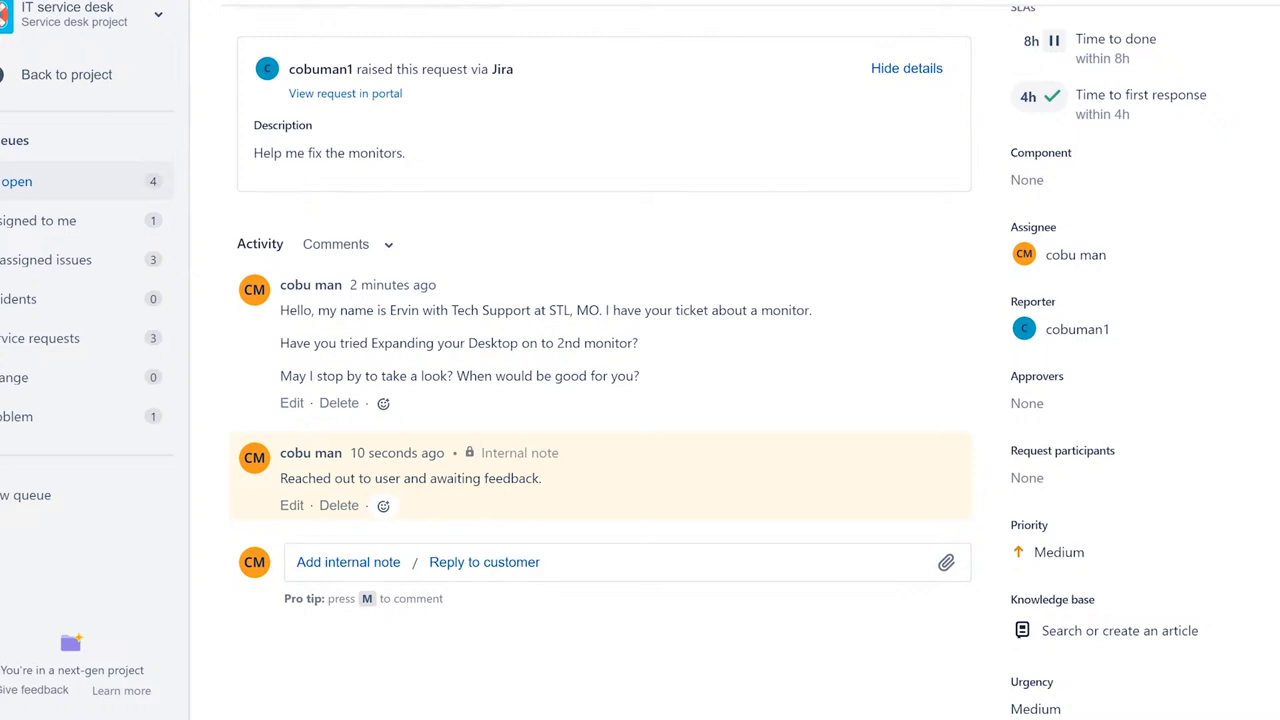
{"action": "scroll", "coordinate": [600, 400], "scroll_direction": "up", "scroll_amount": 1}
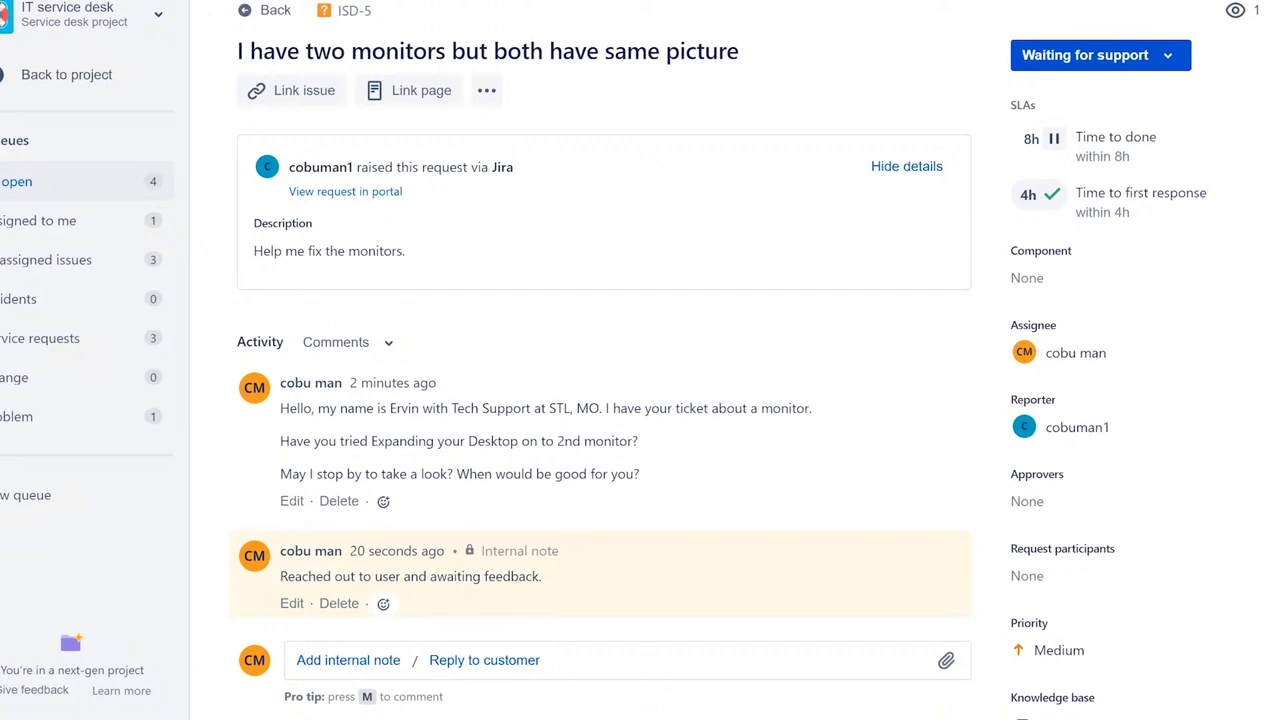
{"action": "scroll", "coordinate": [600, 400], "scroll_direction": "down", "scroll_amount": 1}
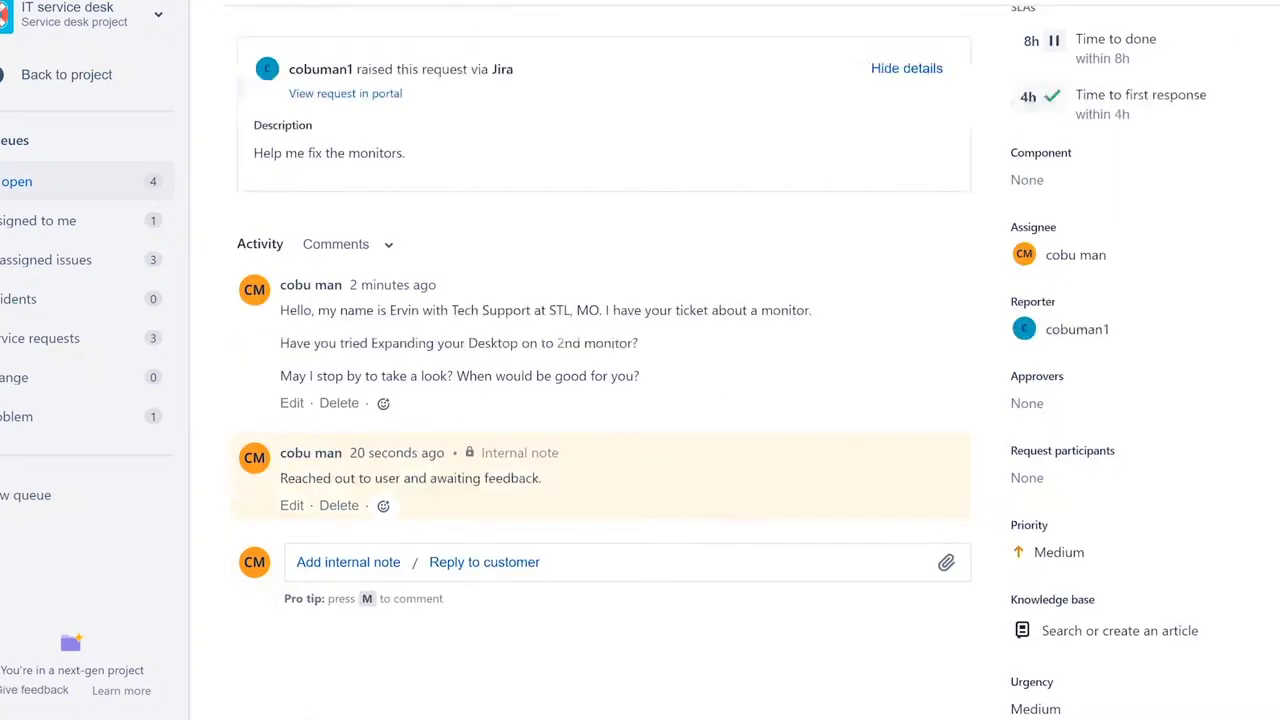
Save 'Configured dual monitor.' as a second internal note on ISD-5.
{"action": "left_click", "coordinate": [372, 566]}
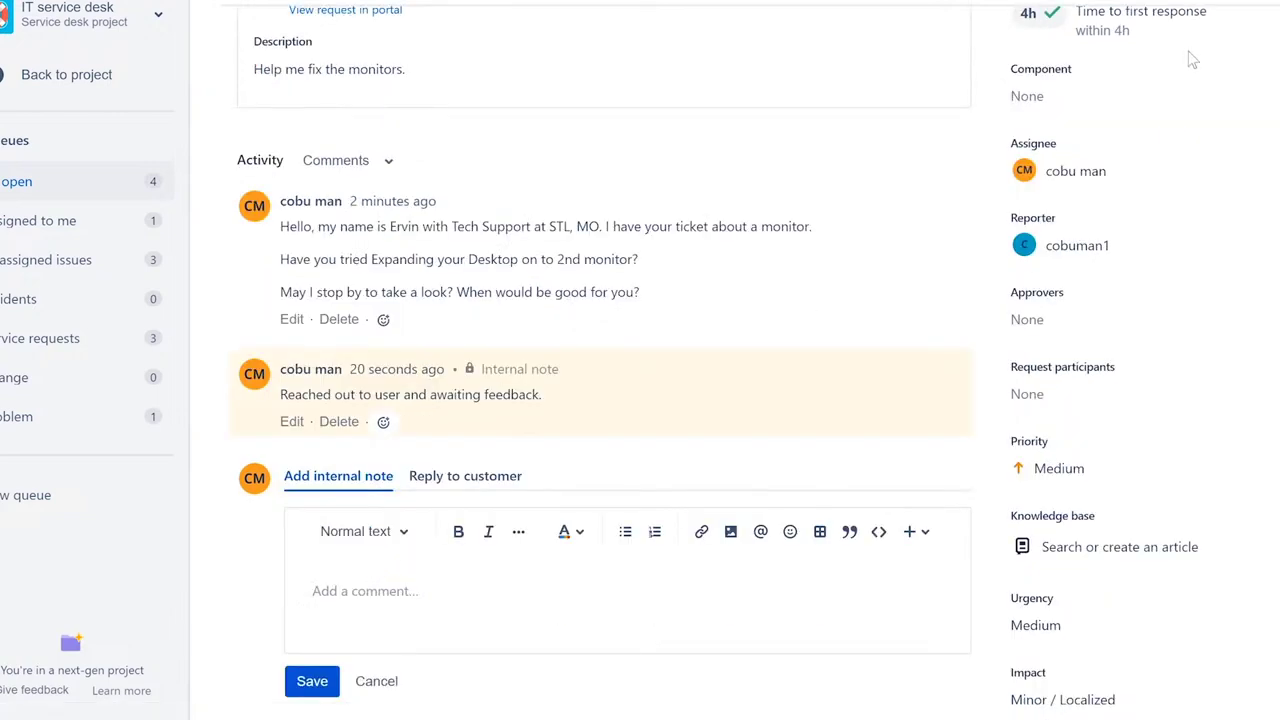
{"action": "type", "text": "Configured dual monitor "}
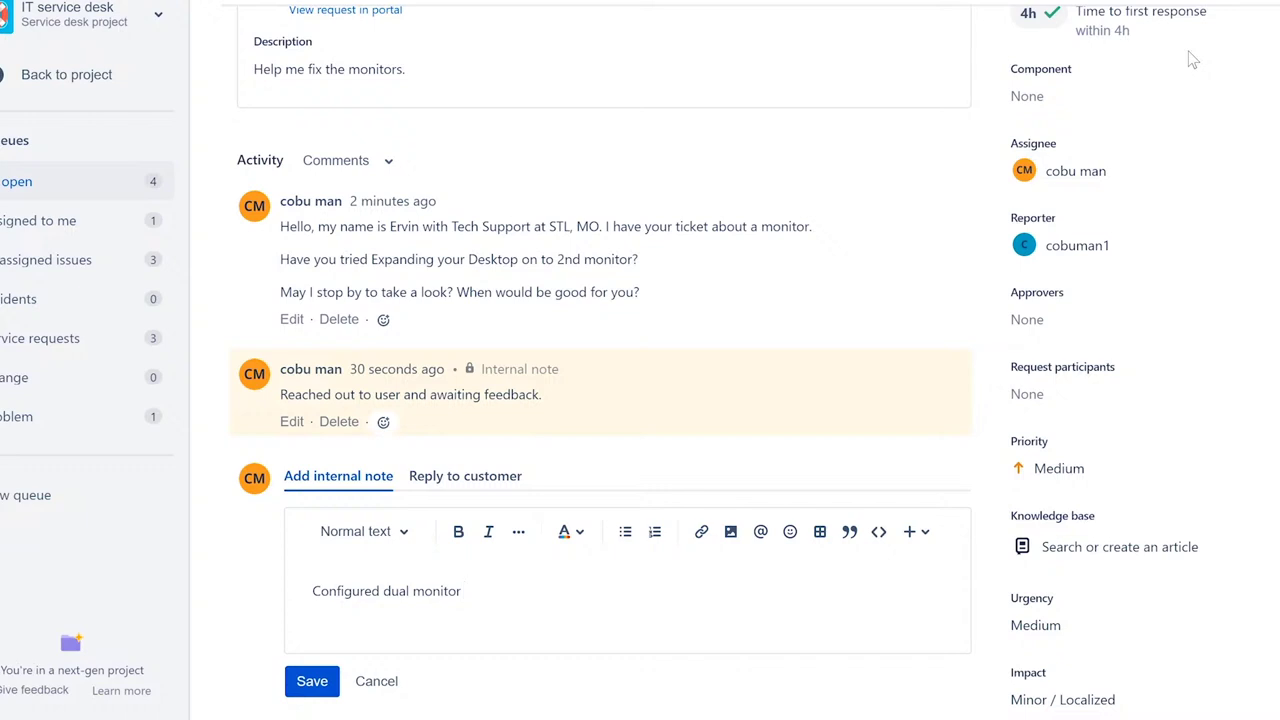
{"action": "type", "text": "."}
{"action": "left_click", "coordinate": [311, 680]}
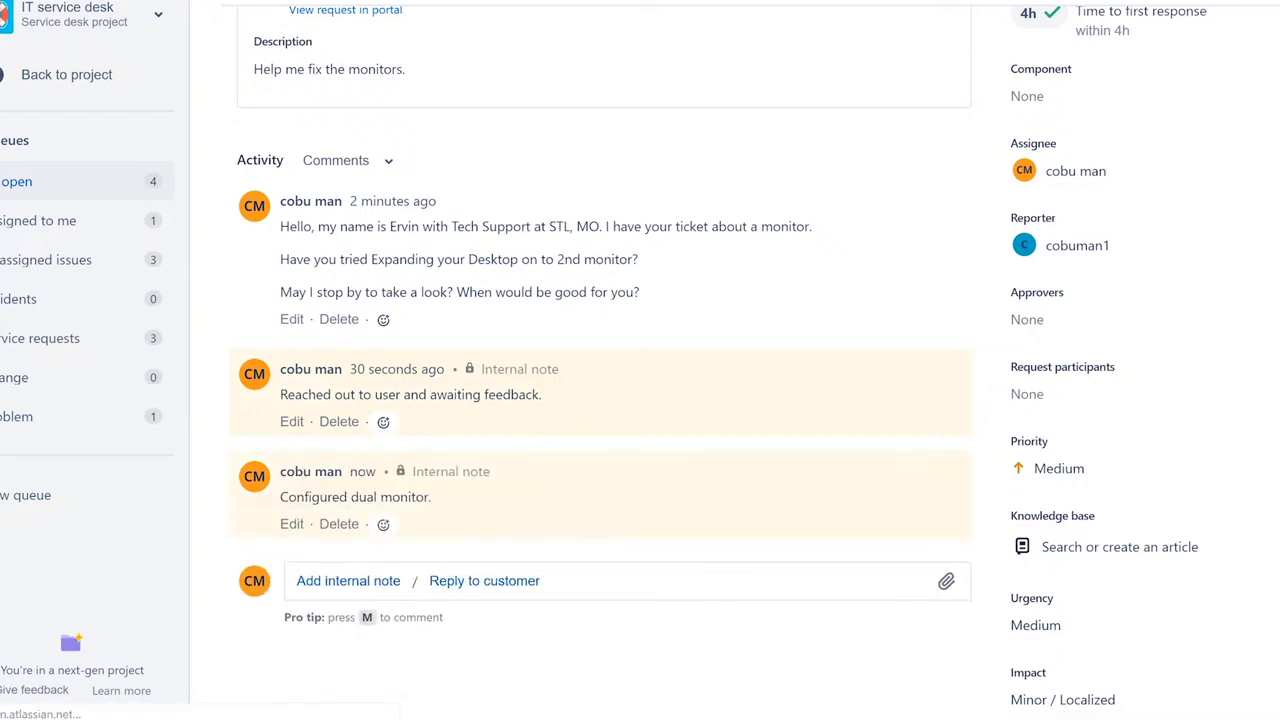
{"action": "scroll", "coordinate": [752, 330], "scroll_direction": "up", "scroll_amount": 1}
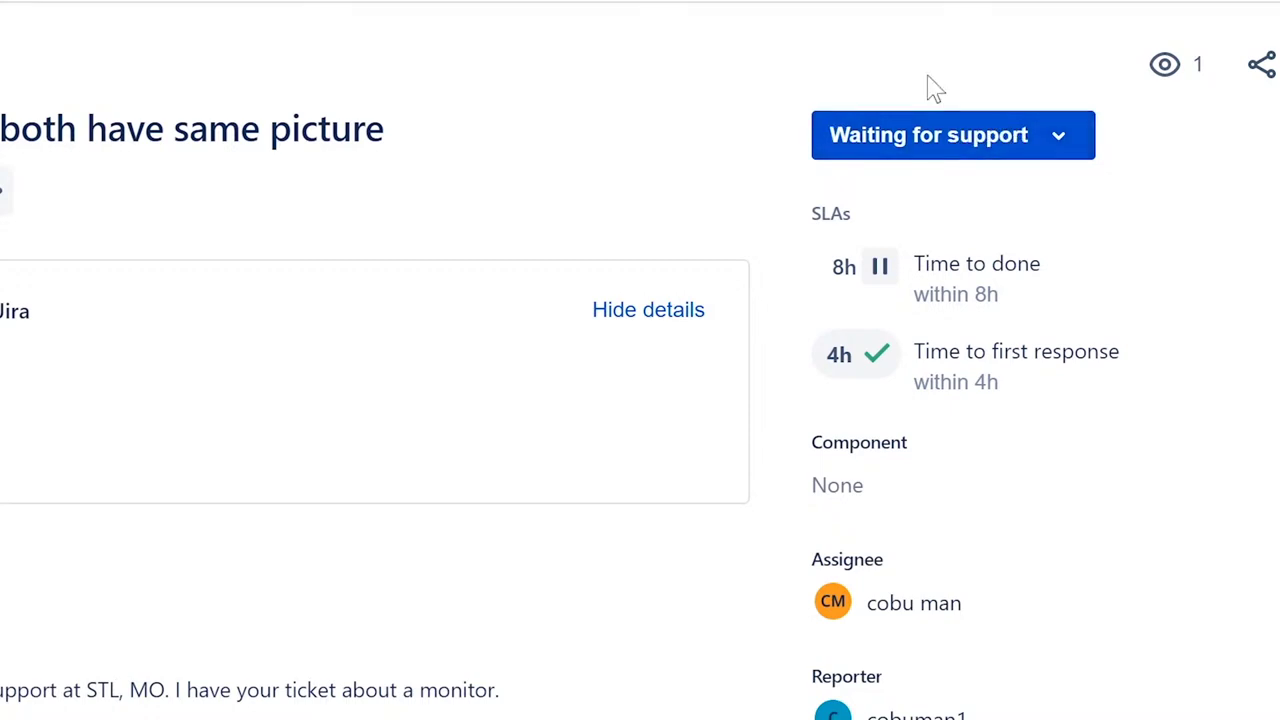
Change ISD-5's status from Waiting for support to Completed.
{"action": "left_click", "coordinate": [1047, 145]}
{"action": "left_click", "coordinate": [1047, 148]}
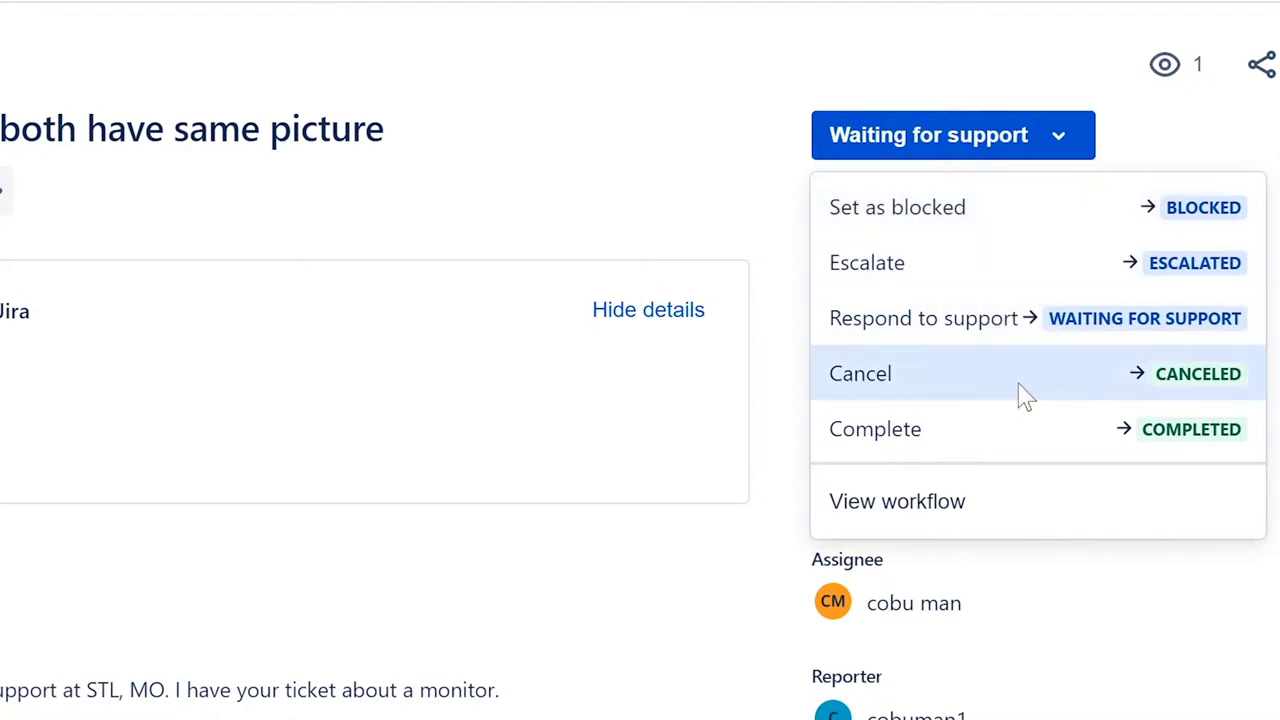
{"action": "left_click", "coordinate": [997, 452]}
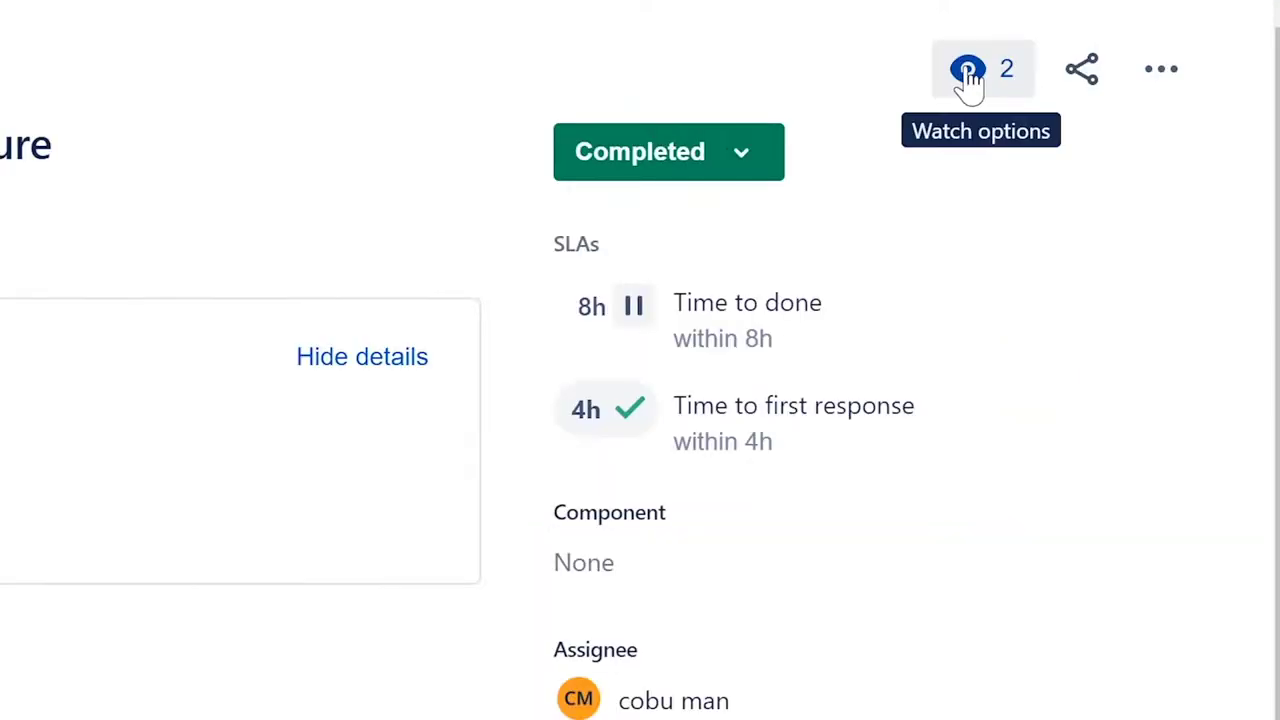
{"action": "left_click", "coordinate": [968, 80]}
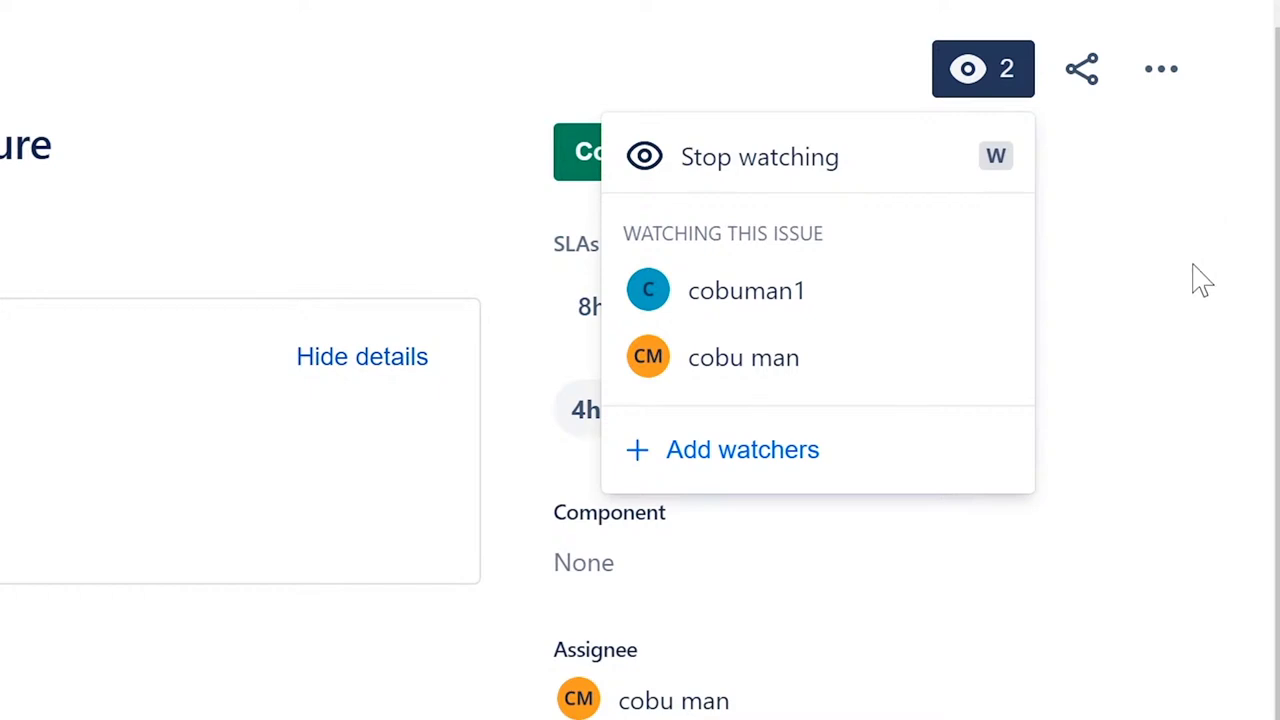
{"action": "mouse_move", "coordinate": [849, 289]}
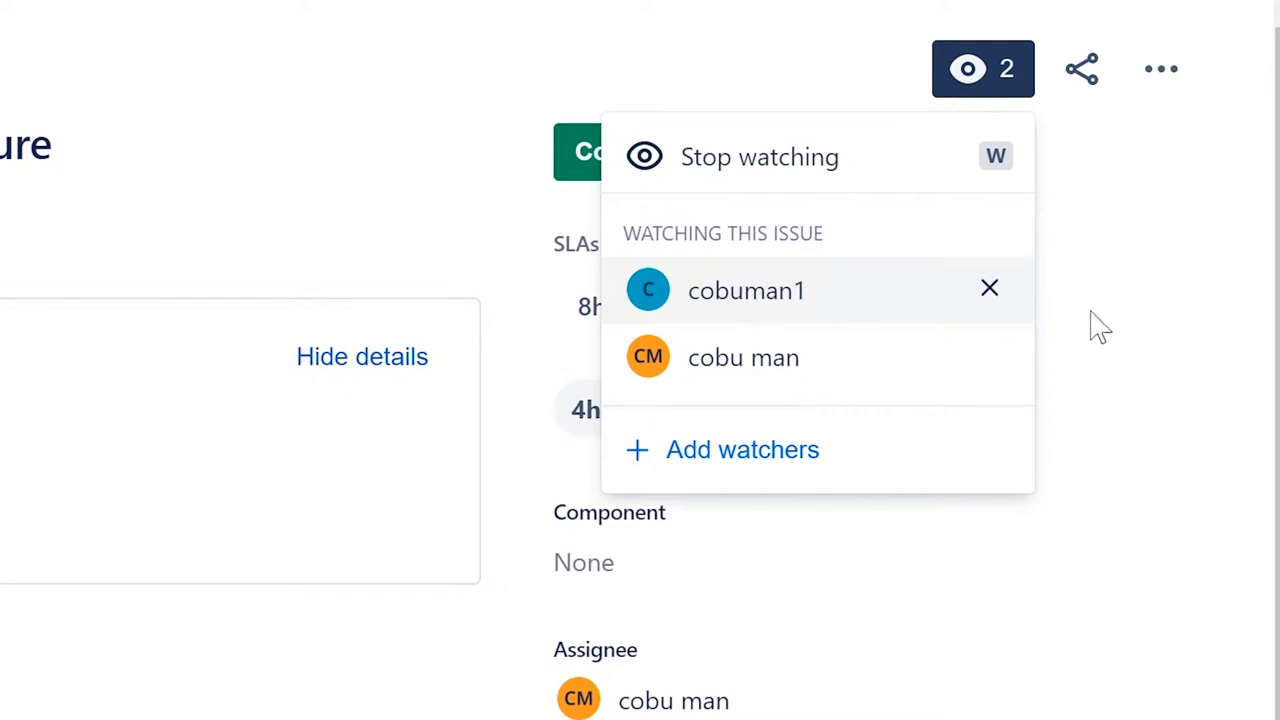
{"action": "left_click", "coordinate": [1157, 333]}
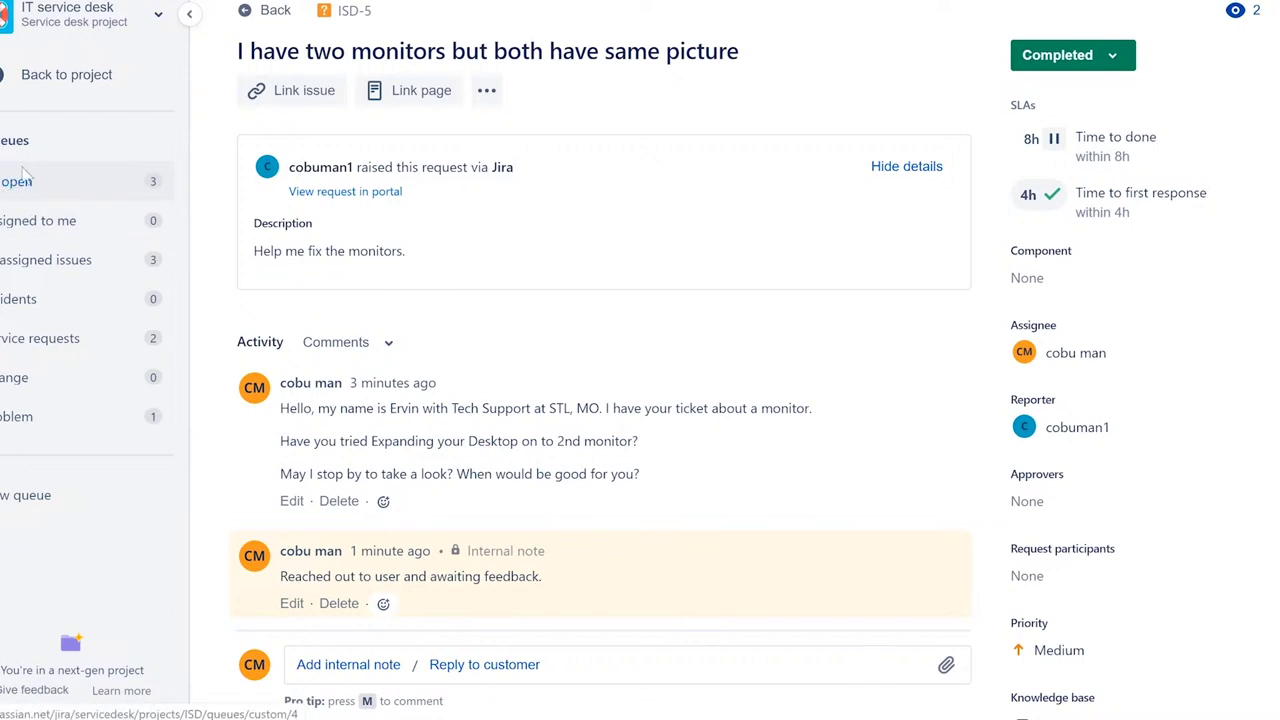
From the All open queue, open ISD-6 'Website is down!' to review its Highest-priority, unassigned details.
{"action": "left_click", "coordinate": [45, 192]}
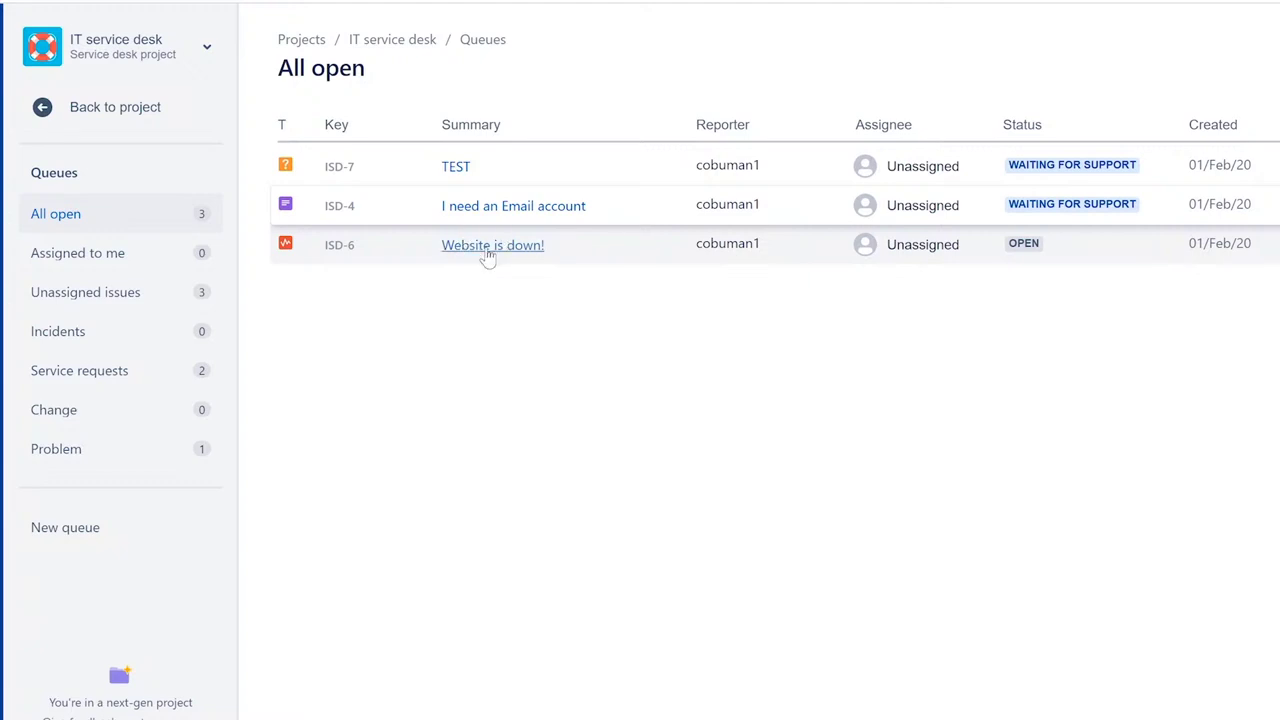
{"action": "left_click", "coordinate": [487, 255]}
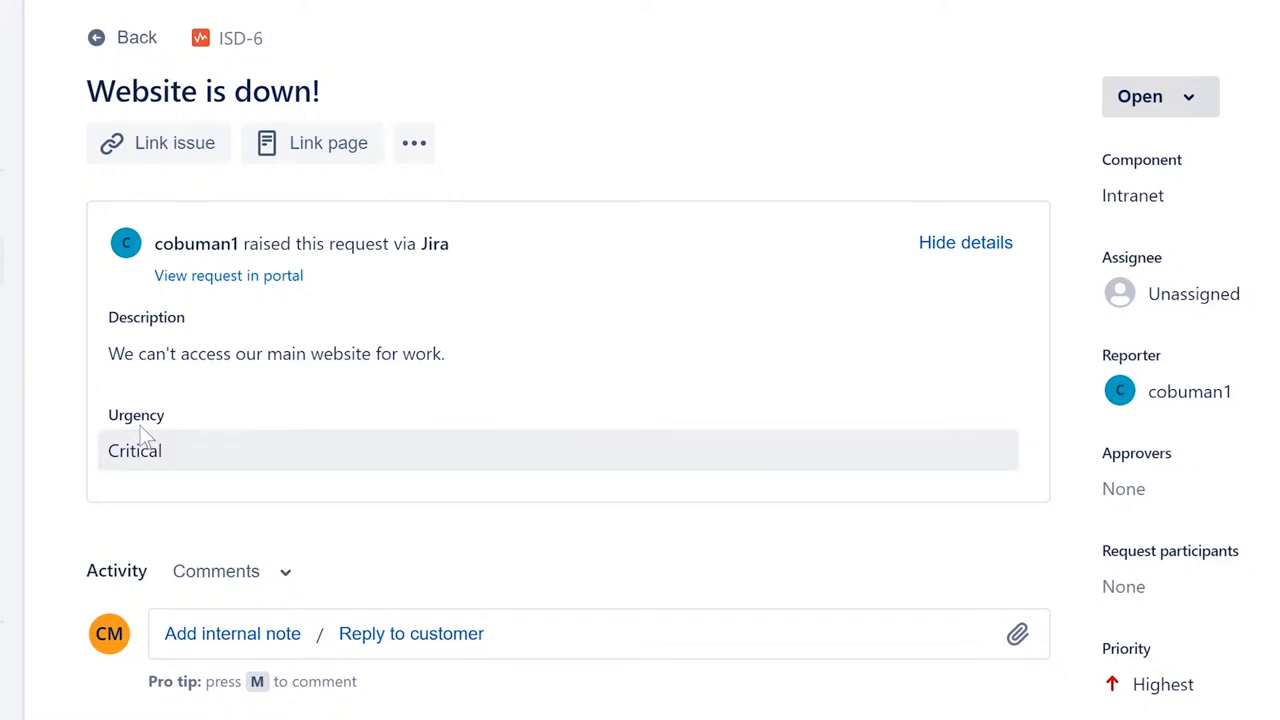
{"action": "left_click_drag", "start_coordinate": [168, 450], "coordinate": [147, 450]}
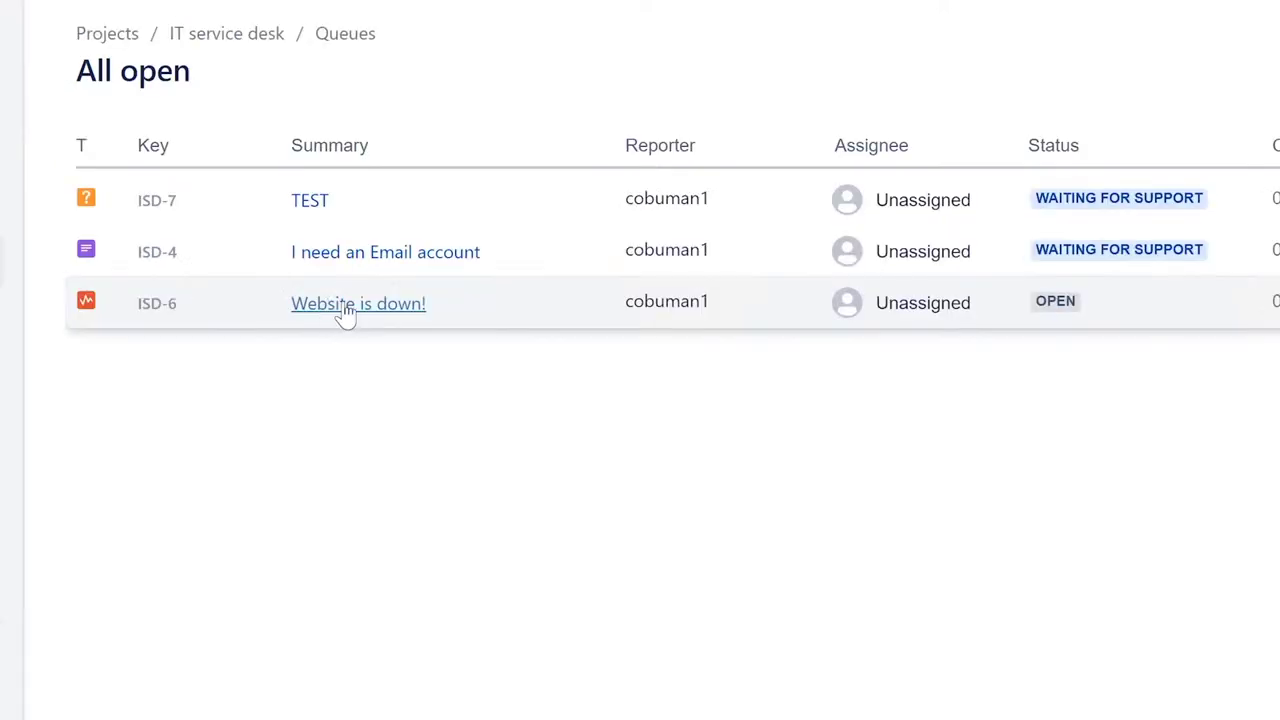
{"action": "left_click", "coordinate": [345, 305]}
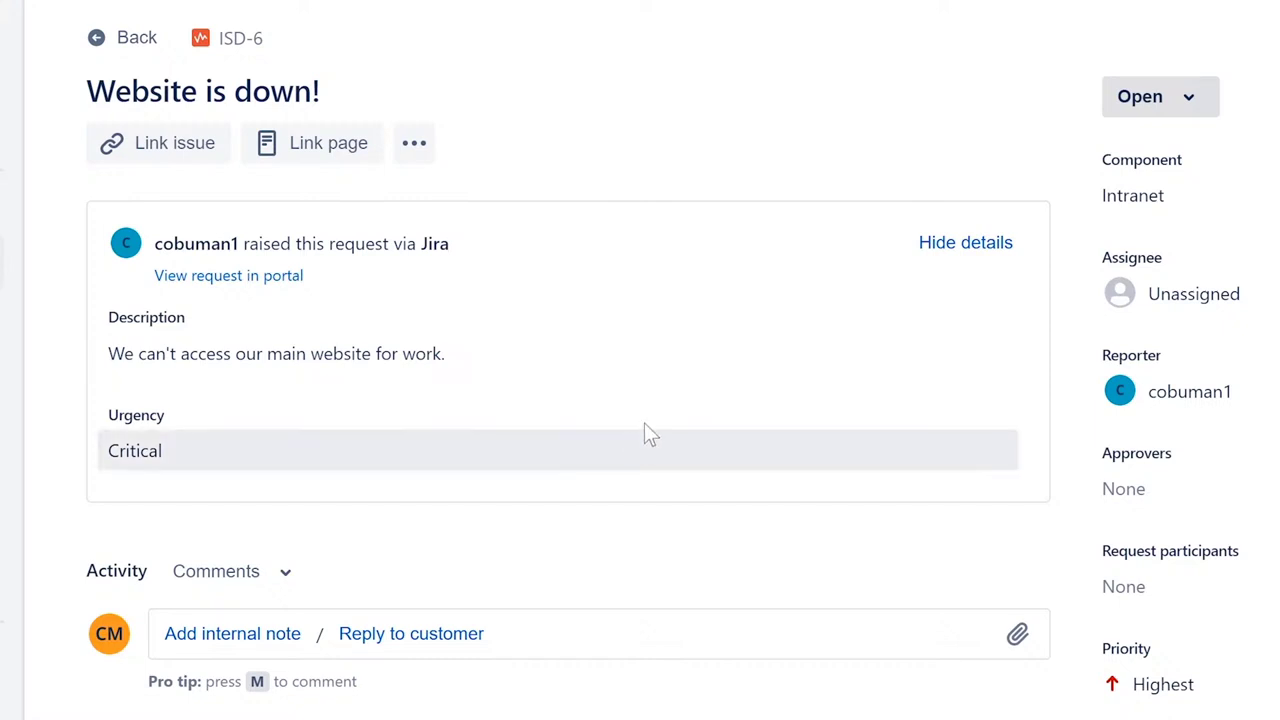
{"action": "scroll", "coordinate": [645, 424], "scroll_direction": "down", "scroll_amount": 1}
{"action": "scroll", "coordinate": [647, 426], "scroll_direction": "up", "scroll_amount": 1}
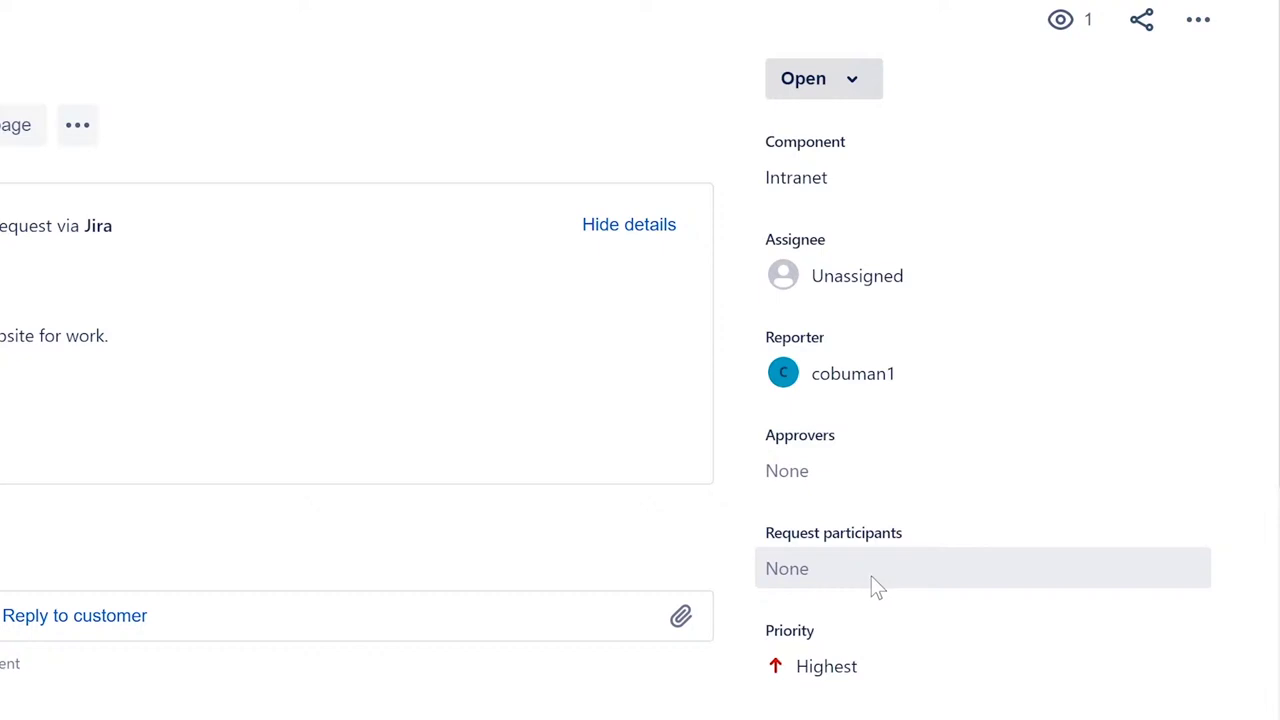
{"action": "scroll", "coordinate": [871, 586], "scroll_direction": "down", "scroll_amount": 3}
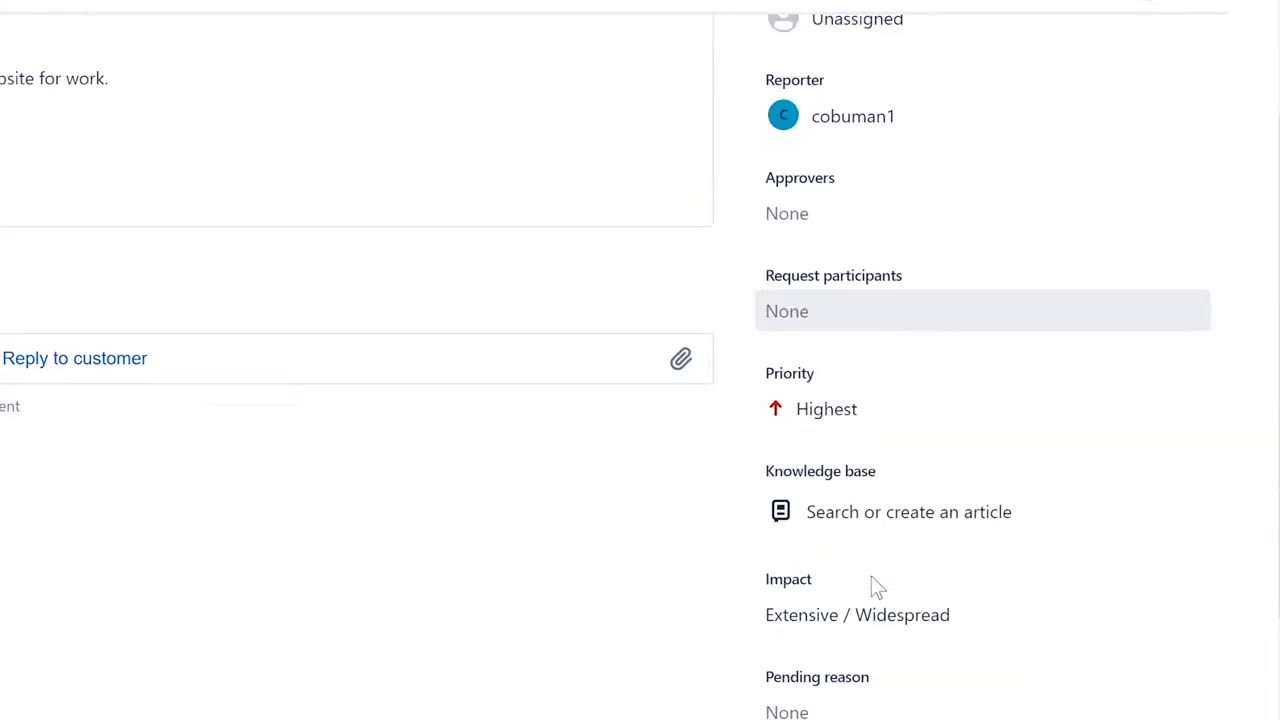
{"action": "left_click", "coordinate": [854, 314]}
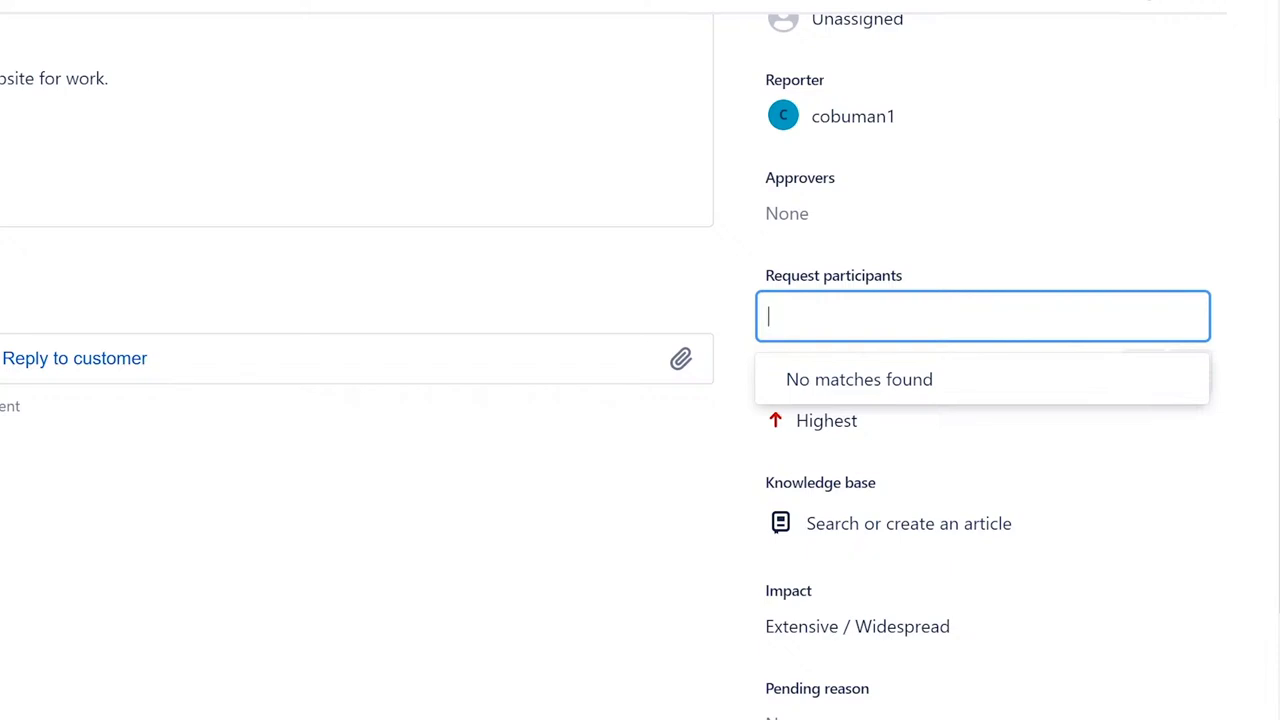
{"action": "type", "text": "Joe Sm"}
{"action": "key", "text": "BackSpace"}
{"action": "type", "text": "hsmo"}
{"action": "key", "text": "BackSpace"}
{"action": "key", "text": "BackSpace"}
{"action": "key", "text": "BackSpace"}
{"action": "type", "text": "mo"}
{"action": "type", "text": ", "}
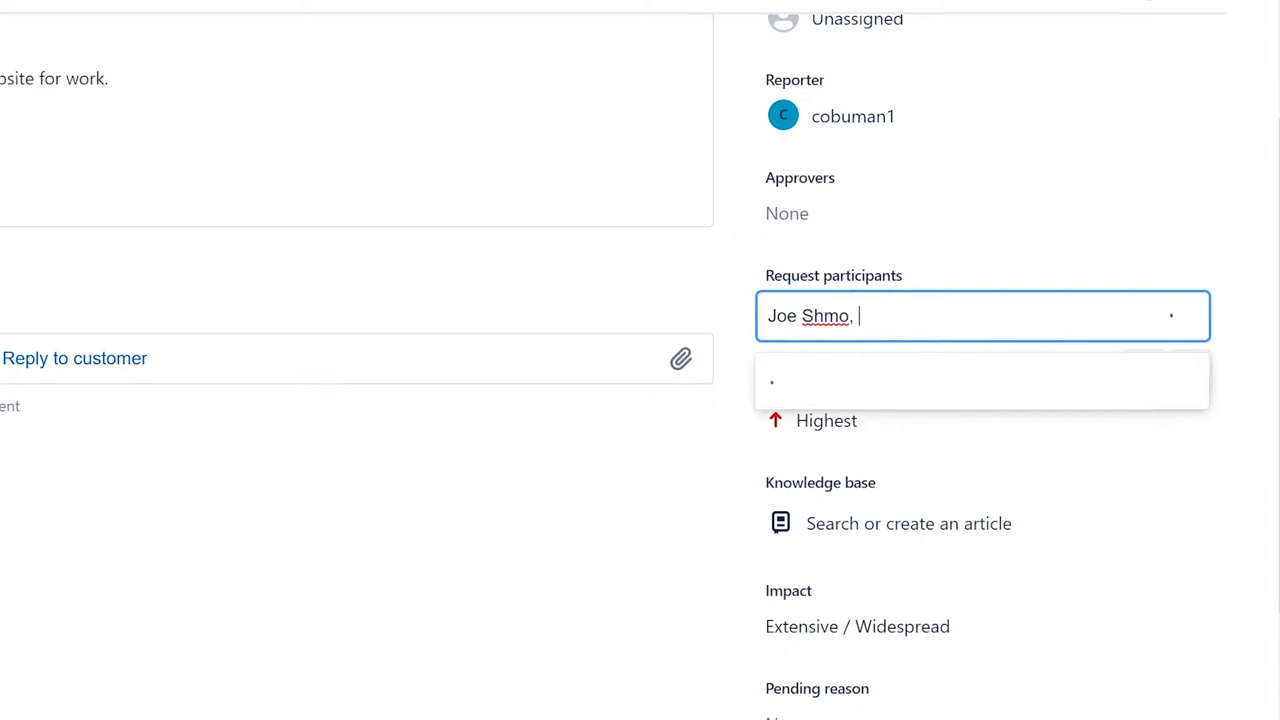
{"action": "type", "text": "Bo"}
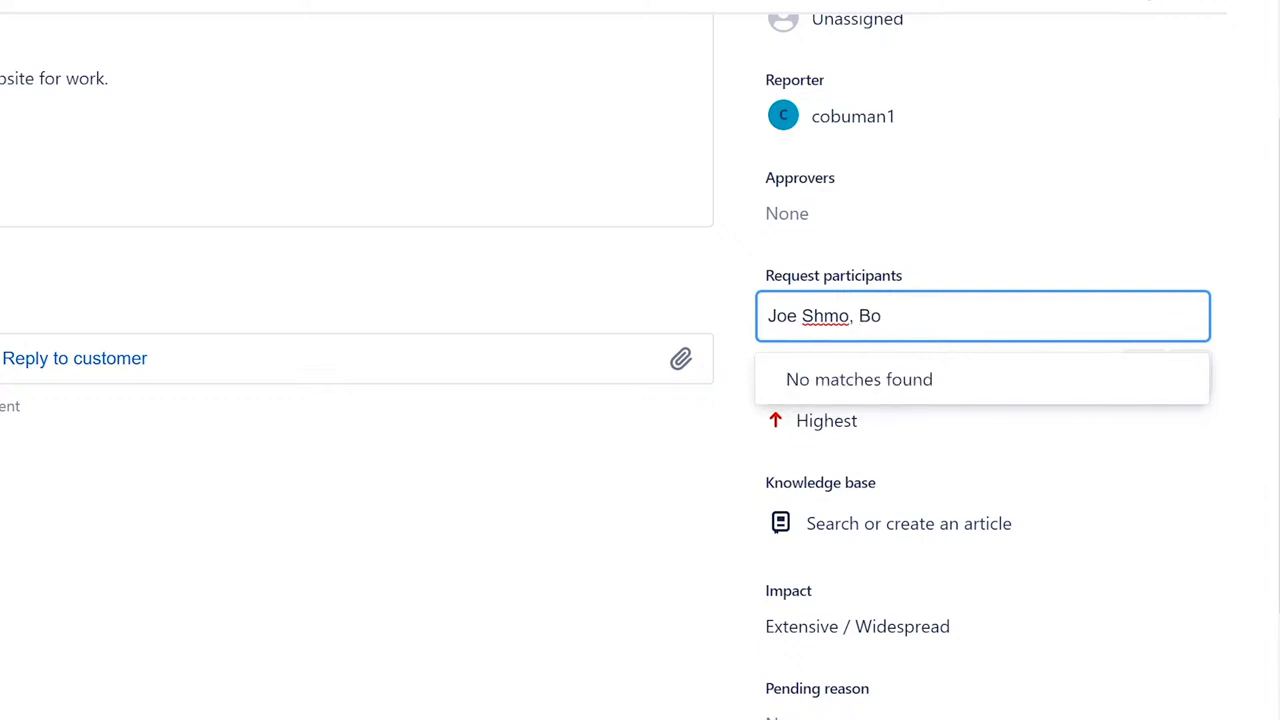
{"action": "type", "text": "b Itsaboy"}
{"action": "key", "text": "BackSpace"}
{"action": "key", "text": "BackSpace"}
{"action": "key", "text": "BackSpace"}
{"action": "key", "text": "BackSpace"}
{"action": "key", "text": "BackSpace"}
{"action": "key", "text": "BackSpace"}
{"action": "key", "text": "BackSpace"}
{"action": "key", "text": "BackSpace"}
{"action": "key", "text": "BackSpace"}
{"action": "key", "text": "BackSpace"}
{"action": "key", "text": "BackSpace"}
{"action": "key", "text": "BackSpace"}
{"action": "key", "text": "BackSpace"}
{"action": "key", "text": "BackSpace"}
{"action": "key", "text": "BackSpace"}
{"action": "key", "text": "BackSpace"}
{"action": "key", "text": "BackSpace"}
{"action": "key", "text": "BackSpace"}
{"action": "key", "text": "BackSpace"}
{"action": "key", "text": "BackSpace"}
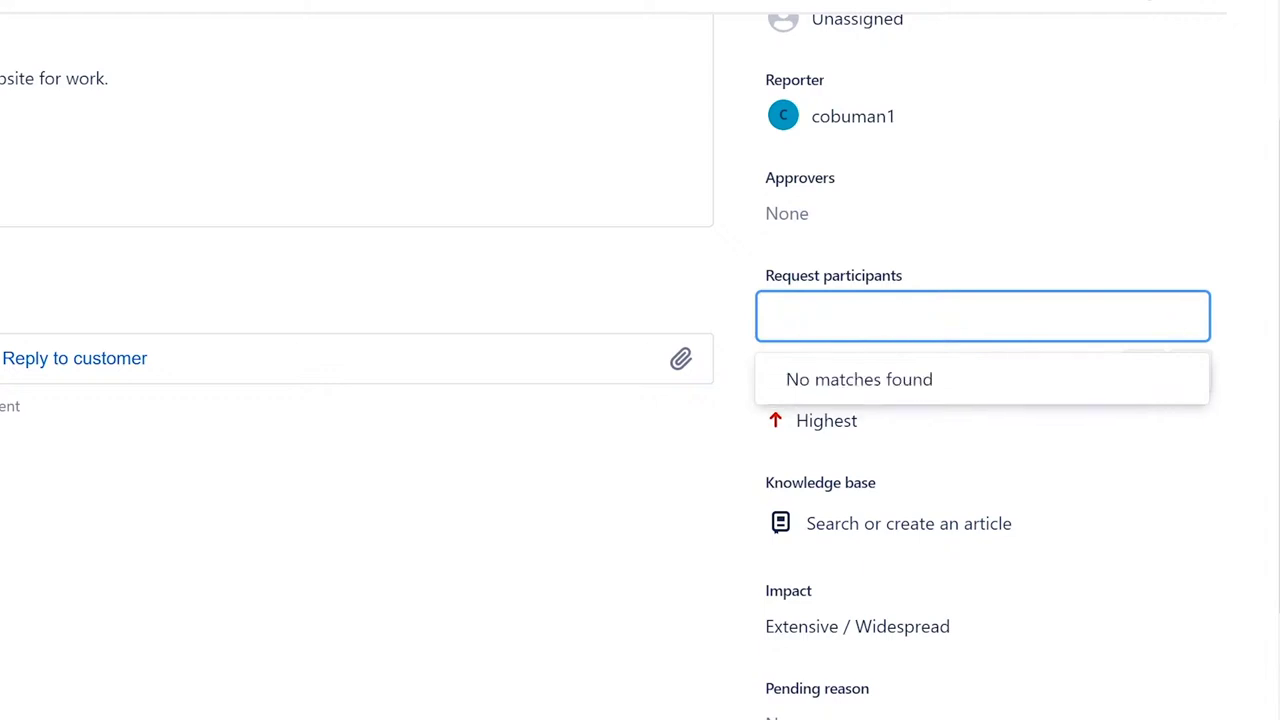
{"action": "left_click", "coordinate": [570, 556]}
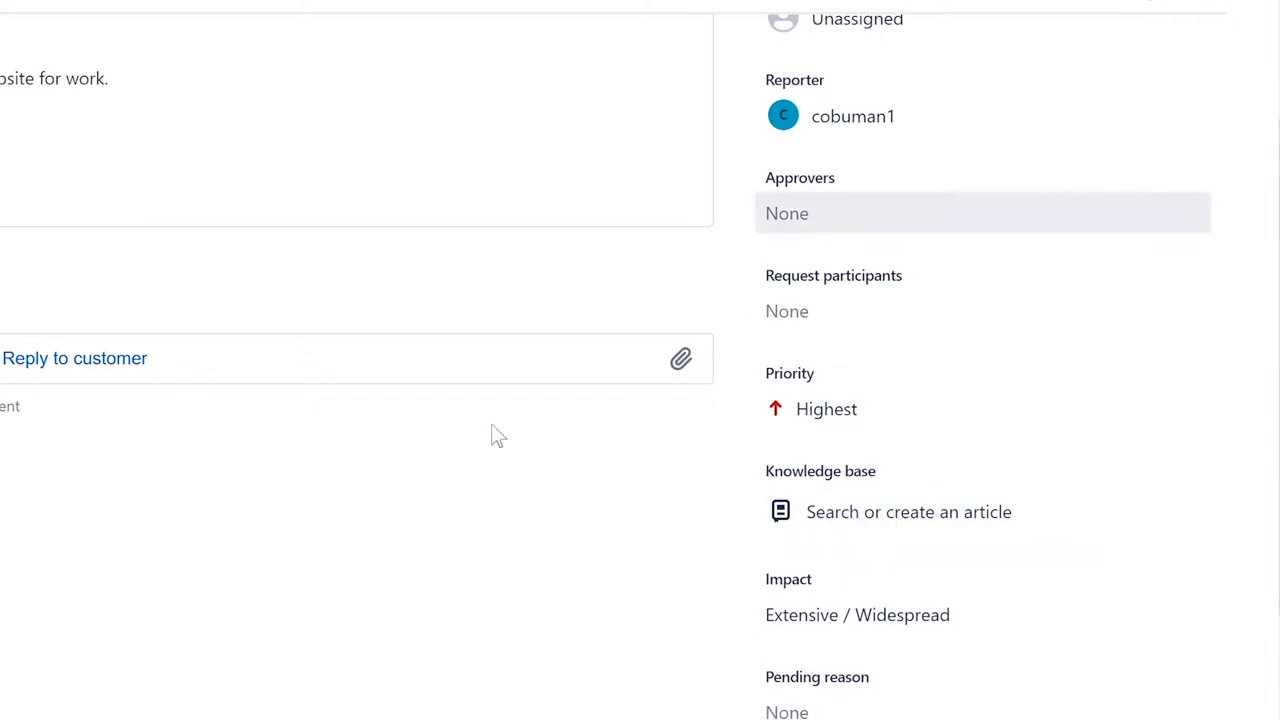
{"action": "scroll", "coordinate": [433, 623], "scroll_direction": "up", "scroll_amount": 1}
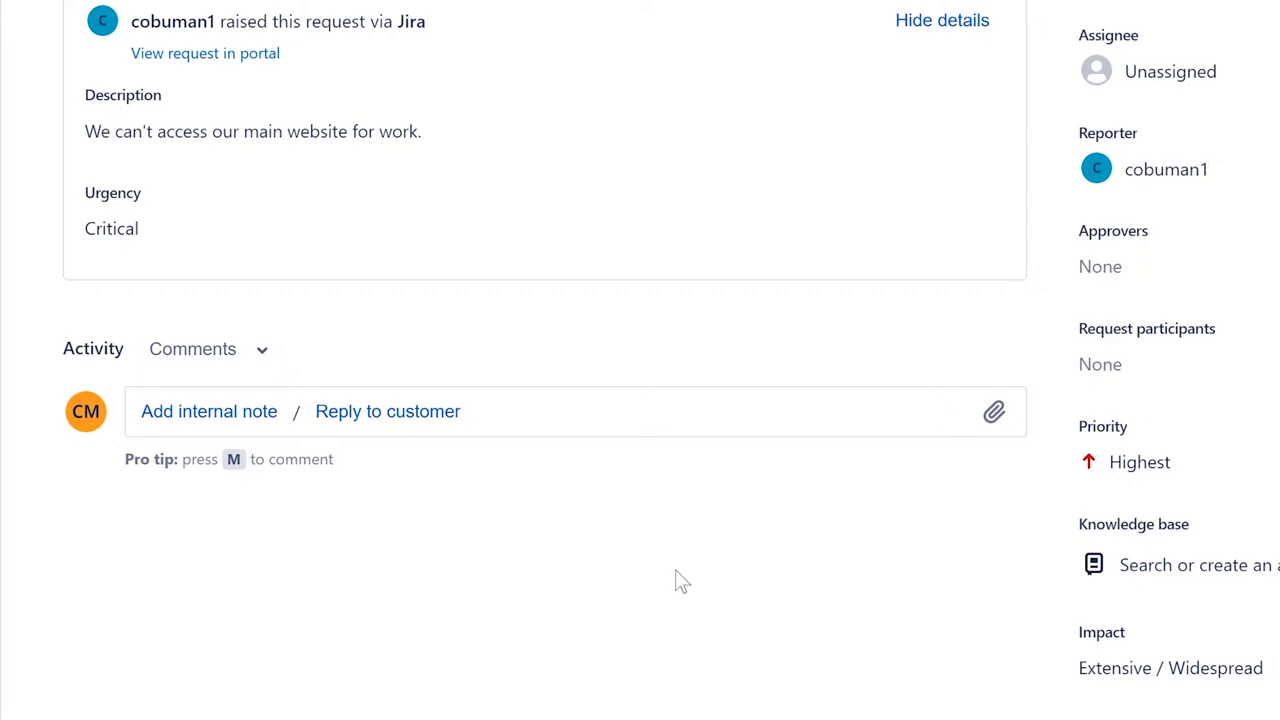
{"action": "scroll", "coordinate": [435, 443], "scroll_direction": "up", "scroll_amount": 1}
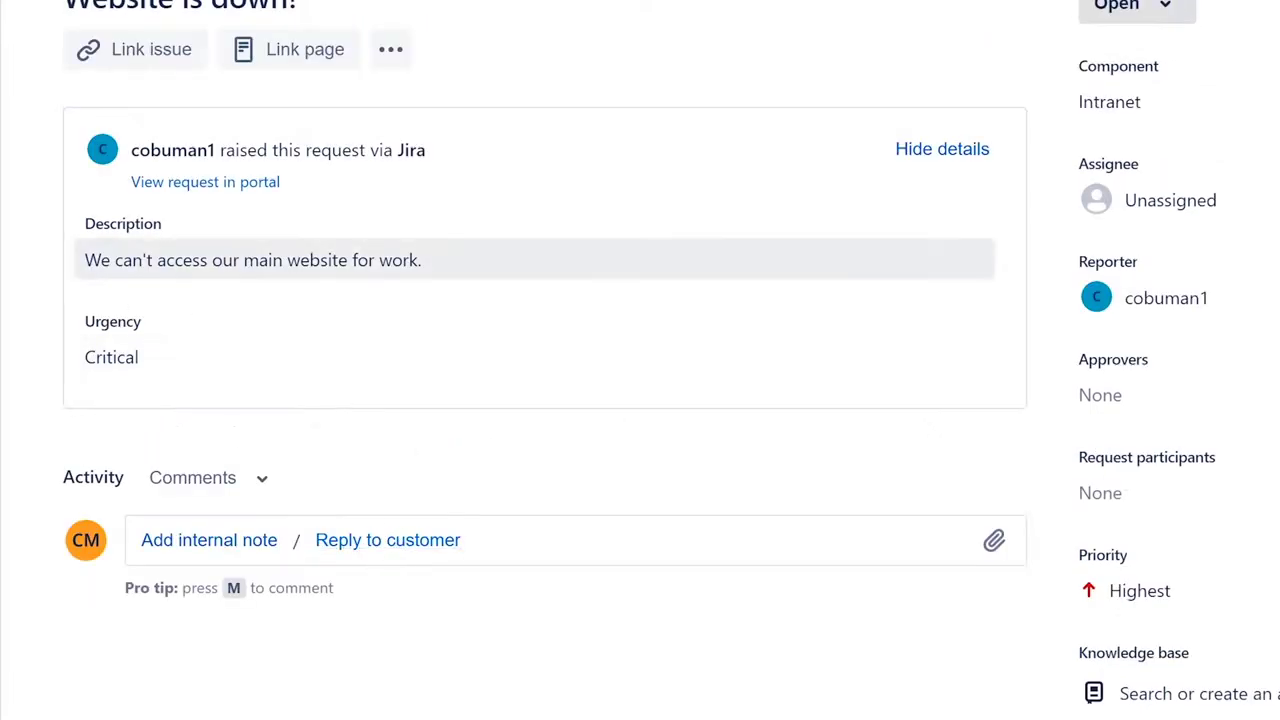
Reply to the customer: 'How many people are impacted?', 'When was the last time it worked?', 'Are you using the correct link?'.
{"action": "left_click", "coordinate": [410, 541]}
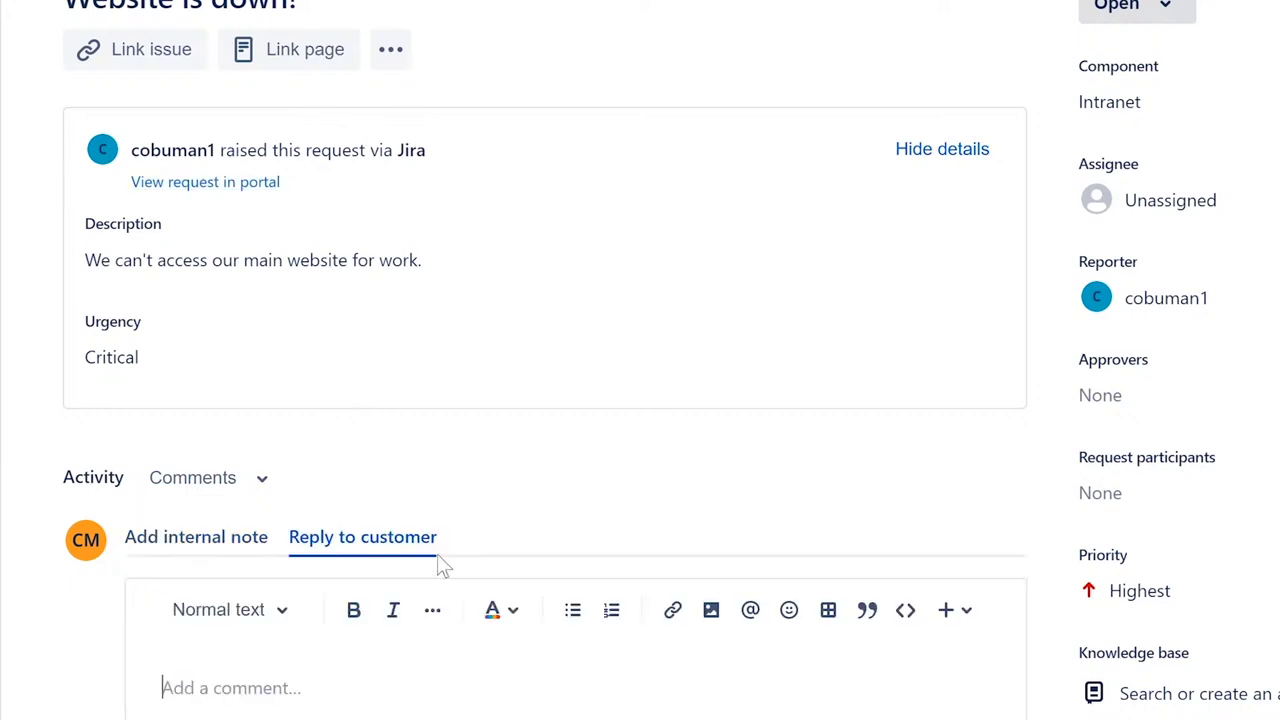
{"action": "scroll", "coordinate": [403, 500], "scroll_direction": "down", "scroll_amount": 1}
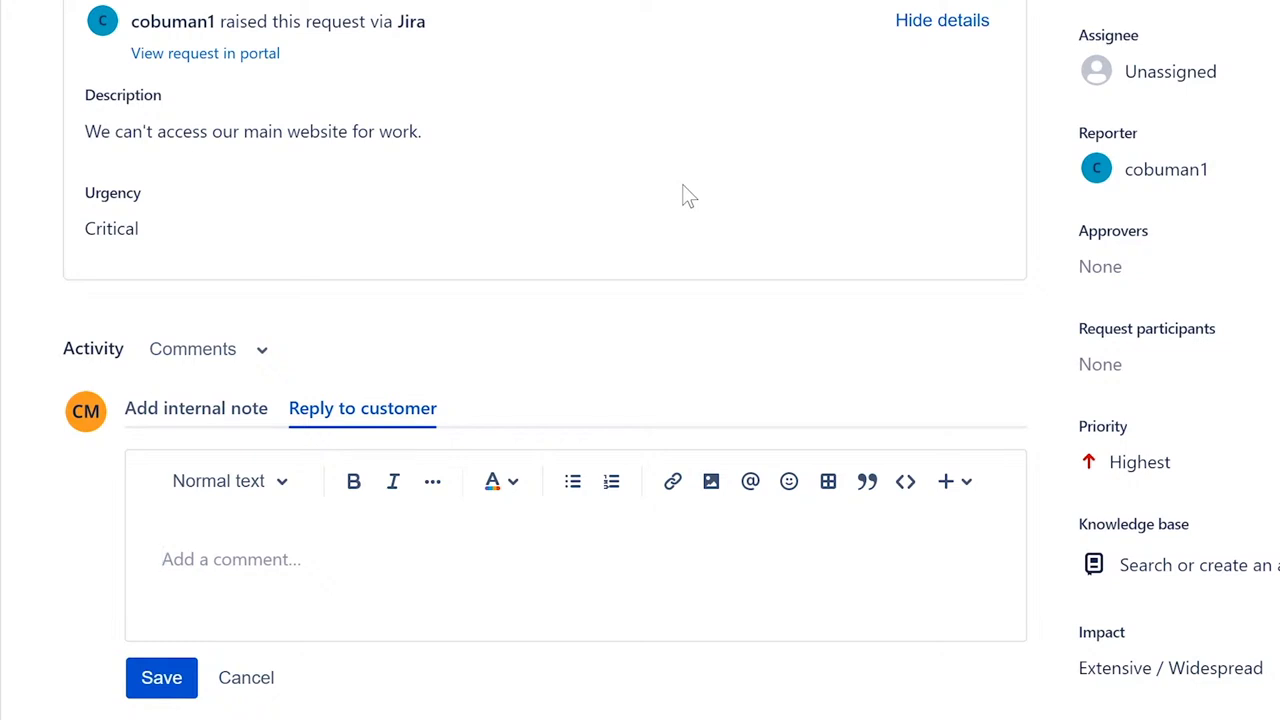
{"action": "type", "text": "How many"}
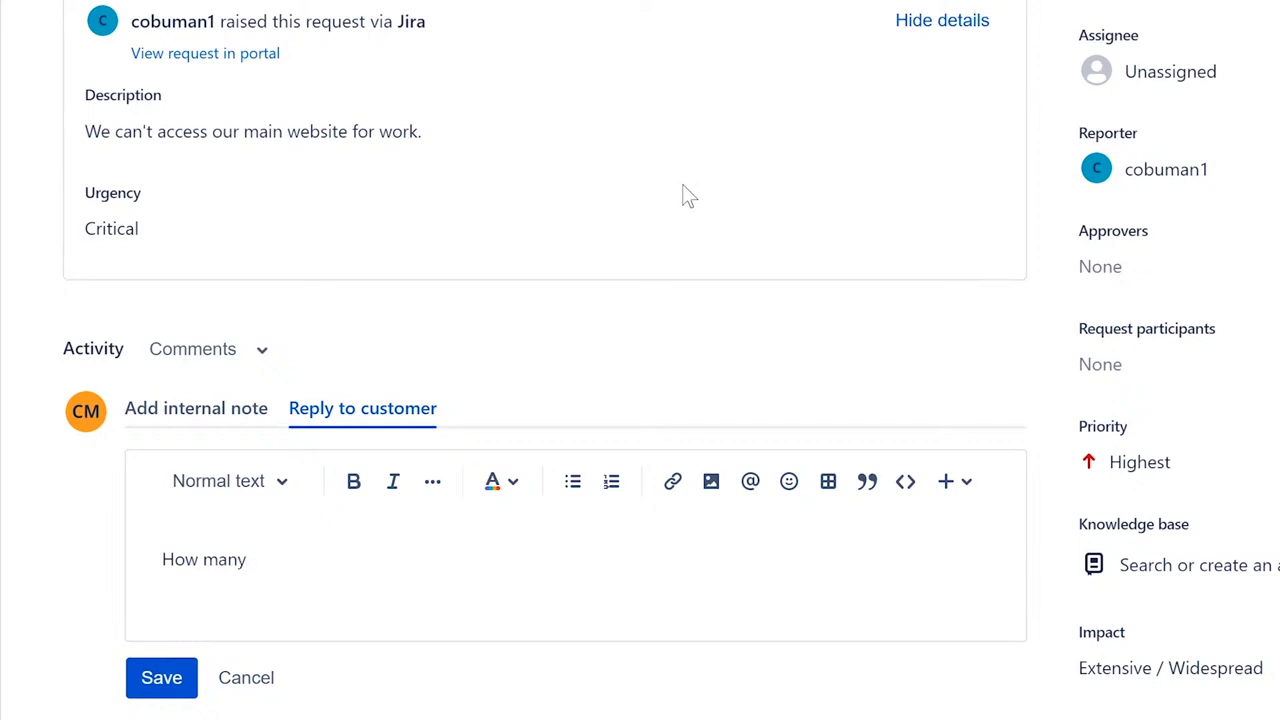
{"action": "type", "text": " upeople are impacted."}
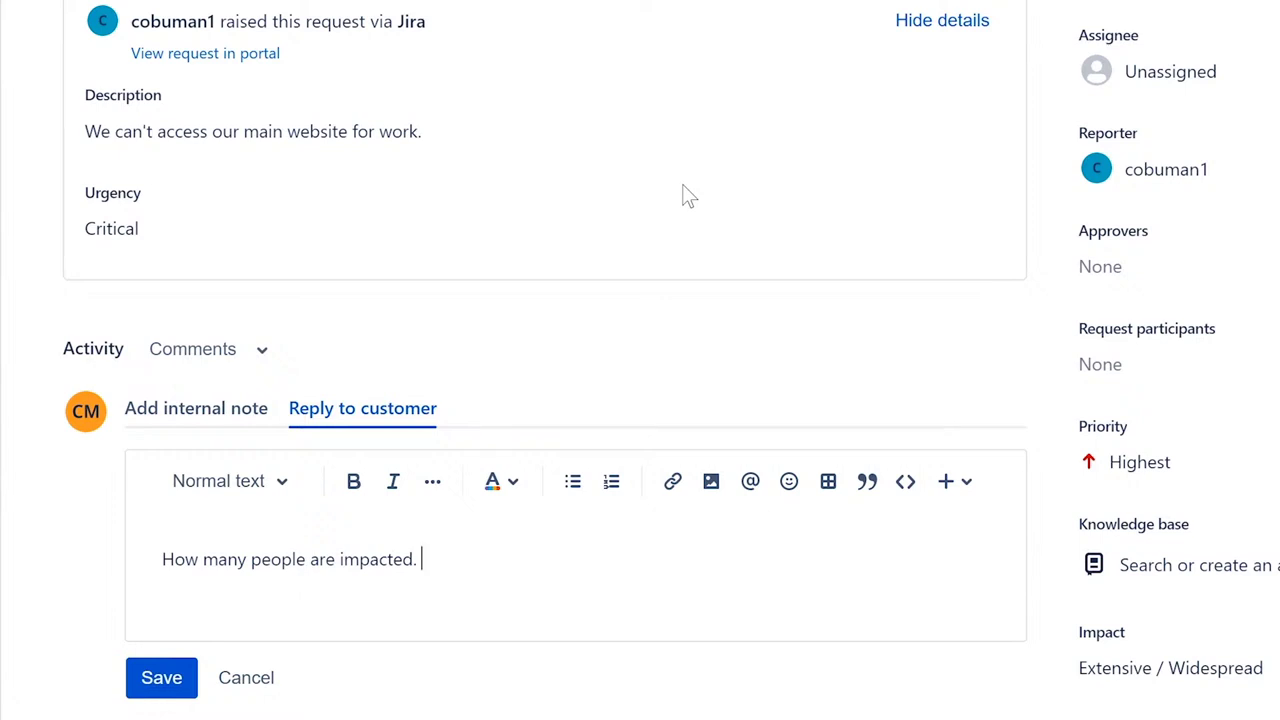
{"action": "key", "text": "BackSpace"}
{"action": "type", "text": "?"}
{"action": "key", "text": "Return"}
{"action": "type", "text": "When was the last time it worked?"}
{"action": "key", "text": "Return"}
{"action": "type", "text": "Are you use"}
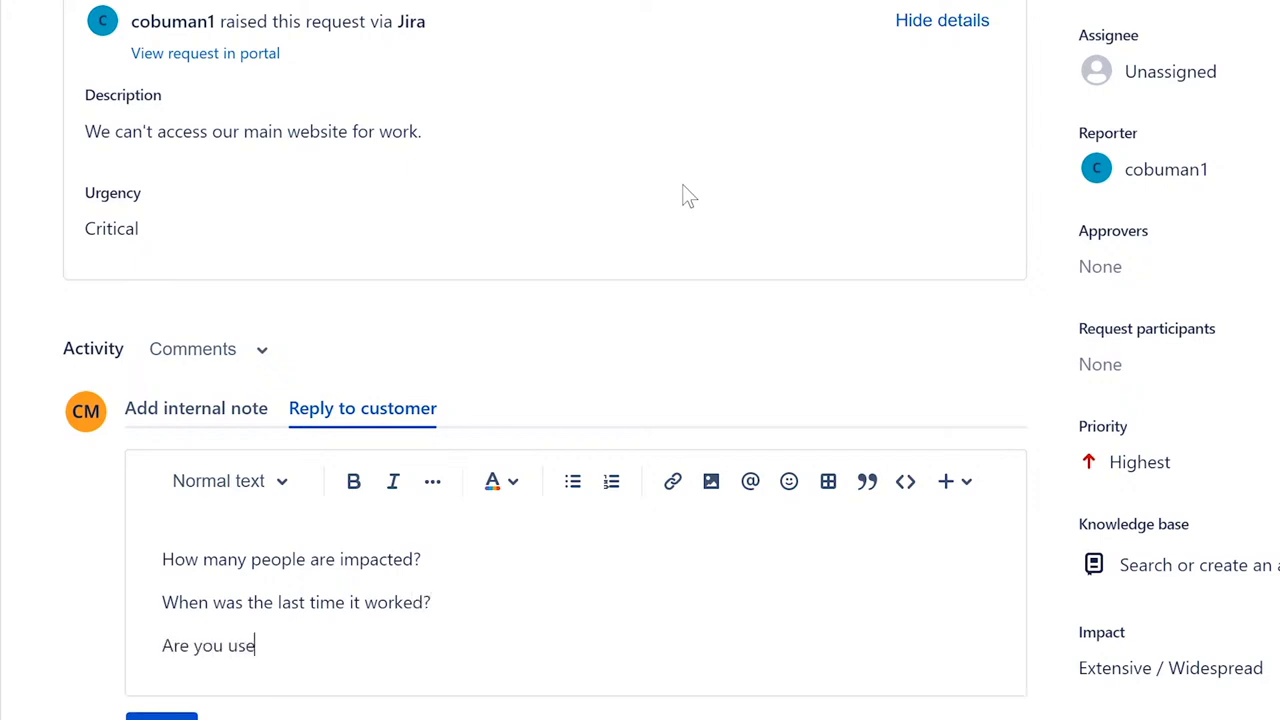
{"action": "key", "text": "BackSpace"}
{"action": "type", "text": "ing the correct link?"}
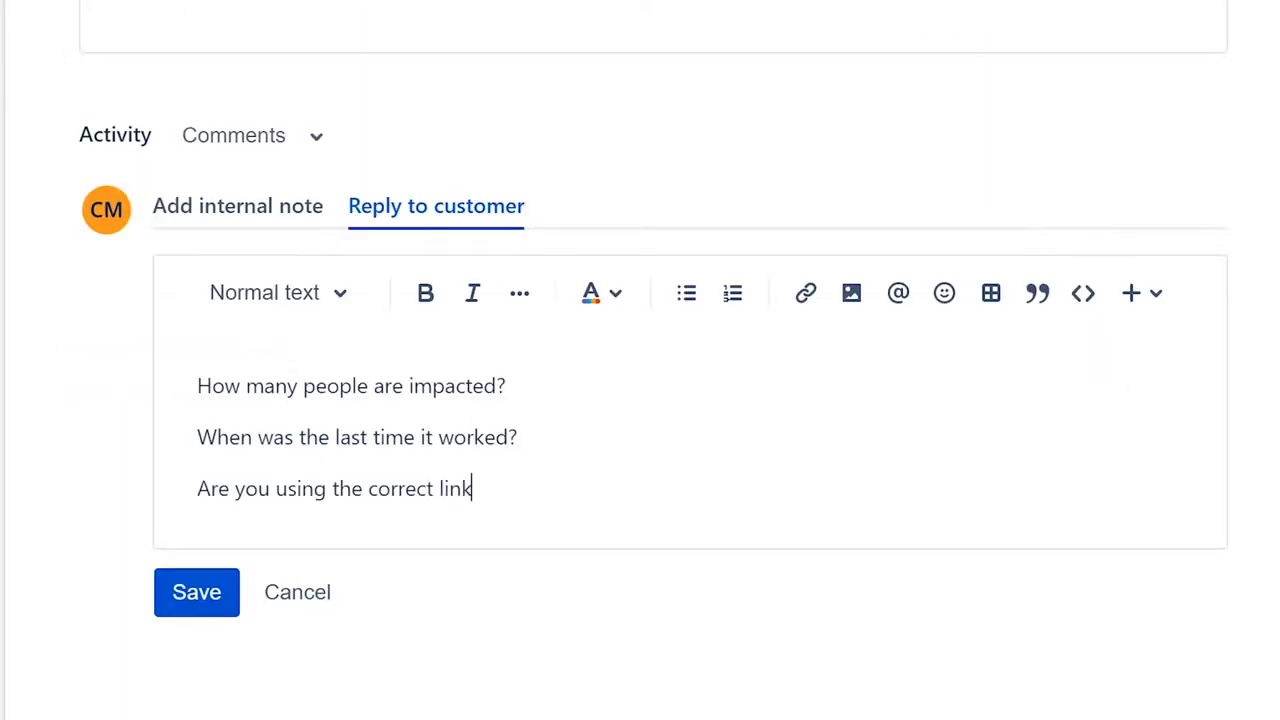
{"action": "key", "text": "Return"}
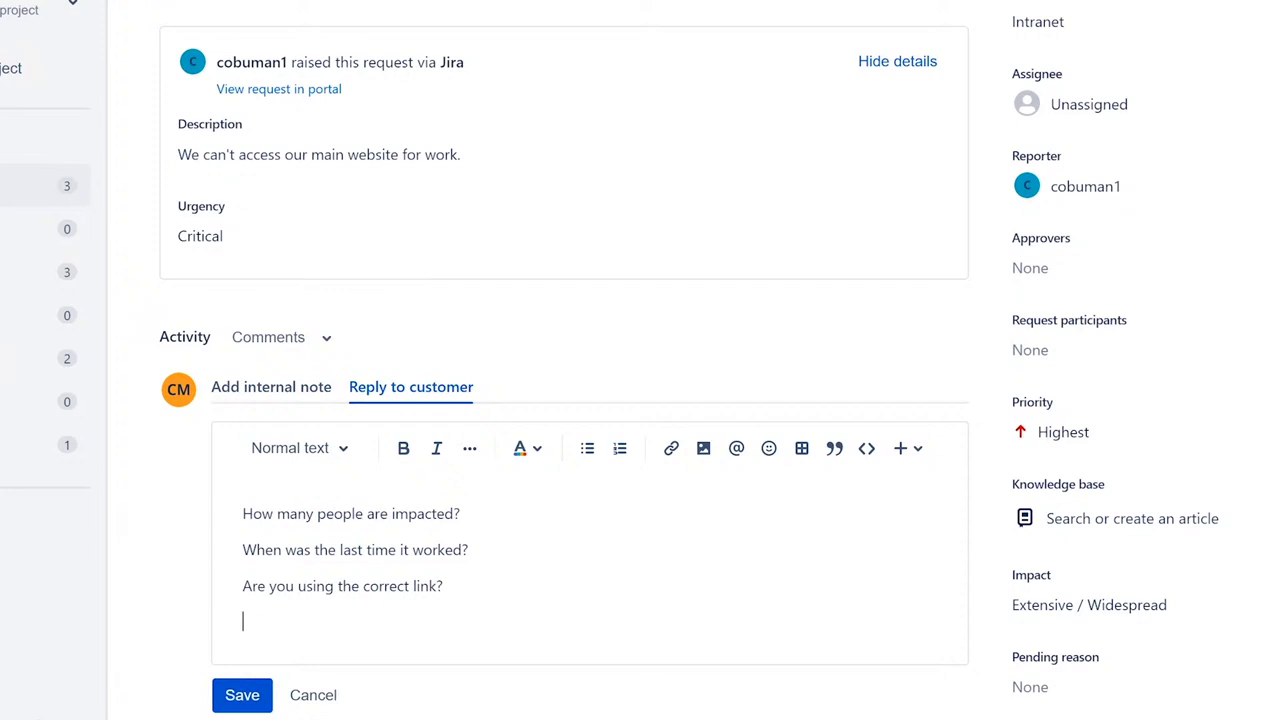
{"action": "left_click", "coordinate": [242, 695]}
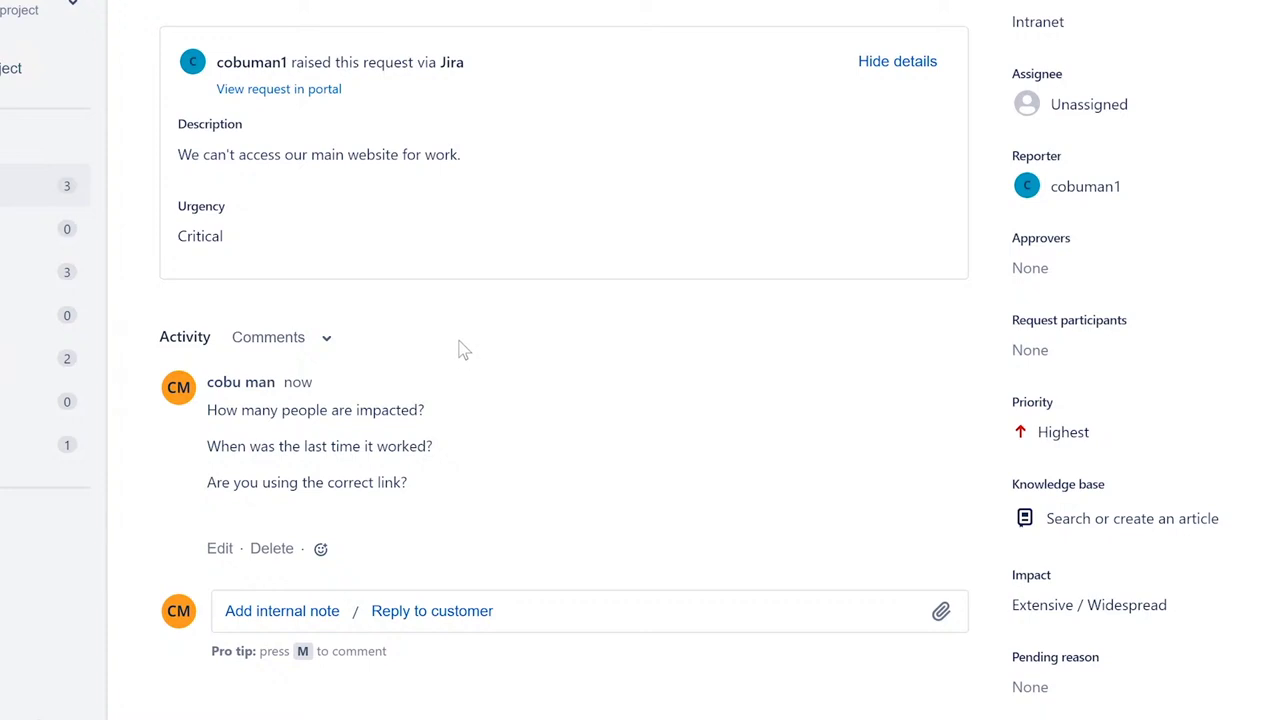
{"action": "scroll", "coordinate": [463, 349], "scroll_direction": "up", "scroll_amount": 1}
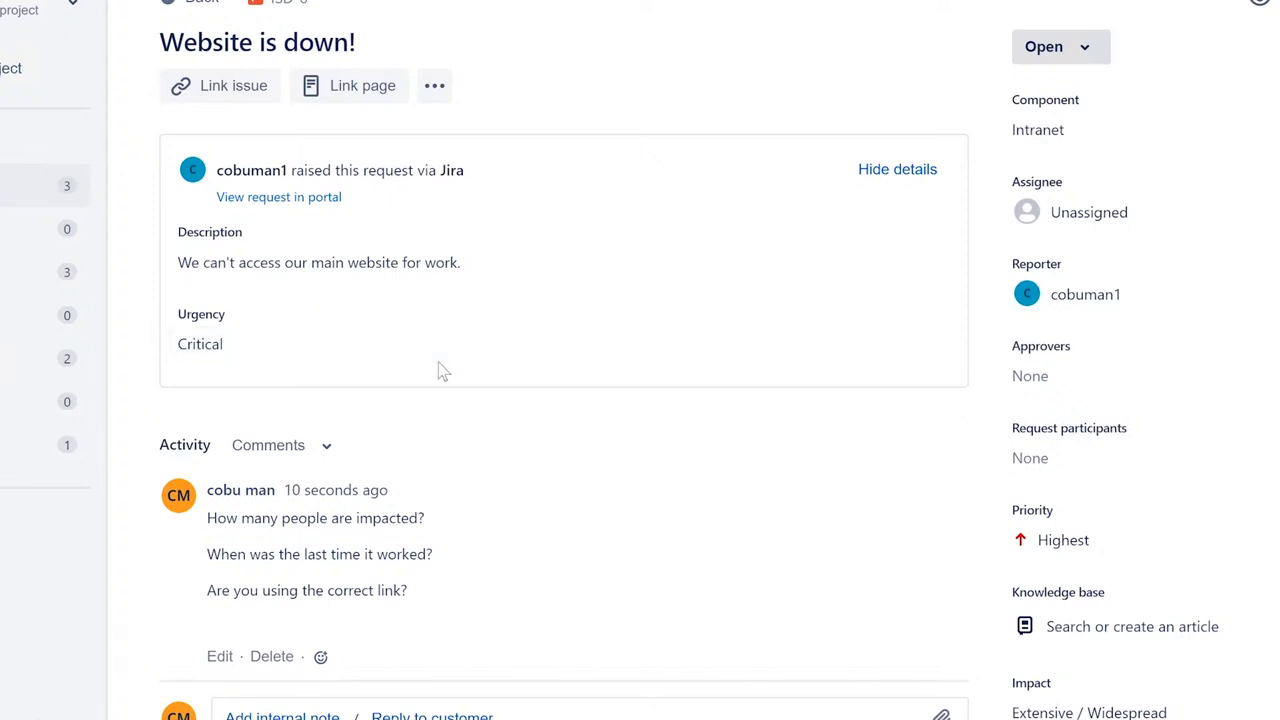
{"action": "scroll", "coordinate": [458, 345], "scroll_direction": "down", "scroll_amount": 1}
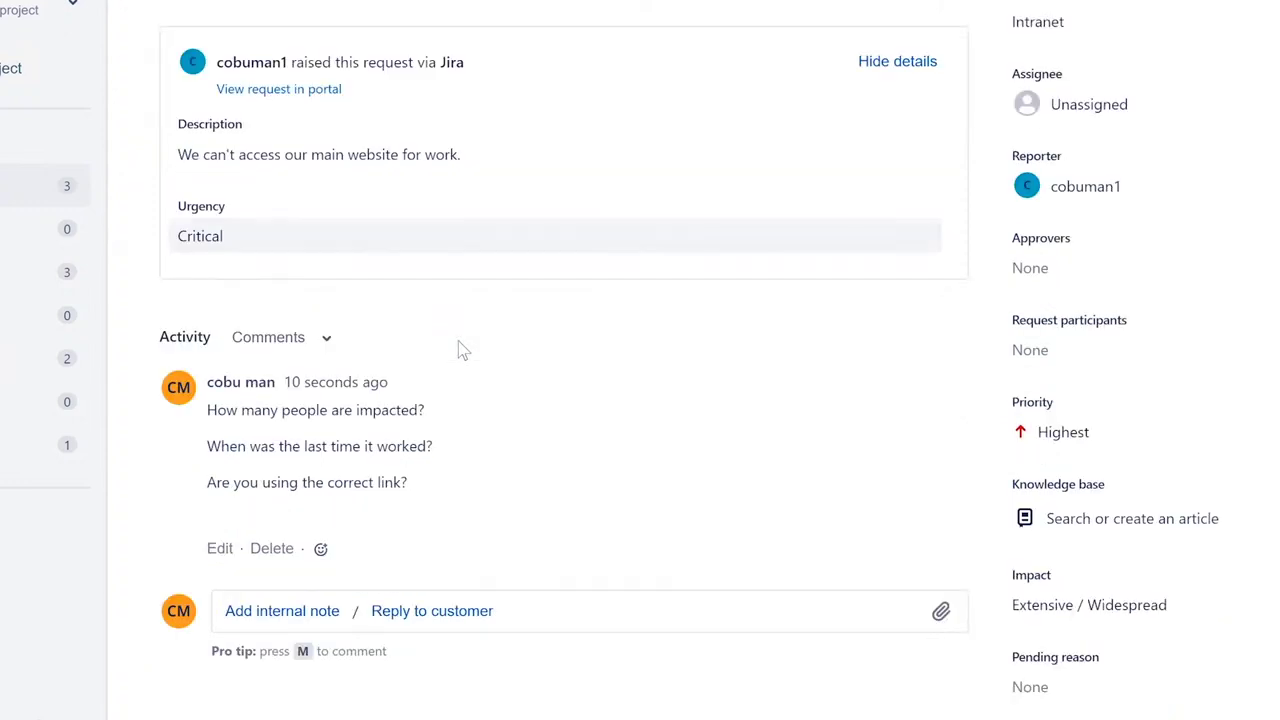
Save the internal note 'Contacted user requesting more information.' on ISD-6.
{"action": "left_click", "coordinate": [300, 612]}
{"action": "scroll", "coordinate": [460, 412], "scroll_direction": "down", "scroll_amount": 3}
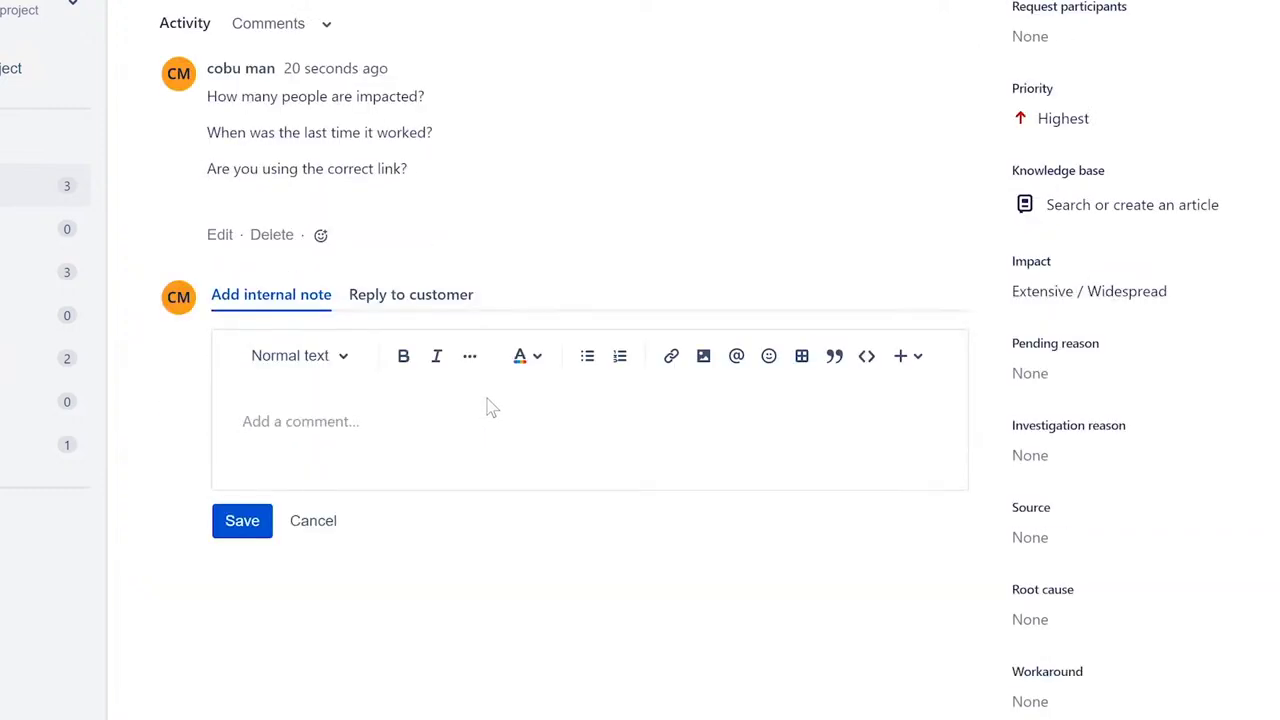
{"action": "type", "text": "Contacted "}
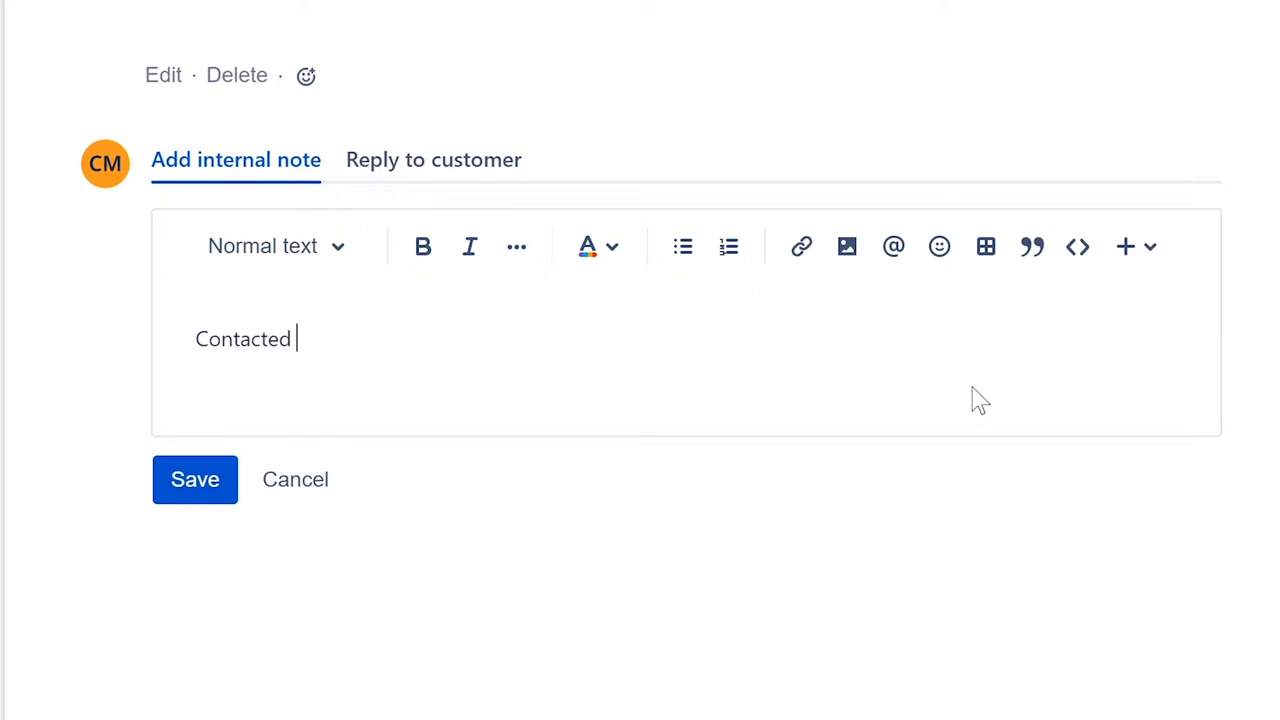
{"action": "type", "text": "user with more"}
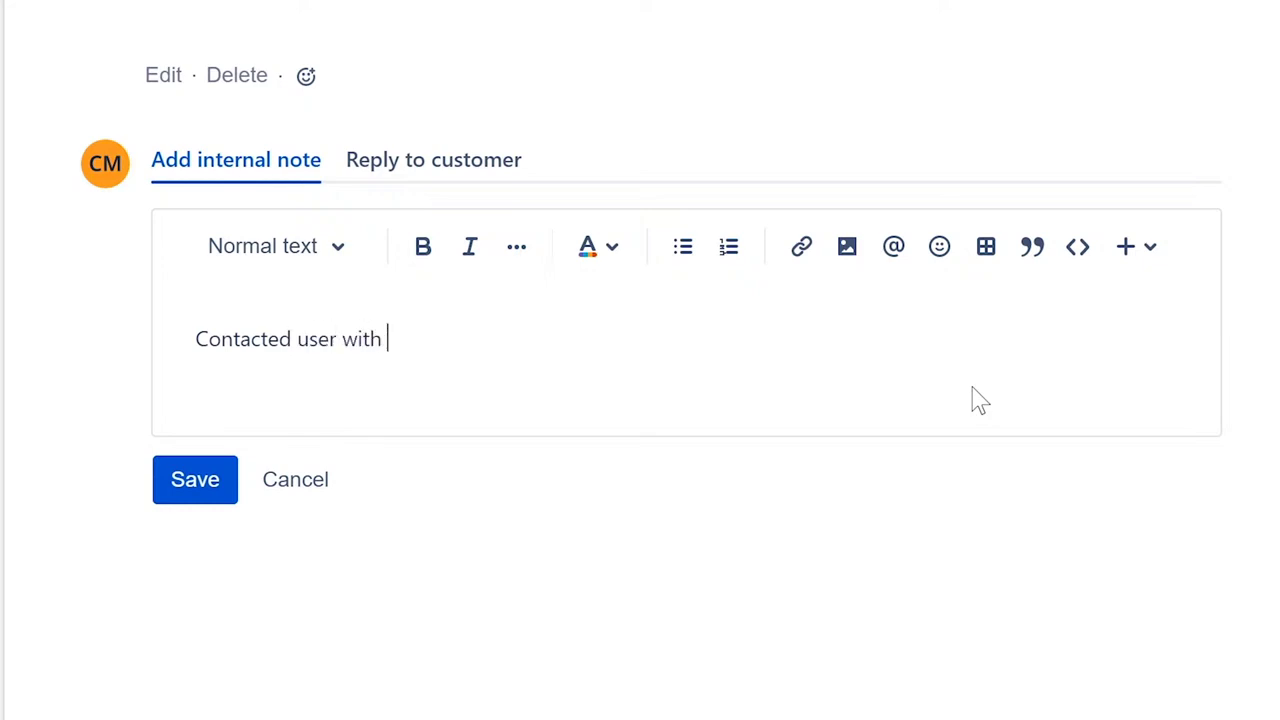
{"action": "key", "text": "BackSpace"}
{"action": "key", "text": "BackSpace"}
{"action": "key", "text": "BackSpace"}
{"action": "key", "text": "BackSpace"}
{"action": "key", "text": "BackSpace"}
{"action": "key", "text": "BackSpace"}
{"action": "key", "text": "BackSpace"}
{"action": "key", "text": "BackSpace"}
{"action": "key", "text": "BackSpace"}
{"action": "type", "text": "requesting "}
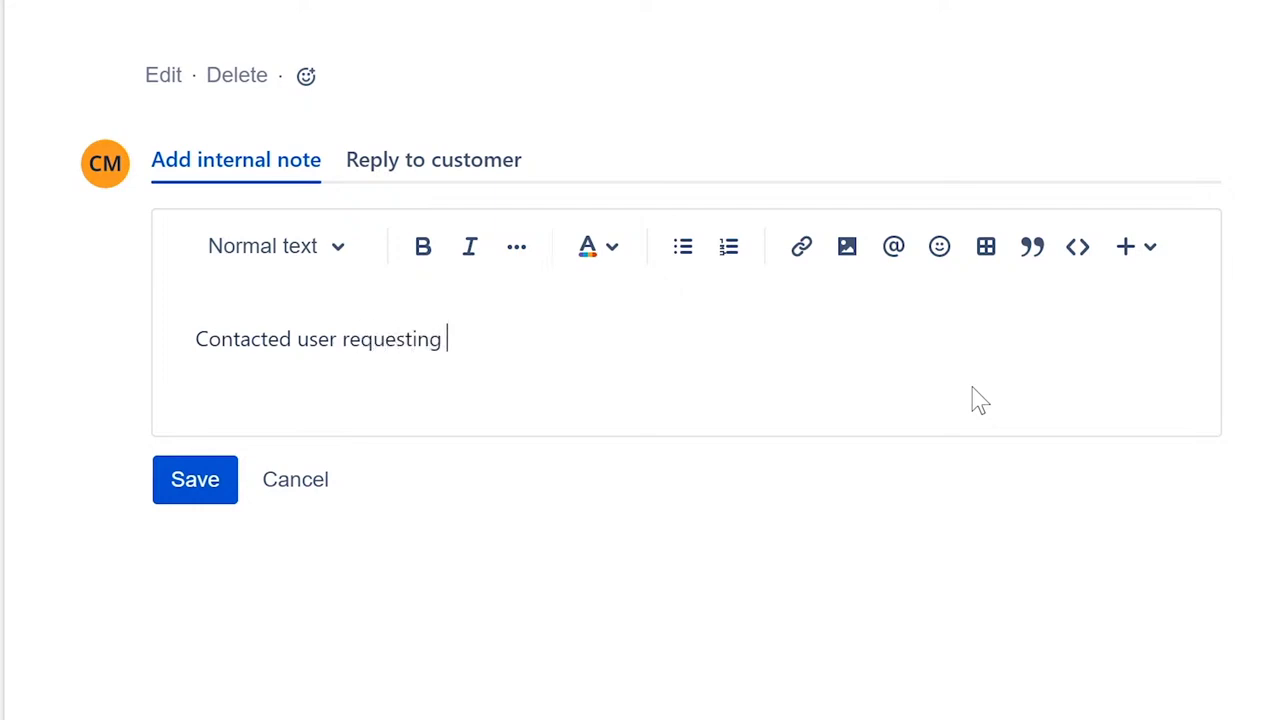
{"action": "type", "text": "more information"}
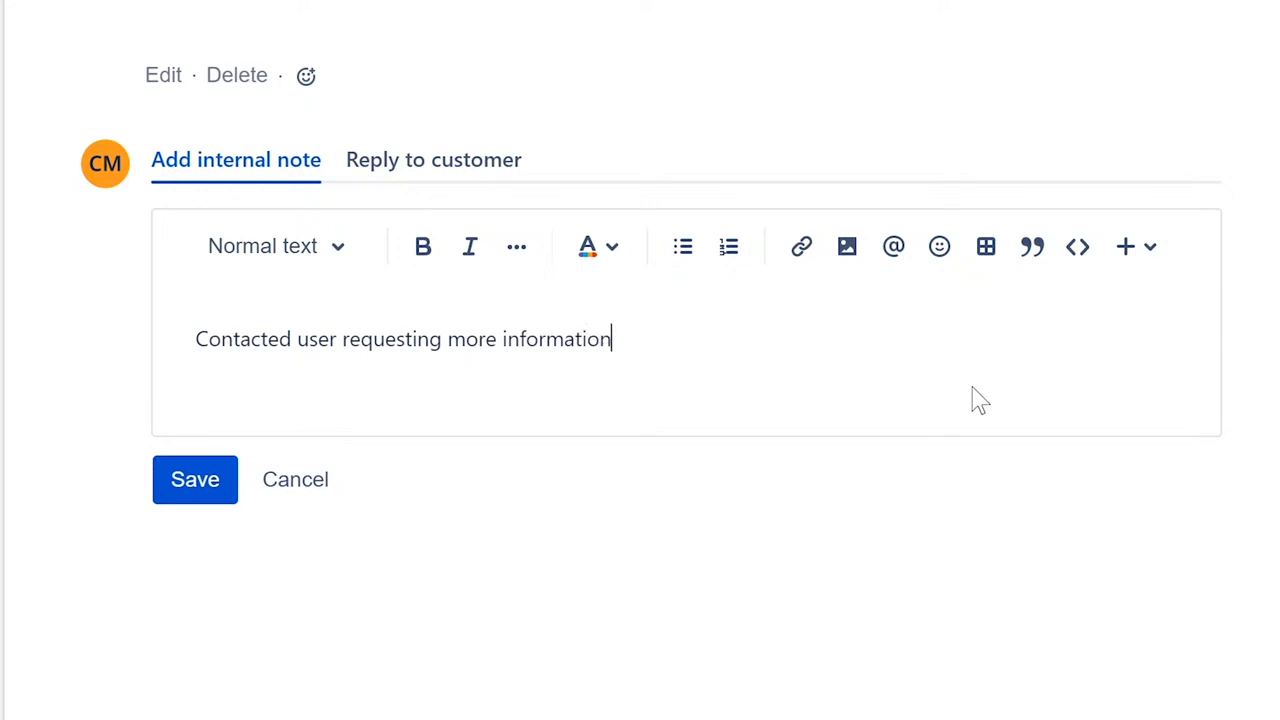
{"action": "type", "text": "."}
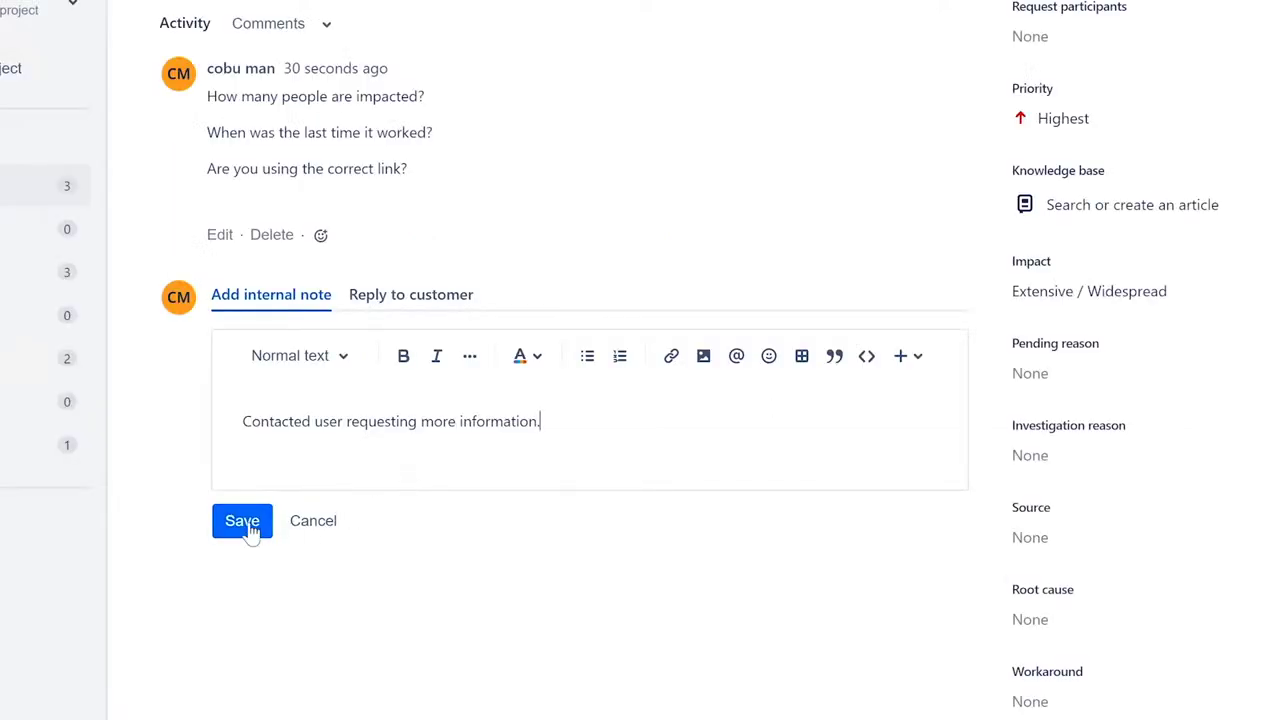
{"action": "left_click", "coordinate": [205, 487]}
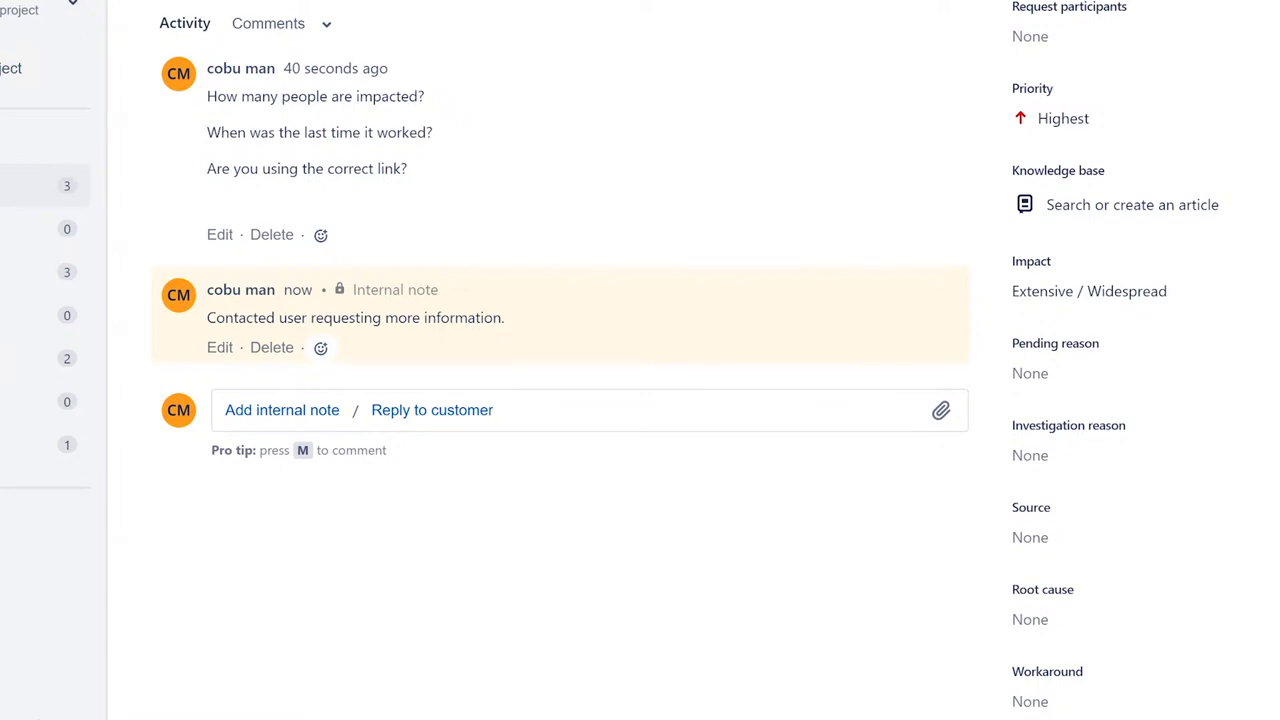
{"action": "double_click", "coordinate": [292, 317]}
{"action": "left_click_drag", "start_coordinate": [292, 317], "coordinate": [509, 323]}
{"action": "left_click", "coordinate": [500, 320]}
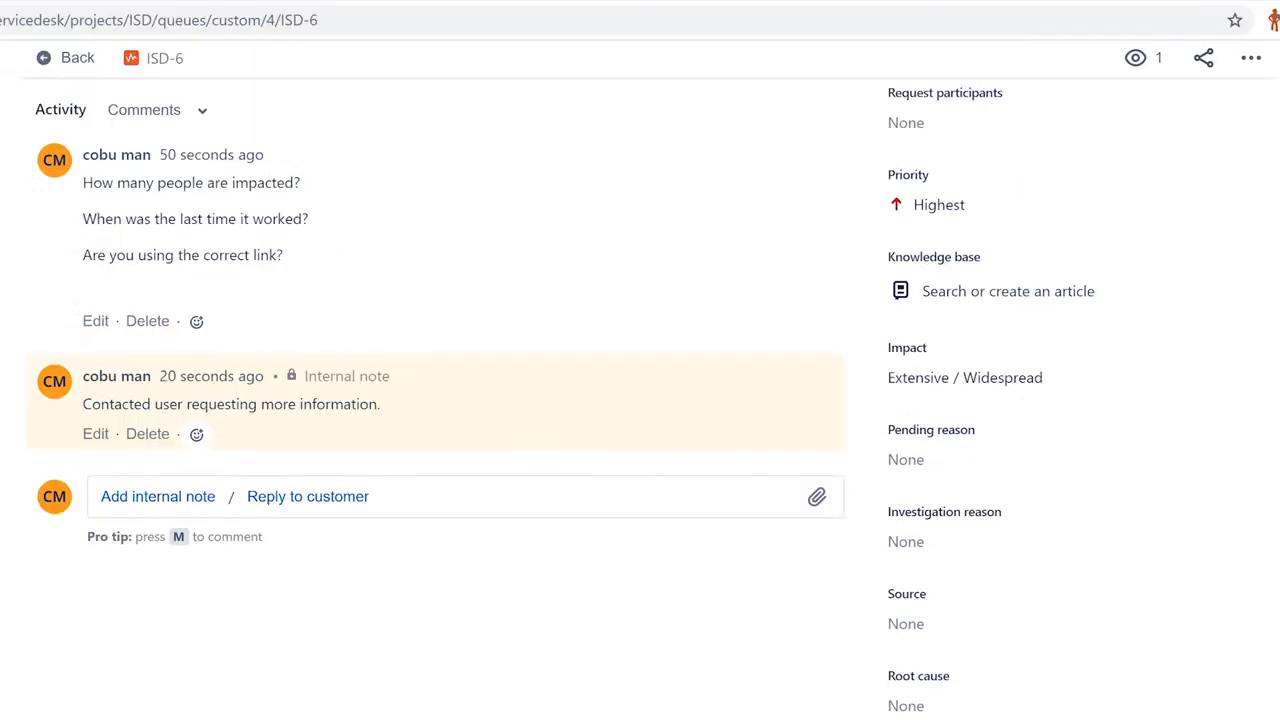
{"action": "scroll", "coordinate": [440, 400], "scroll_direction": "up", "scroll_amount": 2}
{"action": "scroll", "coordinate": [200, 414], "scroll_direction": "up", "scroll_amount": 2}
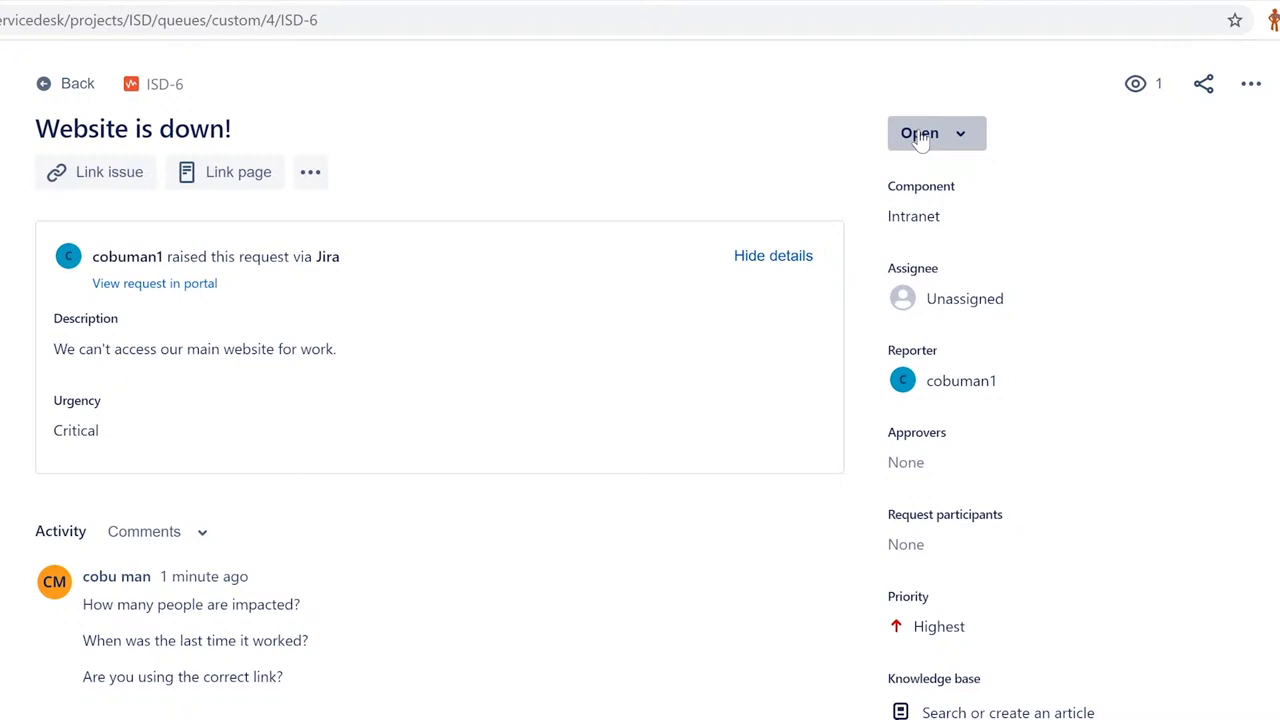
{"action": "left_click", "coordinate": [962, 135]}
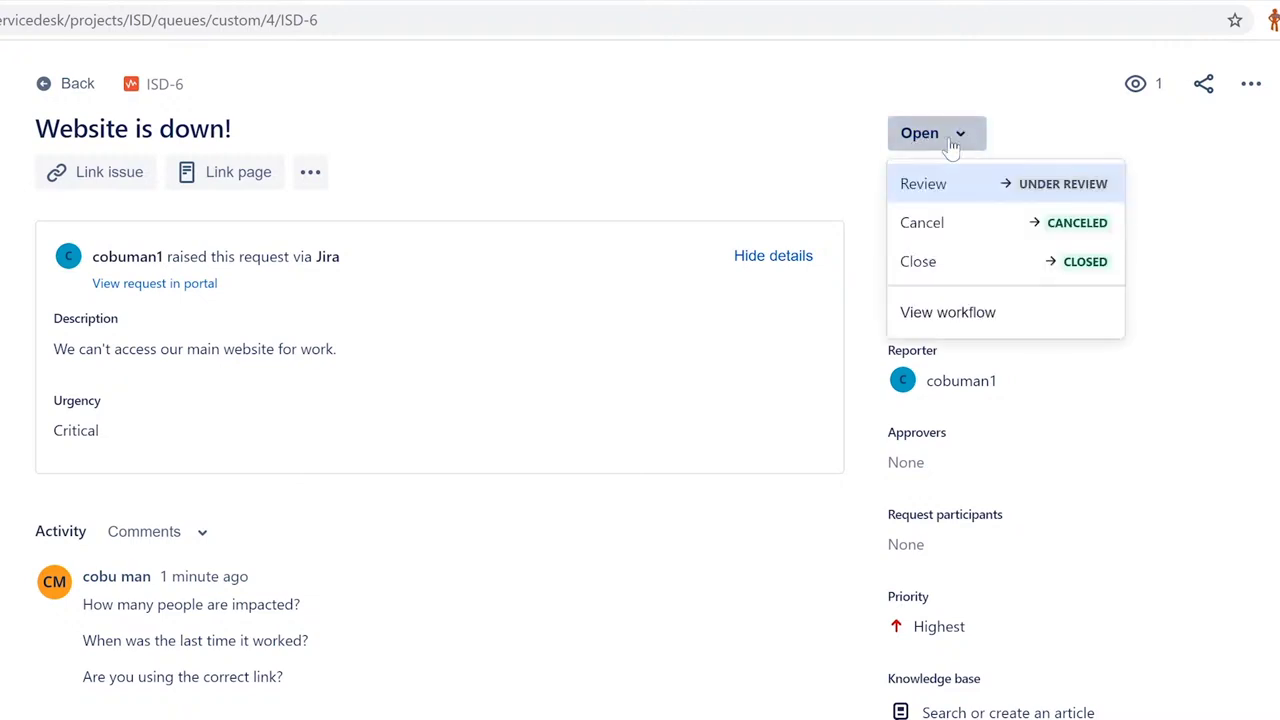
{"action": "left_click", "coordinate": [961, 135]}
{"action": "left_click", "coordinate": [961, 135]}
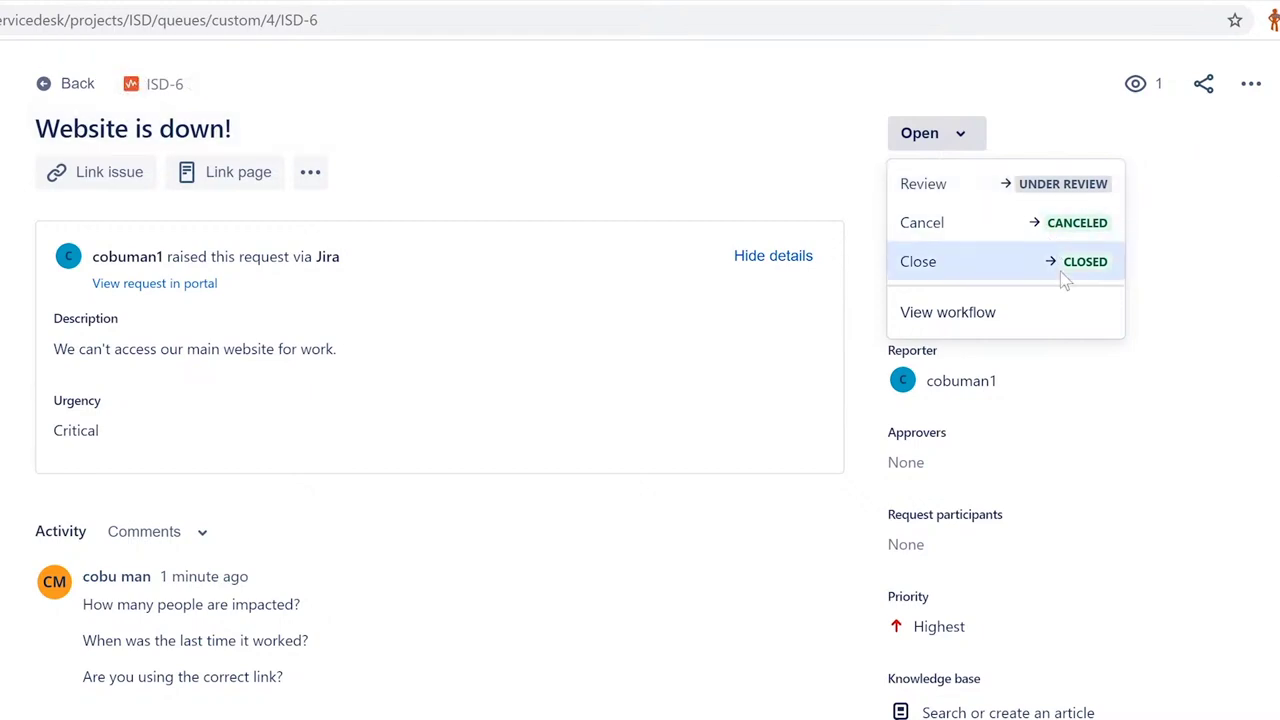
{"action": "left_click", "coordinate": [1213, 266]}
{"action": "scroll", "coordinate": [1218, 272], "scroll_direction": "down", "scroll_amount": 8}
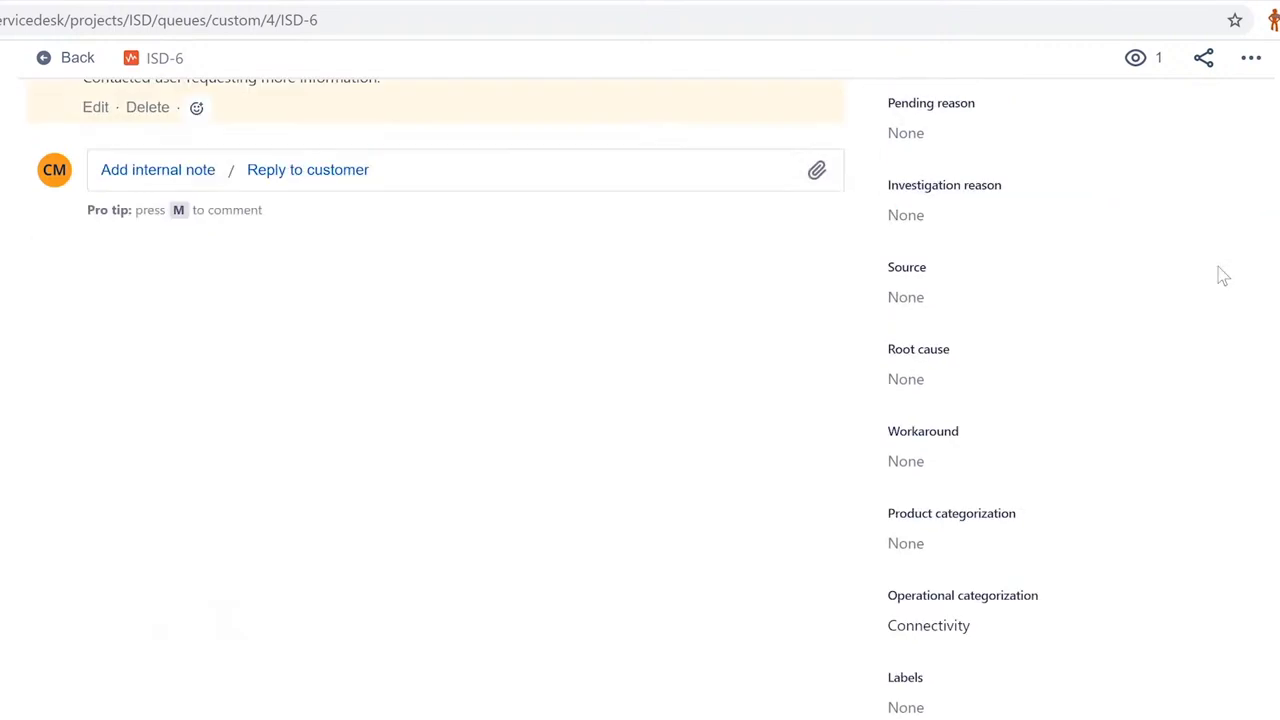
{"action": "scroll", "coordinate": [1220, 276], "scroll_direction": "up", "scroll_amount": 8}
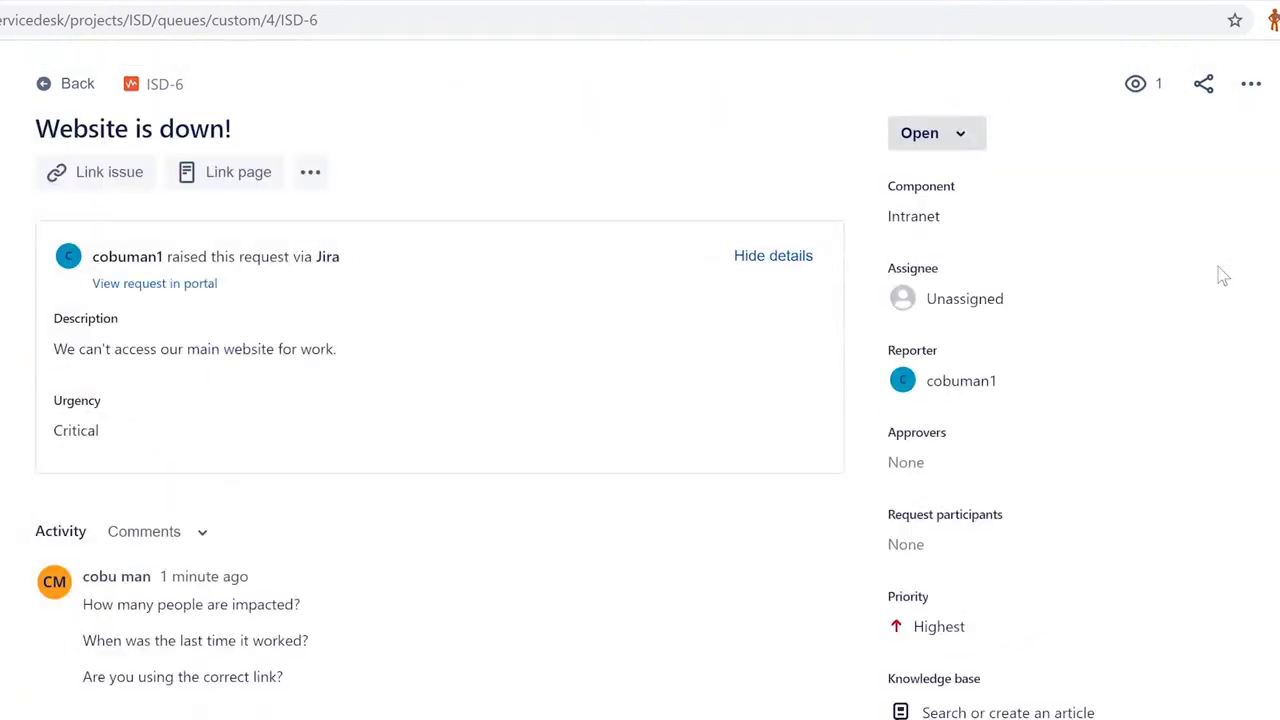
{"action": "left_click", "coordinate": [942, 142]}
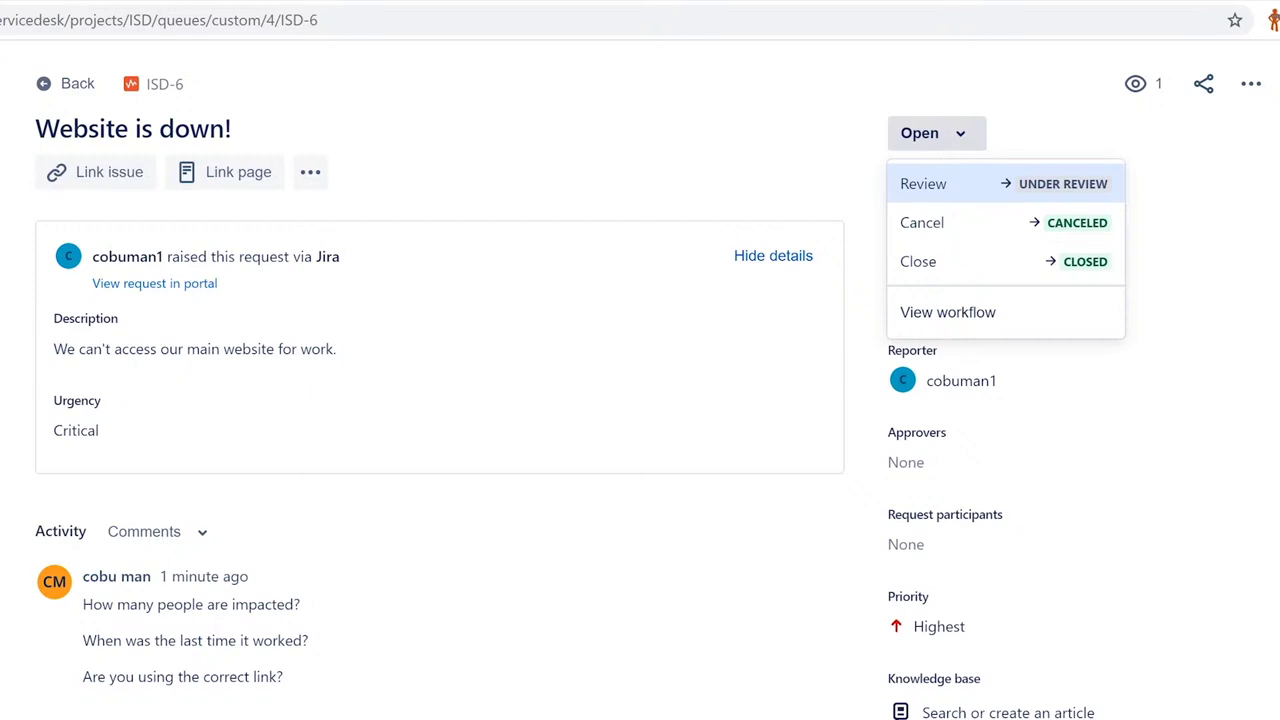
{"action": "left_click", "coordinate": [651, 214]}
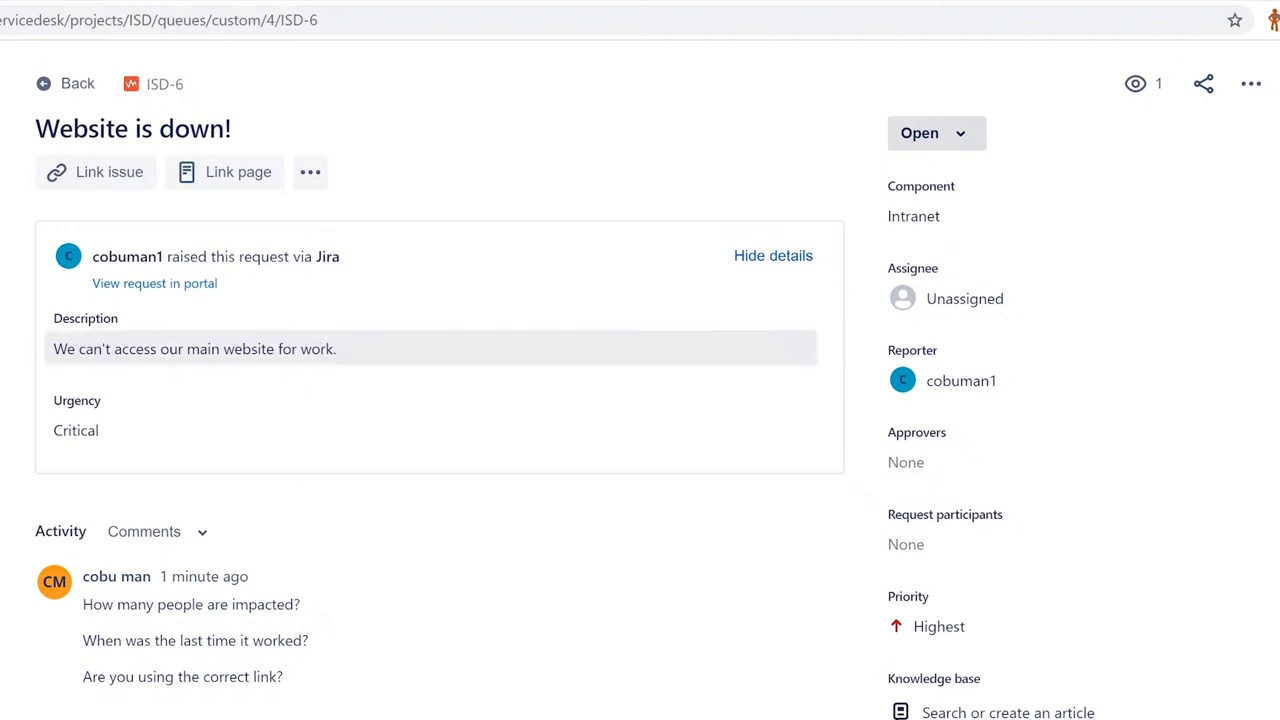
{"action": "left_click", "coordinate": [289, 365]}
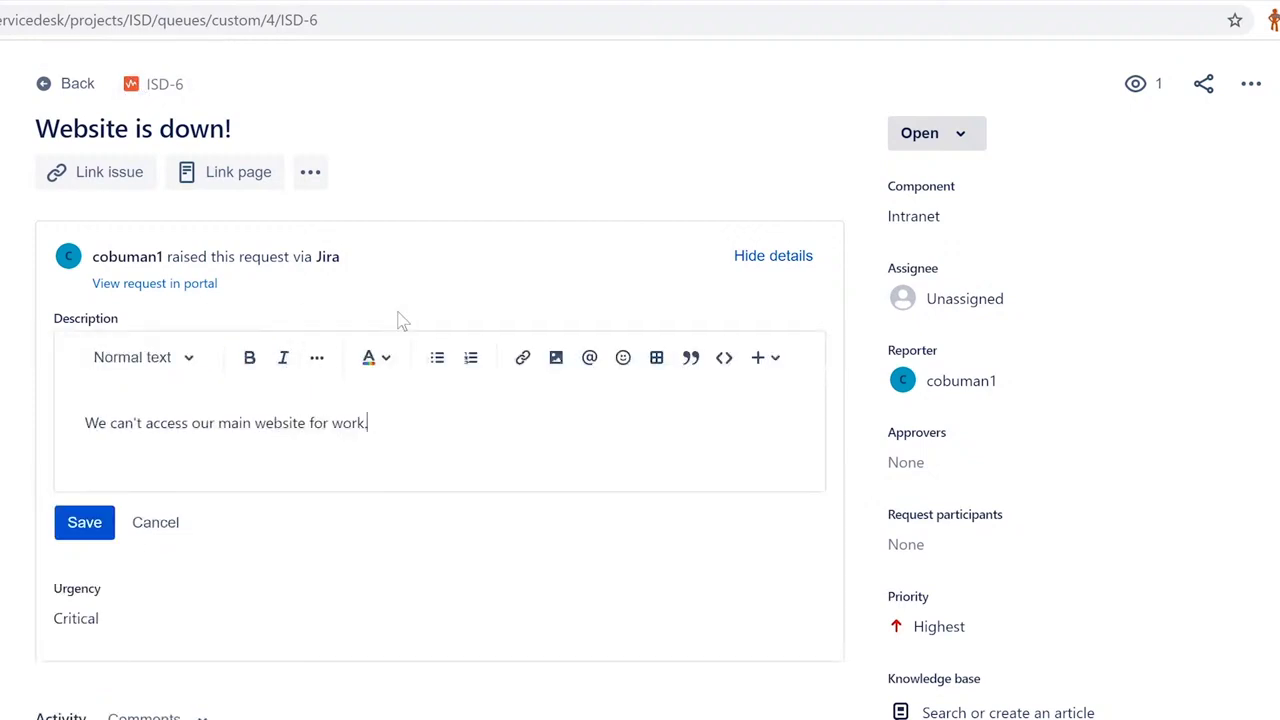
Assign ISD-6 to yourself with Assign to me, then go back to the All open queue.
{"action": "left_click", "coordinate": [1244, 298]}
{"action": "key", "text": "Escape"}
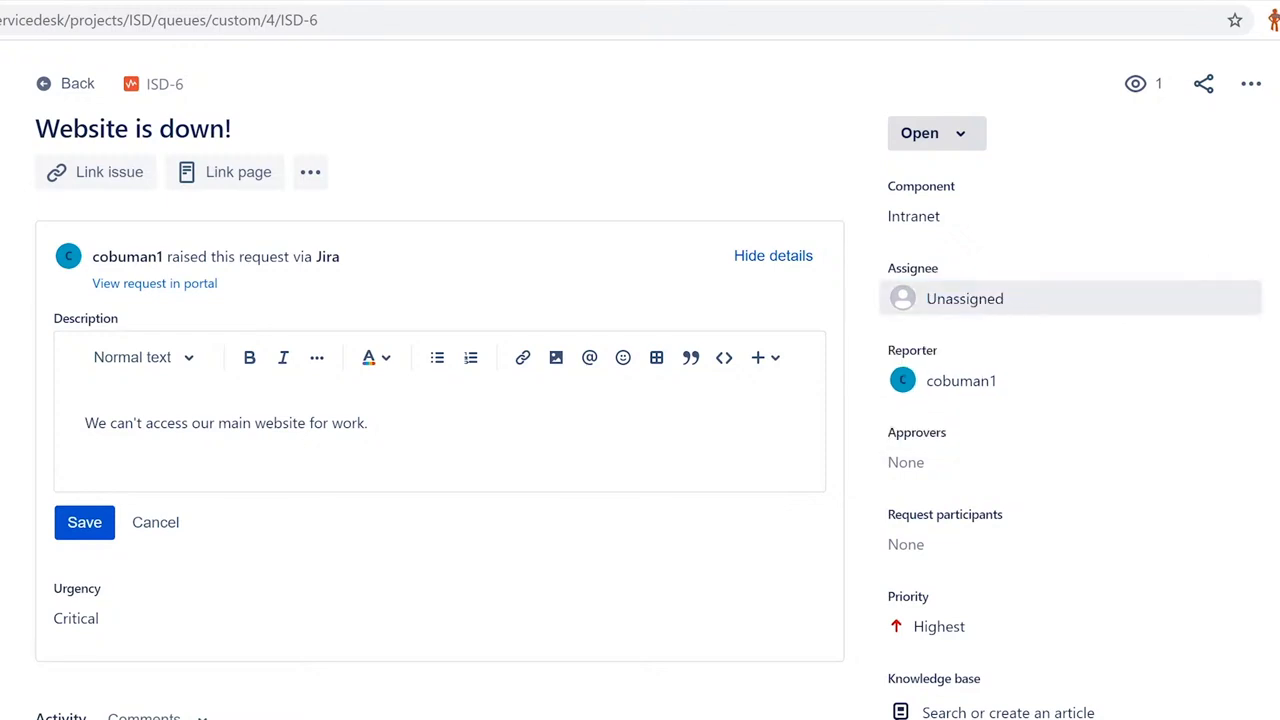
{"action": "left_click", "coordinate": [1030, 298]}
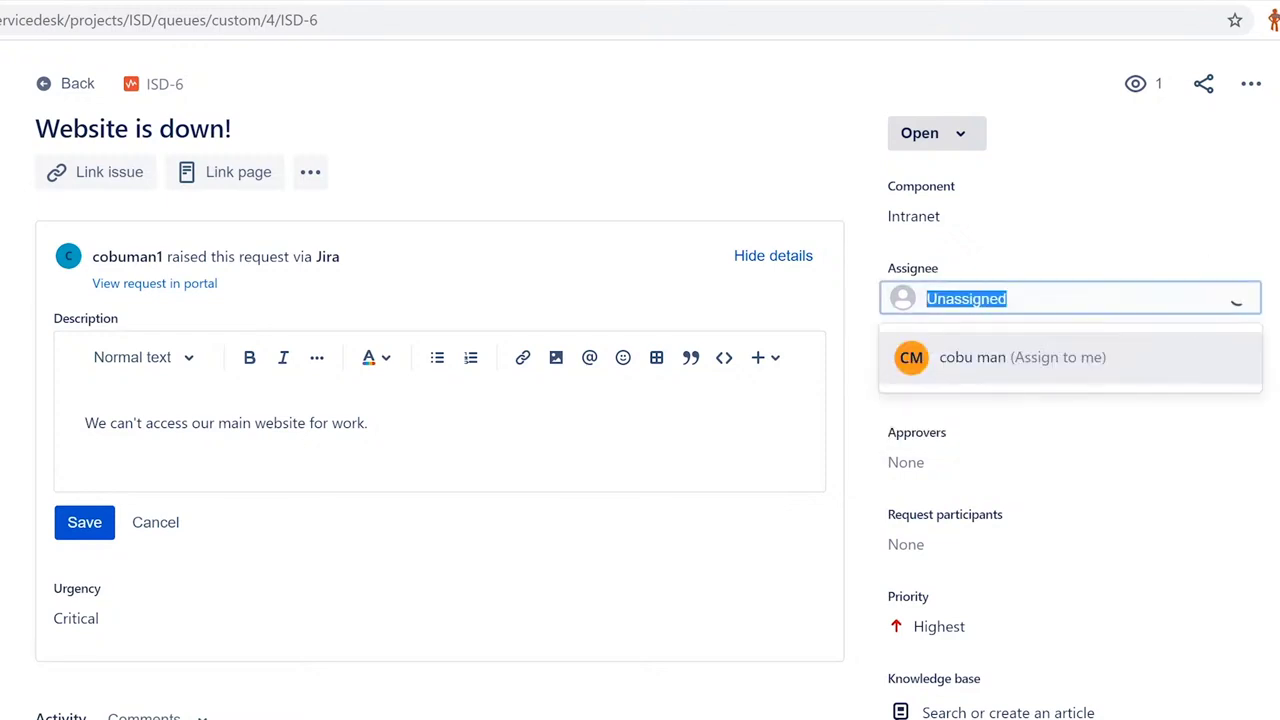
{"action": "left_click", "coordinate": [1008, 366]}
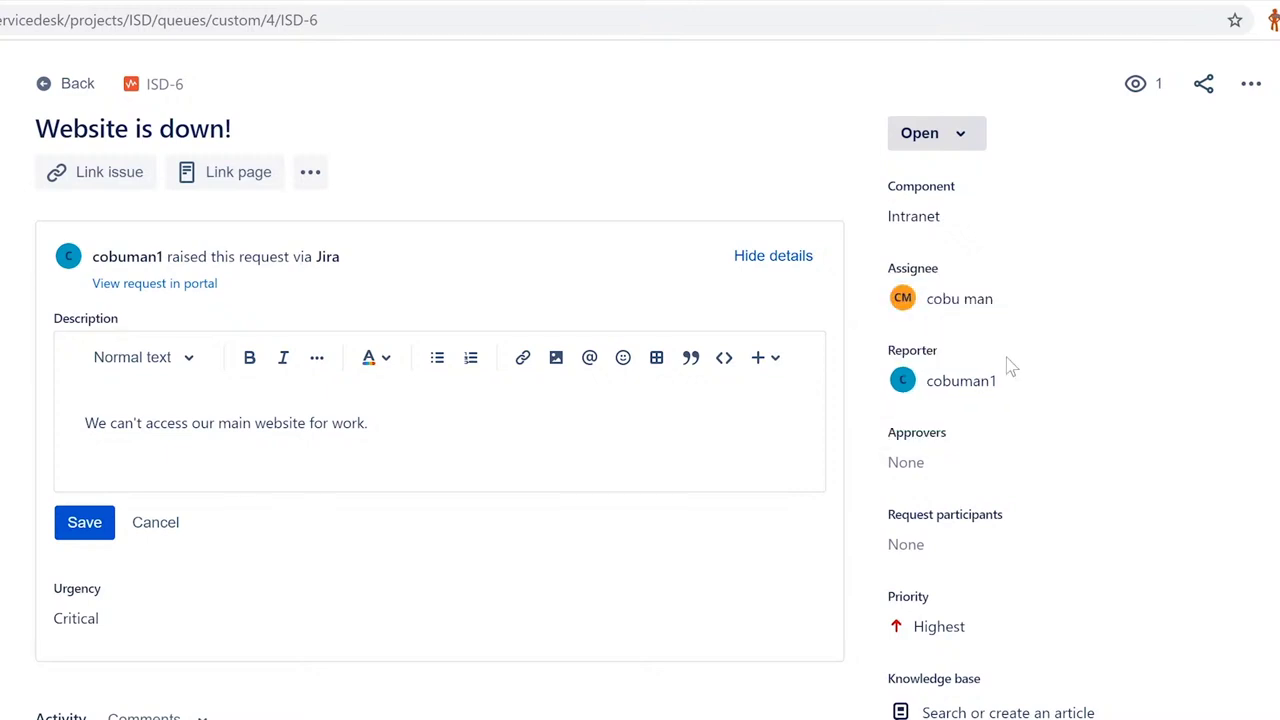
{"action": "left_click", "coordinate": [958, 135]}
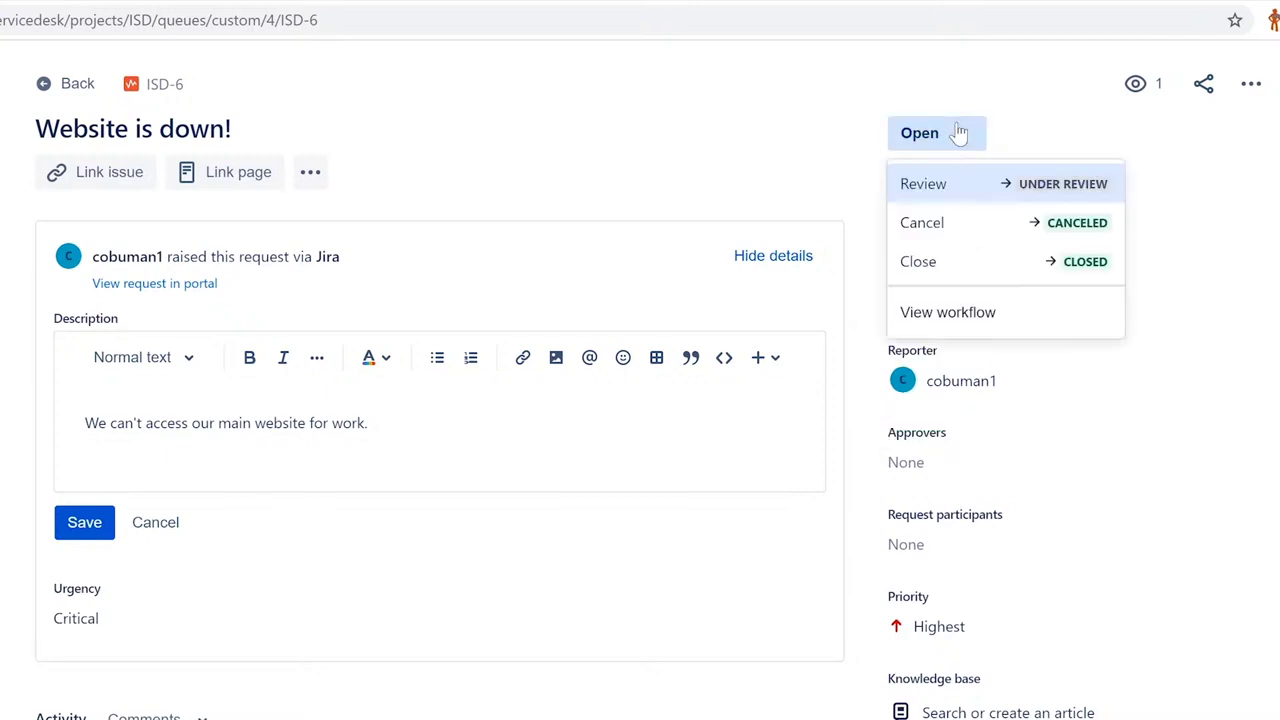
{"action": "left_click", "coordinate": [959, 133]}
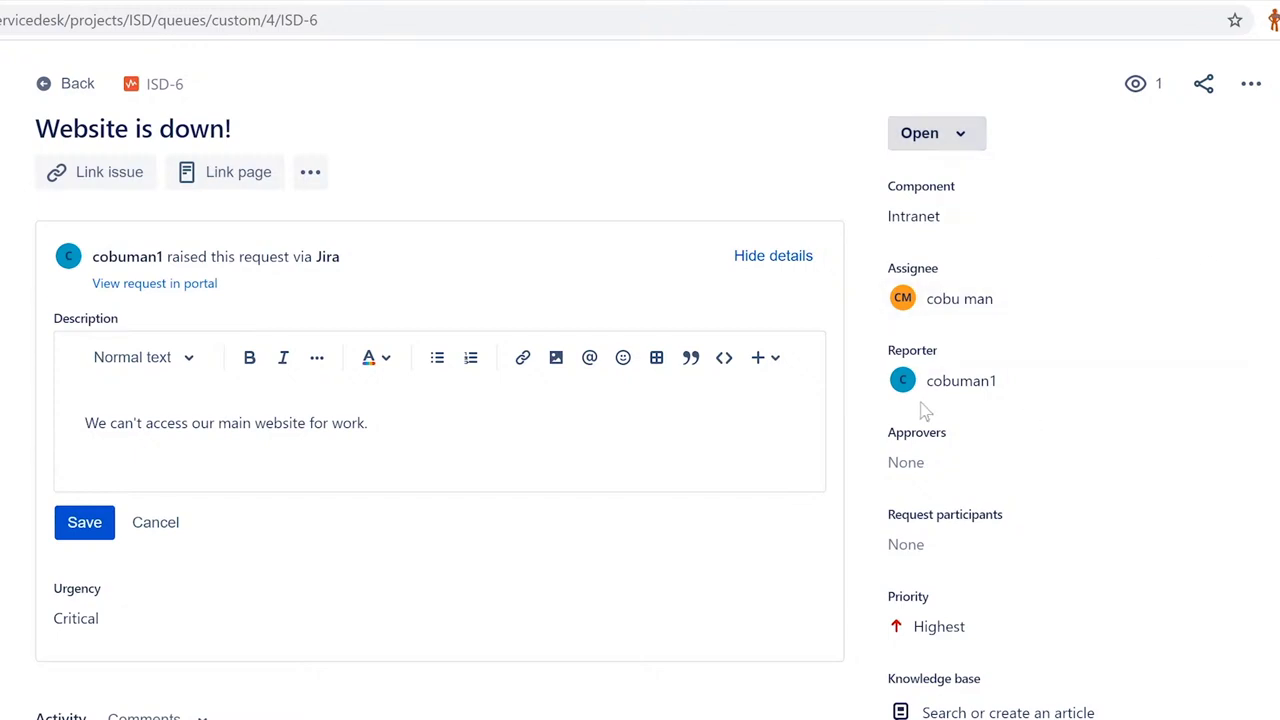
{"action": "mouse_move", "coordinate": [902, 380]}
{"action": "key", "text": "alt+Left"}
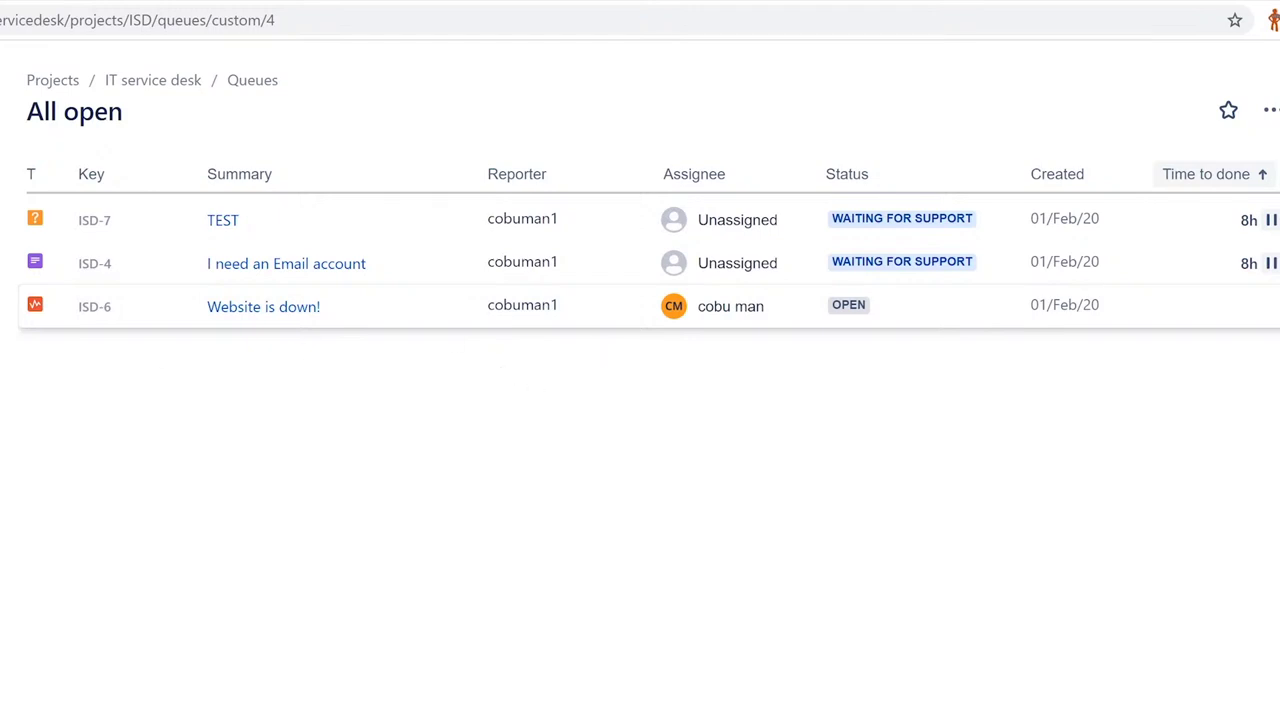
Look over the Assigned to me queue, then return to All open and the project navigation.
{"action": "left_click", "coordinate": [215, 278]}
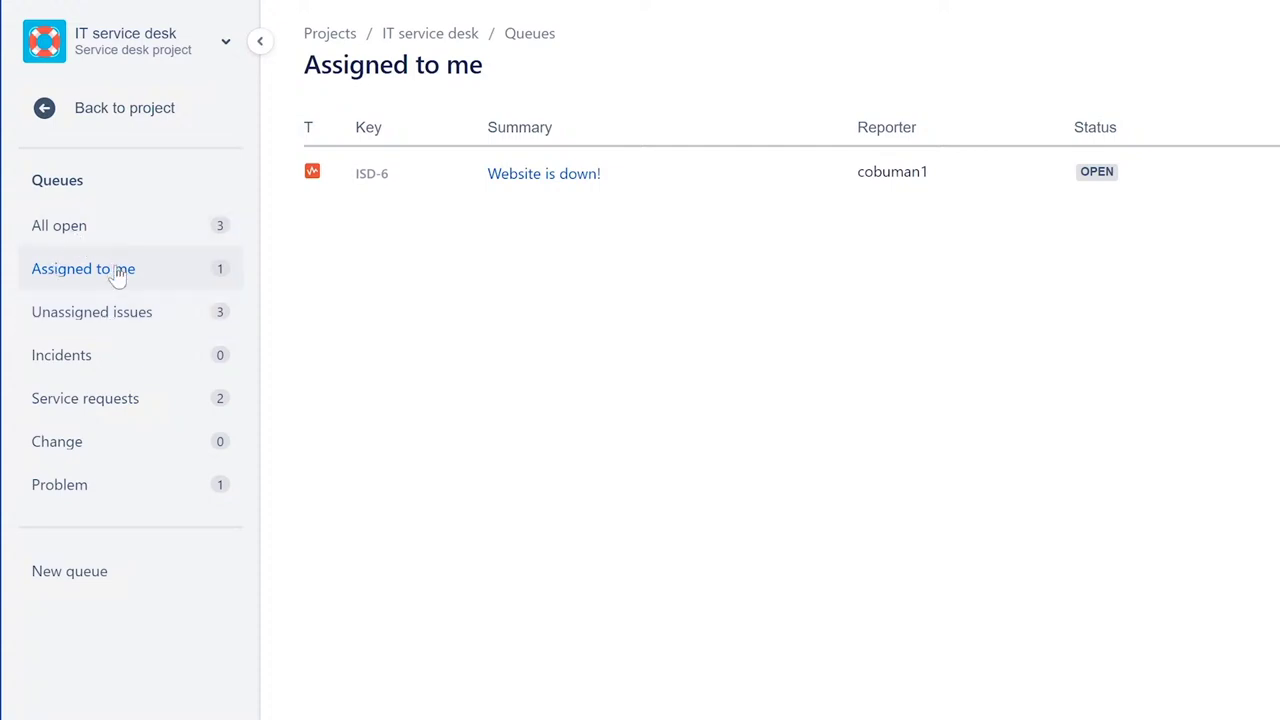
{"action": "left_click", "coordinate": [108, 235]}
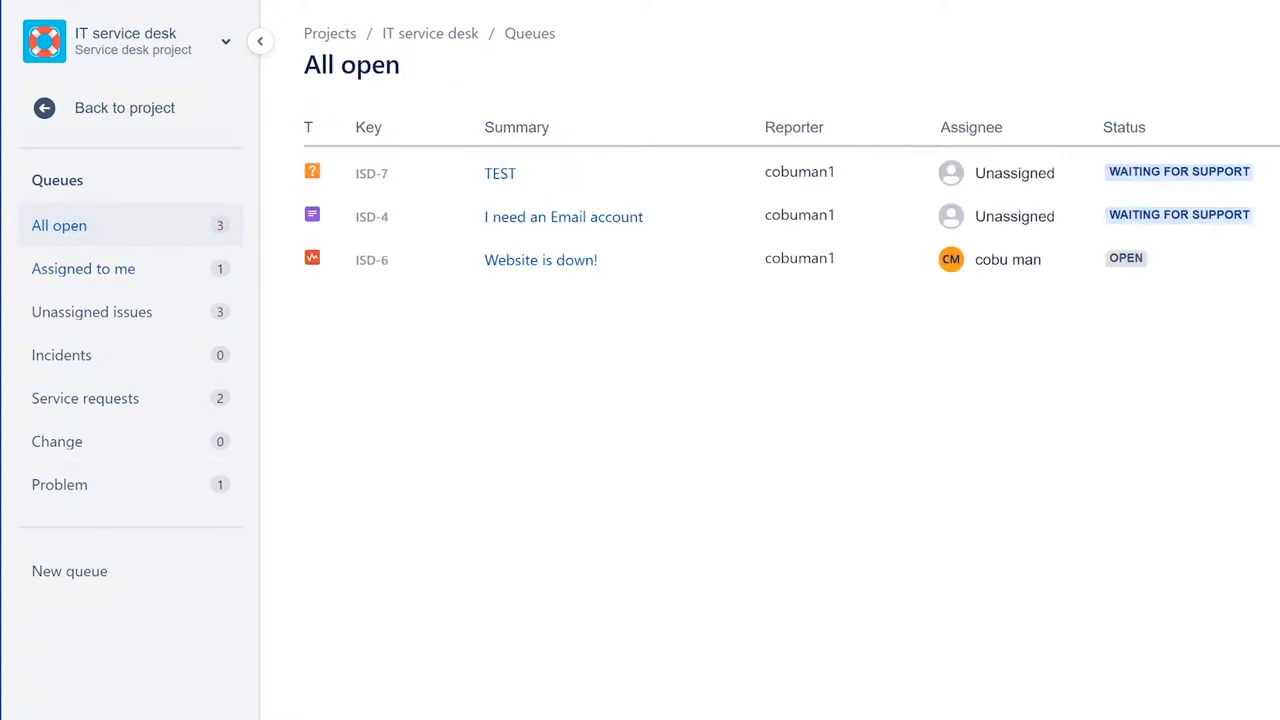
{"action": "left_click", "coordinate": [8, 620]}
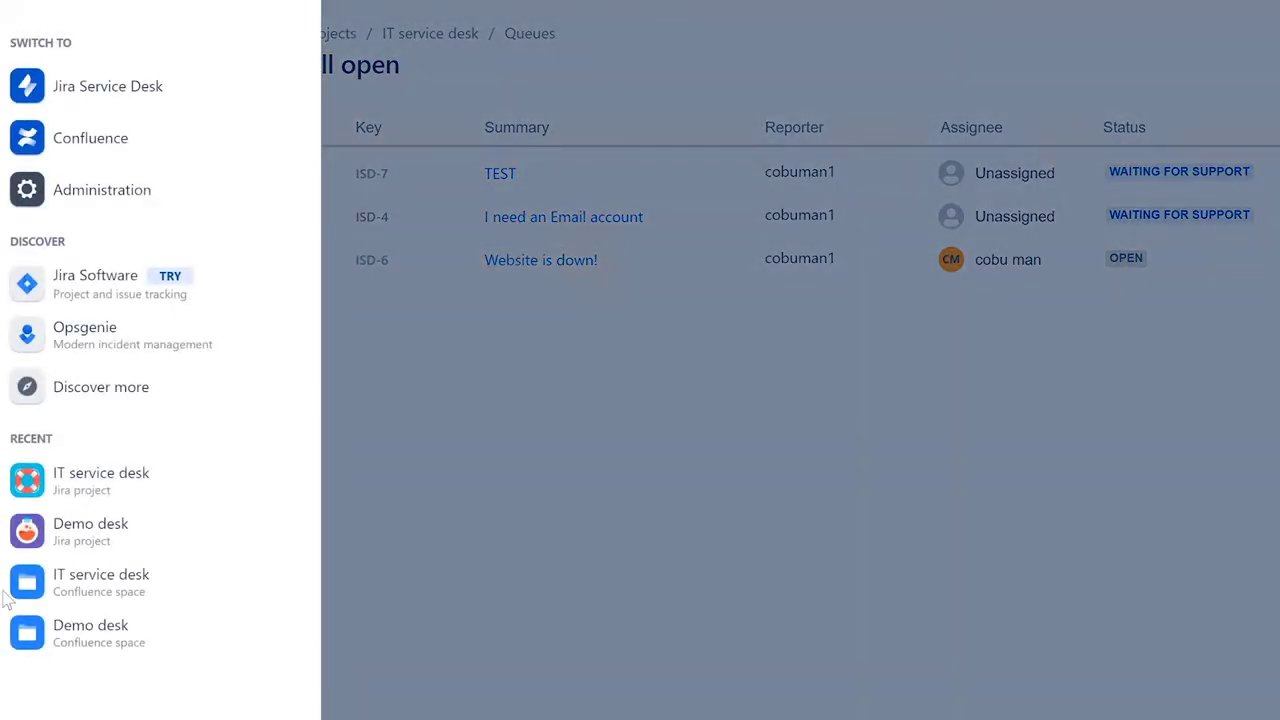
{"action": "key", "text": "Escape"}
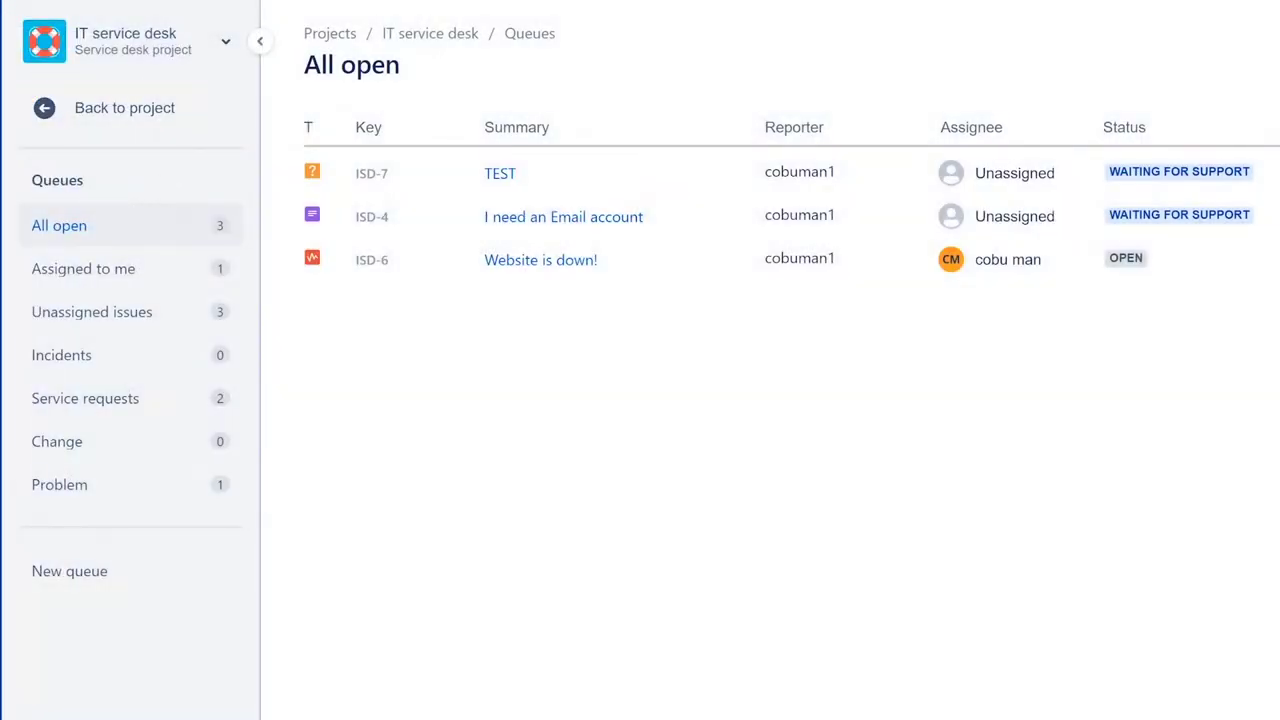
{"action": "left_click", "coordinate": [86, 127]}
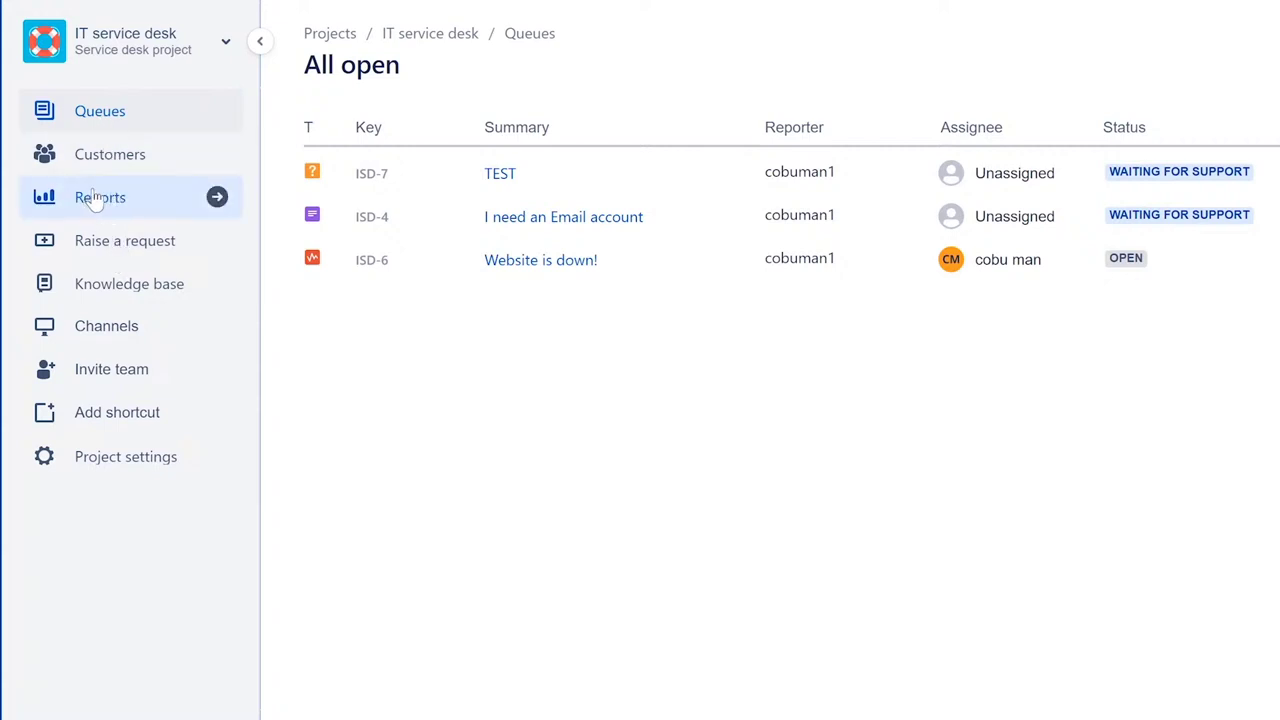
View the Workload report showing the admin agent's 1 issue in progress, then return to All open.
{"action": "left_click", "coordinate": [95, 199]}
{"action": "left_click", "coordinate": [92, 284]}
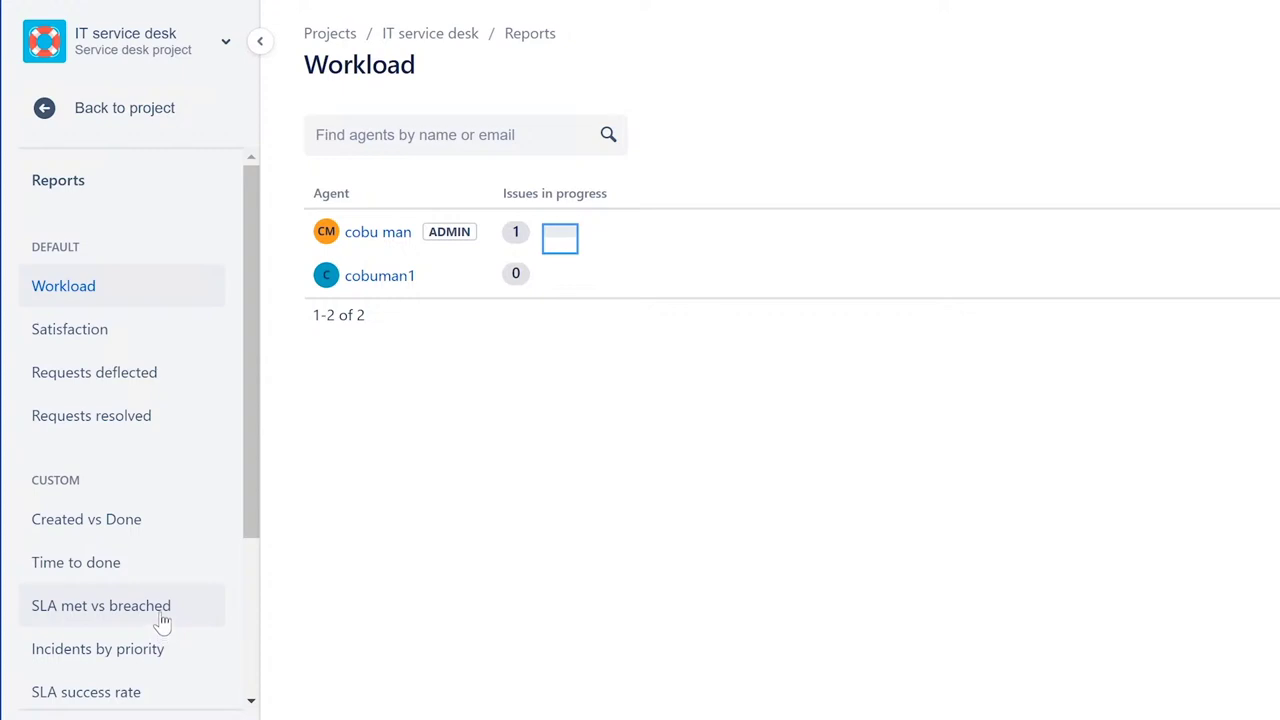
{"action": "left_click", "coordinate": [52, 120]}
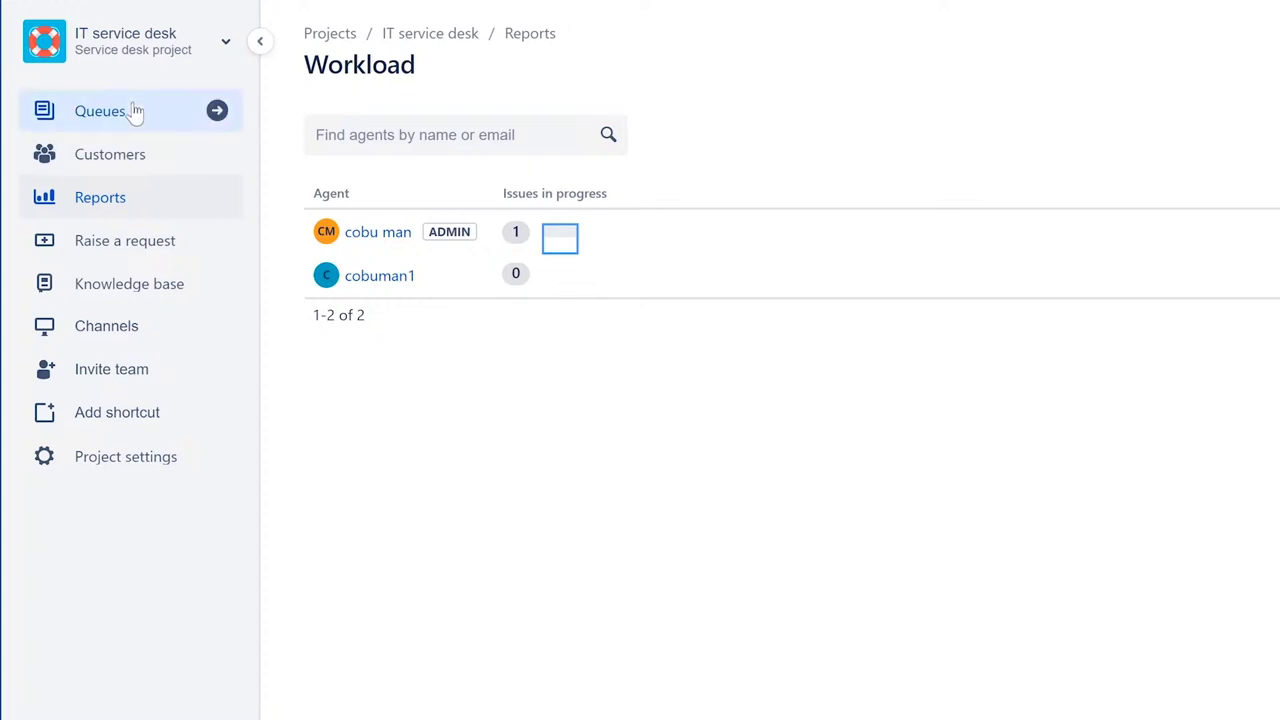
{"action": "left_click", "coordinate": [132, 110]}
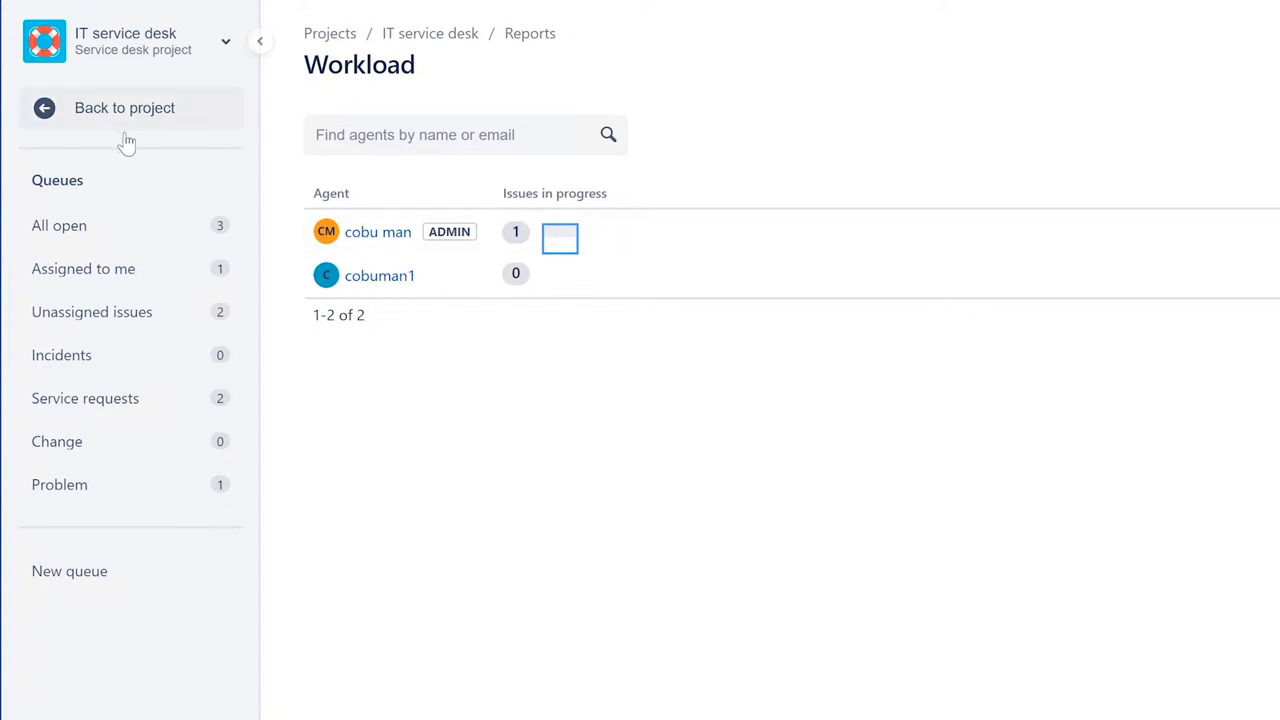
{"action": "left_click", "coordinate": [97, 237]}
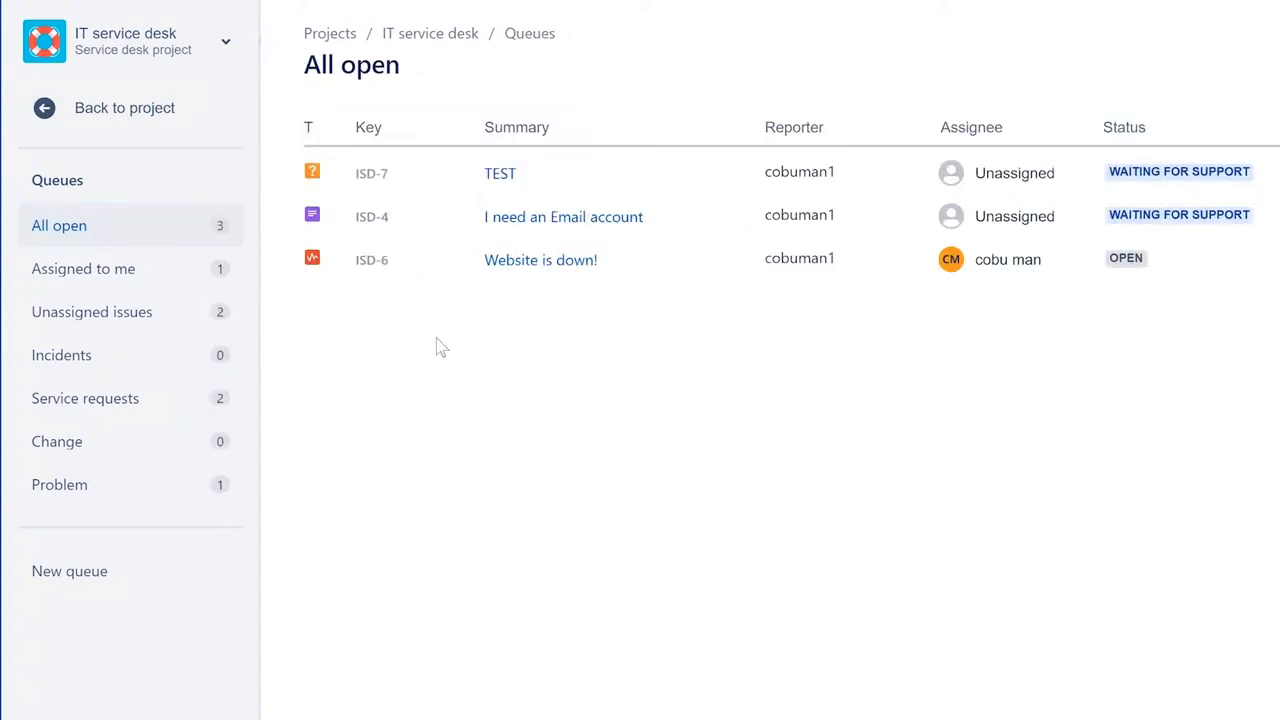
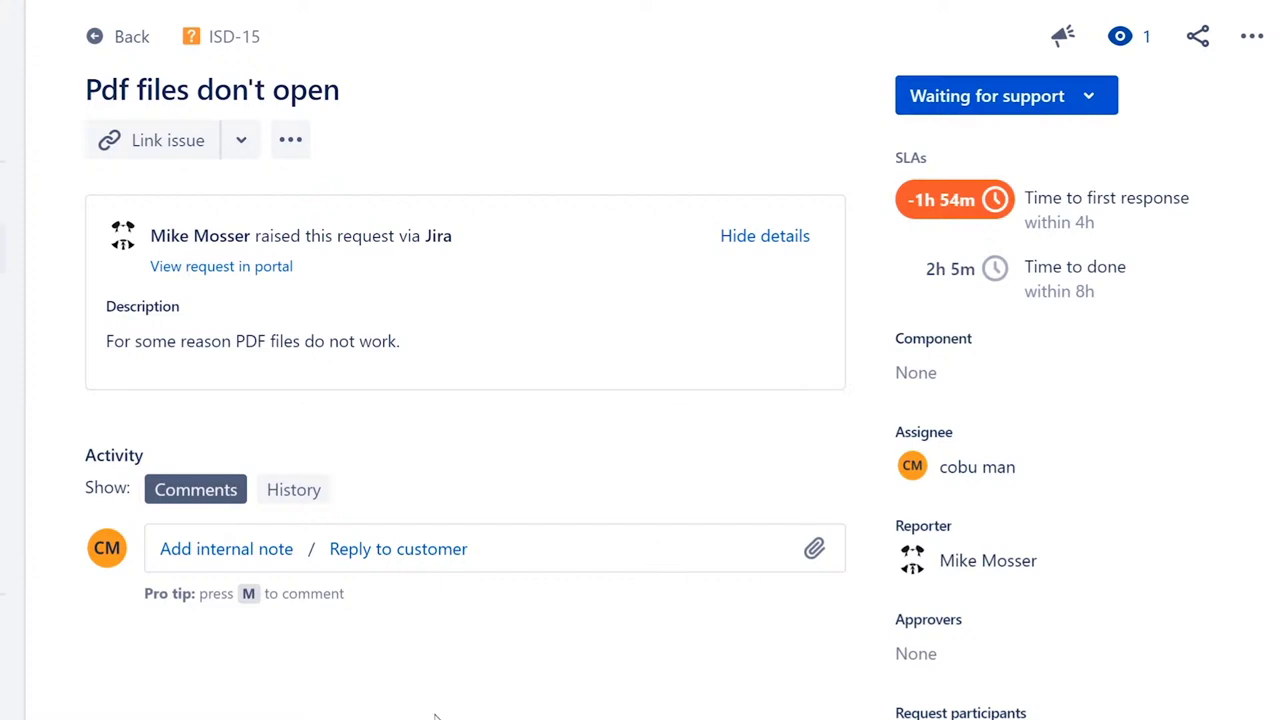
Reply to the customer as Help Desk support, asking for their computer name or IP address.
{"action": "left_click", "coordinate": [420, 562]}
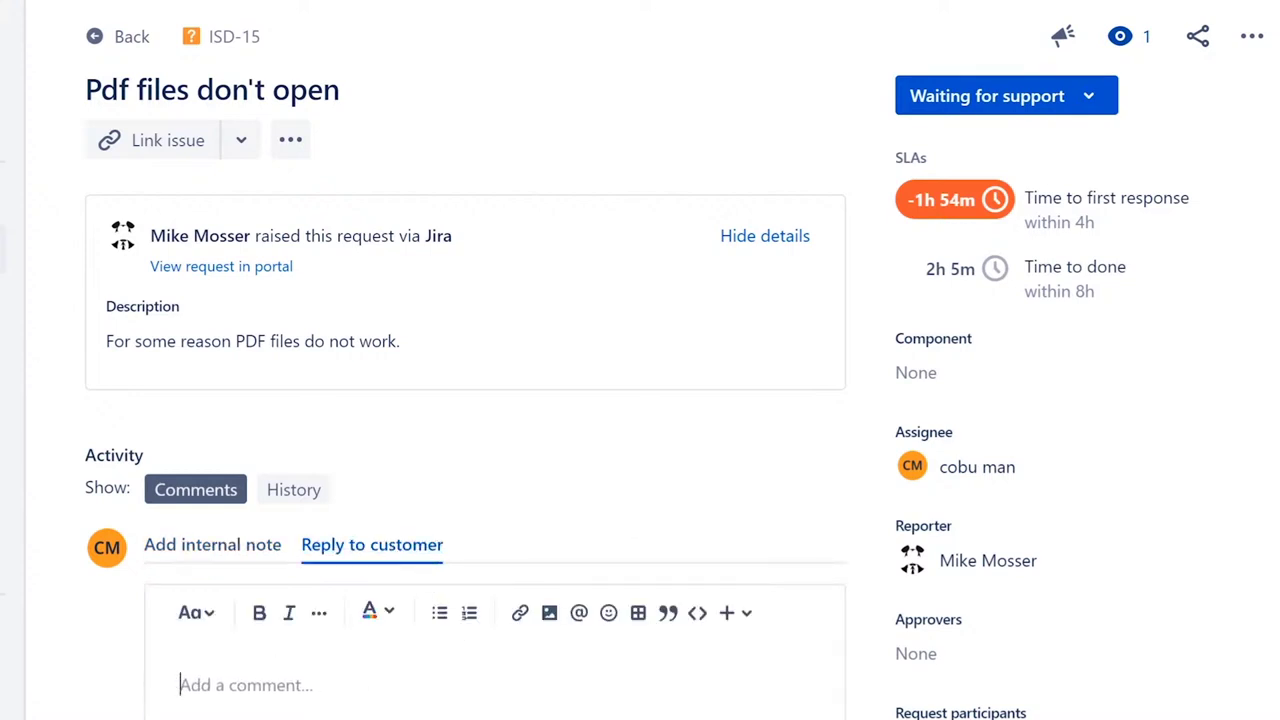
{"action": "type", "text": "Hello,"}
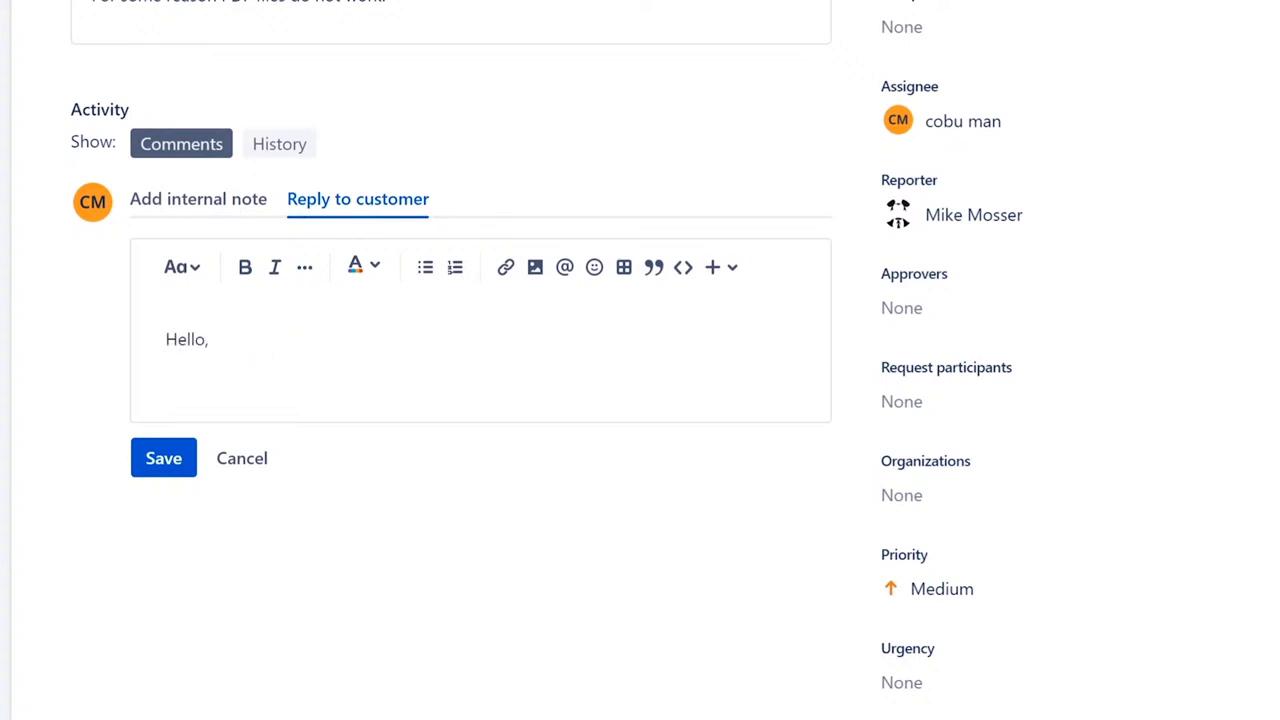
{"action": "type", "text": " My nam eis"}
{"action": "key", "text": "BackSpace"}
{"action": "key", "text": "BackSpace"}
{"action": "key", "text": "BackSpace"}
{"action": "key", "text": "BackSpace"}
{"action": "type", "text": "e is Ervin w"}
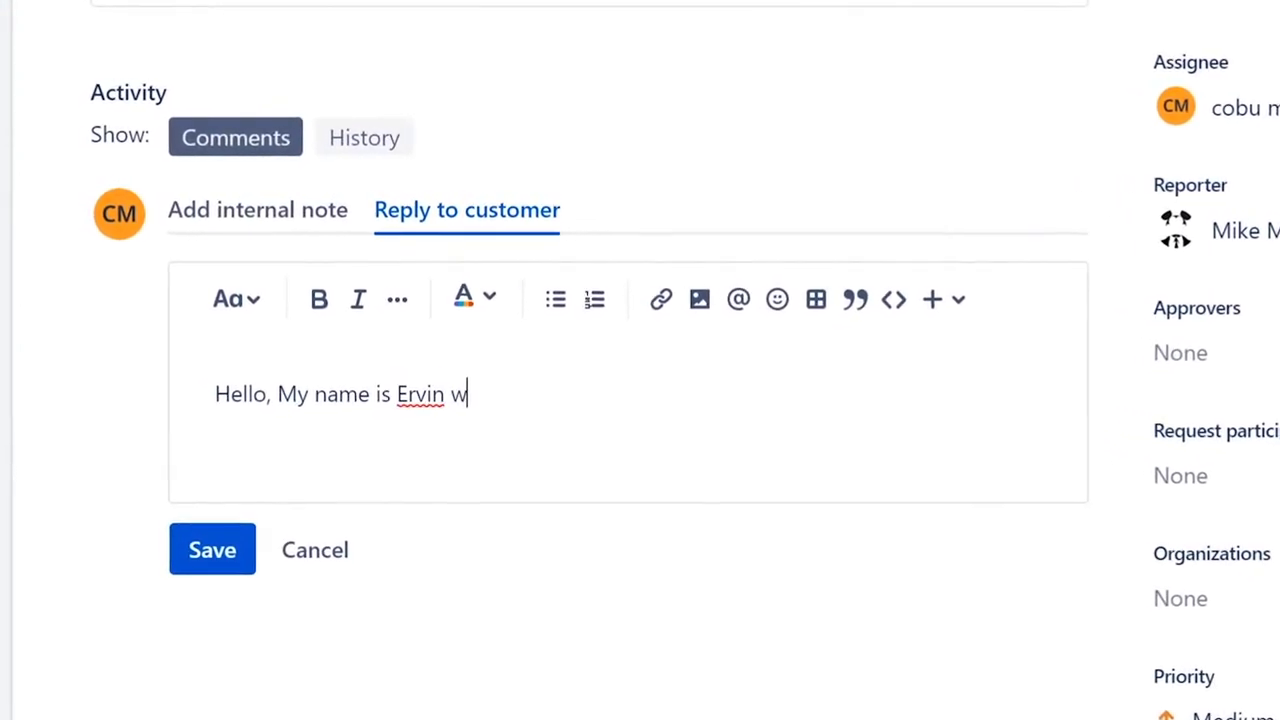
{"action": "type", "text": "tih"}
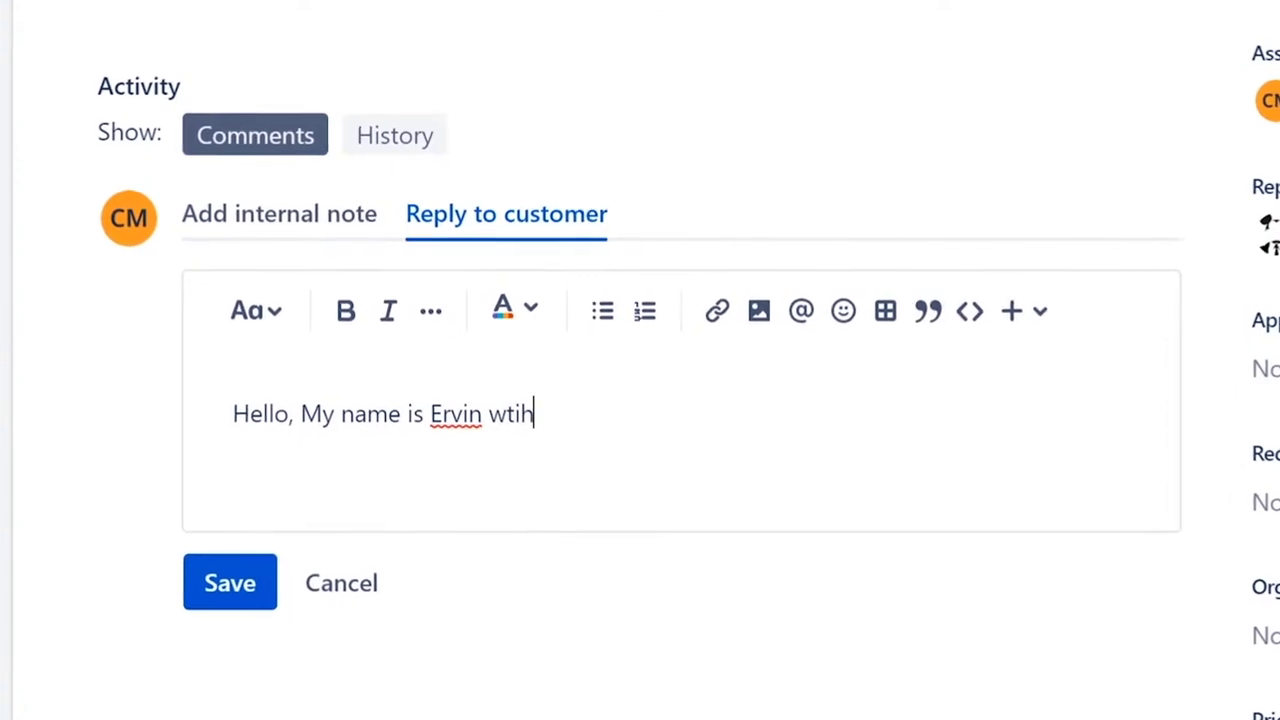
{"action": "key", "text": "BackSpace"}
{"action": "key", "text": "BackSpace"}
{"action": "key", "text": "BackSpace"}
{"action": "type", "text": "ith "}
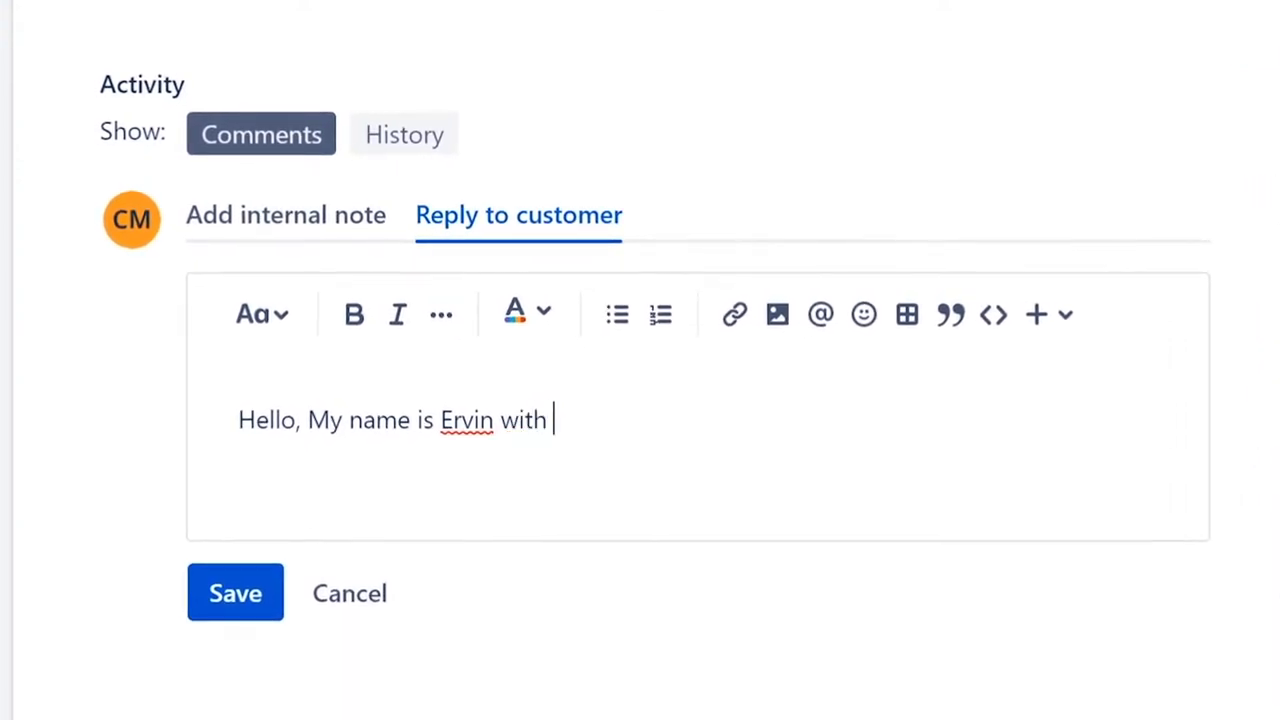
{"action": "type", "text": "Help Desk support. I have your ticket "}
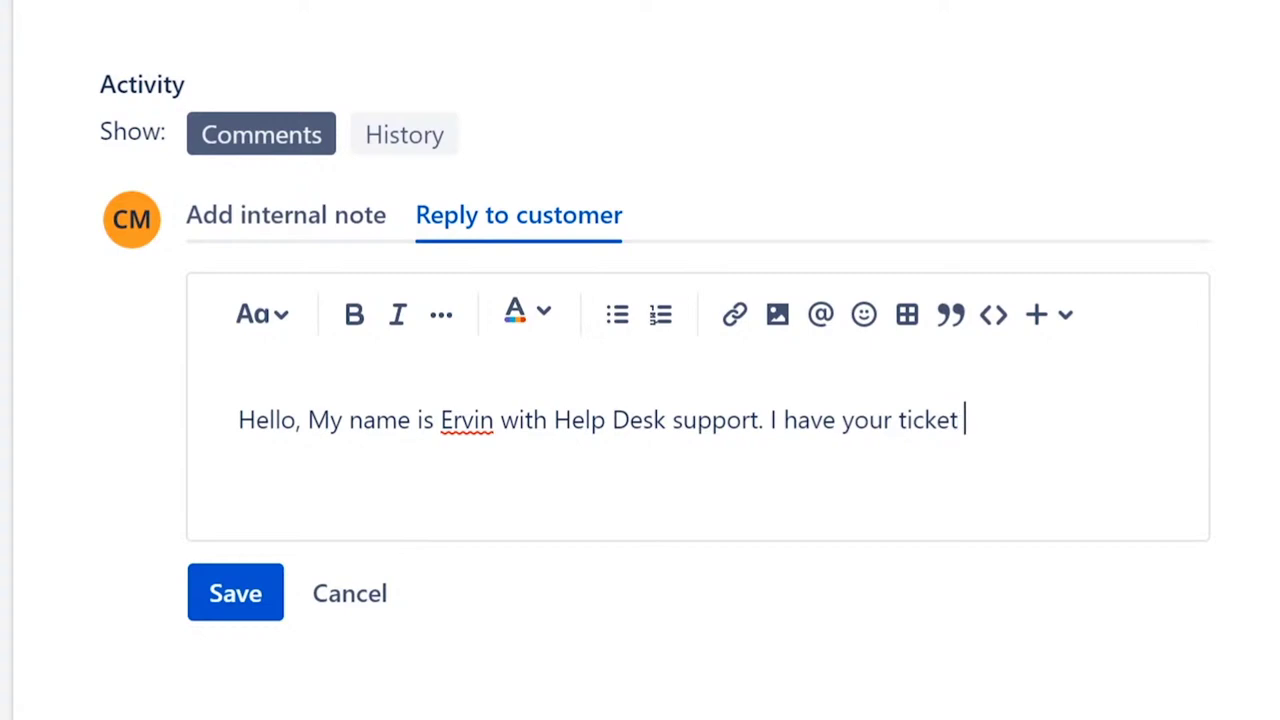
{"action": "type", "text": "about pdf files not working. Can you please send me your computer name or ip address."}
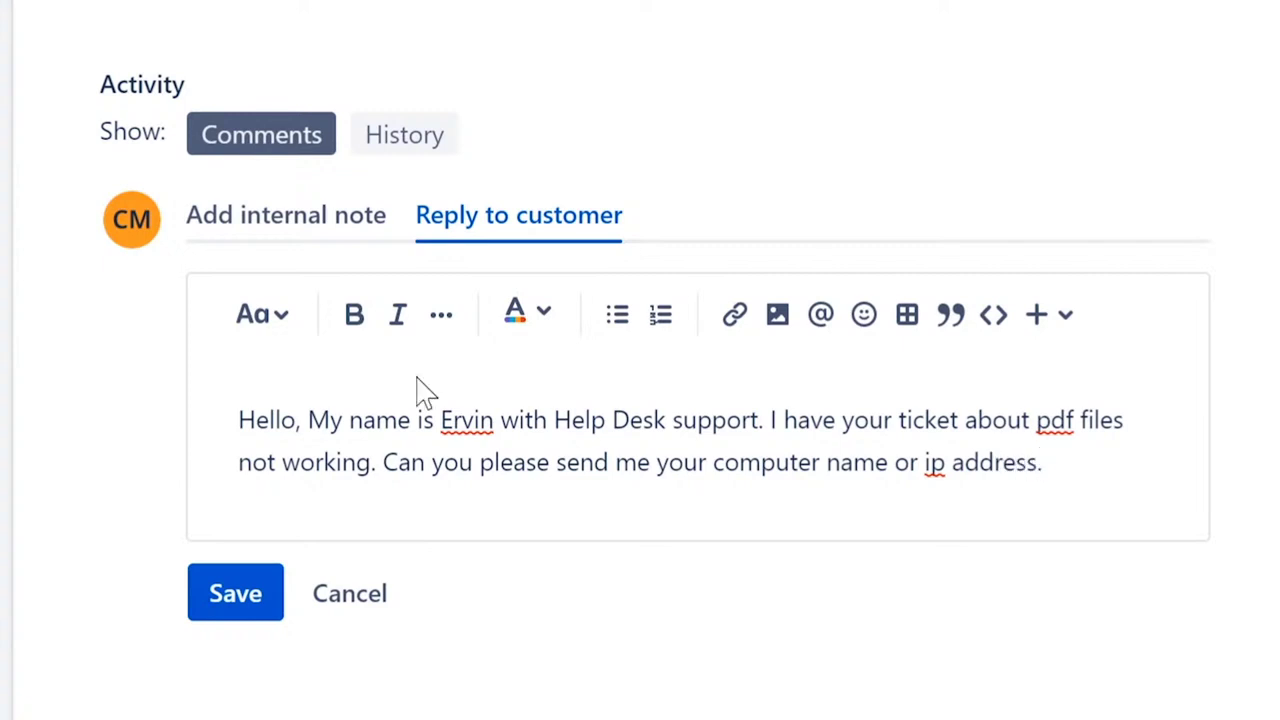
{"action": "left_click", "coordinate": [242, 603]}
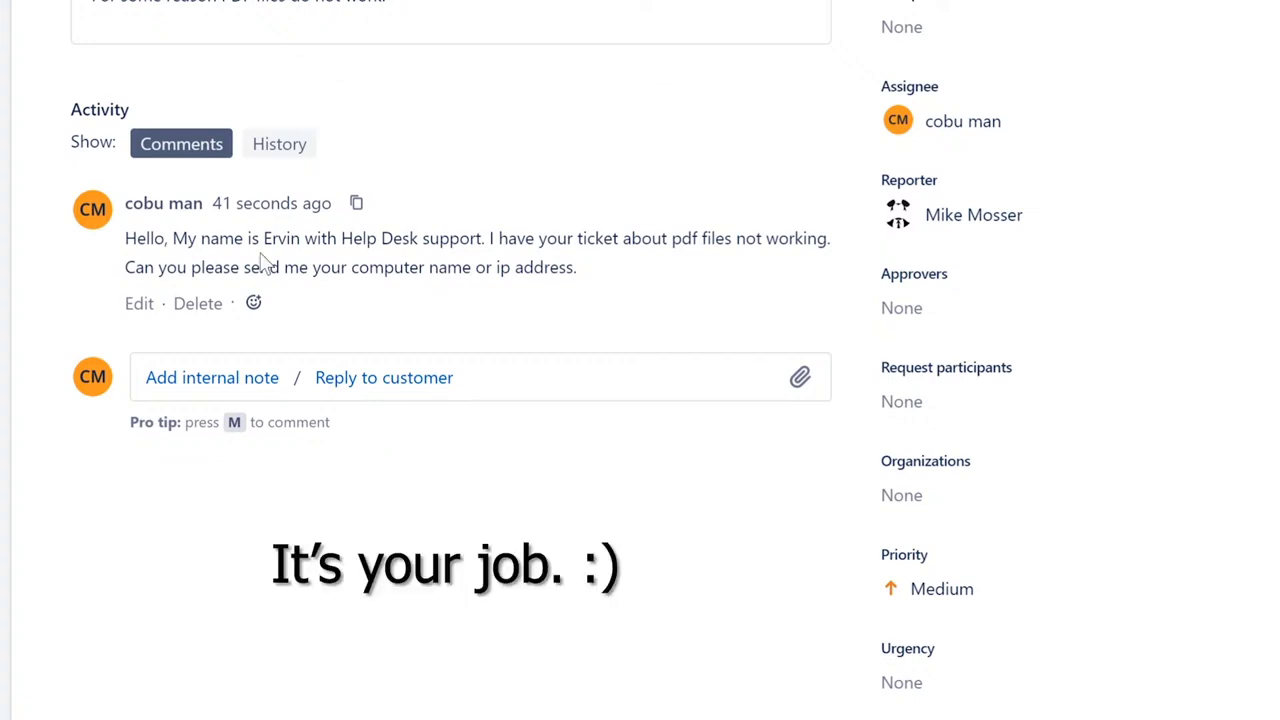
Highlight 'computer name' and 'IP address' in the posted reply, then start a new internal note.
{"action": "left_click_drag", "start_coordinate": [351, 267], "coordinate": [470, 267]}
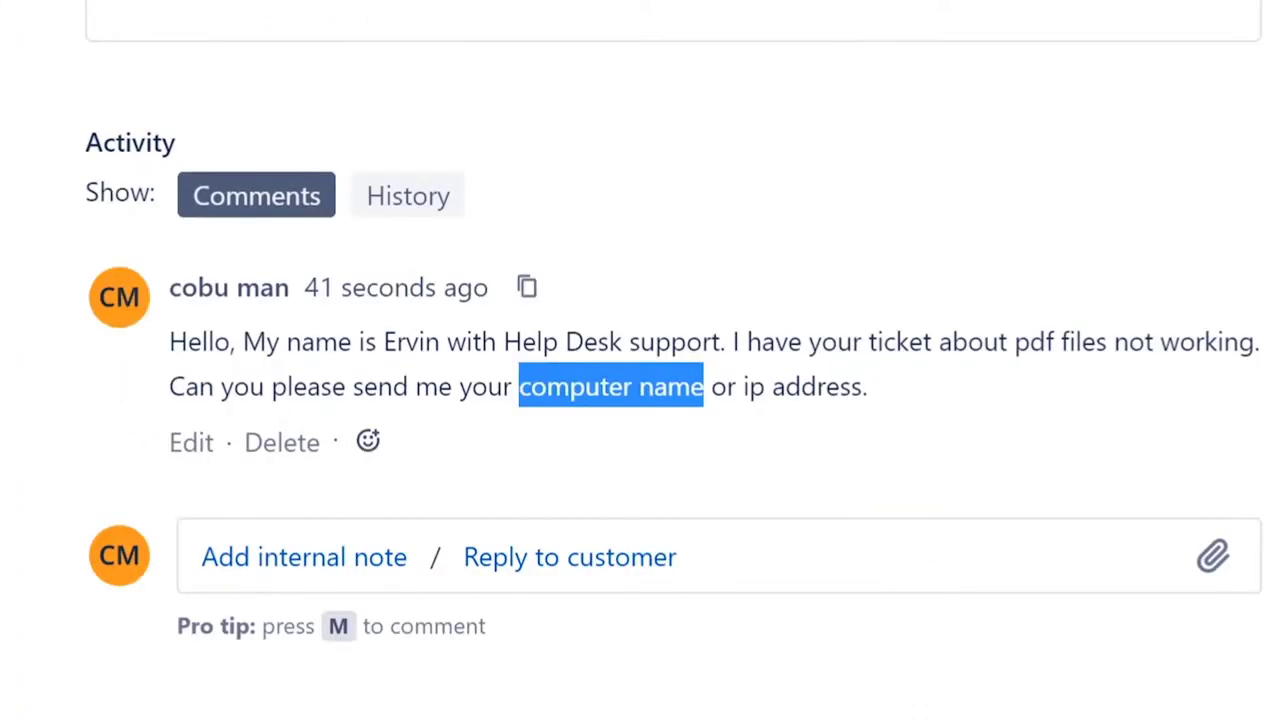
{"action": "left_click_drag", "start_coordinate": [743, 387], "coordinate": [867, 387]}
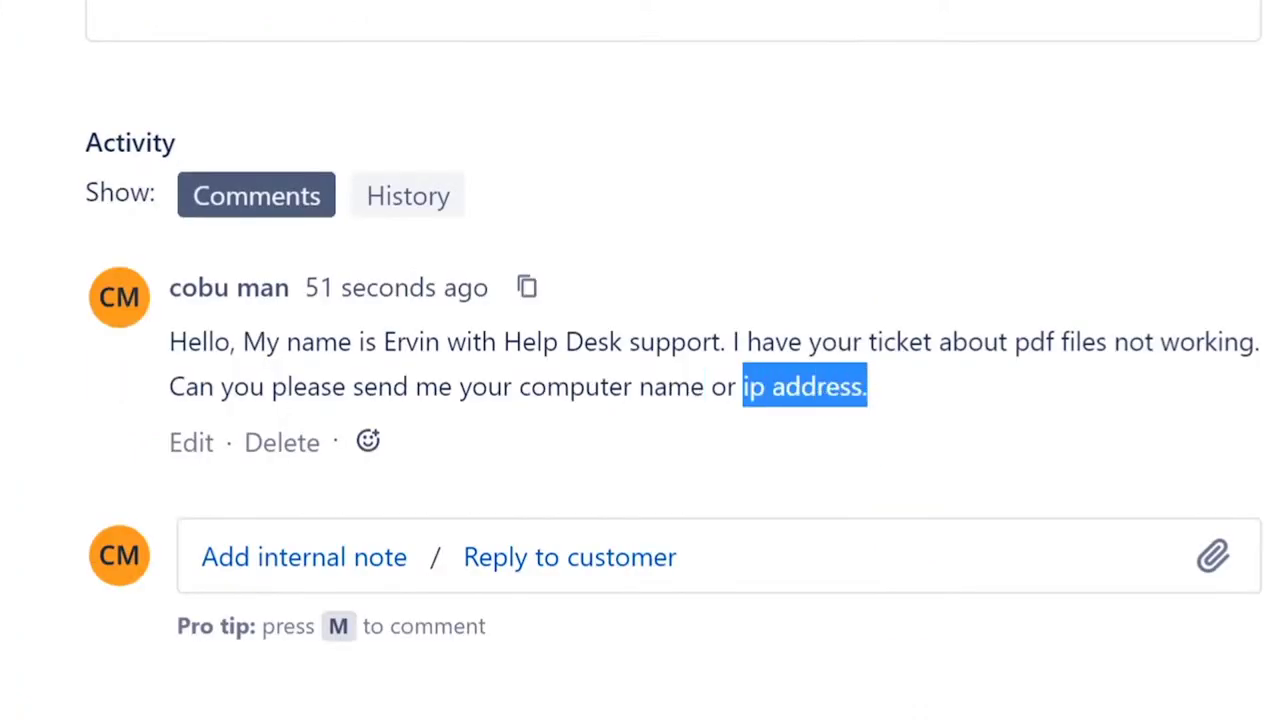
{"action": "left_click", "coordinate": [899, 382]}
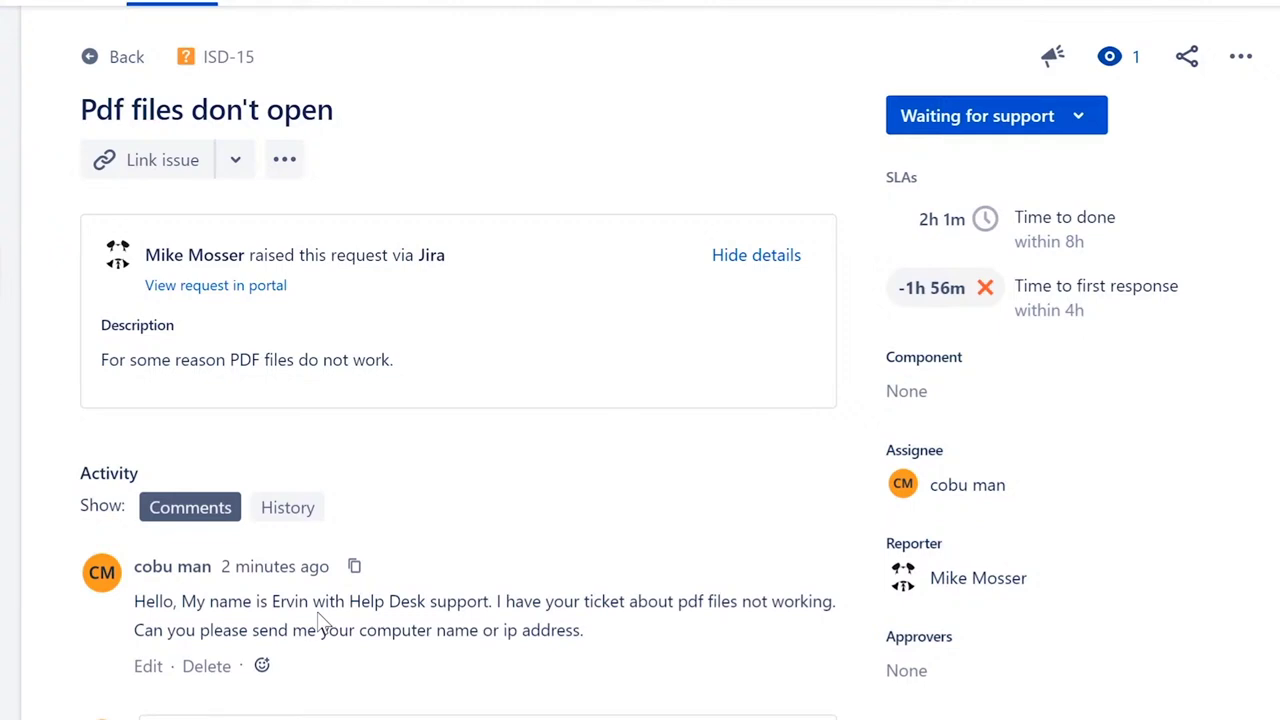
{"action": "mouse_move", "coordinate": [1068, 8]}
{"action": "key", "text": "m"}
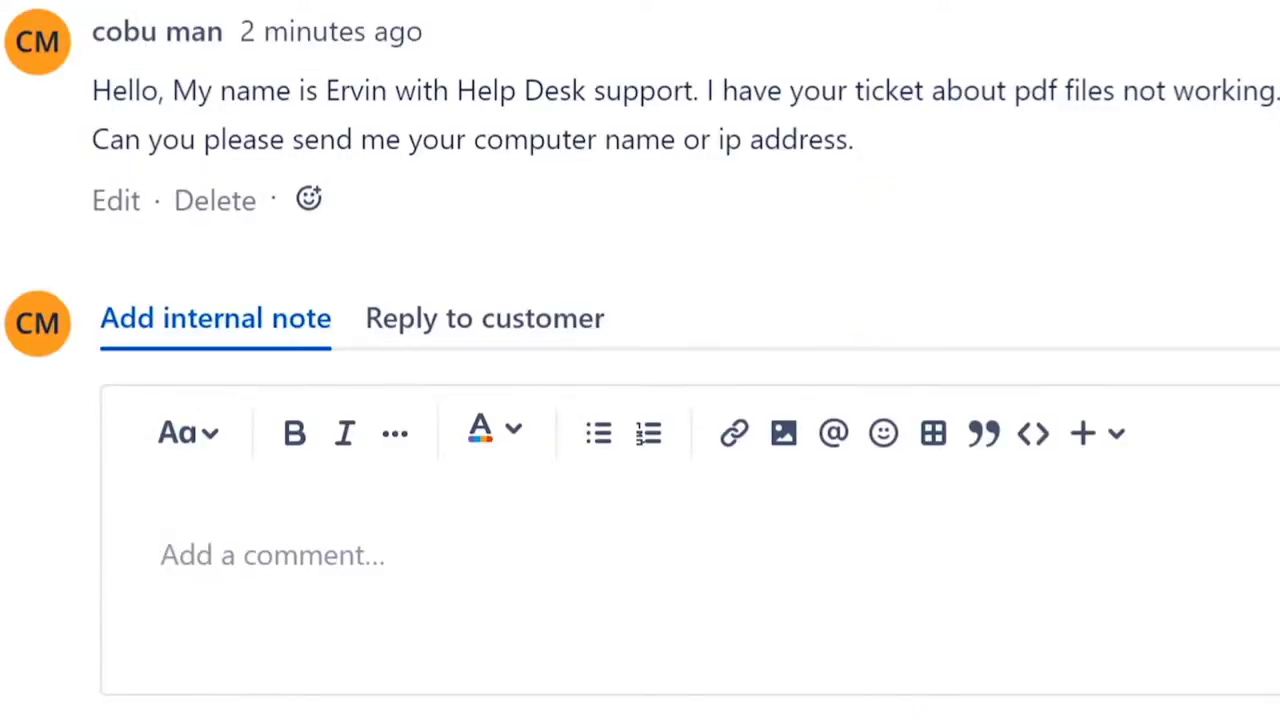
Post the internal note 'Users's pc name is cobuman1.' on ISD-15.
{"action": "type", "text": "cobuman"}
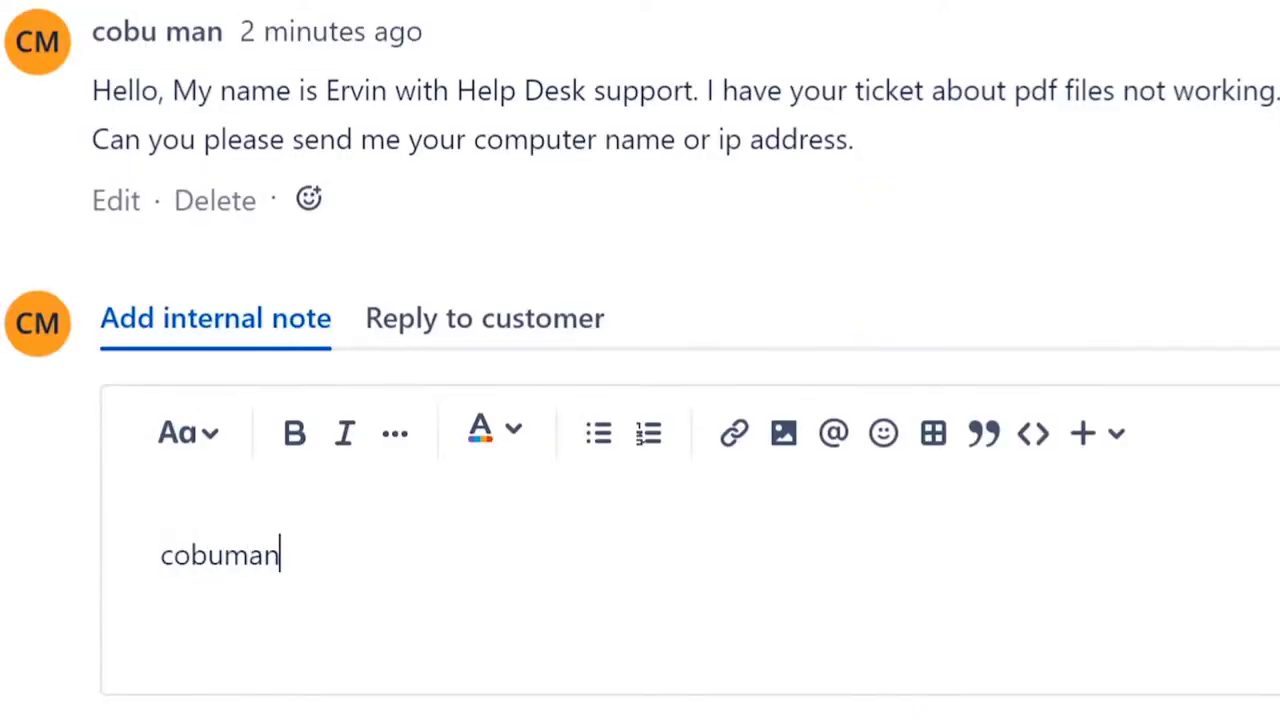
{"action": "type", "text": "1"}
{"action": "key", "text": "Left"}
{"action": "key", "text": "Left"}
{"action": "key", "text": "Left"}
{"action": "key", "text": "Left"}
{"action": "key", "text": "Left"}
{"action": "key", "text": "Left"}
{"action": "key", "text": "Left"}
{"action": "key", "text": "Left"}
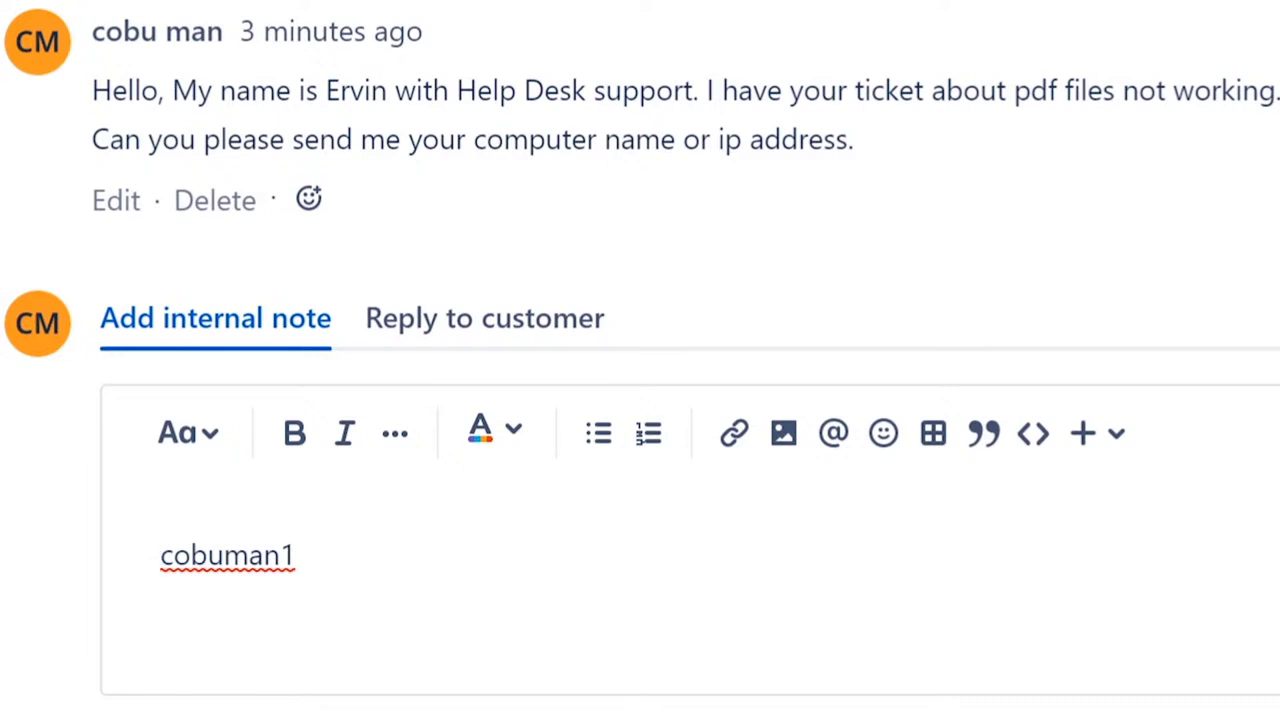
{"action": "type", "text": "cus"}
{"action": "key", "text": "BackSpace"}
{"action": "key", "text": "BackSpace"}
{"action": "key", "text": "BackSpace"}
{"action": "type", "text": "user"}
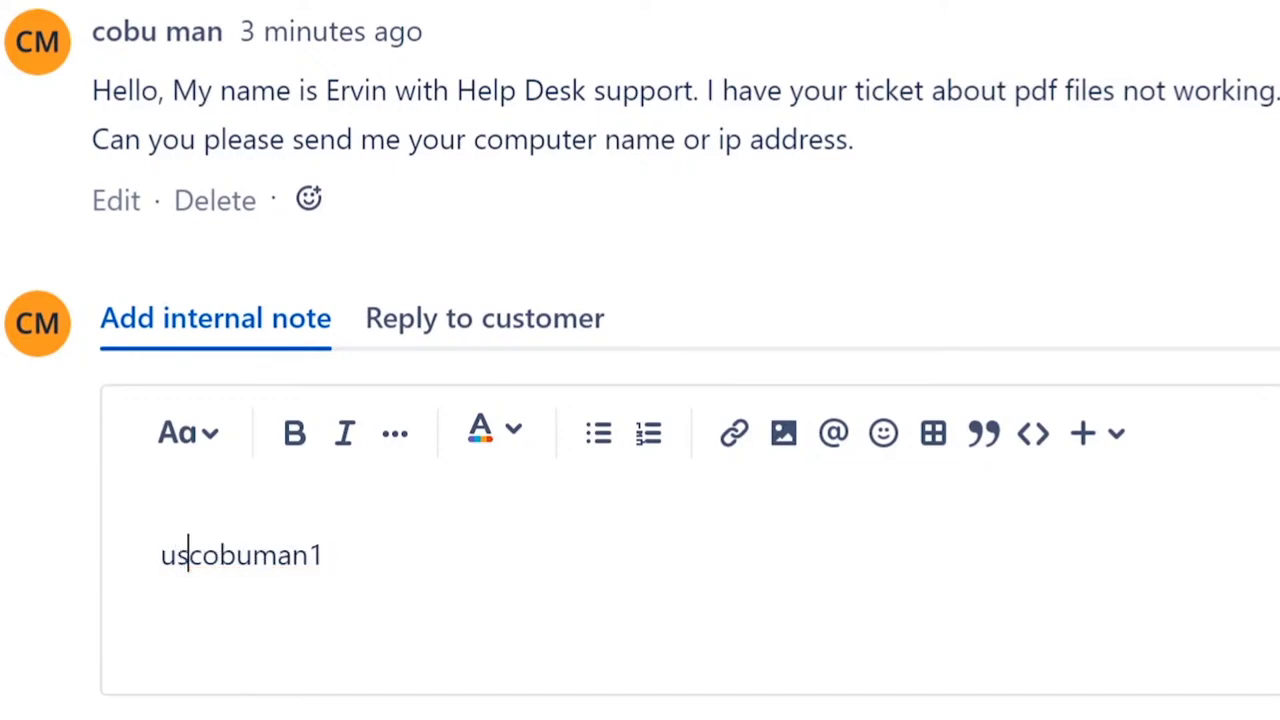
{"action": "key", "text": "BackSpace"}
{"action": "key", "text": "BackSpace"}
{"action": "key", "text": "BackSpace"}
{"action": "key", "text": "BackSpace"}
{"action": "type", "text": "Users's "}
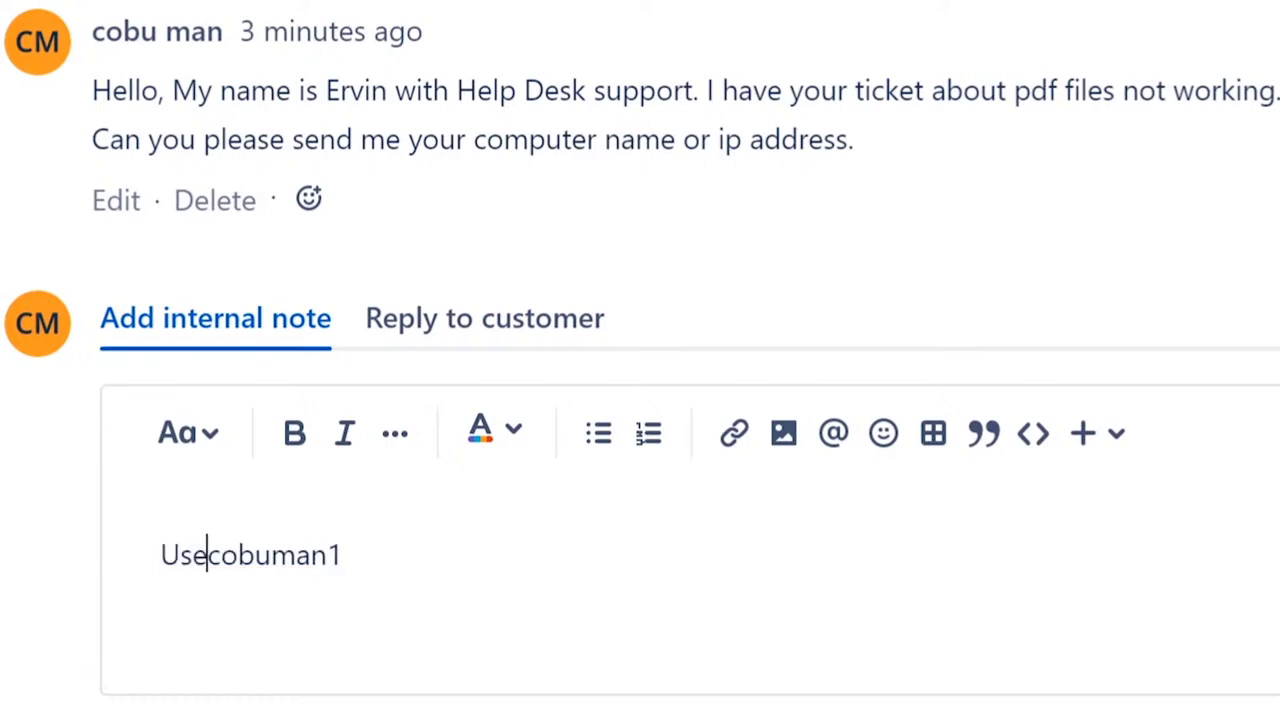
{"action": "type", "text": "pc nam"}
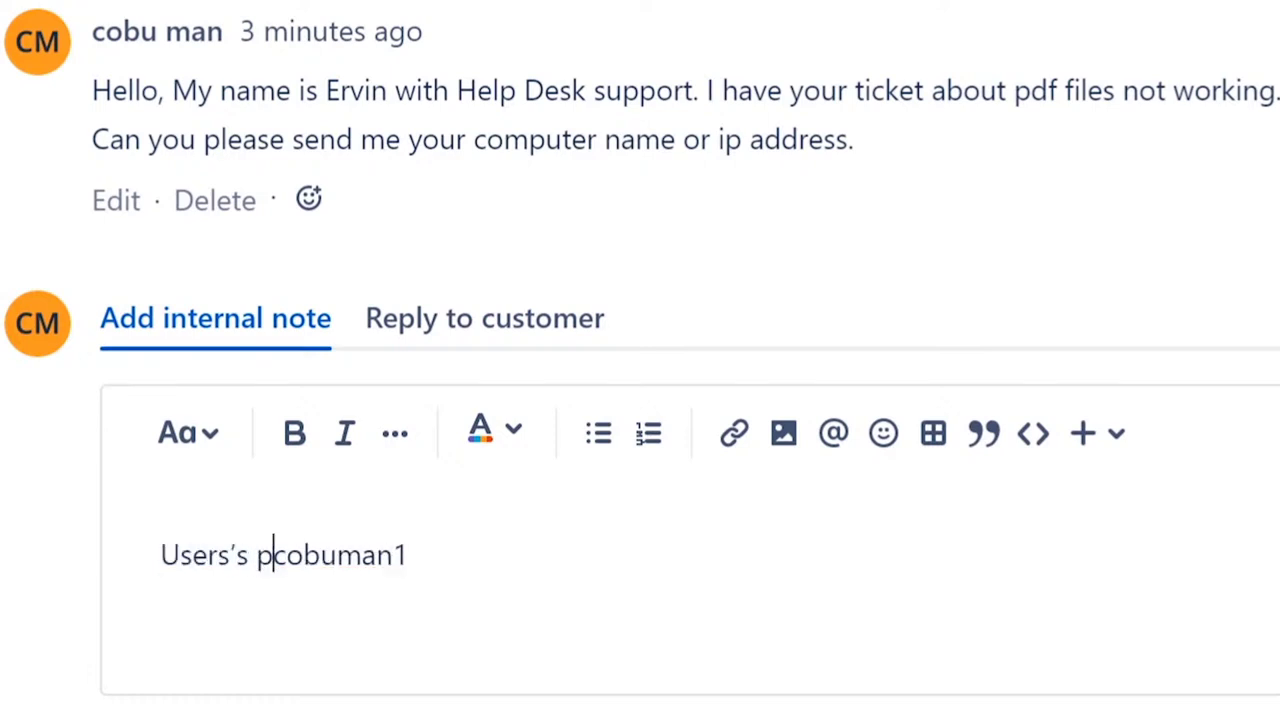
{"action": "key", "text": "BackSpace"}
{"action": "type", "text": "e isc"}
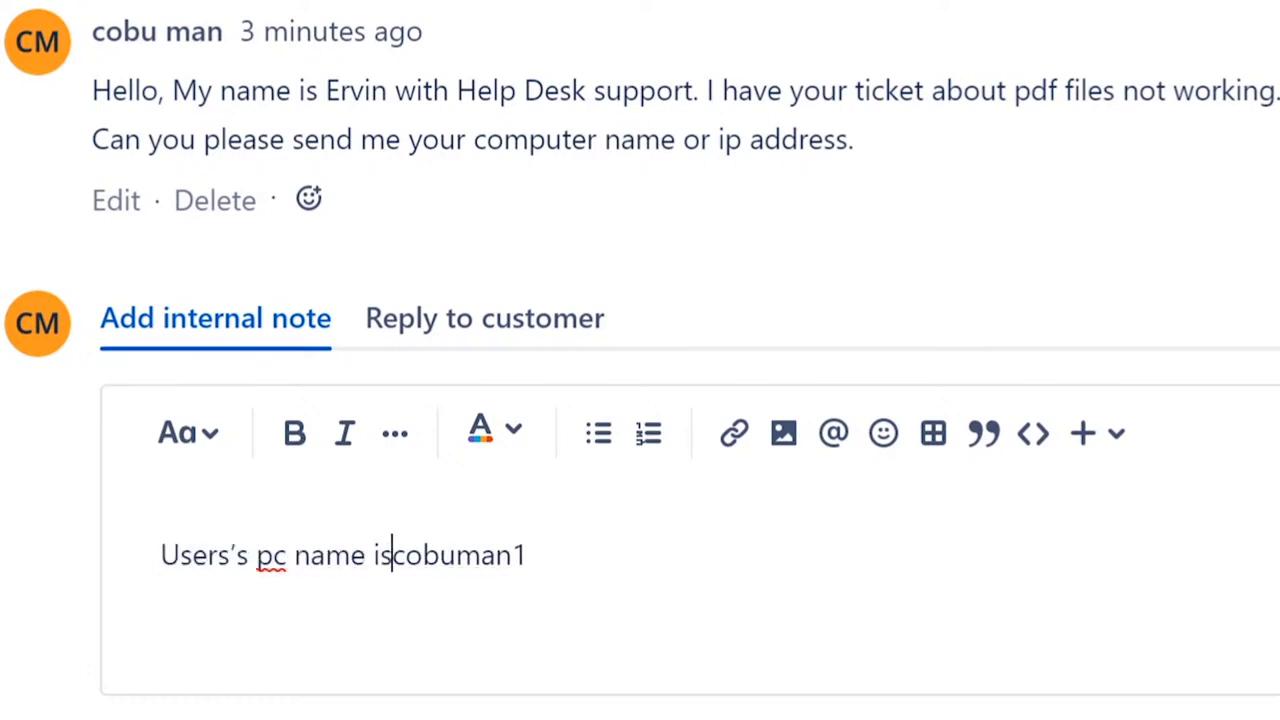
{"action": "left_click", "coordinate": [412, 555]}
{"action": "key", "text": "Right"}
{"action": "key", "text": "Right"}
{"action": "key", "text": "Right"}
{"action": "key", "text": "Right"}
{"action": "key", "text": "Right"}
{"action": "key", "text": "Right"}
{"action": "key", "text": "Right"}
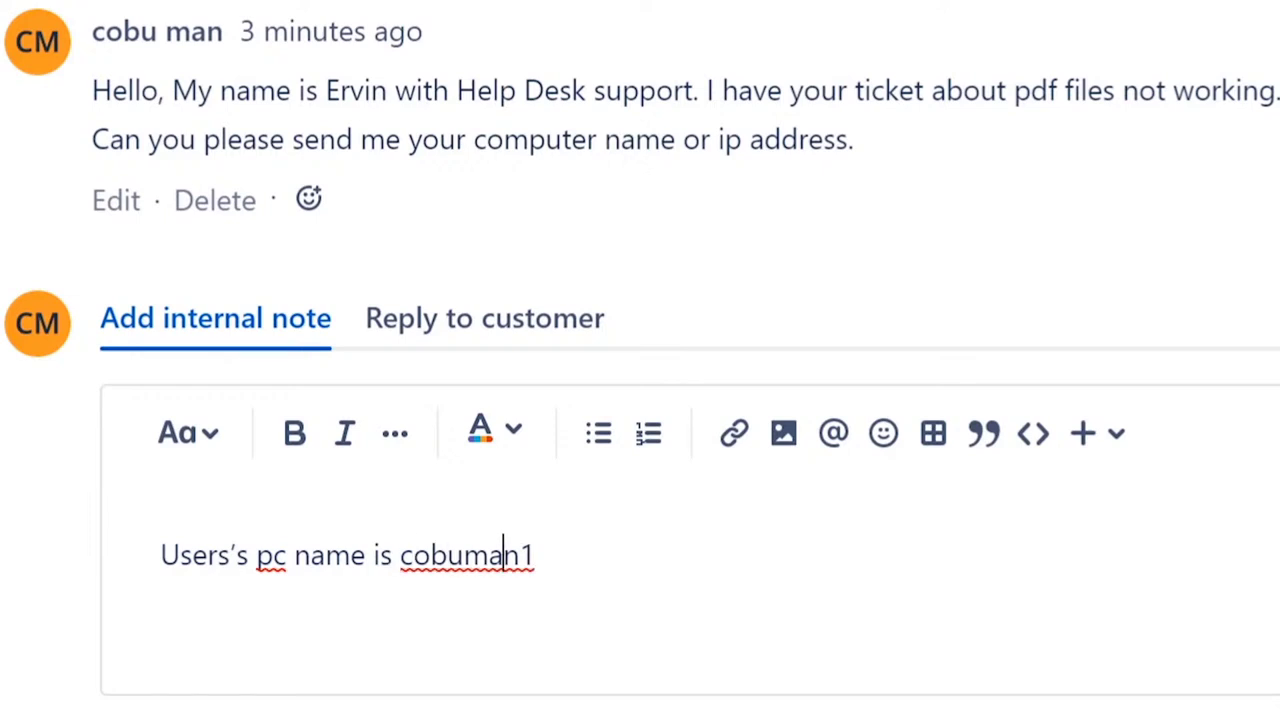
{"action": "type", "text": "."}
{"action": "key", "text": "ctrl+Return"}
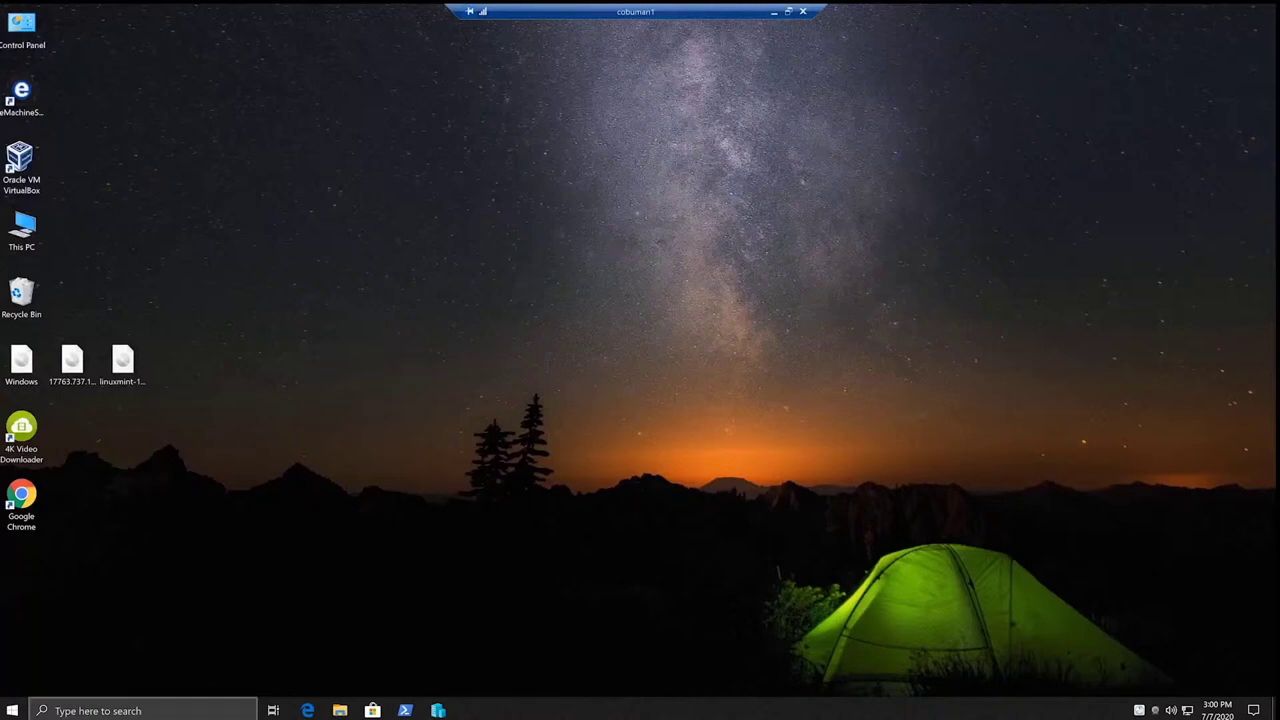
Search the remote PC for 'adobe' and browse the installed apps list.
{"action": "left_click", "coordinate": [140, 710]}
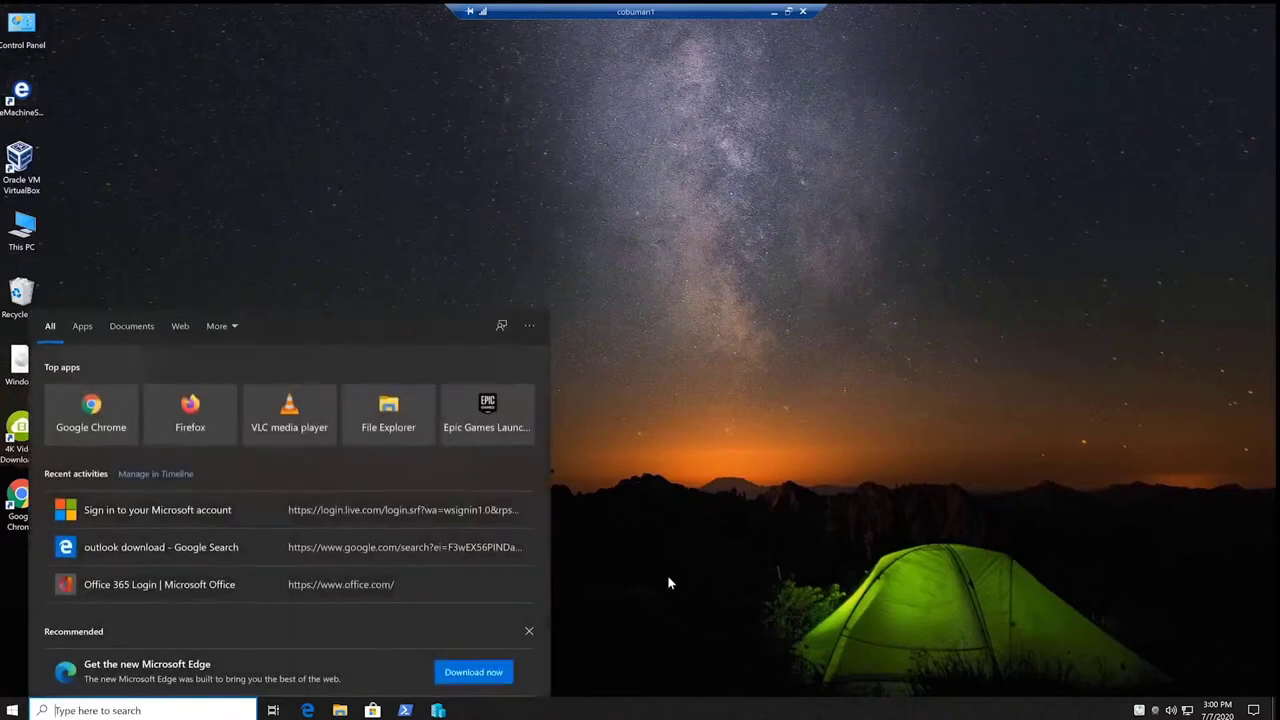
{"action": "type", "text": "adobe"}
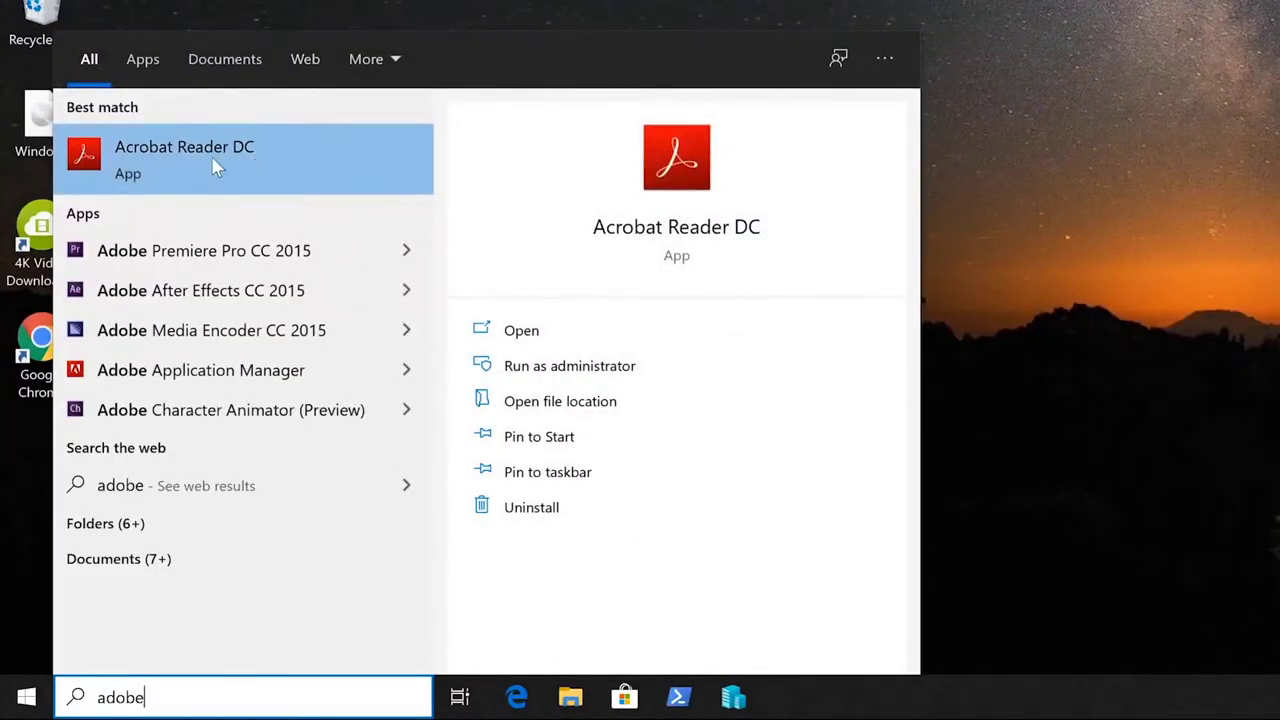
{"action": "left_click", "coordinate": [30, 704]}
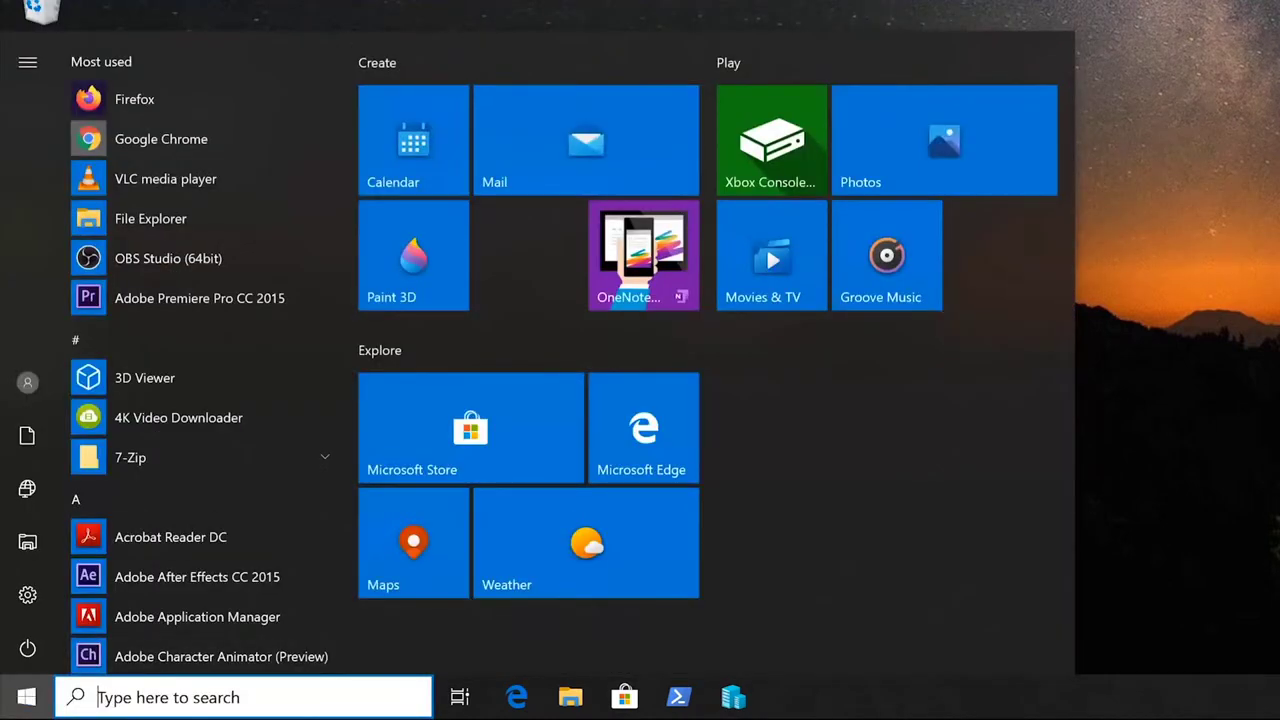
{"action": "left_click", "coordinate": [30, 704]}
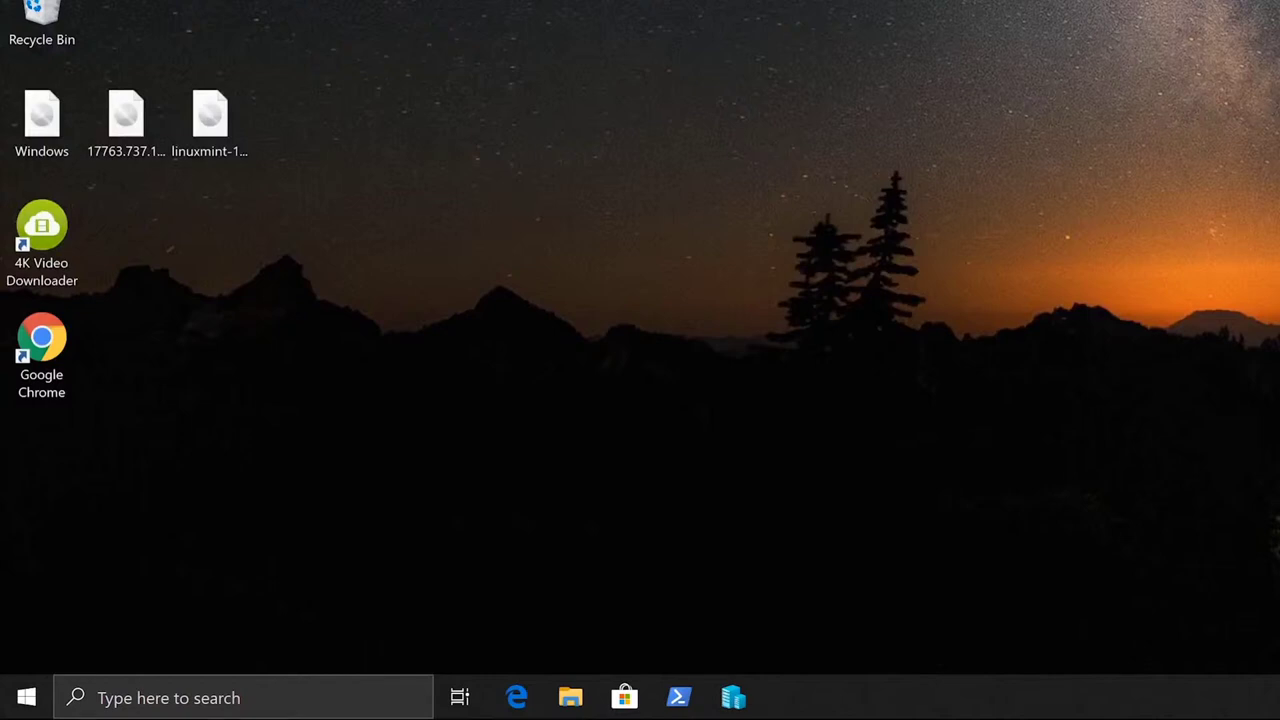
Search 'file asso' and open 'Choose a default app for each type of file'.
{"action": "left_click", "coordinate": [300, 697]}
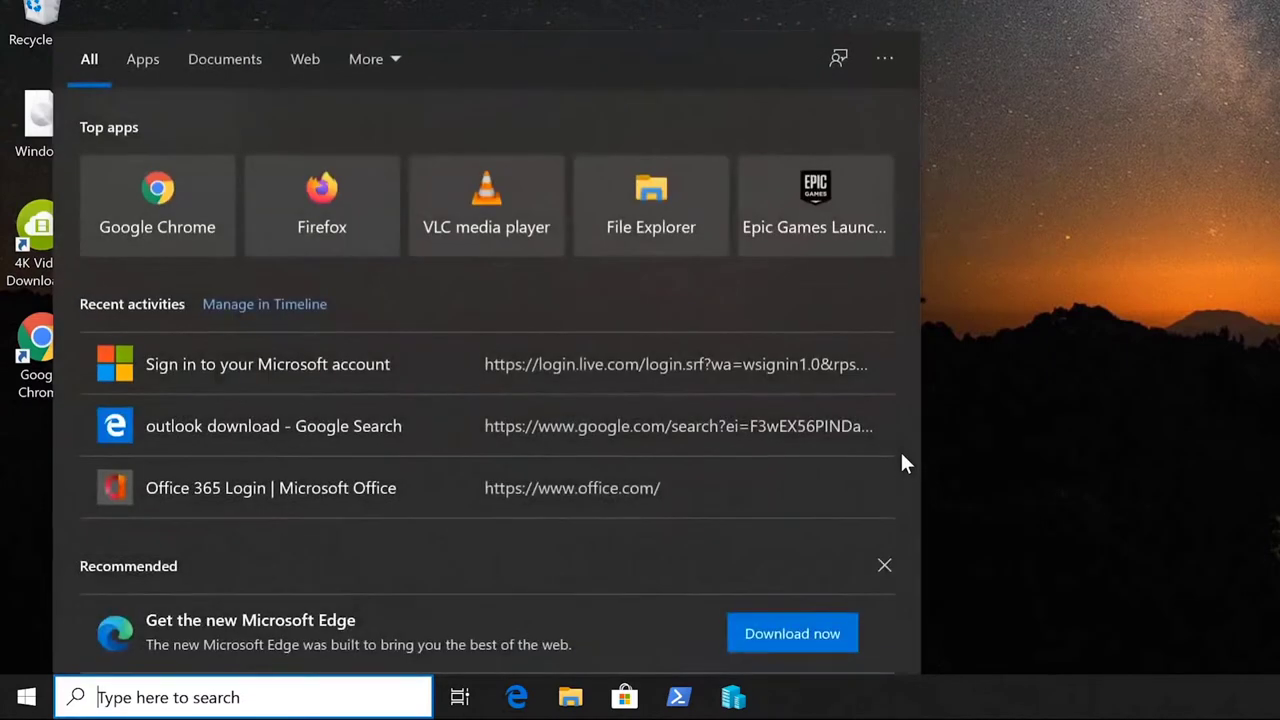
{"action": "type", "text": "file"}
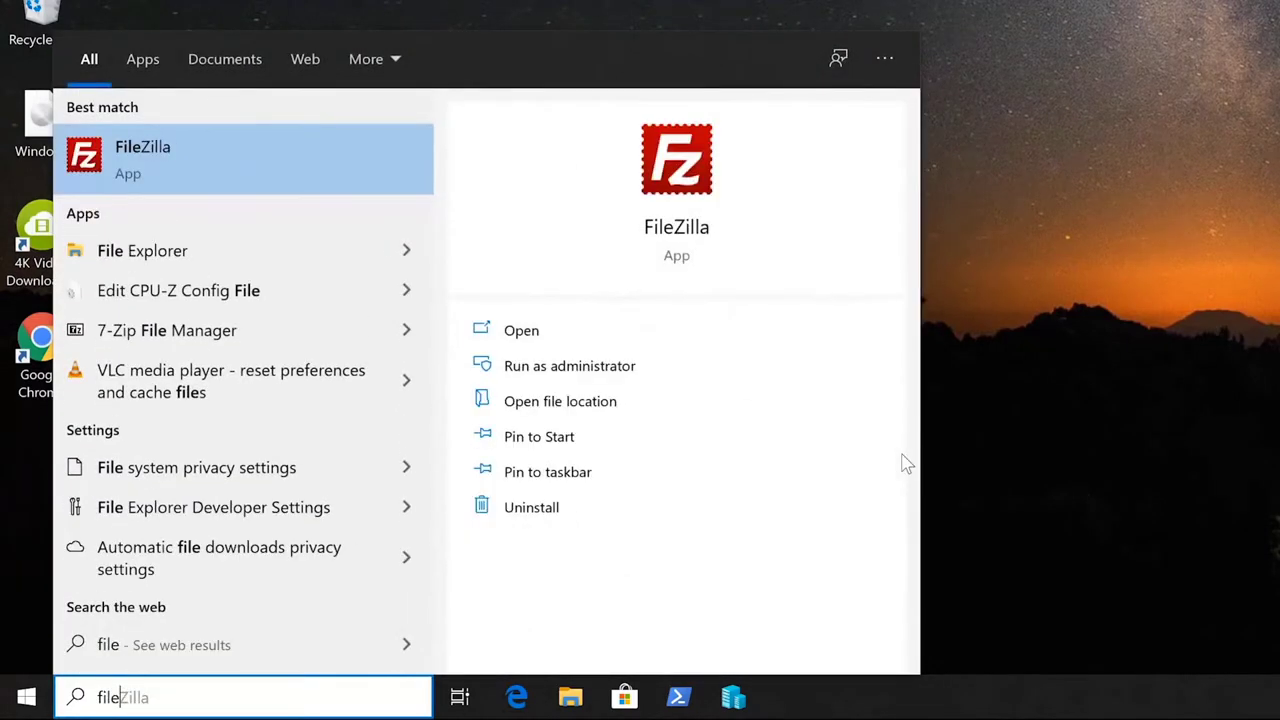
{"action": "type", "text": " asso"}
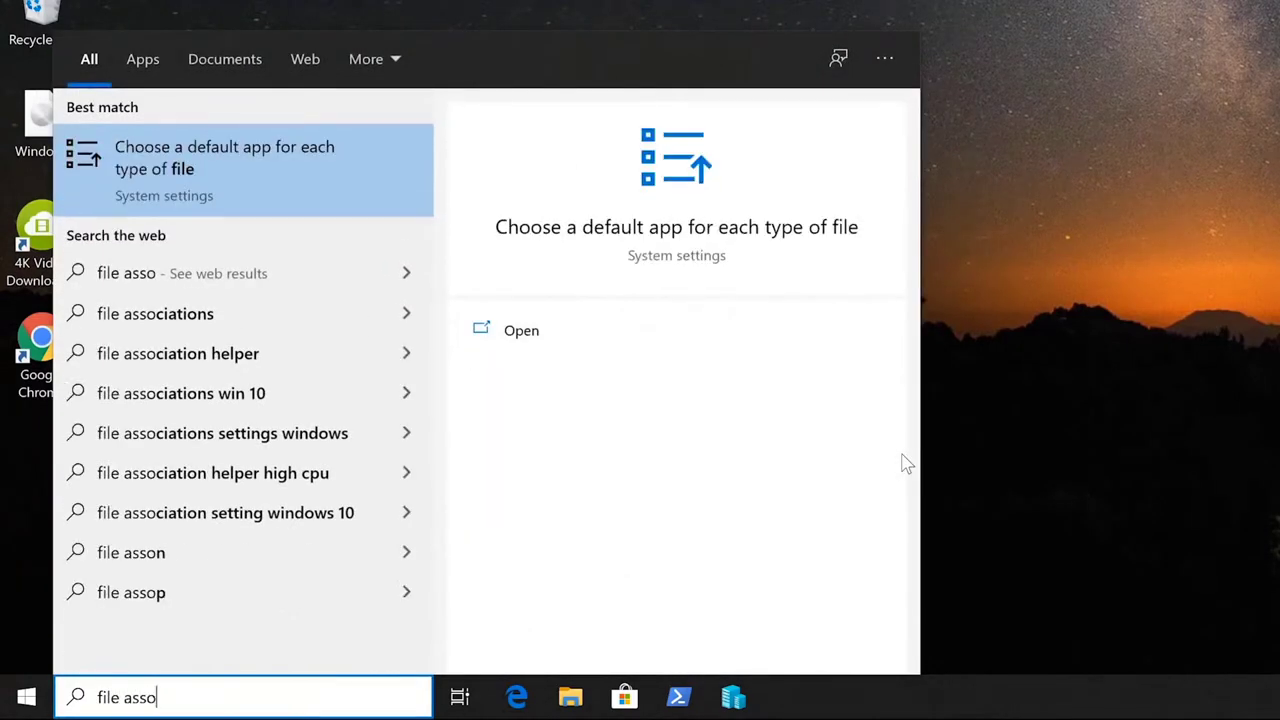
{"action": "left_click", "coordinate": [244, 165]}
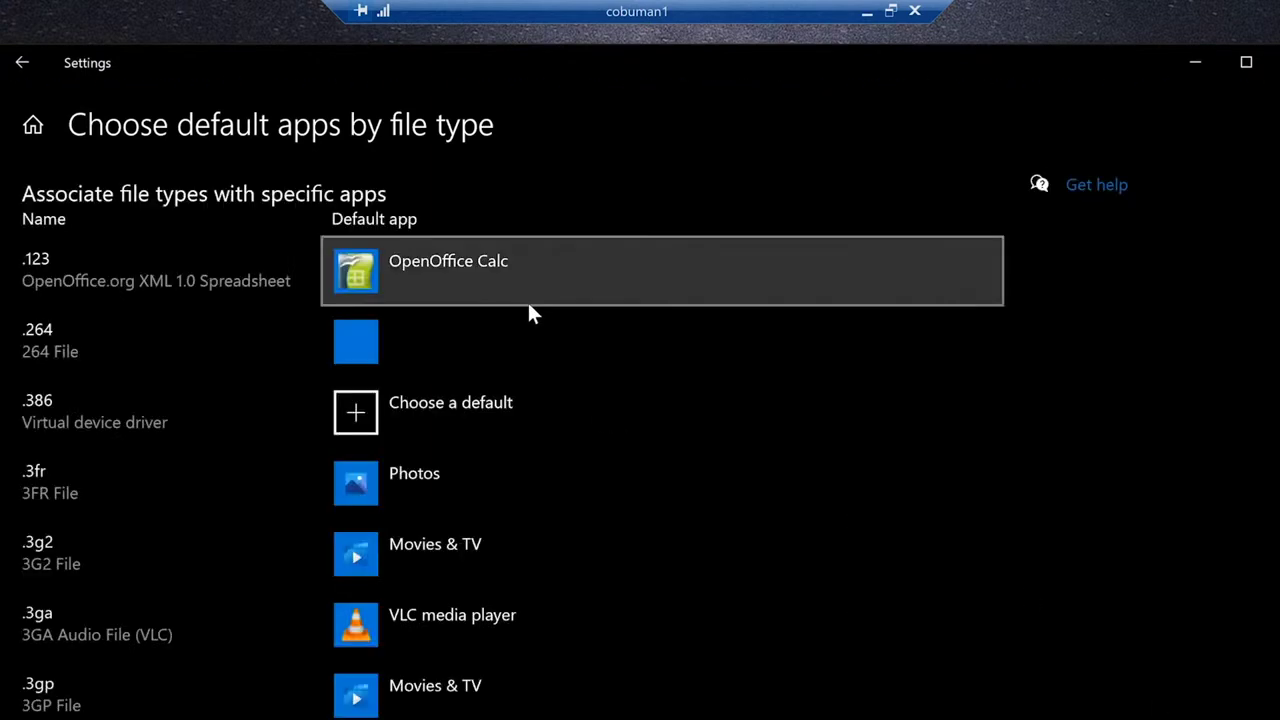
Move the Settings window and scroll the file-type list down to .pdf, currently Microsoft Edge.
{"action": "scroll", "coordinate": [716, 437], "scroll_direction": "down", "scroll_amount": 15}
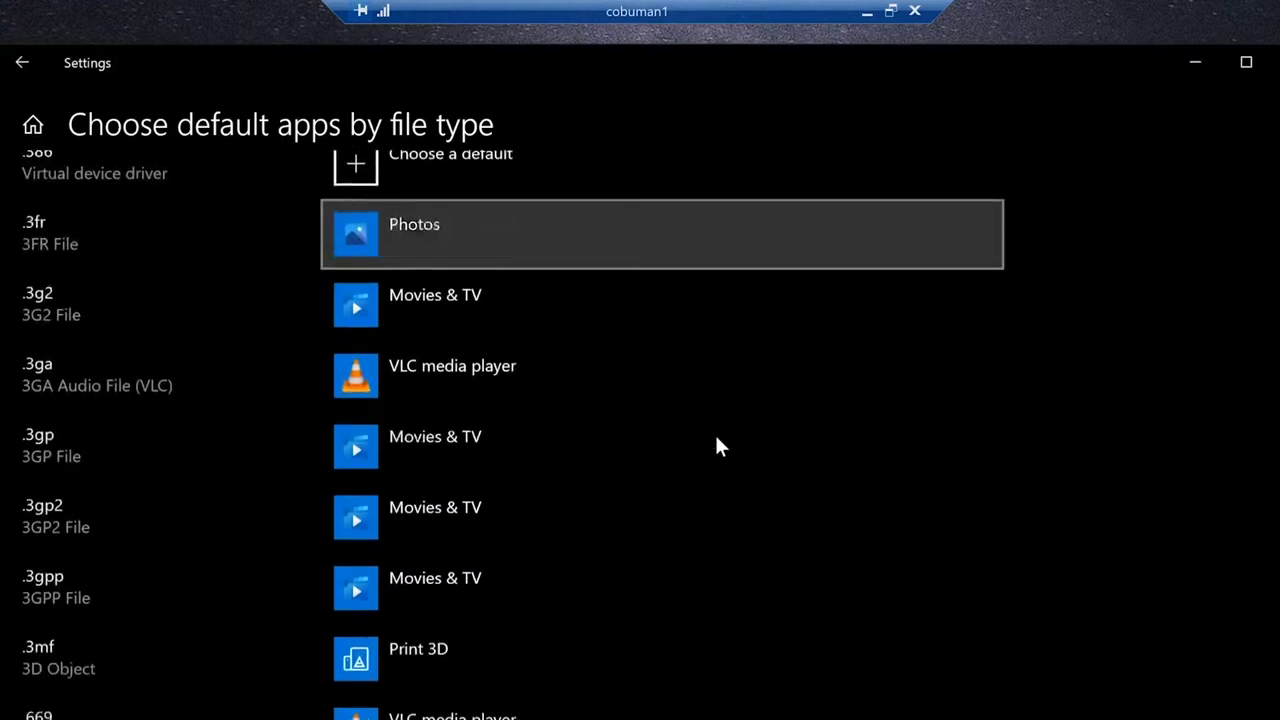
{"action": "scroll", "coordinate": [856, 470], "scroll_direction": "down", "scroll_amount": 2}
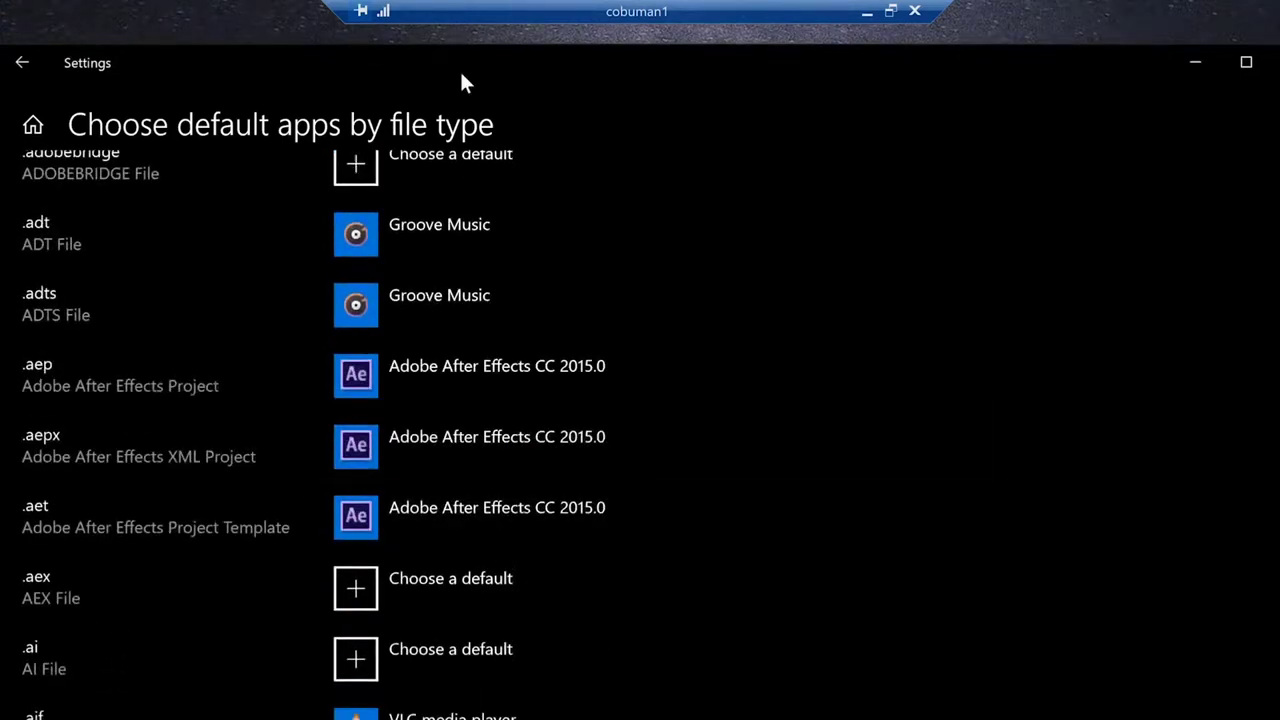
{"action": "left_click_drag", "start_coordinate": [536, 52], "coordinate": [718, 38]}
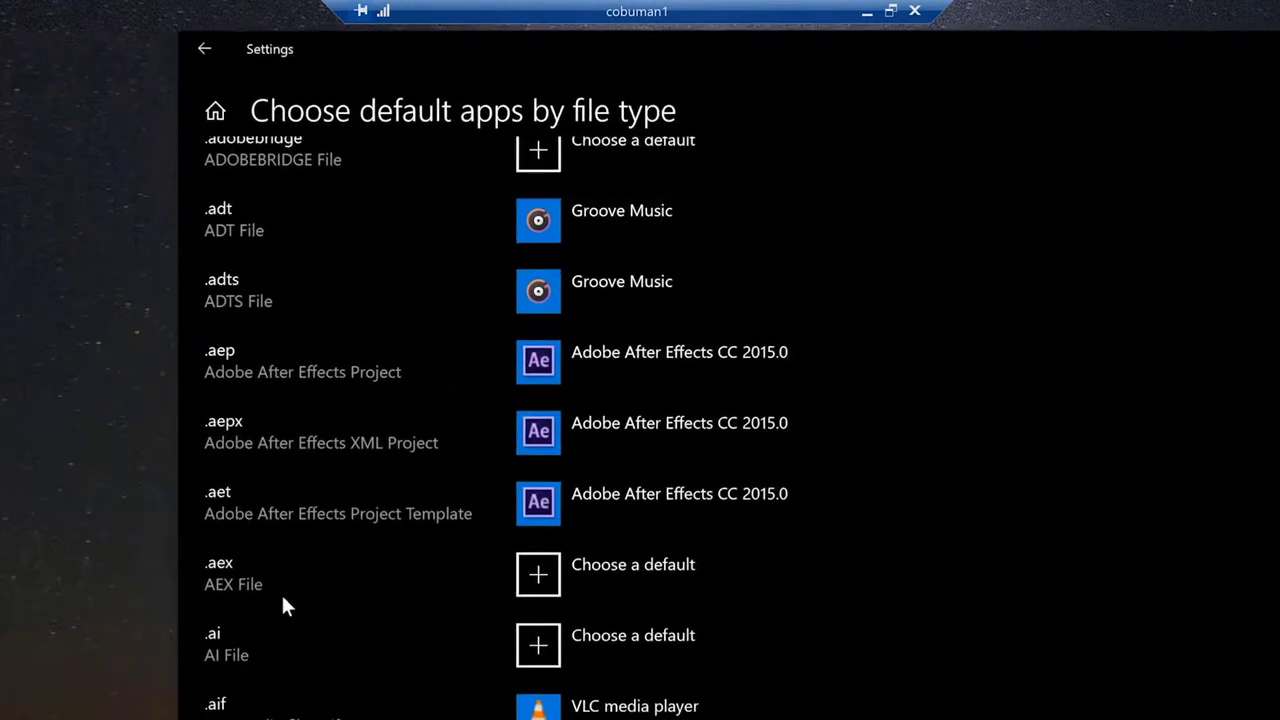
{"action": "scroll", "coordinate": [301, 575], "scroll_direction": "down", "scroll_amount": 20}
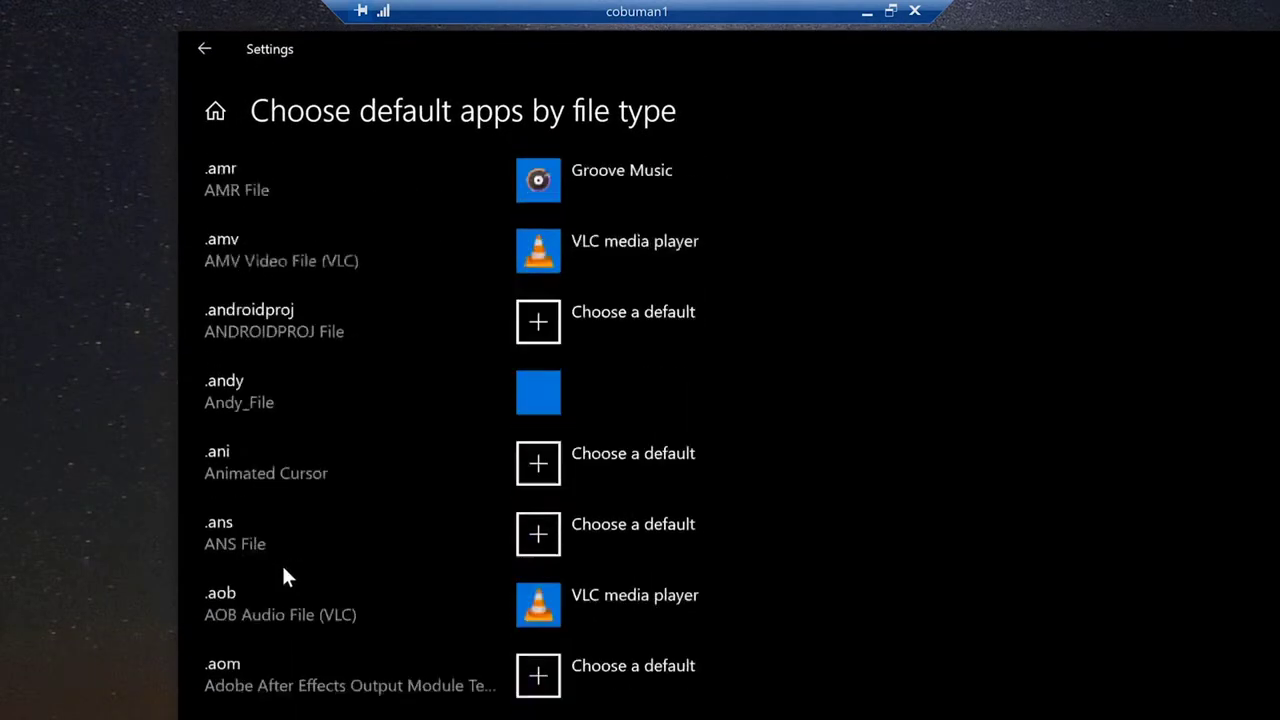
{"action": "scroll", "coordinate": [290, 565], "scroll_direction": "down", "scroll_amount": 20}
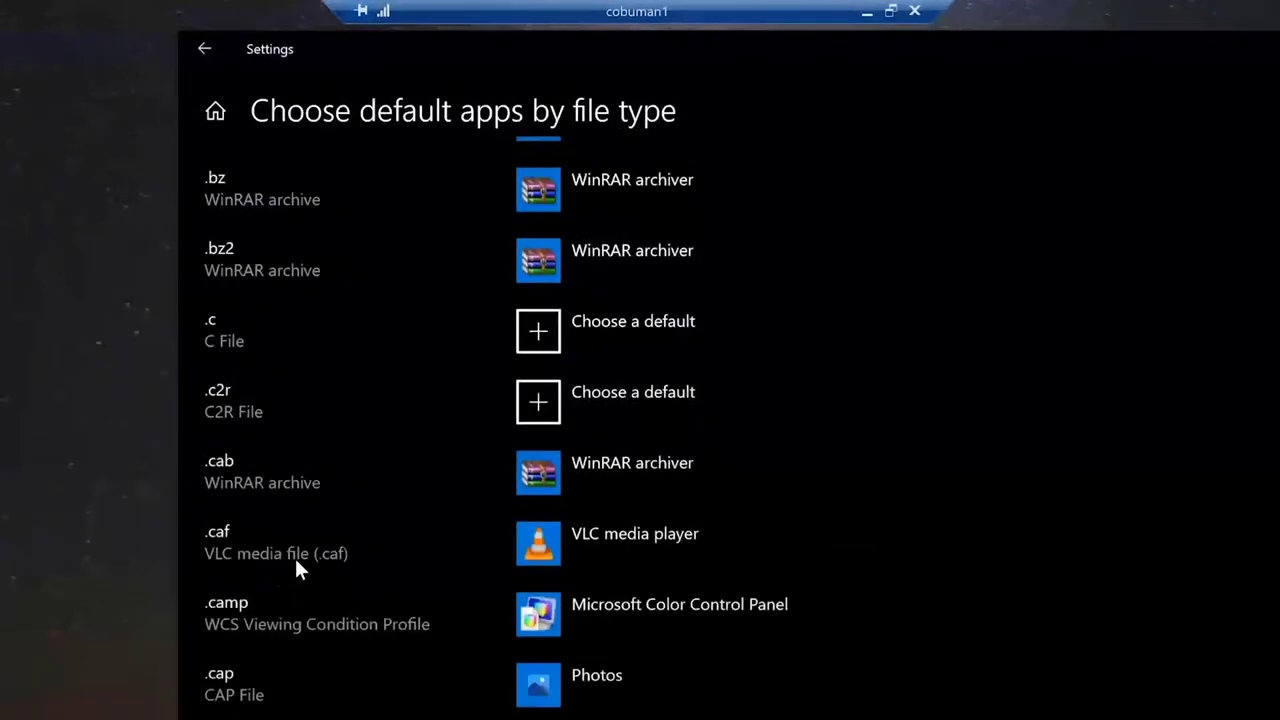
{"action": "scroll", "coordinate": [295, 558], "scroll_direction": "down", "scroll_amount": 20}
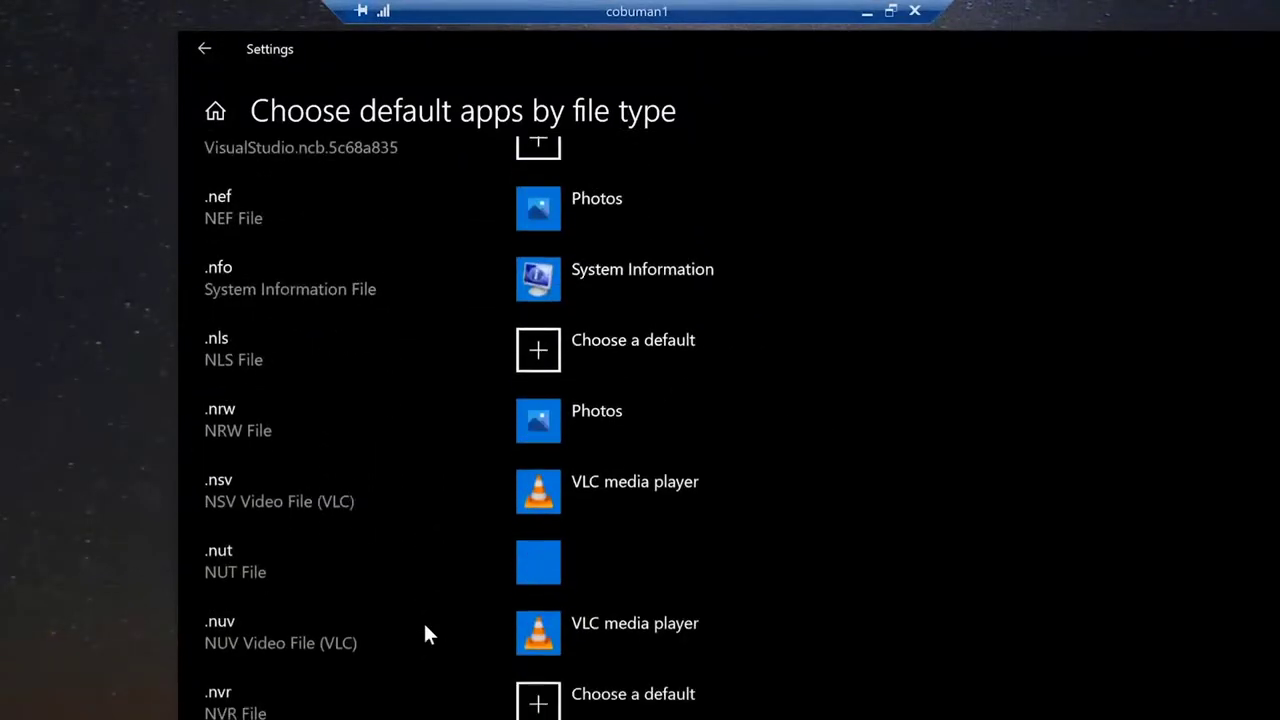
{"action": "scroll", "coordinate": [424, 628], "scroll_direction": "down", "scroll_amount": 15}
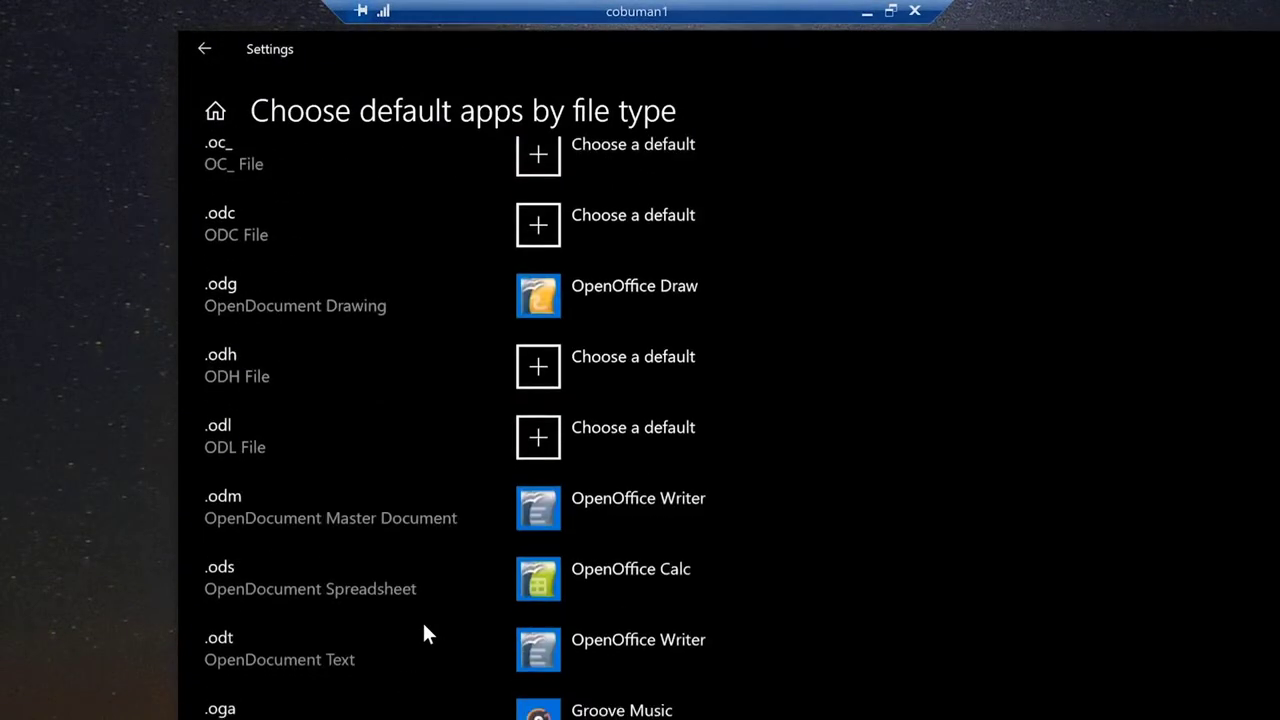
{"action": "scroll", "coordinate": [423, 628], "scroll_direction": "down", "scroll_amount": 6}
{"action": "scroll", "coordinate": [421, 630], "scroll_direction": "down", "scroll_amount": 8}
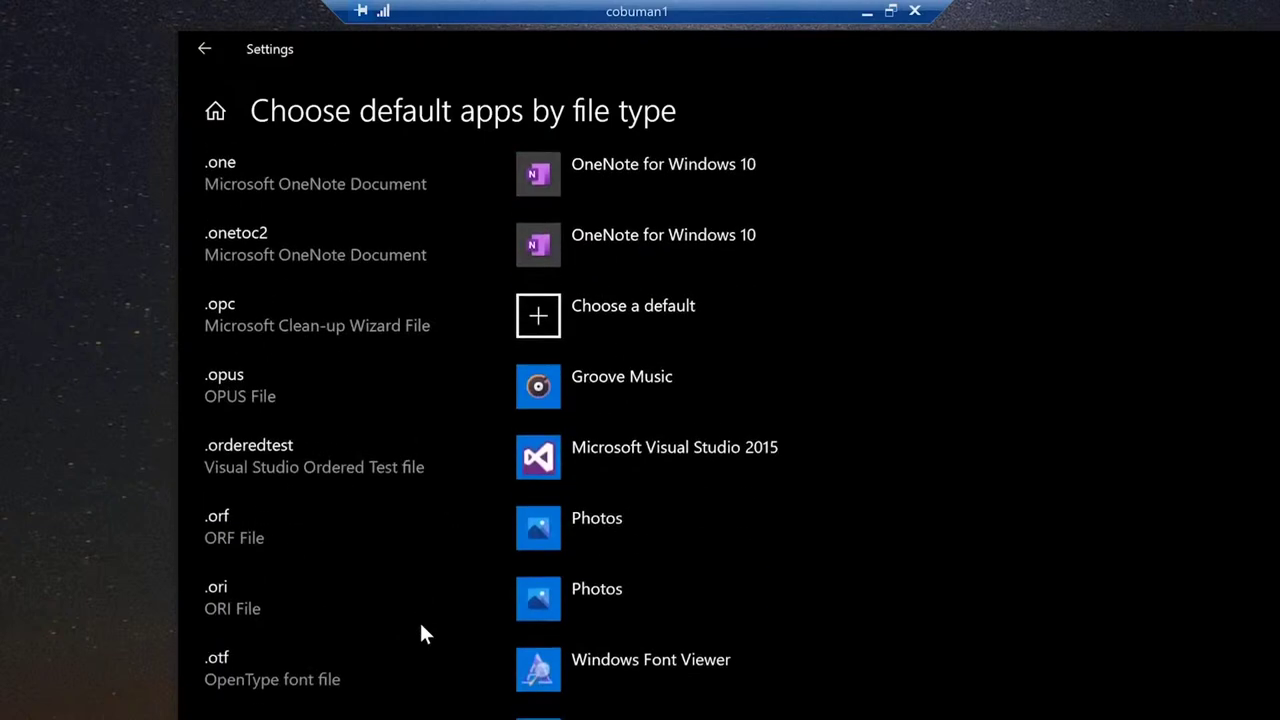
{"action": "scroll", "coordinate": [421, 627], "scroll_direction": "down", "scroll_amount": 2}
{"action": "scroll", "coordinate": [423, 628], "scroll_direction": "down", "scroll_amount": 4}
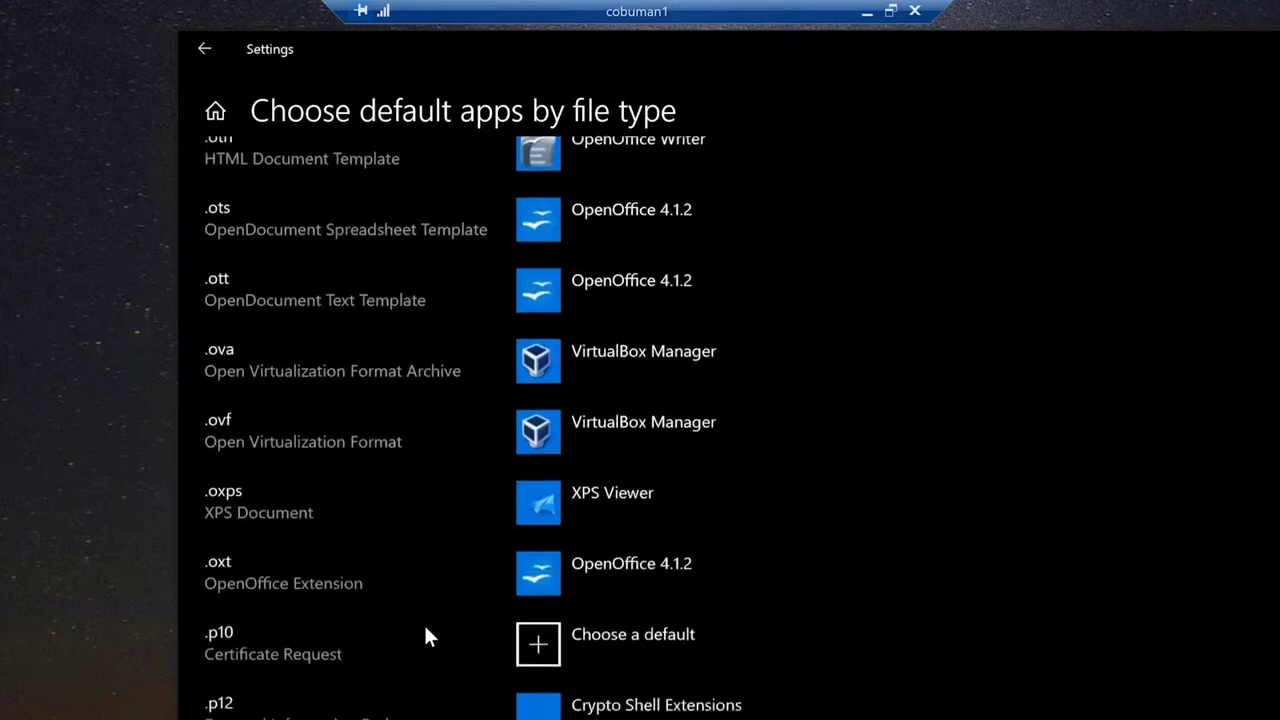
{"action": "scroll", "coordinate": [424, 630], "scroll_direction": "down", "scroll_amount": 2}
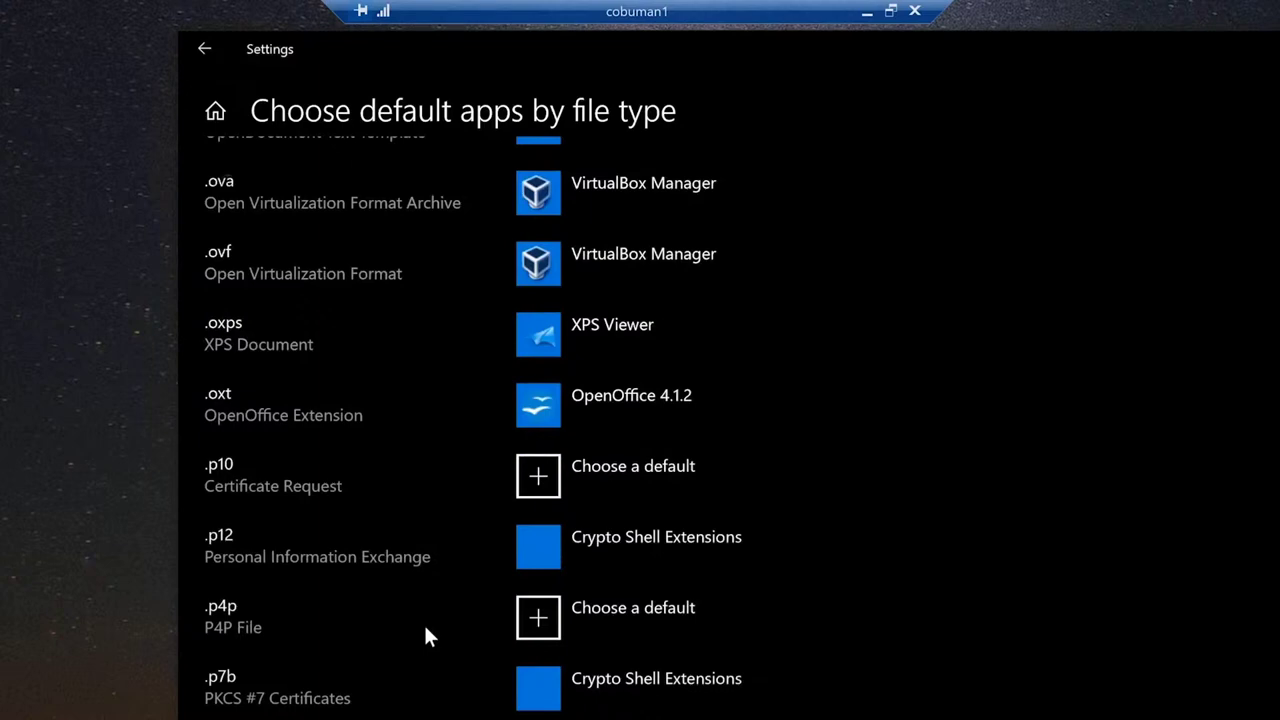
{"action": "scroll", "coordinate": [424, 630], "scroll_direction": "down", "scroll_amount": 4}
{"action": "scroll", "coordinate": [425, 626], "scroll_direction": "down", "scroll_amount": 4}
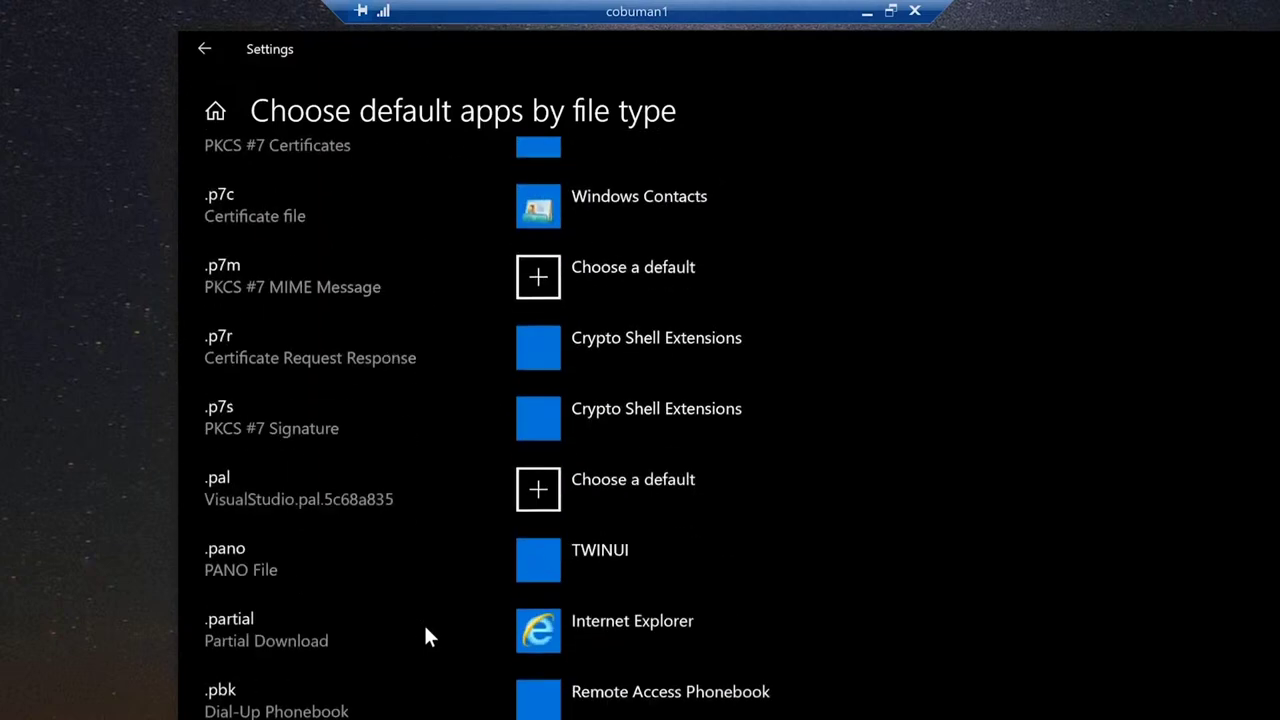
{"action": "scroll", "coordinate": [360, 675], "scroll_direction": "down", "scroll_amount": 2}
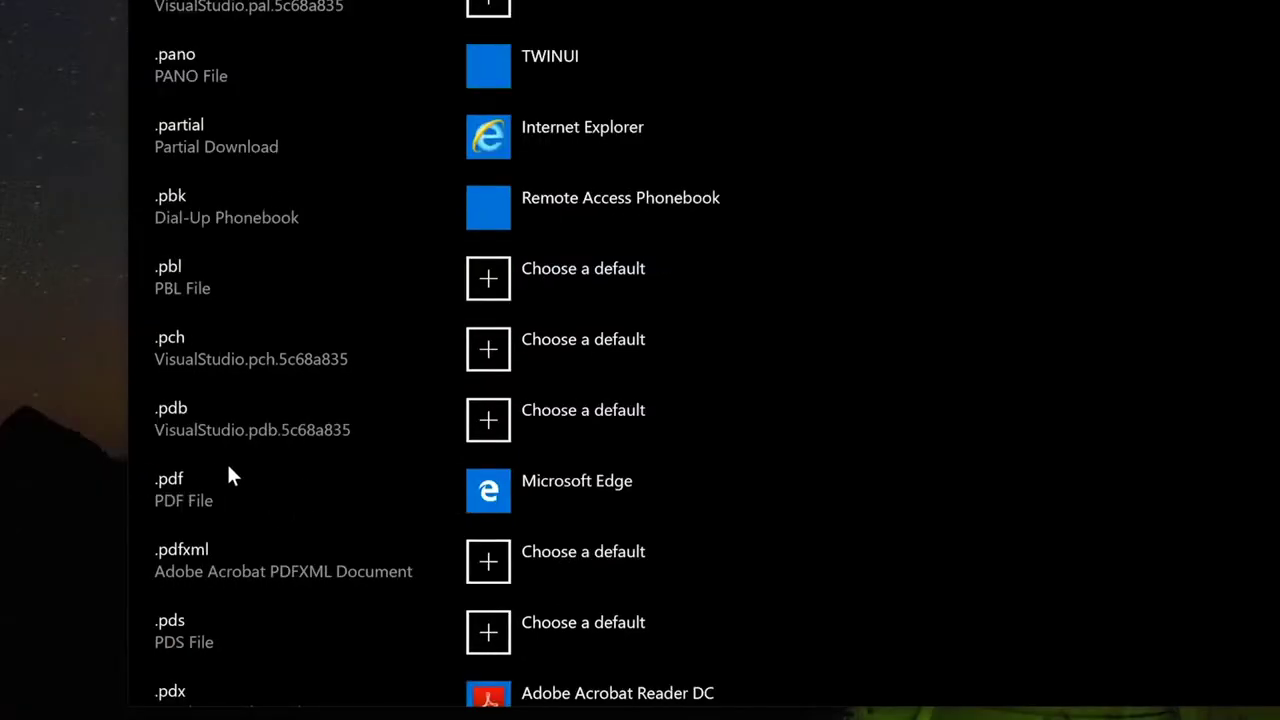
{"action": "scroll", "coordinate": [226, 461], "scroll_direction": "down", "scroll_amount": 2}
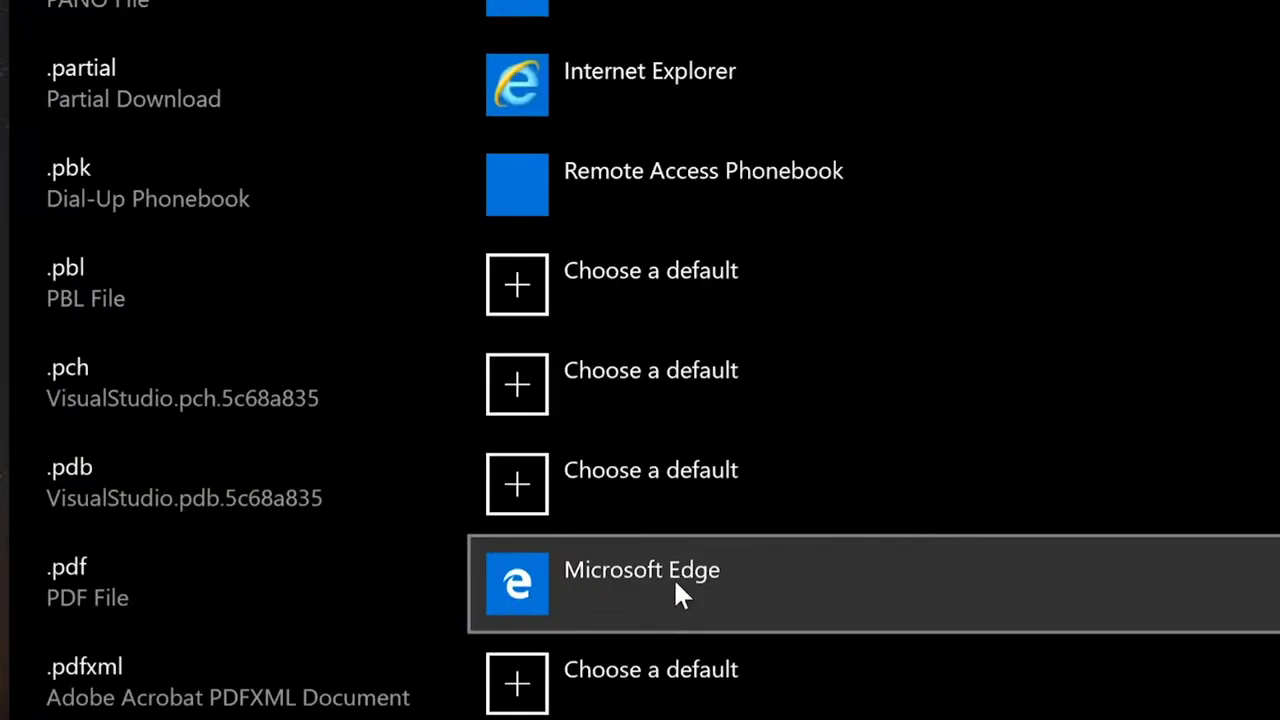
Make Adobe Acrobat Reader DC the default app for .pdf files and return to the desktop.
{"action": "left_click", "coordinate": [640, 590]}
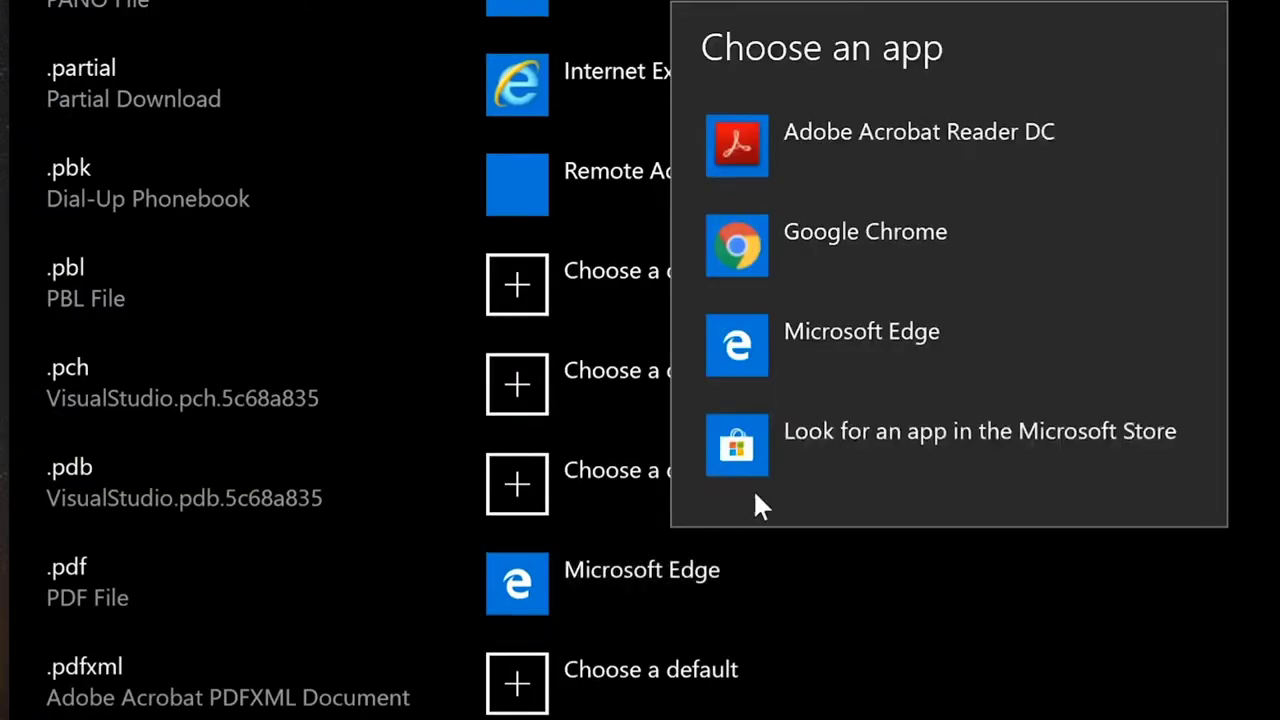
{"action": "left_click", "coordinate": [906, 140]}
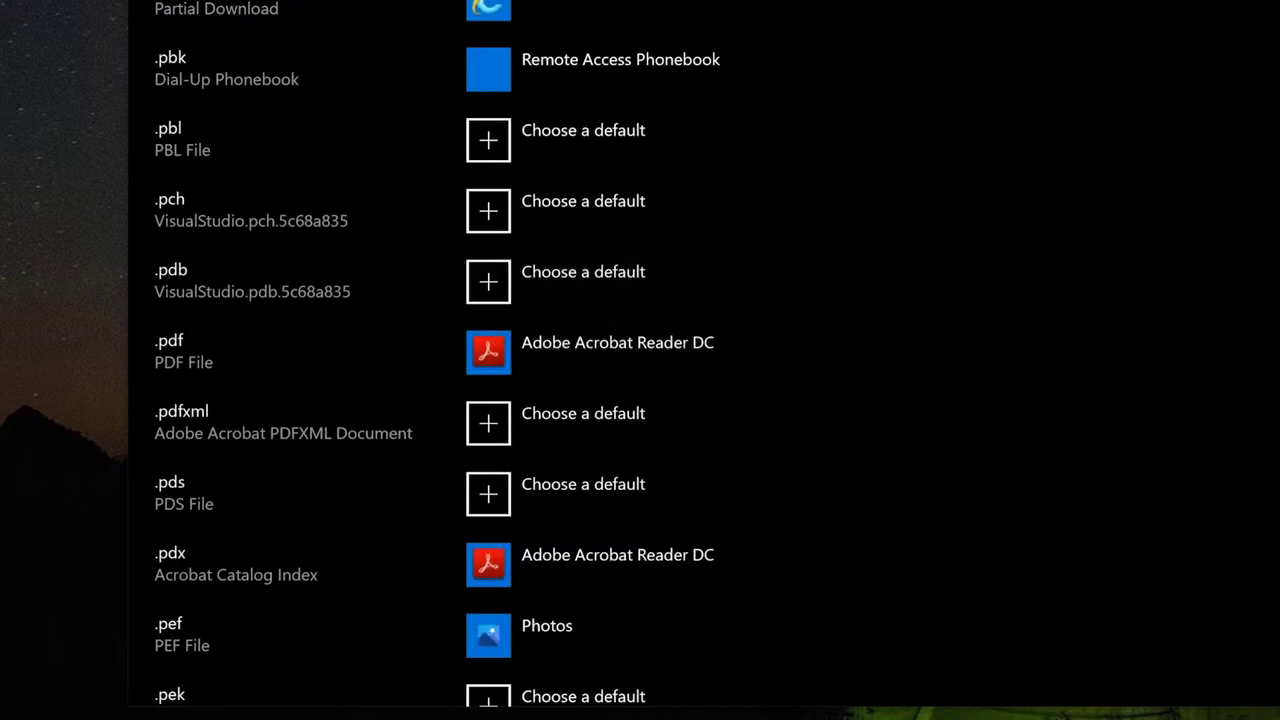
{"action": "key", "text": "super+d"}
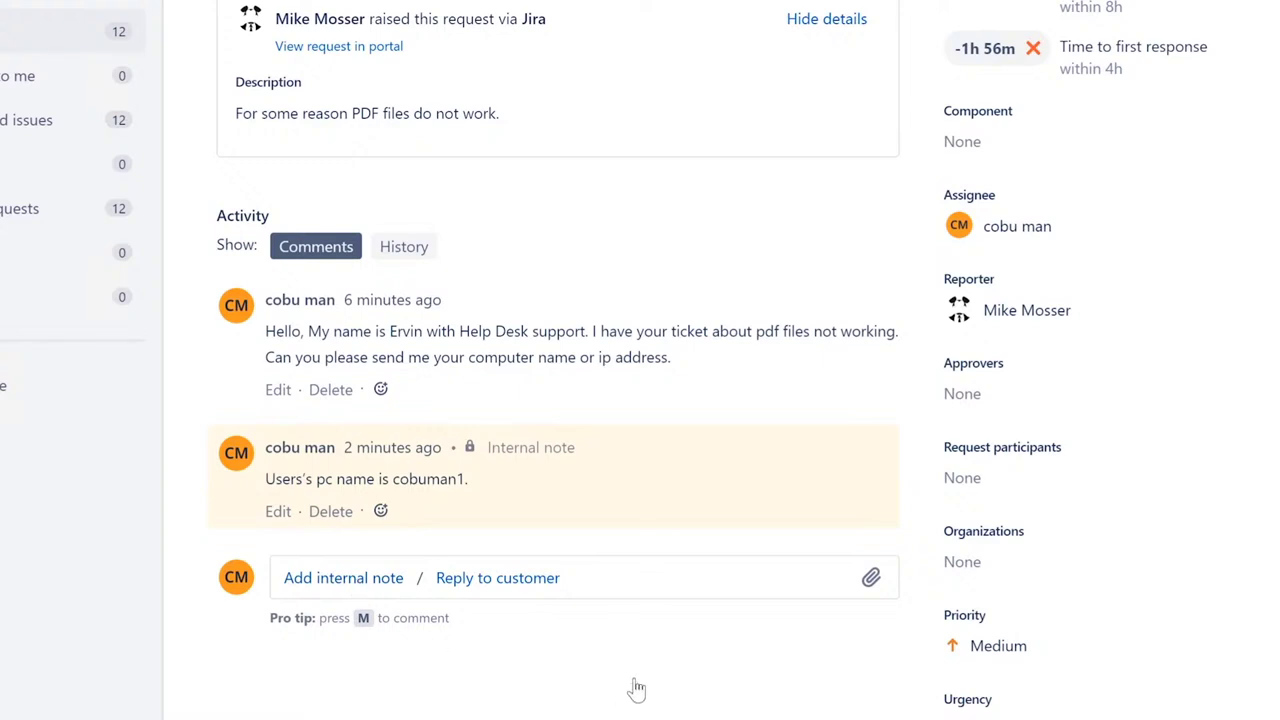
Post the internal note 'Changed file association to resolve .pdf issues.' signed with the agent's name.
{"action": "key", "text": "m"}
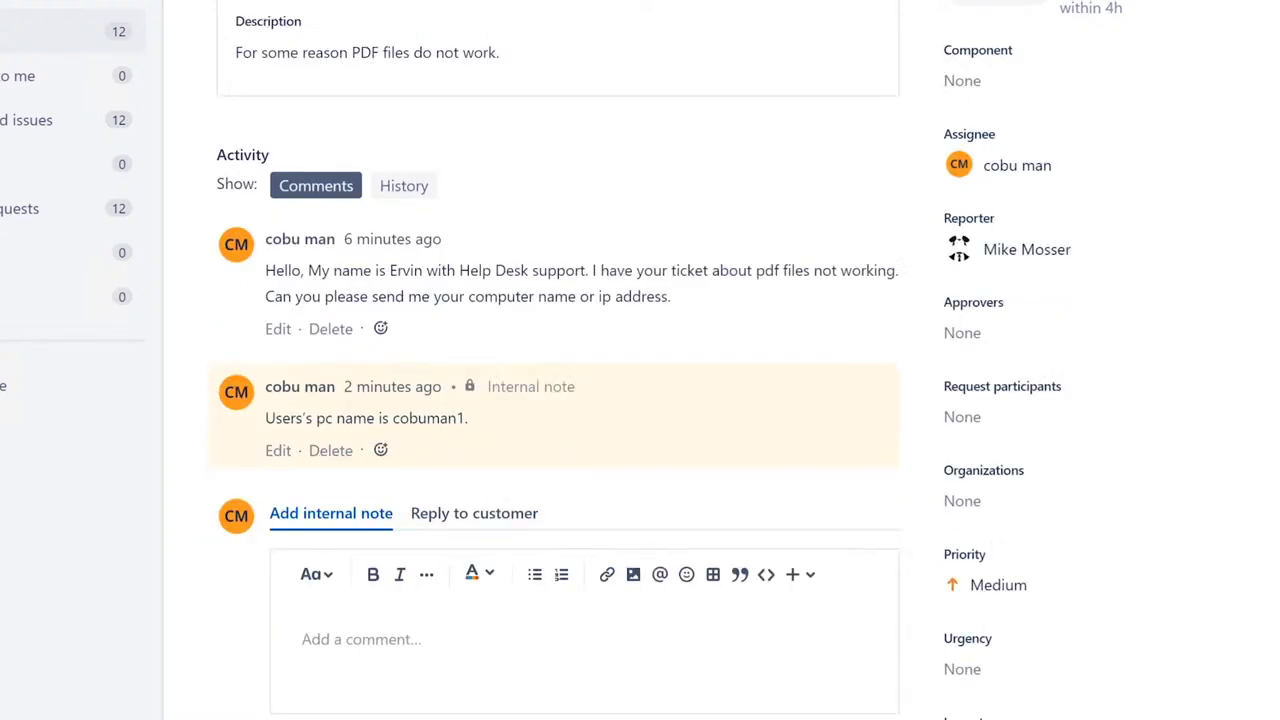
{"action": "type", "text": "Changed f"}
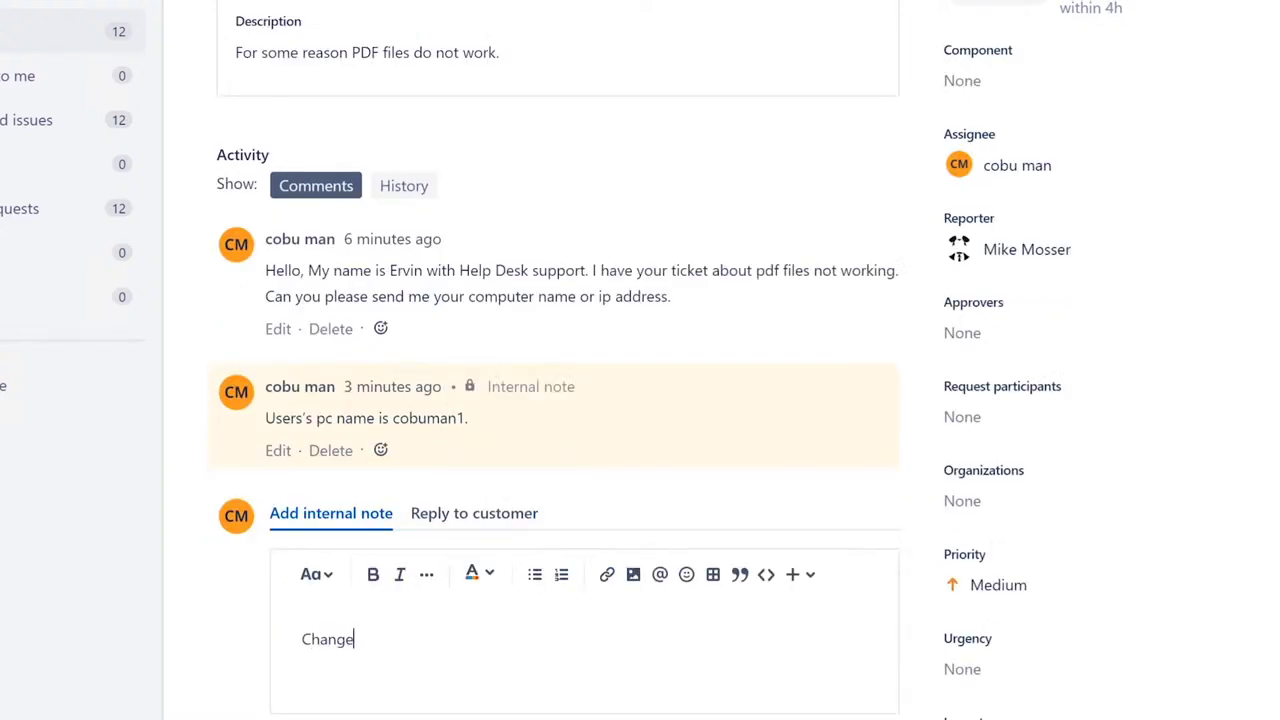
{"action": "type", "text": "ile"}
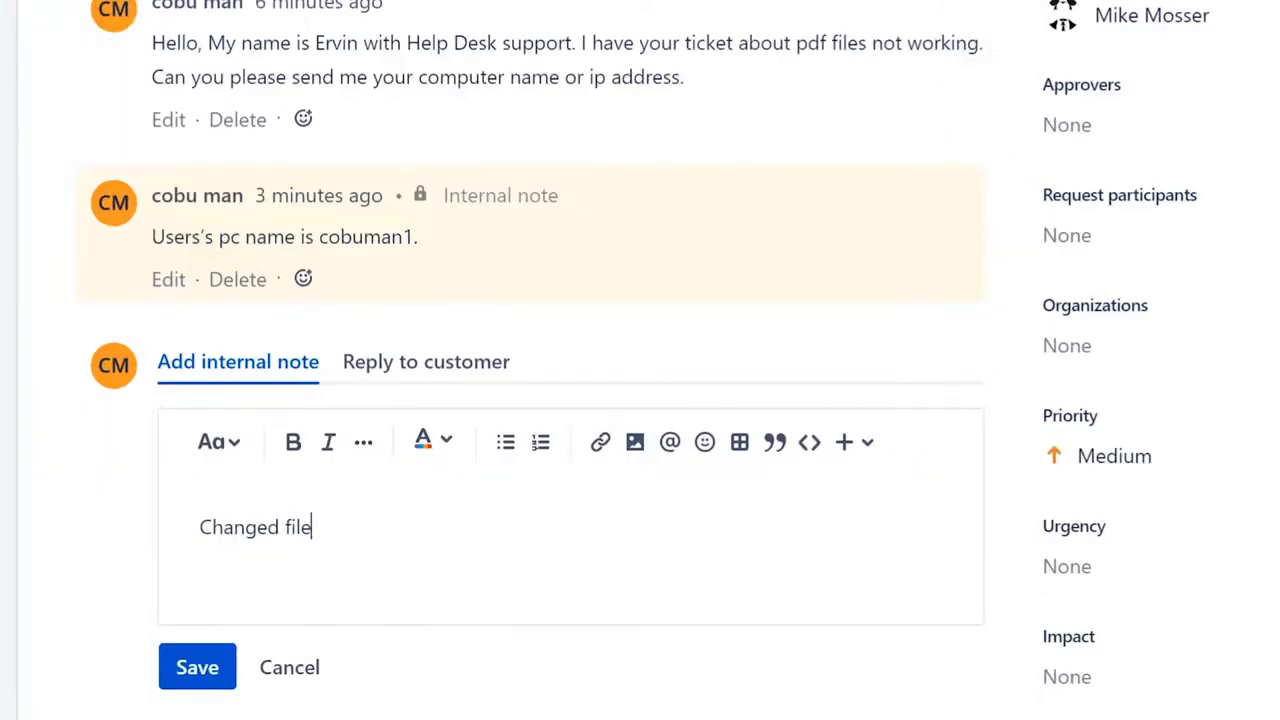
{"action": "type", "text": " associtaion"}
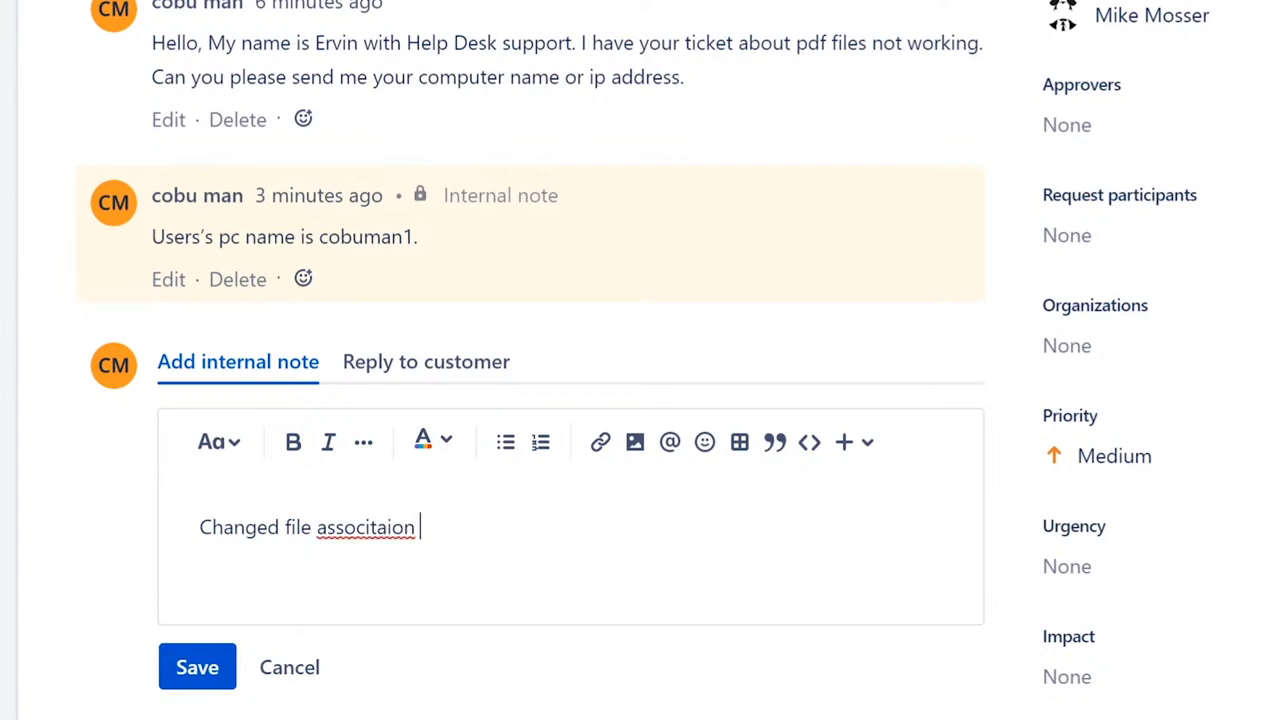
{"action": "right_click", "coordinate": [390, 527]}
{"action": "left_click", "coordinate": [520, 175]}
{"action": "type", "text": "to allow pdf"}
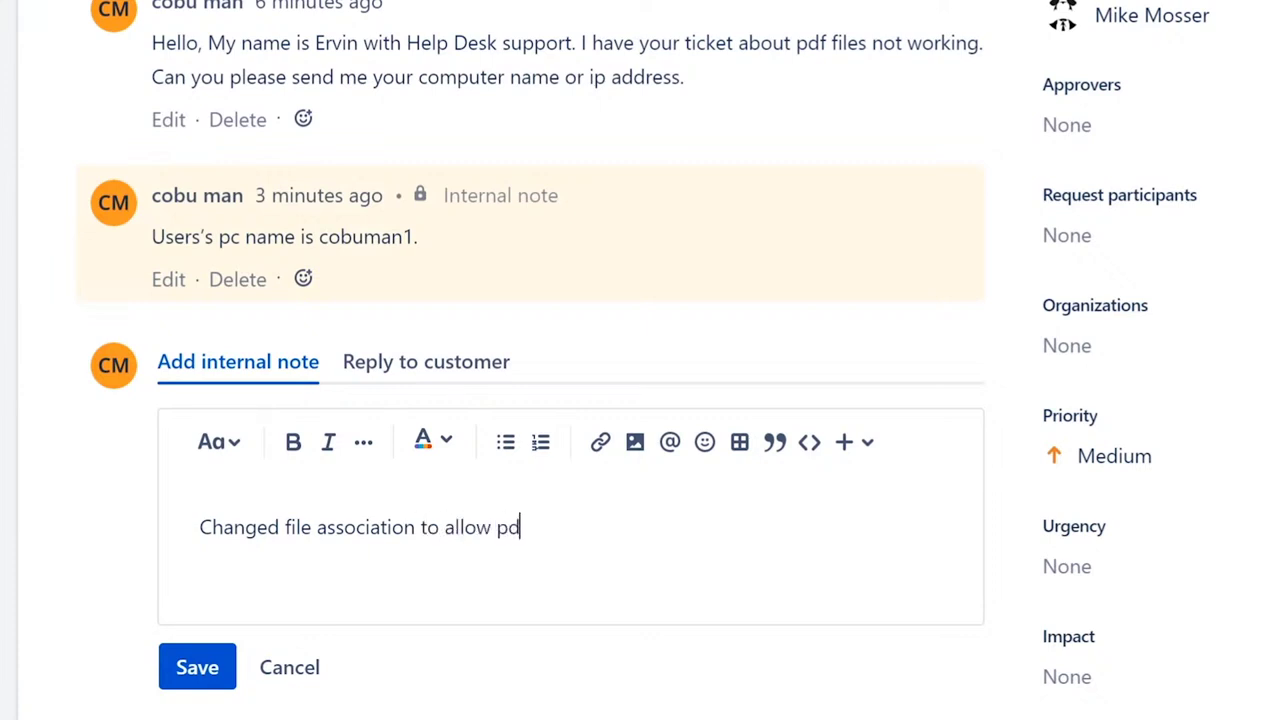
{"action": "key", "text": "BackSpace"}
{"action": "key", "text": "BackSpace"}
{"action": "key", "text": "BackSpace"}
{"action": "key", "text": "BackSpace"}
{"action": "key", "text": "BackSpace"}
{"action": "key", "text": "BackSpace"}
{"action": "key", "text": "BackSpace"}
{"action": "key", "text": "BackSpace"}
{"action": "key", "text": "BackSpace"}
{"action": "type", "text": "resolve "}
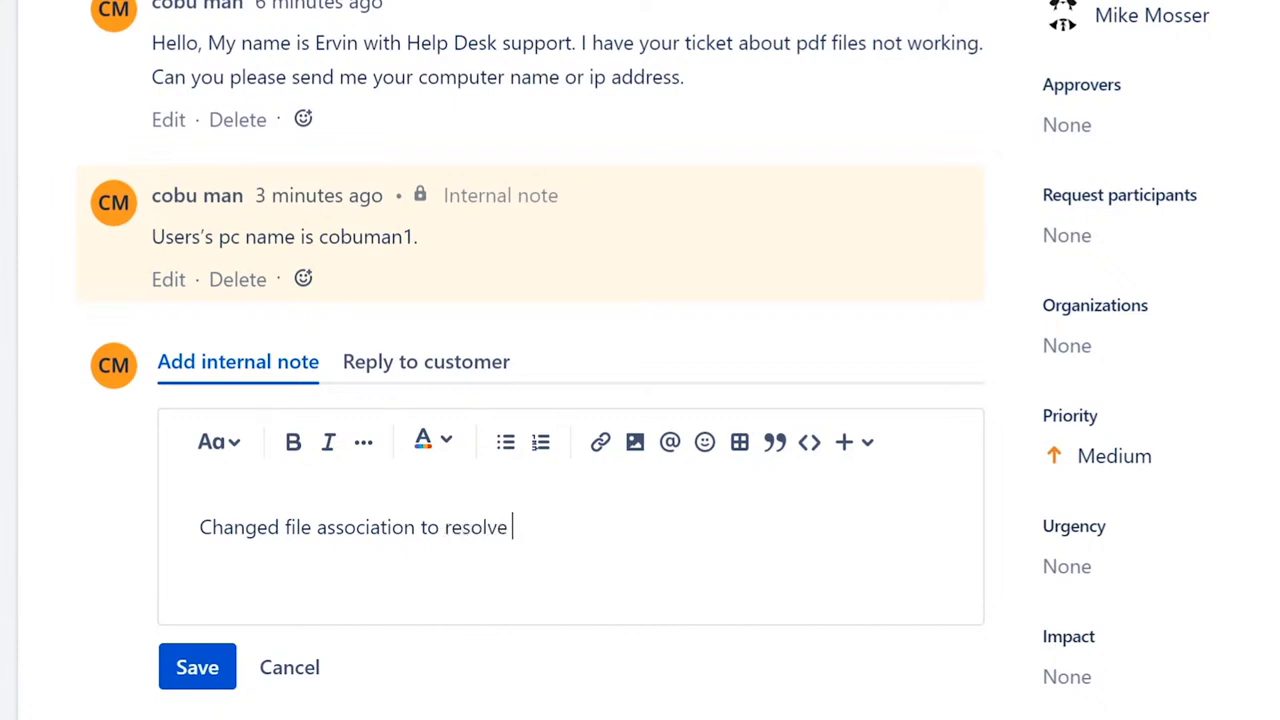
{"action": "type", "text": ".pdf issues"}
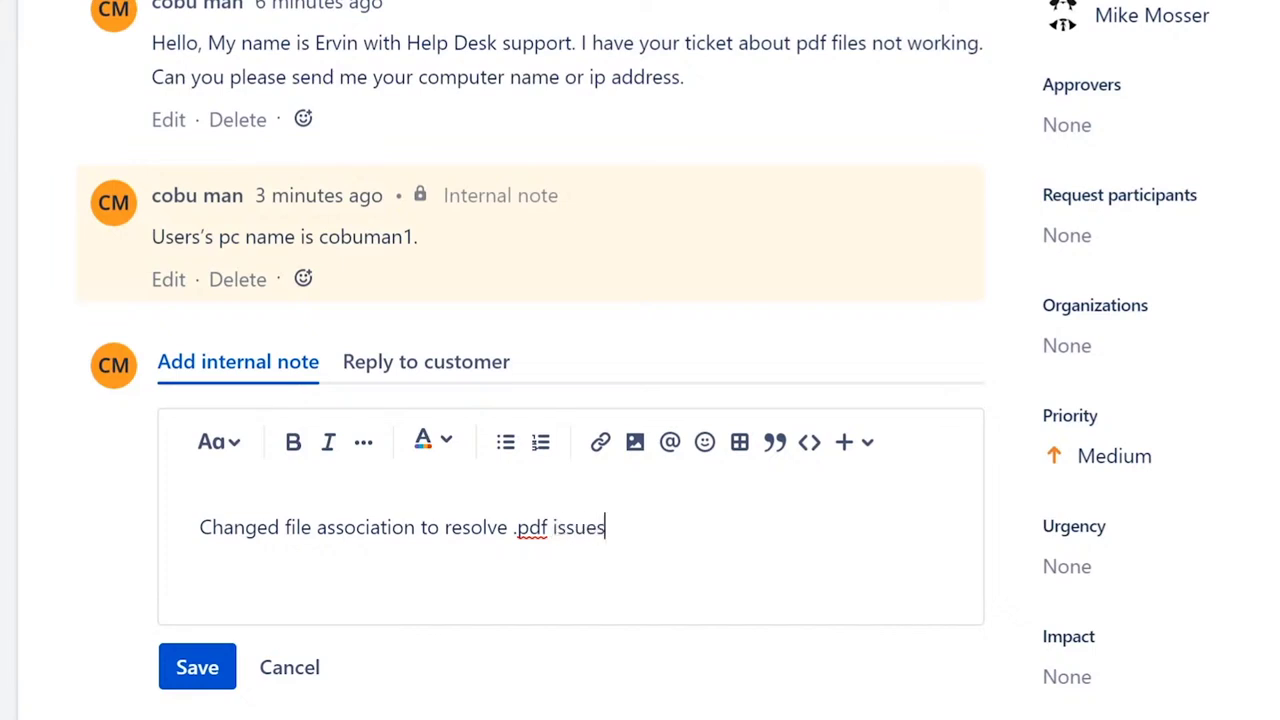
{"action": "type", "text": ". Ervin"}
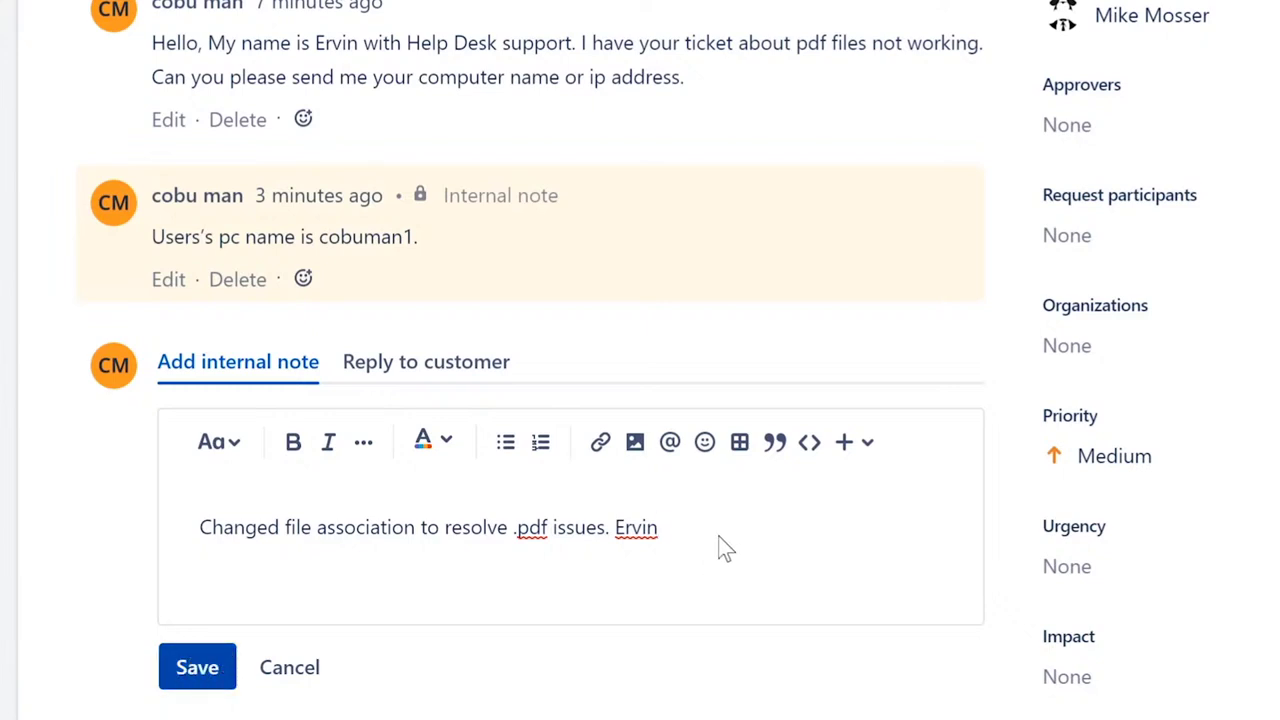
{"action": "key", "text": "ctrl+Return"}
{"action": "scroll", "coordinate": [628, 355], "scroll_direction": "up", "scroll_amount": 3}
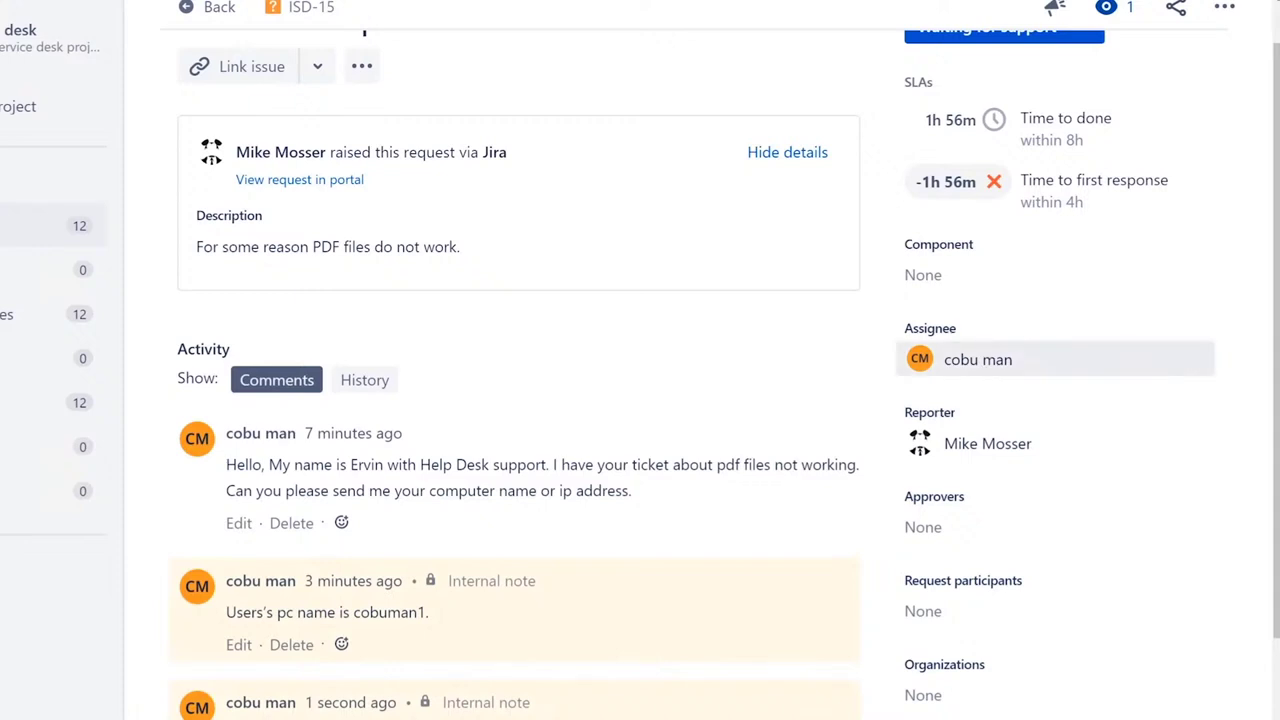
Set ISD-15's status from Waiting for support to Completed and go back from the ticket.
{"action": "scroll", "coordinate": [1142, 271], "scroll_direction": "up", "scroll_amount": 1}
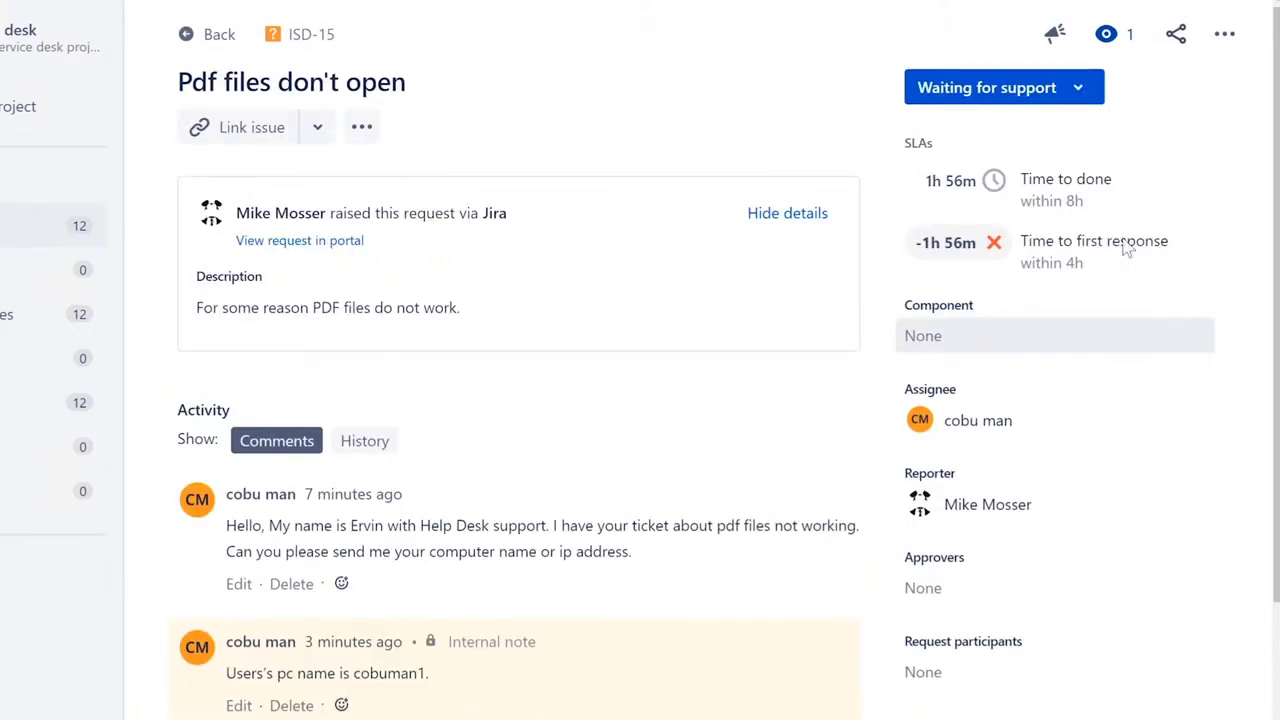
{"action": "left_click", "coordinate": [1018, 100]}
{"action": "left_click", "coordinate": [1082, 296]}
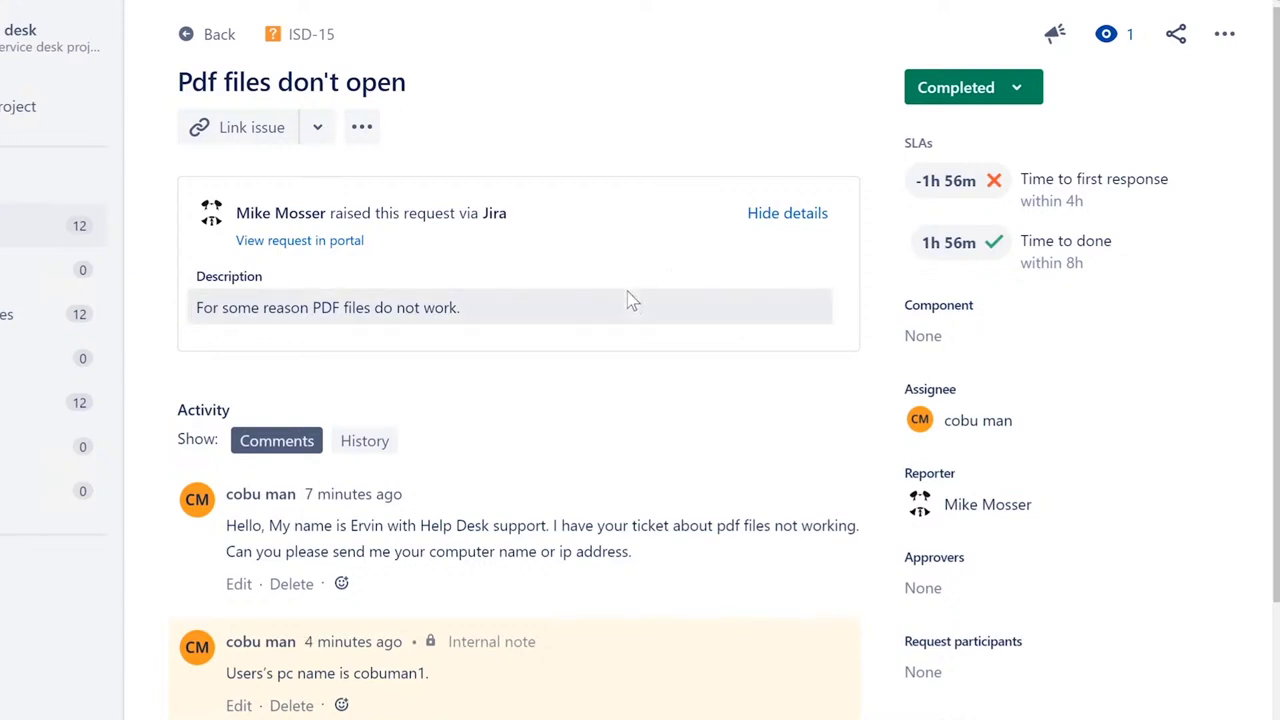
{"action": "left_click", "coordinate": [222, 45]}
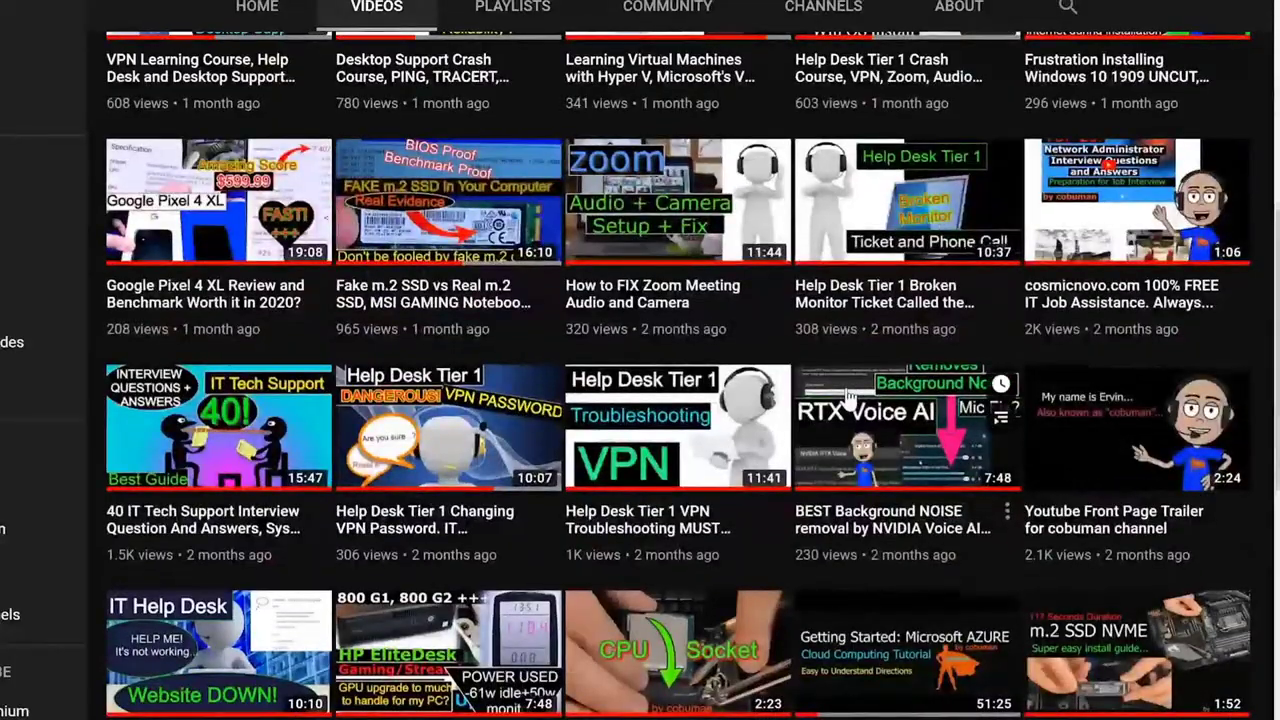
{"action": "scroll", "coordinate": [848, 398], "scroll_direction": "up", "scroll_amount": 8}
{"action": "scroll", "coordinate": [848, 398], "scroll_direction": "down", "scroll_amount": 4}
{"action": "scroll", "coordinate": [847, 398], "scroll_direction": "up", "scroll_amount": 5}
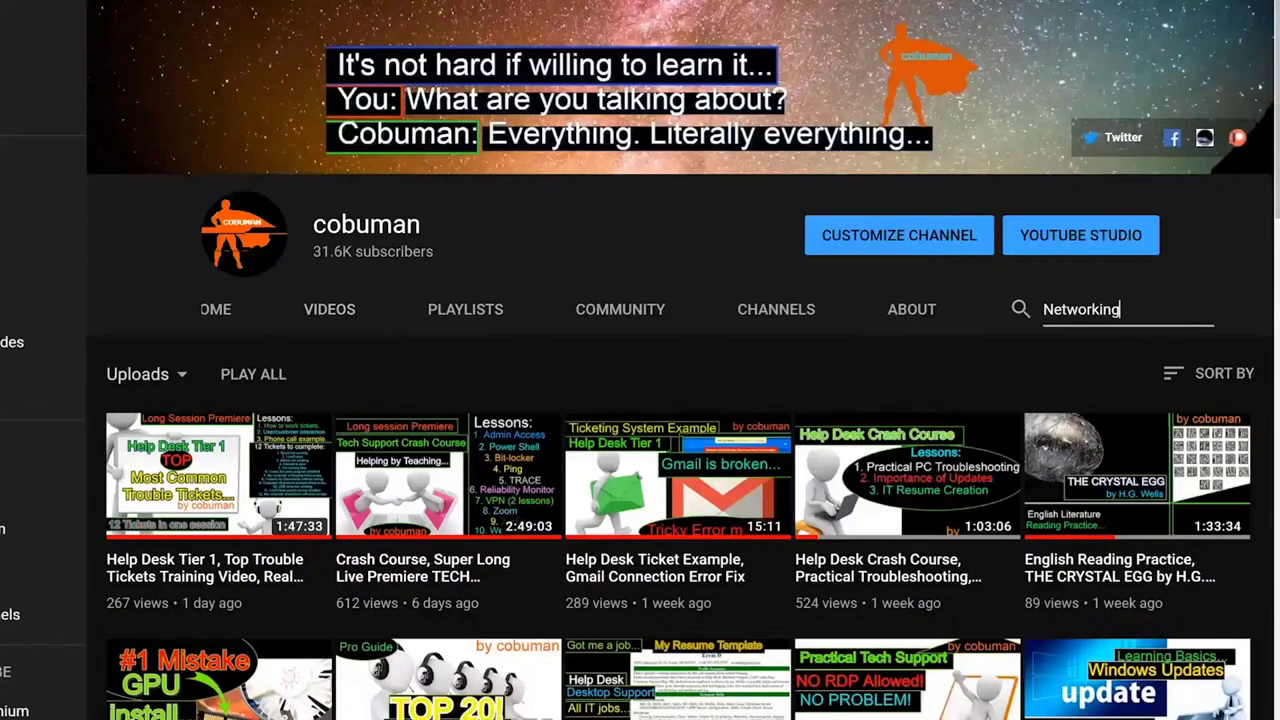
Search the cobuman channel for Networking videos and scroll through the results.
{"action": "key", "text": "Return"}
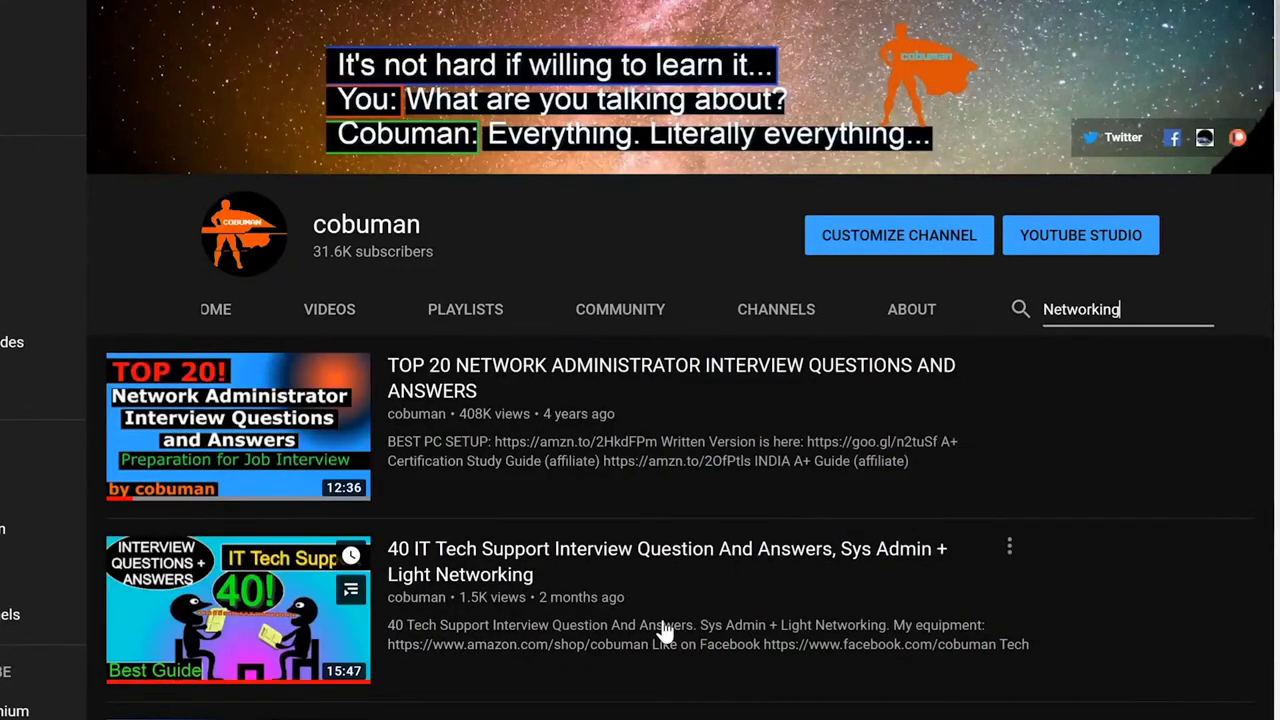
{"action": "scroll", "coordinate": [664, 630], "scroll_direction": "down", "scroll_amount": 3}
{"action": "scroll", "coordinate": [656, 621], "scroll_direction": "up", "scroll_amount": 3}
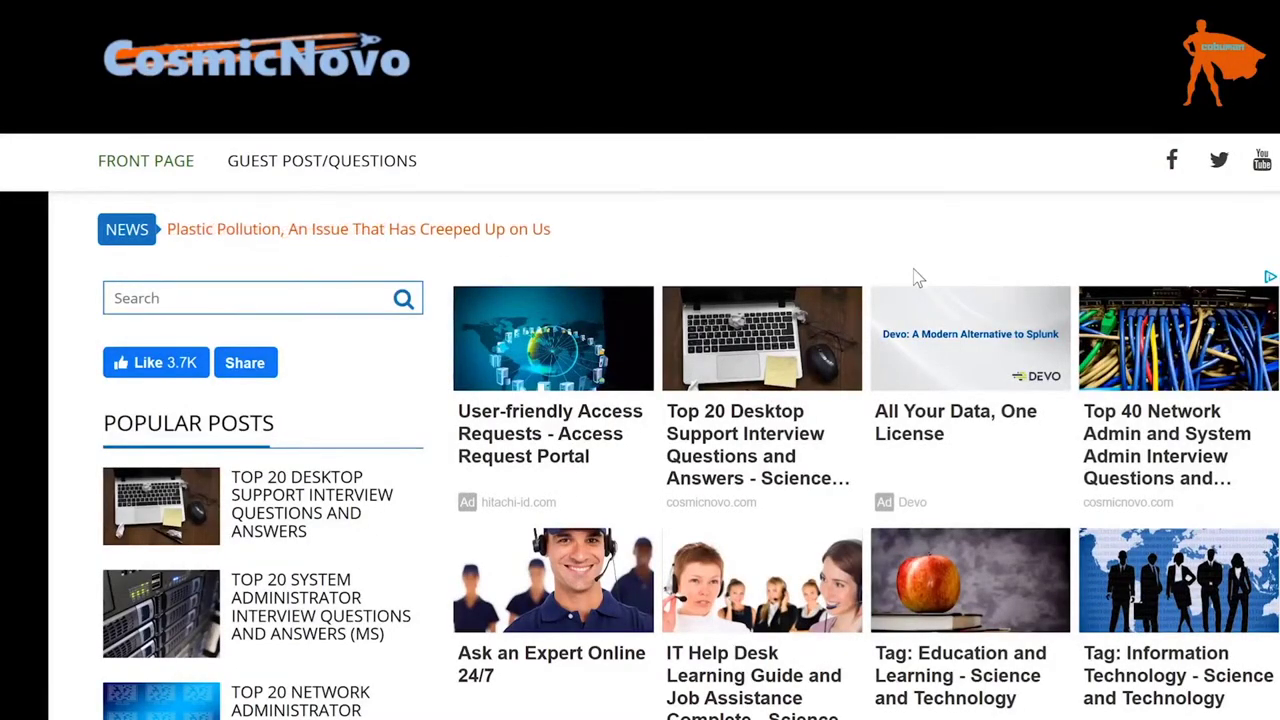
Scroll the CosmicNovo front page down to the interview-question and help-desk article lists.
{"action": "scroll", "coordinate": [918, 278], "scroll_direction": "down", "scroll_amount": 12}
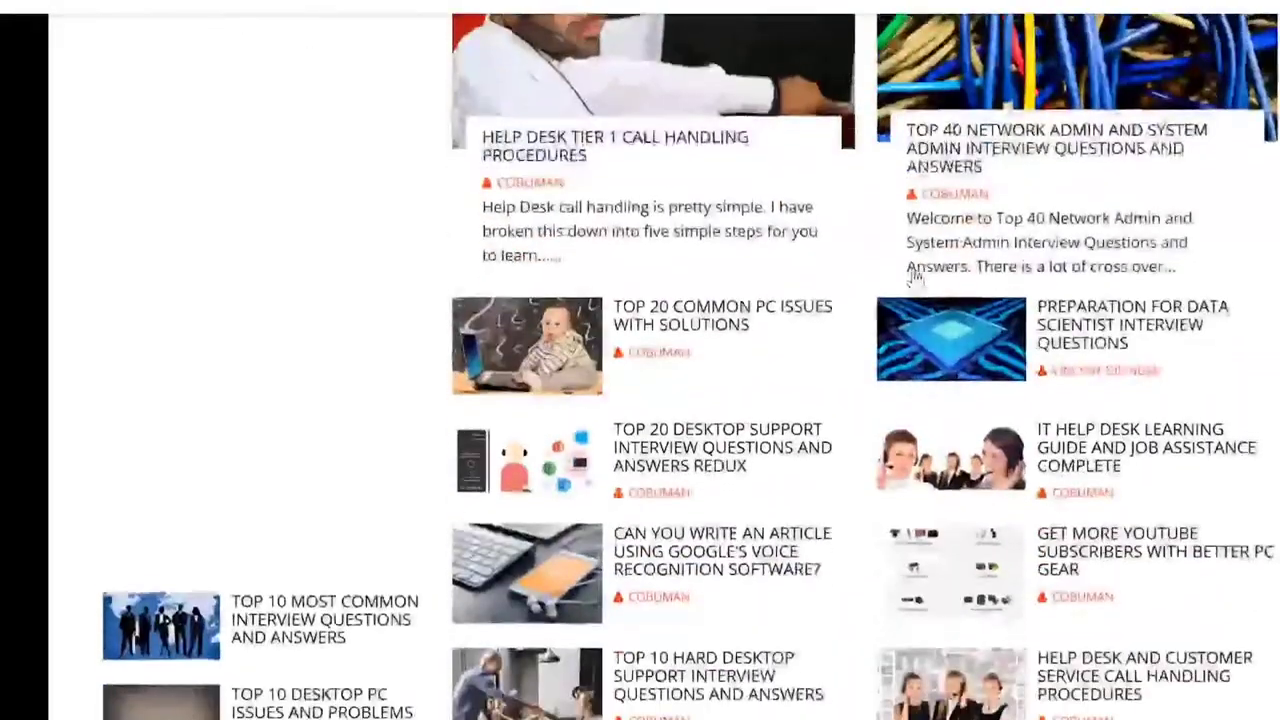
{"action": "scroll", "coordinate": [640, 365], "scroll_direction": "down", "scroll_amount": 6}
{"action": "scroll", "coordinate": [640, 365], "scroll_direction": "up", "scroll_amount": 6}
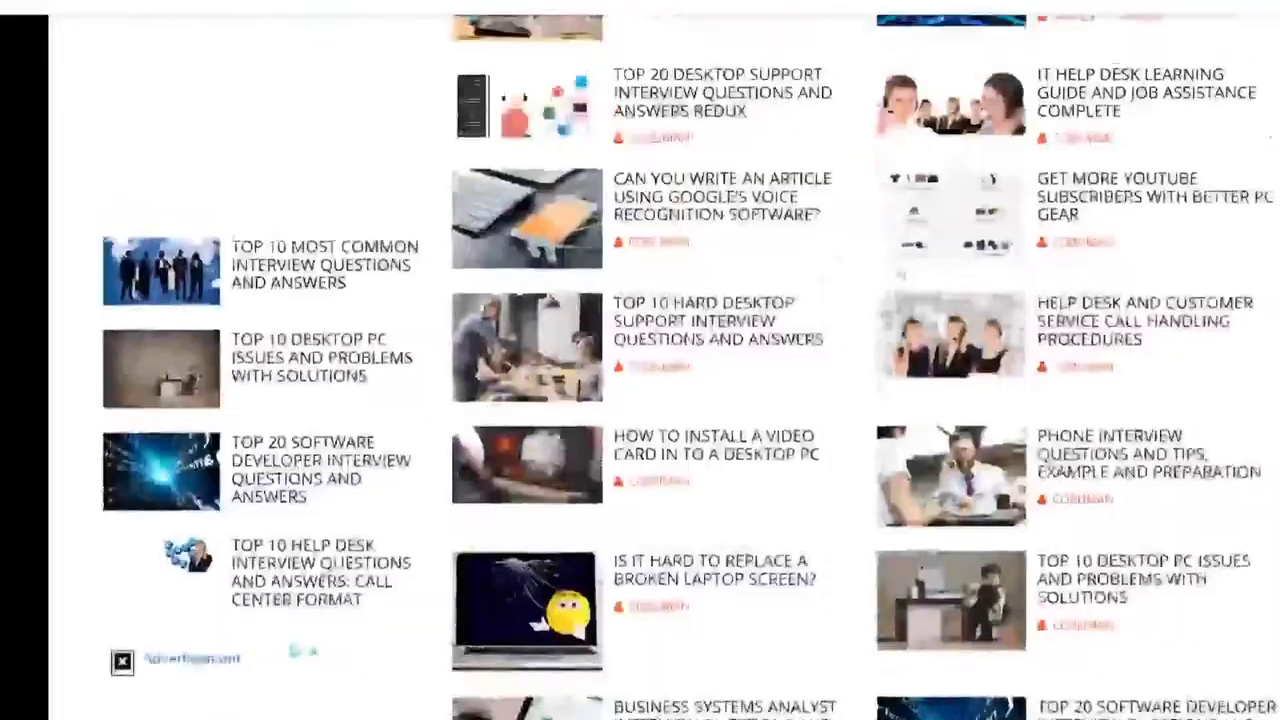
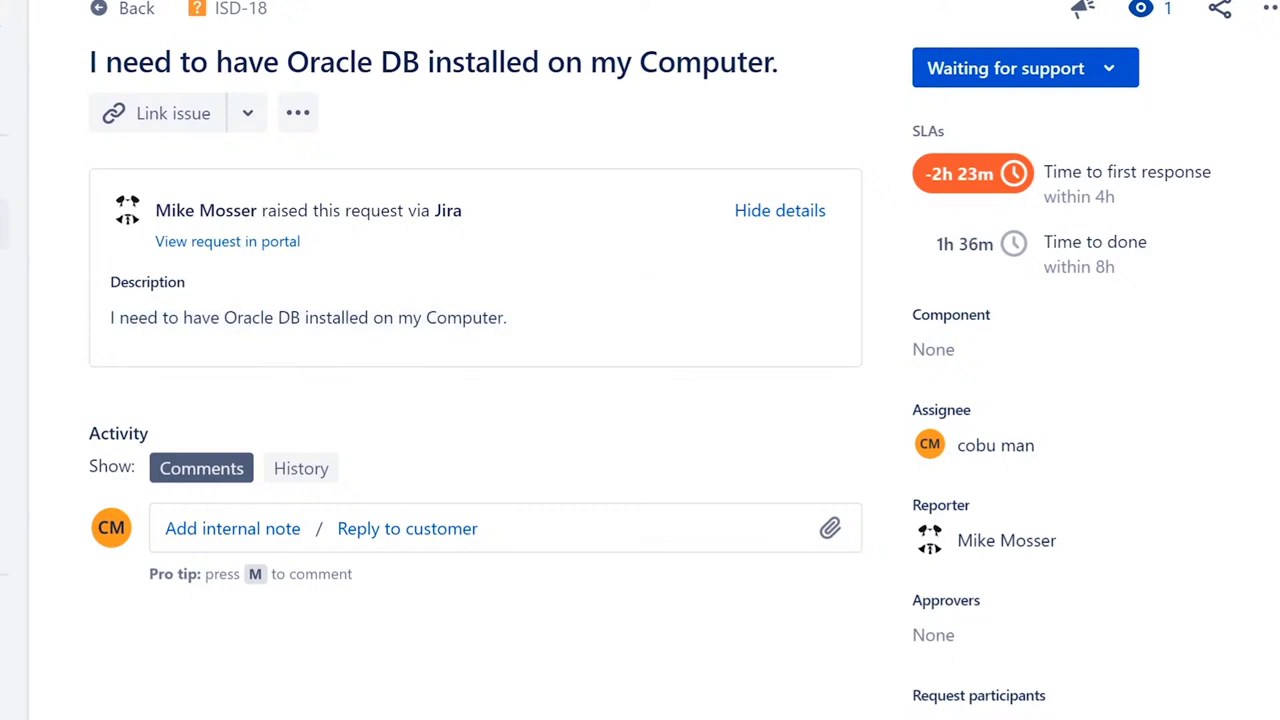
Highlight the requester's name in the ISD-18 request details.
{"action": "left_click_drag", "start_coordinate": [260, 212], "coordinate": [156, 214]}
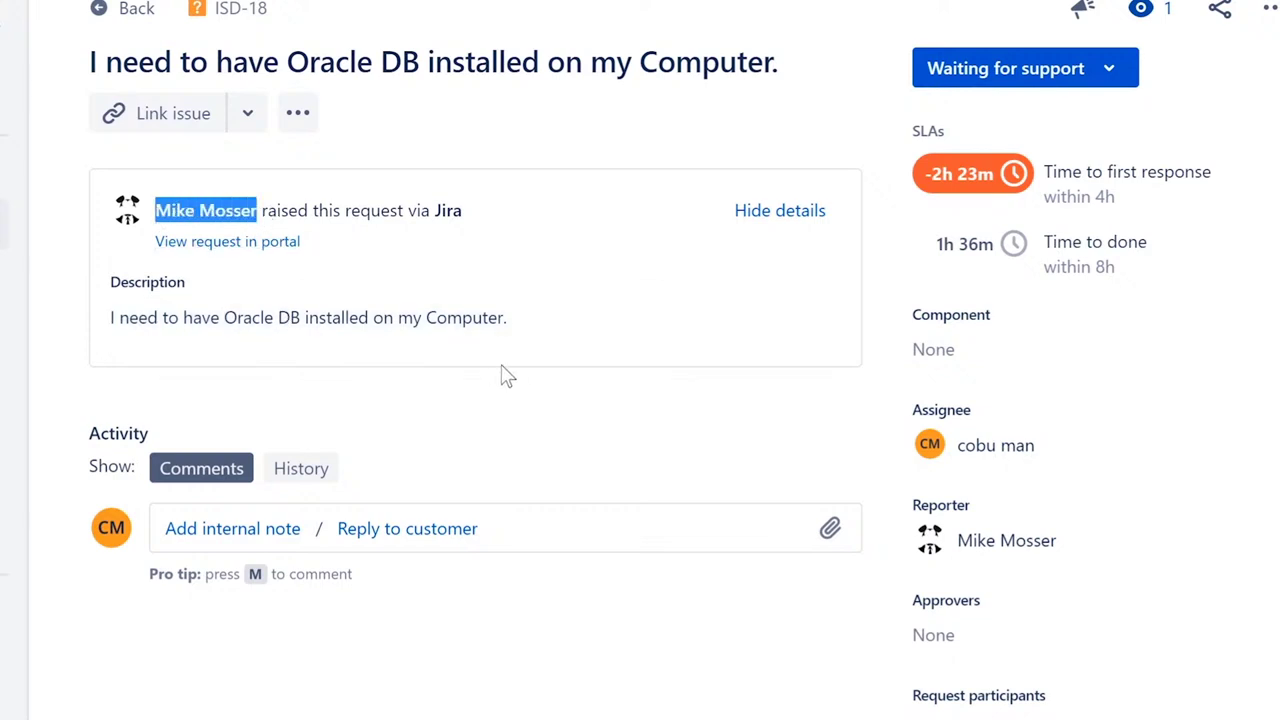
{"action": "left_click", "coordinate": [449, 577]}
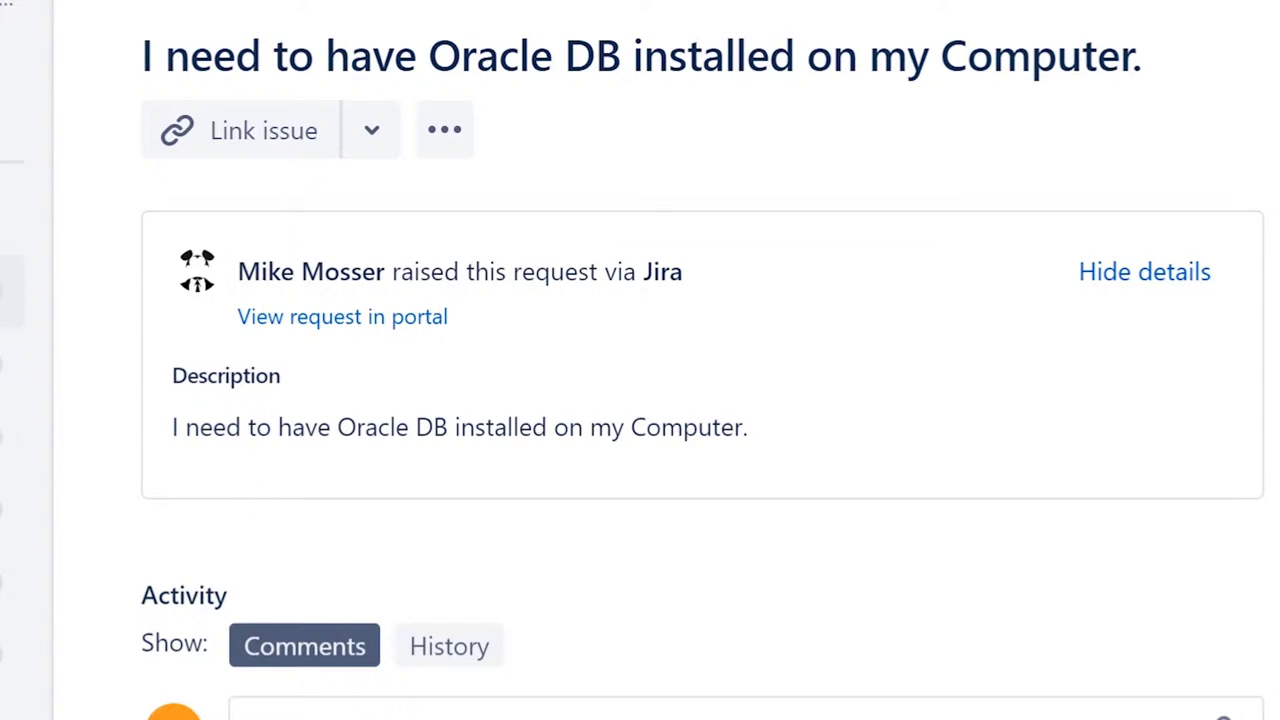
{"action": "left_click_drag", "start_coordinate": [237, 271], "coordinate": [391, 277]}
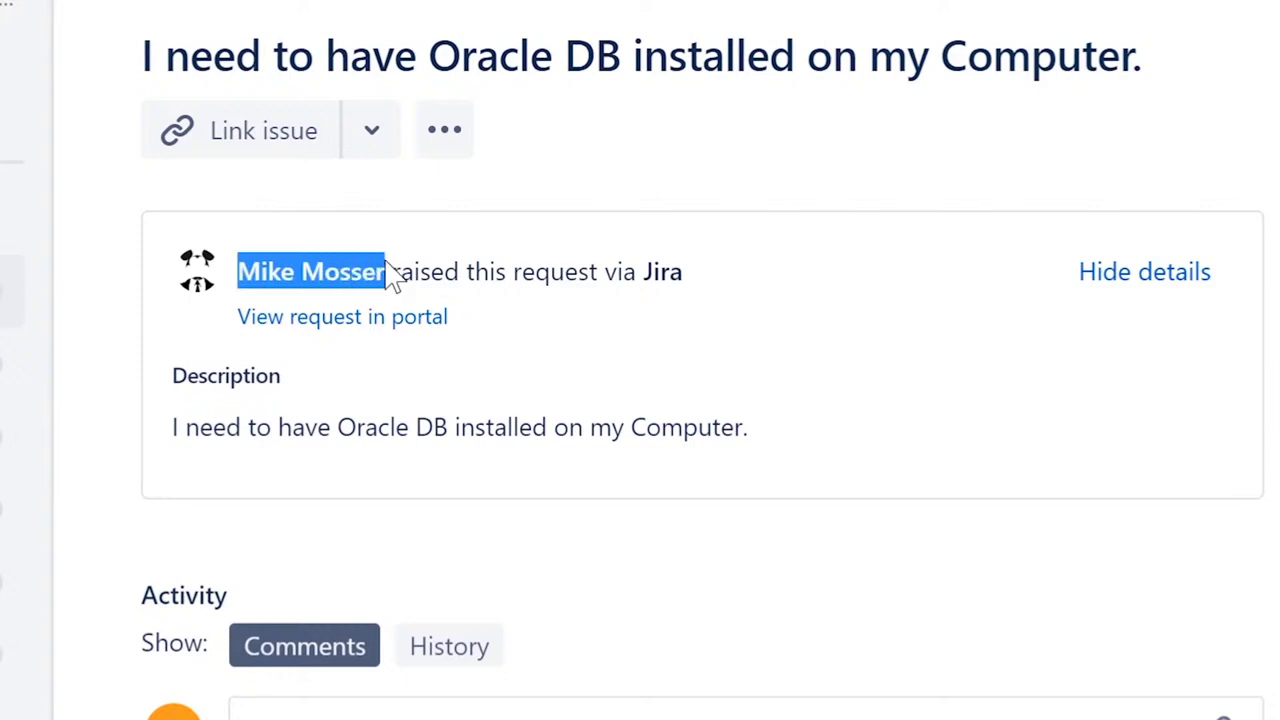
{"action": "left_click", "coordinate": [360, 249]}
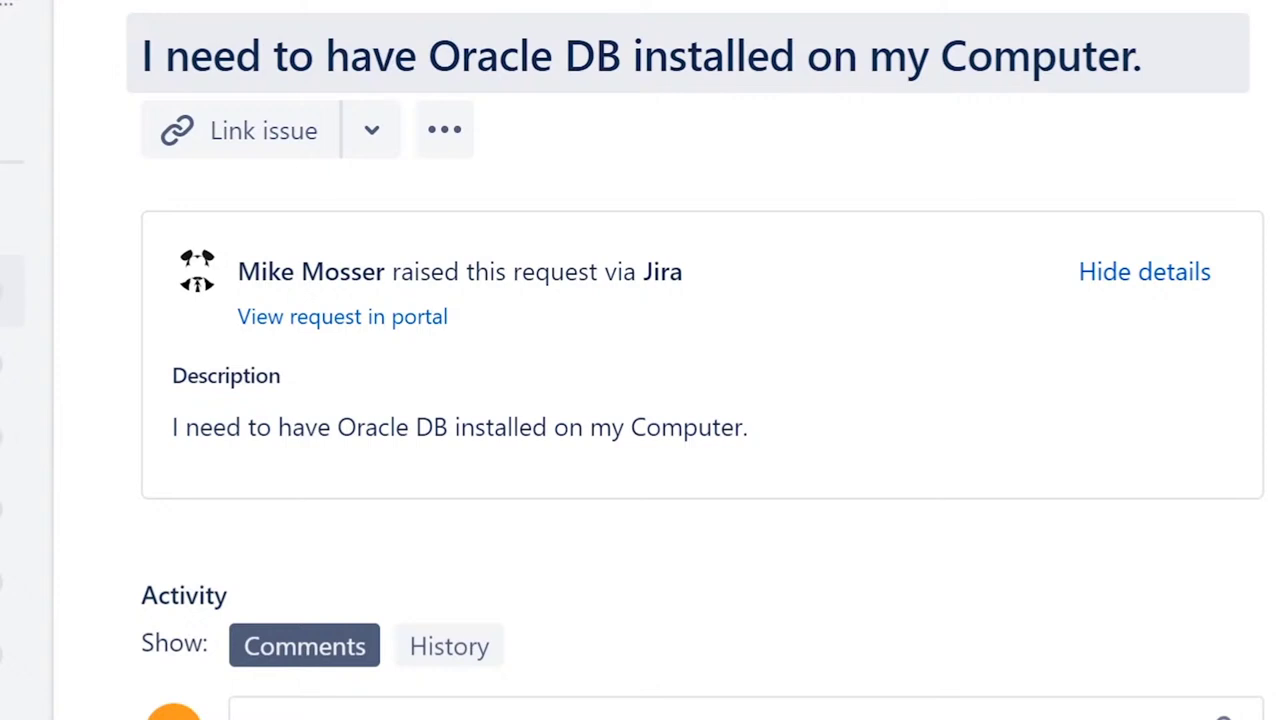
{"action": "left_click", "coordinate": [153, 55]}
{"action": "left_click", "coordinate": [606, 55]}
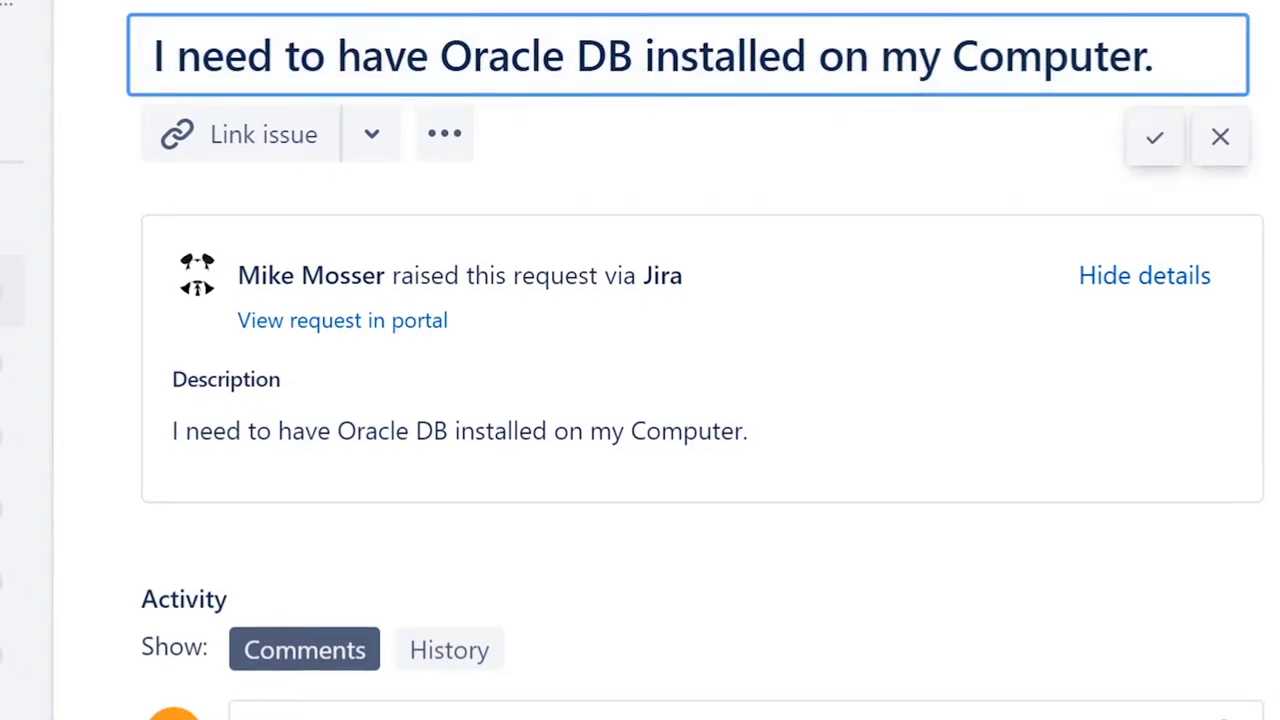
{"action": "left_click", "coordinate": [632, 55]}
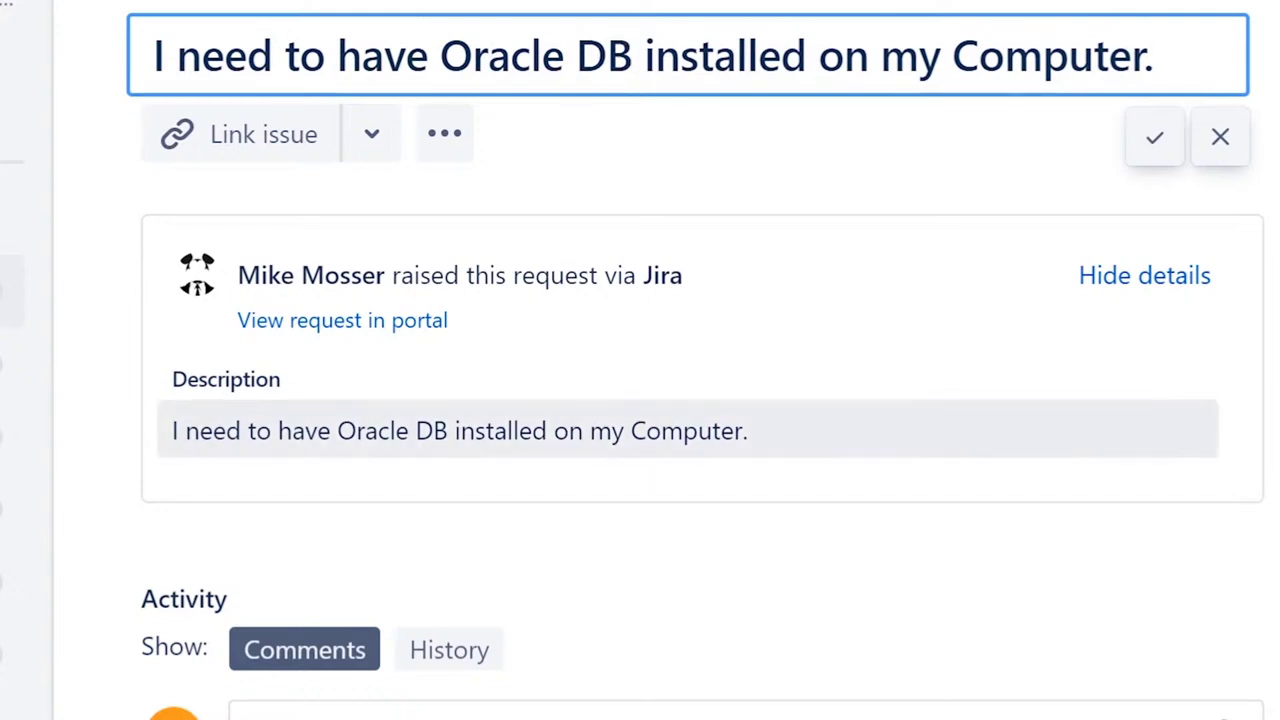
{"action": "left_click", "coordinate": [440, 432]}
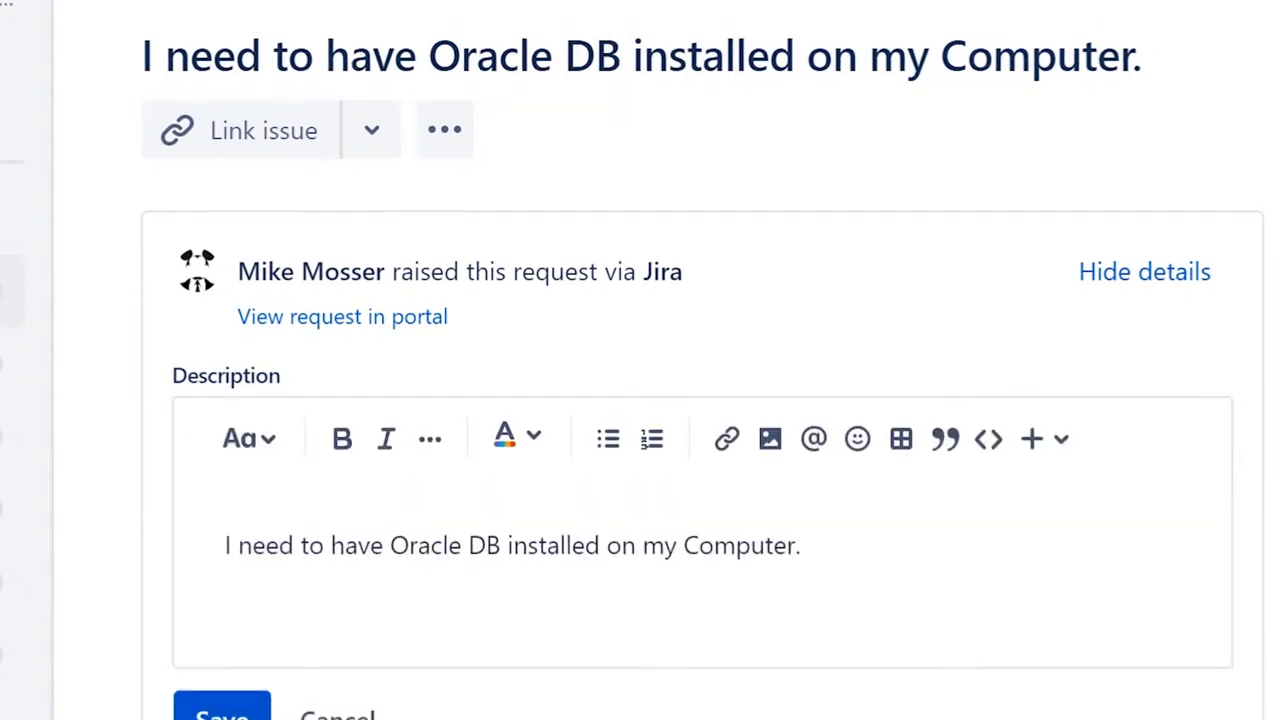
{"action": "key", "text": "ctrl+Return"}
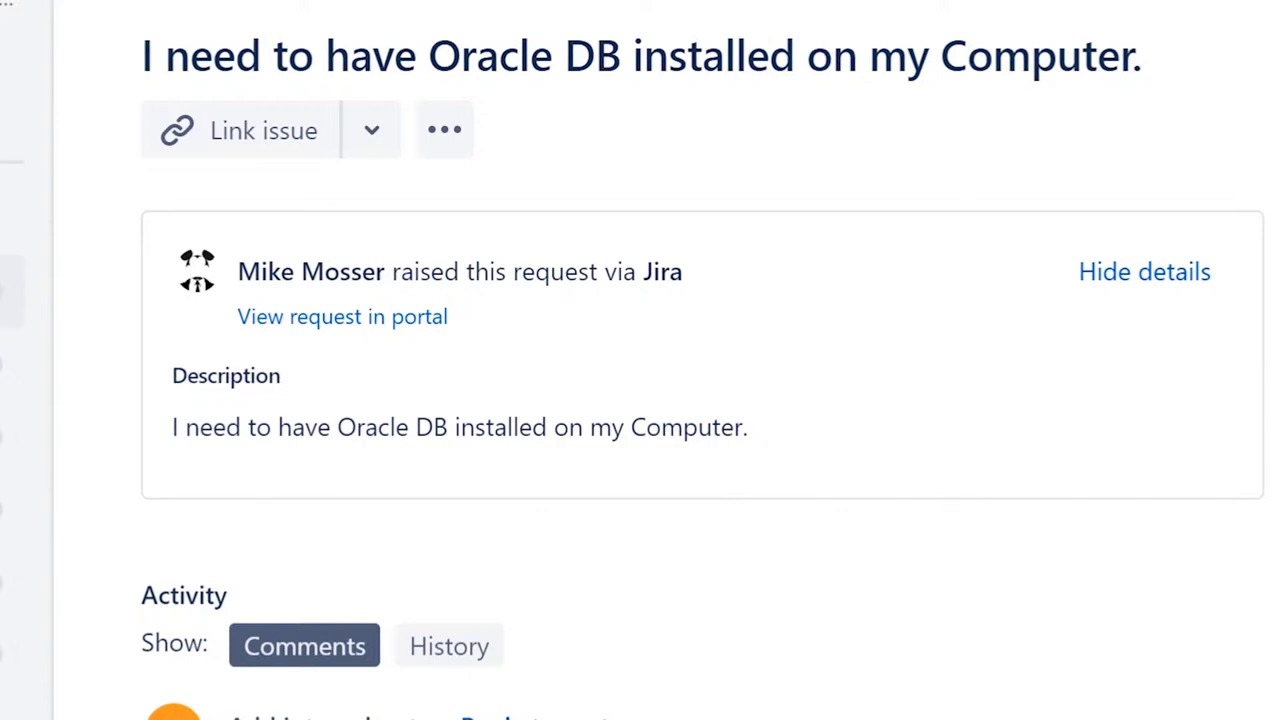
Draft a customer reply introducing PC support and asking whether a licence was requested for Oracle DB.
{"action": "type", "text": "mHello, m"}
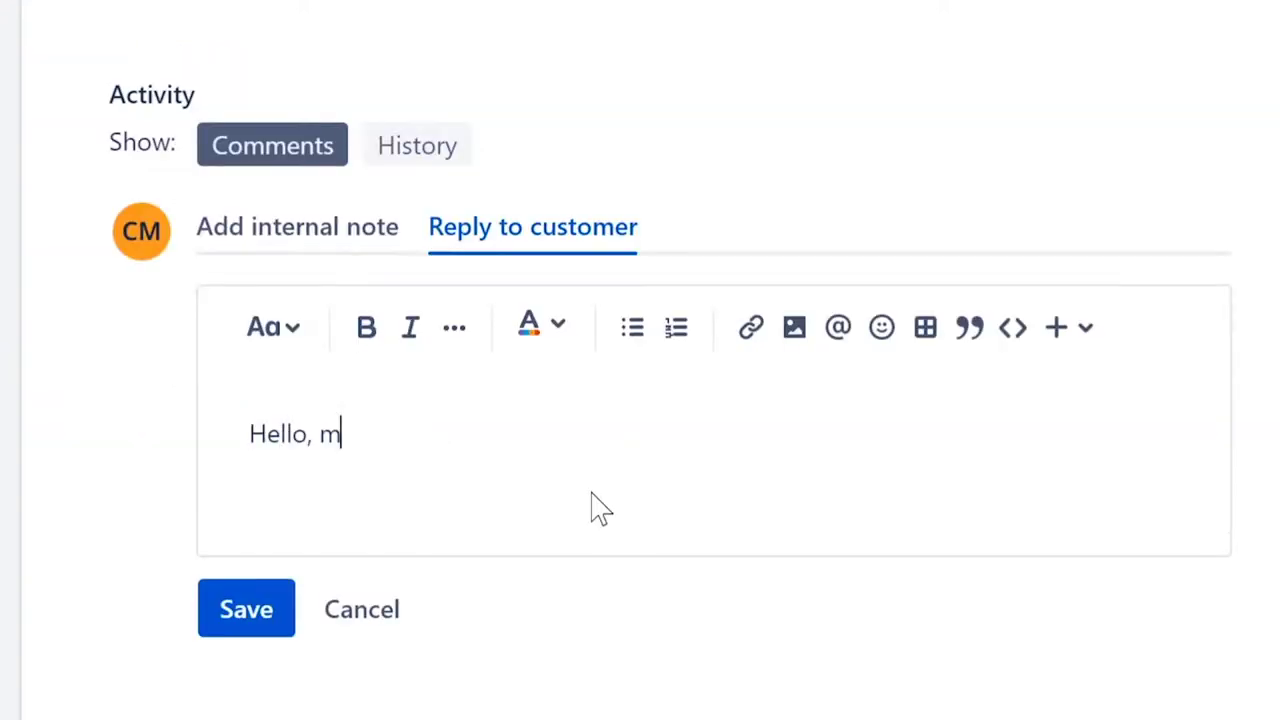
{"action": "type", "text": "y names i"}
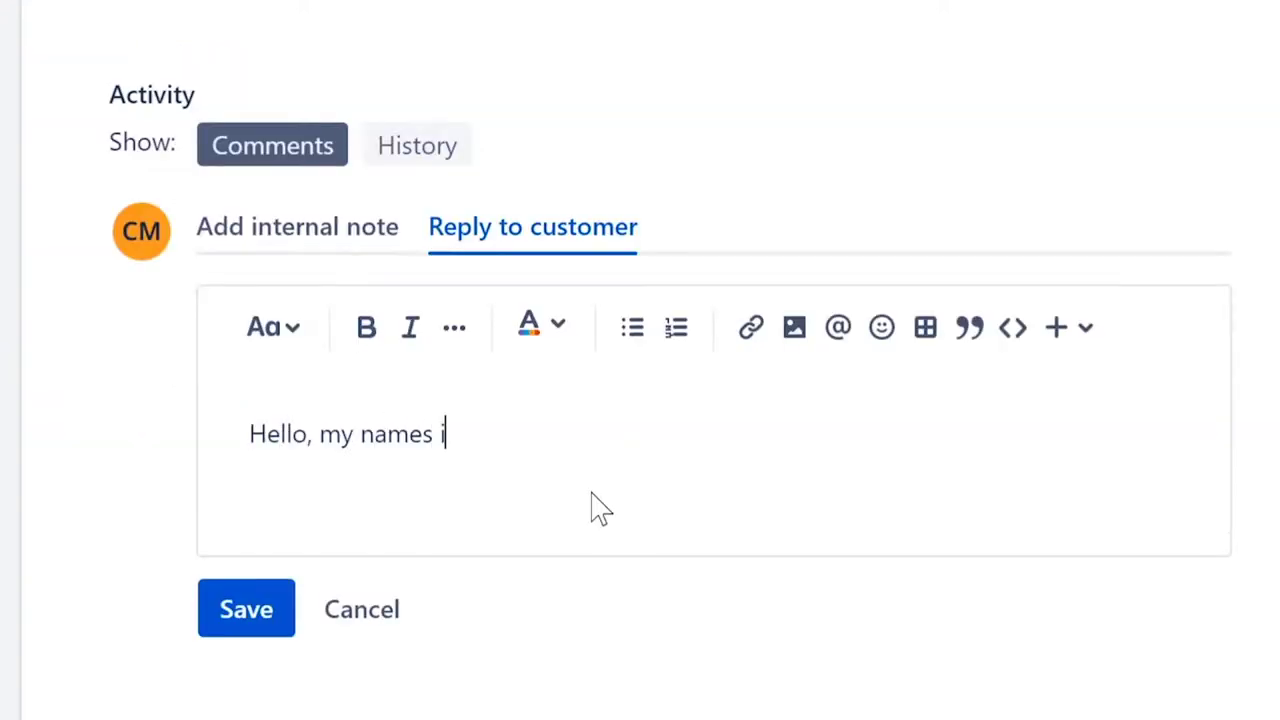
{"action": "type", "text": "s Ervin"}
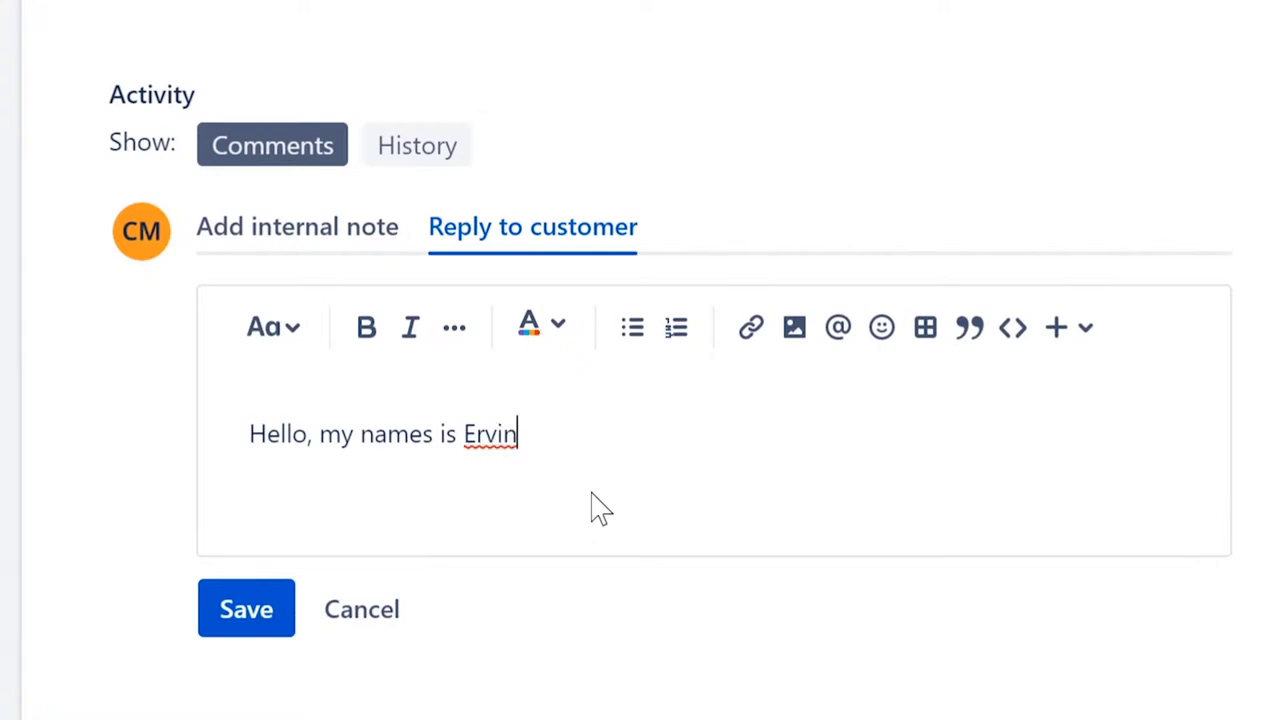
{"action": "type", "text": "."}
{"action": "key", "text": "BackSpace"}
{"action": "type", "text": "with P"}
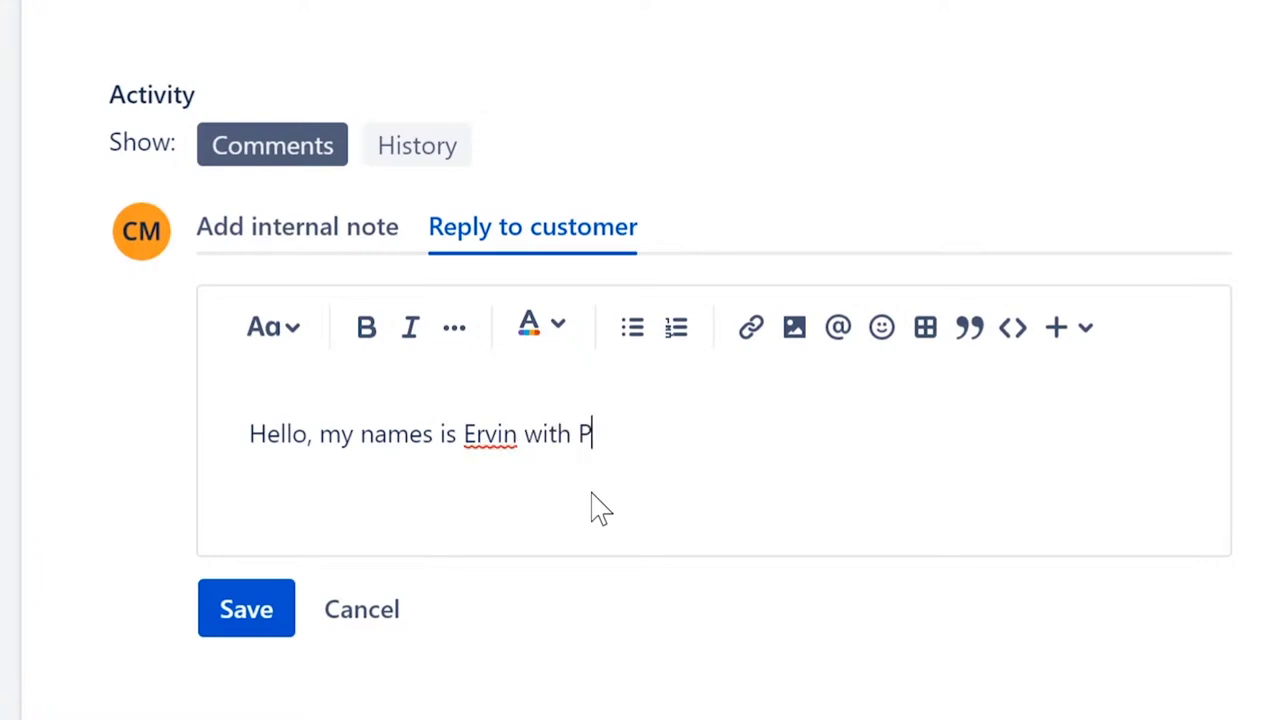
{"action": "type", "text": "c support."}
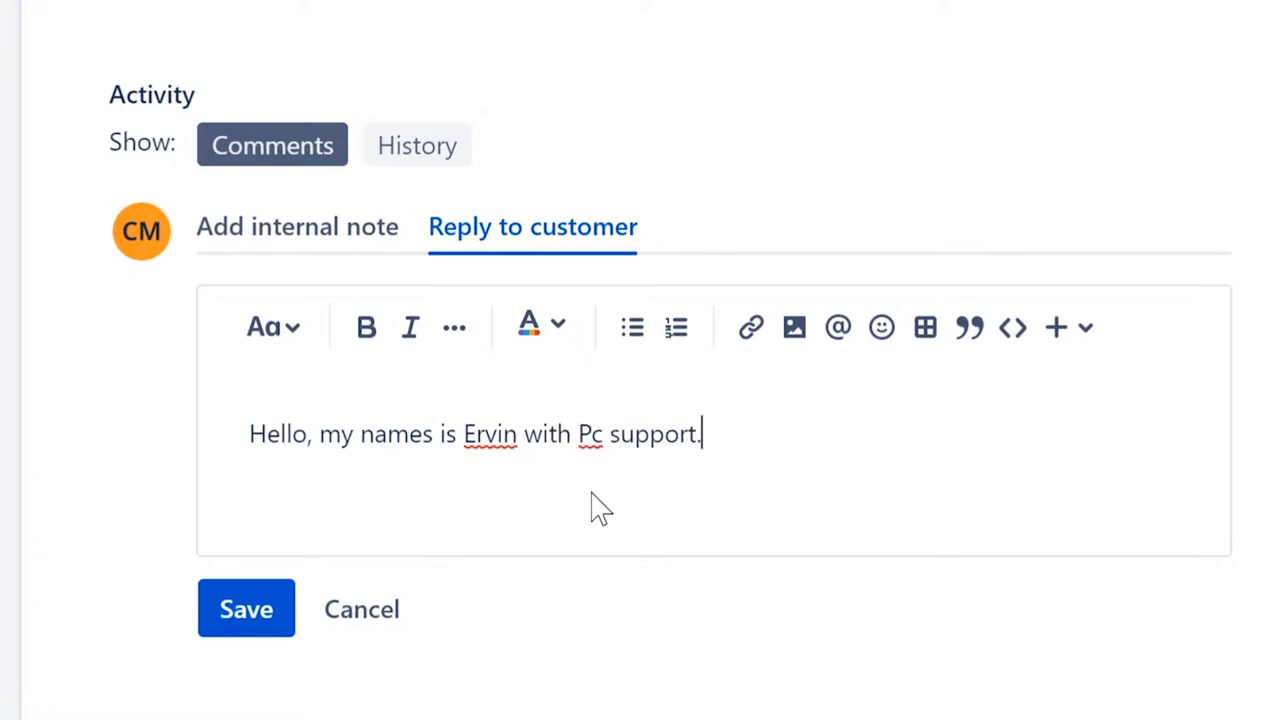
{"action": "type", "text": " I have your"}
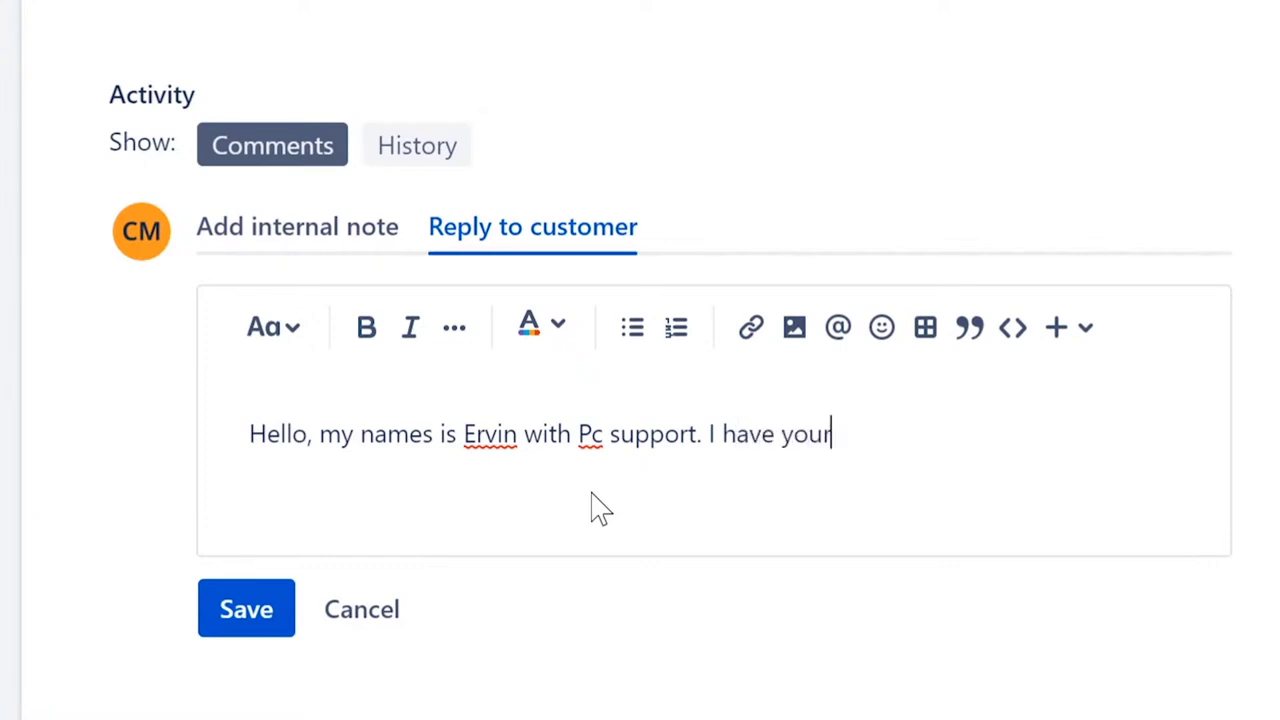
{"action": "type", "text": " ticket about"}
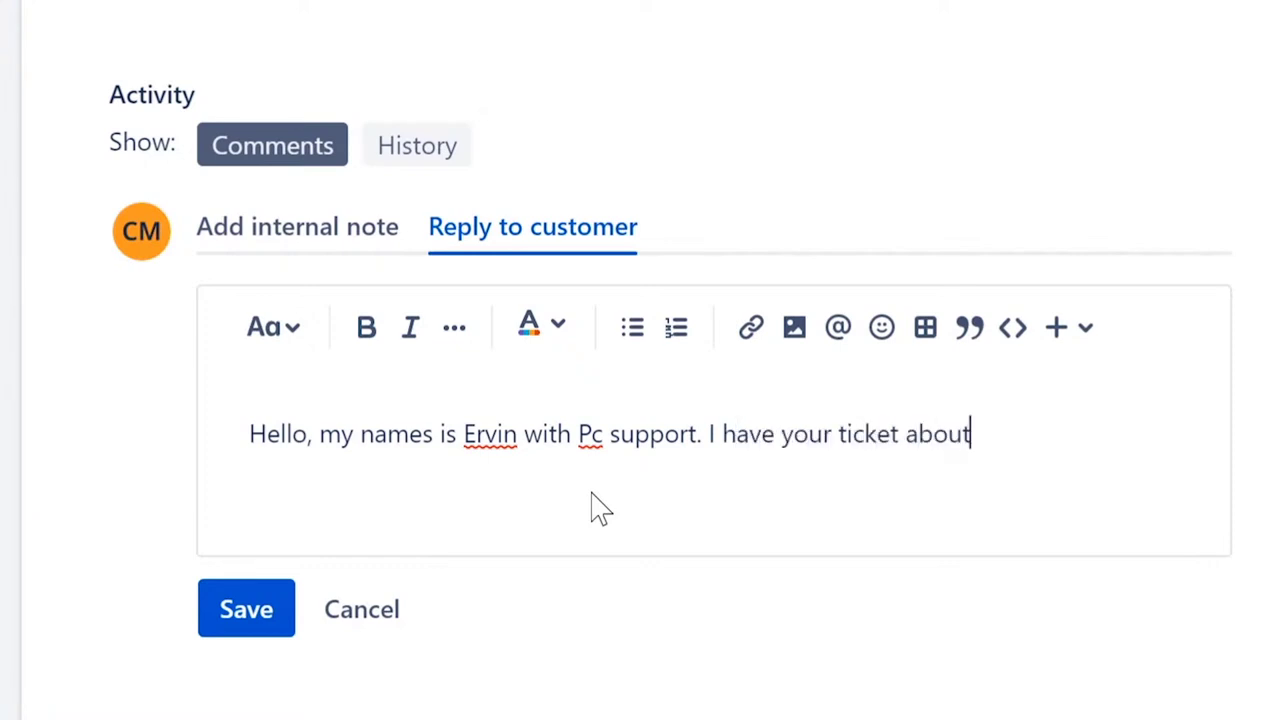
{"action": "type", "text": " instal"}
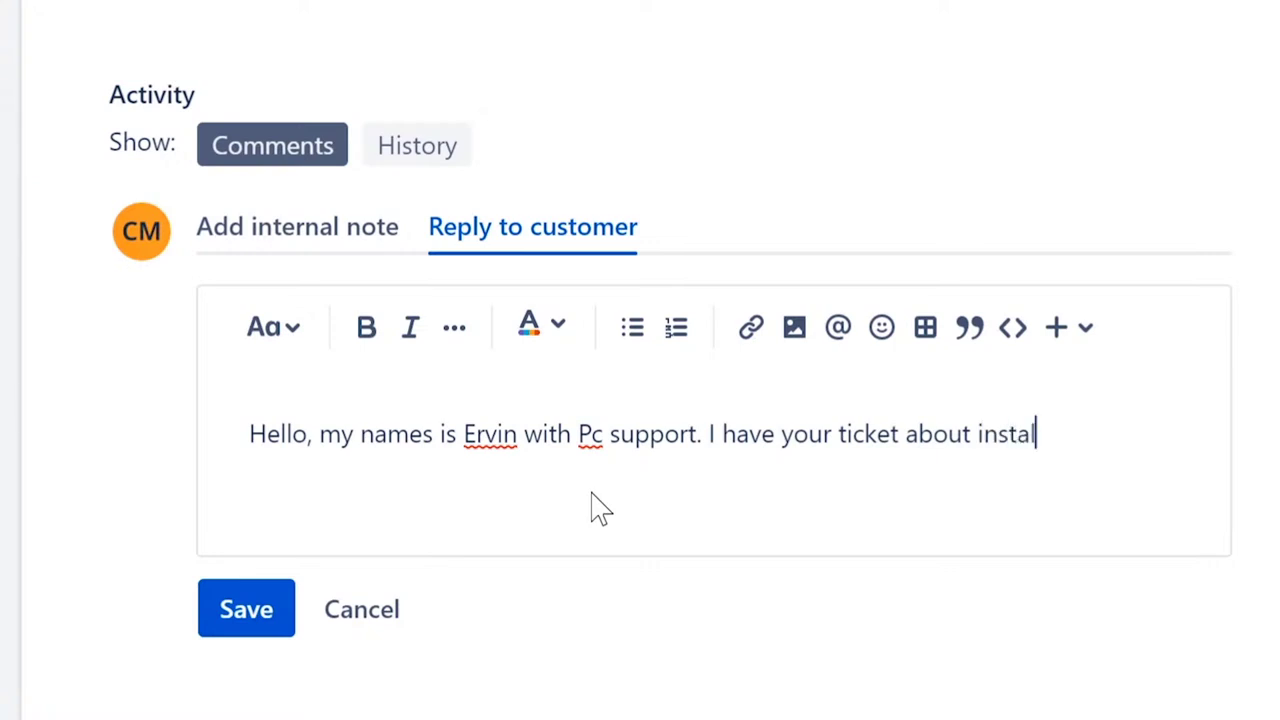
{"action": "type", "text": "l"}
{"action": "key", "text": "BackSpace"}
{"action": "type", "text": "ling o"}
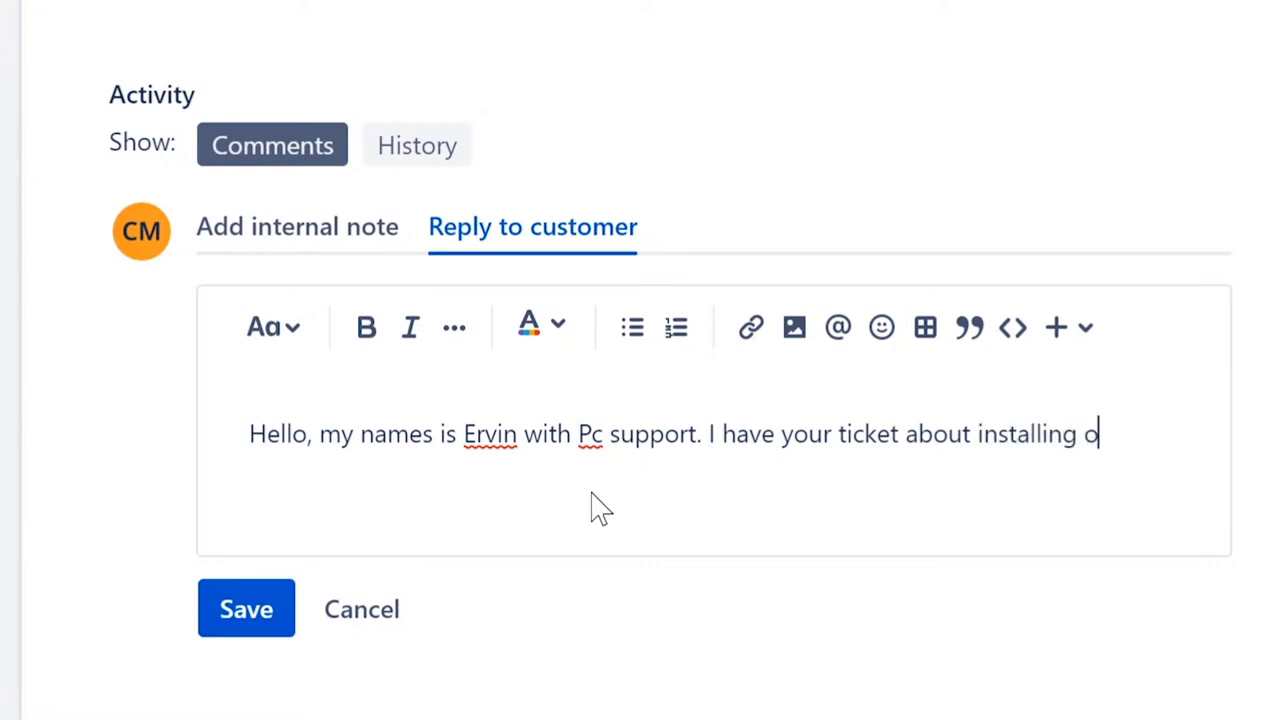
{"action": "key", "text": "BackSpace"}
{"action": "type", "text": "Oracle "}
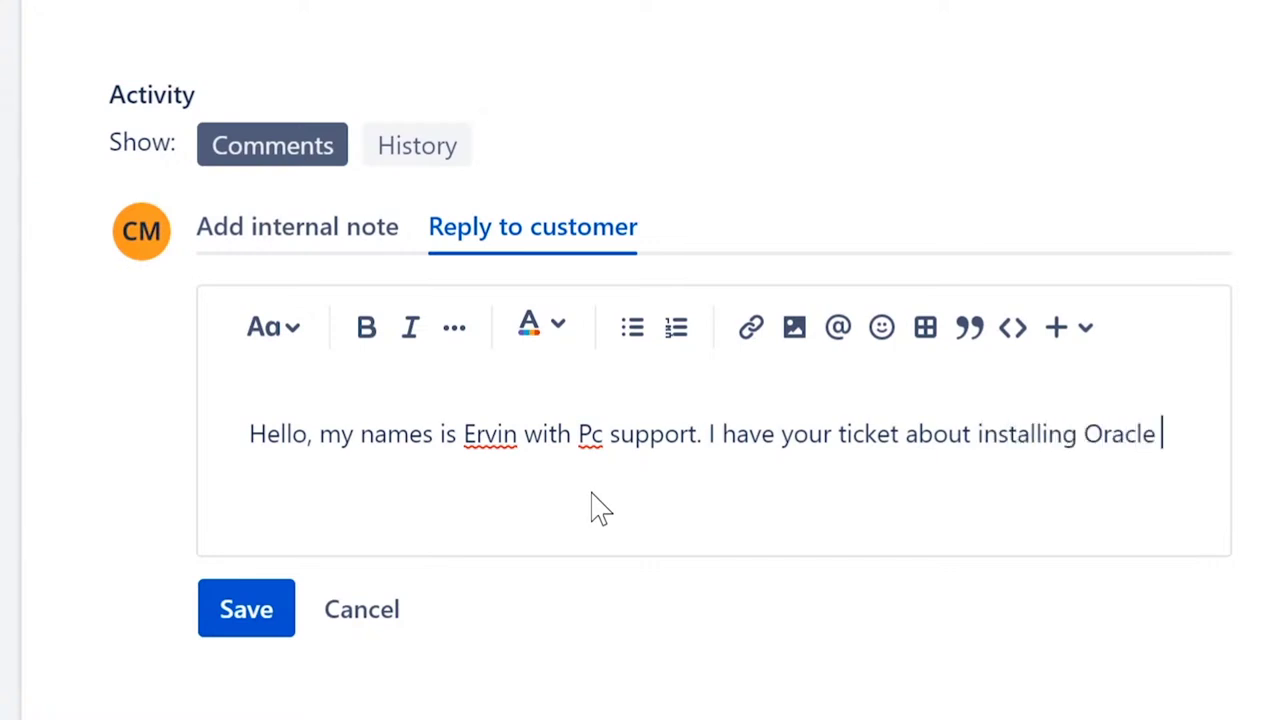
{"action": "type", "text": "DB"}
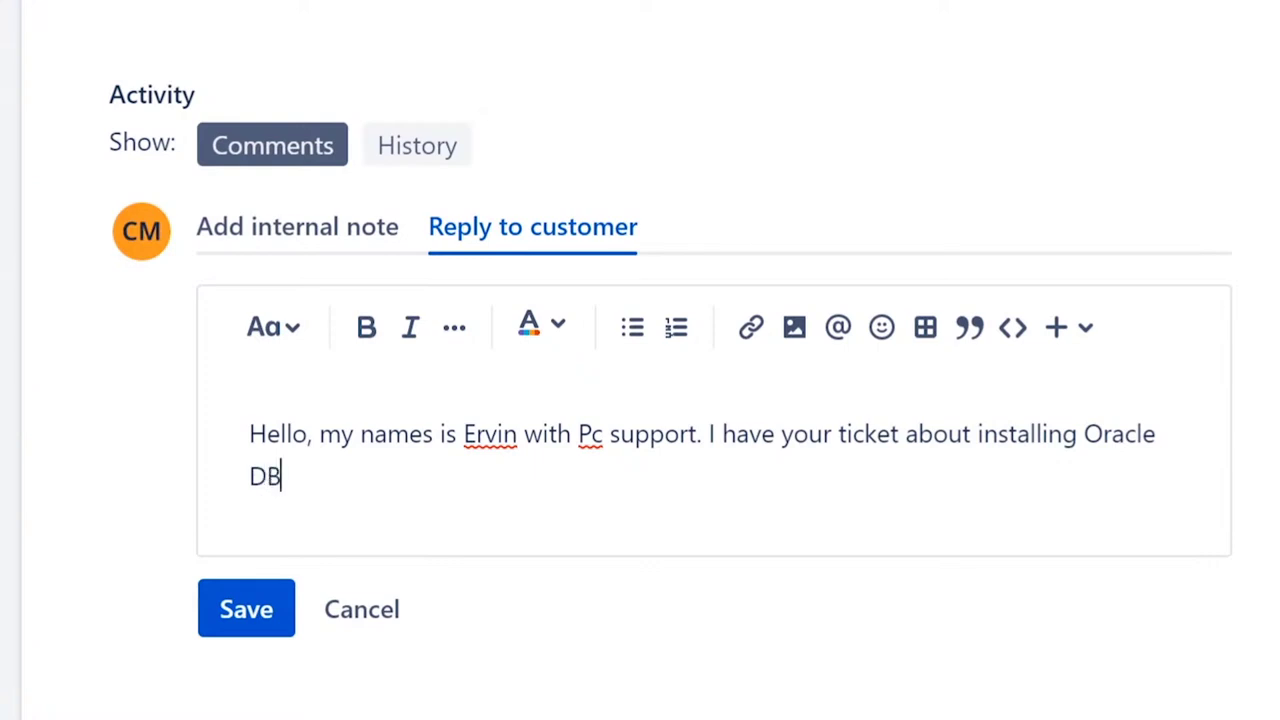
{"action": "type", "text": "; do you ha"}
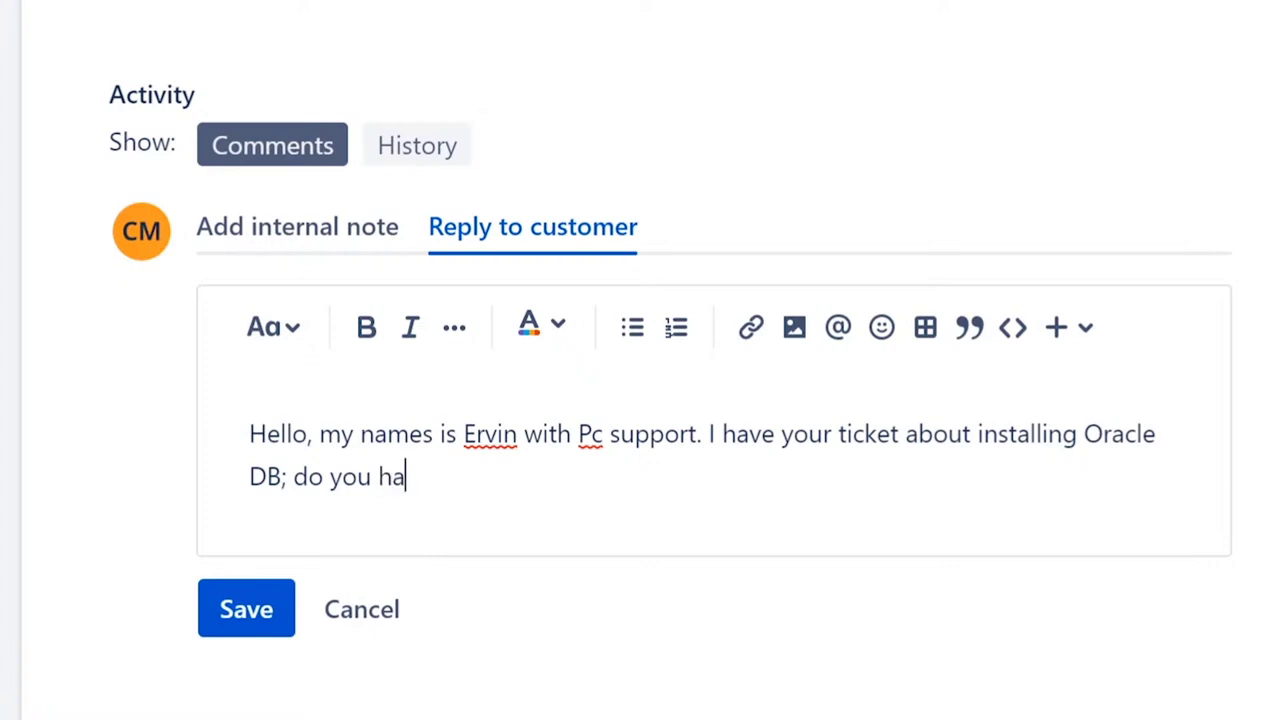
{"action": "type", "text": "ve"}
{"action": "key", "text": "BackSpace"}
{"action": "key", "text": "BackSpace"}
{"action": "key", "text": "BackSpace"}
{"action": "key", "text": "BackSpace"}
{"action": "key", "text": "BackSpace"}
{"action": "key", "text": "BackSpace"}
{"action": "key", "text": "BackSpace"}
{"action": "key", "text": "BackSpace"}
{"action": "key", "text": "BackSpace"}
{"action": "key", "text": "BackSpace"}
{"action": "type", "text": "i"}
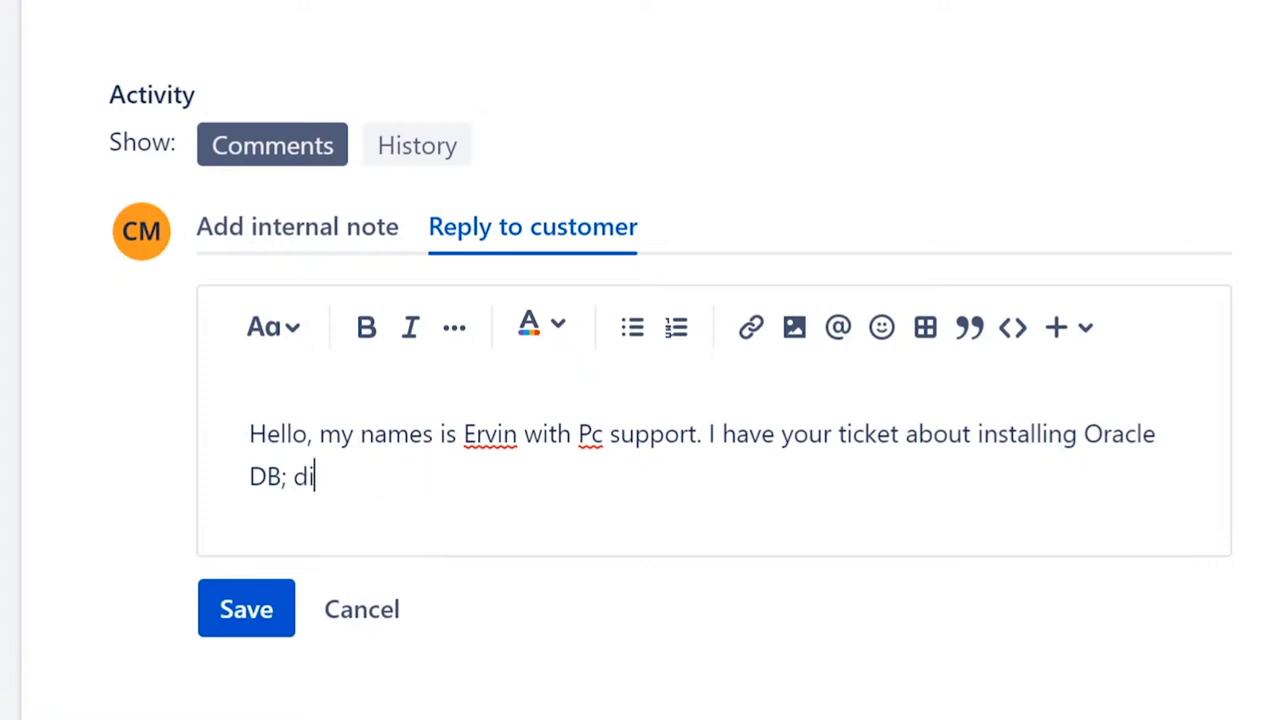
{"action": "type", "text": "d you reques"}
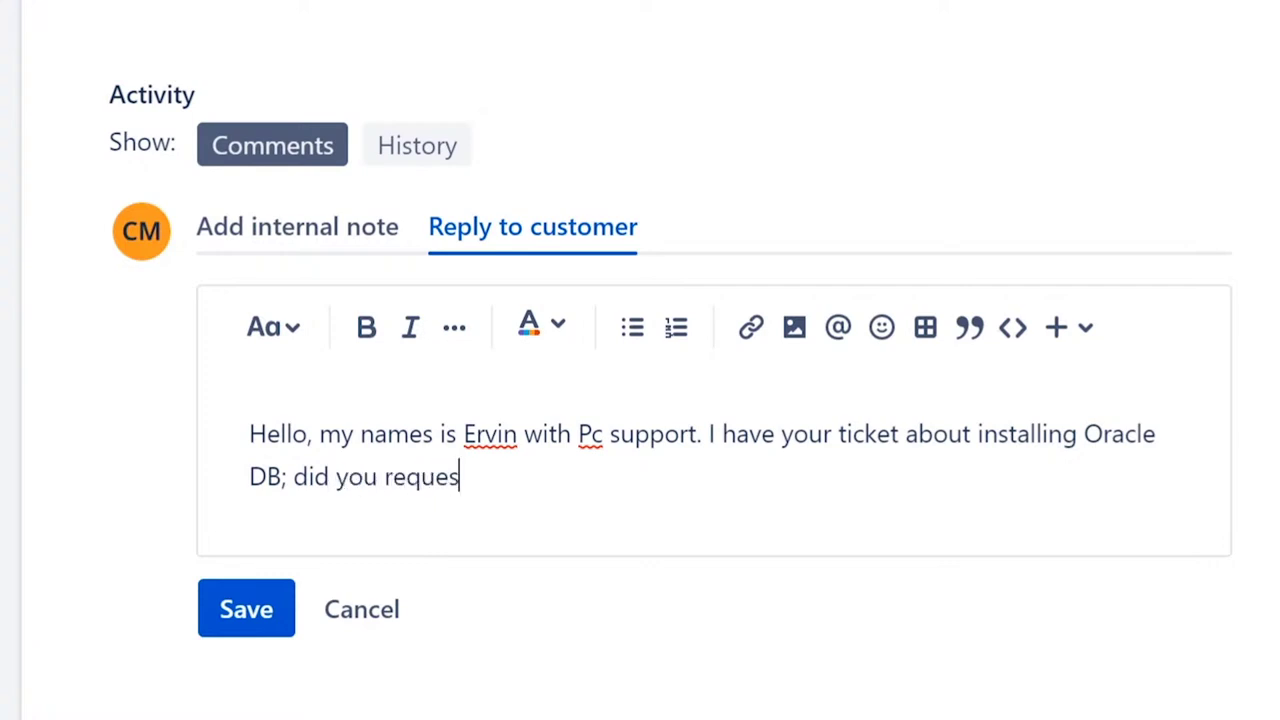
{"action": "type", "text": "t a license for this"}
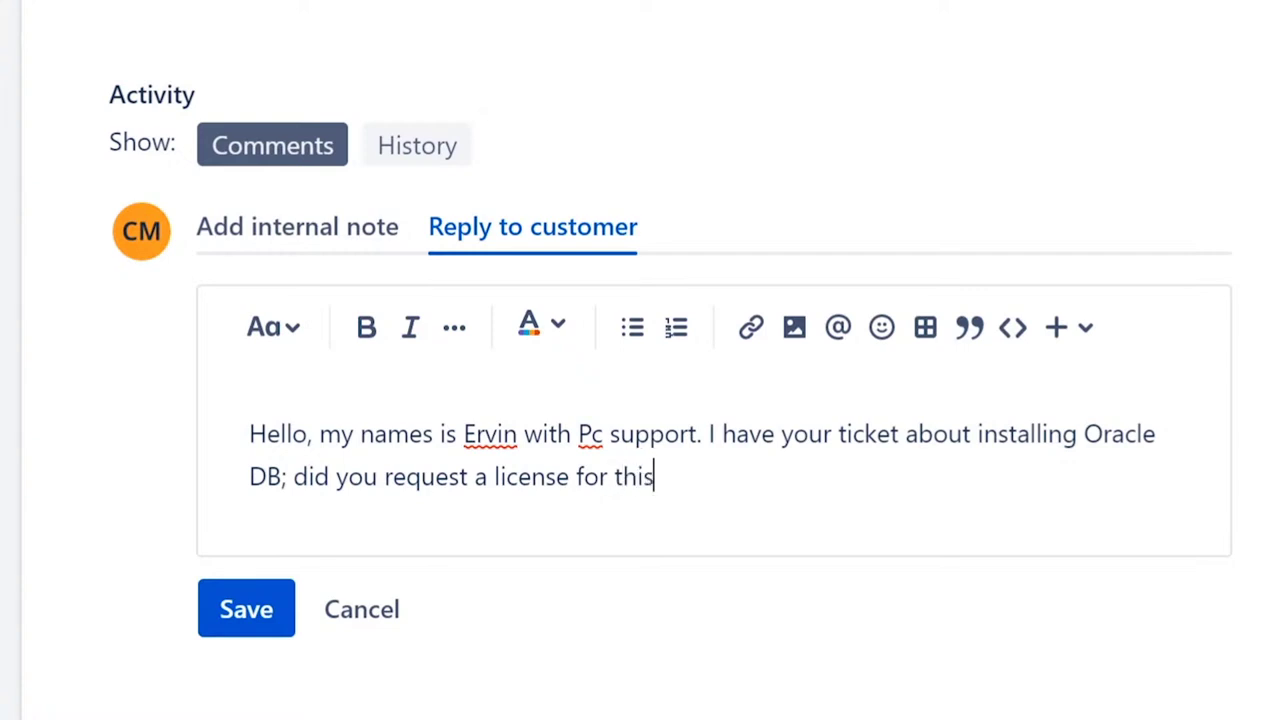
{"action": "type", "text": " foft"}
{"action": "key", "text": "BackSpace"}
{"action": "type", "text": "ftwar"}
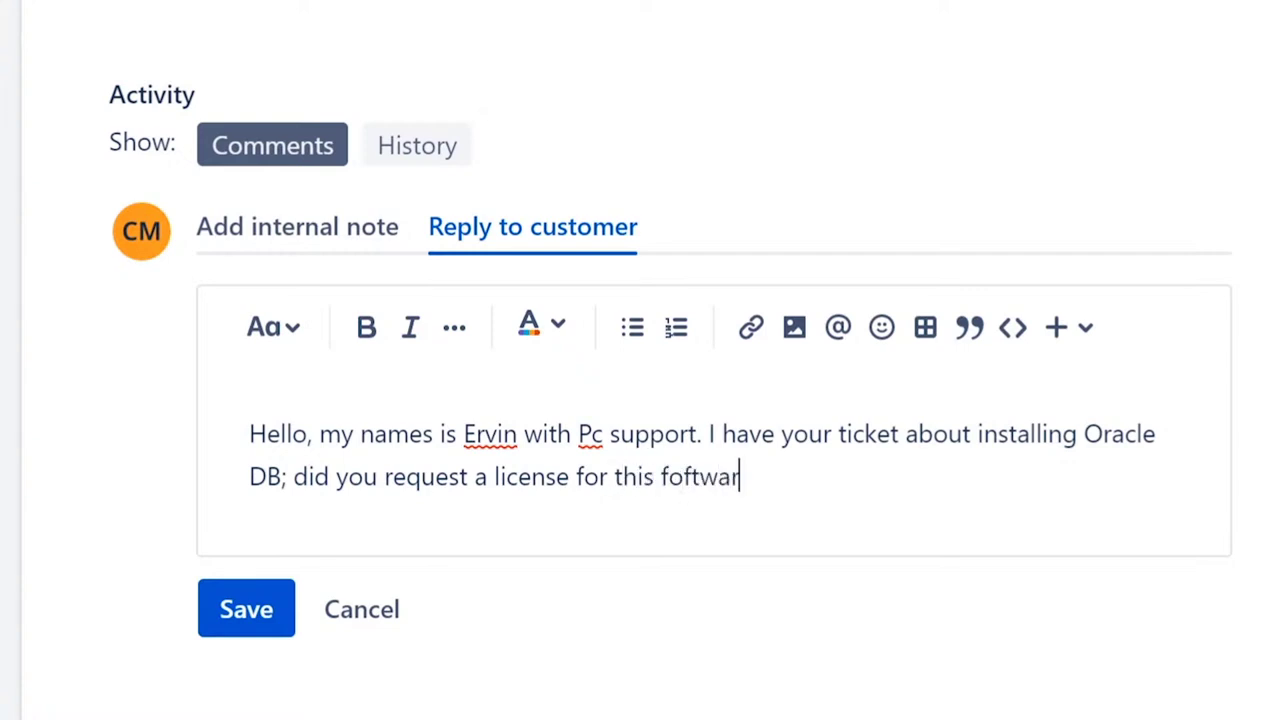
{"action": "key", "text": "BackSpace"}
{"action": "key", "text": "BackSpace"}
{"action": "key", "text": "BackSpace"}
{"action": "key", "text": "BackSpace"}
{"action": "key", "text": "BackSpace"}
{"action": "key", "text": "BackSpace"}
{"action": "key", "text": "BackSpace"}
{"action": "type", "text": "sof"}
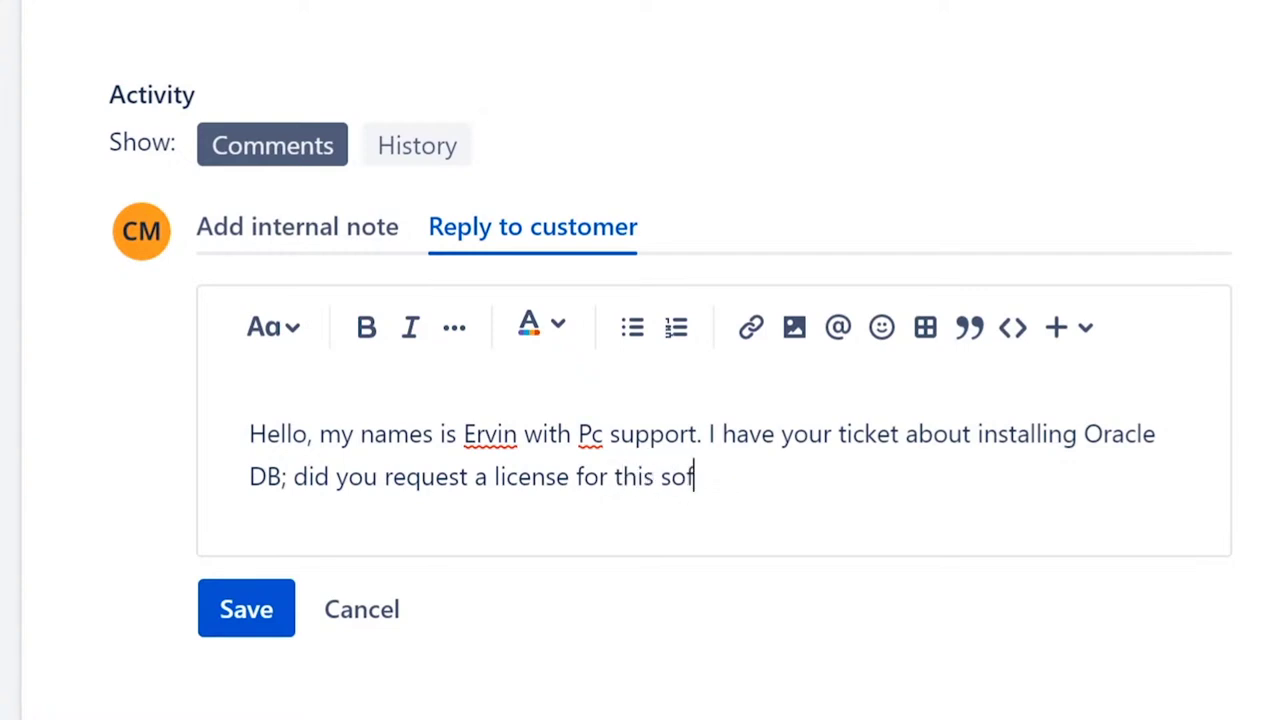
{"action": "type", "text": "tware"}
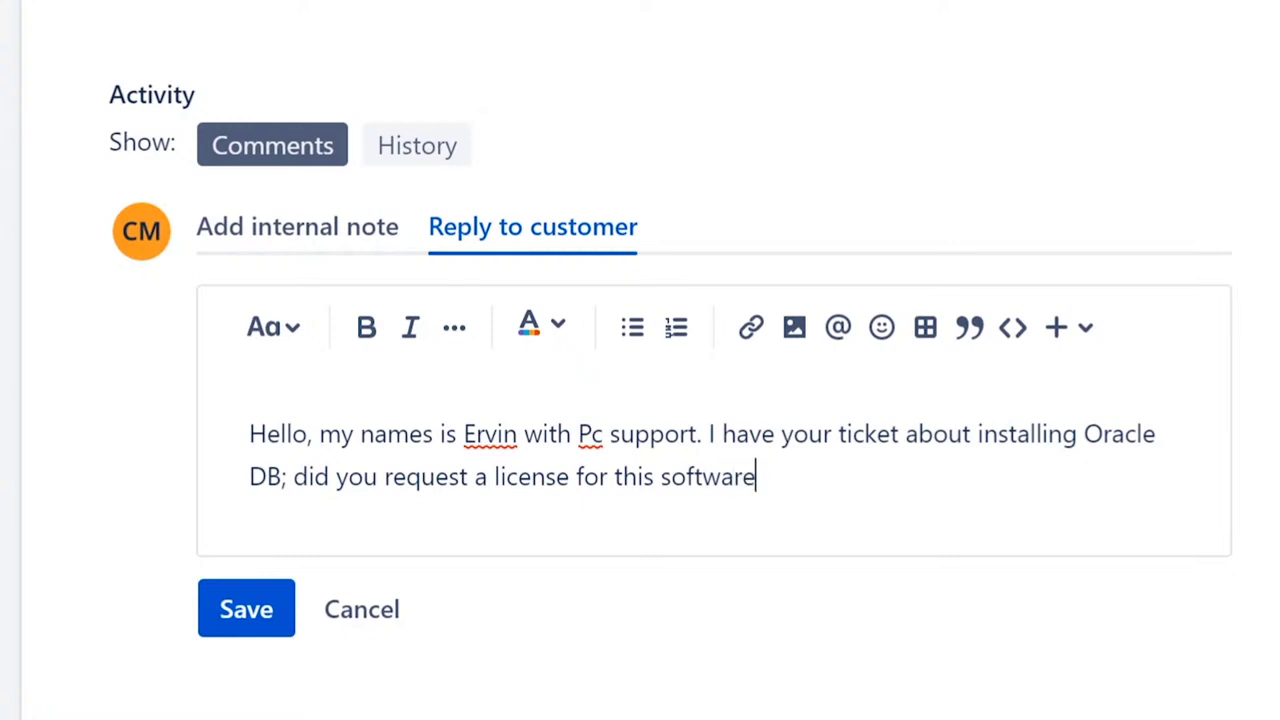
{"action": "type", "text": "?"}
Reword the reply to say Oracle DB must be checked against the approved software list, then post it.
{"action": "key", "text": "BackSpace"}
{"action": "key", "text": "BackSpace"}
{"action": "key", "text": "BackSpace"}
{"action": "key", "text": "BackSpace"}
{"action": "key", "text": "BackSpace"}
{"action": "key", "text": "BackSpace"}
{"action": "key", "text": "BackSpace"}
{"action": "key", "text": "BackSpace"}
{"action": "key", "text": "BackSpace"}
{"action": "key", "text": "BackSpace"}
{"action": "key", "text": "BackSpace"}
{"action": "key", "text": "BackSpace"}
{"action": "key", "text": "BackSpace"}
{"action": "key", "text": "BackSpace"}
{"action": "key", "text": "BackSpace"}
{"action": "key", "text": "BackSpace"}
{"action": "key", "text": "BackSpace"}
{"action": "key", "text": "BackSpace"}
{"action": "key", "text": "BackSpace"}
{"action": "key", "text": "BackSpace"}
{"action": "key", "text": "BackSpace"}
{"action": "key", "text": "BackSpace"}
{"action": "key", "text": "BackSpace"}
{"action": "key", "text": "BackSpace"}
{"action": "key", "text": "BackSpace"}
{"action": "key", "text": "BackSpace"}
{"action": "key", "text": "BackSpace"}
{"action": "key", "text": "BackSpace"}
{"action": "key", "text": "BackSpace"}
{"action": "key", "text": "BackSpace"}
{"action": "key", "text": "BackSpace"}
{"action": "key", "text": "BackSpace"}
{"action": "key", "text": "BackSpace"}
{"action": "key", "text": "BackSpace"}
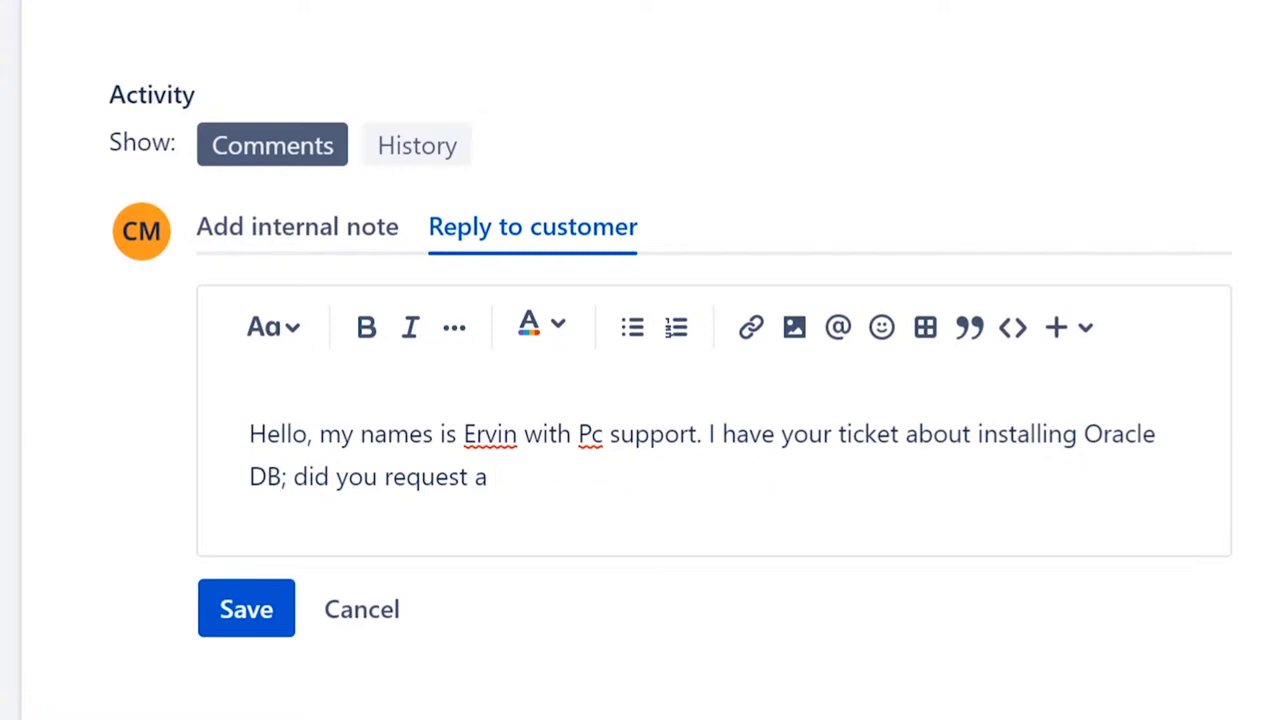
{"action": "key", "text": "BackSpace"}
{"action": "key", "text": "BackSpace"}
{"action": "key", "text": "BackSpace"}
{"action": "key", "text": "BackSpace"}
{"action": "key", "text": "BackSpace"}
{"action": "key", "text": "BackSpace"}
{"action": "key", "text": "BackSpace"}
{"action": "key", "text": "BackSpace"}
{"action": "key", "text": "BackSpace"}
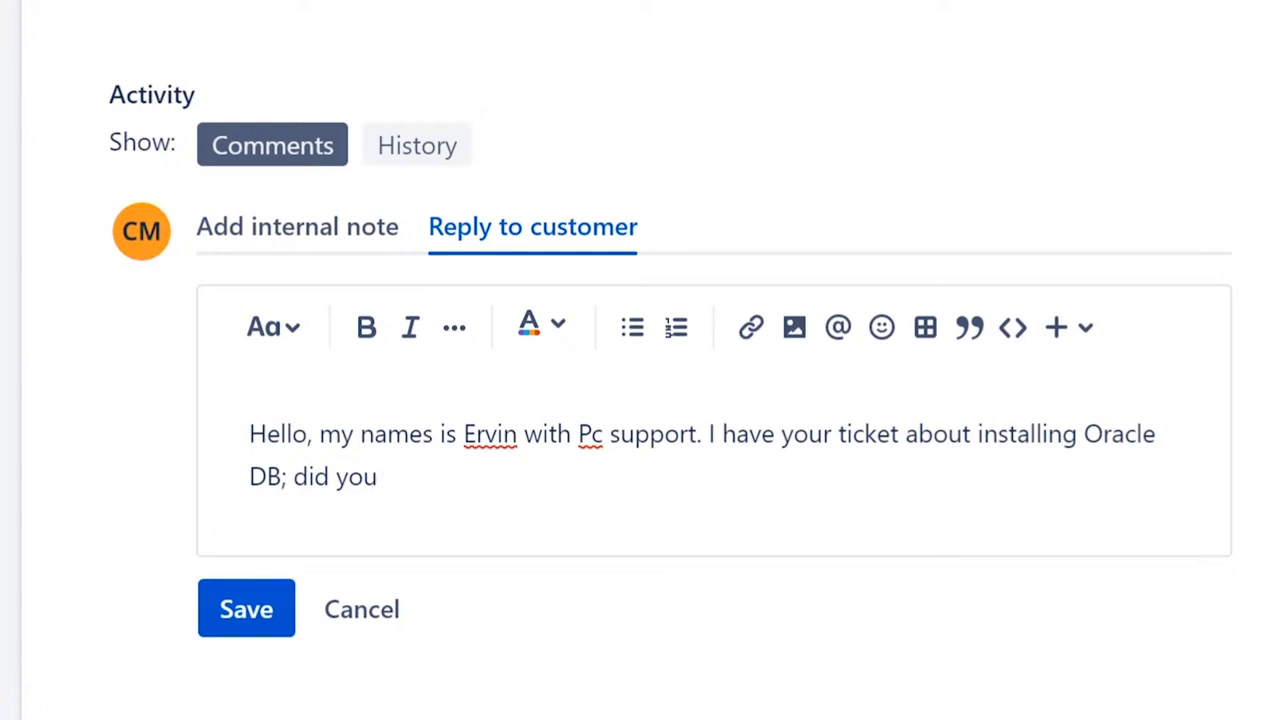
{"action": "key", "text": "BackSpace"}
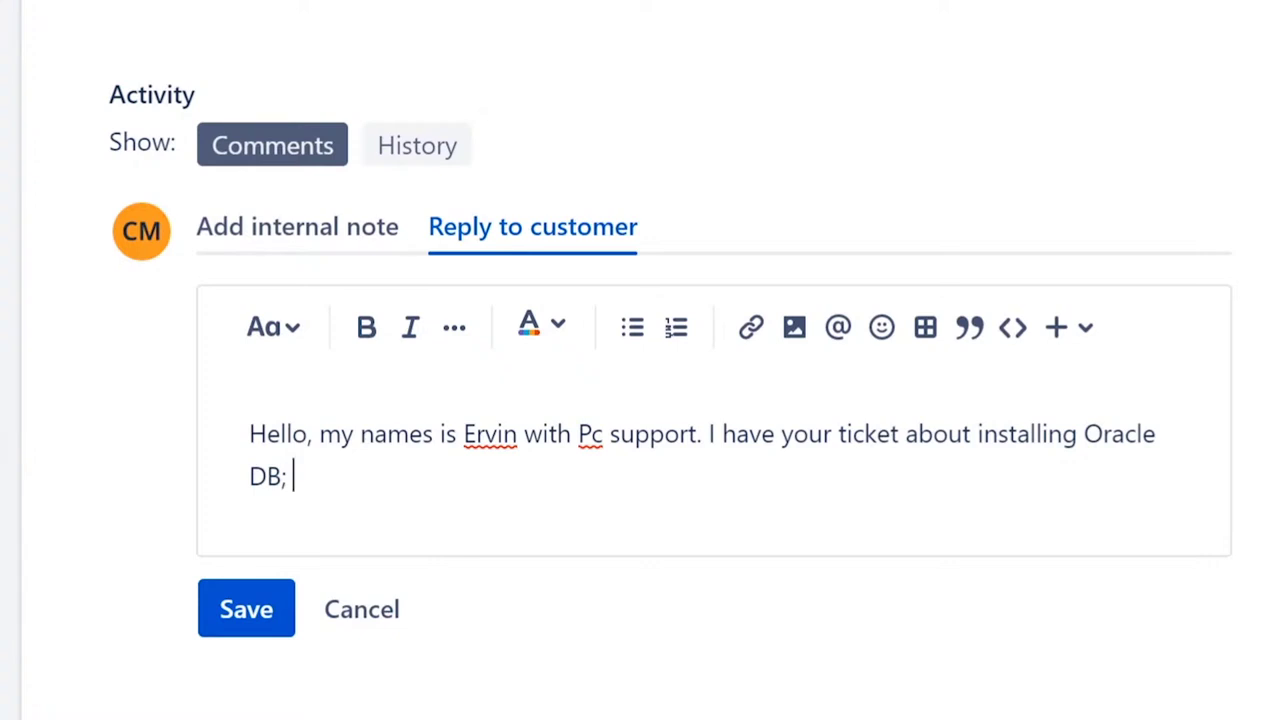
{"action": "type", "text": "before I install this fo"}
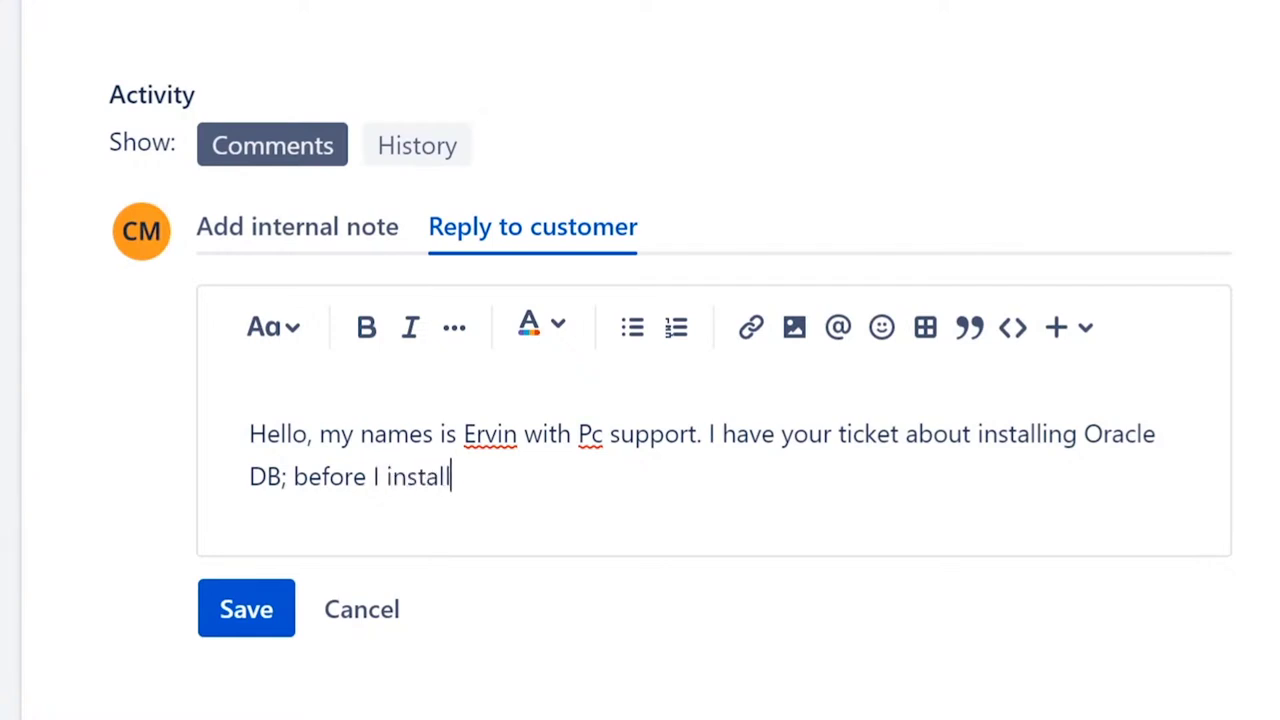
{"action": "key", "text": "BackSpace"}
{"action": "key", "text": "BackSpace"}
{"action": "type", "text": "software I ha"}
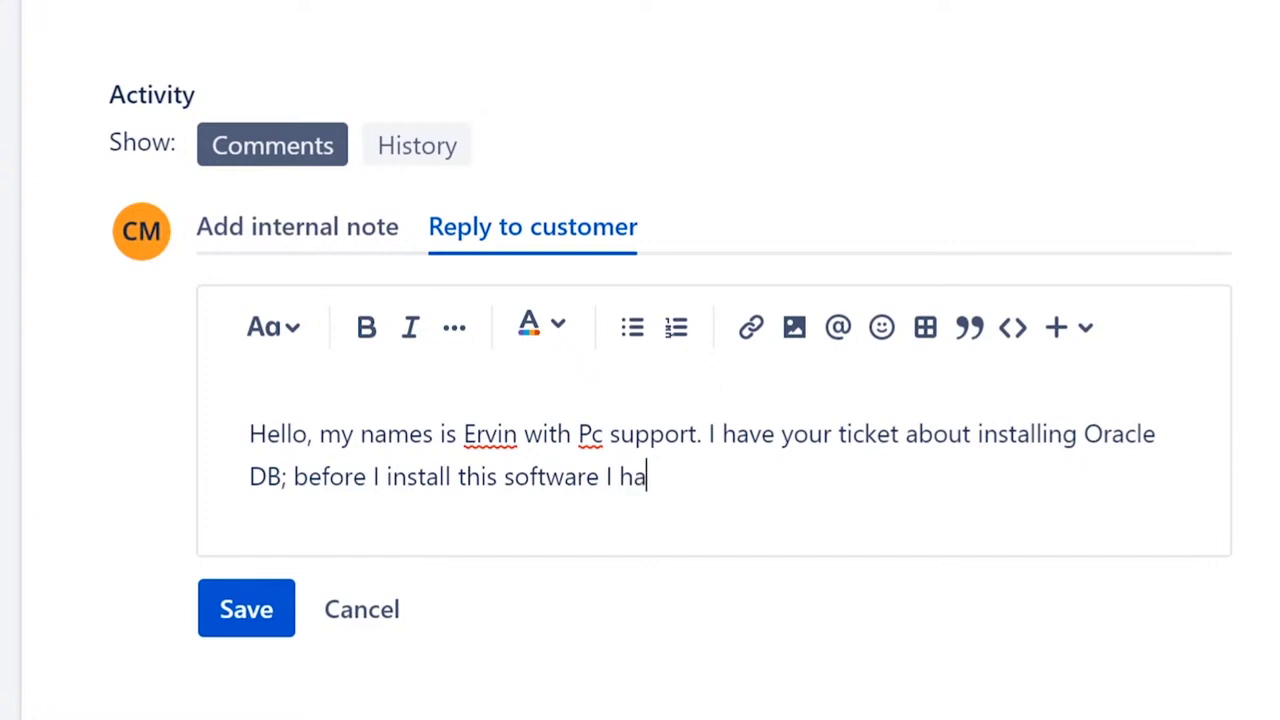
{"action": "type", "text": "ve che"}
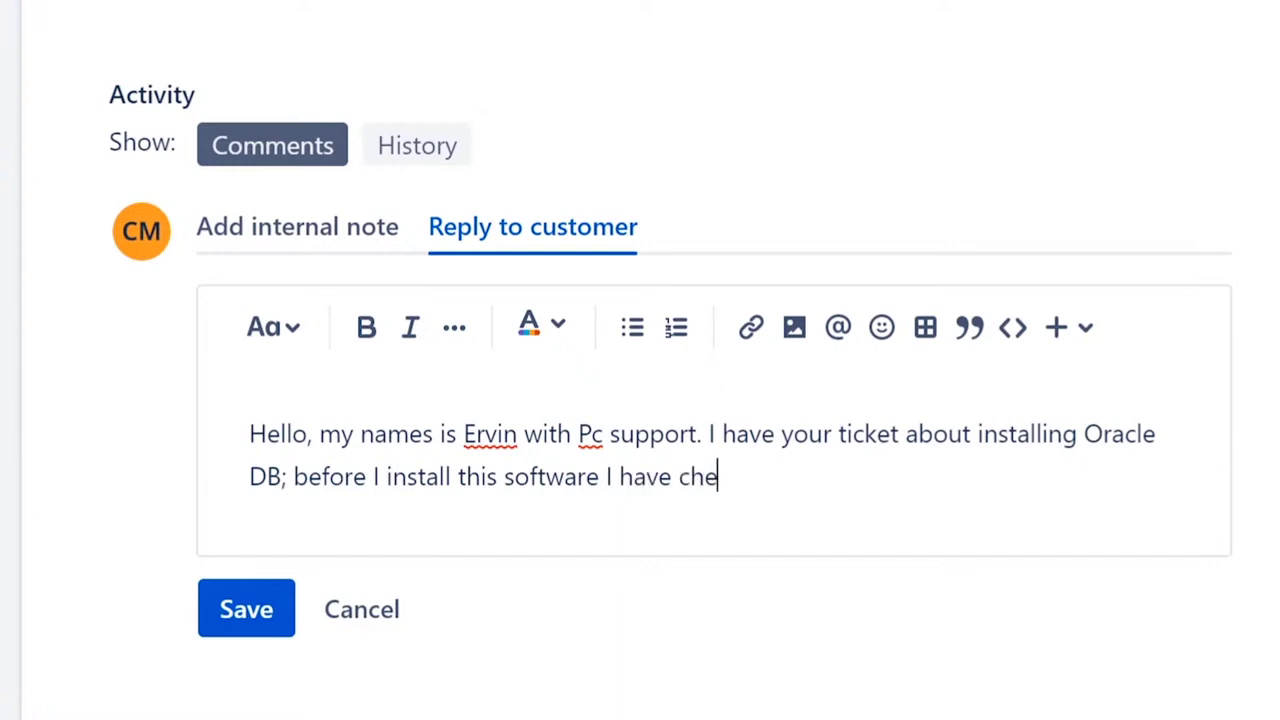
{"action": "type", "text": "ck to see if it's "}
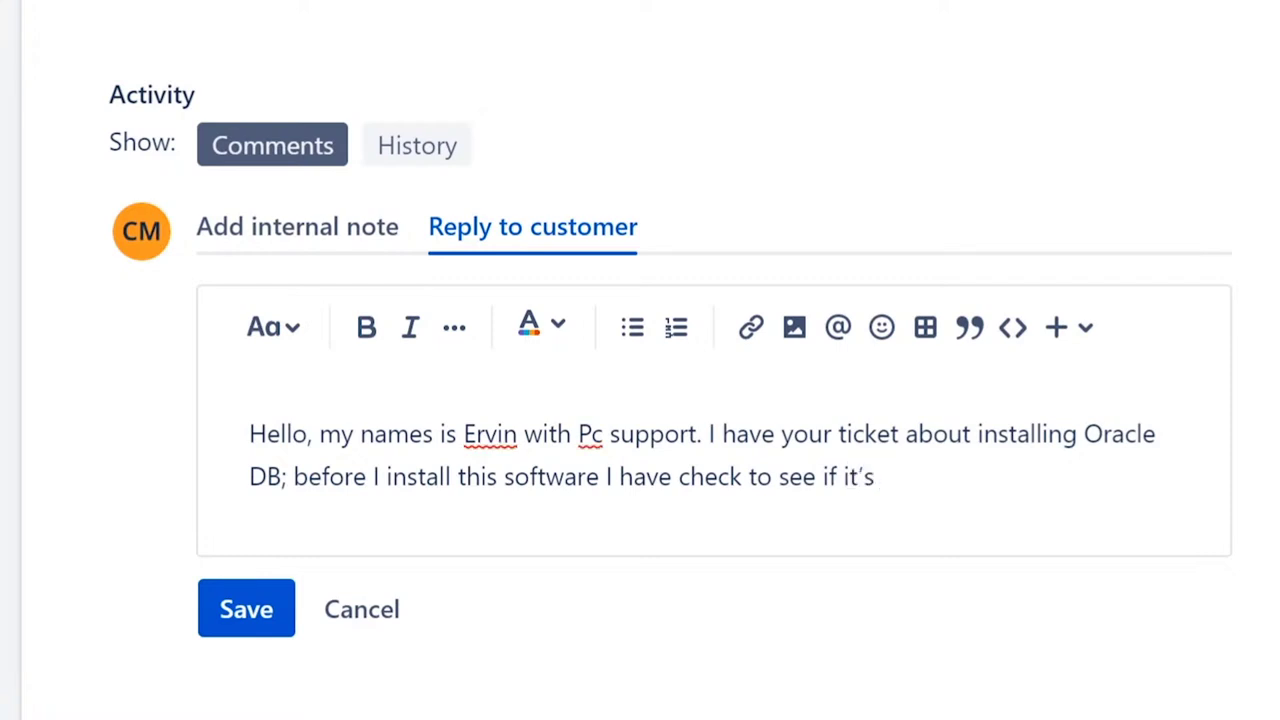
{"action": "type", "text": "on approve"}
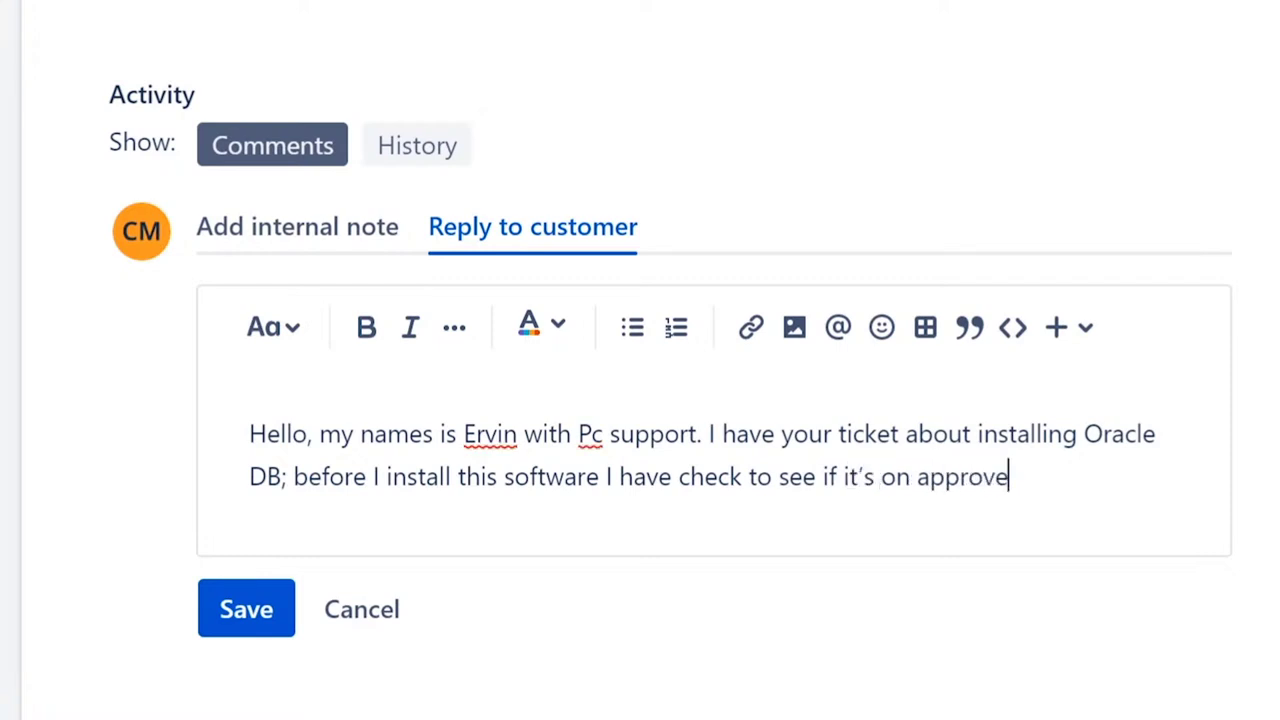
{"action": "type", "text": "d software list..."}
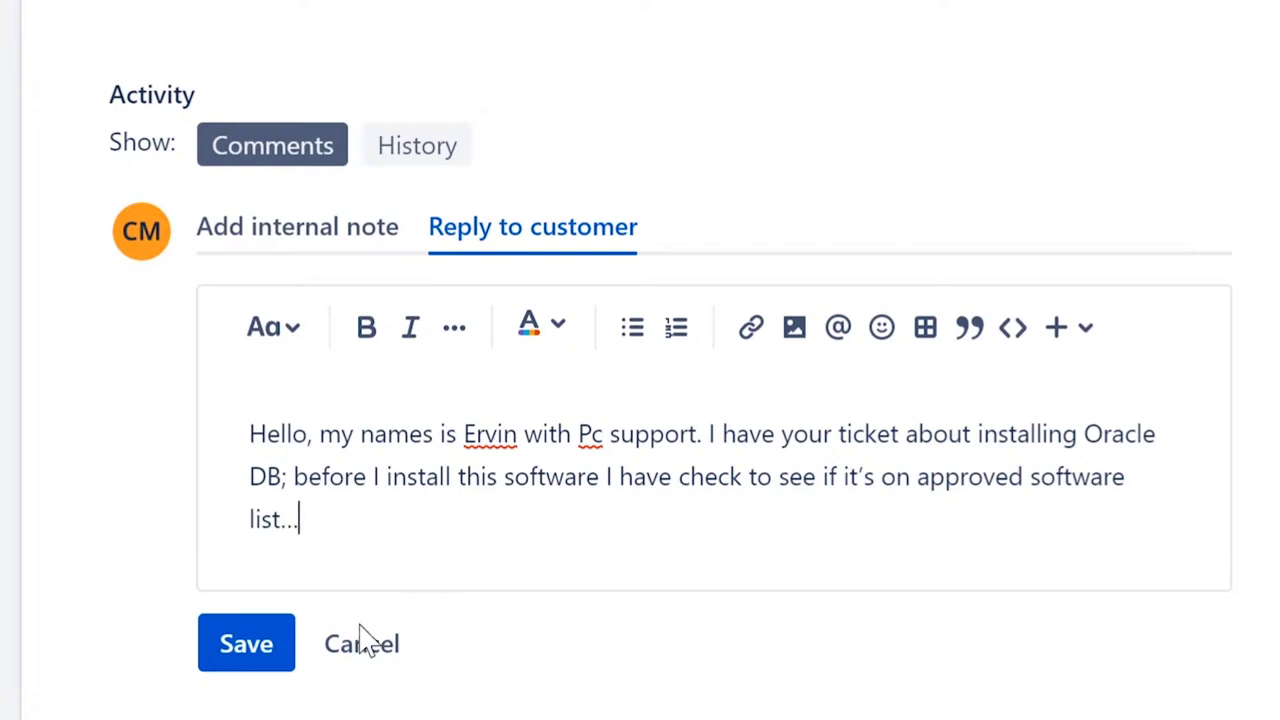
{"action": "left_click", "coordinate": [264, 652]}
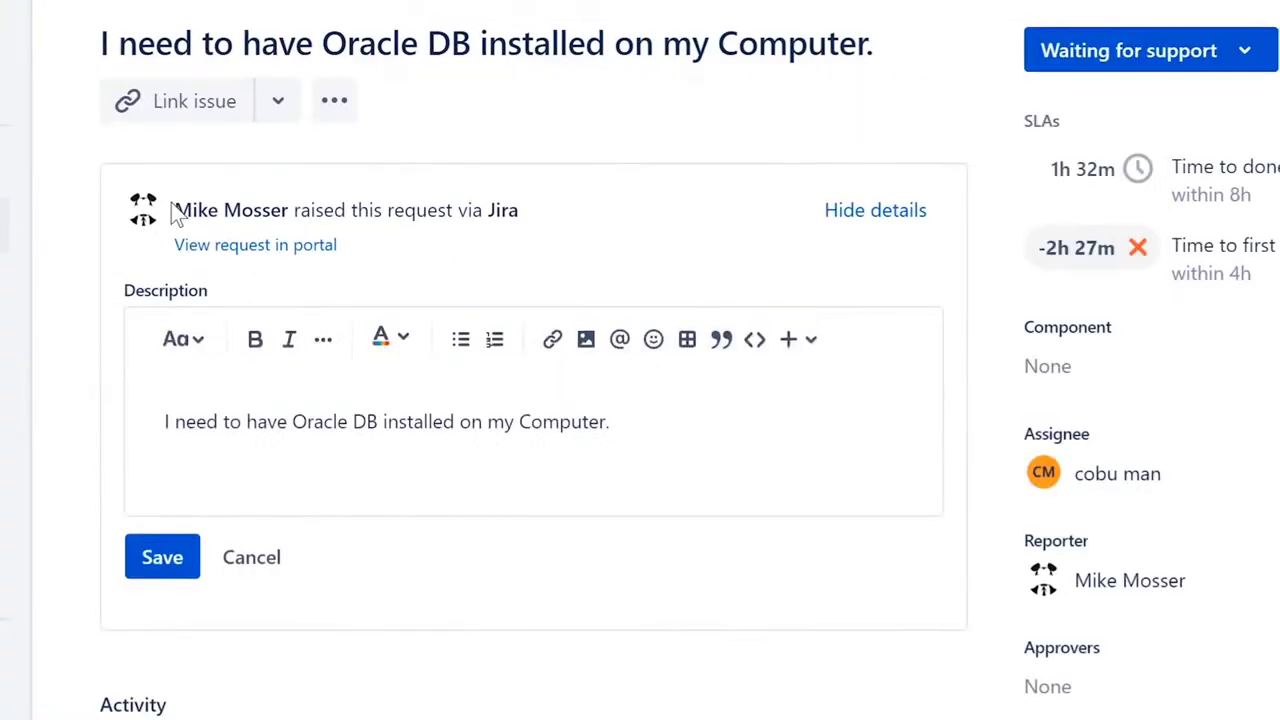
{"action": "left_click_drag", "start_coordinate": [174, 210], "coordinate": [291, 199]}
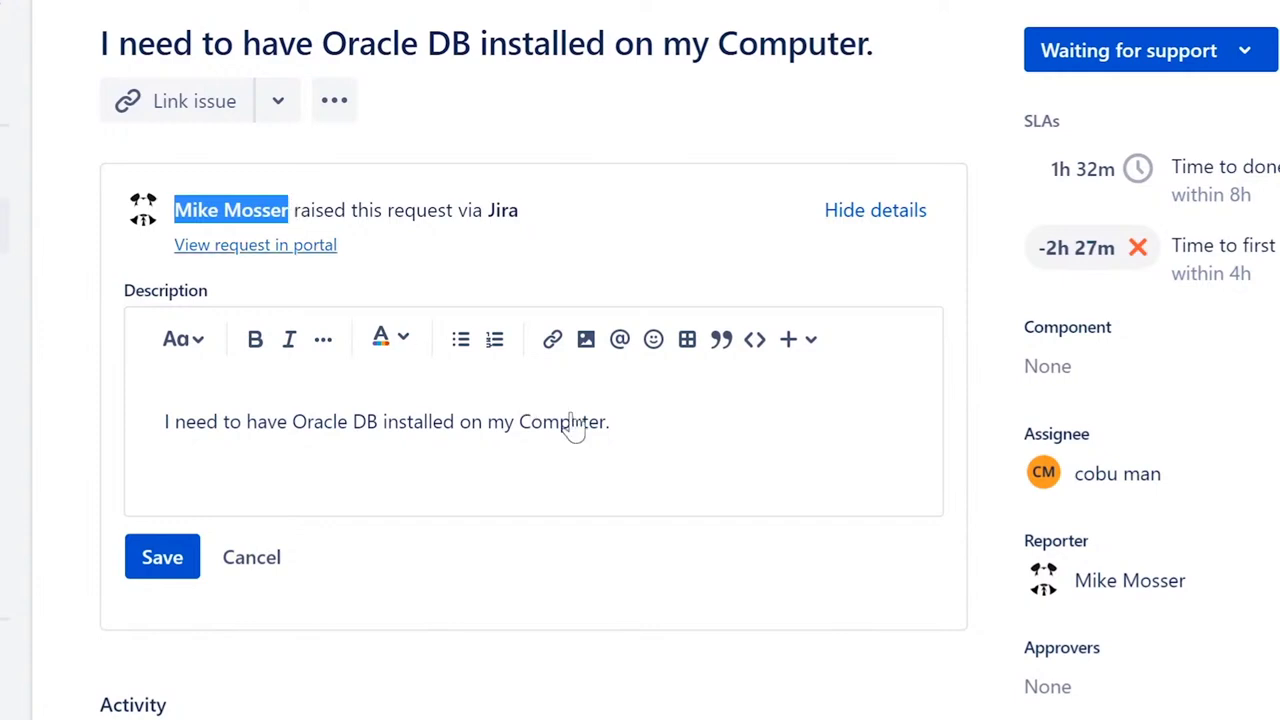
{"action": "left_click", "coordinate": [610, 421]}
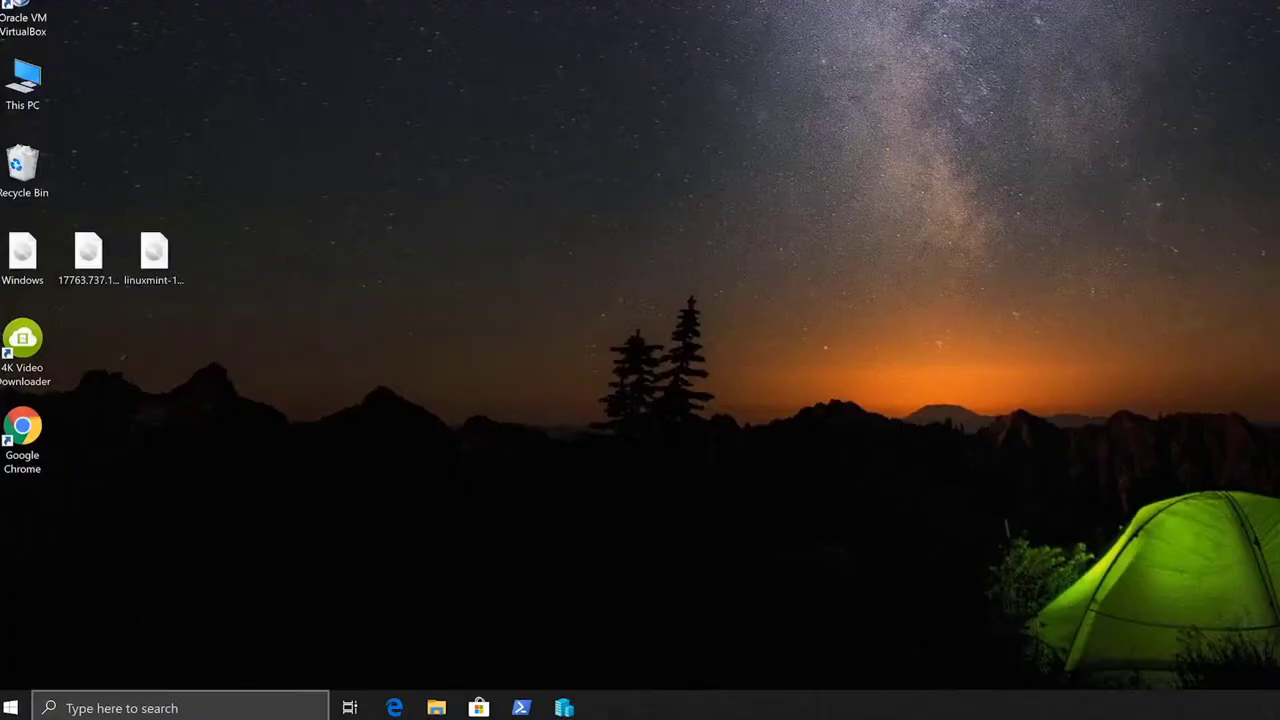
Open Control Panel's Administrative Tools and launch the 64-bit ODBC Data Sources administrator.
{"action": "key", "text": "super+s"}
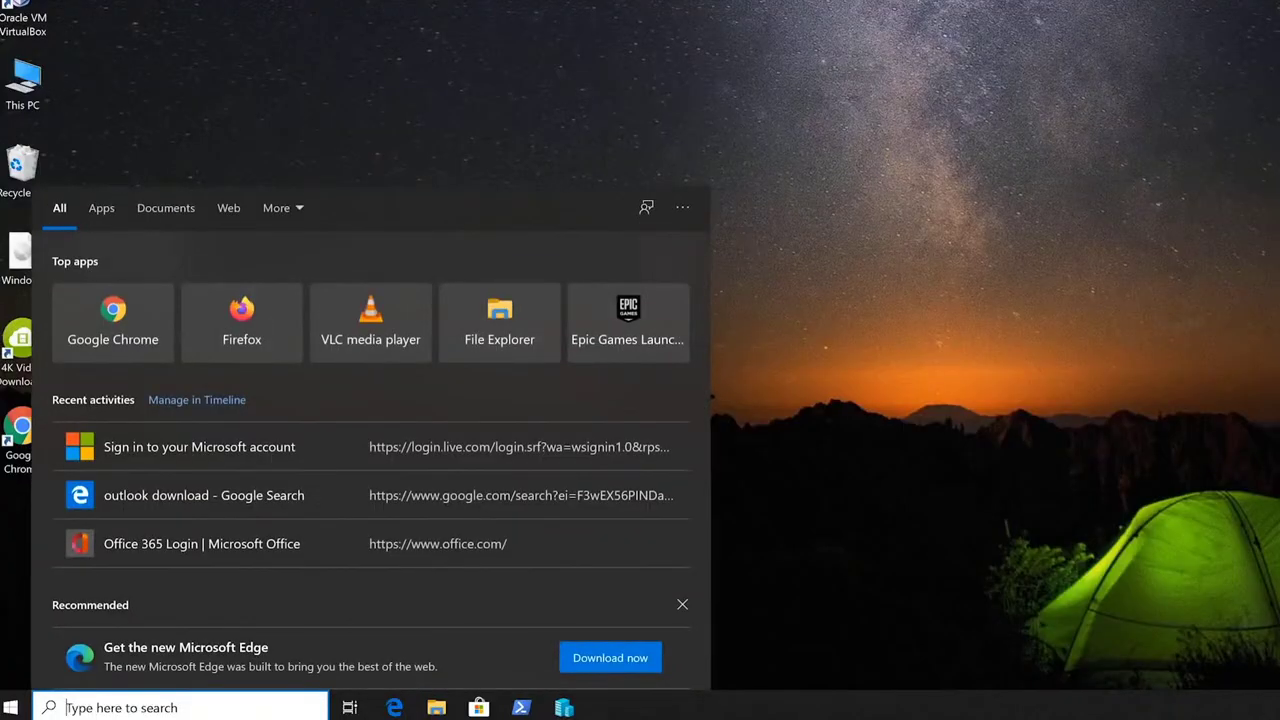
{"action": "type", "text": "control panel"}
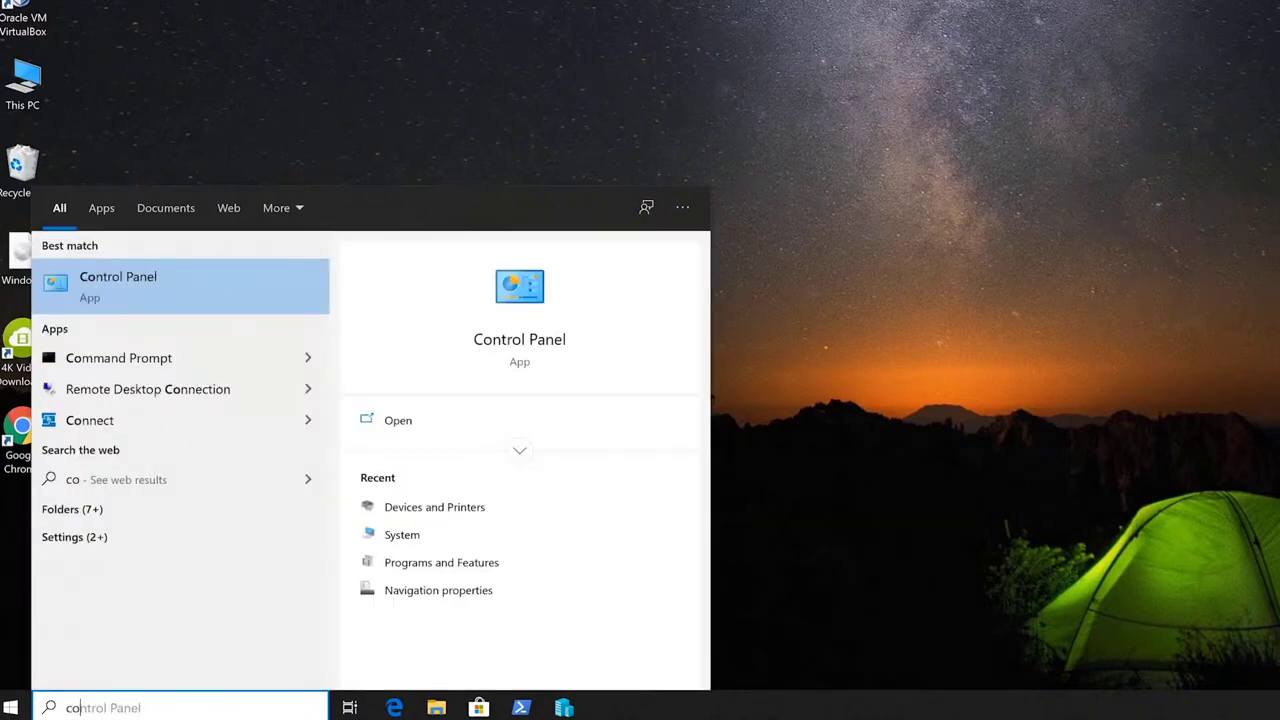
{"action": "key", "text": "Return"}
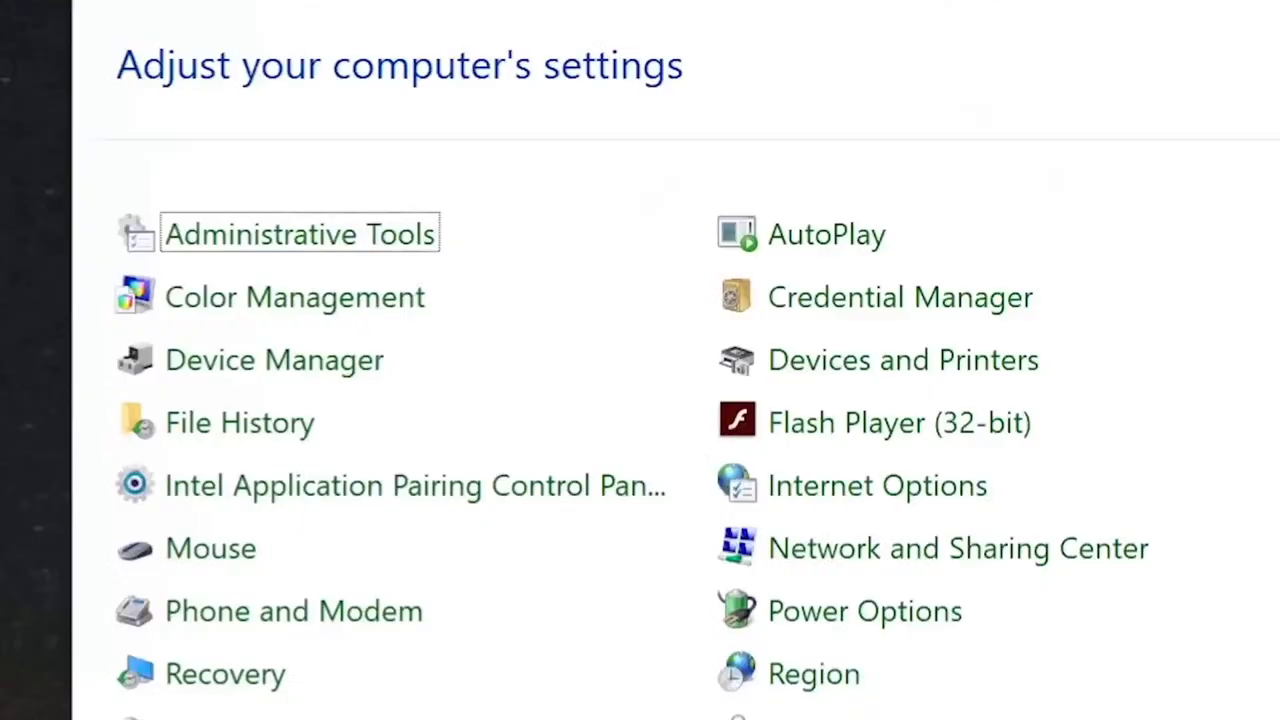
{"action": "left_click", "coordinate": [298, 235]}
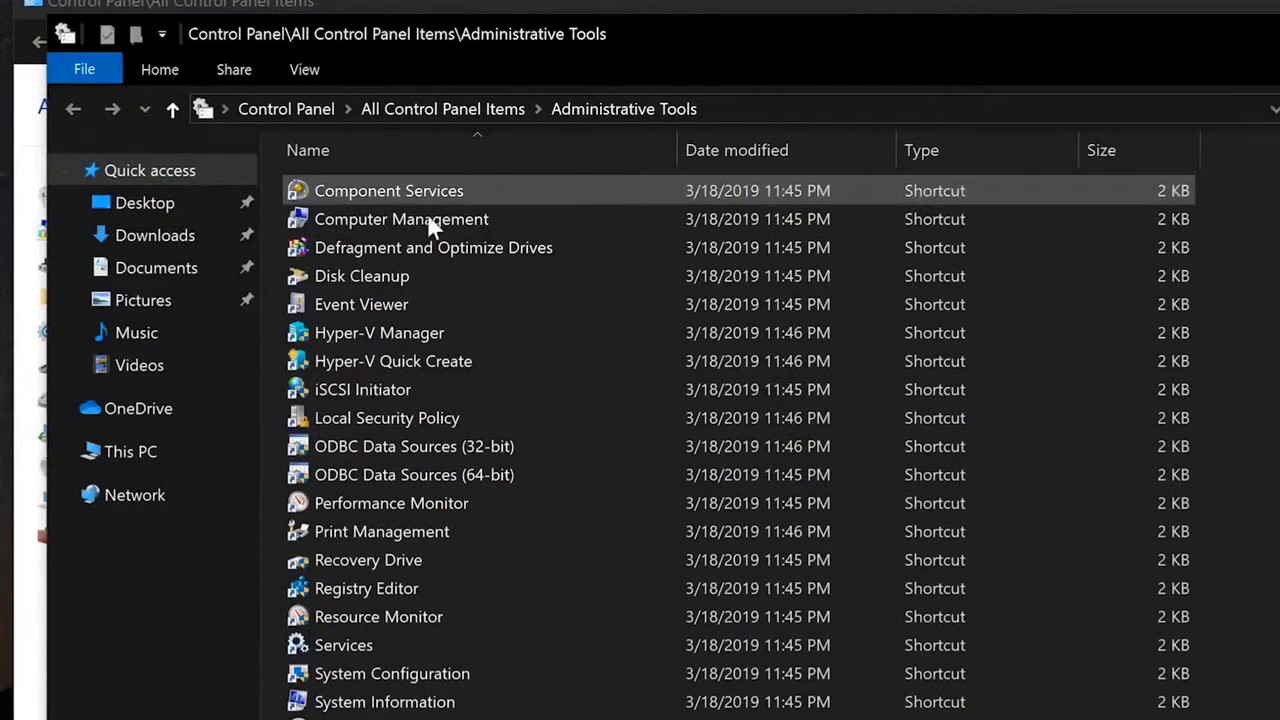
{"action": "double_click", "coordinate": [405, 474]}
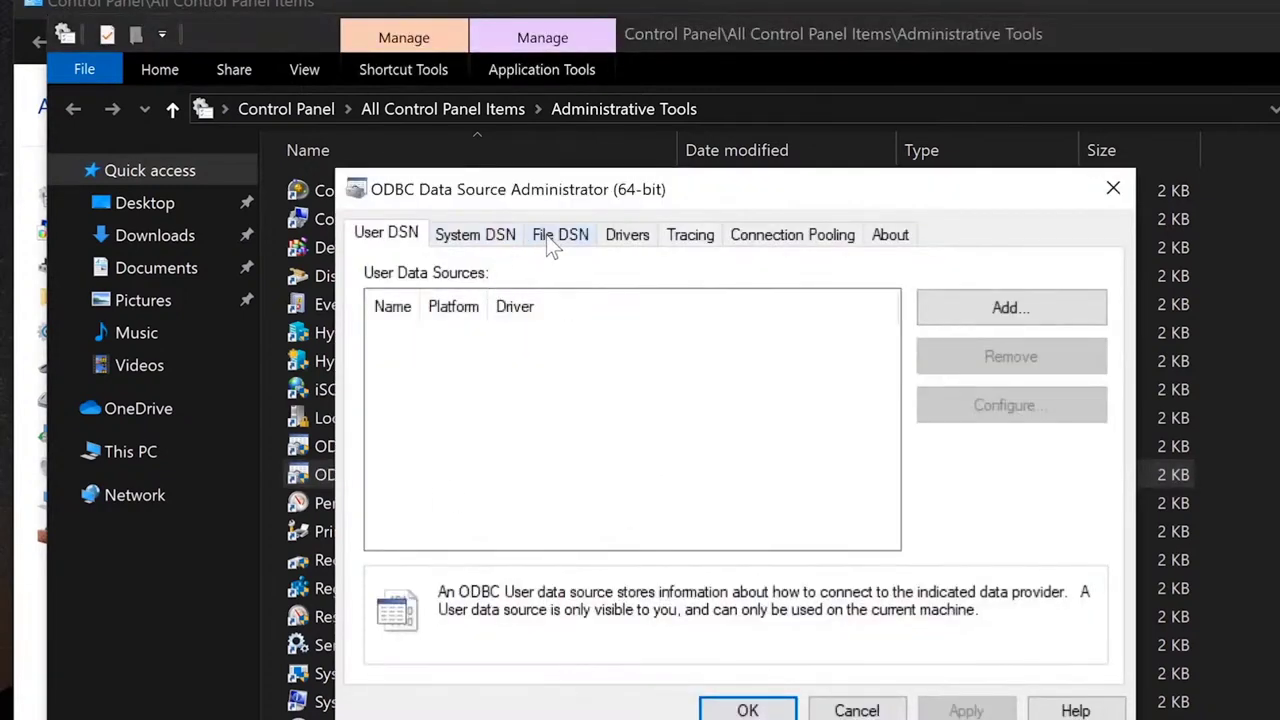
Review the File, System and User DSN lists and the installed ODBC drivers, including SQL Server.
{"action": "left_click", "coordinate": [558, 236]}
{"action": "left_click", "coordinate": [490, 240]}
{"action": "left_click", "coordinate": [383, 240]}
{"action": "left_click", "coordinate": [630, 240]}
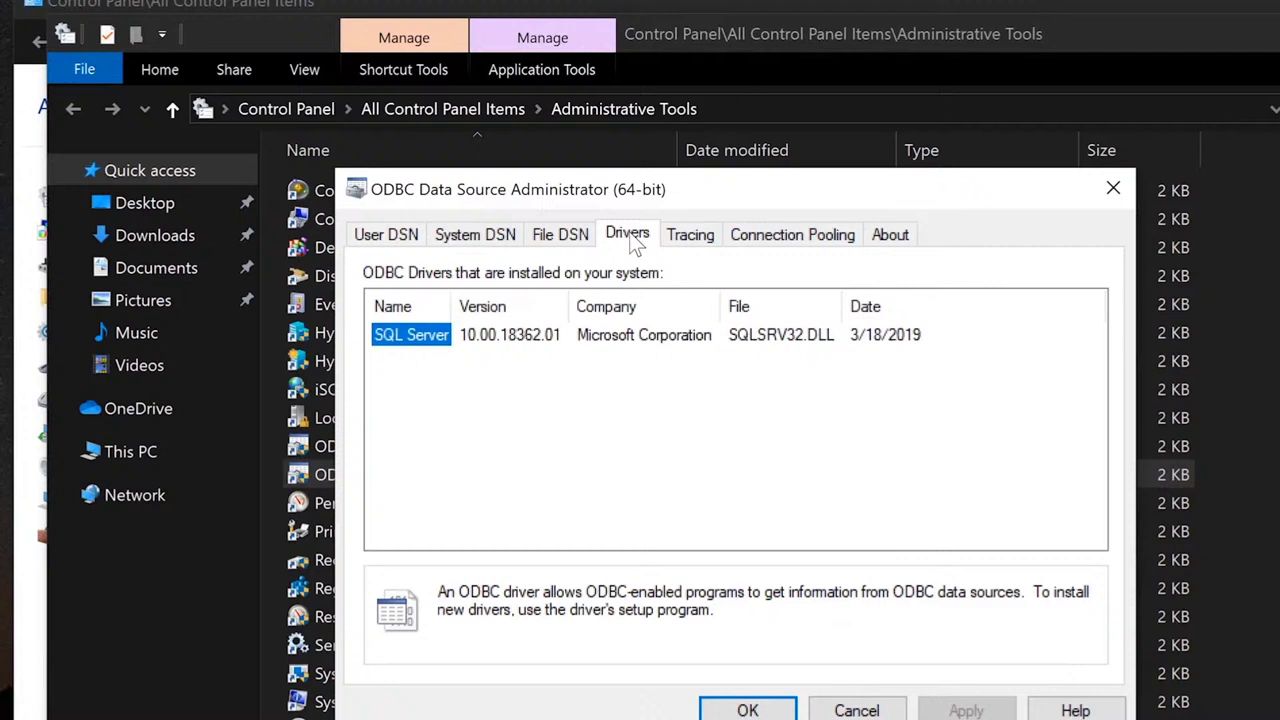
{"action": "left_click", "coordinate": [445, 413]}
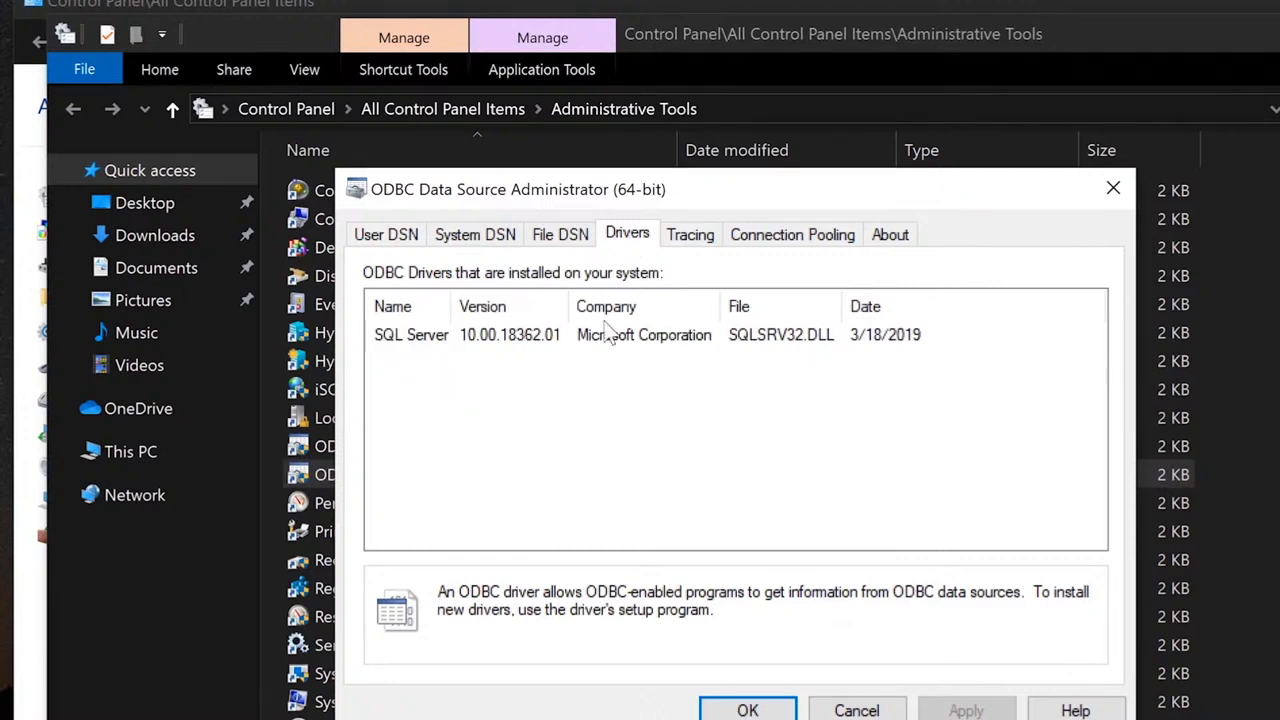
{"action": "left_click", "coordinate": [412, 336]}
{"action": "left_click", "coordinate": [388, 236]}
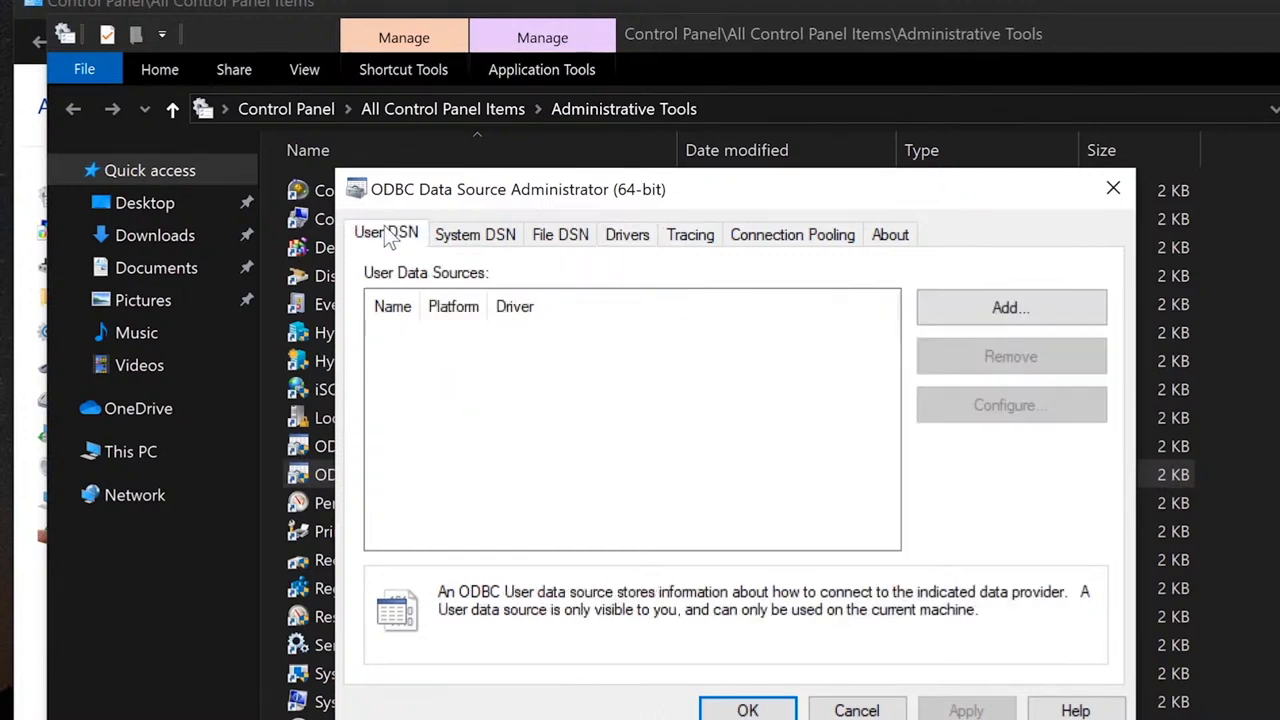
{"action": "left_click", "coordinate": [482, 236]}
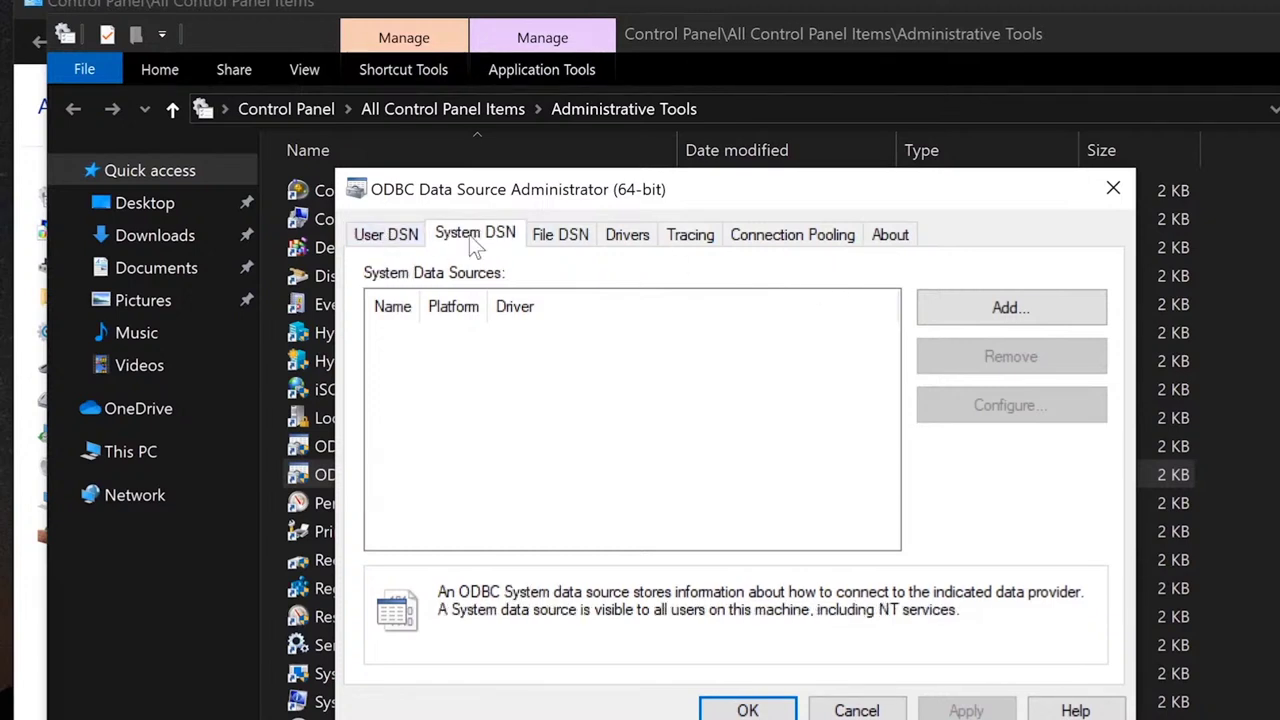
Cancel creating a new data source, close the ODBC administrator unchanged, and browse the Administrative Tools shortcuts.
{"action": "left_click", "coordinate": [1005, 310]}
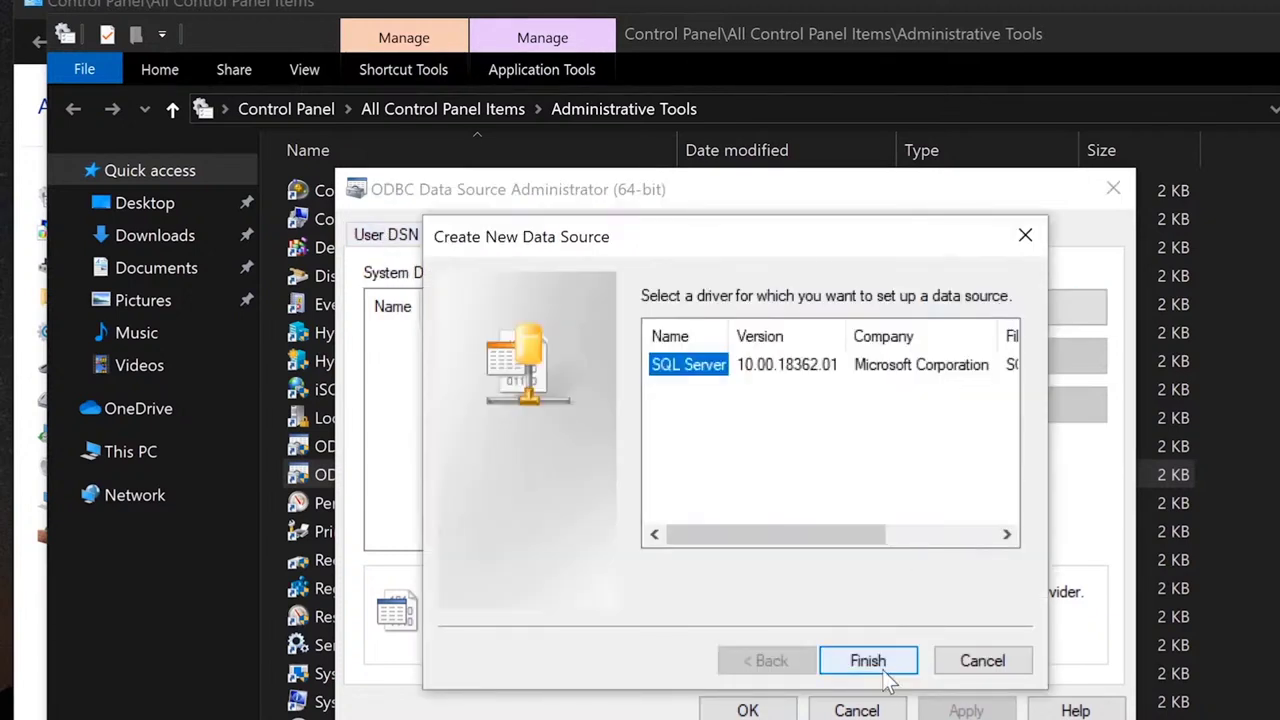
{"action": "left_click", "coordinate": [866, 397]}
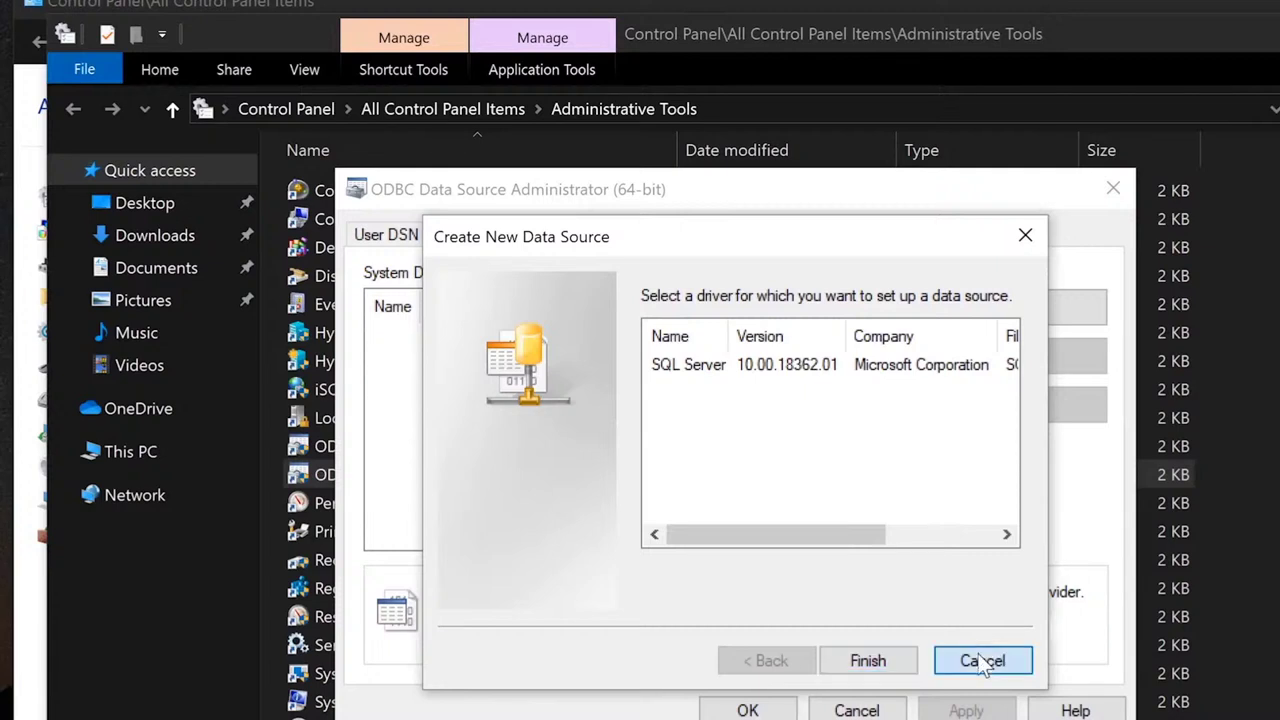
{"action": "left_click", "coordinate": [983, 661]}
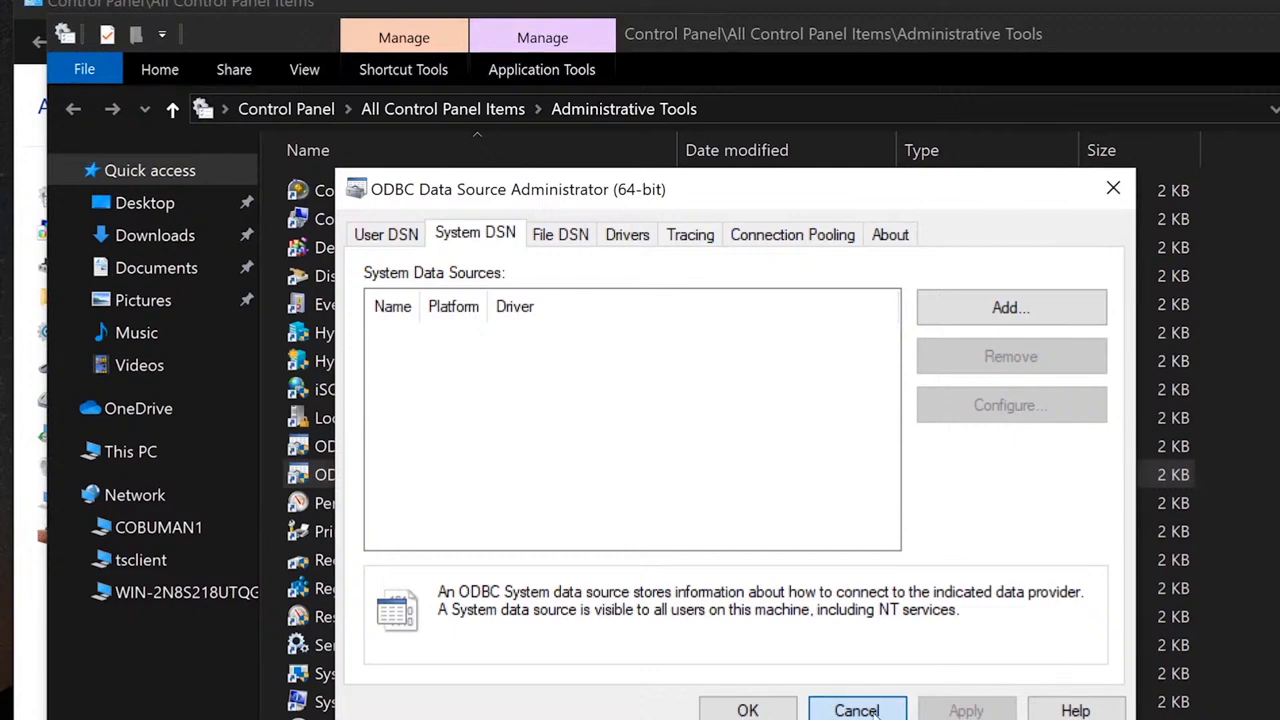
{"action": "left_click", "coordinate": [877, 709]}
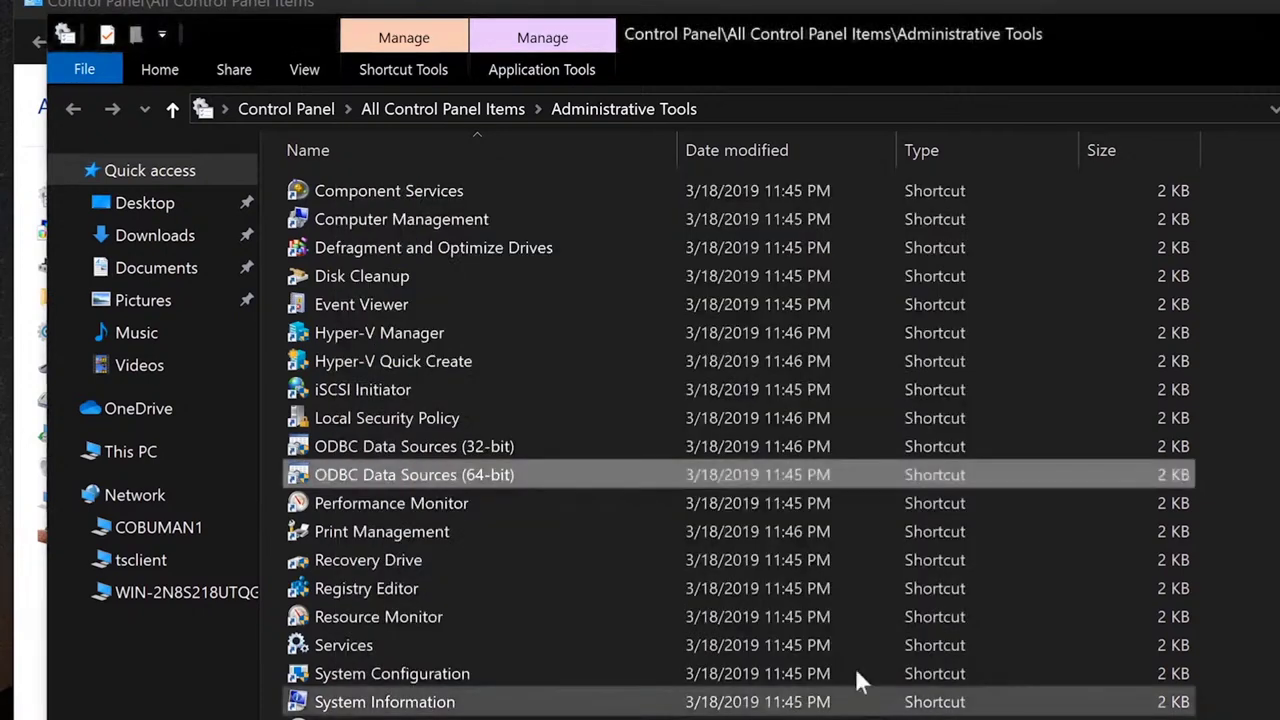
{"action": "left_click", "coordinate": [755, 440]}
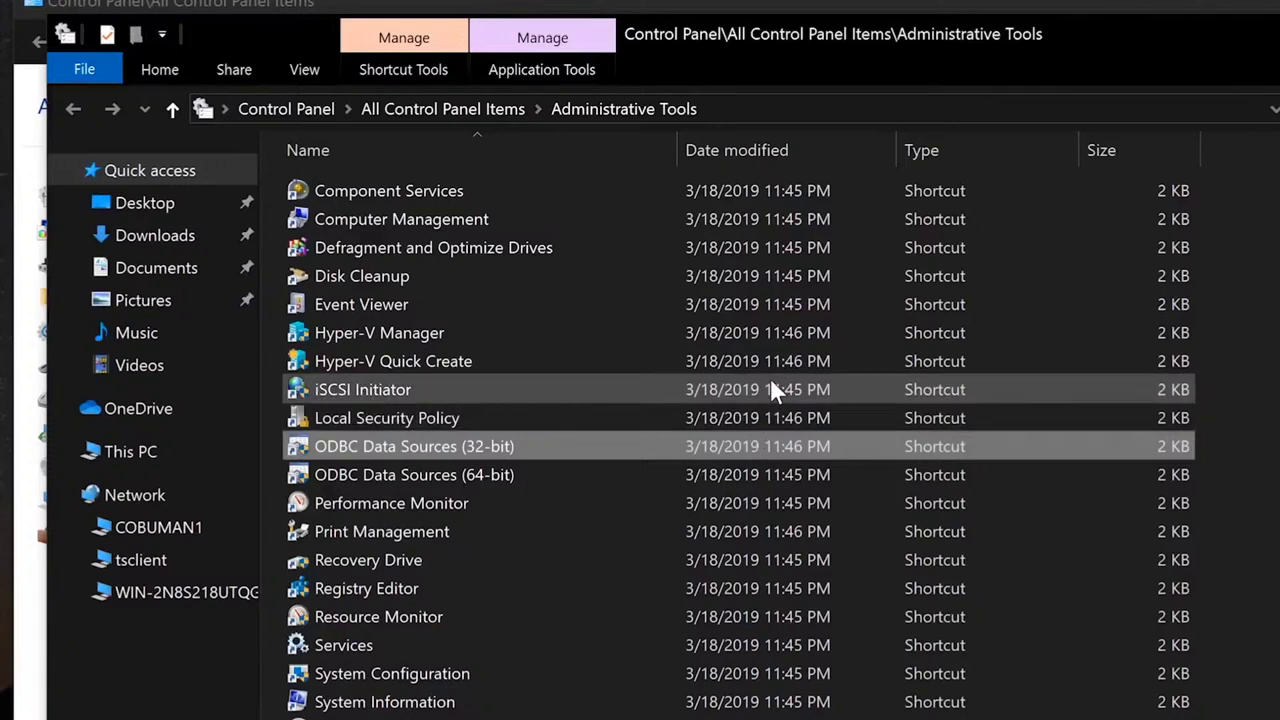
{"action": "left_click", "coordinate": [772, 390]}
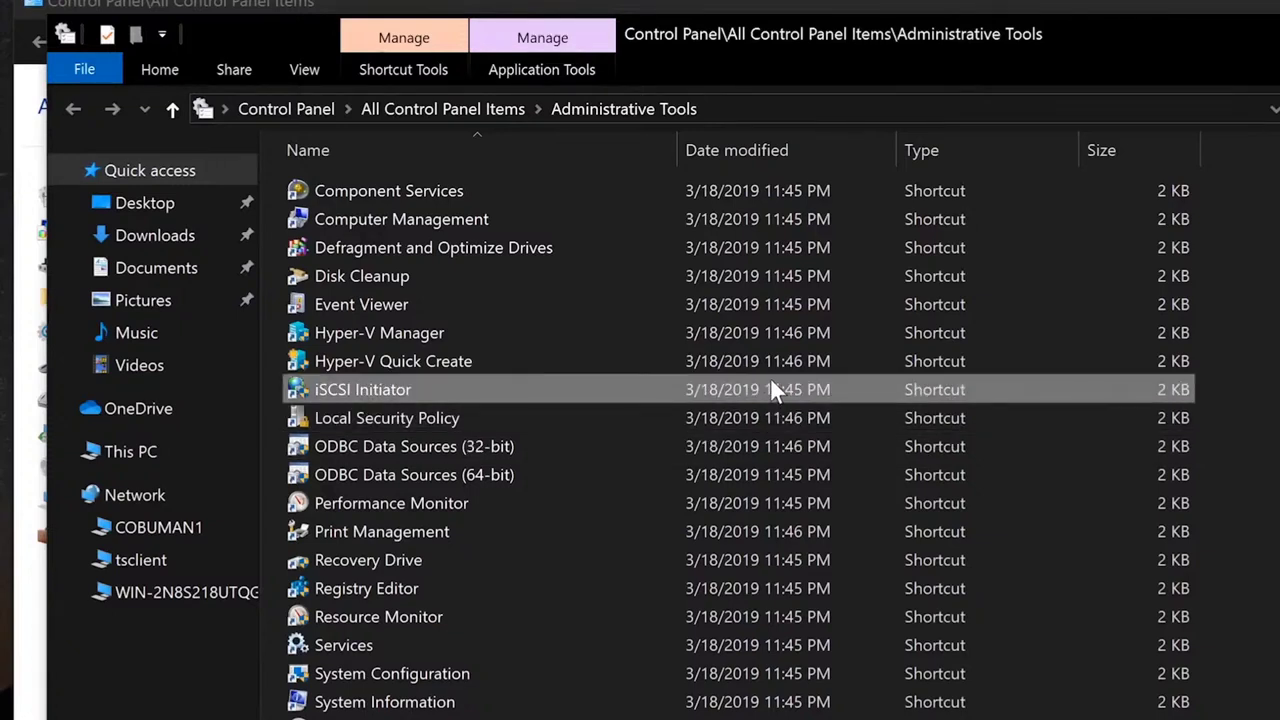
{"action": "left_click", "coordinate": [752, 364]}
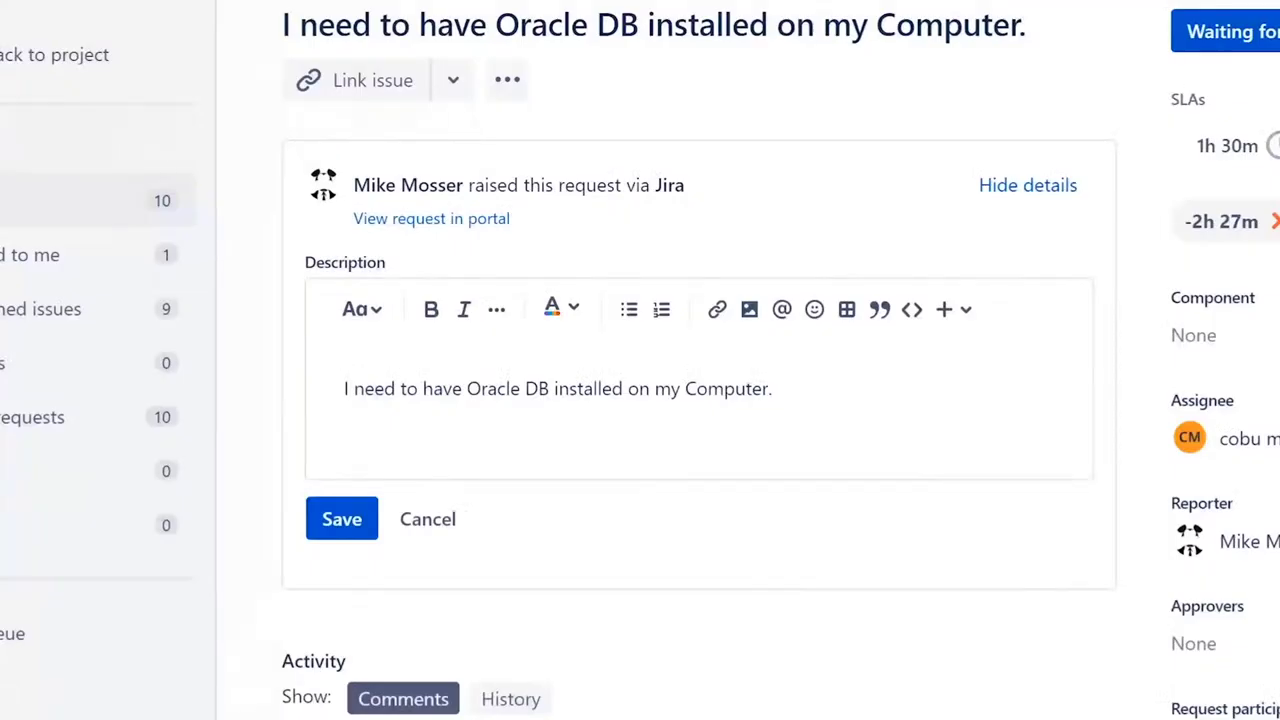
Post an internal note on ISD-18 stating Oracle DB was installed as requested.
{"action": "scroll", "coordinate": [700, 400], "scroll_direction": "down", "scroll_amount": 3}
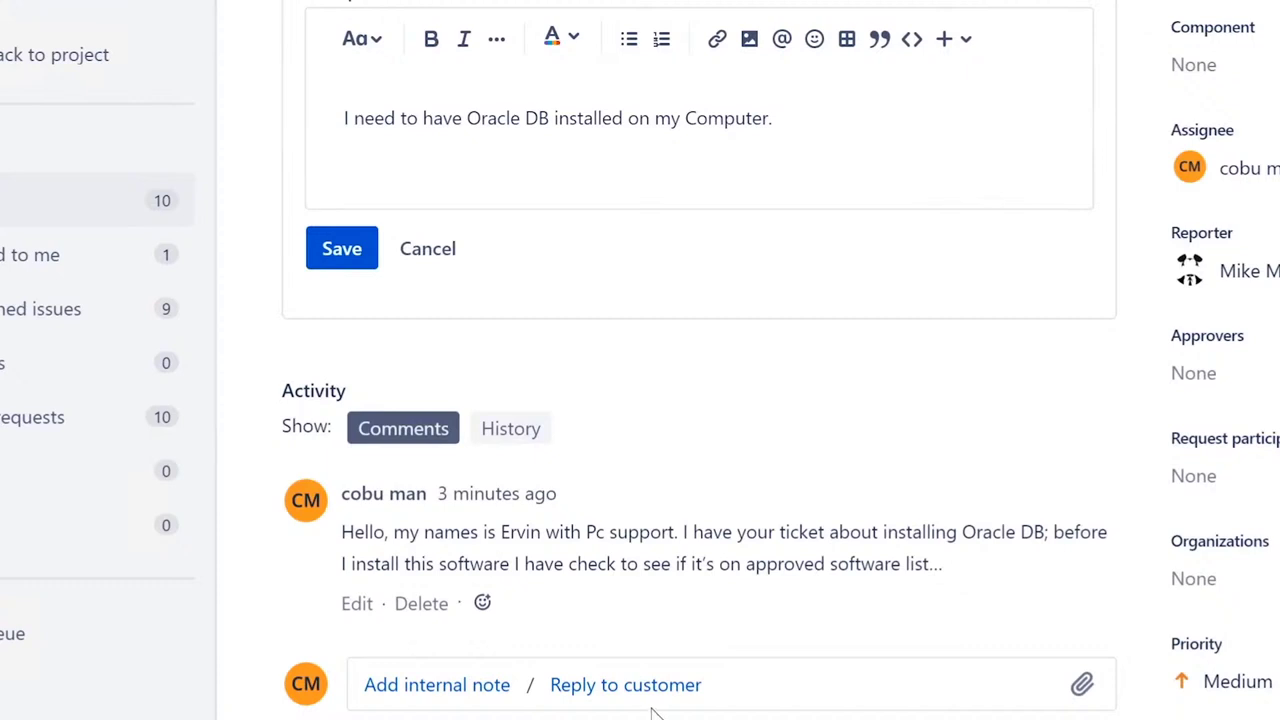
{"action": "left_click", "coordinate": [462, 686]}
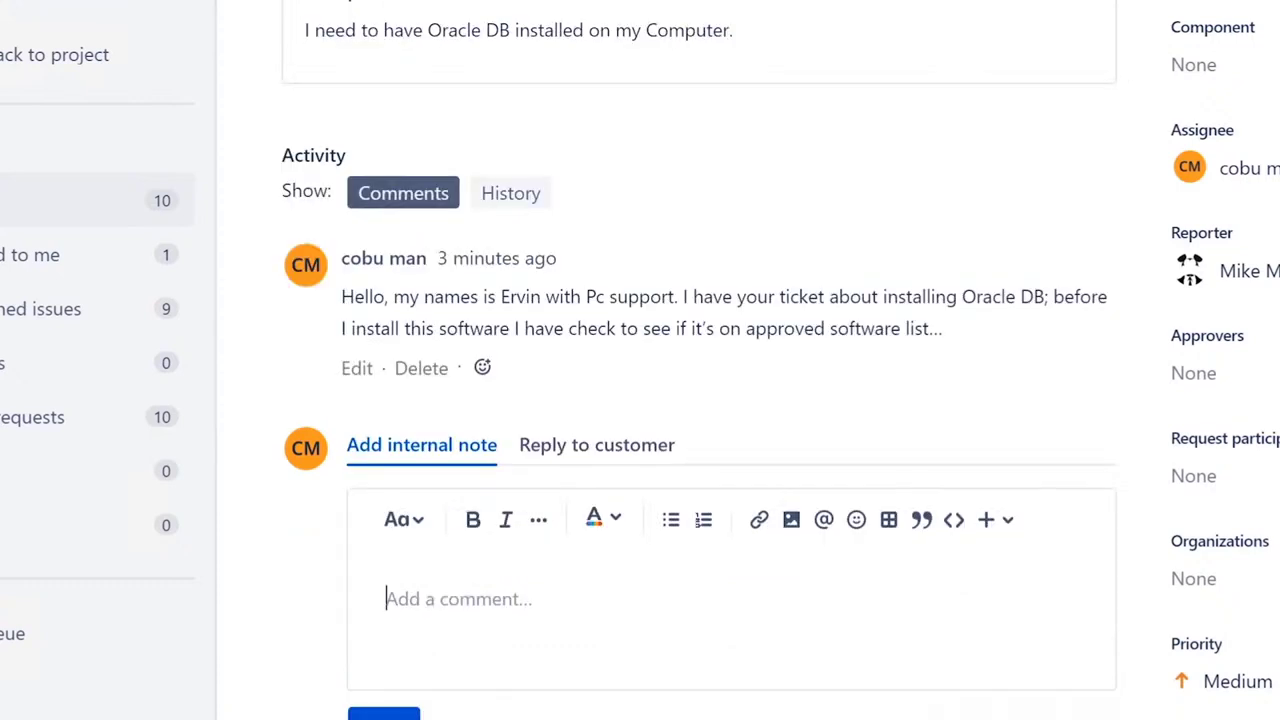
{"action": "type", "text": "IN"}
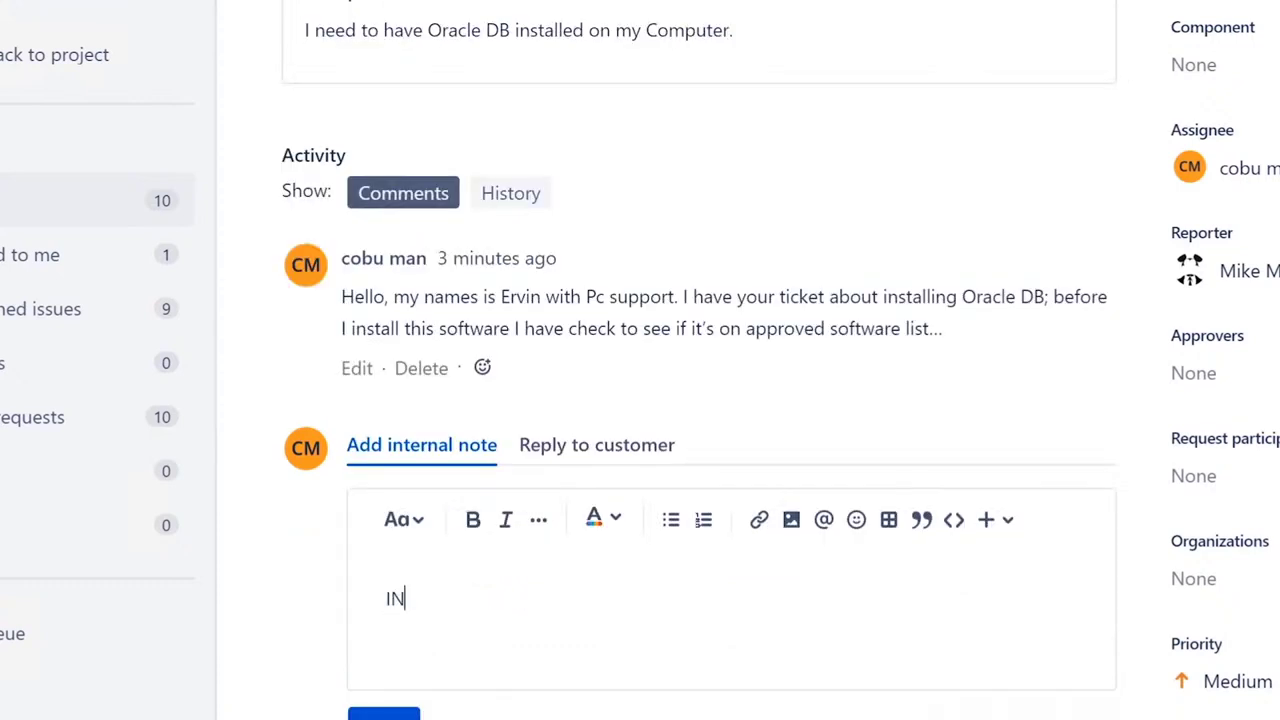
{"action": "key", "text": "BackSpace"}
{"action": "type", "text": "nstall"}
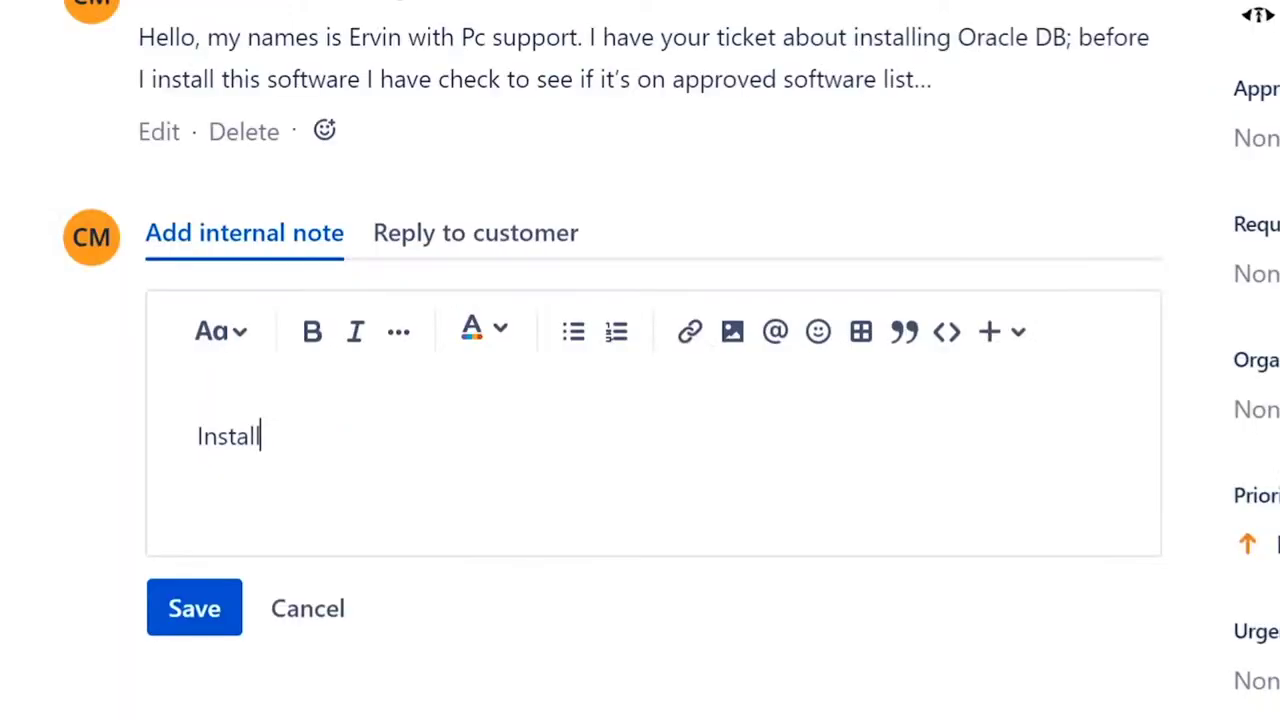
{"action": "key", "text": "BackSpace"}
{"action": "key", "text": "BackSpace"}
{"action": "key", "text": "BackSpace"}
{"action": "key", "text": "BackSpace"}
{"action": "key", "text": "BackSpace"}
{"action": "key", "text": "BackSpace"}
{"action": "key", "text": "BackSpace"}
{"action": "type", "text": "Subscr"}
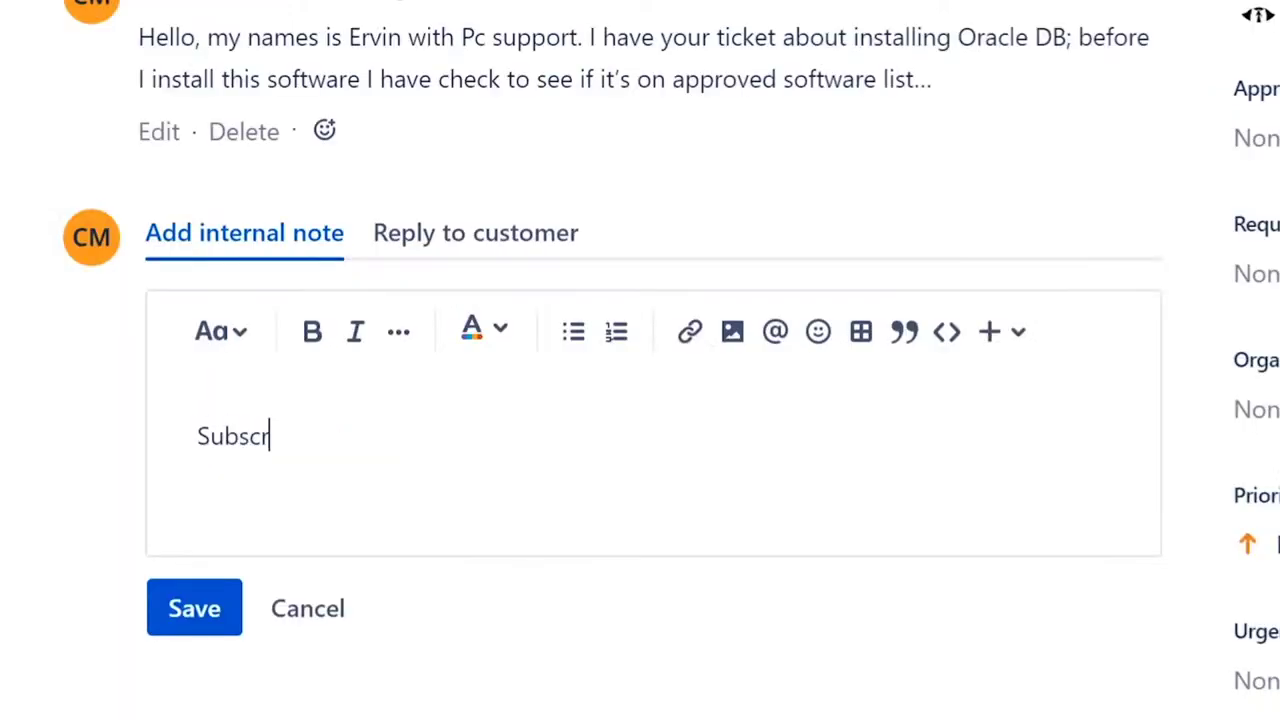
{"action": "type", "text": "ibed Pc"}
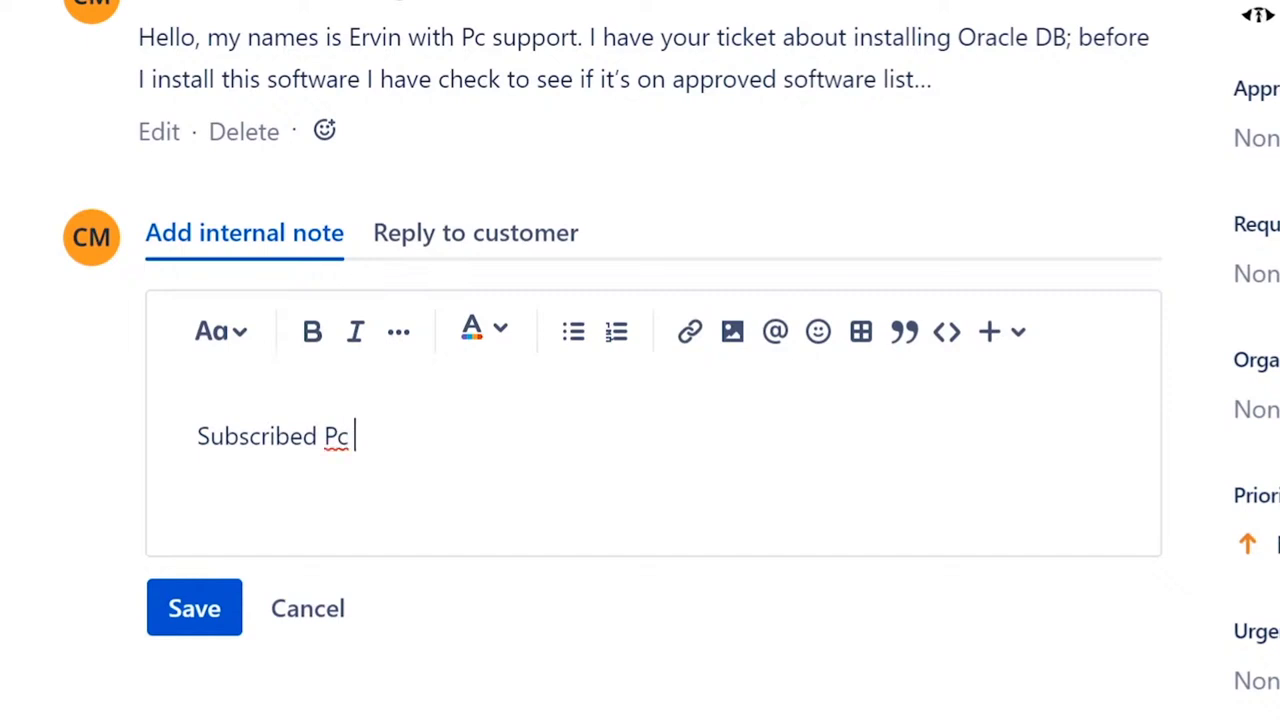
{"action": "key", "text": "BackSpace"}
{"action": "key", "text": "BackSpace"}
{"action": "type", "text": "C to Oracle "}
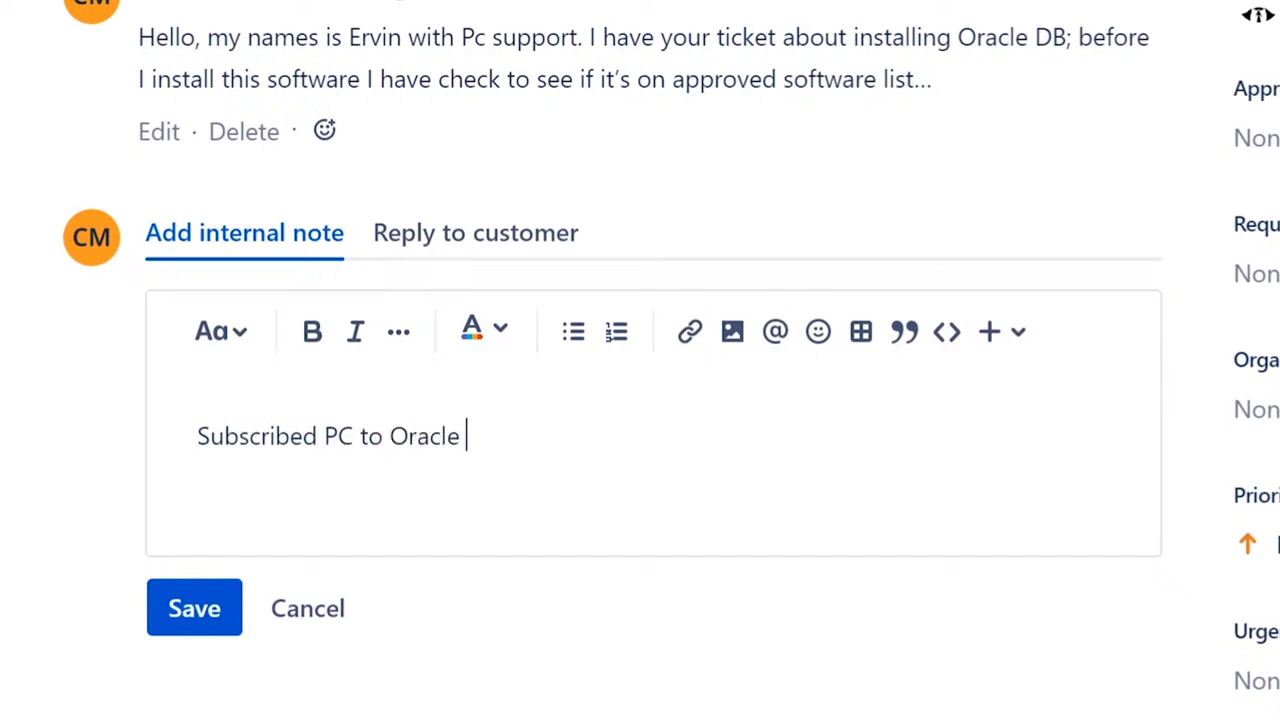
{"action": "type", "text": "DB,"}
{"action": "key", "text": "BackSpace"}
{"action": "type", "text": "/installed"}
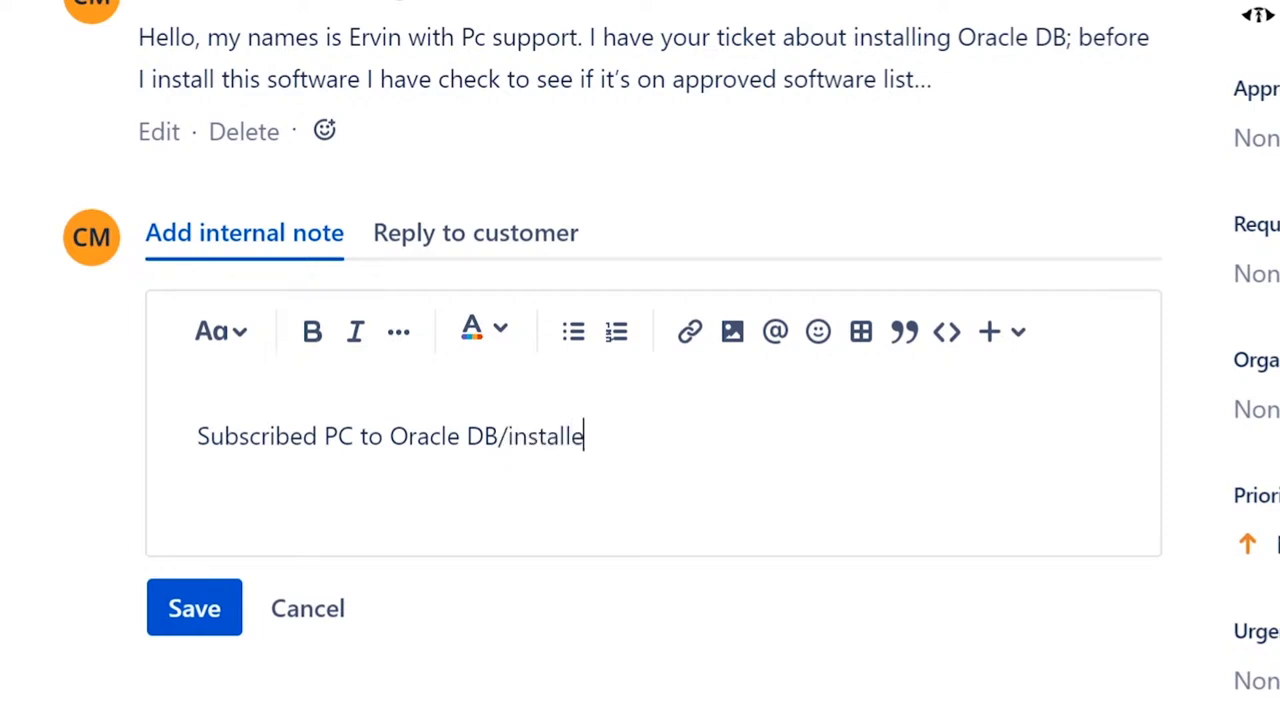
{"action": "type", "text": "oftw"}
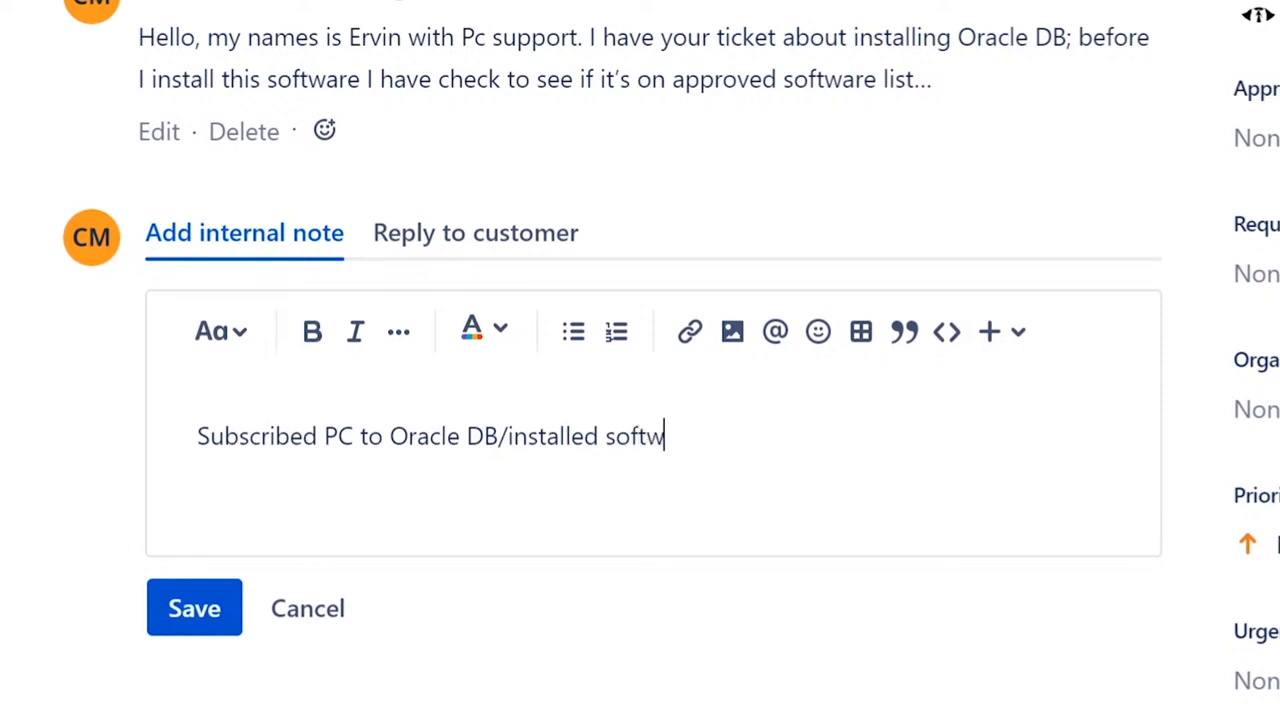
{"action": "type", "text": "are as requested. Ervin"}
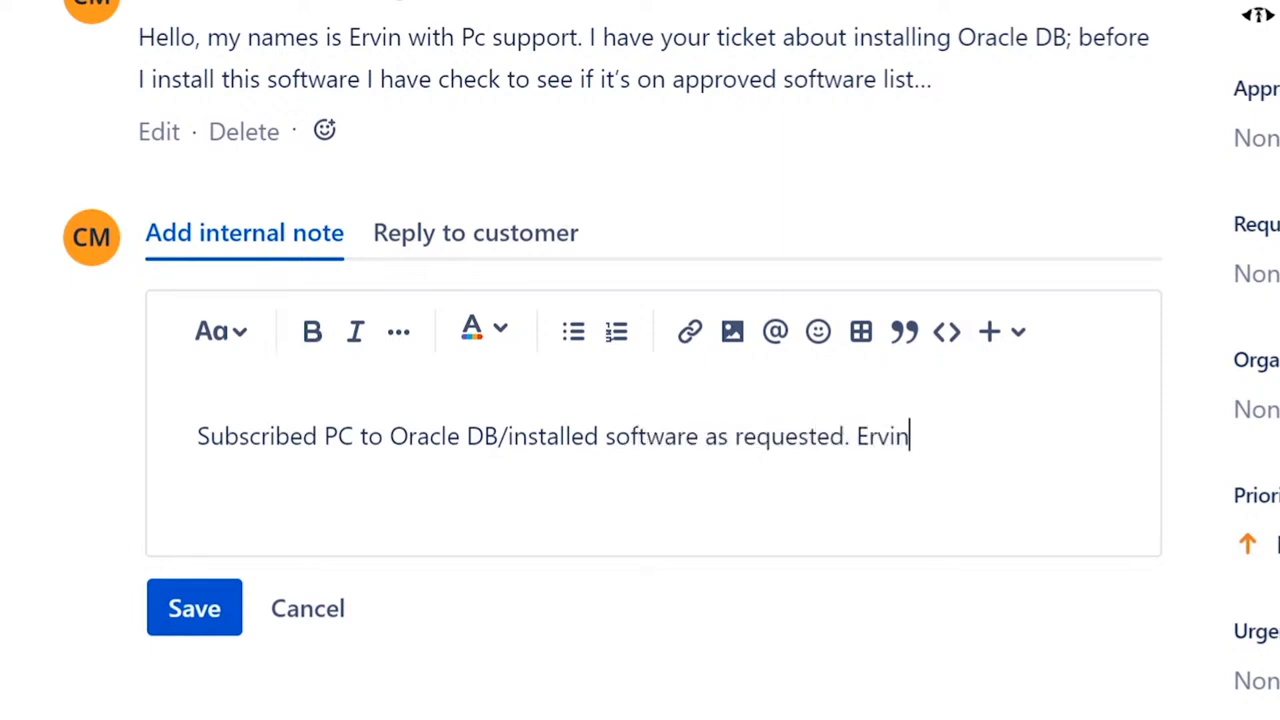
{"action": "left_click", "coordinate": [194, 610]}
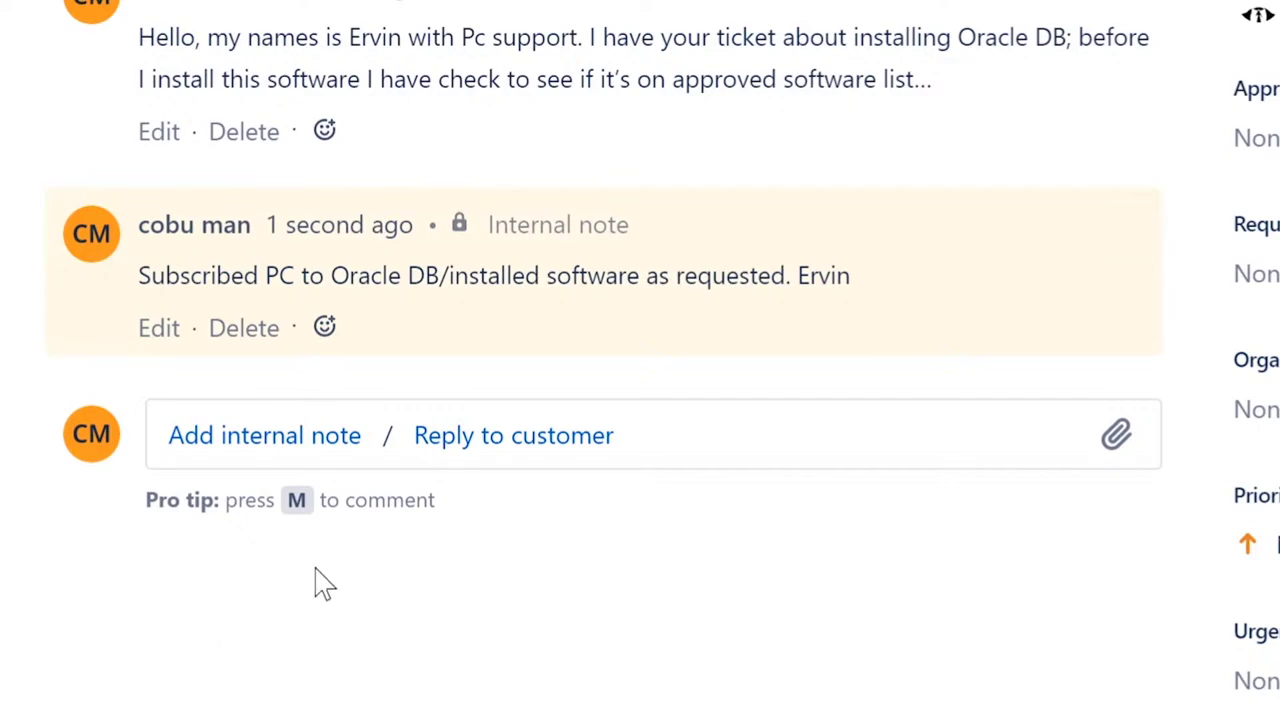
Change the ticket status from Waiting for support to Completed and return to the ticket list.
{"action": "scroll", "coordinate": [720, 305], "scroll_direction": "up", "scroll_amount": 3}
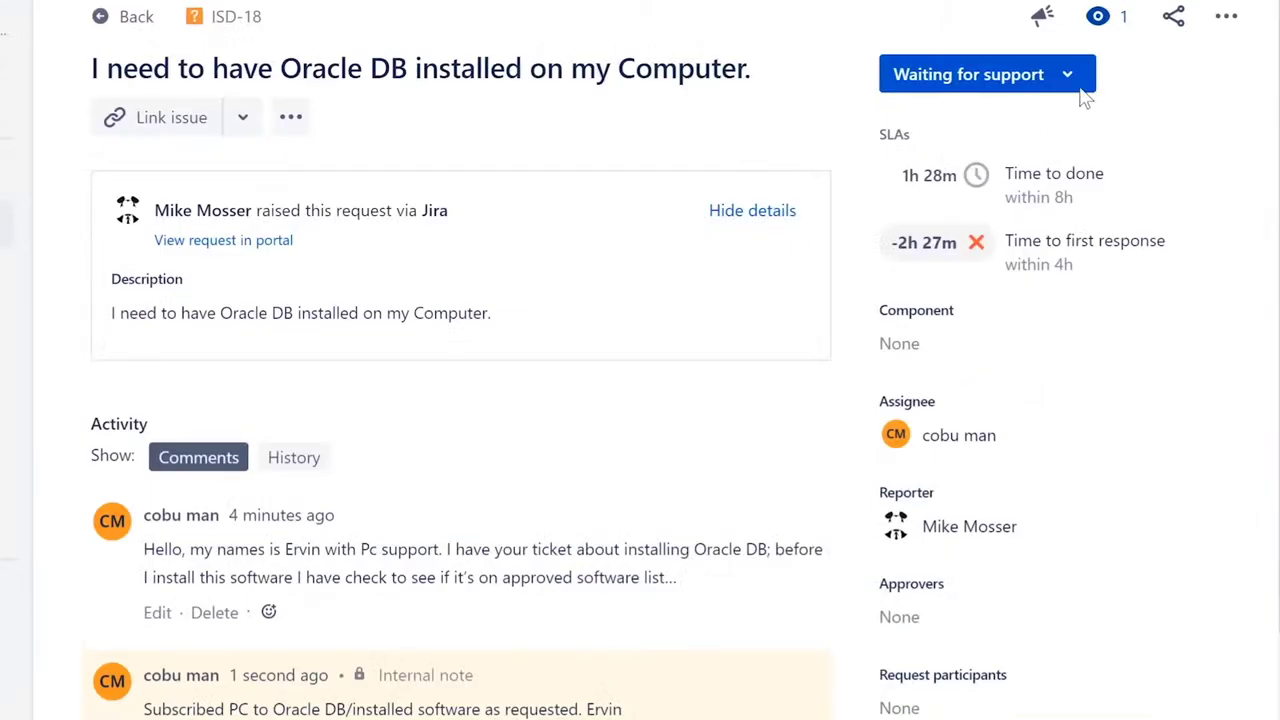
{"action": "left_click", "coordinate": [1074, 88]}
{"action": "left_click", "coordinate": [1040, 306]}
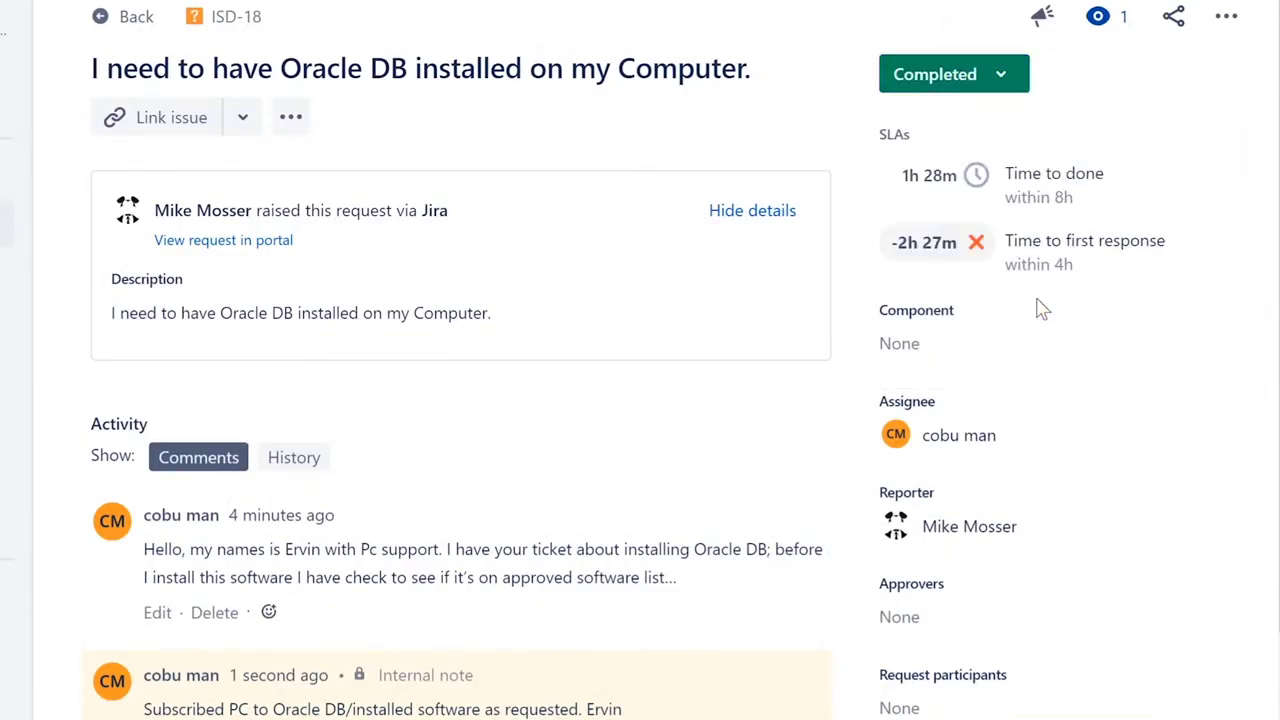
{"action": "left_click", "coordinate": [123, 31]}
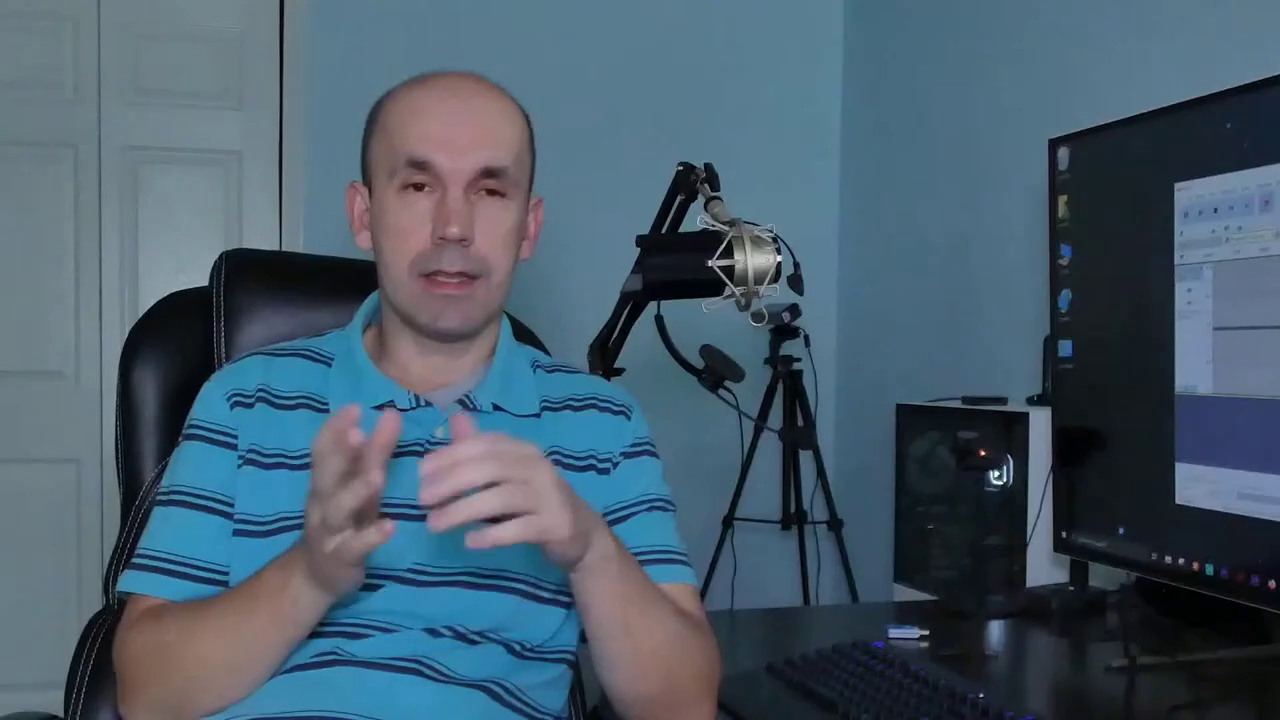
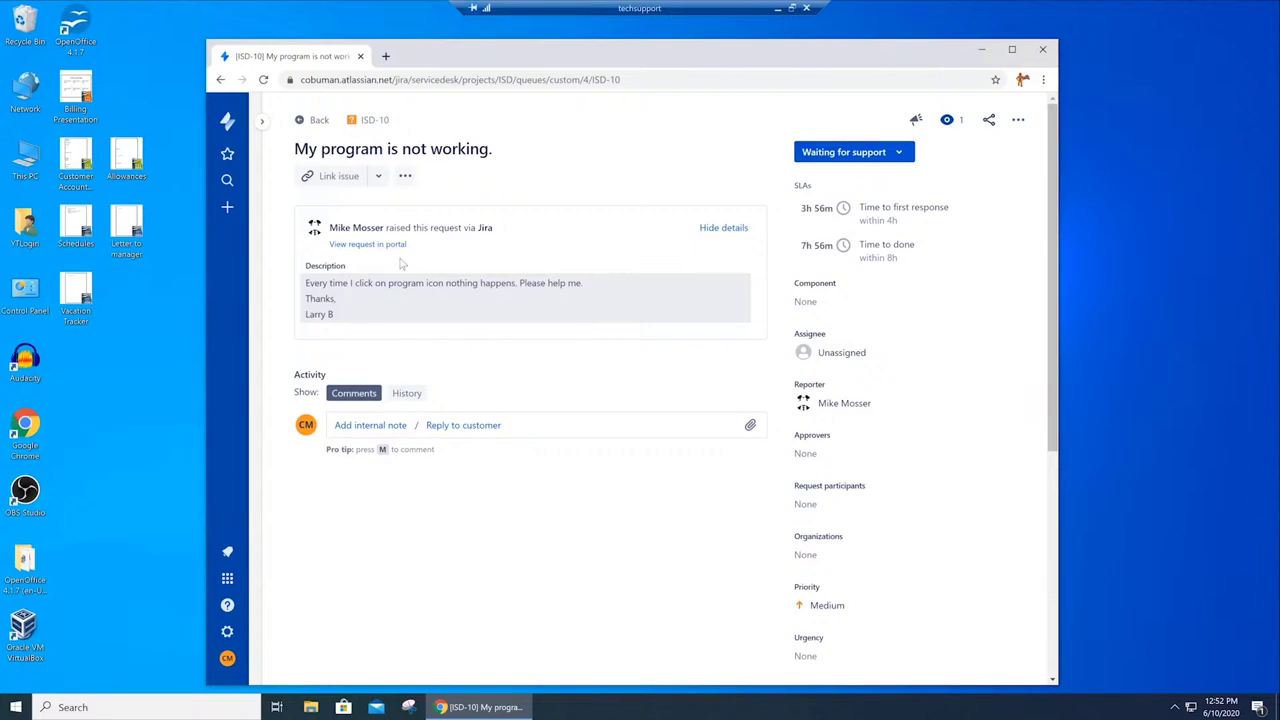
Read ISD-10's title and description, then assign the request to yourself.
{"action": "left_click_drag", "start_coordinate": [293, 148], "coordinate": [511, 149]}
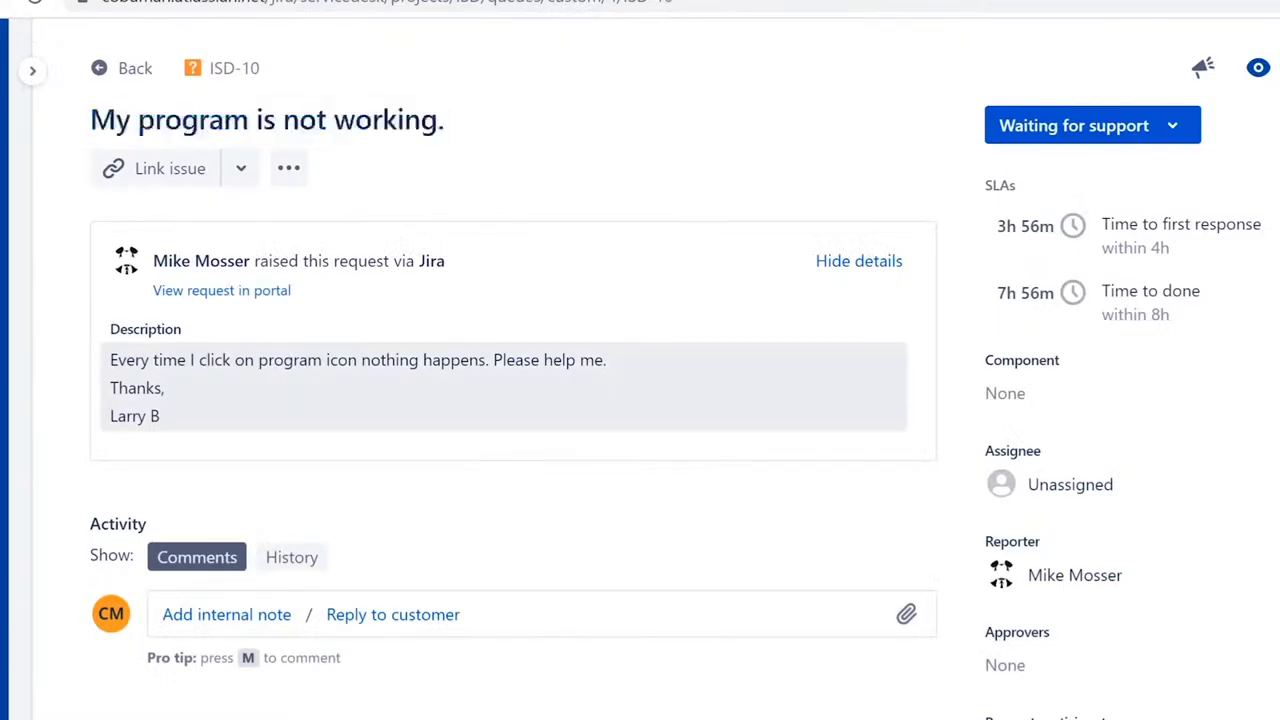
{"action": "left_click_drag", "start_coordinate": [110, 362], "coordinate": [608, 362]}
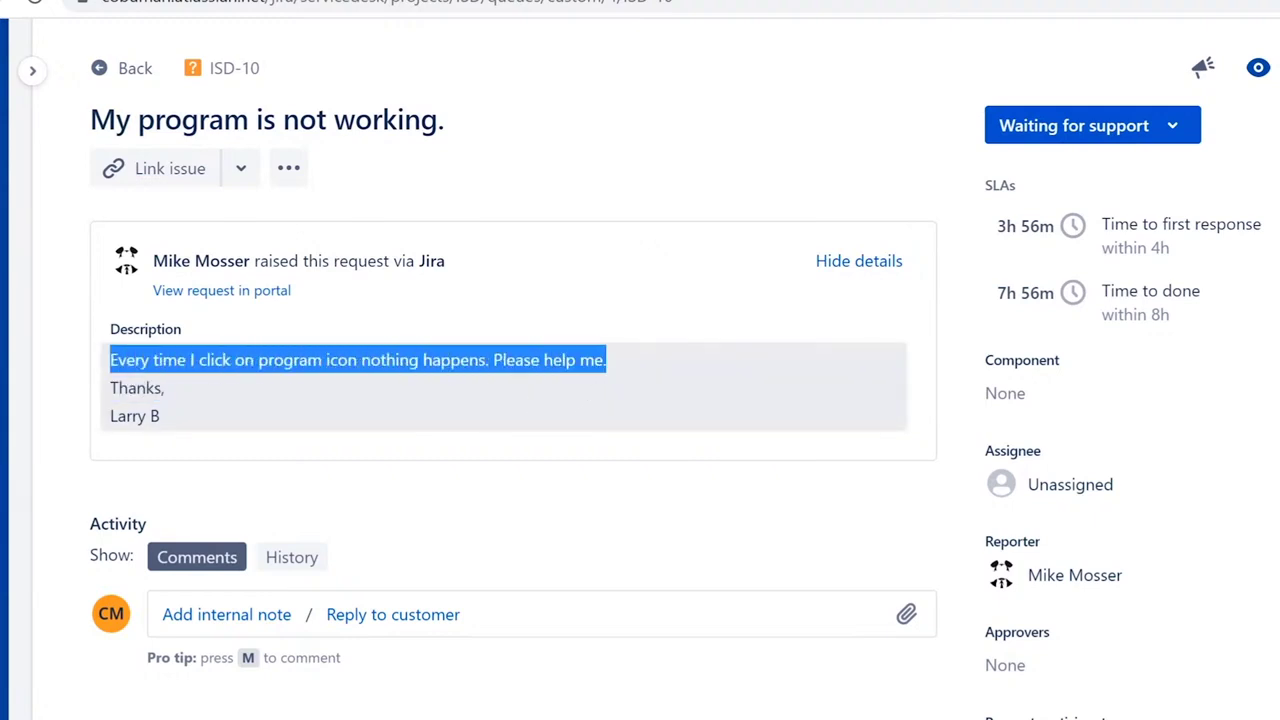
{"action": "left_click", "coordinate": [204, 384]}
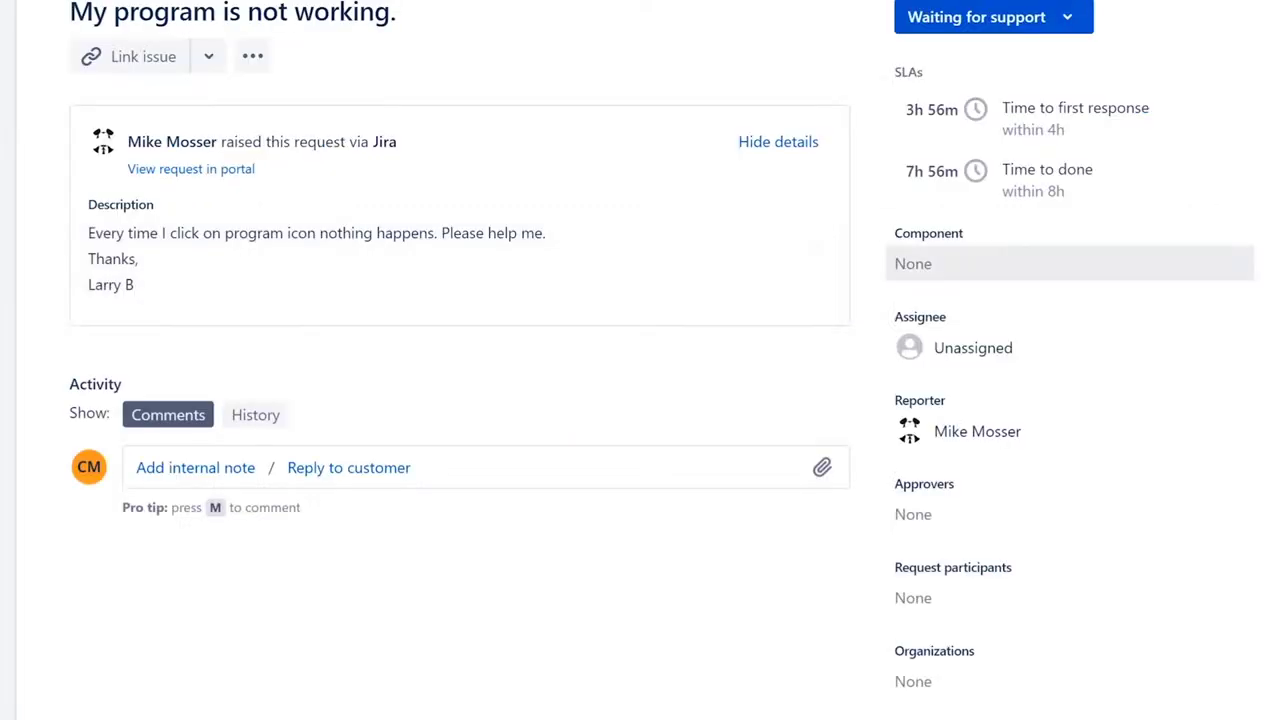
{"action": "left_click", "coordinate": [1000, 348]}
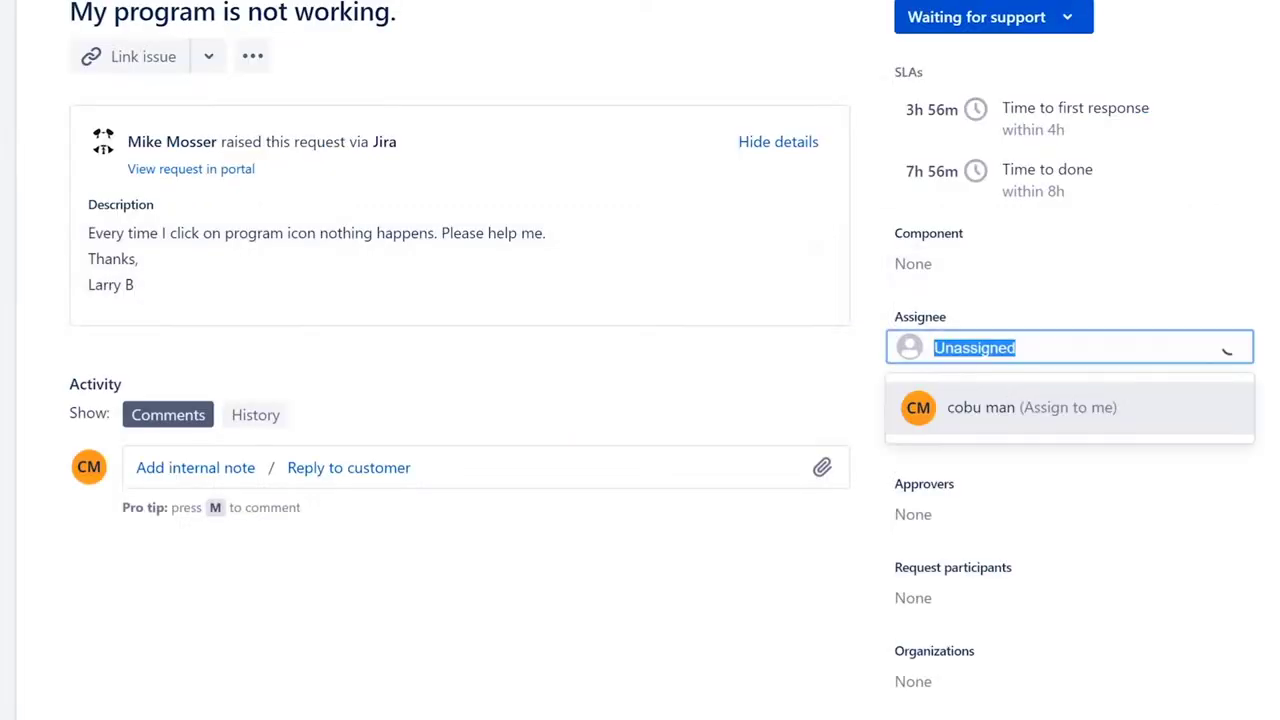
{"action": "left_click", "coordinate": [1013, 418]}
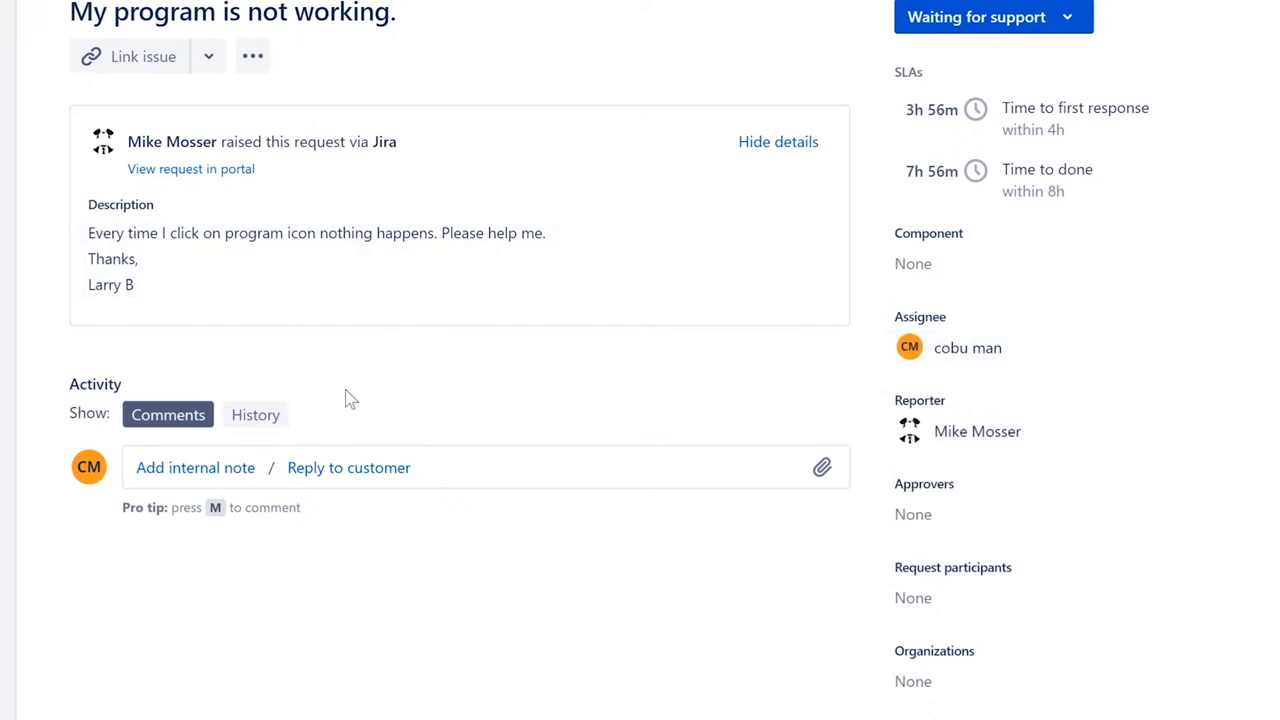
Post a reply introducing yourself from EUS and asking the customer for their PC name.
{"action": "left_click", "coordinate": [341, 470]}
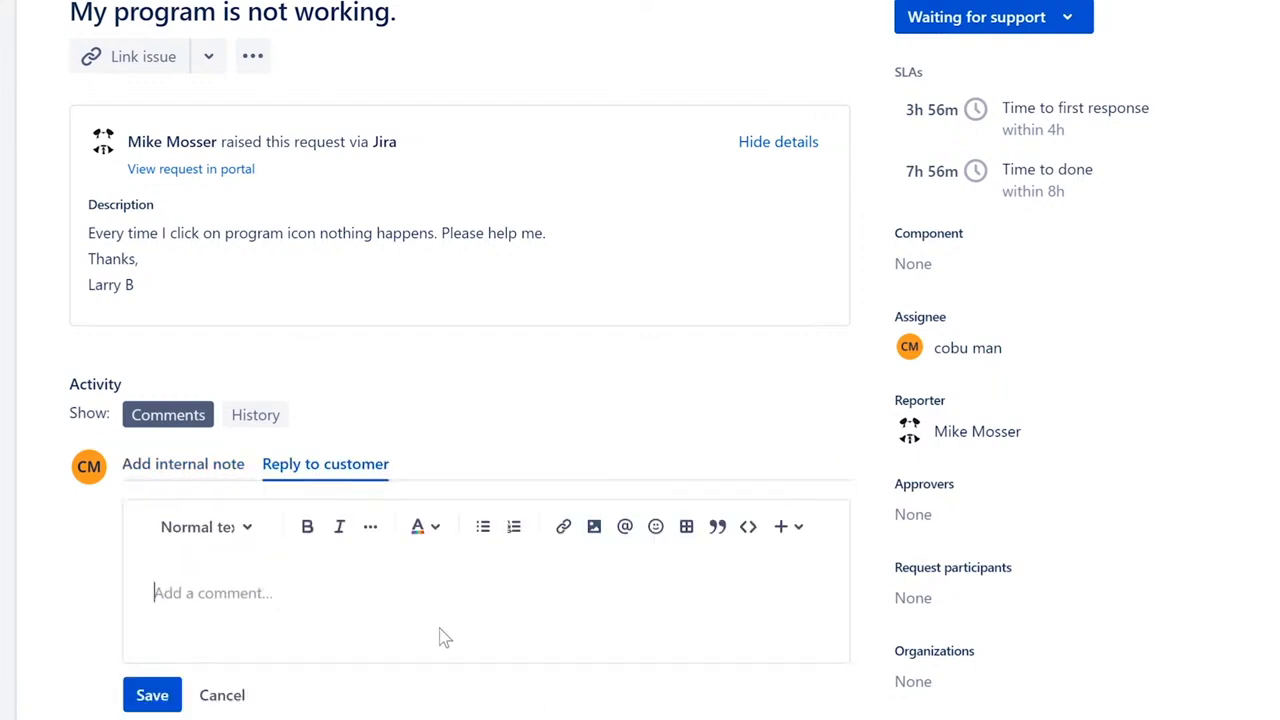
{"action": "type", "text": "Hello, this i sEr"}
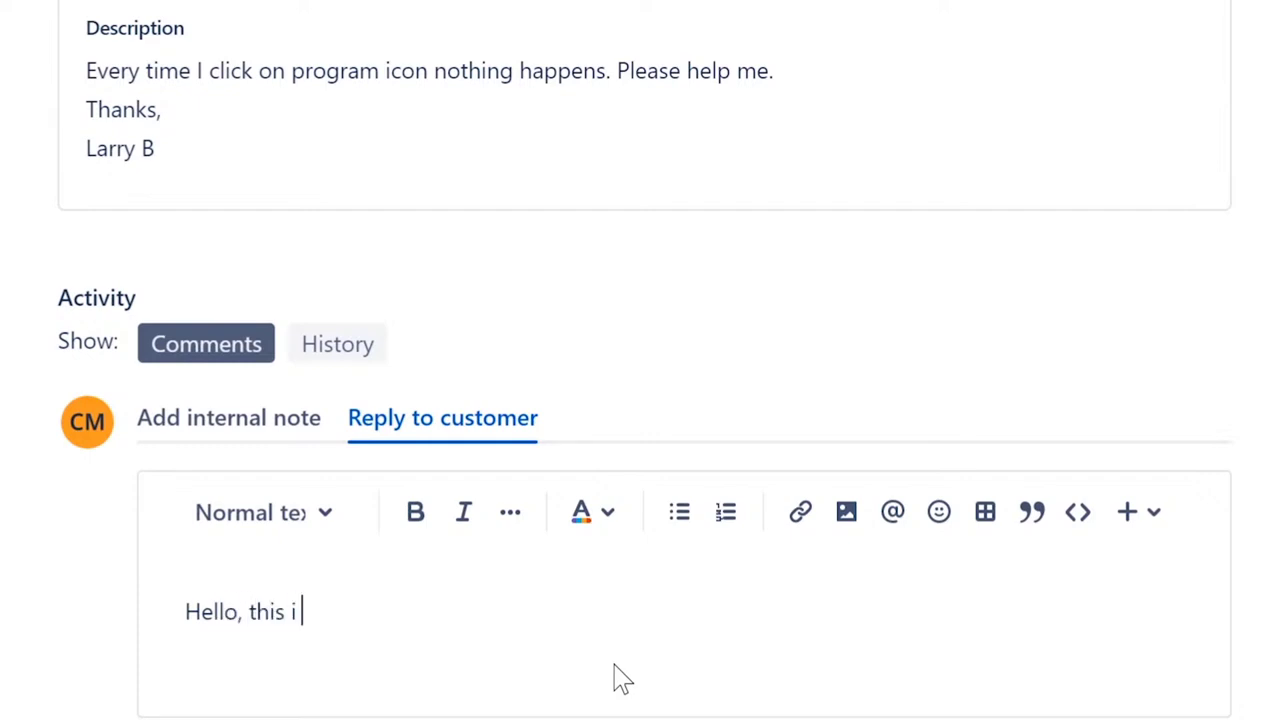
{"action": "key", "text": "BackSpace"}
{"action": "key", "text": "BackSpace"}
{"action": "key", "text": "BackSpace"}
{"action": "key", "text": "BackSpace"}
{"action": "type", "text": "s Ervin with EUS"}
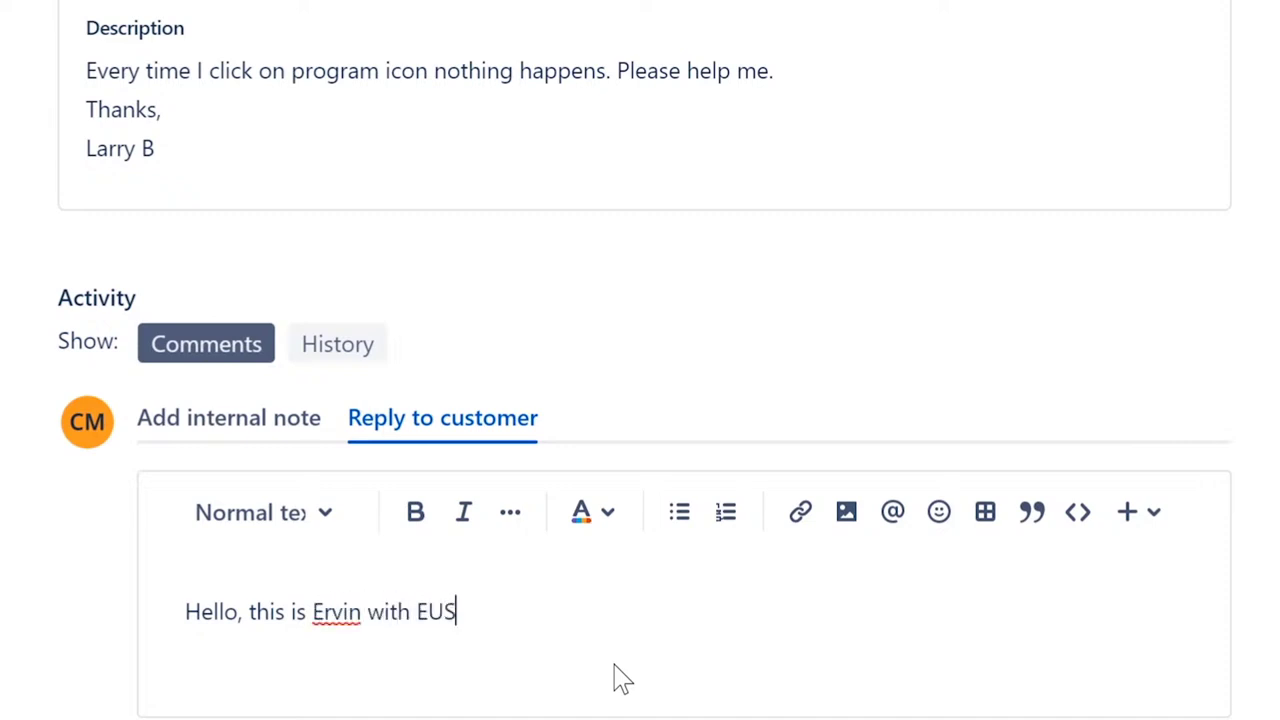
{"action": "key", "text": "BackSpace"}
{"action": "type", "text": ". Can yp"}
{"action": "key", "text": "BackSpace"}
{"action": "type", "text": "ou please tell me what your pc name is"}
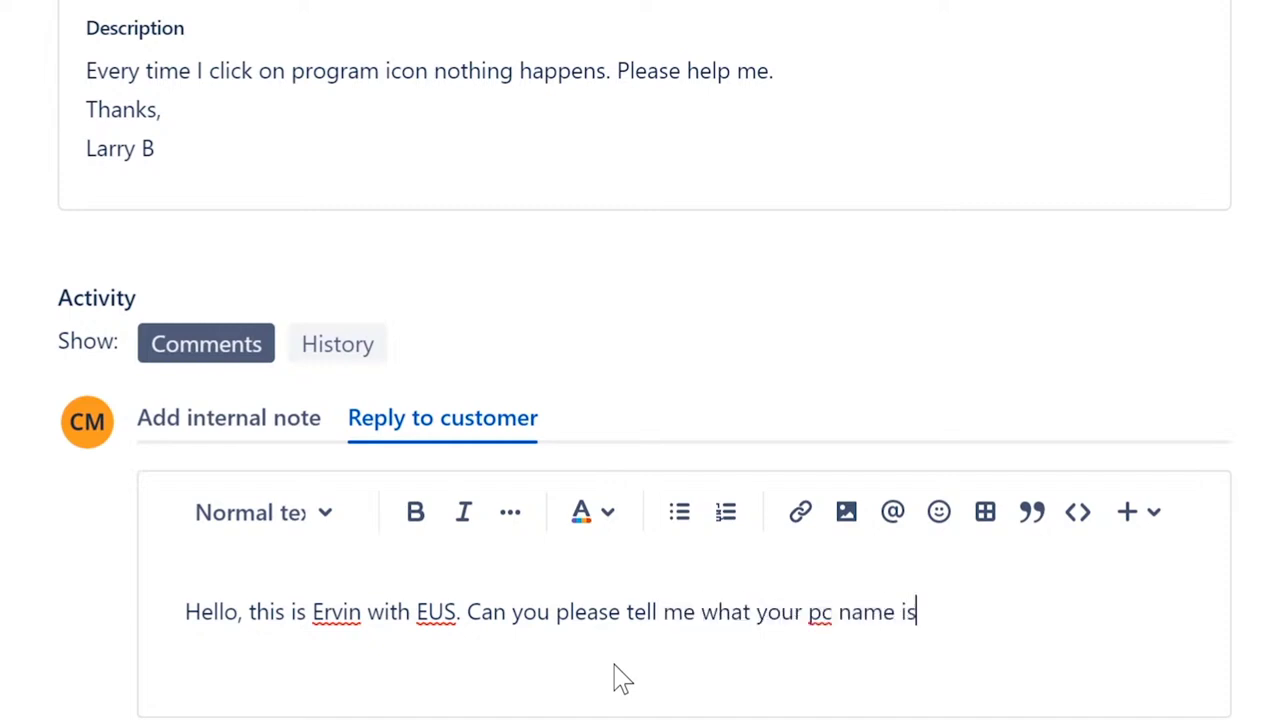
{"action": "type", "text": "?"}
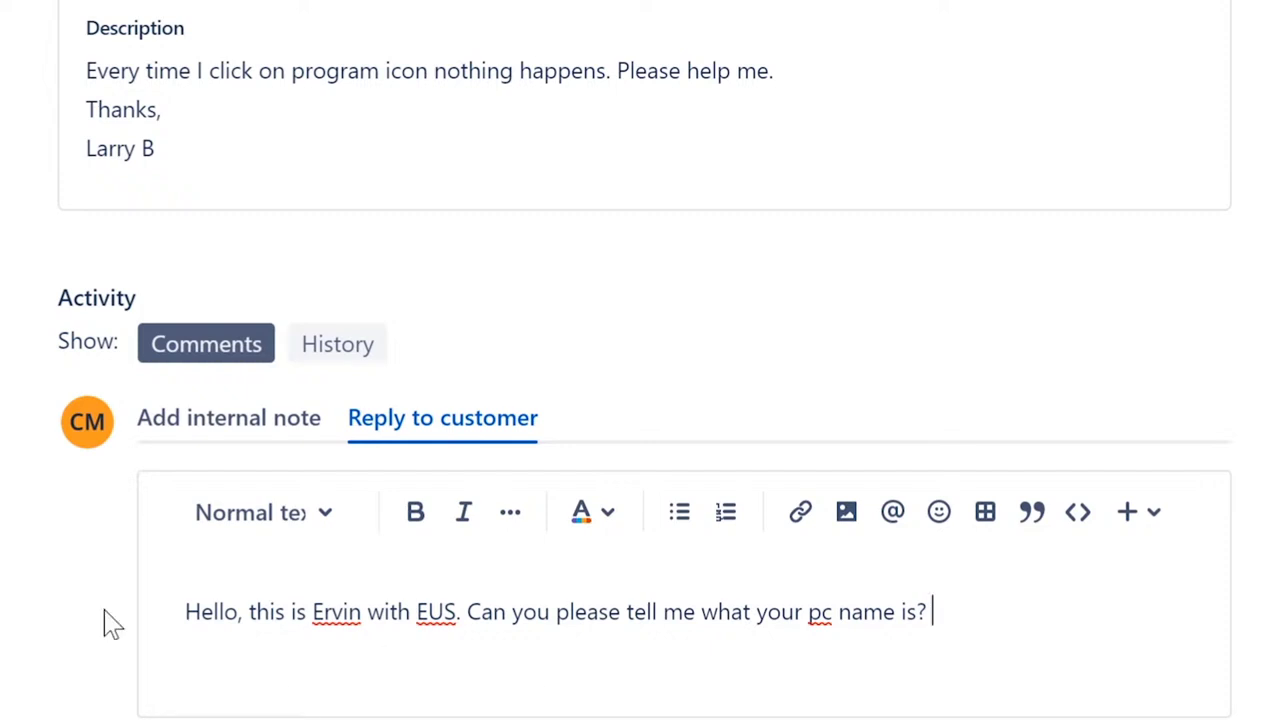
{"action": "key", "text": "ctrl+Return"}
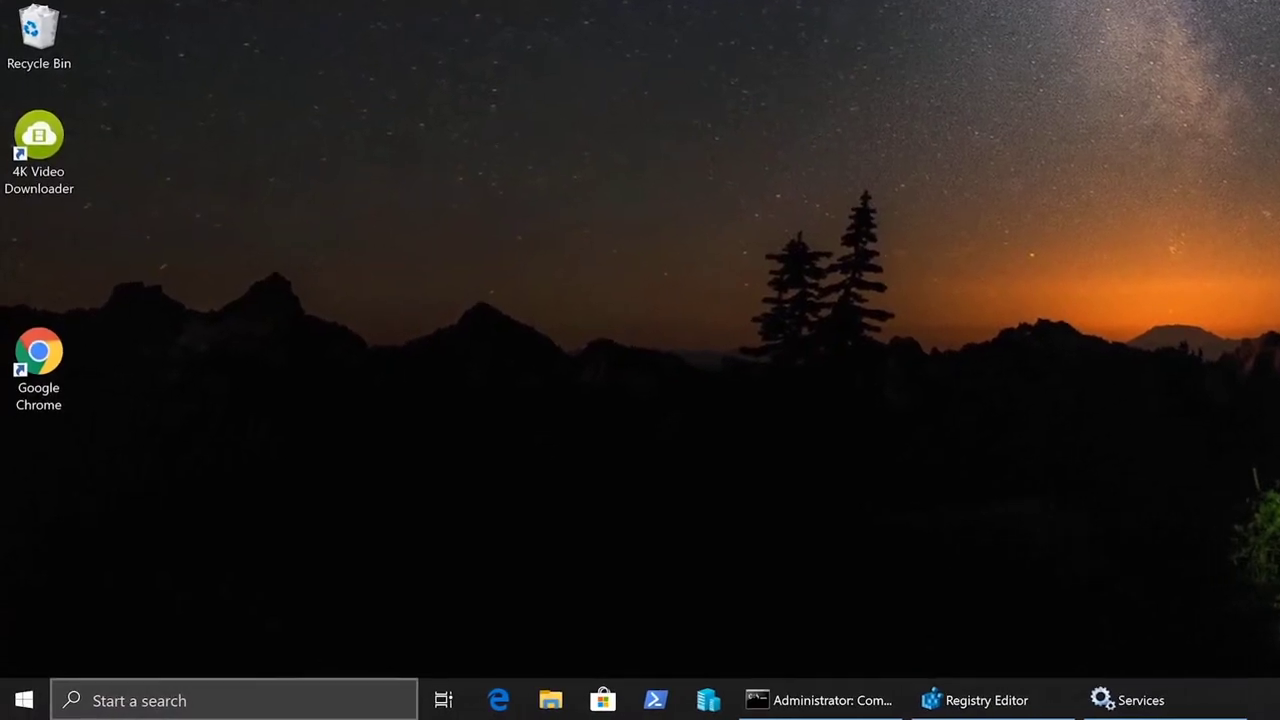
Search 'system' to open System Information and check the System Name, COBUMAN1.
{"action": "left_click", "coordinate": [165, 703]}
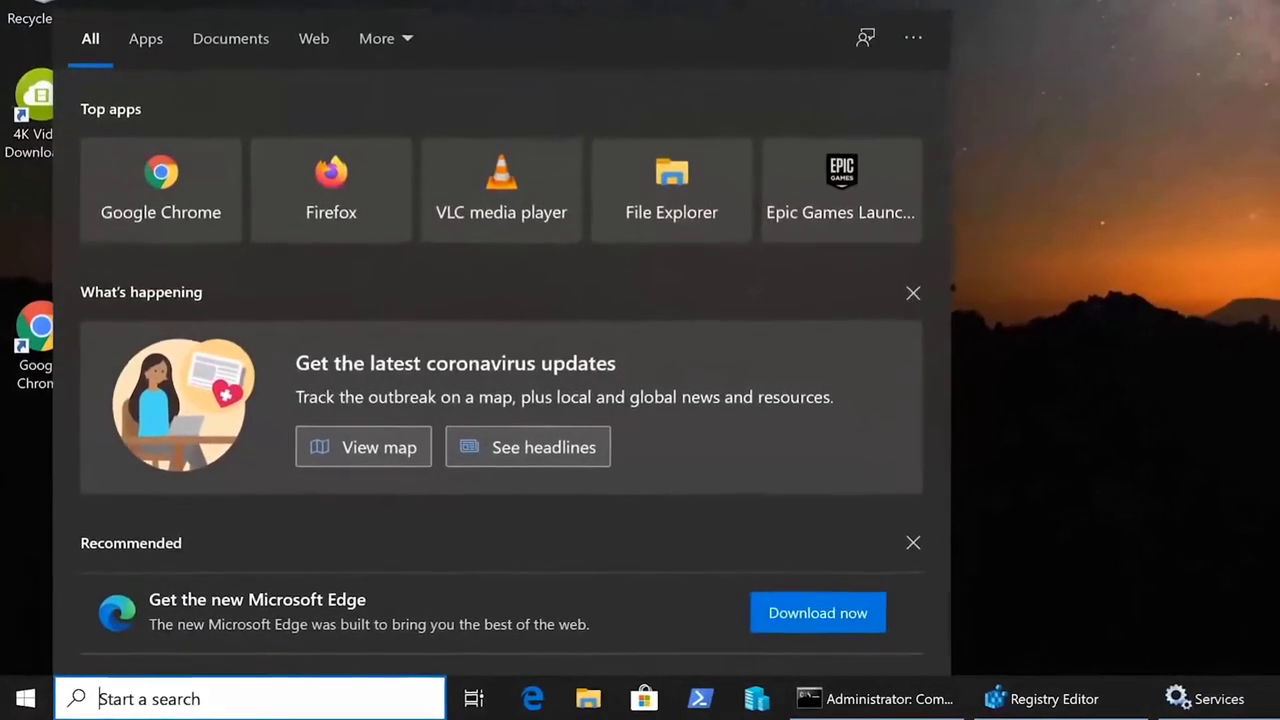
{"action": "type", "text": "system"}
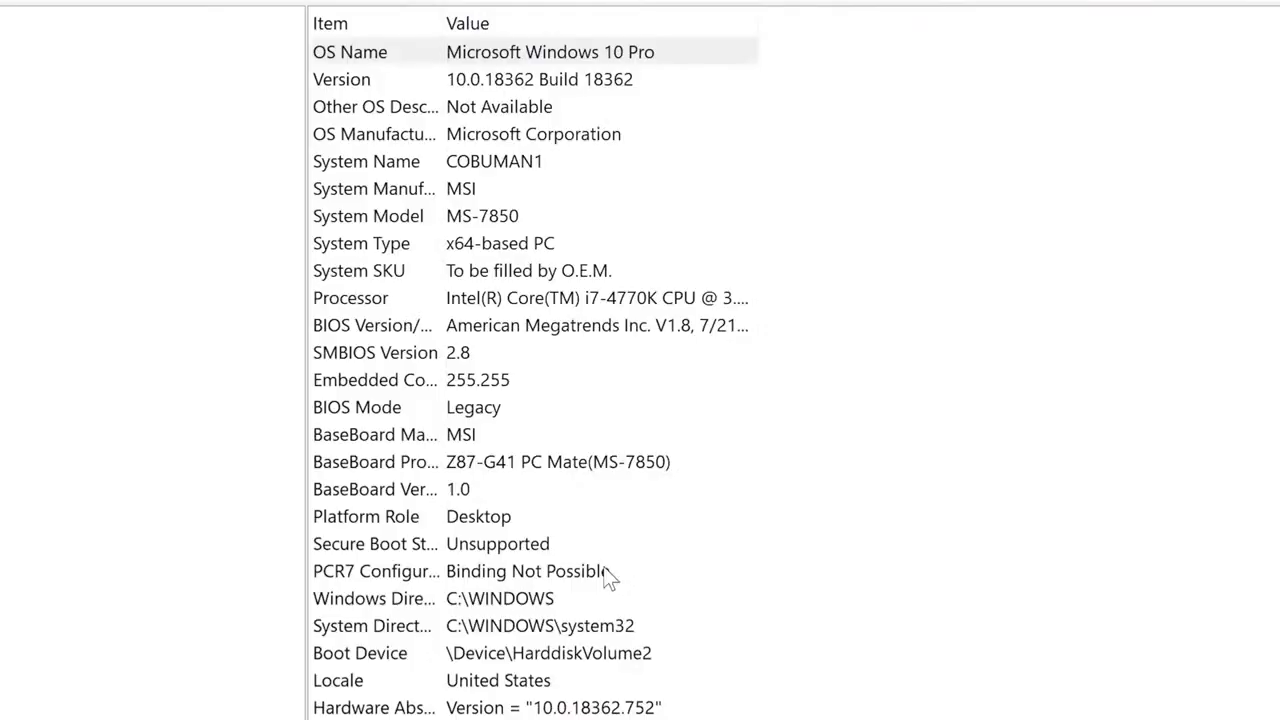
{"action": "left_click", "coordinate": [530, 165]}
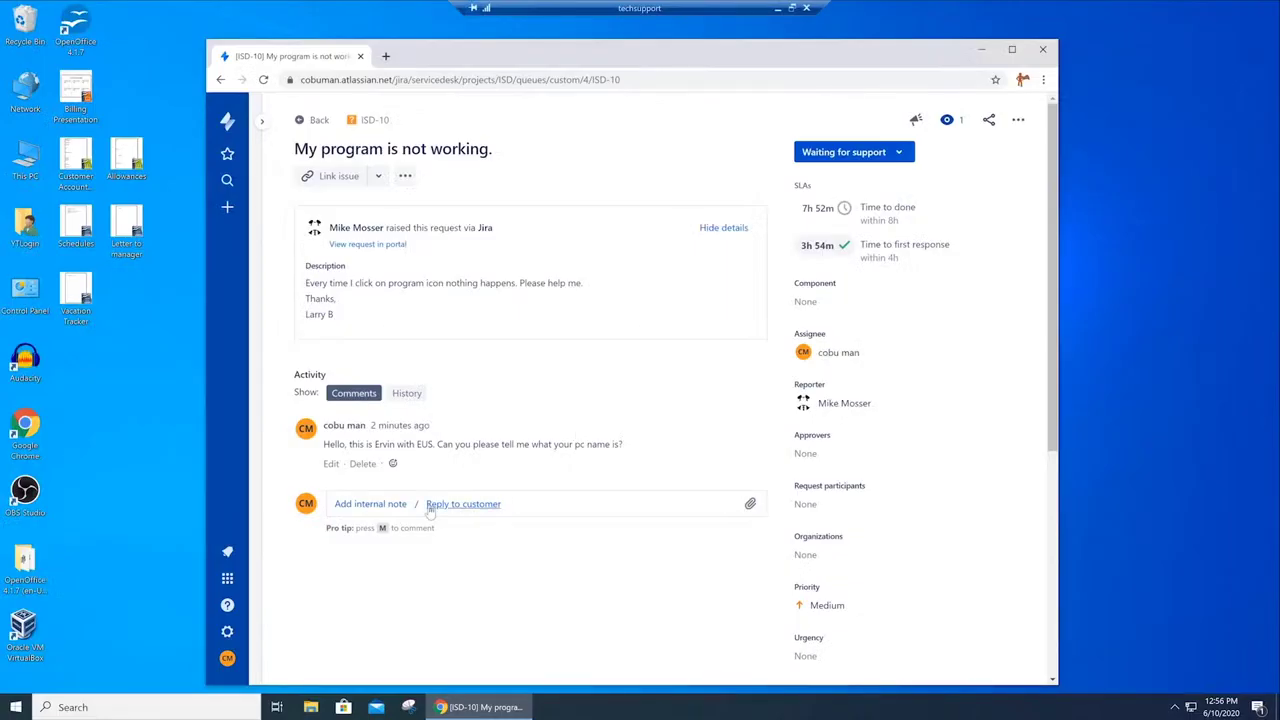
Save the internal note 'PC name is cobuman1' on ISD-10 and minimize the browser.
{"action": "left_click", "coordinate": [395, 505]}
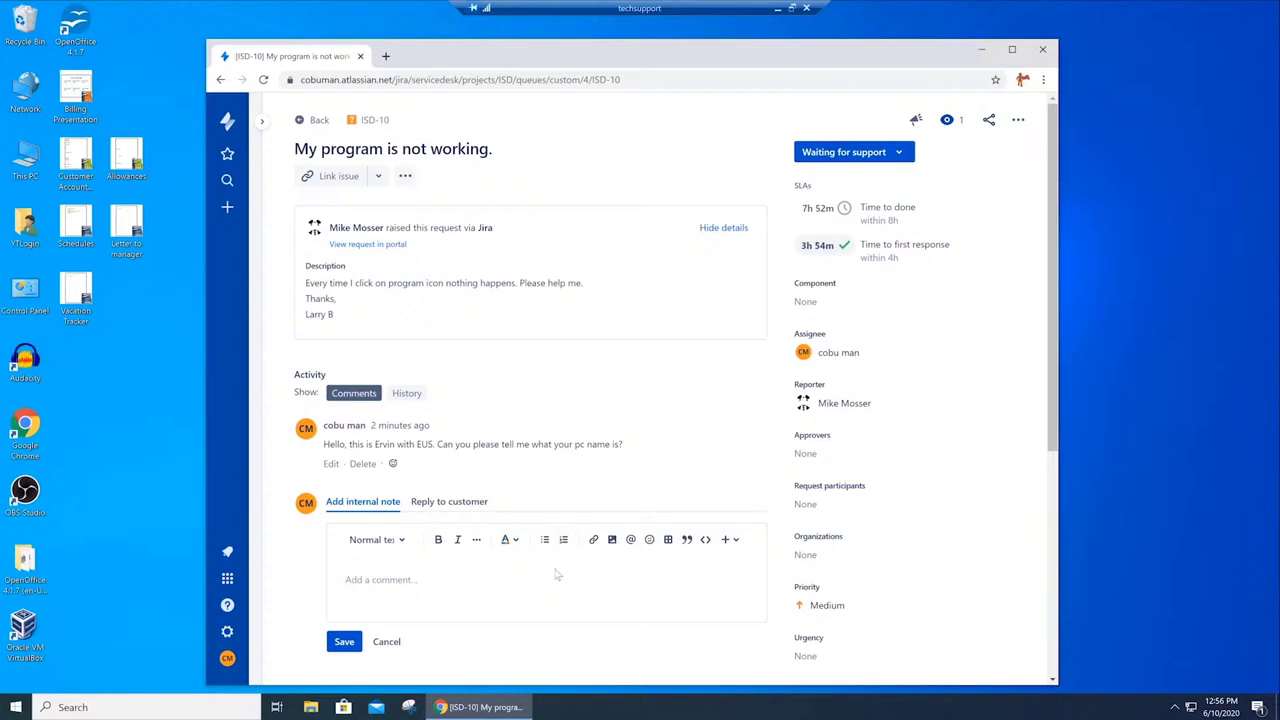
{"action": "type", "text": "Pc"}
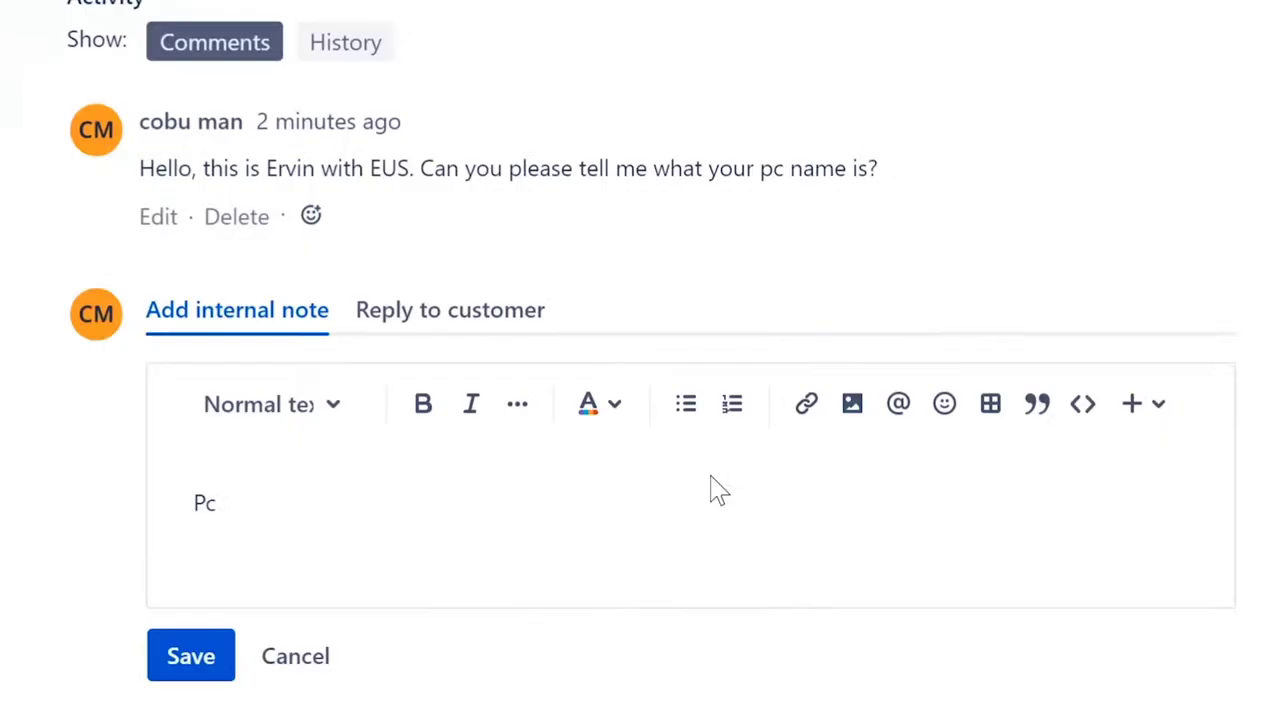
{"action": "key", "text": "BackSpace"}
{"action": "type", "text": "C name is cobuman1"}
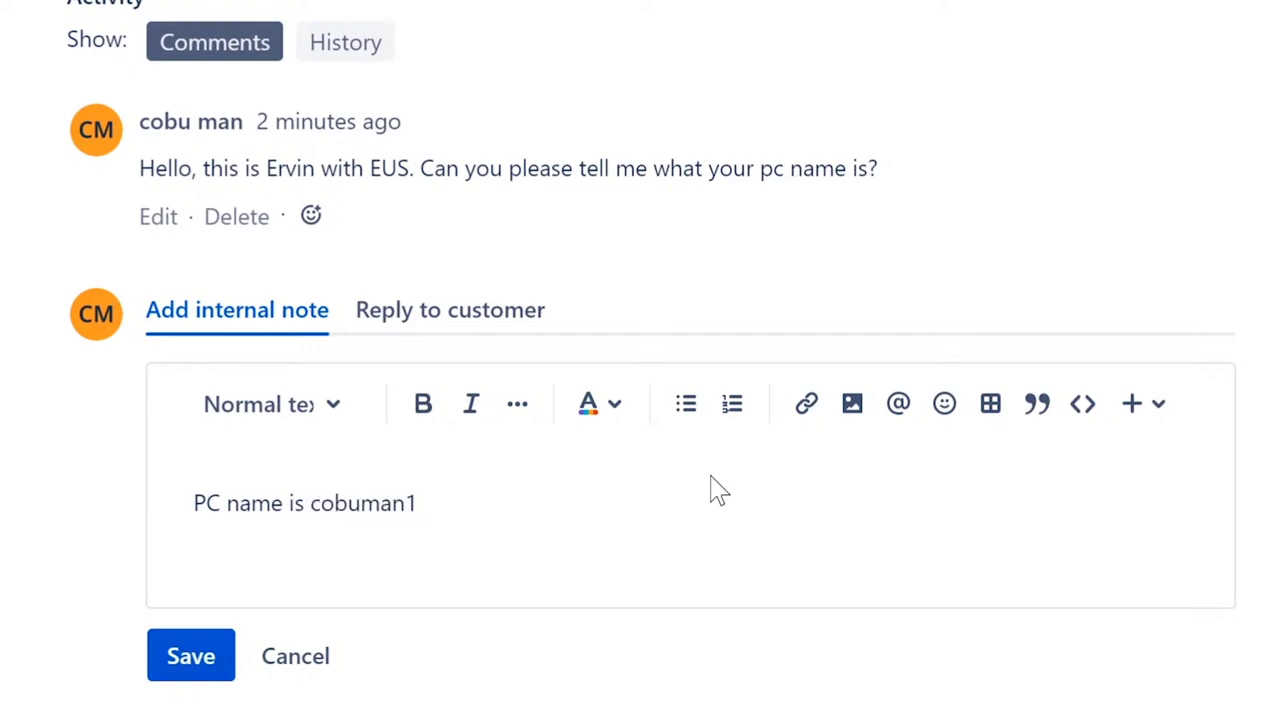
{"action": "left_click", "coordinate": [190, 656]}
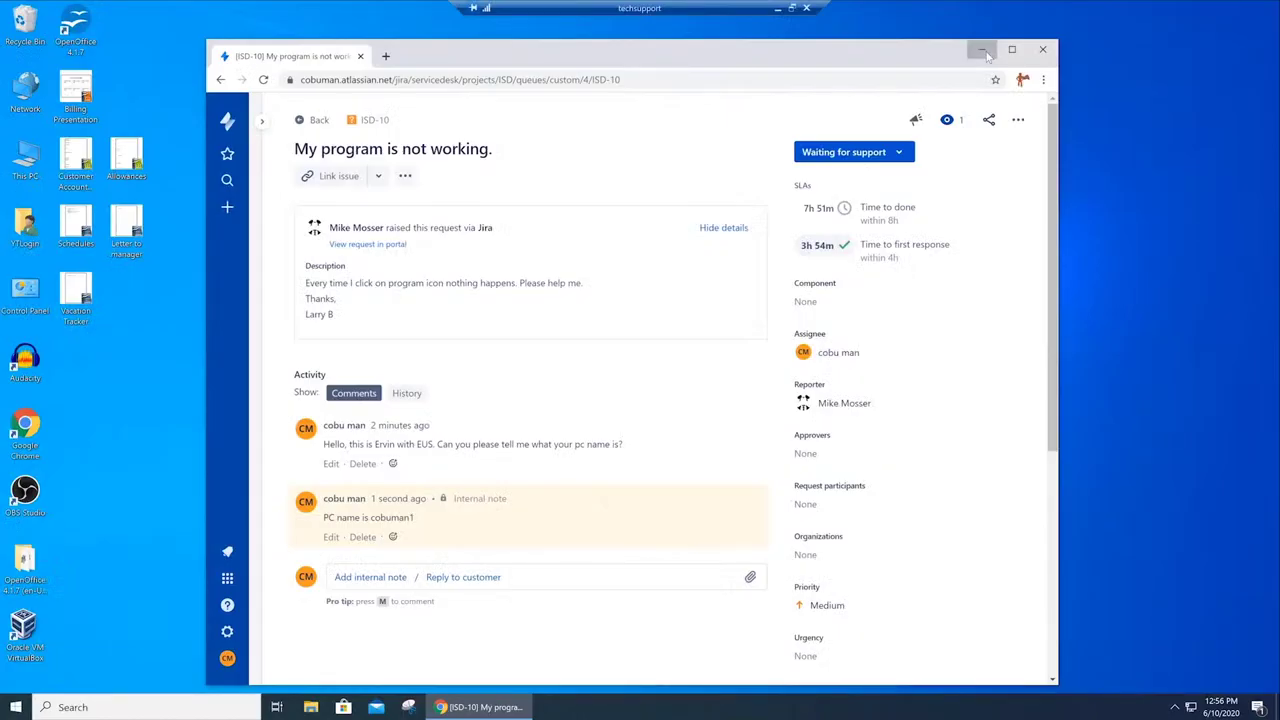
{"action": "left_click", "coordinate": [1163, 86]}
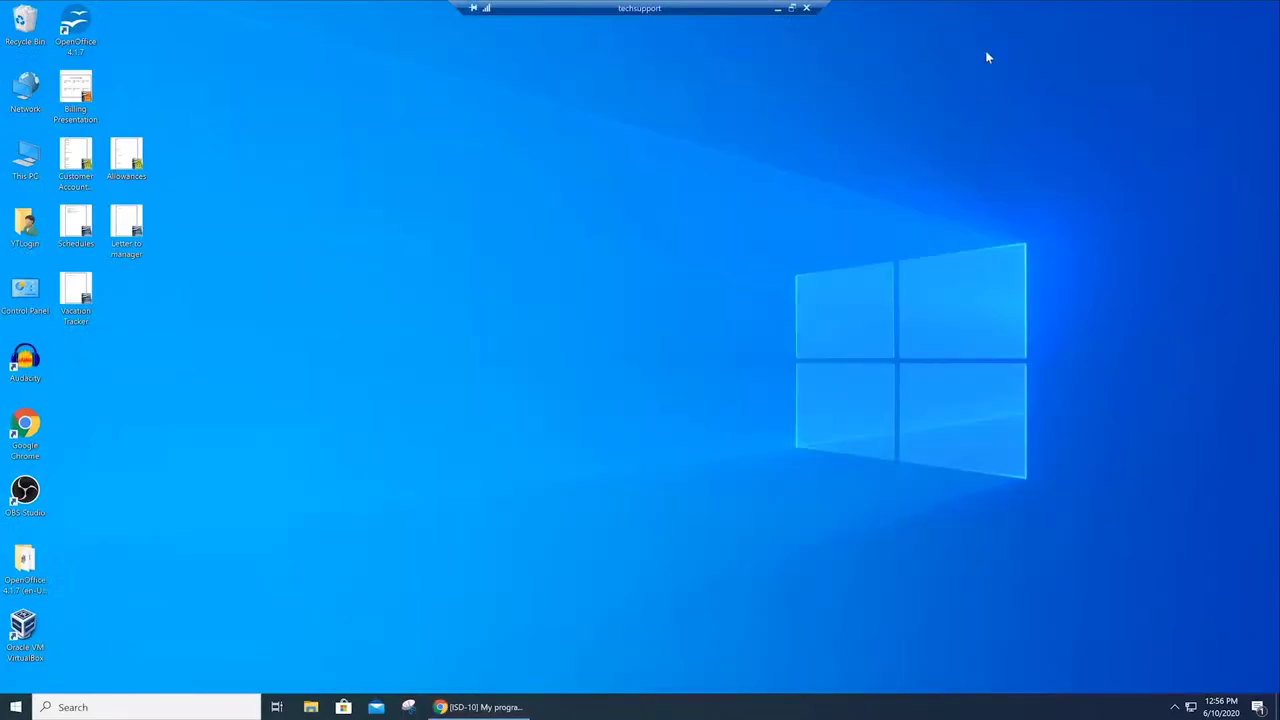
Open File Explorer and go to the network path \\cobuman1\c$.
{"action": "left_click", "coordinate": [311, 707]}
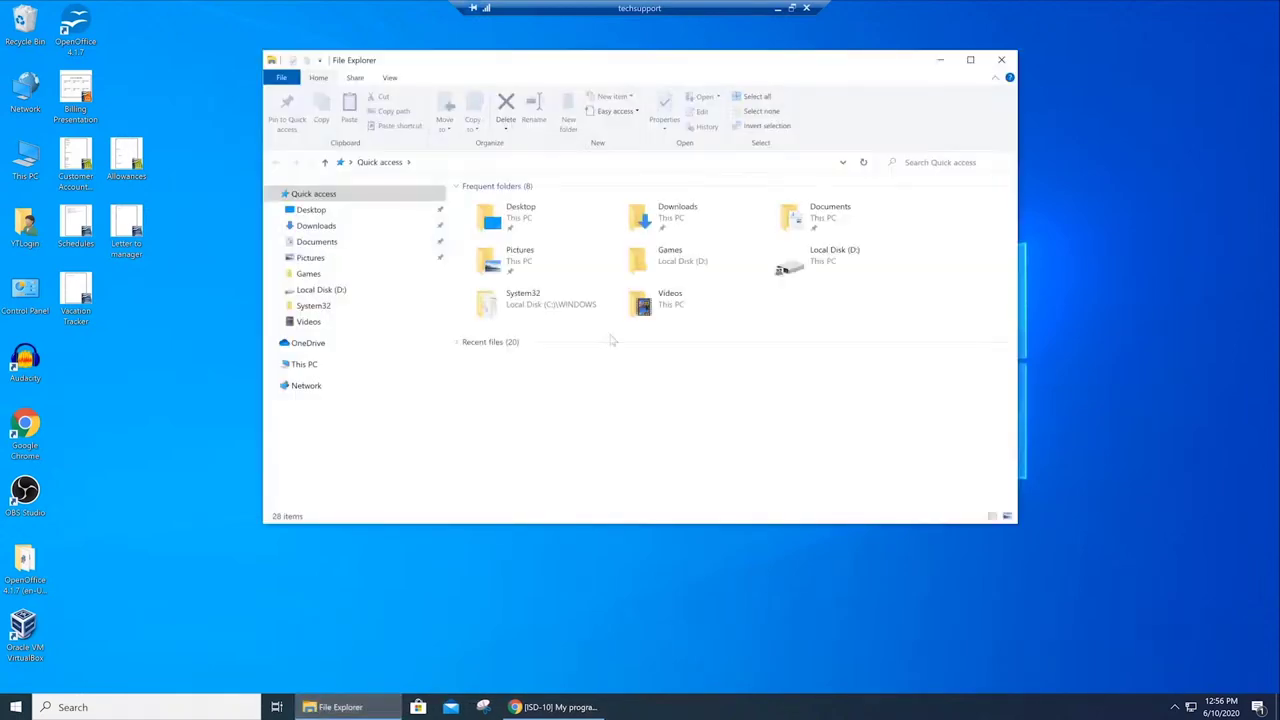
{"action": "left_click_drag", "start_coordinate": [765, 61], "coordinate": [762, 150]}
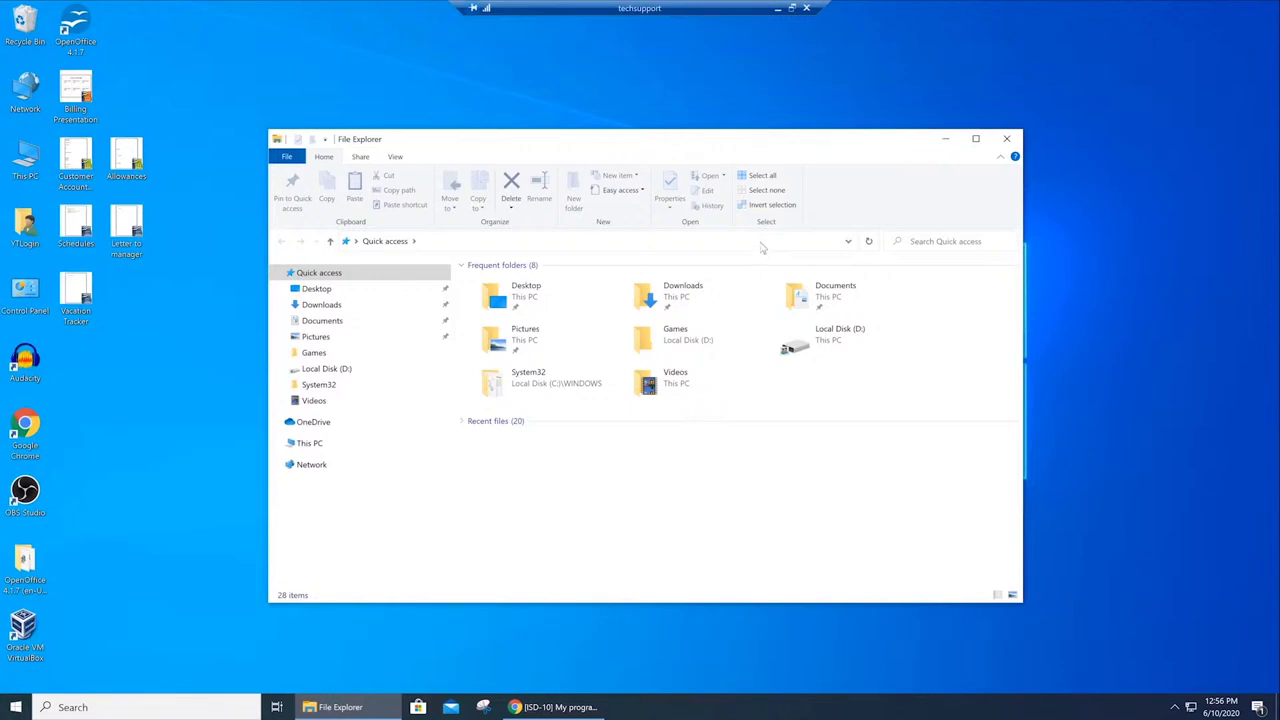
{"action": "left_click", "coordinate": [762, 243]}
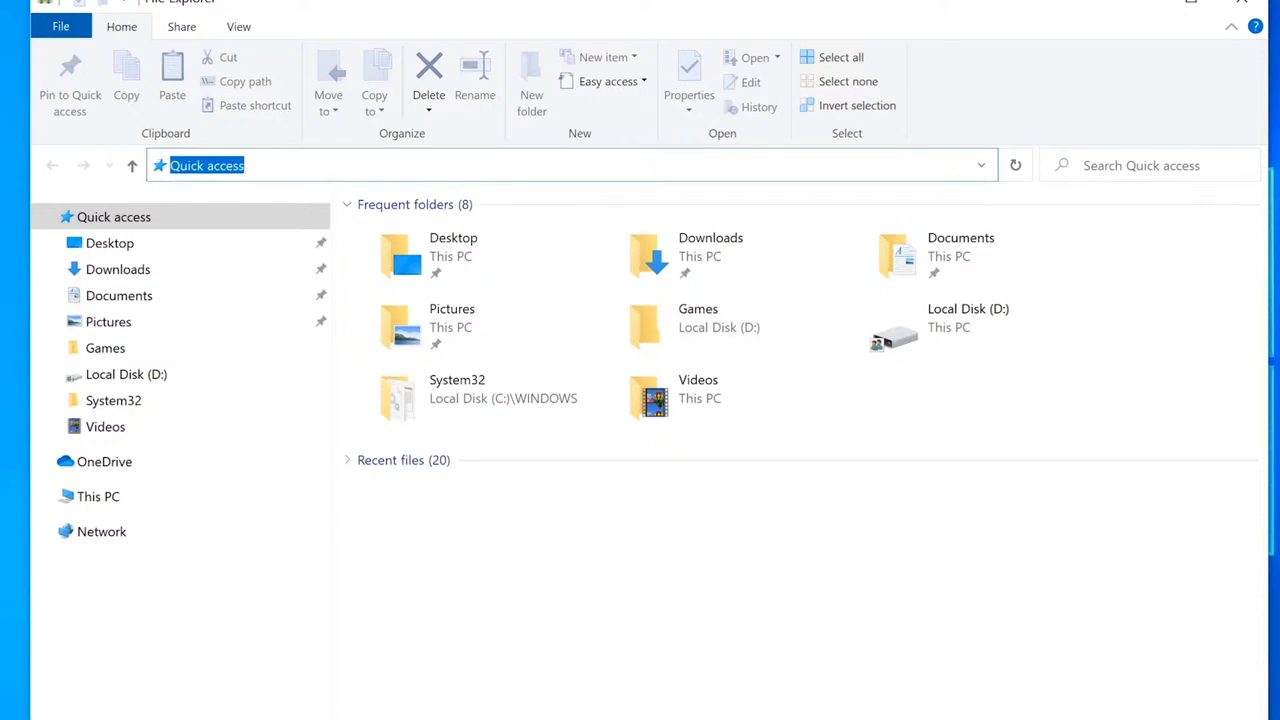
{"action": "type", "text": "\\"}
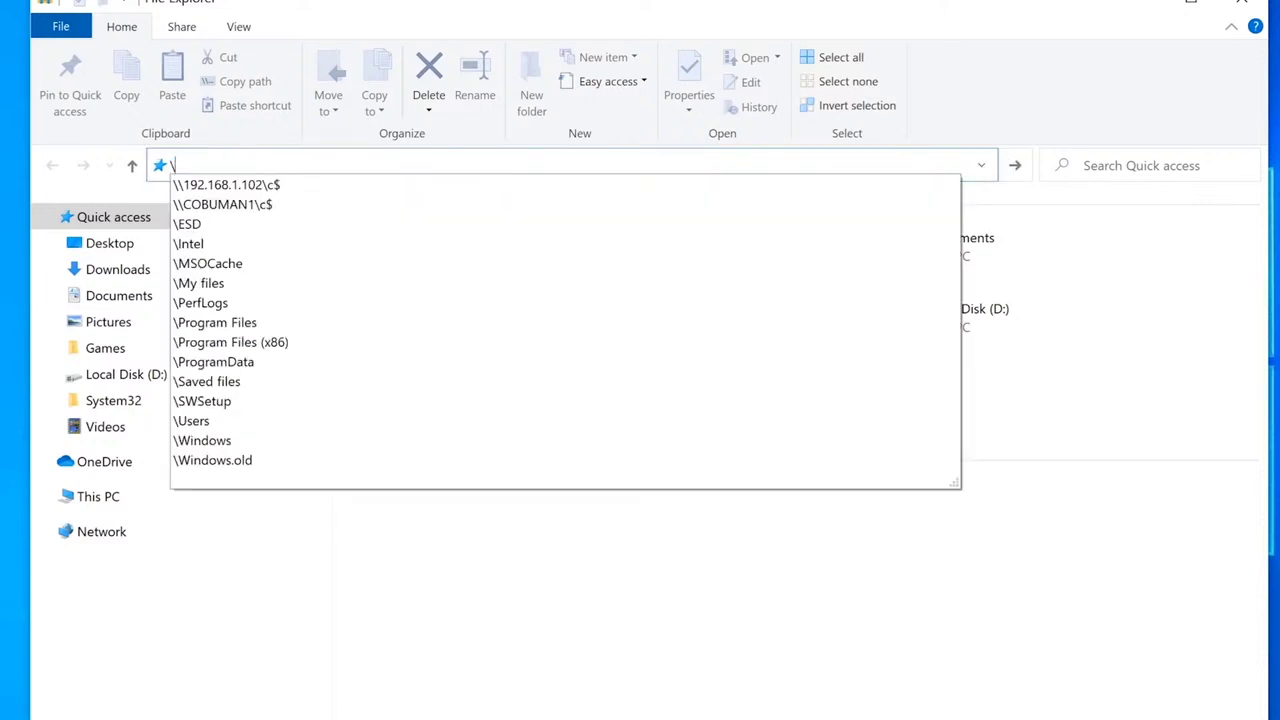
{"action": "type", "text": "\\cobuman1"}
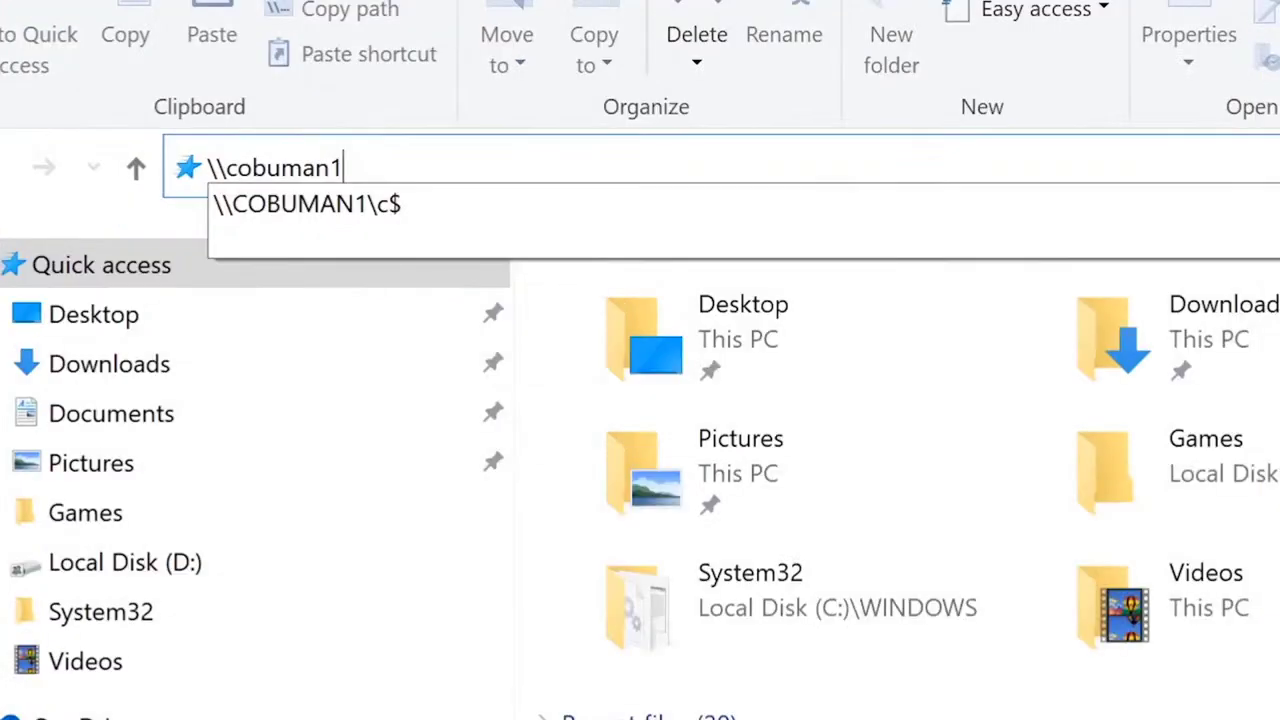
{"action": "type", "text": "\\"}
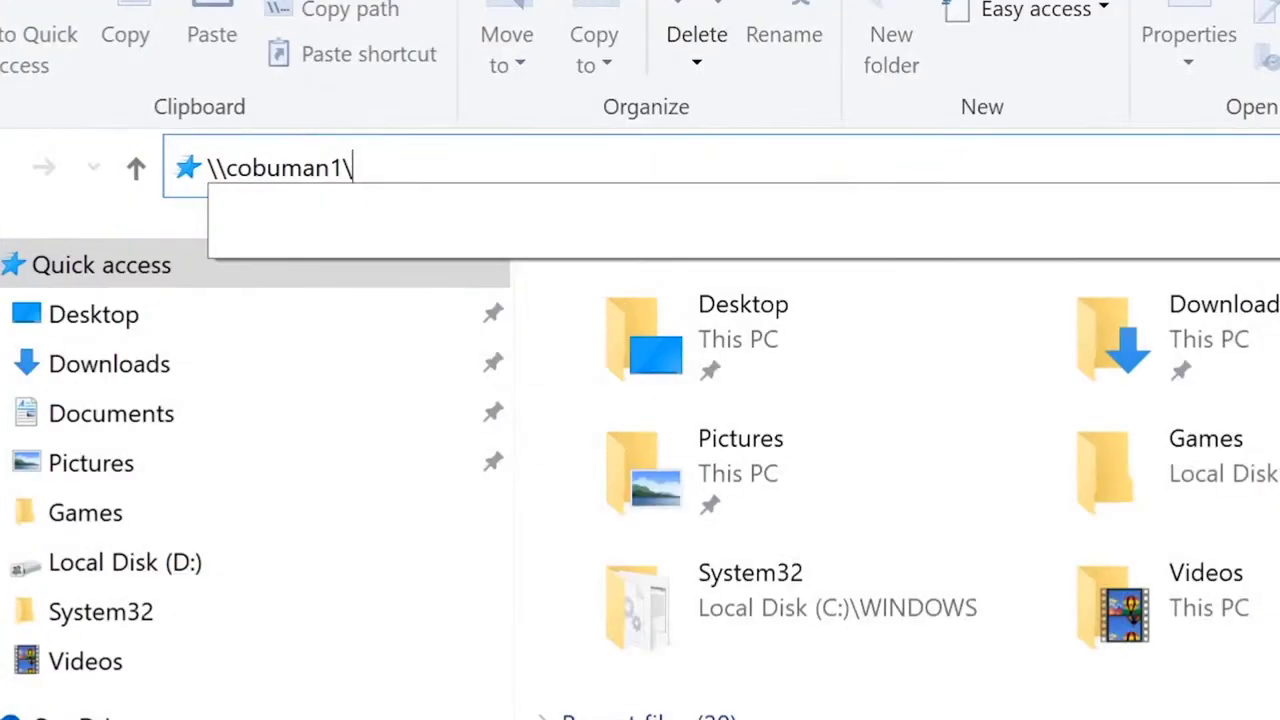
{"action": "type", "text": "c"}
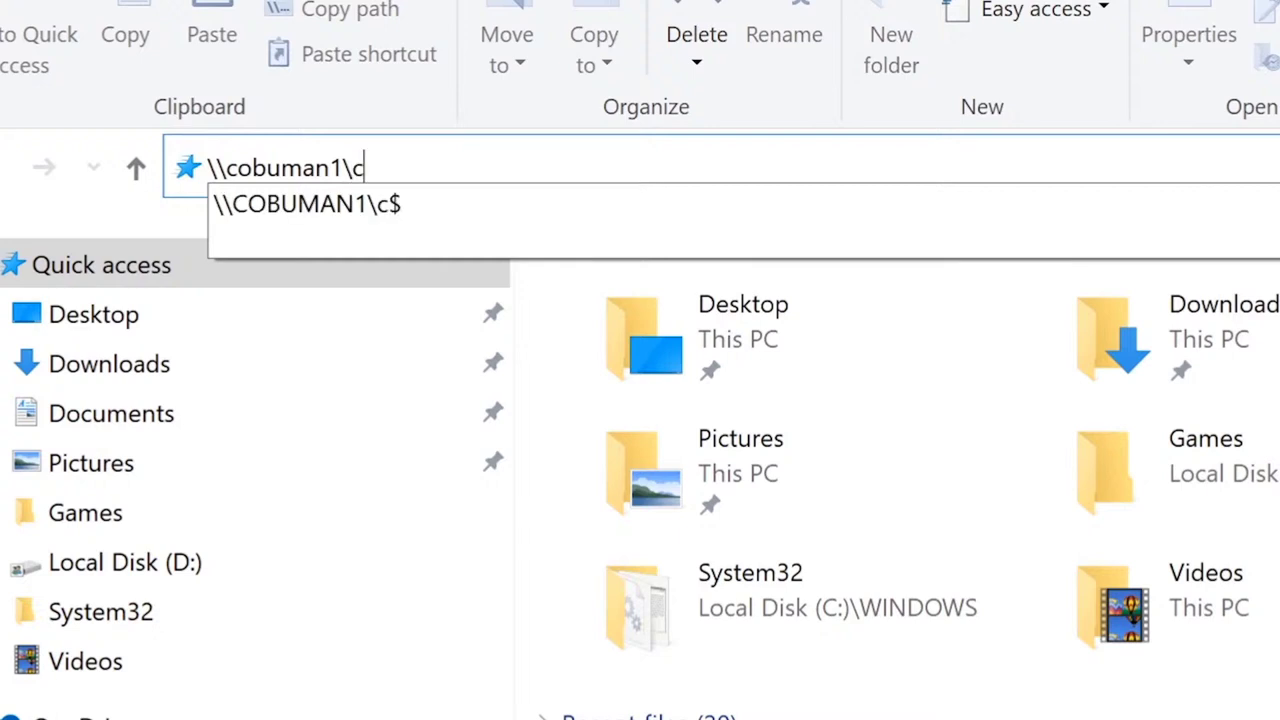
{"action": "type", "text": "$"}
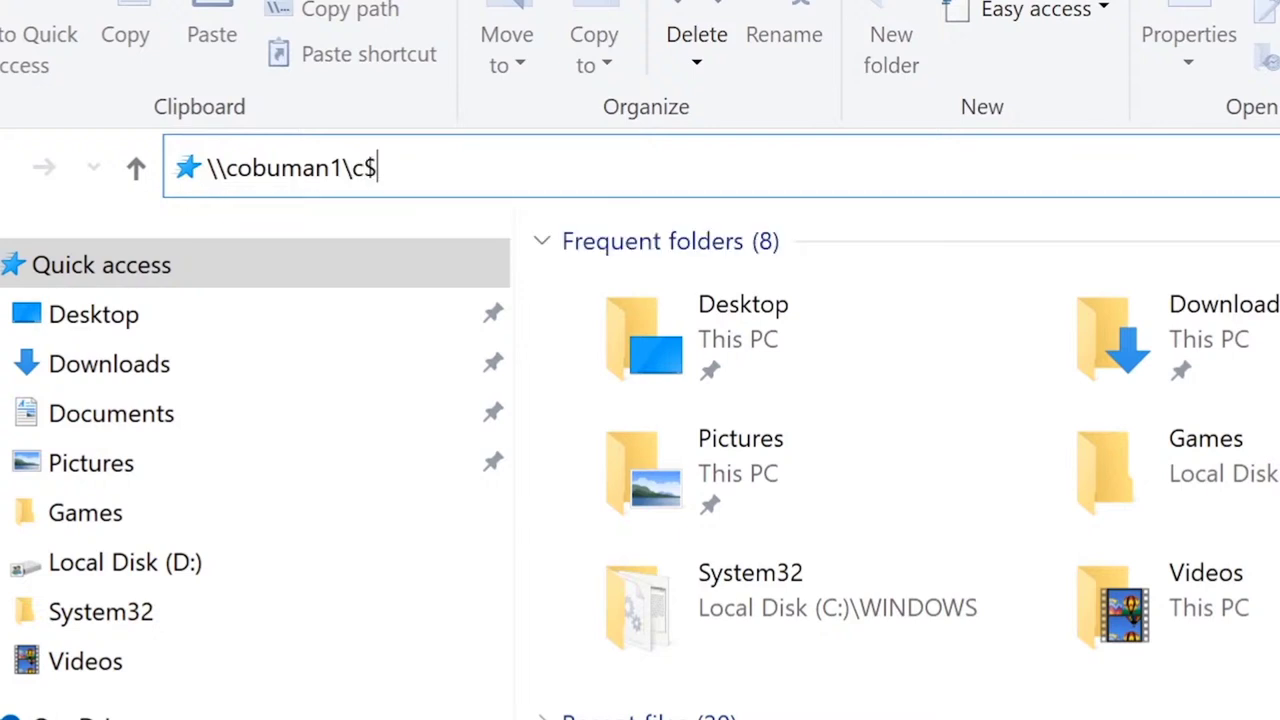
{"action": "key", "text": "Return"}
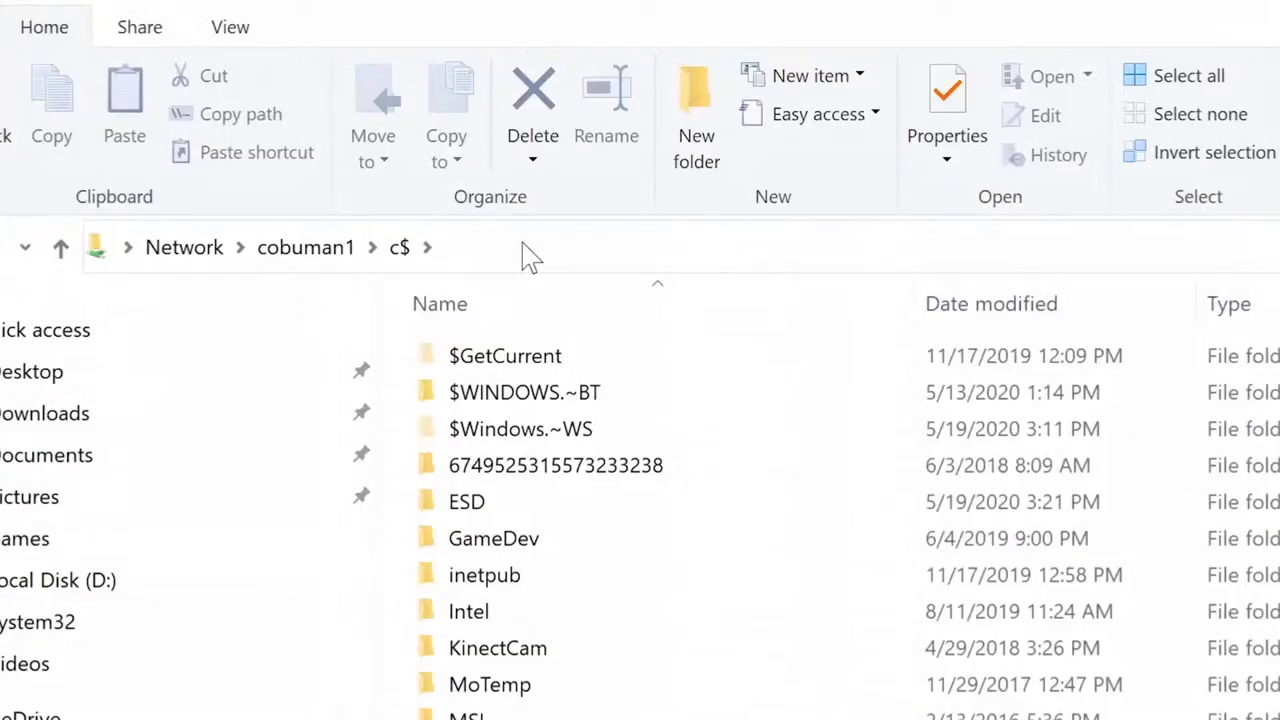
Review the \\cobuman1\c$ path, highlighting its PC name and c$ share parts.
{"action": "left_click", "coordinate": [520, 258]}
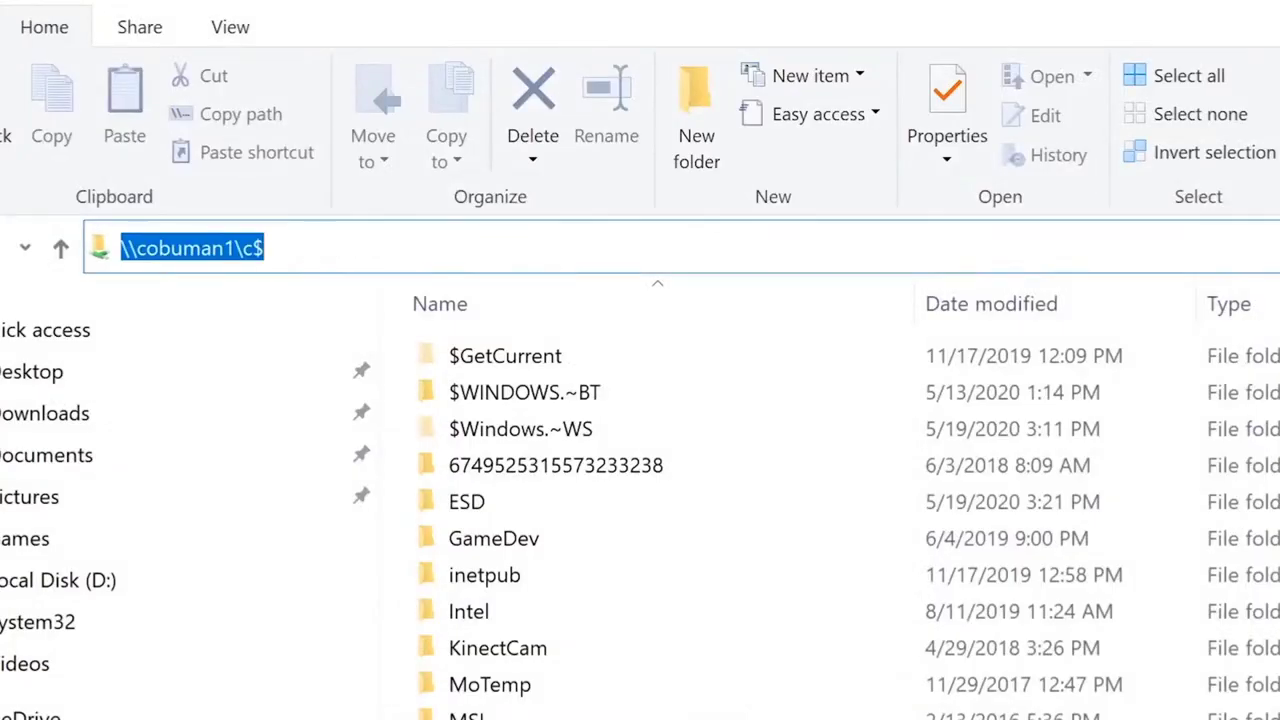
{"action": "key", "text": "Home"}
{"action": "key", "text": "shift+Right"}
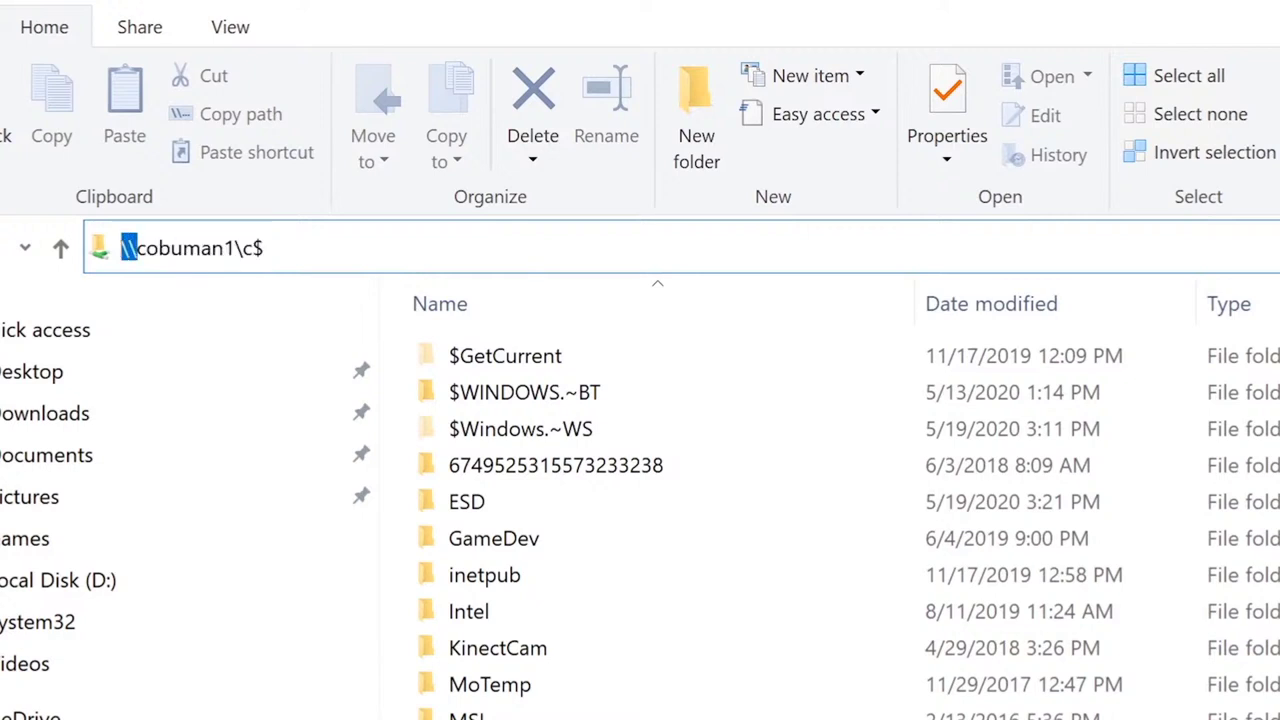
{"action": "key", "text": "Right"}
{"action": "key", "text": "Right"}
{"action": "key", "text": "shift+Right"}
{"action": "key", "text": "shift+Right"}
{"action": "key", "text": "shift+Right"}
{"action": "key", "text": "shift+Right"}
{"action": "key", "text": "shift+Right"}
{"action": "key", "text": "shift+Right"}
{"action": "key", "text": "shift+Right"}
{"action": "key", "text": "shift+Right"}
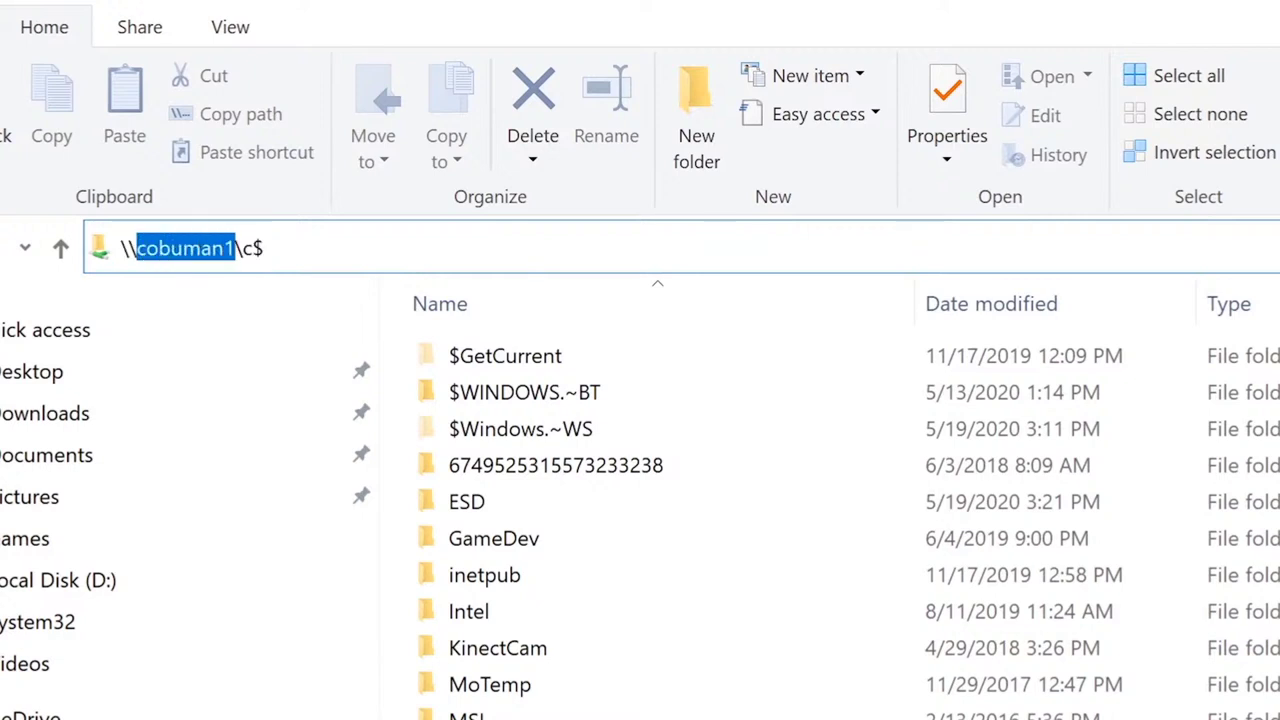
{"action": "key", "text": "End"}
{"action": "key", "text": "shift+Left"}
{"action": "key", "text": "shift+Left"}
{"action": "key", "text": "End"}
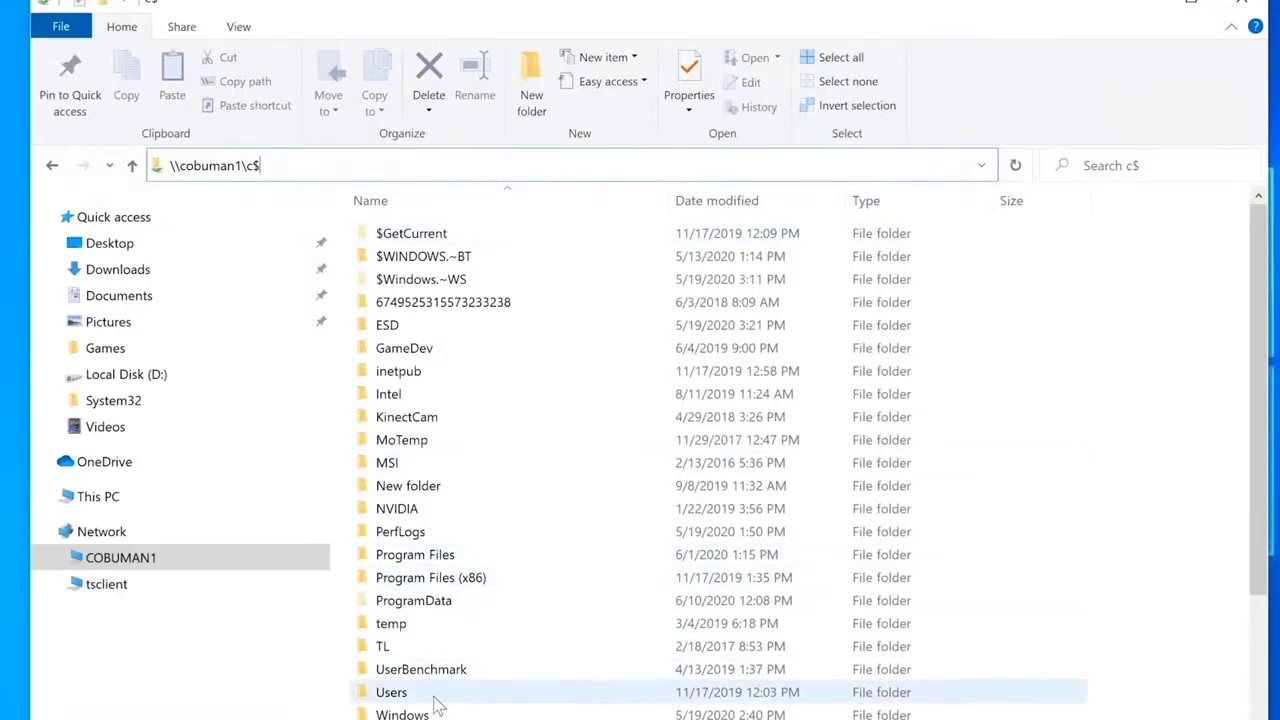
Select the Users folder on the shared C drive and switch back to the Jira request.
{"action": "left_click", "coordinate": [575, 485]}
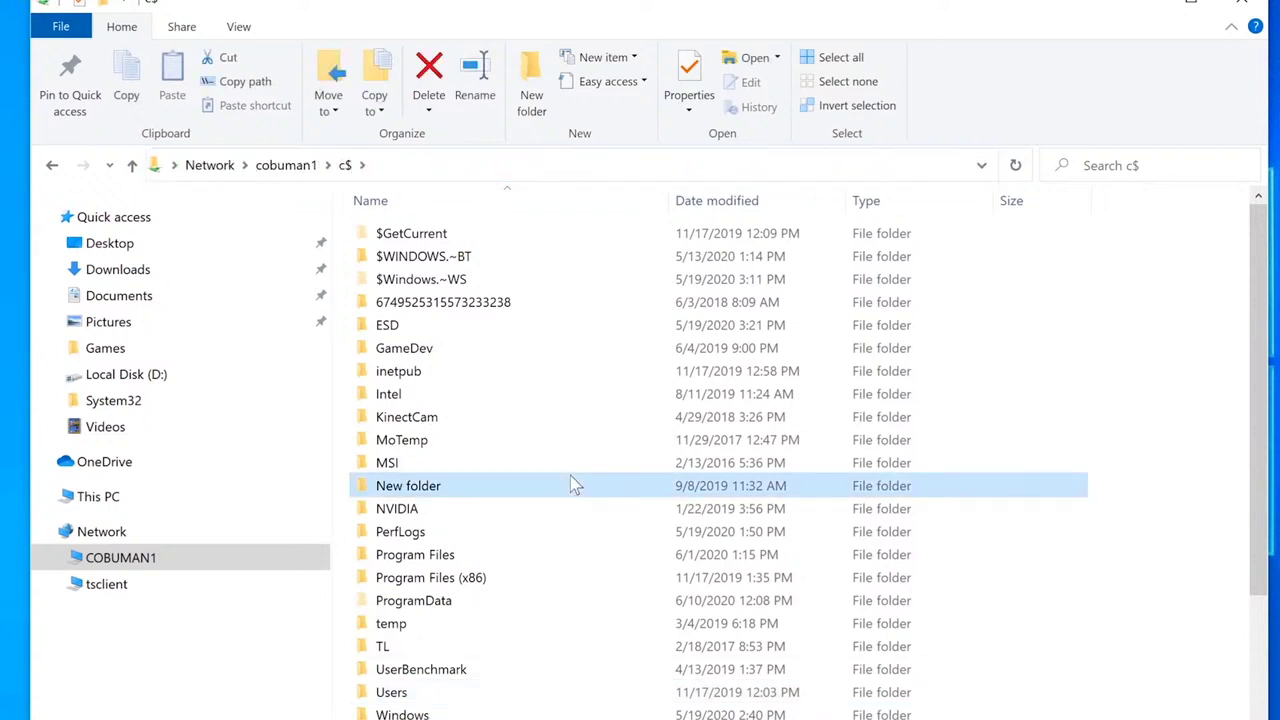
{"action": "scroll", "coordinate": [575, 485], "scroll_direction": "down", "scroll_amount": 1}
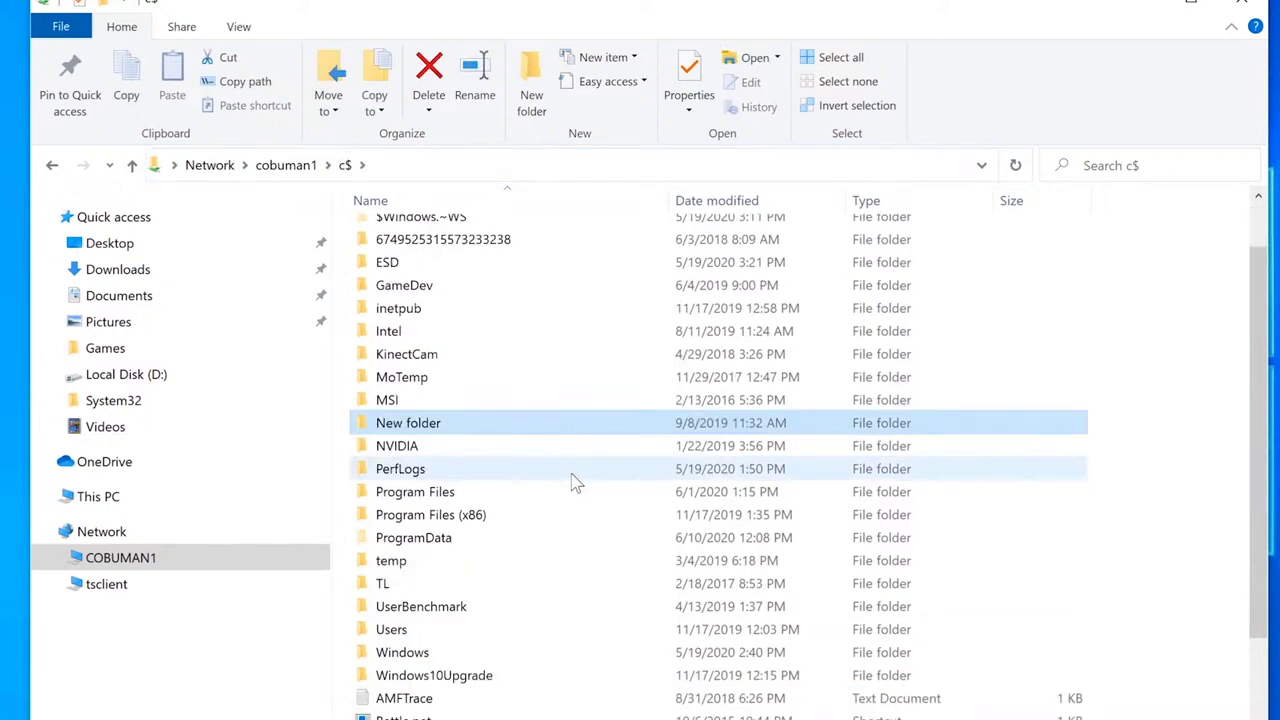
{"action": "left_click", "coordinate": [425, 632]}
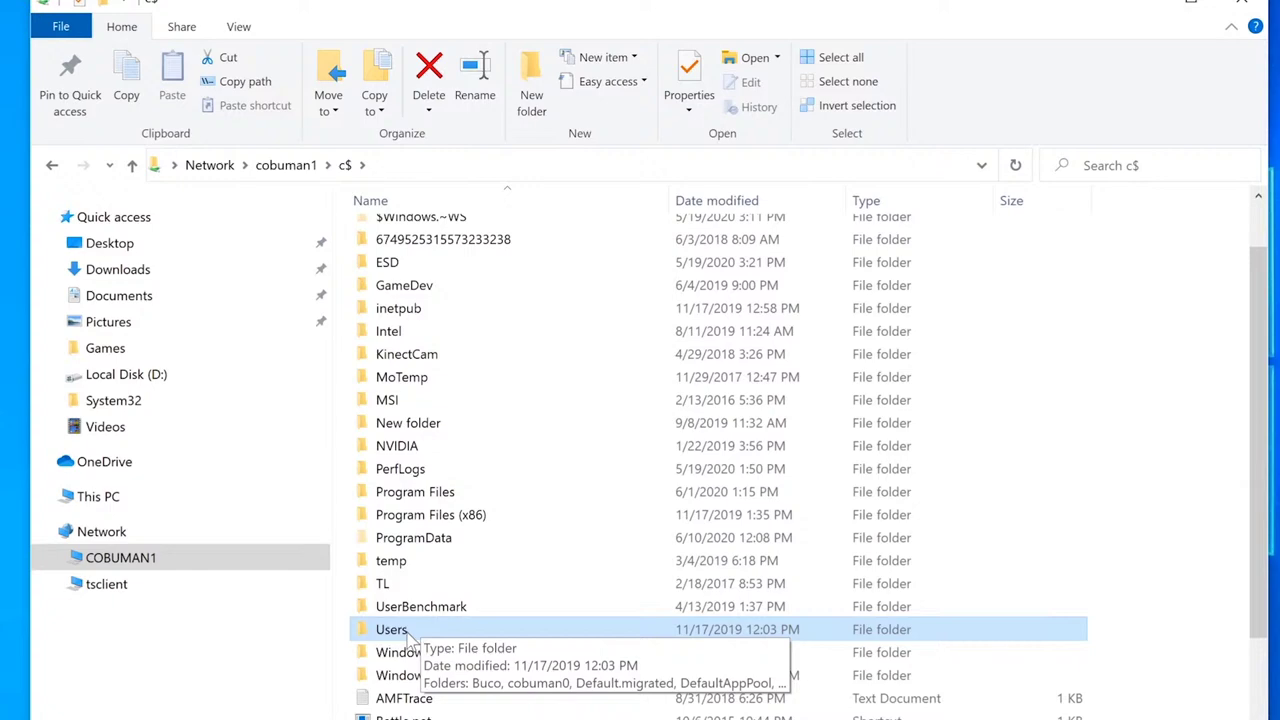
{"action": "key", "text": "alt+Tab"}
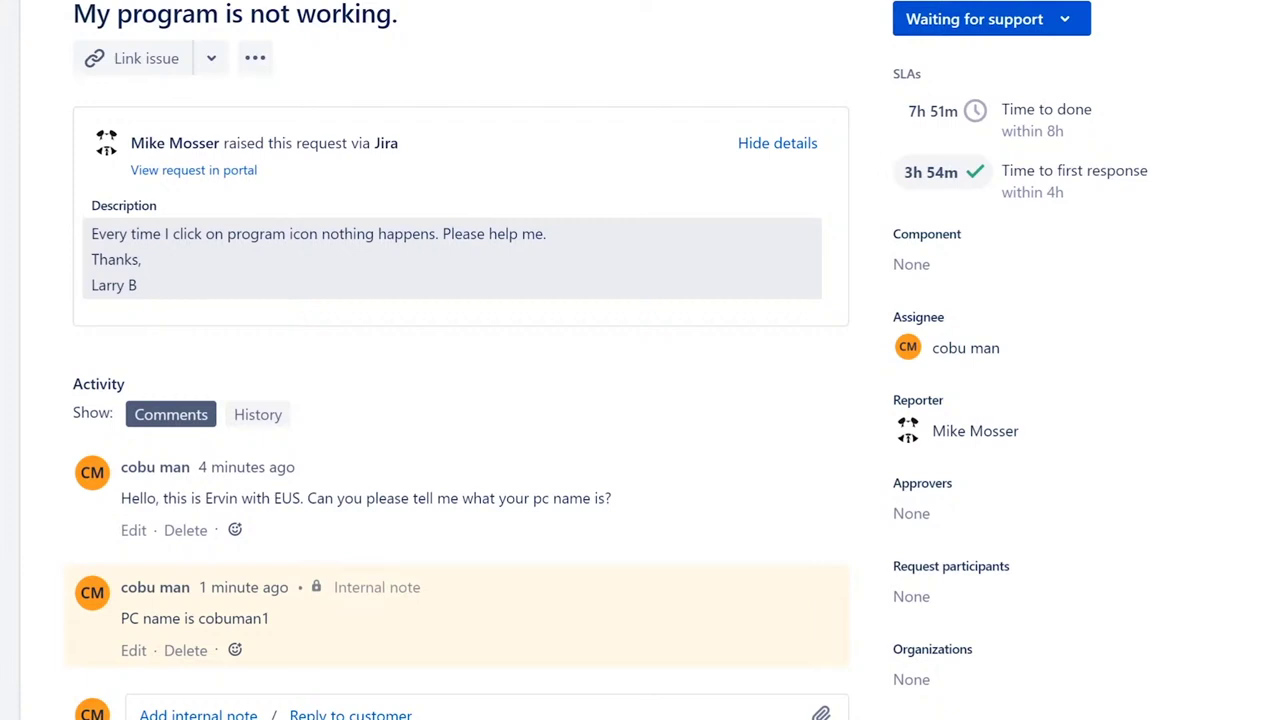
Highlight the description's complaint that clicking the program icon does nothing, then deselect it.
{"action": "left_click_drag", "start_coordinate": [438, 234], "coordinate": [214, 234]}
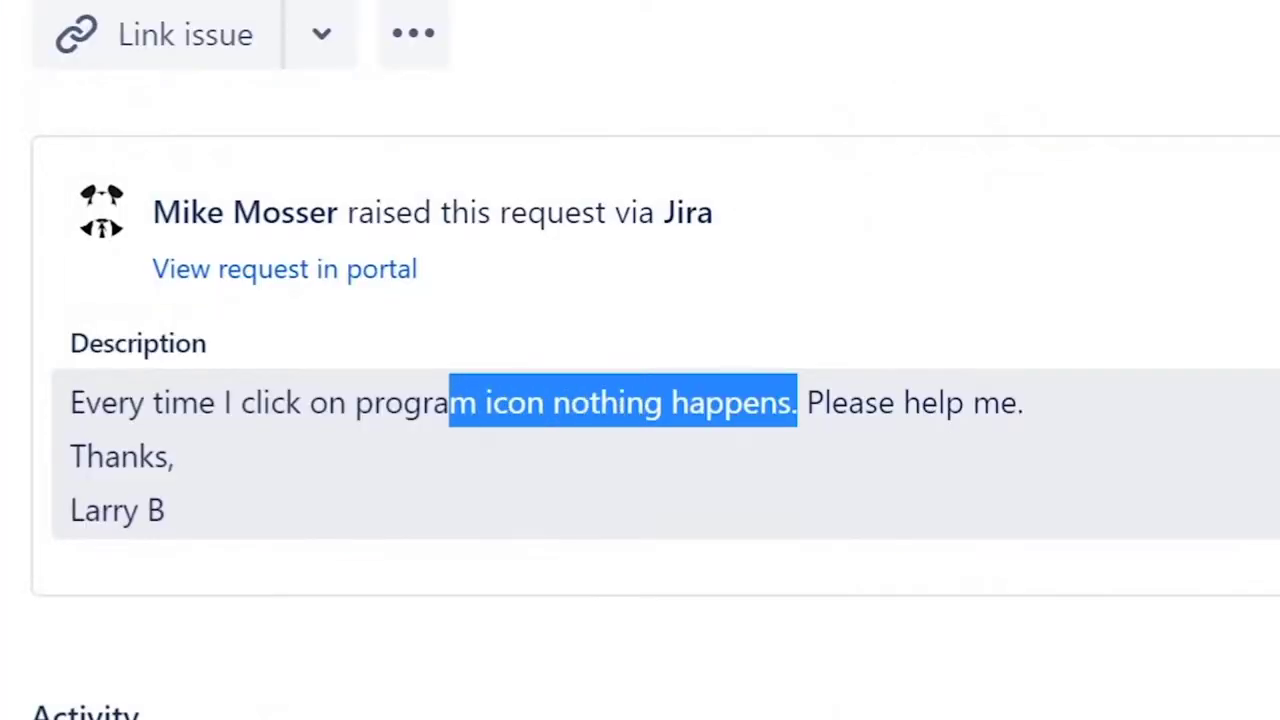
{"action": "left_click_drag", "start_coordinate": [329, 402], "coordinate": [286, 402]}
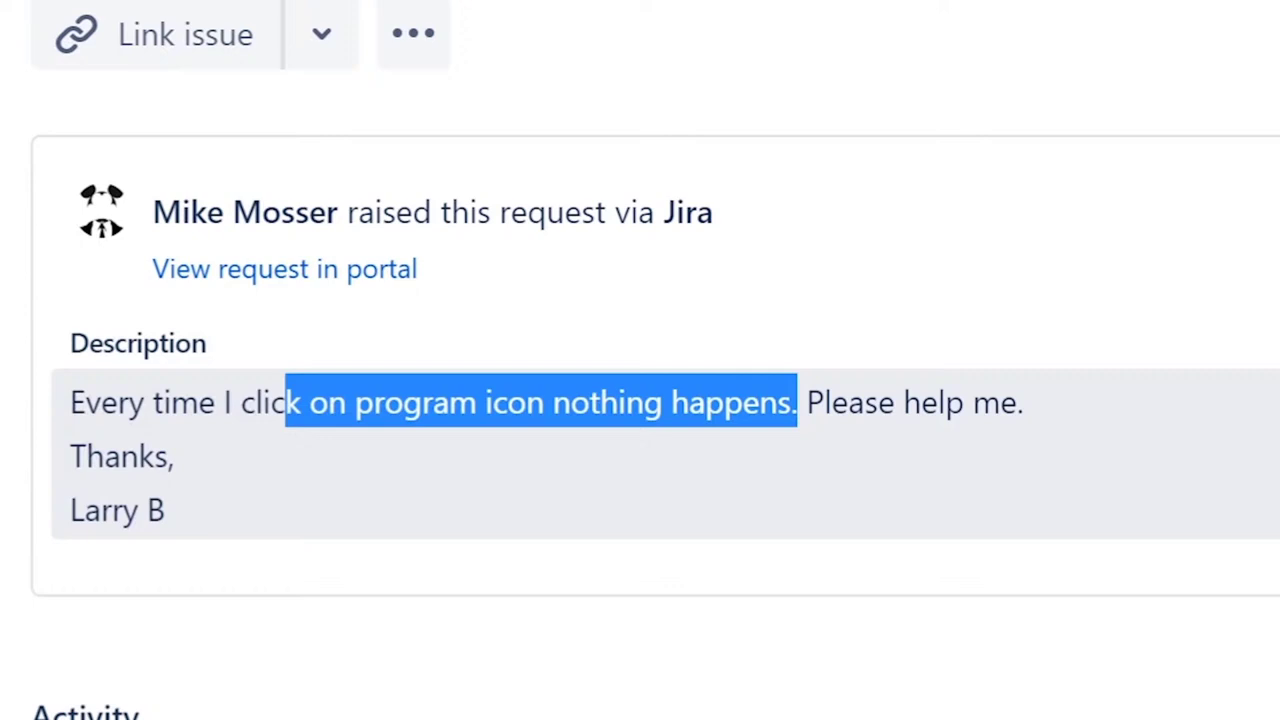
{"action": "left_click", "coordinate": [286, 402]}
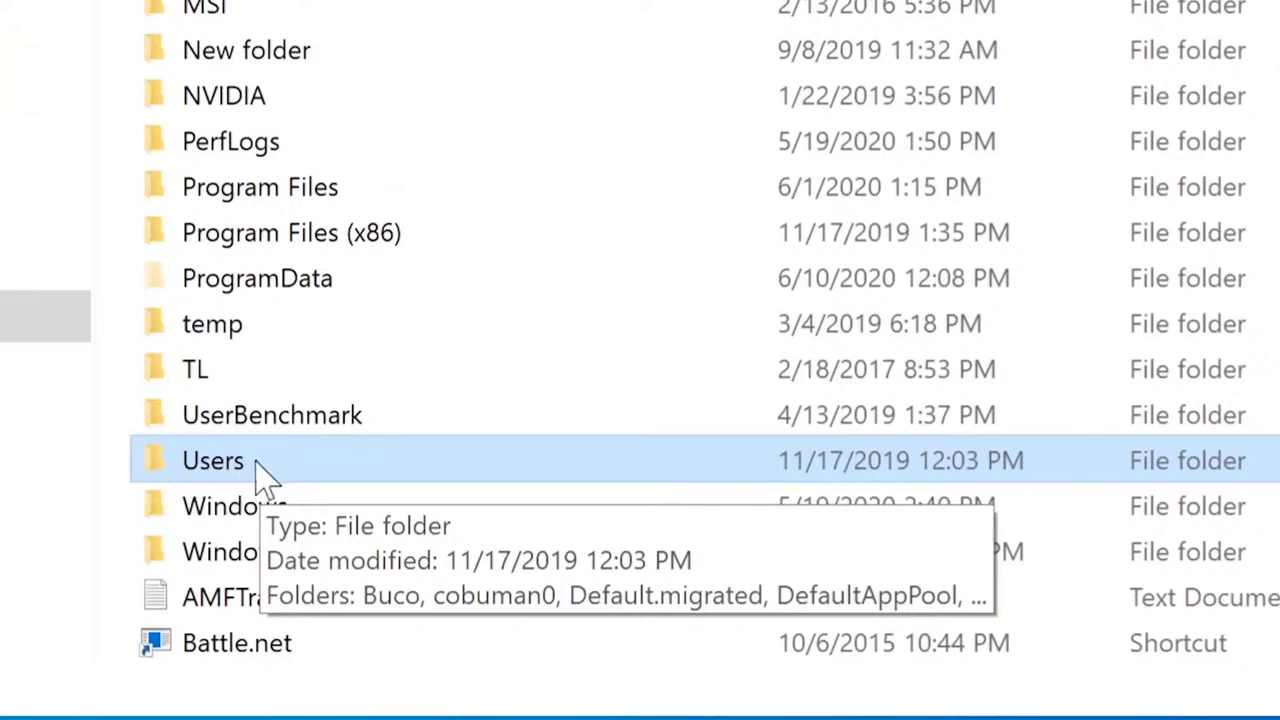
Open Users, then the affected user's profile folder, then its AppData folder.
{"action": "double_click", "coordinate": [241, 465]}
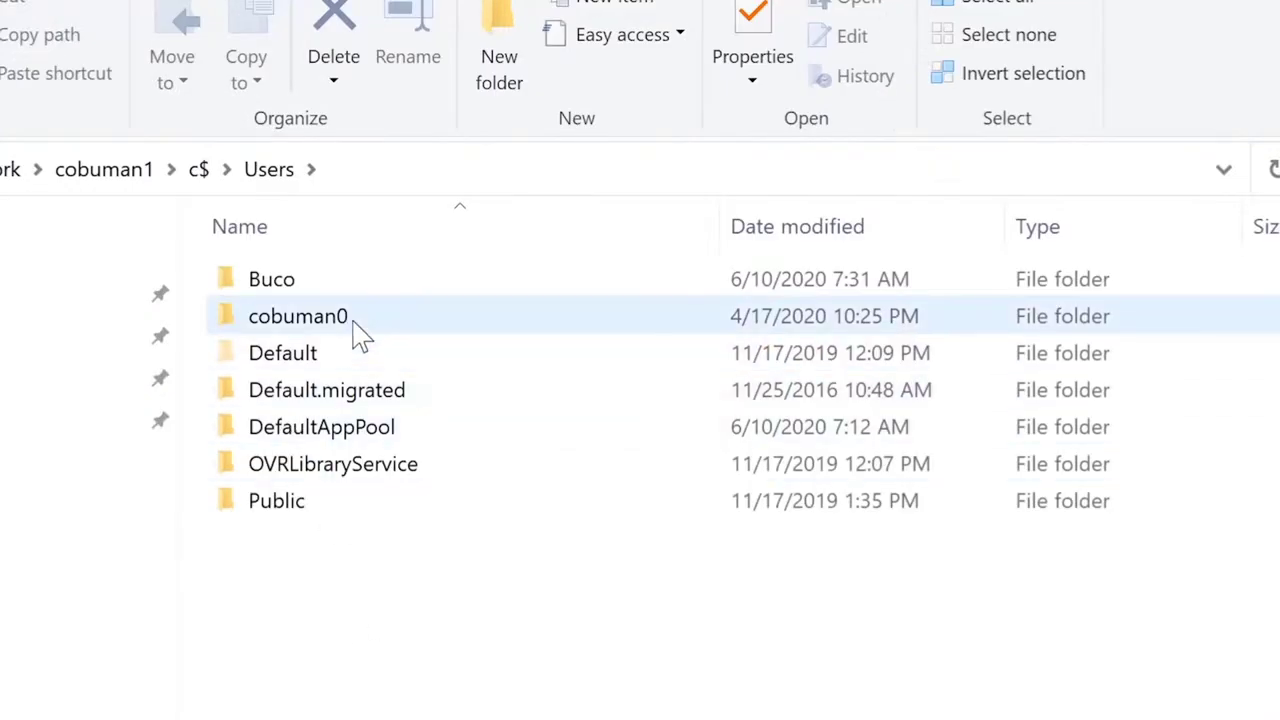
{"action": "mouse_move", "coordinate": [352, 333]}
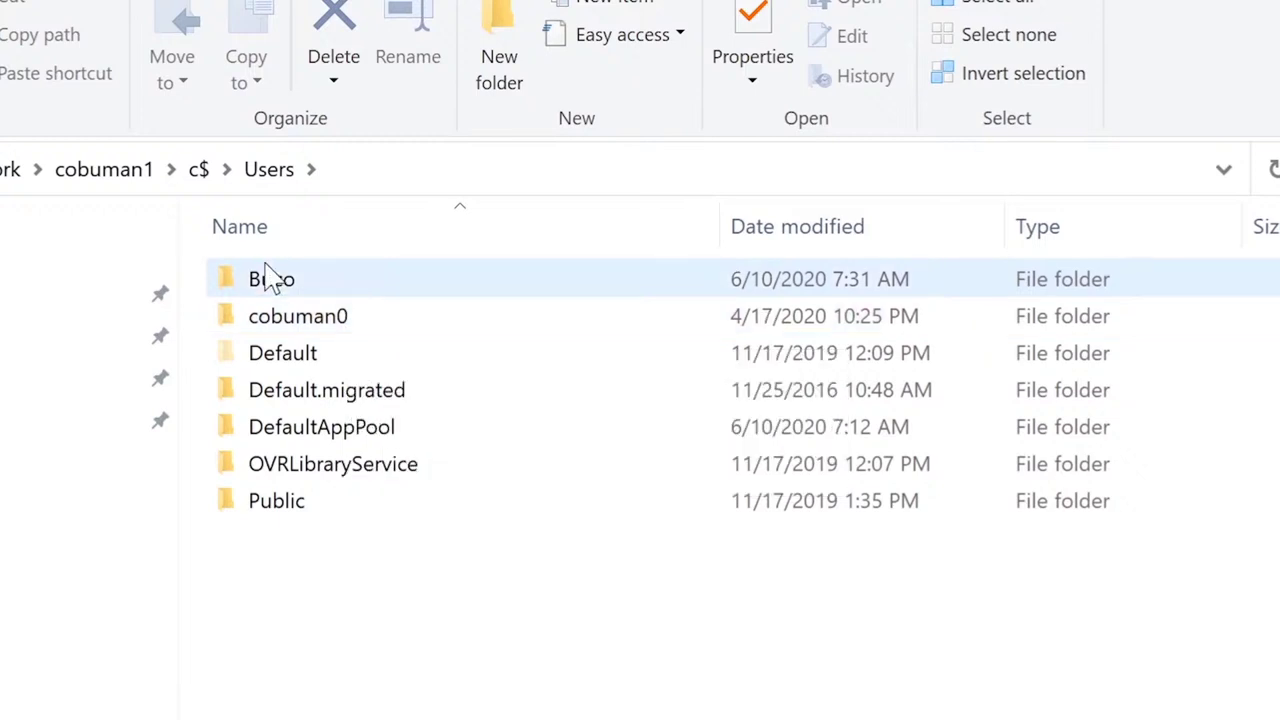
{"action": "mouse_move", "coordinate": [340, 293]}
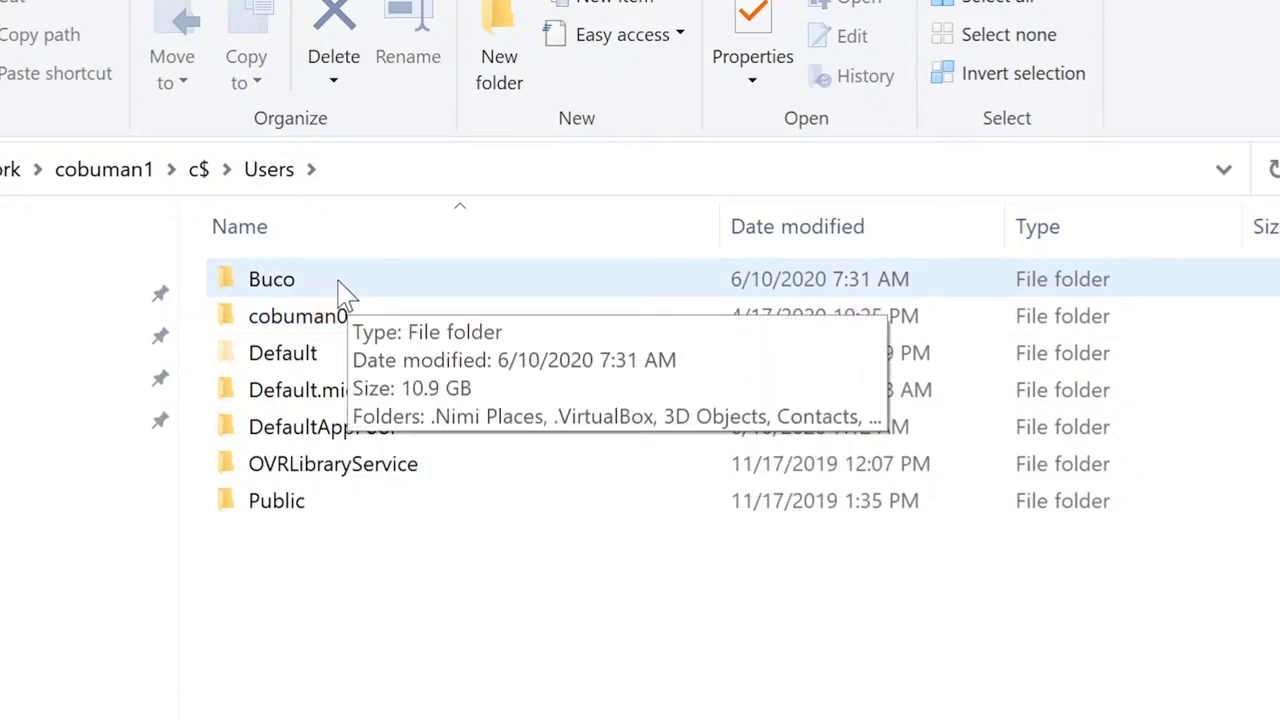
{"action": "double_click", "coordinate": [323, 287]}
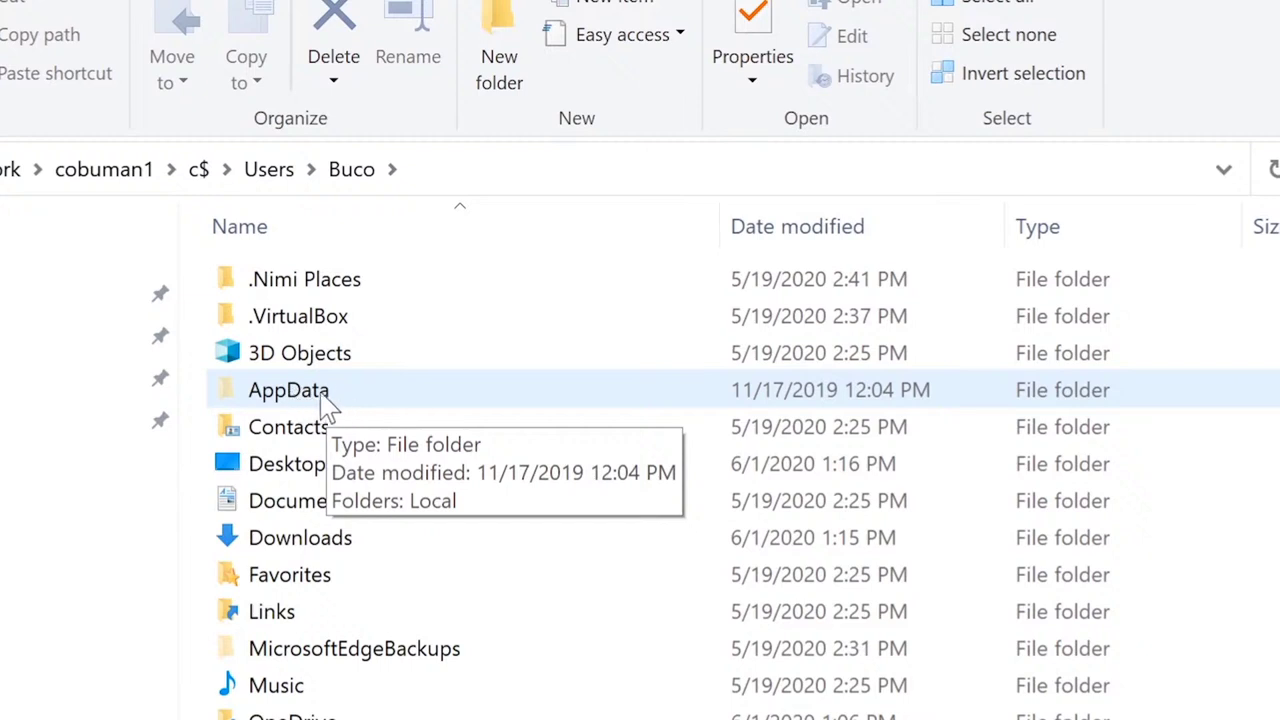
{"action": "double_click", "coordinate": [324, 392]}
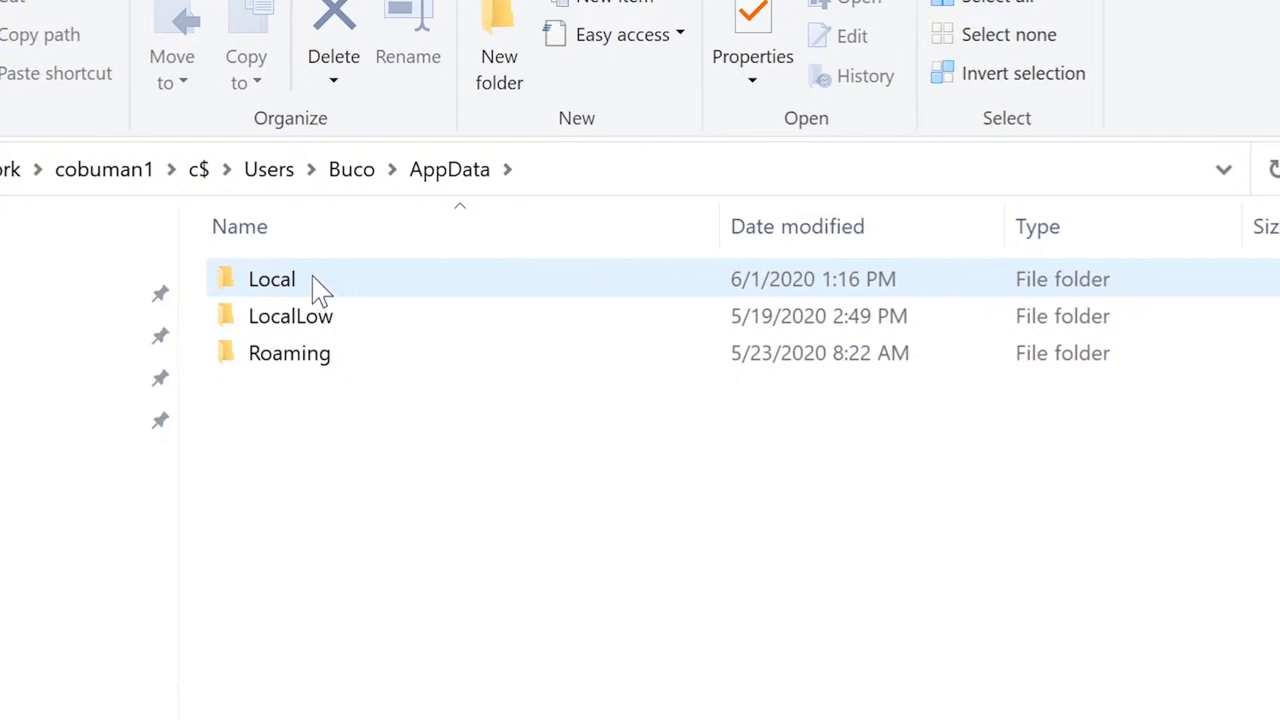
Open AppData\Local and rename its Adobe folder to Adobeold.
{"action": "left_click", "coordinate": [325, 358]}
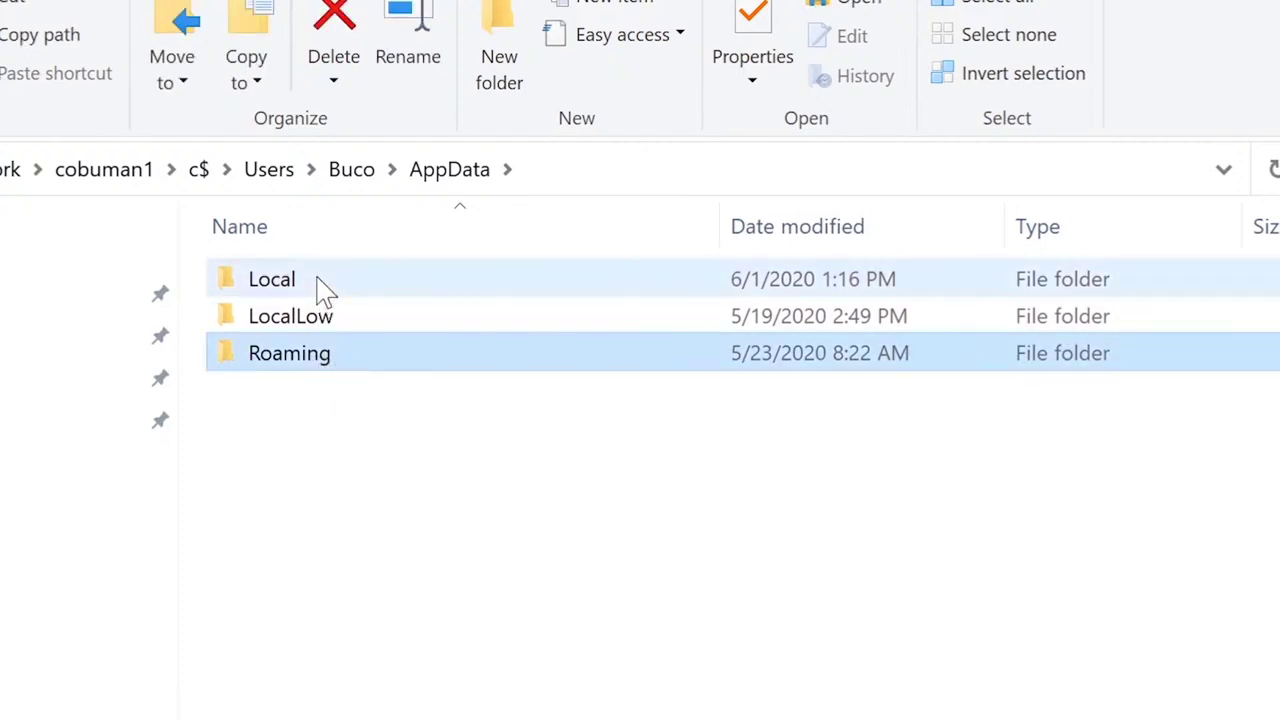
{"action": "left_click", "coordinate": [325, 285]}
{"action": "double_click", "coordinate": [325, 288]}
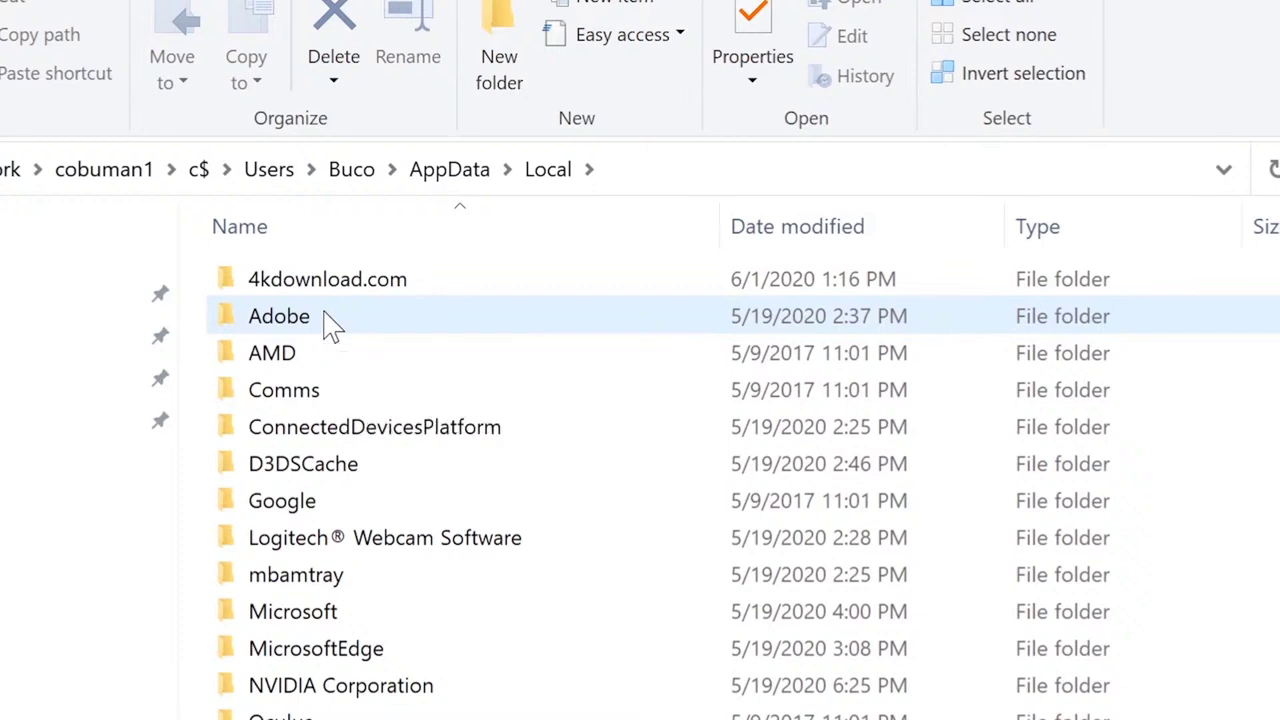
{"action": "left_click", "coordinate": [338, 325]}
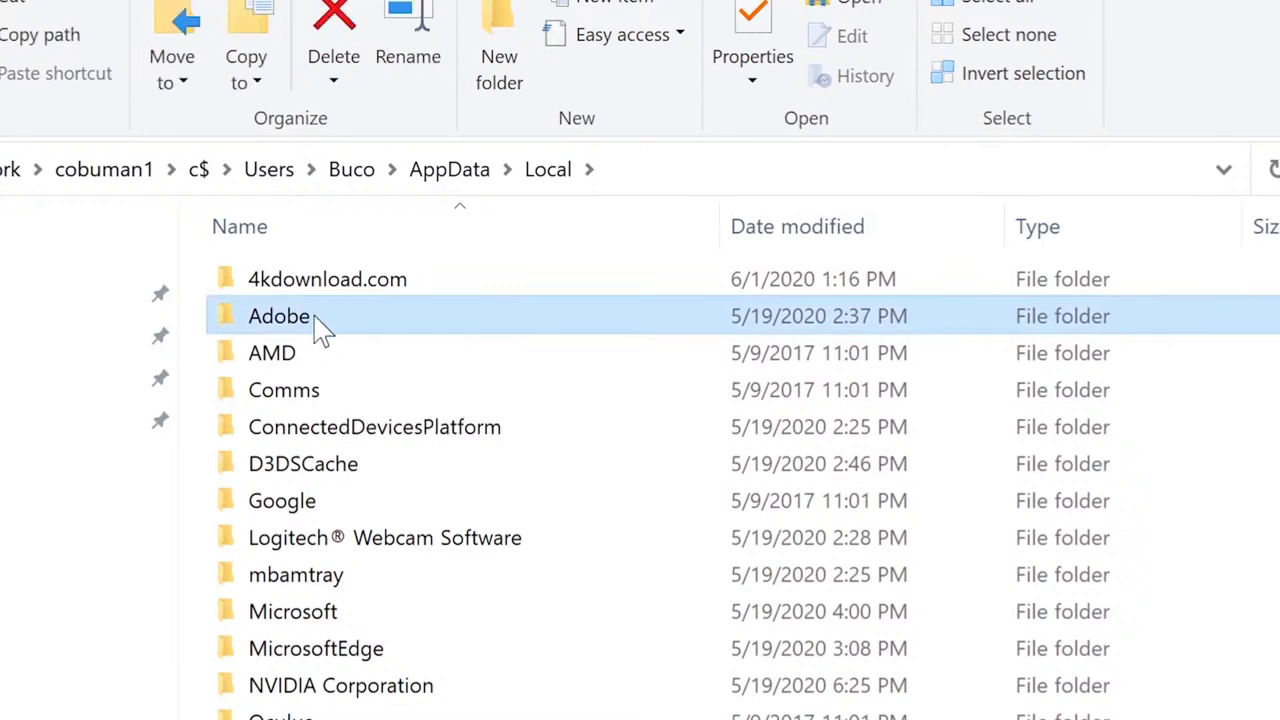
{"action": "key", "text": "F2"}
{"action": "key", "text": "End"}
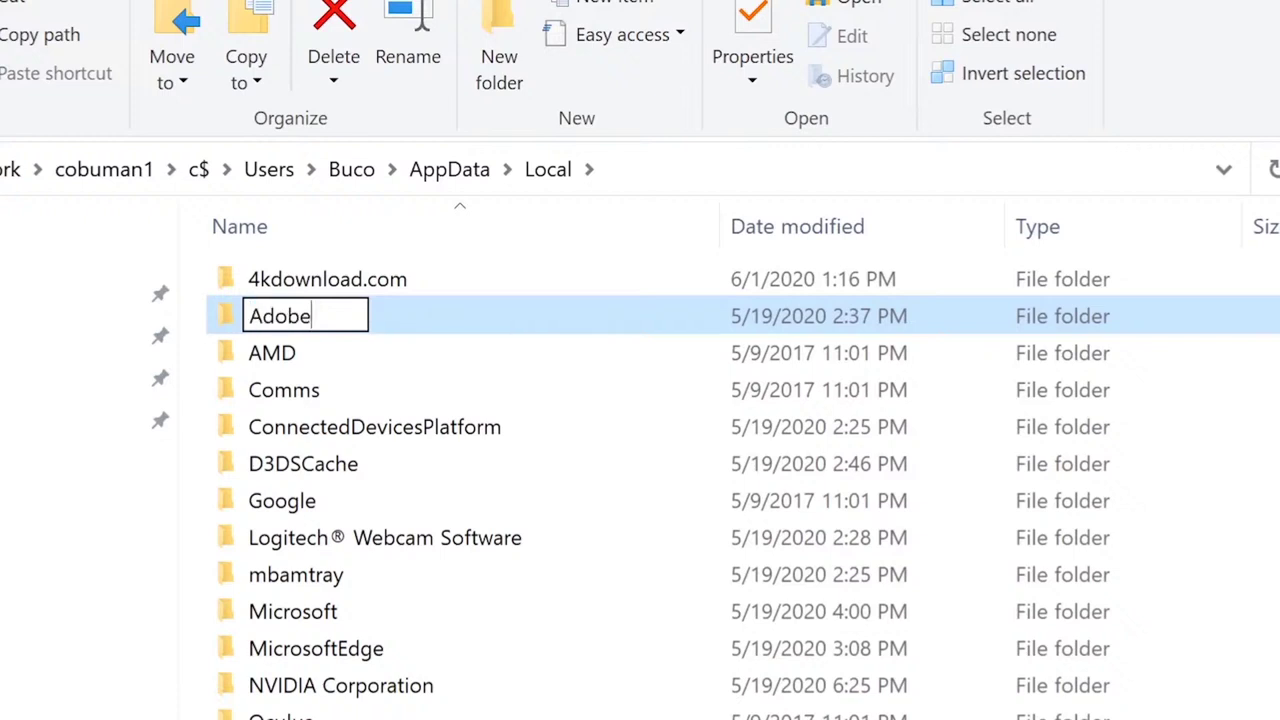
{"action": "type", "text": "old"}
{"action": "key", "text": "Return"}
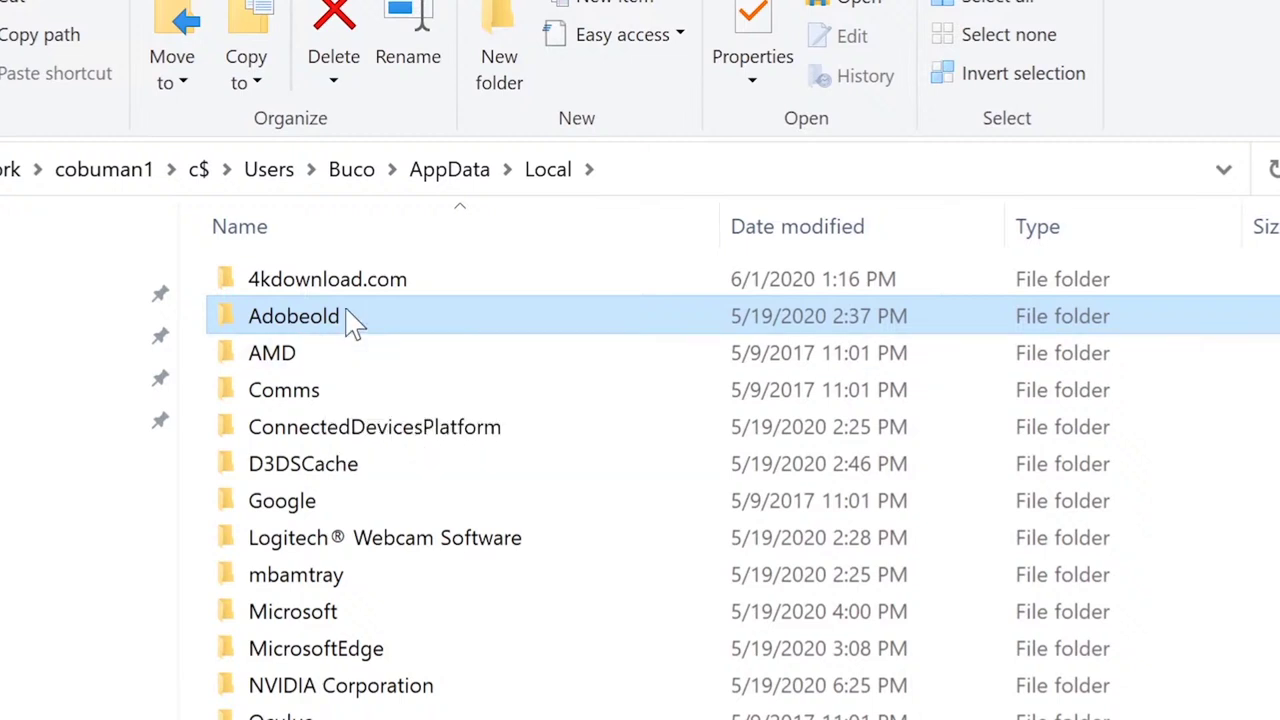
{"action": "mouse_move", "coordinate": [324, 328]}
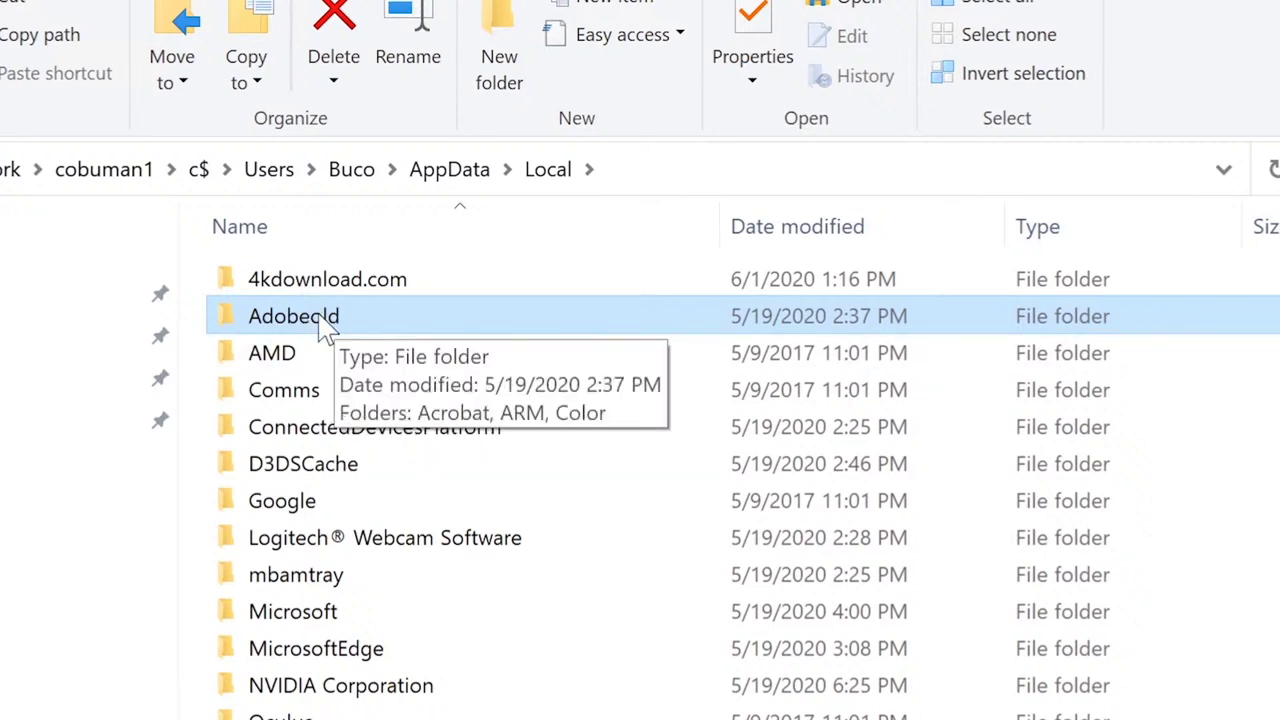
{"action": "double_click", "coordinate": [322, 329]}
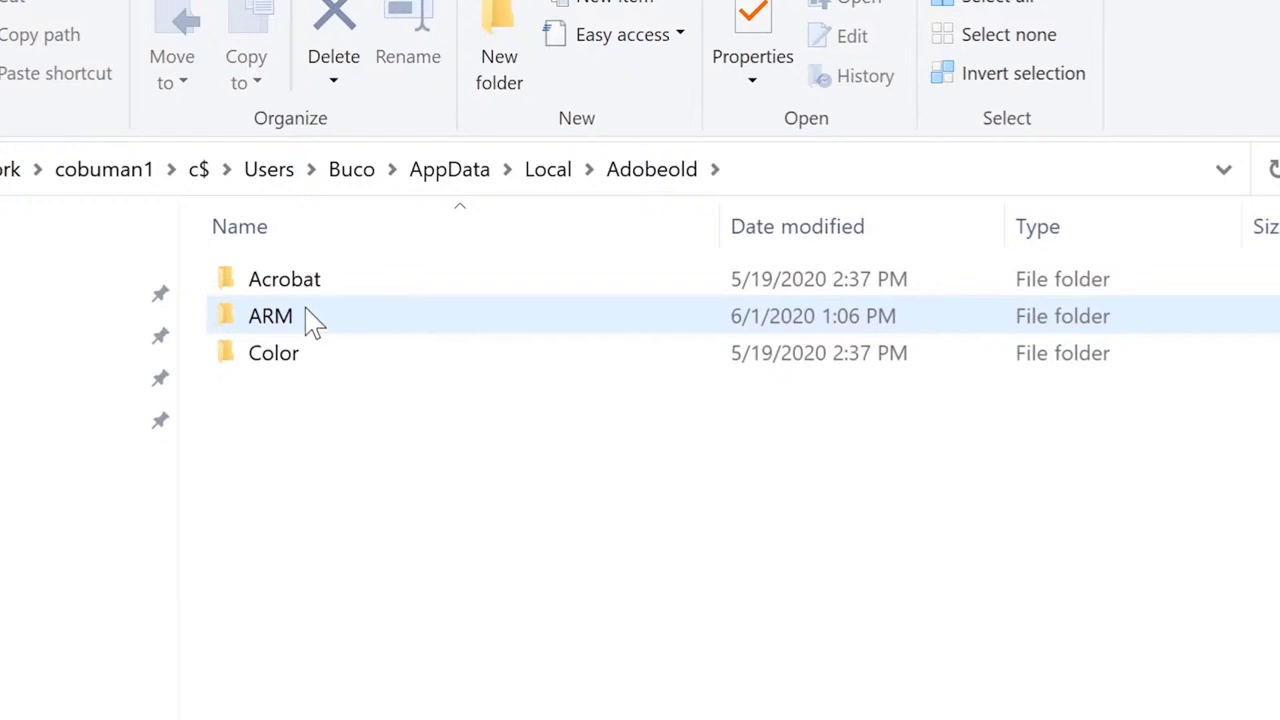
{"action": "double_click", "coordinate": [333, 289]}
{"action": "double_click", "coordinate": [329, 294]}
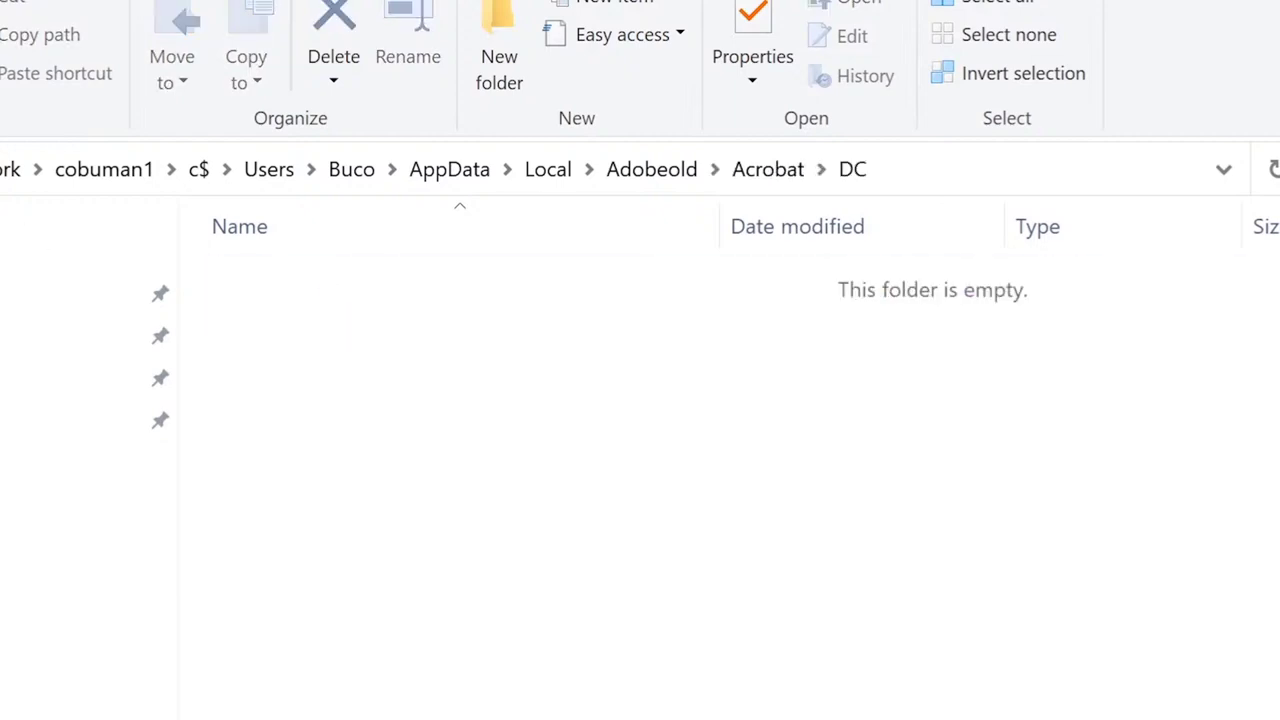
{"action": "key", "text": "alt+Up"}
{"action": "key", "text": "alt+Up"}
{"action": "double_click", "coordinate": [306, 318]}
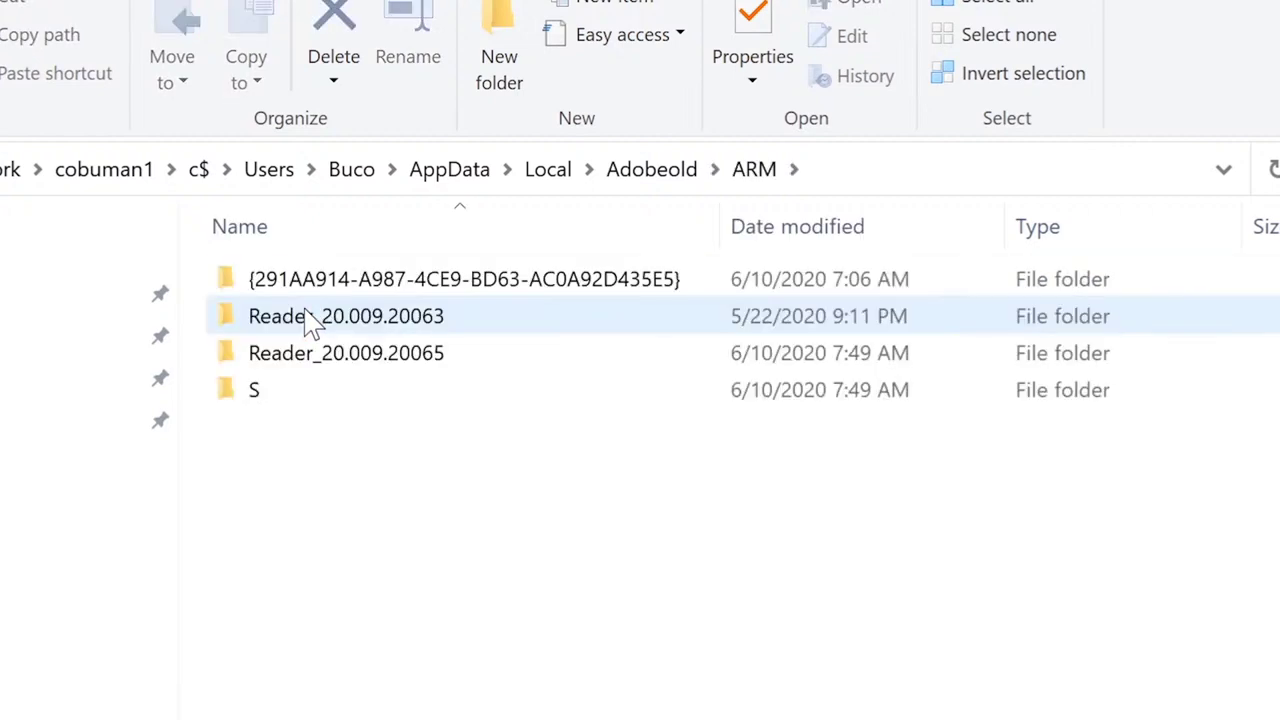
{"action": "double_click", "coordinate": [323, 352]}
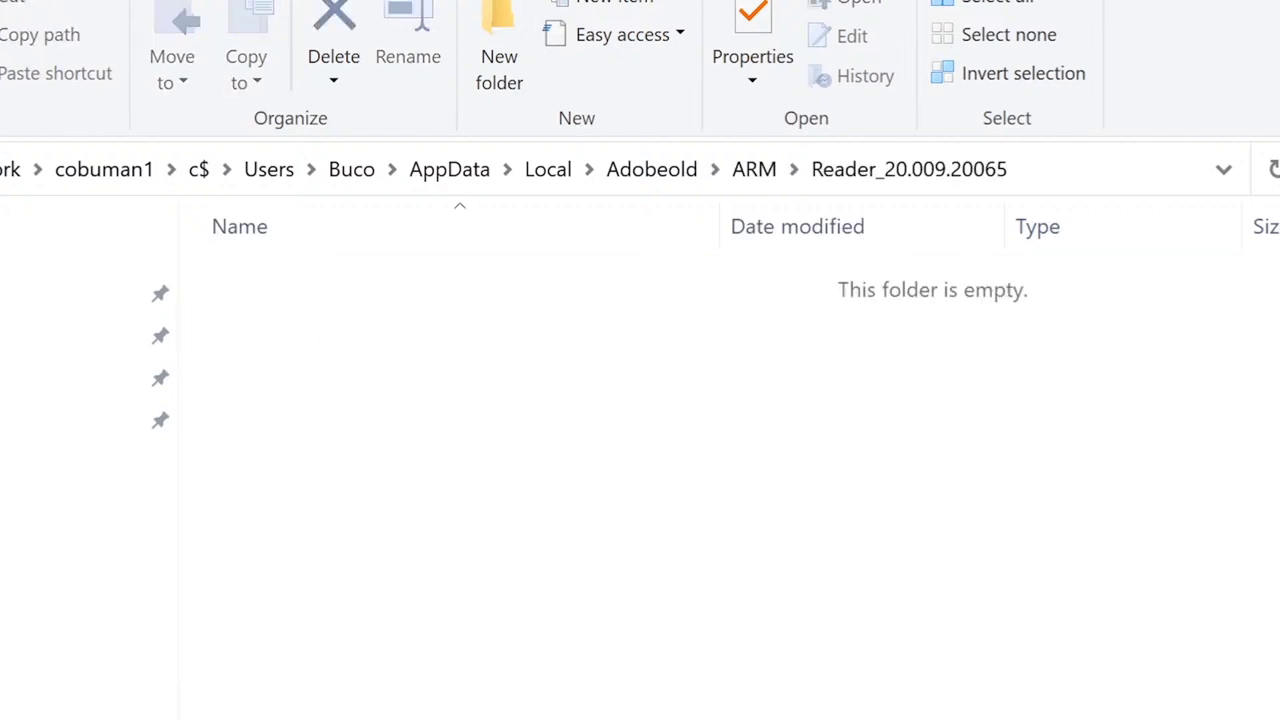
{"action": "key", "text": "alt+Up"}
{"action": "key", "text": "alt+Up"}
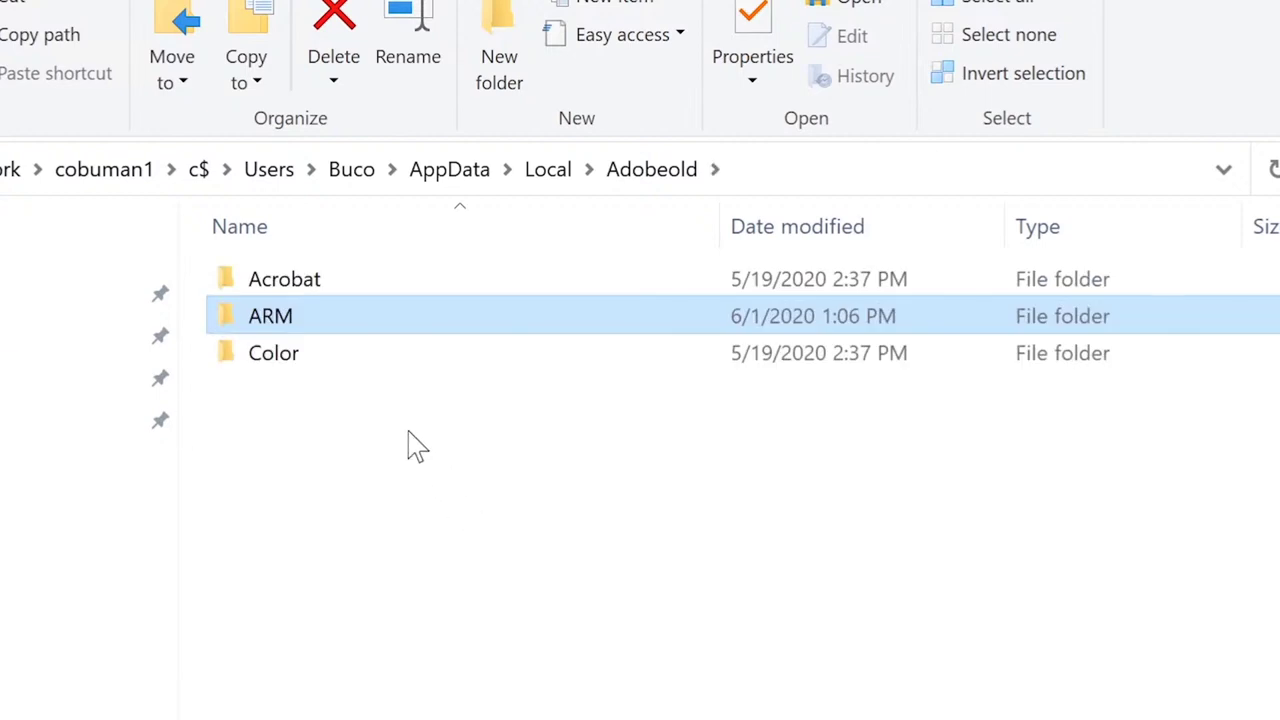
{"action": "double_click", "coordinate": [399, 368]}
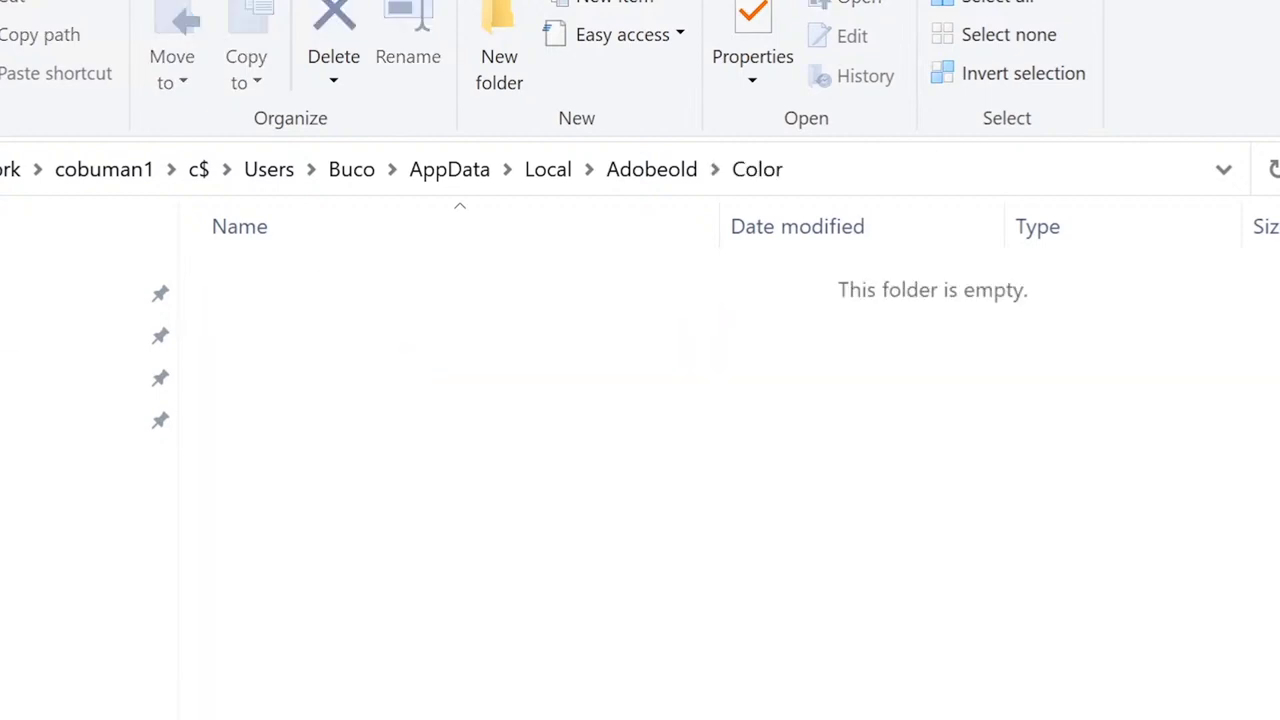
{"action": "key", "text": "alt+Up"}
{"action": "key", "text": "alt+Up"}
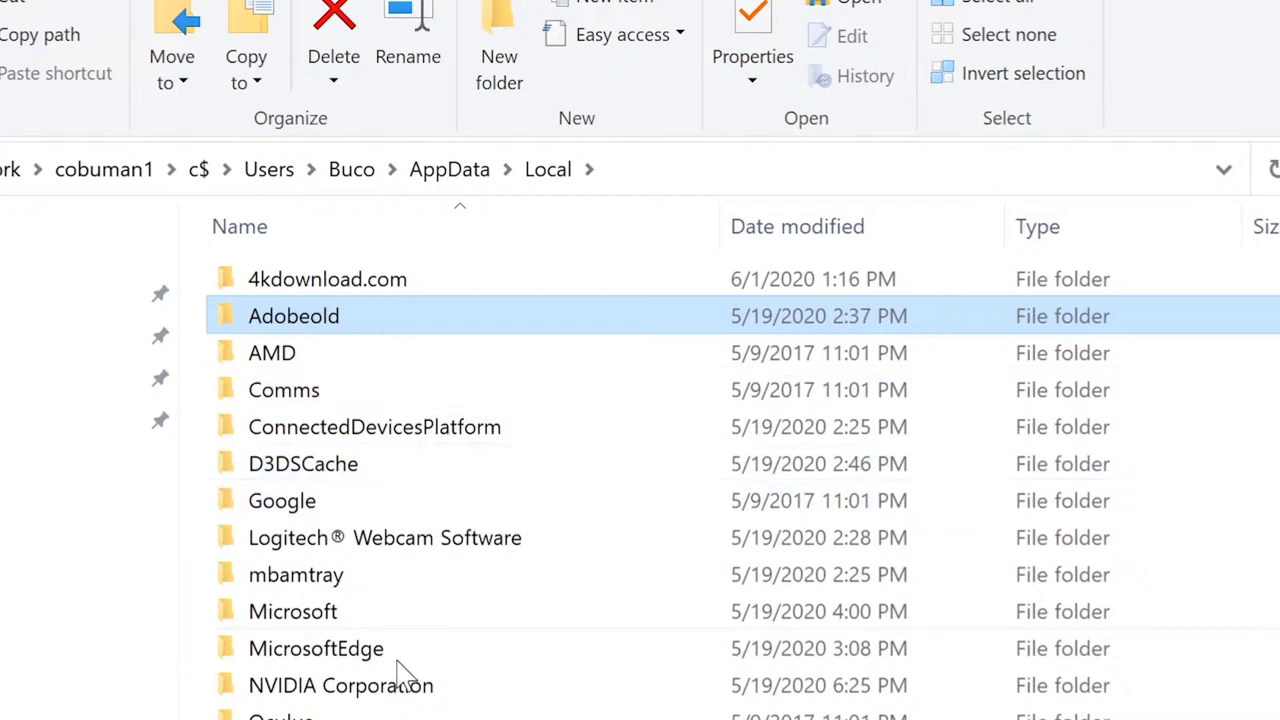
Open Google\Chrome\User Data\Default under the user's AppData\Local.
{"action": "left_click", "coordinate": [340, 505]}
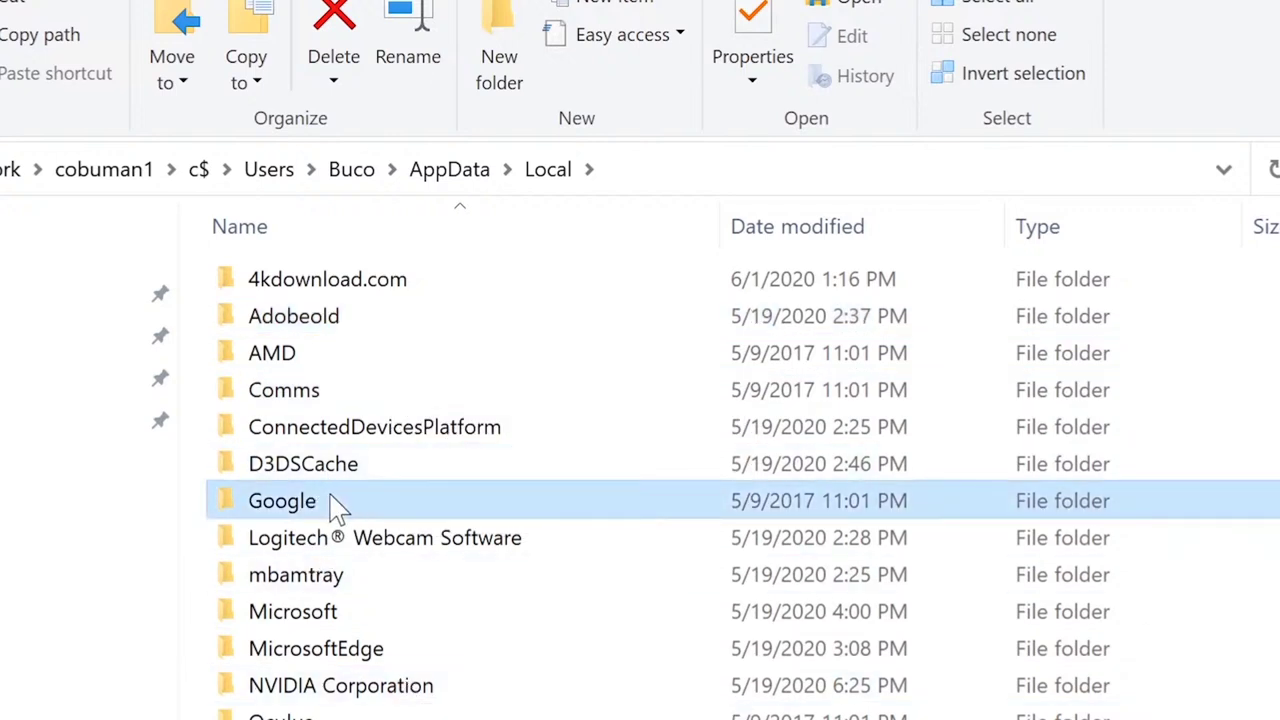
{"action": "double_click", "coordinate": [338, 505]}
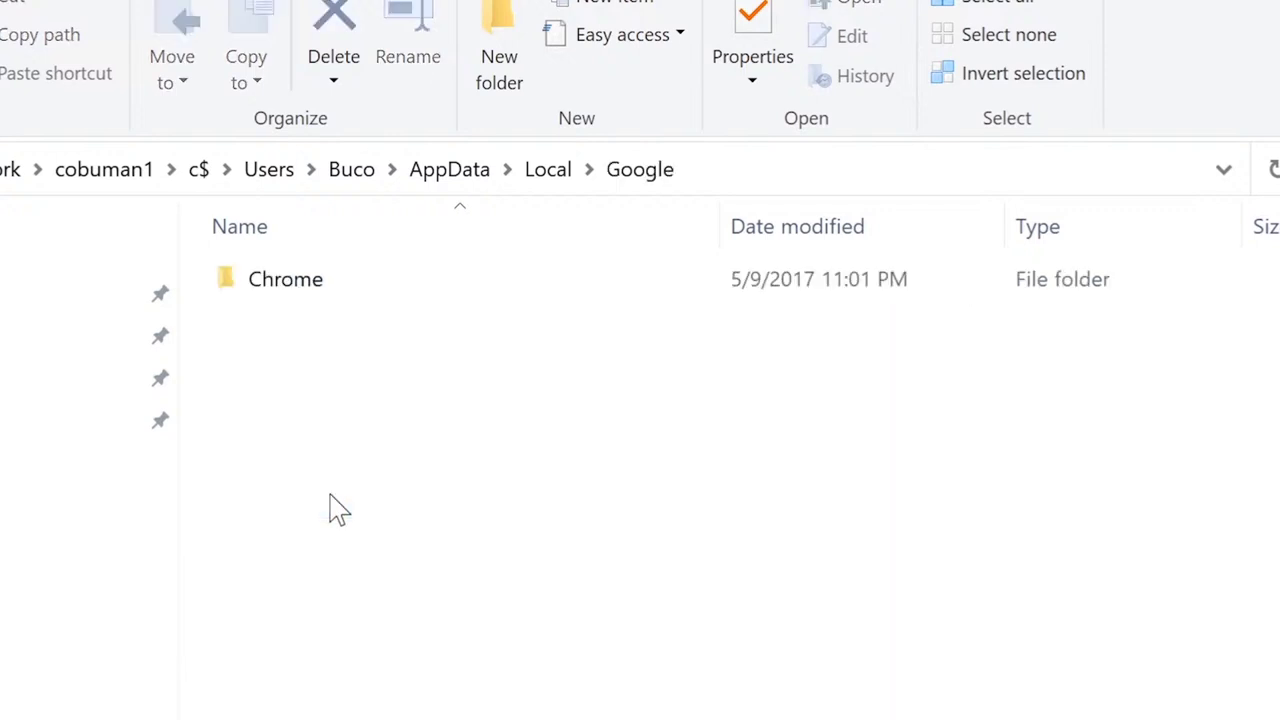
{"action": "left_click", "coordinate": [348, 284]}
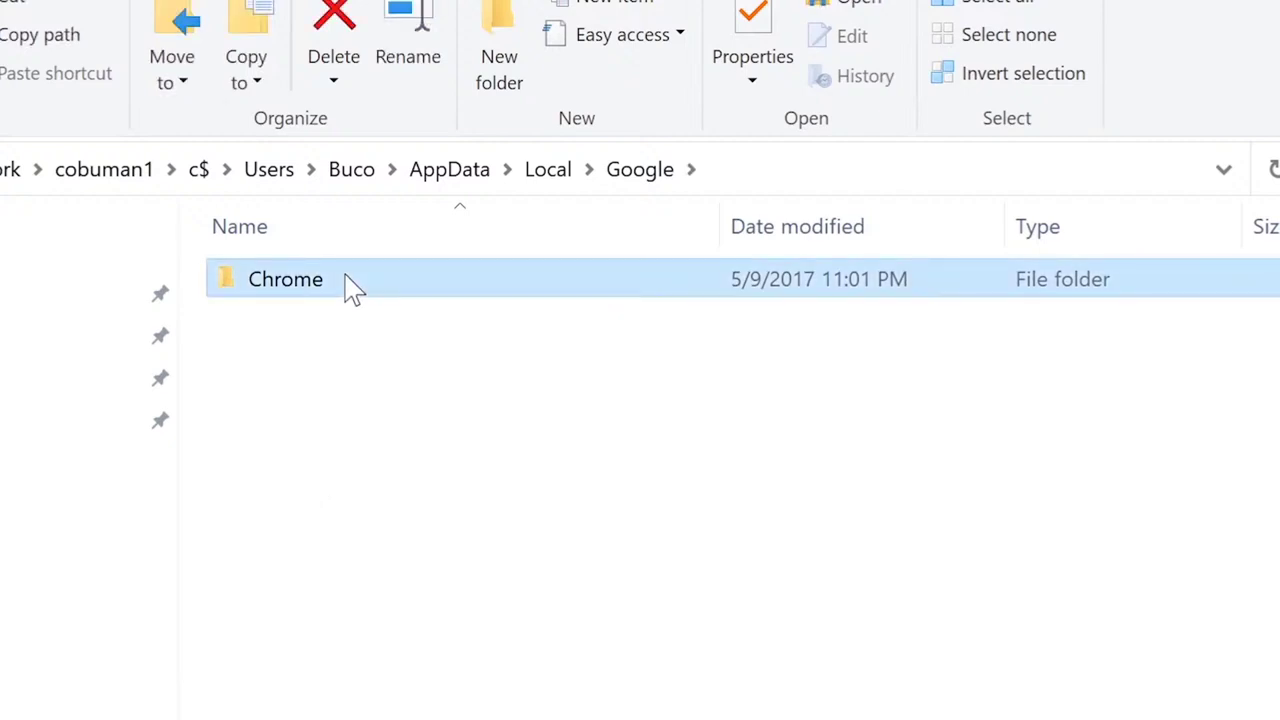
{"action": "double_click", "coordinate": [350, 287]}
{"action": "left_click", "coordinate": [356, 287]}
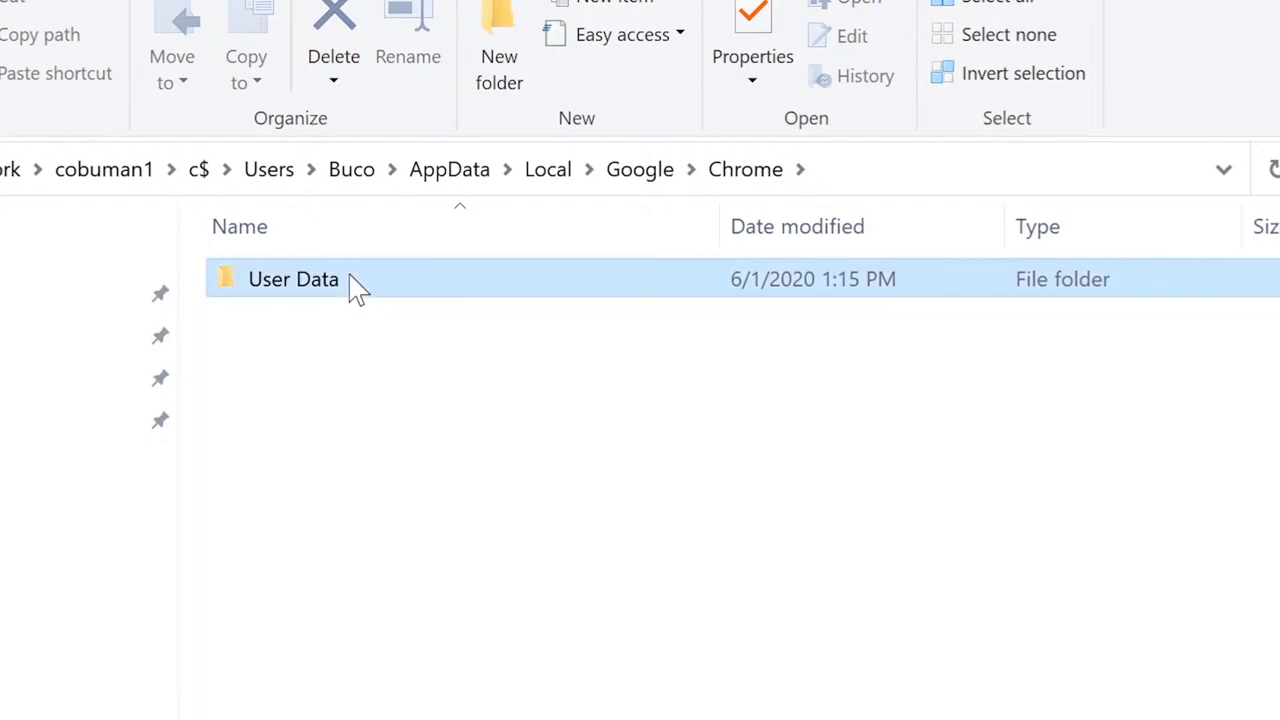
{"action": "double_click", "coordinate": [358, 287]}
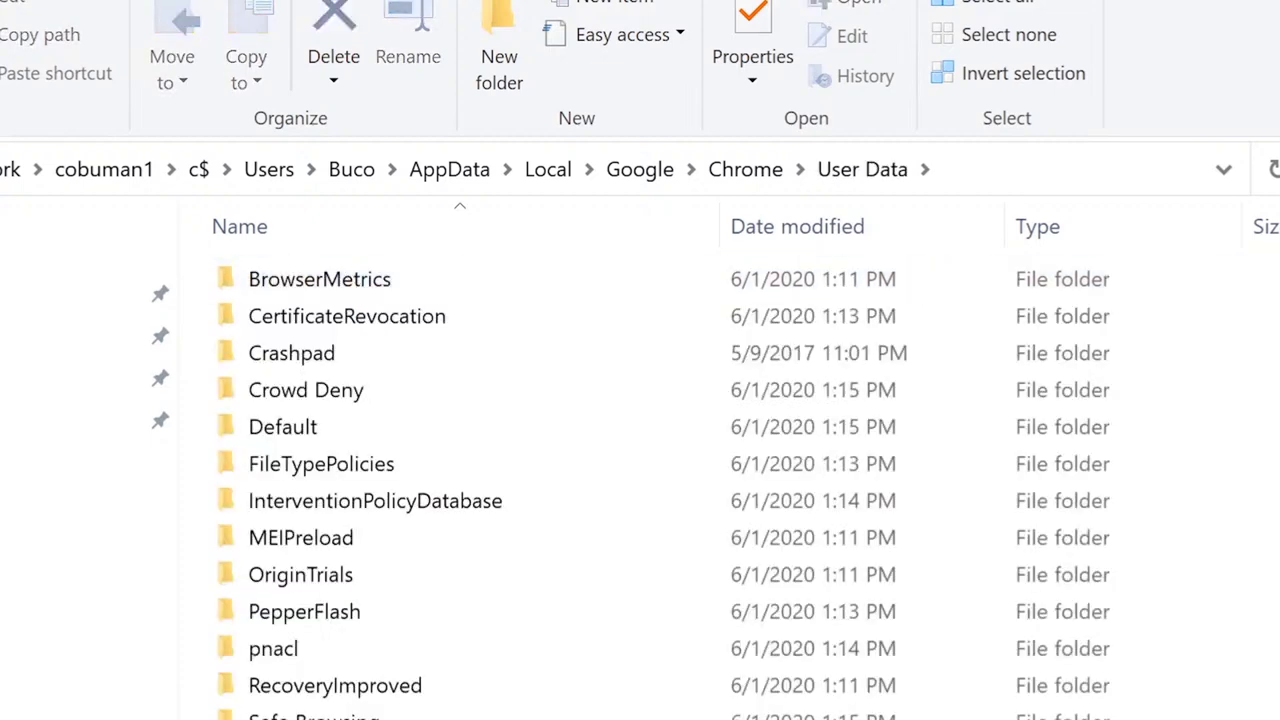
{"action": "left_click", "coordinate": [397, 437]}
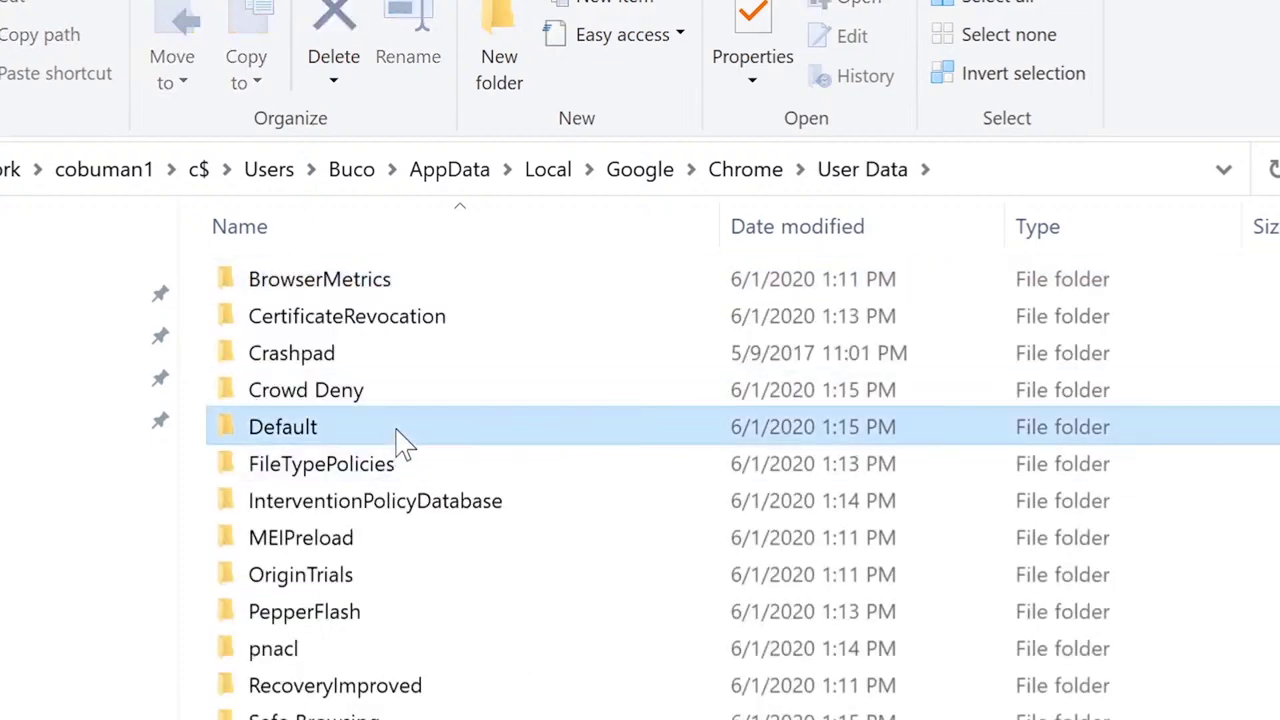
{"action": "double_click", "coordinate": [397, 437]}
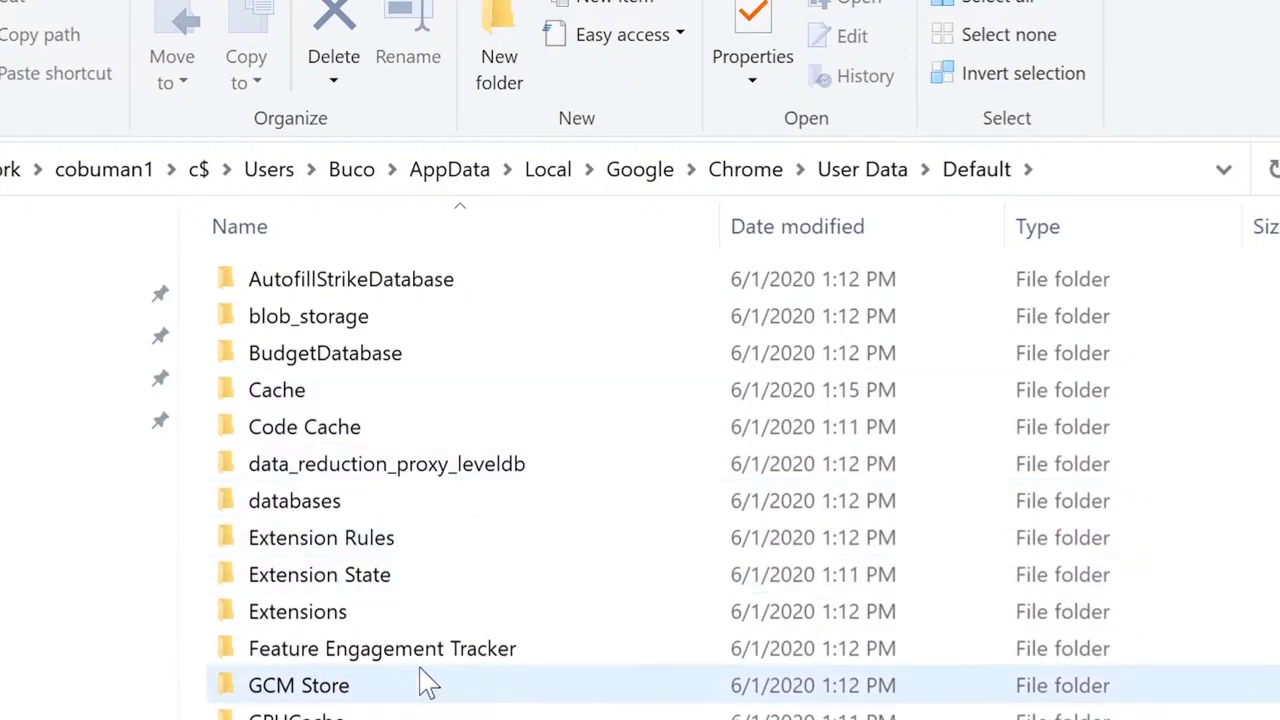
Scroll through the Default profile's contents, then return to the Local folder.
{"action": "scroll", "coordinate": [452, 625], "scroll_direction": "down", "scroll_amount": 3}
{"action": "scroll", "coordinate": [466, 606], "scroll_direction": "down", "scroll_amount": 4}
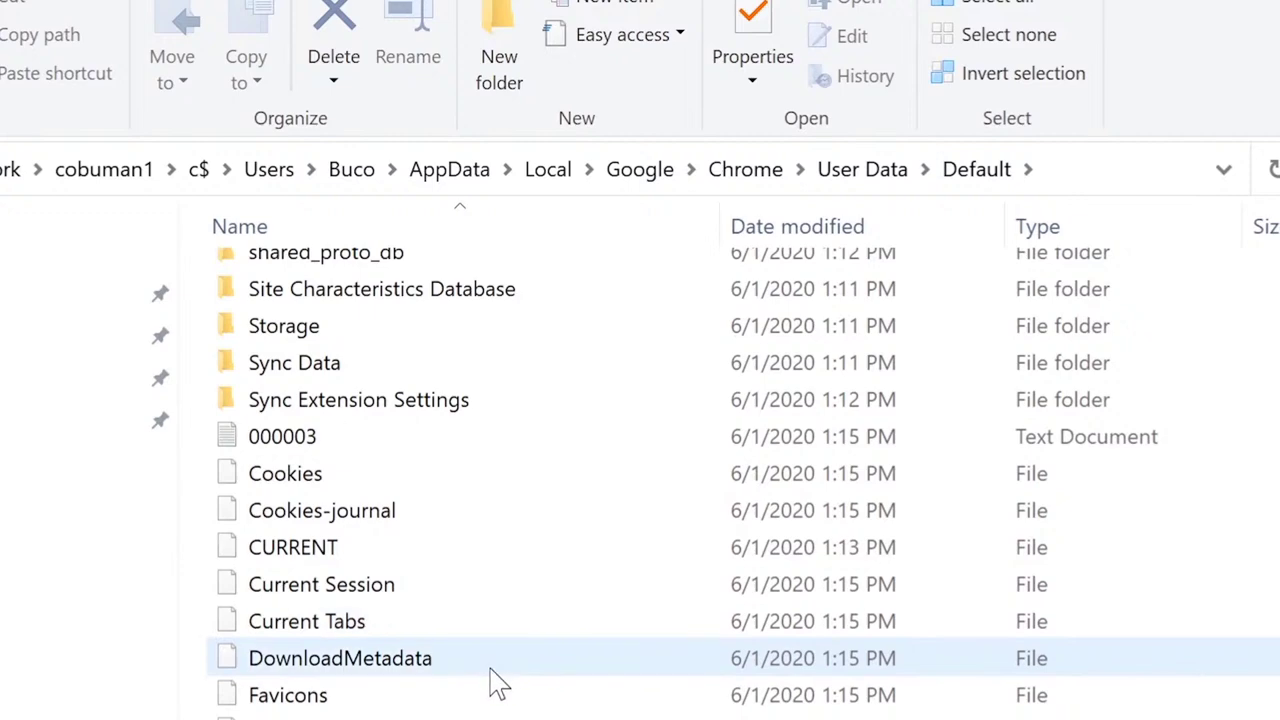
{"action": "scroll", "coordinate": [405, 577], "scroll_direction": "down", "scroll_amount": 2}
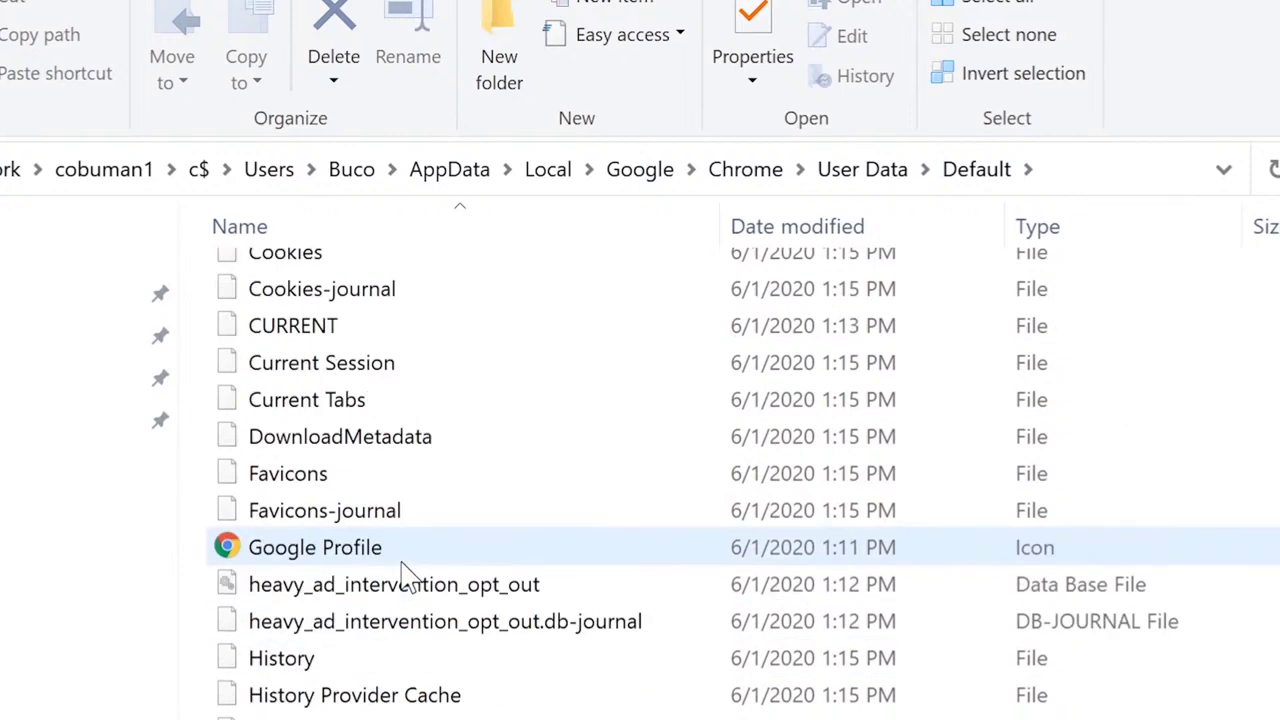
{"action": "scroll", "coordinate": [405, 577], "scroll_direction": "down", "scroll_amount": 3}
{"action": "scroll", "coordinate": [408, 571], "scroll_direction": "up", "scroll_amount": 4}
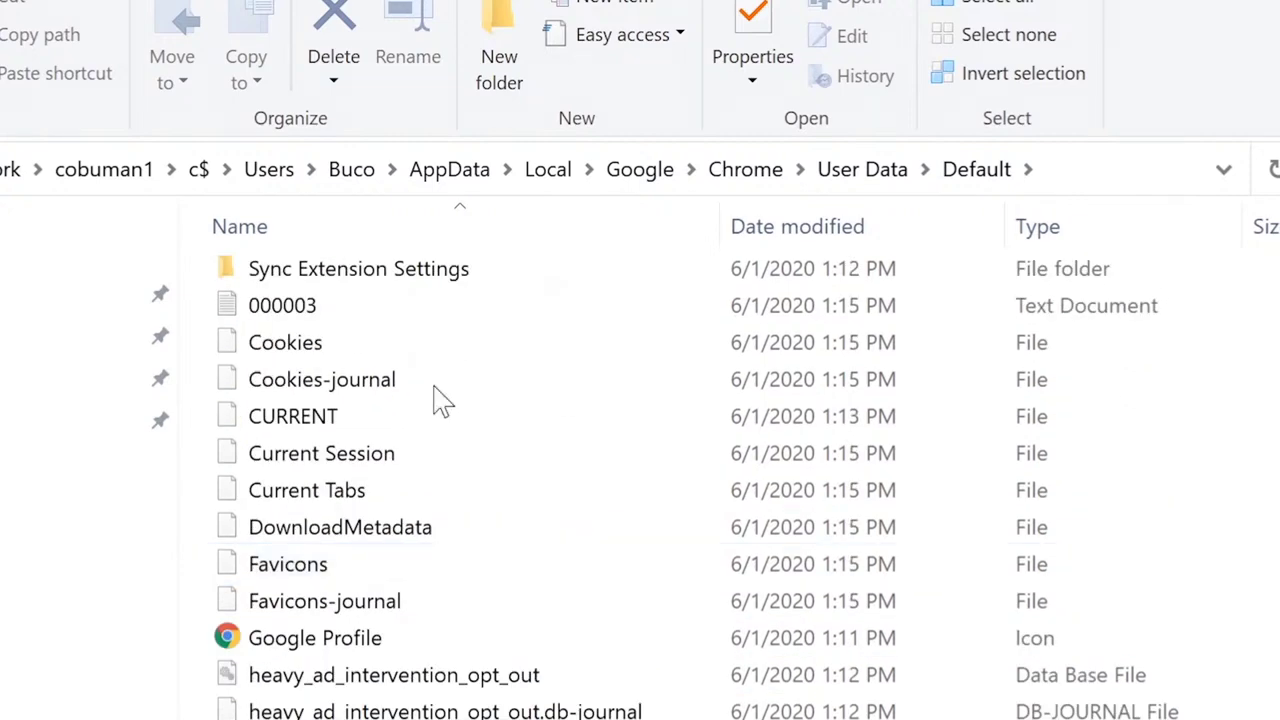
{"action": "scroll", "coordinate": [563, 686], "scroll_direction": "up", "scroll_amount": 3}
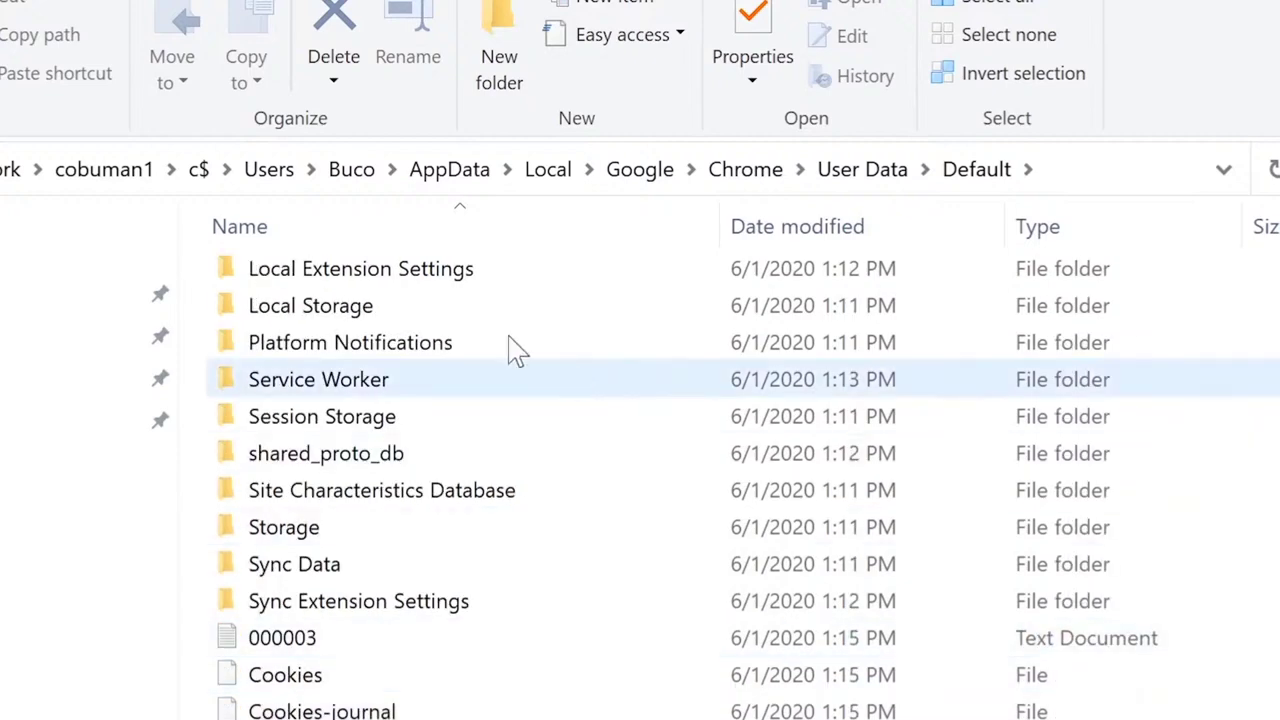
{"action": "left_click", "coordinate": [540, 180]}
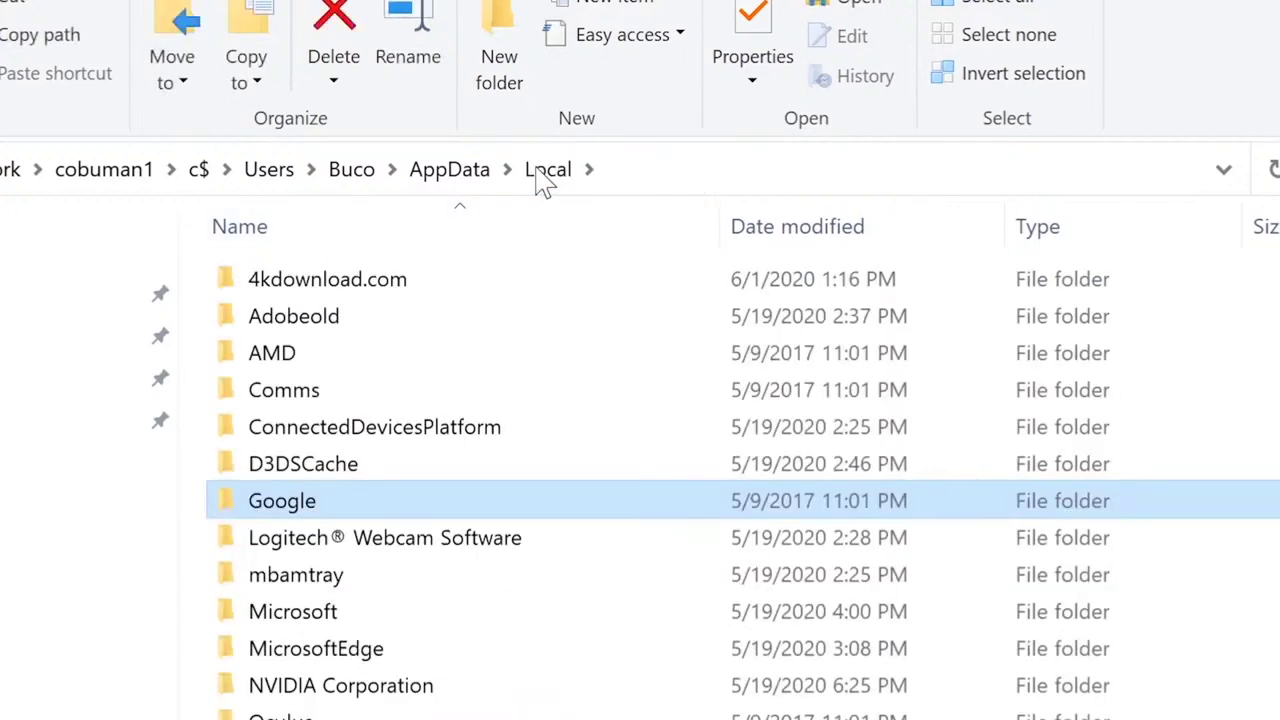
Select Adobeold and close the System Information window.
{"action": "left_click", "coordinate": [352, 336]}
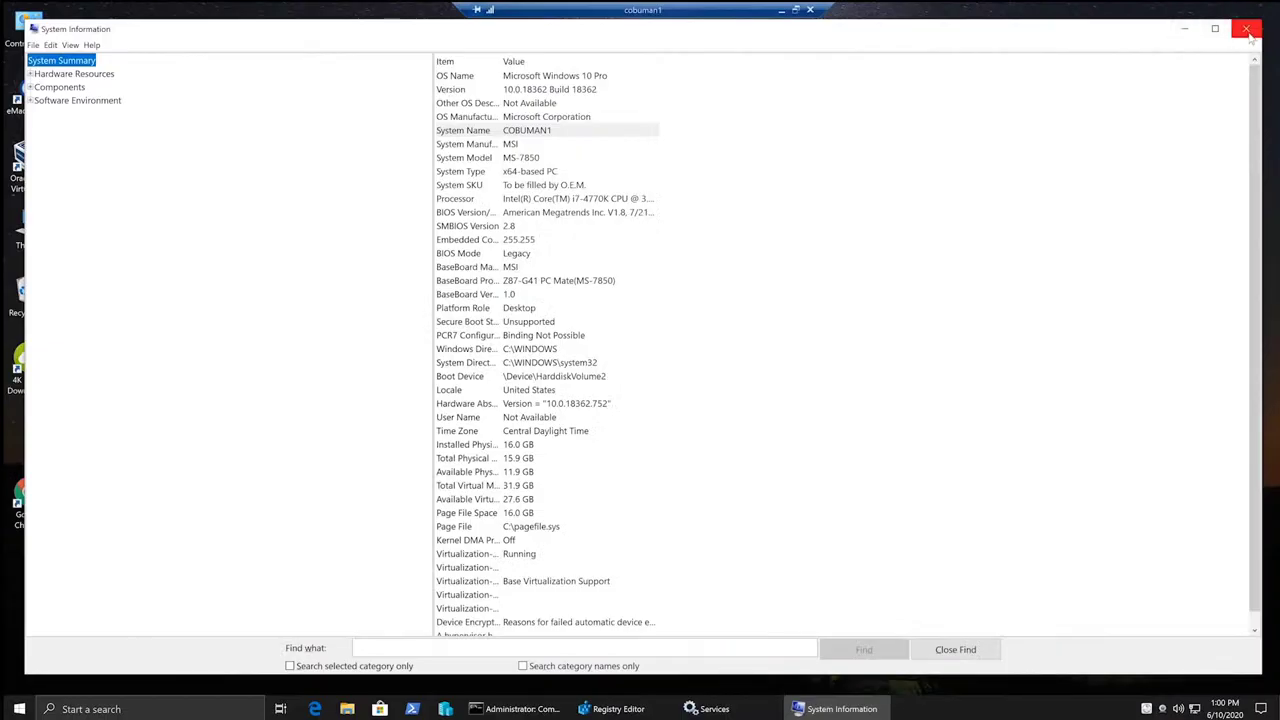
{"action": "left_click", "coordinate": [1247, 30]}
{"action": "scroll", "coordinate": [1083, 202], "scroll_direction": "down", "scroll_amount": 1}
{"action": "scroll", "coordinate": [1083, 202], "scroll_direction": "up", "scroll_amount": 1}
{"action": "left_click", "coordinate": [1250, 29]}
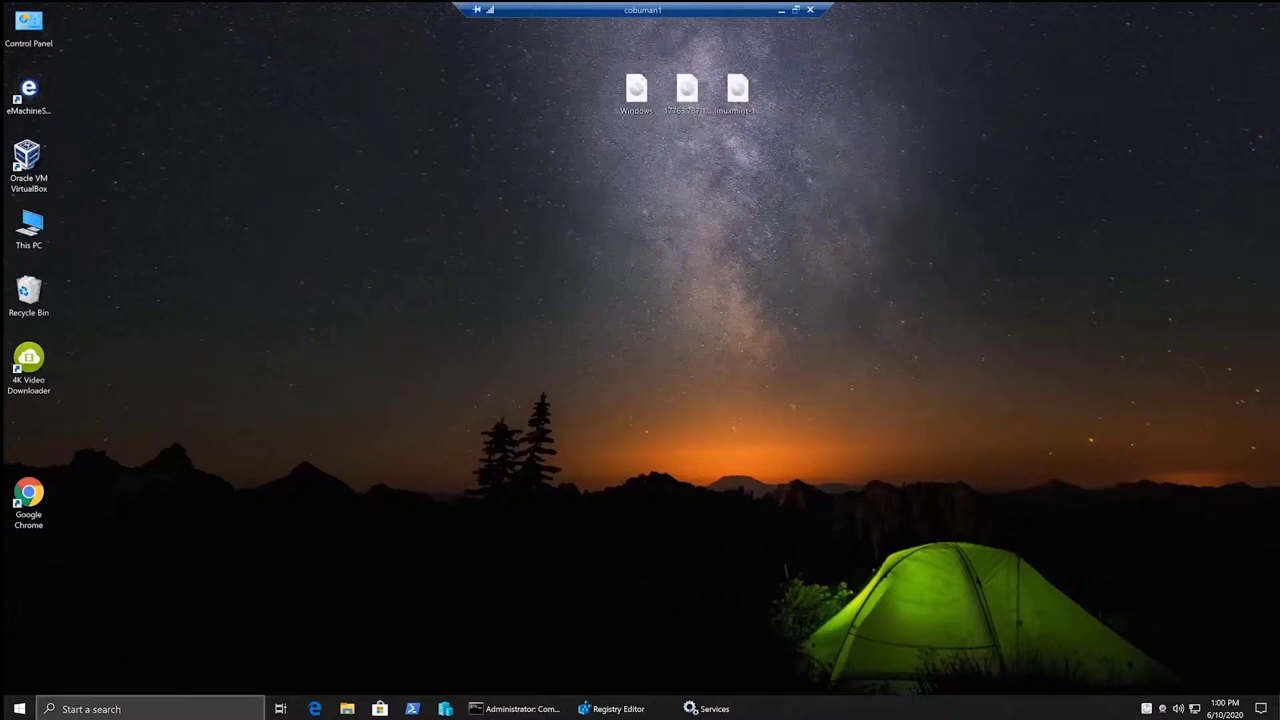
Launch Adobe Acrobat Reader DC, accept it as default PDF app, and minimize the remote session.
{"action": "left_click", "coordinate": [140, 709]}
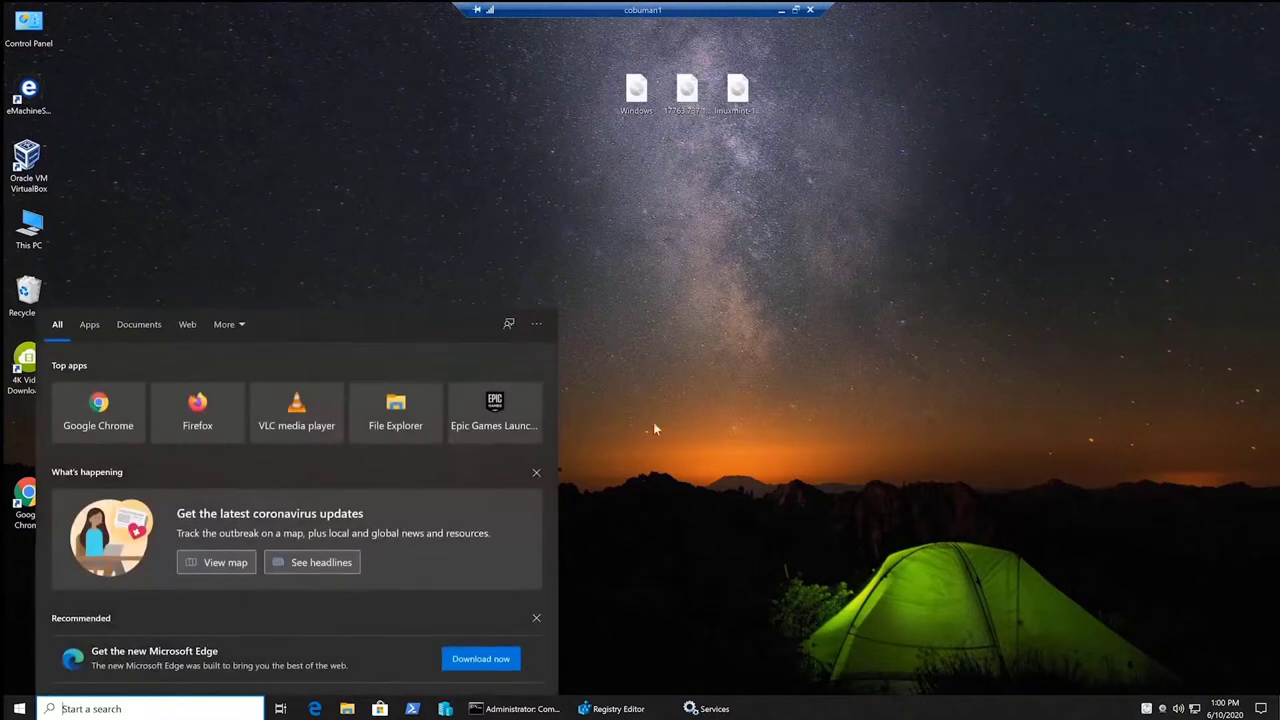
{"action": "type", "text": "adobe"}
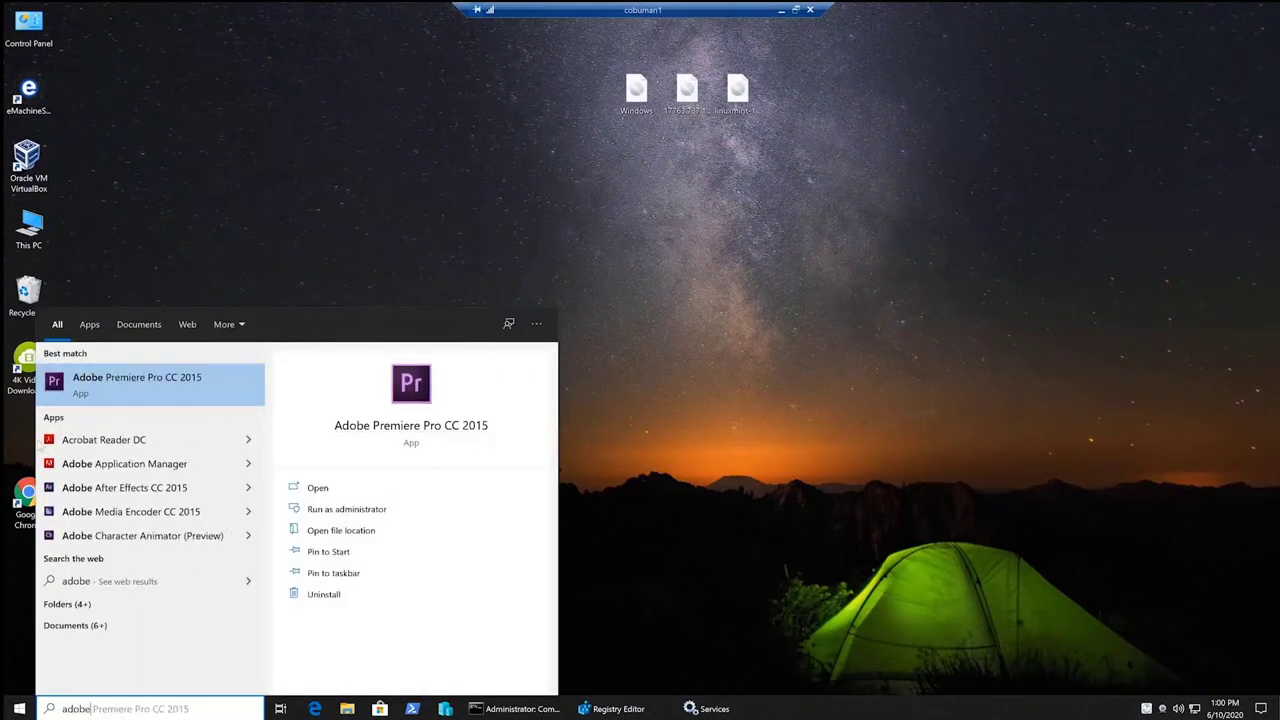
{"action": "left_click", "coordinate": [105, 445]}
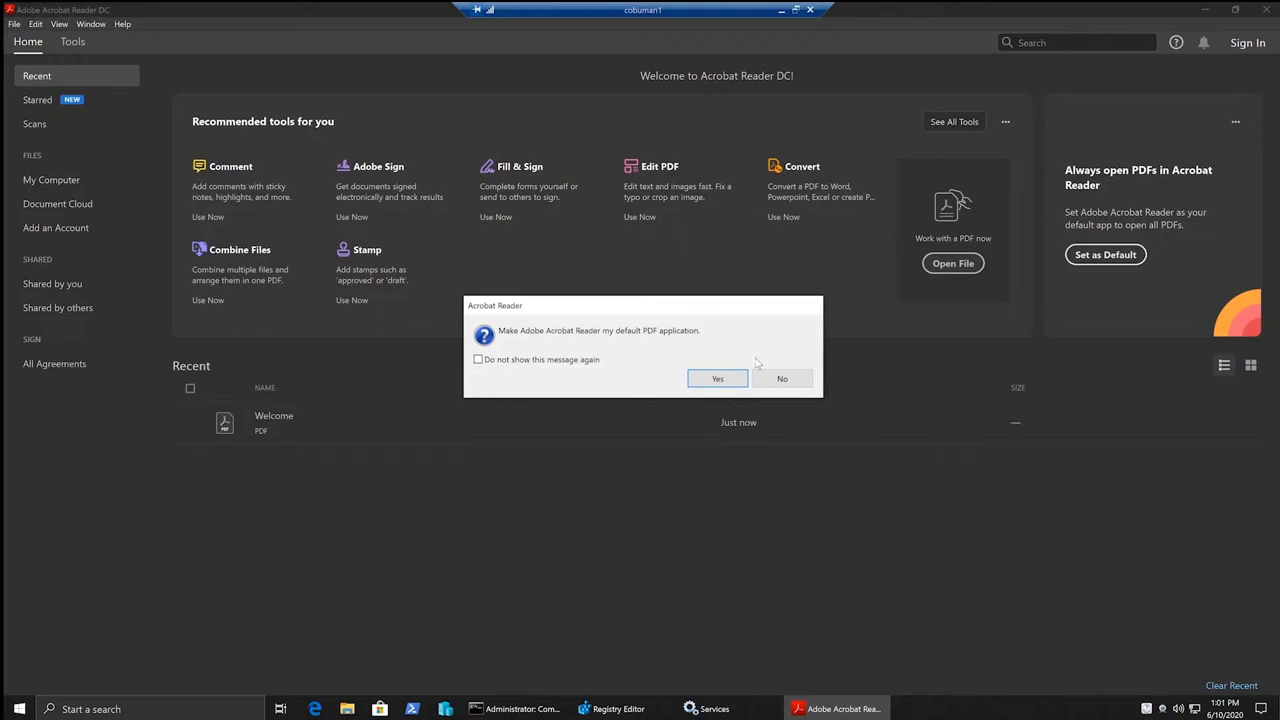
{"action": "left_click", "coordinate": [740, 382]}
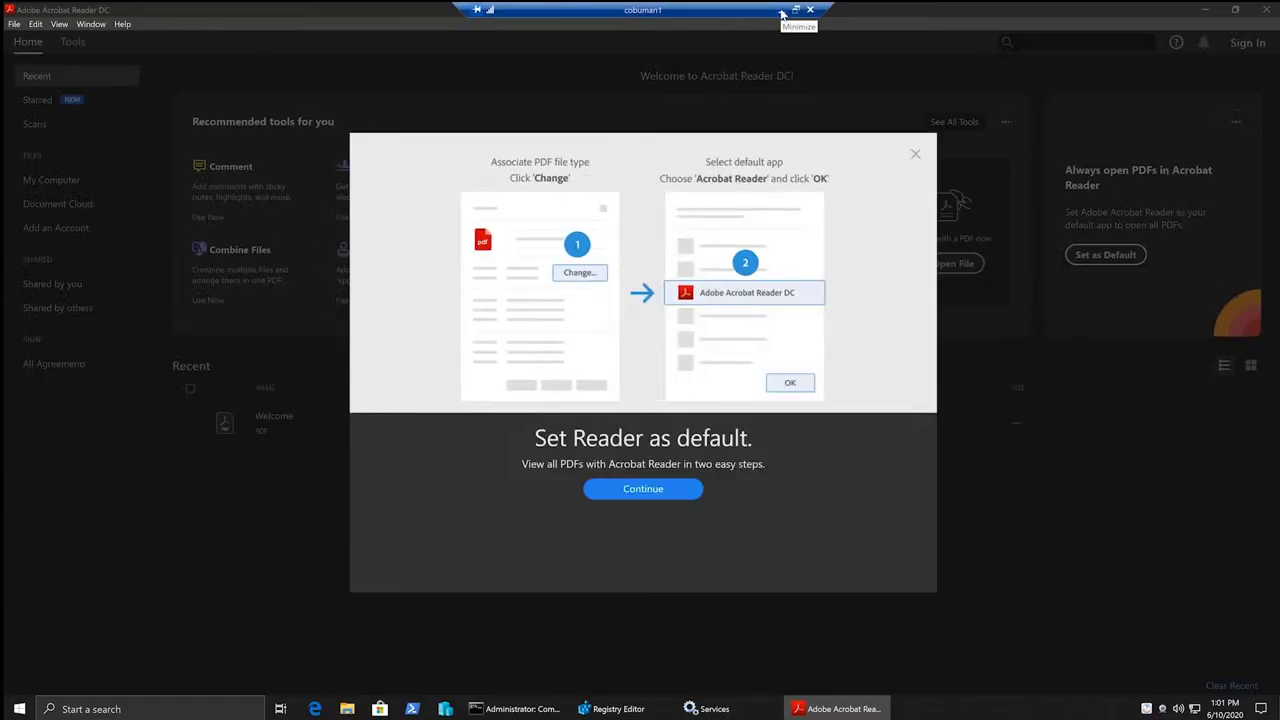
{"action": "left_click", "coordinate": [783, 12]}
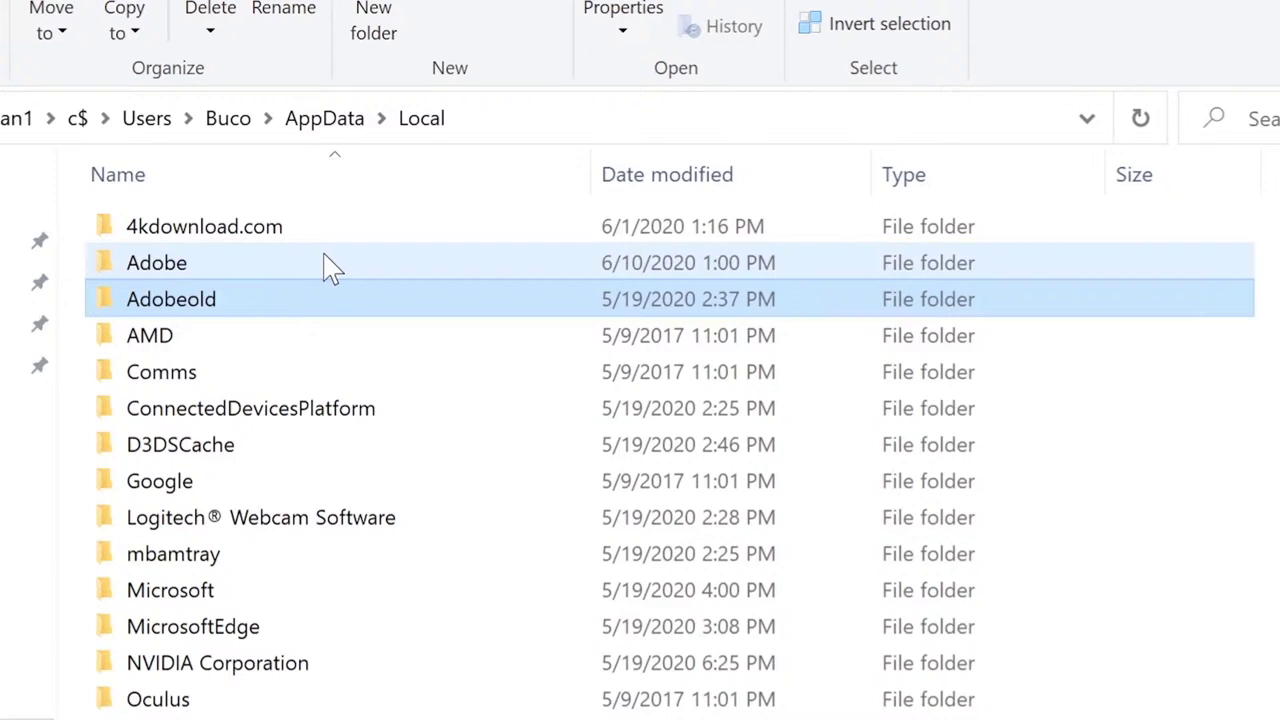
{"action": "left_click", "coordinate": [206, 268]}
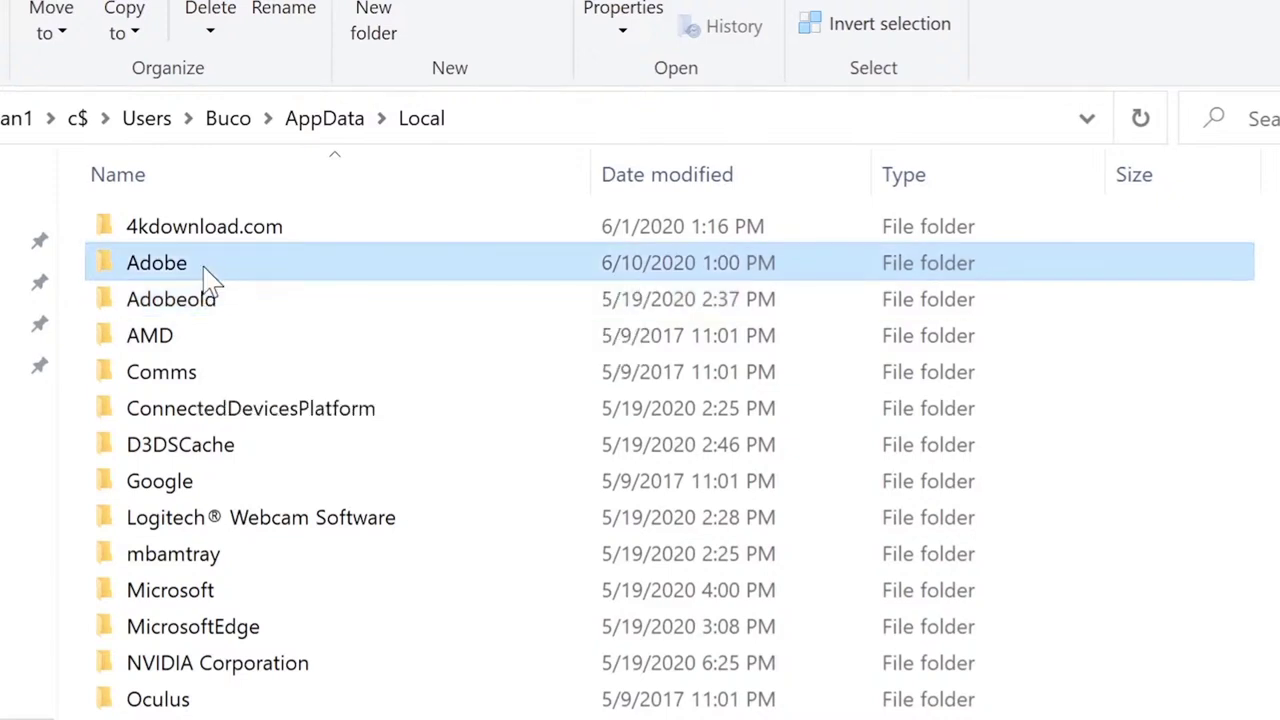
{"action": "mouse_move", "coordinate": [232, 278]}
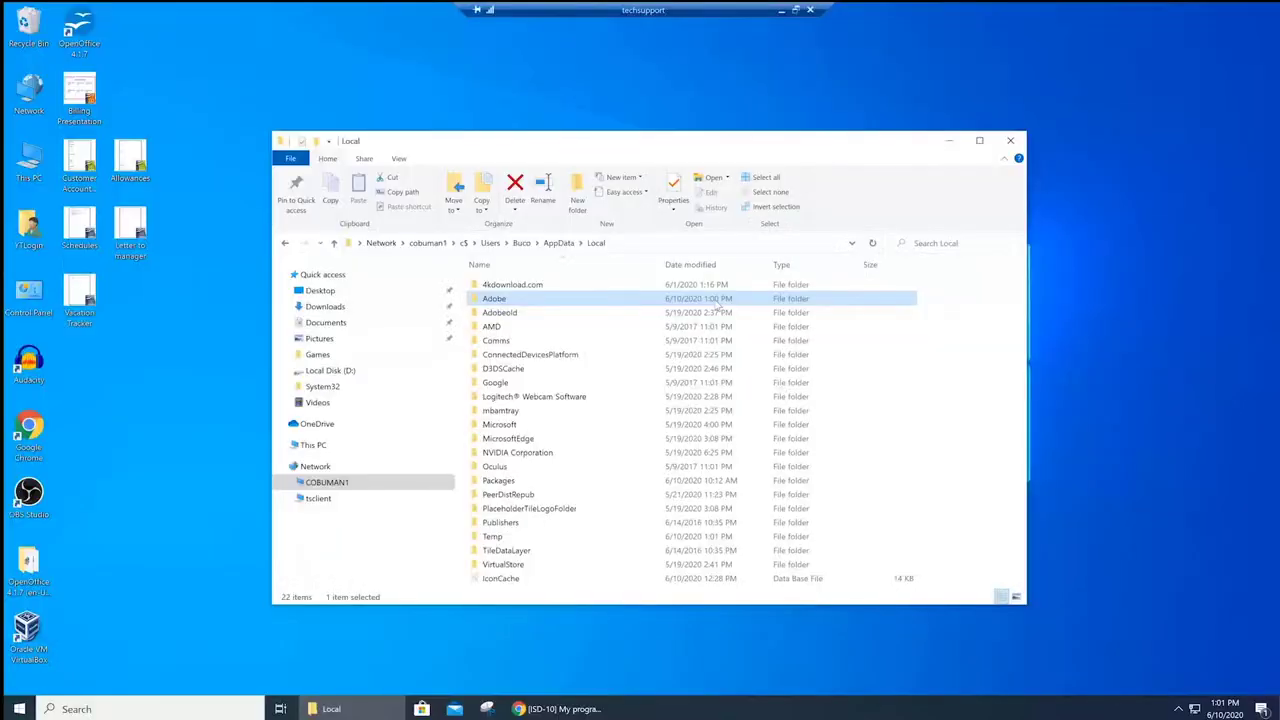
{"action": "mouse_move", "coordinate": [1228, 697]}
{"action": "left_click", "coordinate": [683, 318]}
{"action": "left_click", "coordinate": [693, 299]}
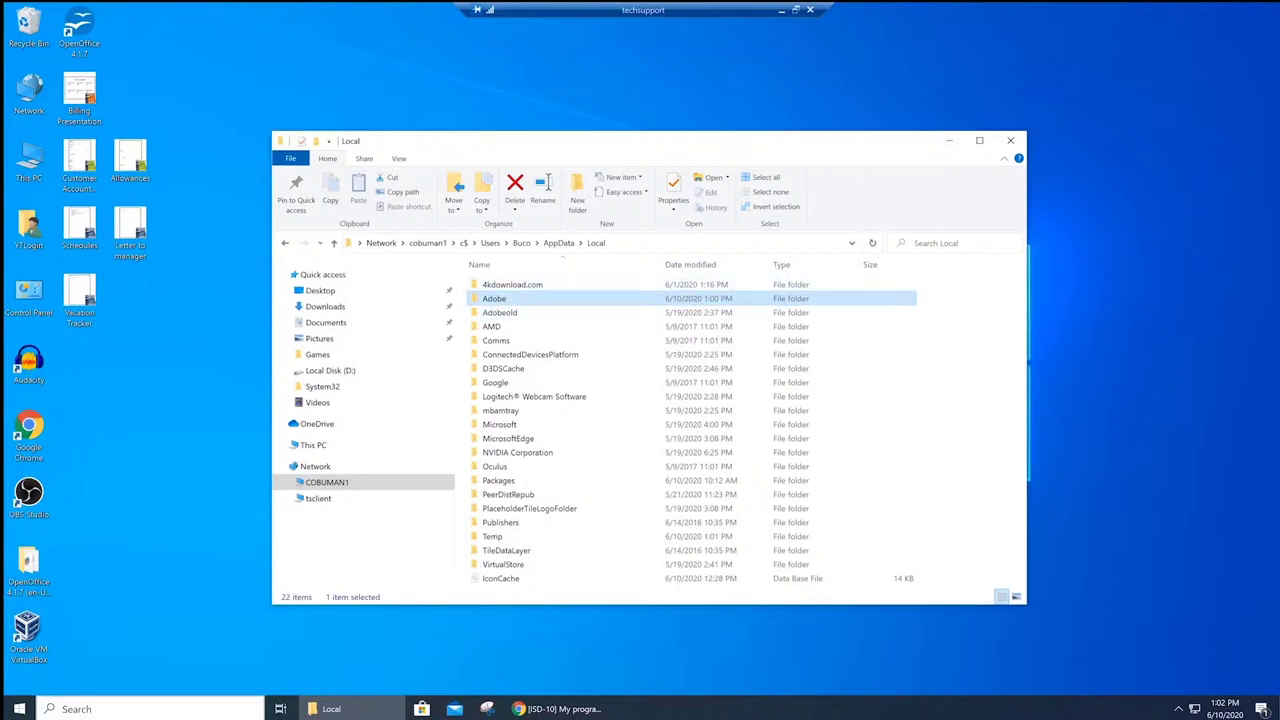
Launch Registry Editor as administrator by searching 'rege'.
{"action": "left_click", "coordinate": [108, 706]}
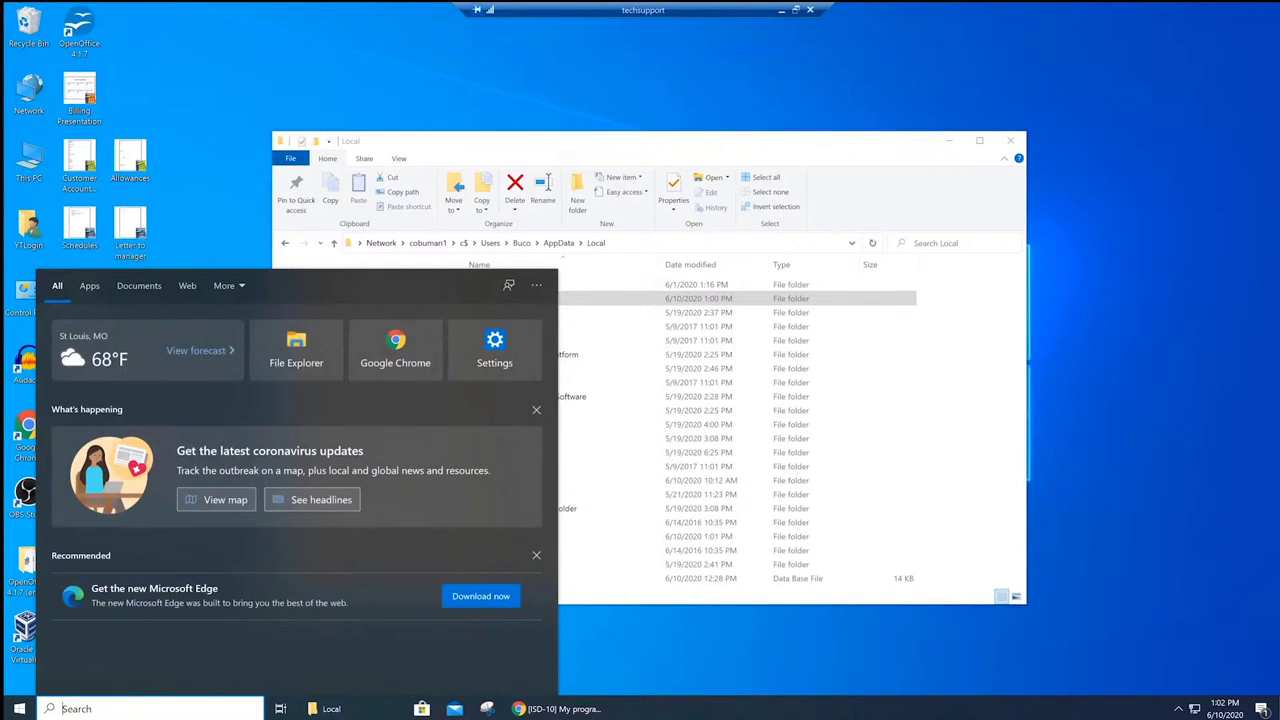
{"action": "type", "text": "rege"}
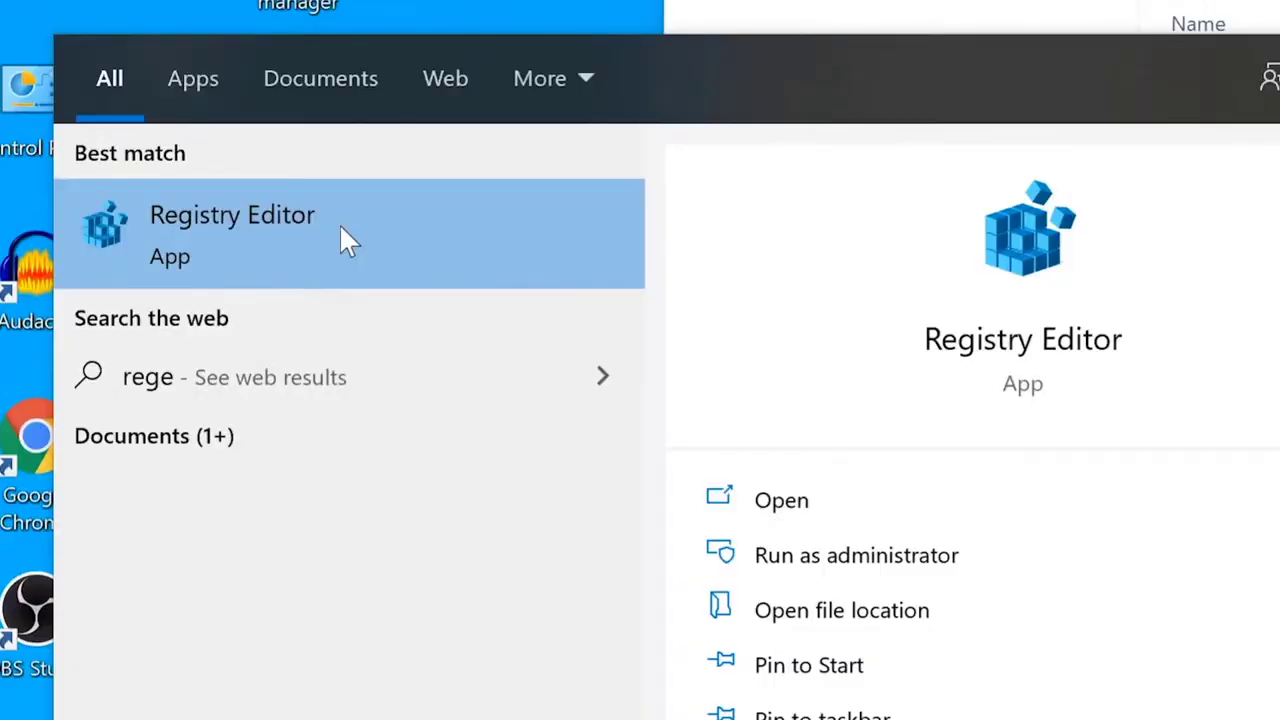
{"action": "left_click", "coordinate": [341, 232]}
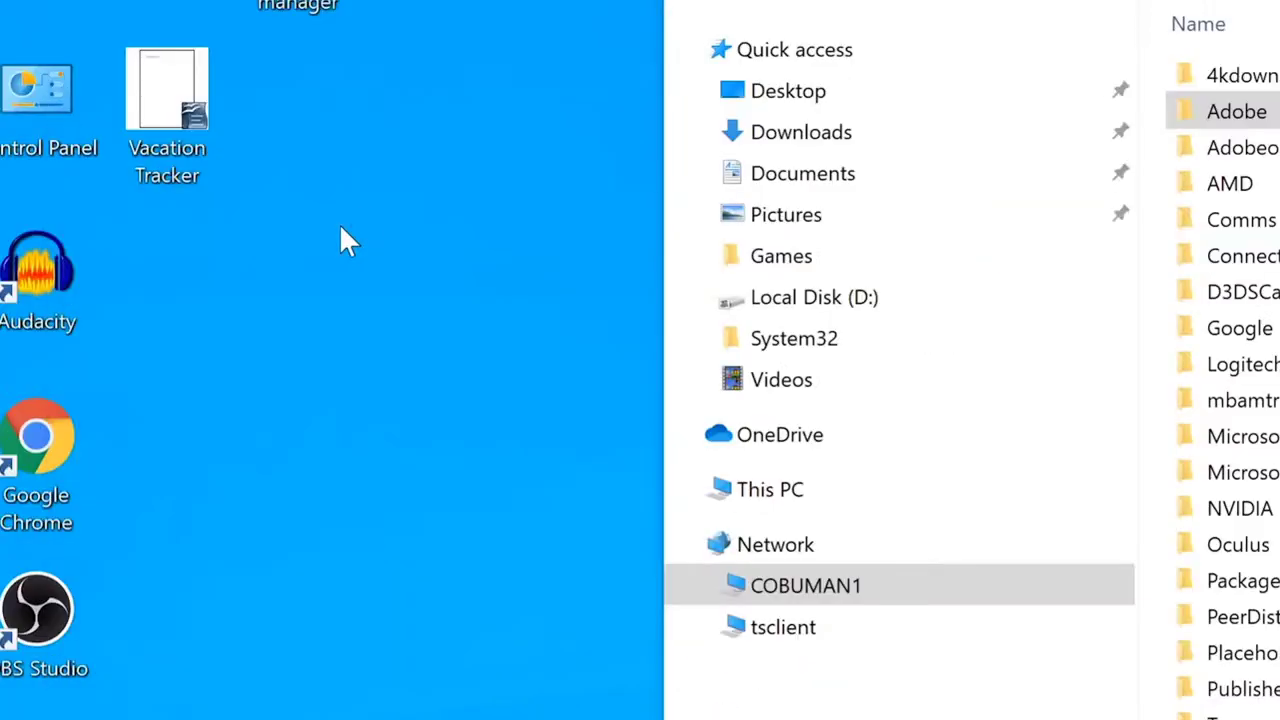
{"action": "left_click", "coordinate": [577, 437]}
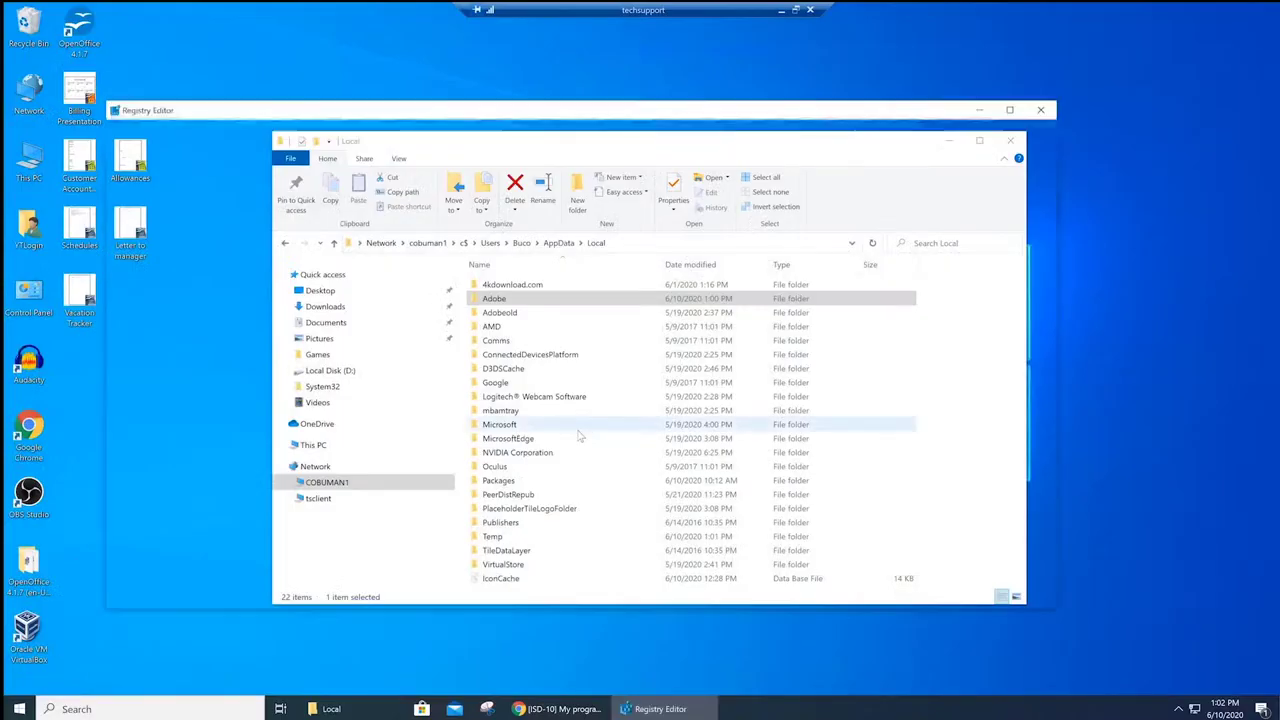
{"action": "left_click_drag", "start_coordinate": [1052, 604], "coordinate": [648, 496]}
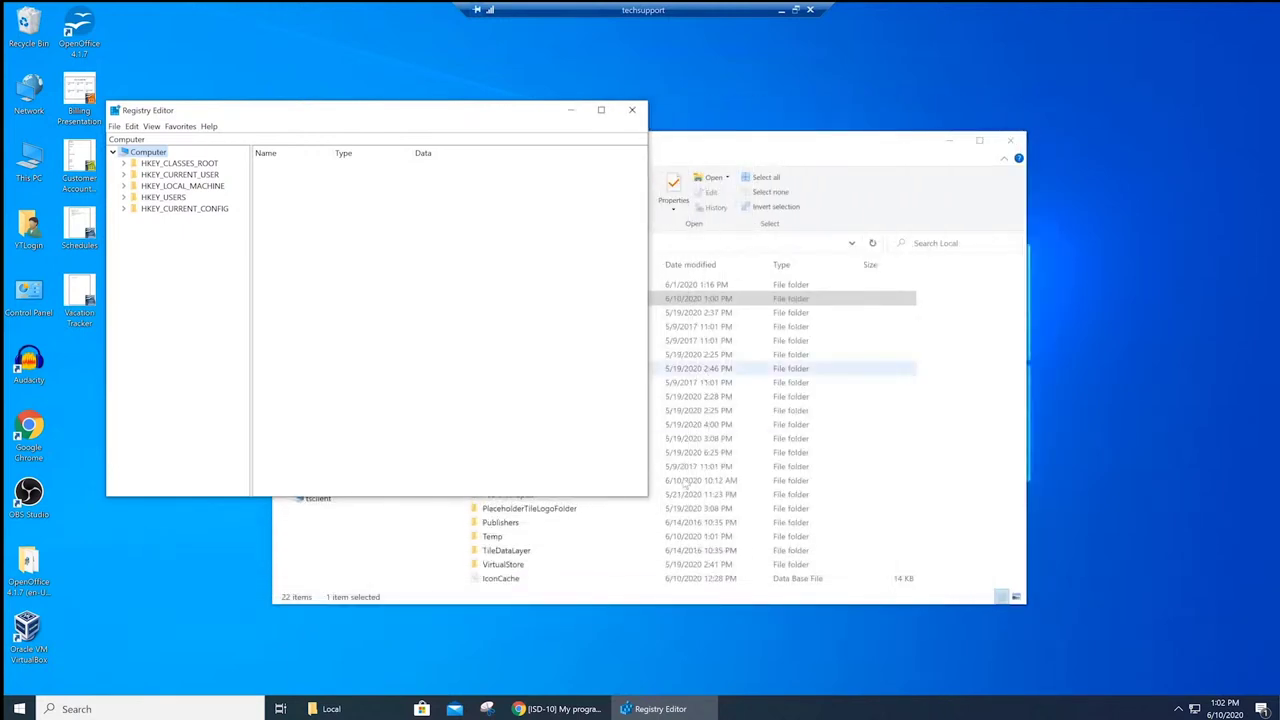
Copy the PC name from the ISD-10 internal note and return to Registry Editor's File menu.
{"action": "left_click", "coordinate": [590, 712]}
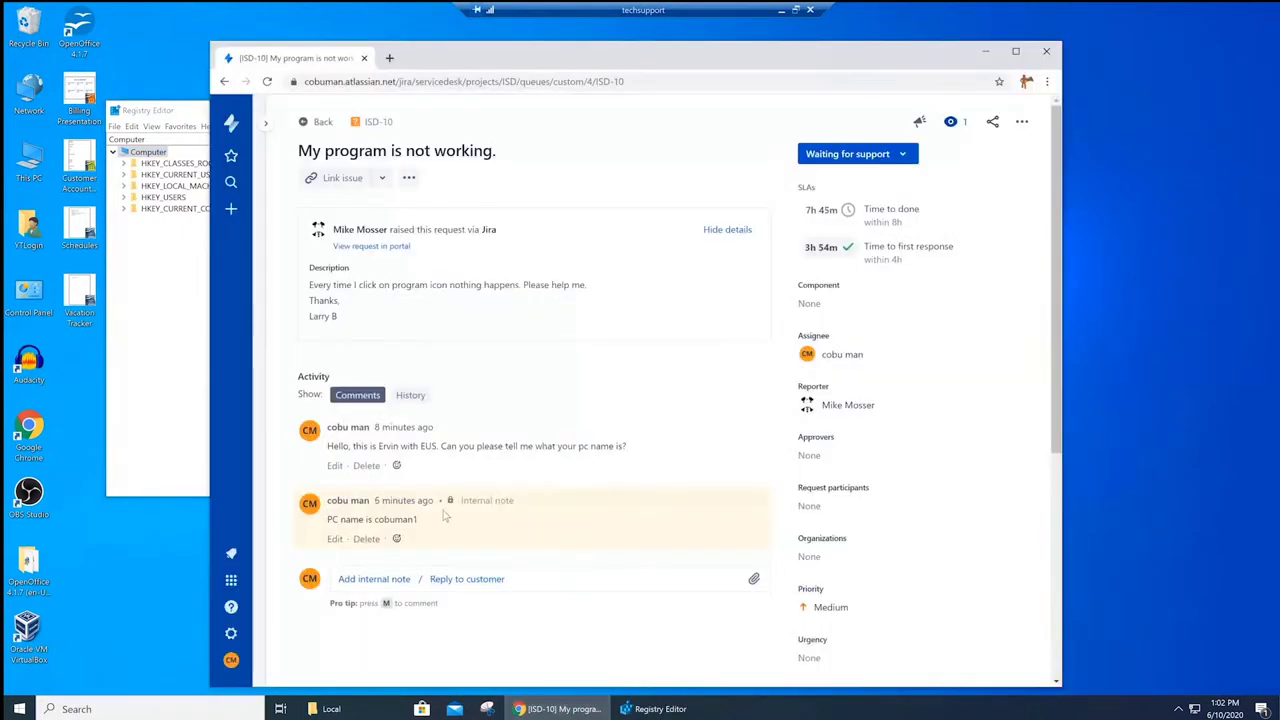
{"action": "left_click_drag", "start_coordinate": [418, 519], "coordinate": [374, 519]}
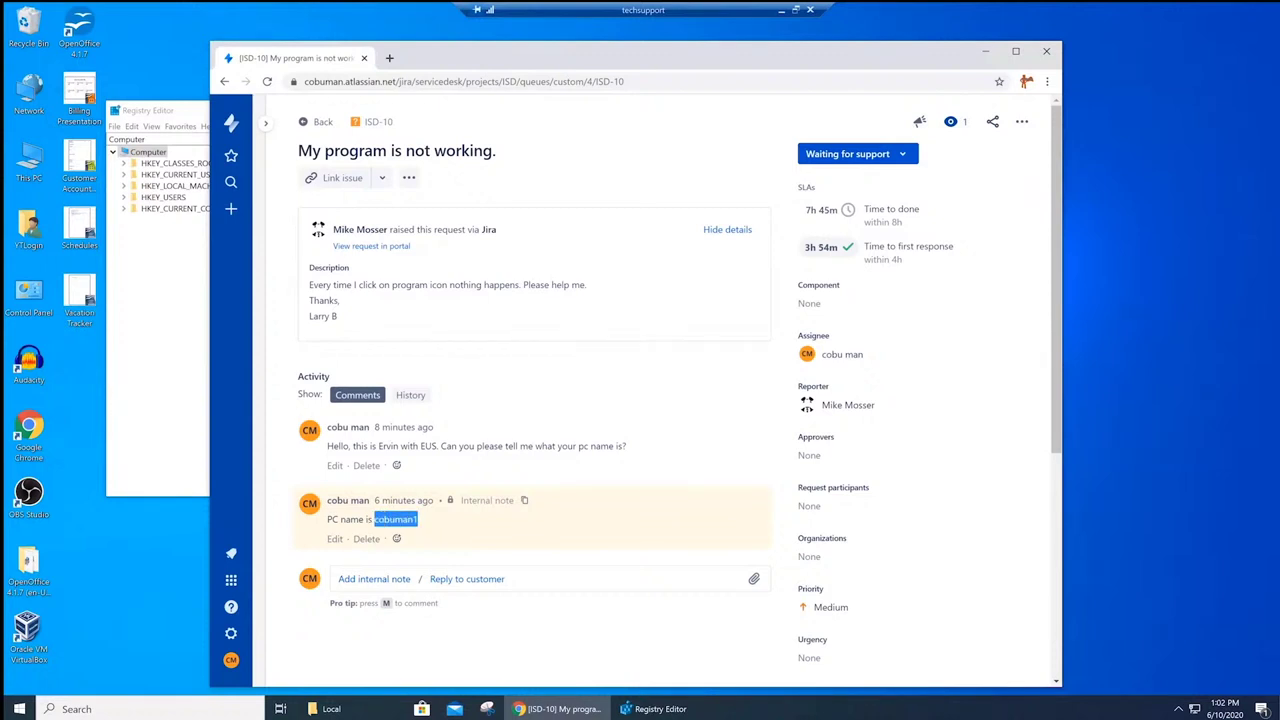
{"action": "left_click", "coordinate": [153, 112]}
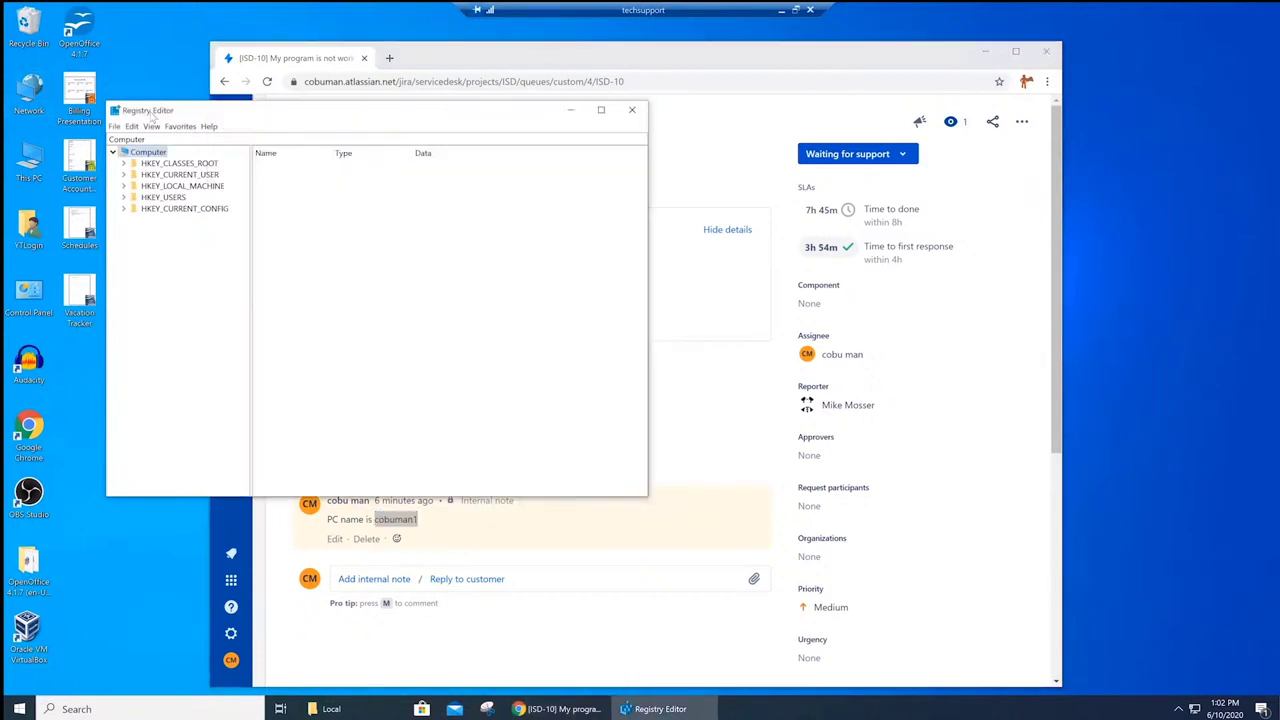
{"action": "left_click_drag", "start_coordinate": [470, 115], "coordinate": [503, 129]}
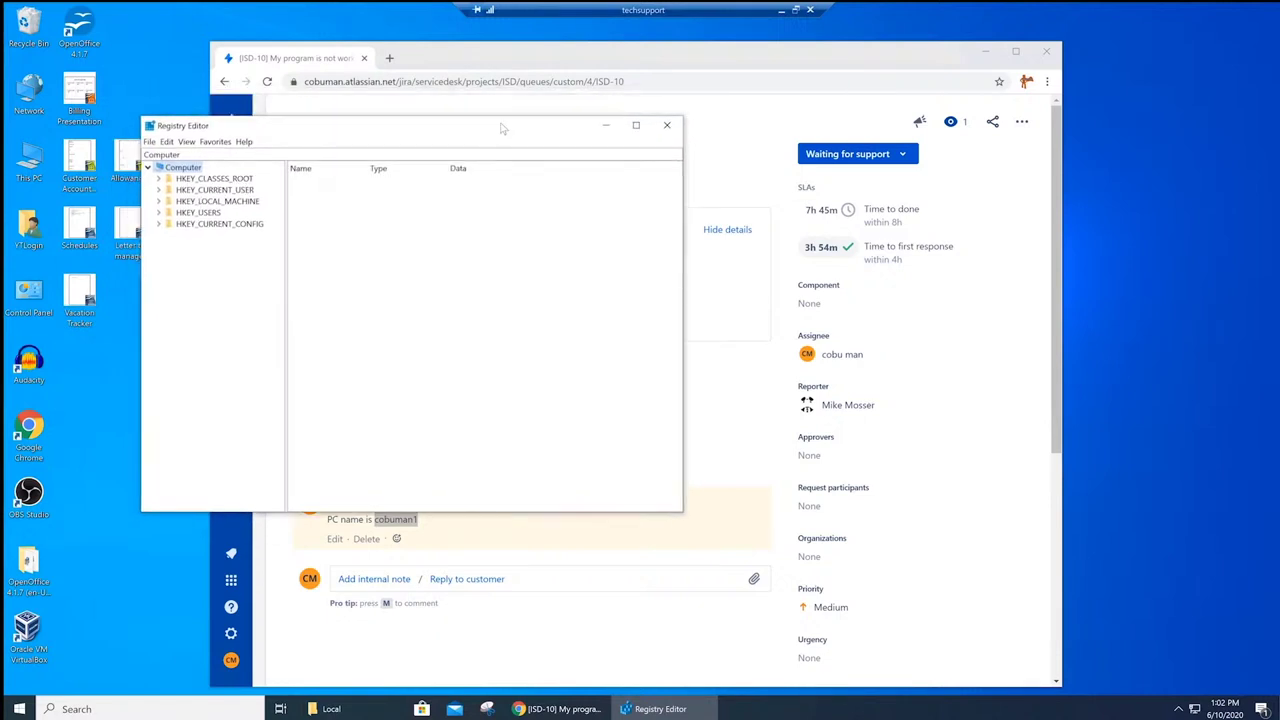
{"action": "right_click", "coordinate": [404, 518]}
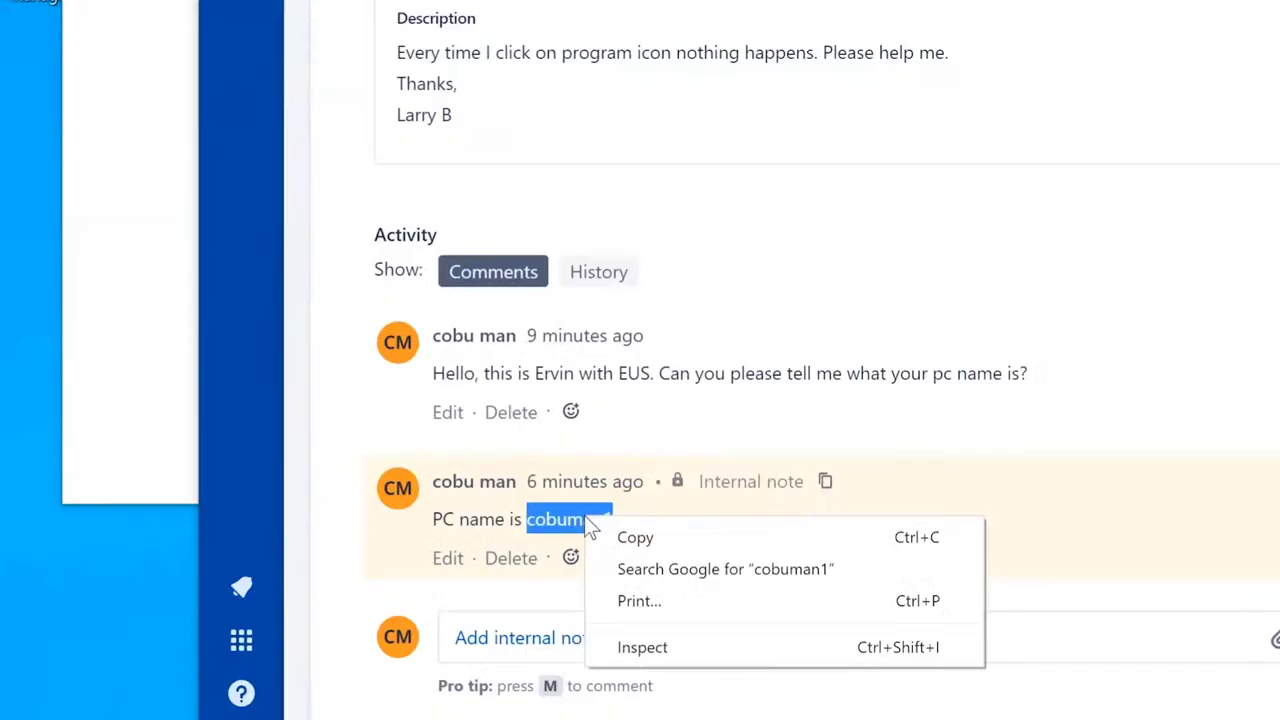
{"action": "left_click", "coordinate": [438, 527]}
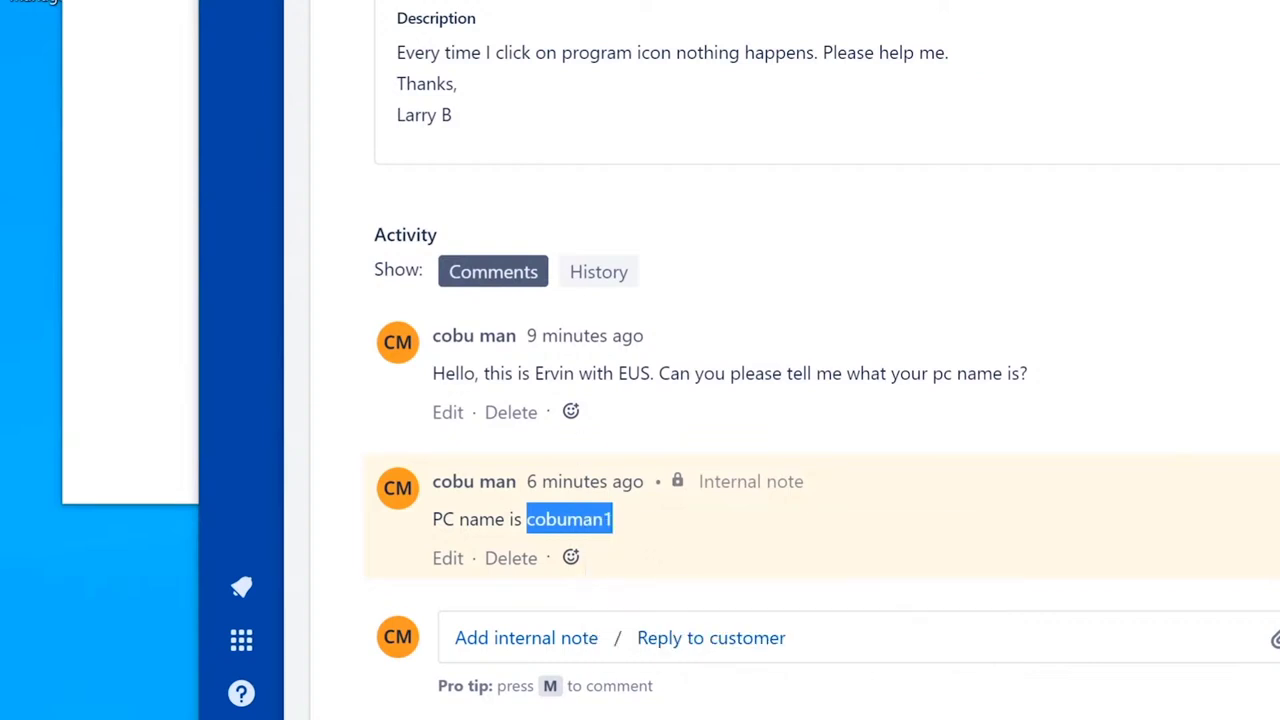
{"action": "key", "text": "alt+Tab"}
{"action": "left_click", "coordinate": [142, 56]}
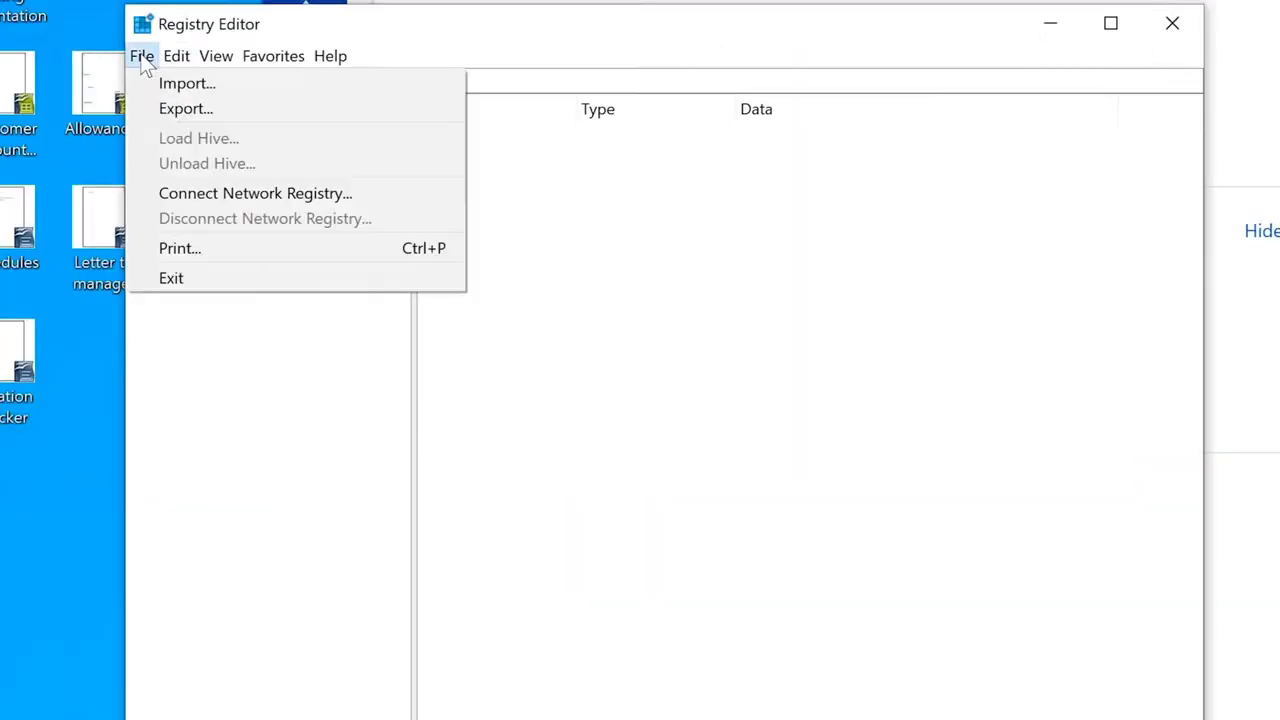
Connect Registry Editor to remote computer cobuman1 via Connect Network Registry, verifying the name.
{"action": "left_click", "coordinate": [249, 196]}
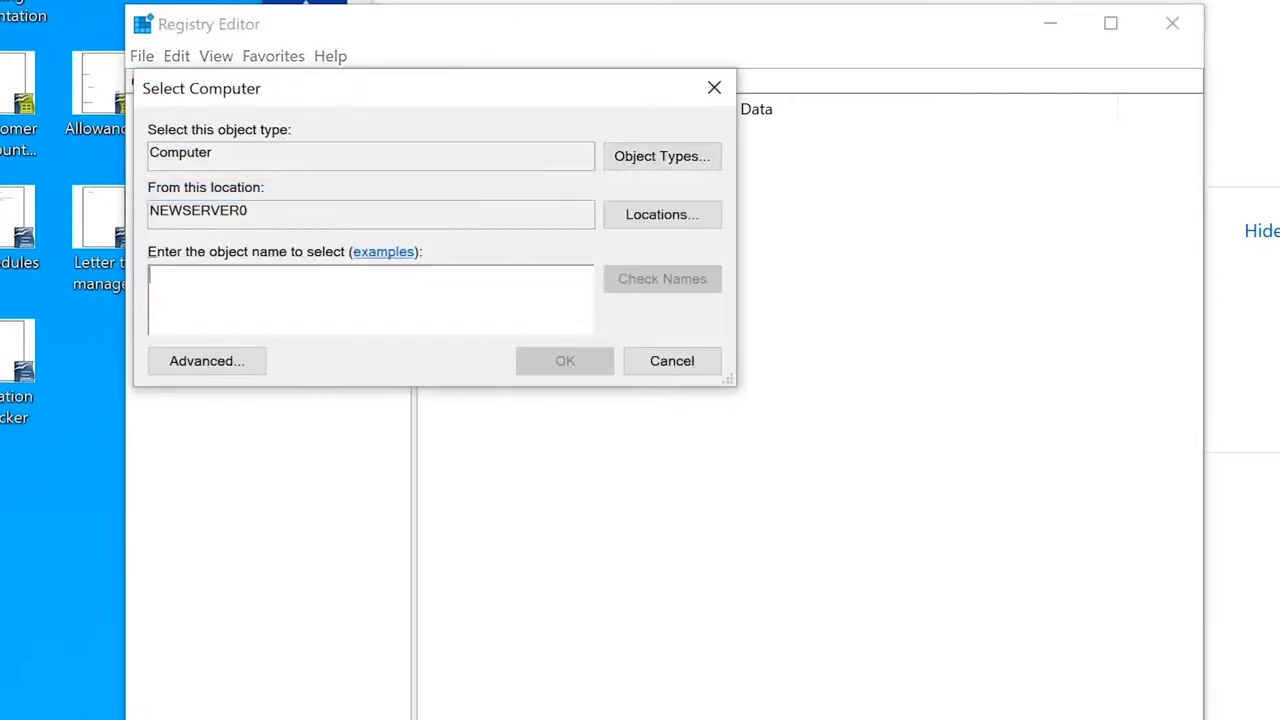
{"action": "type", "text": "cobuman1"}
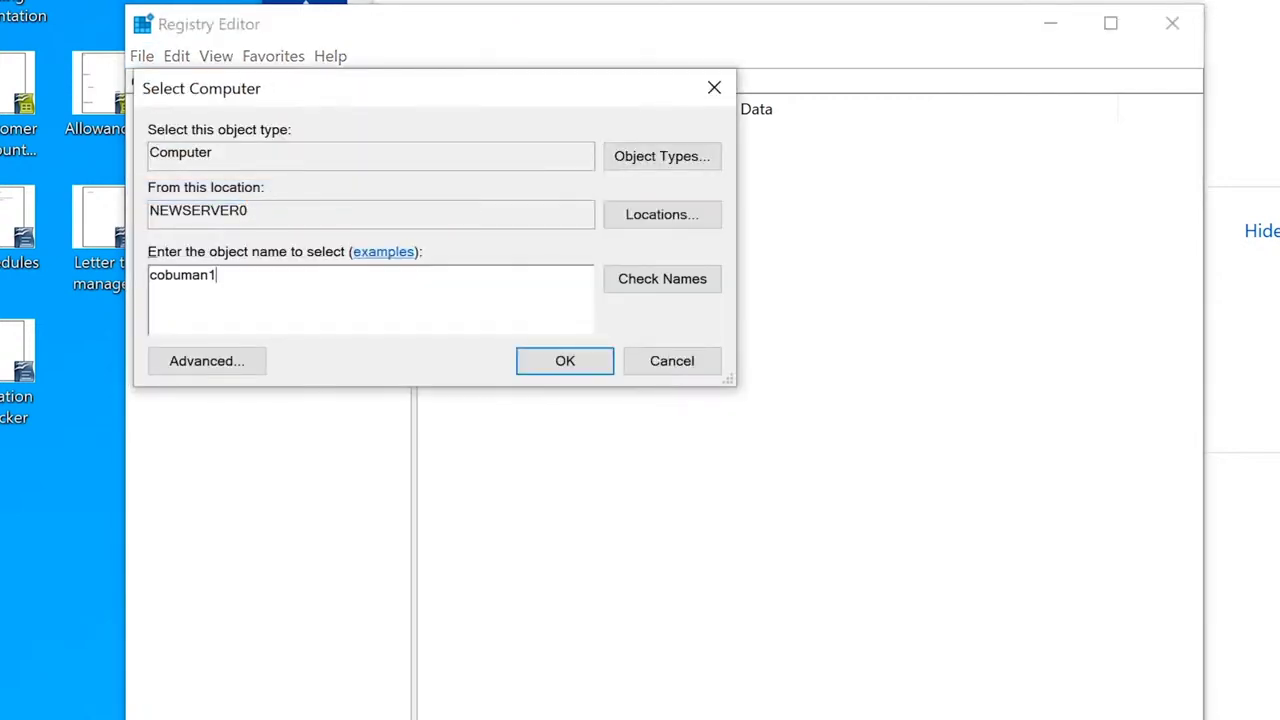
{"action": "left_click", "coordinate": [680, 278]}
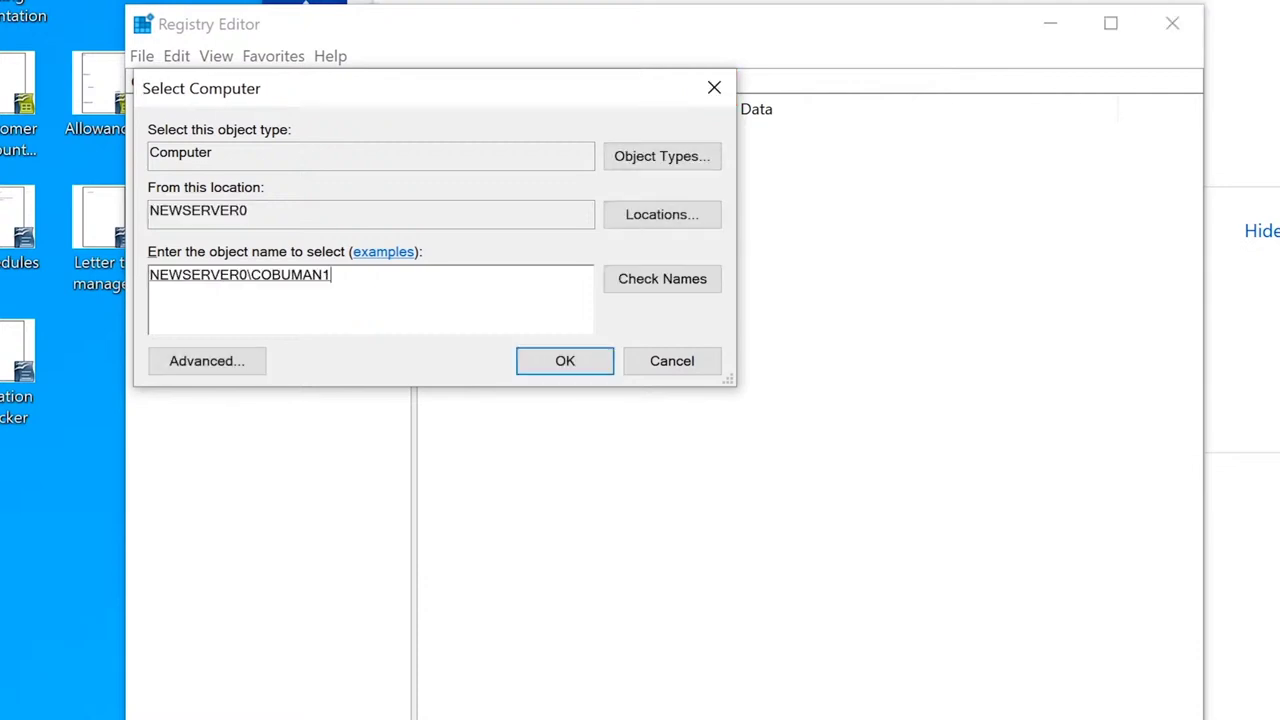
{"action": "double_click", "coordinate": [242, 276]}
{"action": "left_click", "coordinate": [242, 276]}
{"action": "double_click", "coordinate": [242, 276]}
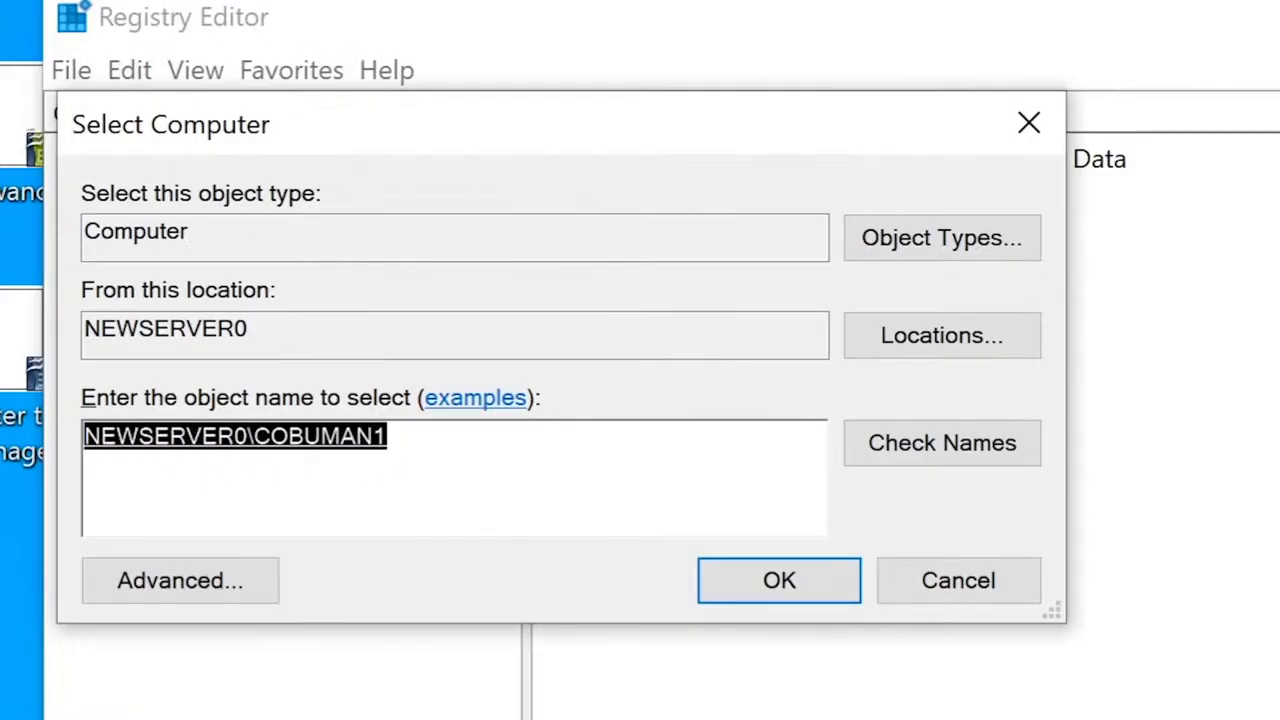
{"action": "left_click", "coordinate": [388, 436]}
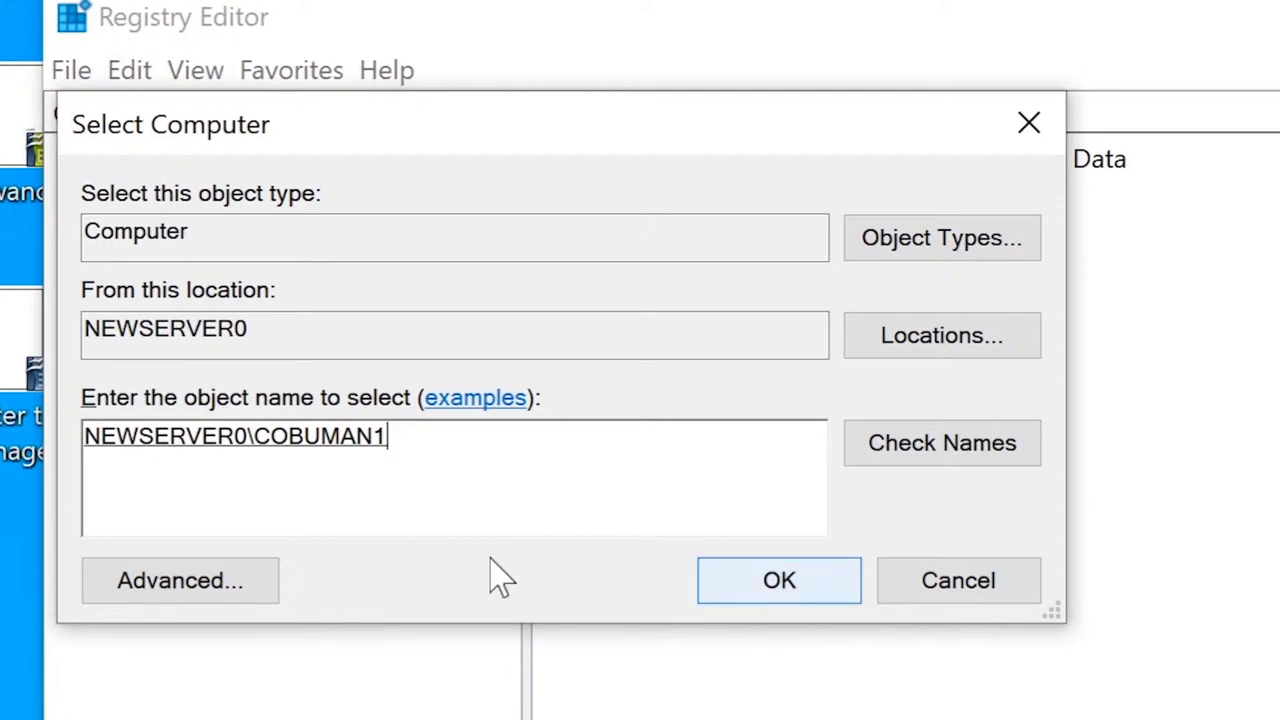
{"action": "left_click", "coordinate": [768, 588]}
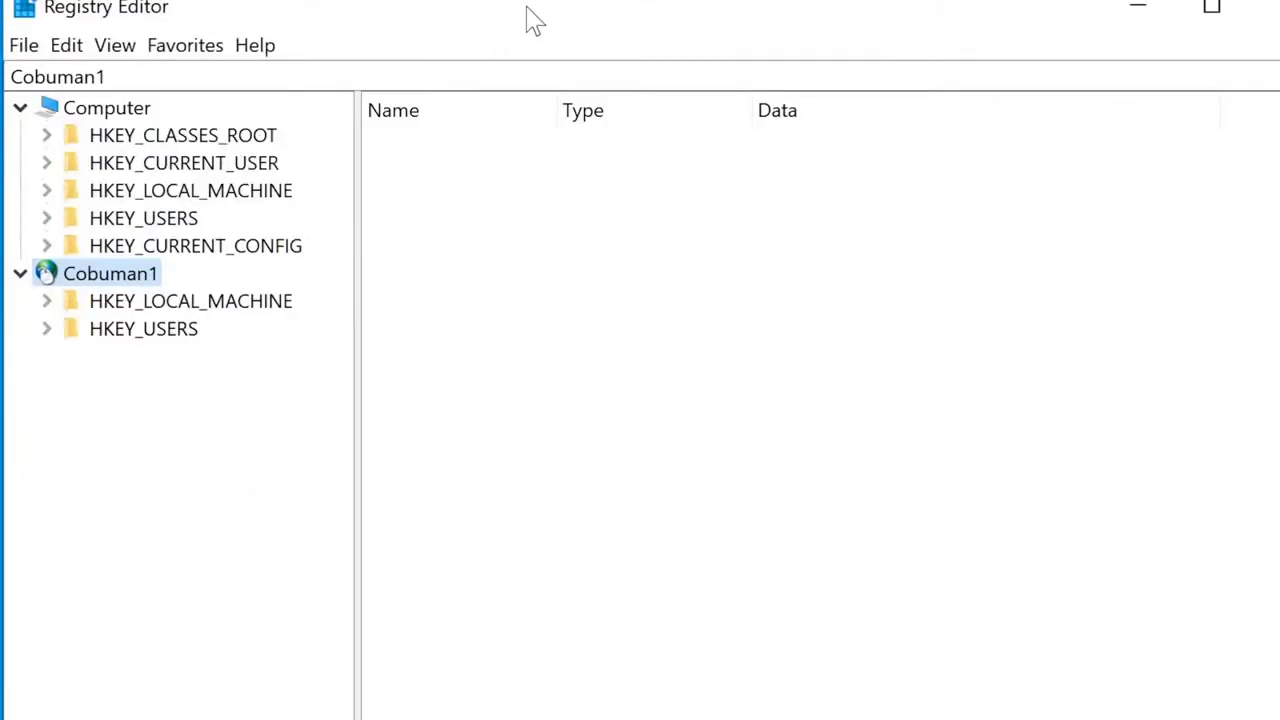
Expand cobuman1's HKEY_LOCAL_MACHINE\SOFTWARE, peek into the Adobe key, and scroll through vendor keys.
{"action": "left_click_drag", "start_coordinate": [535, 20], "coordinate": [528, 64]}
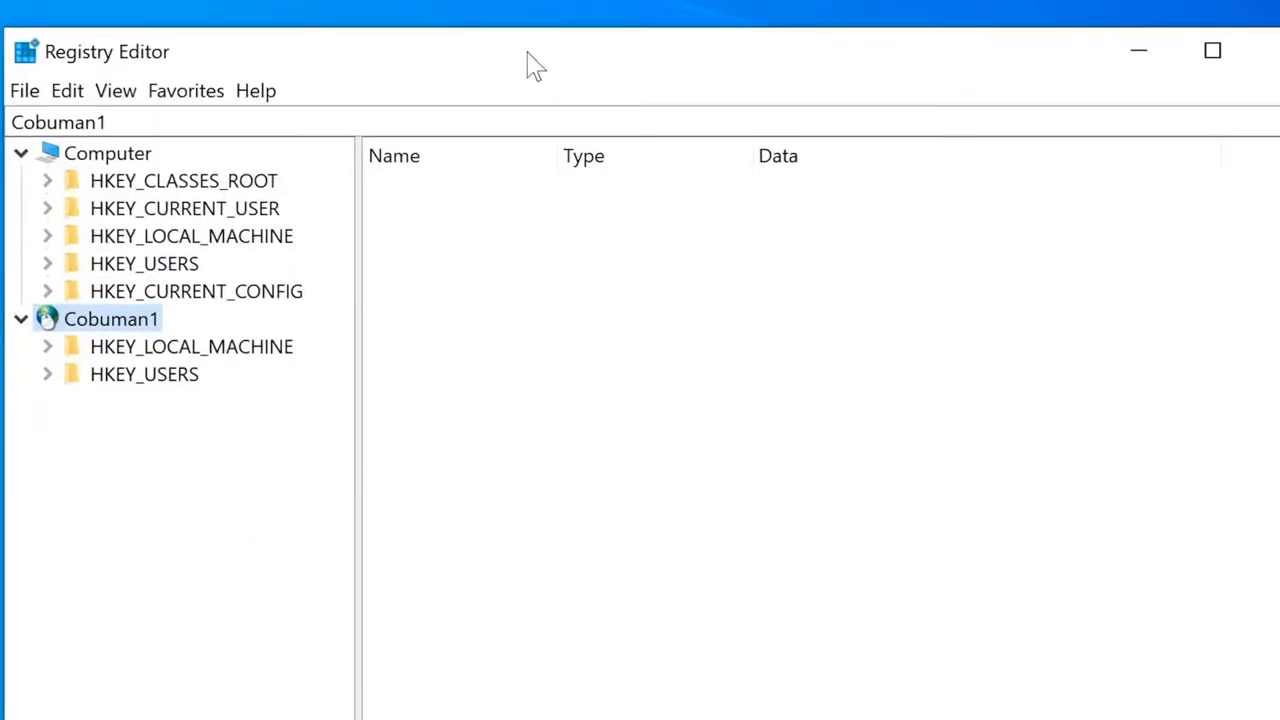
{"action": "left_click", "coordinate": [48, 347]}
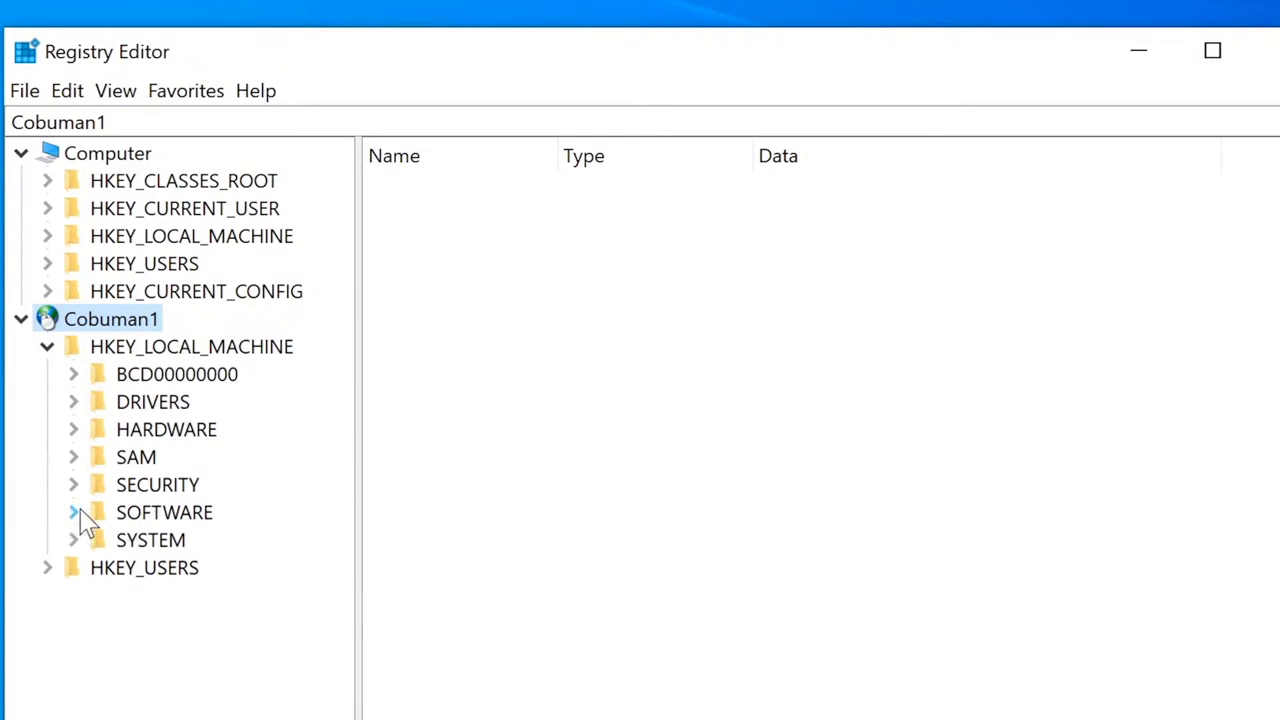
{"action": "left_click", "coordinate": [142, 518]}
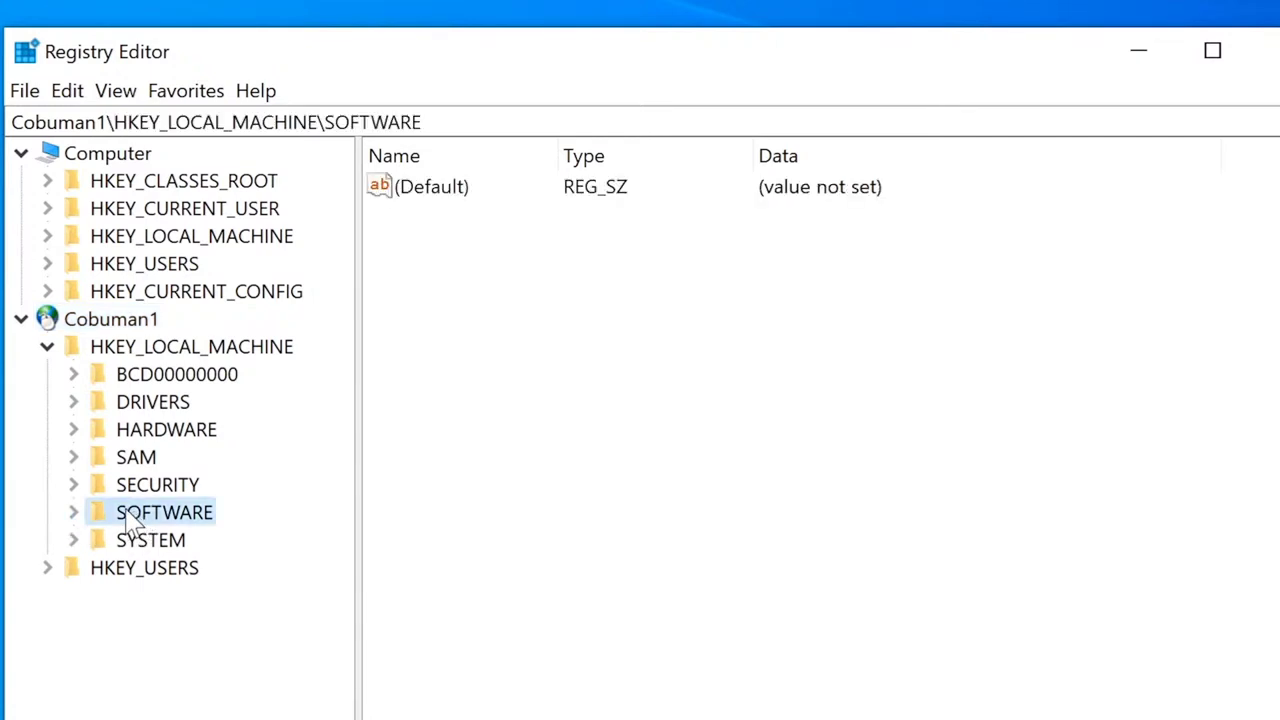
{"action": "left_click", "coordinate": [76, 513]}
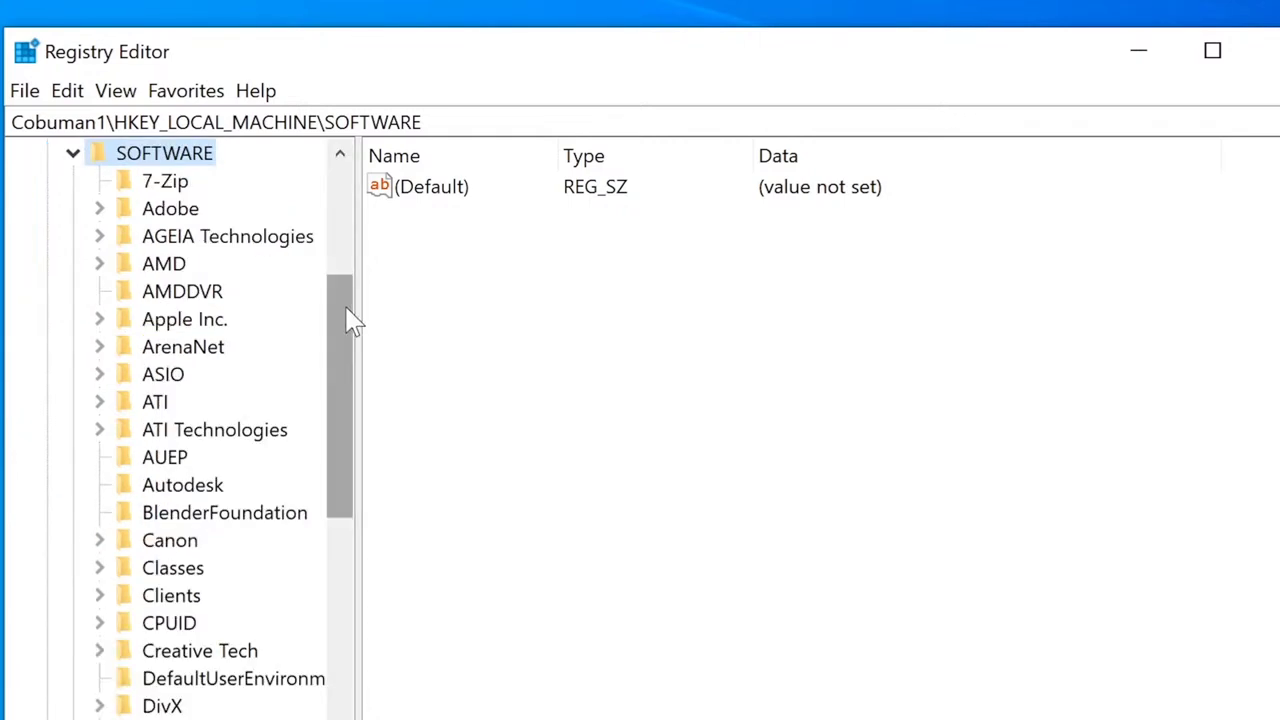
{"action": "left_click_drag", "start_coordinate": [352, 320], "coordinate": [357, 280]}
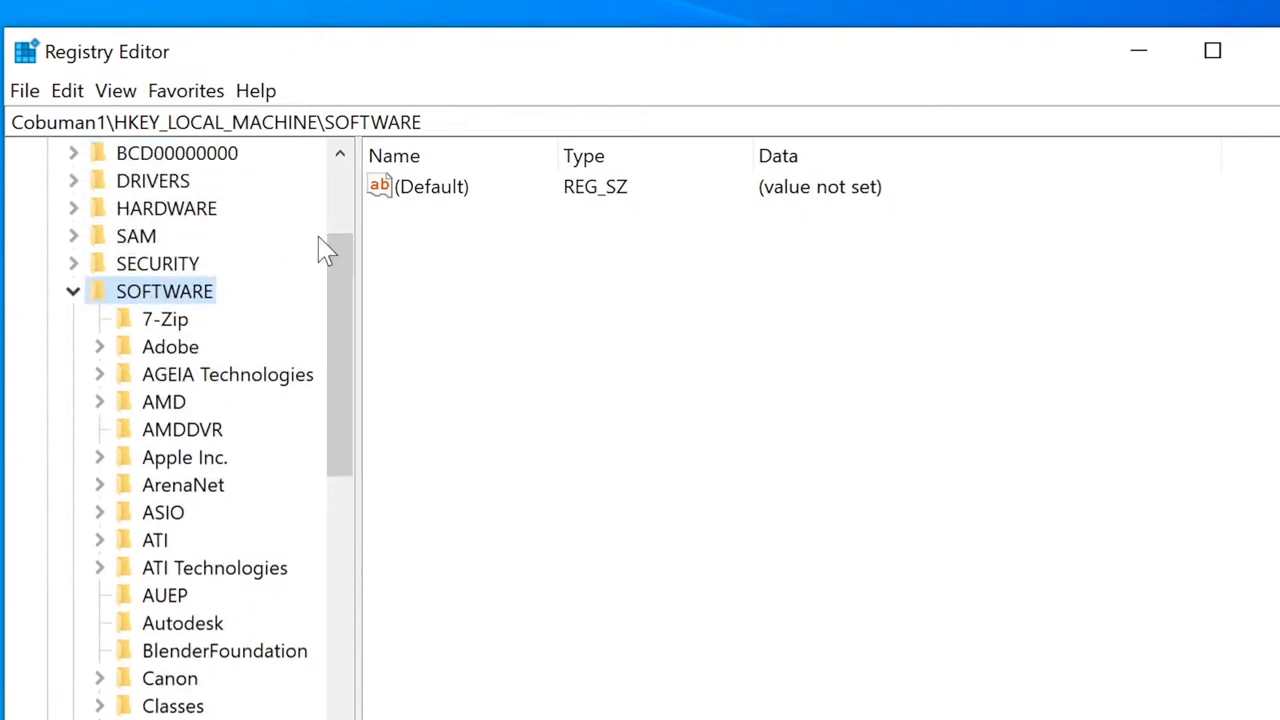
{"action": "left_click", "coordinate": [158, 348]}
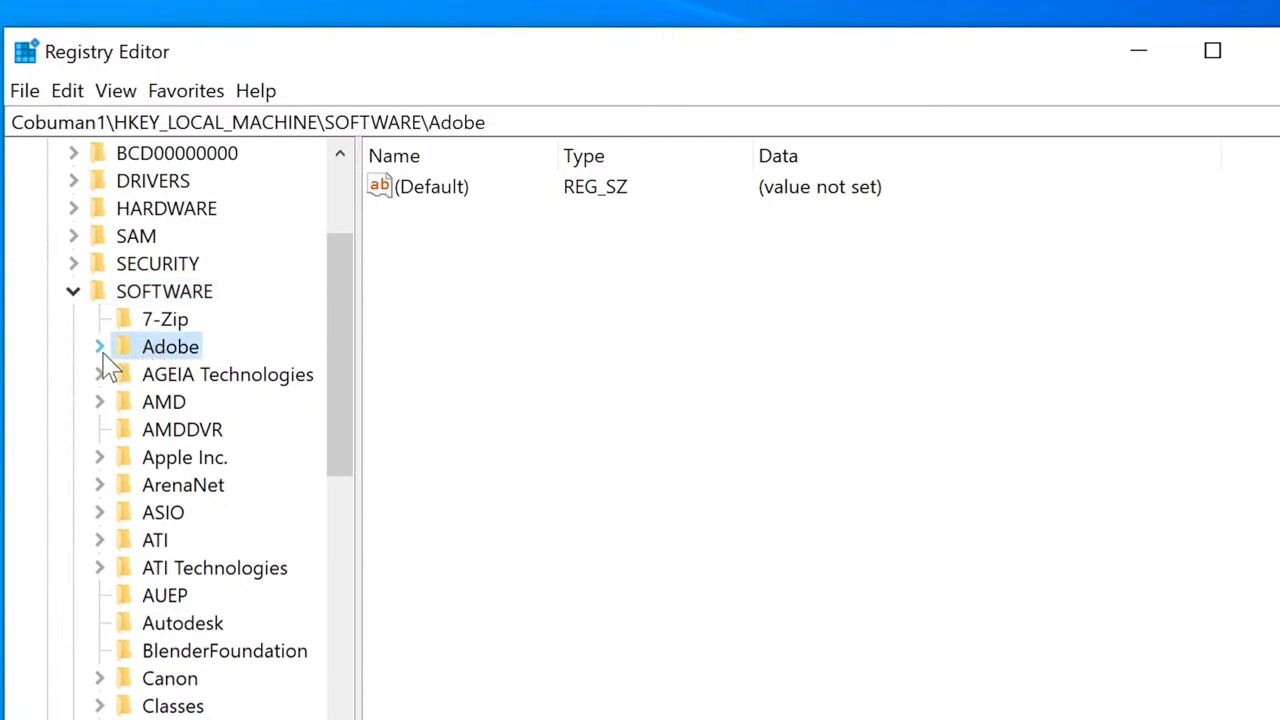
{"action": "left_click", "coordinate": [101, 349]}
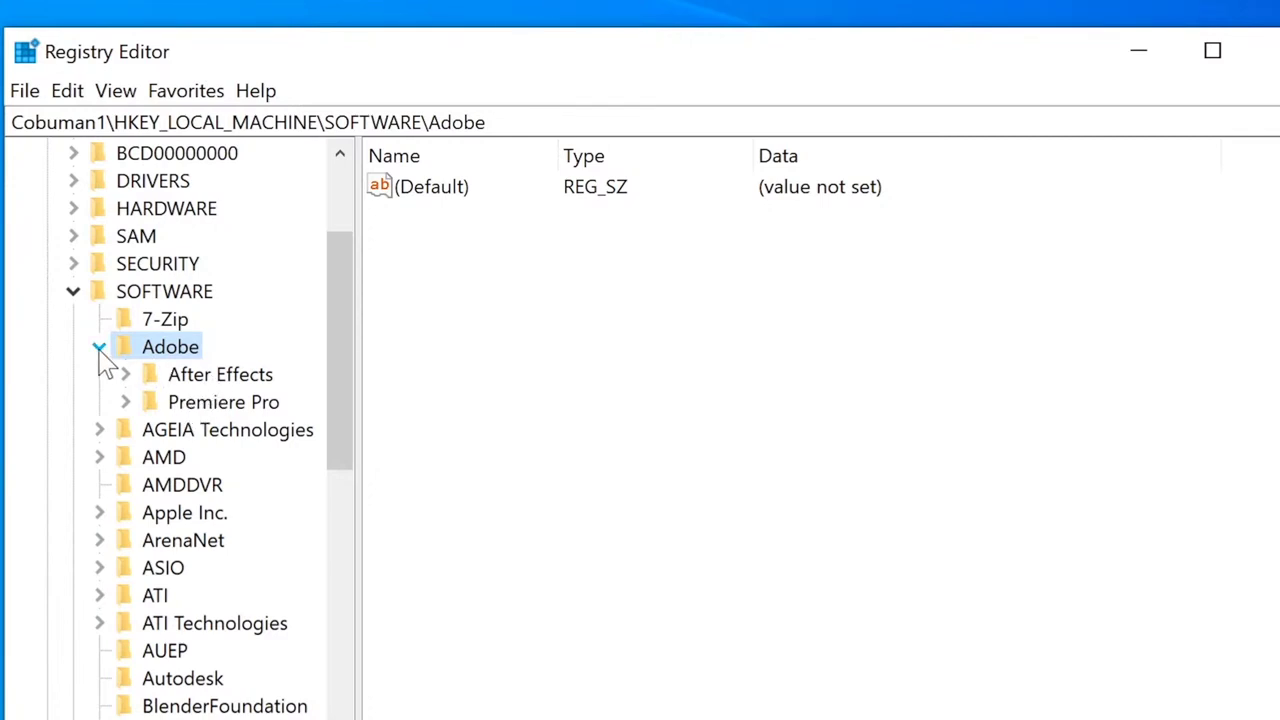
{"action": "left_click", "coordinate": [99, 347]}
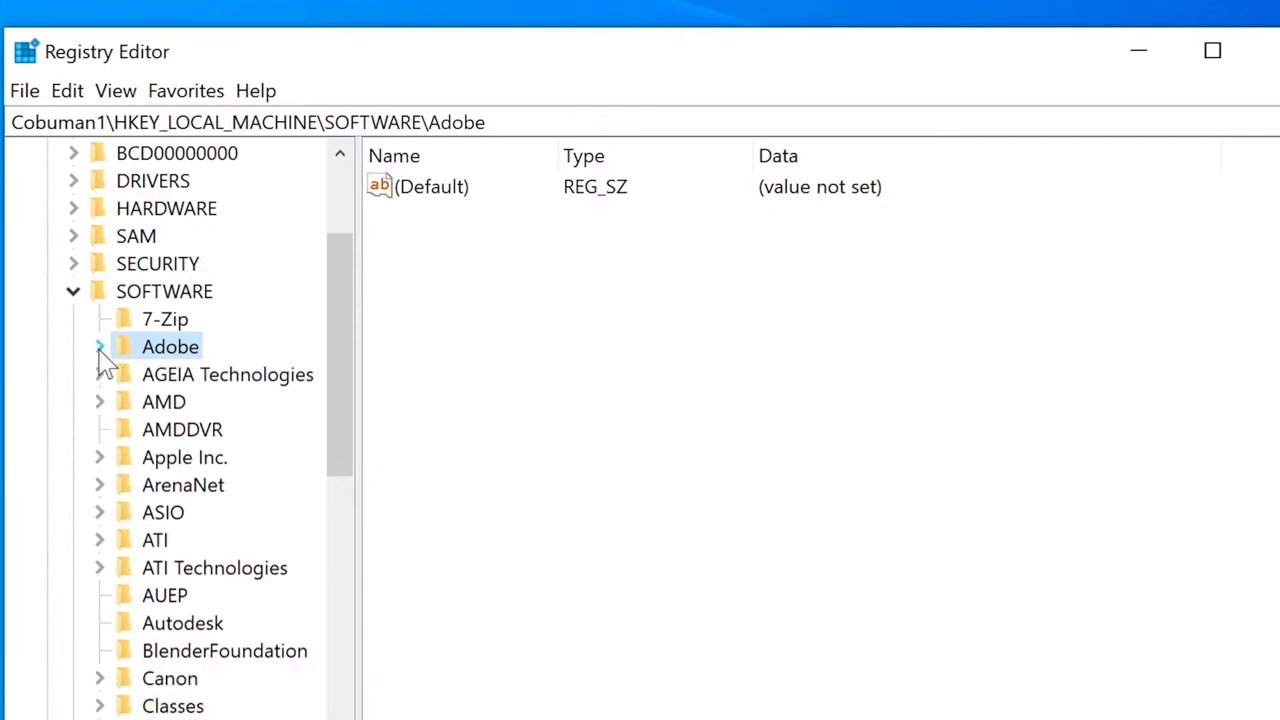
{"action": "left_click_drag", "start_coordinate": [346, 291], "coordinate": [326, 718]}
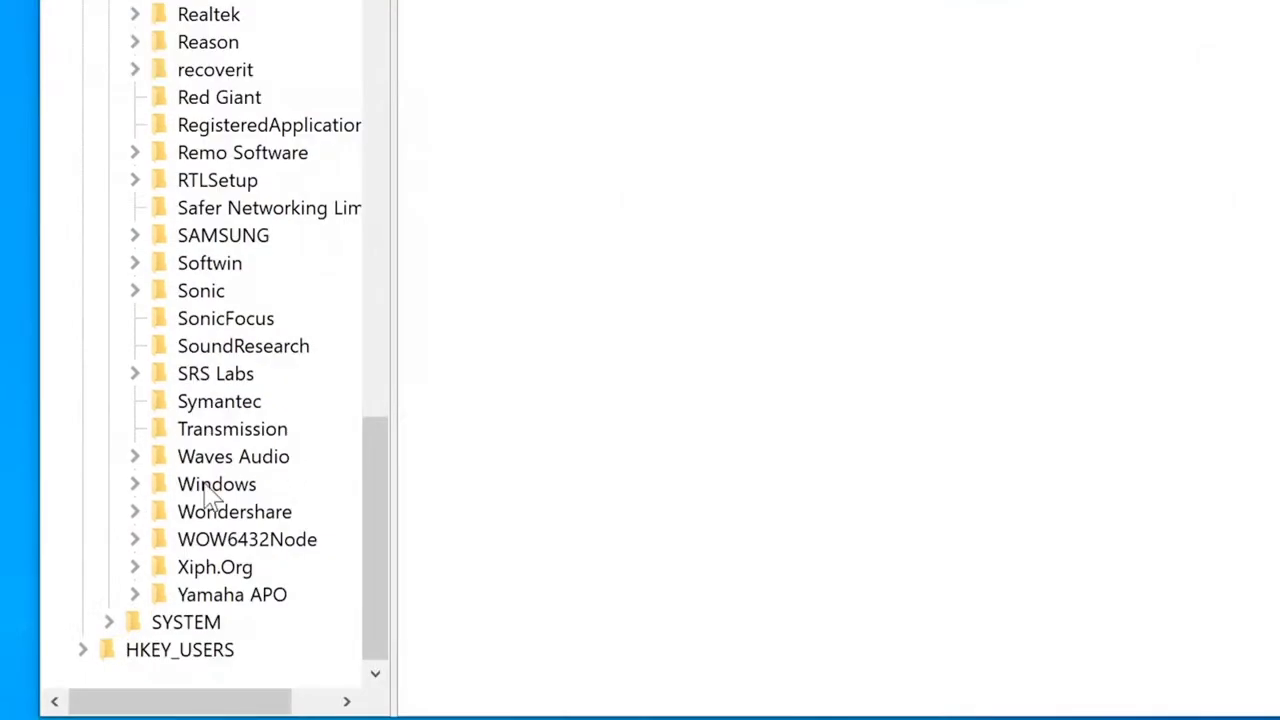
Expand WOW6432Node > Adobe > Acrobat Reader > DC in the remote registry tree.
{"action": "left_click", "coordinate": [222, 546]}
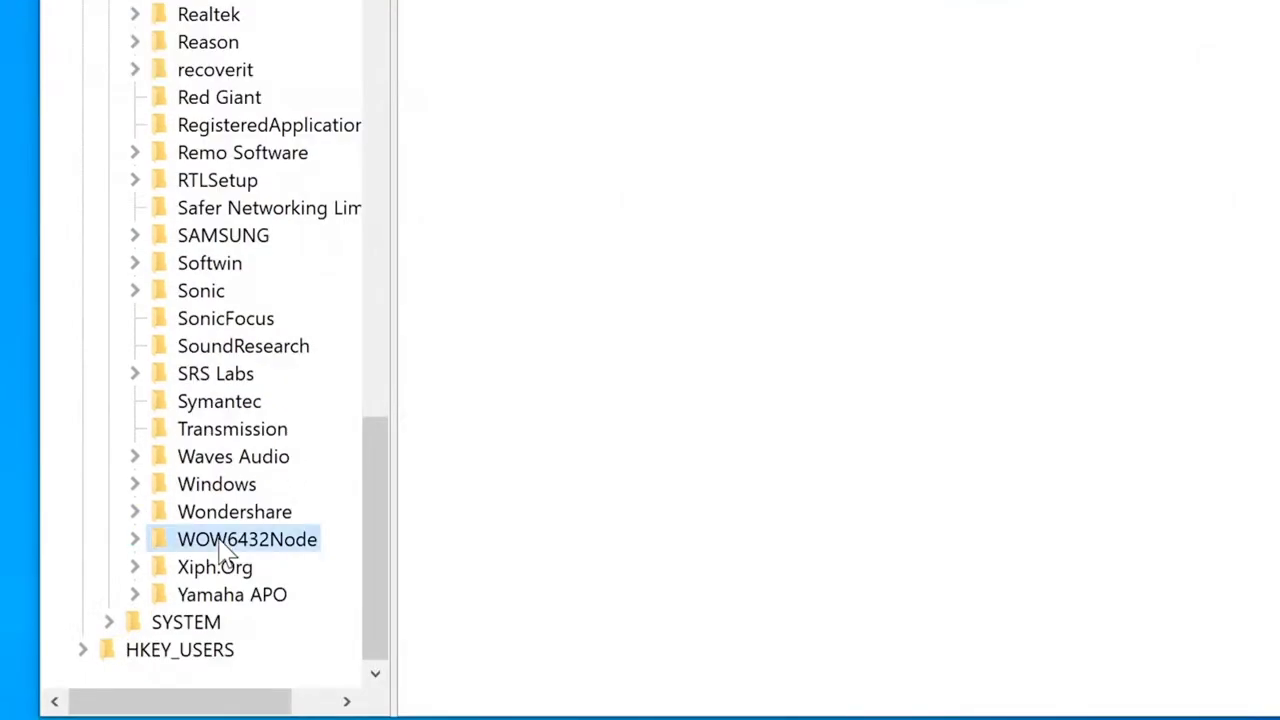
{"action": "left_click", "coordinate": [135, 539]}
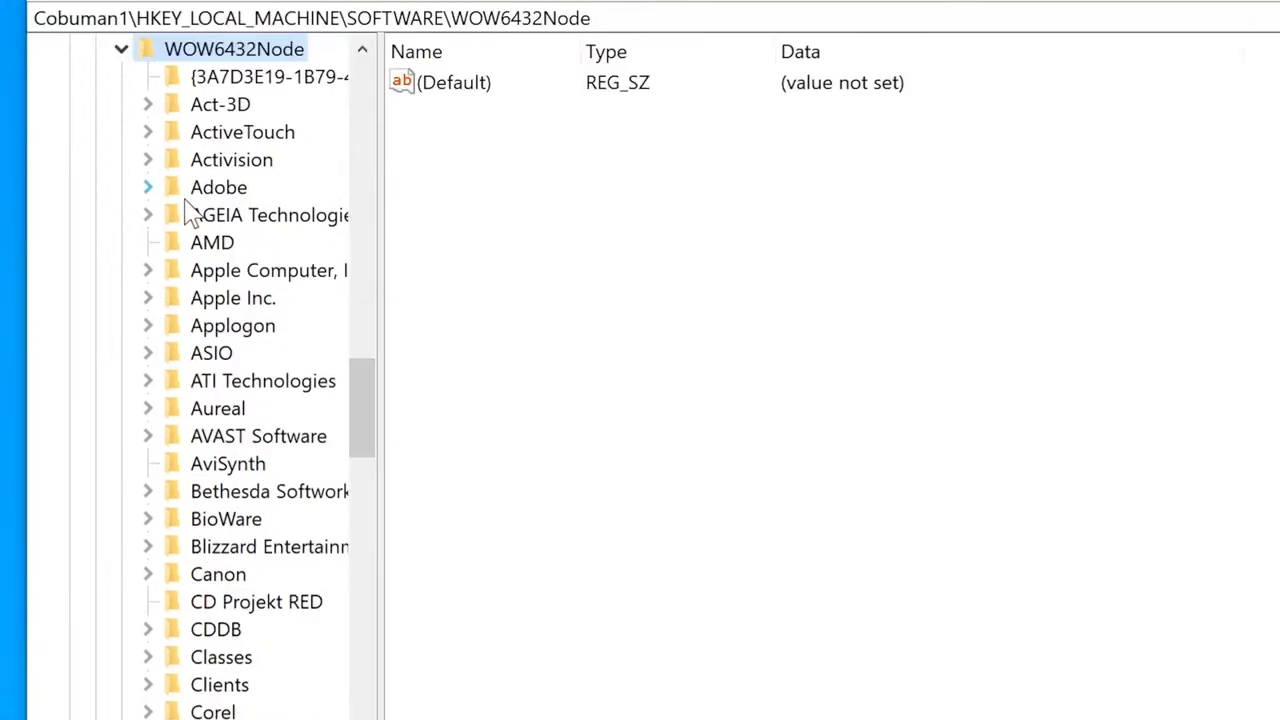
{"action": "left_click", "coordinate": [173, 17]}
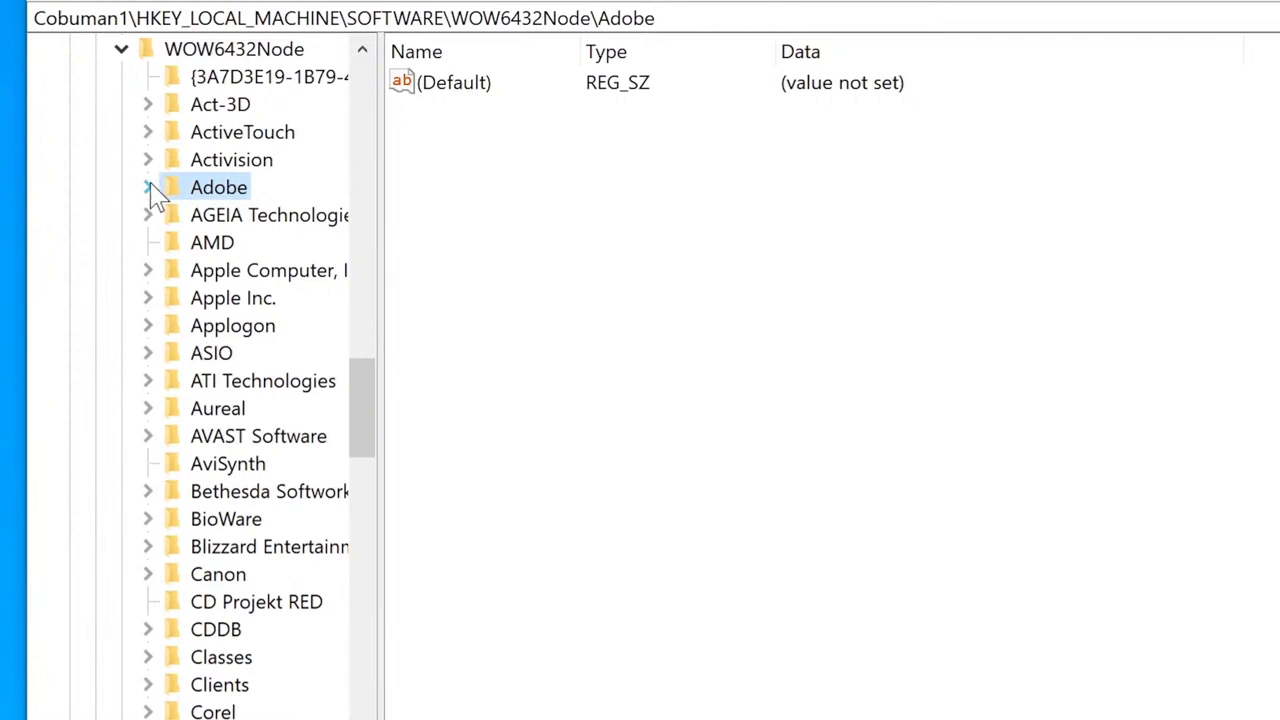
{"action": "left_click", "coordinate": [148, 188]}
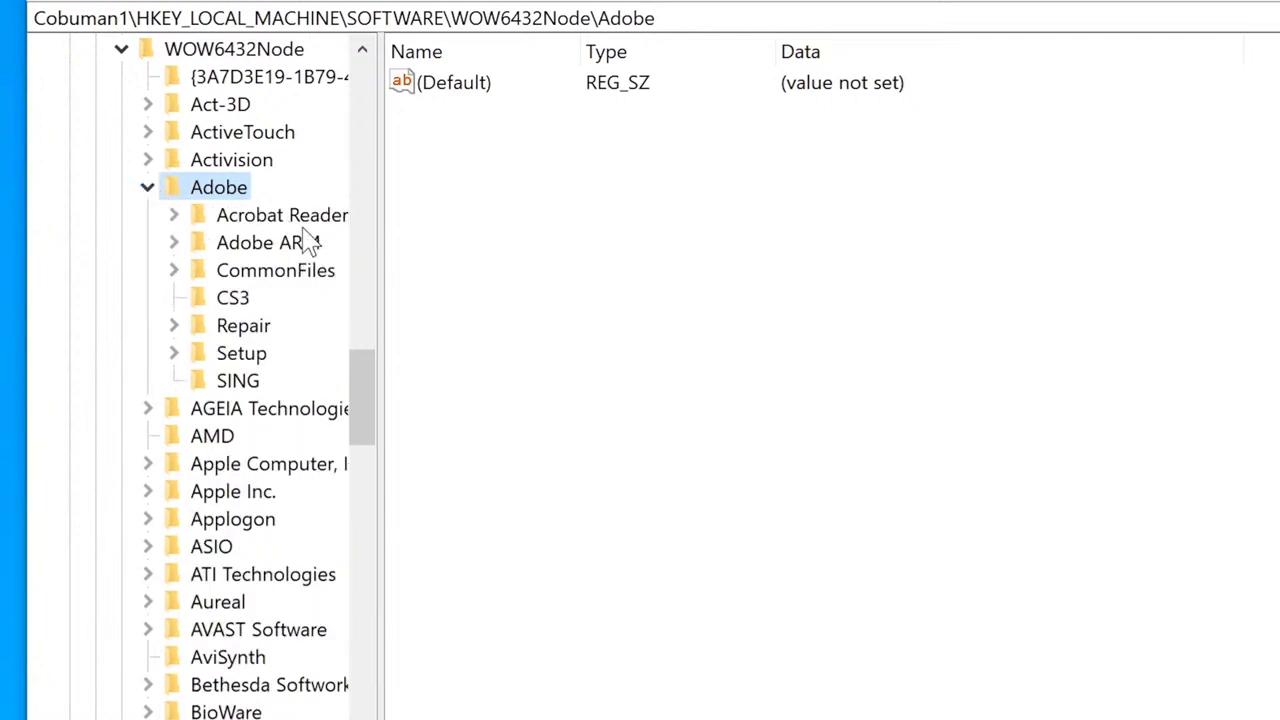
{"action": "left_click_drag", "start_coordinate": [377, 242], "coordinate": [461, 237]}
{"action": "left_click", "coordinate": [196, 219]}
{"action": "left_click", "coordinate": [174, 215]}
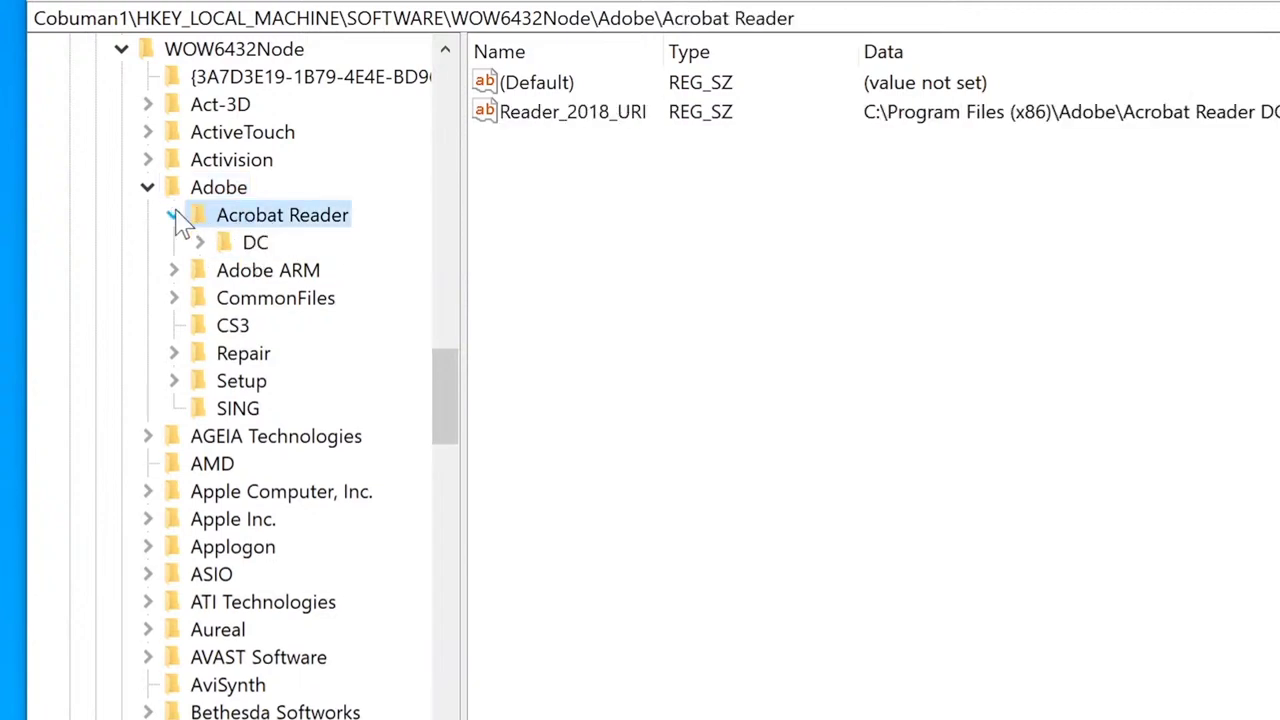
{"action": "left_click", "coordinate": [255, 246]}
{"action": "left_click", "coordinate": [203, 242]}
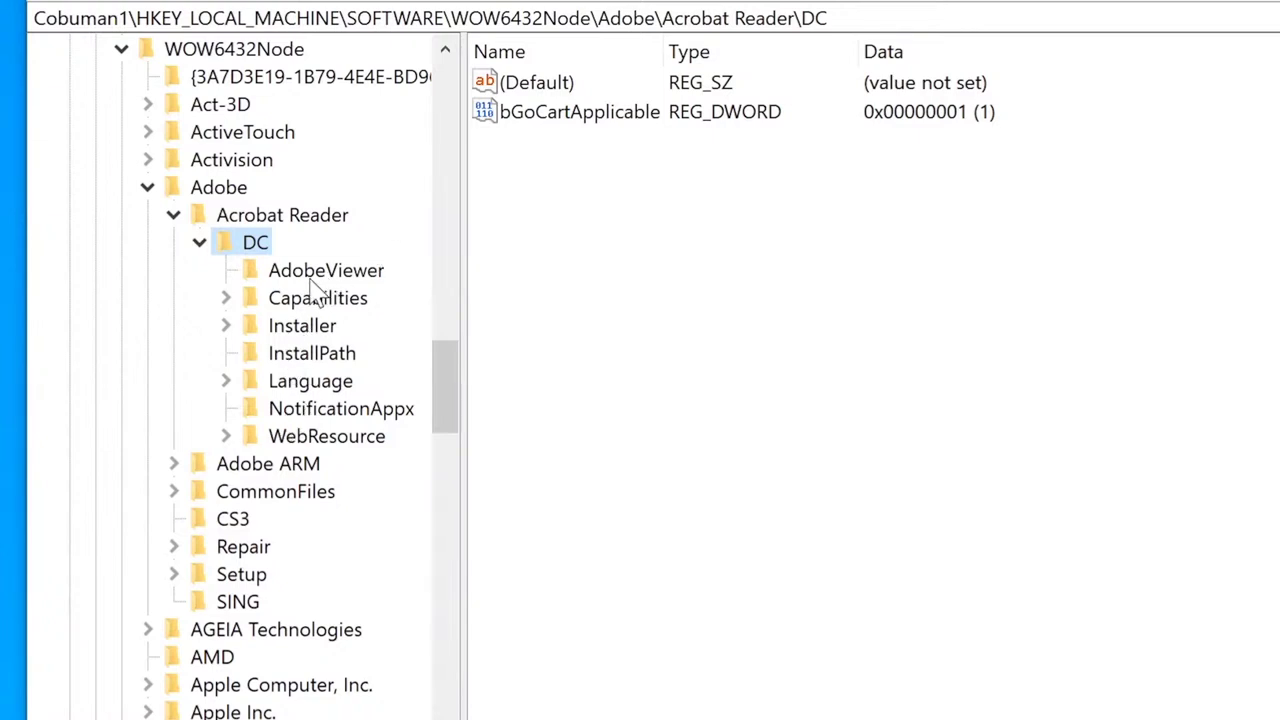
Check the values of the DC subkeys, from AdobeViewer to WebResource, then collapse back to Adobe.
{"action": "left_click", "coordinate": [316, 276]}
{"action": "left_click", "coordinate": [310, 299]}
{"action": "left_click", "coordinate": [302, 330]}
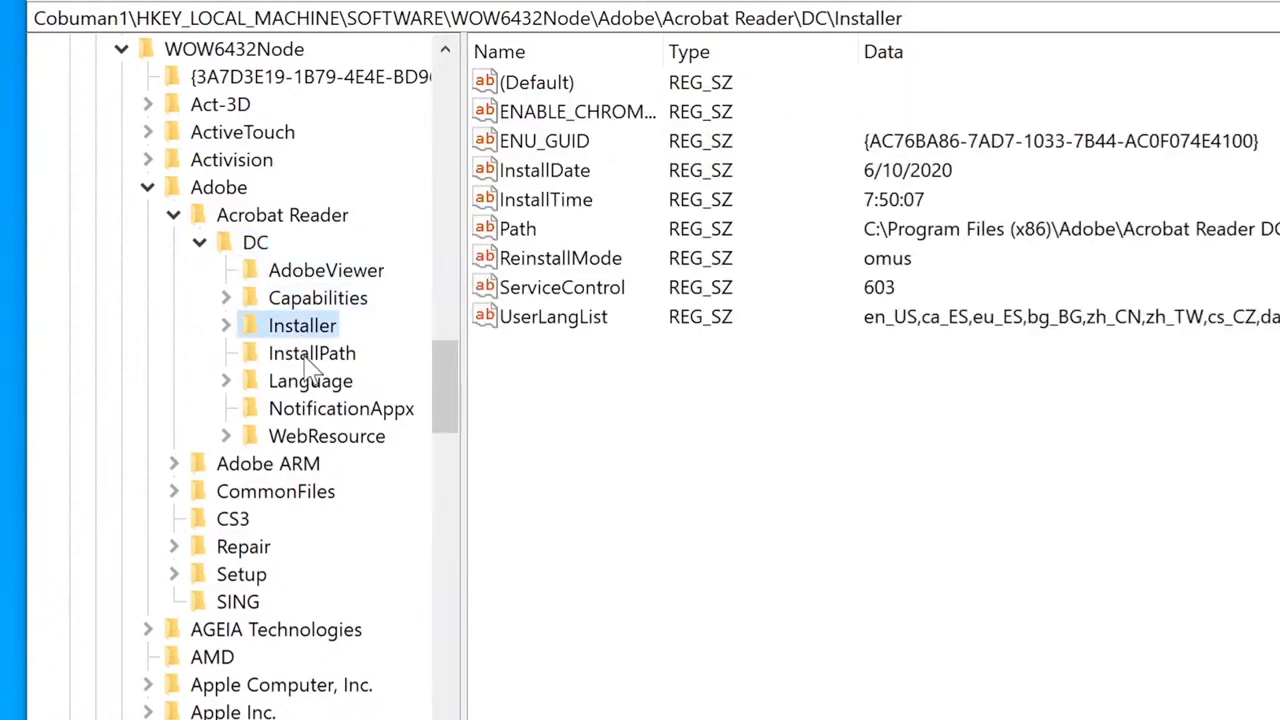
{"action": "left_click", "coordinate": [304, 358]}
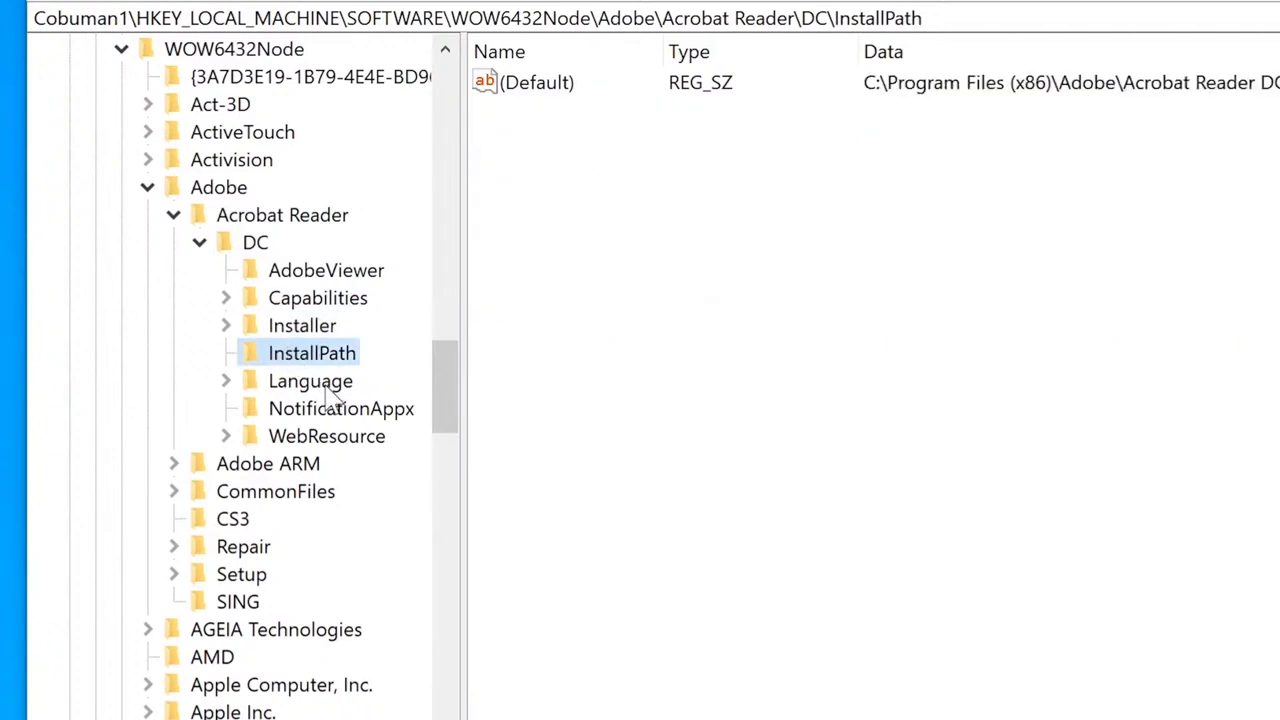
{"action": "left_click", "coordinate": [324, 384]}
{"action": "left_click", "coordinate": [328, 412]}
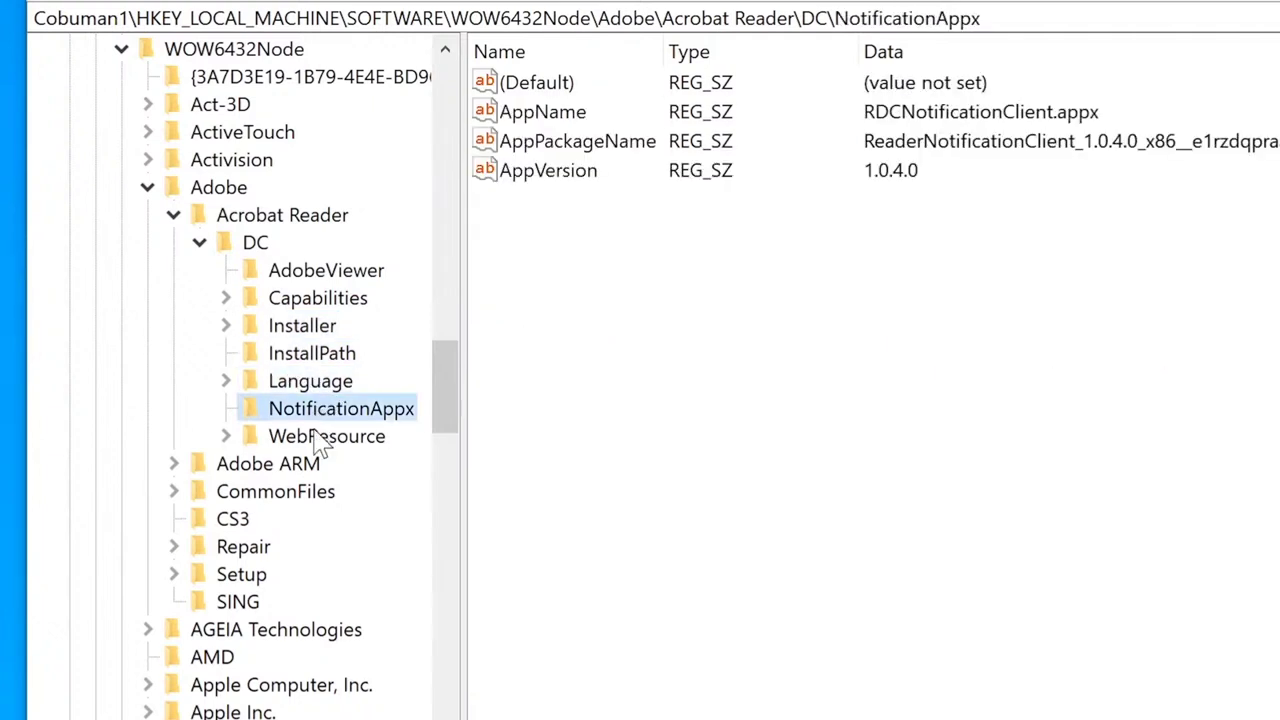
{"action": "left_click", "coordinate": [324, 440]}
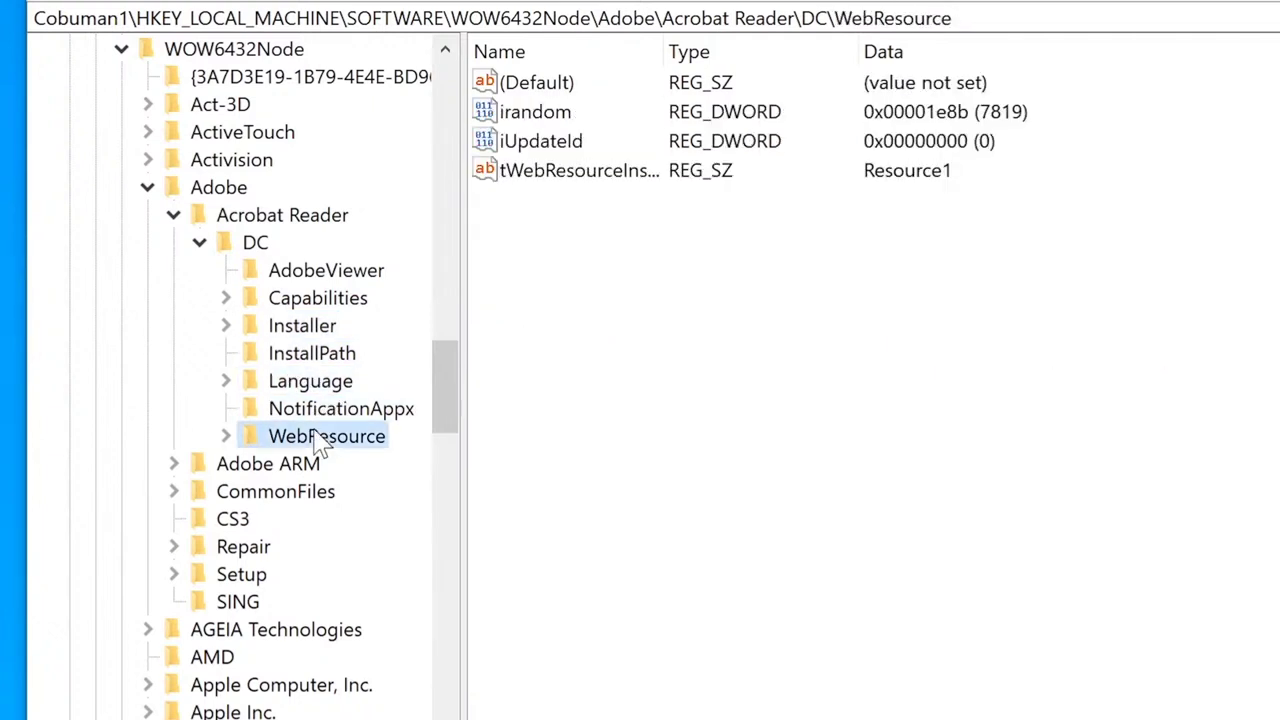
{"action": "left_click", "coordinate": [203, 245]}
{"action": "left_click", "coordinate": [200, 244]}
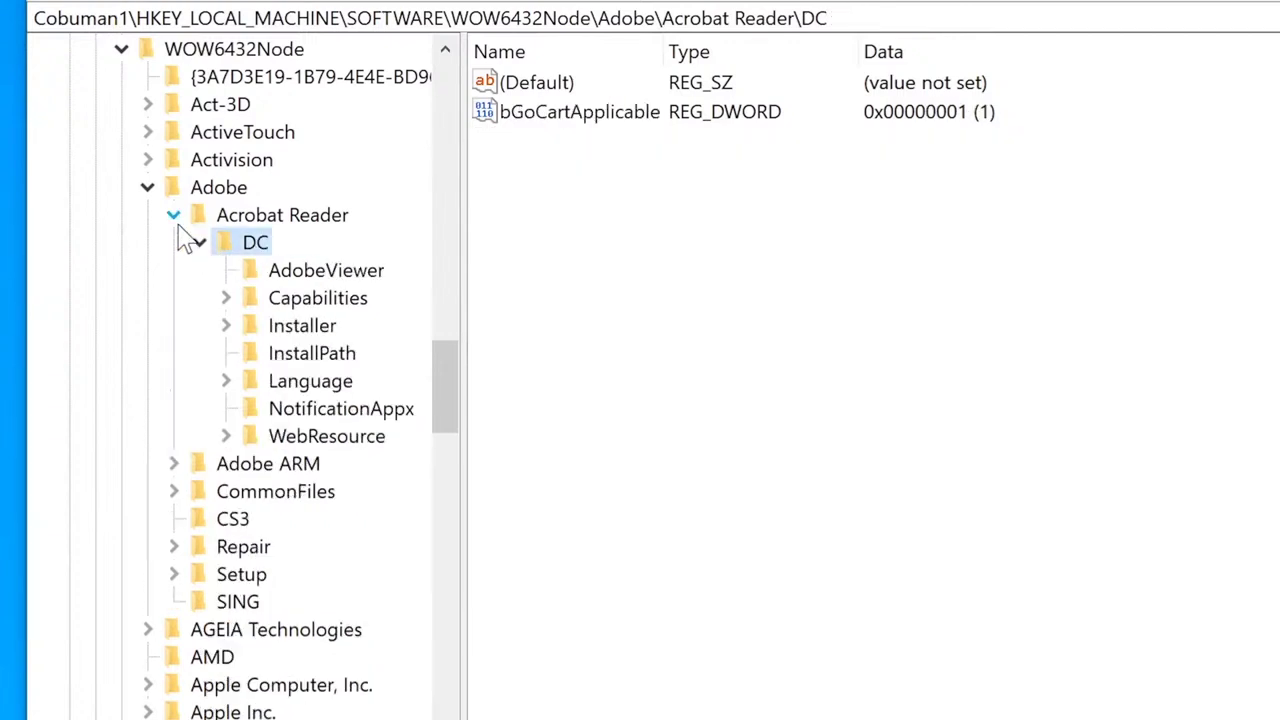
{"action": "left_click", "coordinate": [175, 215]}
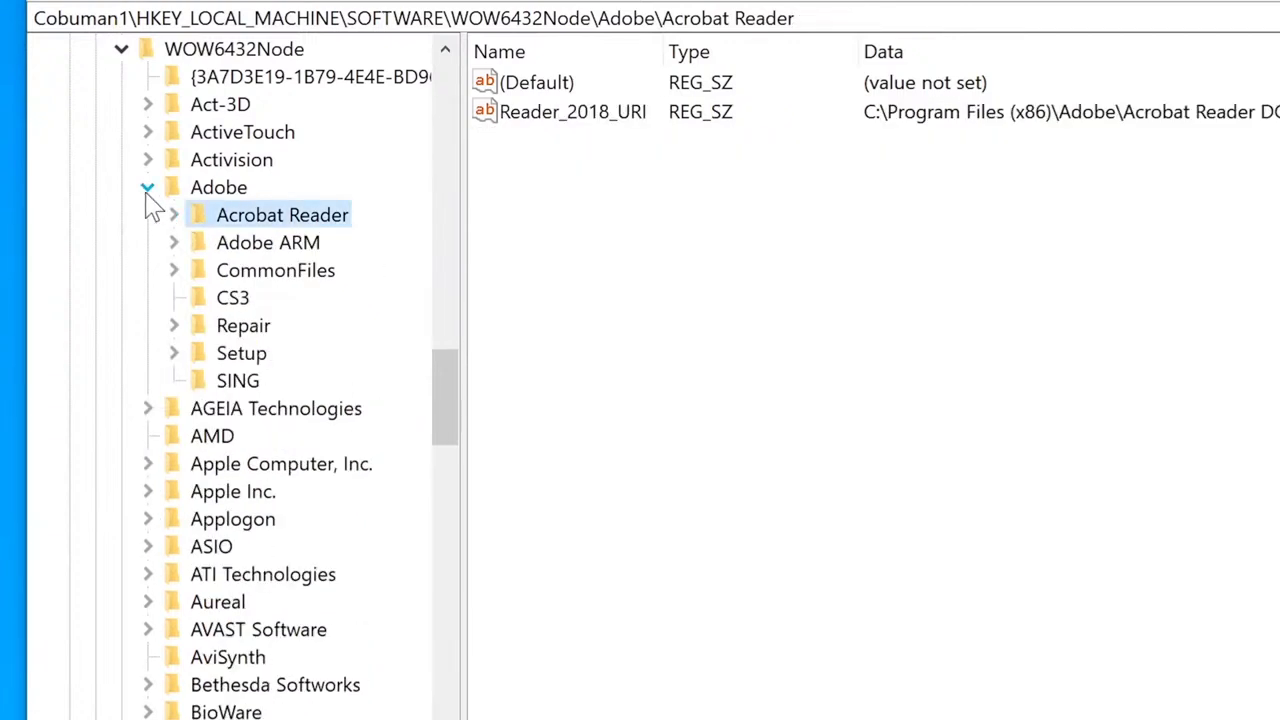
{"action": "left_click", "coordinate": [147, 189]}
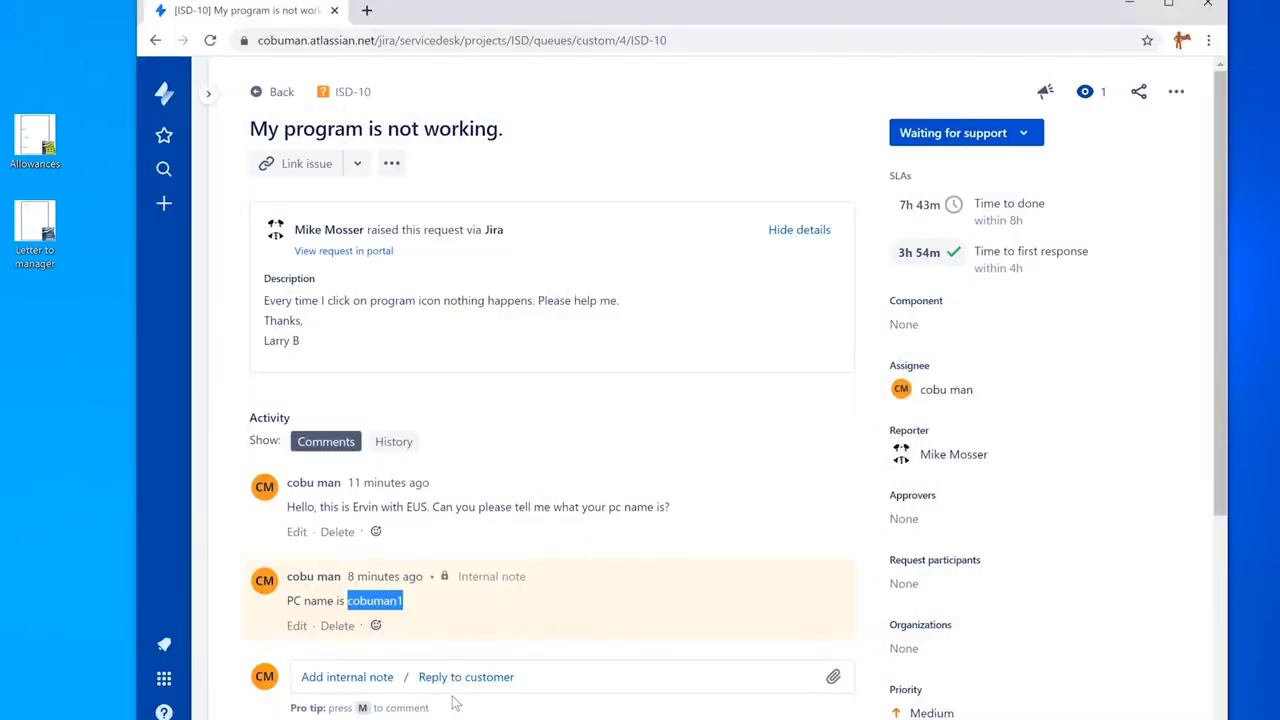
Post the internal note 'Issue resolved by configuration. Reset config folder data.' signed with the agent's name.
{"action": "left_click", "coordinate": [347, 676]}
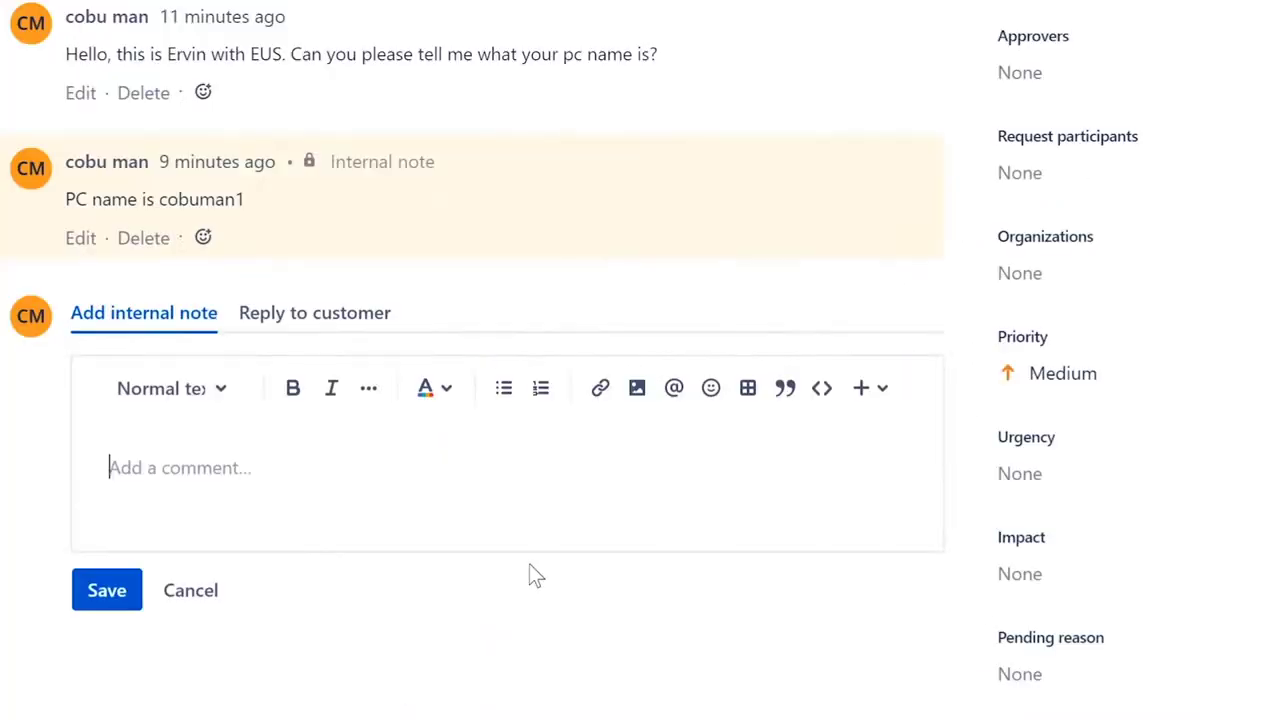
{"action": "type", "text": "iss"}
{"action": "key", "text": "BackSpace"}
{"action": "key", "text": "BackSpace"}
{"action": "type", "text": "Issu"}
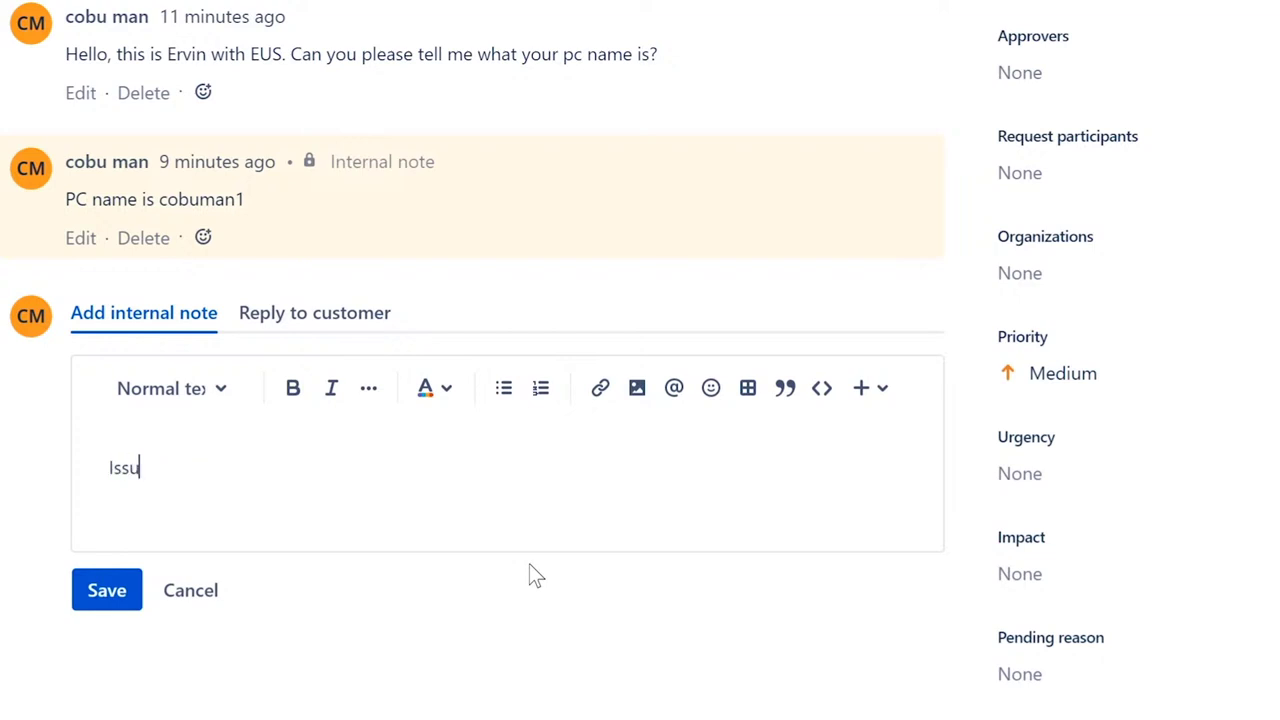
{"action": "type", "text": "e resolved b"}
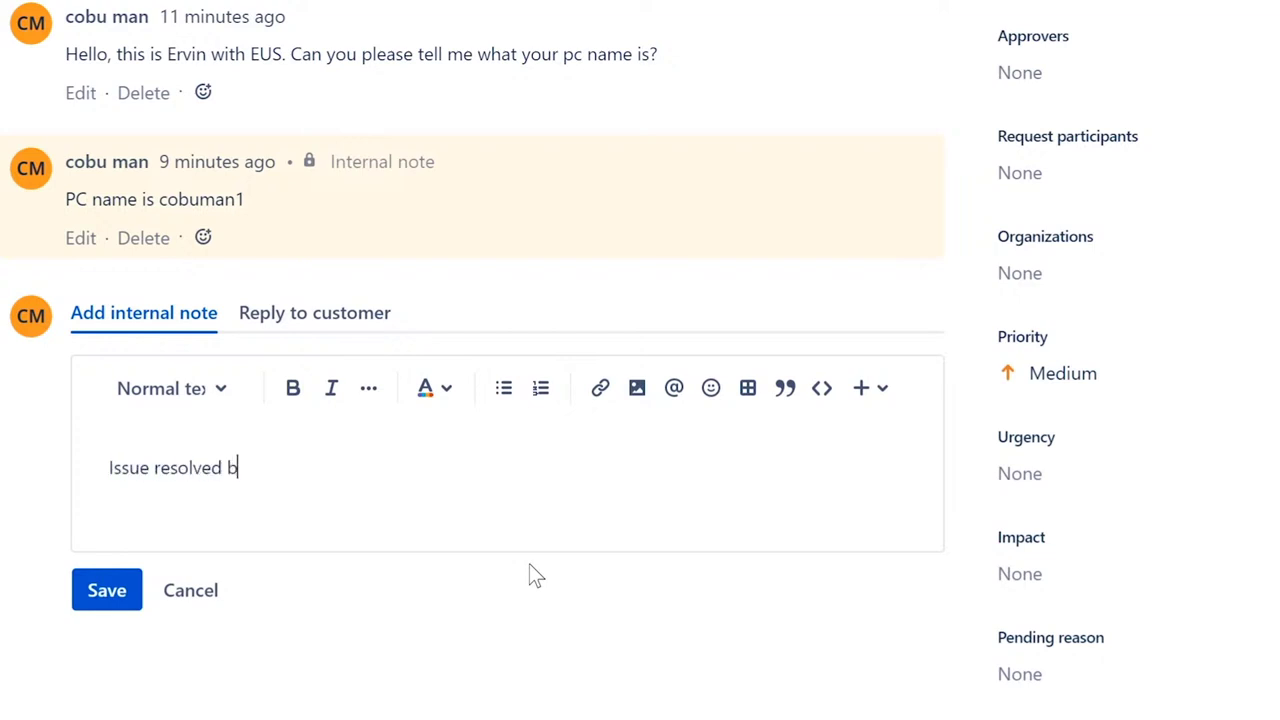
{"action": "type", "text": "y configuration."}
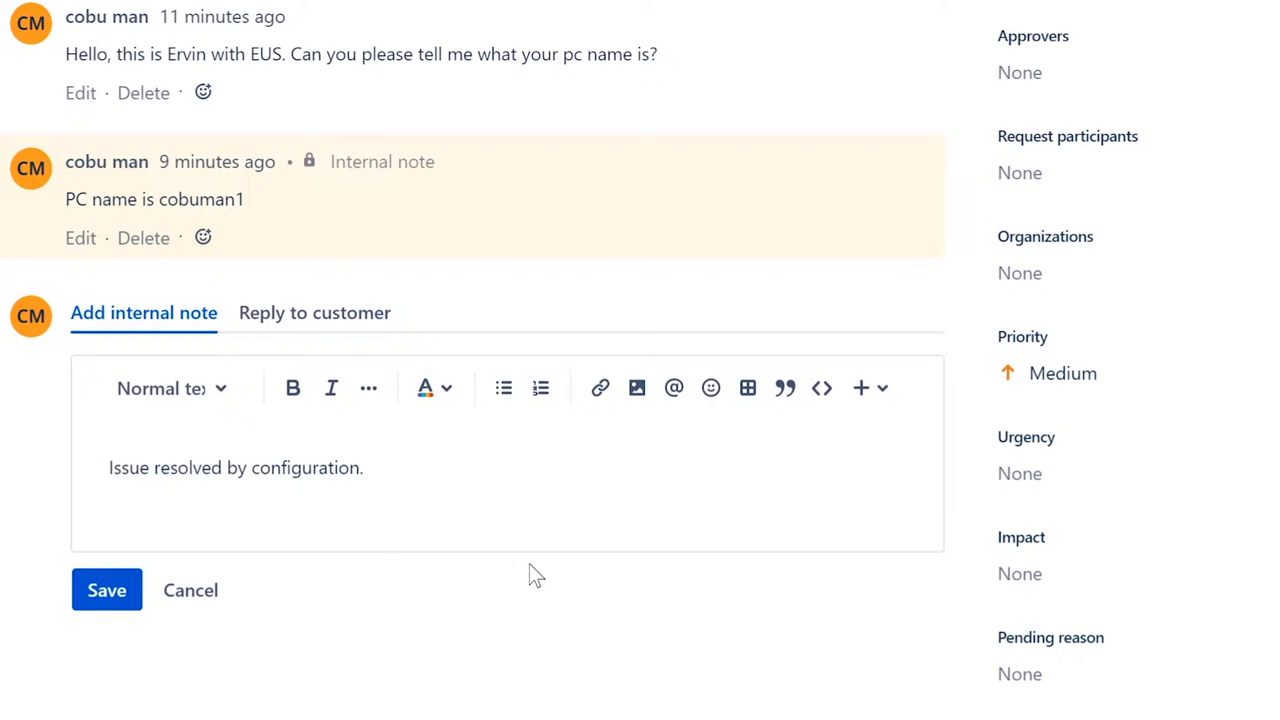
{"action": "type", "text": "Reset config folder "}
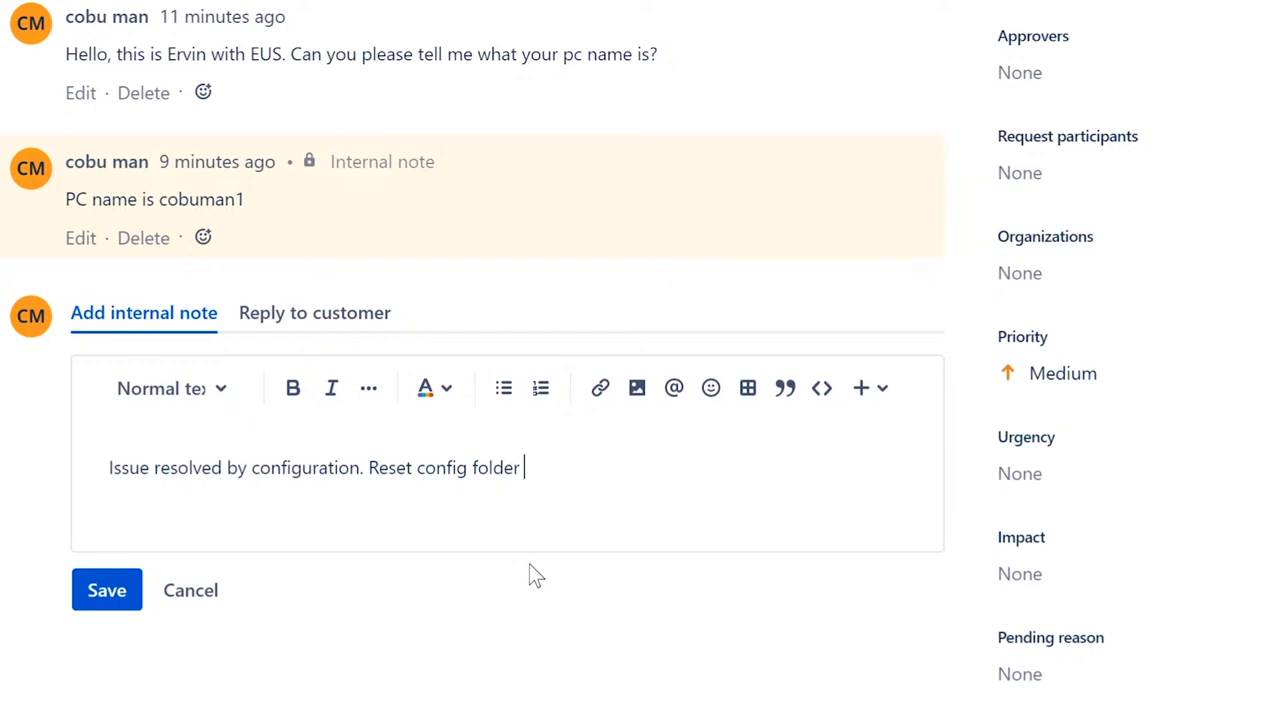
{"action": "type", "text": "data. Ervin"}
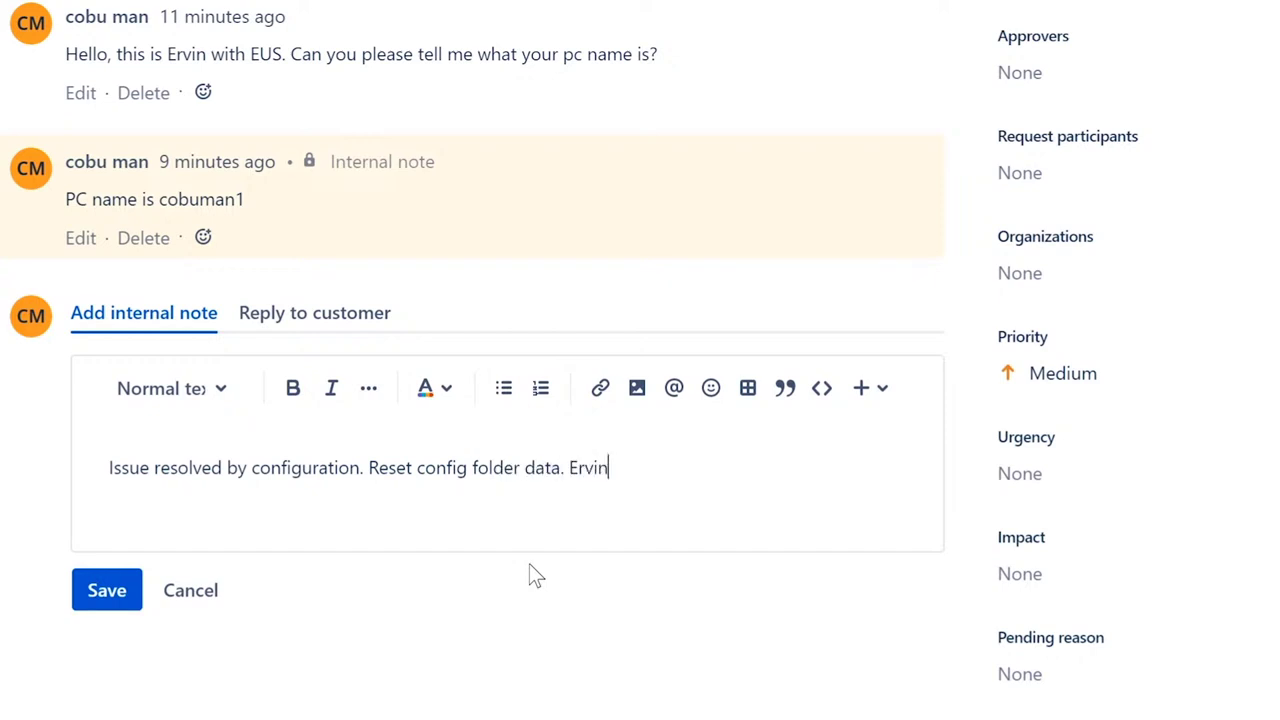
{"action": "left_click", "coordinate": [107, 592]}
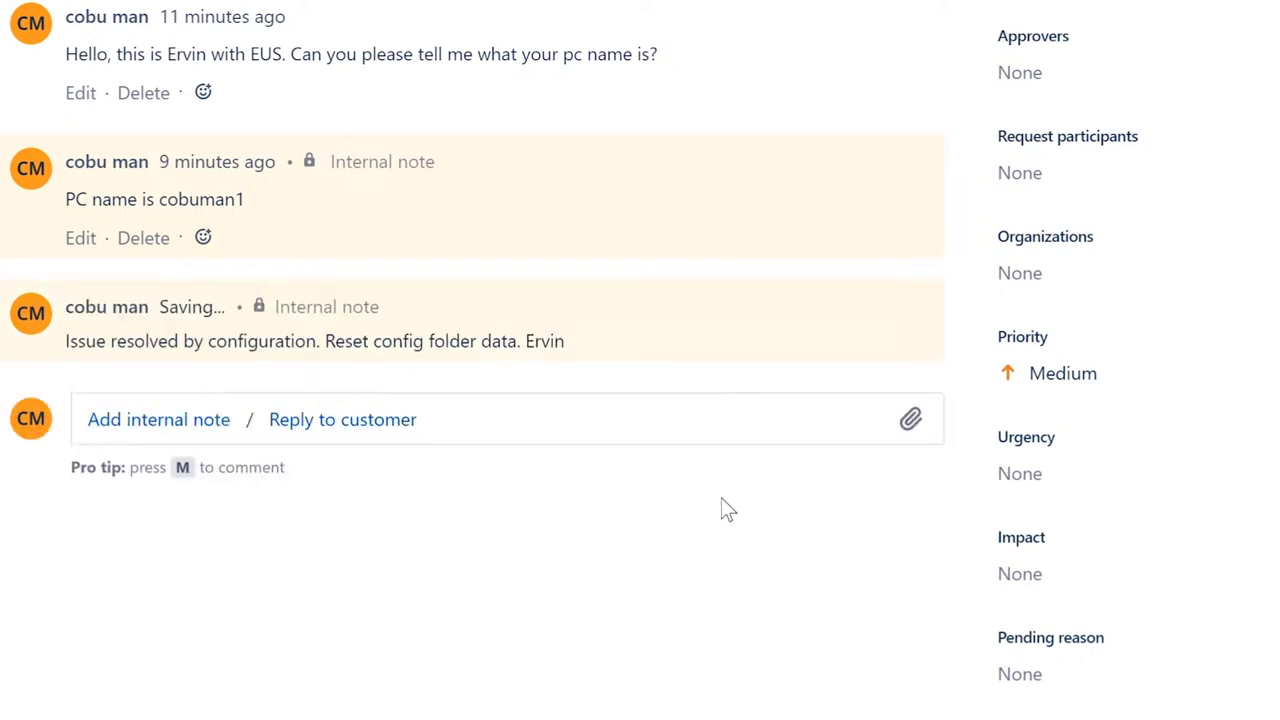
{"action": "scroll", "coordinate": [720, 509], "scroll_direction": "up", "scroll_amount": 4}
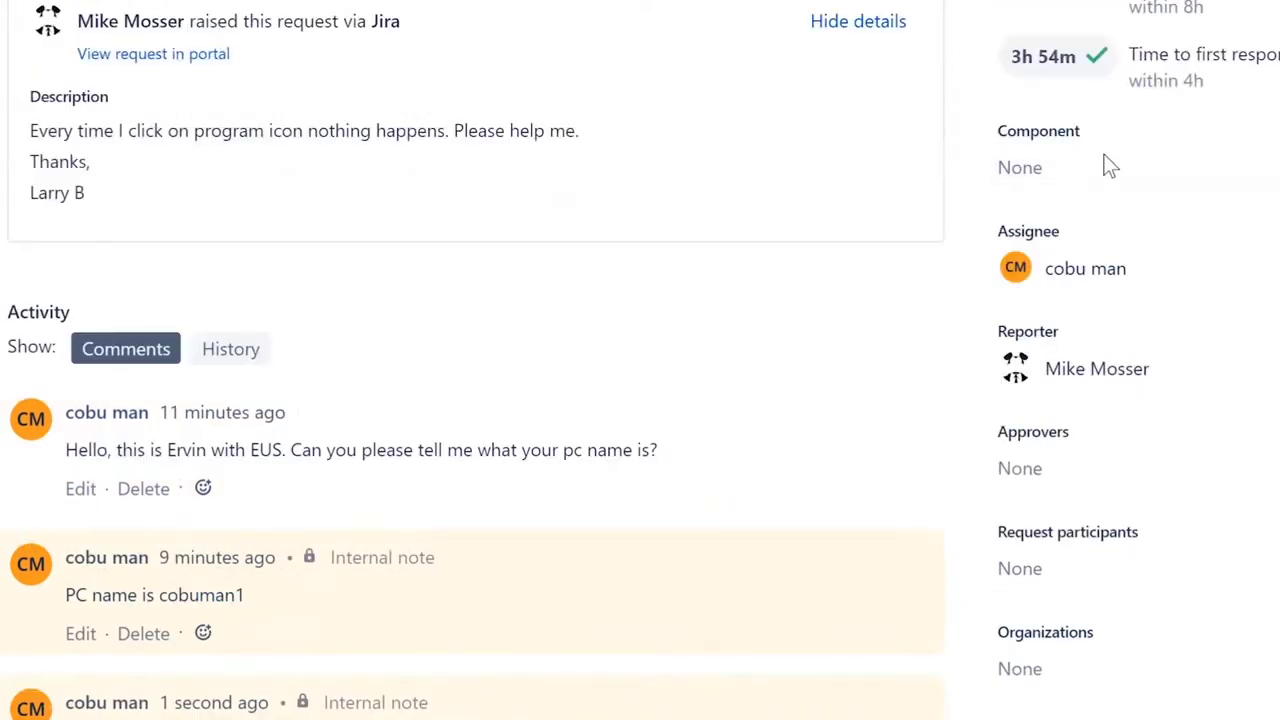
{"action": "scroll", "coordinate": [1100, 160], "scroll_direction": "up", "scroll_amount": 2}
Transition ISD-10 to Completed and return to the All open queue.
{"action": "left_click", "coordinate": [1226, 8]}
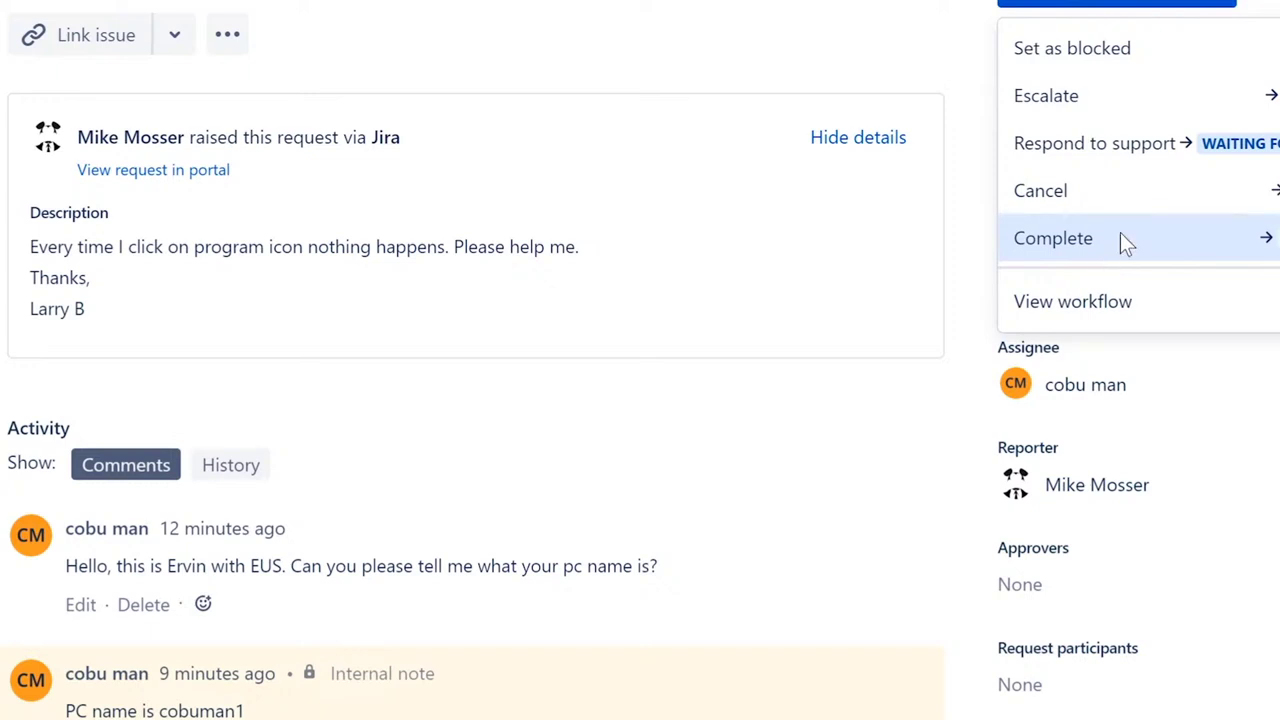
{"action": "left_click", "coordinate": [1122, 240]}
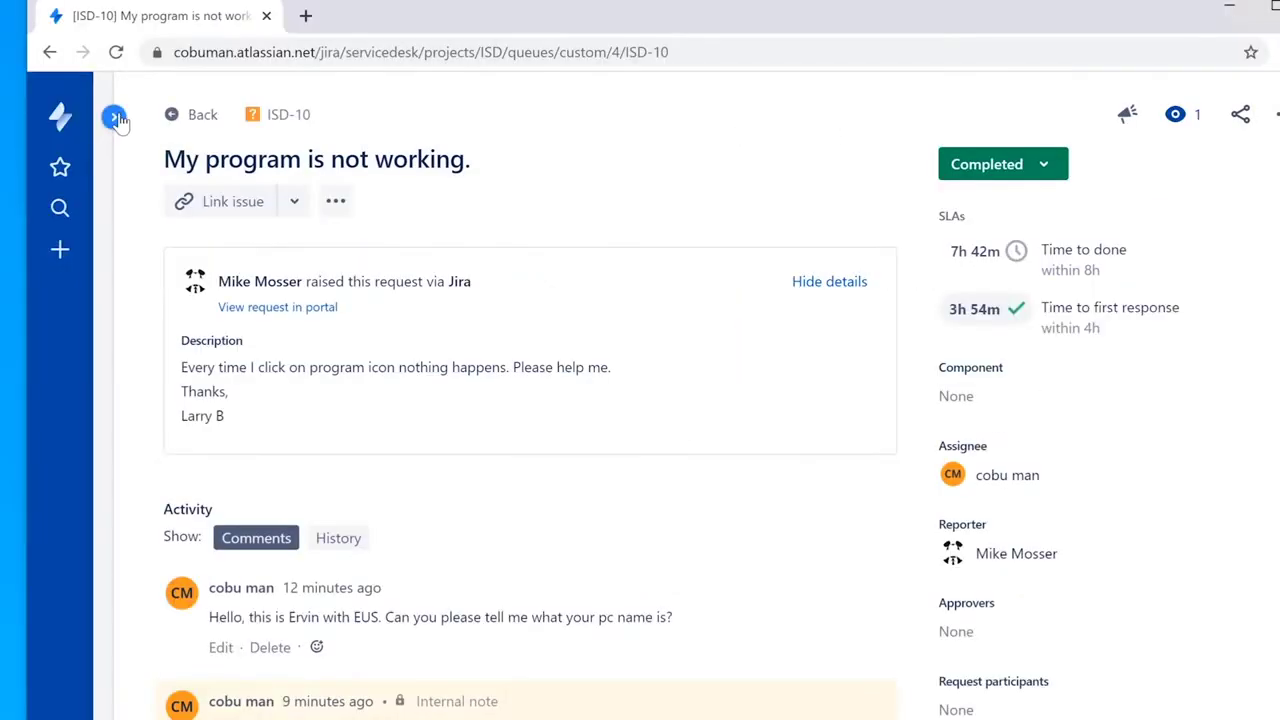
{"action": "left_click", "coordinate": [116, 118]}
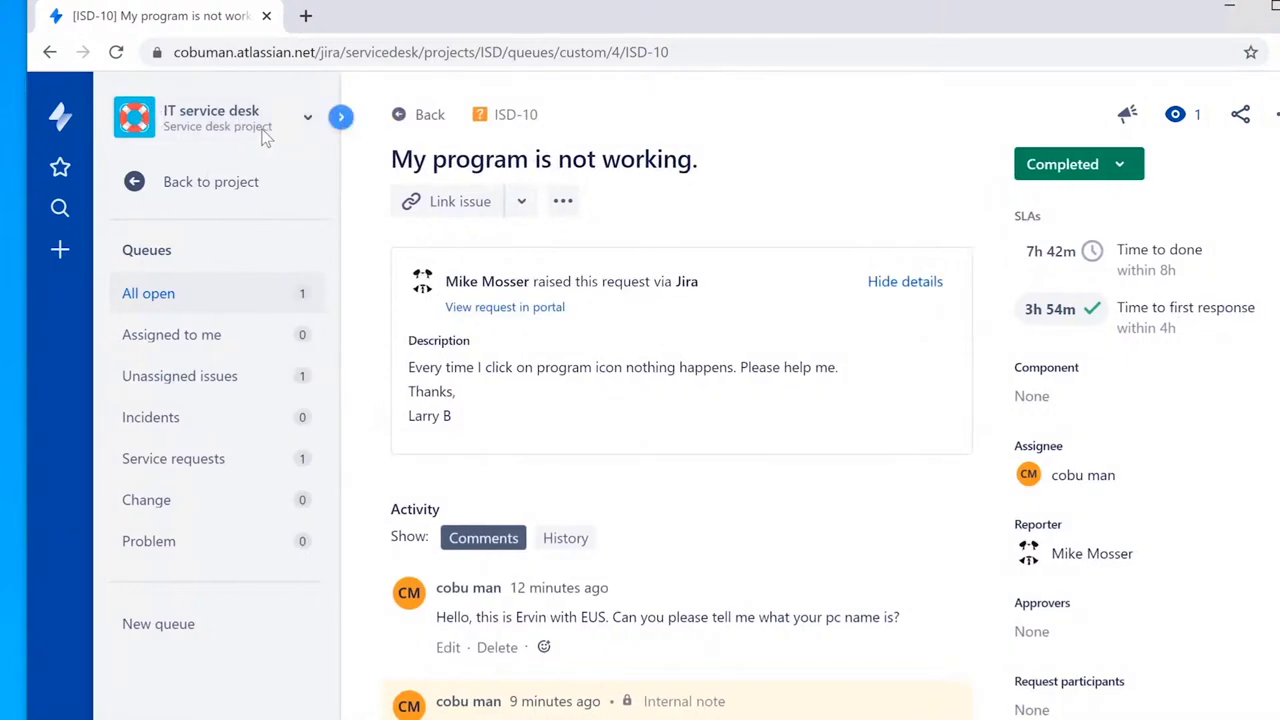
{"action": "left_click", "coordinate": [340, 117]}
{"action": "left_click", "coordinate": [200, 116]}
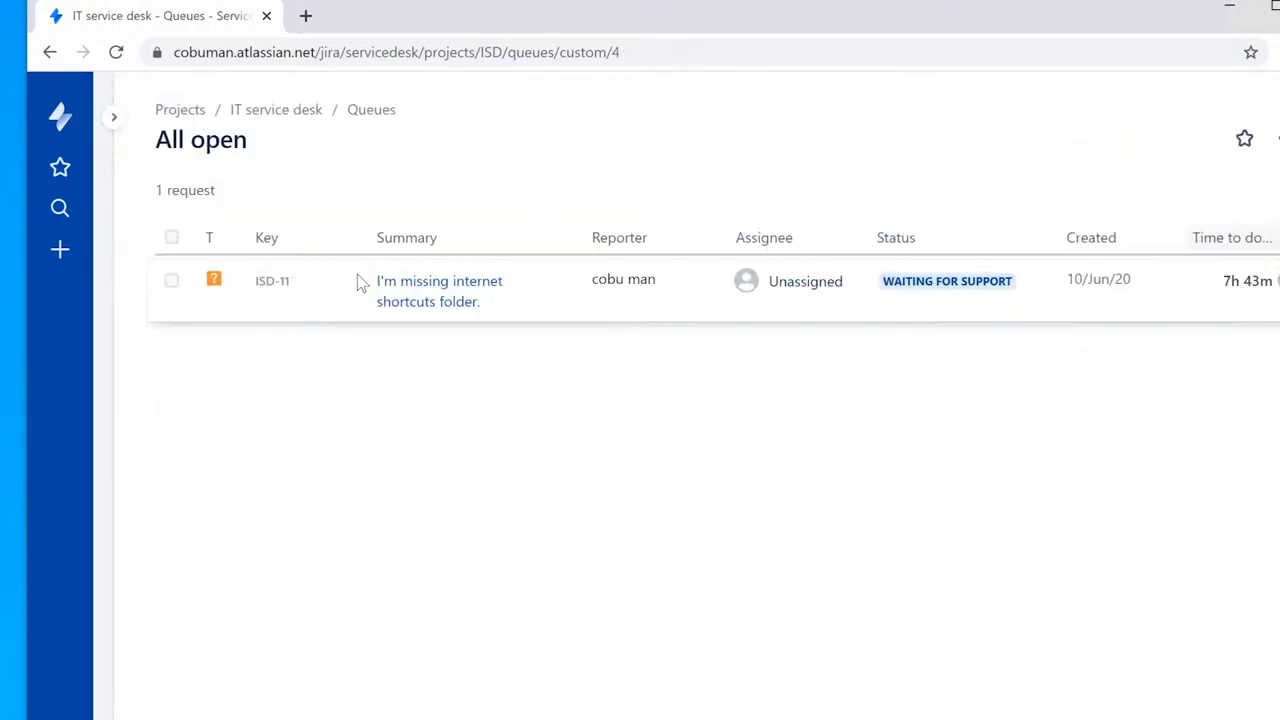
Open ISD-11 and begin editing its description 'internet folder is missing from Desktop.'.
{"action": "left_click", "coordinate": [455, 289]}
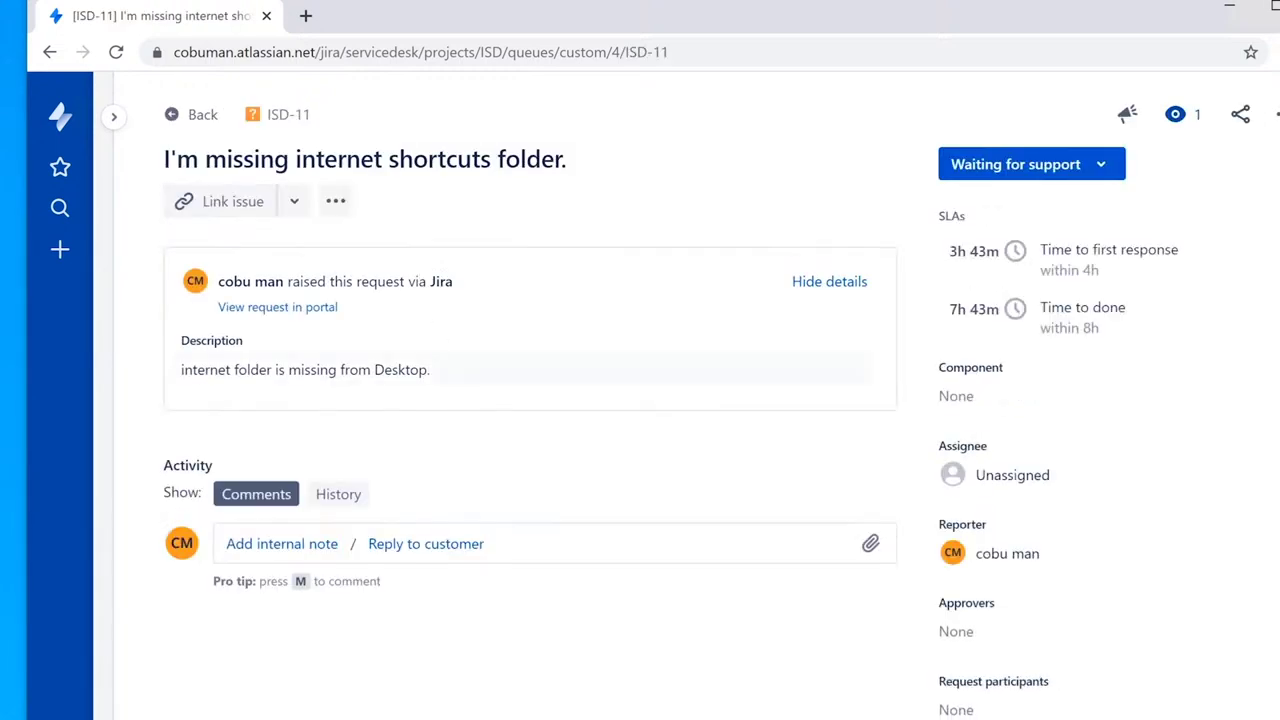
{"action": "mouse_move", "coordinate": [165, 159]}
{"action": "left_mouse_down"}
{"action": "mouse_move", "coordinate": [562, 159]}
{"action": "mouse_move", "coordinate": [165, 159]}
{"action": "left_mouse_up"}
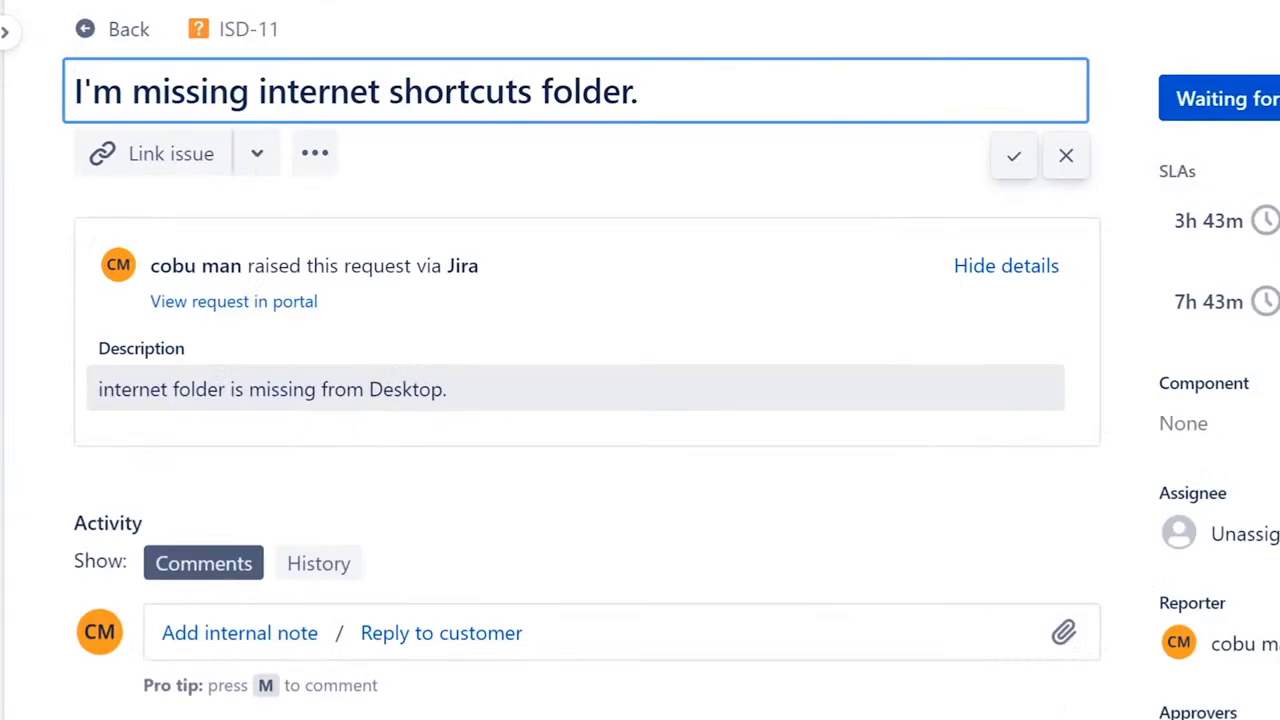
{"action": "left_click_drag", "start_coordinate": [449, 391], "coordinate": [157, 391]}
{"action": "left_click", "coordinate": [409, 380]}
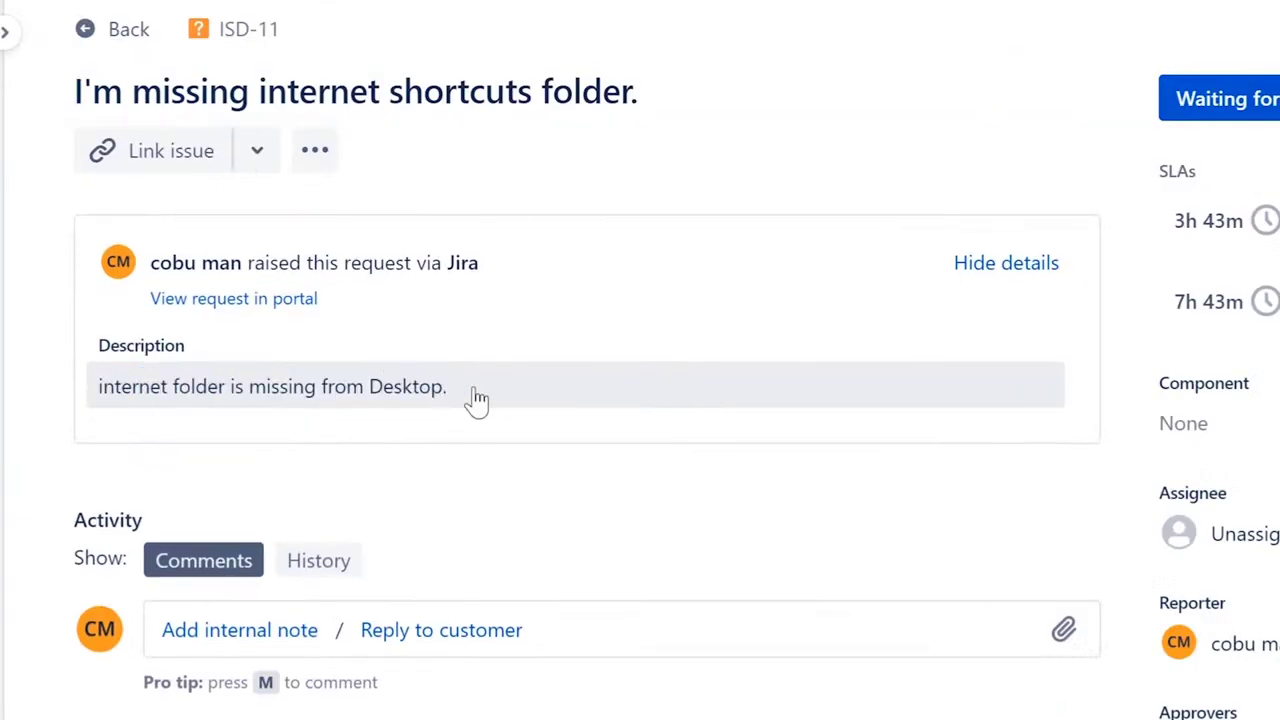
{"action": "left_click", "coordinate": [451, 398]}
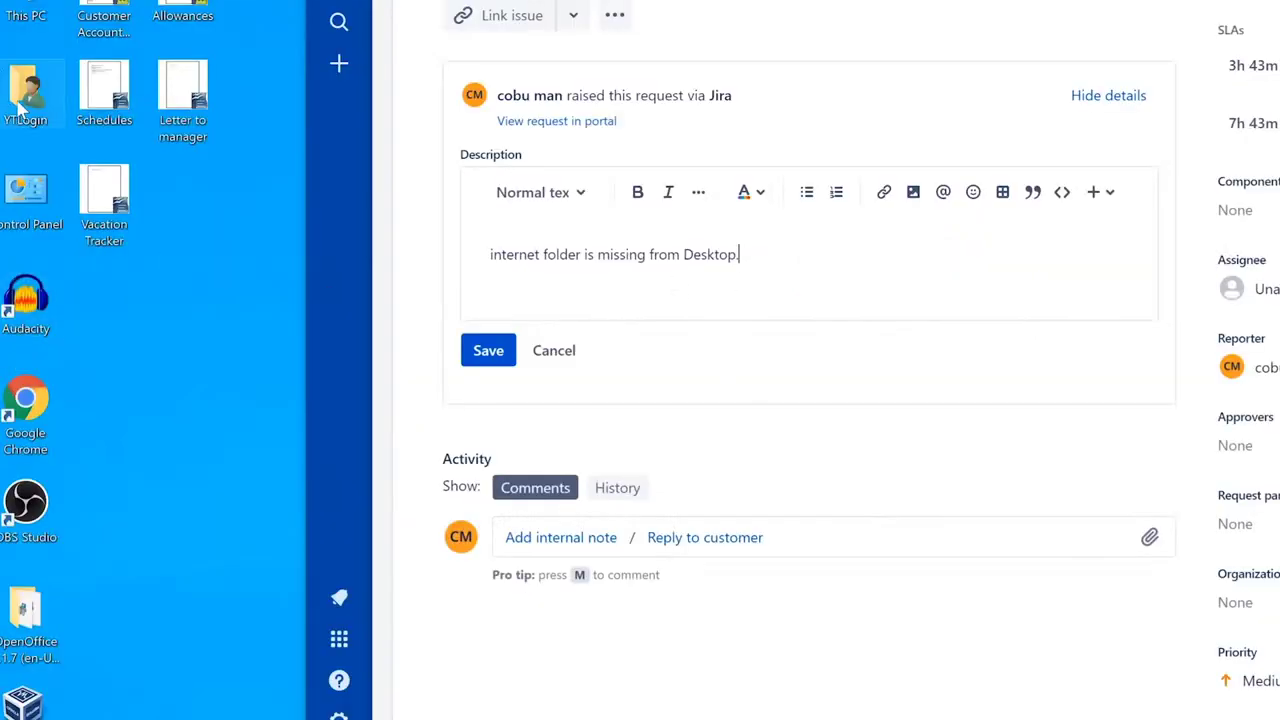
{"action": "mouse_move", "coordinate": [25, 607]}
{"action": "left_mouse_down"}
{"action": "mouse_move", "coordinate": [119, 515]}
{"action": "mouse_move", "coordinate": [155, 288]}
{"action": "mouse_move", "coordinate": [130, 365]}
{"action": "mouse_move", "coordinate": [70, 378]}
{"action": "mouse_move", "coordinate": [92, 420]}
{"action": "mouse_move", "coordinate": [266, 186]}
{"action": "mouse_move", "coordinate": [157, 398]}
{"action": "mouse_move", "coordinate": [15, 565]}
{"action": "mouse_move", "coordinate": [20, 600]}
{"action": "left_mouse_up"}
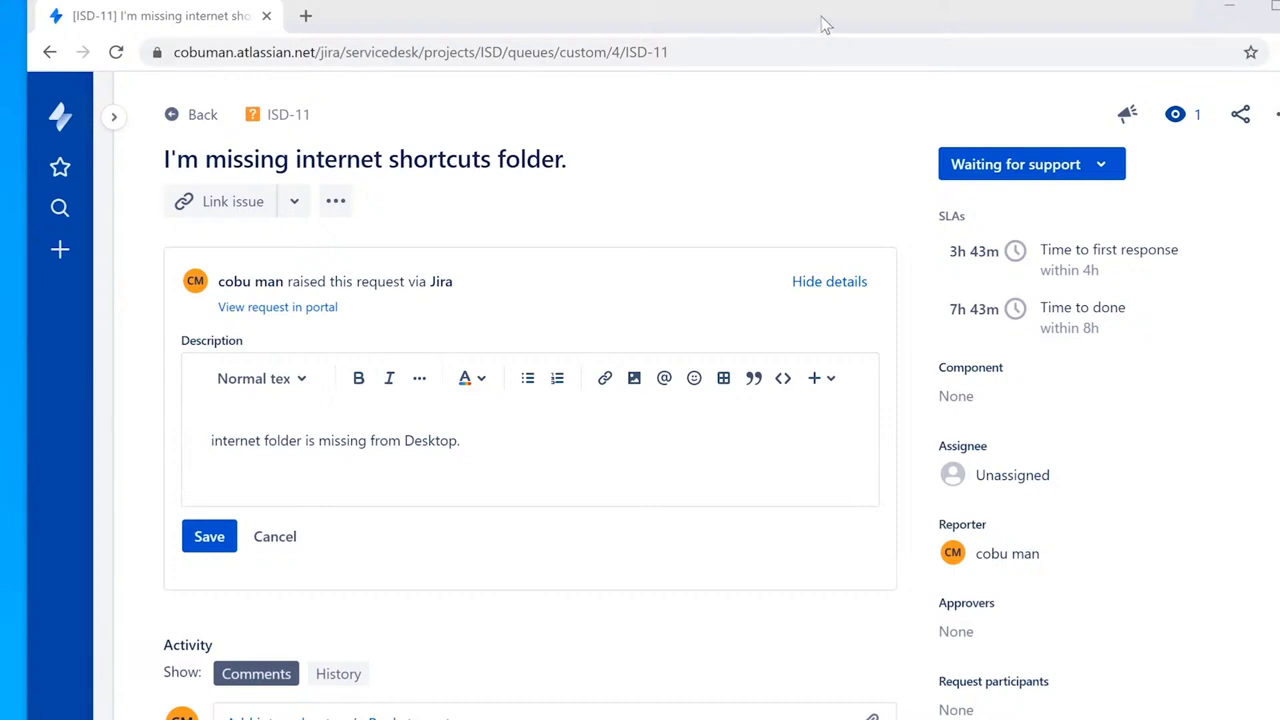
{"action": "mouse_move", "coordinate": [839, 14]}
{"action": "left_mouse_down"}
{"action": "mouse_move", "coordinate": [826, 64]}
{"action": "mouse_move", "coordinate": [836, 51]}
{"action": "mouse_move", "coordinate": [788, 37]}
{"action": "mouse_move", "coordinate": [838, 37]}
{"action": "left_mouse_up"}
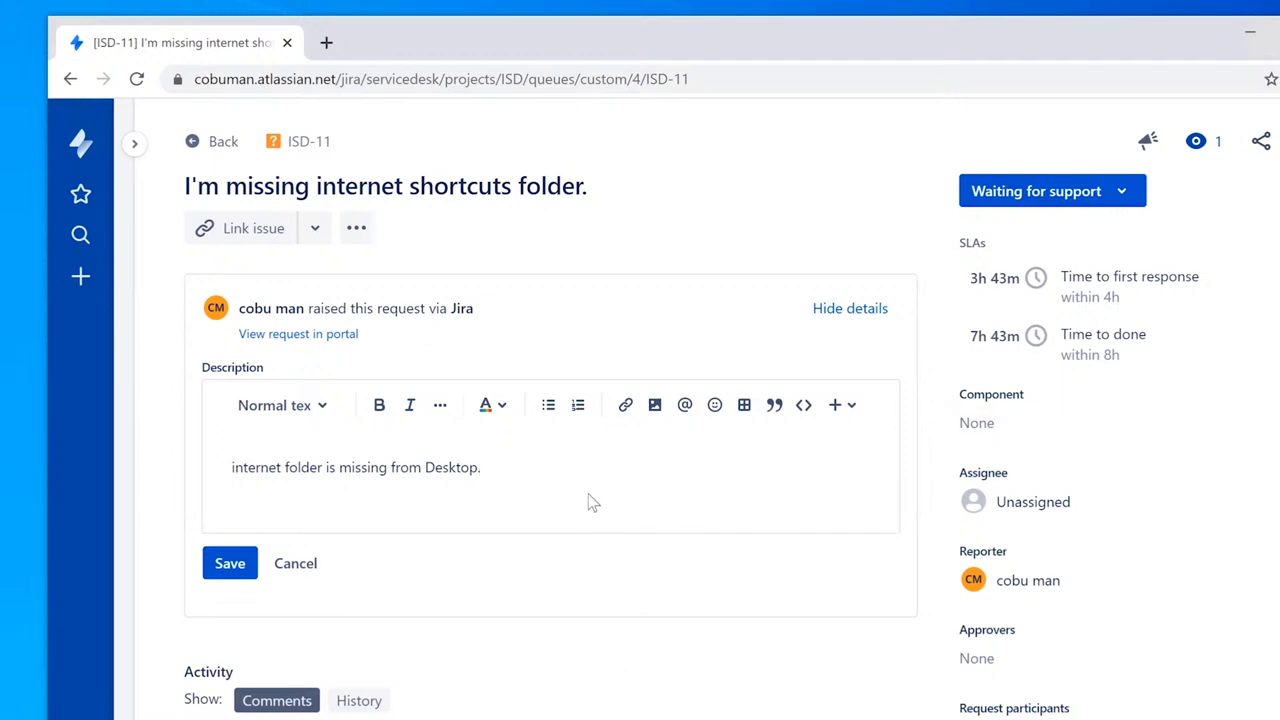
Add a line to the description and assign ISD-11 to yourself.
{"action": "key", "text": "Return"}
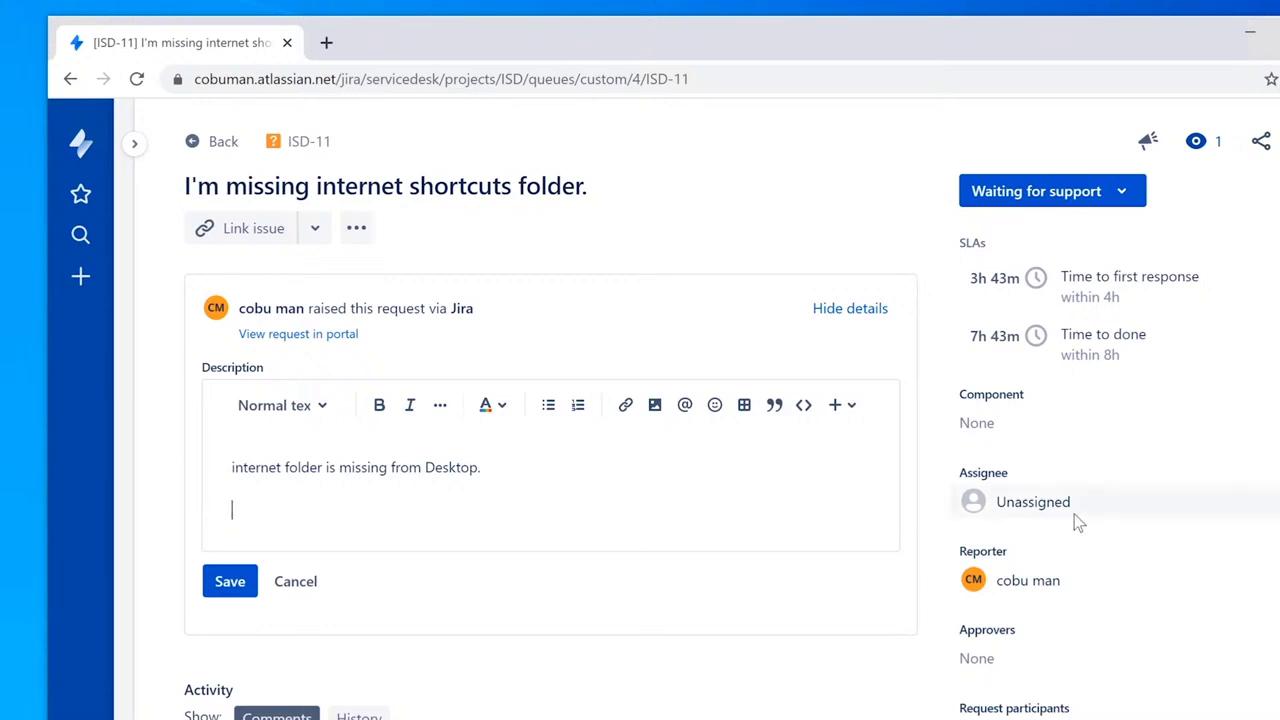
{"action": "left_click", "coordinate": [1033, 501]}
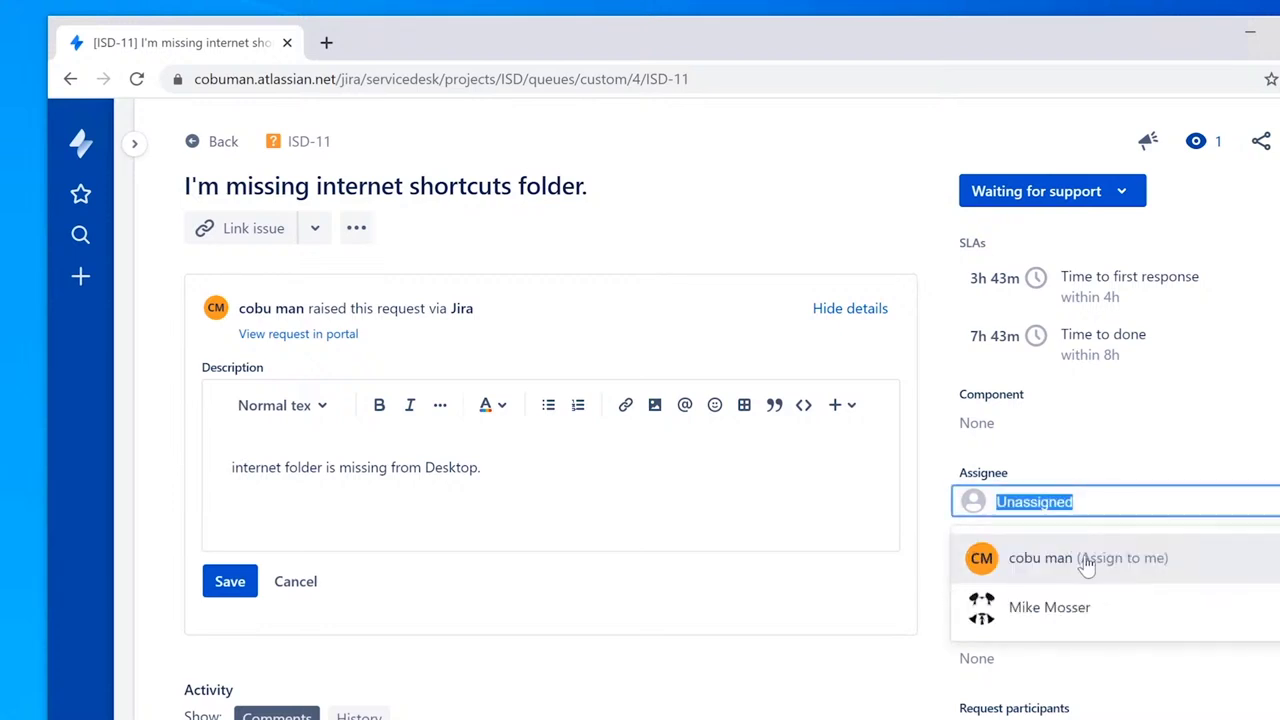
{"action": "left_click", "coordinate": [1166, 560]}
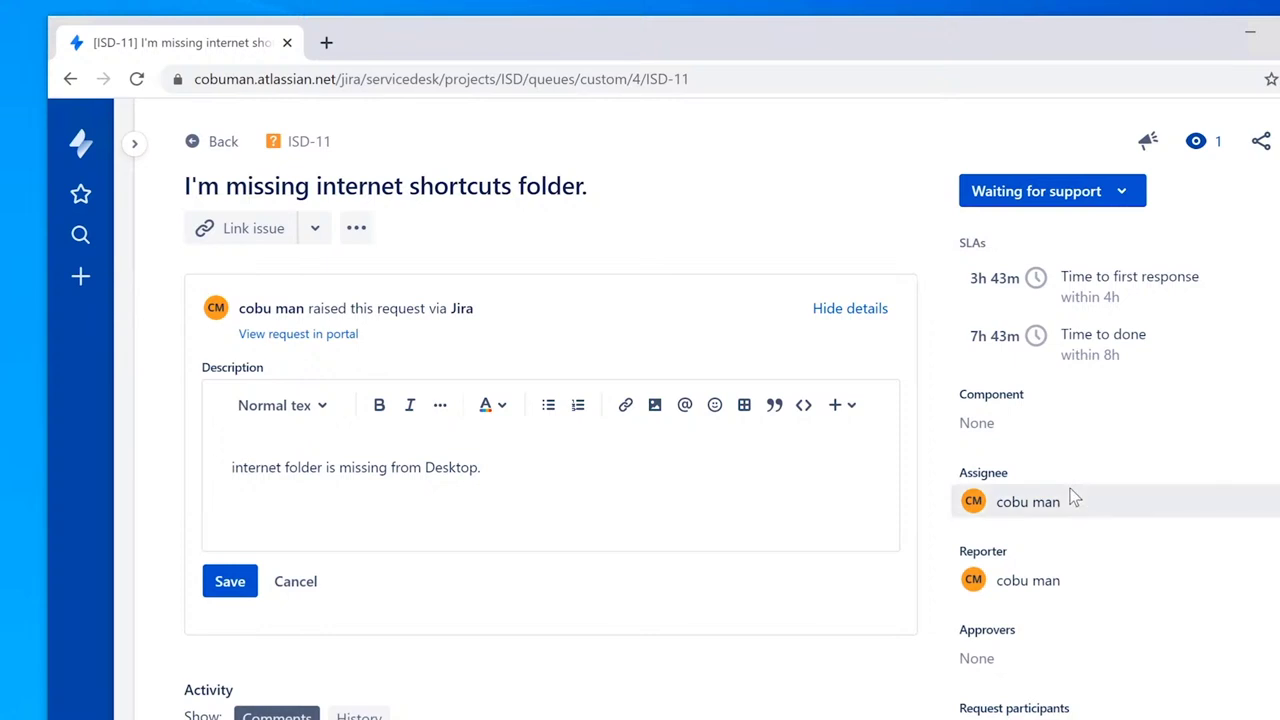
Reply as the Help Desk asking the customer for their PC name to restore the folder.
{"action": "scroll", "coordinate": [450, 500], "scroll_direction": "down", "scroll_amount": 2}
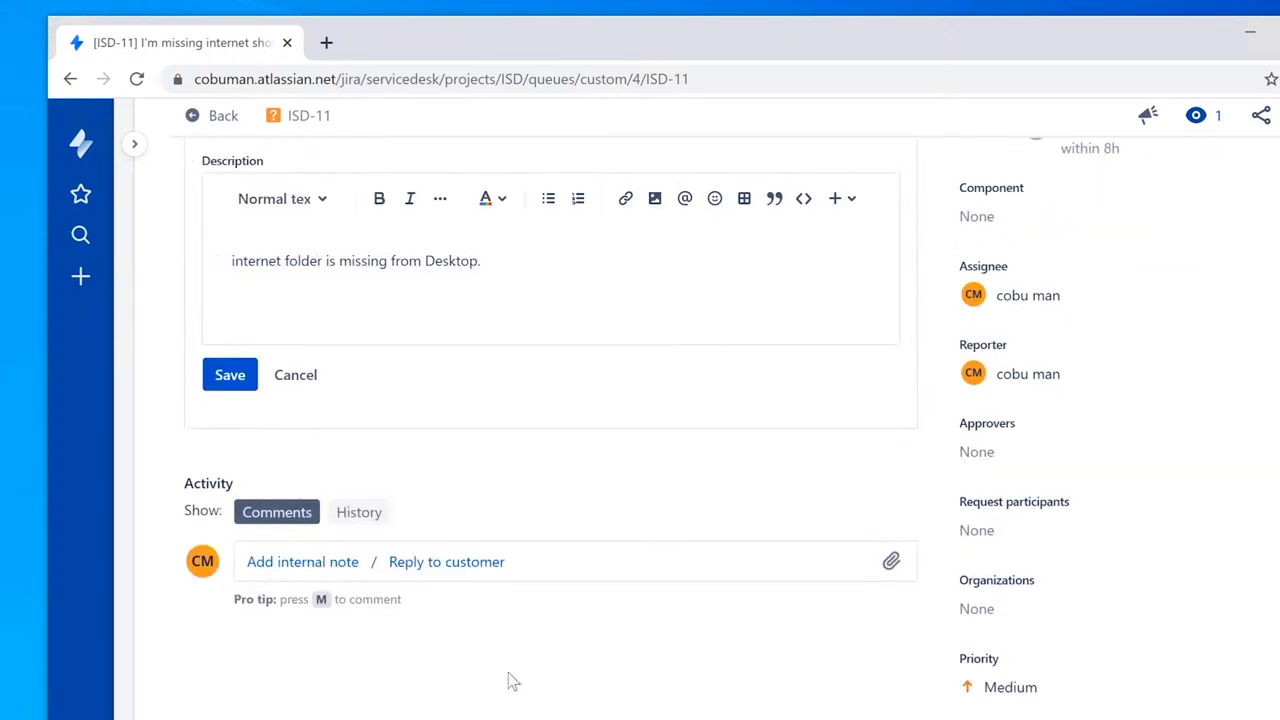
{"action": "left_click", "coordinate": [443, 563]}
{"action": "type", "text": "Hello, this"}
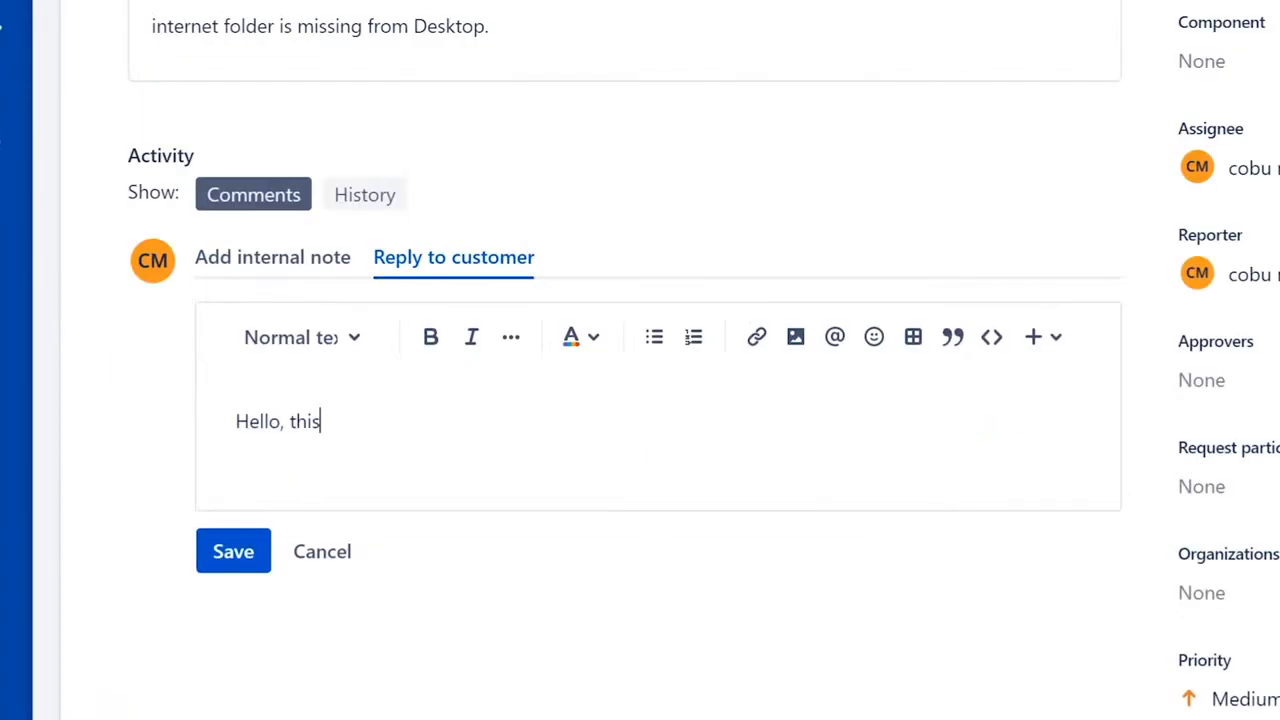
{"action": "type", "text": " is Ervin with EUS"}
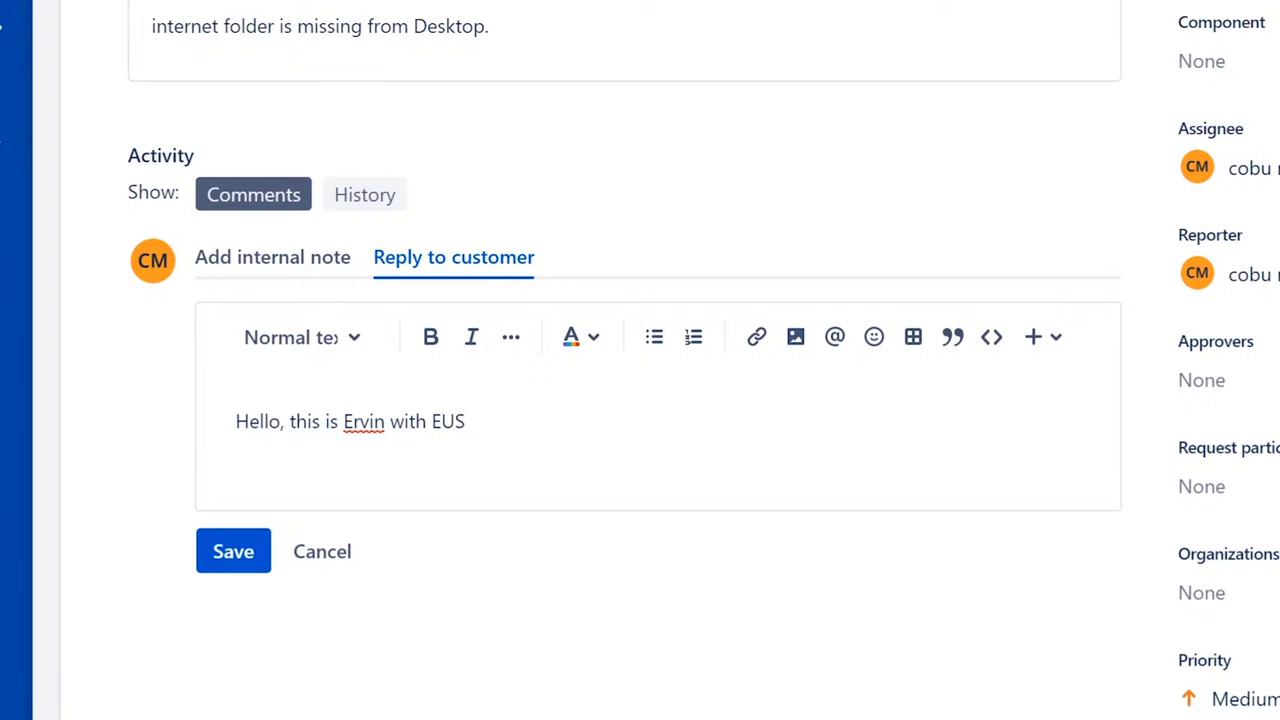
{"action": "key", "text": "BackSpace"}
{"action": "key", "text": "BackSpace"}
{"action": "key", "text": "BackSpace"}
{"action": "key", "text": "BackSpace"}
{"action": "type", "text": "tech support."}
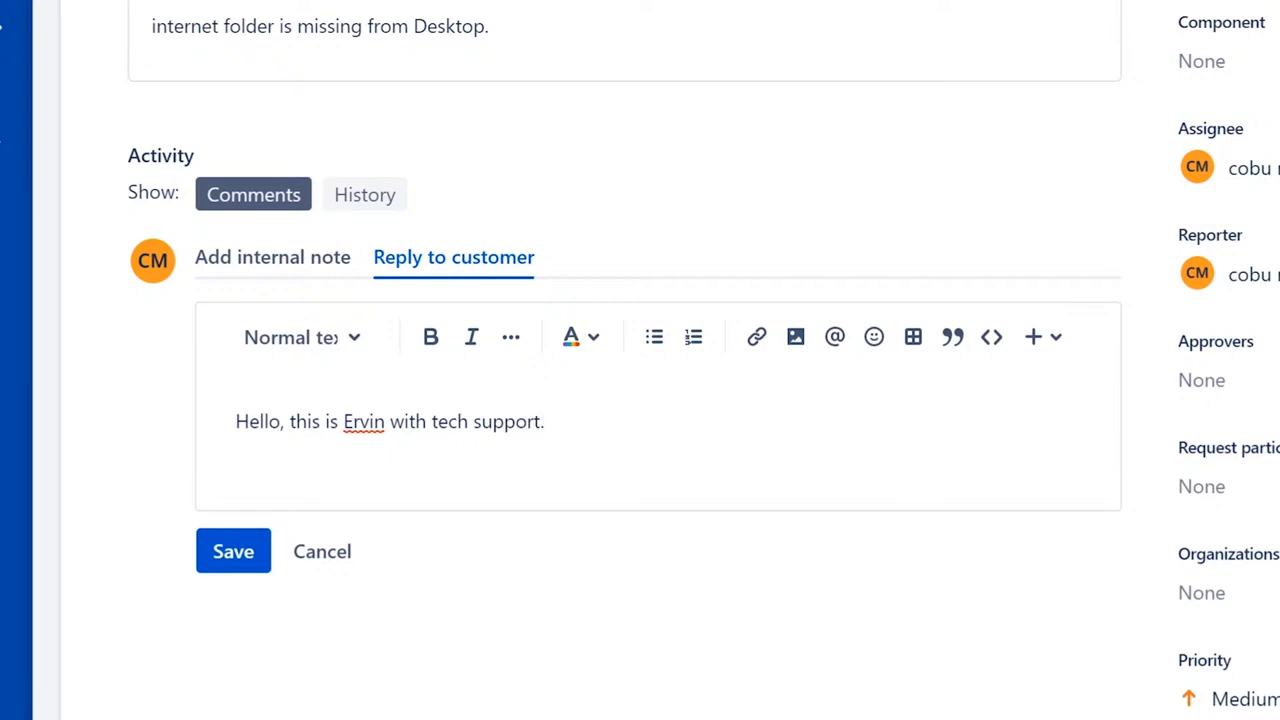
{"action": "key", "text": "BackSpace"}
{"action": "key", "text": "BackSpace"}
{"action": "key", "text": "BackSpace"}
{"action": "key", "text": "BackSpace"}
{"action": "key", "text": "BackSpace"}
{"action": "key", "text": "BackSpace"}
{"action": "key", "text": "BackSpace"}
{"action": "key", "text": "BackSpace"}
{"action": "key", "text": "BackSpace"}
{"action": "key", "text": "BackSpace"}
{"action": "key", "text": "BackSpace"}
{"action": "key", "text": "BackSpace"}
{"action": "key", "text": "BackSpace"}
{"action": "key", "text": "BackSpace"}
{"action": "type", "text": "Help Desk."}
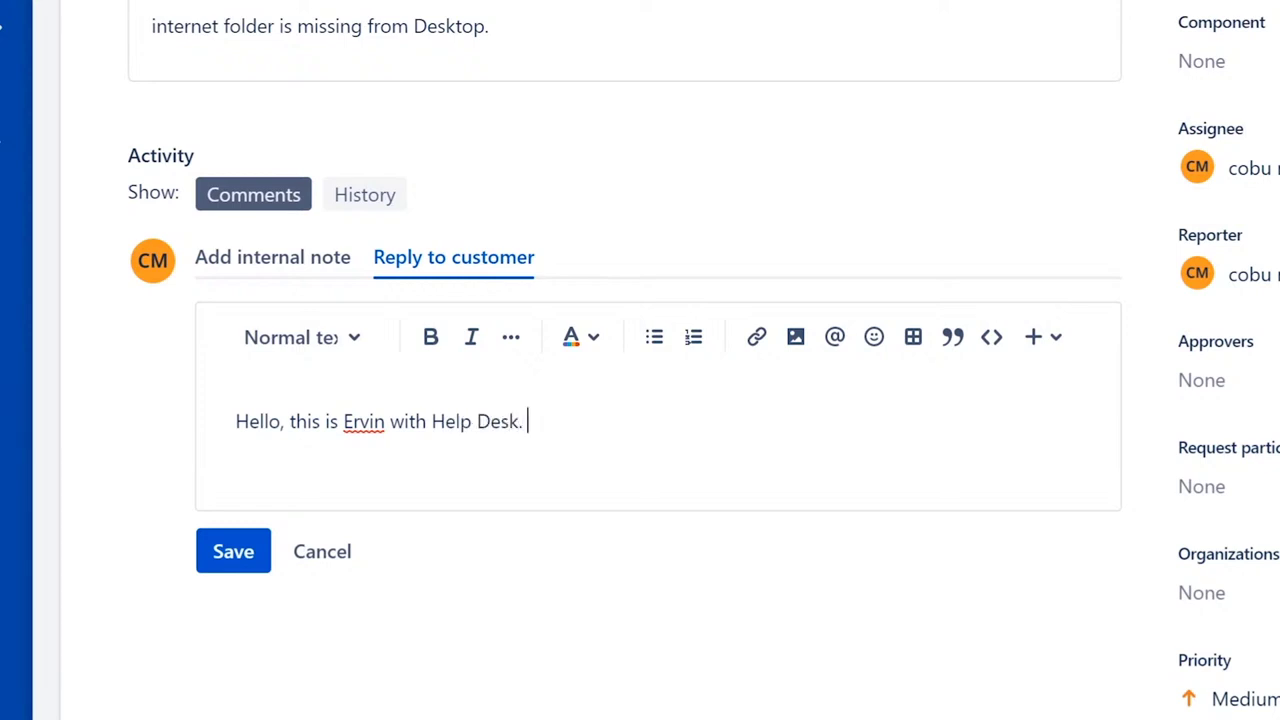
{"action": "type", "text": " Can you please provid"}
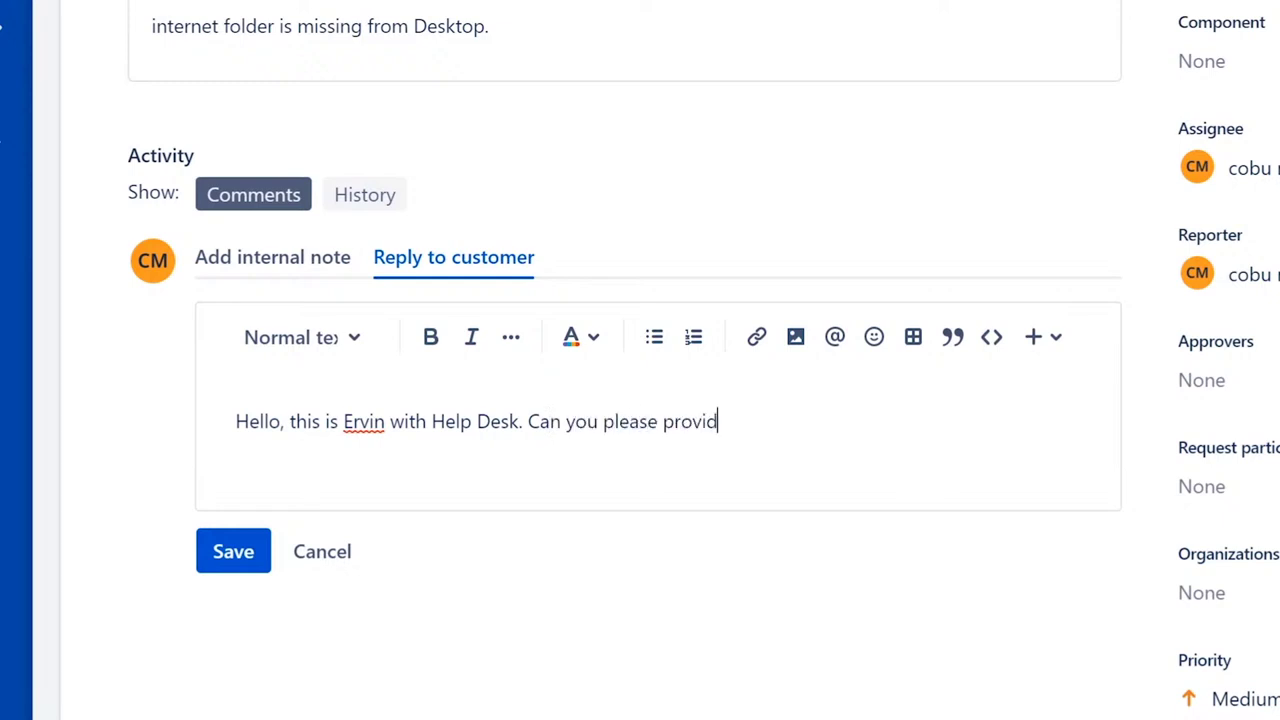
{"action": "type", "text": "e your PC nam"}
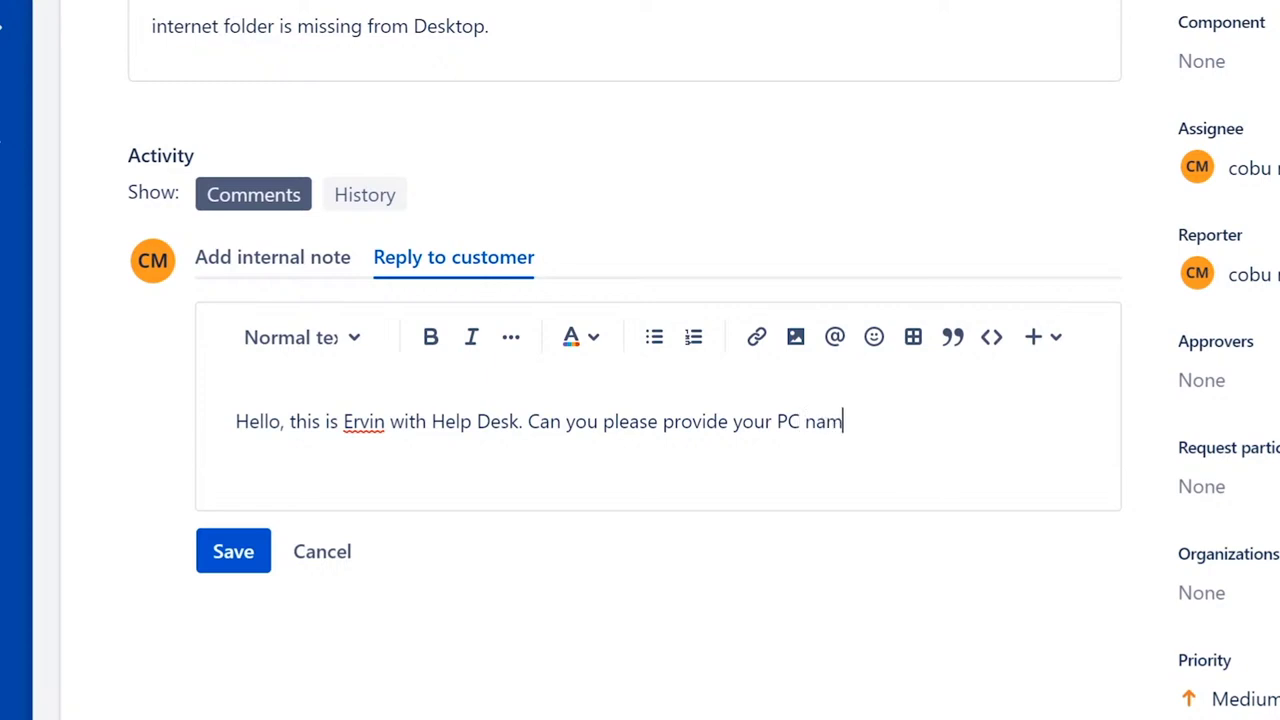
{"action": "type", "text": "e so that I can restore y"}
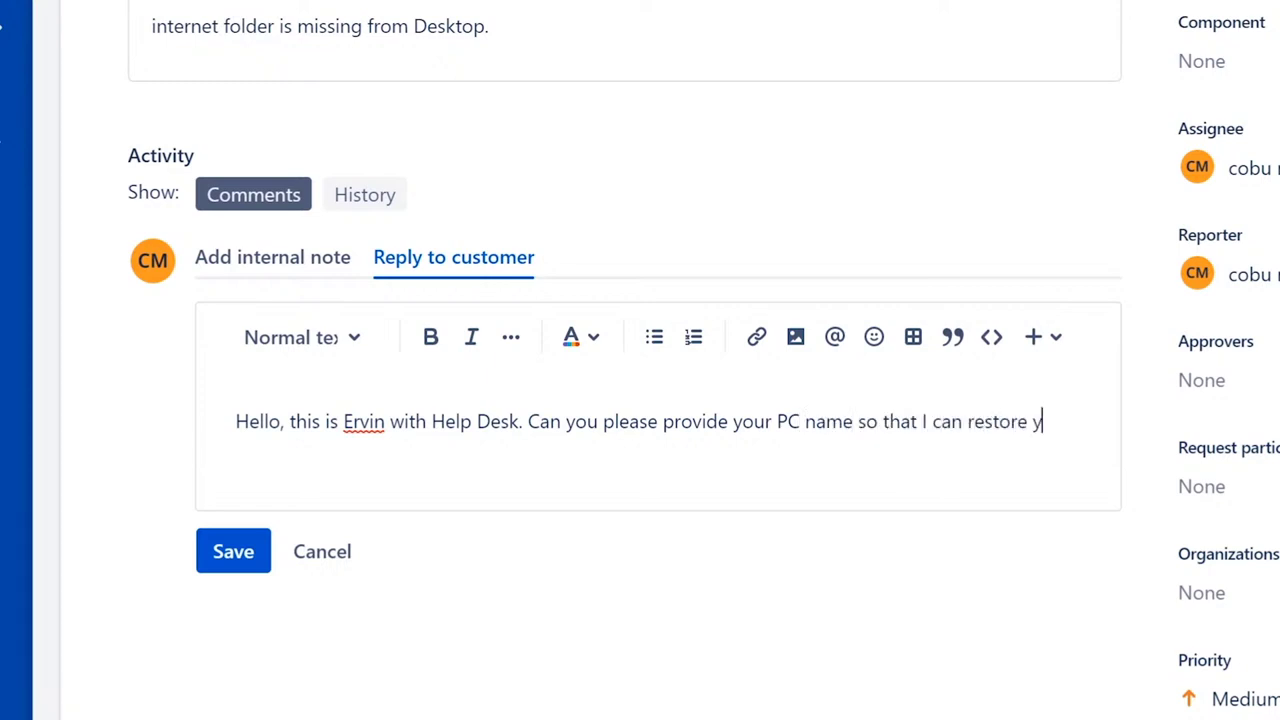
{"action": "type", "text": "our folder?"}
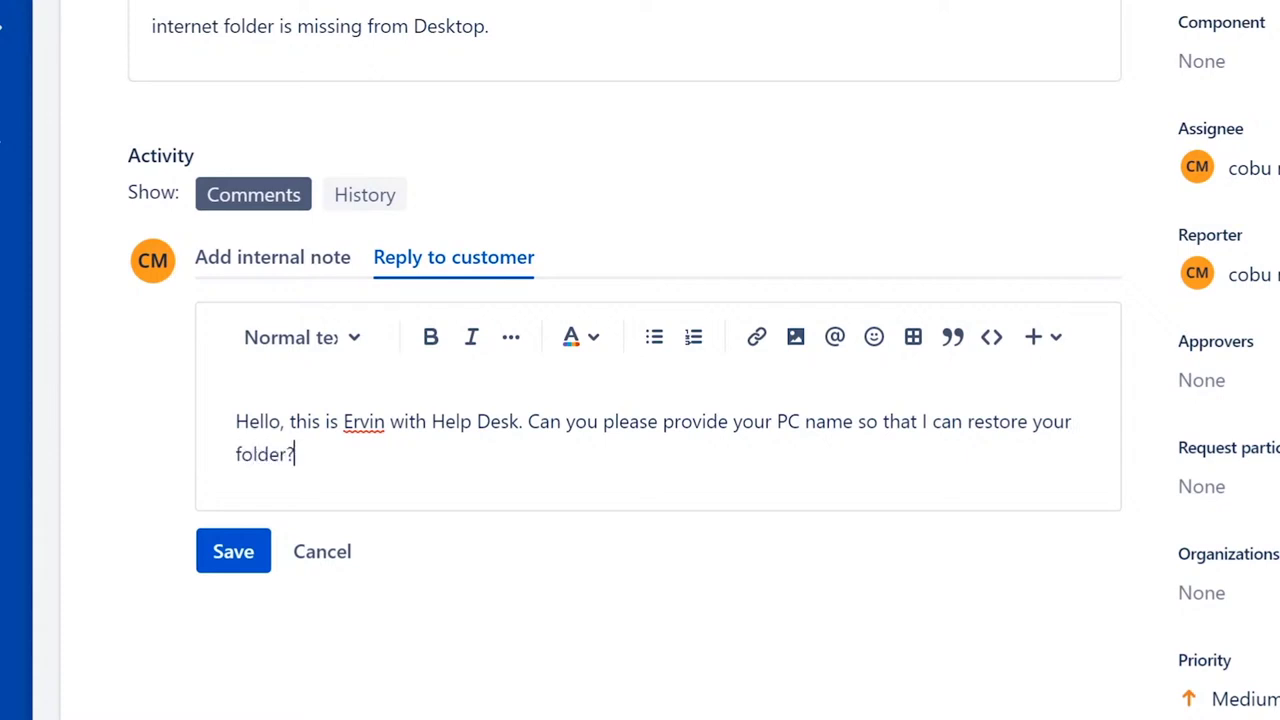
{"action": "type", "text": " Thanks yo"}
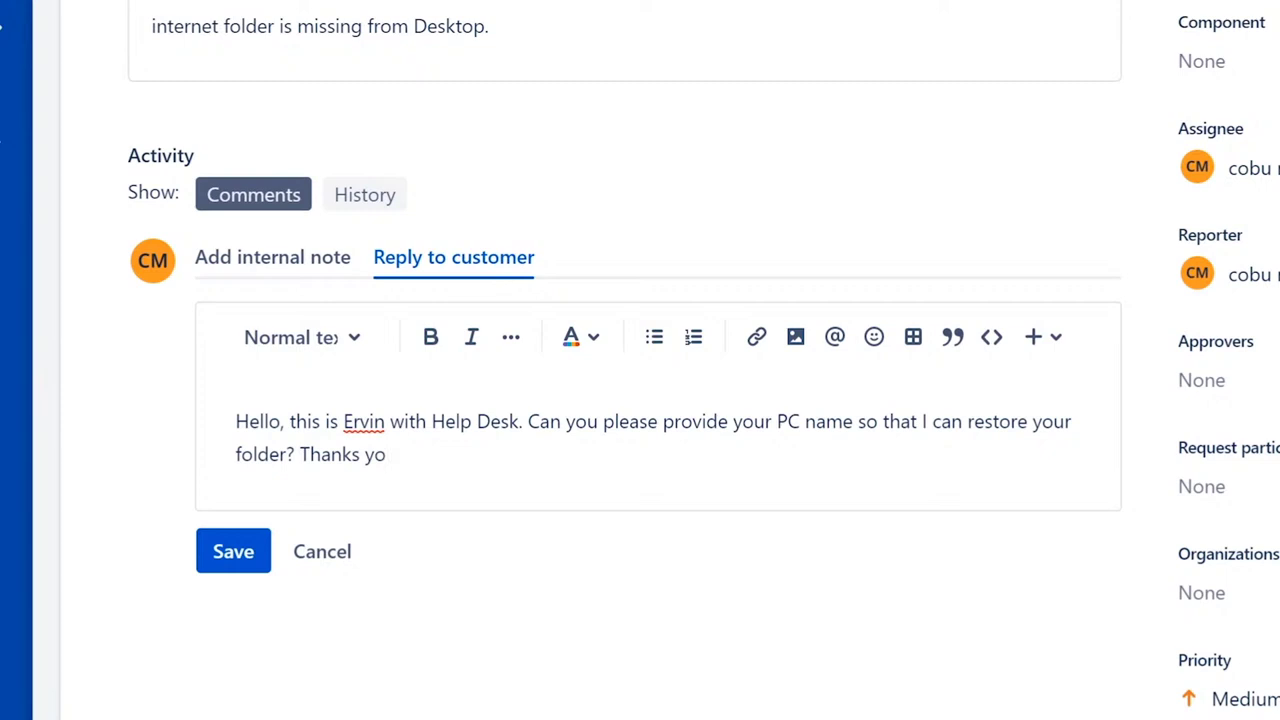
{"action": "key", "text": "BackSpace"}
{"action": "key", "text": "BackSpace"}
{"action": "key", "text": "BackSpace"}
{"action": "type", "text": ", Ervin."}
{"action": "left_click", "coordinate": [222, 540]}
{"action": "left_click", "coordinate": [231, 549]}
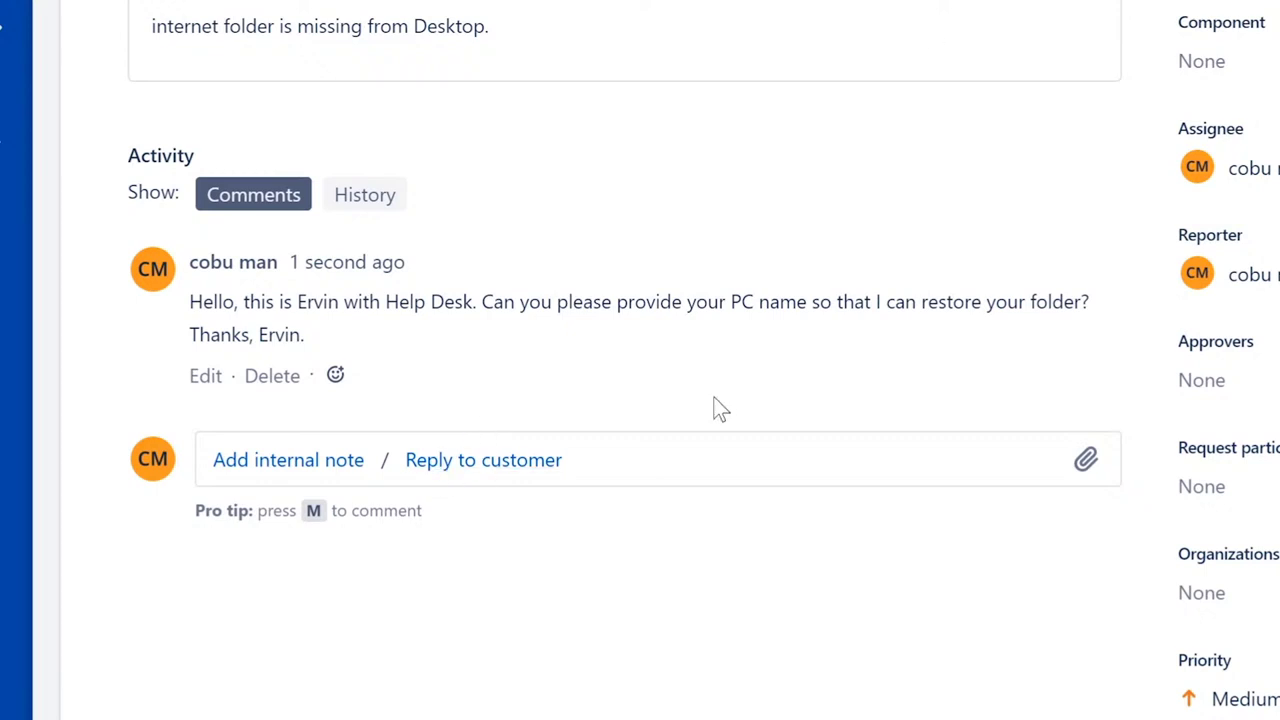
Save an internal note on ISD-11 reading "user's Pc name is cobuman1".
{"action": "scroll", "coordinate": [674, 422], "scroll_direction": "up", "scroll_amount": 3}
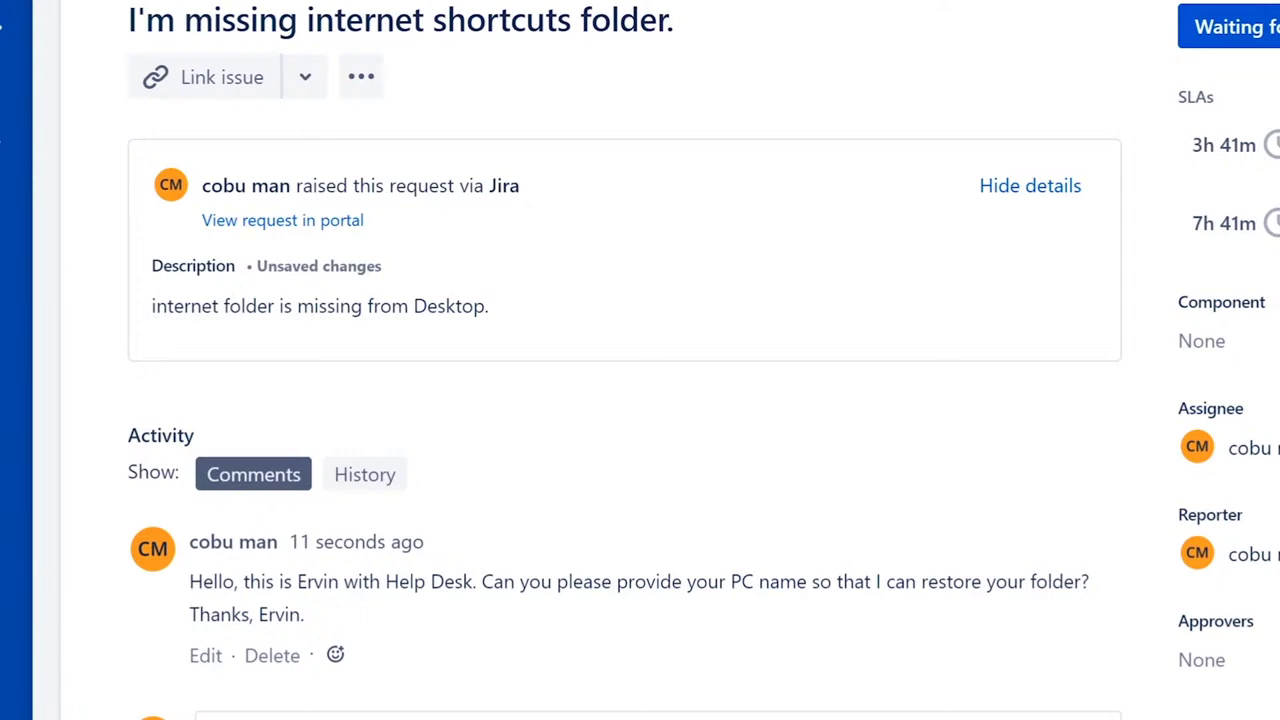
{"action": "scroll", "coordinate": [640, 400], "scroll_direction": "down", "scroll_amount": 3}
{"action": "left_click", "coordinate": [605, 517]}
{"action": "type", "text": "cobu"}
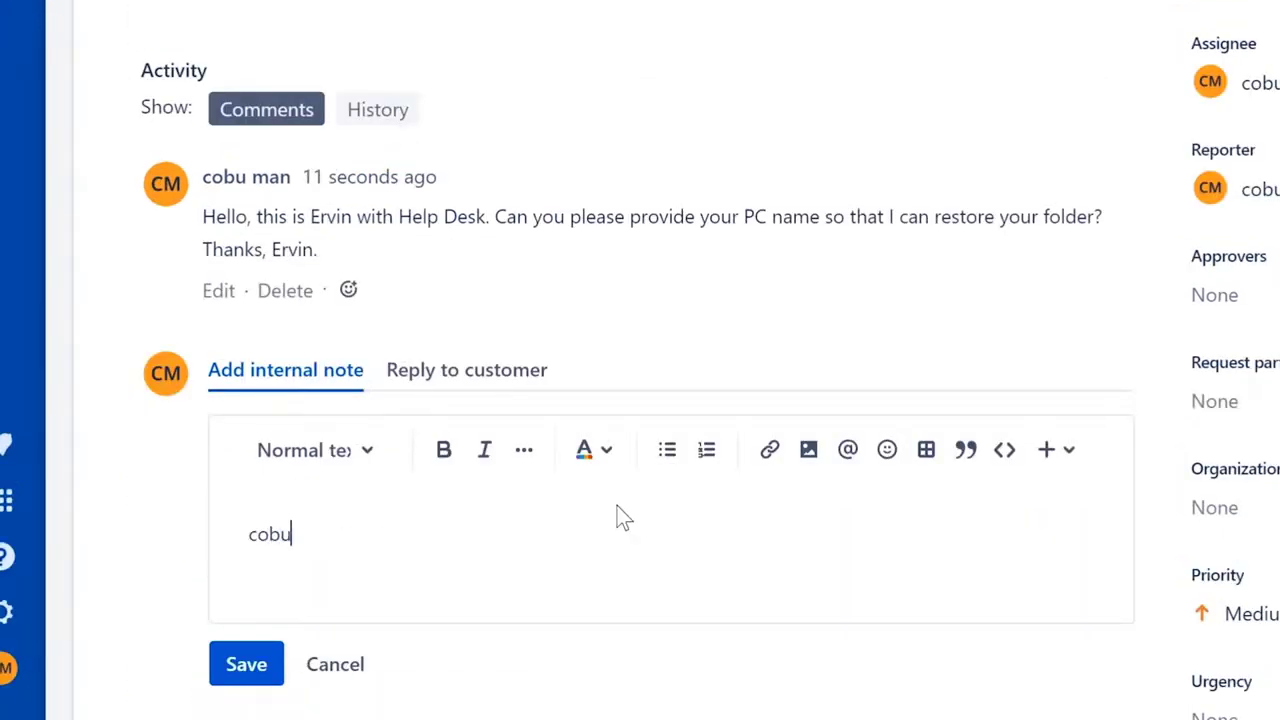
{"action": "key", "text": "BackSpace"}
{"action": "key", "text": "BackSpace"}
{"action": "key", "text": "BackSpace"}
{"action": "key", "text": "BackSpace"}
{"action": "type", "text": "the pc"}
{"action": "key", "text": "BackSpace"}
{"action": "key", "text": "BackSpace"}
{"action": "key", "text": "BackSpace"}
{"action": "key", "text": "BackSpace"}
{"action": "key", "text": "BackSpace"}
{"action": "key", "text": "BackSpace"}
{"action": "type", "text": "user's Pc name is cobuman1"}
{"action": "left_click", "coordinate": [243, 668]}
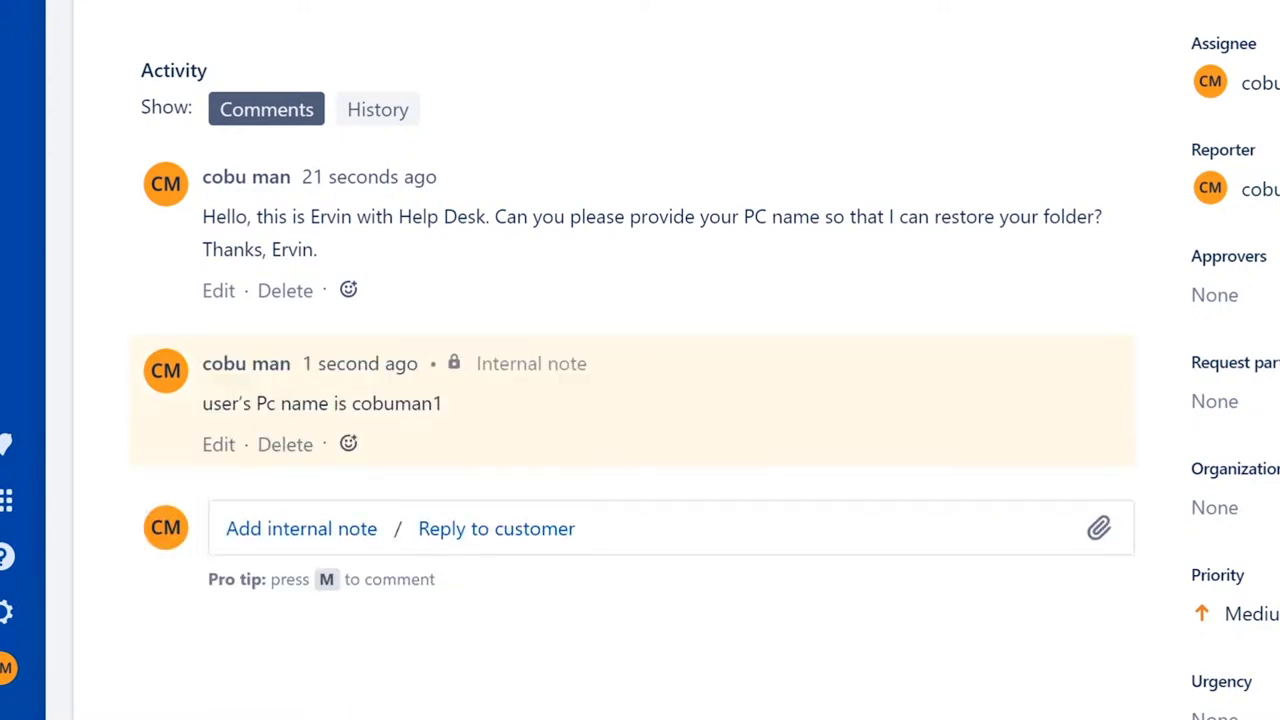
In File Explorer, open the user's Desktop folder on cobuman1.
{"action": "mouse_move", "coordinate": [336, 663]}
{"action": "left_click", "coordinate": [220, 688]}
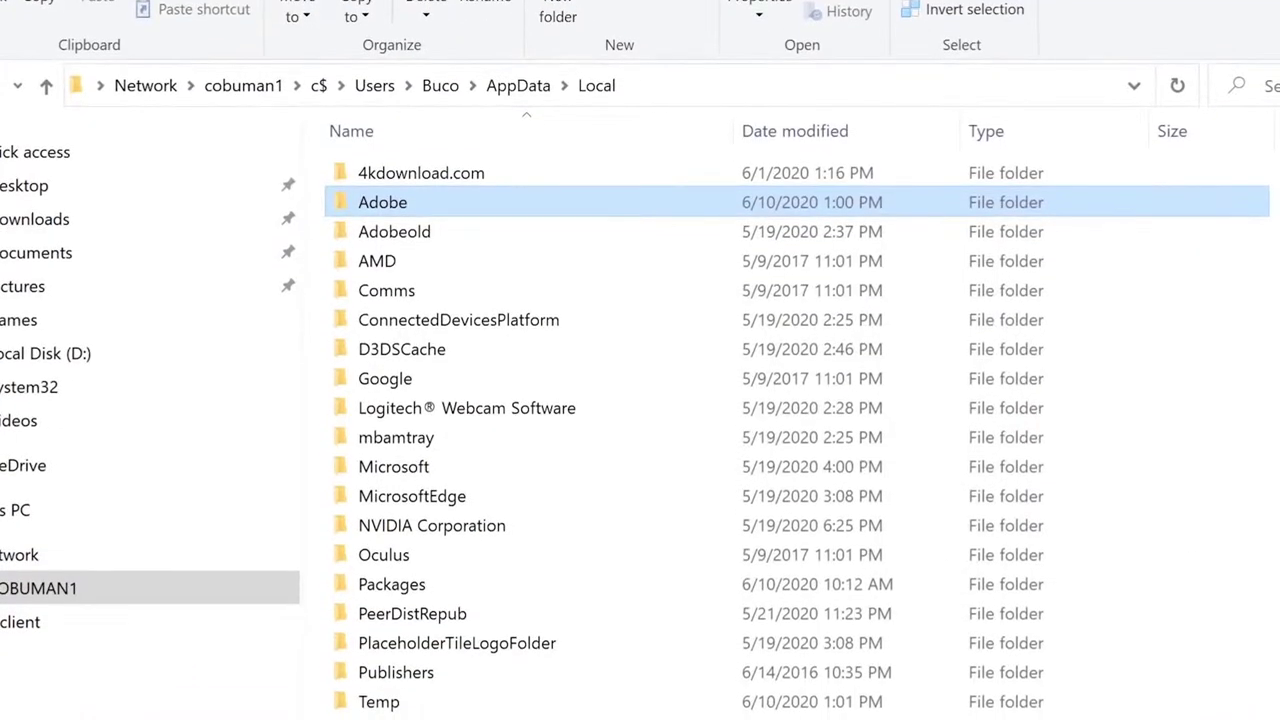
{"action": "left_click", "coordinate": [441, 86]}
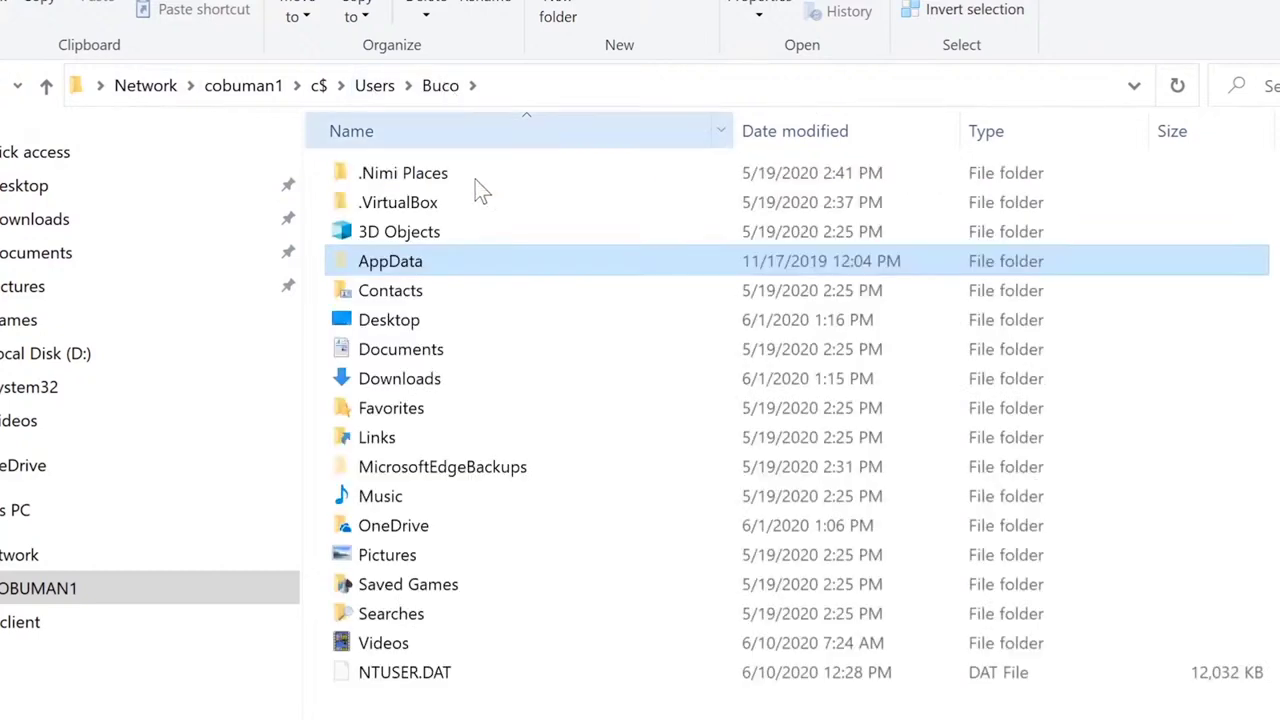
{"action": "double_click", "coordinate": [445, 322]}
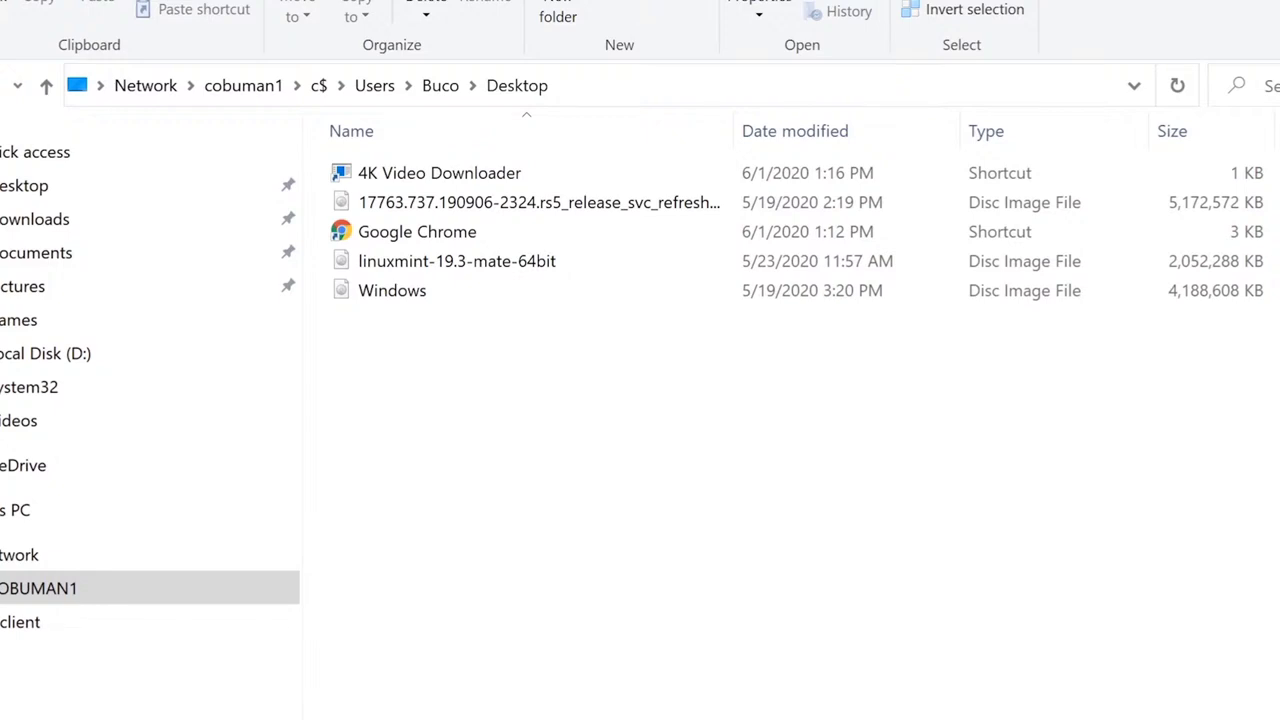
Create a new desktop folder named 'Internet Shortcuts'.
{"action": "right_click", "coordinate": [28, 389]}
{"action": "mouse_move", "coordinate": [323, 651]}
{"action": "left_click", "coordinate": [539, 338]}
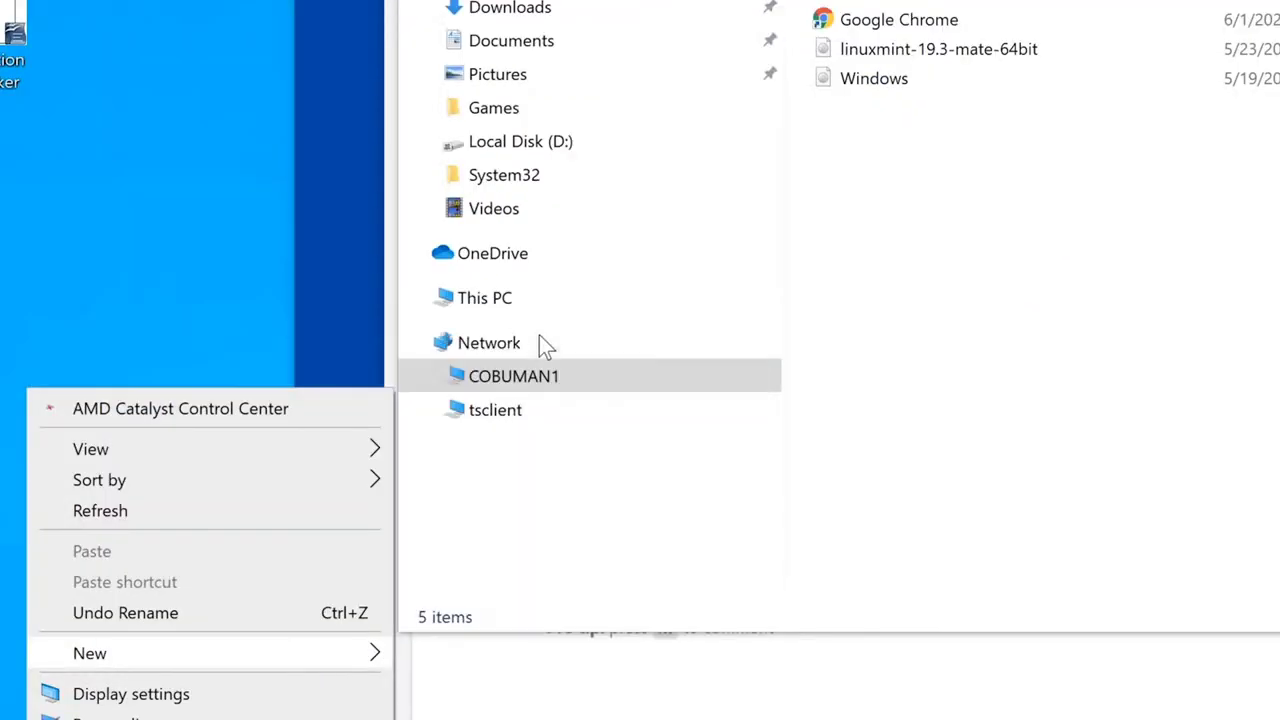
{"action": "type", "text": "Internet Shortcuts"}
{"action": "key", "text": "Return"}
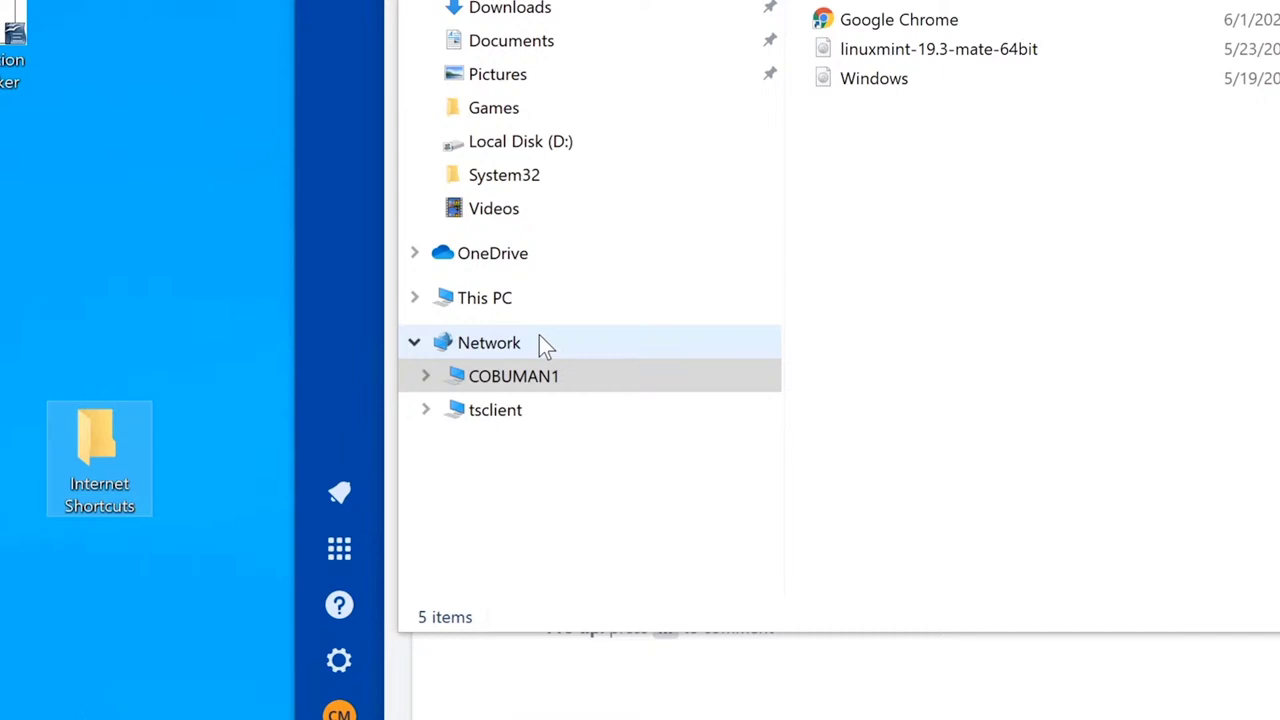
Copy the Internet Shortcuts folder and paste it into the remote Desktop folder.
{"action": "right_click", "coordinate": [89, 428]}
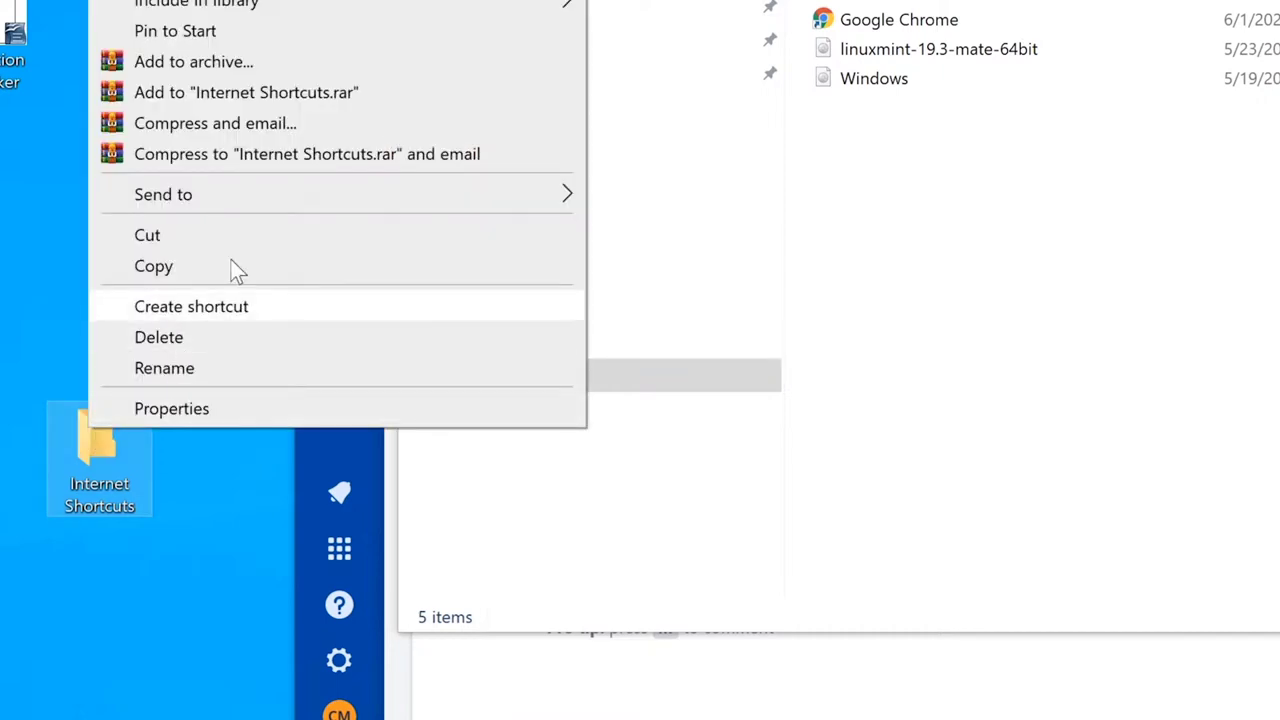
{"action": "left_click", "coordinate": [214, 276]}
{"action": "right_click", "coordinate": [1020, 264]}
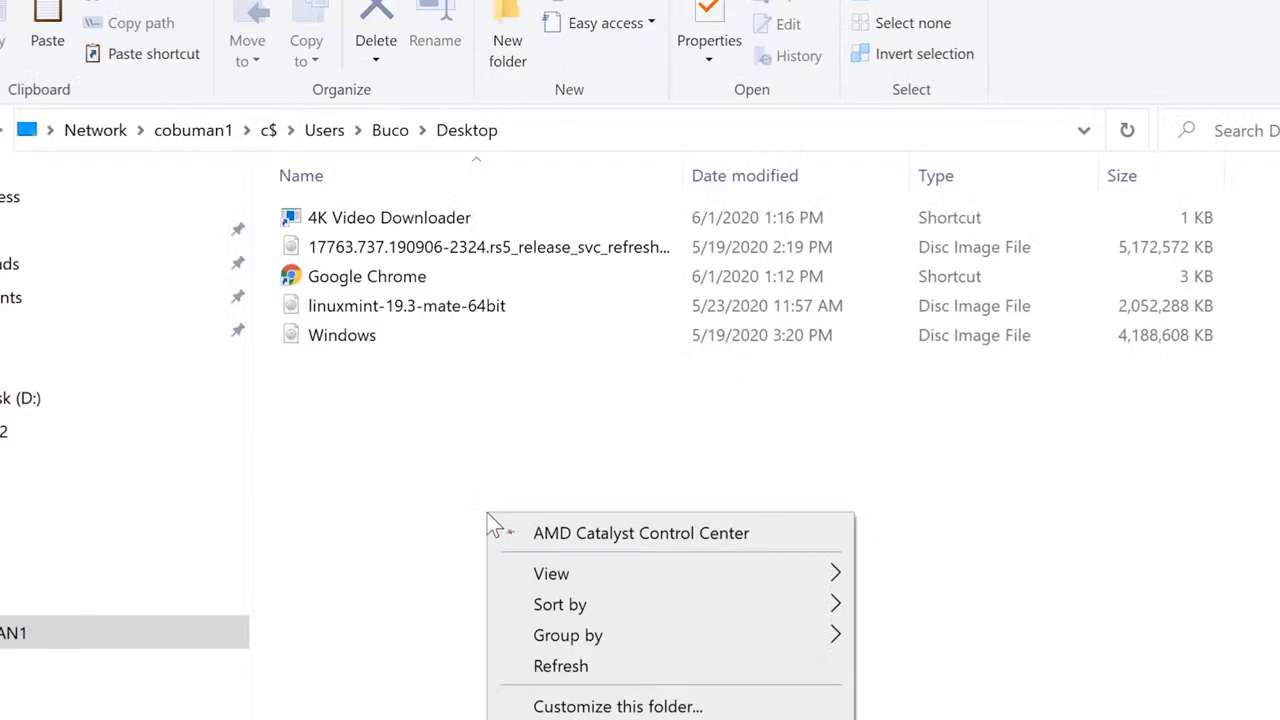
{"action": "left_click", "coordinate": [560, 717]}
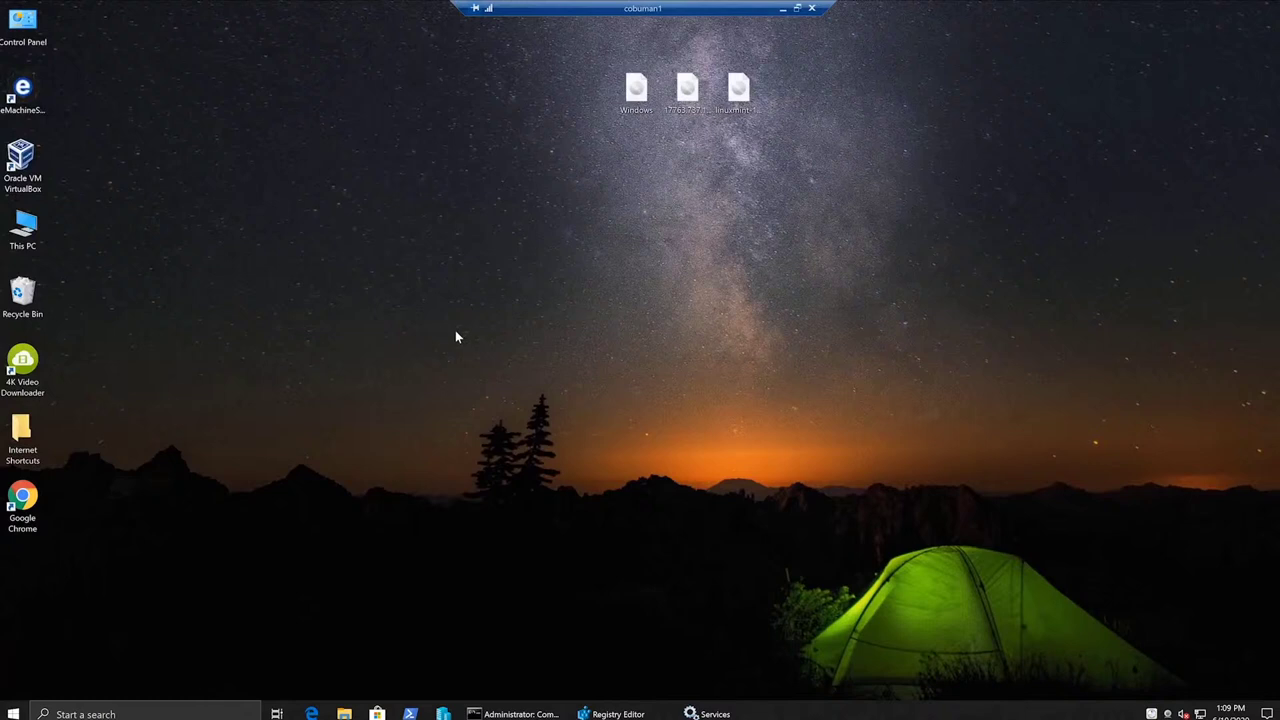
{"action": "left_click_drag", "start_coordinate": [45, 445], "coordinate": [502, 255]}
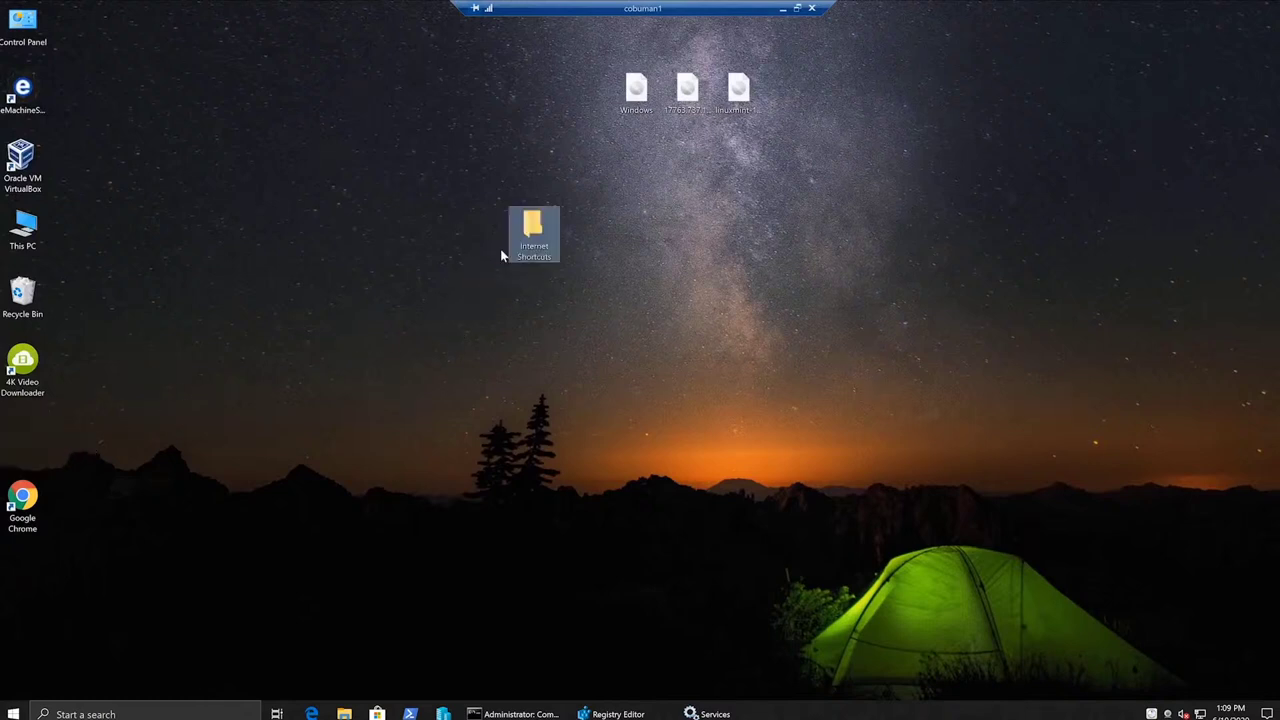
{"action": "left_click", "coordinate": [399, 313]}
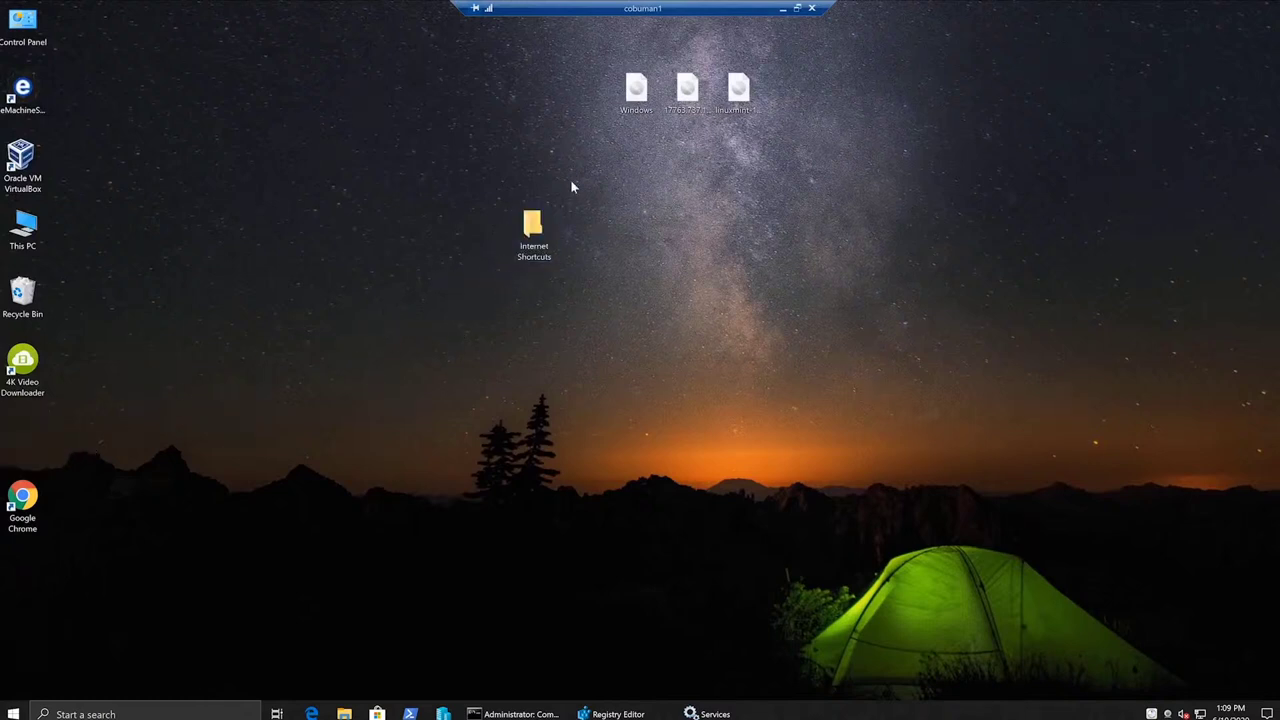
{"action": "left_click", "coordinate": [553, 250]}
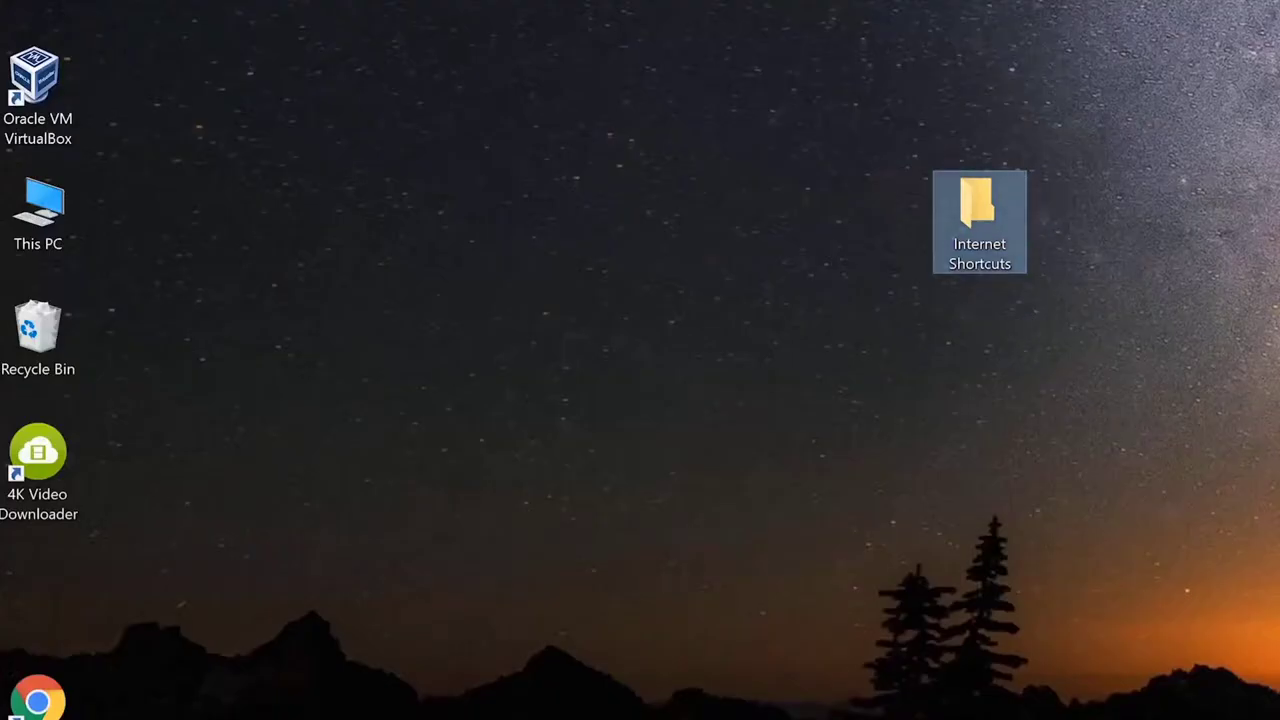
{"action": "left_click_drag", "start_coordinate": [985, 185], "coordinate": [50, 590]}
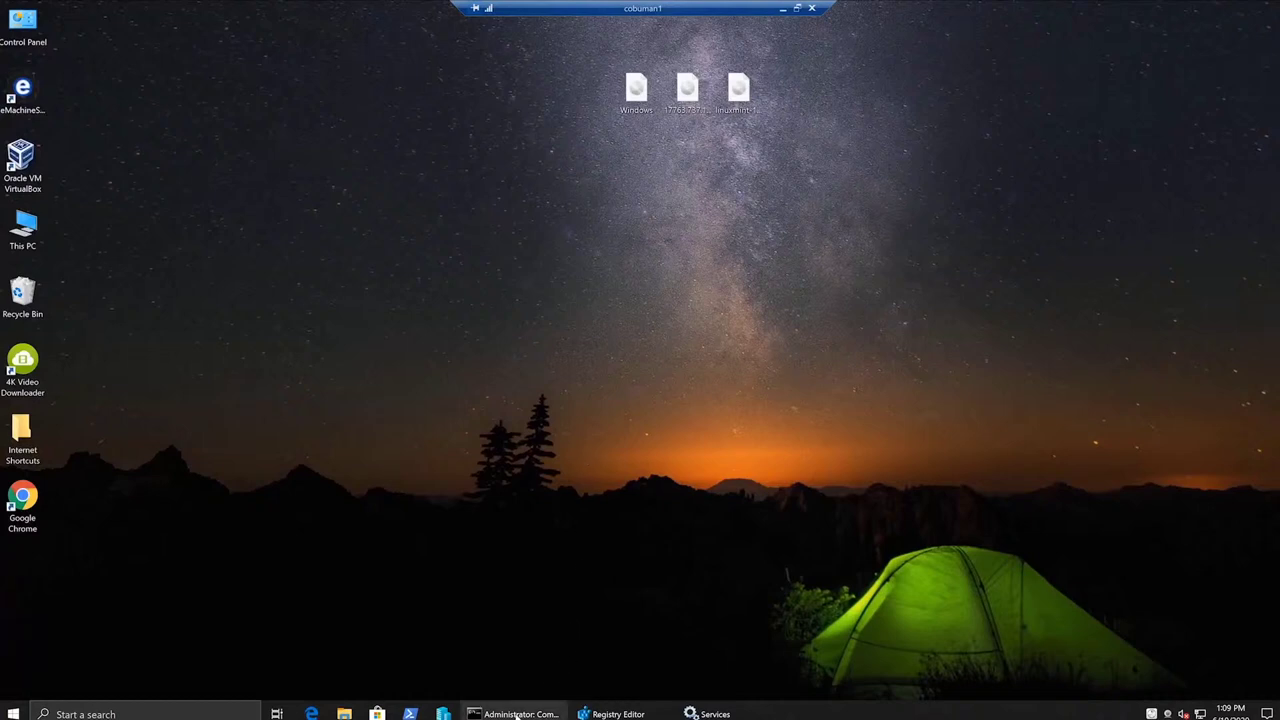
{"action": "mouse_move", "coordinate": [517, 714]}
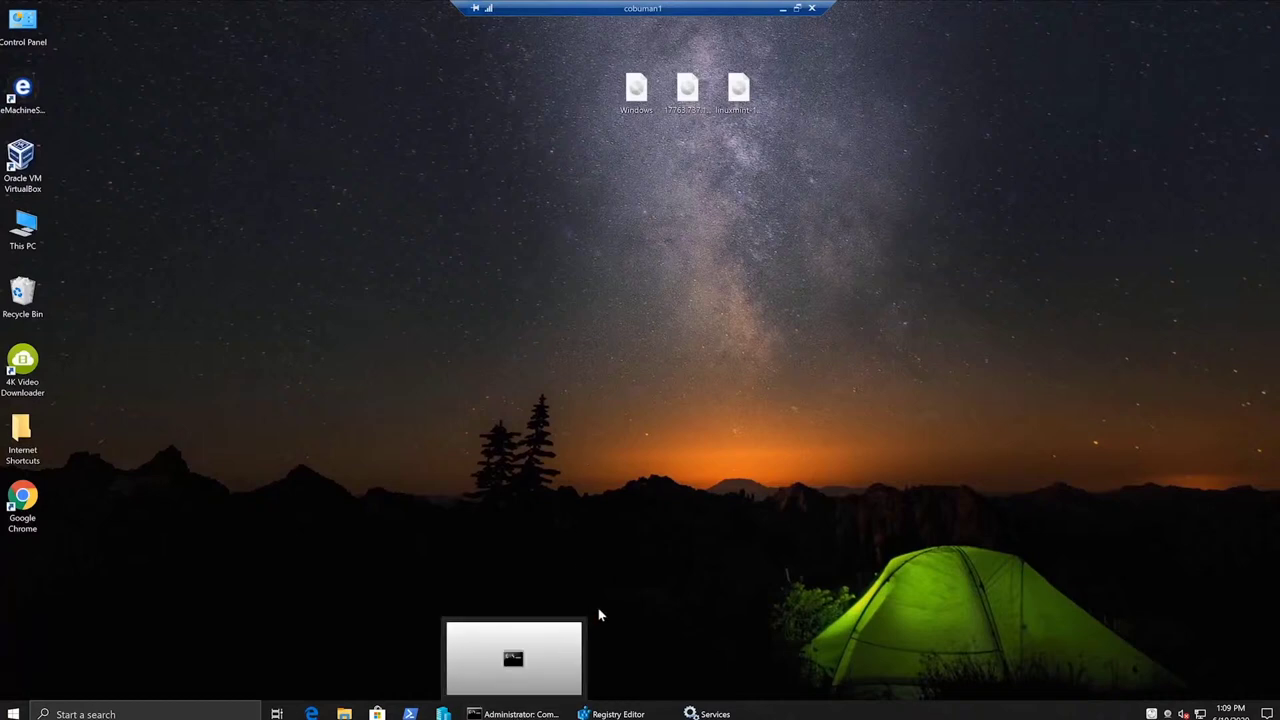
{"action": "key", "text": "super"}
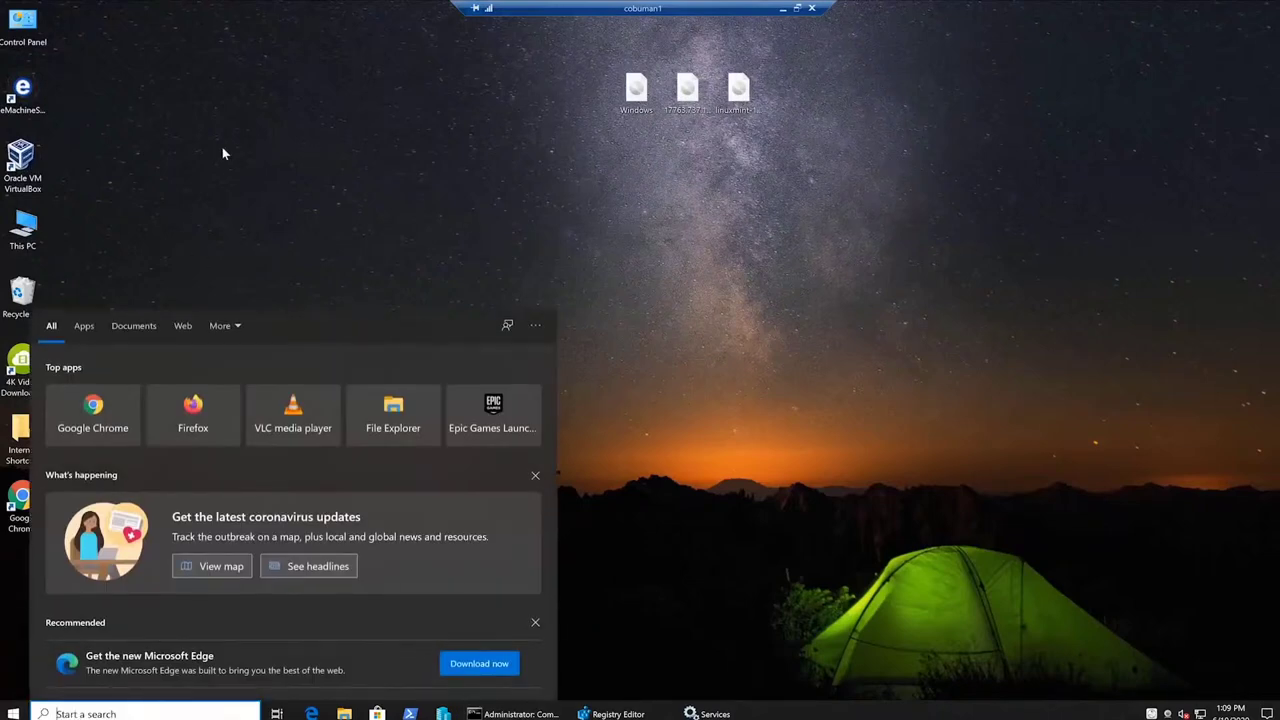
{"action": "left_click", "coordinate": [236, 152]}
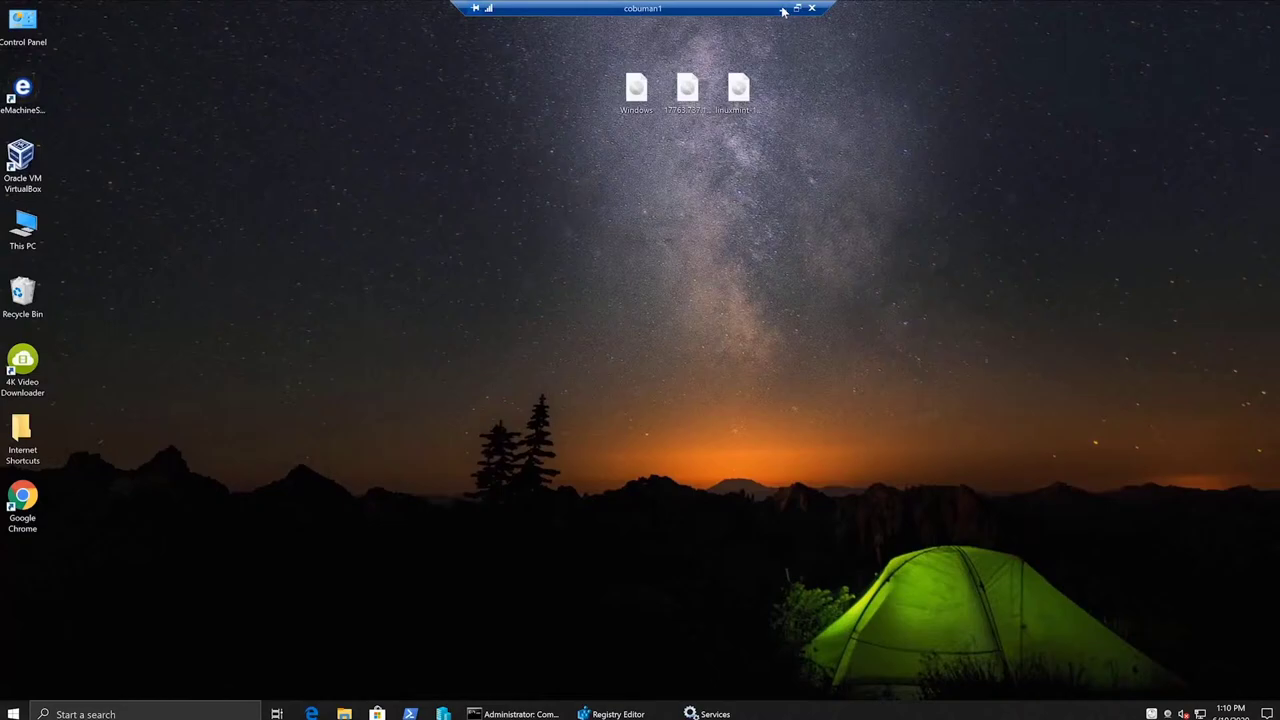
Permanently remove the Internet Shortcuts folder from the user's Desktop in File Explorer, confirming the deletion.
{"action": "left_click", "coordinate": [784, 11]}
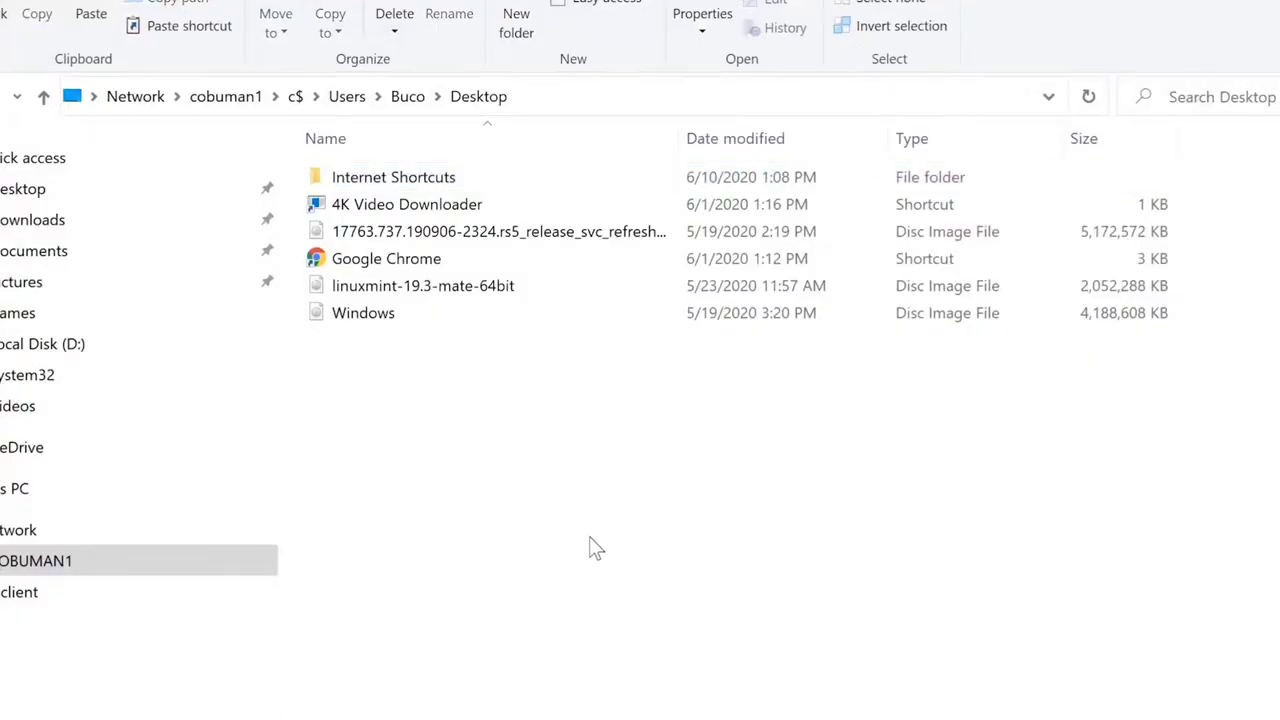
{"action": "left_click", "coordinate": [425, 178]}
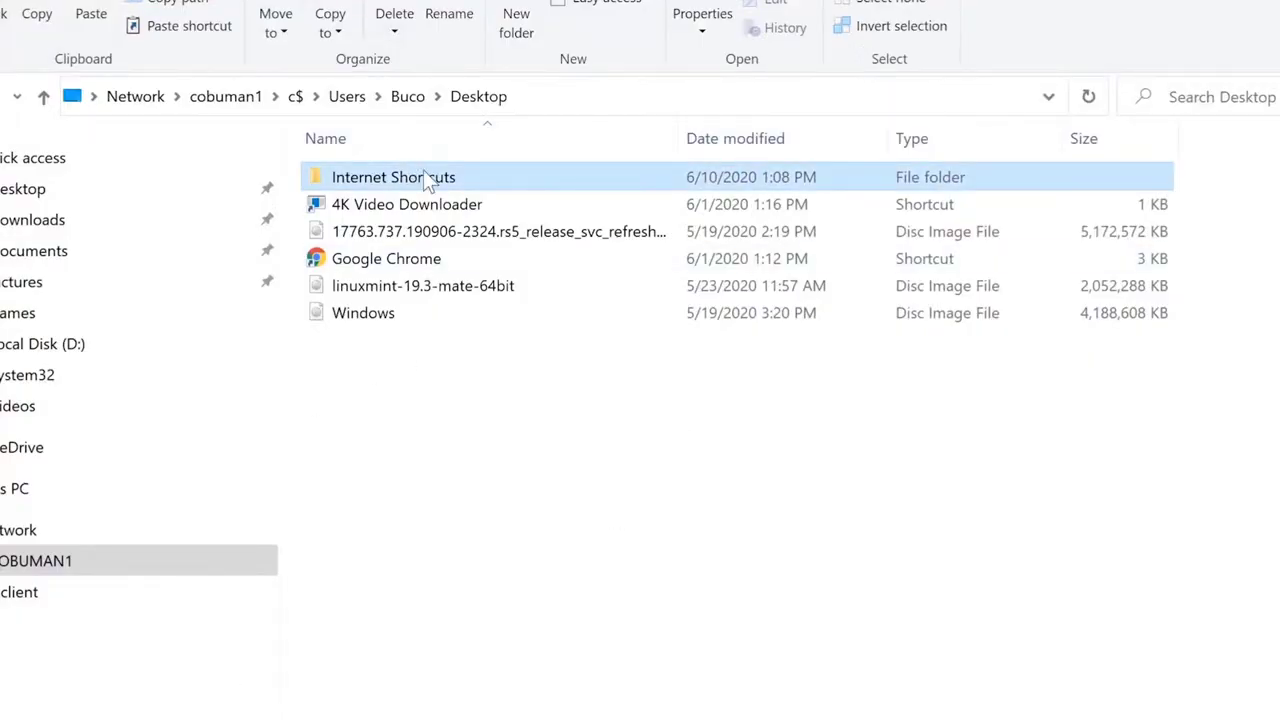
{"action": "key", "text": "Delete"}
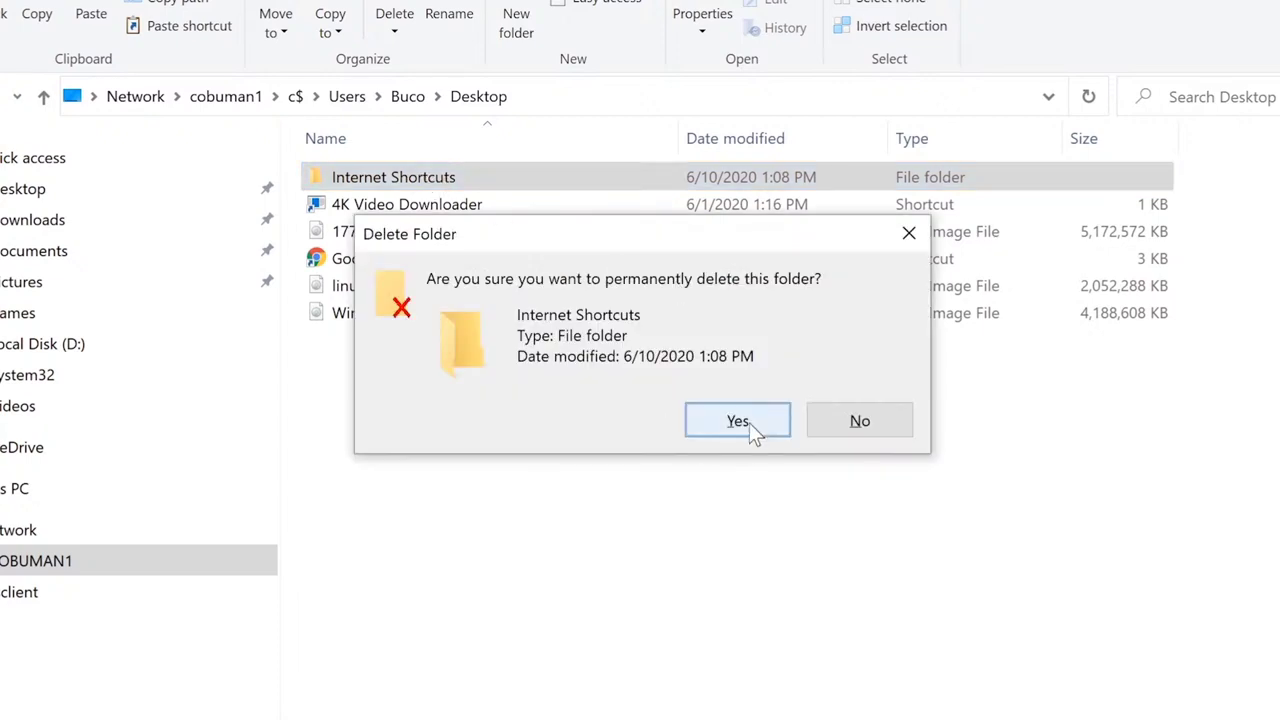
{"action": "left_click", "coordinate": [743, 430]}
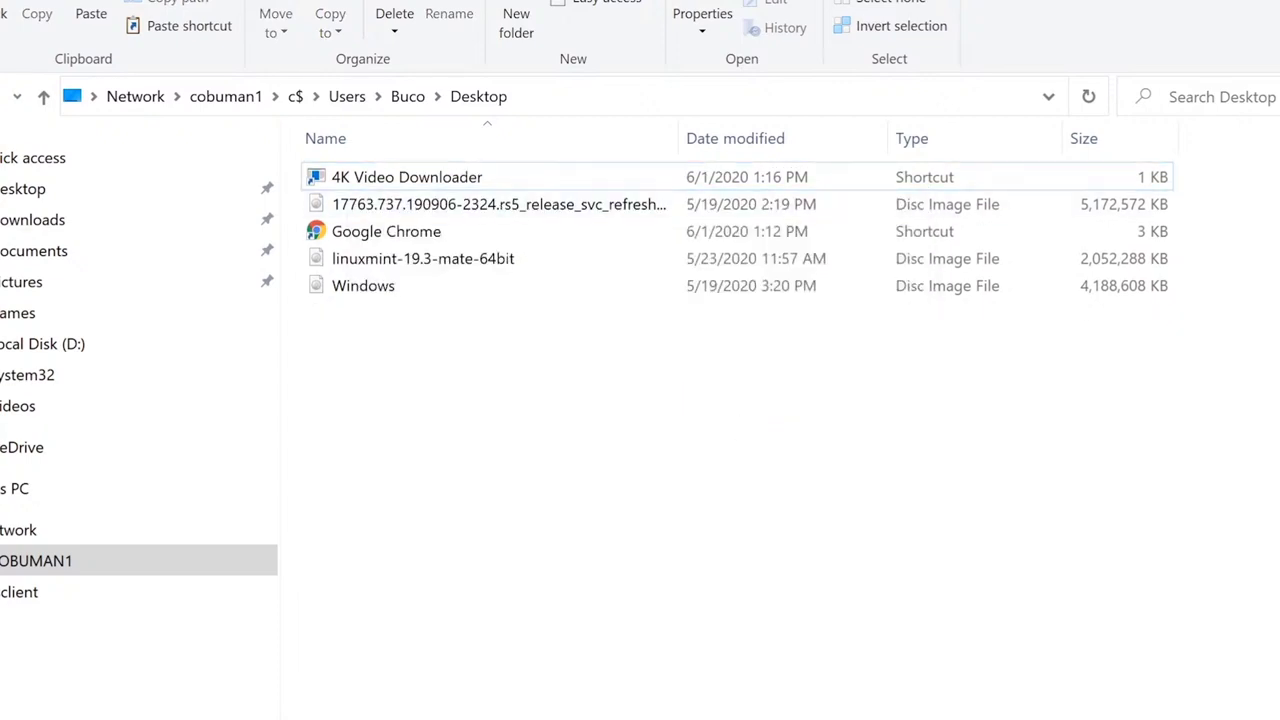
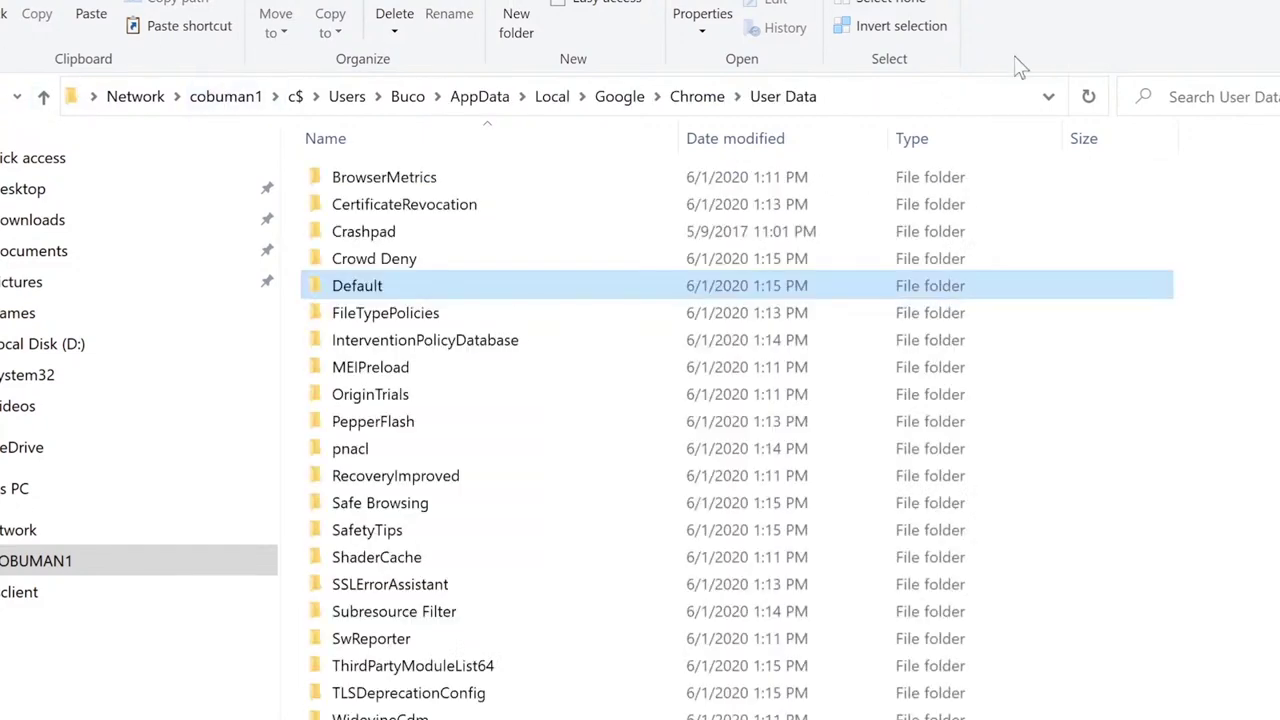
Fill the Explorer address with the \\COBUMAN1\c$ share path, then switch to the Jira ticket.
{"action": "left_click", "coordinate": [943, 101]}
{"action": "type", "text": "\\\\cobuma"}
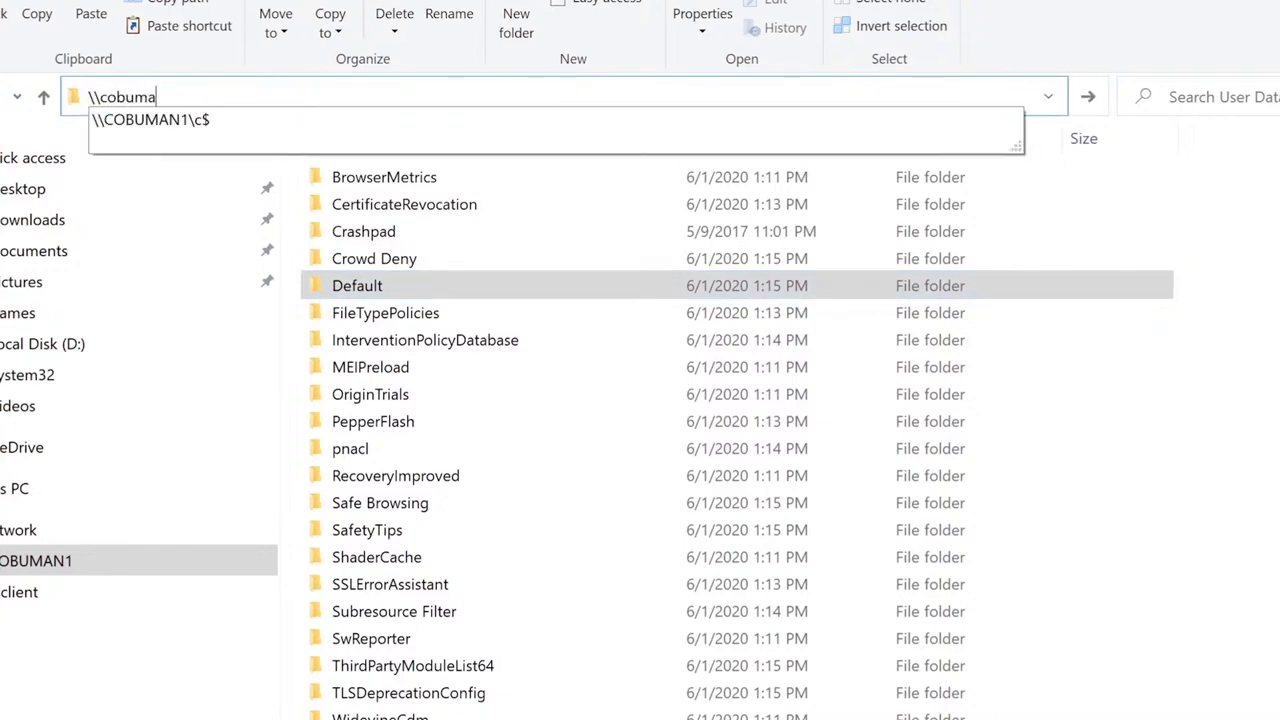
{"action": "key", "text": "Down"}
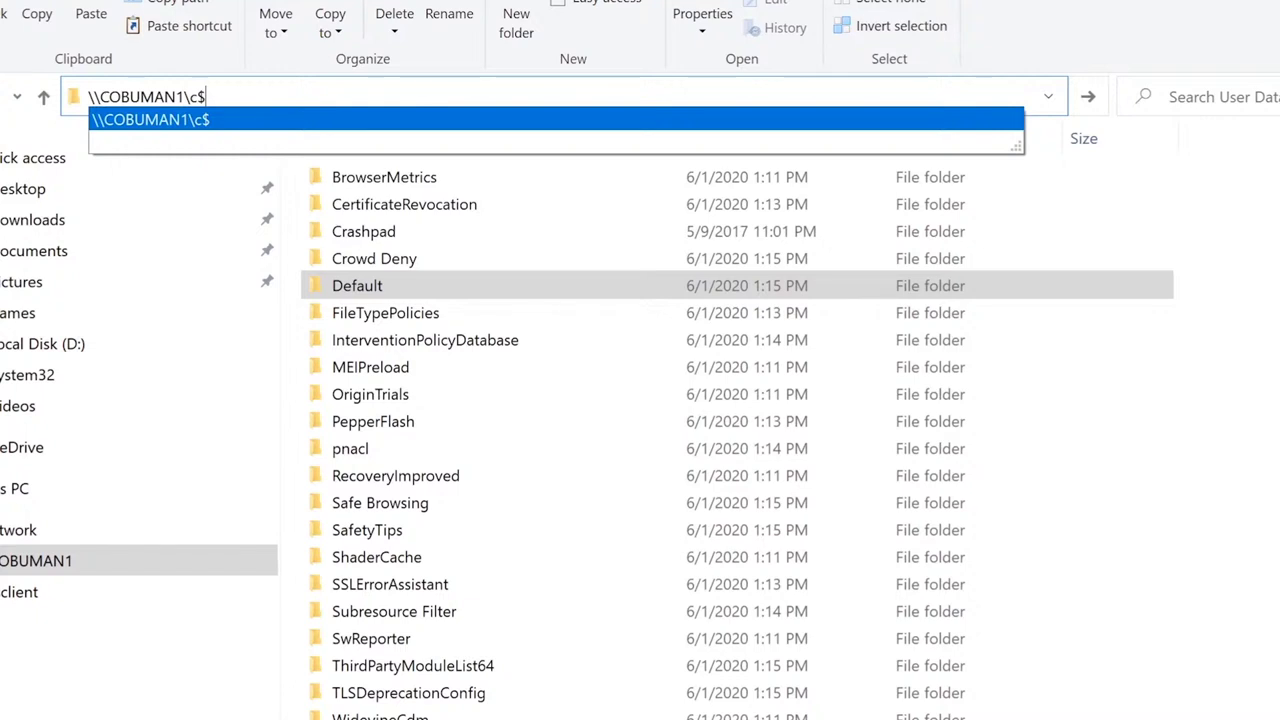
{"action": "key", "text": "alt+Tab"}
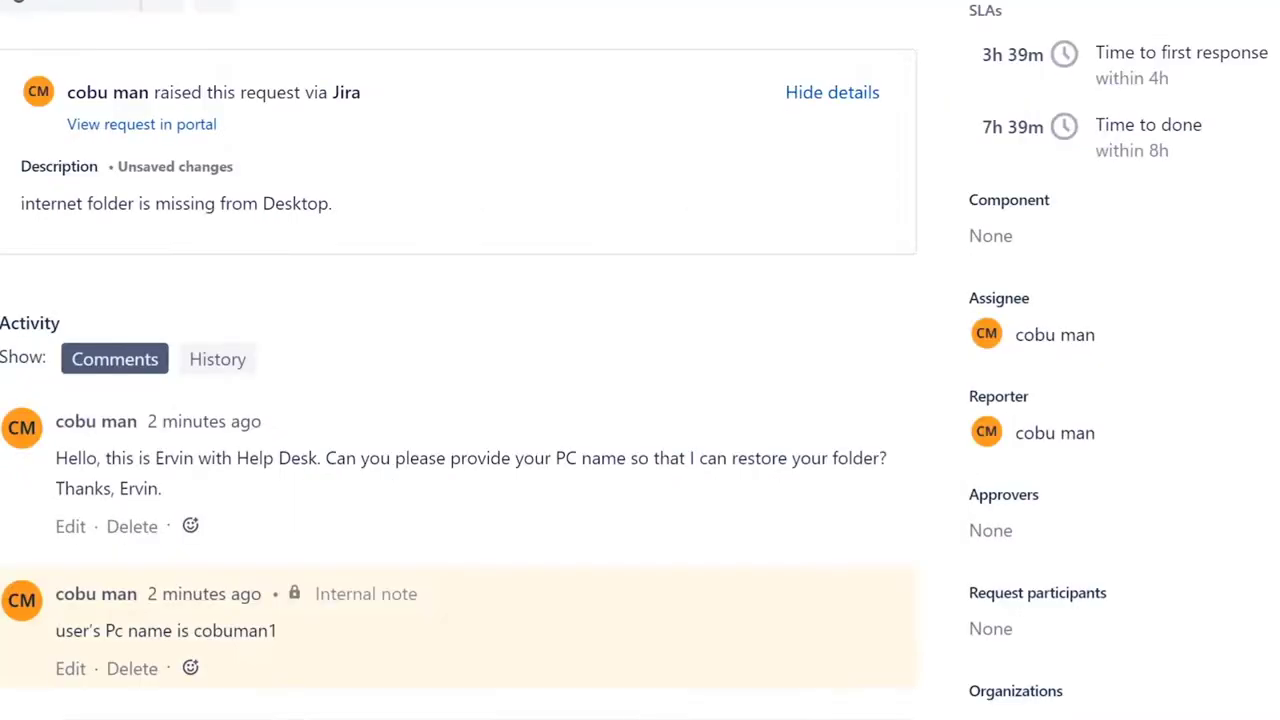
Open Command Prompt and run ping cobuman1.
{"action": "key", "text": "super+s"}
{"action": "type", "text": "cm"}
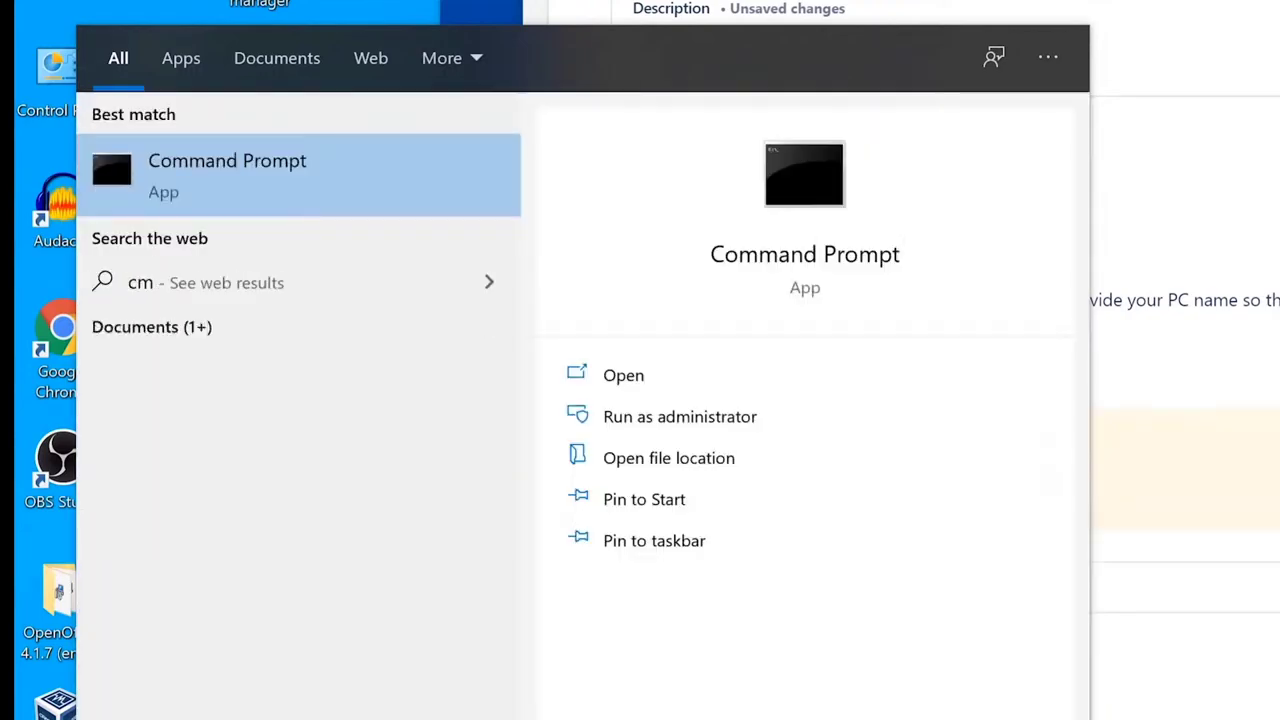
{"action": "key", "text": "Return"}
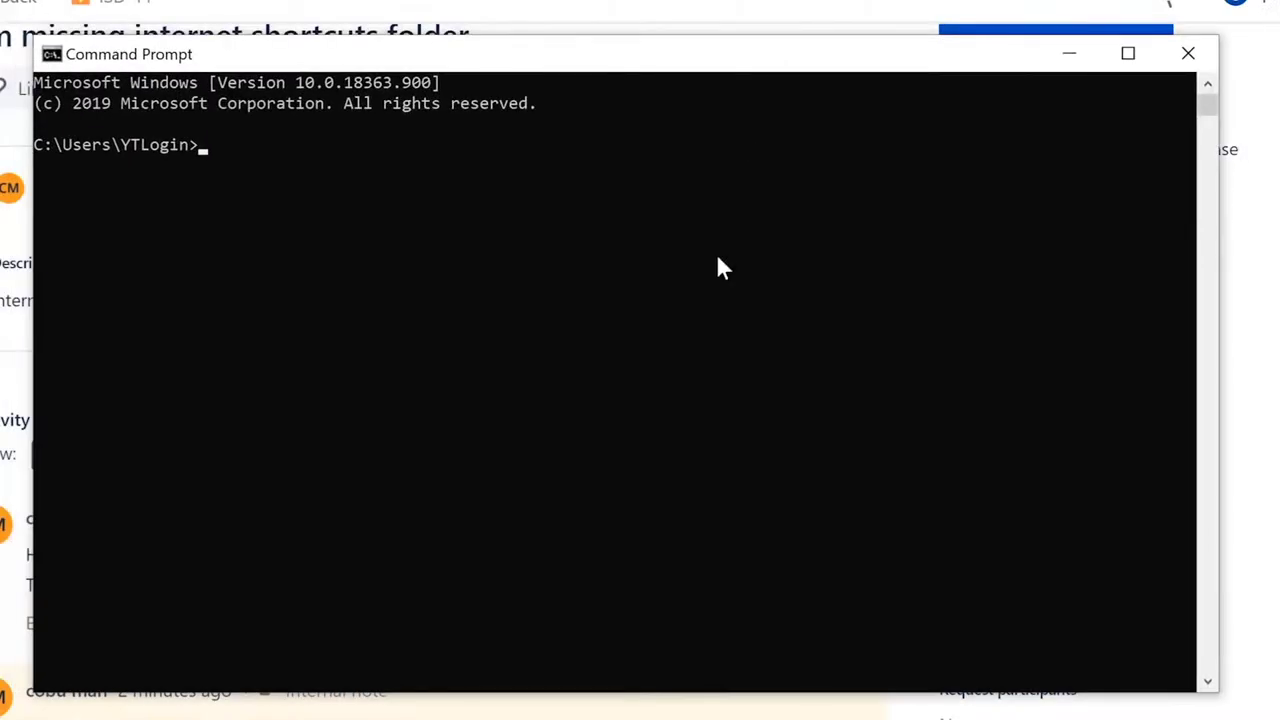
{"action": "type", "text": "ping cobuman1"}
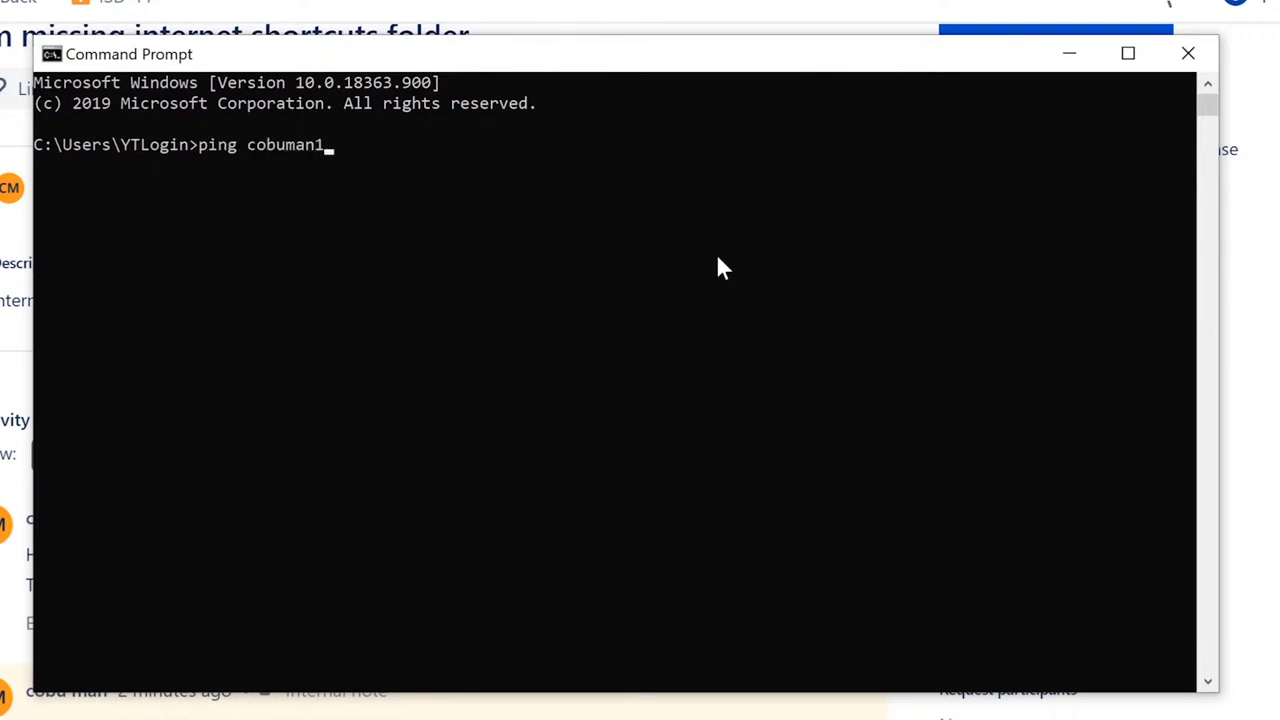
{"action": "key", "text": "Return"}
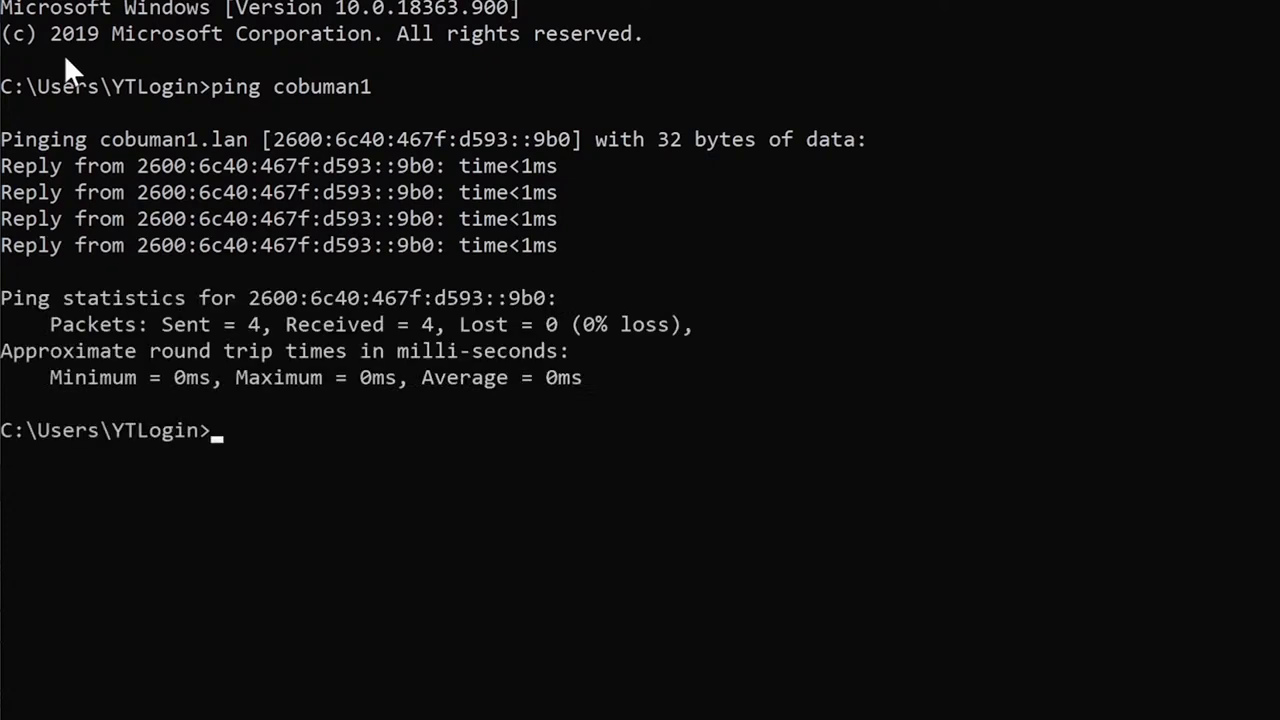
Select and copy the IPv6 address 2600:6c40:467f:d593::9b0 from the ping output.
{"action": "left_click_drag", "start_coordinate": [271, 140], "coordinate": [303, 140]}
{"action": "left_click_drag", "start_coordinate": [560, 140], "coordinate": [281, 143]}
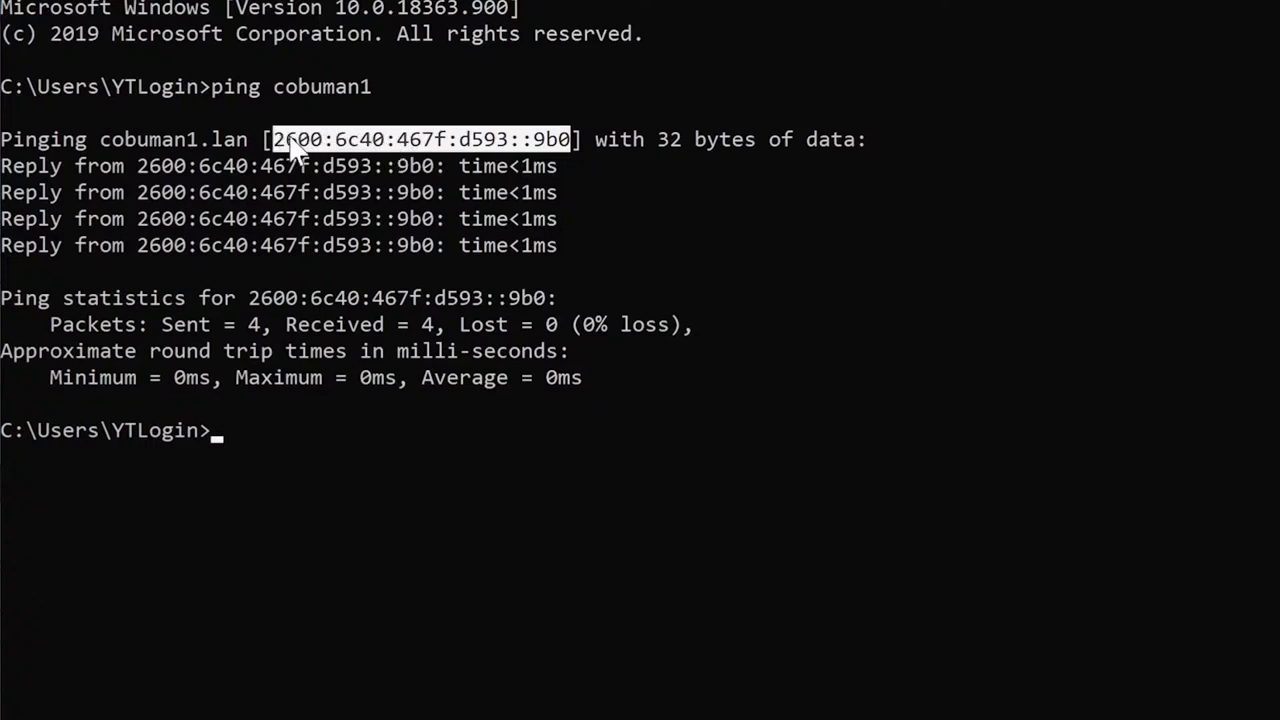
{"action": "left_click", "coordinate": [372, 141]}
{"action": "left_click_drag", "start_coordinate": [273, 140], "coordinate": [524, 140]}
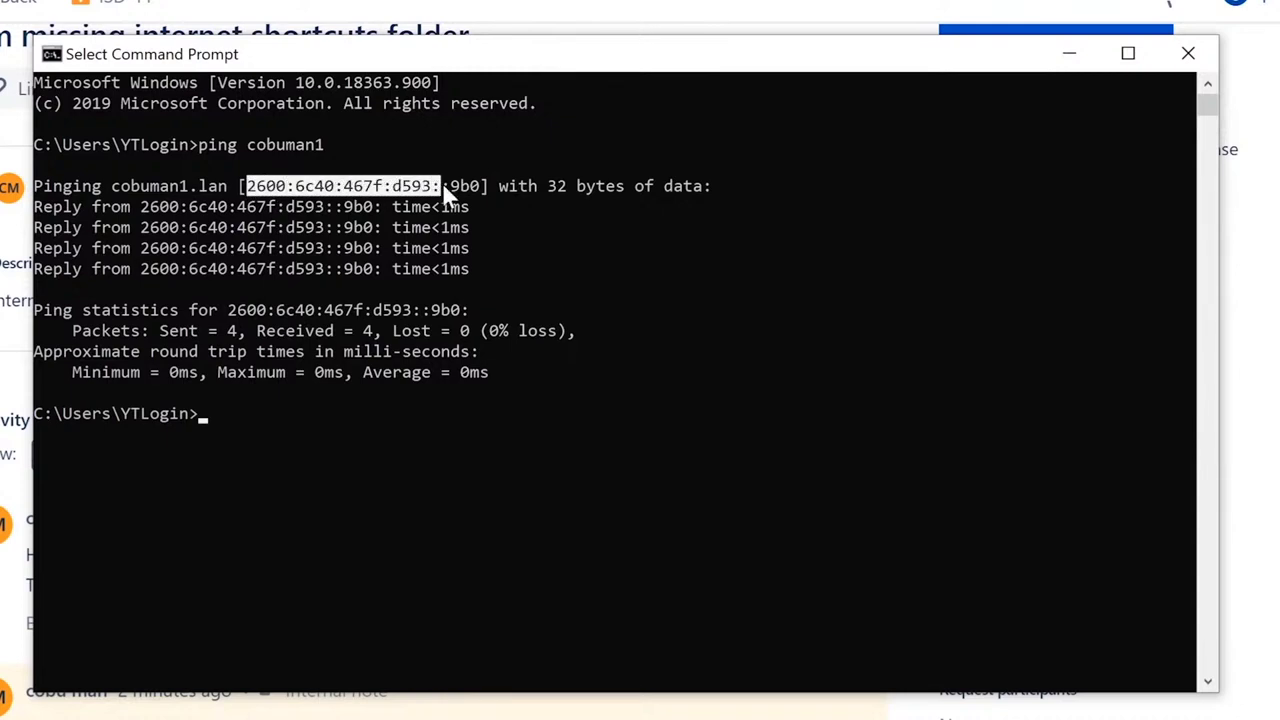
{"action": "left_click_drag", "start_coordinate": [443, 193], "coordinate": [481, 187]}
{"action": "key", "text": "ctrl+c"}
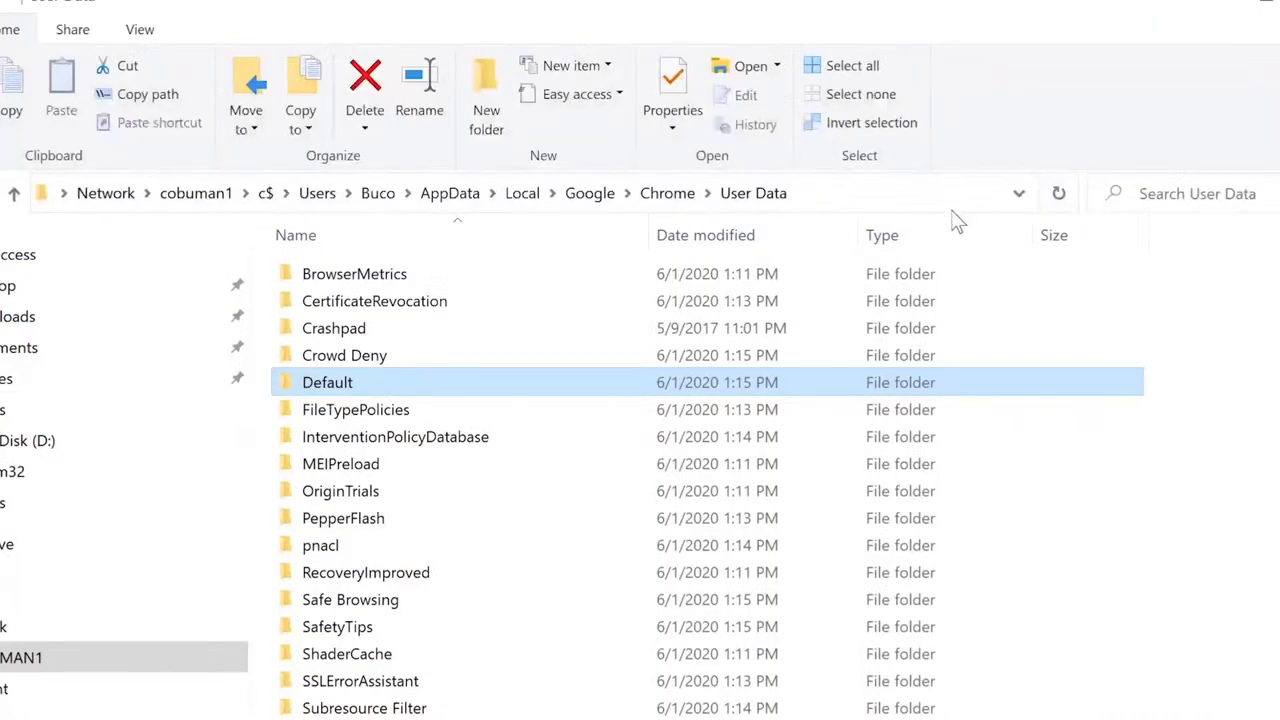
{"action": "left_click", "coordinate": [971, 196]}
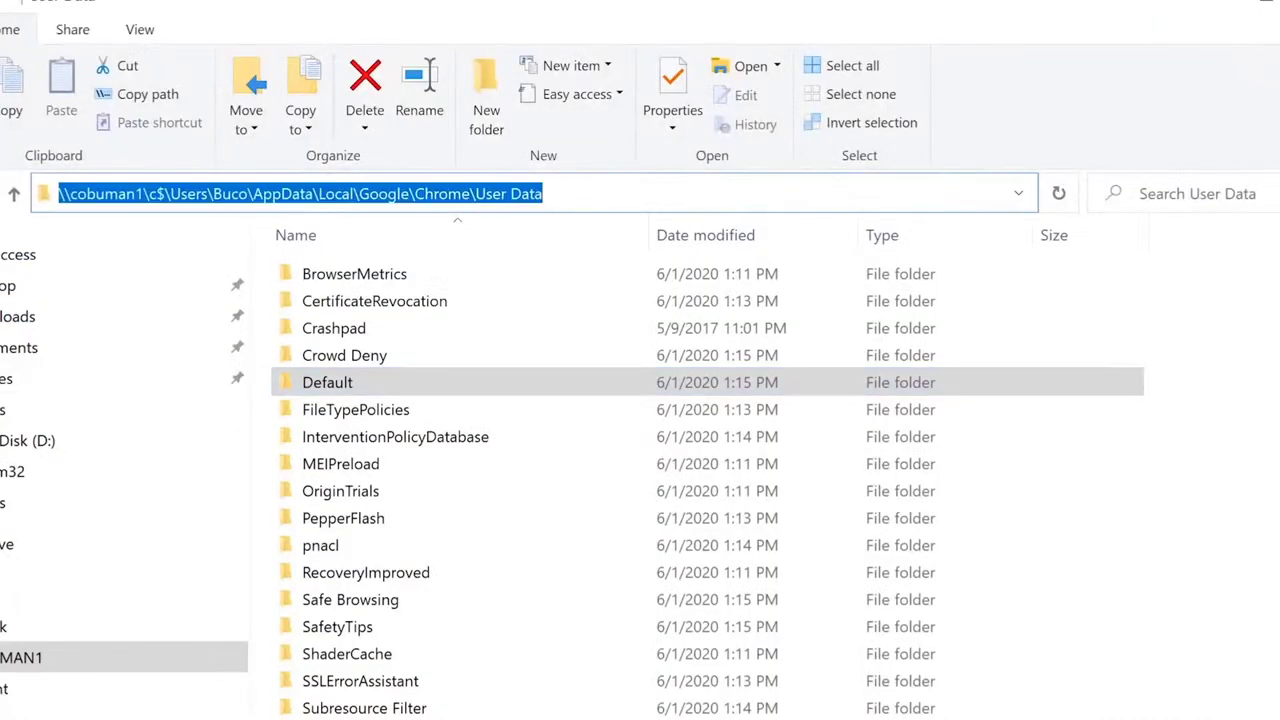
{"action": "type", "text": "\\\\"}
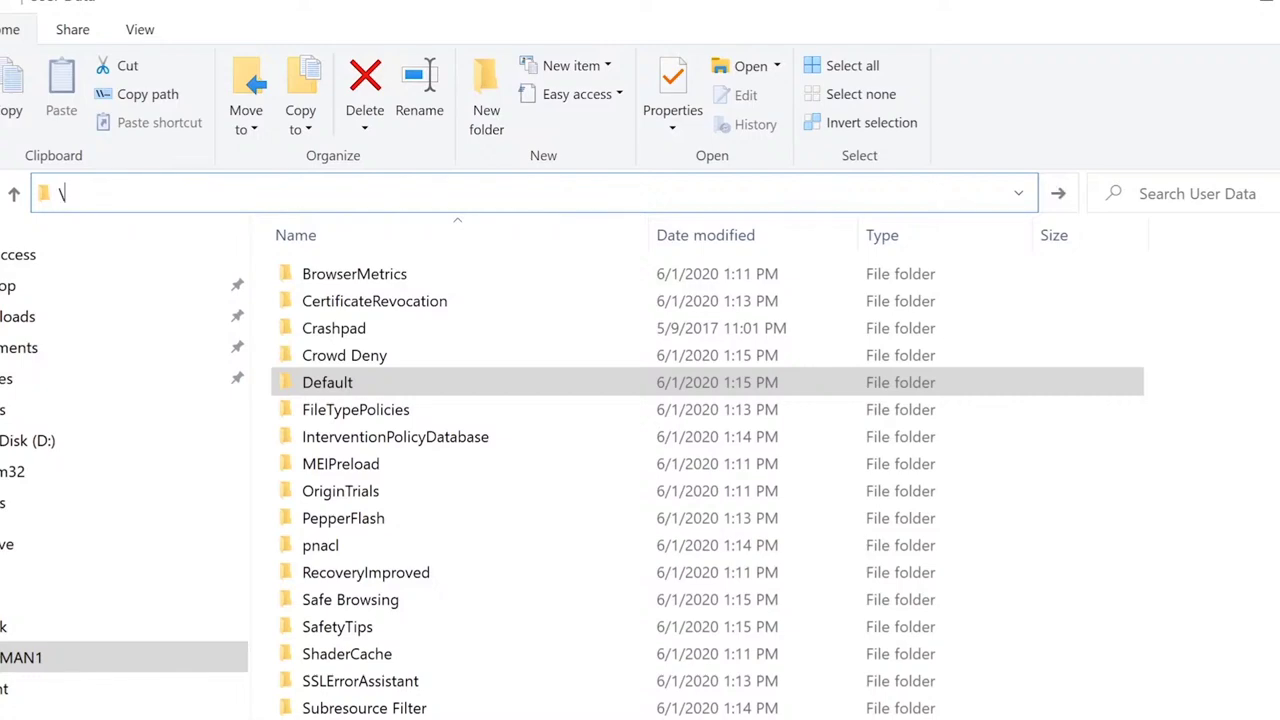
{"action": "type", "text": "\\\\2600:6c40:467f:d593::9b0"}
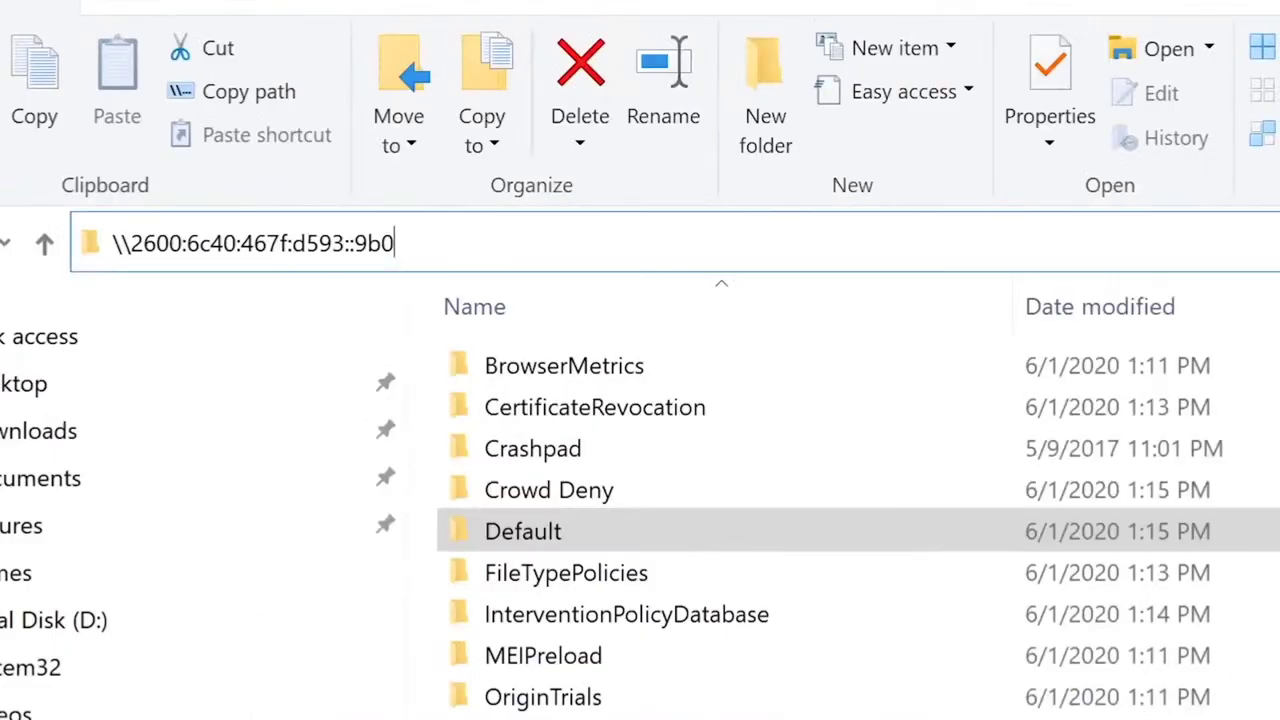
{"action": "type", "text": "\\"}
{"action": "key", "text": "BackSpace"}
{"action": "type", "text": "\\c$"}
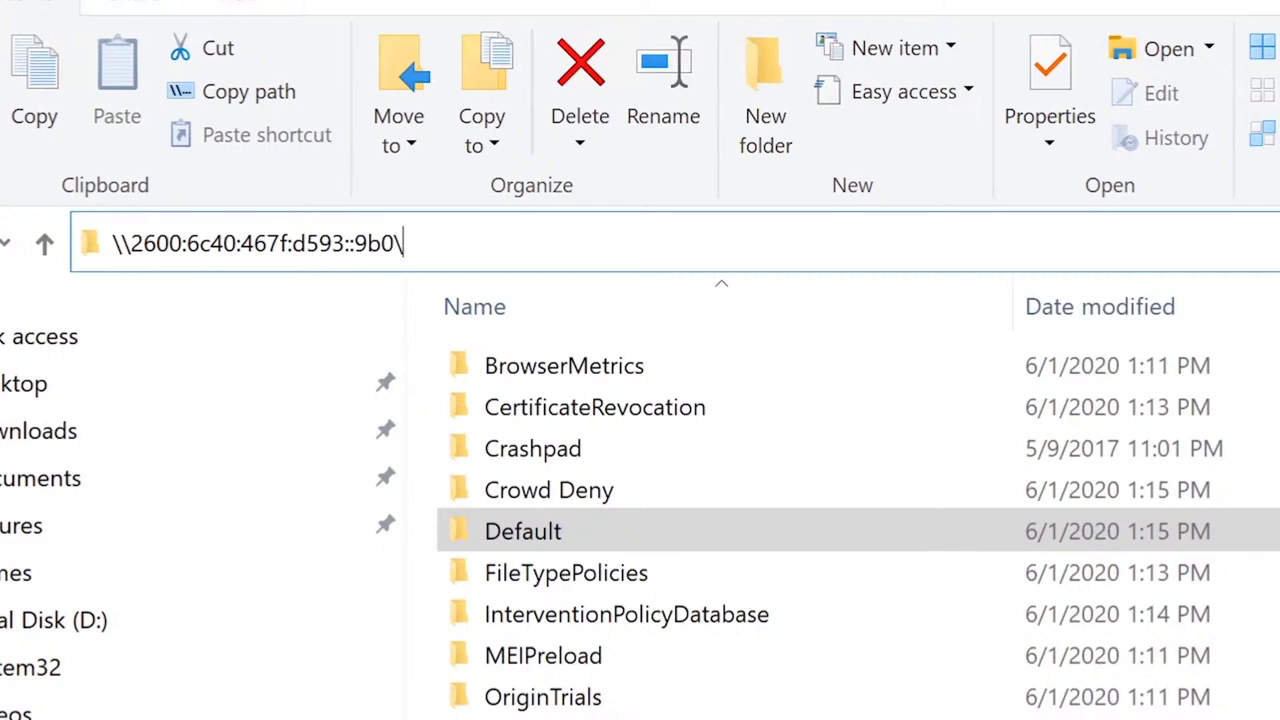
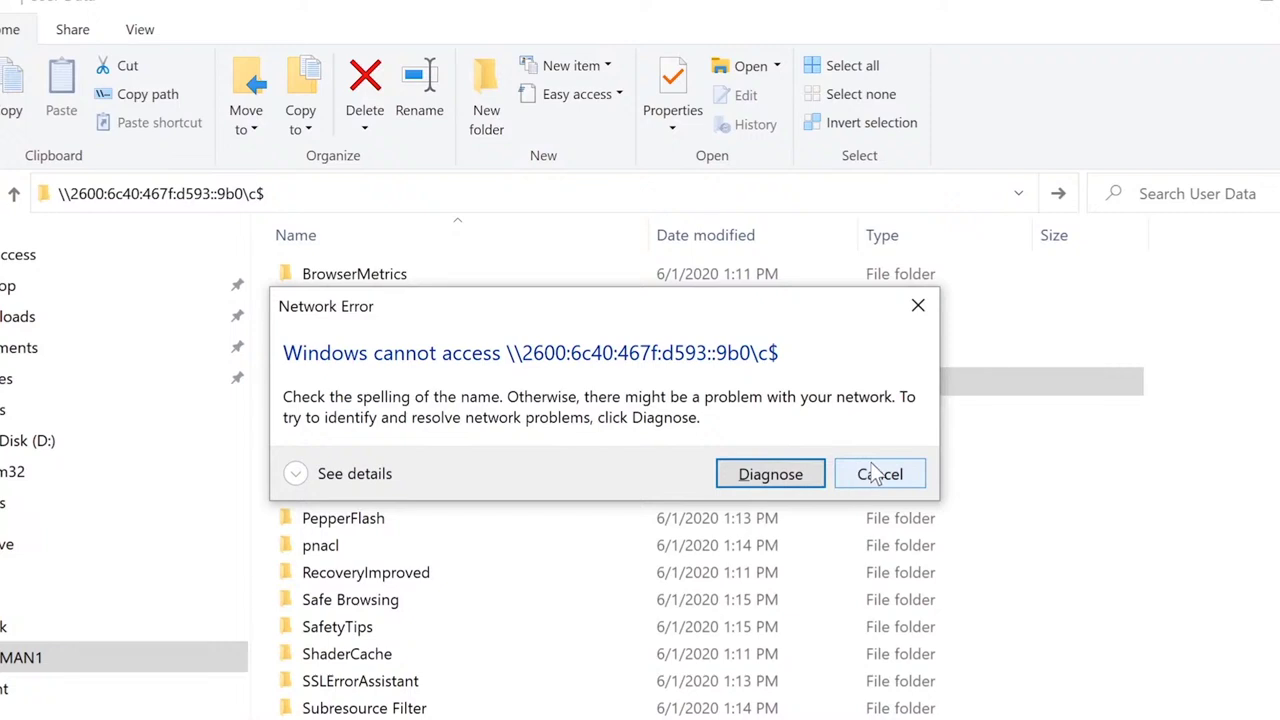
Dismiss the network error for the IPv6 c$ share address and bring up Windows search.
{"action": "left_click", "coordinate": [862, 476]}
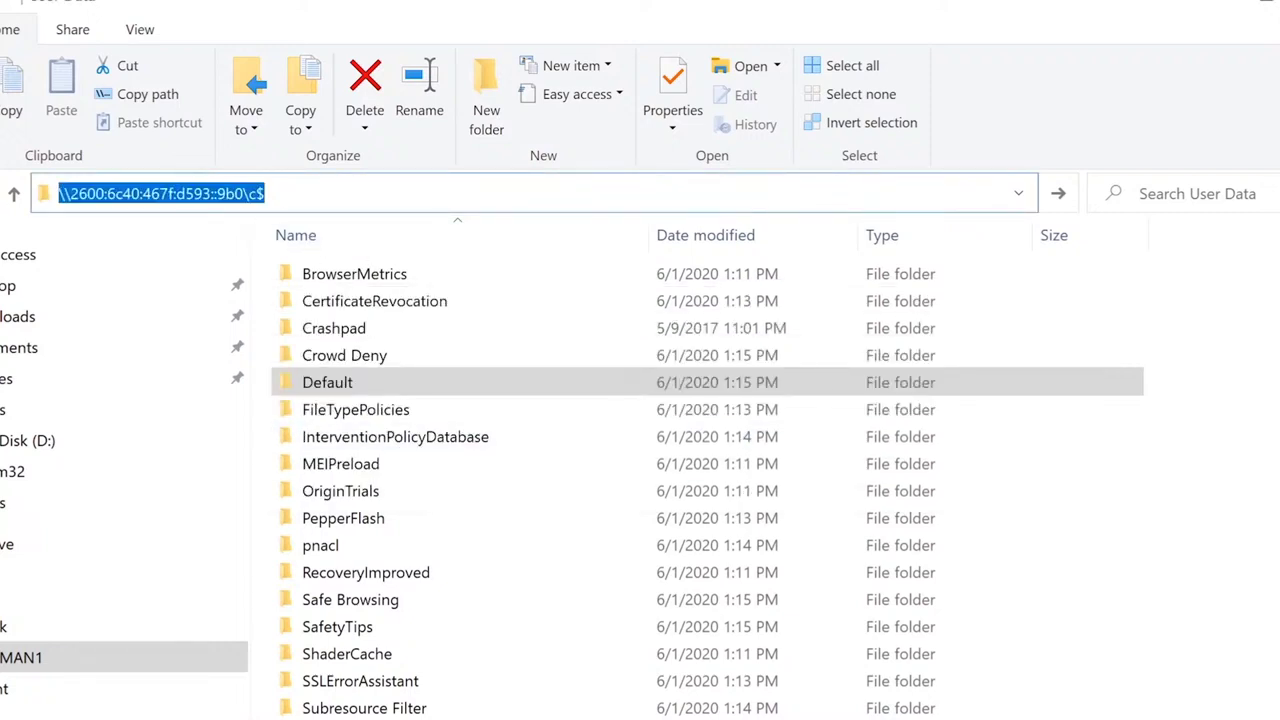
{"action": "key", "text": "alt+Tab"}
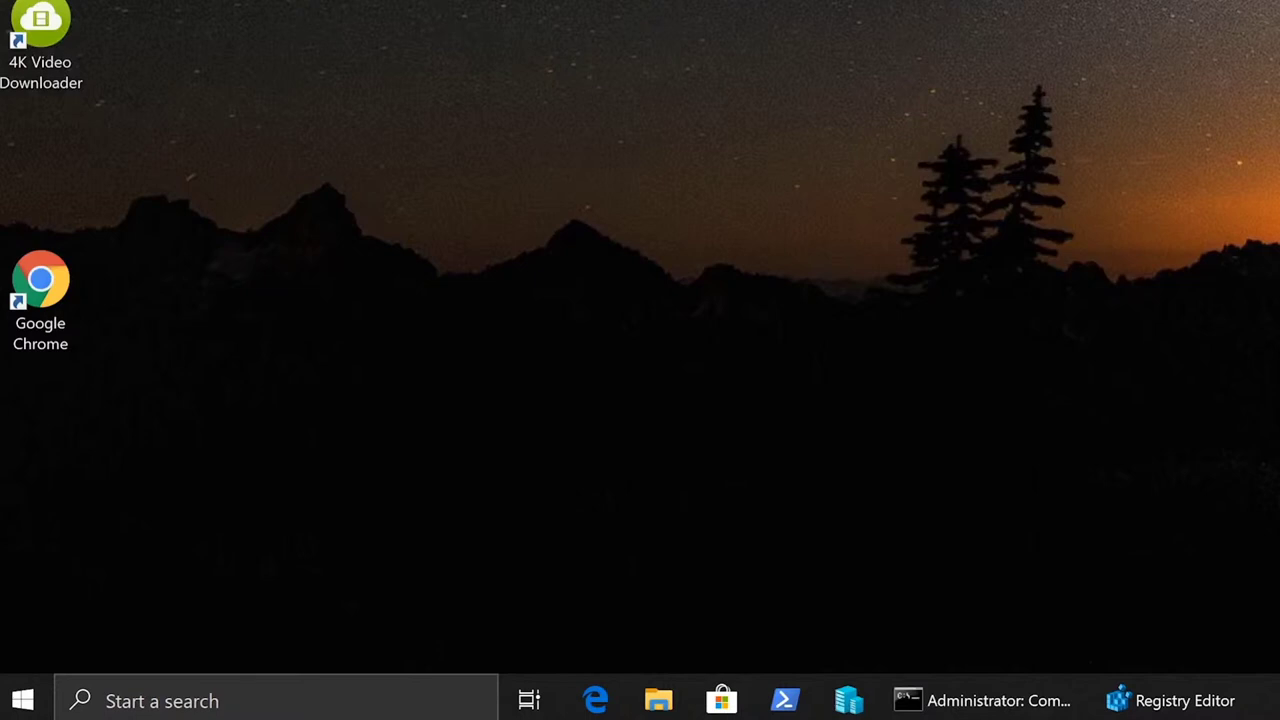
{"action": "left_click", "coordinate": [171, 703]}
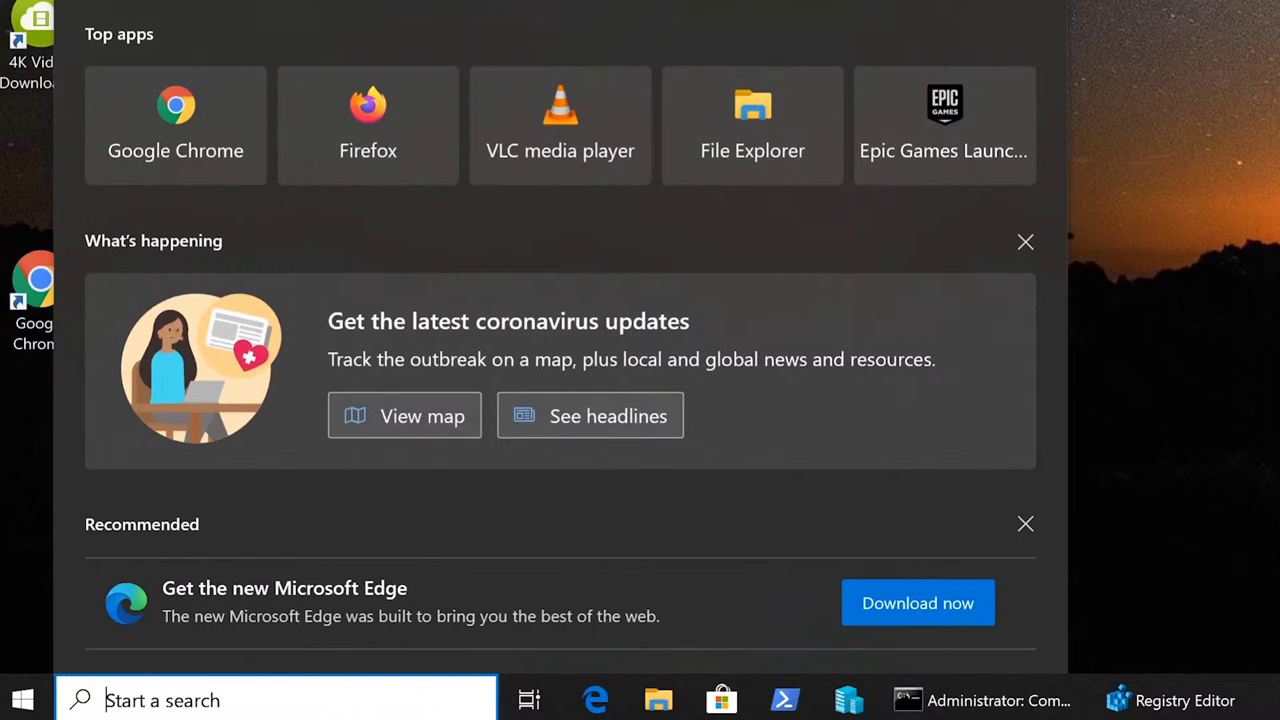
Search 'network' and review the Local Area Connection's network profile properties.
{"action": "type", "text": "networ"}
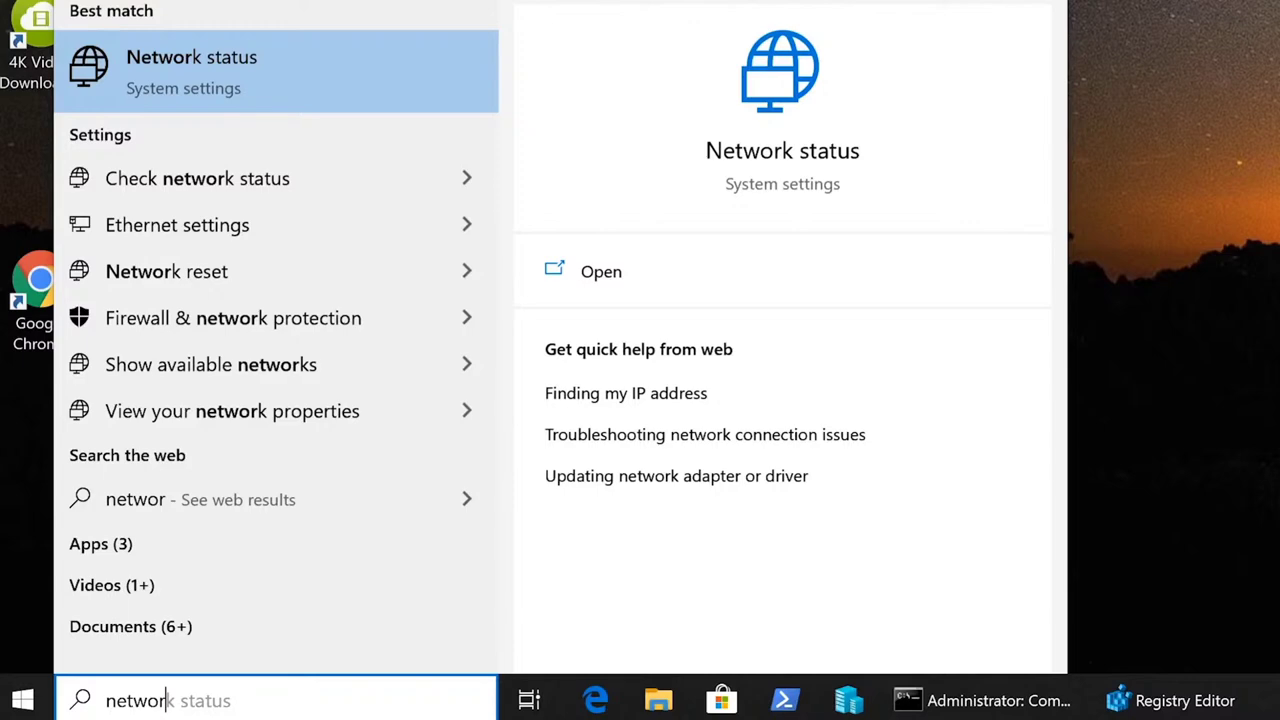
{"action": "type", "text": "k"}
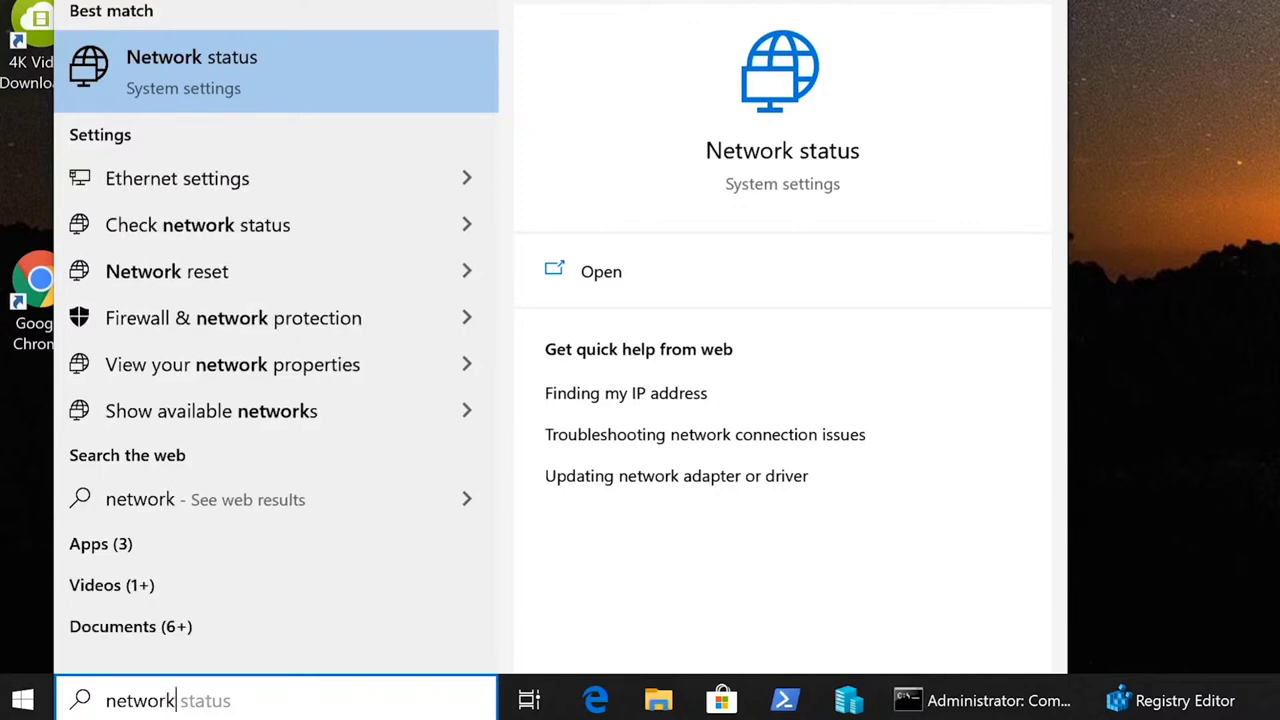
{"action": "key", "text": "Return"}
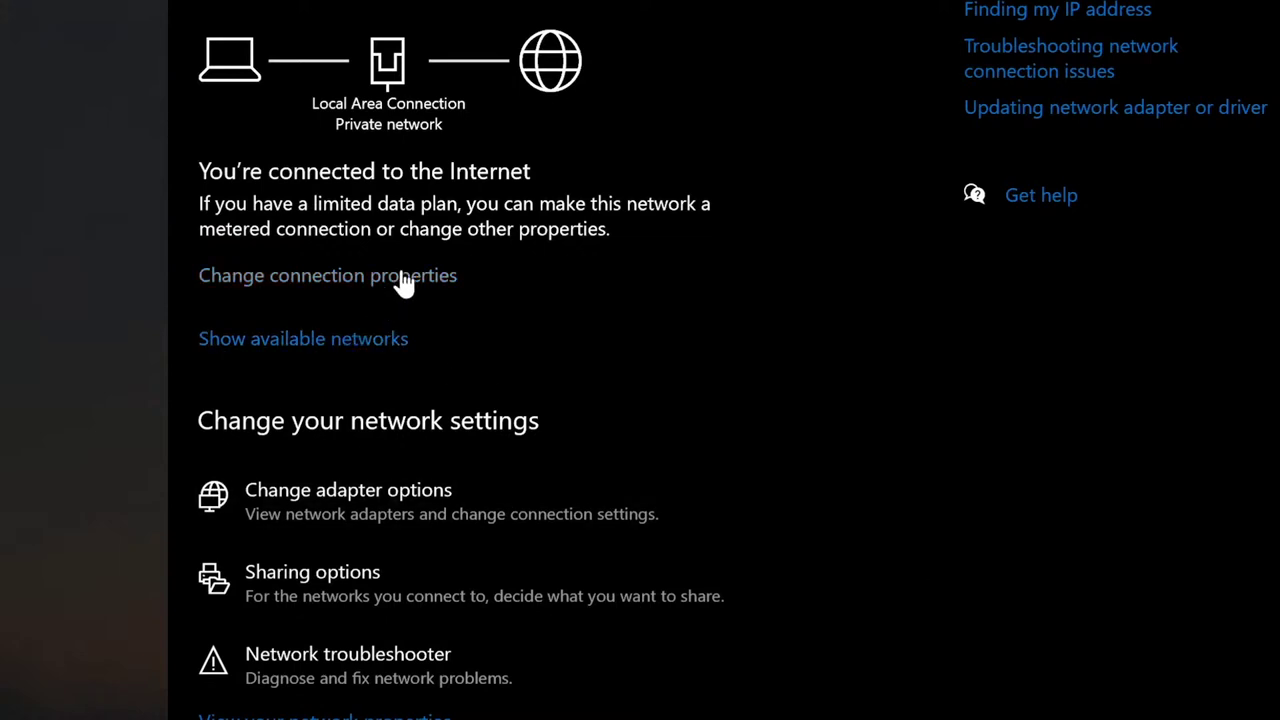
{"action": "left_click", "coordinate": [338, 280]}
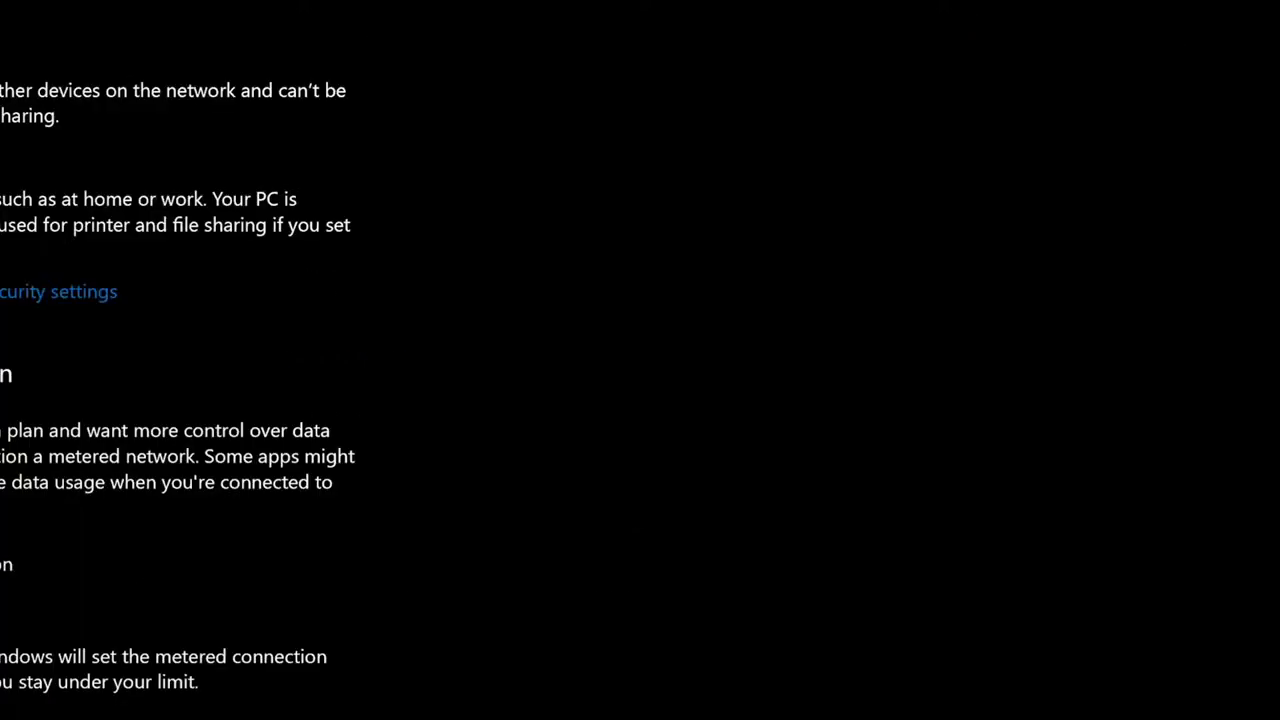
{"action": "scroll", "coordinate": [877, 428], "scroll_direction": "down", "scroll_amount": 6}
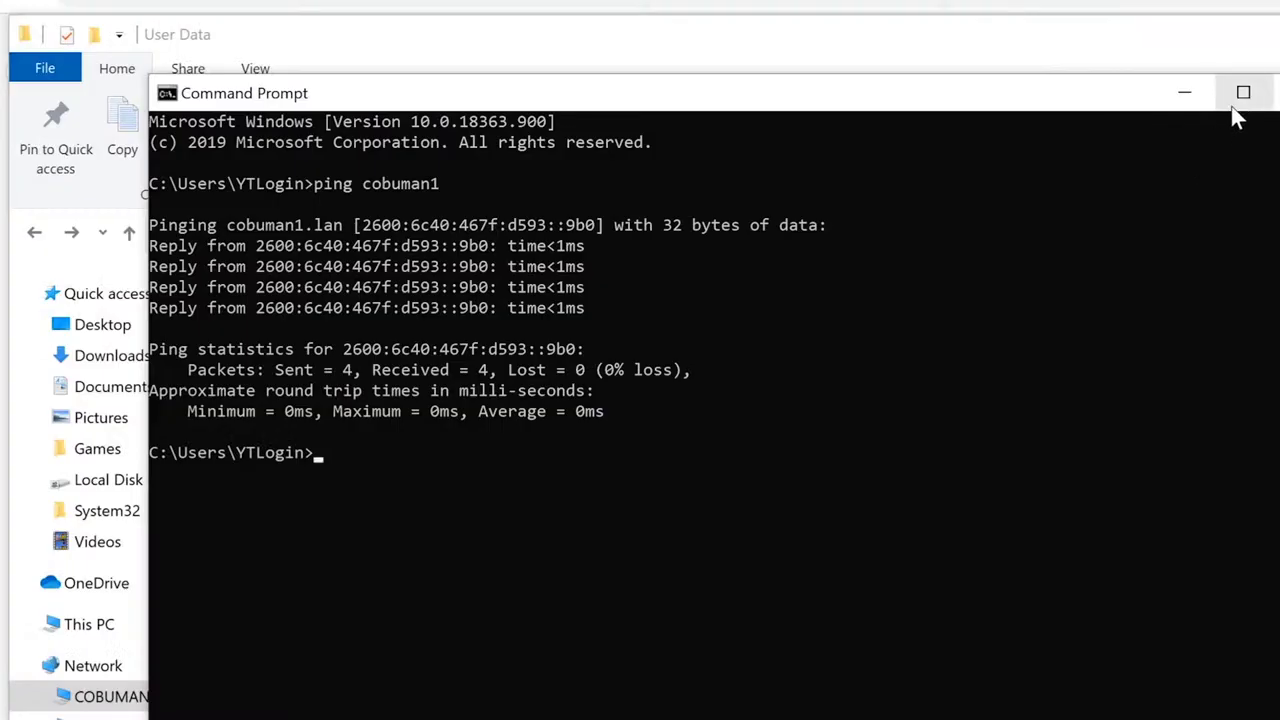
Open the \\192.168.1.102\c$ share in File Explorer's address bar.
{"action": "left_click", "coordinate": [1201, 98]}
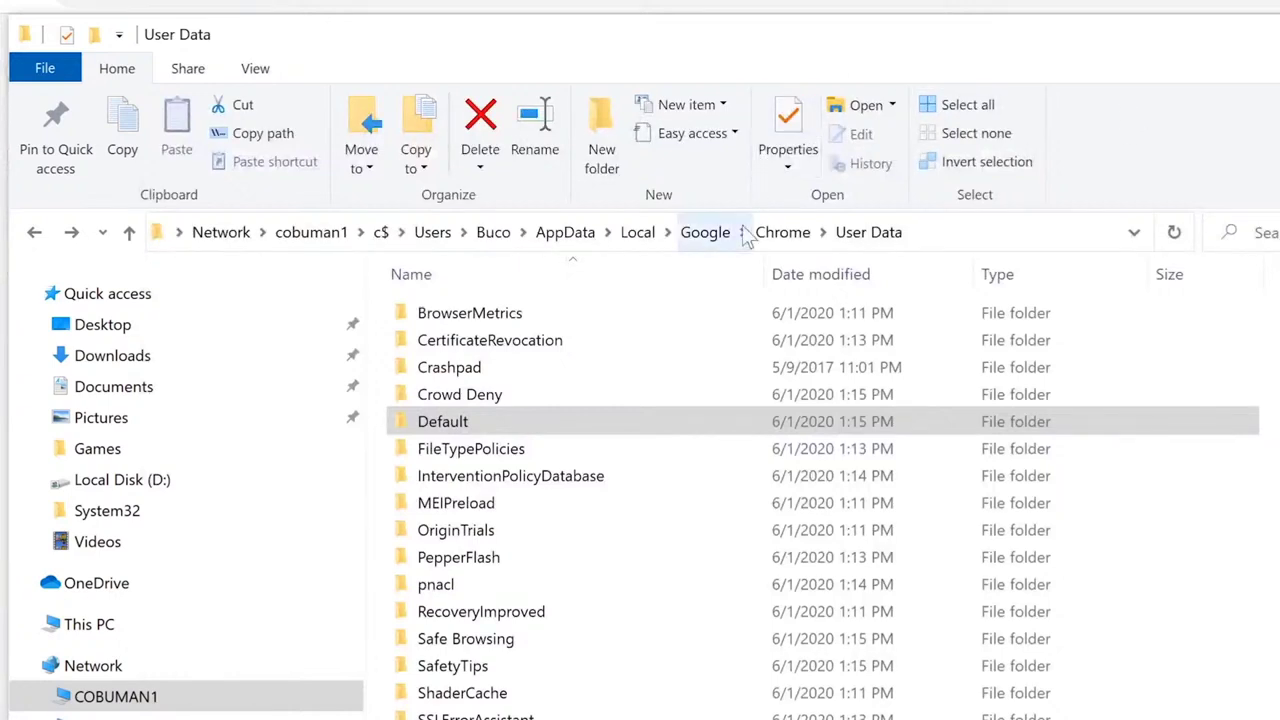
{"action": "left_click", "coordinate": [1015, 236]}
{"action": "type", "text": "\\\\"}
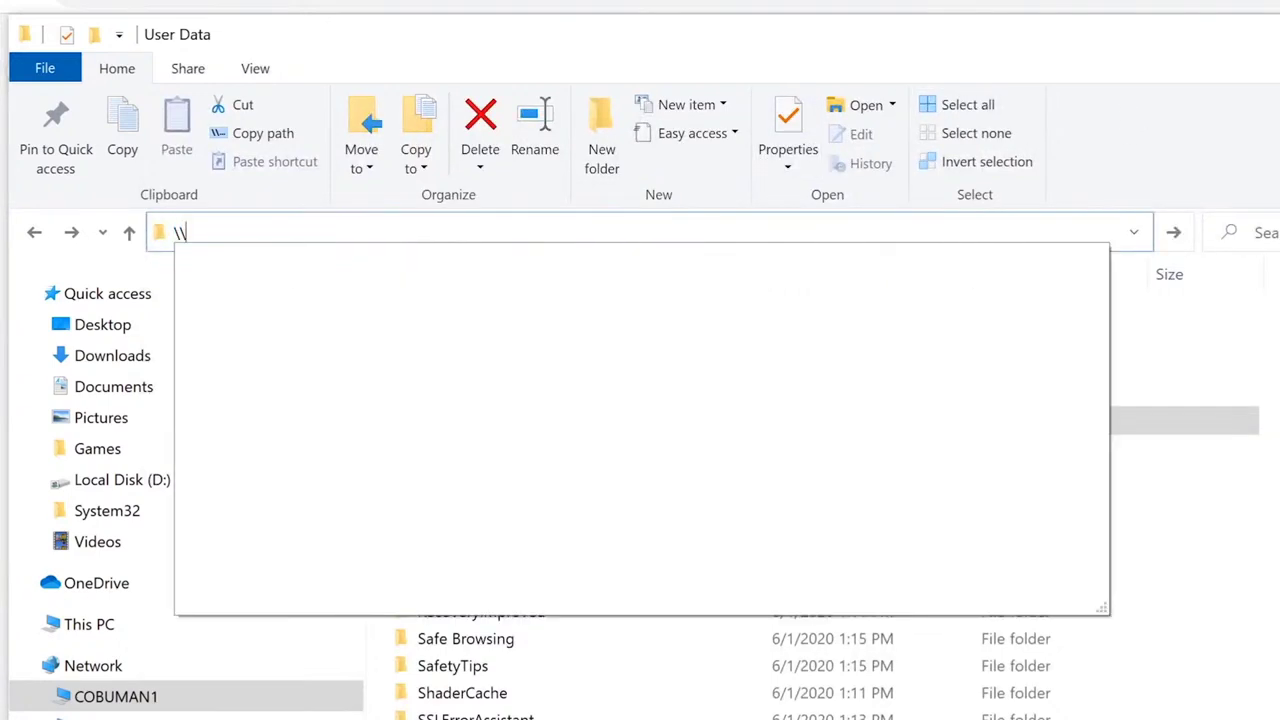
{"action": "type", "text": "192"}
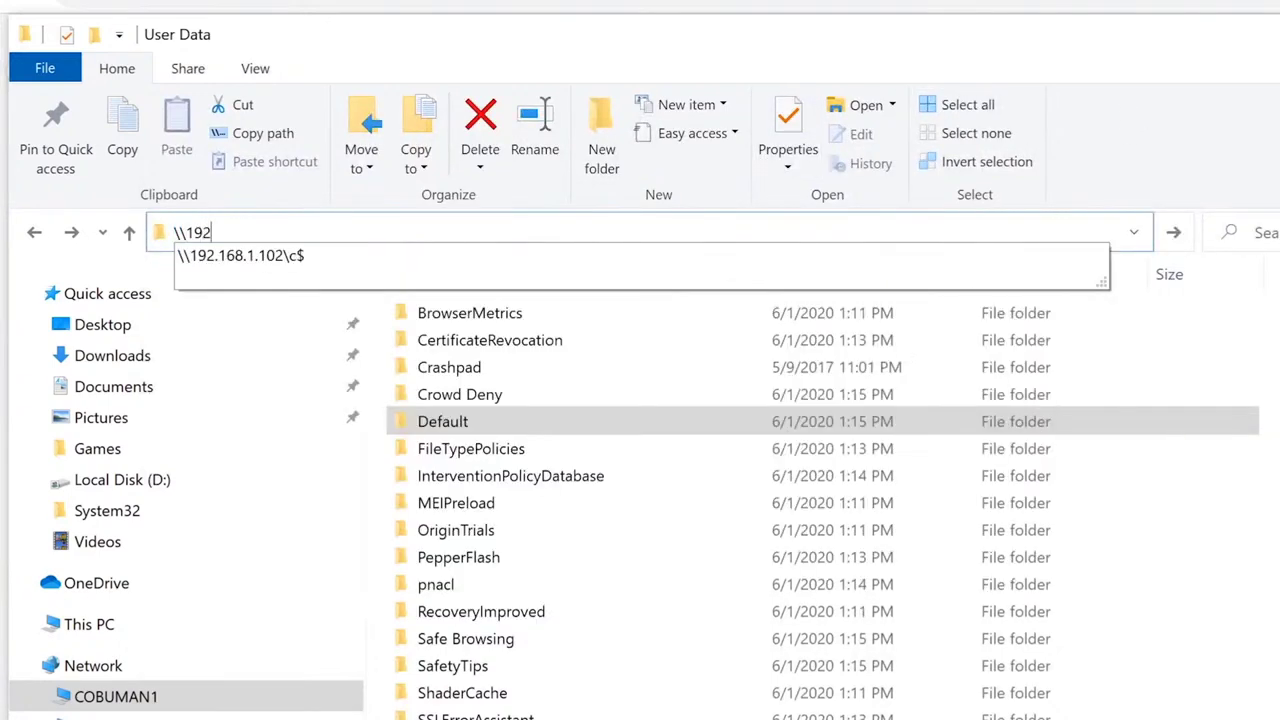
{"action": "key", "text": "Down"}
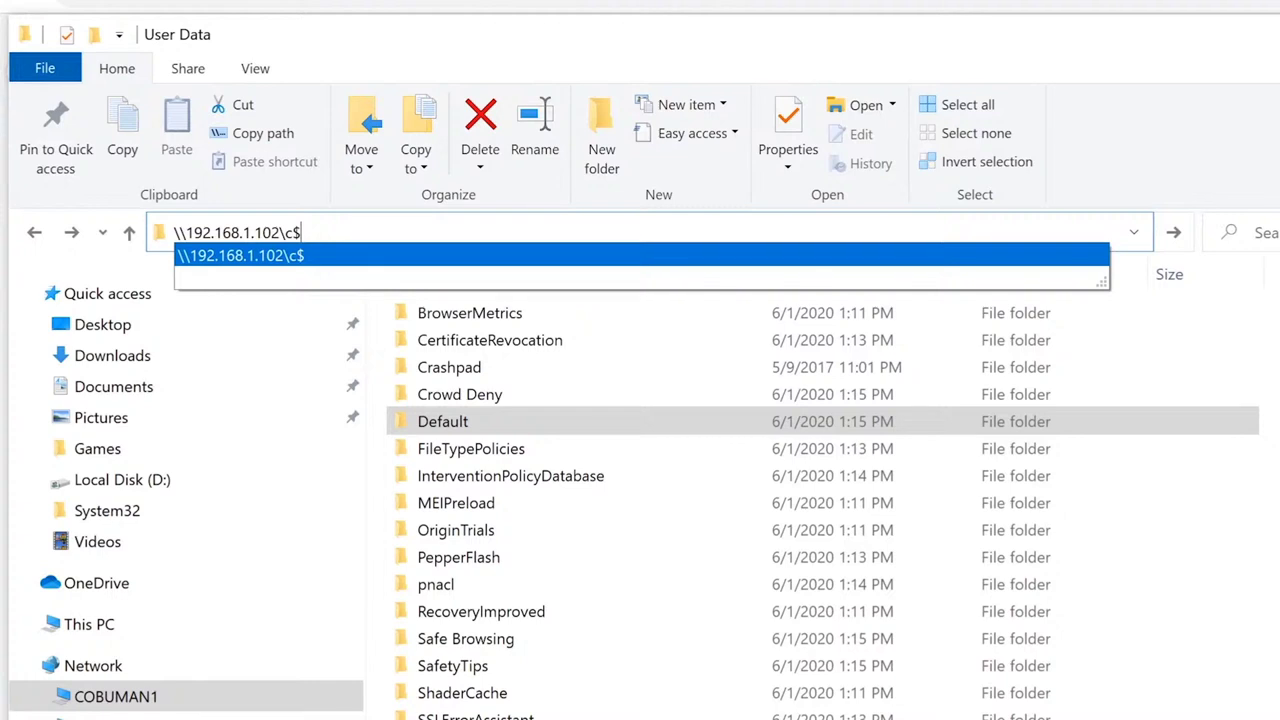
{"action": "key", "text": "Return"}
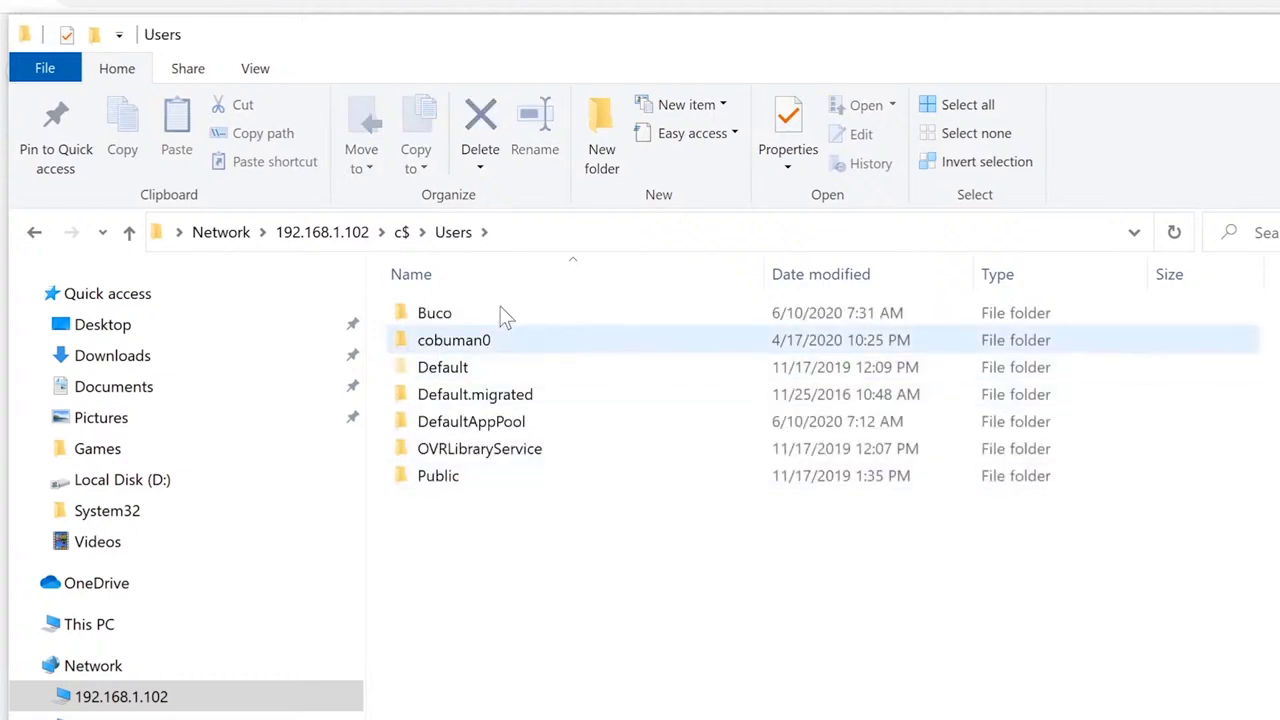
Browse to Users > user folder > Desktop on the share and place the Internet Shortcuts folder there.
{"action": "left_click", "coordinate": [500, 310]}
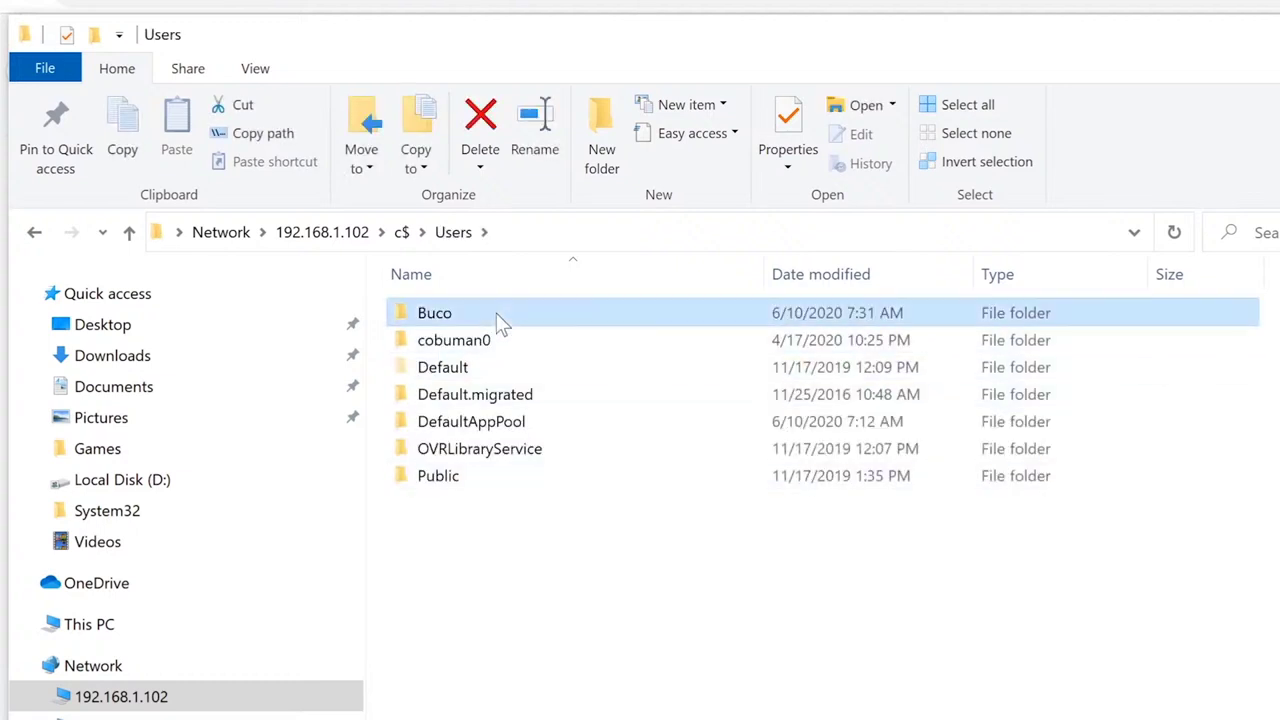
{"action": "double_click", "coordinate": [496, 313]}
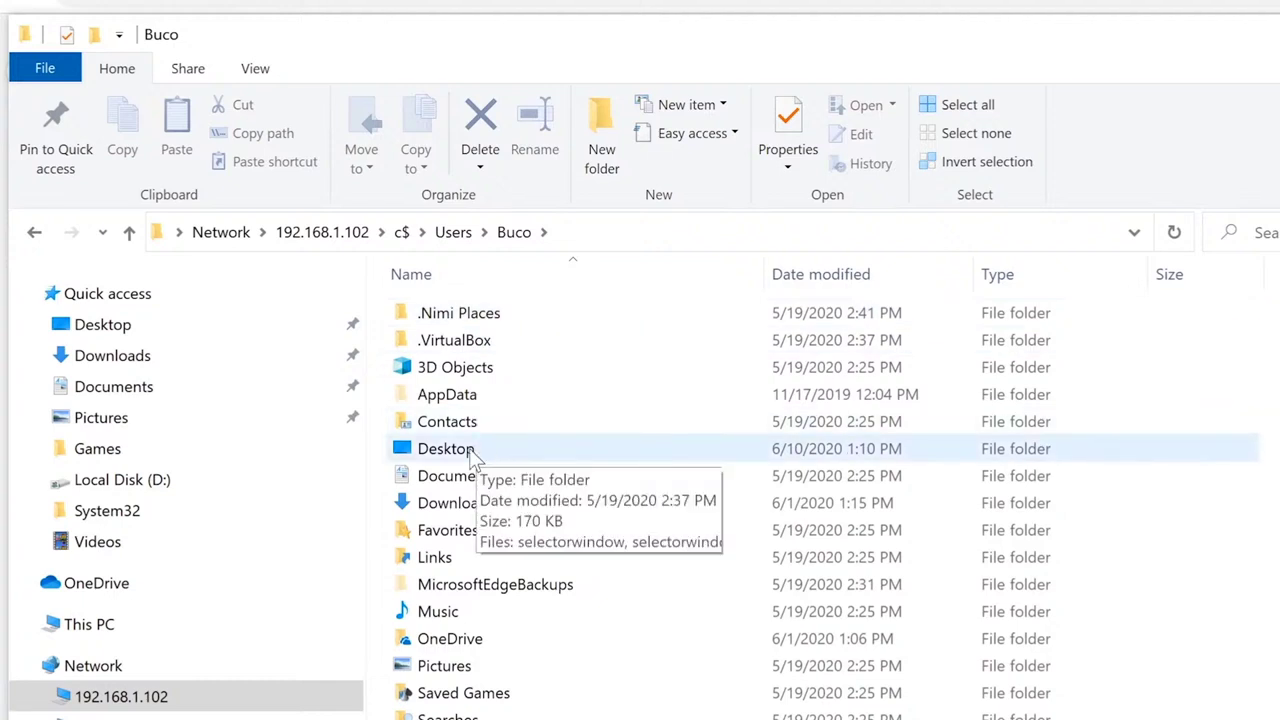
{"action": "double_click", "coordinate": [476, 458]}
{"action": "key", "text": "super+x"}
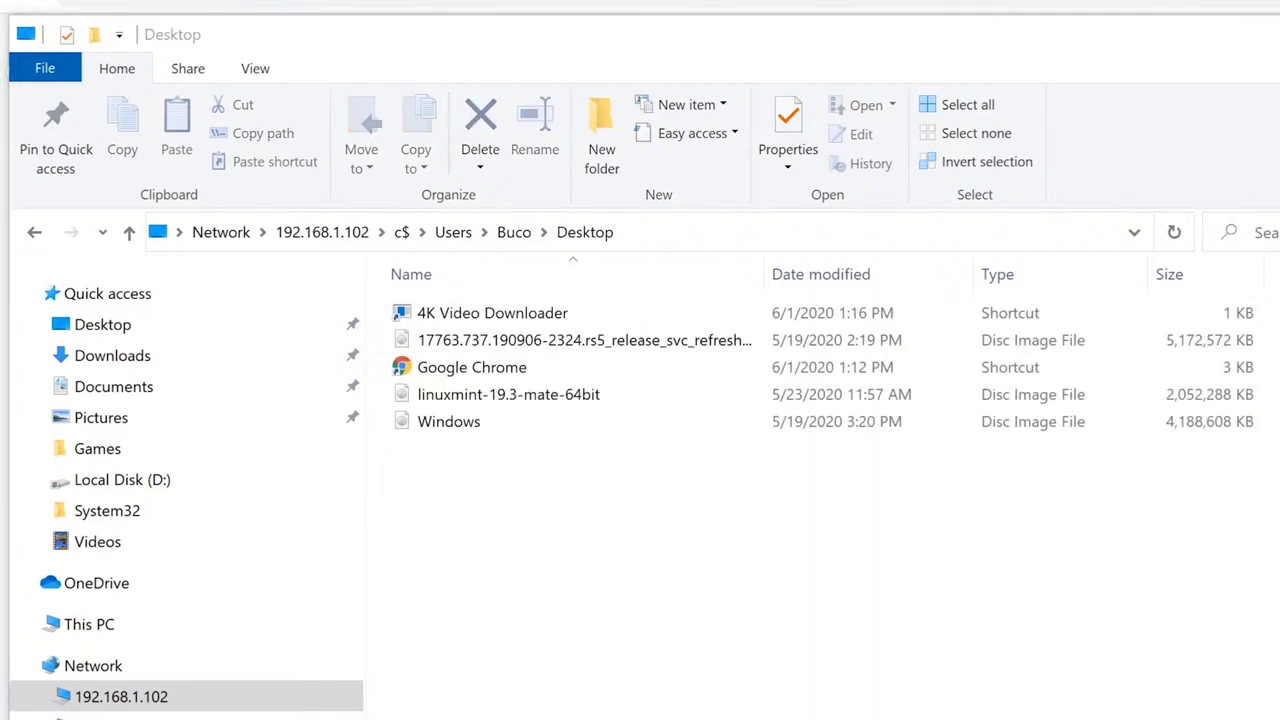
{"action": "key", "text": "Escape"}
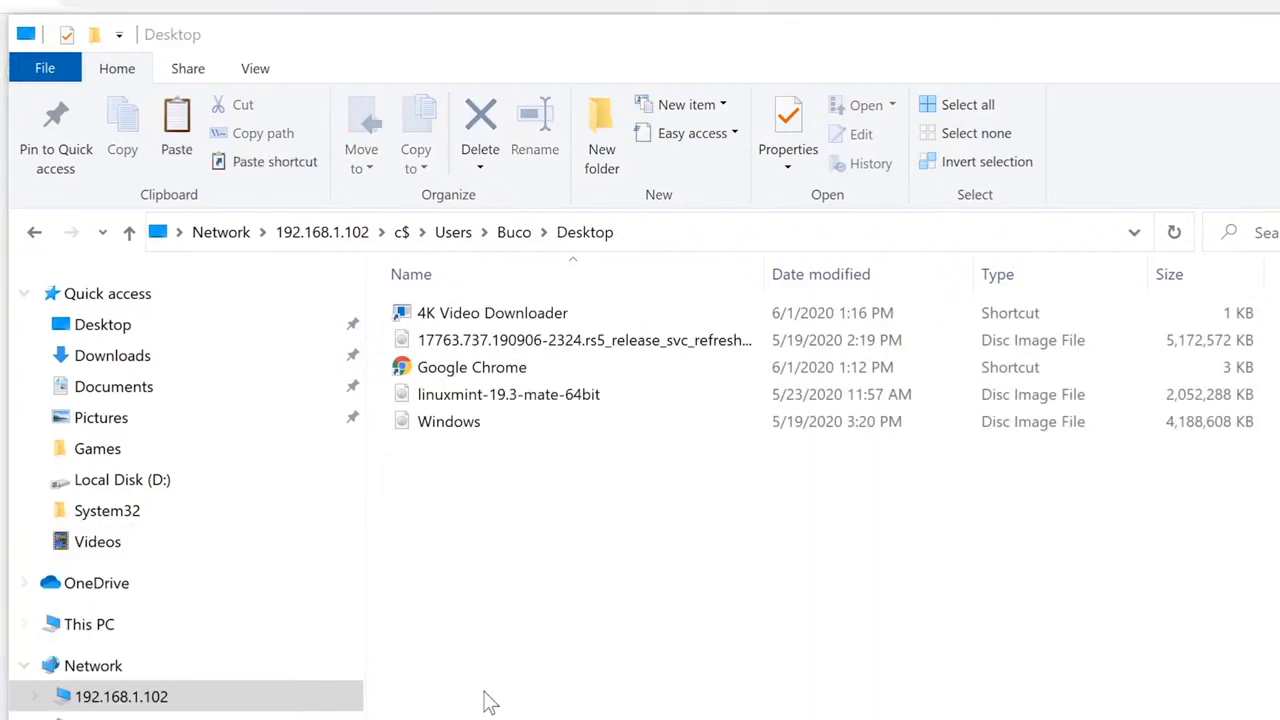
{"action": "right_click", "coordinate": [488, 696]}
{"action": "key", "text": "super+d"}
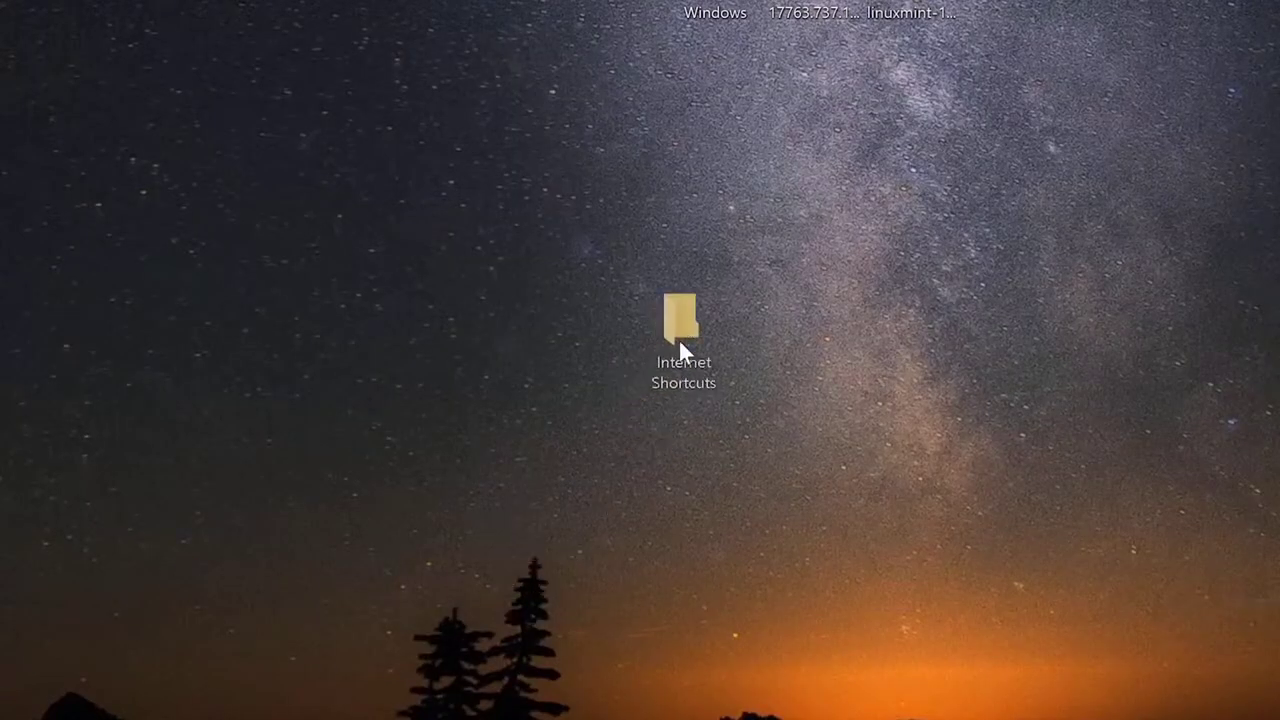
{"action": "left_click_drag", "start_coordinate": [678, 338], "coordinate": [714, 378]}
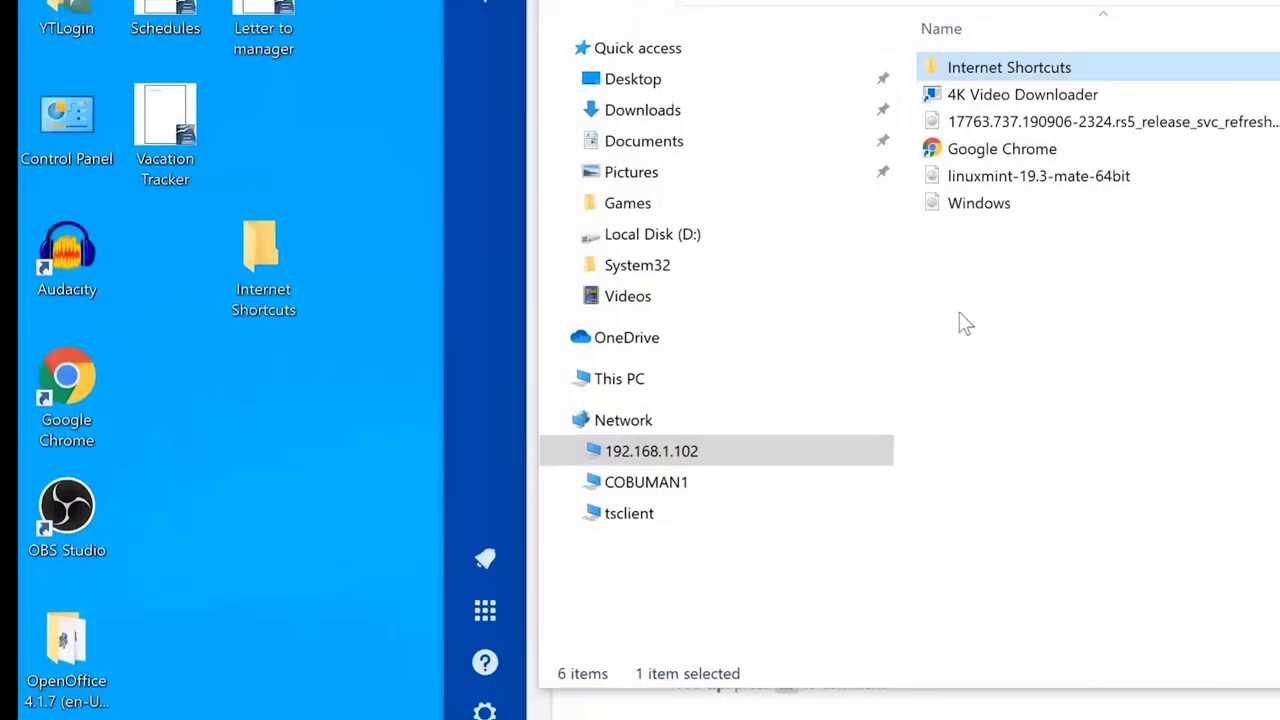
Launch regedit with administrator rights.
{"action": "key", "text": "super+s"}
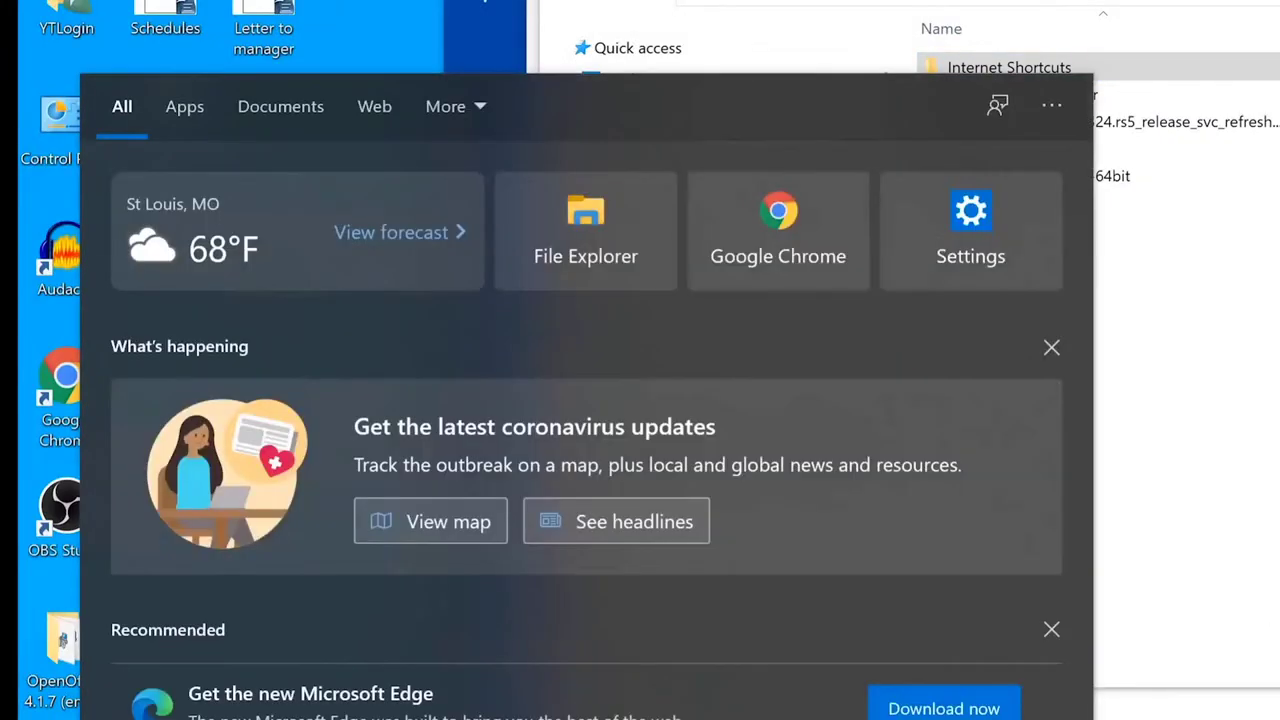
{"action": "type", "text": "regedit"}
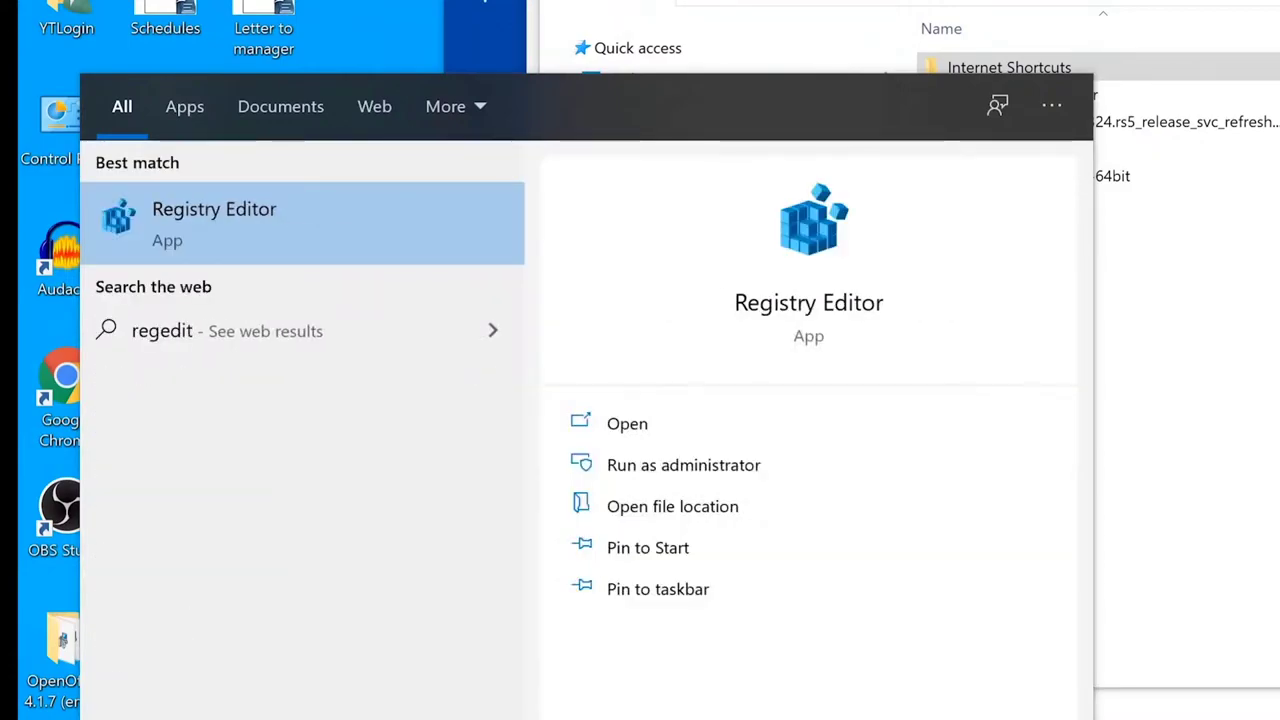
{"action": "key", "text": "Return"}
{"action": "left_click", "coordinate": [568, 600]}
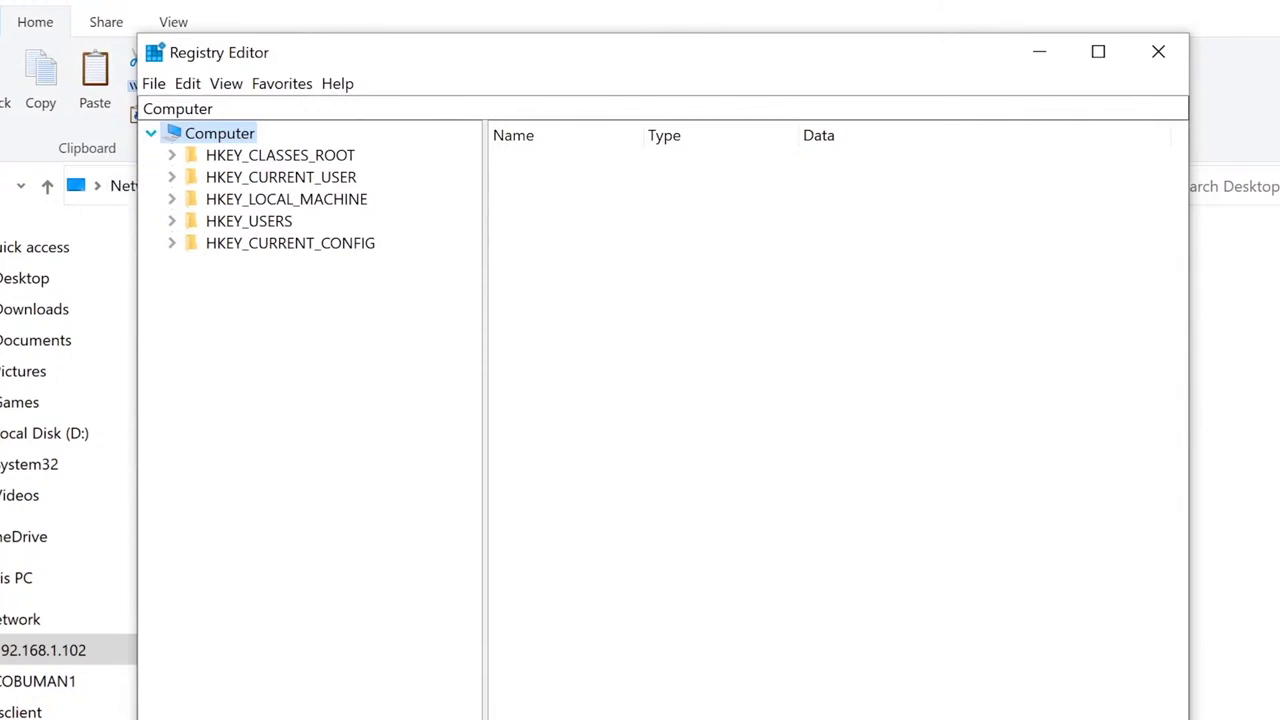
Connect to 192.168.1.102's network registry, entering the network username and password.
{"action": "left_click", "coordinate": [153, 83]}
{"action": "left_click", "coordinate": [263, 218]}
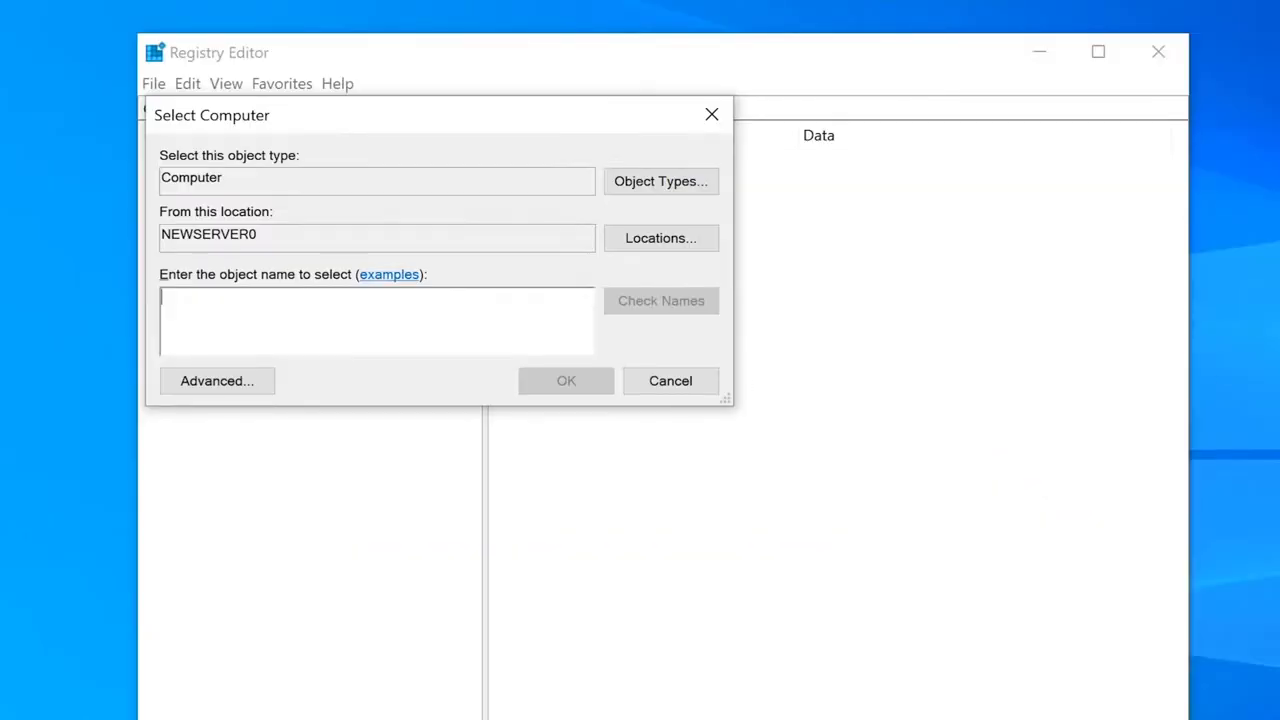
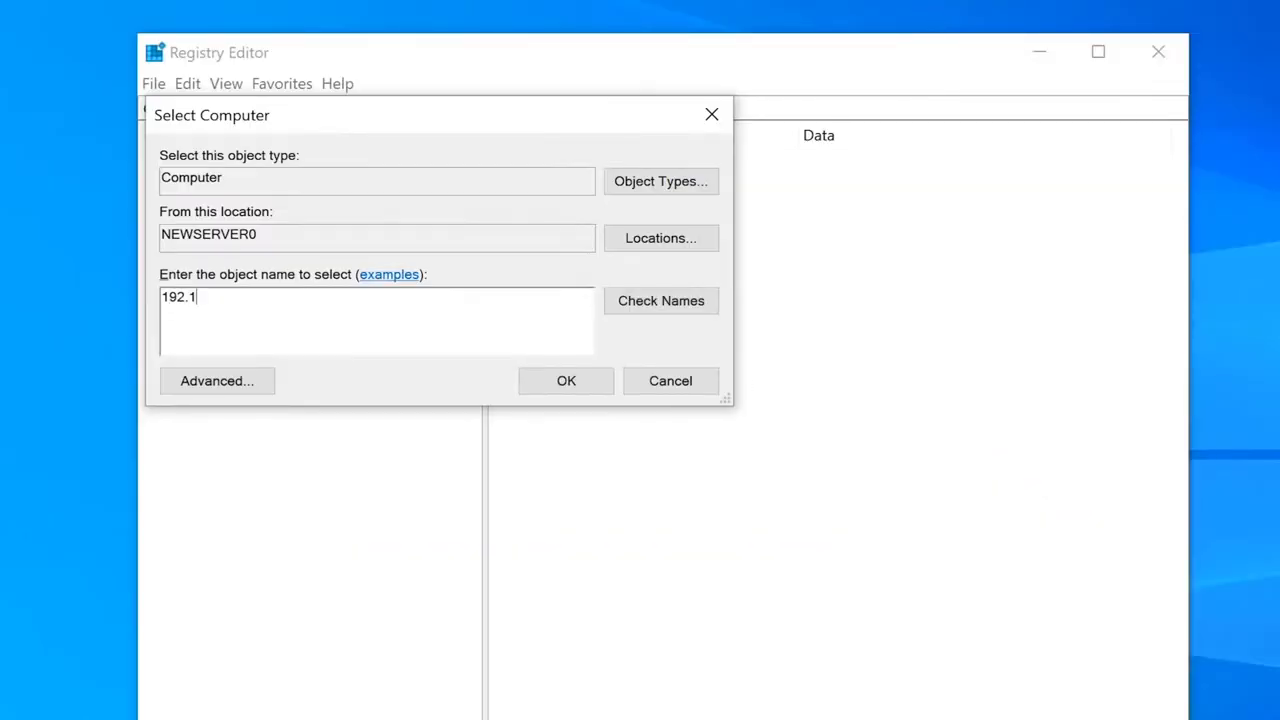
{"action": "key", "text": "Return"}
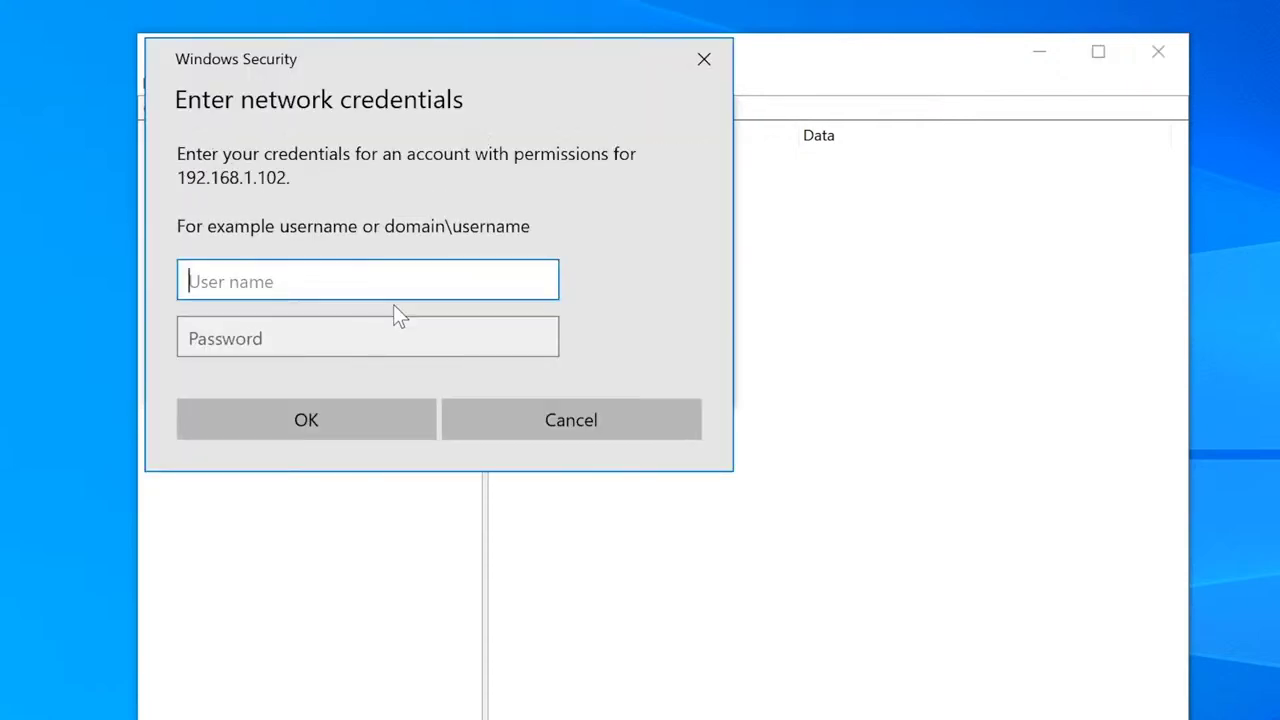
{"action": "key", "text": "Tab"}
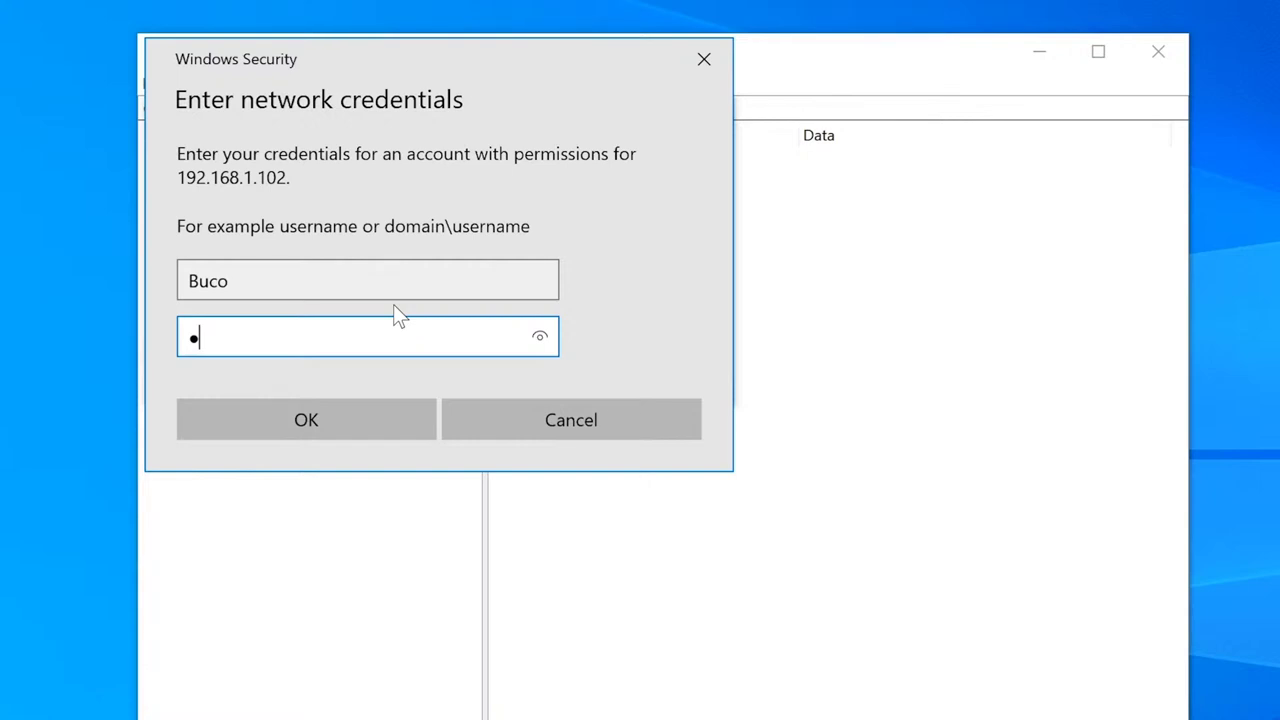
{"action": "key", "text": "Return"}
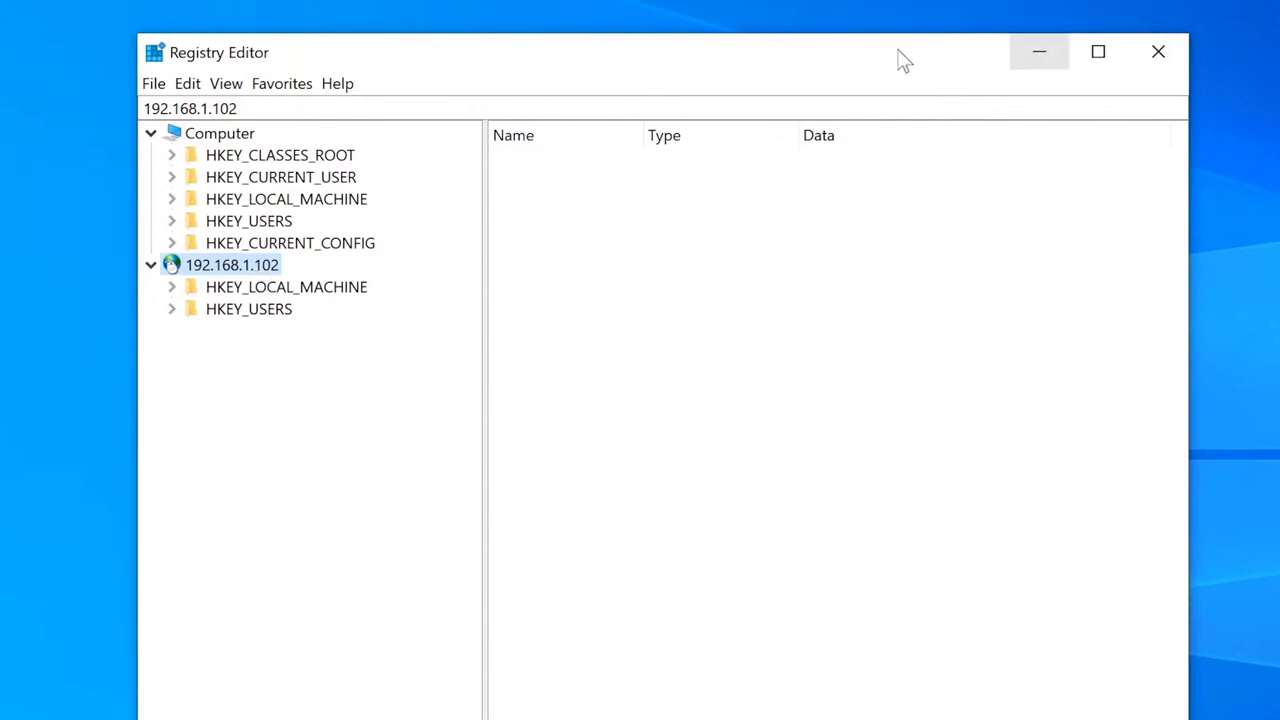
{"action": "left_click_drag", "start_coordinate": [895, 56], "coordinate": [897, 40]}
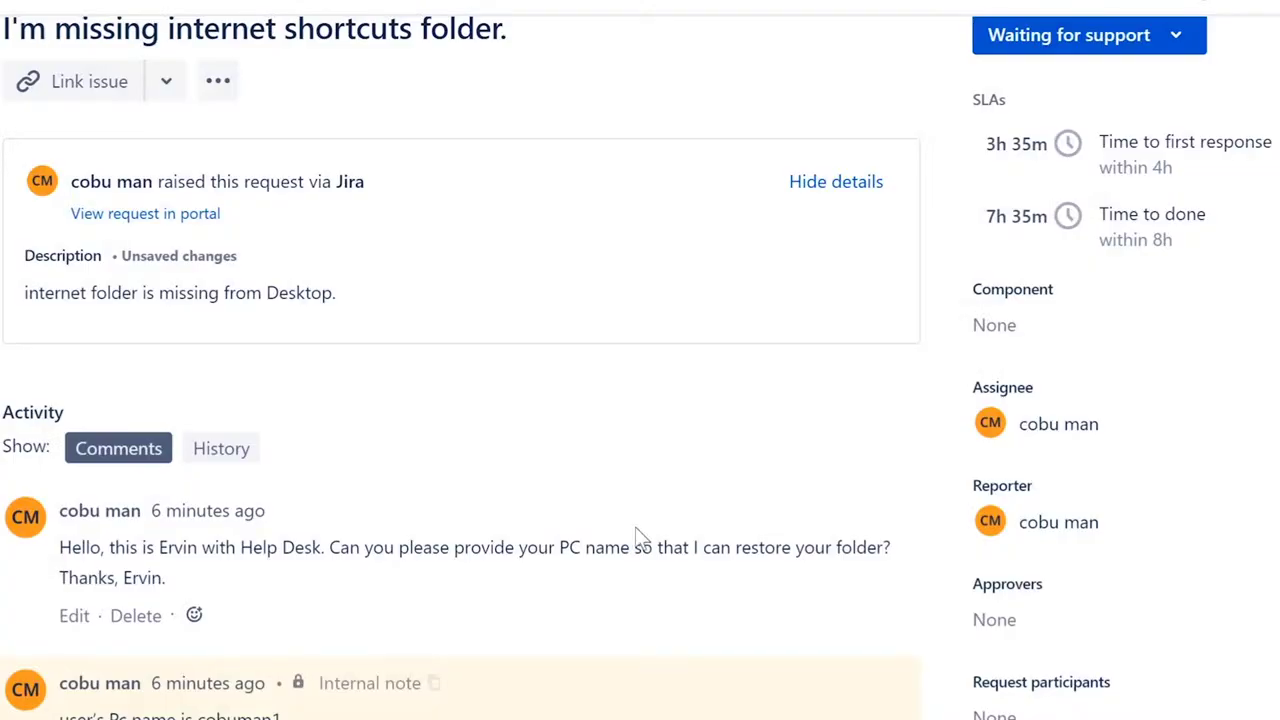
Post the reply 'made a copy of internet folder to desktop', signed by the agent, and mark the request Complete.
{"action": "scroll", "coordinate": [588, 362], "scroll_direction": "down", "scroll_amount": 1}
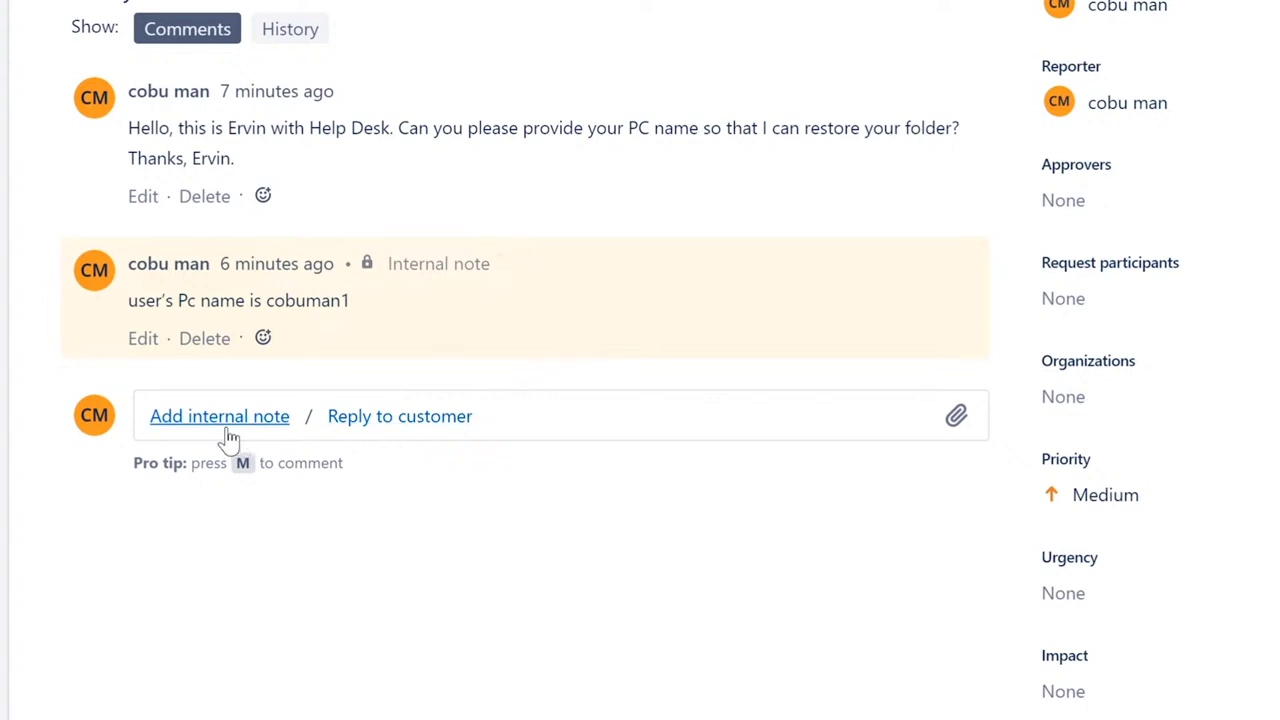
{"action": "left_click", "coordinate": [393, 418]}
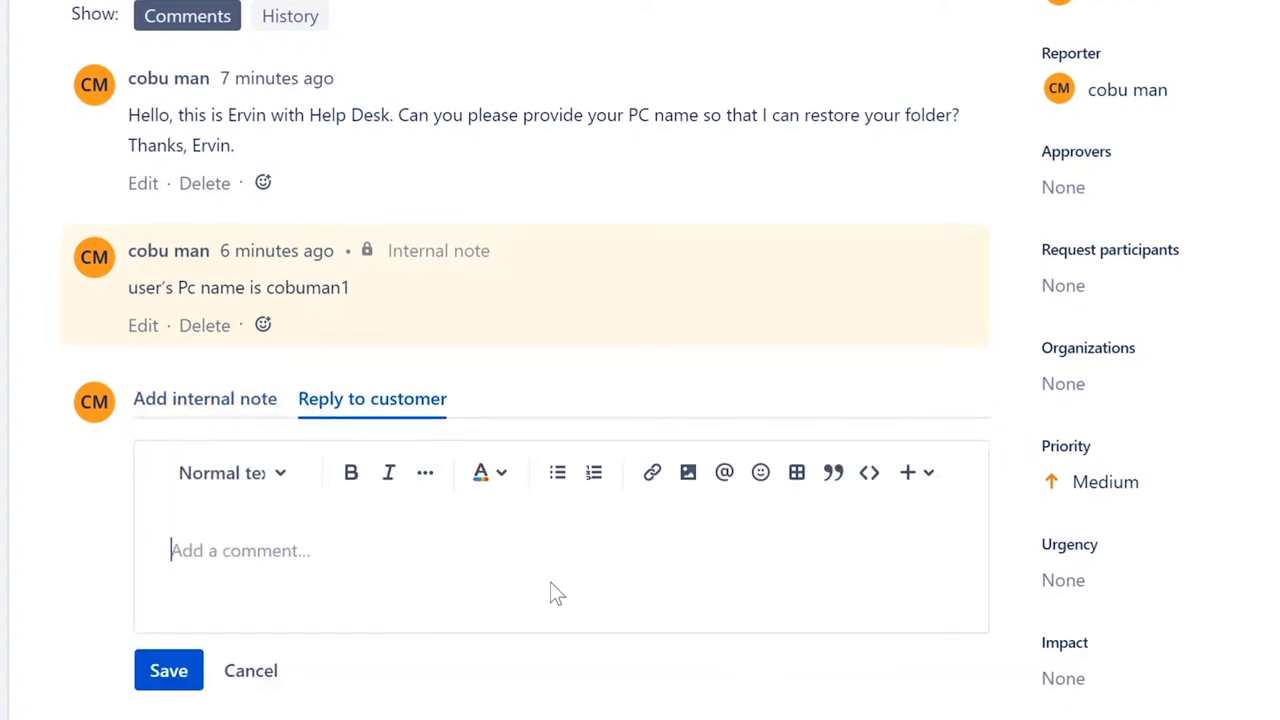
{"action": "type", "text": "made a copy of internet folder to desktop. Ervin"}
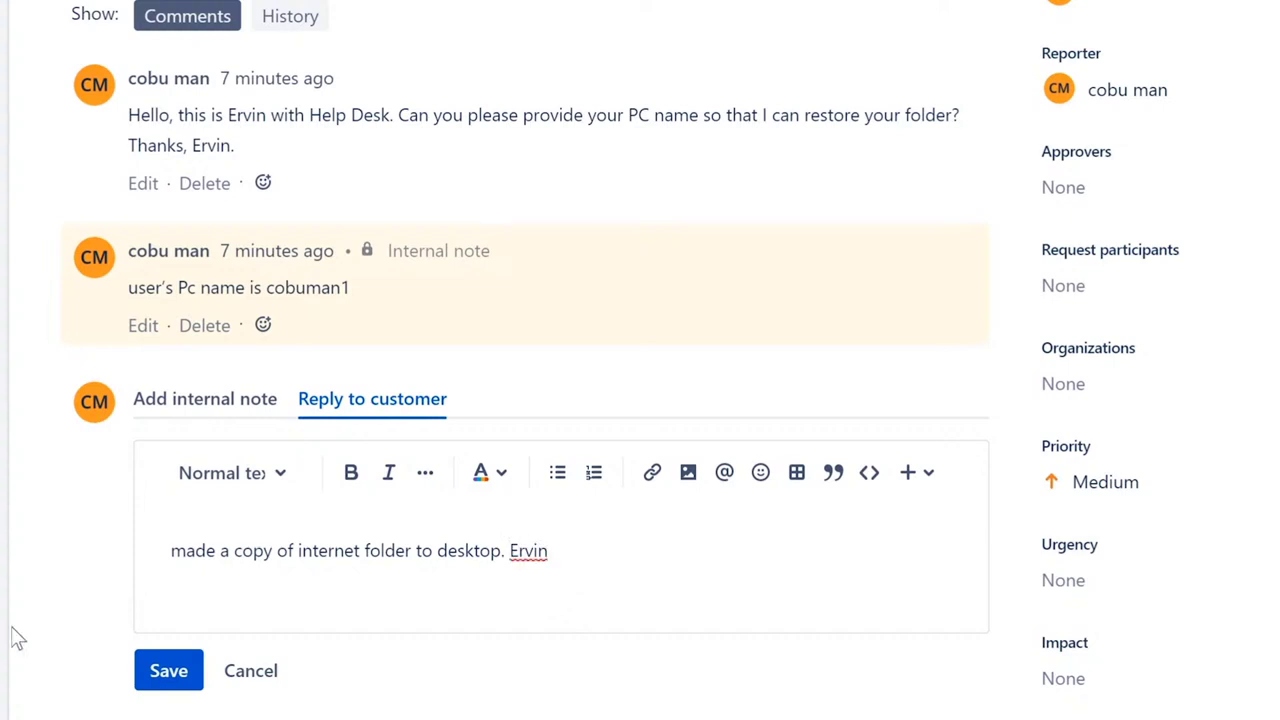
{"action": "left_click", "coordinate": [168, 669]}
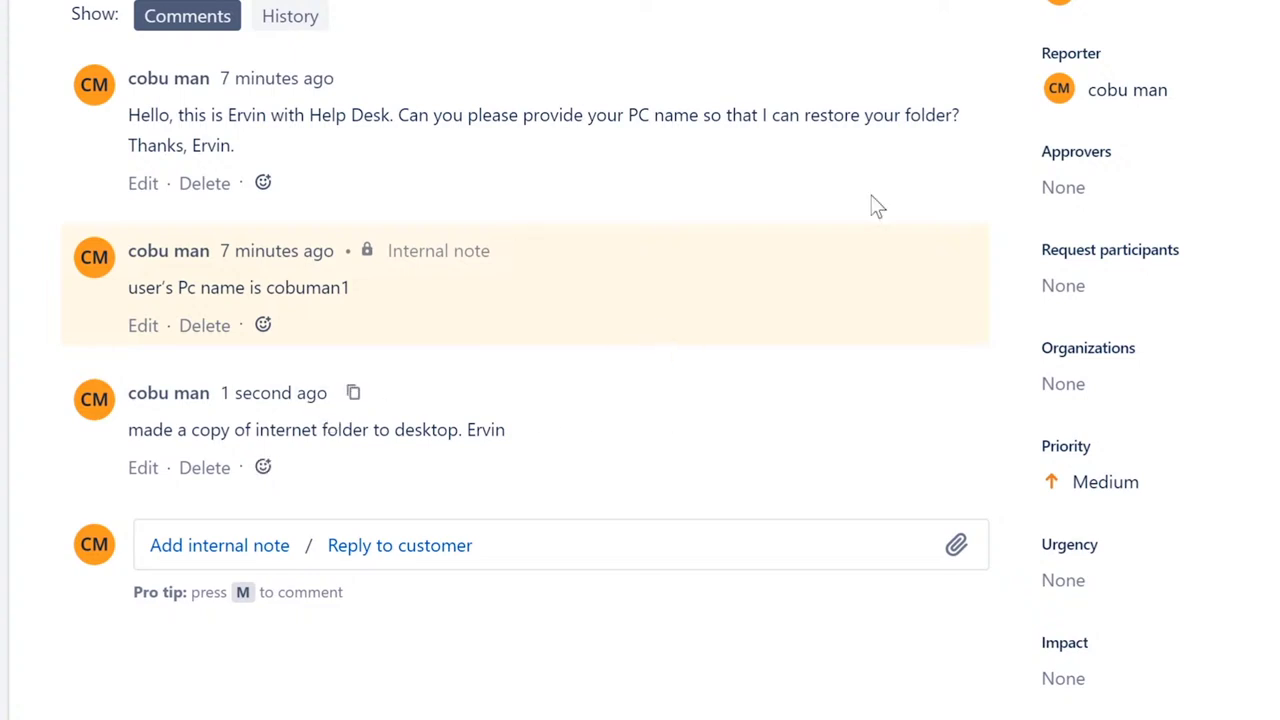
{"action": "scroll", "coordinate": [530, 360], "scroll_direction": "up", "scroll_amount": 2}
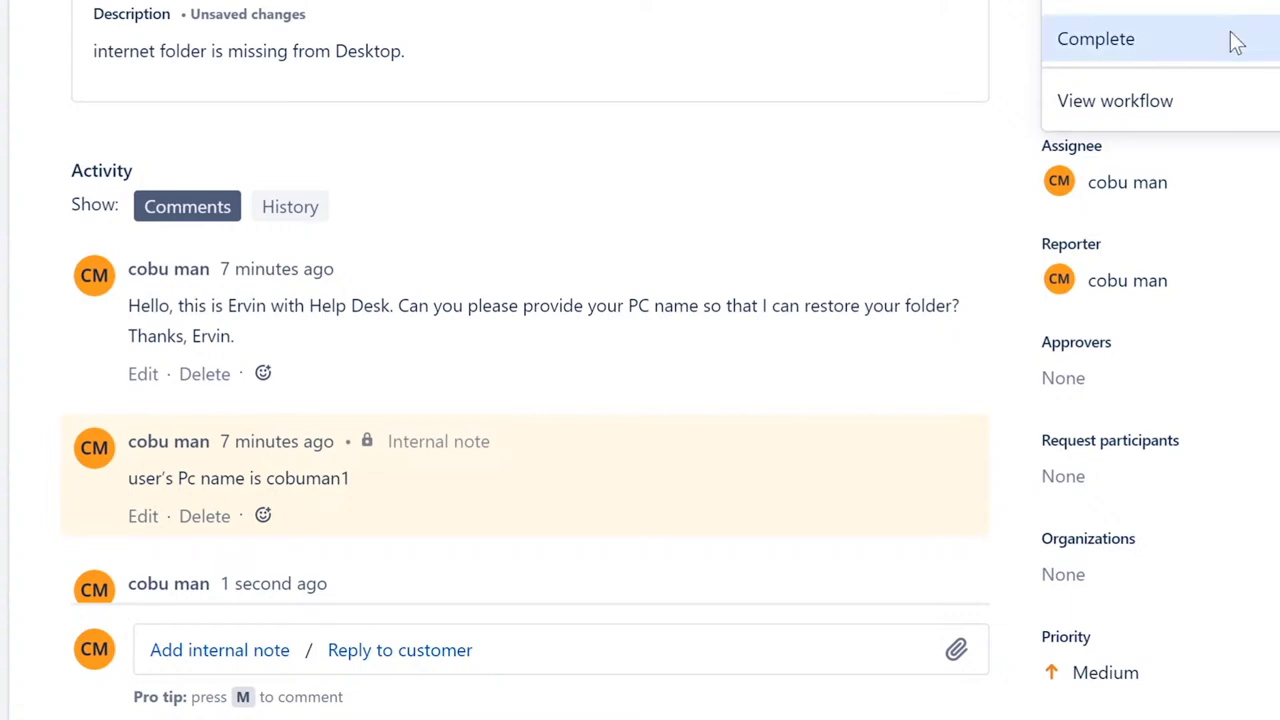
{"action": "left_click", "coordinate": [1237, 40]}
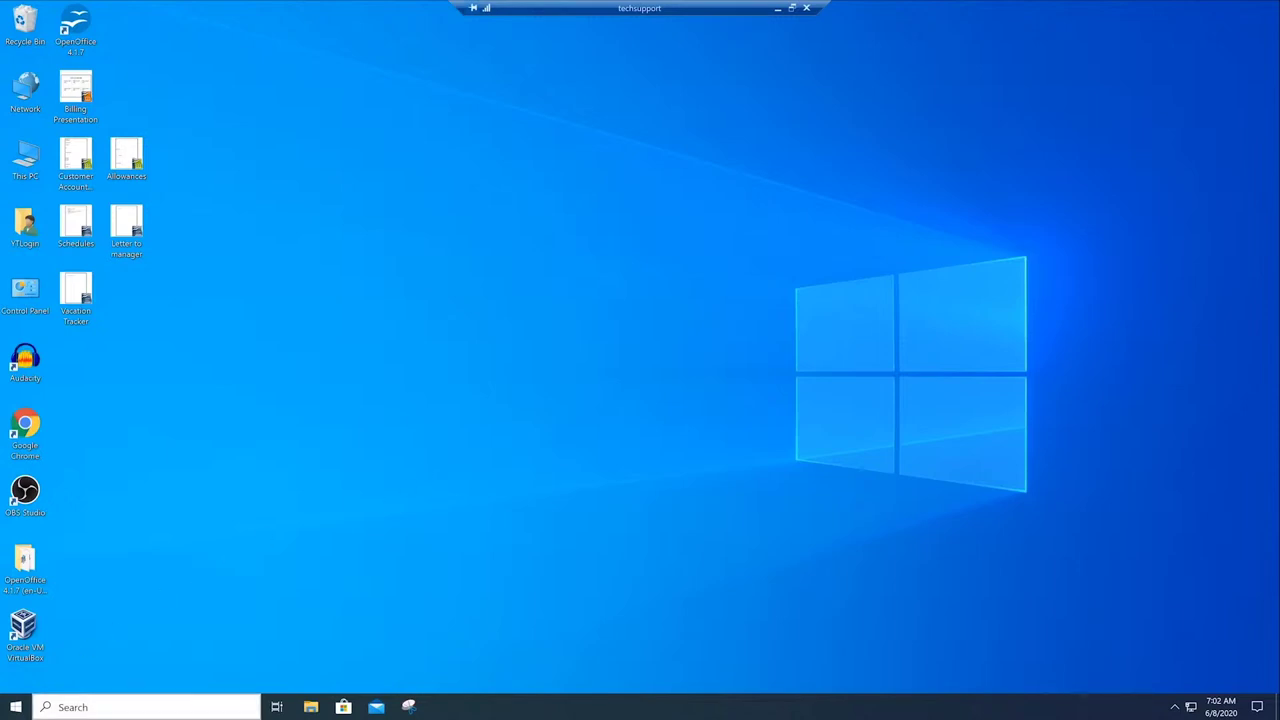
Go from Start to Settings > Update & Security to reach the Windows Update page.
{"action": "left_click", "coordinate": [20, 706]}
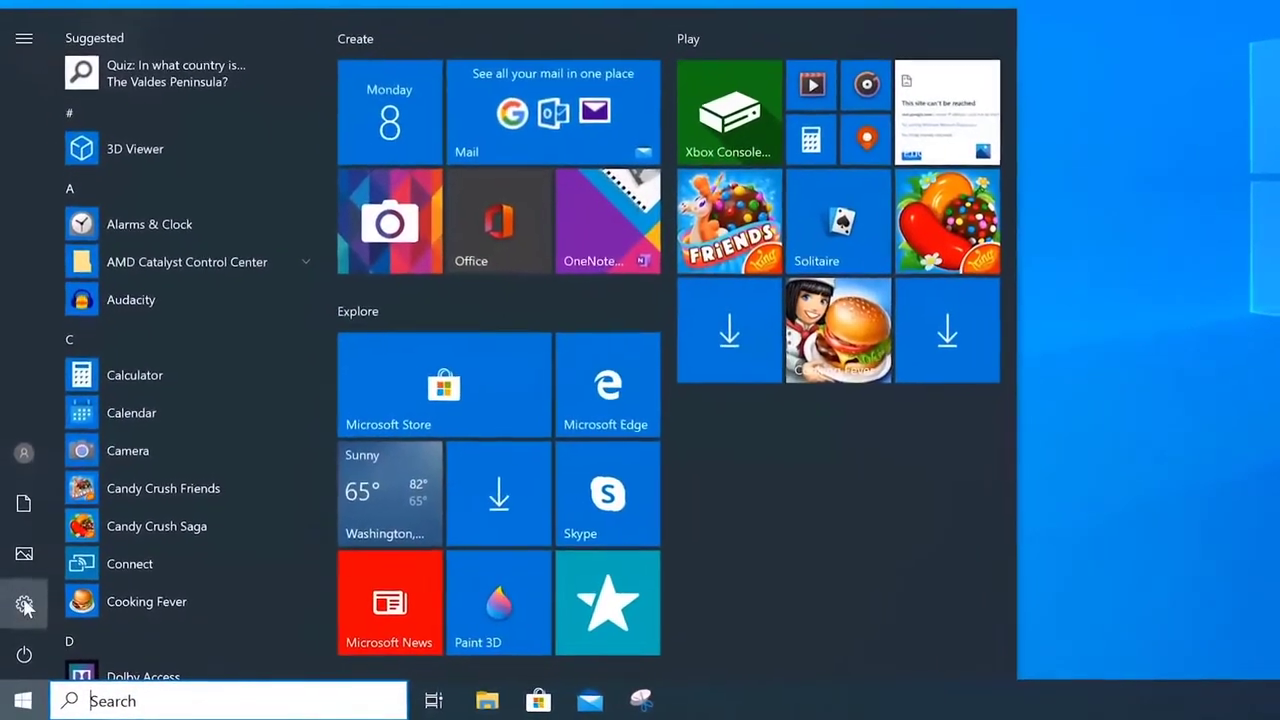
{"action": "mouse_move", "coordinate": [40, 610]}
{"action": "left_click", "coordinate": [62, 592]}
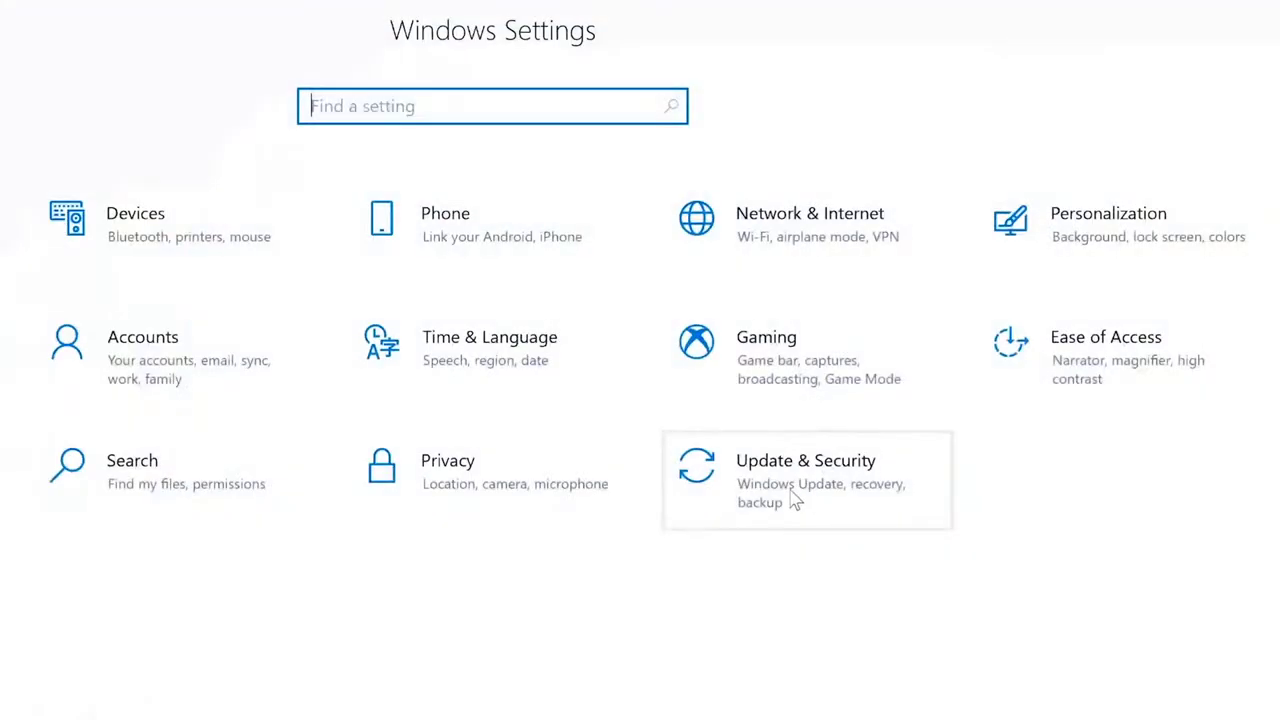
{"action": "left_click", "coordinate": [820, 495]}
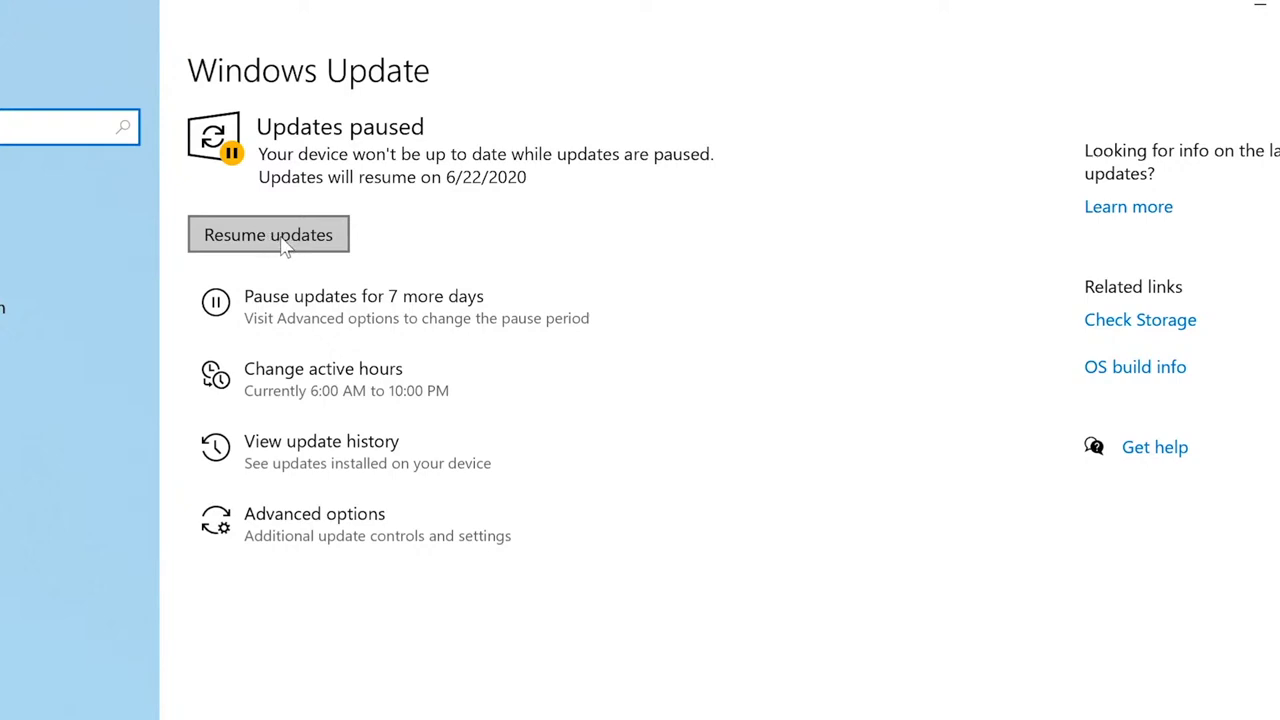
Resume the paused updates and copy KB4497165 from the pending update's title.
{"action": "left_click", "coordinate": [284, 248]}
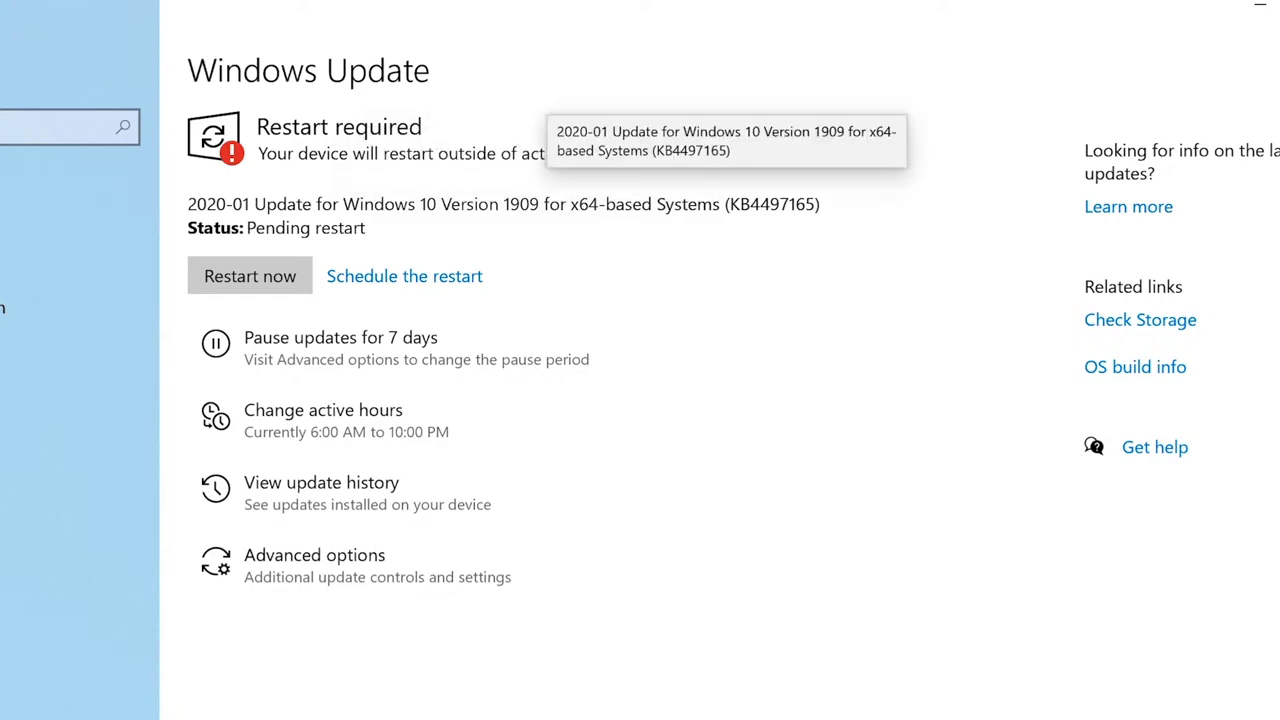
{"action": "left_click_drag", "start_coordinate": [728, 204], "coordinate": [875, 204]}
{"action": "right_click", "coordinate": [822, 204]}
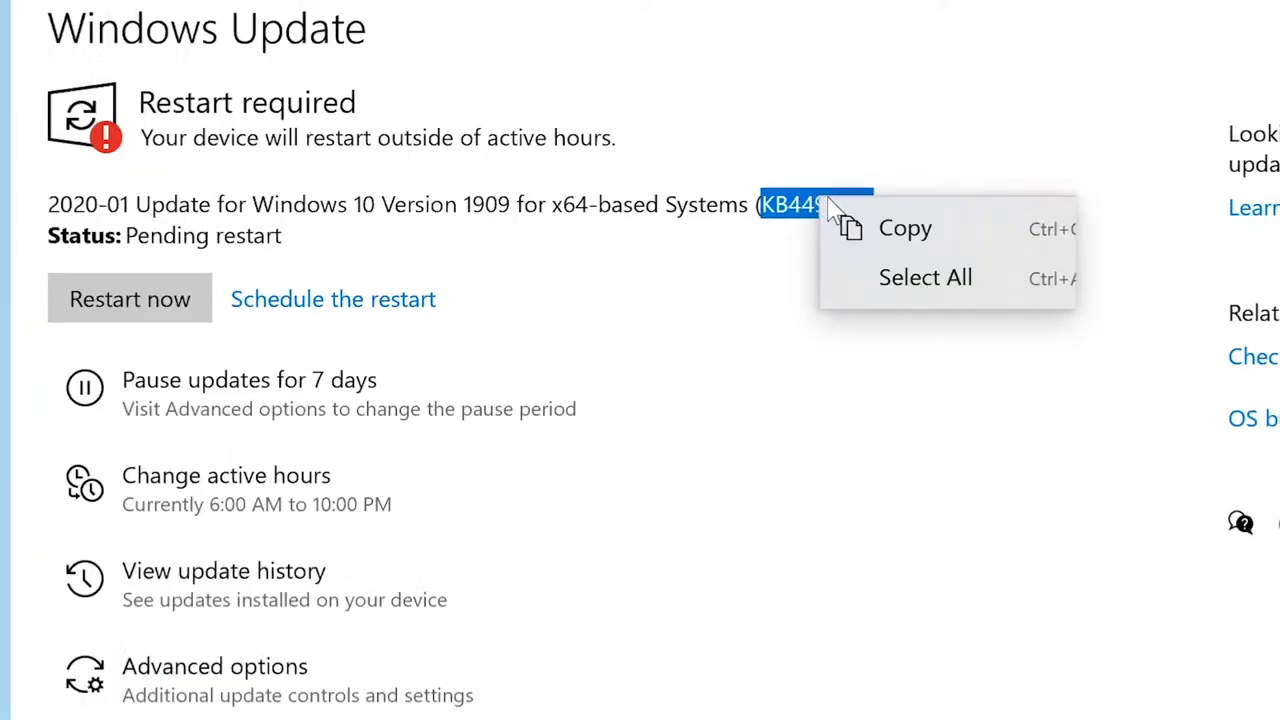
{"action": "left_click", "coordinate": [906, 245]}
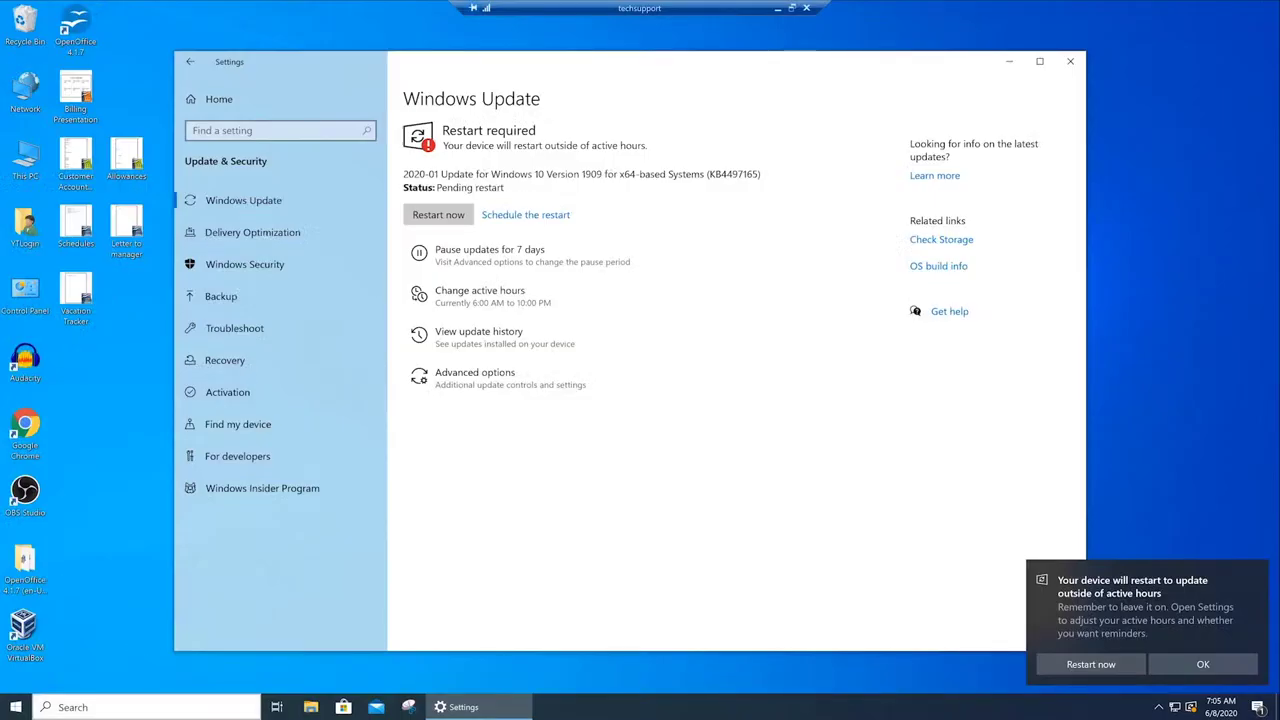
{"action": "left_click", "coordinate": [150, 706]}
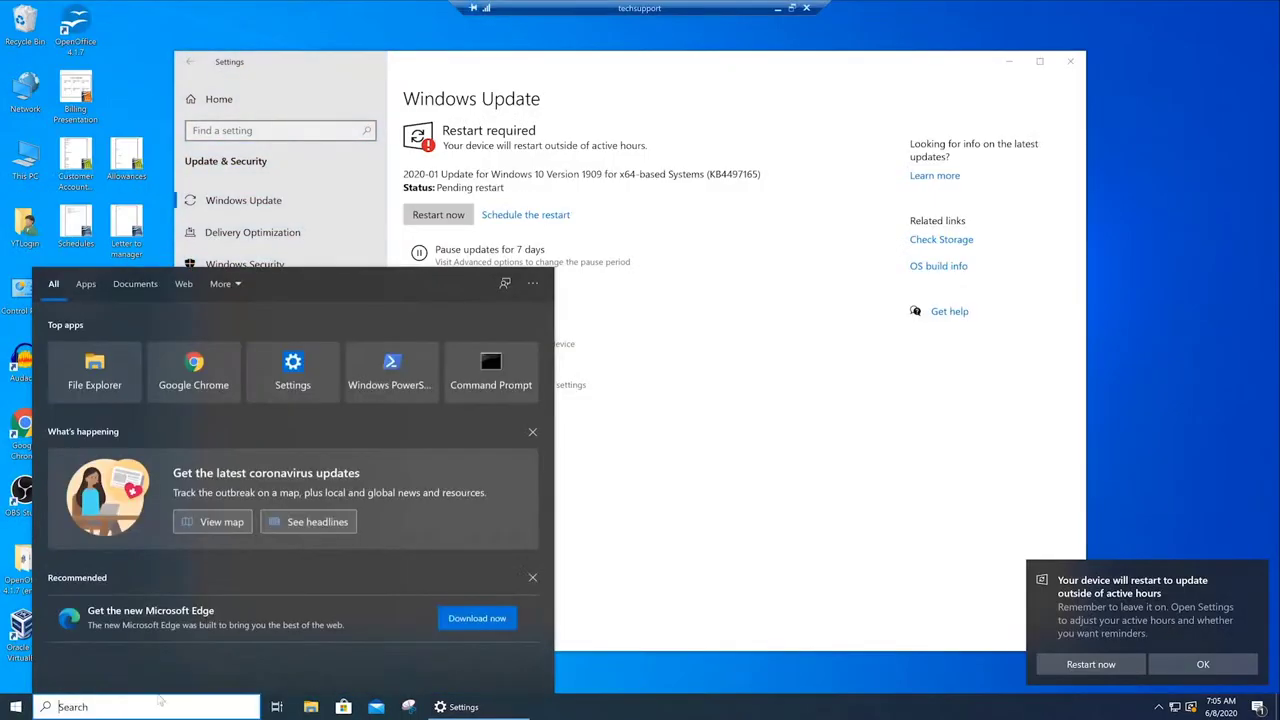
Run winver and position About Windows, showing Version 1909 (OS Build 18363.836), over Settings.
{"action": "type", "text": "winver"}
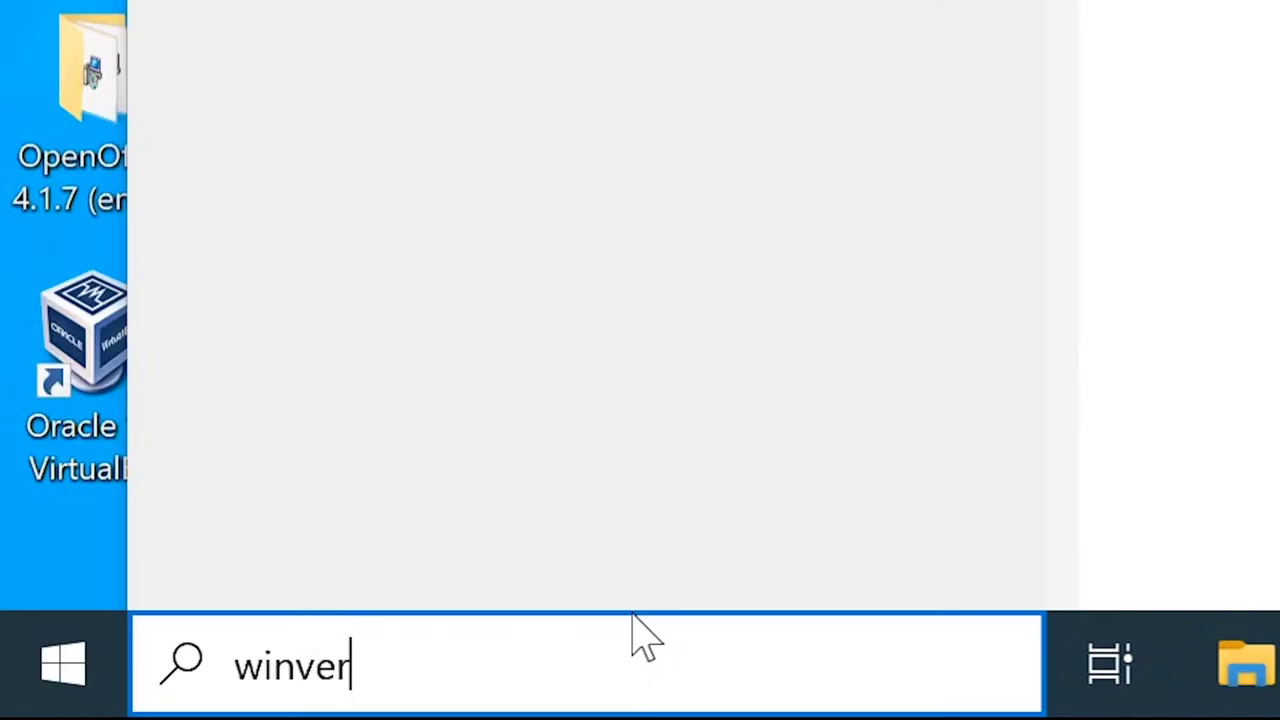
{"action": "key", "text": "Return"}
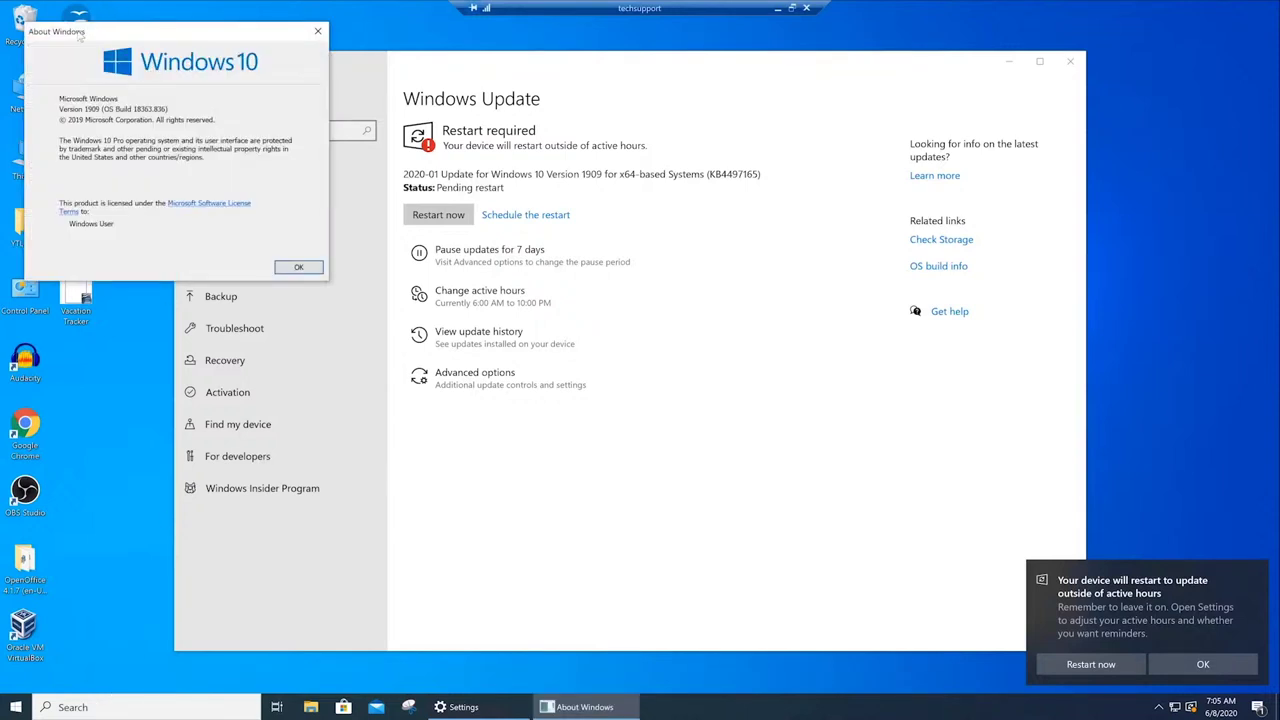
{"action": "left_click_drag", "start_coordinate": [160, 31], "coordinate": [660, 215]}
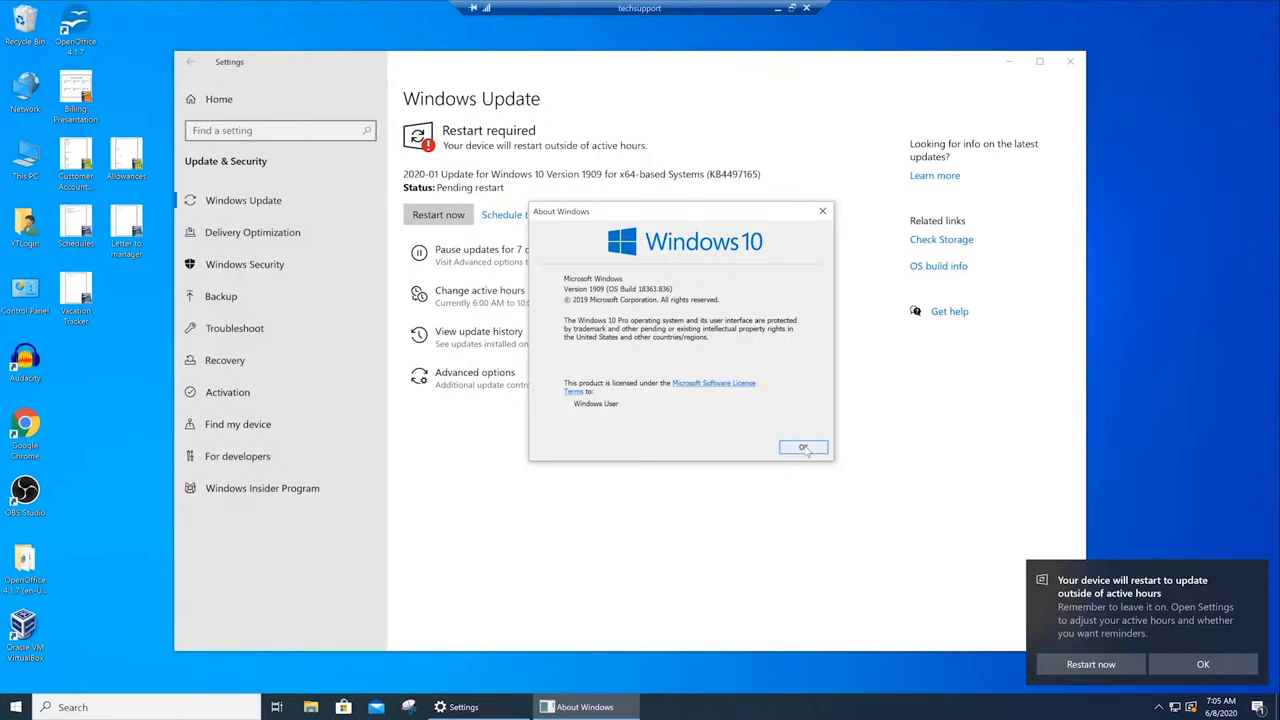
Close About Windows and launch Microsoft Edge from search.
{"action": "left_click", "coordinate": [804, 448]}
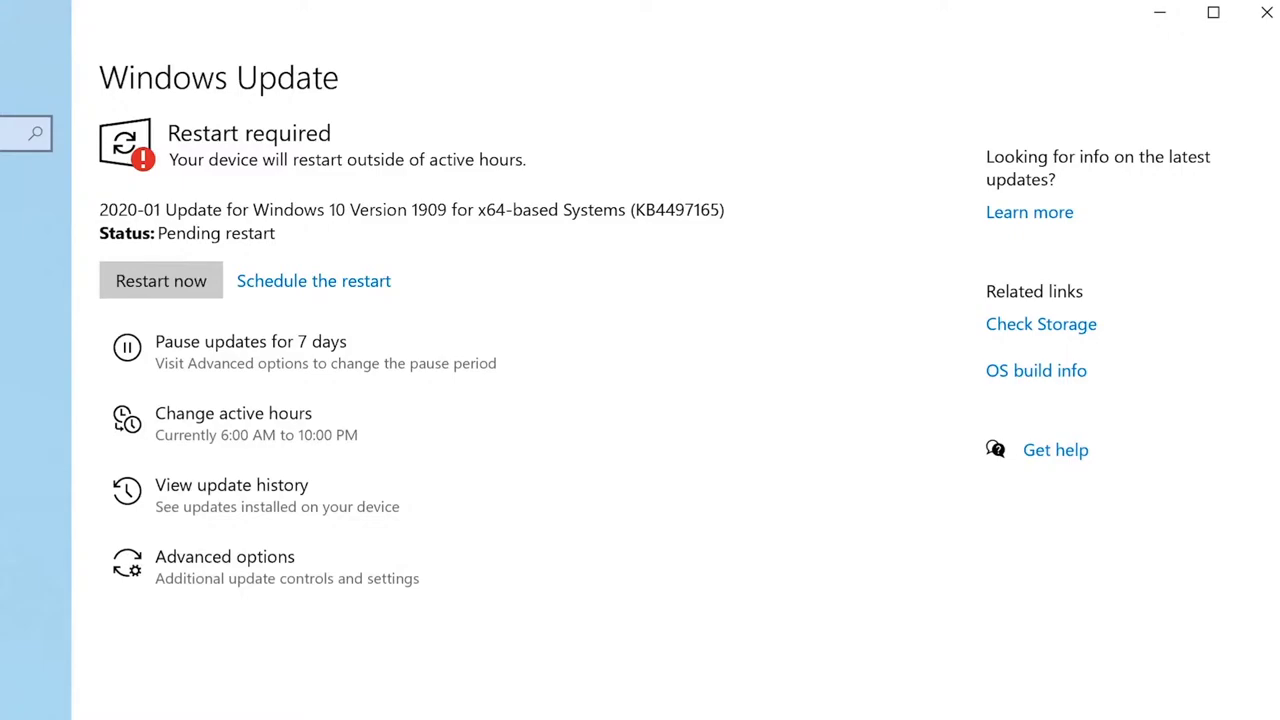
{"action": "left_click_drag", "start_coordinate": [634, 210], "coordinate": [711, 210]}
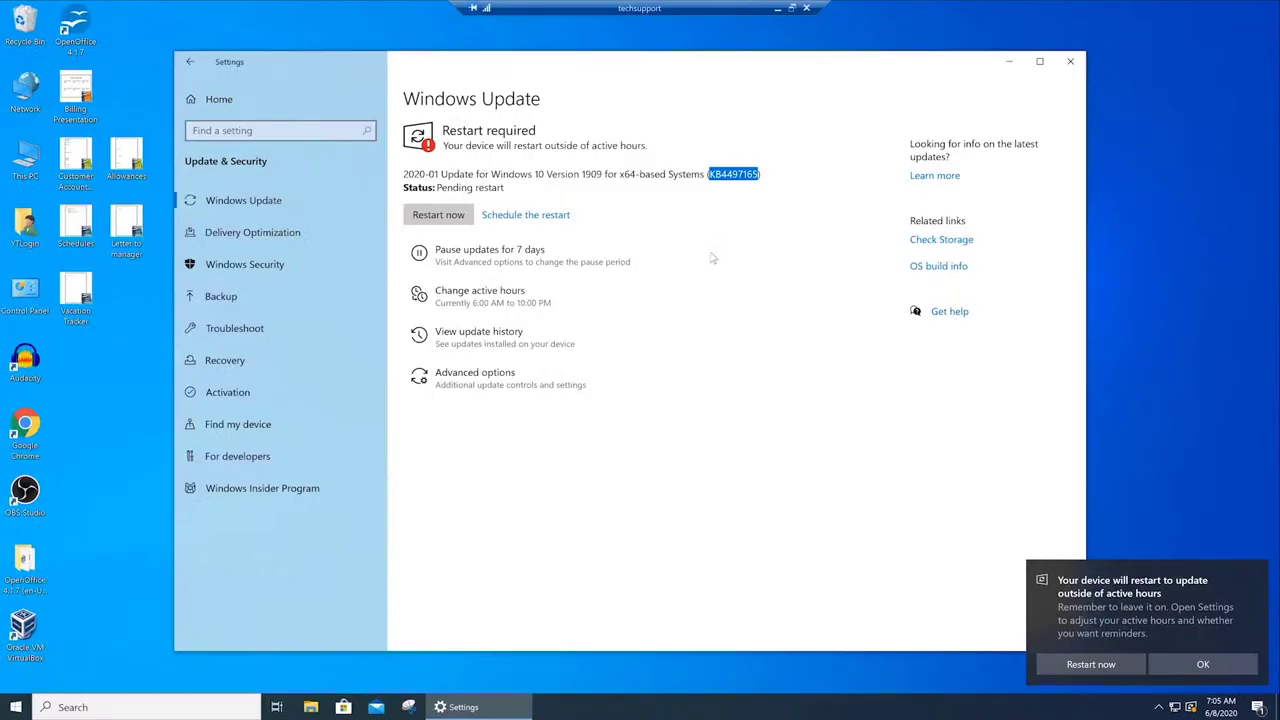
{"action": "left_click", "coordinate": [638, 355]}
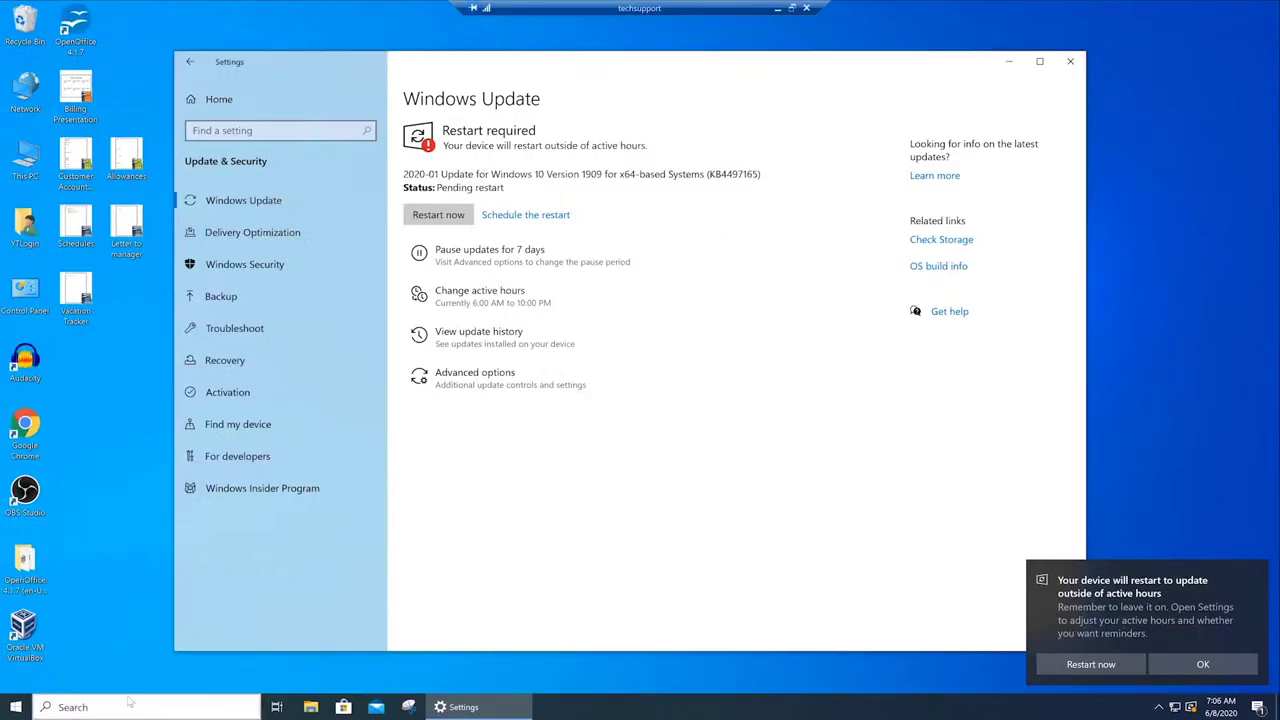
{"action": "left_click", "coordinate": [10, 430]}
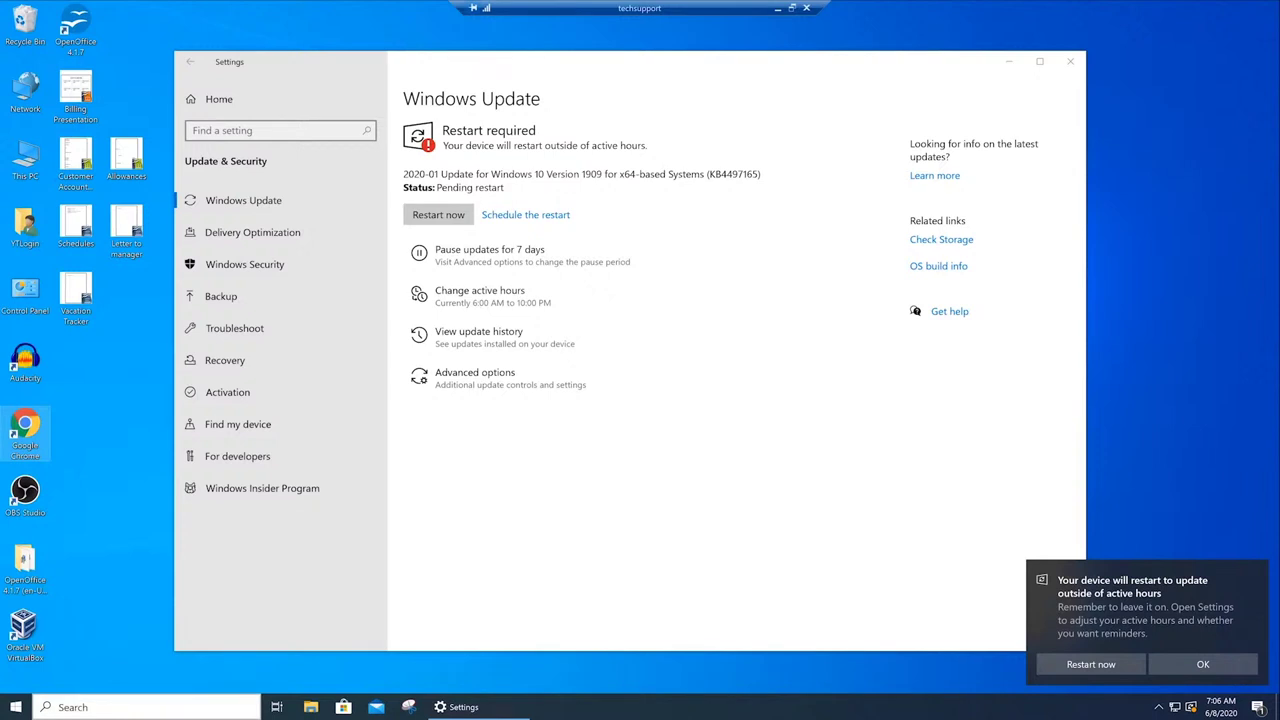
{"action": "left_click", "coordinate": [100, 707]}
{"action": "type", "text": "edge"}
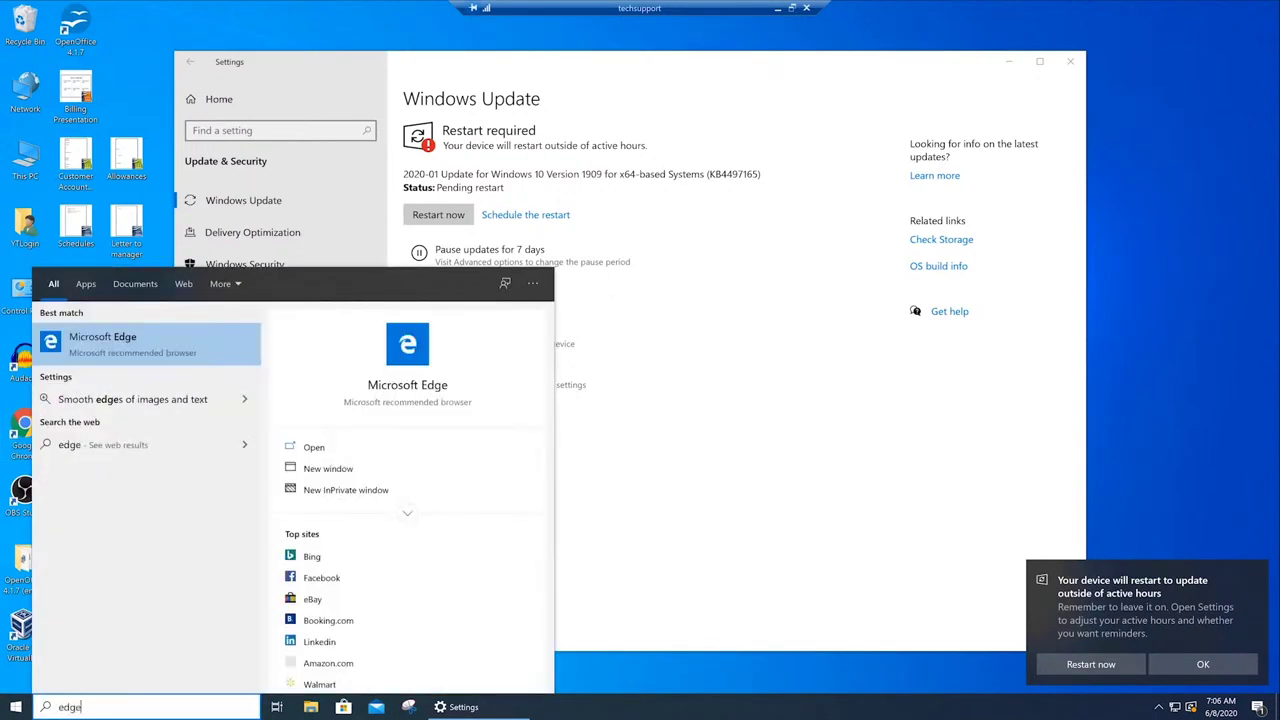
{"action": "key", "text": "Return"}
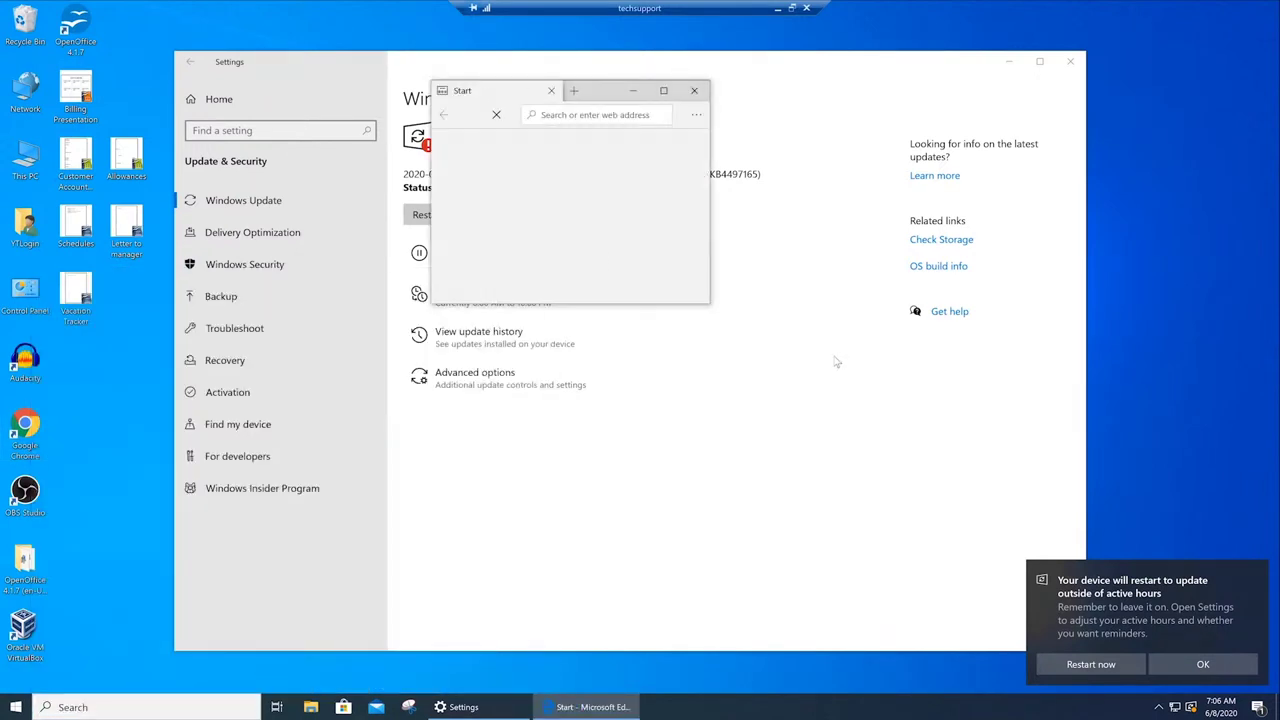
Enlarge and reposition Edge, load google.com, and paste KB4497165 into the search box.
{"action": "left_click_drag", "start_coordinate": [708, 302], "coordinate": [1088, 551]}
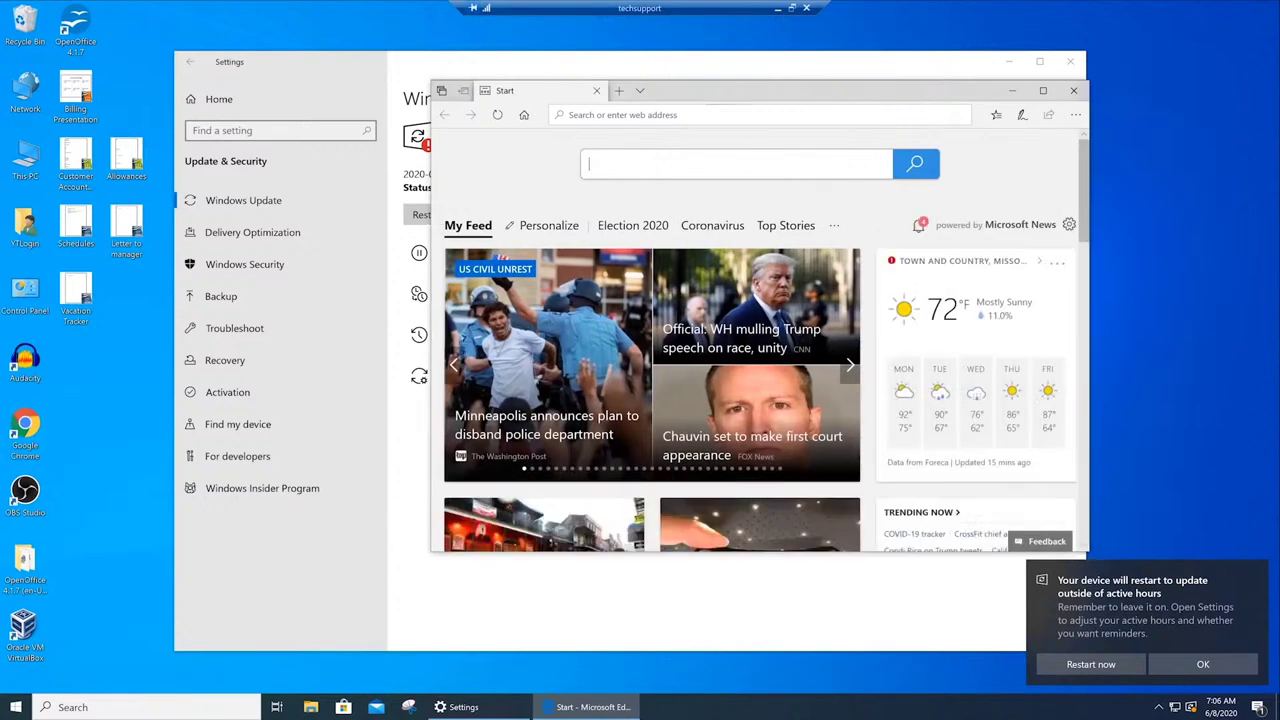
{"action": "left_click_drag", "start_coordinate": [705, 91], "coordinate": [598, 105]}
{"action": "type", "text": "google.com"}
{"action": "key", "text": "Return"}
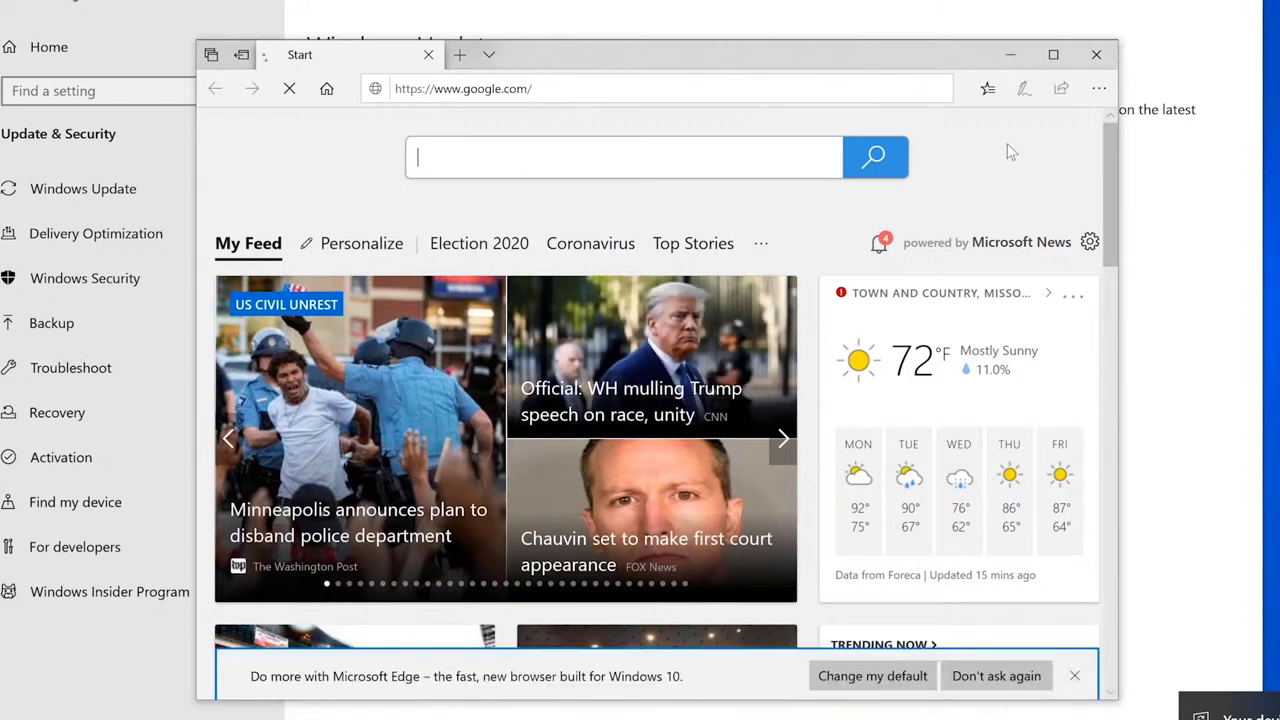
{"action": "left_click_drag", "start_coordinate": [1107, 158], "coordinate": [1127, 141]}
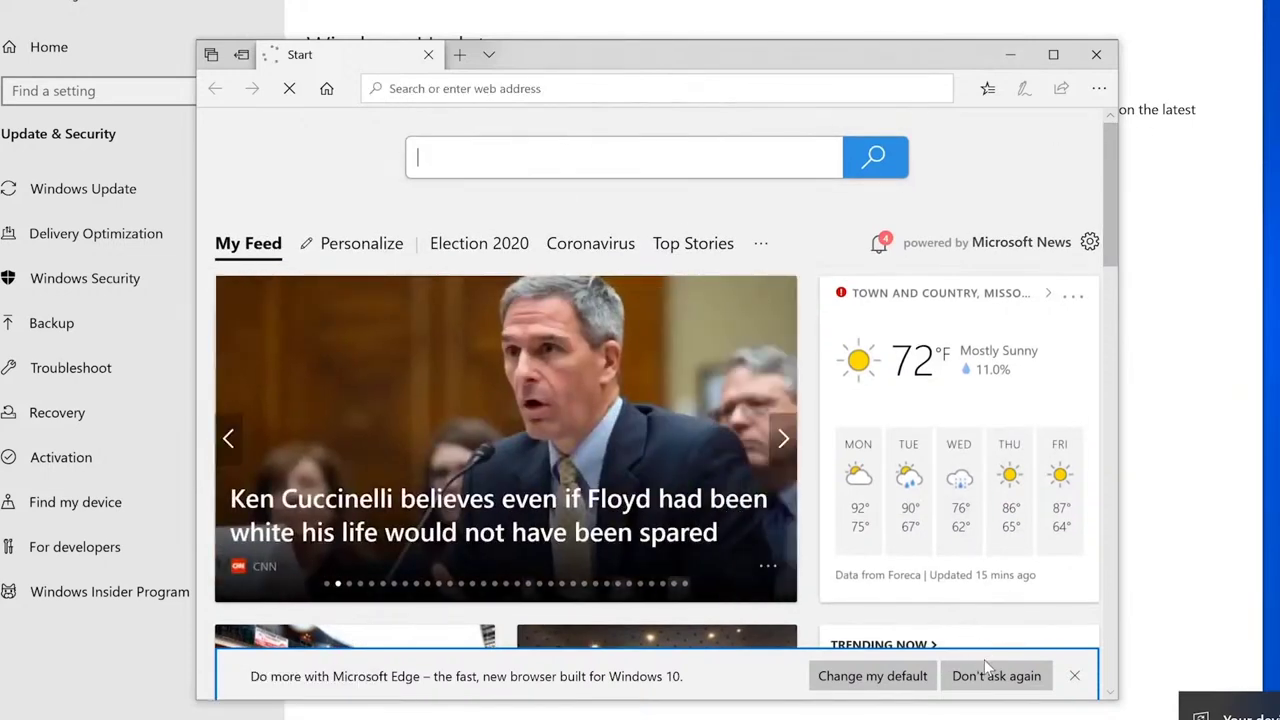
{"action": "left_click", "coordinate": [1074, 676]}
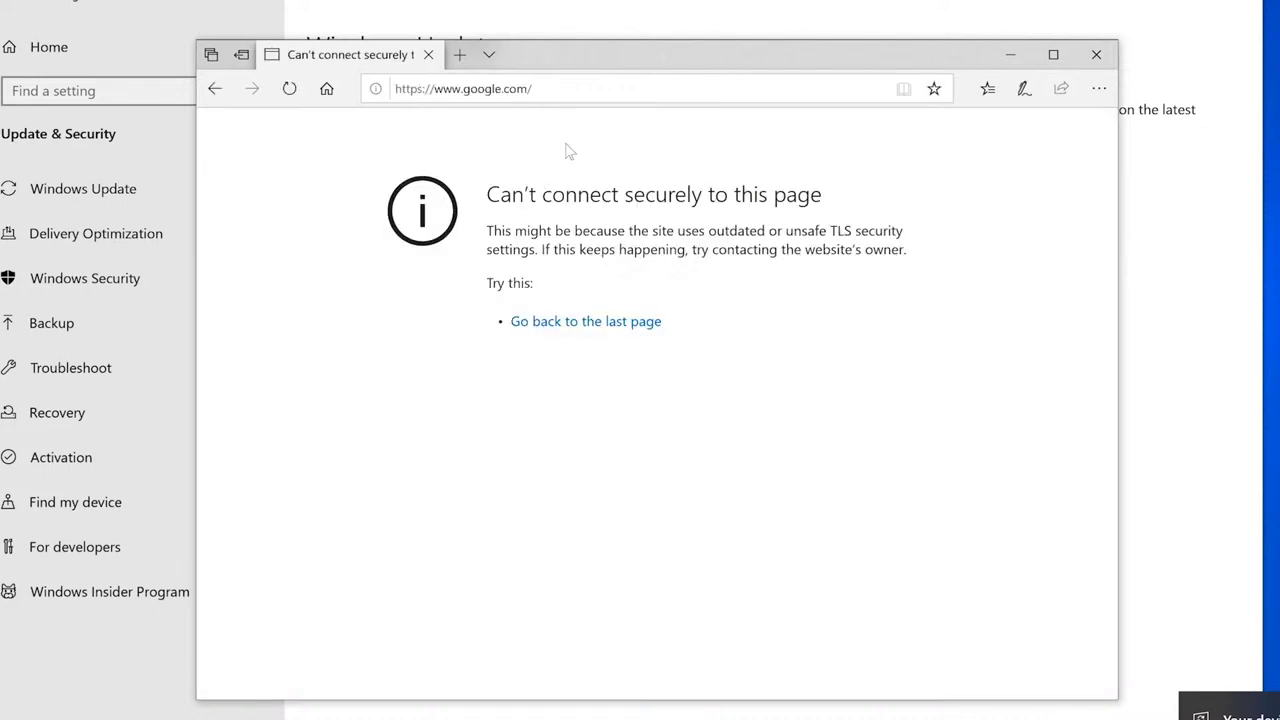
{"action": "left_click", "coordinate": [295, 98]}
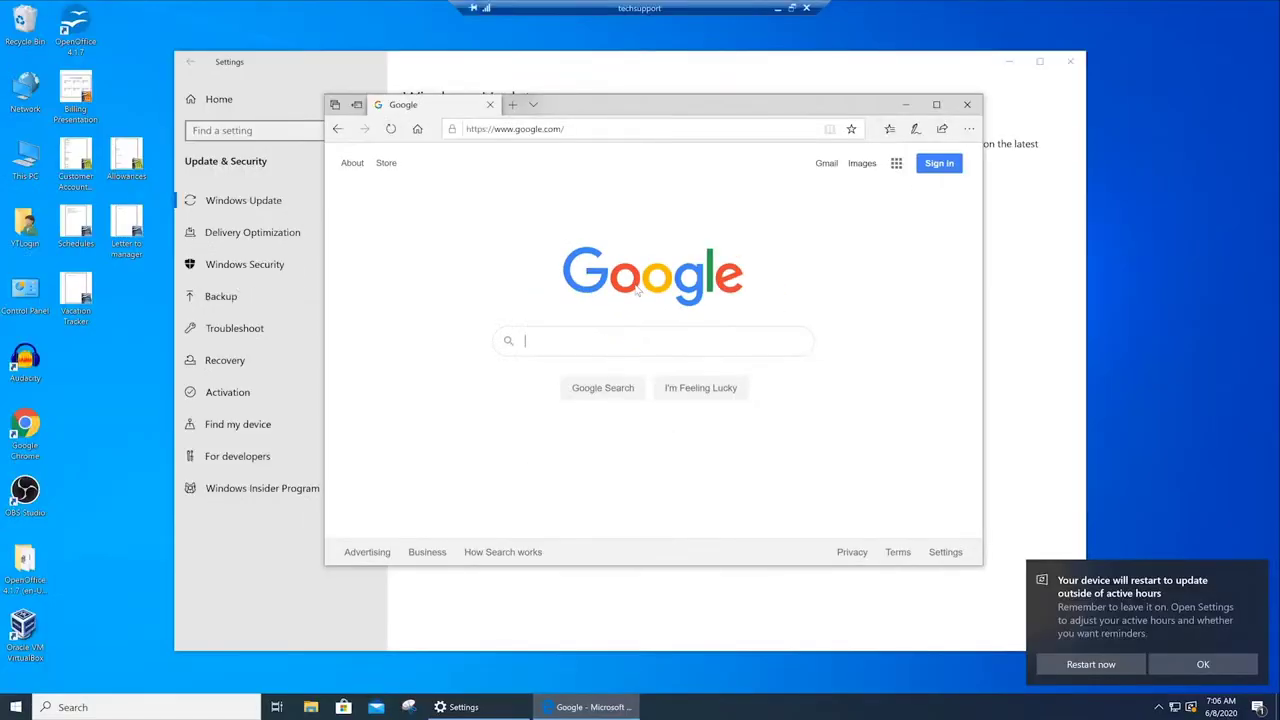
{"action": "type", "text": "KB4497165"}
Search Google for KB4497165 and shift the Edge window to compare results with the update title.
{"action": "key", "text": "Return"}
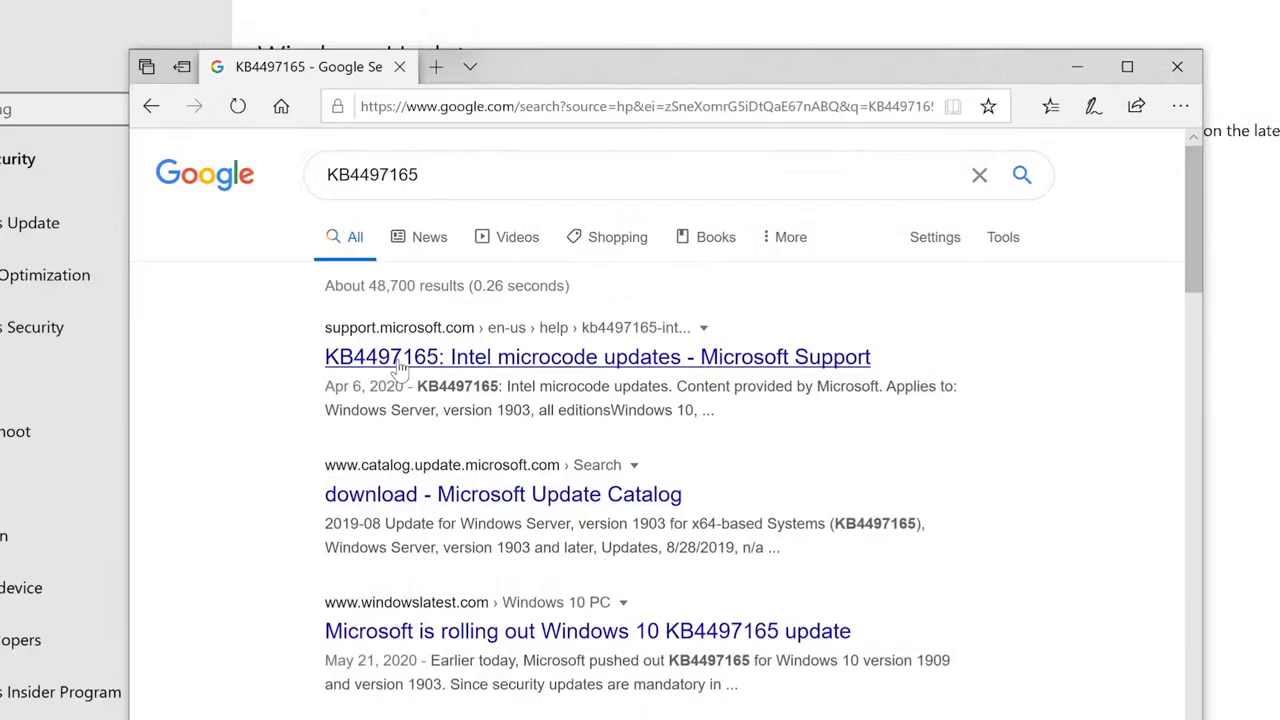
{"action": "left_click_drag", "start_coordinate": [728, 77], "coordinate": [691, 251]}
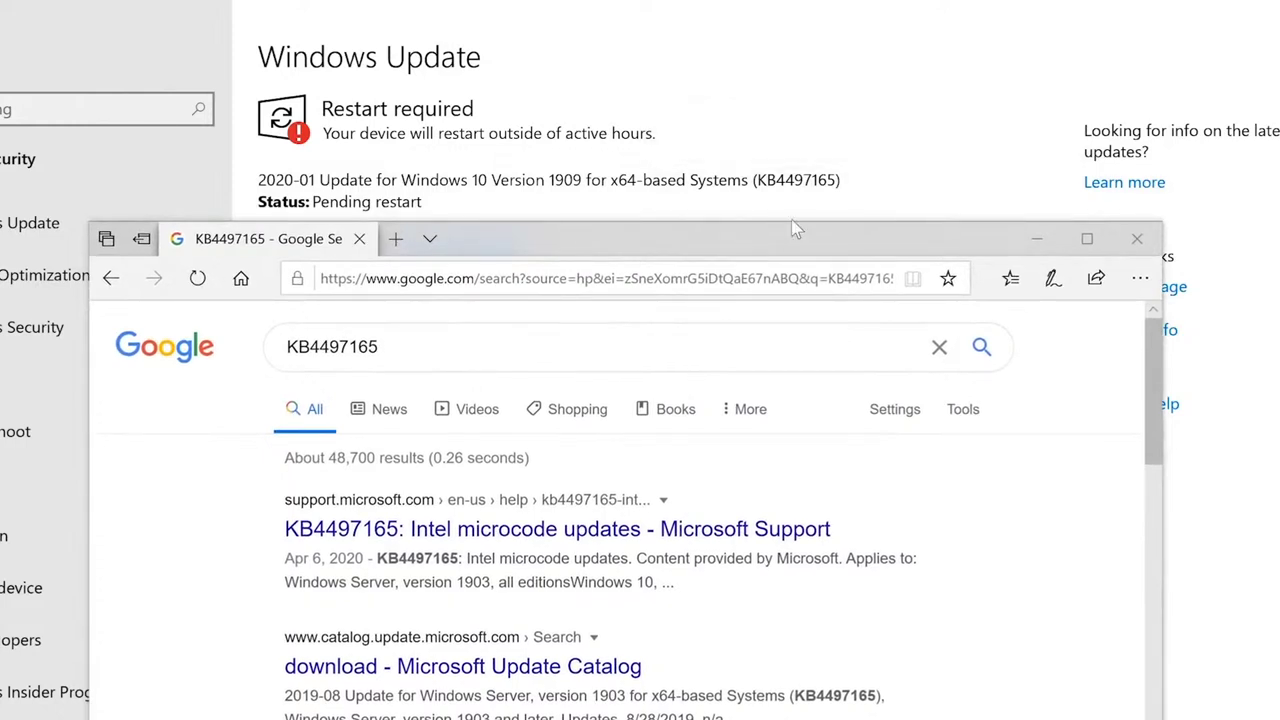
{"action": "left_click_drag", "start_coordinate": [792, 241], "coordinate": [803, 184]}
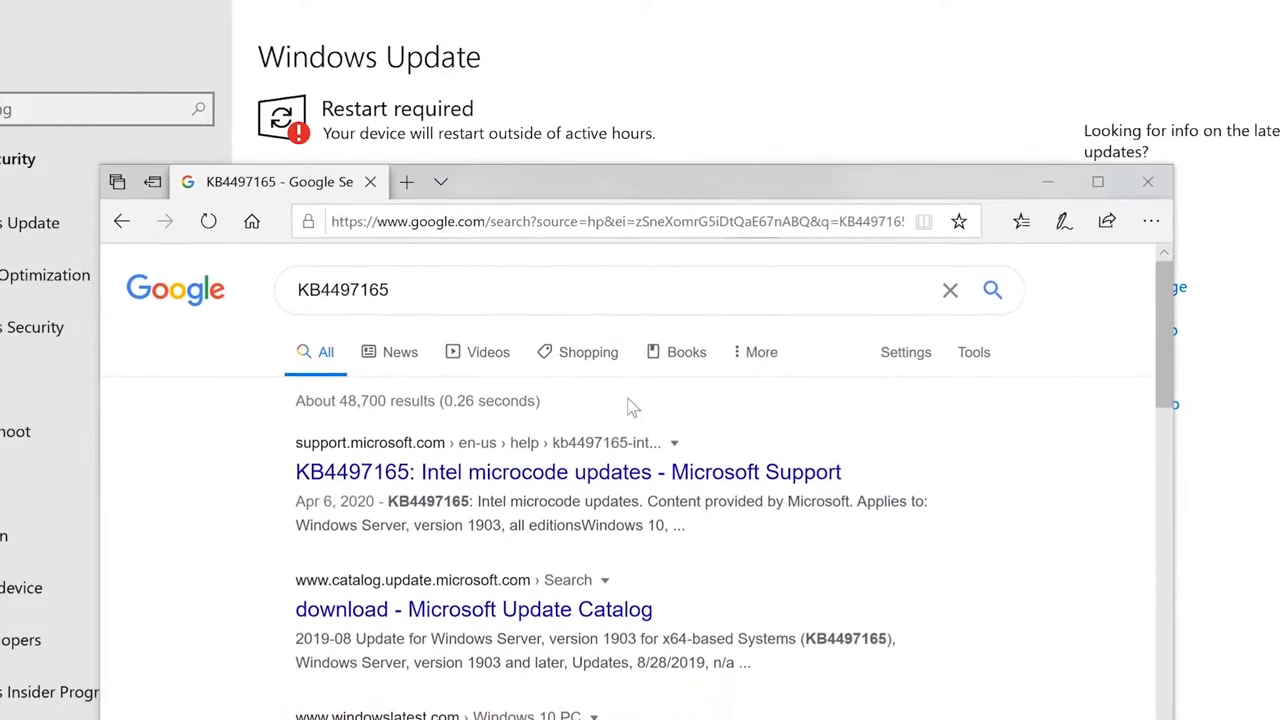
Open the KB4497165 Microsoft Support article and move and enlarge the Edge window.
{"action": "left_click", "coordinate": [551, 476]}
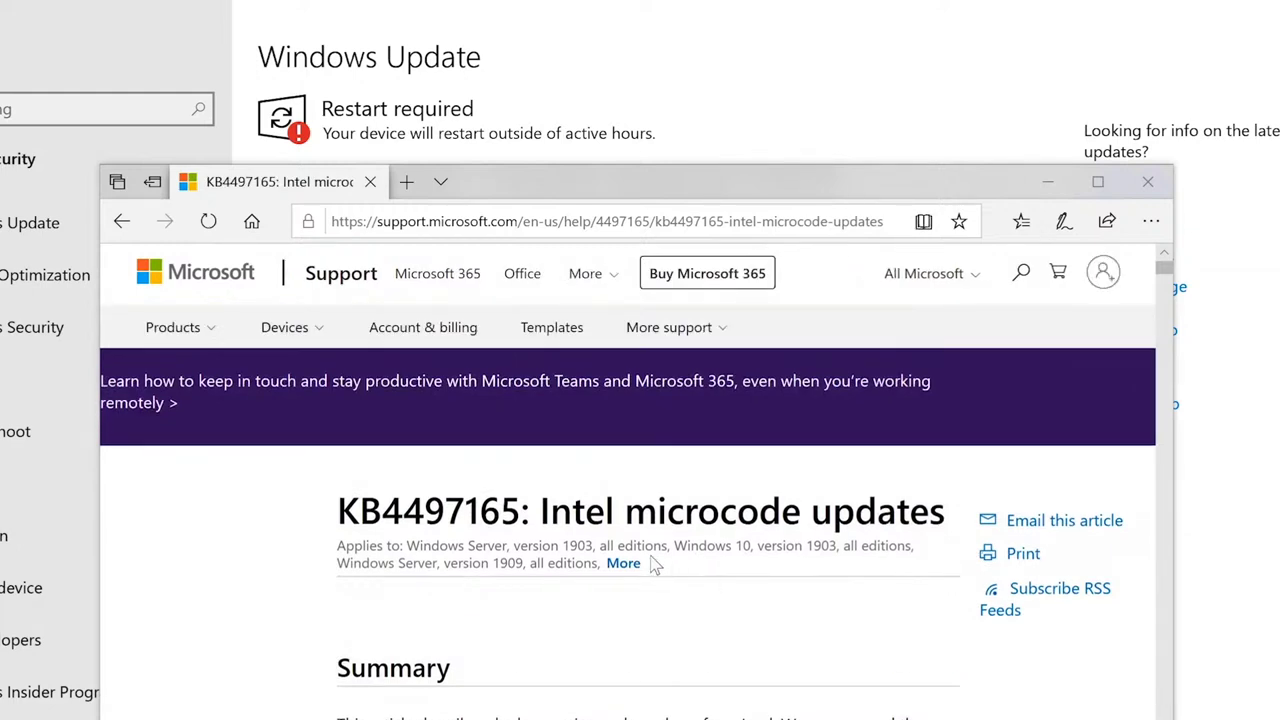
{"action": "scroll", "coordinate": [655, 565], "scroll_direction": "down", "scroll_amount": 1}
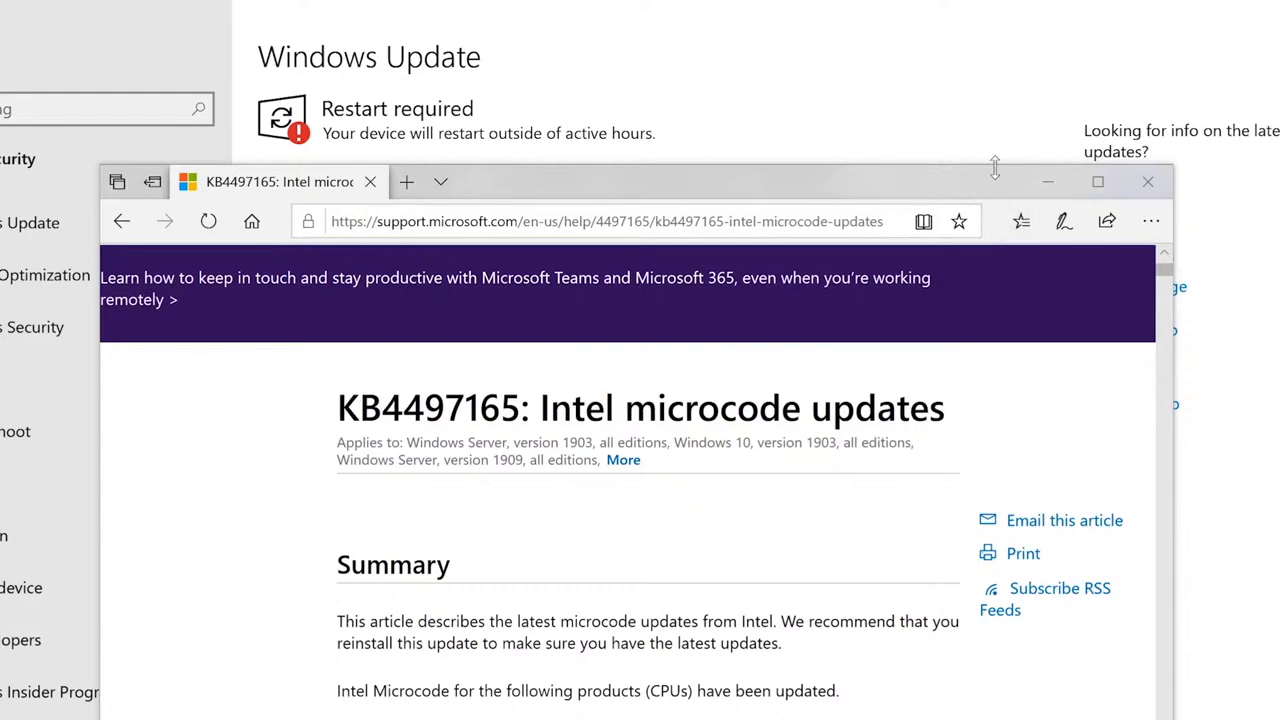
{"action": "left_click_drag", "start_coordinate": [977, 181], "coordinate": [955, 0]}
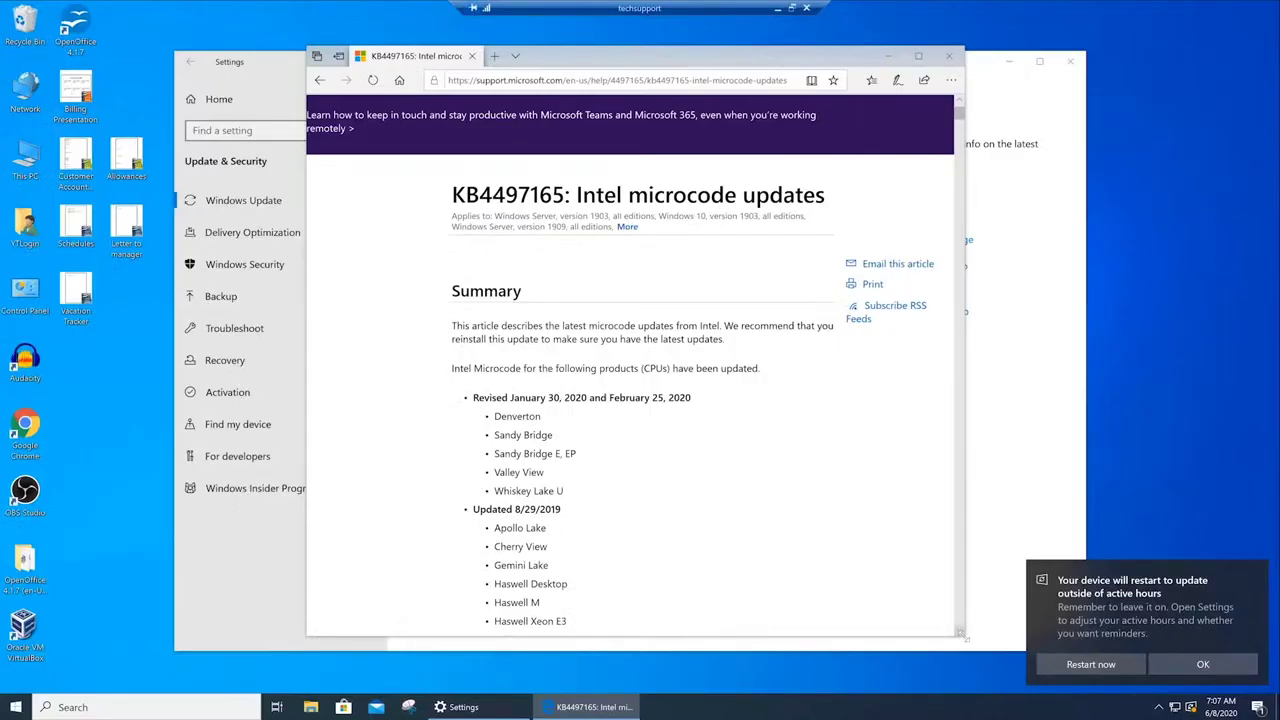
{"action": "left_click_drag", "start_coordinate": [959, 633], "coordinate": [1022, 646]}
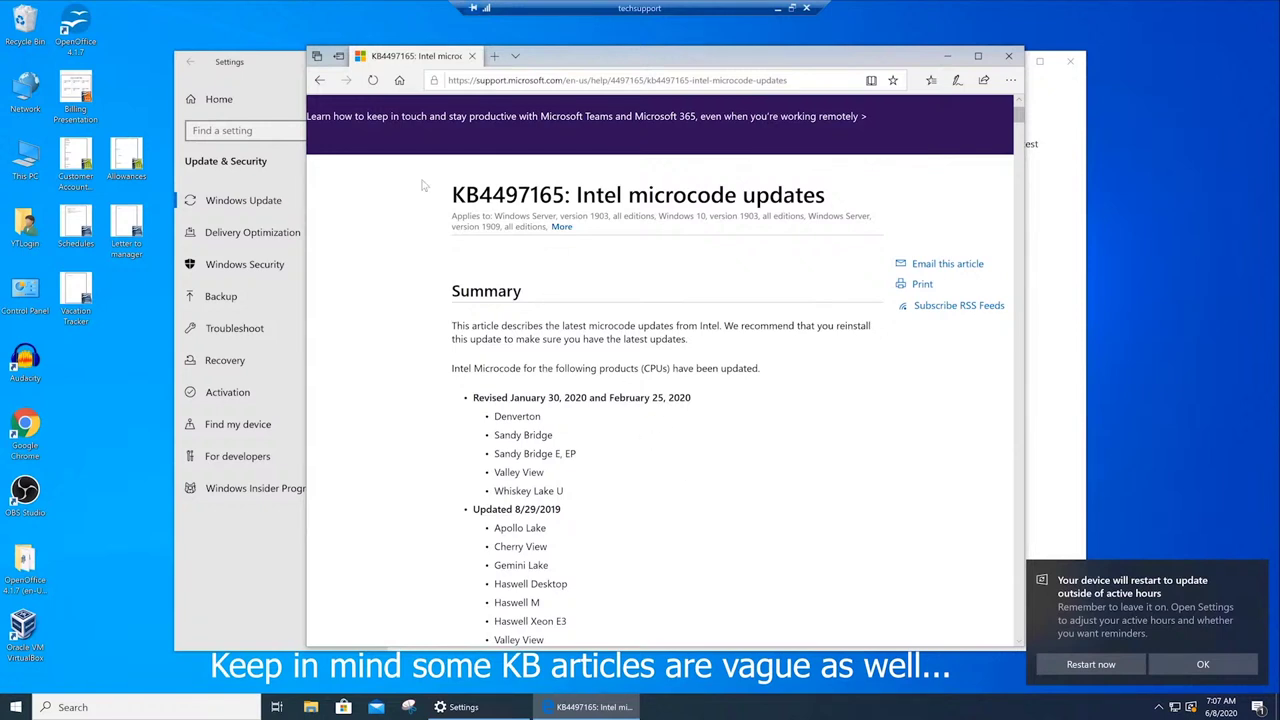
Highlight the article title and the Applies to line through the Windows 10 entry.
{"action": "left_click_drag", "start_coordinate": [452, 195], "coordinate": [826, 200]}
{"action": "left_click", "coordinate": [826, 200]}
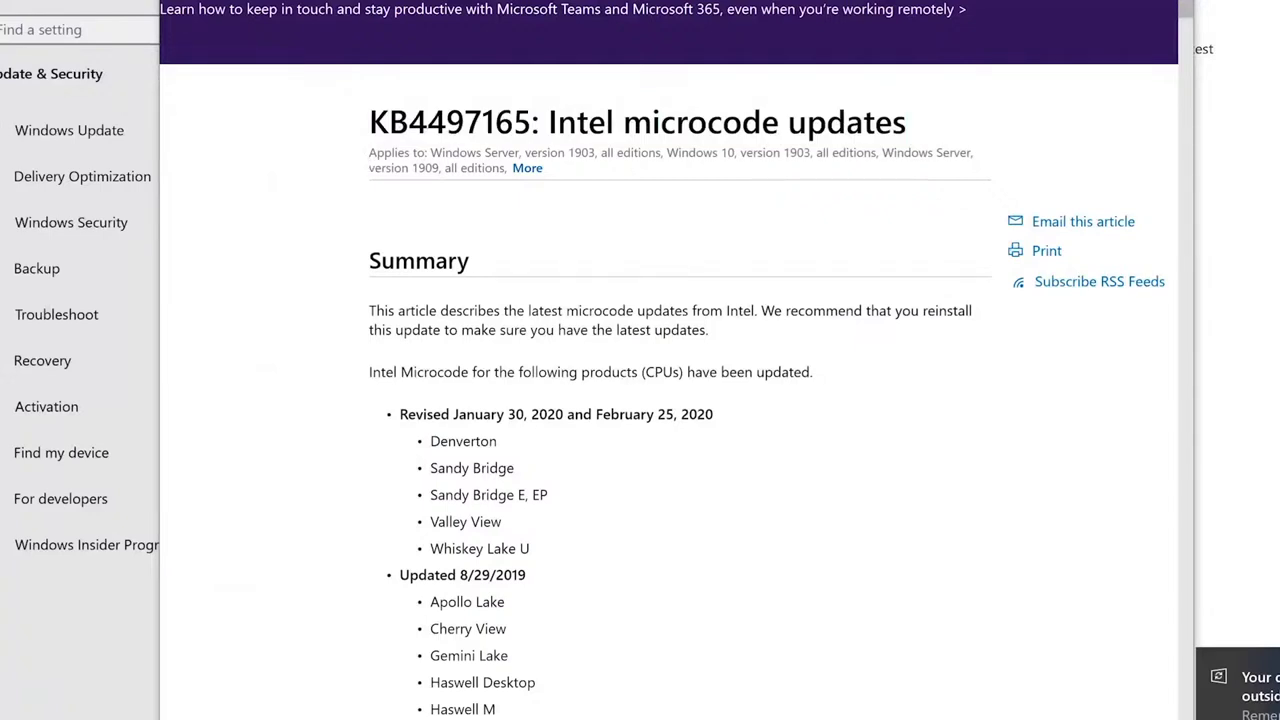
{"action": "left_click_drag", "start_coordinate": [372, 156], "coordinate": [520, 158]}
{"action": "left_click", "coordinate": [520, 158]}
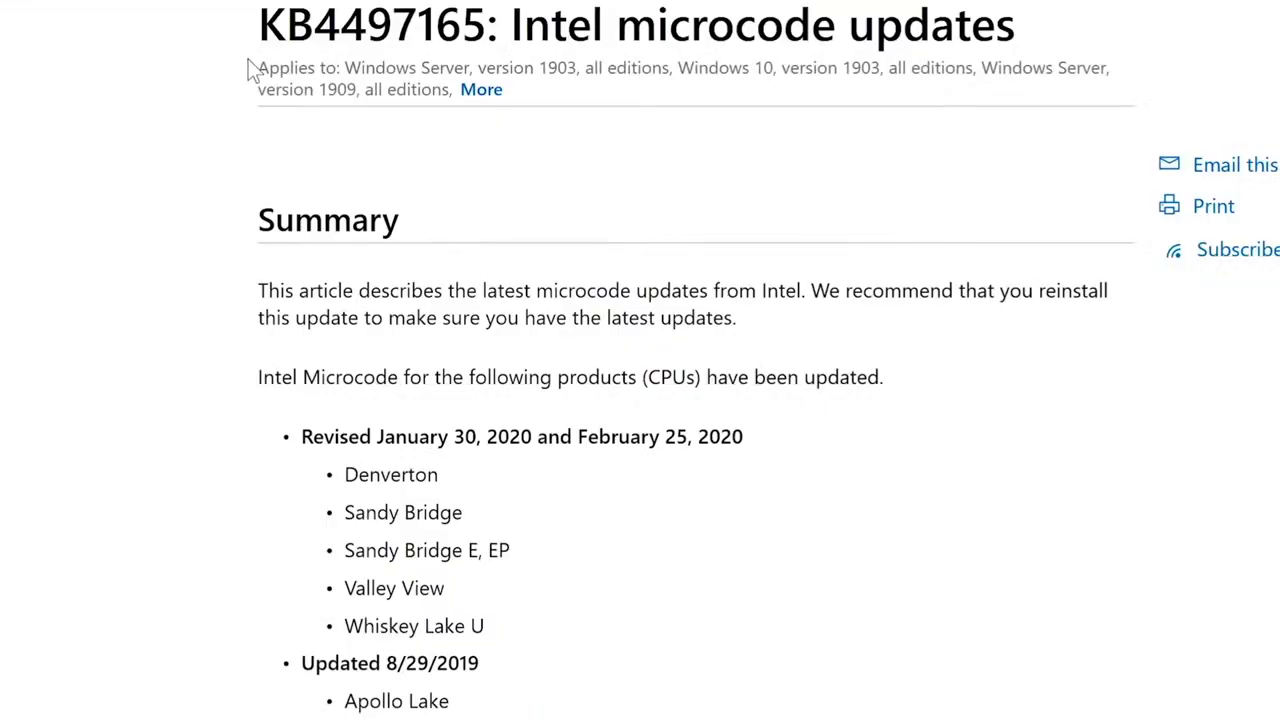
{"action": "left_click_drag", "start_coordinate": [248, 62], "coordinate": [812, 77]}
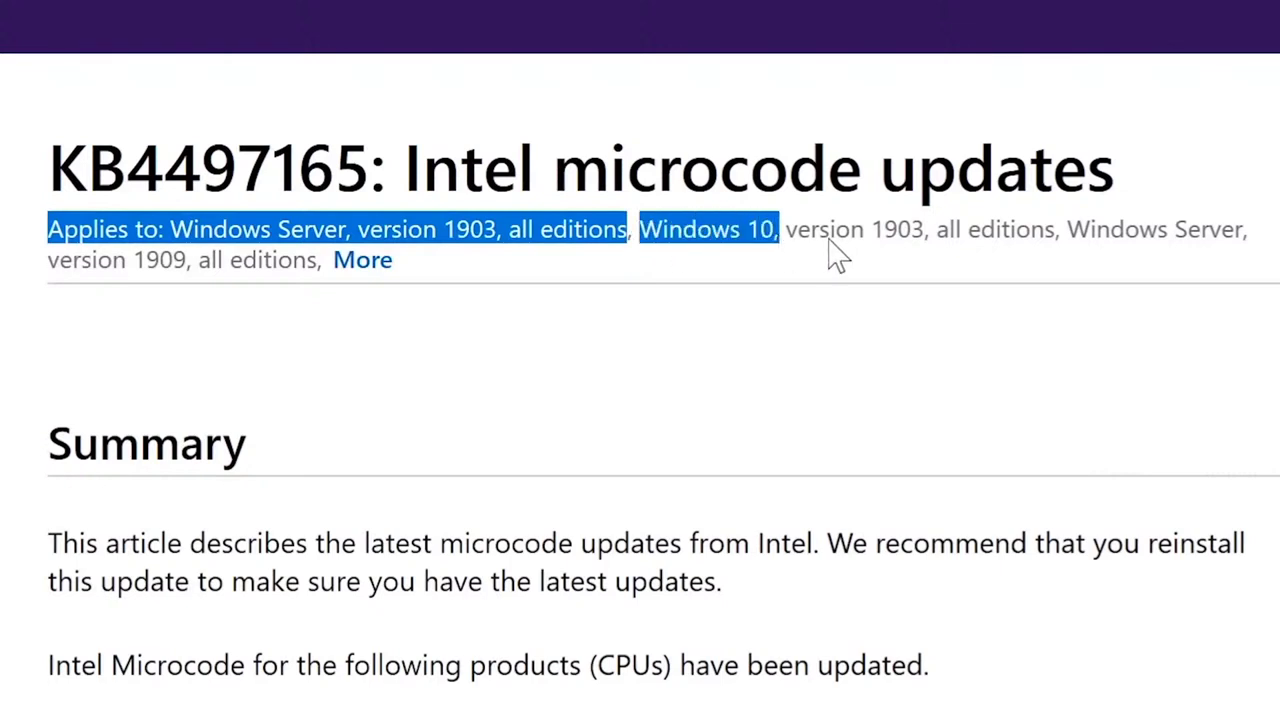
{"action": "left_click_drag", "start_coordinate": [830, 252], "coordinate": [186, 280]}
Expand the Applies to line to show every version, including Windows 10 1909.
{"action": "left_click", "coordinate": [360, 263]}
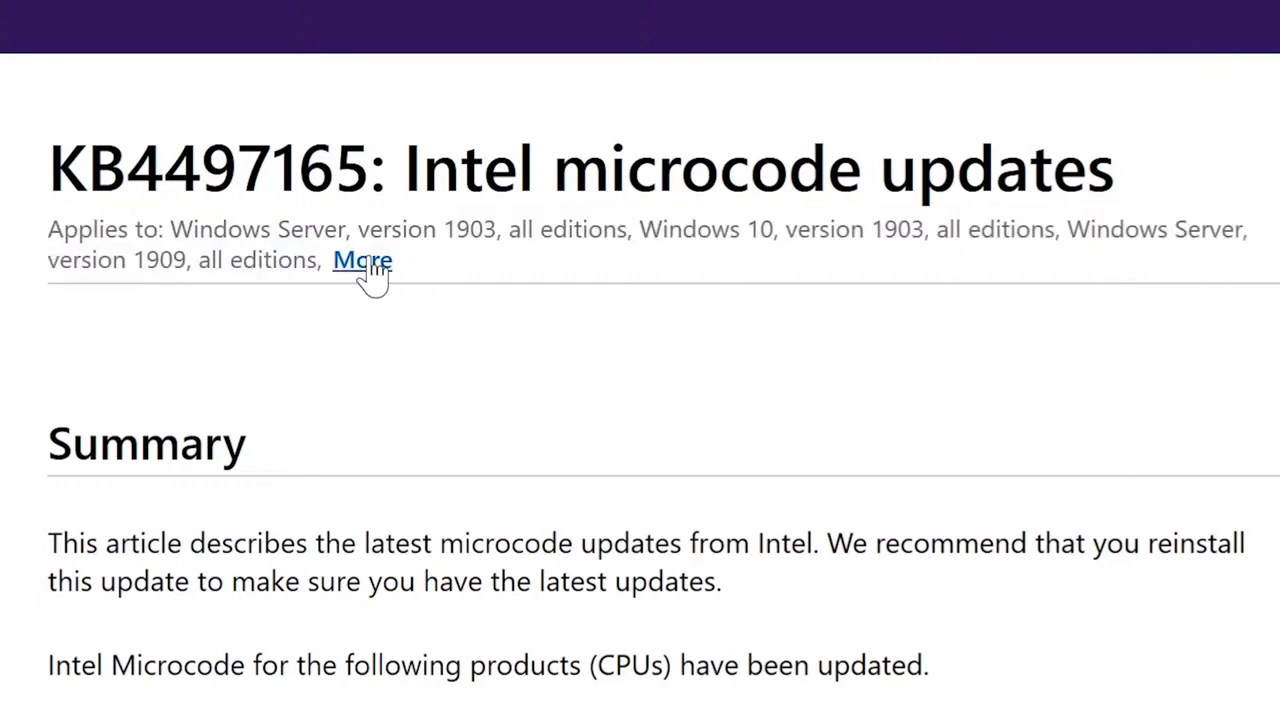
{"action": "left_click", "coordinate": [362, 262]}
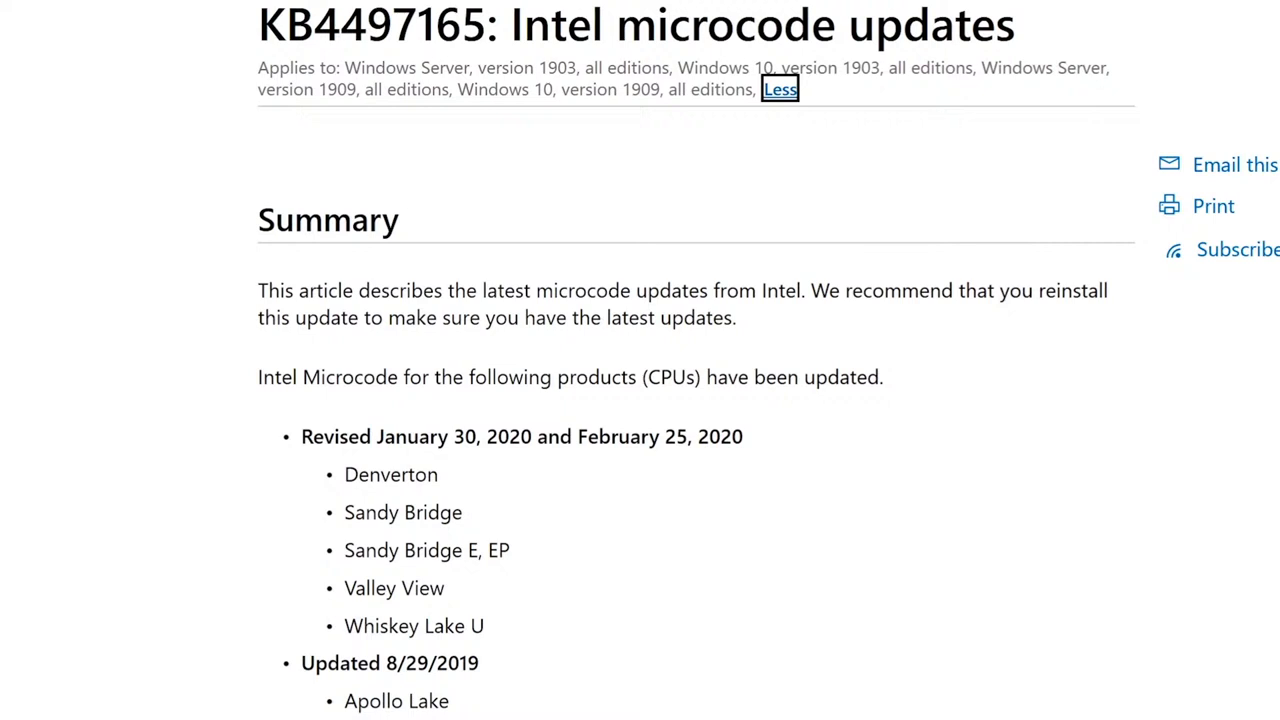
{"action": "scroll", "coordinate": [640, 400], "scroll_direction": "down", "scroll_amount": 3}
{"action": "scroll", "coordinate": [640, 400], "scroll_direction": "up", "scroll_amount": 2}
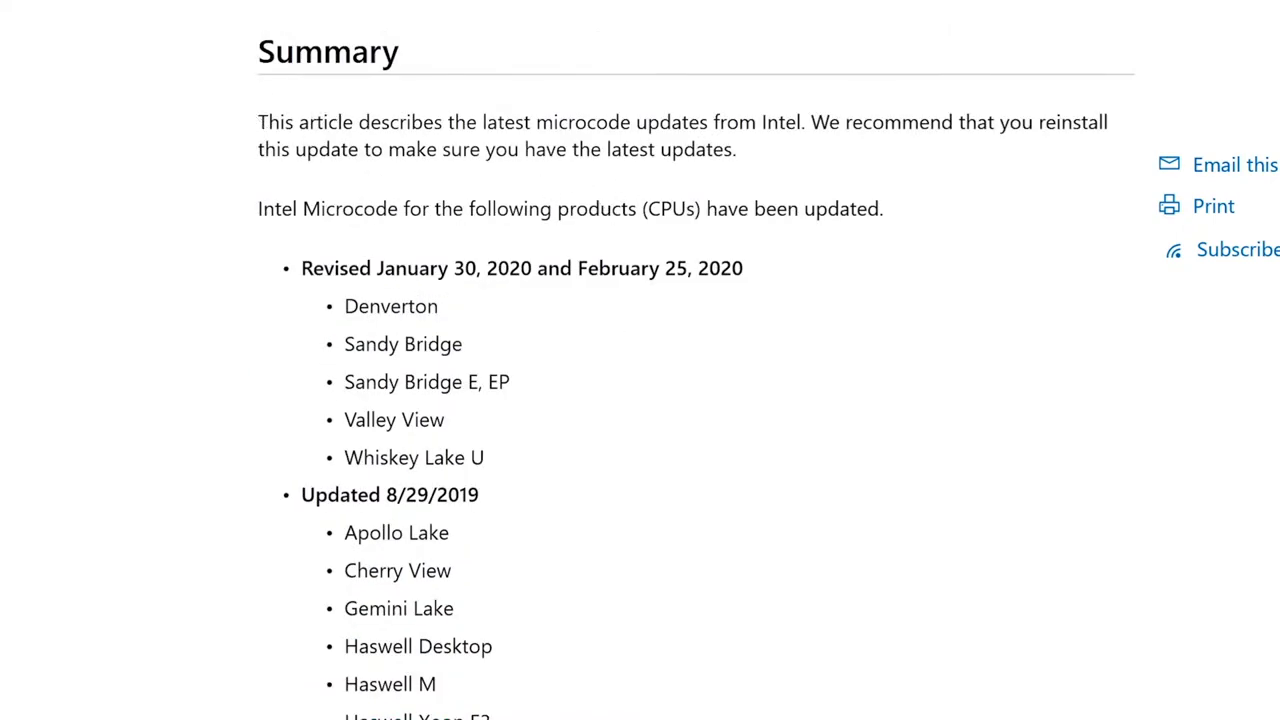
Highlight the Intel Microcode line and the CPUs revised January and February 2020, through Whiskey Lake U.
{"action": "left_click_drag", "start_coordinate": [258, 208], "coordinate": [882, 222]}
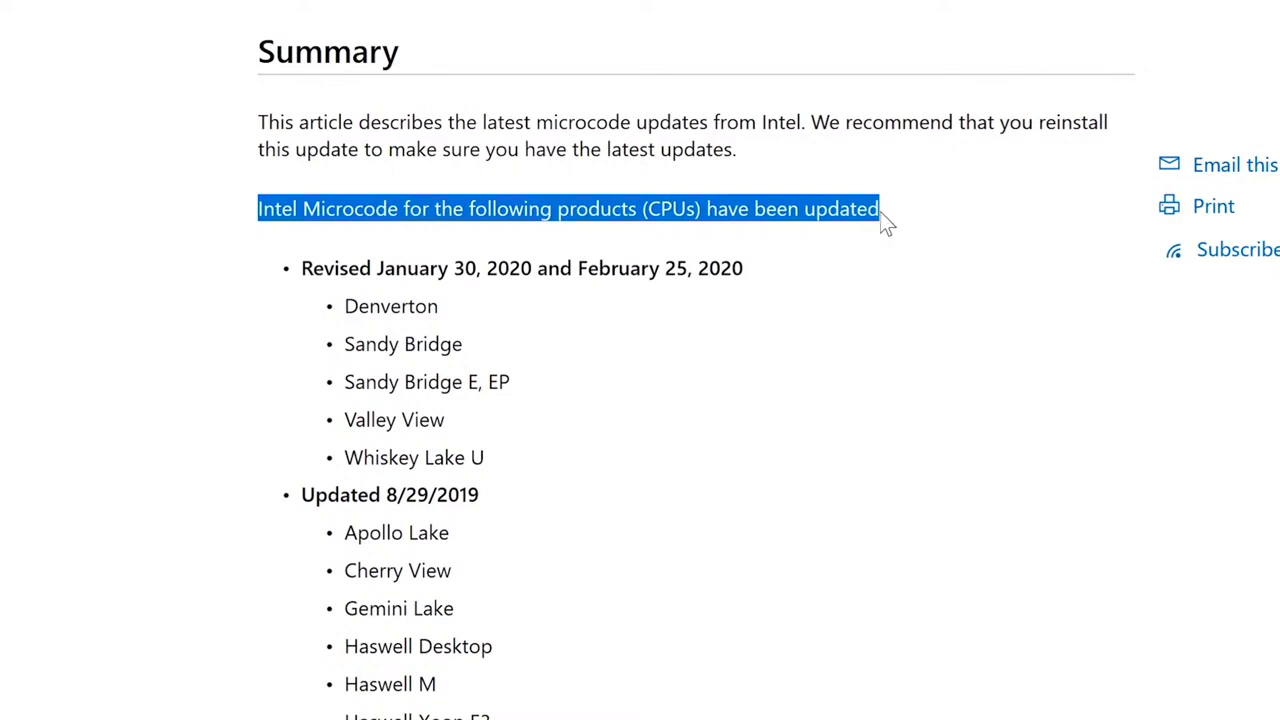
{"action": "left_click", "coordinate": [884, 222]}
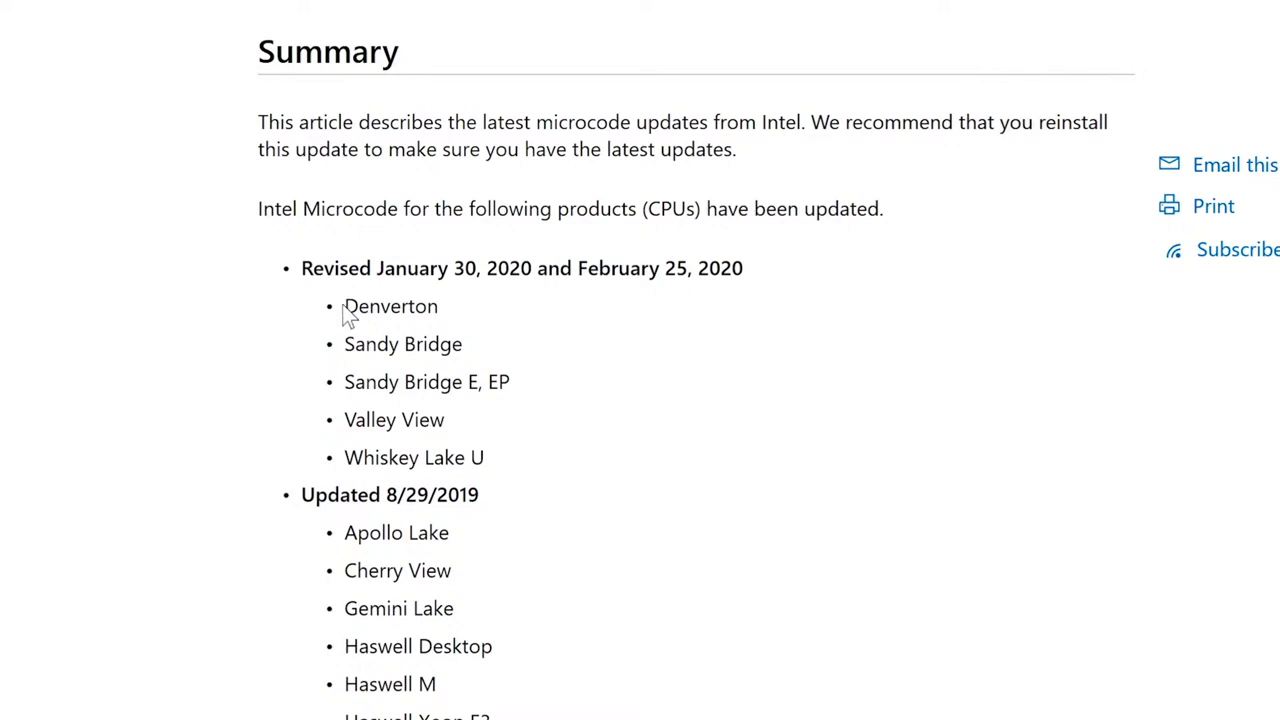
{"action": "left_click_drag", "start_coordinate": [393, 313], "coordinate": [503, 425]}
{"action": "left_click_drag", "start_coordinate": [491, 443], "coordinate": [491, 459]}
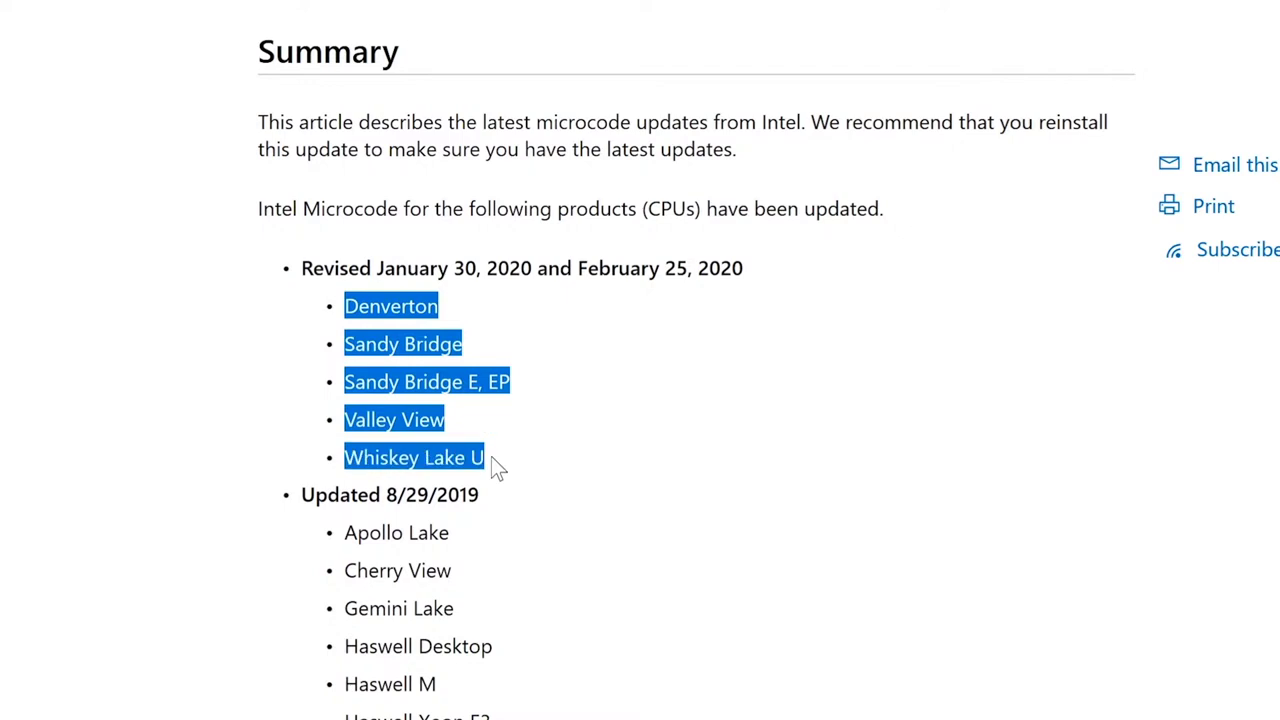
{"action": "left_click", "coordinate": [491, 432]}
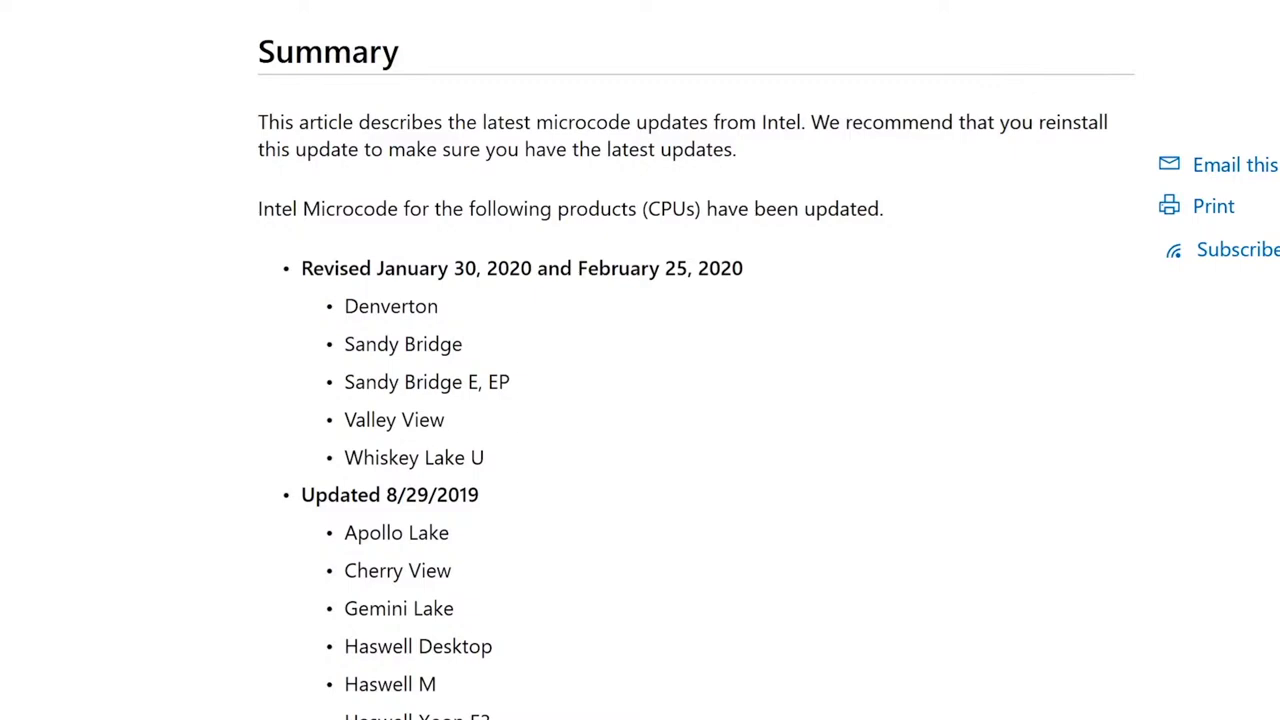
Scroll through the KB4497165 article's CVE list and CPU table.
{"action": "scroll", "coordinate": [505, 465], "scroll_direction": "down", "scroll_amount": 2}
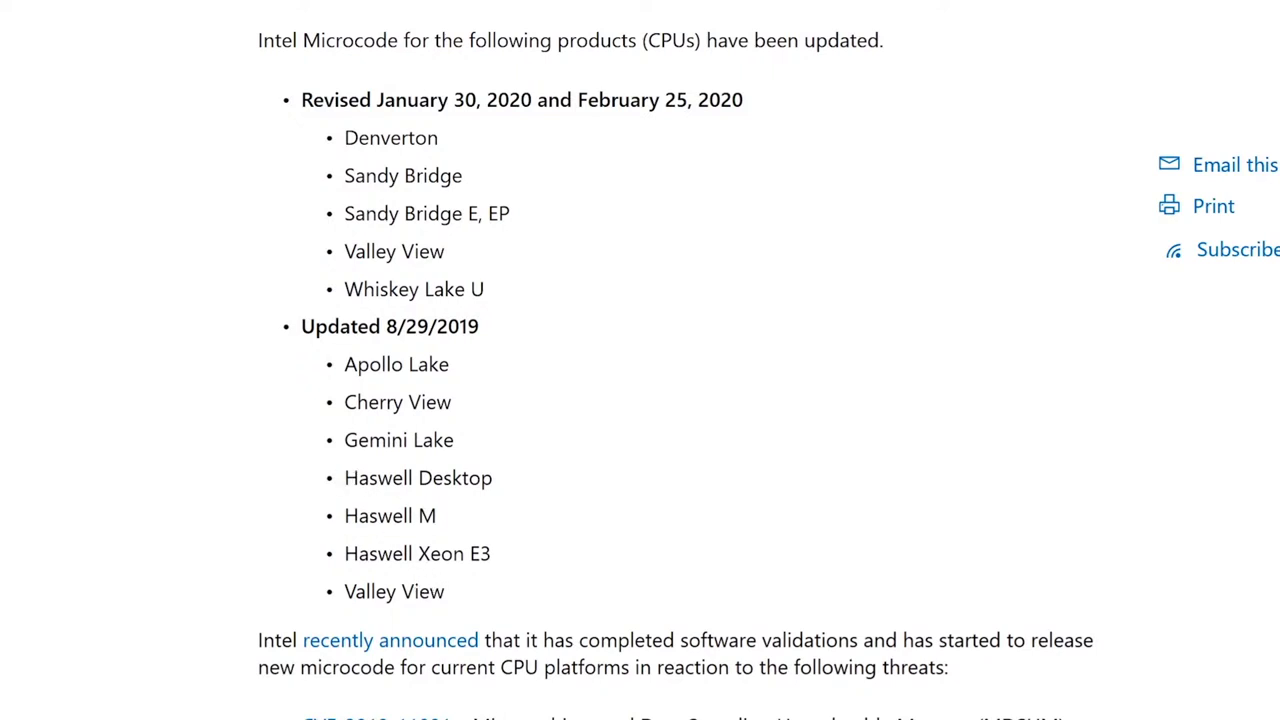
{"action": "scroll", "coordinate": [640, 400], "scroll_direction": "down", "scroll_amount": 2}
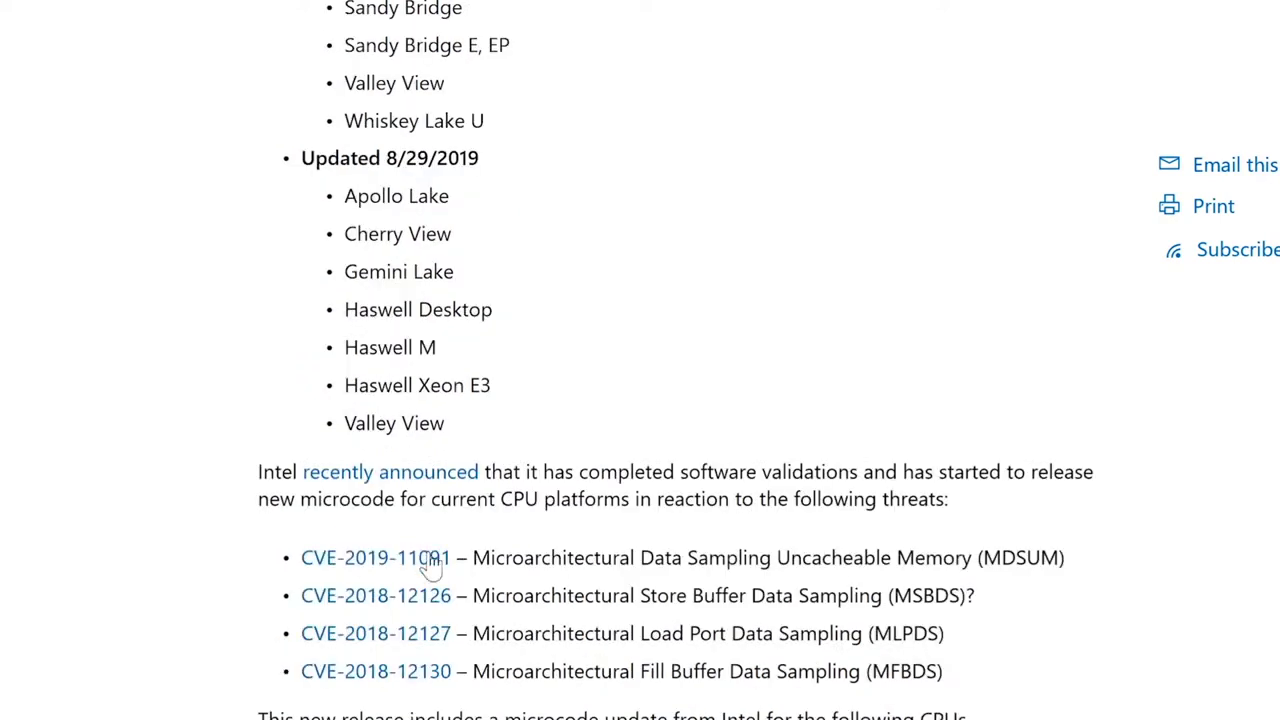
{"action": "scroll", "coordinate": [388, 470], "scroll_direction": "down", "scroll_amount": 6}
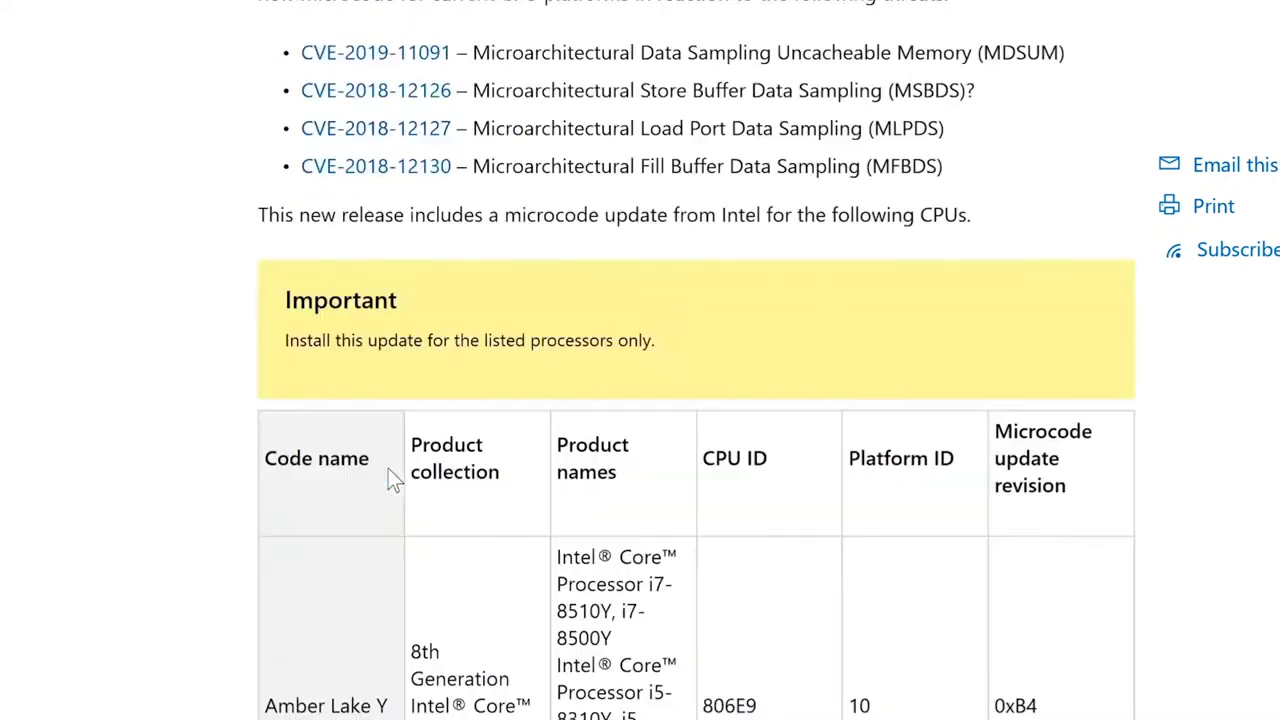
{"action": "scroll", "coordinate": [388, 470], "scroll_direction": "down", "scroll_amount": 2}
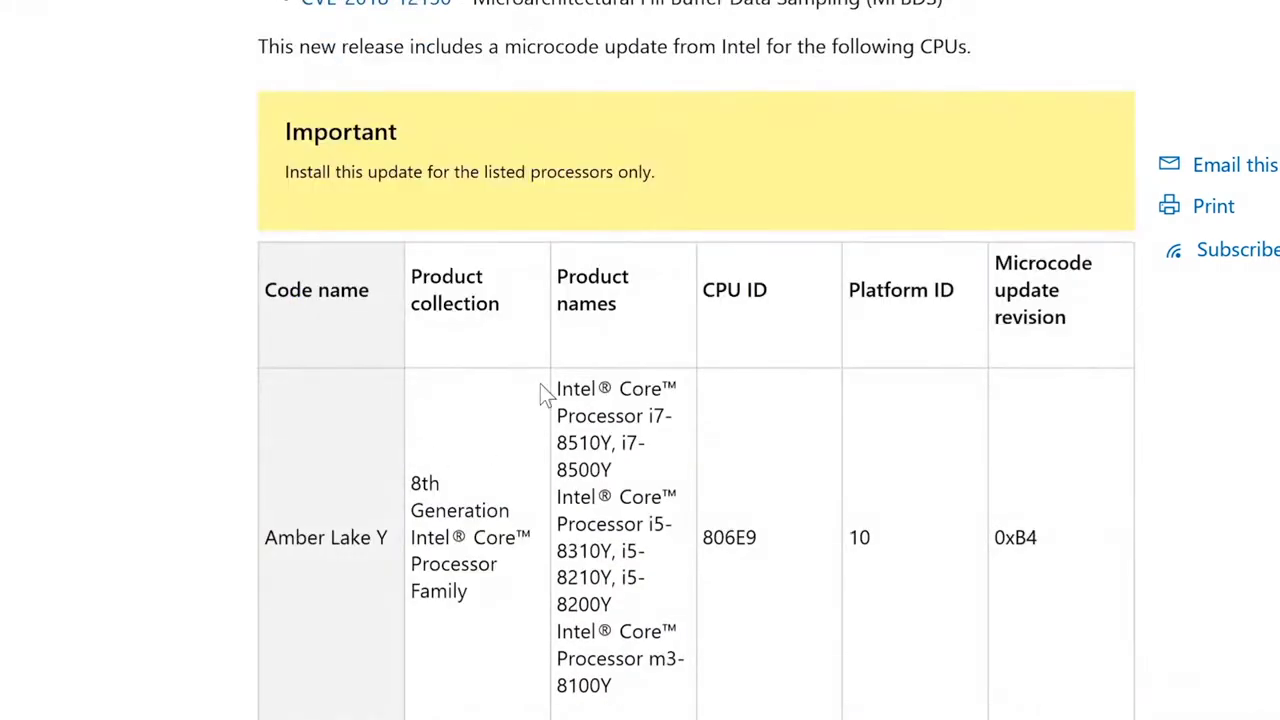
{"action": "scroll", "coordinate": [540, 383], "scroll_direction": "up", "scroll_amount": 4}
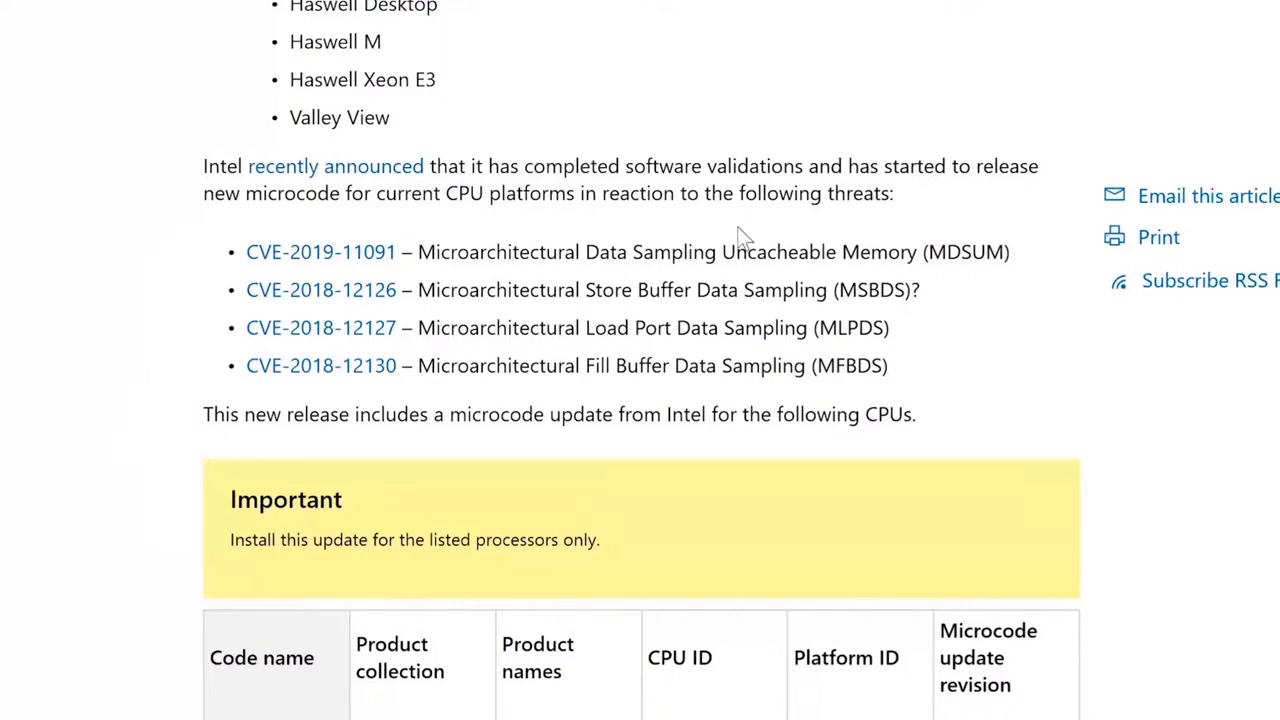
{"action": "scroll", "coordinate": [737, 234], "scroll_direction": "down", "scroll_amount": 3}
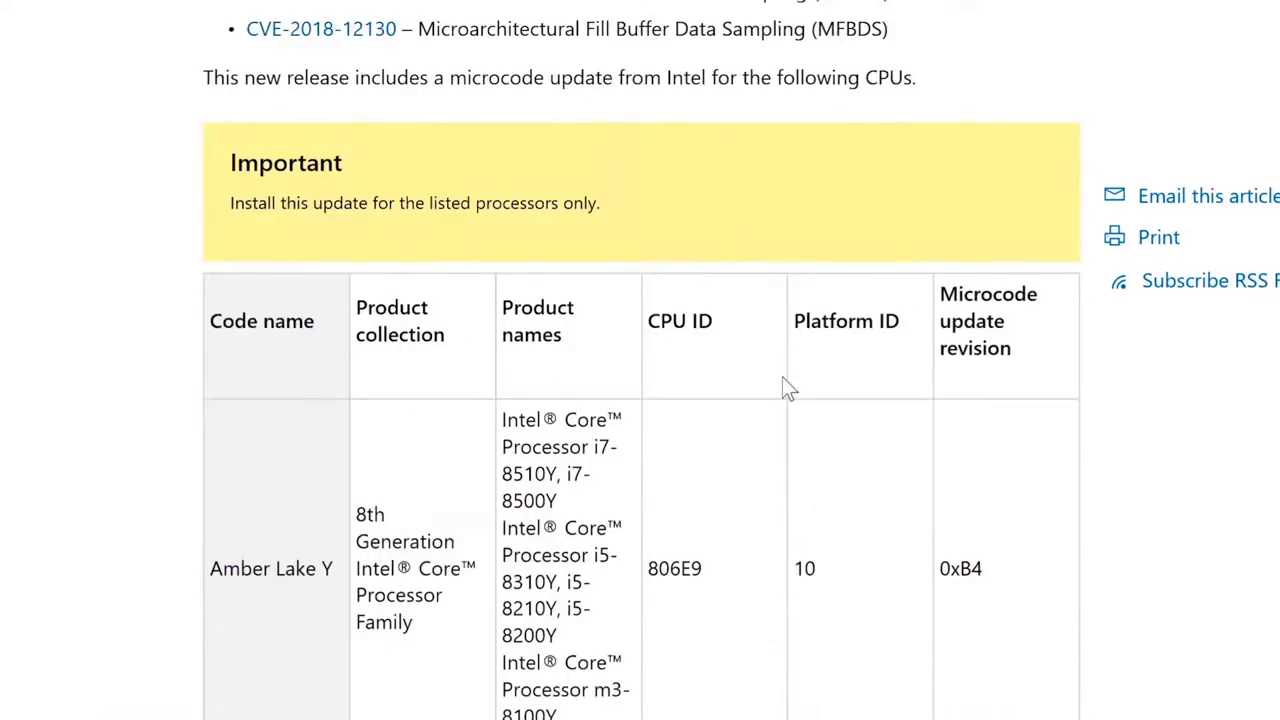
{"action": "scroll", "coordinate": [787, 385], "scroll_direction": "down", "scroll_amount": 2}
{"action": "scroll", "coordinate": [786, 391], "scroll_direction": "down", "scroll_amount": 3}
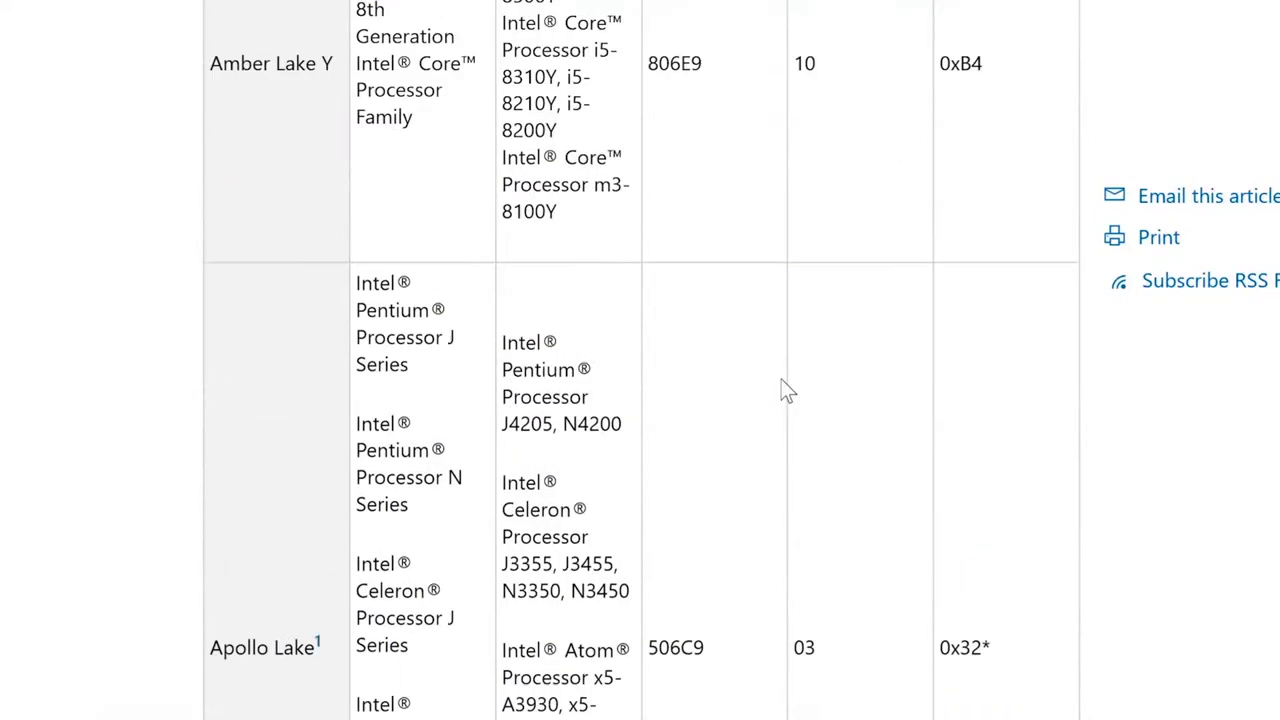
{"action": "scroll", "coordinate": [766, 349], "scroll_direction": "down", "scroll_amount": 6}
{"action": "scroll", "coordinate": [742, 328], "scroll_direction": "down", "scroll_amount": 20}
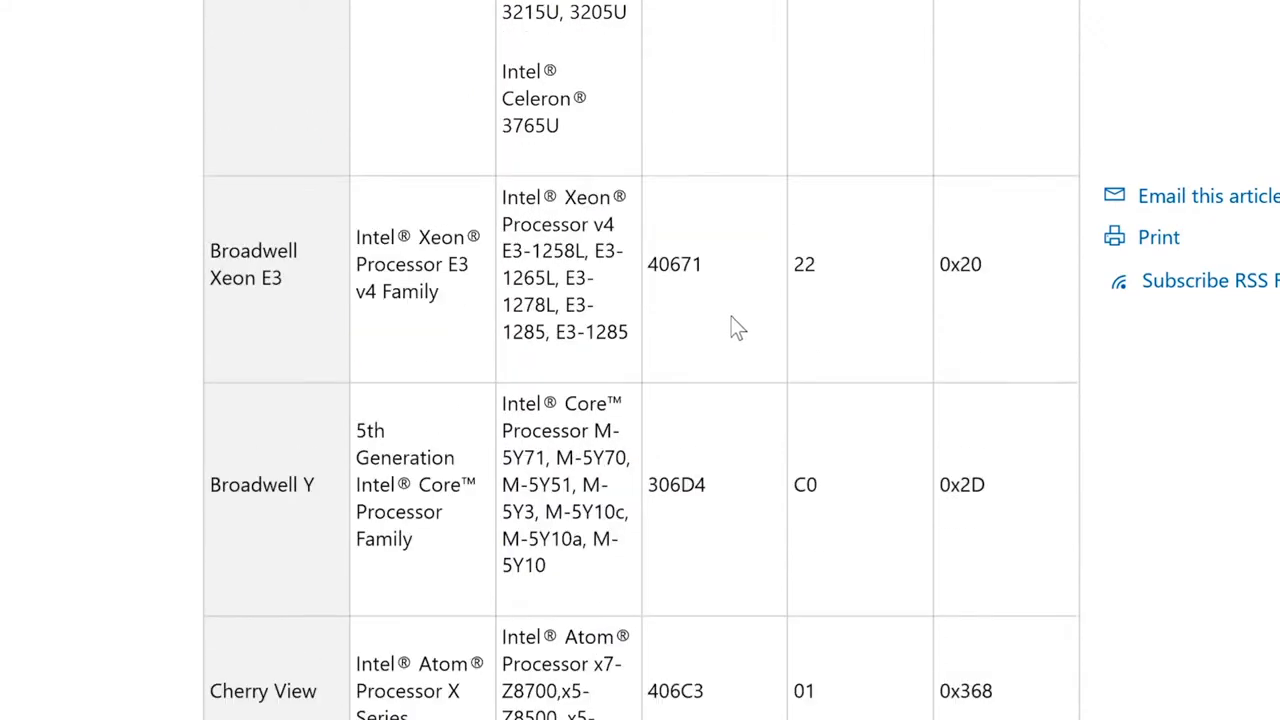
{"action": "scroll", "coordinate": [734, 328], "scroll_direction": "down", "scroll_amount": 8}
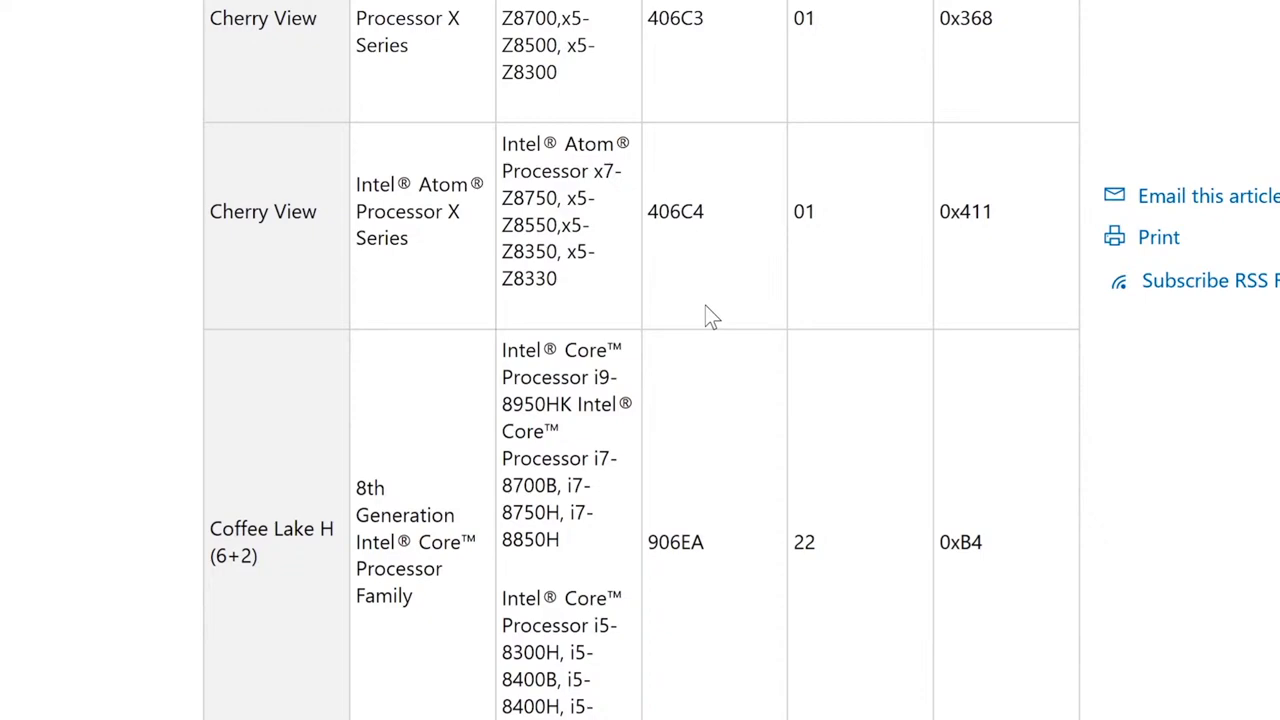
{"action": "scroll", "coordinate": [705, 307], "scroll_direction": "down", "scroll_amount": 15}
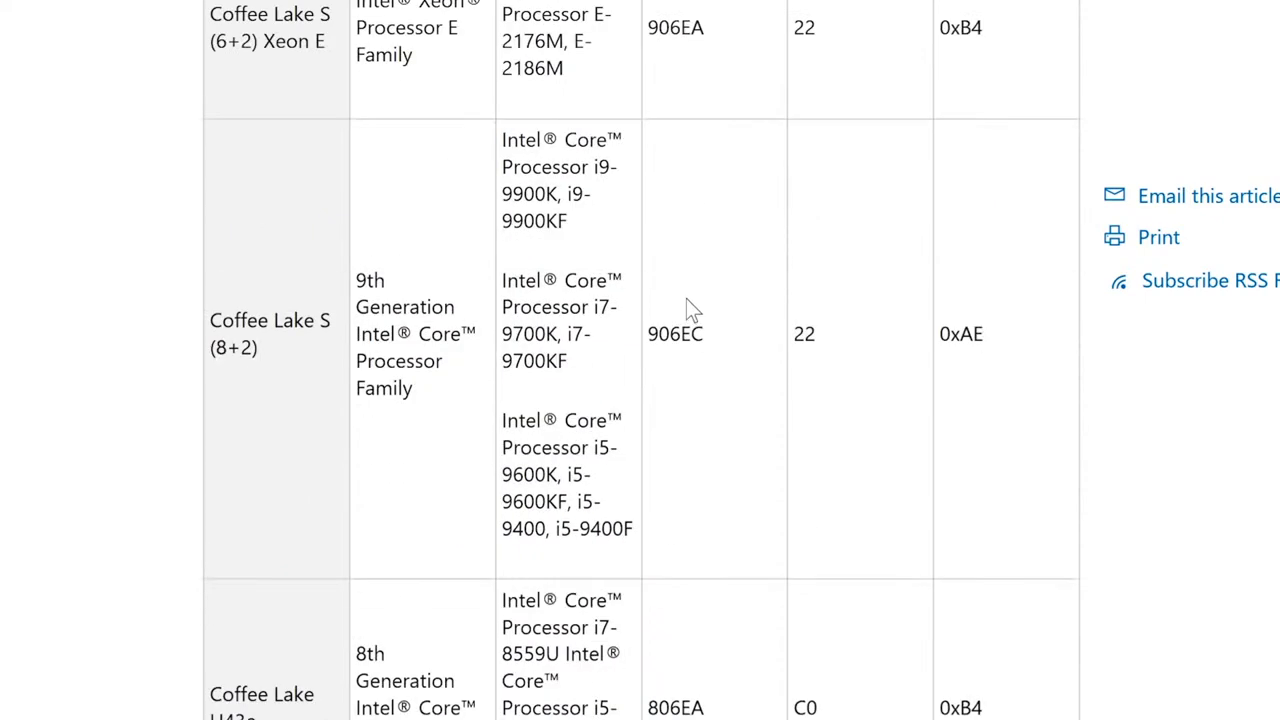
{"action": "scroll", "coordinate": [737, 302], "scroll_direction": "down", "scroll_amount": 20}
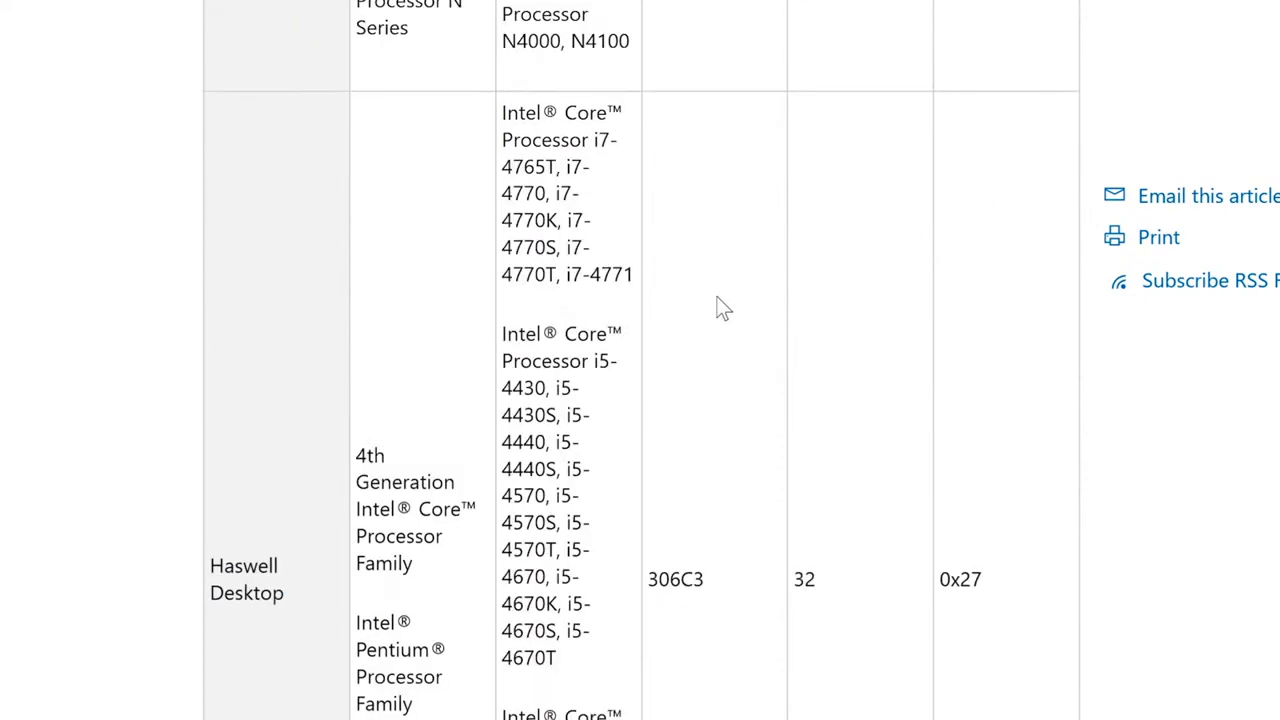
{"action": "scroll", "coordinate": [705, 300], "scroll_direction": "down", "scroll_amount": 18}
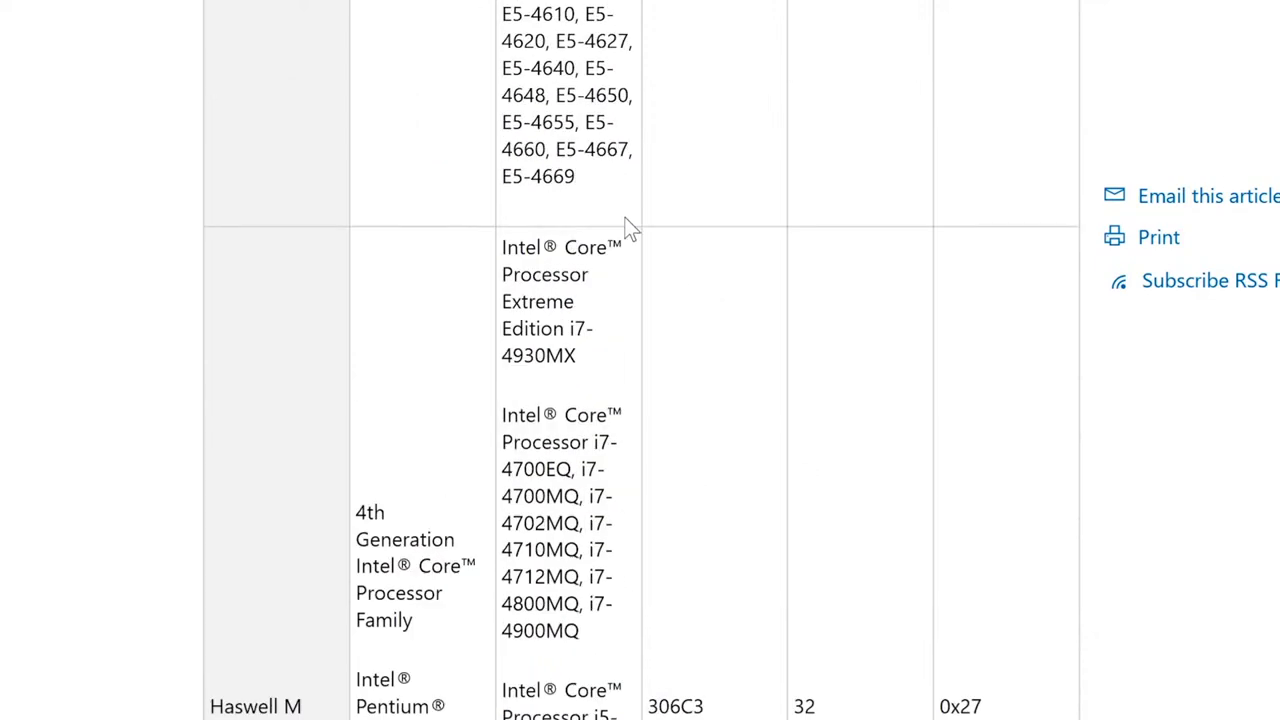
{"action": "scroll", "coordinate": [630, 230], "scroll_direction": "down", "scroll_amount": 18}
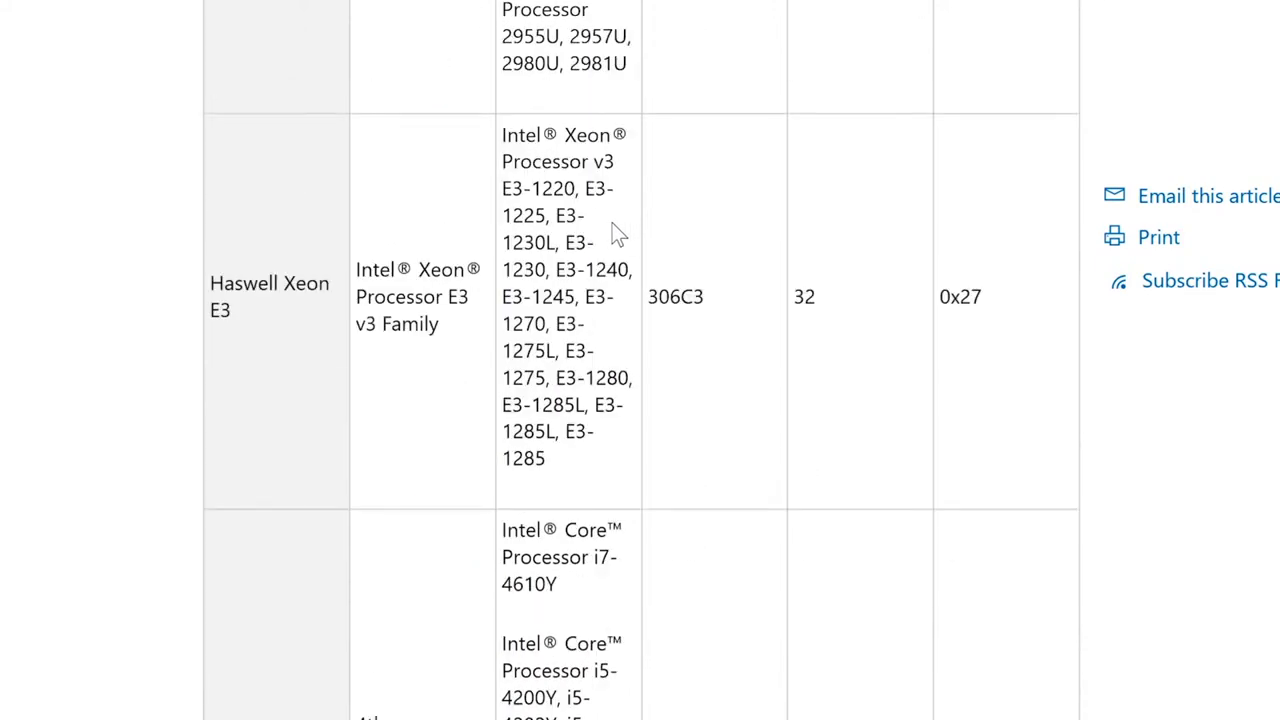
{"action": "scroll", "coordinate": [620, 230], "scroll_direction": "down", "scroll_amount": 10}
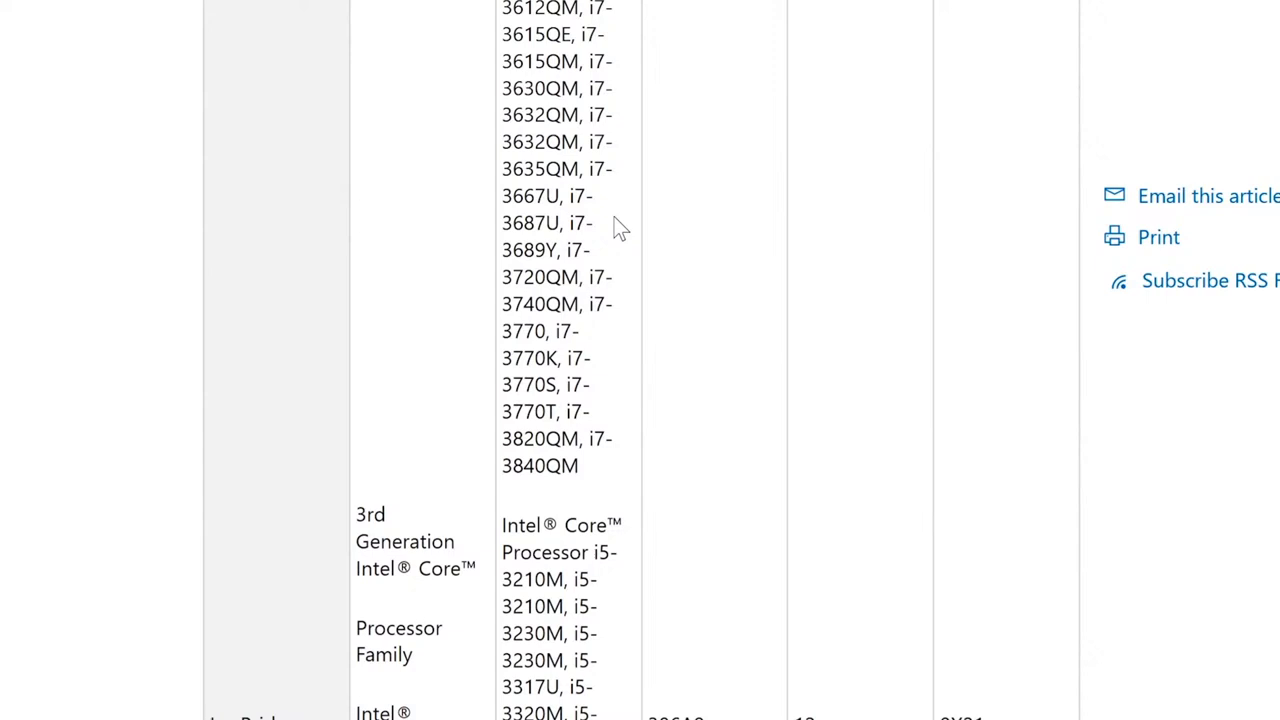
{"action": "scroll", "coordinate": [620, 228], "scroll_direction": "down", "scroll_amount": 20}
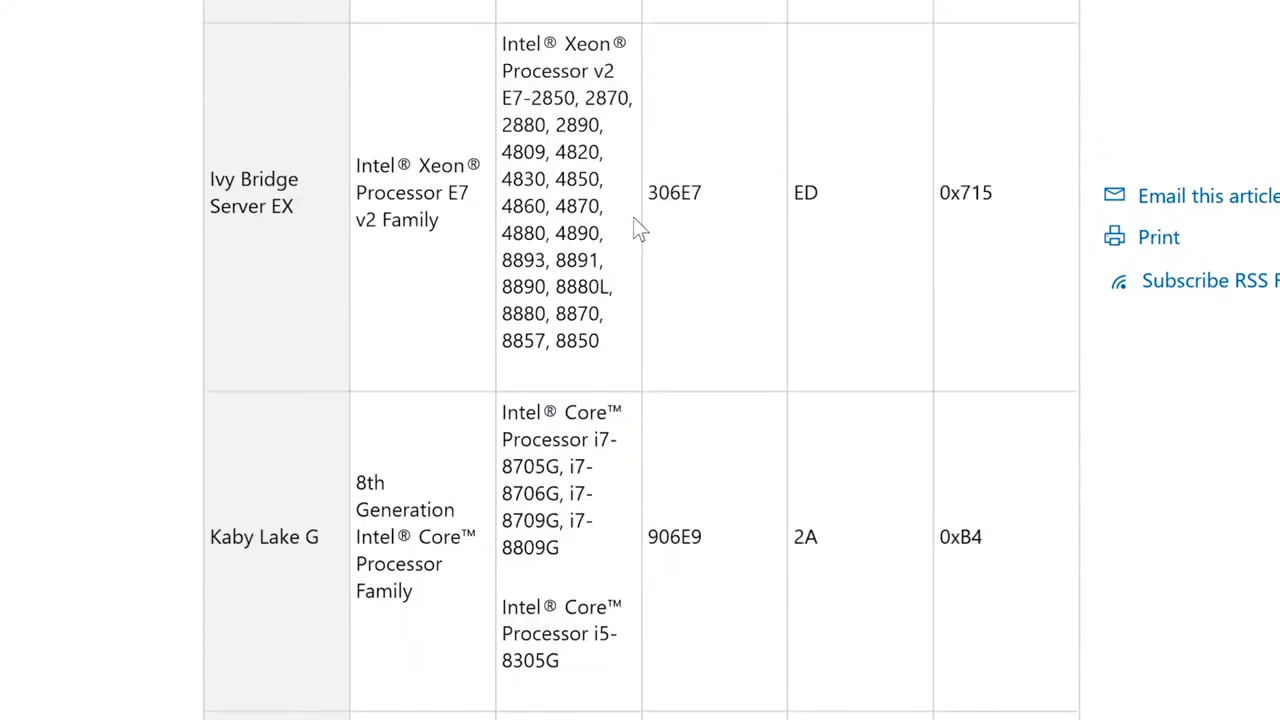
{"action": "scroll", "coordinate": [640, 230], "scroll_direction": "down", "scroll_amount": 3}
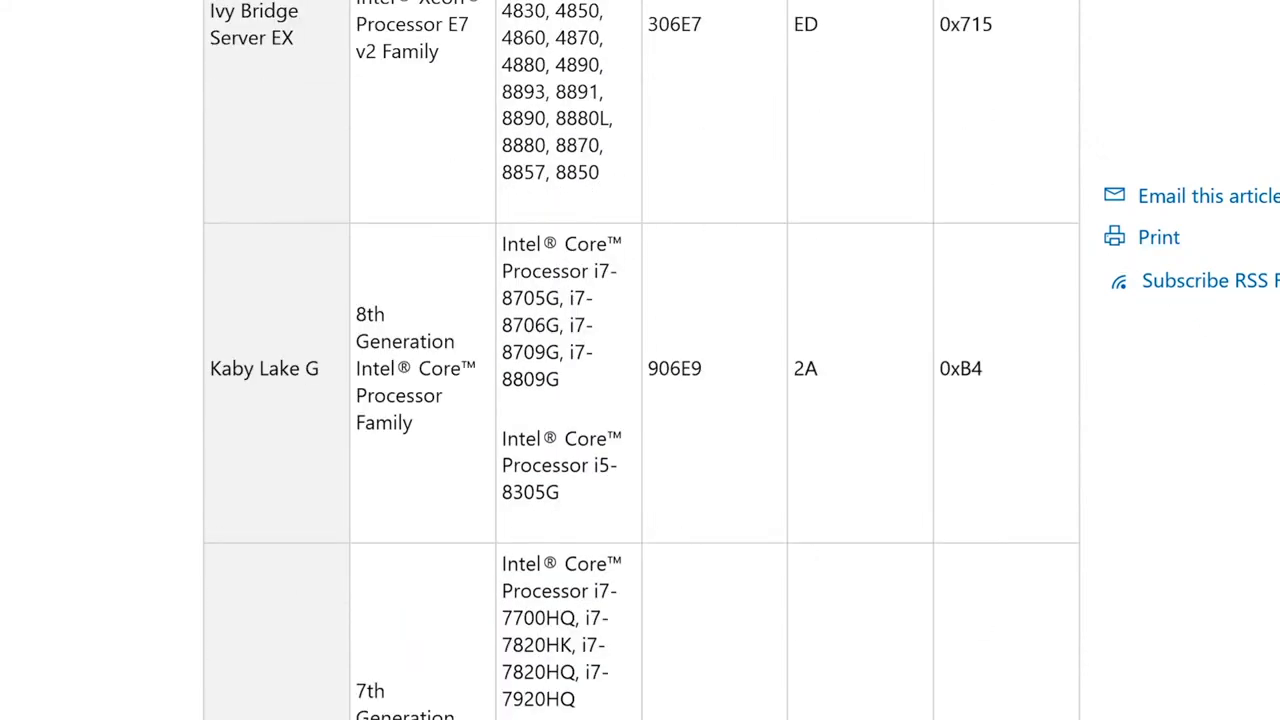
{"action": "scroll", "coordinate": [640, 360], "scroll_direction": "down", "scroll_amount": 20}
{"action": "scroll", "coordinate": [640, 360], "scroll_direction": "down", "scroll_amount": 20}
{"action": "scroll", "coordinate": [1049, 560], "scroll_direction": "down", "scroll_amount": 3}
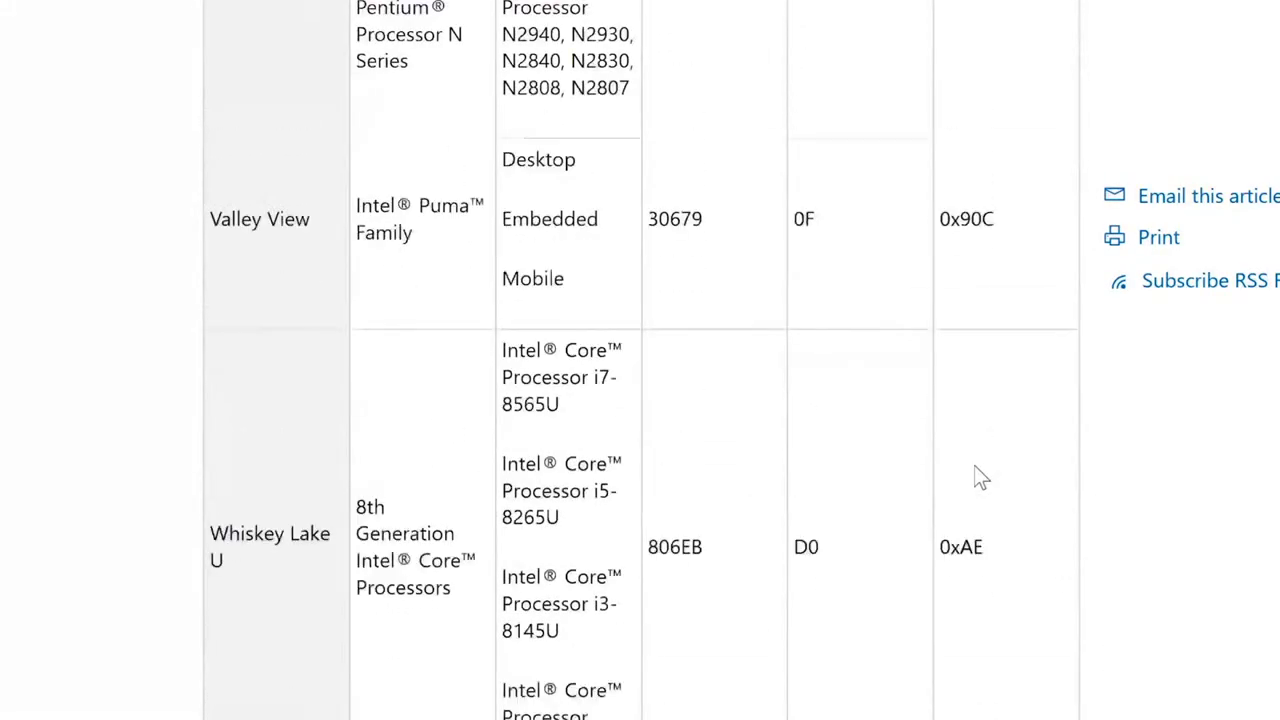
{"action": "scroll", "coordinate": [980, 470], "scroll_direction": "down", "scroll_amount": 15}
{"action": "scroll", "coordinate": [995, 460], "scroll_direction": "up", "scroll_amount": 6}
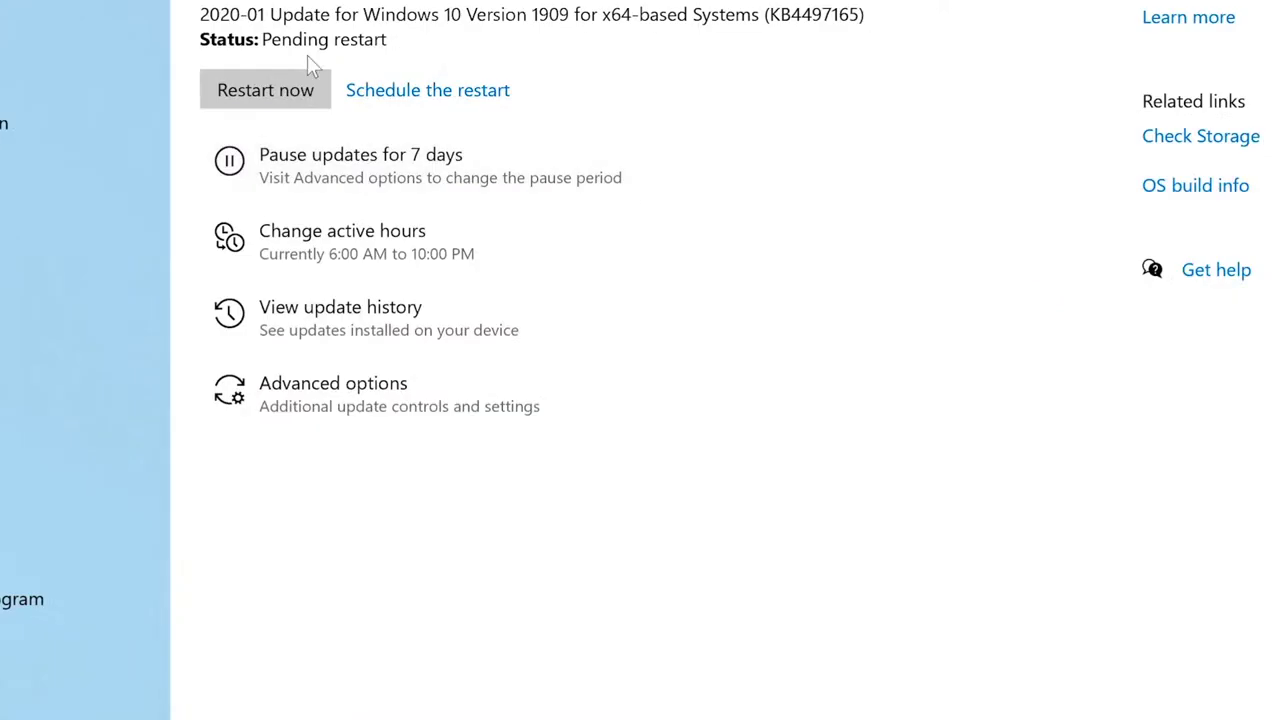
Close the Windows Update settings window to reveal the desktop.
{"action": "left_click", "coordinate": [265, 90]}
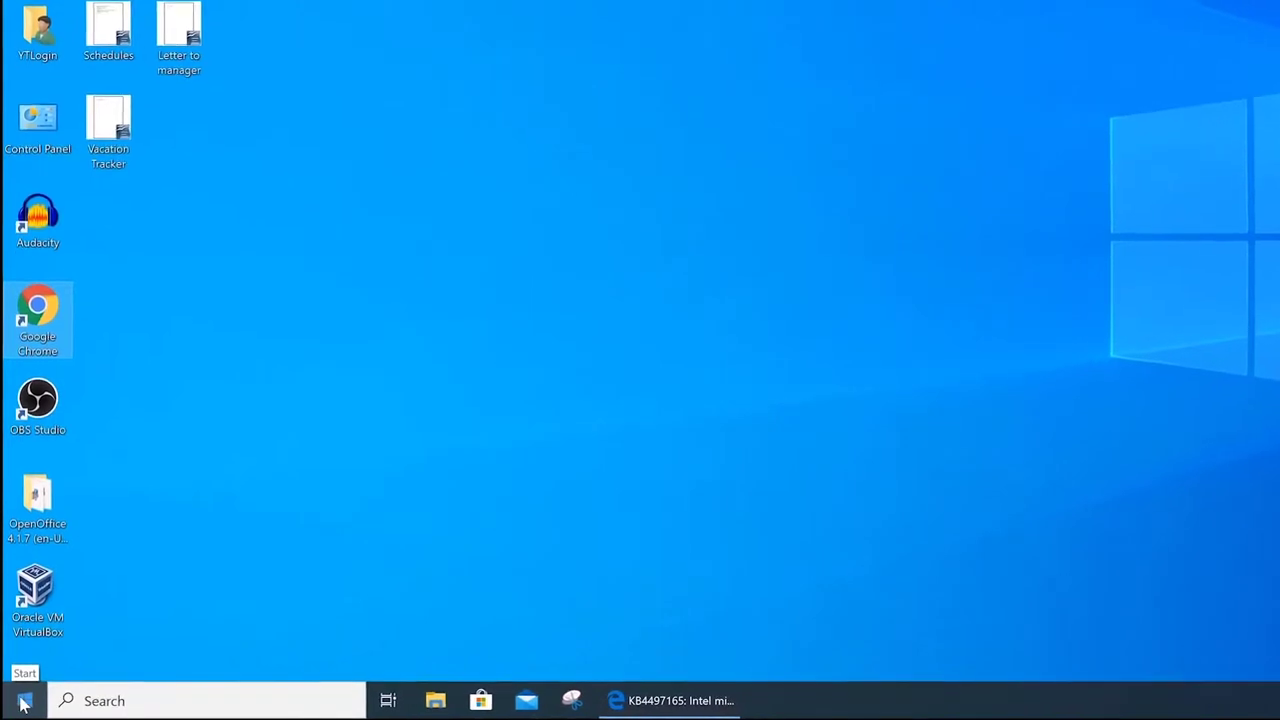
Go from the Start context menu to Apps & features, then to Programs and Features.
{"action": "right_click", "coordinate": [16, 700]}
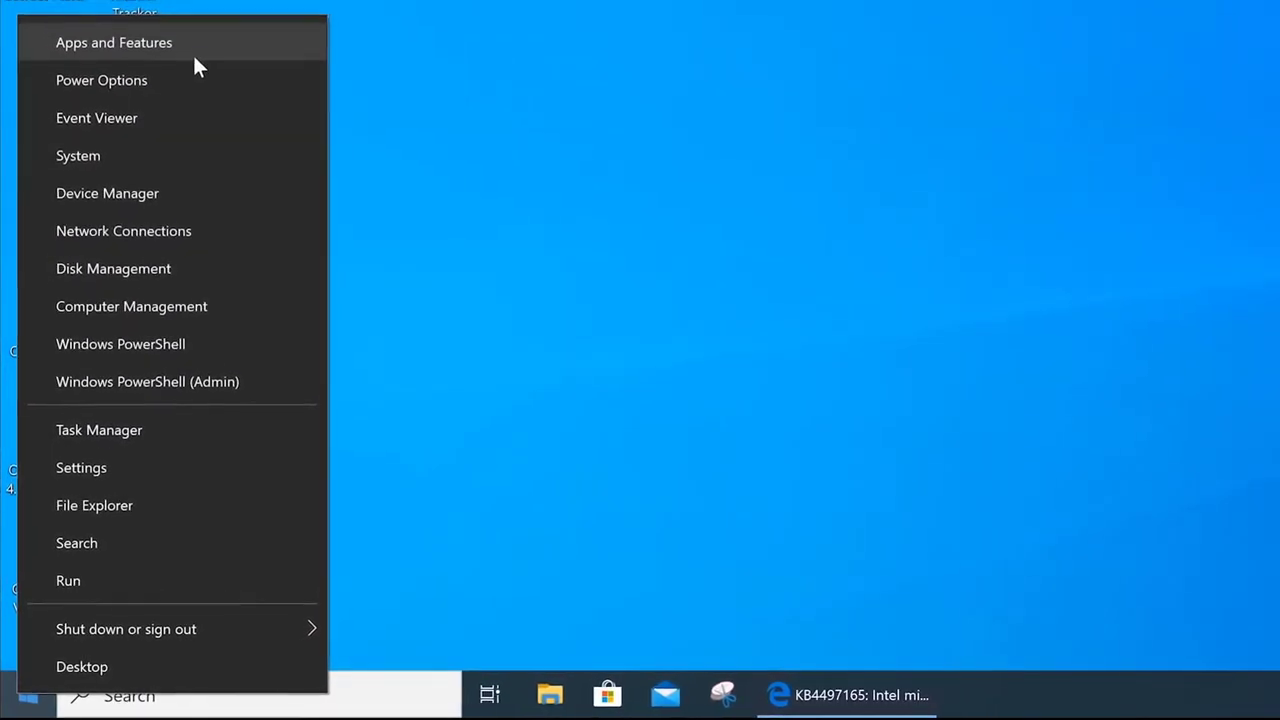
{"action": "left_click", "coordinate": [190, 62]}
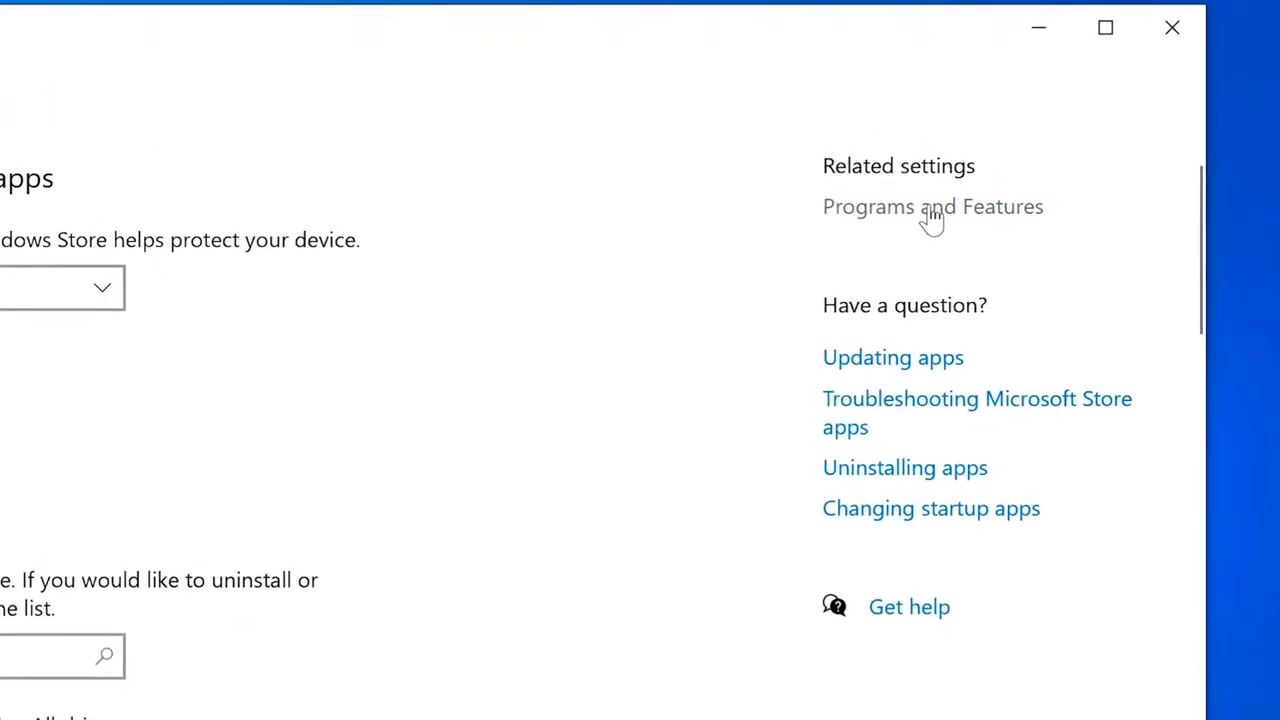
{"action": "left_click", "coordinate": [892, 250]}
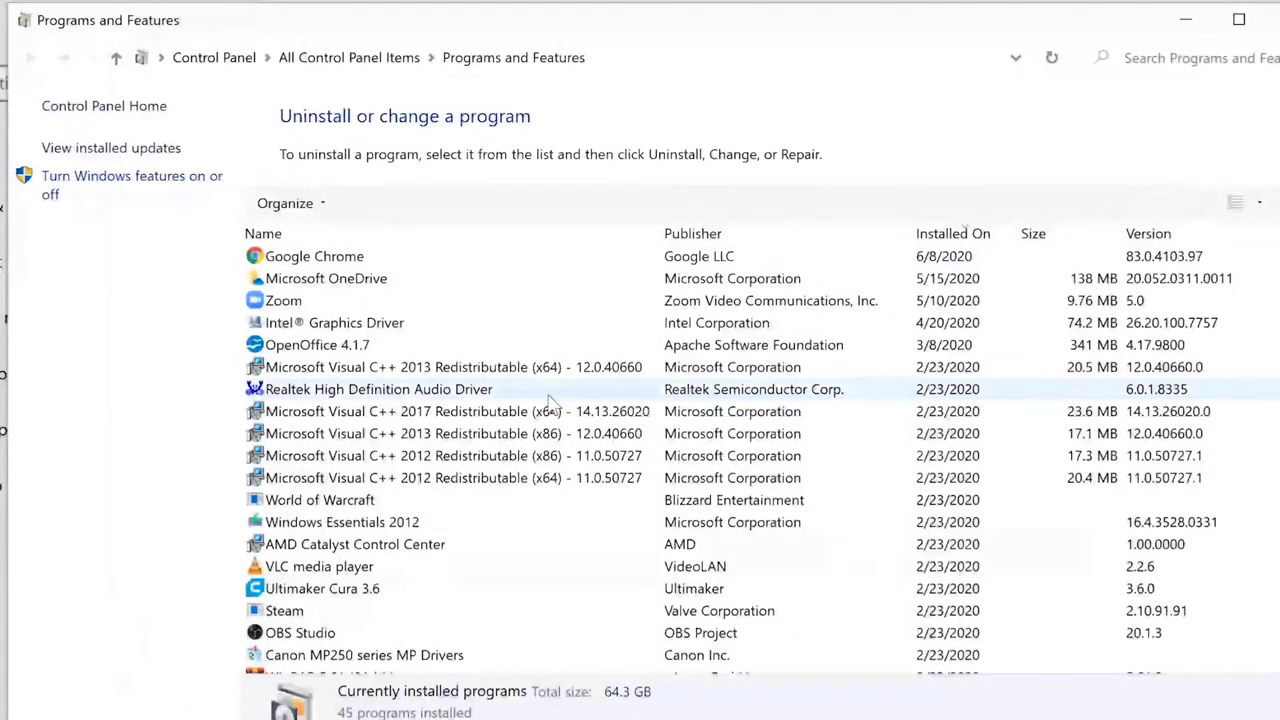
{"action": "scroll", "coordinate": [765, 348], "scroll_direction": "down", "scroll_amount": 4}
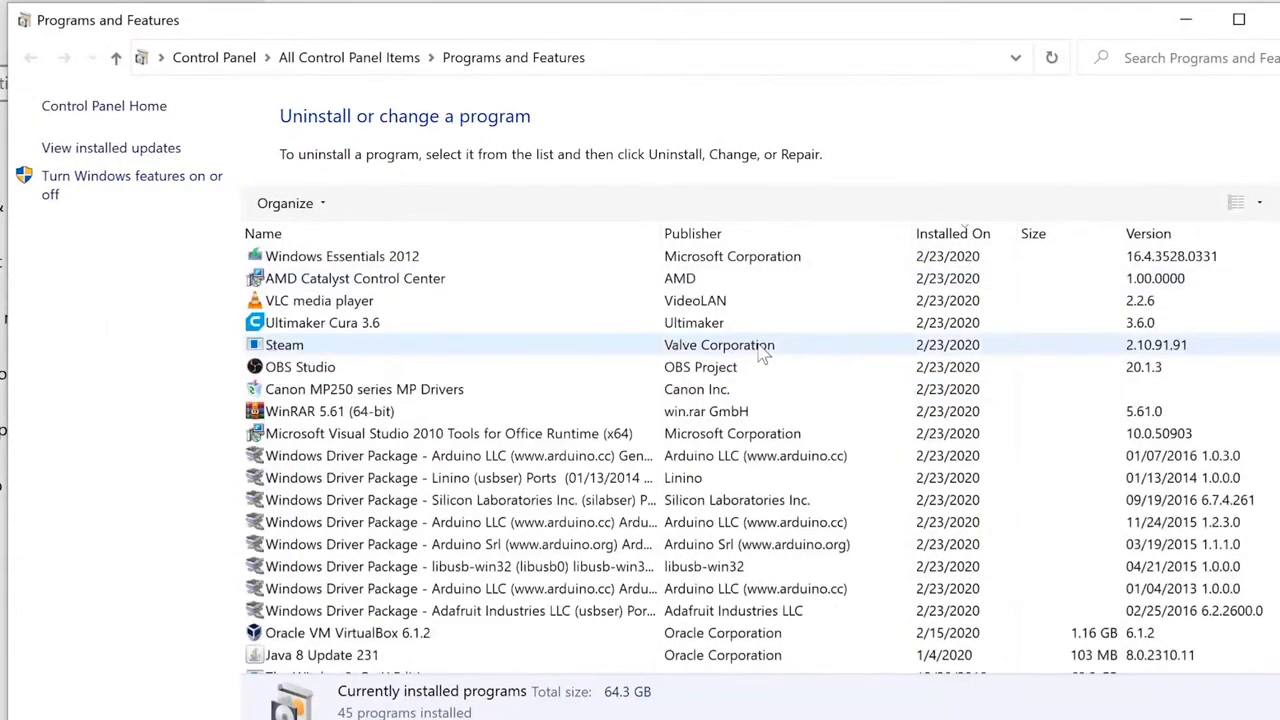
{"action": "scroll", "coordinate": [755, 340], "scroll_direction": "up", "scroll_amount": 4}
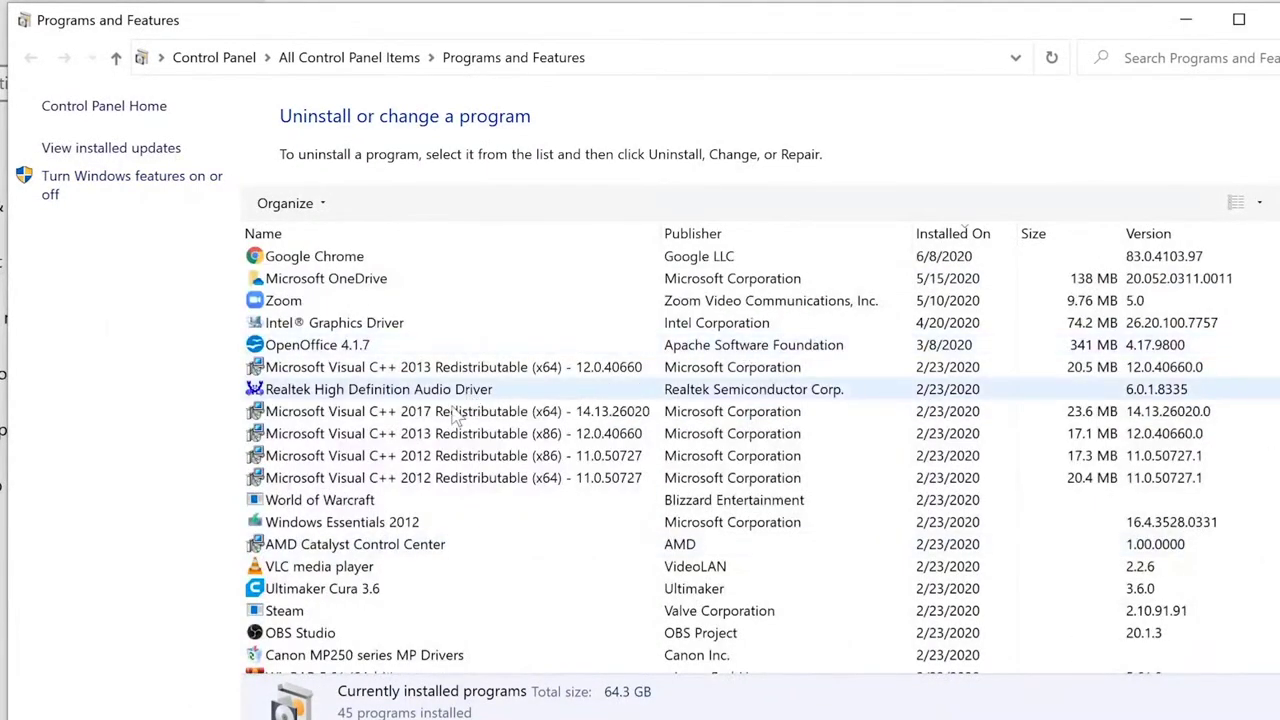
{"action": "scroll", "coordinate": [437, 425], "scroll_direction": "down", "scroll_amount": 5}
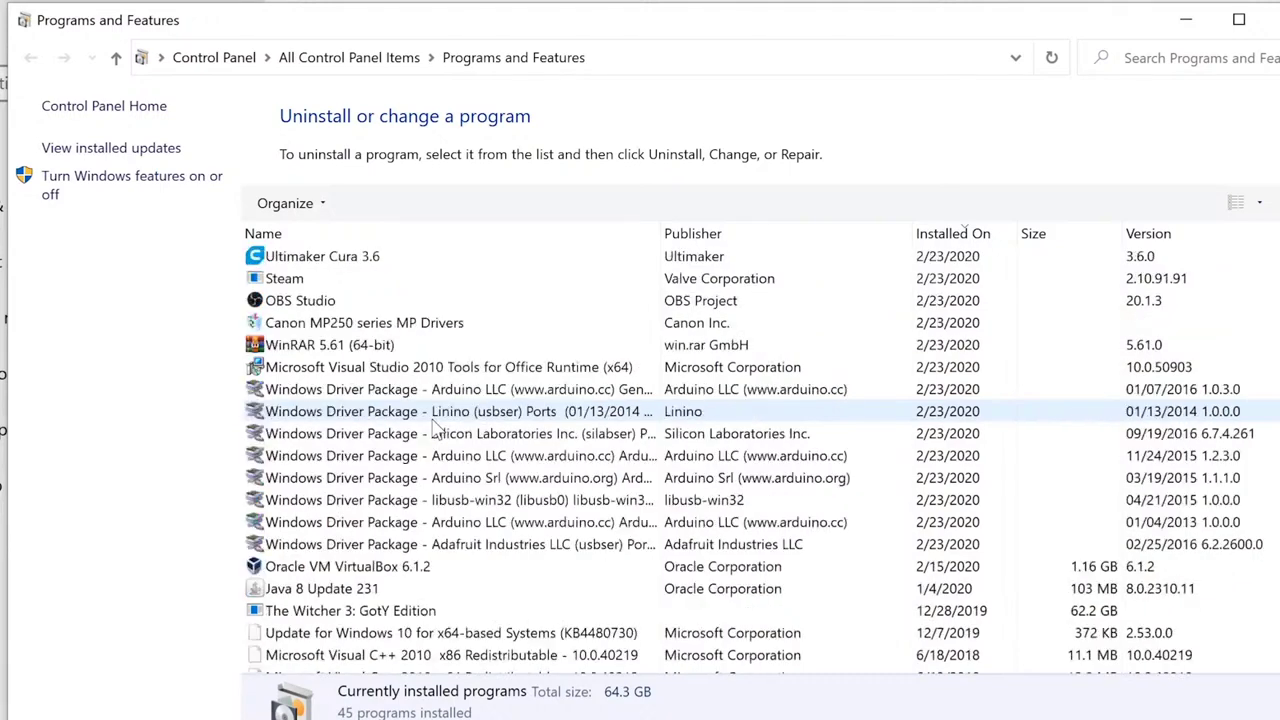
{"action": "scroll", "coordinate": [437, 425], "scroll_direction": "down", "scroll_amount": 4}
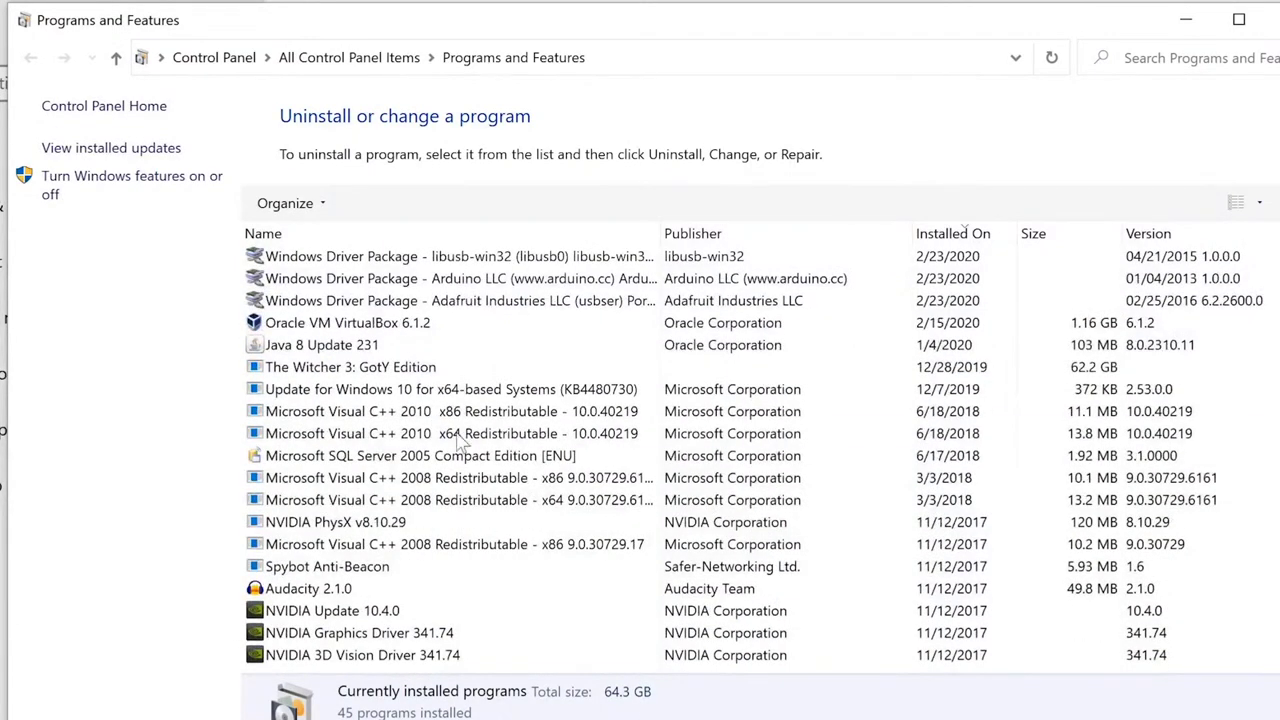
{"action": "scroll", "coordinate": [457, 447], "scroll_direction": "up", "scroll_amount": 3}
{"action": "scroll", "coordinate": [458, 438], "scroll_direction": "up", "scroll_amount": 6}
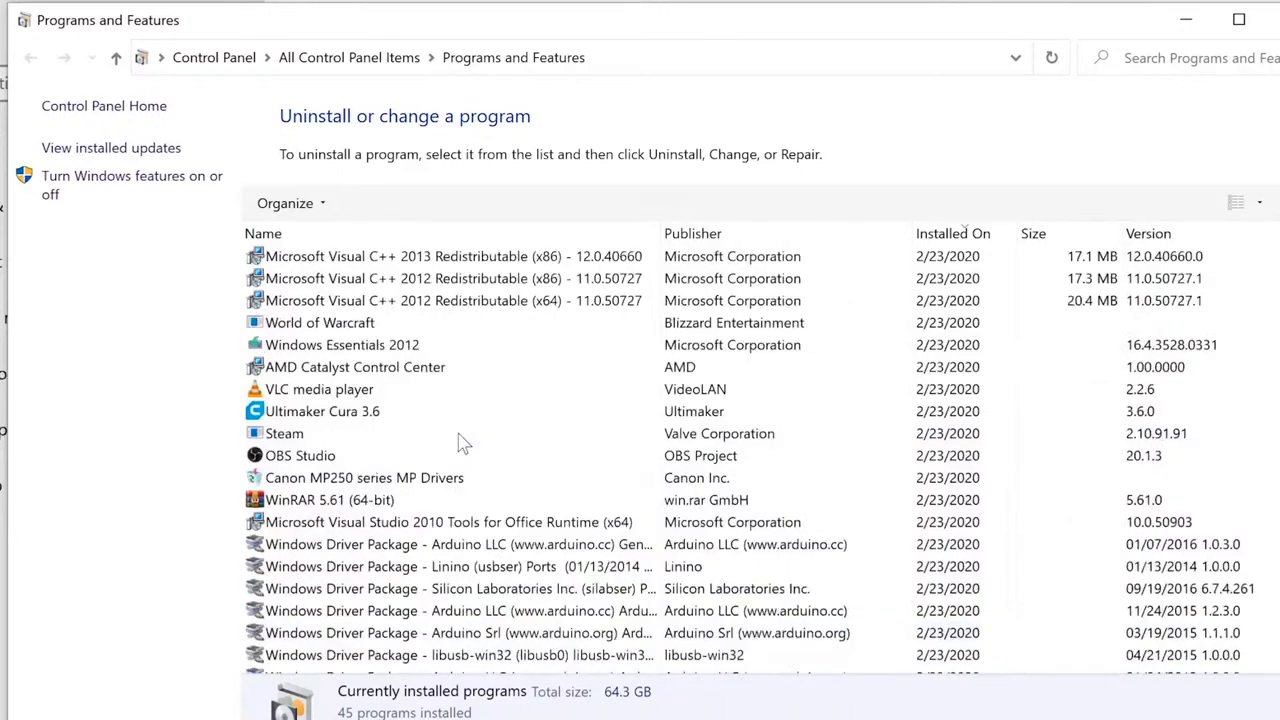
{"action": "left_click", "coordinate": [502, 411]}
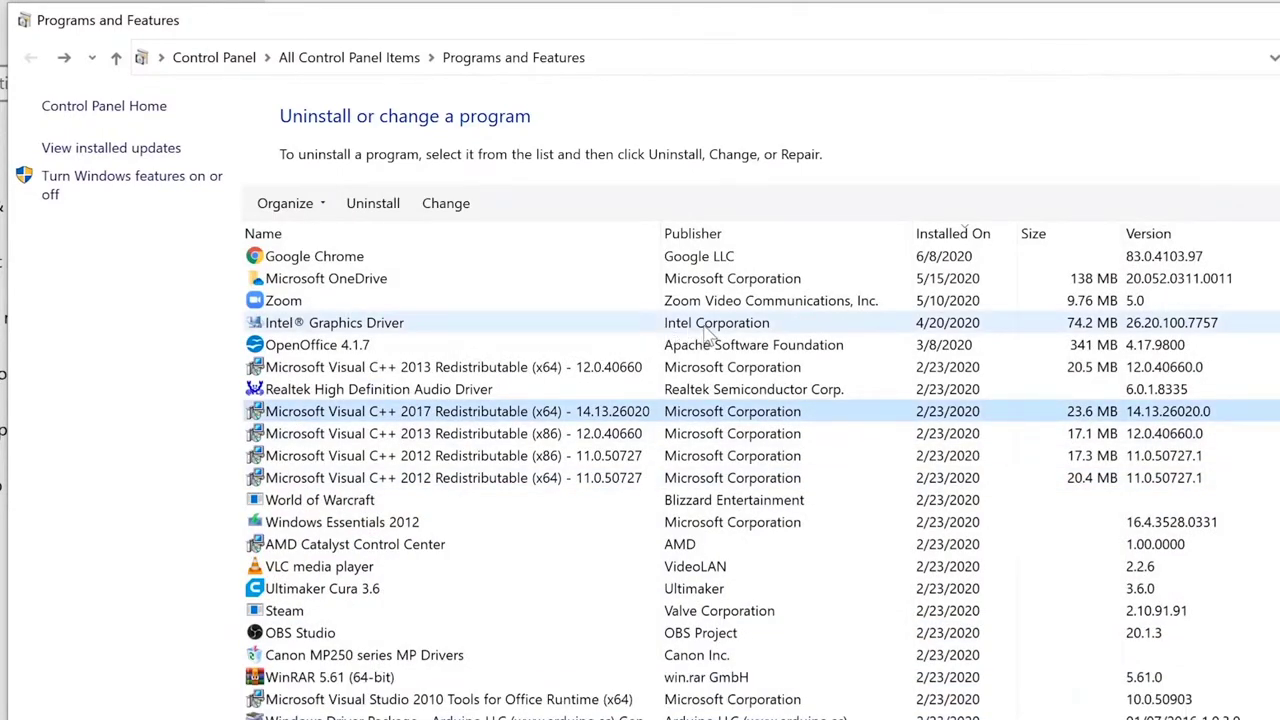
{"action": "left_click", "coordinate": [705, 331]}
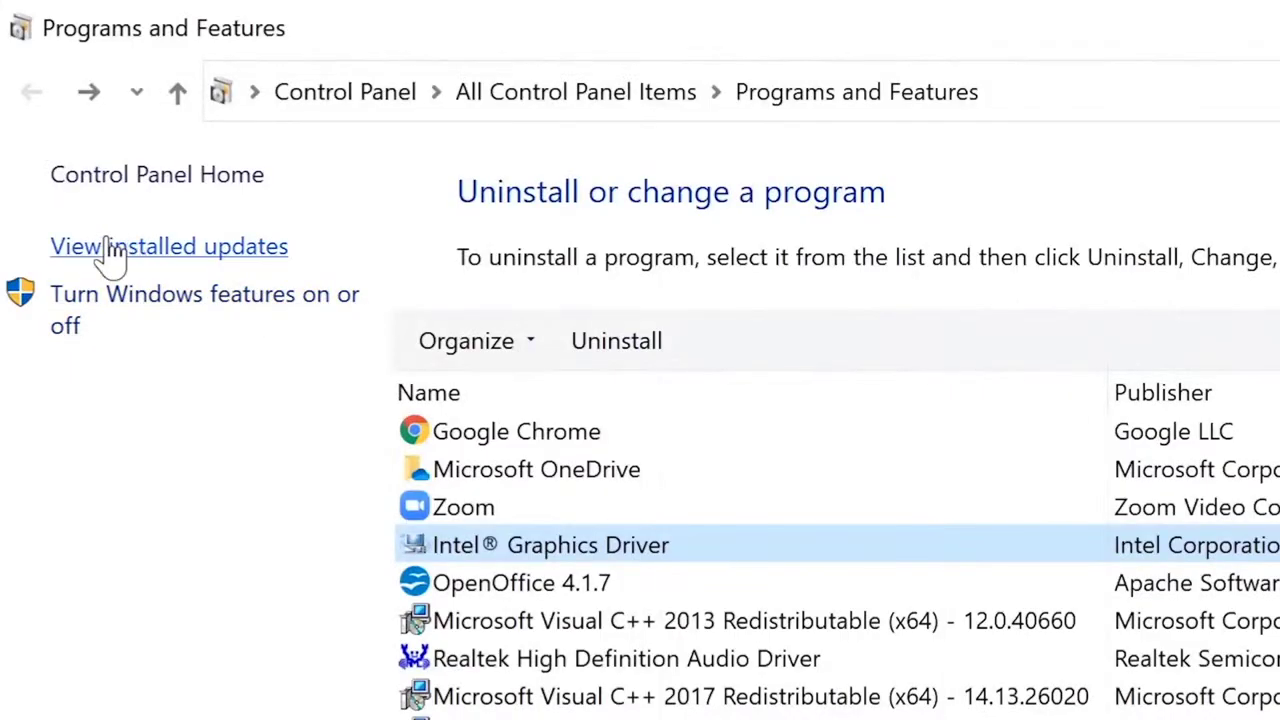
List installed updates, narrow the Program column to show dates, and select KB4497165 and KB2565063.
{"action": "left_click", "coordinate": [165, 248]}
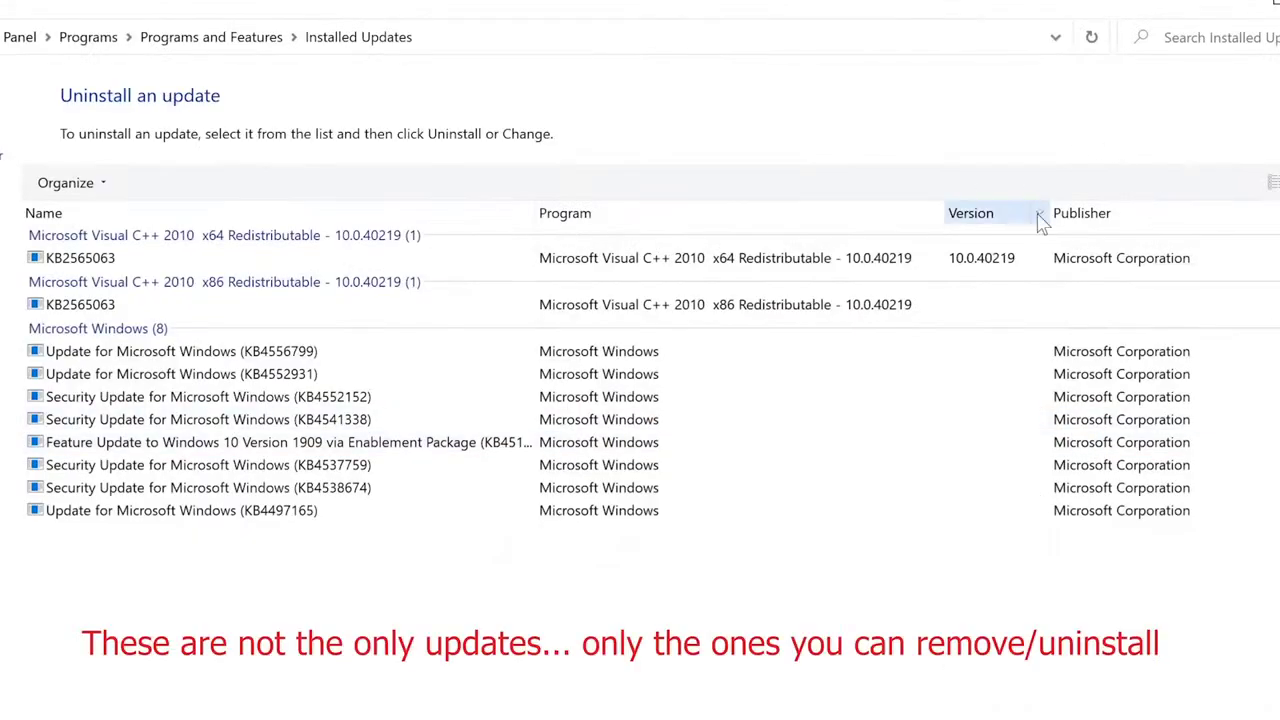
{"action": "left_click_drag", "start_coordinate": [945, 212], "coordinate": [807, 212]}
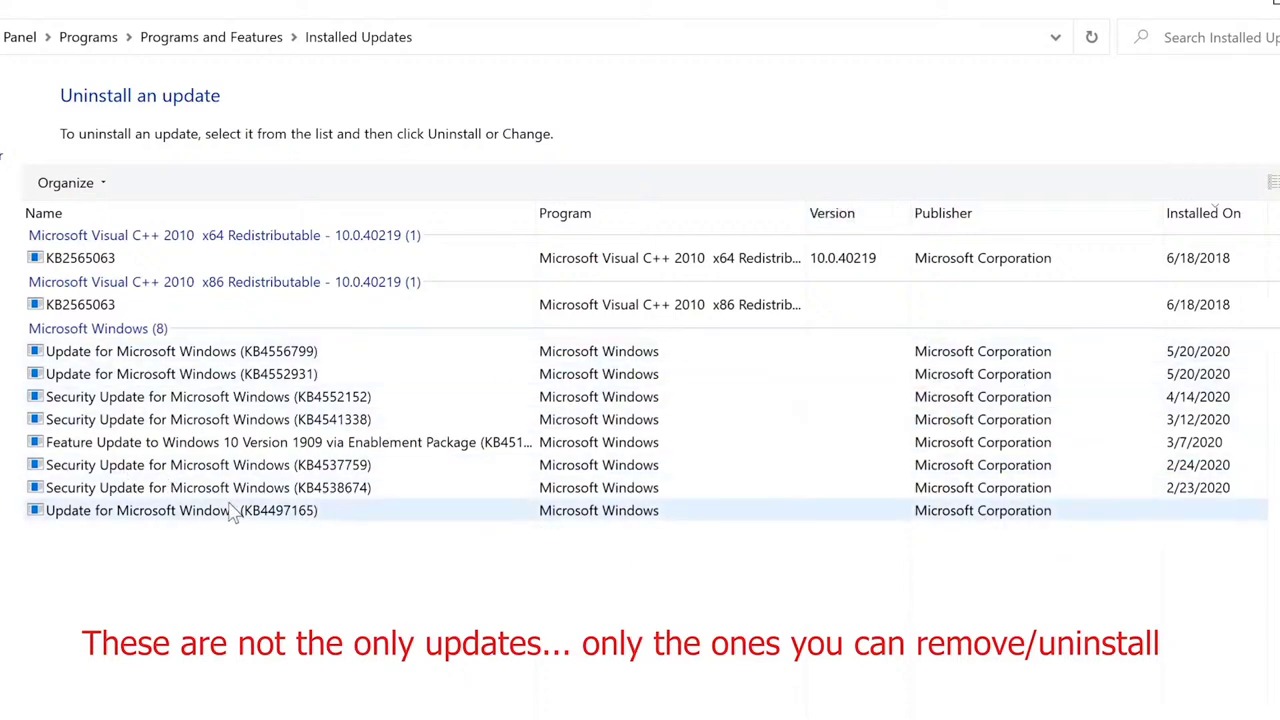
{"action": "left_click", "coordinate": [305, 514]}
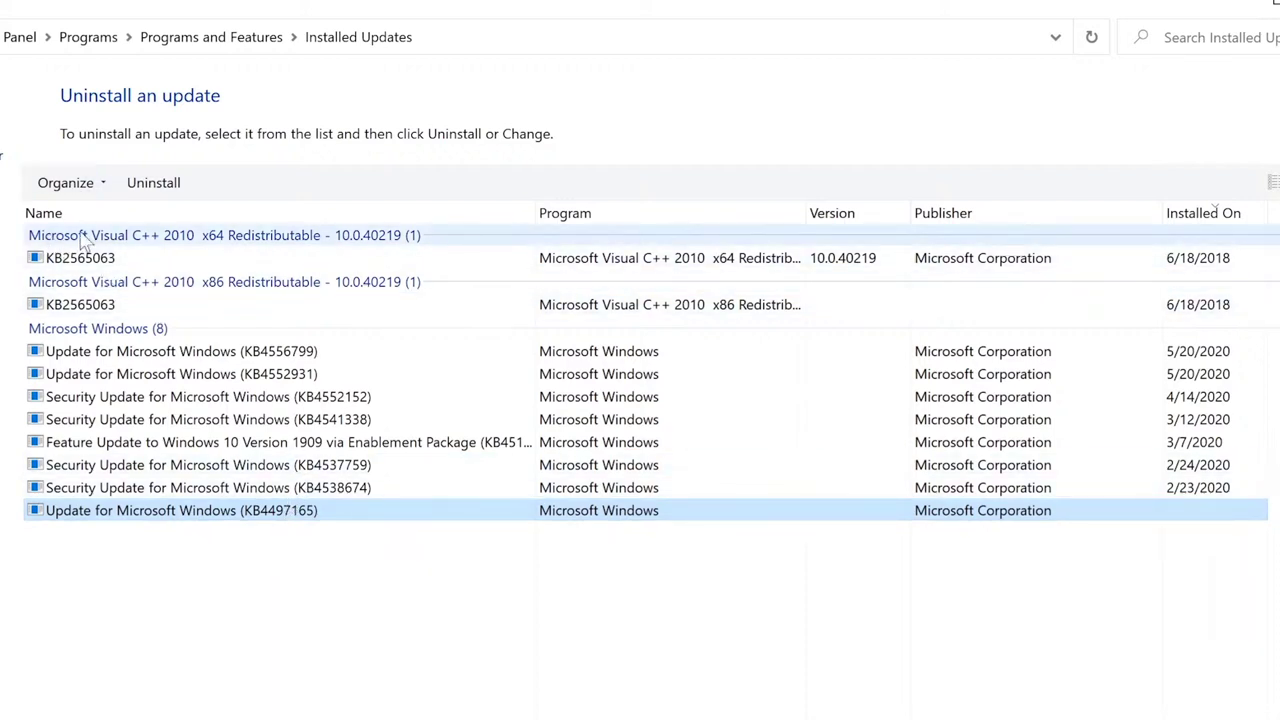
{"action": "left_click", "coordinate": [1184, 268]}
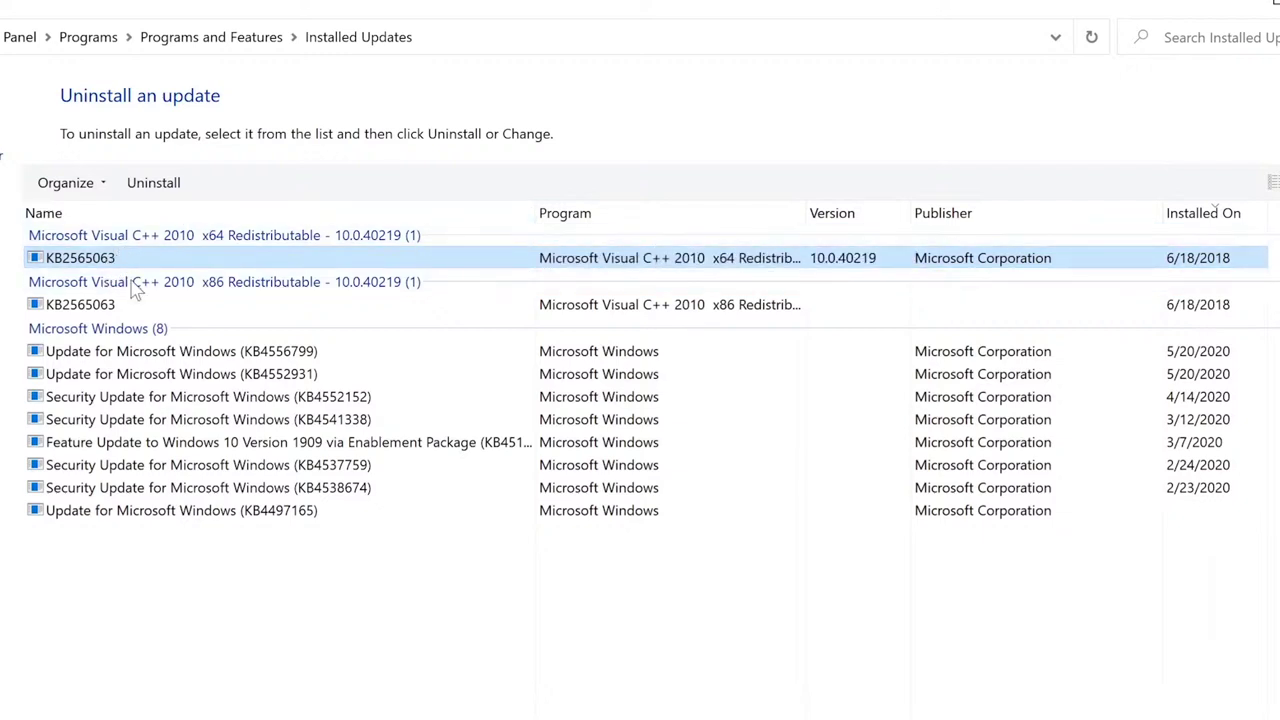
Back on the Google results, change the search term to KB2565063 and run the search.
{"action": "key", "text": "alt+Tab"}
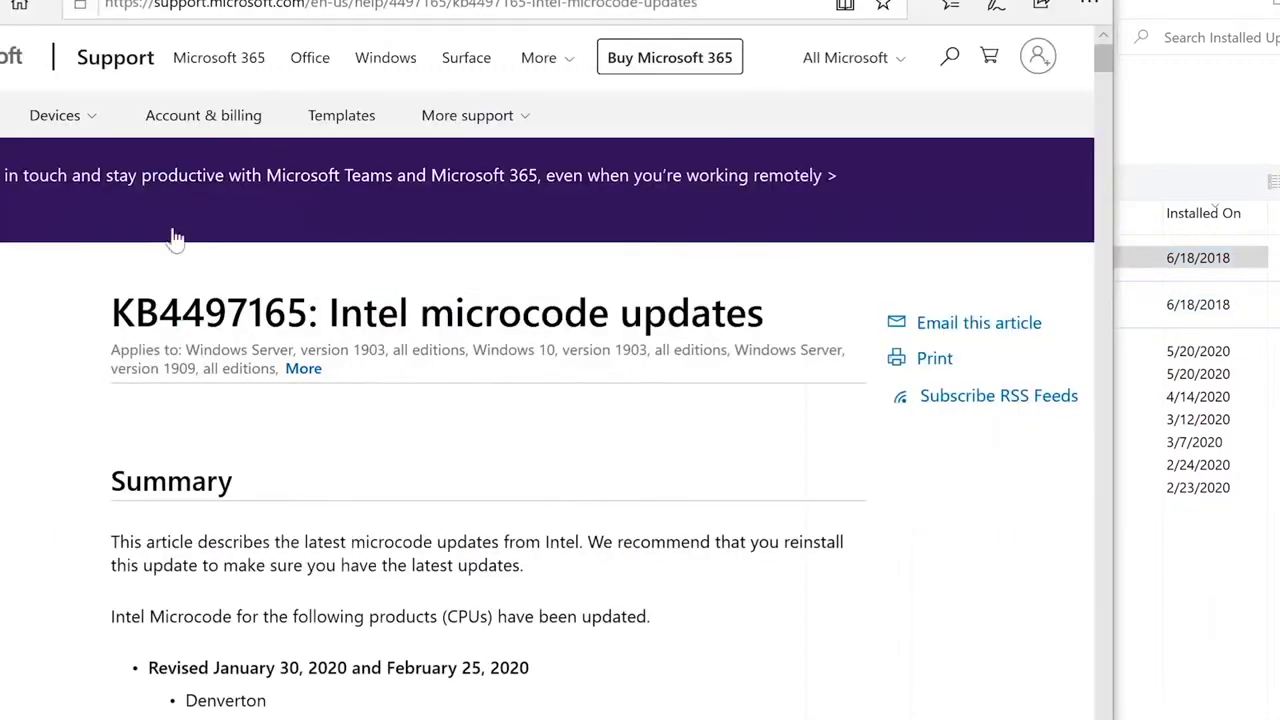
{"action": "key", "text": "alt+Left"}
{"action": "left_click_drag", "start_coordinate": [167, 75], "coordinate": [93, 75]}
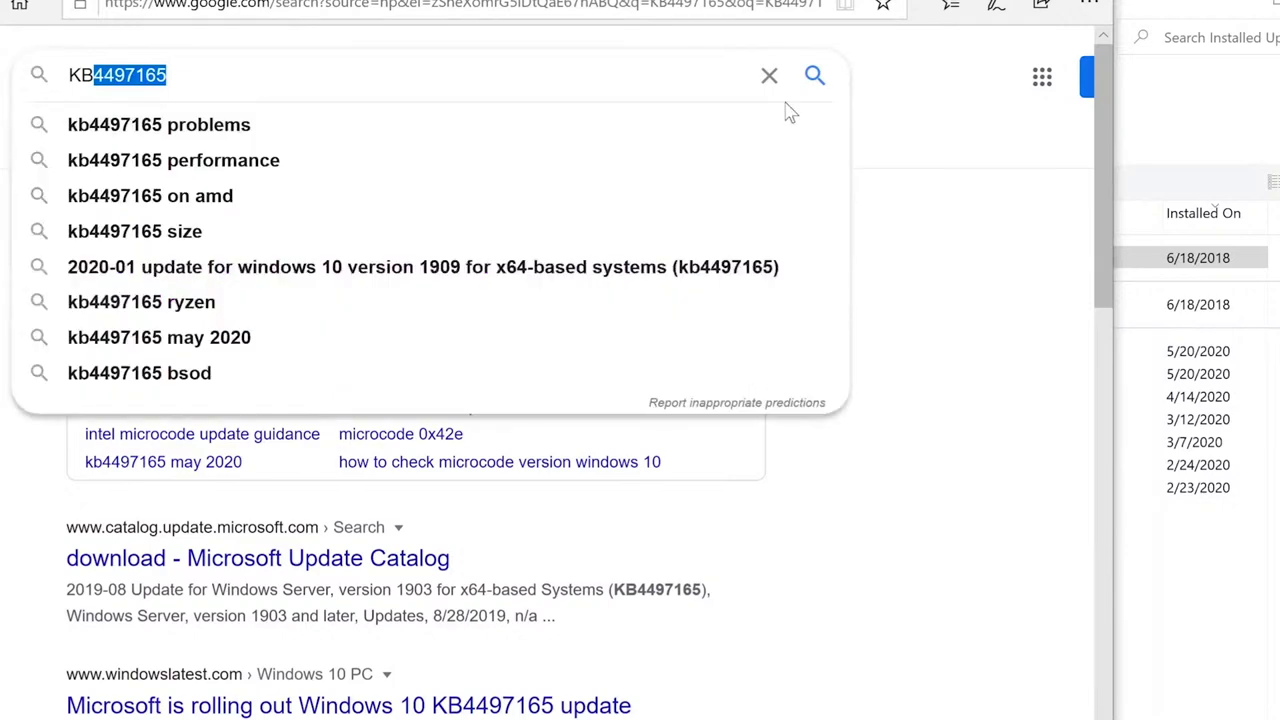
{"action": "type", "text": "256"}
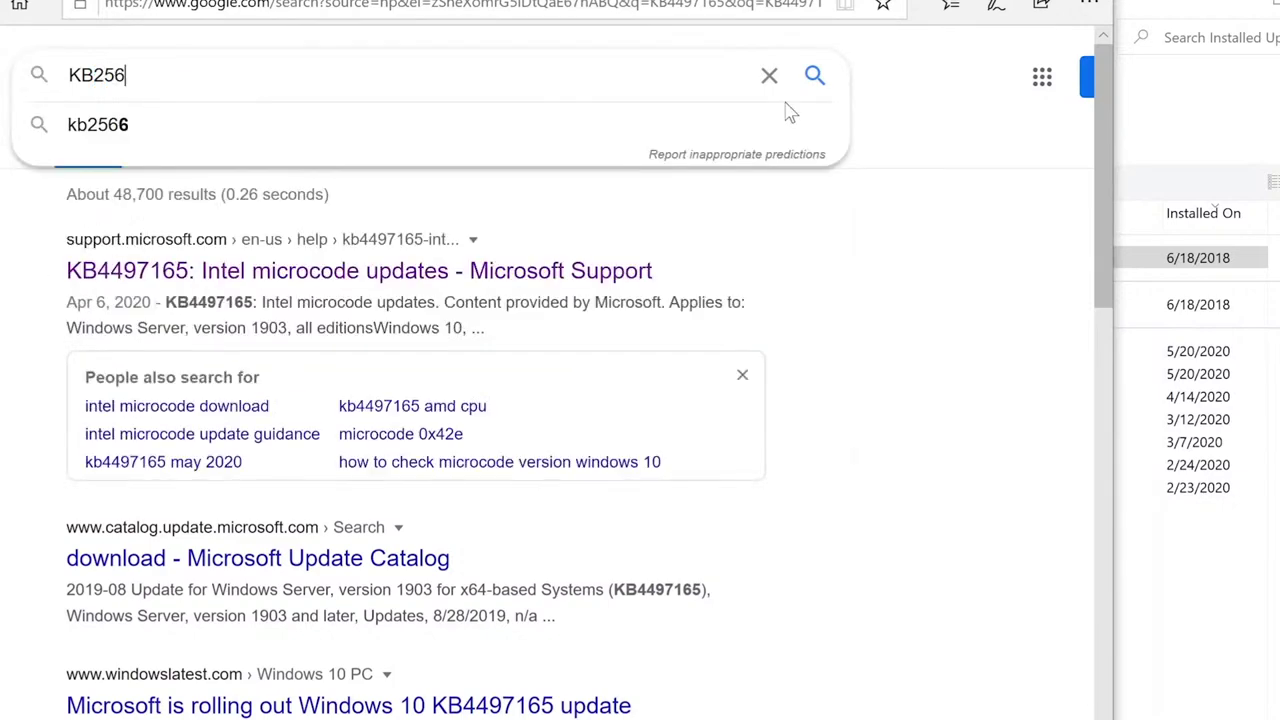
{"action": "type", "text": "063"}
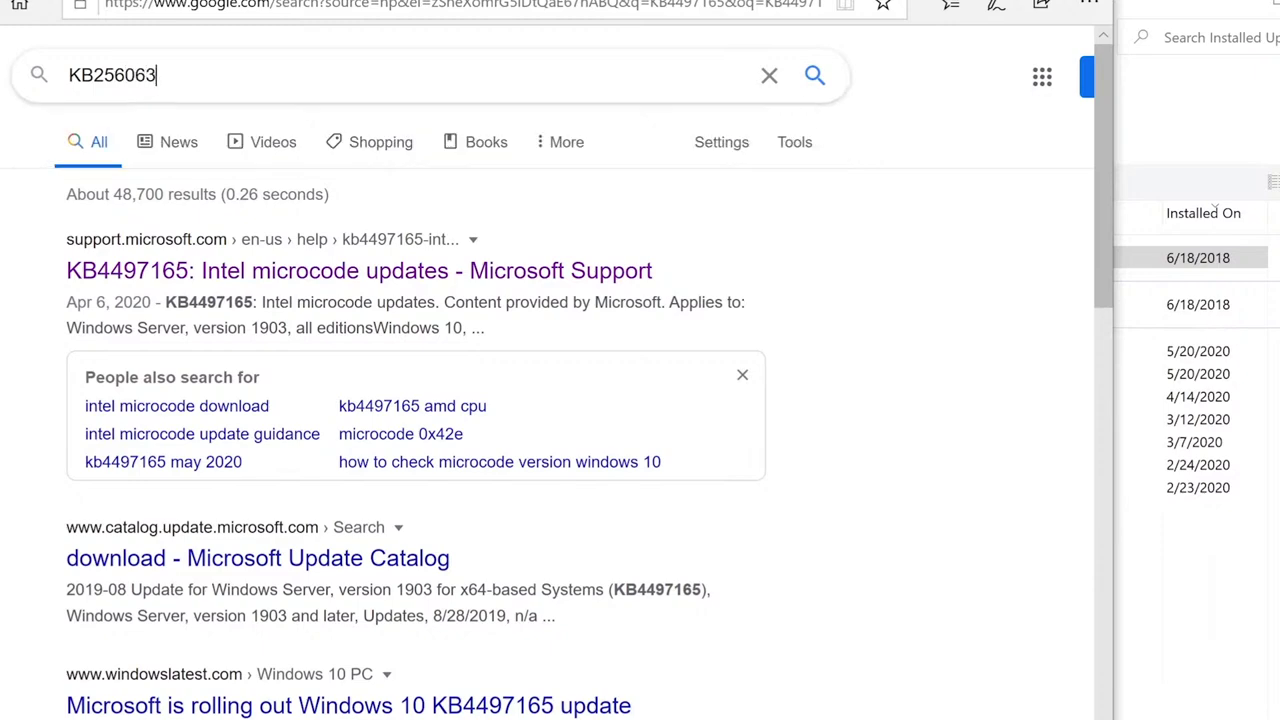
{"action": "key", "text": "alt+Tab"}
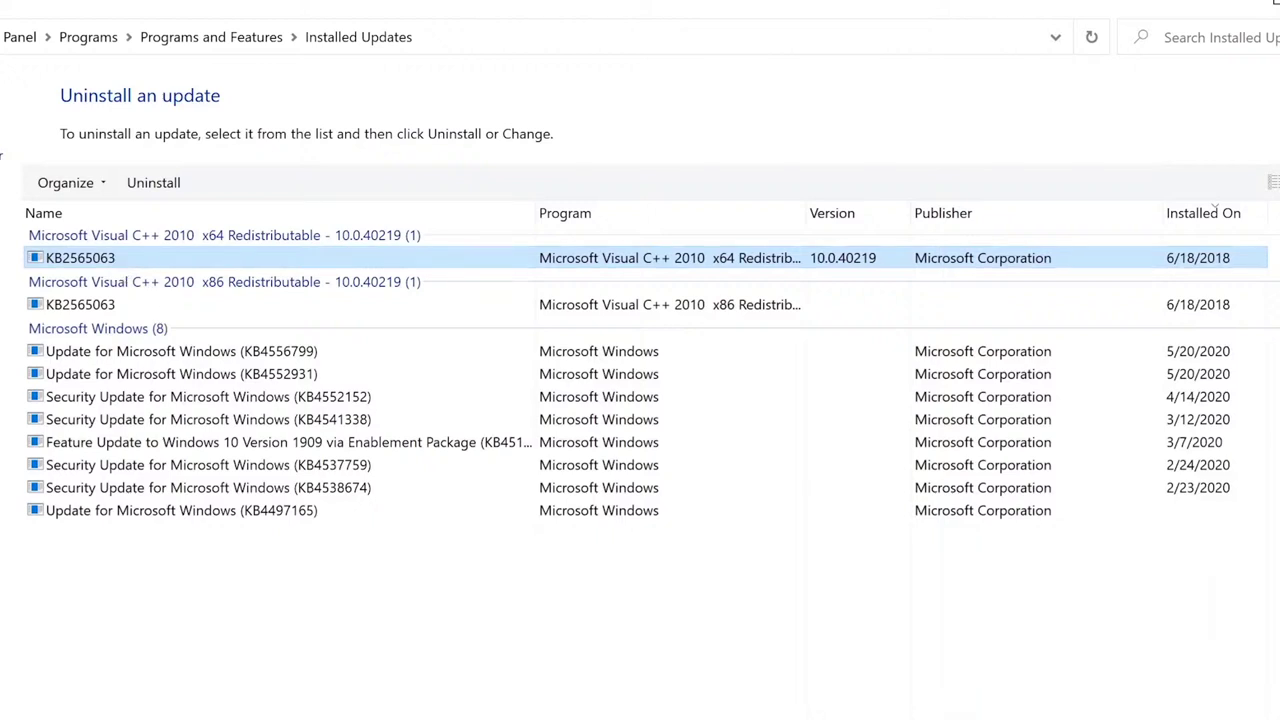
{"action": "key", "text": "alt+Tab"}
{"action": "left_click", "coordinate": [125, 75]}
{"action": "type", "text": "565063"}
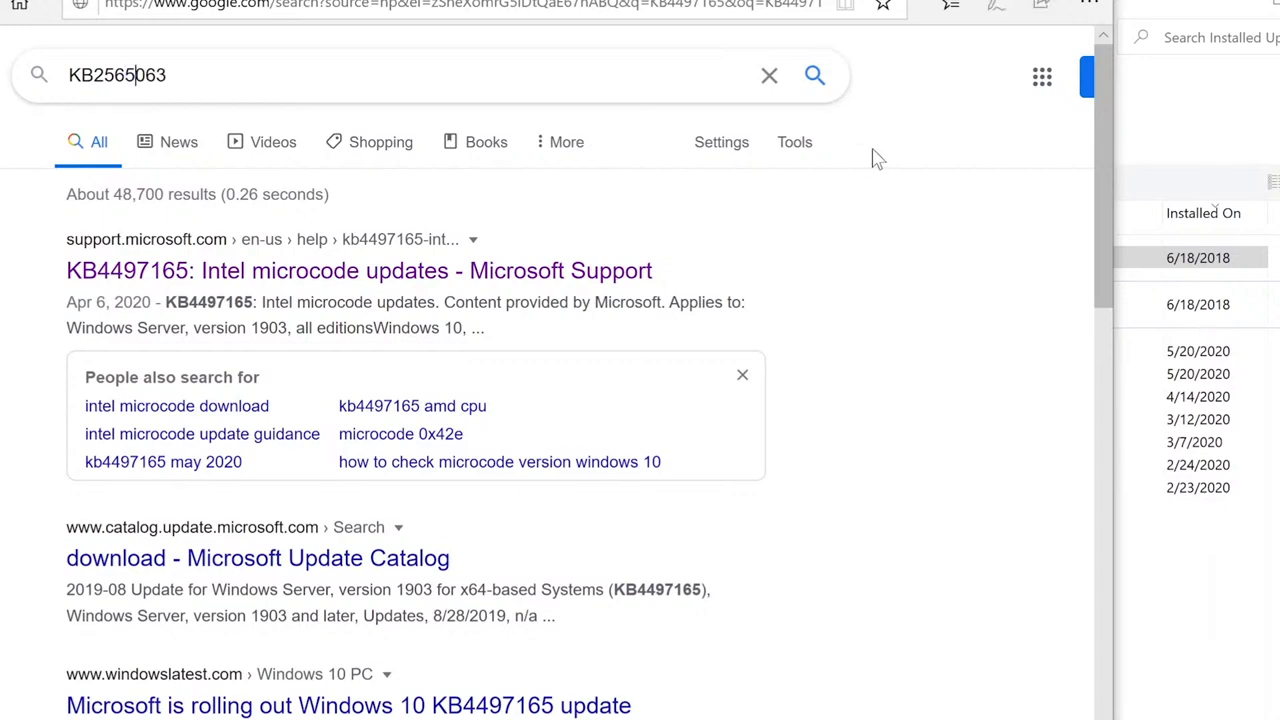
{"action": "key", "text": "Return"}
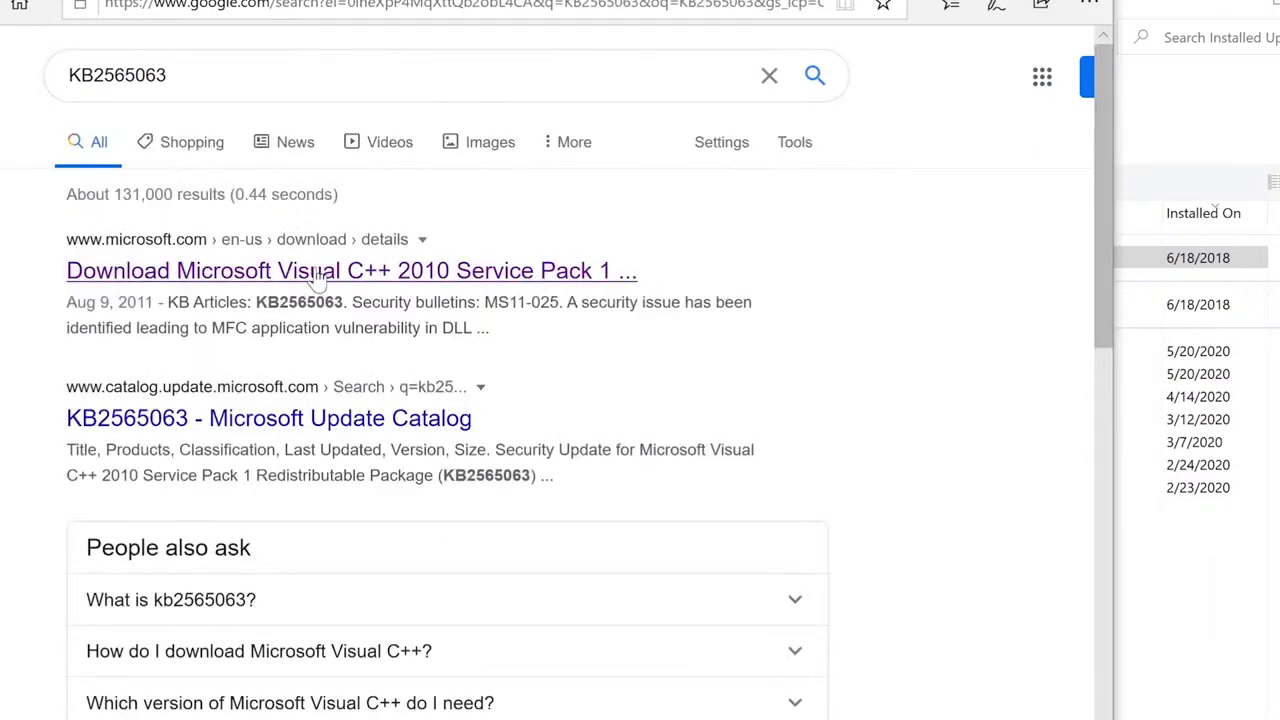
Search Google for KB4556799 and move the browser window lower left.
{"action": "key", "text": "alt+Tab"}
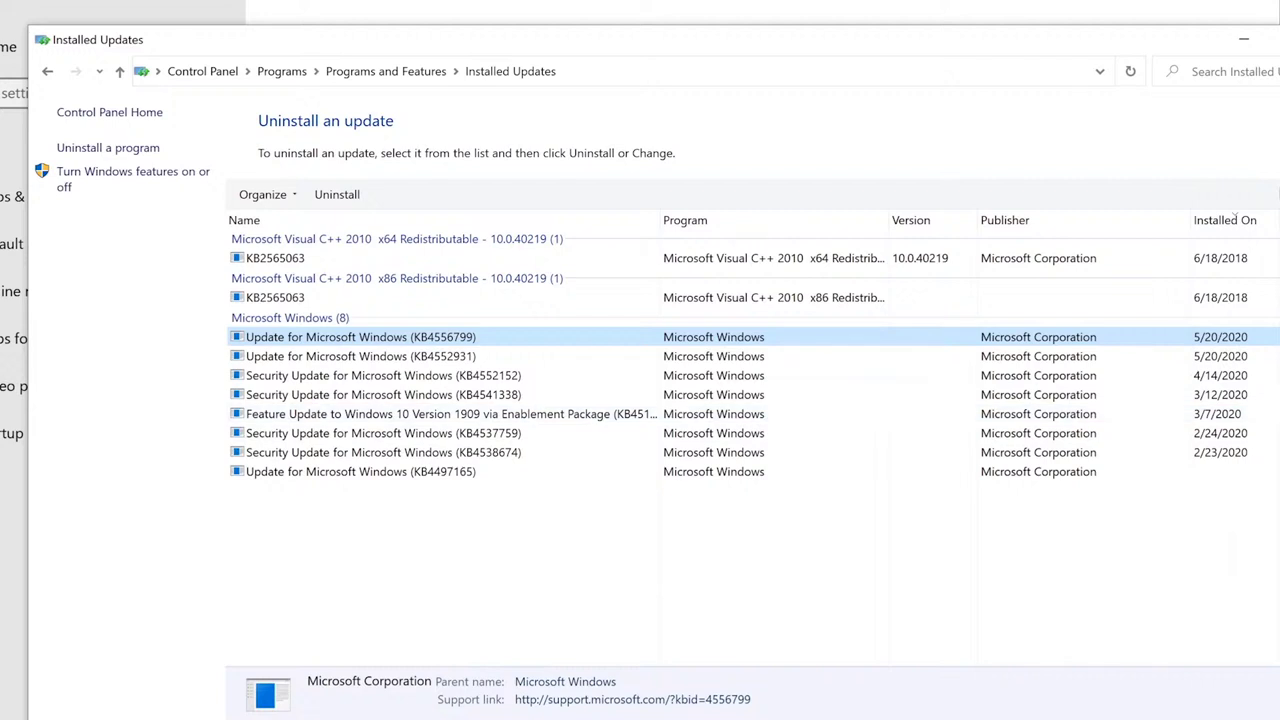
{"action": "key", "text": "alt+Tab"}
{"action": "left_click_drag", "start_coordinate": [348, 103], "coordinate": [295, 103]}
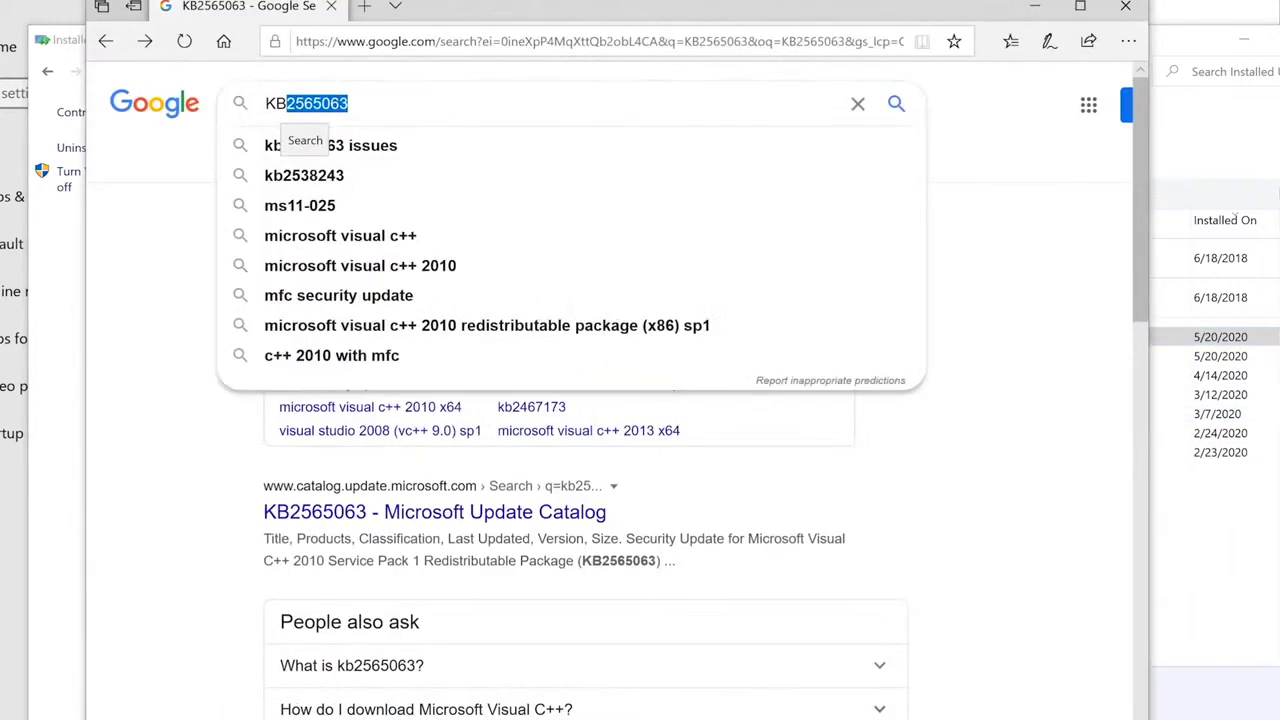
{"action": "type", "text": "4555"}
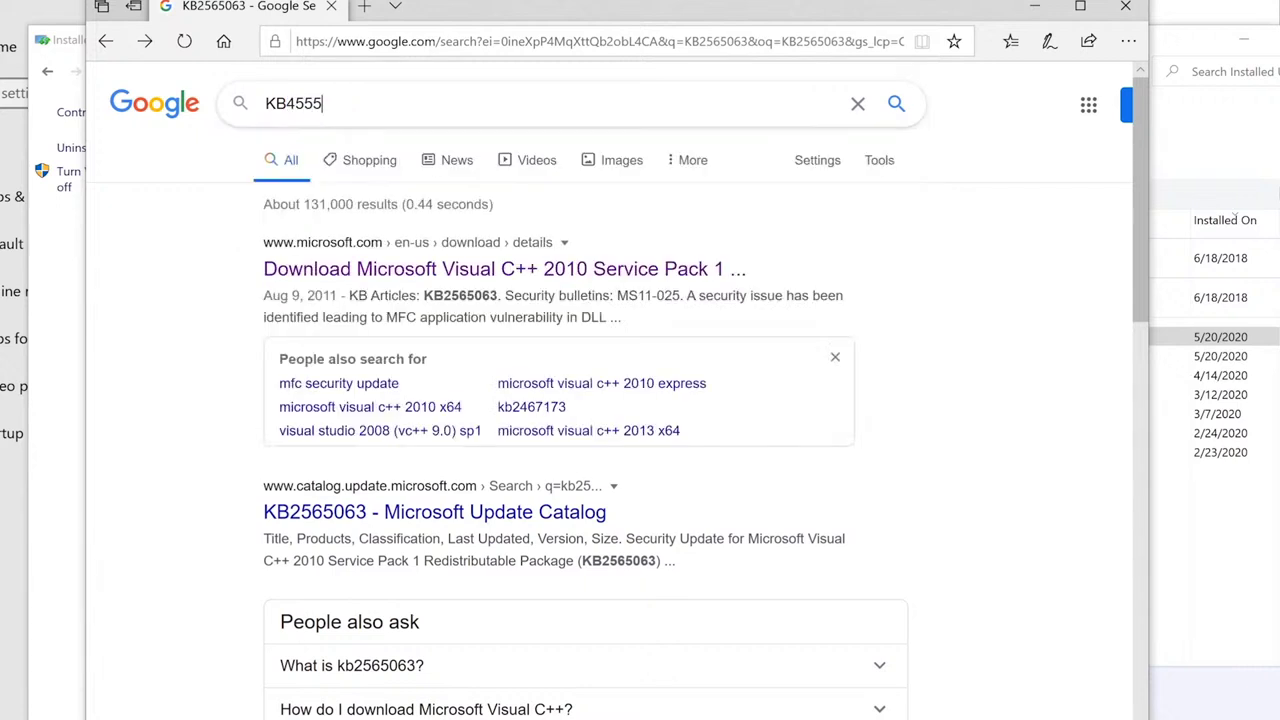
{"action": "key", "text": "BackSpace"}
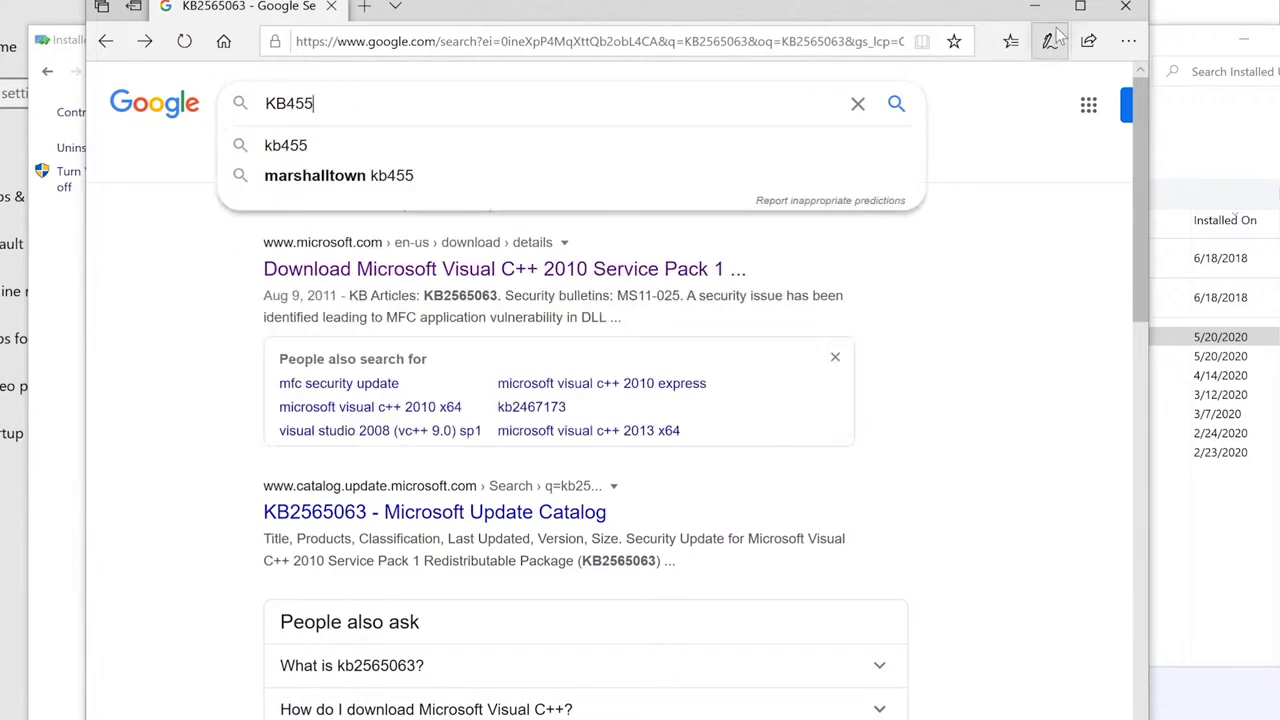
{"action": "left_click", "coordinate": [1035, 6]}
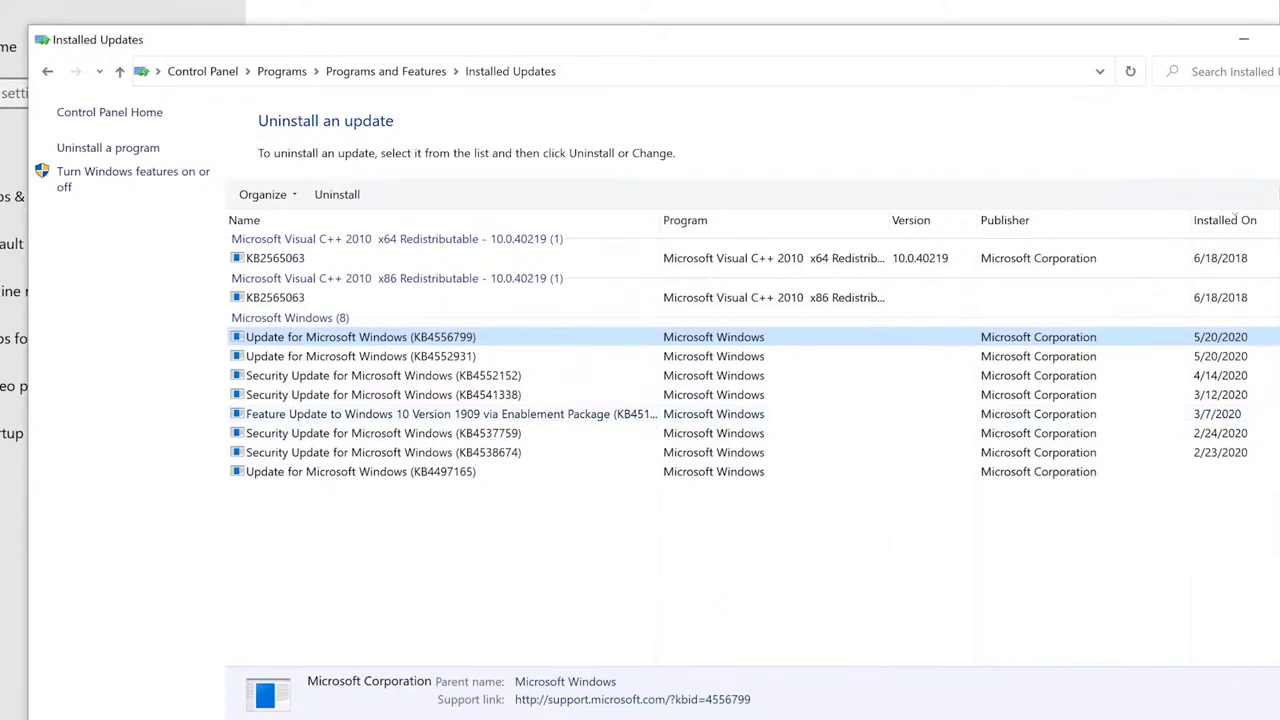
{"action": "key", "text": "alt+Tab"}
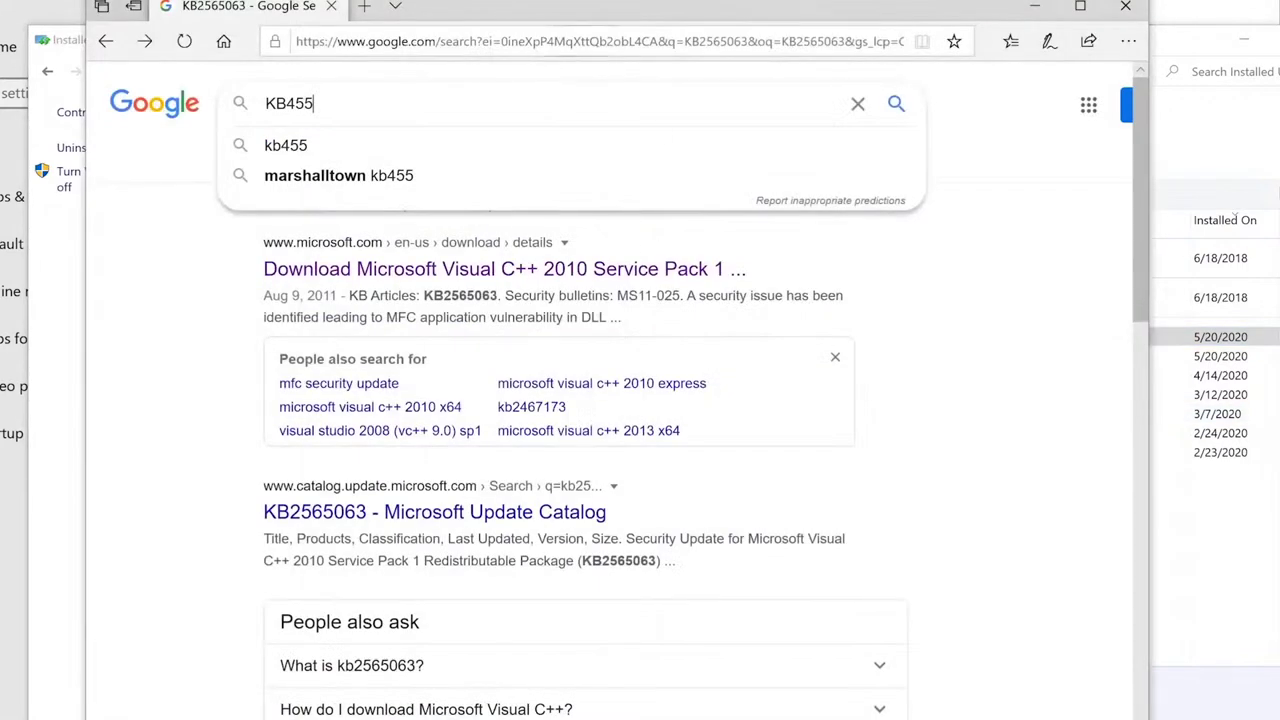
{"action": "type", "text": "6799"}
{"action": "key", "text": "Return"}
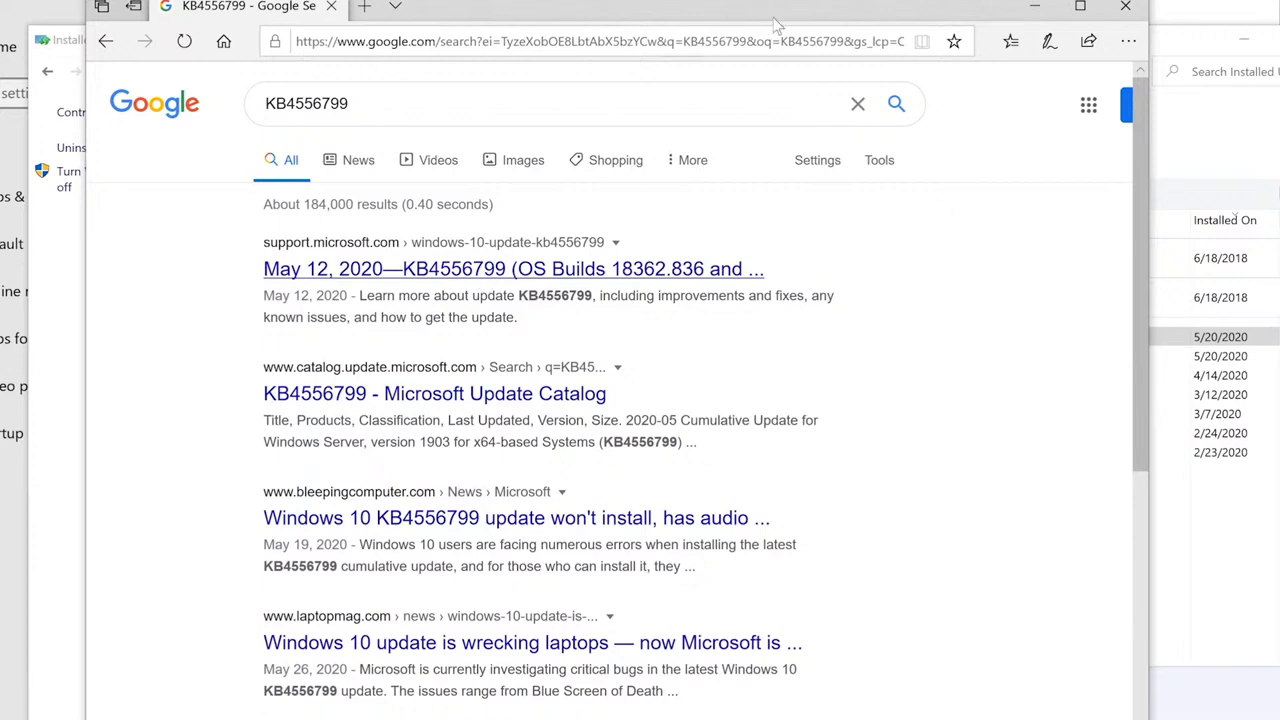
{"action": "left_click_drag", "start_coordinate": [822, 15], "coordinate": [969, 478]}
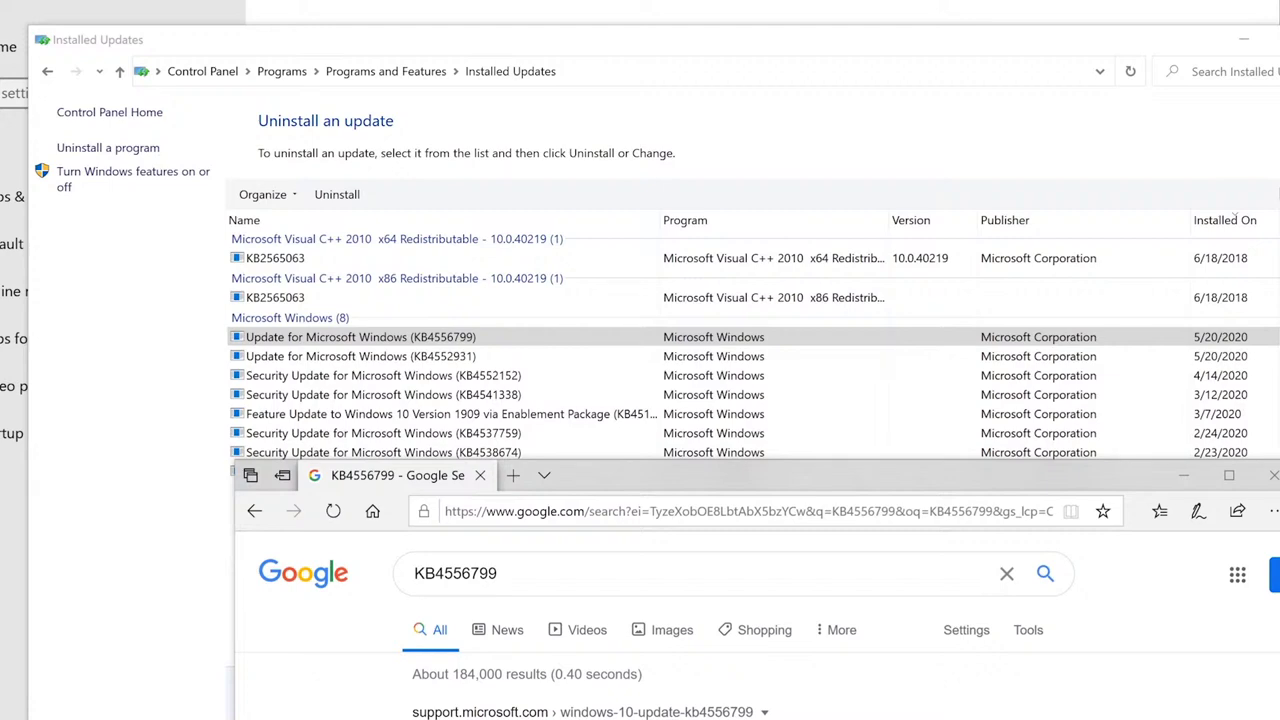
Open the KB4556799 support article and check that it applies to Windows 10.
{"action": "left_click", "coordinate": [480, 711]}
{"action": "left_click_drag", "start_coordinate": [820, 475], "coordinate": [768, 49]}
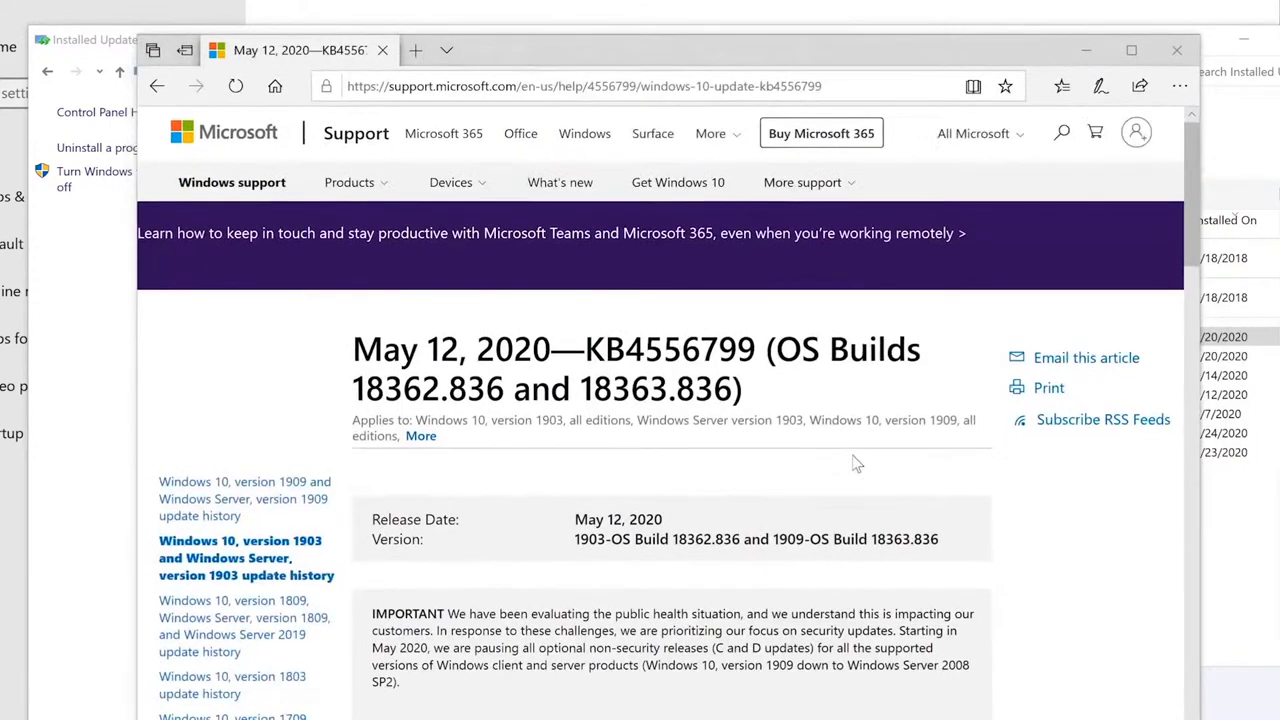
{"action": "scroll", "coordinate": [848, 471], "scroll_direction": "down", "scroll_amount": 2}
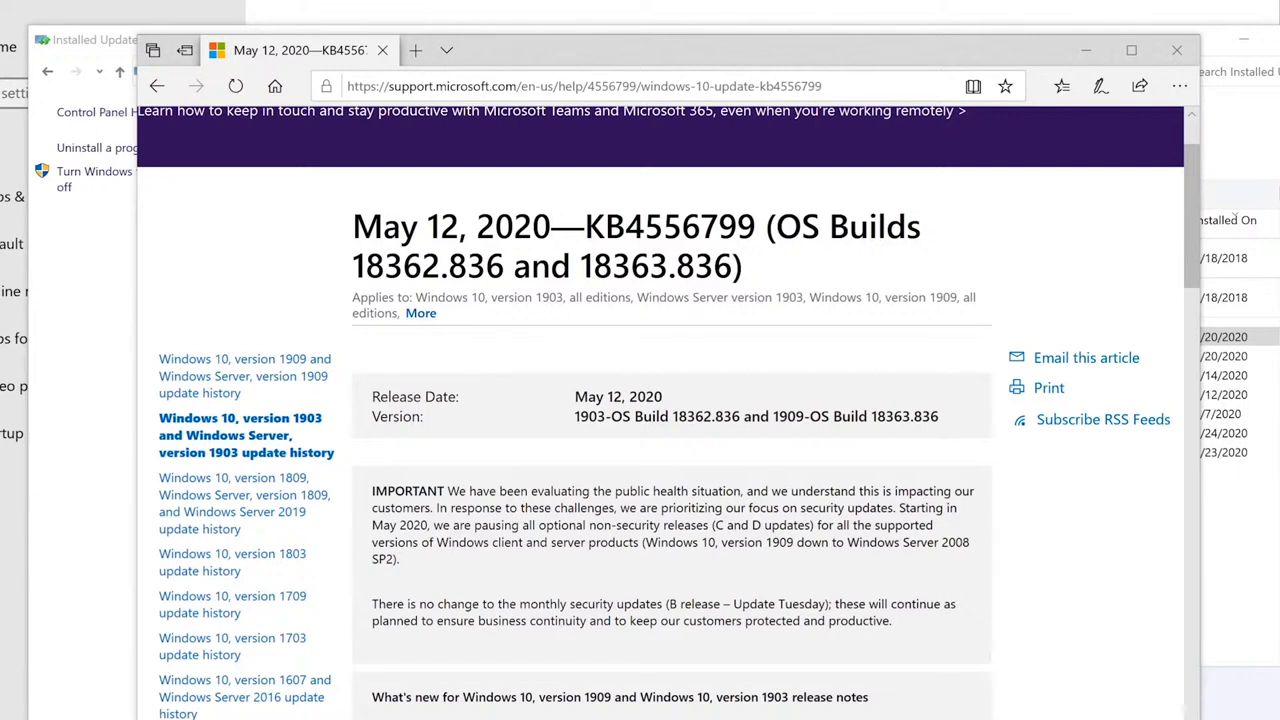
{"action": "left_click_drag", "start_coordinate": [352, 297], "coordinate": [498, 300]}
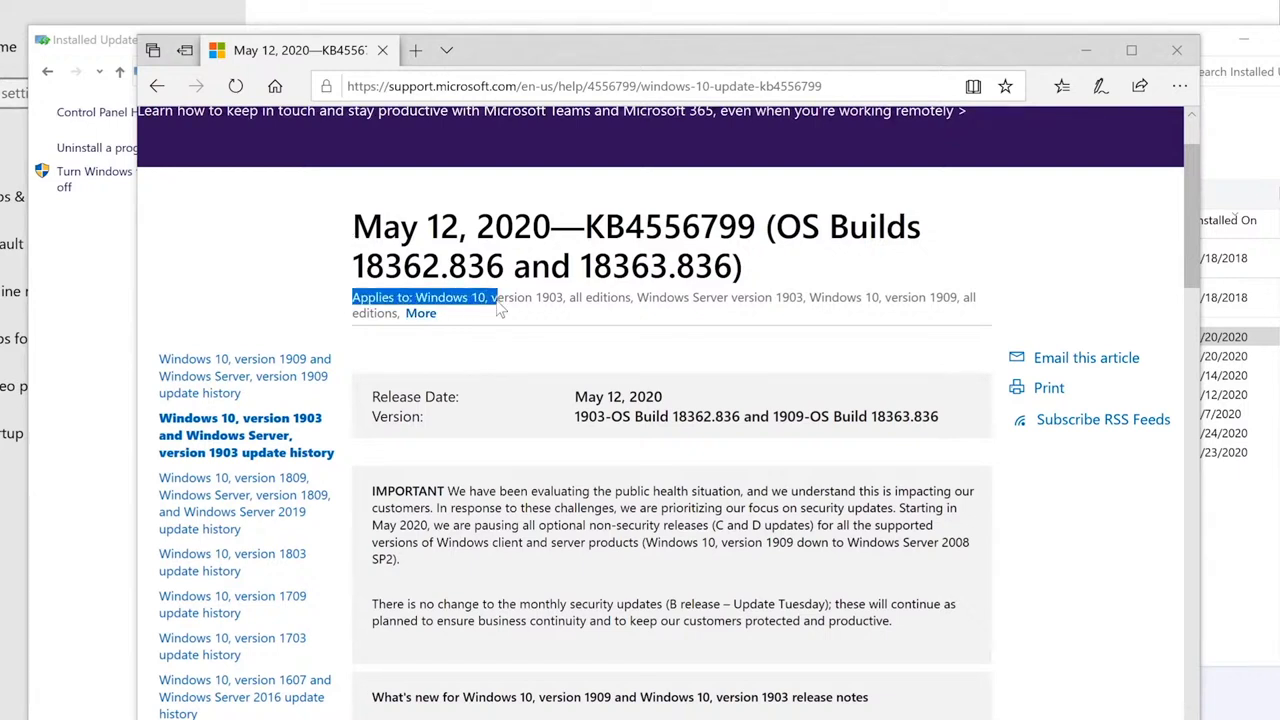
{"action": "left_click", "coordinate": [537, 322]}
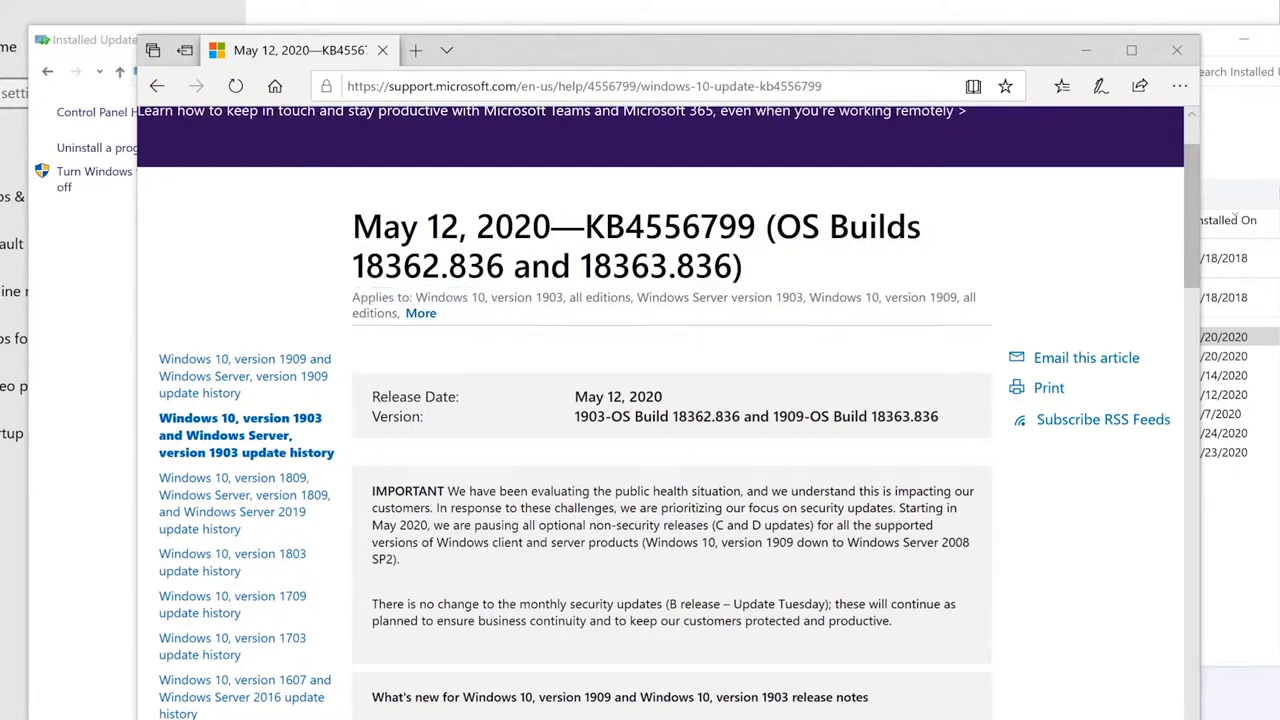
{"action": "scroll", "coordinate": [660, 400], "scroll_direction": "down", "scroll_amount": 1}
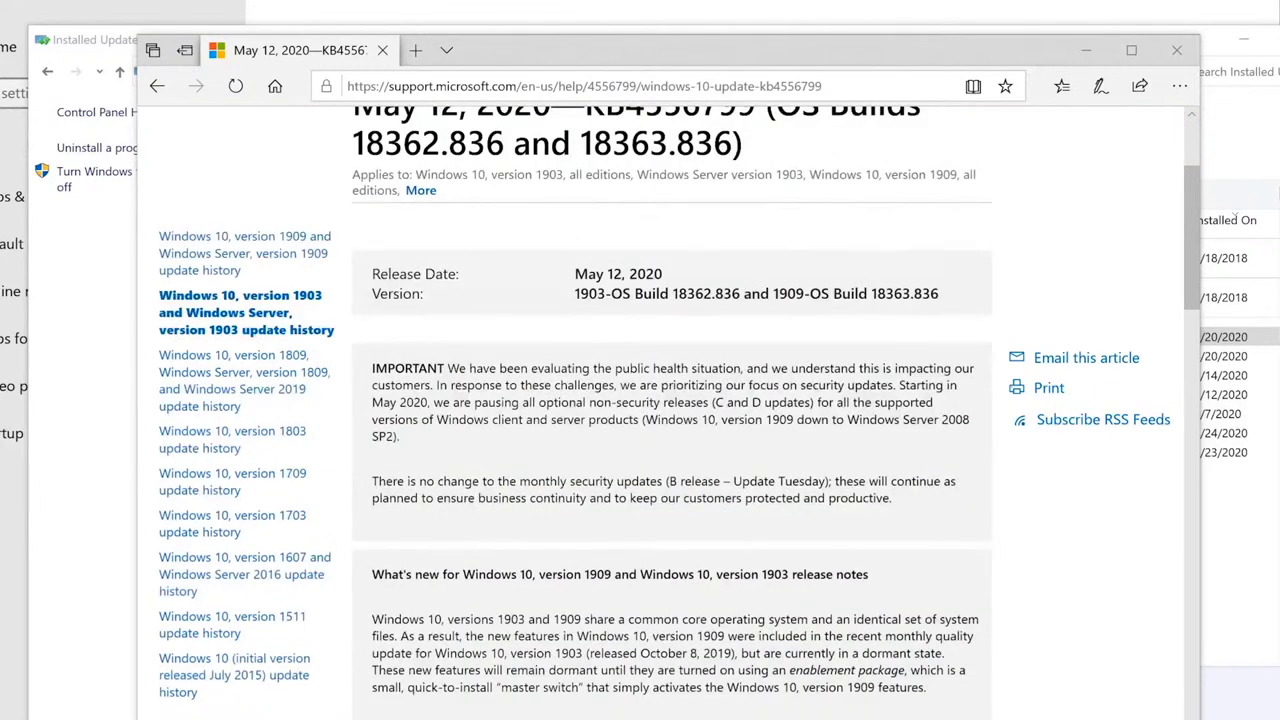
Select the update installed on 5/20/2020 in Installed Updates, then scroll through the article.
{"action": "left_click_drag", "start_coordinate": [936, 45], "coordinate": [828, 51]}
{"action": "left_click", "coordinate": [1232, 341]}
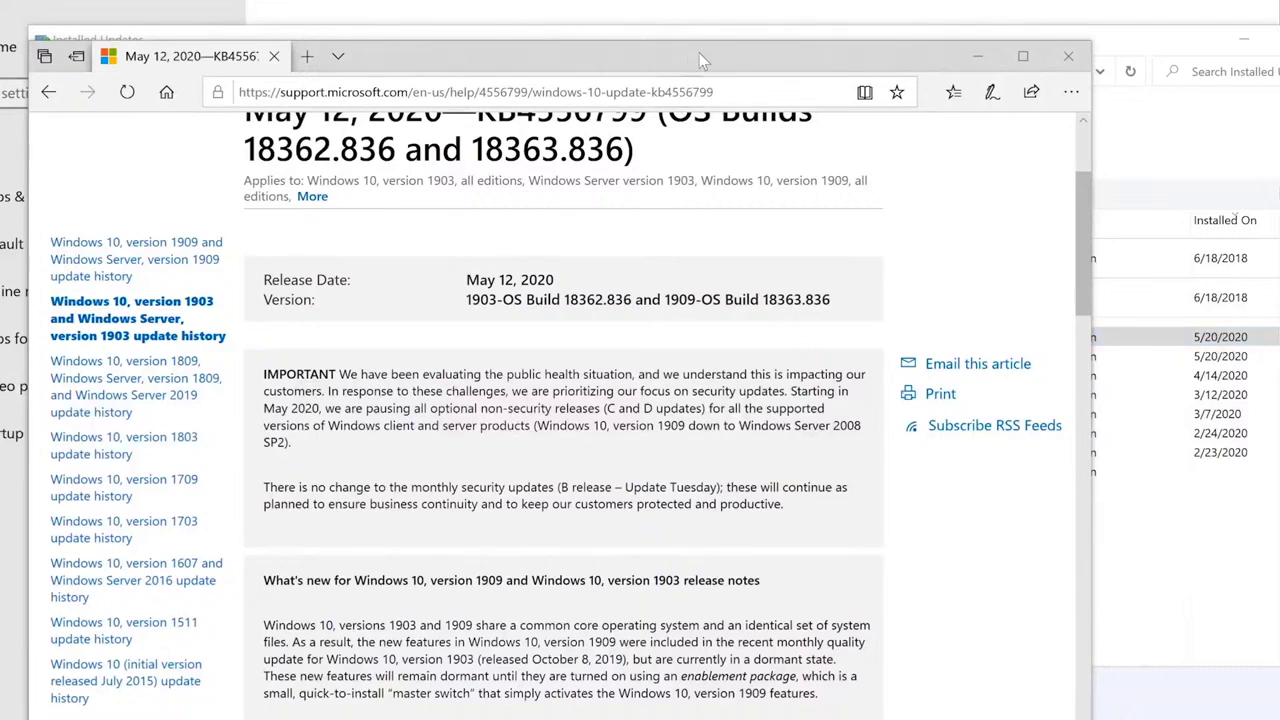
{"action": "left_click_drag", "start_coordinate": [700, 55], "coordinate": [744, 28]}
{"action": "scroll", "coordinate": [630, 420], "scroll_direction": "down", "scroll_amount": 10}
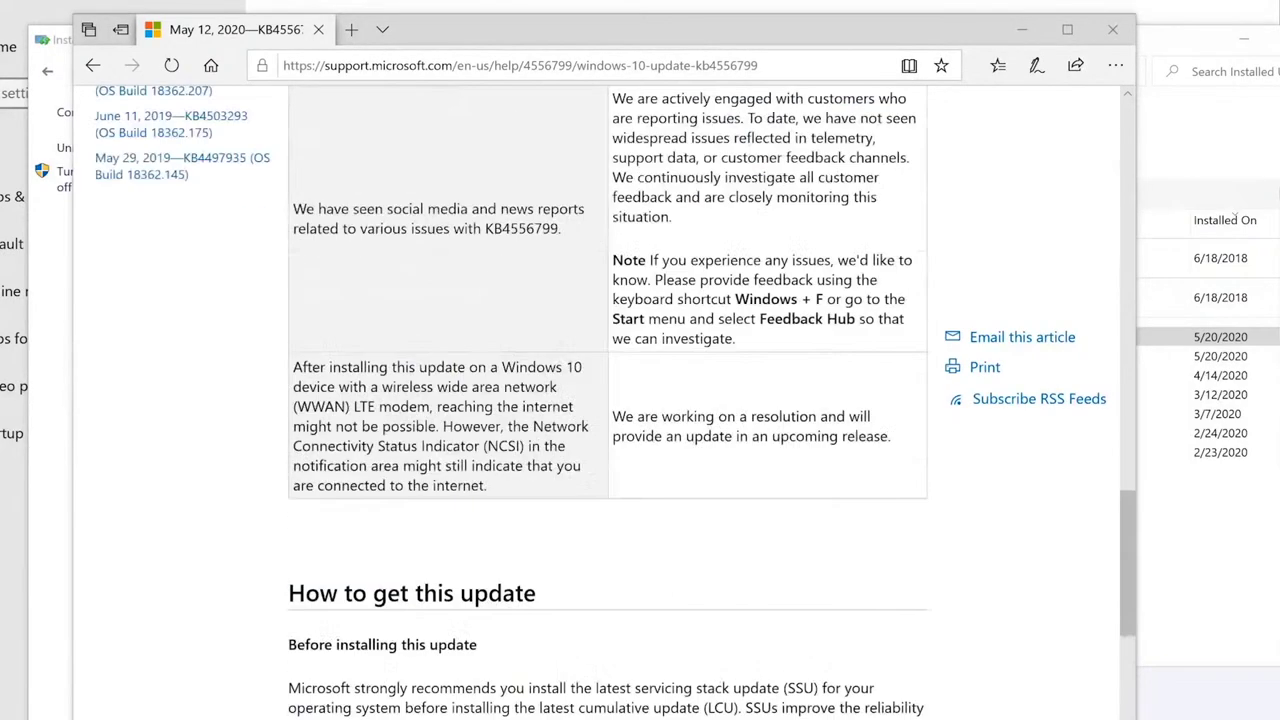
{"action": "scroll", "coordinate": [625, 428], "scroll_direction": "up", "scroll_amount": 15}
{"action": "scroll", "coordinate": [620, 435], "scroll_direction": "down", "scroll_amount": 15}
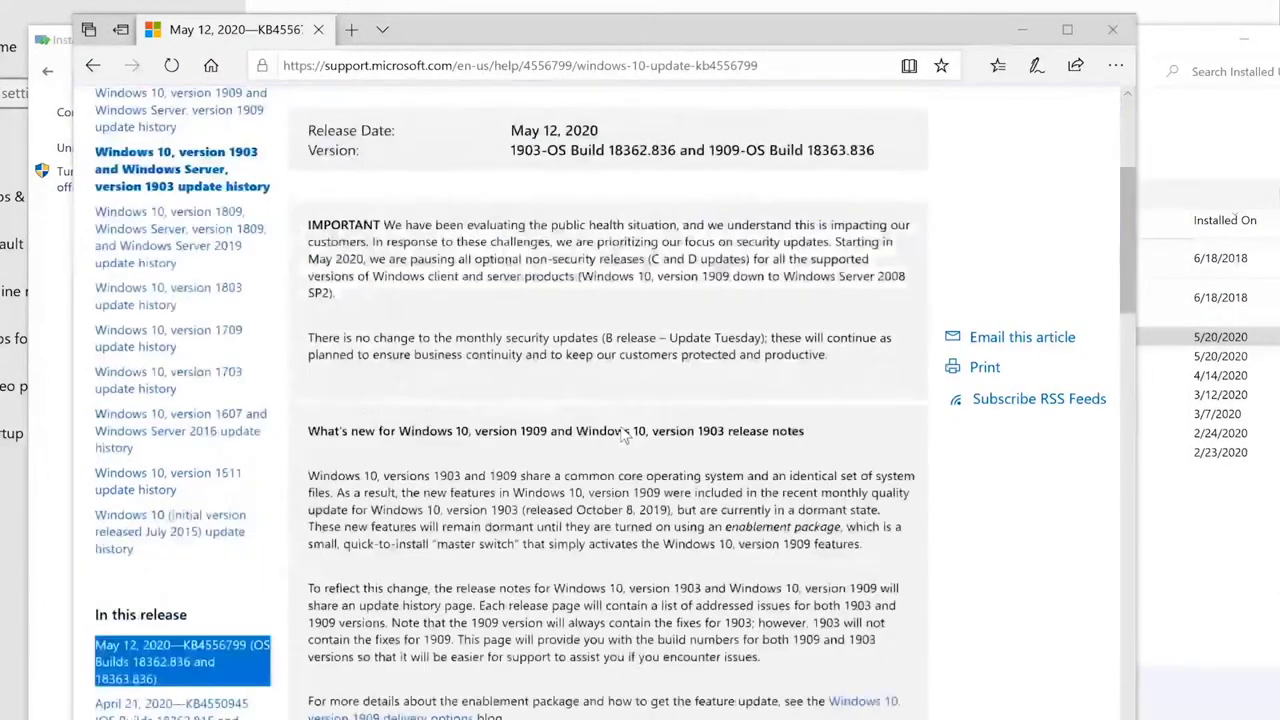
{"action": "scroll", "coordinate": [615, 427], "scroll_direction": "down", "scroll_amount": 3}
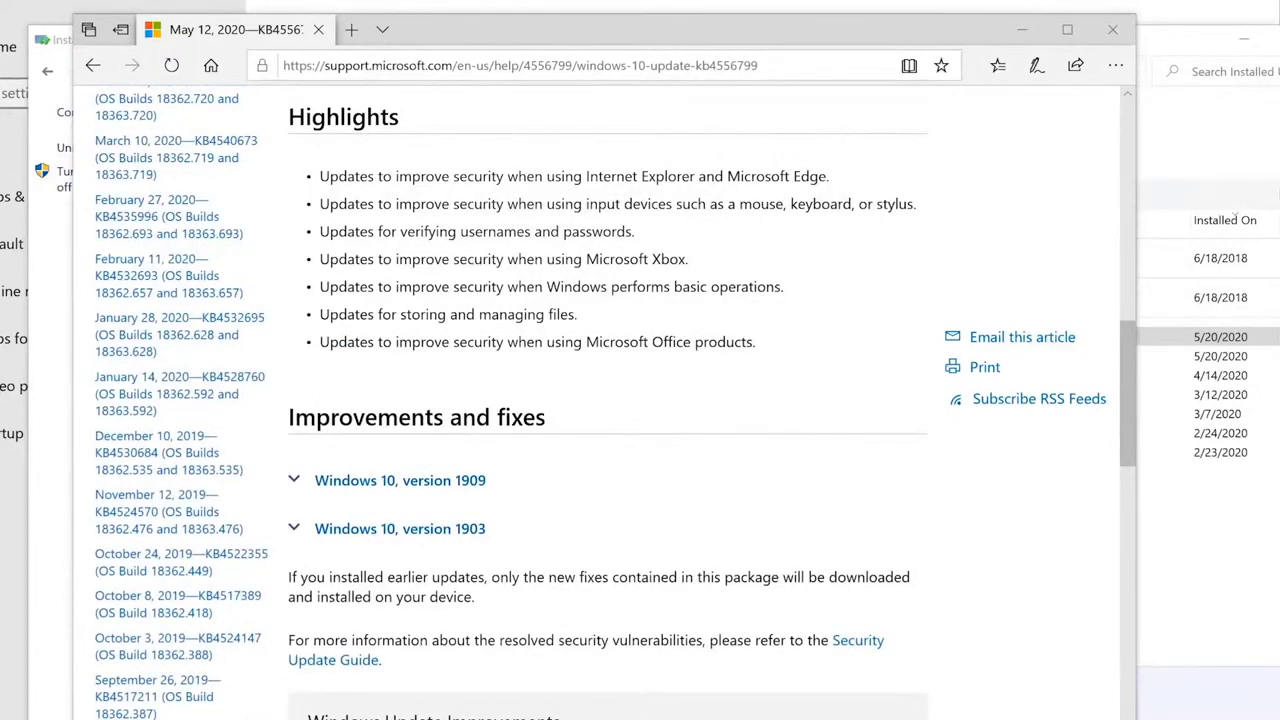
{"action": "scroll", "coordinate": [608, 400], "scroll_direction": "up", "scroll_amount": 6}
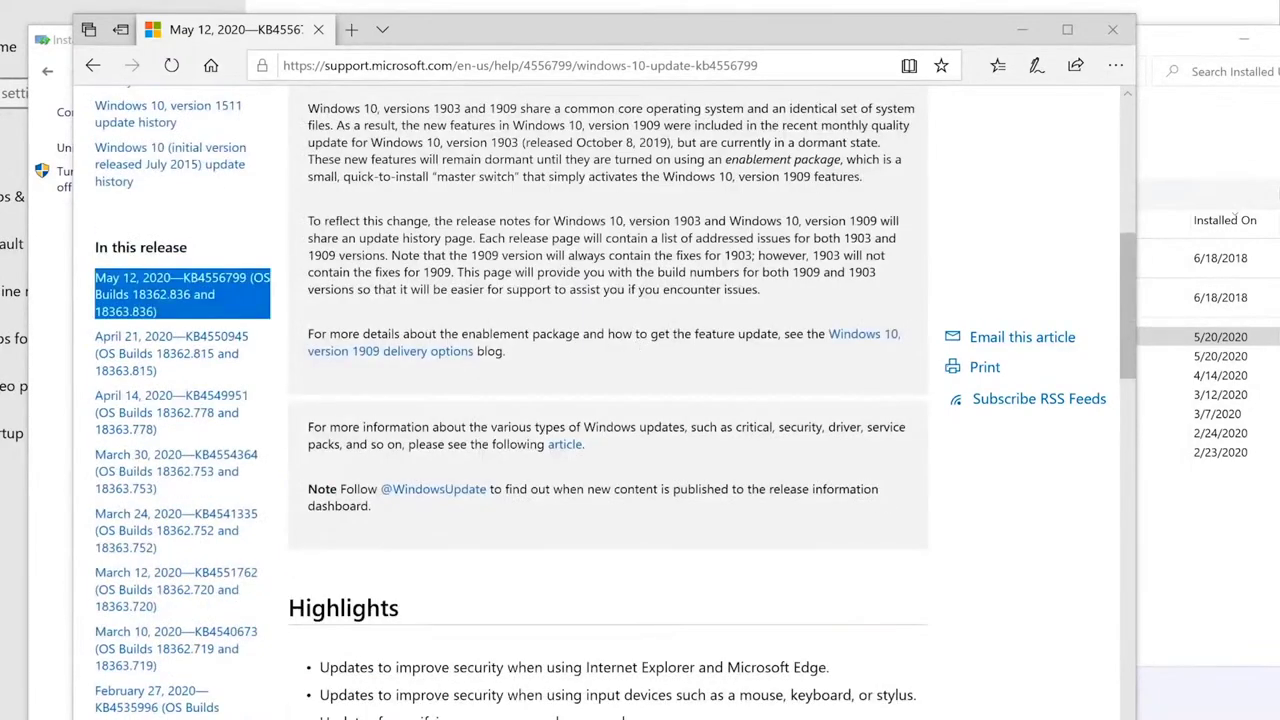
{"action": "scroll", "coordinate": [608, 400], "scroll_direction": "down", "scroll_amount": 4}
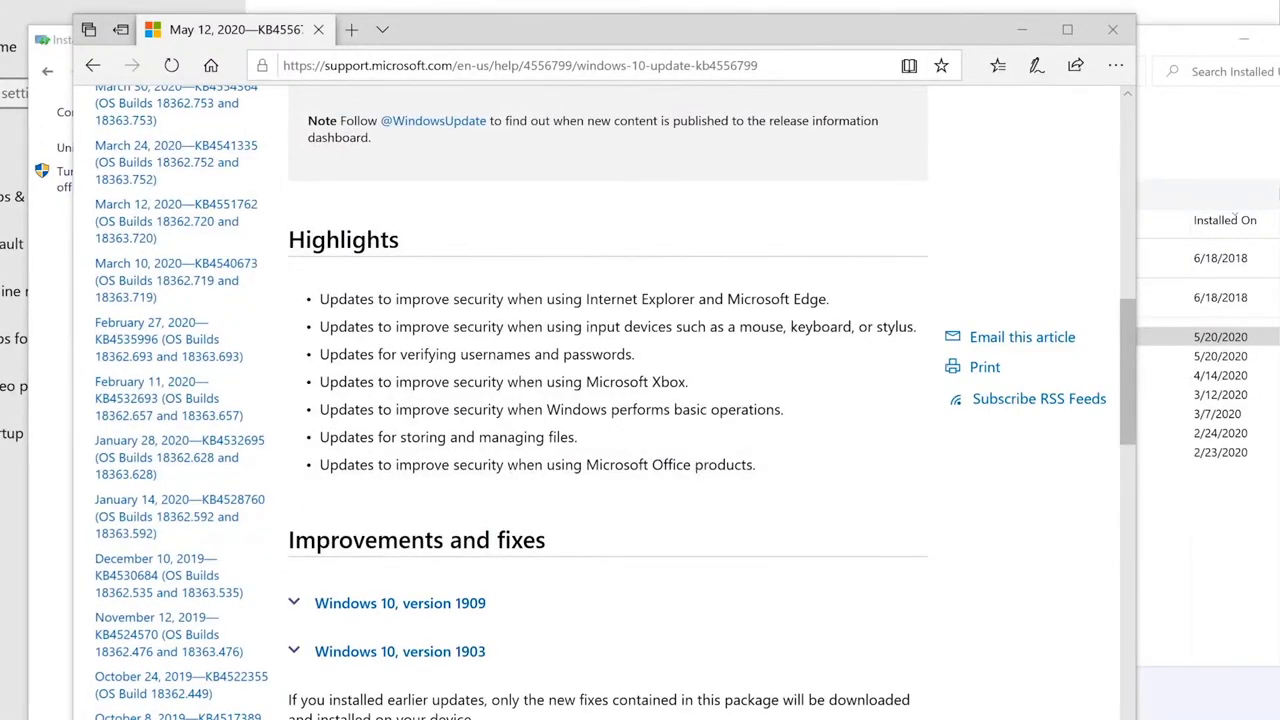
Highlight the first Highlights bullet, the Microsoft Xbox security bullet and the basic Windows operations bullet.
{"action": "left_click_drag", "start_coordinate": [319, 299], "coordinate": [393, 302]}
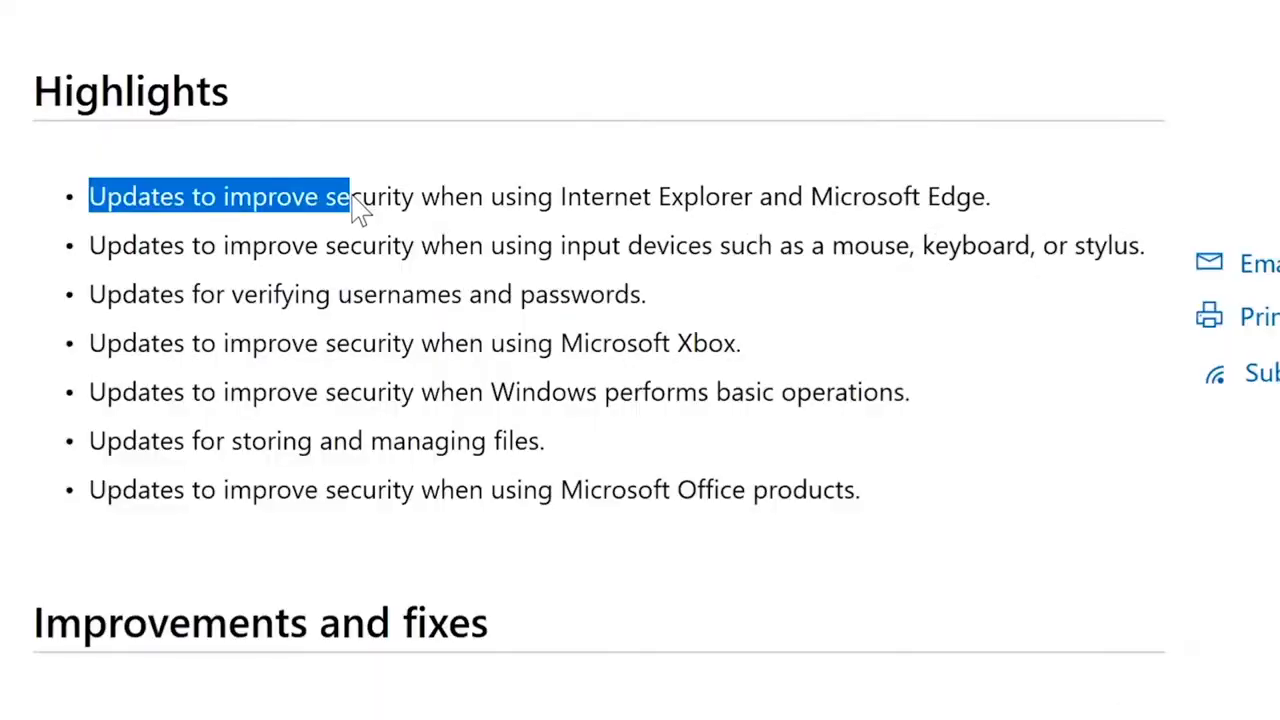
{"action": "left_click", "coordinate": [472, 306]}
{"action": "left_click_drag", "start_coordinate": [88, 197], "coordinate": [1018, 201]}
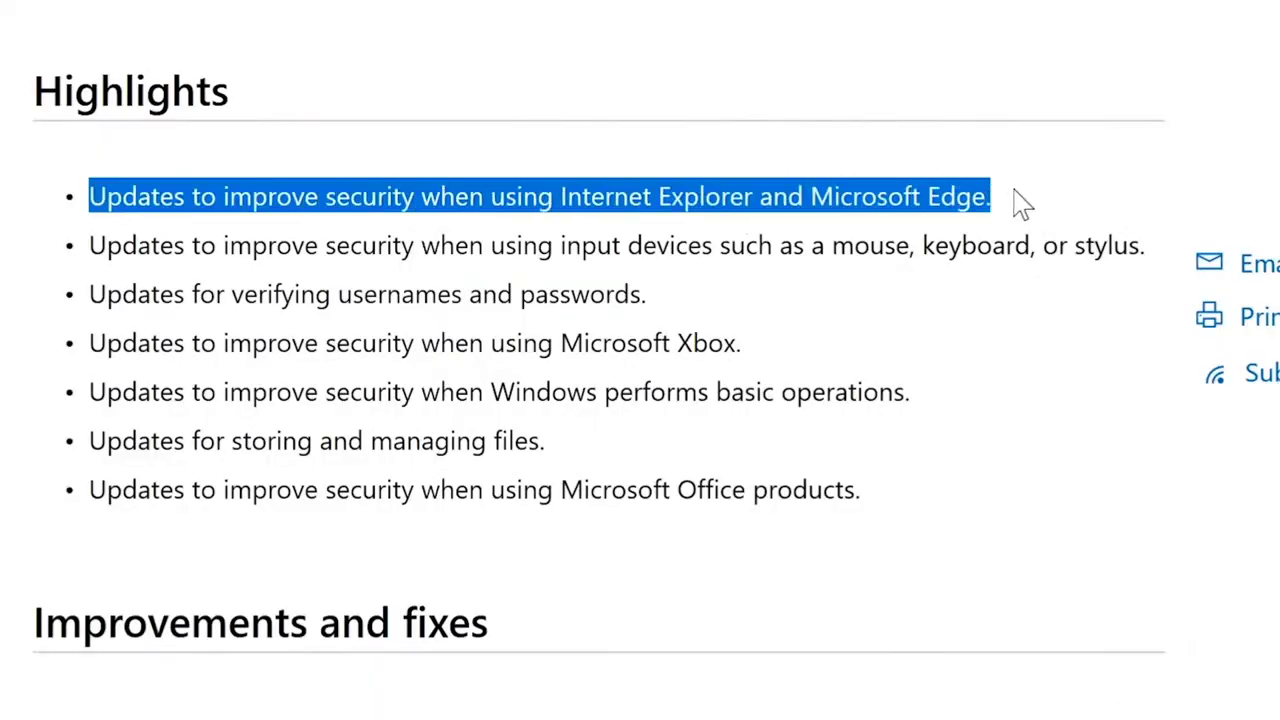
{"action": "left_click", "coordinate": [1018, 201]}
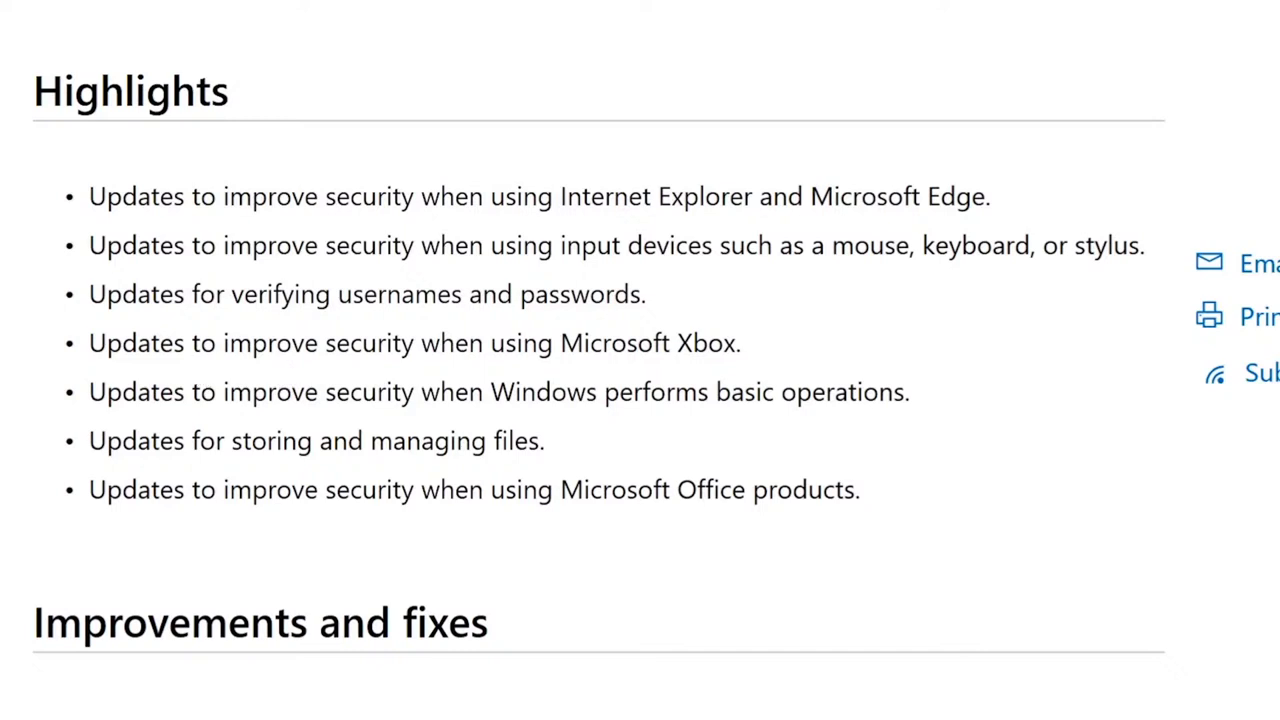
{"action": "left_click_drag", "start_coordinate": [224, 343], "coordinate": [757, 347]}
{"action": "left_click", "coordinate": [757, 347]}
{"action": "left_click_drag", "start_coordinate": [386, 392], "coordinate": [840, 400]}
{"action": "left_click", "coordinate": [523, 457]}
Return to the KB4556799 Google results and select KB4552152 in Installed Updates.
{"action": "scroll", "coordinate": [994, 29], "scroll_direction": "up", "scroll_amount": 15}
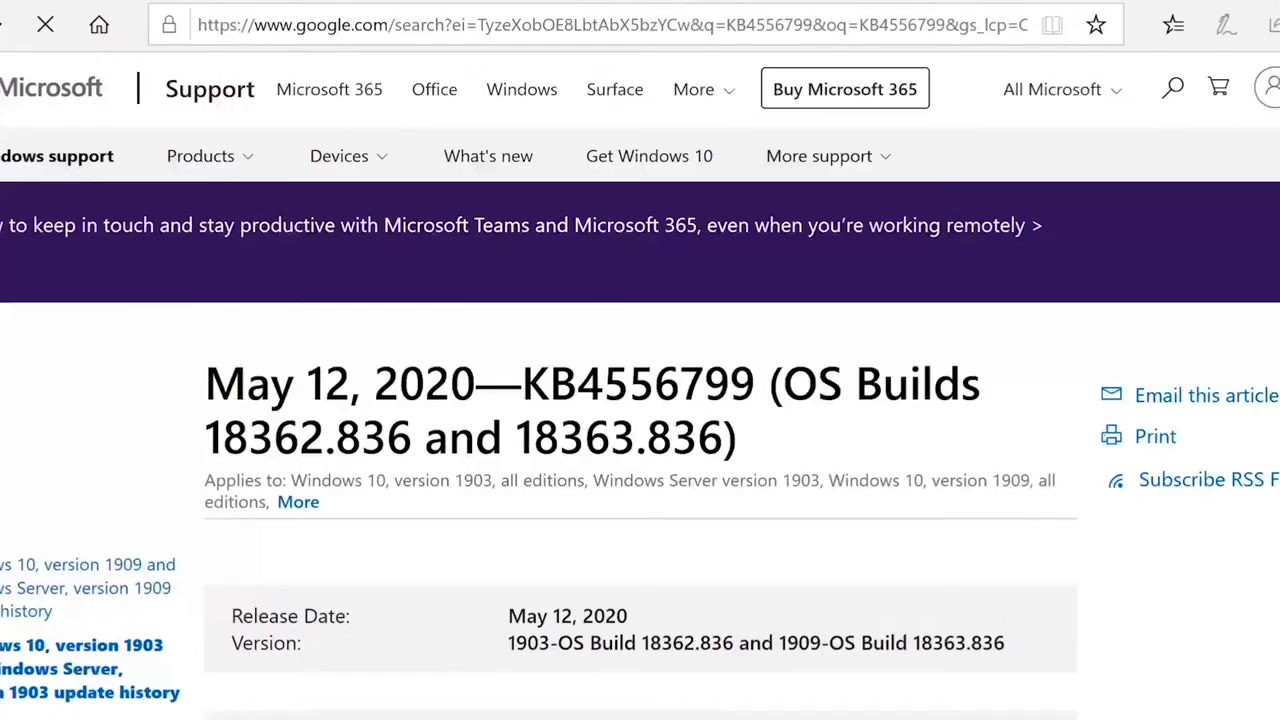
{"action": "key", "text": "alt+Left"}
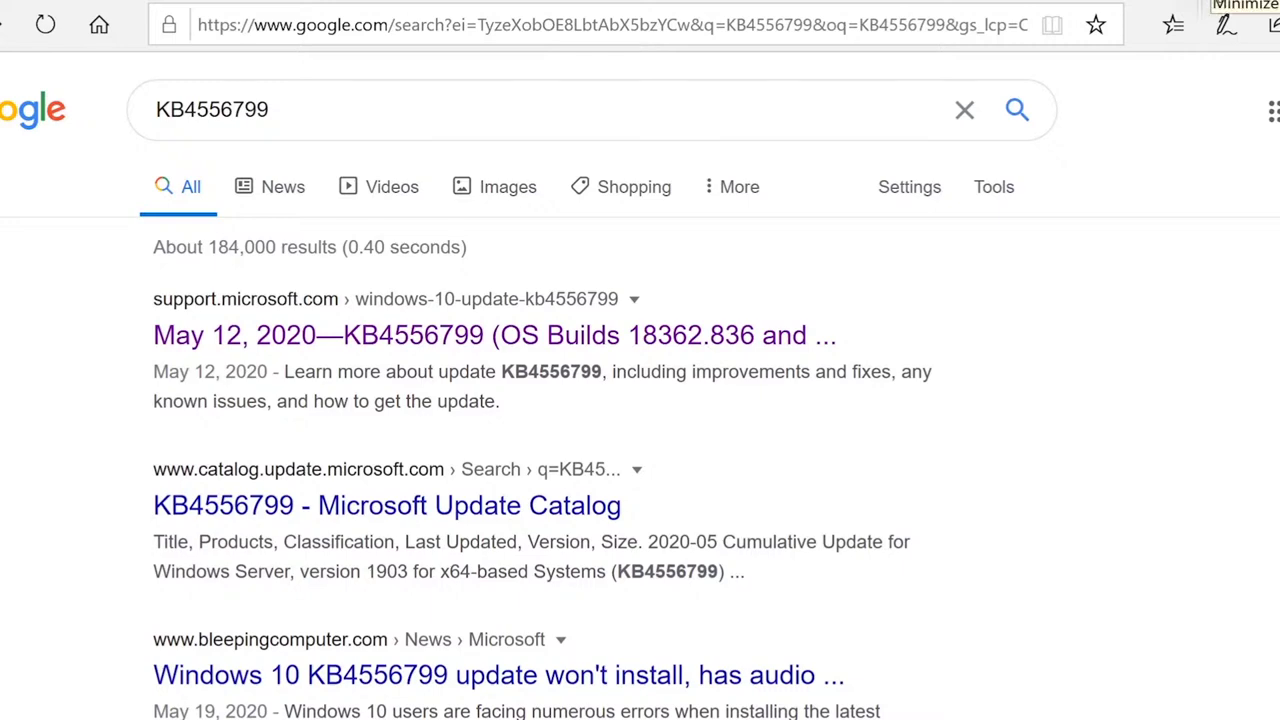
{"action": "left_click", "coordinate": [1240, 3]}
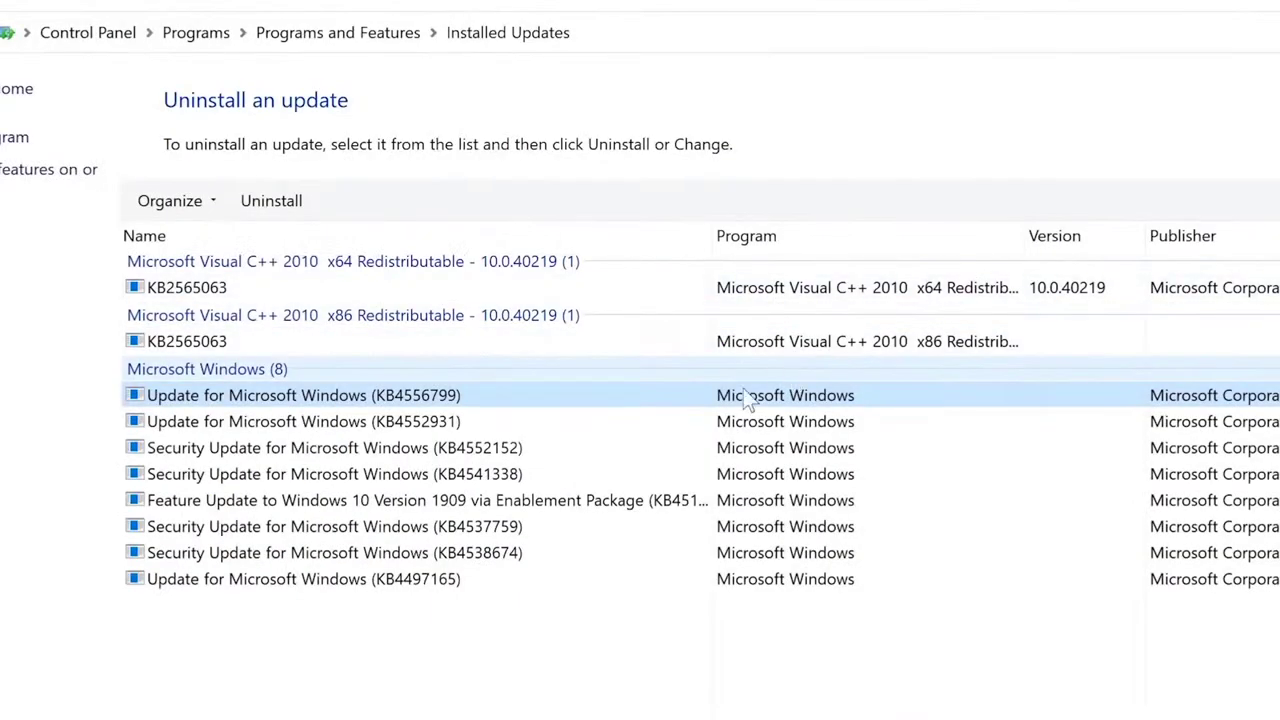
{"action": "left_click", "coordinate": [479, 458]}
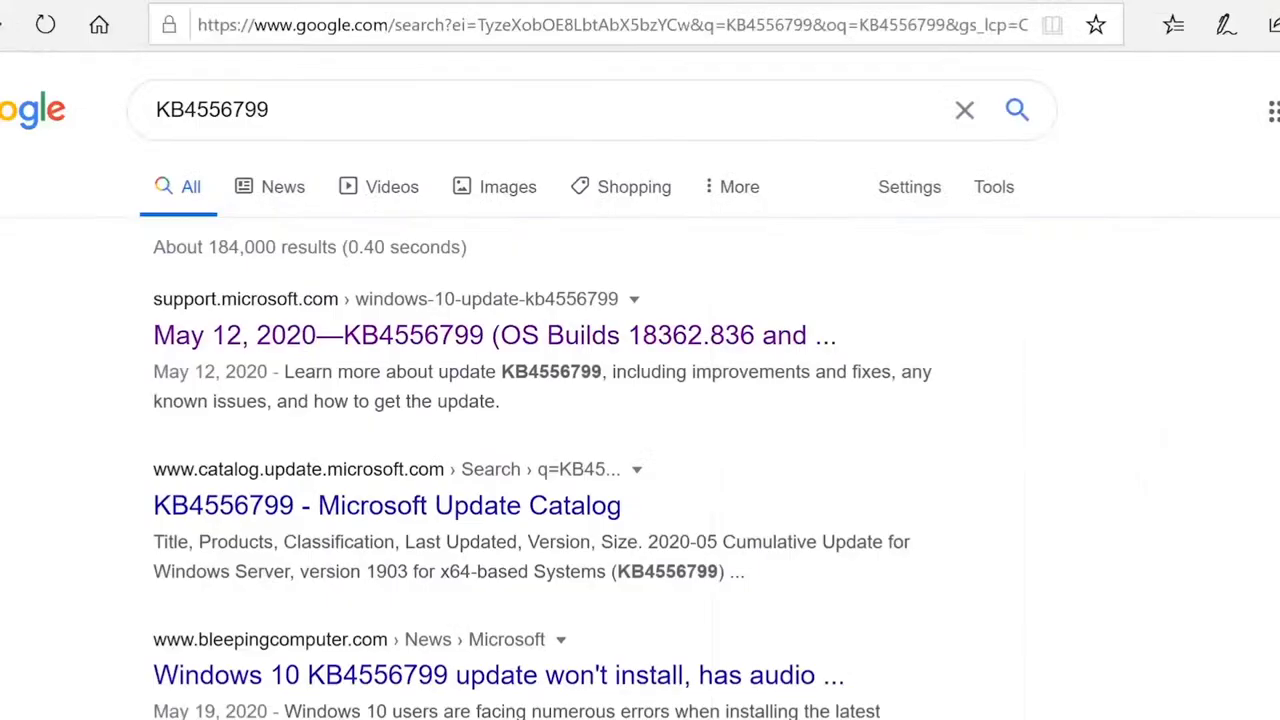
Search Google for KB4552152, fixing the mistyped number, and open the servicing stack update article.
{"action": "left_click_drag", "start_coordinate": [268, 109], "coordinate": [220, 109]}
{"action": "type", "text": "215"}
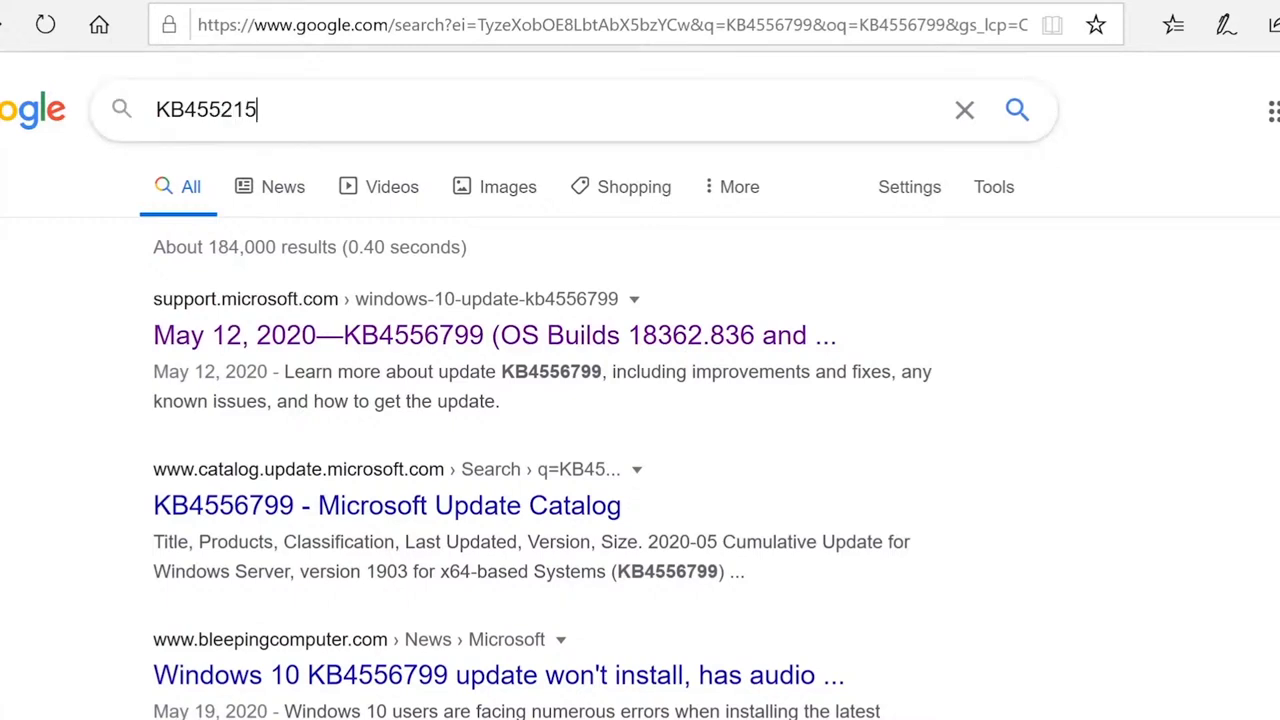
{"action": "type", "text": "52"}
{"action": "key", "text": "Return"}
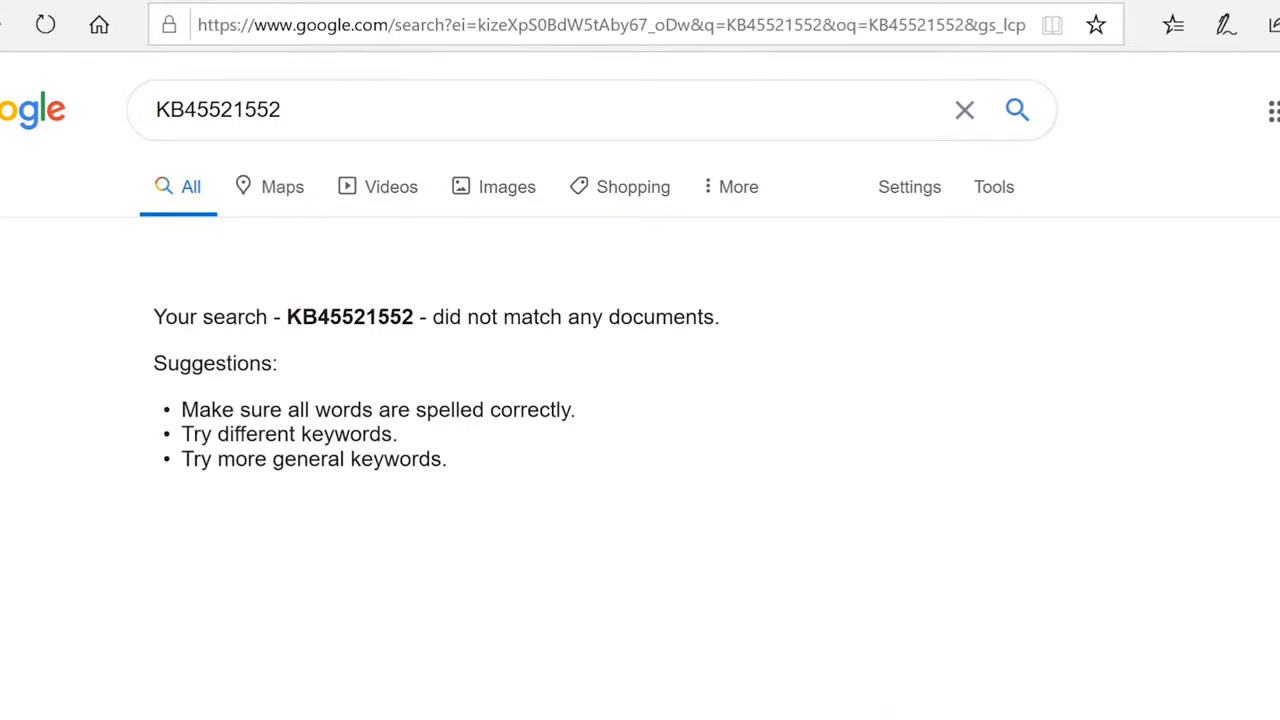
{"action": "left_click_drag", "start_coordinate": [1100, 2], "coordinate": [1145, 541]}
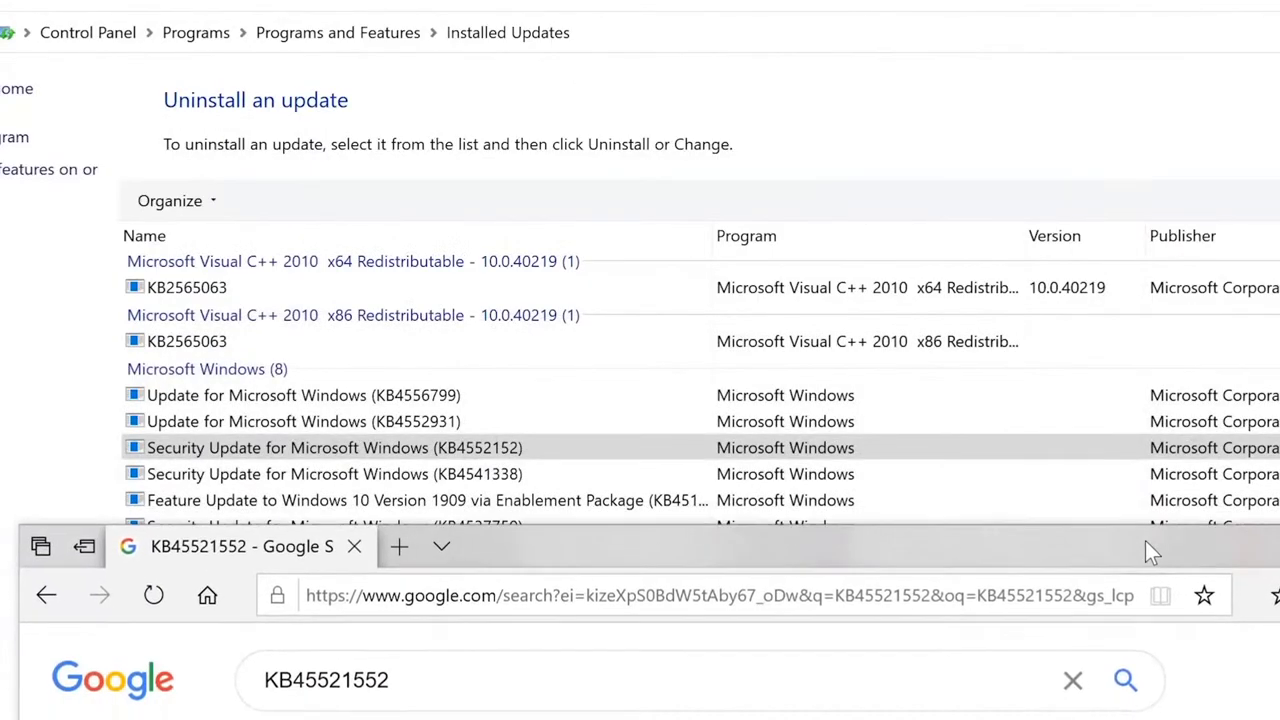
{"action": "left_click_drag", "start_coordinate": [390, 679], "coordinate": [353, 679]}
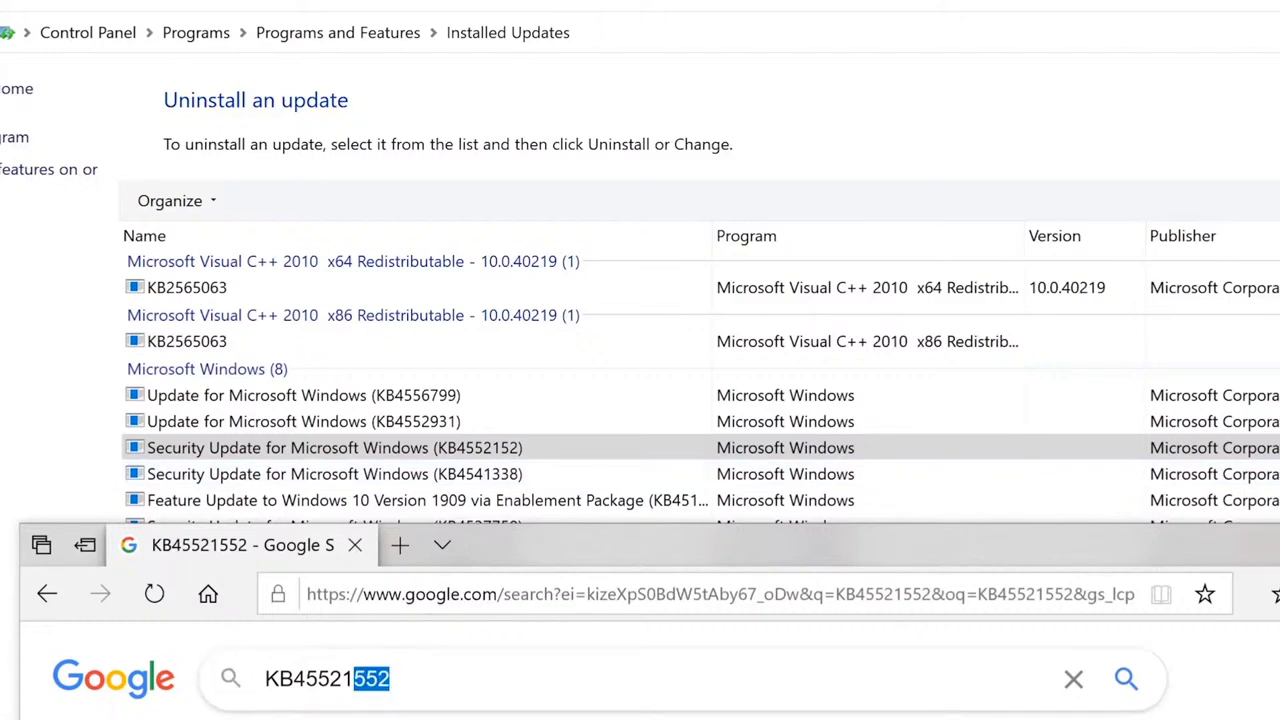
{"action": "type", "text": "52"}
{"action": "key", "text": "Return"}
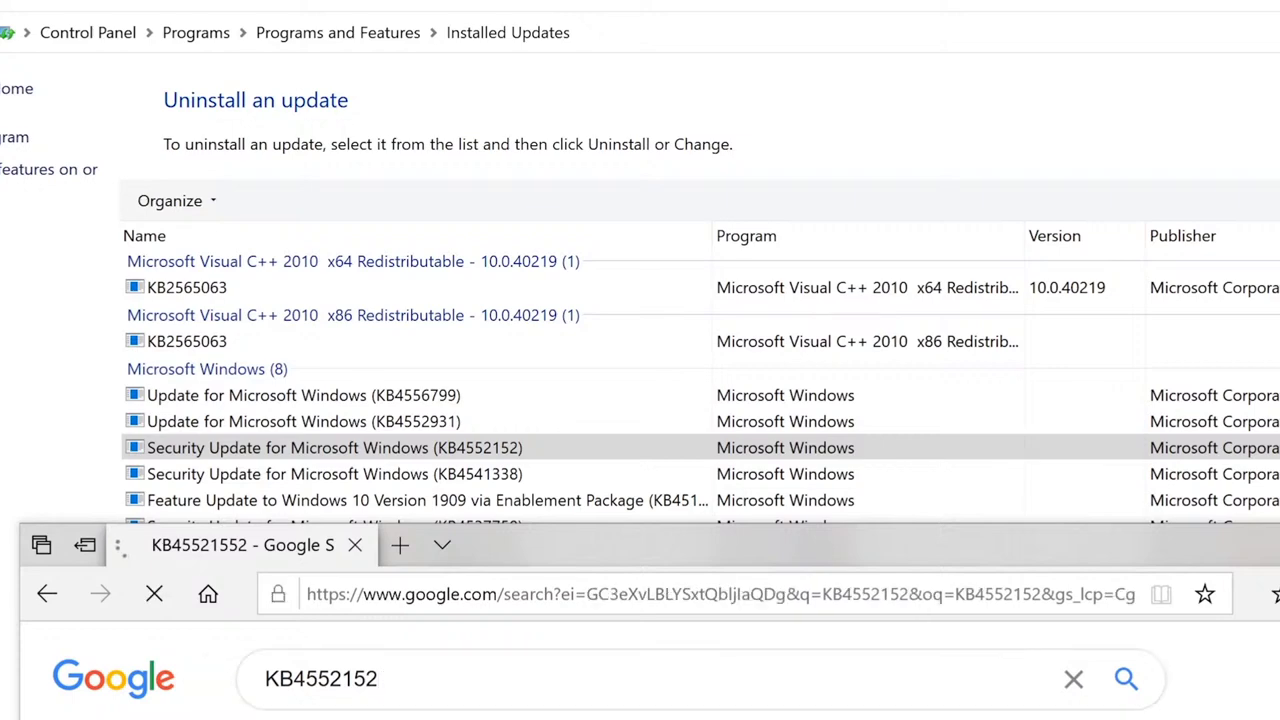
{"action": "left_click_drag", "start_coordinate": [985, 541], "coordinate": [1018, 189]}
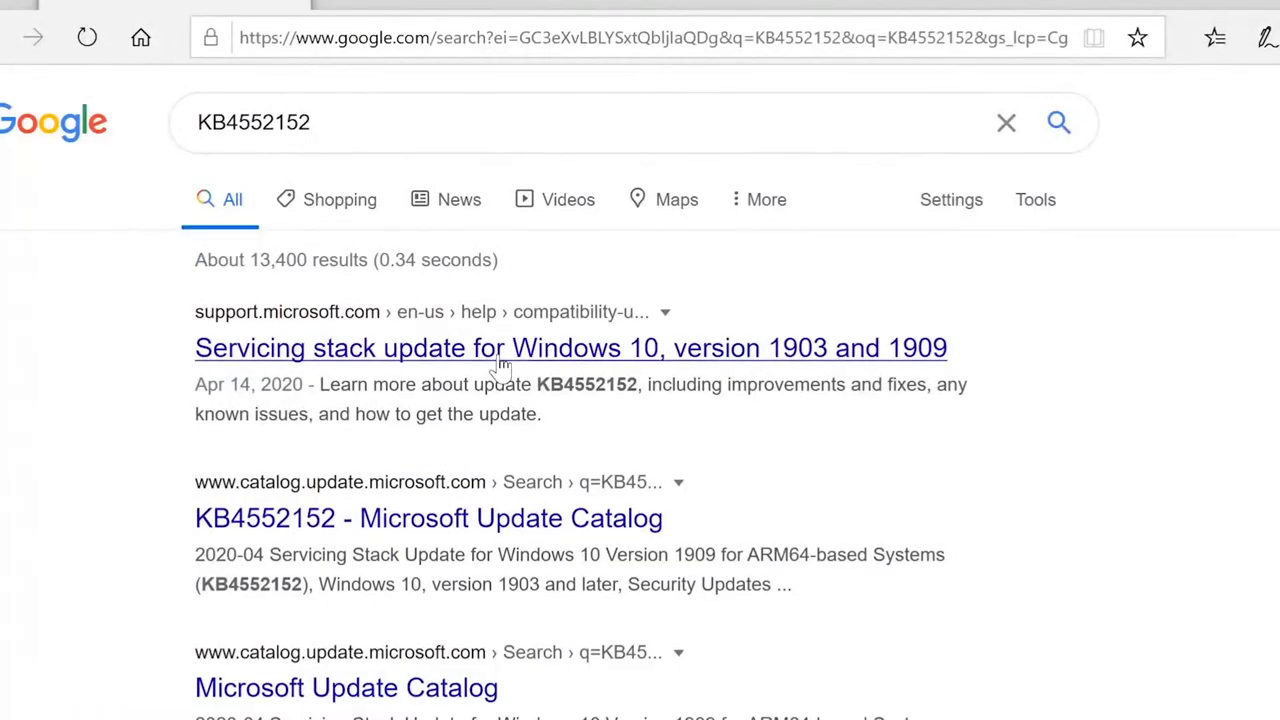
{"action": "left_click", "coordinate": [522, 356]}
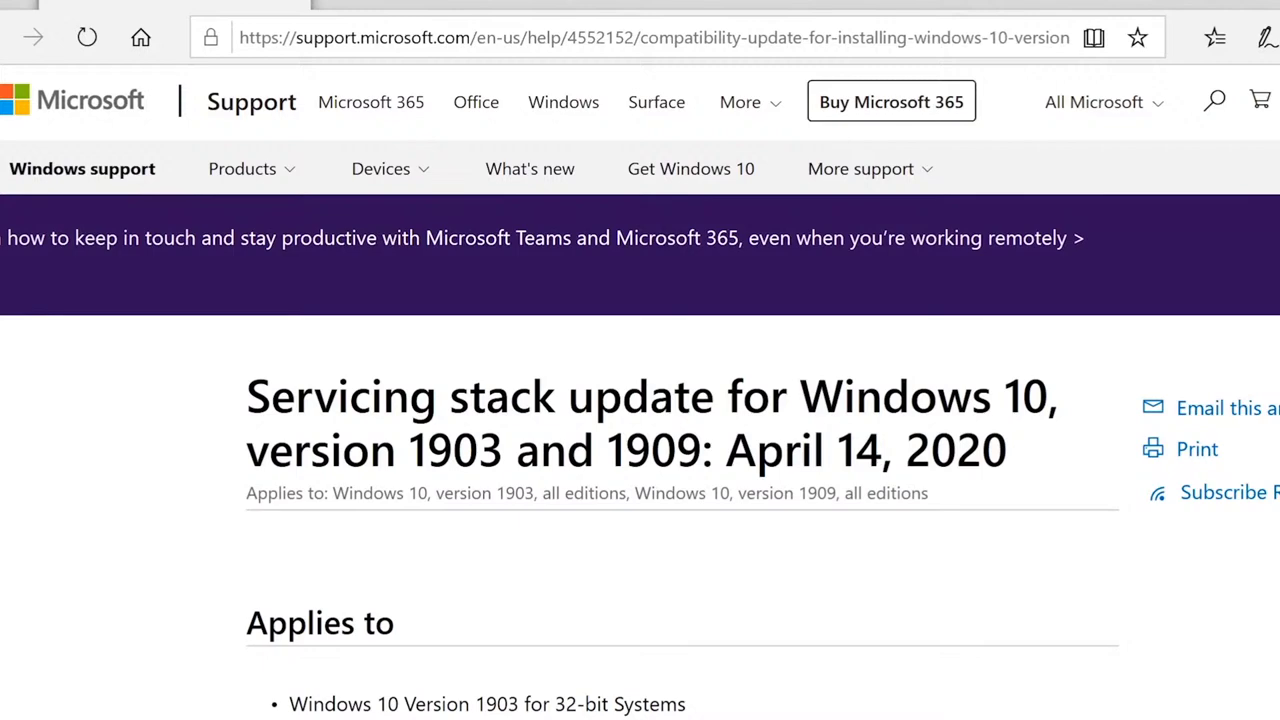
Read and highlight the Summary paragraph of the KB4552152 article.
{"action": "scroll", "coordinate": [820, 497], "scroll_direction": "down", "scroll_amount": 5}
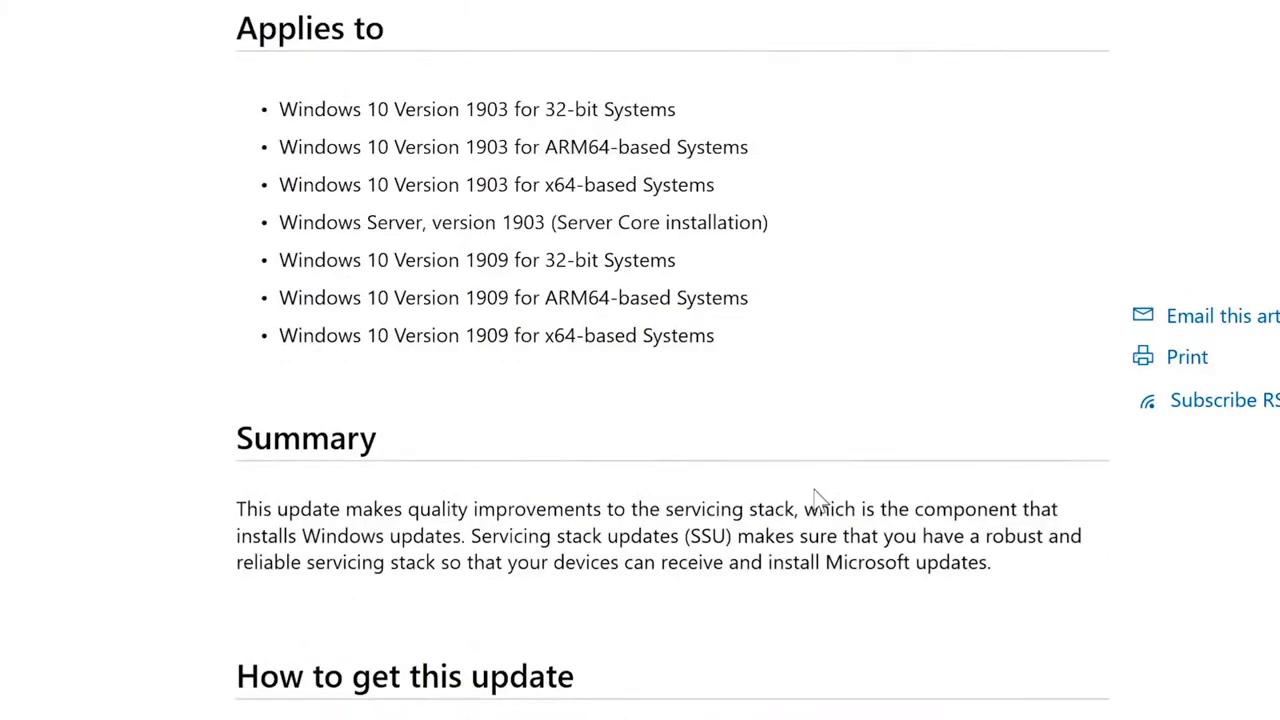
{"action": "left_click_drag", "start_coordinate": [246, 509], "coordinate": [462, 540]}
{"action": "left_click", "coordinate": [778, 512]}
{"action": "left_click", "coordinate": [462, 540]}
{"action": "scroll", "coordinate": [487, 326], "scroll_direction": "down", "scroll_amount": 5}
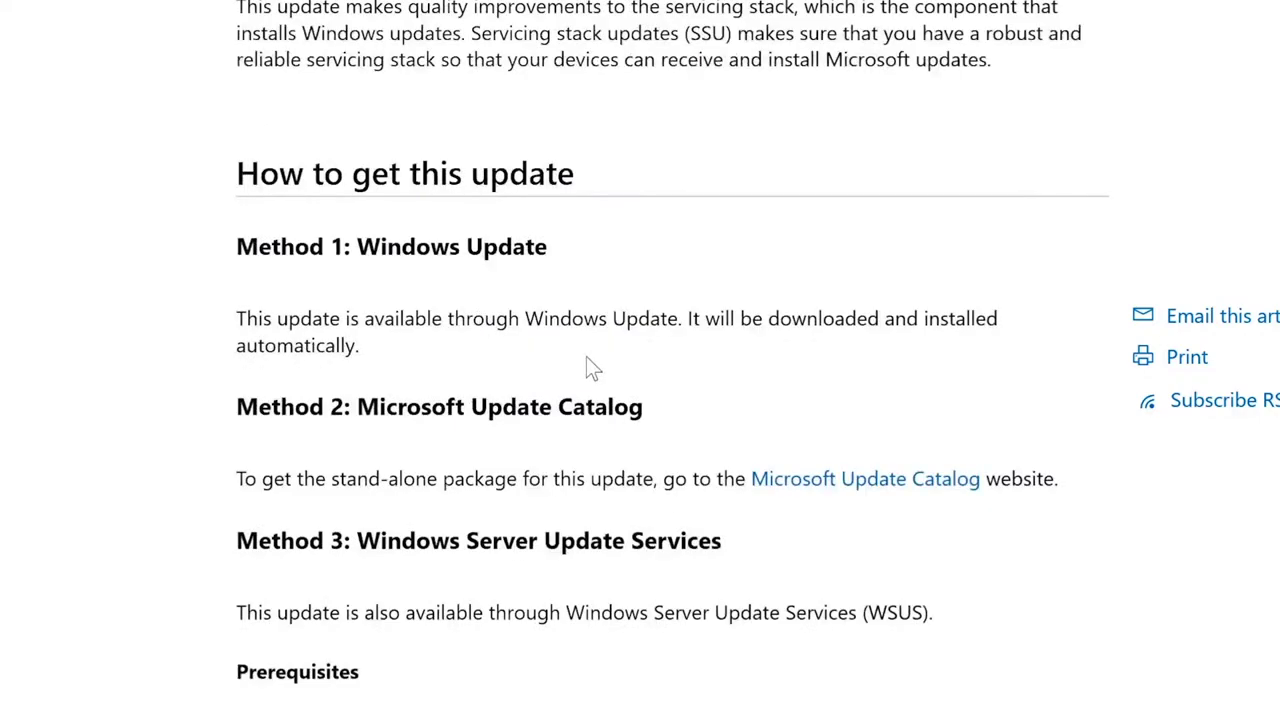
Scroll through the rest of the article, noting no prerequisites or restart, then return to Installed Updates.
{"action": "left_click_drag", "start_coordinate": [740, 26], "coordinate": [788, 2]}
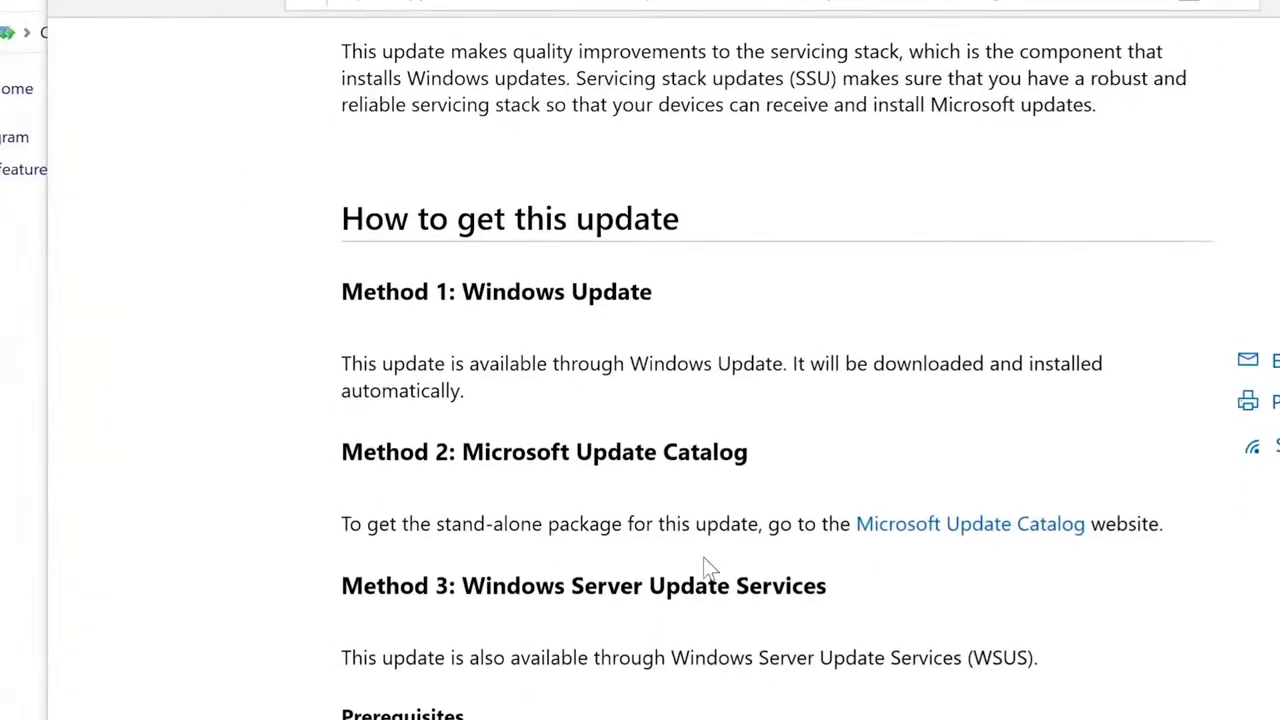
{"action": "scroll", "coordinate": [708, 575], "scroll_direction": "down", "scroll_amount": 7}
{"action": "scroll", "coordinate": [705, 575], "scroll_direction": "down", "scroll_amount": 9}
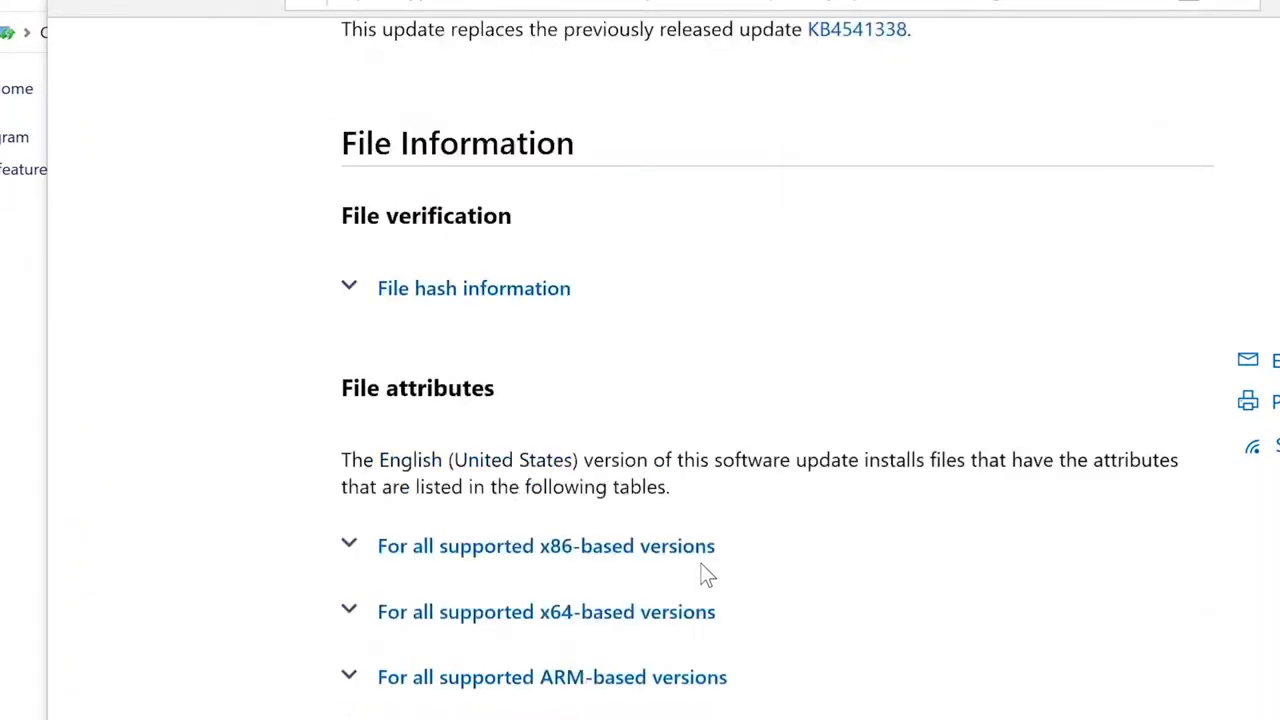
{"action": "scroll", "coordinate": [751, 574], "scroll_direction": "up", "scroll_amount": 5}
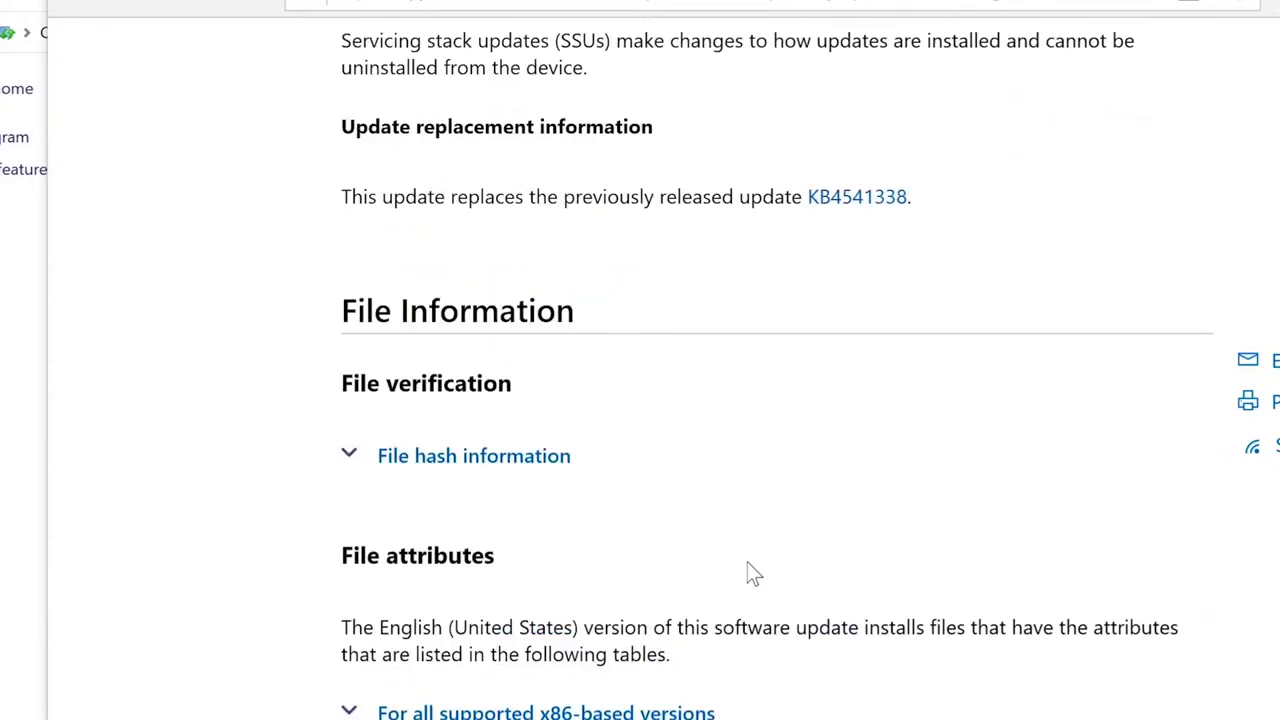
{"action": "scroll", "coordinate": [748, 564], "scroll_direction": "up", "scroll_amount": 5}
{"action": "scroll", "coordinate": [748, 564], "scroll_direction": "up", "scroll_amount": 3}
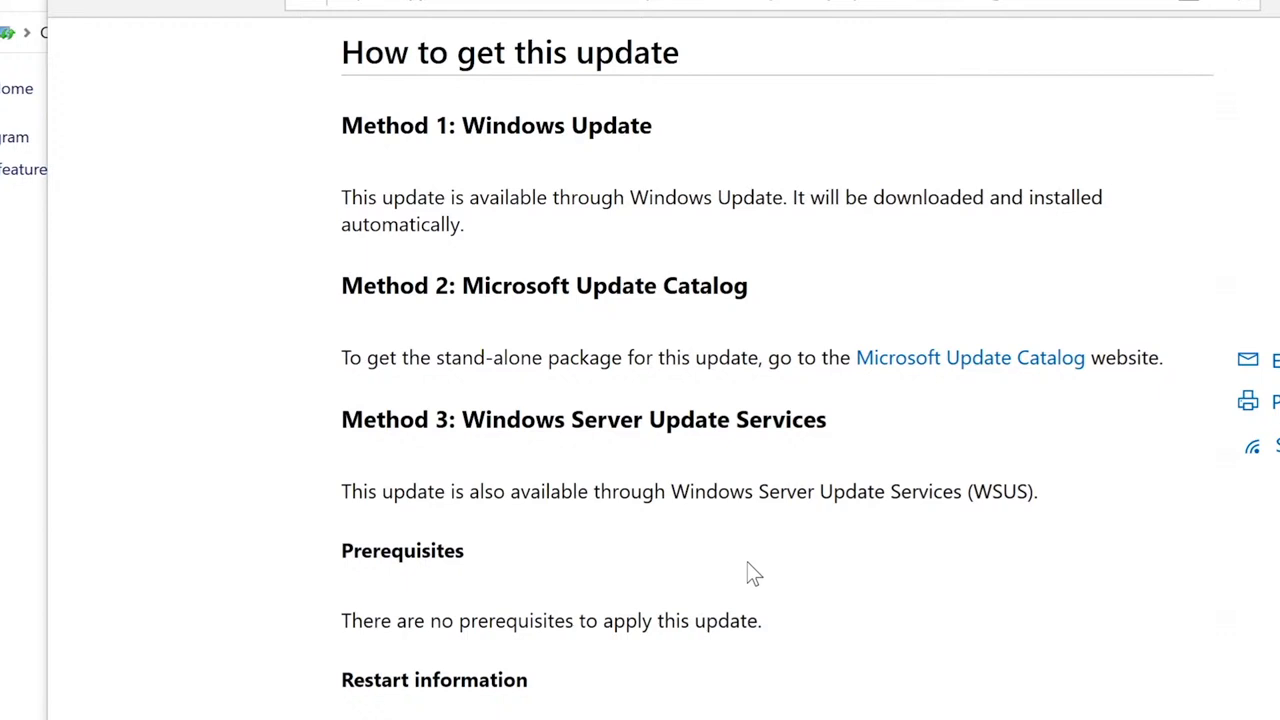
{"action": "scroll", "coordinate": [640, 360], "scroll_direction": "up", "scroll_amount": 2}
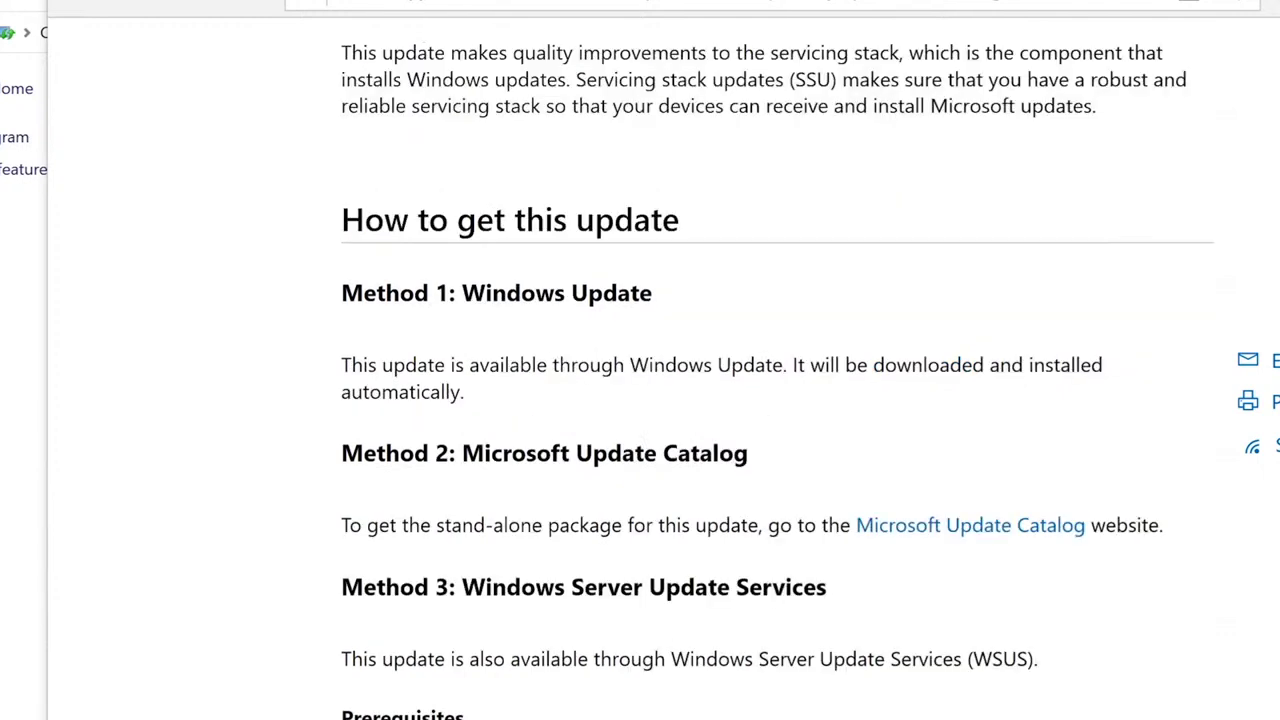
{"action": "scroll", "coordinate": [640, 360], "scroll_direction": "up", "scroll_amount": 2}
{"action": "scroll", "coordinate": [905, 710], "scroll_direction": "up", "scroll_amount": 6}
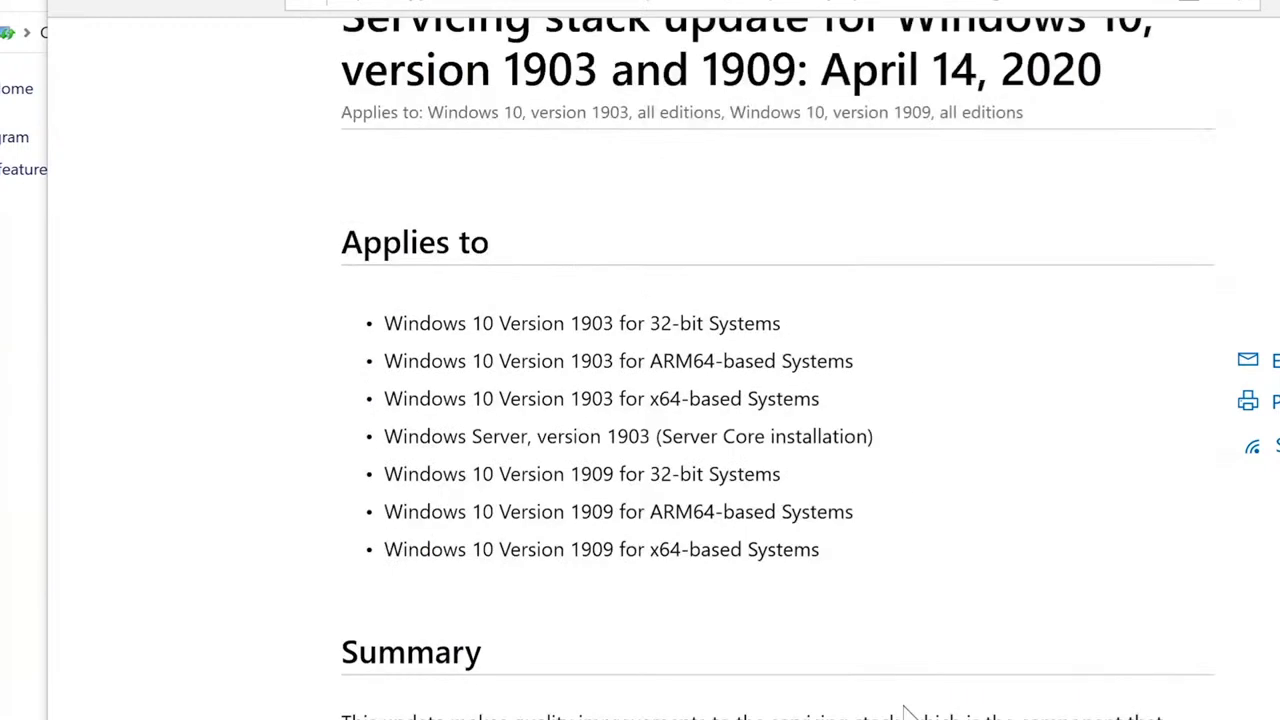
{"action": "scroll", "coordinate": [905, 710], "scroll_direction": "down", "scroll_amount": 4}
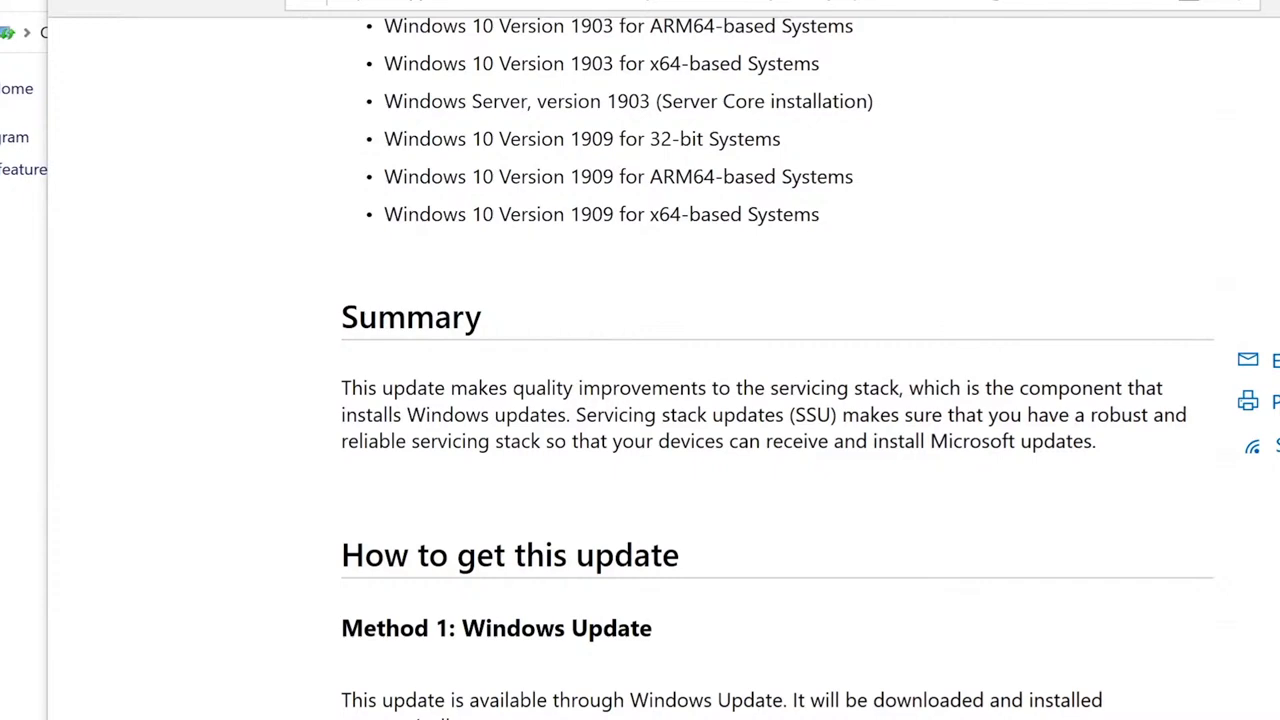
{"action": "scroll", "coordinate": [640, 400], "scroll_direction": "up", "scroll_amount": 8}
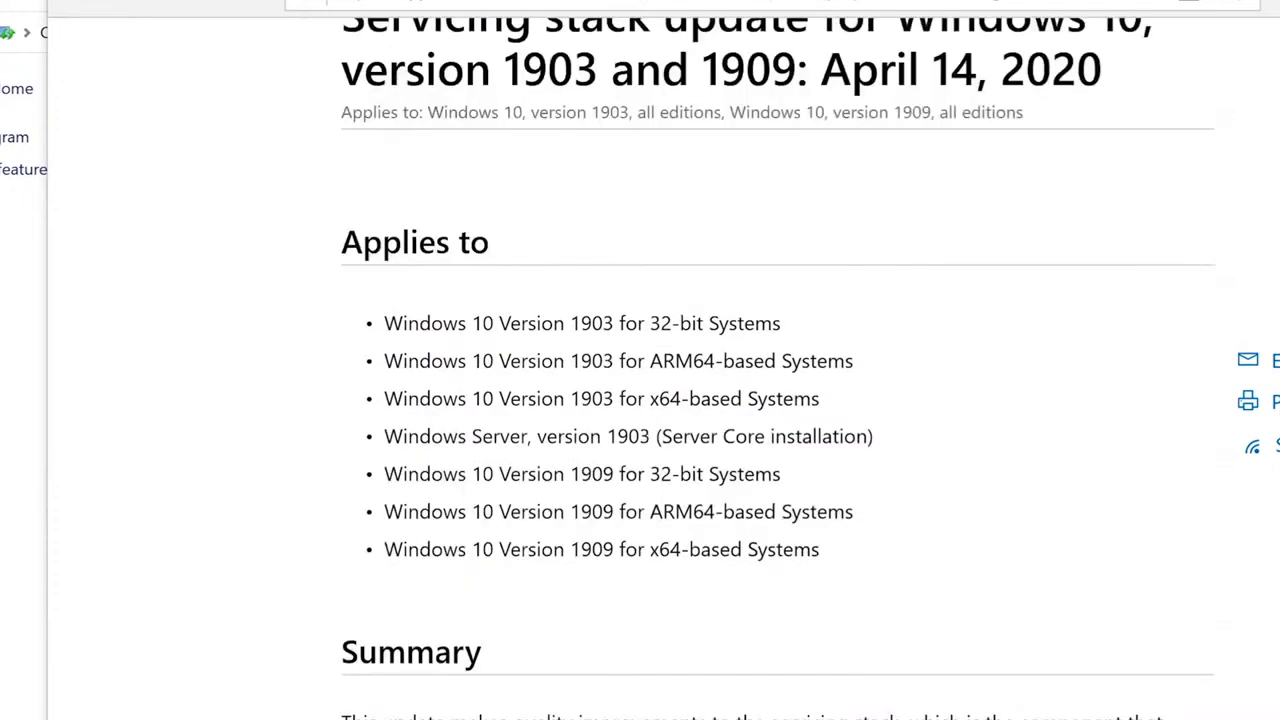
{"action": "scroll", "coordinate": [640, 400], "scroll_direction": "down", "scroll_amount": 6}
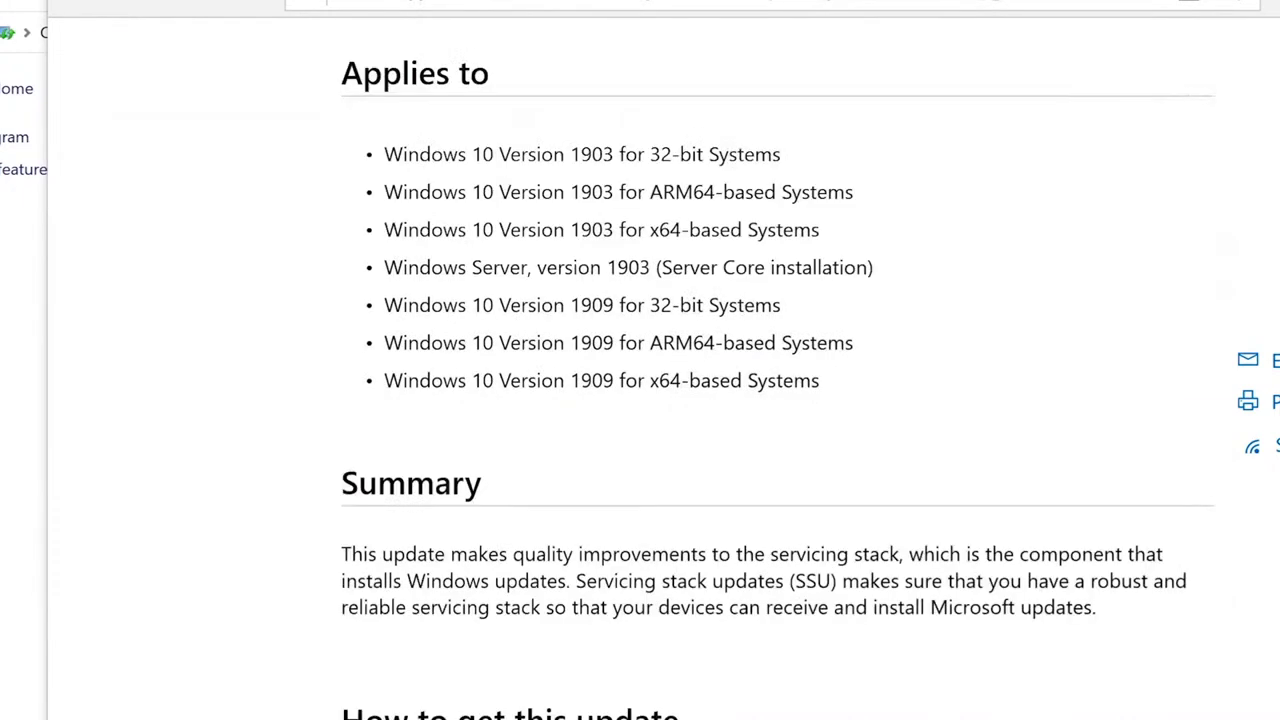
{"action": "scroll", "coordinate": [640, 400], "scroll_direction": "up", "scroll_amount": 4}
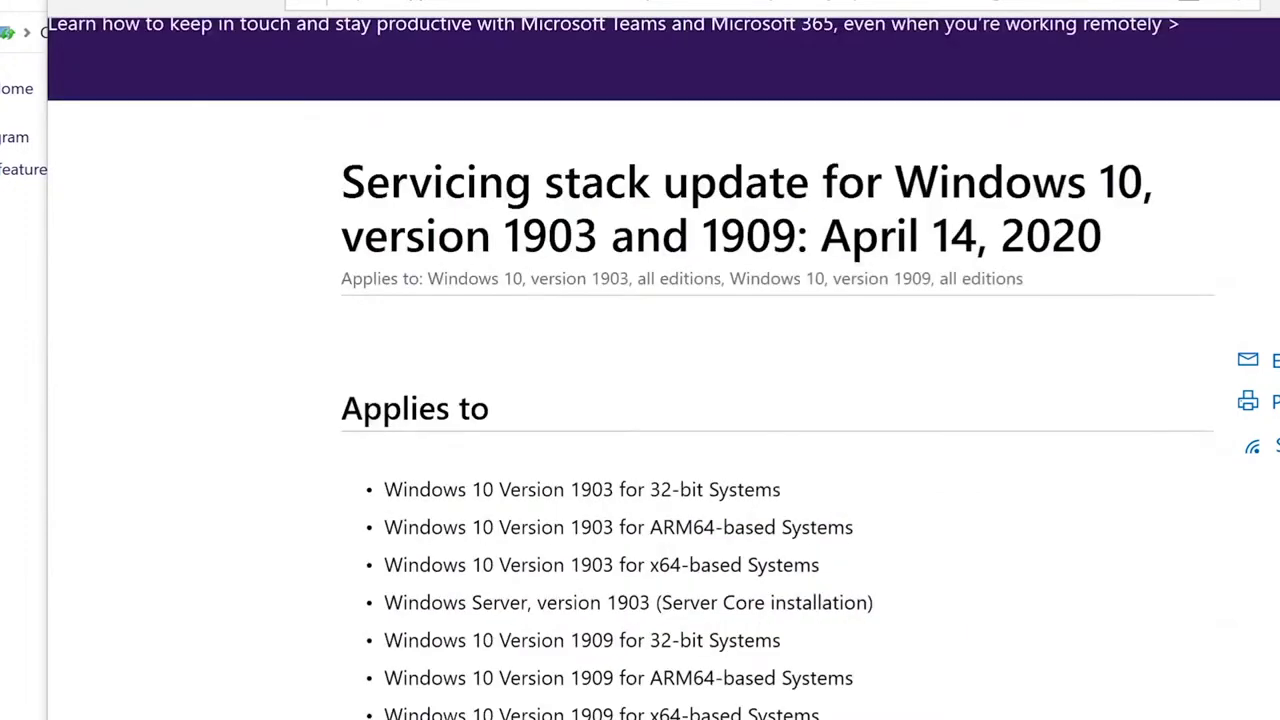
{"action": "scroll", "coordinate": [1008, 712], "scroll_direction": "down", "scroll_amount": 8}
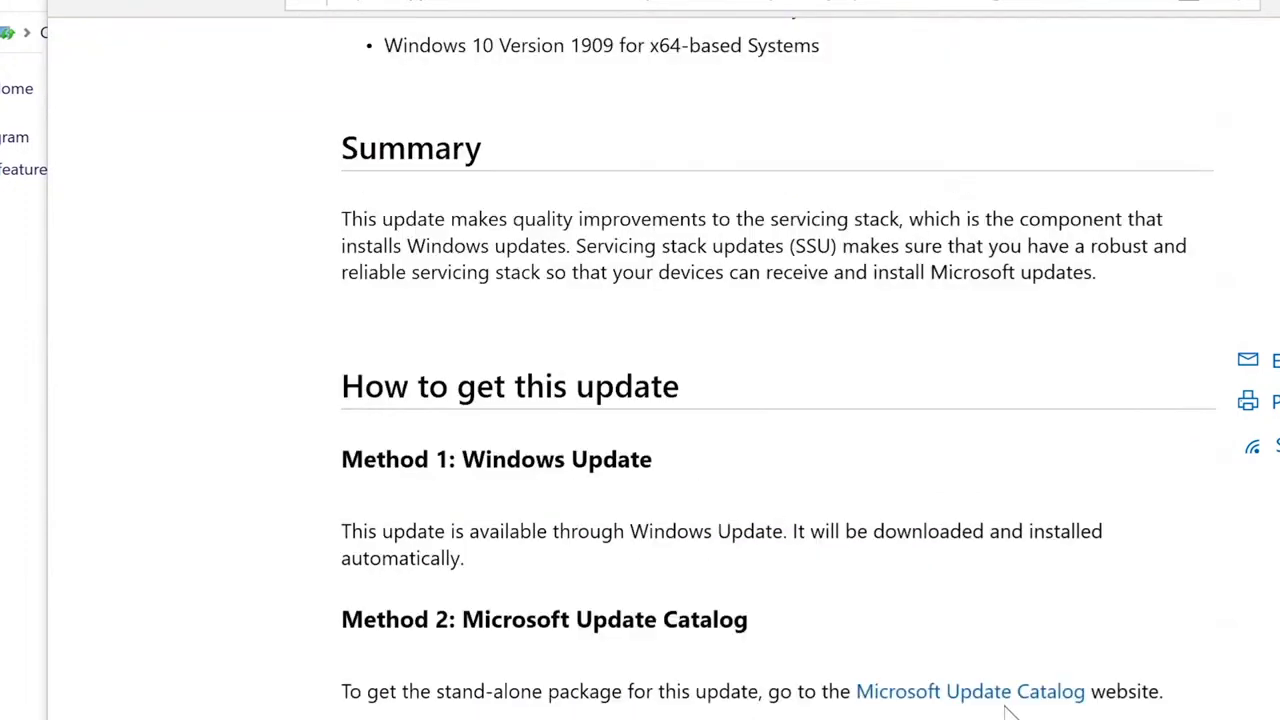
{"action": "scroll", "coordinate": [1008, 712], "scroll_direction": "down", "scroll_amount": 6}
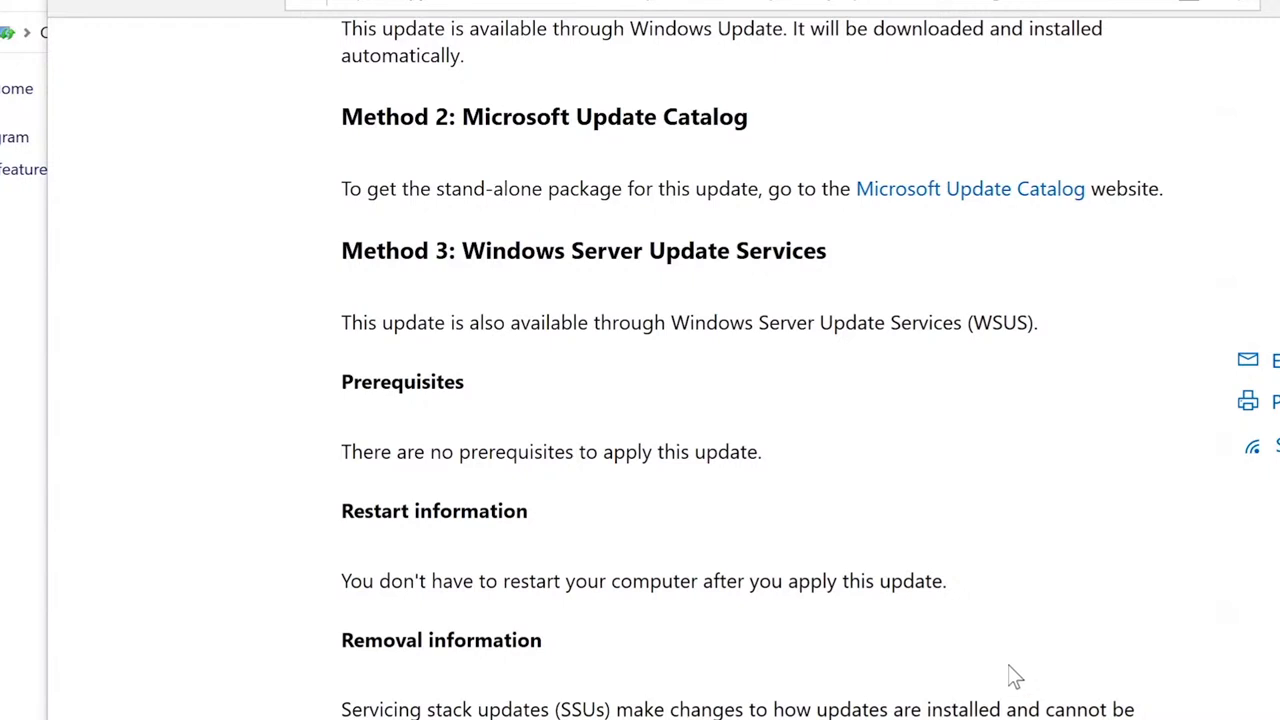
{"action": "scroll", "coordinate": [1008, 676], "scroll_direction": "down", "scroll_amount": 14}
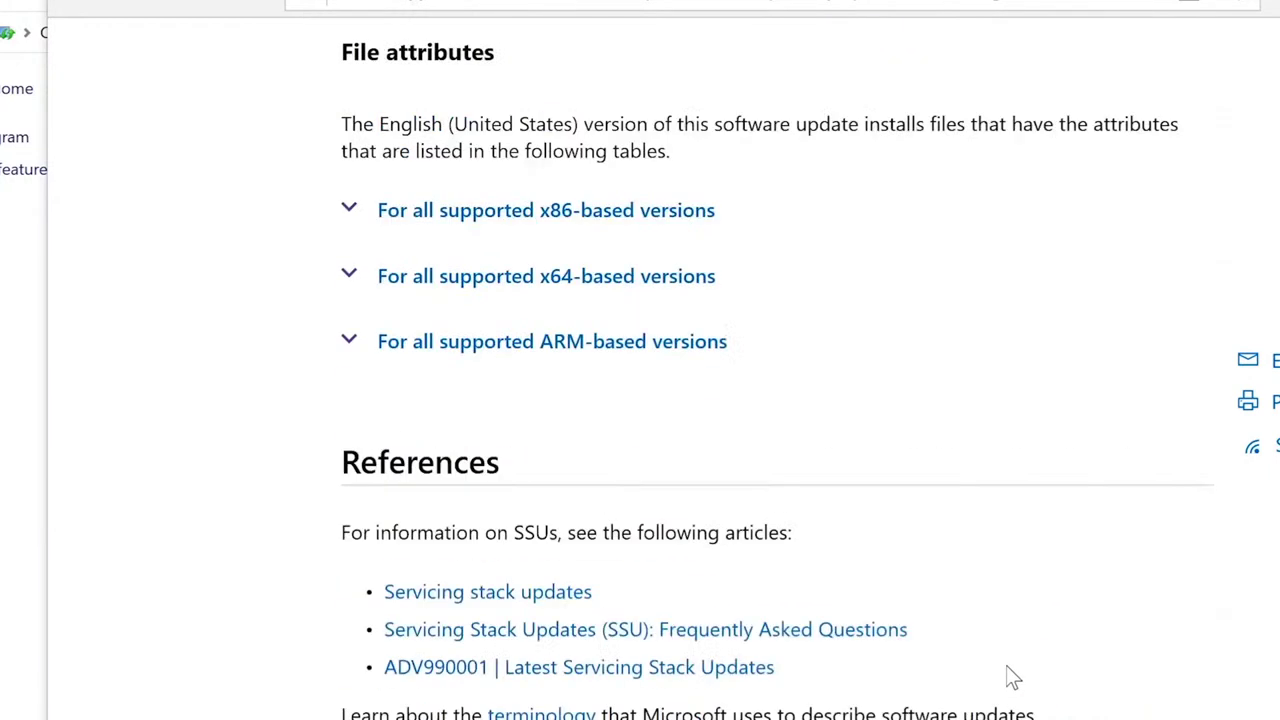
{"action": "scroll", "coordinate": [980, 650], "scroll_direction": "up", "scroll_amount": 18}
{"action": "scroll", "coordinate": [1108, 362], "scroll_direction": "up", "scroll_amount": 10}
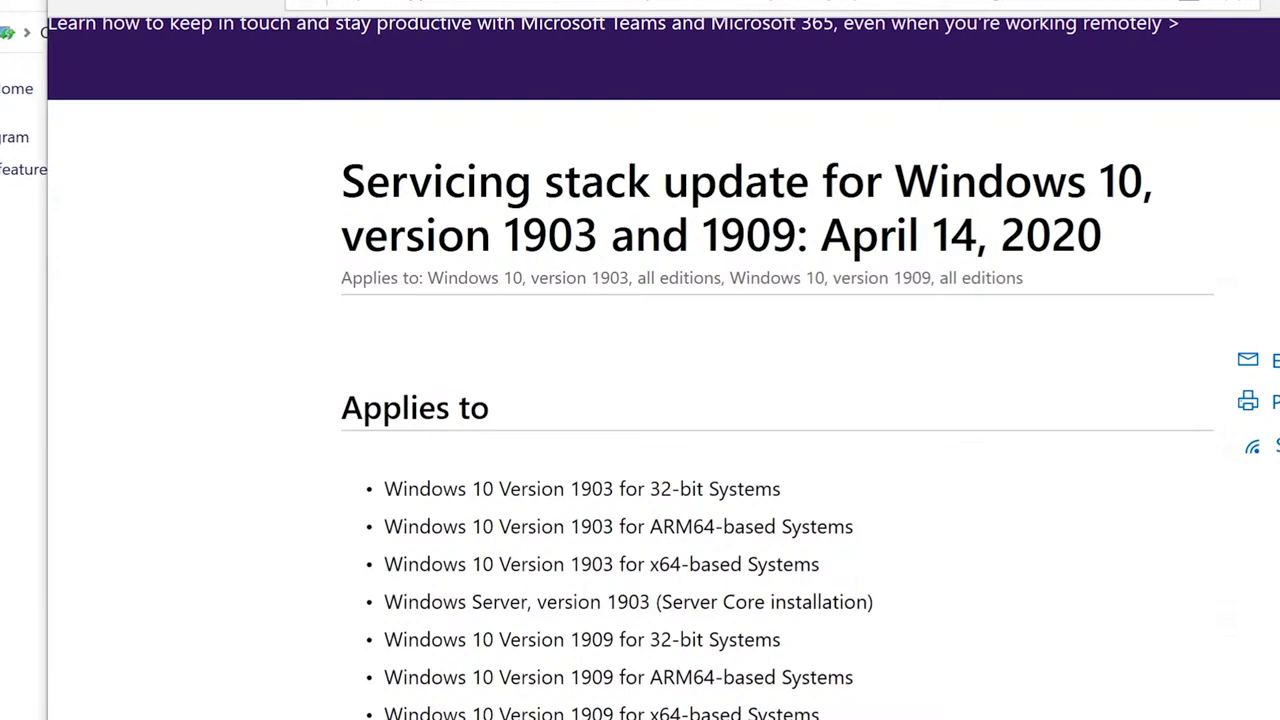
{"action": "key", "text": "alt+Tab"}
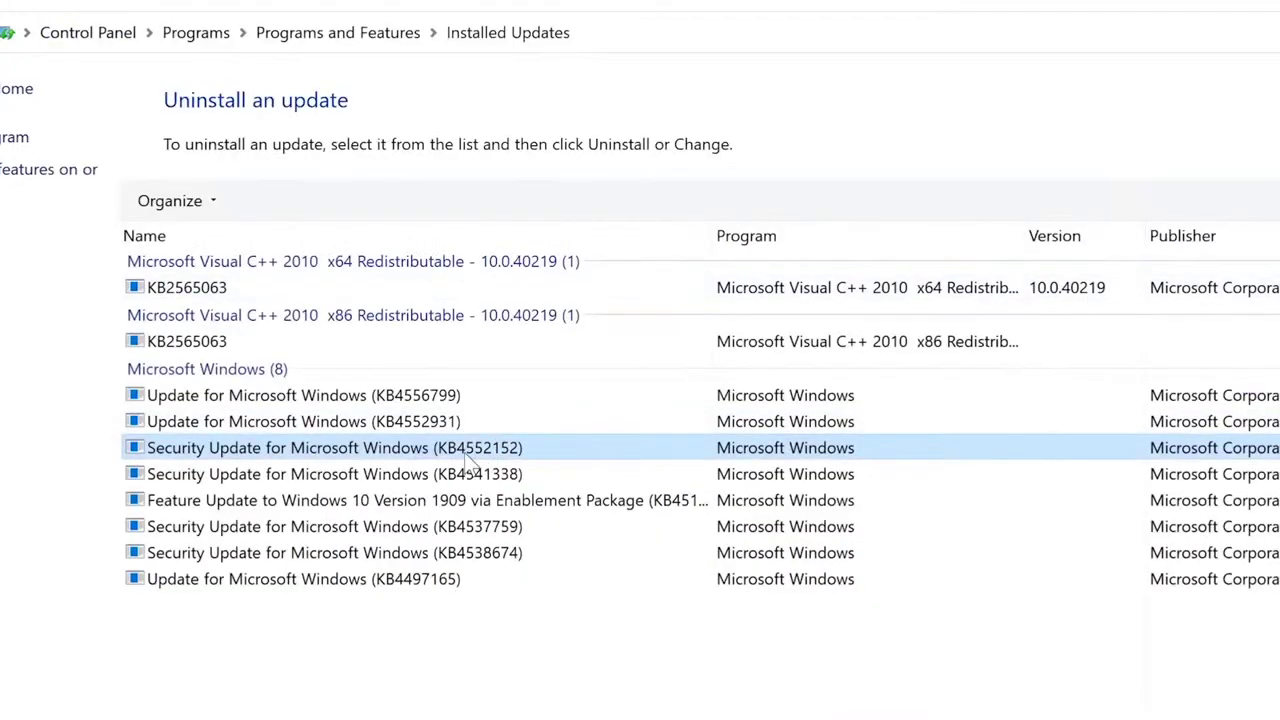
{"action": "left_click", "coordinate": [440, 478]}
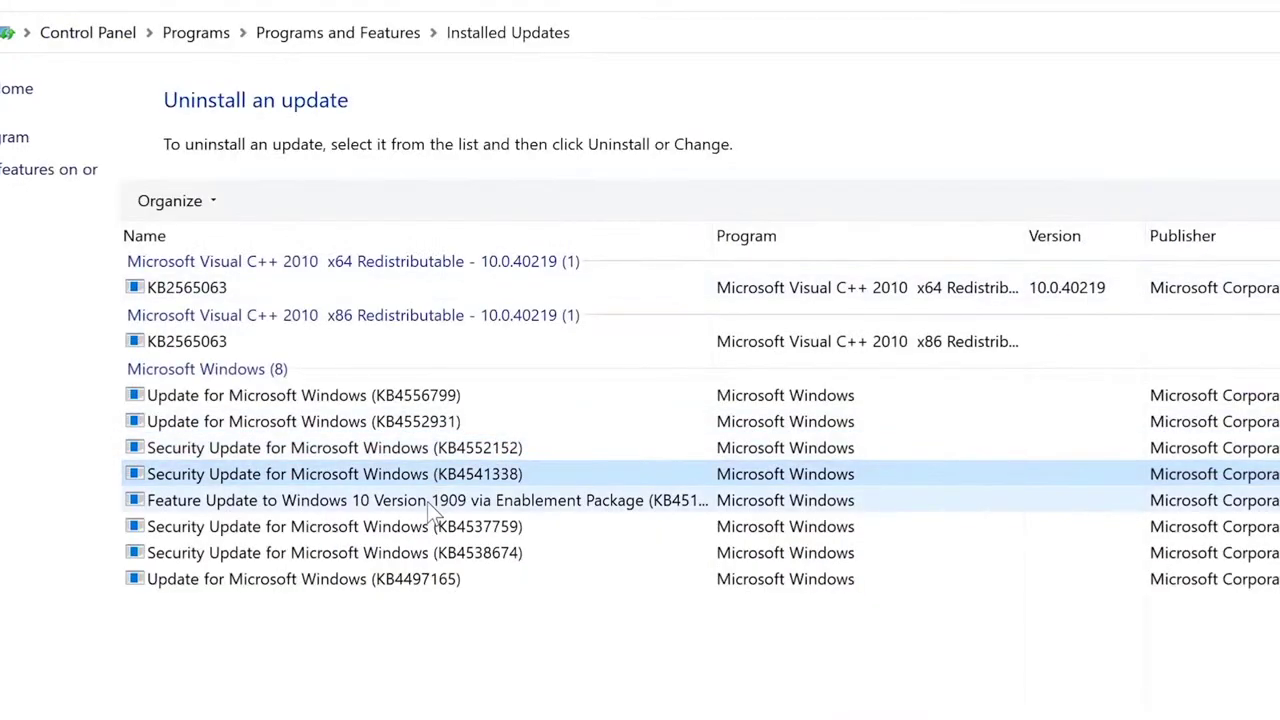
{"action": "left_click", "coordinate": [433, 505]}
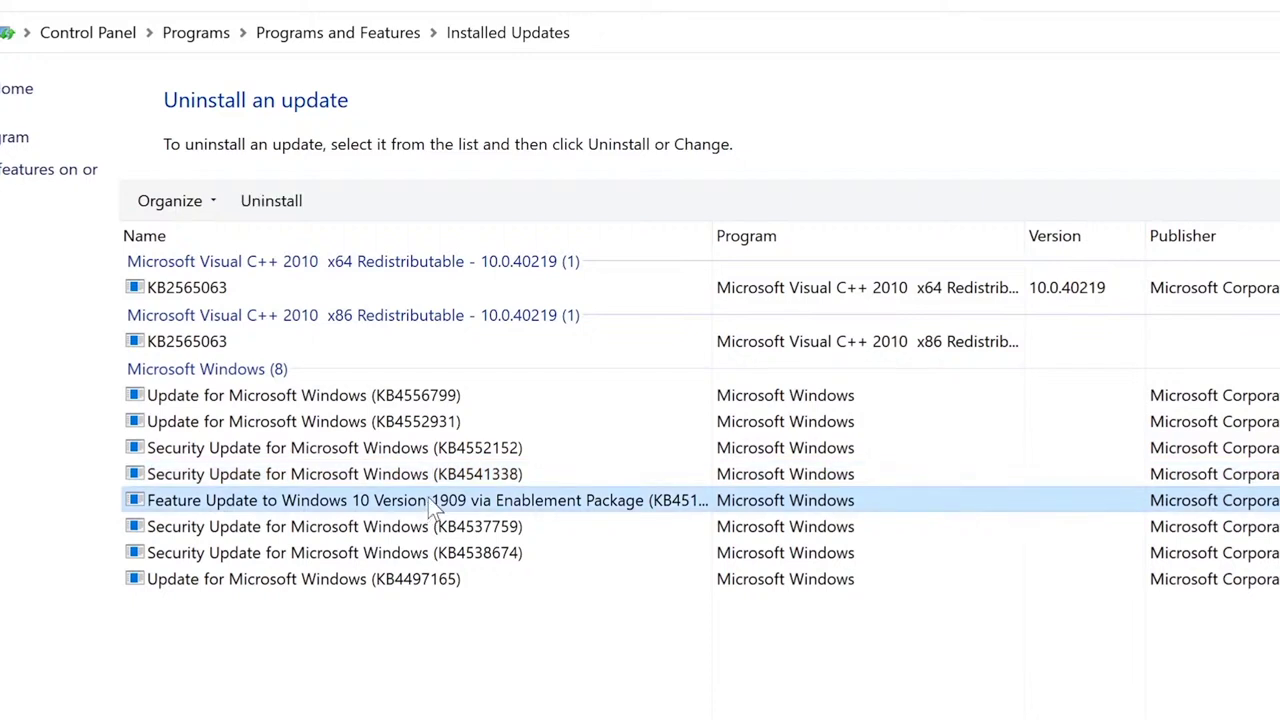
{"action": "left_click", "coordinate": [436, 528]}
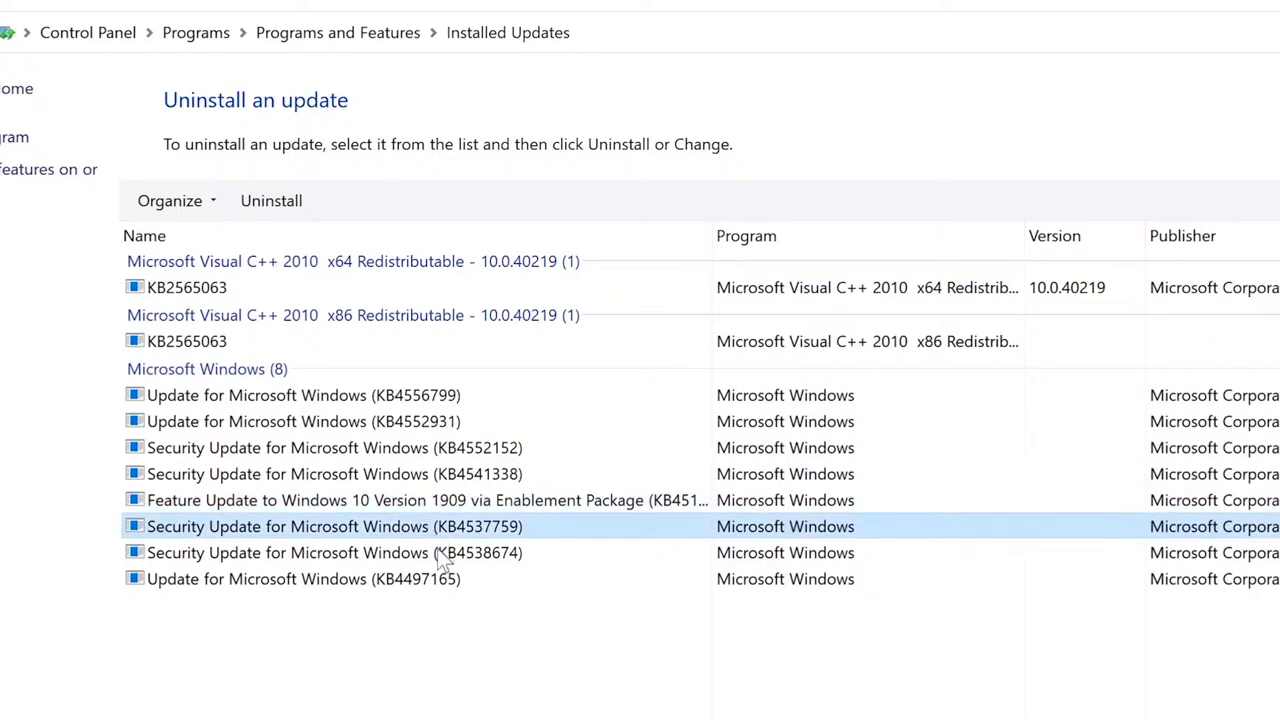
{"action": "left_click", "coordinate": [443, 560]}
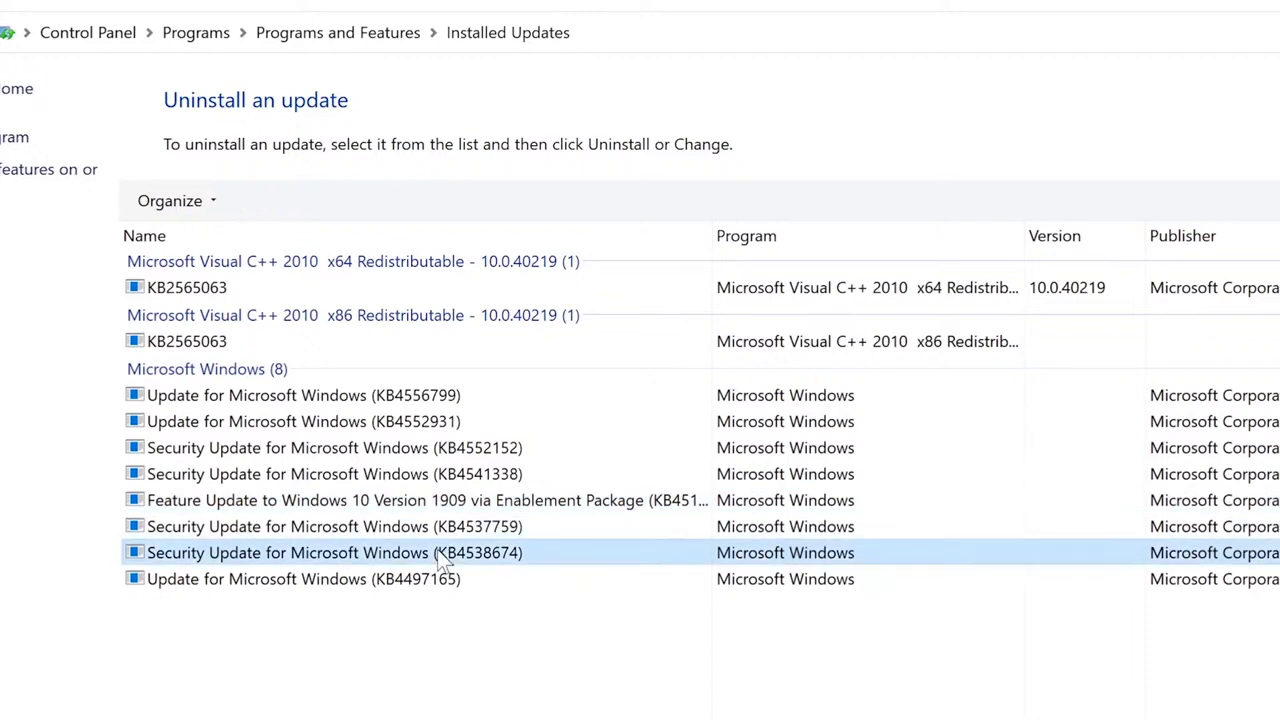
{"action": "left_click", "coordinate": [853, 527]}
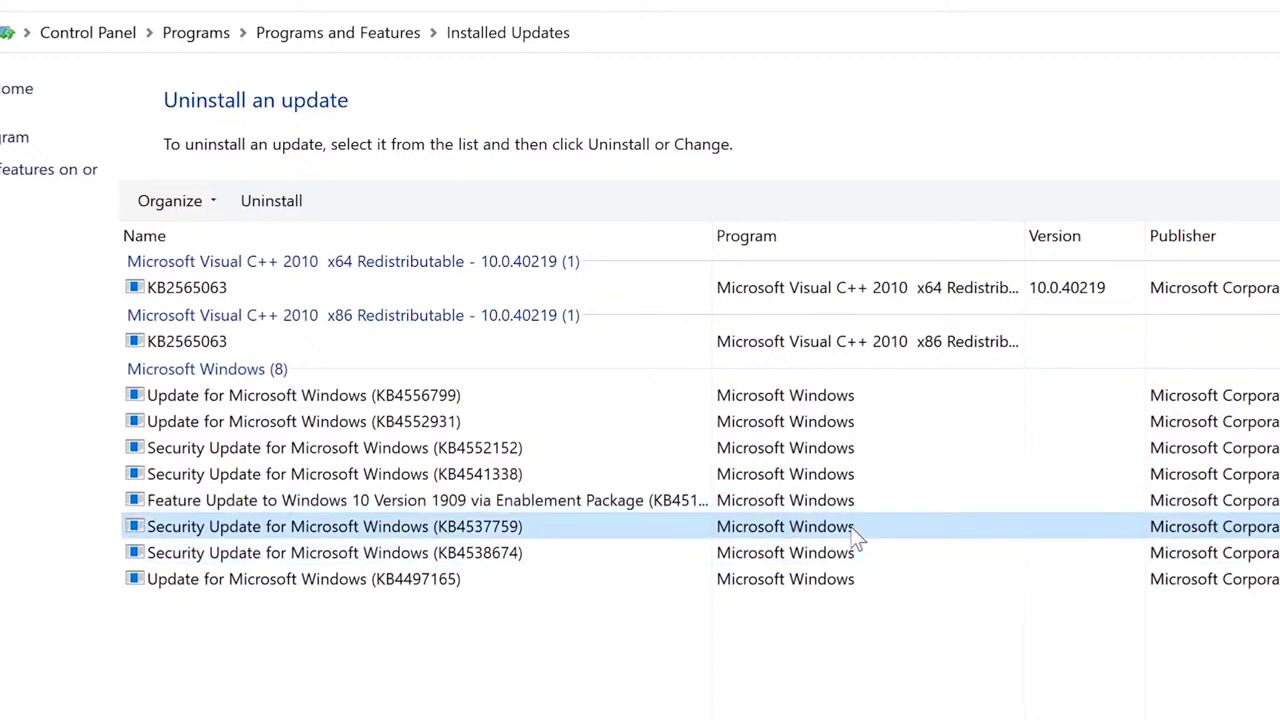
{"action": "left_click", "coordinate": [778, 560]}
{"action": "left_click", "coordinate": [772, 527]}
{"action": "left_click", "coordinate": [776, 482]}
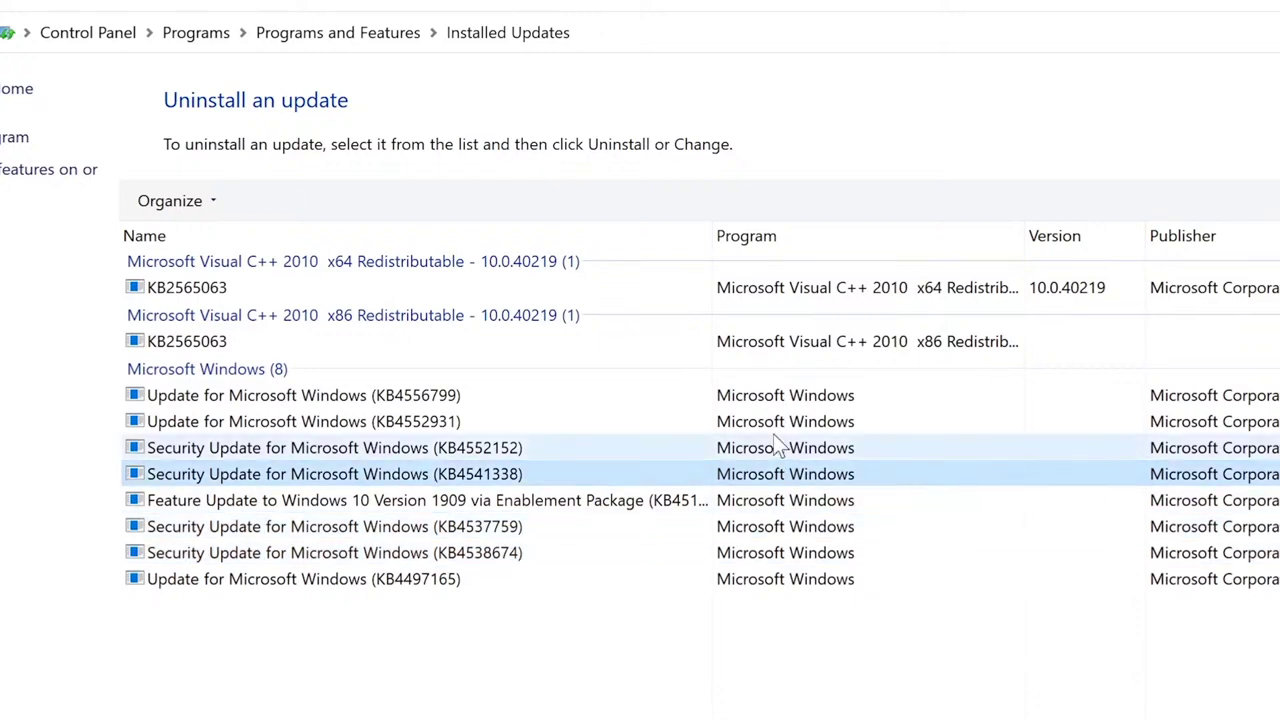
{"action": "left_click", "coordinate": [773, 432]}
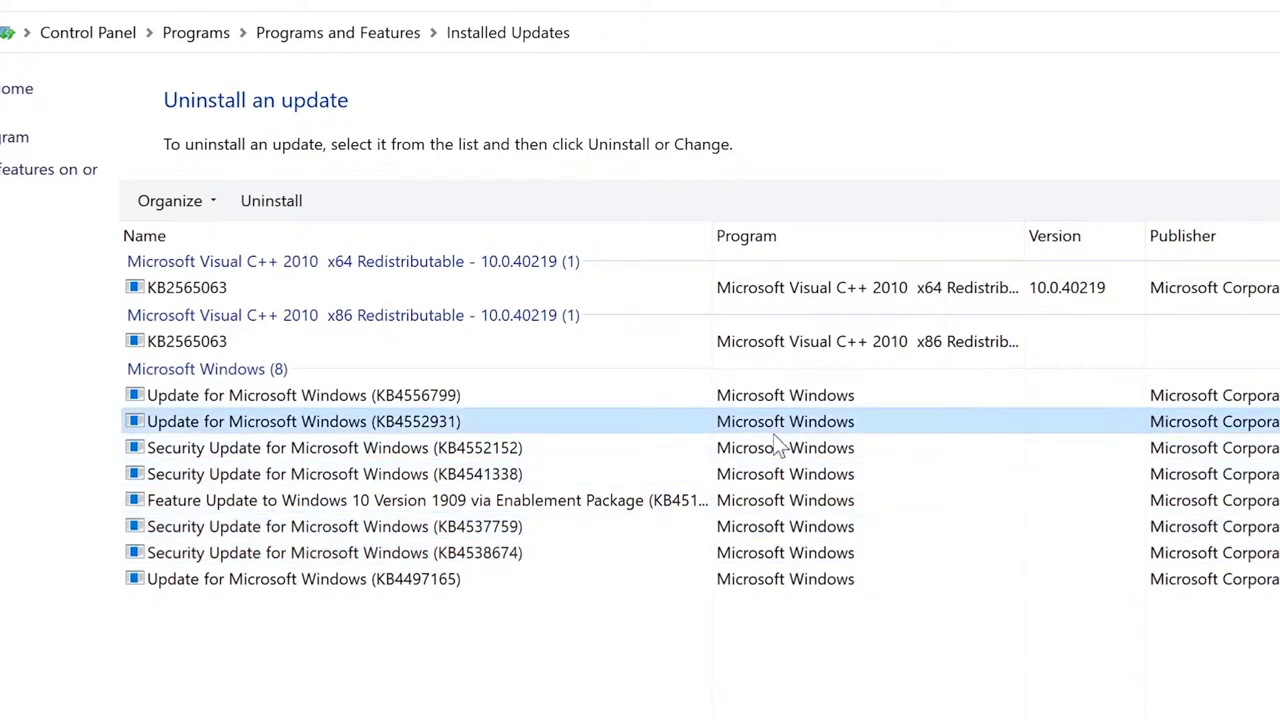
{"action": "left_click", "coordinate": [818, 401]}
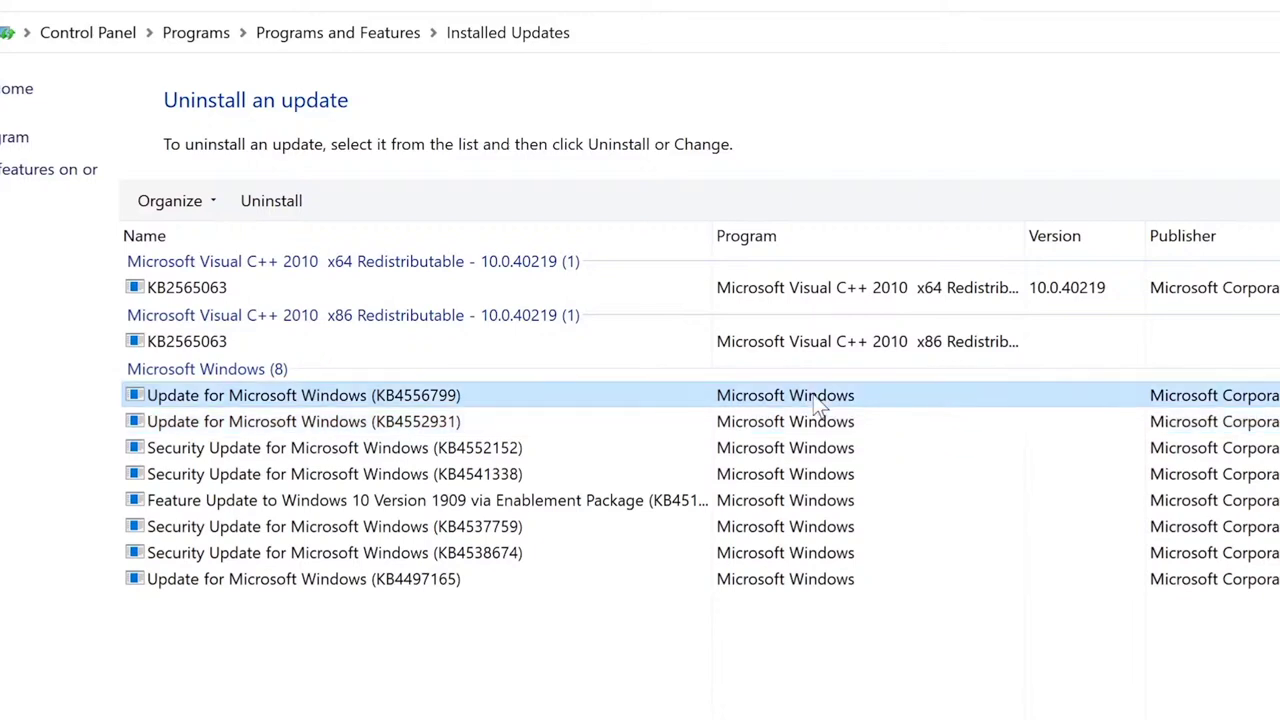
{"action": "left_click", "coordinate": [770, 456]}
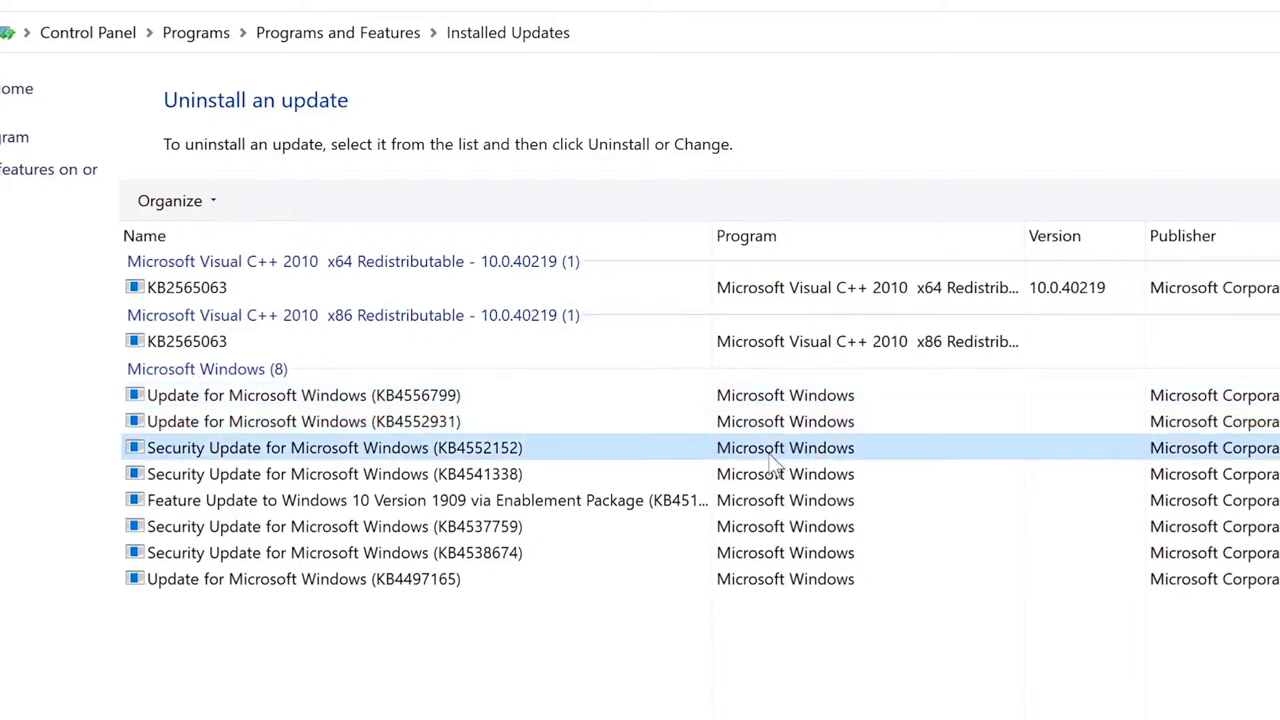
{"action": "left_click", "coordinate": [780, 478]}
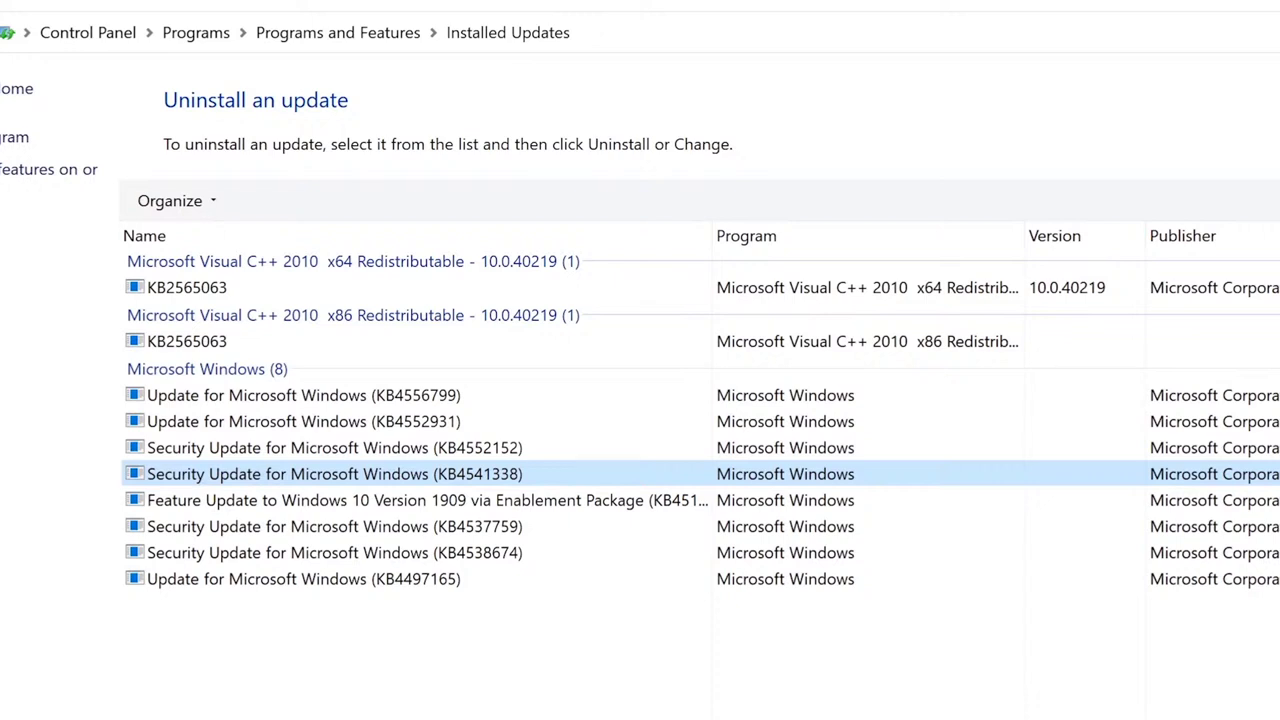
{"action": "left_click", "coordinate": [823, 508]}
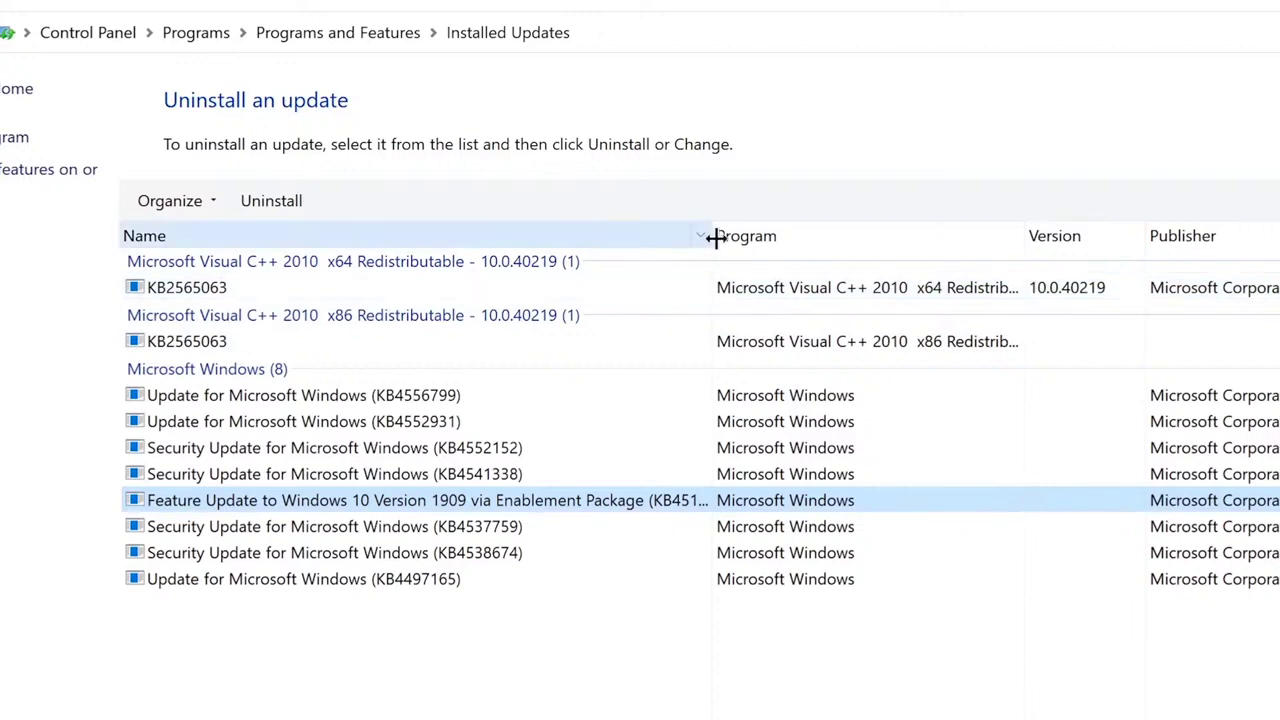
{"action": "left_click", "coordinate": [407, 404]}
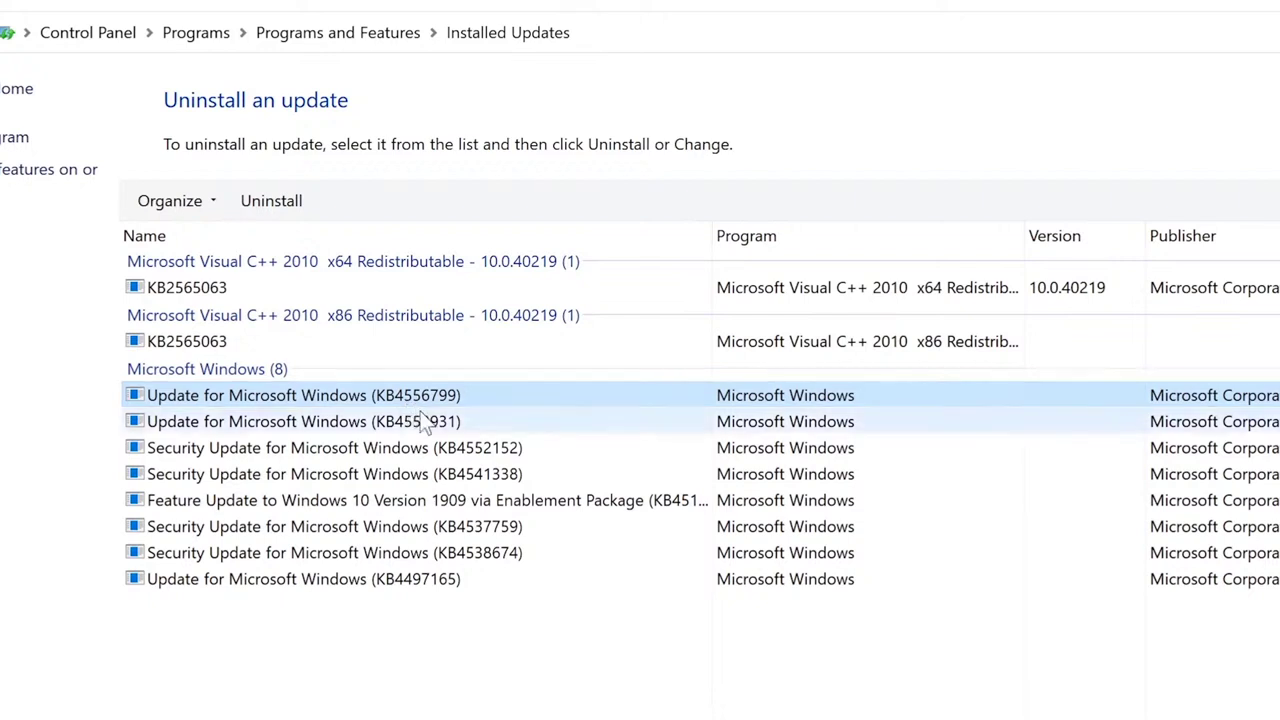
{"action": "left_click", "coordinate": [422, 428]}
{"action": "left_click", "coordinate": [472, 452]}
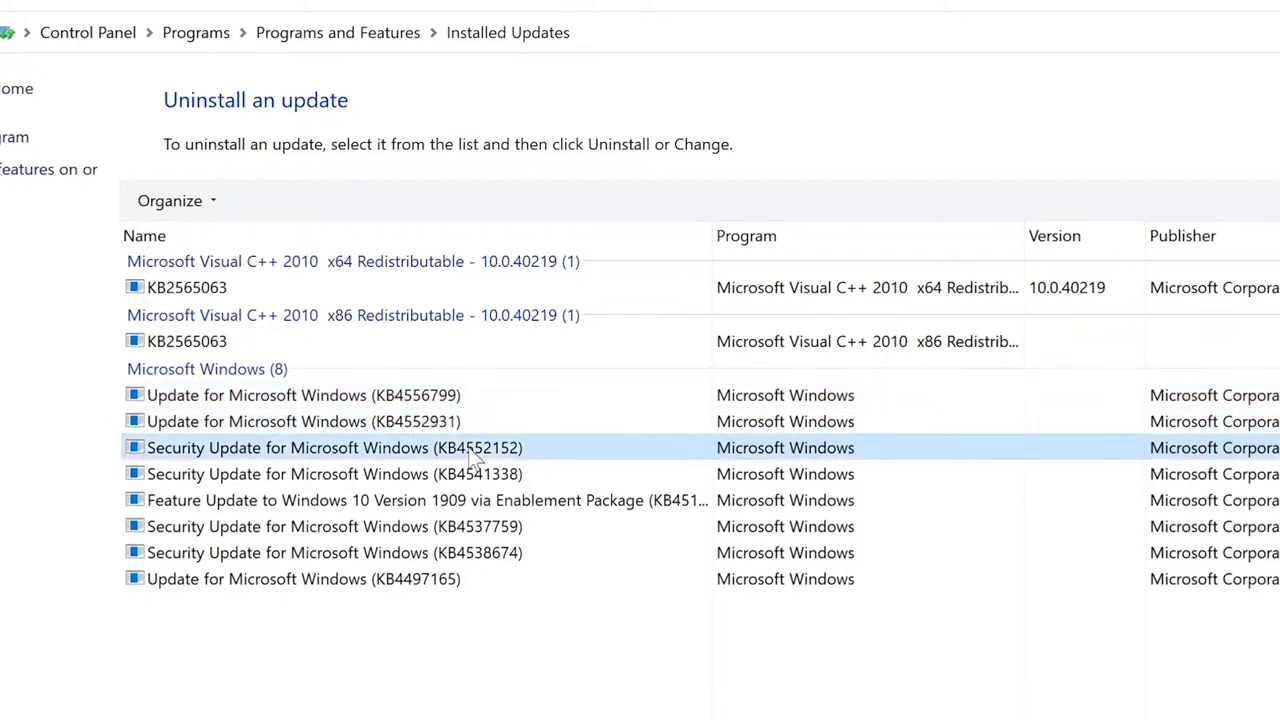
{"action": "left_click", "coordinate": [503, 474]}
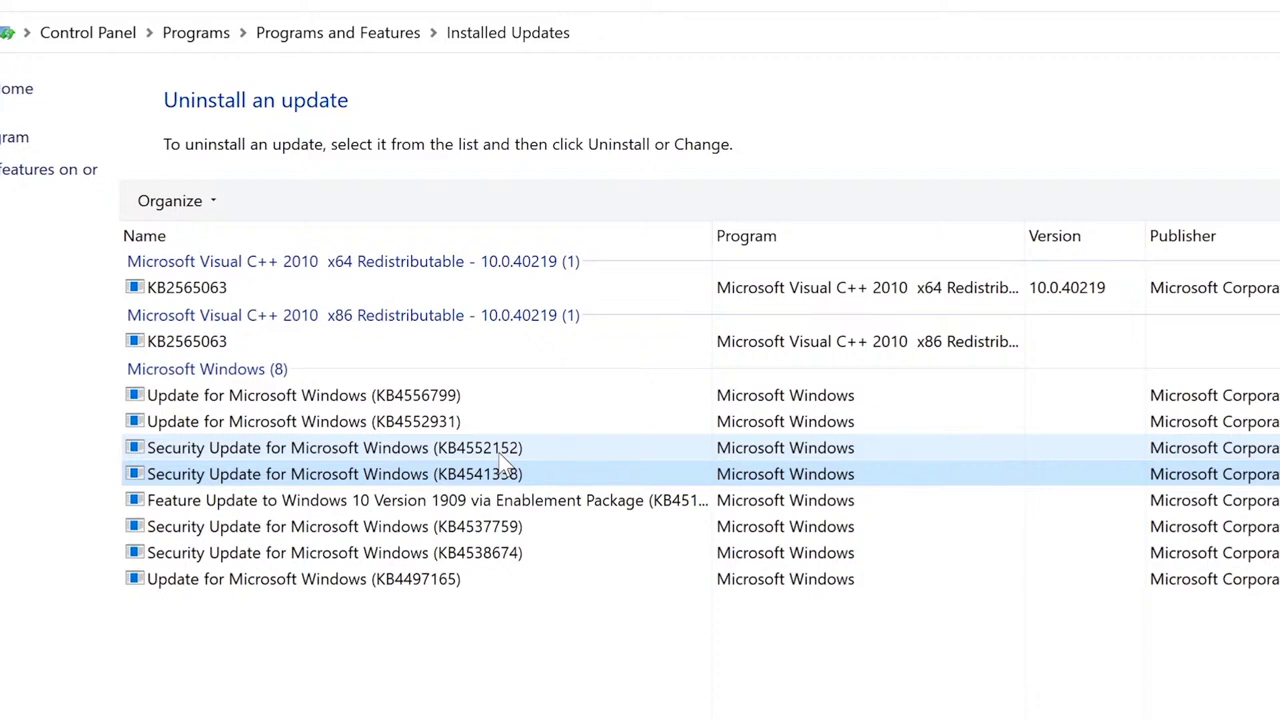
{"action": "left_click", "coordinate": [535, 510]}
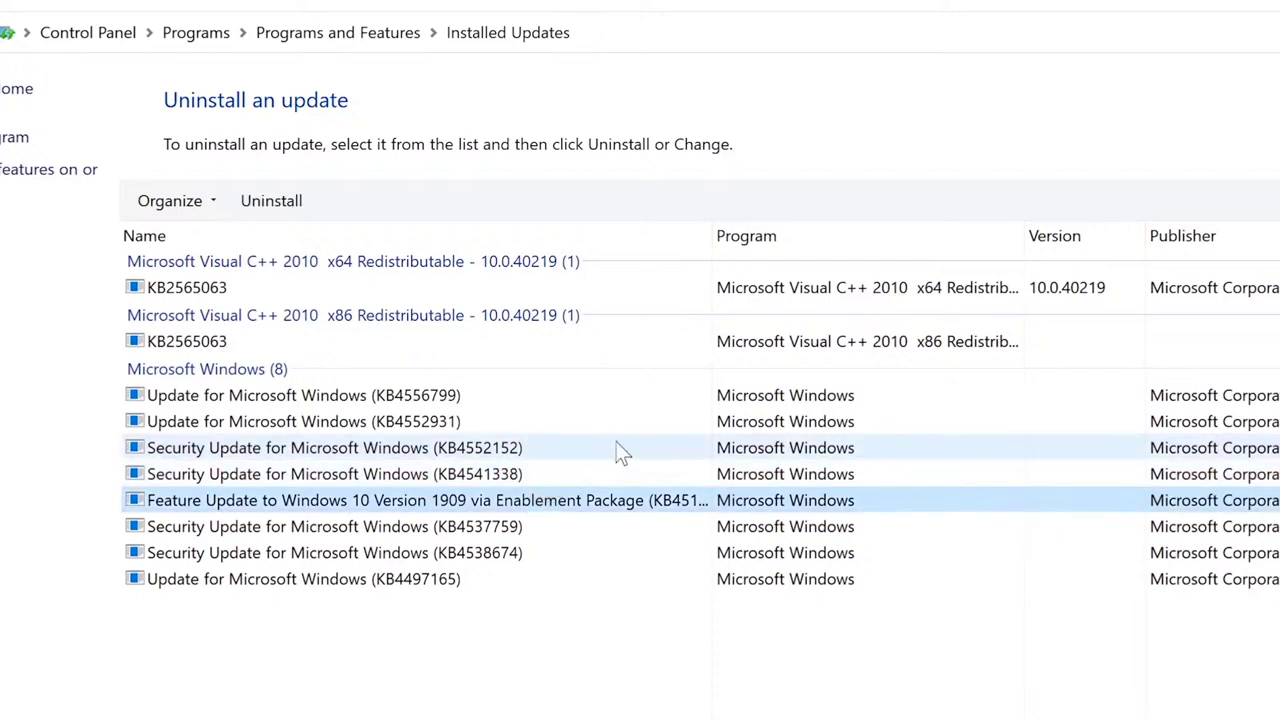
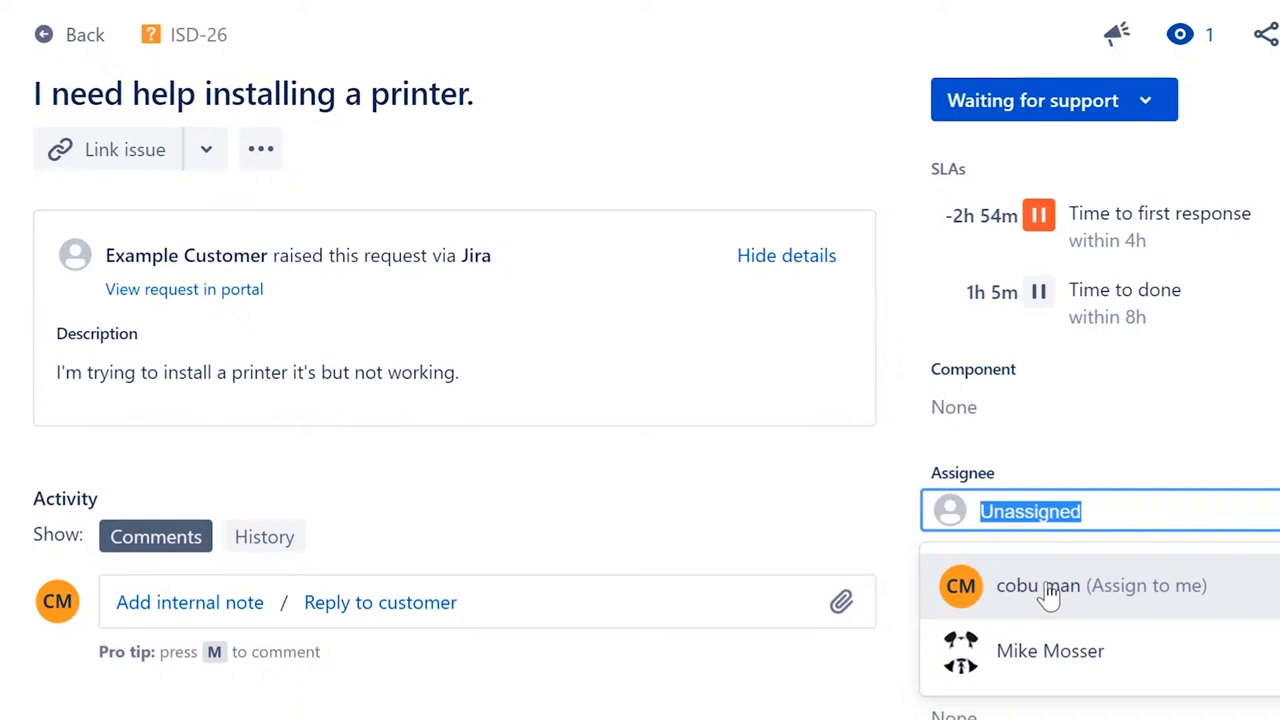
Assign ISD-26 to yourself and review its title and printer-not-working description without changing them.
{"action": "left_click", "coordinate": [1047, 588]}
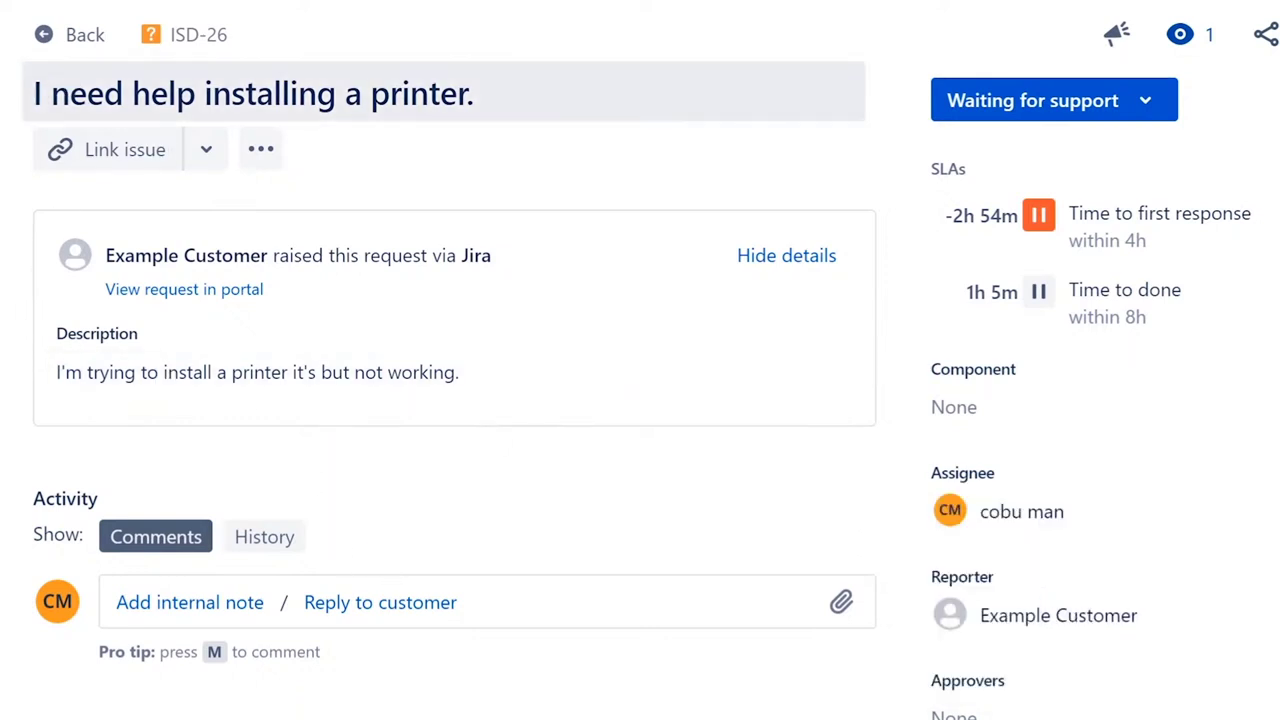
{"action": "left_click_drag", "start_coordinate": [474, 95], "coordinate": [38, 97]}
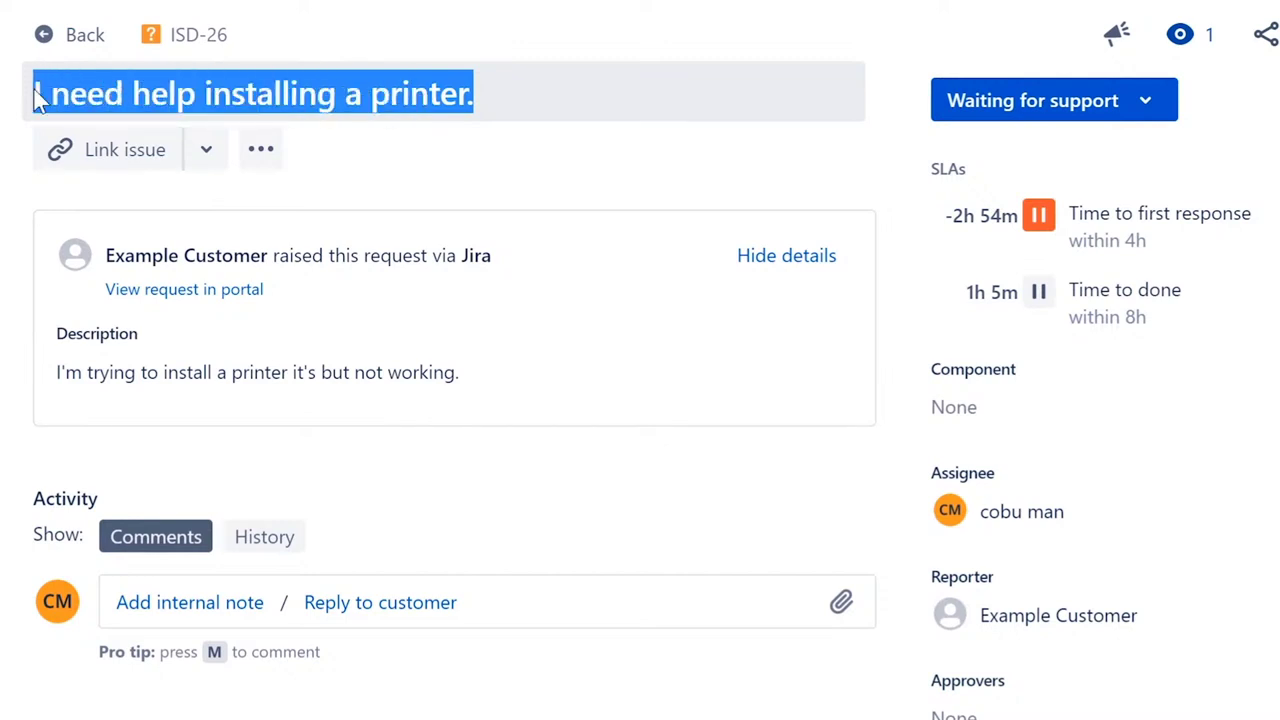
{"action": "left_click", "coordinate": [64, 380]}
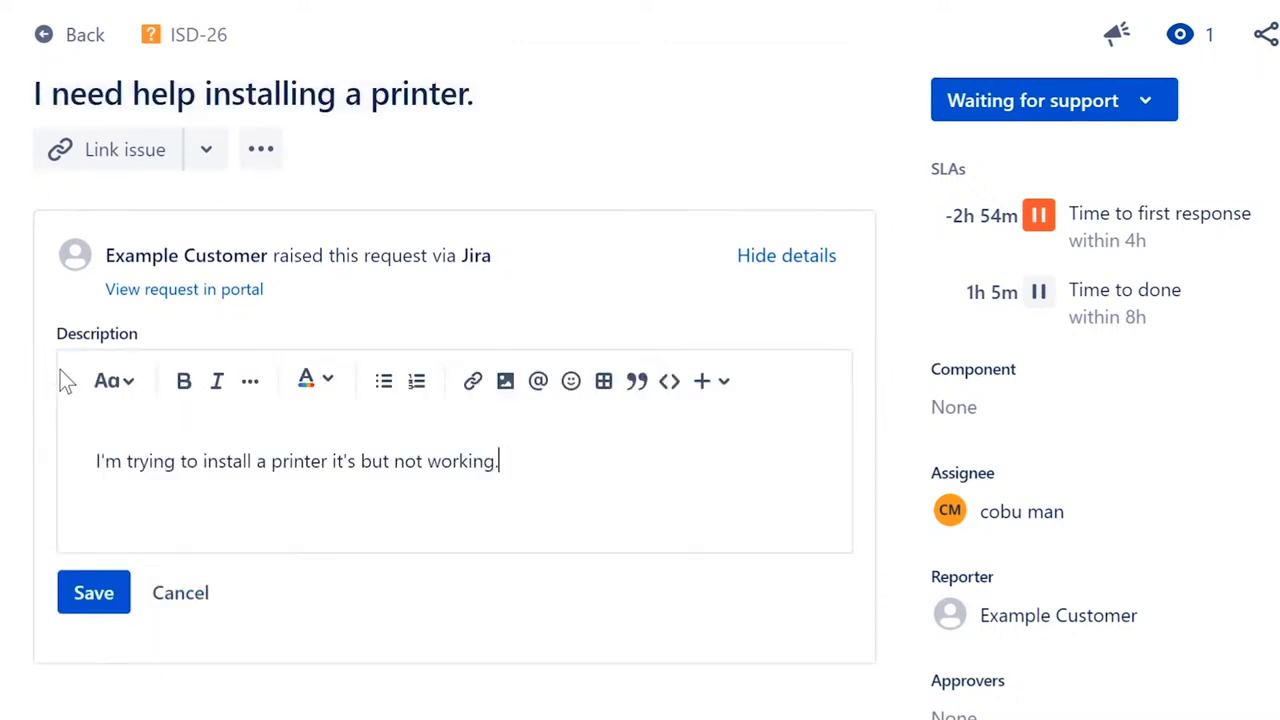
{"action": "left_click_drag", "start_coordinate": [499, 461], "coordinate": [93, 447]}
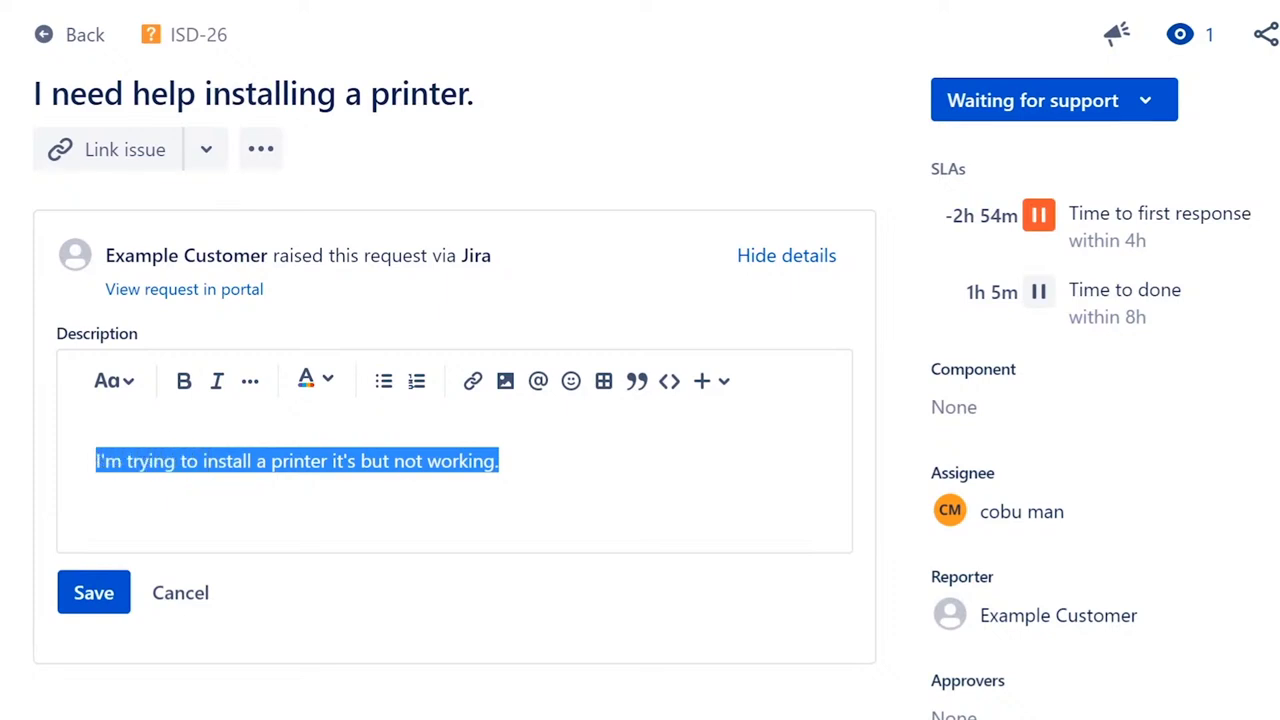
{"action": "left_click", "coordinate": [499, 461]}
{"action": "left_click_drag", "start_coordinate": [499, 461], "coordinate": [93, 474]}
{"action": "key", "text": "Right"}
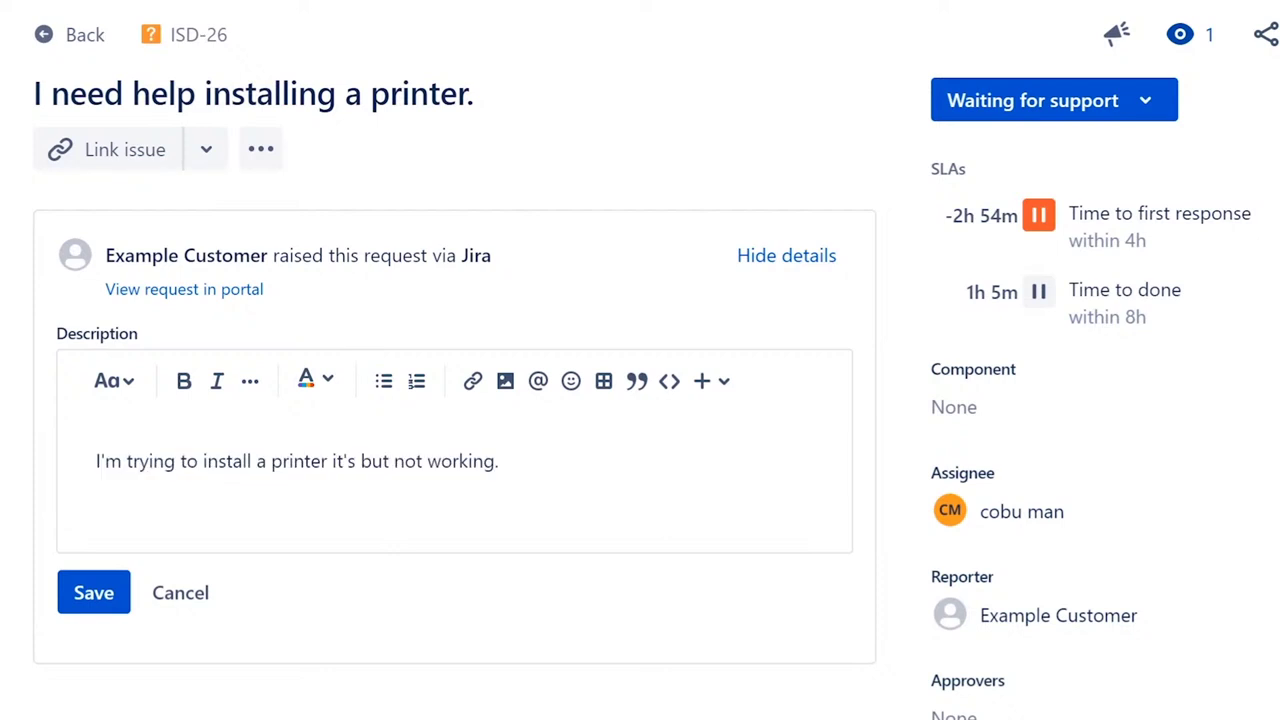
{"action": "key", "text": "ctrl+Return"}
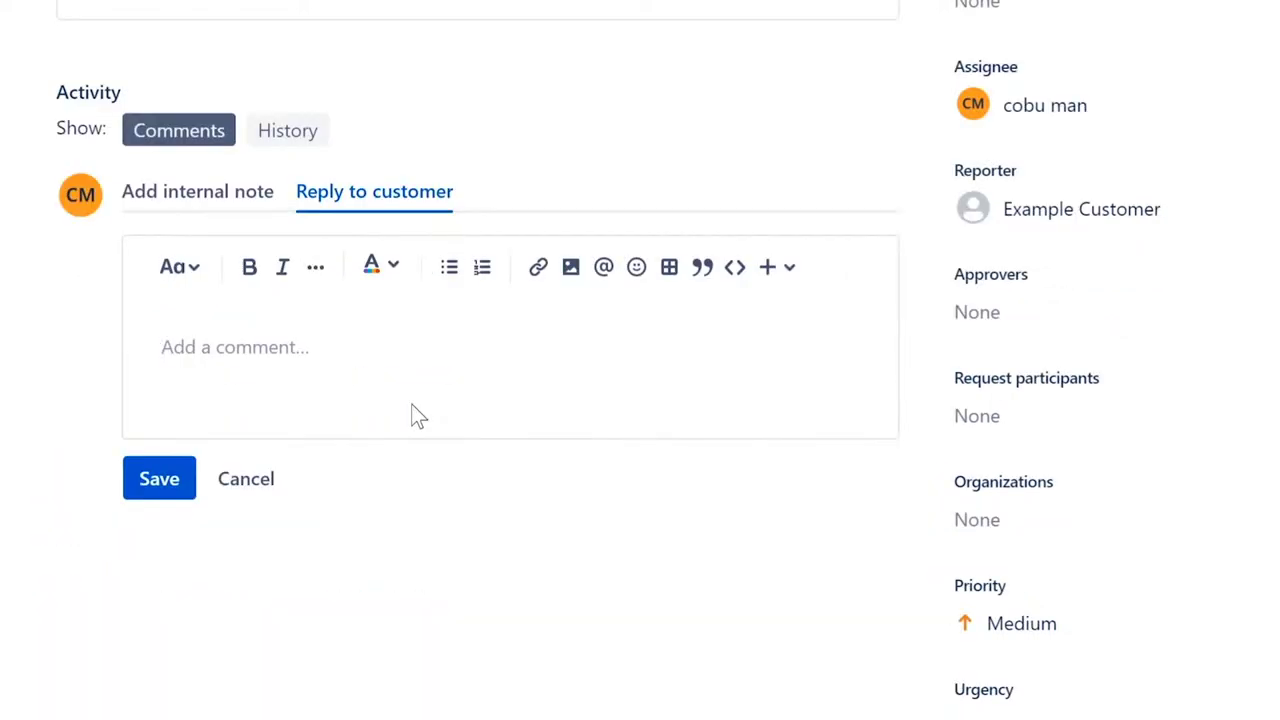
Write a greeting from Help Desk asking what printer they're adding: 'Local printer or Network printer?'.
{"action": "type", "text": "Hello, "}
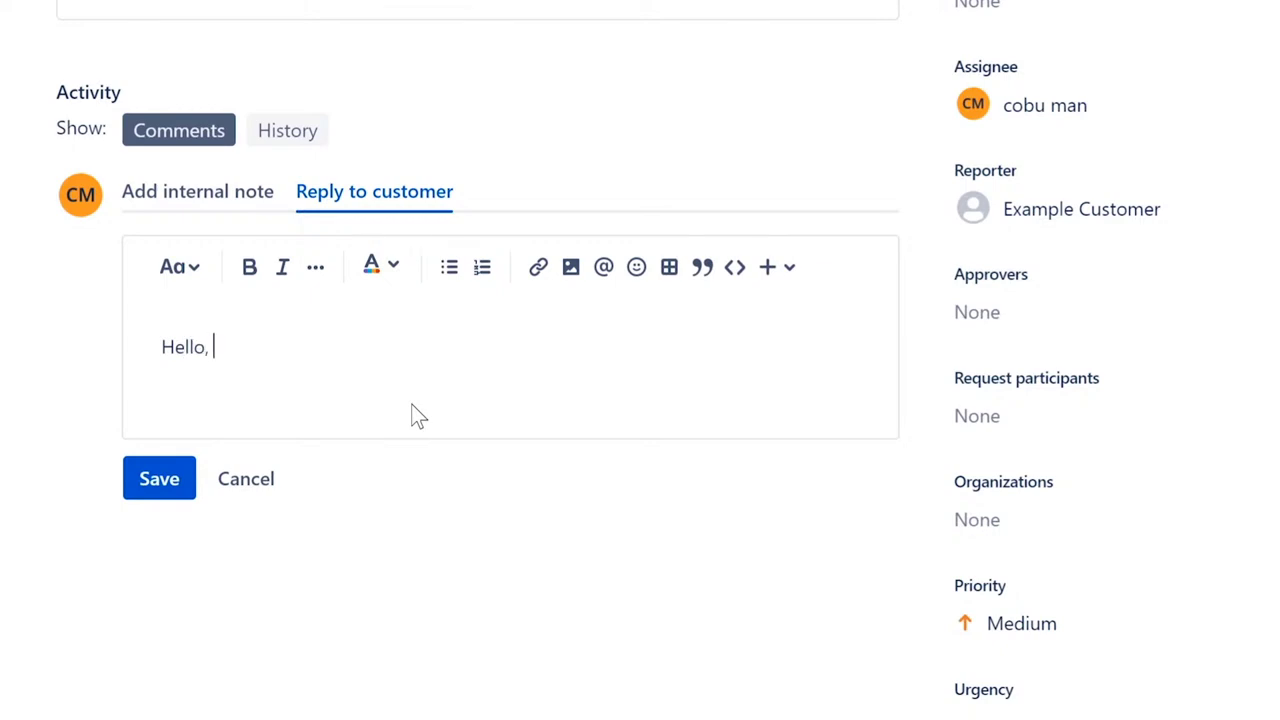
{"action": "type", "text": "my name is Ervin "}
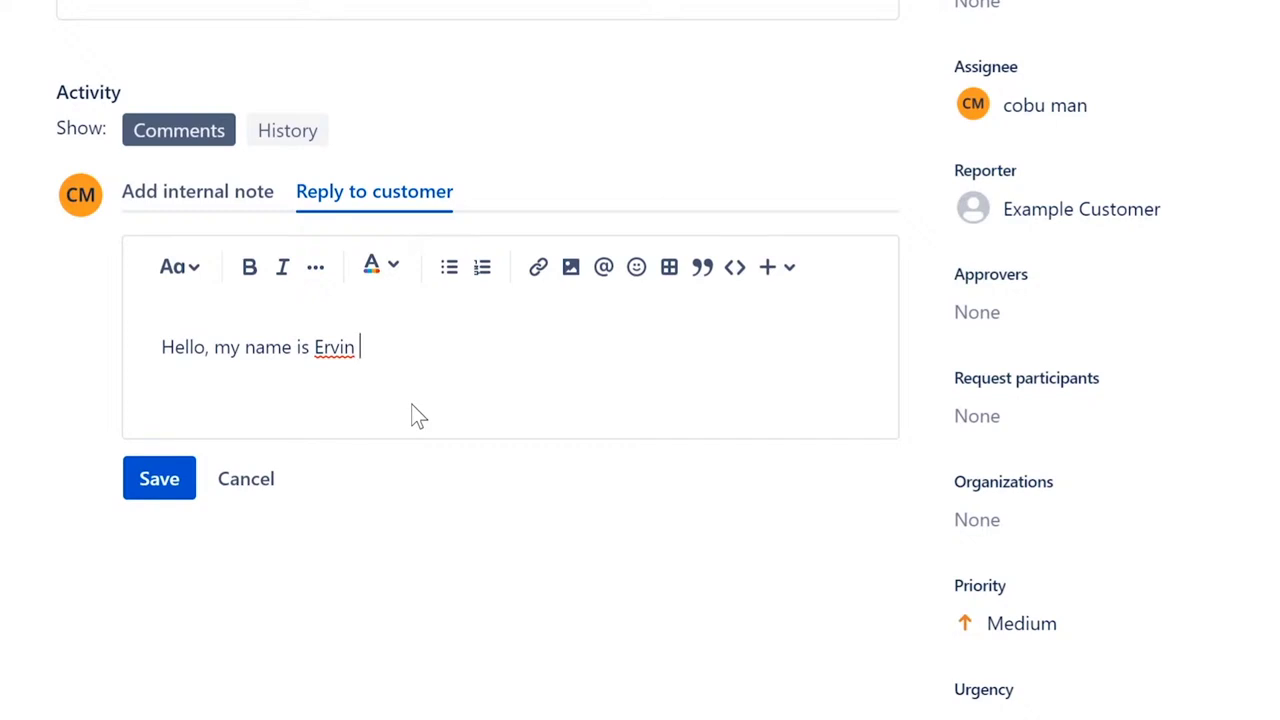
{"action": "type", "text": "with Help Desk."}
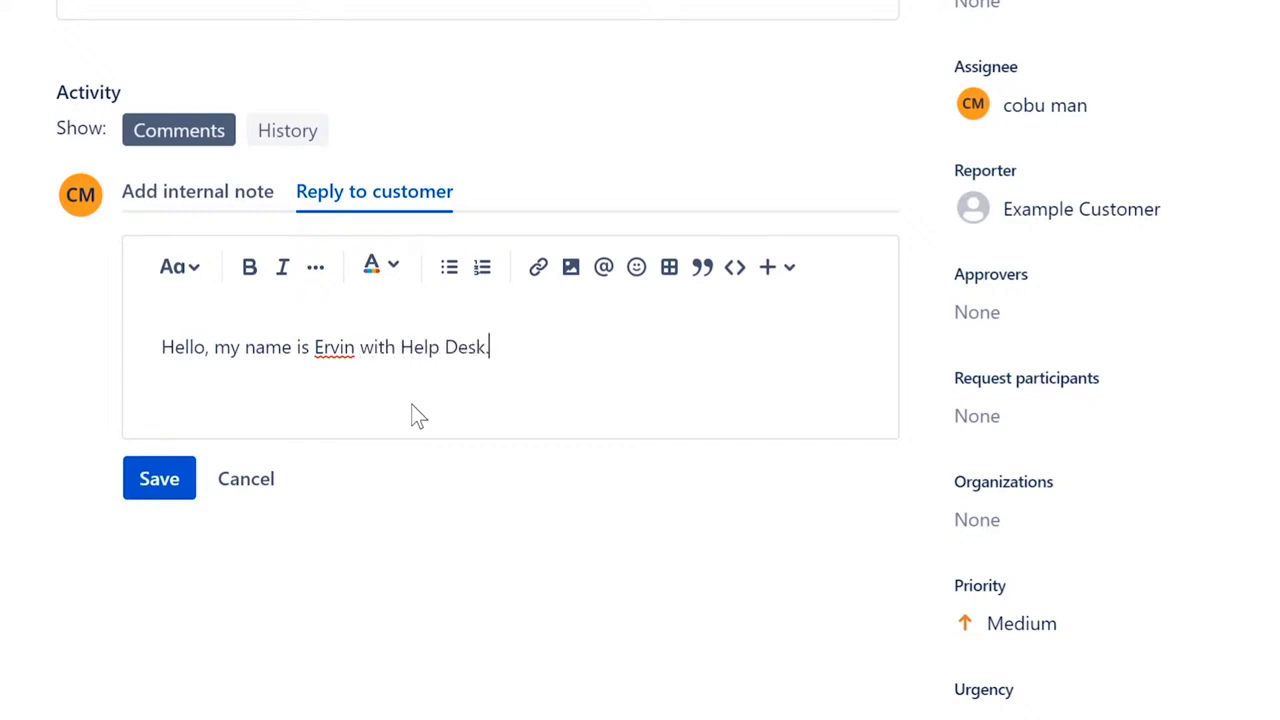
{"action": "type", "text": " What kind of printer a"}
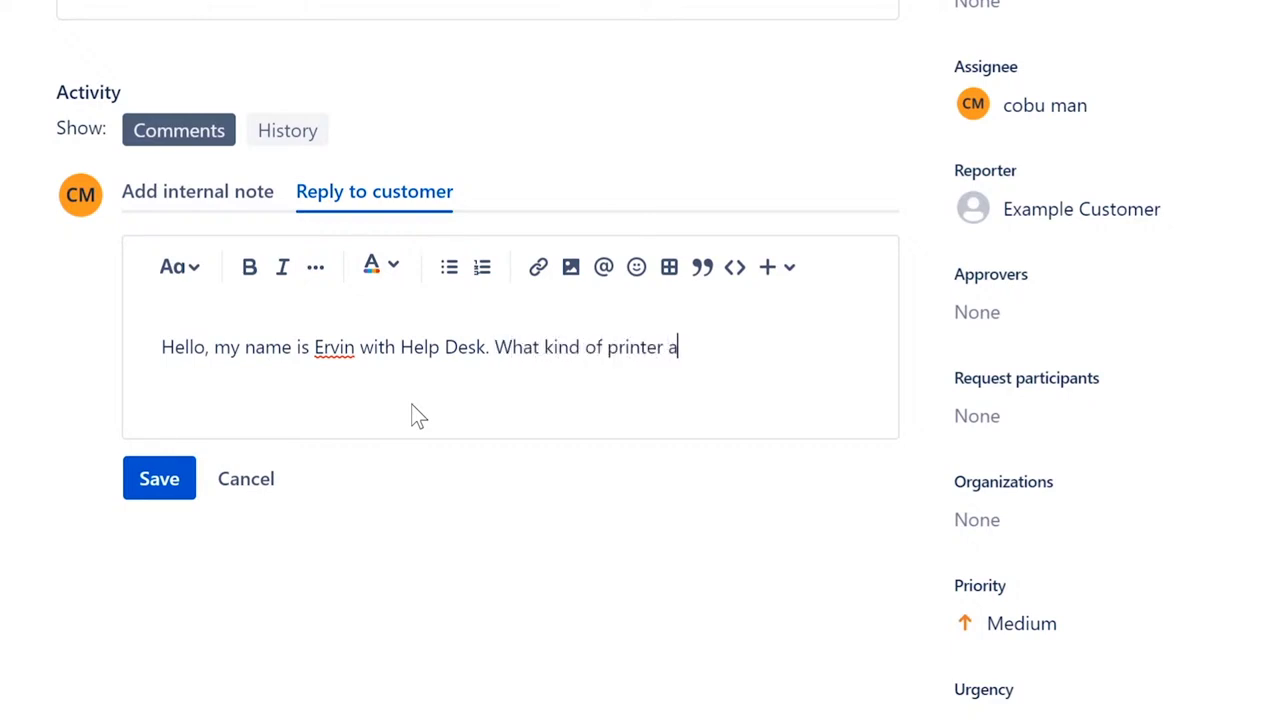
{"action": "type", "text": "re you trying t"}
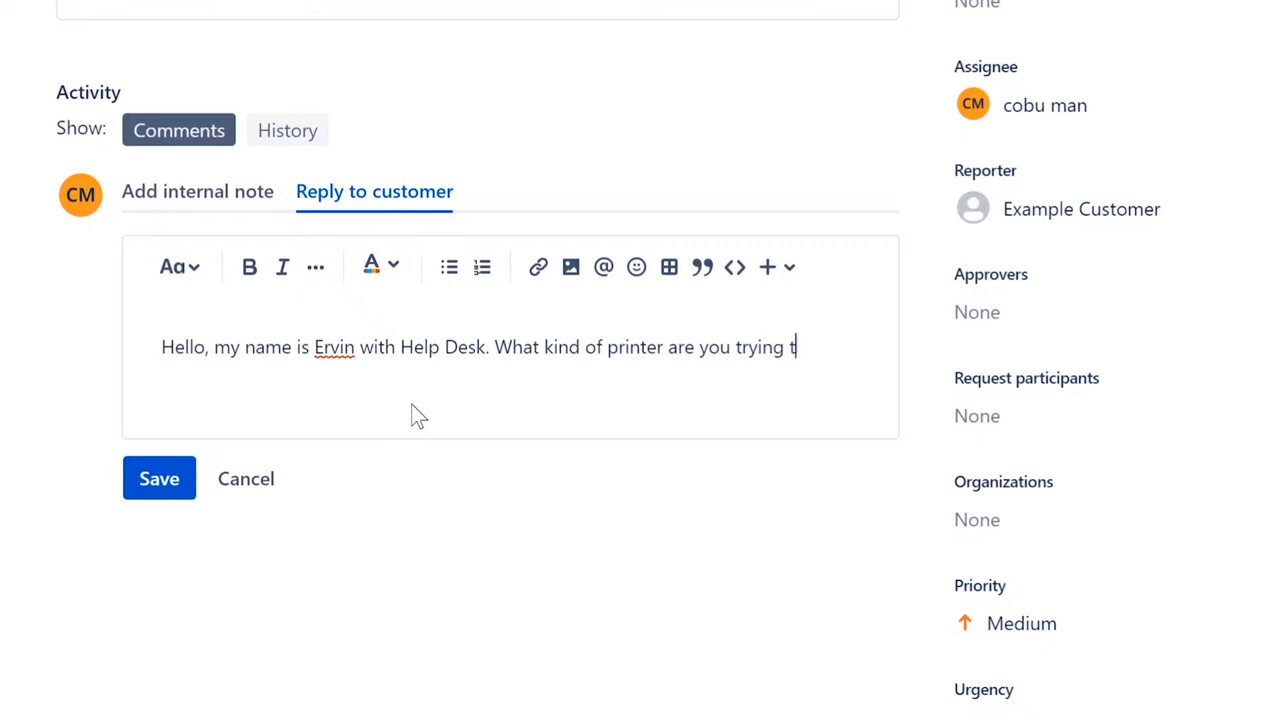
{"action": "type", "text": "o add?"}
{"action": "key", "text": "Return"}
{"action": "type", "text": "Local pri"}
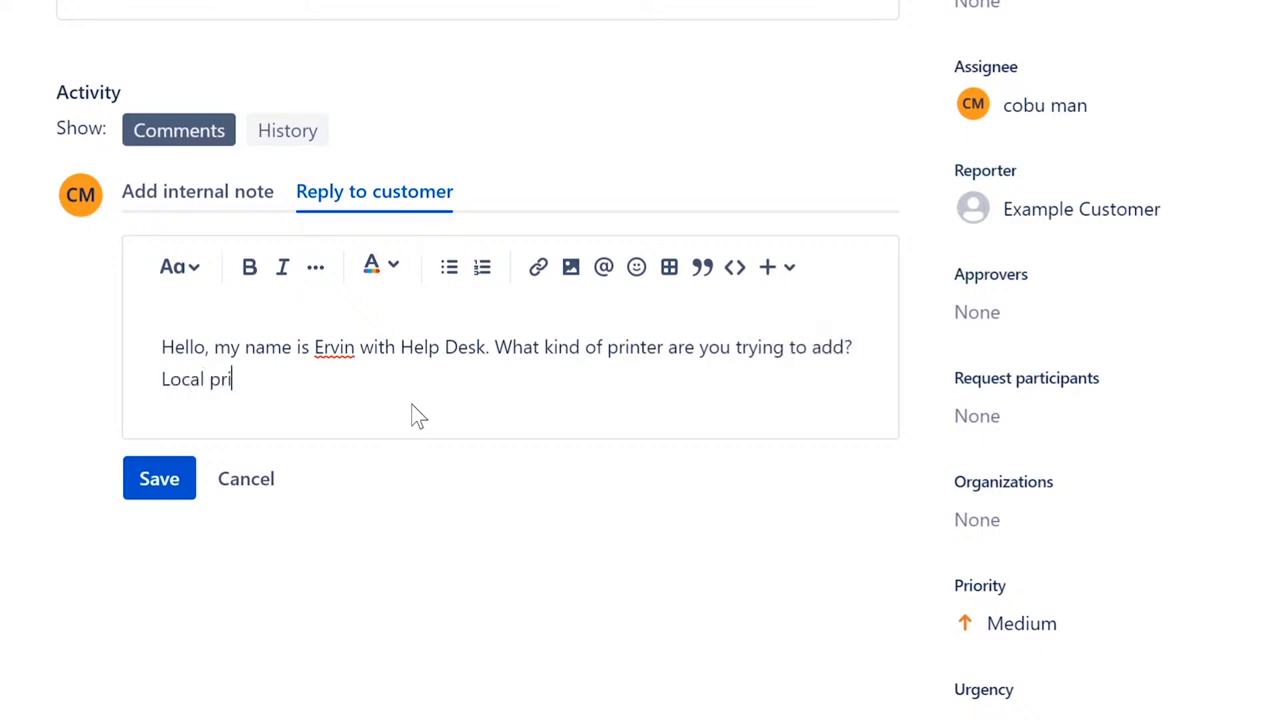
{"action": "type", "text": "nter or Network prin"}
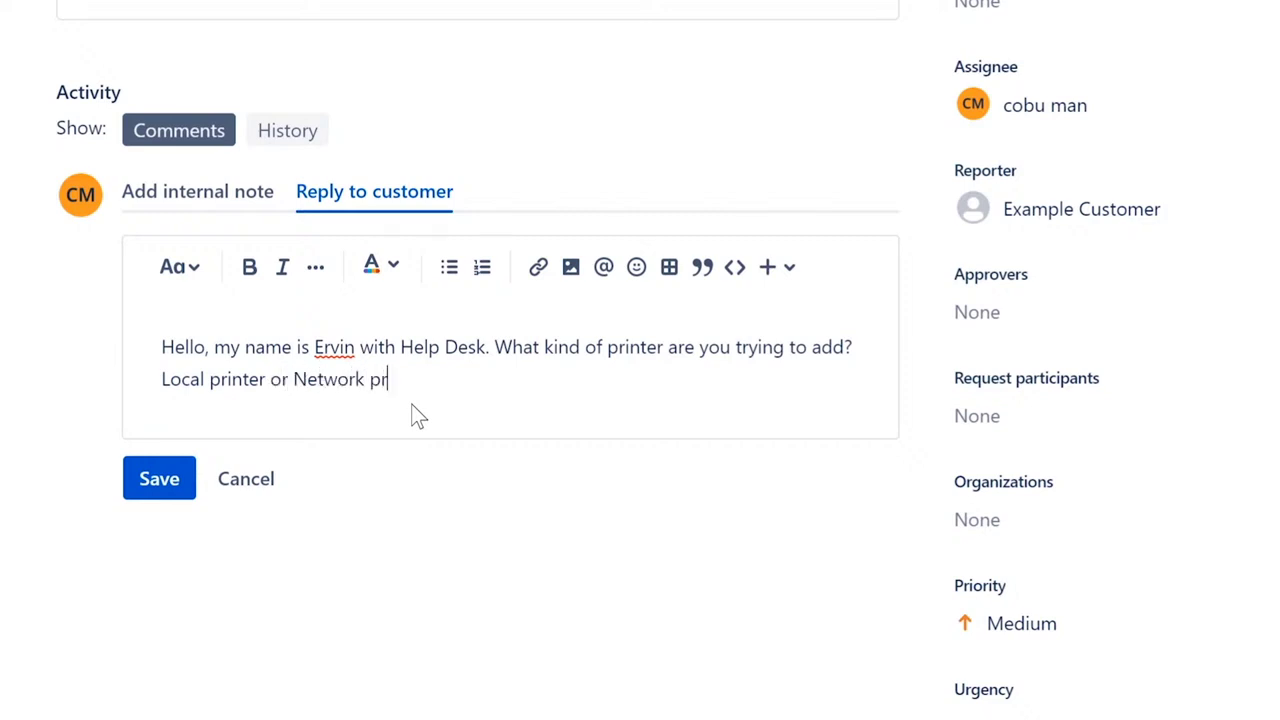
{"action": "key", "text": "BackSpace"}
{"action": "key", "text": "BackSpace"}
{"action": "type", "text": "inter?"}
{"action": "left_click_drag", "start_coordinate": [293, 379], "coordinate": [439, 399]}
{"action": "key", "text": "shift+Left"}
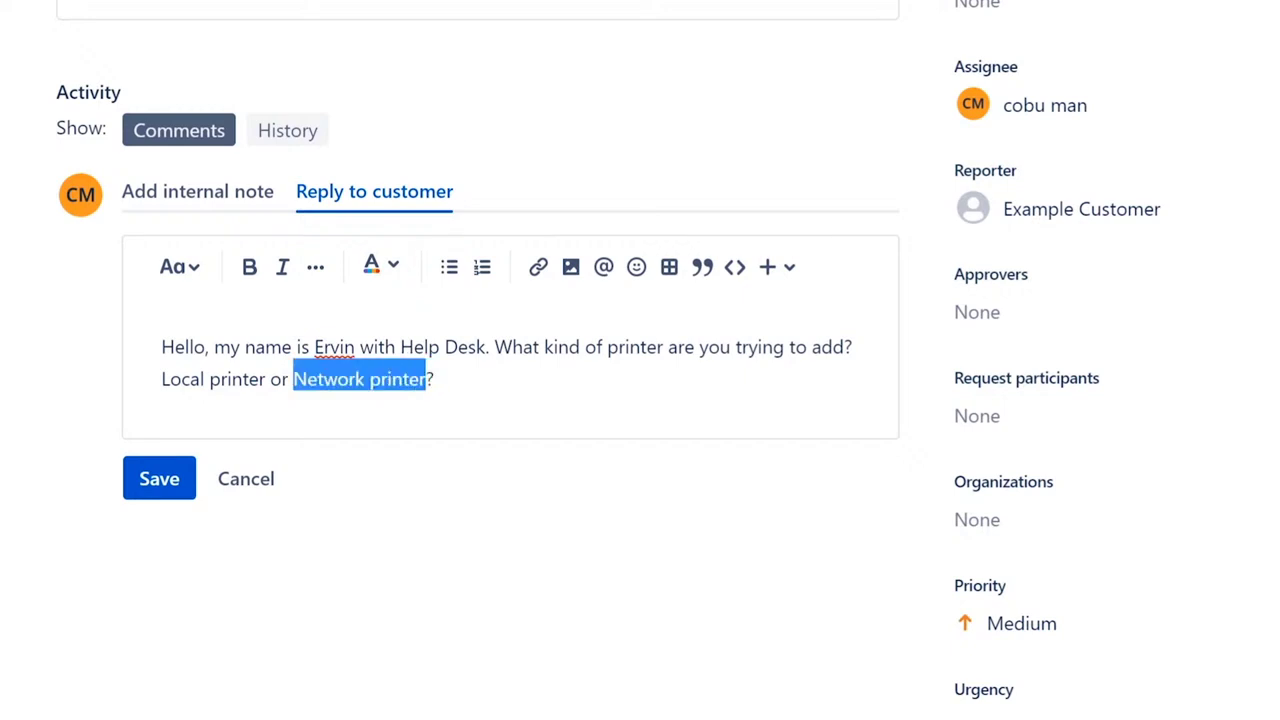
{"action": "left_click", "coordinate": [434, 379]}
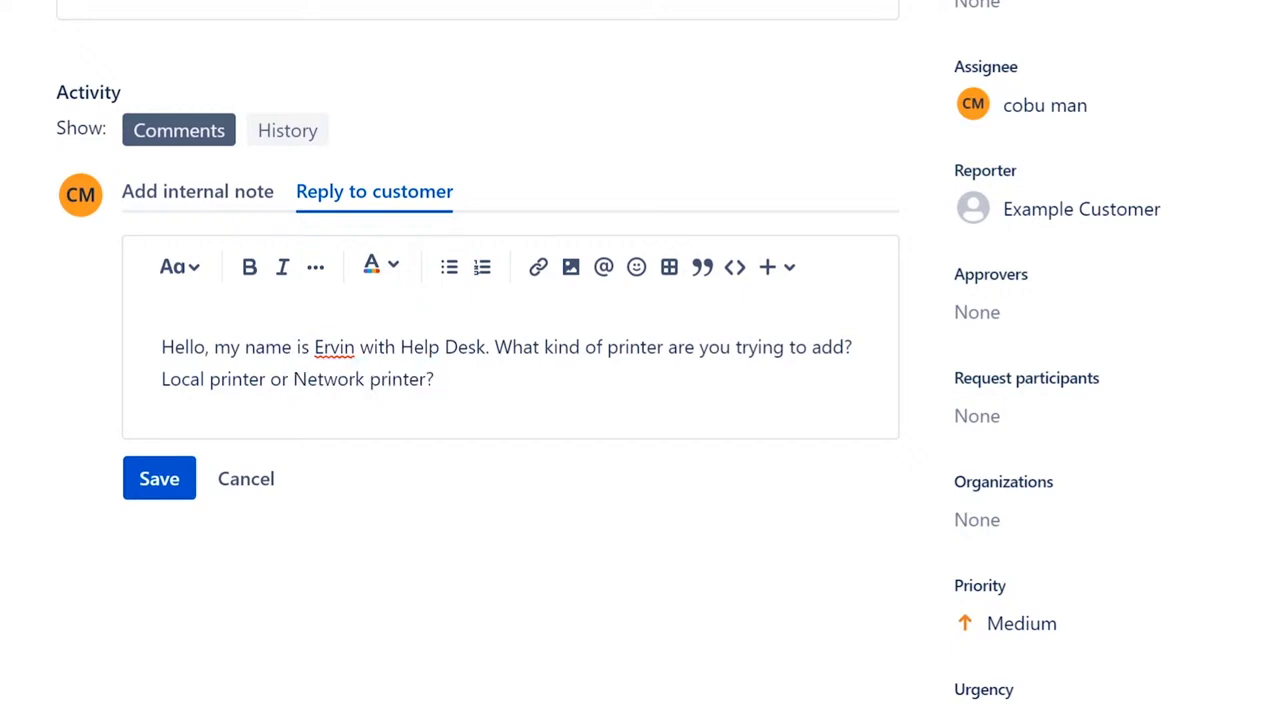
{"action": "left_click", "coordinate": [307, 379]}
{"action": "left_click_drag", "start_coordinate": [307, 379], "coordinate": [426, 380]}
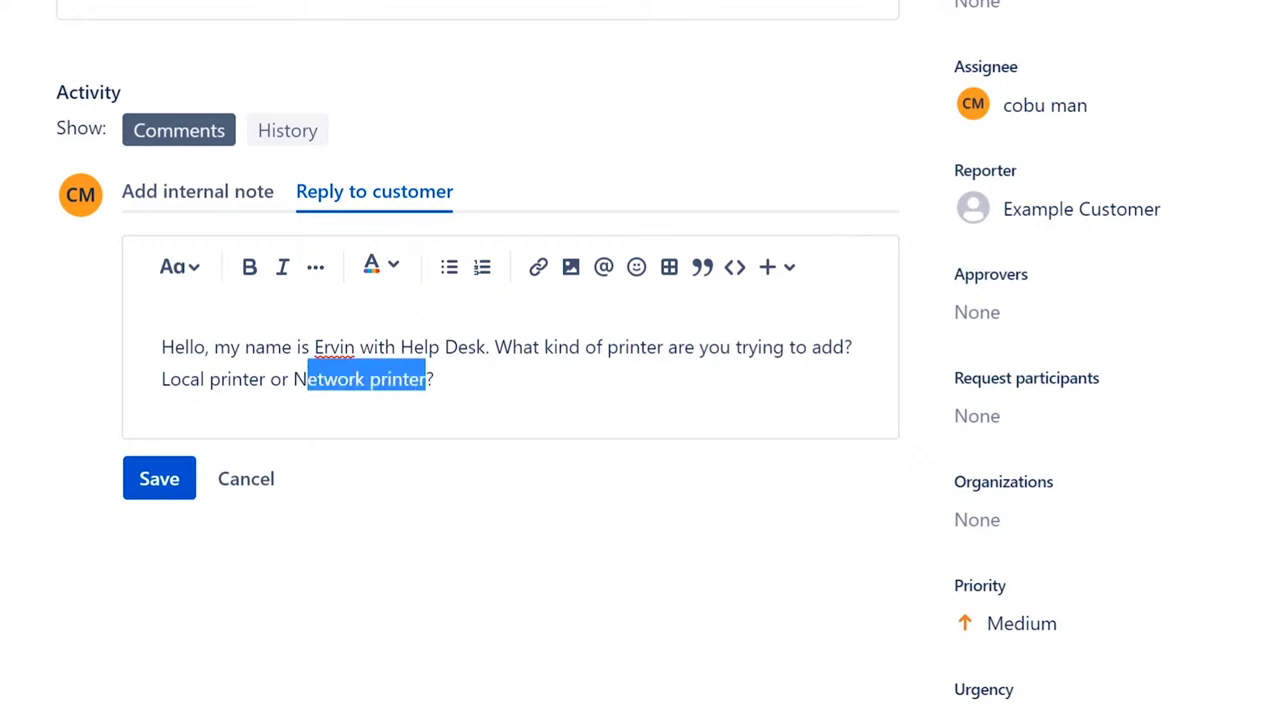
{"action": "left_click", "coordinate": [434, 379]}
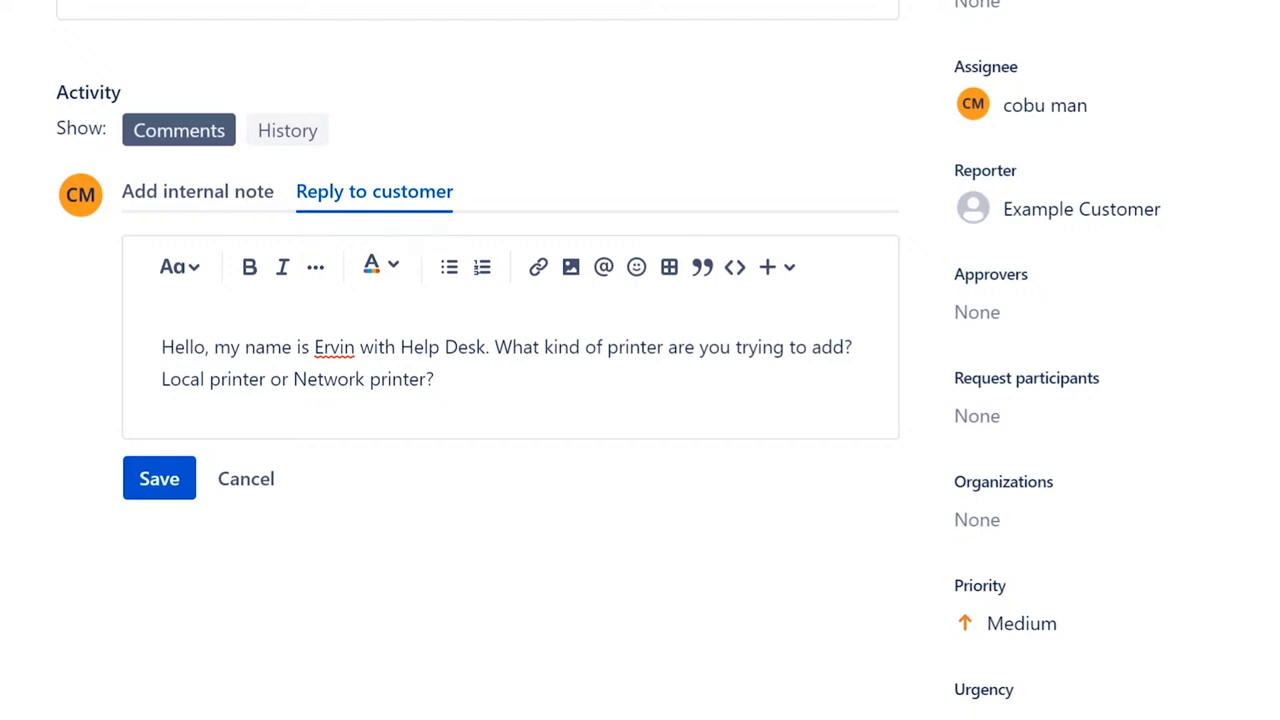
Start a follow-up asking for the PC name, drop it, and post the reply.
{"action": "type", "text": "Also, can you p"}
{"action": "key", "text": "BackSpace"}
{"action": "type", "text": "please sne"}
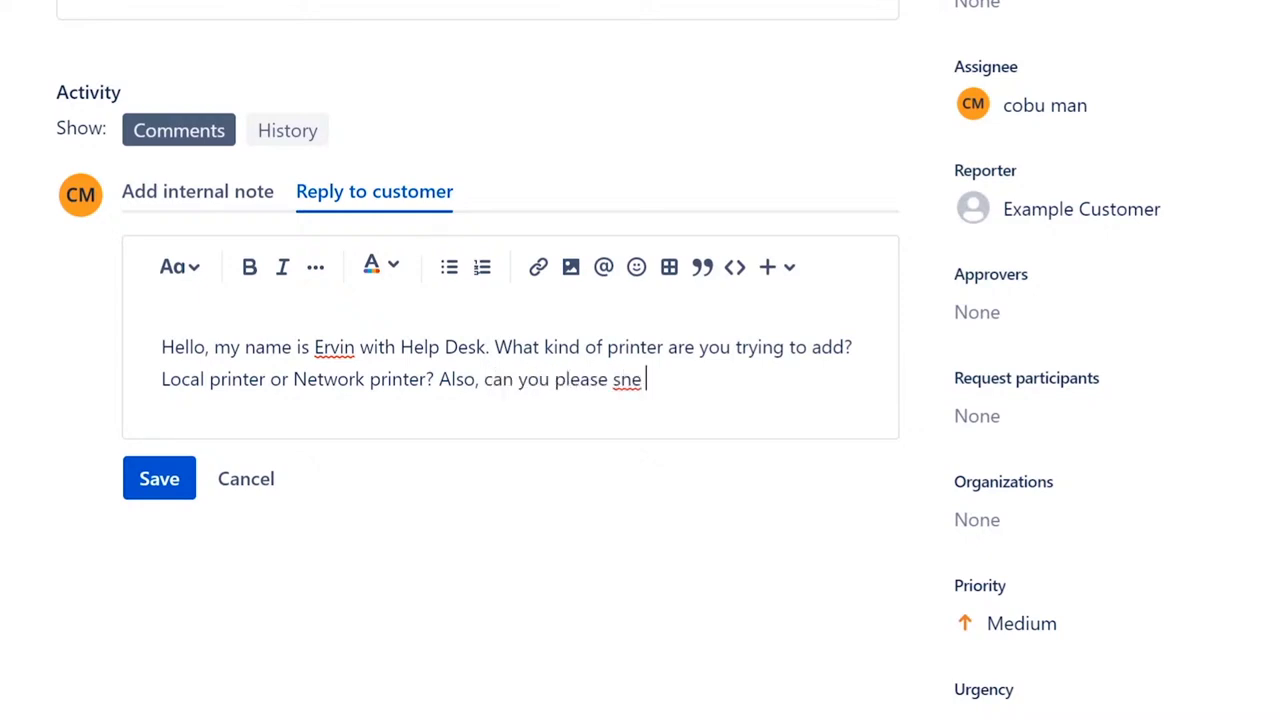
{"action": "key", "text": "BackSpace"}
{"action": "key", "text": "BackSpace"}
{"action": "type", "text": "end me your "}
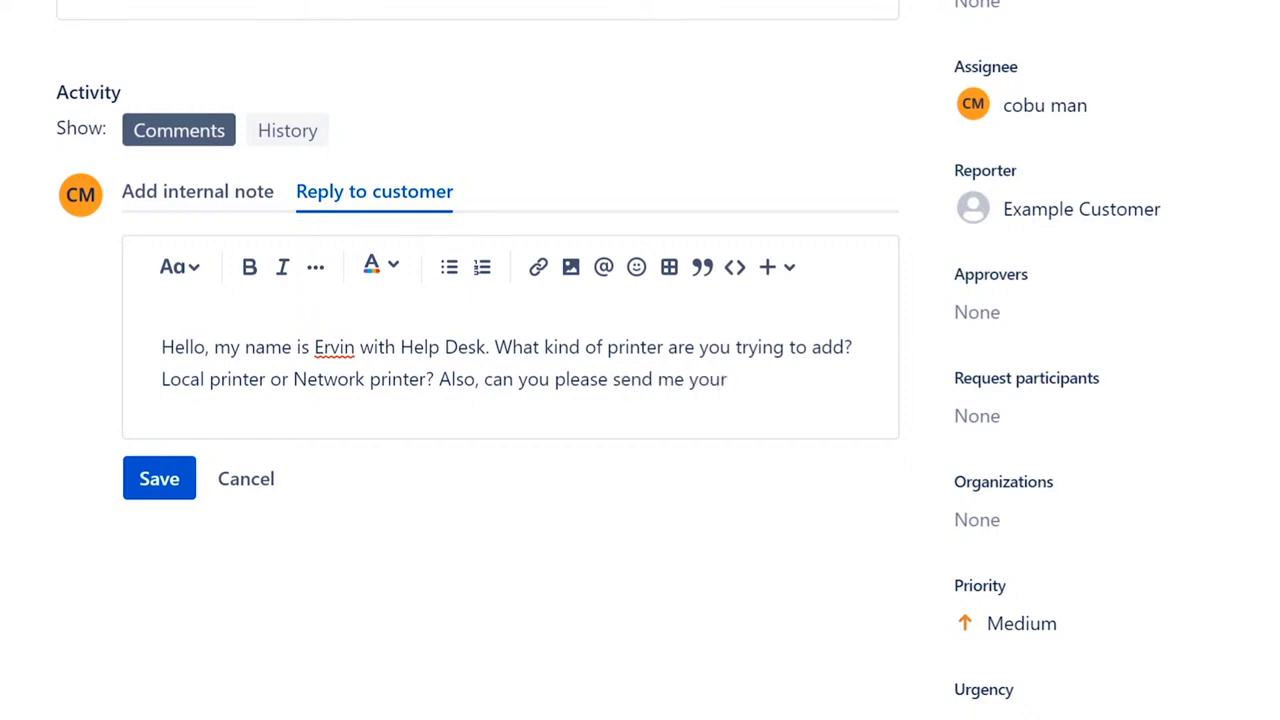
{"action": "type", "text": "PC name with"}
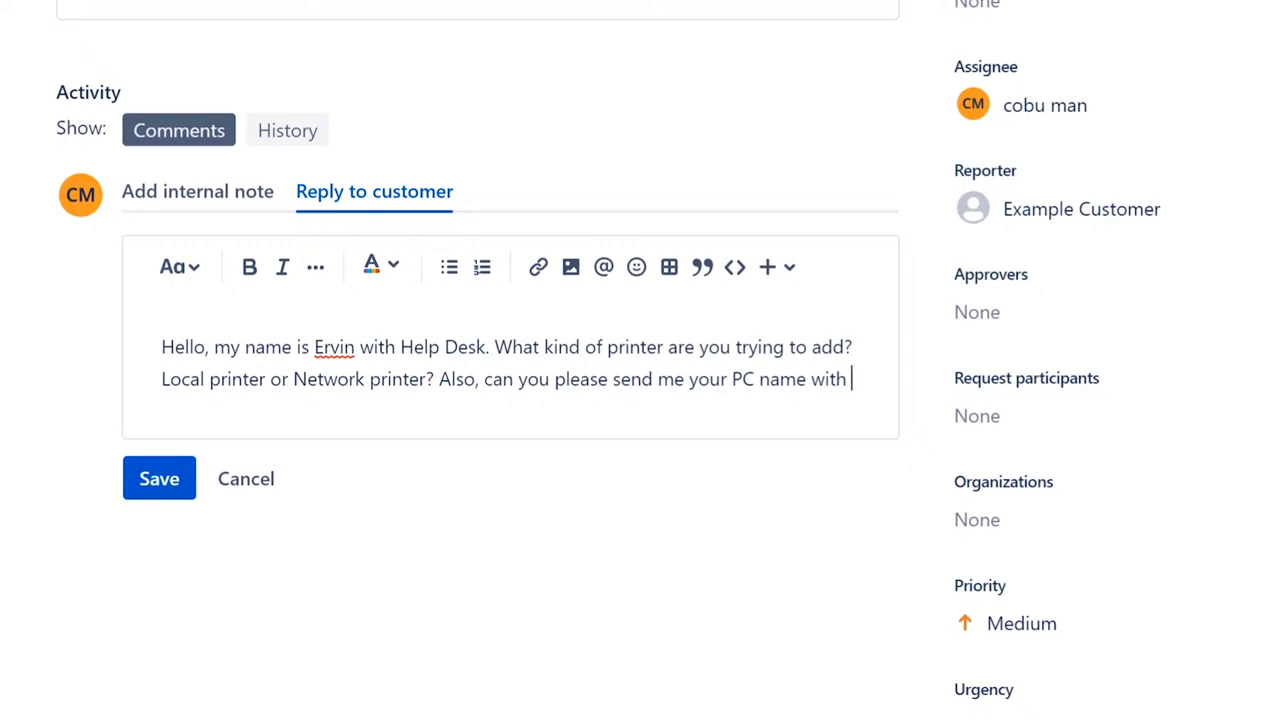
{"action": "key", "text": "BackSpace"}
{"action": "key", "text": "BackSpace"}
{"action": "key", "text": "BackSpace"}
{"action": "key", "text": "BackSpace"}
{"action": "key", "text": "BackSpace"}
{"action": "key", "text": "BackSpace"}
{"action": "key", "text": "BackSpace"}
{"action": "key", "text": "BackSpace"}
{"action": "key", "text": "BackSpace"}
{"action": "key", "text": "BackSpace"}
{"action": "key", "text": "BackSpace"}
{"action": "key", "text": "BackSpace"}
{"action": "key", "text": "BackSpace"}
{"action": "key", "text": "BackSpace"}
{"action": "key", "text": "BackSpace"}
{"action": "key", "text": "BackSpace"}
{"action": "key", "text": "BackSpace"}
{"action": "key", "text": "BackSpace"}
{"action": "key", "text": "BackSpace"}
{"action": "key", "text": "BackSpace"}
{"action": "key", "text": "BackSpace"}
{"action": "key", "text": "BackSpace"}
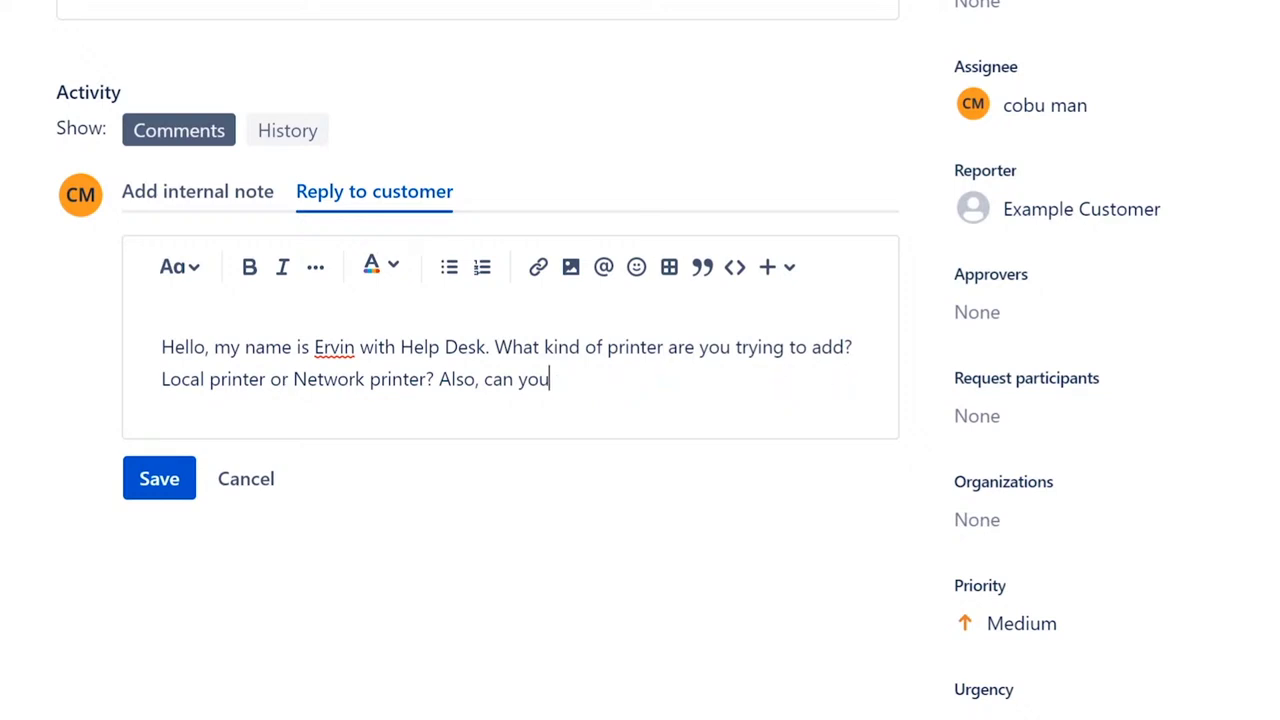
{"action": "key", "text": "BackSpace"}
{"action": "key", "text": "BackSpace"}
{"action": "key", "text": "BackSpace"}
{"action": "key", "text": "BackSpace"}
{"action": "key", "text": "BackSpace"}
{"action": "key", "text": "BackSpace"}
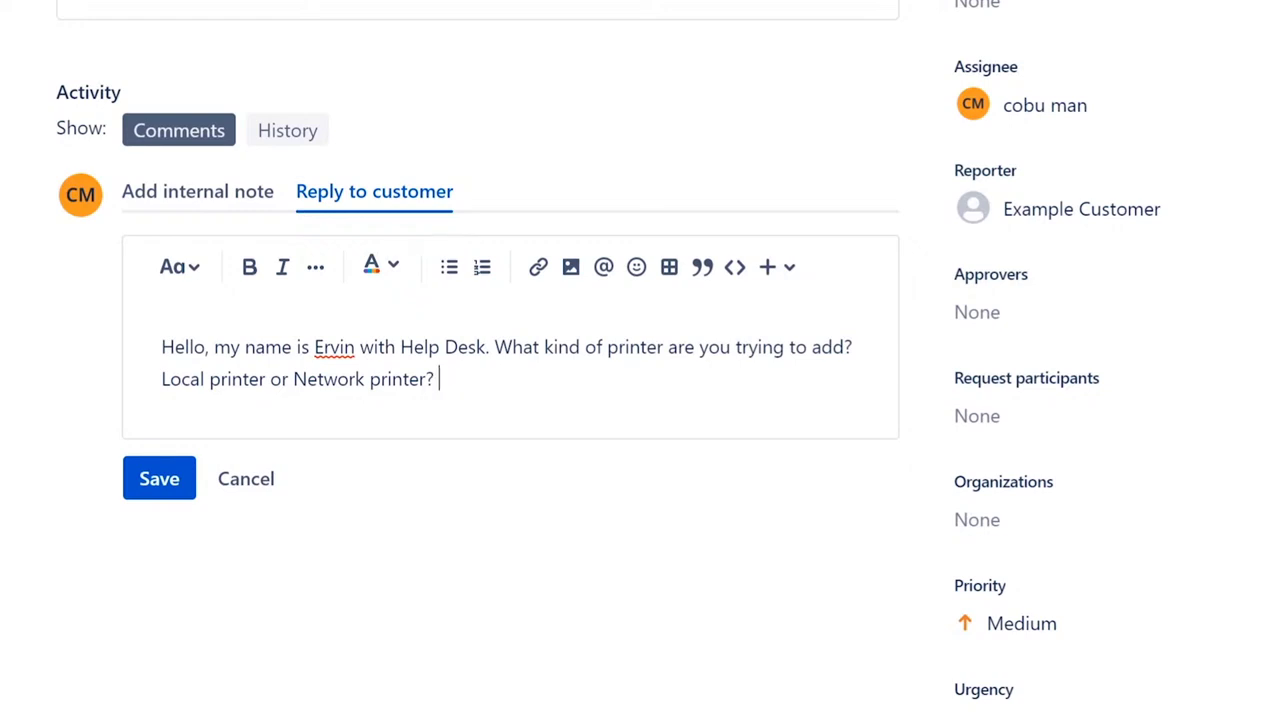
{"action": "left_click", "coordinate": [164, 483]}
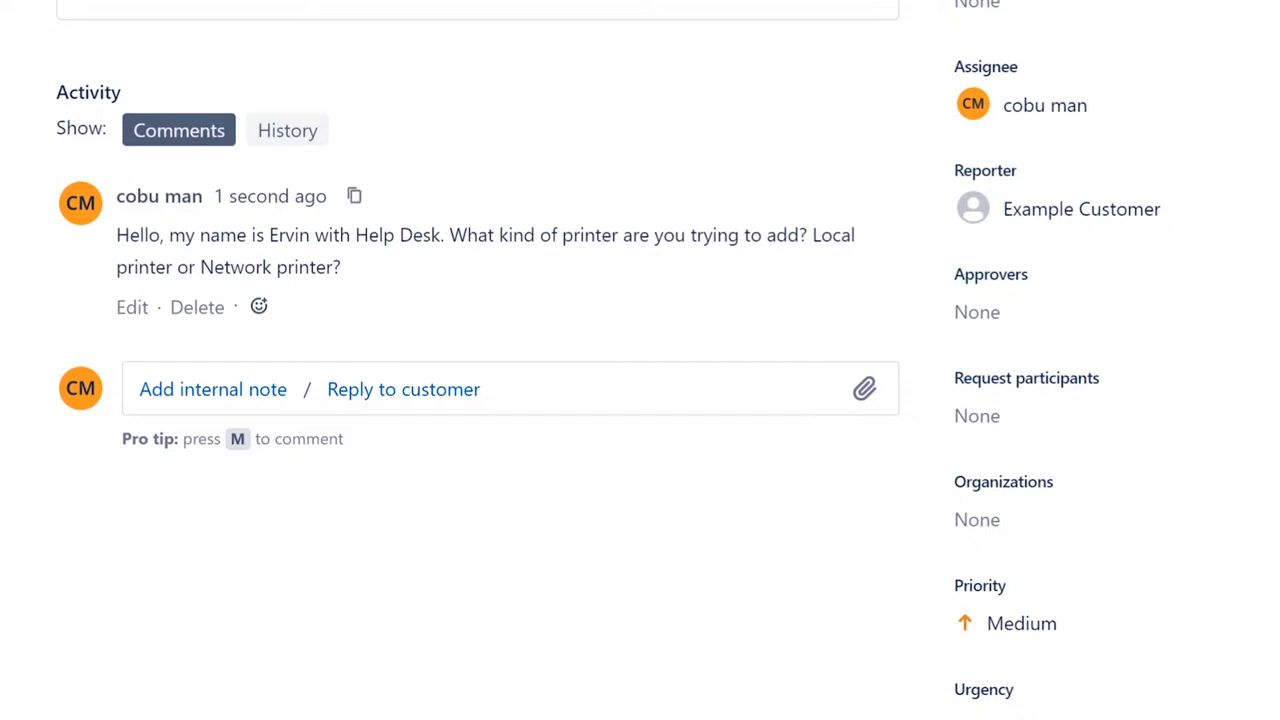
Highlight 'Local' in the posted comment to review the reply.
{"action": "left_click_drag", "start_coordinate": [812, 235], "coordinate": [357, 271]}
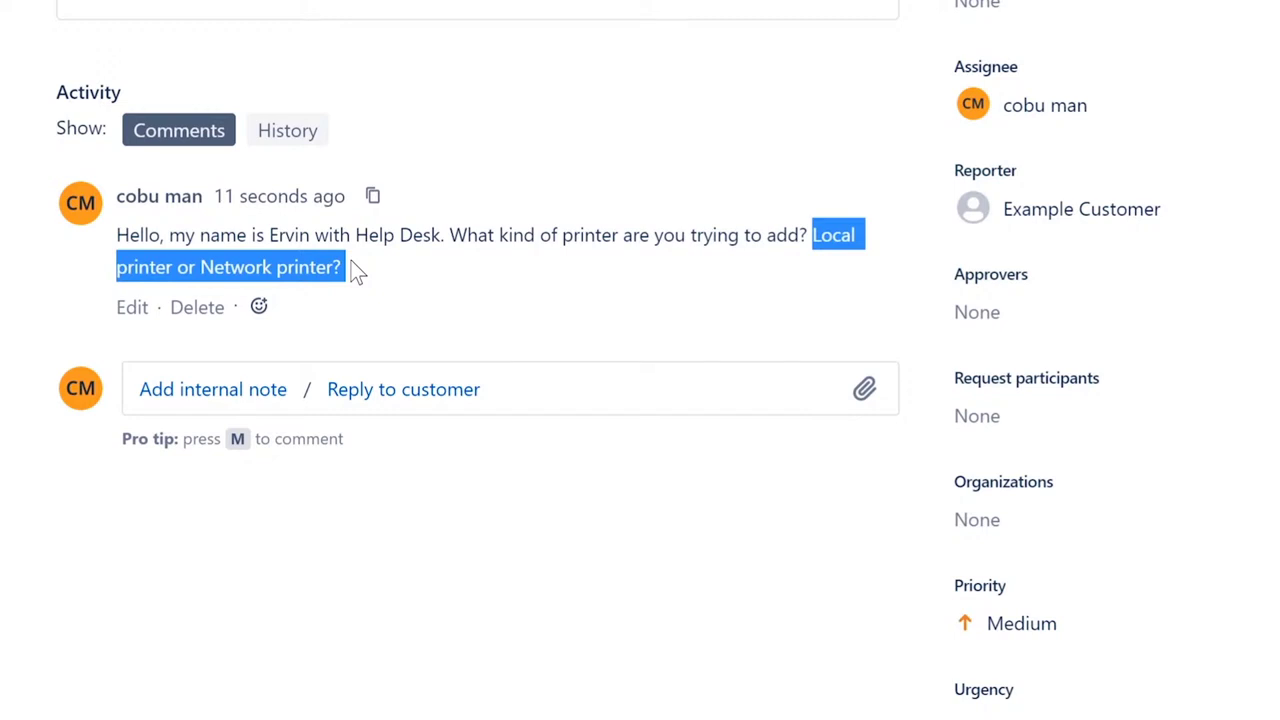
{"action": "left_click", "coordinate": [355, 271]}
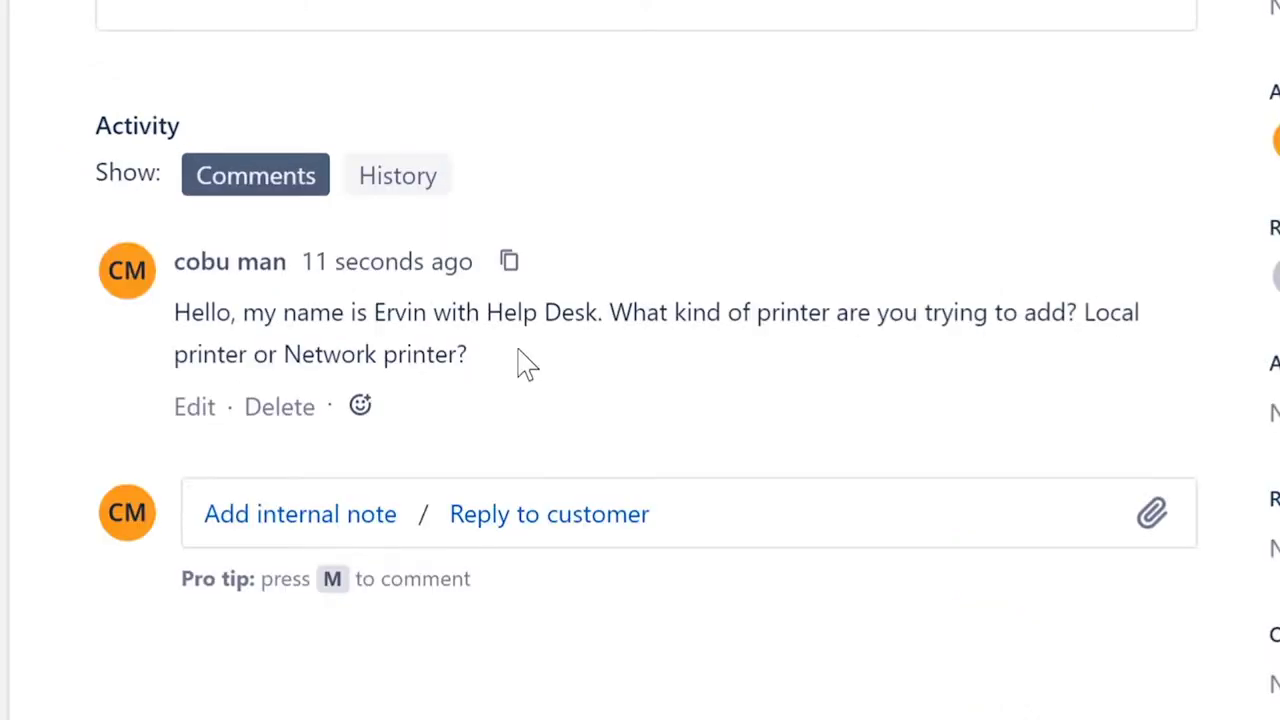
Reread the 'Local printer or Network printer?' comment, then begin a new customer reply.
{"action": "left_click_drag", "start_coordinate": [1084, 312], "coordinate": [253, 354]}
{"action": "left_click_drag", "start_coordinate": [284, 354], "coordinate": [456, 354]}
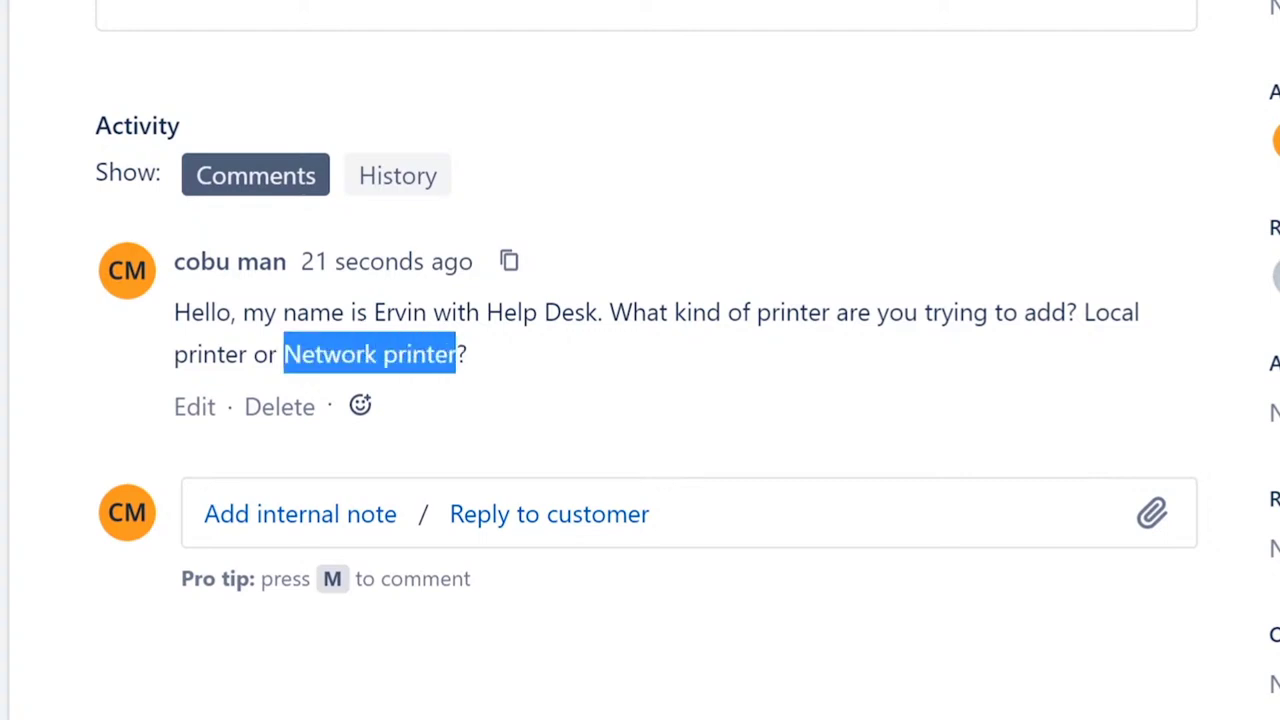
{"action": "left_click", "coordinate": [493, 358]}
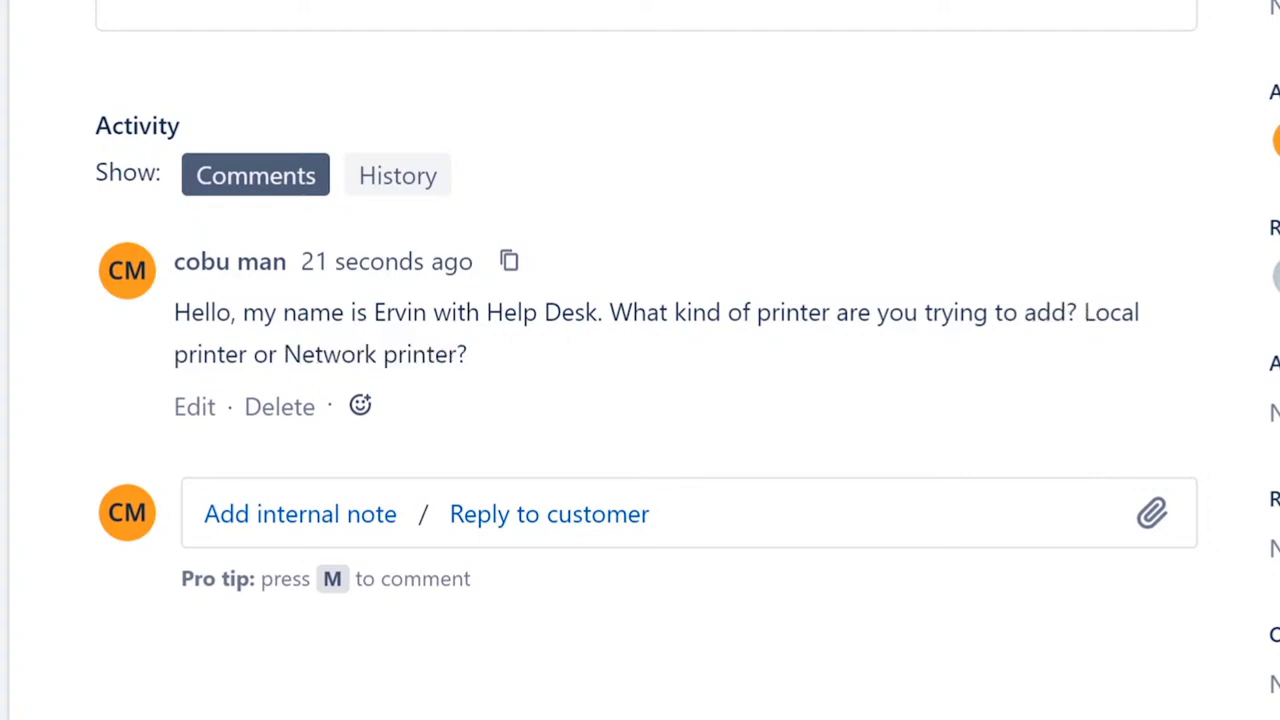
{"action": "left_click_drag", "start_coordinate": [1084, 312], "coordinate": [247, 354]}
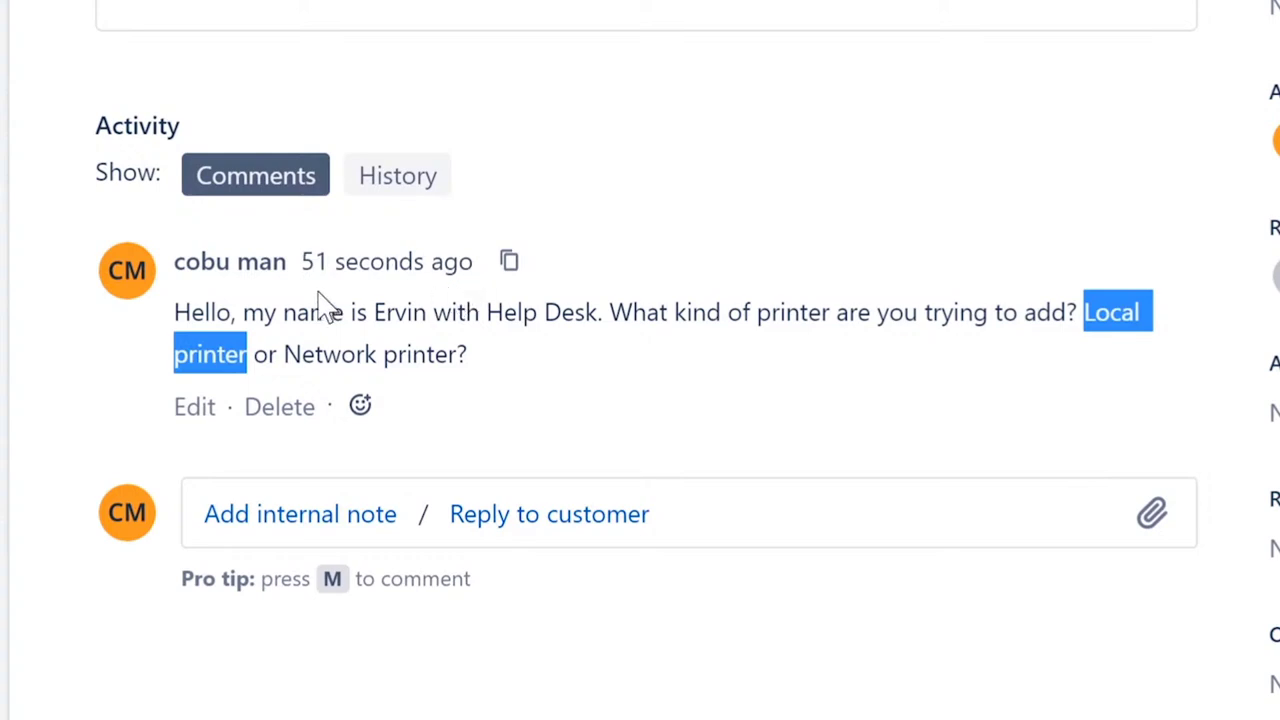
{"action": "left_click_drag", "start_coordinate": [284, 354], "coordinate": [456, 354]}
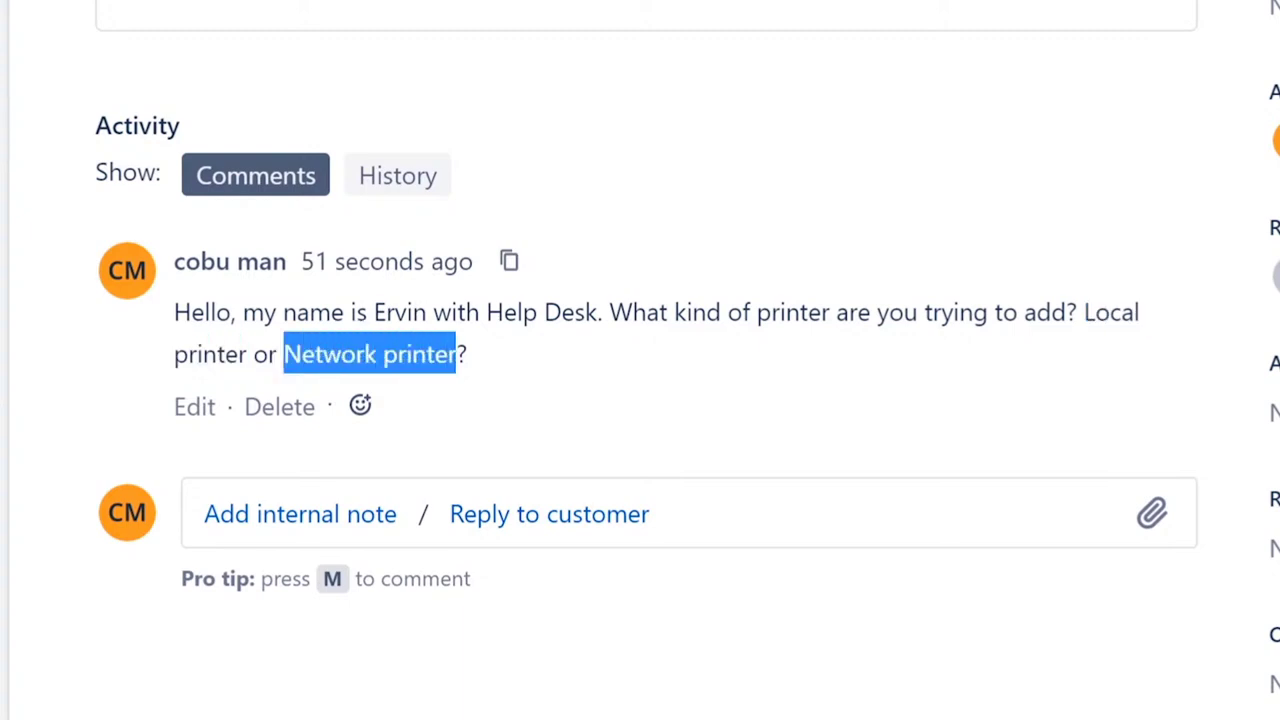
{"action": "left_click", "coordinate": [478, 363]}
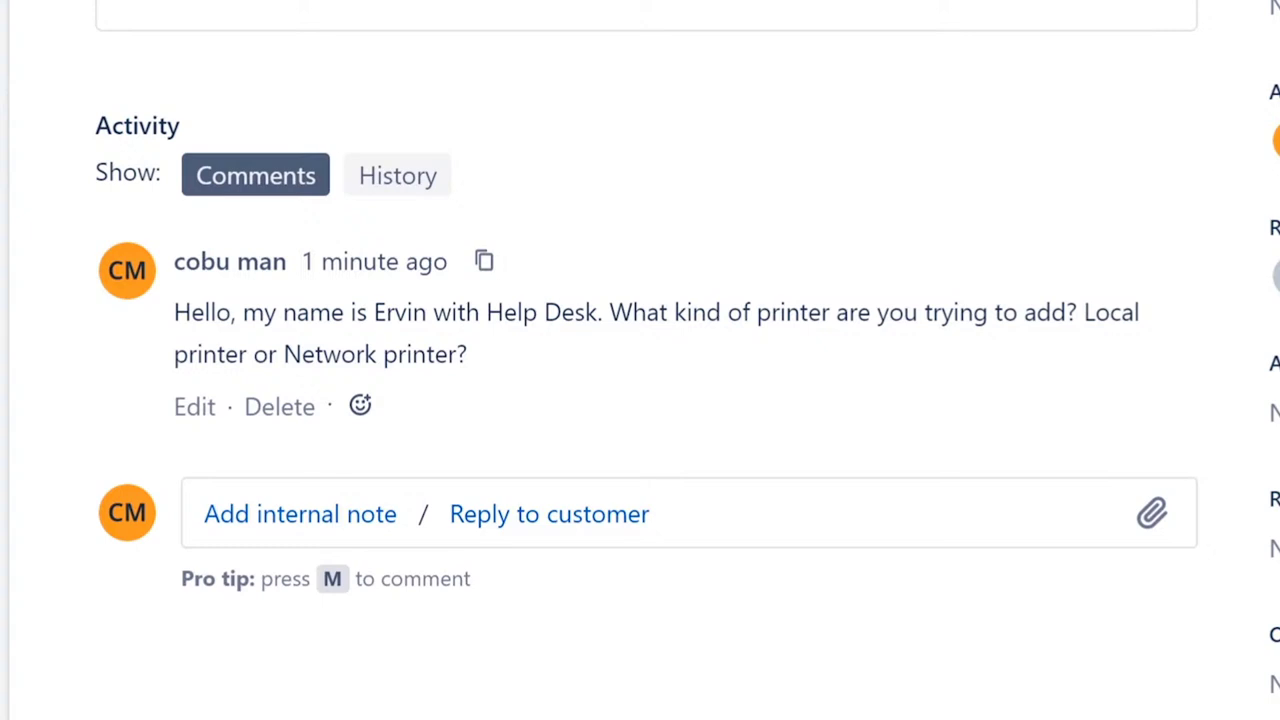
{"action": "left_click_drag", "start_coordinate": [284, 354], "coordinate": [467, 354]}
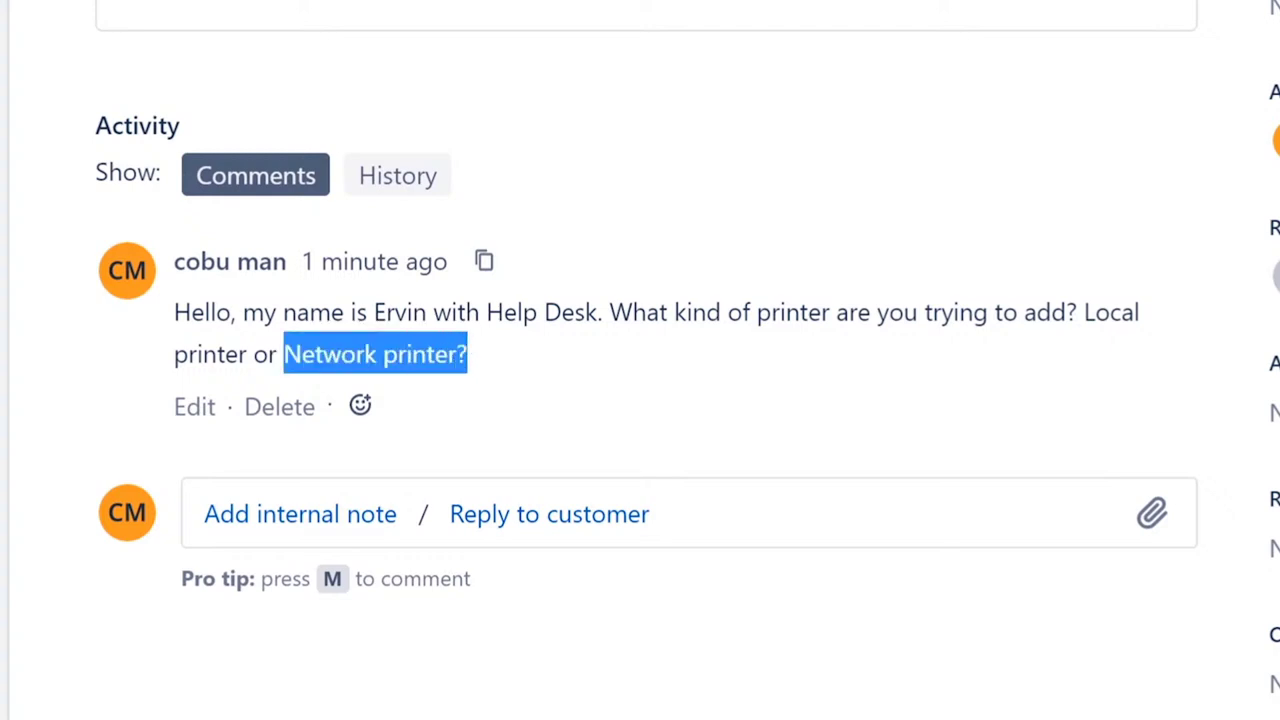
{"action": "left_click", "coordinate": [490, 368]}
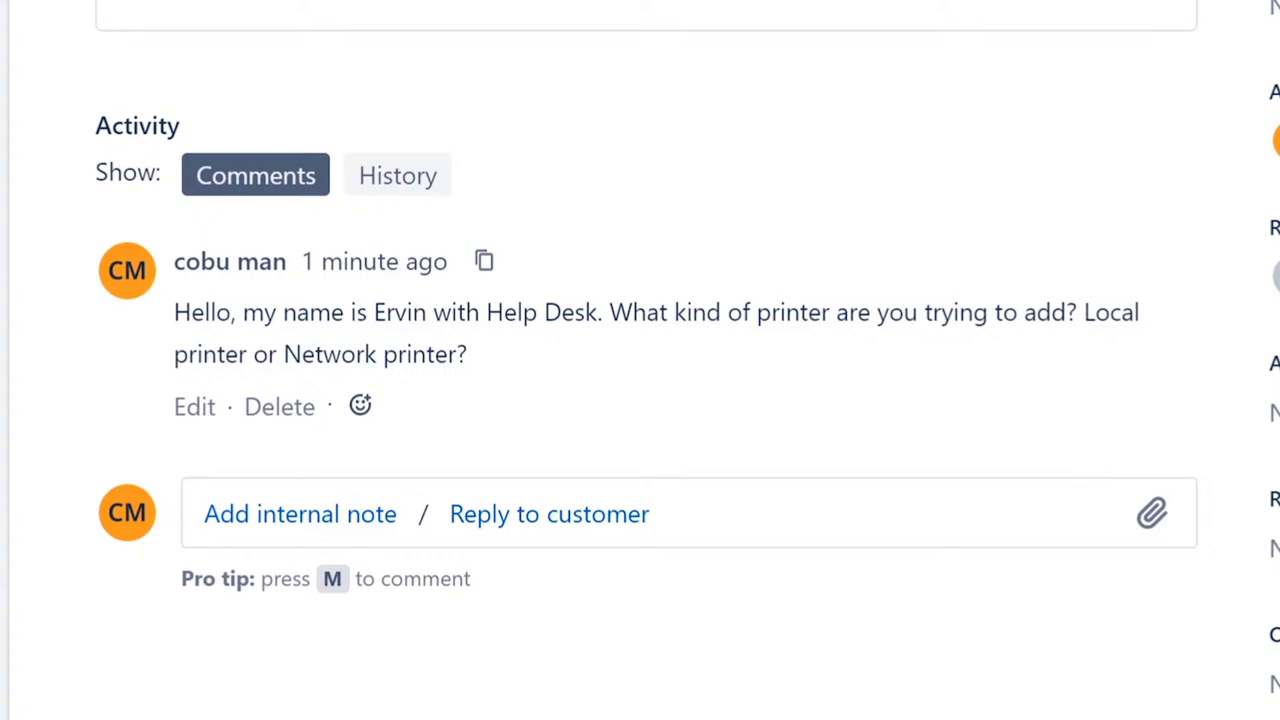
{"action": "left_click_drag", "start_coordinate": [284, 354], "coordinate": [457, 354]}
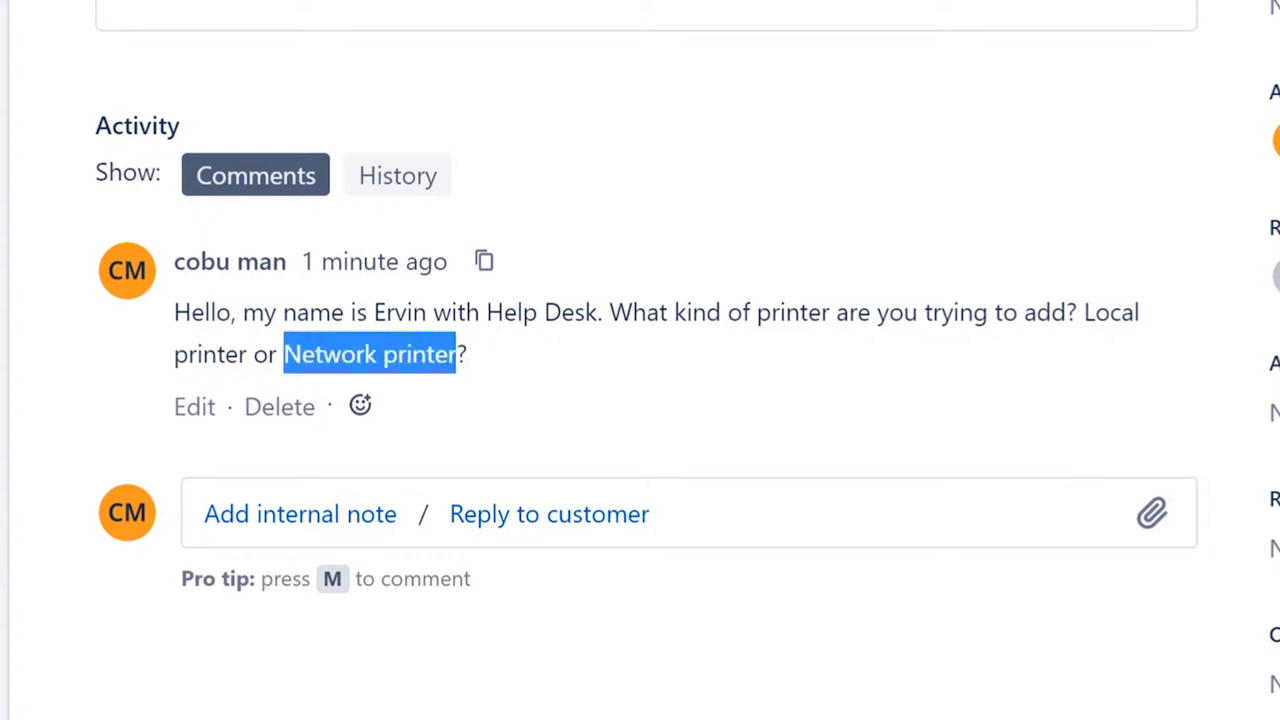
{"action": "left_click", "coordinate": [490, 370]}
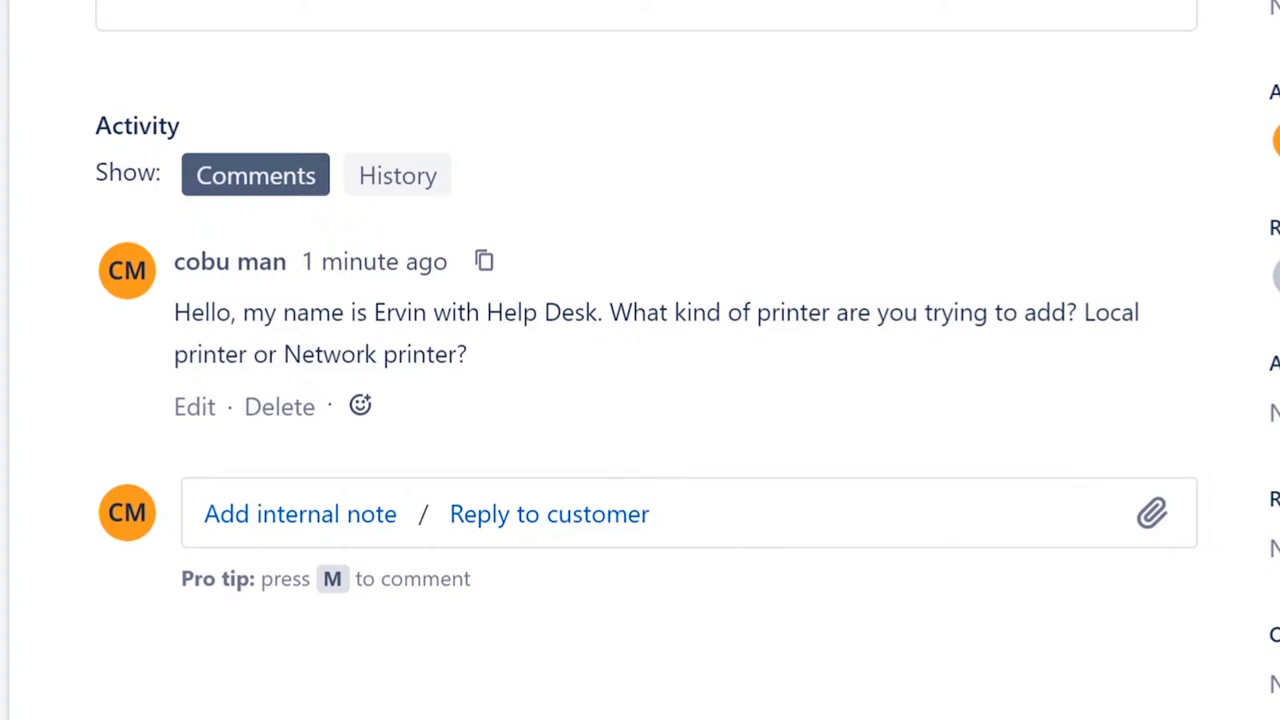
{"action": "left_click_drag", "start_coordinate": [488, 358], "coordinate": [166, 323]}
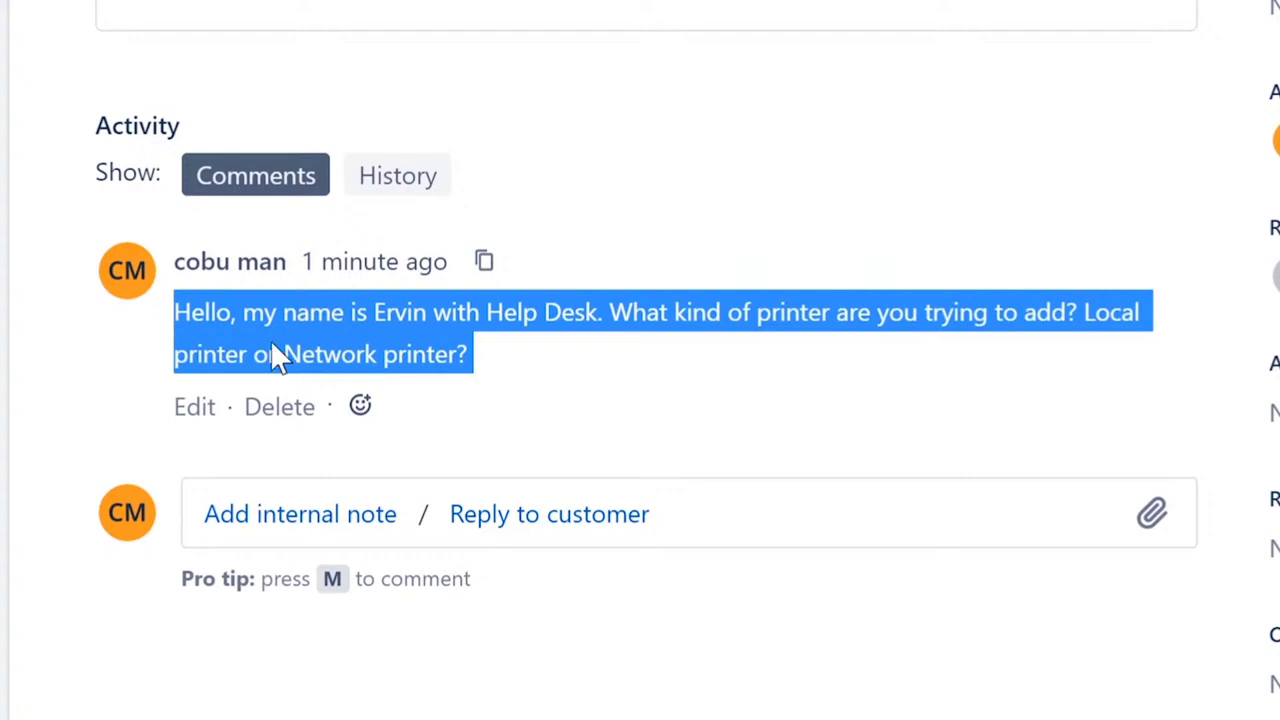
{"action": "left_click", "coordinate": [451, 337]}
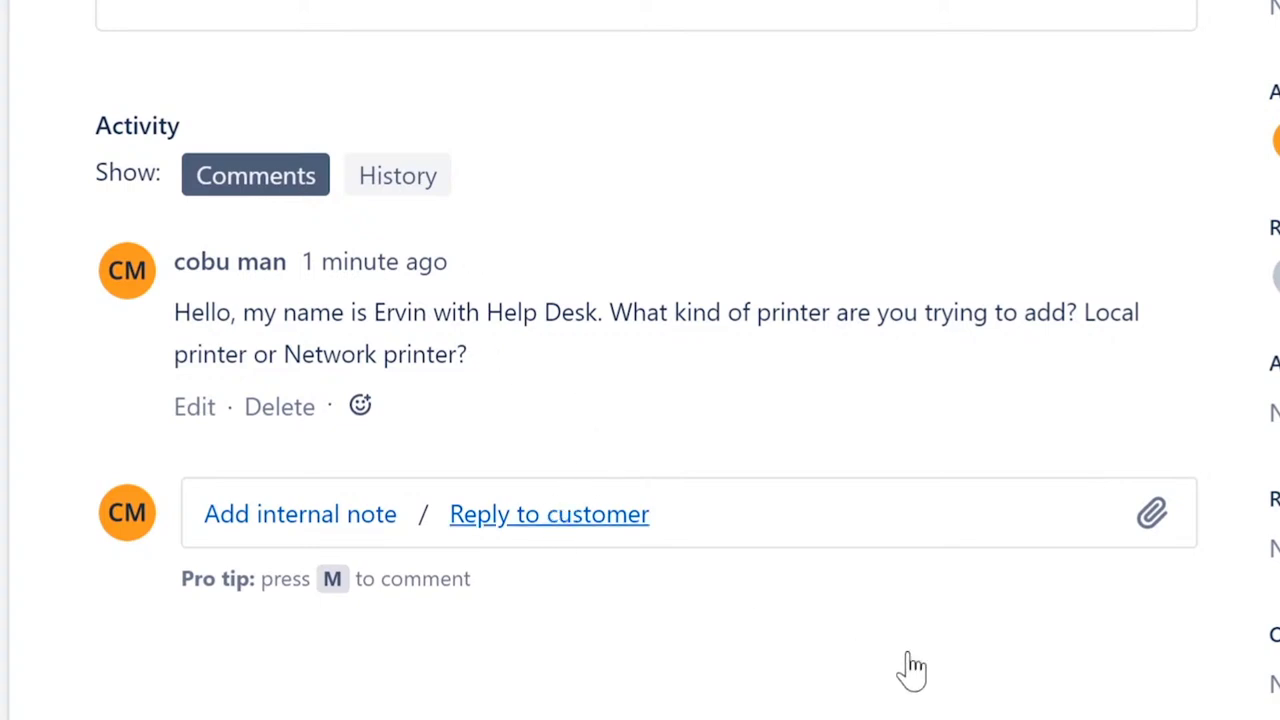
{"action": "left_click", "coordinate": [562, 516]}
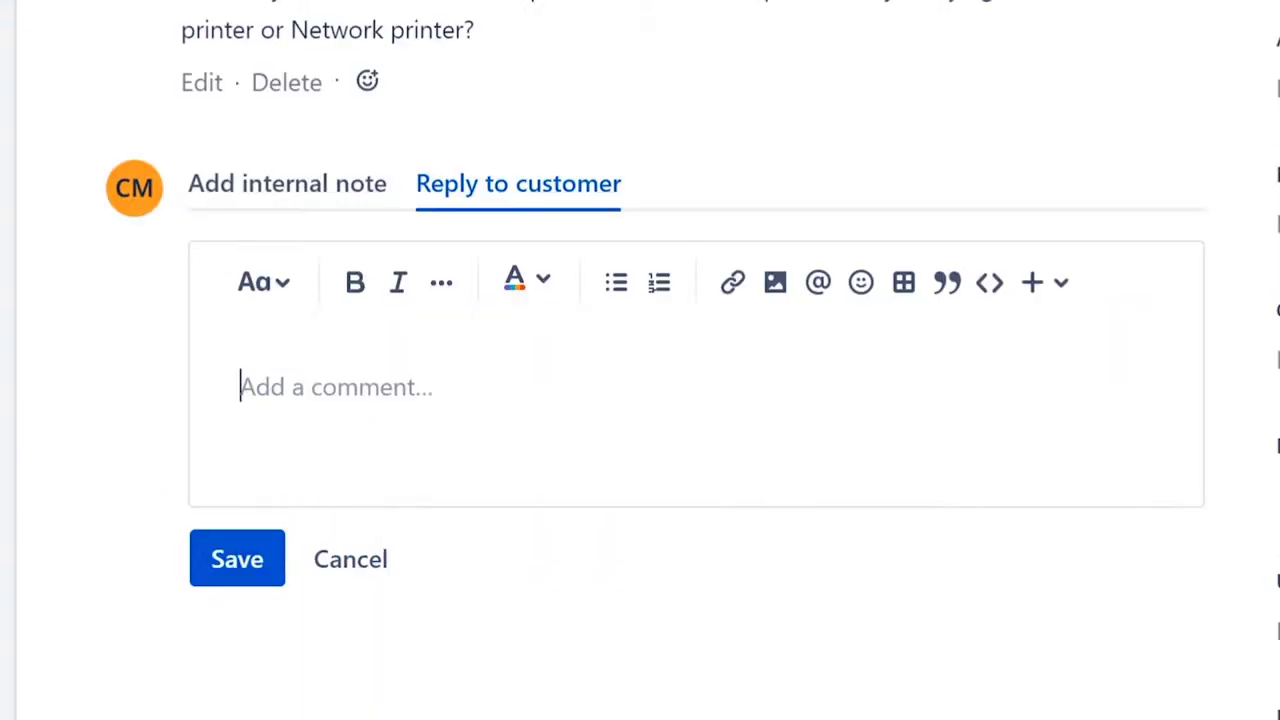
Draft 'I can add the printer for you; however, I need your PC name...' plus the printer IP request.
{"action": "type", "text": "Ok"}
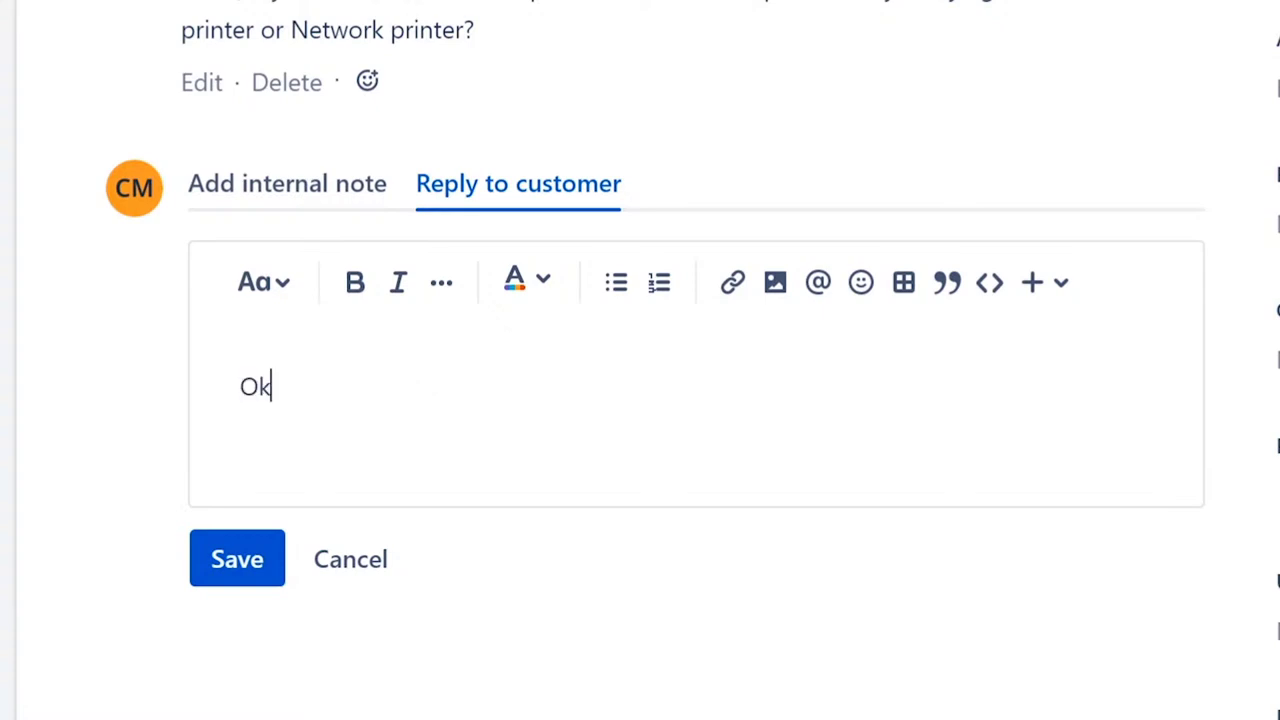
{"action": "type", "text": "ay, in that case can ypu"}
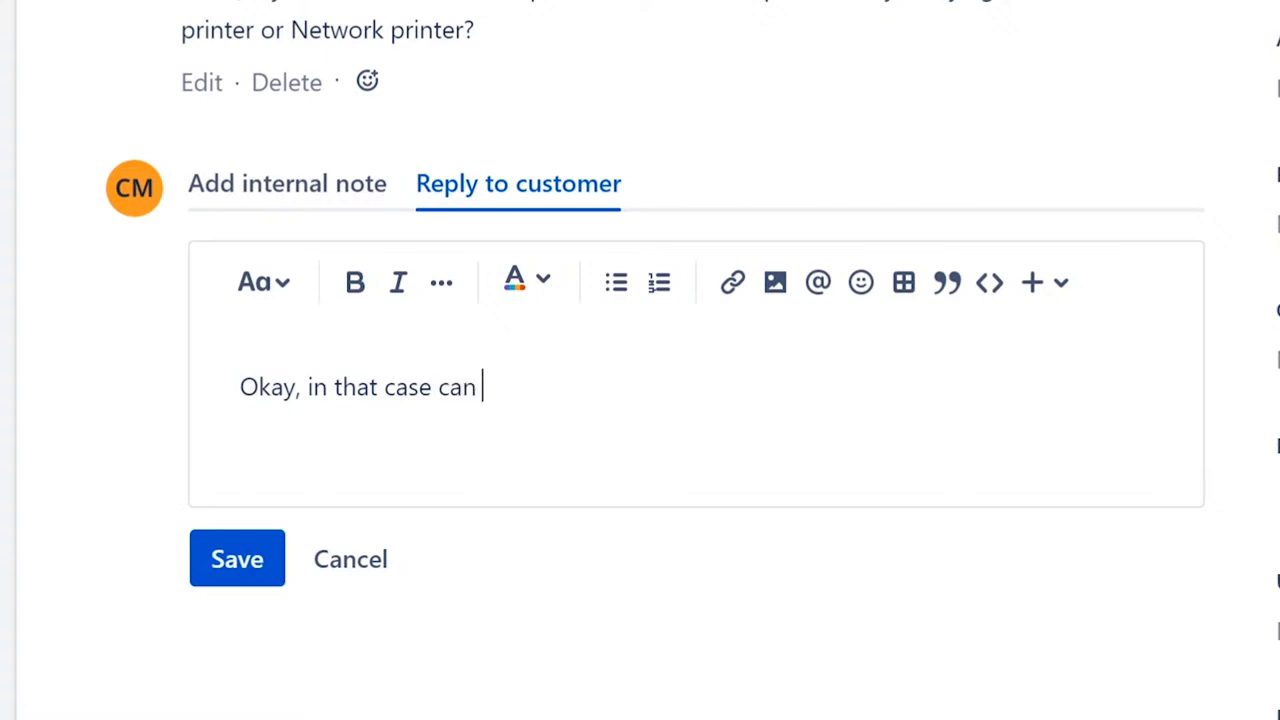
{"action": "key", "text": "BackSpace"}
{"action": "key", "text": "BackSpace"}
{"action": "type", "text": "ou please send me the ip "}
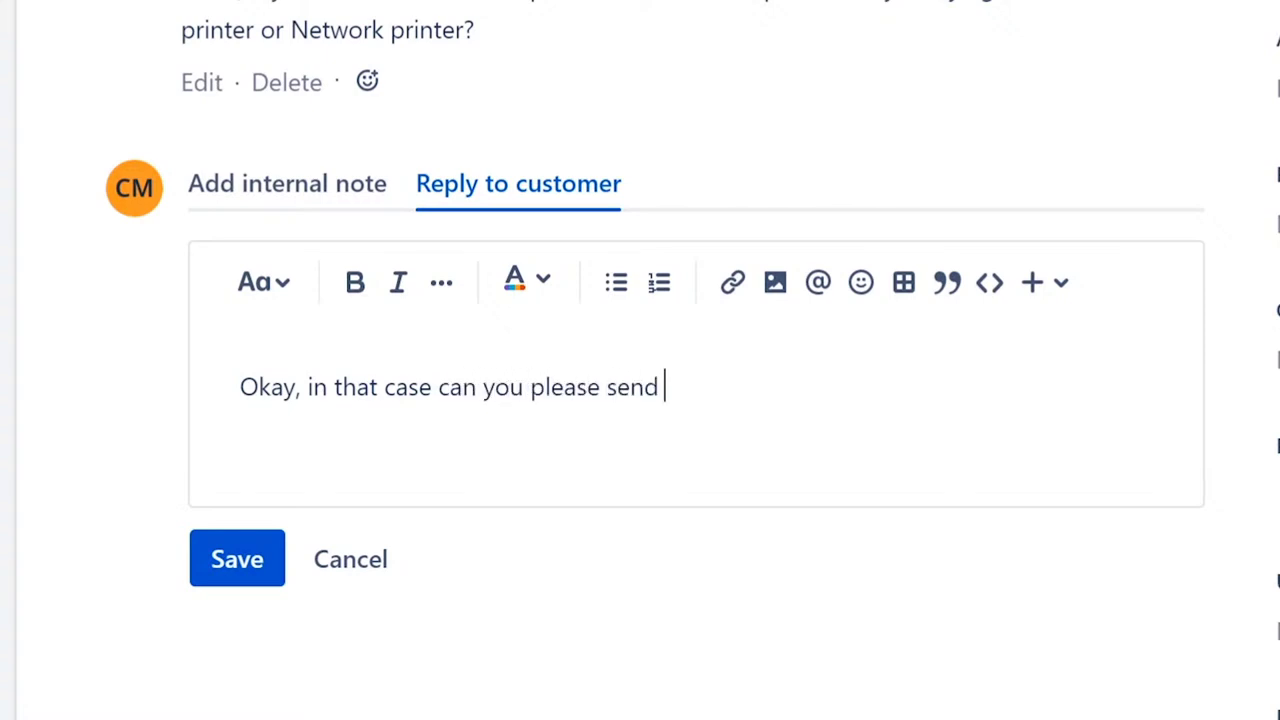
{"action": "type", "text": "ad"}
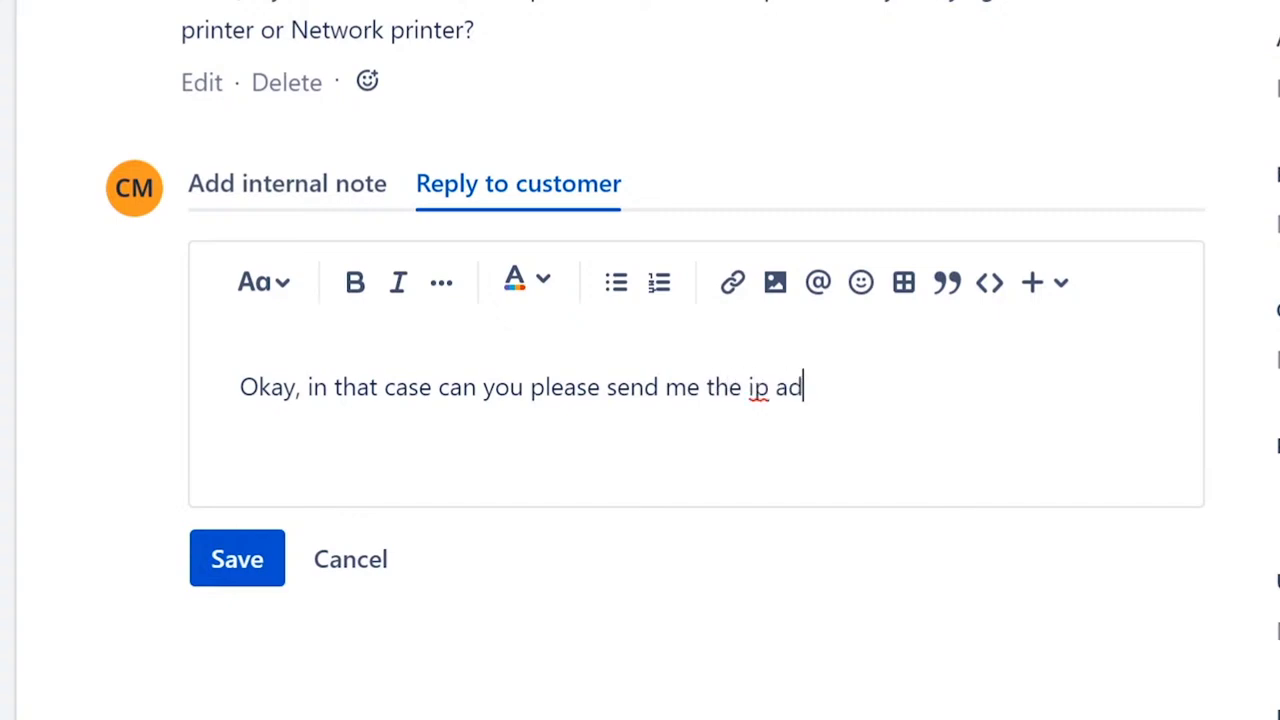
{"action": "type", "text": "dress of "}
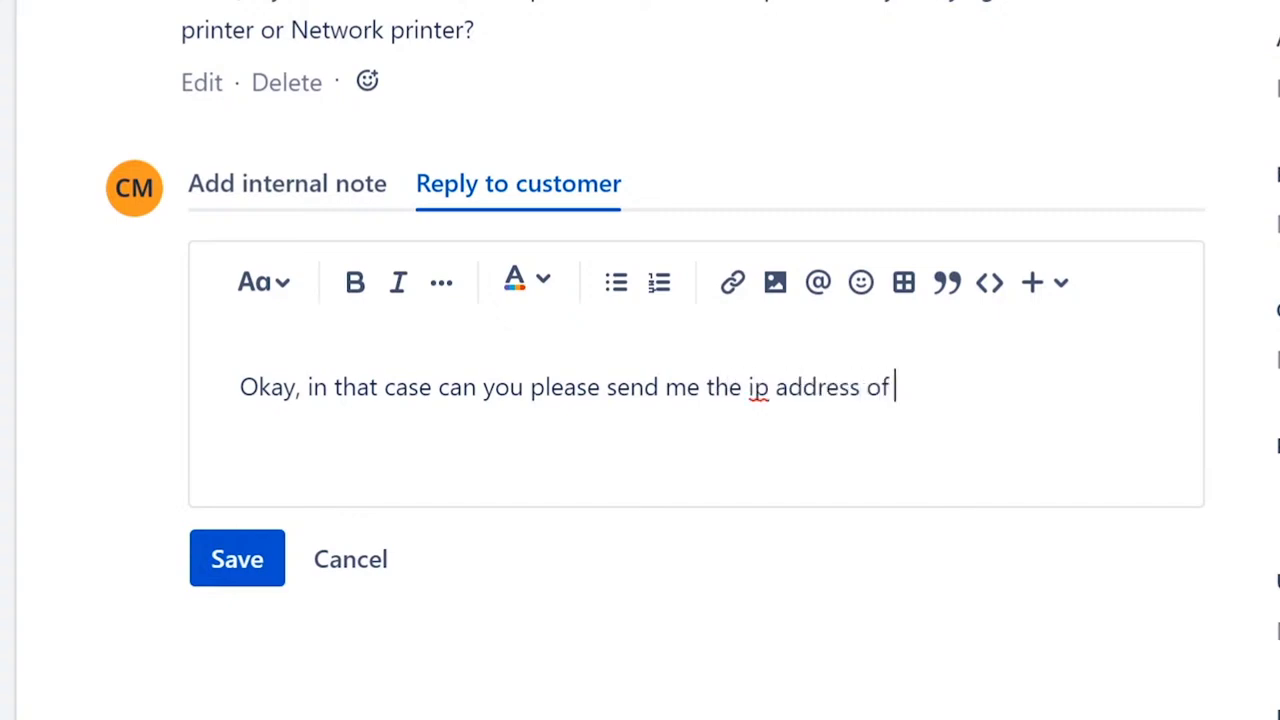
{"action": "type", "text": "the printer yo"}
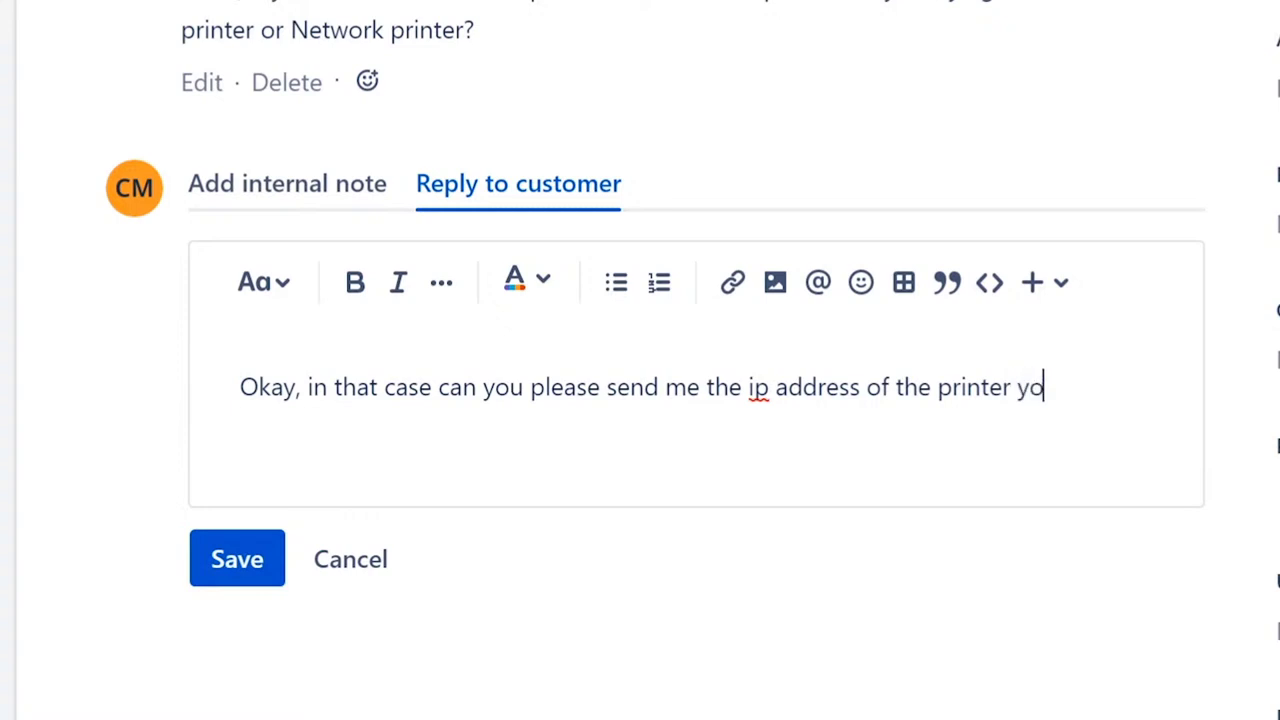
{"action": "type", "text": "u're trying to add"}
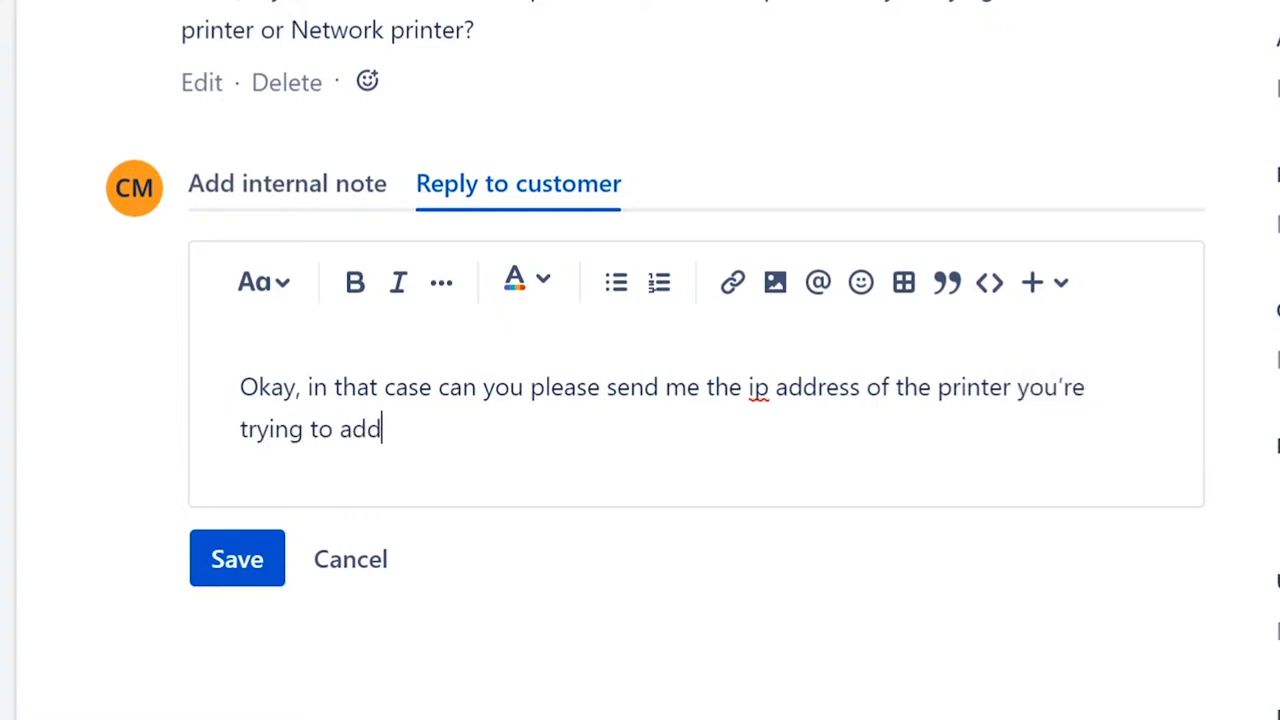
{"action": "type", "text": "?"}
{"action": "key", "text": "Up"}
{"action": "key", "text": "Left"}
{"action": "key", "text": "Left"}
{"action": "key", "text": "Left"}
{"action": "key", "text": "Left"}
{"action": "key", "text": "Left"}
{"action": "key", "text": "Left"}
{"action": "key", "text": "Left"}
{"action": "key", "text": "Left"}
{"action": "key", "text": "Left"}
{"action": "key", "text": "Left"}
{"action": "key", "text": "Left"}
{"action": "key", "text": "Left"}
{"action": "key", "text": "Right"}
{"action": "key", "text": "Right"}
{"action": "key", "text": "Right"}
{"action": "type", "text": "I can add the pr"}
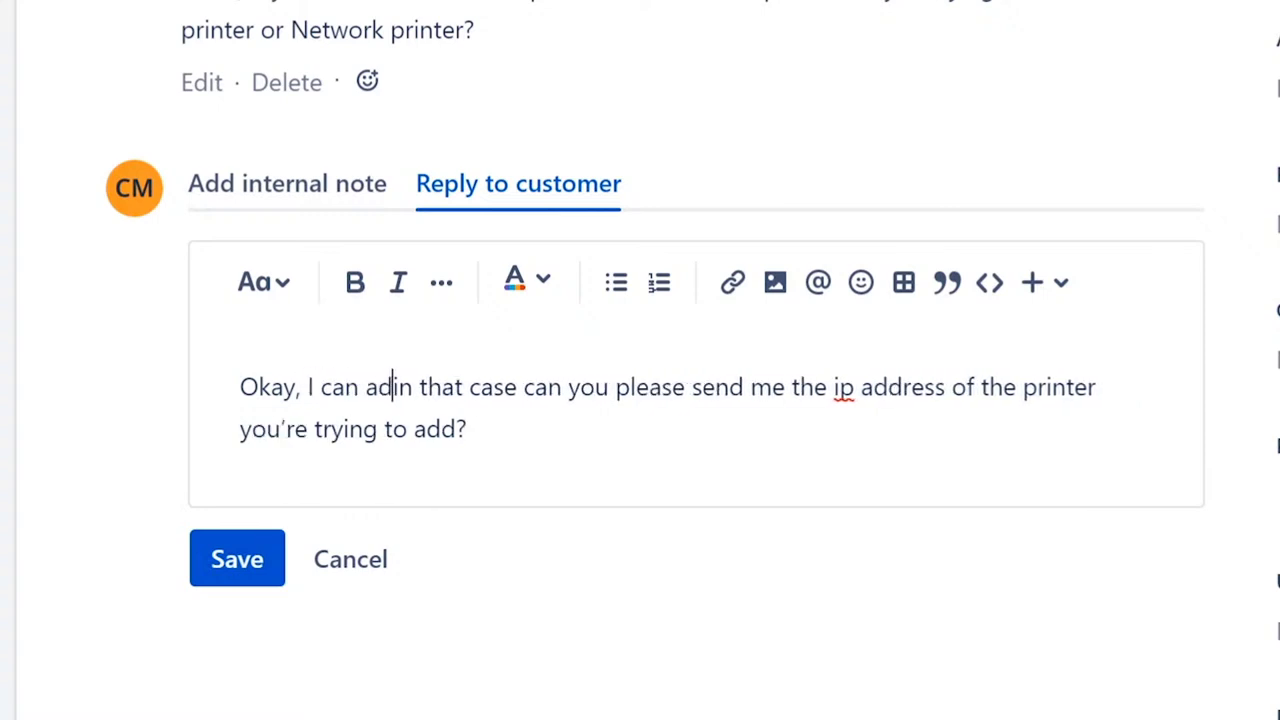
{"action": "type", "text": "inter for "}
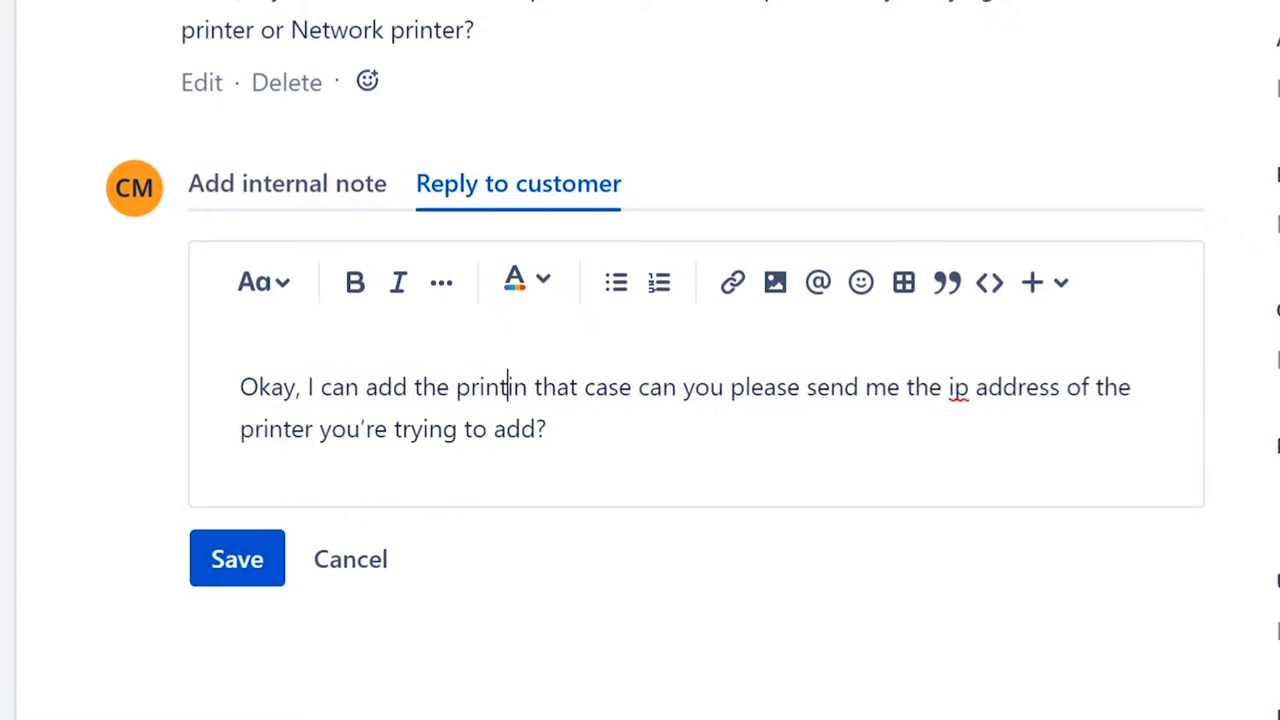
{"action": "type", "text": "you; "}
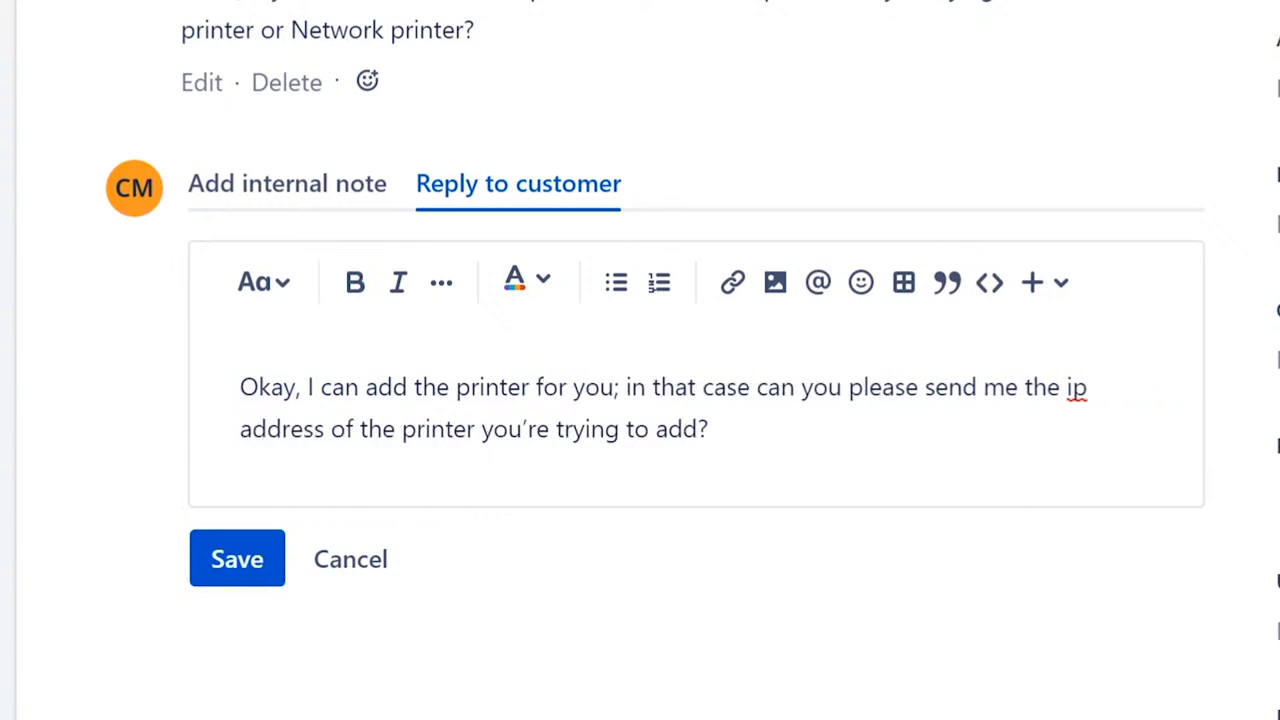
{"action": "type", "text": "however, "}
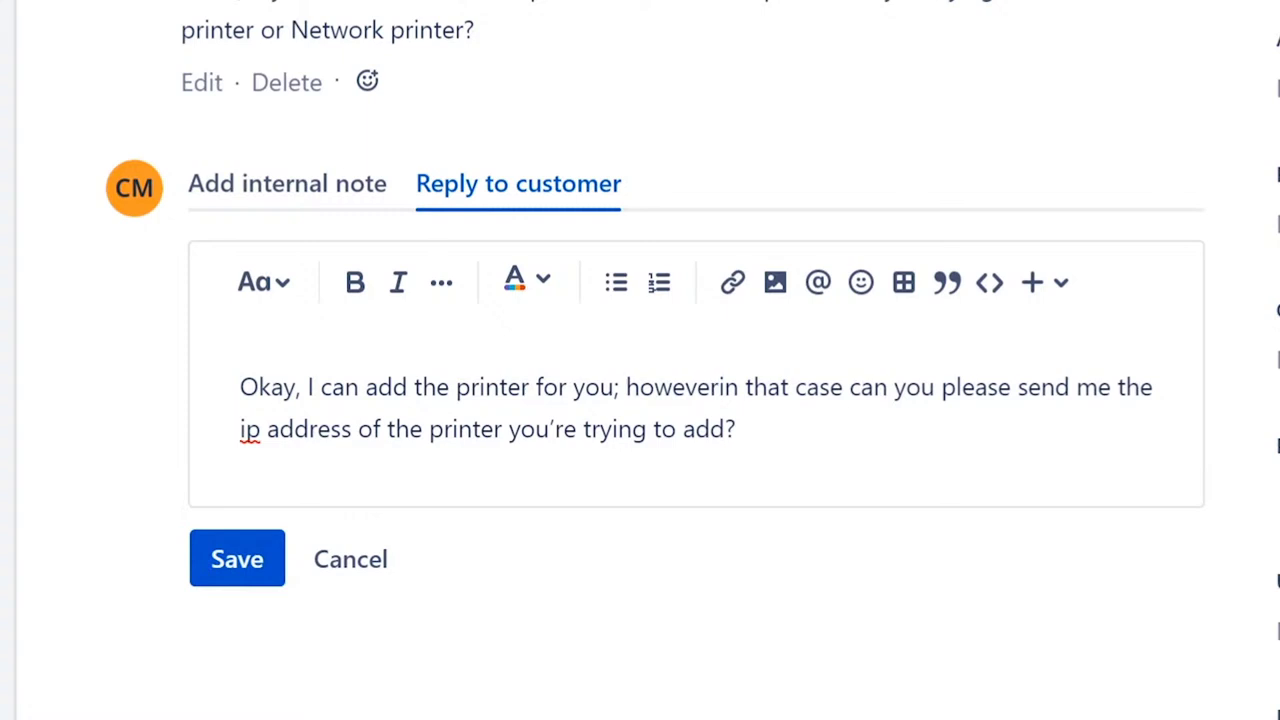
{"action": "type", "text": "I need your "}
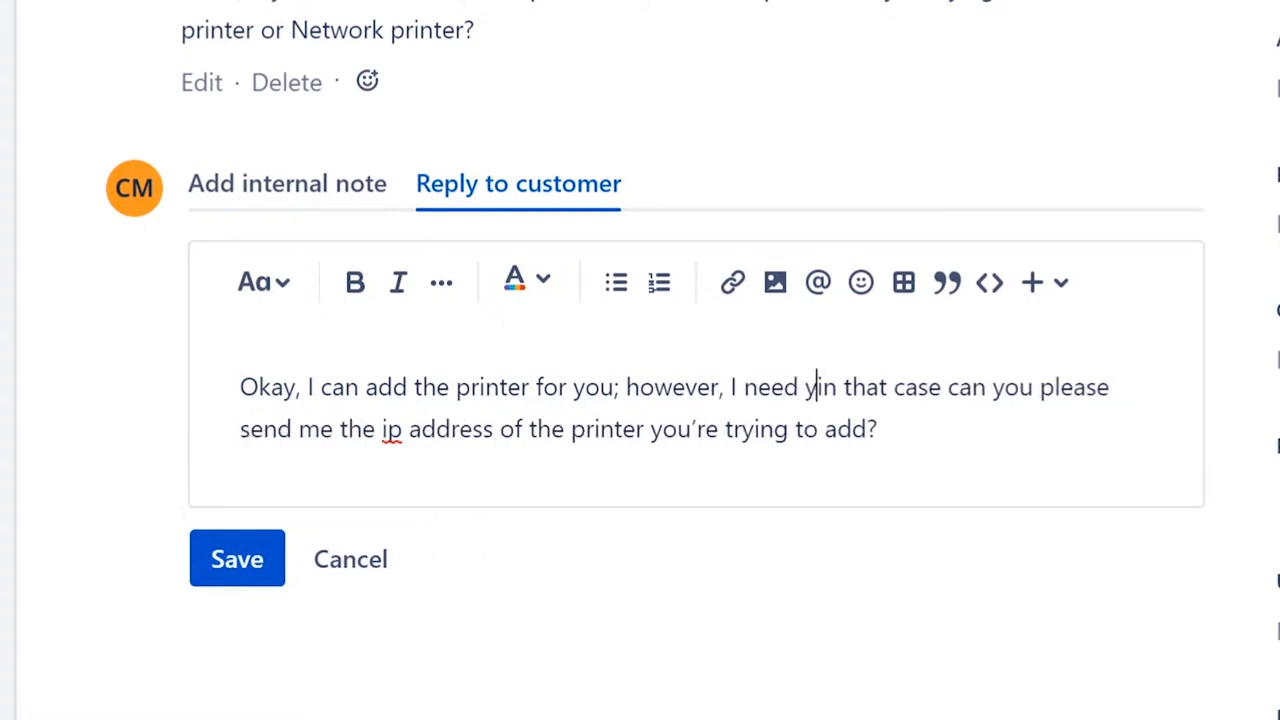
{"action": "type", "text": "Pc in"}
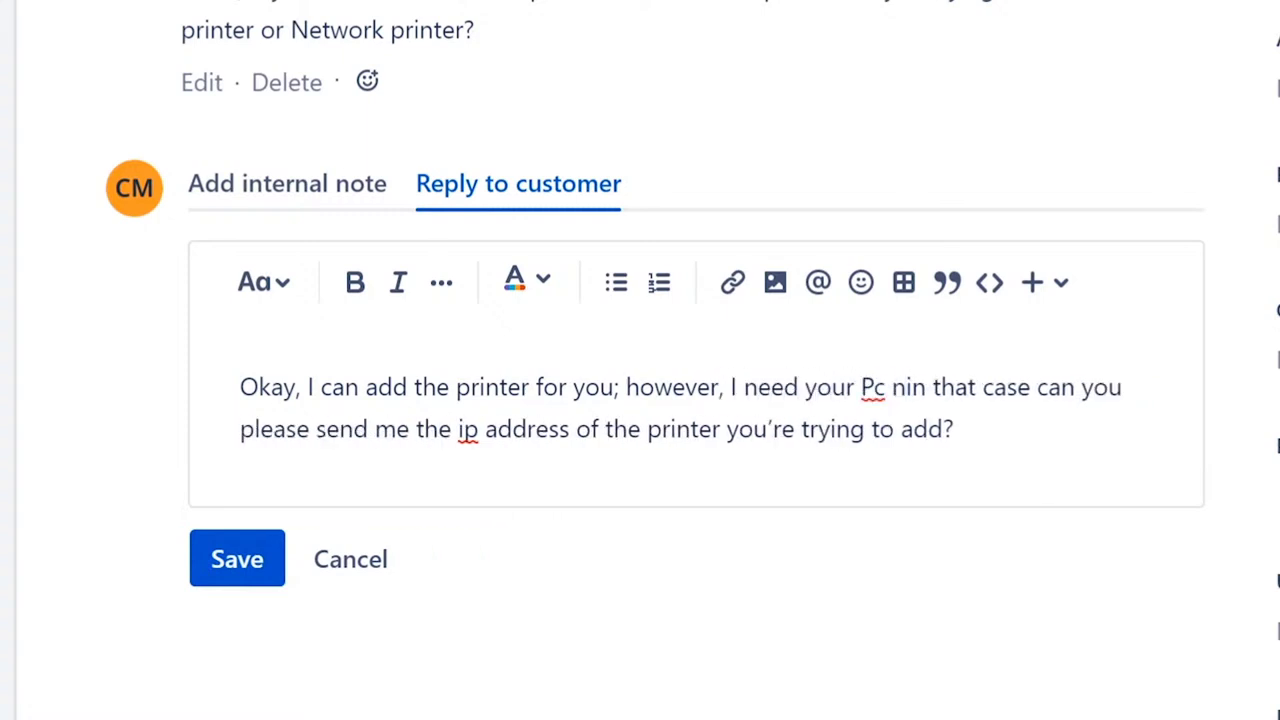
{"action": "key", "text": "BackSpace"}
{"action": "key", "text": "BackSpace"}
{"action": "key", "text": "BackSpace"}
{"action": "type", "text": "C name"}
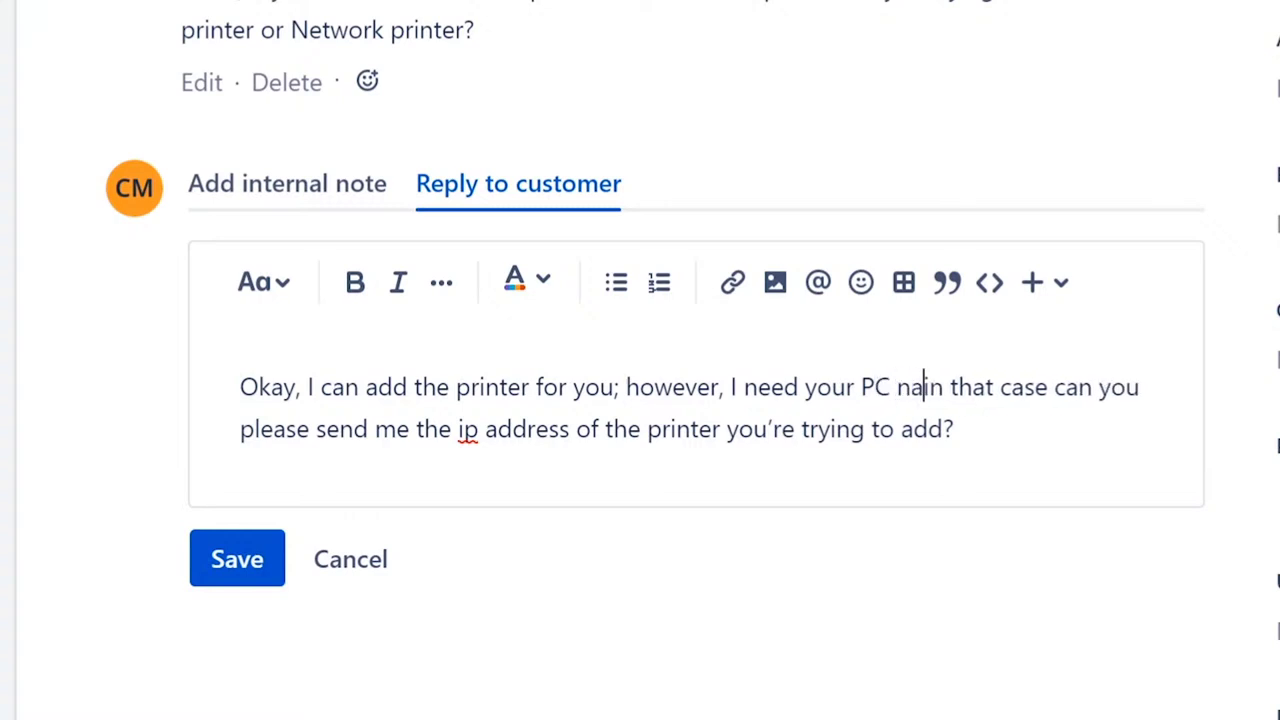
{"action": "type", "text": " to t"}
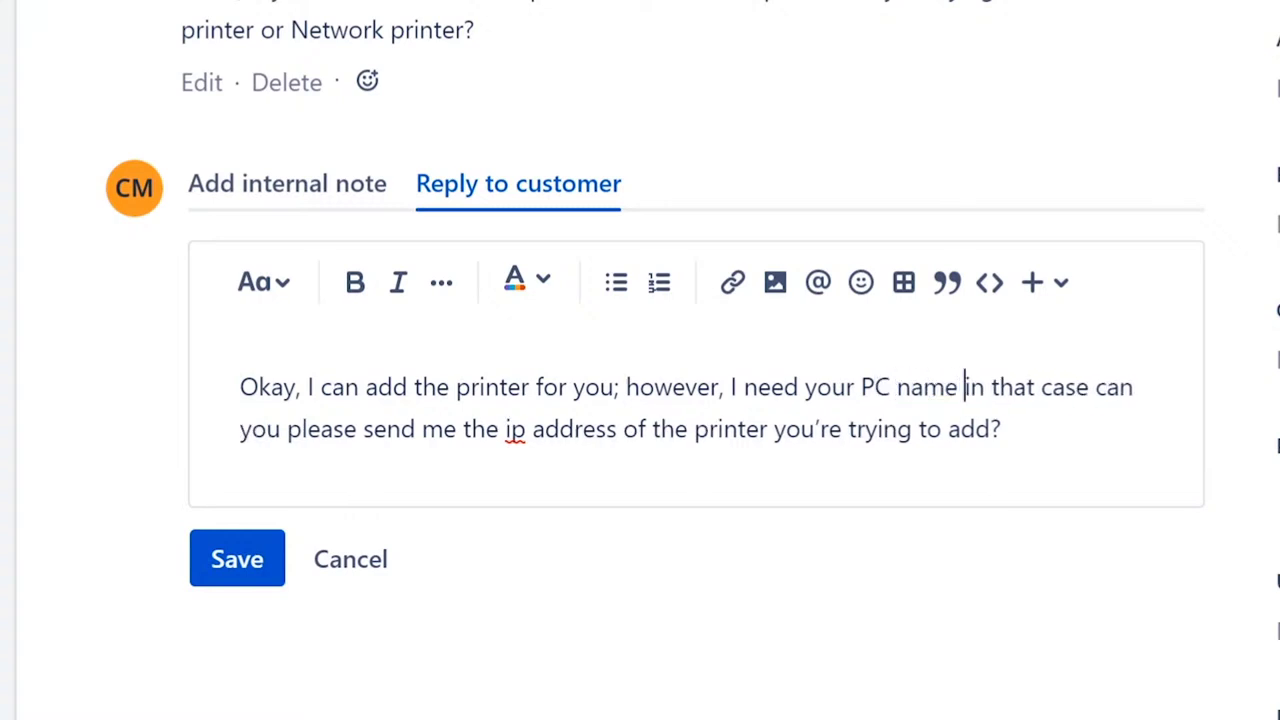
{"action": "type", "text": "ake contro"}
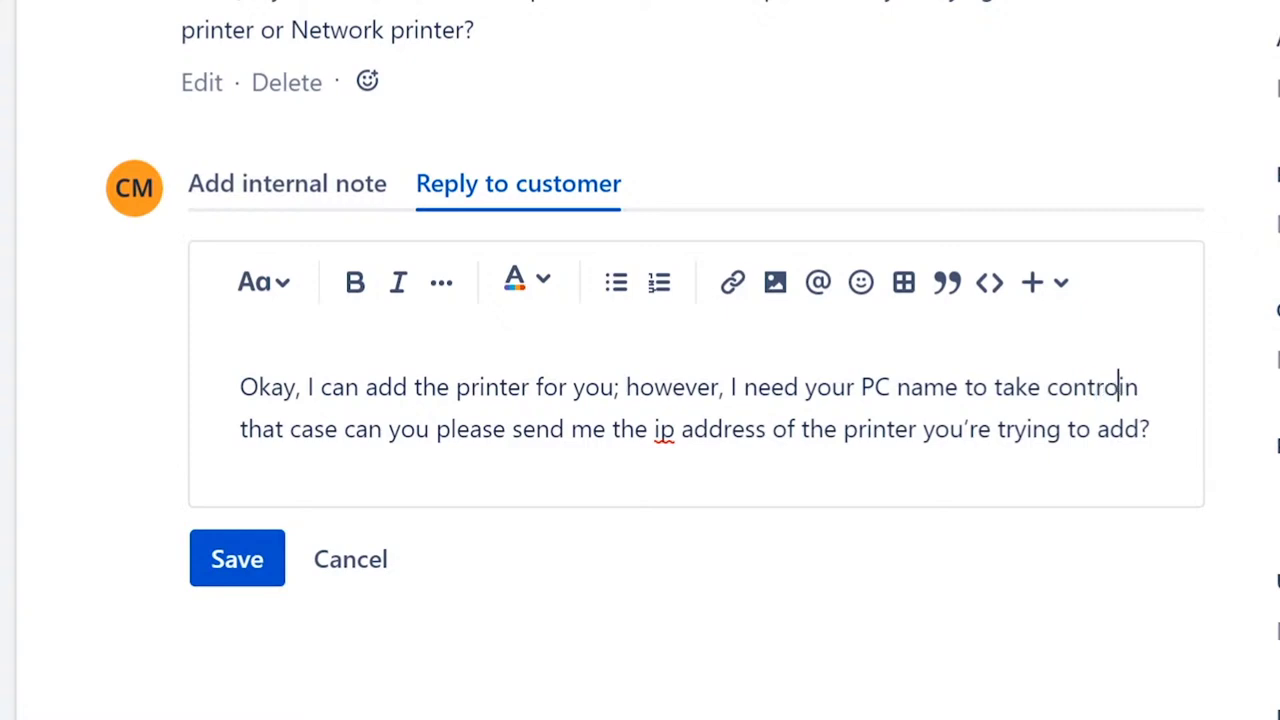
{"action": "type", "text": "l "}
{"action": "type", "text": "remotly, in that case can you please send me the ip address of the printer you’re"}
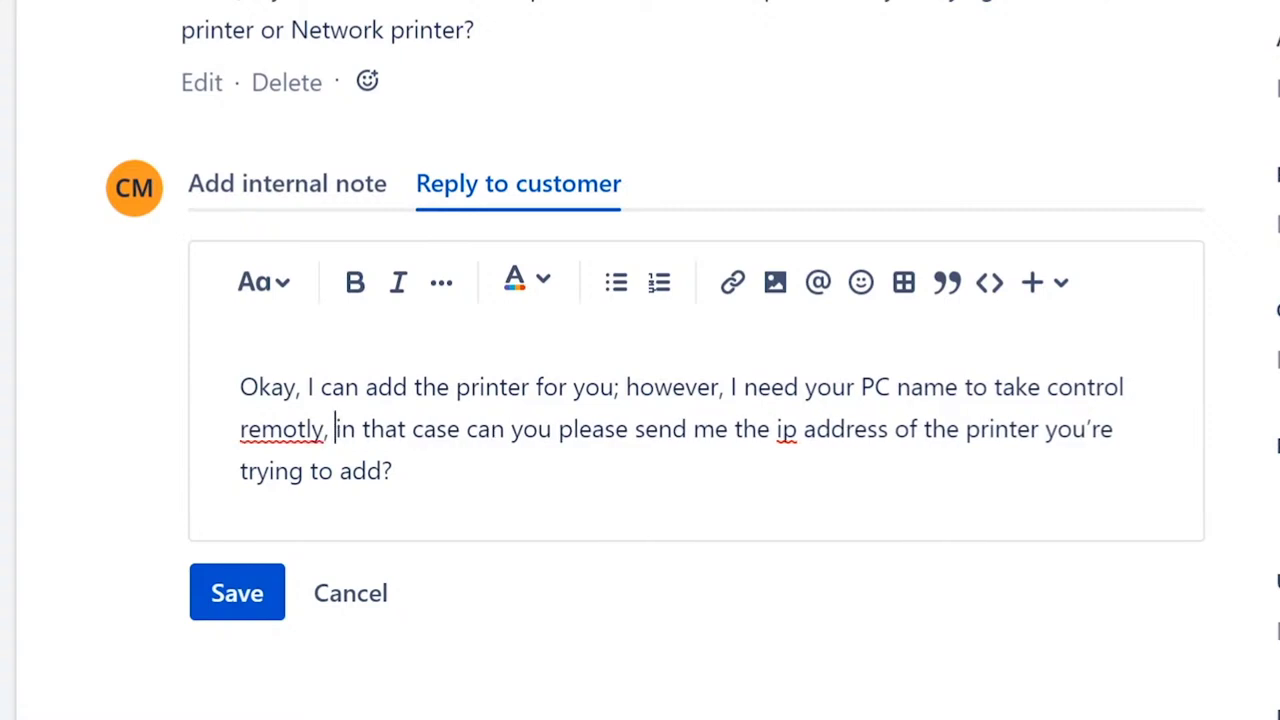
{"action": "right_click", "coordinate": [290, 432]}
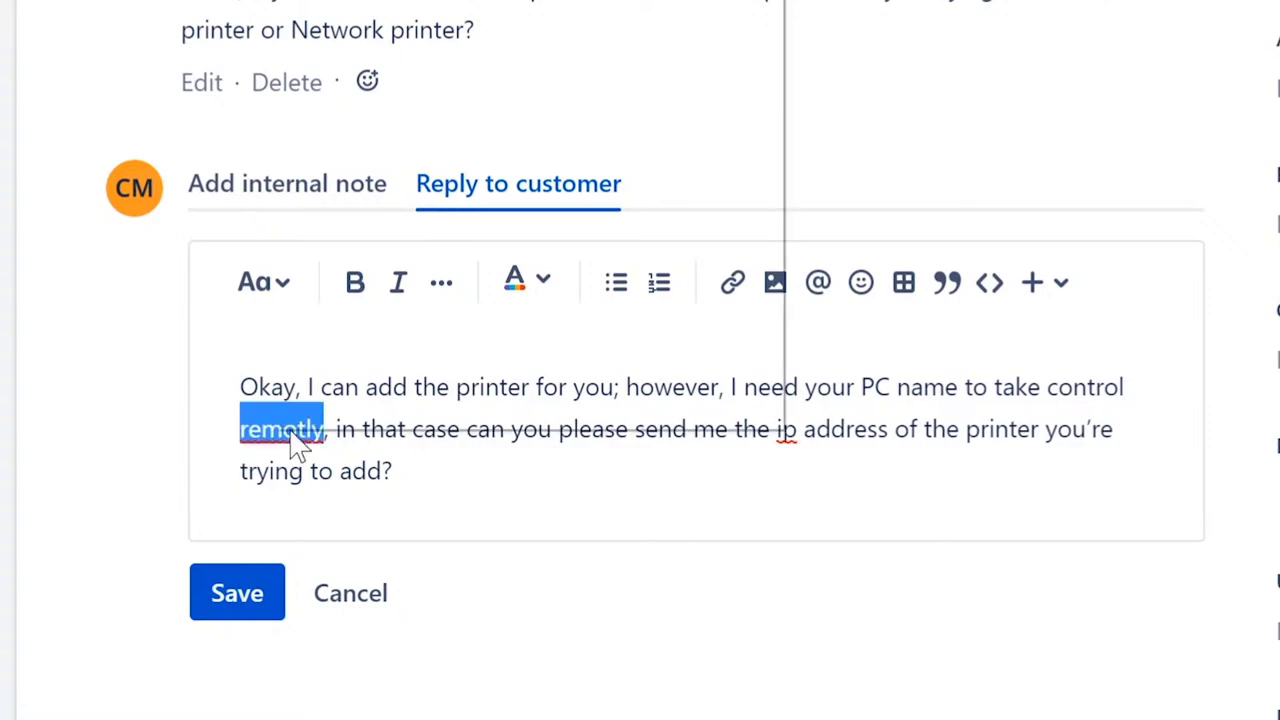
Correct 'remotly' to 'remotely', replace ', in that case' with 'and', and add 'of your PC'.
{"action": "left_click", "coordinate": [448, 5]}
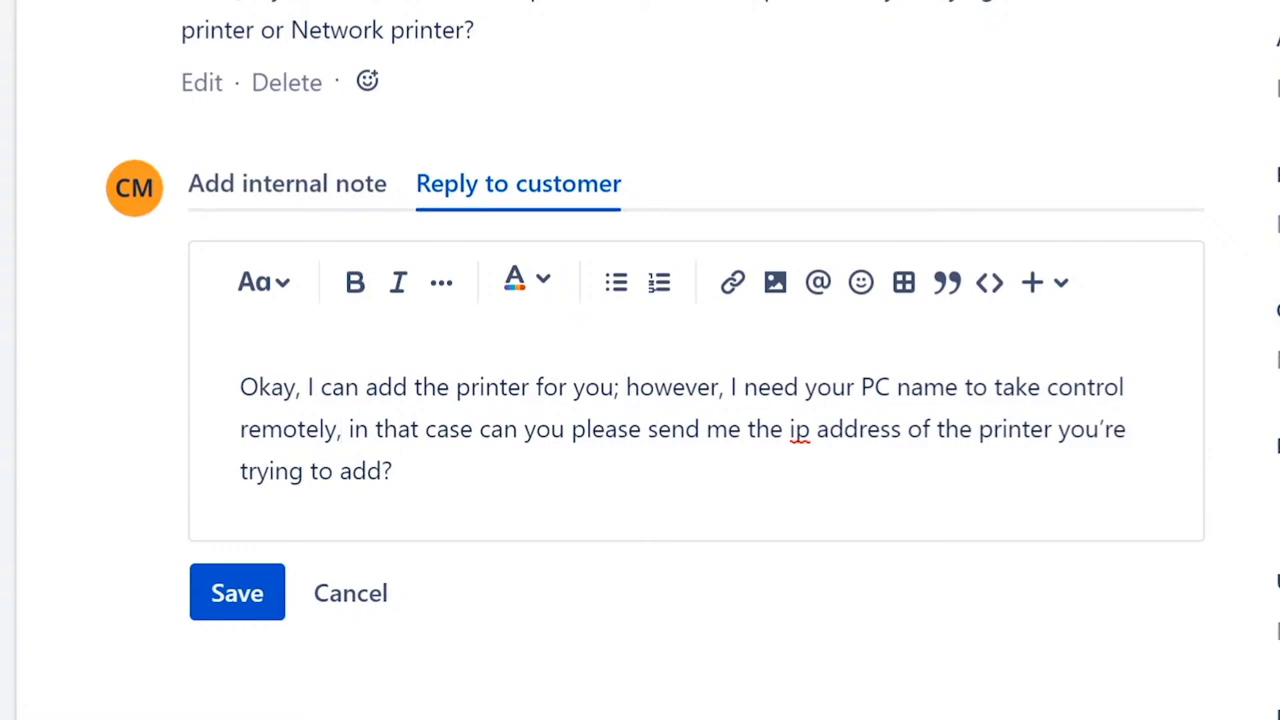
{"action": "left_click_drag", "start_coordinate": [472, 429], "coordinate": [338, 429]}
{"action": "key", "text": "BackSpace"}
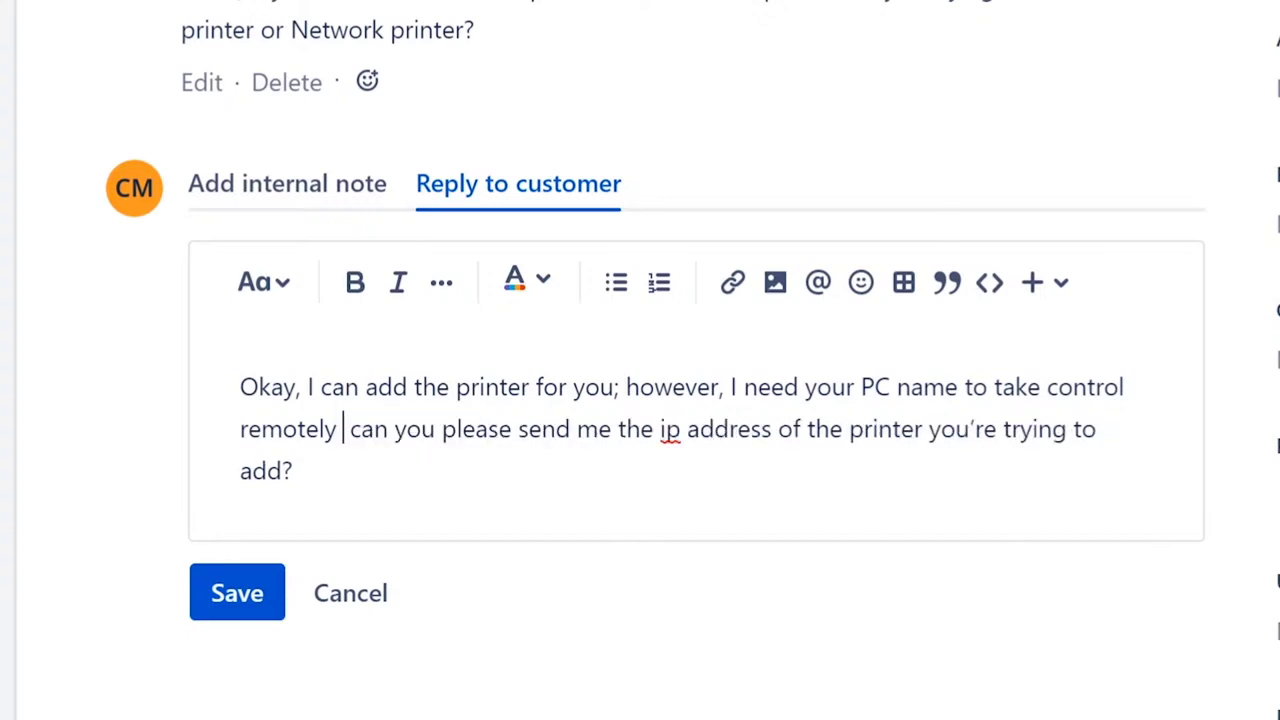
{"action": "type", "text": "and"}
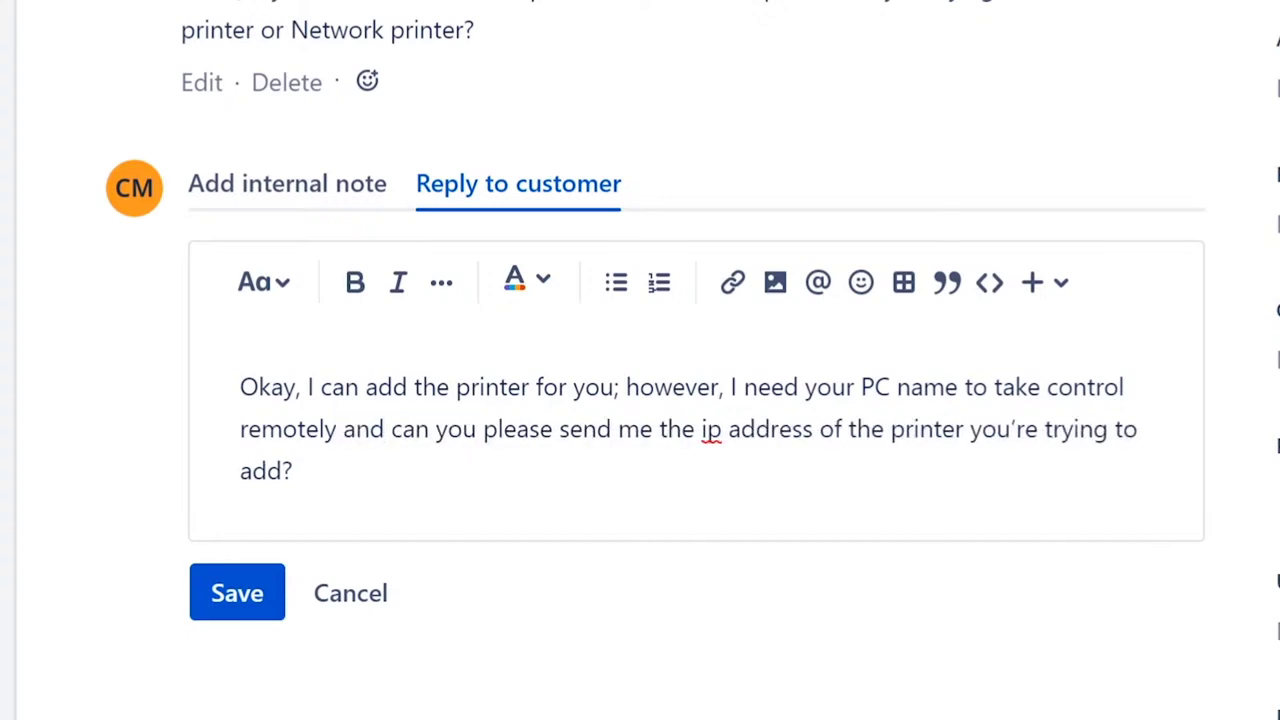
{"action": "left_click", "coordinate": [730, 387]}
{"action": "left_click_drag", "start_coordinate": [240, 387], "coordinate": [295, 471]}
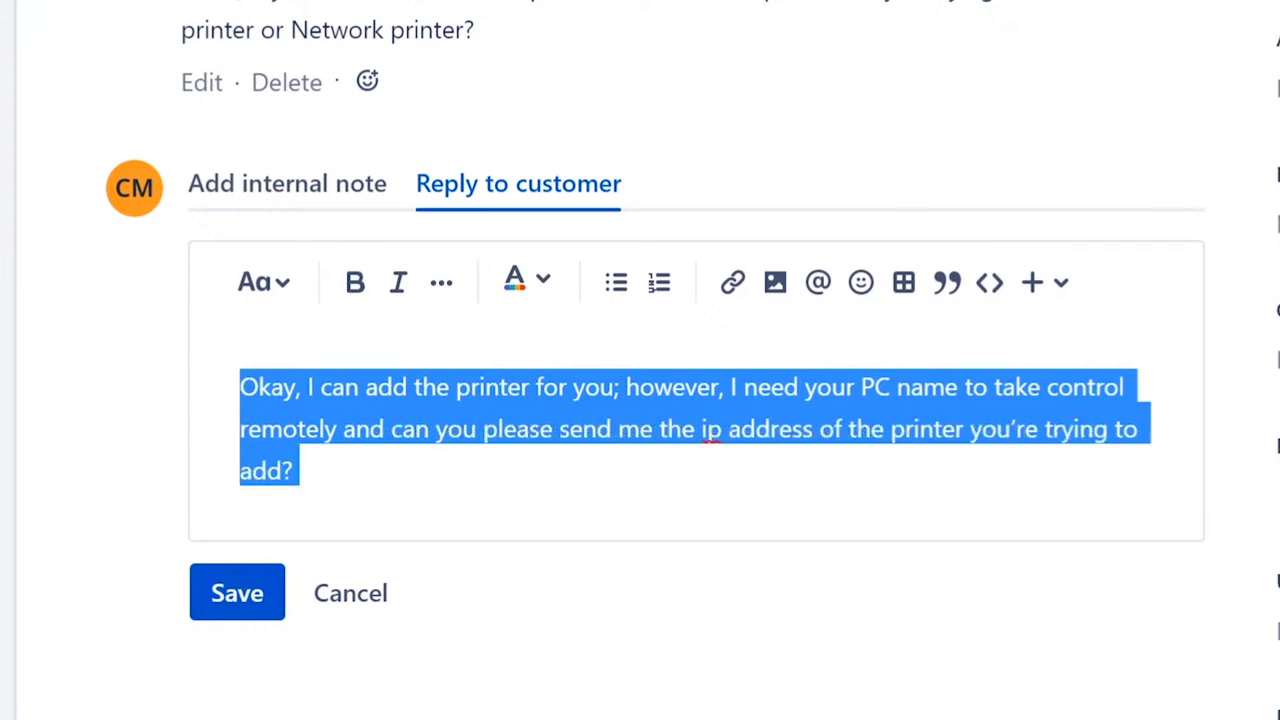
{"action": "left_click", "coordinate": [597, 429]}
{"action": "left_click", "coordinate": [1170, 396]}
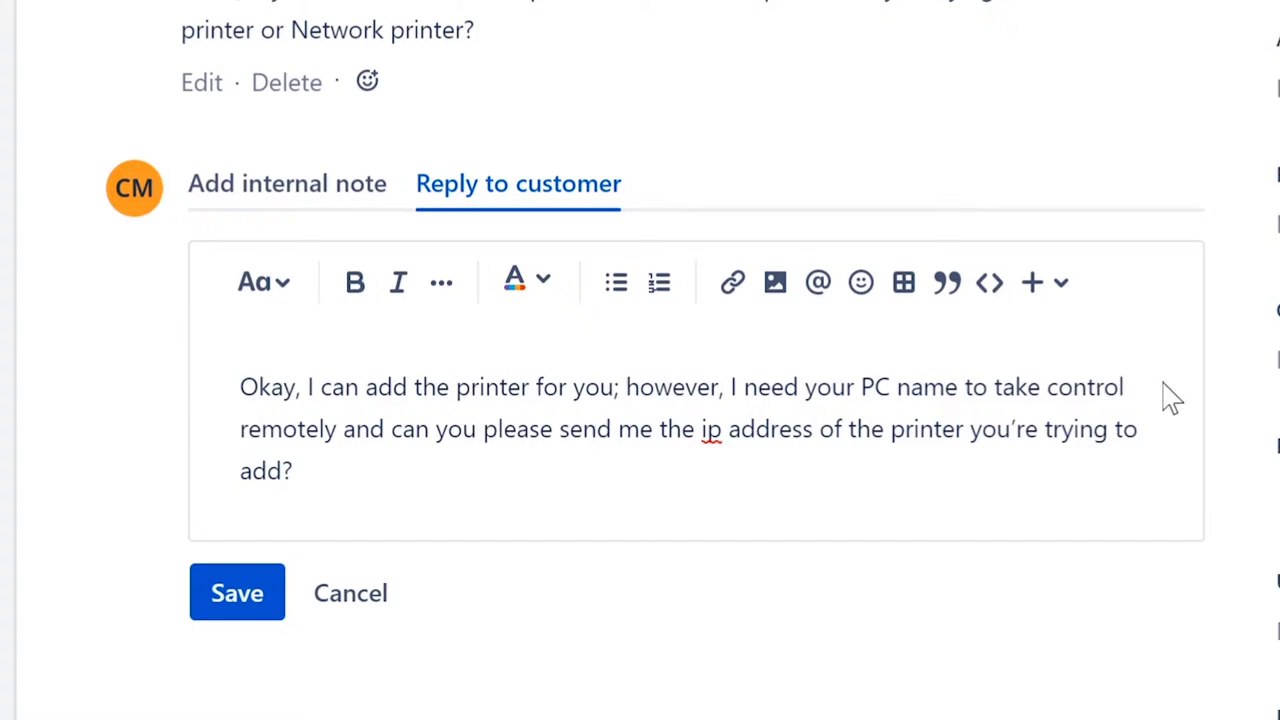
{"action": "type", "text": "of your "}
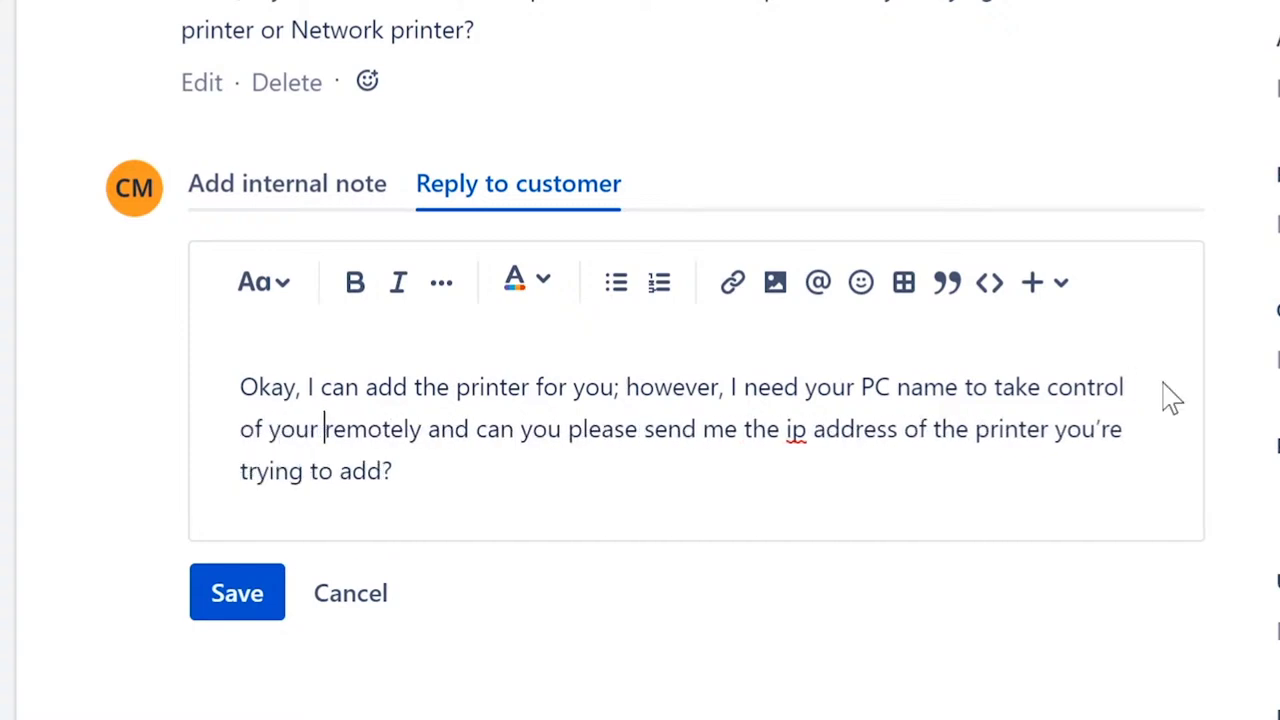
{"action": "type", "text": "Pc"}
{"action": "key", "text": "BackSpace"}
{"action": "type", "text": "C"}
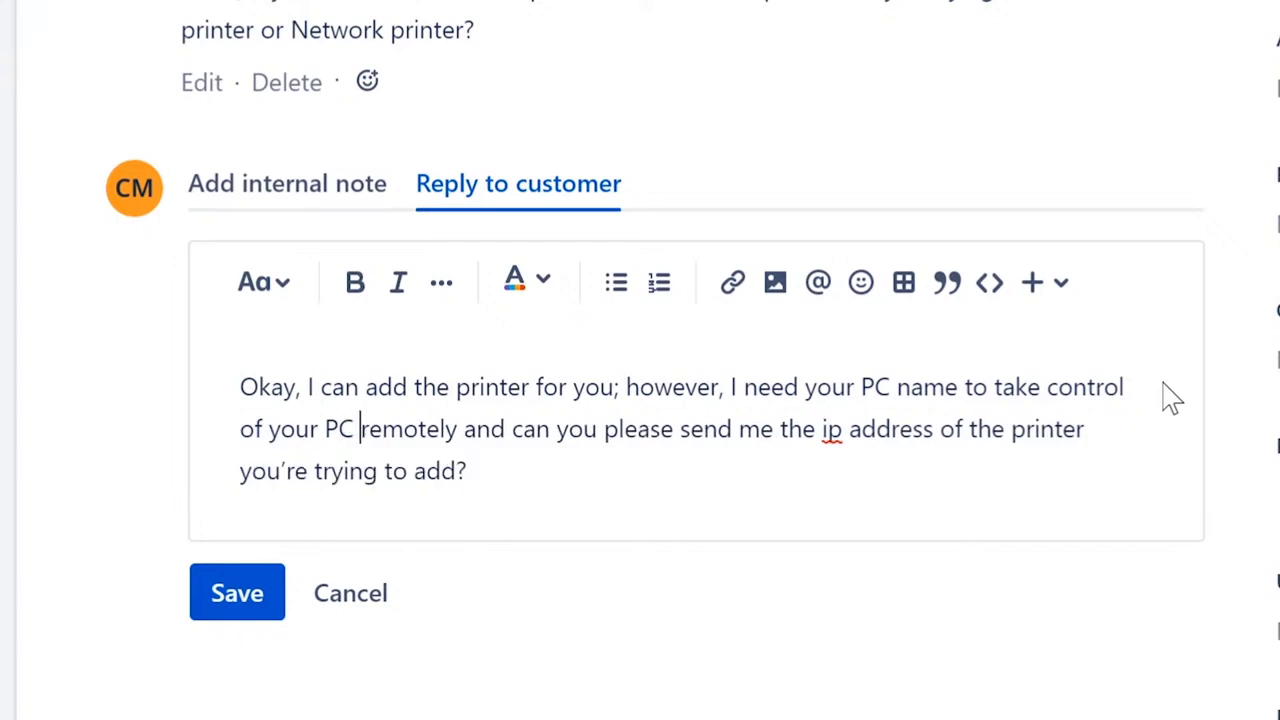
Reread the PC name and IP address request, then post the reply to the customer.
{"action": "key", "text": "ctrl+End"}
{"action": "left_click", "coordinate": [354, 429]}
{"action": "key", "text": "Right"}
{"action": "left_click", "coordinate": [624, 429]}
{"action": "left_click_drag", "start_coordinate": [787, 429], "coordinate": [472, 471]}
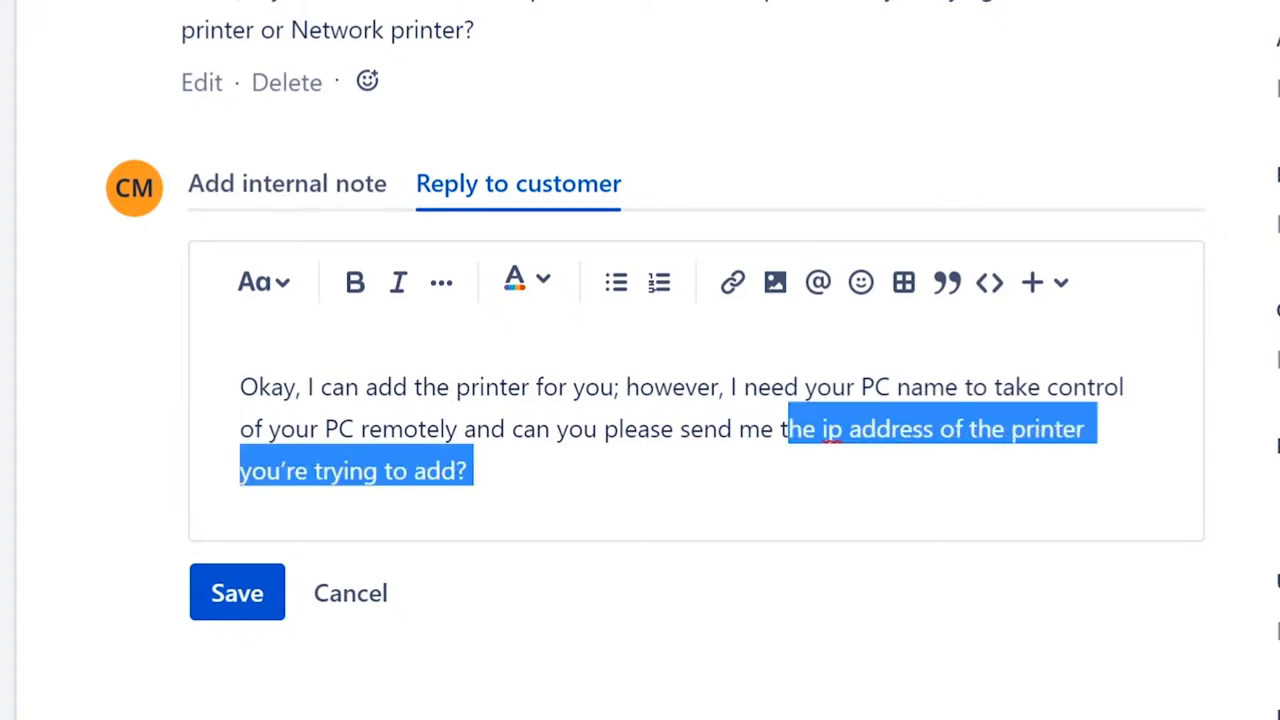
{"action": "left_click", "coordinate": [470, 471]}
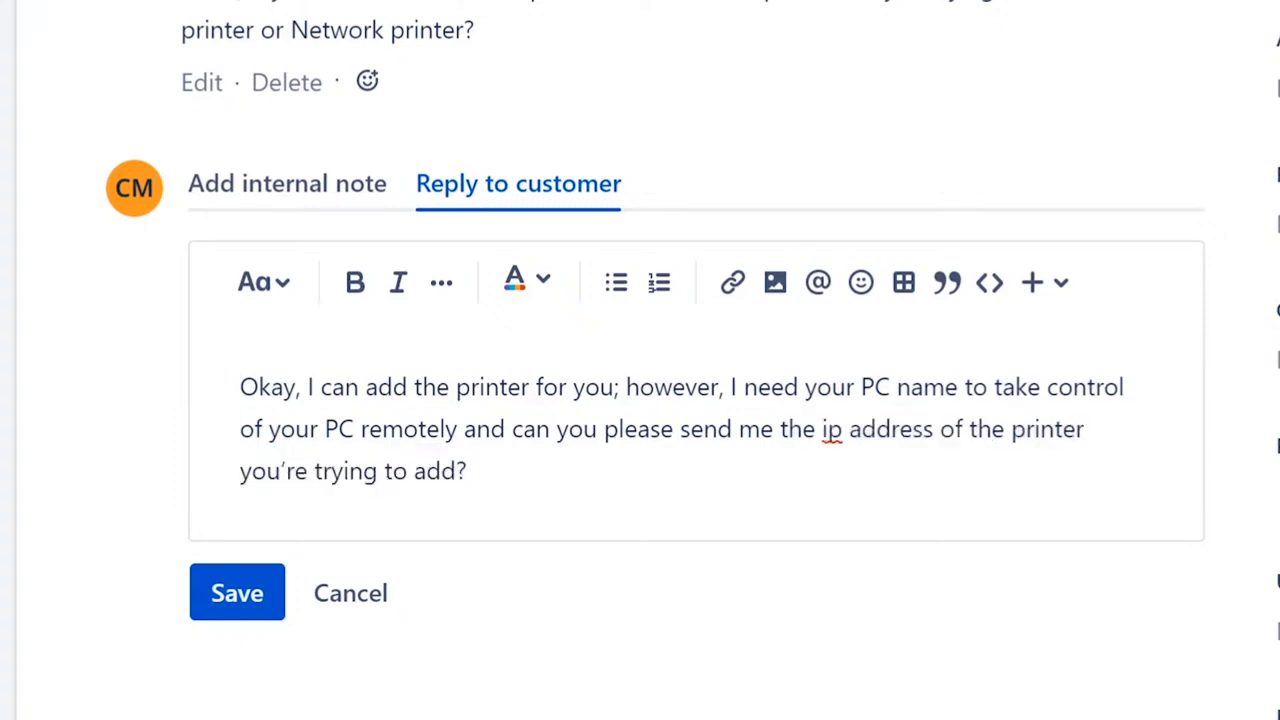
{"action": "left_click", "coordinate": [1041, 387]}
{"action": "left_click", "coordinate": [788, 429]}
{"action": "left_click", "coordinate": [474, 471]}
{"action": "left_click", "coordinate": [238, 600]}
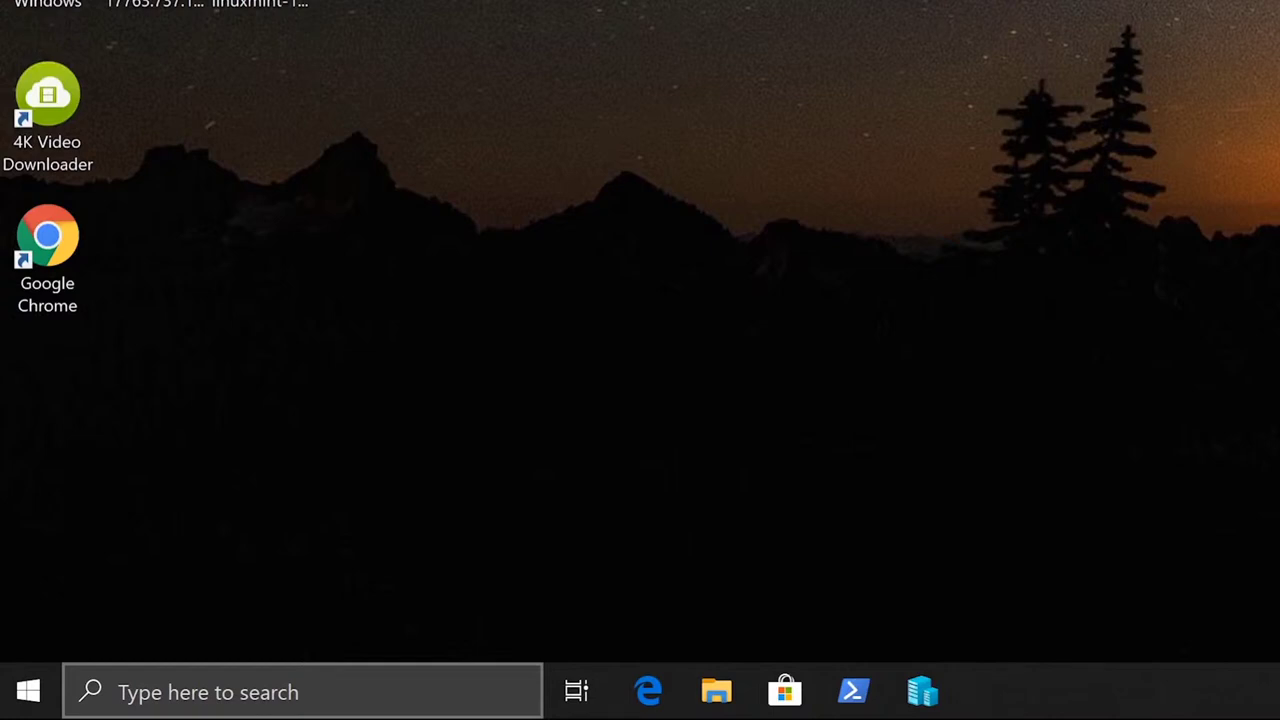
{"action": "left_click", "coordinate": [343, 702]}
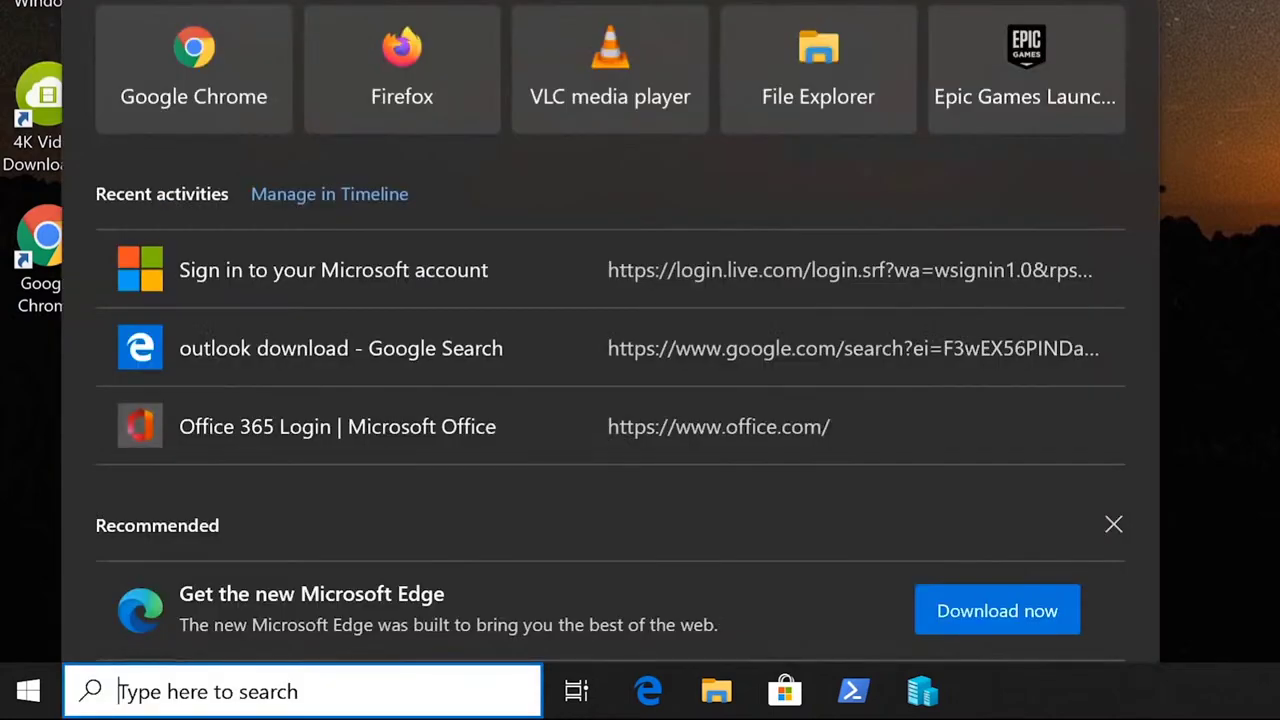
Search Windows for 'devices' and open the Printers & scanners settings page.
{"action": "type", "text": "de"}
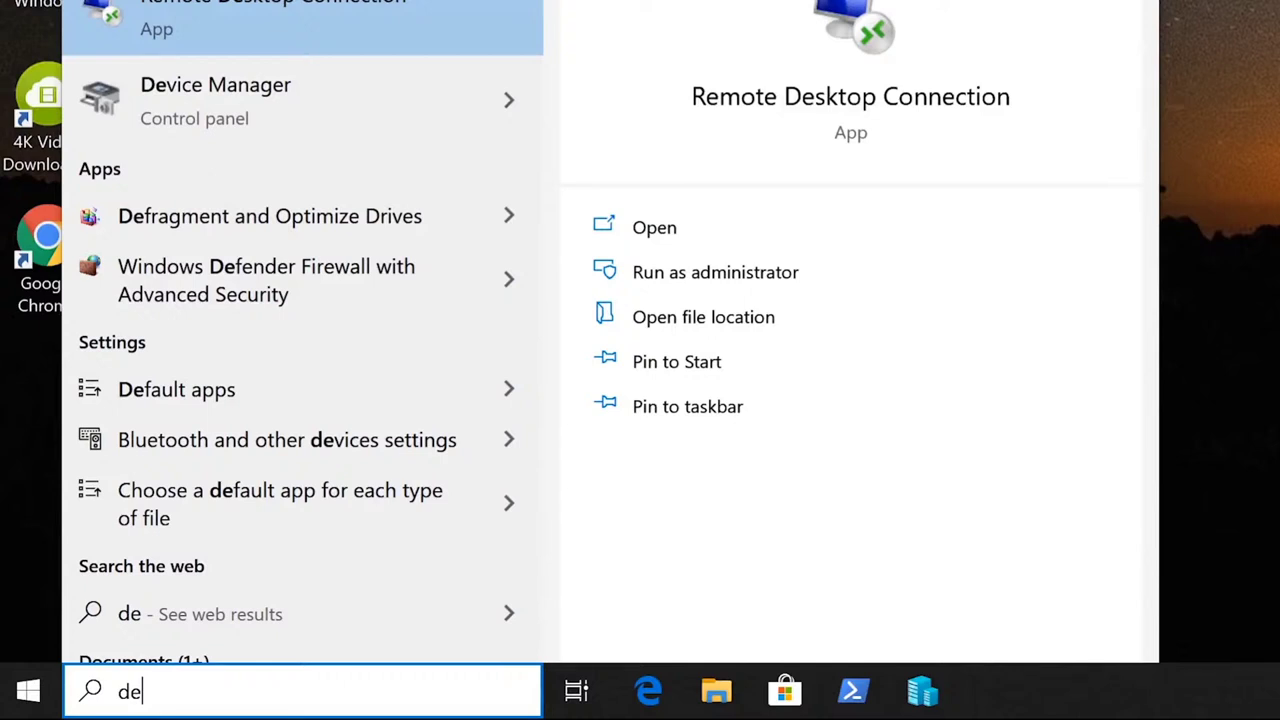
{"action": "key", "text": "BackSpace"}
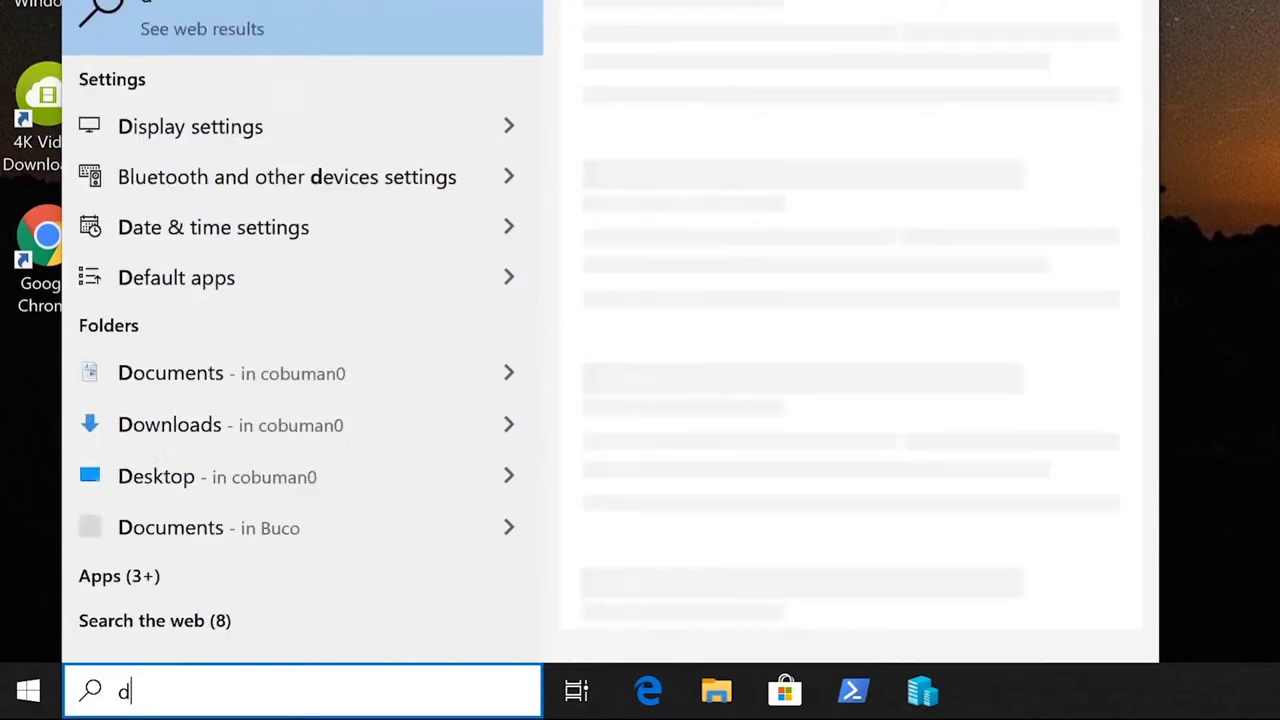
{"action": "type", "text": "evices"}
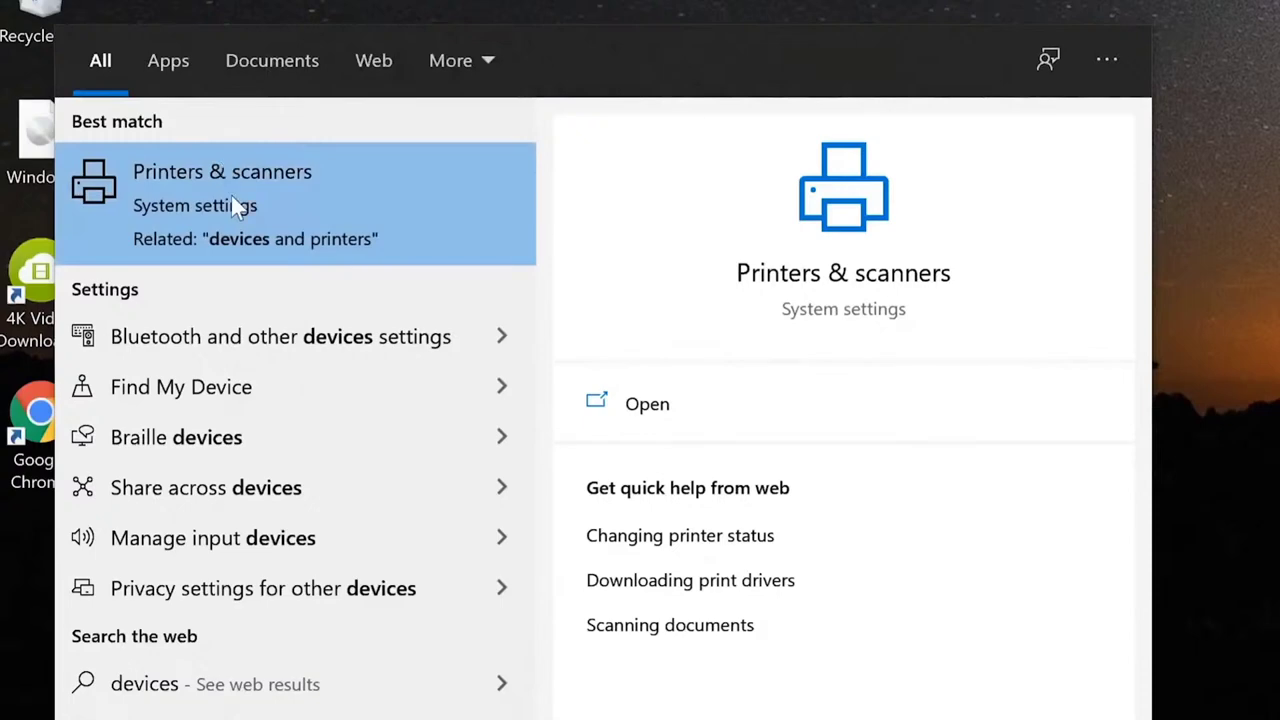
{"action": "left_click", "coordinate": [231, 19]}
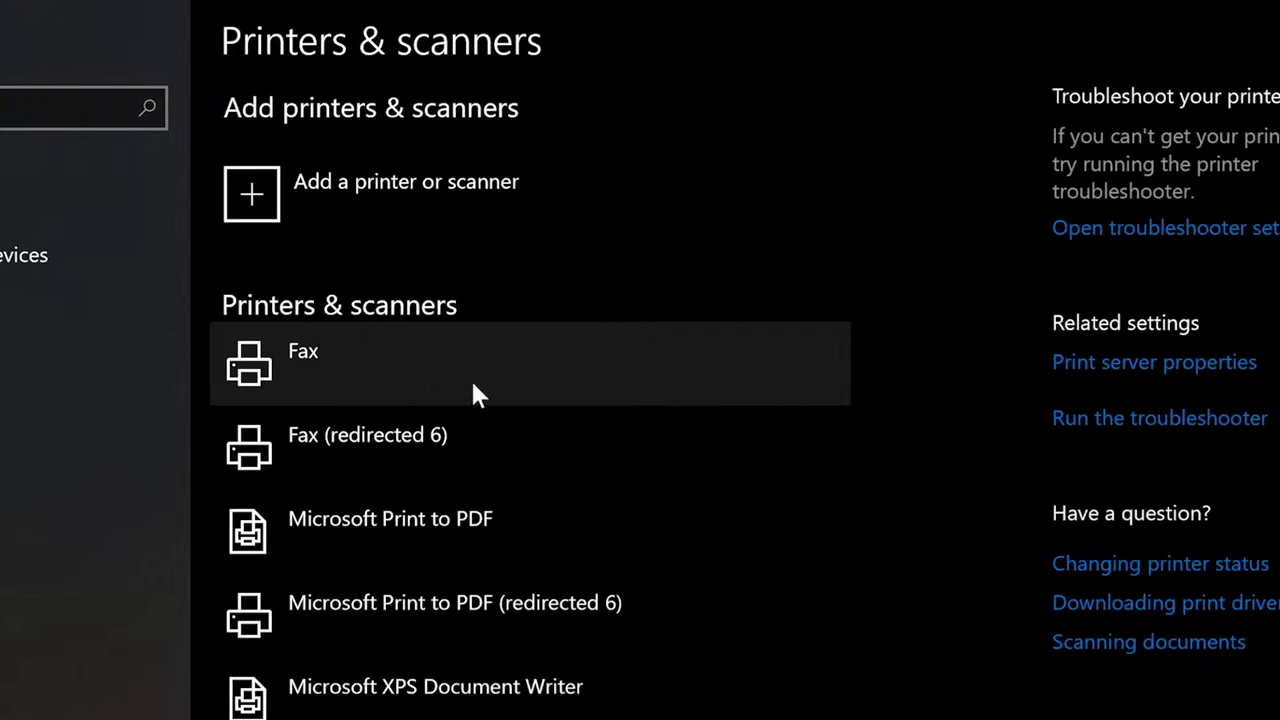
Scan for printers and scanners, open the unlisted-printer options, then cancel that dialog.
{"action": "left_click", "coordinate": [510, 668]}
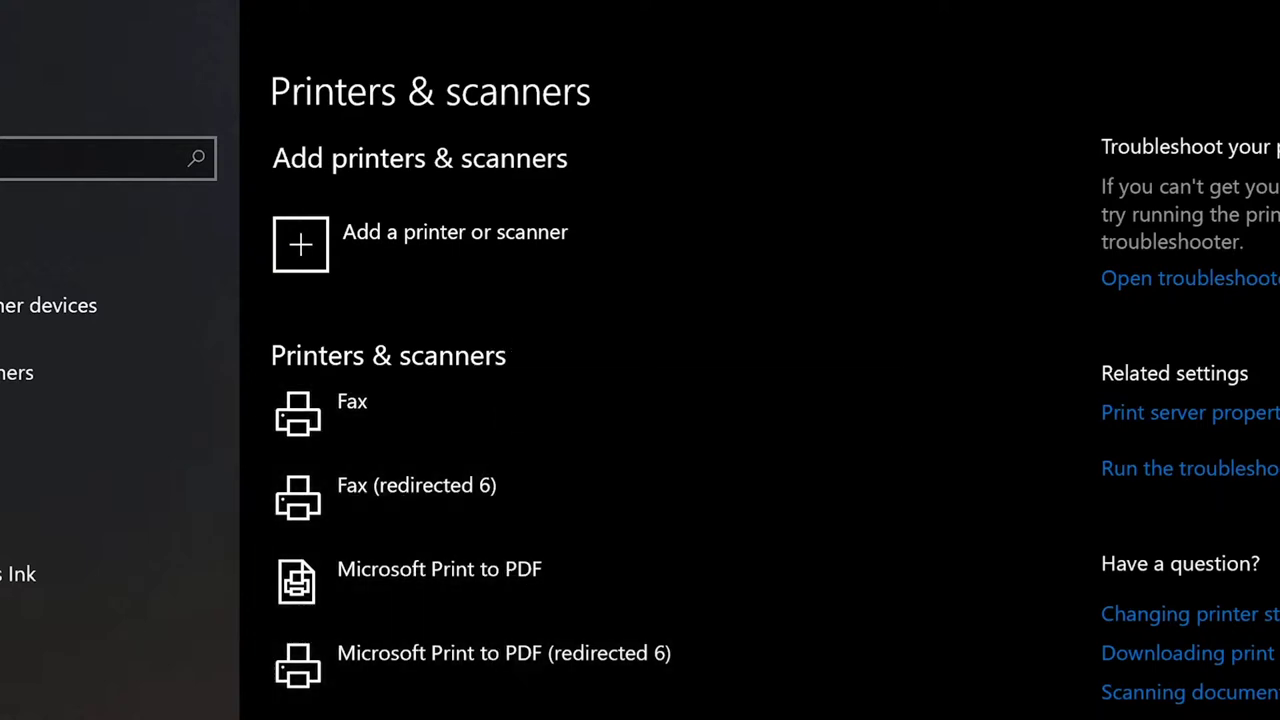
{"action": "left_click", "coordinate": [430, 222]}
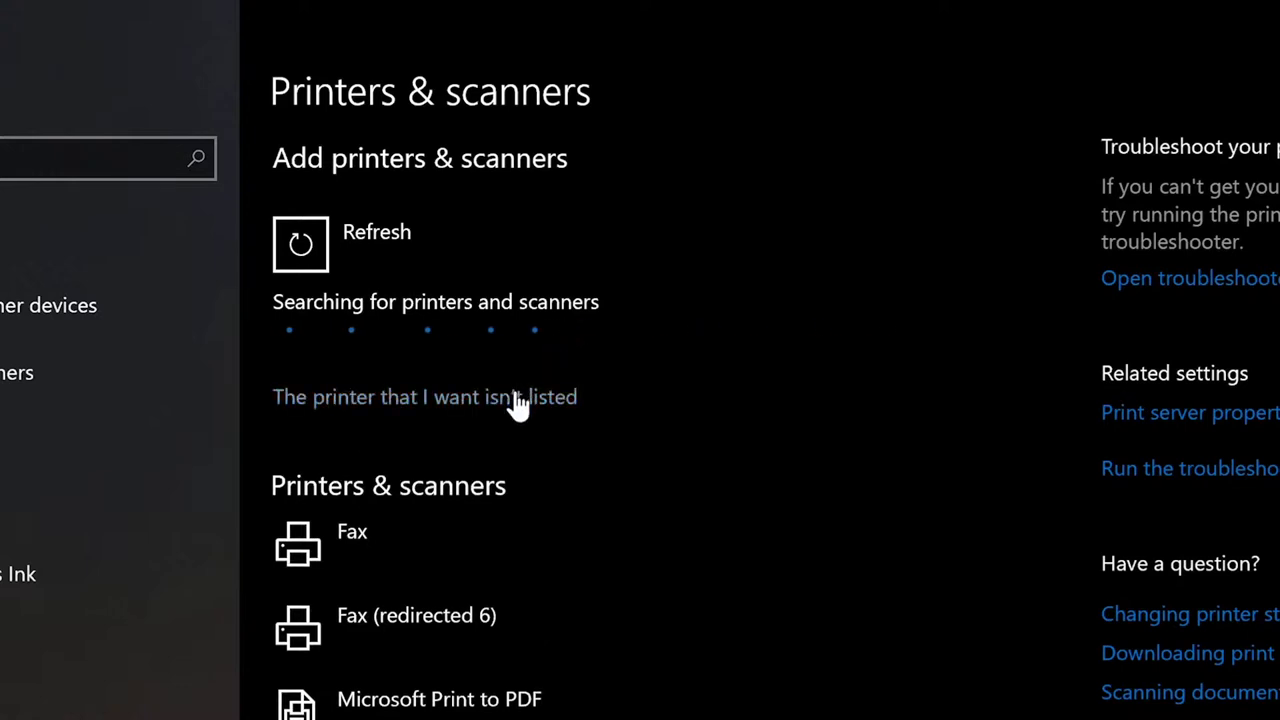
{"action": "left_click", "coordinate": [429, 400]}
{"action": "left_click_drag", "start_coordinate": [610, 315], "coordinate": [670, 193]}
{"action": "left_click", "coordinate": [897, 717]}
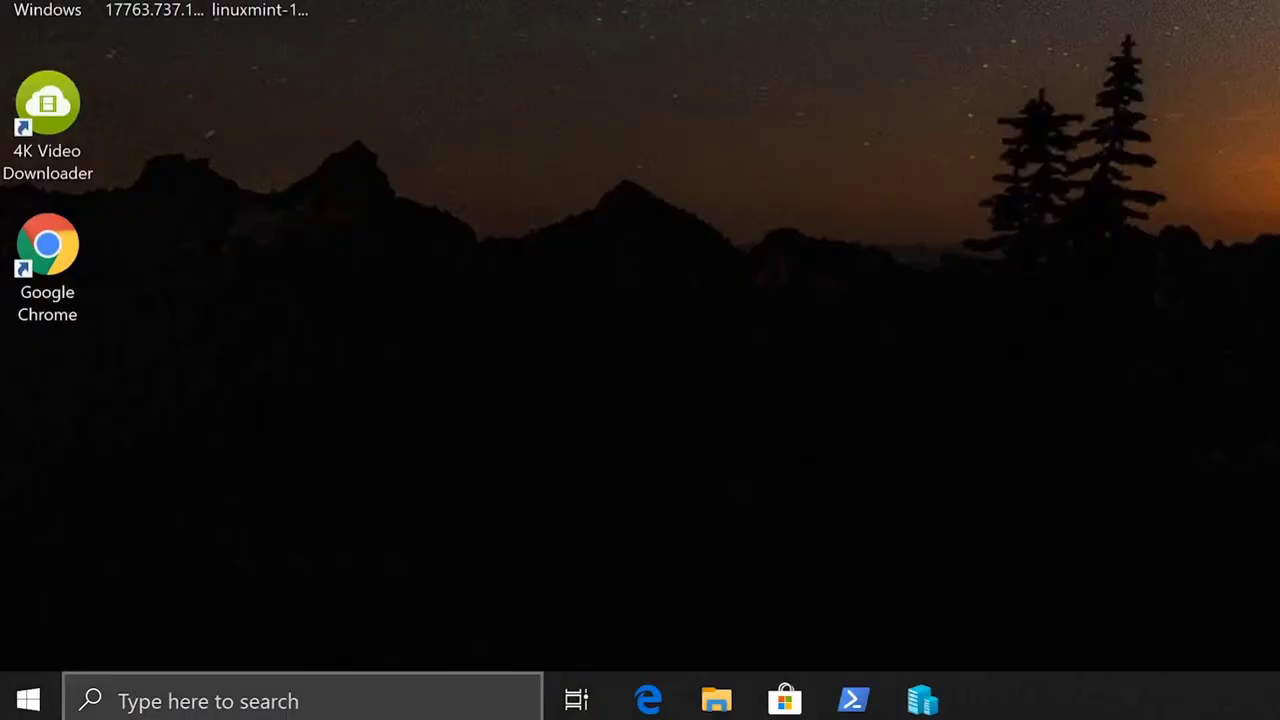
{"action": "left_click", "coordinate": [300, 700]}
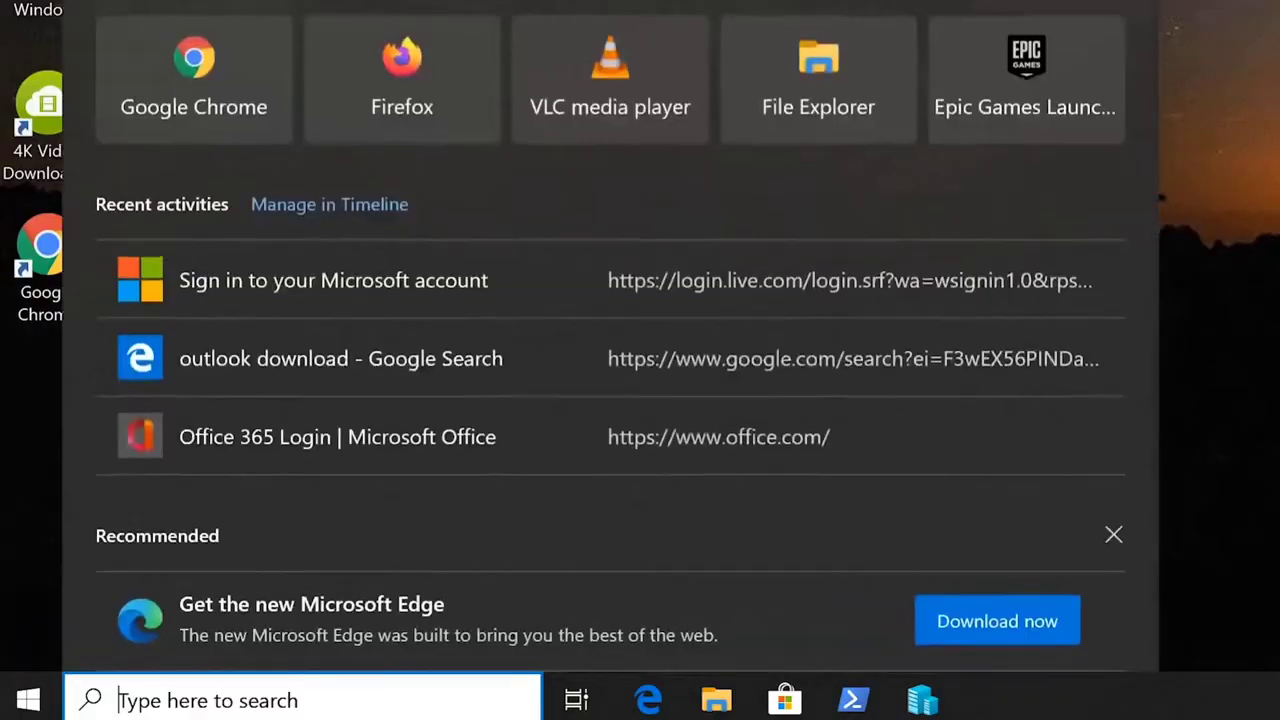
Search 'control' to open Control Panel, then go to Devices and Printers.
{"action": "type", "text": "contor"}
{"action": "key", "text": "Return"}
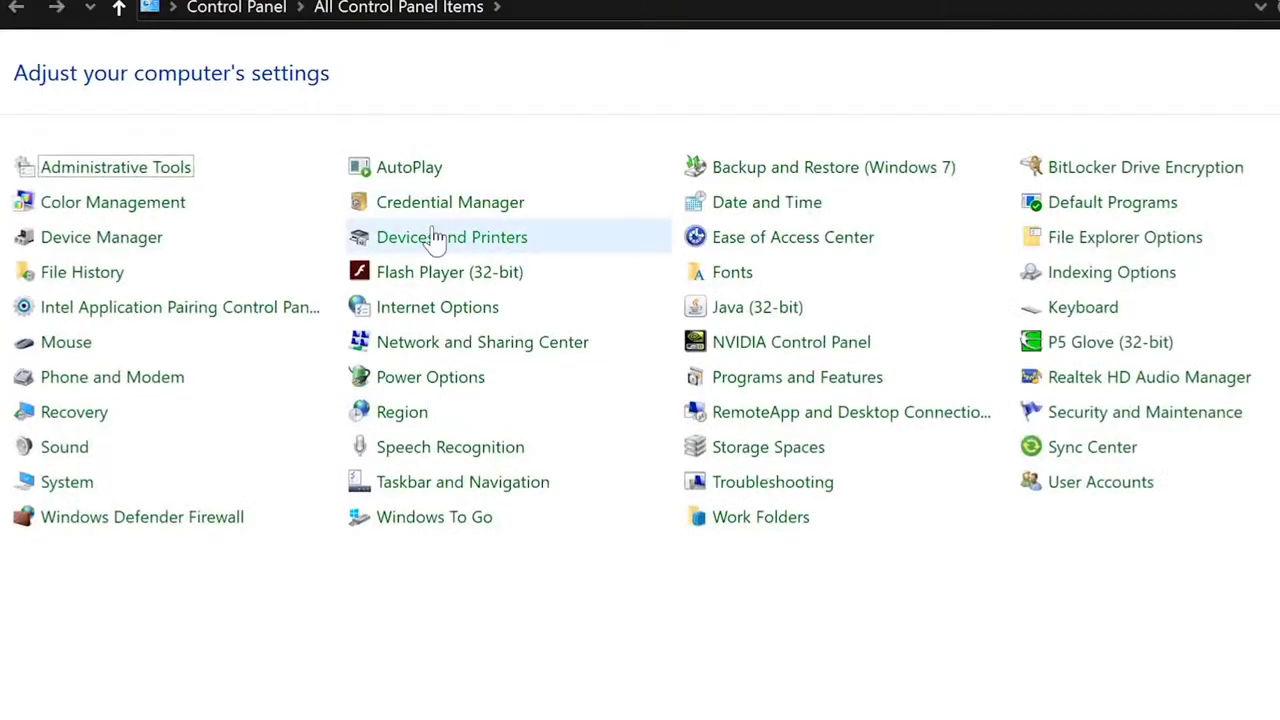
{"action": "left_click", "coordinate": [445, 240]}
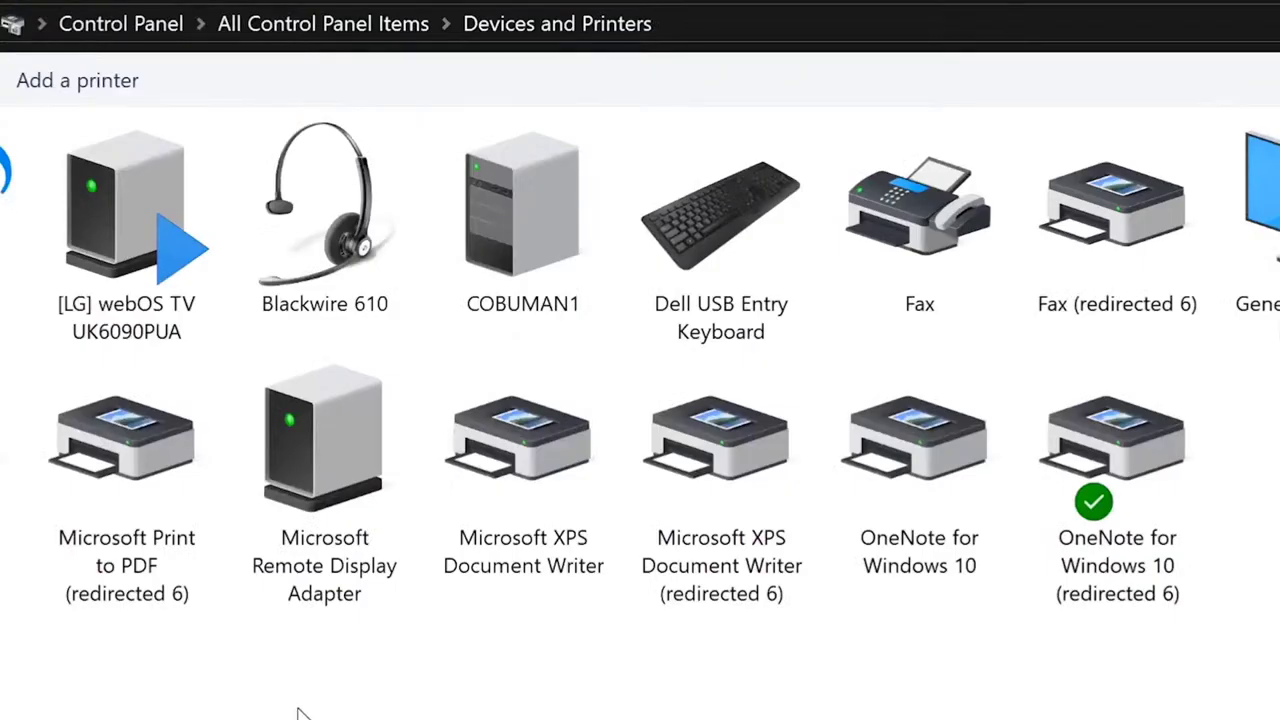
Look over the listed devices, including the Blackwire 610 headset, and launch Add a printer.
{"action": "left_click_drag", "start_coordinate": [10, 686], "coordinate": [1279, 172]}
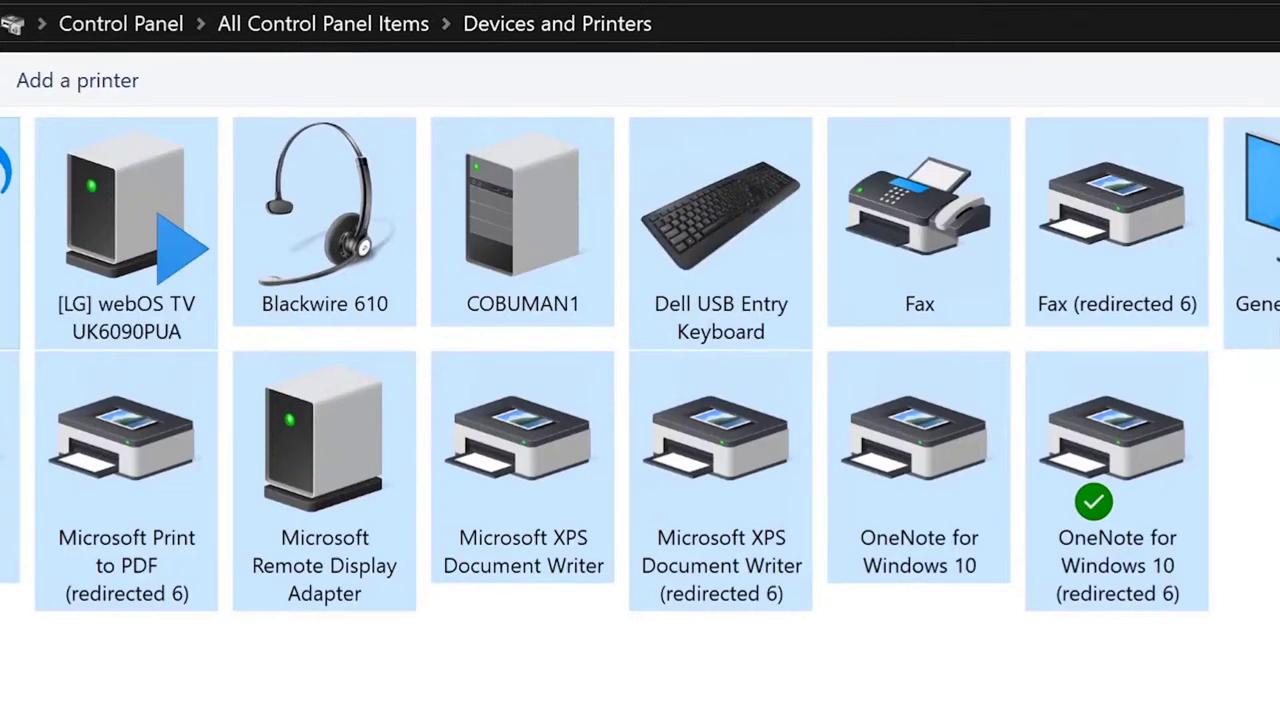
{"action": "key", "text": "Escape"}
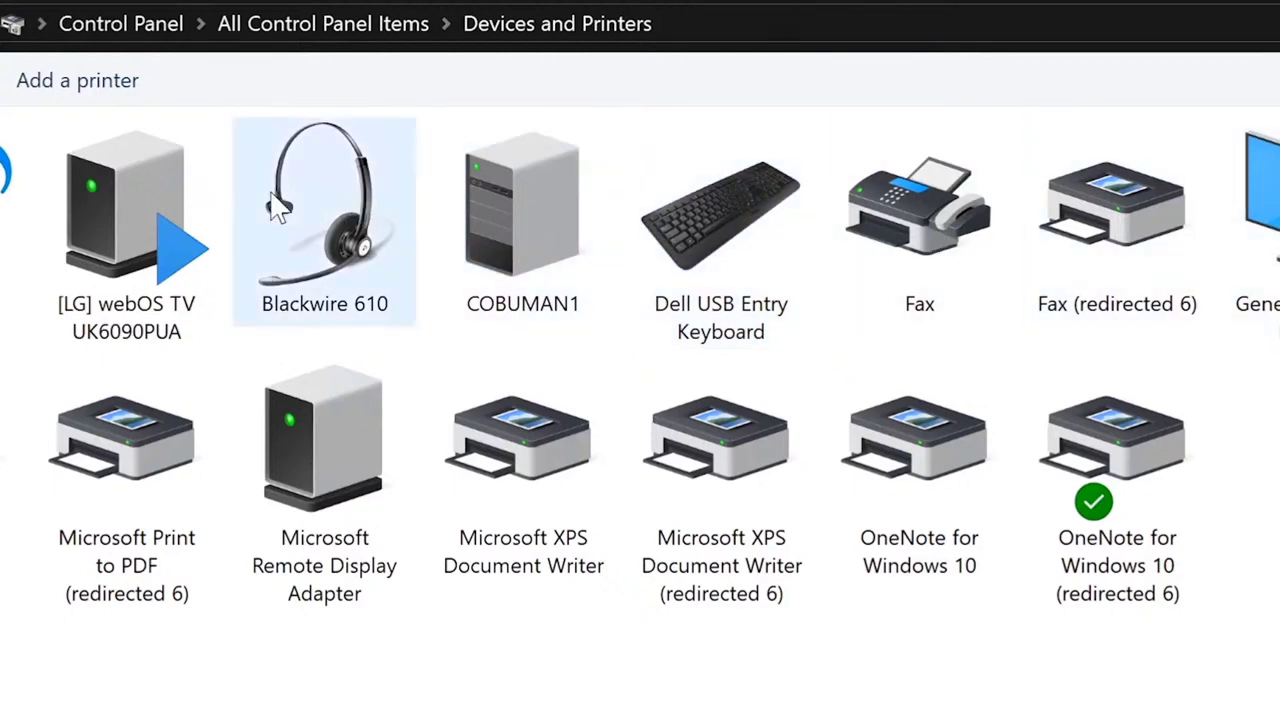
{"action": "double_click", "coordinate": [297, 205]}
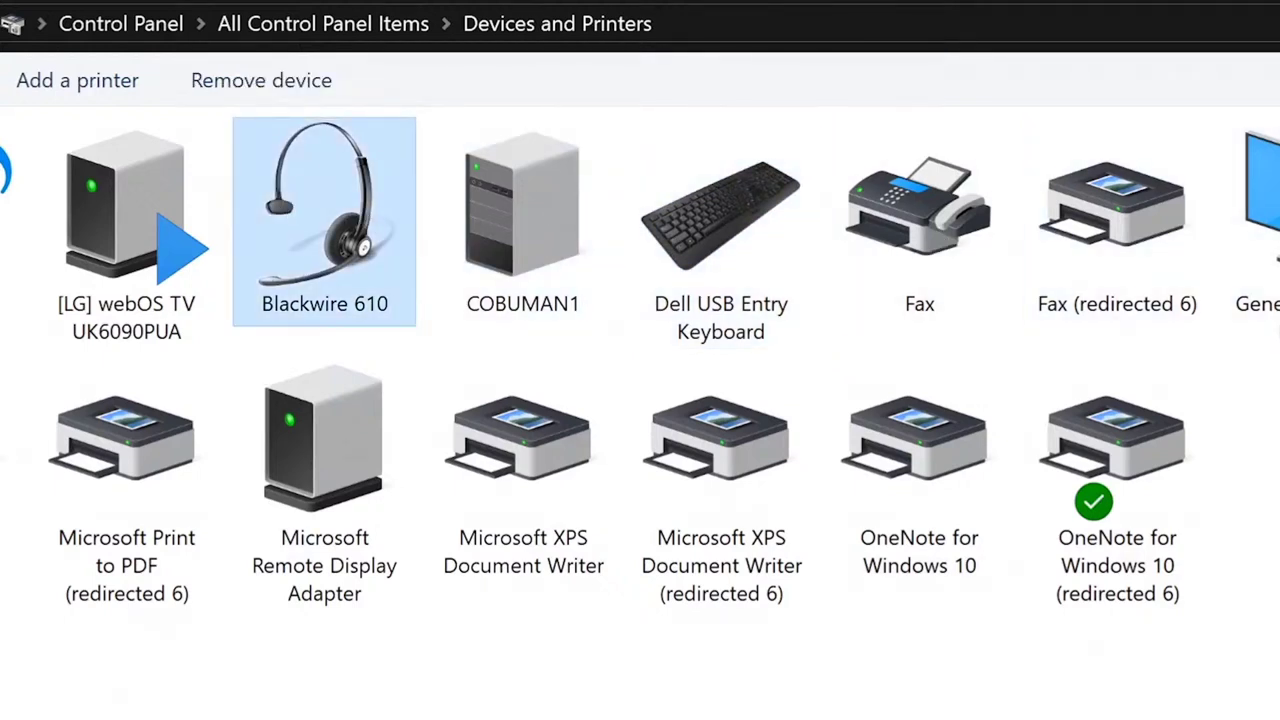
{"action": "left_click", "coordinate": [700, 660]}
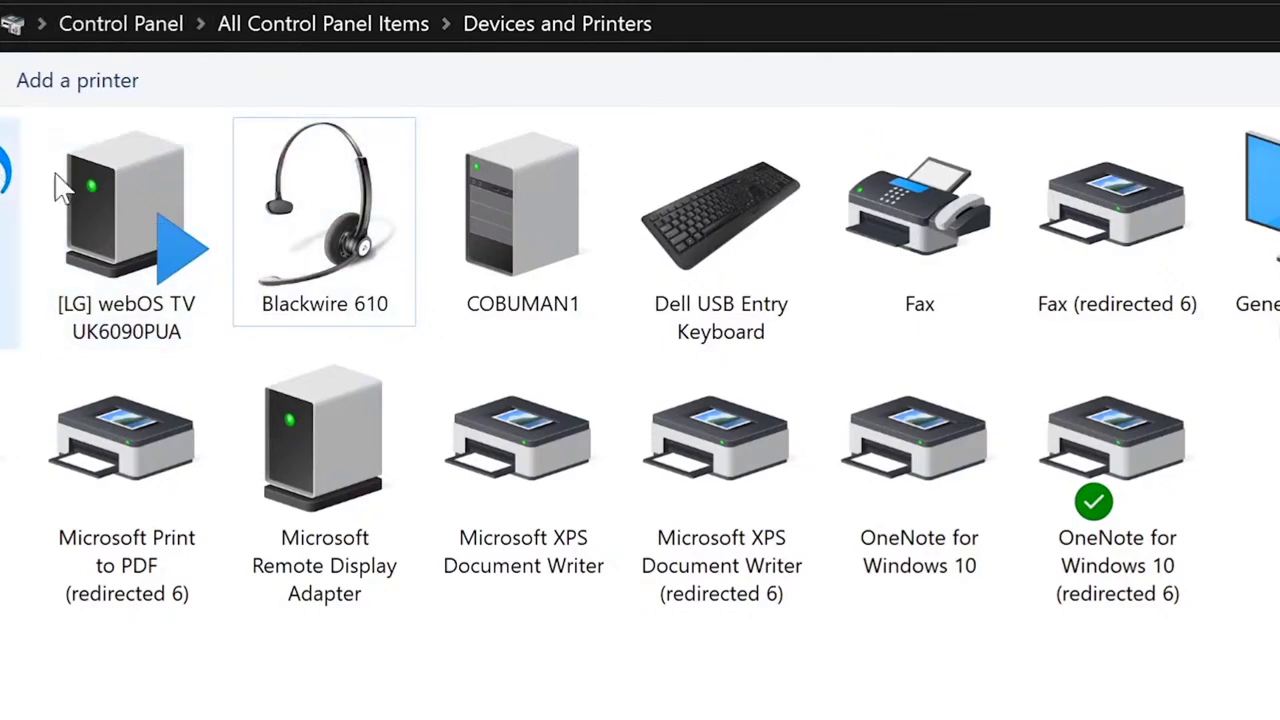
{"action": "left_click", "coordinate": [91, 97]}
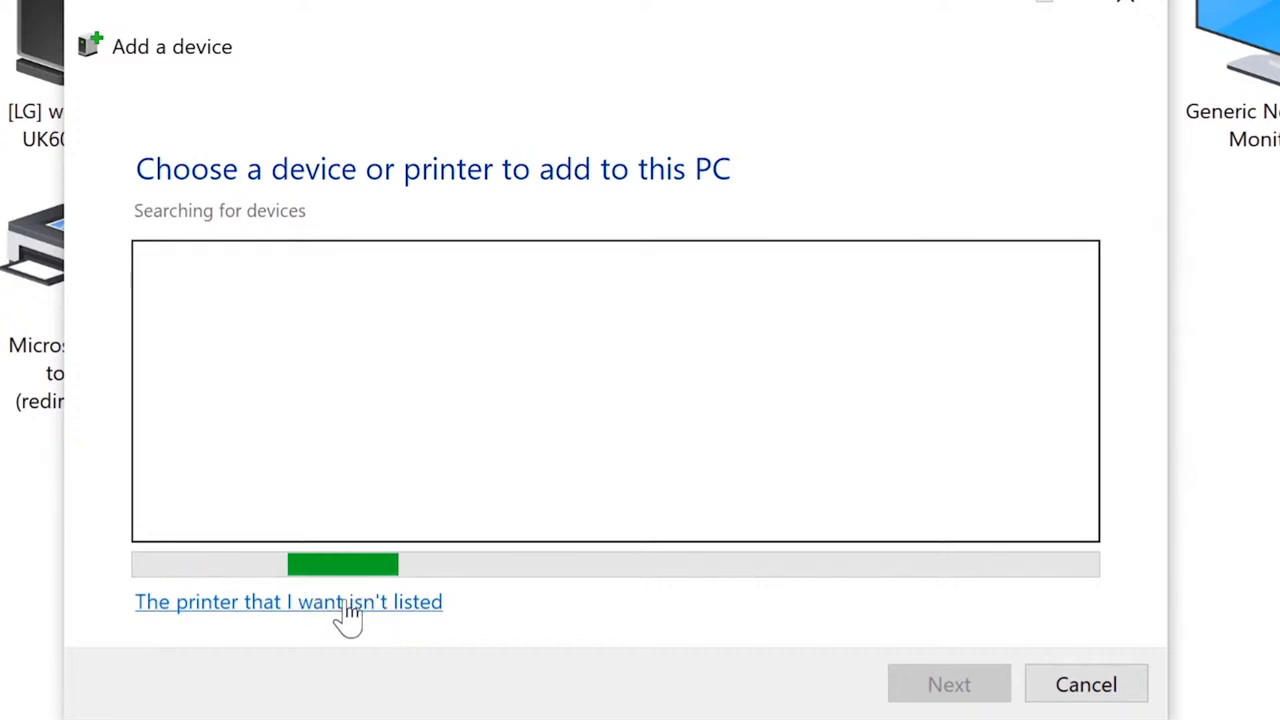
Choose 'The printer that I want isn't listed', then 'Add a printer using a TCP/IP address or hostname', and continue.
{"action": "left_click", "coordinate": [345, 604]}
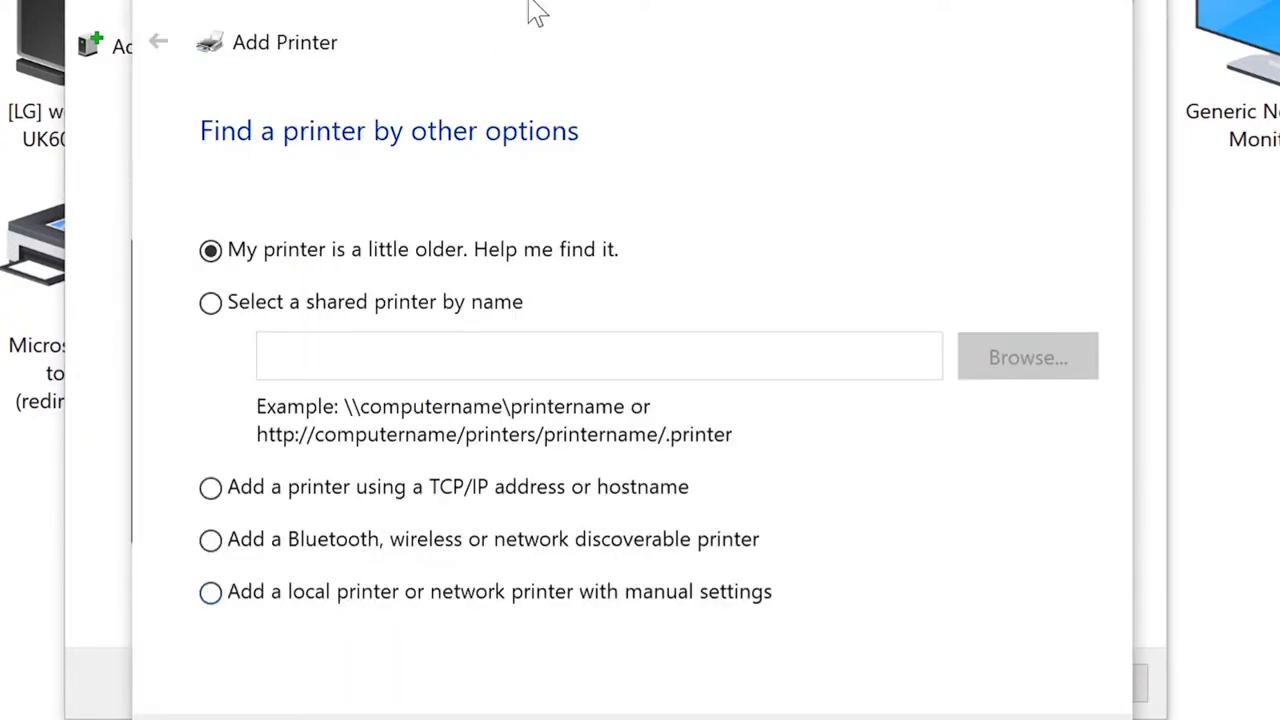
{"action": "left_click_drag", "start_coordinate": [529, 11], "coordinate": [601, 0]}
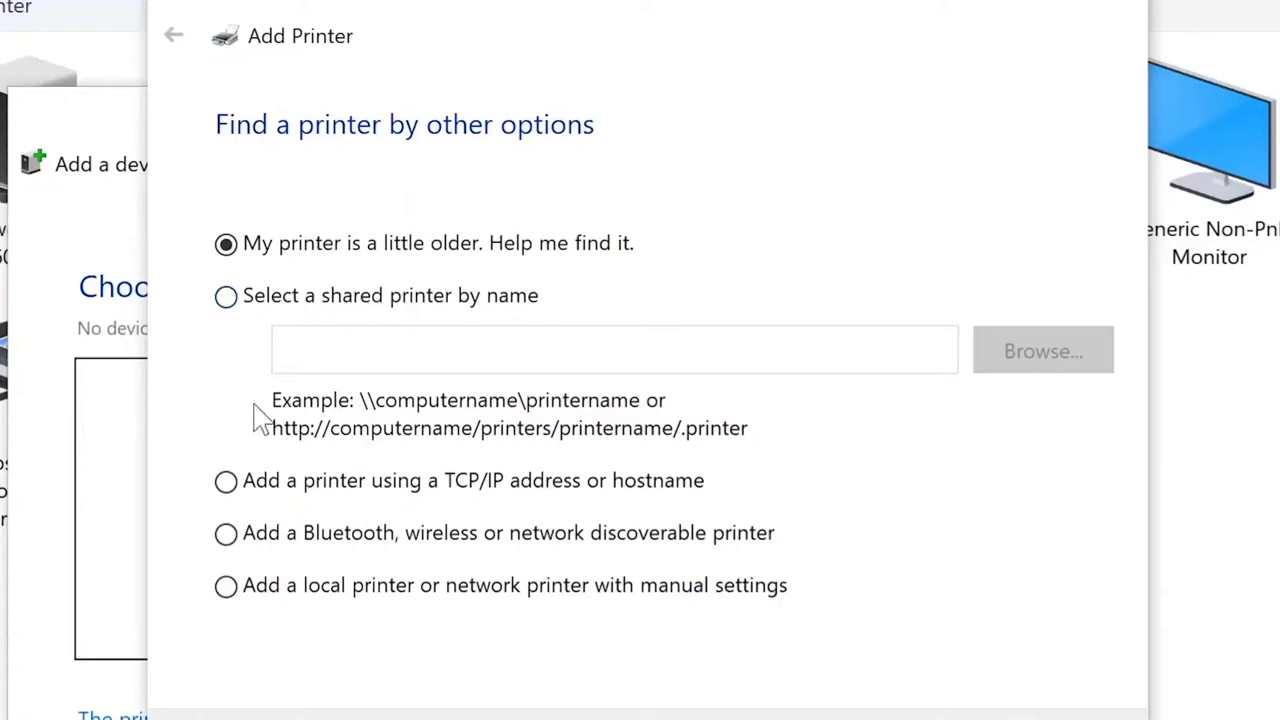
{"action": "left_click", "coordinate": [405, 598]}
{"action": "left_click", "coordinate": [303, 490]}
{"action": "key", "text": "Return"}
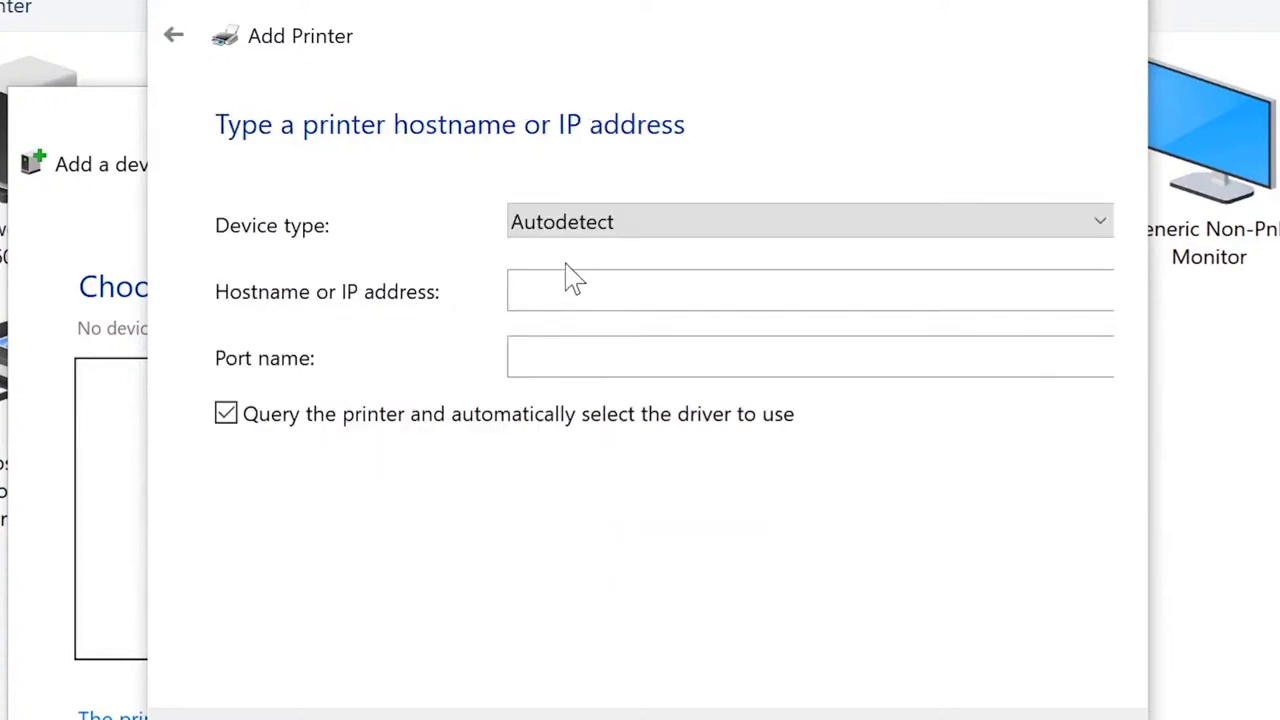
Try adding the network printer at IP 192.168.2.1, then return to Devices and Printers.
{"action": "left_click", "coordinate": [572, 283]}
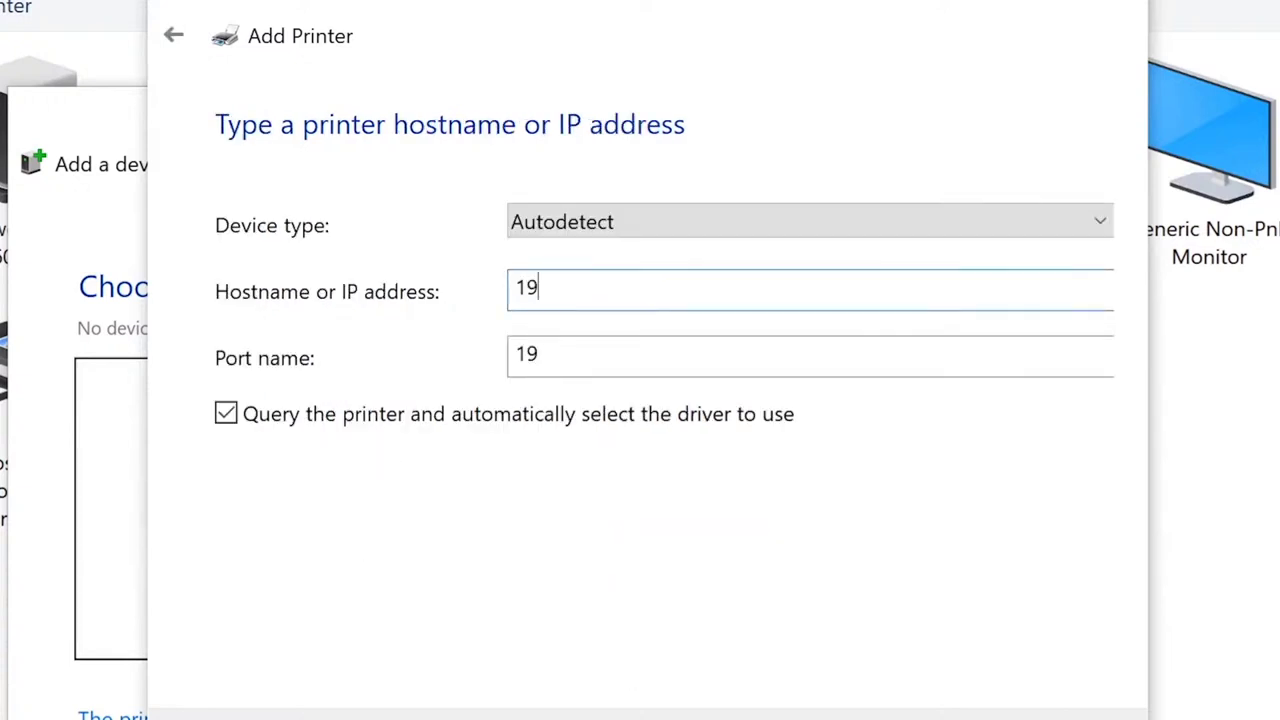
{"action": "type", "text": "192.168.2.1"}
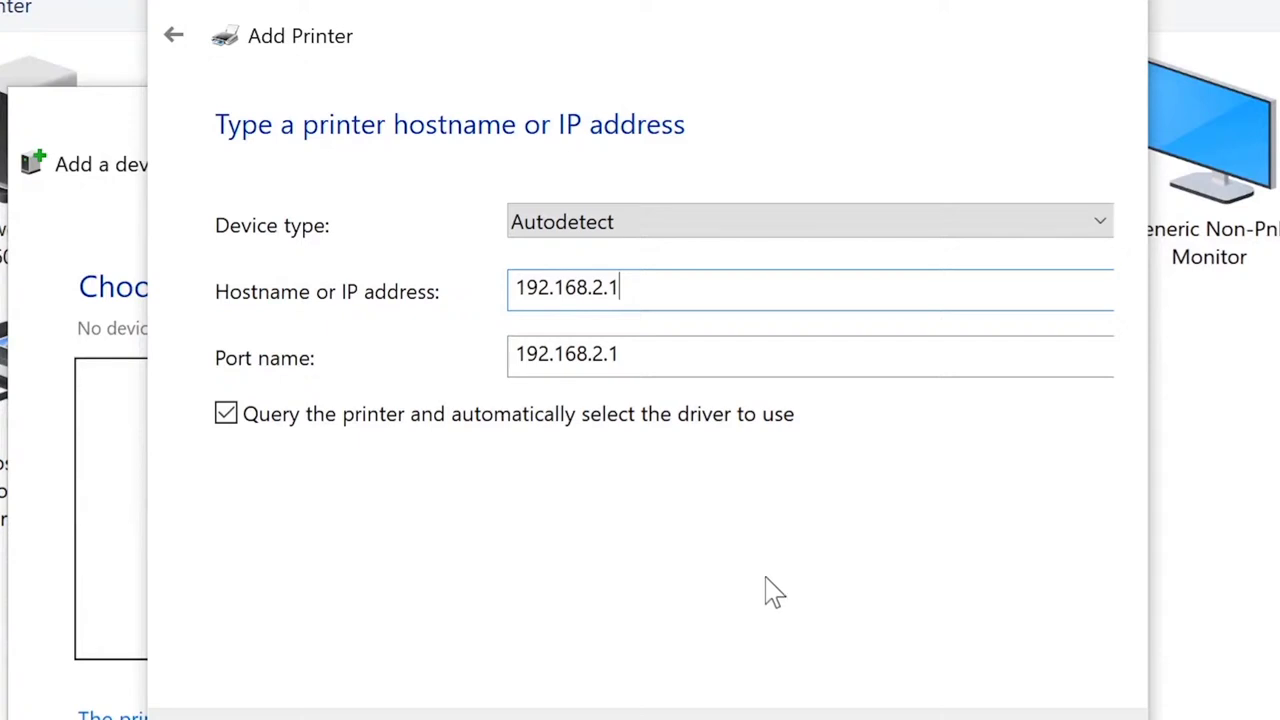
{"action": "key", "text": "Return"}
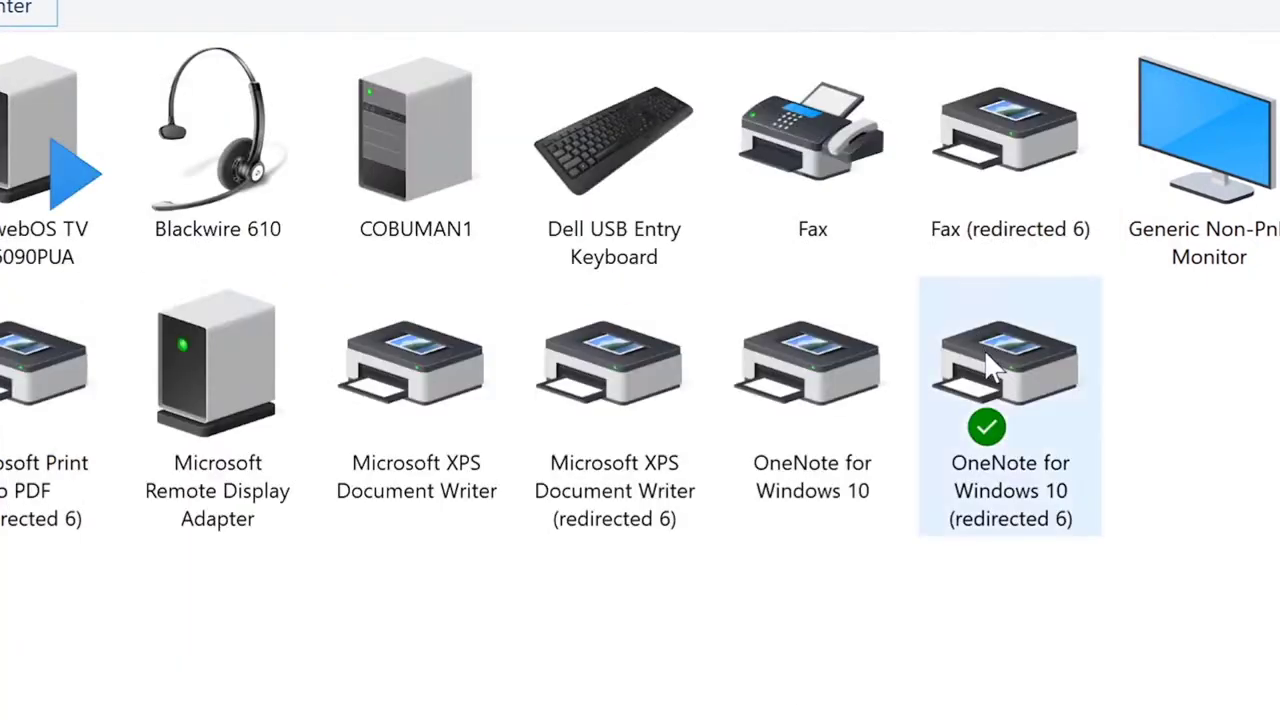
{"action": "left_click", "coordinate": [993, 392]}
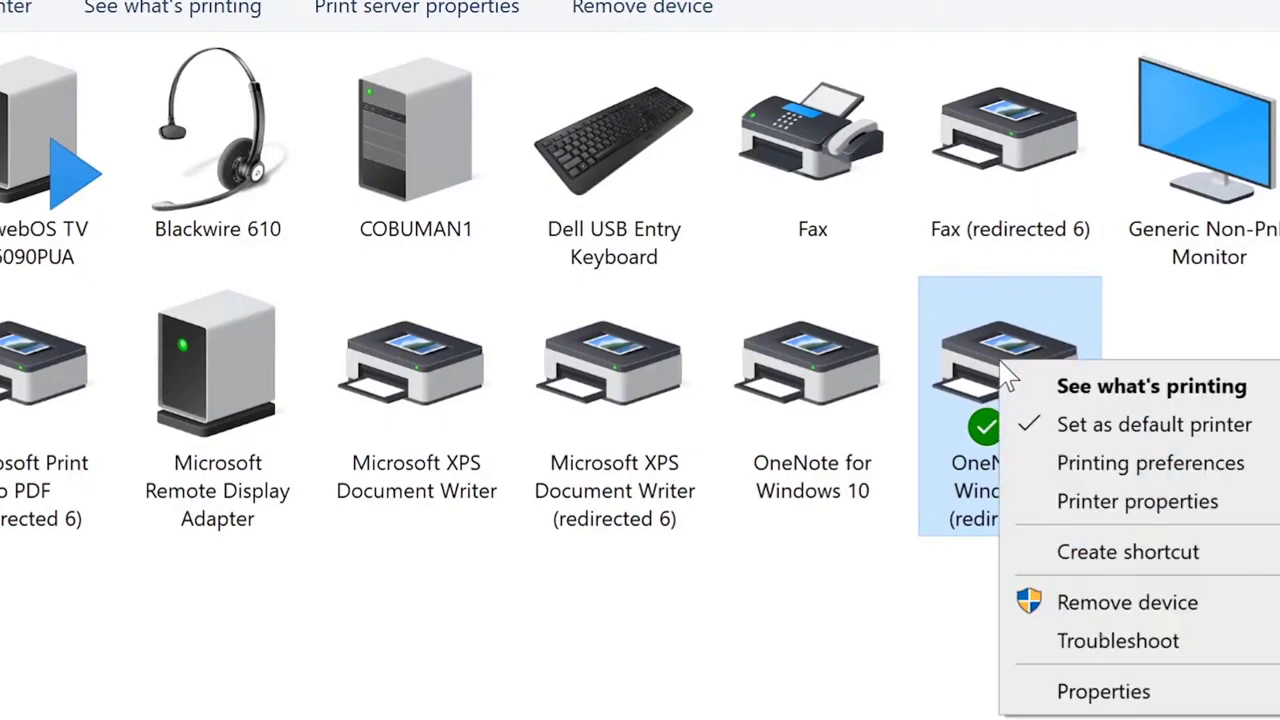
Make OneNote for Windows 10 (redirected 6) the default printer and return to the Jira ticket.
{"action": "right_click", "coordinate": [1002, 361]}
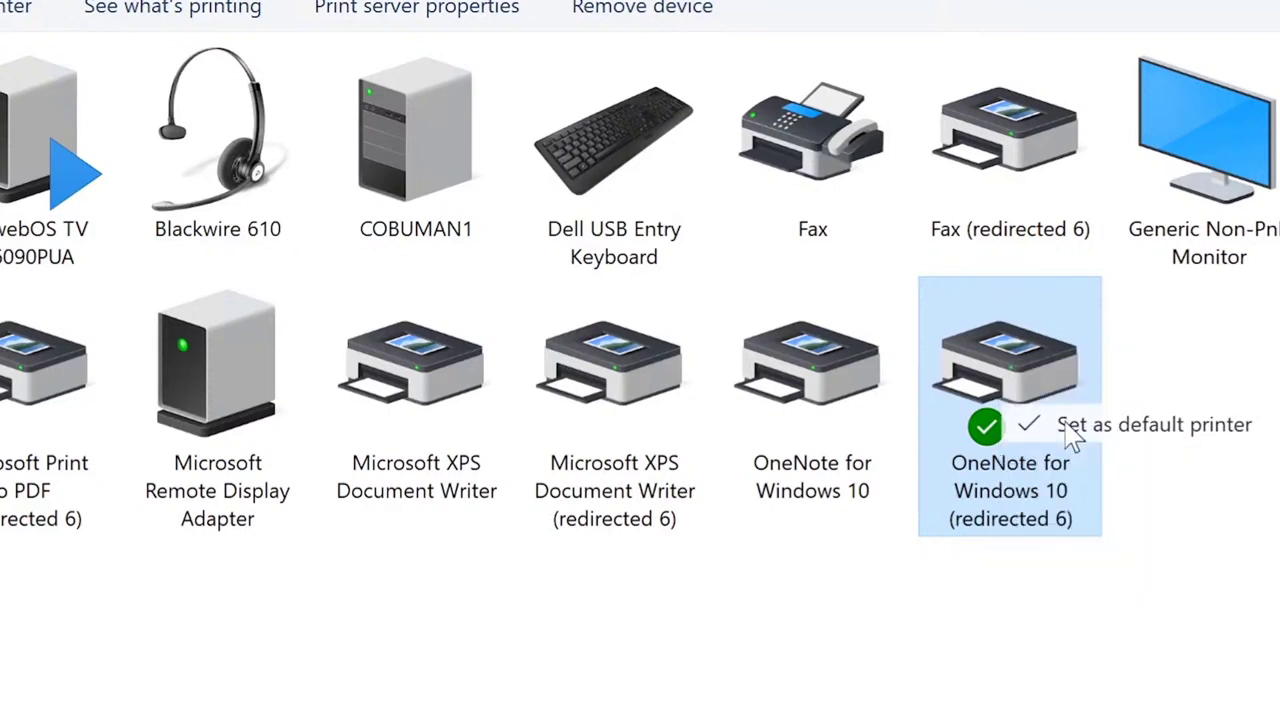
{"action": "left_click", "coordinate": [1072, 428]}
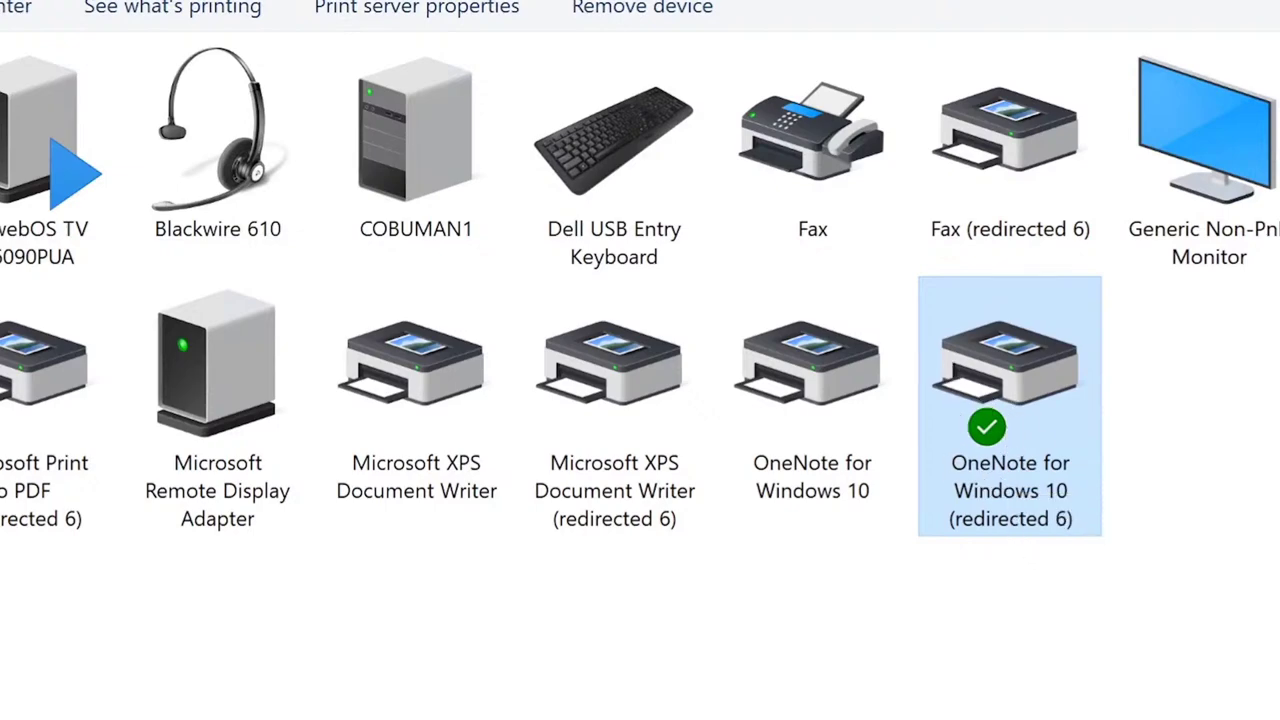
{"action": "key", "text": "ctrl+space"}
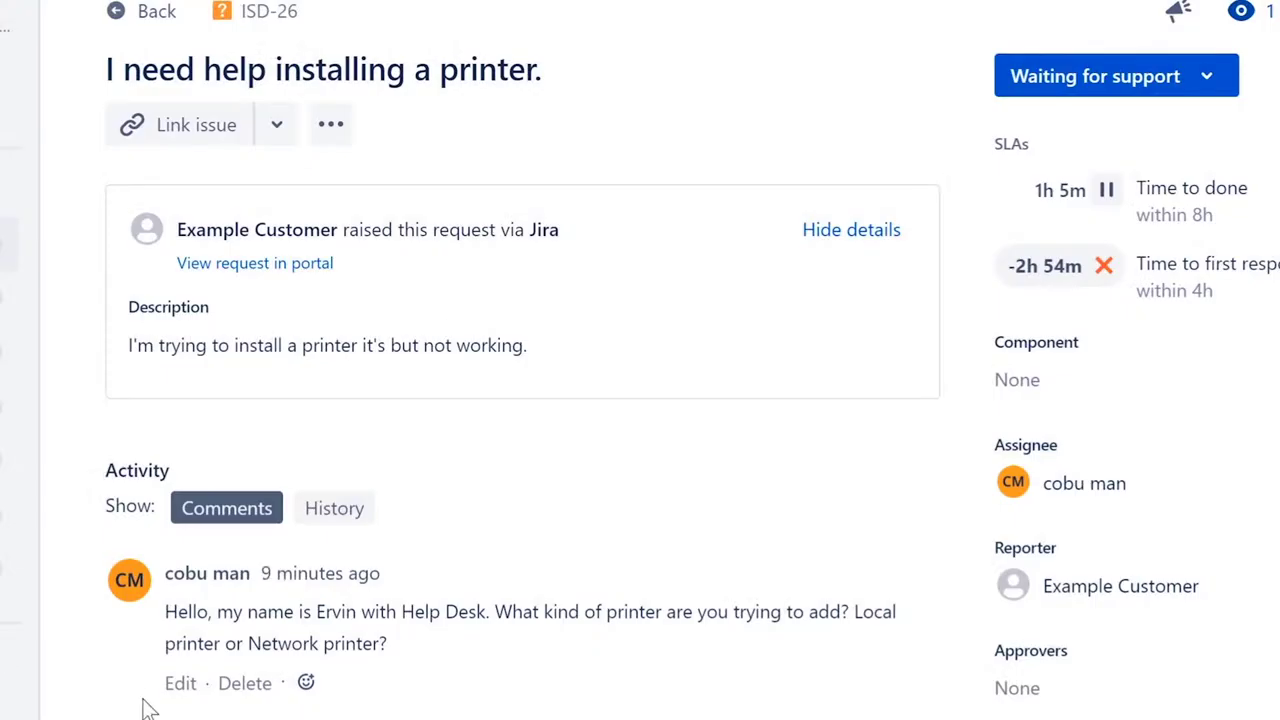
Begin an internal note on ISD-26 reading 'Added printer as requested.'.
{"action": "scroll", "coordinate": [275, 660], "scroll_direction": "down", "scroll_amount": 3}
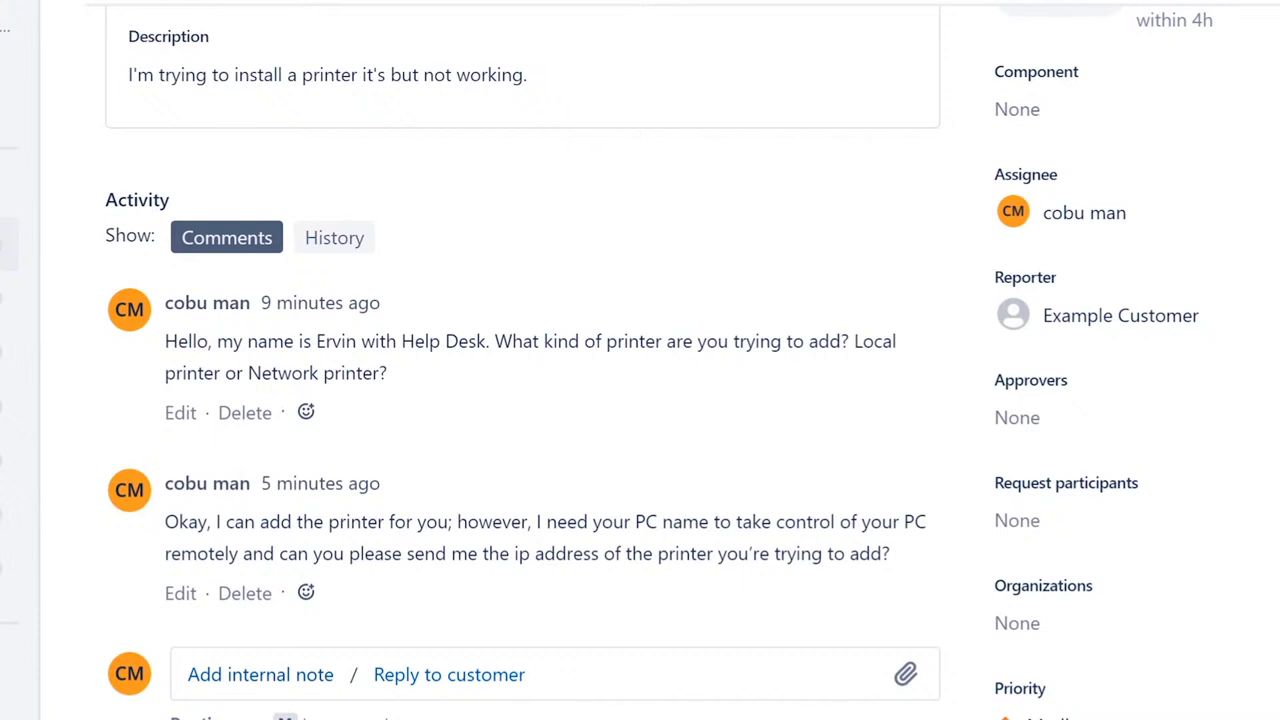
{"action": "left_click", "coordinate": [265, 680]}
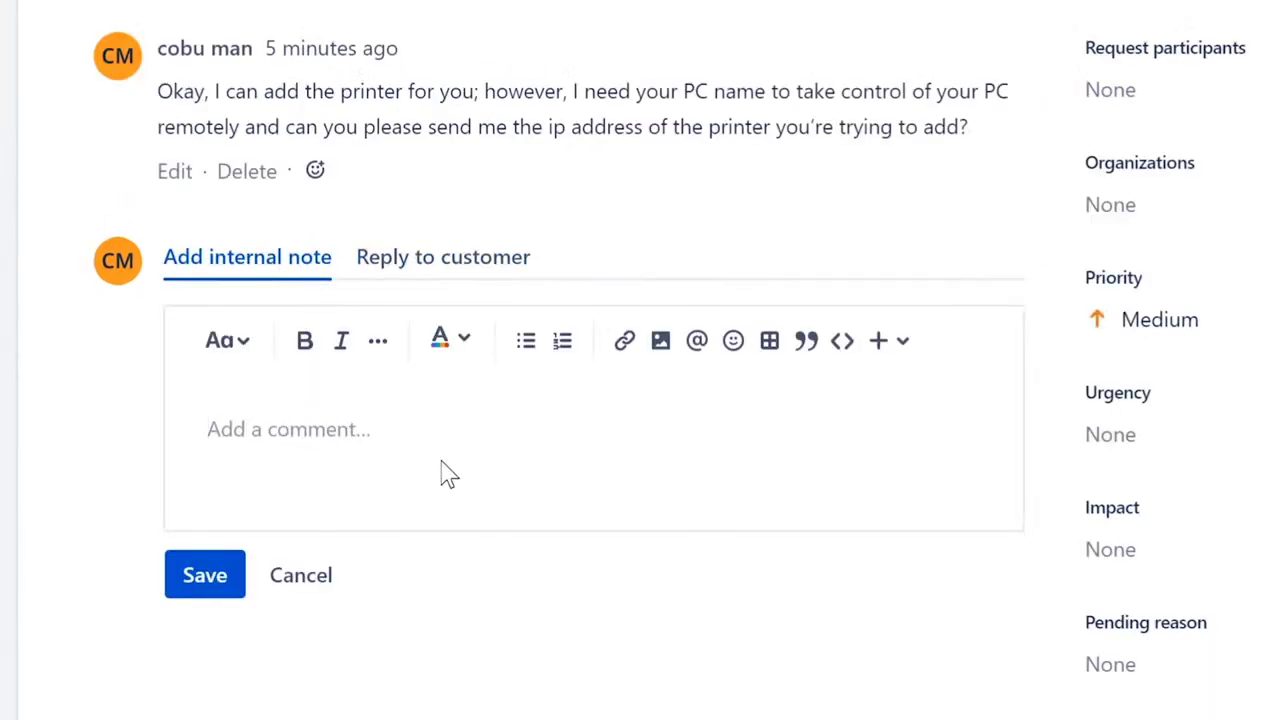
{"action": "type", "text": "Added"}
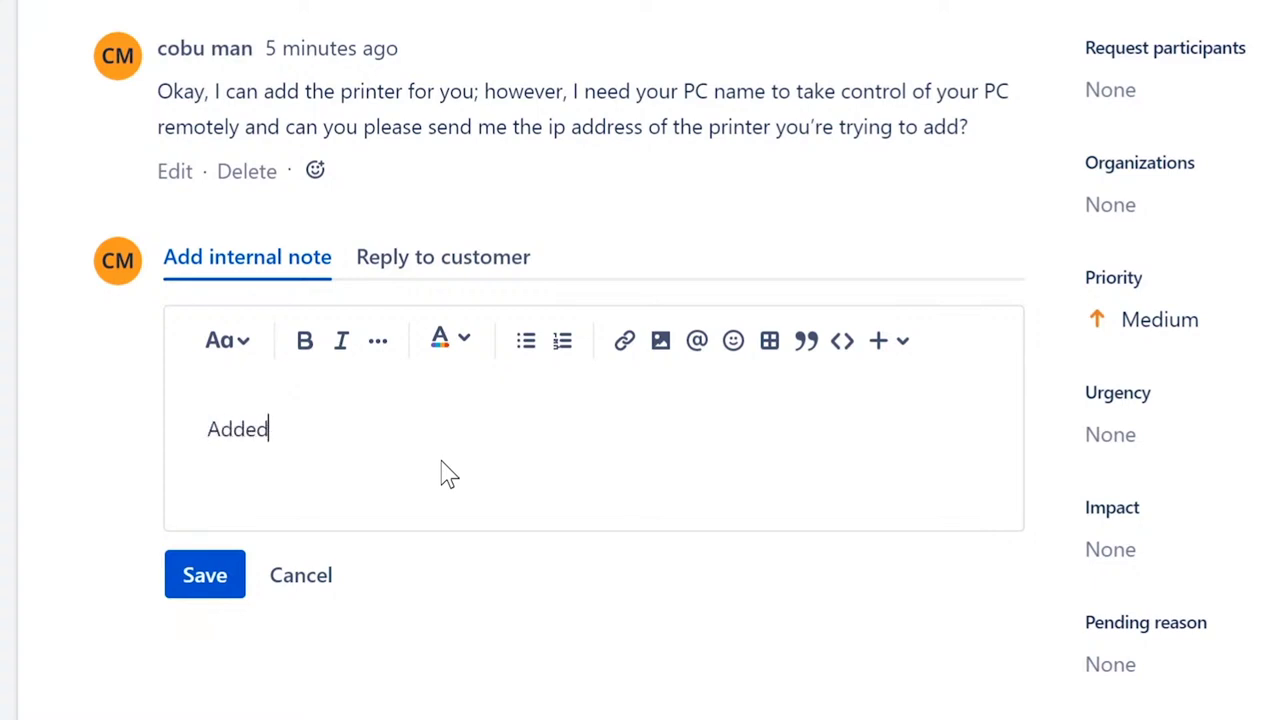
{"action": "type", "text": " printer as request"}
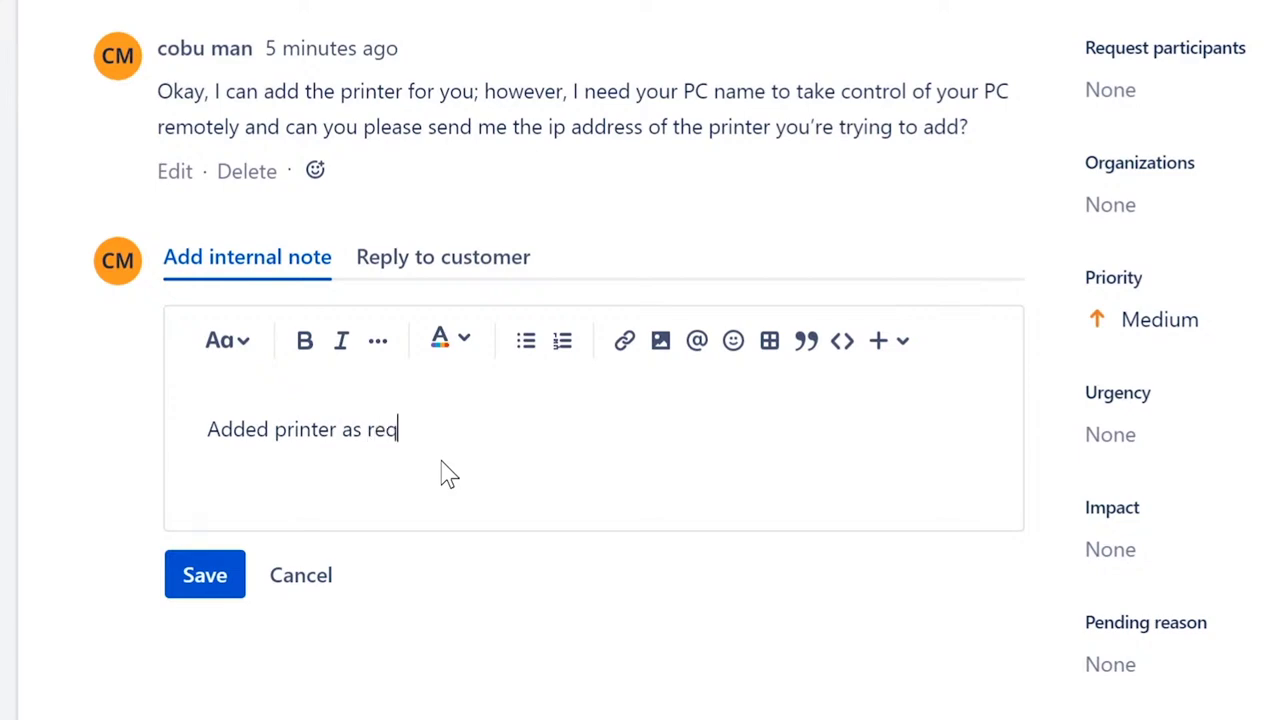
{"action": "type", "text": "ed. E"}
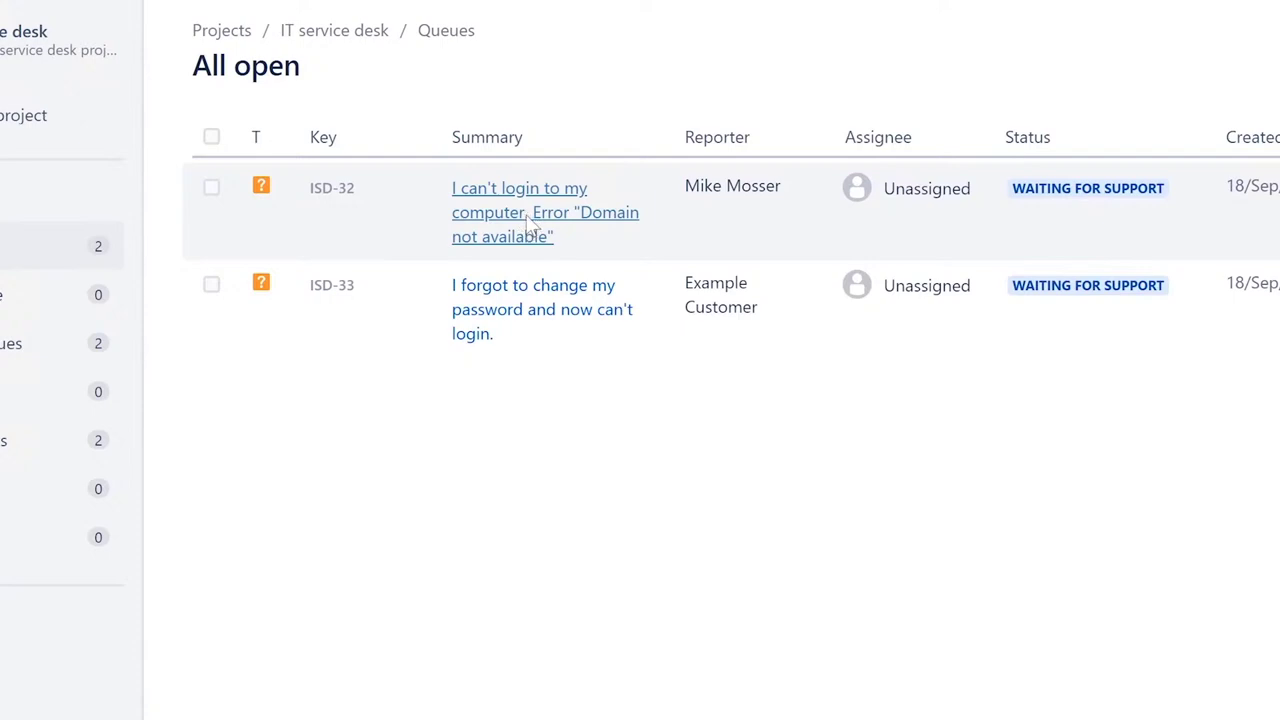
Open ticket ISD-32 and select its title and the reporter's name.
{"action": "left_click", "coordinate": [530, 226]}
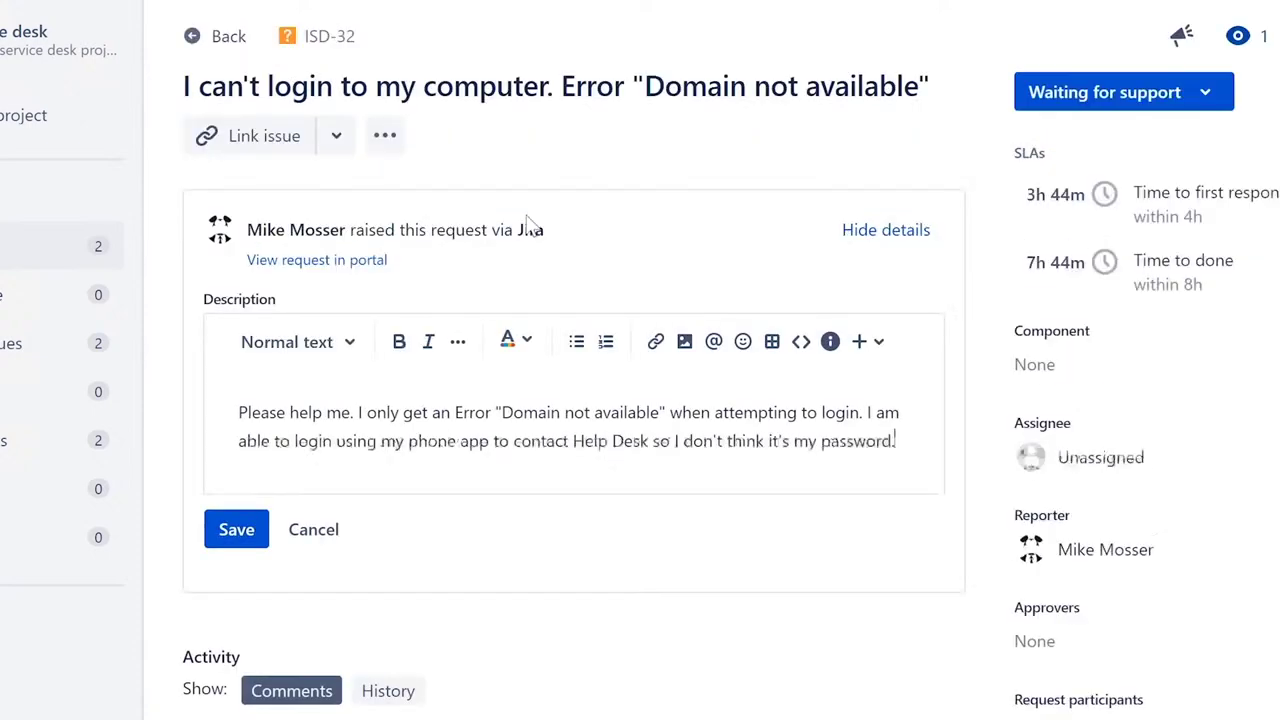
{"action": "left_click", "coordinate": [182, 86]}
{"action": "left_click", "coordinate": [378, 92], "text": "shift"}
{"action": "left_click_drag", "start_coordinate": [395, 105], "coordinate": [243, 100]}
{"action": "left_click", "coordinate": [183, 100]}
{"action": "triple_click", "coordinate": [185, 97]}
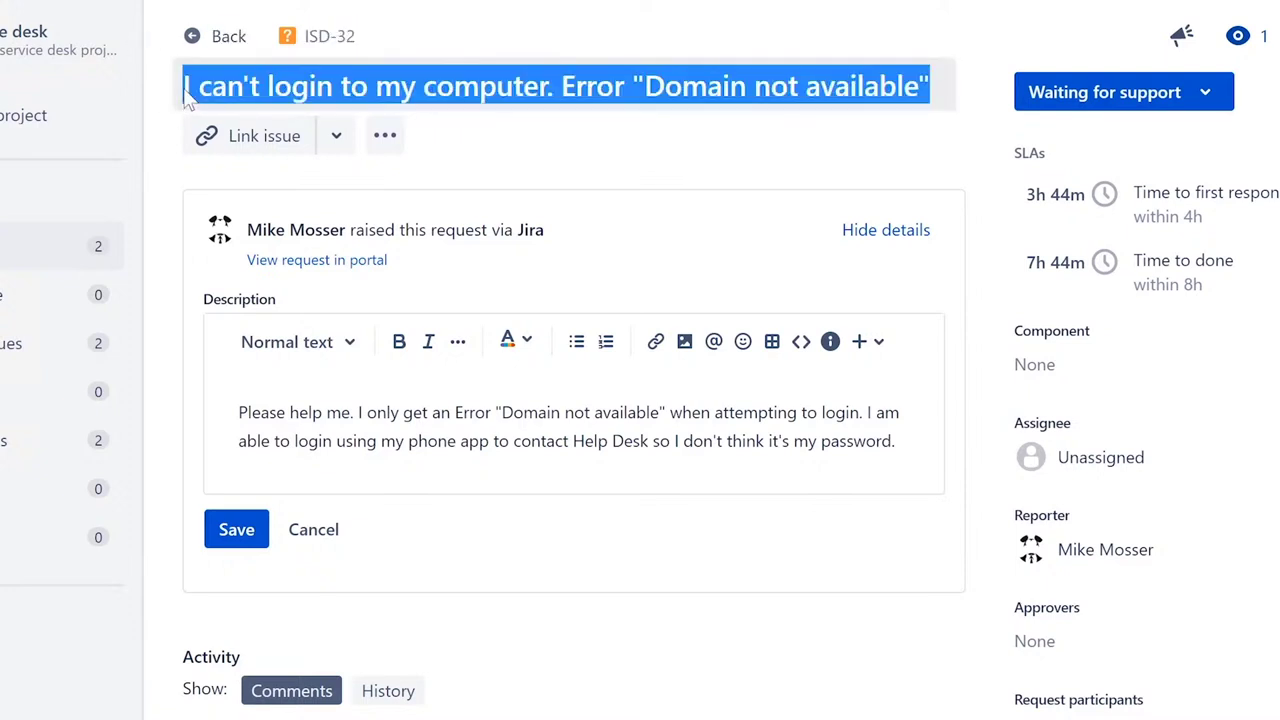
{"action": "left_click", "coordinate": [185, 97]}
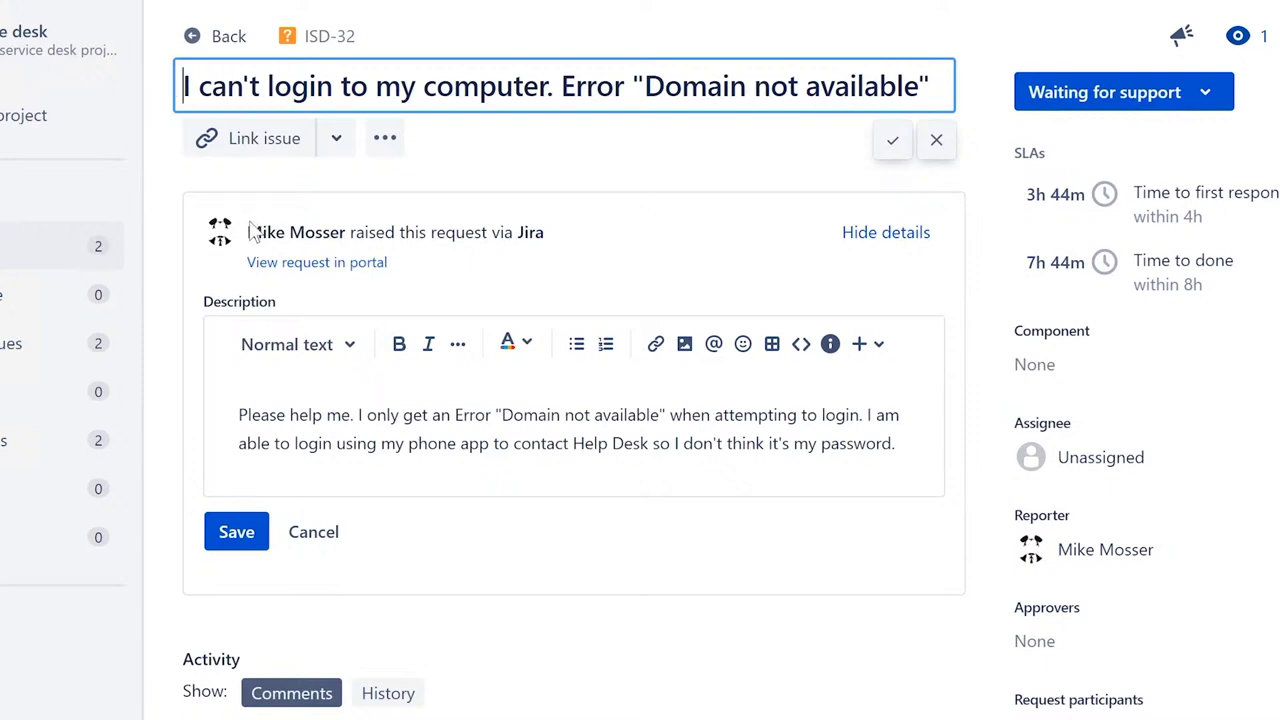
{"action": "left_click_drag", "start_coordinate": [248, 230], "coordinate": [331, 230]}
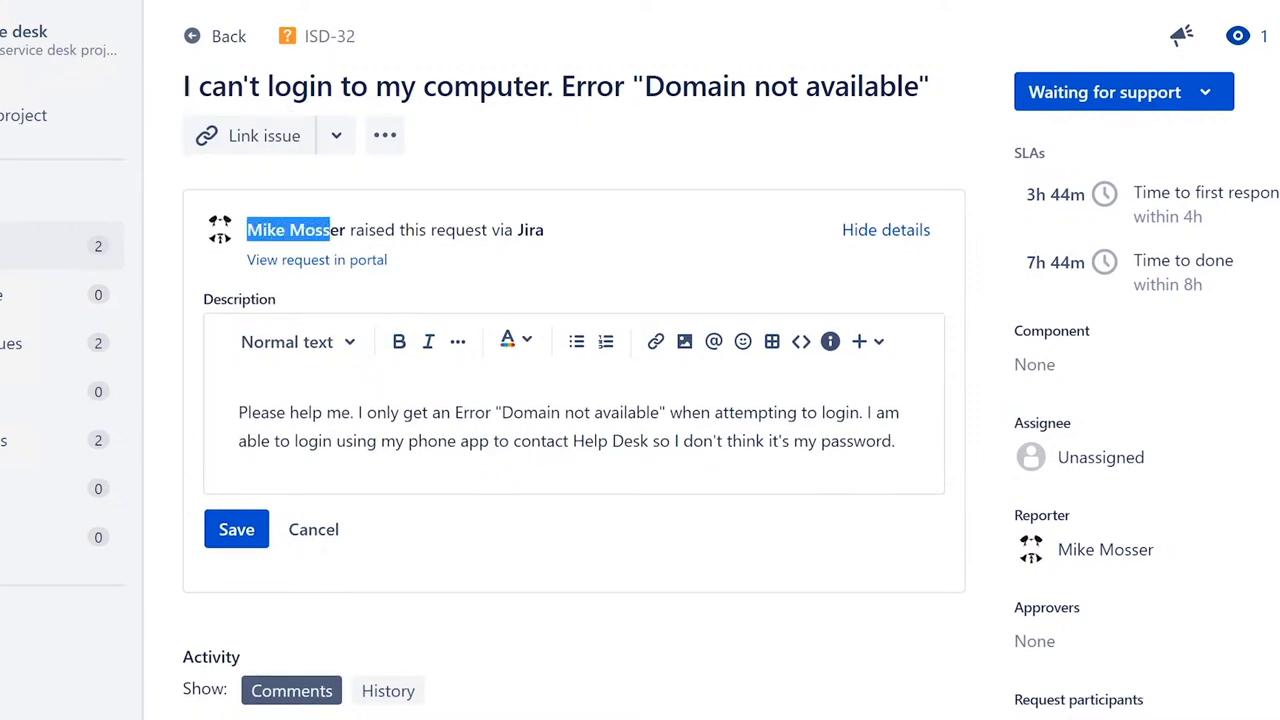
Select exactly the quoted 'Domain not available' error in the ISD-32 description.
{"action": "left_click_drag", "start_coordinate": [238, 412], "coordinate": [895, 441]}
{"action": "left_click", "coordinate": [866, 412]}
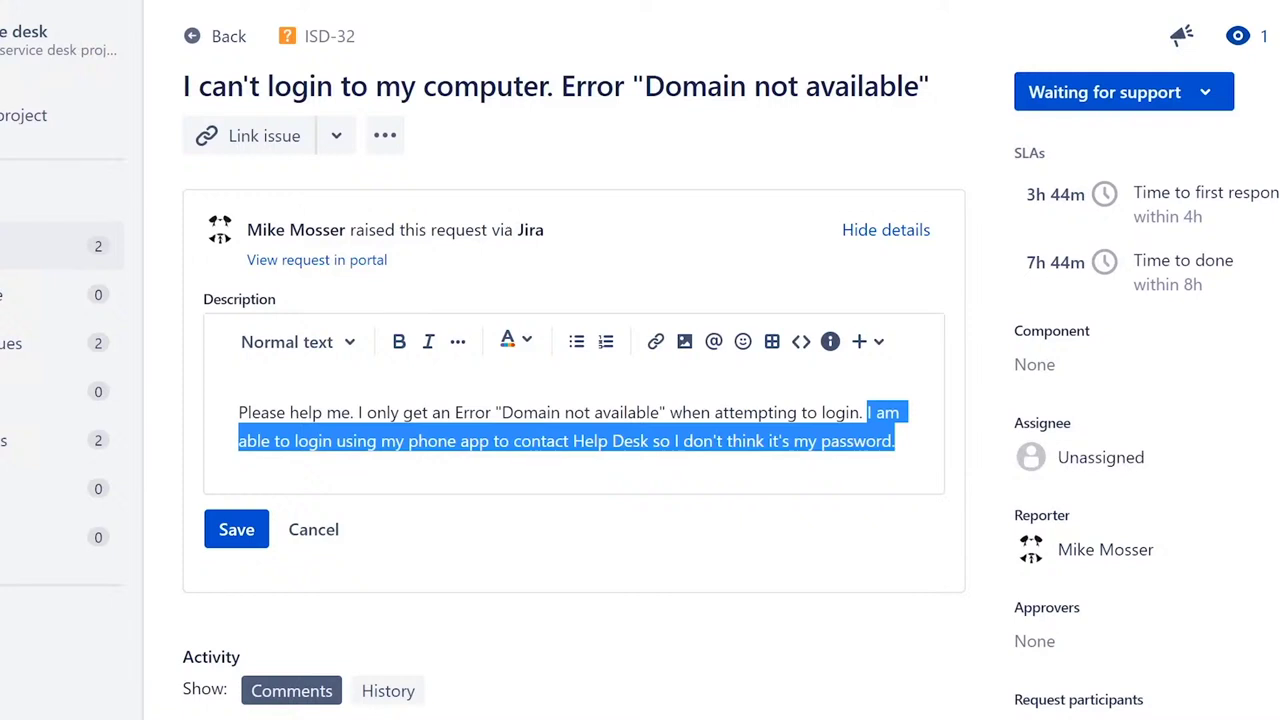
{"action": "left_click", "coordinate": [895, 441]}
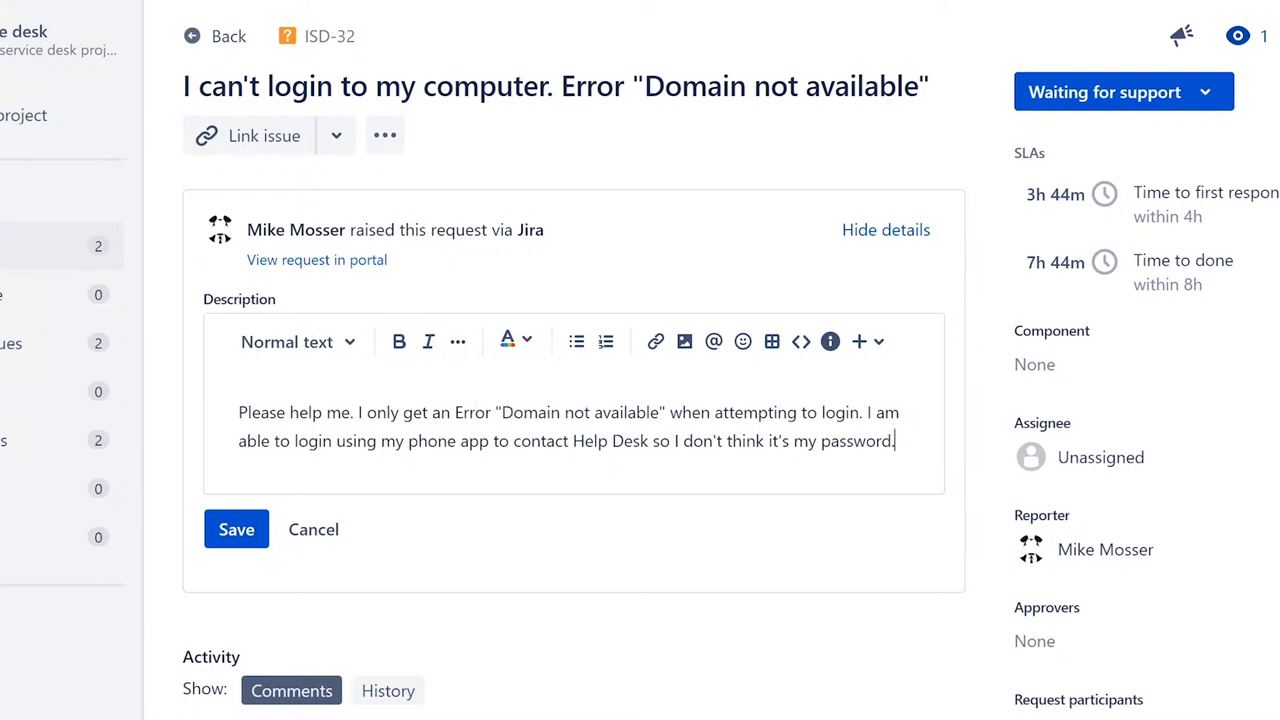
{"action": "left_click_drag", "start_coordinate": [495, 412], "coordinate": [666, 412]}
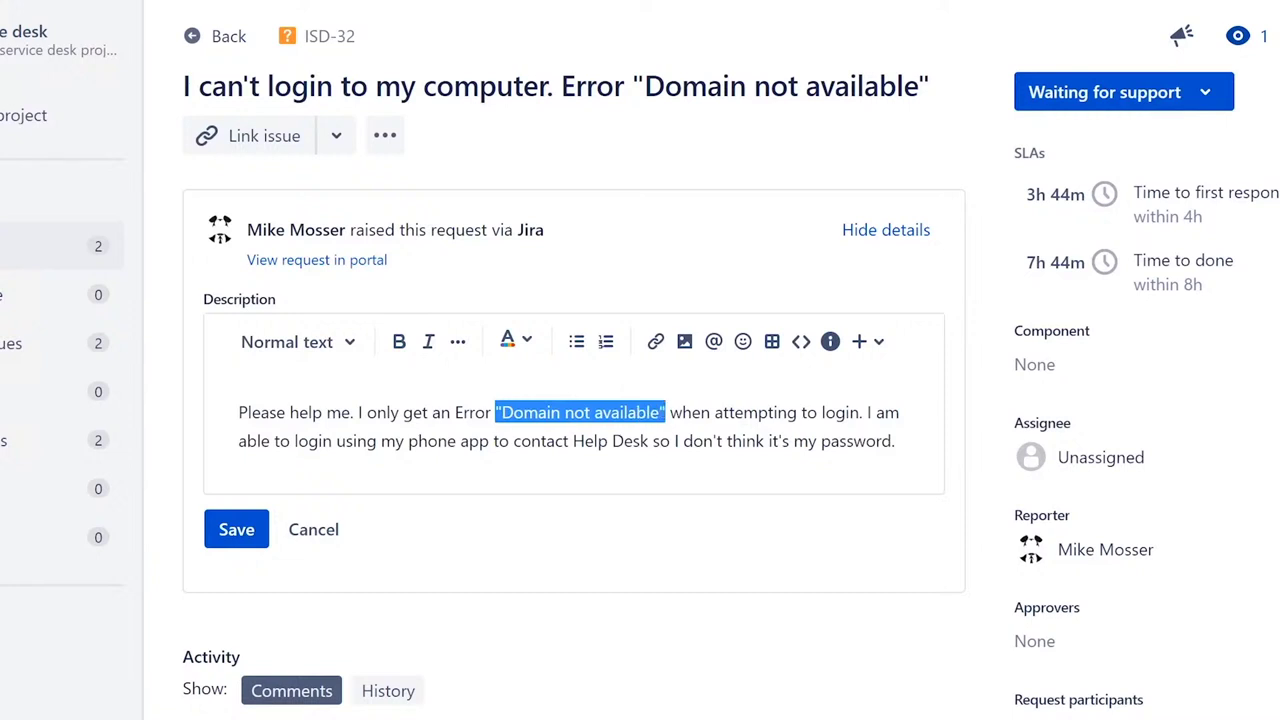
{"action": "left_click", "coordinate": [666, 412]}
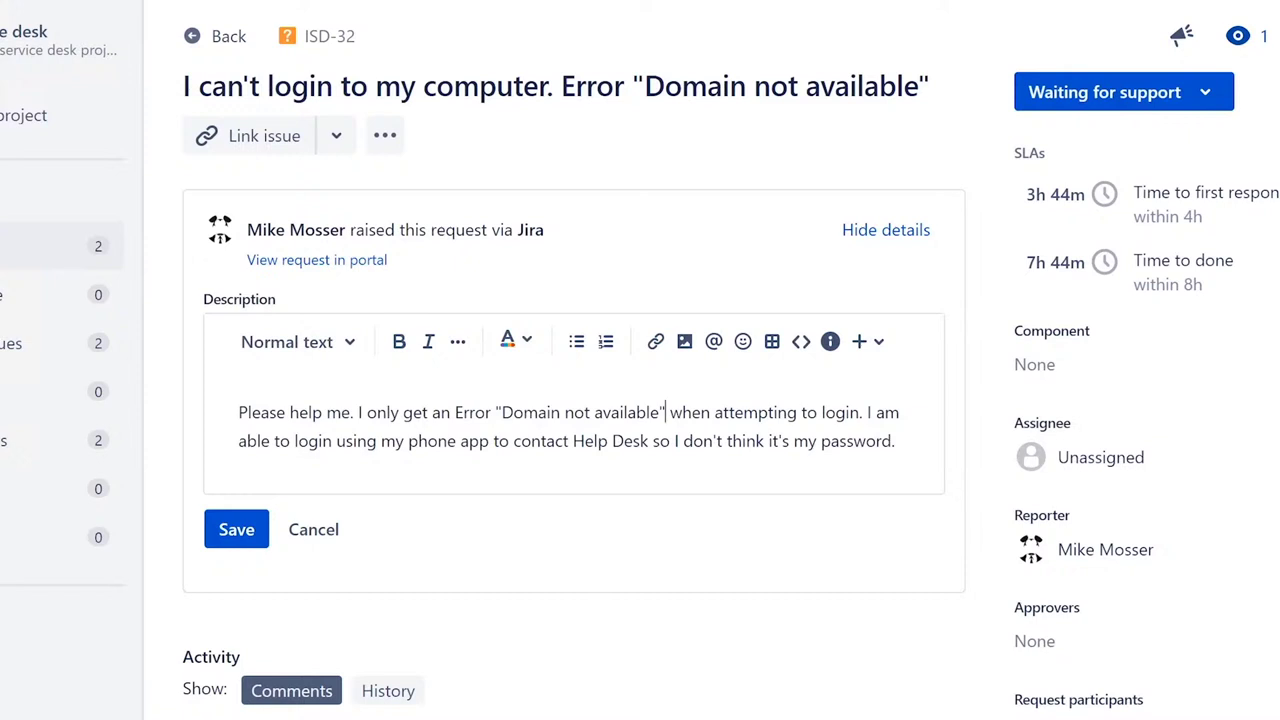
{"action": "left_click_drag", "start_coordinate": [495, 412], "coordinate": [665, 412]}
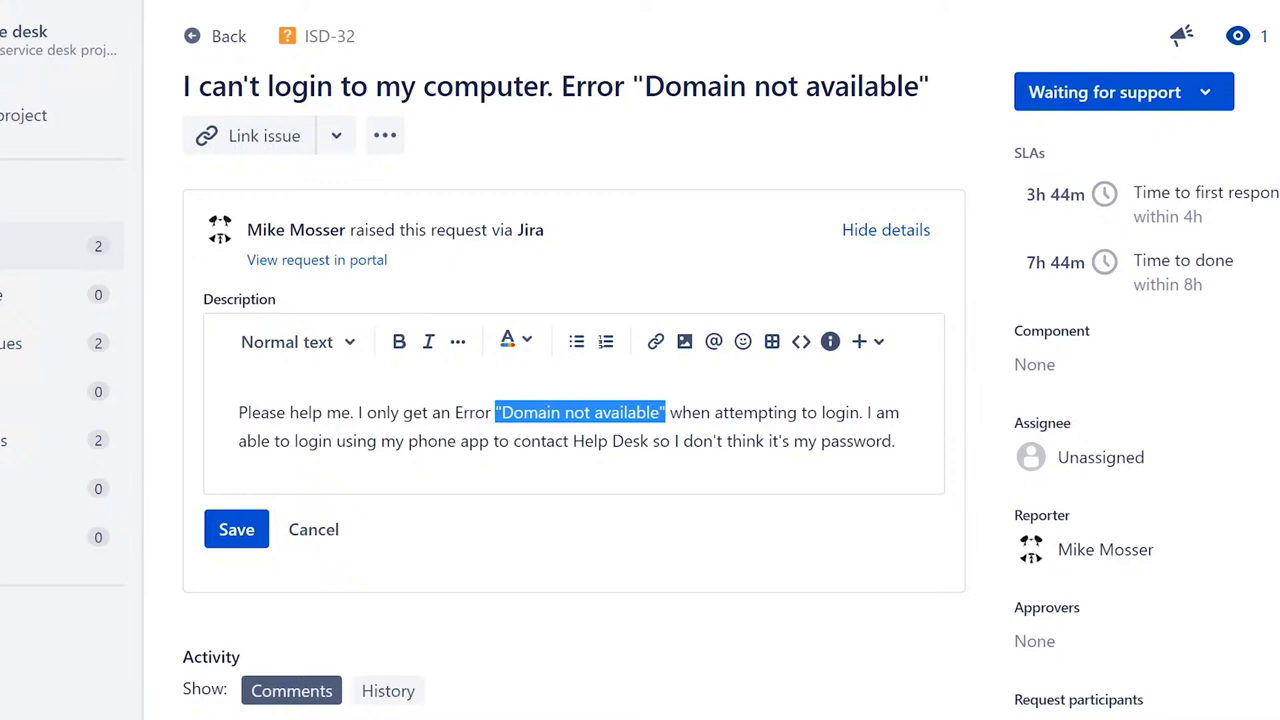
{"action": "left_click", "coordinate": [665, 412]}
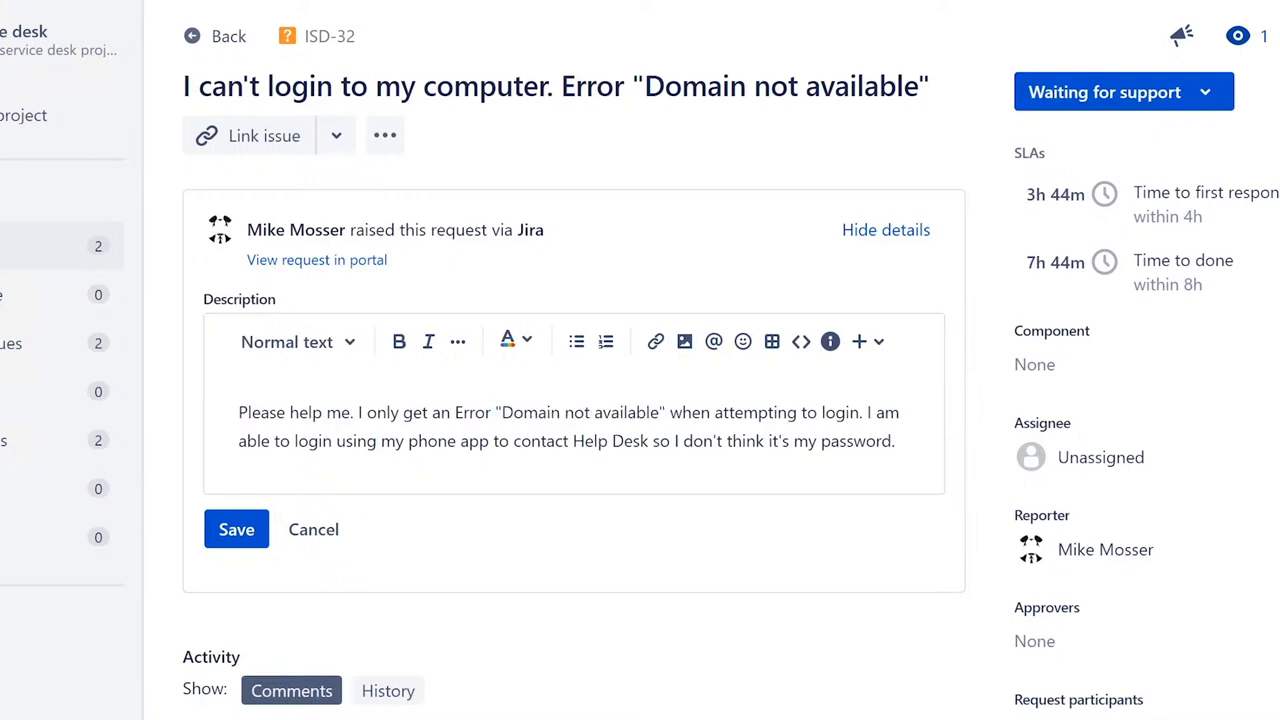
{"action": "left_click_drag", "start_coordinate": [495, 412], "coordinate": [660, 412]}
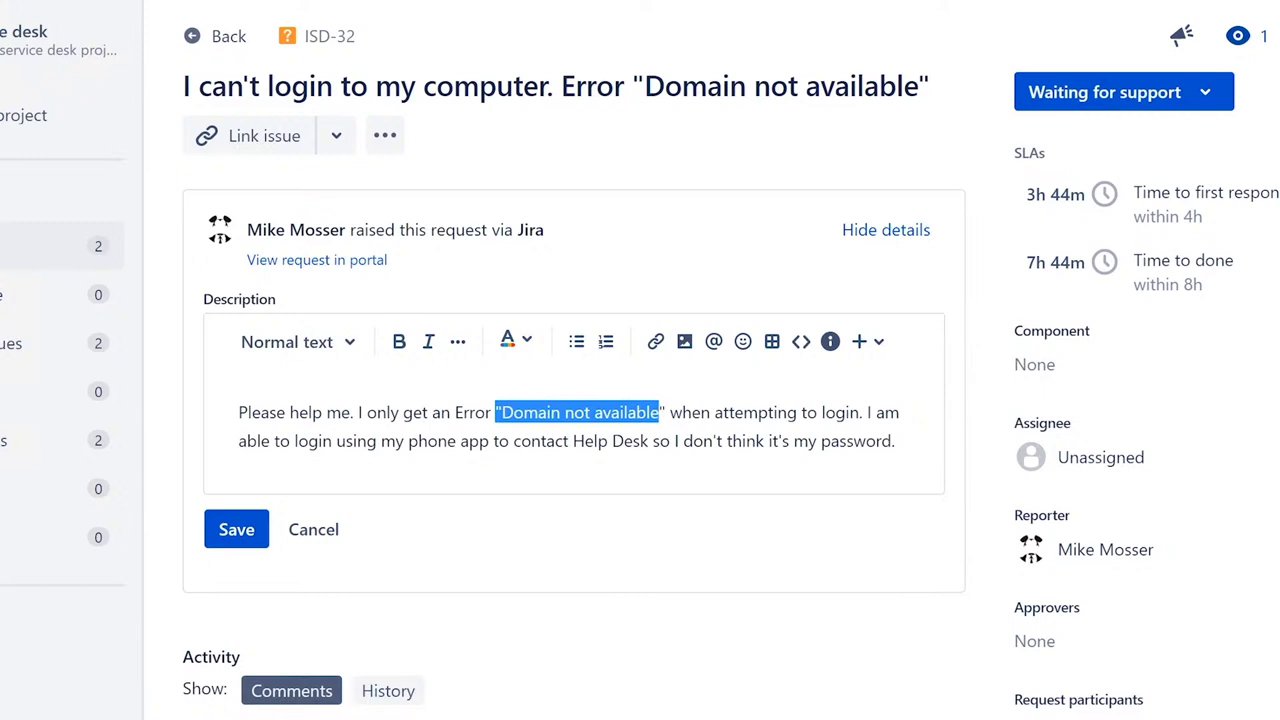
{"action": "left_click", "coordinate": [665, 412]}
{"action": "left_click_drag", "start_coordinate": [665, 412], "coordinate": [501, 412]}
{"action": "key", "text": "shift+Left"}
{"action": "key", "text": "Left"}
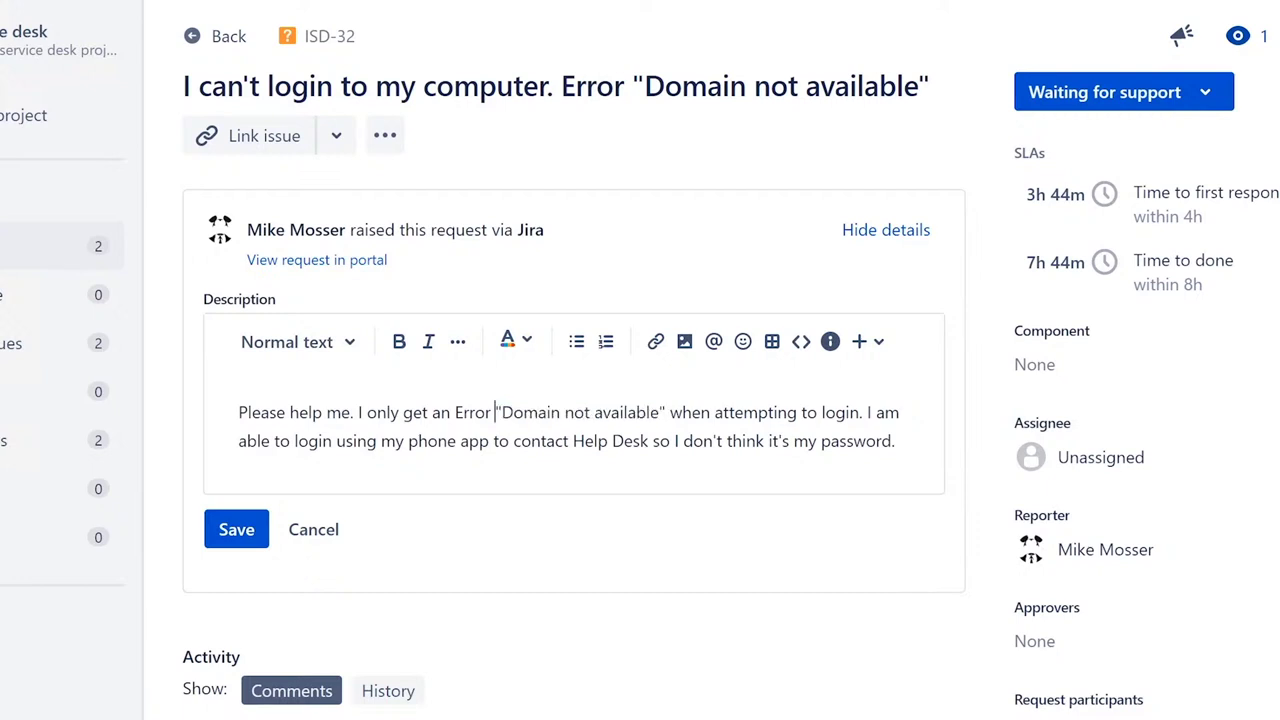
{"action": "key", "text": "shift+Right"}
{"action": "key", "text": "shift+Right"}
{"action": "key", "text": "shift+Right"}
{"action": "key", "text": "shift+Right"}
{"action": "key", "text": "shift+Right"}
{"action": "key", "text": "shift+Right"}
{"action": "key", "text": "shift+Right"}
{"action": "key", "text": "shift+Right"}
{"action": "key", "text": "shift+Right"}
{"action": "key", "text": "shift+Right"}
{"action": "key", "text": "shift+Right"}
{"action": "key", "text": "shift+Right"}
{"action": "key", "text": "shift+Right"}
{"action": "key", "text": "shift+Right"}
{"action": "key", "text": "shift+Right"}
{"action": "key", "text": "shift+Right"}
{"action": "key", "text": "shift+Right"}
{"action": "key", "text": "shift+Right"}
{"action": "key", "text": "shift+Right"}
{"action": "key", "text": "shift+Right"}
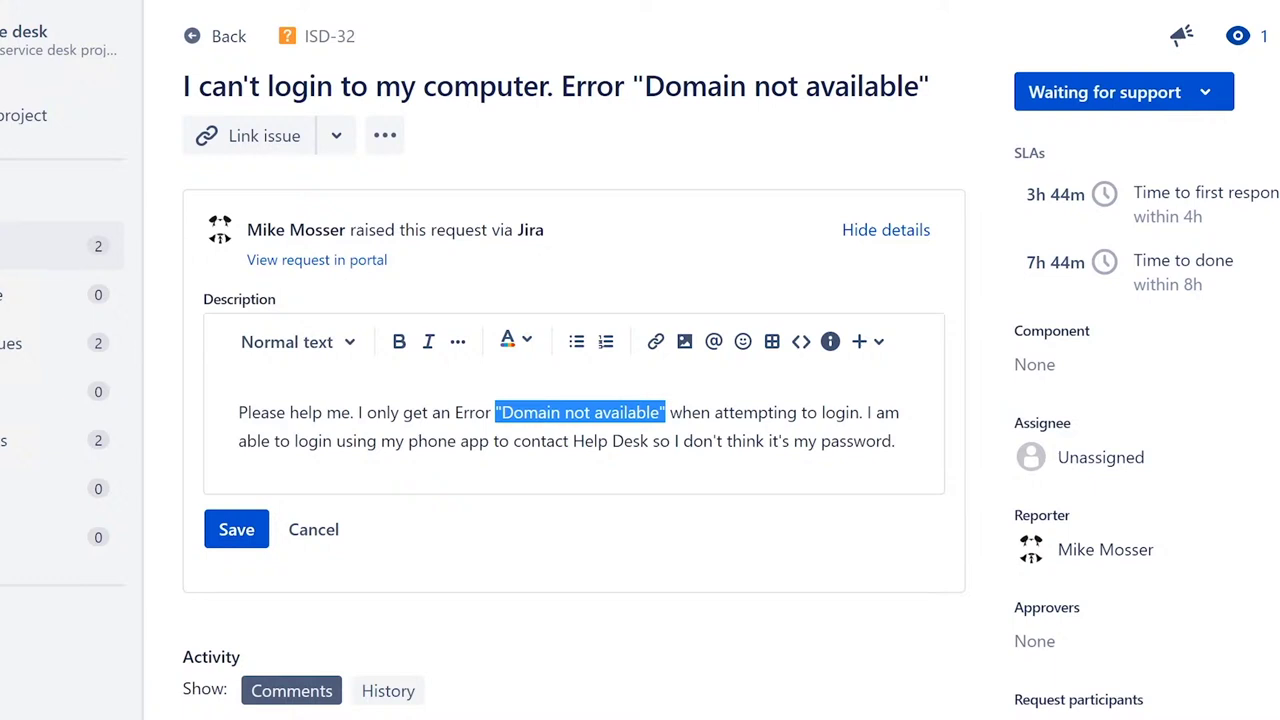
{"action": "key", "text": "shift+Left"}
{"action": "key", "text": "shift+Left"}
{"action": "key", "text": "shift+Left"}
{"action": "key", "text": "shift+Left"}
{"action": "key", "text": "shift+Left"}
{"action": "key", "text": "shift+Right"}
{"action": "key", "text": "shift+Right"}
{"action": "key", "text": "shift+Right"}
{"action": "key", "text": "shift+Right"}
{"action": "key", "text": "shift+Right"}
{"action": "left_click", "coordinate": [636, 412]}
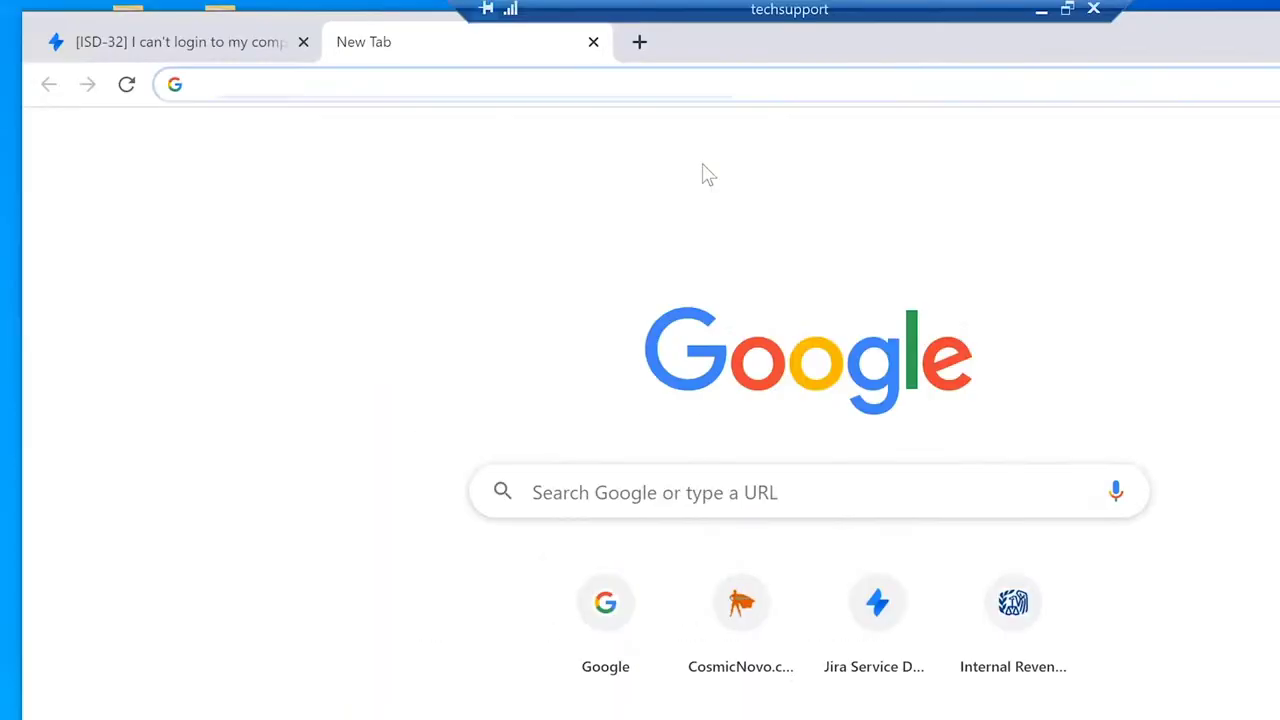
{"action": "type", "text": "cosmicnovo.com"}
{"action": "key", "text": "Return"}
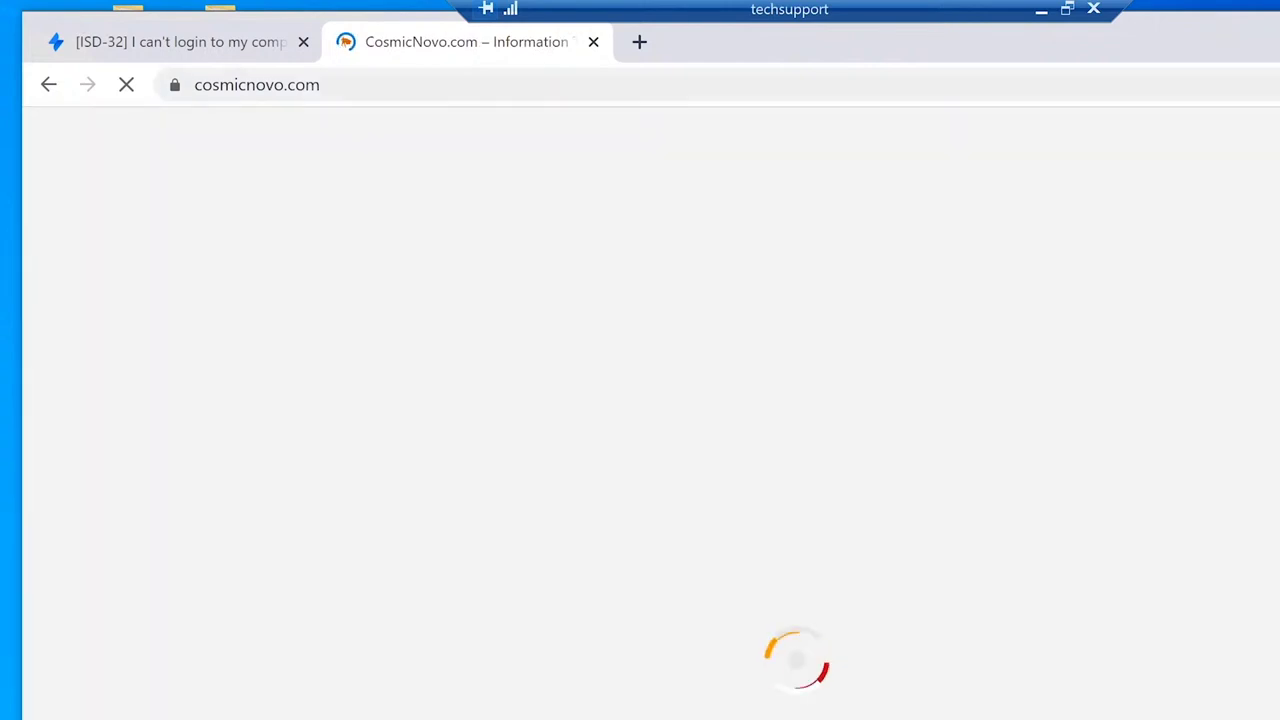
{"action": "left_click", "coordinate": [196, 86]}
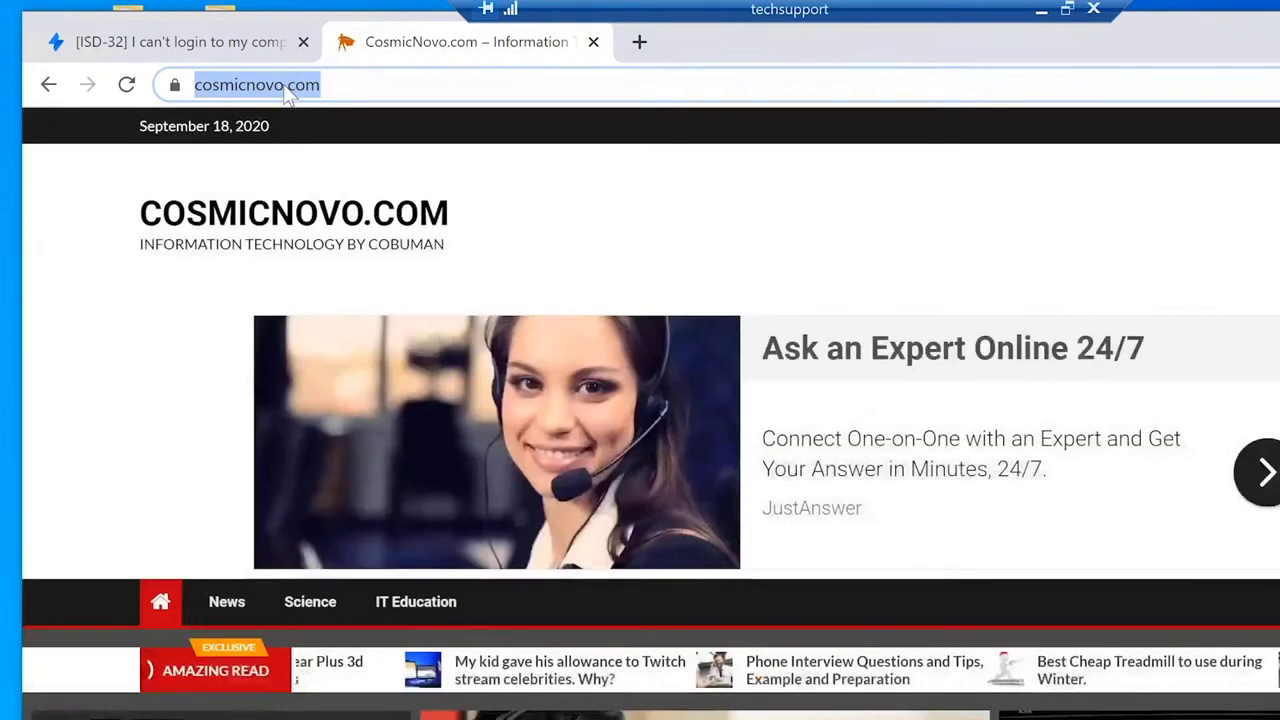
{"action": "scroll", "coordinate": [920, 463], "scroll_direction": "down", "scroll_amount": 4}
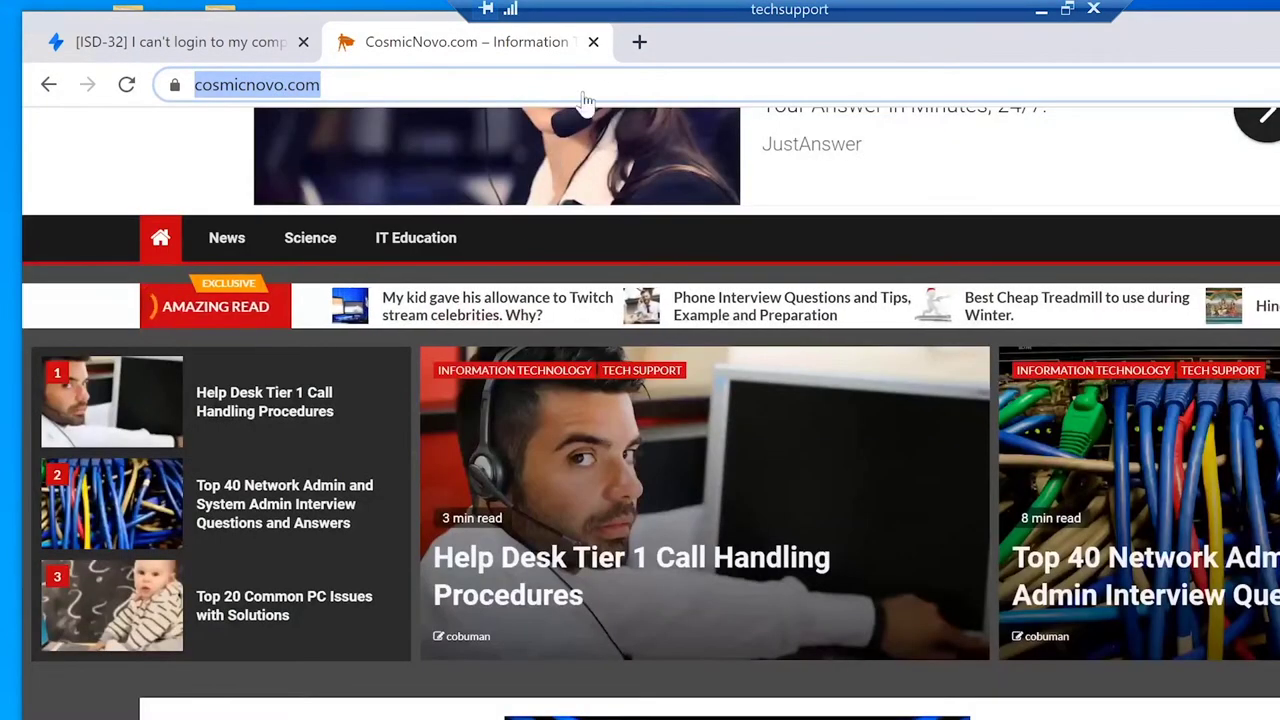
{"action": "left_click", "coordinate": [594, 43]}
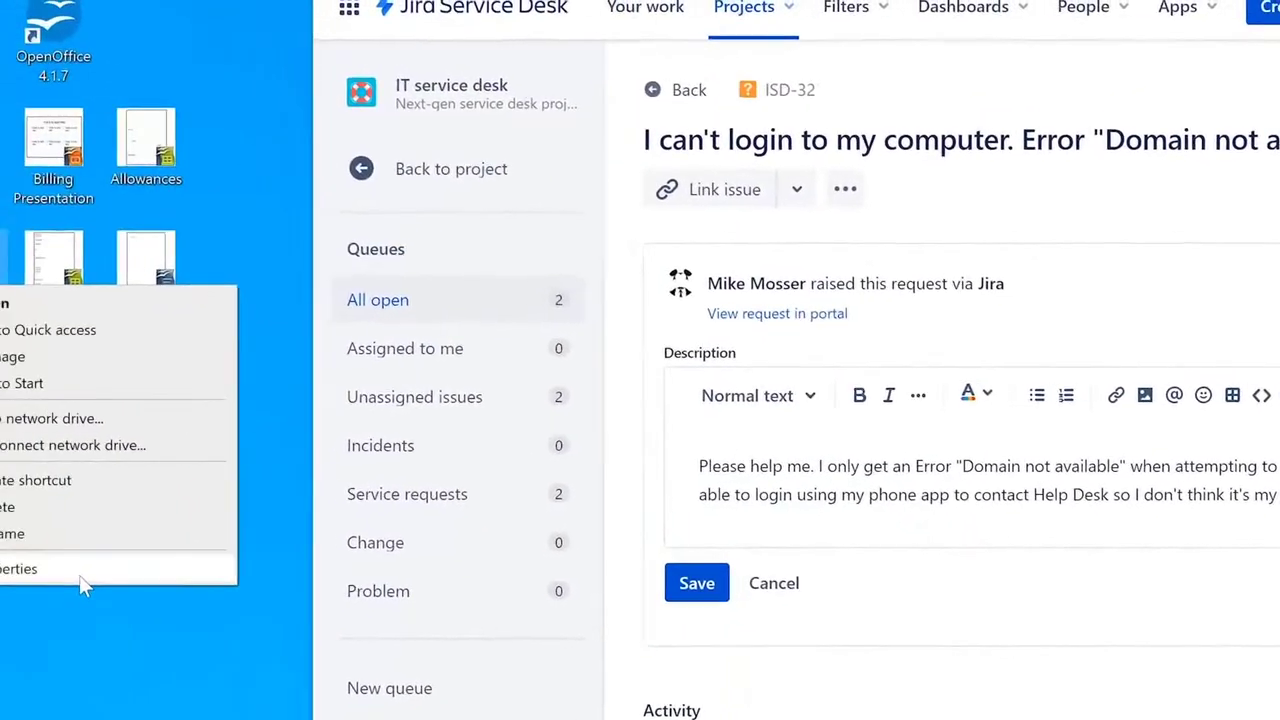
Reselect the 'Domain not available' error in ISD-32, then open Advanced system settings.
{"action": "left_click", "coordinate": [81, 578]}
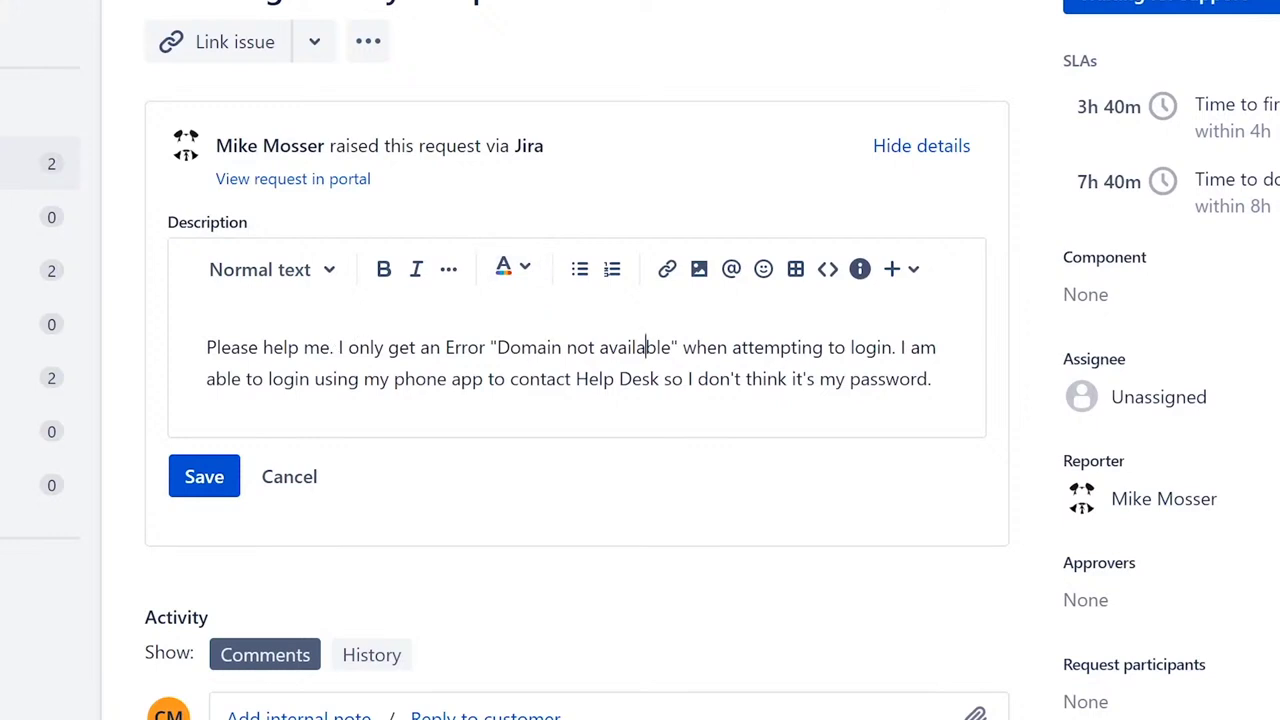
{"action": "left_click", "coordinate": [497, 347]}
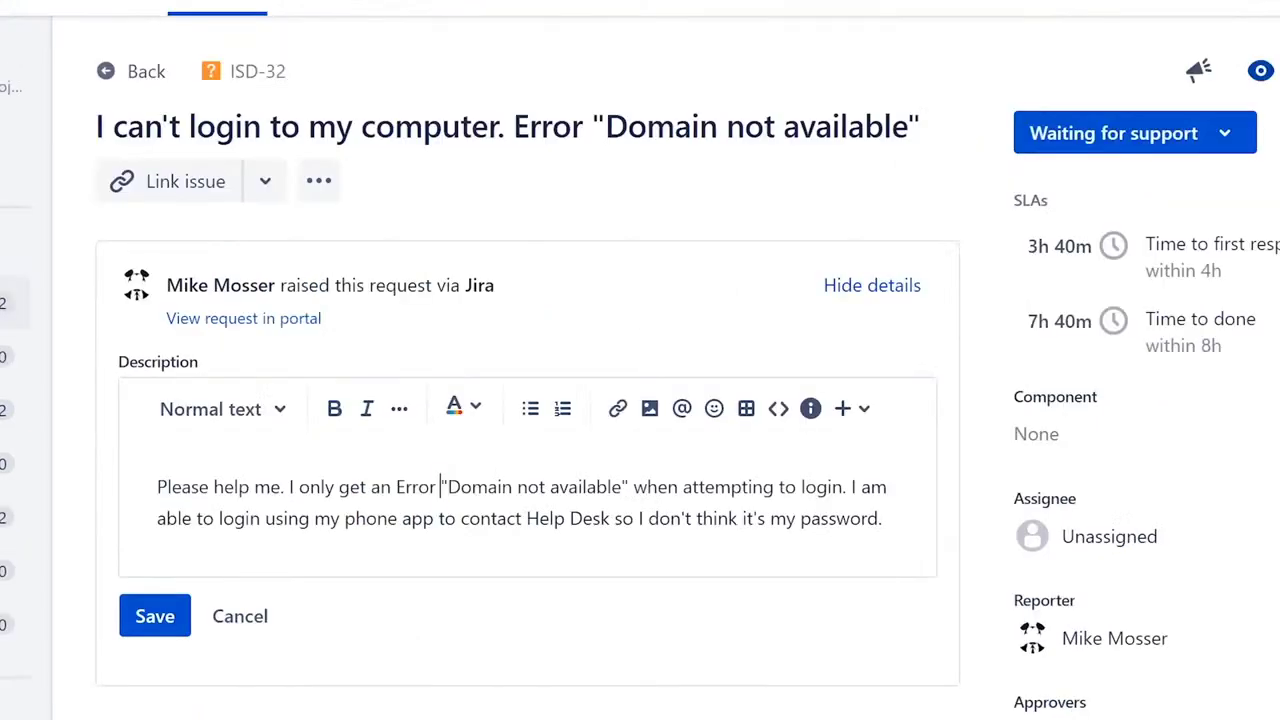
{"action": "left_click_drag", "start_coordinate": [489, 347], "coordinate": [609, 347]}
{"action": "left_click_drag", "start_coordinate": [558, 487], "coordinate": [628, 487]}
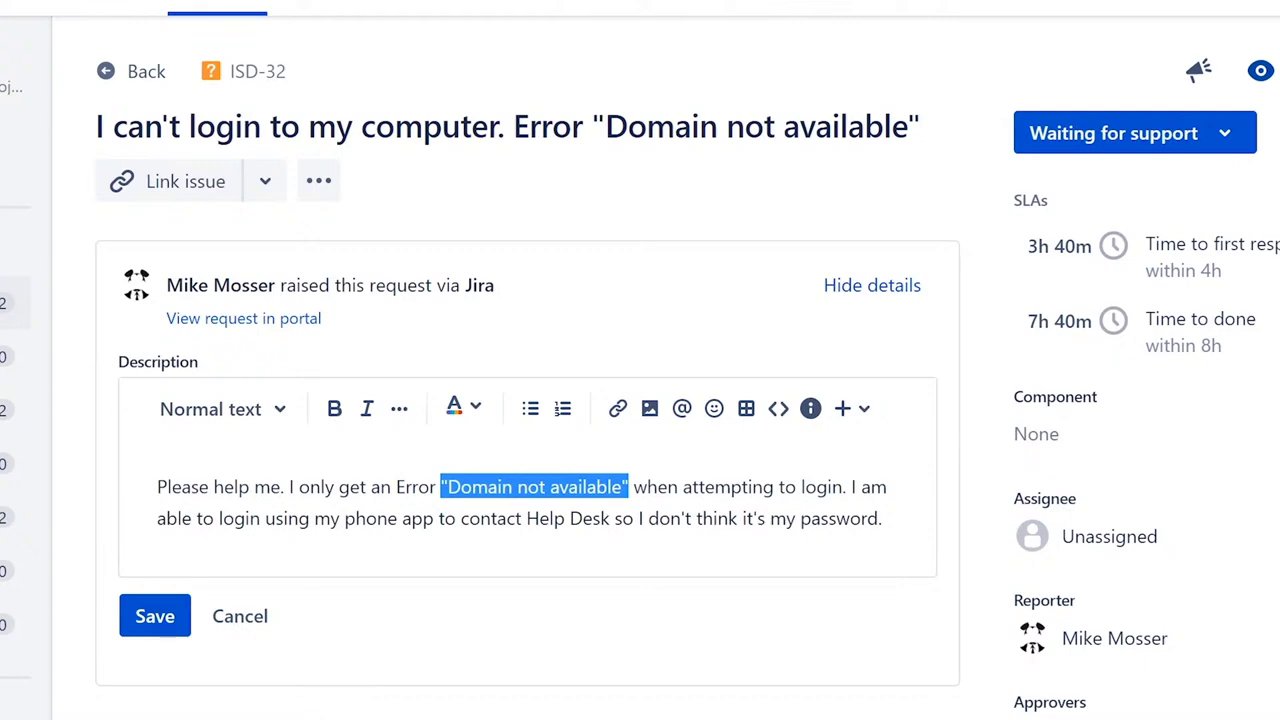
{"action": "key", "text": "alt+Tab"}
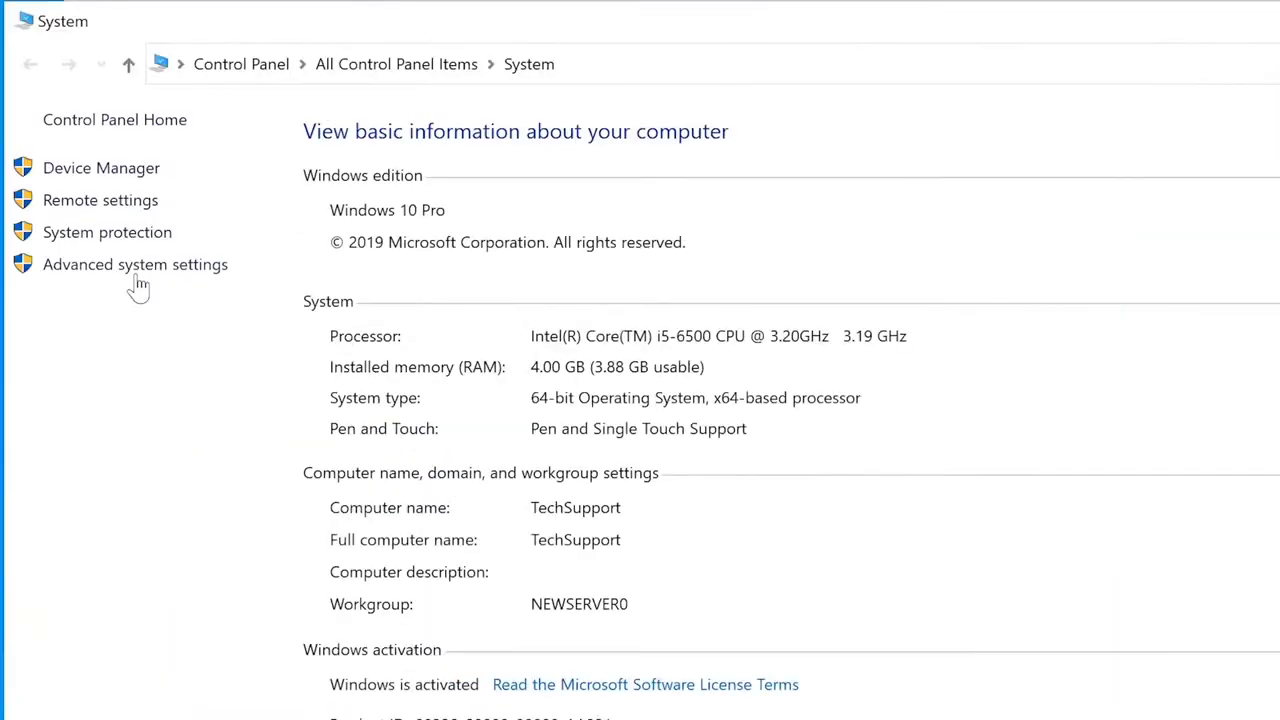
{"action": "left_click", "coordinate": [147, 272]}
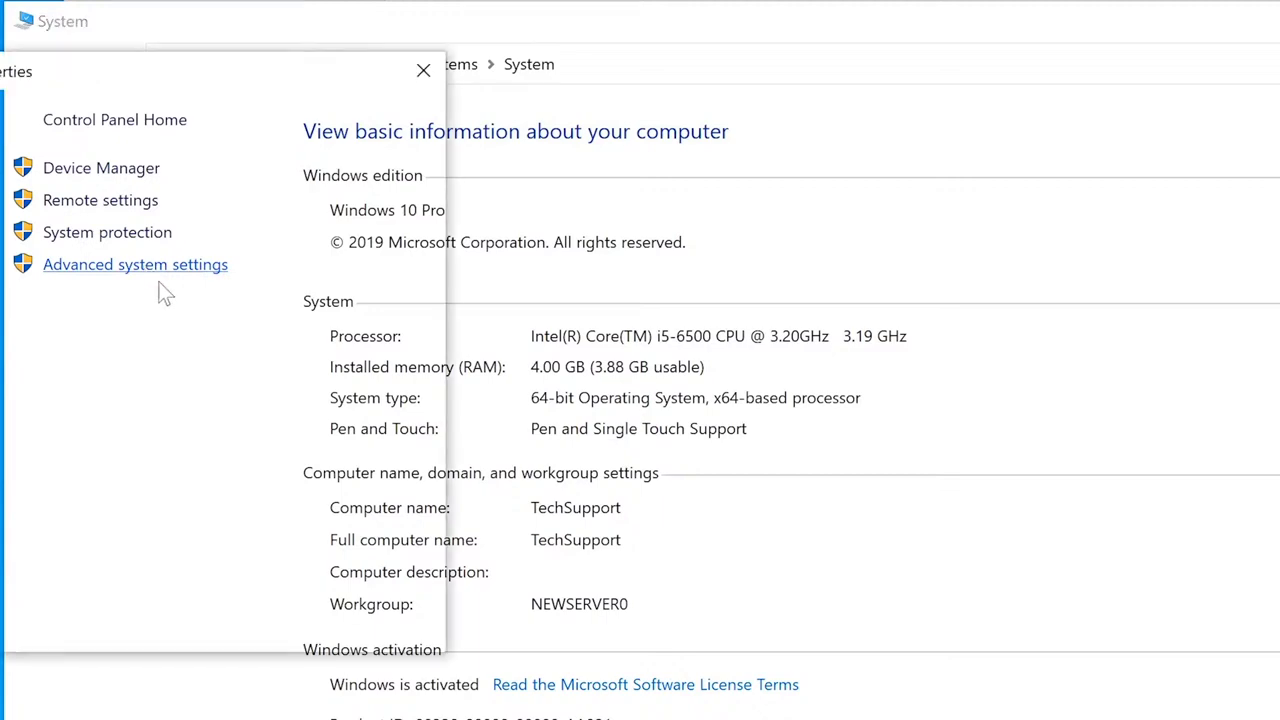
Show the Computer Name tab of System Properties and open its Change... dialog.
{"action": "left_click_drag", "start_coordinate": [170, 70], "coordinate": [581, 112]}
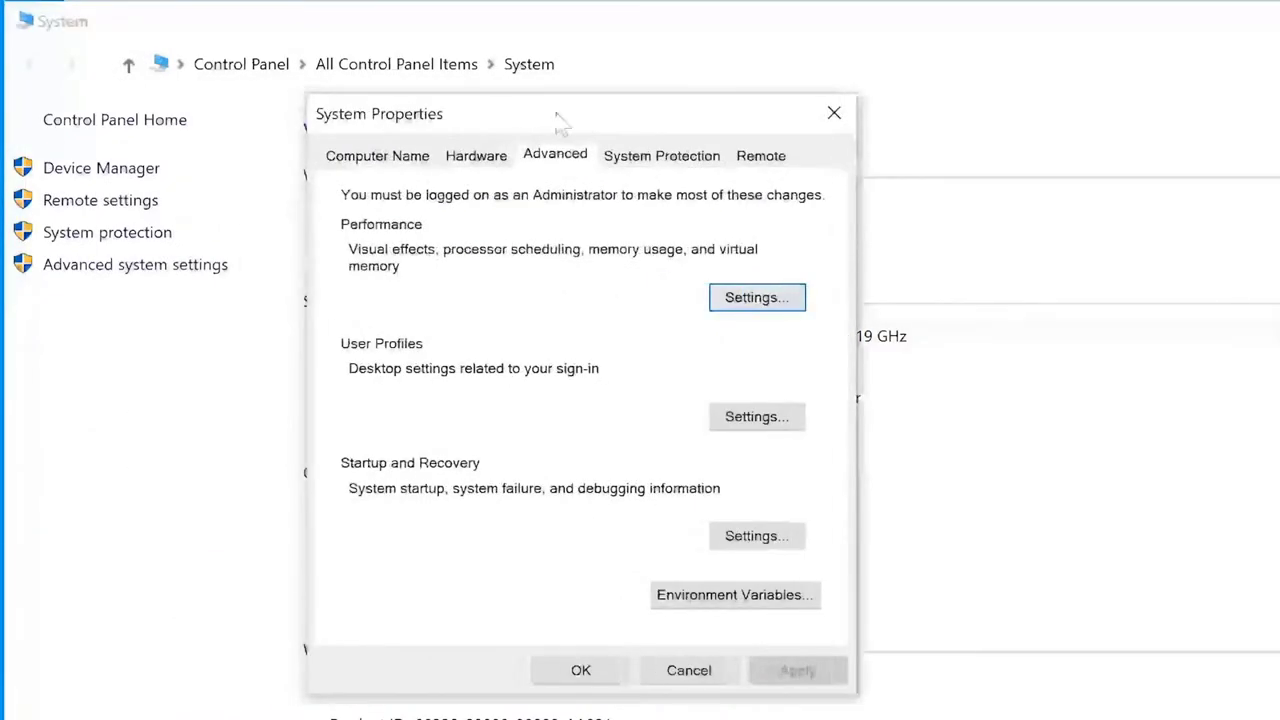
{"action": "left_click", "coordinate": [372, 157]}
{"action": "left_click_drag", "start_coordinate": [456, 114], "coordinate": [643, 112]}
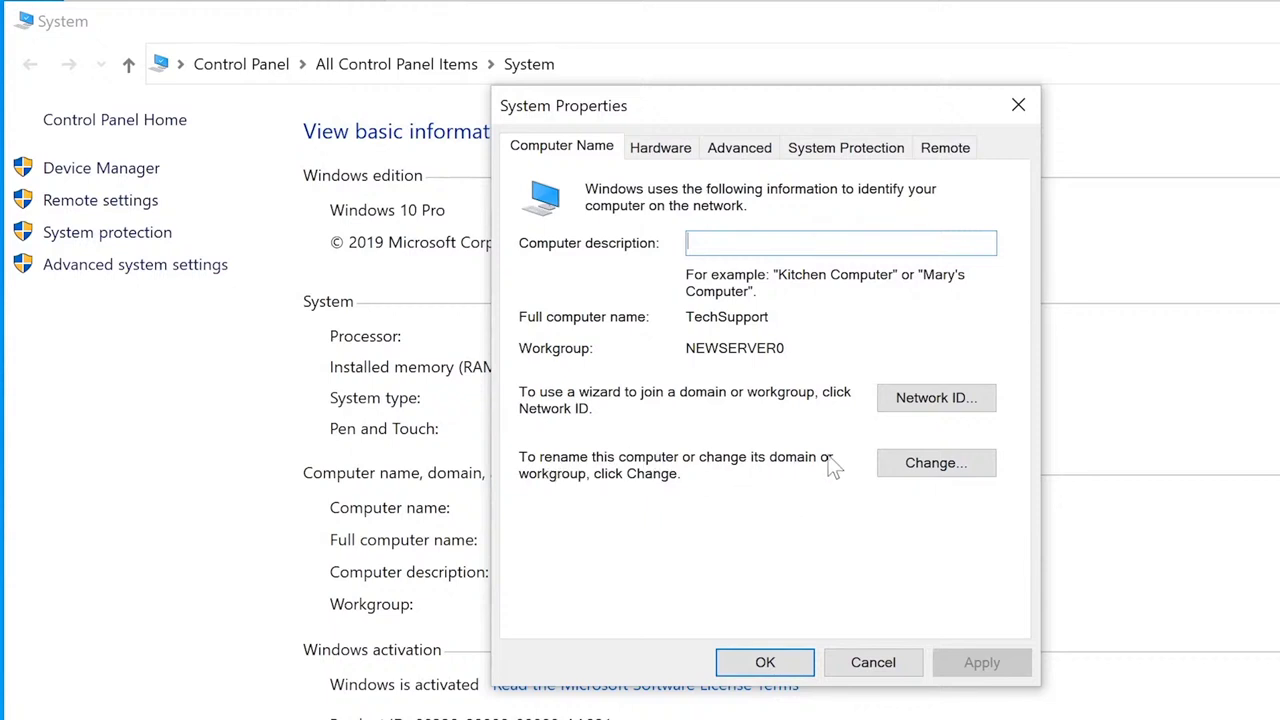
{"action": "left_click", "coordinate": [918, 464]}
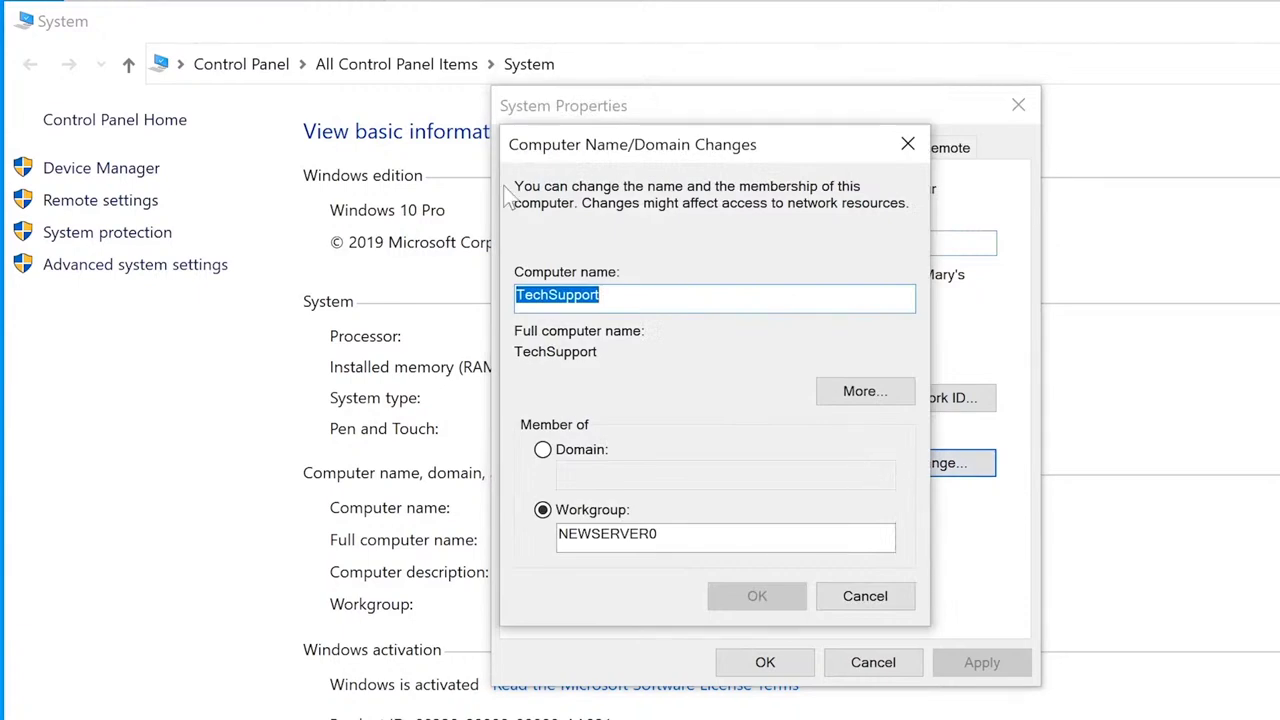
Set the computer to join the domain techsupport.cobuman.com and confirm.
{"action": "left_click", "coordinate": [545, 451]}
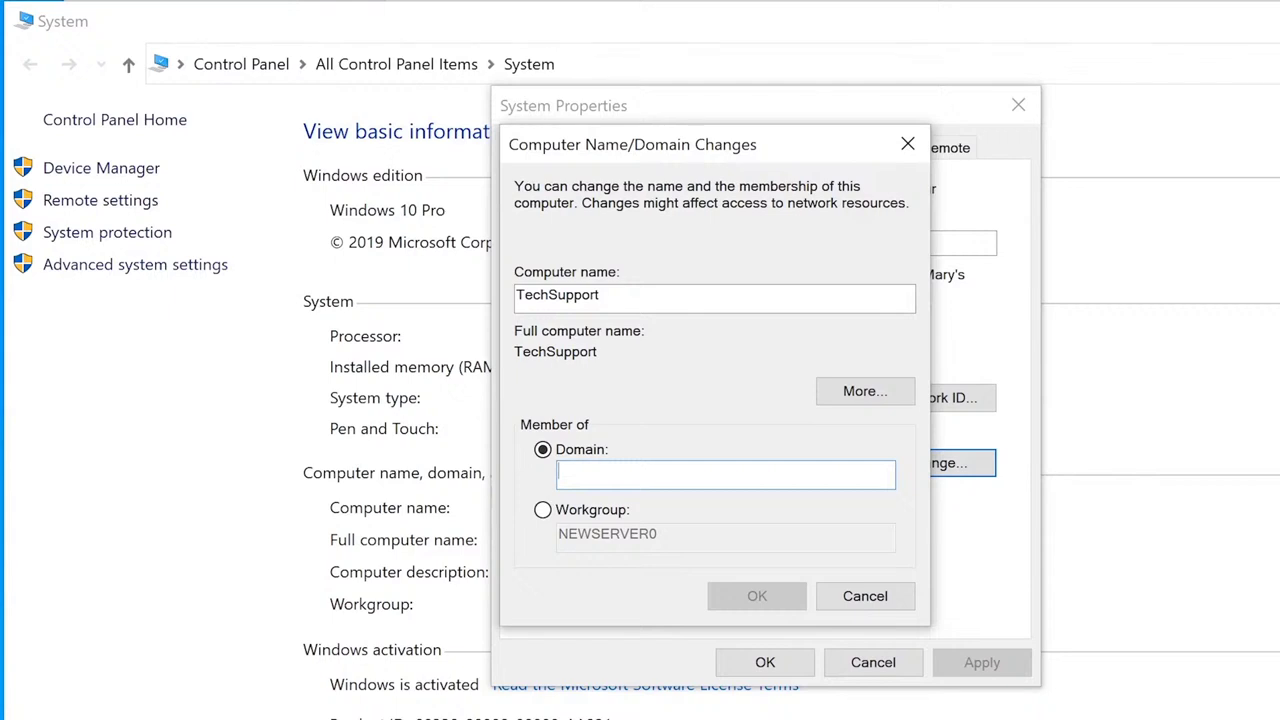
{"action": "type", "text": "techj"}
{"action": "key", "text": "BackSpace"}
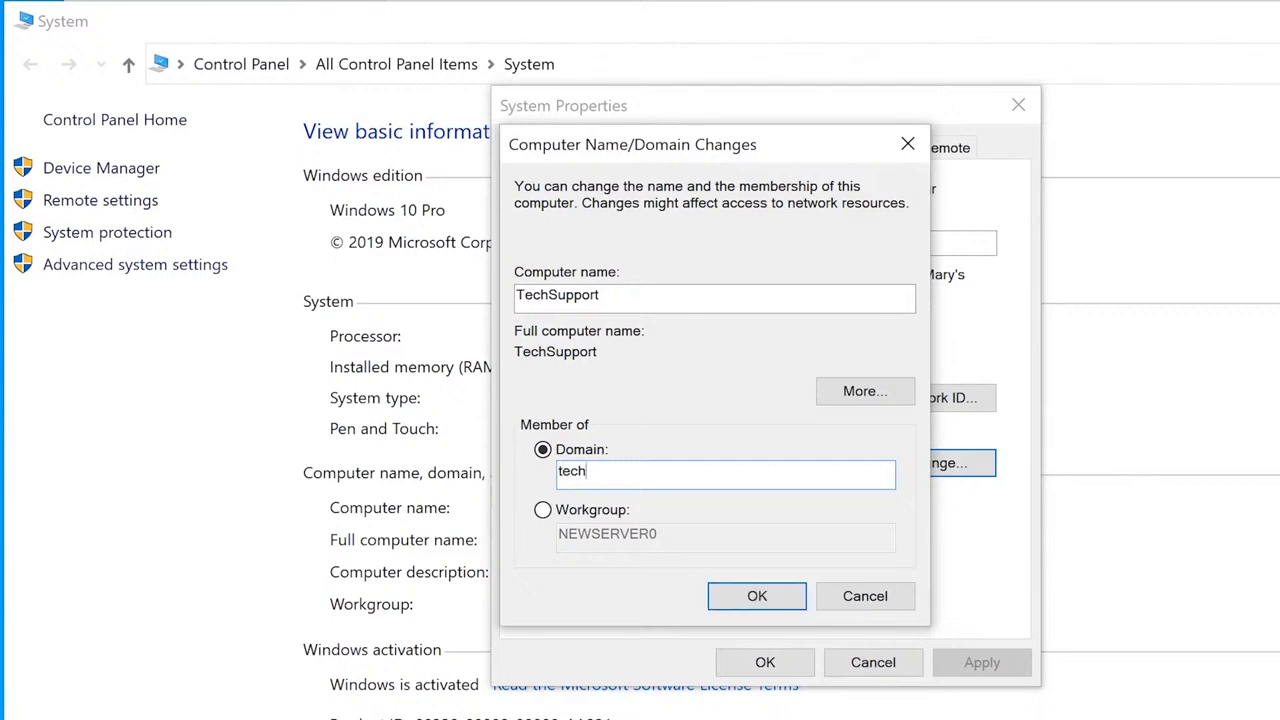
{"action": "type", "text": "support.cobua"}
{"action": "key", "text": "BackSpace"}
{"action": "type", "text": "man.com"}
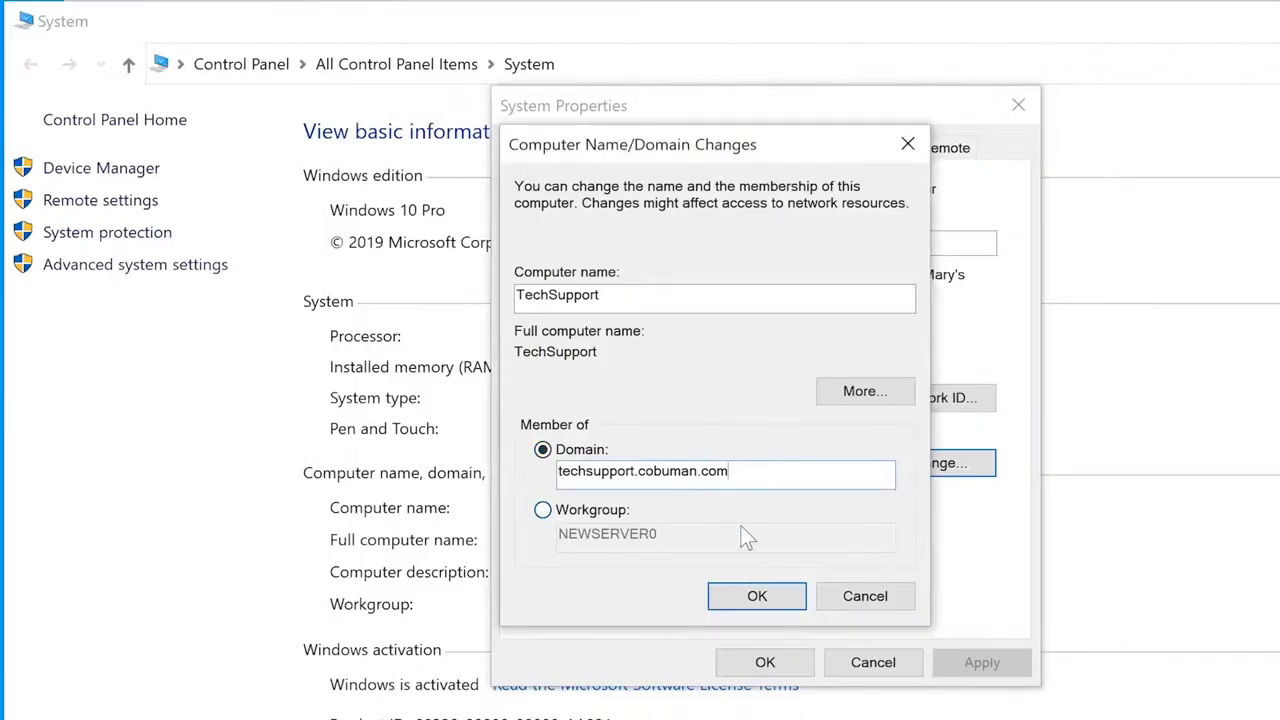
{"action": "left_click", "coordinate": [757, 596]}
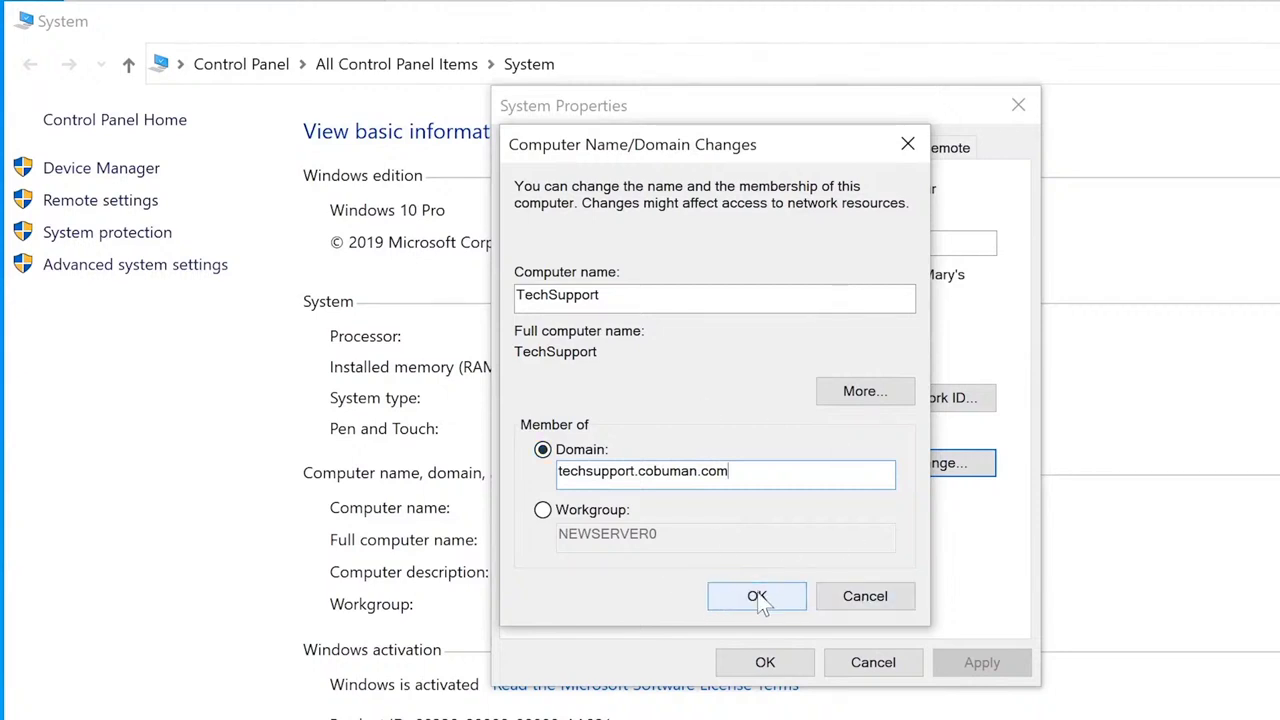
{"action": "left_click", "coordinate": [757, 596]}
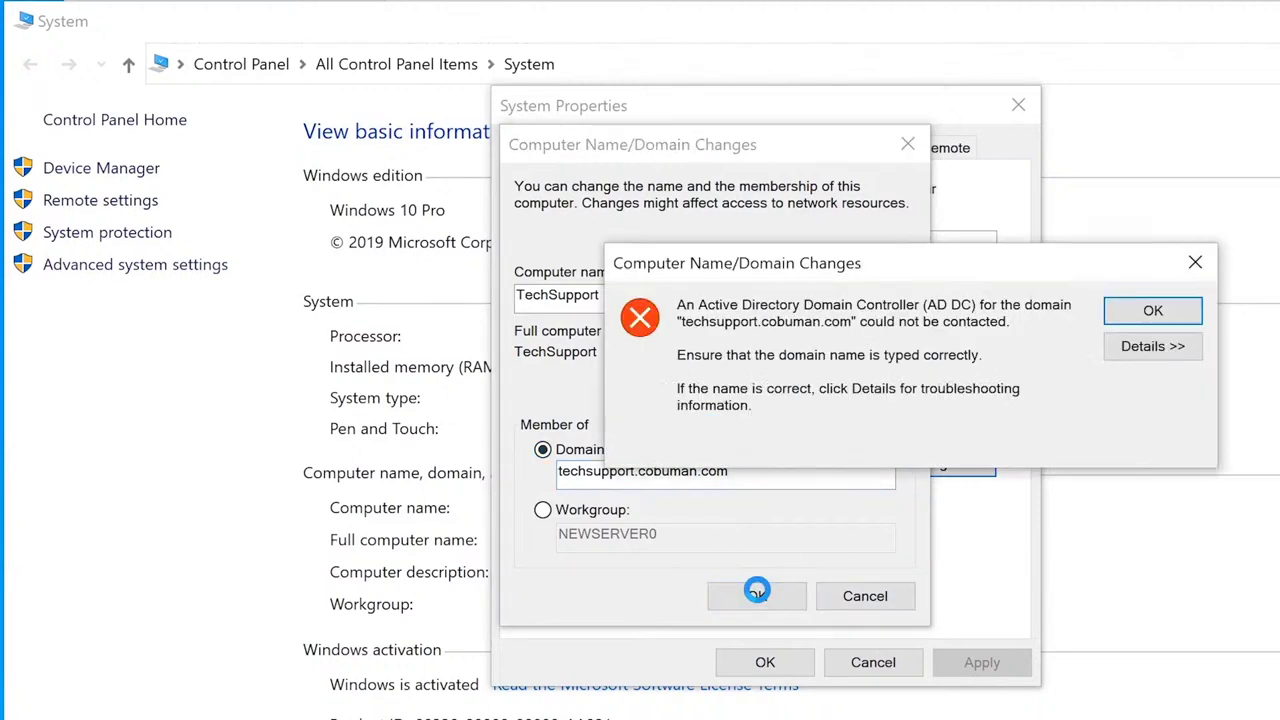
Dismiss the domain controller error, cancel the change and close System Properties.
{"action": "left_click", "coordinate": [1196, 264]}
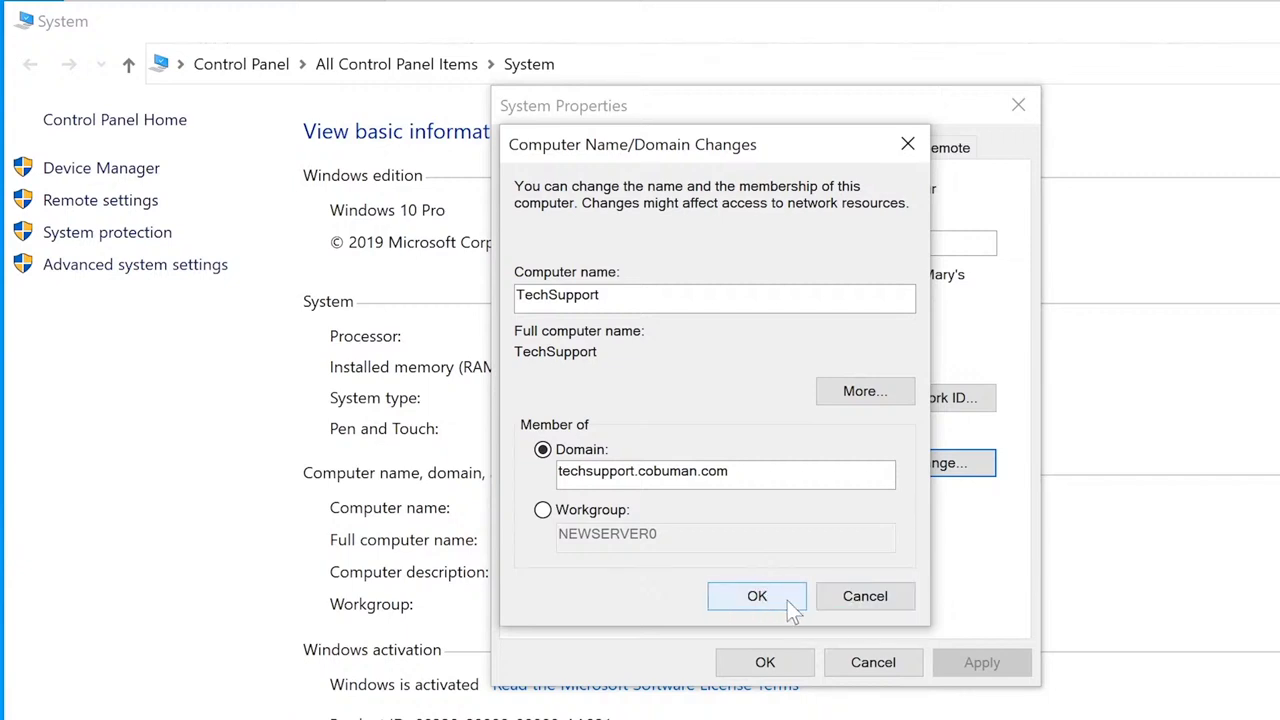
{"action": "left_click", "coordinate": [839, 601]}
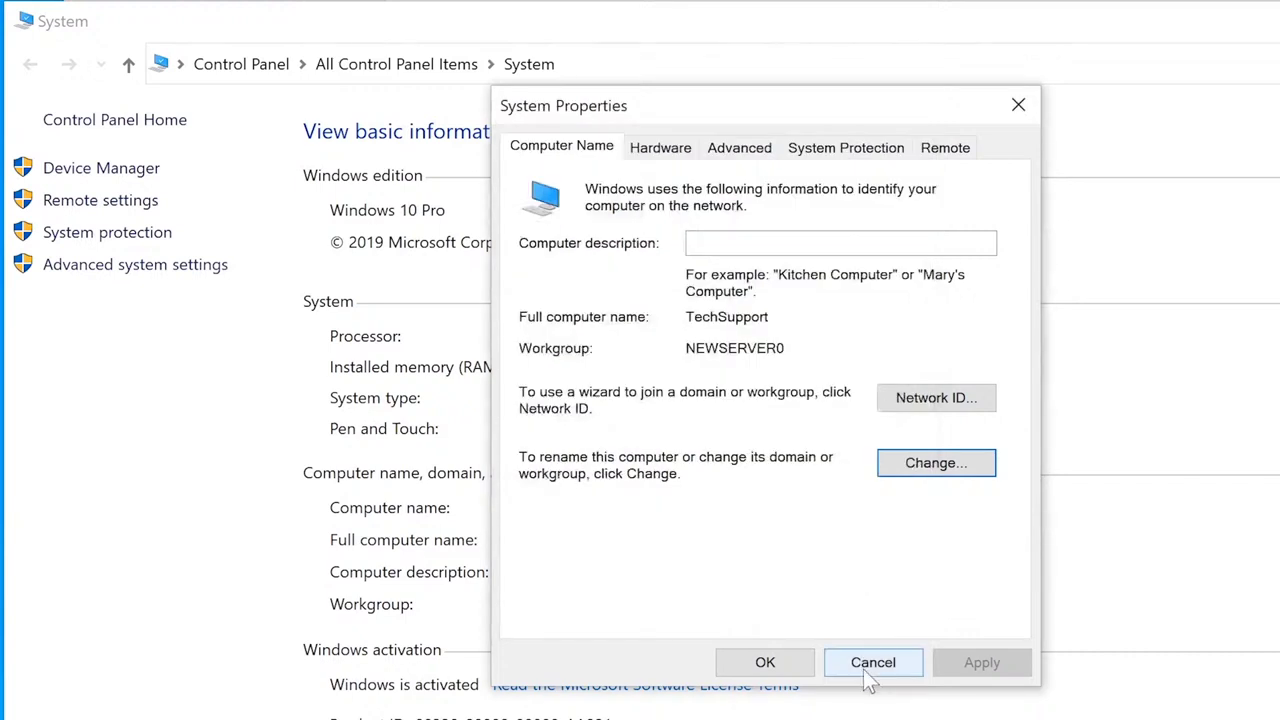
{"action": "left_click", "coordinate": [866, 664]}
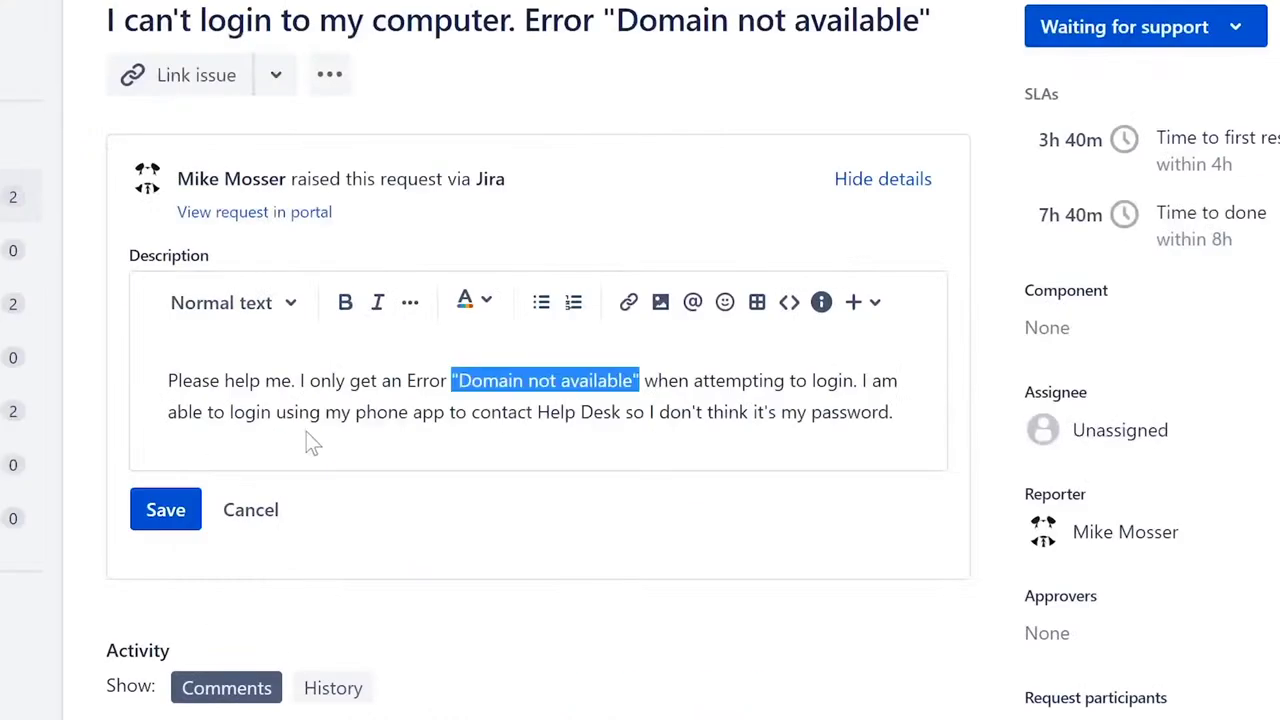
Highlight the quoted 'Domain not available' phrase in the ISD-32 description.
{"action": "left_click", "coordinate": [623, 380]}
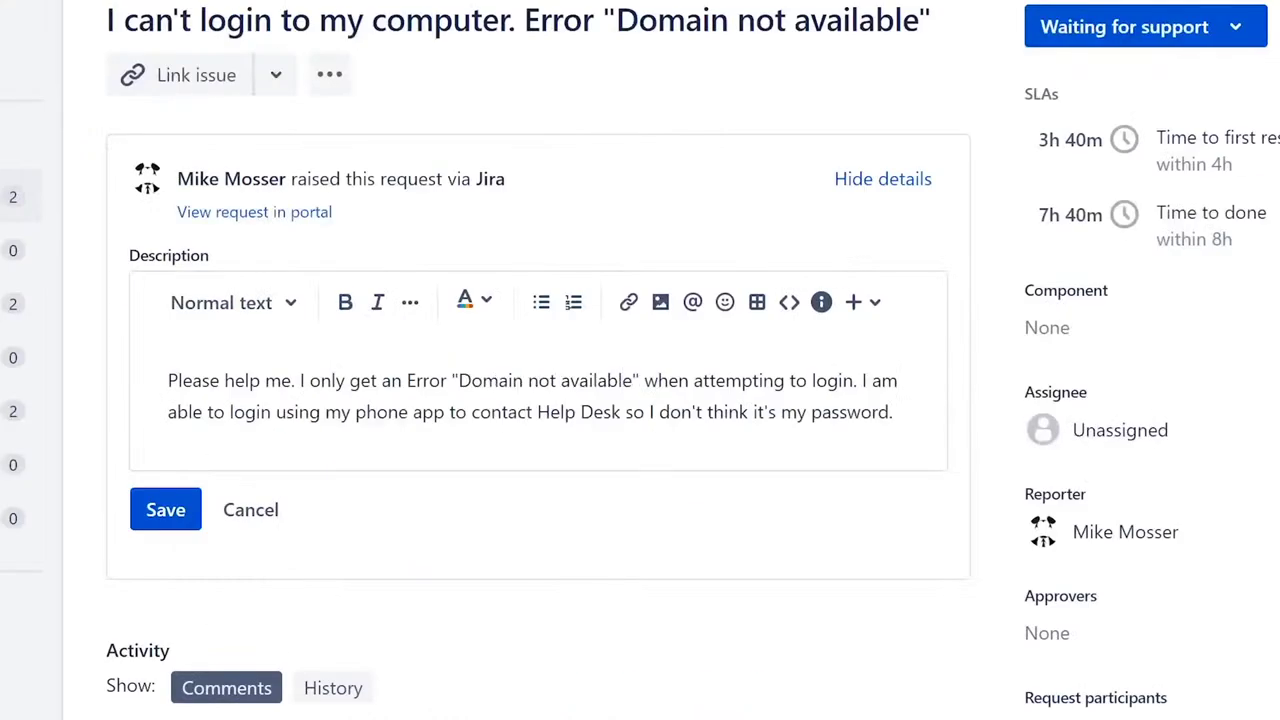
{"action": "left_click_drag", "start_coordinate": [638, 380], "coordinate": [451, 380]}
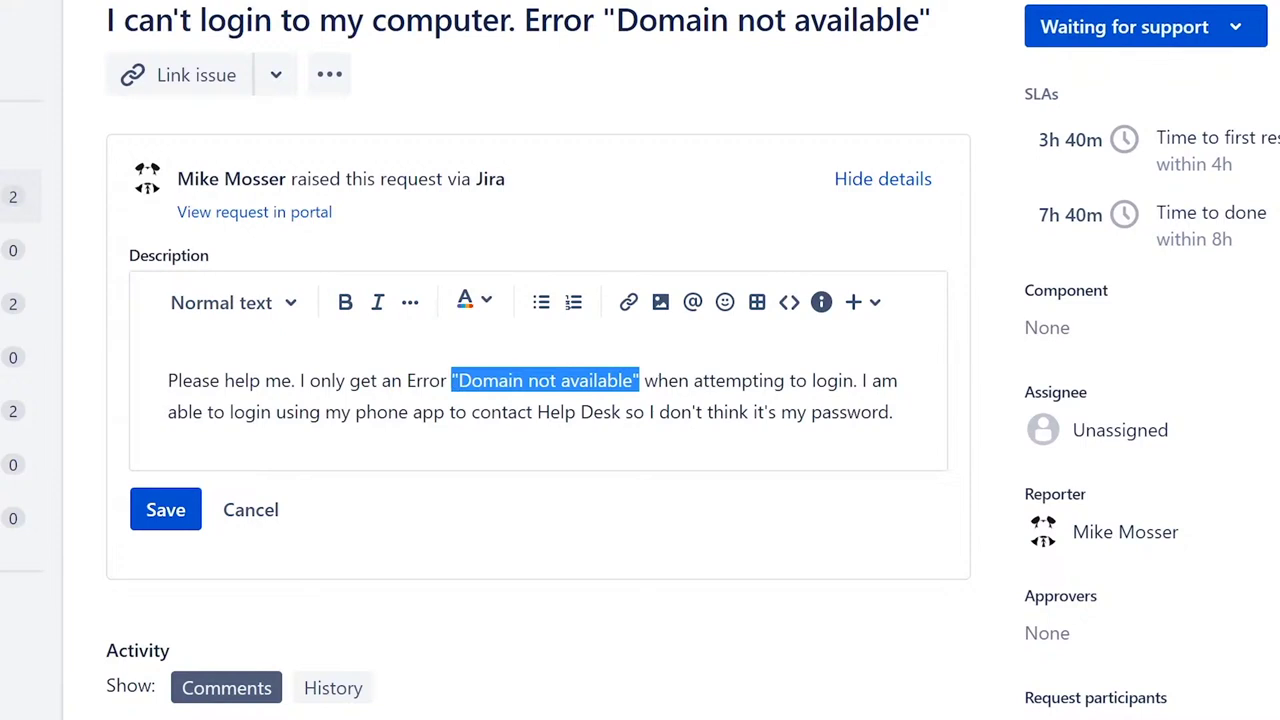
{"action": "left_click", "coordinate": [451, 380]}
{"action": "left_click_drag", "start_coordinate": [451, 380], "coordinate": [638, 380]}
{"action": "left_click", "coordinate": [451, 380]}
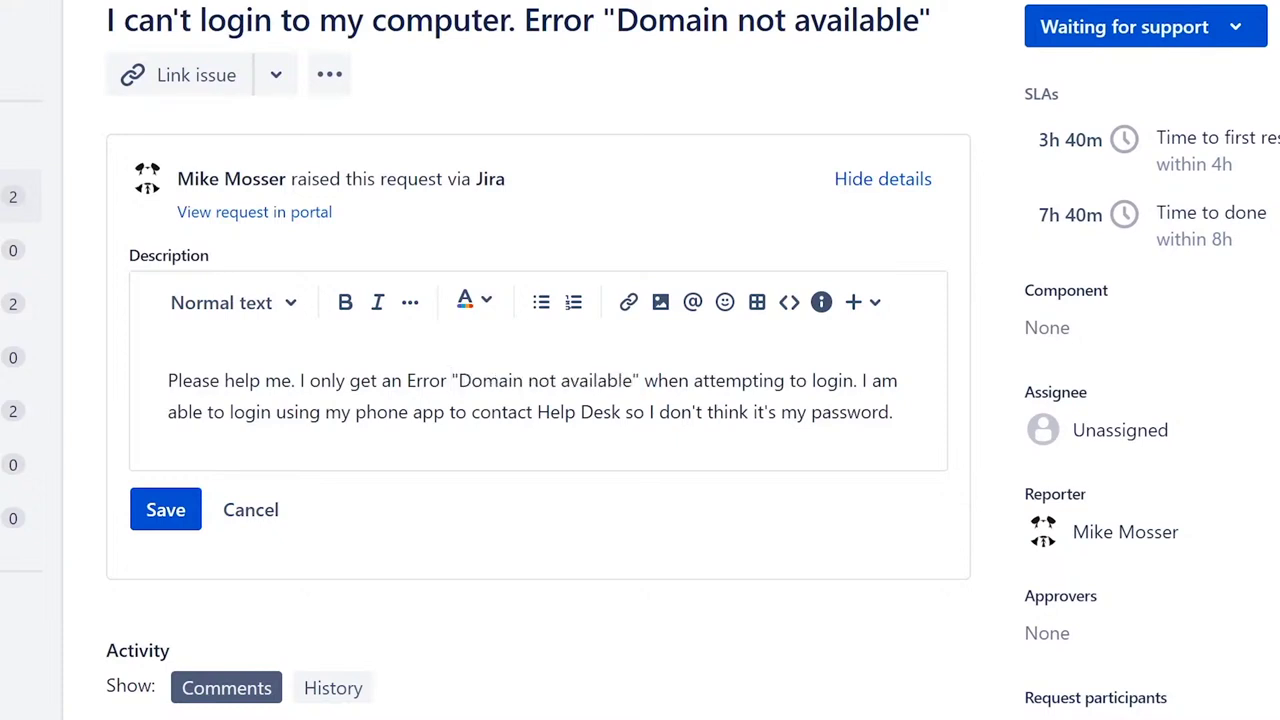
{"action": "left_click_drag", "start_coordinate": [451, 380], "coordinate": [639, 380]}
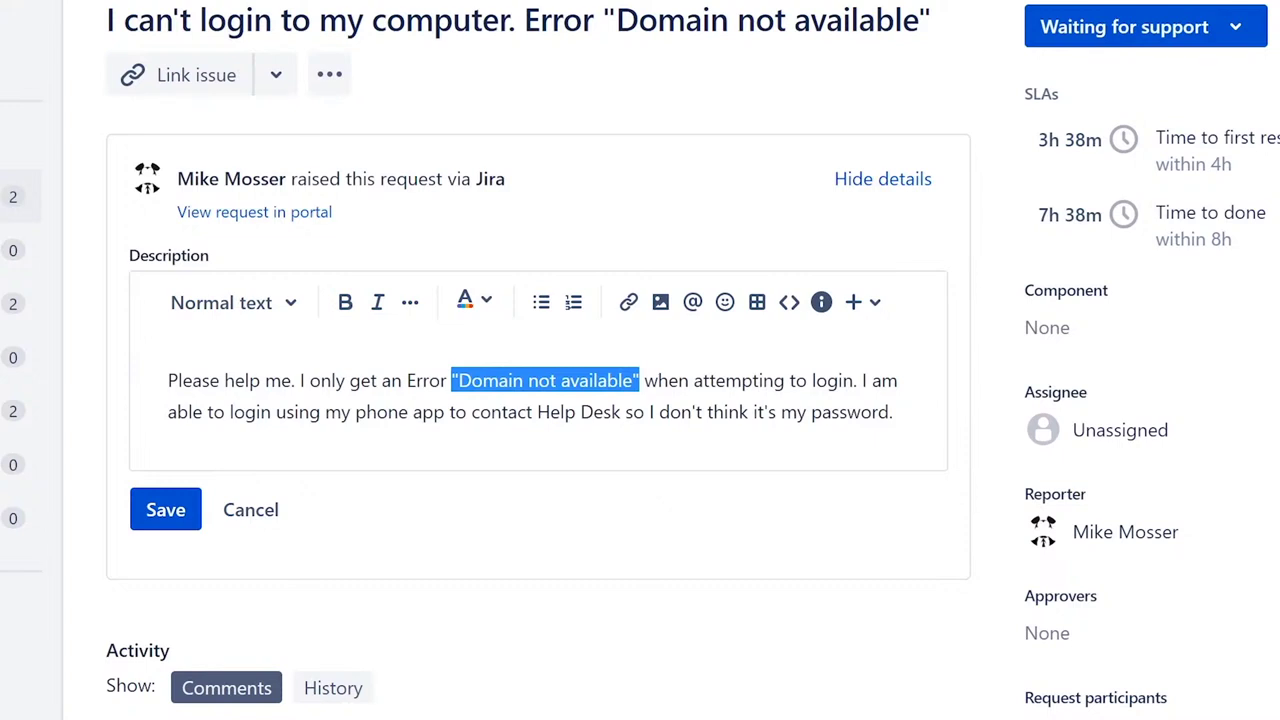
{"action": "left_click", "coordinate": [451, 380]}
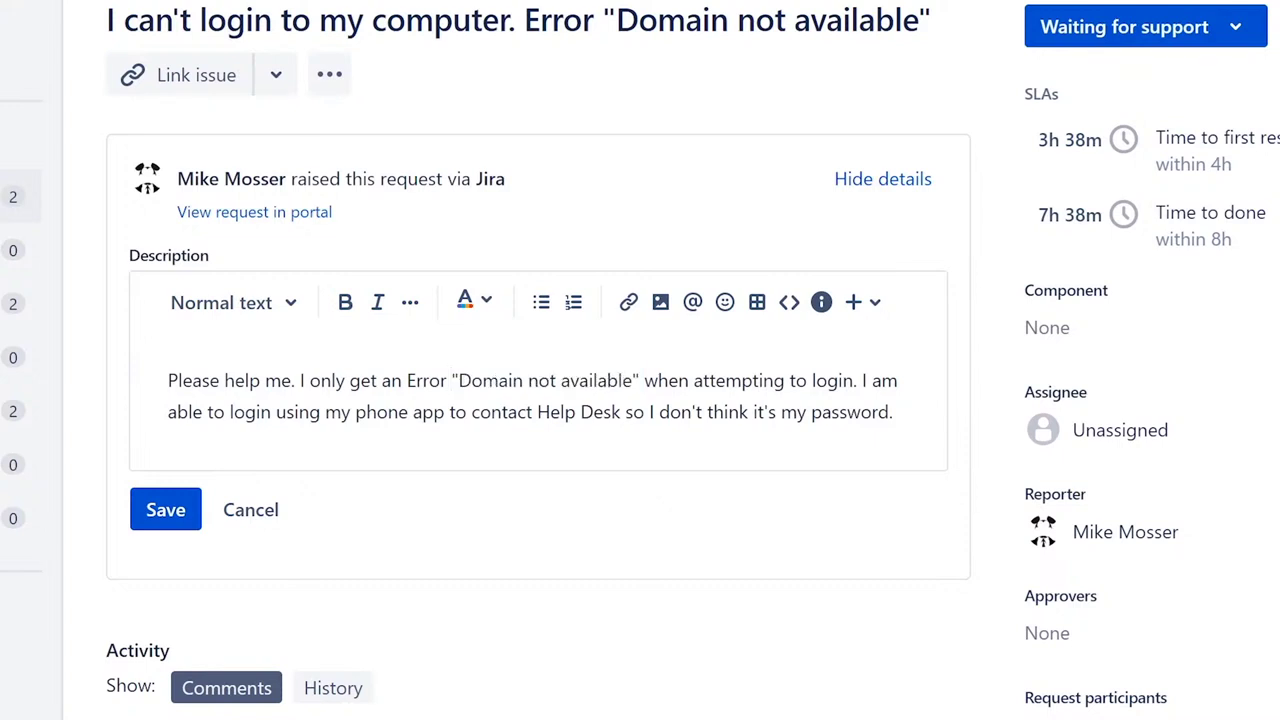
{"action": "left_click_drag", "start_coordinate": [451, 380], "coordinate": [639, 380]}
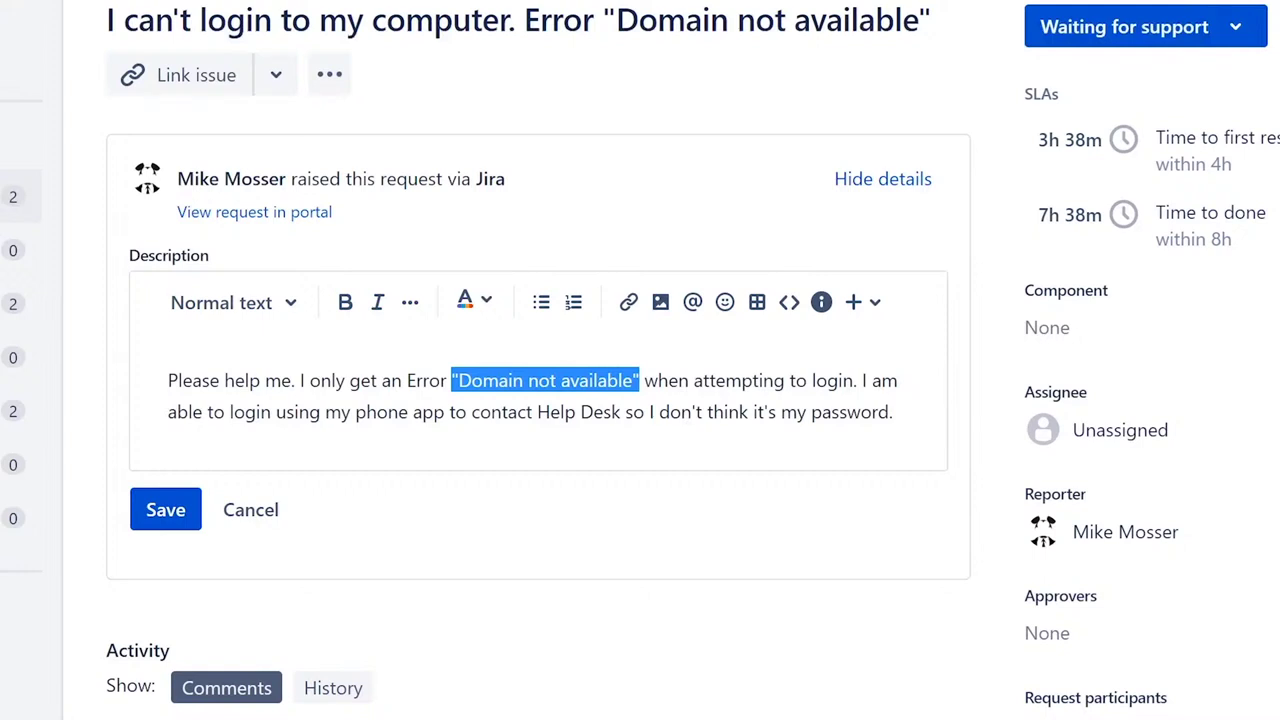
Repeatedly reselect the 'Domain not available' error text in the ISD-32 description.
{"action": "left_click", "coordinate": [658, 380]}
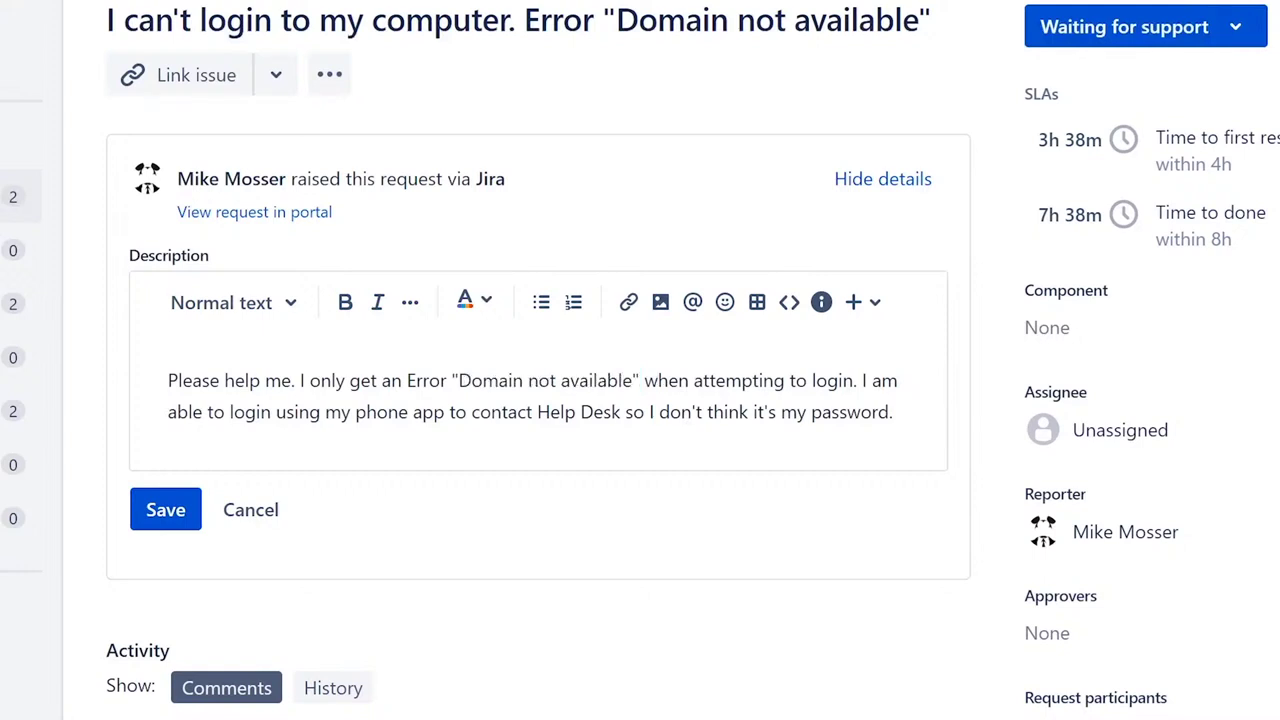
{"action": "left_click_drag", "start_coordinate": [452, 380], "coordinate": [633, 380]}
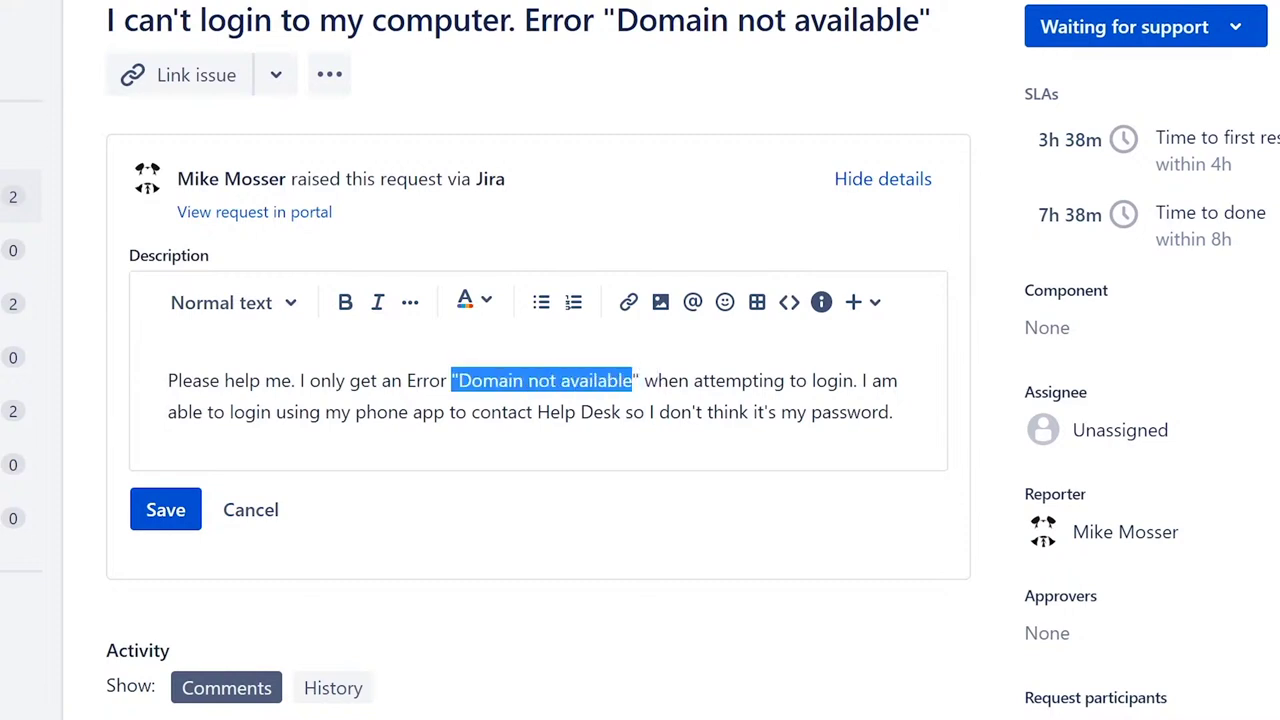
{"action": "left_click", "coordinate": [658, 380]}
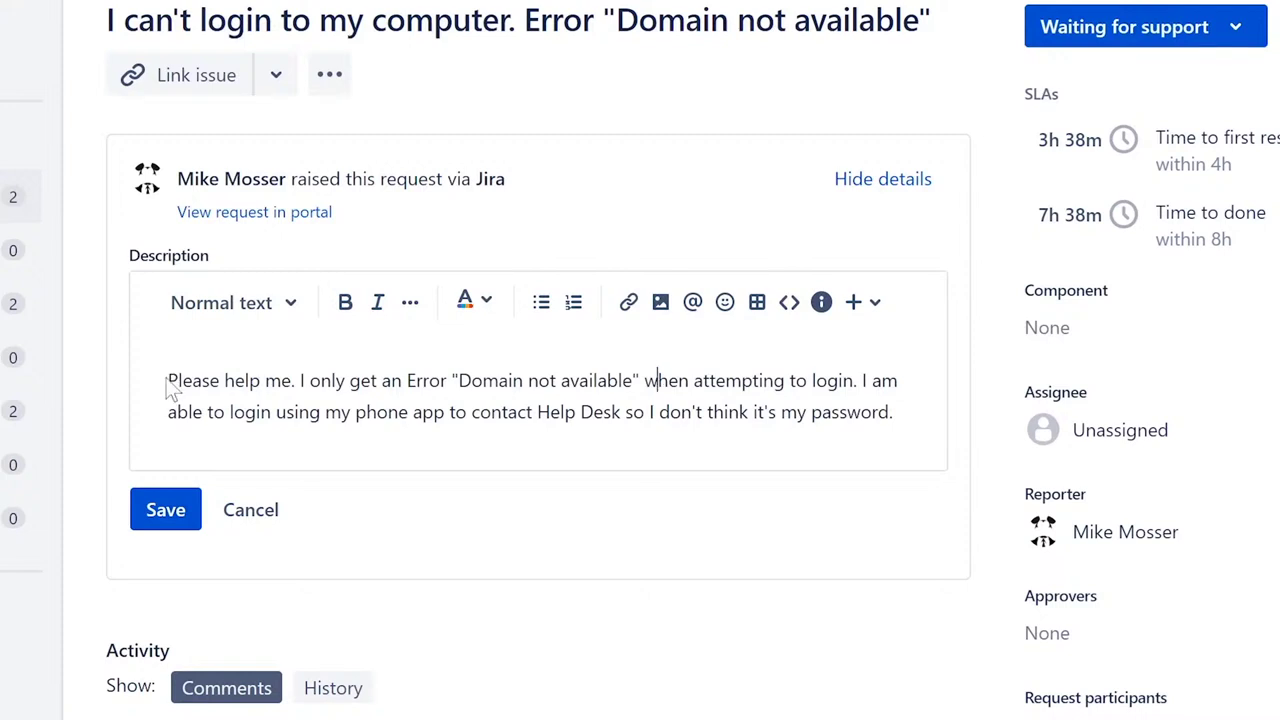
{"action": "left_click", "coordinate": [893, 412]}
{"action": "left_click_drag", "start_coordinate": [639, 380], "coordinate": [452, 368]}
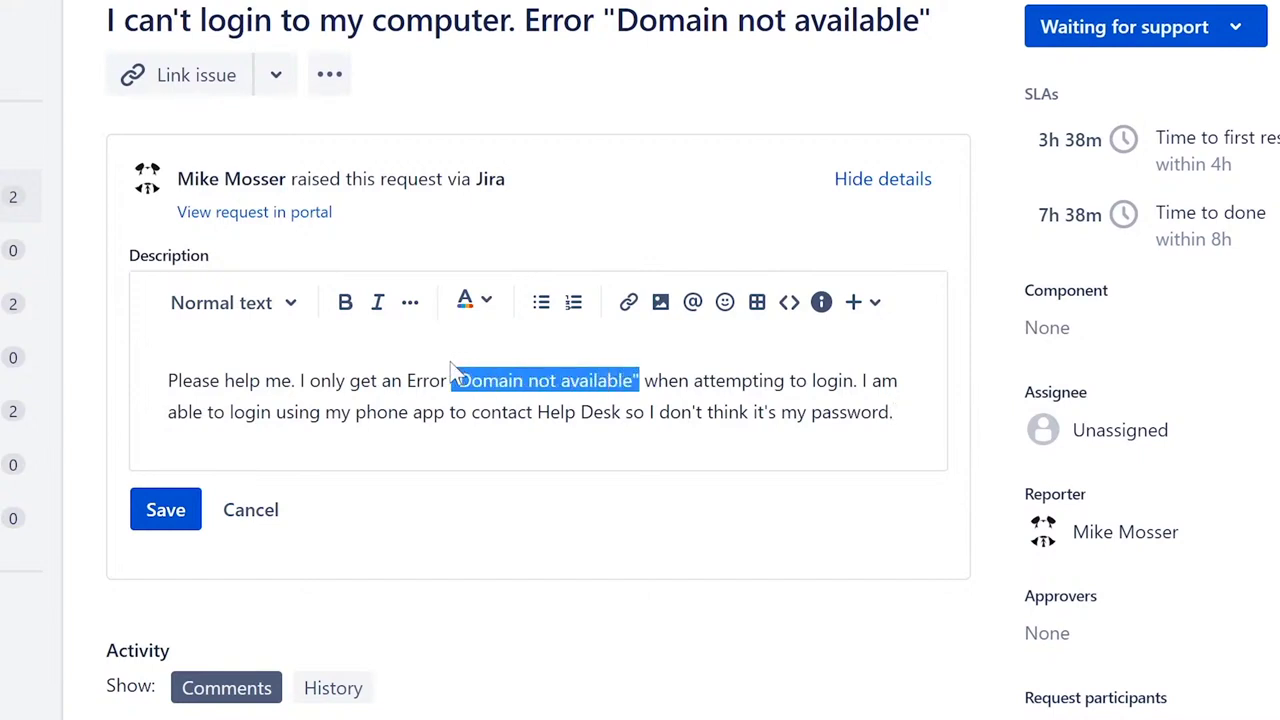
{"action": "left_click", "coordinate": [482, 380]}
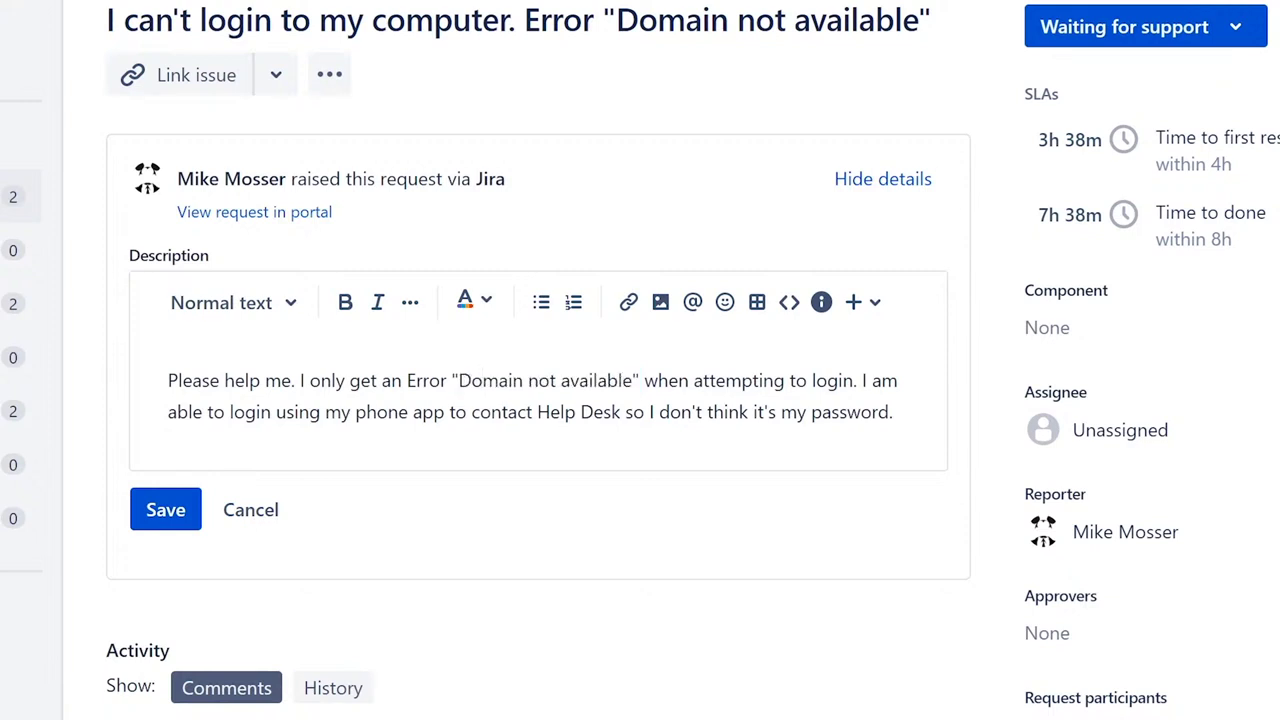
{"action": "left_click_drag", "start_coordinate": [451, 380], "coordinate": [639, 380]}
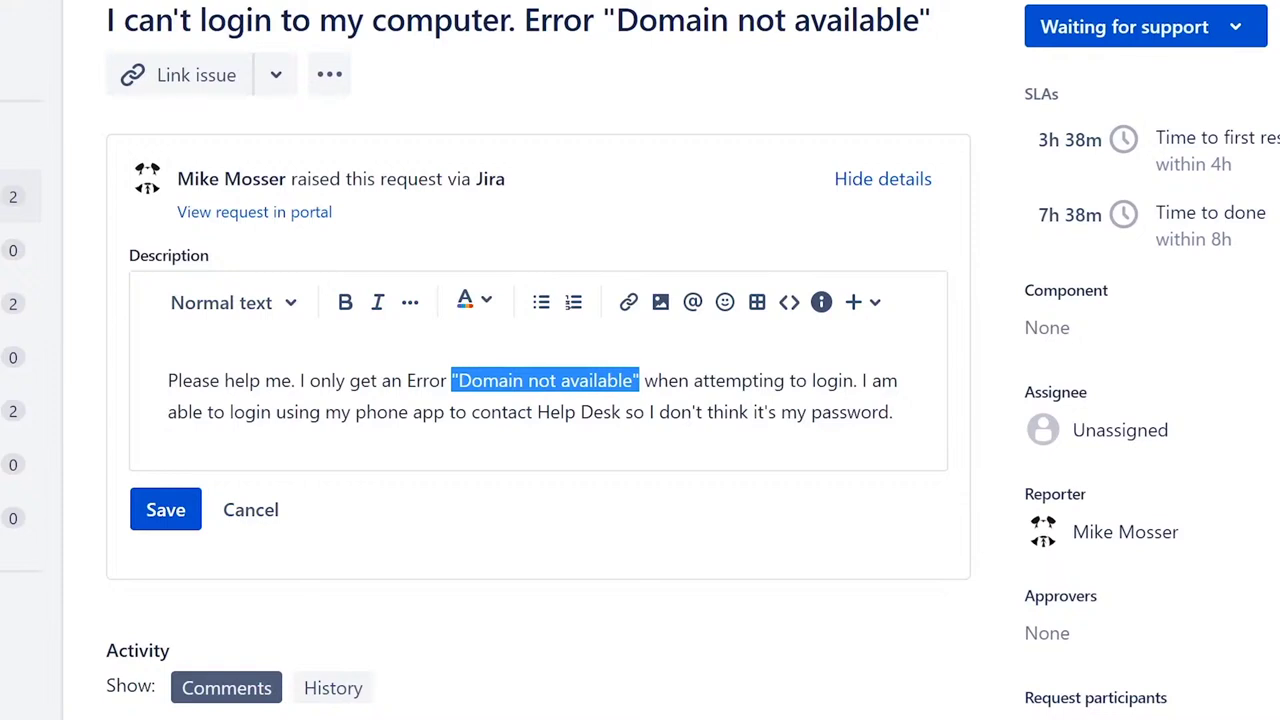
{"action": "left_click", "coordinate": [643, 380]}
{"action": "left_click_drag", "start_coordinate": [641, 380], "coordinate": [451, 380]}
{"action": "left_click", "coordinate": [456, 380]}
{"action": "left_click_drag", "start_coordinate": [451, 380], "coordinate": [639, 380]}
{"action": "left_click", "coordinate": [656, 380]}
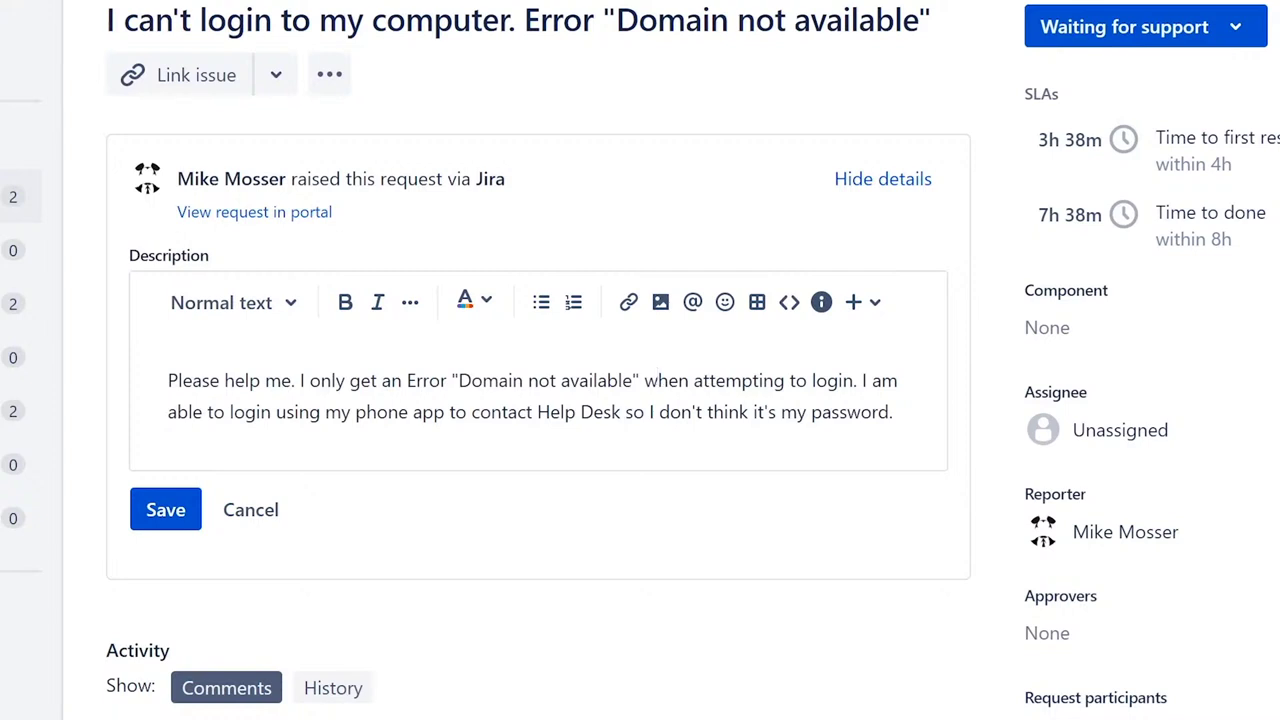
{"action": "left_click_drag", "start_coordinate": [639, 380], "coordinate": [451, 380]}
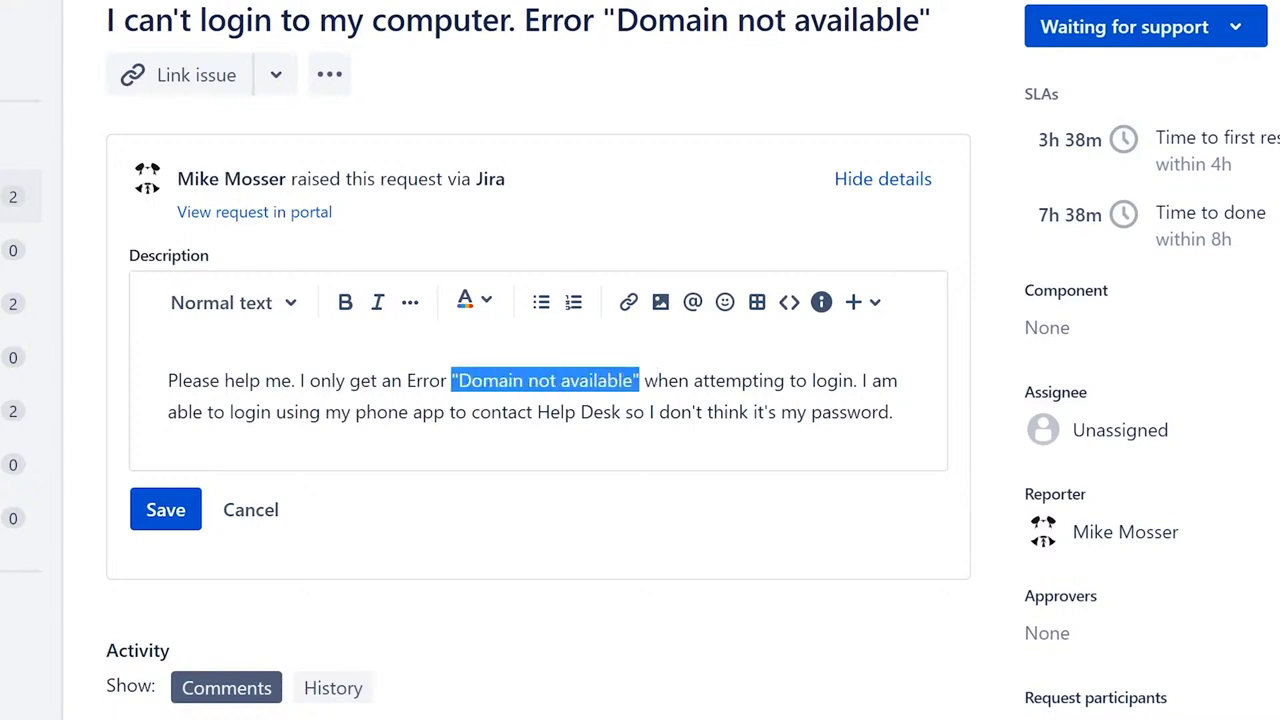
{"action": "left_click_drag", "start_coordinate": [451, 380], "coordinate": [639, 380]}
{"action": "left_click", "coordinate": [639, 380]}
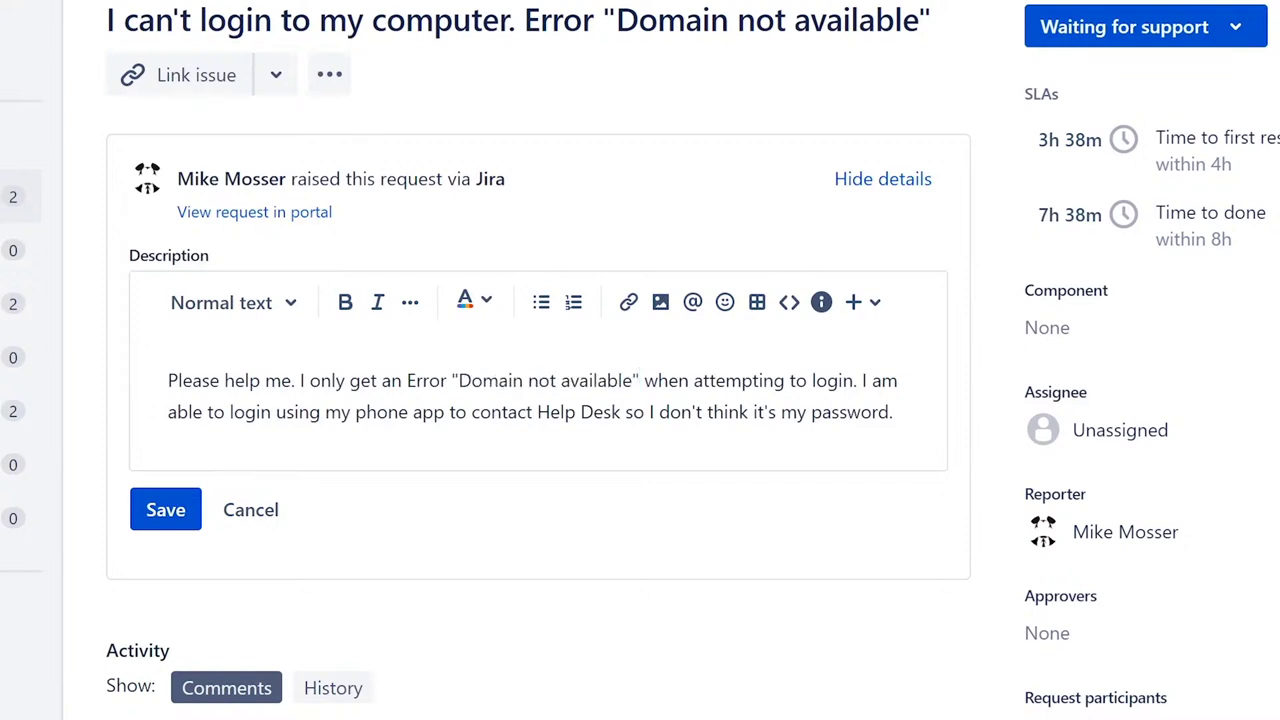
{"action": "left_click_drag", "start_coordinate": [639, 380], "coordinate": [451, 380]}
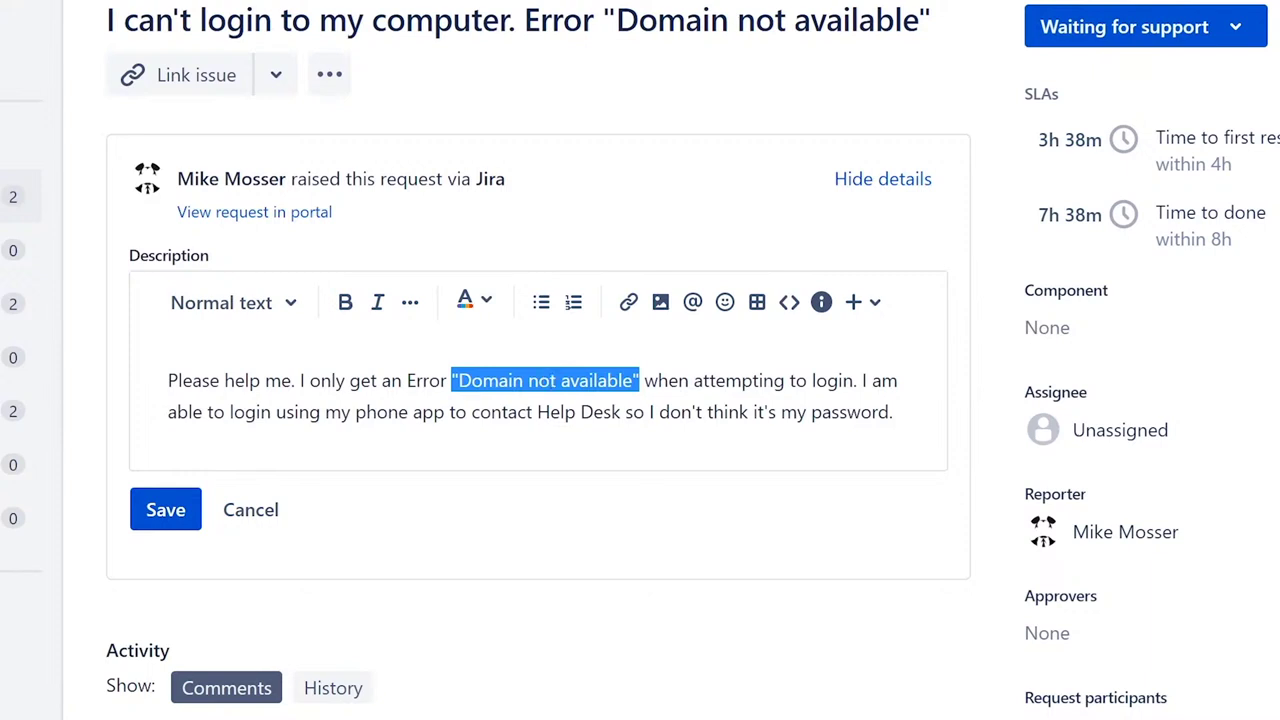
{"action": "left_click", "coordinate": [452, 380]}
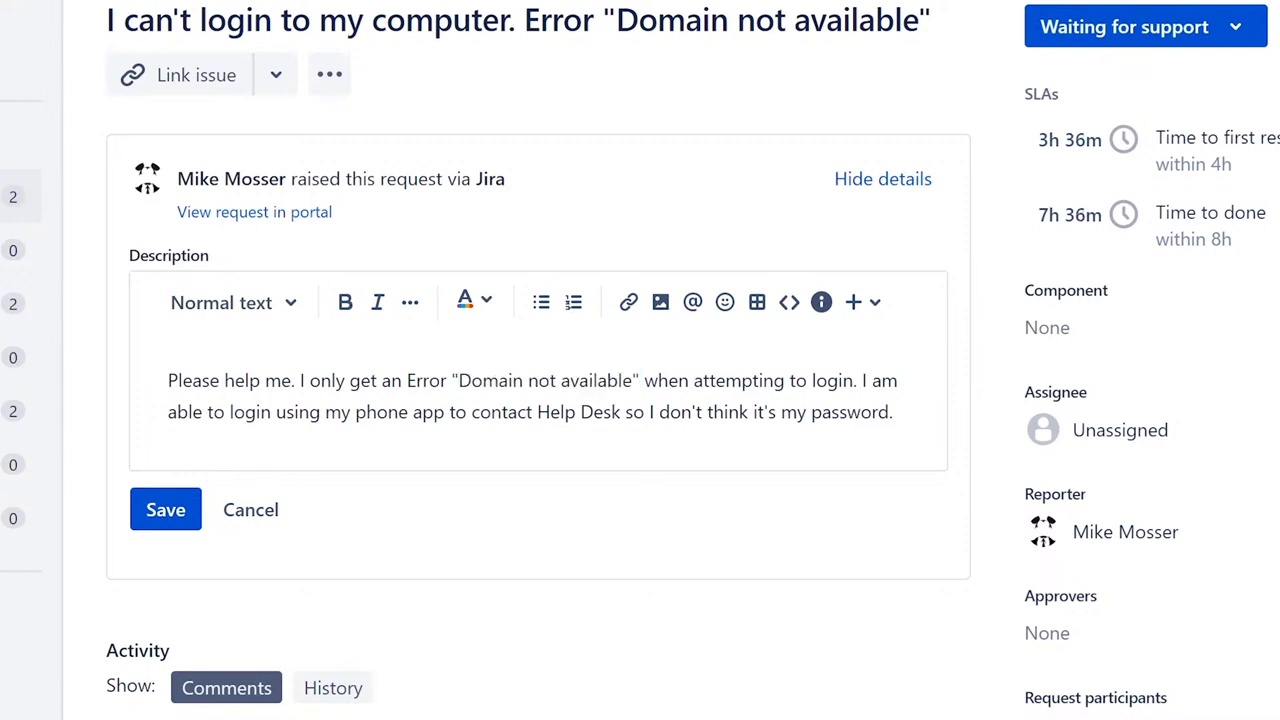
{"action": "left_click_drag", "start_coordinate": [452, 380], "coordinate": [638, 380]}
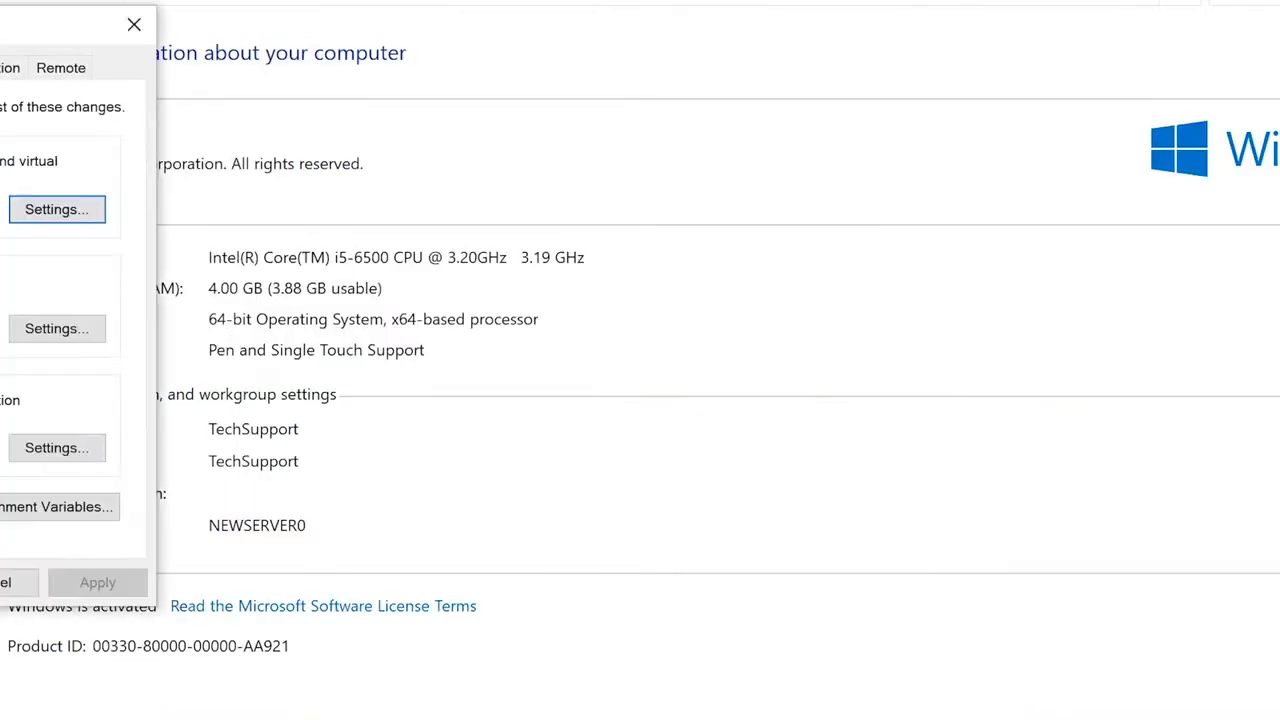
Review TechSupport's name and NEWSERVER0 workgroup in System Properties, then cancel out.
{"action": "left_click_drag", "start_coordinate": [60, 24], "coordinate": [711, 157]}
{"action": "left_click", "coordinate": [480, 206]}
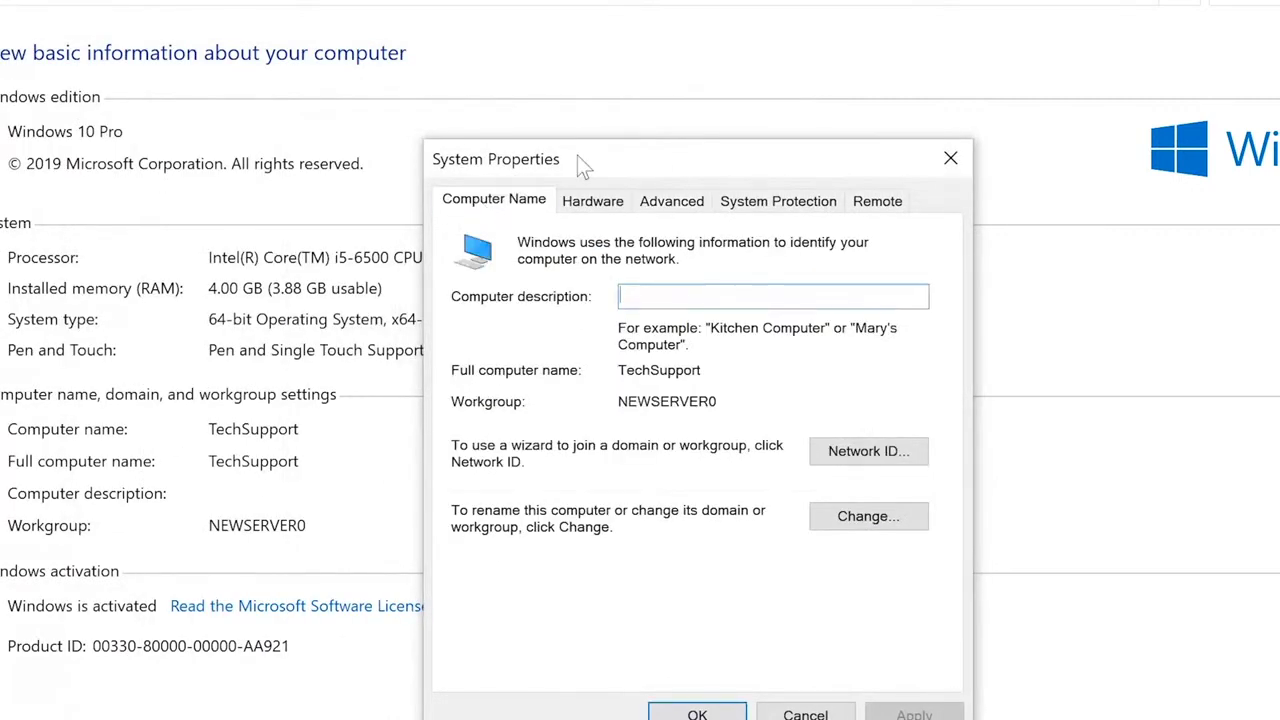
{"action": "left_click_drag", "start_coordinate": [577, 158], "coordinate": [377, 33]}
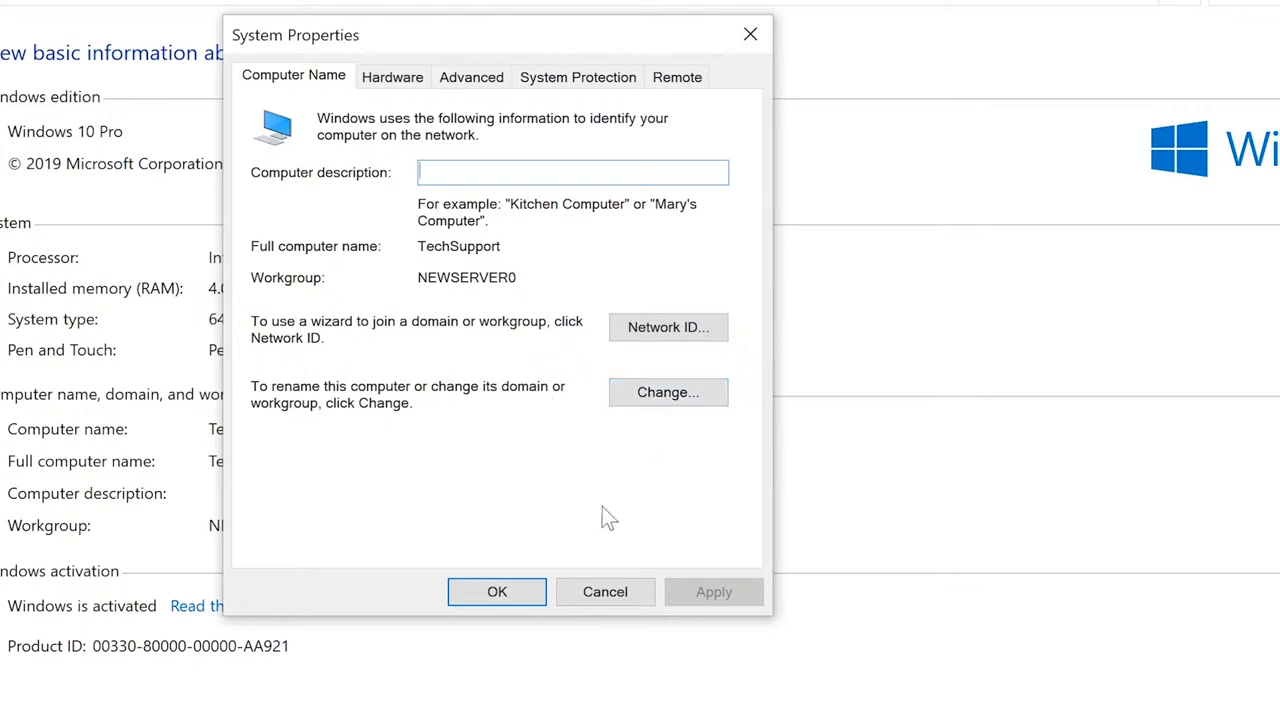
{"action": "left_click", "coordinate": [681, 404]}
{"action": "left_click", "coordinate": [600, 527]}
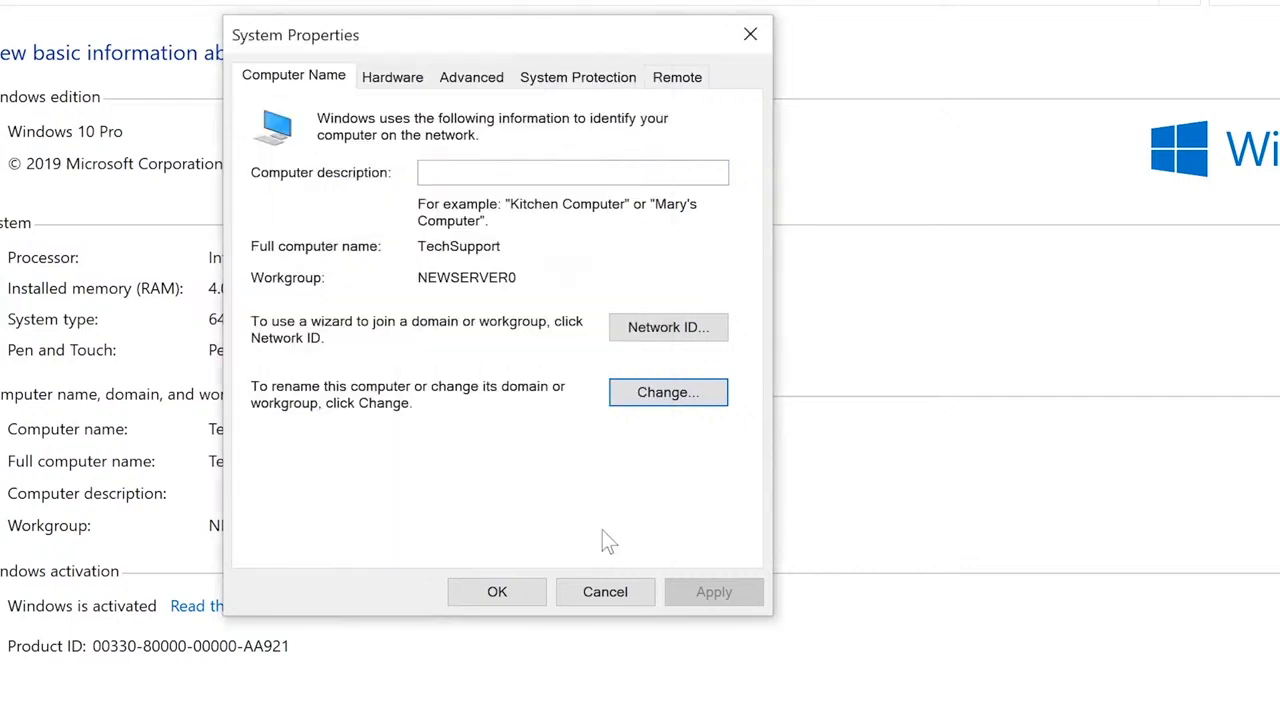
{"action": "left_click", "coordinate": [603, 592]}
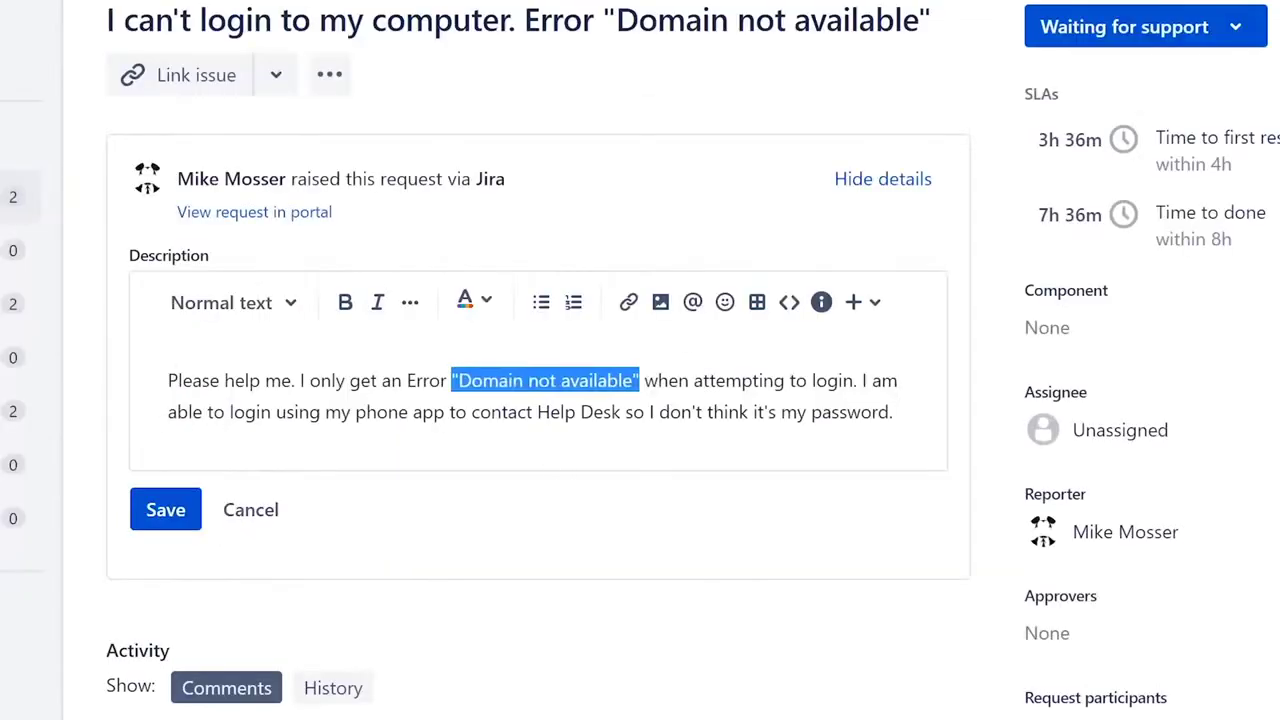
Discard the edits to the ISD-32 description and open an empty reply to the customer.
{"action": "left_click", "coordinate": [610, 411]}
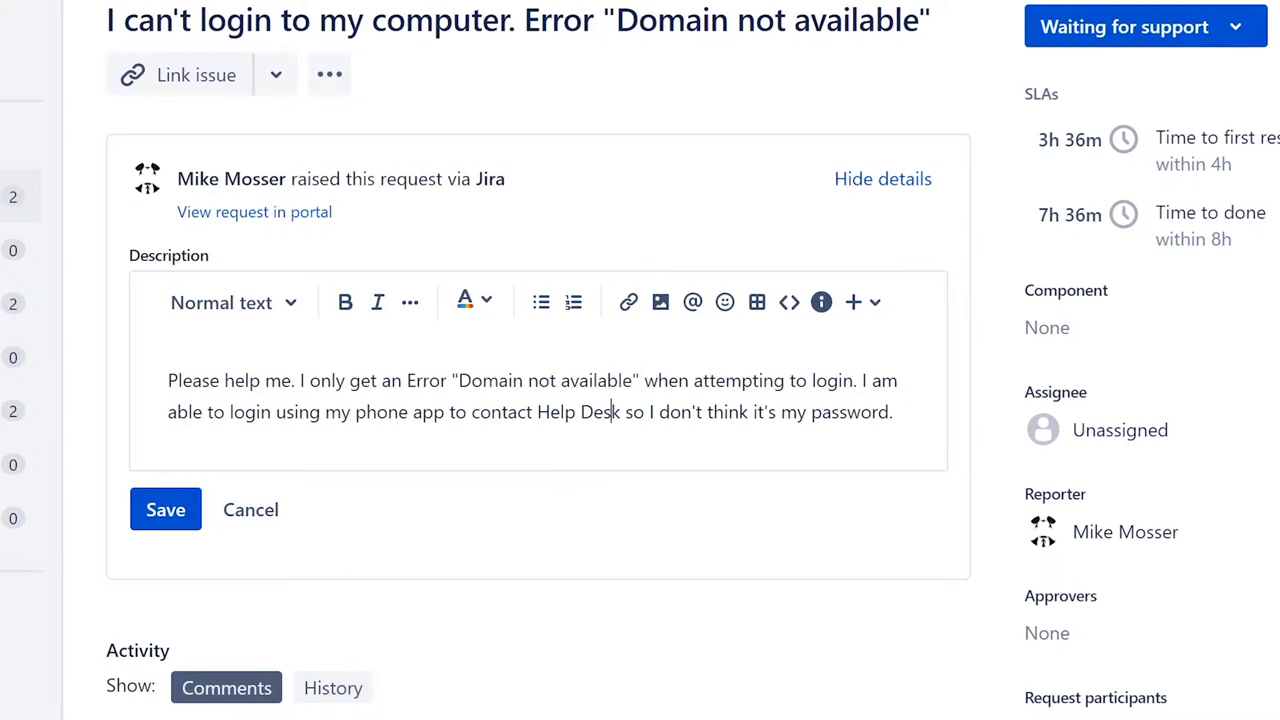
{"action": "left_click", "coordinate": [639, 380]}
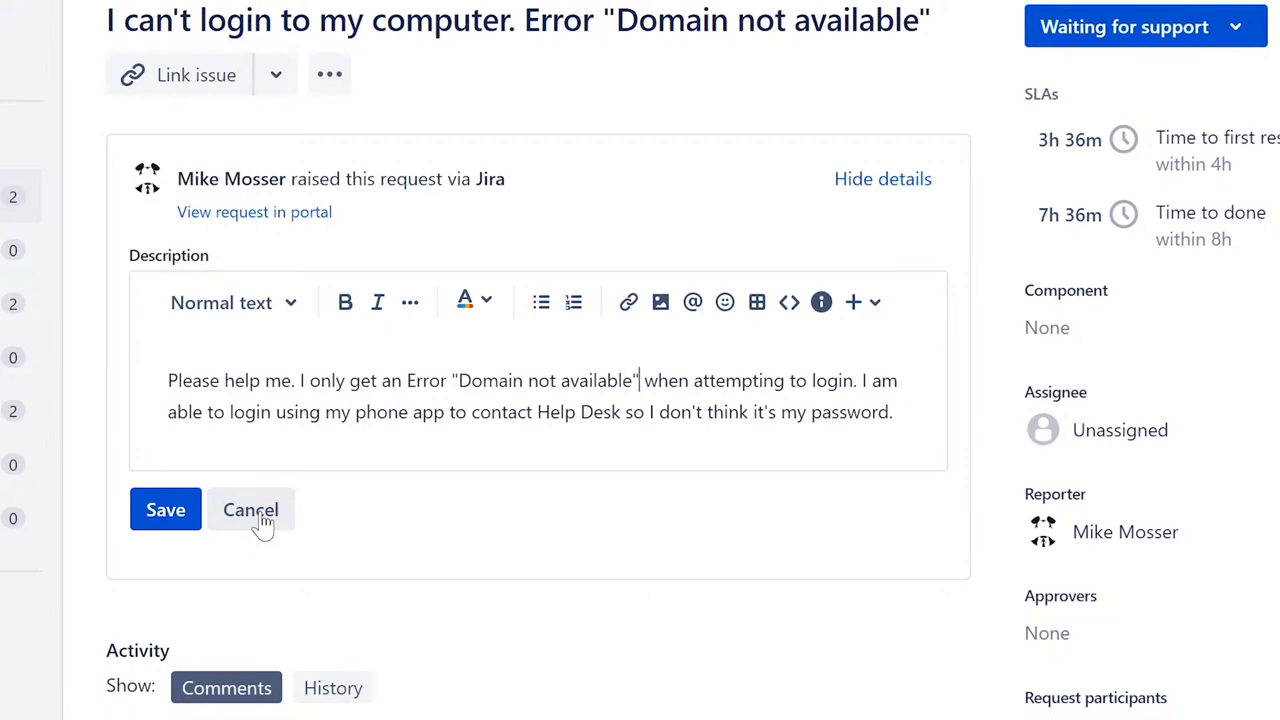
{"action": "left_click", "coordinate": [262, 522]}
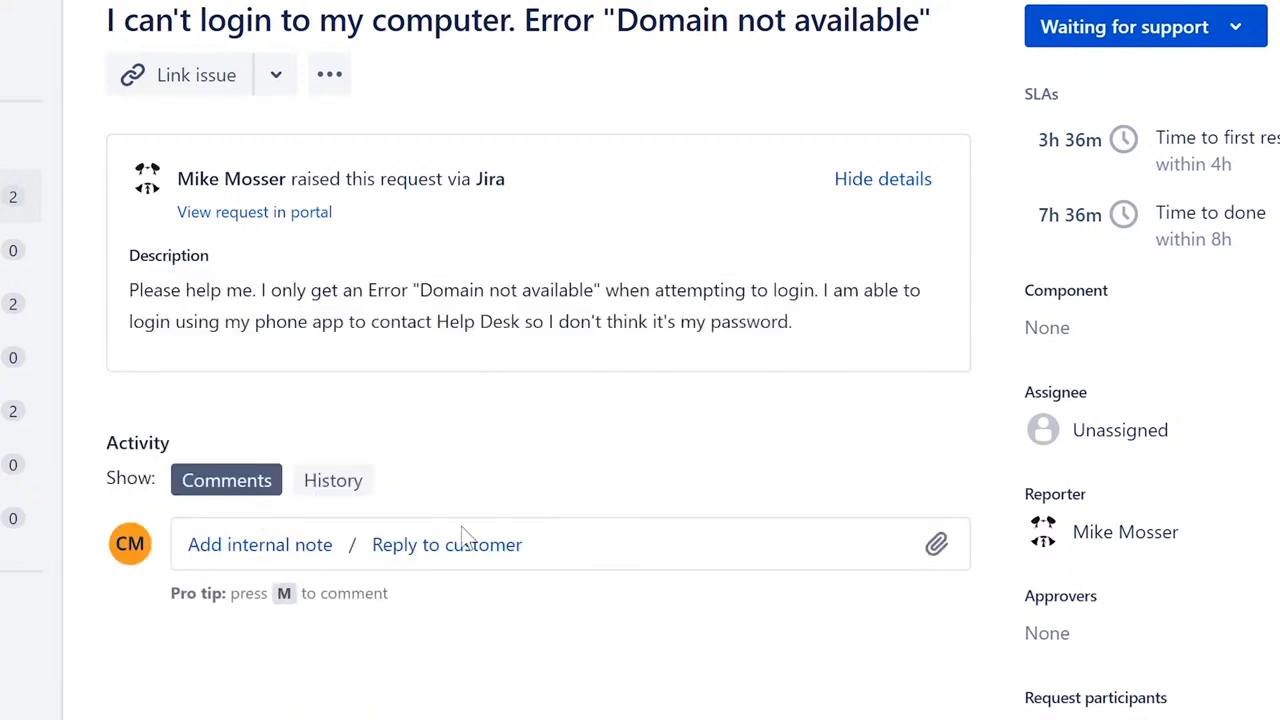
{"action": "left_click", "coordinate": [458, 548]}
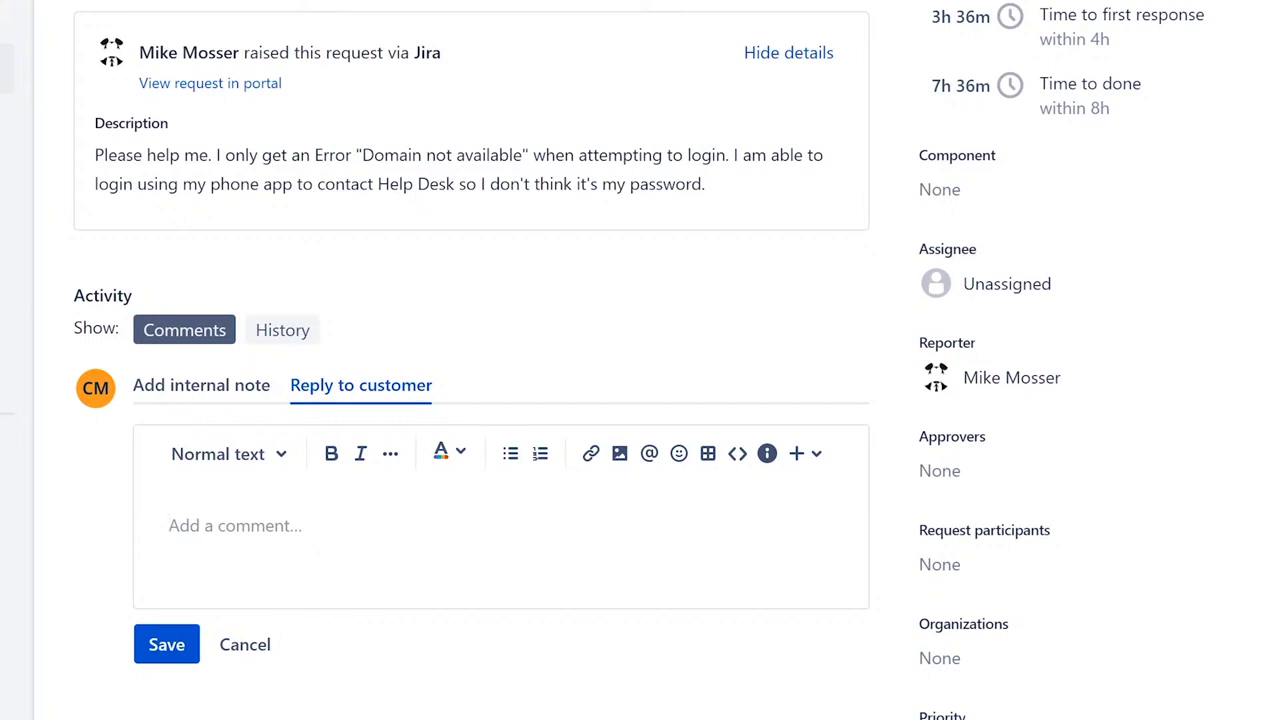
Post a reply asking the customer to bring the computer to the office, since it needs adding to the domain.
{"action": "type", "text": "Can you plea"}
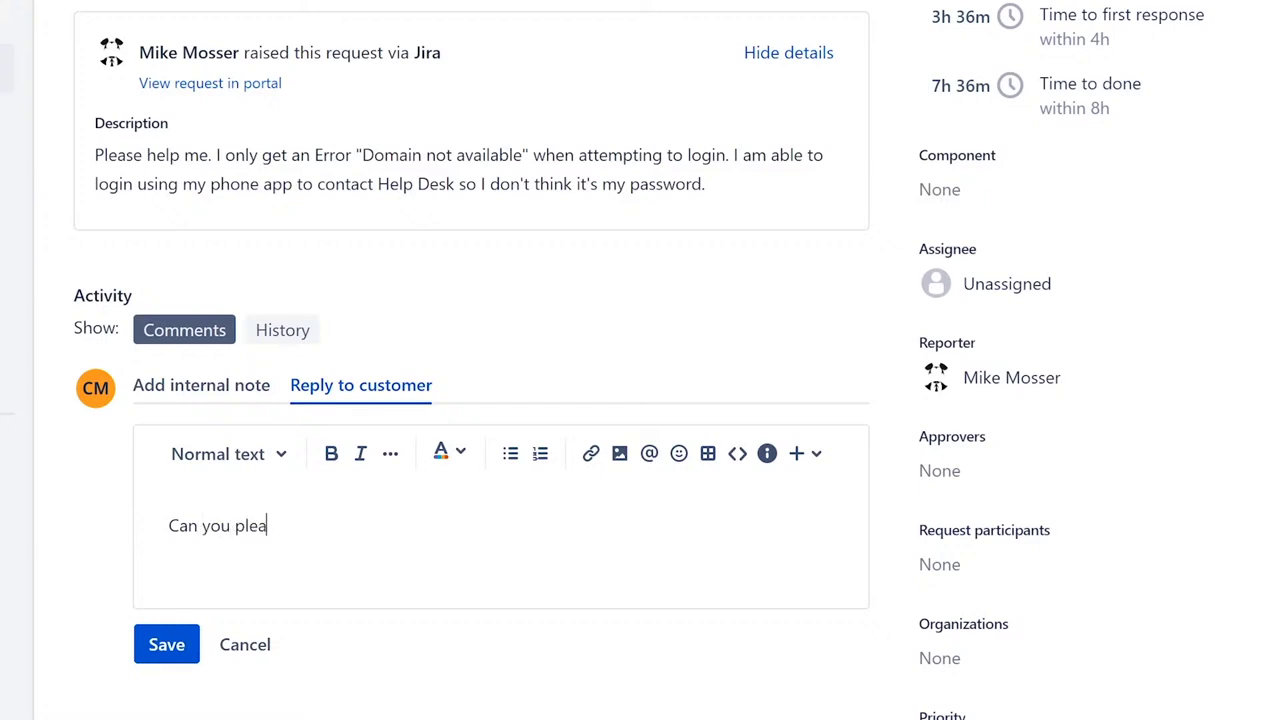
{"action": "type", "text": "se bring back t"}
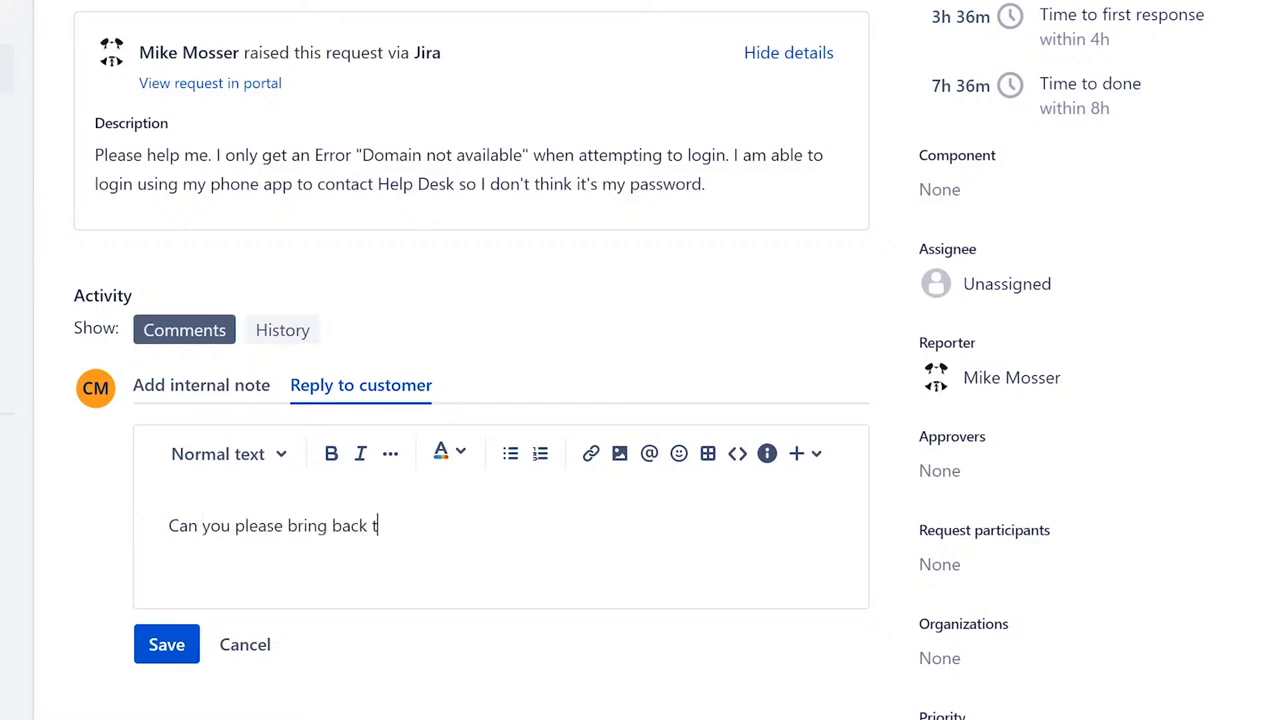
{"action": "type", "text": "he computer t"}
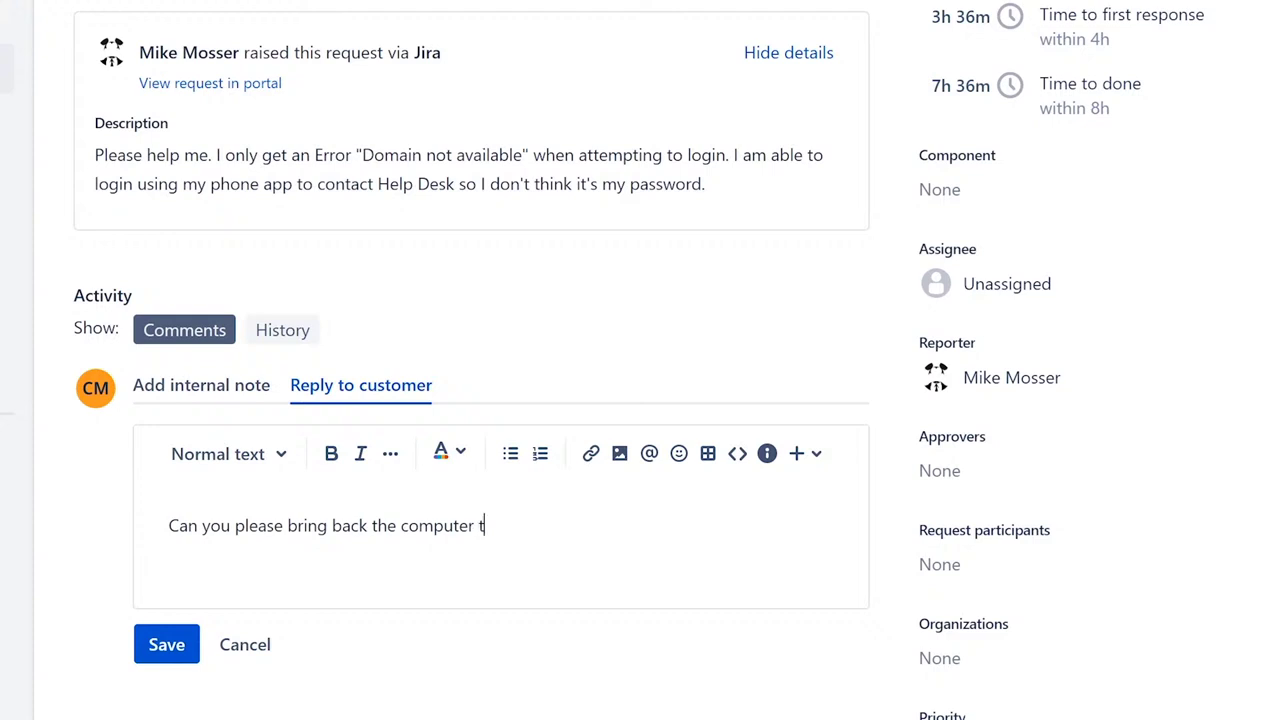
{"action": "type", "text": "o the office so we can fi"}
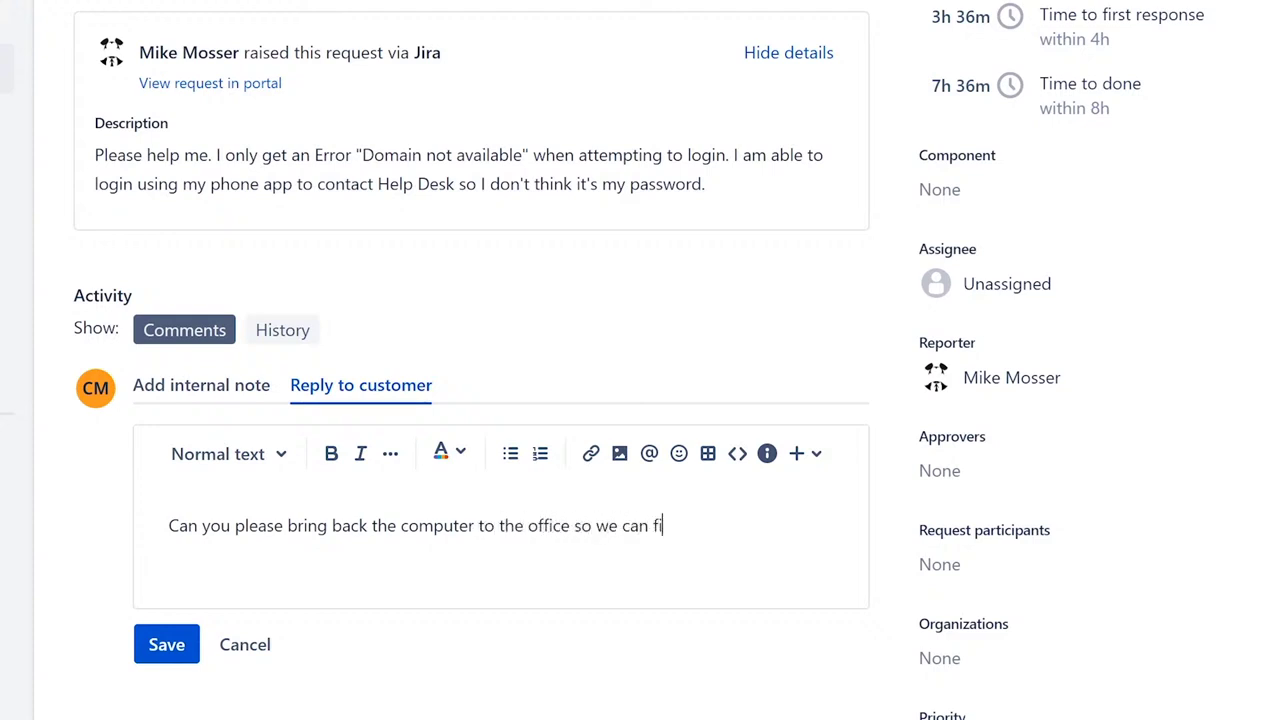
{"action": "type", "text": "x it. Ervin"}
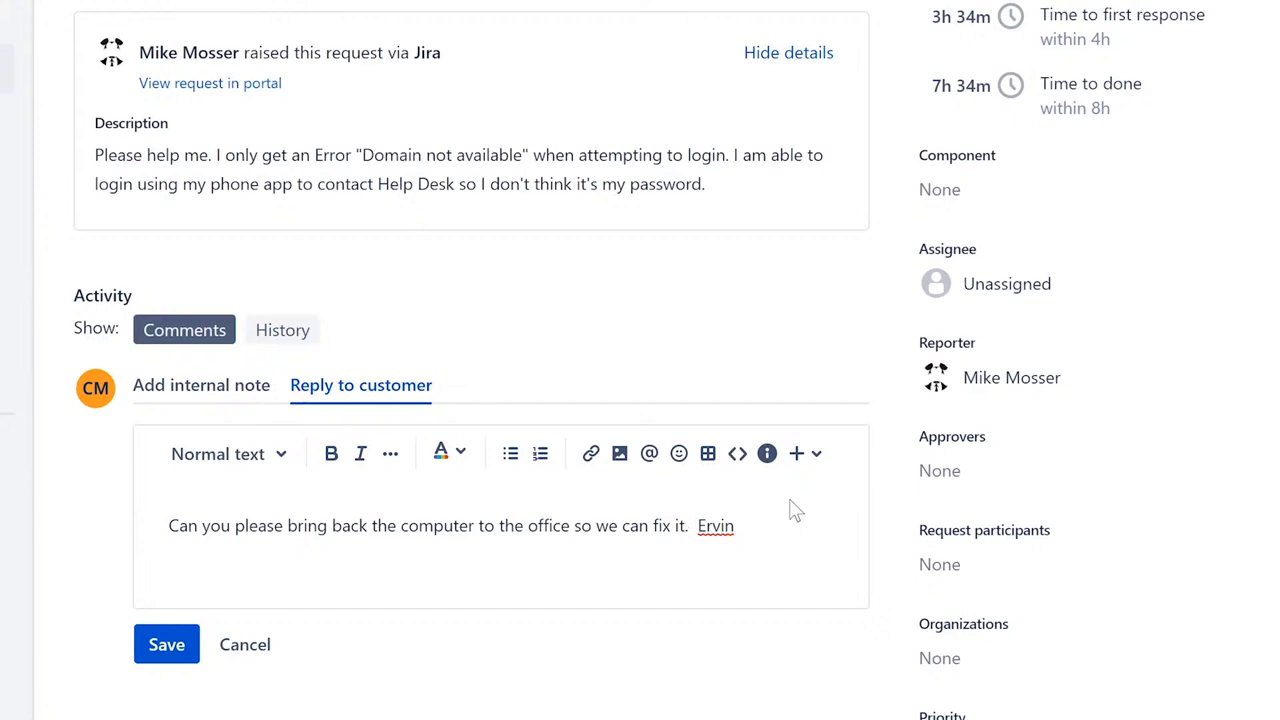
{"action": "type", "text": "Compute"}
{"action": "type", "text": "r needs"}
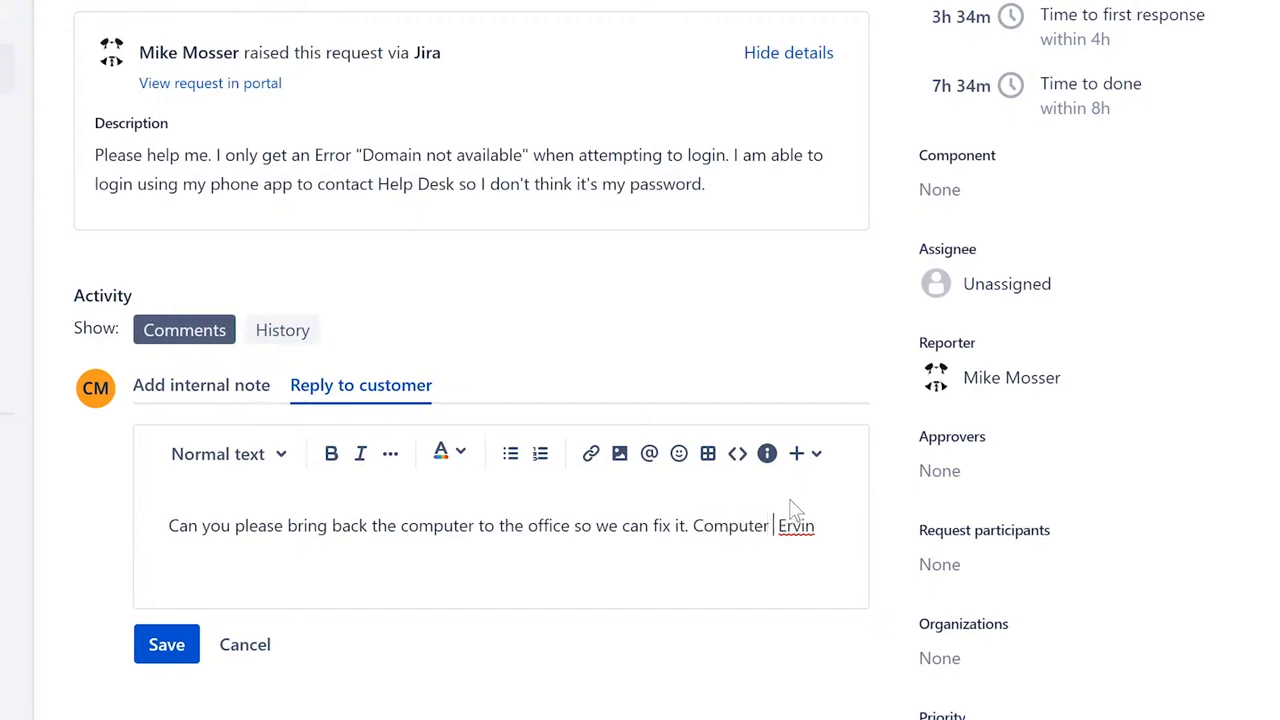
{"action": "type", "text": " to be added t"}
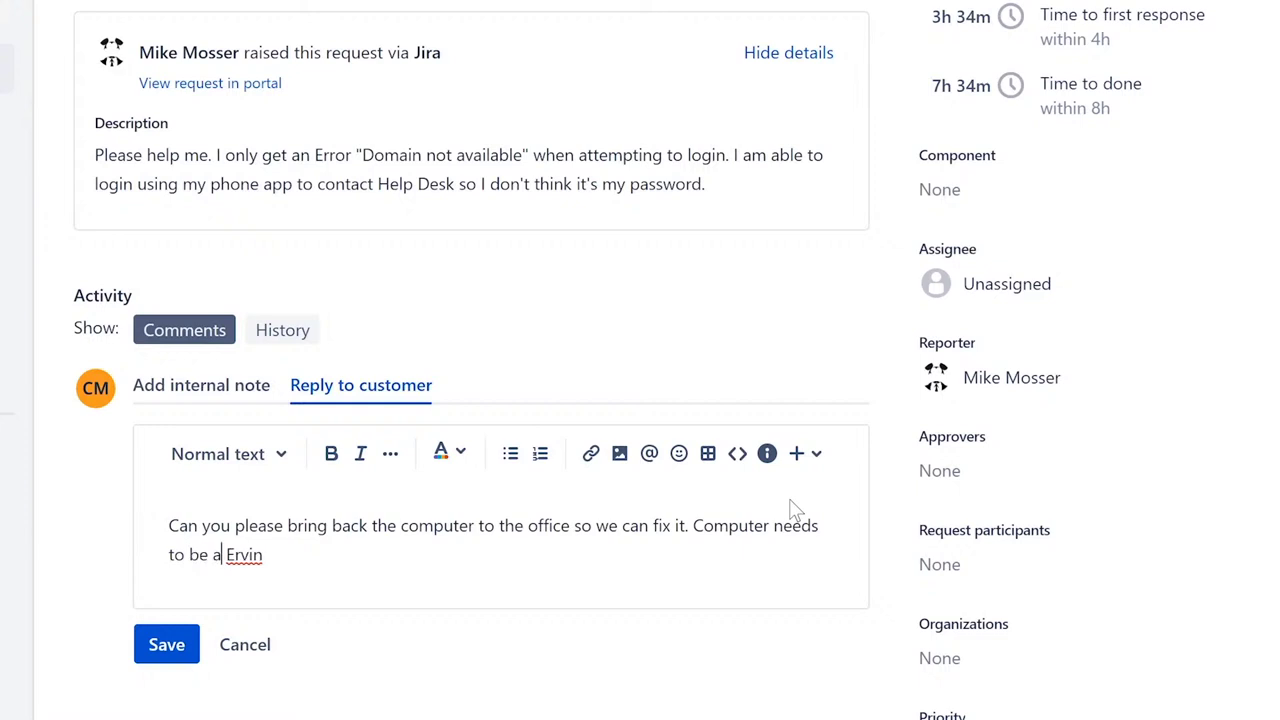
{"action": "type", "text": "o Domain."}
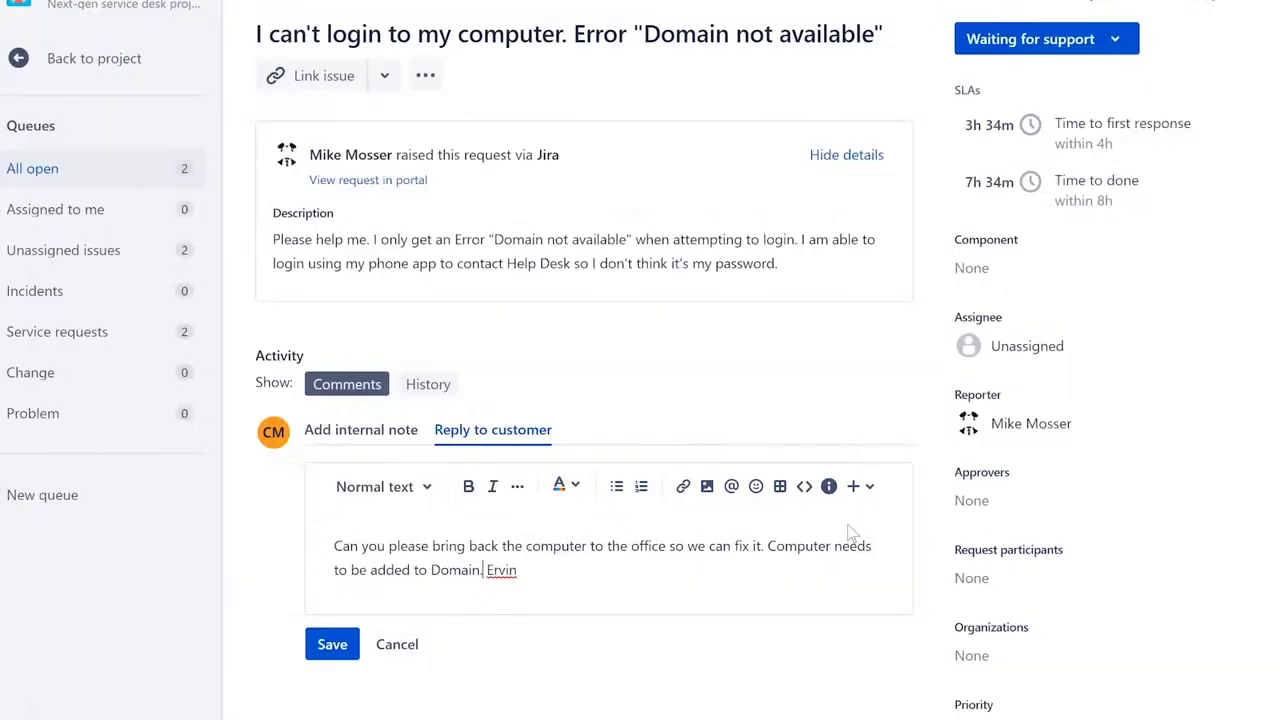
{"action": "left_click", "coordinate": [332, 645]}
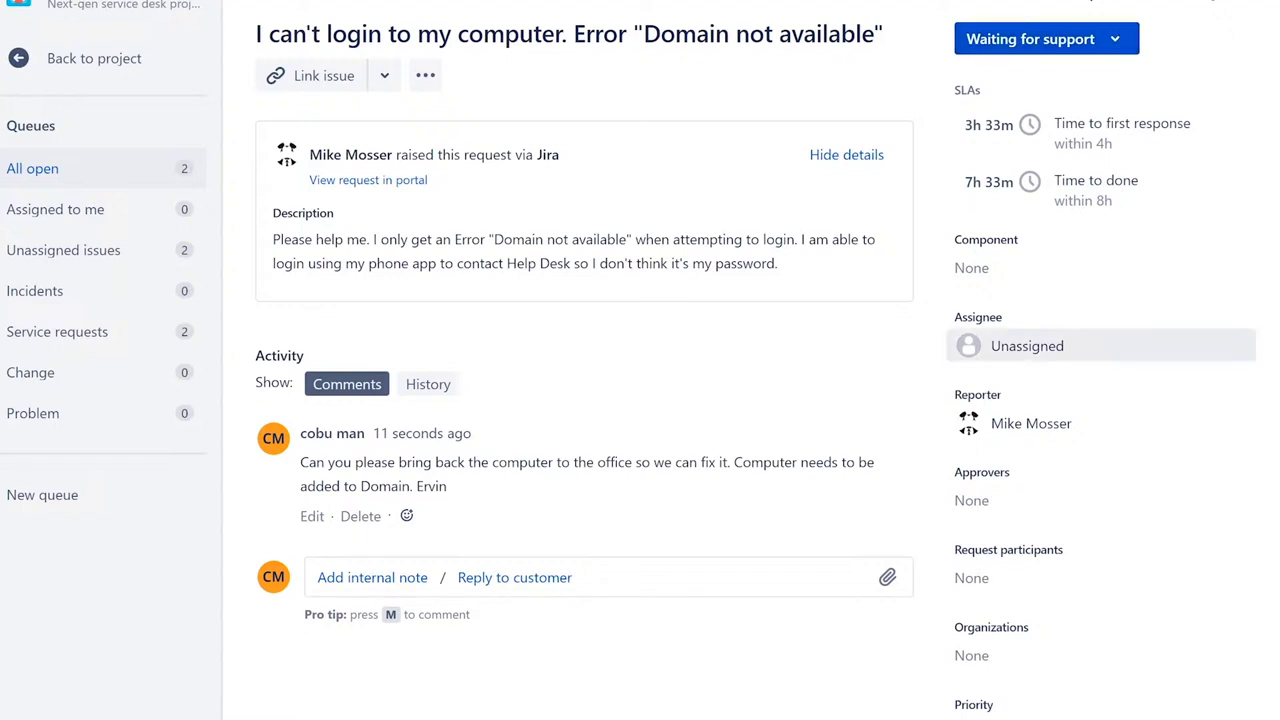
Assign ISD-32 to yourself and return to the All open queue.
{"action": "left_click", "coordinate": [985, 347]}
{"action": "left_click", "coordinate": [1068, 414]}
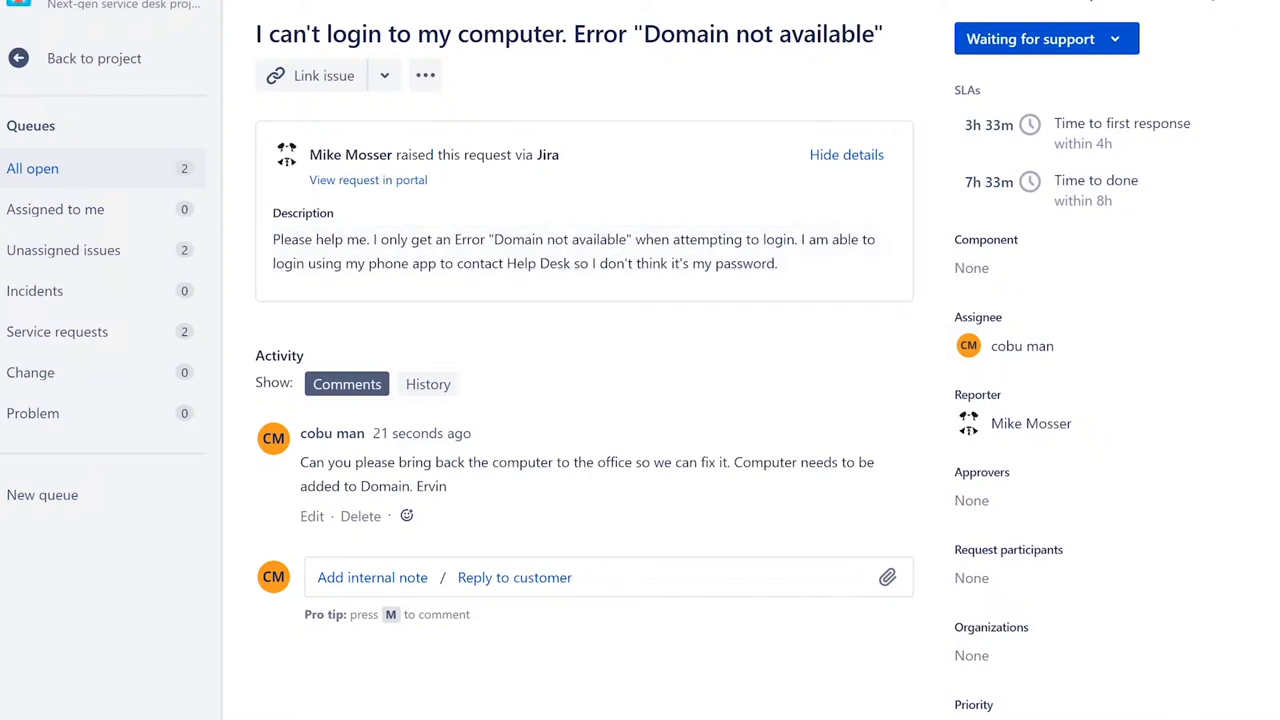
{"action": "scroll", "coordinate": [1100, 318], "scroll_direction": "down", "scroll_amount": 1}
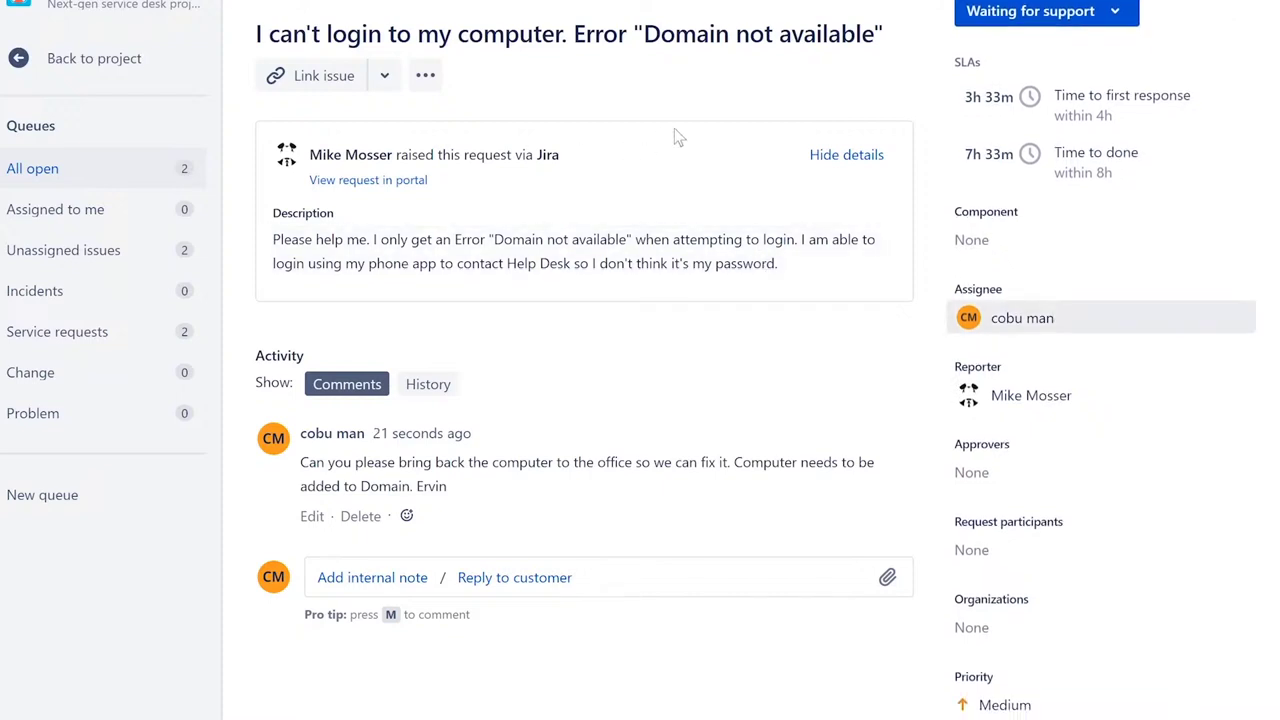
{"action": "left_click", "coordinate": [66, 180]}
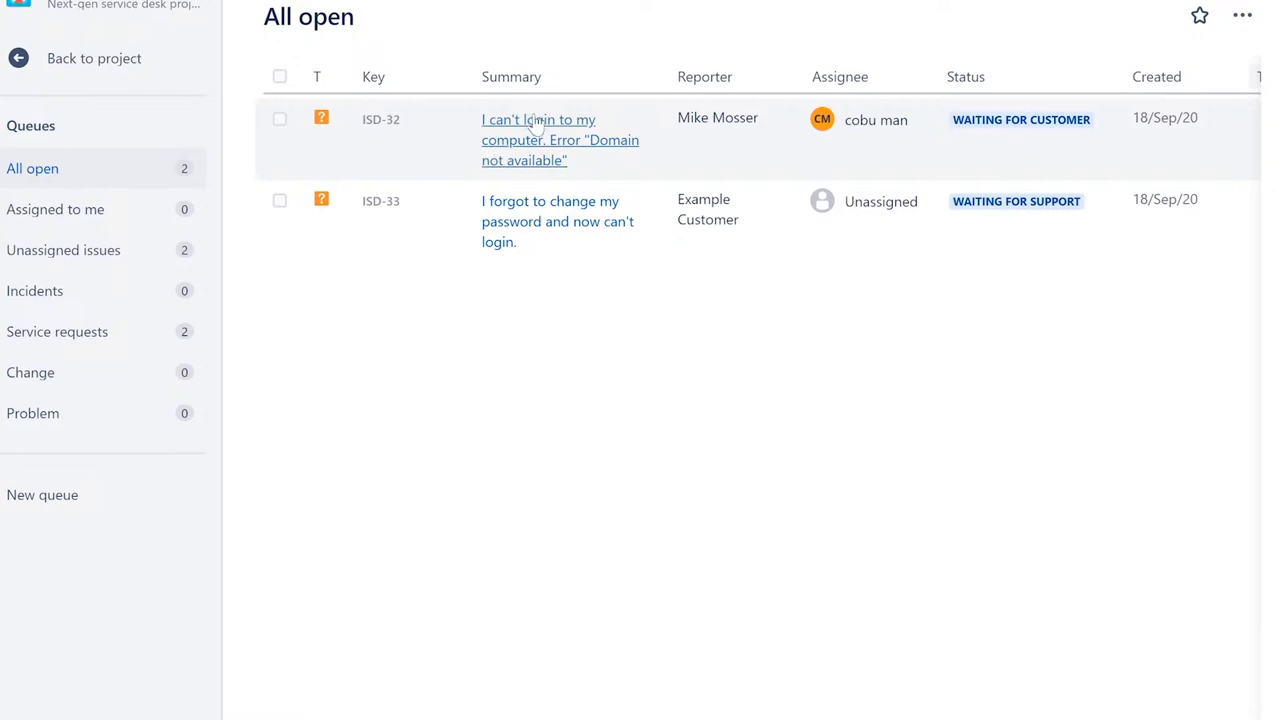
Open the ISD-33 expired-password ticket and read through its title and description.
{"action": "left_click", "coordinate": [563, 205]}
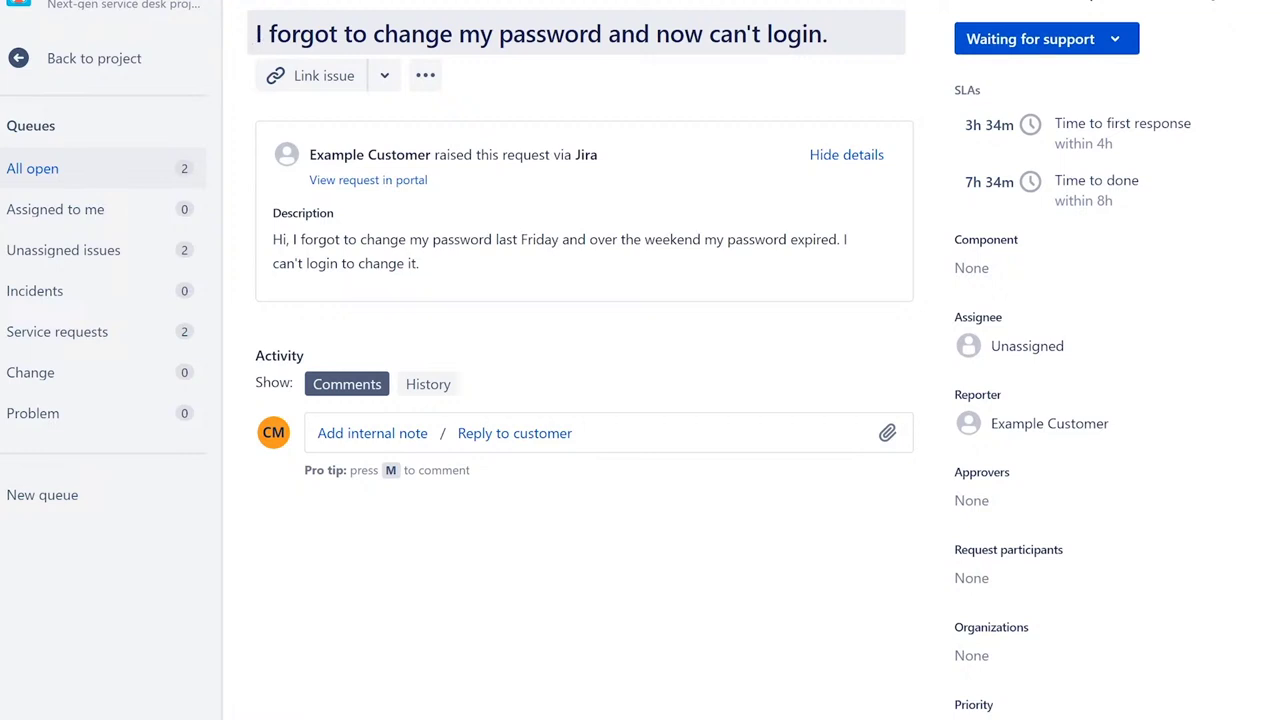
{"action": "left_click_drag", "start_coordinate": [256, 34], "coordinate": [314, 34]}
{"action": "left_click_drag", "start_coordinate": [546, 34], "coordinate": [828, 34]}
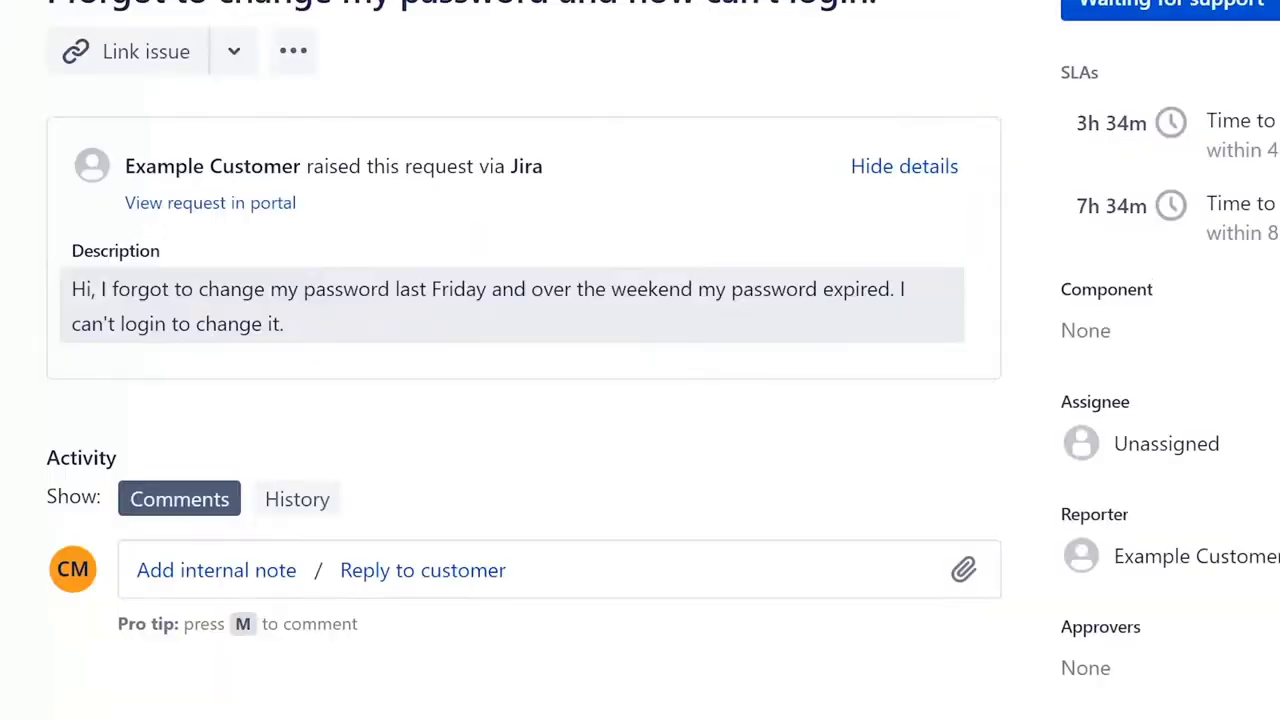
{"action": "left_click_drag", "start_coordinate": [273, 239], "coordinate": [460, 239]}
{"action": "left_click_drag", "start_coordinate": [343, 289], "coordinate": [360, 322]}
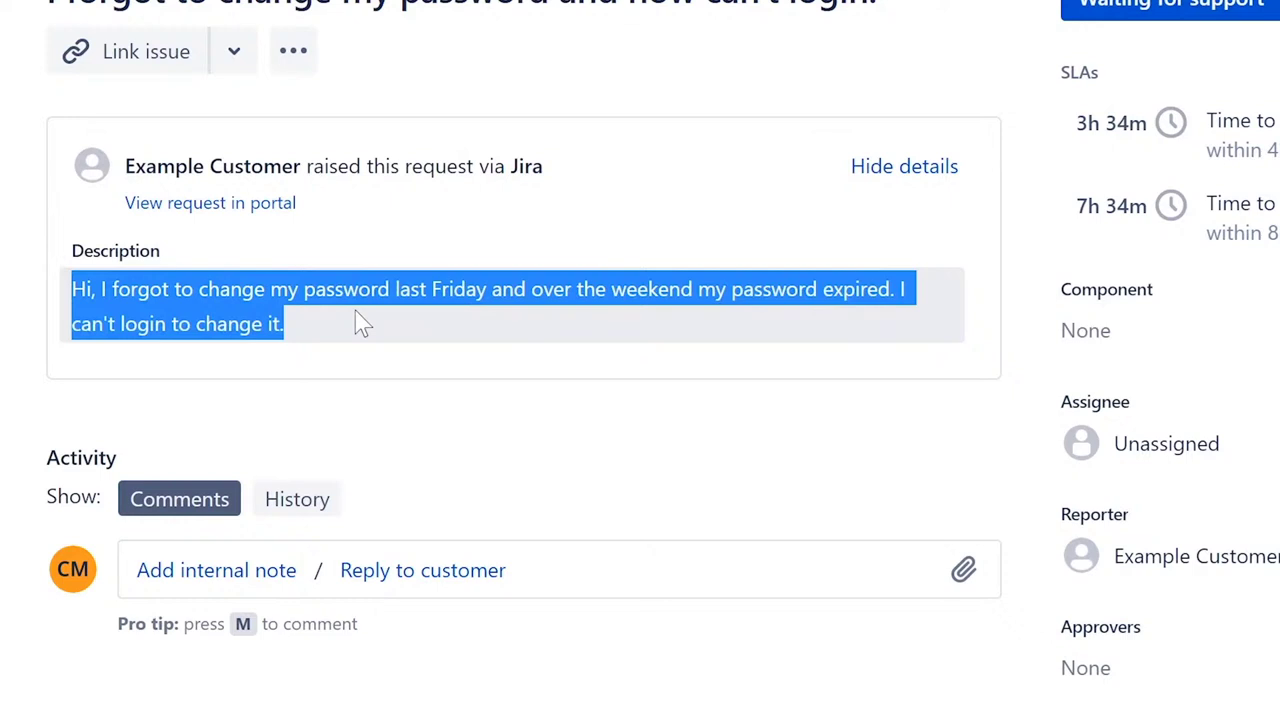
{"action": "left_click", "coordinate": [409, 327]}
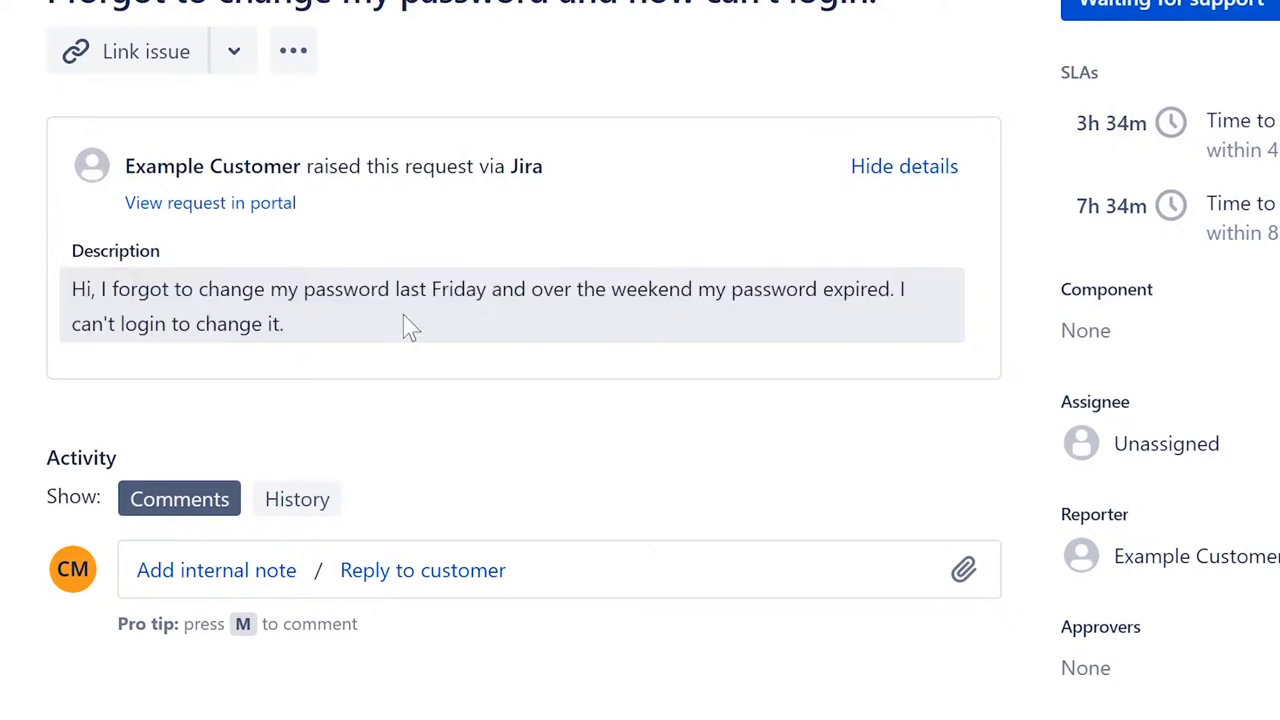
Assign ISD-33 to yourself, then open the description editor and save it.
{"action": "left_click", "coordinate": [1180, 455]}
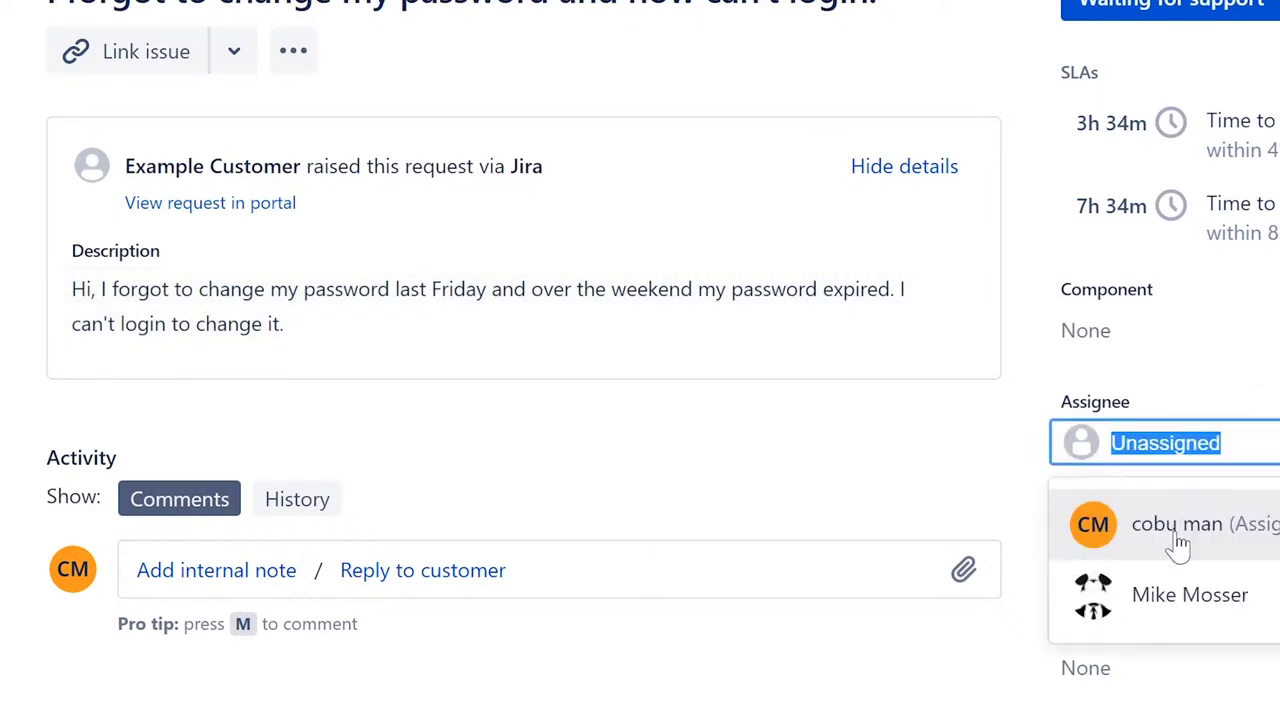
{"action": "left_click", "coordinate": [1171, 530]}
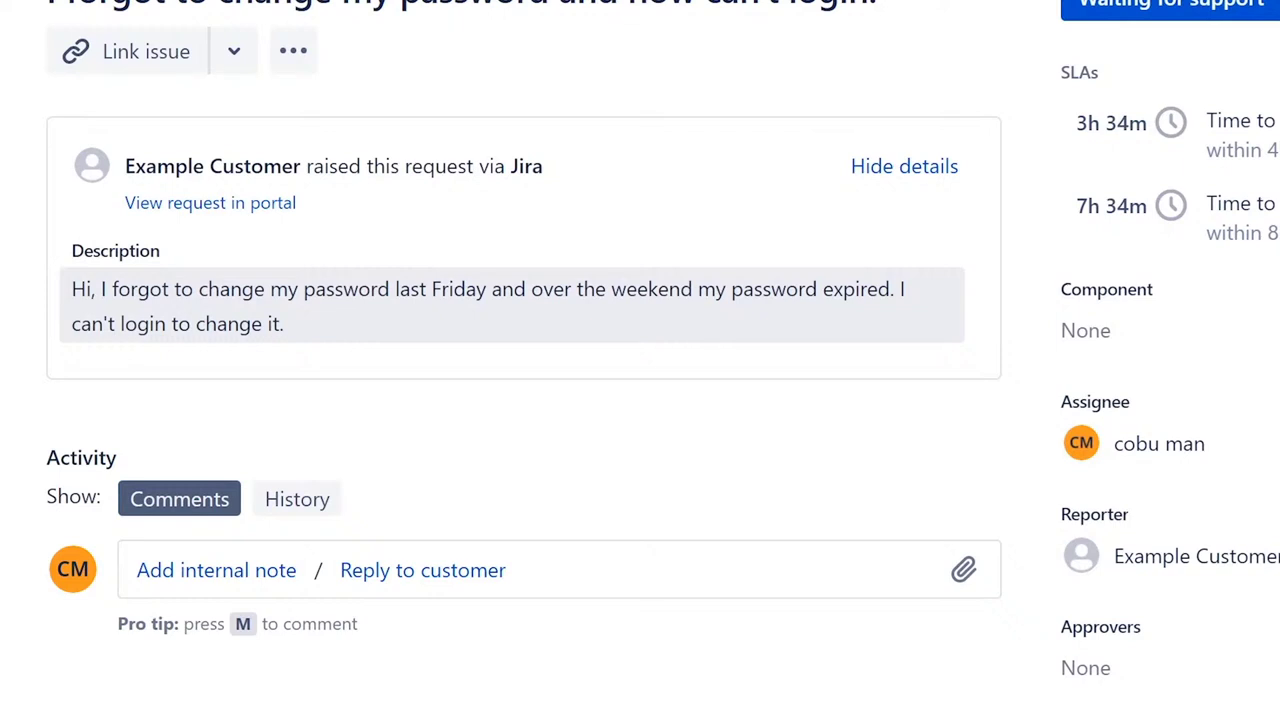
{"action": "left_click_drag", "start_coordinate": [96, 289], "coordinate": [890, 289]}
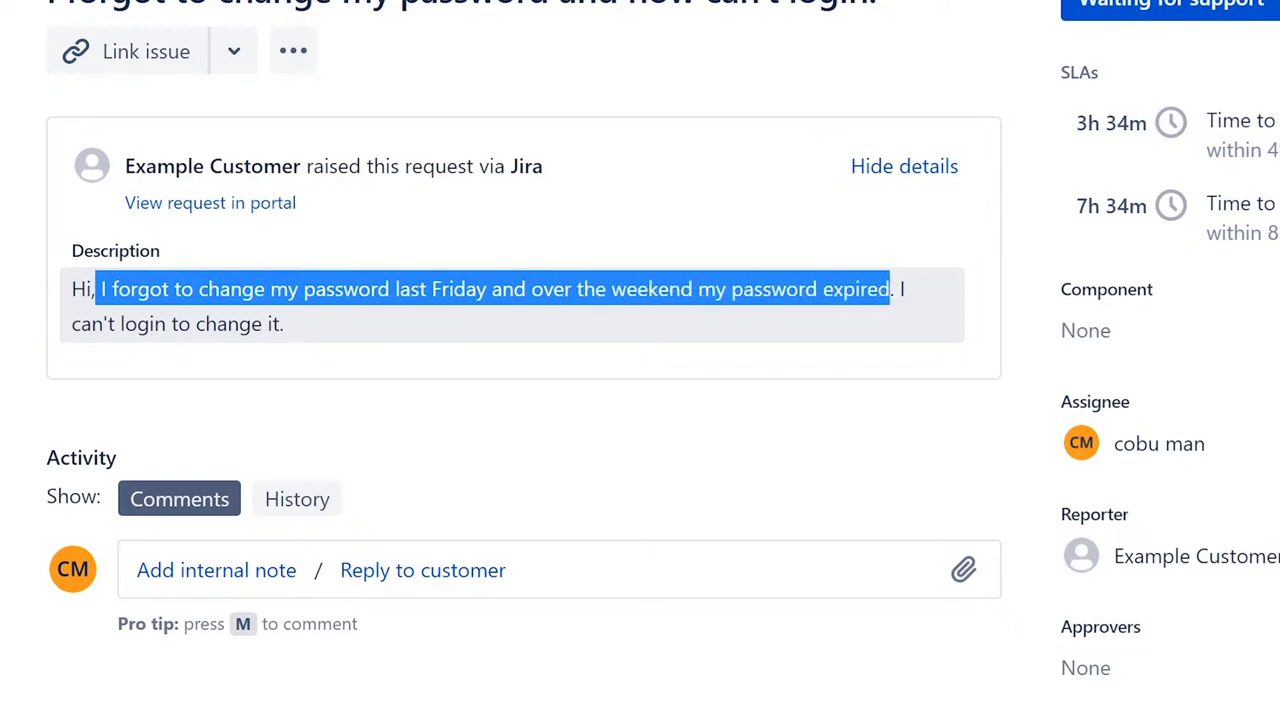
{"action": "left_click", "coordinate": [318, 323]}
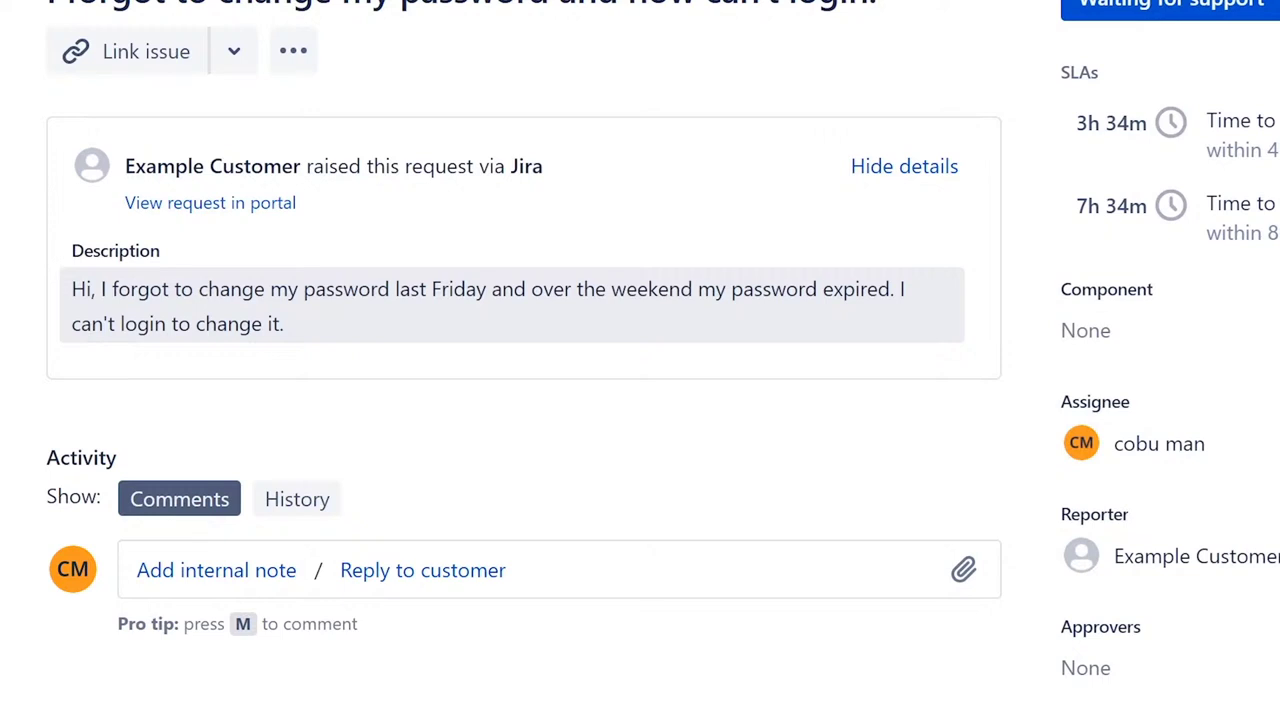
{"action": "left_click", "coordinate": [350, 297]}
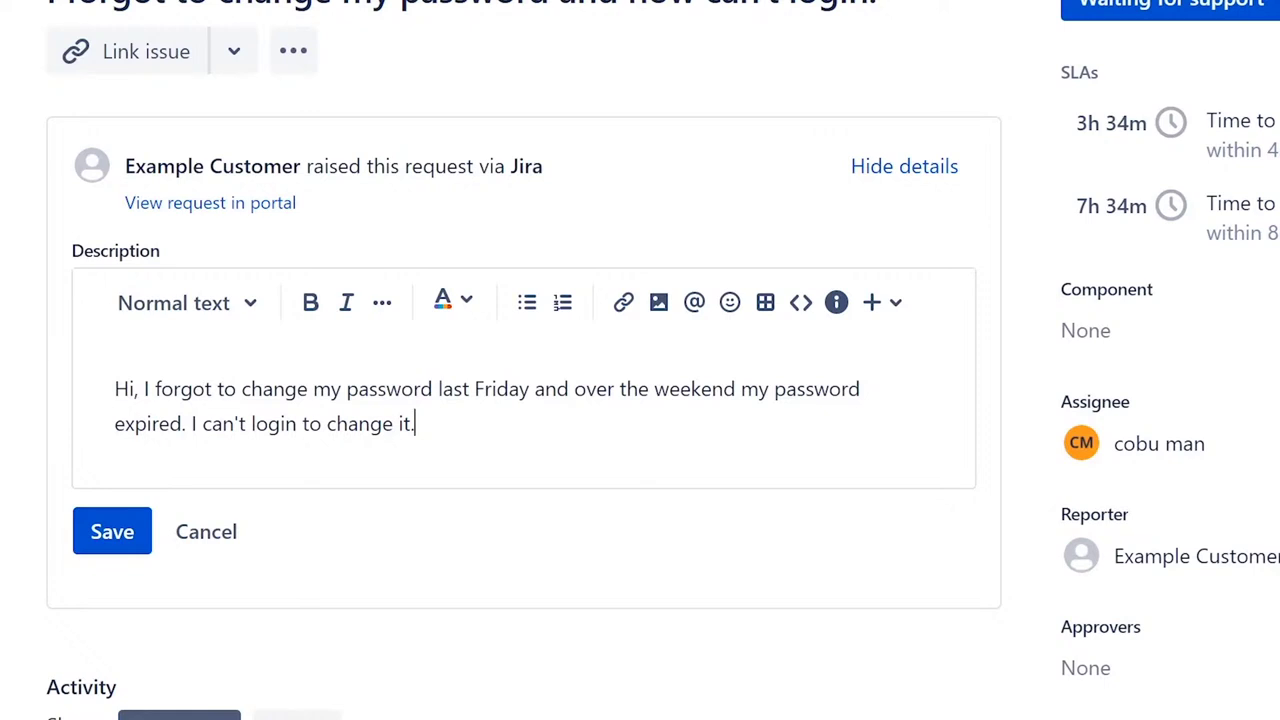
{"action": "left_click", "coordinate": [120, 535]}
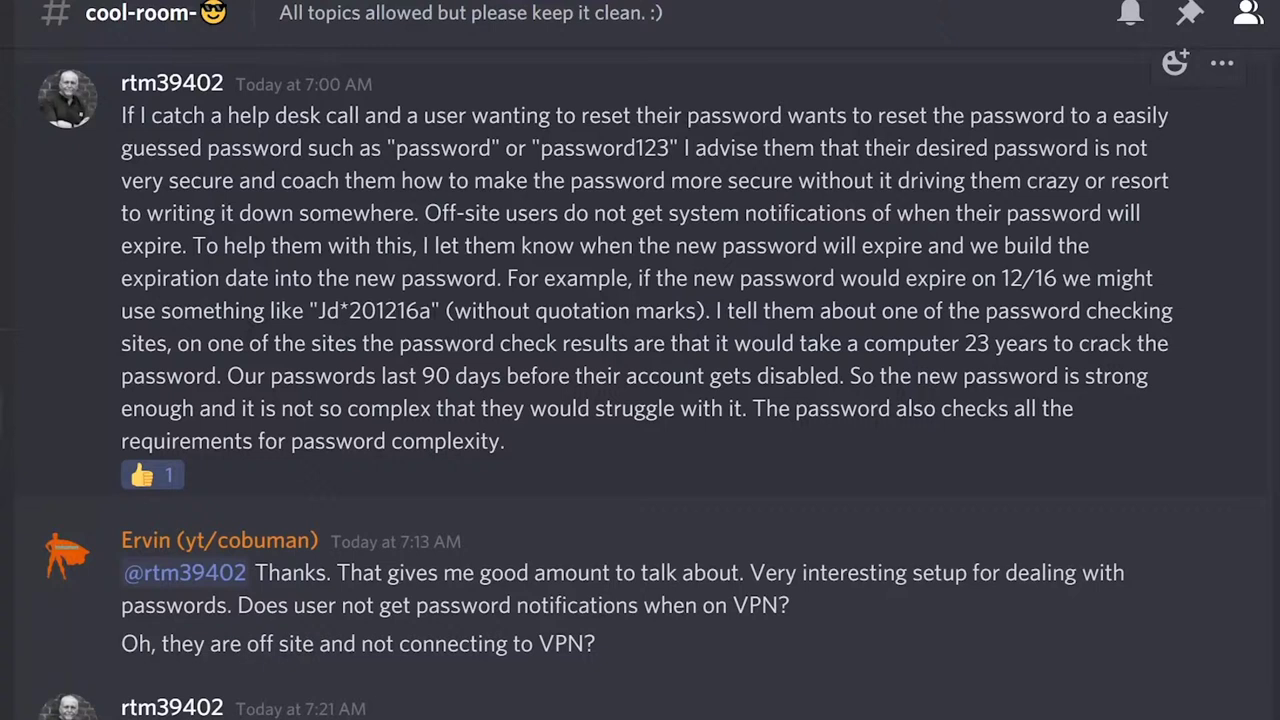
{"action": "left_click_drag", "start_coordinate": [538, 115], "coordinate": [418, 213]}
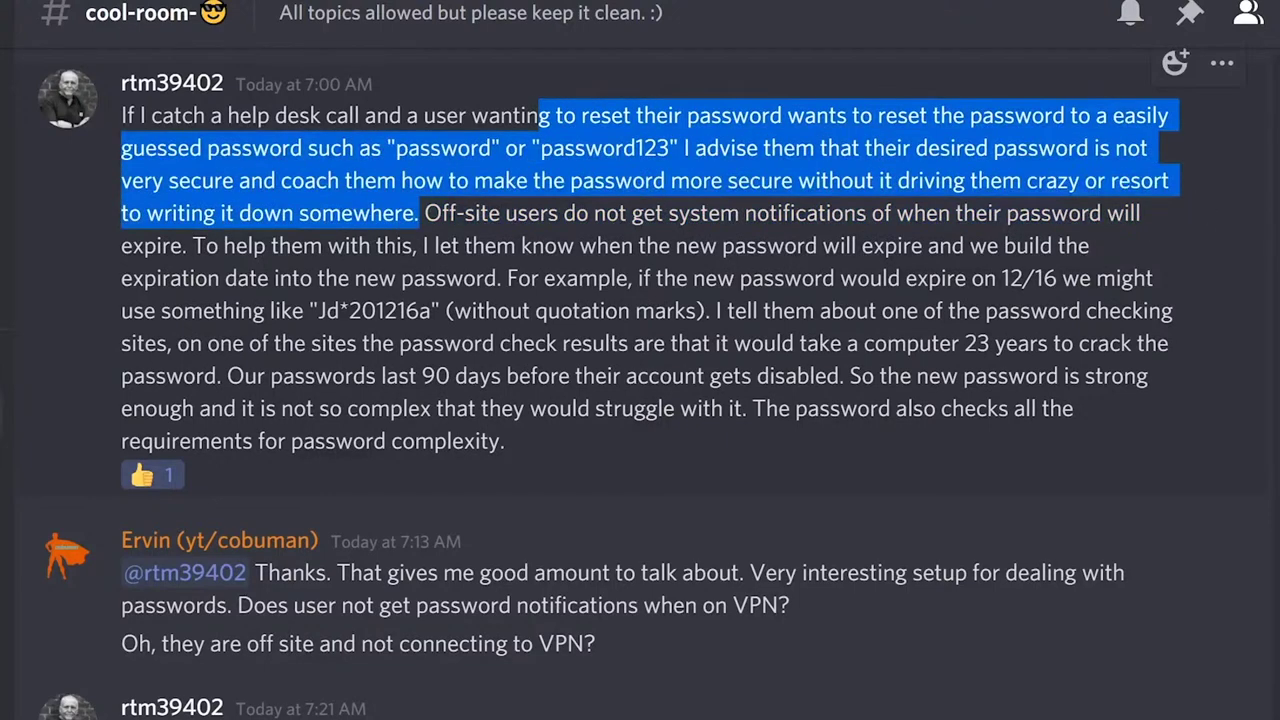
{"action": "left_click", "coordinate": [418, 213]}
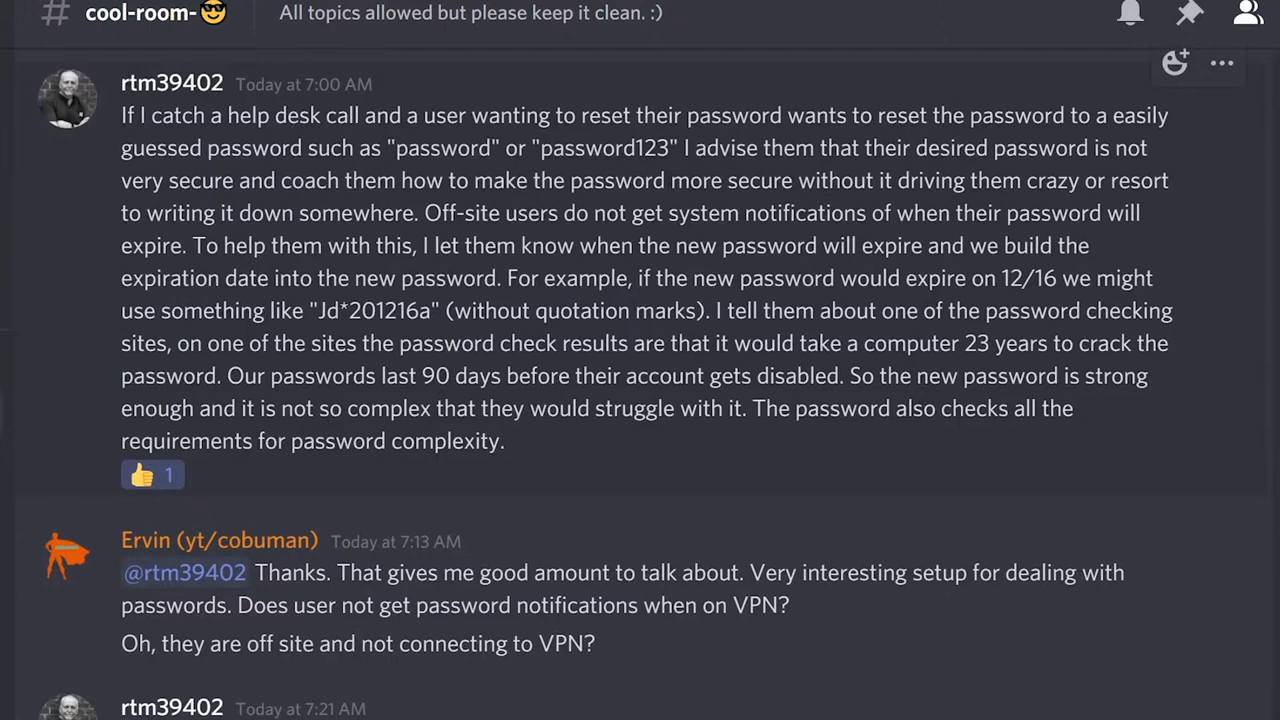
{"action": "left_click_drag", "start_coordinate": [424, 213], "coordinate": [500, 213]}
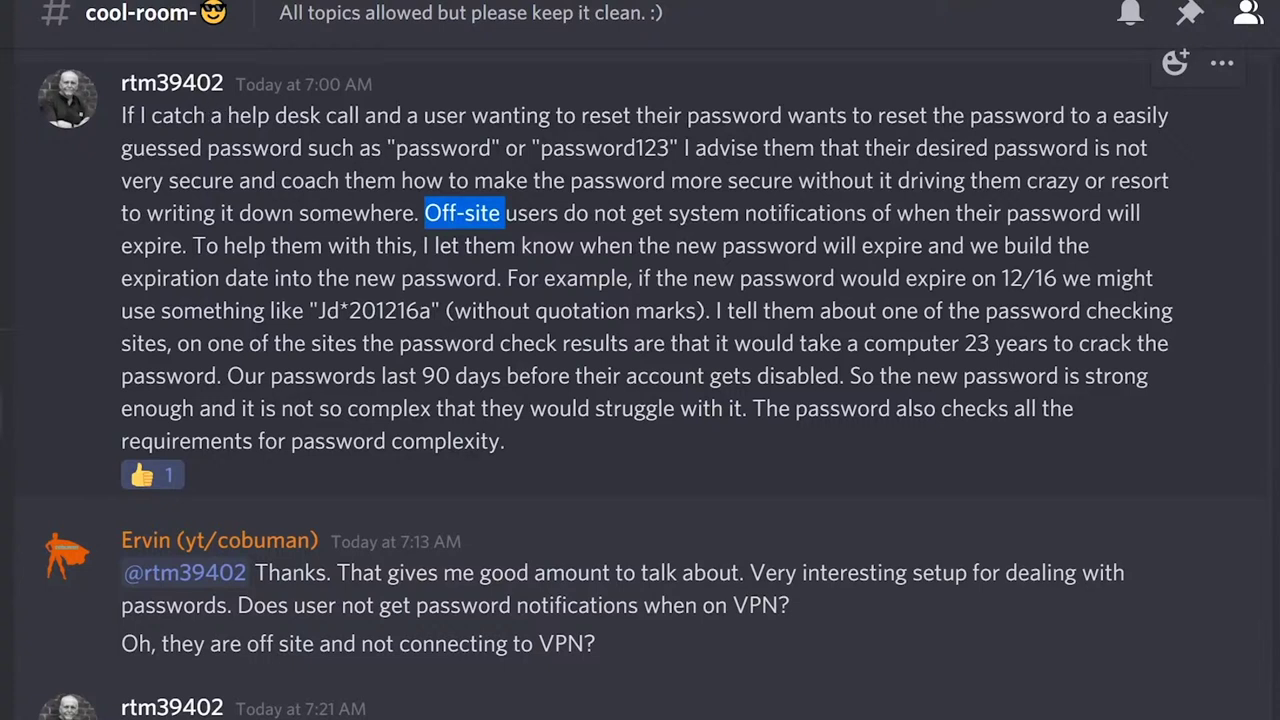
{"action": "left_click_drag", "start_coordinate": [151, 115], "coordinate": [360, 115]}
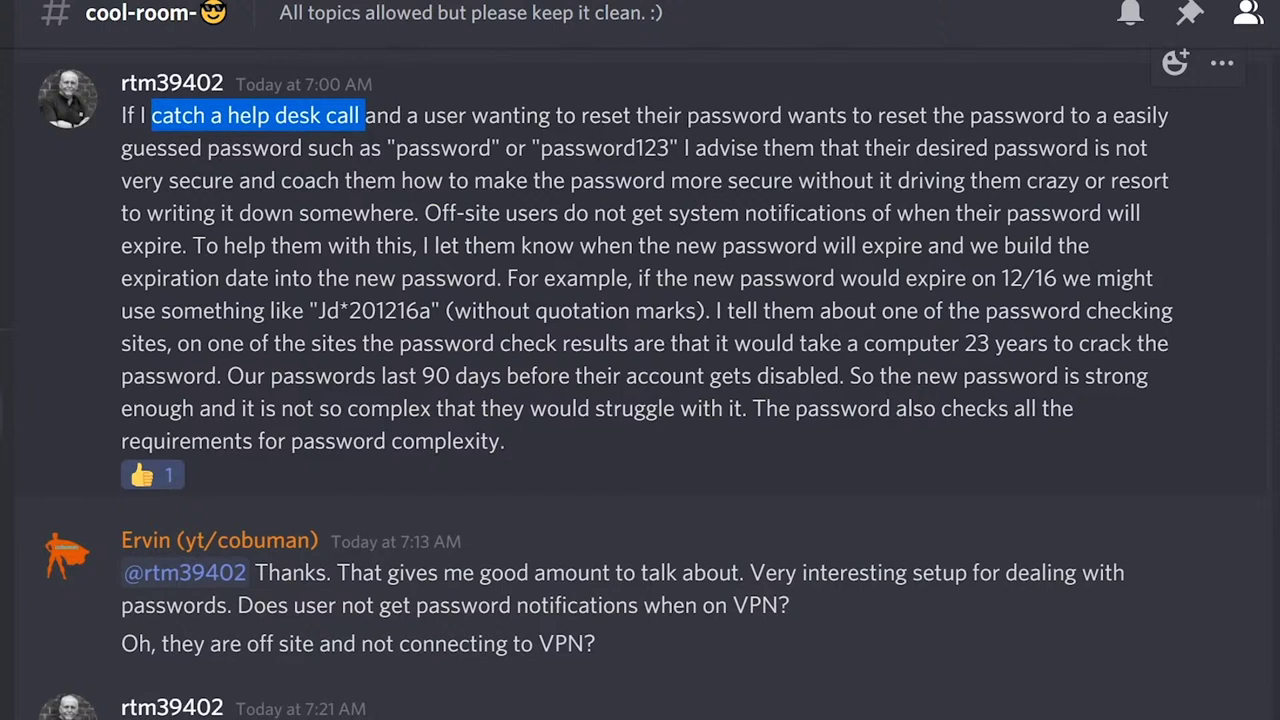
{"action": "left_click", "coordinate": [139, 458]}
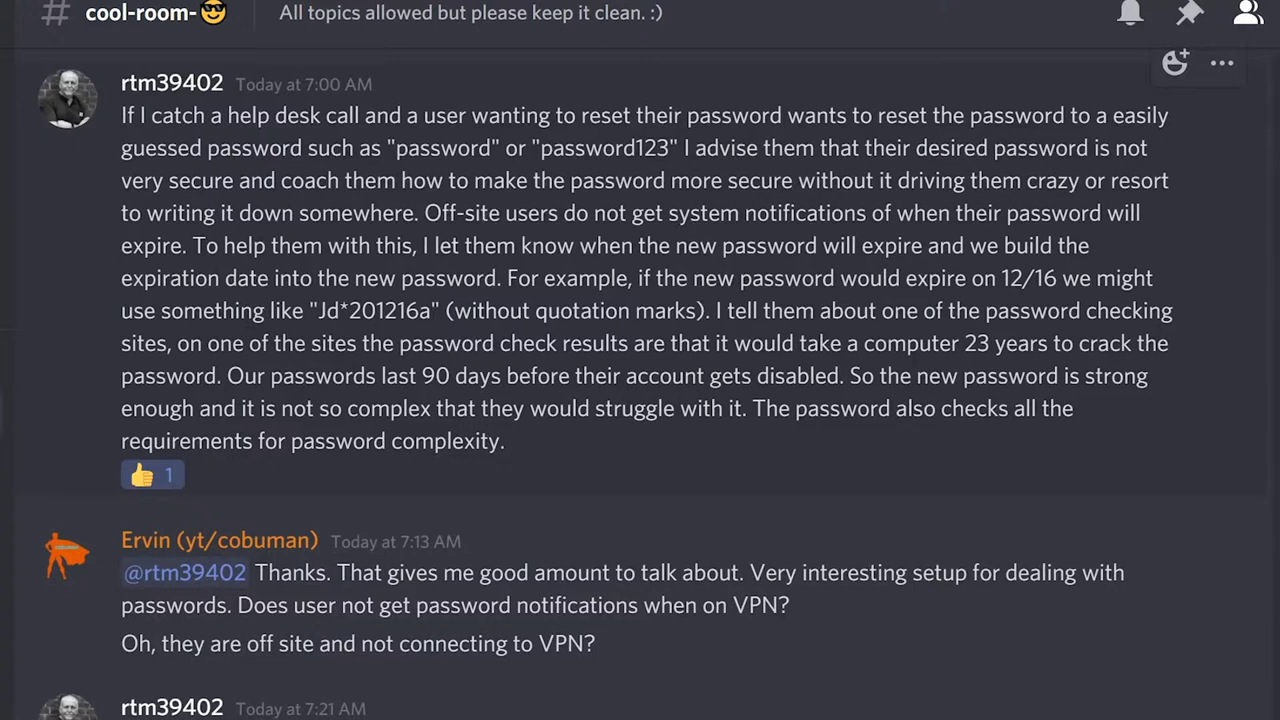
{"action": "left_click_drag", "start_coordinate": [425, 213], "coordinate": [190, 245]}
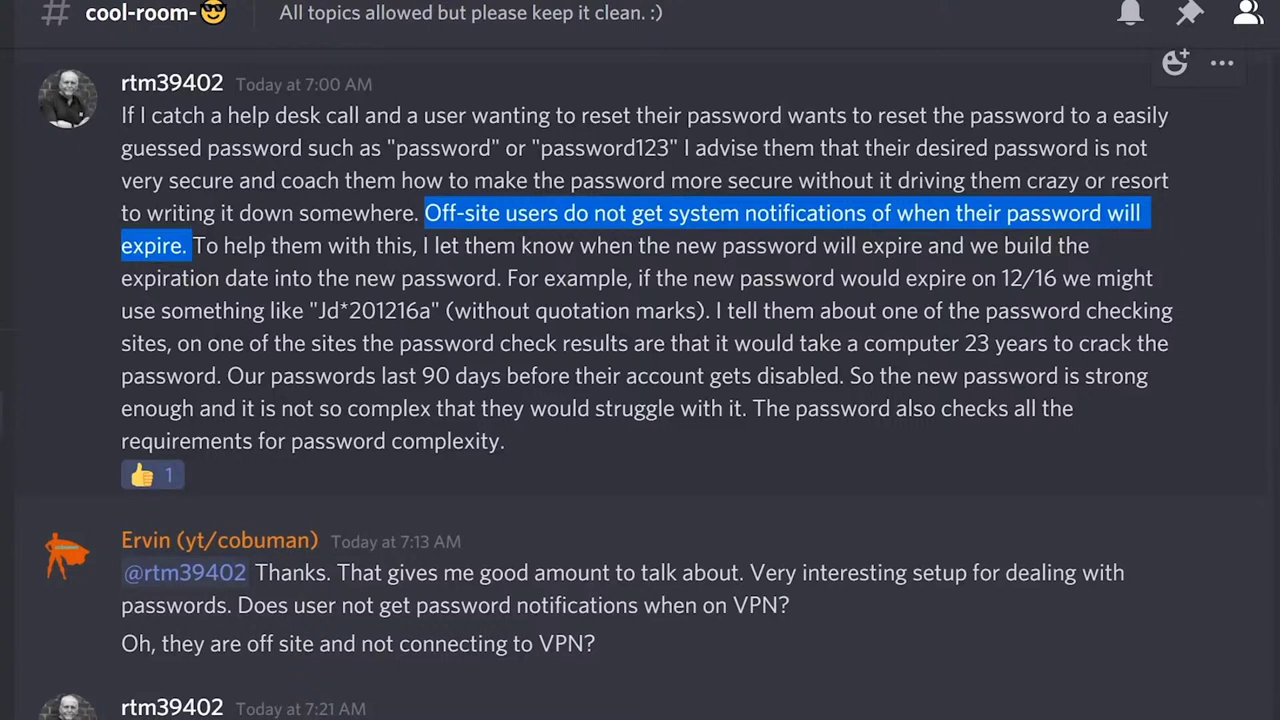
{"action": "left_click", "coordinate": [192, 245]}
{"action": "left_click_drag", "start_coordinate": [192, 245], "coordinate": [506, 278]}
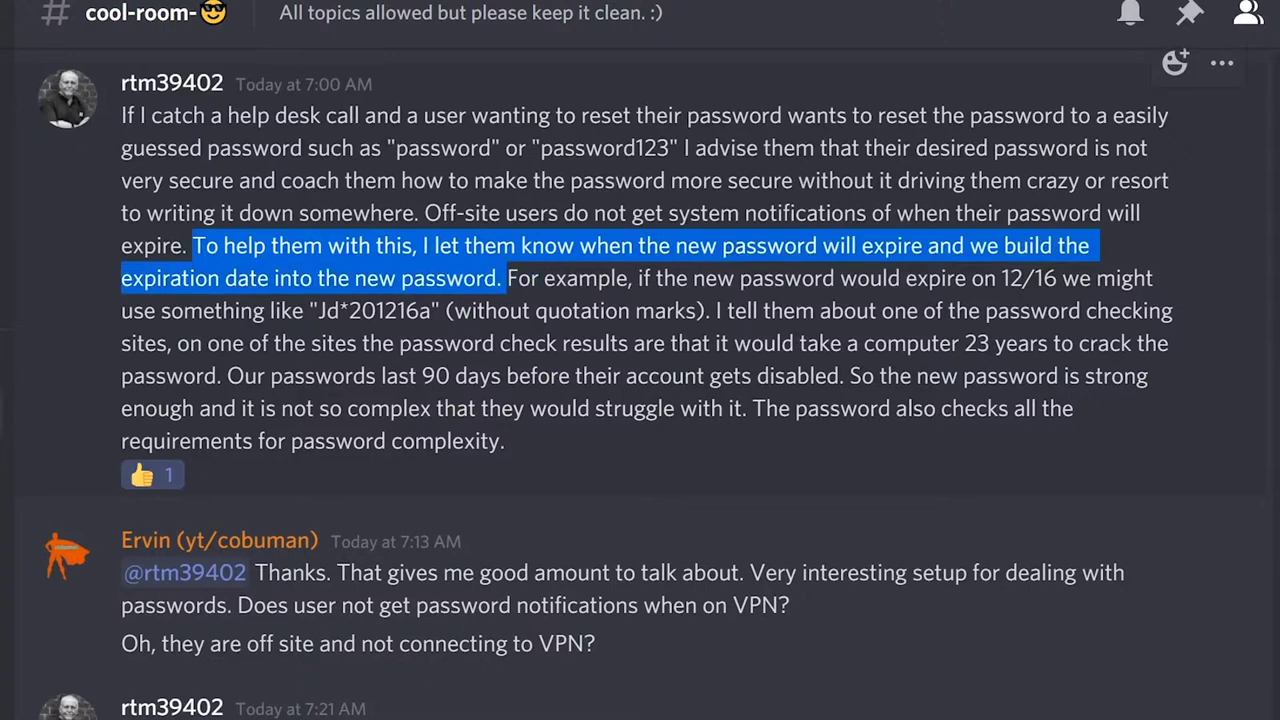
{"action": "left_click", "coordinate": [139, 458]}
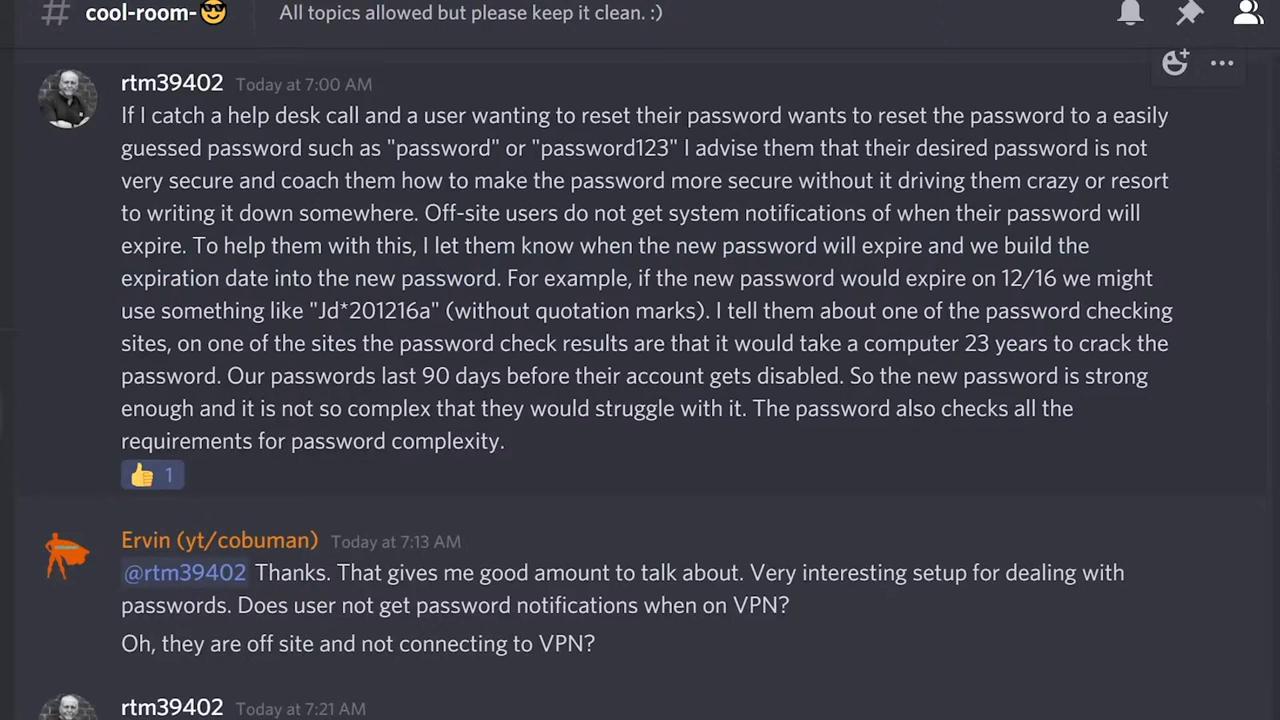
{"action": "mouse_move", "coordinate": [497, 278]}
{"action": "left_mouse_down"}
{"action": "mouse_move", "coordinate": [112, 278]}
{"action": "mouse_move", "coordinate": [519, 278]}
{"action": "left_mouse_up"}
{"action": "left_click_drag", "start_coordinate": [519, 278], "coordinate": [710, 311]}
{"action": "left_click_drag", "start_coordinate": [432, 311], "coordinate": [318, 311]}
{"action": "left_click_drag", "start_coordinate": [757, 311], "coordinate": [1170, 311]}
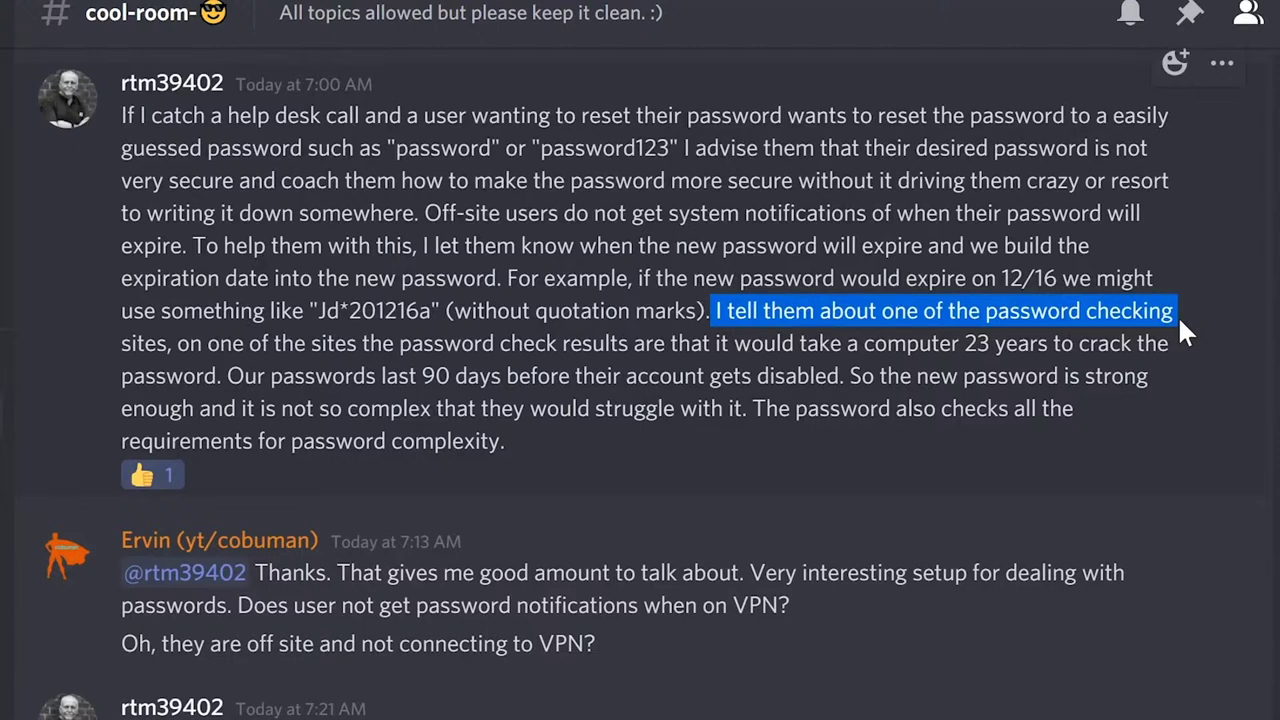
{"action": "left_click_drag", "start_coordinate": [1180, 325], "coordinate": [226, 376]}
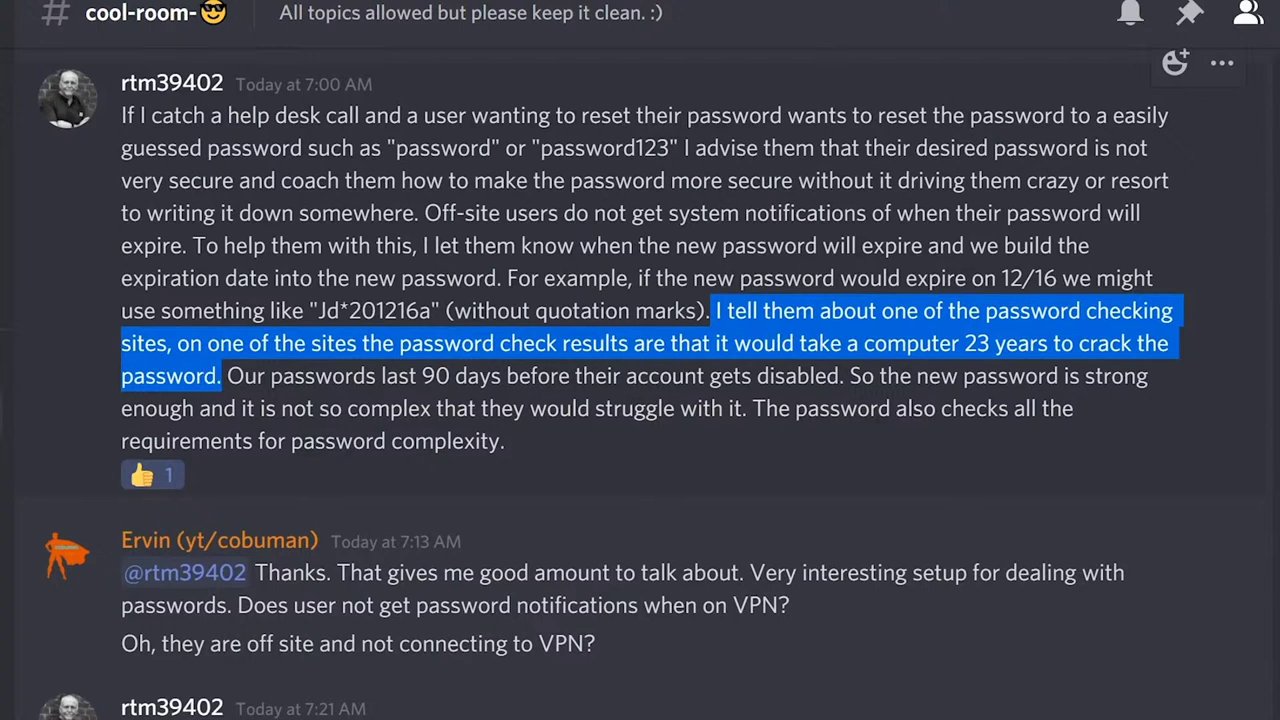
{"action": "left_click", "coordinate": [139, 458]}
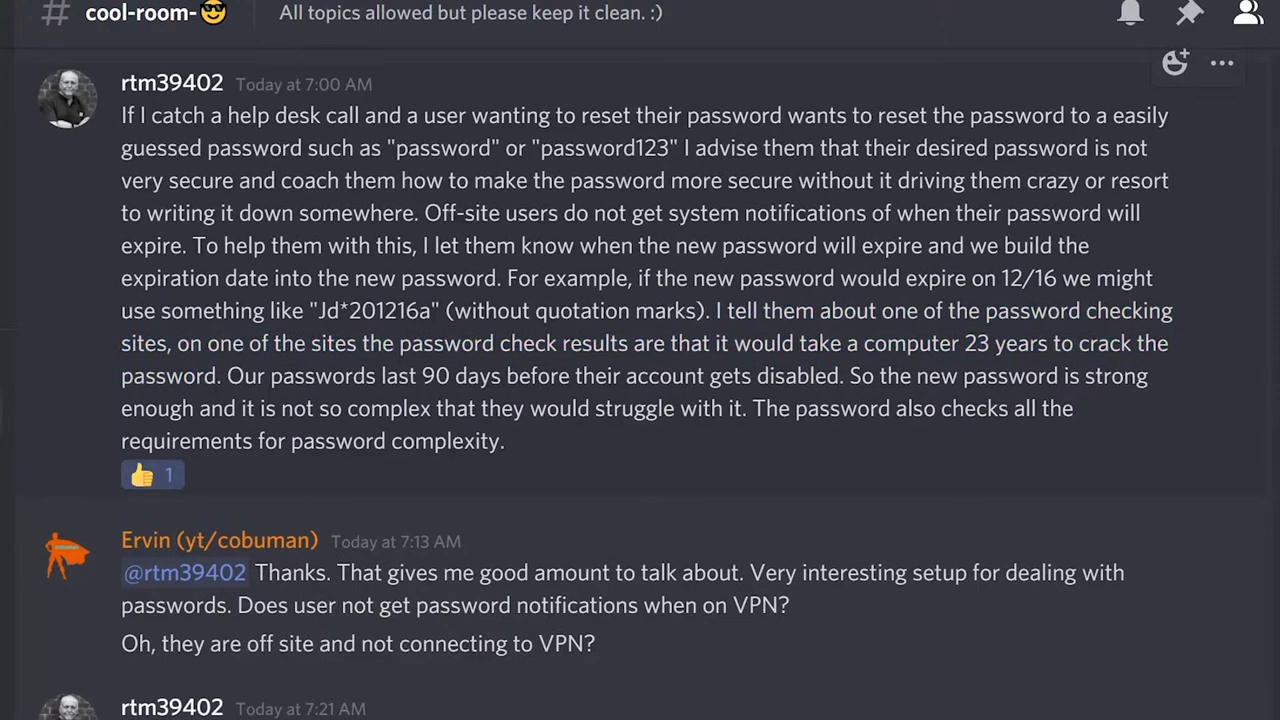
{"action": "left_click_drag", "start_coordinate": [227, 376], "coordinate": [843, 376]}
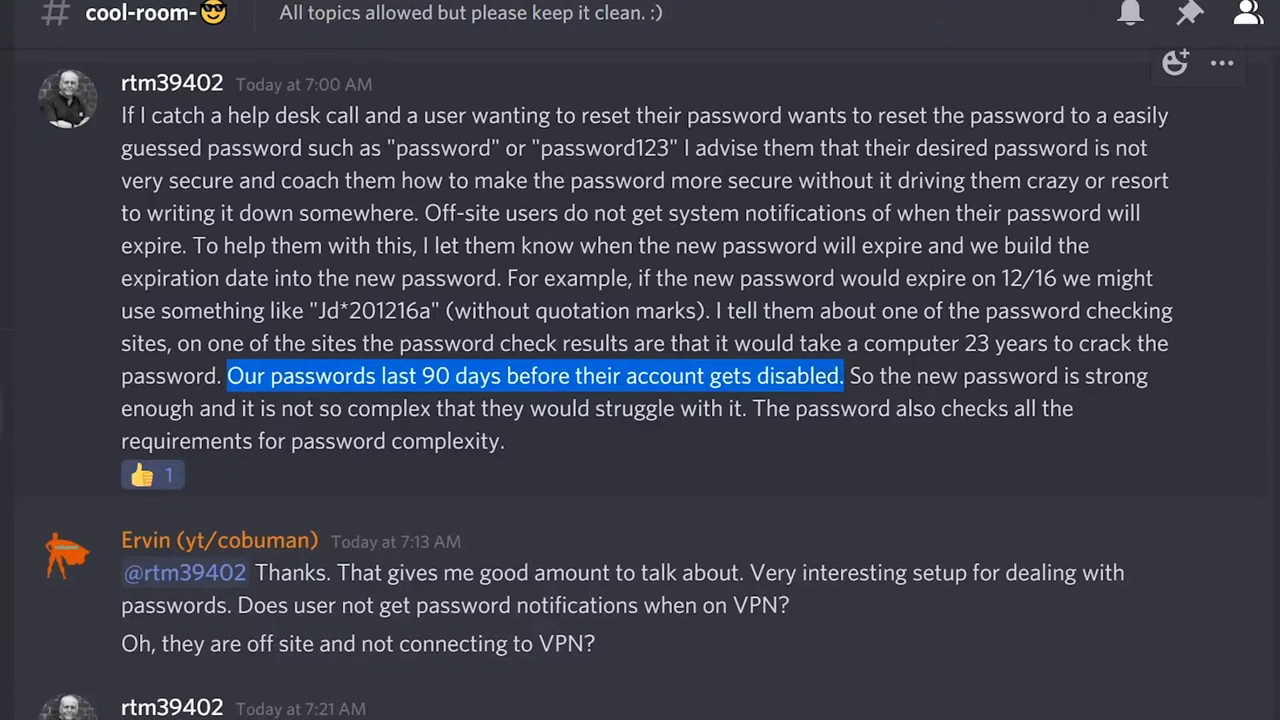
{"action": "left_click_drag", "start_coordinate": [843, 376], "coordinate": [1000, 436]}
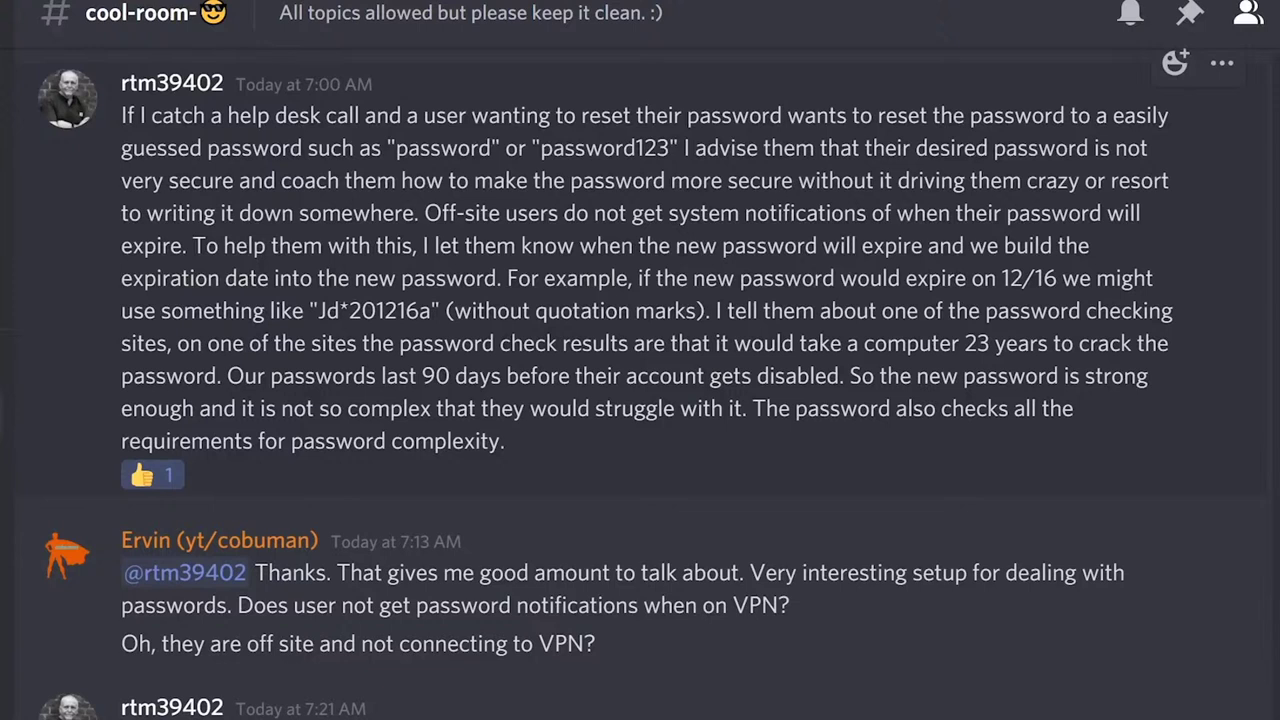
{"action": "left_click_drag", "start_coordinate": [318, 311], "coordinate": [430, 311]}
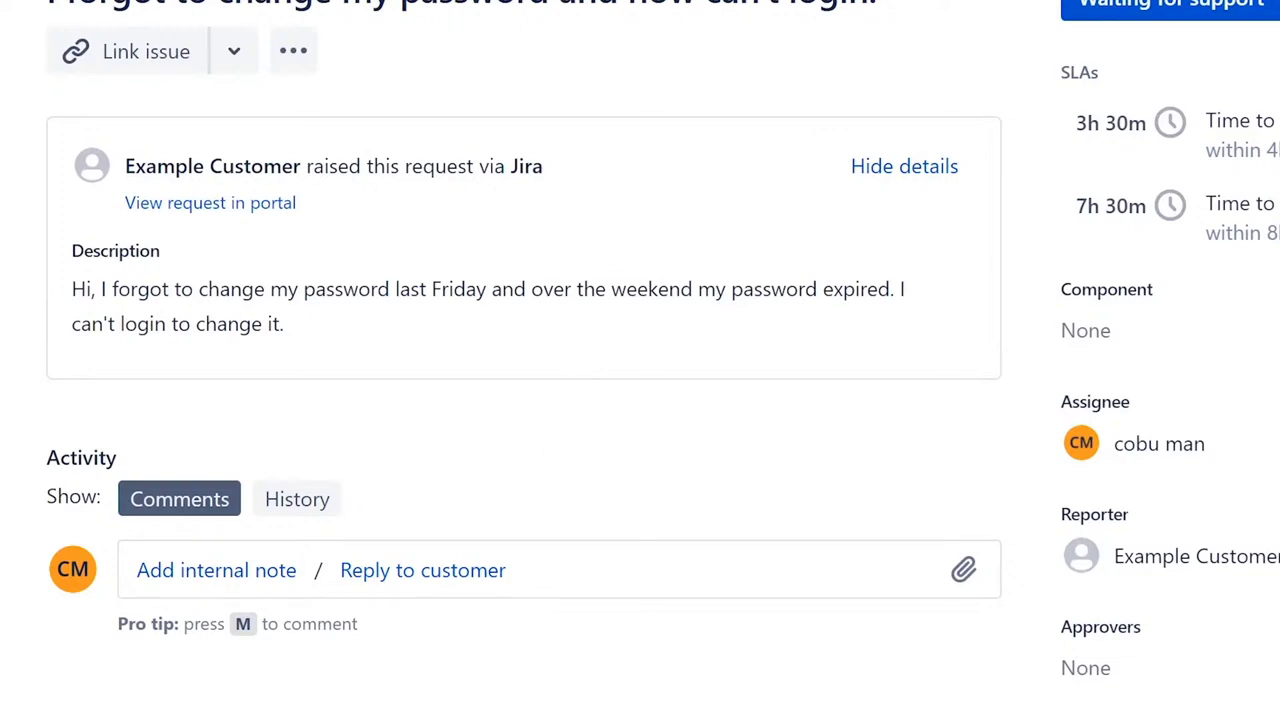
Open the ISD-33 description in the rich-text editor.
{"action": "left_click", "coordinate": [528, 306]}
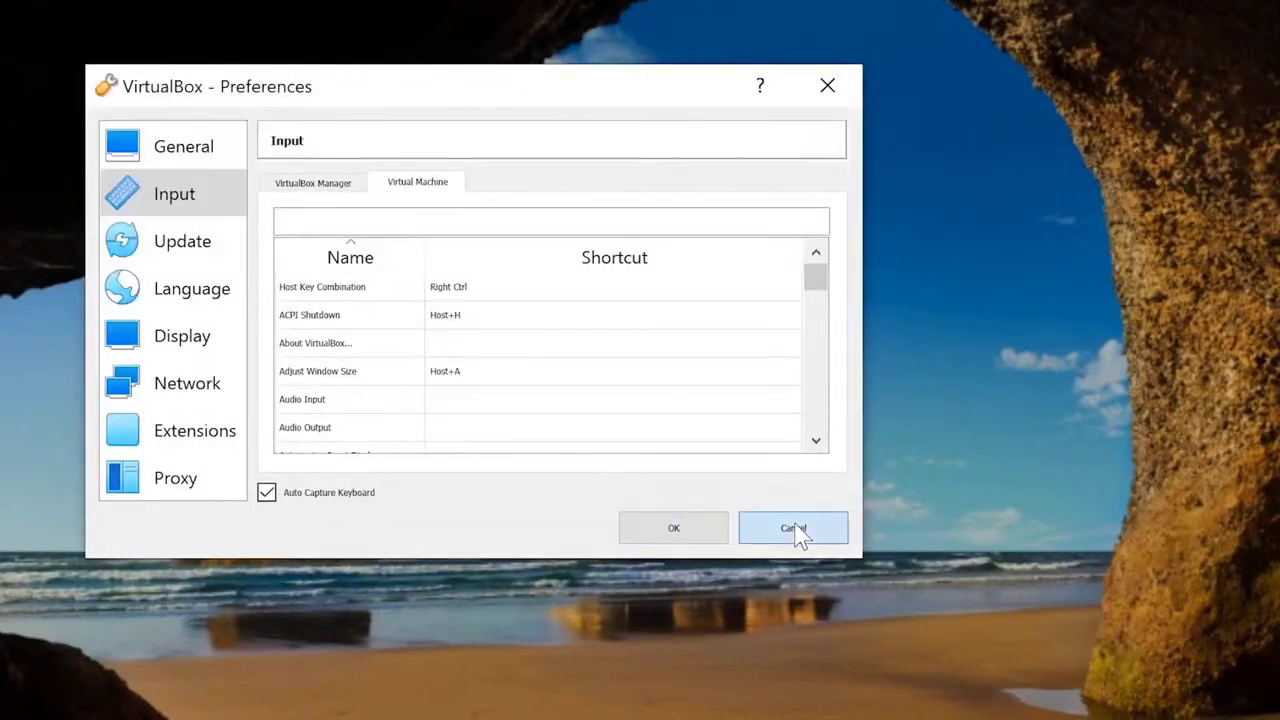
Sign into the Windows Server VM as the domain Administrator using Ctrl+Alt+Del and the account password.
{"action": "left_click", "coordinate": [795, 528]}
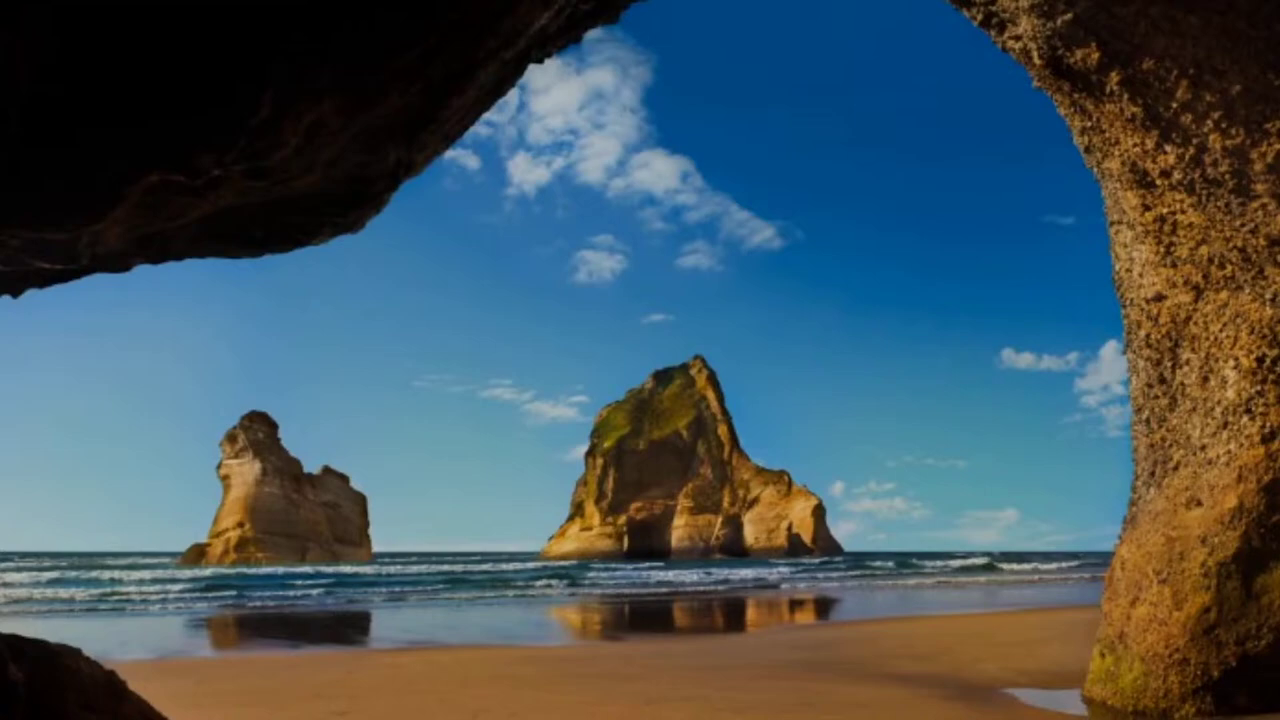
{"action": "key", "text": "ctrl+alt+Delete"}
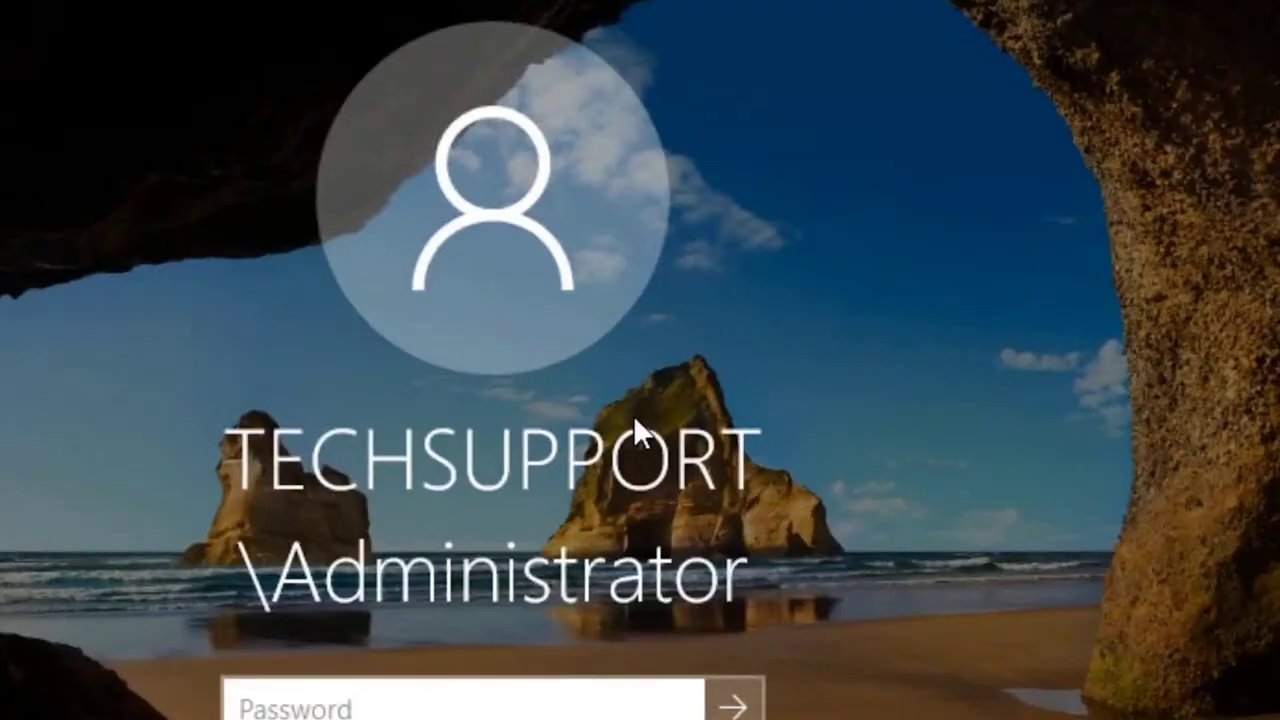
{"action": "type", "text": "********"}
{"action": "key", "text": "Return"}
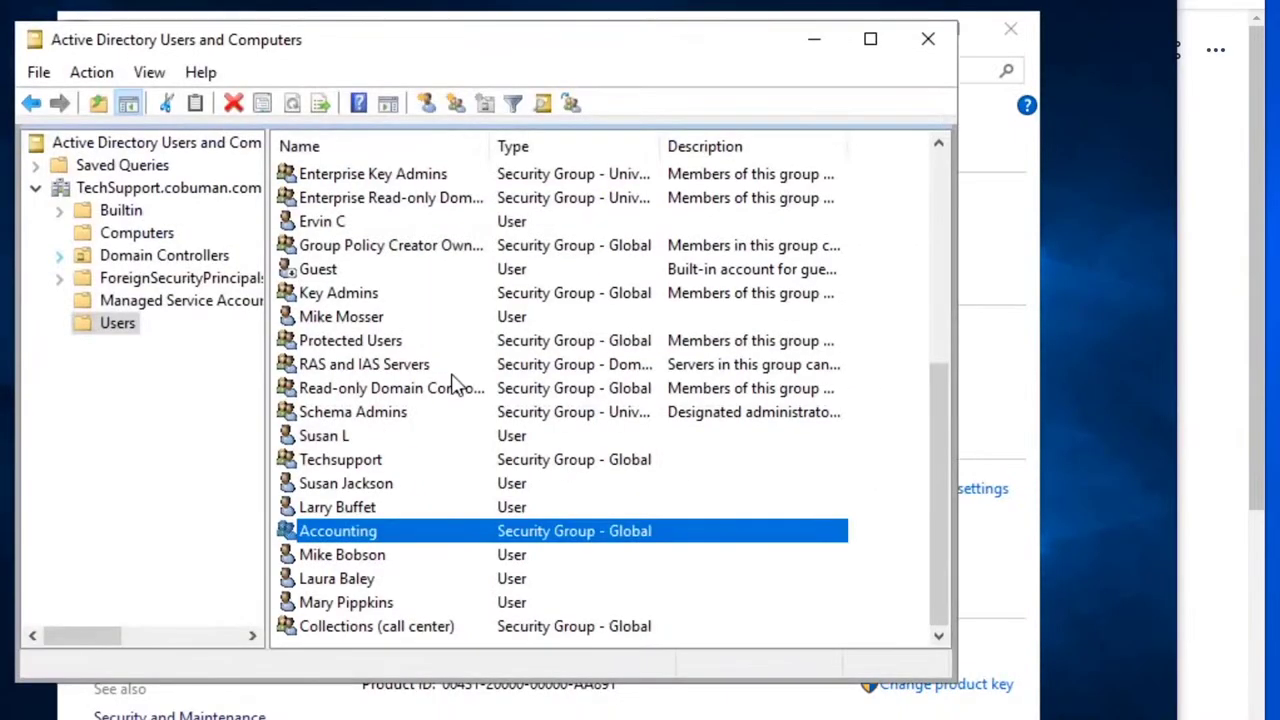
Search the Users container for accounts matching the ticket user's first name.
{"action": "left_click", "coordinate": [459, 345]}
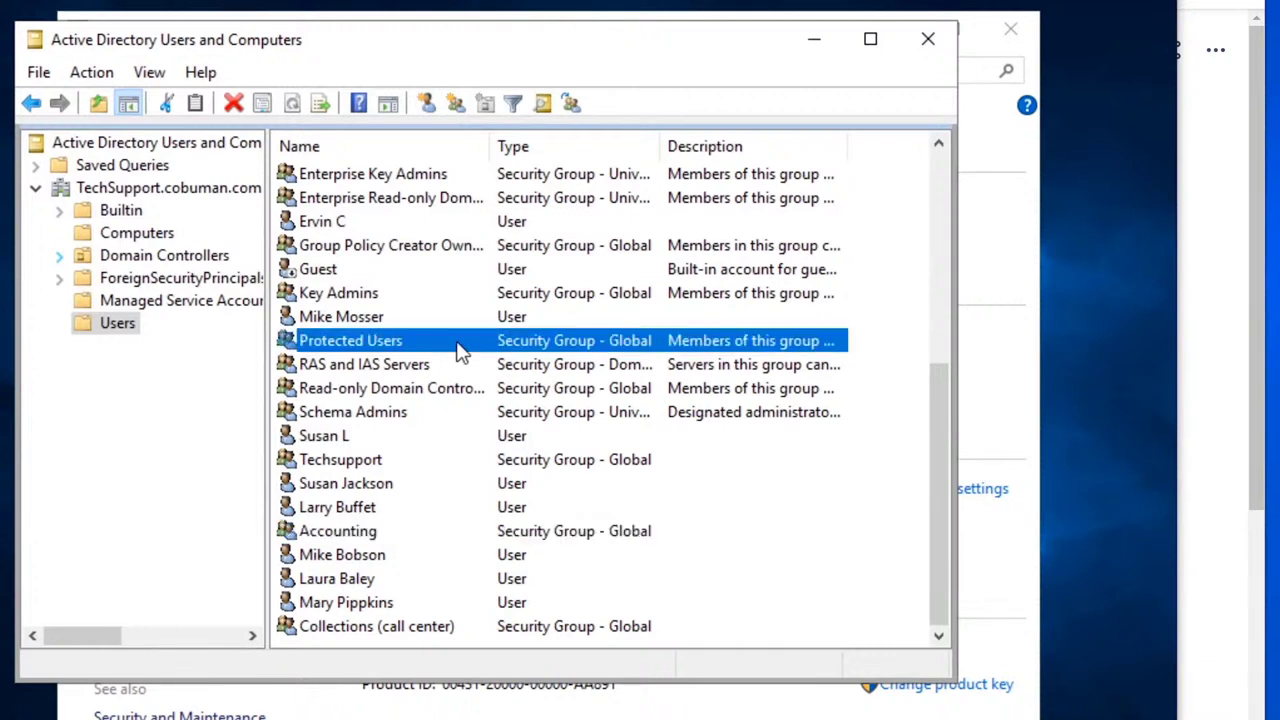
{"action": "right_click", "coordinate": [100, 325]}
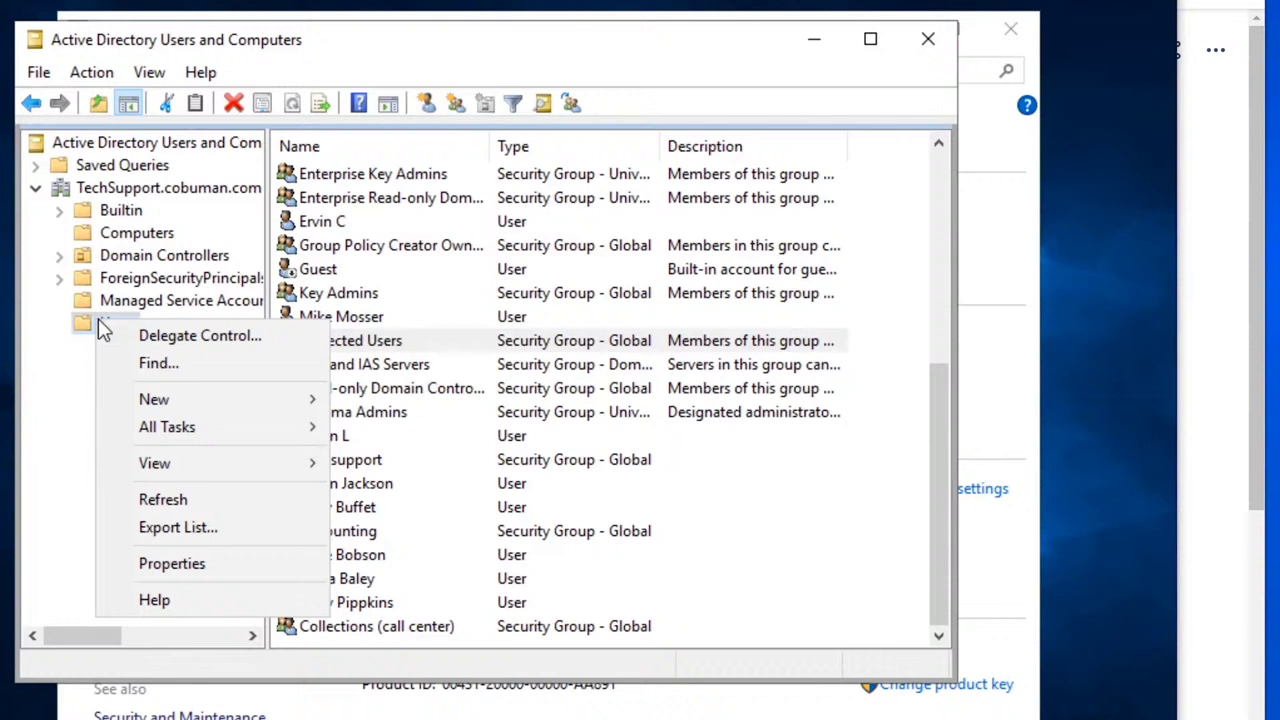
{"action": "left_click", "coordinate": [160, 364]}
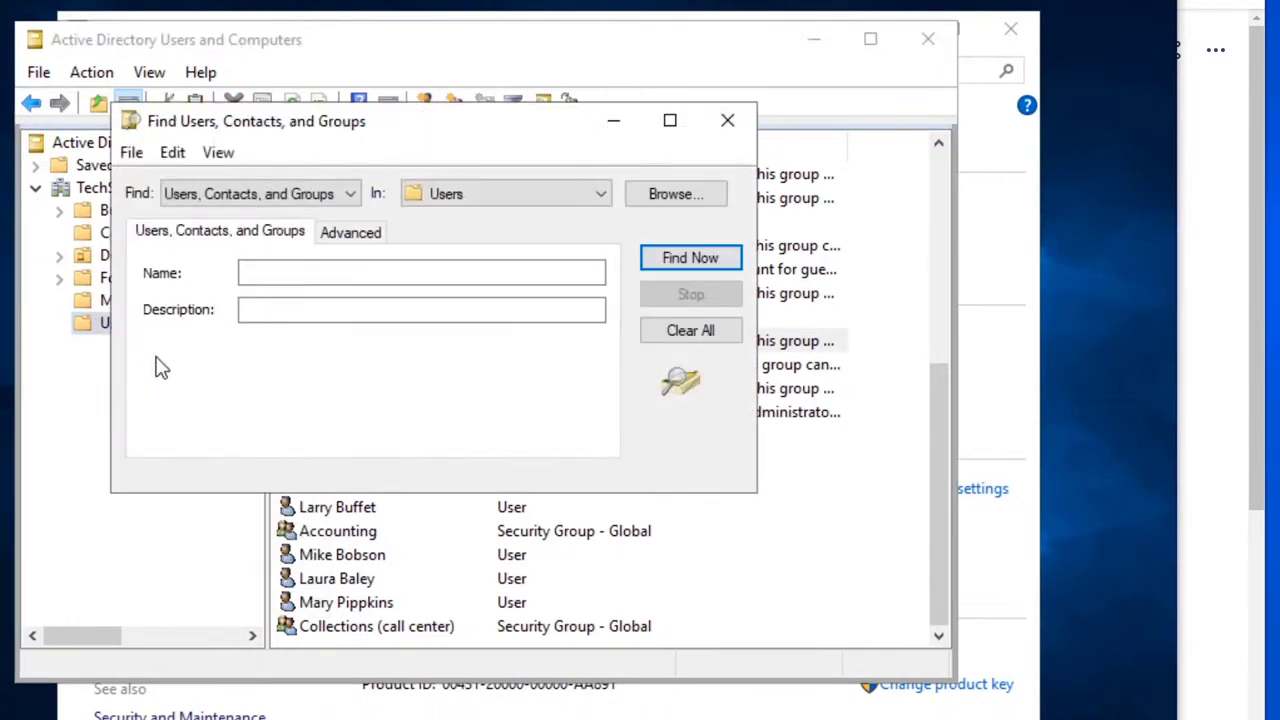
{"action": "left_click", "coordinate": [383, 265]}
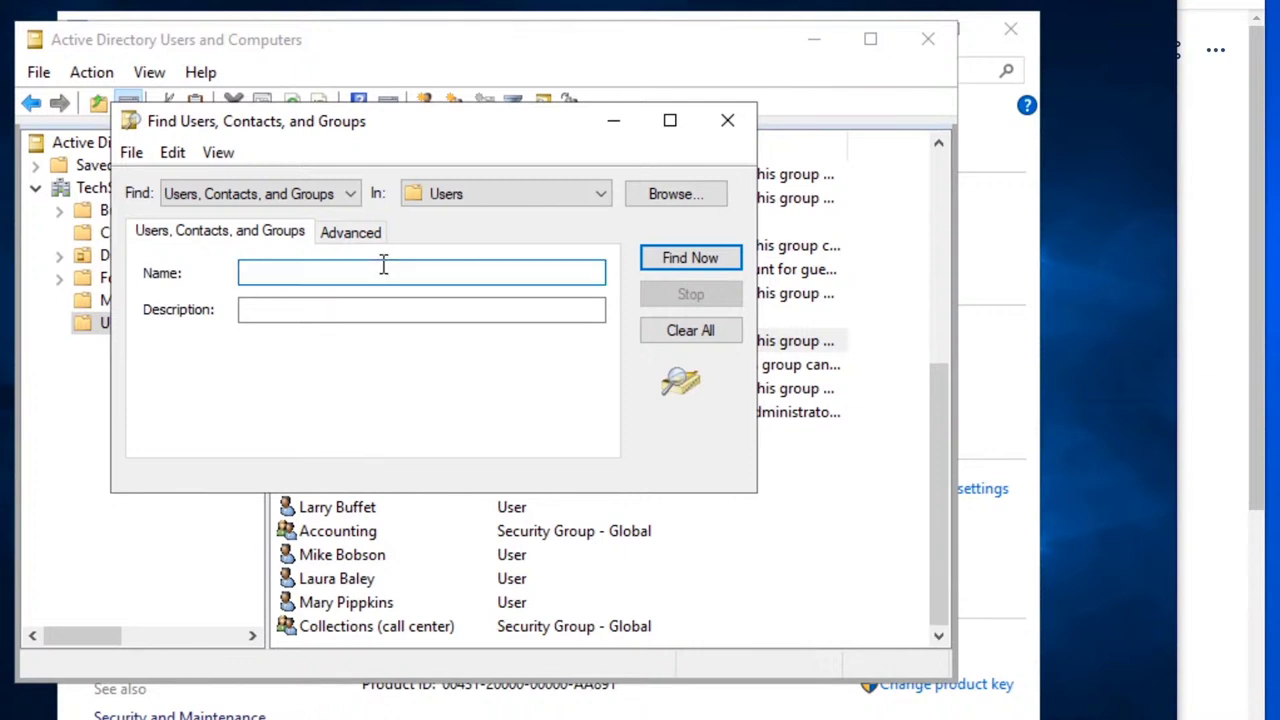
{"action": "type", "text": "mike"}
{"action": "left_click", "coordinate": [672, 257]}
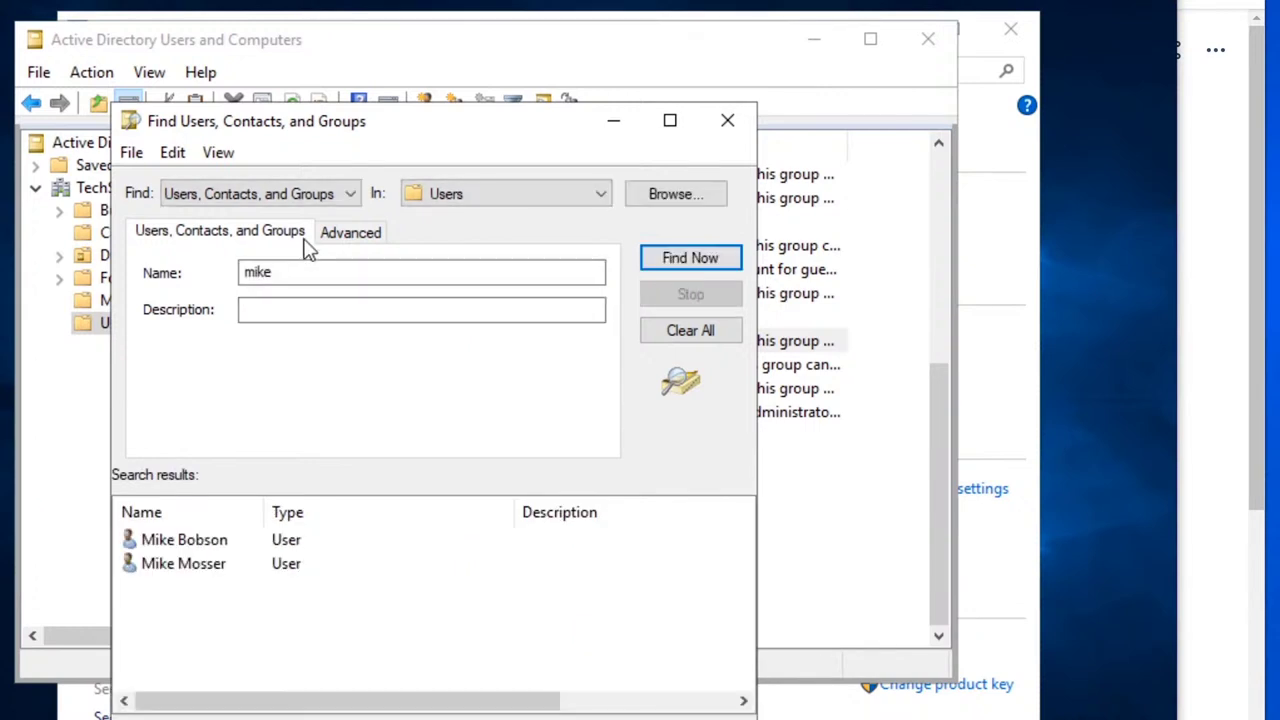
Open Reset Password for the ticket user's account from the search results.
{"action": "left_click", "coordinate": [212, 565]}
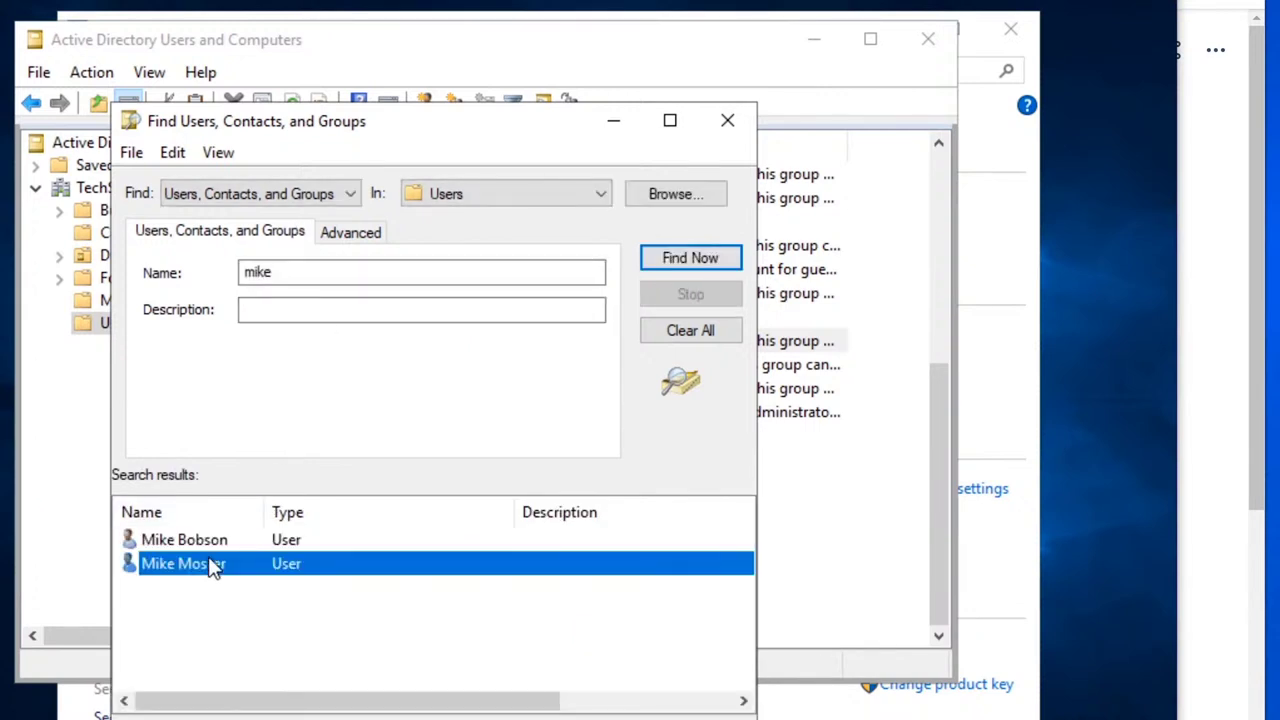
{"action": "right_click", "coordinate": [213, 566]}
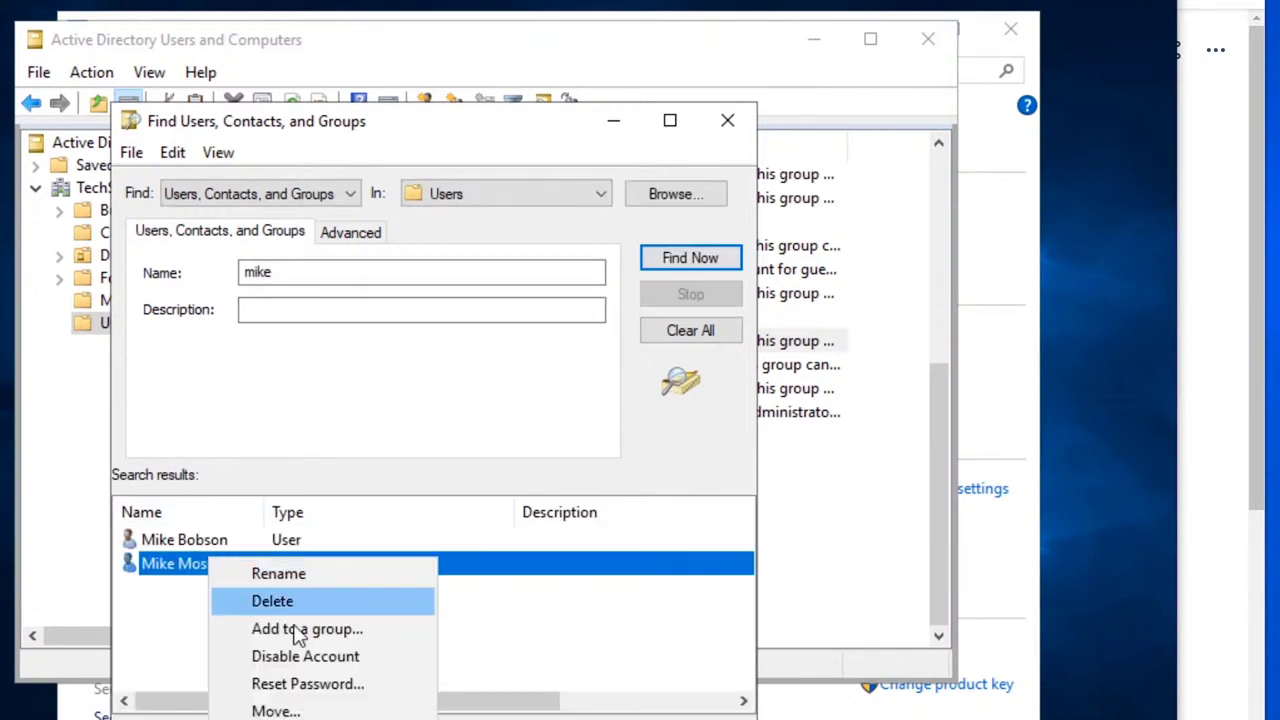
{"action": "left_click", "coordinate": [321, 686]}
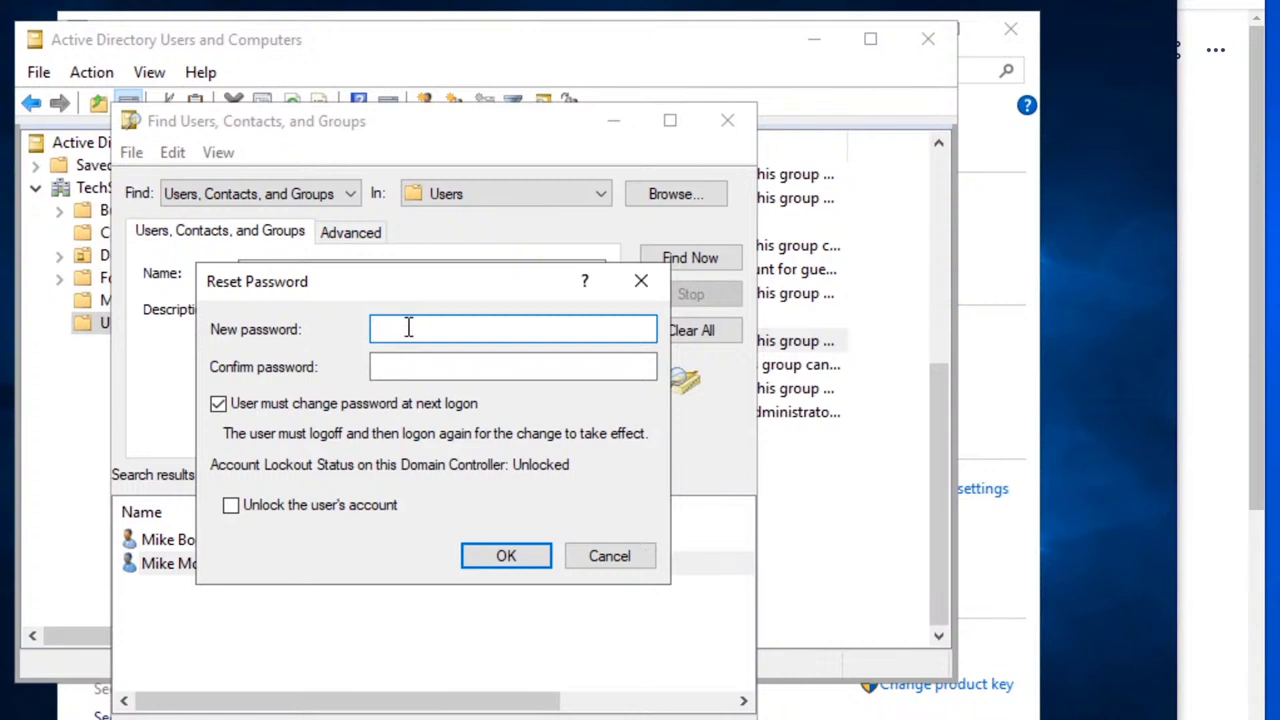
{"action": "left_click", "coordinate": [400, 364]}
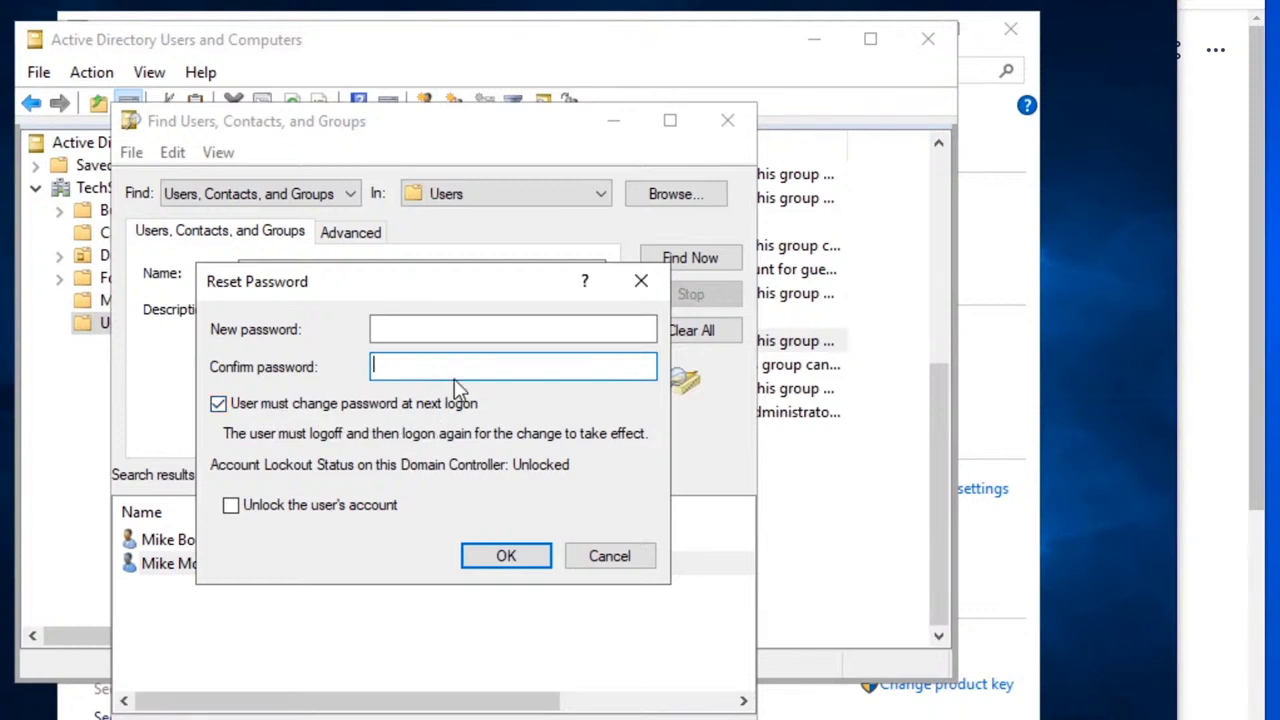
{"action": "left_click", "coordinate": [468, 330]}
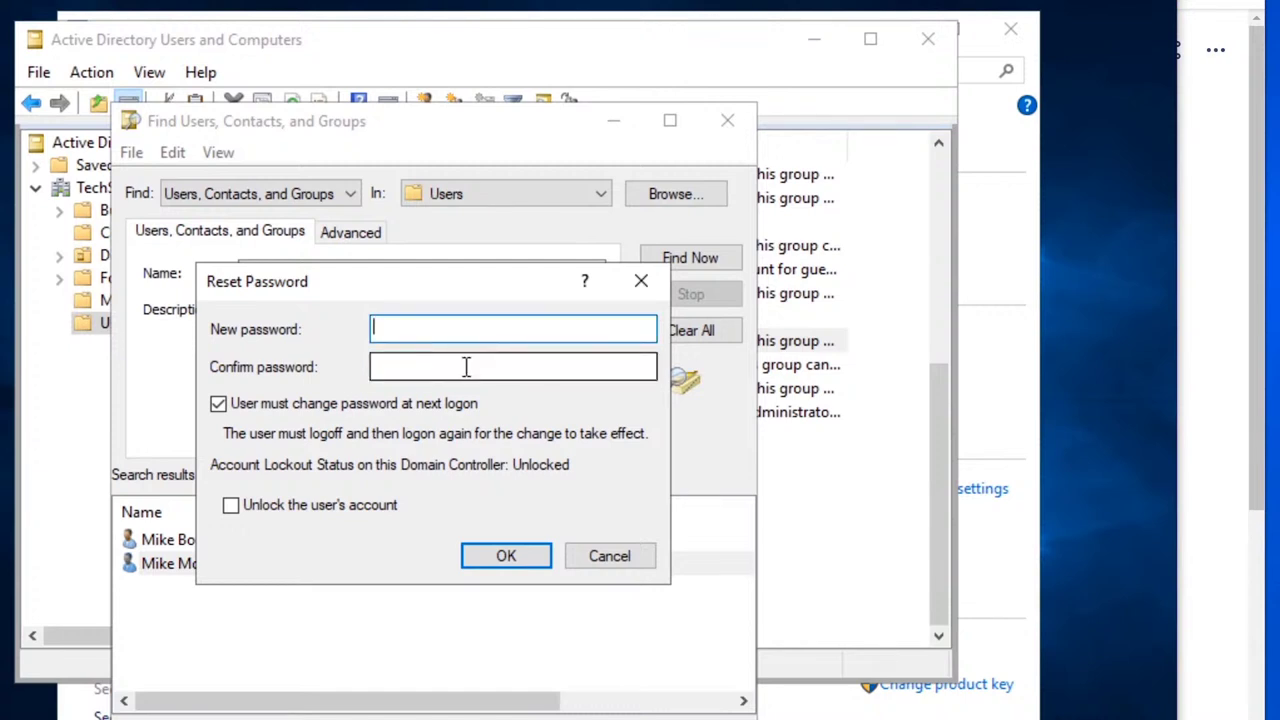
{"action": "left_click", "coordinate": [466, 367]}
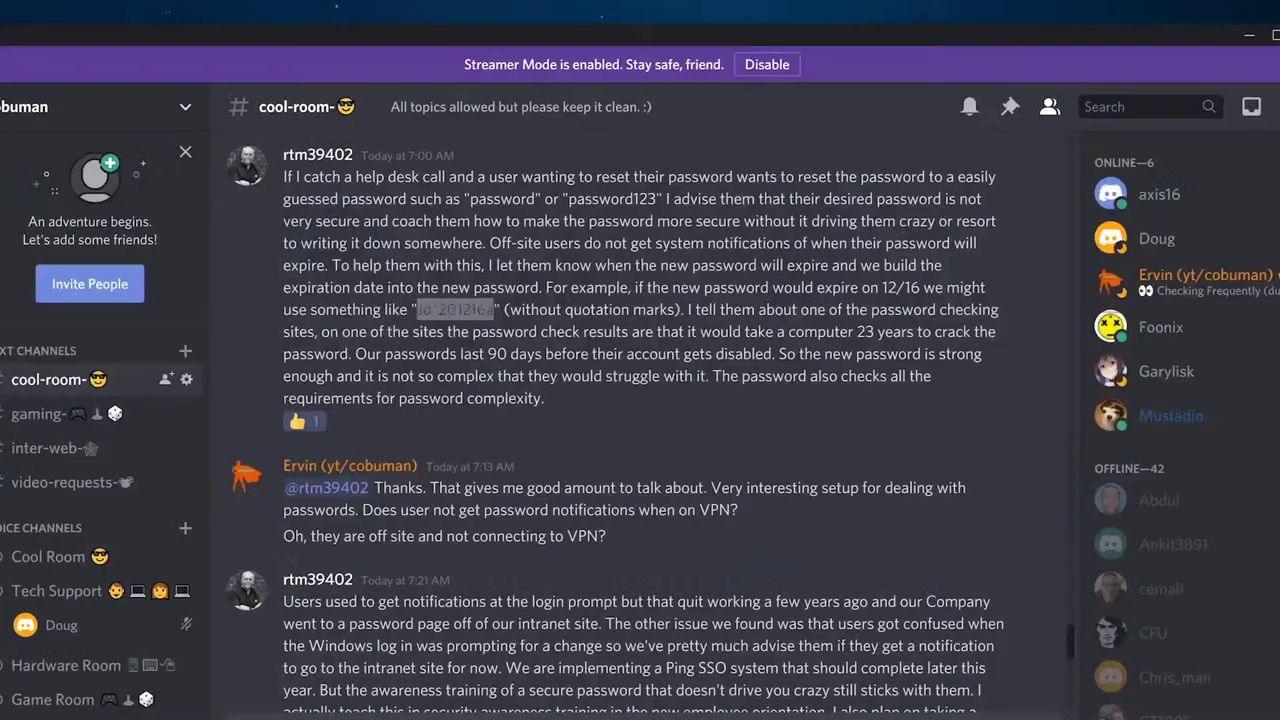
{"action": "left_click_drag", "start_coordinate": [416, 309], "coordinate": [494, 309]}
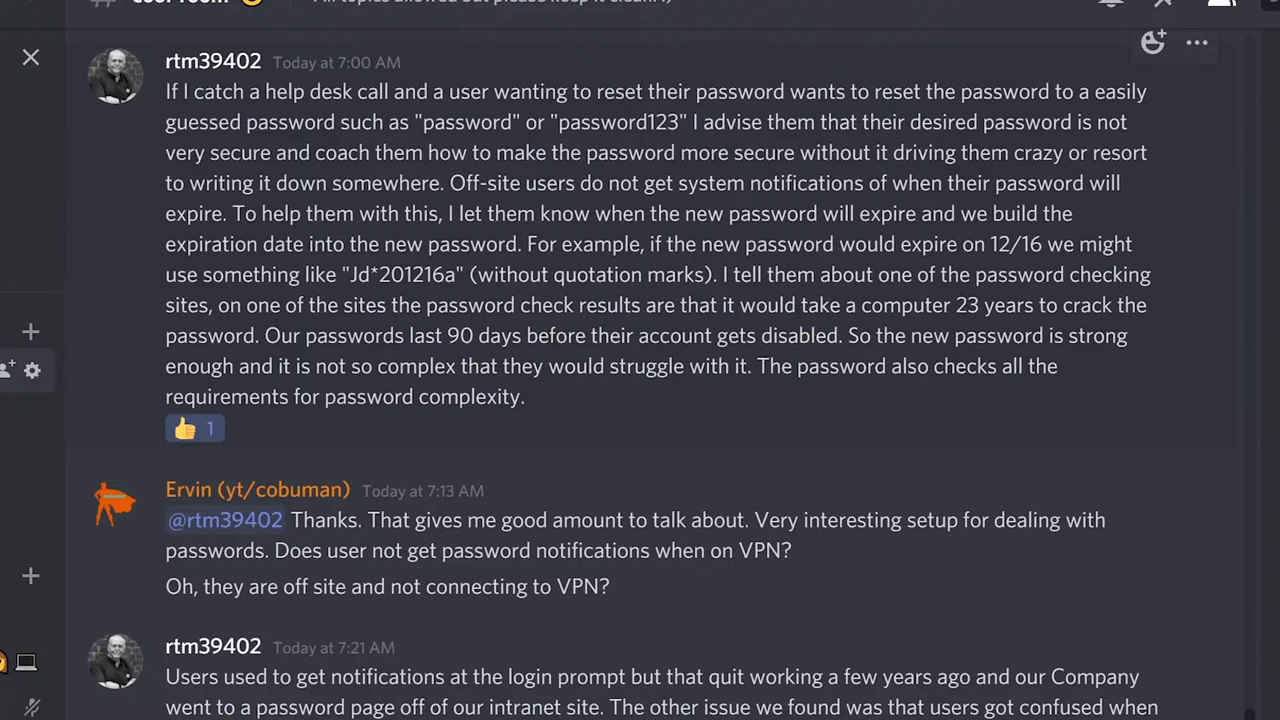
{"action": "left_click_drag", "start_coordinate": [349, 274], "coordinate": [455, 272]}
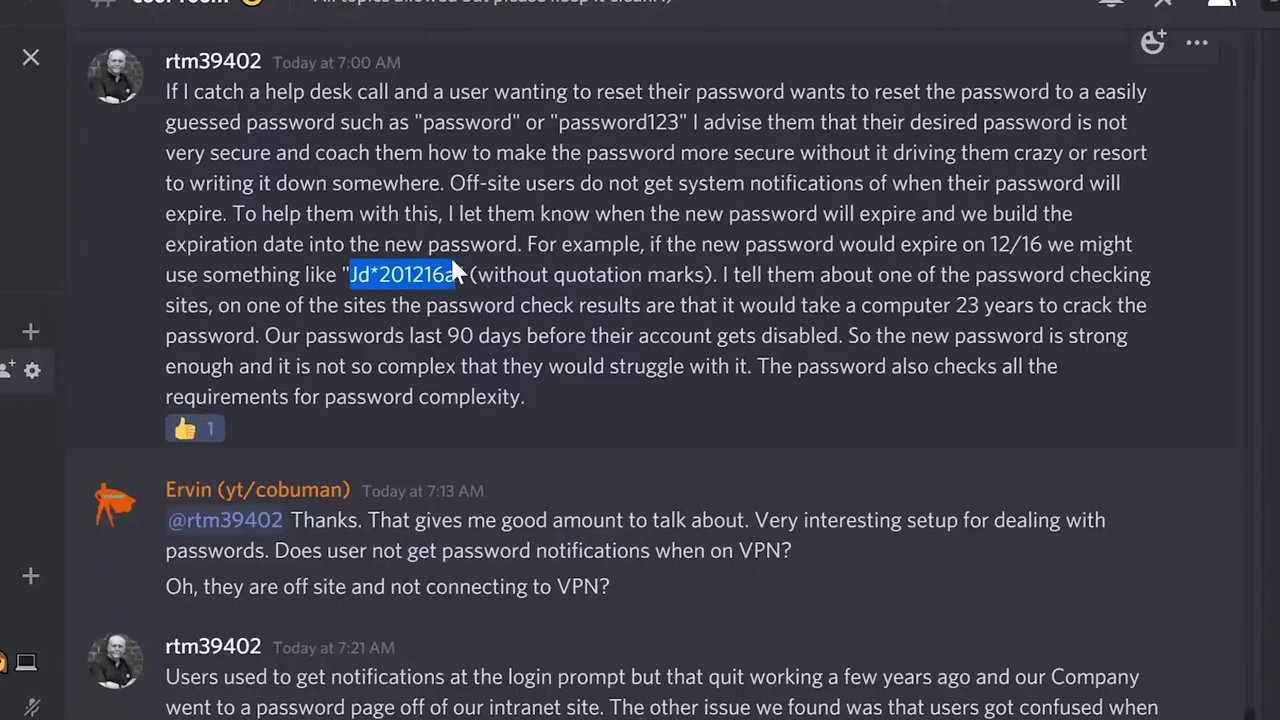
{"action": "key", "text": "Escape"}
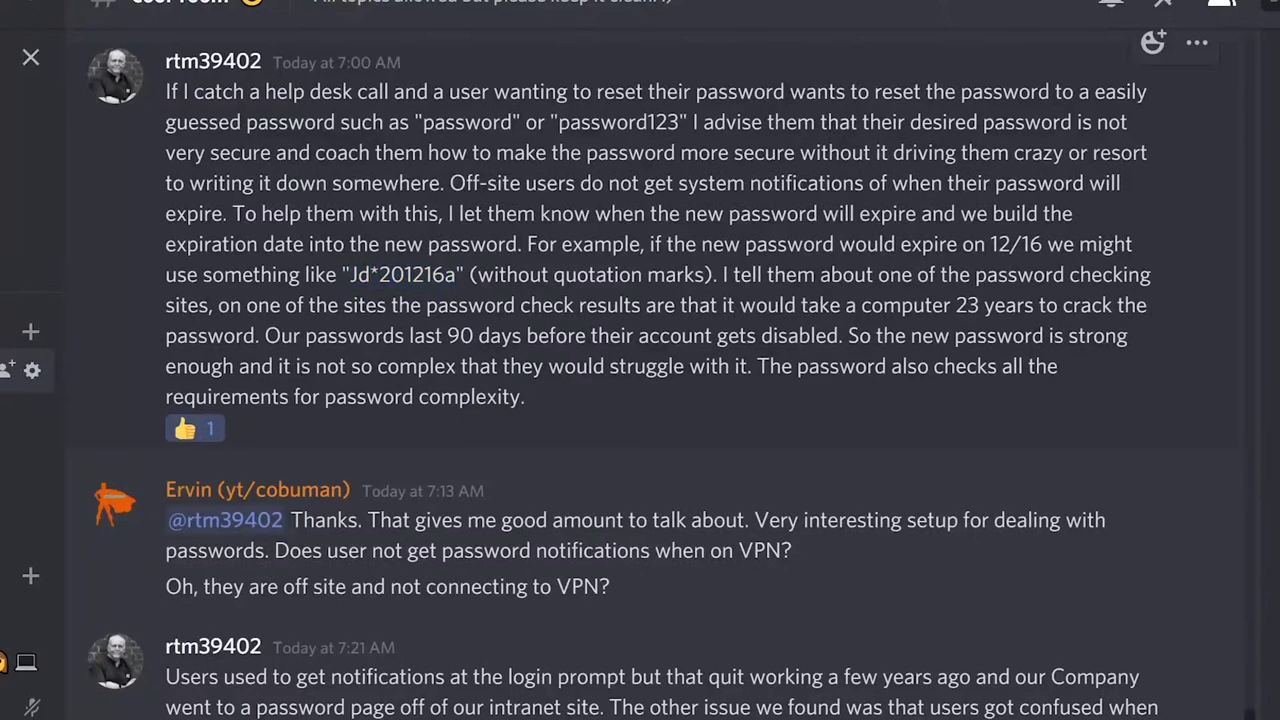
{"action": "left_click_drag", "start_coordinate": [456, 274], "coordinate": [349, 274]}
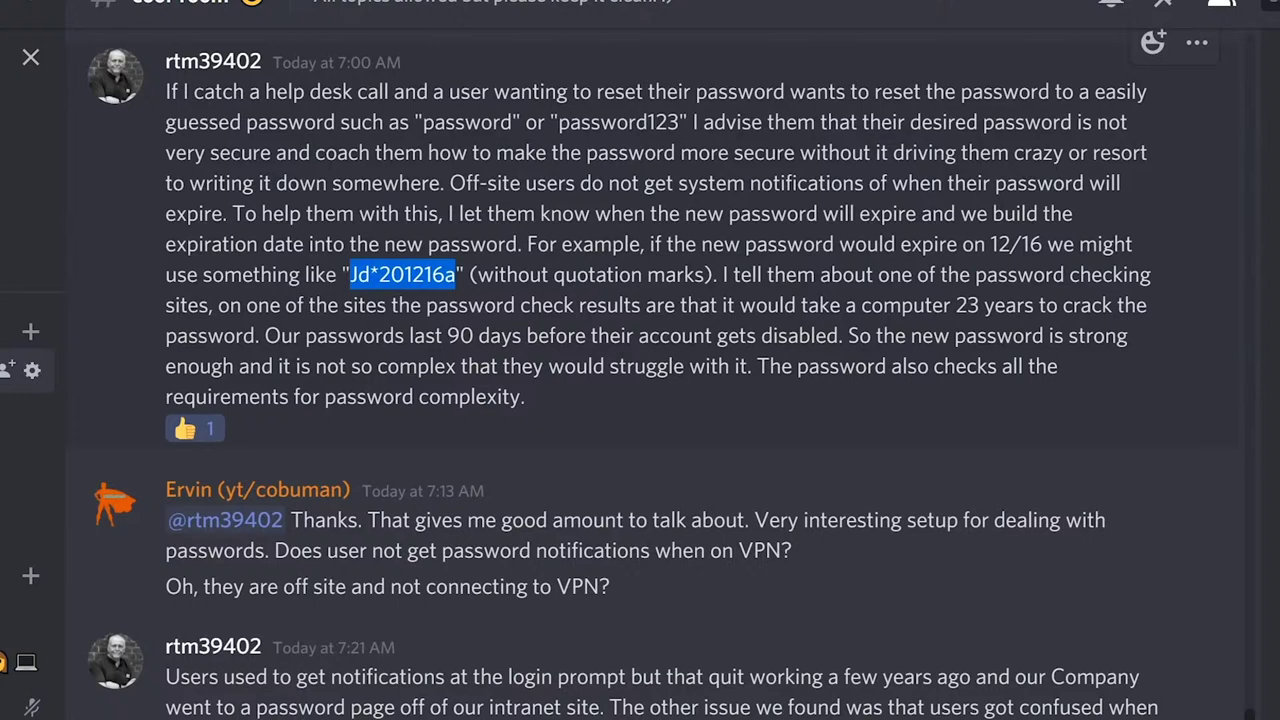
{"action": "left_click_drag", "start_coordinate": [450, 183], "coordinate": [525, 183]}
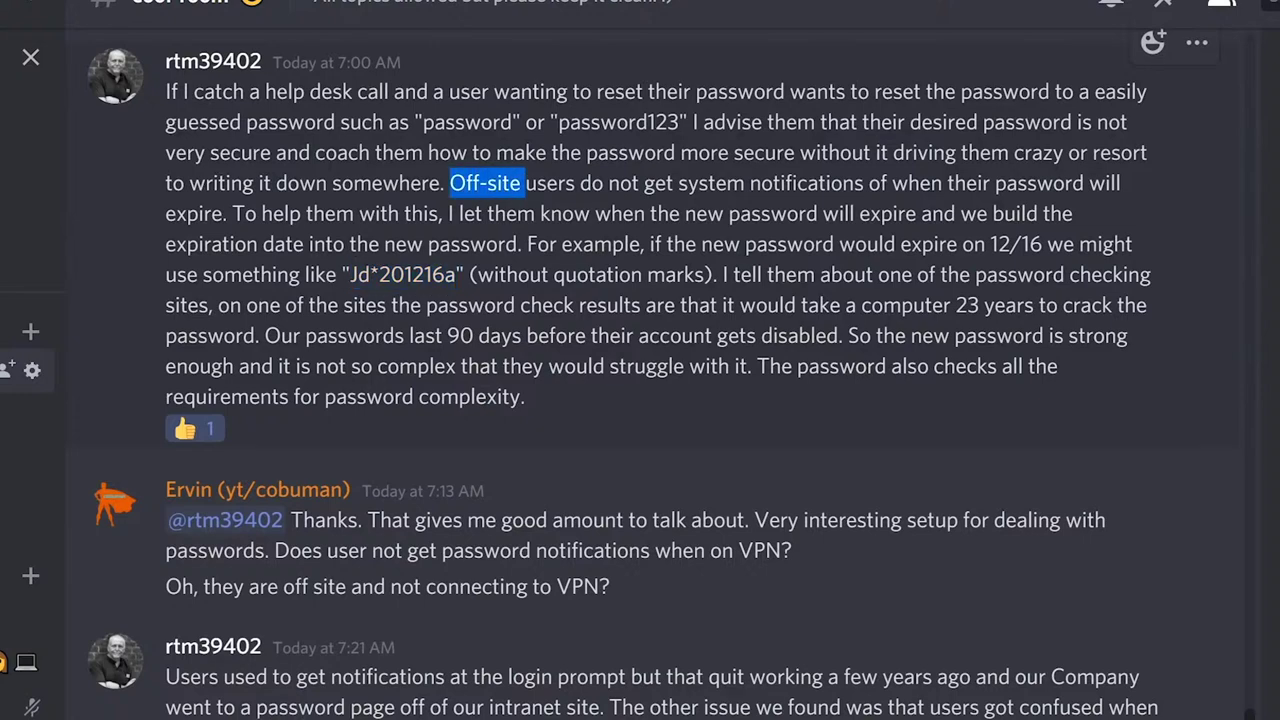
{"action": "left_click_drag", "start_coordinate": [349, 274], "coordinate": [456, 274]}
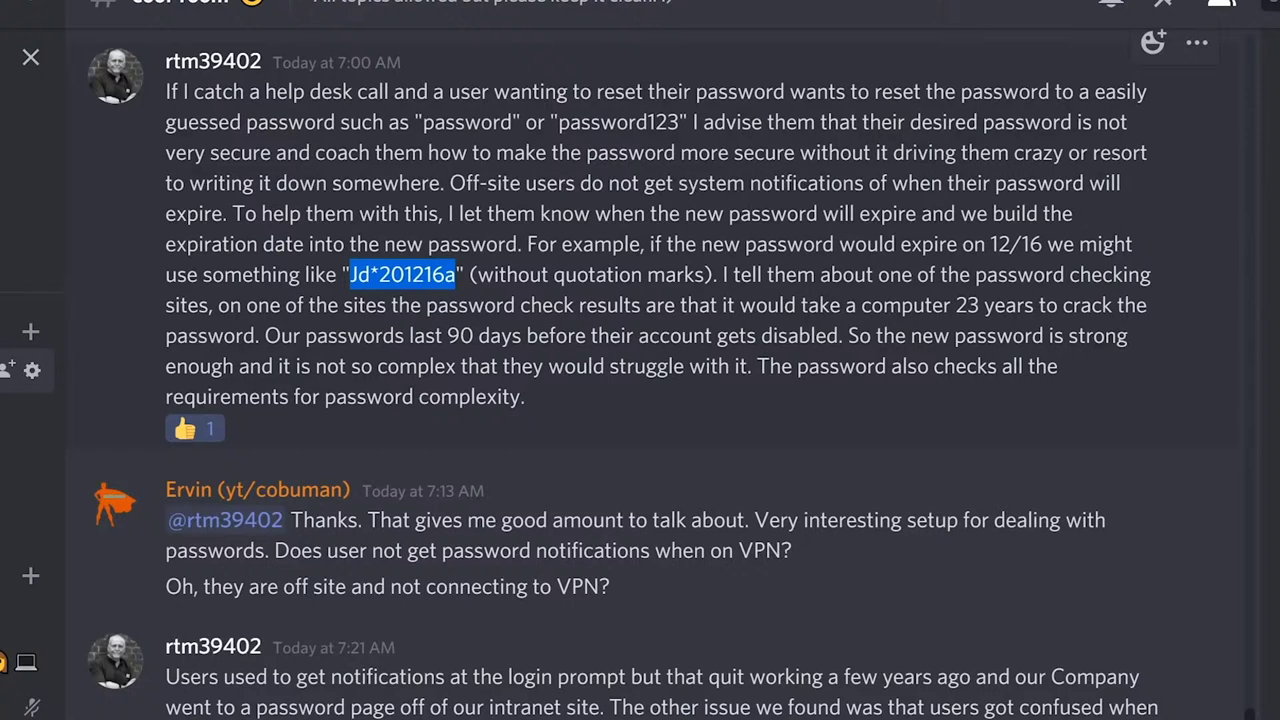
{"action": "key", "text": "Escape"}
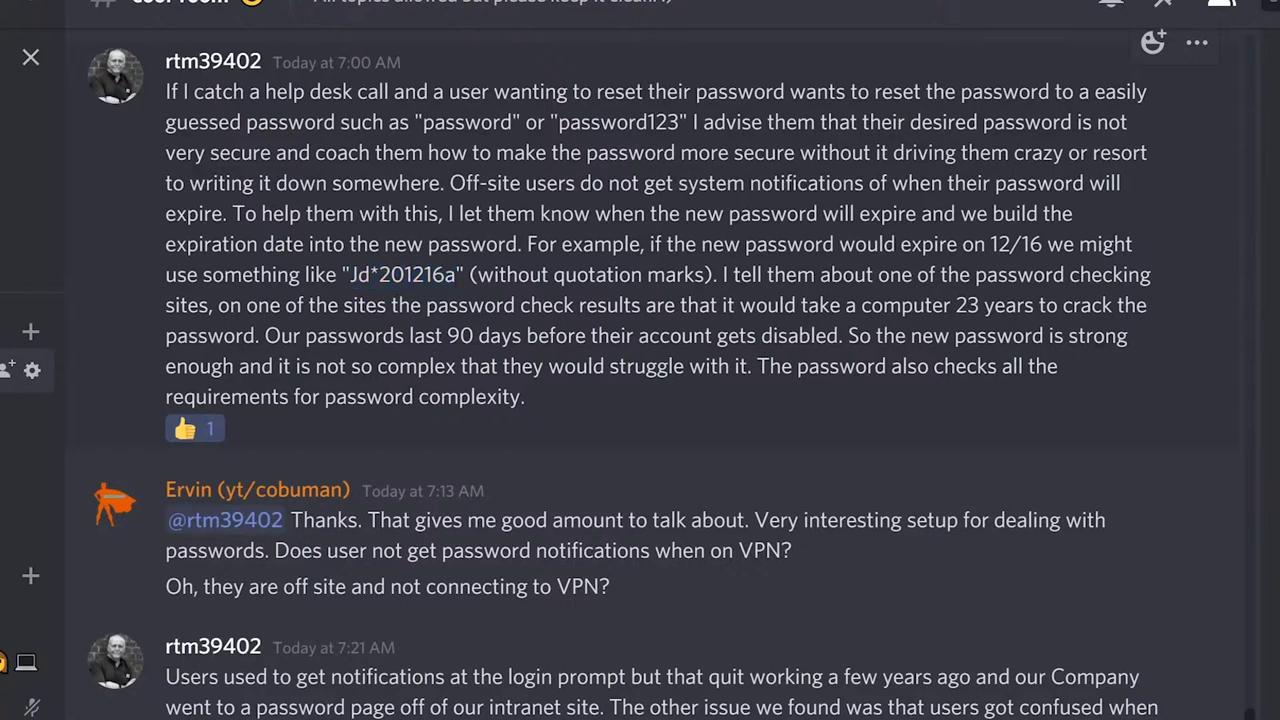
{"action": "left_click_drag", "start_coordinate": [349, 274], "coordinate": [456, 274]}
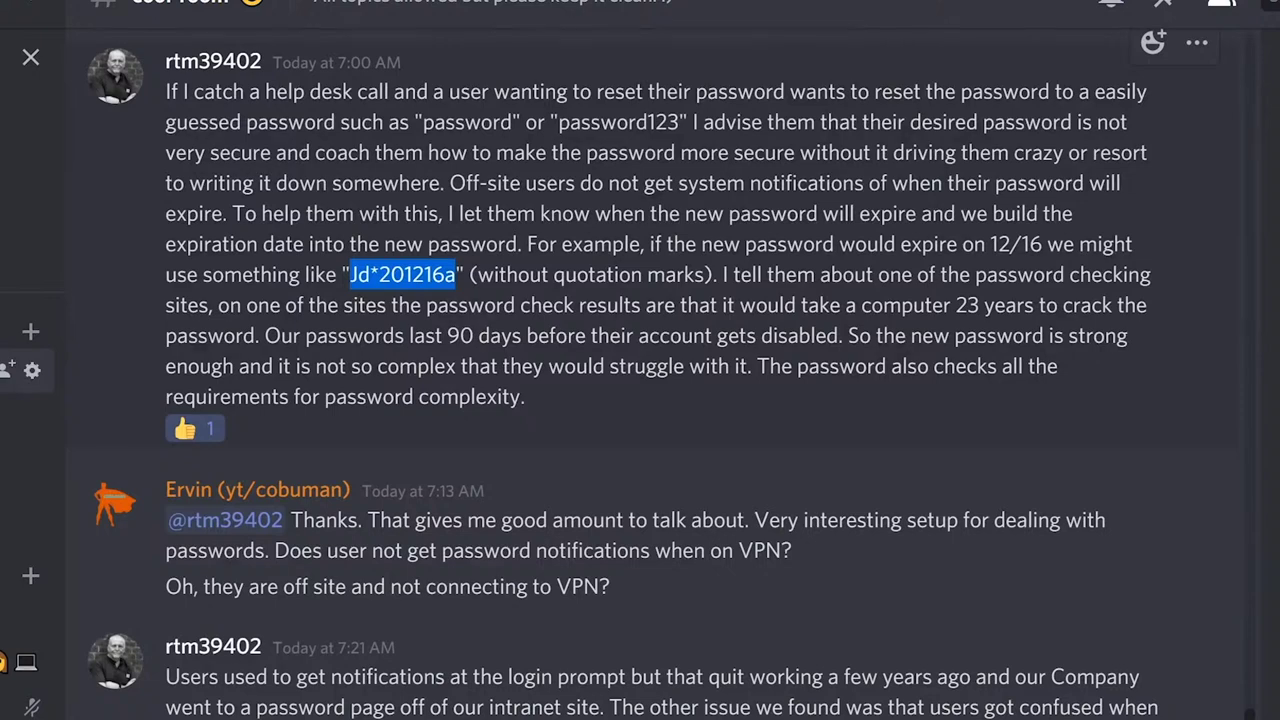
{"action": "key", "text": "Escape"}
{"action": "left_click_drag", "start_coordinate": [349, 274], "coordinate": [450, 274]}
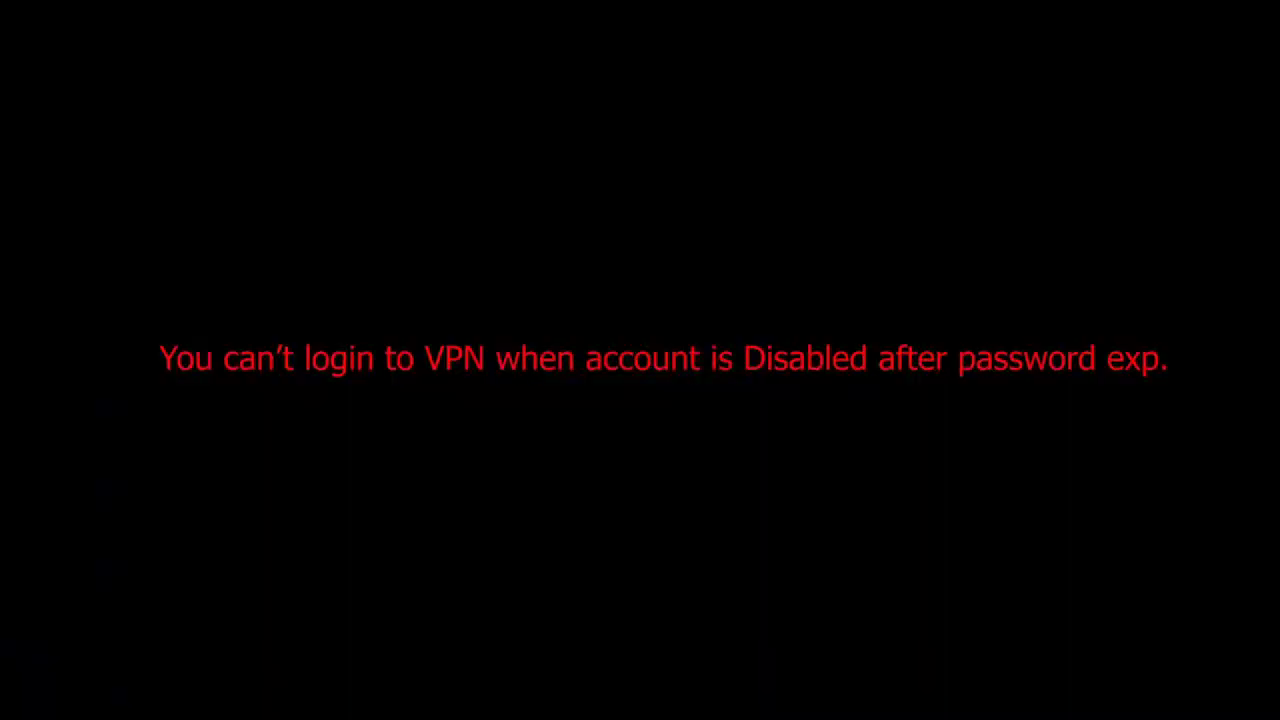
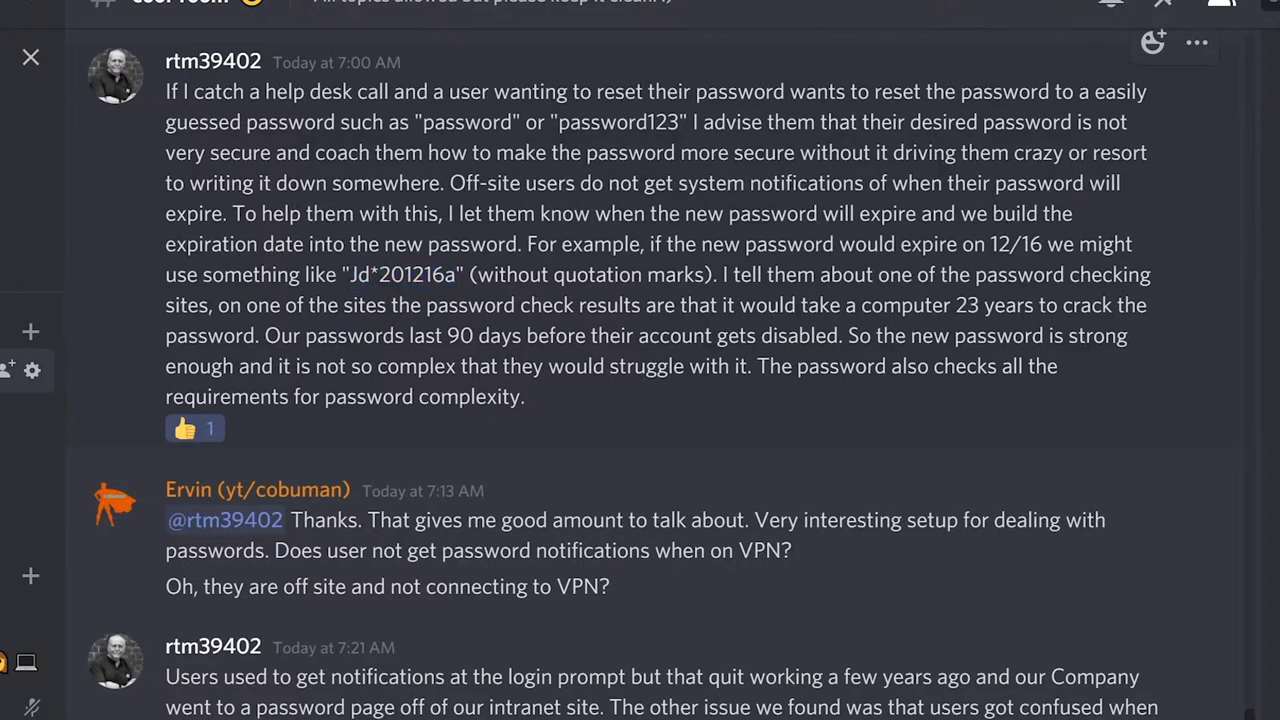
Highlight the VPN reply's opening 'Thanks', the example password, and the reply up to the VPN question.
{"action": "scroll", "coordinate": [780, 320], "scroll_direction": "down", "scroll_amount": 2}
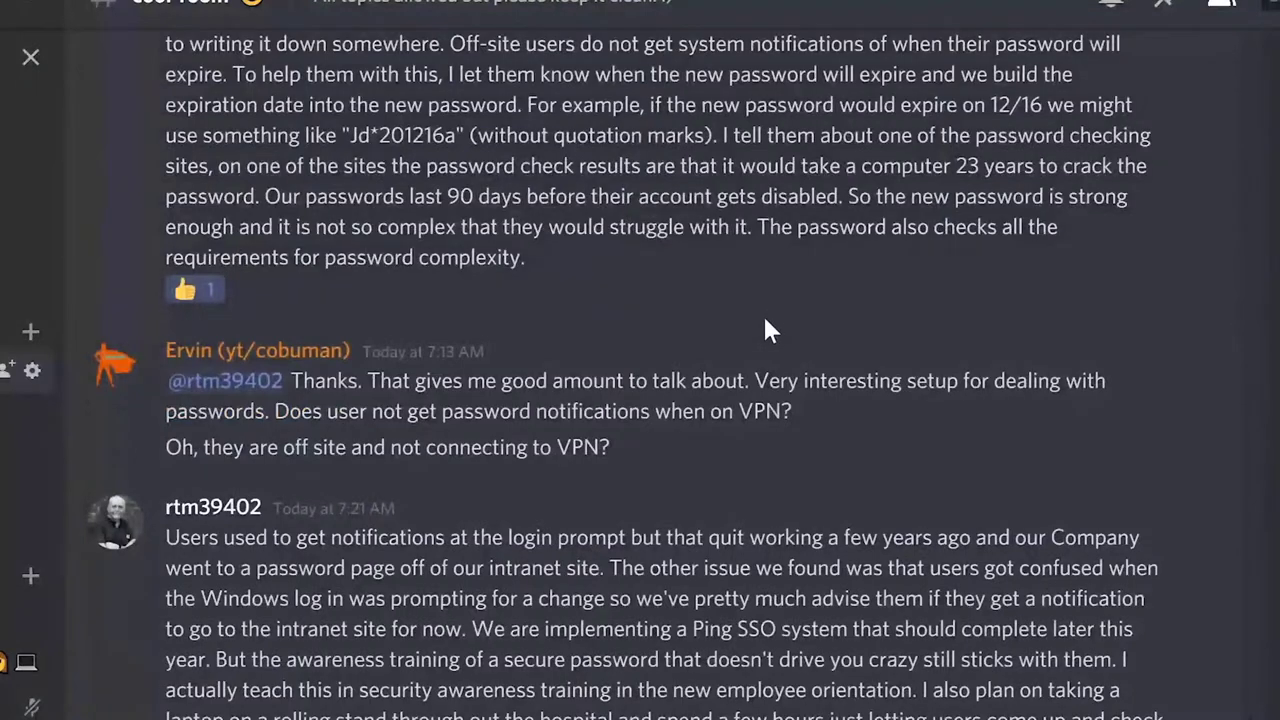
{"action": "scroll", "coordinate": [760, 325], "scroll_direction": "down", "scroll_amount": 2}
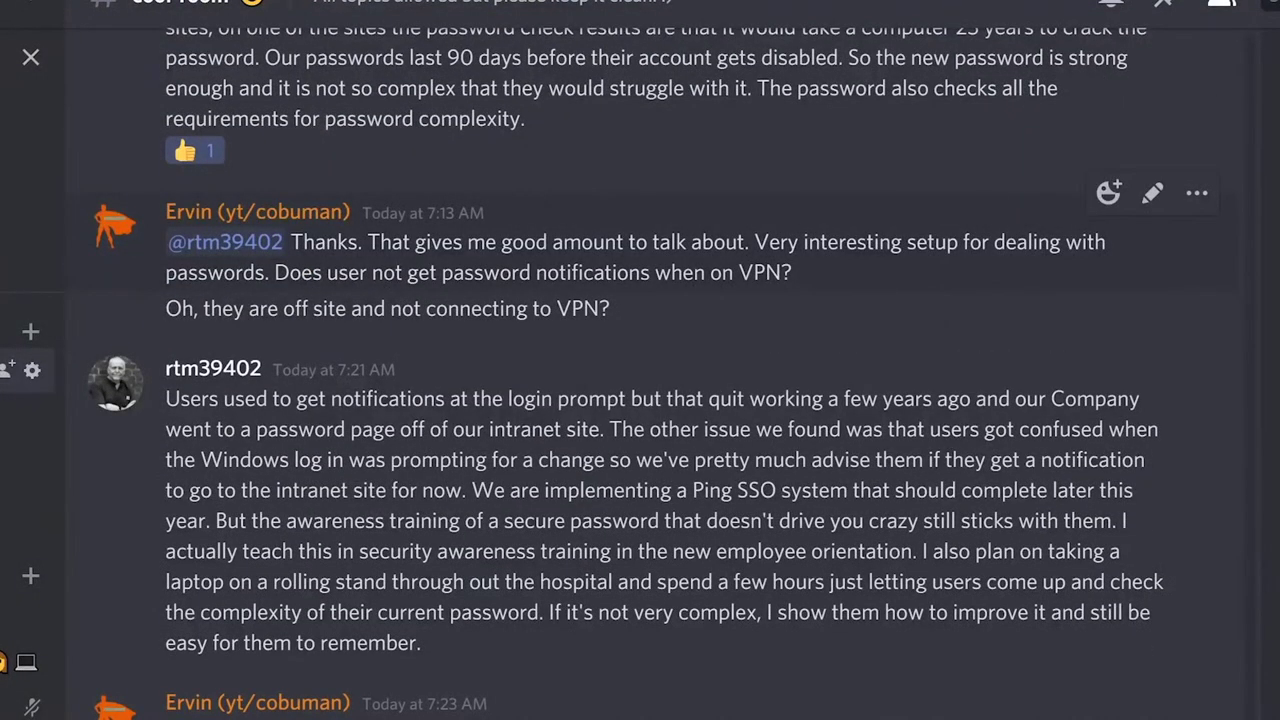
{"action": "left_click_drag", "start_coordinate": [290, 242], "coordinate": [338, 242]}
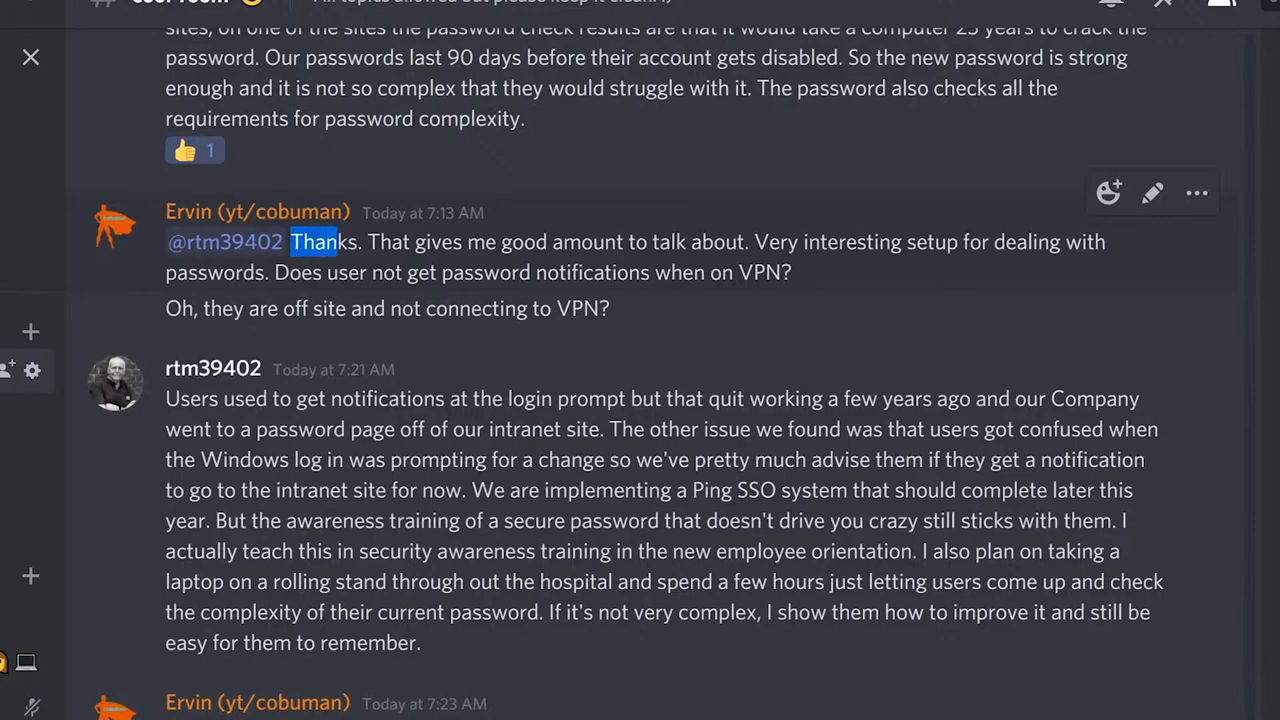
{"action": "left_click_drag", "start_coordinate": [338, 242], "coordinate": [547, 242]}
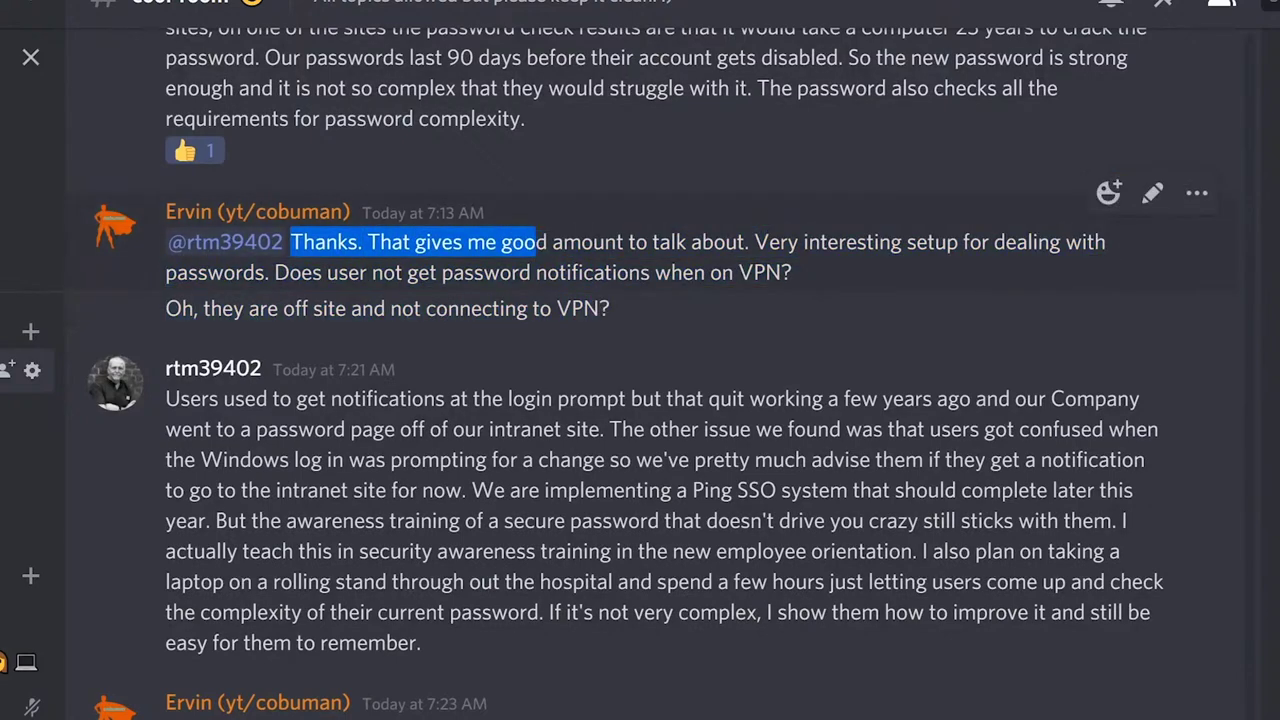
{"action": "left_click", "coordinate": [548, 262]}
{"action": "scroll", "coordinate": [548, 268], "scroll_direction": "up", "scroll_amount": 3}
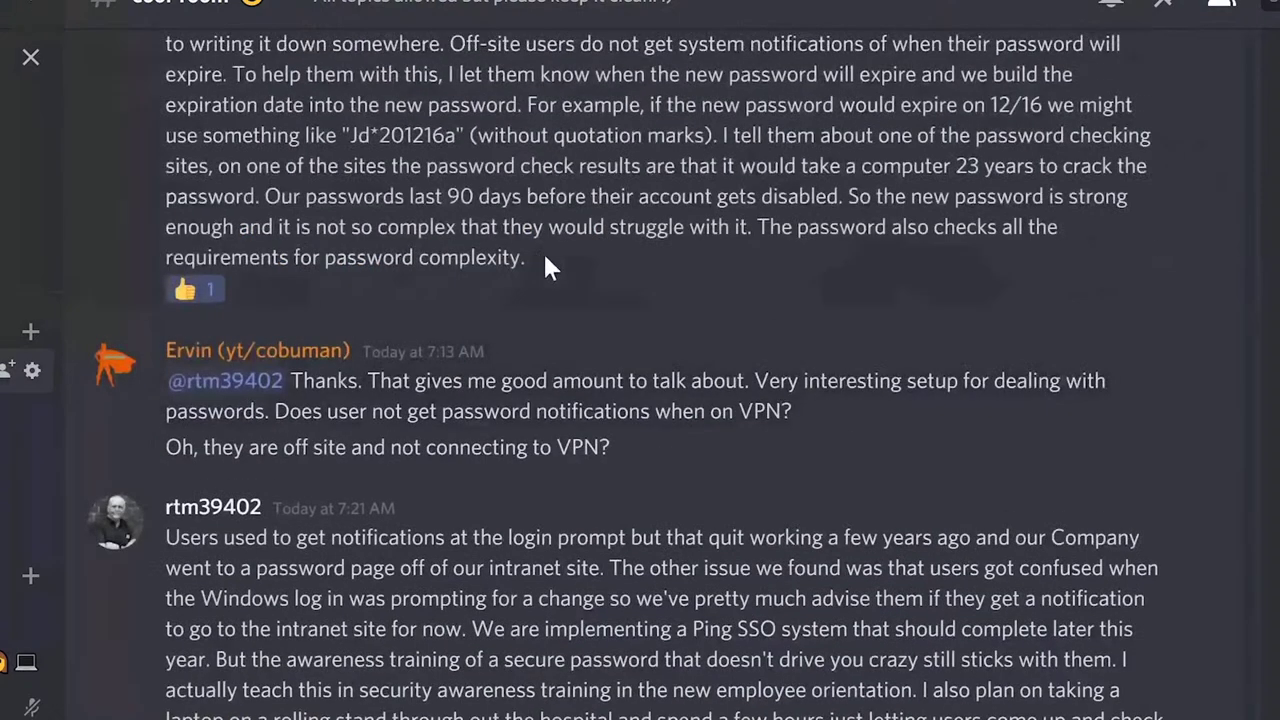
{"action": "left_click_drag", "start_coordinate": [350, 135], "coordinate": [456, 135]}
{"action": "left_click", "coordinate": [456, 135]}
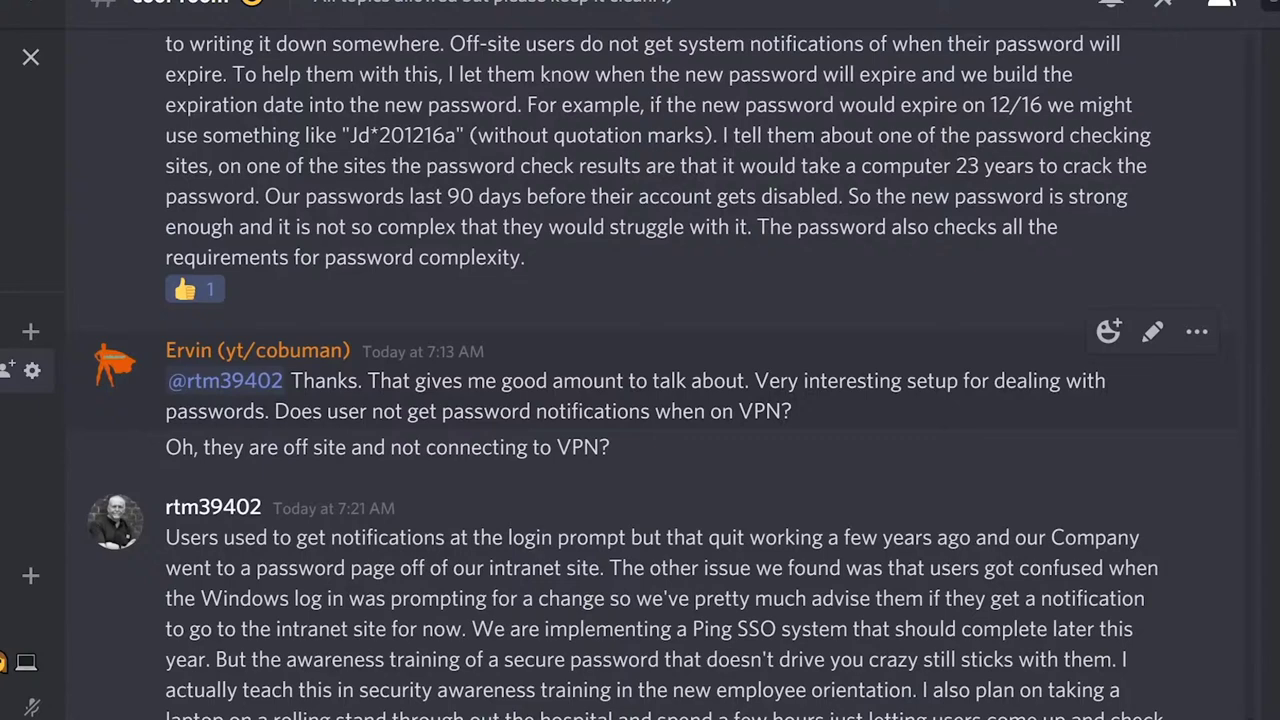
{"action": "left_click_drag", "start_coordinate": [290, 380], "coordinate": [756, 380]}
{"action": "left_click", "coordinate": [756, 380]}
Highlight 'Users used to get', the VPN password-notification question and the off-site follow-up line.
{"action": "scroll", "coordinate": [447, 400], "scroll_direction": "down", "scroll_amount": 4}
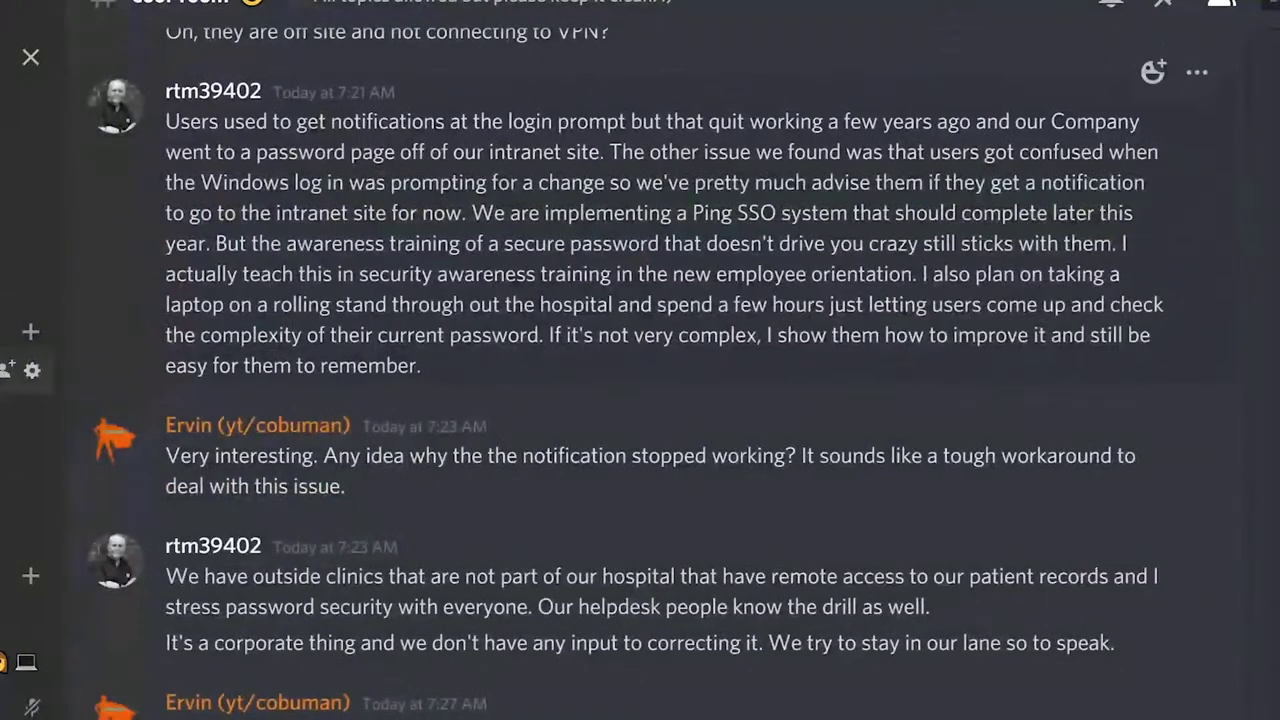
{"action": "left_click_drag", "start_coordinate": [165, 121], "coordinate": [326, 121]}
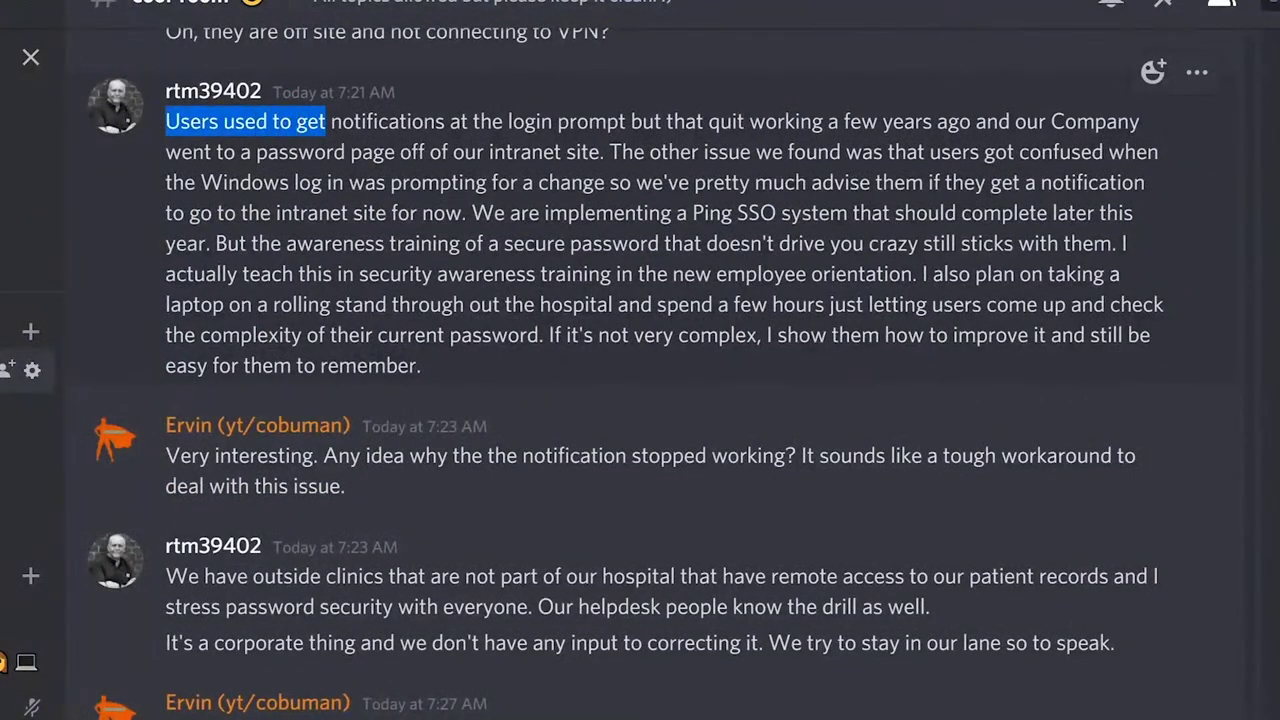
{"action": "scroll", "coordinate": [339, 117], "scroll_direction": "up", "scroll_amount": 1}
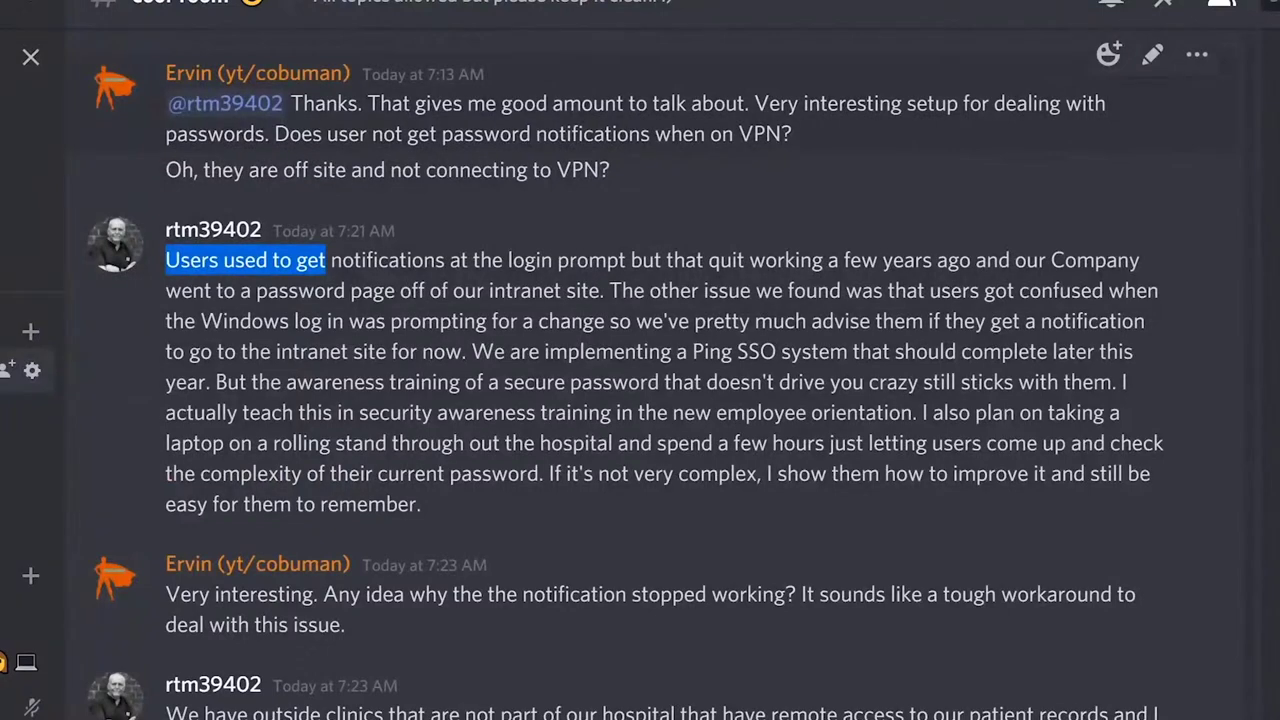
{"action": "left_click_drag", "start_coordinate": [274, 133], "coordinate": [811, 128]}
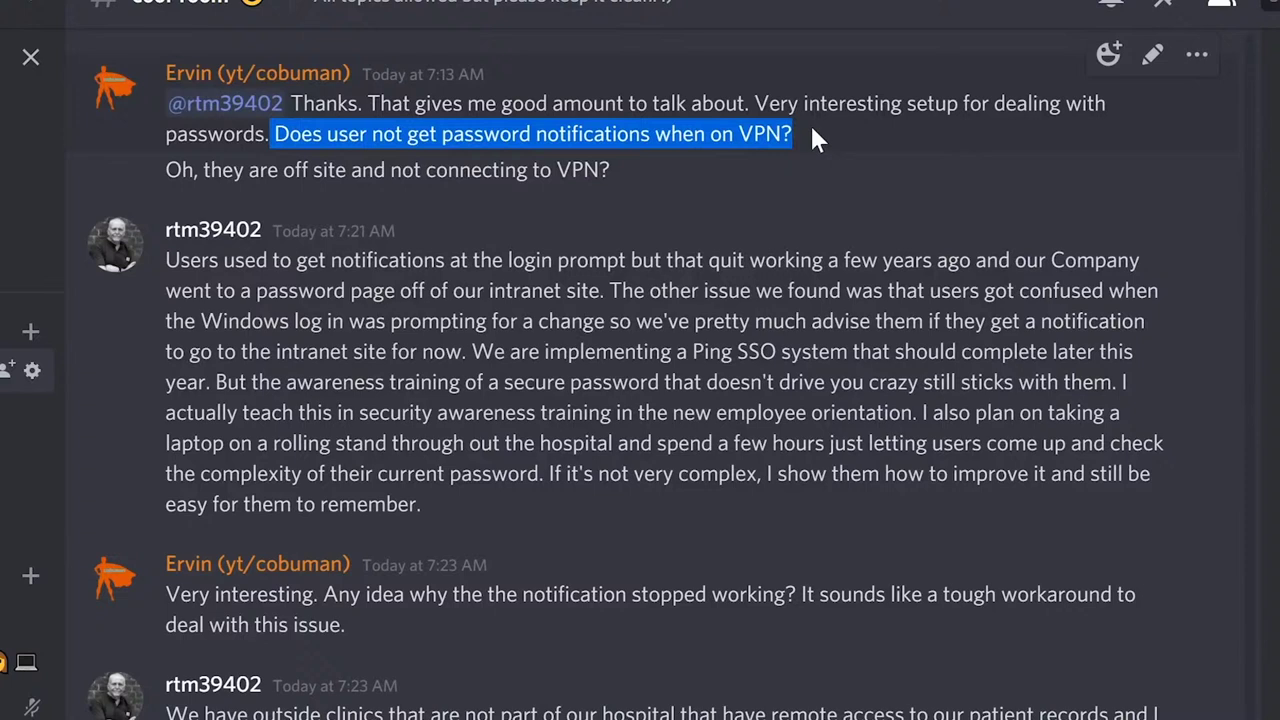
{"action": "left_click_drag", "start_coordinate": [166, 170], "coordinate": [608, 179]}
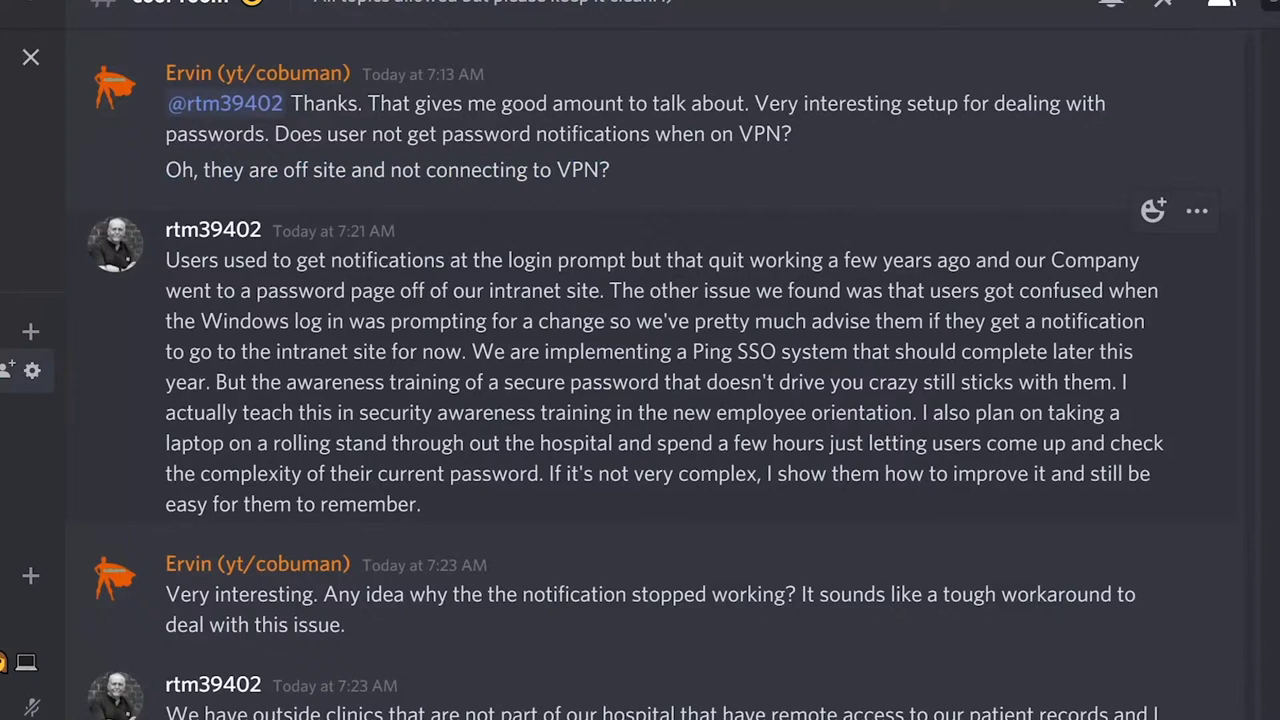
Highlight the notifications reply's first sentence, ending at the intranet site.
{"action": "left_click_drag", "start_coordinate": [166, 260], "coordinate": [606, 291]}
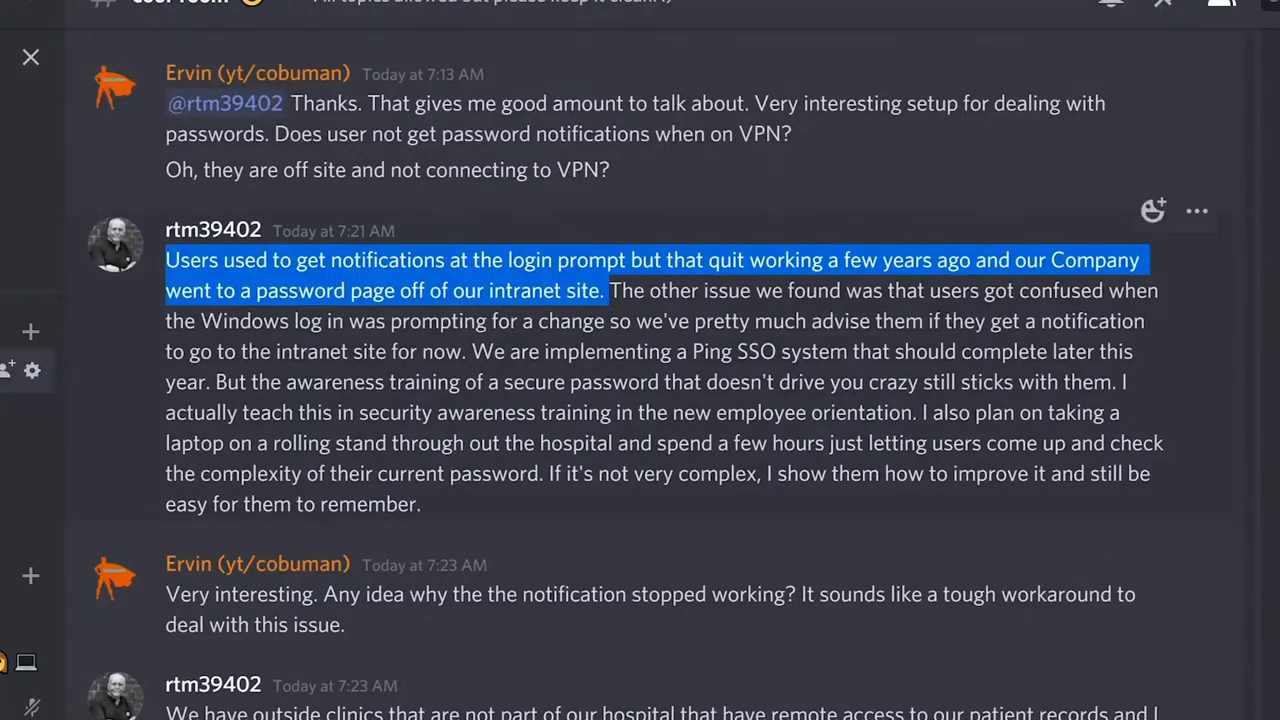
{"action": "left_click", "coordinate": [510, 290]}
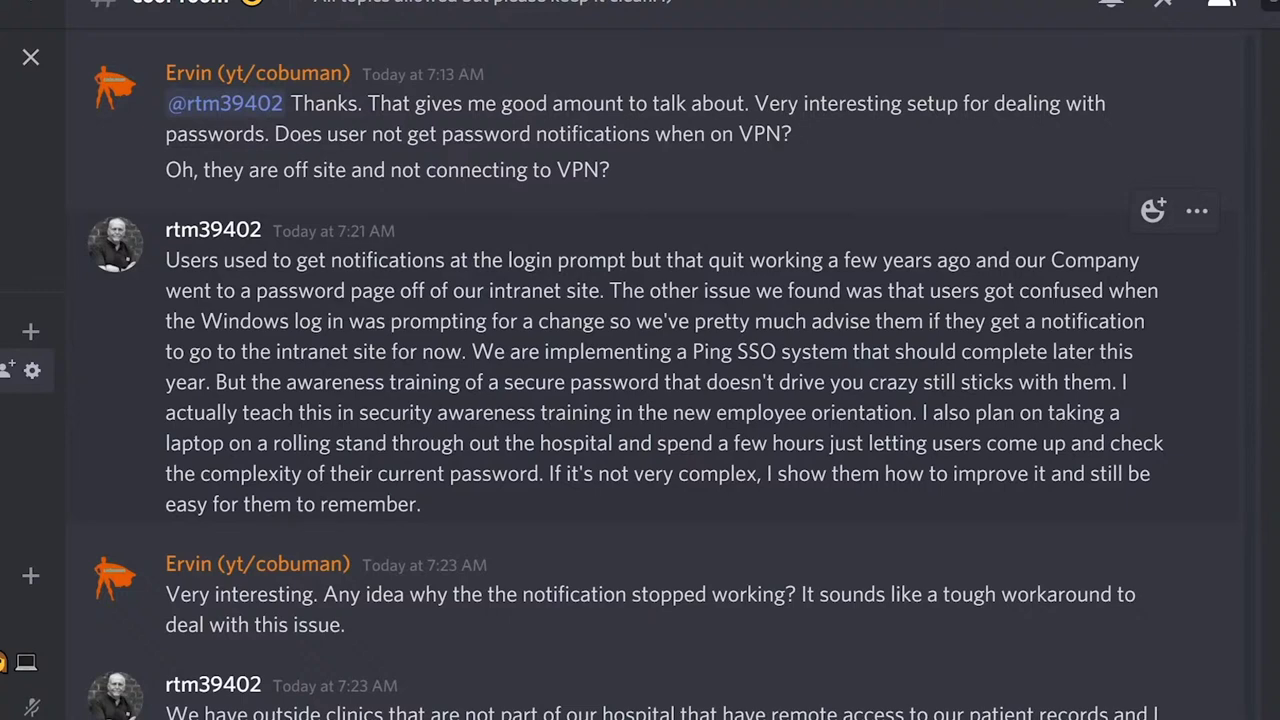
{"action": "left_click_drag", "start_coordinate": [166, 262], "coordinate": [545, 290]}
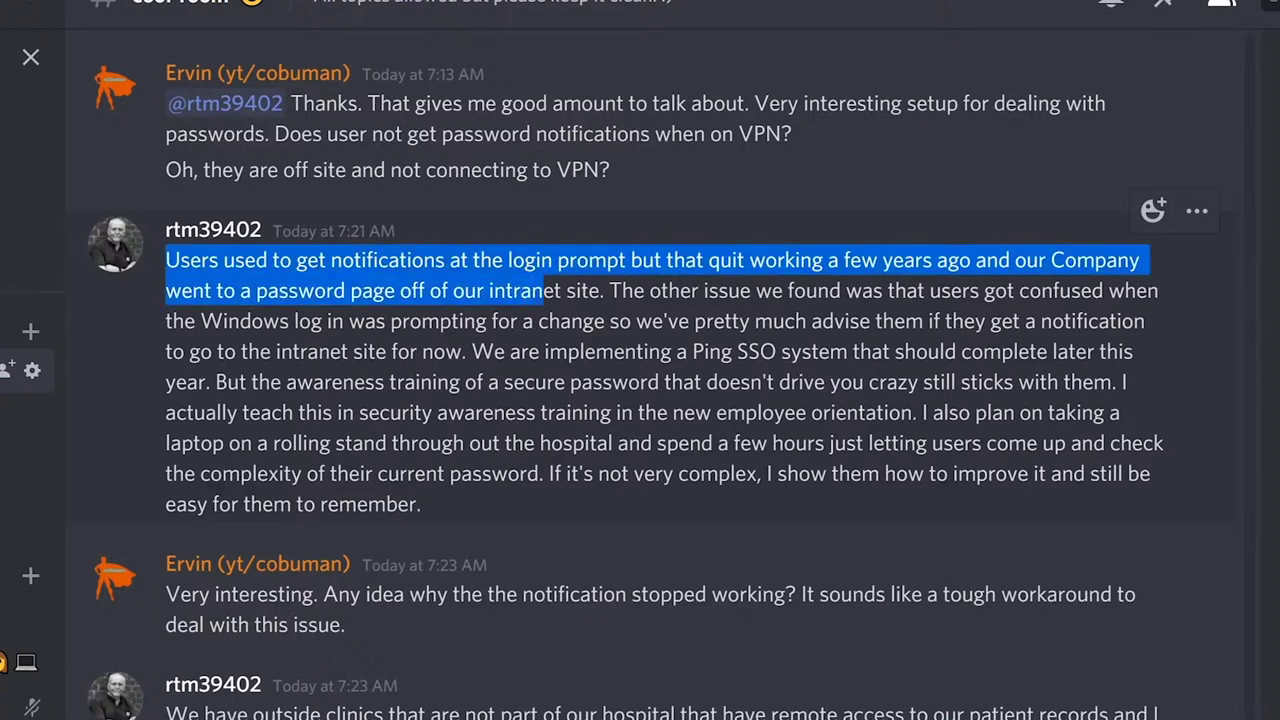
{"action": "left_click_drag", "start_coordinate": [545, 290], "coordinate": [604, 290]}
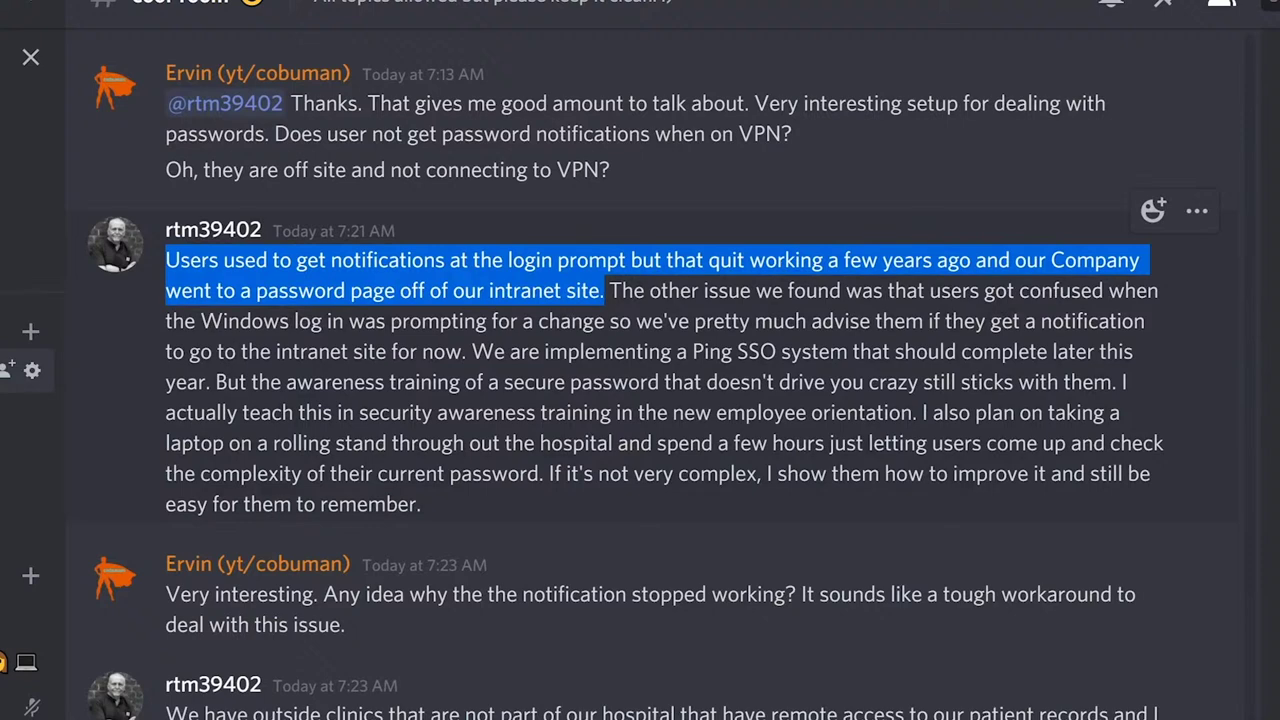
{"action": "key", "text": "Escape"}
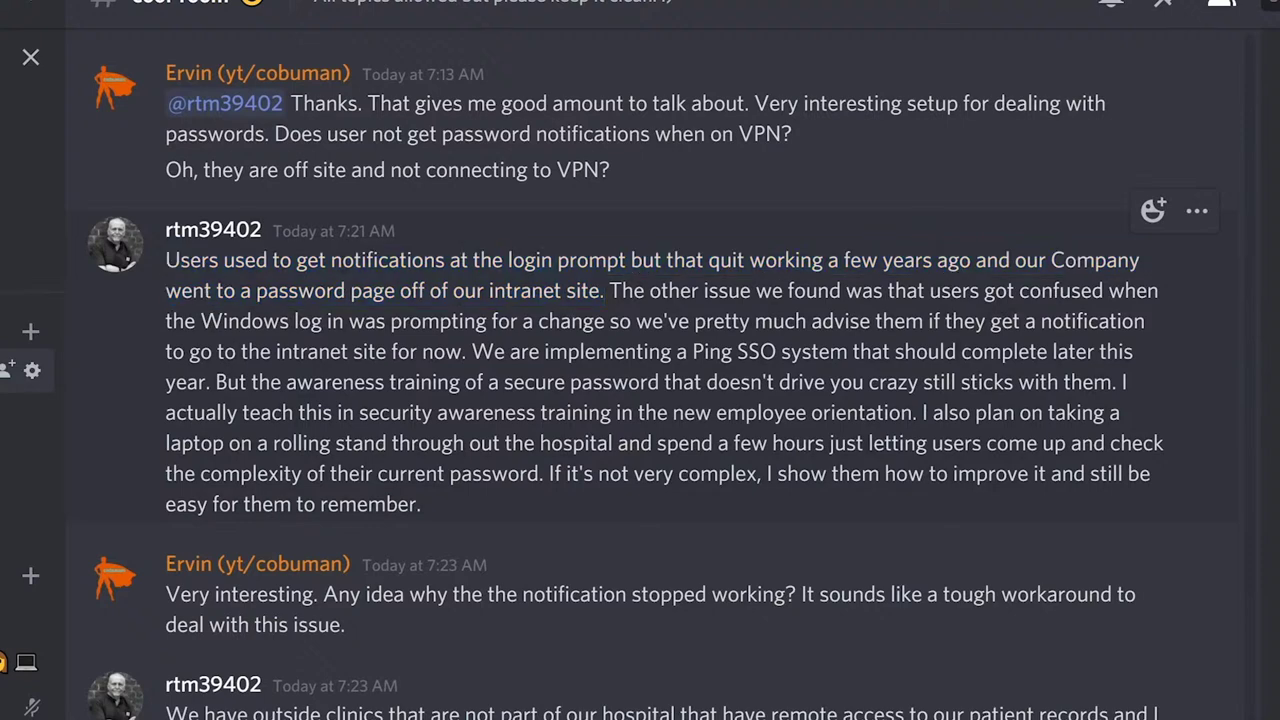
Highlight the 'The other issue' sentence about users confused by the Windows log-in prompt.
{"action": "left_click_drag", "start_coordinate": [609, 290], "coordinate": [622, 290]}
{"action": "left_click_drag", "start_coordinate": [622, 290], "coordinate": [647, 290]}
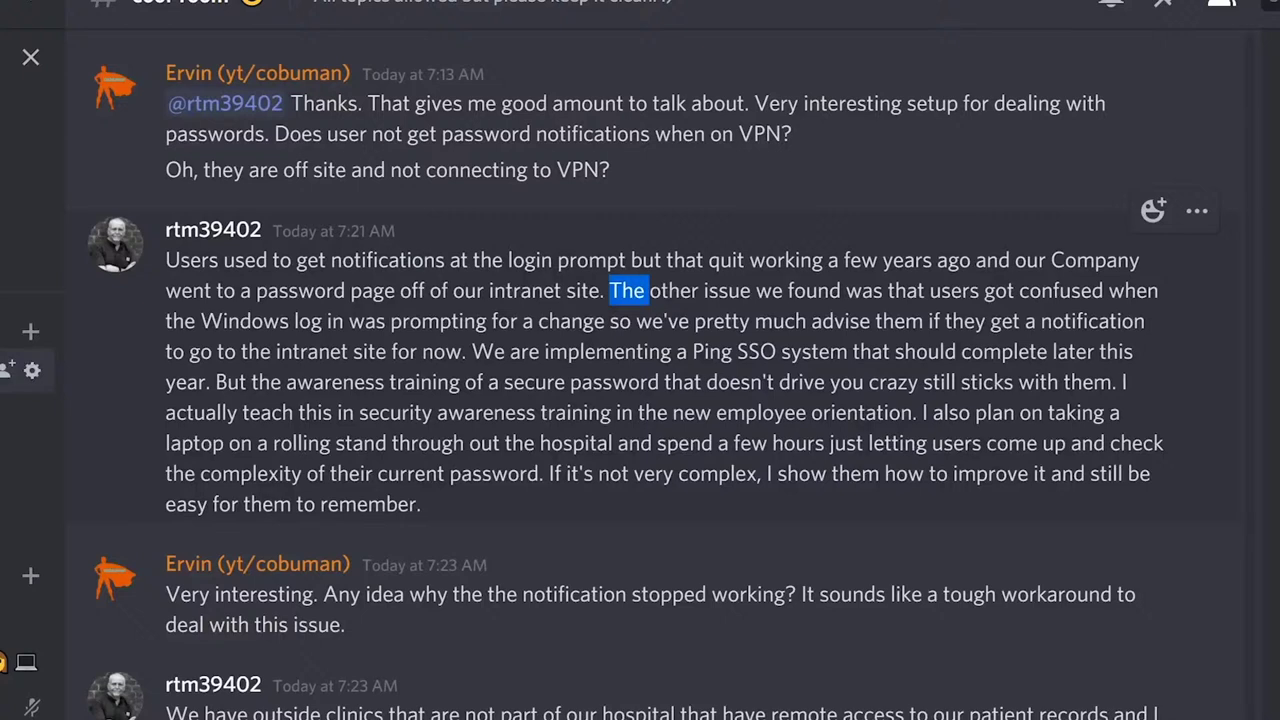
{"action": "left_click_drag", "start_coordinate": [647, 290], "coordinate": [692, 290]}
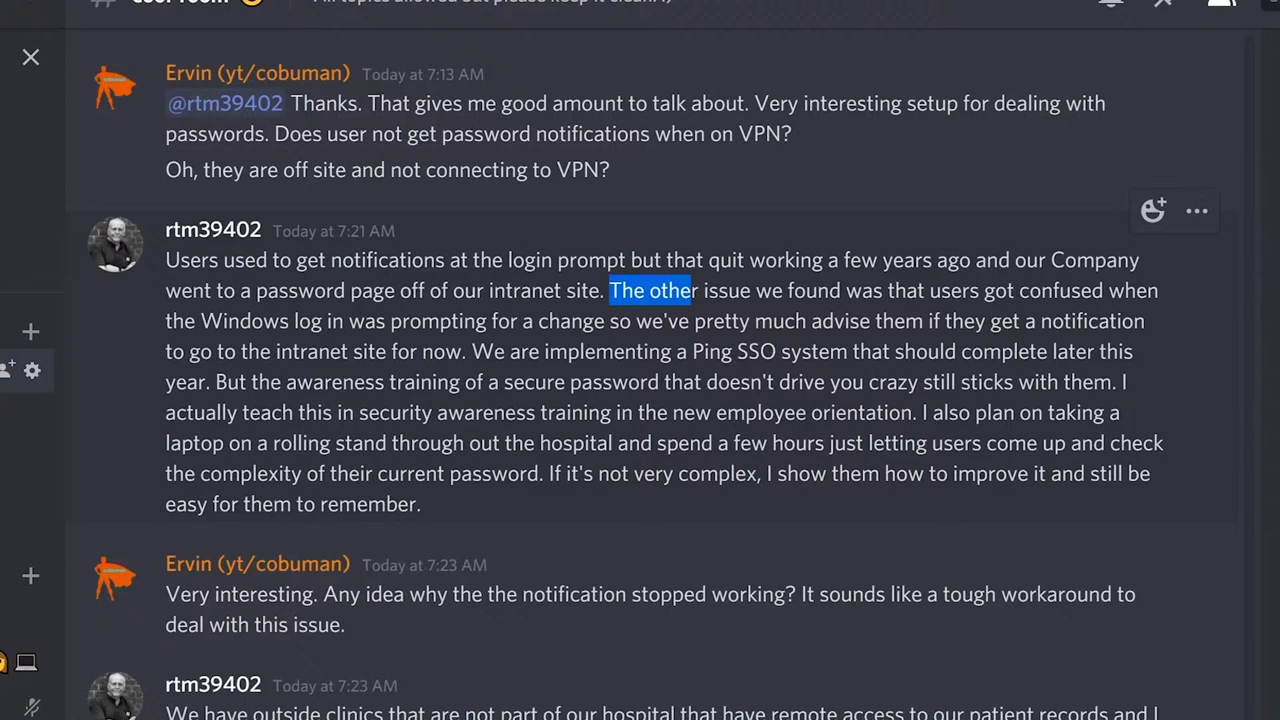
{"action": "key", "text": "shift+Right"}
{"action": "key", "text": "shift+Left"}
{"action": "key", "text": "shift+Right"}
{"action": "key", "text": "shift+Left"}
{"action": "key", "text": "shift+Right"}
{"action": "key", "text": "shift+Down"}
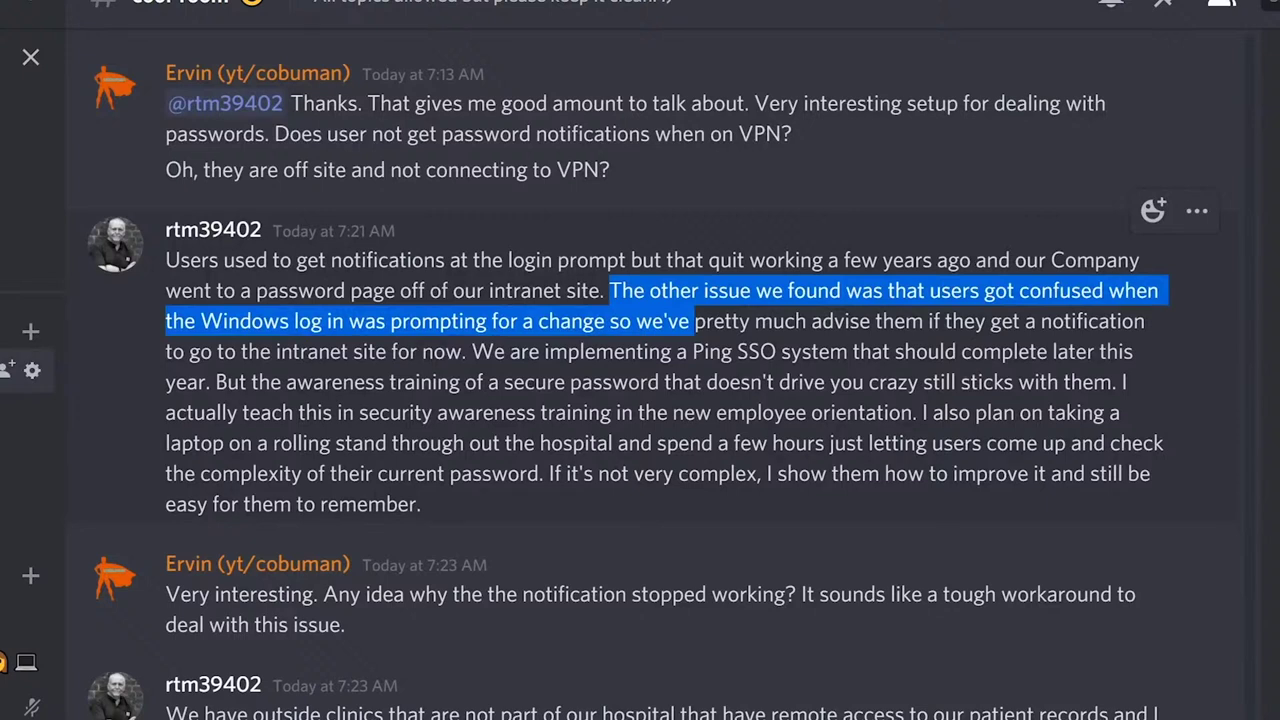
{"action": "left_click_drag", "start_coordinate": [609, 290], "coordinate": [1158, 290]}
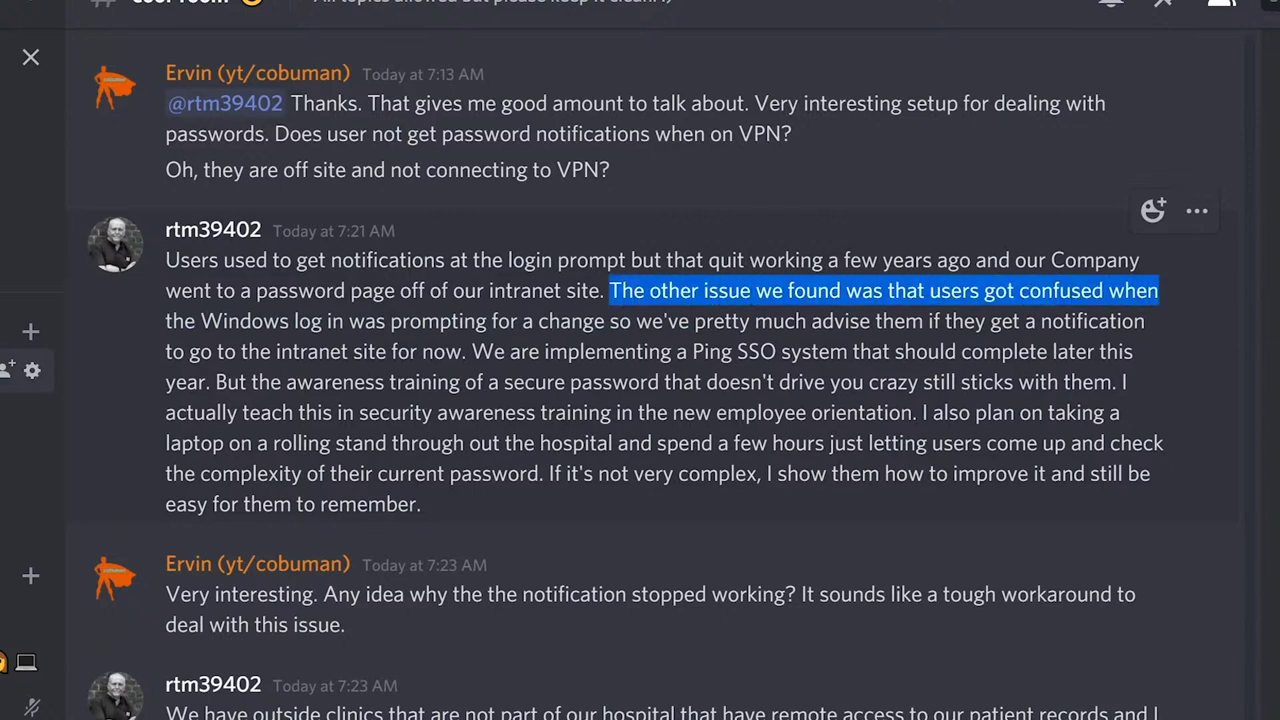
{"action": "left_click_drag", "start_coordinate": [609, 290], "coordinate": [464, 351]}
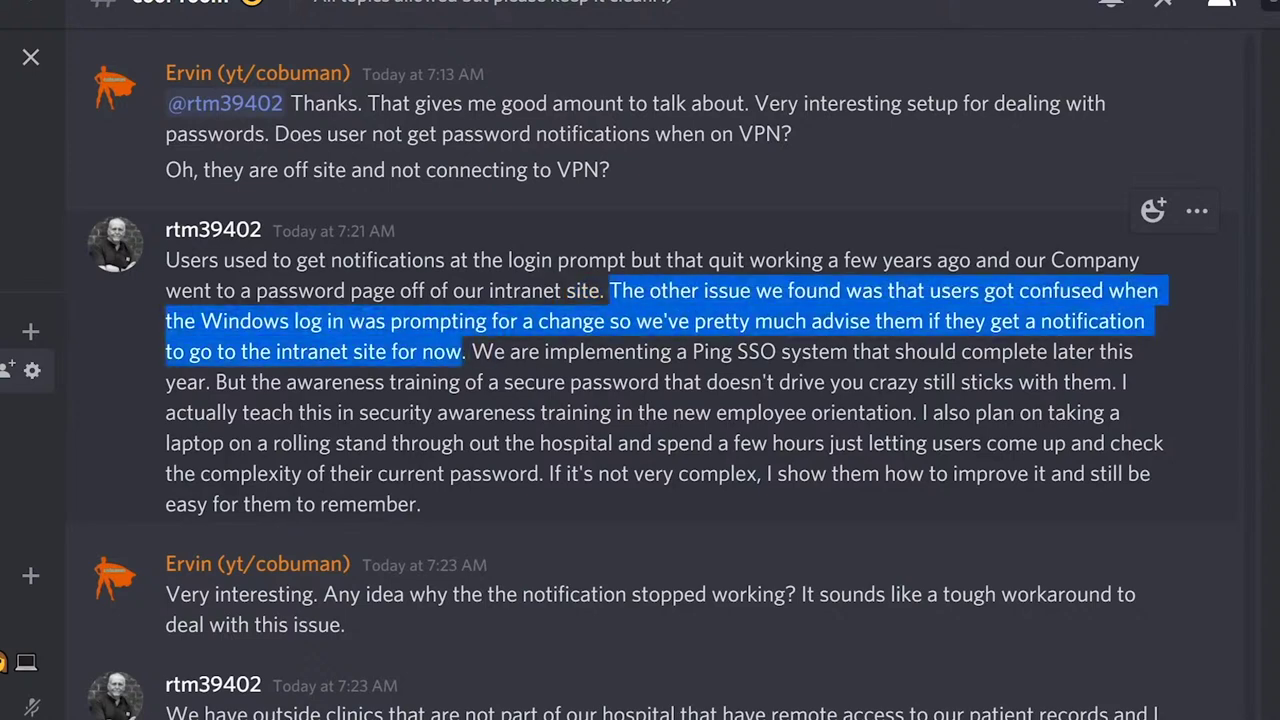
{"action": "left_click", "coordinate": [464, 351]}
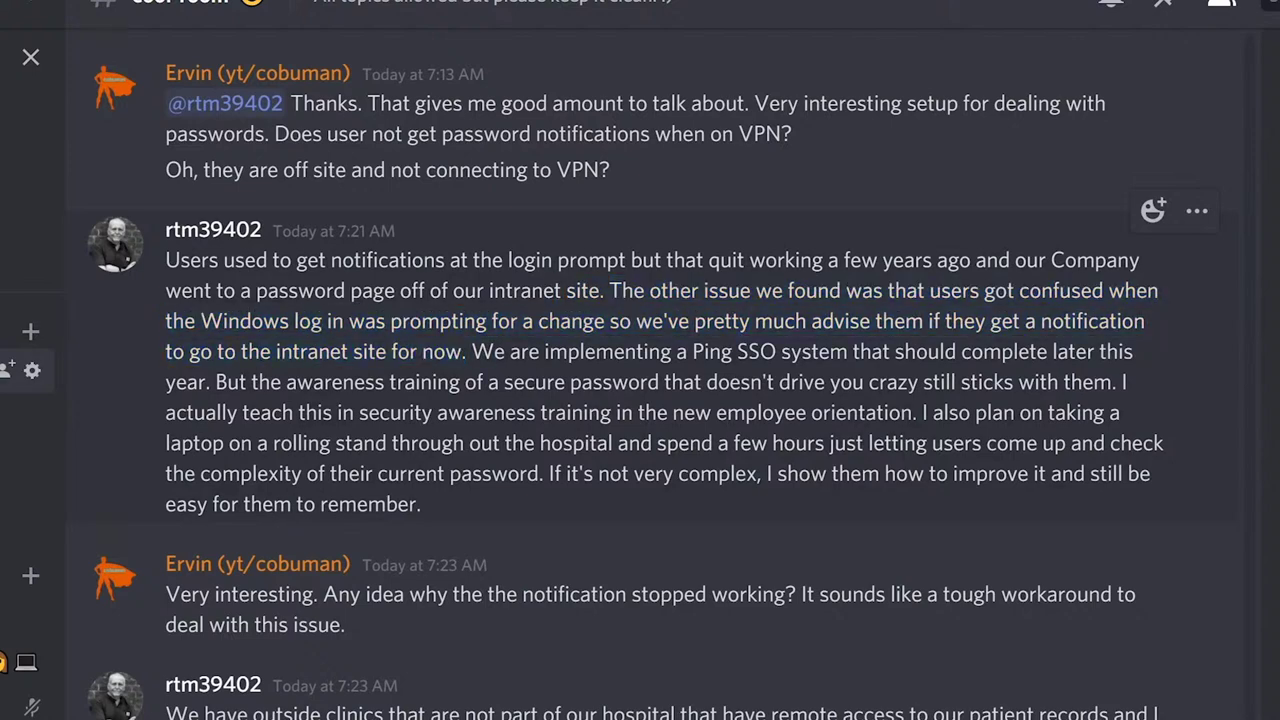
Highlight the sentences on the Ping SSO system, awareness training, and new employee orientation.
{"action": "left_click_drag", "start_coordinate": [471, 351], "coordinate": [761, 351]}
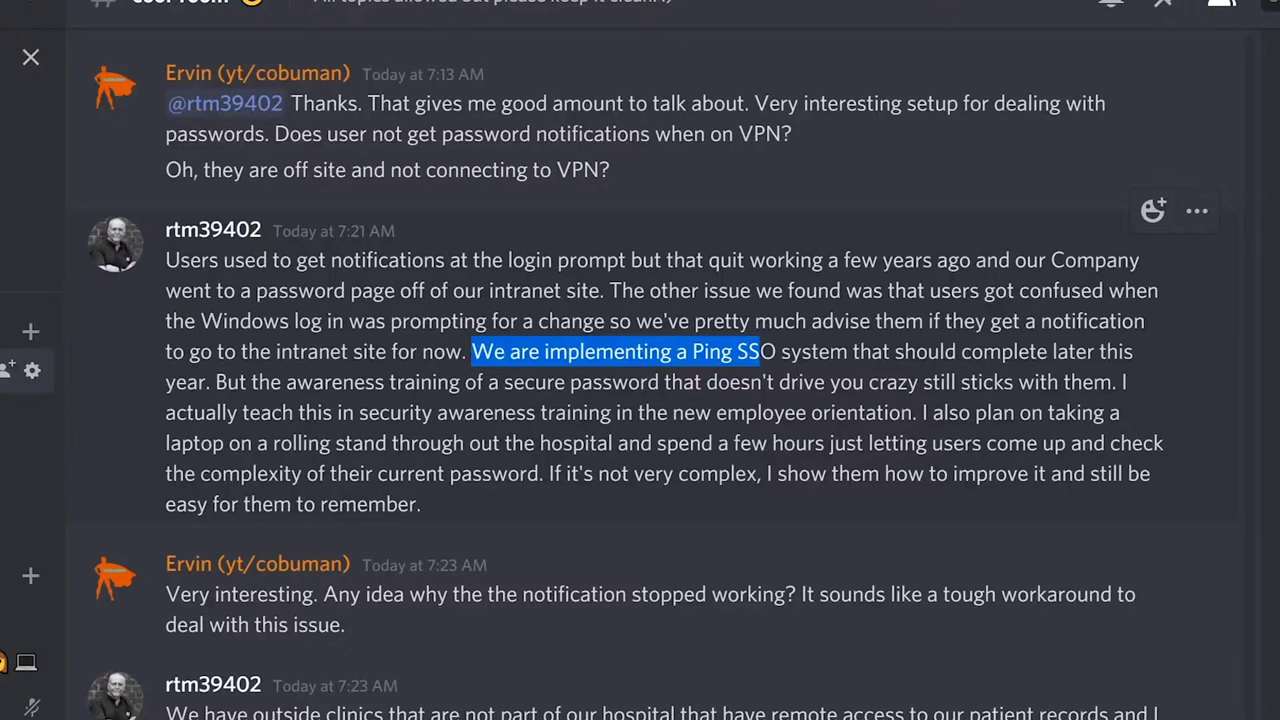
{"action": "left_click_drag", "start_coordinate": [761, 351], "coordinate": [1112, 382]}
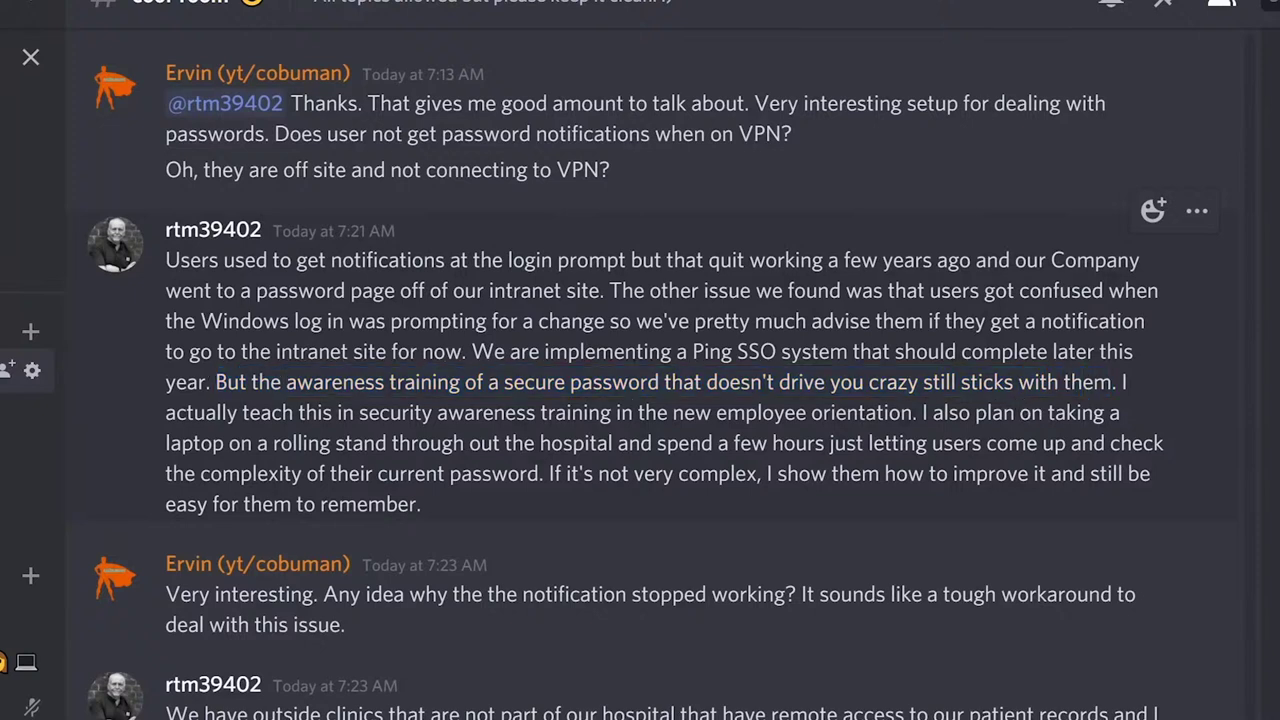
{"action": "left_click_drag", "start_coordinate": [1117, 382], "coordinate": [215, 382]}
{"action": "double_click", "coordinate": [1124, 382]}
{"action": "left_click_drag", "start_coordinate": [1124, 382], "coordinate": [916, 412]}
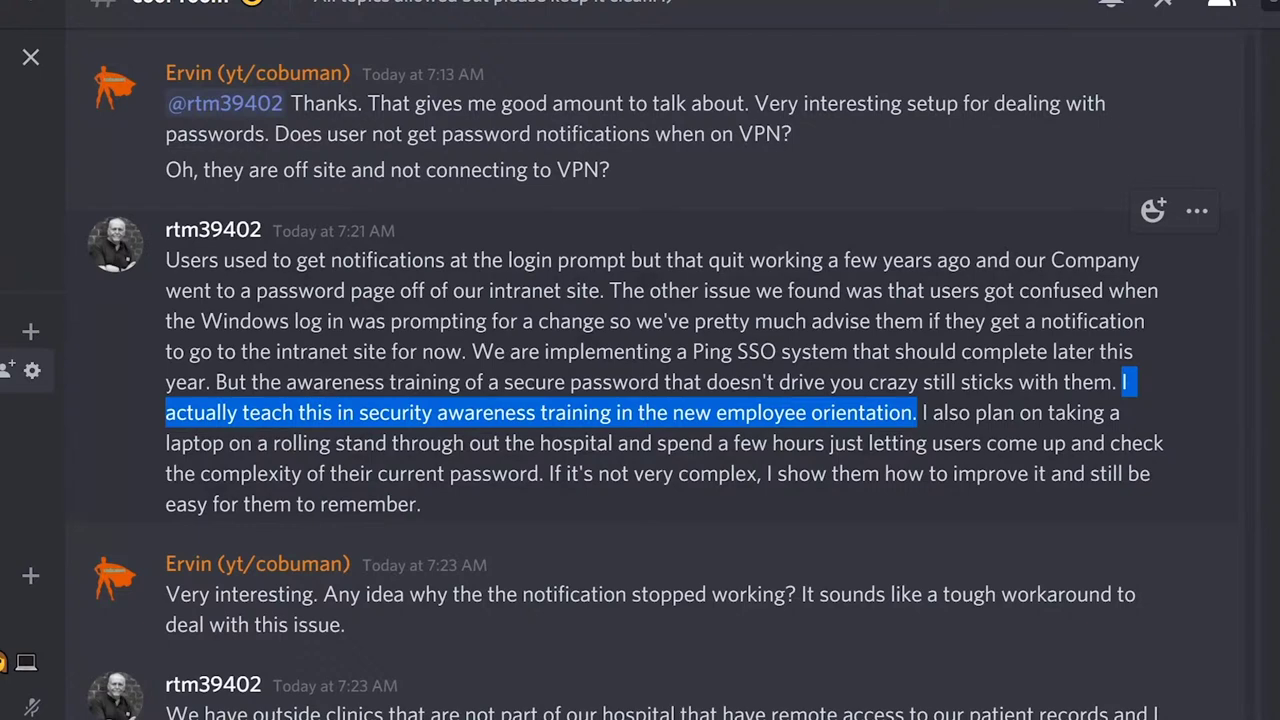
{"action": "key", "text": "Escape"}
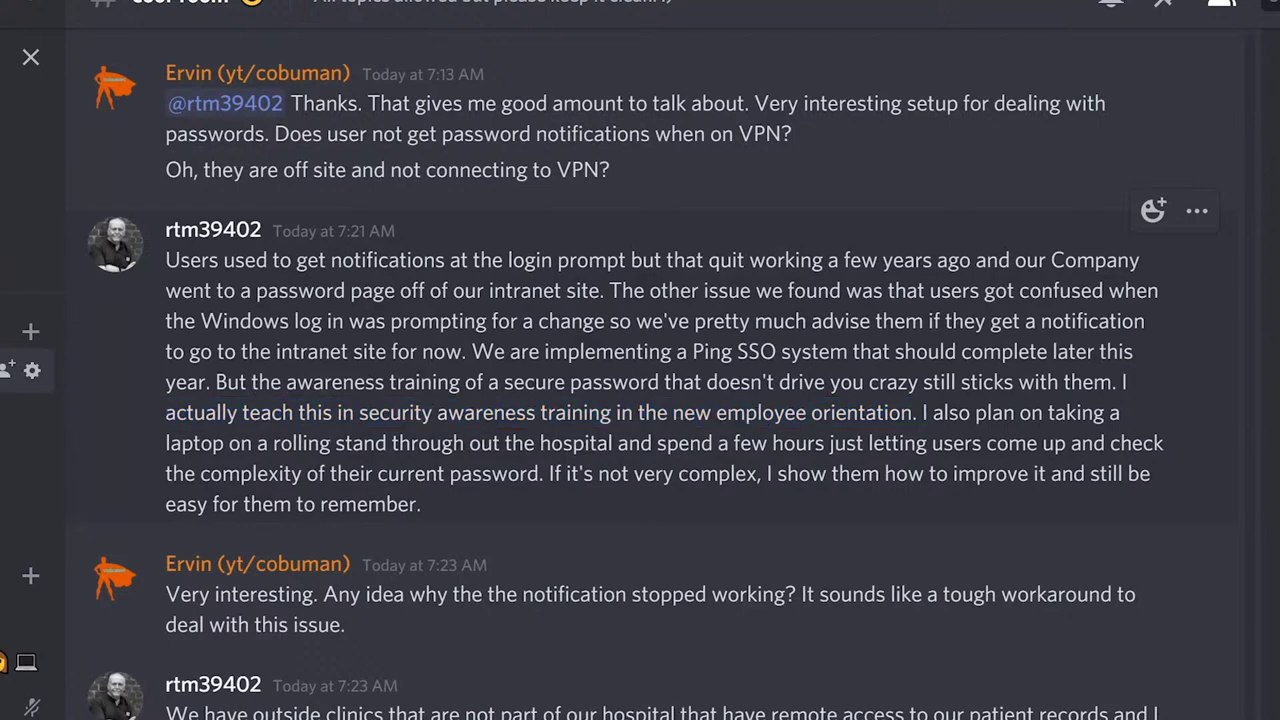
Highlight the sentences on laptop password-check rounds and showing users how to improve weak passwords.
{"action": "left_click_drag", "start_coordinate": [922, 412], "coordinate": [547, 476]}
{"action": "left_click_drag", "start_coordinate": [922, 412], "coordinate": [549, 474]}
{"action": "left_click_drag", "start_coordinate": [922, 412], "coordinate": [1016, 412]}
{"action": "left_click_drag", "start_coordinate": [549, 474], "coordinate": [1076, 496]}
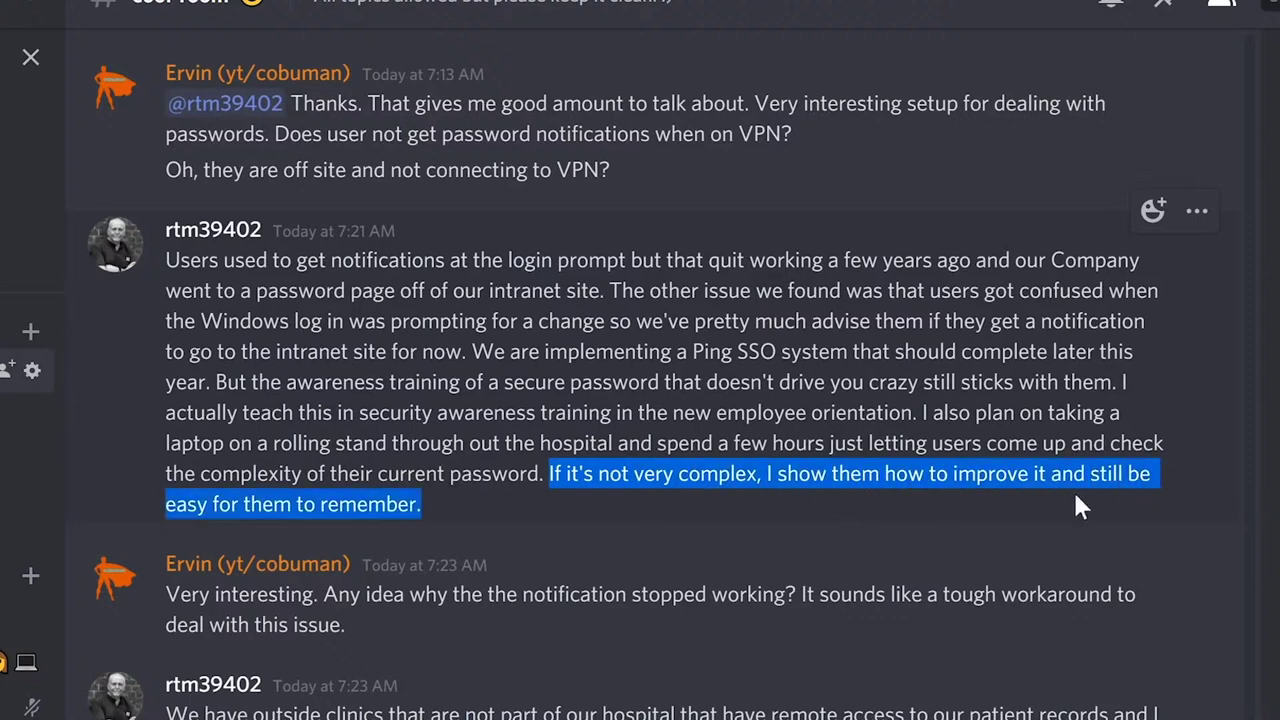
{"action": "left_click", "coordinate": [888, 485]}
{"action": "scroll", "coordinate": [932, 476], "scroll_direction": "down", "scroll_amount": 2}
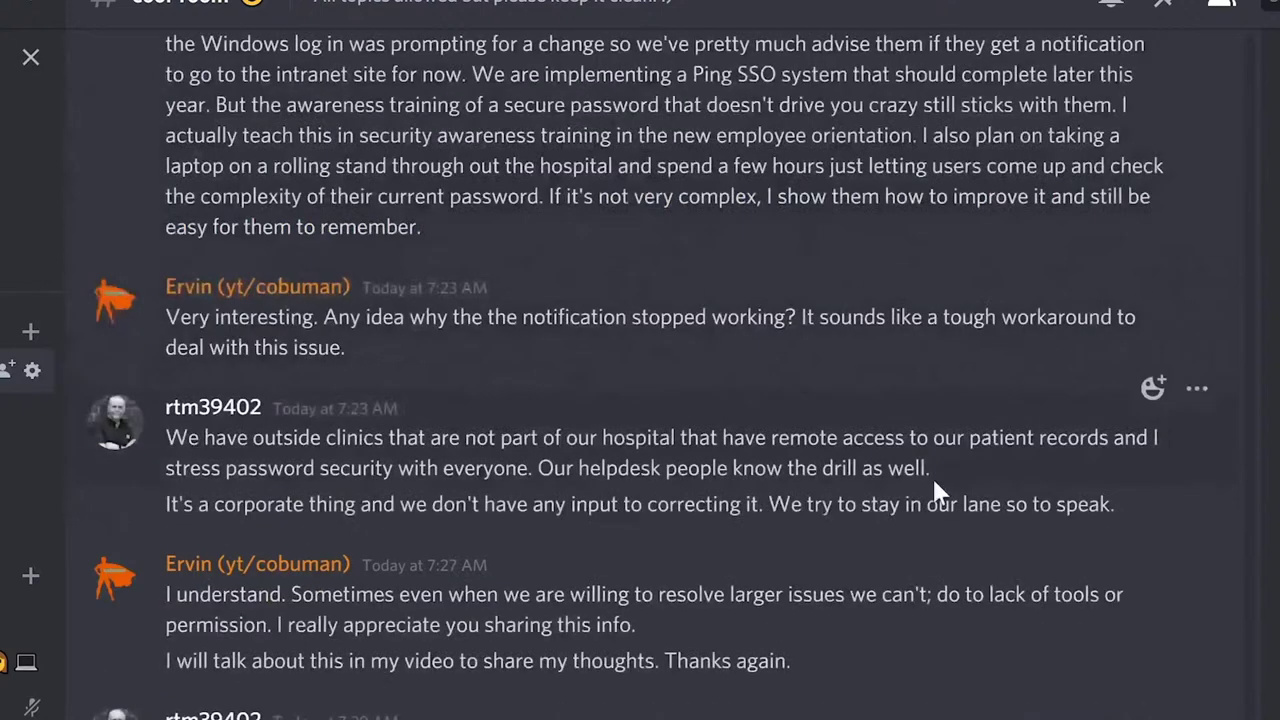
Highlight the sentence on outside clinics accessing patient records, then the one on helpdesk people.
{"action": "scroll", "coordinate": [927, 482], "scroll_direction": "down", "scroll_amount": 2}
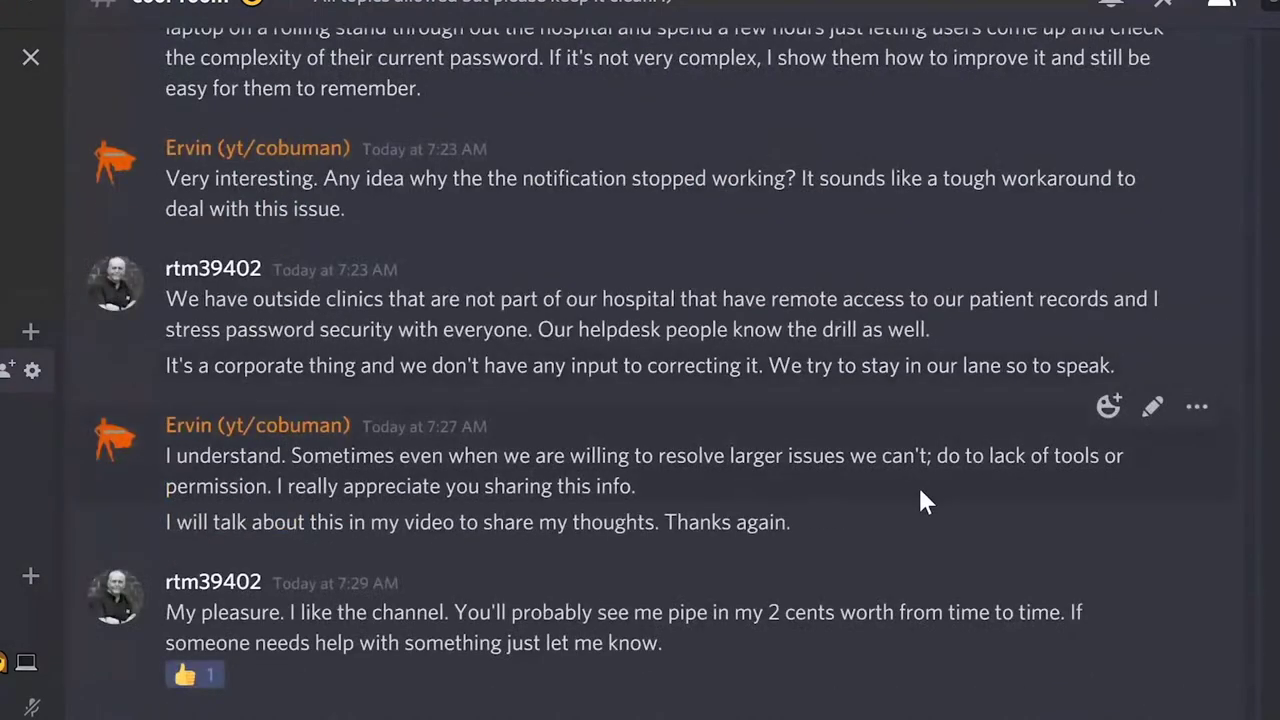
{"action": "scroll", "coordinate": [920, 490], "scroll_direction": "down", "scroll_amount": 2}
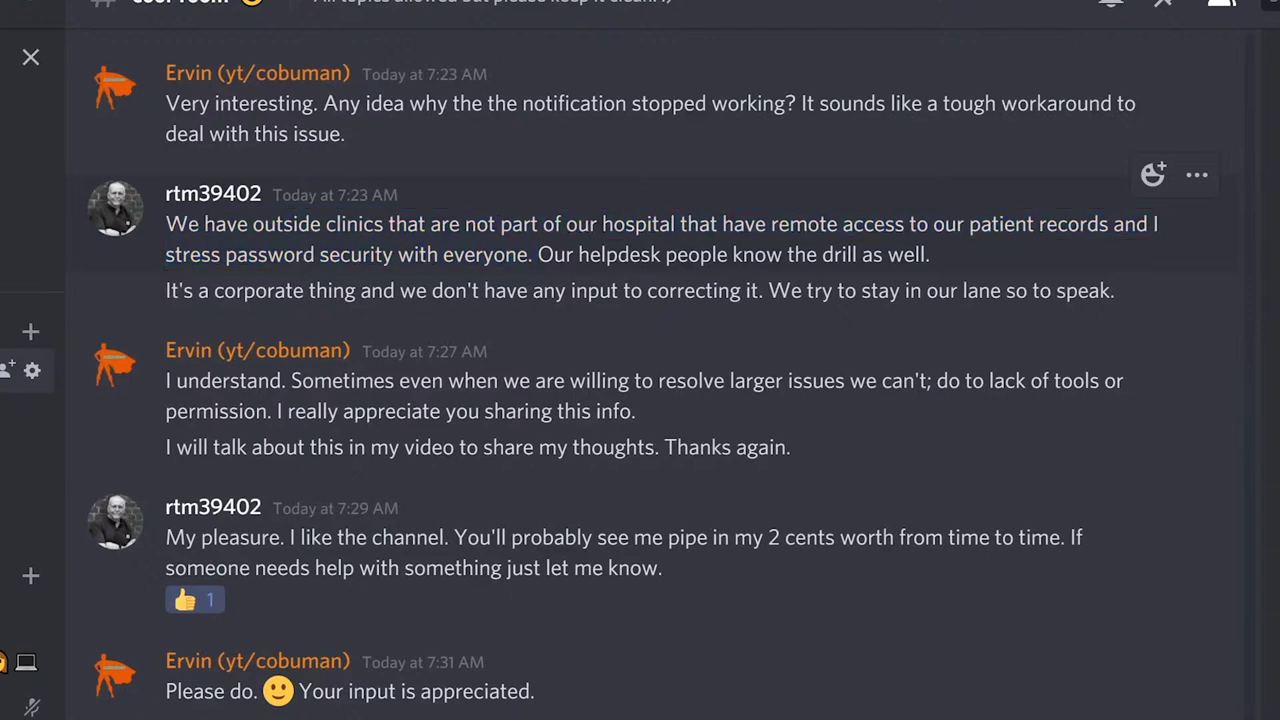
{"action": "left_click_drag", "start_coordinate": [164, 224], "coordinate": [456, 224]}
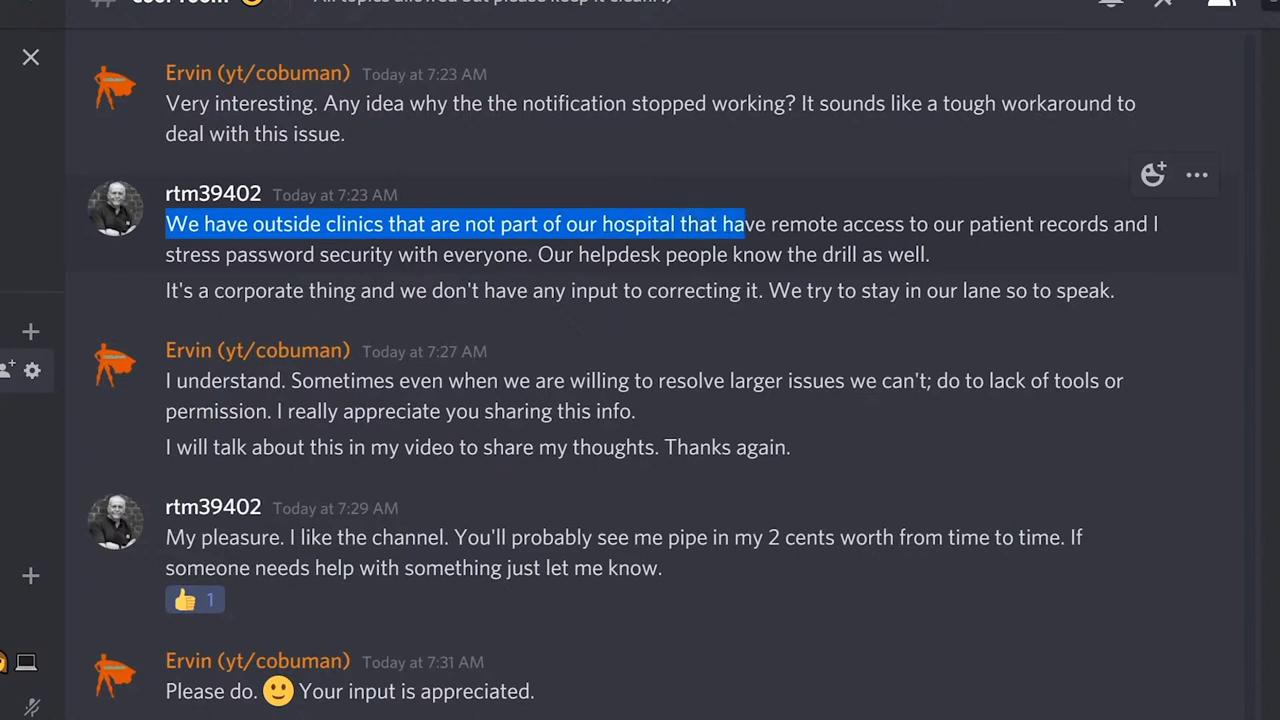
{"action": "left_click_drag", "start_coordinate": [1046, 224], "coordinate": [532, 254]}
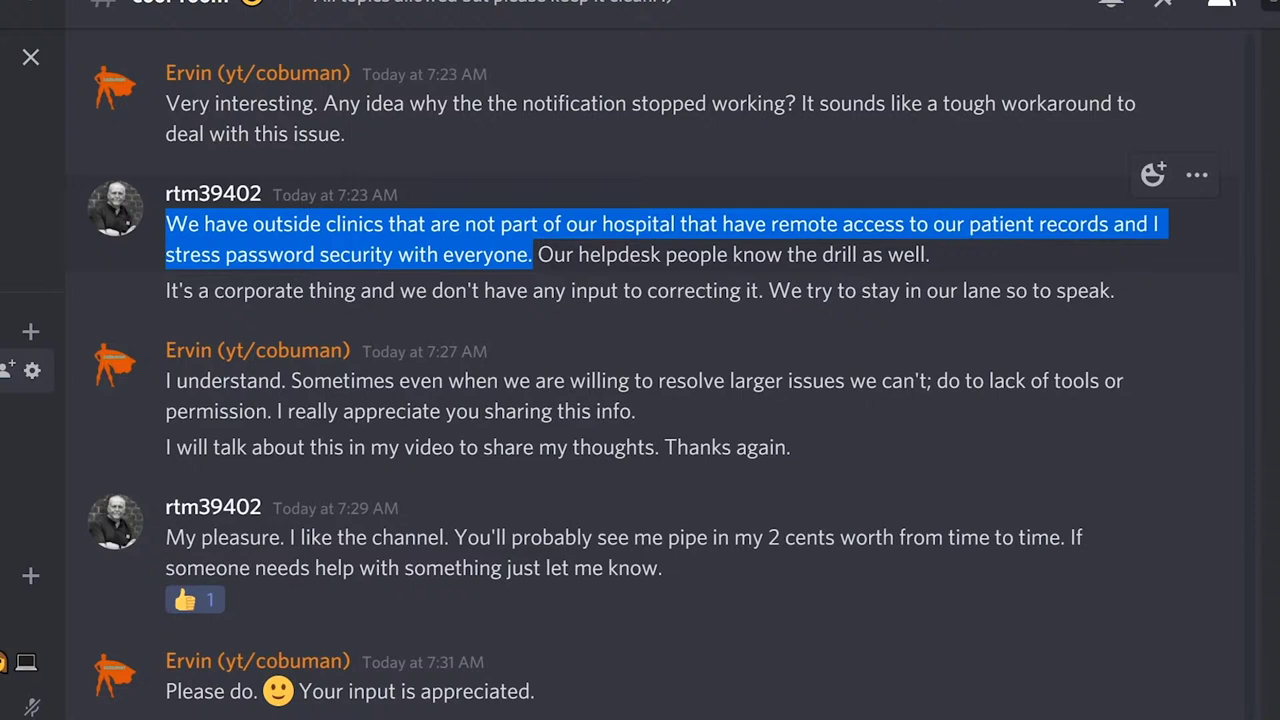
{"action": "left_click_drag", "start_coordinate": [532, 254], "coordinate": [532, 254]}
{"action": "left_click", "coordinate": [532, 254]}
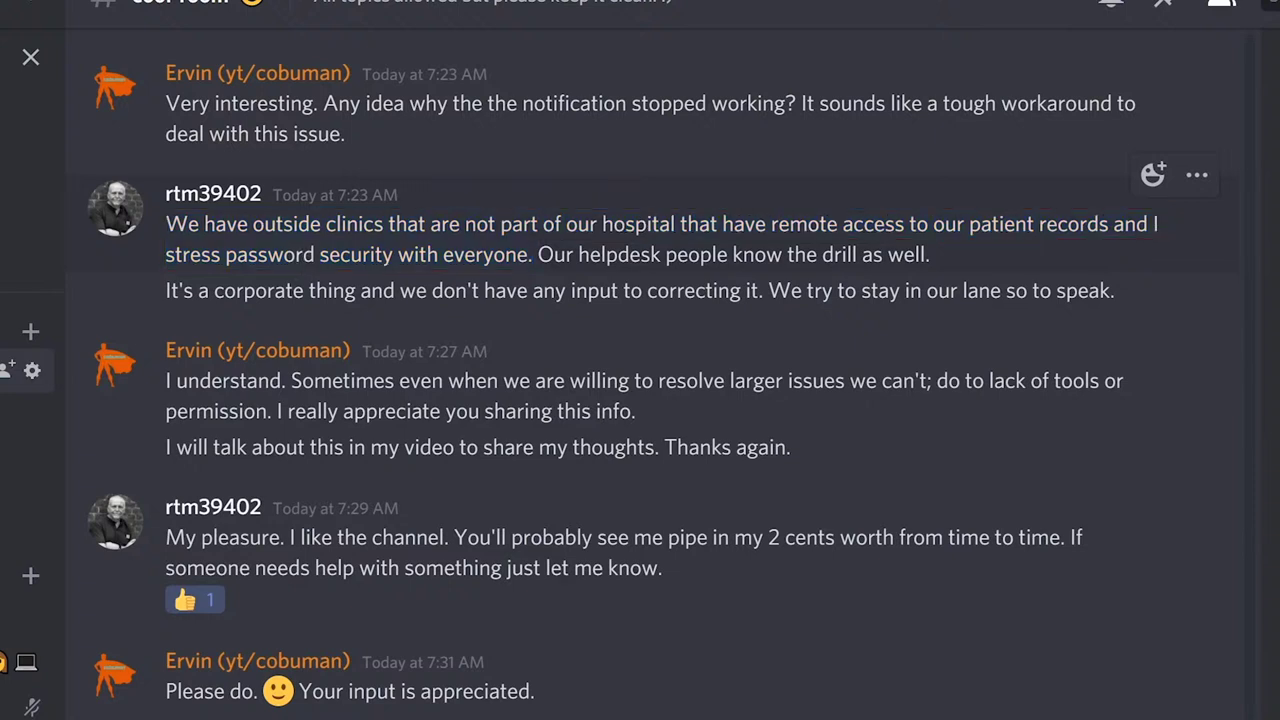
{"action": "left_click_drag", "start_coordinate": [536, 254], "coordinate": [961, 256]}
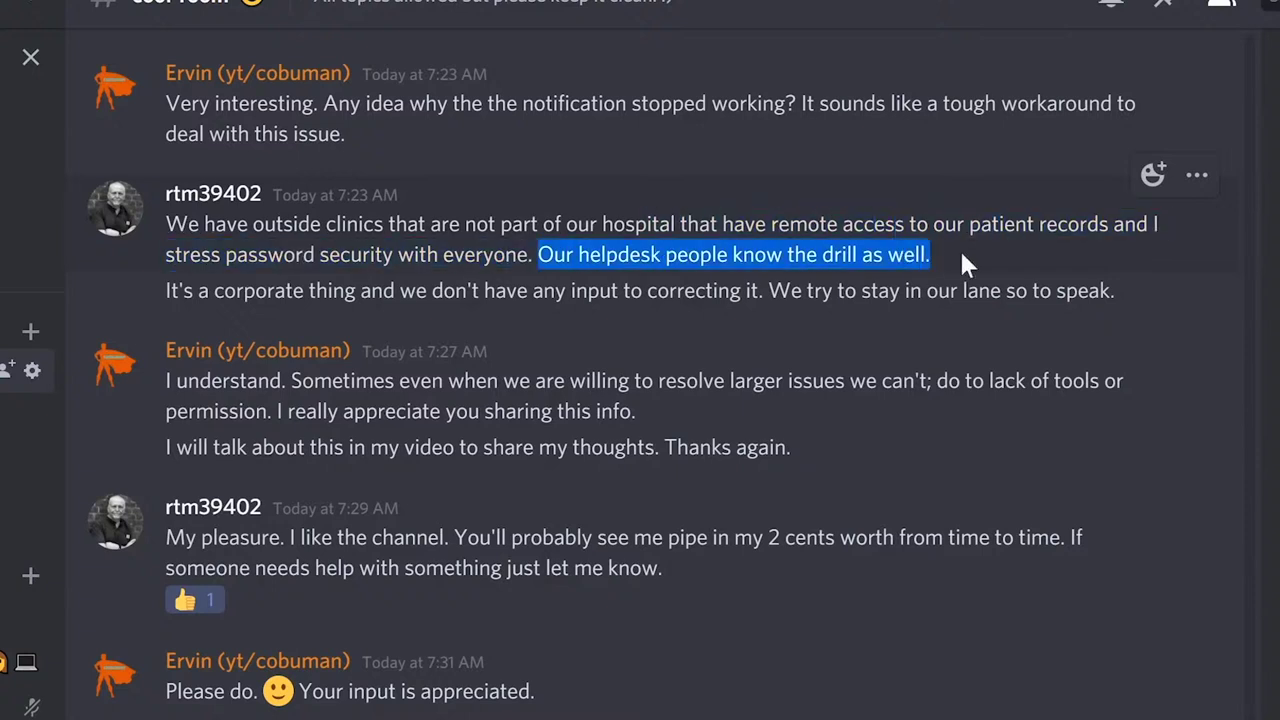
{"action": "left_click", "coordinate": [959, 251]}
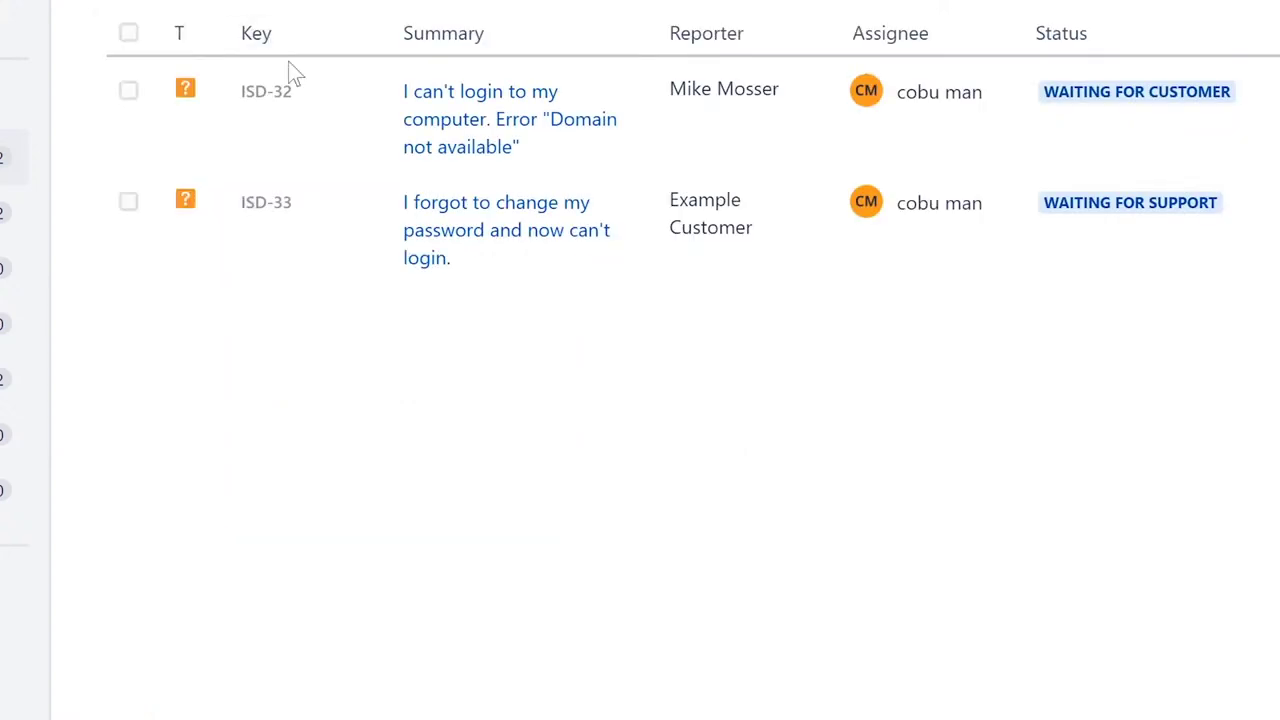
Open ISD-33 from the queue and select the customer's forgotten, expired-password description.
{"action": "left_click", "coordinate": [470, 225]}
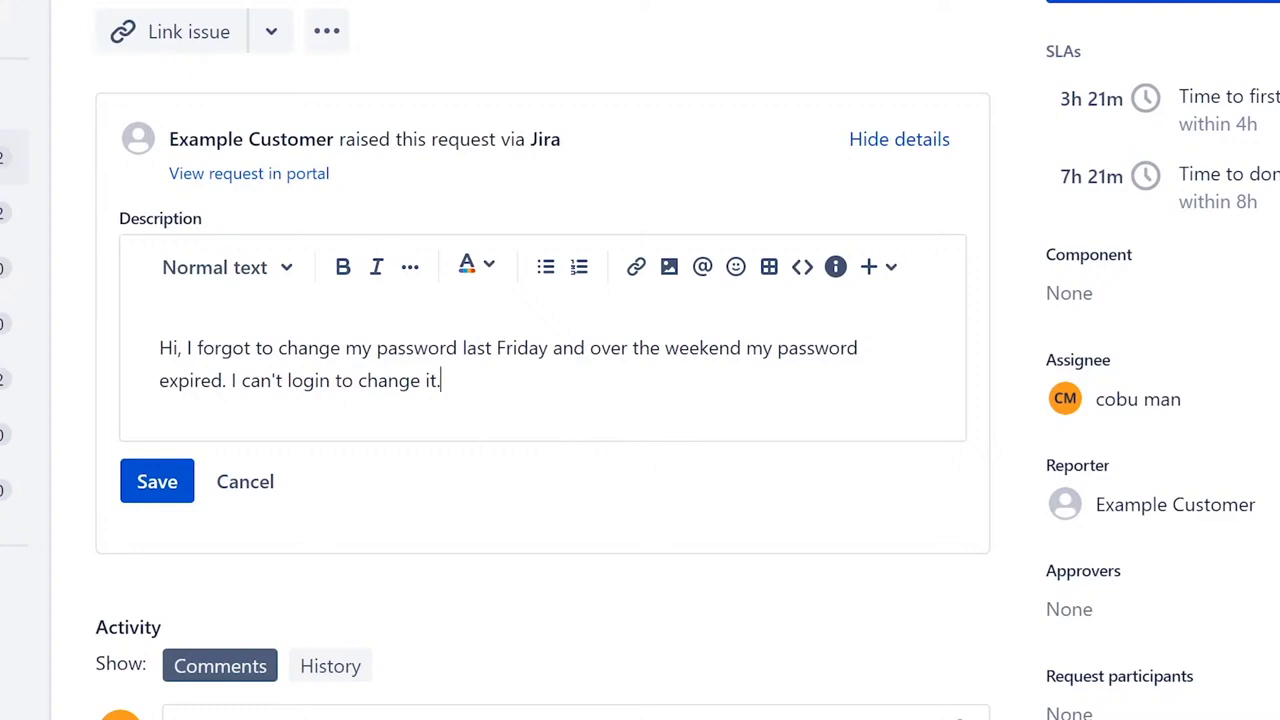
{"action": "left_click", "coordinate": [310, 453]}
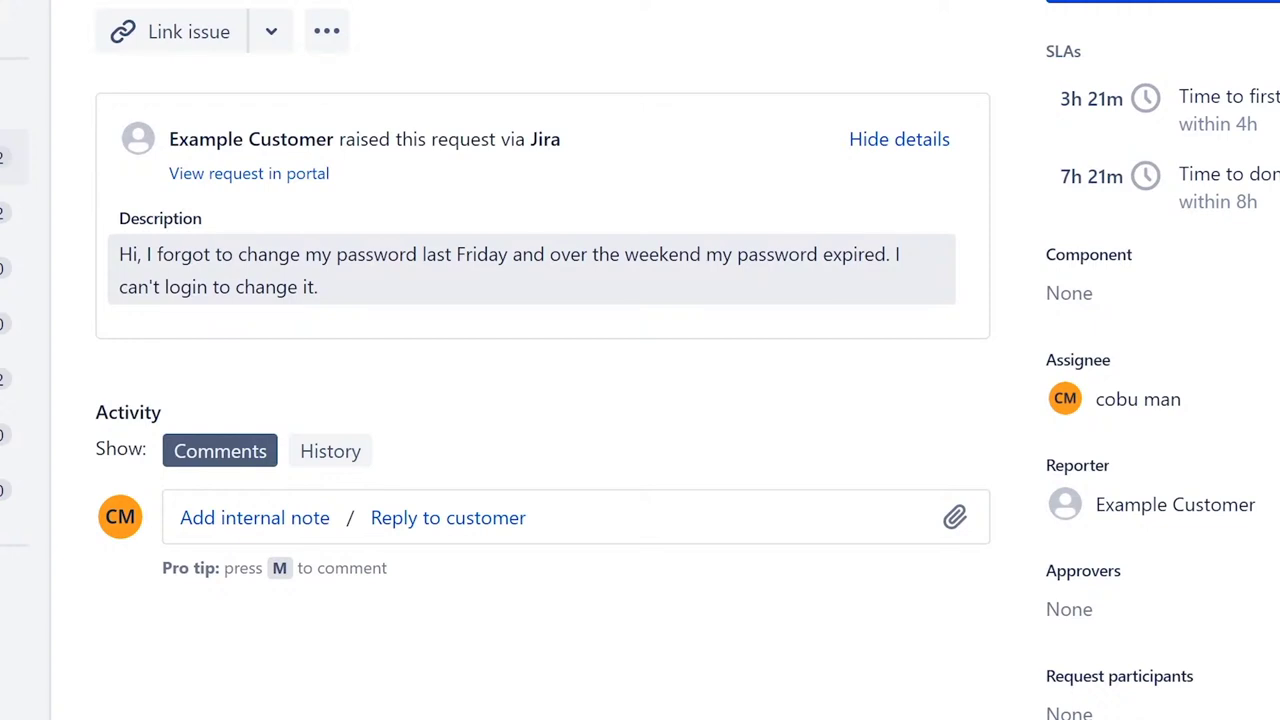
{"action": "left_click_drag", "start_coordinate": [119, 254], "coordinate": [334, 286]}
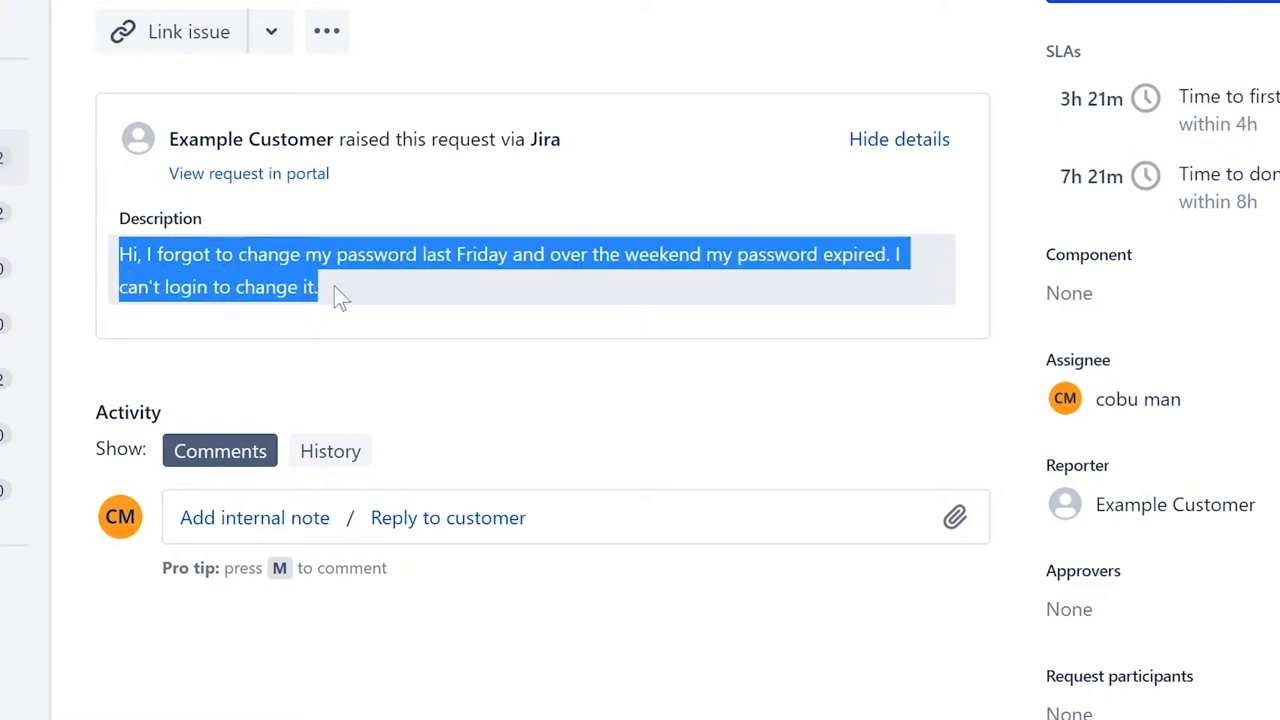
{"action": "left_click", "coordinate": [335, 285]}
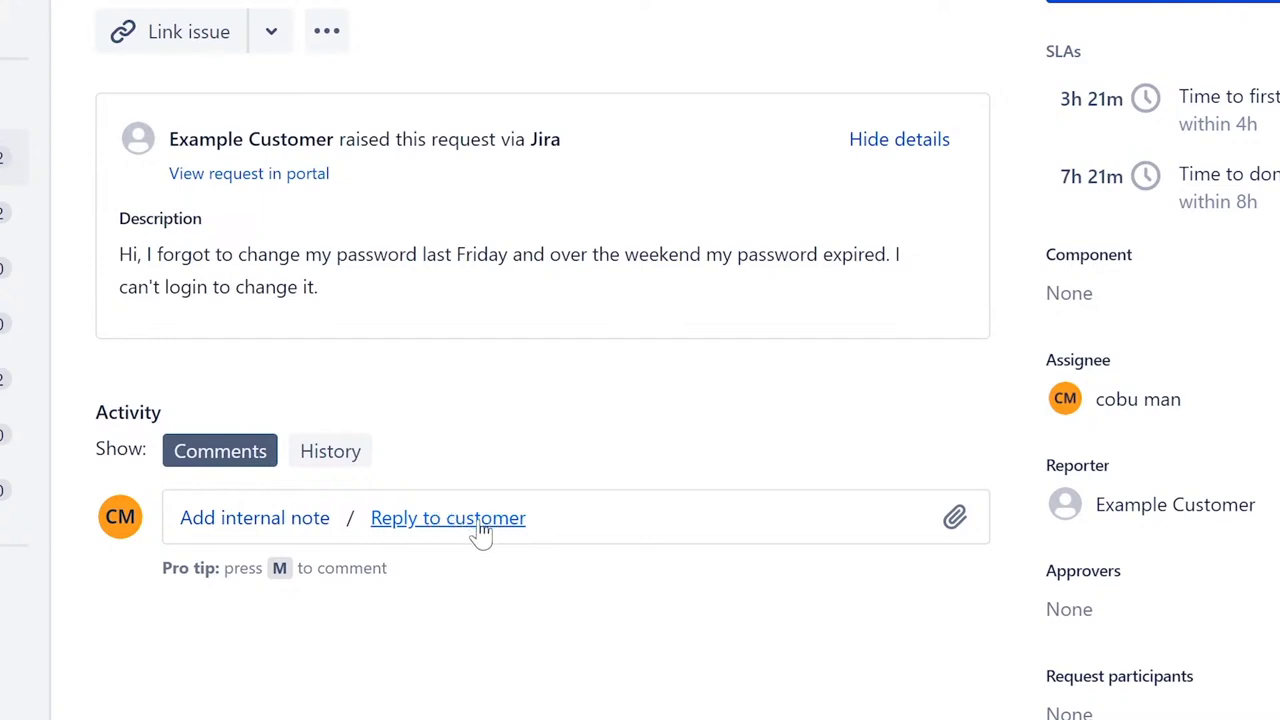
Save an internal note 'I've reset user's password', signed with the agent's name, on ISD-33.
{"action": "left_click", "coordinate": [481, 532]}
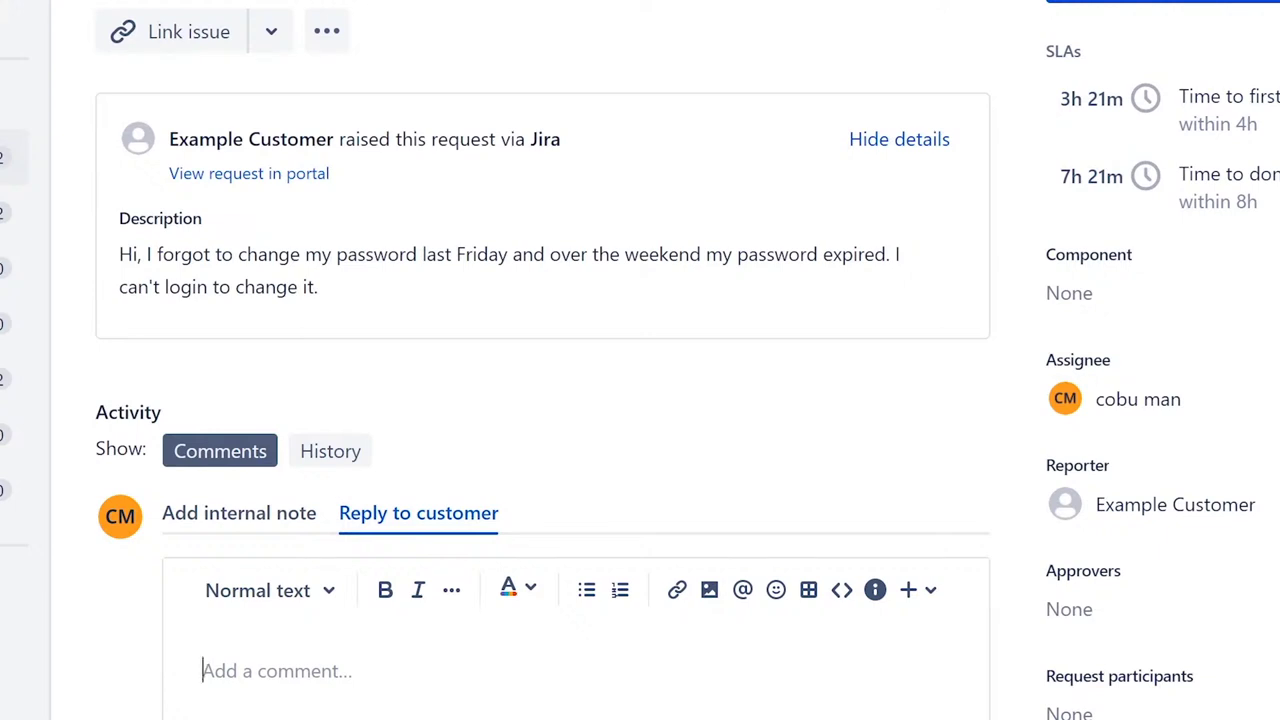
{"action": "left_click", "coordinate": [268, 512]}
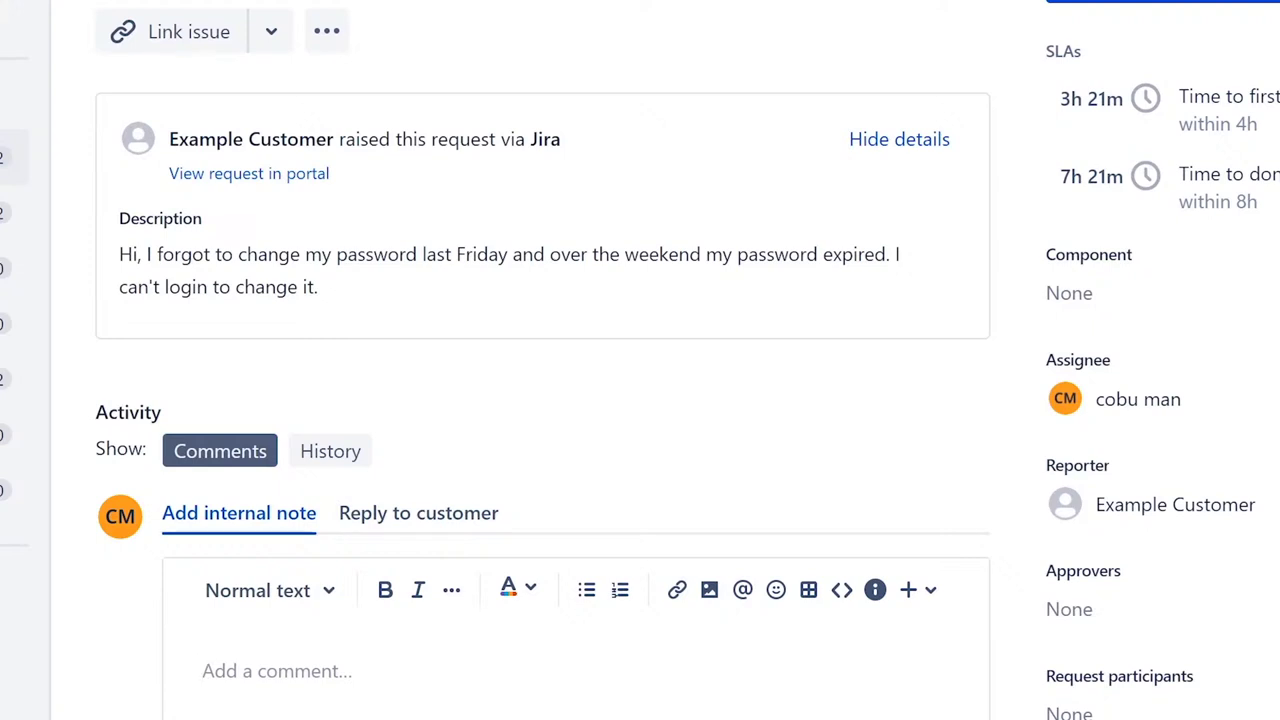
{"action": "type", "text": "I've"}
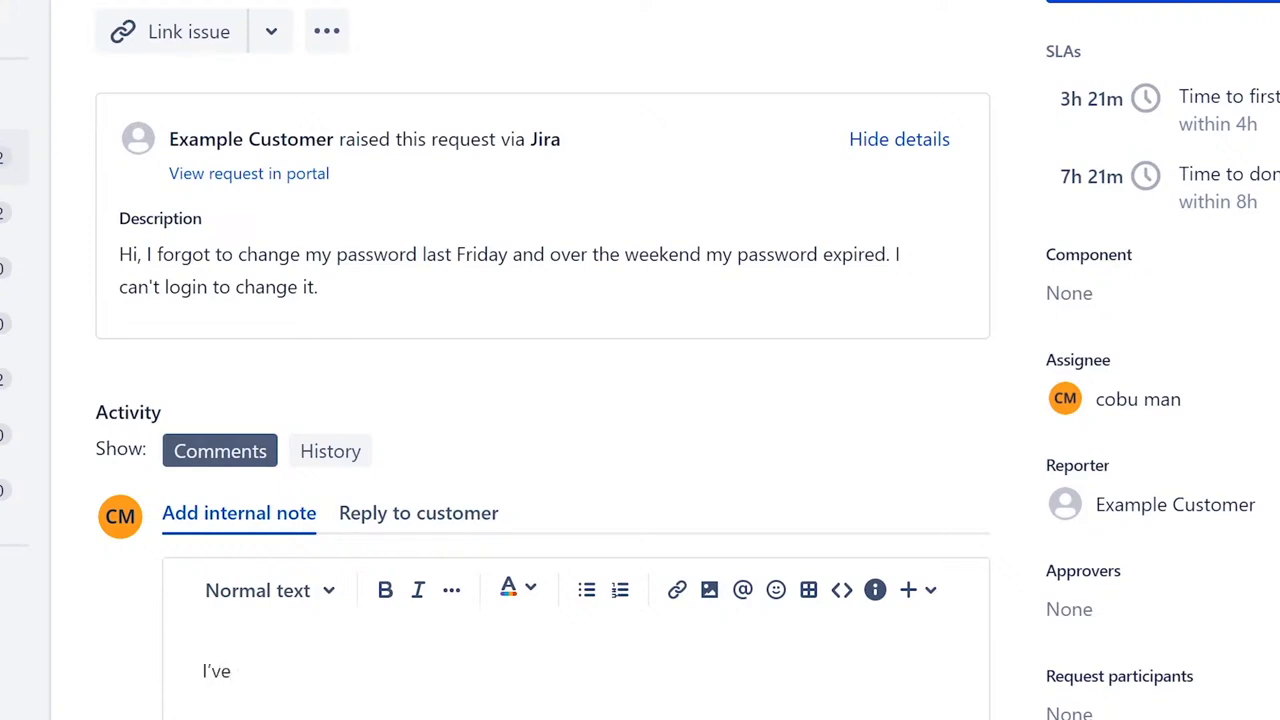
{"action": "type", "text": " reset user's password"}
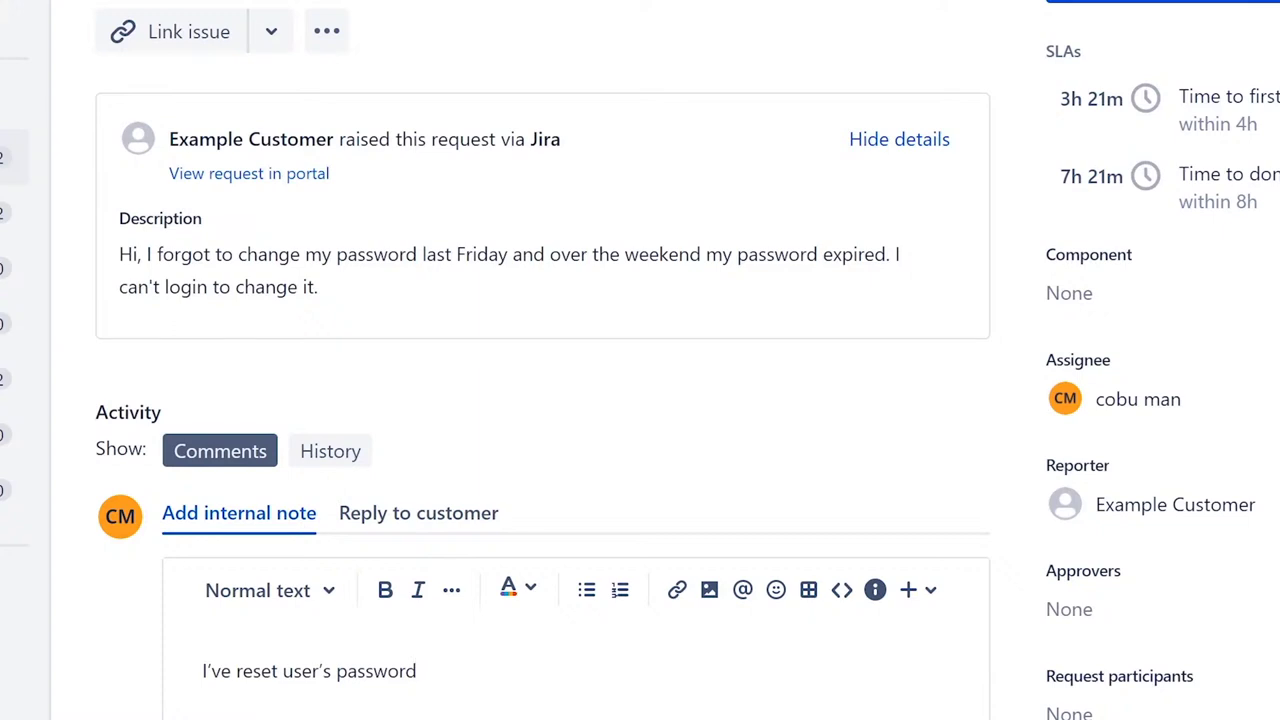
{"action": "type", "text": ". Ervin"}
{"action": "key", "text": "ctrl+Return"}
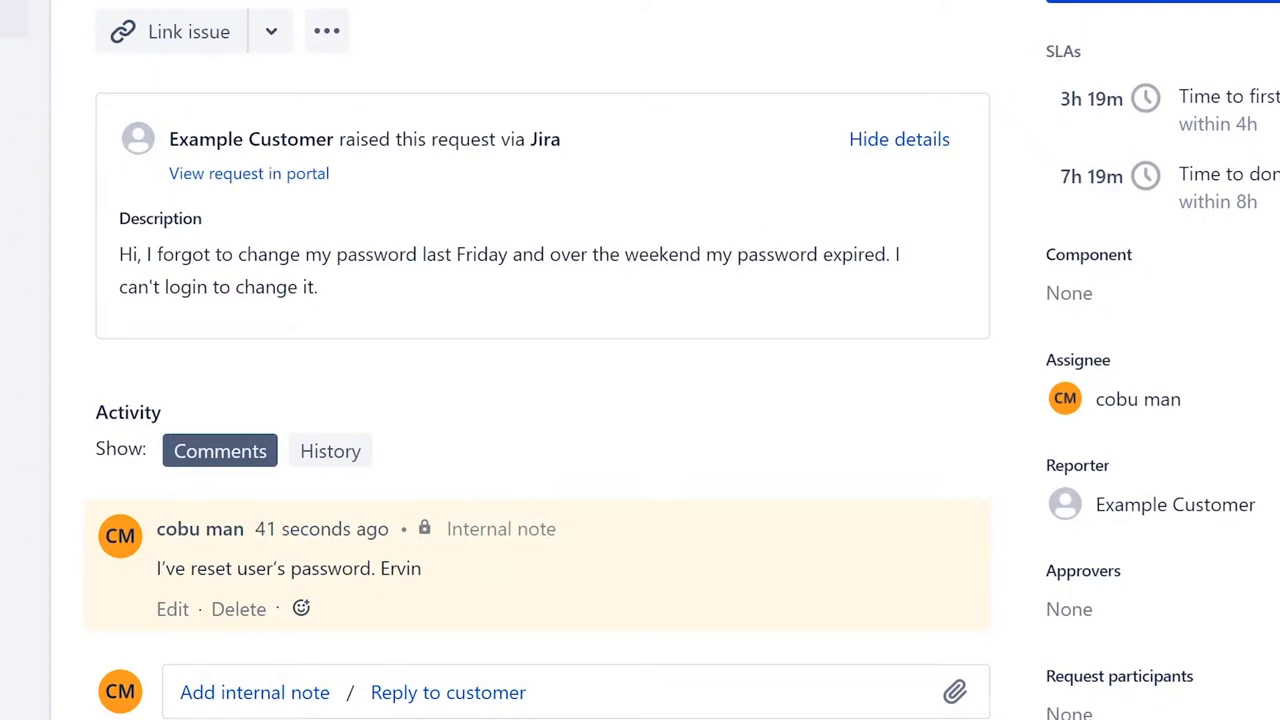
Set ISD-33's status to Complete and check the queue now shows only ISD-32.
{"action": "left_click", "coordinate": [1266, 4]}
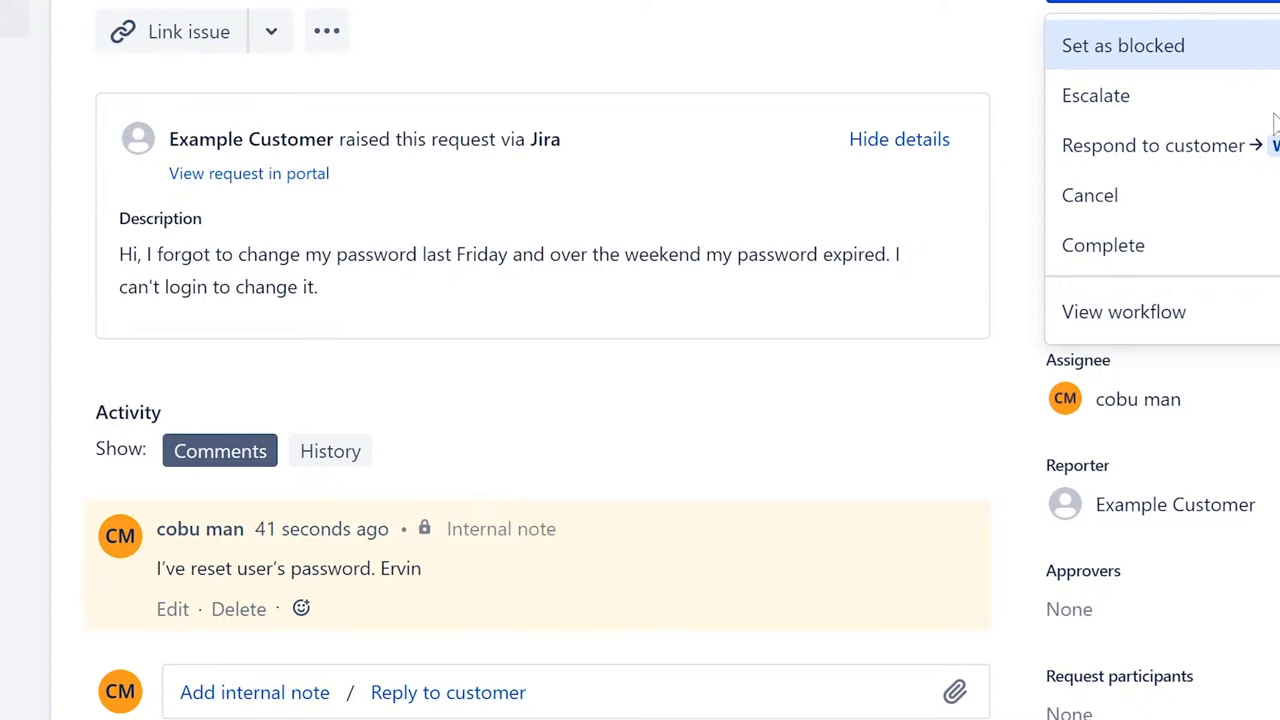
{"action": "left_click", "coordinate": [1246, 252]}
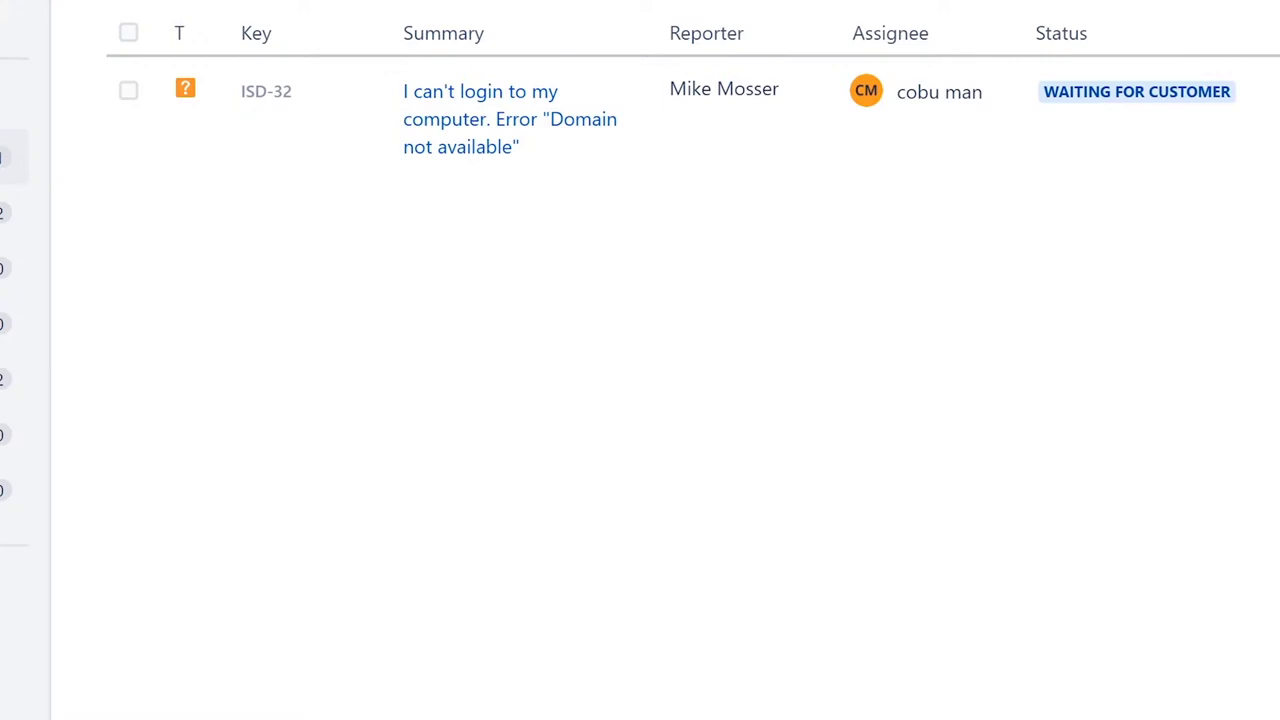
{"action": "scroll", "coordinate": [687, 88], "scroll_direction": "right", "scroll_amount": 3}
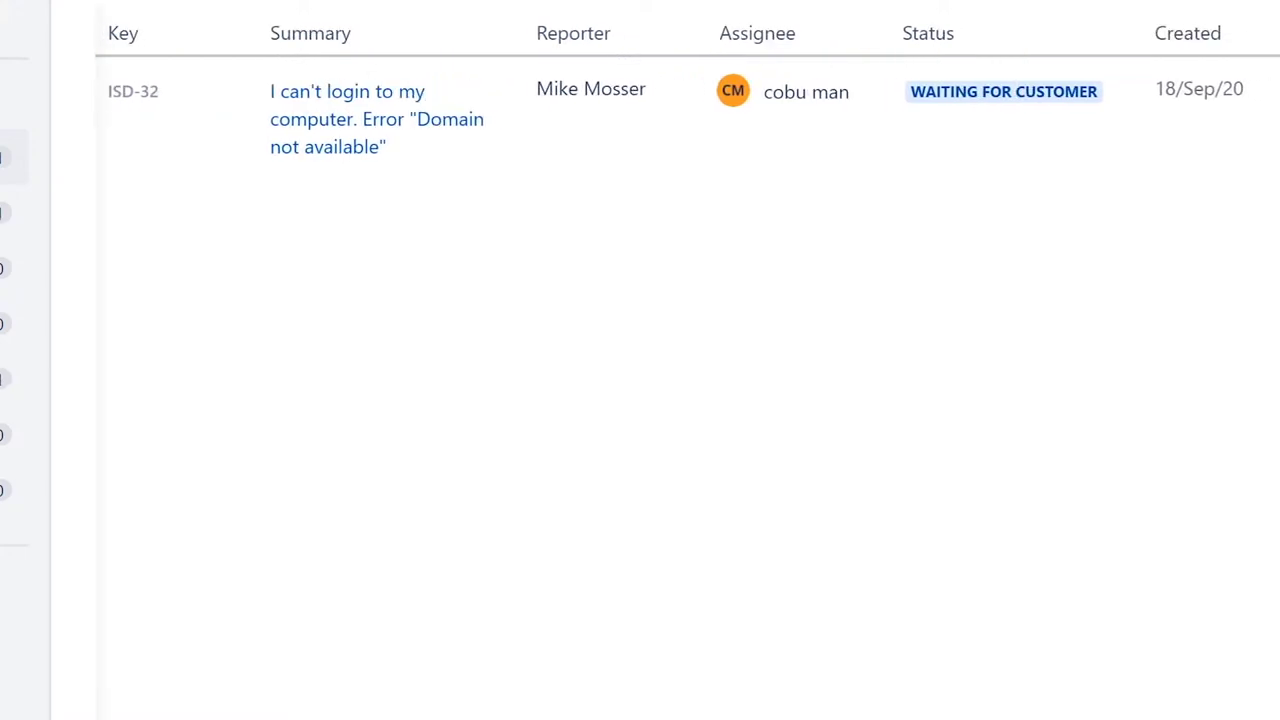
{"action": "scroll", "coordinate": [687, 88], "scroll_direction": "left", "scroll_amount": 3}
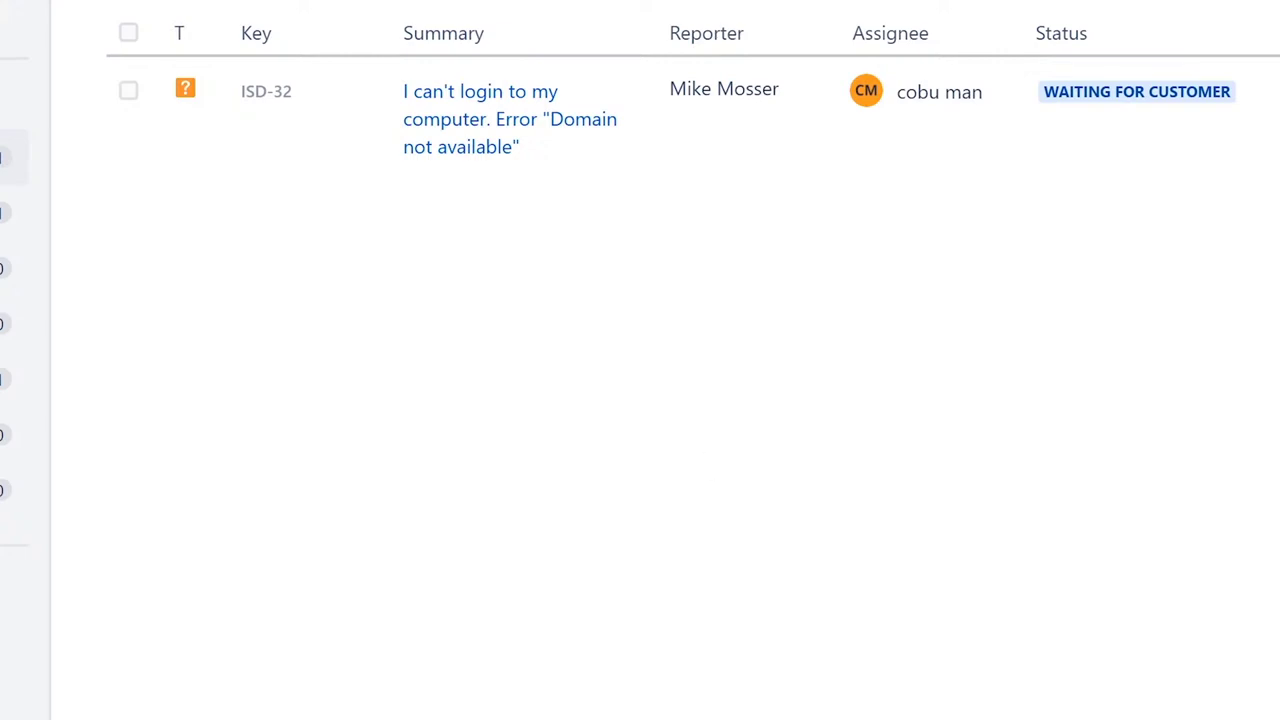
{"action": "scroll", "coordinate": [687, 360], "scroll_direction": "right", "scroll_amount": 3}
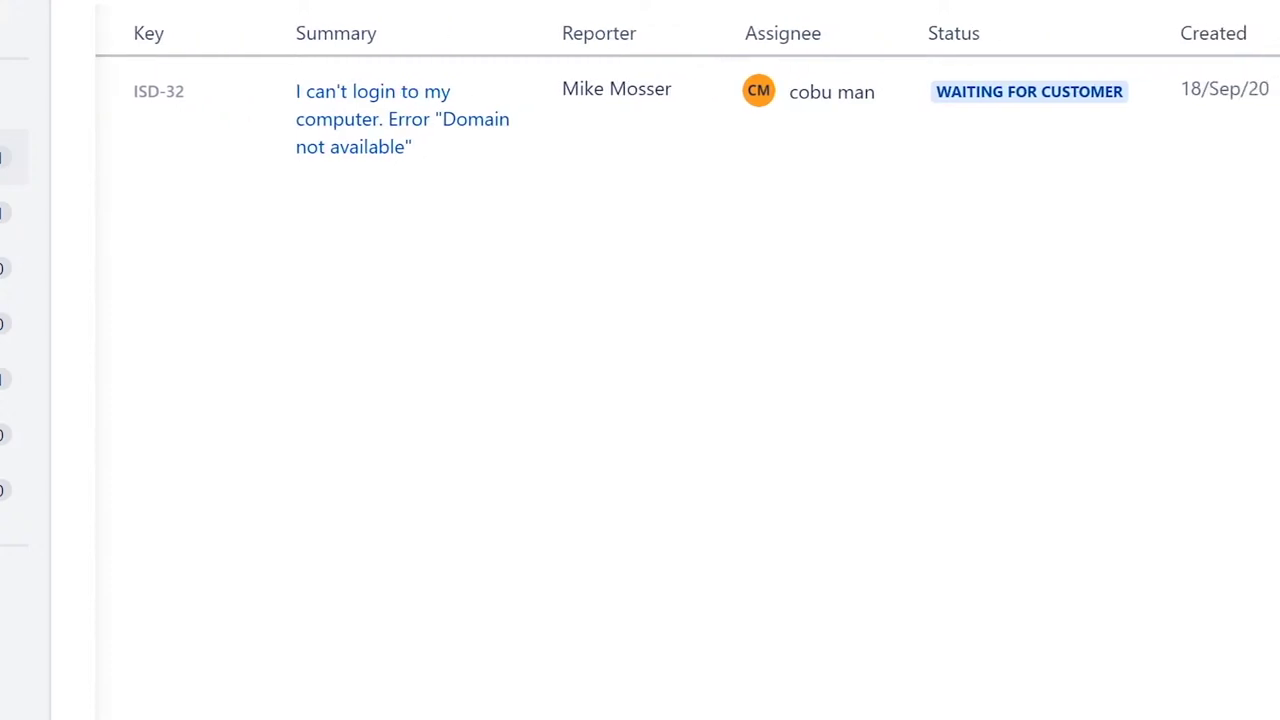
{"action": "scroll", "coordinate": [687, 360], "scroll_direction": "left", "scroll_amount": 3}
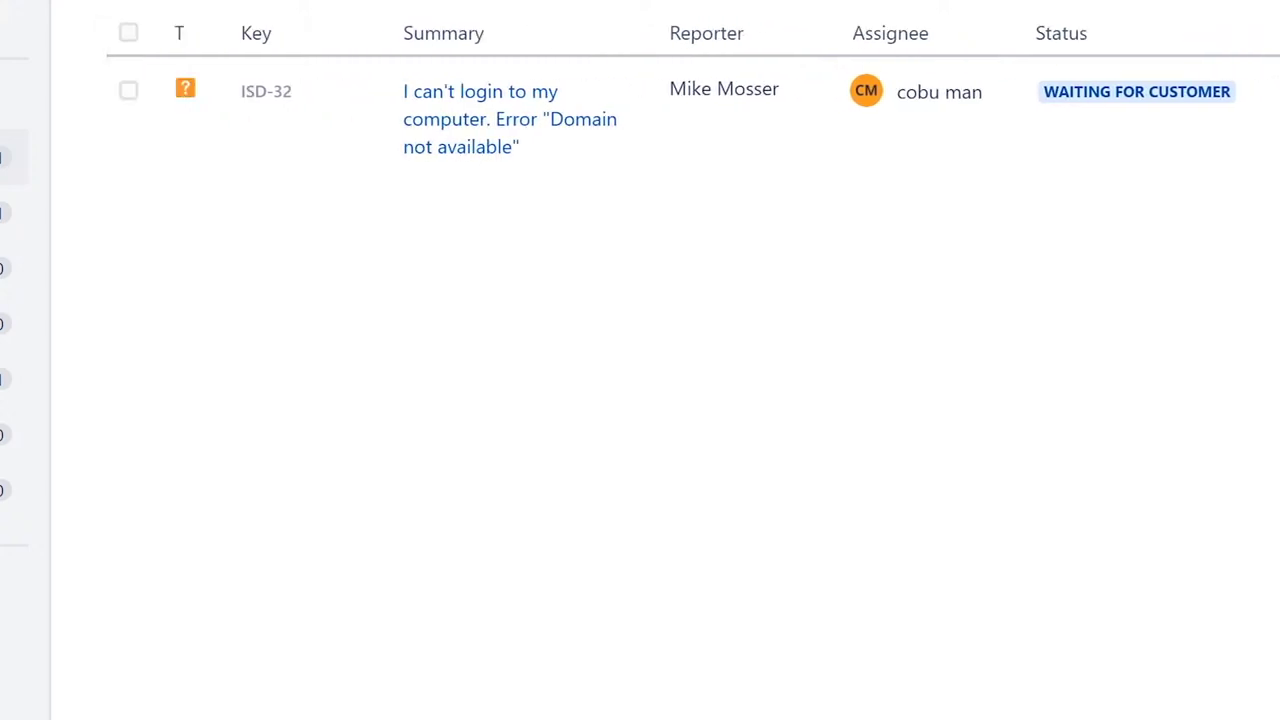
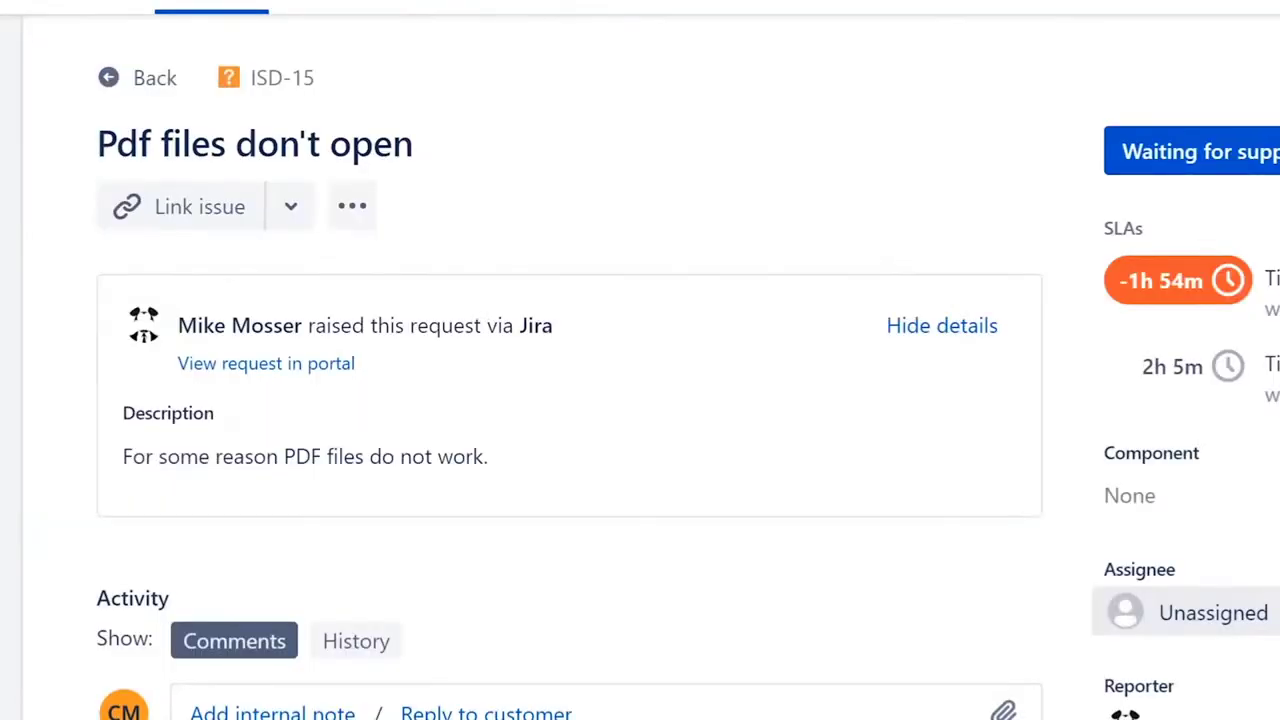
Set the Assignee of ISD-15 'Pdf files don't open' to yourself using 'Assign to me'.
{"action": "left_click", "coordinate": [988, 348]}
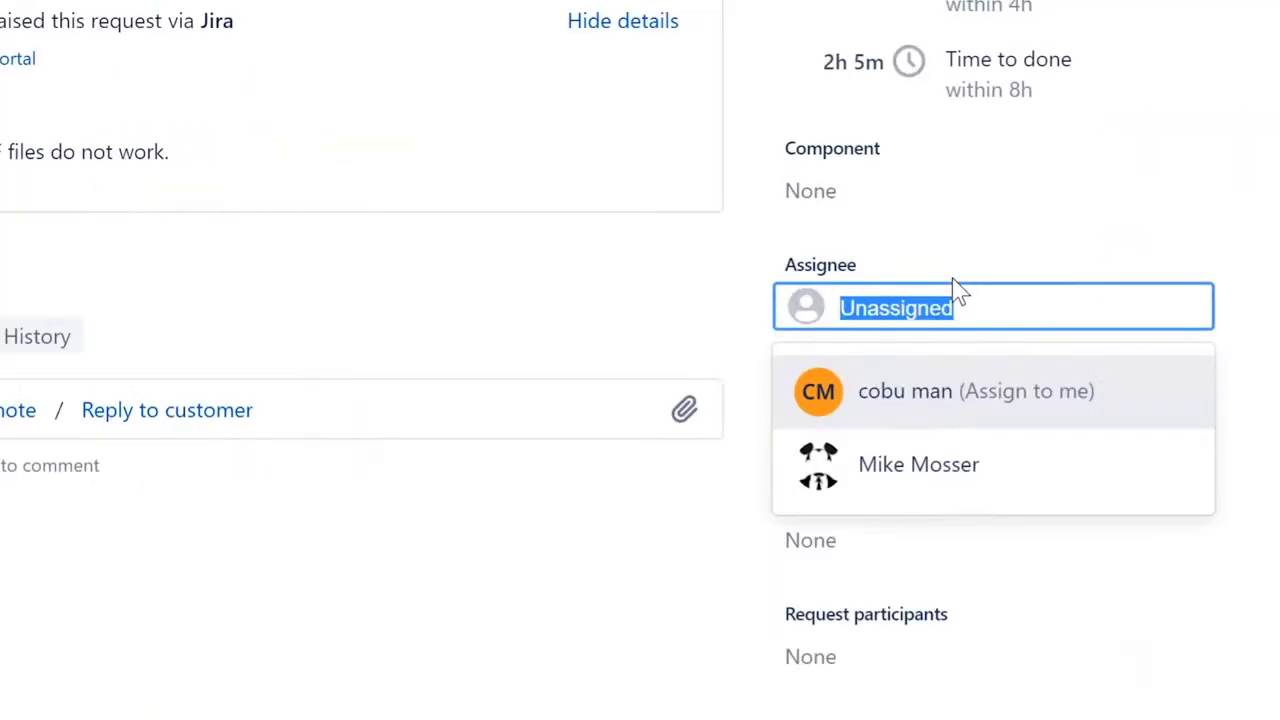
{"action": "left_click", "coordinate": [882, 393]}
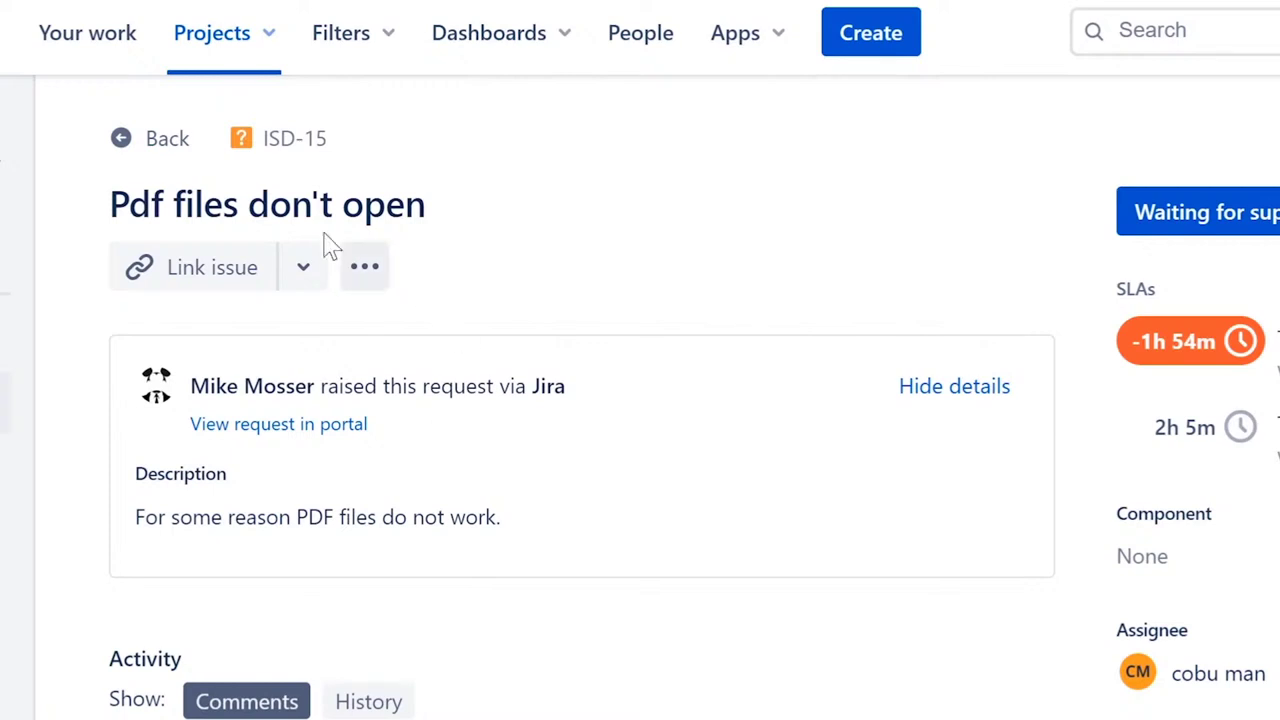
{"action": "left_click_drag", "start_coordinate": [425, 204], "coordinate": [110, 138]}
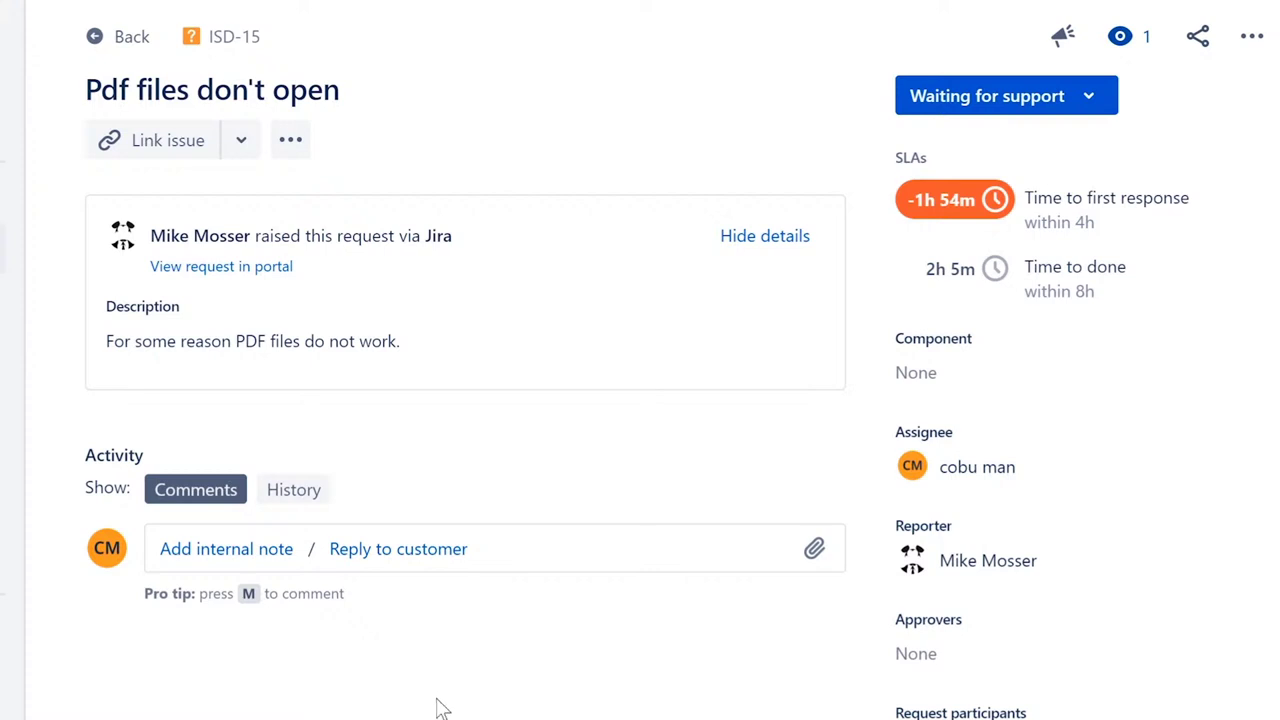
Post a Help Desk customer reply on ISD-15 asking for their computer name or IP address.
{"action": "left_click", "coordinate": [421, 559]}
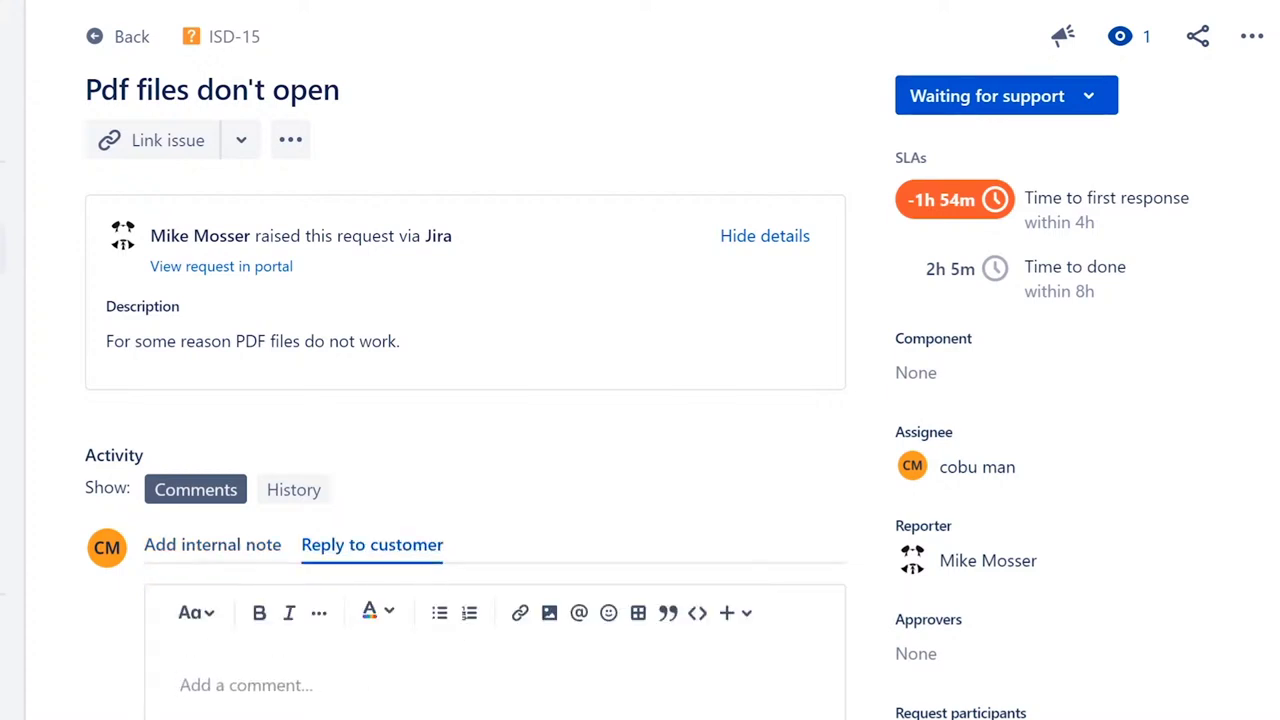
{"action": "type", "text": "Hello, "}
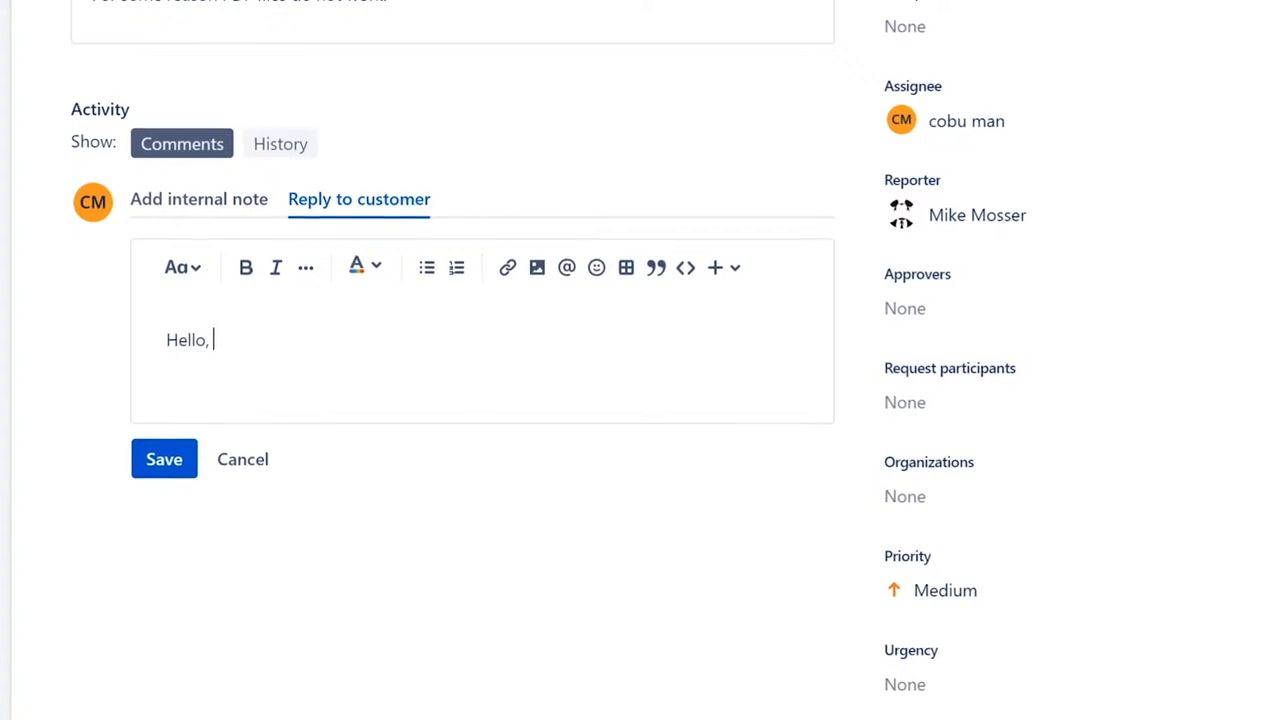
{"action": "type", "text": "My nam ei"}
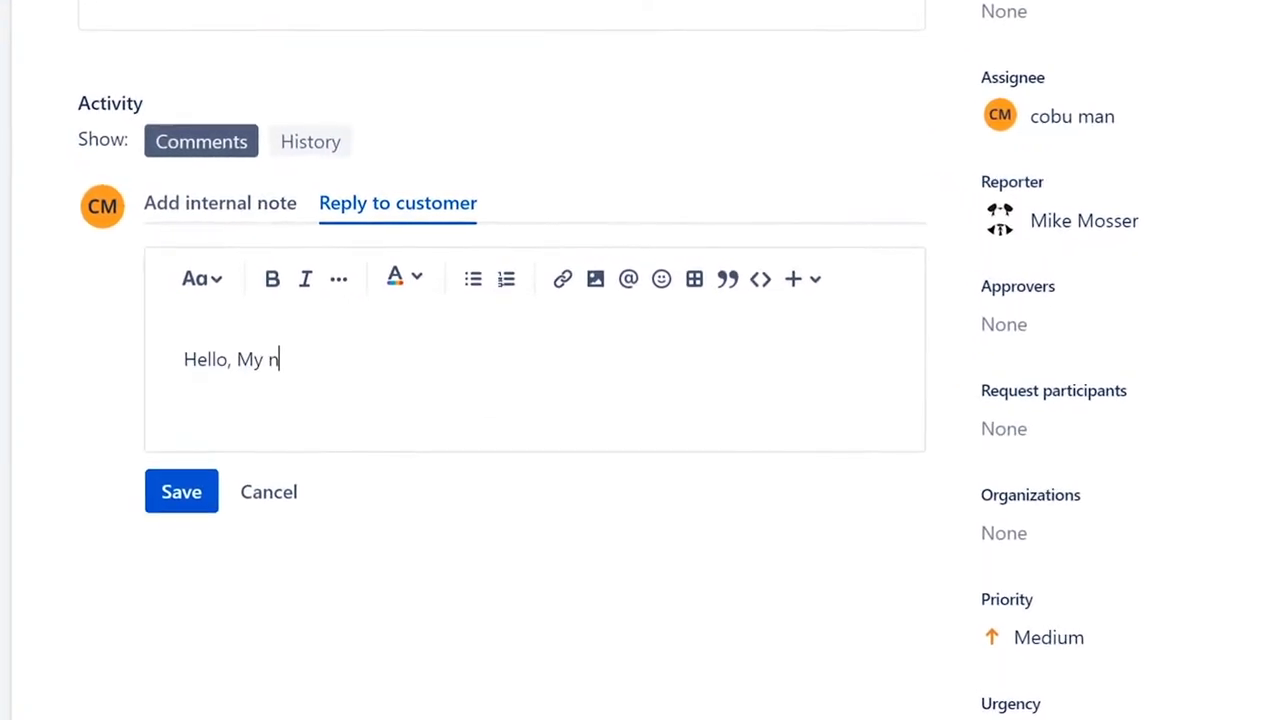
{"action": "key", "text": "BackSpace"}
{"action": "key", "text": "BackSpace"}
{"action": "key", "text": "BackSpace"}
{"action": "type", "text": "e is Ervin "}
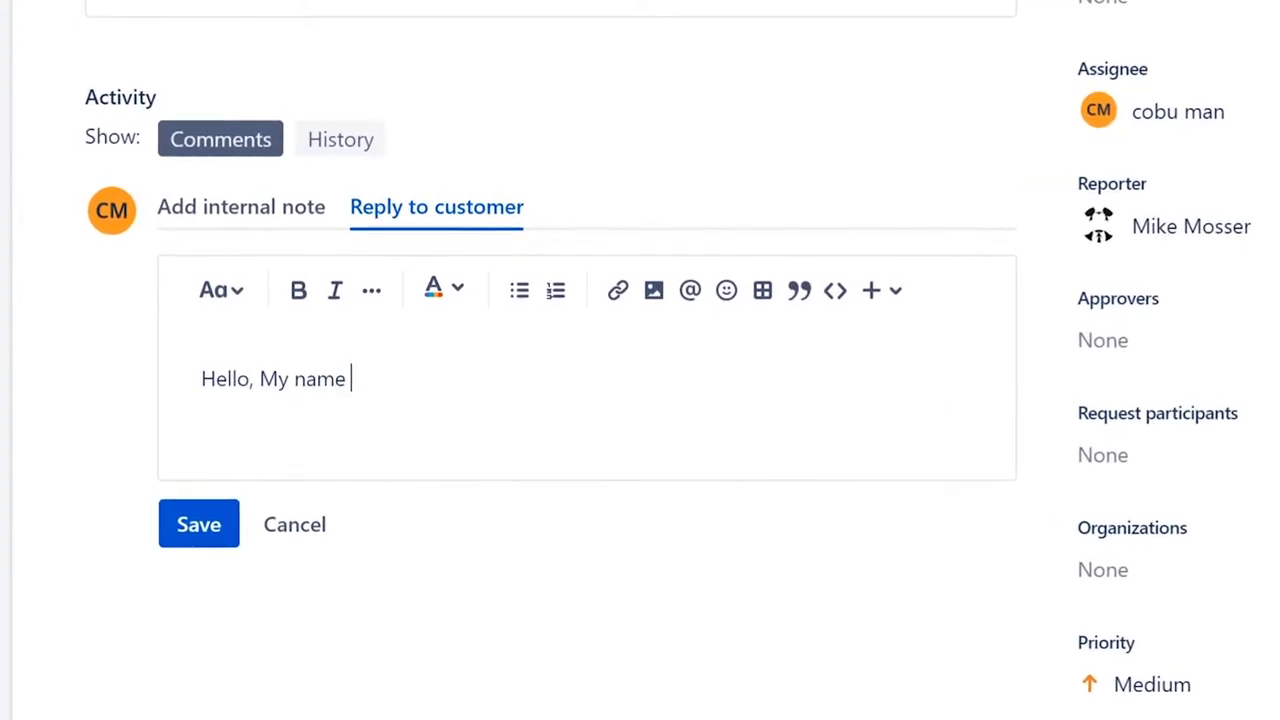
{"action": "type", "text": "wtih"}
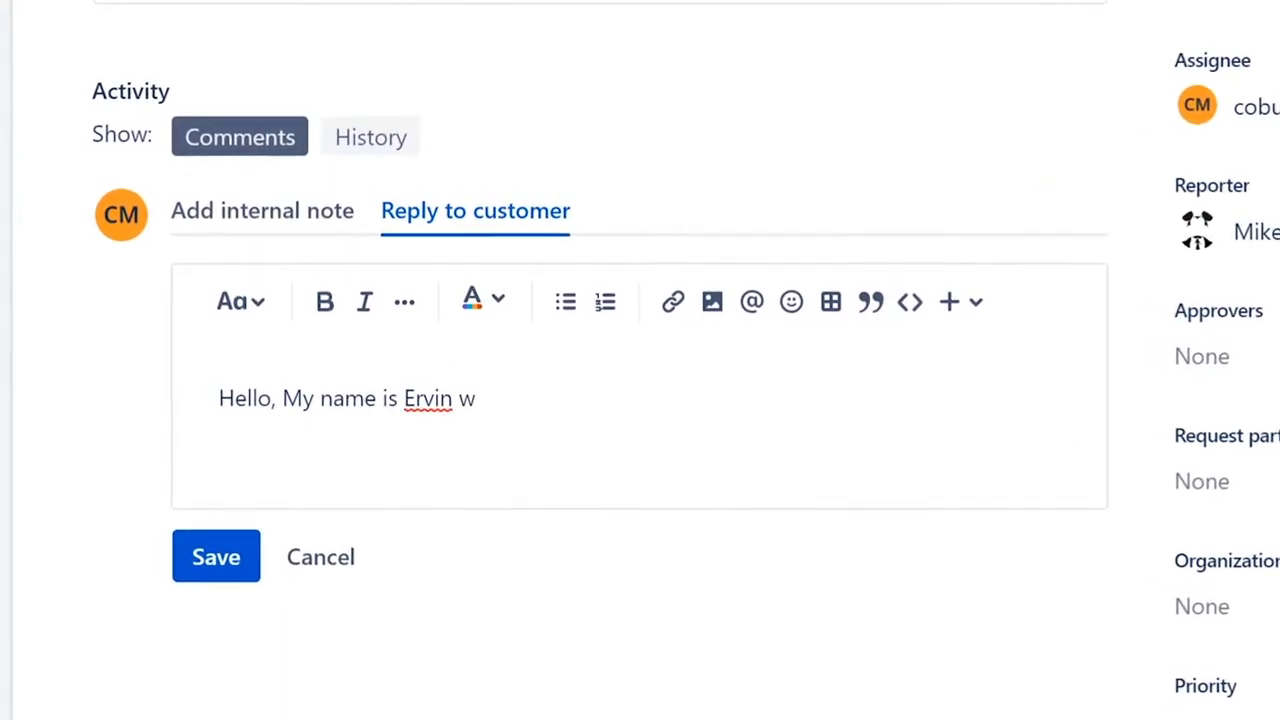
{"action": "key", "text": "BackSpace"}
{"action": "key", "text": "BackSpace"}
{"action": "type", "text": "ith"}
{"action": "key", "text": "BackSpace"}
{"action": "key", "text": "BackSpace"}
{"action": "key", "text": "BackSpace"}
{"action": "type", "text": "ith Help Desk"}
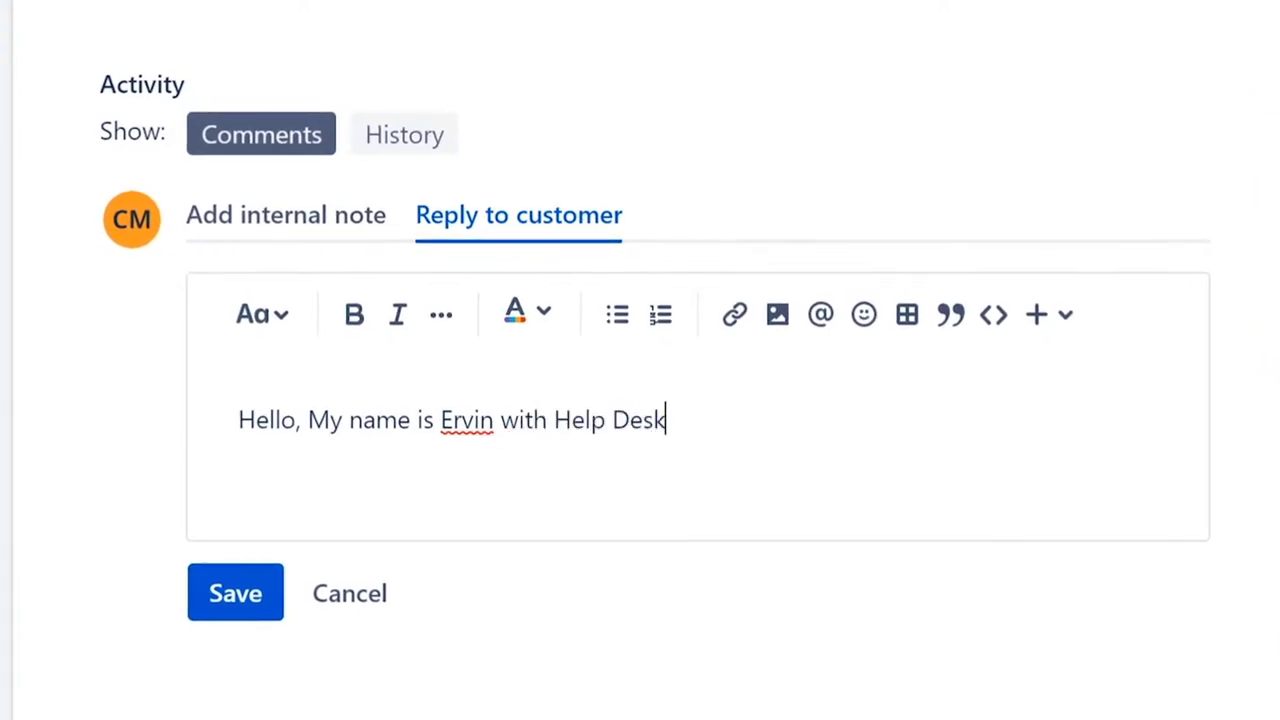
{"action": "type", "text": " support. I"}
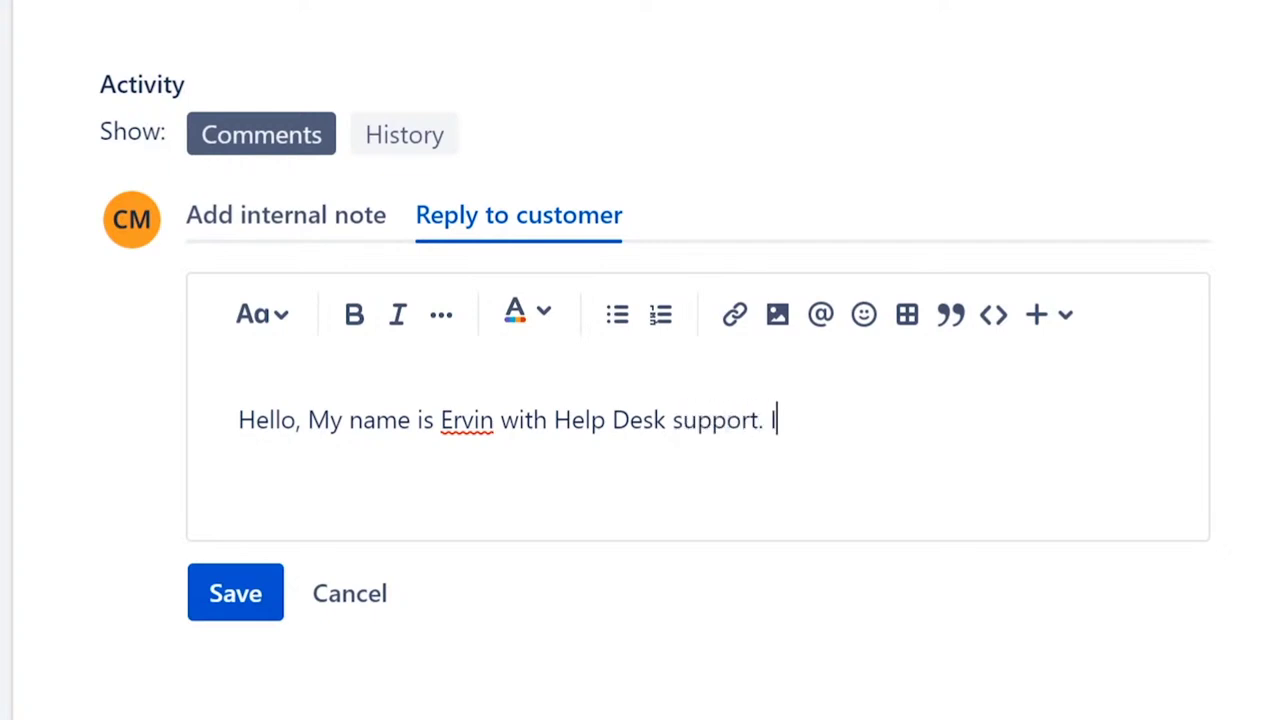
{"action": "type", "text": " have your ticket "}
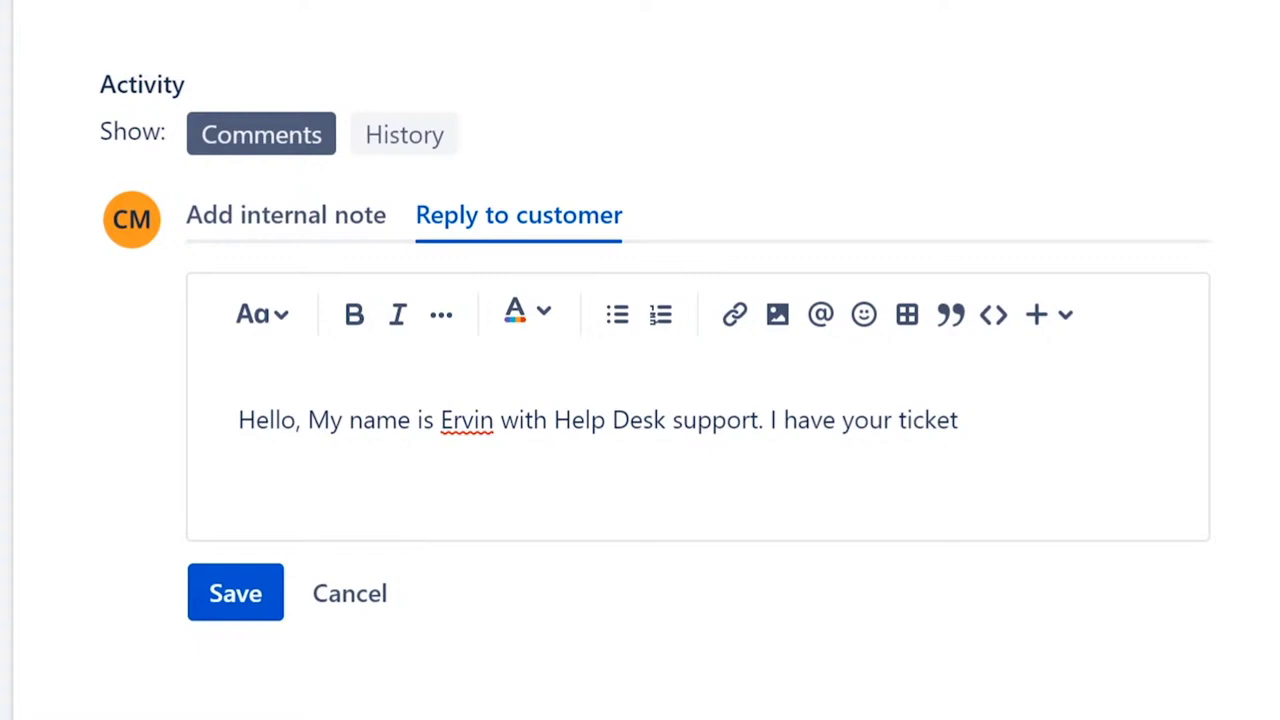
{"action": "type", "text": "about "}
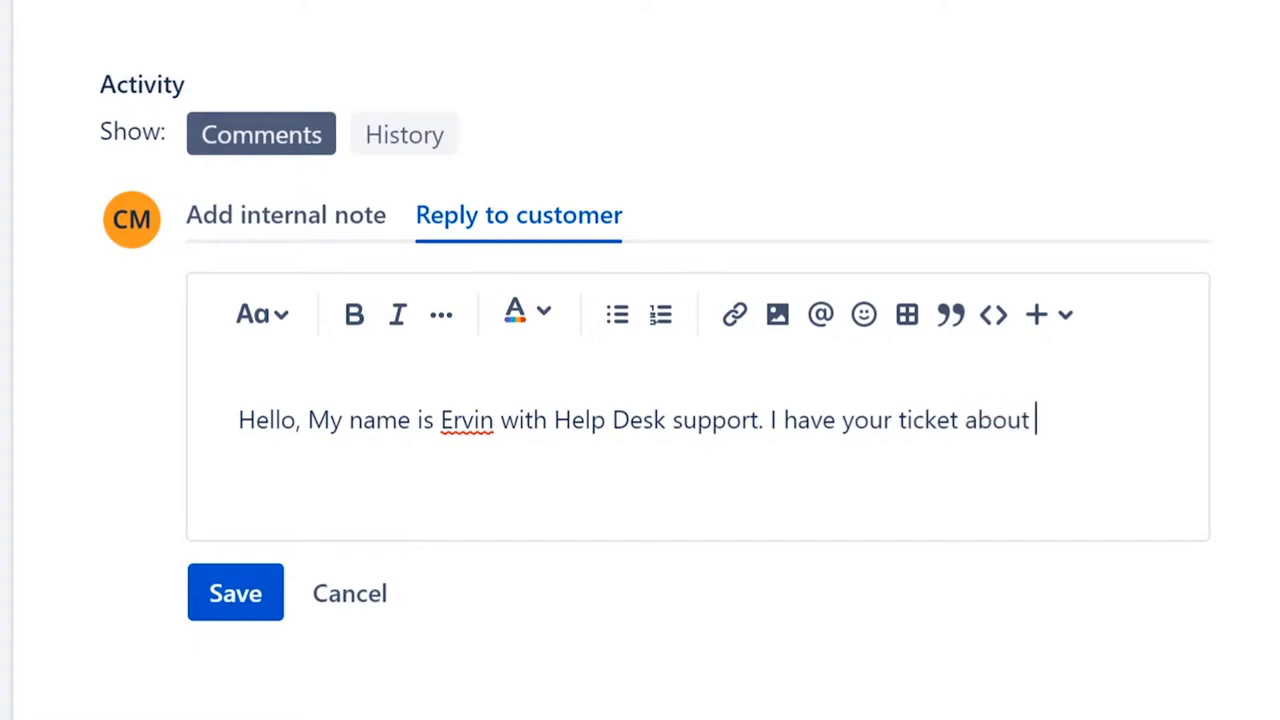
{"action": "type", "text": "pdf files n"}
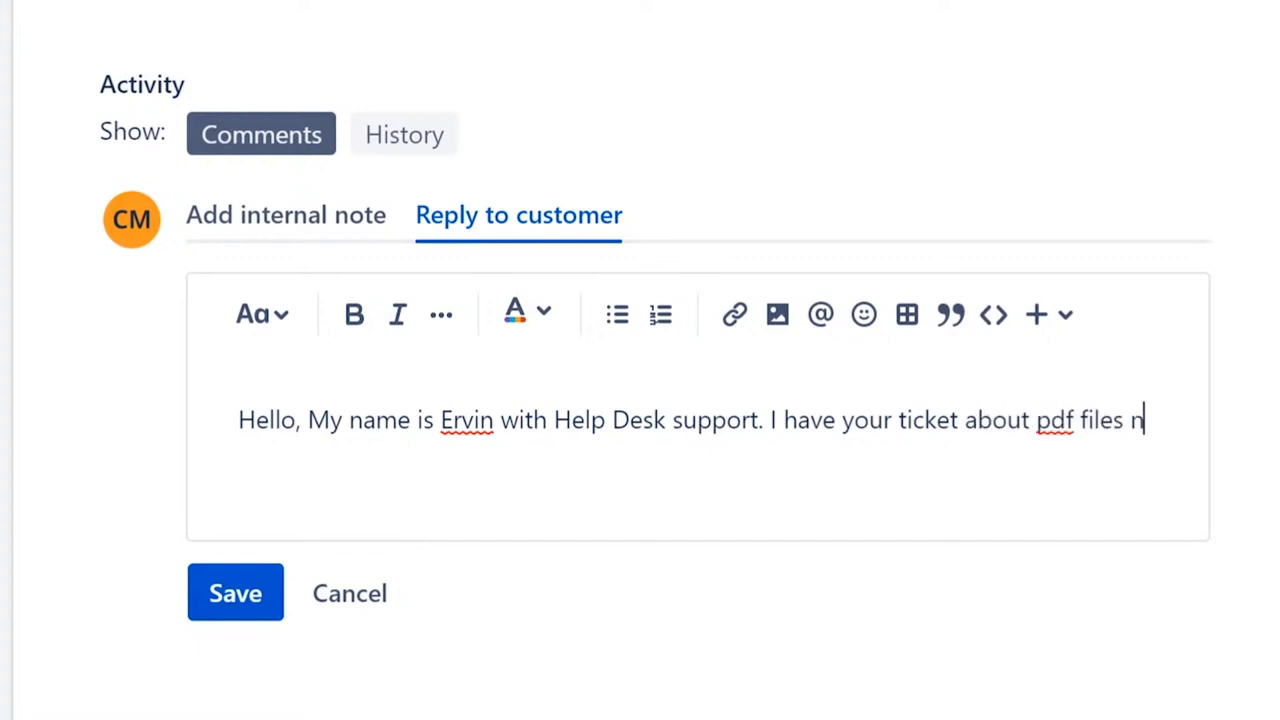
{"action": "type", "text": "ot working. Ca"}
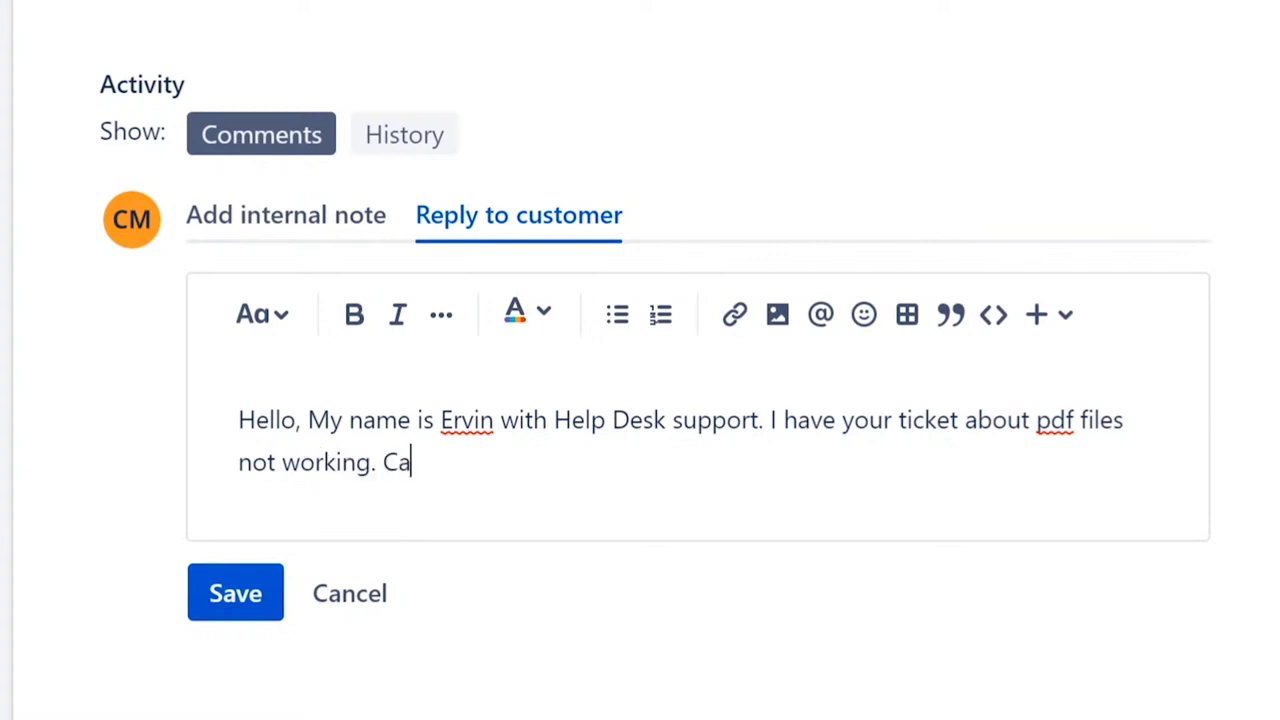
{"action": "type", "text": "n you please "}
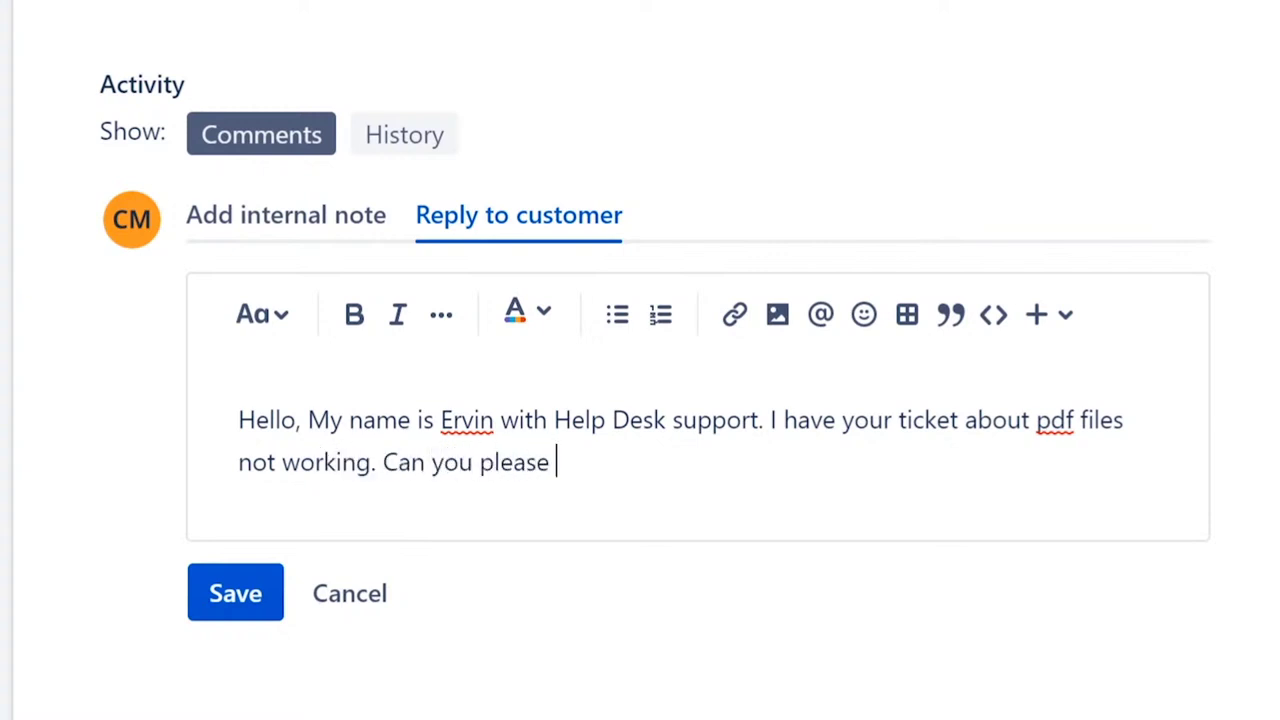
{"action": "type", "text": "send me your "}
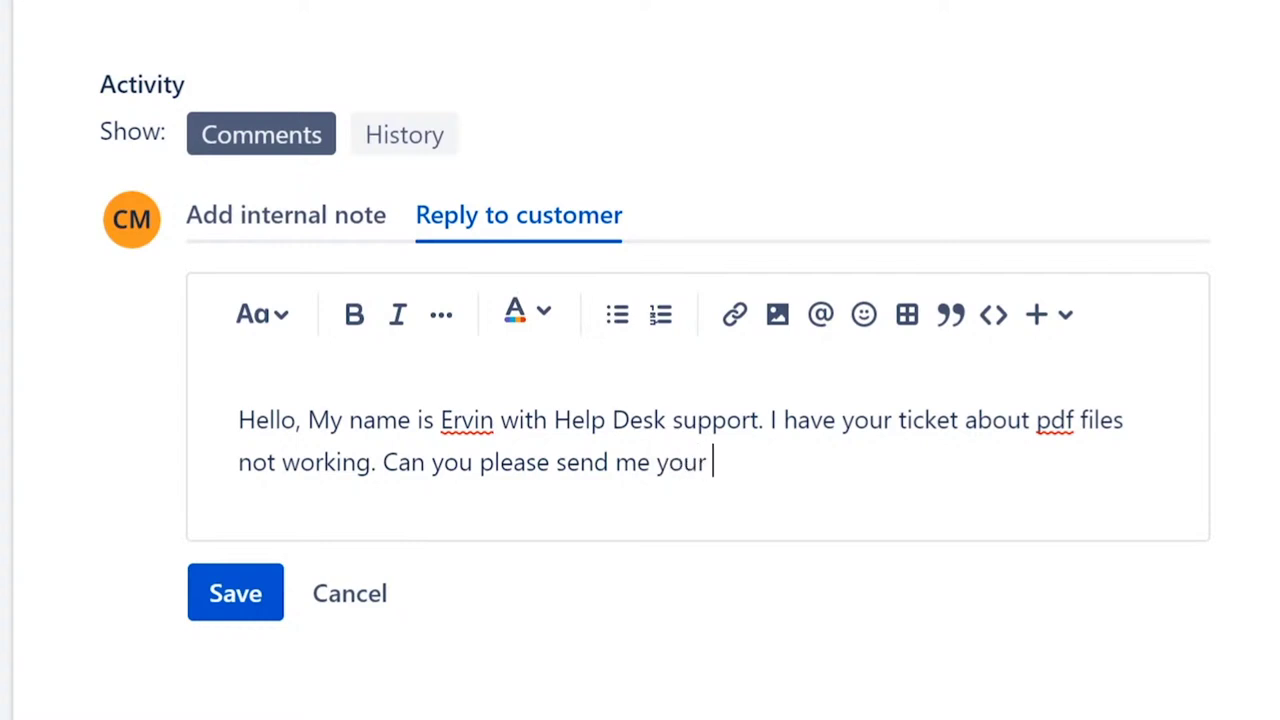
{"action": "type", "text": "computer nam"}
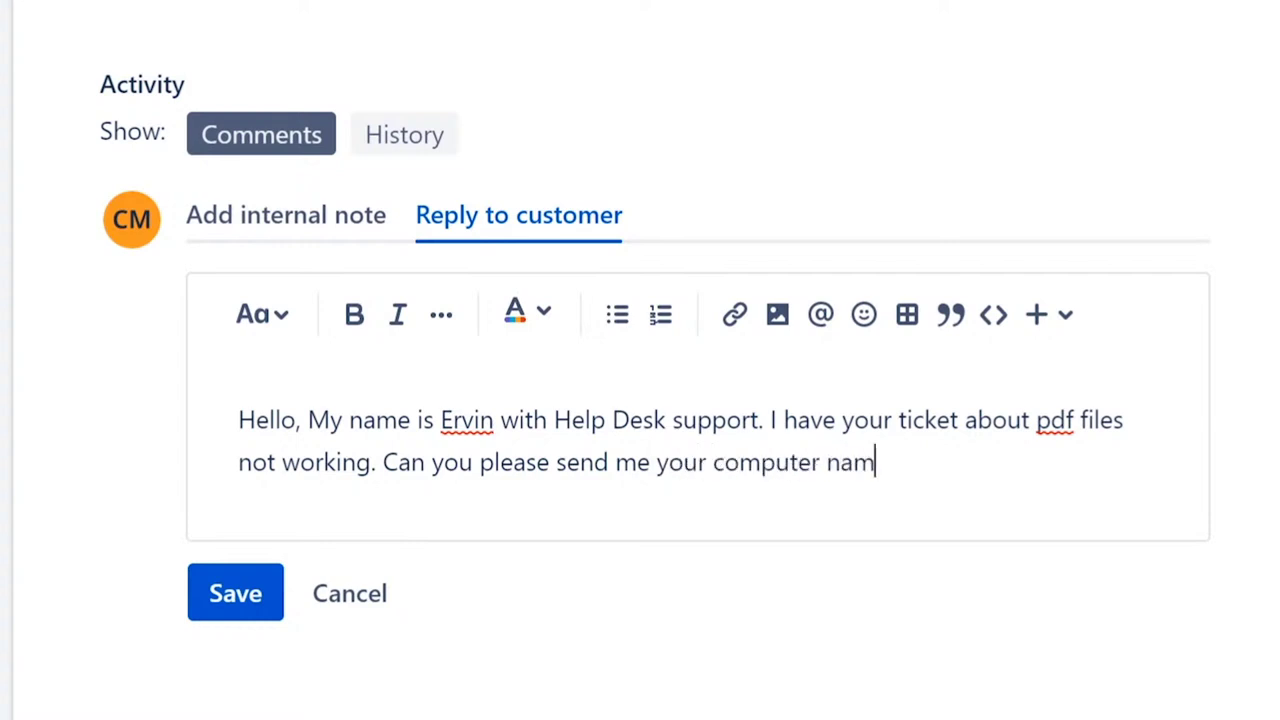
{"action": "type", "text": "e or ip add"}
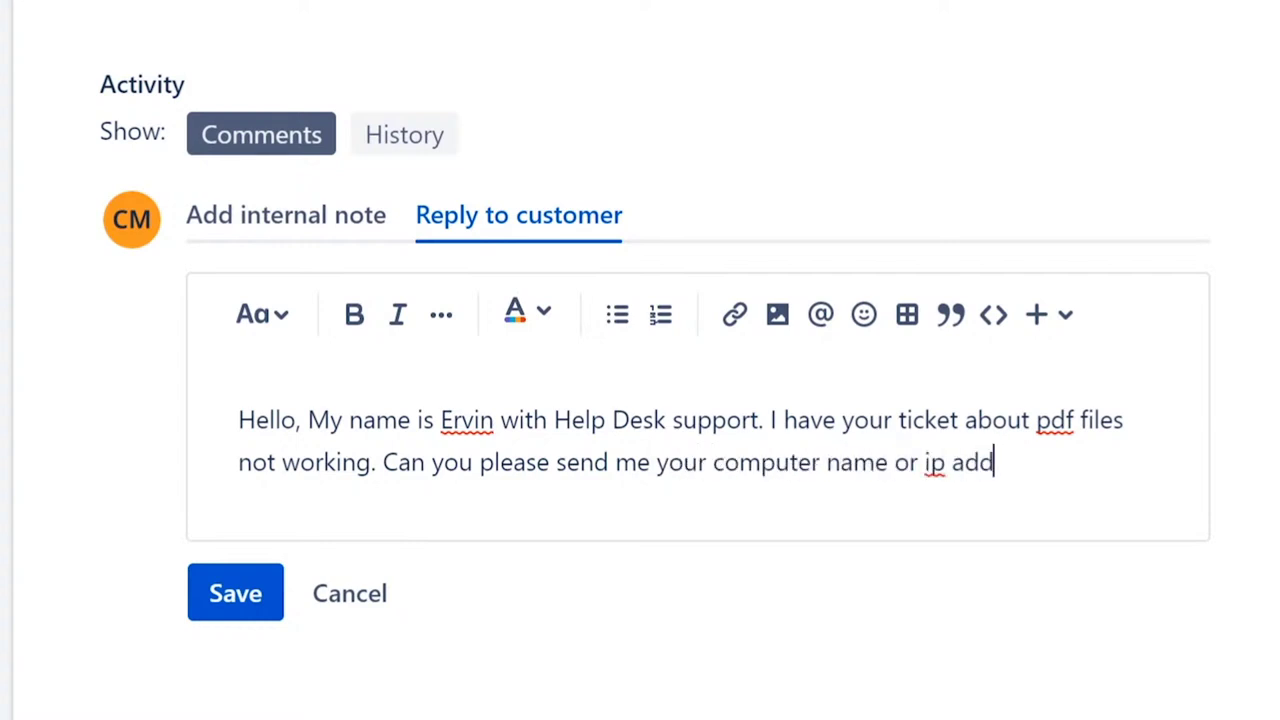
{"action": "type", "text": "ress."}
{"action": "left_click", "coordinate": [240, 600]}
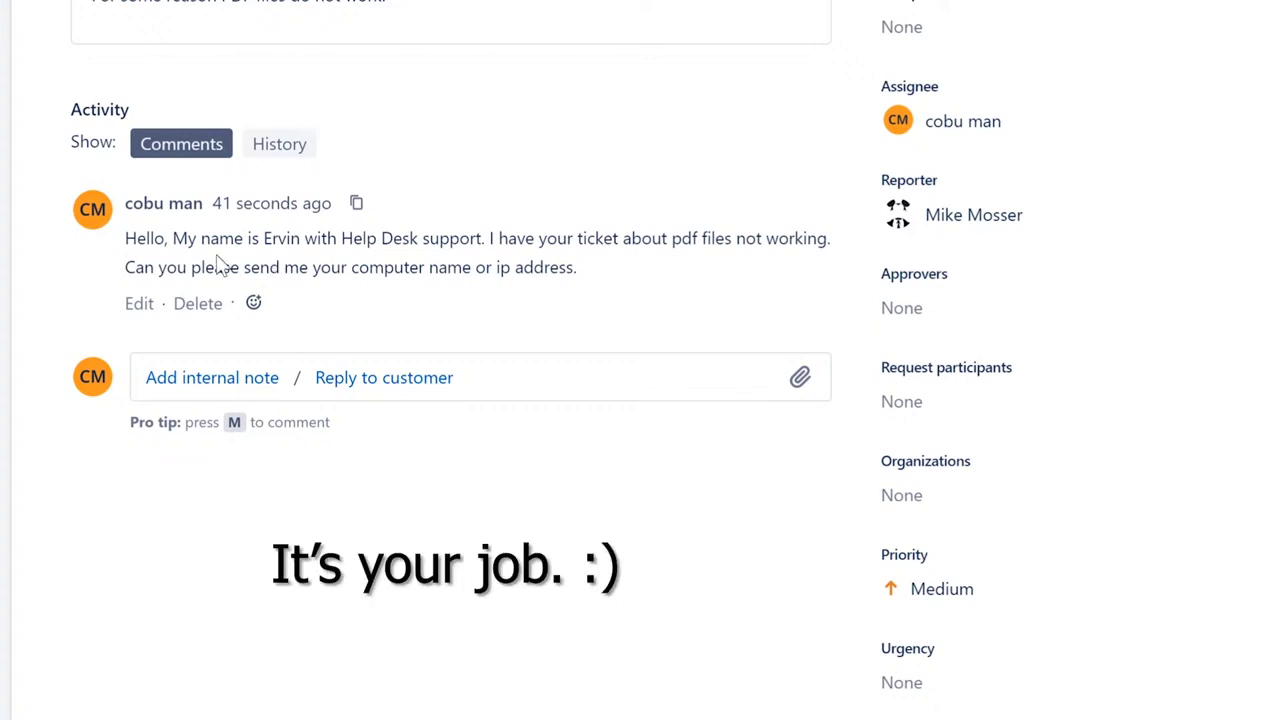
Review the computer name and IP address requests in the posted reply, then begin an internal note.
{"action": "left_click_drag", "start_coordinate": [352, 267], "coordinate": [462, 267]}
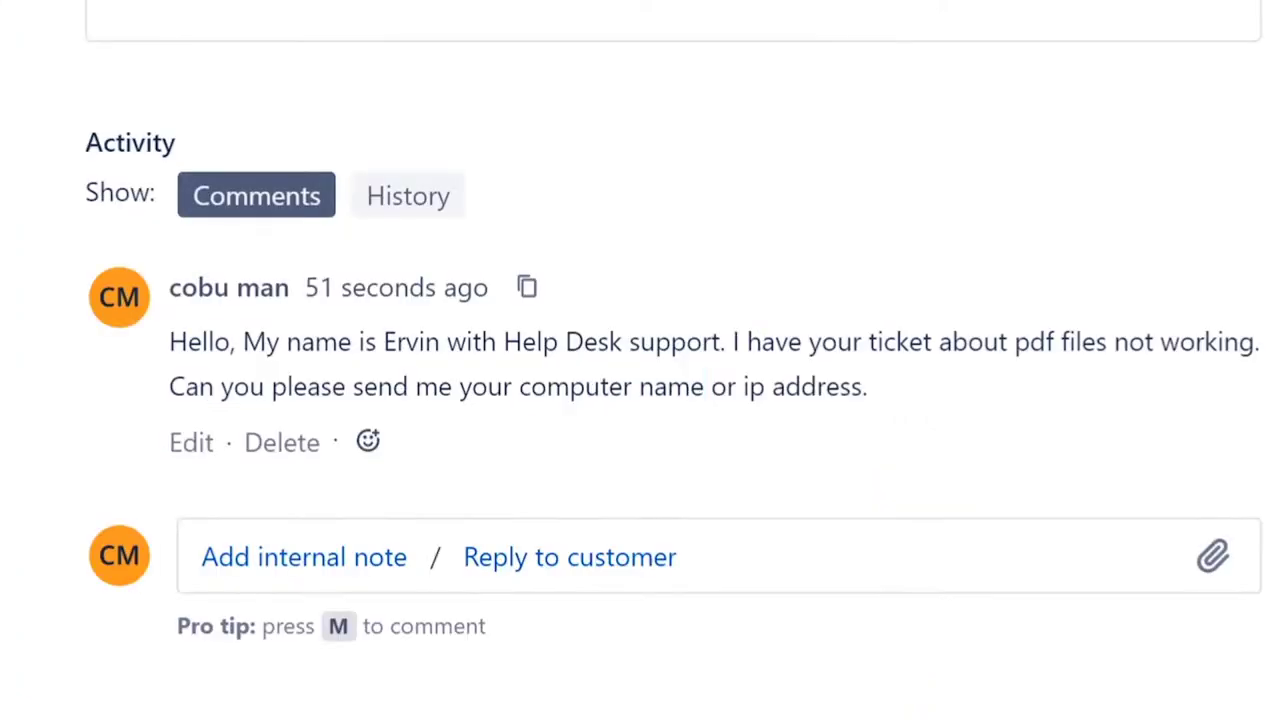
{"action": "left_click_drag", "start_coordinate": [743, 387], "coordinate": [868, 389]}
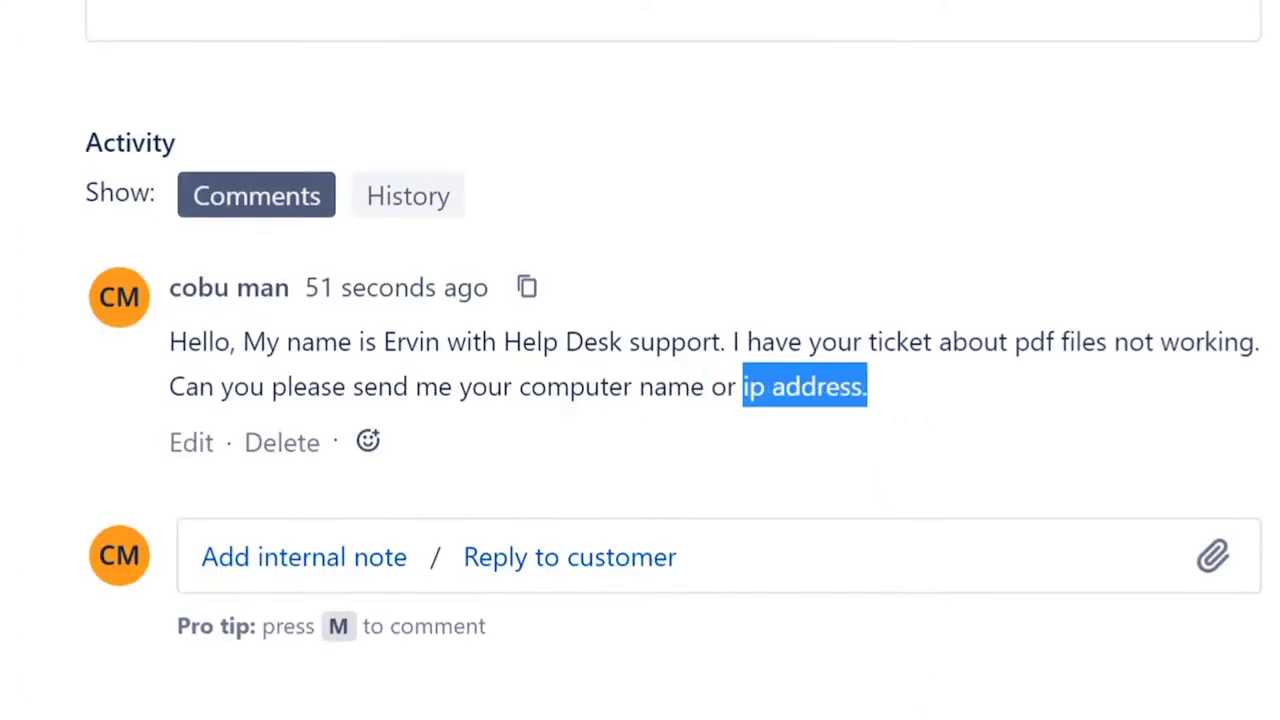
{"action": "left_click", "coordinate": [903, 400]}
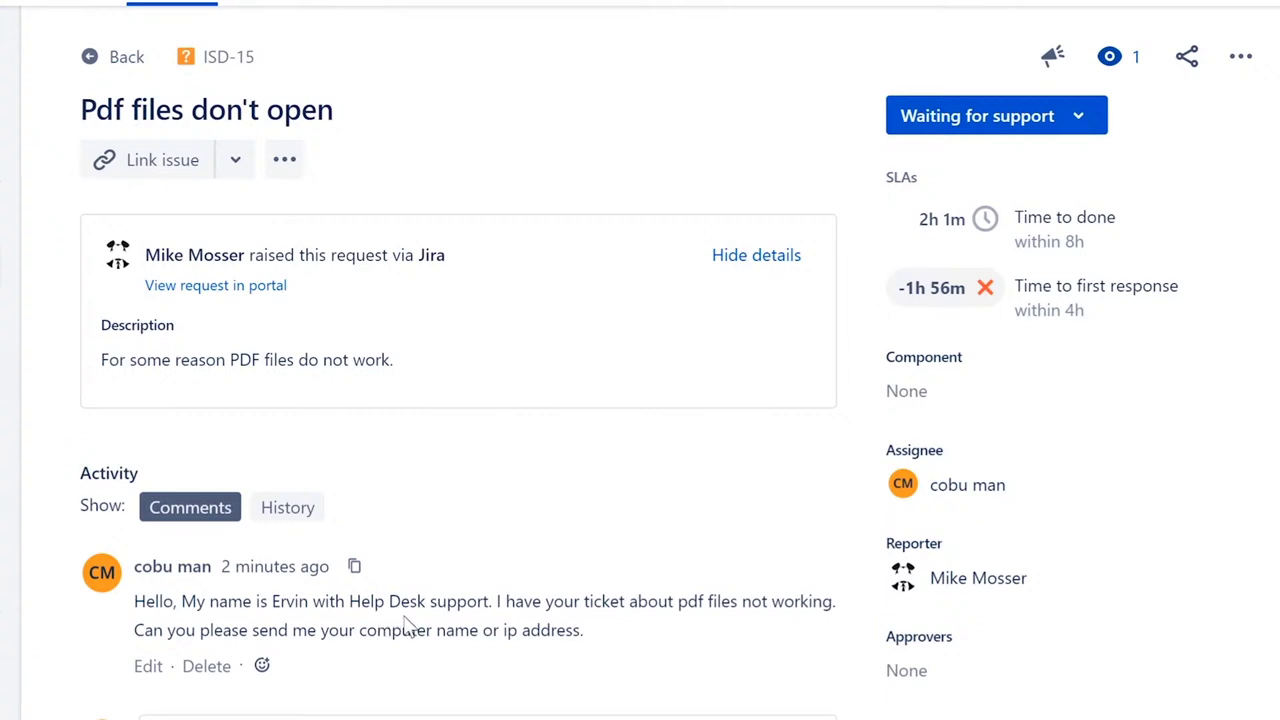
{"action": "left_click", "coordinate": [343, 543]}
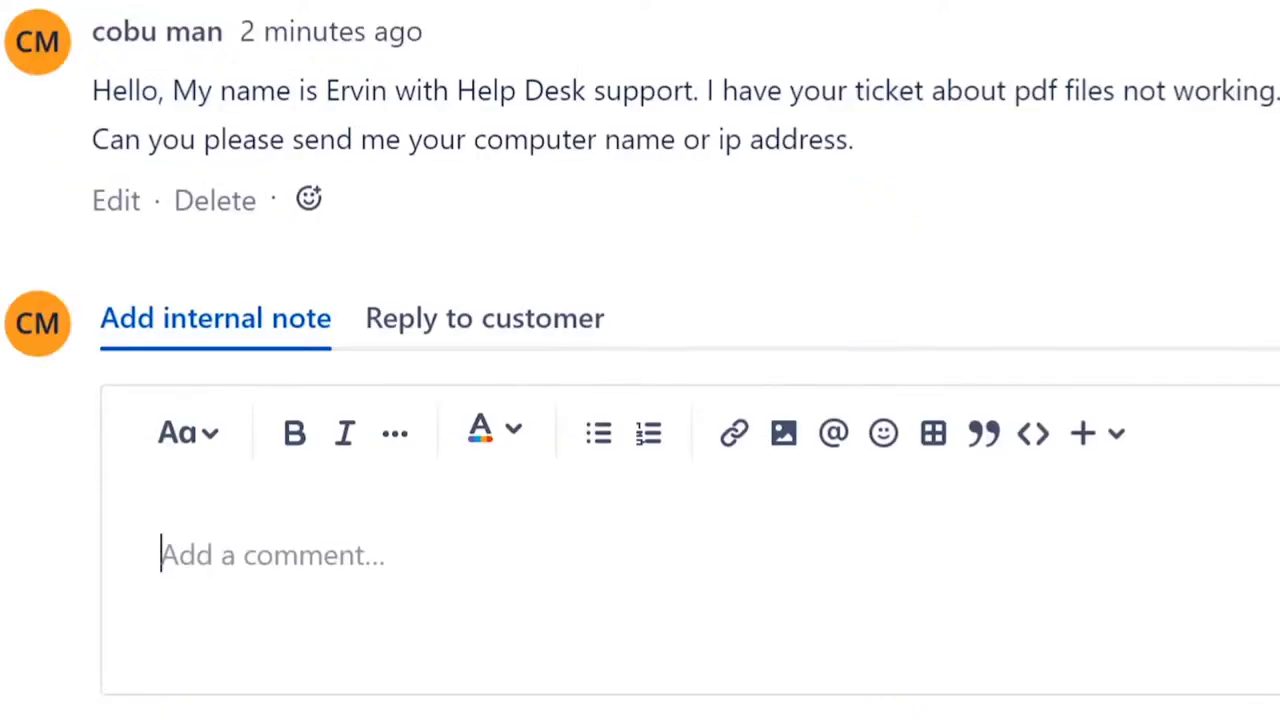
Save the internal note 'Users's pc name is cobuman1.' on ISD-15.
{"action": "type", "text": "cobuman"}
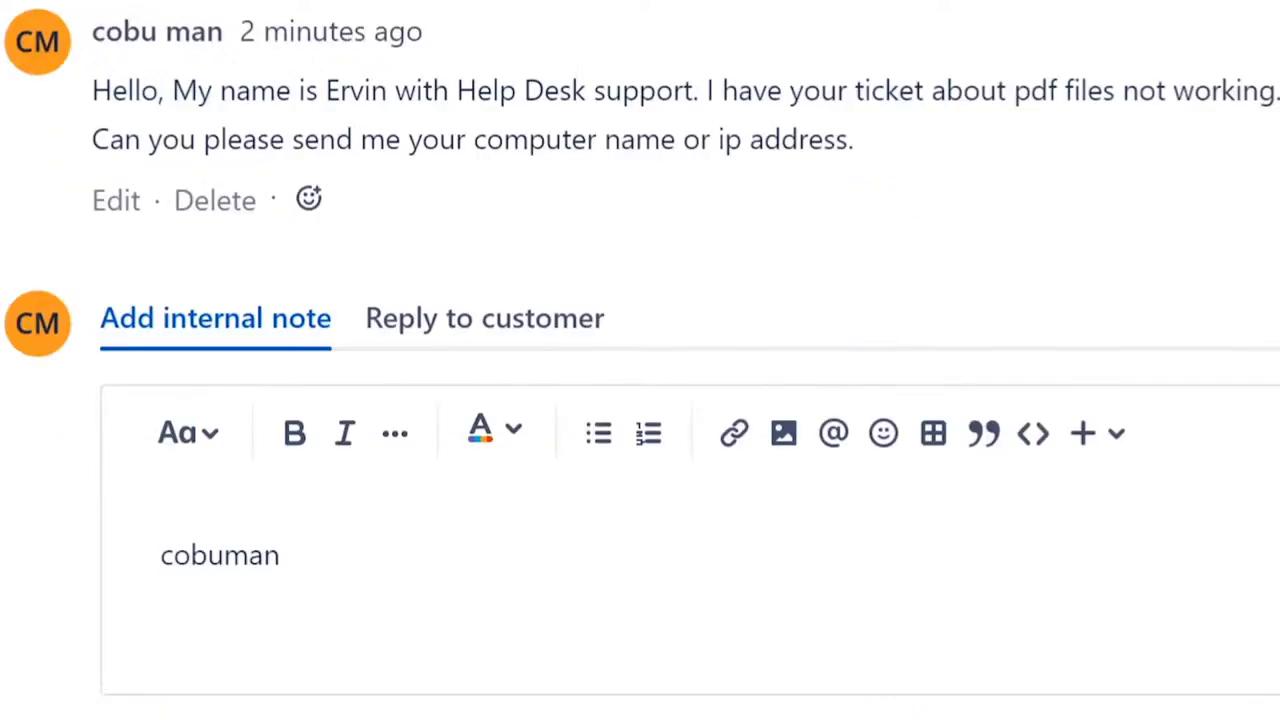
{"action": "type", "text": "1"}
{"action": "key", "text": "Left"}
{"action": "key", "text": "Left"}
{"action": "key", "text": "Left"}
{"action": "key", "text": "Left"}
{"action": "key", "text": "Left"}
{"action": "key", "text": "Left"}
{"action": "key", "text": "Left"}
{"action": "key", "text": "Left"}
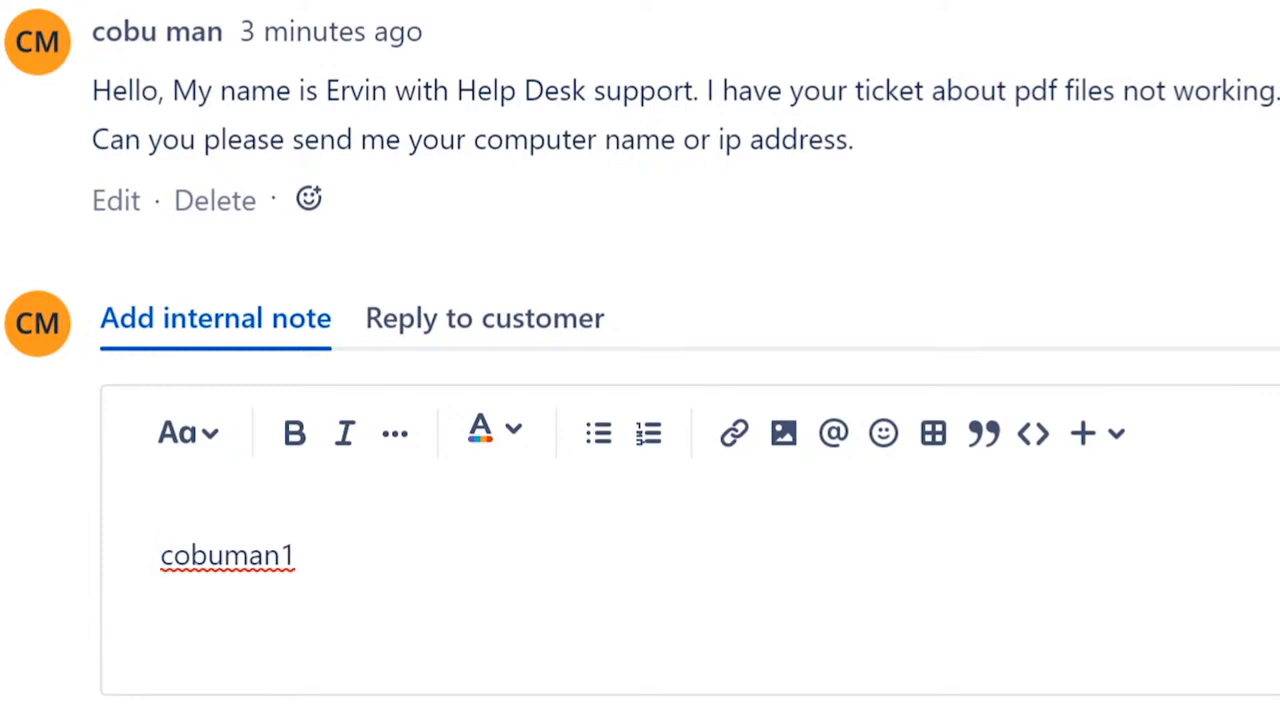
{"action": "type", "text": "cus"}
{"action": "key", "text": "BackSpace"}
{"action": "key", "text": "BackSpace"}
{"action": "key", "text": "BackSpace"}
{"action": "type", "text": "user"}
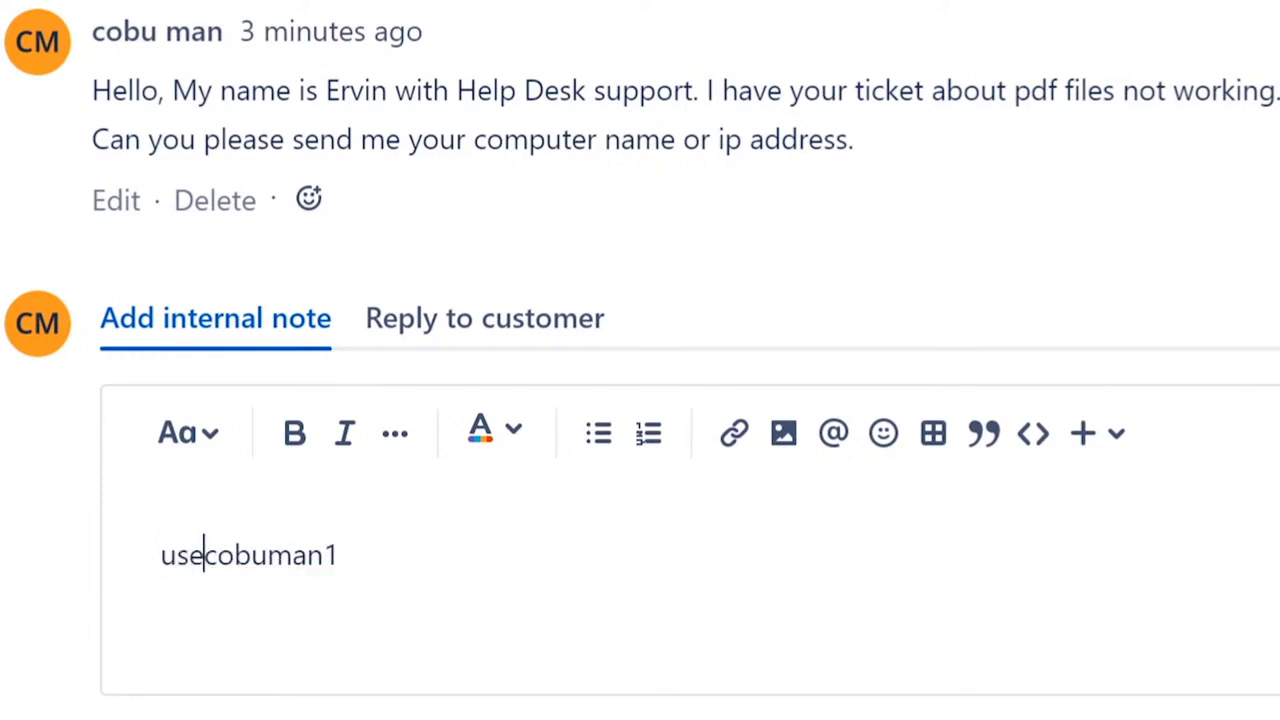
{"action": "key", "text": "BackSpace"}
{"action": "key", "text": "BackSpace"}
{"action": "key", "text": "BackSpace"}
{"action": "key", "text": "BackSpace"}
{"action": "type", "text": "Users'"}
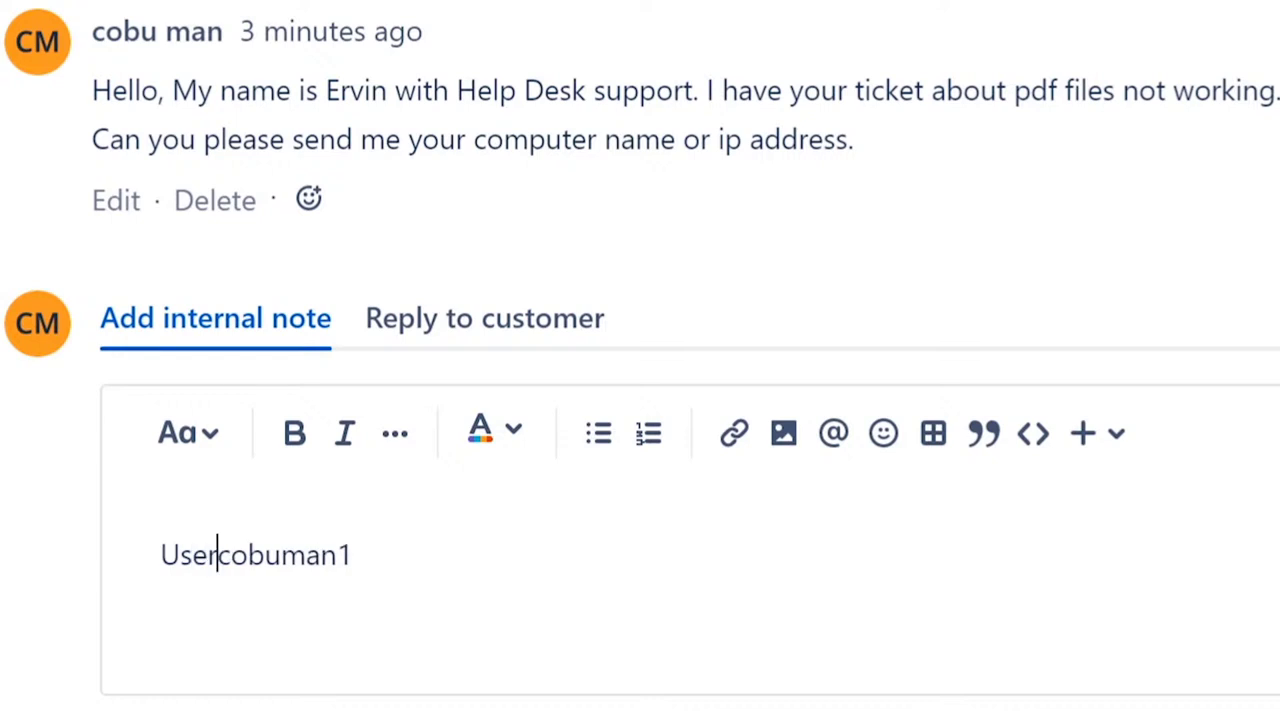
{"action": "type", "text": "s pc nam"}
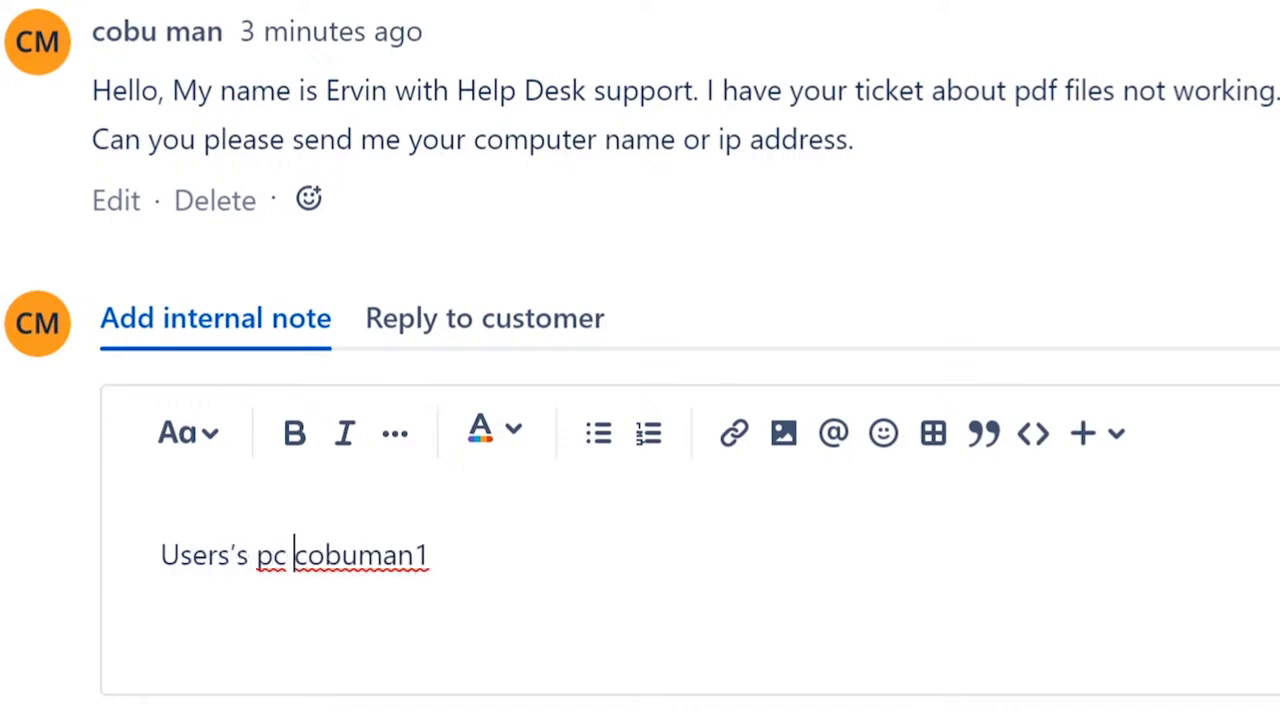
{"action": "key", "text": "BackSpace"}
{"action": "type", "text": "e is"}
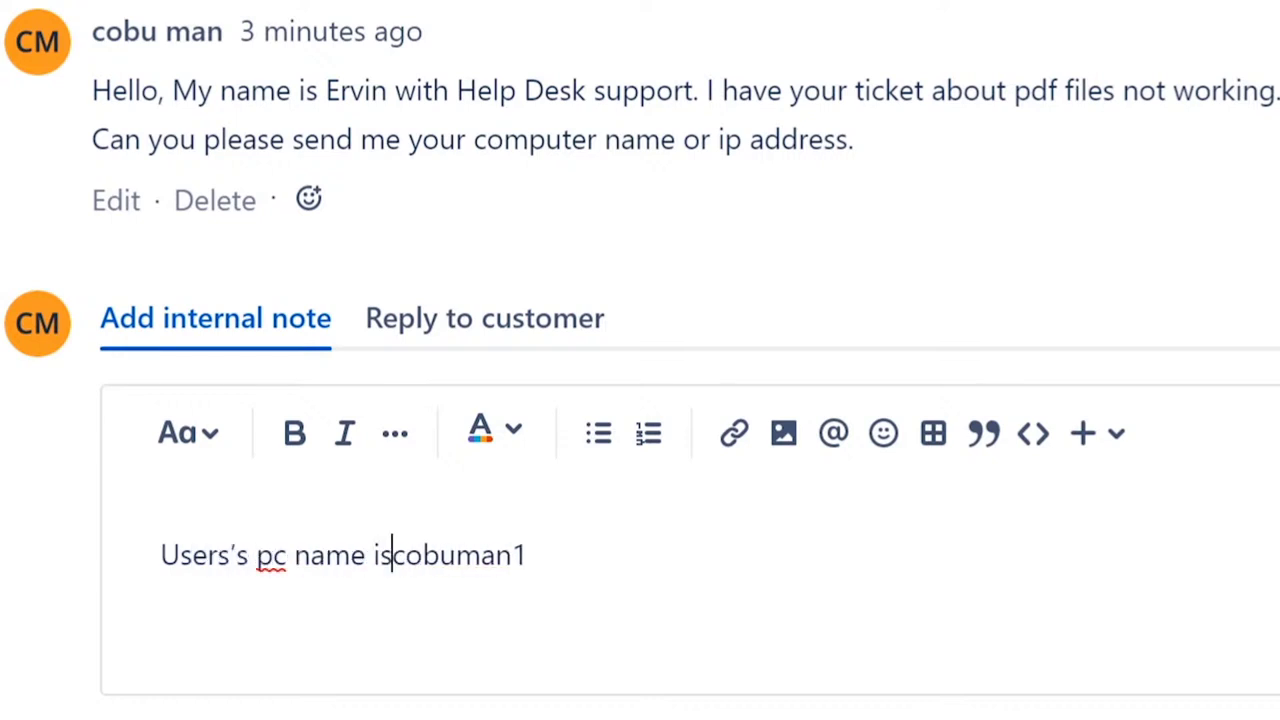
{"action": "left_click", "coordinate": [535, 555]}
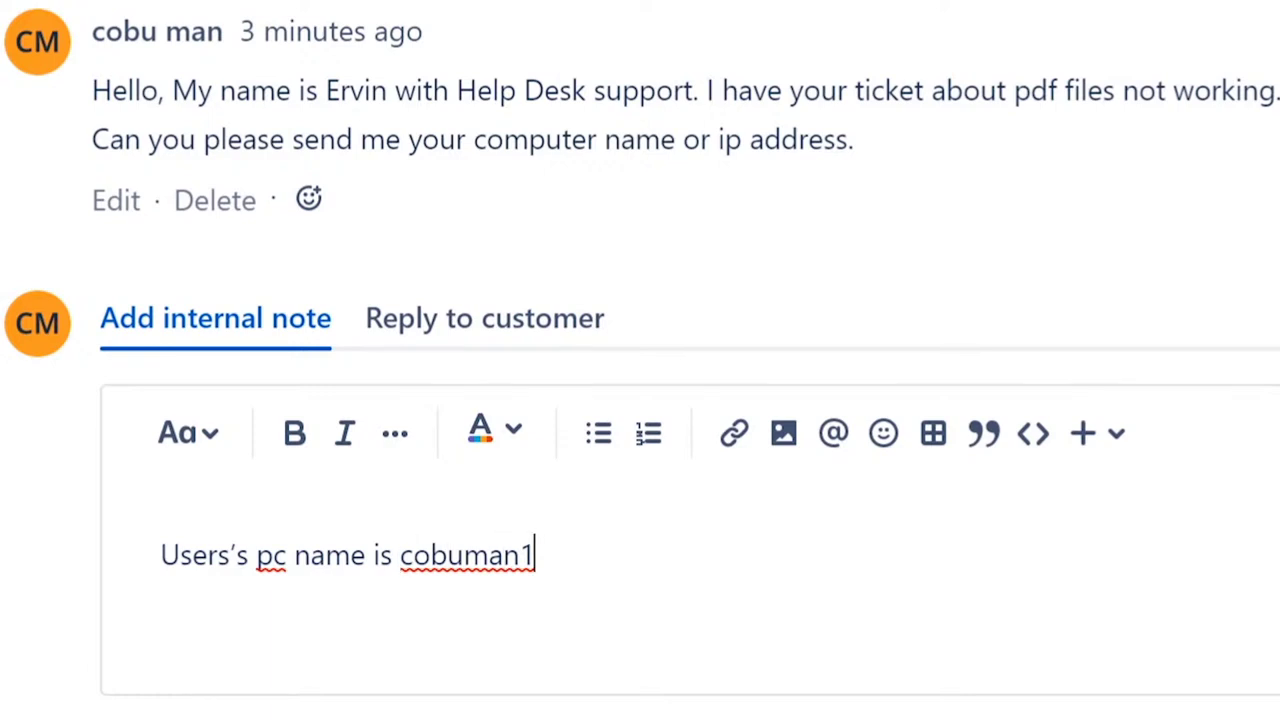
{"action": "type", "text": "."}
{"action": "key", "text": "ctrl+Return"}
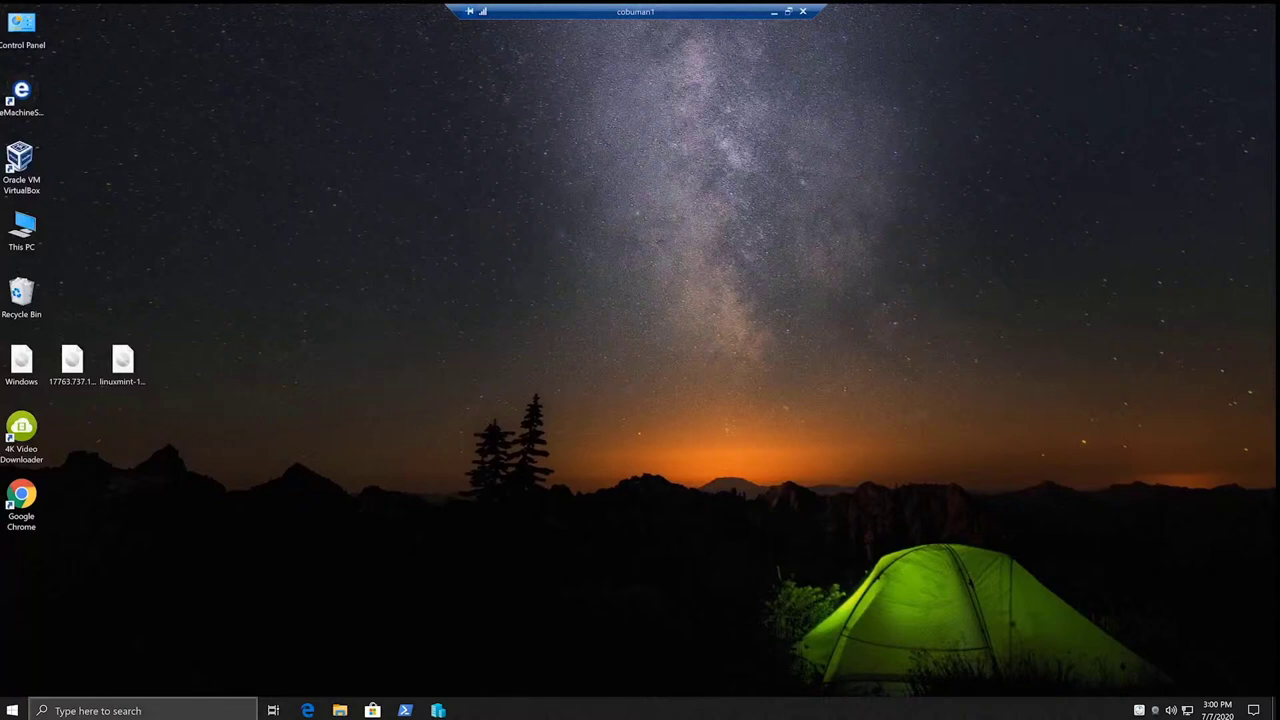
Search Windows for 'adobe', then dismiss the results and the Start menu.
{"action": "left_click", "coordinate": [140, 710]}
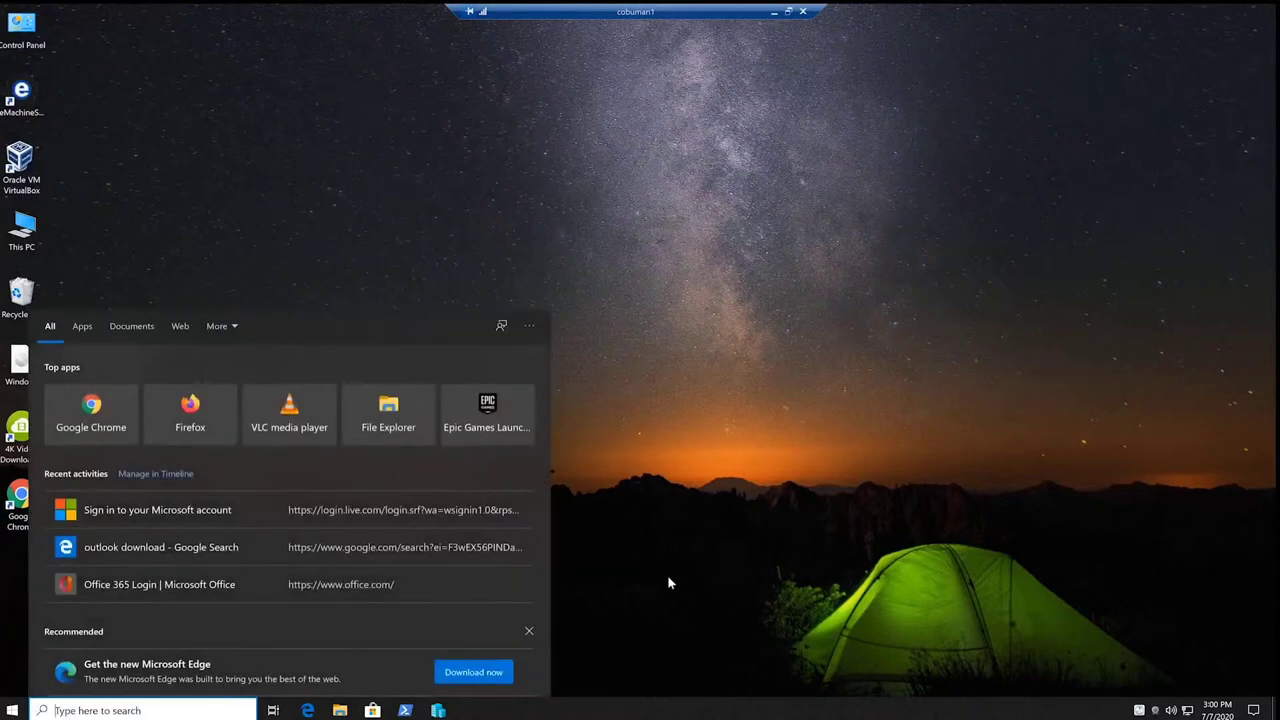
{"action": "type", "text": "adobe"}
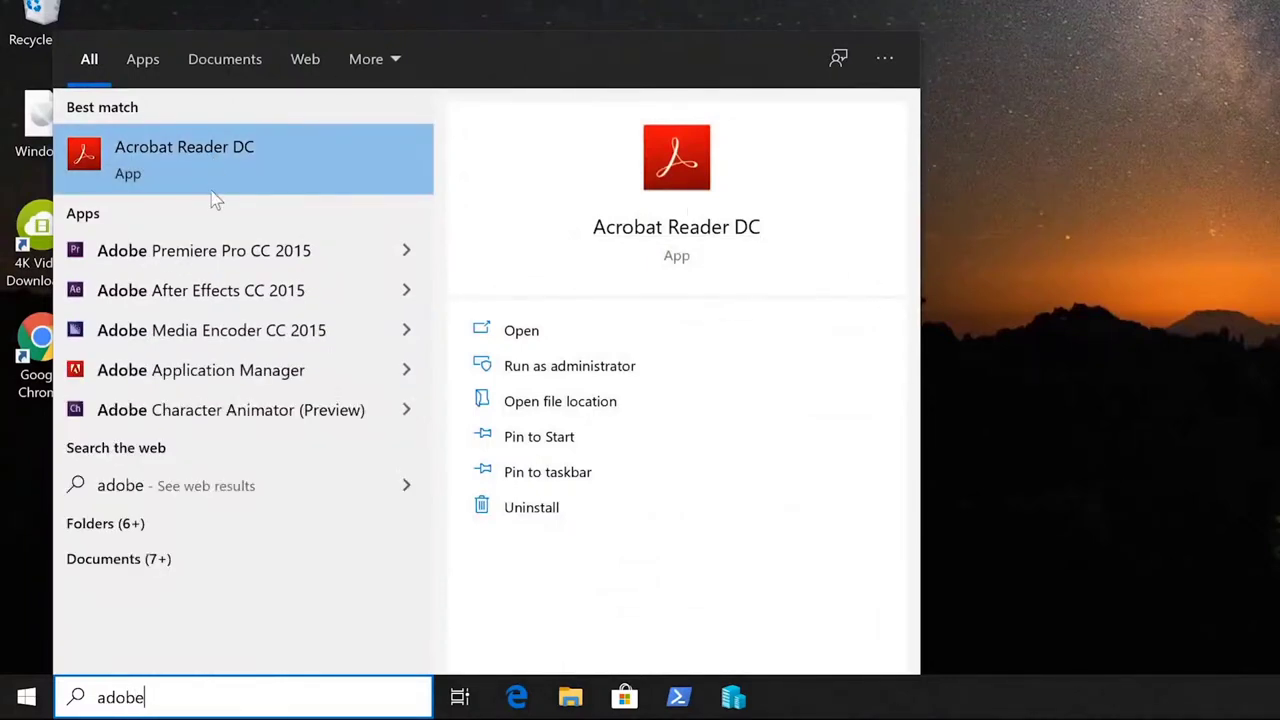
{"action": "left_click", "coordinate": [30, 702]}
{"action": "left_click", "coordinate": [30, 702]}
{"action": "left_click", "coordinate": [30, 702]}
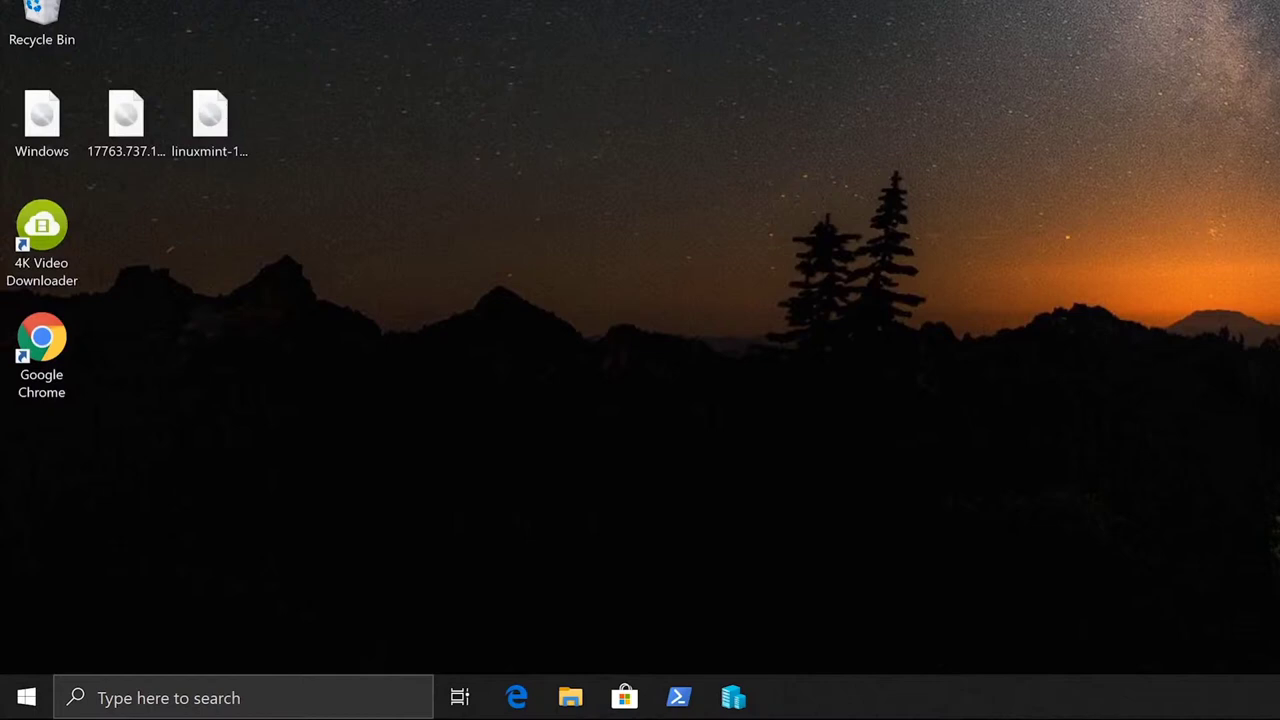
Search Windows for 'file asso' to find 'Choose a default app for each type of file'.
{"action": "left_click", "coordinate": [300, 697]}
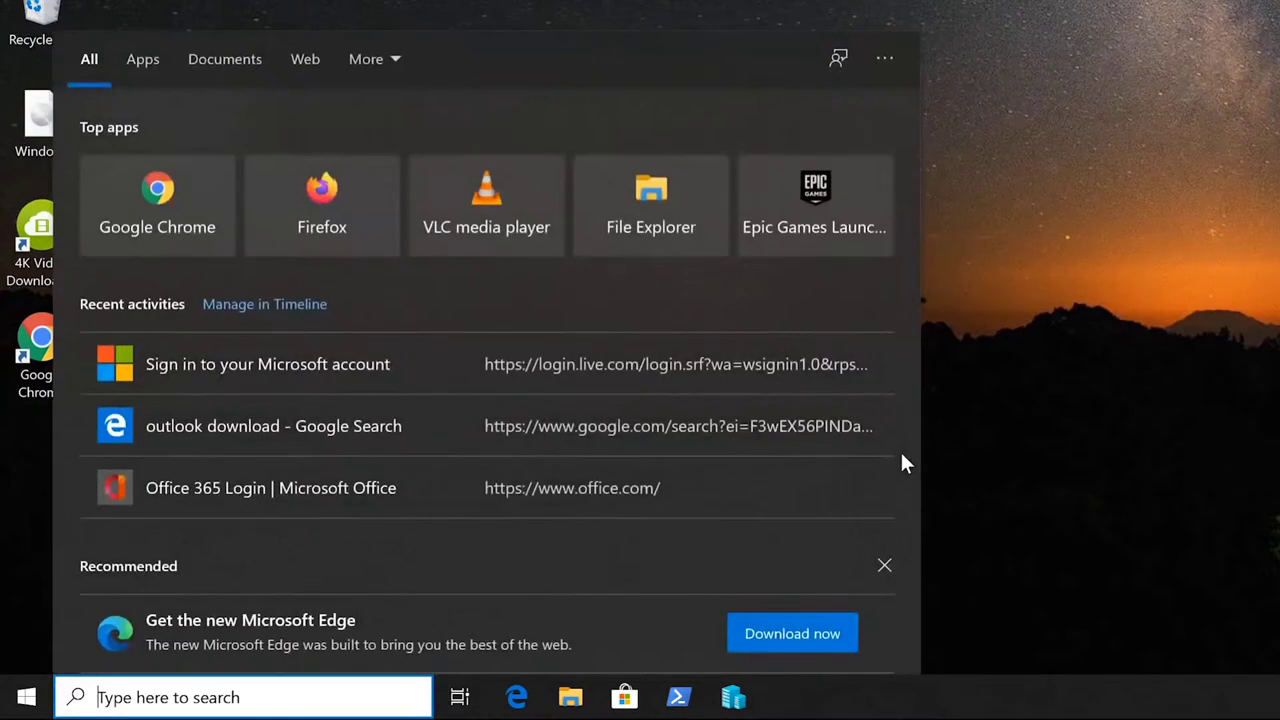
{"action": "type", "text": "fi"}
{"action": "type", "text": "asso"}
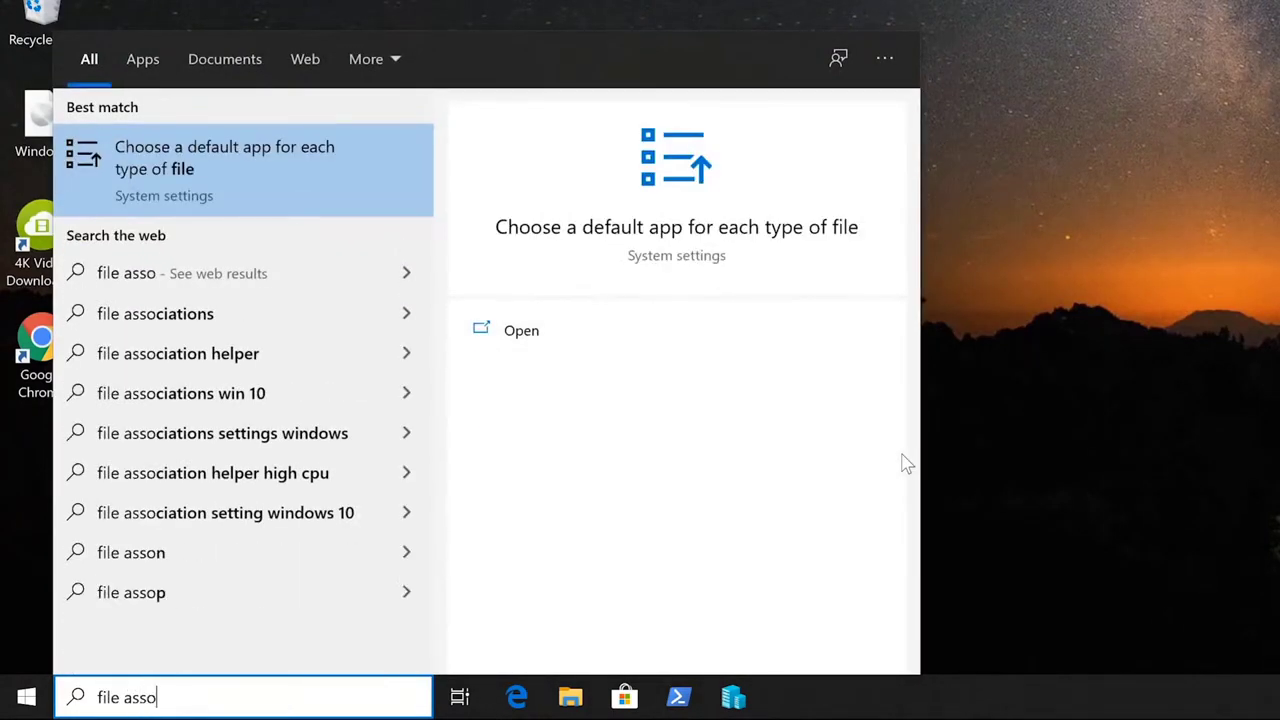
Open 'Choose a default app for each type of file' and scroll down to .pdf, set to Microsoft Edge.
{"action": "left_click", "coordinate": [248, 172]}
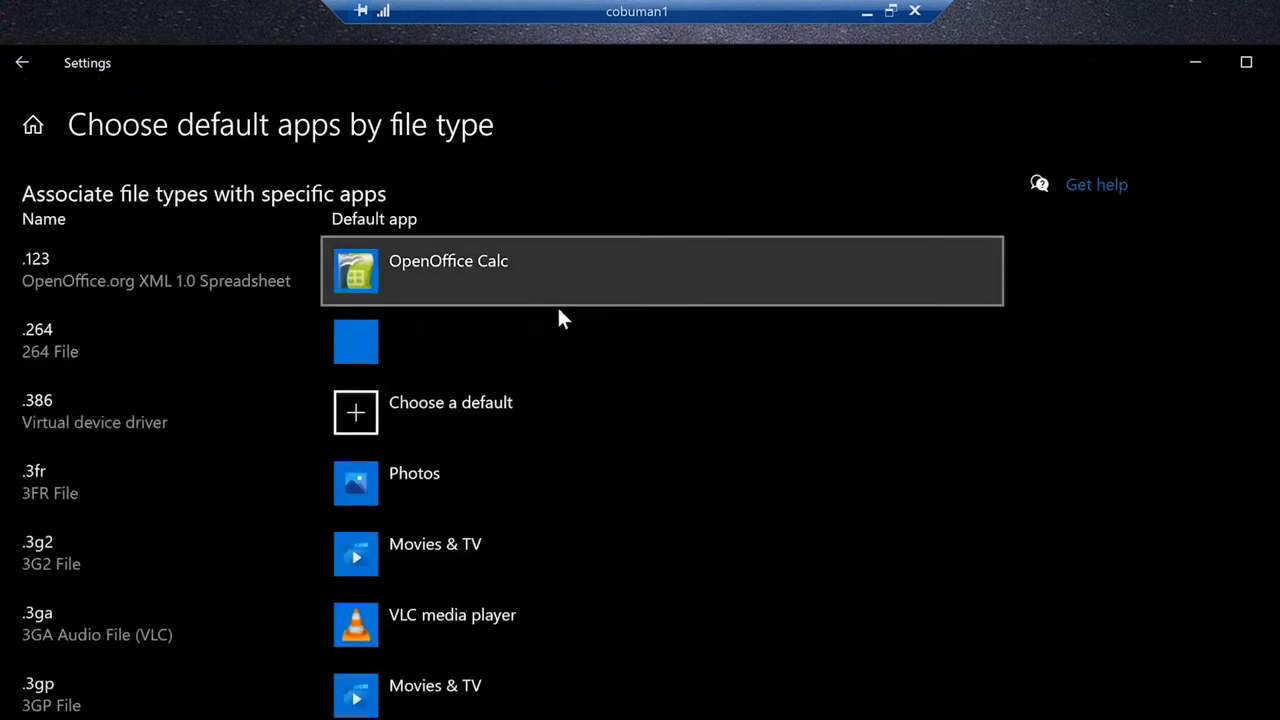
{"action": "scroll", "coordinate": [716, 438], "scroll_direction": "down", "scroll_amount": 10}
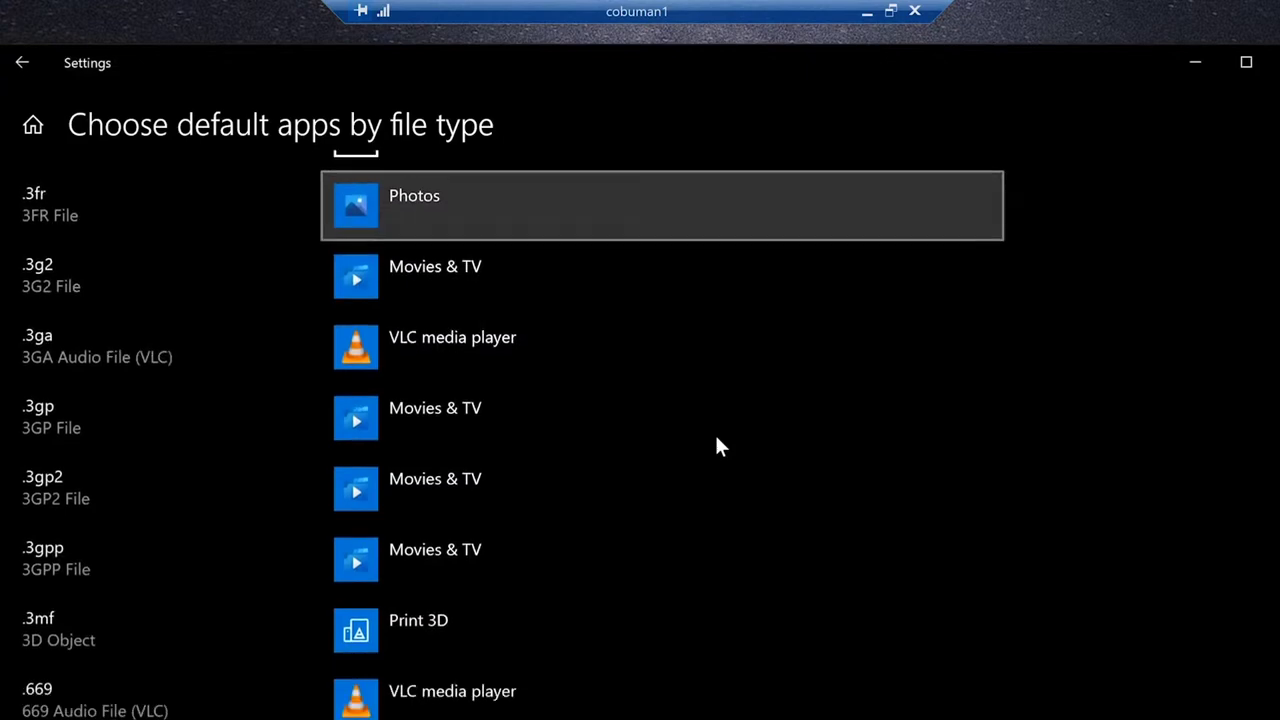
{"action": "scroll", "coordinate": [713, 448], "scroll_direction": "down", "scroll_amount": 5}
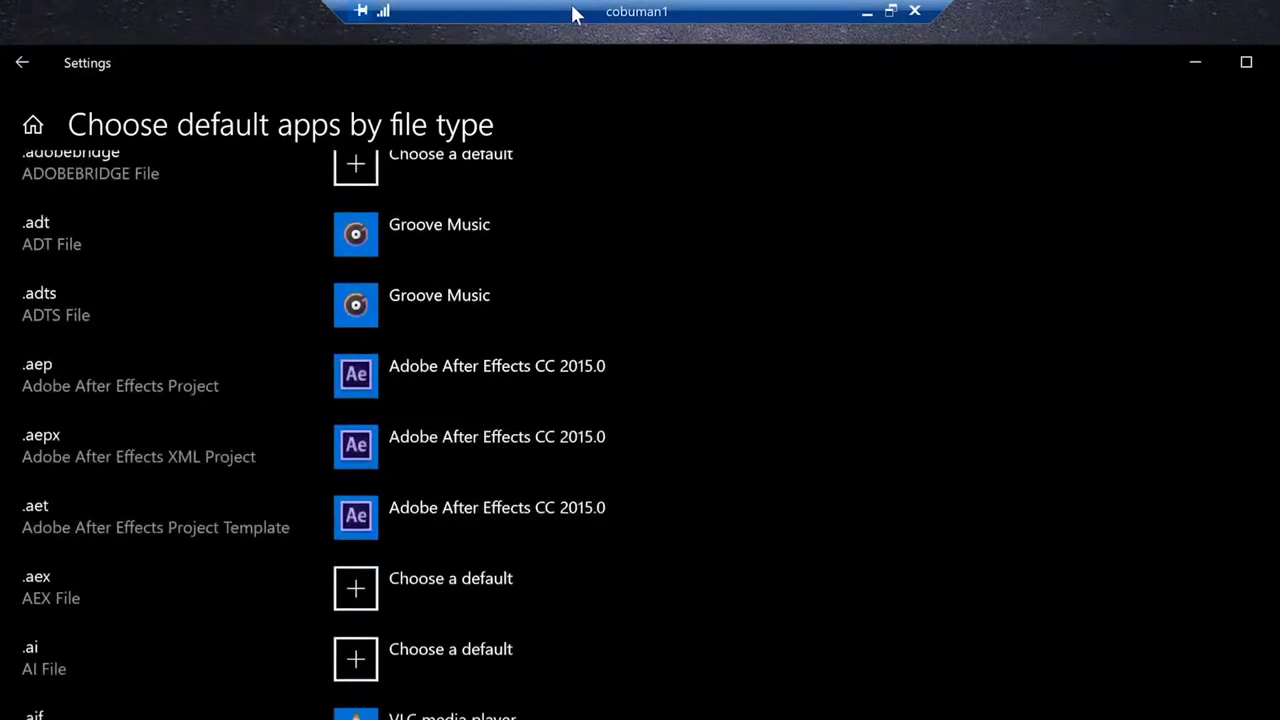
{"action": "left_click_drag", "start_coordinate": [535, 51], "coordinate": [722, 52]}
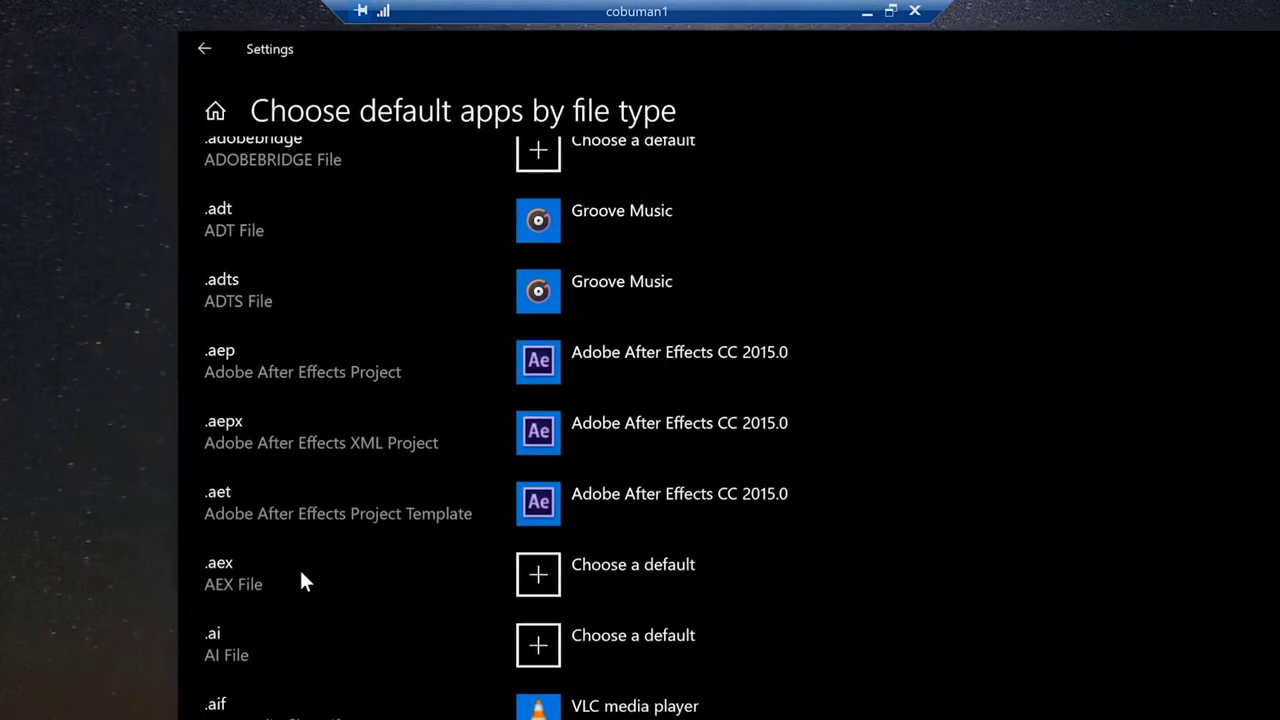
{"action": "scroll", "coordinate": [300, 575], "scroll_direction": "down", "scroll_amount": 10}
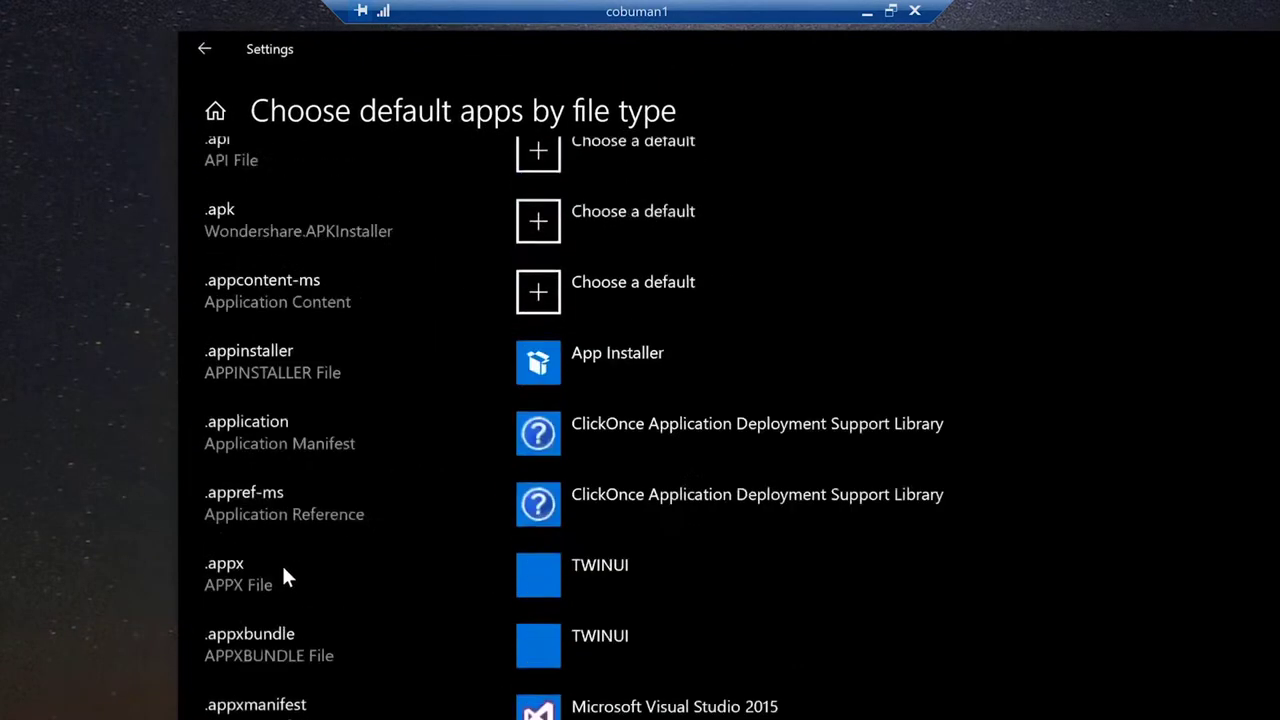
{"action": "scroll", "coordinate": [288, 565], "scroll_direction": "down", "scroll_amount": 20}
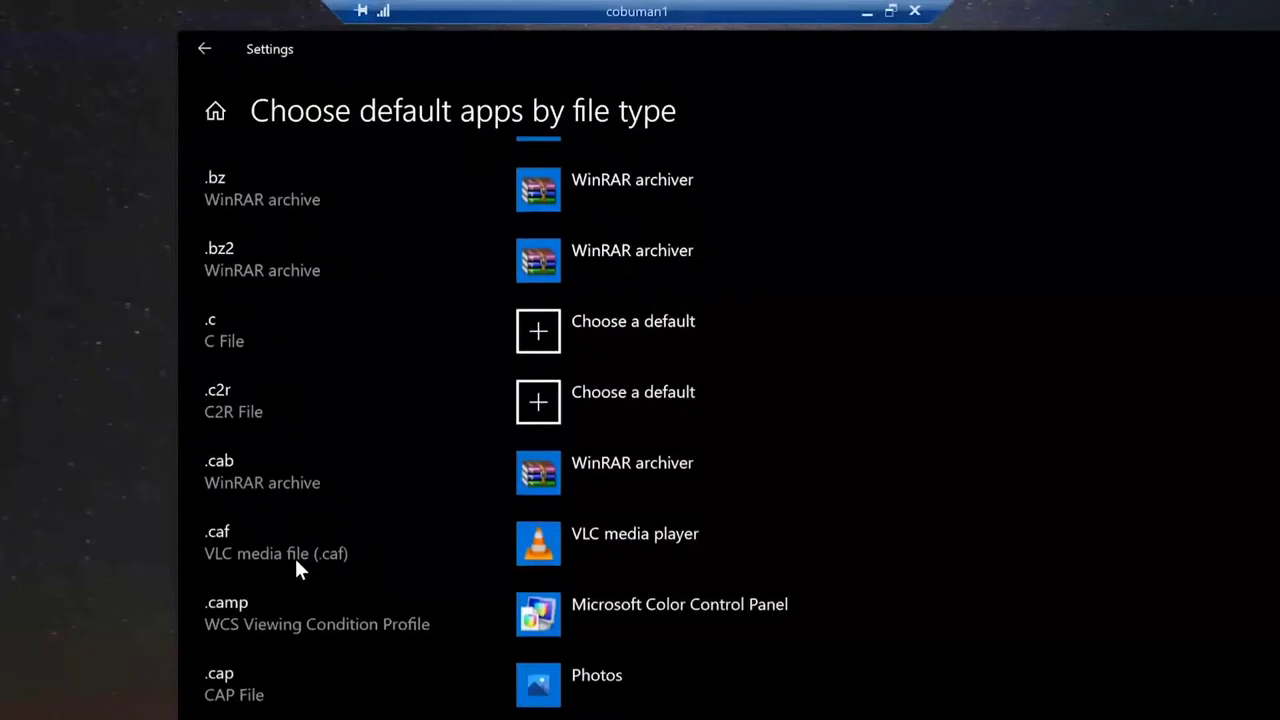
{"action": "scroll", "coordinate": [295, 558], "scroll_direction": "down", "scroll_amount": 5}
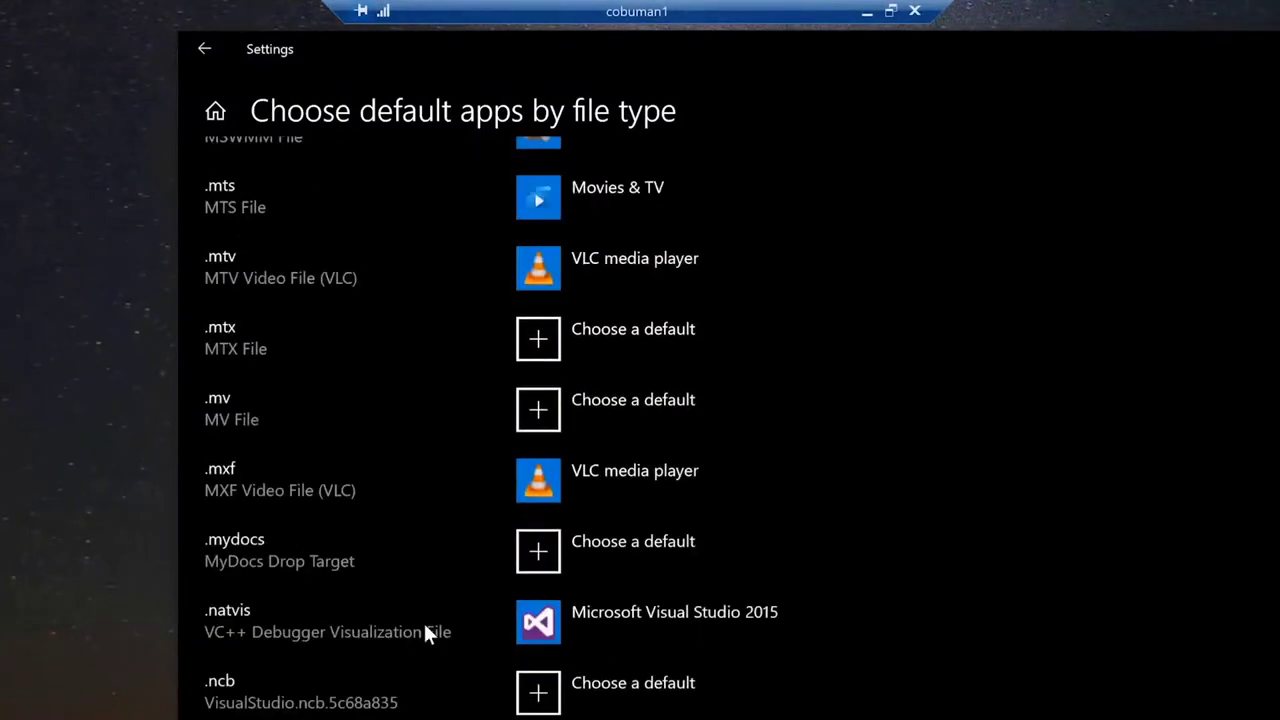
{"action": "scroll", "coordinate": [423, 620], "scroll_direction": "down", "scroll_amount": 5}
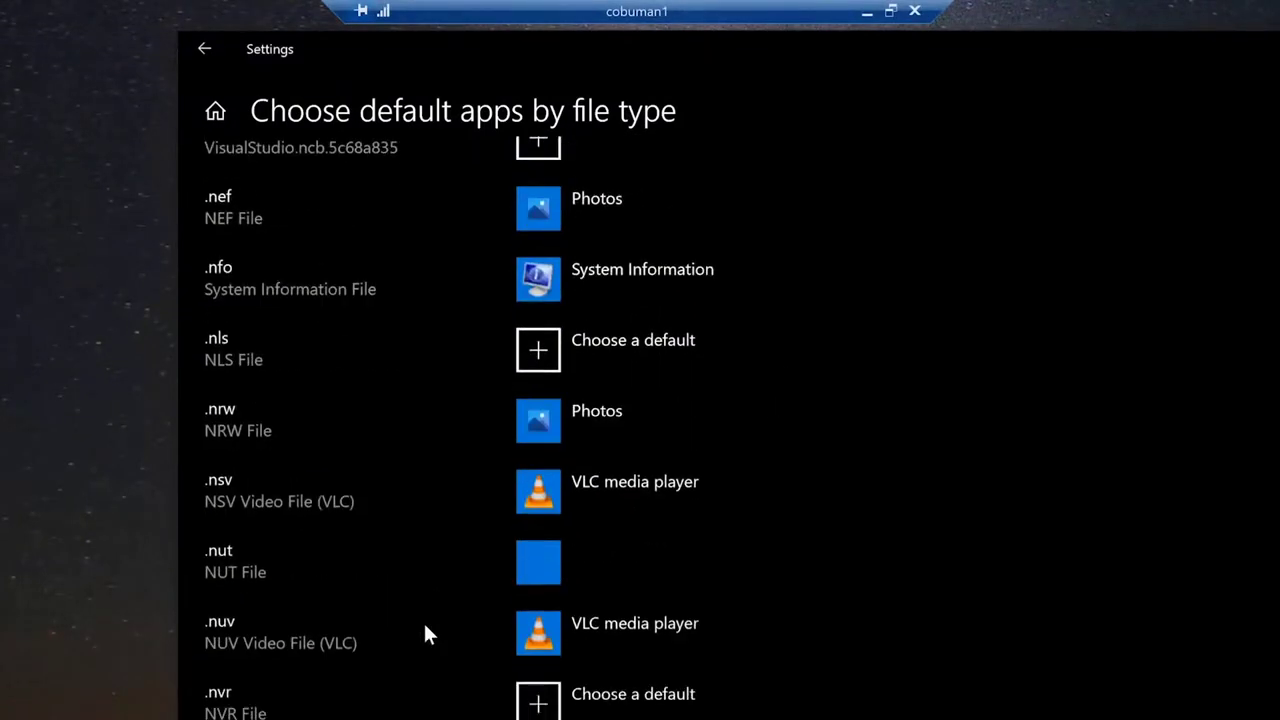
{"action": "scroll", "coordinate": [424, 628], "scroll_direction": "down", "scroll_amount": 15}
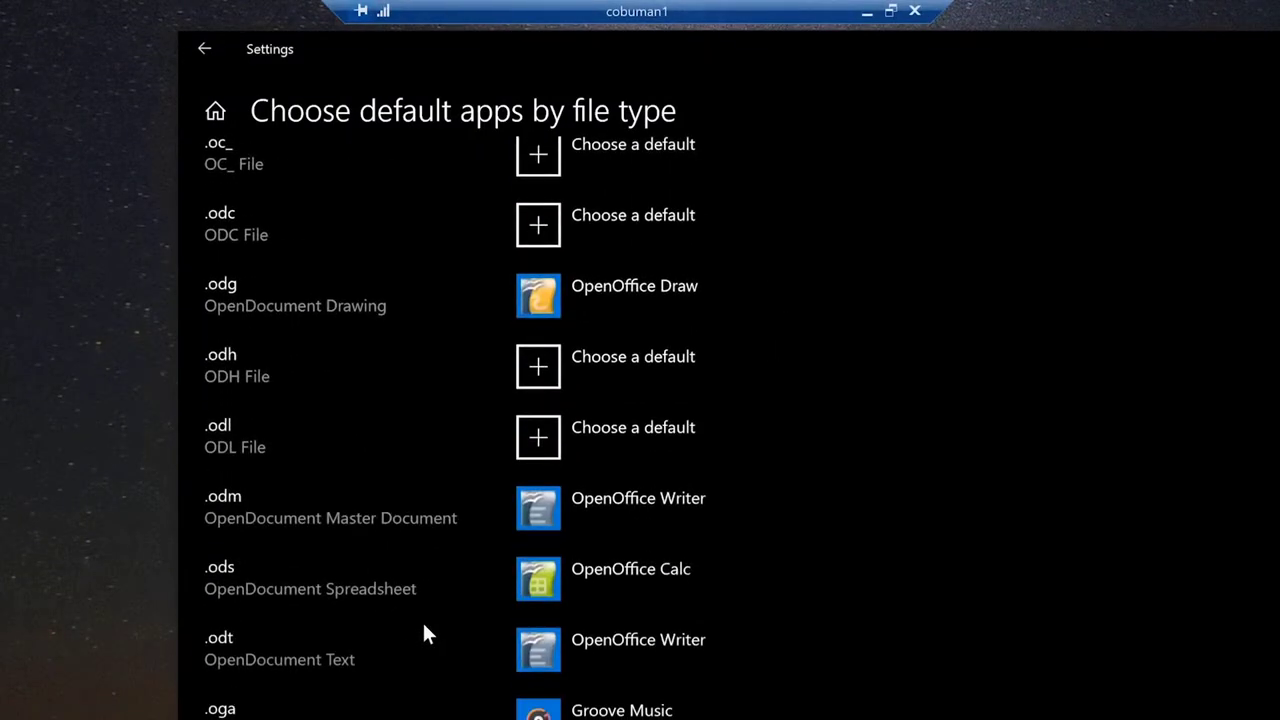
{"action": "scroll", "coordinate": [421, 630], "scroll_direction": "down", "scroll_amount": 9}
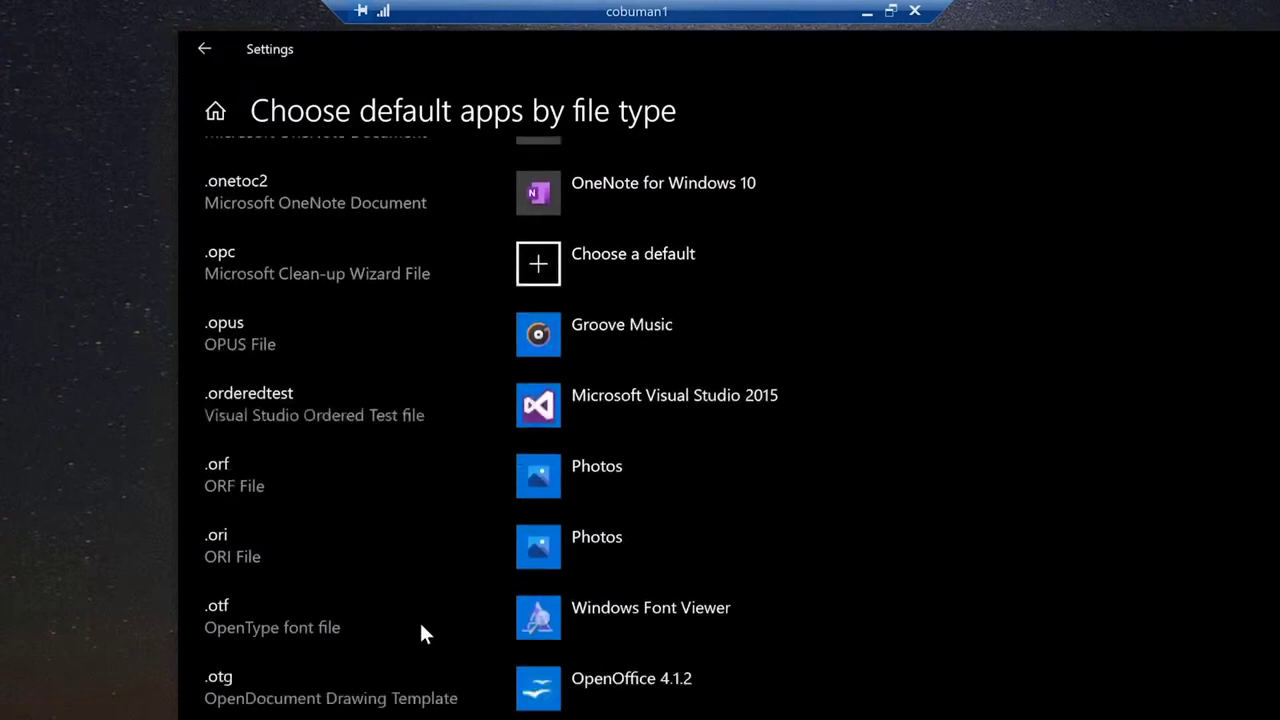
{"action": "scroll", "coordinate": [422, 636], "scroll_direction": "down", "scroll_amount": 6}
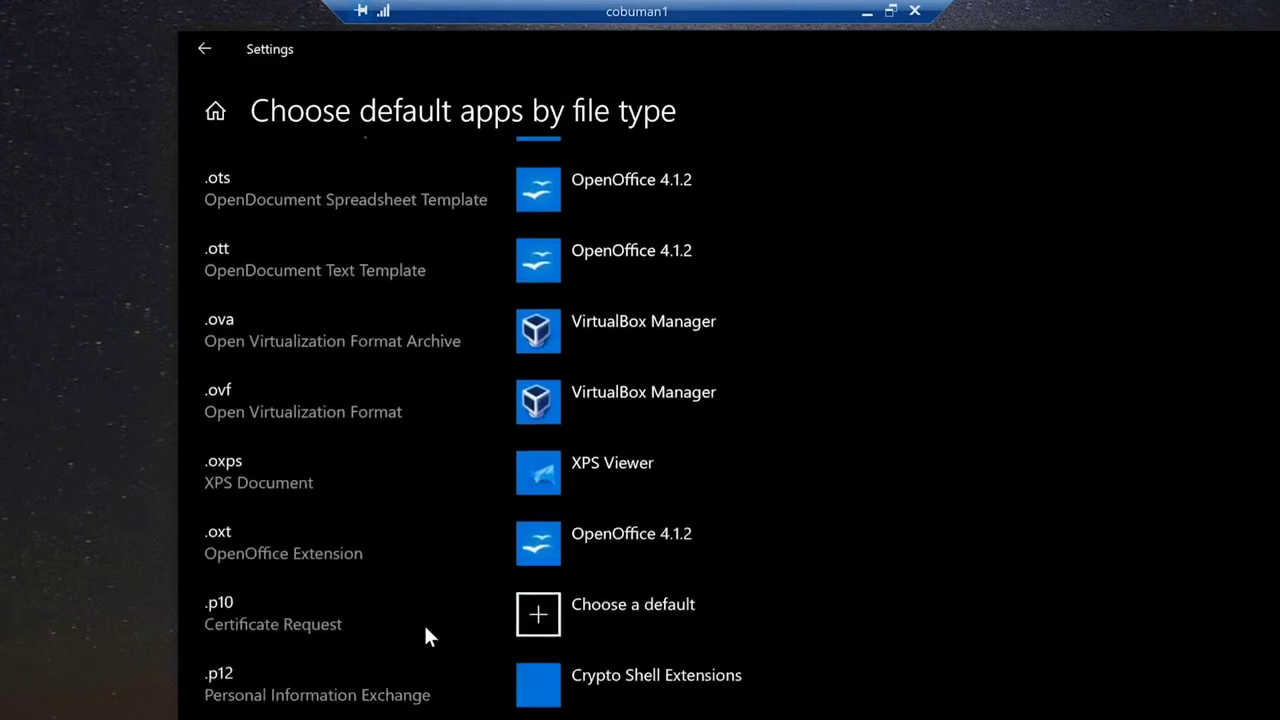
{"action": "scroll", "coordinate": [425, 636], "scroll_direction": "down", "scroll_amount": 6}
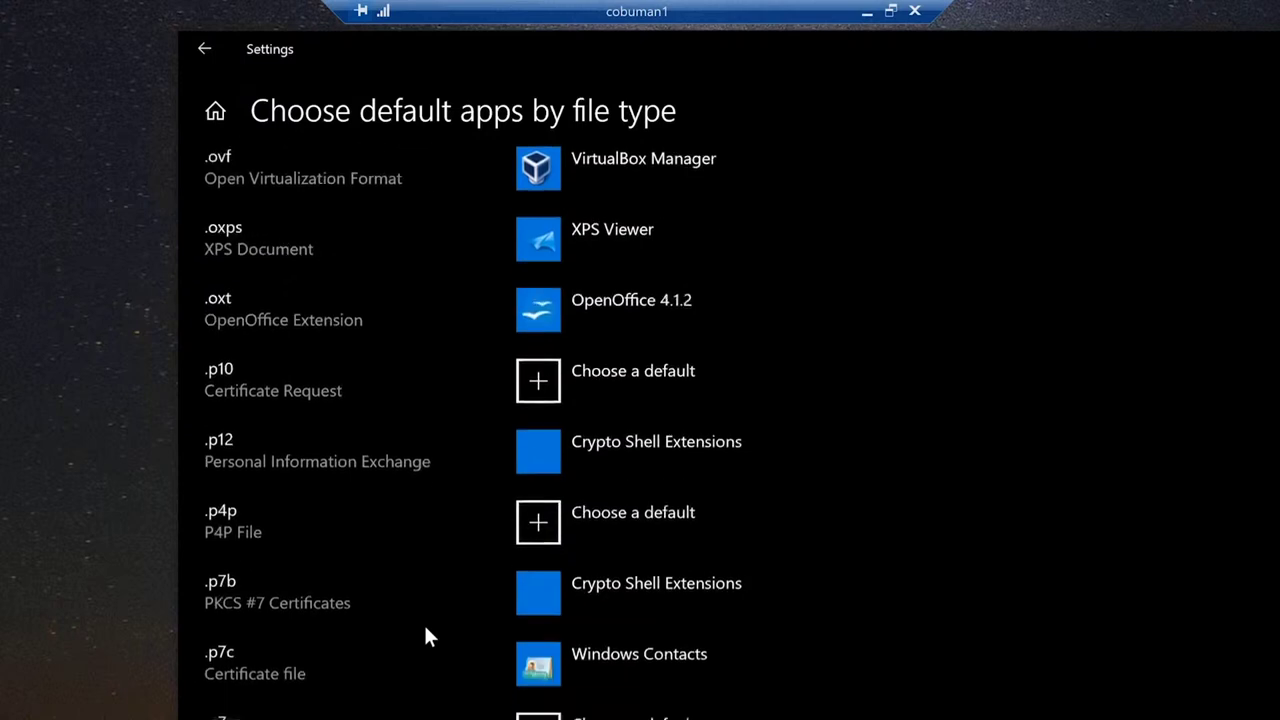
{"action": "scroll", "coordinate": [425, 636], "scroll_direction": "down", "scroll_amount": 3}
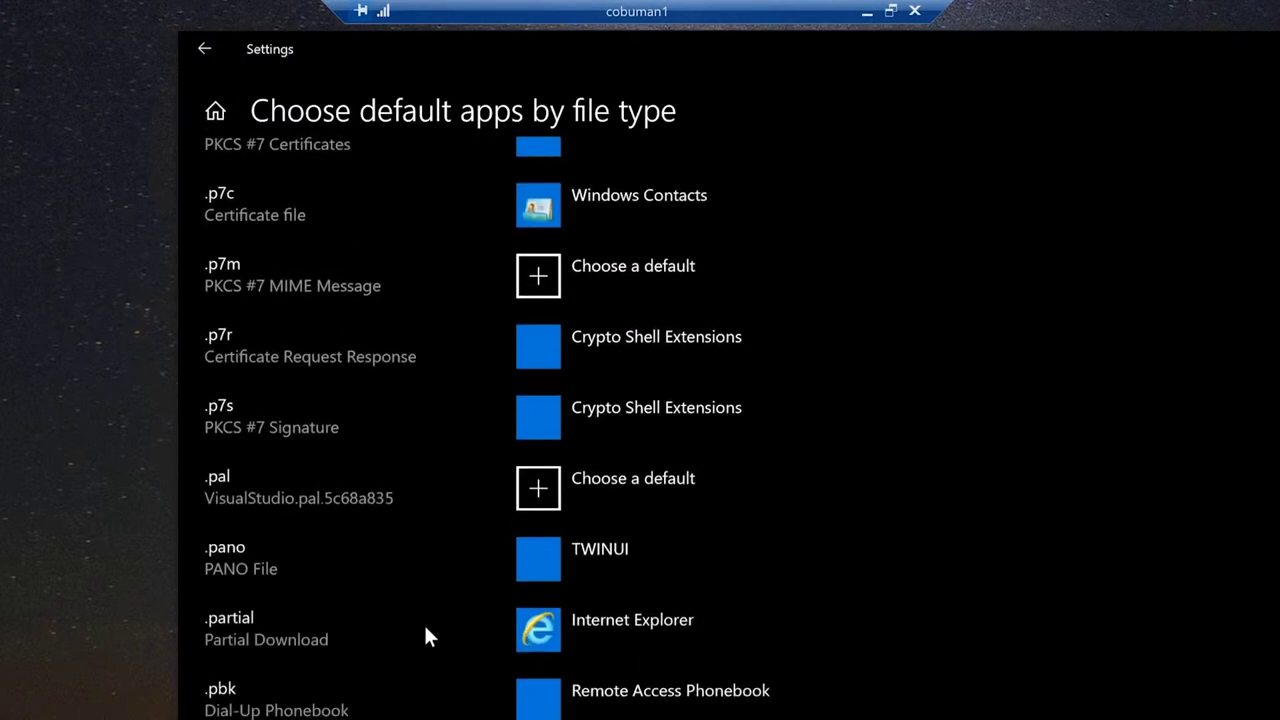
{"action": "scroll", "coordinate": [352, 665], "scroll_direction": "down", "scroll_amount": 2}
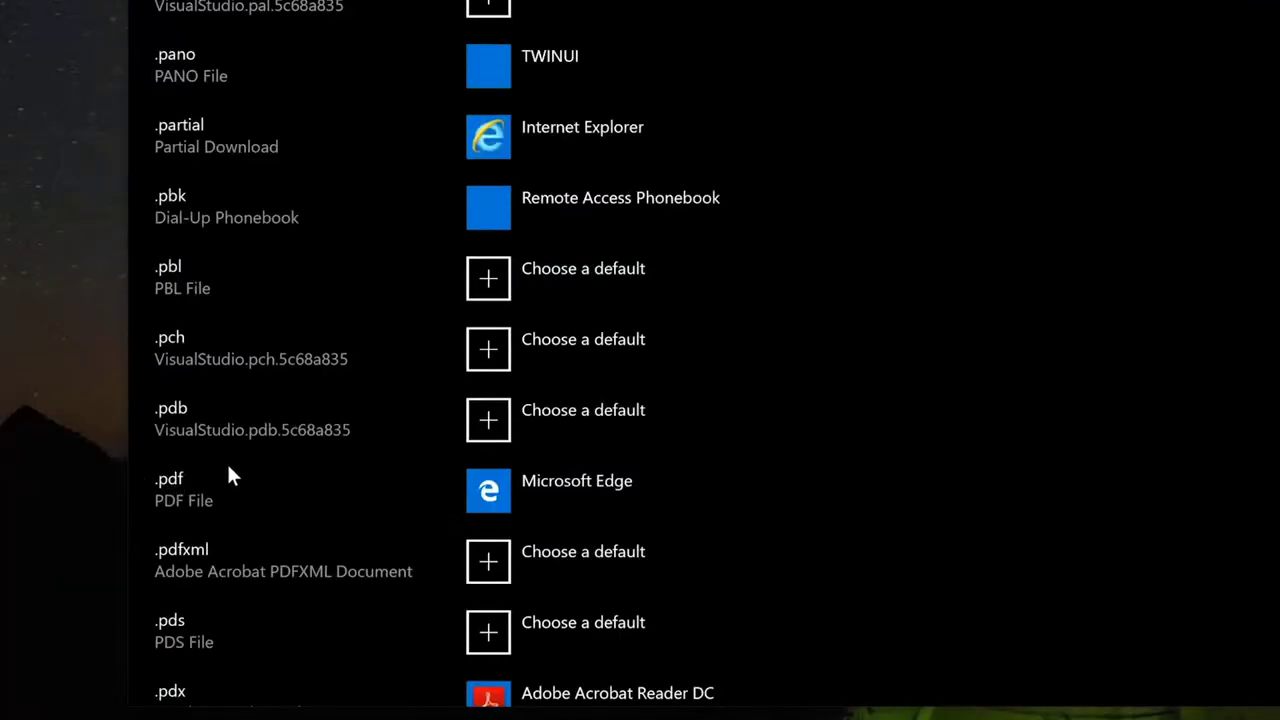
{"action": "scroll", "coordinate": [300, 430], "scroll_direction": "down", "scroll_amount": 2}
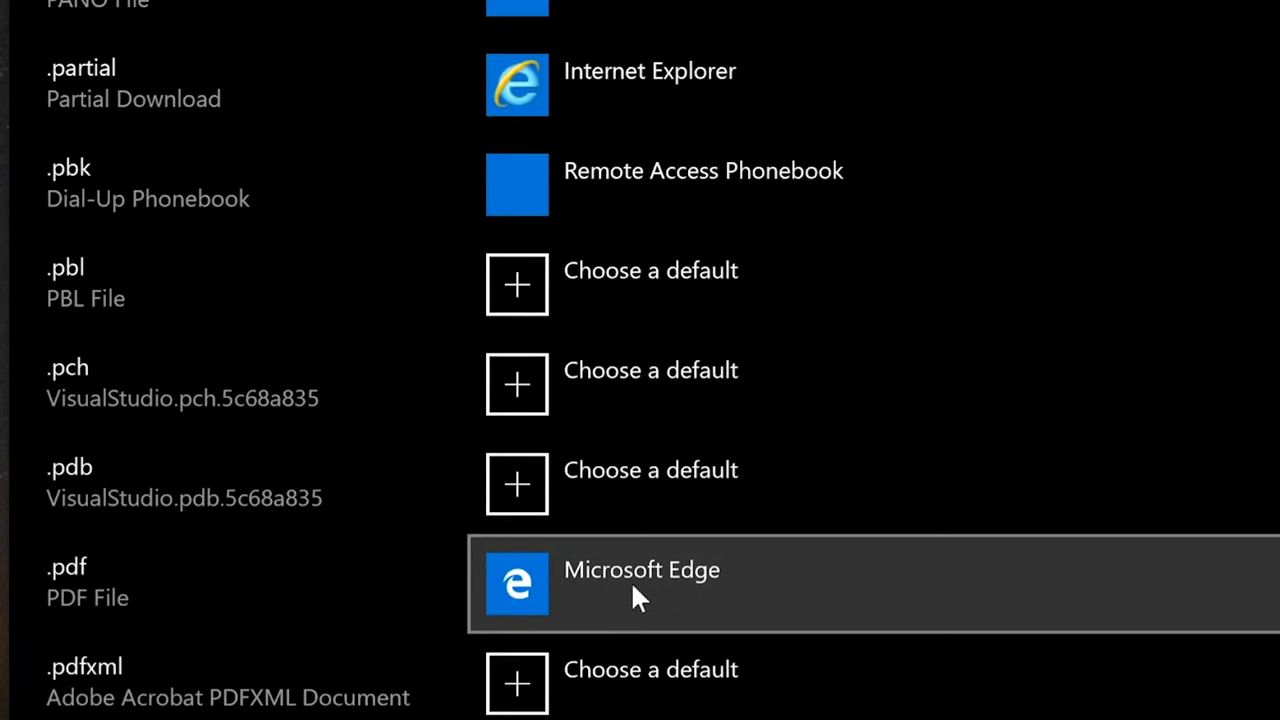
Change the .pdf default app from Microsoft Edge to Adobe Acrobat Reader DC.
{"action": "left_click", "coordinate": [638, 585]}
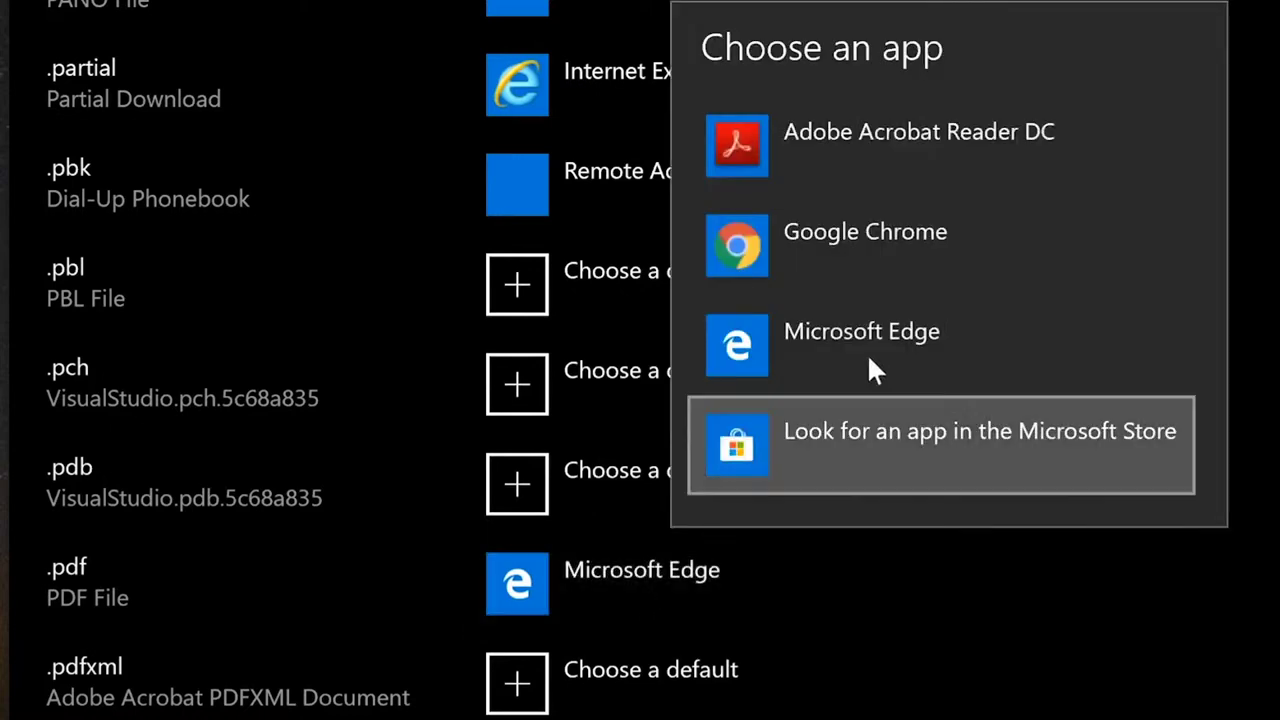
{"action": "left_click", "coordinate": [906, 133]}
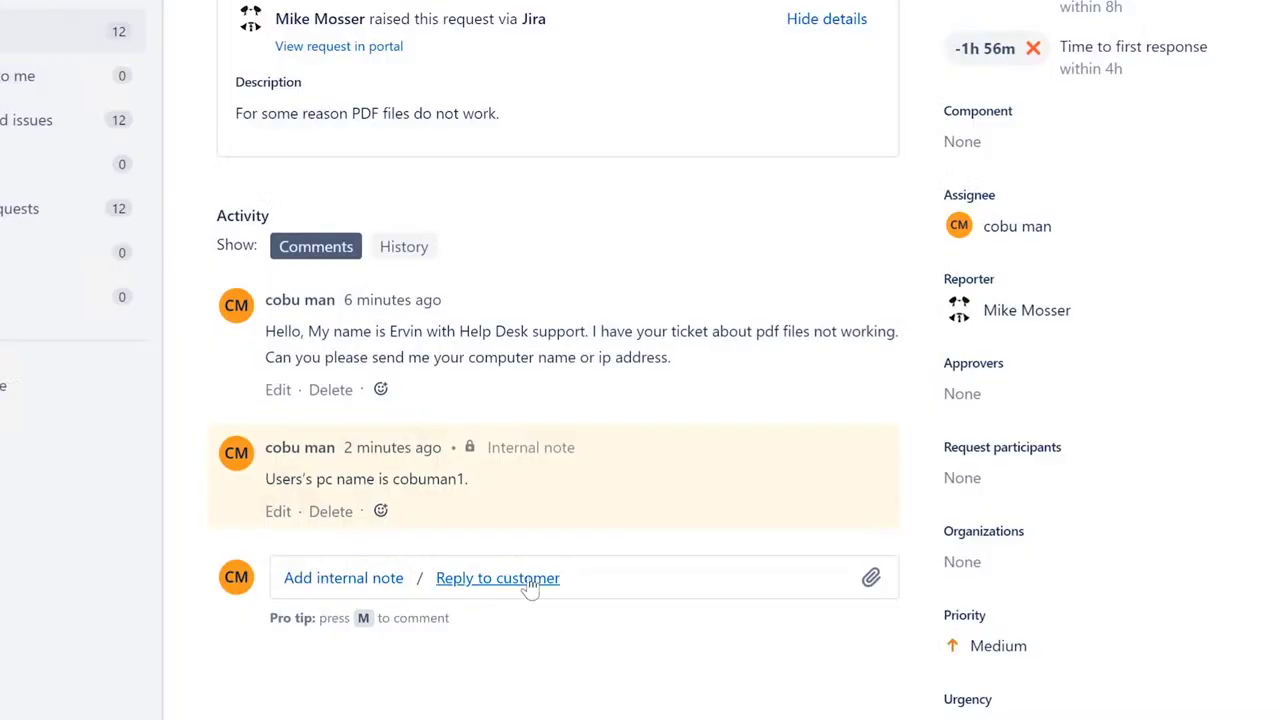
Post the signed internal note 'Changed file association to resolve .pdf issues.' on ISD-15.
{"action": "left_click", "coordinate": [360, 590]}
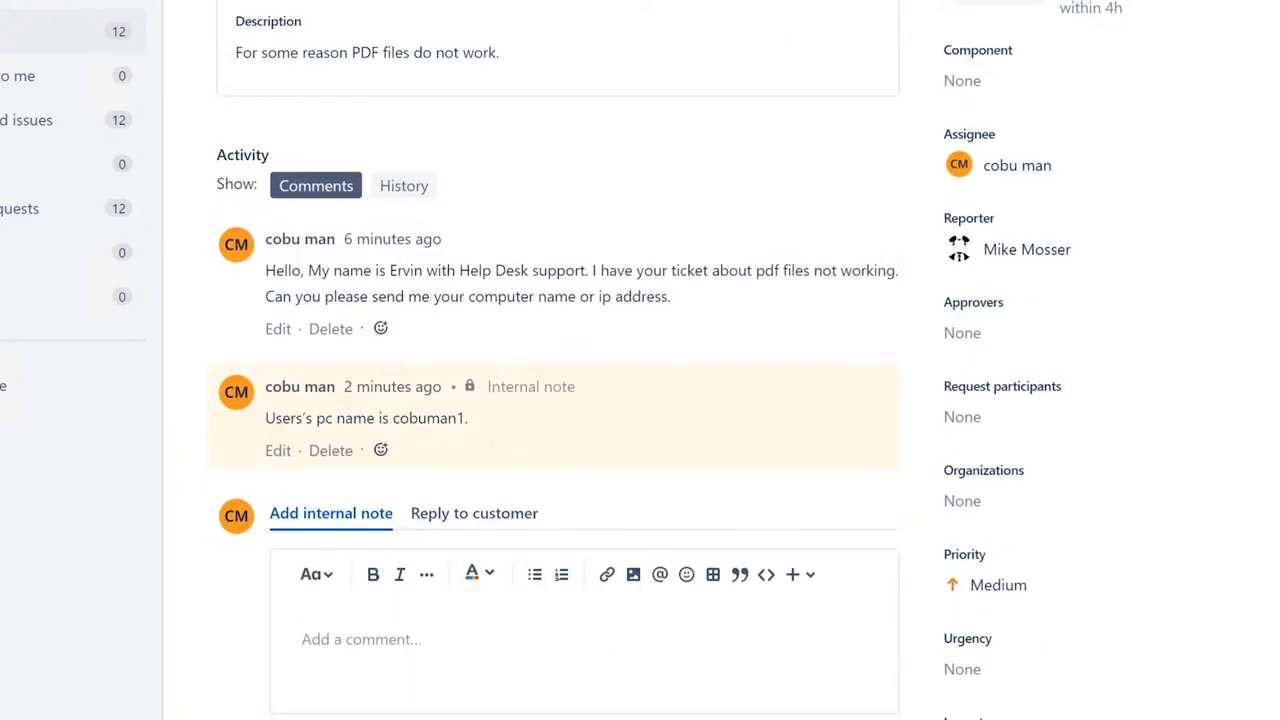
{"action": "type", "text": "Changed ff"}
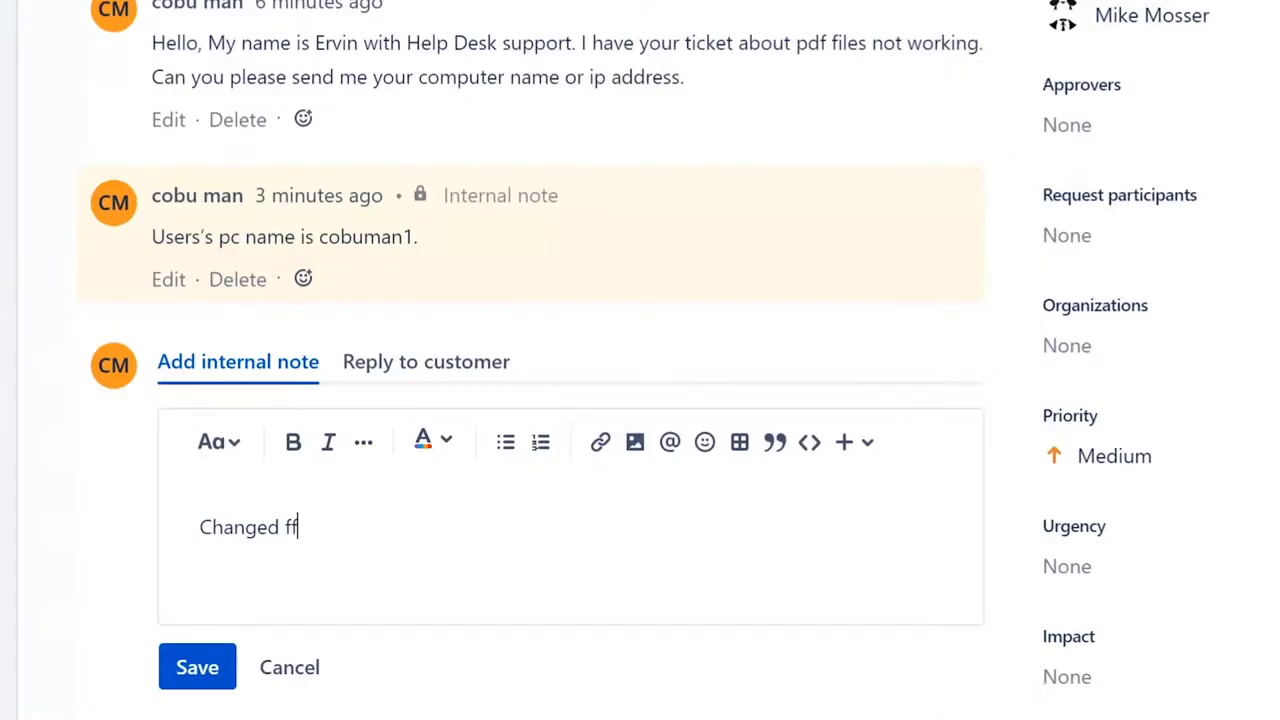
{"action": "key", "text": "BackSpace"}
{"action": "type", "text": "ile associtaion"}
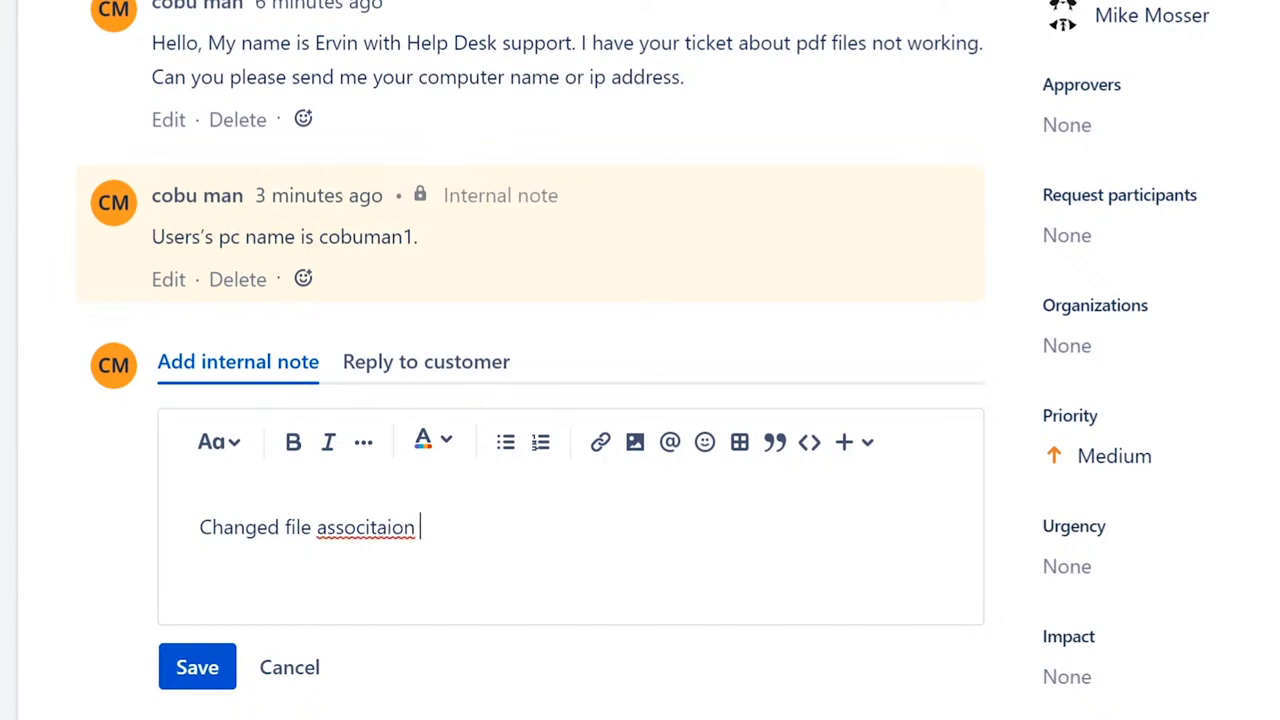
{"action": "right_click", "coordinate": [390, 527]}
{"action": "left_click", "coordinate": [518, 176]}
{"action": "type", "text": "to allow pdf"}
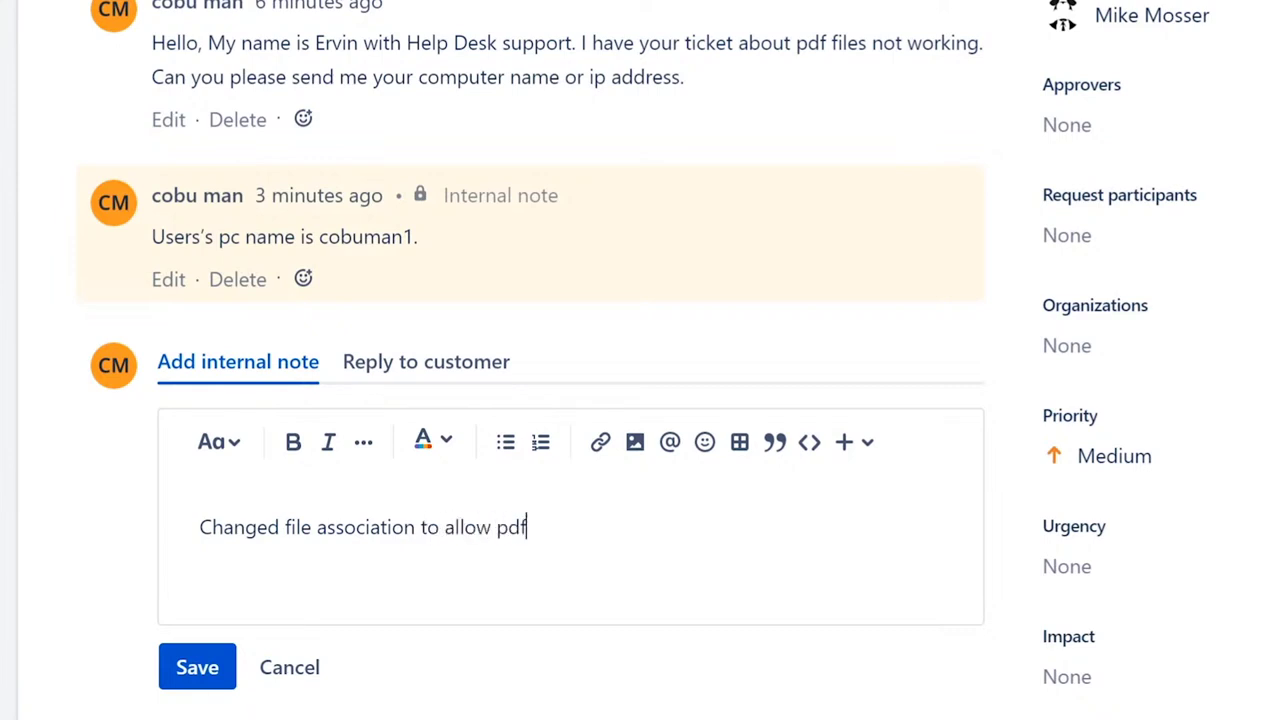
{"action": "key", "text": "BackSpace"}
{"action": "key", "text": "BackSpace"}
{"action": "key", "text": "BackSpace"}
{"action": "key", "text": "BackSpace"}
{"action": "key", "text": "BackSpace"}
{"action": "key", "text": "BackSpace"}
{"action": "key", "text": "BackSpace"}
{"action": "key", "text": "BackSpace"}
{"action": "key", "text": "BackSpace"}
{"action": "type", "text": "resolve "}
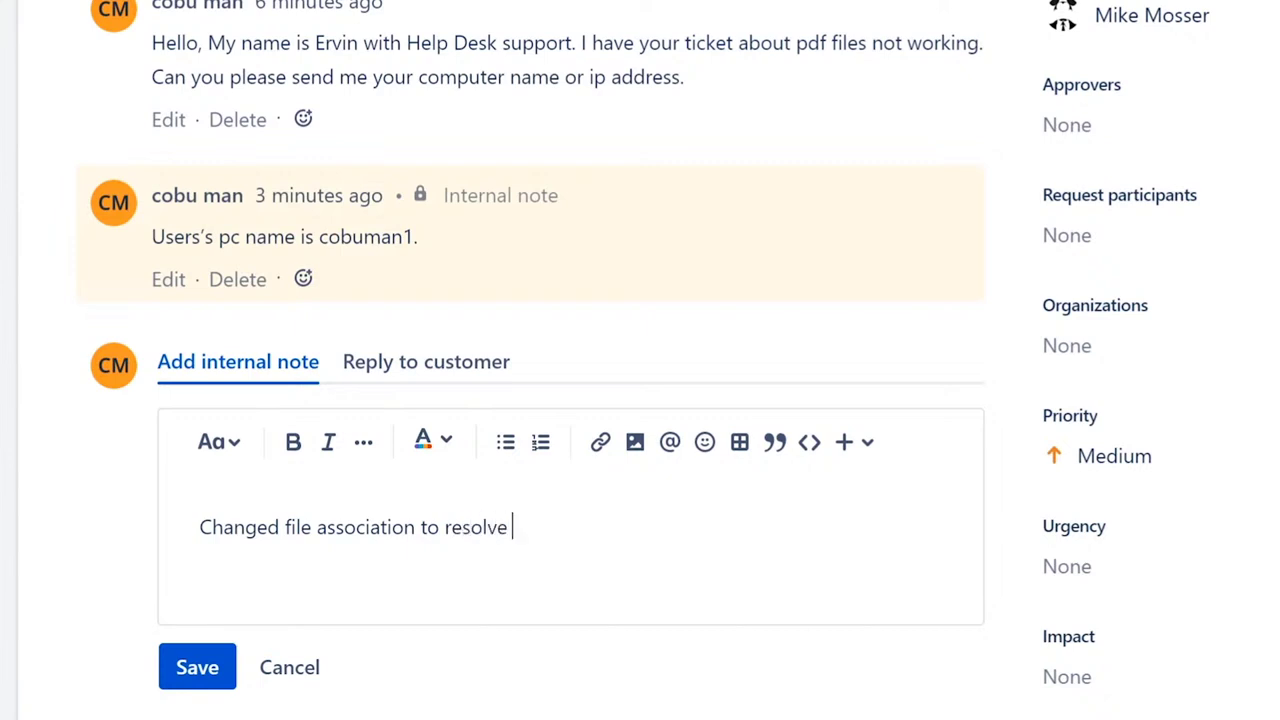
{"action": "type", "text": ".pdf issues"}
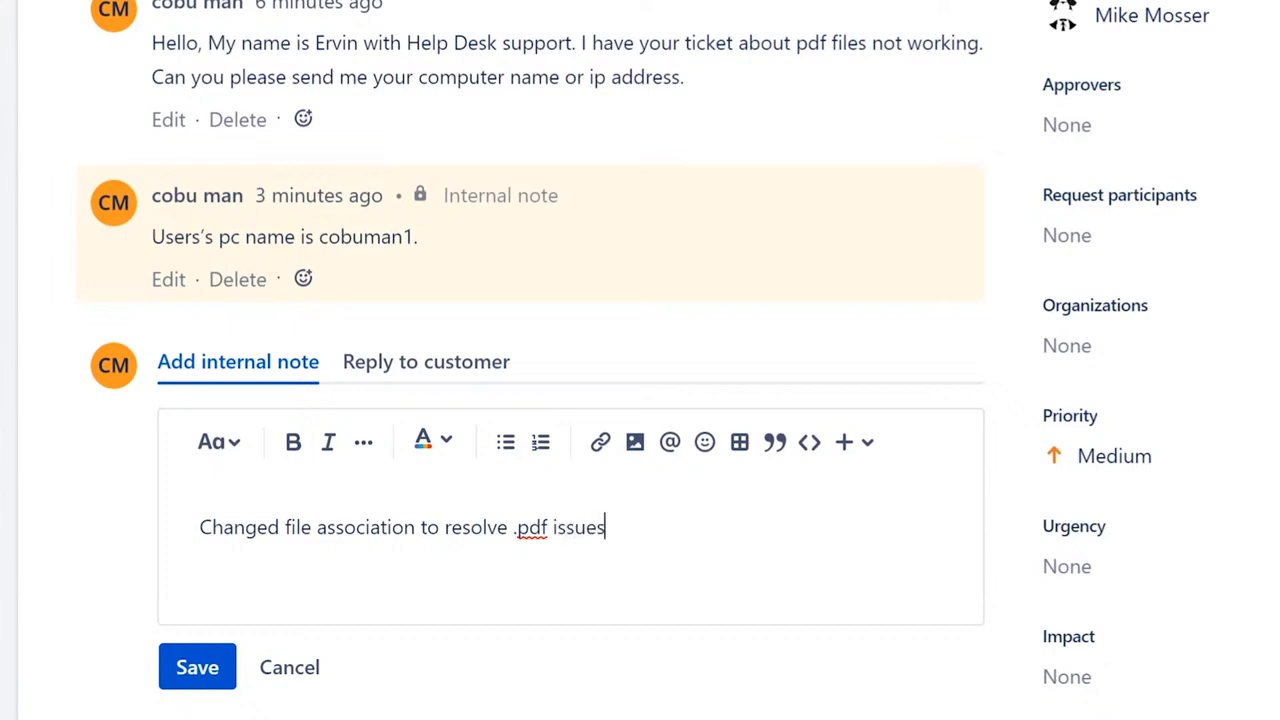
{"action": "type", "text": ". Ervin"}
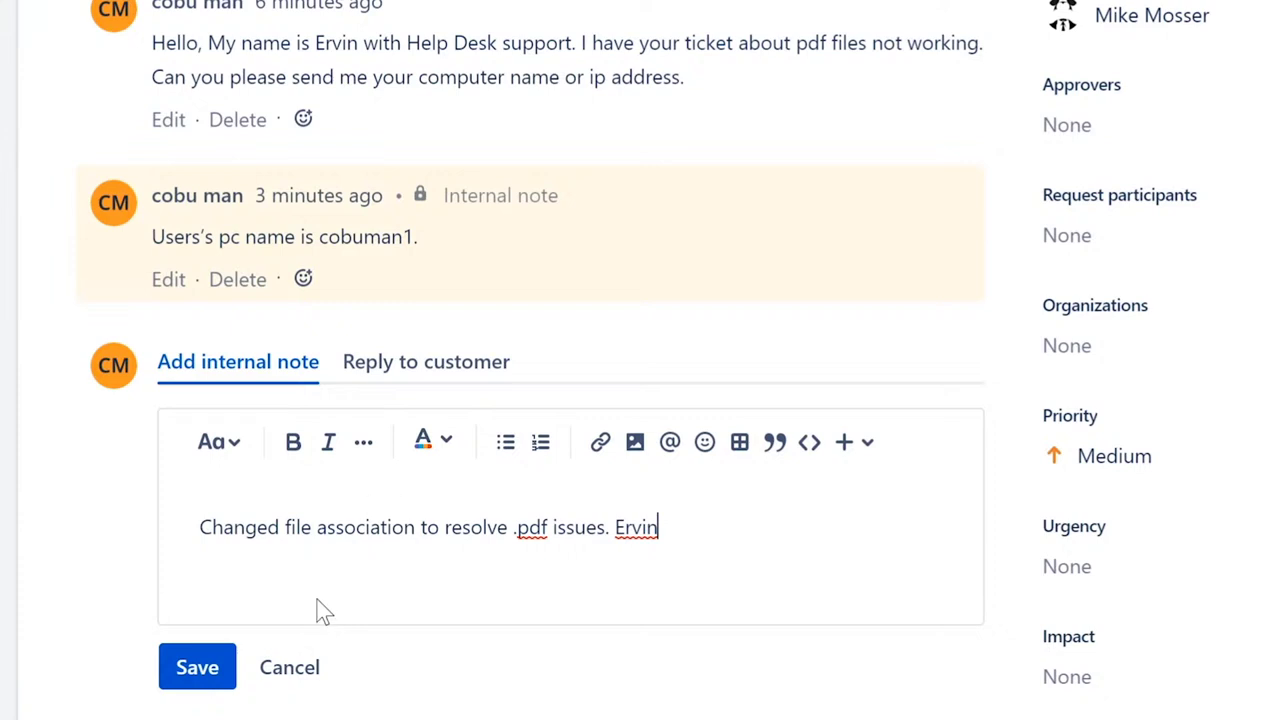
{"action": "left_click", "coordinate": [200, 672]}
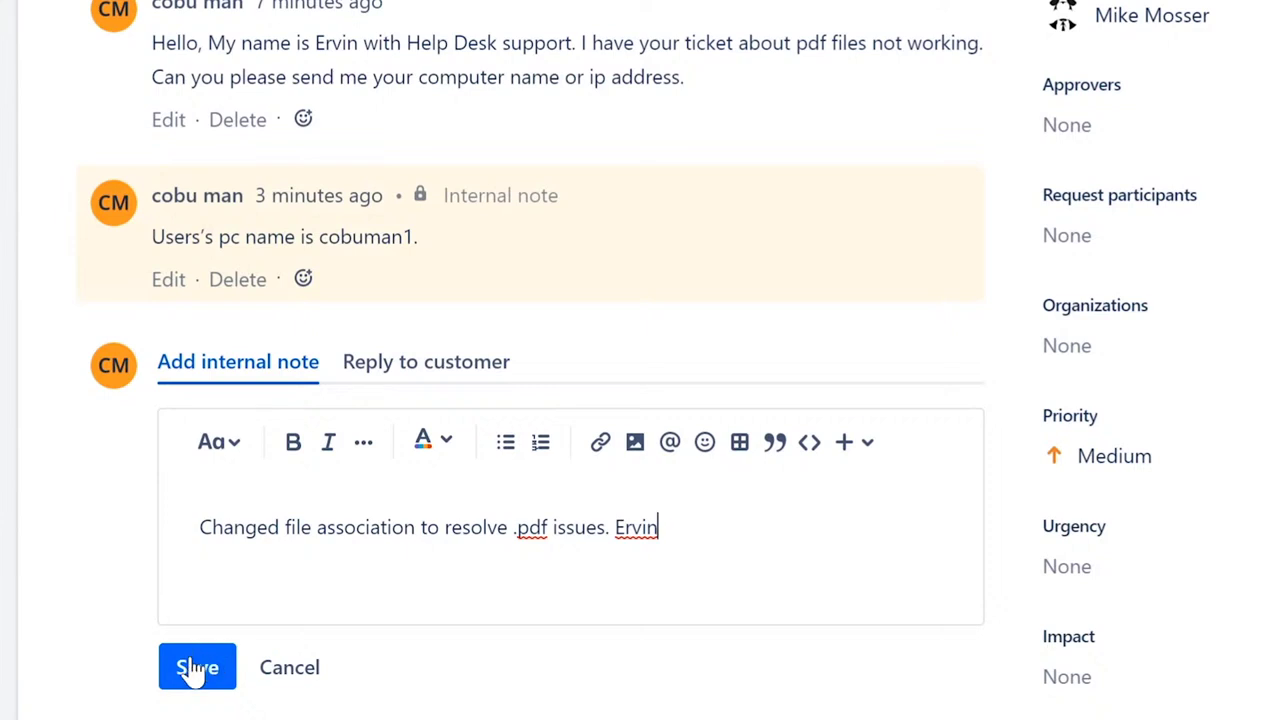
{"action": "left_click", "coordinate": [196, 670]}
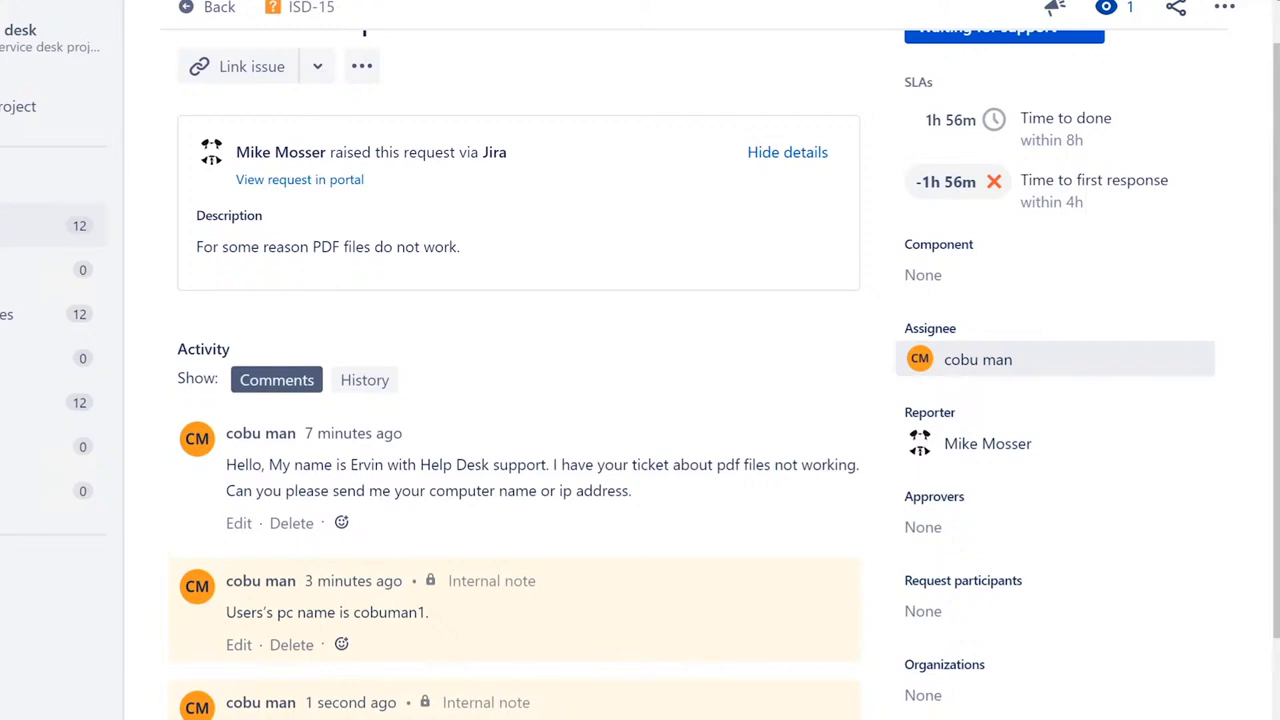
Set ISD-15's status to Completed and go back to the ticket queue.
{"action": "scroll", "coordinate": [1137, 266], "scroll_direction": "up", "scroll_amount": 2}
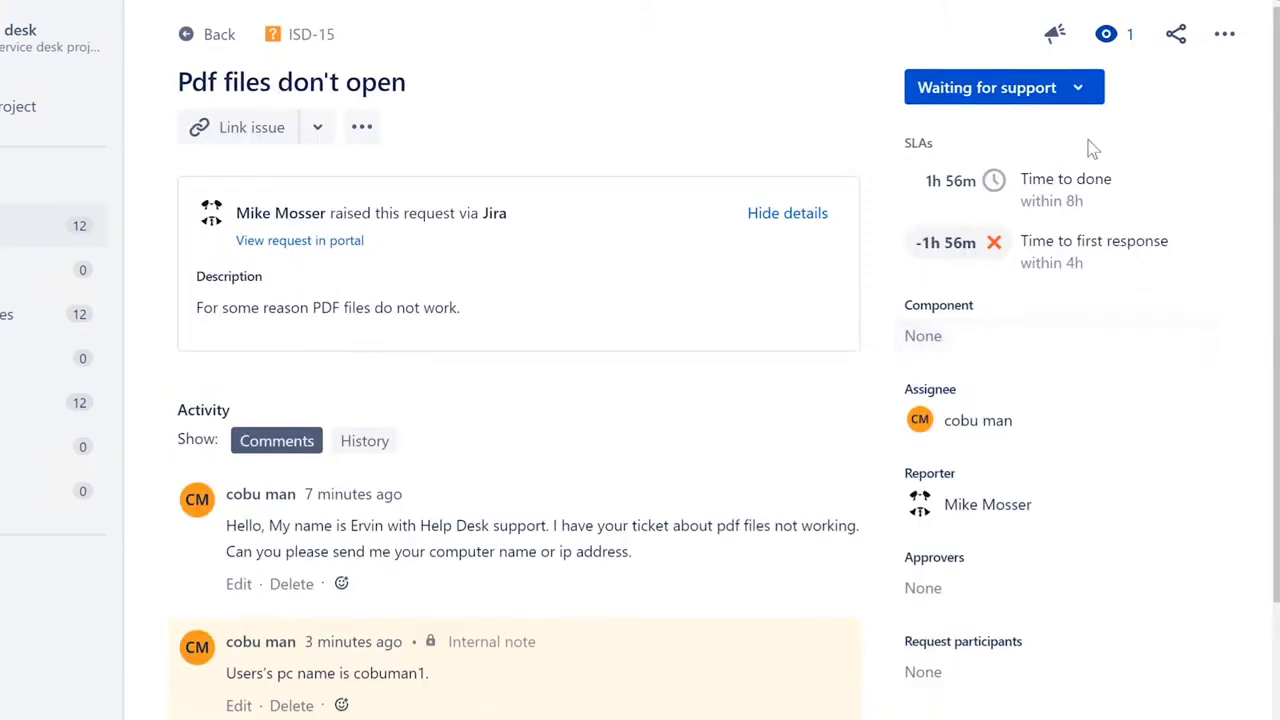
{"action": "left_click", "coordinate": [1027, 98]}
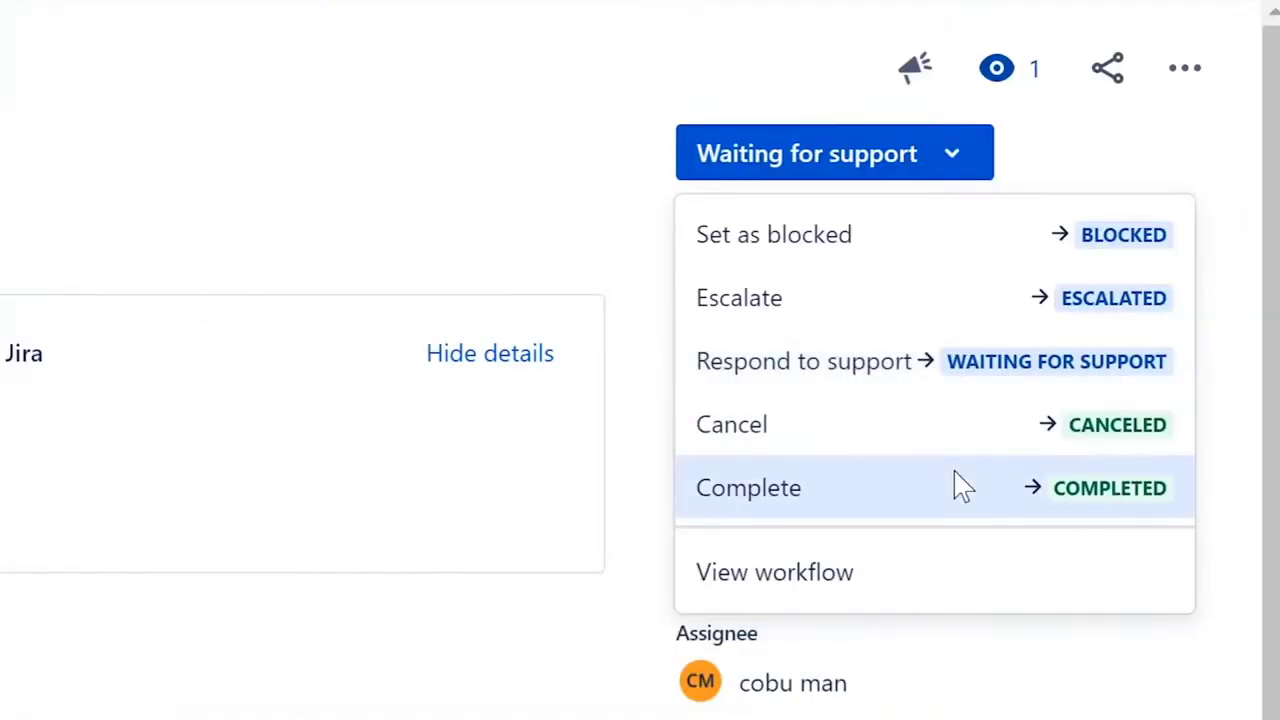
{"action": "left_click", "coordinate": [956, 478]}
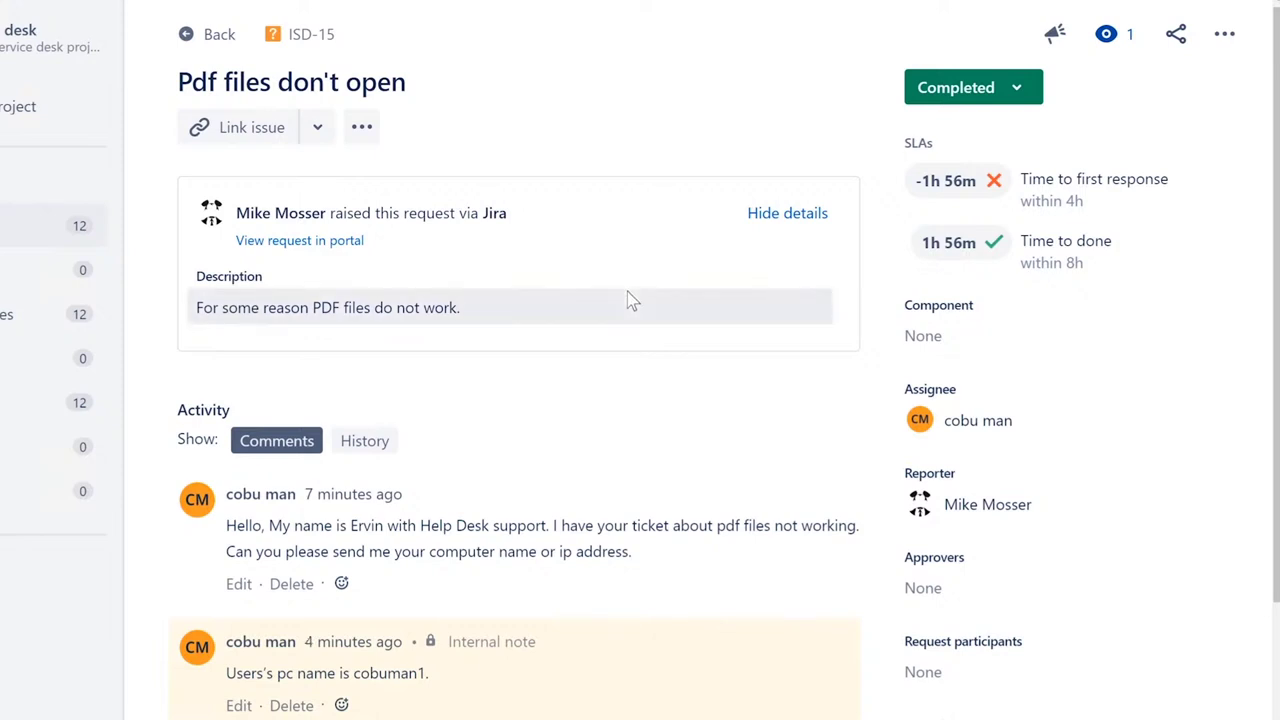
{"action": "left_click", "coordinate": [221, 42]}
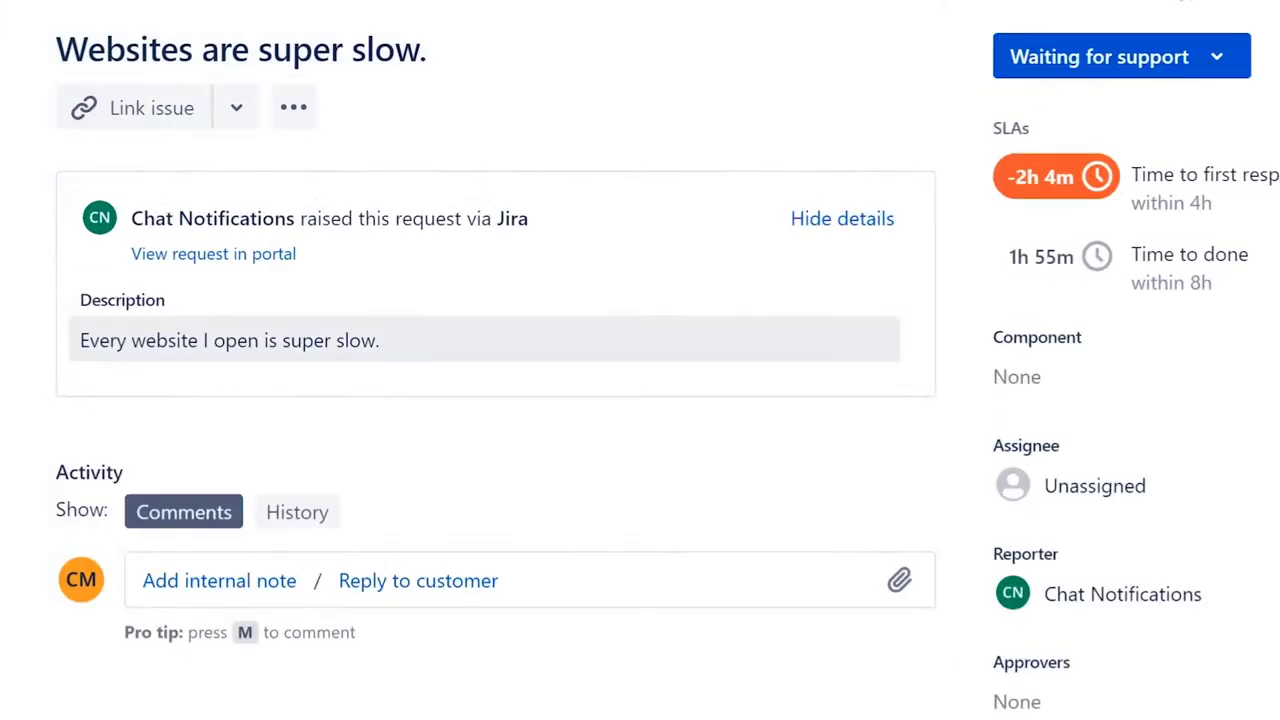
Assign ISD-16 'Websites are super slow.' to yourself and cancel the opened description edit.
{"action": "left_click", "coordinate": [337, 354]}
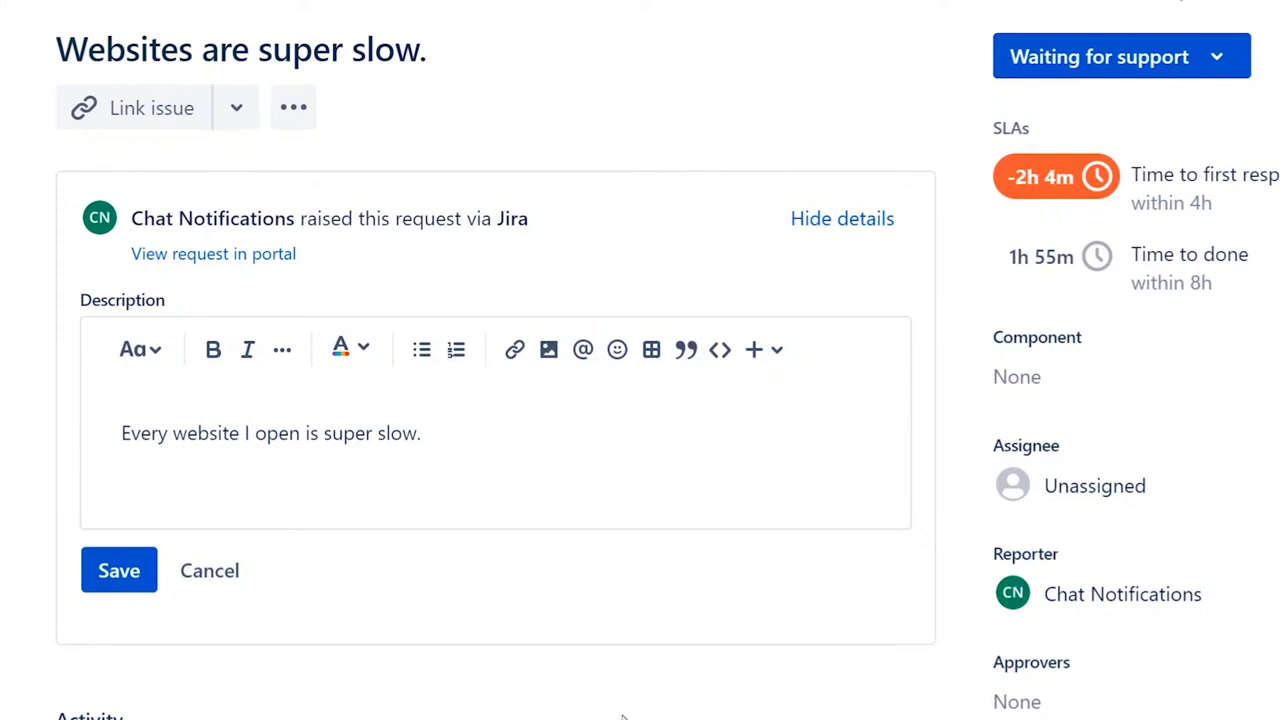
{"action": "left_click", "coordinate": [1163, 498]}
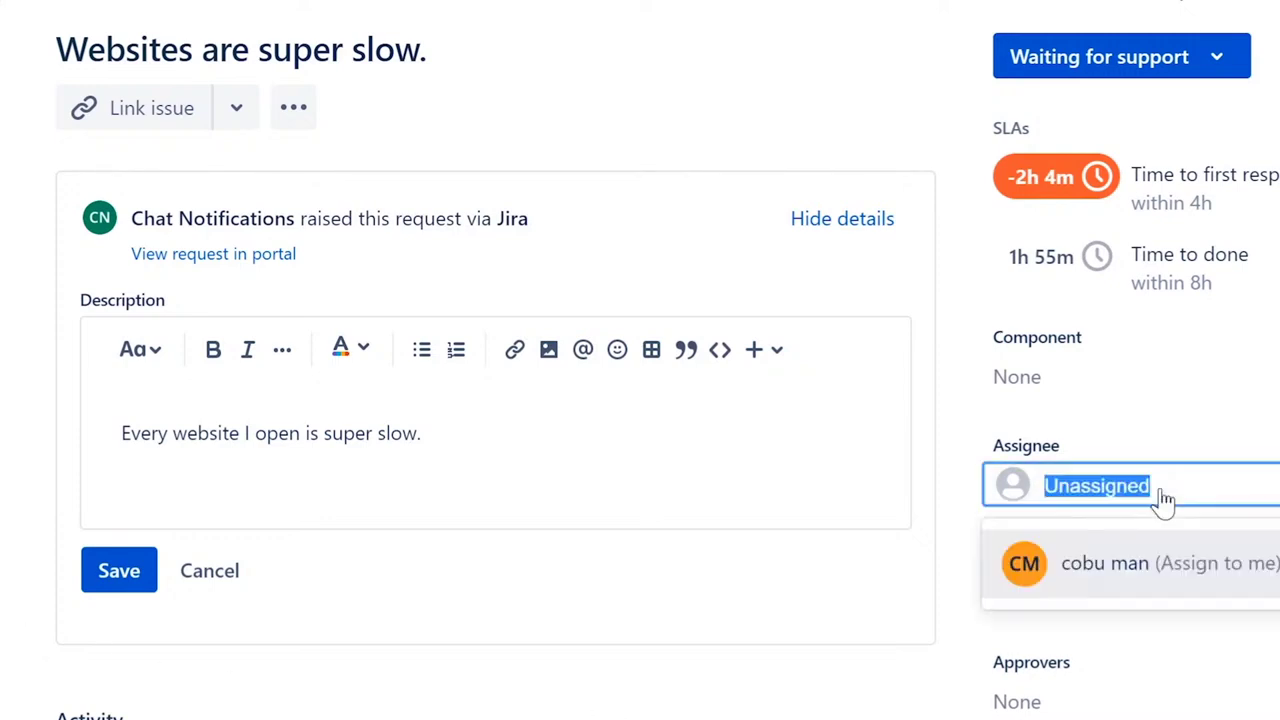
{"action": "left_click", "coordinate": [1198, 577]}
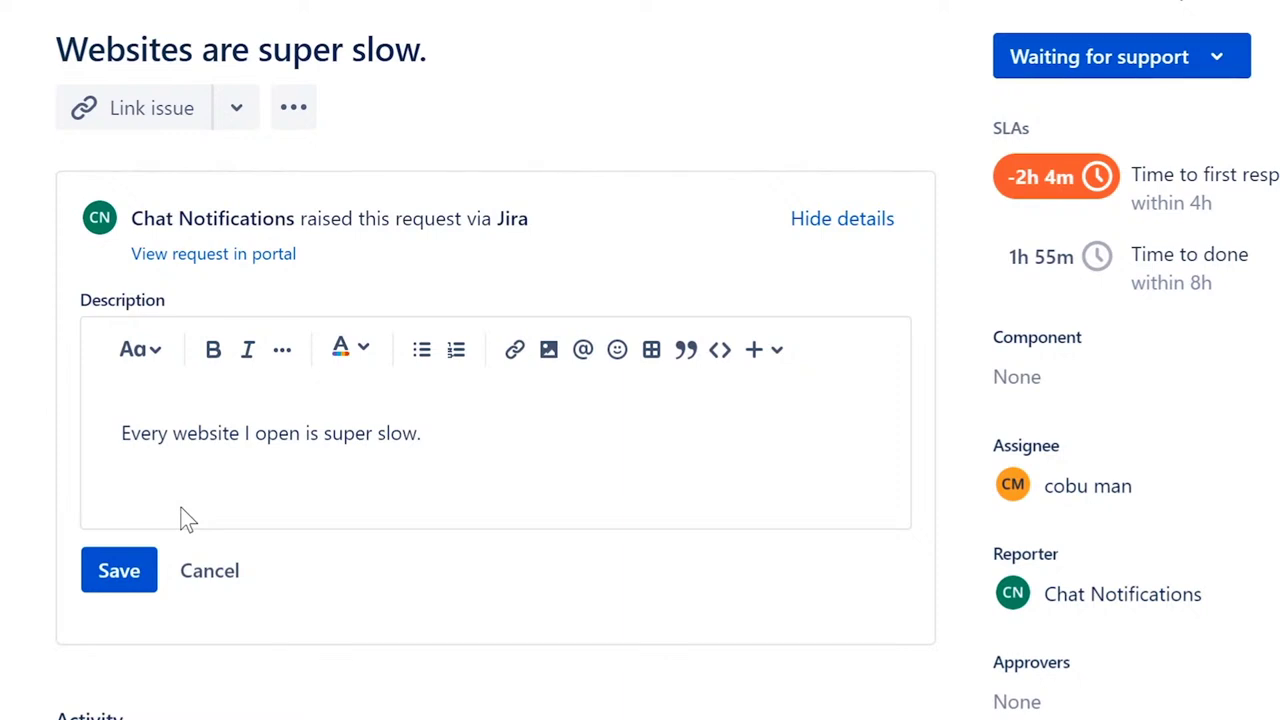
{"action": "left_click", "coordinate": [233, 580]}
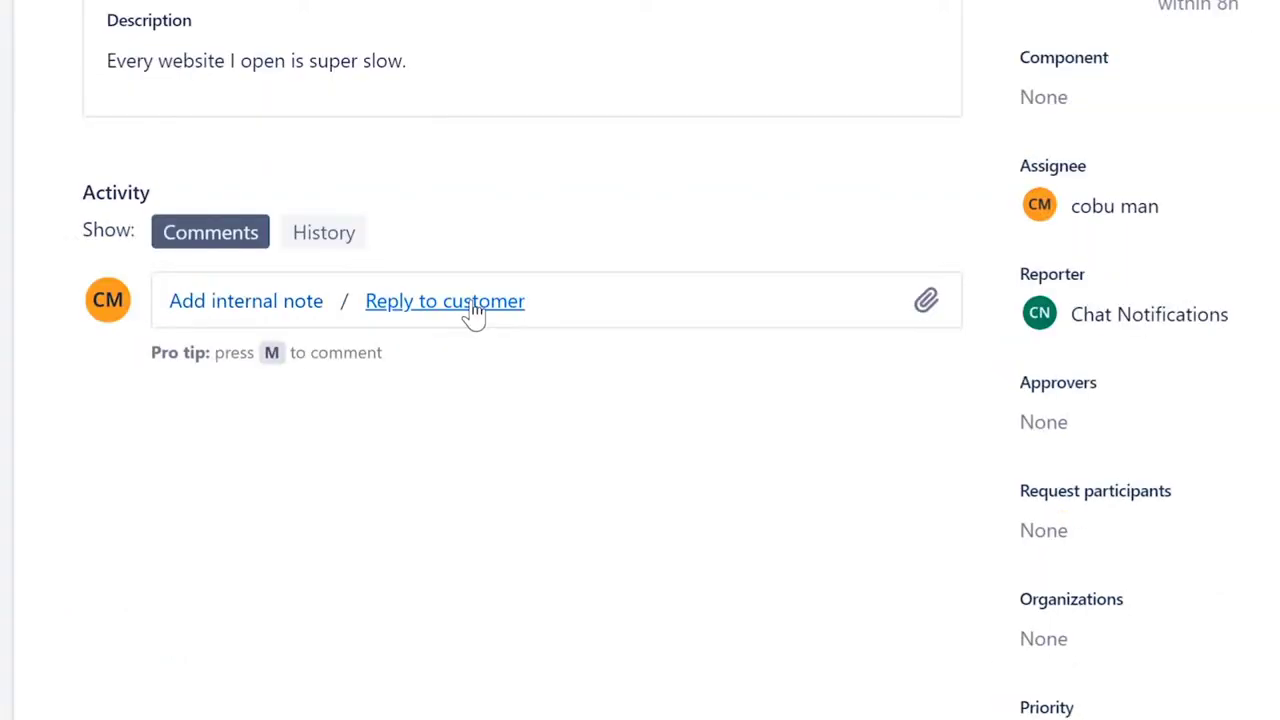
Post a customer reply from Tech Support offering help with the slow websites and asking for their PC name or IP address.
{"action": "left_click", "coordinate": [473, 312]}
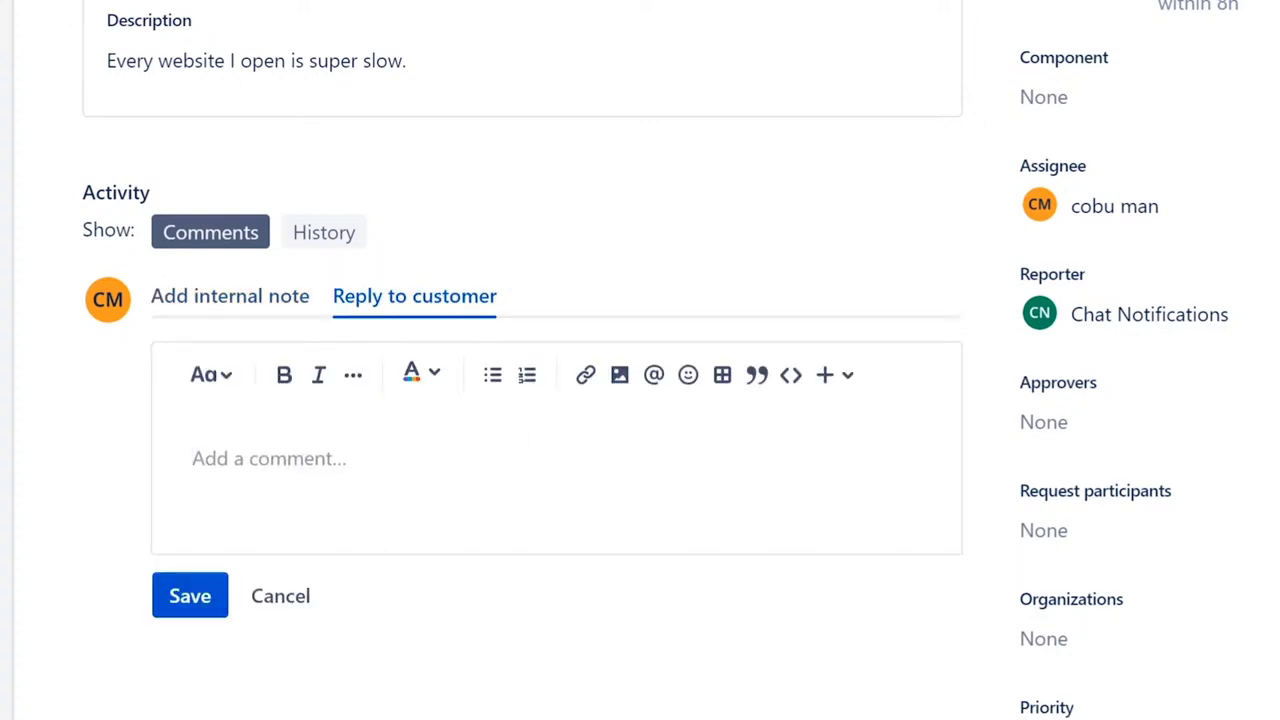
{"action": "type", "text": "He"}
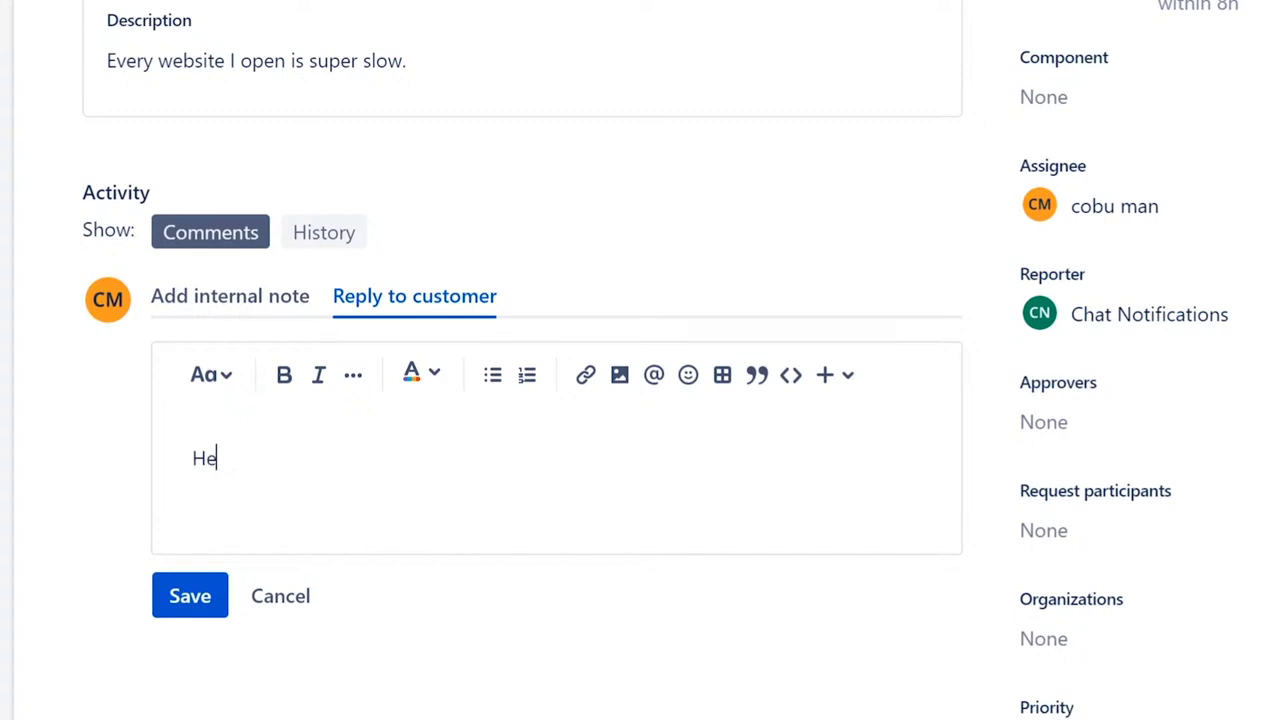
{"action": "type", "text": "llo, my name is Ervin"}
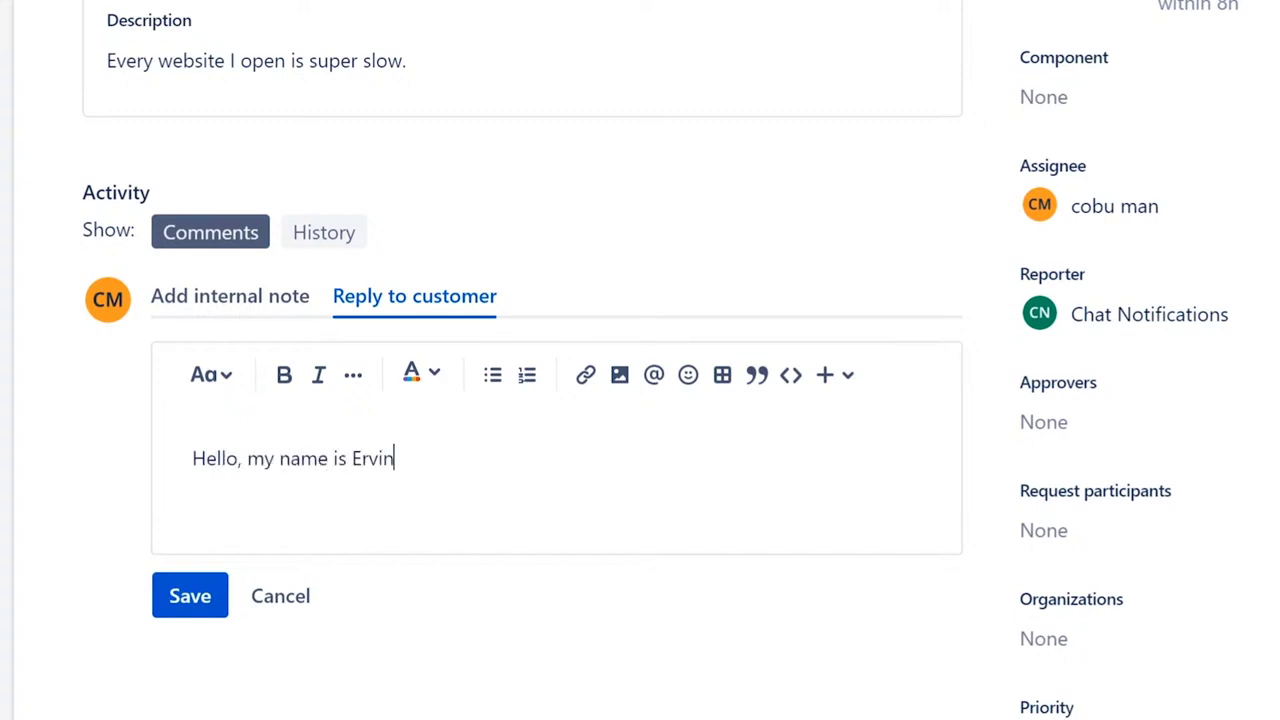
{"action": "type", "text": " with Tech "}
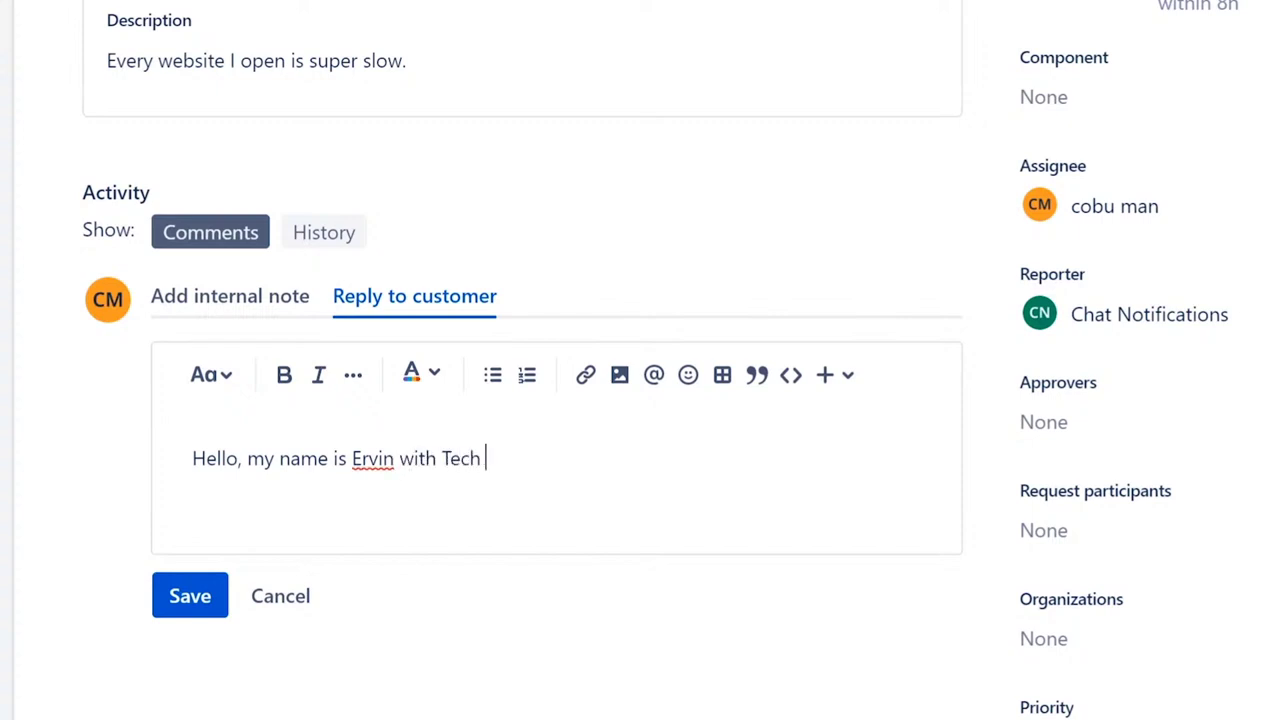
{"action": "type", "text": "Support. C"}
{"action": "key", "text": "BackSpace"}
{"action": "type", "text": "I can "}
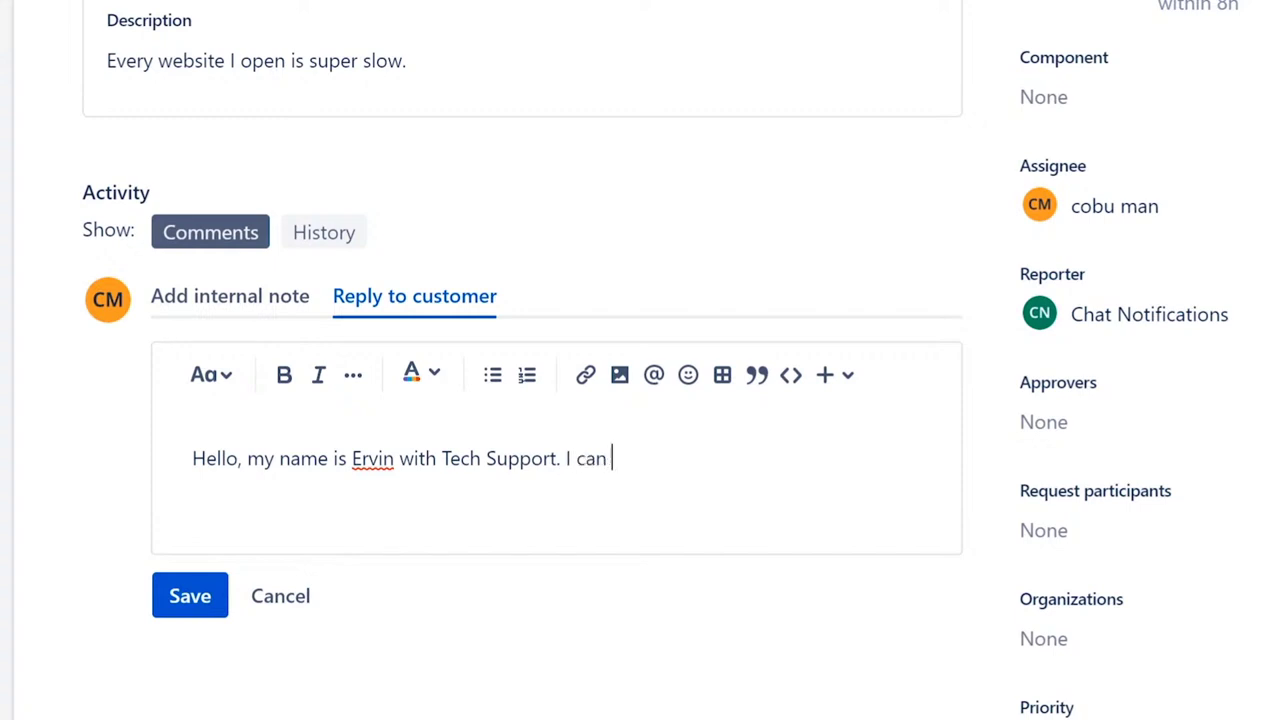
{"action": "type", "text": "help you with s"}
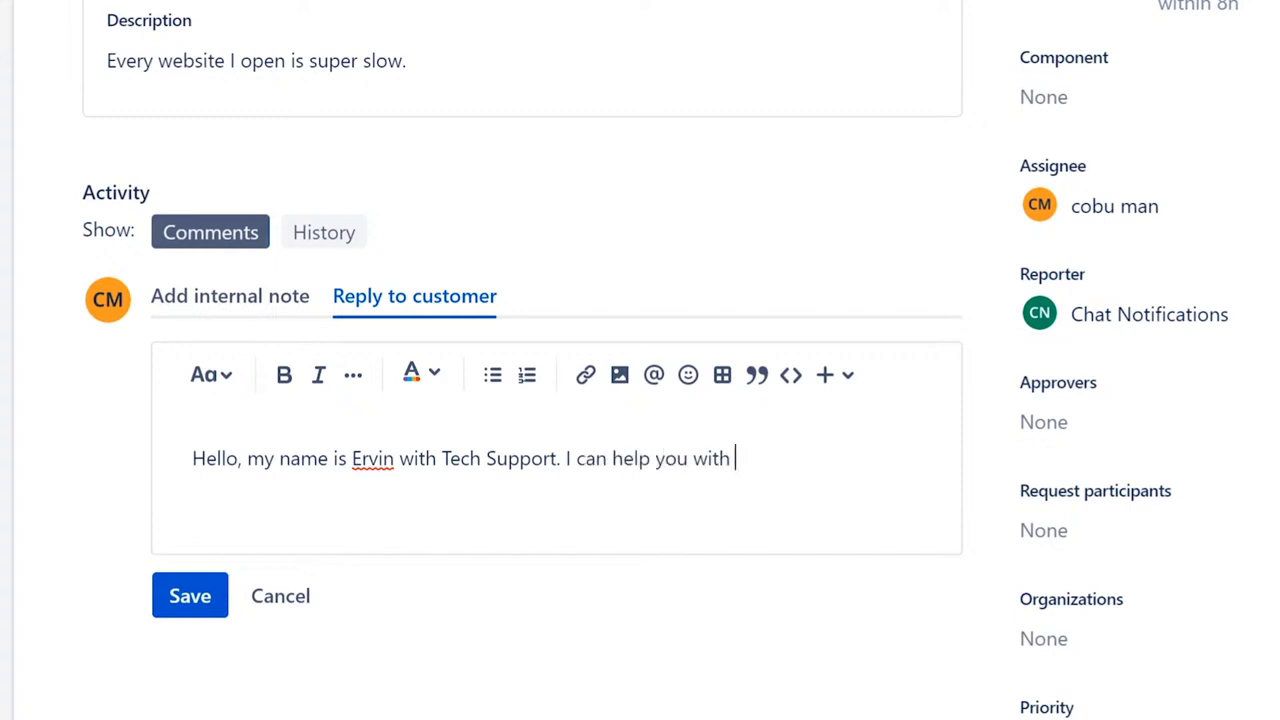
{"action": "type", "text": "low website issue."}
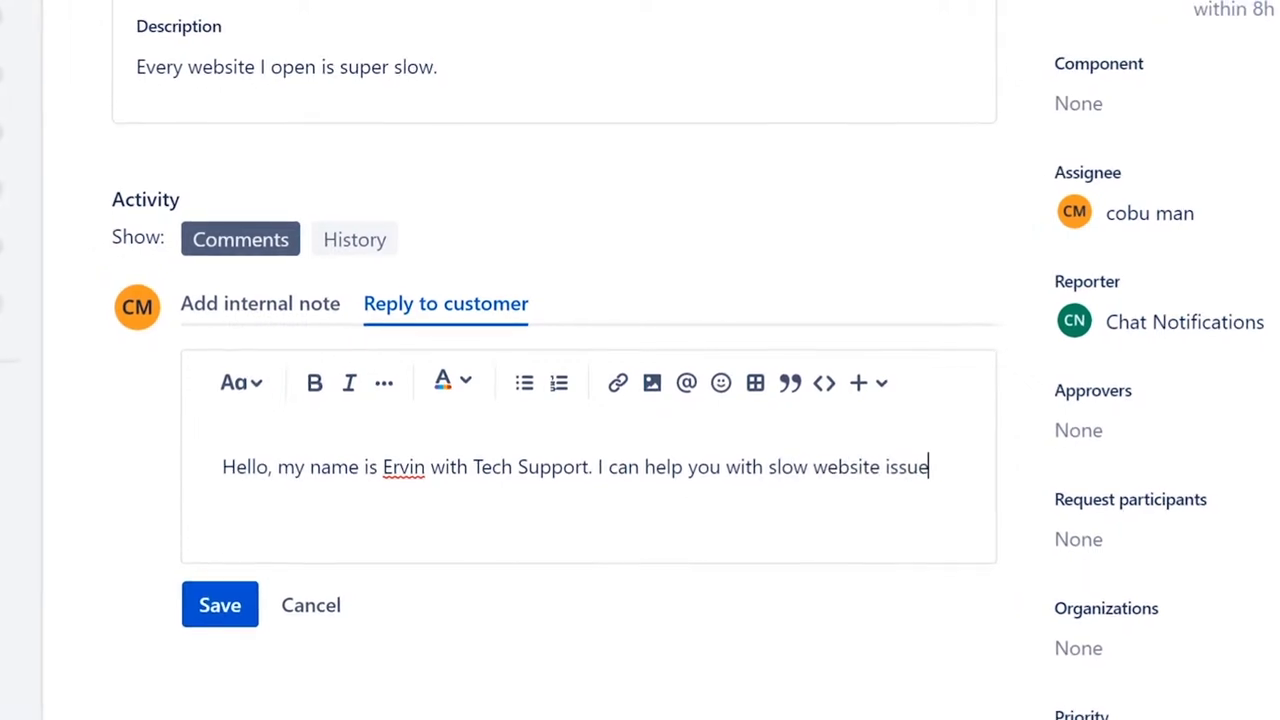
{"action": "type", "text": ".."}
{"action": "key", "text": "Return"}
{"action": "type", "text": "can you plea"}
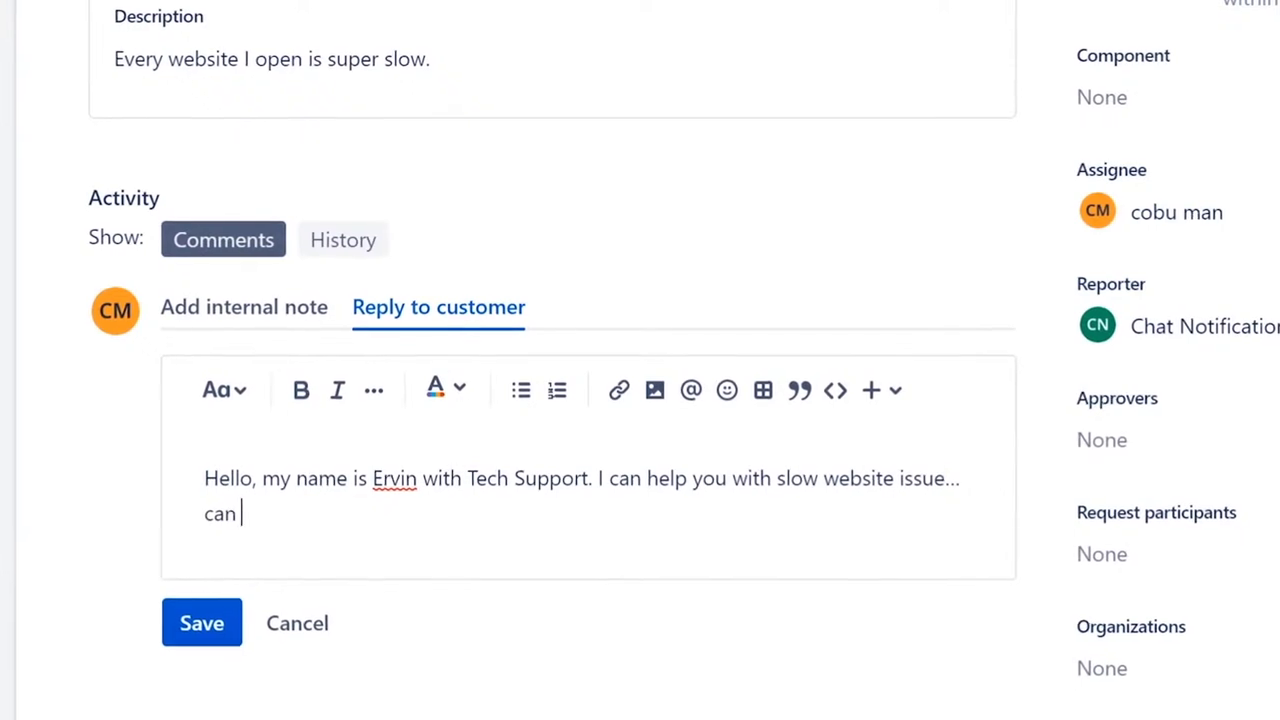
{"action": "type", "text": "se provi"}
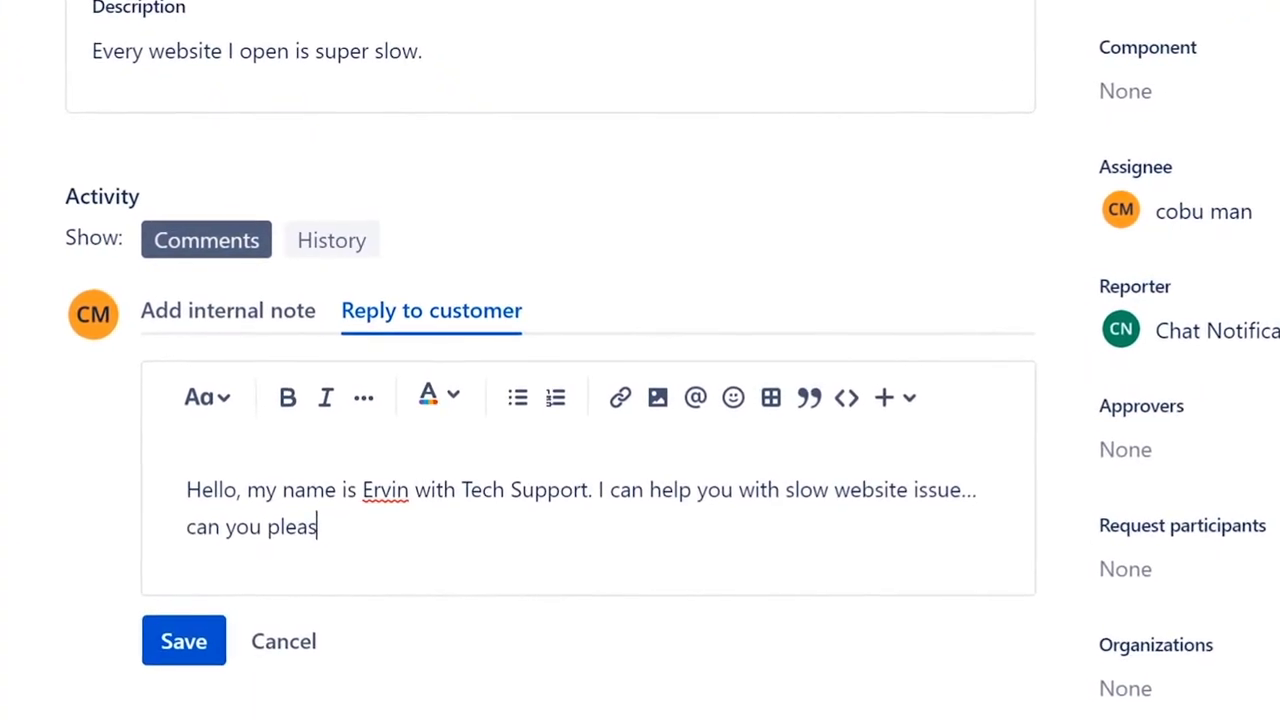
{"action": "type", "text": "de pc name o"}
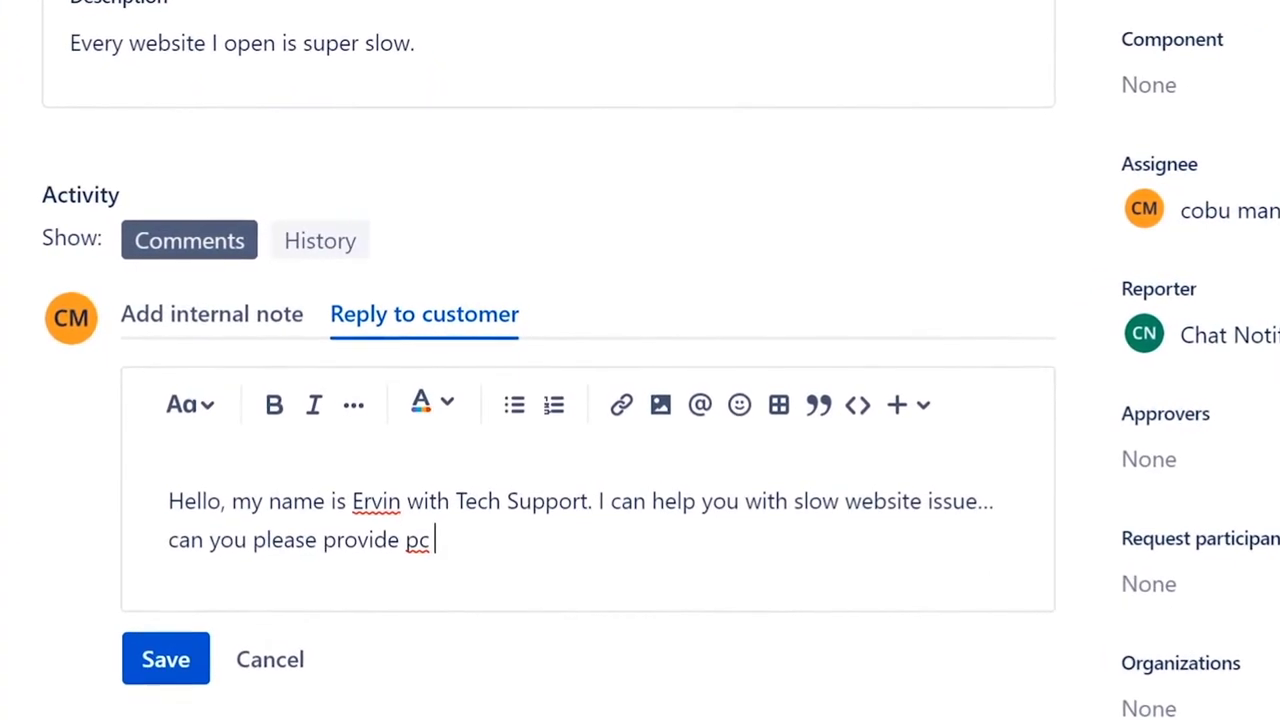
{"action": "type", "text": "r ip add"}
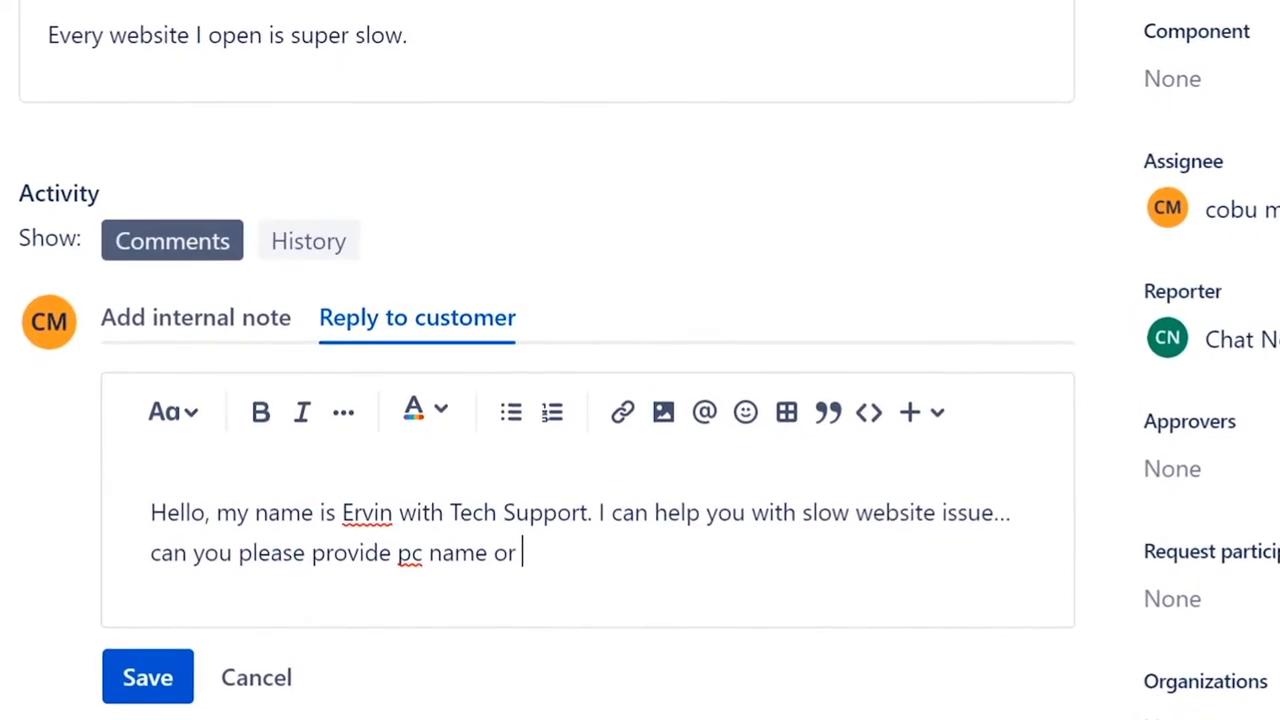
{"action": "type", "text": "ress s"}
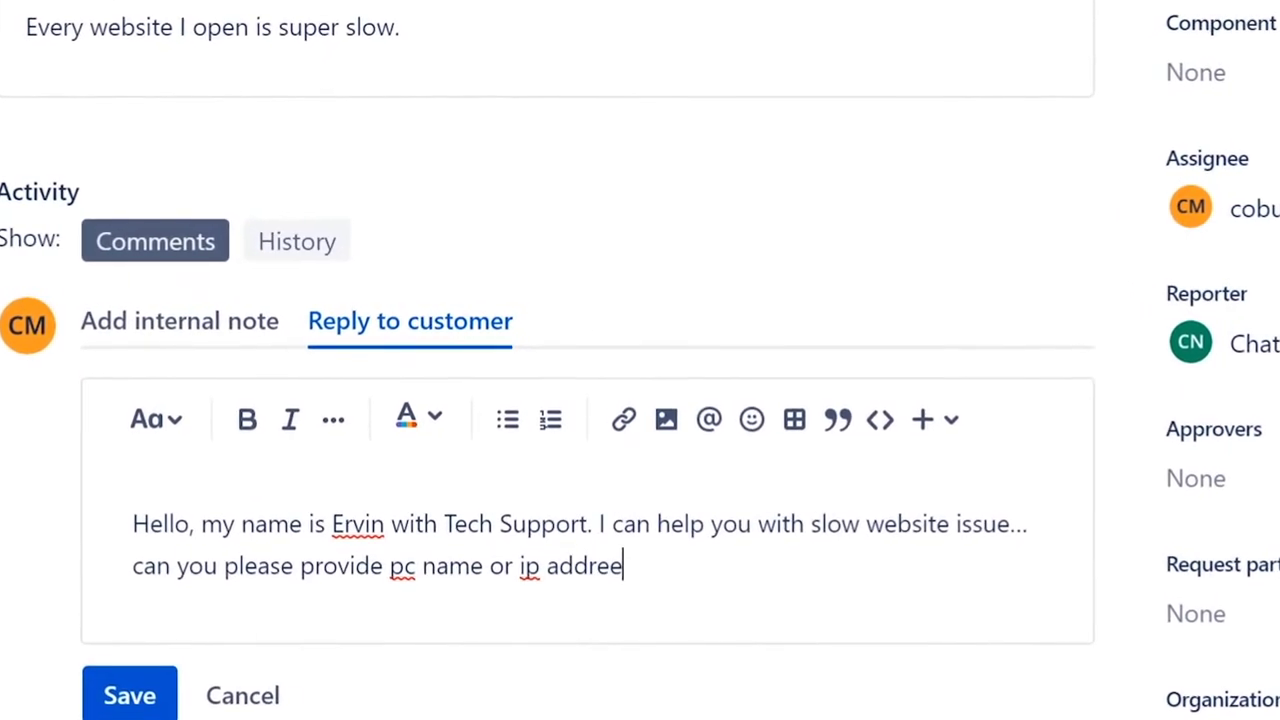
{"action": "type", "text": "o that I can t"}
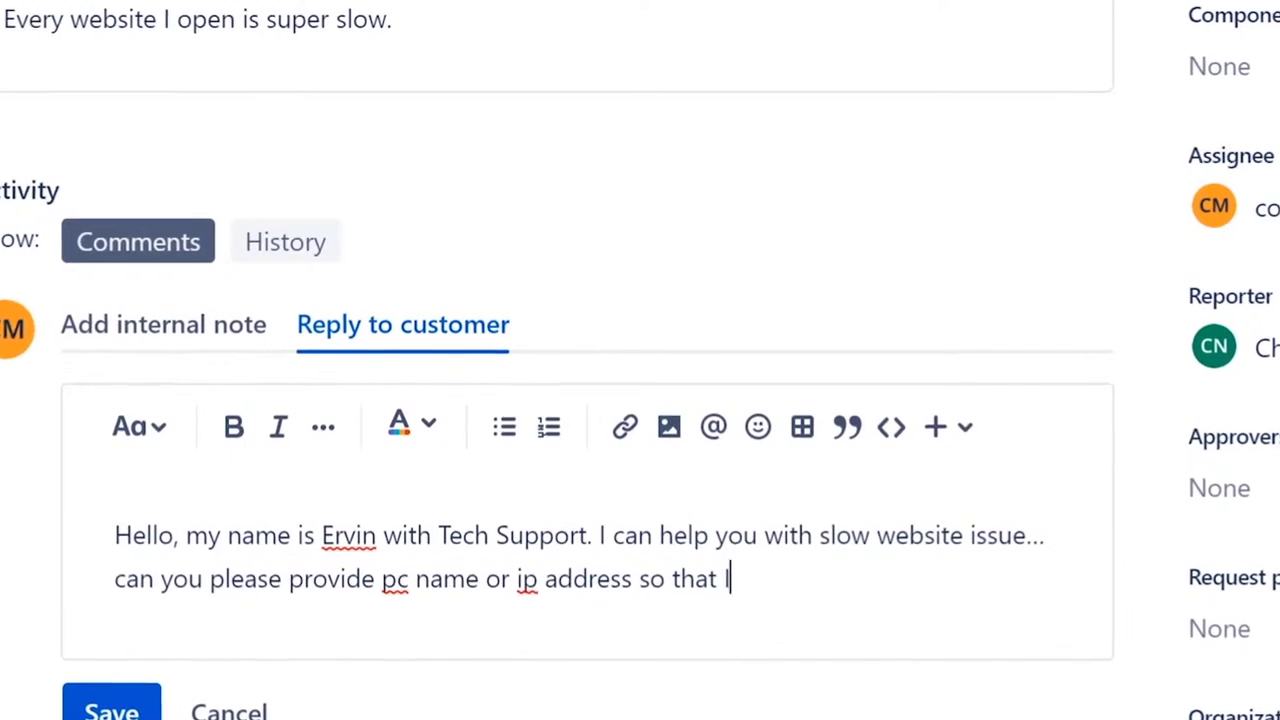
{"action": "type", "text": "ake a look."}
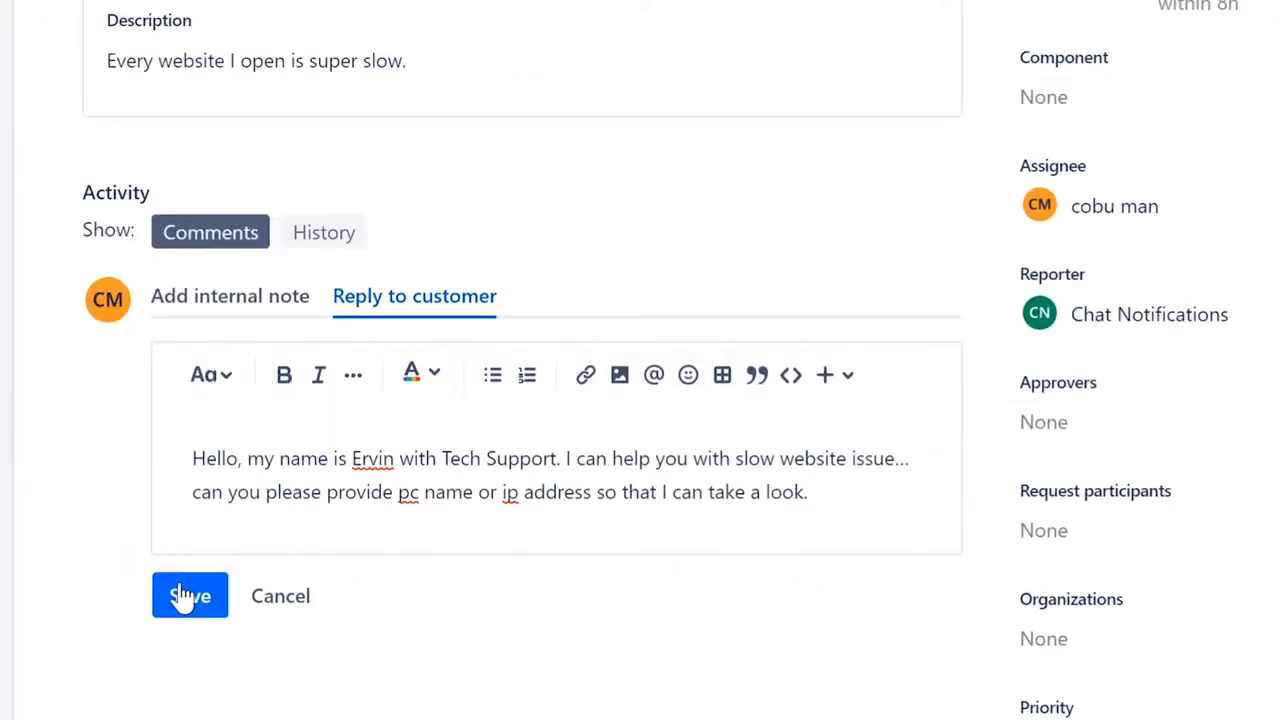
{"action": "key", "text": "ctrl+Return"}
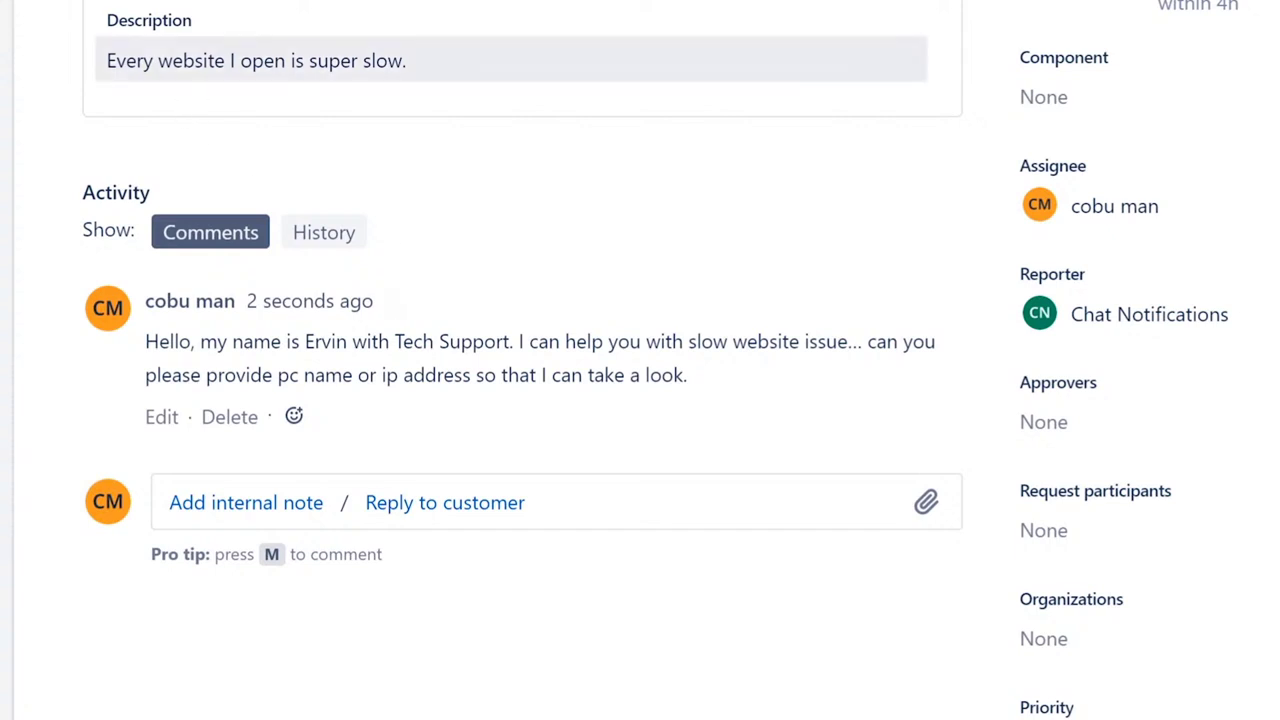
Save an internal note stating that cobuman1 is the user's PC name, signed by the agent.
{"action": "left_click_drag", "start_coordinate": [230, 62], "coordinate": [158, 62]}
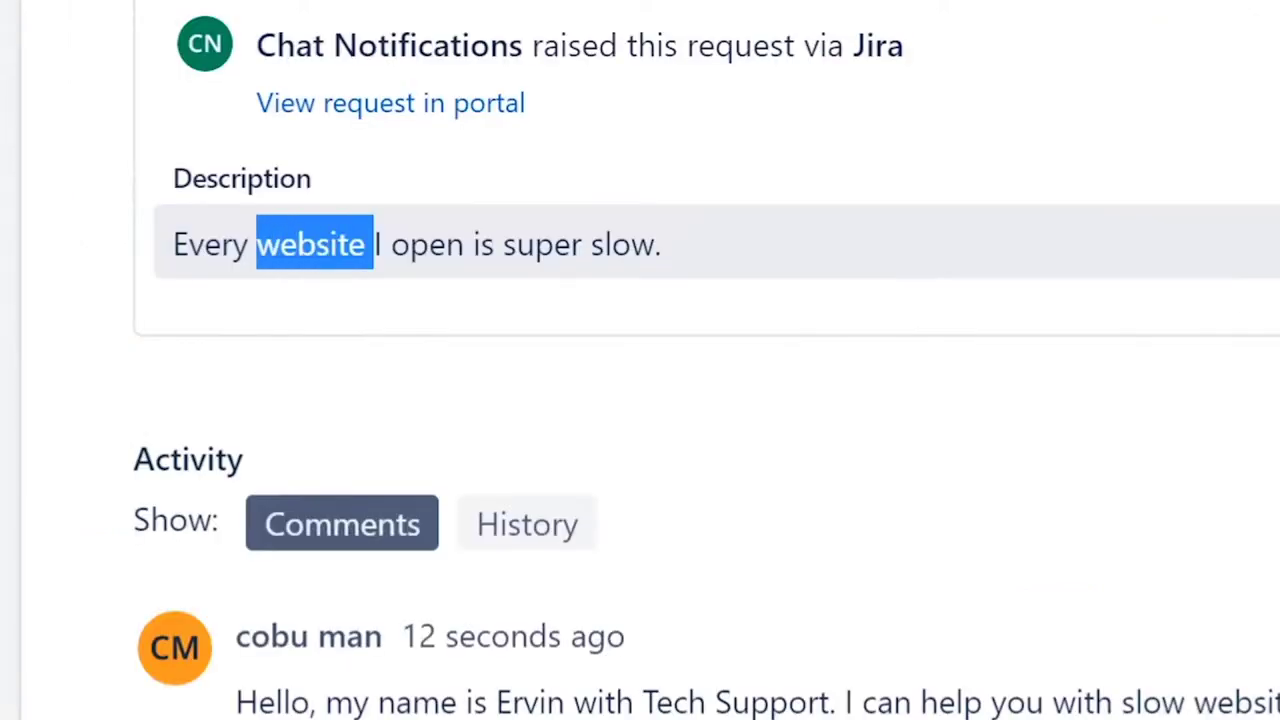
{"action": "left_click_drag", "start_coordinate": [257, 244], "coordinate": [172, 244]}
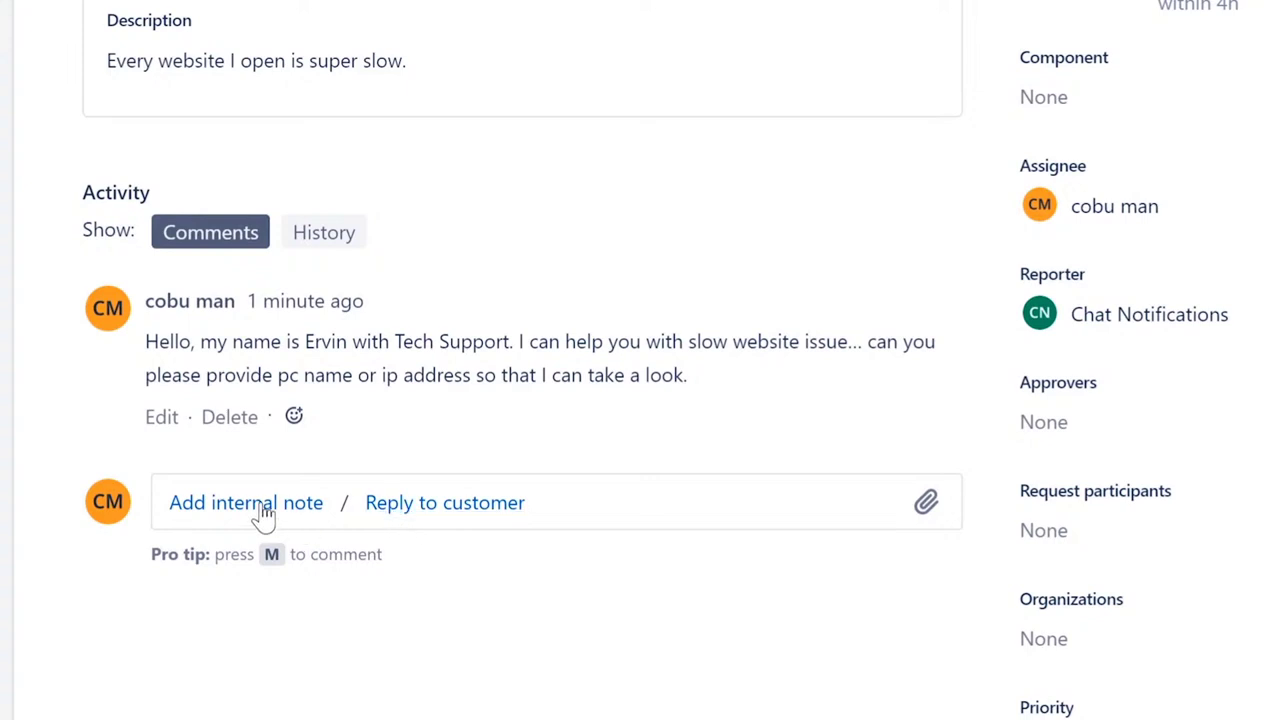
{"action": "type", "text": "m"}
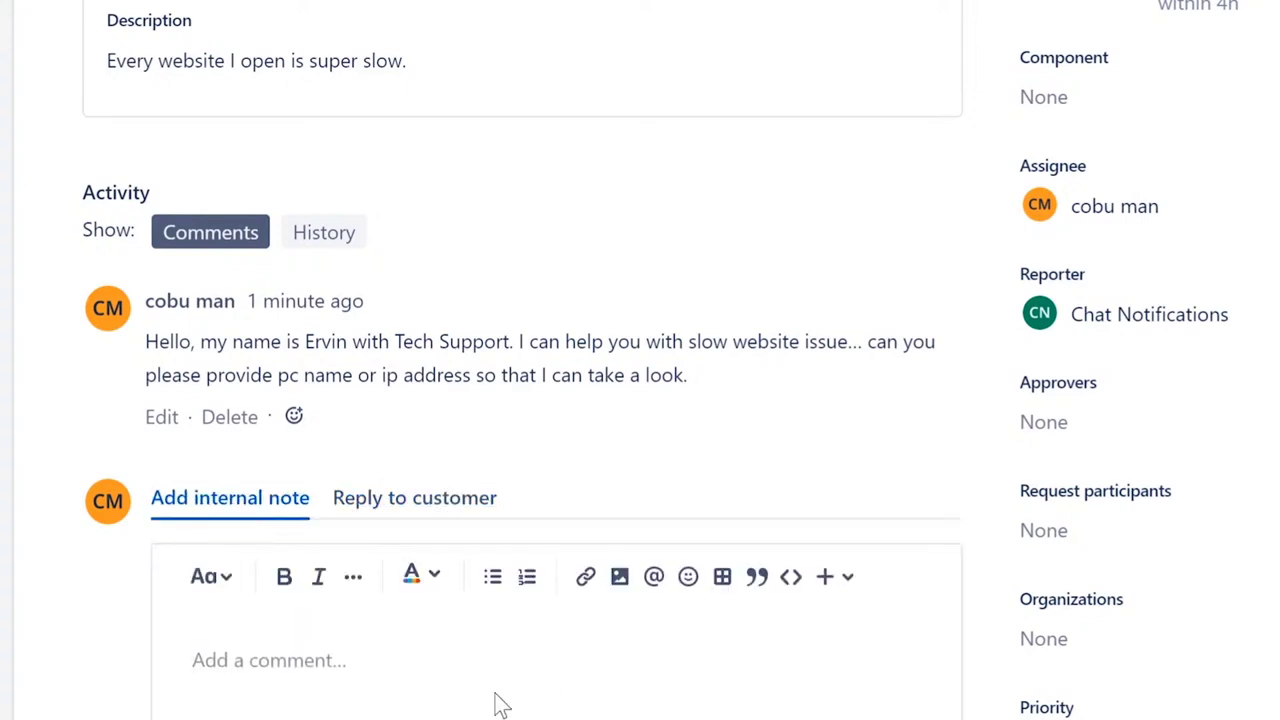
{"action": "type", "text": "cobuman1"}
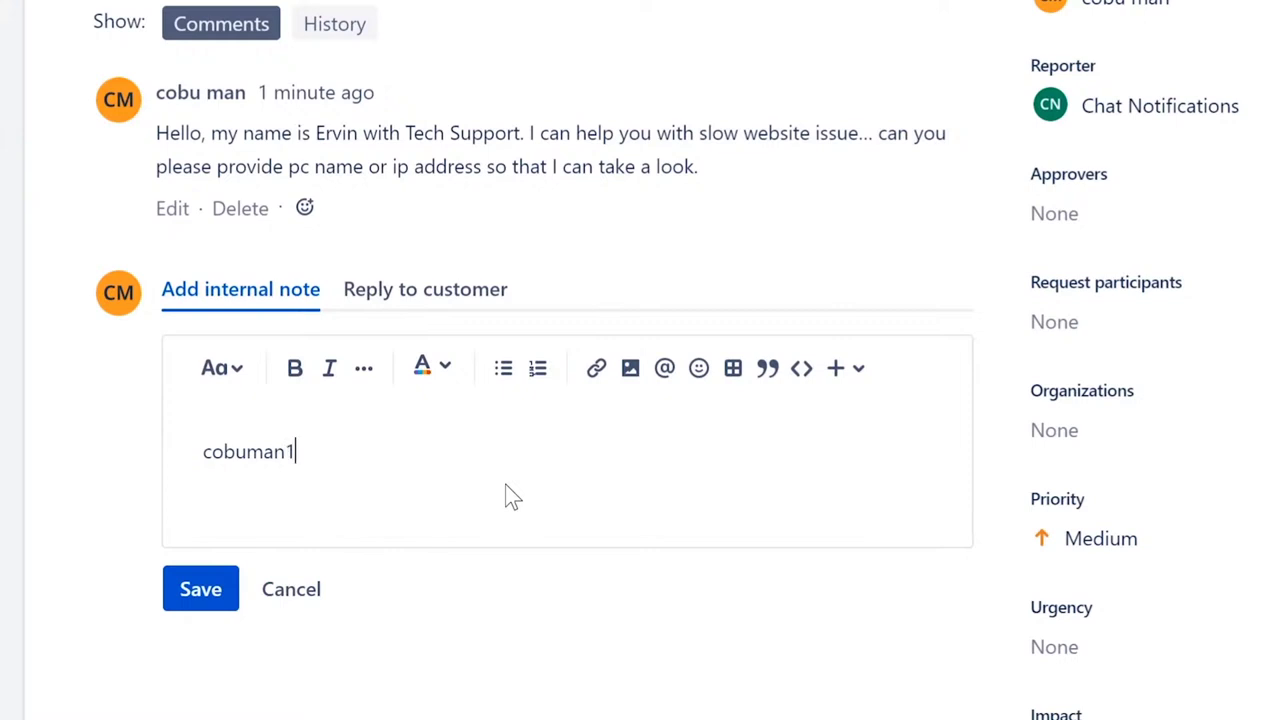
{"action": "type", "text": " is"}
{"action": "type", "text": " user's pc na"}
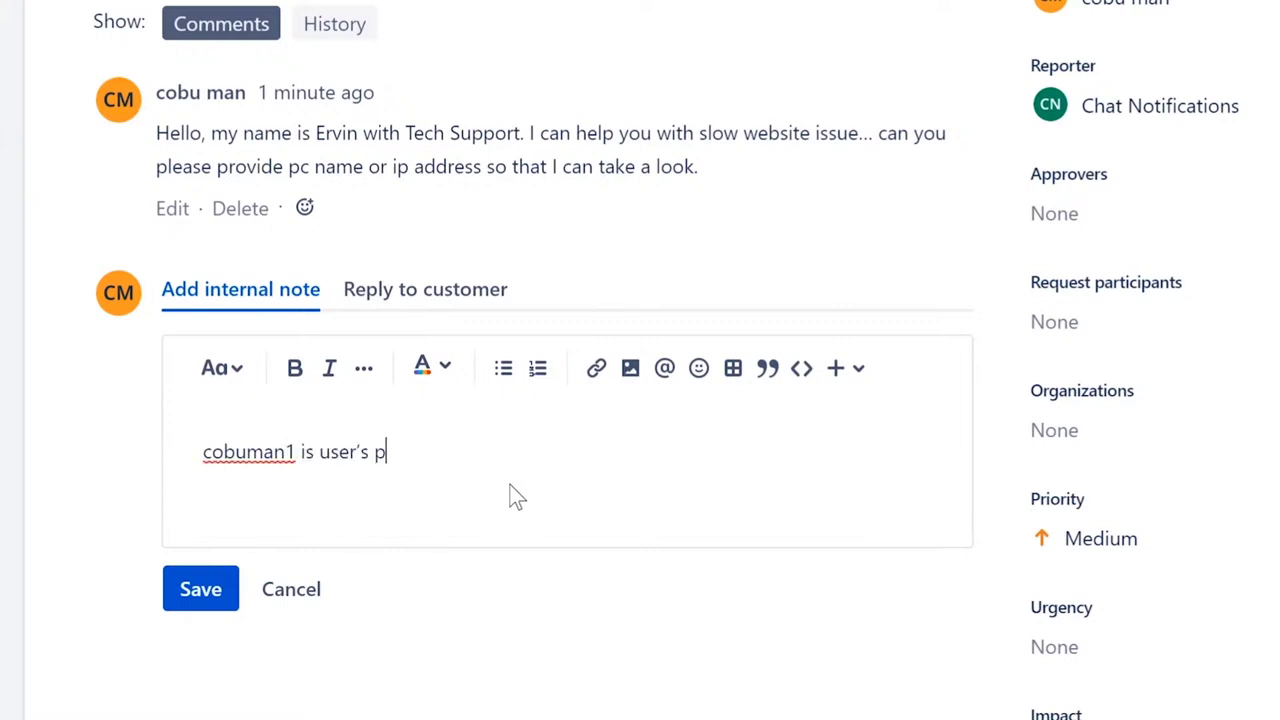
{"action": "type", "text": "me. Ervin"}
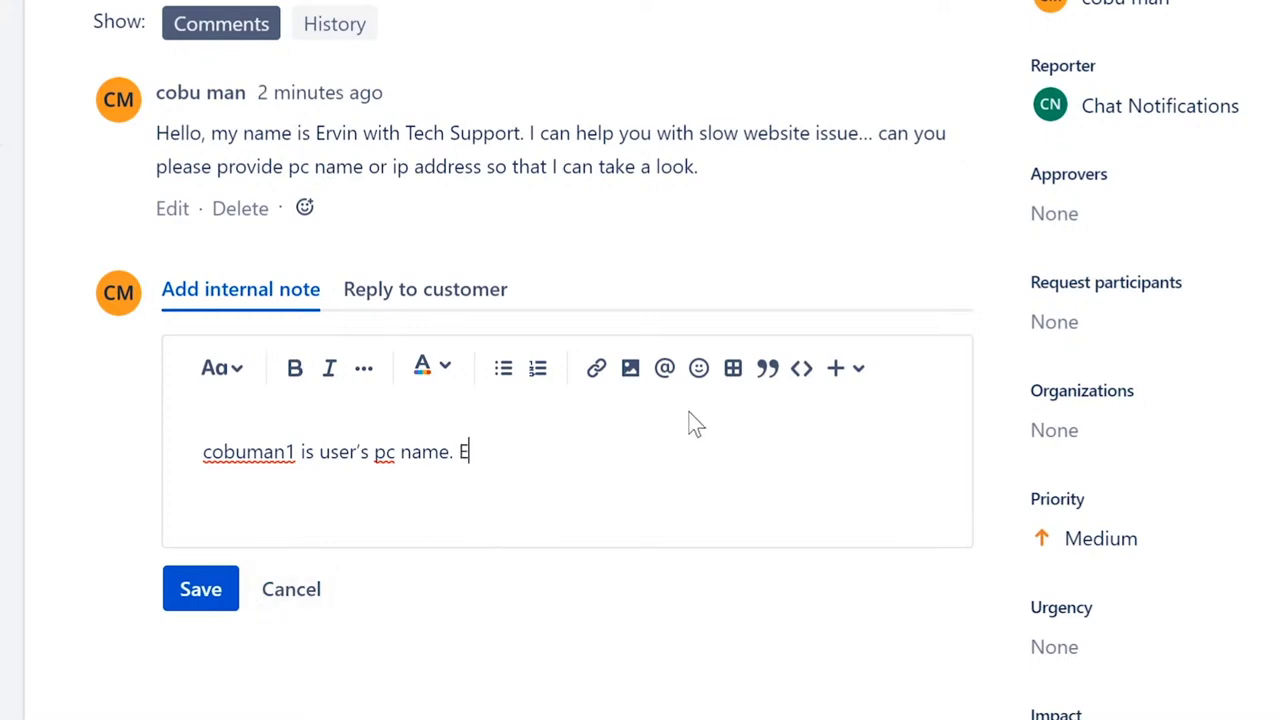
{"action": "left_click", "coordinate": [201, 588]}
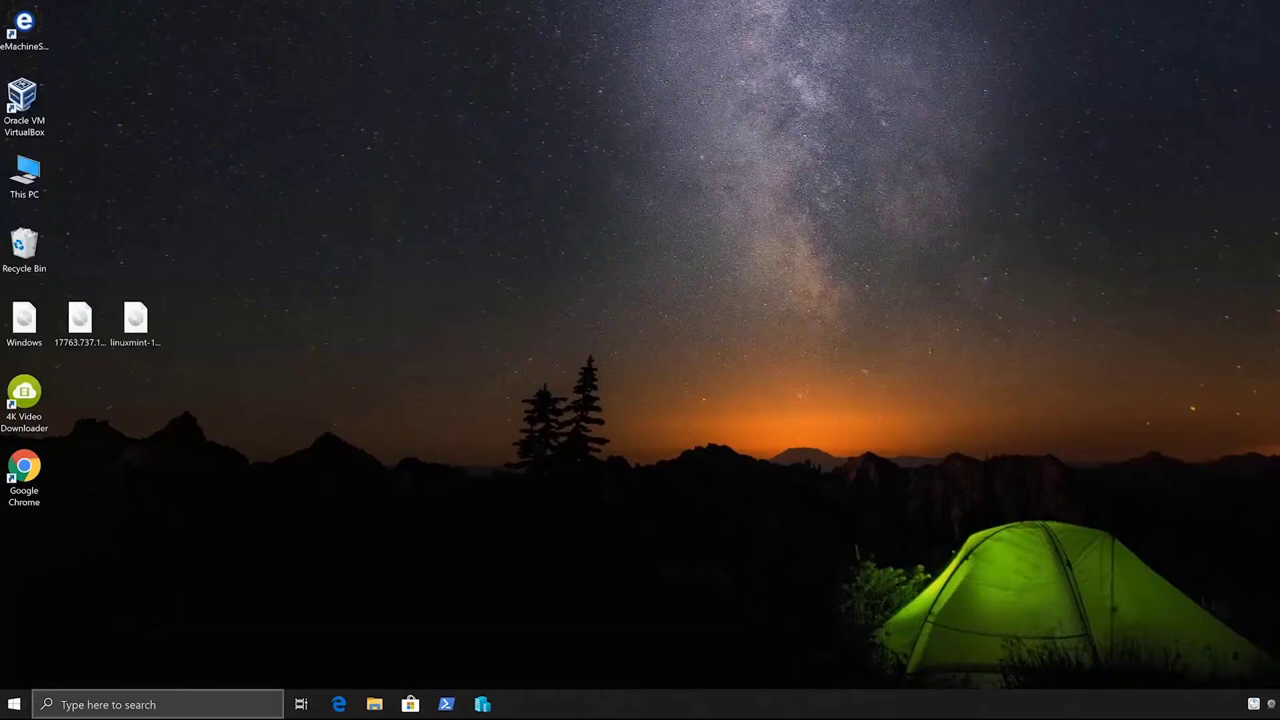
Search 'update' on the remote PC to open Windows Update settings and run Check for updates.
{"action": "left_click", "coordinate": [160, 704]}
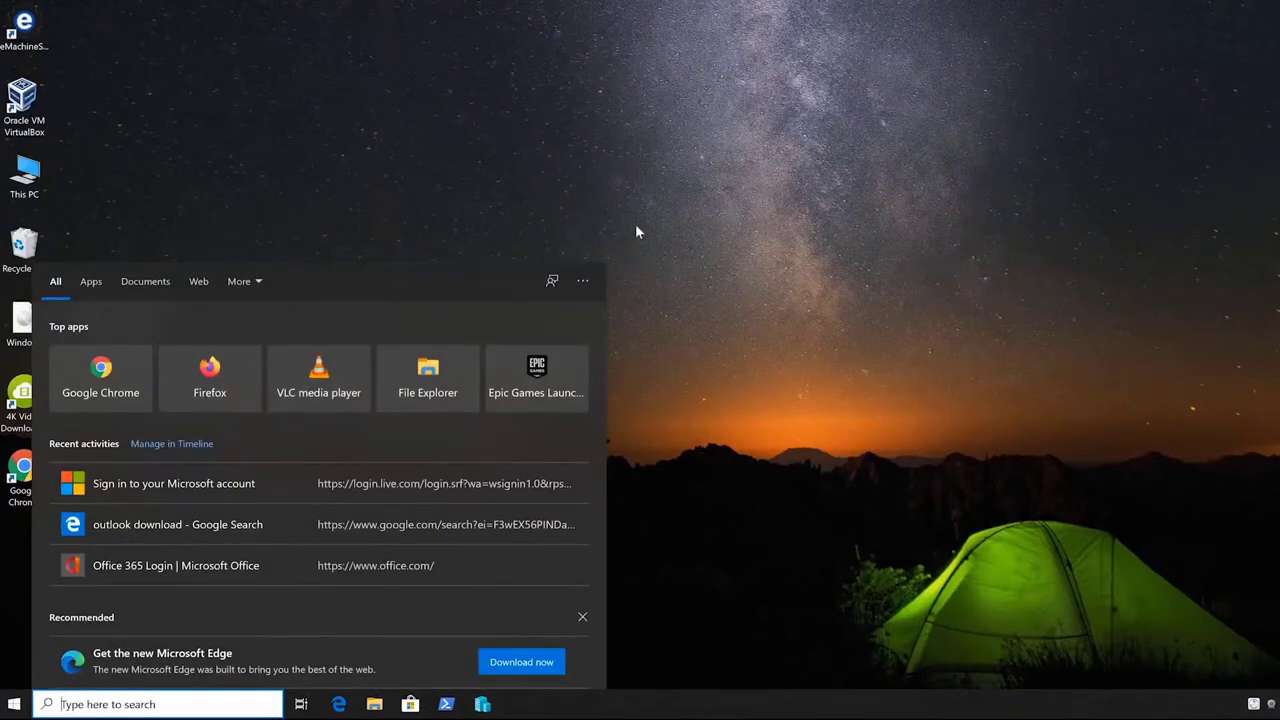
{"action": "left_click", "coordinate": [679, 211]}
{"action": "left_click", "coordinate": [340, 705]}
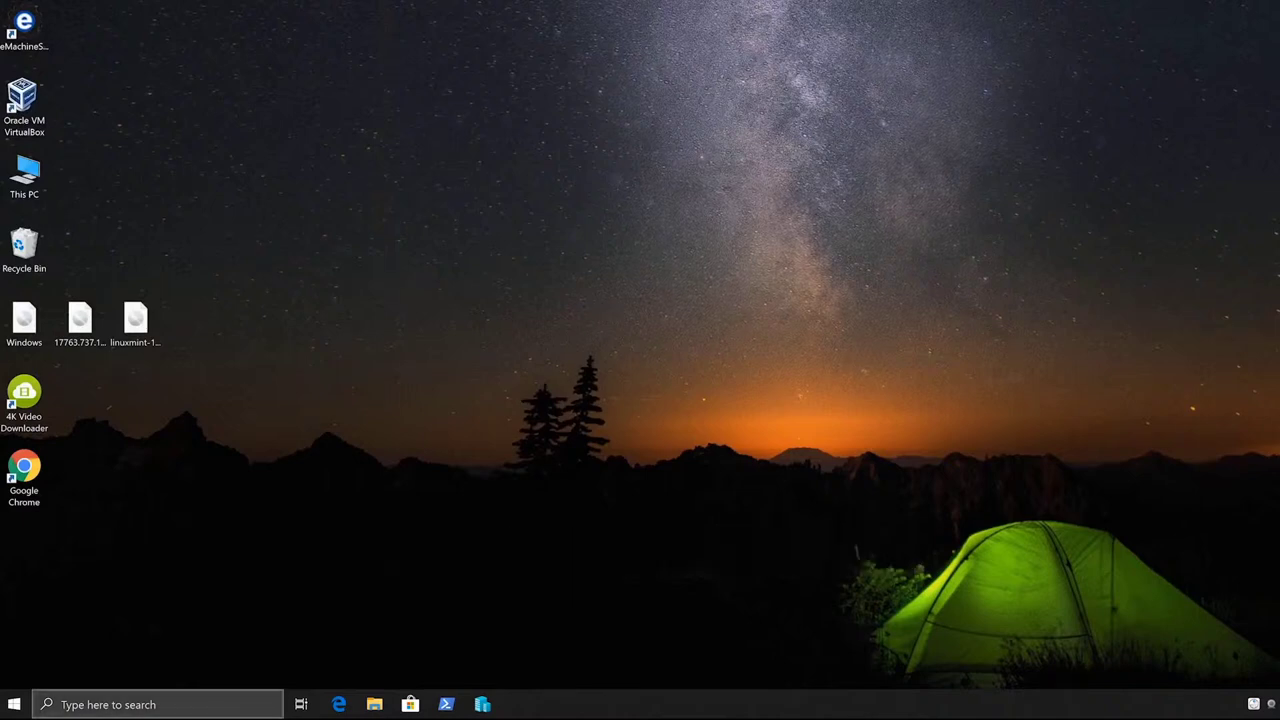
{"action": "left_click", "coordinate": [130, 704]}
{"action": "type", "text": "update"}
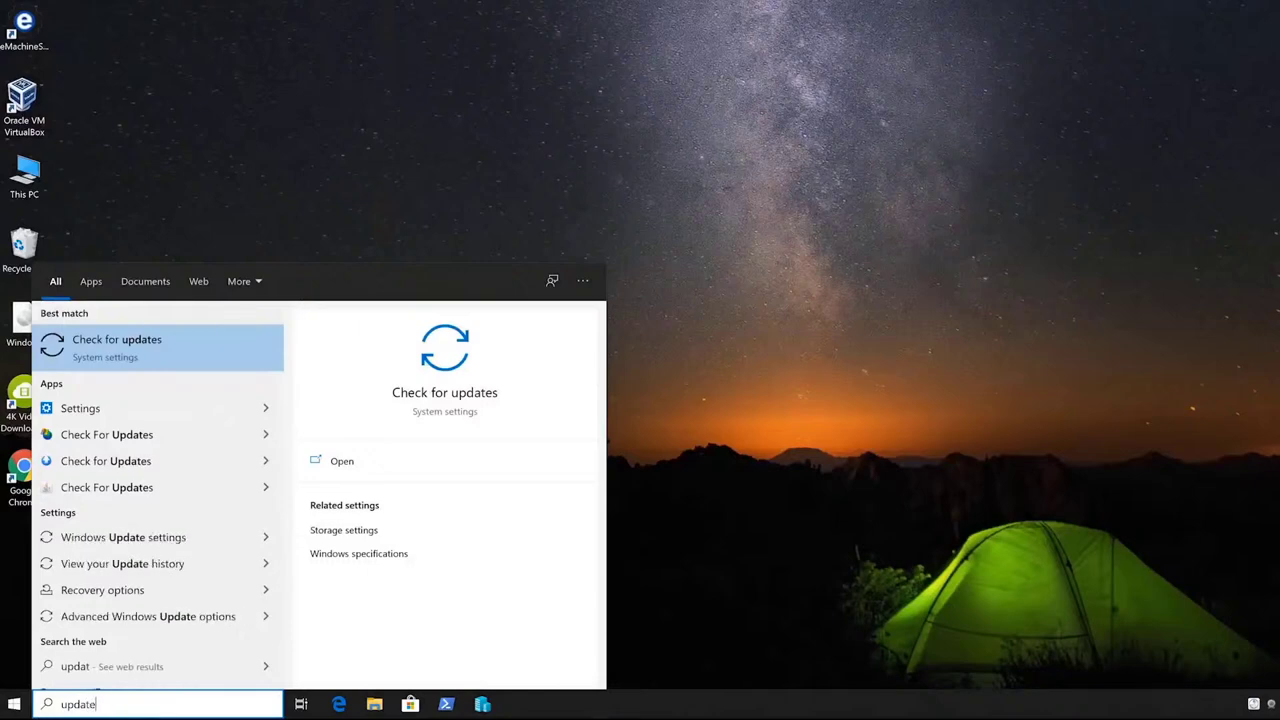
{"action": "key", "text": "Return"}
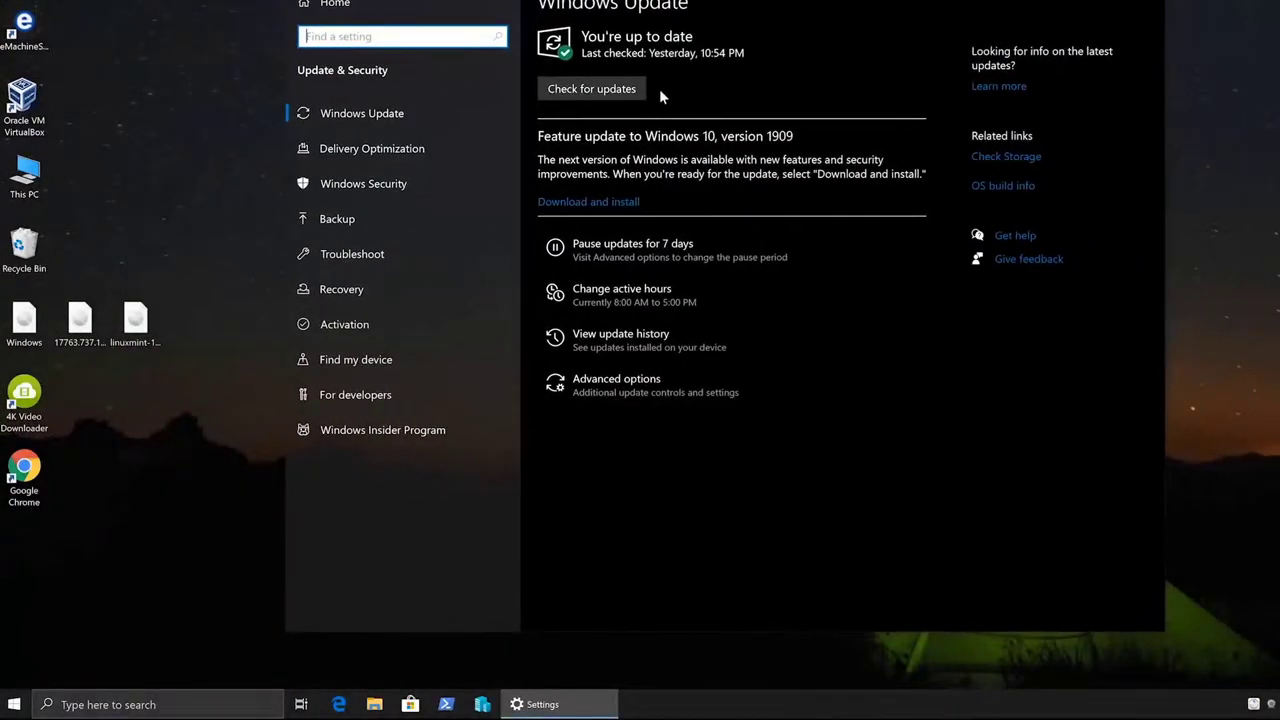
{"action": "left_click", "coordinate": [628, 89]}
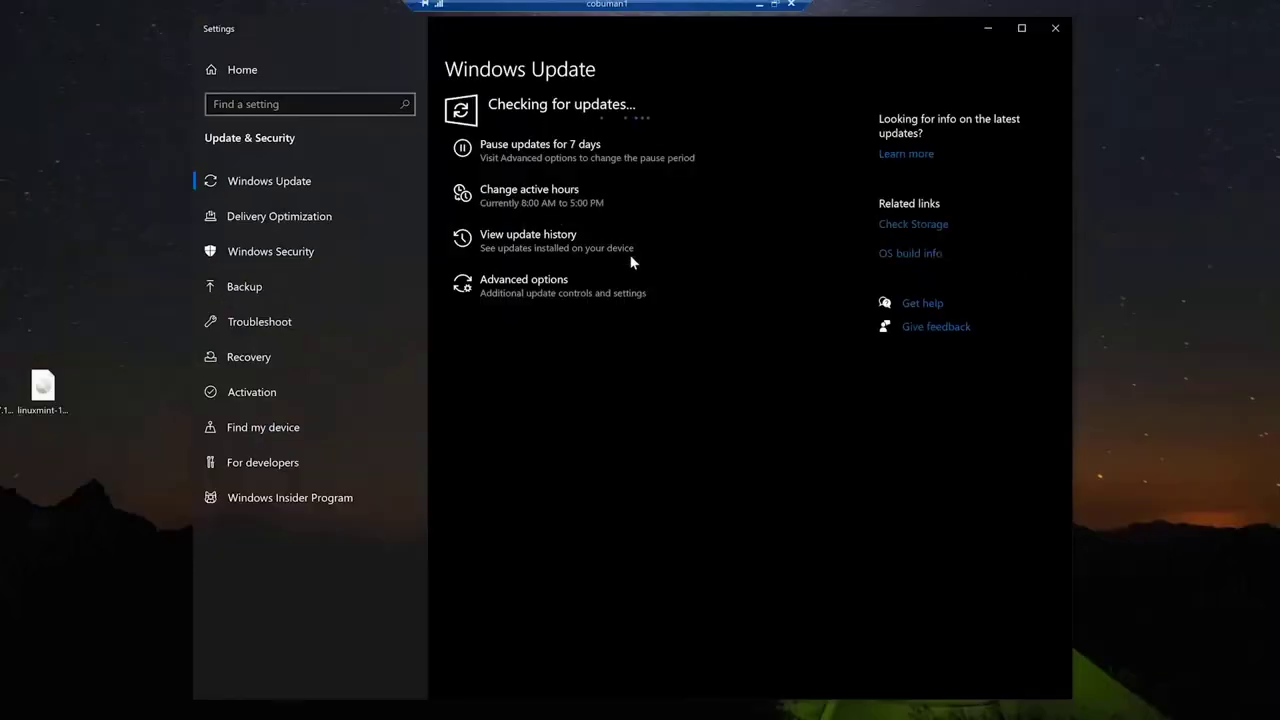
Launch Task Manager from the taskbar and position it so the Windows Update page stays visible.
{"action": "right_click", "coordinate": [865, 719]}
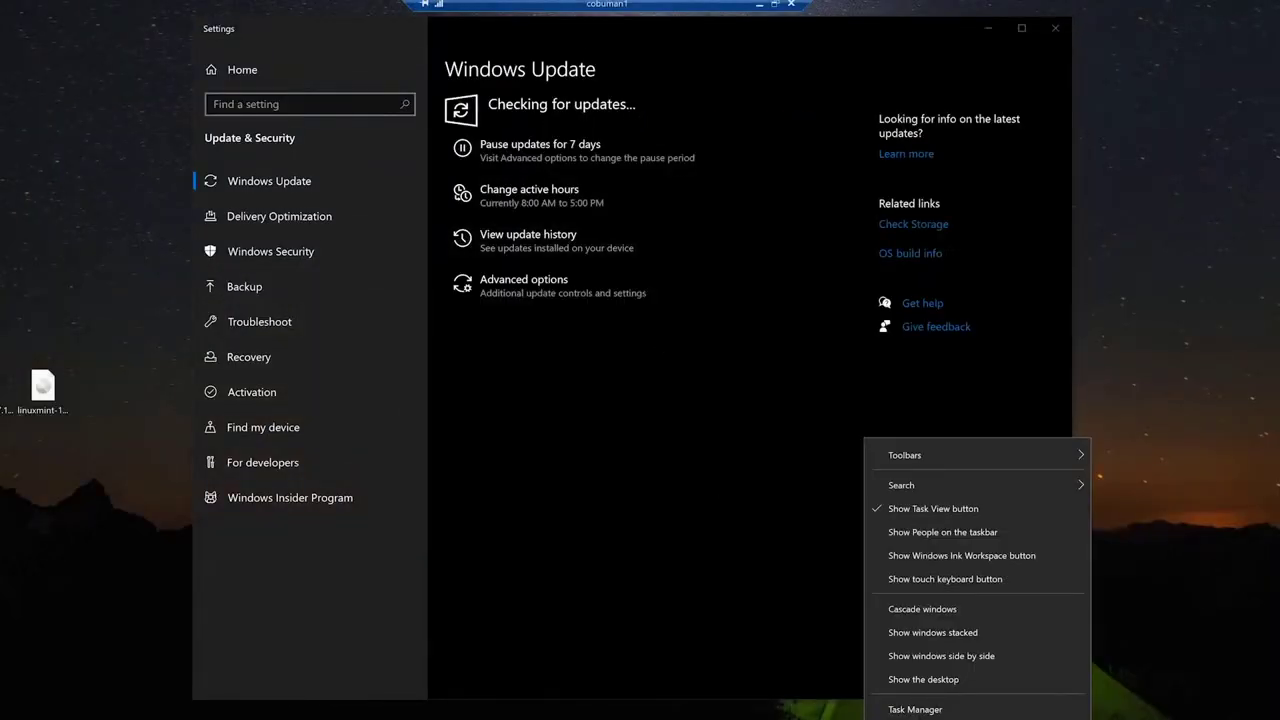
{"action": "left_click", "coordinate": [915, 709]}
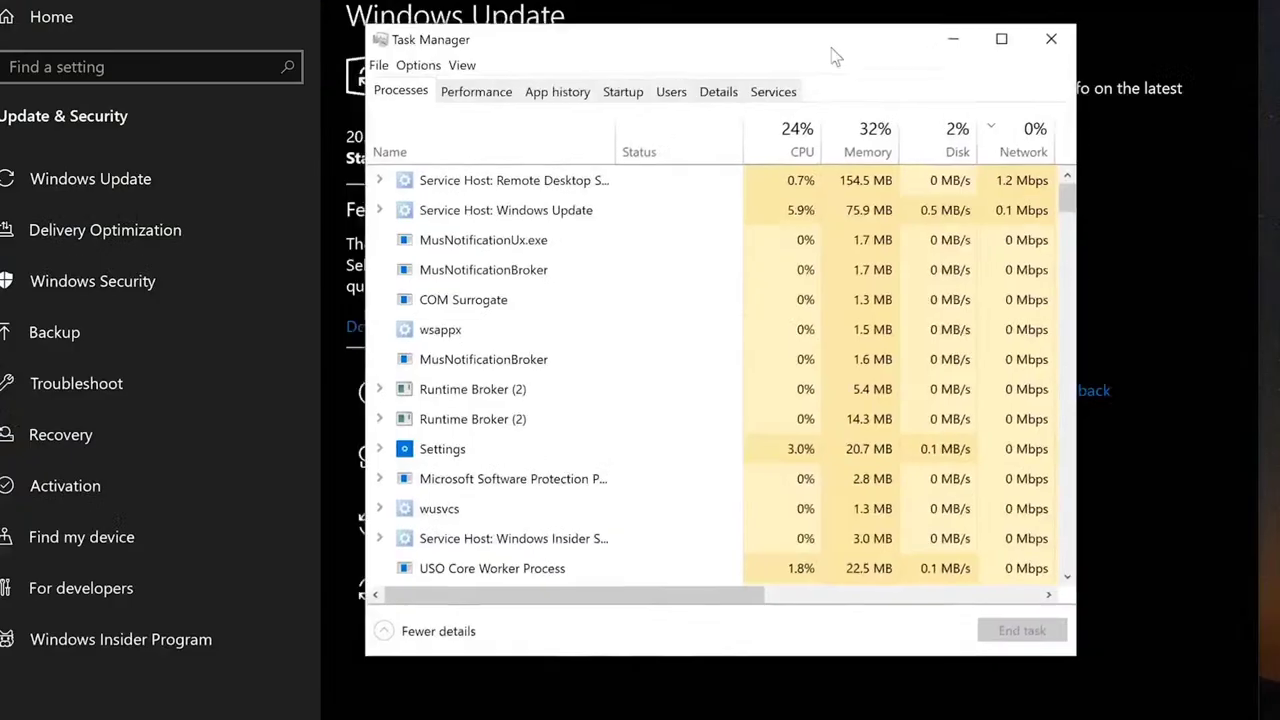
{"action": "left_click_drag", "start_coordinate": [835, 57], "coordinate": [1002, 302]}
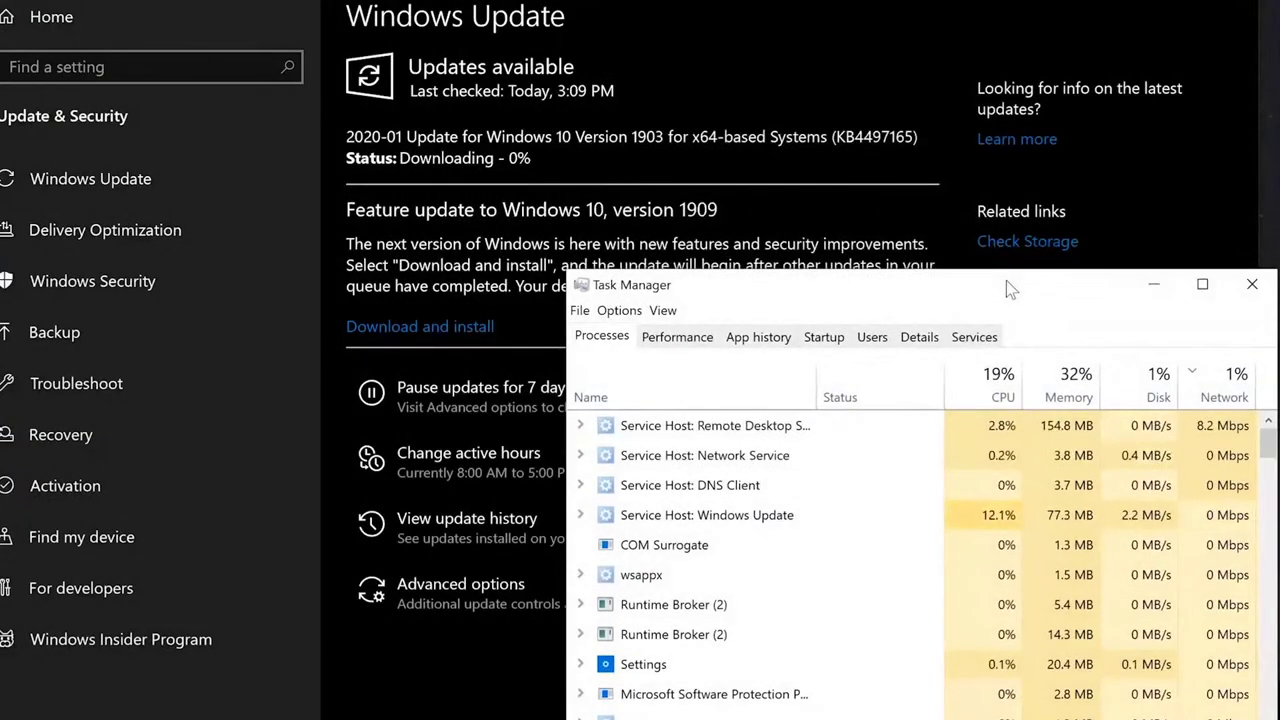
{"action": "left_click_drag", "start_coordinate": [913, 290], "coordinate": [909, 307]}
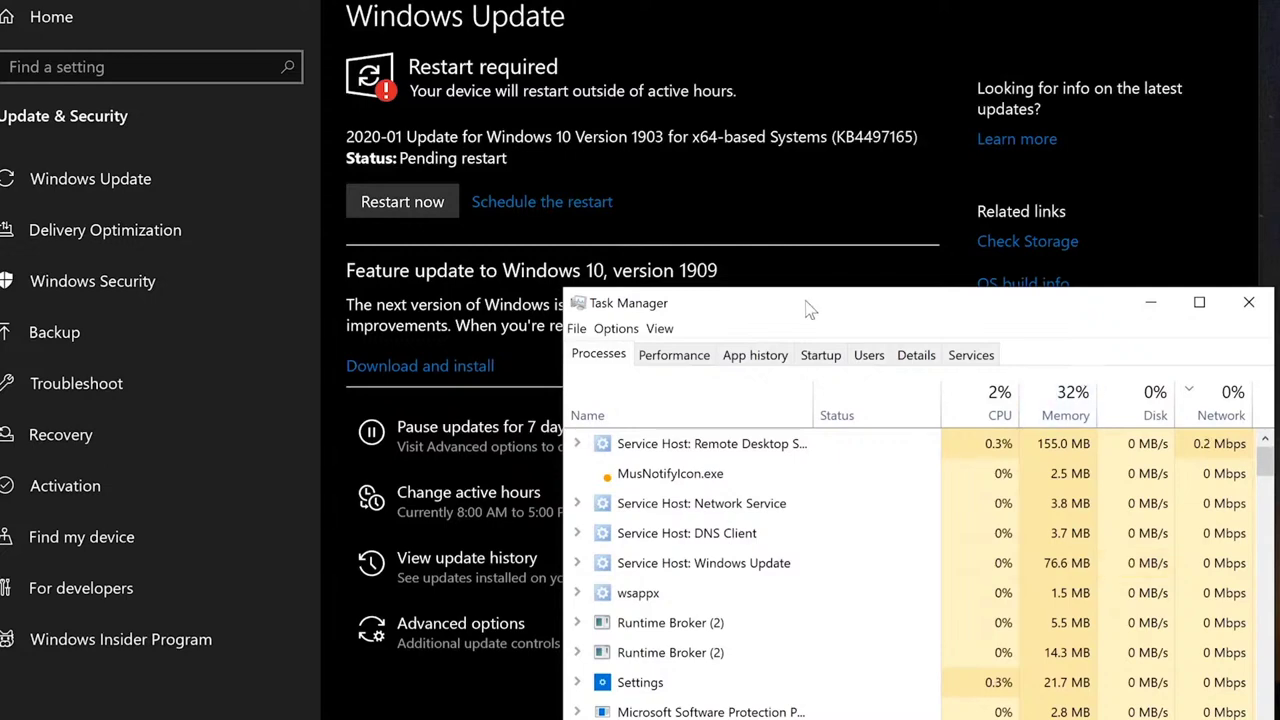
{"action": "left_click_drag", "start_coordinate": [810, 310], "coordinate": [766, 282]}
Review the Ethernet (Local Area Connection) throughput and the other devices on Task Manager's Performance page.
{"action": "left_click", "coordinate": [648, 334]}
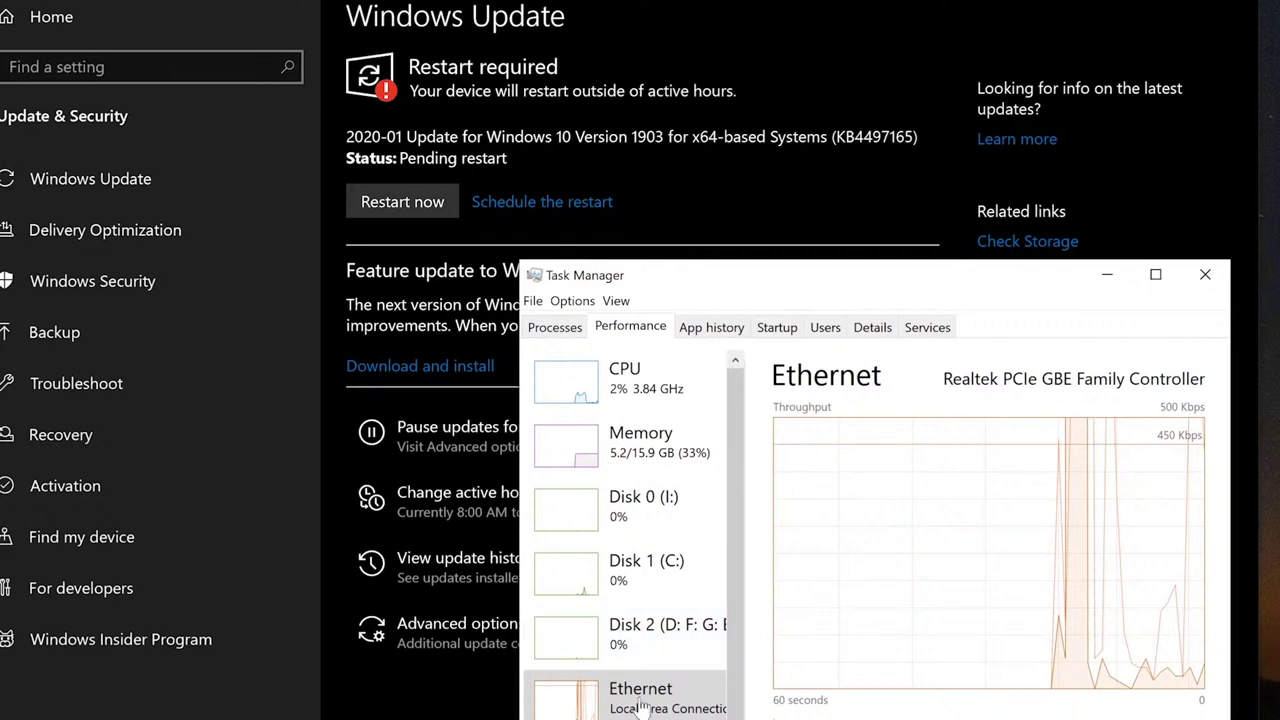
{"action": "scroll", "coordinate": [645, 690], "scroll_direction": "down", "scroll_amount": 1}
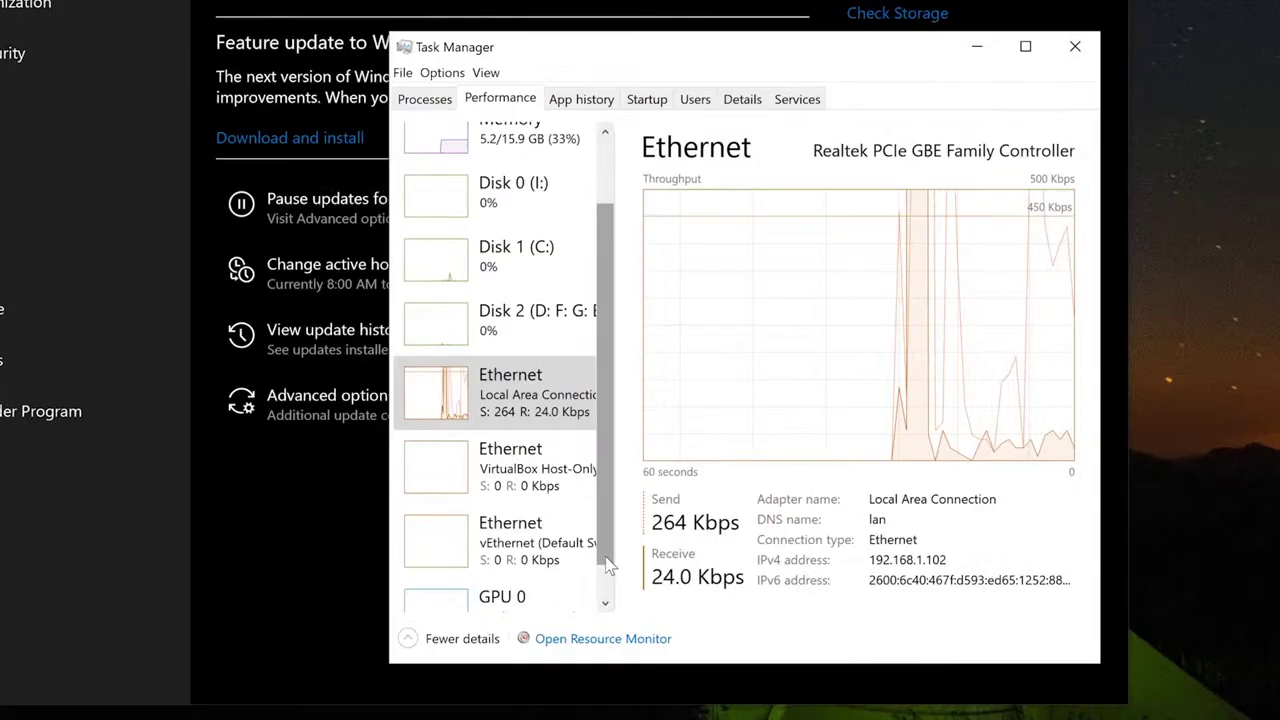
{"action": "scroll", "coordinate": [607, 565], "scroll_direction": "down", "scroll_amount": 1}
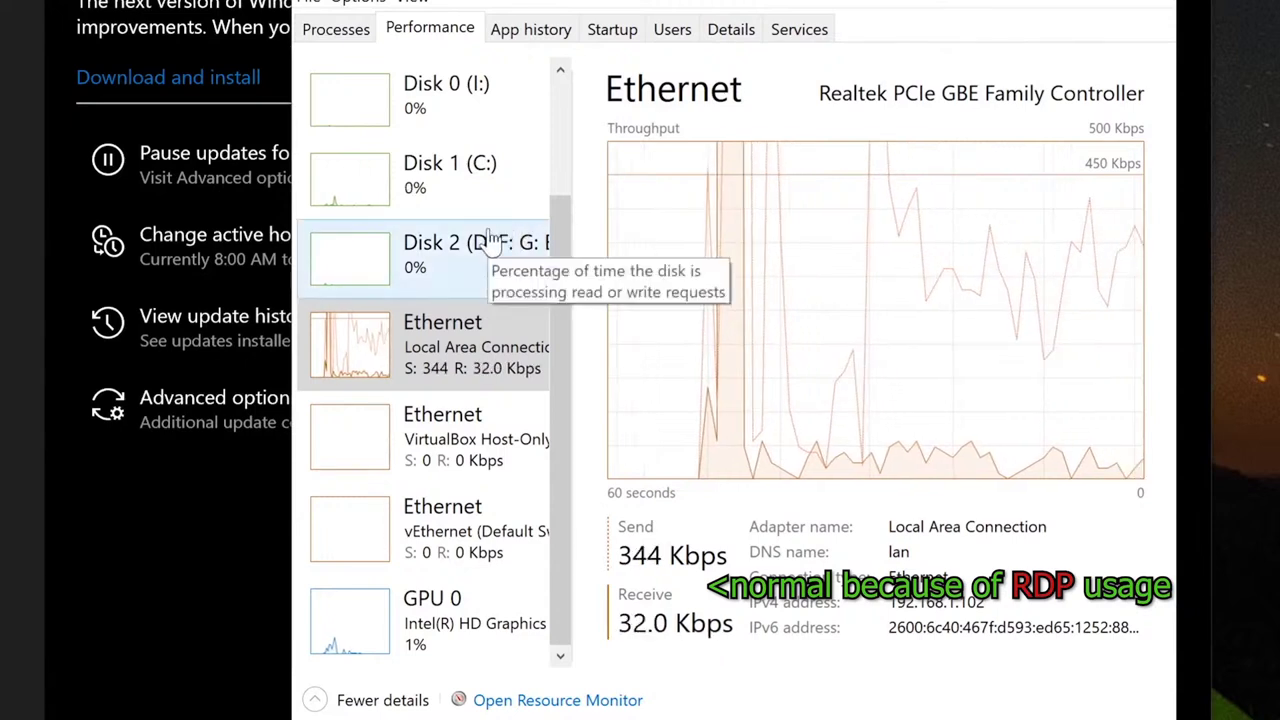
{"action": "left_click_drag", "start_coordinate": [553, 347], "coordinate": [580, 229]}
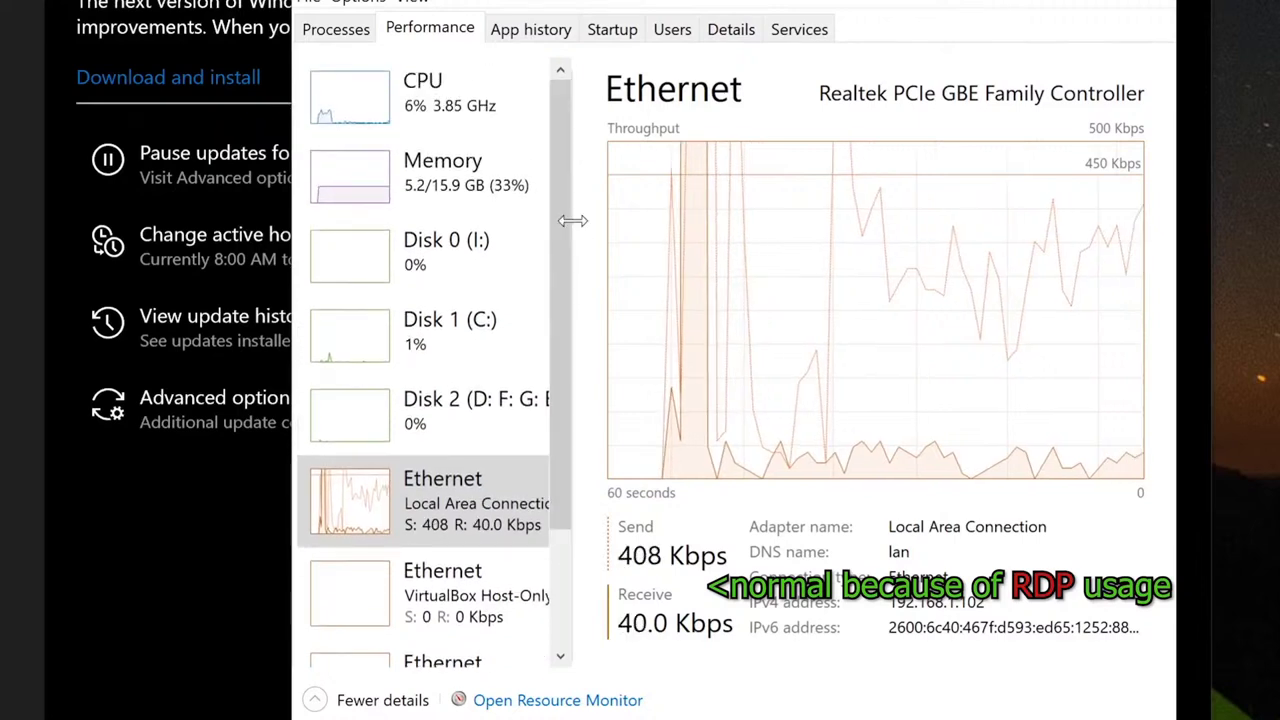
{"action": "left_click", "coordinate": [360, 33]}
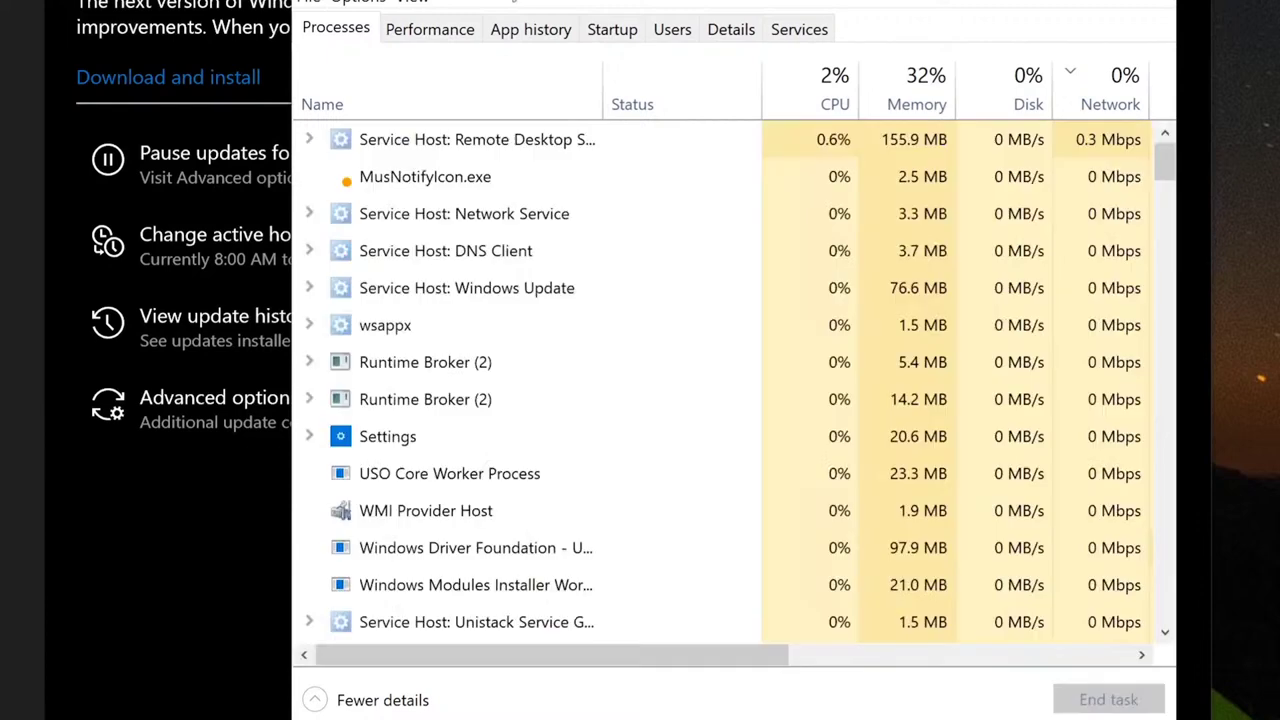
Sort processes by CPU, expand Service Host: Remote Desktop Services, then close Task Manager to show Windows Update.
{"action": "left_click", "coordinate": [802, 80]}
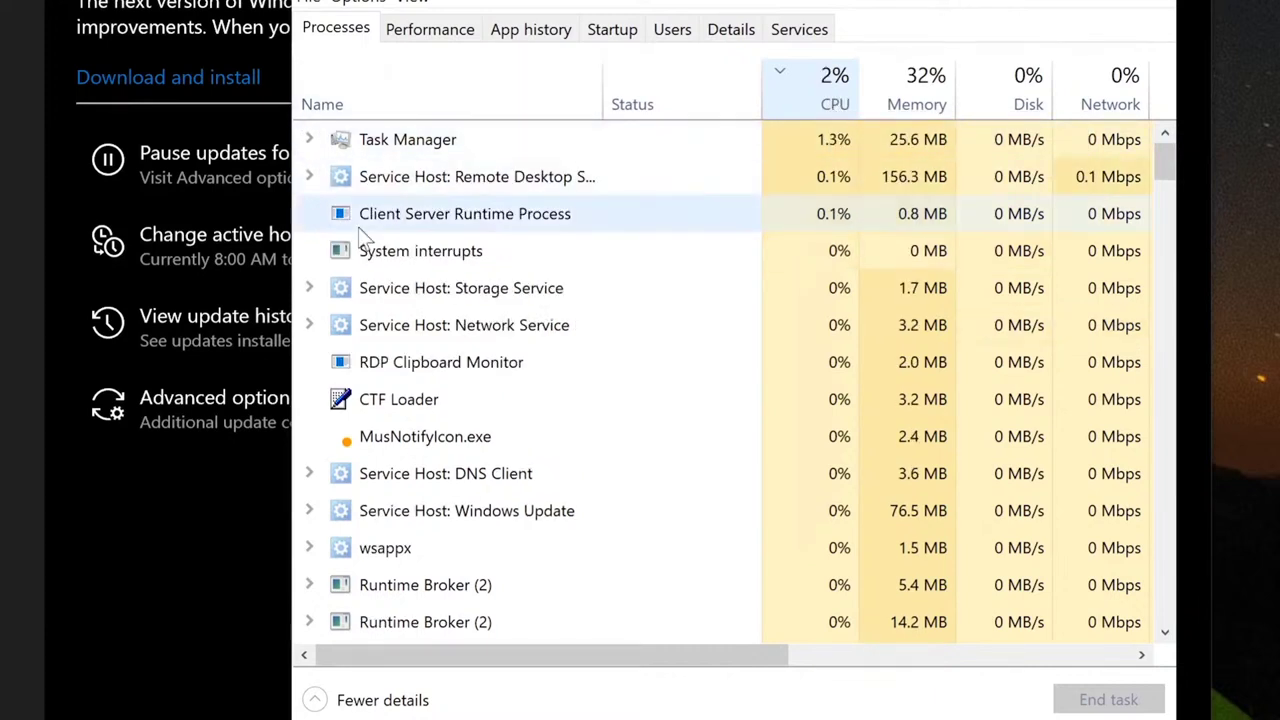
{"action": "left_click", "coordinate": [309, 177]}
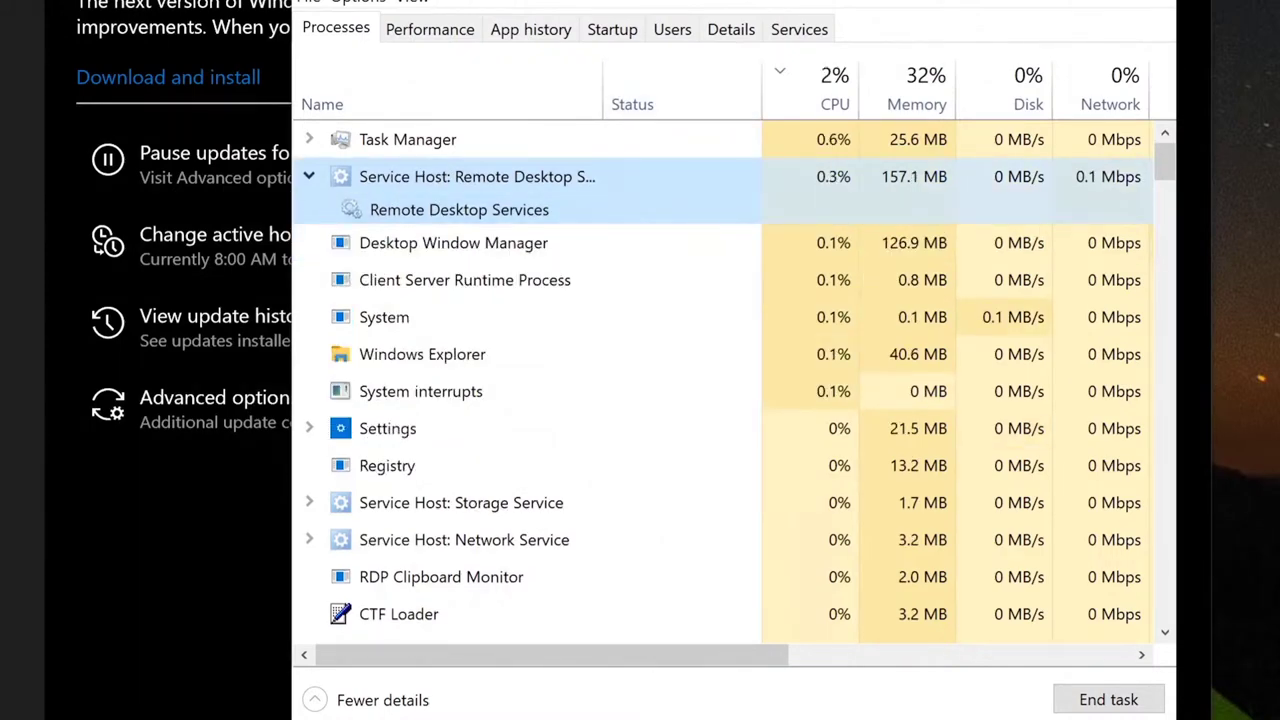
{"action": "key", "text": "alt+F4"}
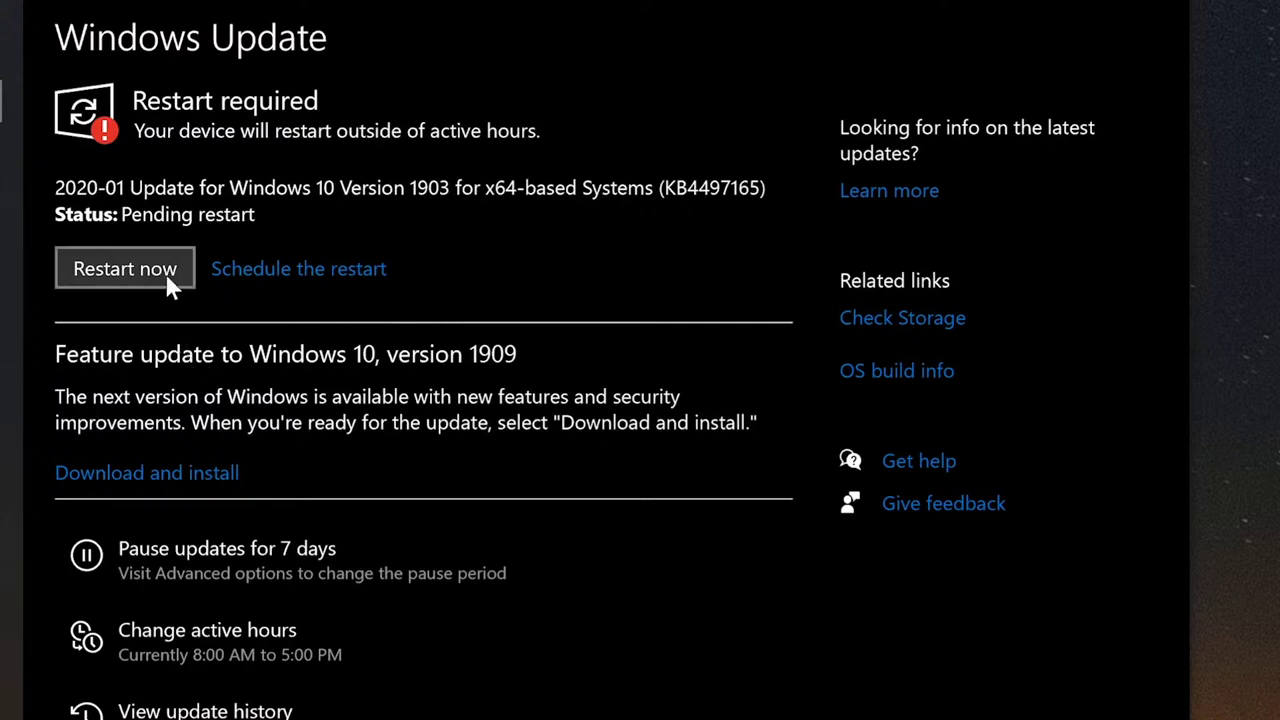
Reopen Task Manager's Performance page and widen the device list beside the Ethernet graph.
{"action": "key", "text": "ctrl+shift+Escape"}
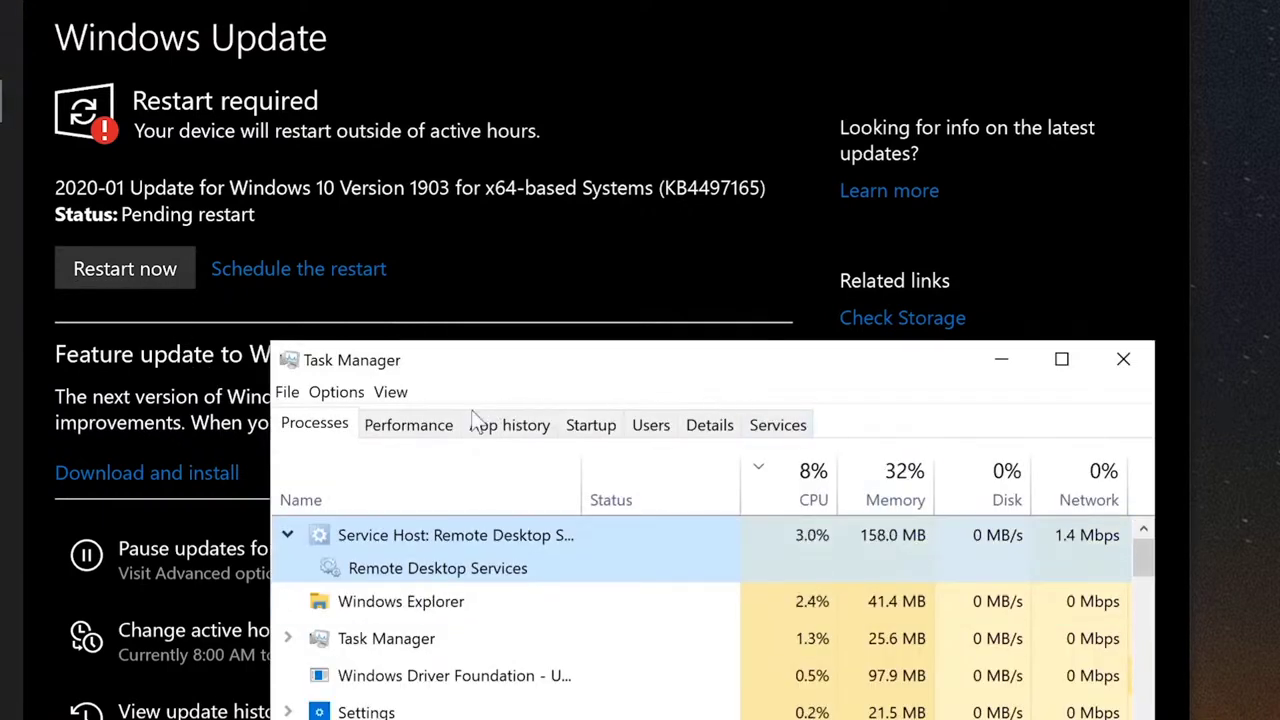
{"action": "left_click", "coordinate": [405, 424]}
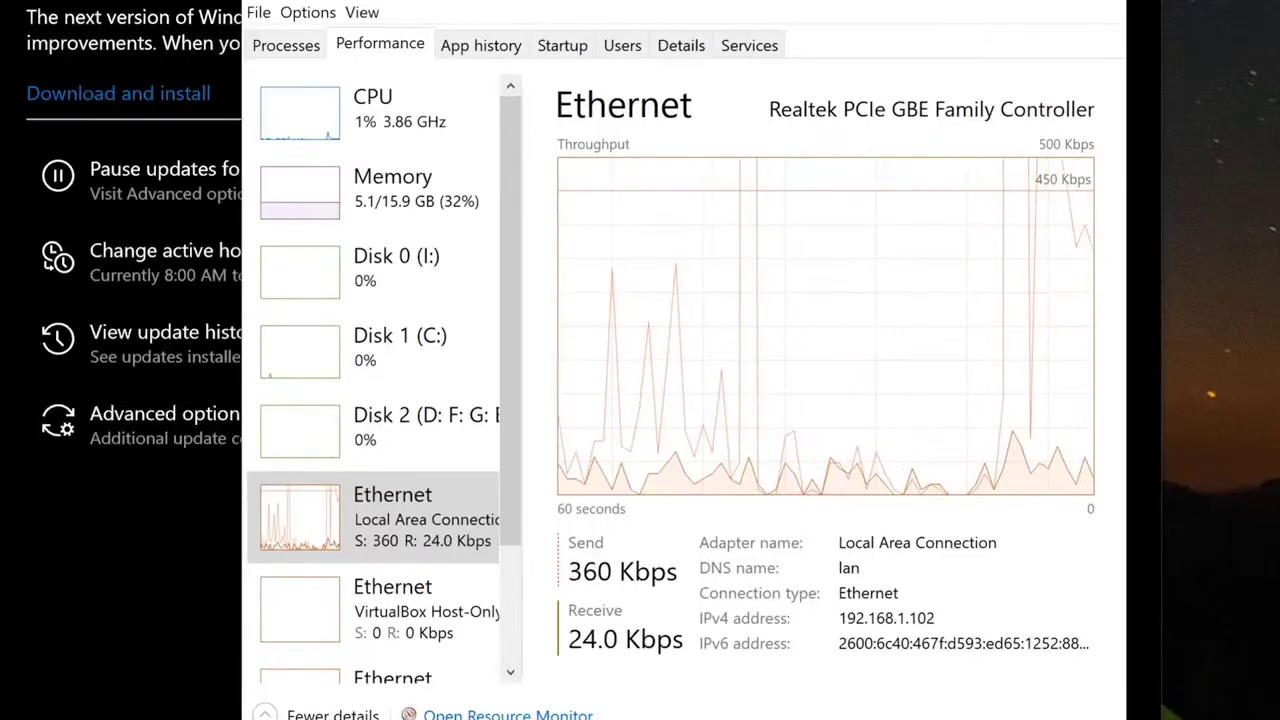
{"action": "left_click_drag", "start_coordinate": [773, 0], "coordinate": [509, 11]}
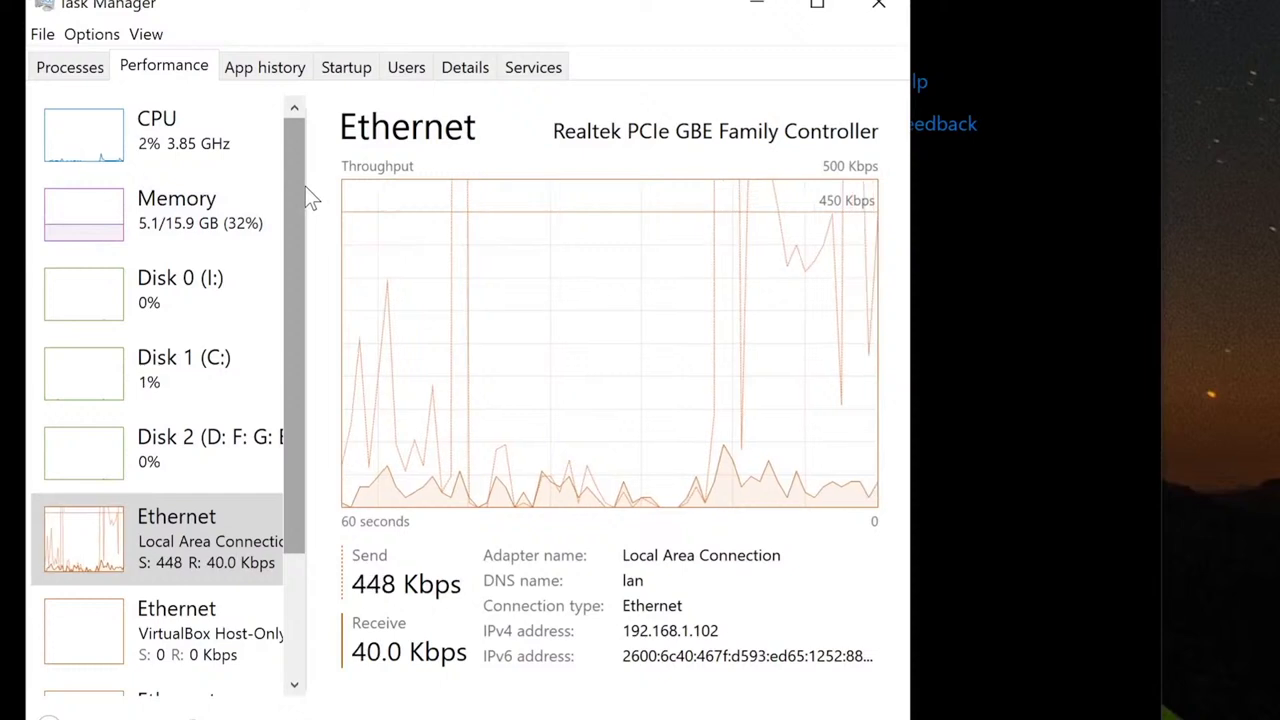
{"action": "left_click_drag", "start_coordinate": [312, 182], "coordinate": [379, 167]}
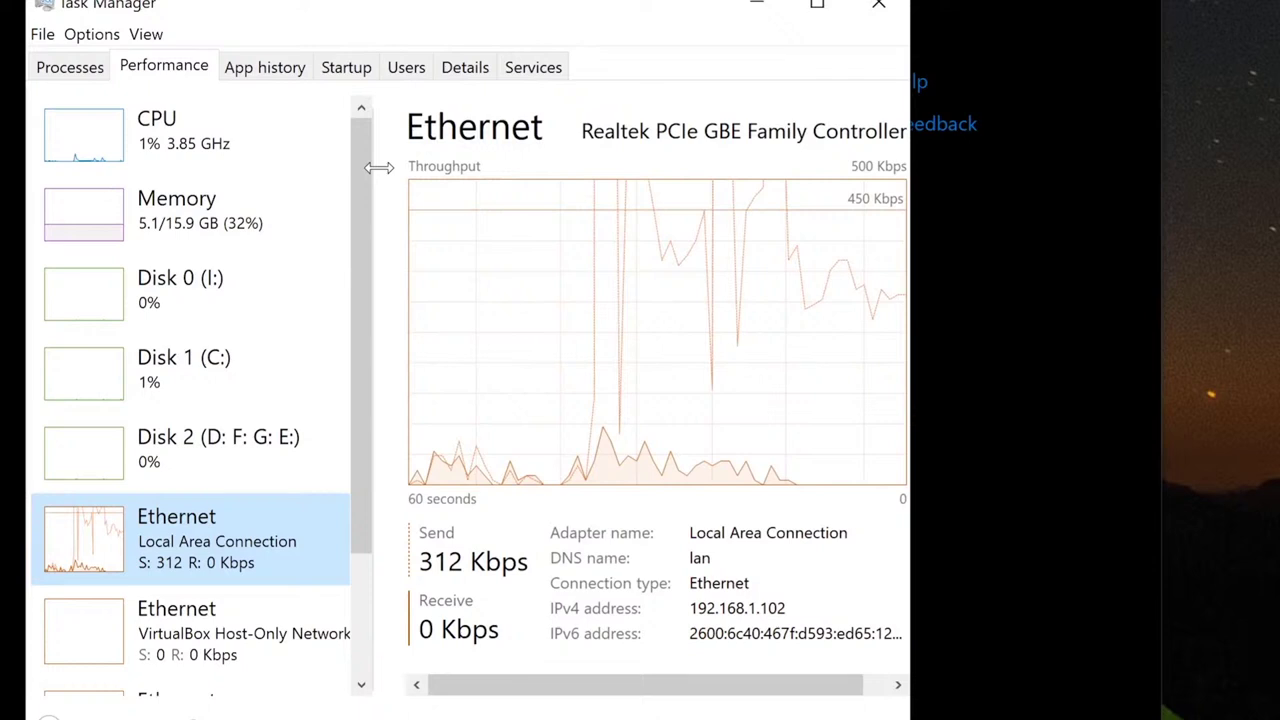
{"action": "mouse_move", "coordinate": [375, 233]}
{"action": "left_mouse_down"}
{"action": "mouse_move", "coordinate": [420, 211]}
{"action": "mouse_move", "coordinate": [374, 214]}
{"action": "left_mouse_up"}
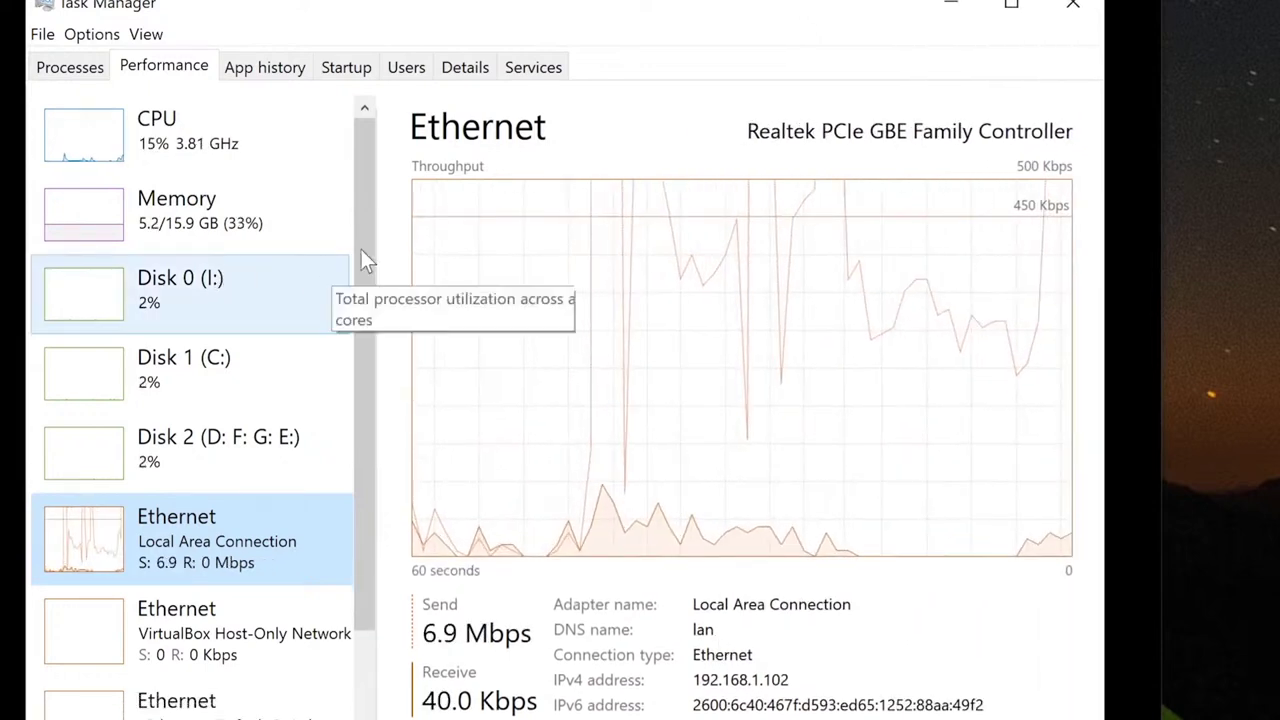
{"action": "left_click_drag", "start_coordinate": [380, 237], "coordinate": [450, 228]}
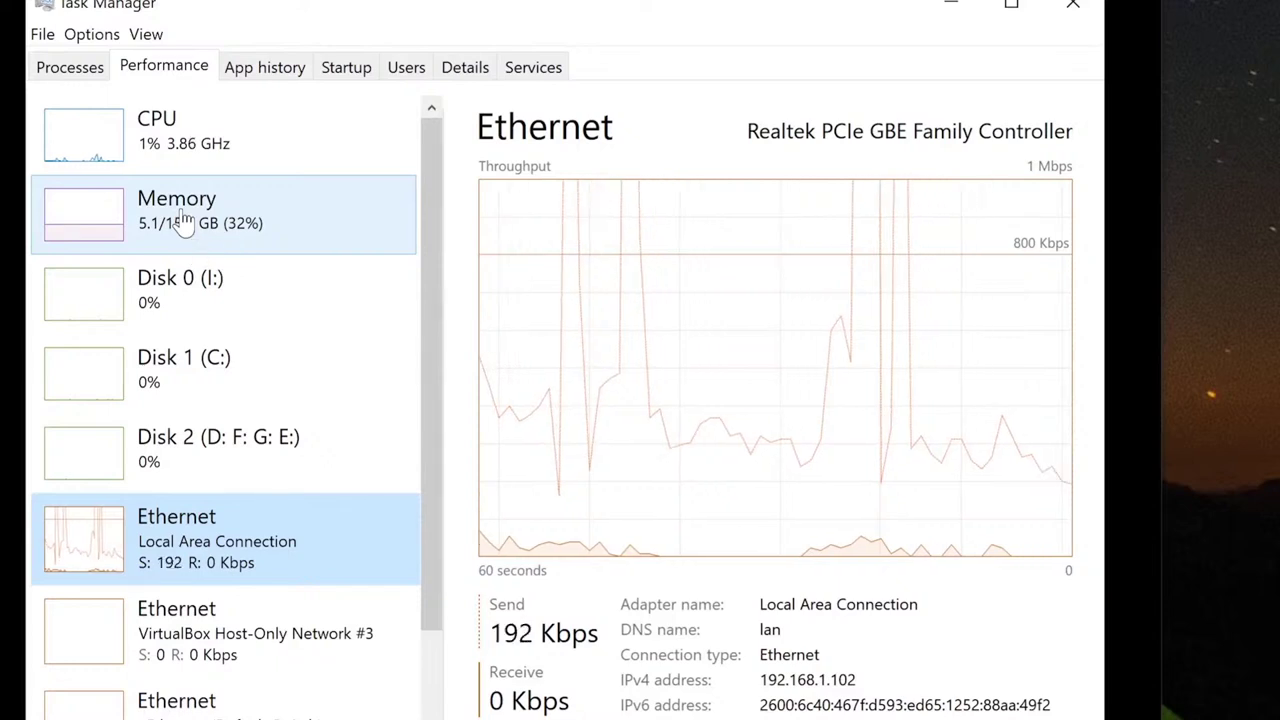
{"action": "left_click", "coordinate": [69, 70]}
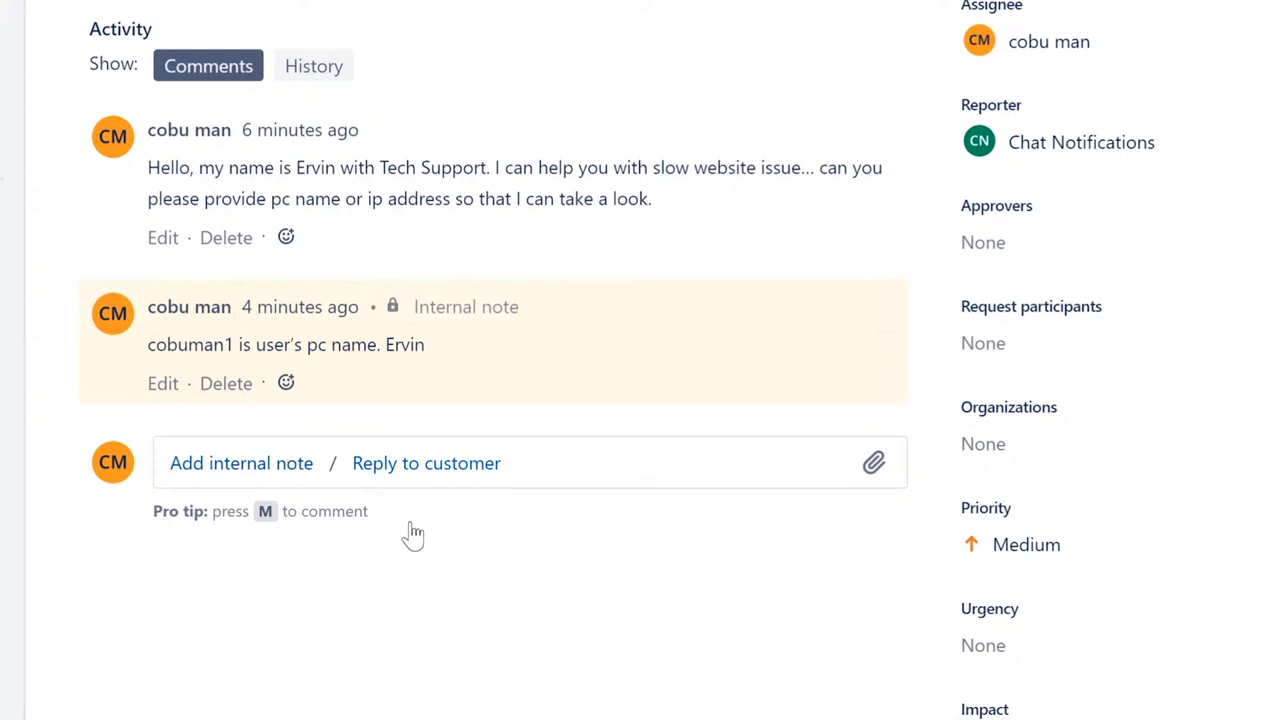
Add a signed internal note: no issues at the moment, ticket kept open for 24hrs to monitor.
{"action": "left_click", "coordinate": [217, 455]}
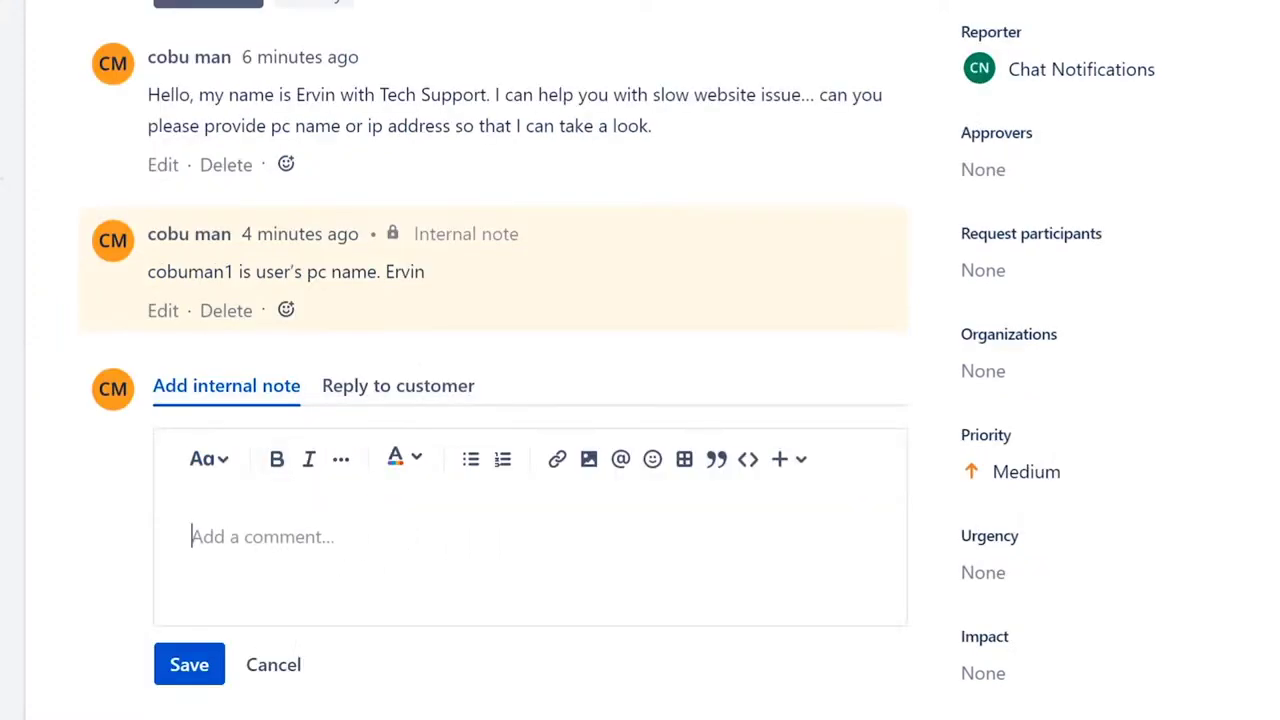
{"action": "type", "text": "T"}
{"action": "type", "text": "here are no "}
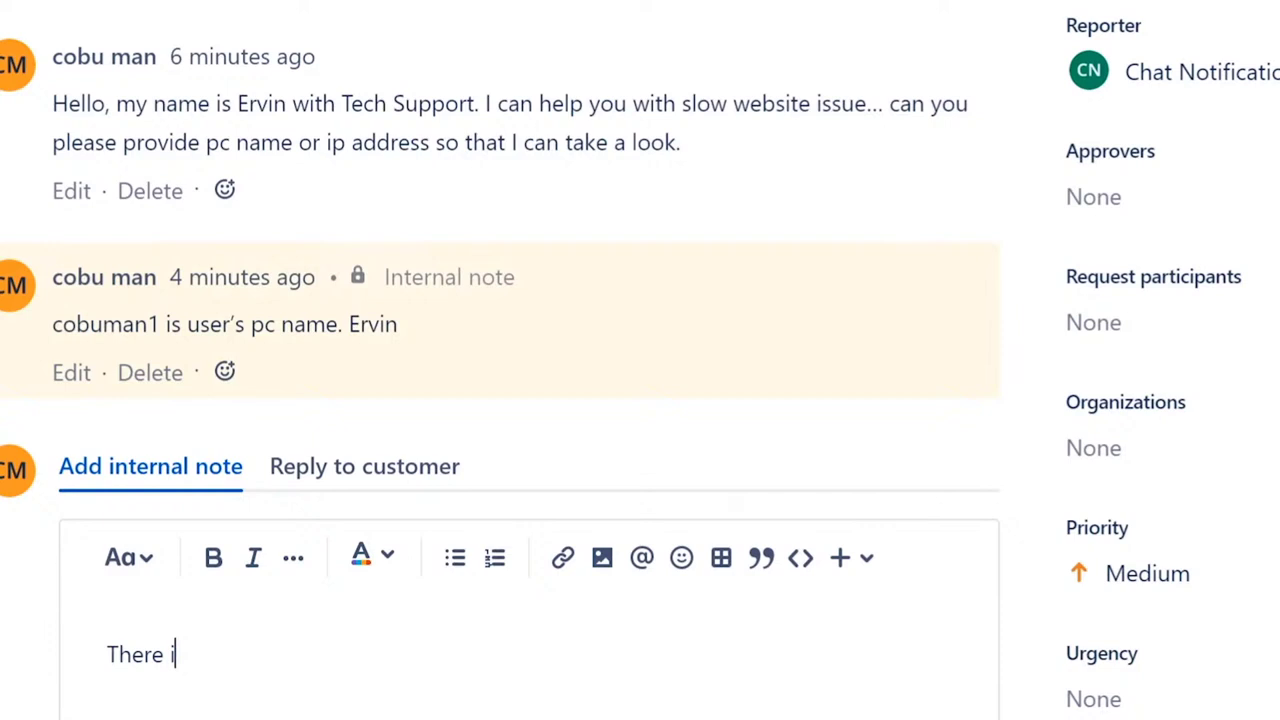
{"action": "type", "text": "issue"}
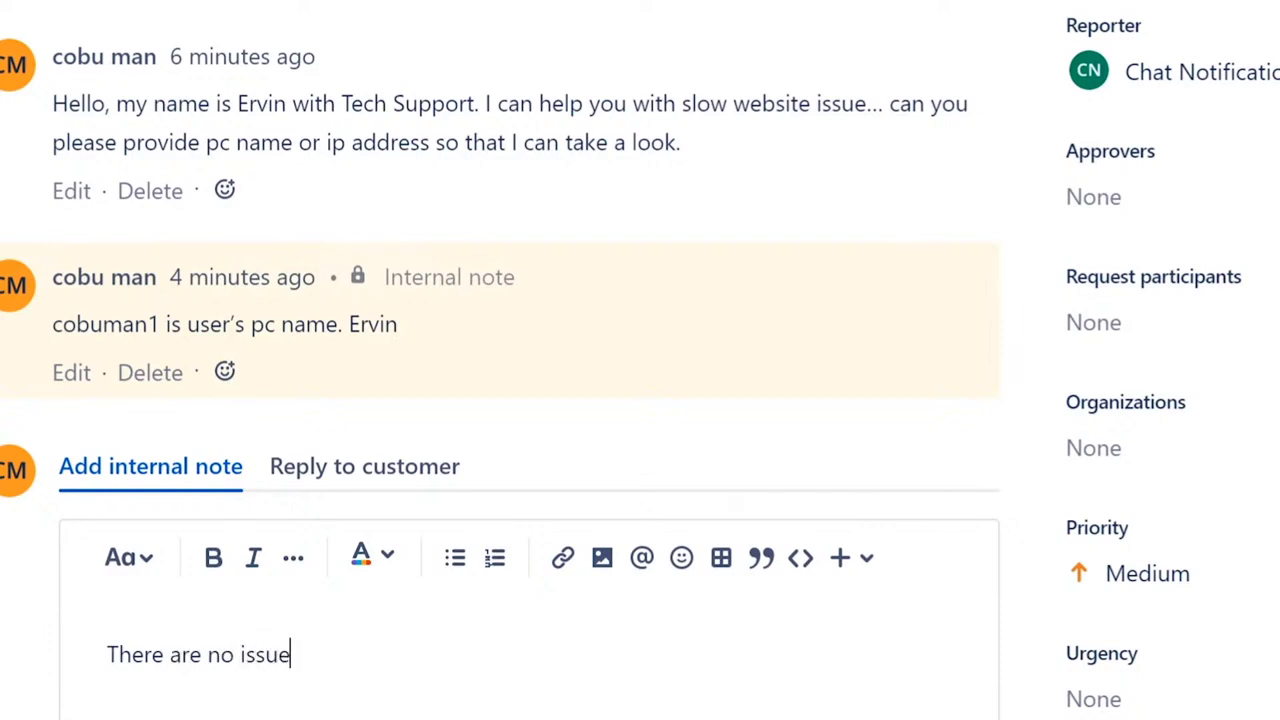
{"action": "type", "text": "s at the moment"}
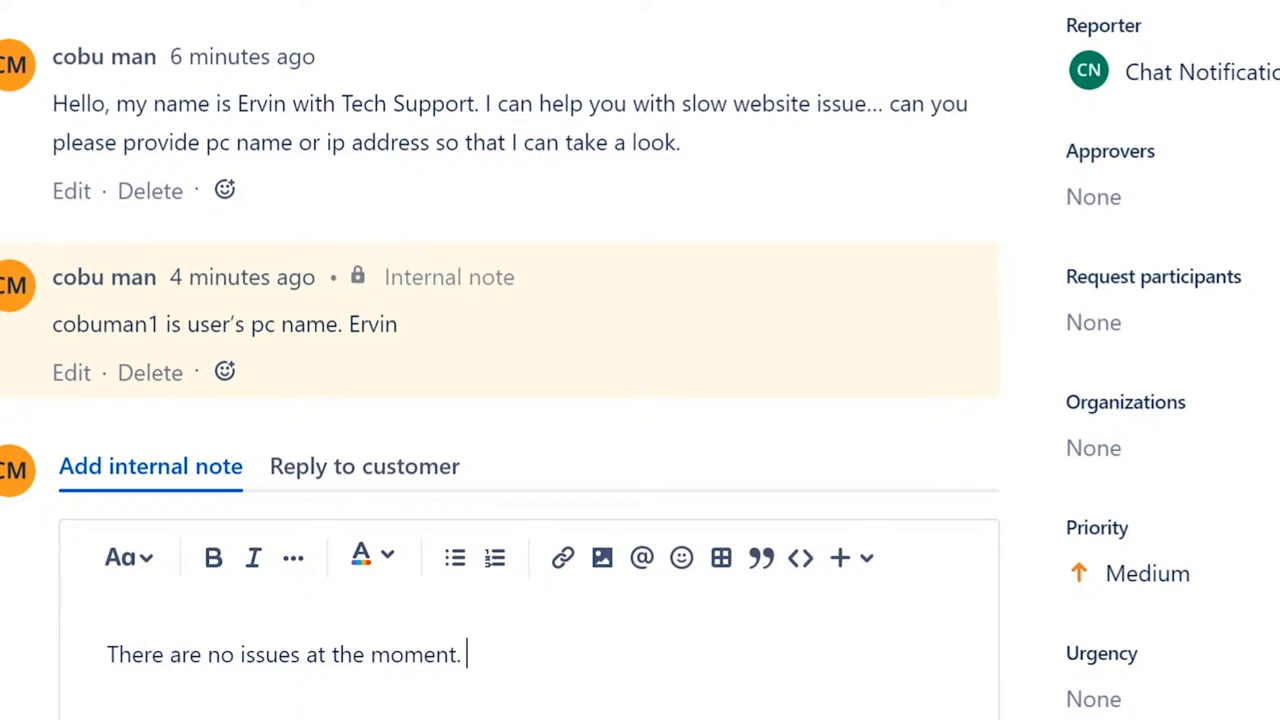
{"action": "type", "text": "."}
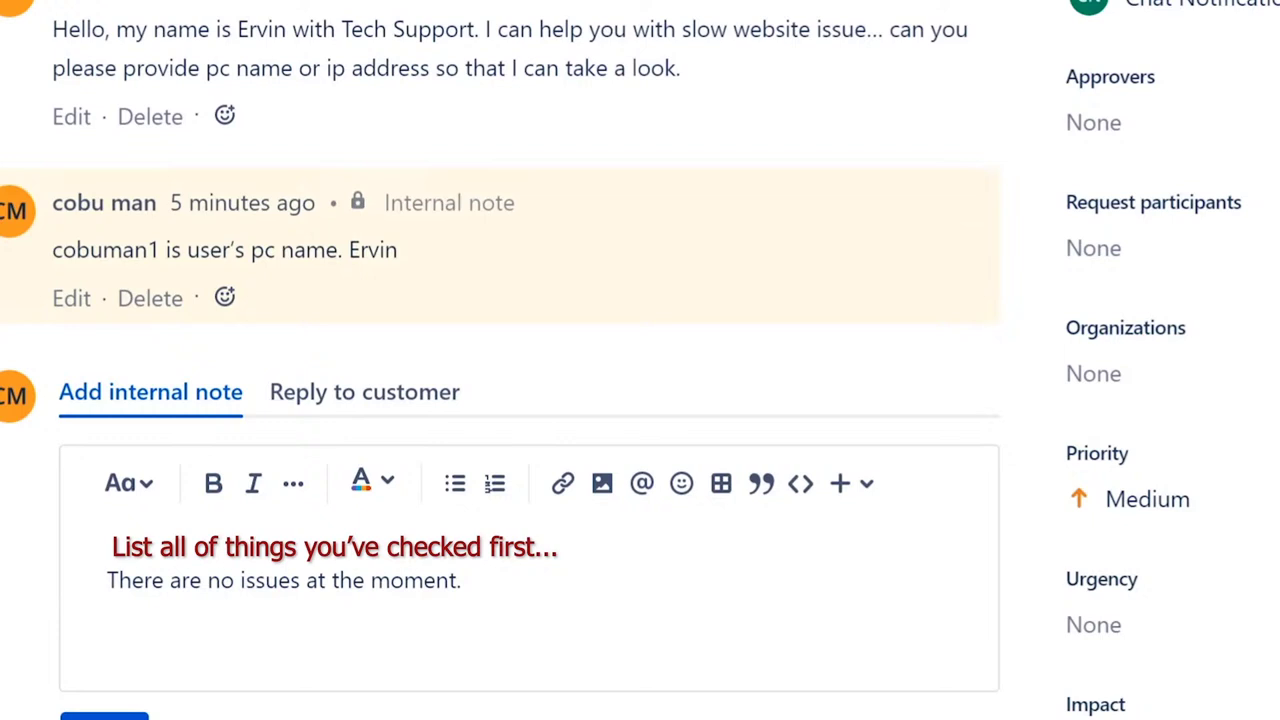
{"action": "type", "text": "I will keep the t"}
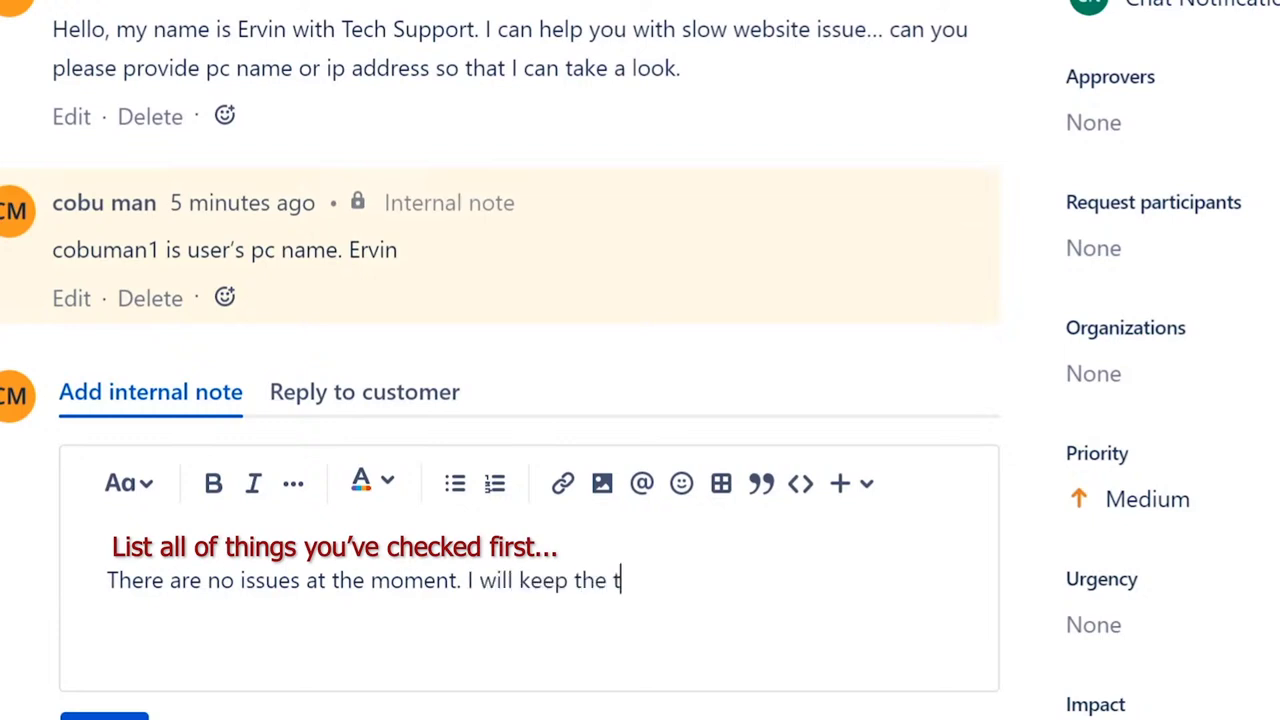
{"action": "type", "text": "icke topne"}
{"action": "key", "text": "BackSpace"}
{"action": "key", "text": "BackSpace"}
{"action": "key", "text": "BackSpace"}
{"action": "key", "text": "BackSpace"}
{"action": "key", "text": "BackSpace"}
{"action": "key", "text": "BackSpace"}
{"action": "type", "text": "t open "}
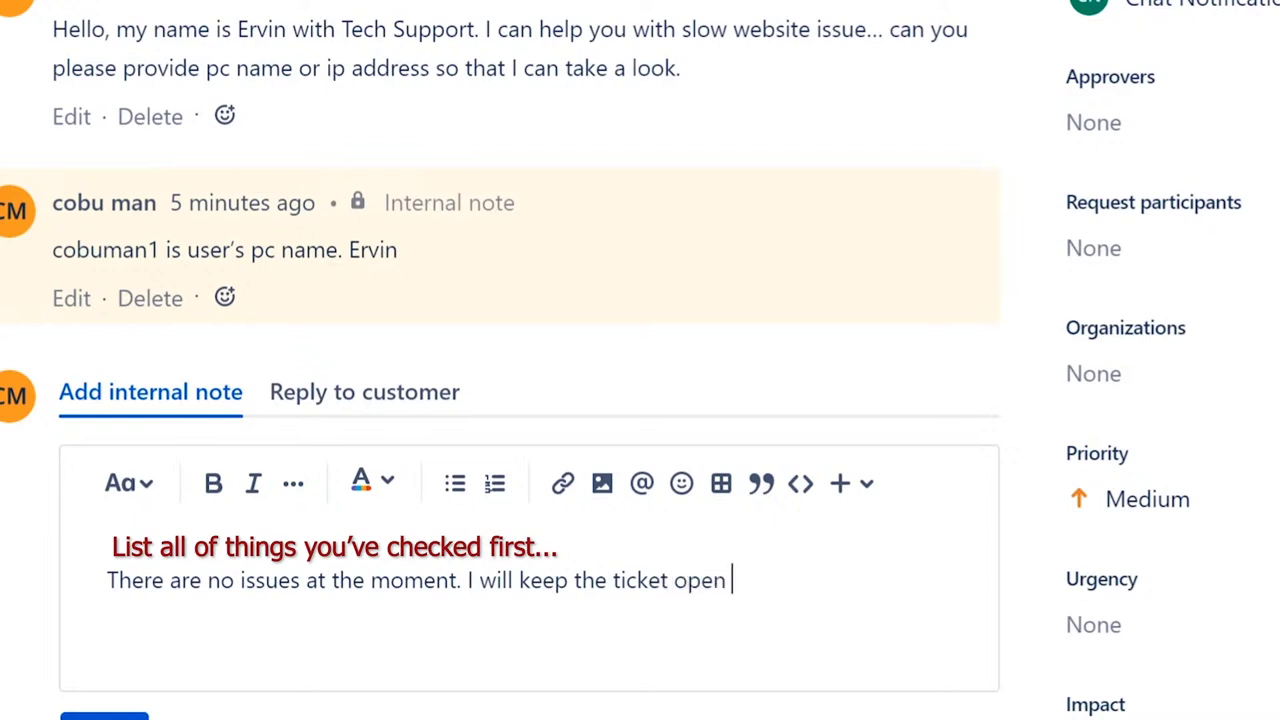
{"action": "type", "text": "for 24hrs to monito"}
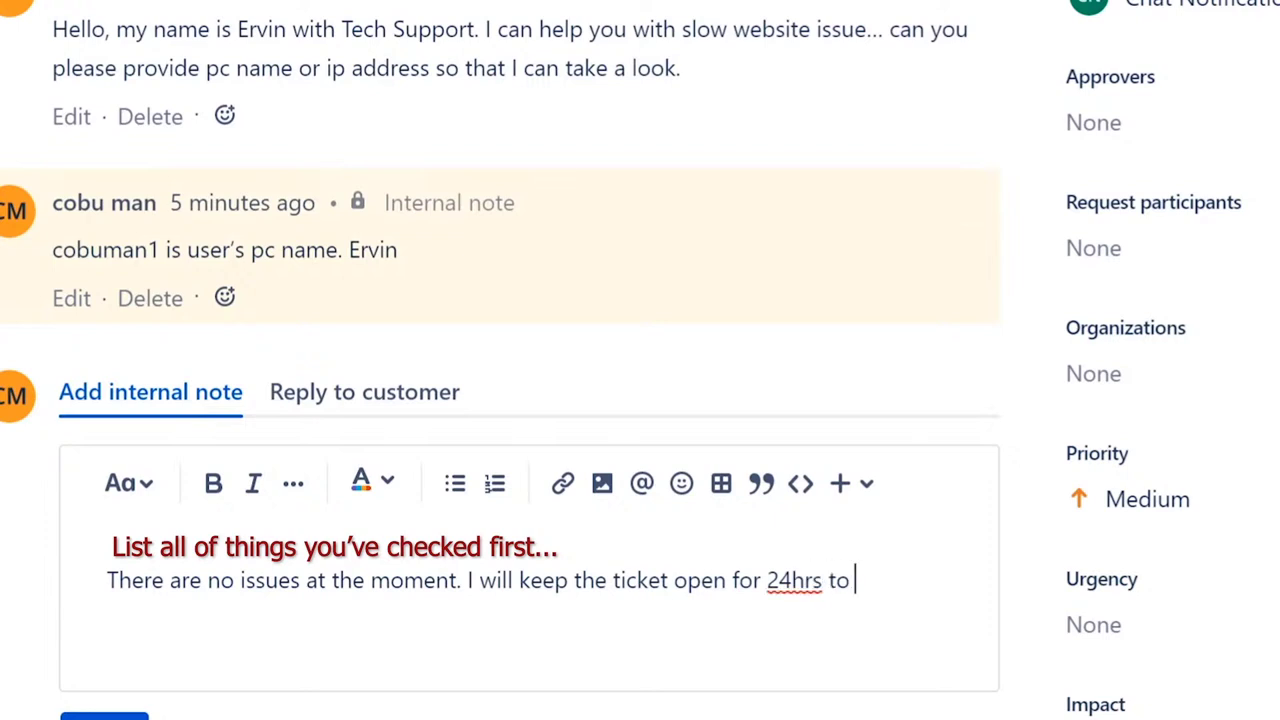
{"action": "type", "text": "r."}
{"action": "key", "text": "Return"}
{"action": "type", "text": "Ervin"}
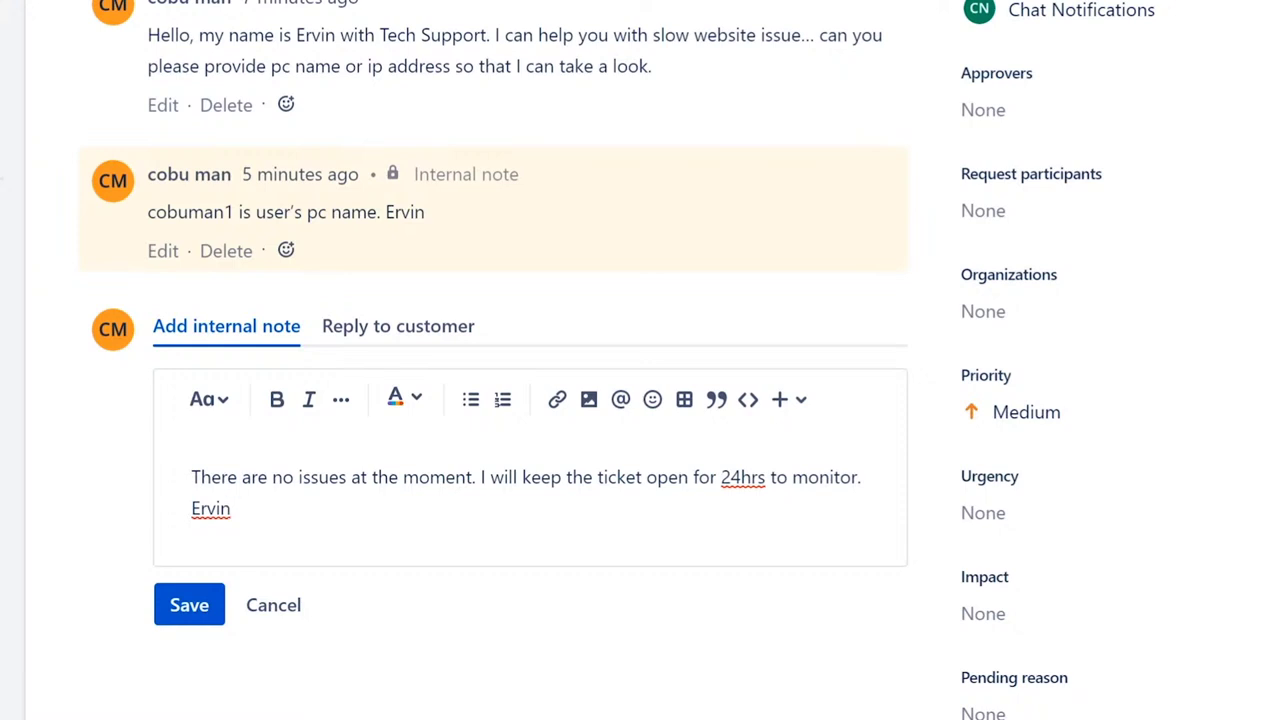
{"action": "left_click", "coordinate": [207, 612]}
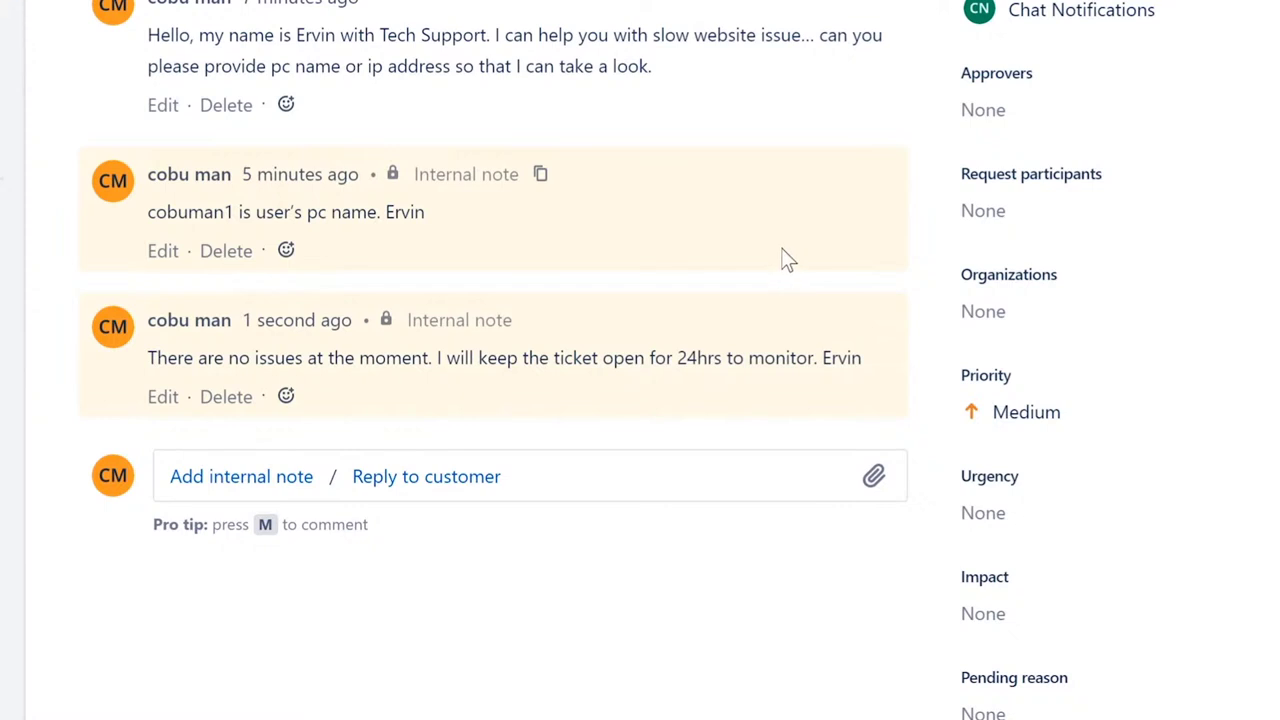
Transition ISD-16 to Waiting for support, then to Waiting for customer.
{"action": "scroll", "coordinate": [785, 255], "scroll_direction": "up", "scroll_amount": 1}
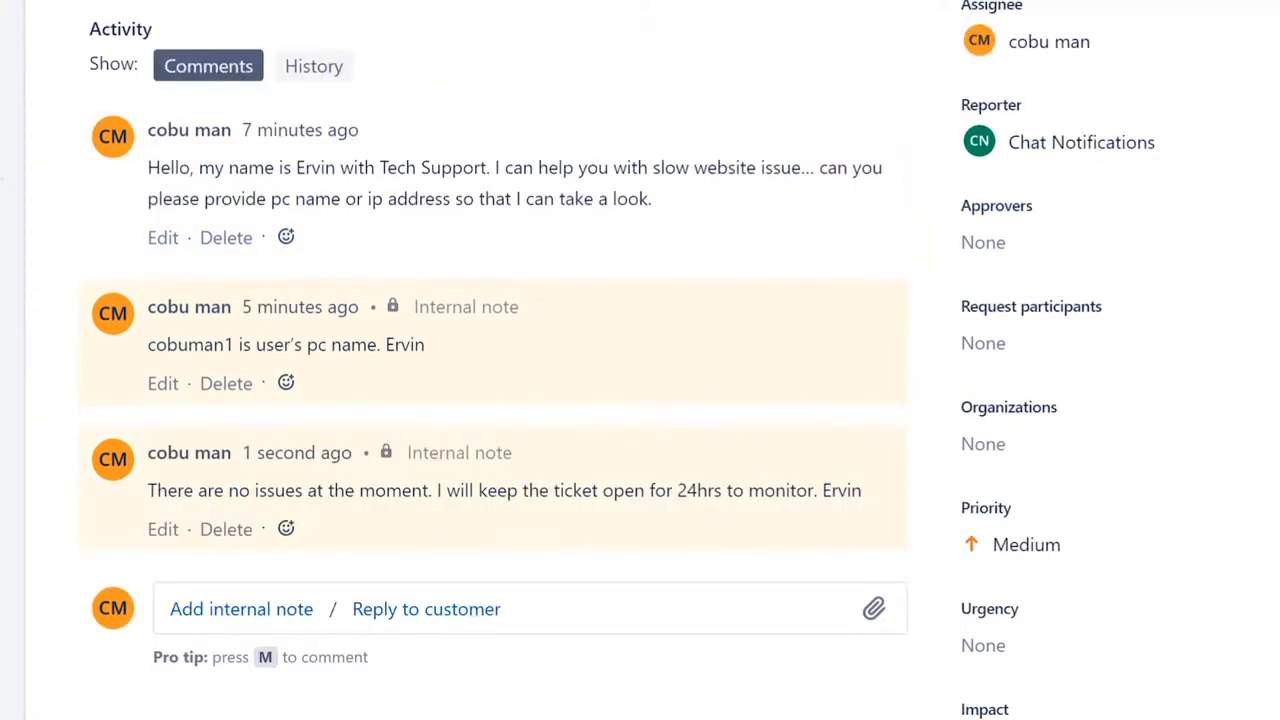
{"action": "left_click", "coordinate": [943, 46]}
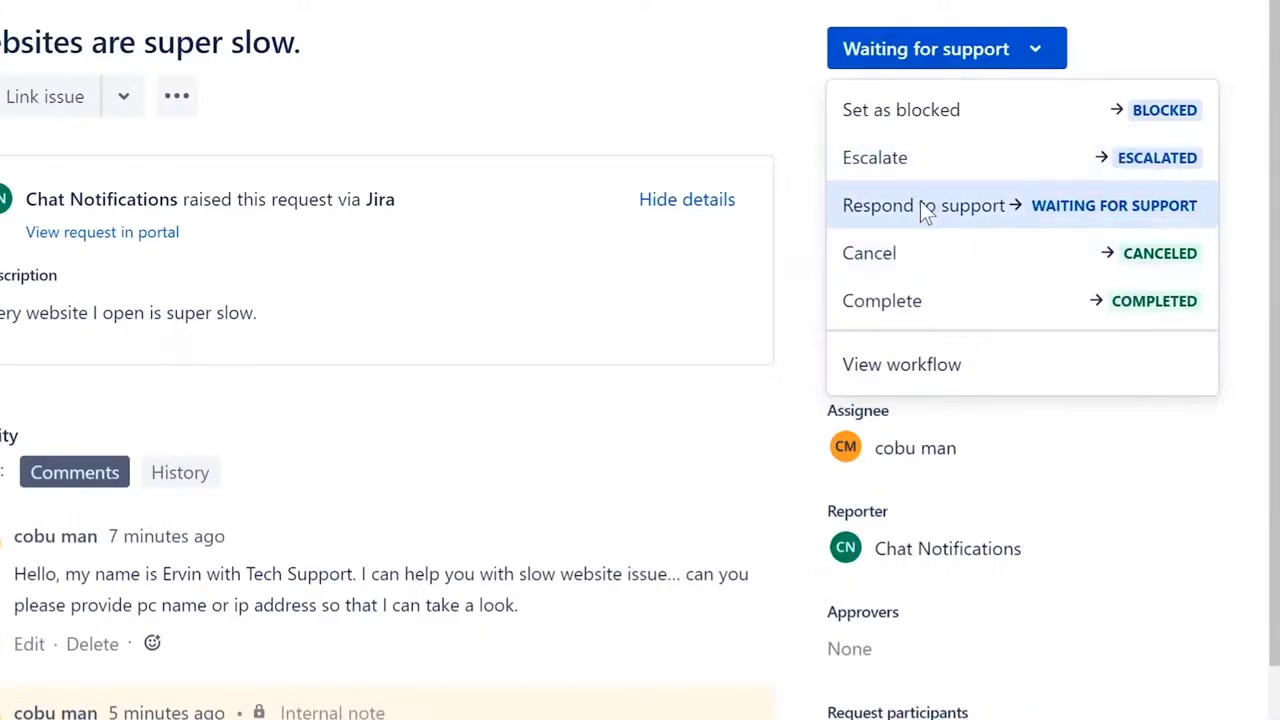
{"action": "left_click", "coordinate": [980, 207]}
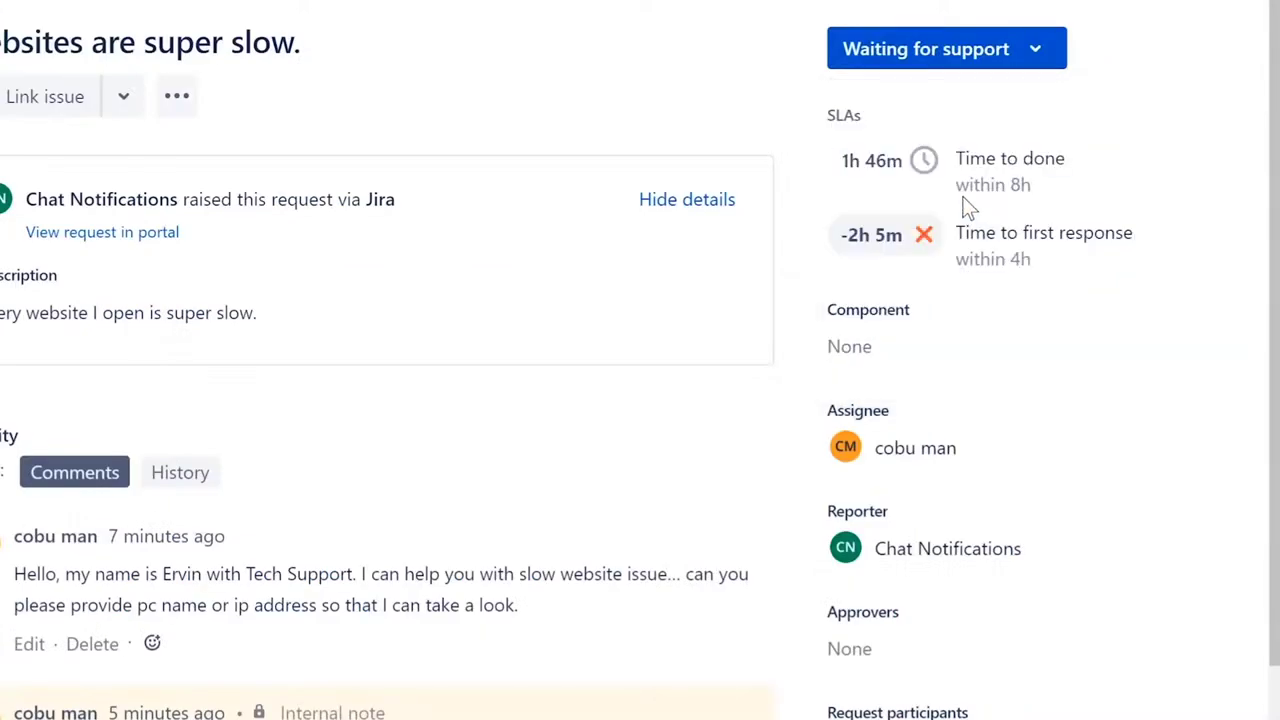
{"action": "left_click", "coordinate": [1016, 50]}
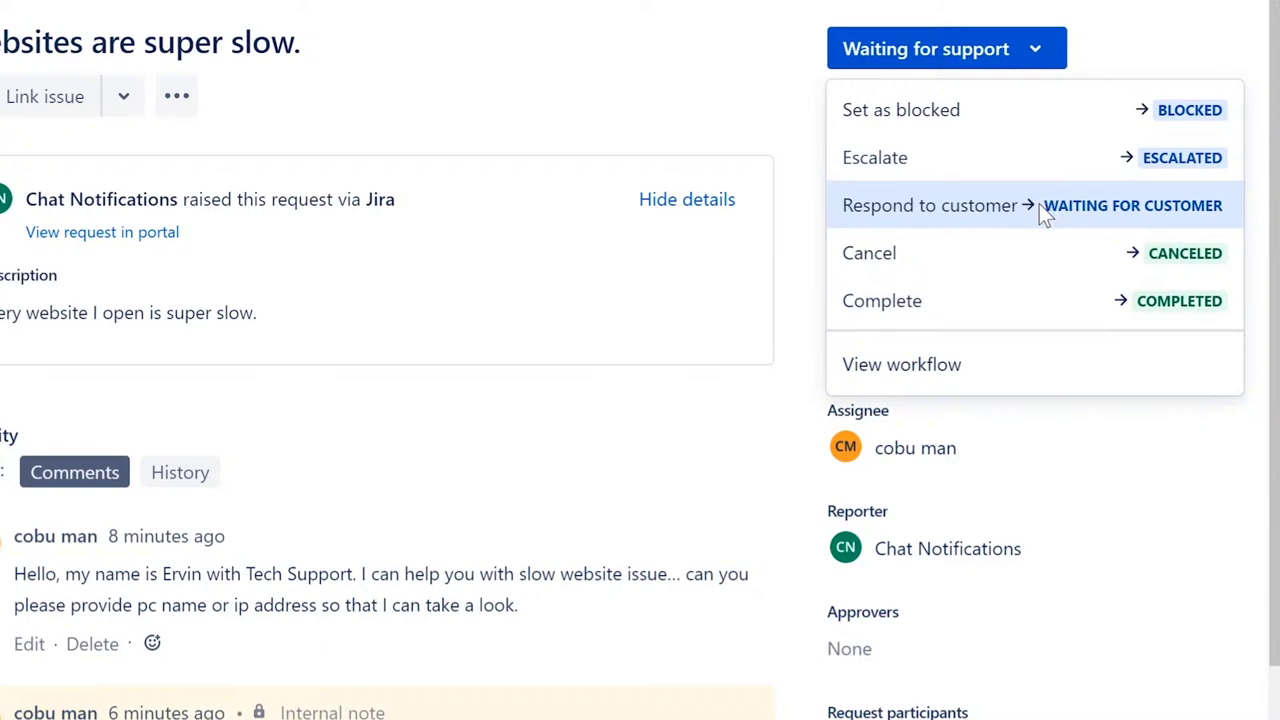
{"action": "left_click", "coordinate": [1039, 205]}
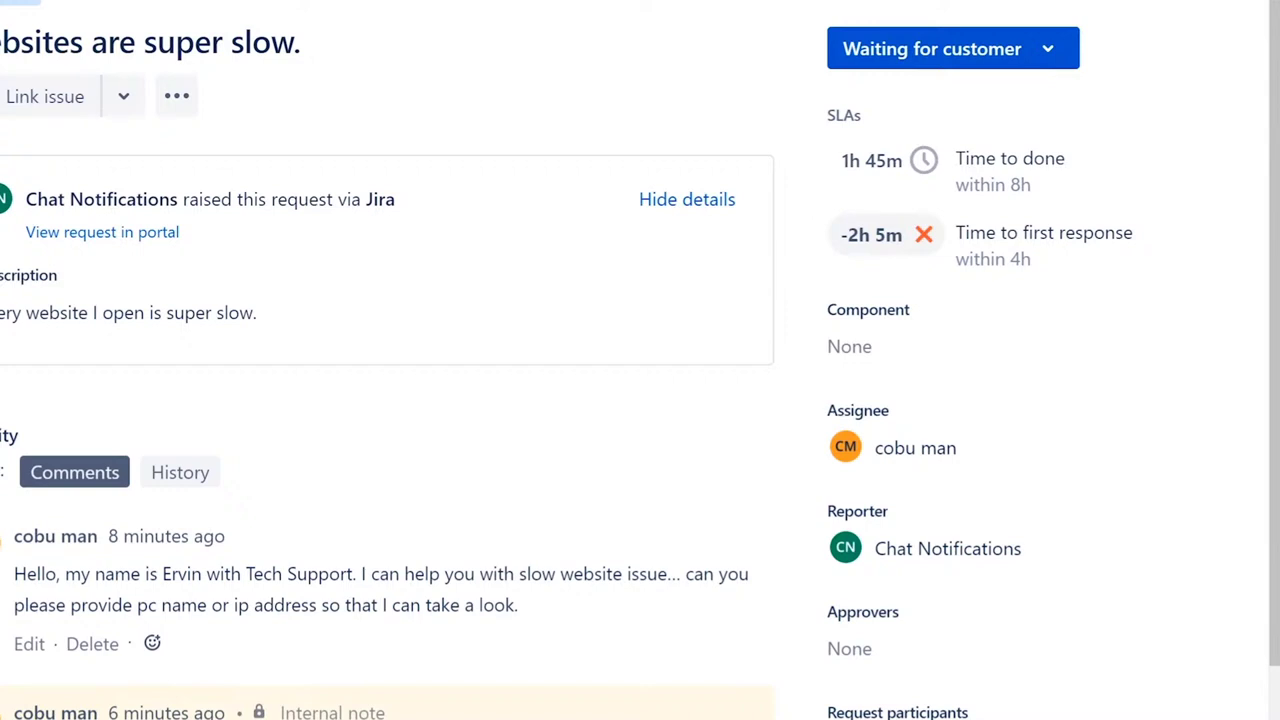
Return to the open requests queue to confirm ISD-16 shows Waiting for customer.
{"action": "left_click", "coordinate": [30, 130]}
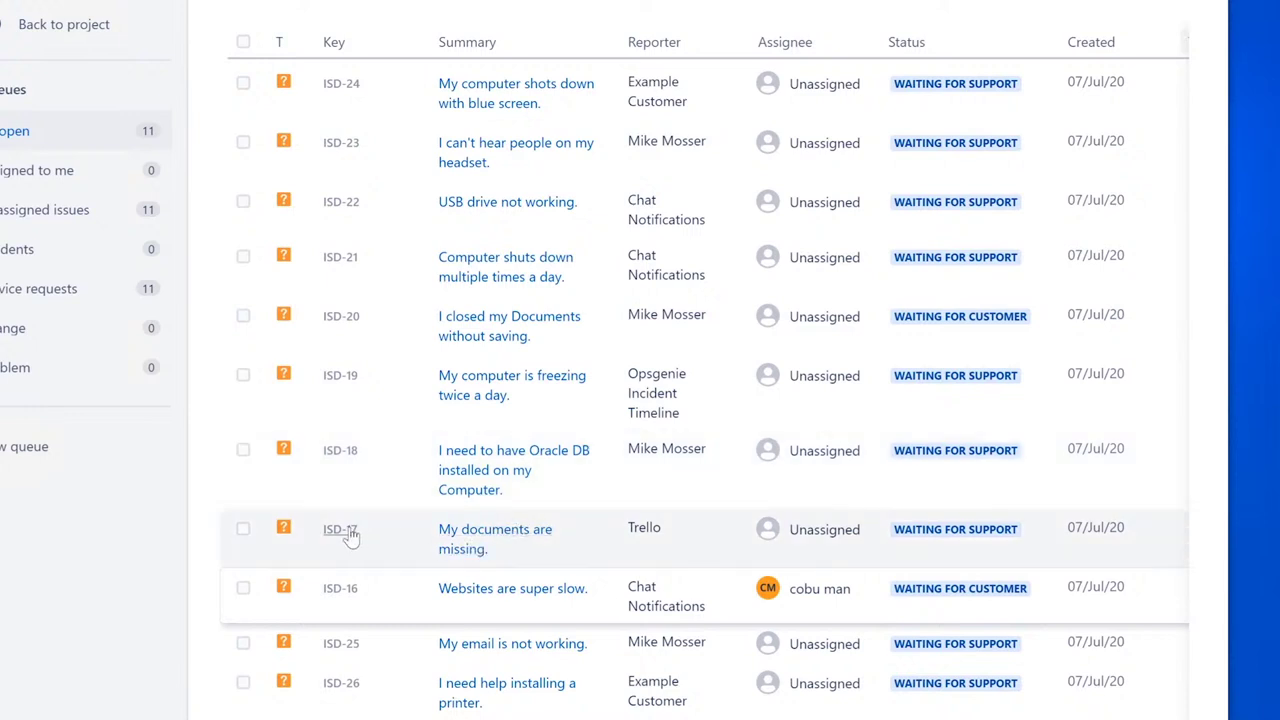
Open request ISD-17 'My documents are missing.' from the All open queue.
{"action": "left_click", "coordinate": [519, 540]}
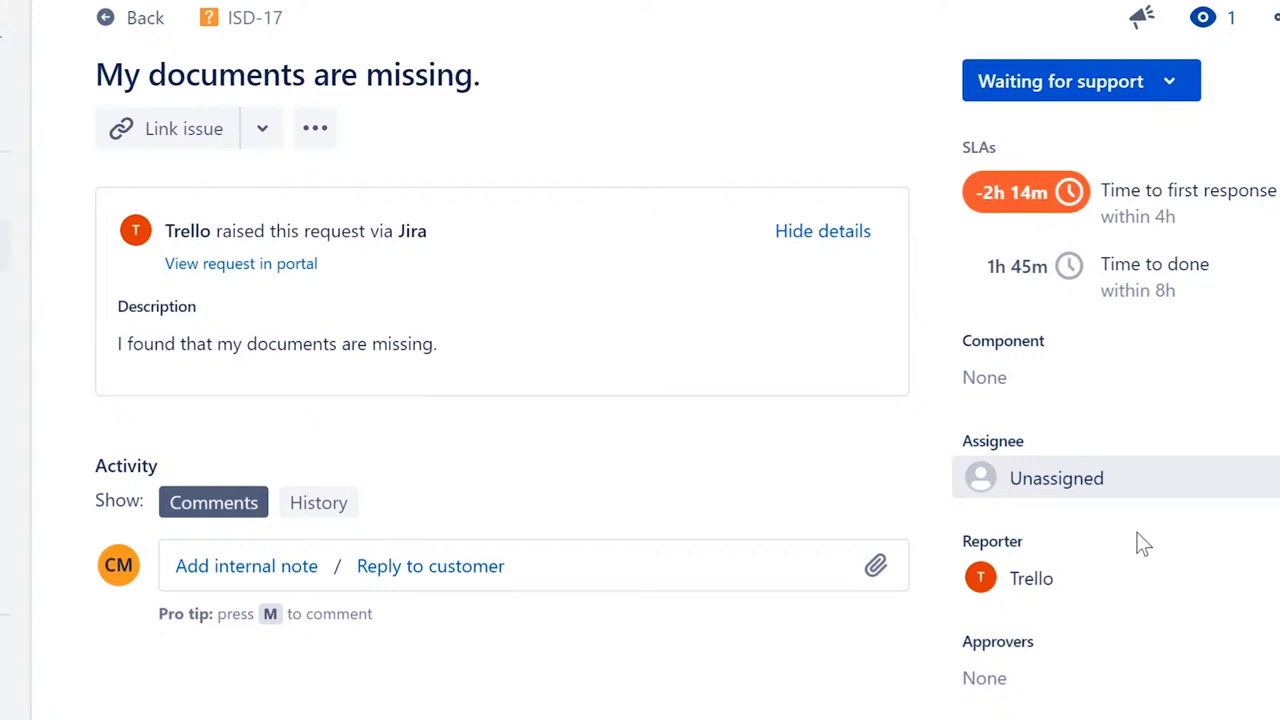
Assign ISD-17 to yourself, read over its title and description, and begin a customer reply.
{"action": "left_click", "coordinate": [1120, 480]}
{"action": "left_click", "coordinate": [1103, 550]}
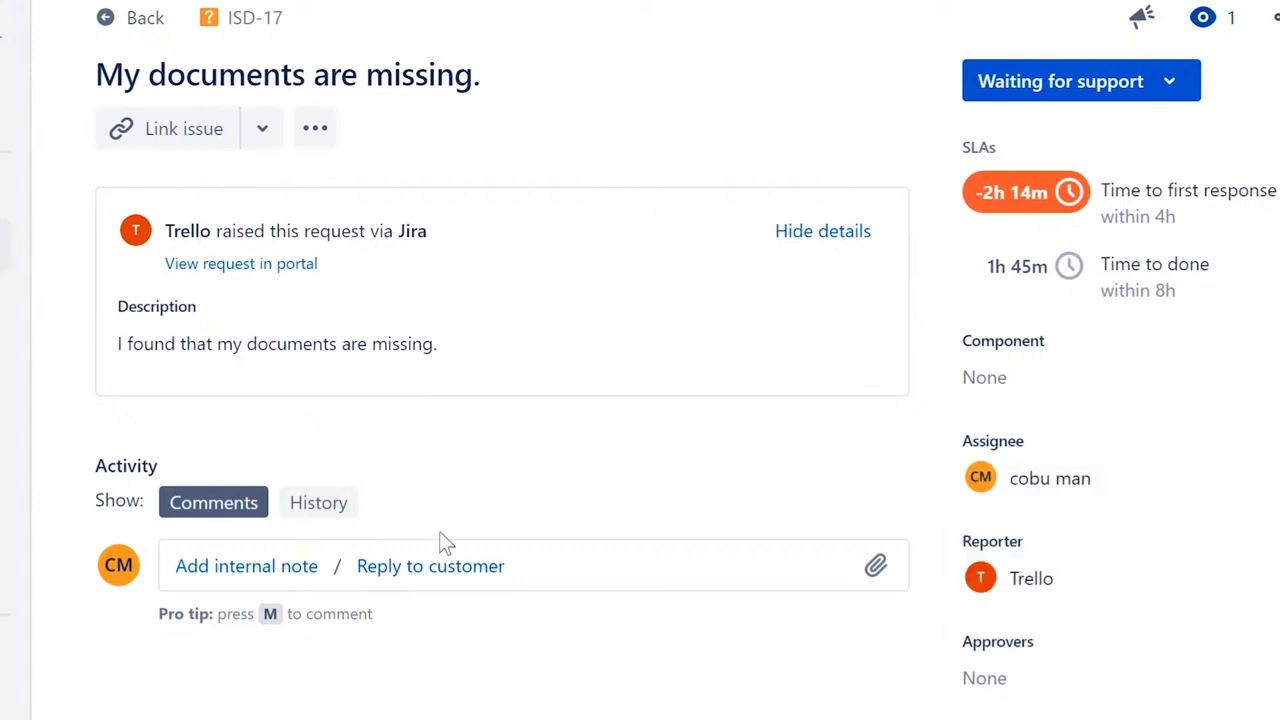
{"action": "left_click_drag", "start_coordinate": [482, 75], "coordinate": [34, 60]}
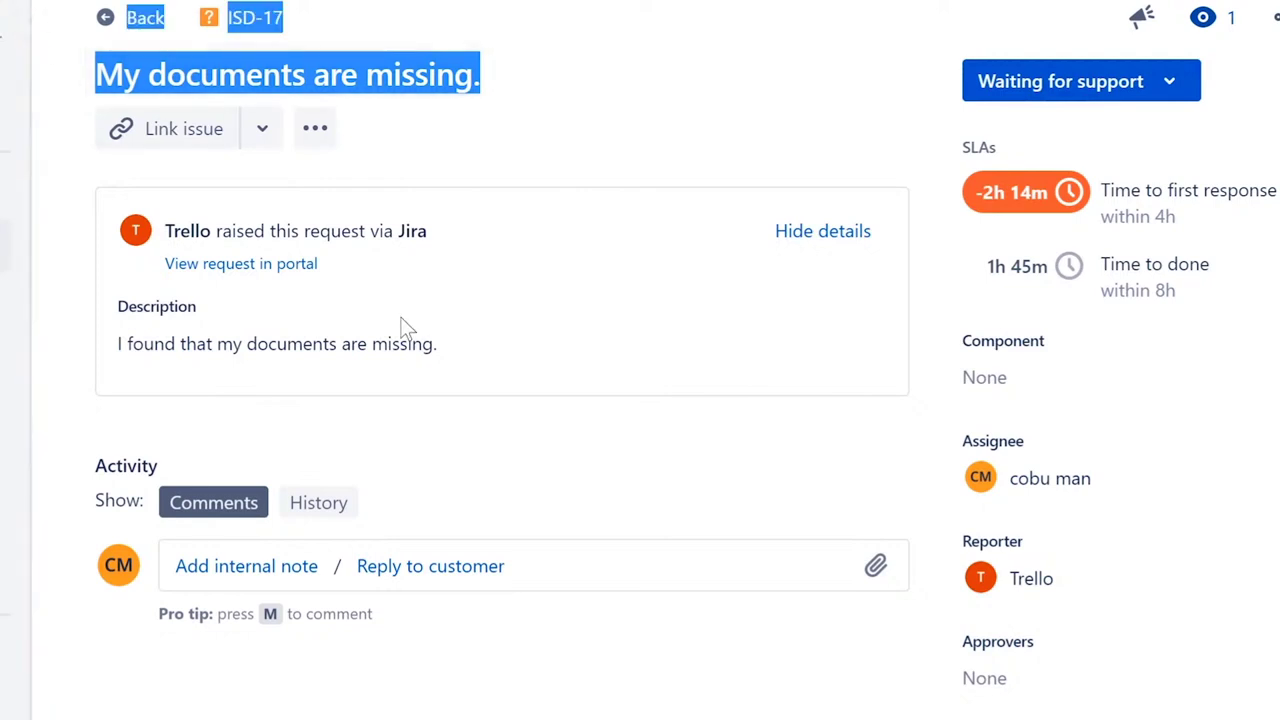
{"action": "left_click", "coordinate": [430, 343]}
{"action": "left_click_drag", "start_coordinate": [446, 350], "coordinate": [122, 343]}
{"action": "left_click", "coordinate": [442, 343]}
{"action": "left_click_drag", "start_coordinate": [442, 343], "coordinate": [122, 343]}
{"action": "left_click", "coordinate": [122, 343]}
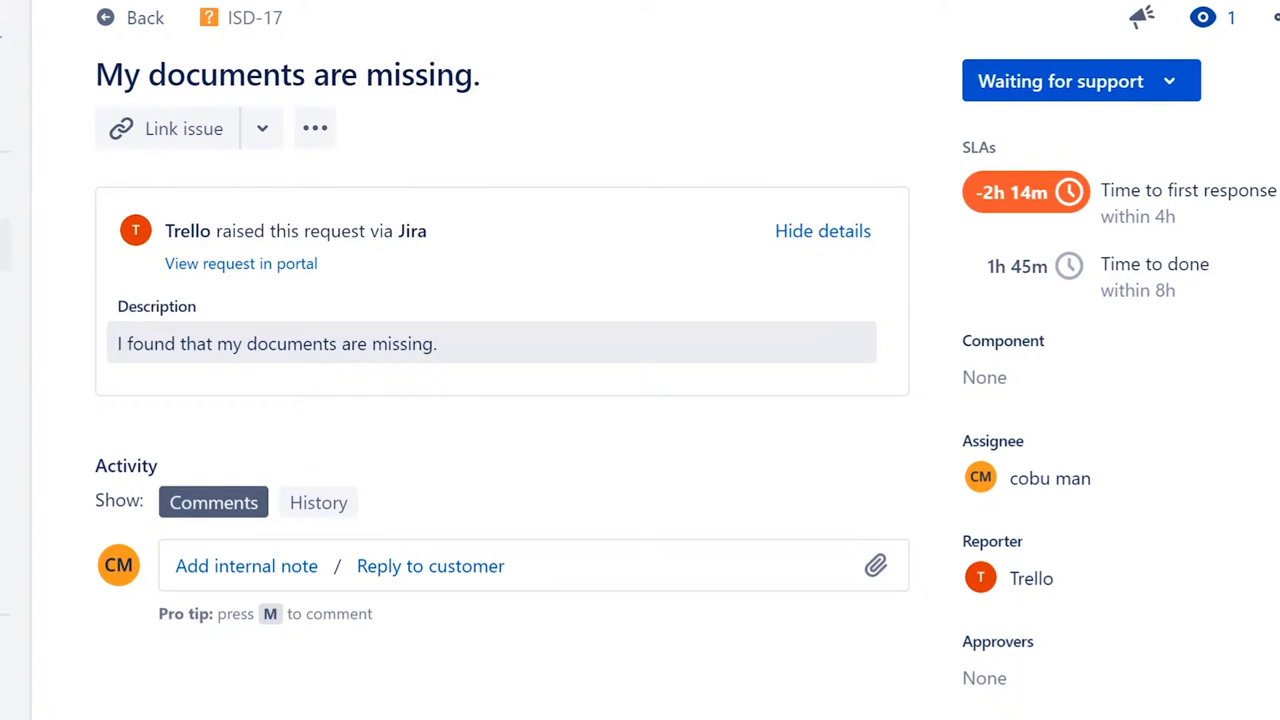
{"action": "left_click", "coordinate": [443, 582]}
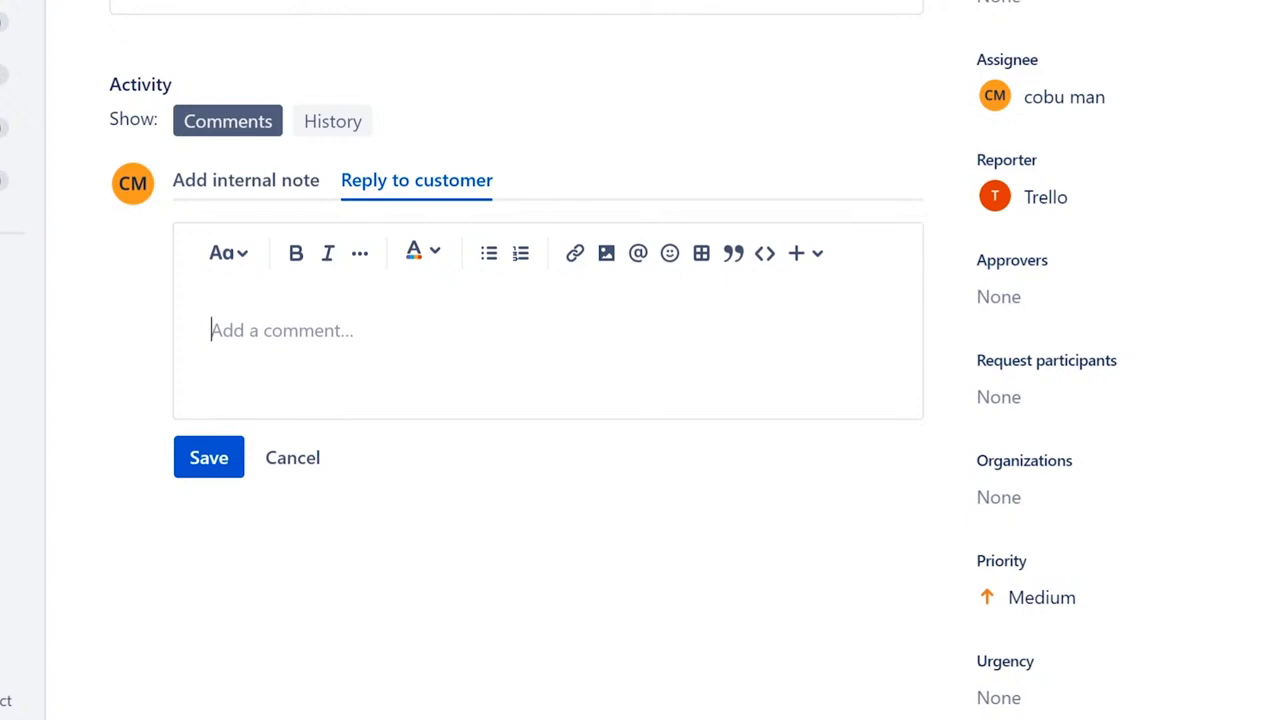
Write a greeting from PC support acknowledging the ticket about missing files, fixing the 'missiling' typo.
{"action": "type", "text": "Hello, this is"}
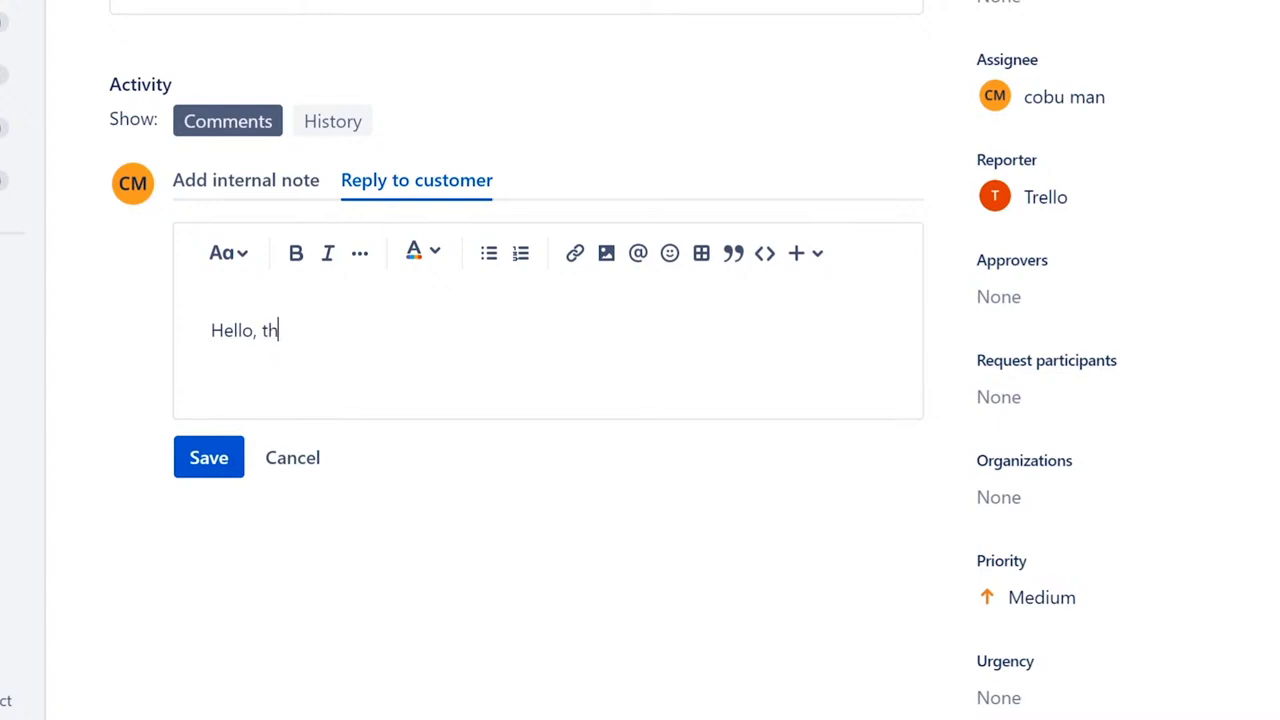
{"action": "type", "text": " Ervin wit"}
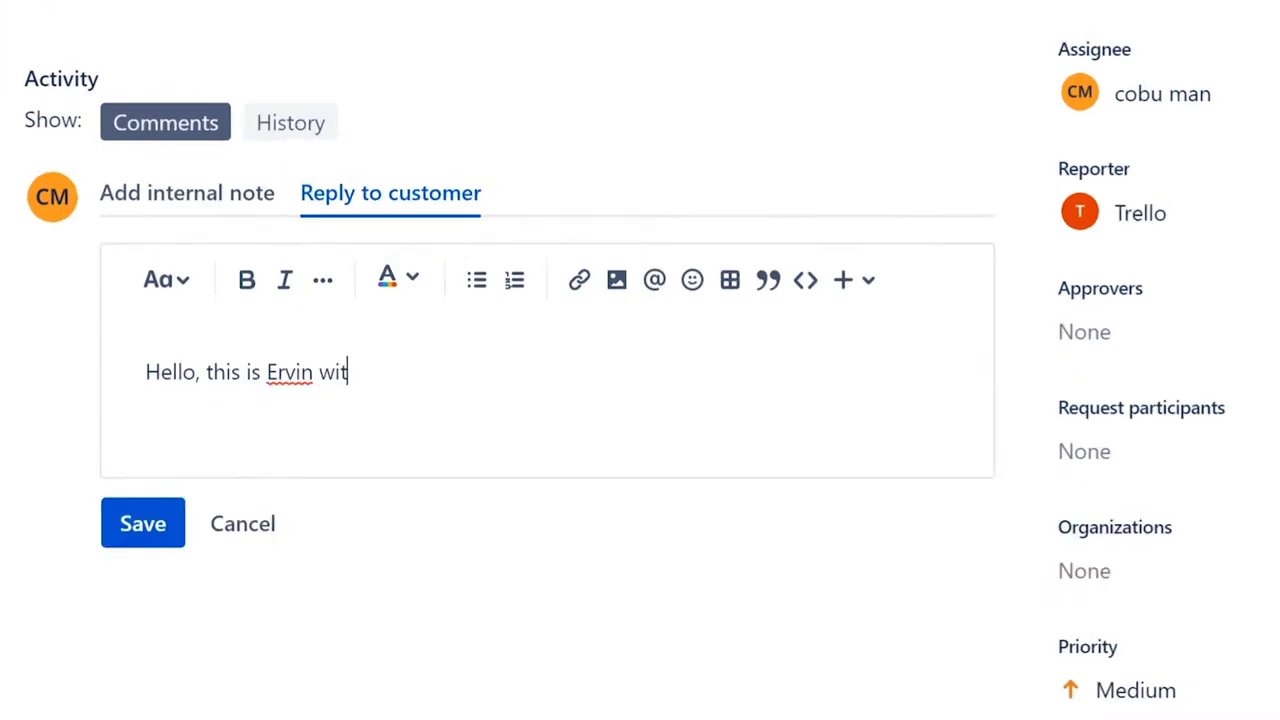
{"action": "type", "text": "h cP"}
{"action": "key", "text": "BackSpace"}
{"action": "key", "text": "BackSpace"}
{"action": "type", "text": "Pc support. "}
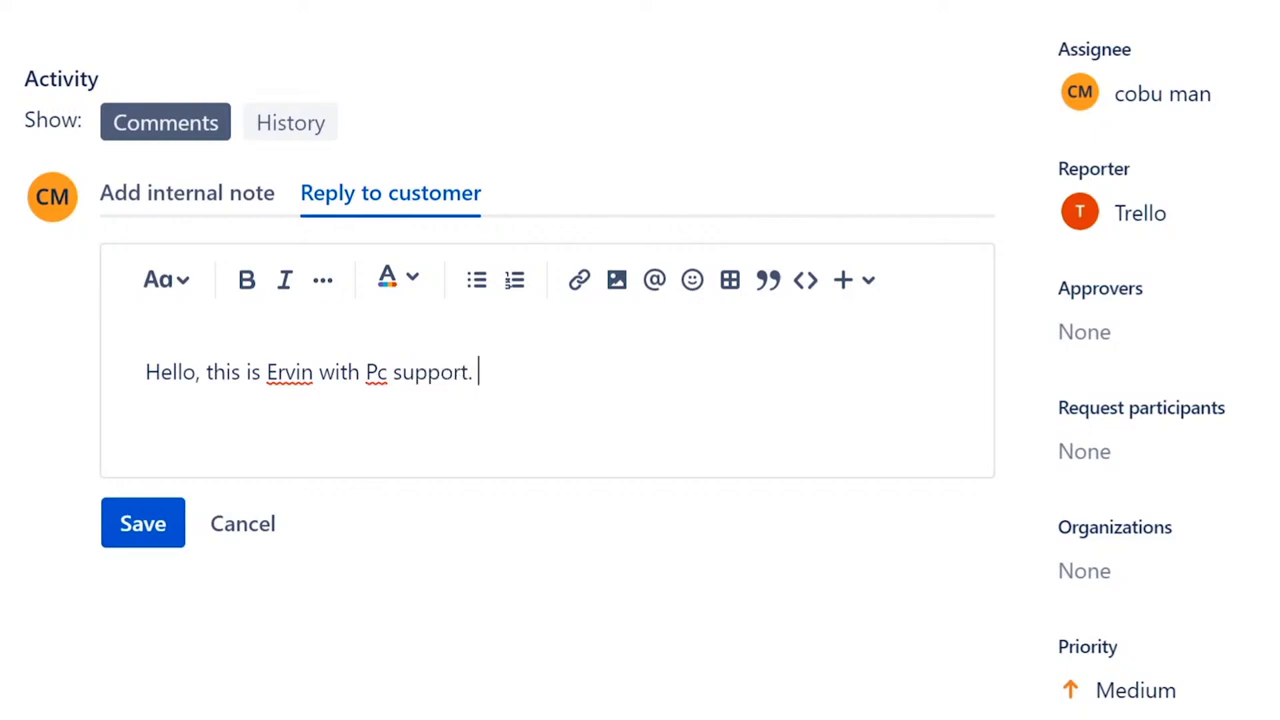
{"action": "type", "text": "I have your t"}
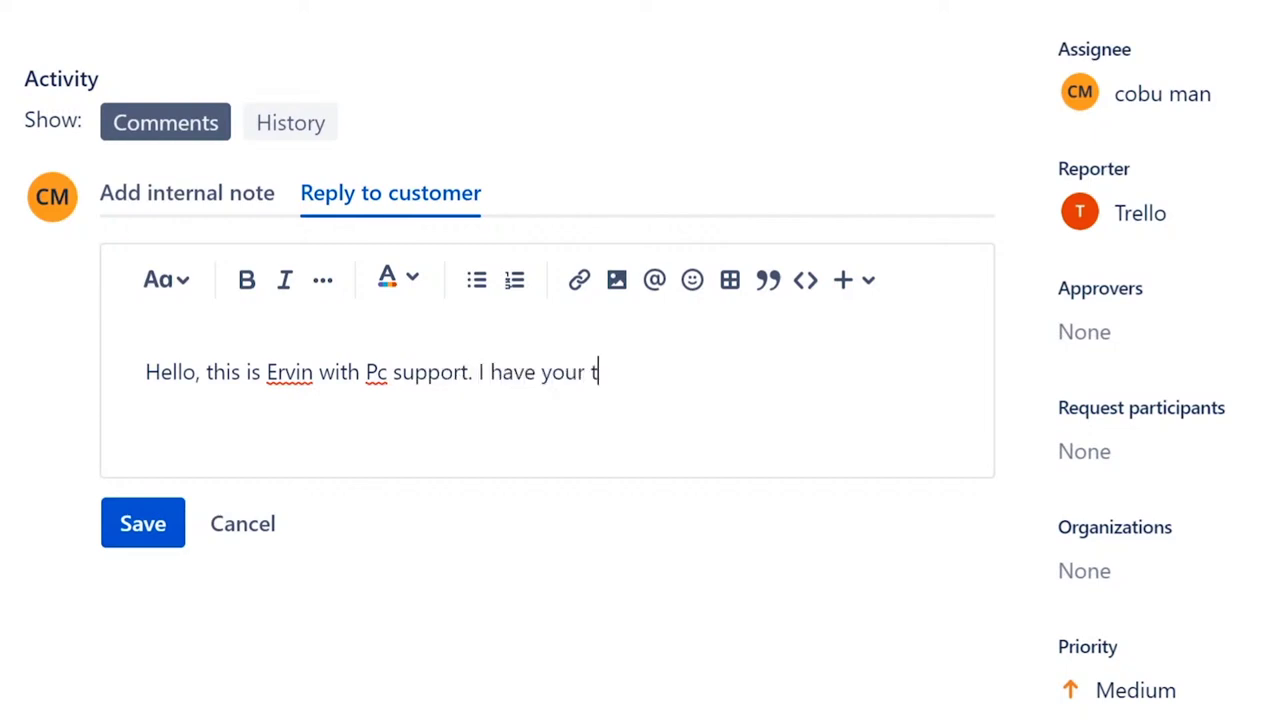
{"action": "type", "text": "icket about missiling files"}
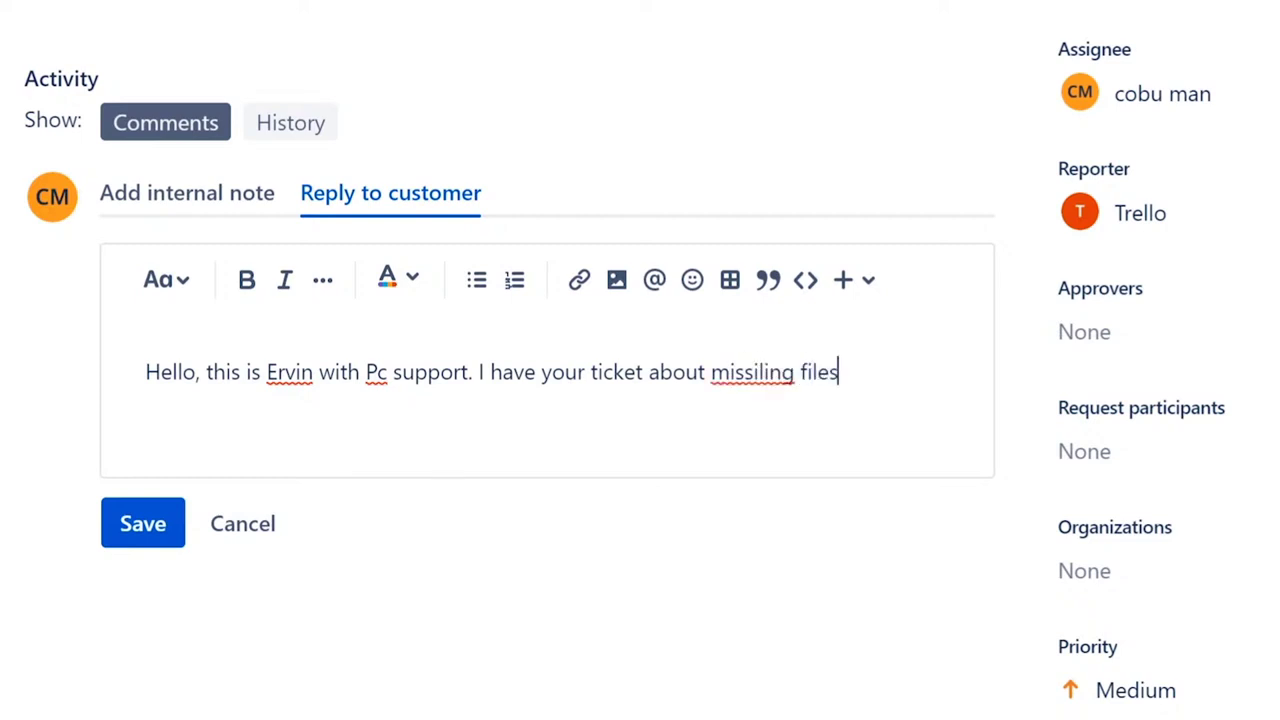
{"action": "right_click", "coordinate": [744, 372]}
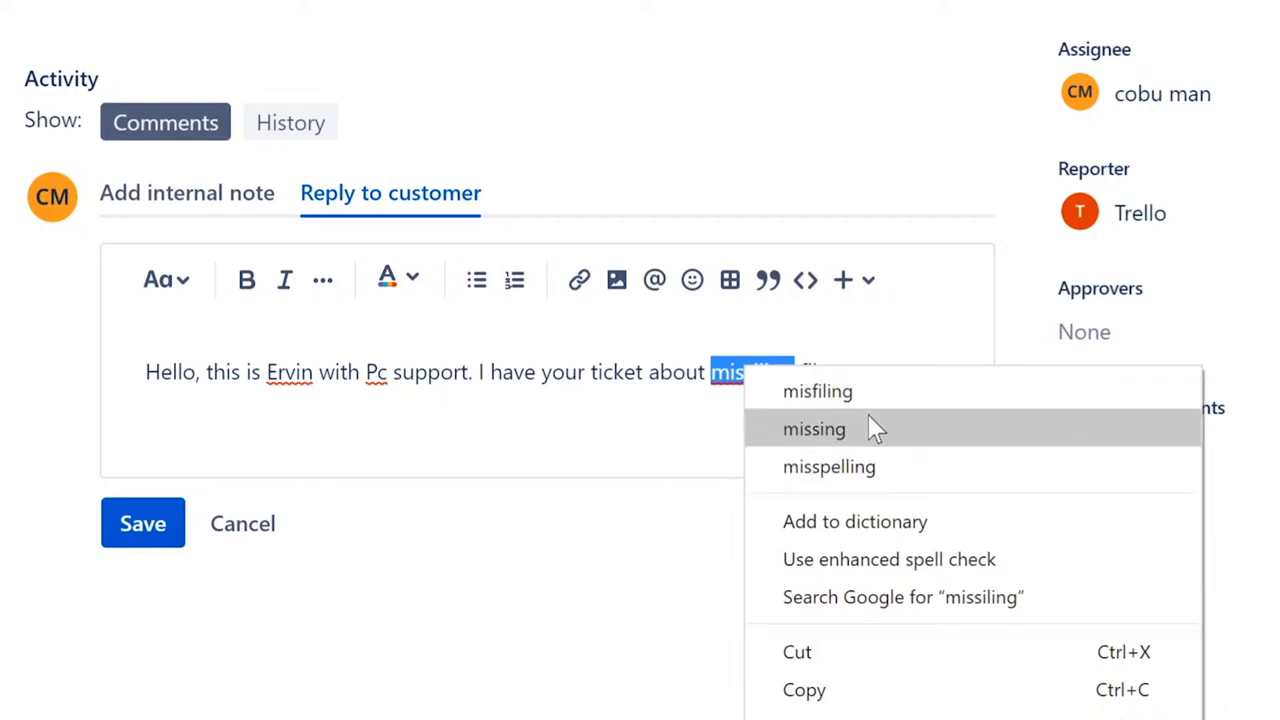
{"action": "key", "text": "Escape"}
{"action": "type", "text": "missing"}
{"action": "key", "text": "End"}
Finish by asking 'Can you please provide your Pc name?' and post the reply.
{"action": "type", "text": ". Can you ple"}
{"action": "type", "text": "ase p"}
{"action": "type", "text": "ide"}
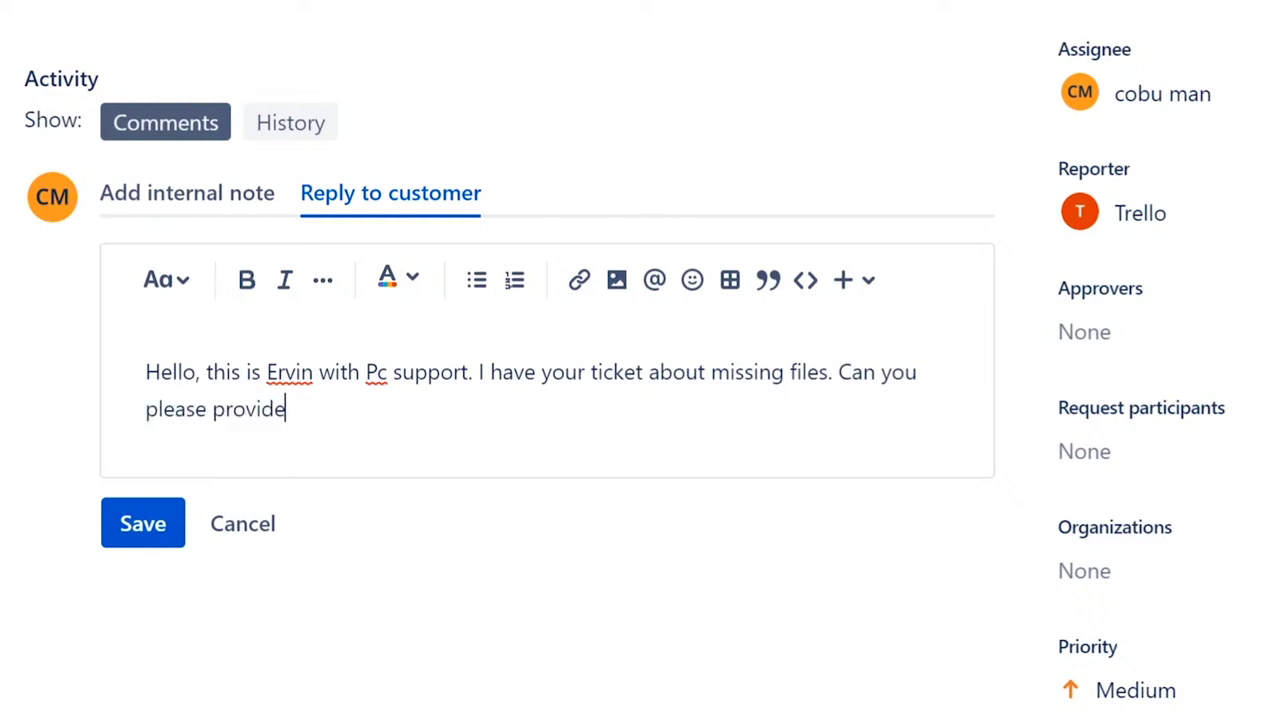
{"action": "type", "text": " your Pc name."}
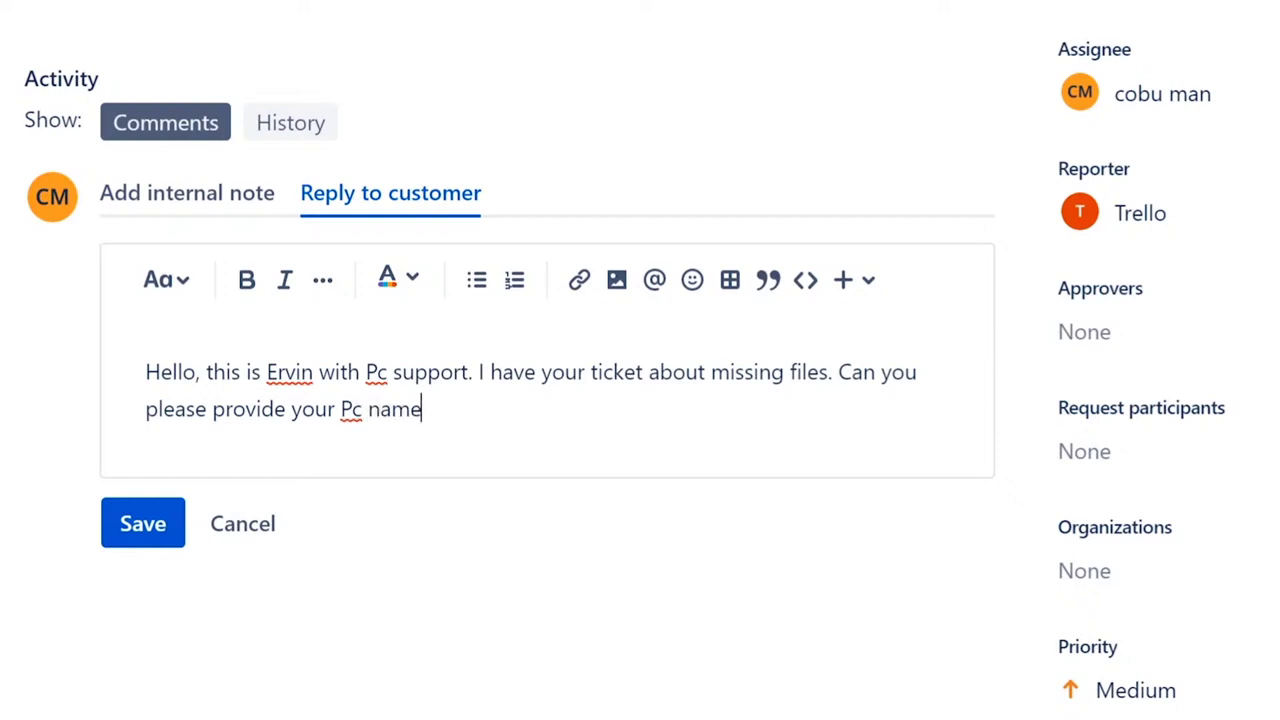
{"action": "key", "text": "BackSpace"}
{"action": "type", "text": "?"}
{"action": "key", "text": "Left"}
{"action": "key", "text": "Left"}
{"action": "key", "text": "Left"}
{"action": "key", "text": "Left"}
{"action": "key", "text": "Left"}
{"action": "key", "text": "Left"}
{"action": "key", "text": "Left"}
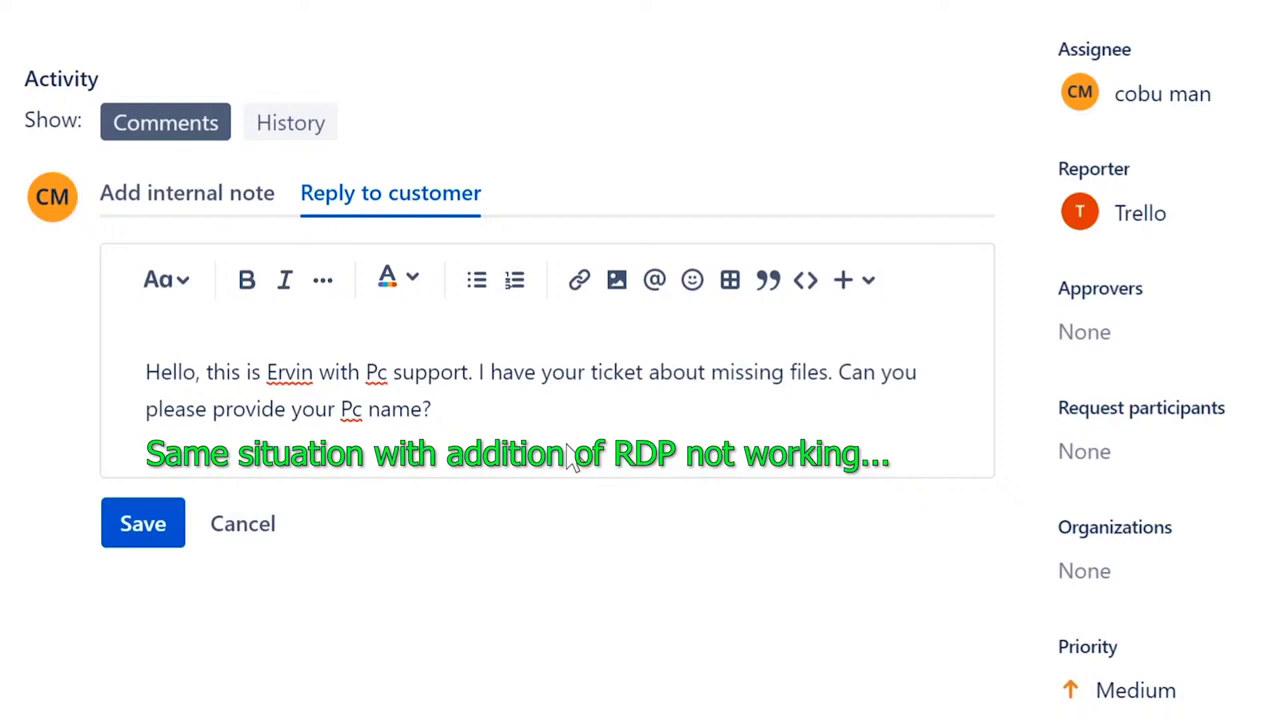
{"action": "left_click", "coordinate": [166, 524]}
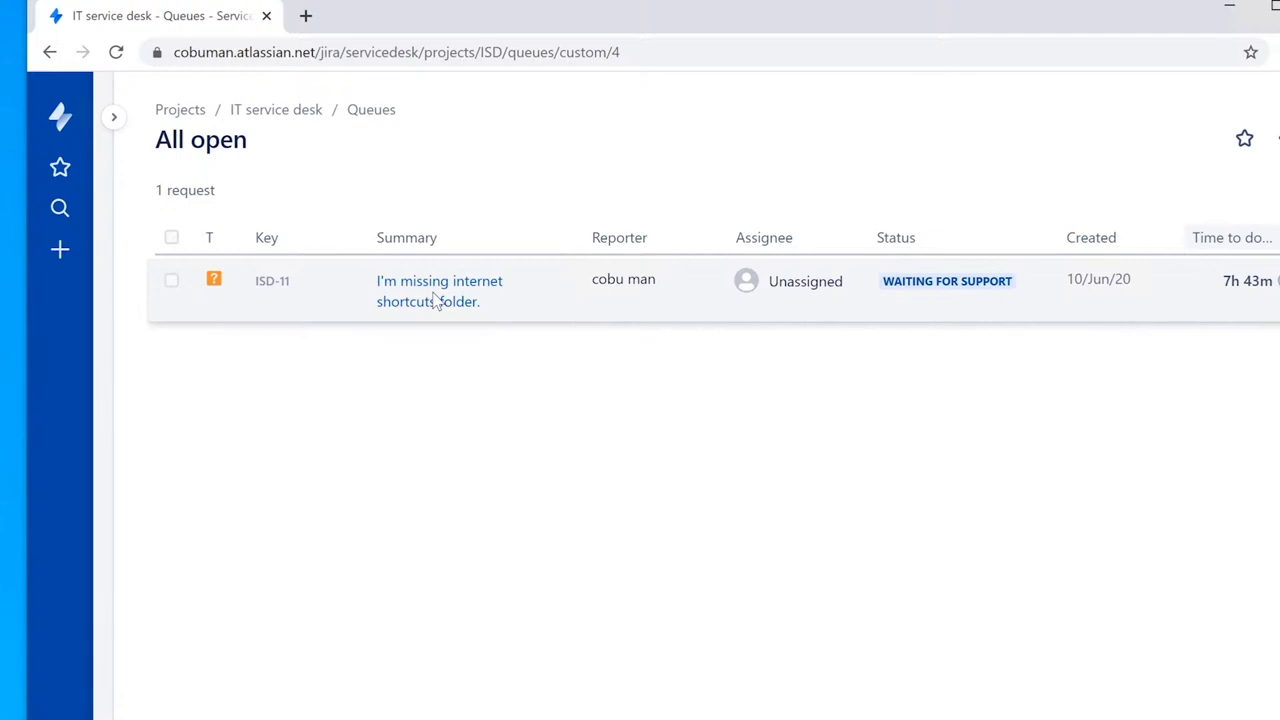
Open ISD-11 'I'm missing internet shortcuts folder.' and open its description for editing.
{"action": "left_click", "coordinate": [460, 292]}
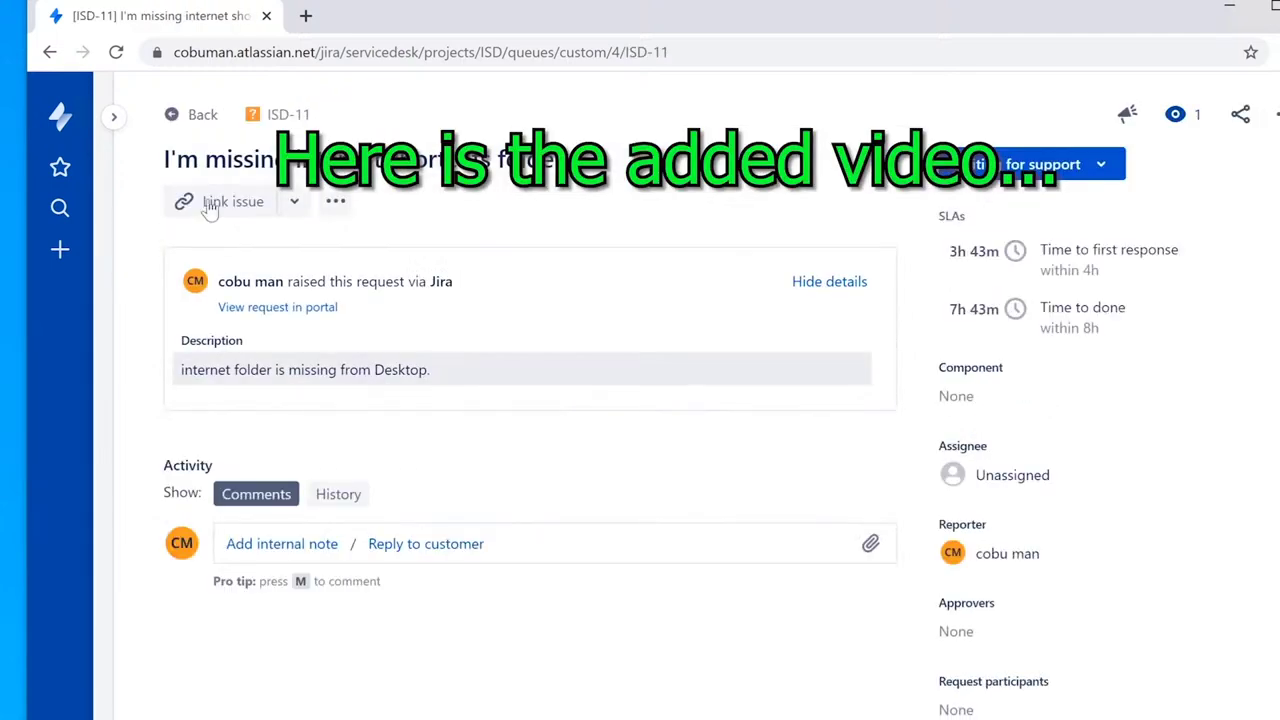
{"action": "left_click_drag", "start_coordinate": [165, 159], "coordinate": [556, 160]}
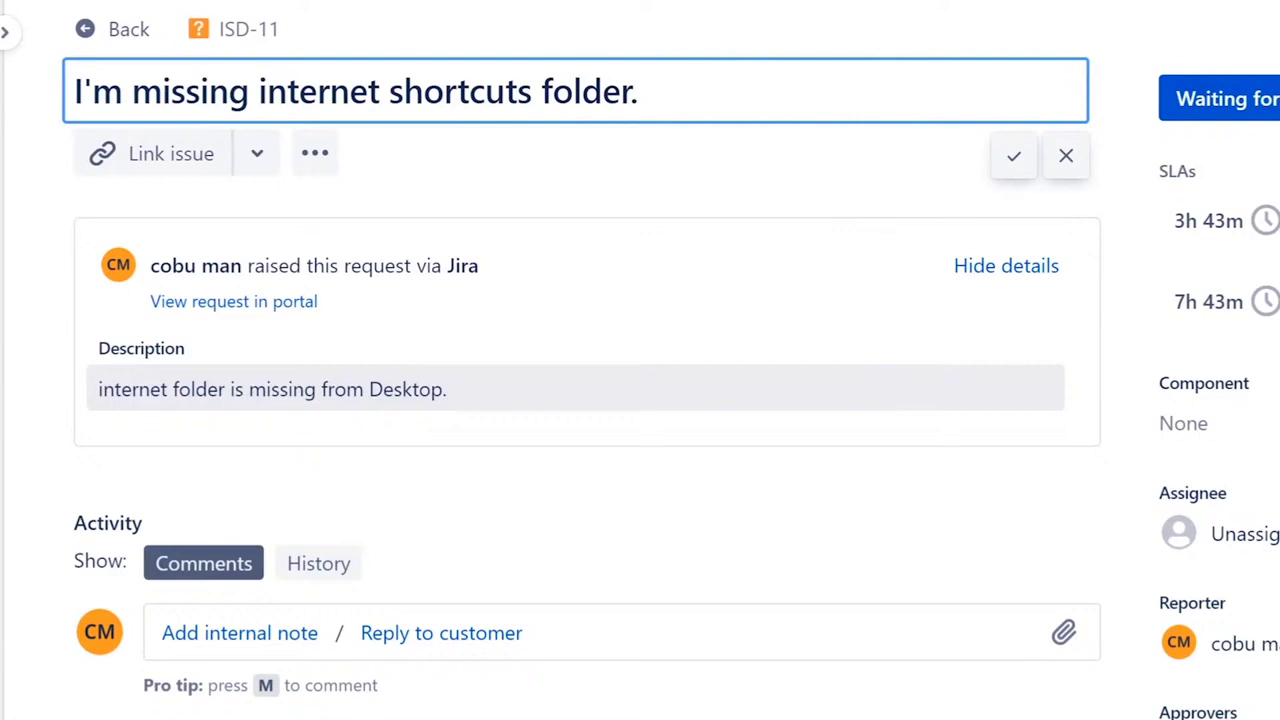
{"action": "left_click_drag", "start_coordinate": [430, 371], "coordinate": [225, 372]}
{"action": "left_click", "coordinate": [400, 376]}
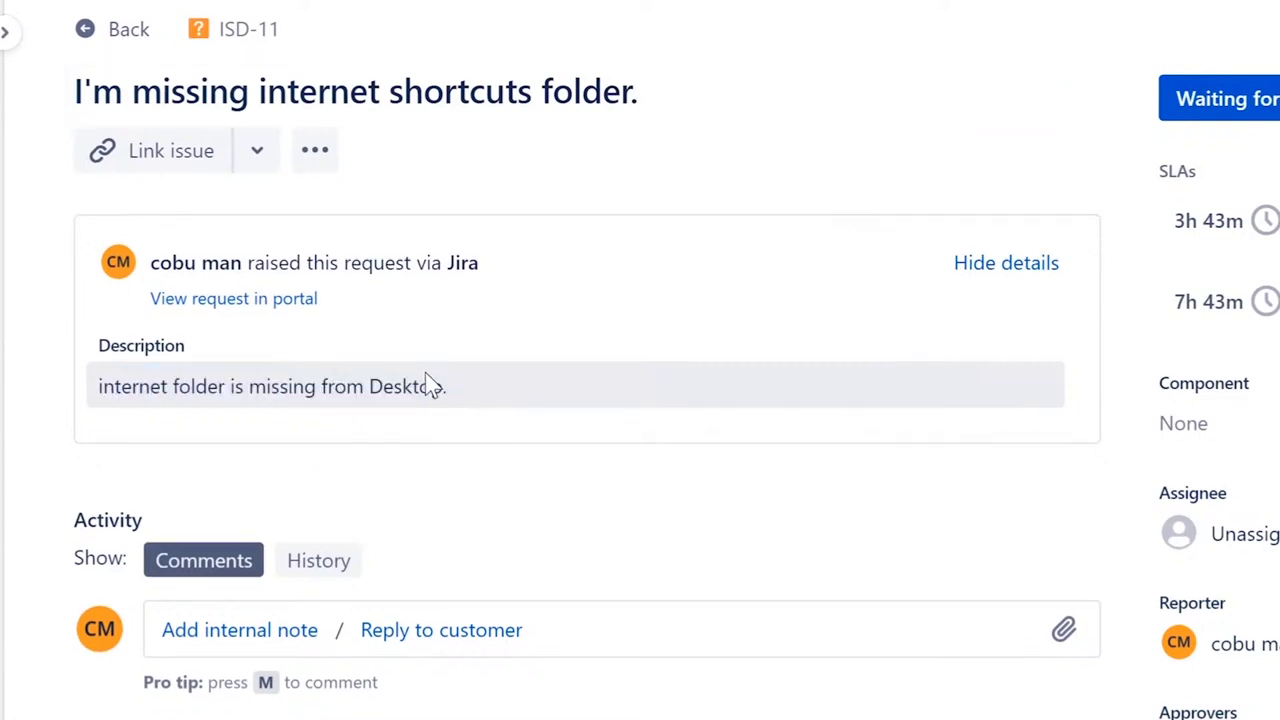
{"action": "left_click", "coordinate": [484, 368]}
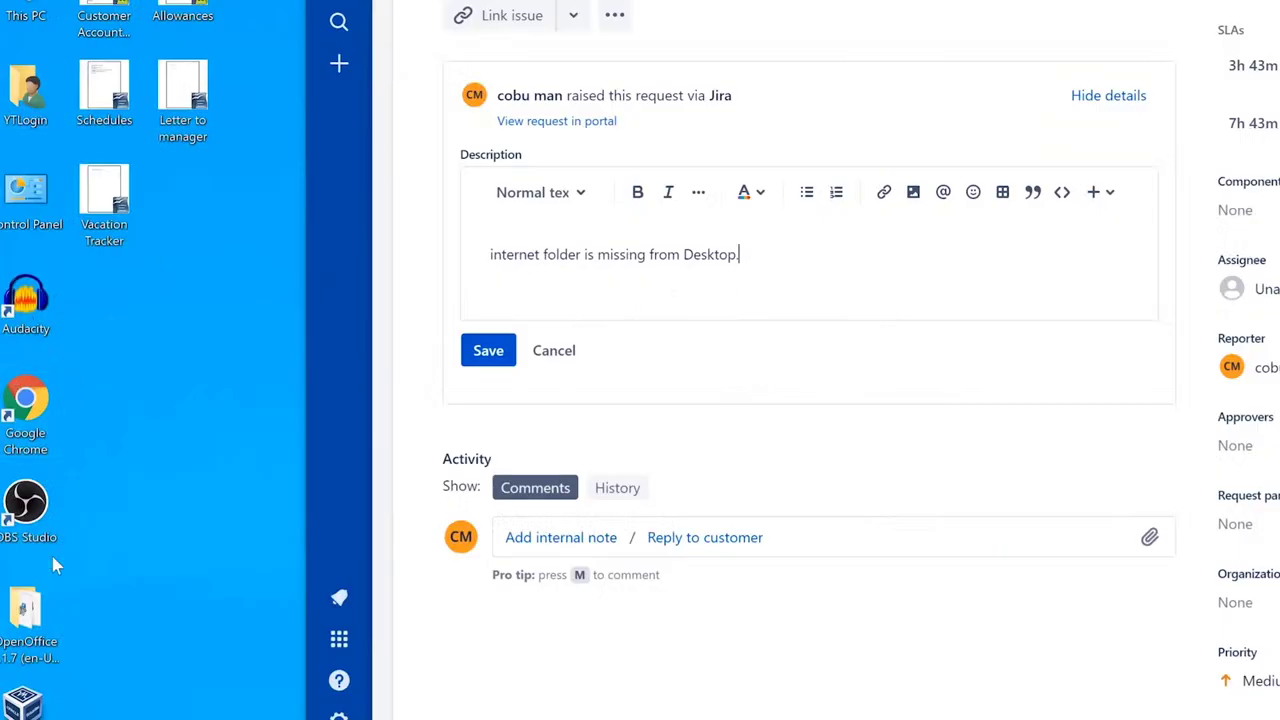
{"action": "left_click_drag", "start_coordinate": [30, 612], "coordinate": [132, 522]}
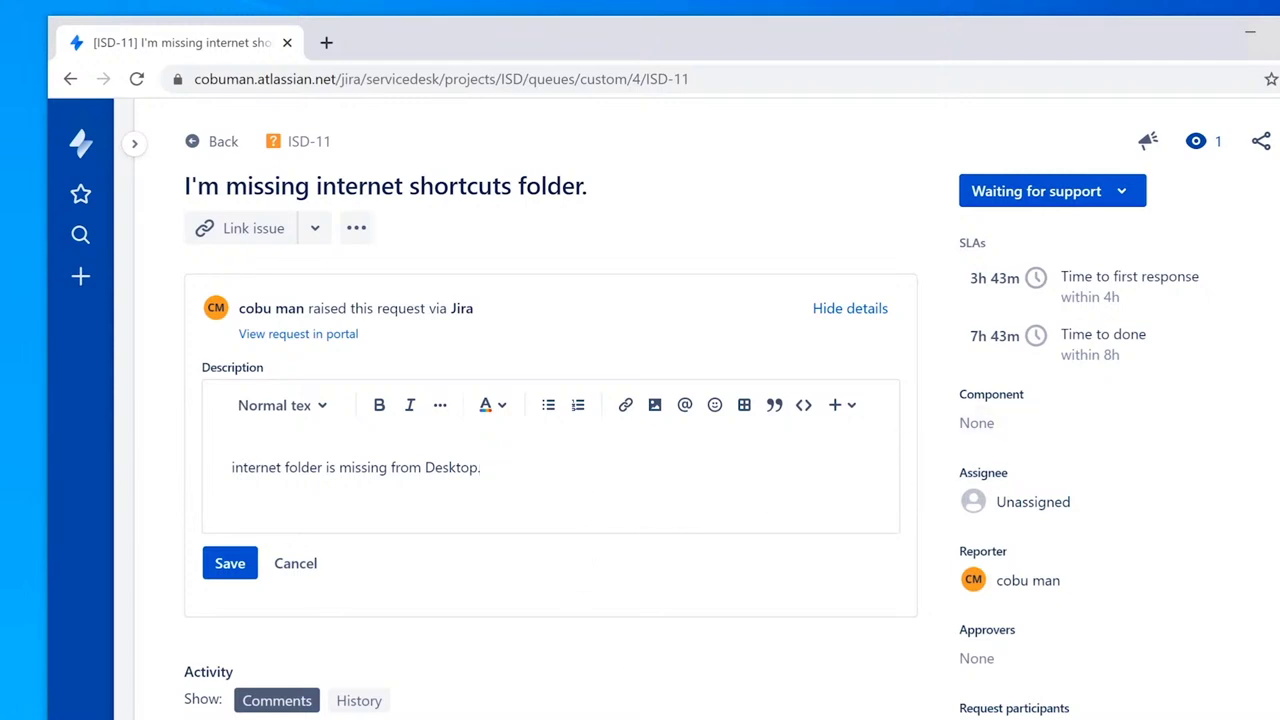
Assign ISD-11 to yourself.
{"action": "key", "text": "Return"}
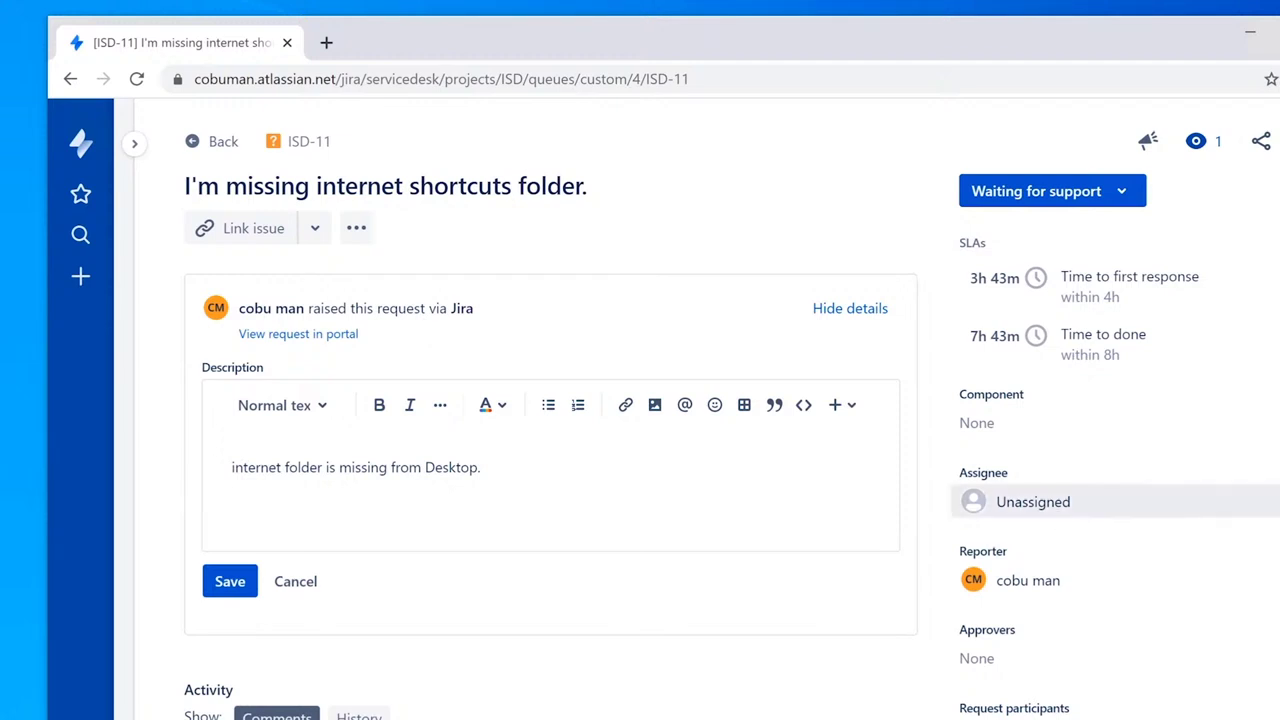
{"action": "left_click", "coordinate": [1060, 502]}
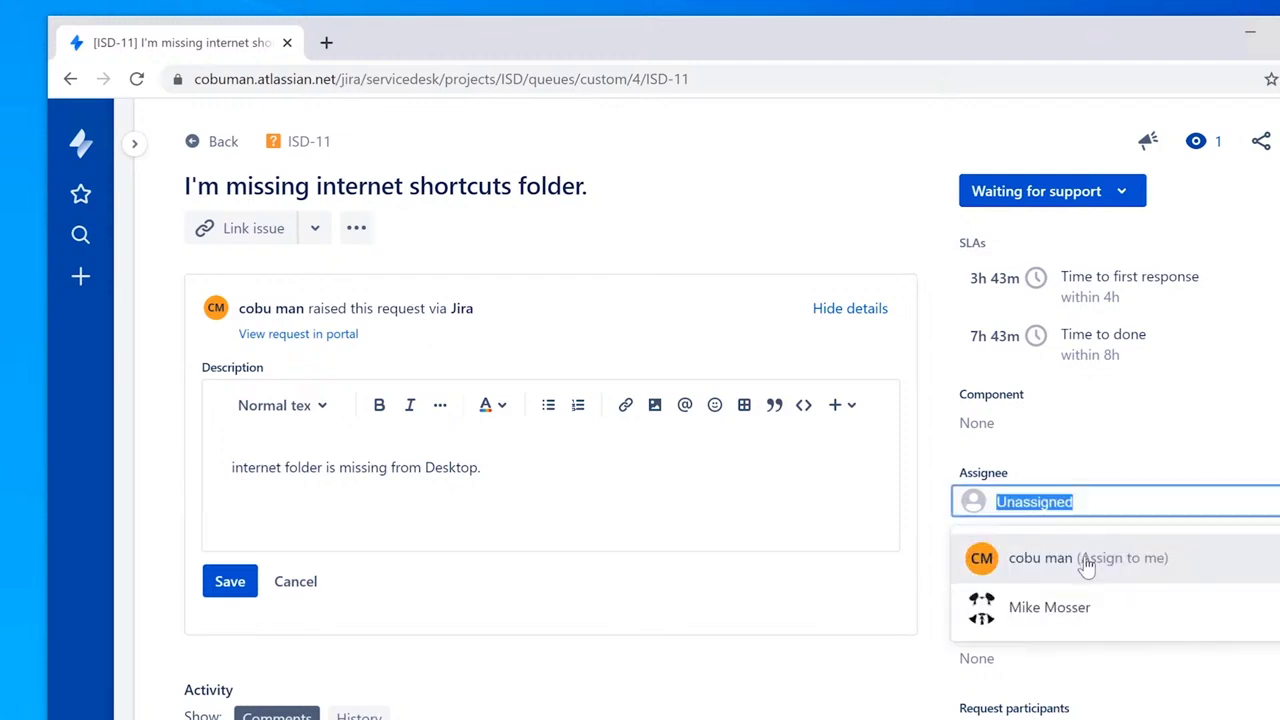
{"action": "left_click", "coordinate": [1087, 564]}
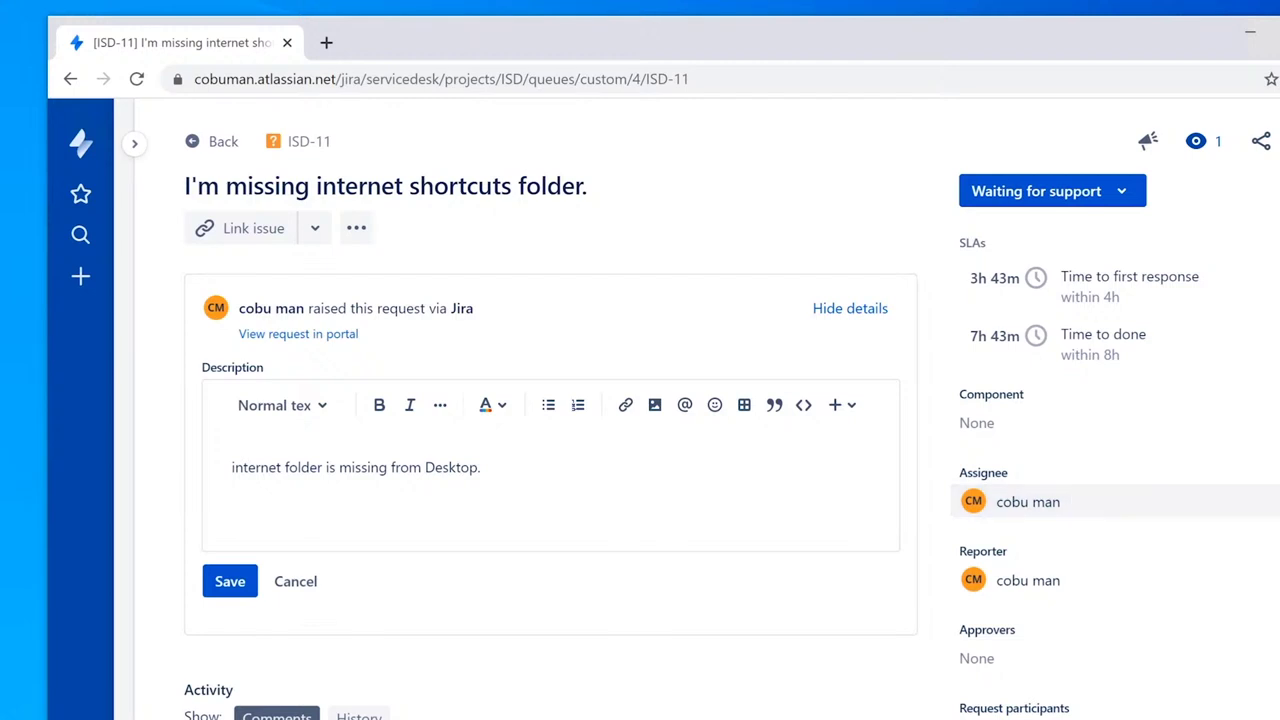
{"action": "scroll", "coordinate": [550, 400], "scroll_direction": "down", "scroll_amount": 2}
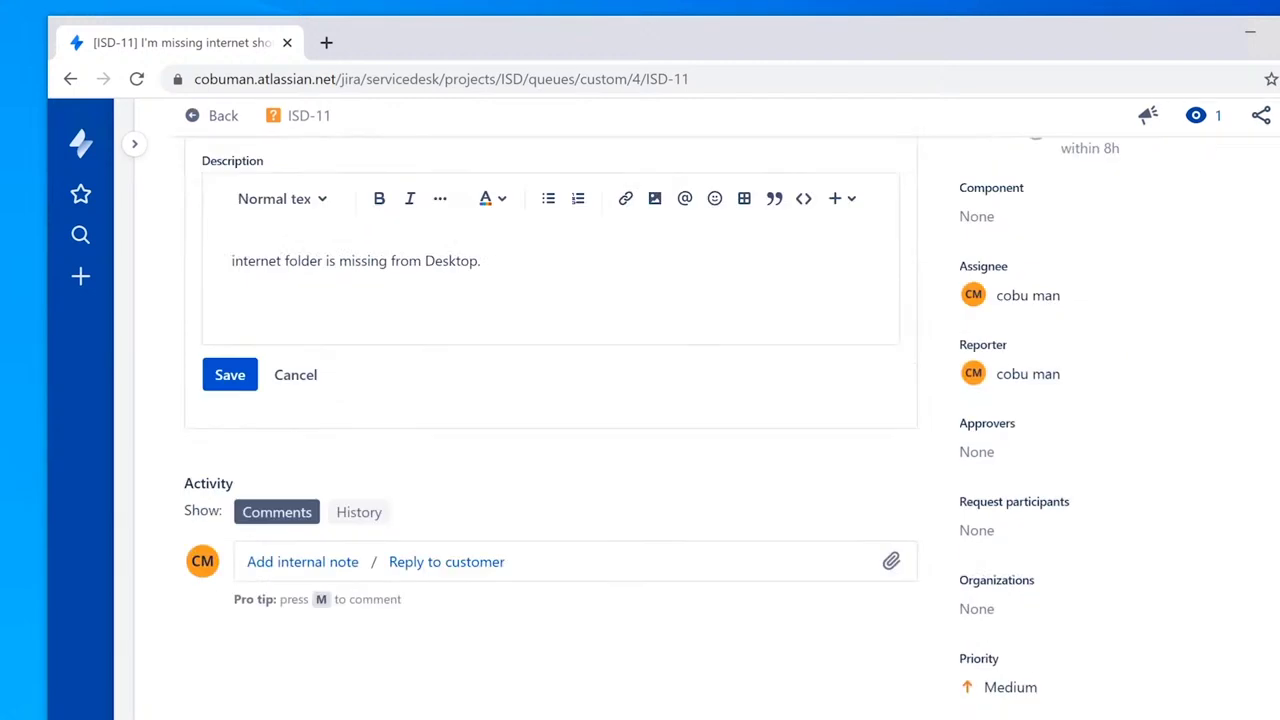
Post a Help Desk reply asking for the PC name to restore the folder, signed with your name.
{"action": "left_click", "coordinate": [450, 560]}
{"action": "type", "text": "Hello, th"}
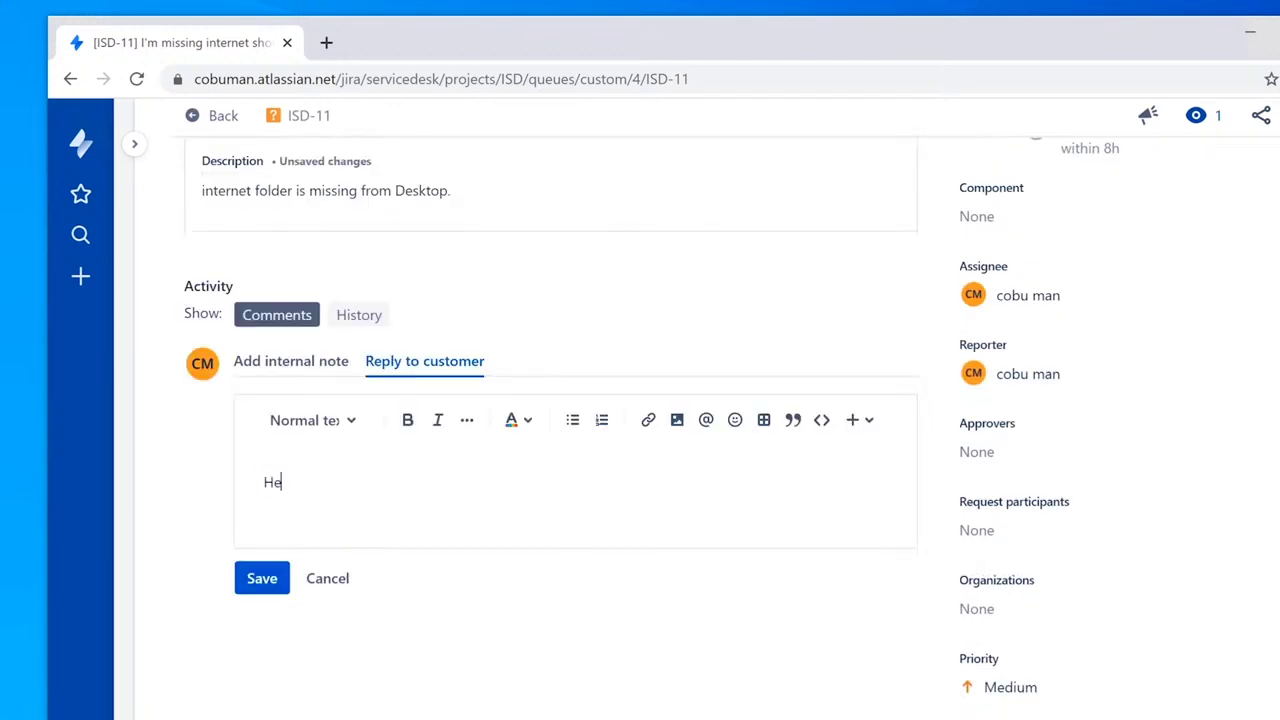
{"action": "type", "text": "is is"}
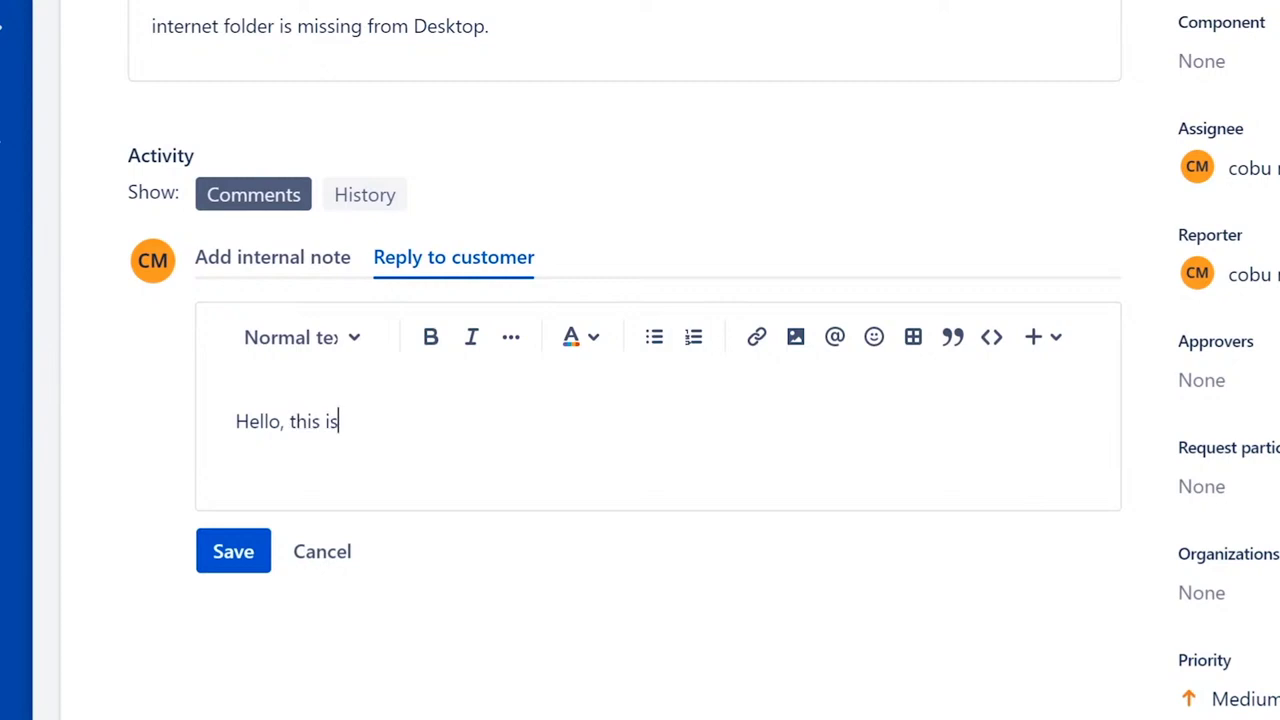
{"action": "type", "text": " Ervin with EUS"}
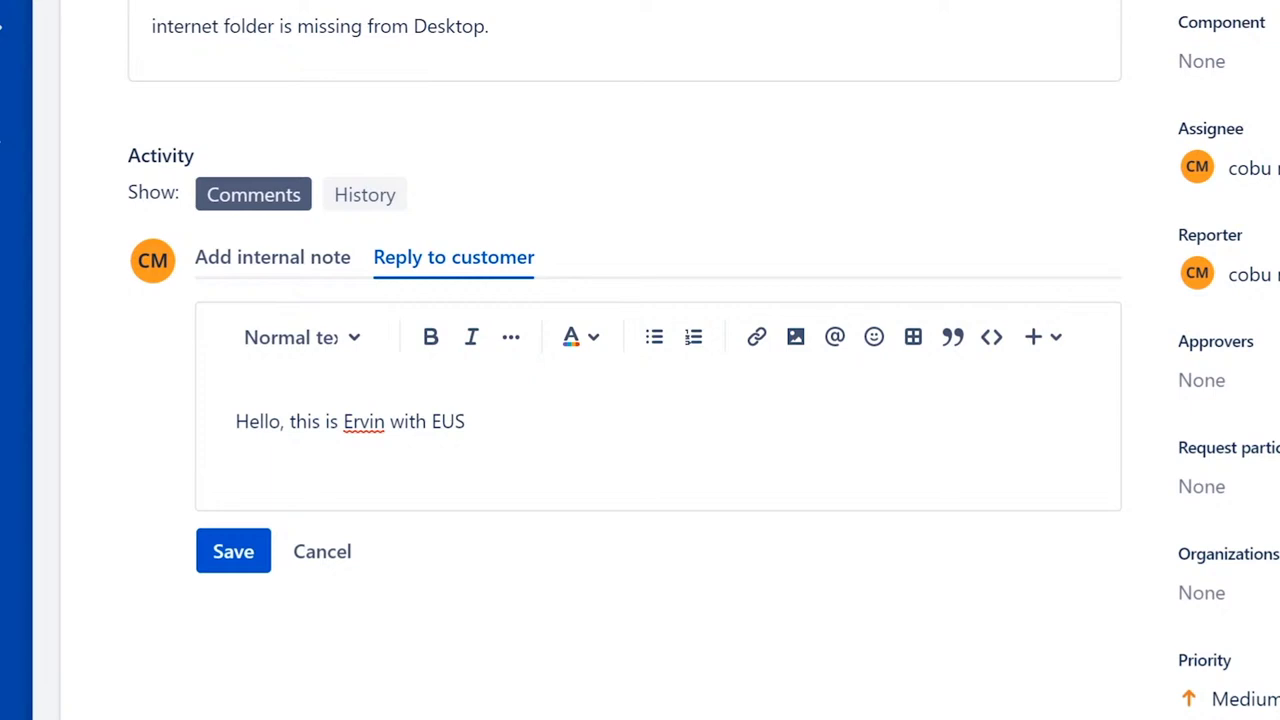
{"action": "key", "text": "BackSpace"}
{"action": "key", "text": "BackSpace"}
{"action": "key", "text": "BackSpace"}
{"action": "type", "text": "tech support."}
{"action": "key", "text": "BackSpace"}
{"action": "key", "text": "BackSpace"}
{"action": "key", "text": "BackSpace"}
{"action": "key", "text": "BackSpace"}
{"action": "key", "text": "BackSpace"}
{"action": "key", "text": "BackSpace"}
{"action": "key", "text": "BackSpace"}
{"action": "key", "text": "BackSpace"}
{"action": "key", "text": "BackSpace"}
{"action": "key", "text": "BackSpace"}
{"action": "key", "text": "BackSpace"}
{"action": "key", "text": "BackSpace"}
{"action": "key", "text": "BackSpace"}
{"action": "key", "text": "BackSpace"}
{"action": "type", "text": "Help Desk. C"}
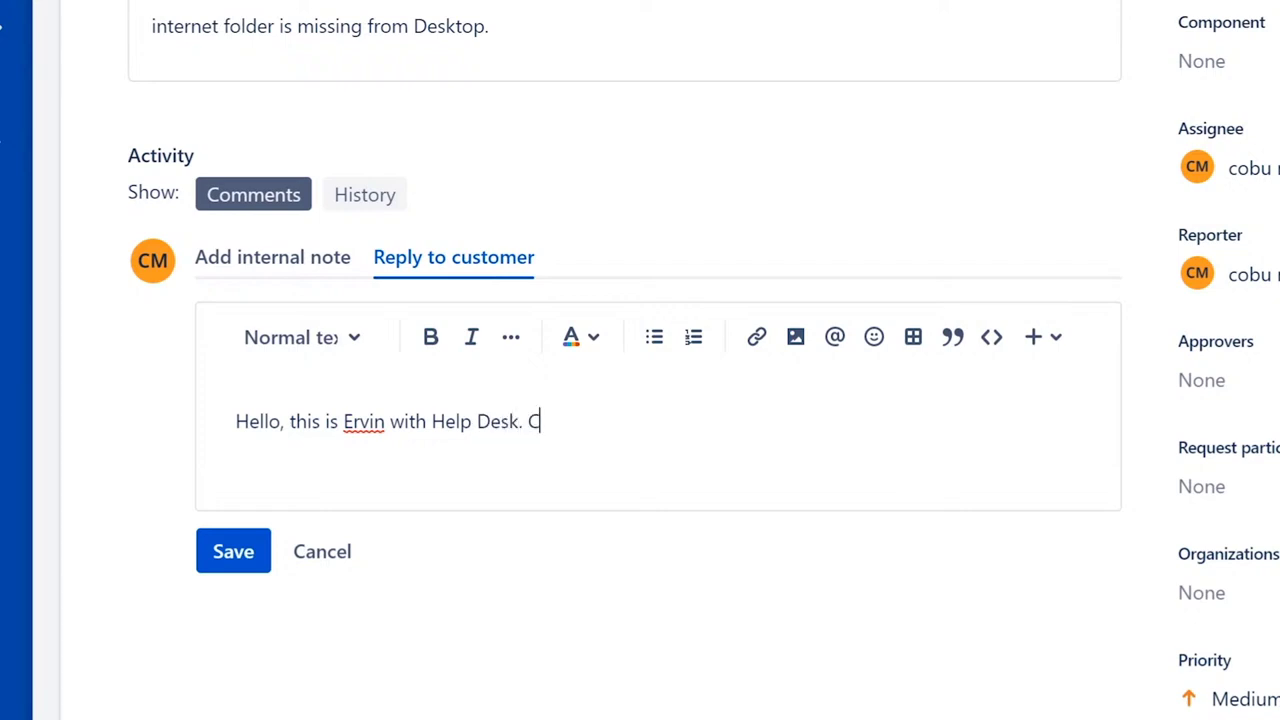
{"action": "type", "text": "an you please provide "}
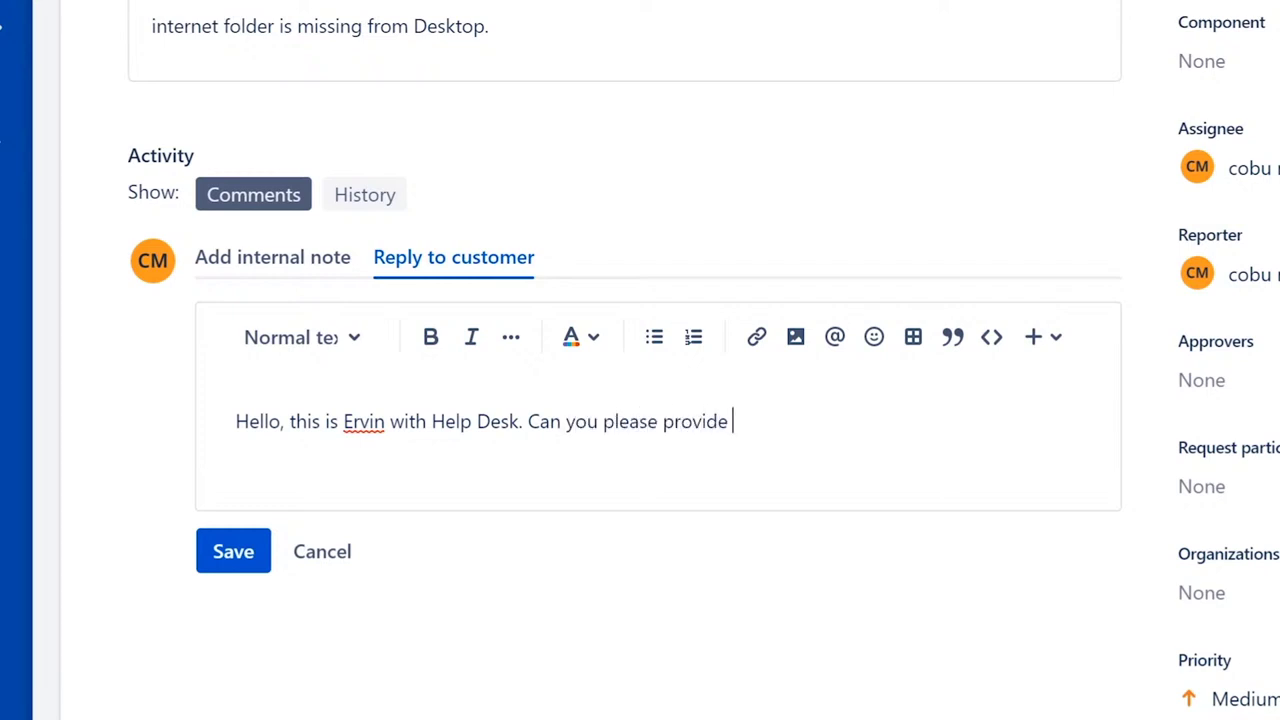
{"action": "type", "text": "your PC name"}
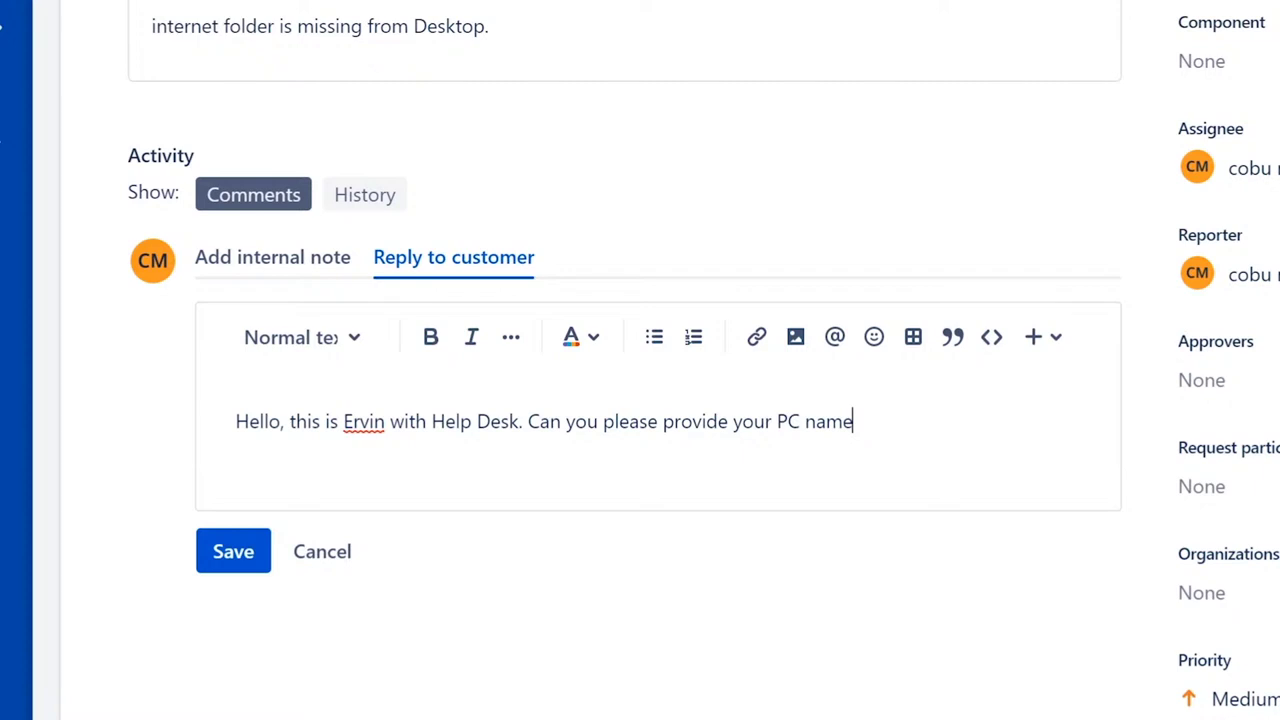
{"action": "type", "text": " so that I can restore your"}
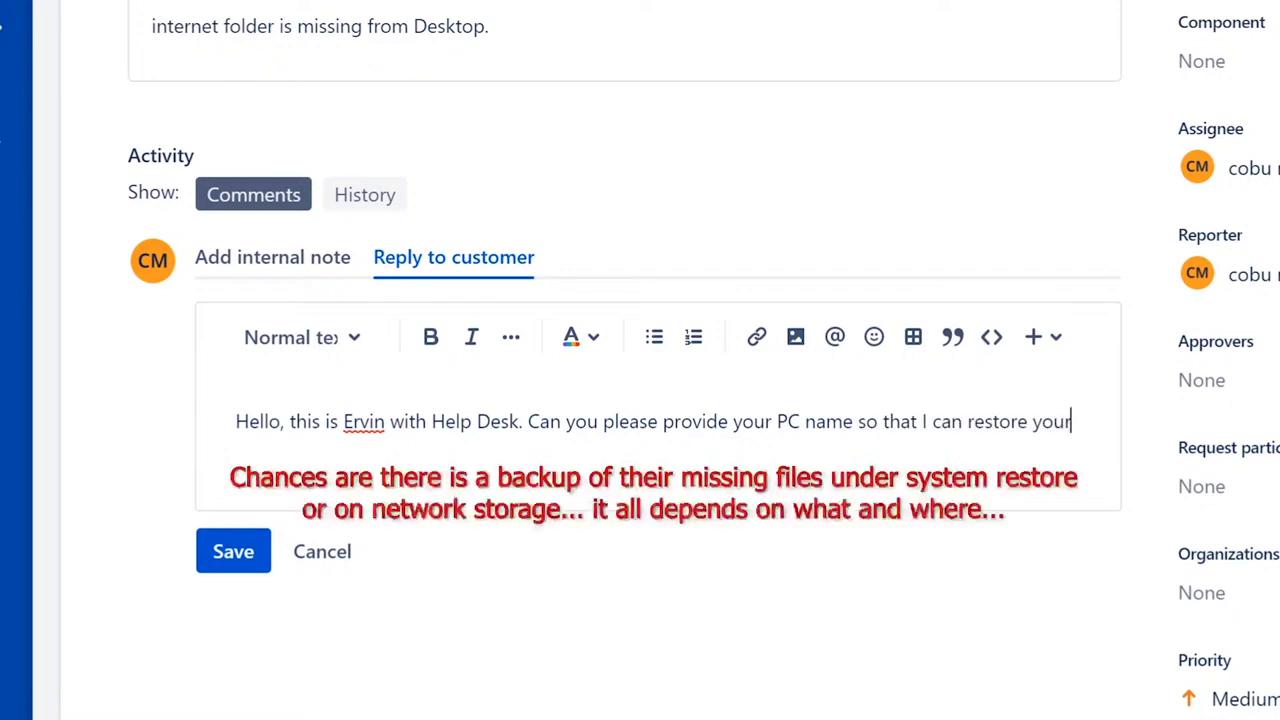
{"action": "type", "text": " folder?"}
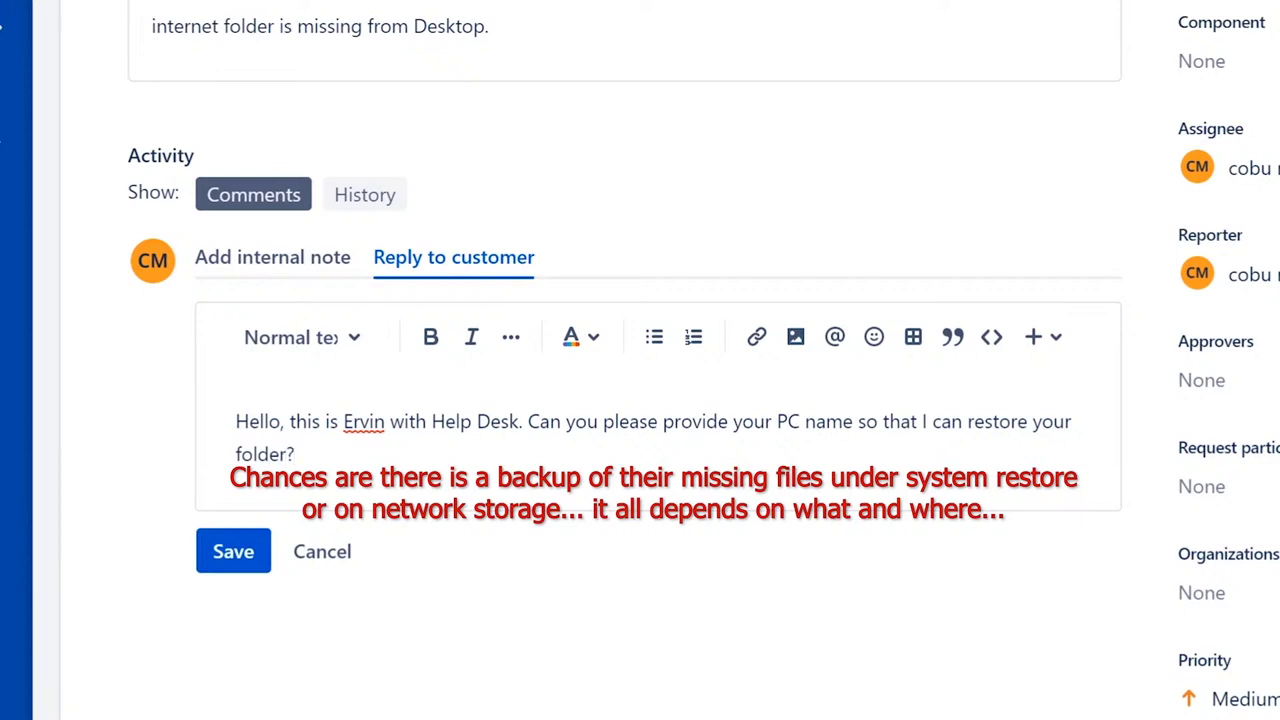
{"action": "type", "text": " Thanks, Ervin."}
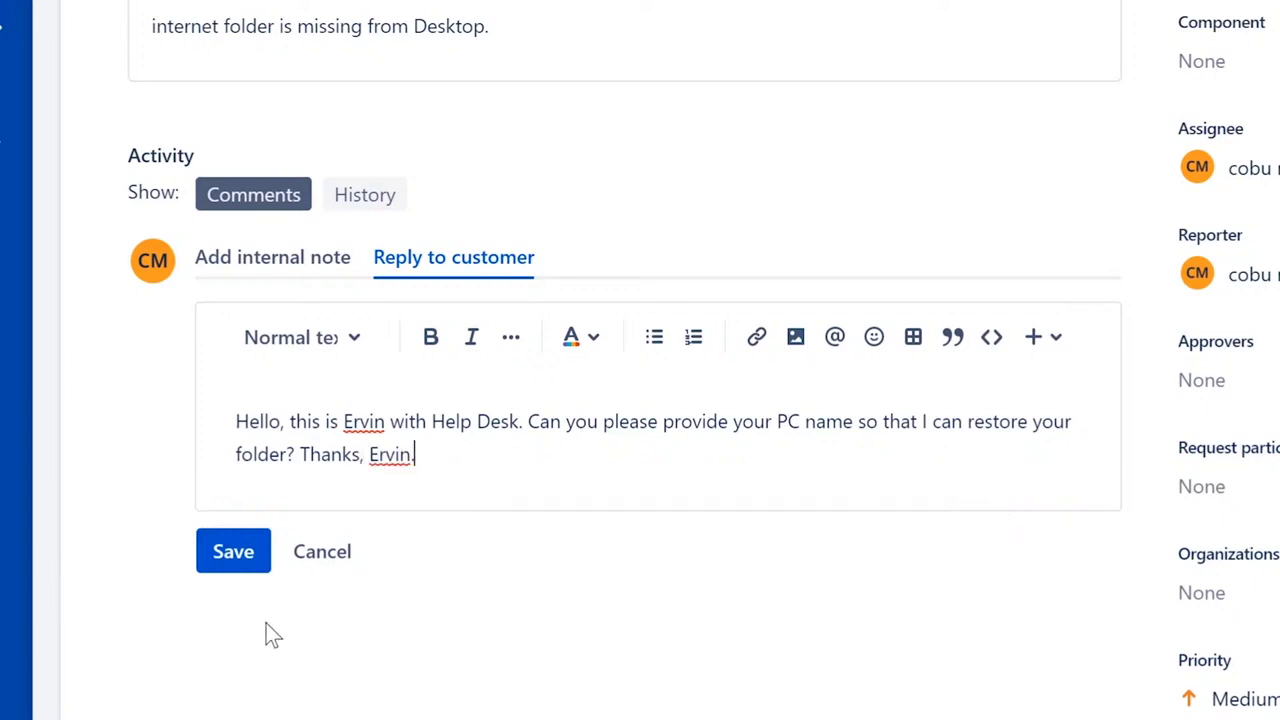
{"action": "left_click", "coordinate": [223, 555]}
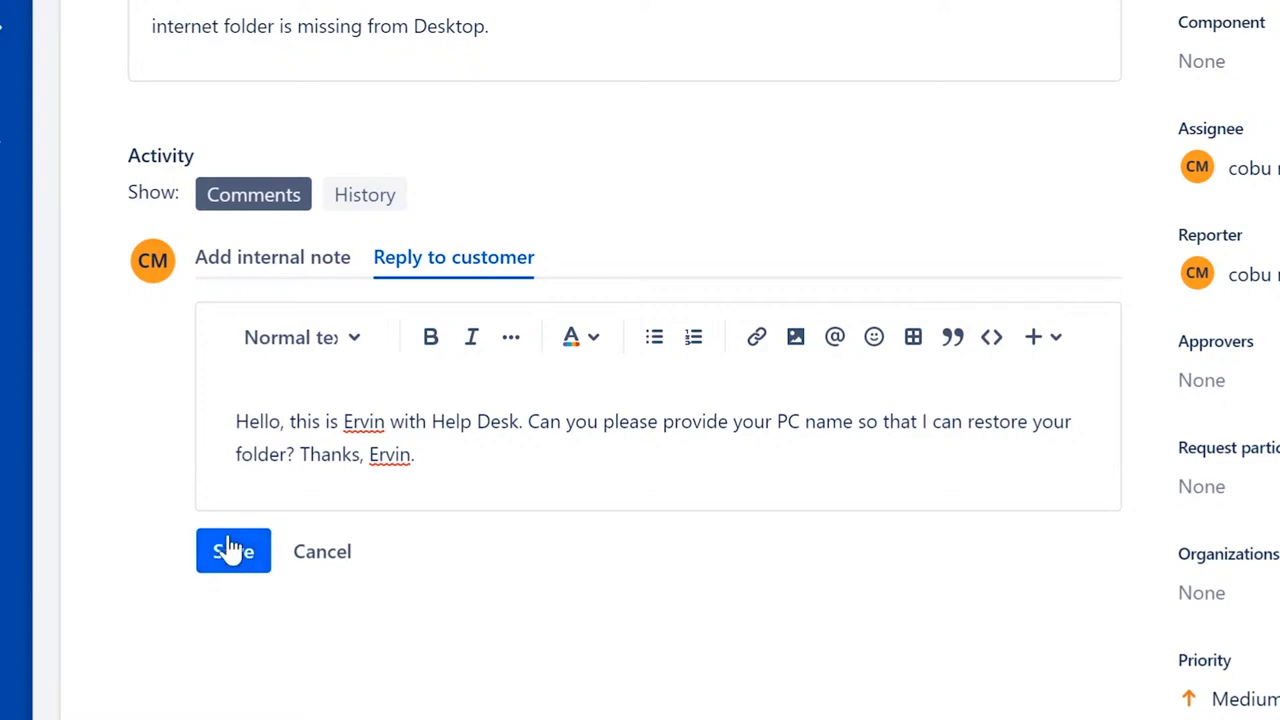
{"action": "left_click", "coordinate": [226, 551]}
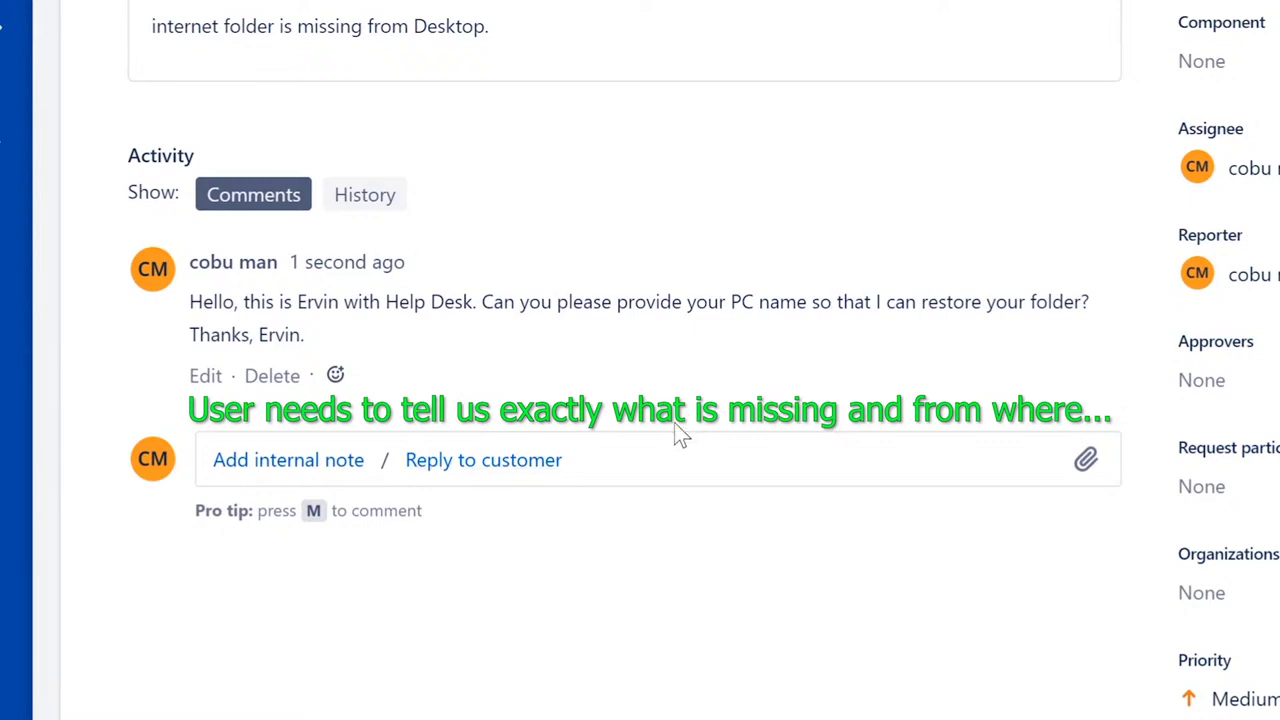
Save an internal note stating the user's PC name, then switch to the File Explorer window.
{"action": "scroll", "coordinate": [677, 437], "scroll_direction": "up", "scroll_amount": 3}
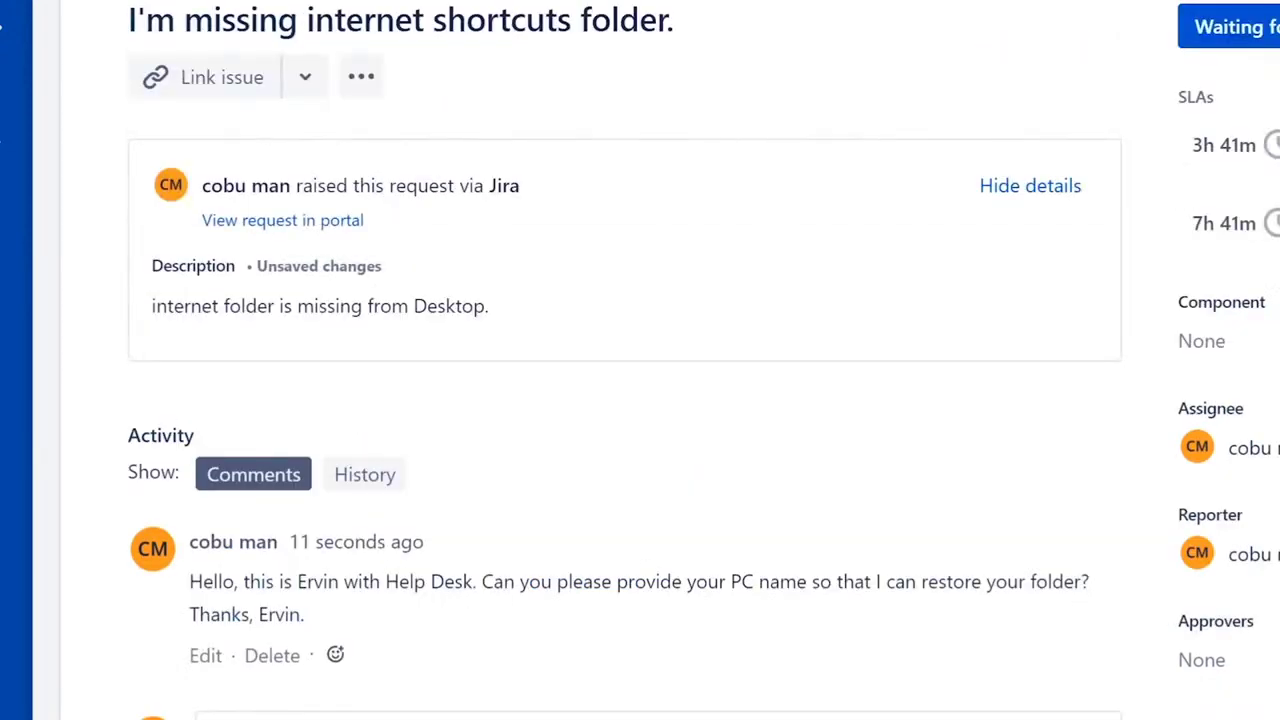
{"action": "scroll", "coordinate": [625, 400], "scroll_direction": "down", "scroll_amount": 3}
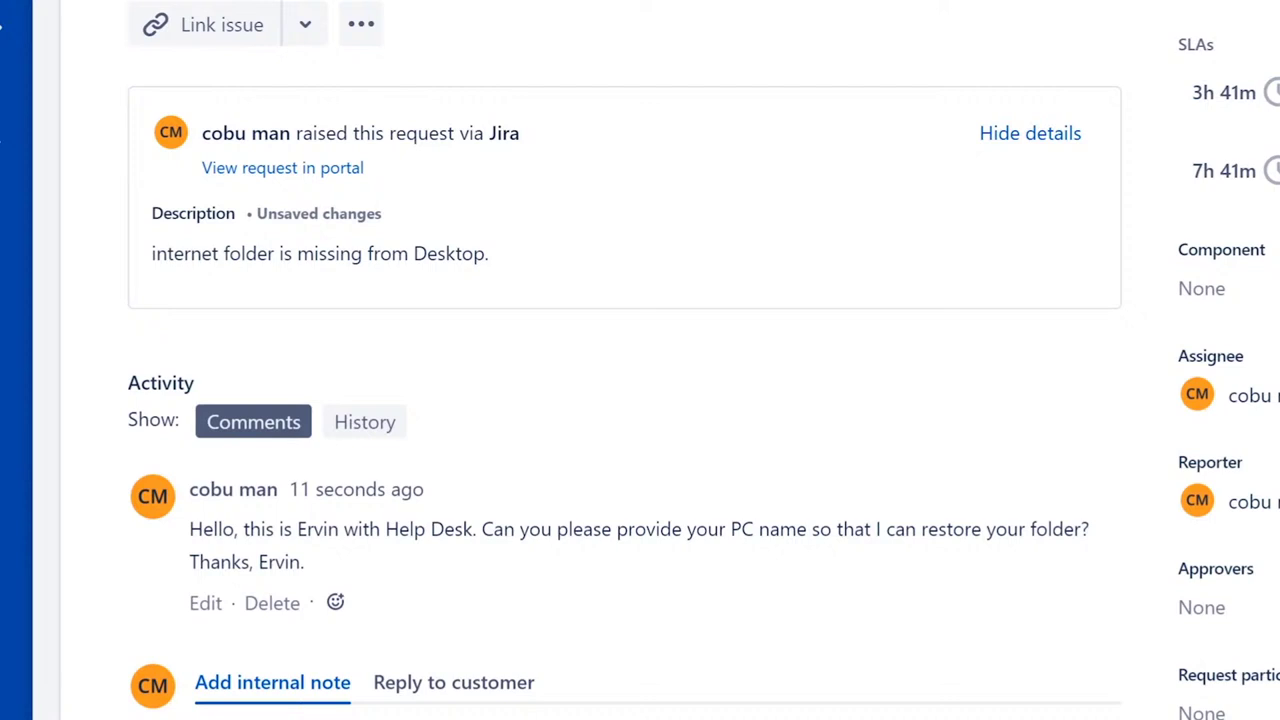
{"action": "left_click", "coordinate": [607, 517]}
{"action": "type", "text": "cobu"}
{"action": "key", "text": "BackSpace"}
{"action": "key", "text": "BackSpace"}
{"action": "key", "text": "BackSpace"}
{"action": "key", "text": "BackSpace"}
{"action": "type", "text": "the pc"}
{"action": "key", "text": "BackSpace"}
{"action": "key", "text": "BackSpace"}
{"action": "key", "text": "BackSpace"}
{"action": "key", "text": "BackSpace"}
{"action": "key", "text": "BackSpace"}
{"action": "key", "text": "BackSpace"}
{"action": "type", "text": "user's Pc name is cobuman1"}
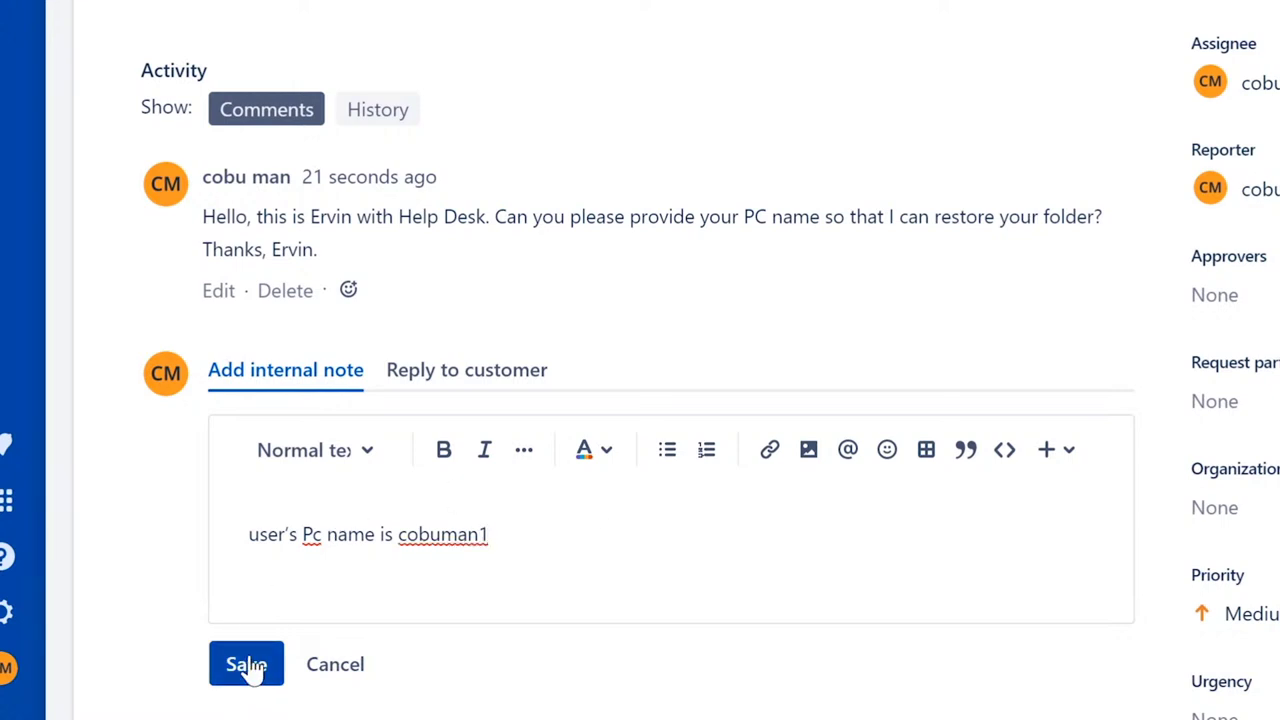
{"action": "left_click", "coordinate": [246, 666]}
{"action": "mouse_move", "coordinate": [226, 716]}
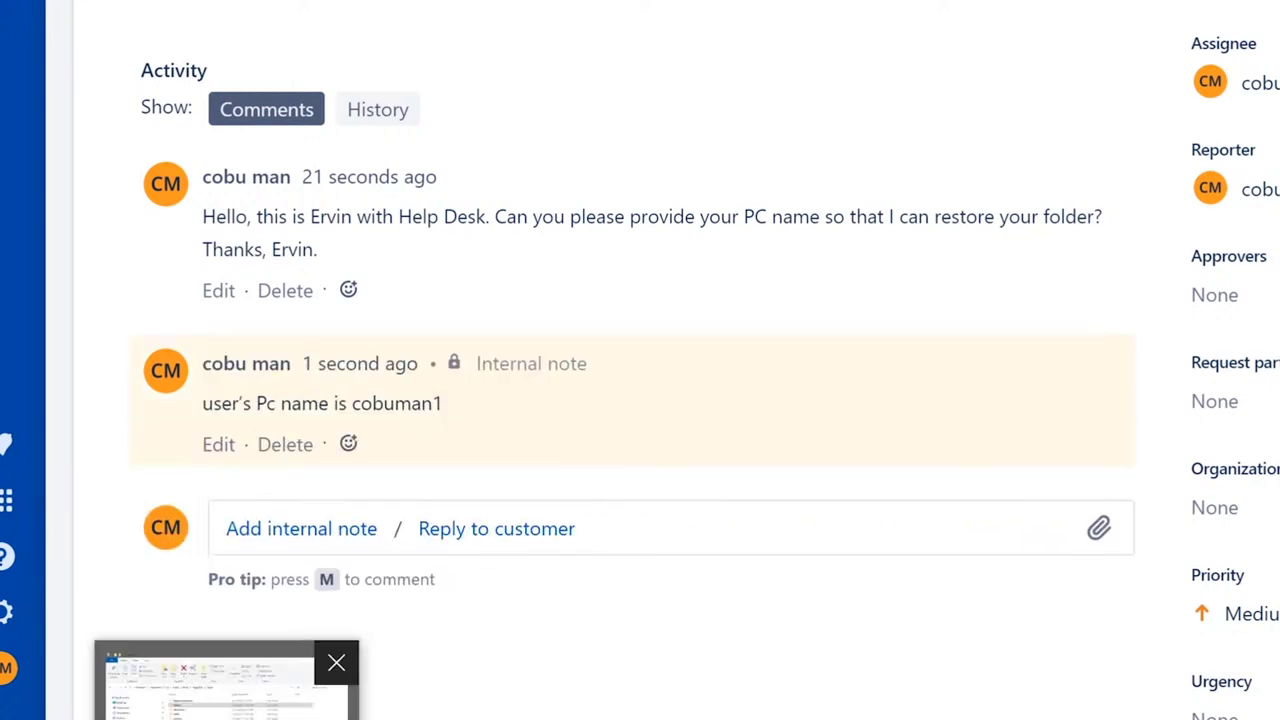
{"action": "left_click", "coordinate": [222, 688]}
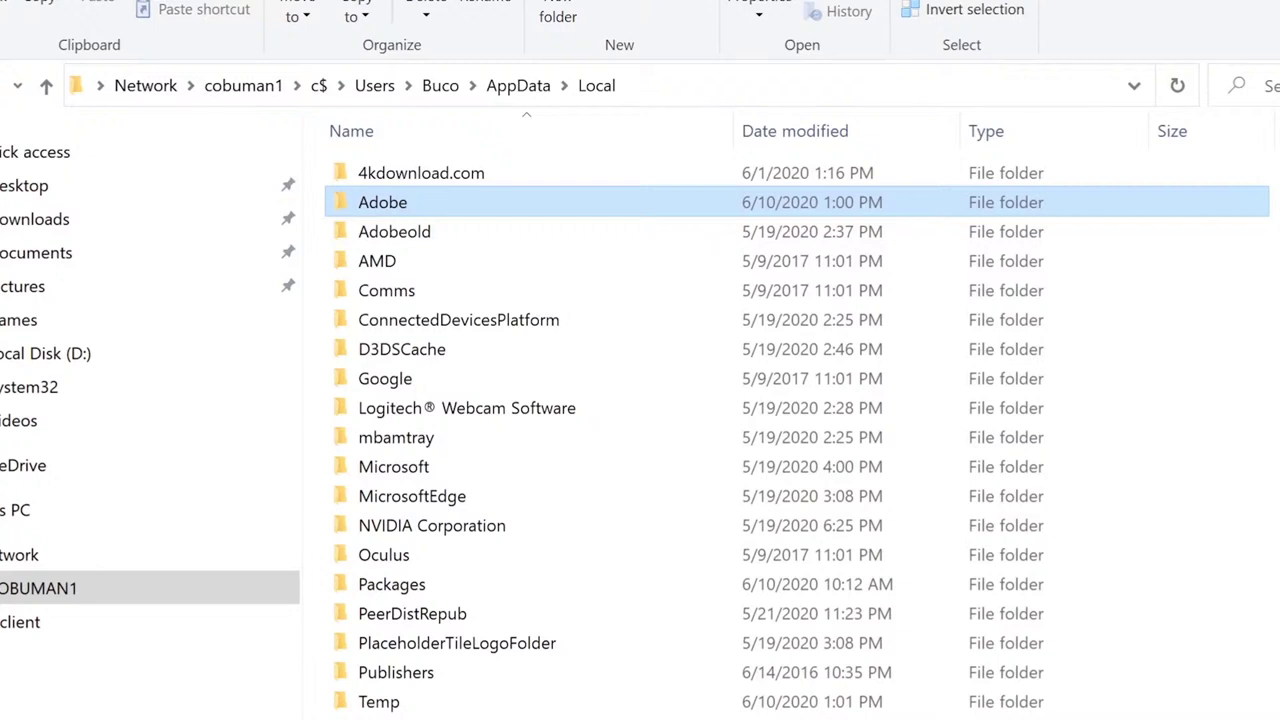
Go to the user's remote Desktop folder and create a new folder named 'Internet Shortcuts'.
{"action": "left_click", "coordinate": [440, 86]}
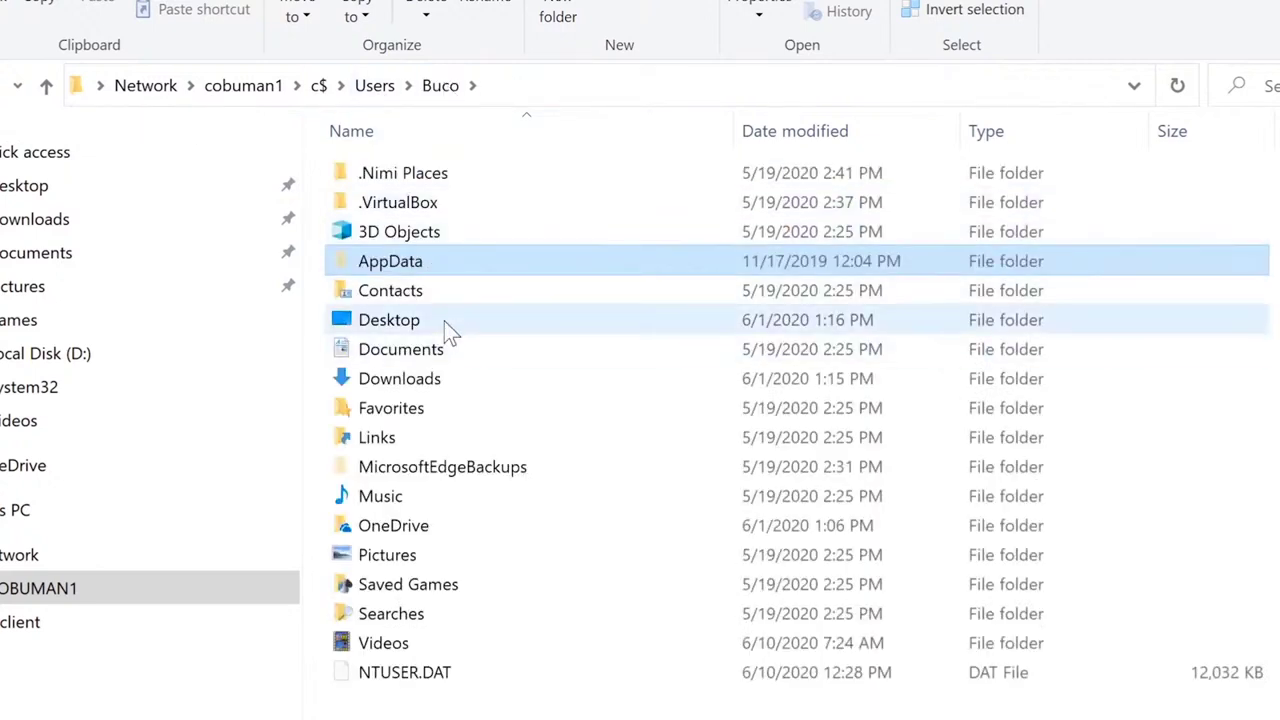
{"action": "double_click", "coordinate": [444, 321]}
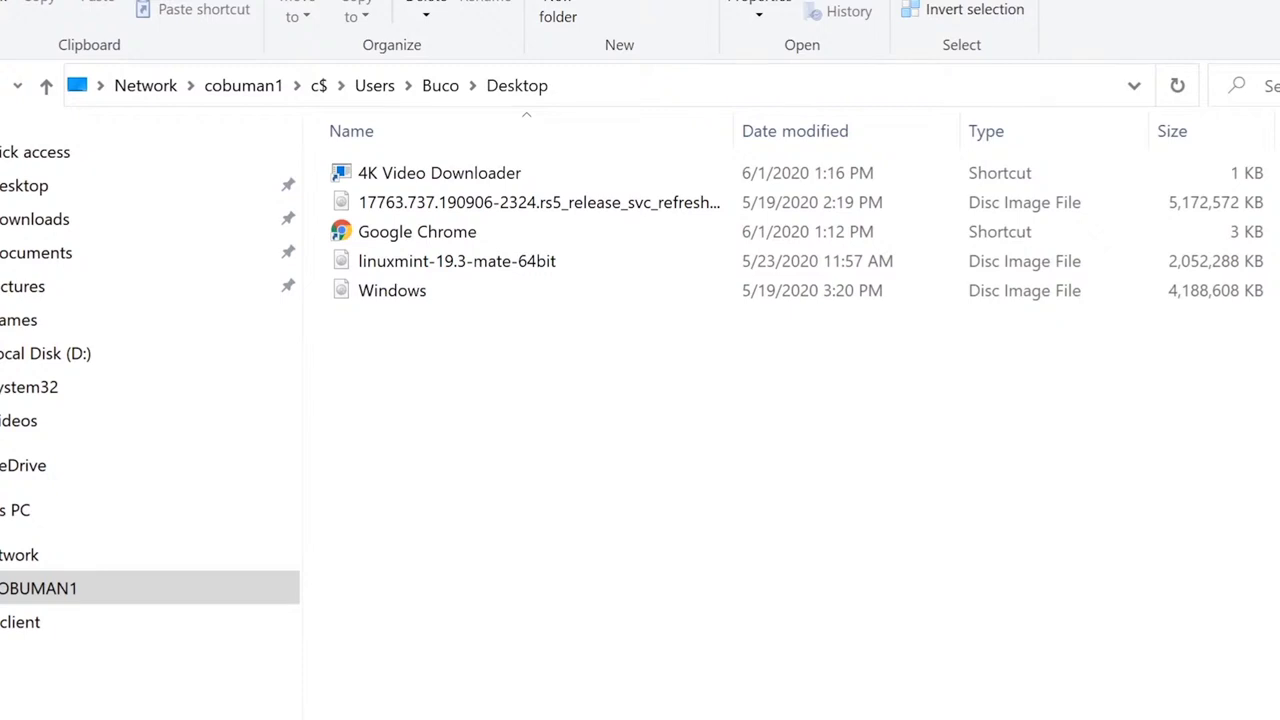
{"action": "right_click", "coordinate": [25, 228]}
{"action": "mouse_move", "coordinate": [89, 651]}
{"action": "left_click", "coordinate": [539, 335]}
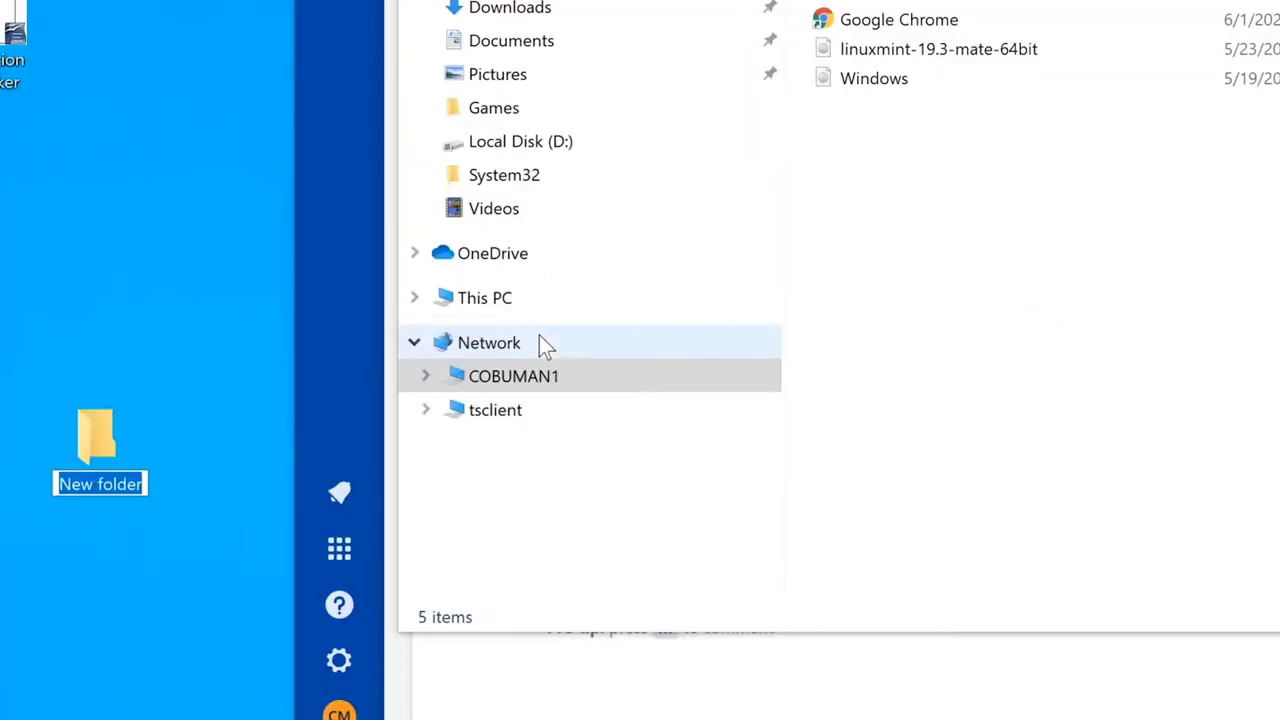
{"action": "type", "text": "Inte"}
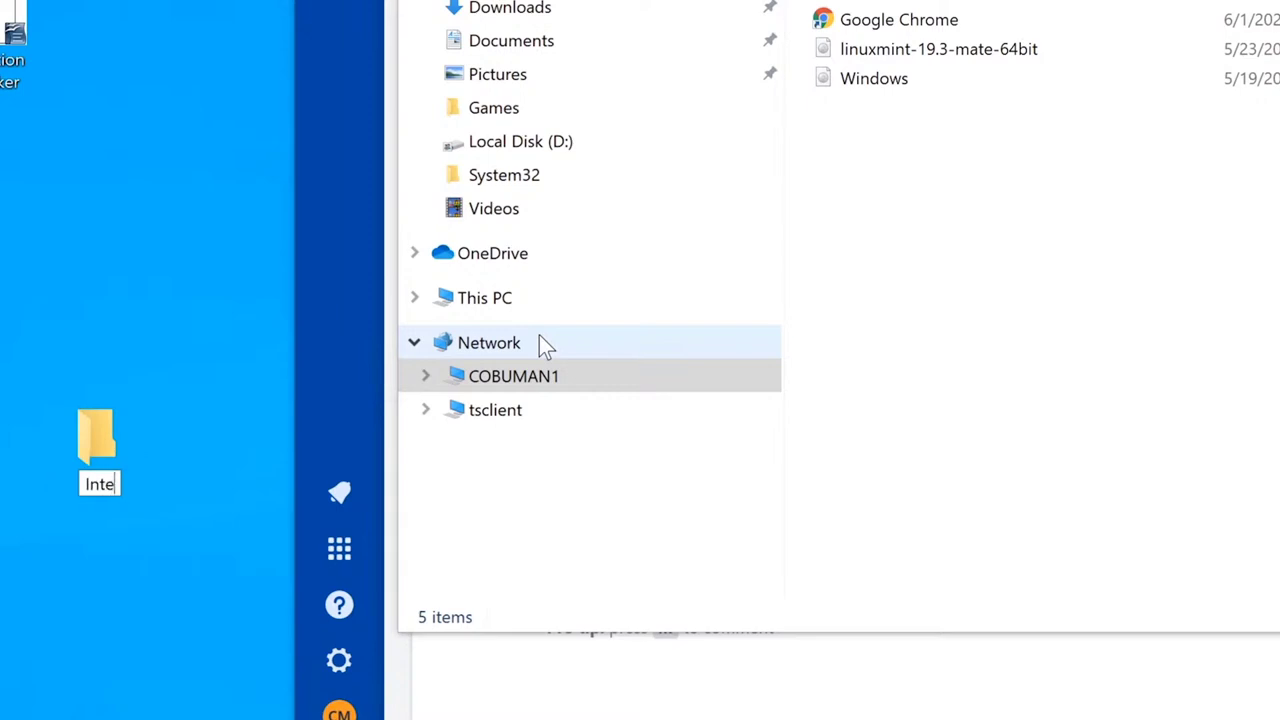
{"action": "type", "text": "rnet Short"}
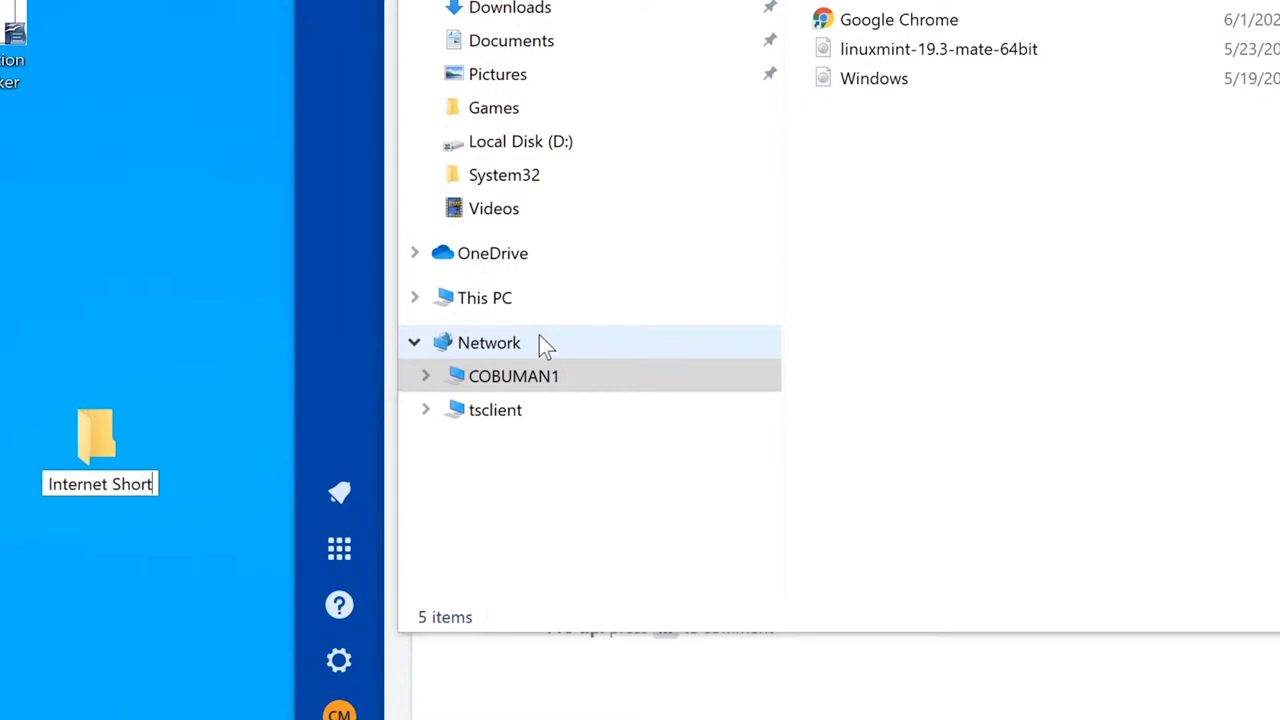
{"action": "type", "text": "cuts"}
{"action": "key", "text": "Return"}
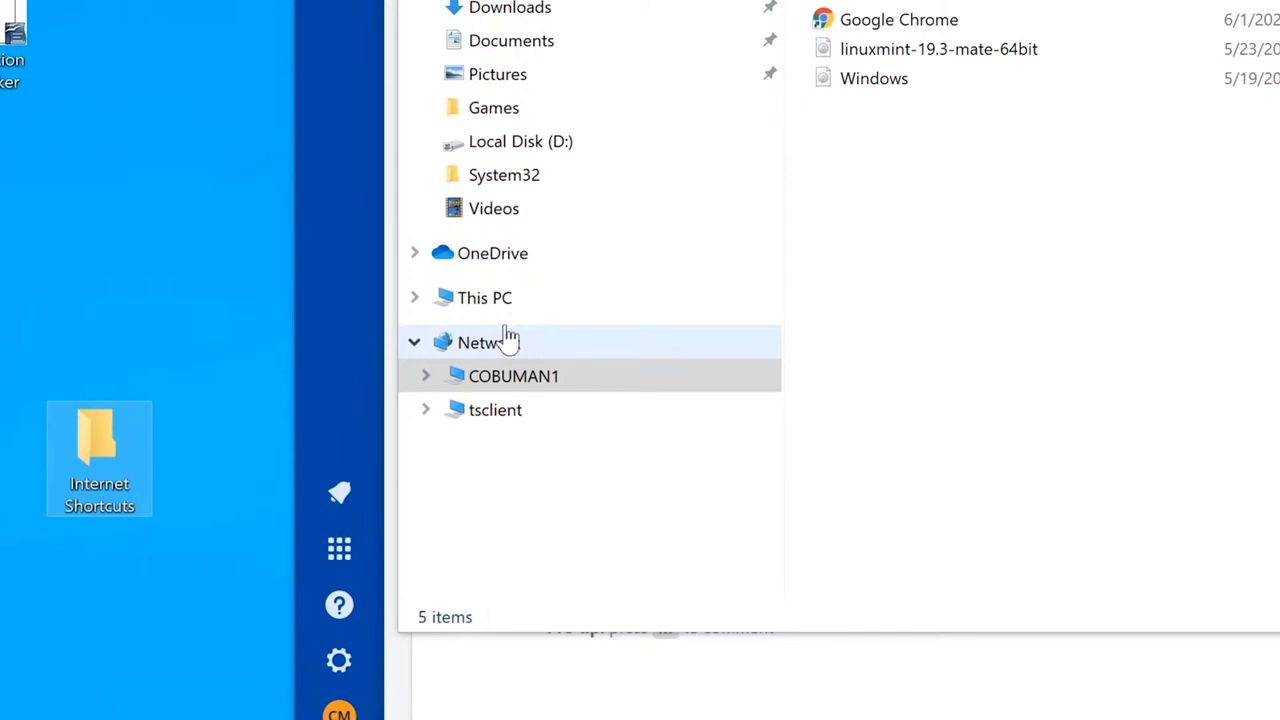
Copy the Internet Shortcuts folder and paste it into the remote Desktop folder.
{"action": "right_click", "coordinate": [88, 429]}
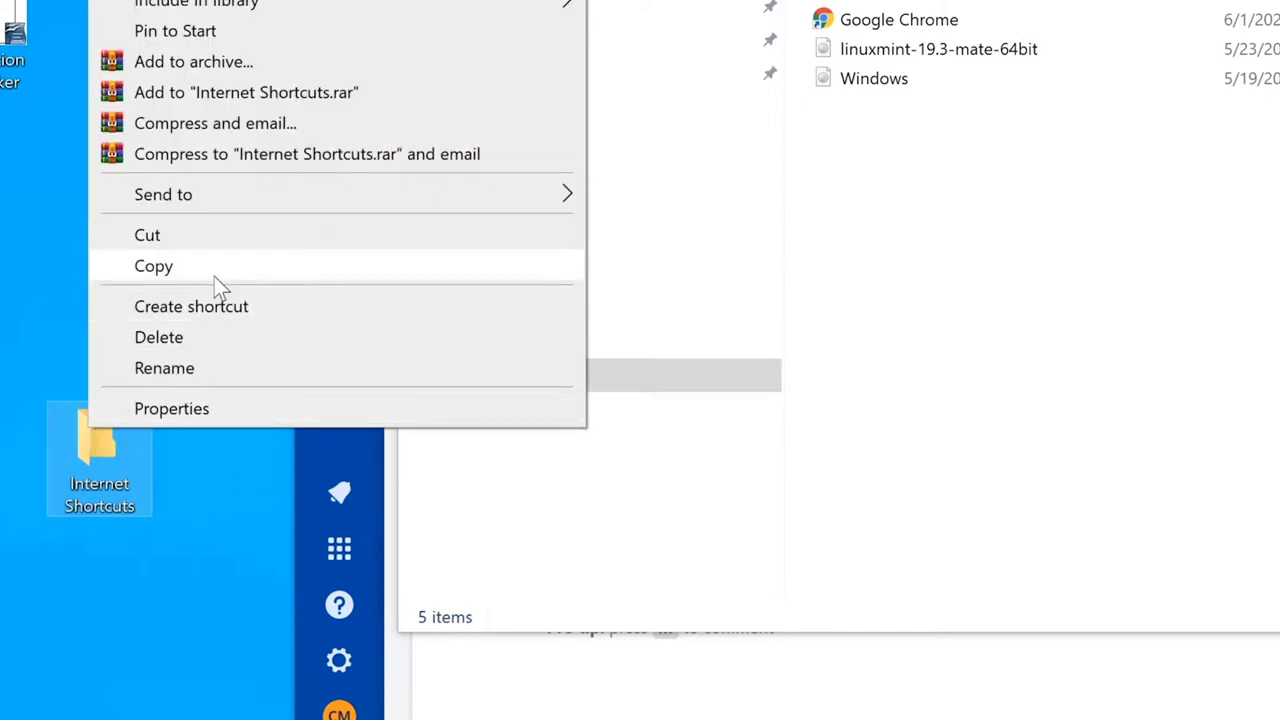
{"action": "left_click", "coordinate": [214, 276]}
{"action": "right_click", "coordinate": [1019, 262]}
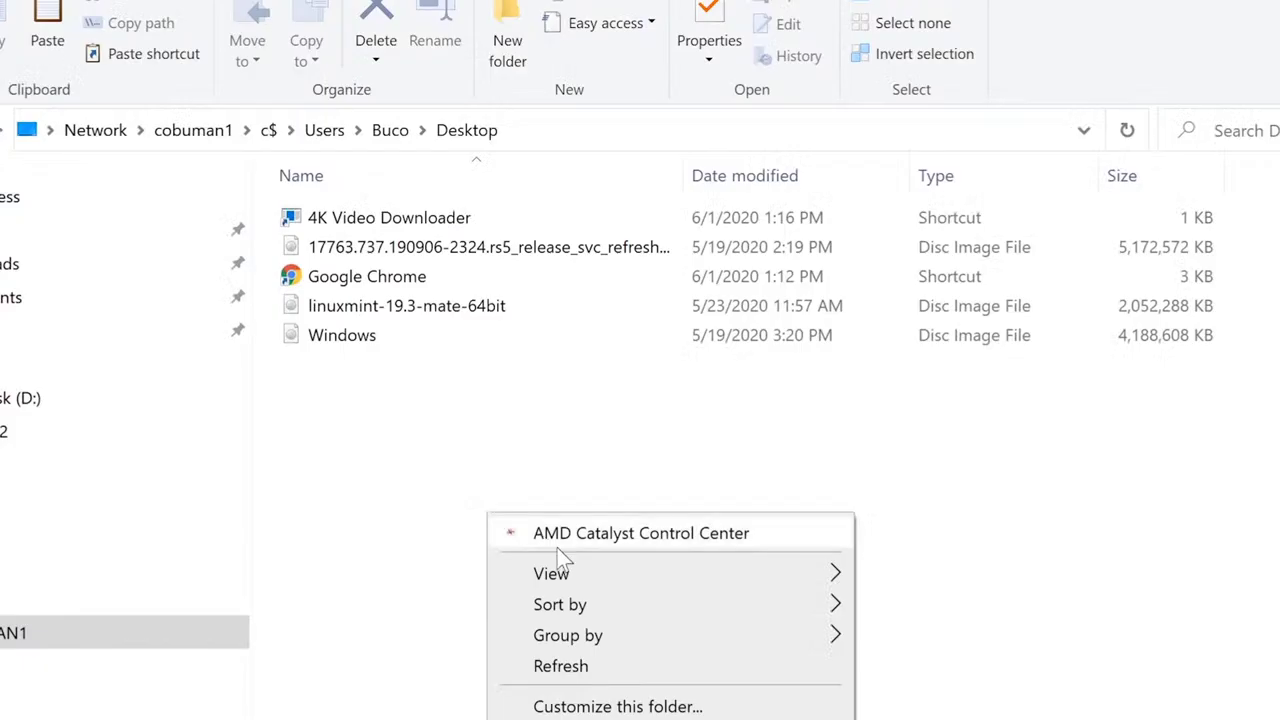
{"action": "key", "text": "ctrl+v"}
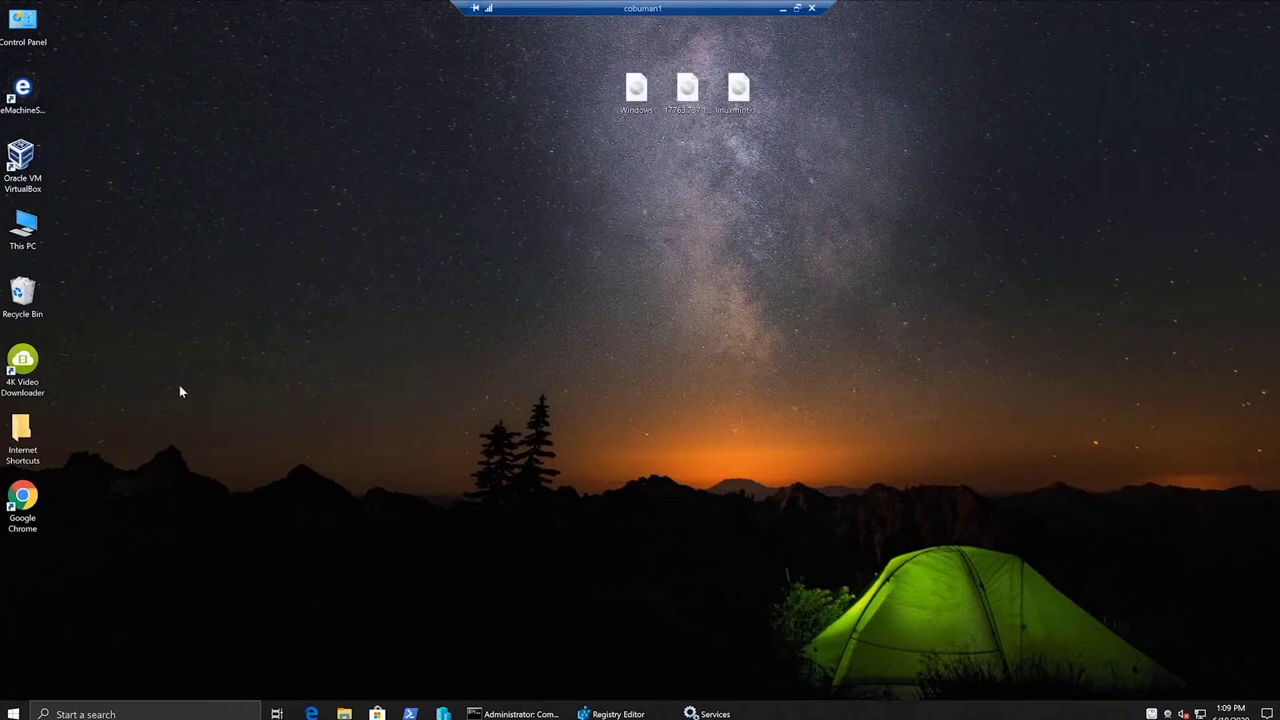
Move the Internet Shortcuts icon to the middle of the remote desktop and return to ISD-11.
{"action": "left_click_drag", "start_coordinate": [20, 435], "coordinate": [500, 258]}
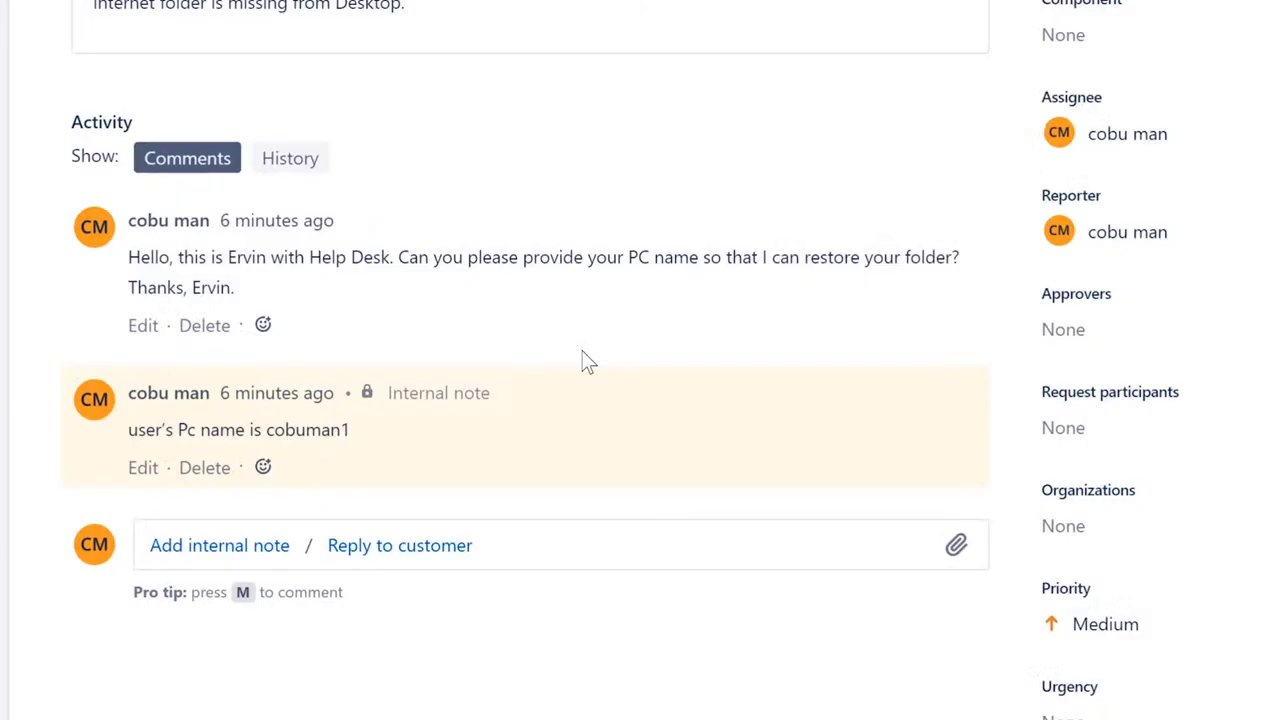
{"action": "scroll", "coordinate": [588, 362], "scroll_direction": "down", "scroll_amount": 1}
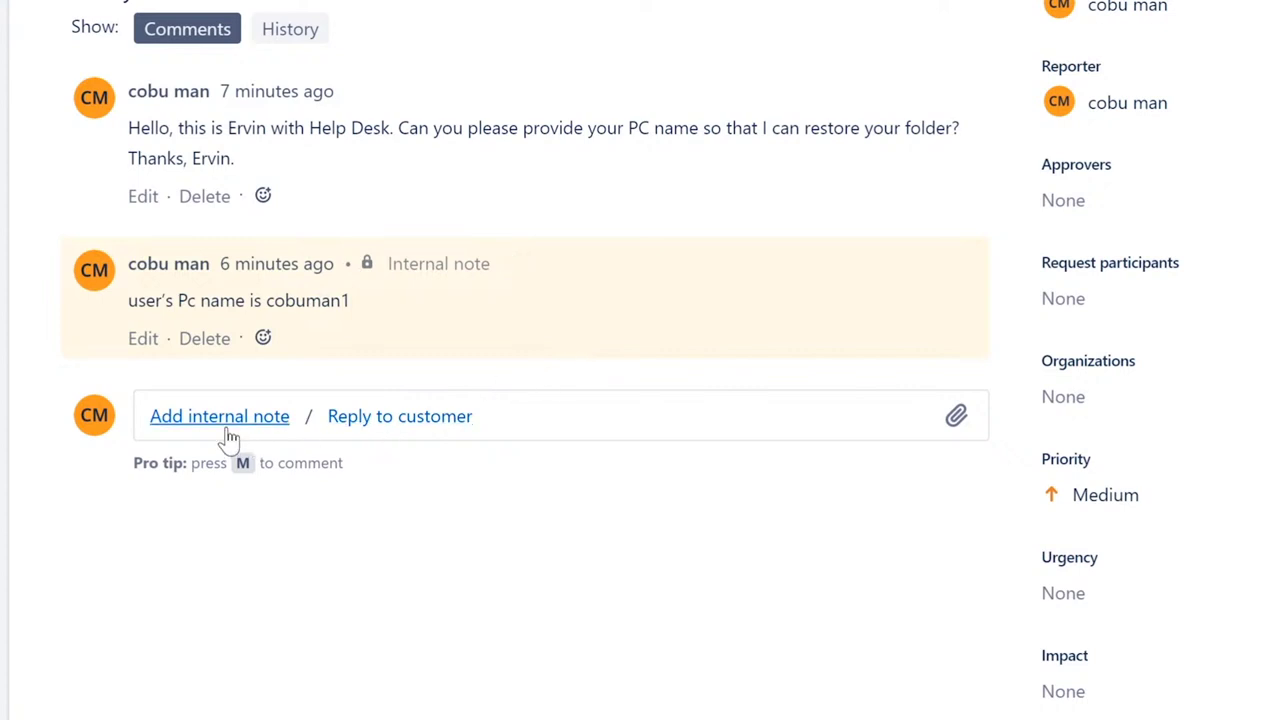
Post a customer reply on ISD-11: 'made a copy of internet folder to desktop', signed with your name.
{"action": "left_click", "coordinate": [392, 428]}
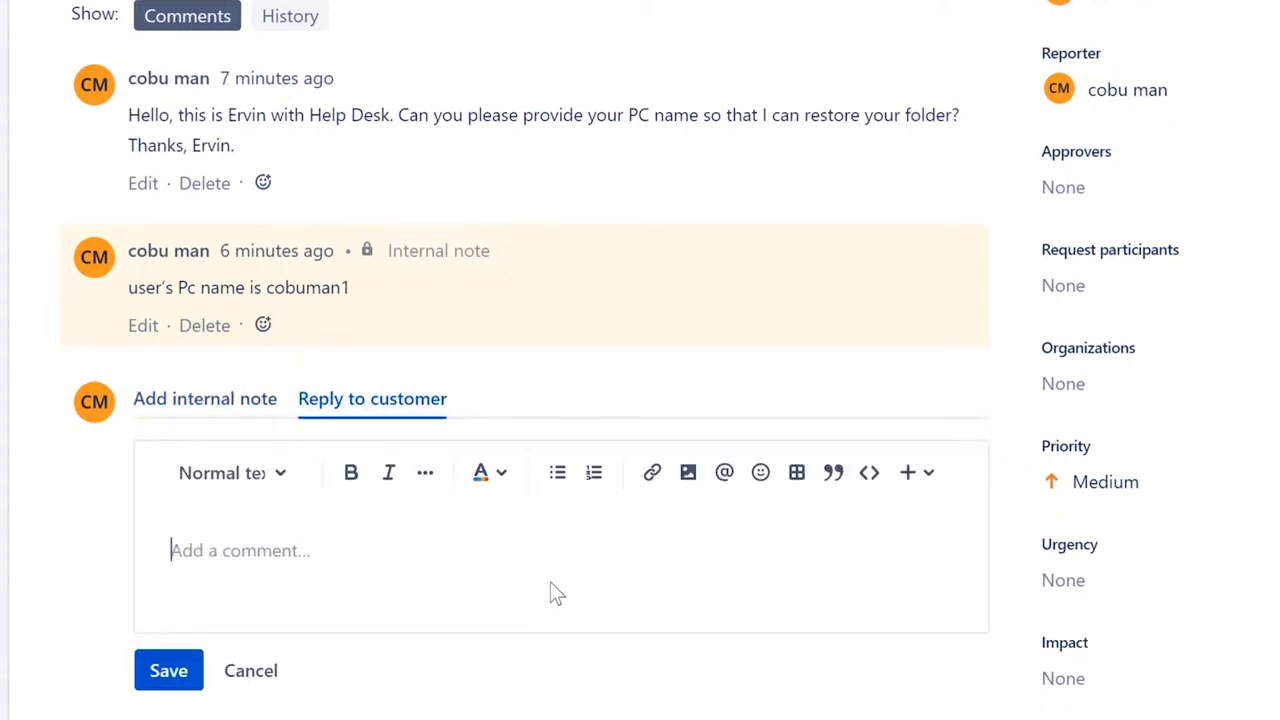
{"action": "type", "text": "made a copy of internet folder to desktop. Ervin"}
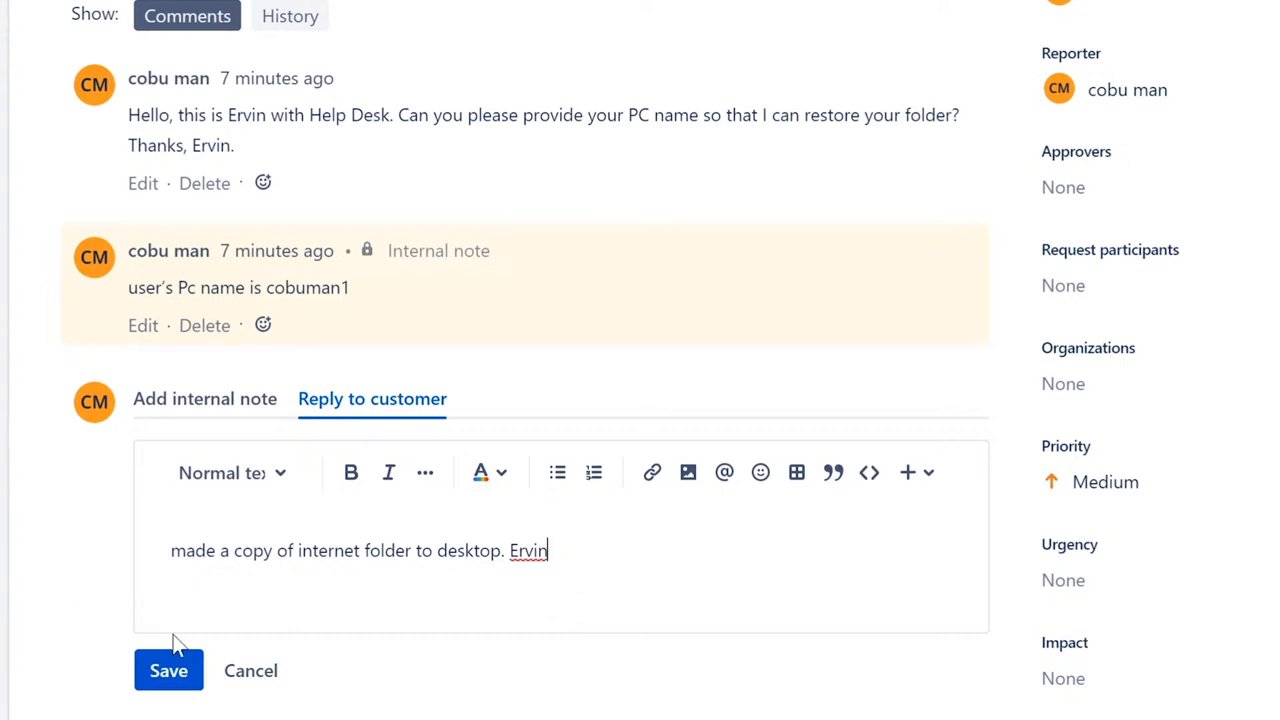
{"action": "left_click", "coordinate": [166, 669]}
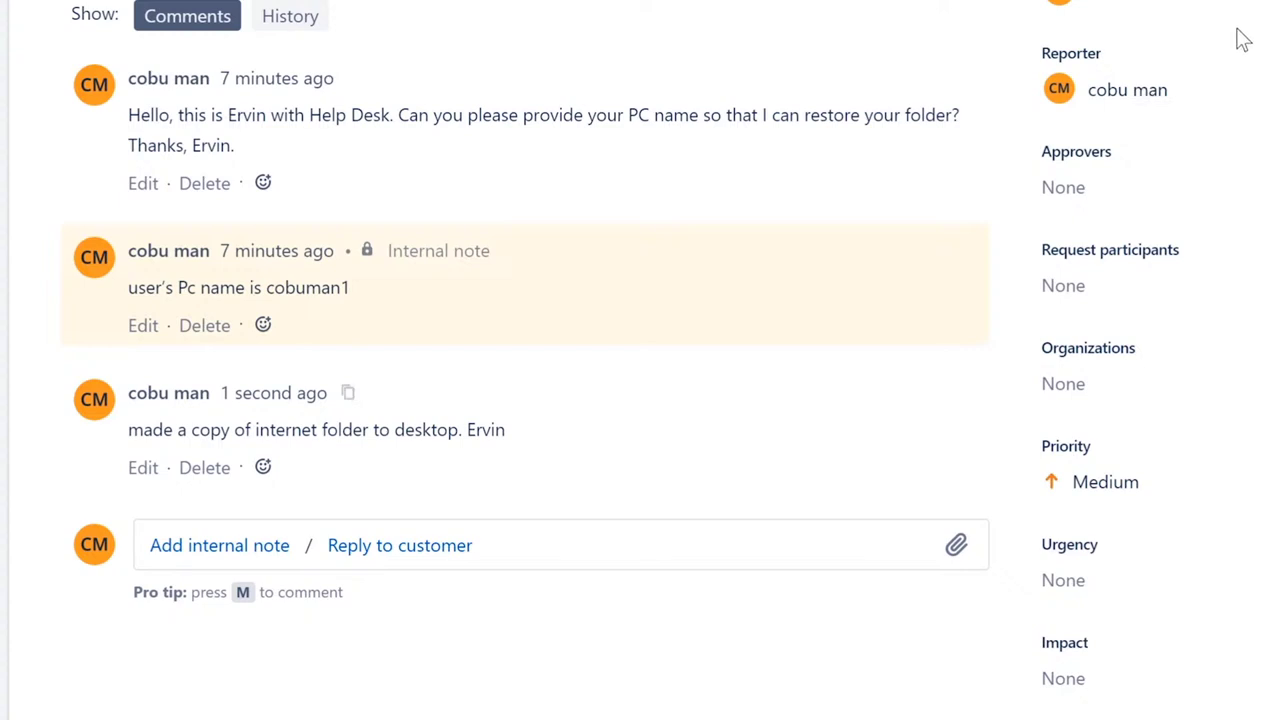
{"action": "scroll", "coordinate": [530, 360], "scroll_direction": "up", "scroll_amount": 2}
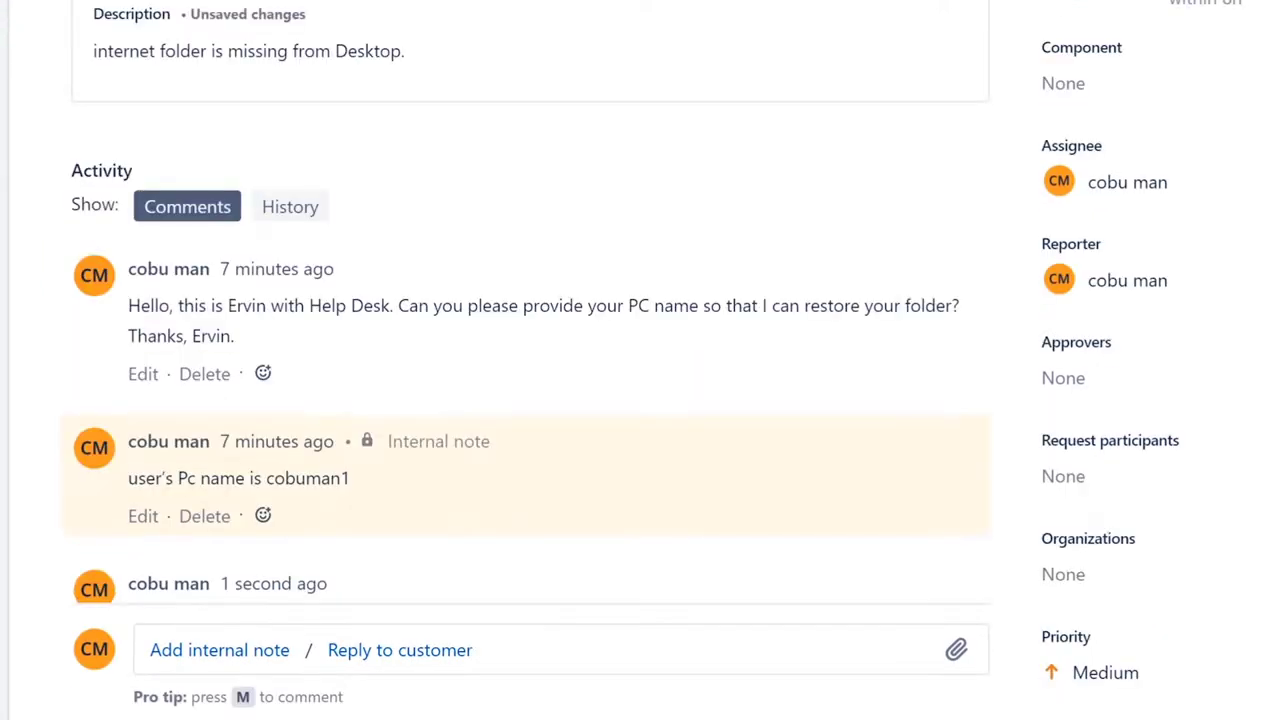
Set ISD-11's status to Complete from the status dropdown.
{"action": "left_click", "coordinate": [1240, 3]}
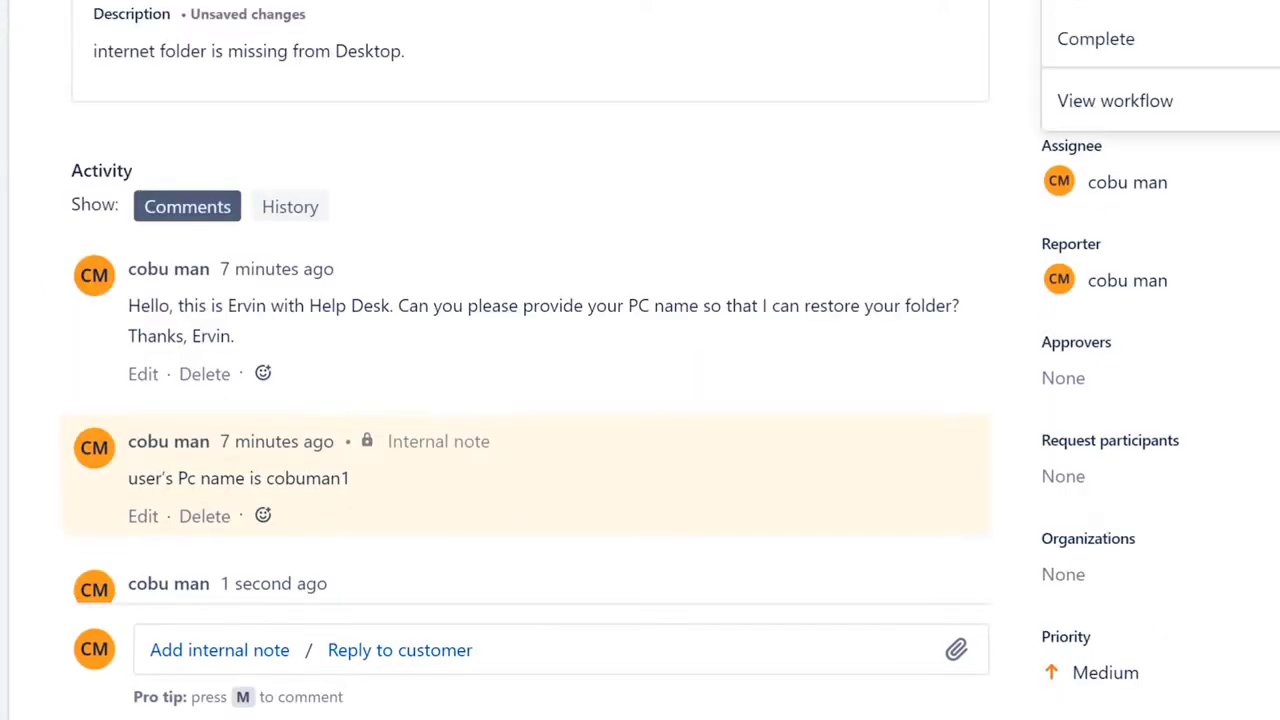
{"action": "left_click", "coordinate": [1234, 39]}
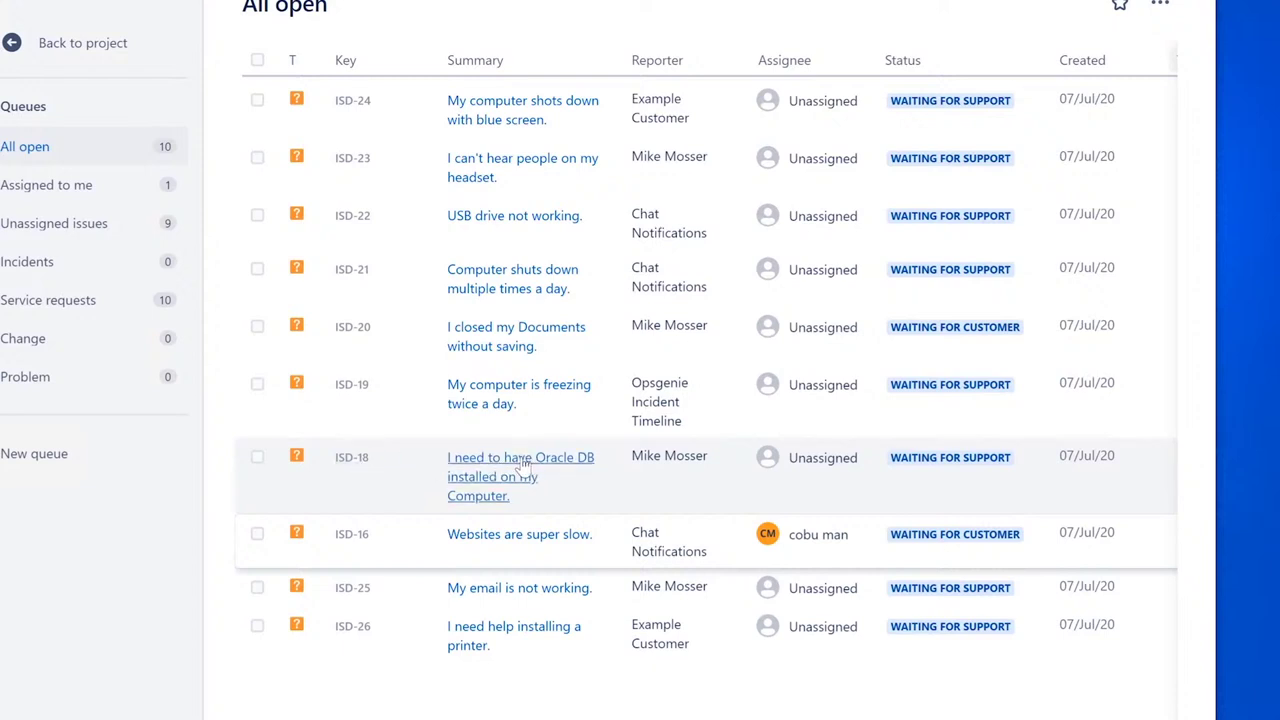
Open ISD-18 'I need to have Oracle DB installed on my Computer.' and assign it to yourself.
{"action": "left_click", "coordinate": [522, 464]}
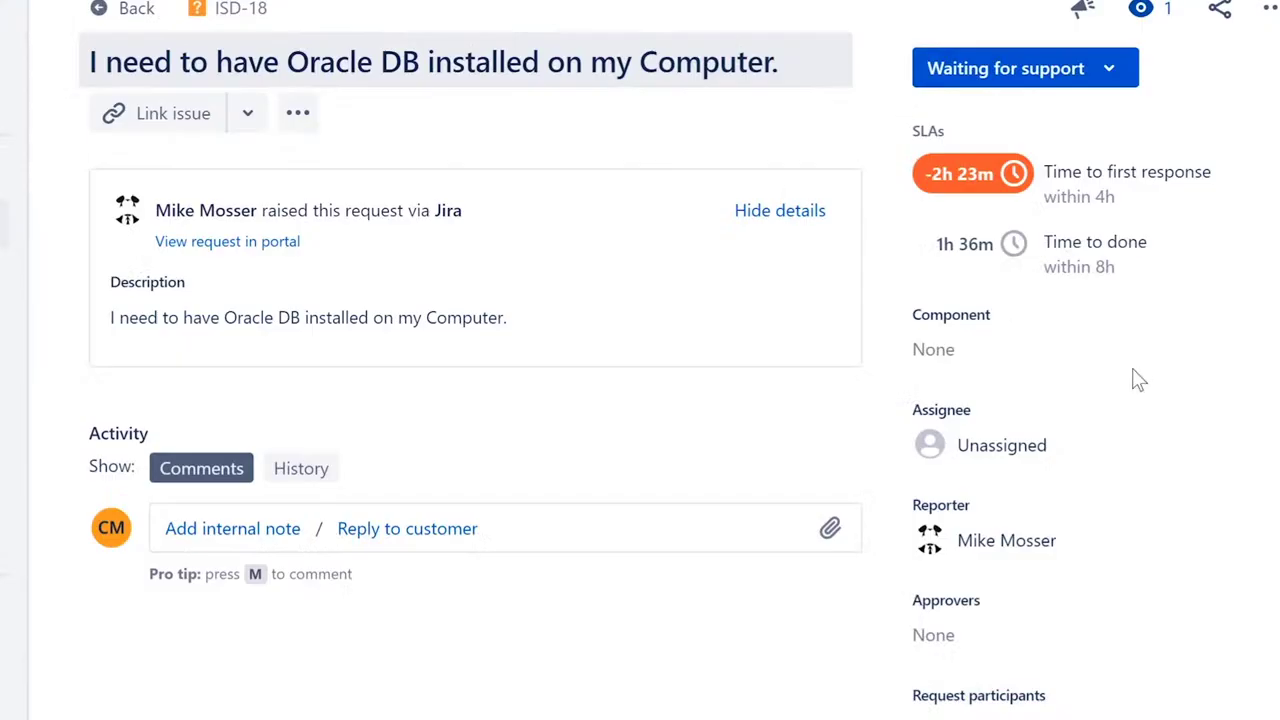
{"action": "left_click", "coordinate": [1050, 470]}
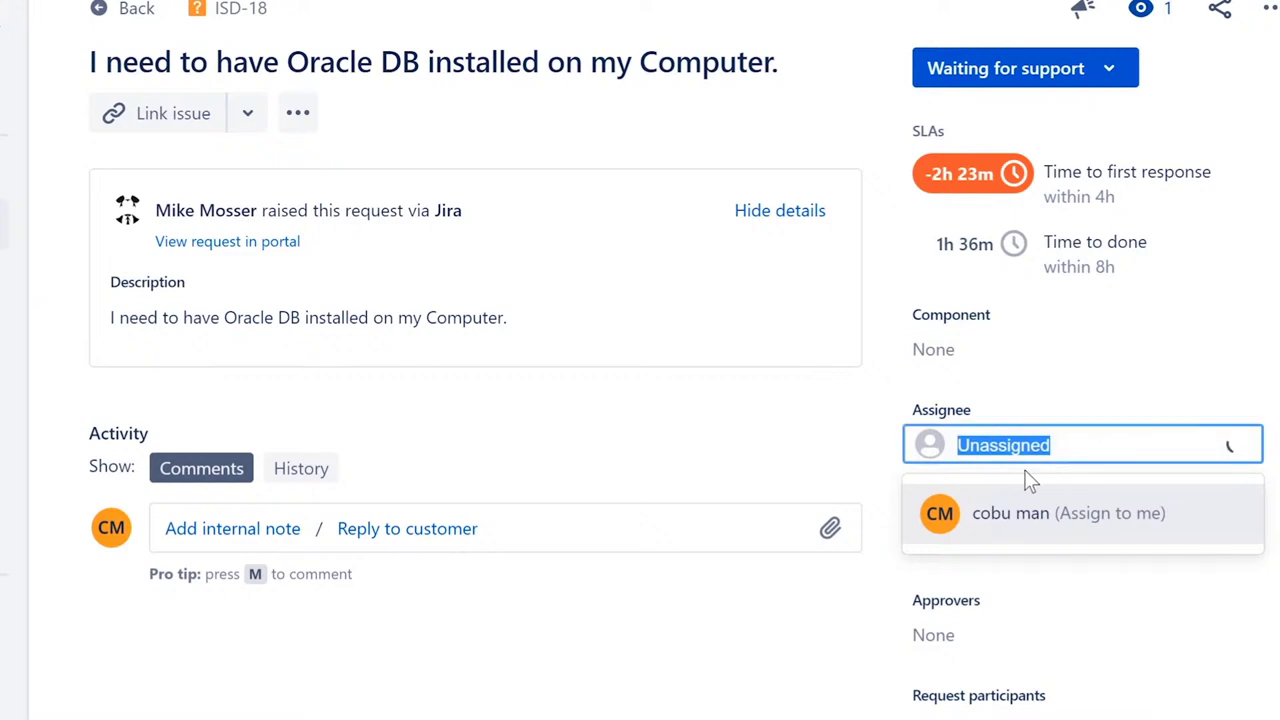
{"action": "left_click", "coordinate": [980, 514]}
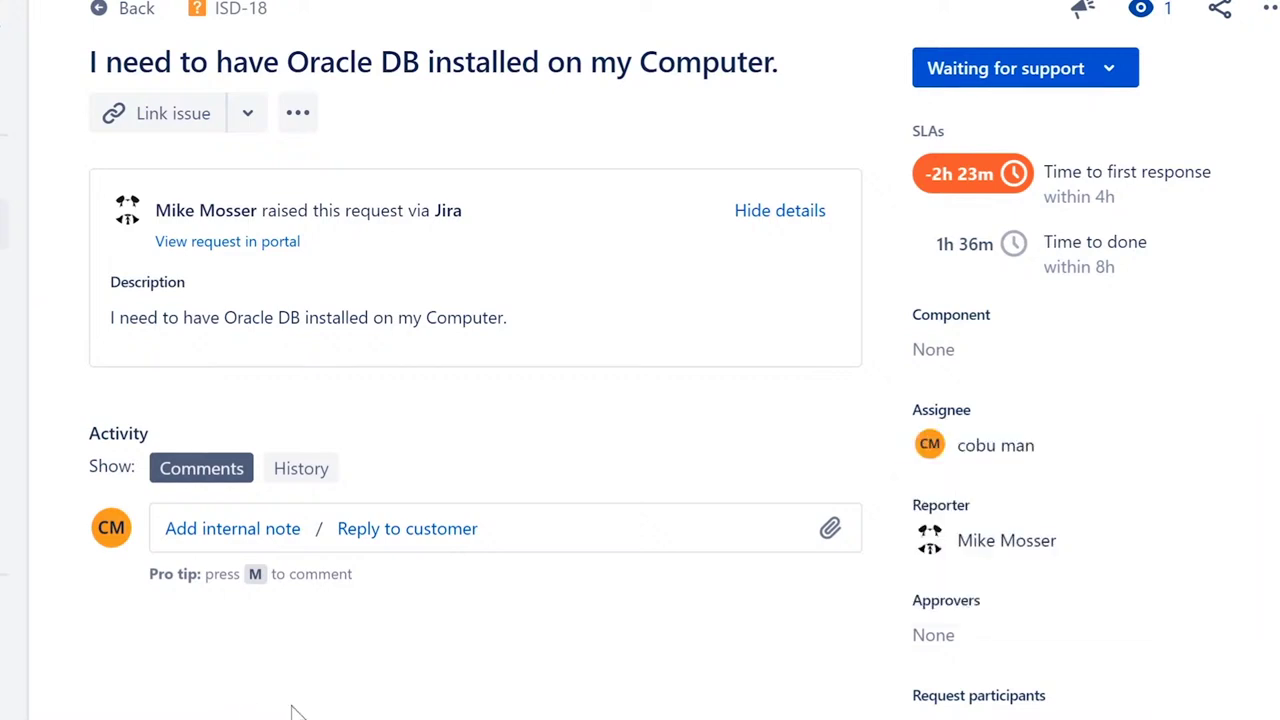
{"action": "left_click_drag", "start_coordinate": [89, 62], "coordinate": [800, 75]}
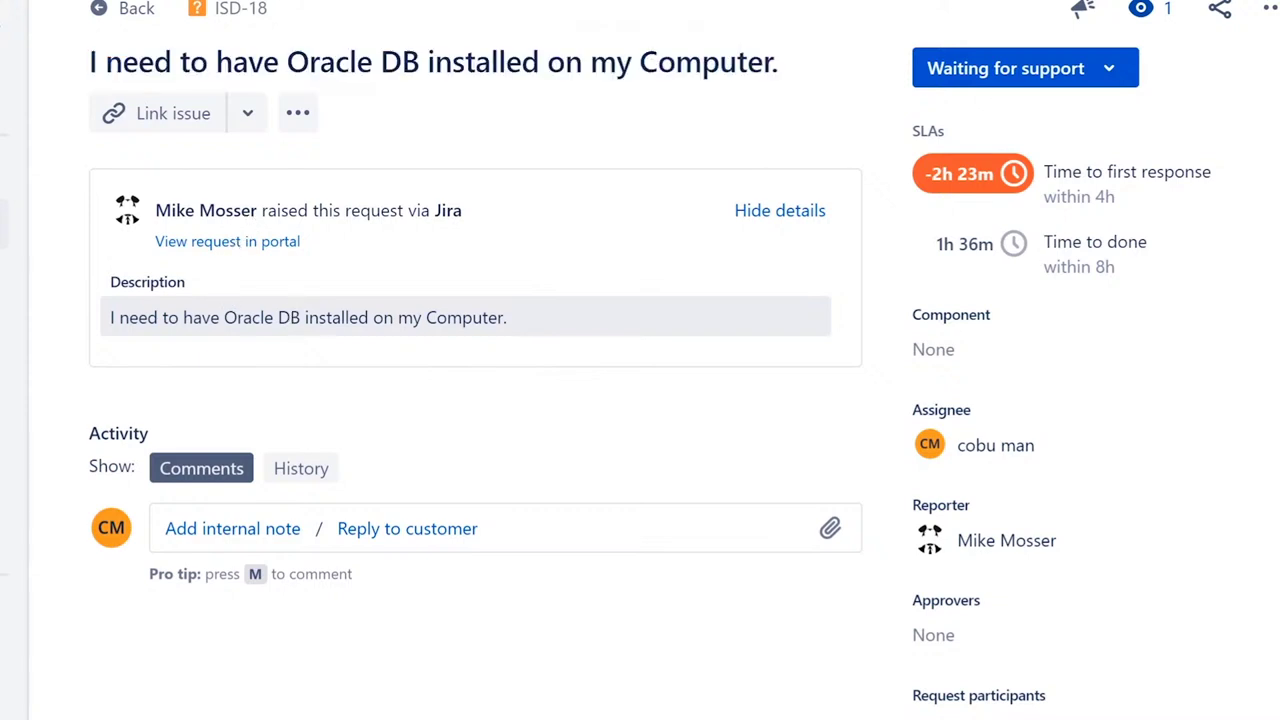
{"action": "left_click_drag", "start_coordinate": [259, 211], "coordinate": [157, 211]}
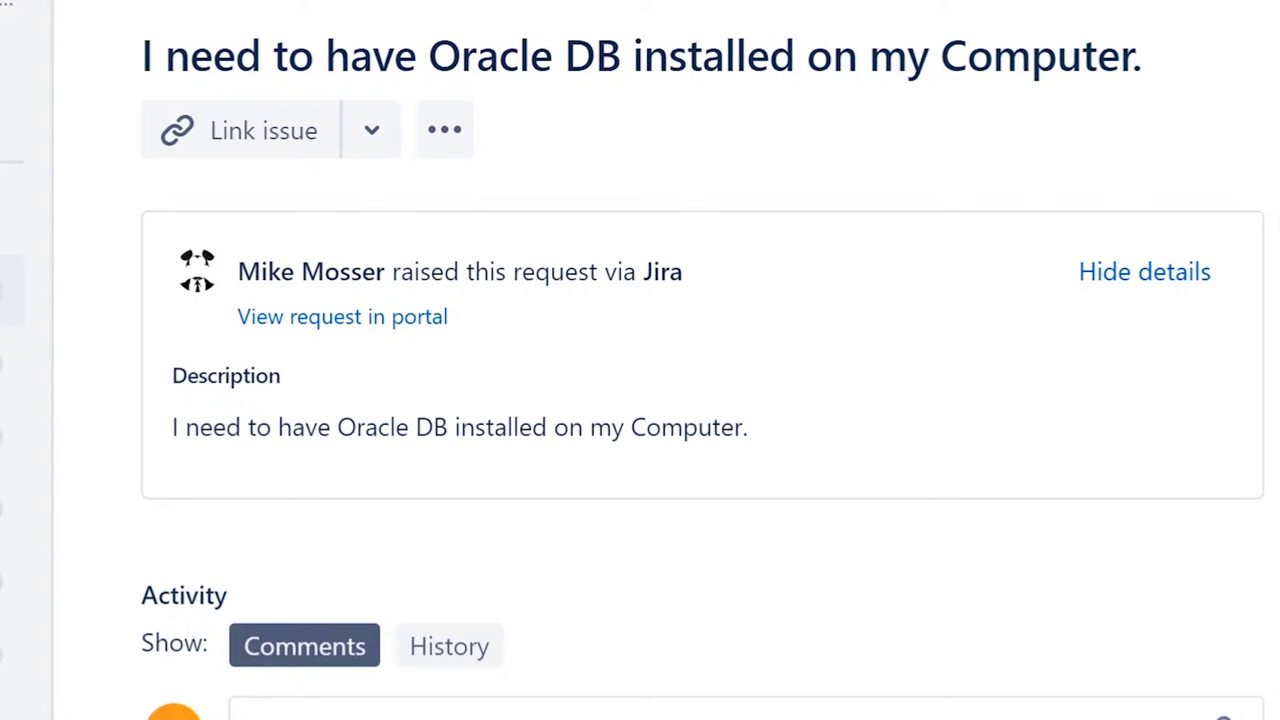
{"action": "left_click_drag", "start_coordinate": [237, 271], "coordinate": [391, 275]}
{"action": "left_click", "coordinate": [391, 275]}
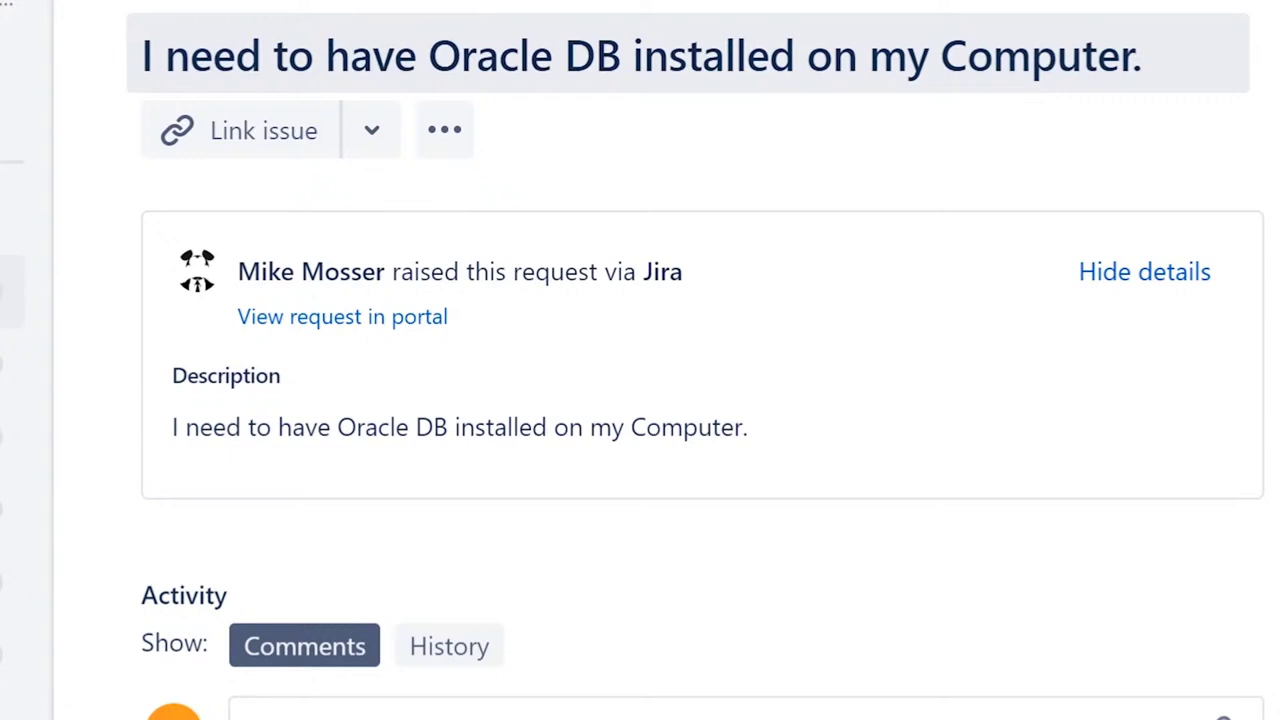
{"action": "left_click", "coordinate": [596, 55]}
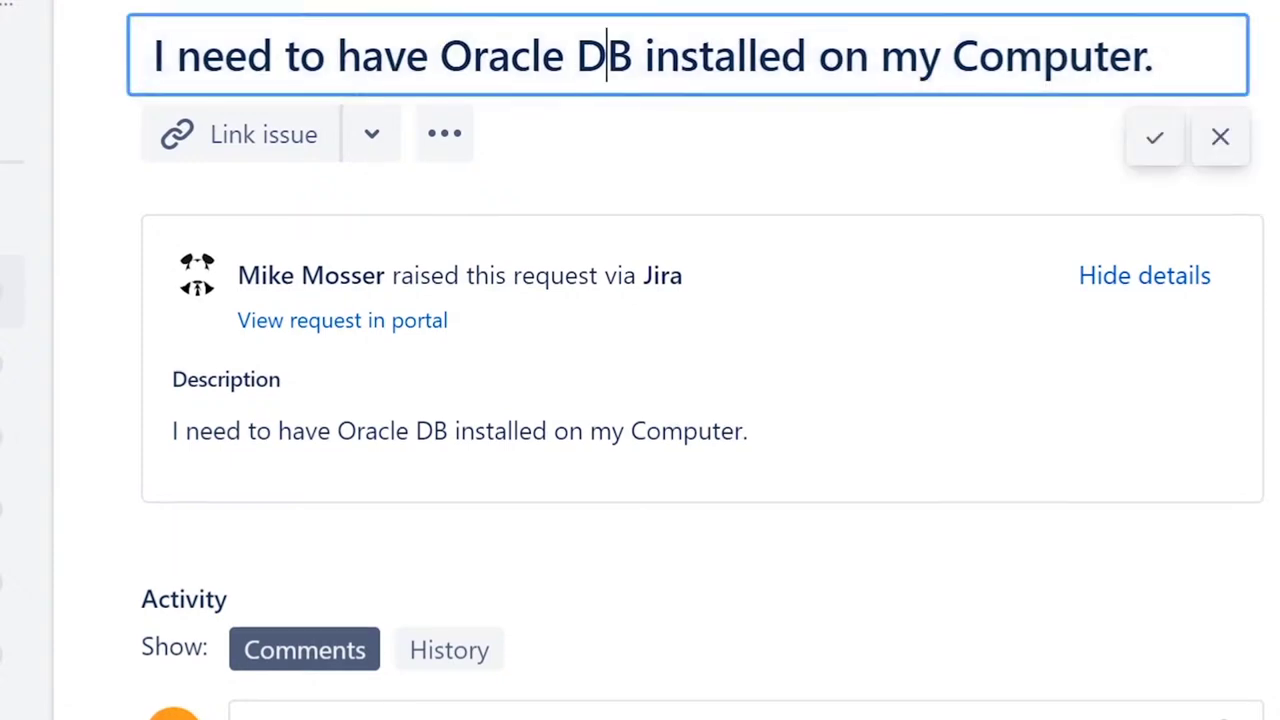
{"action": "left_click", "coordinate": [632, 55]}
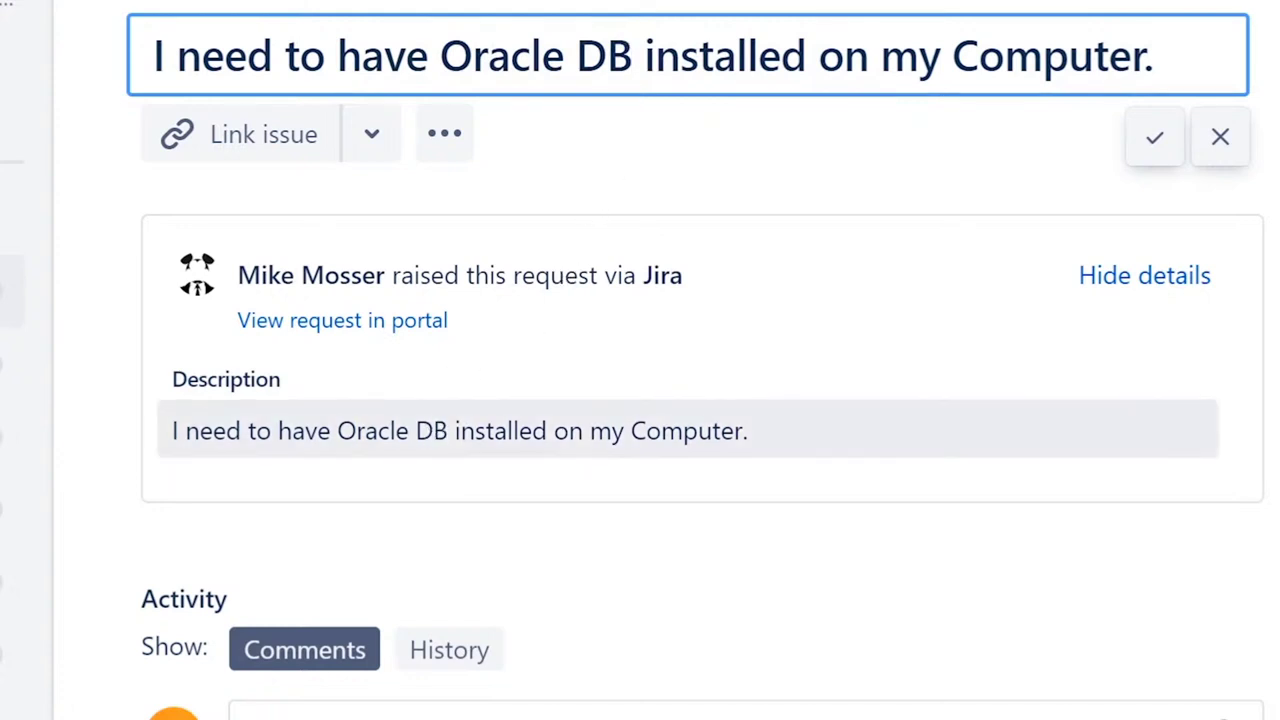
{"action": "left_click", "coordinate": [440, 435]}
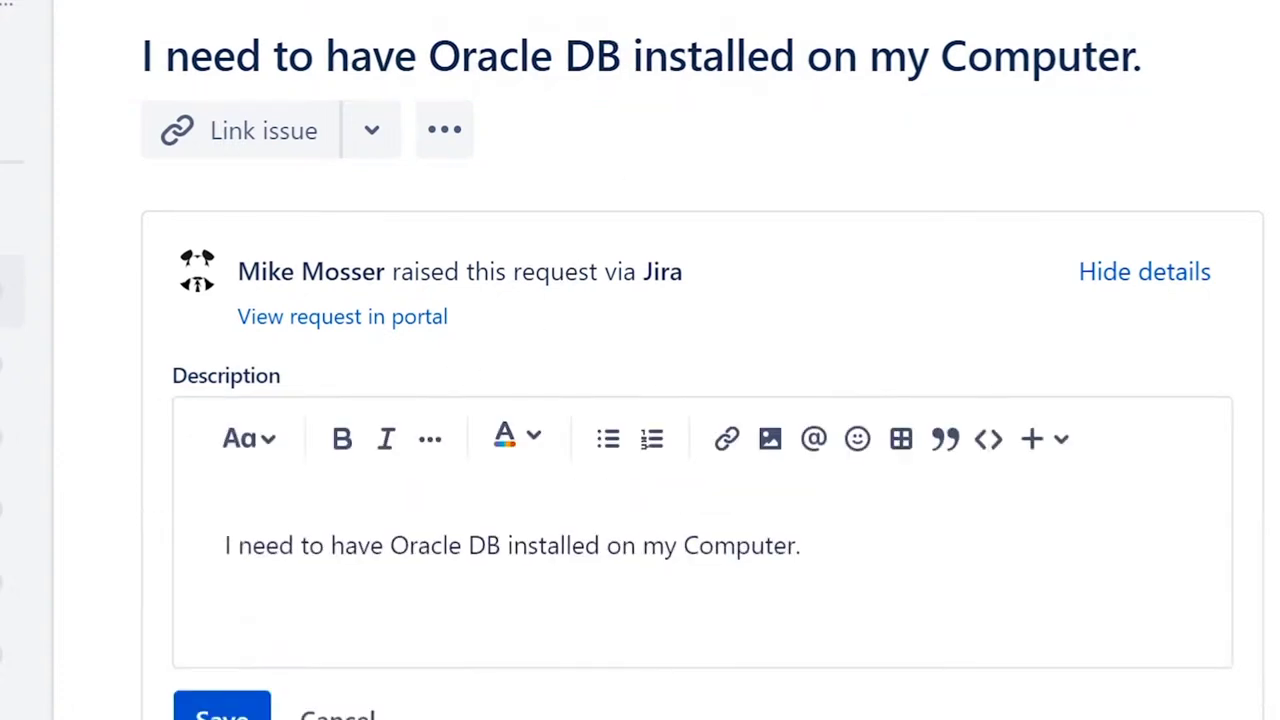
{"action": "key", "text": "ctrl+Return"}
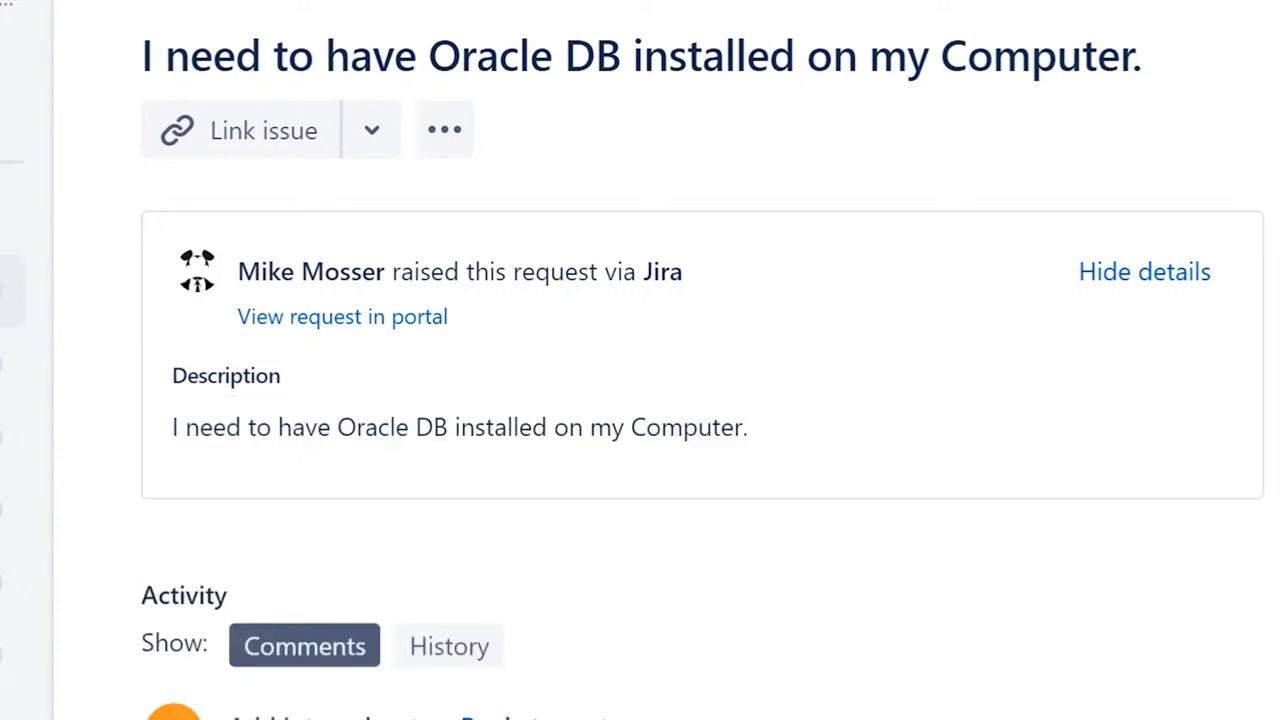
Begin the customer reply with your name, PC support, and a reference to the Oracle DB ticket.
{"action": "type", "text": "rHello, "}
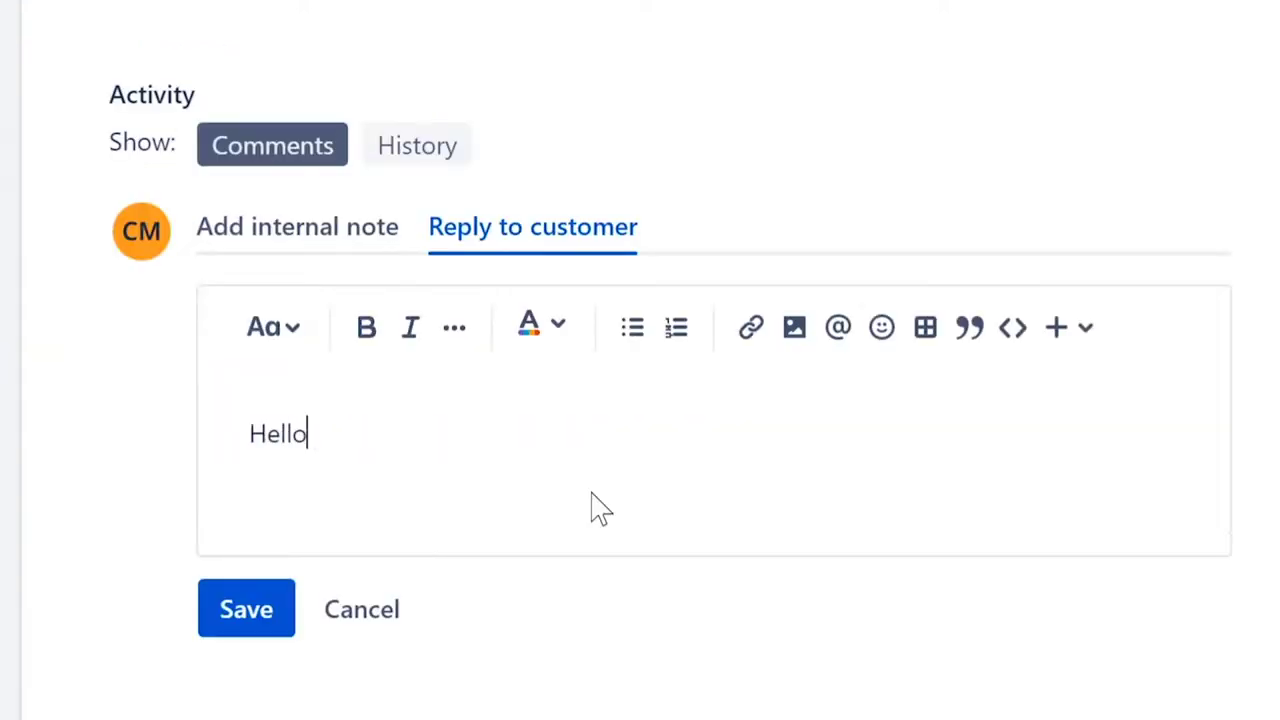
{"action": "type", "text": "my name"}
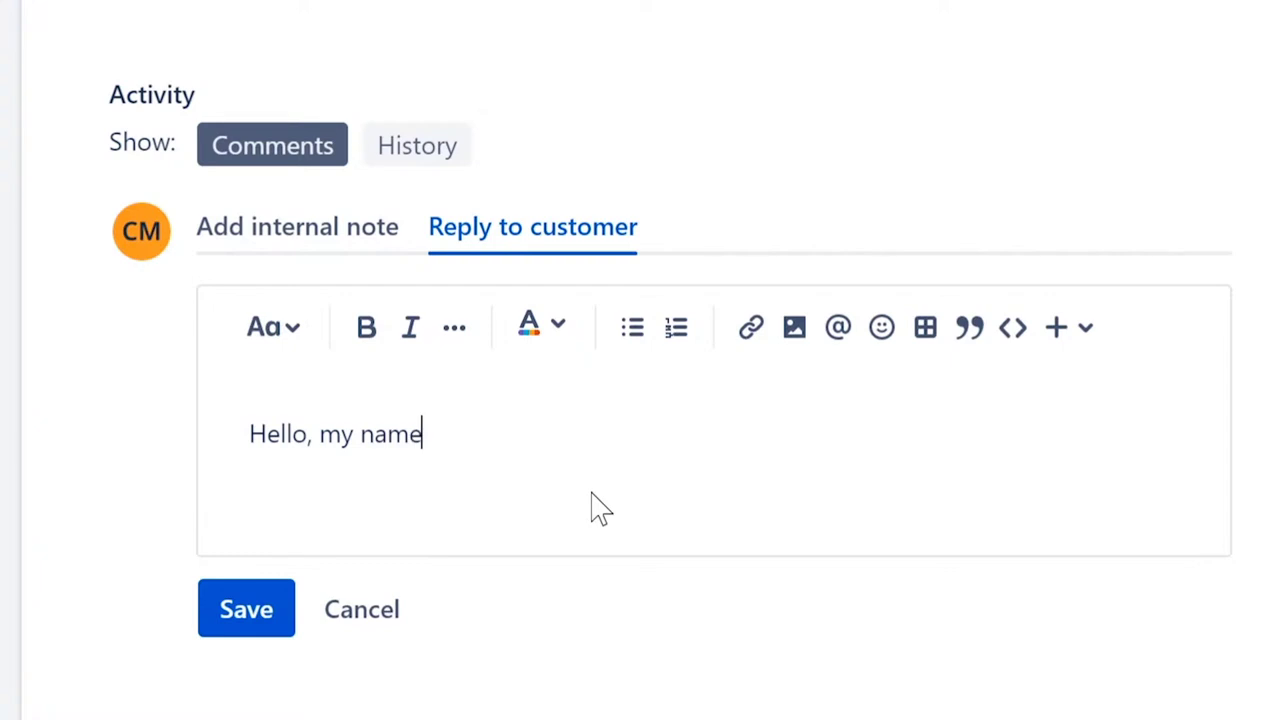
{"action": "type", "text": "s is Ervin"}
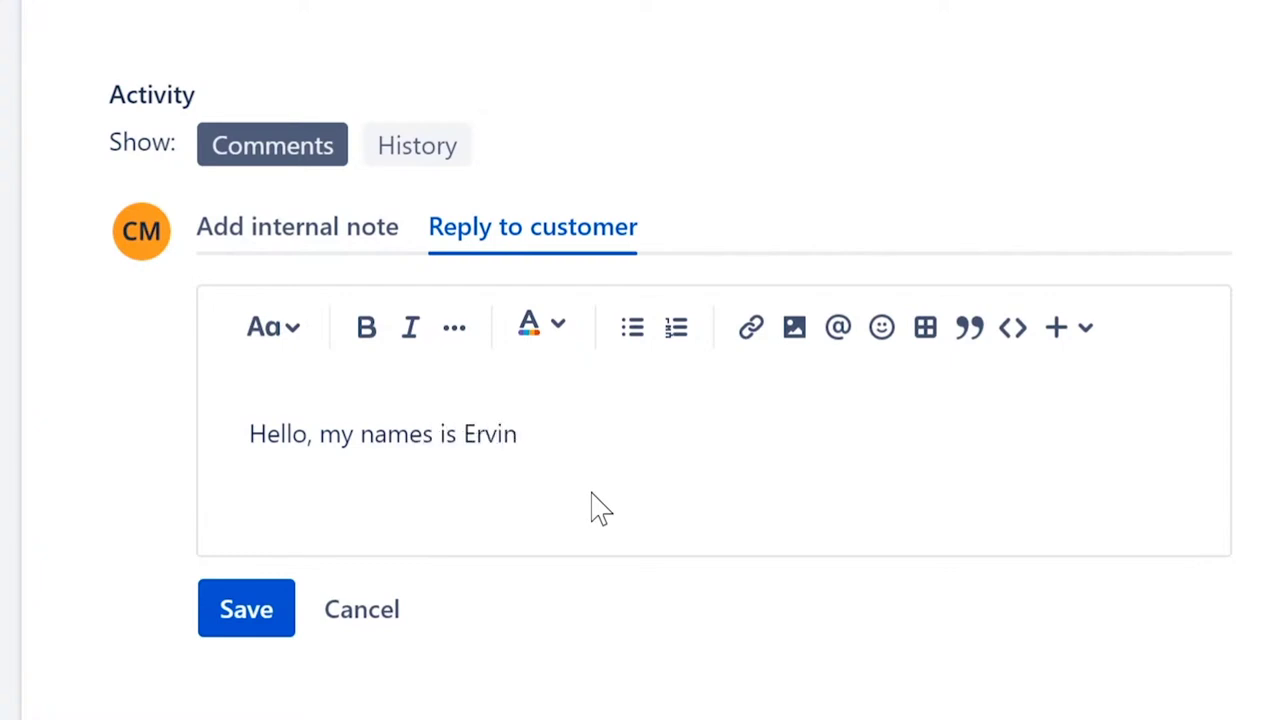
{"action": "type", "text": "."}
{"action": "key", "text": "BackSpace"}
{"action": "type", "text": "with Pc support"}
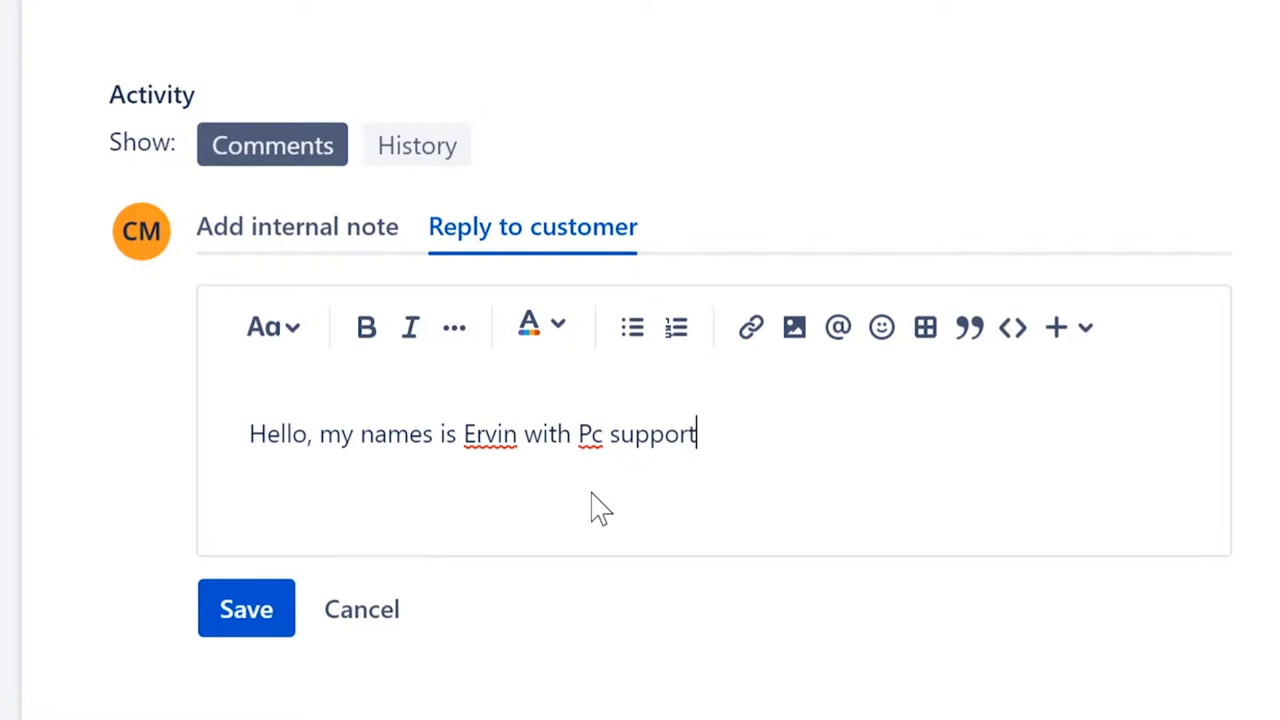
{"action": "type", "text": ". I have "}
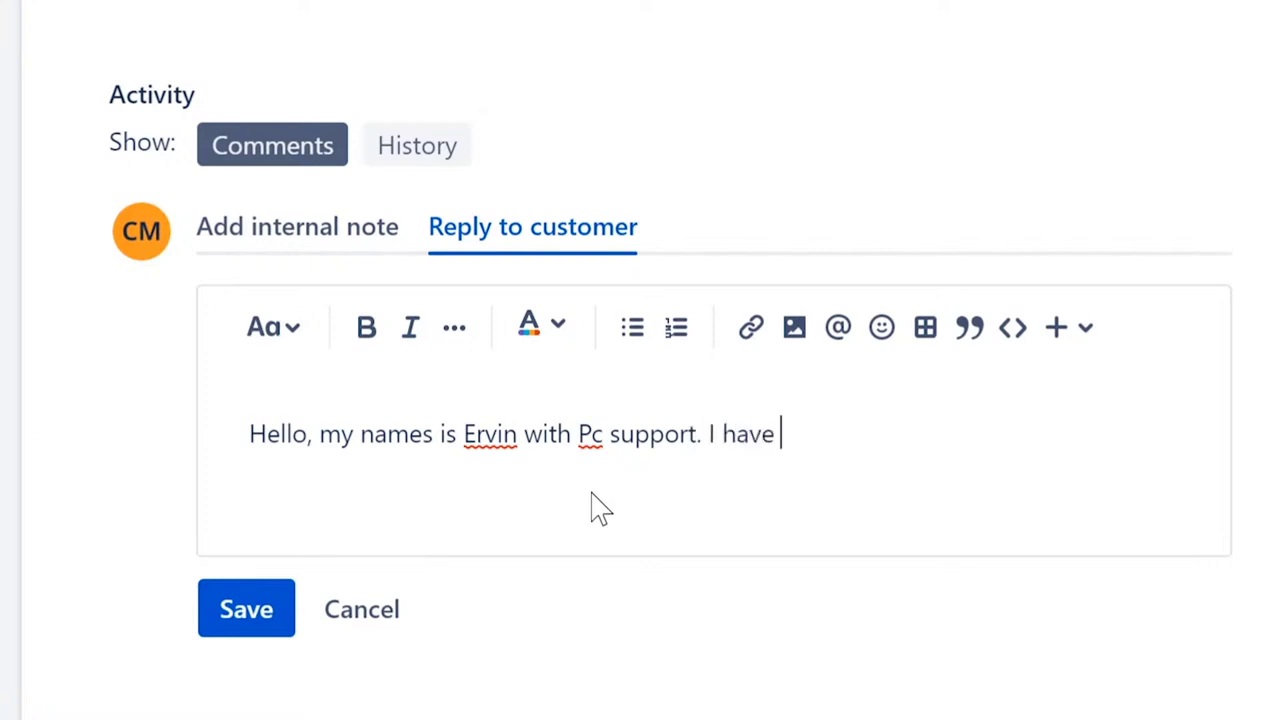
{"action": "type", "text": "your ticket abou"}
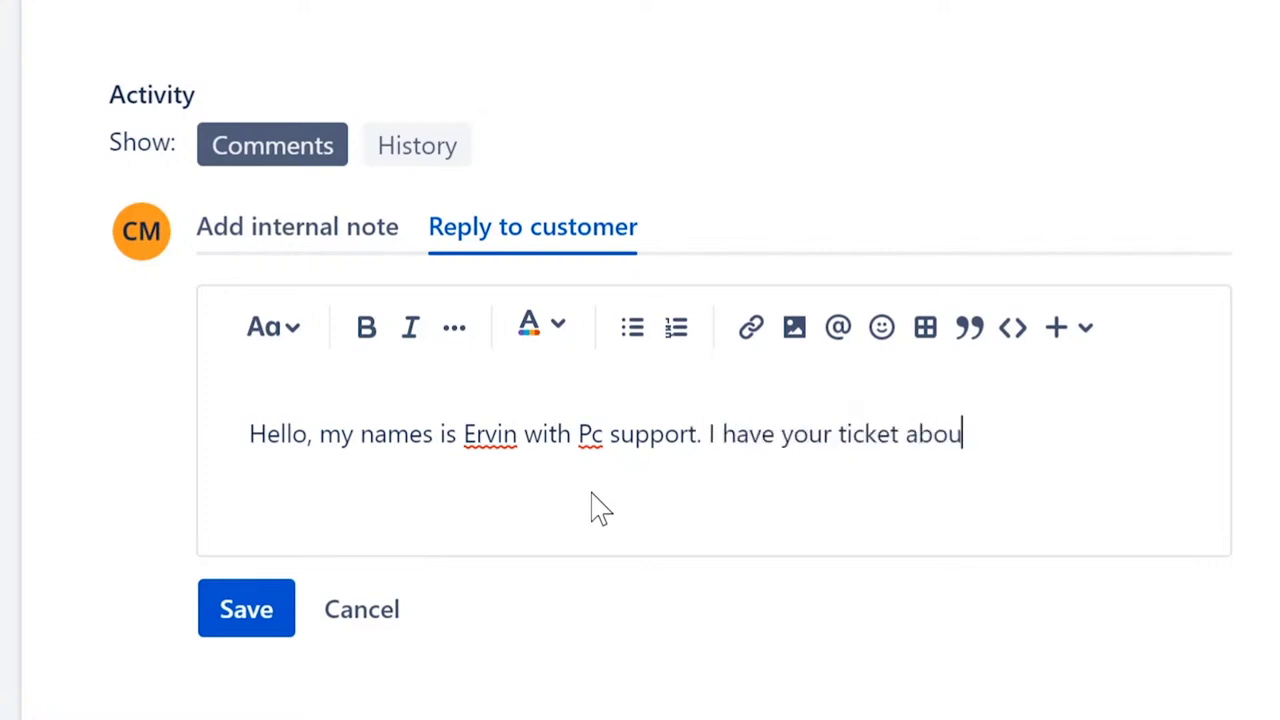
{"action": "type", "text": "t installing o"}
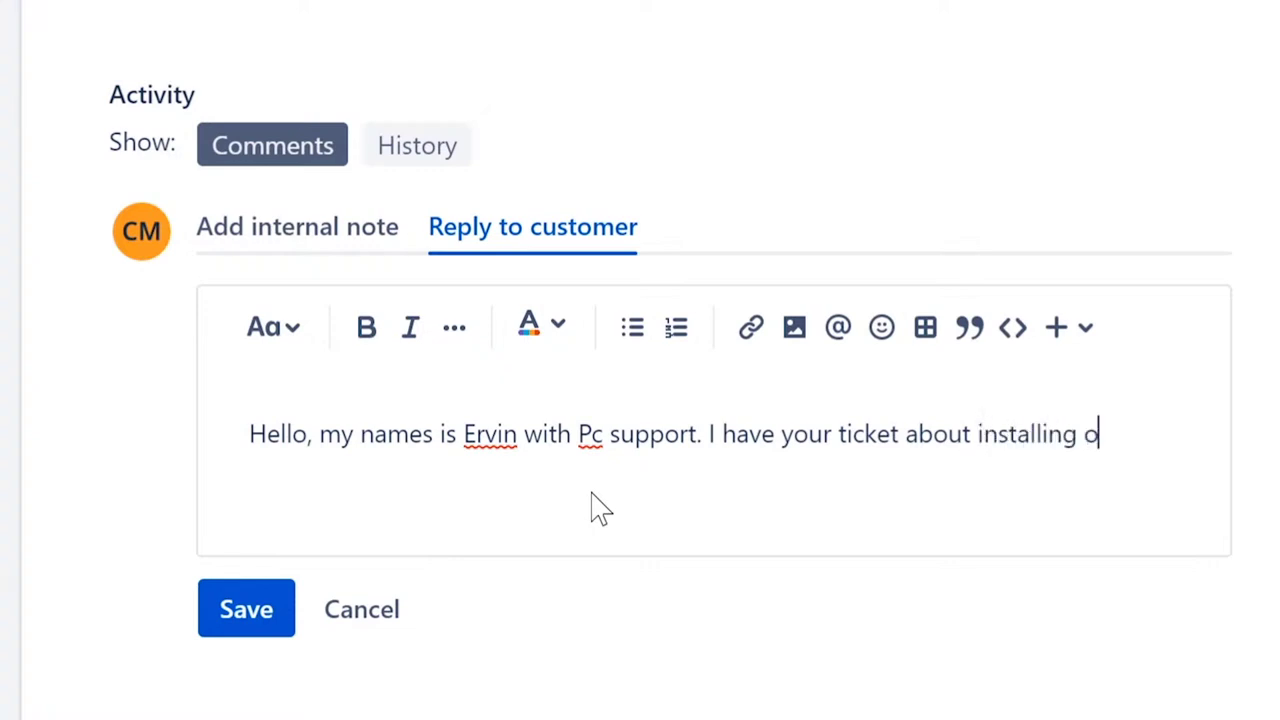
{"action": "key", "text": "BackSpace"}
{"action": "type", "text": "Orac"}
{"action": "type", "text": "le DB"}
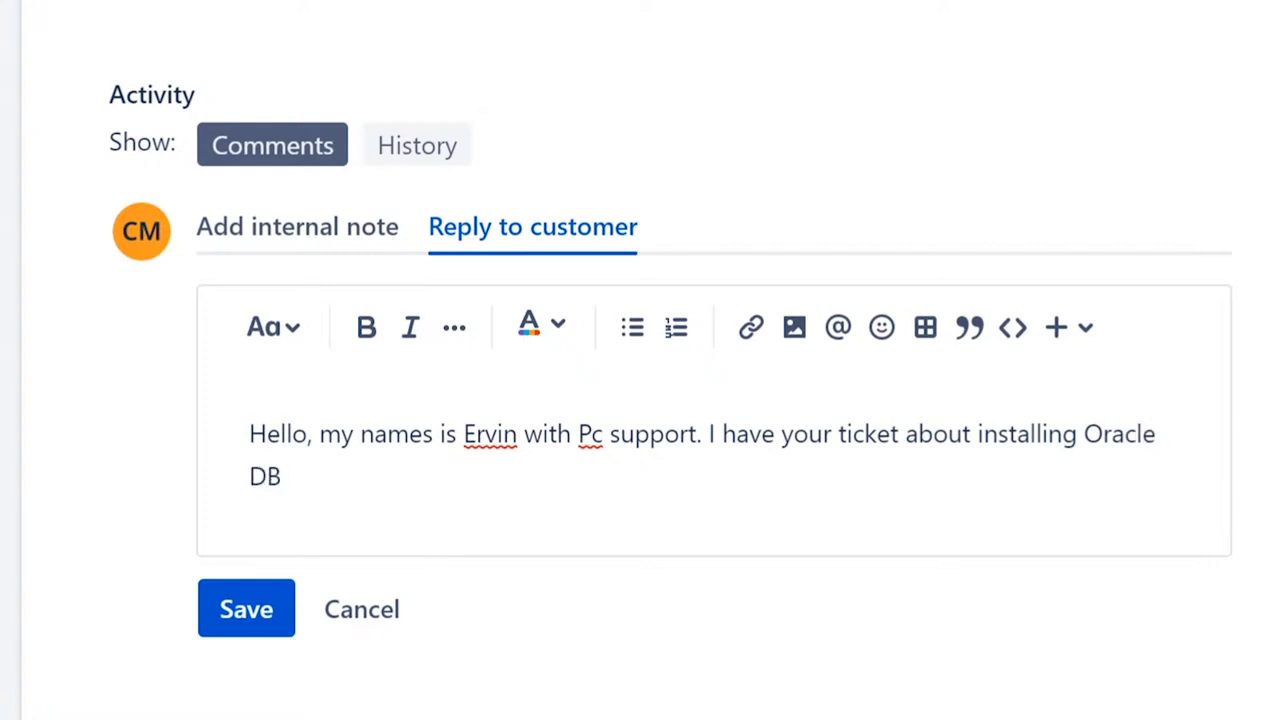
{"action": "type", "text": "; do you "}
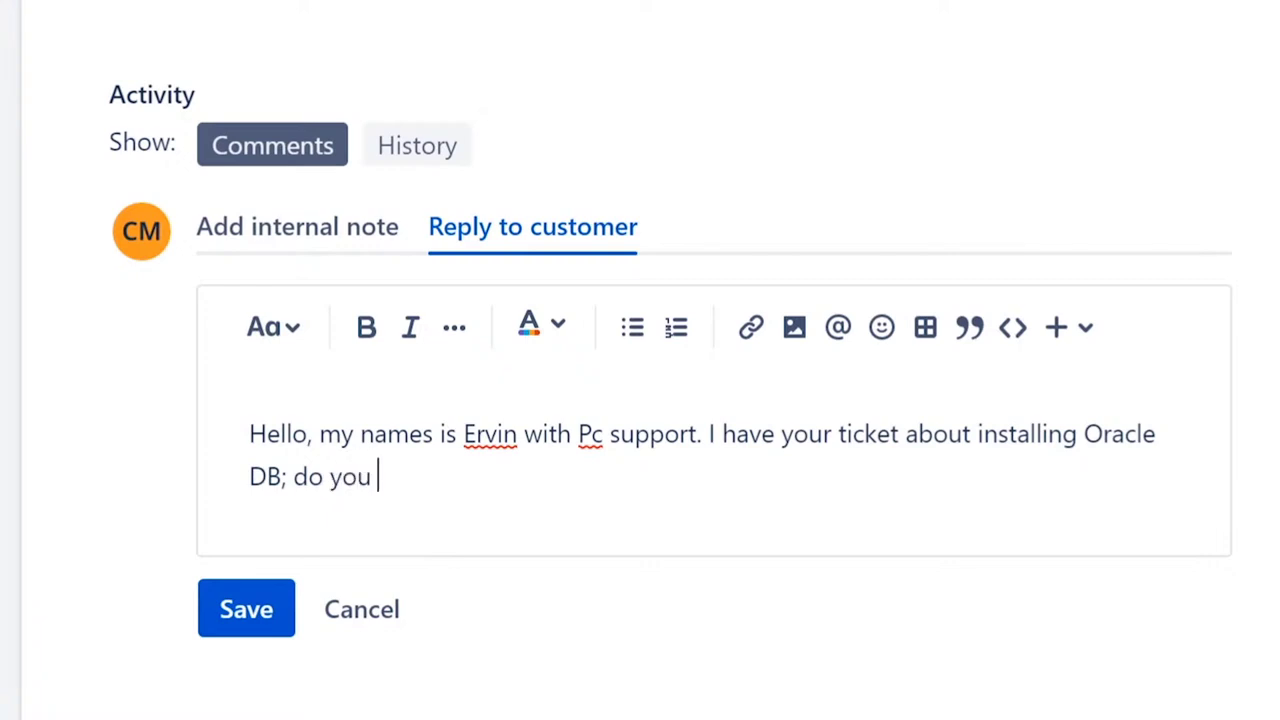
{"action": "type", "text": "have"}
{"action": "key", "text": "BackSpace"}
{"action": "key", "text": "BackSpace"}
{"action": "key", "text": "BackSpace"}
{"action": "key", "text": "BackSpace"}
{"action": "key", "text": "BackSpace"}
{"action": "key", "text": "BackSpace"}
{"action": "key", "text": "BackSpace"}
{"action": "key", "text": "BackSpace"}
{"action": "key", "text": "BackSpace"}
{"action": "key", "text": "BackSpace"}
{"action": "type", "text": "id you request a license for this foft"}
{"action": "key", "text": "BackSpace"}
{"action": "type", "text": "ftwar"}
{"action": "key", "text": "BackSpace"}
{"action": "key", "text": "BackSpace"}
{"action": "key", "text": "BackSpace"}
{"action": "key", "text": "BackSpace"}
{"action": "key", "text": "BackSpace"}
{"action": "key", "text": "BackSpace"}
{"action": "key", "text": "BackSpace"}
{"action": "type", "text": "software"}
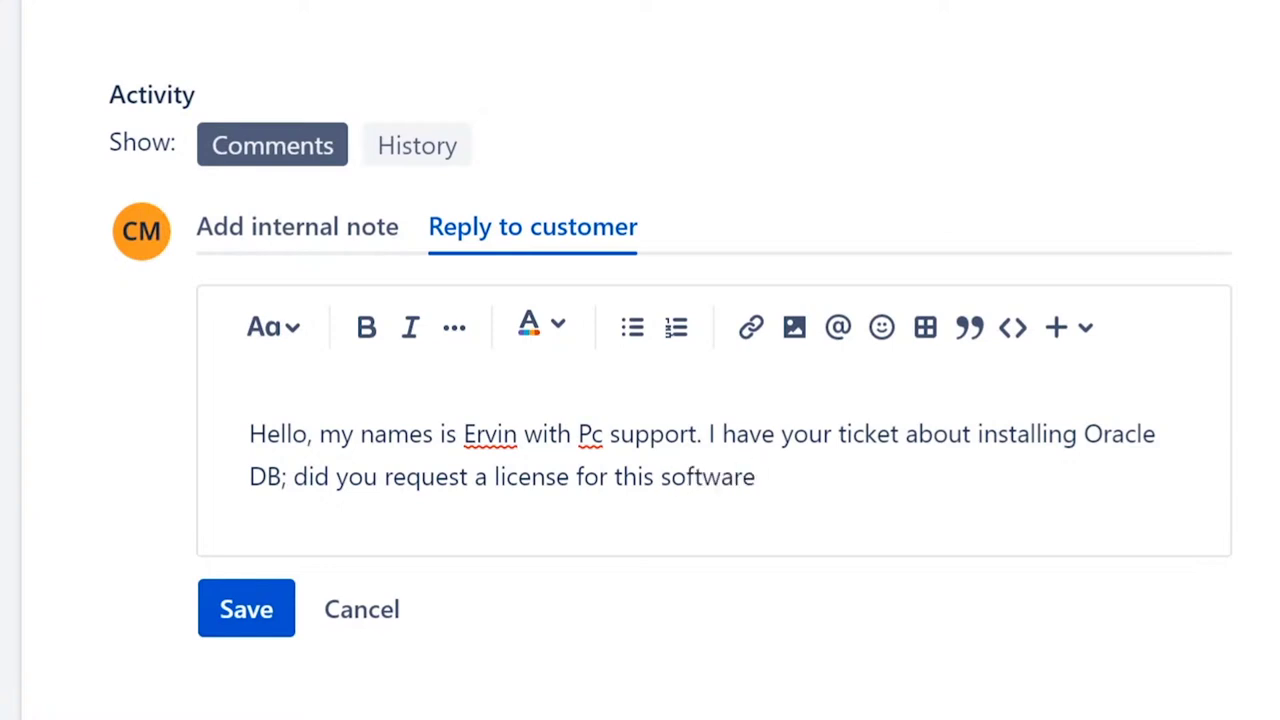
{"action": "type", "text": "."}
{"action": "key", "text": "BackSpace"}
{"action": "type", "text": "?"}
Finish the reply saying Oracle DB must be checked against the approved software list, then post it.
{"action": "key", "text": "BackSpace"}
{"action": "key", "text": "BackSpace"}
{"action": "key", "text": "BackSpace"}
{"action": "key", "text": "BackSpace"}
{"action": "key", "text": "BackSpace"}
{"action": "key", "text": "BackSpace"}
{"action": "key", "text": "BackSpace"}
{"action": "key", "text": "BackSpace"}
{"action": "key", "text": "BackSpace"}
{"action": "key", "text": "BackSpace"}
{"action": "key", "text": "BackSpace"}
{"action": "key", "text": "BackSpace"}
{"action": "key", "text": "BackSpace"}
{"action": "key", "text": "BackSpace"}
{"action": "key", "text": "BackSpace"}
{"action": "key", "text": "BackSpace"}
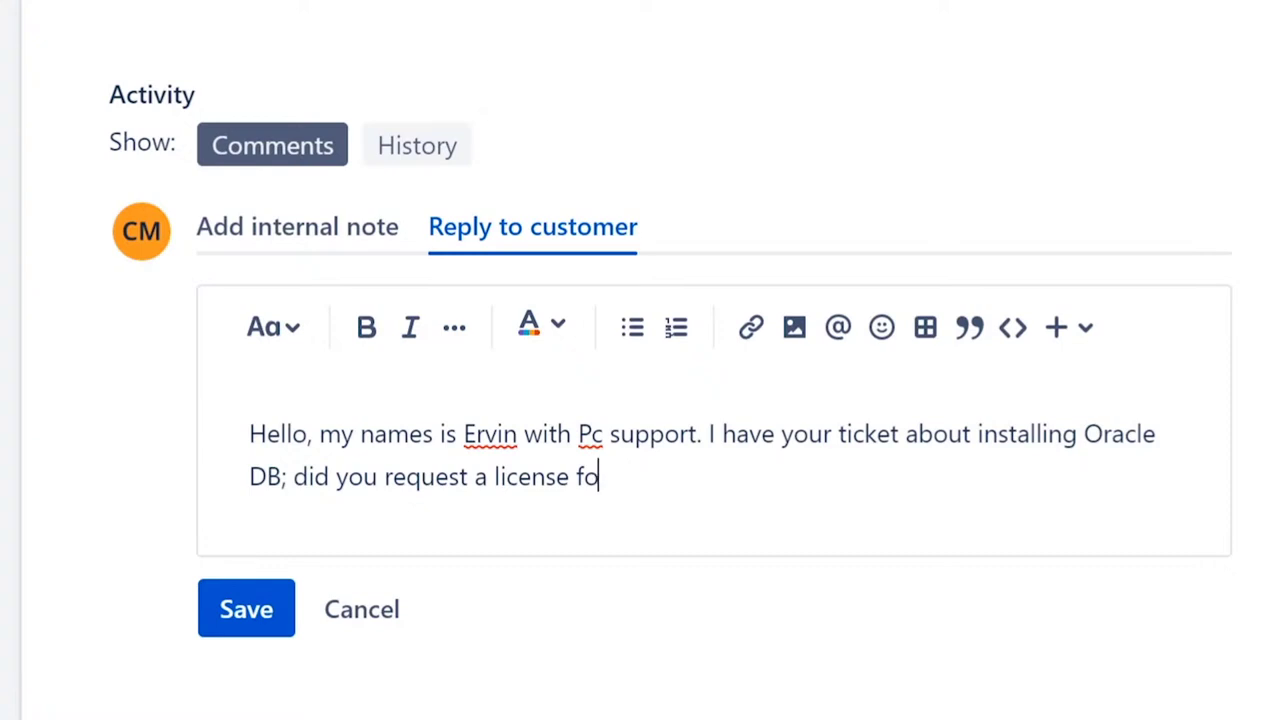
{"action": "key", "text": "BackSpace"}
{"action": "key", "text": "BackSpace"}
{"action": "key", "text": "BackSpace"}
{"action": "key", "text": "BackSpace"}
{"action": "key", "text": "BackSpace"}
{"action": "key", "text": "BackSpace"}
{"action": "key", "text": "BackSpace"}
{"action": "key", "text": "BackSpace"}
{"action": "key", "text": "BackSpace"}
{"action": "key", "text": "BackSpace"}
{"action": "key", "text": "BackSpace"}
{"action": "key", "text": "BackSpace"}
{"action": "key", "text": "BackSpace"}
{"action": "key", "text": "BackSpace"}
{"action": "key", "text": "BackSpace"}
{"action": "key", "text": "BackSpace"}
{"action": "key", "text": "BackSpace"}
{"action": "key", "text": "BackSpace"}
{"action": "key", "text": "BackSpace"}
{"action": "key", "text": "BackSpace"}
{"action": "key", "text": "BackSpace"}
{"action": "key", "text": "BackSpace"}
{"action": "key", "text": "BackSpace"}
{"action": "key", "text": "BackSpace"}
{"action": "key", "text": "BackSpace"}
{"action": "key", "text": "BackSpace"}
{"action": "key", "text": "BackSpace"}
{"action": "key", "text": "BackSpace"}
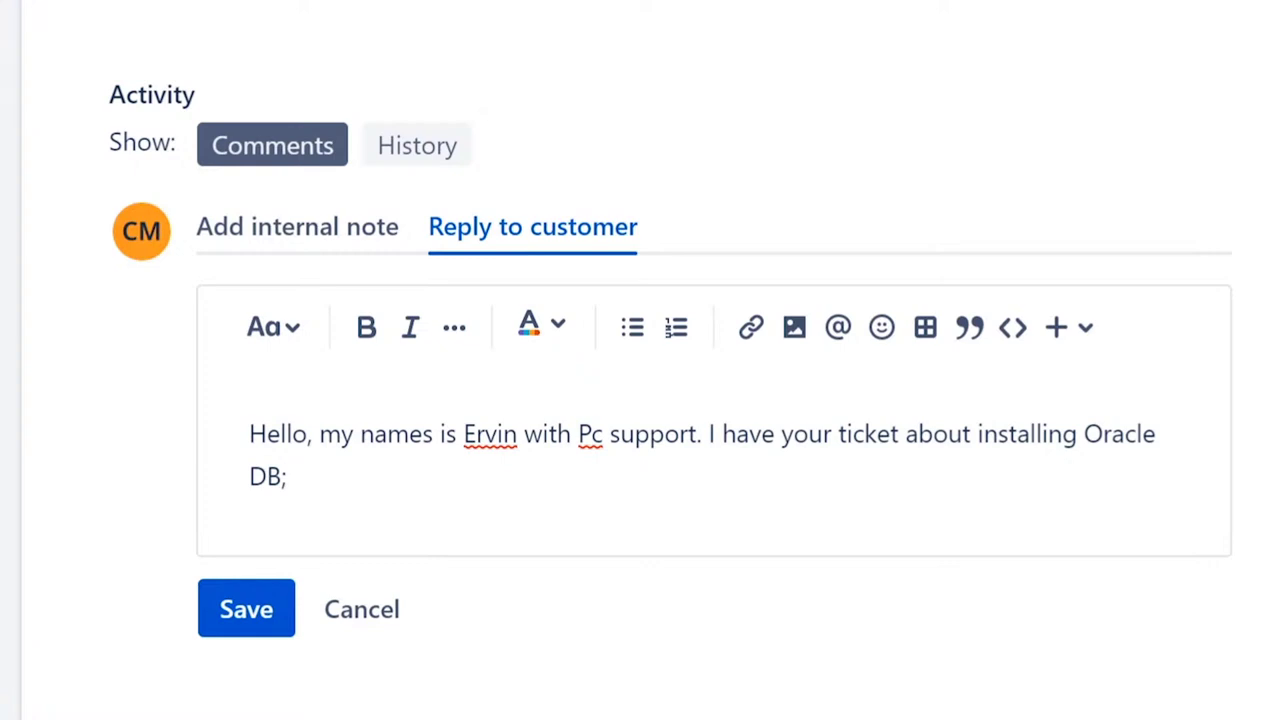
{"action": "type", "text": "before I install this fo"}
{"action": "key", "text": "BackSpace"}
{"action": "key", "text": "BackSpace"}
{"action": "type", "text": "software I have ch"}
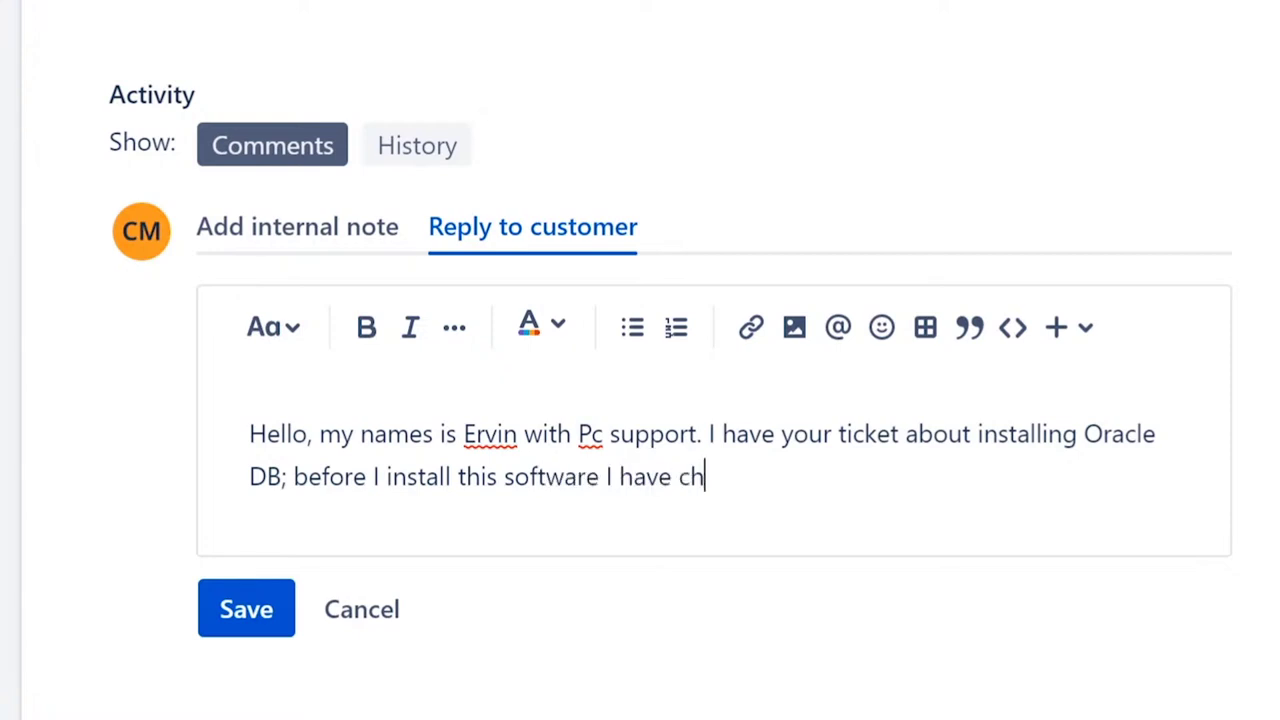
{"action": "type", "text": "eck to see if it's "}
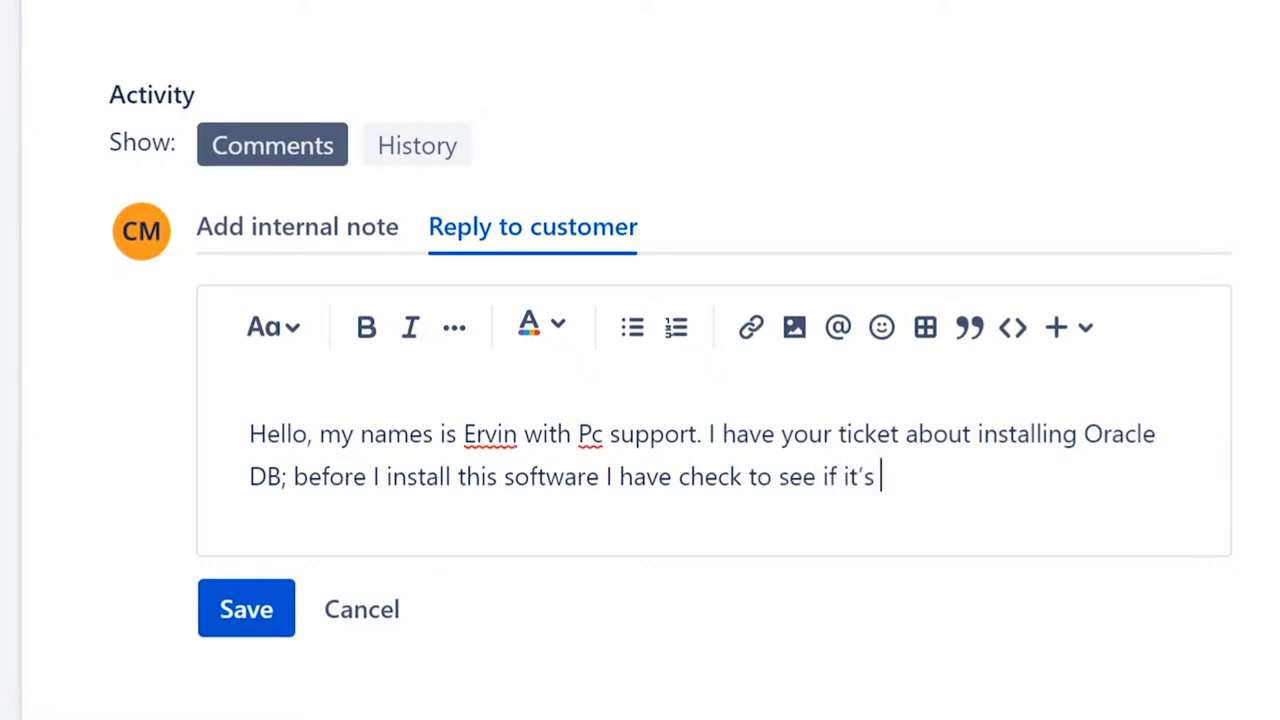
{"action": "type", "text": "on approved software list..."}
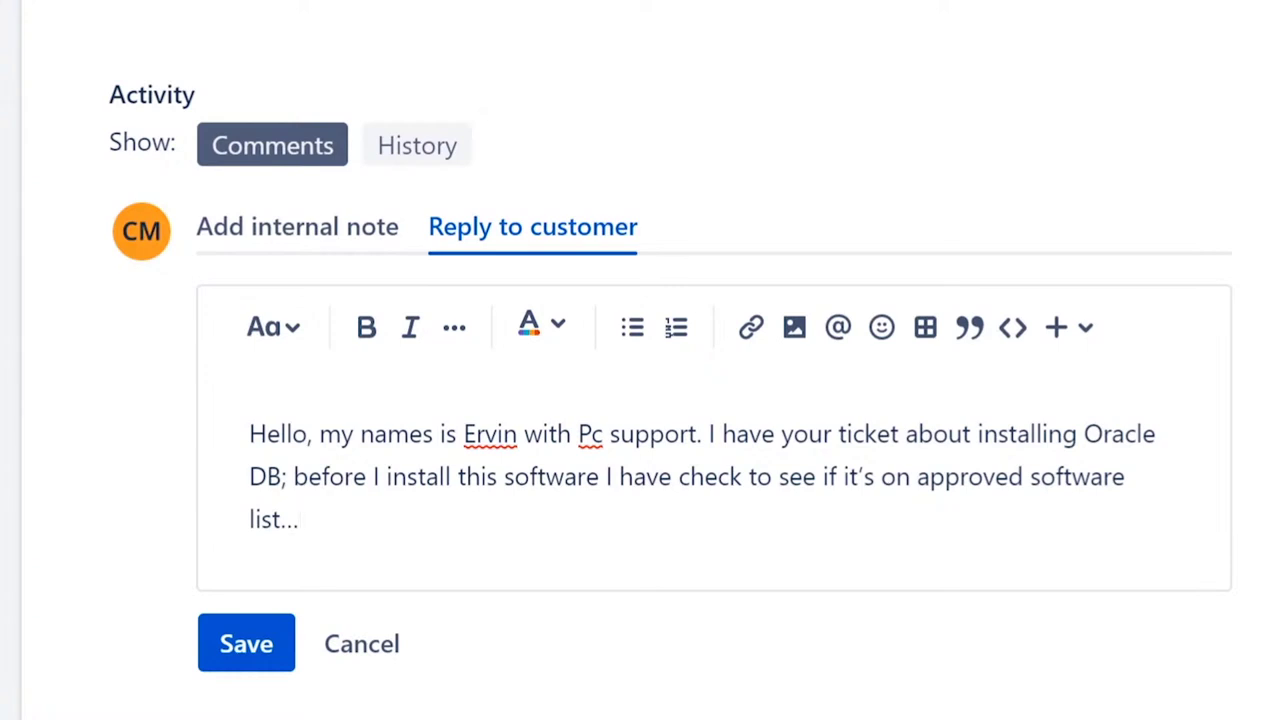
{"action": "left_click", "coordinate": [276, 647]}
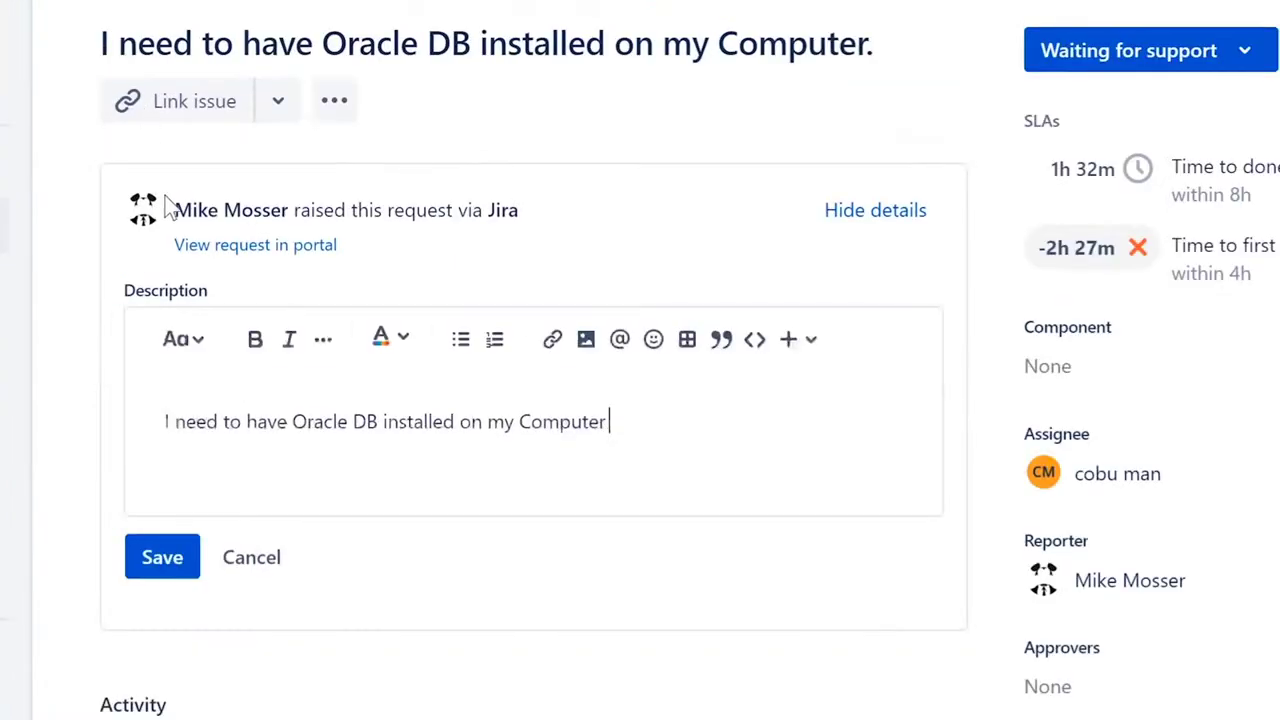
Edit ISD-18's description 'I need to have Oracle DB installed on my Computer.', caret after 'Computer.'.
{"action": "left_click_drag", "start_coordinate": [175, 210], "coordinate": [283, 210]}
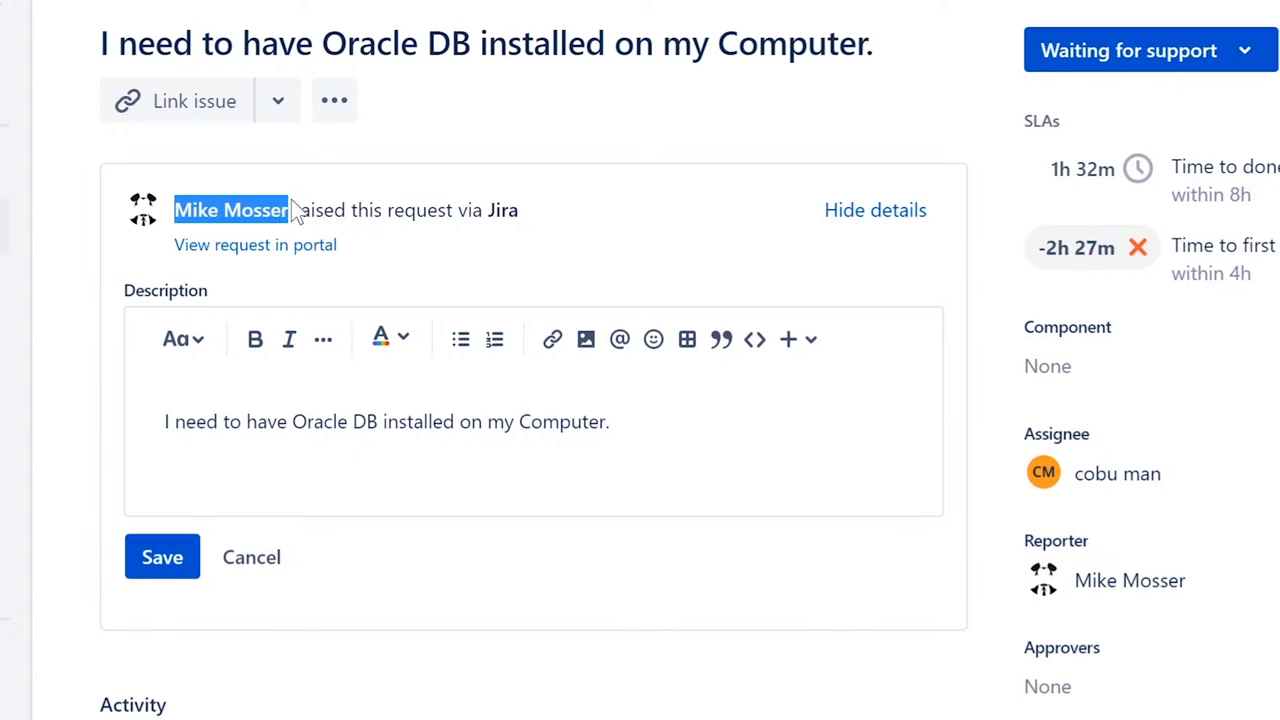
{"action": "left_click", "coordinate": [610, 421]}
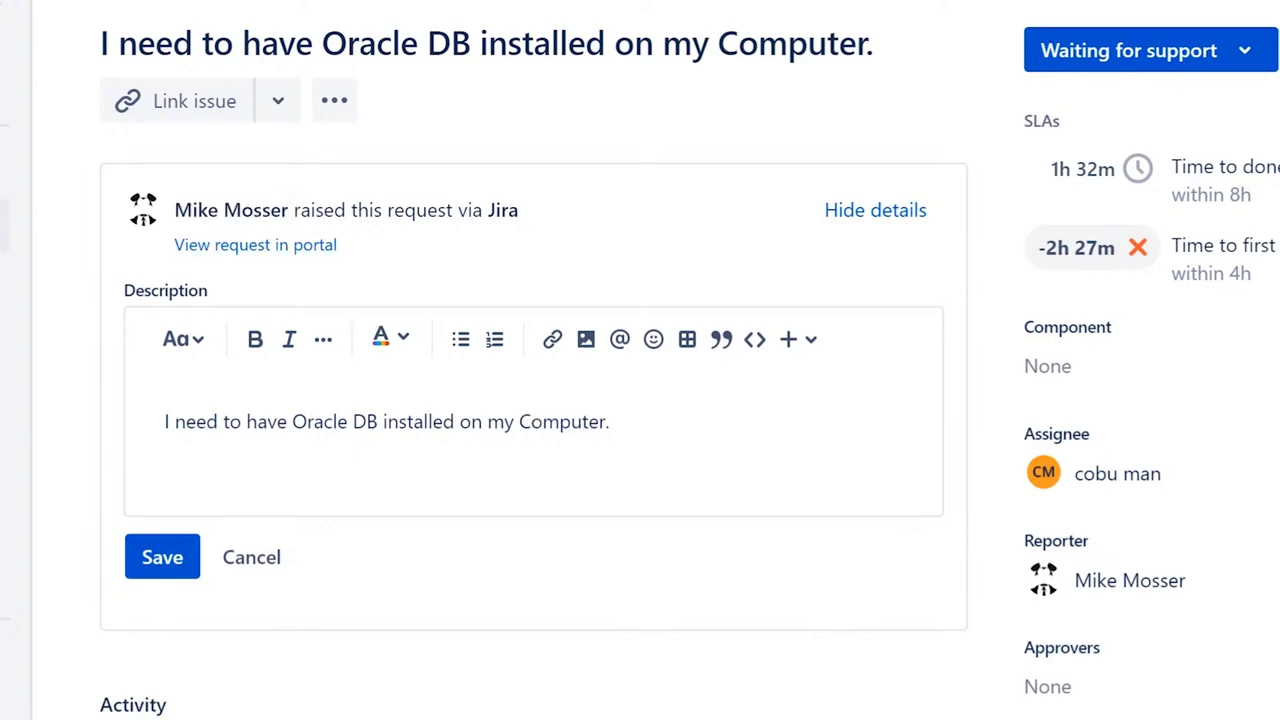
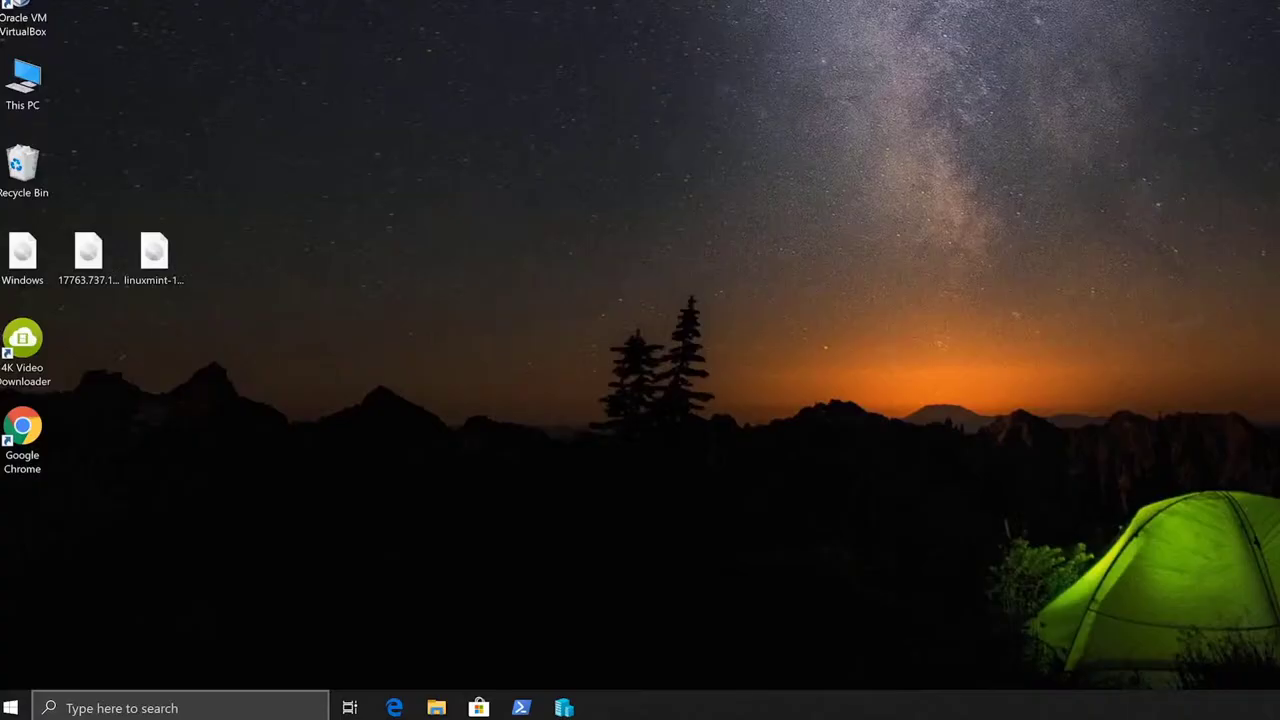
Search 'control' from the Windows search panel to launch Control Panel.
{"action": "key", "text": "super+s"}
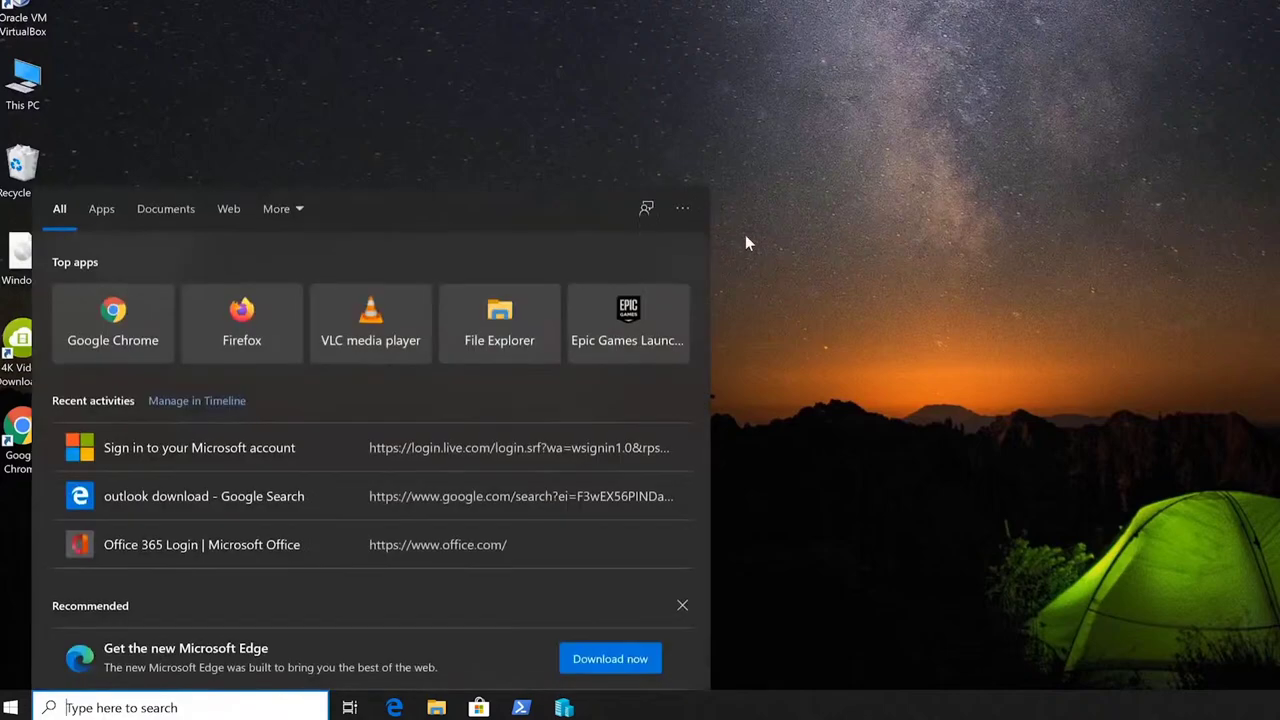
{"action": "type", "text": "control"}
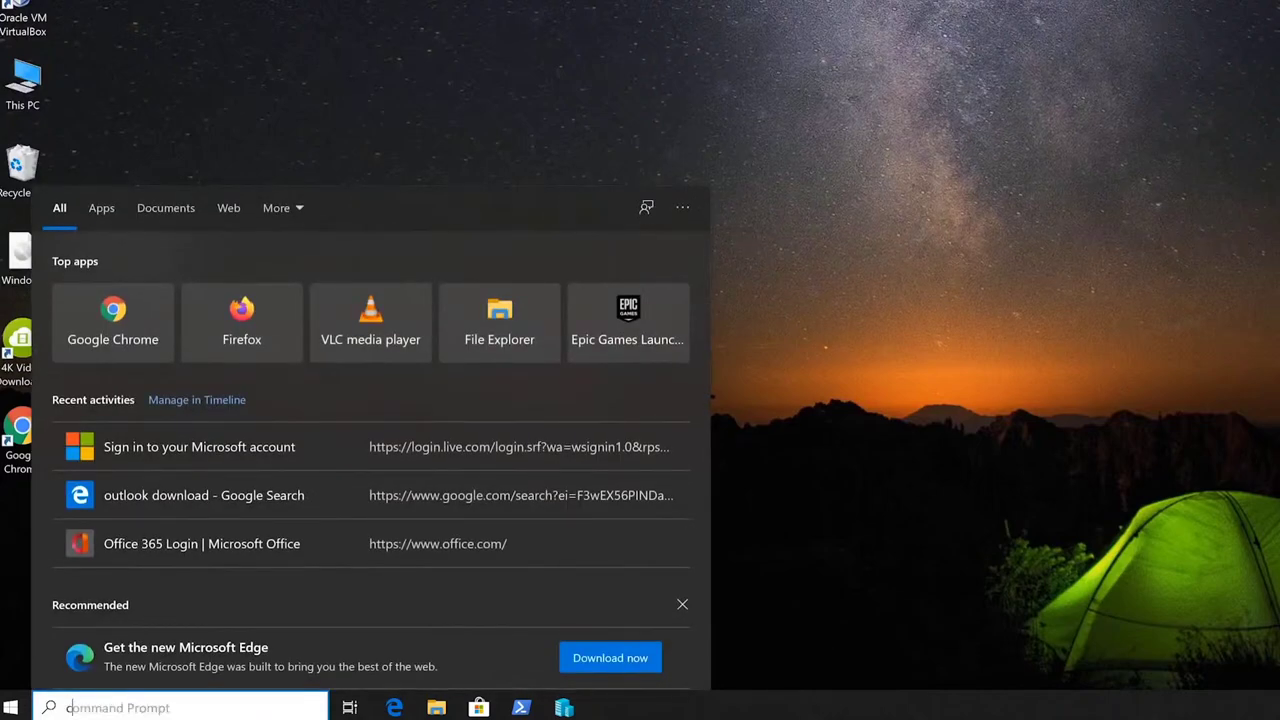
{"action": "key", "text": "Return"}
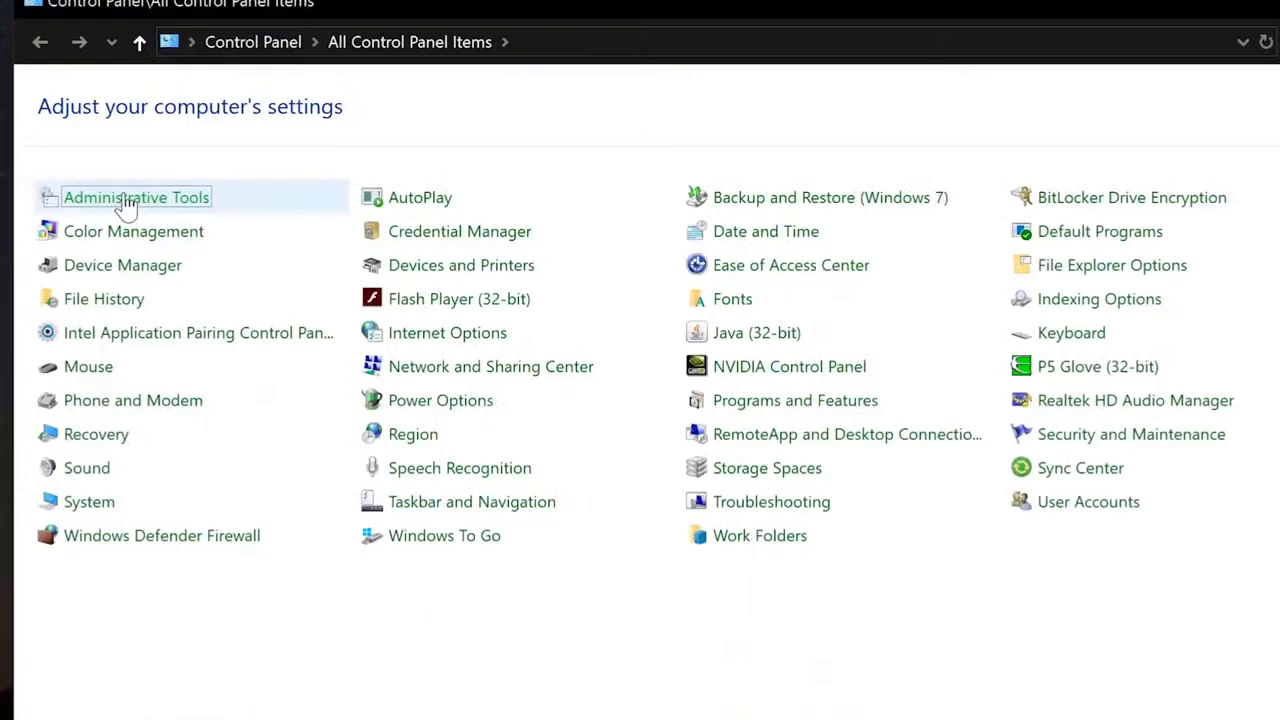
Launch ODBC Data Sources (64-bit) from Administrative Tools.
{"action": "left_click", "coordinate": [310, 232]}
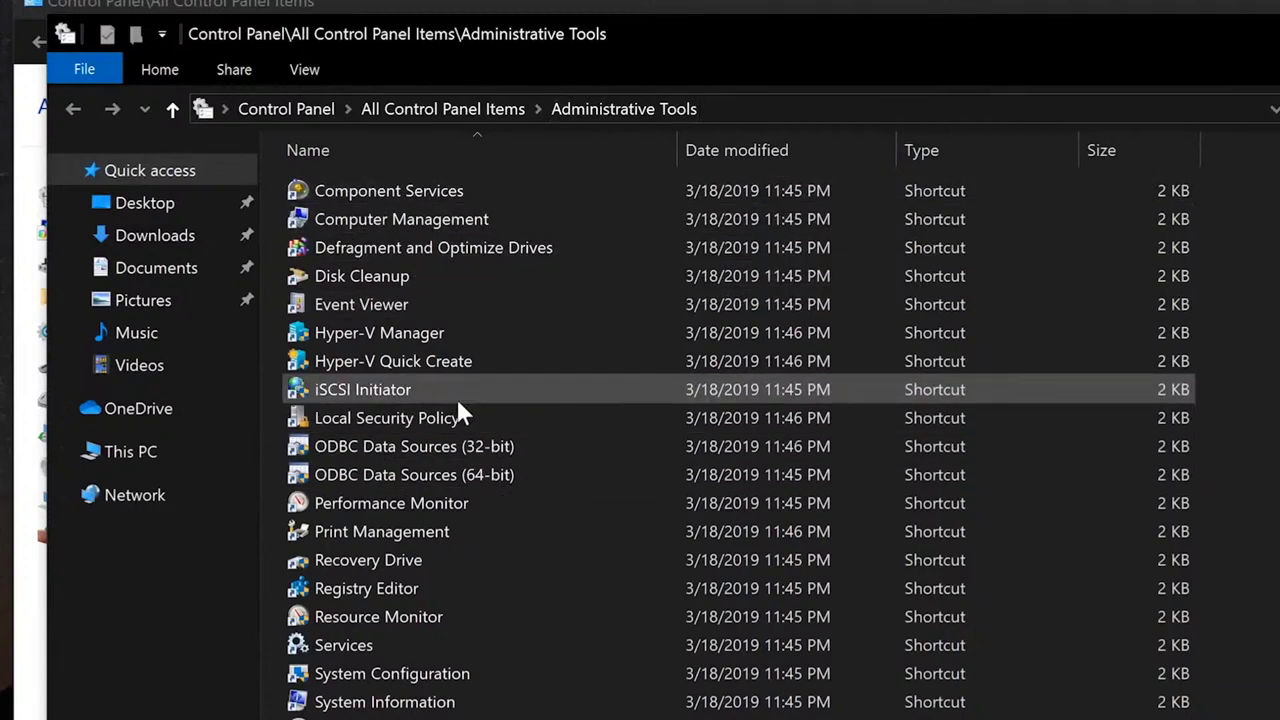
{"action": "double_click", "coordinate": [412, 478]}
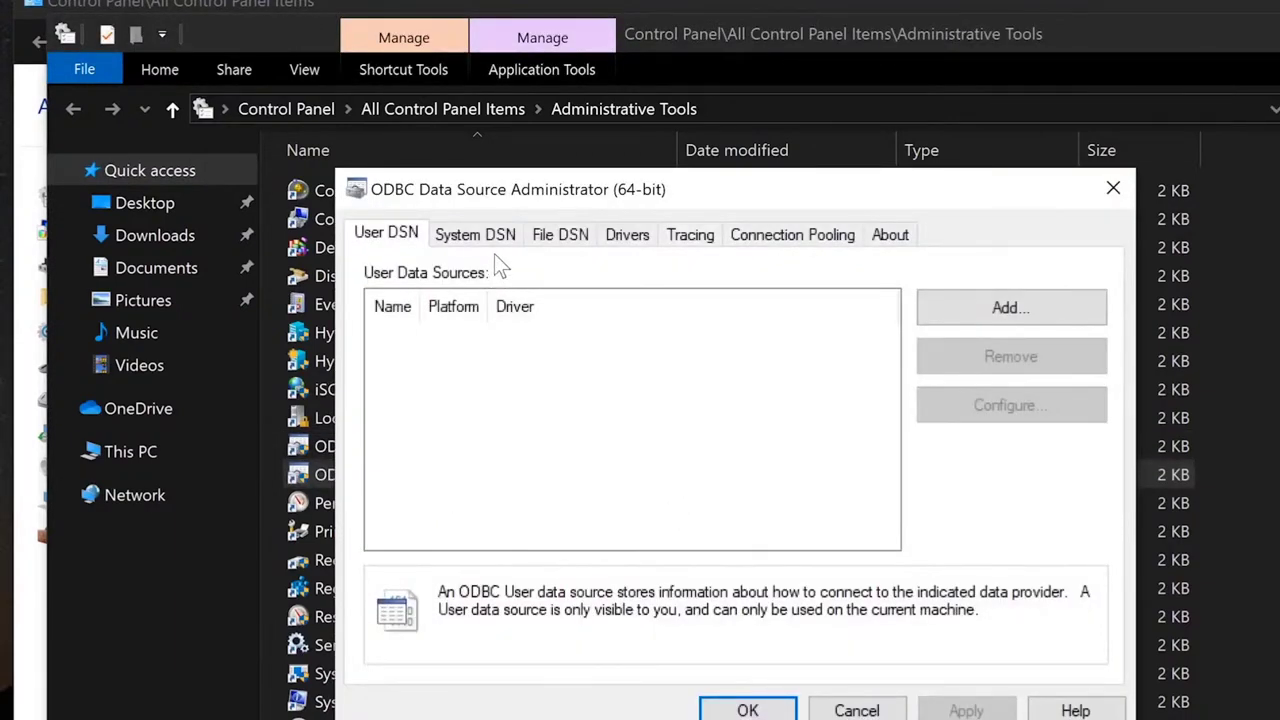
{"action": "left_click", "coordinate": [551, 240]}
{"action": "left_click", "coordinate": [495, 238]}
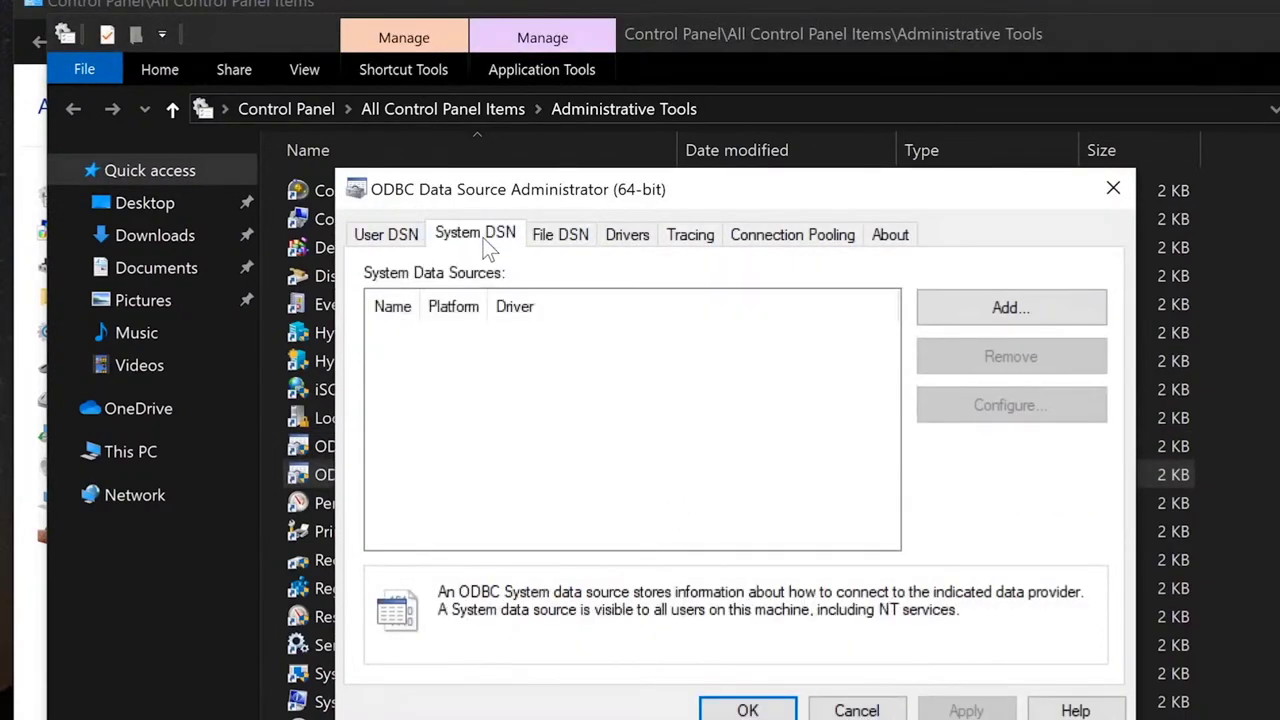
{"action": "left_click", "coordinate": [381, 240]}
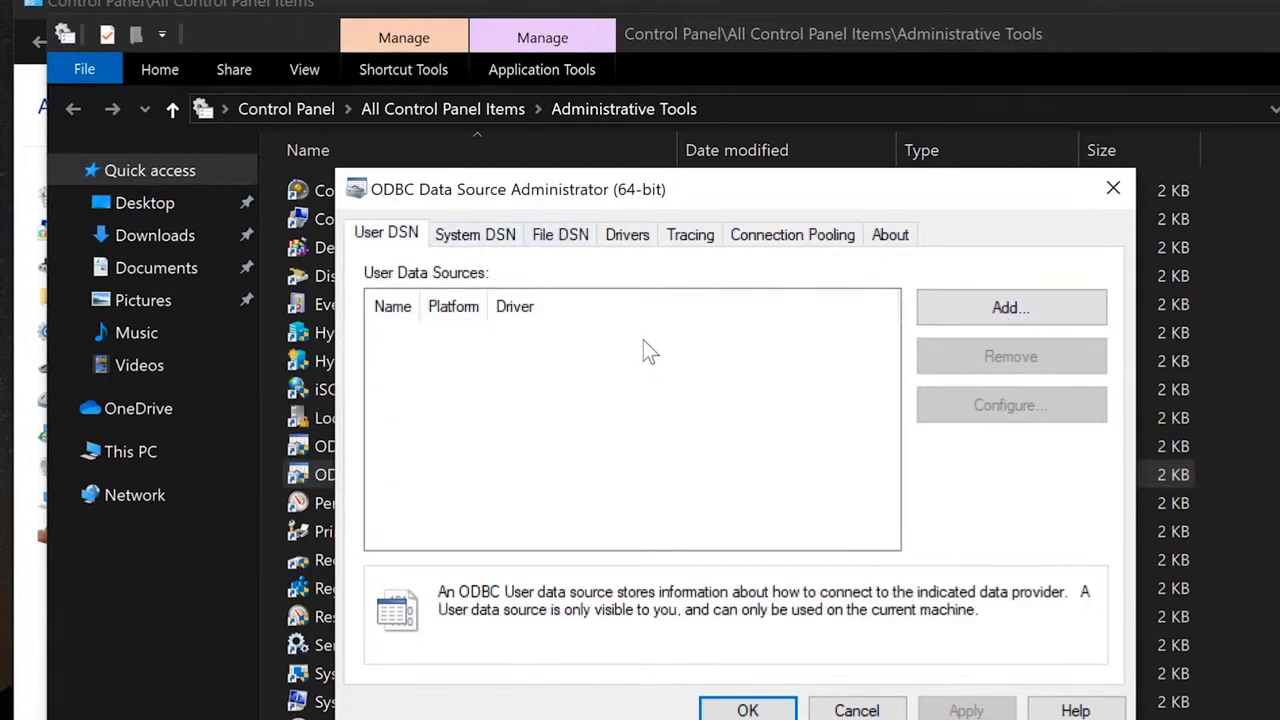
{"action": "left_click", "coordinate": [630, 238]}
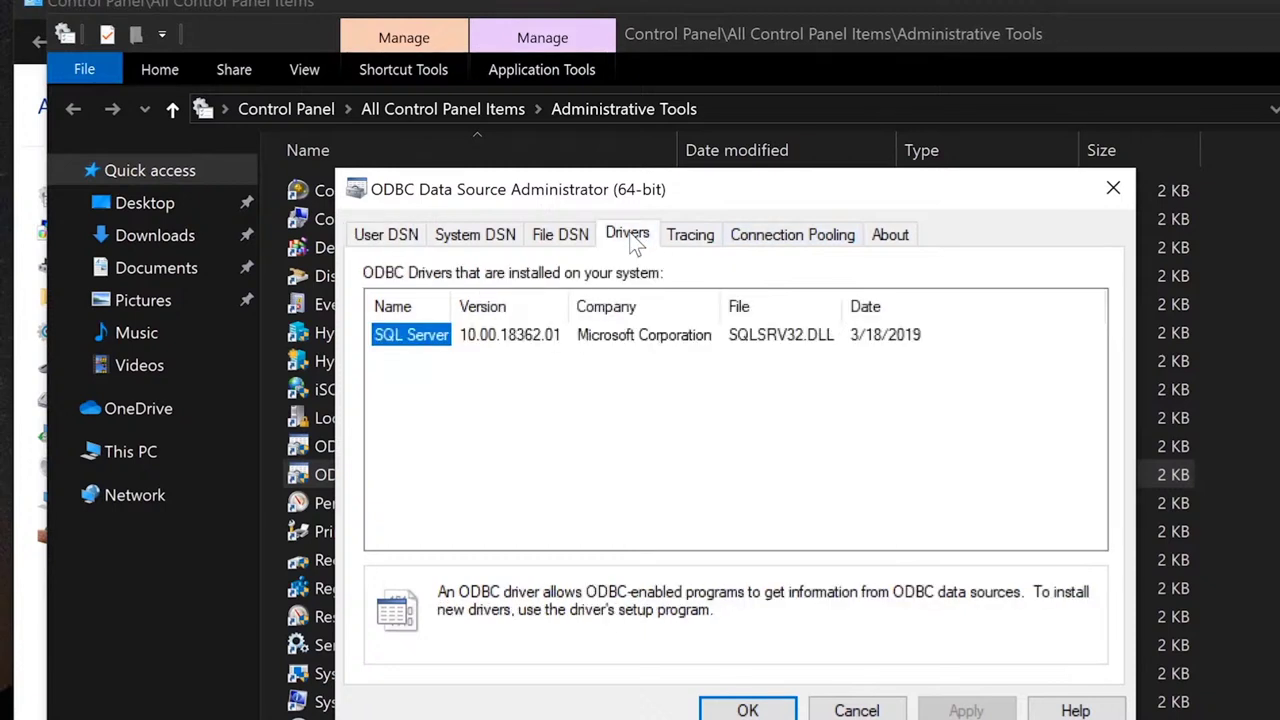
{"action": "left_click", "coordinate": [435, 408]}
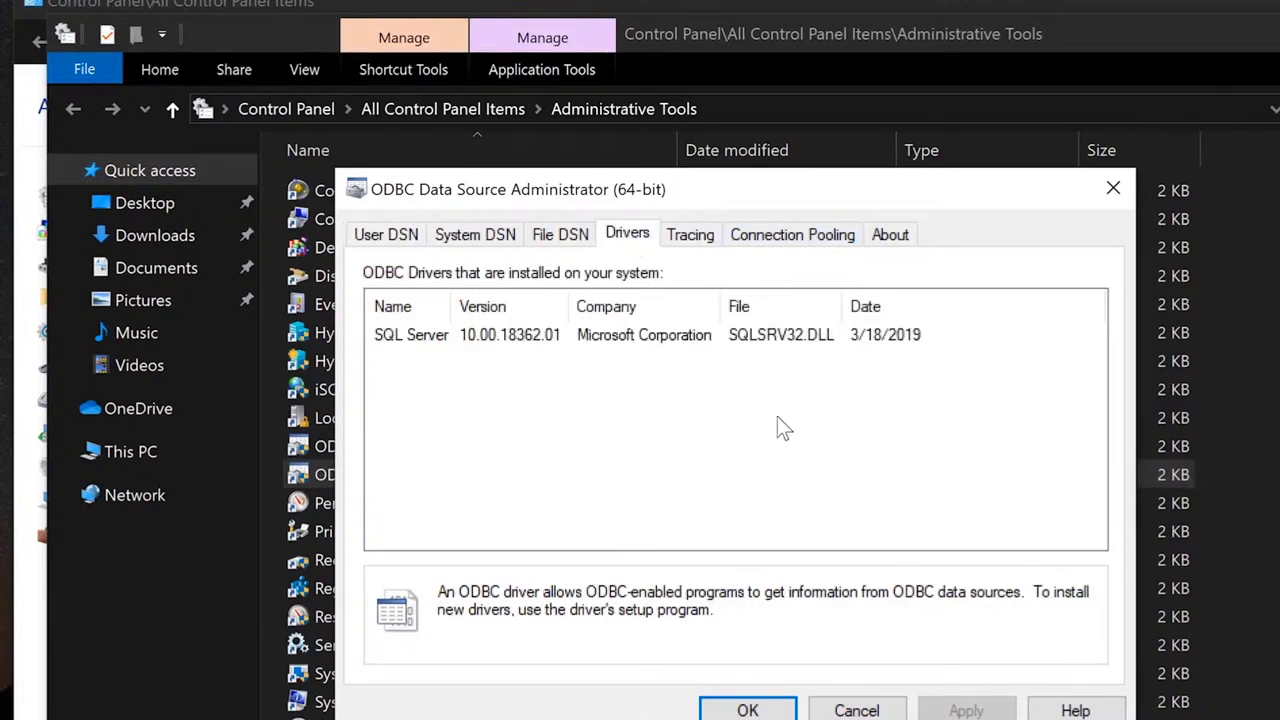
{"action": "left_click", "coordinate": [412, 336]}
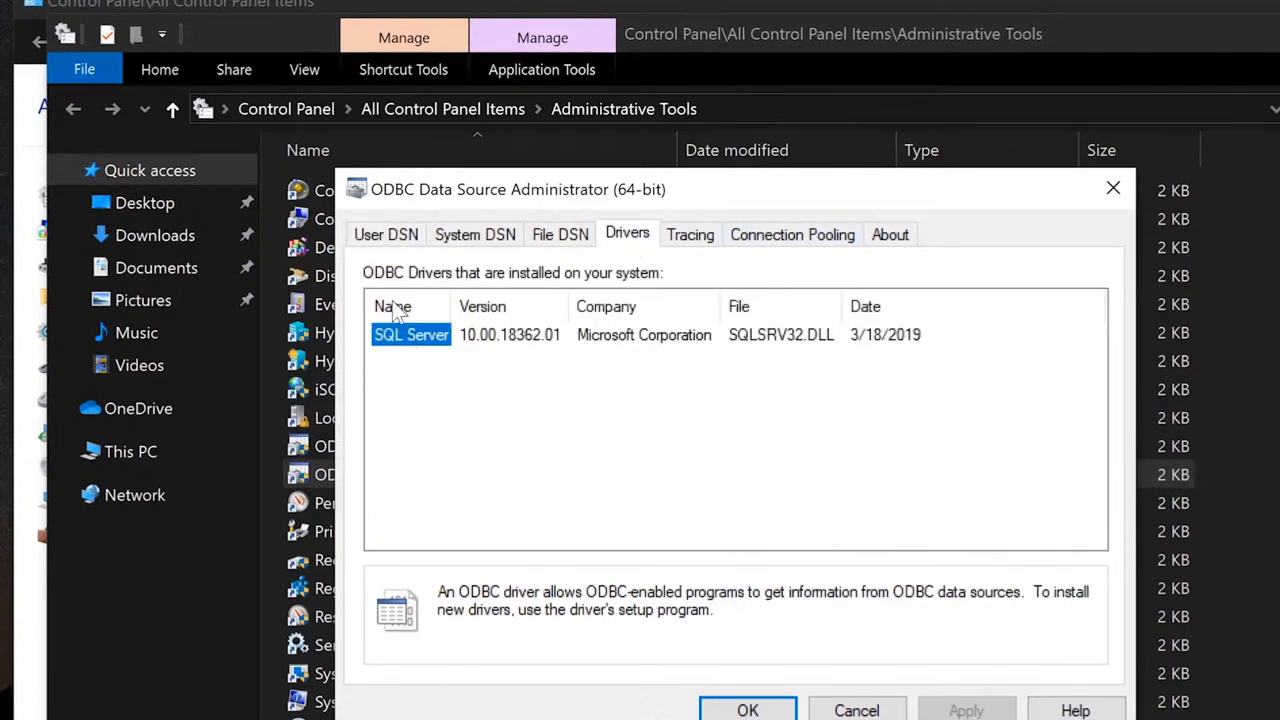
{"action": "left_click", "coordinate": [387, 236]}
{"action": "left_click", "coordinate": [485, 235]}
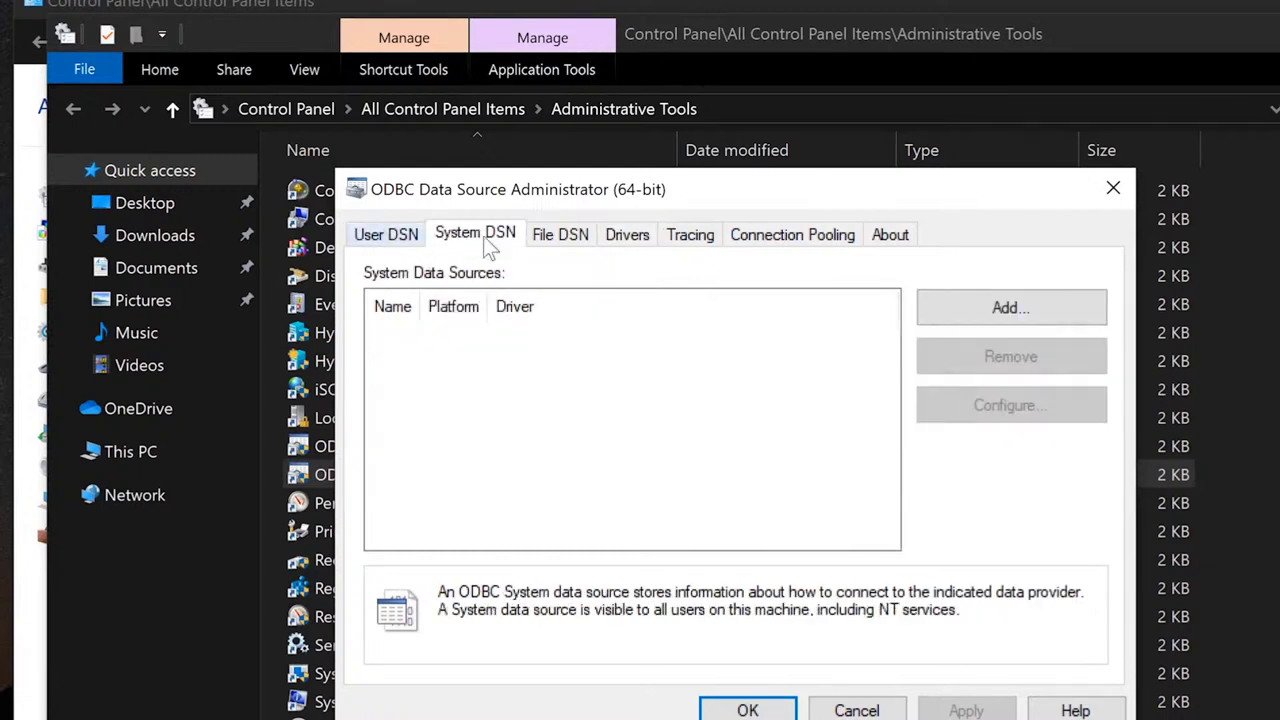
{"action": "left_click", "coordinate": [1006, 312]}
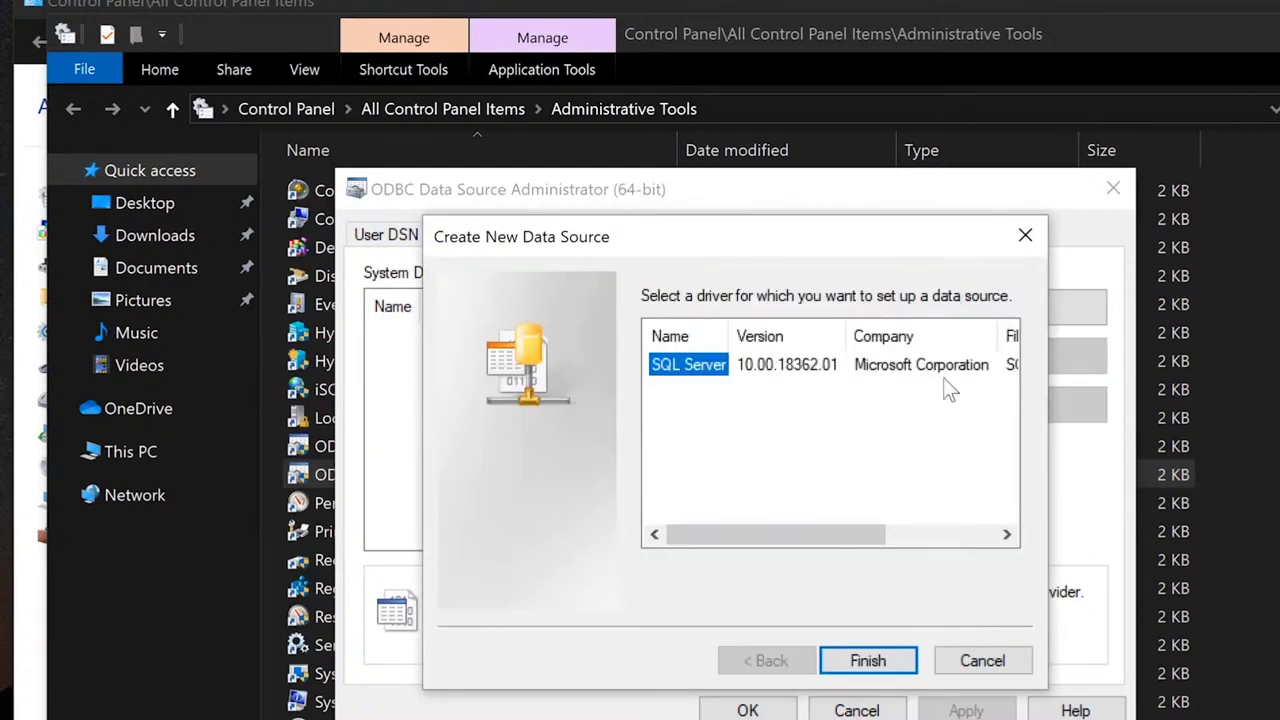
{"action": "left_click", "coordinate": [866, 400]}
{"action": "left_click", "coordinate": [978, 660]}
{"action": "left_click", "coordinate": [886, 712]}
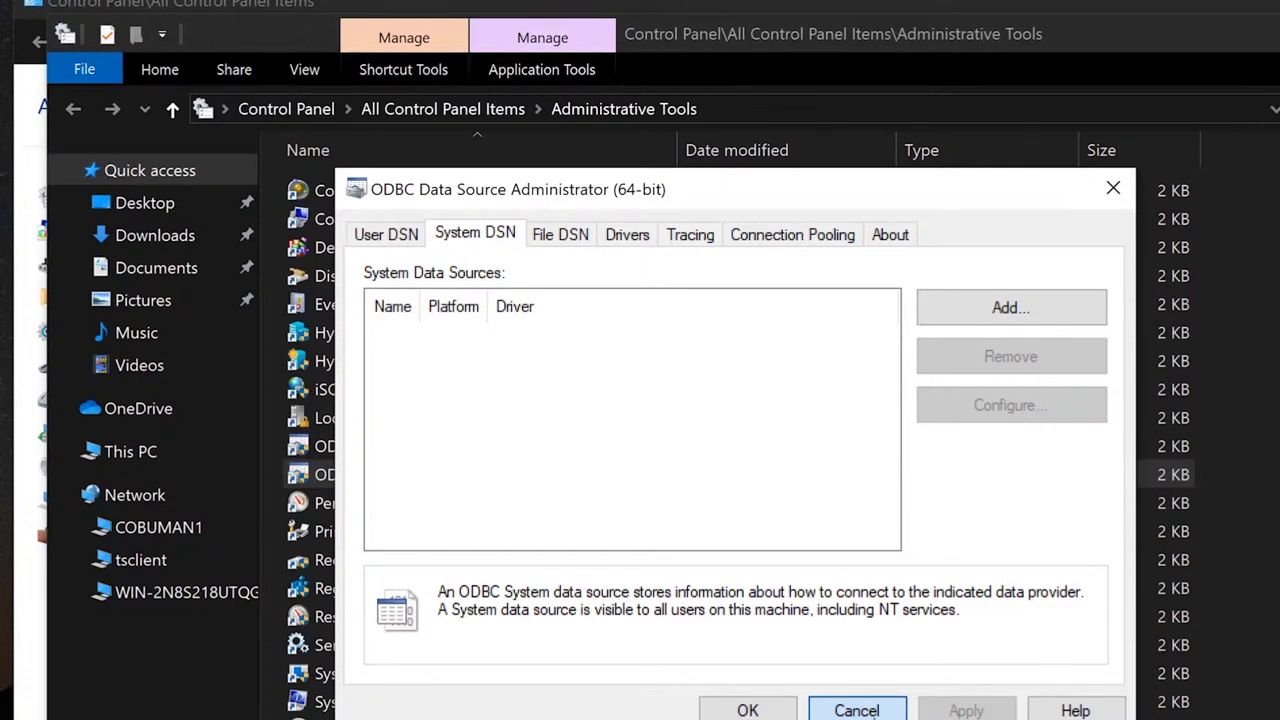
Cancel the ODBC administrator and browse the 32-bit ODBC, iSCSI Initiator and Hyper-V shortcuts.
{"action": "left_click", "coordinate": [870, 711]}
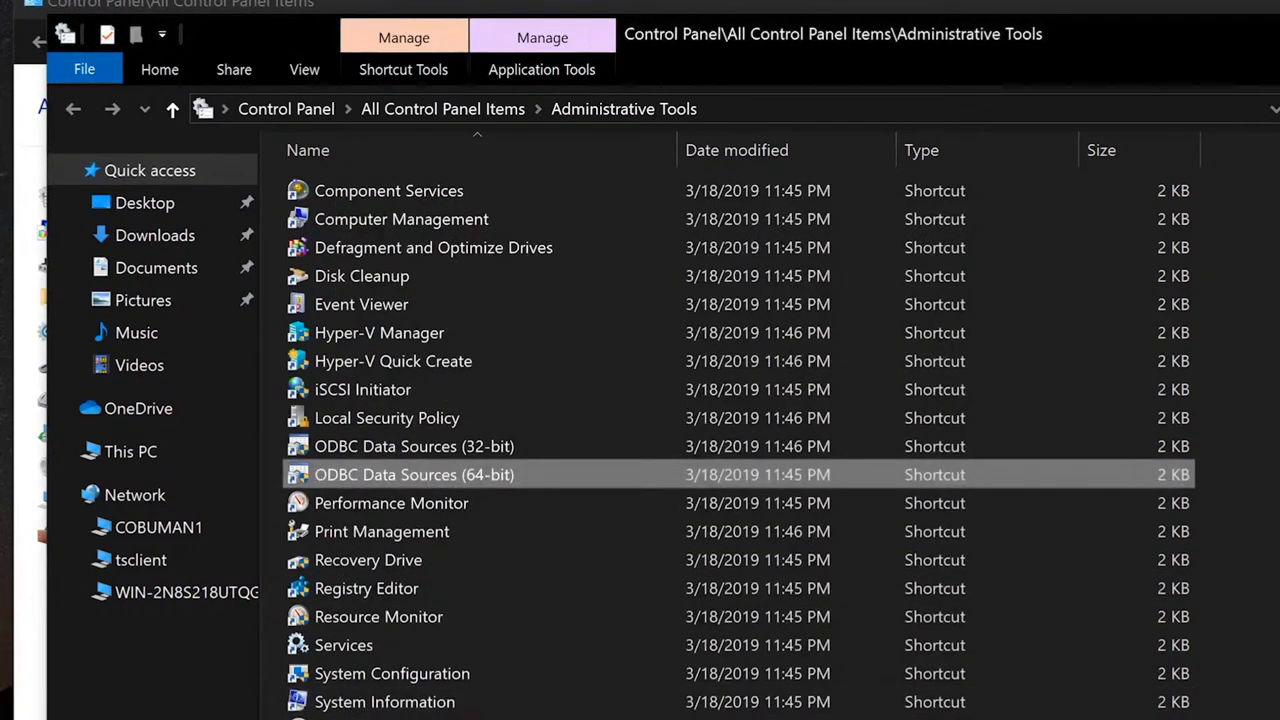
{"action": "left_click", "coordinate": [755, 441]}
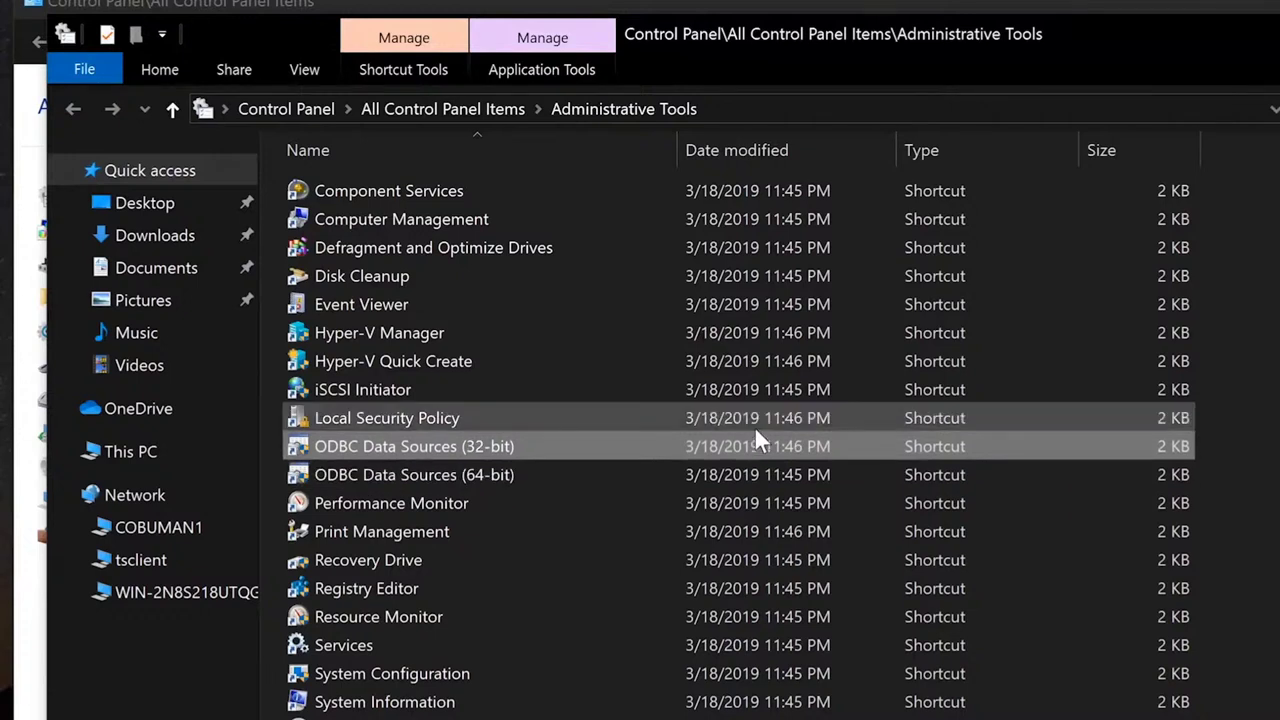
{"action": "left_click", "coordinate": [772, 389]}
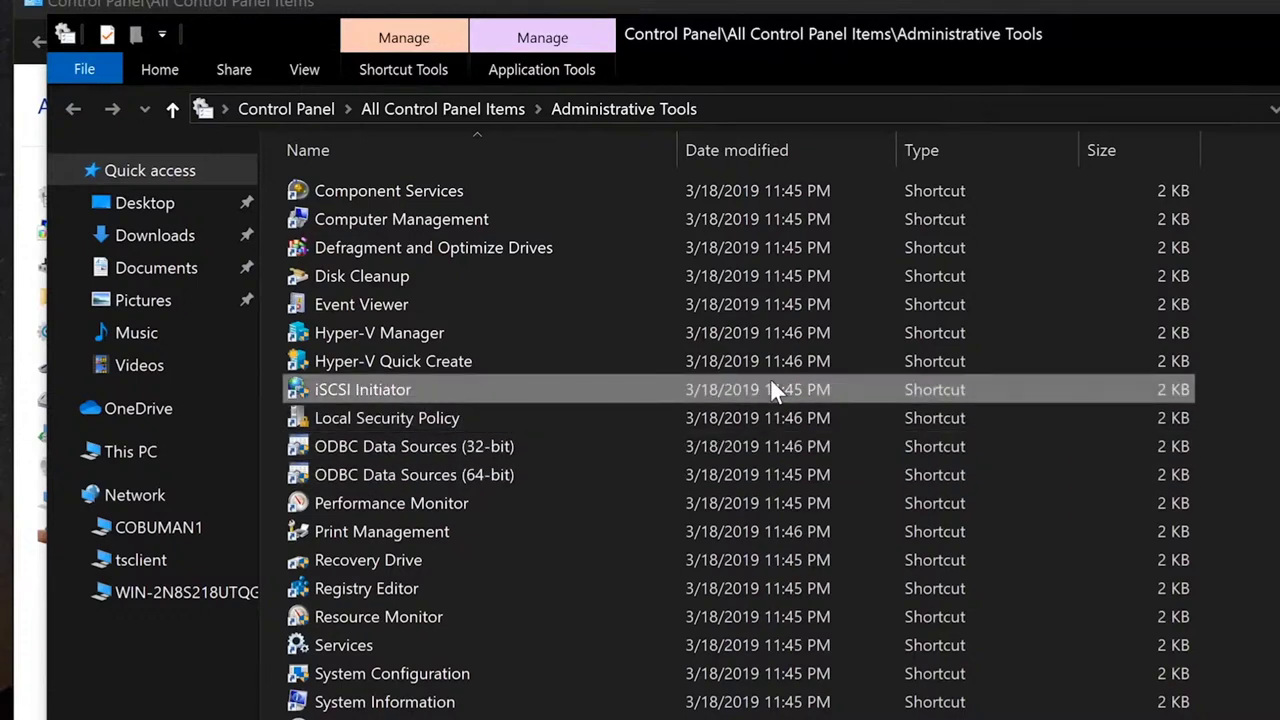
{"action": "left_click", "coordinate": [753, 362]}
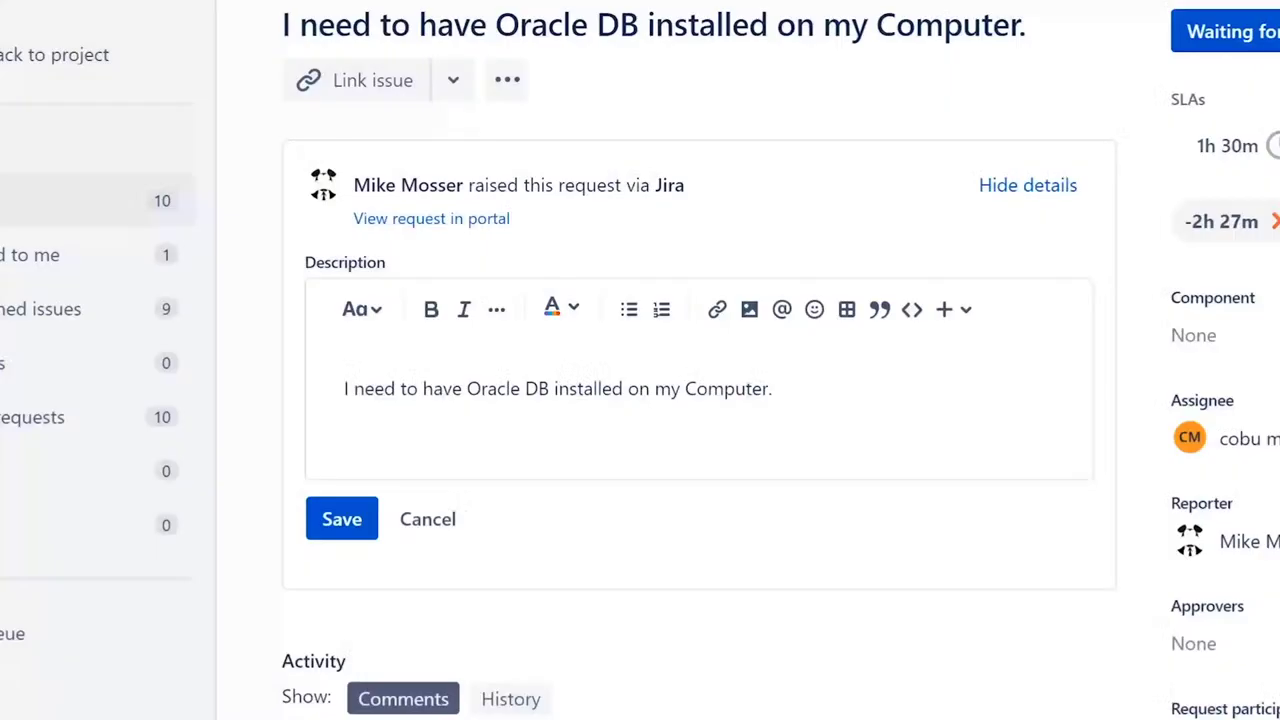
Save internal note 'Subscribed PC to Oracle DB/installed software as requested.', signed with the agent's name.
{"action": "scroll", "coordinate": [698, 400], "scroll_direction": "down", "scroll_amount": 3}
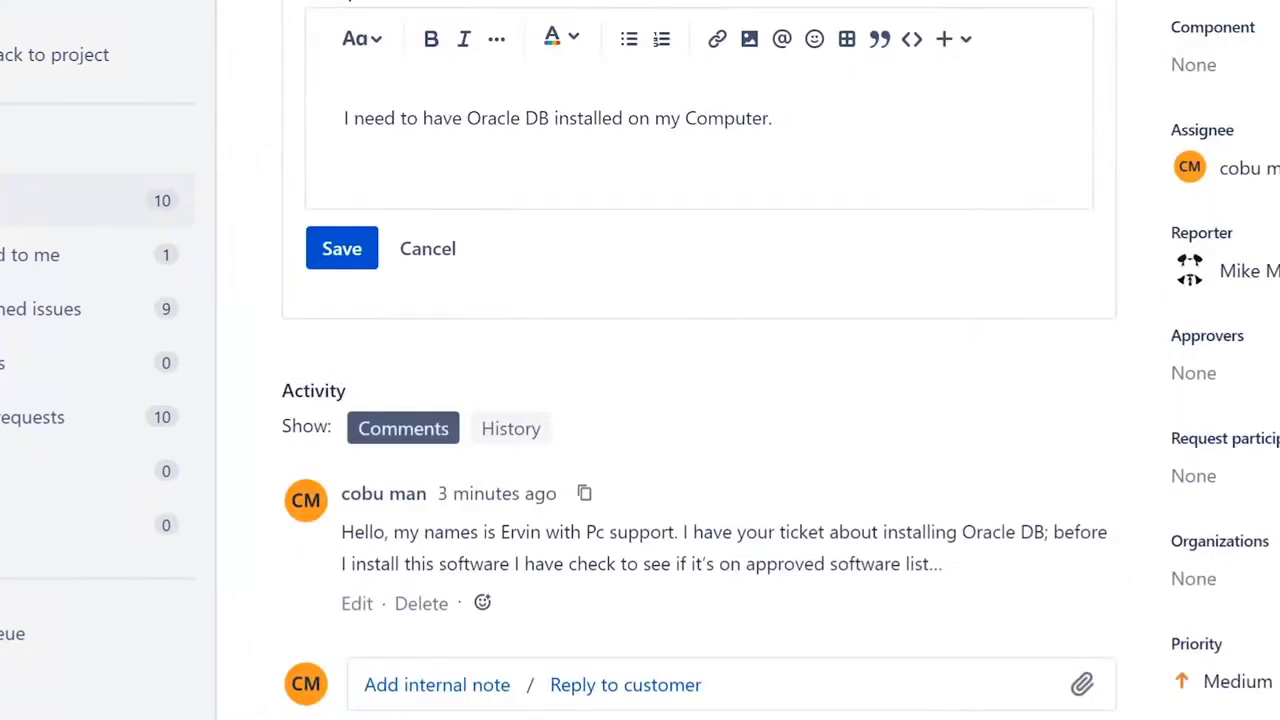
{"action": "left_click", "coordinate": [462, 686]}
{"action": "type", "text": "IN"}
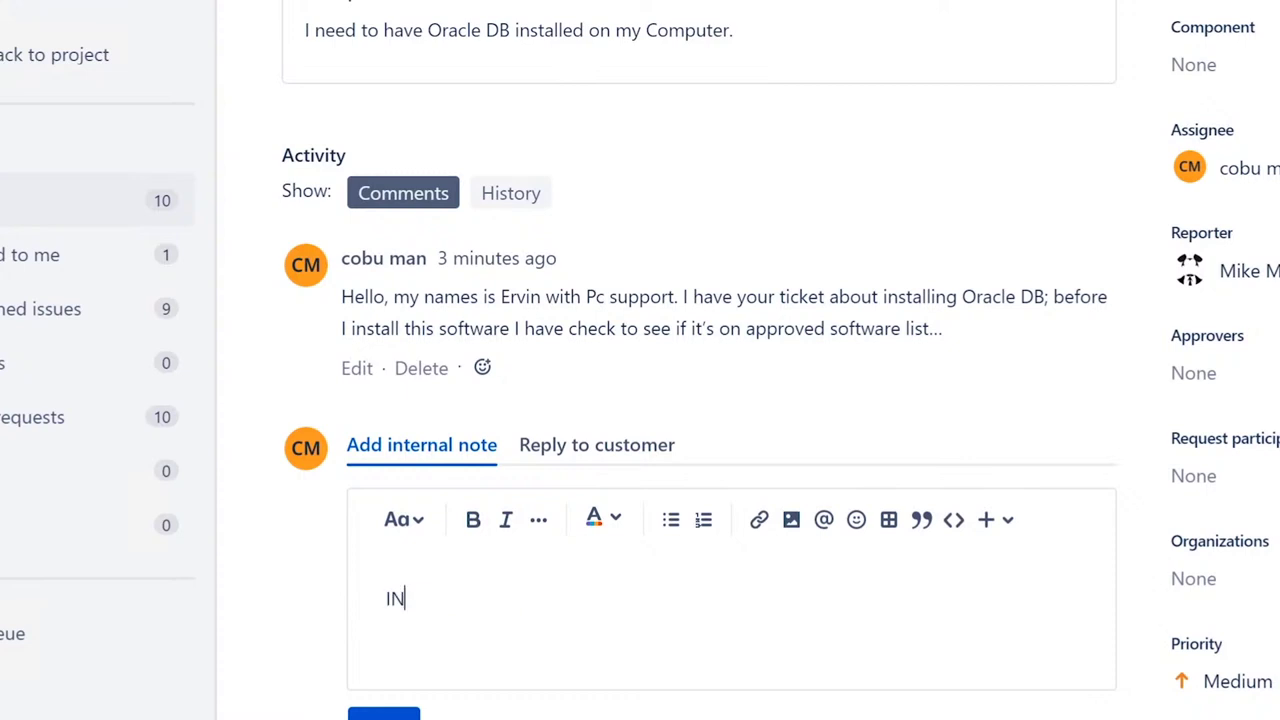
{"action": "key", "text": "BackSpace"}
{"action": "type", "text": "nstall"}
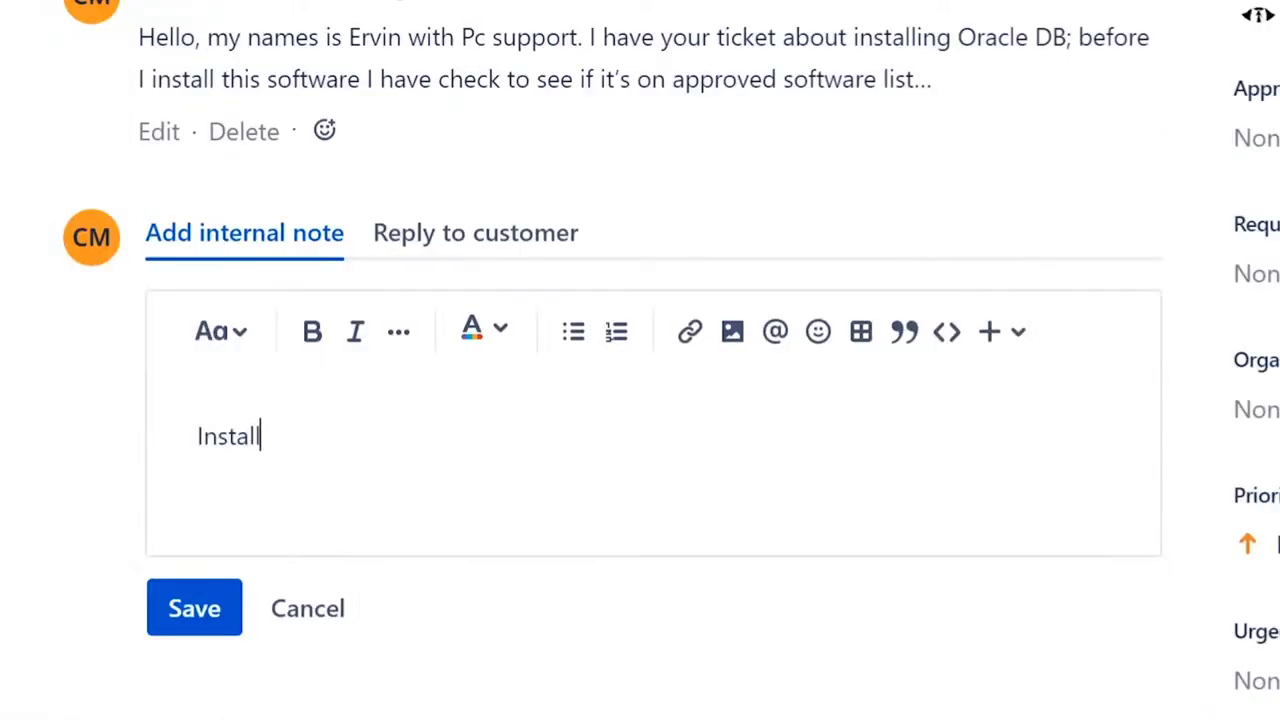
{"action": "key", "text": "BackSpace"}
{"action": "key", "text": "BackSpace"}
{"action": "key", "text": "BackSpace"}
{"action": "key", "text": "BackSpace"}
{"action": "key", "text": "BackSpace"}
{"action": "key", "text": "BackSpace"}
{"action": "key", "text": "BackSpace"}
{"action": "type", "text": "Subs"}
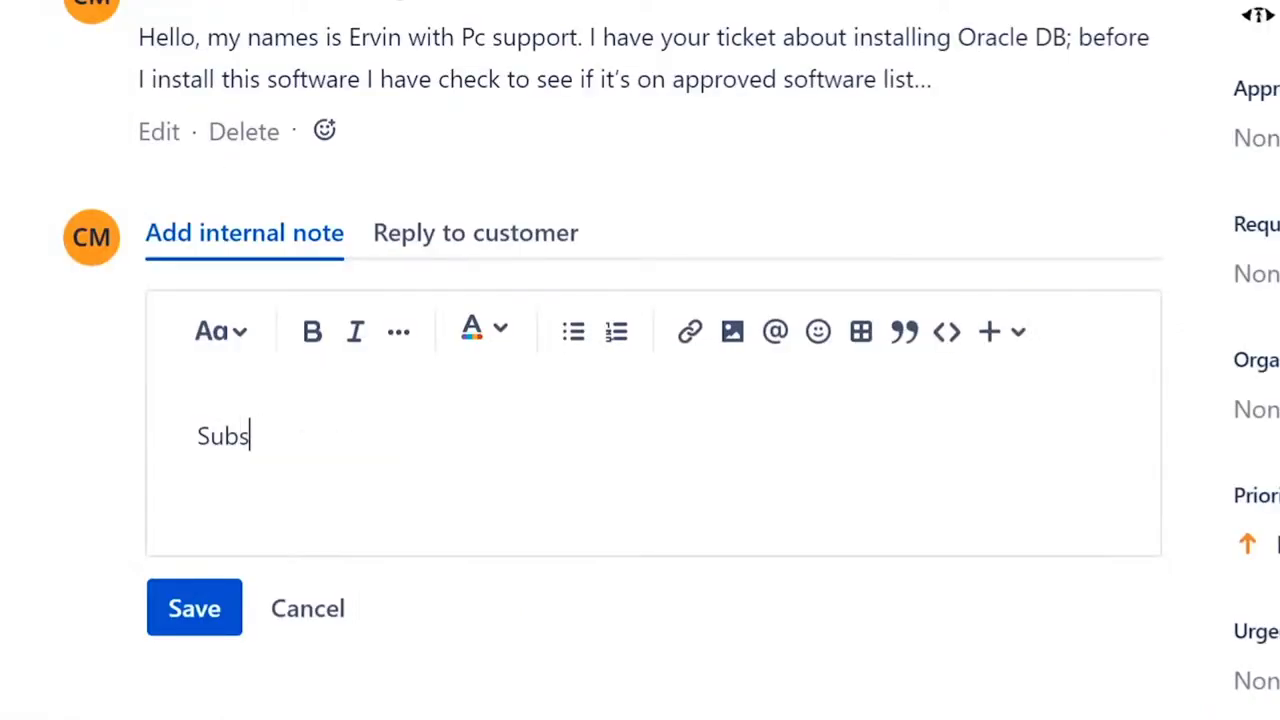
{"action": "type", "text": "cribed Pc"}
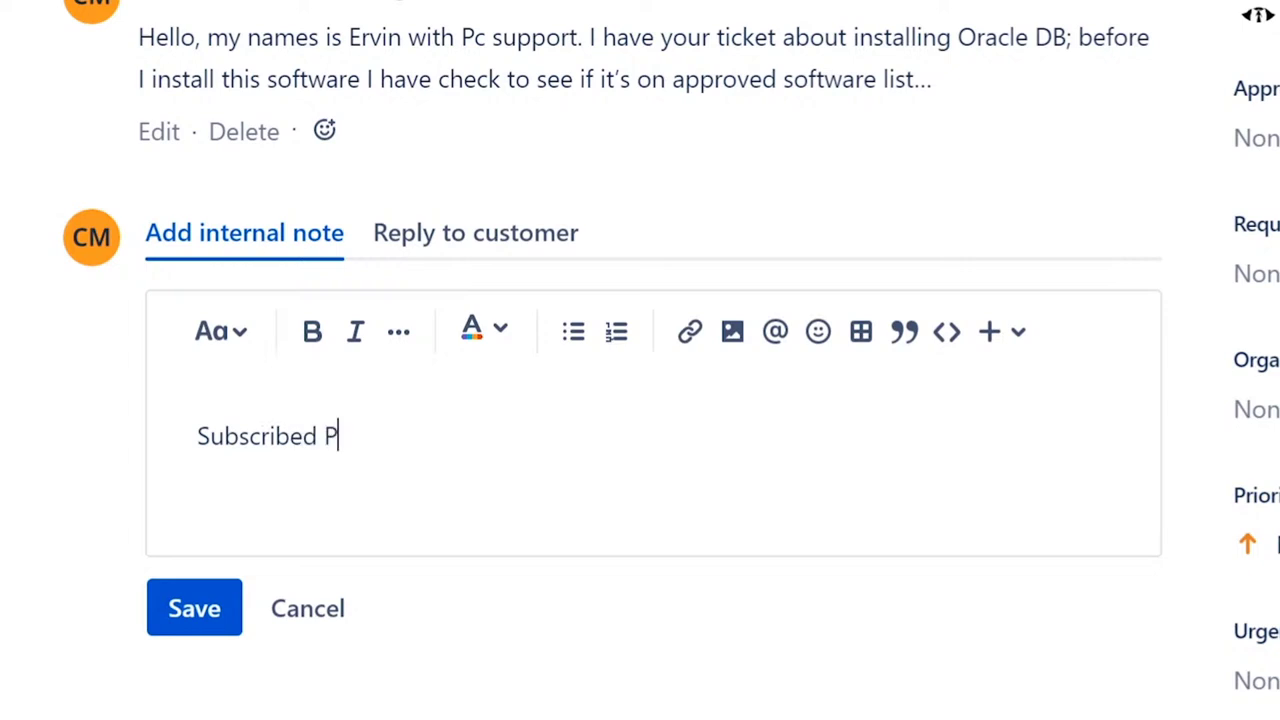
{"action": "key", "text": "BackSpace"}
{"action": "key", "text": "BackSpace"}
{"action": "type", "text": "C to Orac"}
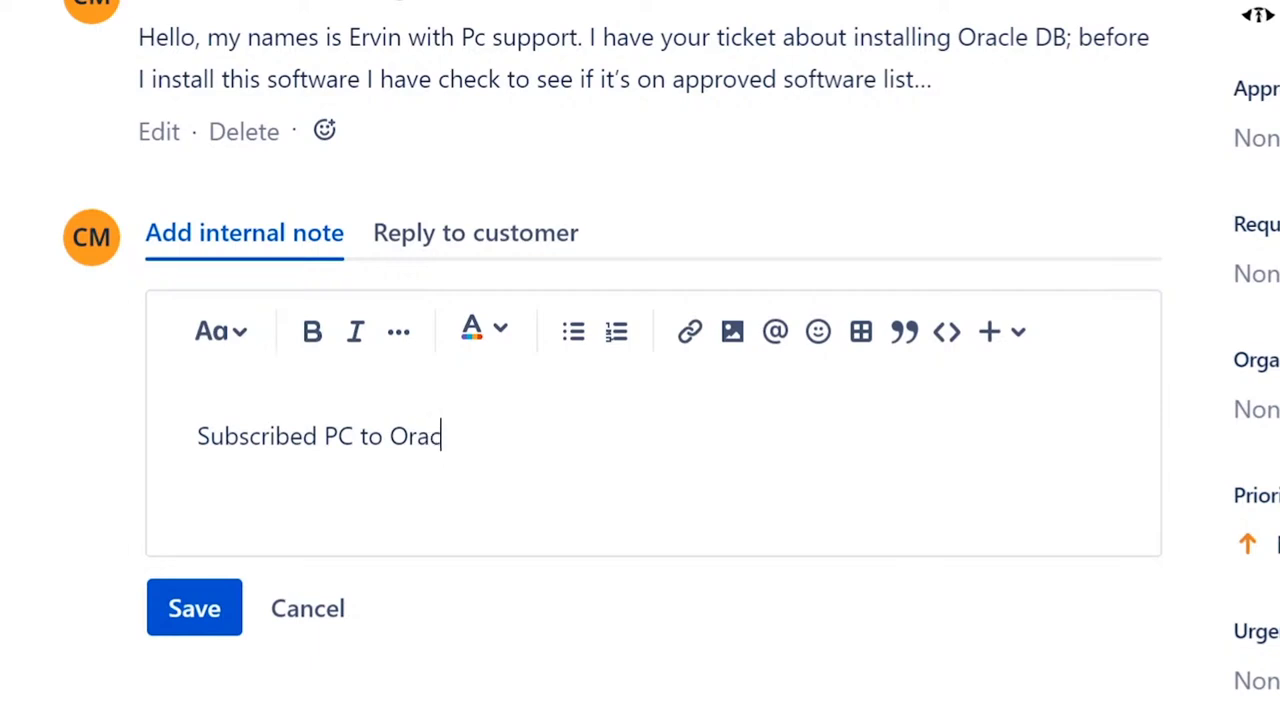
{"action": "type", "text": "le DB,"}
{"action": "key", "text": "BackSpace"}
{"action": "key", "text": "BackSpace"}
{"action": "type", "text": "/insta"}
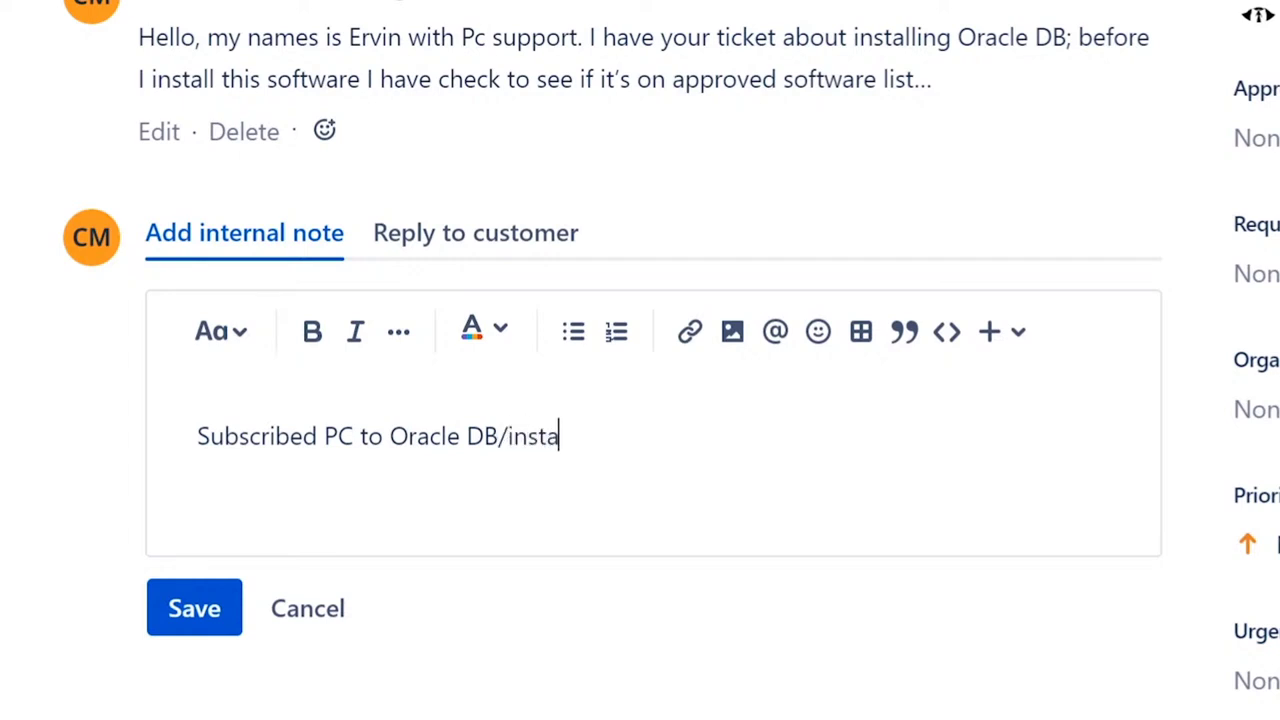
{"action": "type", "text": "lled software as r"}
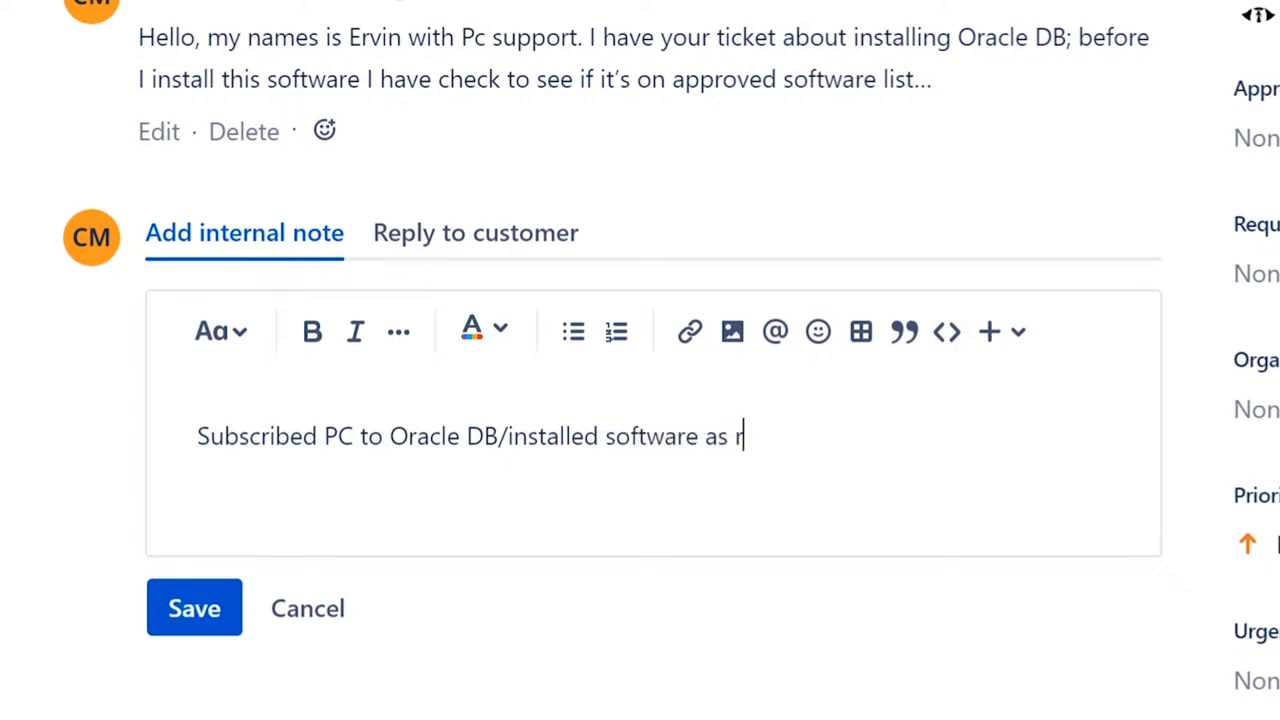
{"action": "type", "text": "equested. Ervin"}
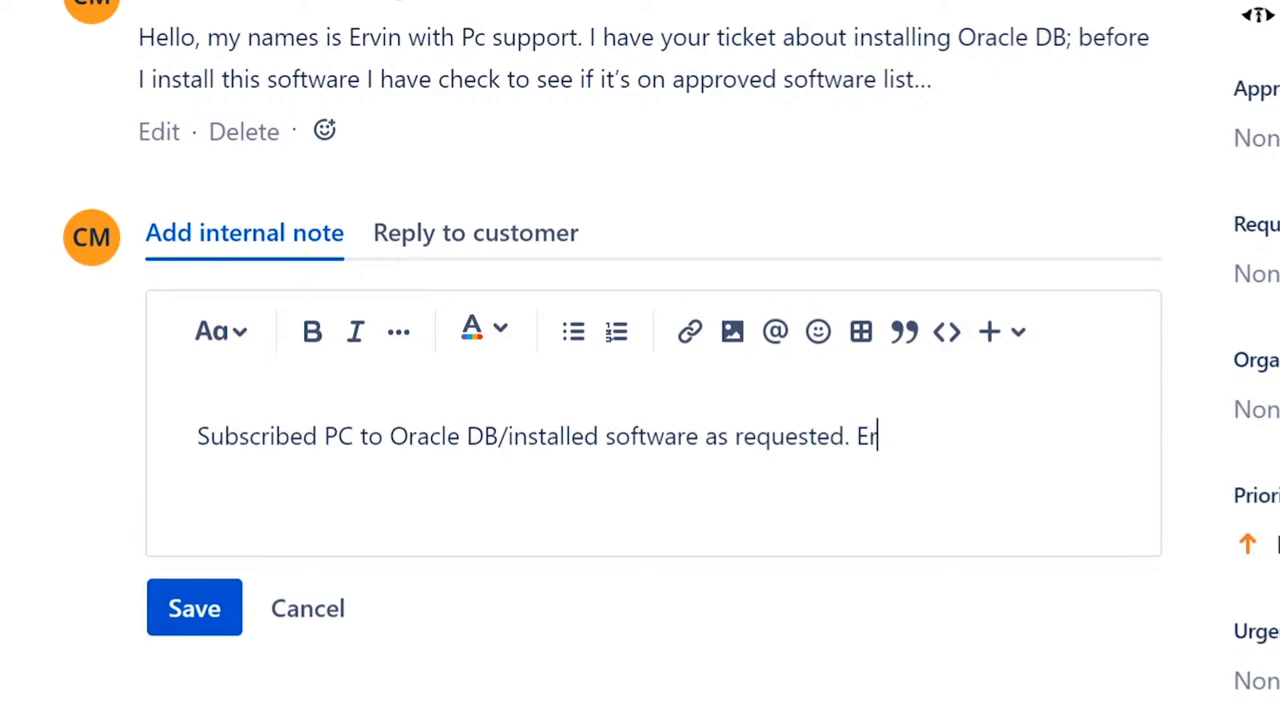
{"action": "left_click", "coordinate": [210, 624]}
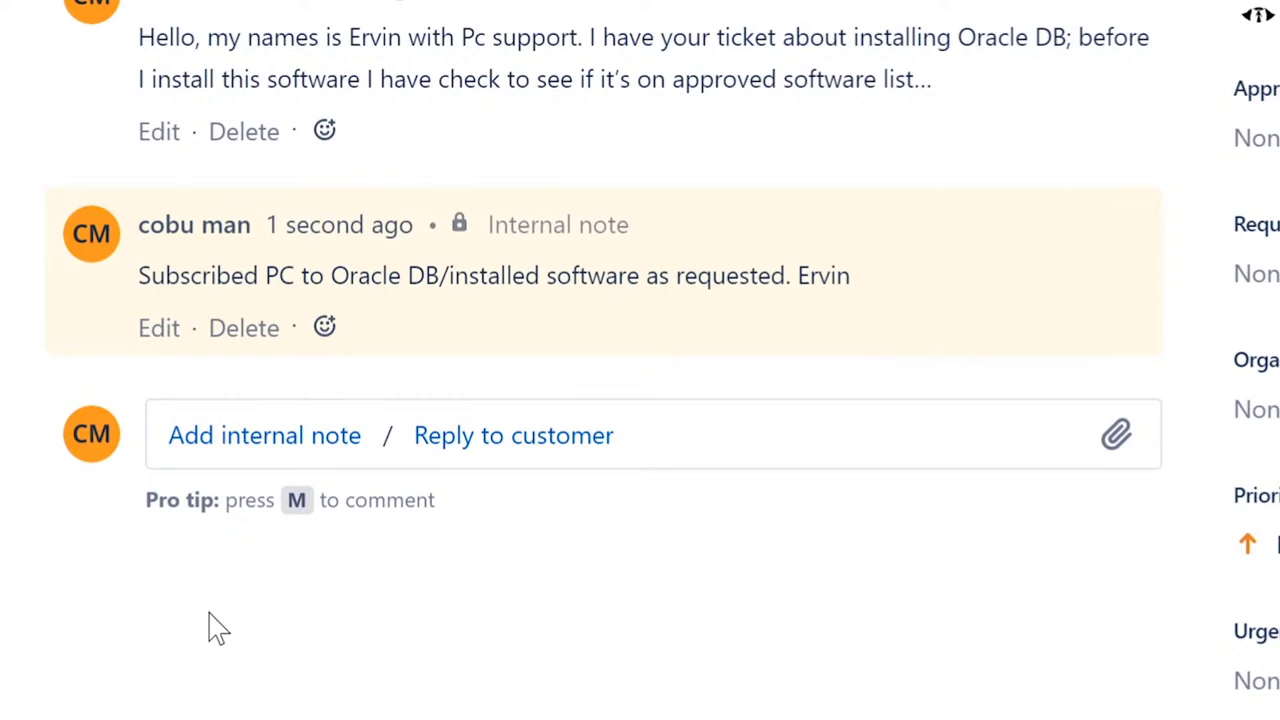
Transition ISD-18 from Waiting for support to Completed, then go back to All open.
{"action": "scroll", "coordinate": [700, 310], "scroll_direction": "up", "scroll_amount": 5}
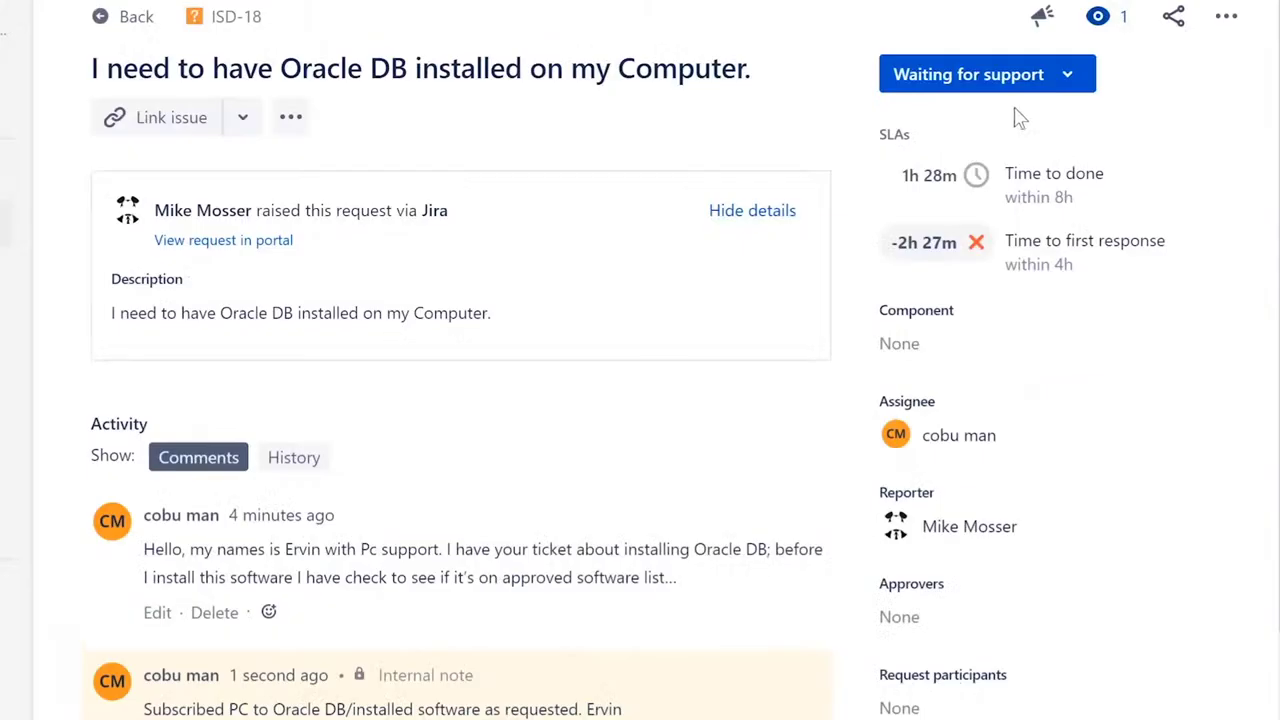
{"action": "left_click", "coordinate": [1074, 92]}
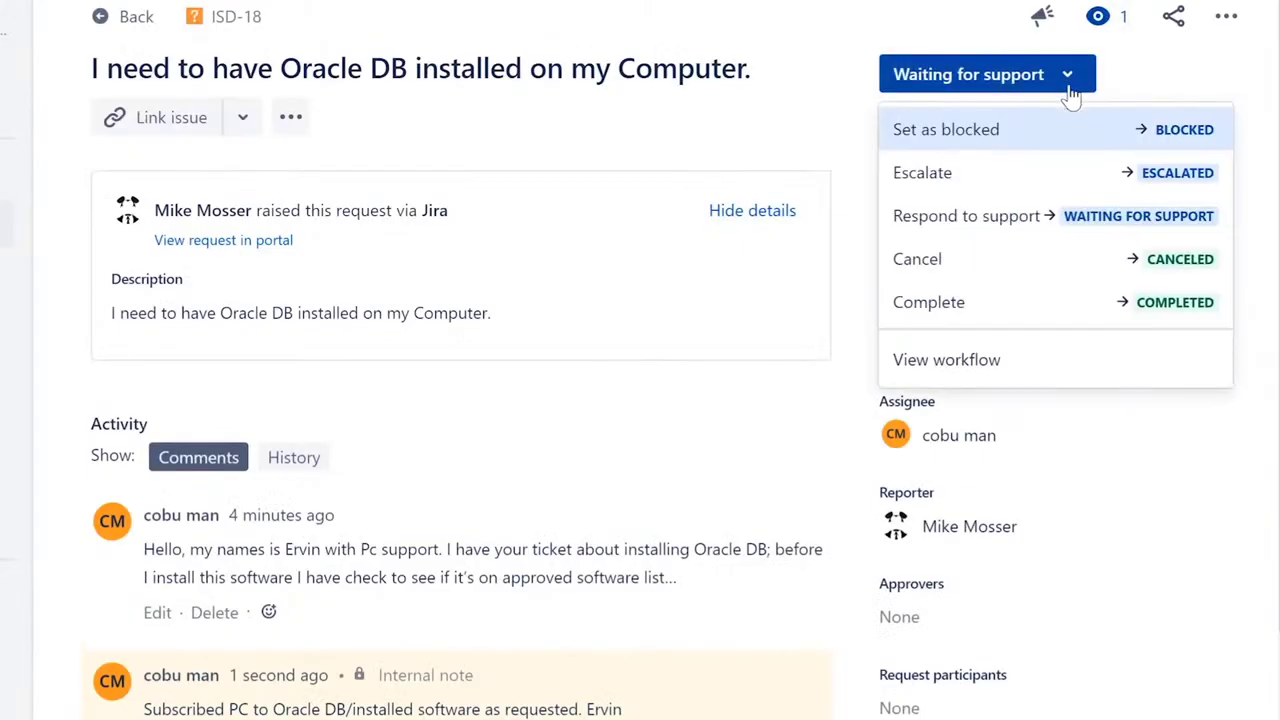
{"action": "left_click", "coordinate": [1040, 305]}
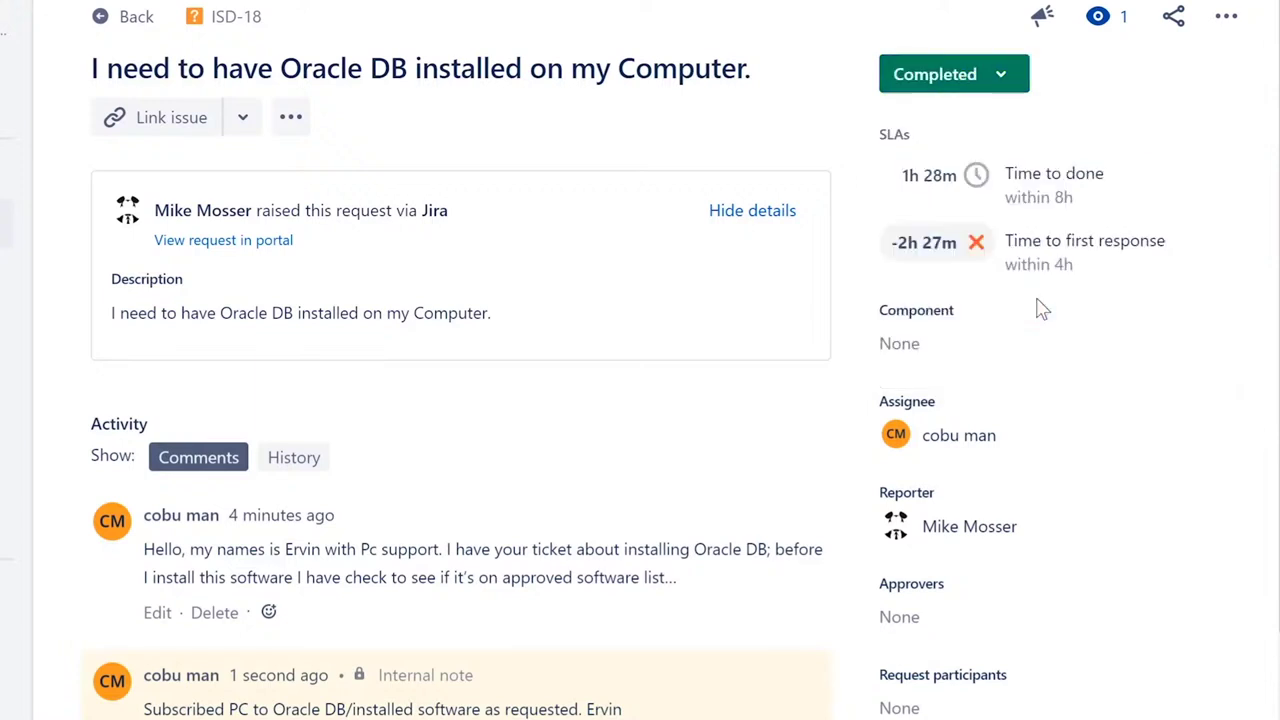
{"action": "left_click", "coordinate": [125, 28]}
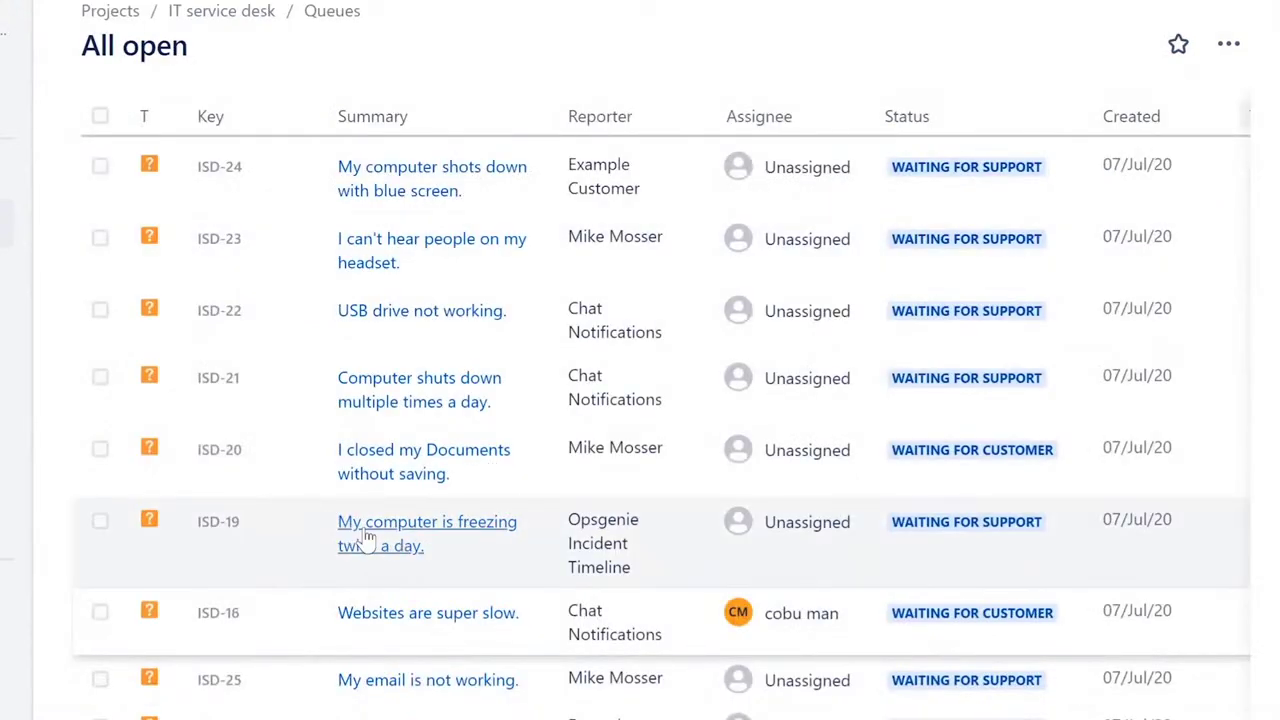
Open ISD-19 'My computer is freezing twice a day.' and choose Assign to me.
{"action": "left_click", "coordinate": [462, 535]}
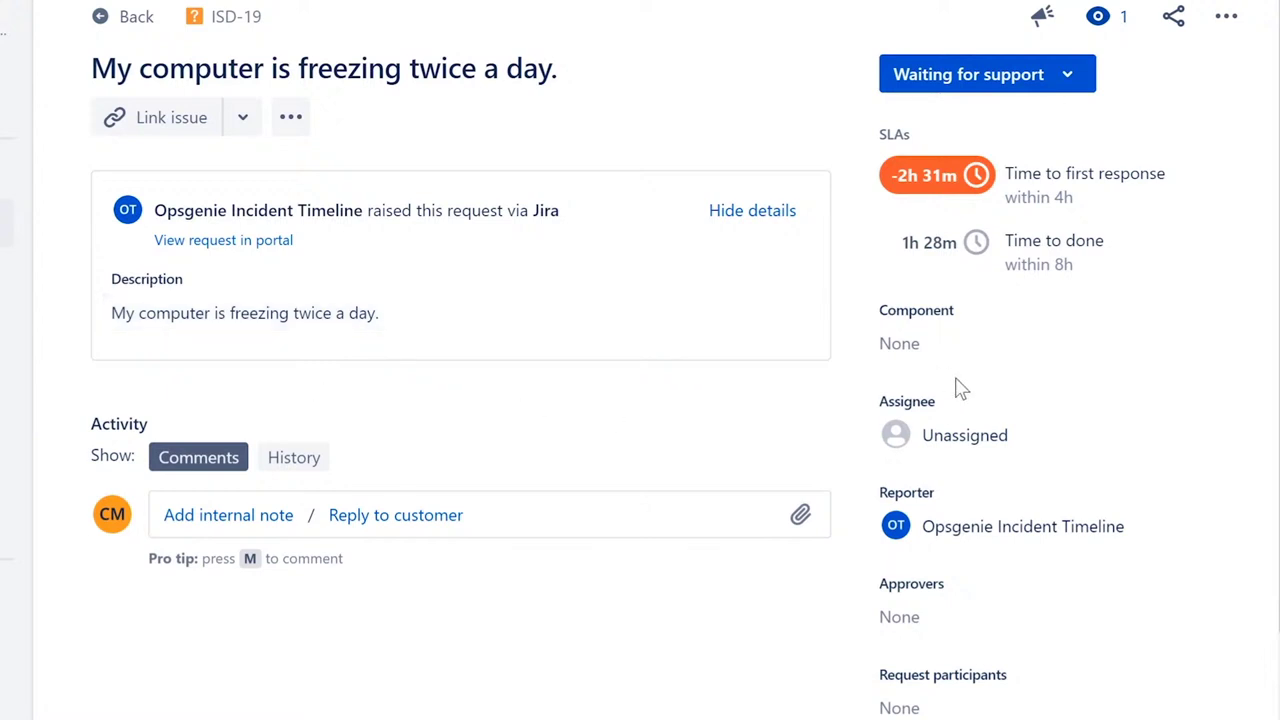
{"action": "left_click", "coordinate": [965, 435]}
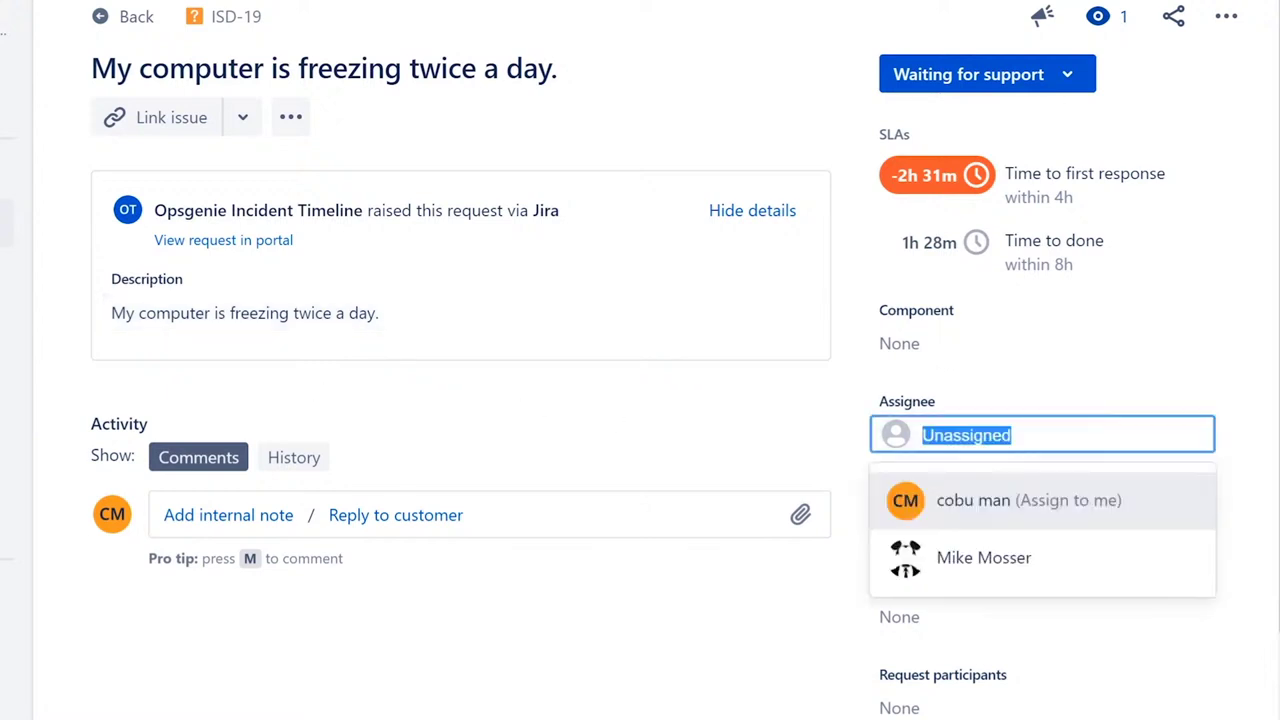
{"action": "left_click", "coordinate": [1012, 518]}
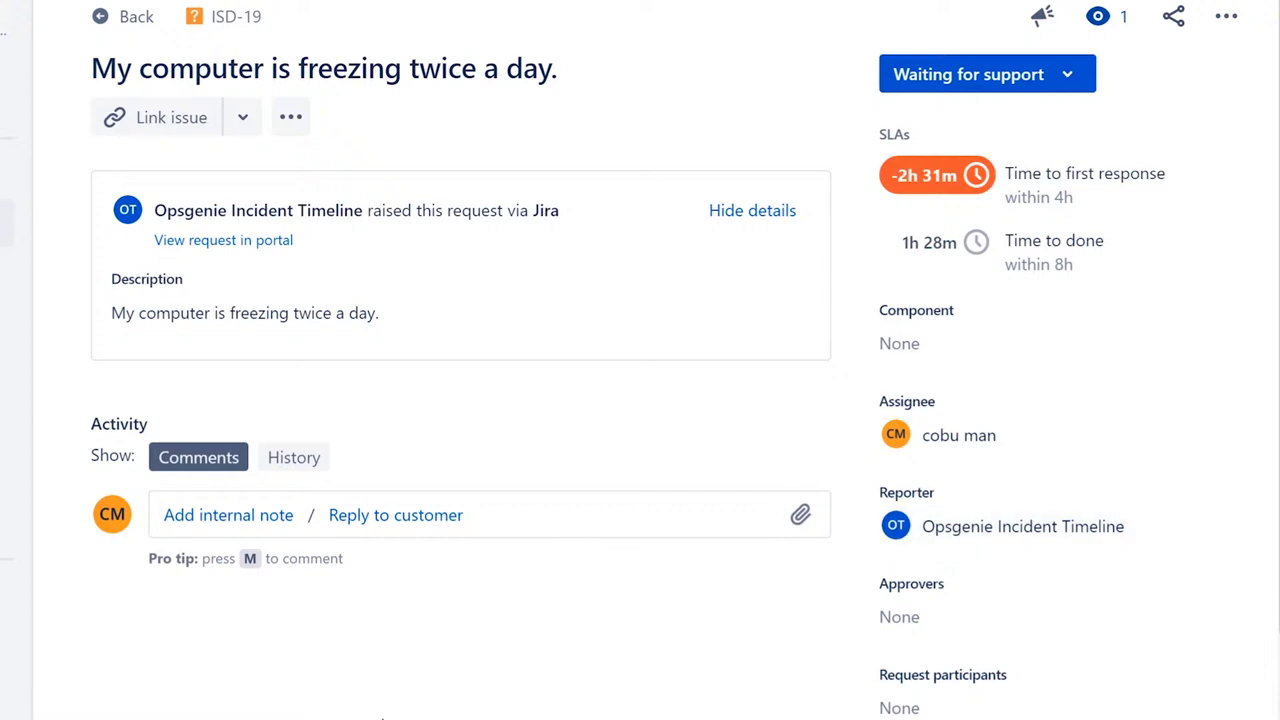
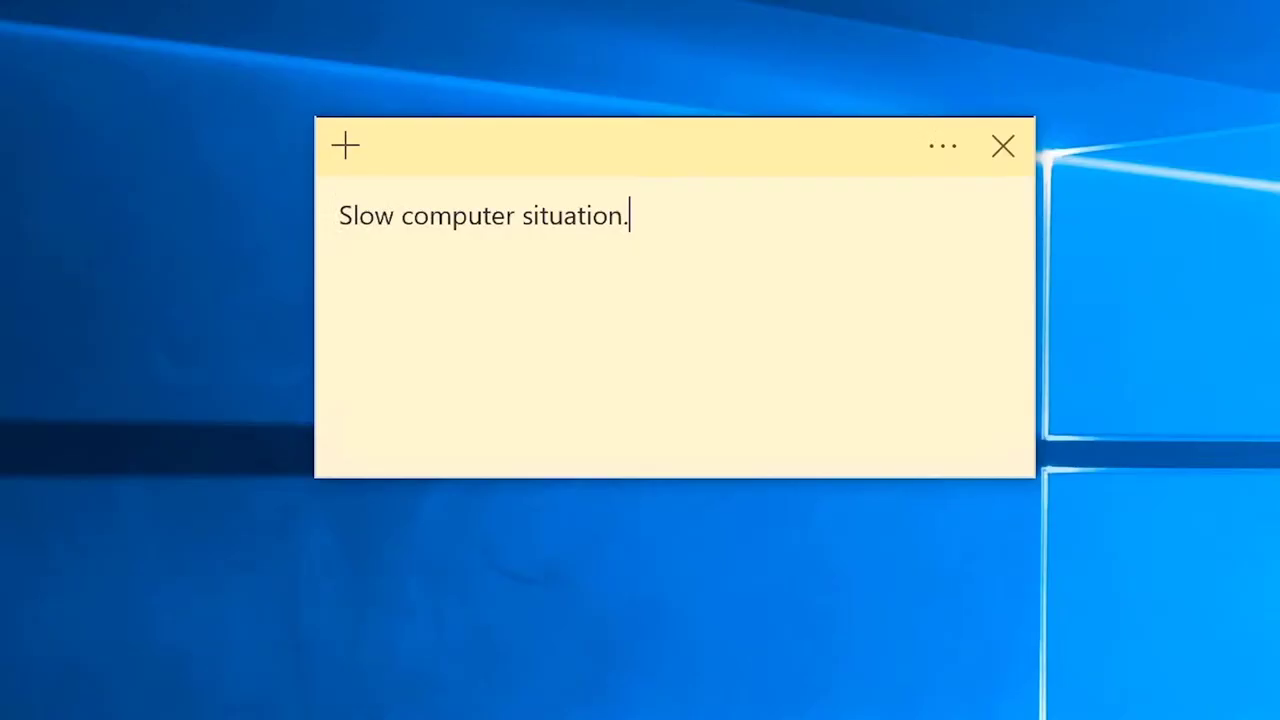
Bring up Windows Update settings by searching 'update' from Start, and reposition the Settings window.
{"action": "key", "text": "shift+Left"}
{"action": "key", "text": "shift+Left"}
{"action": "key", "text": "shift+Left"}
{"action": "key", "text": "shift+Left"}
{"action": "key", "text": "shift+Left"}
{"action": "key", "text": "shift+Left"}
{"action": "key", "text": "shift+Left"}
{"action": "key", "text": "shift+Left"}
{"action": "key", "text": "shift+Left"}
{"action": "key", "text": "shift+Left"}
{"action": "key", "text": "shift+Left"}
{"action": "key", "text": "shift+Left"}
{"action": "key", "text": "shift+Left"}
{"action": "key", "text": "shift+Left"}
{"action": "key", "text": "shift+Left"}
{"action": "key", "text": "shift+Left"}
{"action": "key", "text": "shift+Left"}
{"action": "key", "text": "shift+Left"}
{"action": "key", "text": "shift+Left"}
{"action": "key", "text": "shift+Left"}
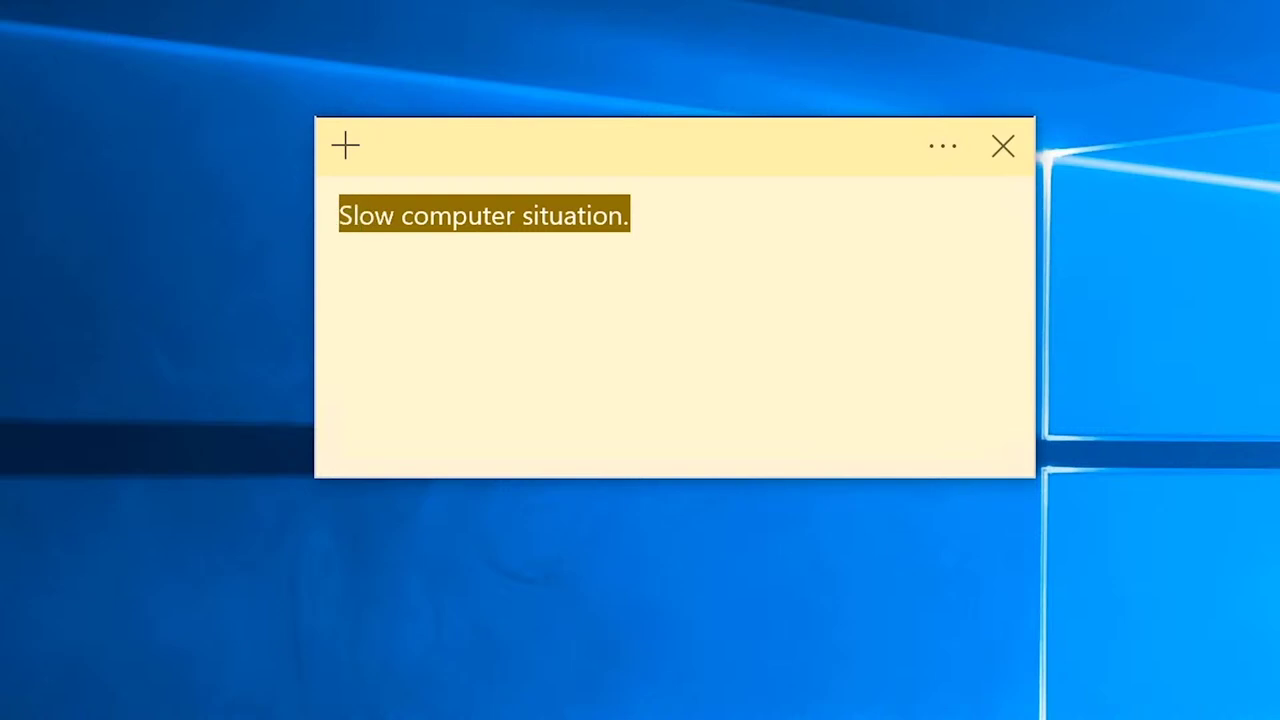
{"action": "key", "text": "Right"}
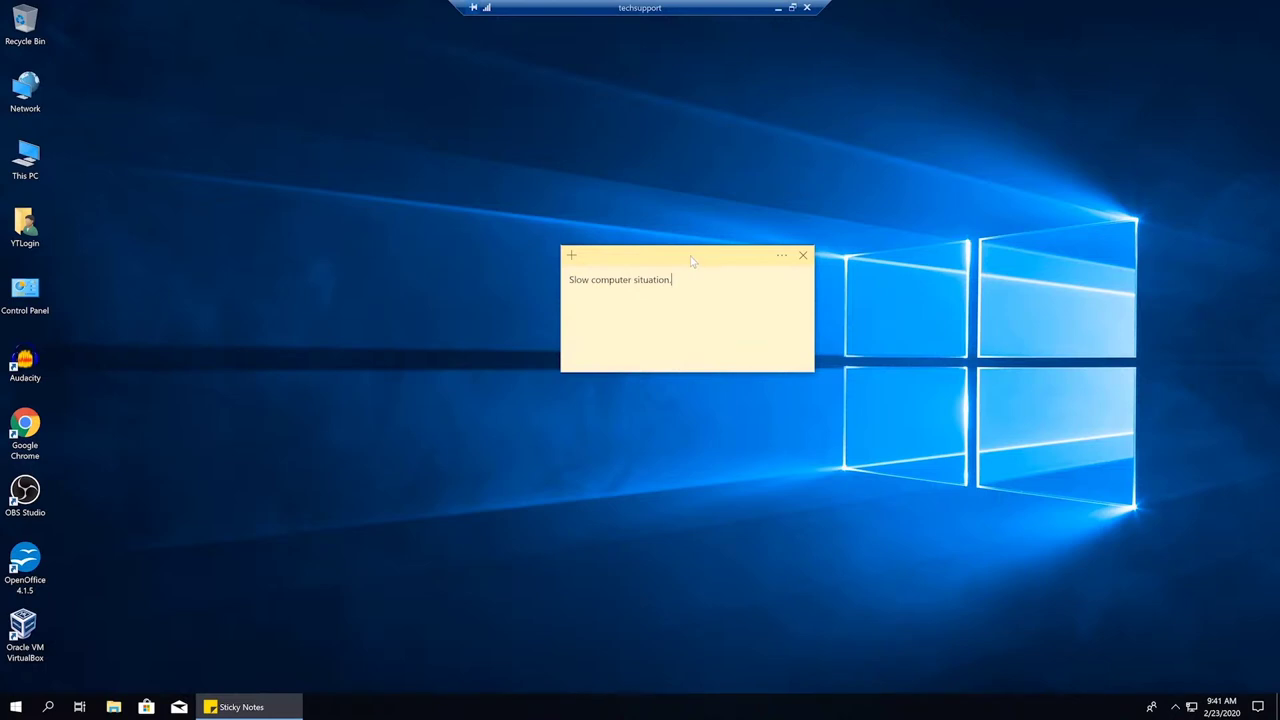
{"action": "left_click", "coordinate": [15, 707]}
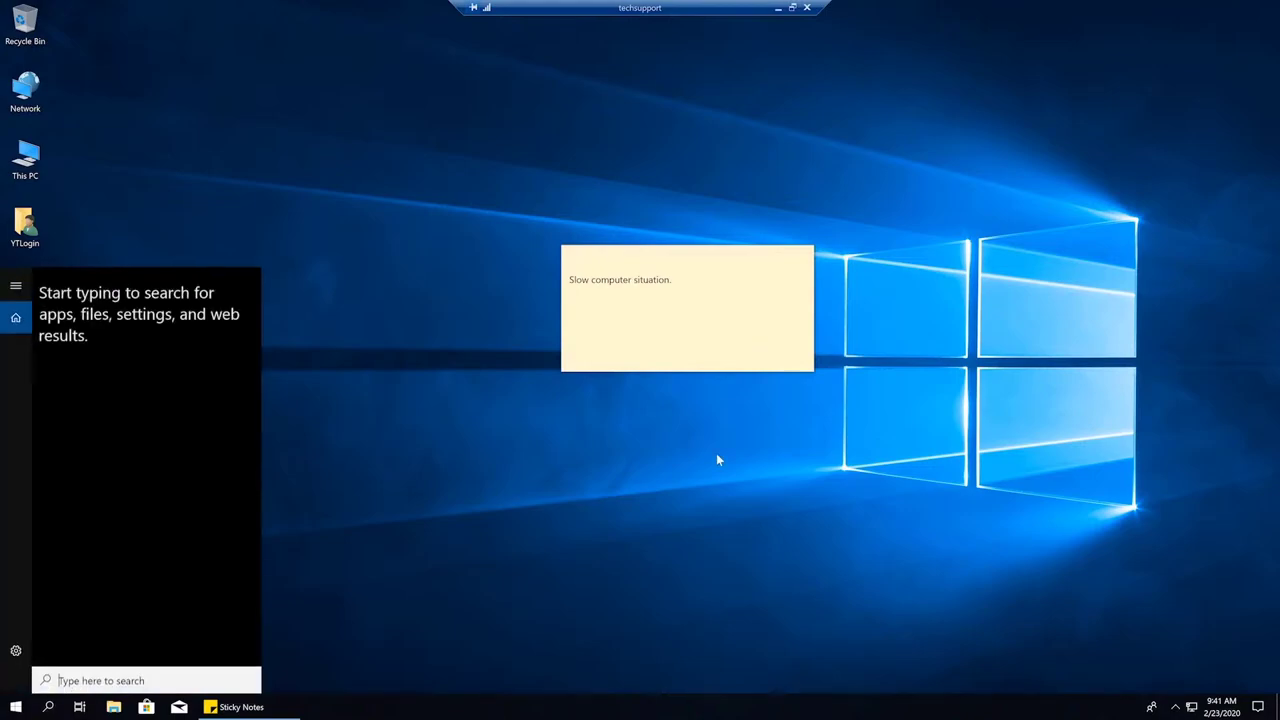
{"action": "type", "text": "update"}
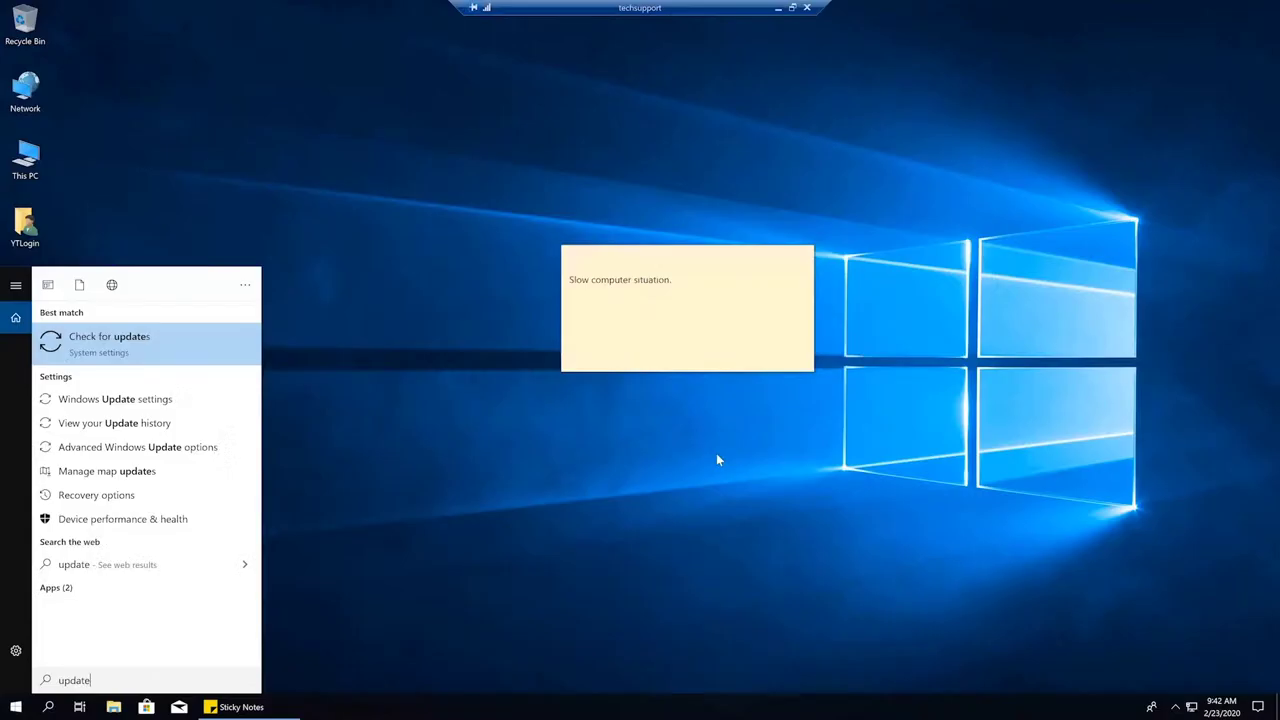
{"action": "key", "text": "Return"}
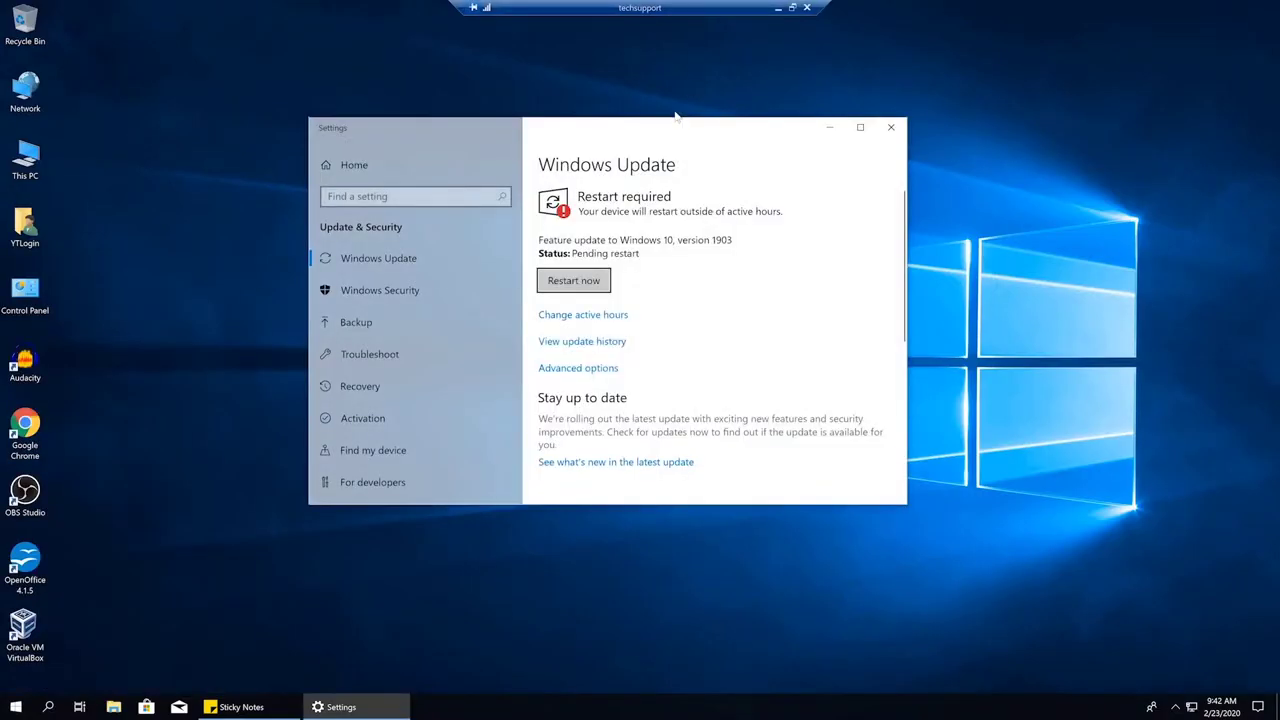
{"action": "left_click_drag", "start_coordinate": [679, 140], "coordinate": [709, 179]}
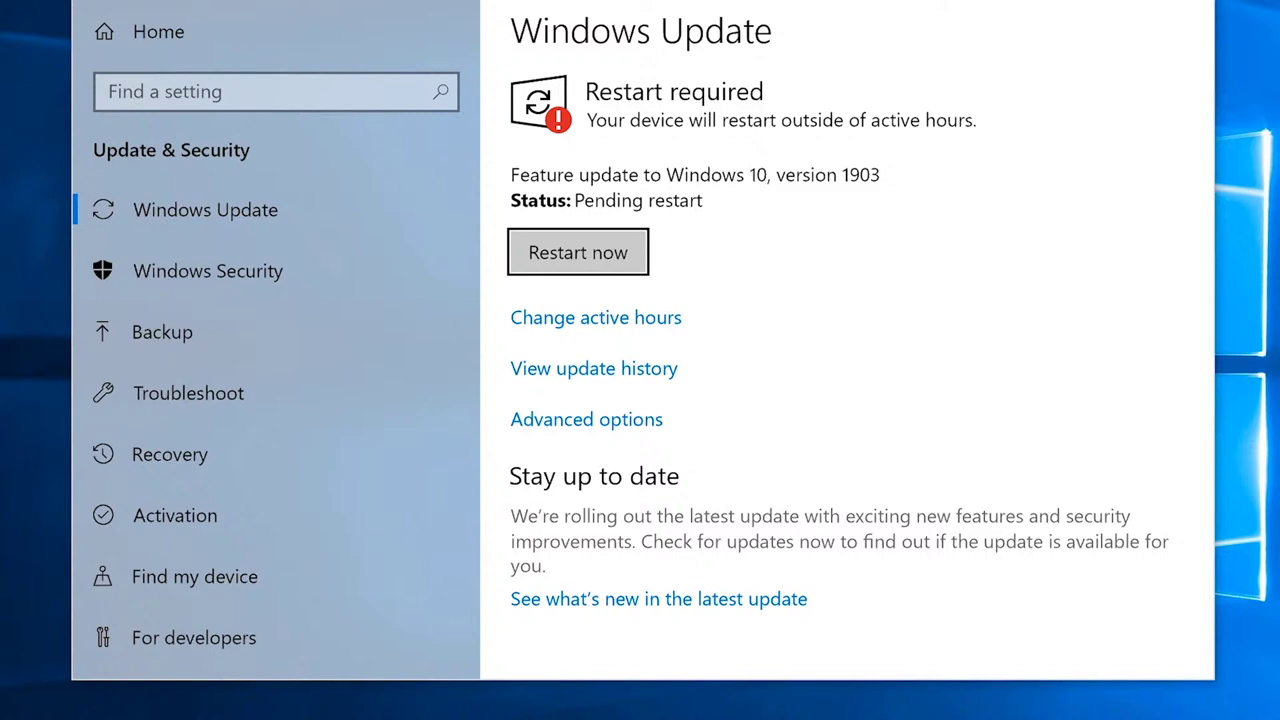
Shift the Settings window down so the version 1903 Pending restart status is fully visible.
{"action": "left_click_drag", "start_coordinate": [689, 0], "coordinate": [718, 3]}
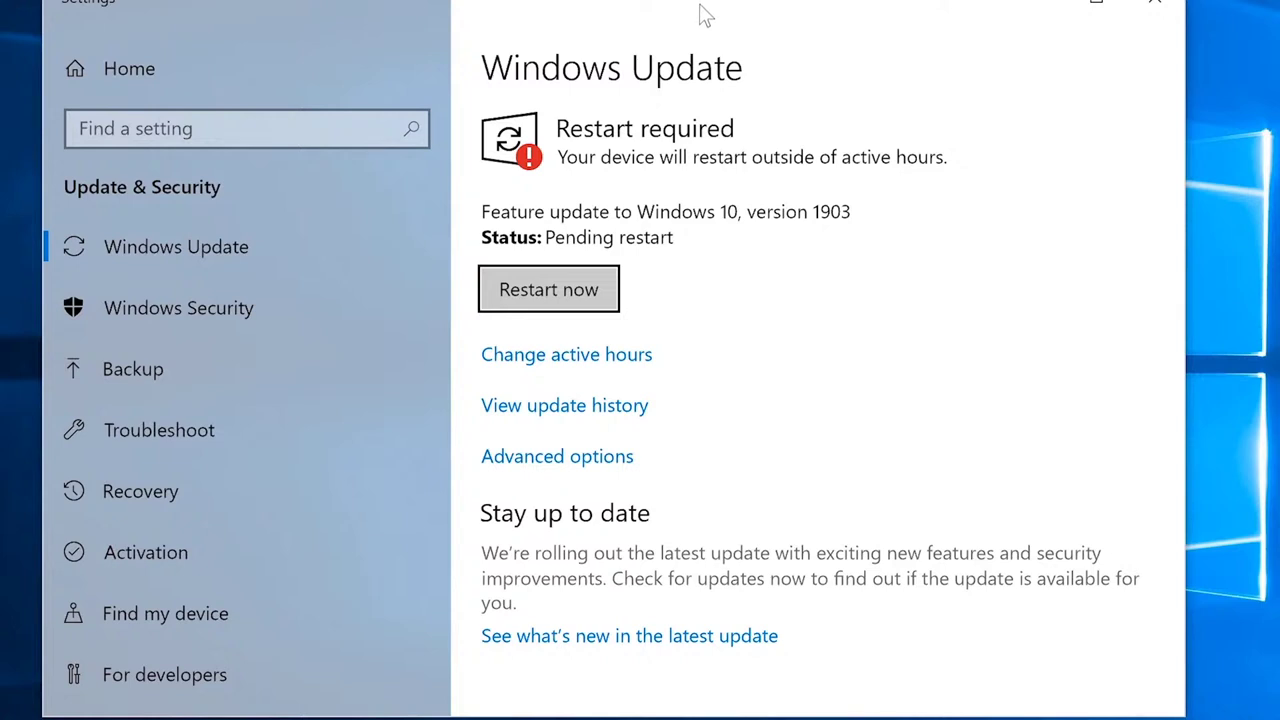
{"action": "left_click_drag", "start_coordinate": [700, 6], "coordinate": [701, 25]}
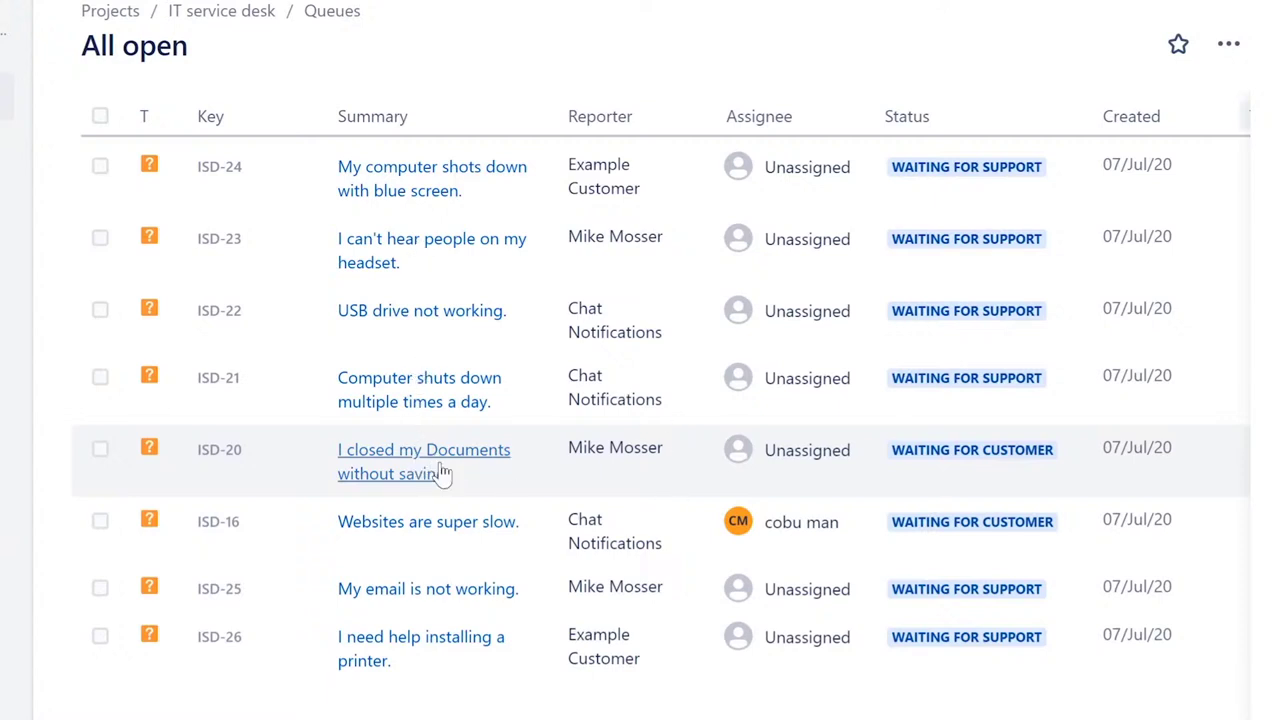
Open ISD-20 'I closed my Documents without saving.' and assign it to yourself.
{"action": "left_click", "coordinate": [482, 455]}
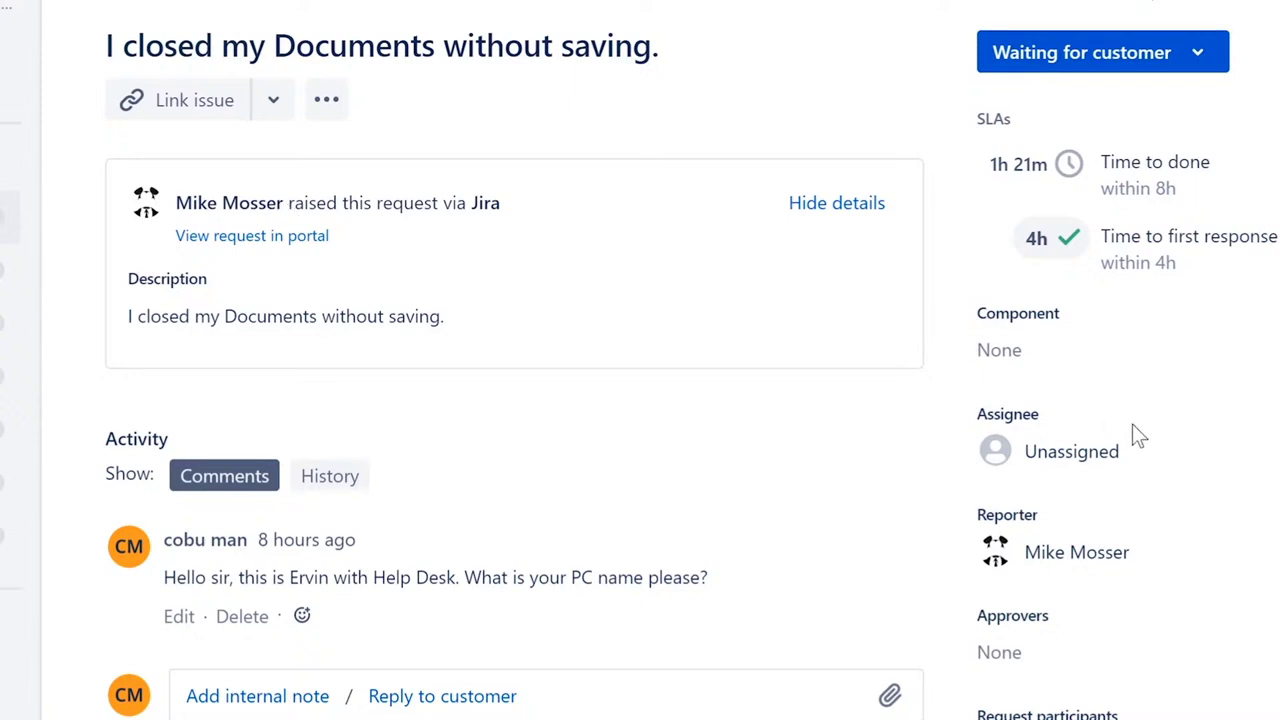
{"action": "left_click", "coordinate": [1072, 451]}
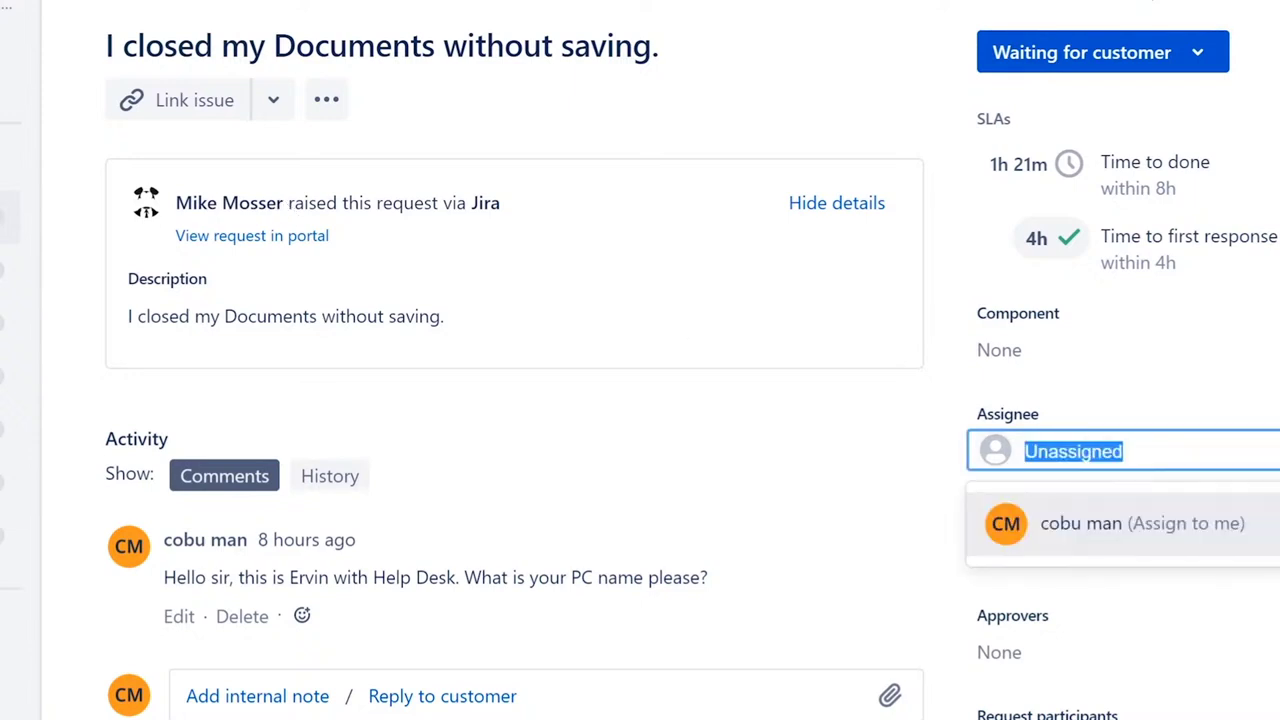
{"action": "left_click", "coordinate": [1080, 523]}
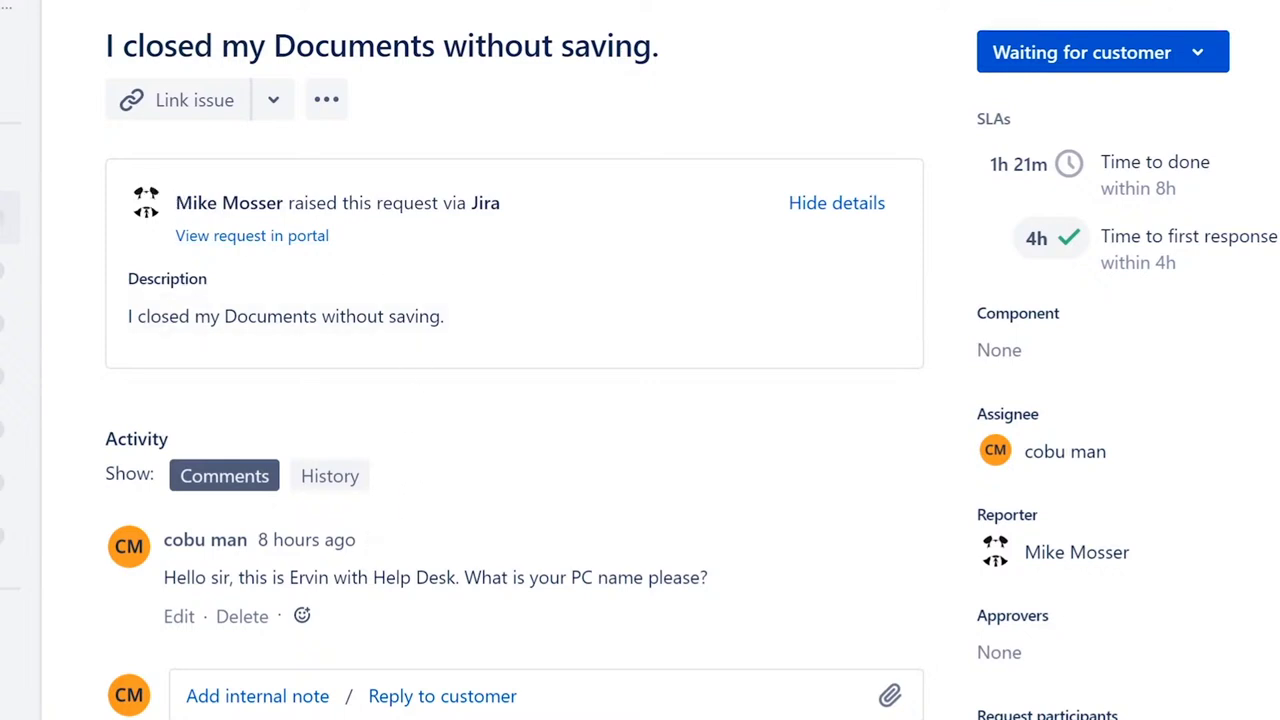
{"action": "left_click_drag", "start_coordinate": [191, 203], "coordinate": [252, 203]}
{"action": "left_click", "coordinate": [291, 213]}
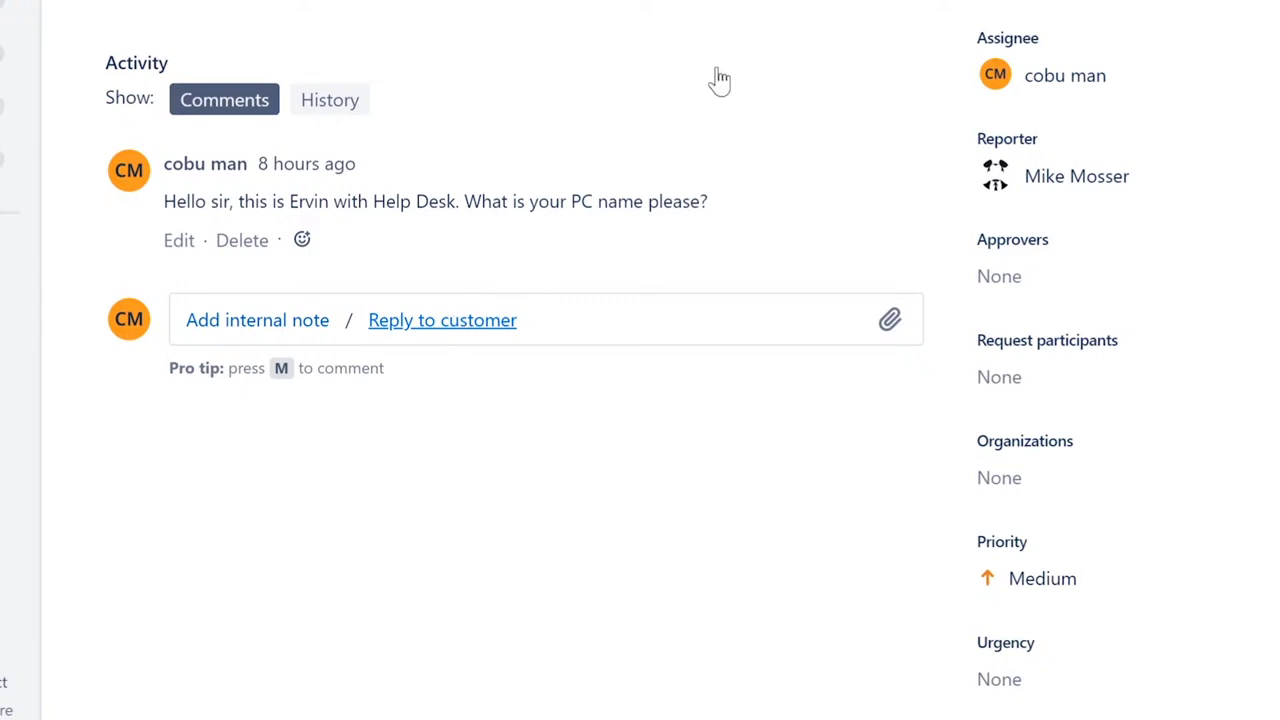
Begin a customer reply introducing Help Desk Tier1 and asking if the document was saved elsewhere.
{"action": "left_click", "coordinate": [460, 322]}
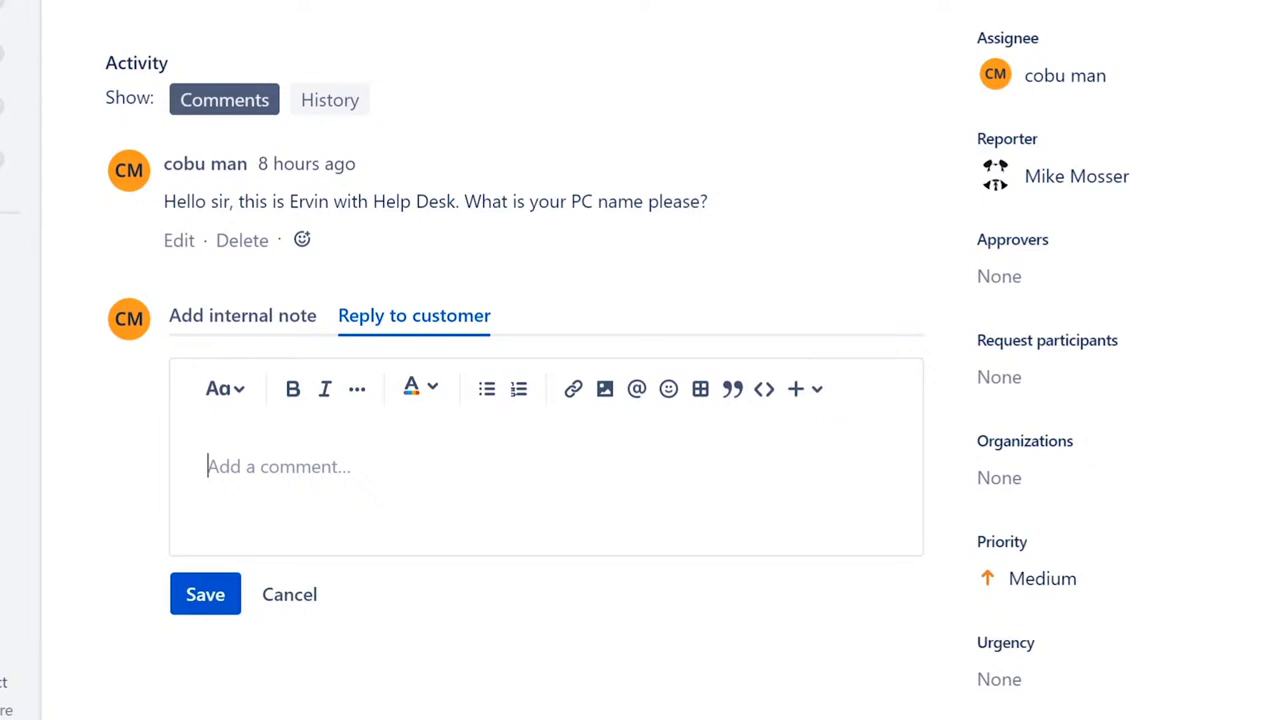
{"action": "type", "text": "H"}
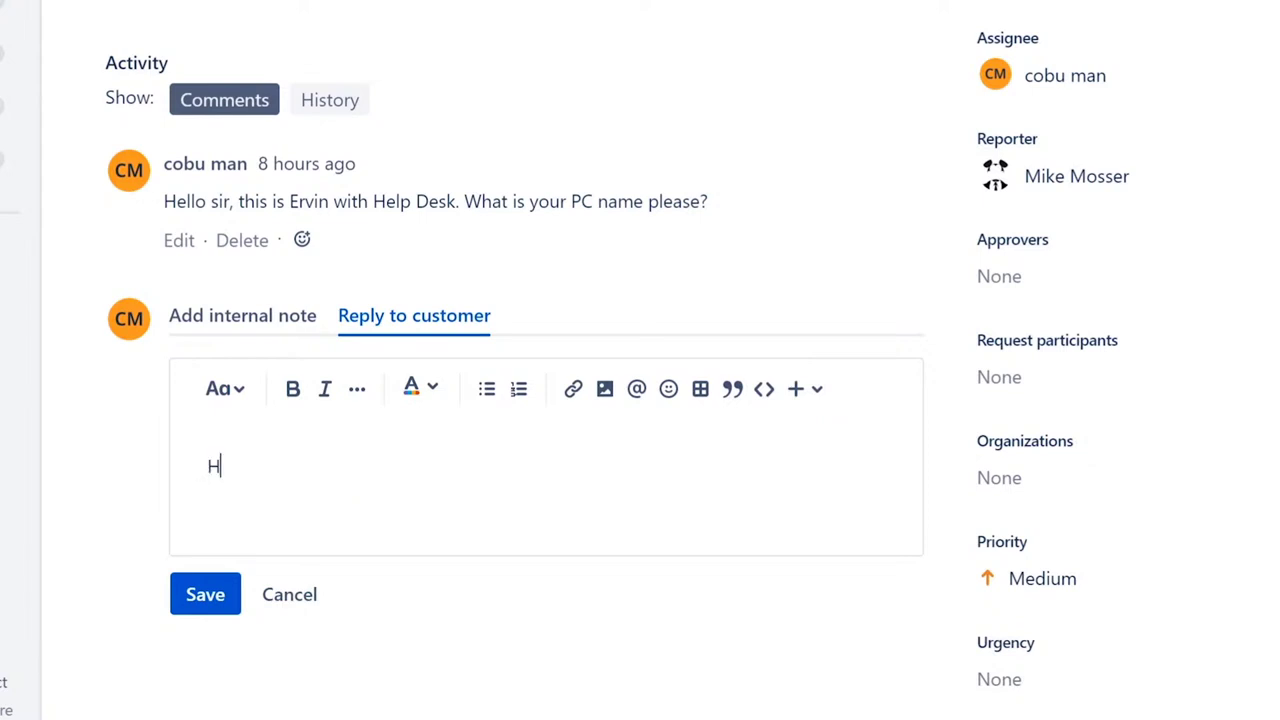
{"action": "type", "text": "ello, my name"}
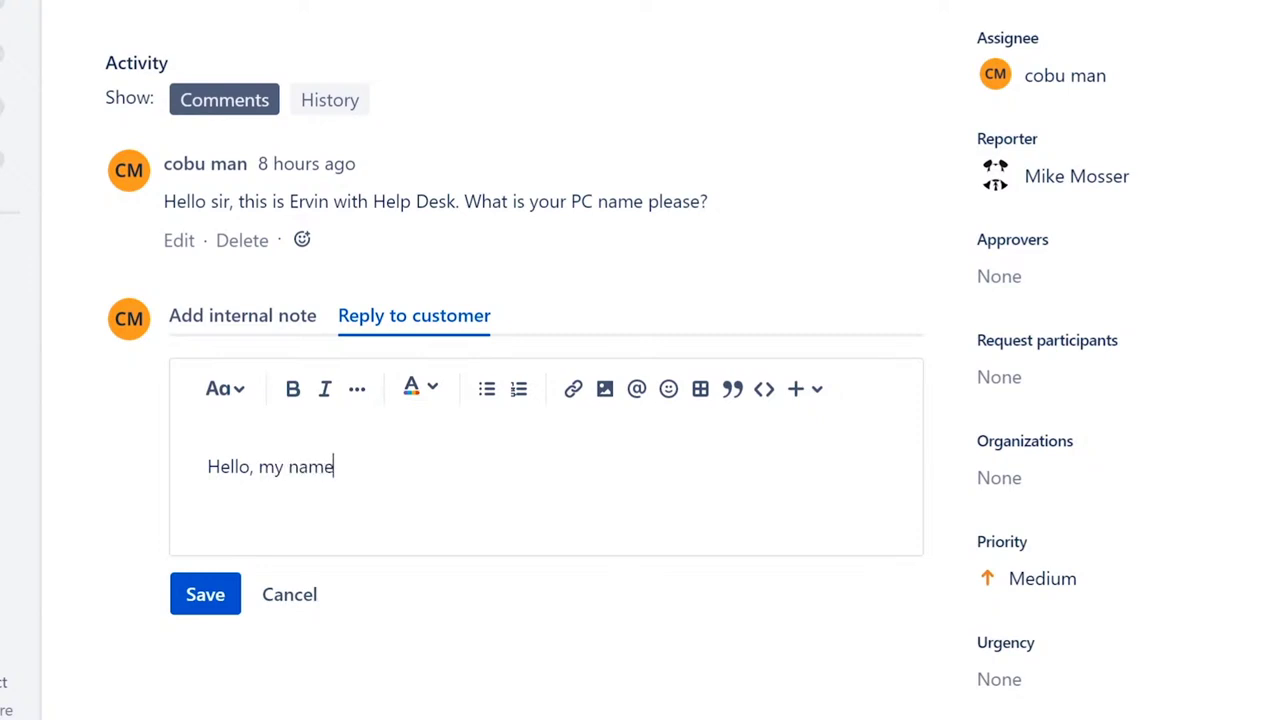
{"action": "type", "text": " is Ervin with "}
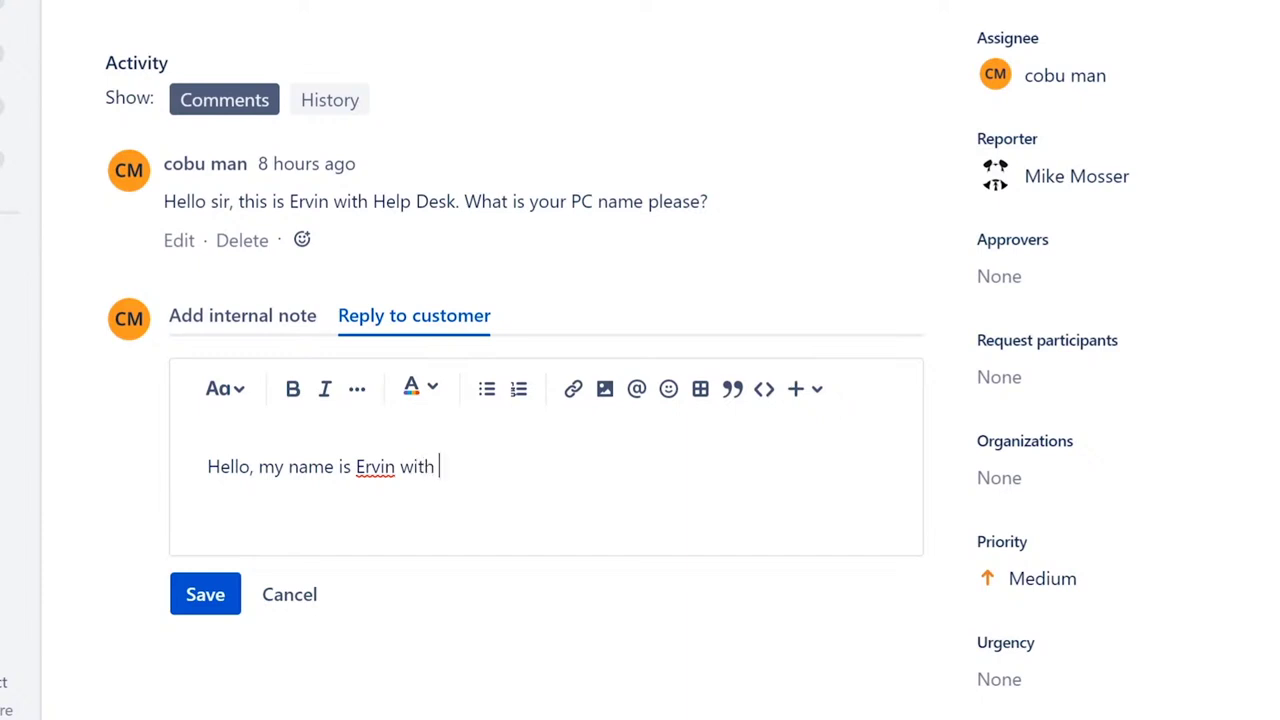
{"action": "type", "text": "Help Desk"}
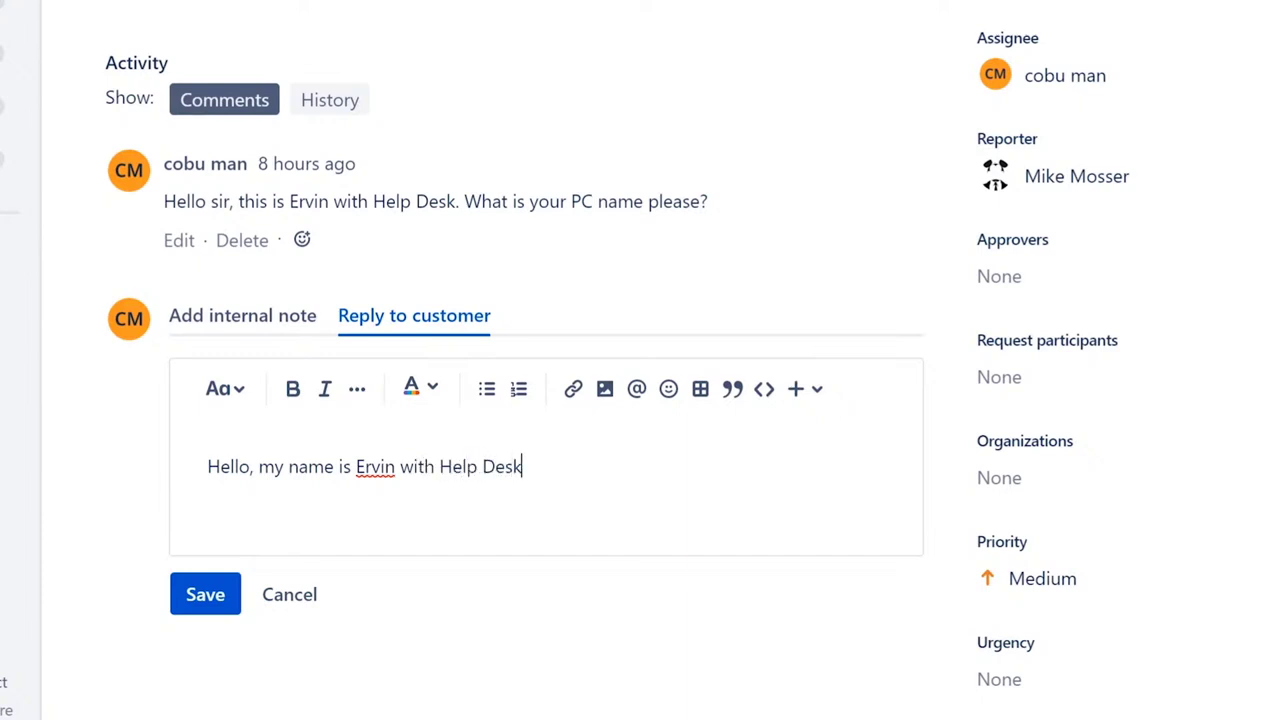
{"action": "type", "text": " Tier1"}
{"action": "type", "text": ","}
{"action": "key", "text": "BackSpace"}
{"action": "key", "text": "BackSpace"}
{"action": "type", "text": ". I have your tick"}
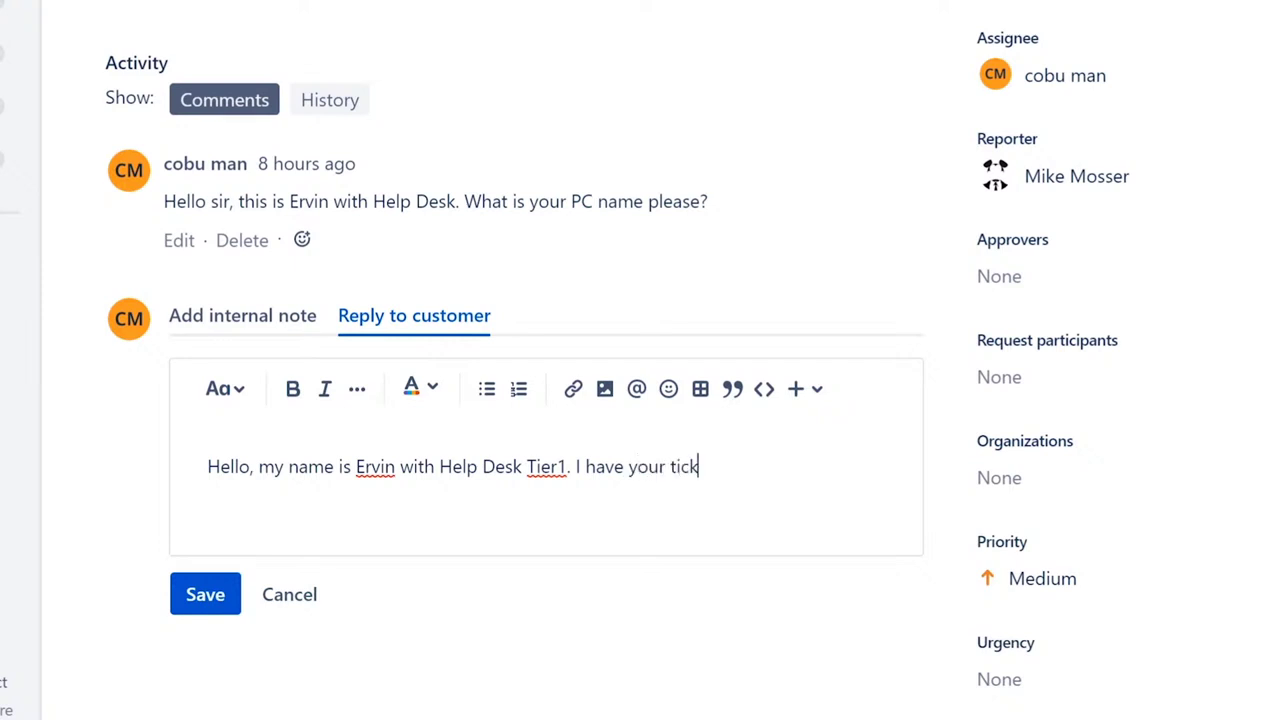
{"action": "type", "text": "et about closing a"}
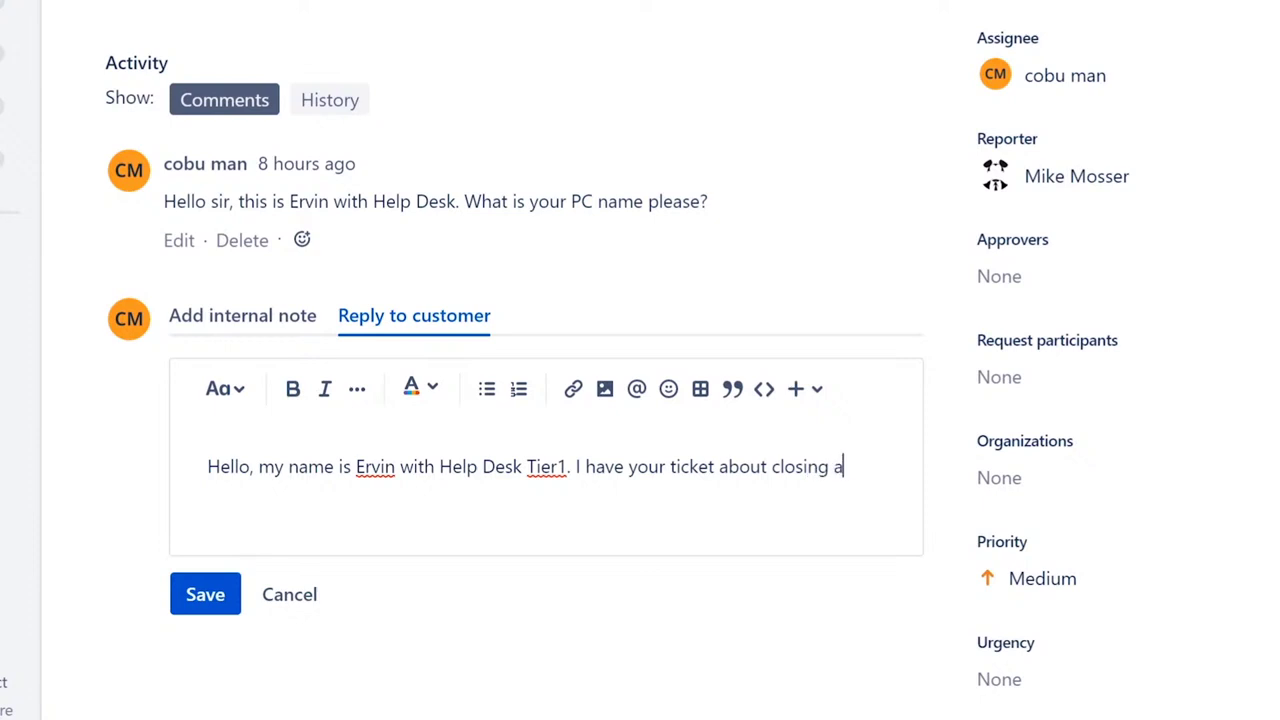
{"action": "type", "text": " dcou"}
{"action": "key", "text": "BackSpace"}
{"action": "key", "text": "BackSpace"}
{"action": "key", "text": "BackSpace"}
{"action": "type", "text": "ocument"}
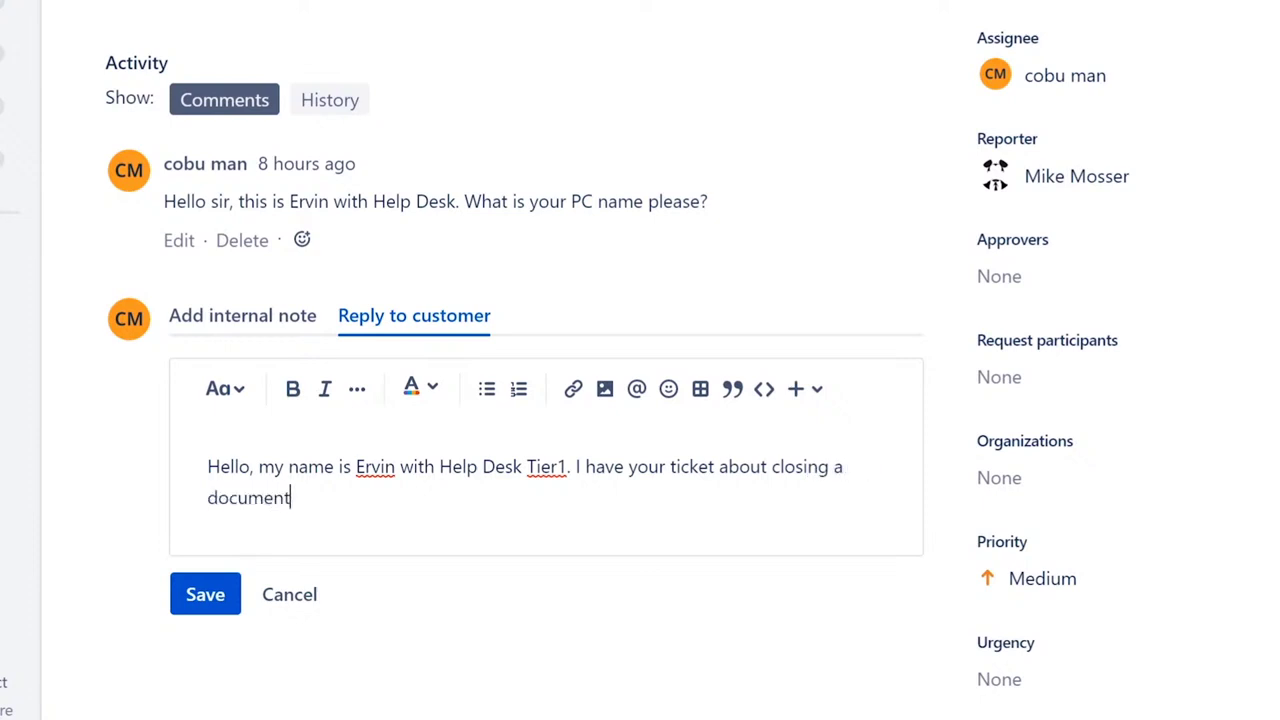
{"action": "type", "text": " without saving it"}
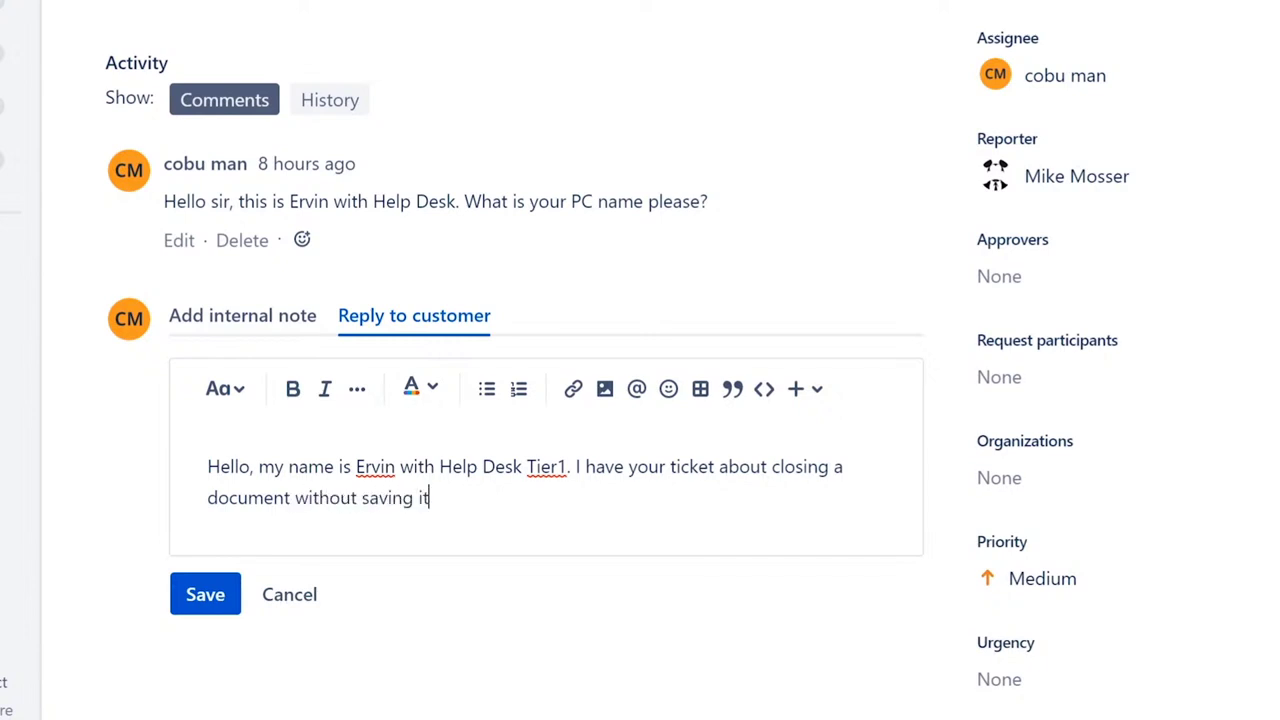
{"action": "type", "text": "... Did you happ"}
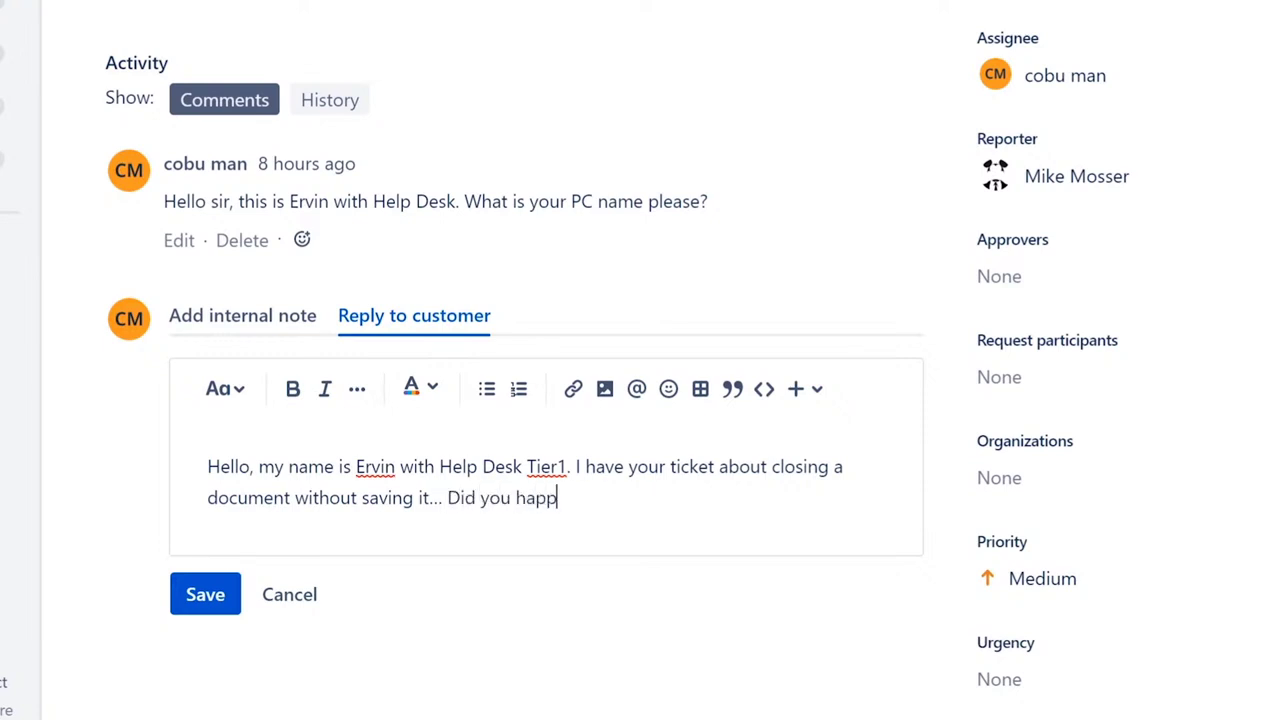
{"action": "type", "text": "en to save it so"}
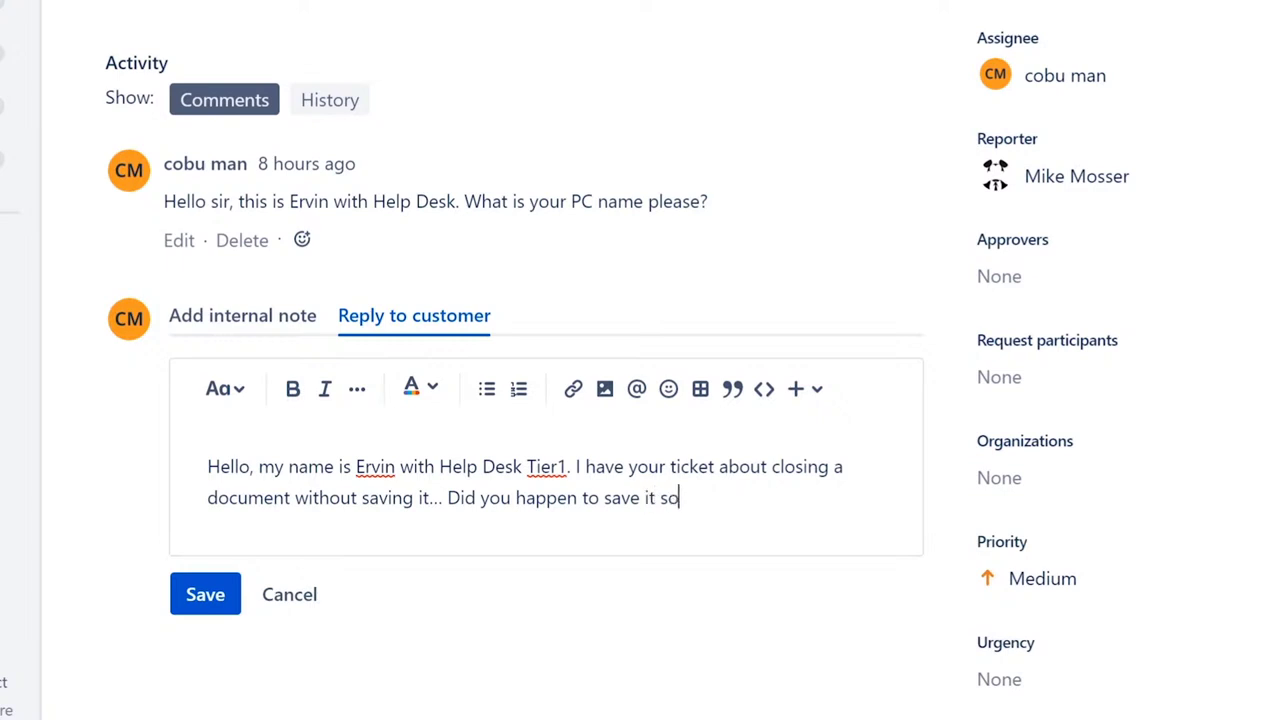
{"action": "type", "text": "mewhere else?"}
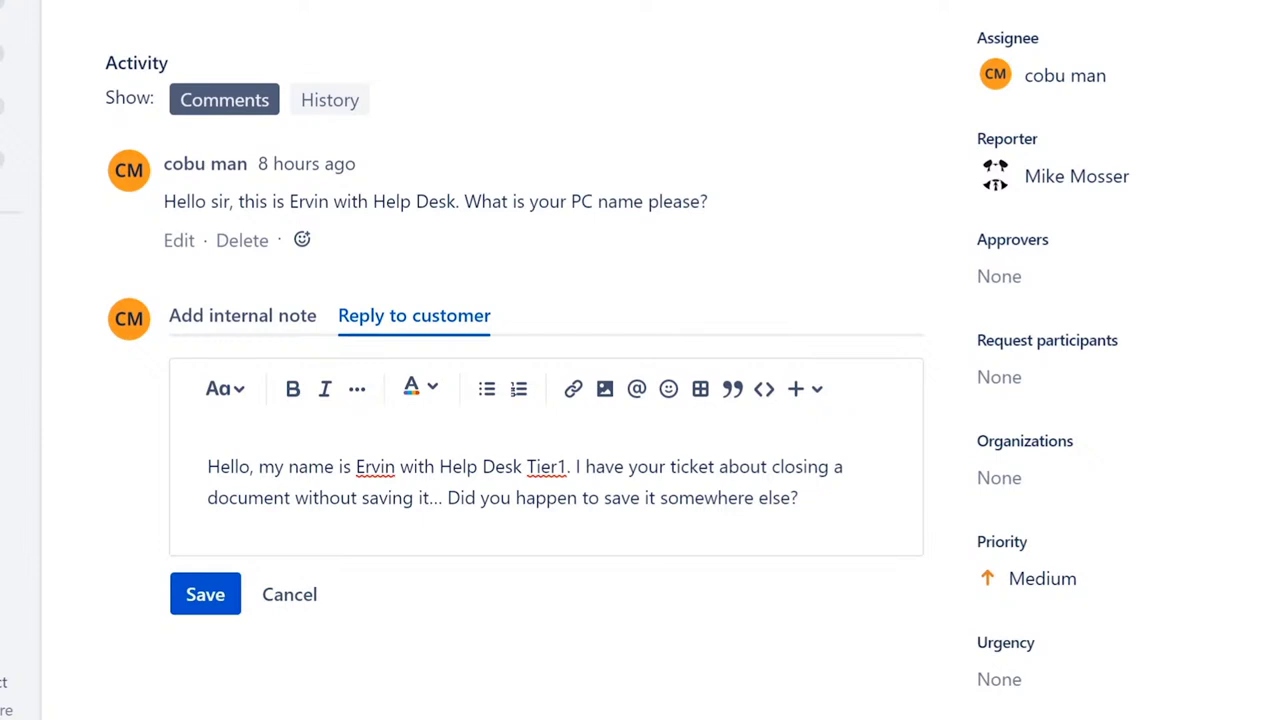
{"action": "type", "text": " or"}
Add 'or did just close the window?', insert a slightly smiling emoji, and save the reply.
{"action": "key", "text": "BackSpace"}
{"action": "key", "text": "BackSpace"}
{"action": "key", "text": "BackSpace"}
{"action": "key", "text": "BackSpace"}
{"action": "type", "text": "or did just "}
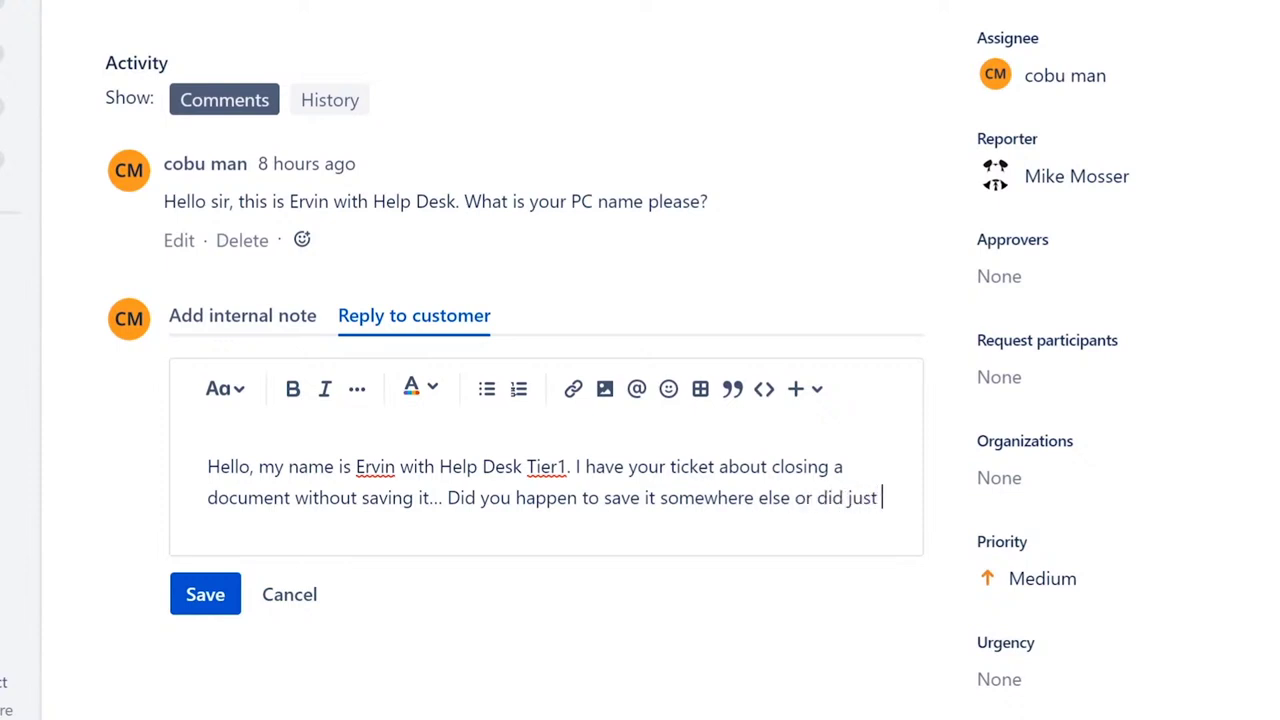
{"action": "type", "text": "close the d"}
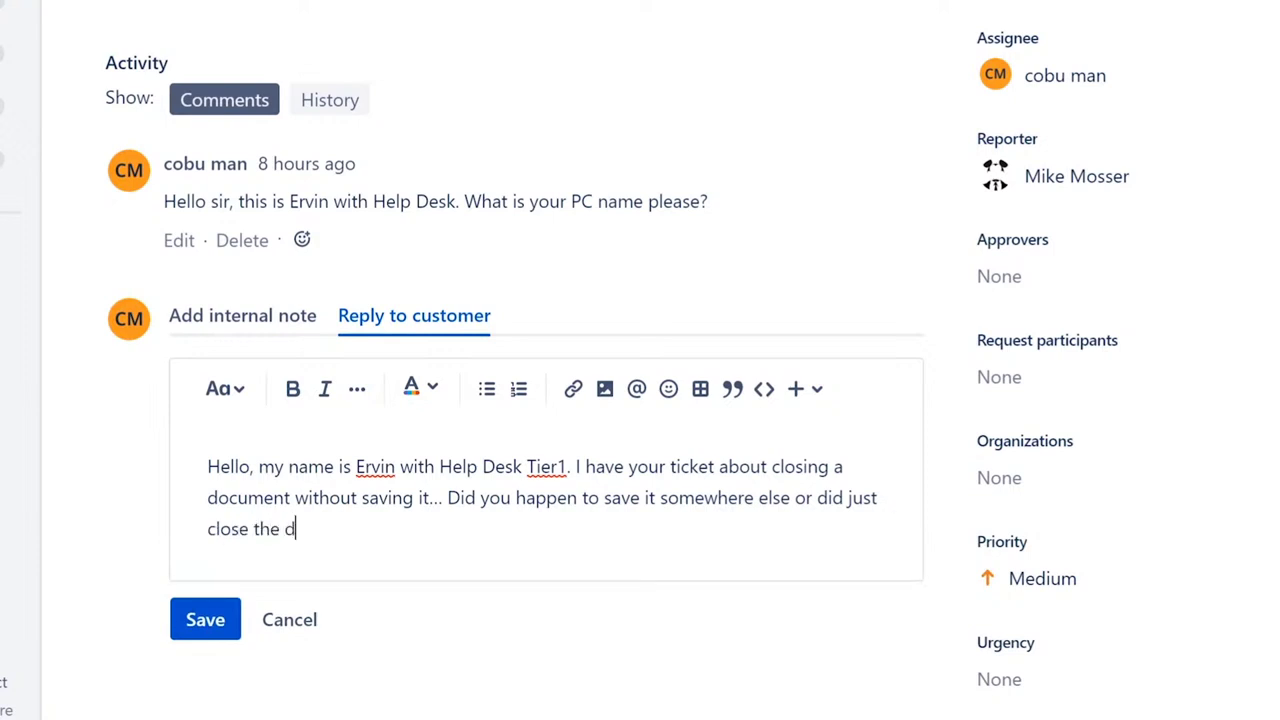
{"action": "key", "text": "BackSpace"}
{"action": "type", "text": "window?"}
{"action": "type", "text": ":)"}
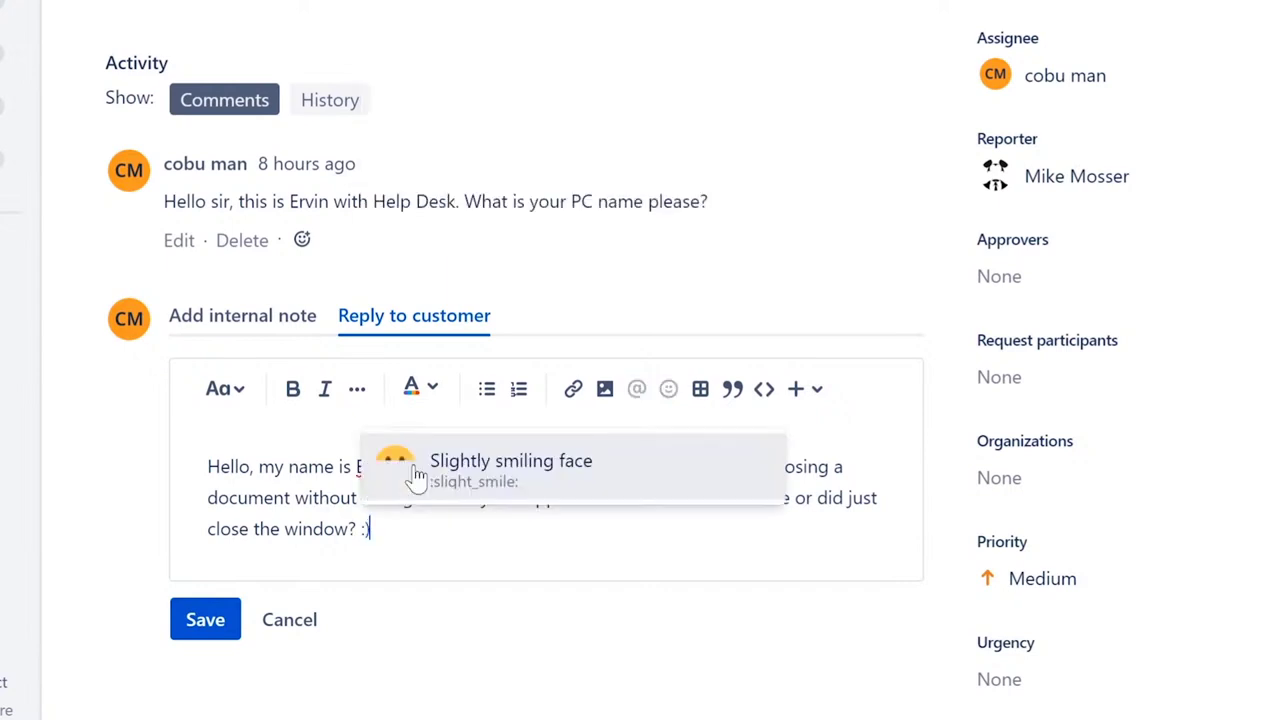
{"action": "left_click", "coordinate": [418, 478]}
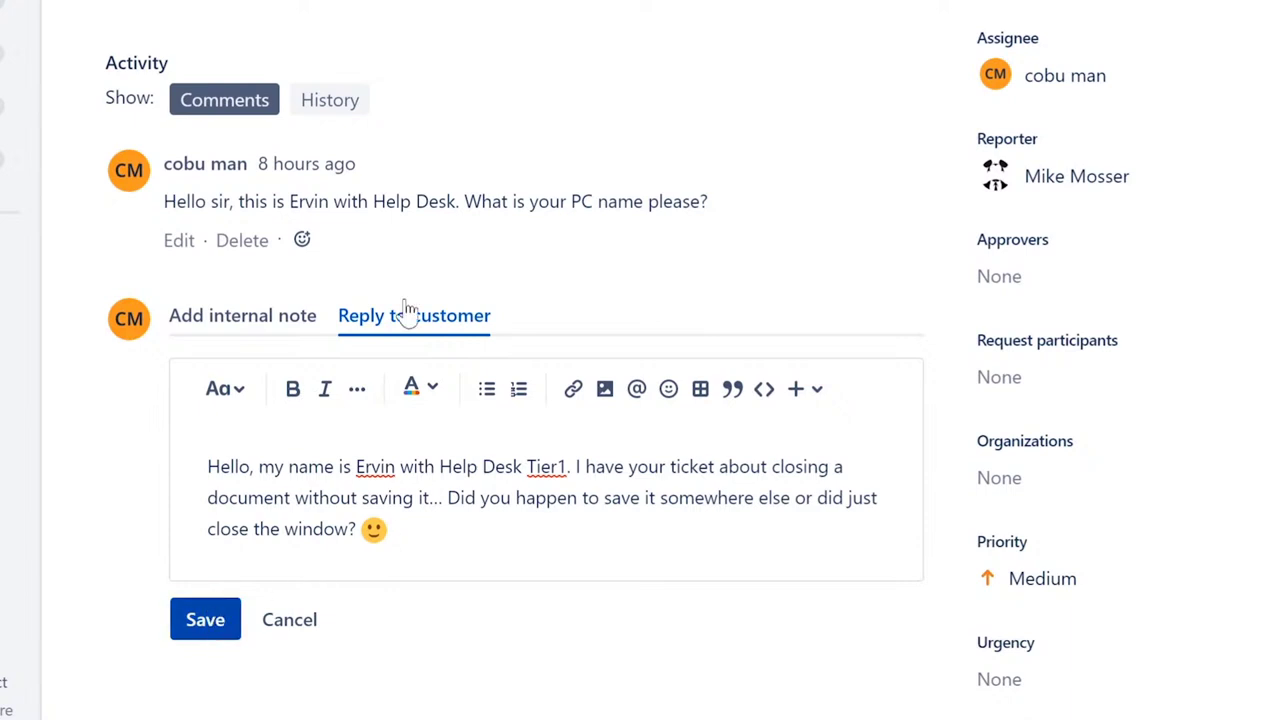
{"action": "key", "text": "ctrl+Return"}
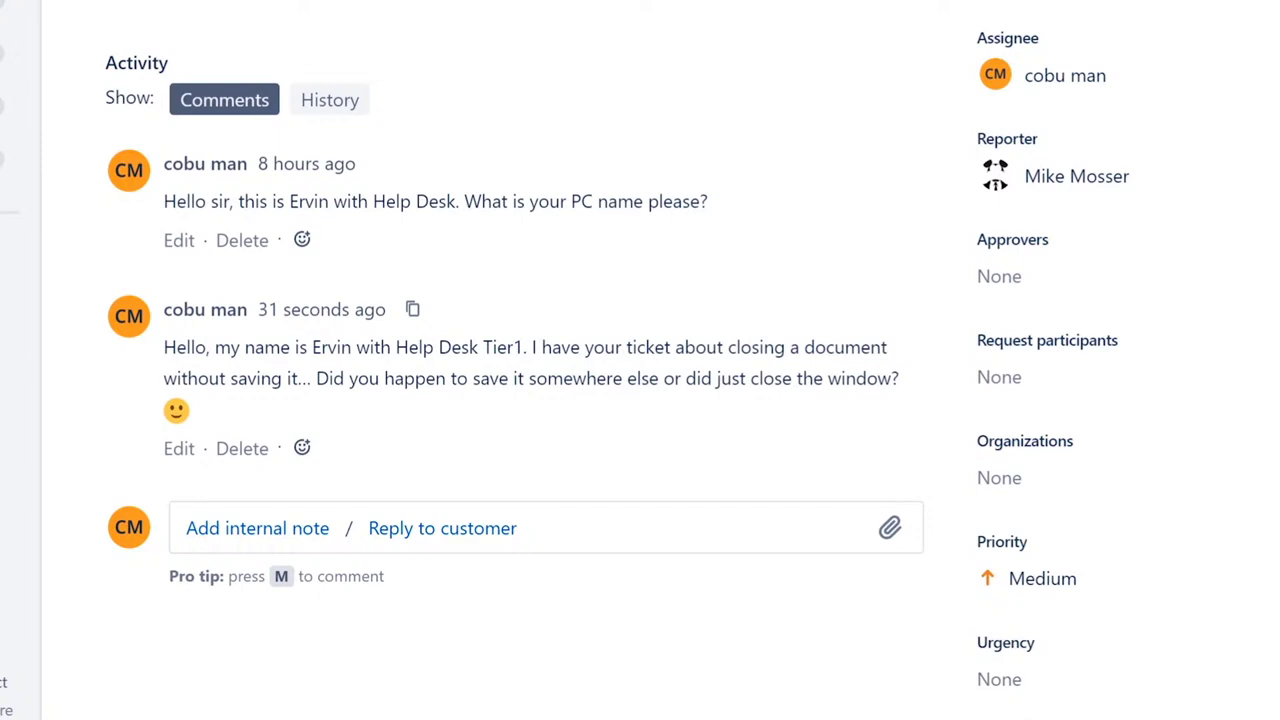
Start a reply saying the file can't be recovered once closed, ending with a disappointed emoji.
{"action": "left_click", "coordinate": [444, 530]}
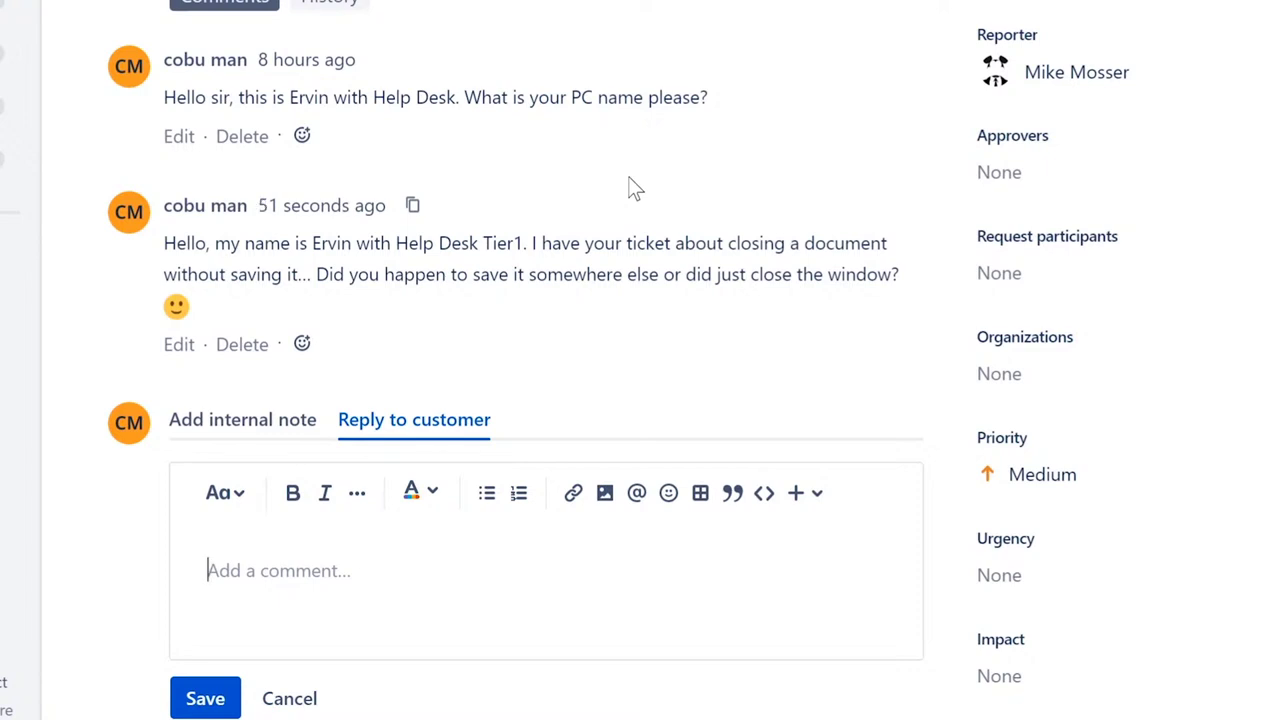
{"action": "type", "text": "Unf"}
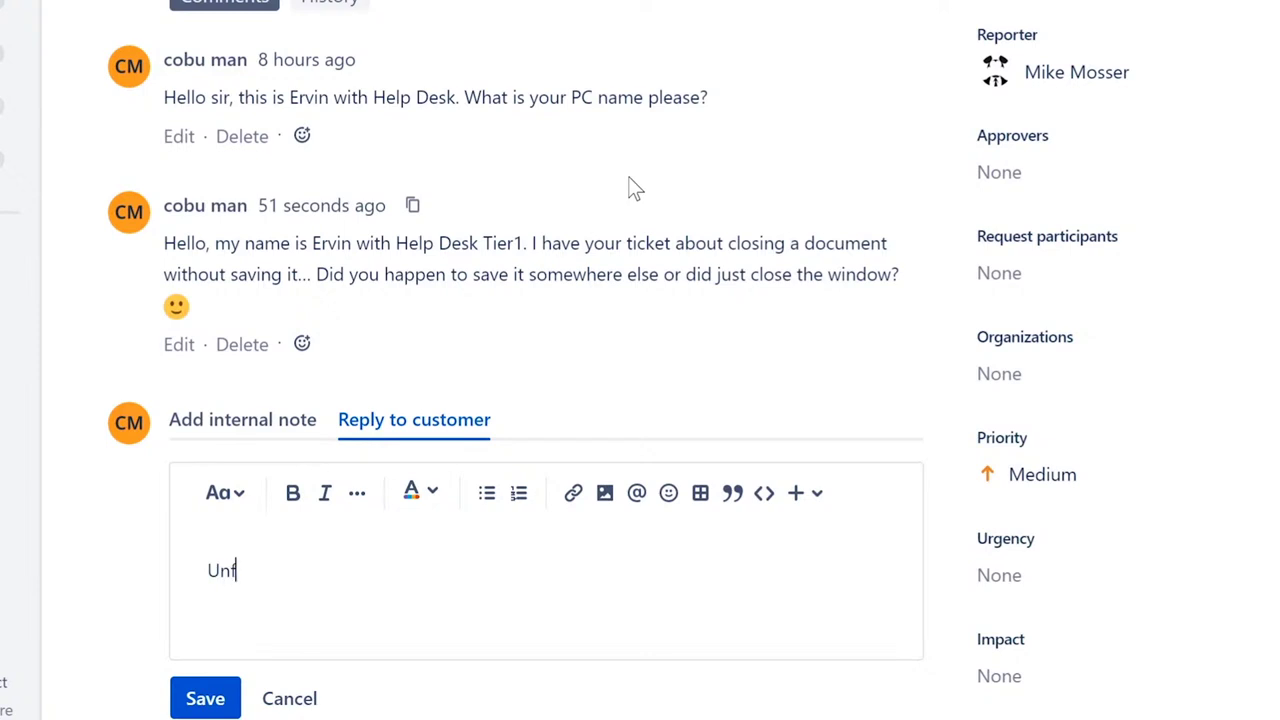
{"action": "type", "text": "ortunatelly"}
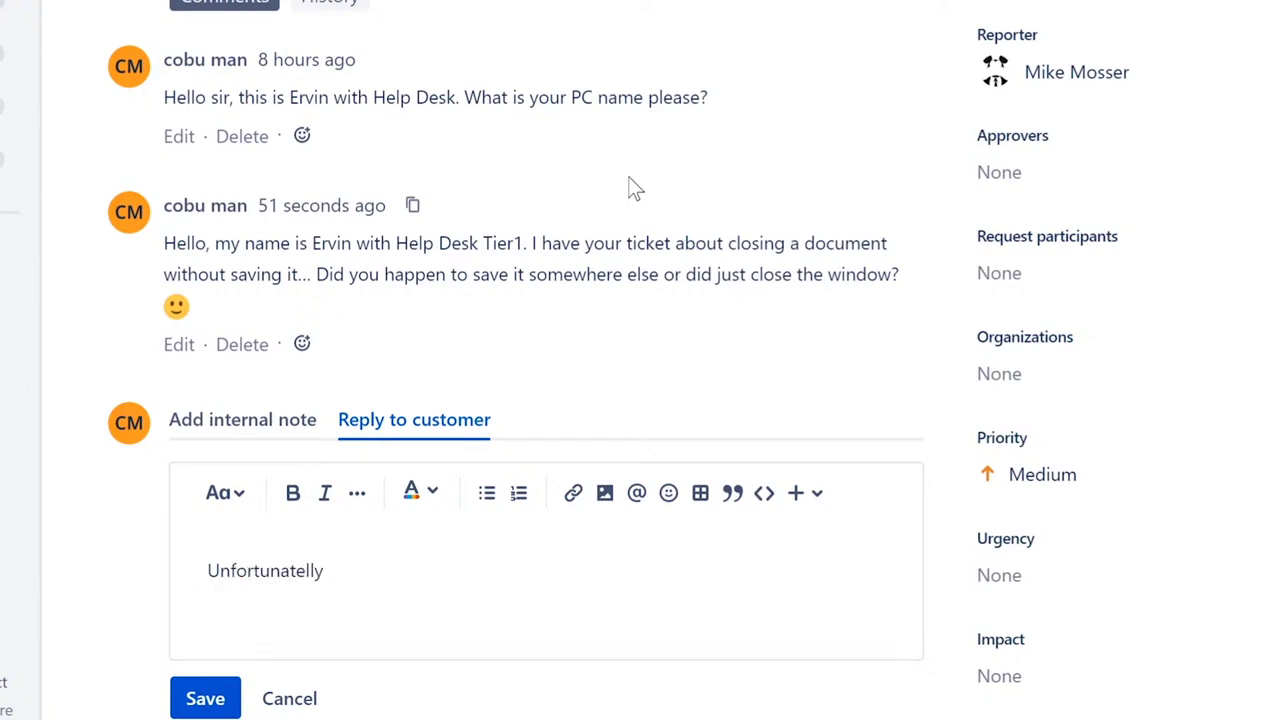
{"action": "type", "text": ", we dont'"}
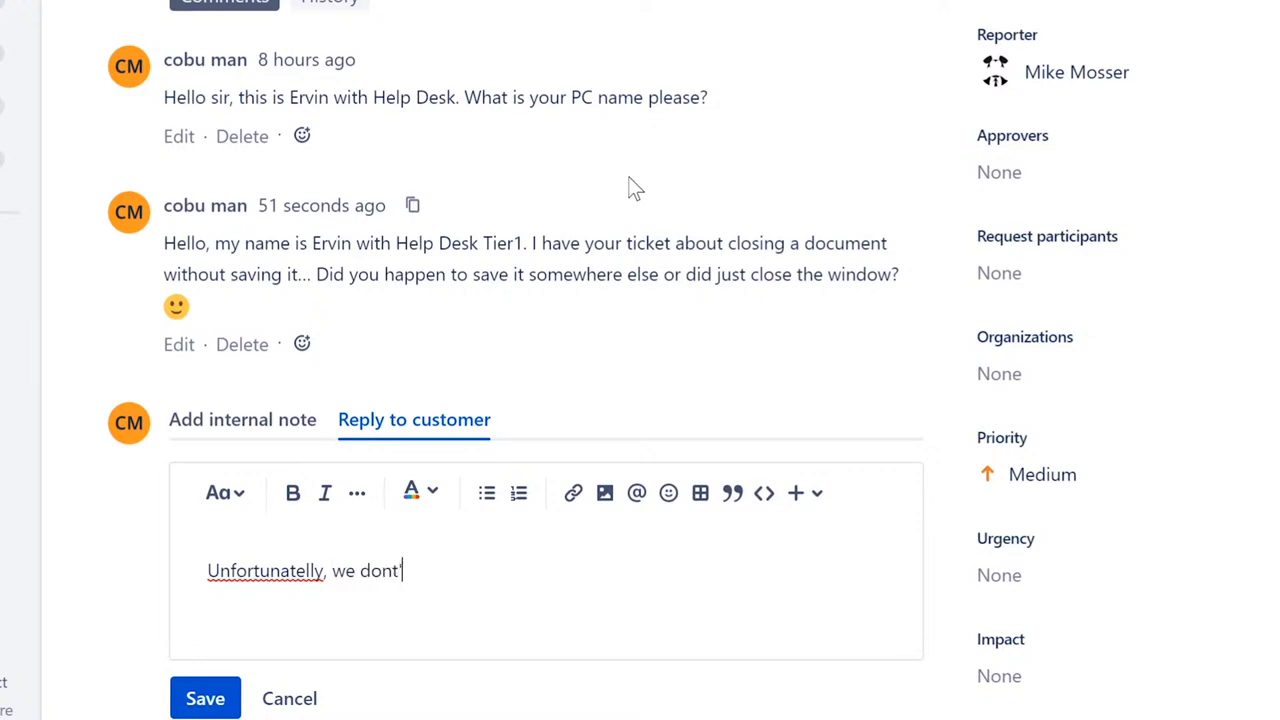
{"action": "double_click", "coordinate": [265, 571]}
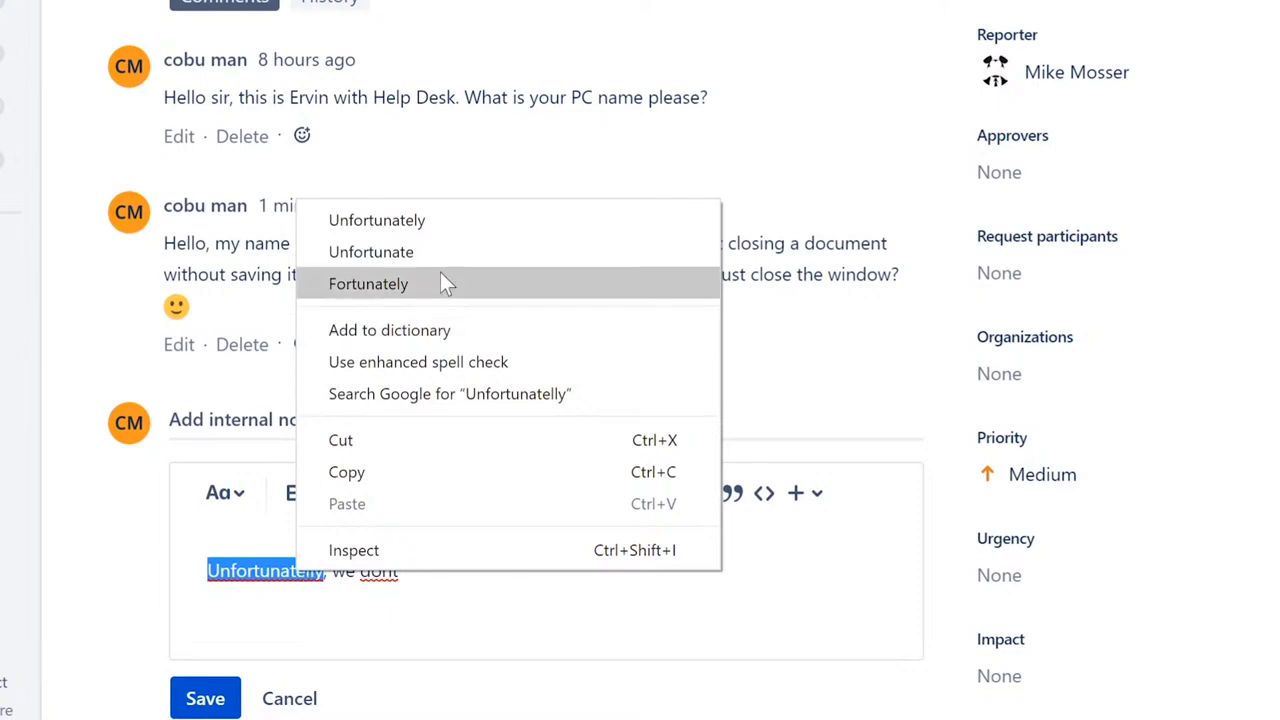
{"action": "left_click", "coordinate": [481, 221]}
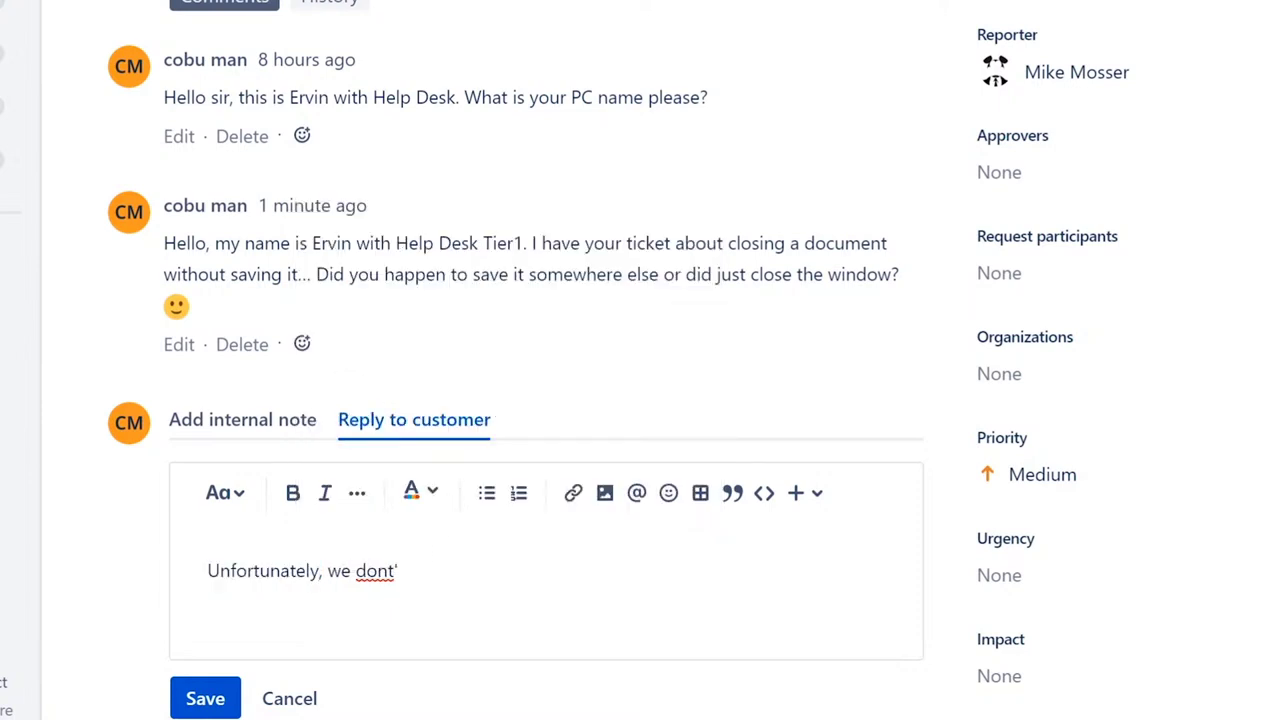
{"action": "key", "text": "BackSpace"}
{"action": "type", "text": "'t "}
{"action": "type", "text": "have a way r"}
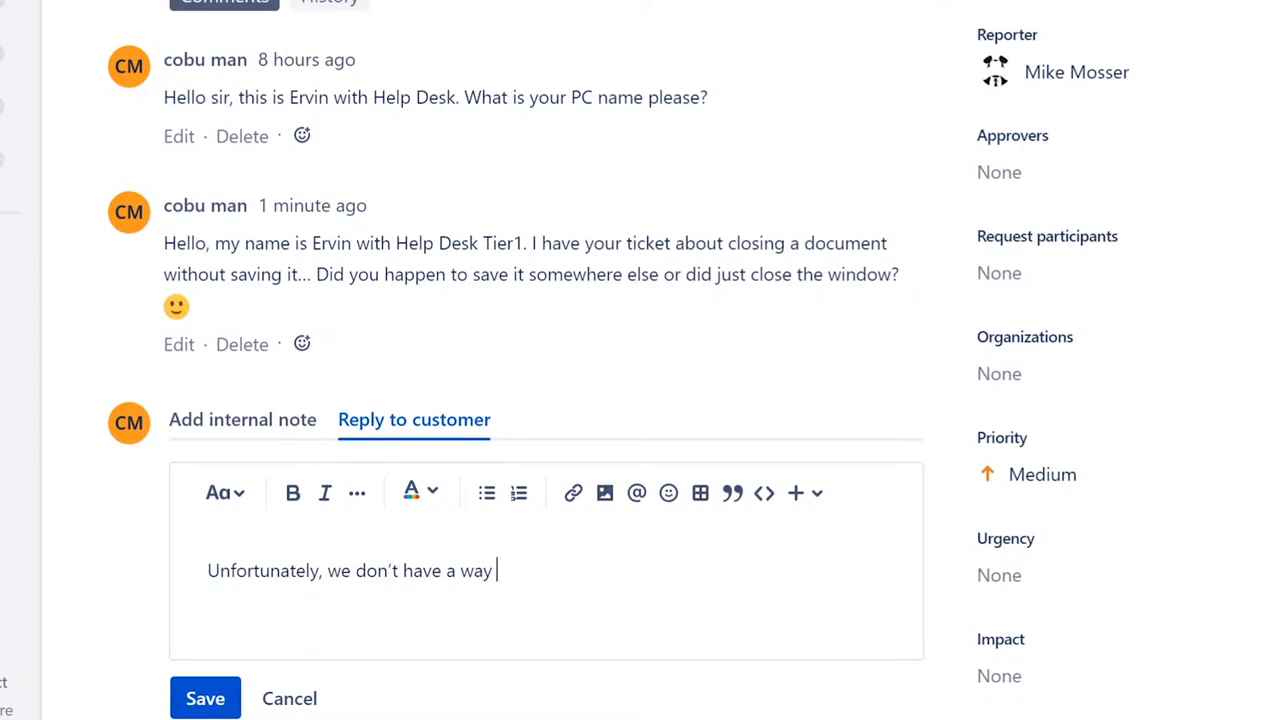
{"action": "type", "text": "o re"}
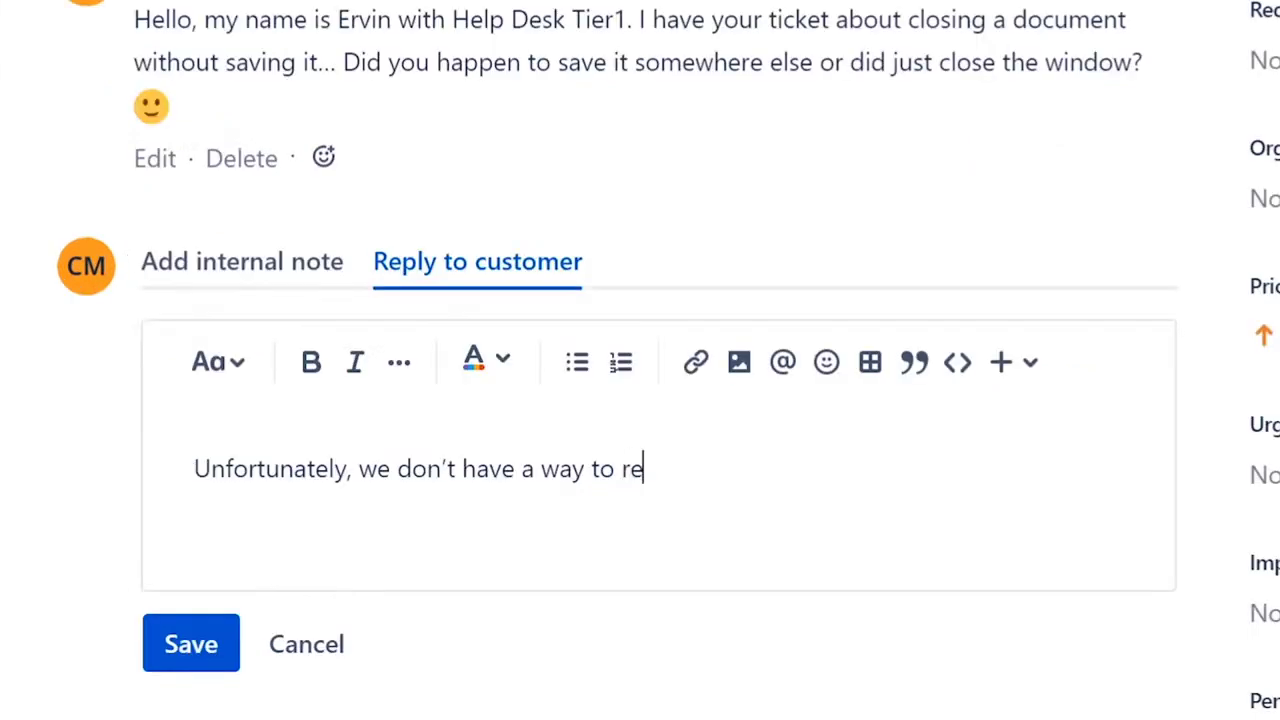
{"action": "type", "text": "cover that "}
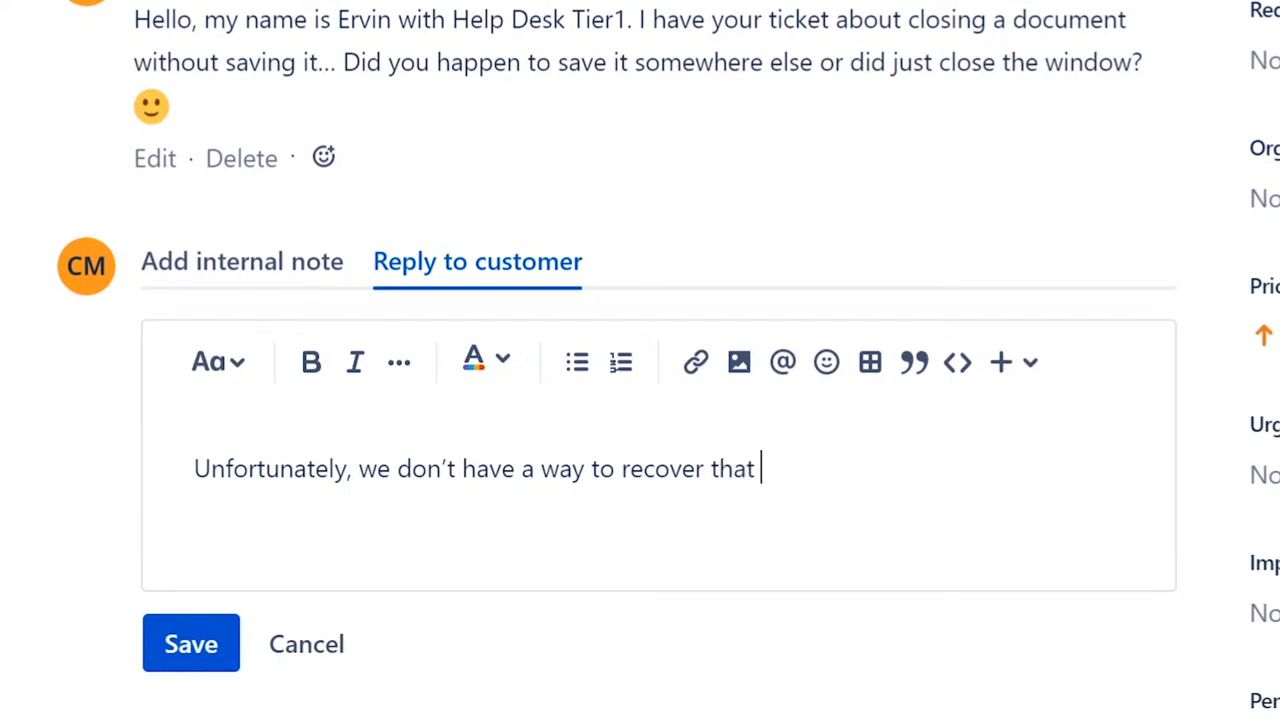
{"action": "type", "text": "file... once you cl"}
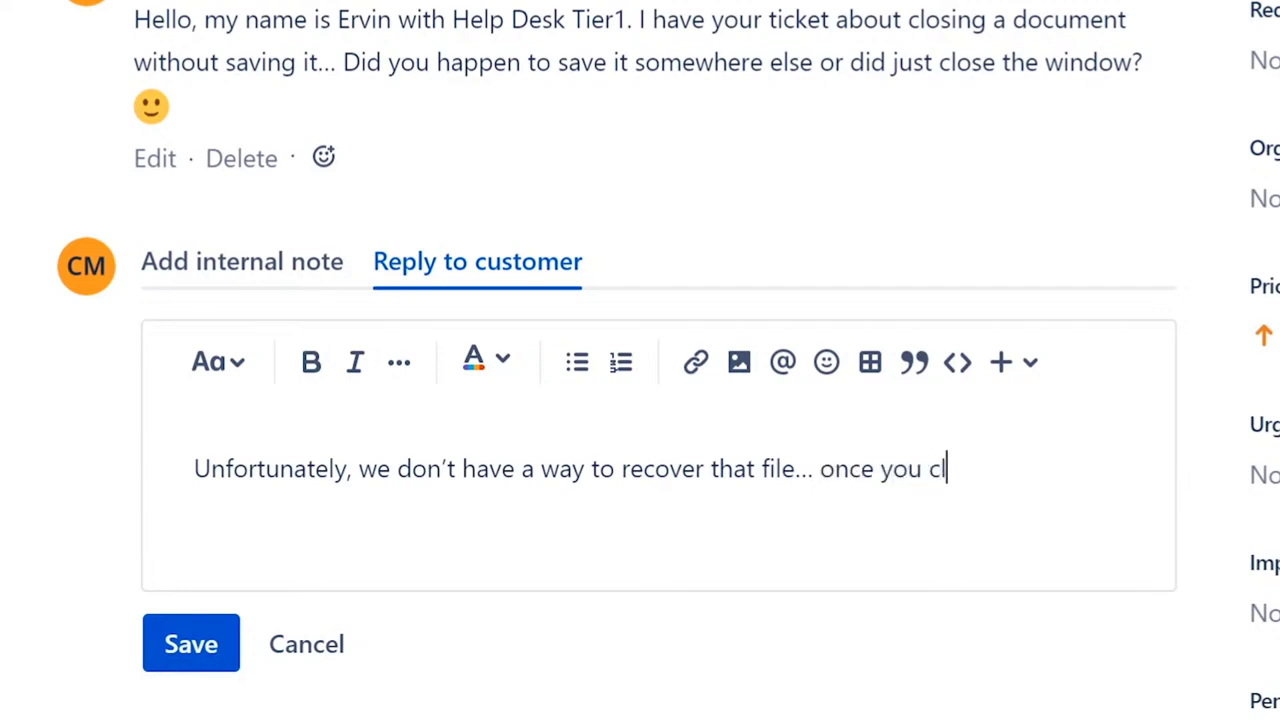
{"action": "type", "text": "ose the windo"}
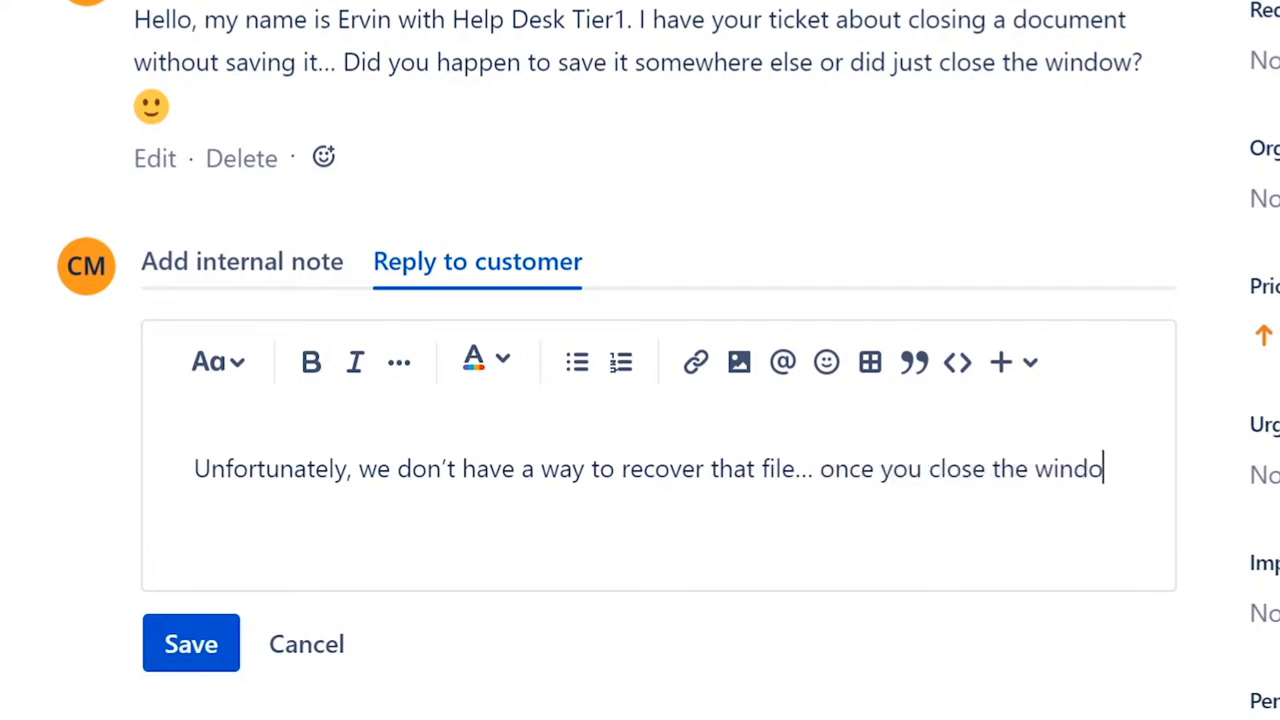
{"action": "type", "text": "w like that"}
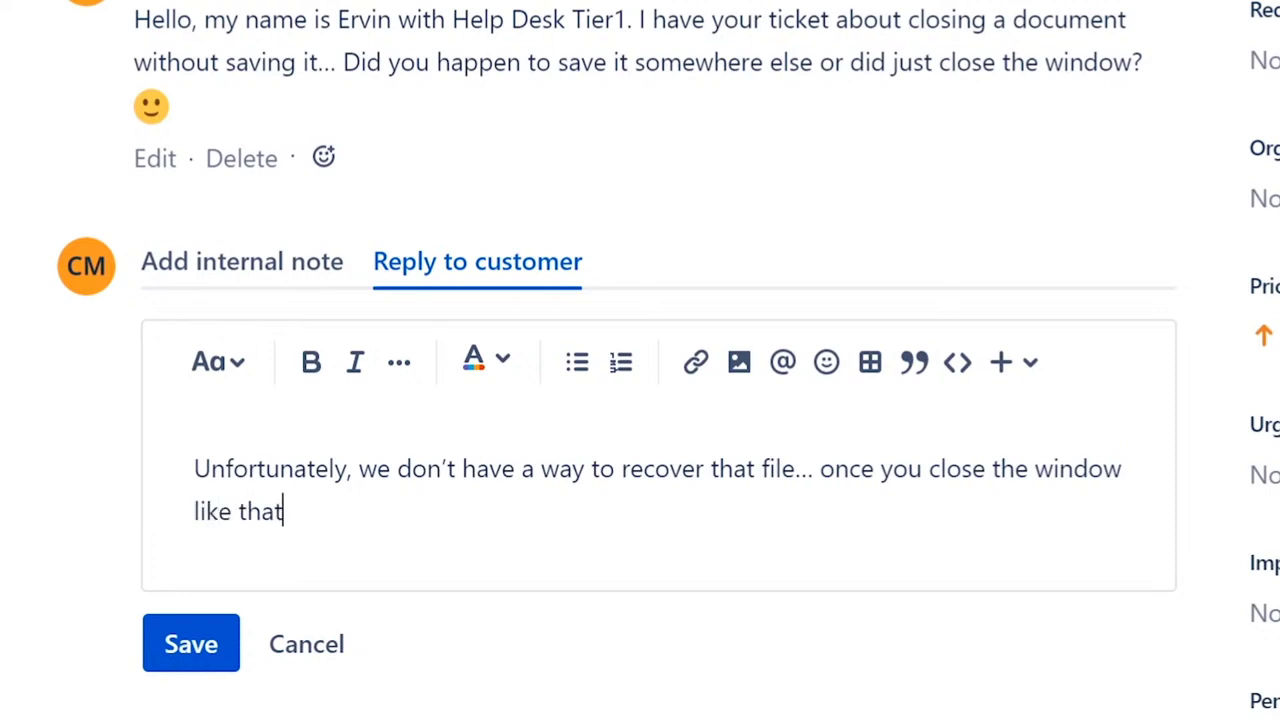
{"action": "type", "text": " it is go"}
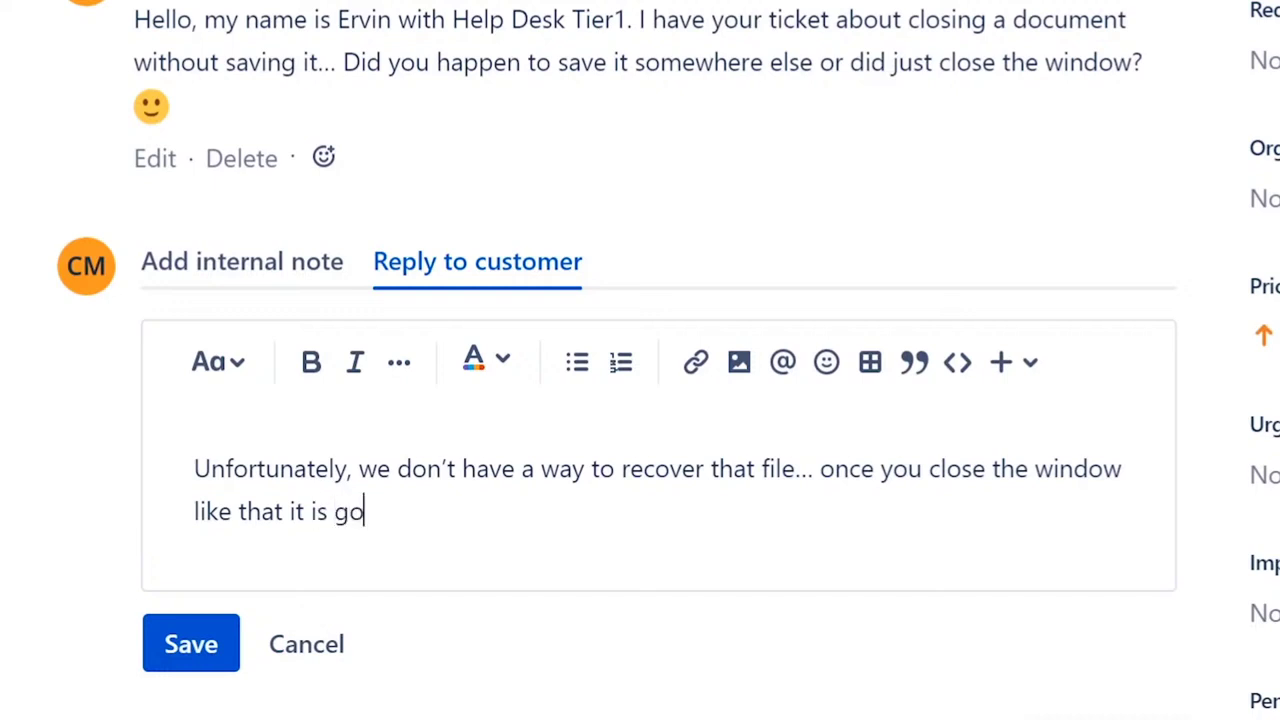
{"action": "type", "text": "ne forever. :"}
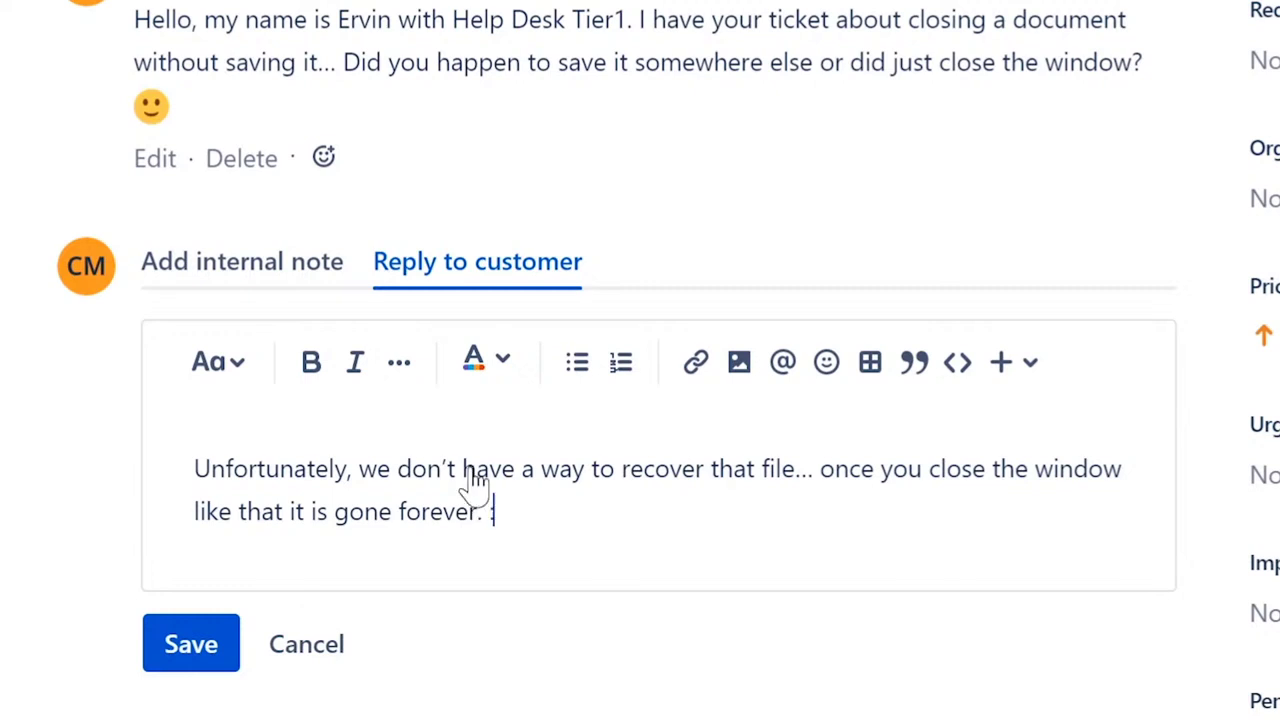
{"action": "type", "text": "("}
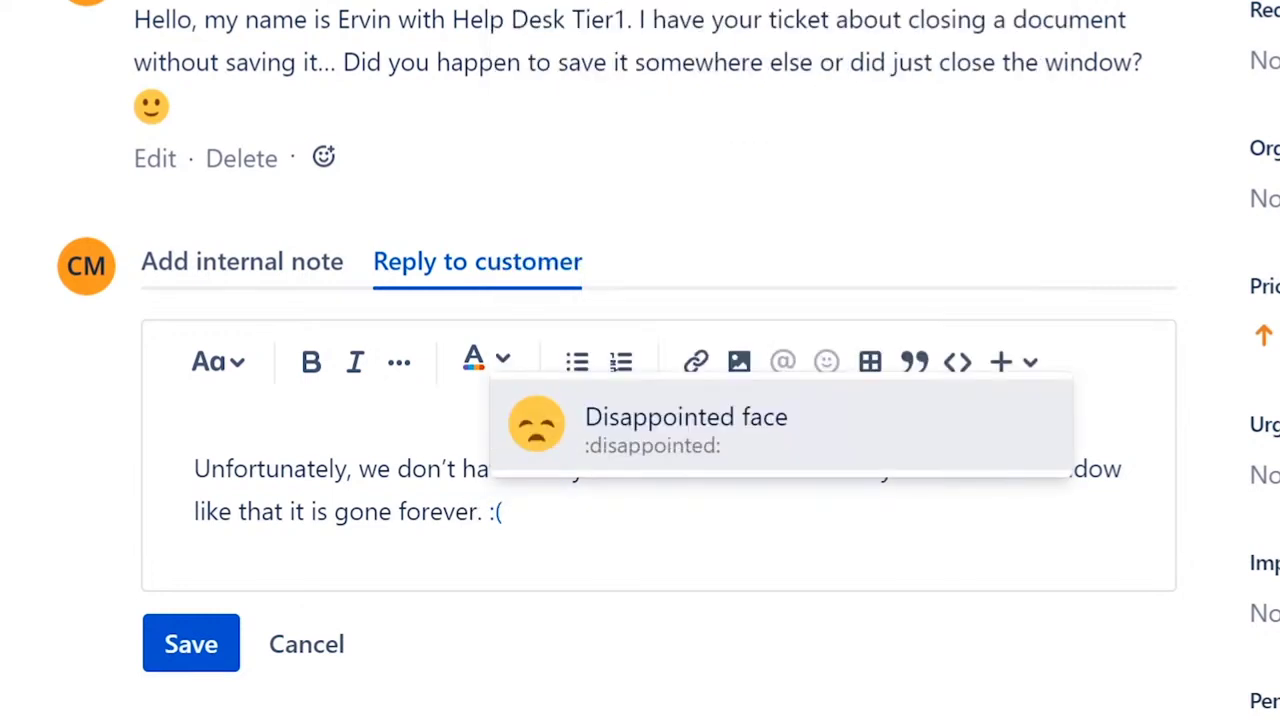
{"action": "left_click", "coordinate": [686, 430]}
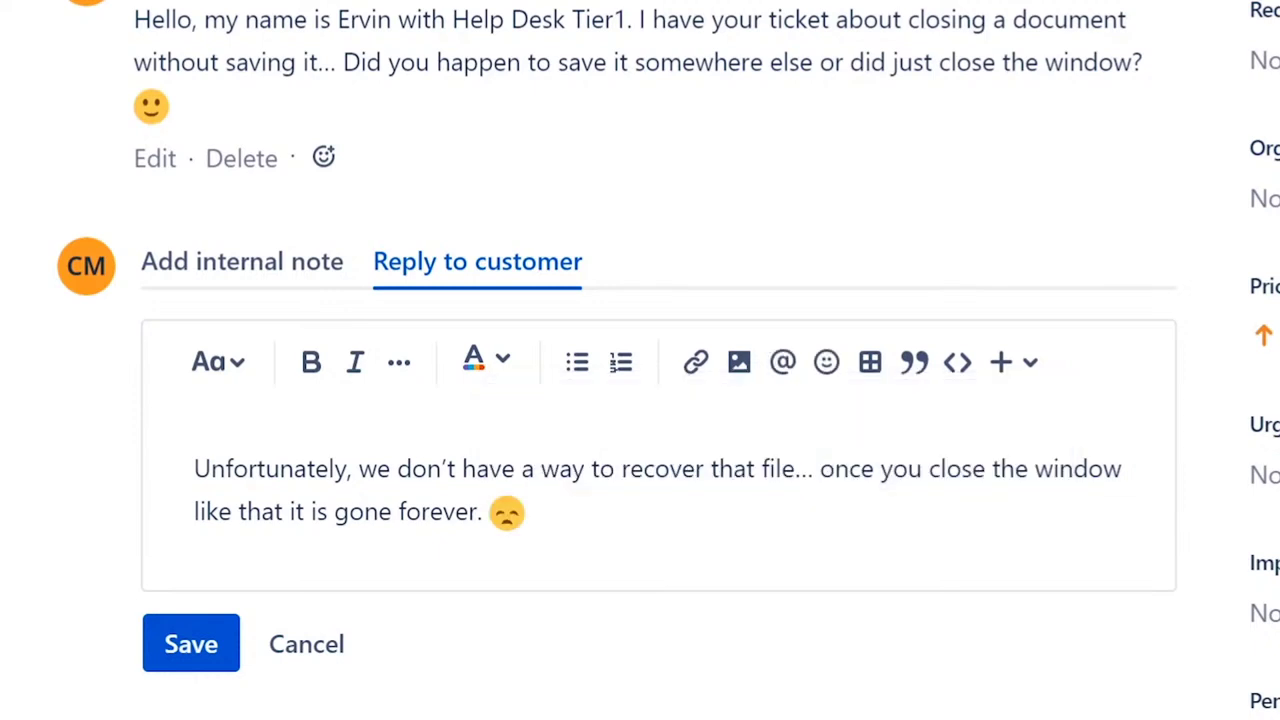
Add that you can check the PC for a time-based saved backup, though not 100% sure.
{"action": "type", "text": "However, I cat"}
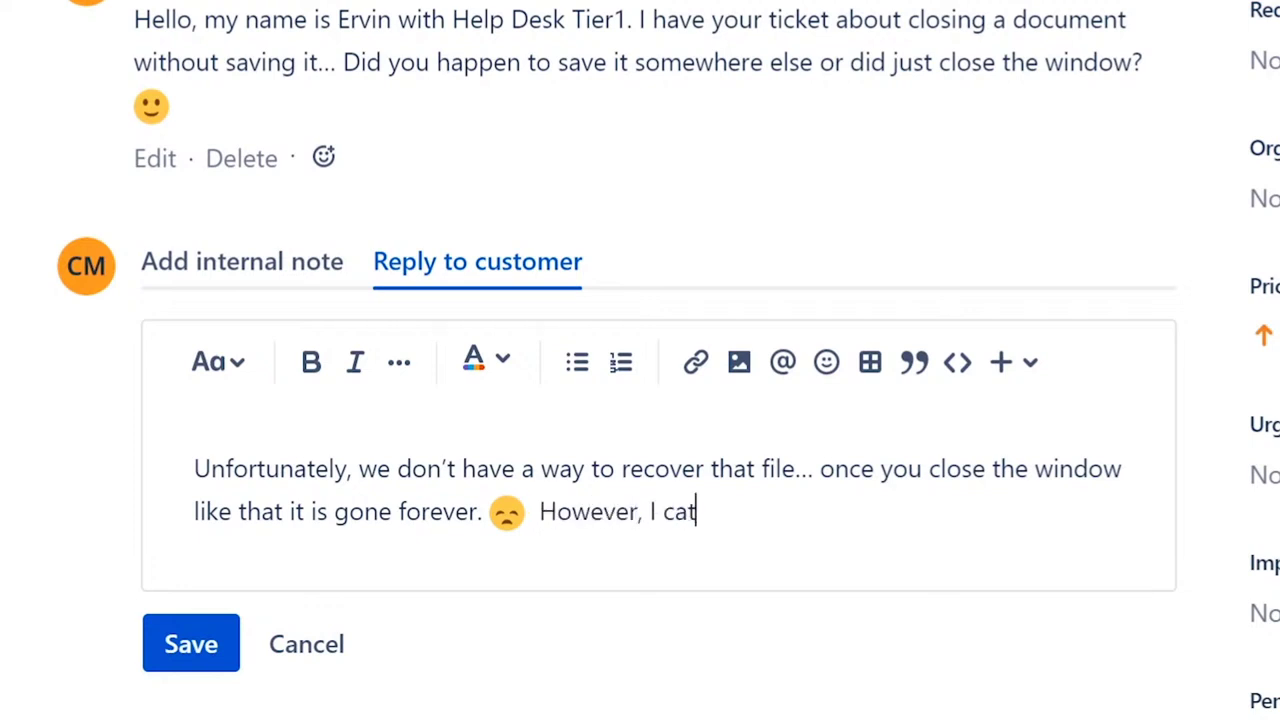
{"action": "key", "text": "BackSpace"}
{"action": "type", "text": "n take a look at"}
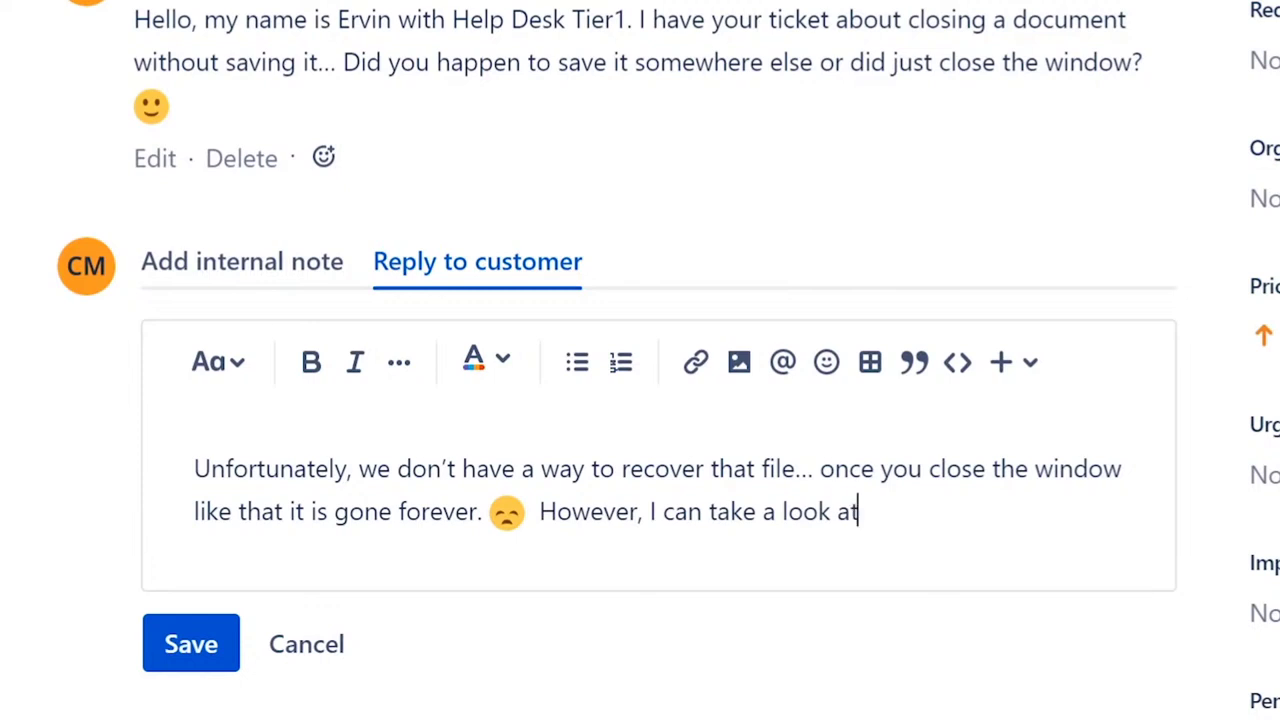
{"action": "type", "text": " your Pc"}
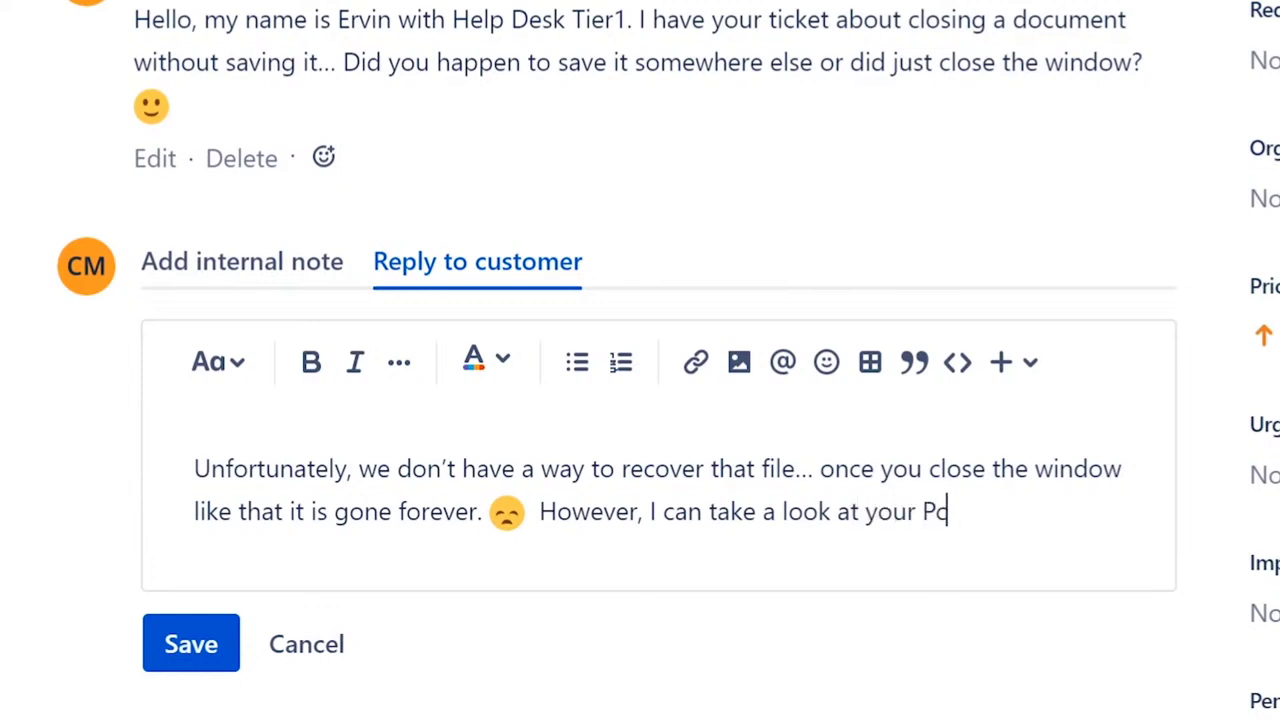
{"action": "key", "text": "BackSpace"}
{"action": "type", "text": "C to see if I can "}
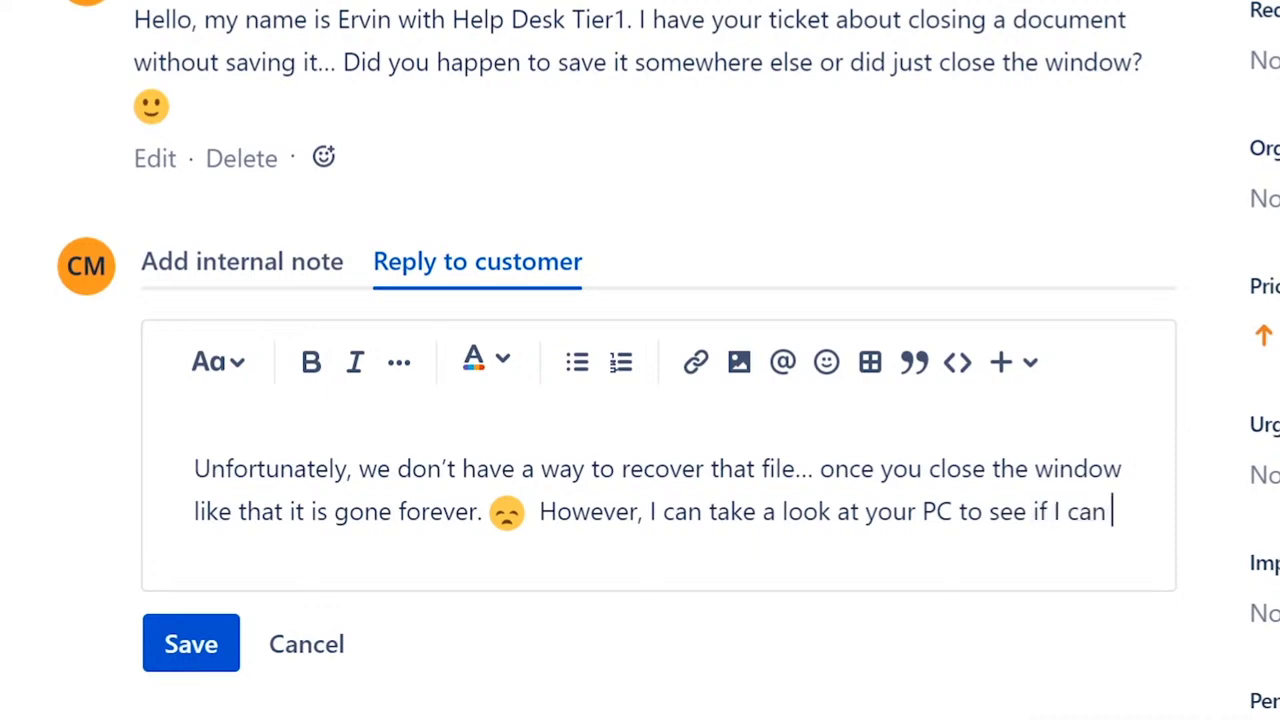
{"action": "type", "text": "find a "}
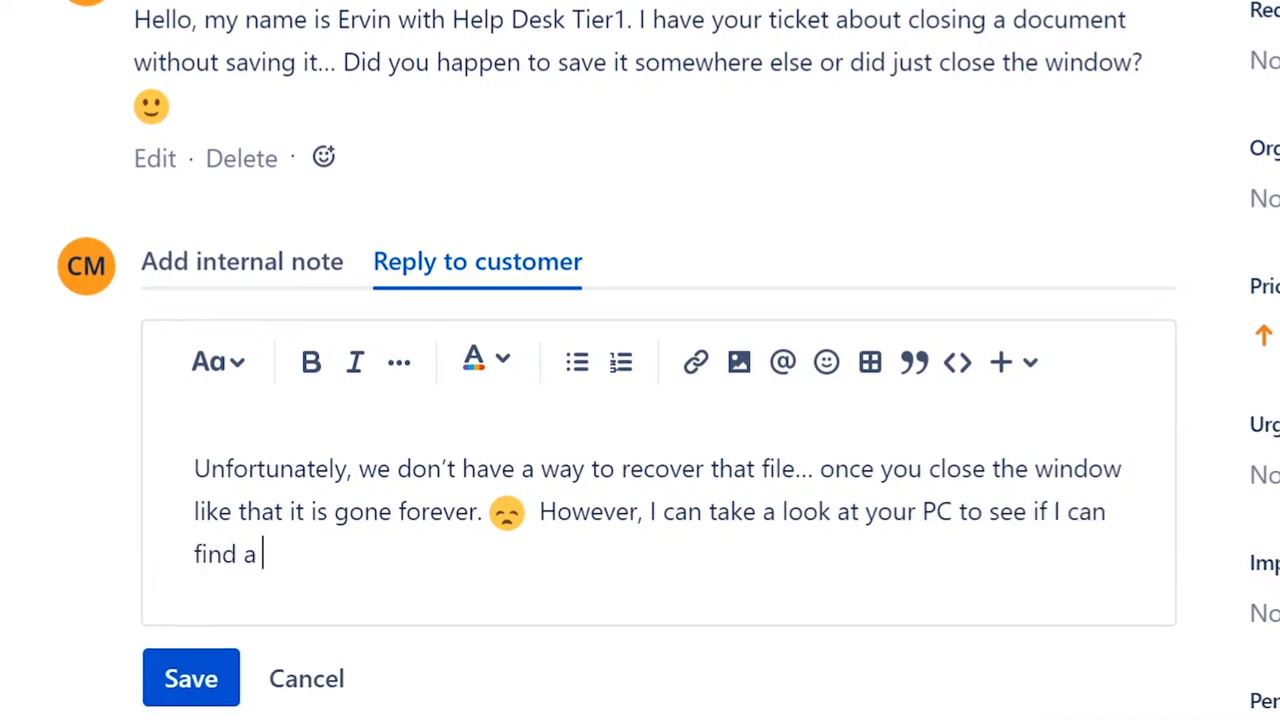
{"action": "type", "text": "time based backup"}
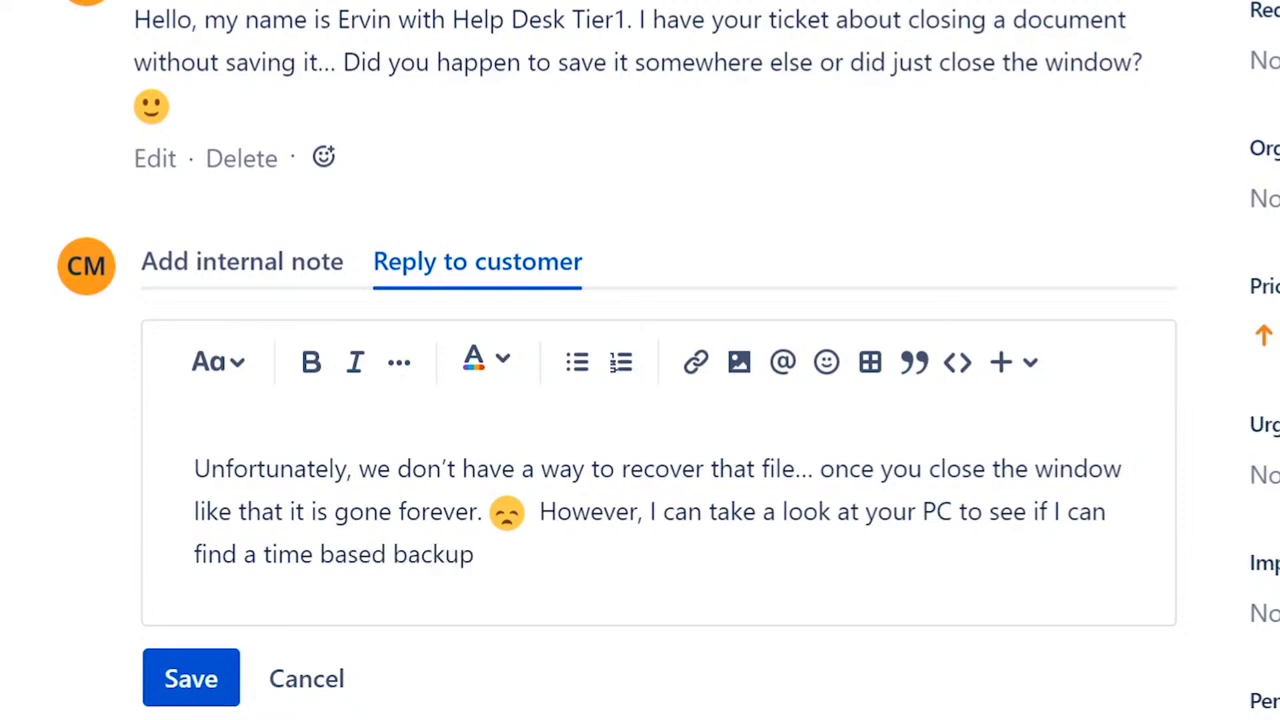
{"action": "key", "text": "Left"}
{"action": "key", "text": "Left"}
{"action": "key", "text": "Left"}
{"action": "key", "text": "Left"}
{"action": "key", "text": "Left"}
{"action": "key", "text": "Left"}
{"action": "type", "text": "saved"}
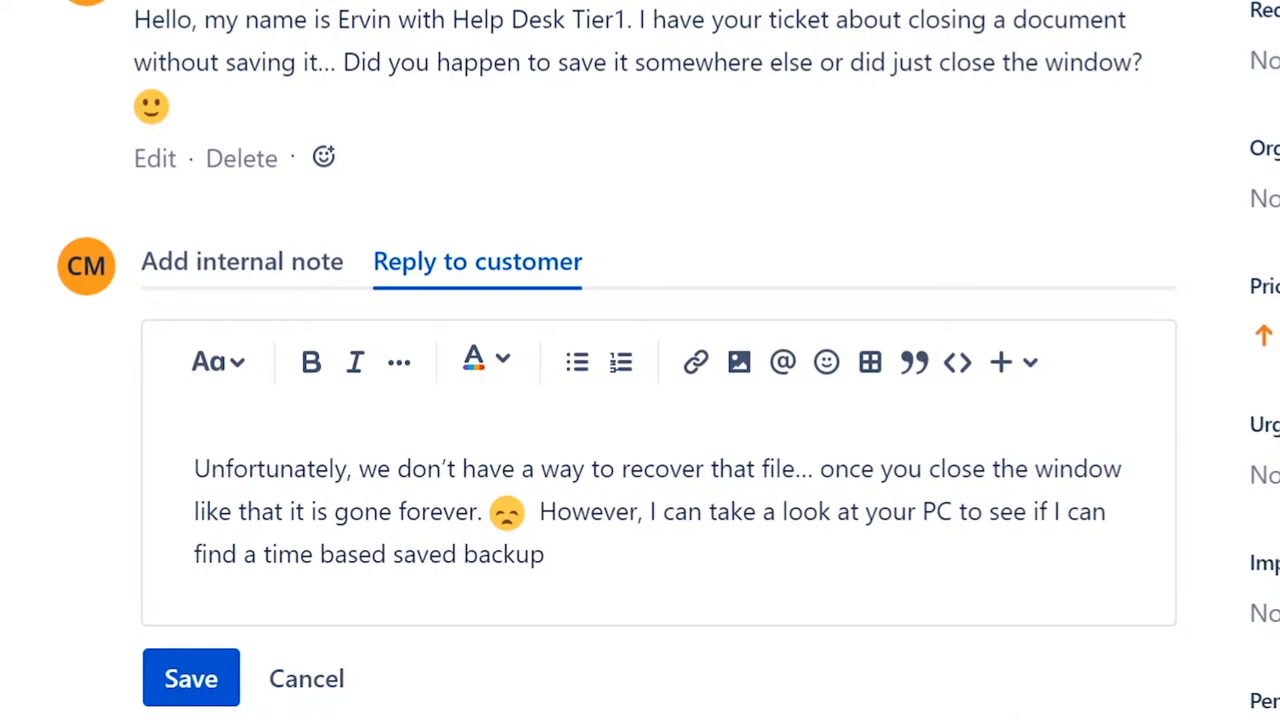
{"action": "key", "text": "Right"}
{"action": "key", "text": "Right"}
{"action": "key", "text": "Right"}
{"action": "key", "text": "Right"}
{"action": "key", "text": "Right"}
{"action": "key", "text": "Right"}
{"action": "type", "text": "... but I'm not "}
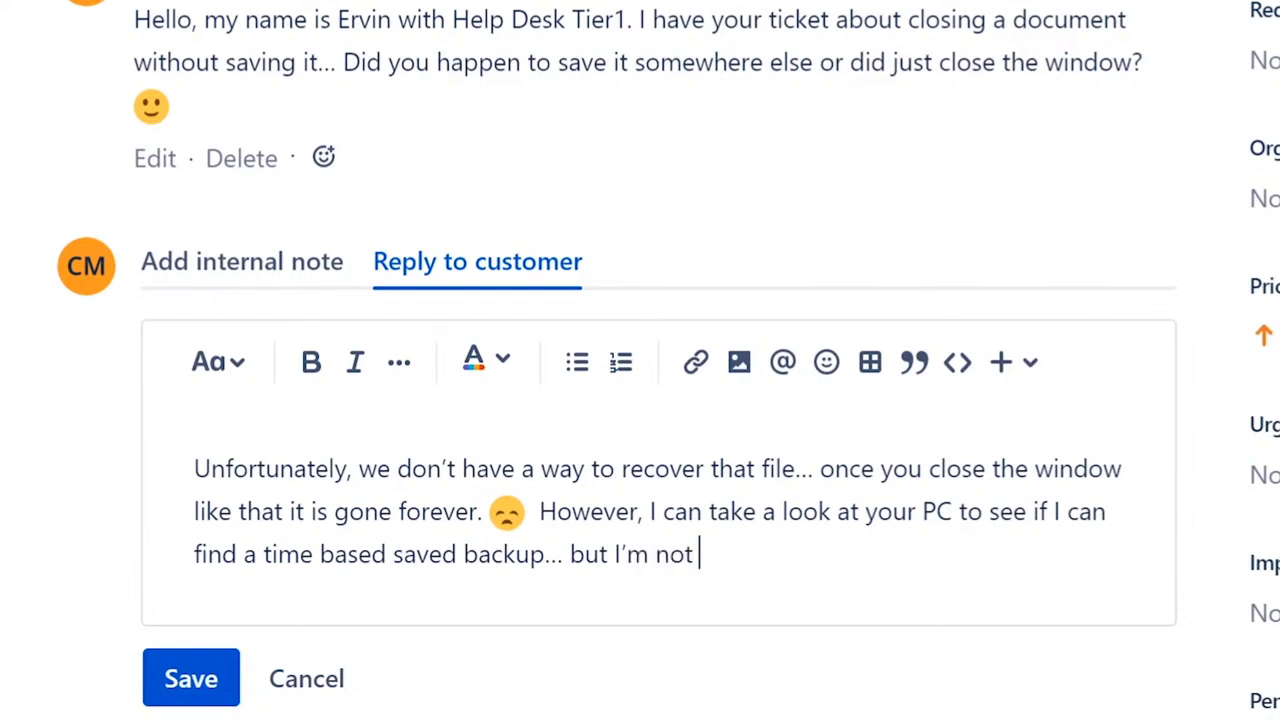
{"action": "type", "text": "con"}
{"action": "key", "text": "BackSpace"}
{"action": "key", "text": "BackSpace"}
{"action": "key", "text": "BackSpace"}
{"action": "type", "text": "100% sur"}
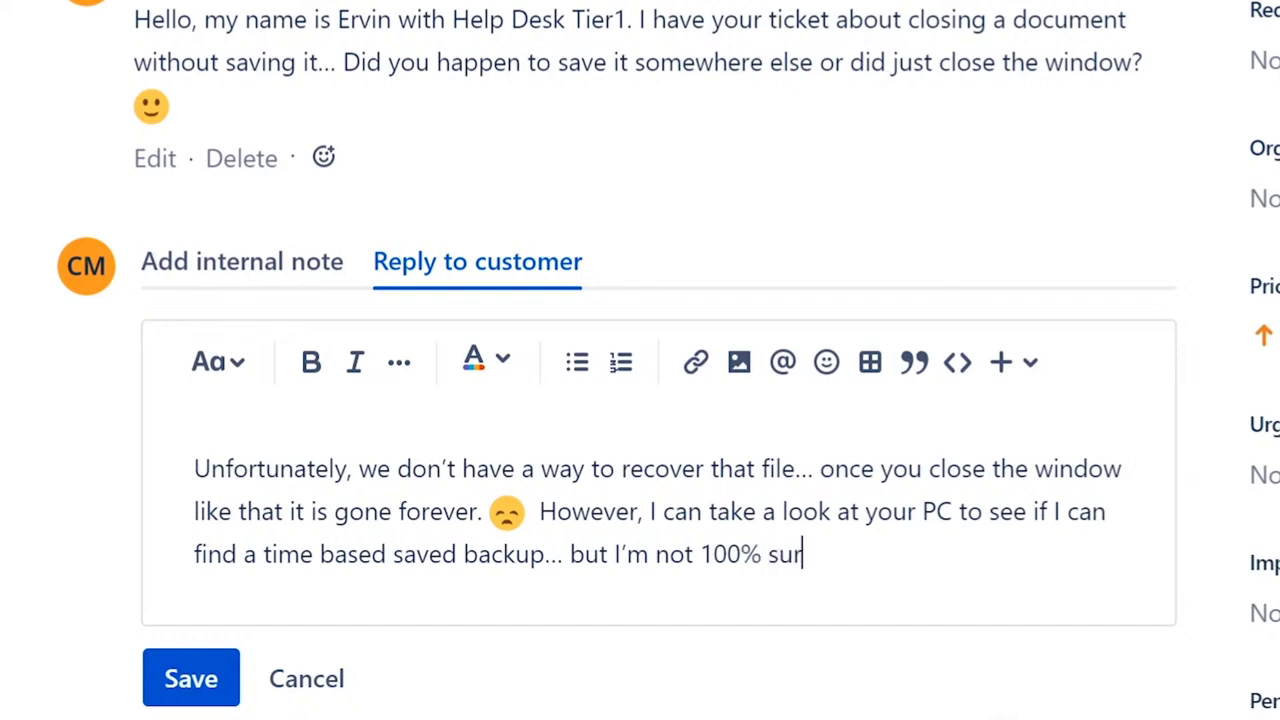
{"action": "type", "text": "e there is so"}
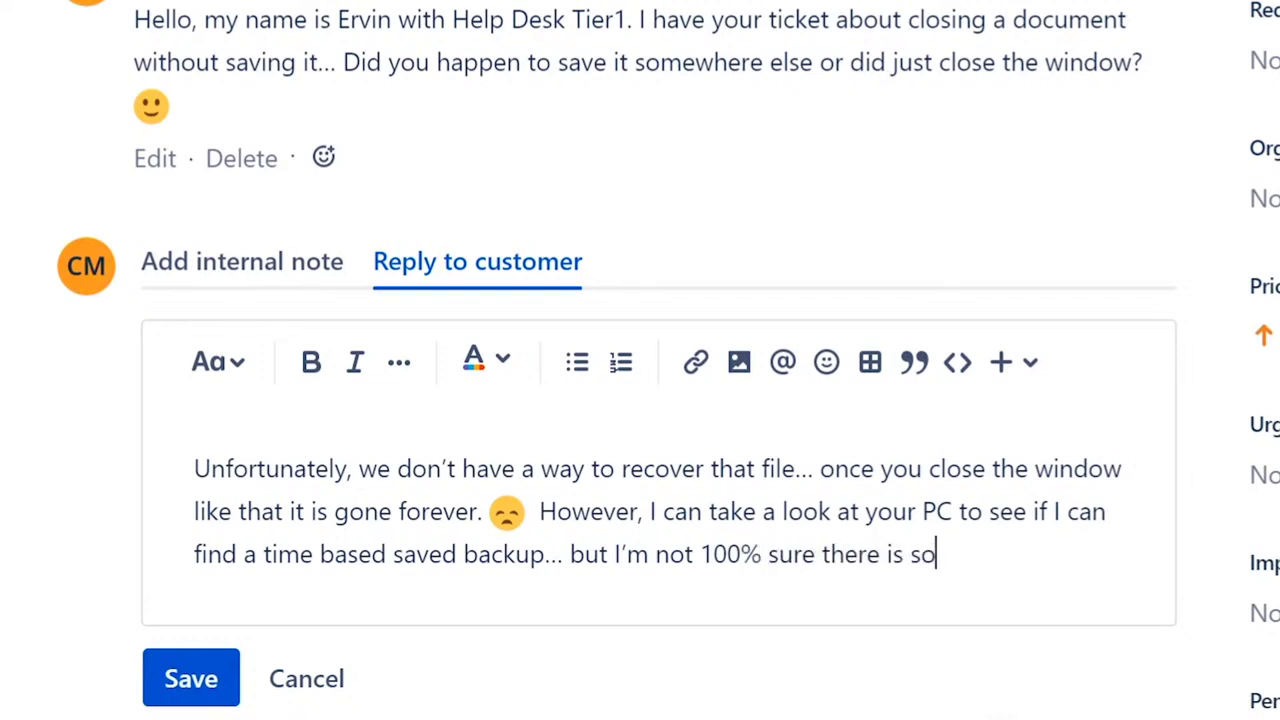
{"action": "type", "text": "mething there"}
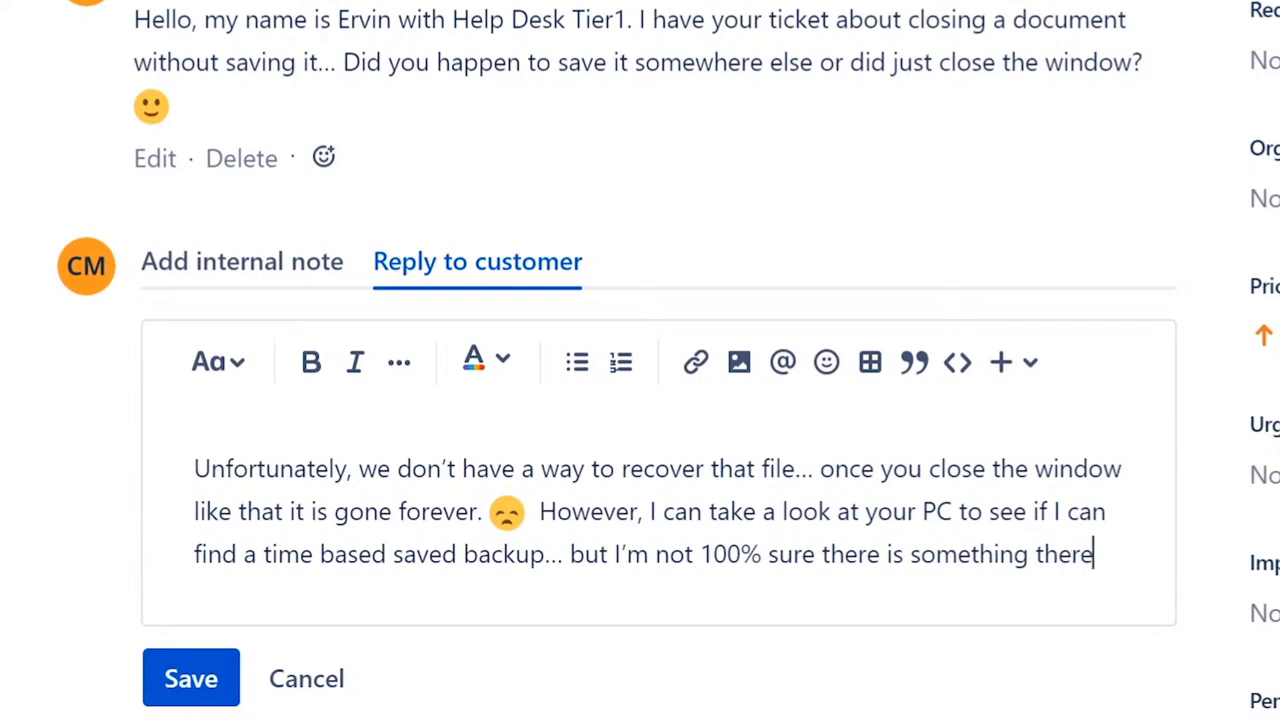
{"action": "type", "text": "."}
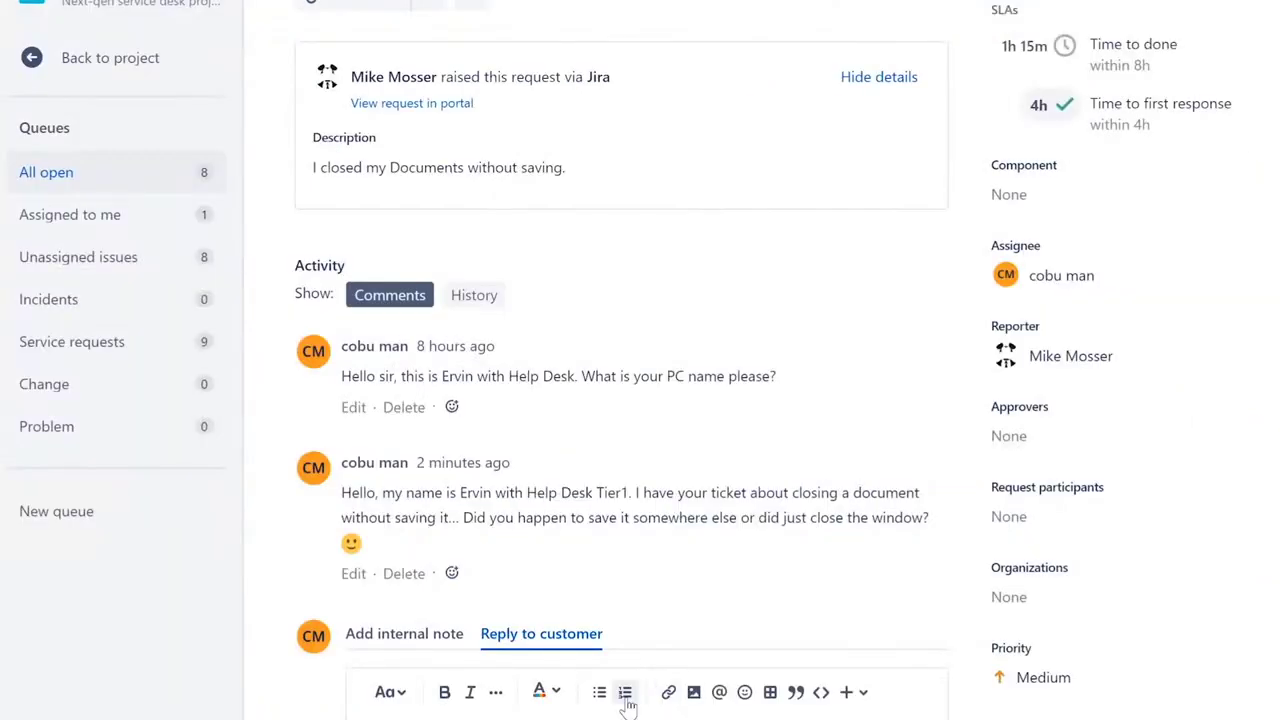
{"action": "scroll", "coordinate": [628, 705], "scroll_direction": "down", "scroll_amount": 3}
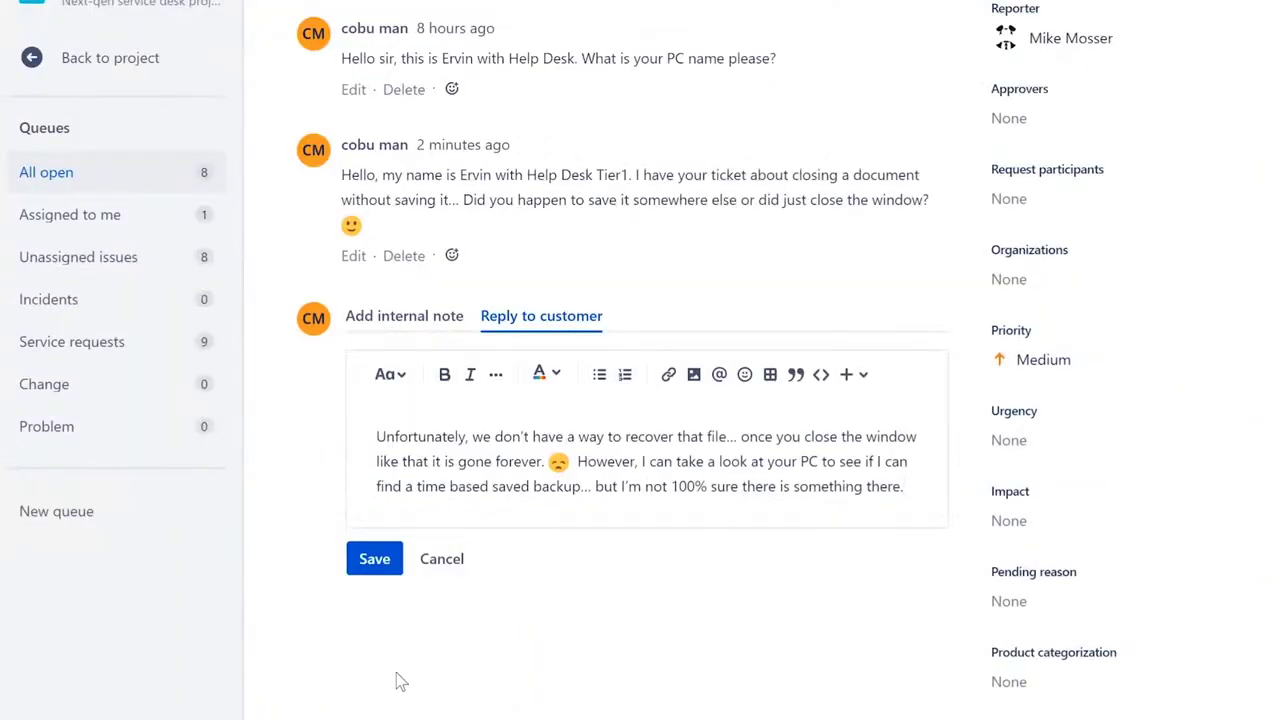
Post the backup reply and change ISD-20's status from Waiting for customer to Completed.
{"action": "left_click", "coordinate": [387, 567]}
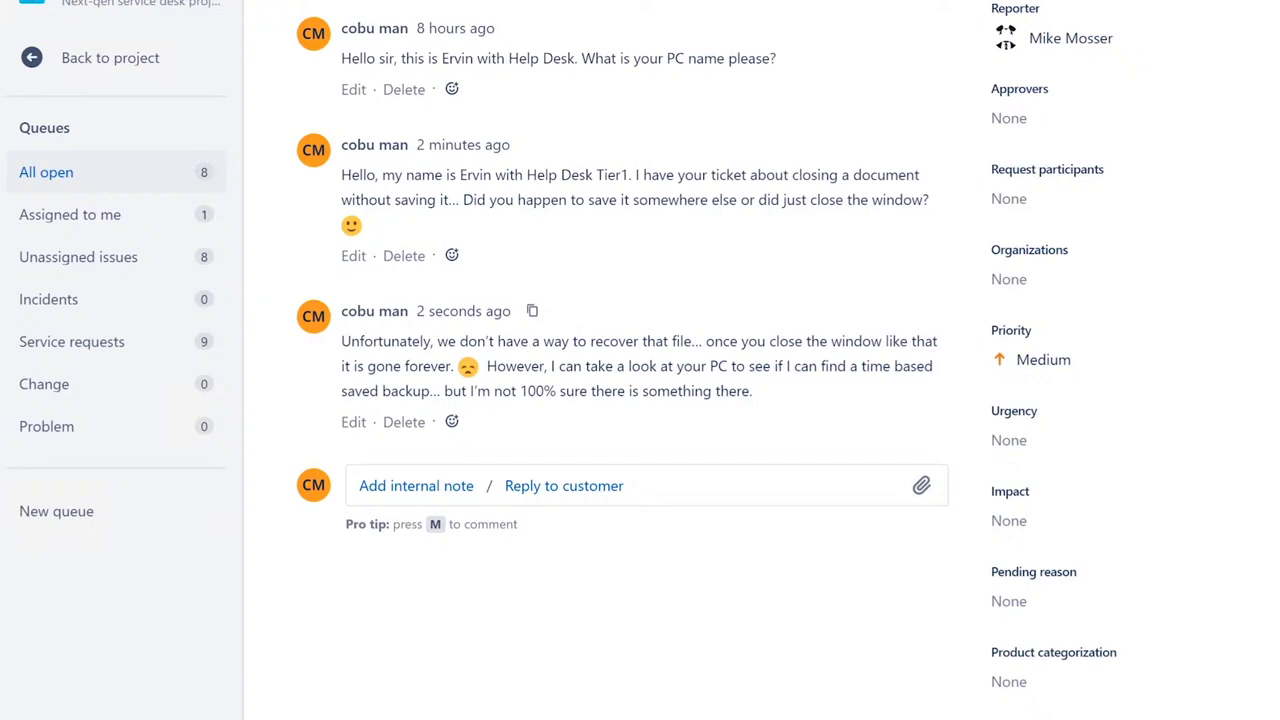
{"action": "scroll", "coordinate": [580, 394], "scroll_direction": "up", "scroll_amount": 3}
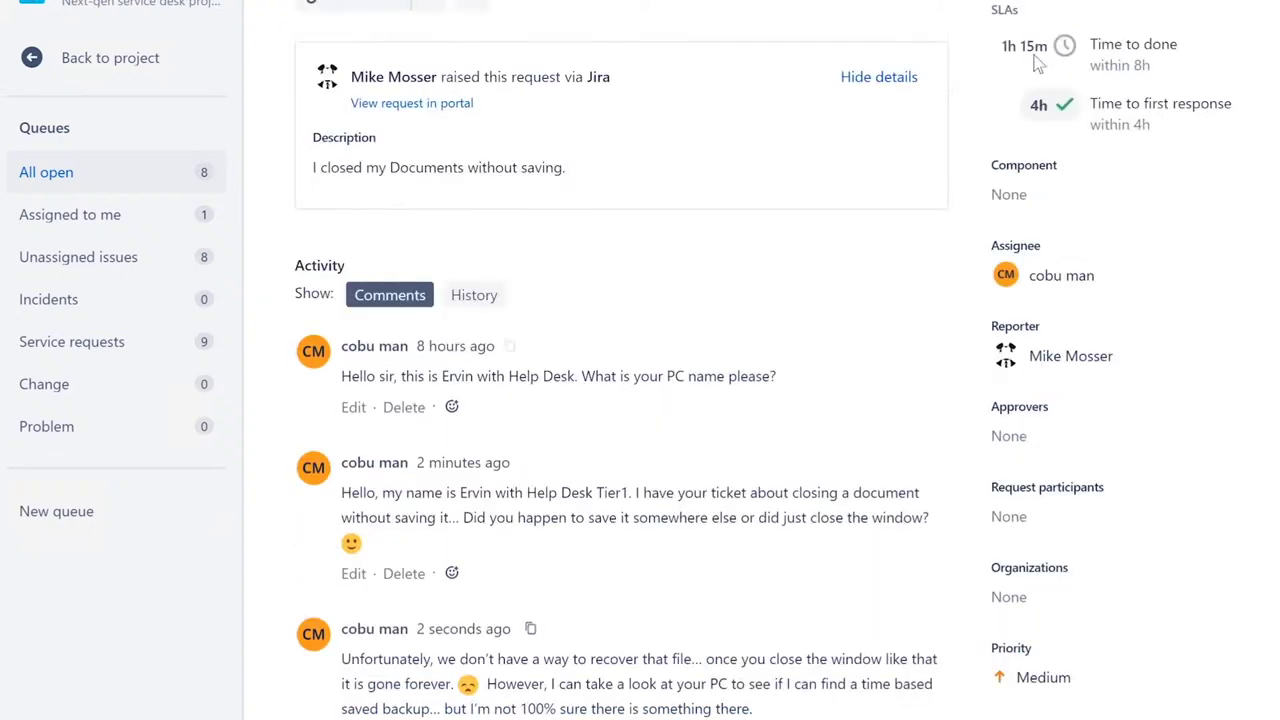
{"action": "scroll", "coordinate": [912, 466], "scroll_direction": "up", "scroll_amount": 1}
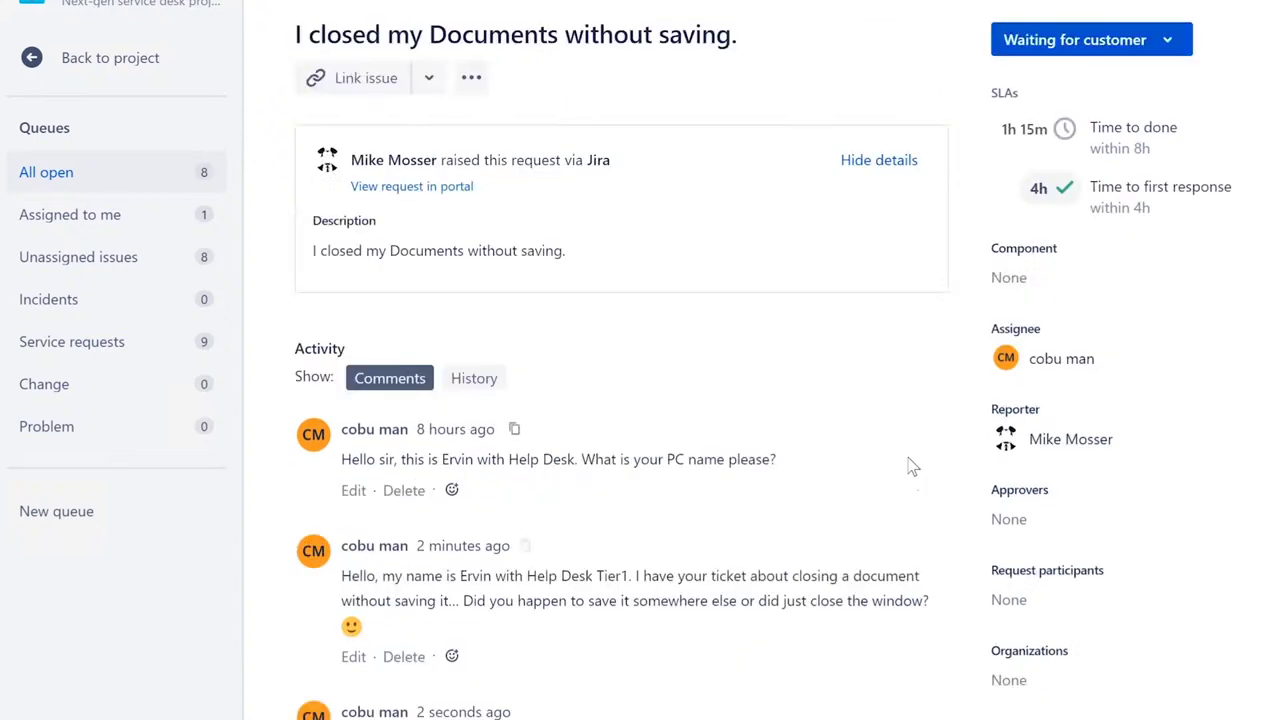
{"action": "left_click", "coordinate": [1163, 40]}
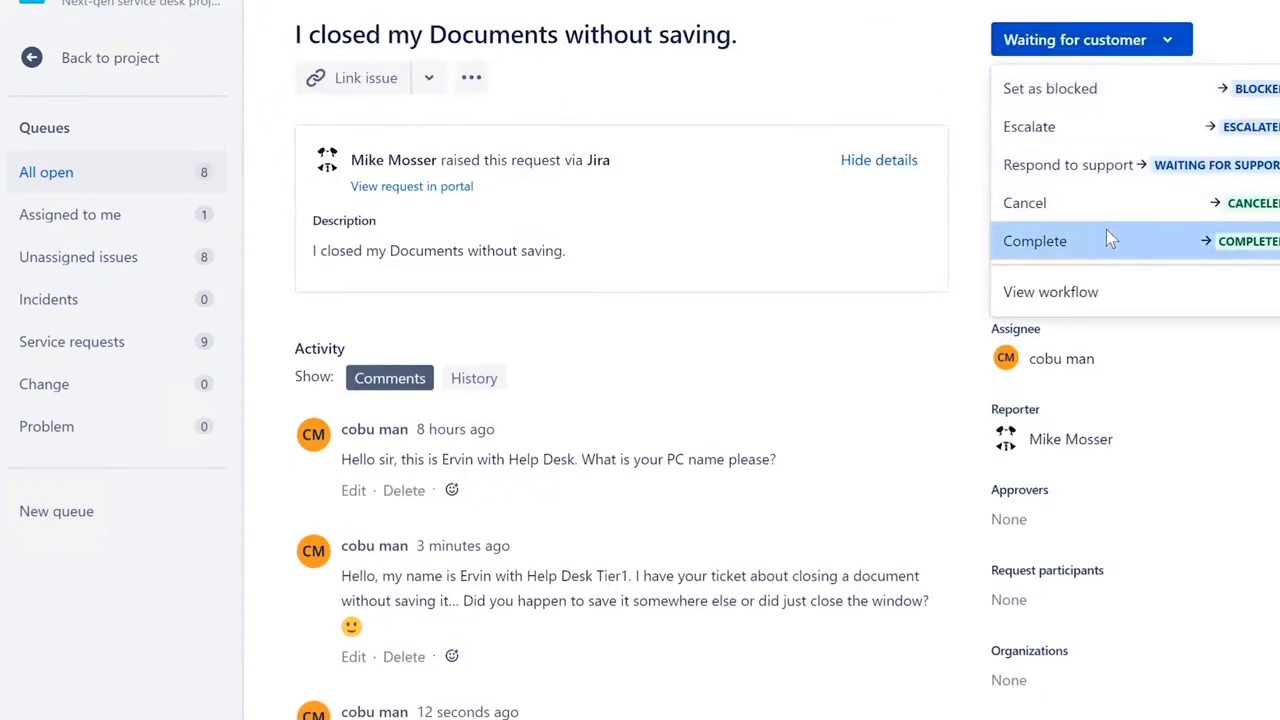
{"action": "left_click", "coordinate": [1106, 236]}
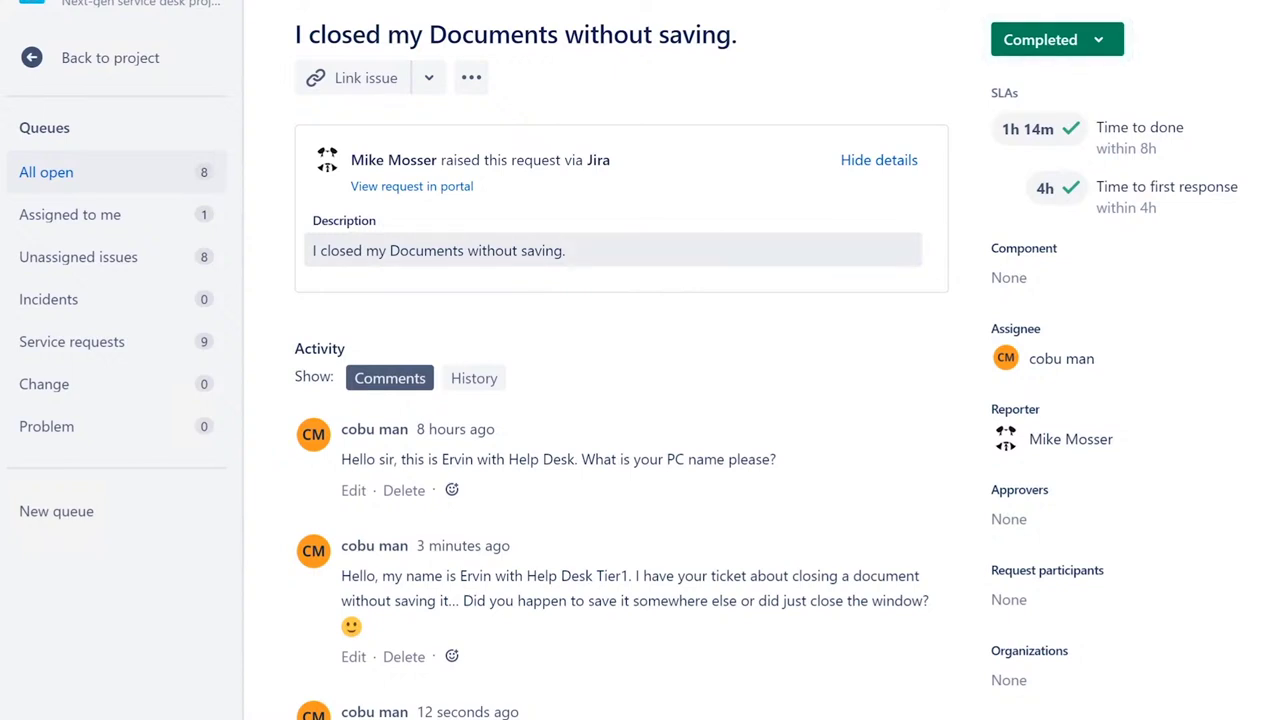
{"action": "left_click", "coordinate": [563, 263]}
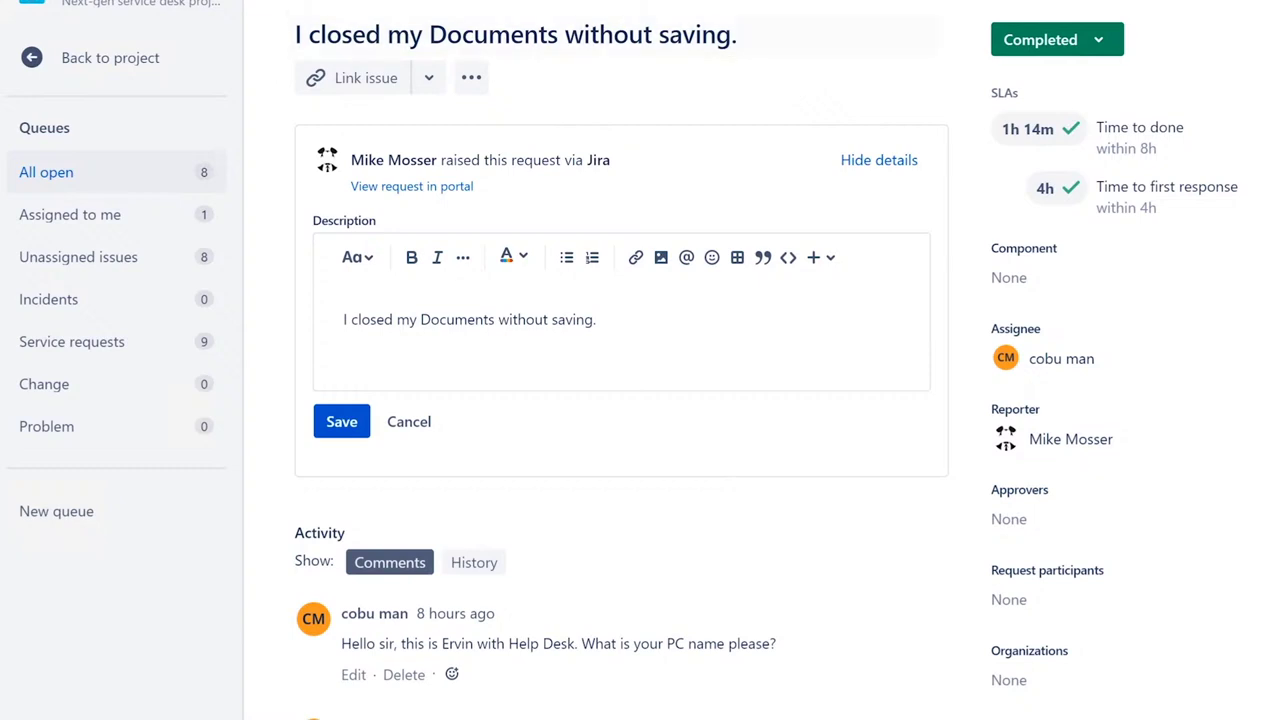
{"action": "left_click", "coordinate": [515, 34]}
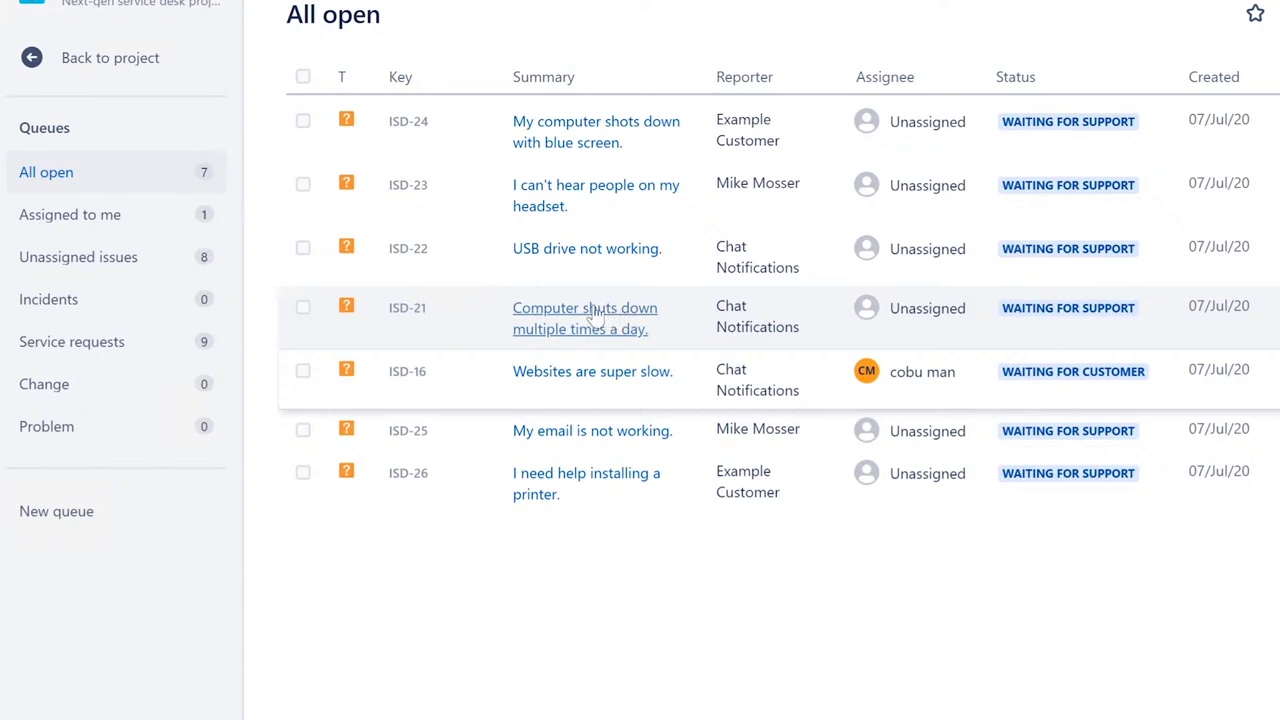
Open ISD-21, 'Computer shuts down multiple times a day', from the All open queue.
{"action": "left_click", "coordinate": [594, 313]}
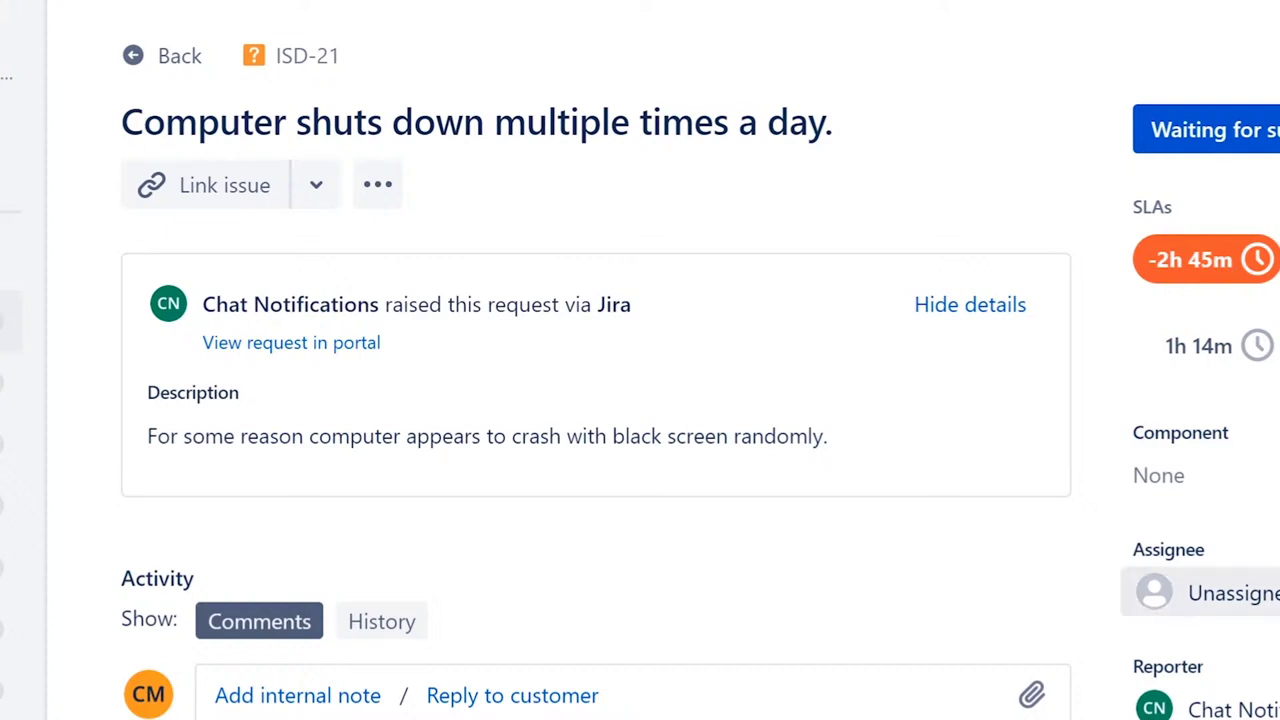
Assign ISD-21 to yourself and start a customer reply introducing PC support.
{"action": "left_click", "coordinate": [1270, 592]}
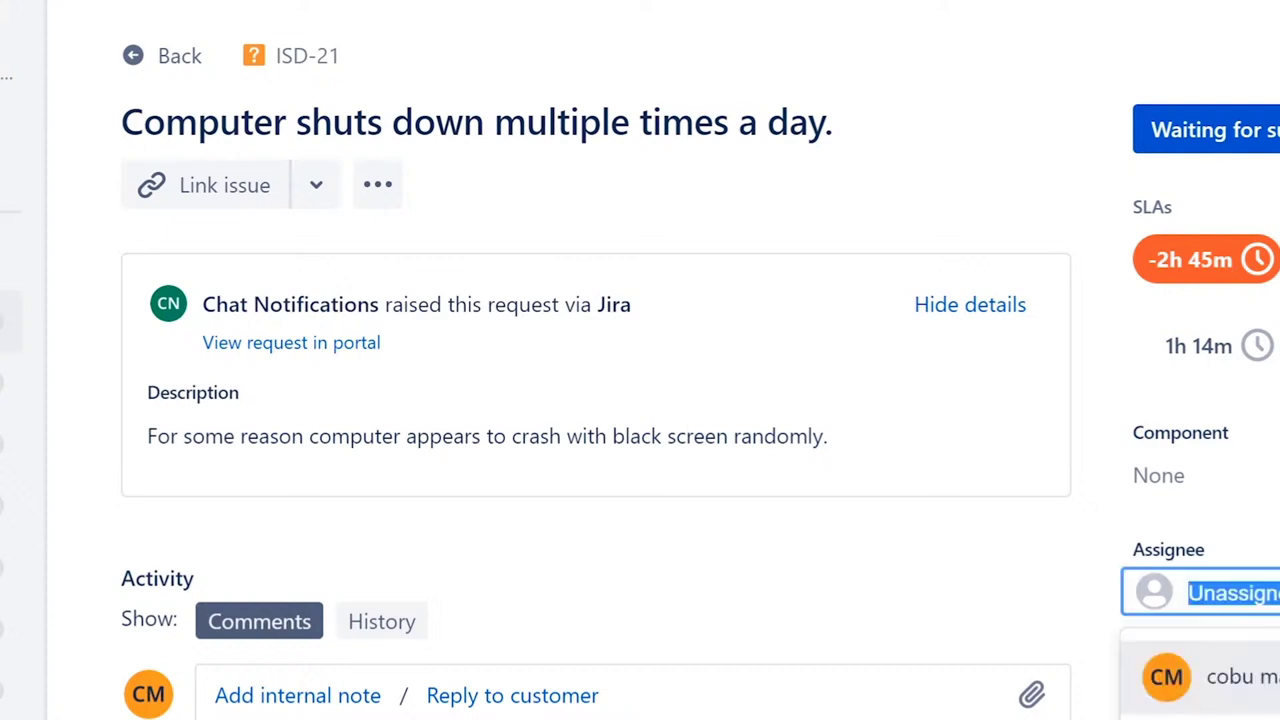
{"action": "left_click", "coordinate": [1263, 690]}
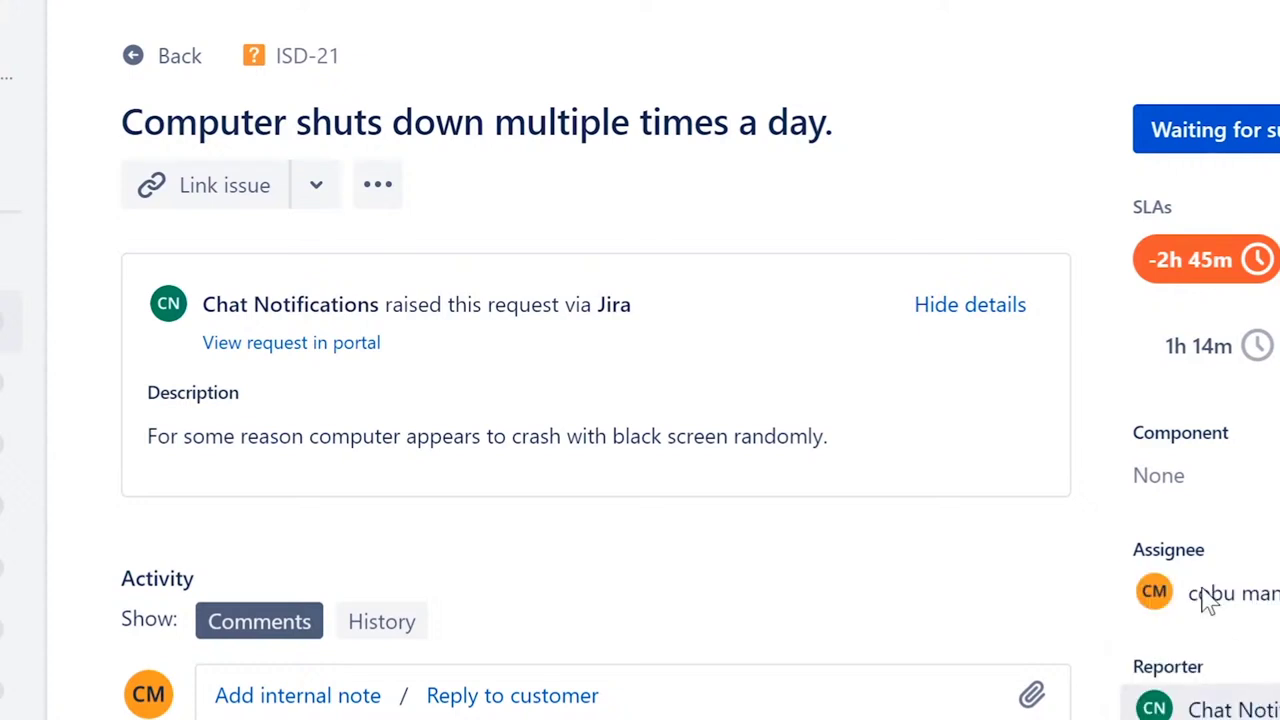
{"action": "left_click", "coordinate": [490, 697]}
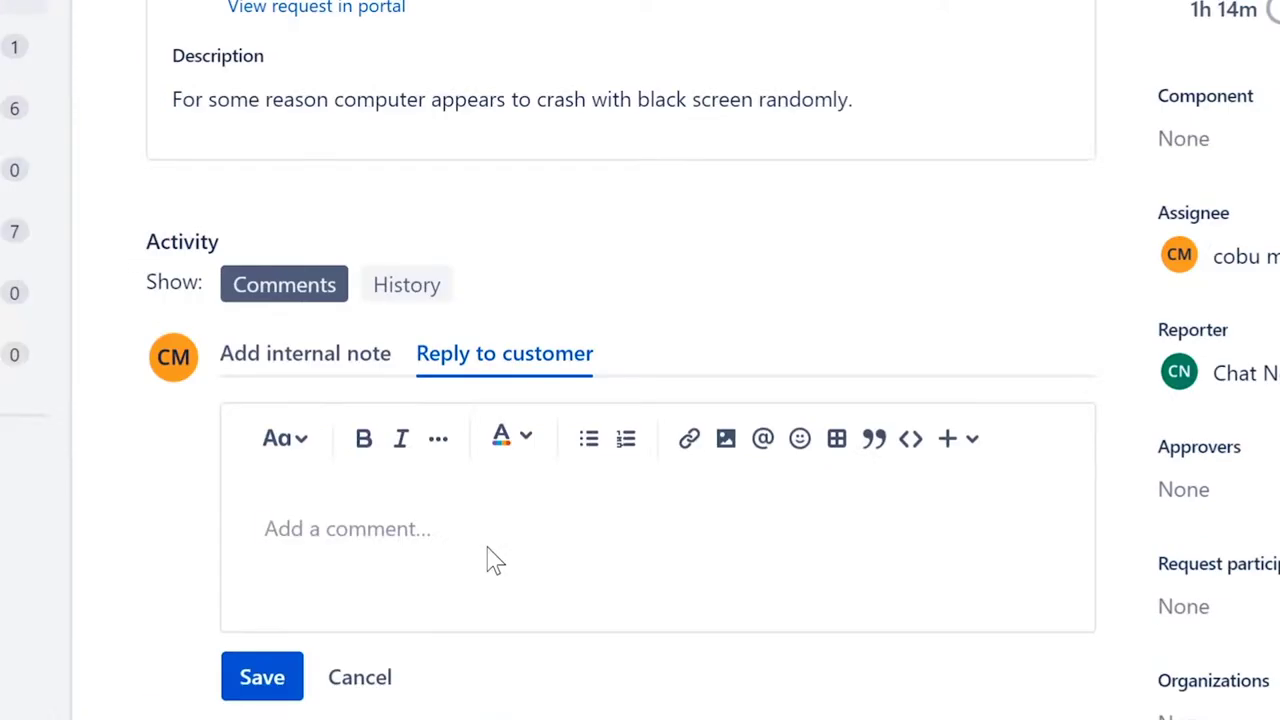
{"action": "type", "text": "Hel"}
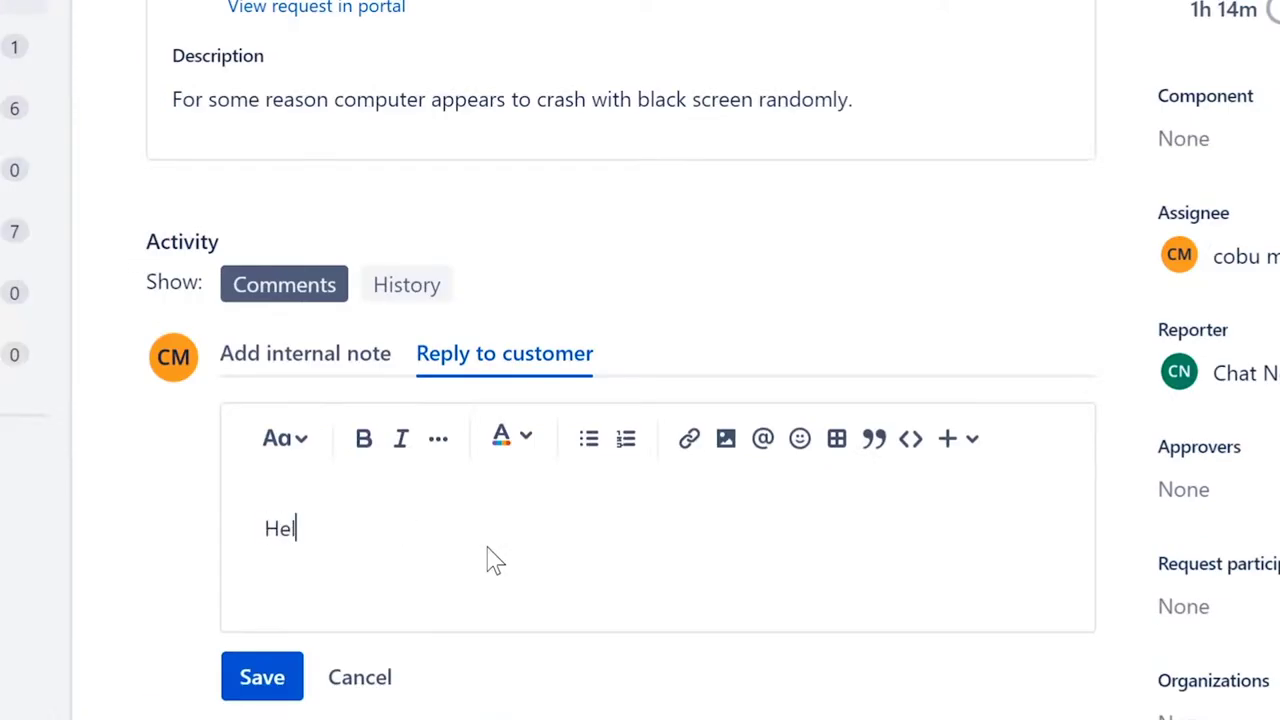
{"action": "type", "text": "lo, this is Ervin with "}
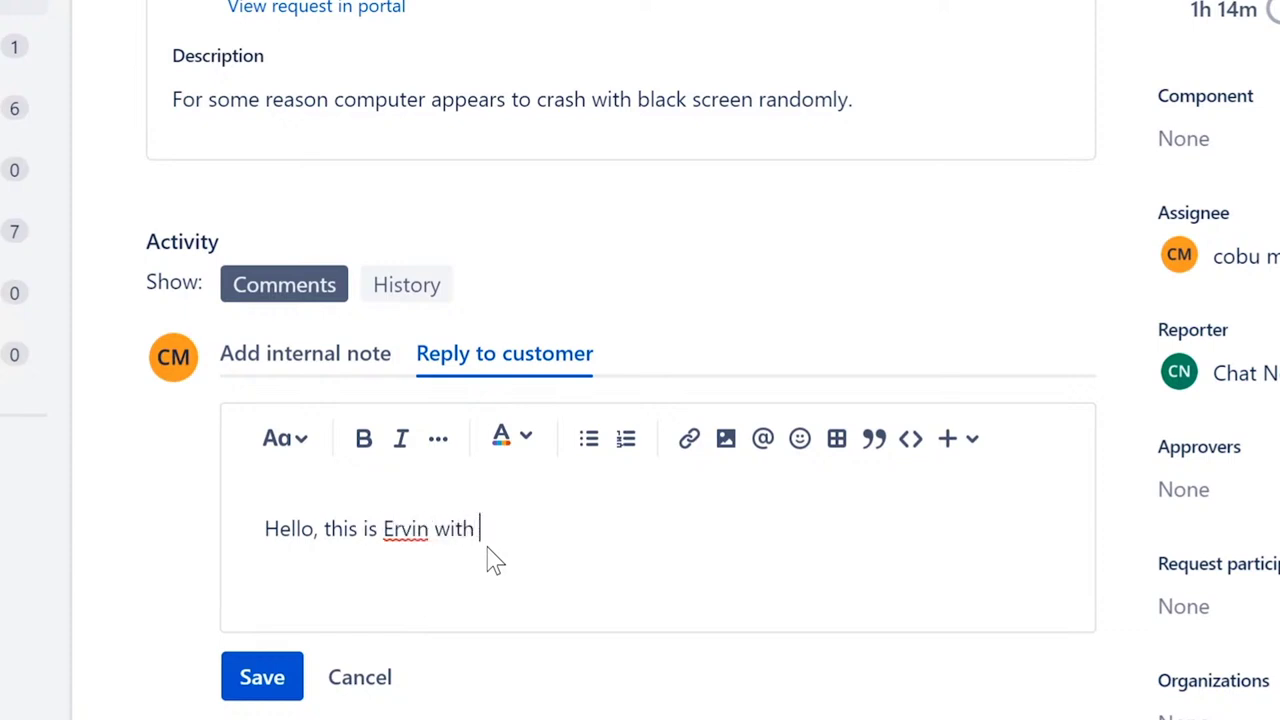
{"action": "type", "text": "Pc suppor"}
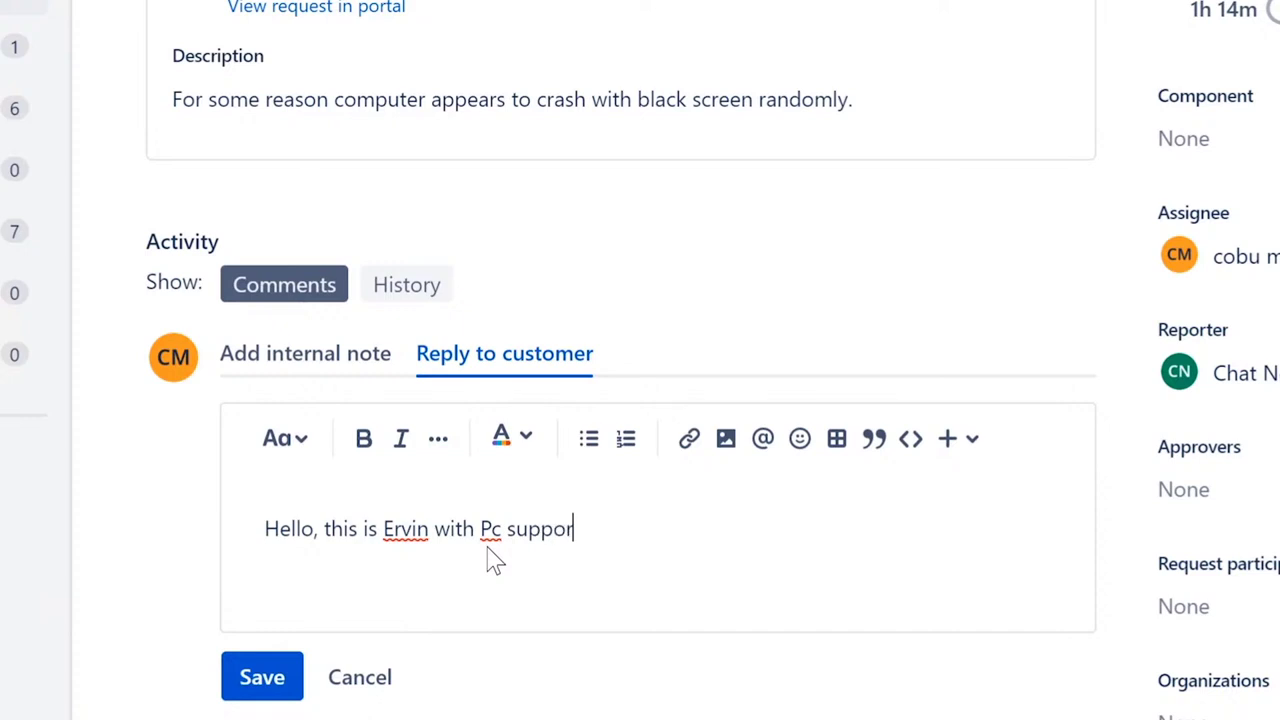
{"action": "type", "text": "t. When you r computer "}
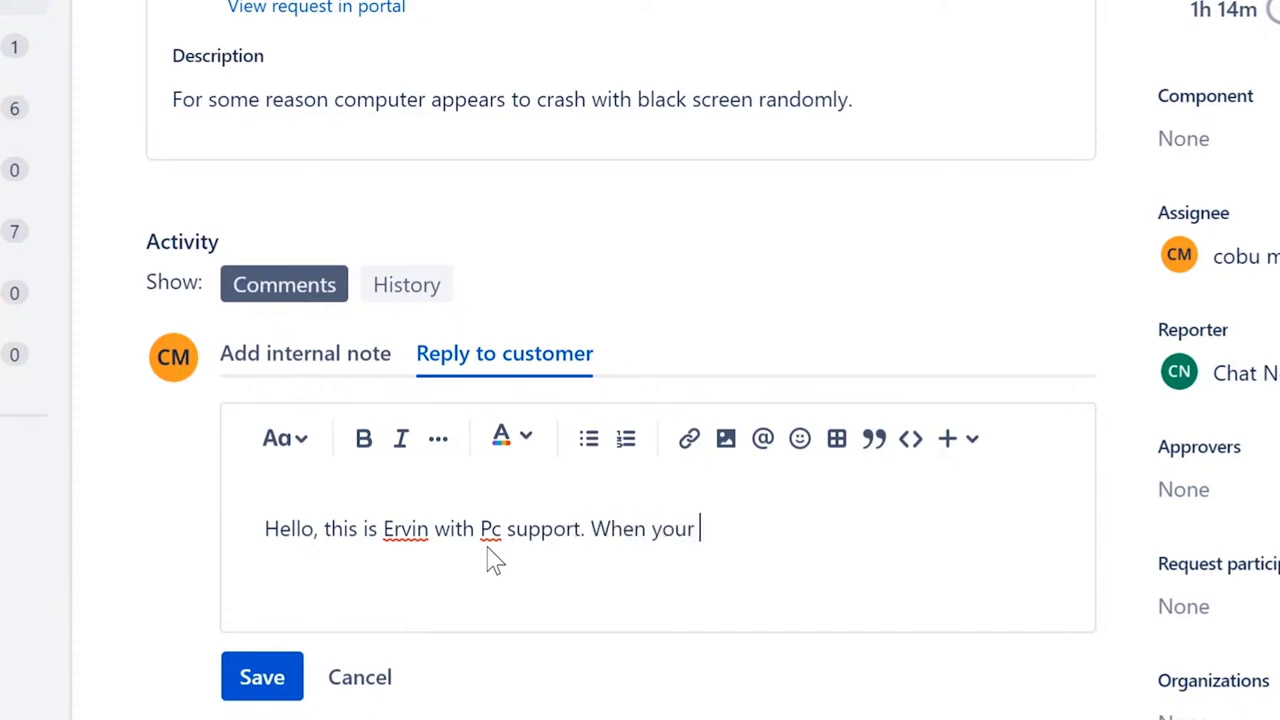
{"action": "type", "text": "d"}
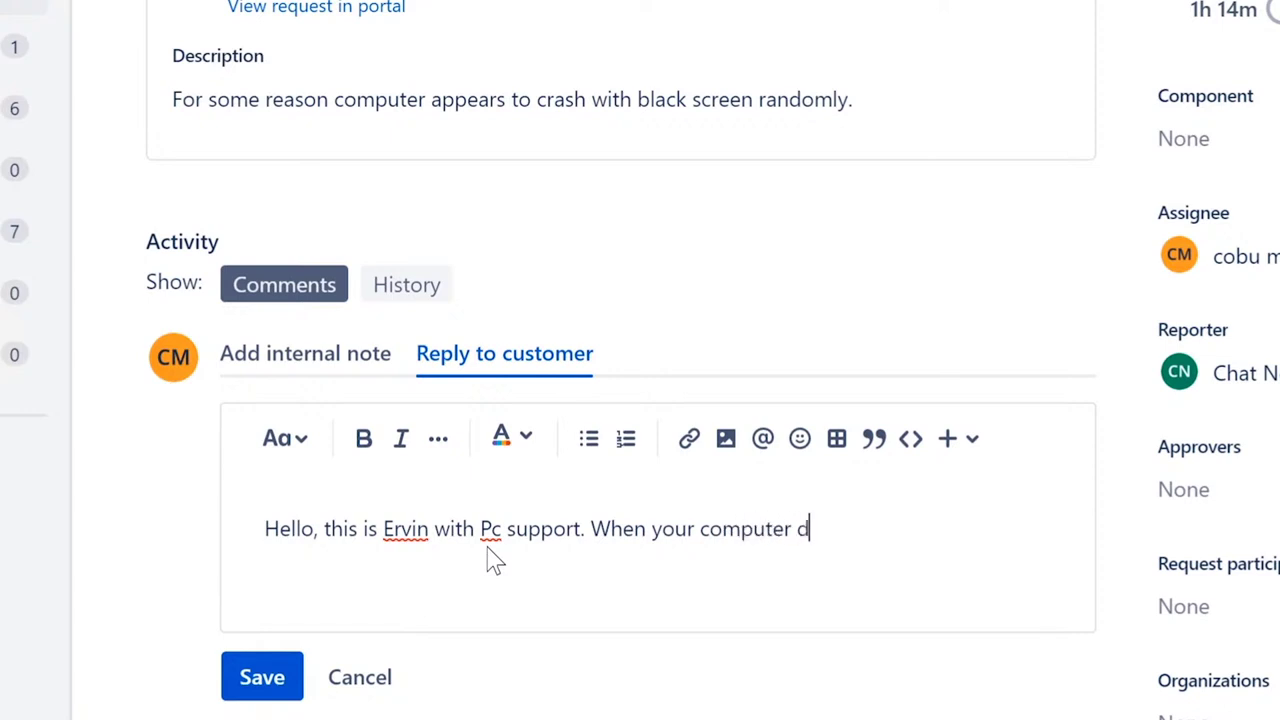
Ask whether shutdowns show an error or the screen simply goes dark, and save the reply.
{"action": "key", "text": "BackSpace"}
{"action": "type", "text": "shutd"}
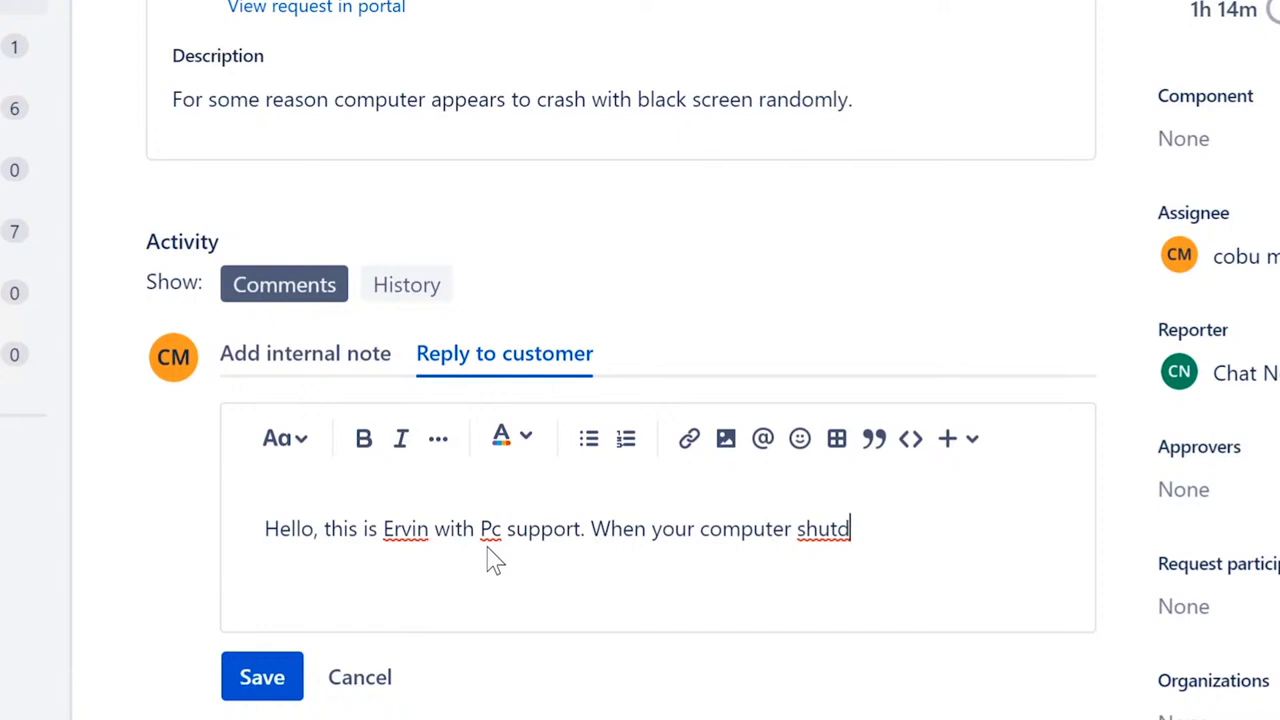
{"action": "key", "text": "BackSpace"}
{"action": "type", "text": "s down."}
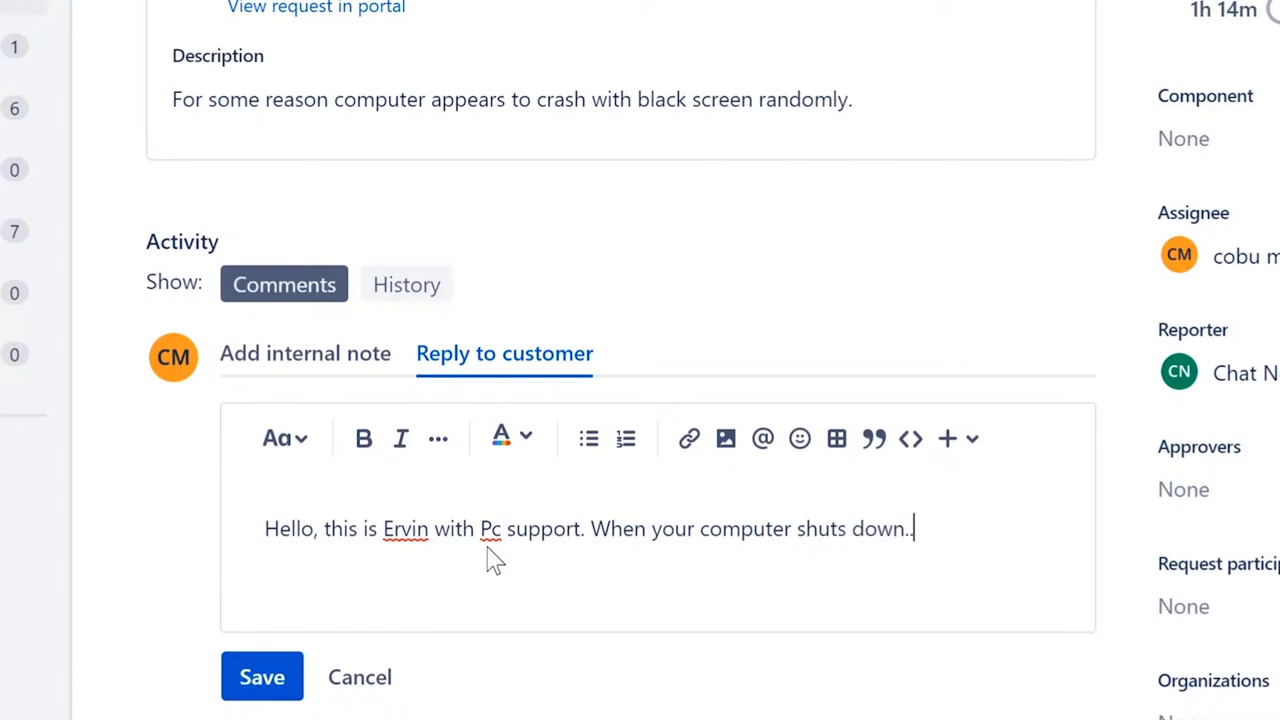
{"action": "type", "text": ".. does it gi"}
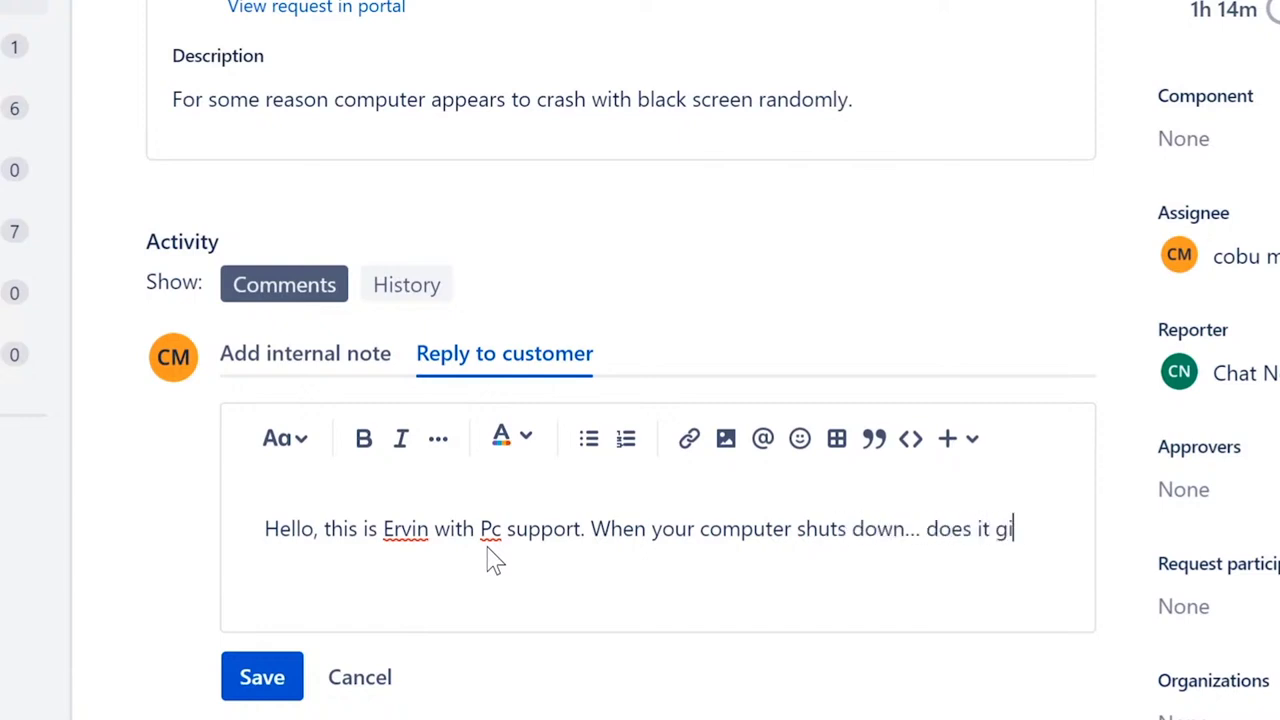
{"action": "type", "text": "ve you any "}
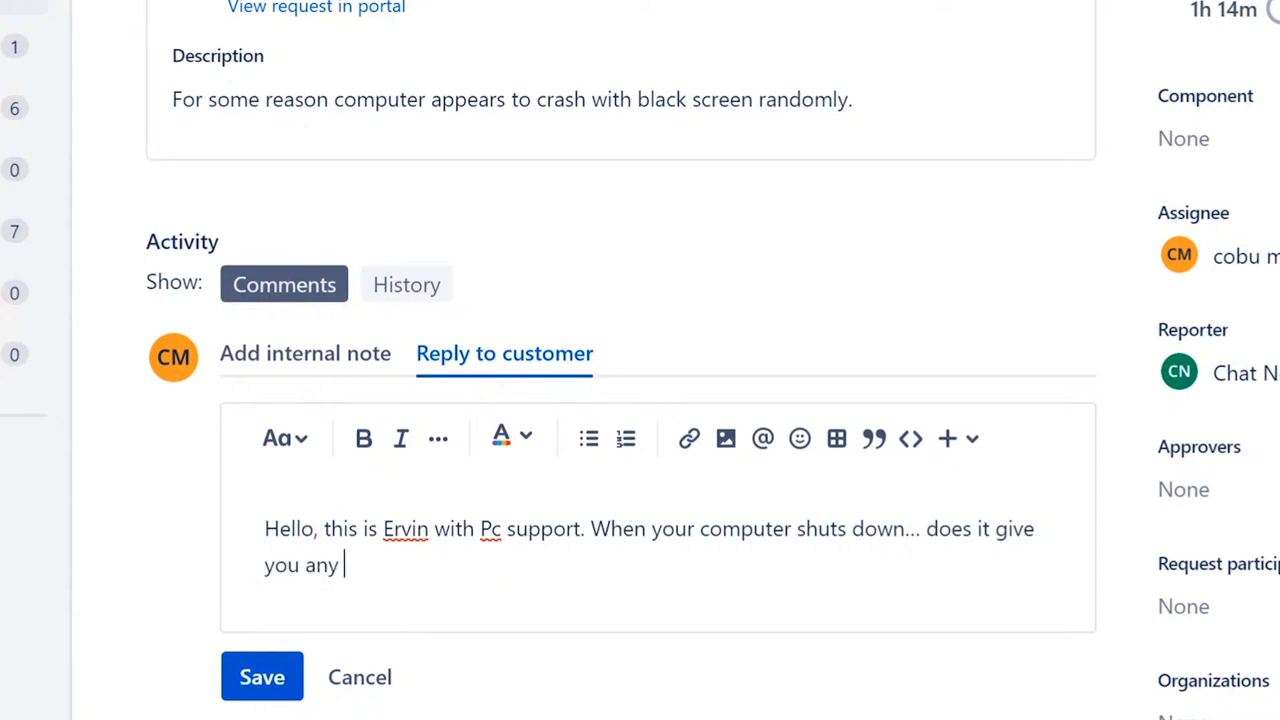
{"action": "type", "text": "error or doe"}
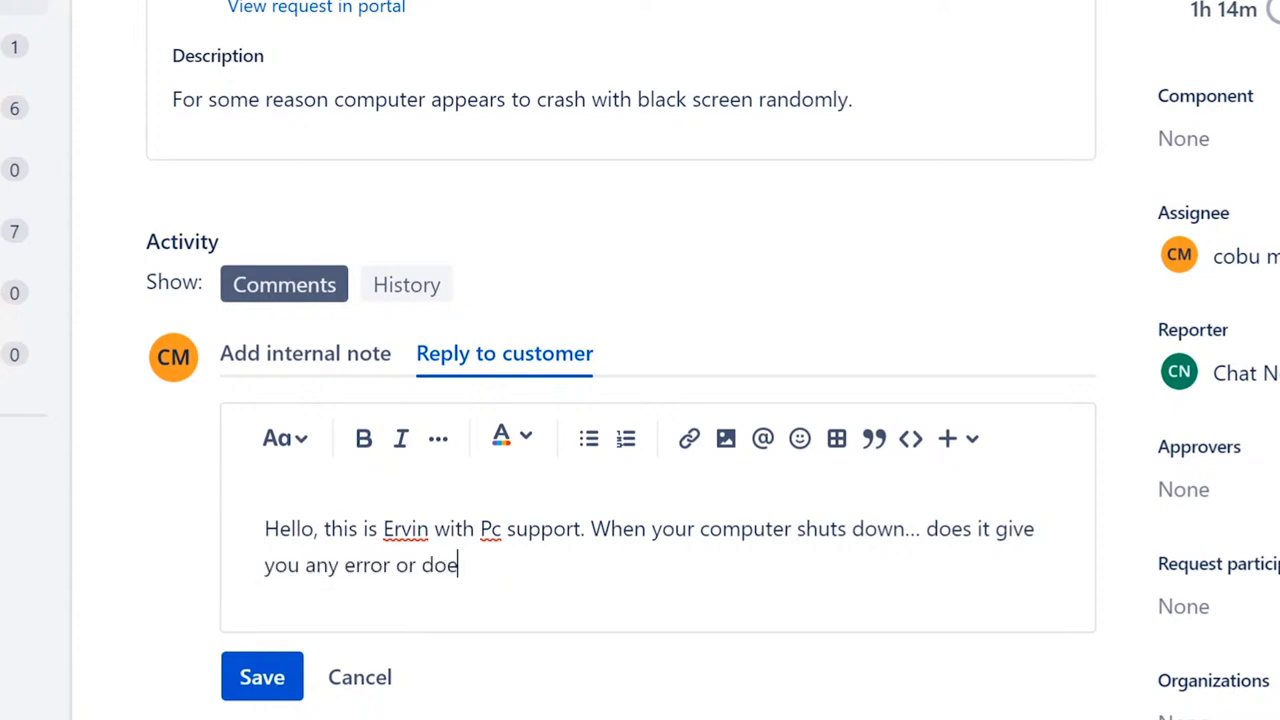
{"action": "type", "text": "s screen simply "}
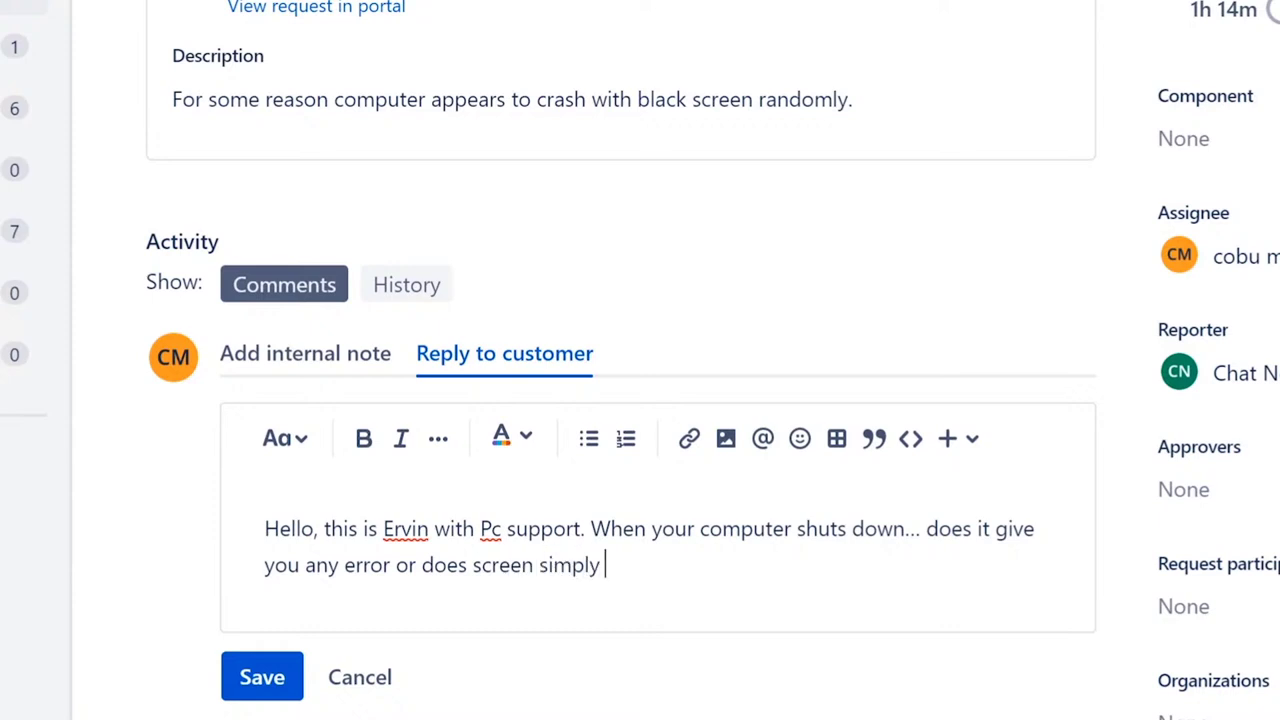
{"action": "type", "text": "go dark?"}
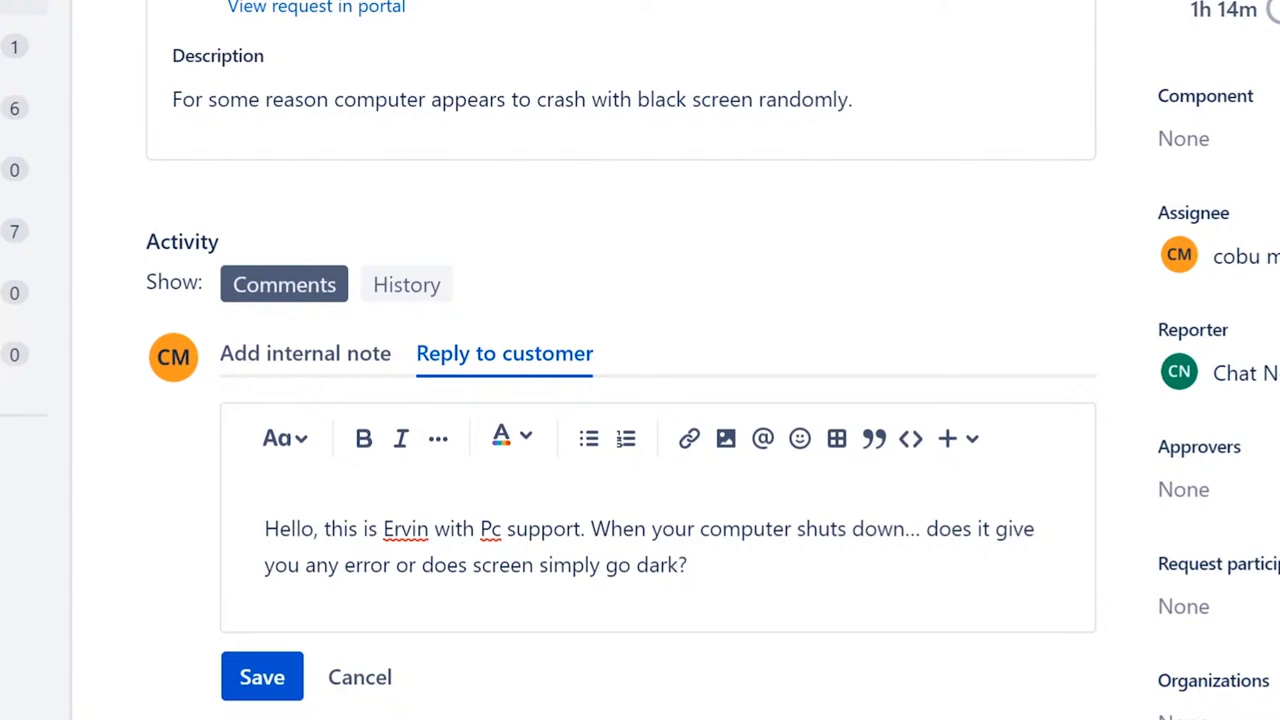
{"action": "key", "text": "BackSpace"}
{"action": "key", "text": "BackSpace"}
{"action": "key", "text": "BackSpace"}
{"action": "key", "text": "BackSpace"}
{"action": "key", "text": "BackSpace"}
{"action": "key", "text": "BackSpace"}
{"action": "key", "text": "BackSpace"}
{"action": "key", "text": "BackSpace"}
{"action": "key", "text": "BackSpace"}
{"action": "key", "text": "BackSpace"}
{"action": "key", "text": "BackSpace"}
{"action": "key", "text": "BackSpace"}
{"action": "key", "text": "BackSpace"}
{"action": "key", "text": "BackSpace"}
{"action": "key", "text": "BackSpace"}
{"action": "key", "text": "BackSpace"}
{"action": "key", "text": "BackSpace"}
{"action": "key", "text": "BackSpace"}
{"action": "key", "text": "BackSpace"}
{"action": "key", "text": "BackSpace"}
{"action": "key", "text": "BackSpace"}
{"action": "key", "text": "BackSpace"}
{"action": "key", "text": "BackSpace"}
{"action": "key", "text": "BackSpace"}
{"action": "key", "text": "BackSpace"}
{"action": "key", "text": "BackSpace"}
{"action": "key", "text": "BackSpace"}
{"action": "key", "text": "BackSpace"}
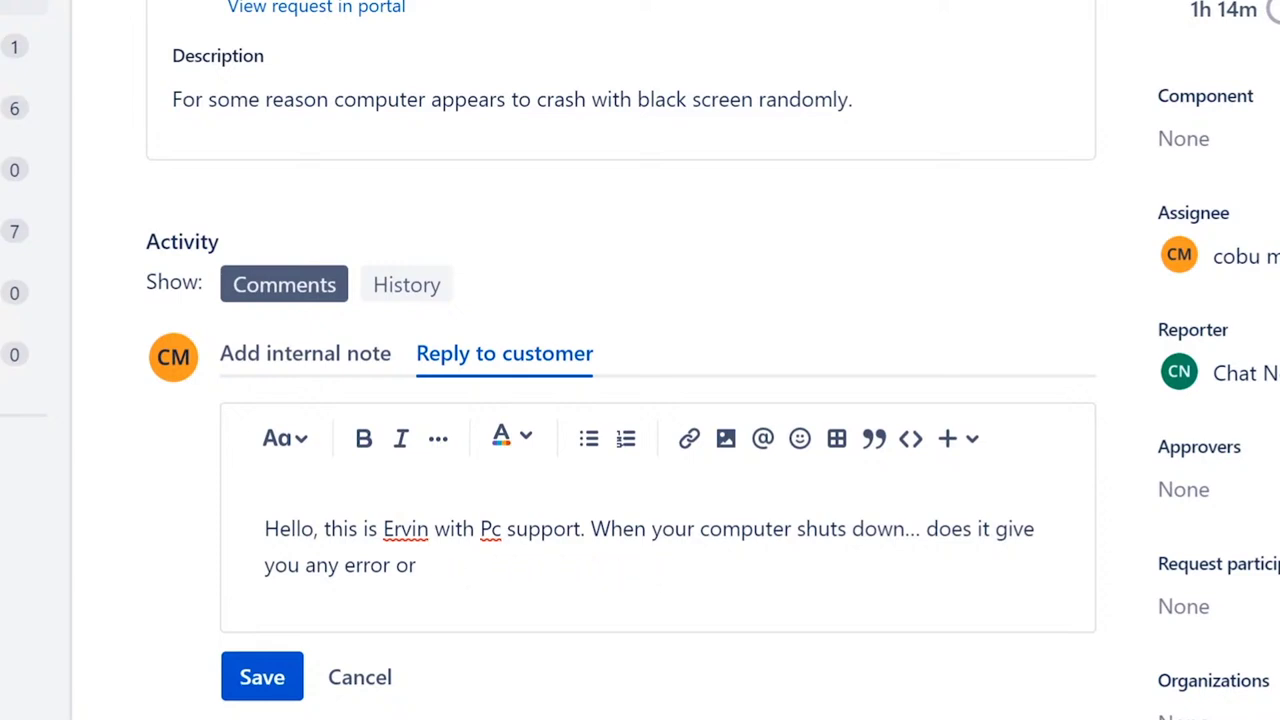
{"action": "type", "text": "does screen simply go da"}
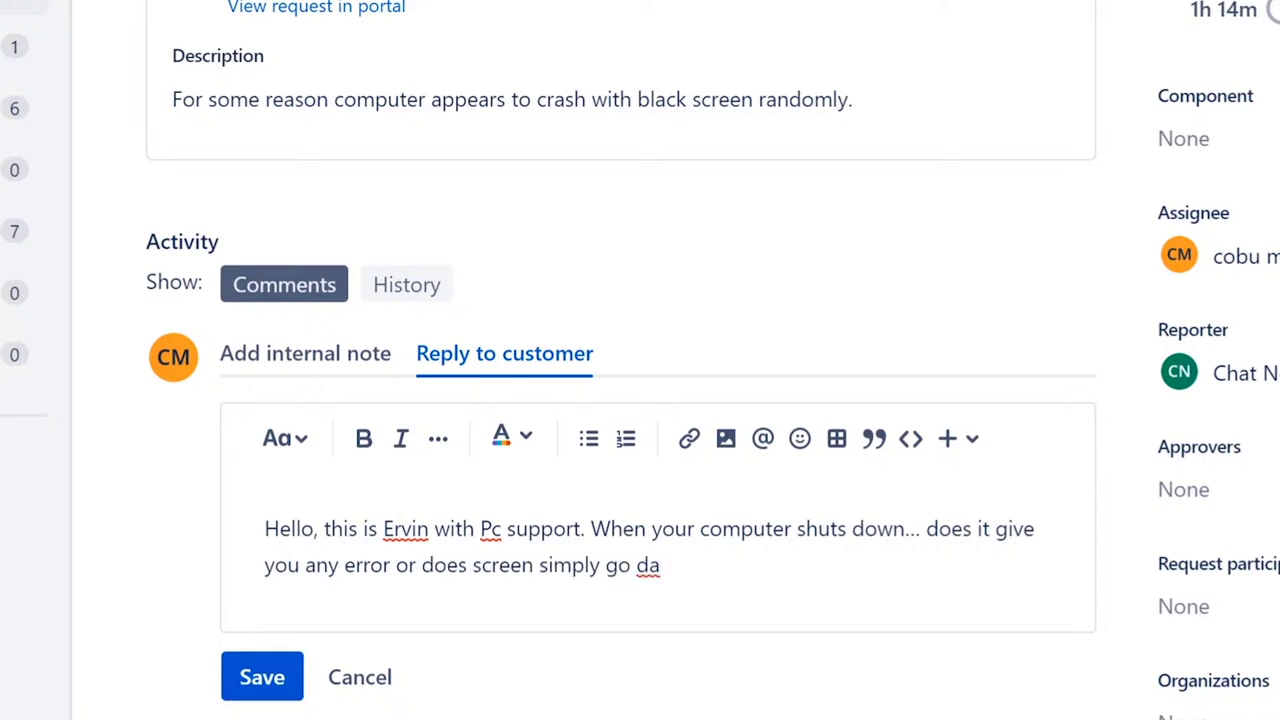
{"action": "type", "text": "rk?"}
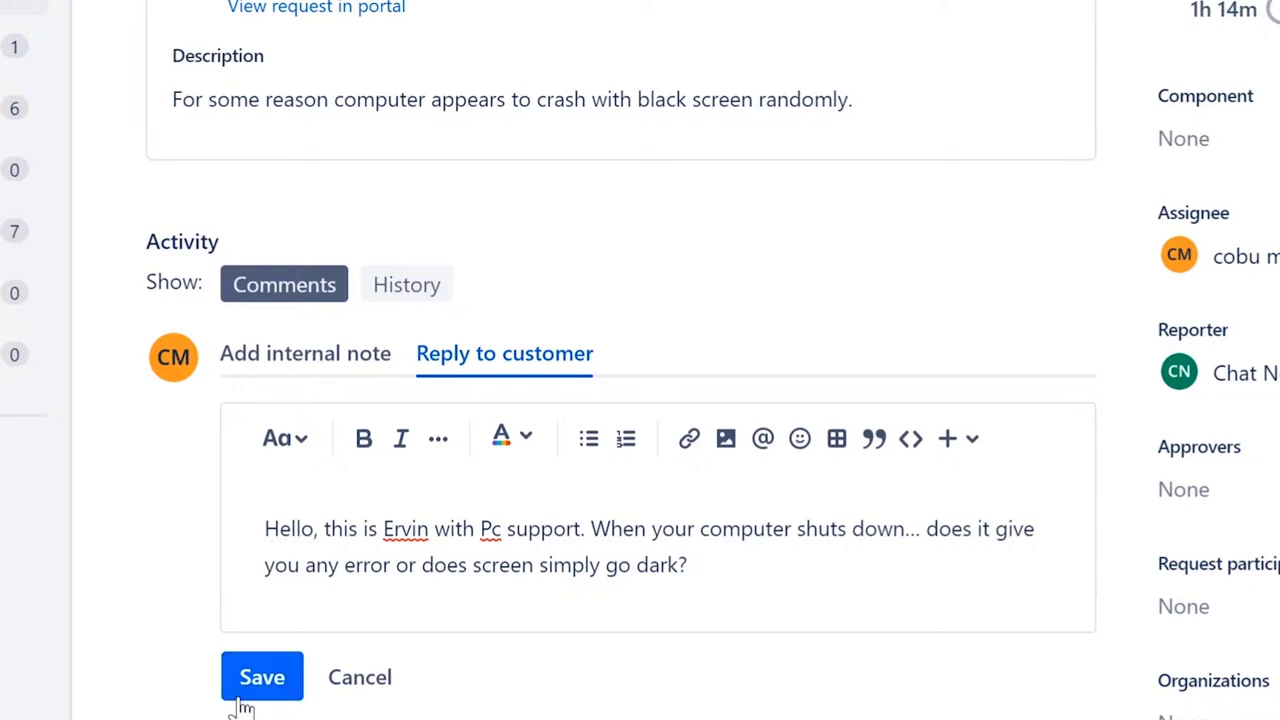
{"action": "left_click", "coordinate": [270, 690]}
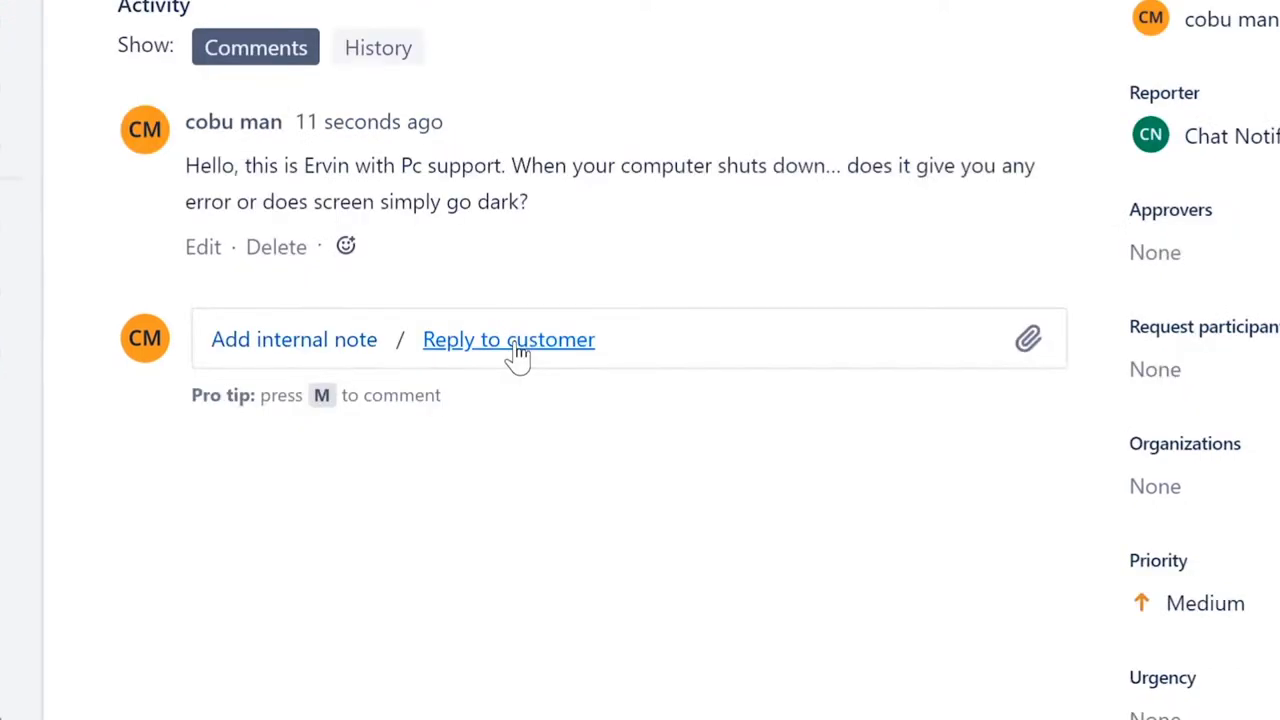
Start a reply saying it sounds like a hardware issue needing a hardware diagnostic.
{"action": "left_click", "coordinate": [515, 345]}
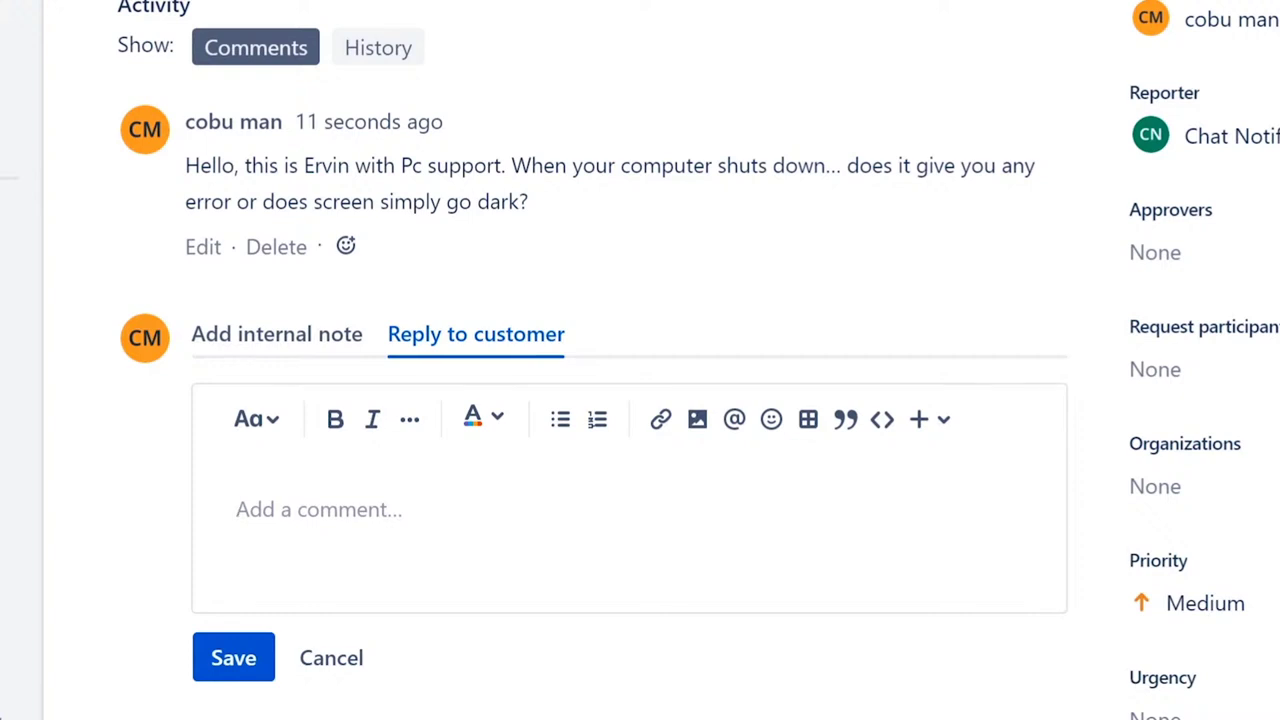
{"action": "type", "text": "It sound"}
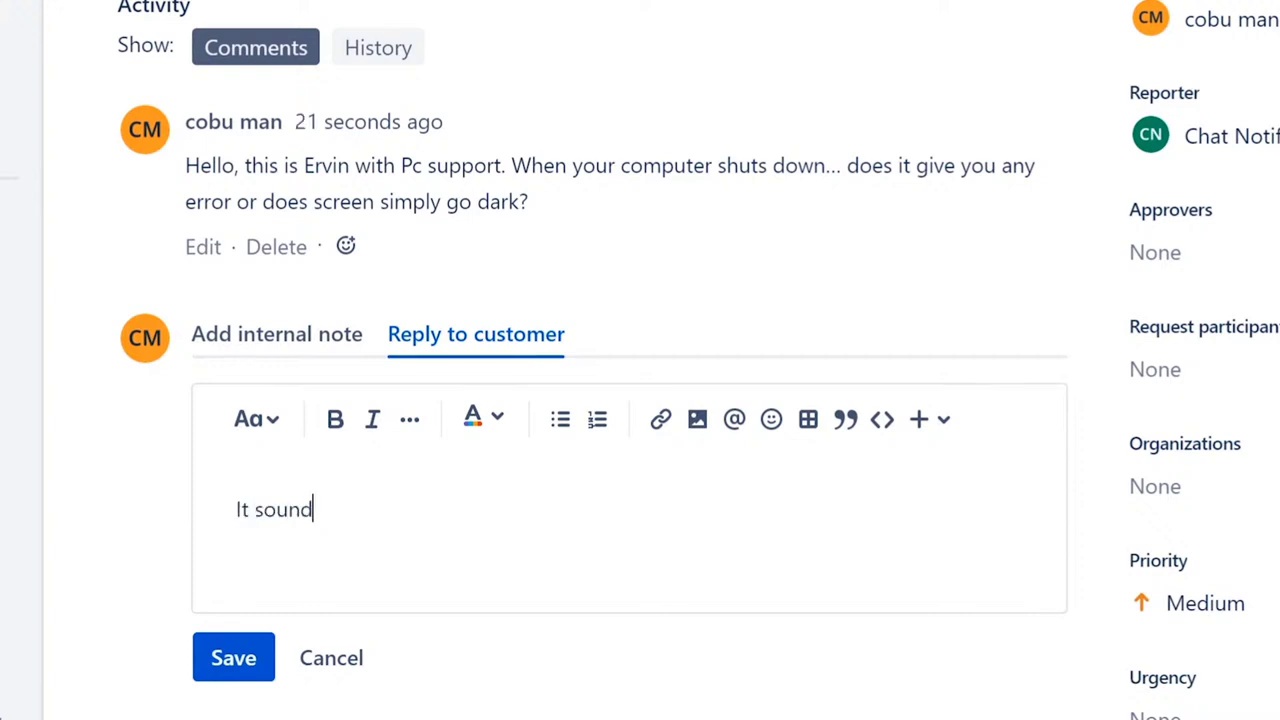
{"action": "type", "text": "s like it coul"}
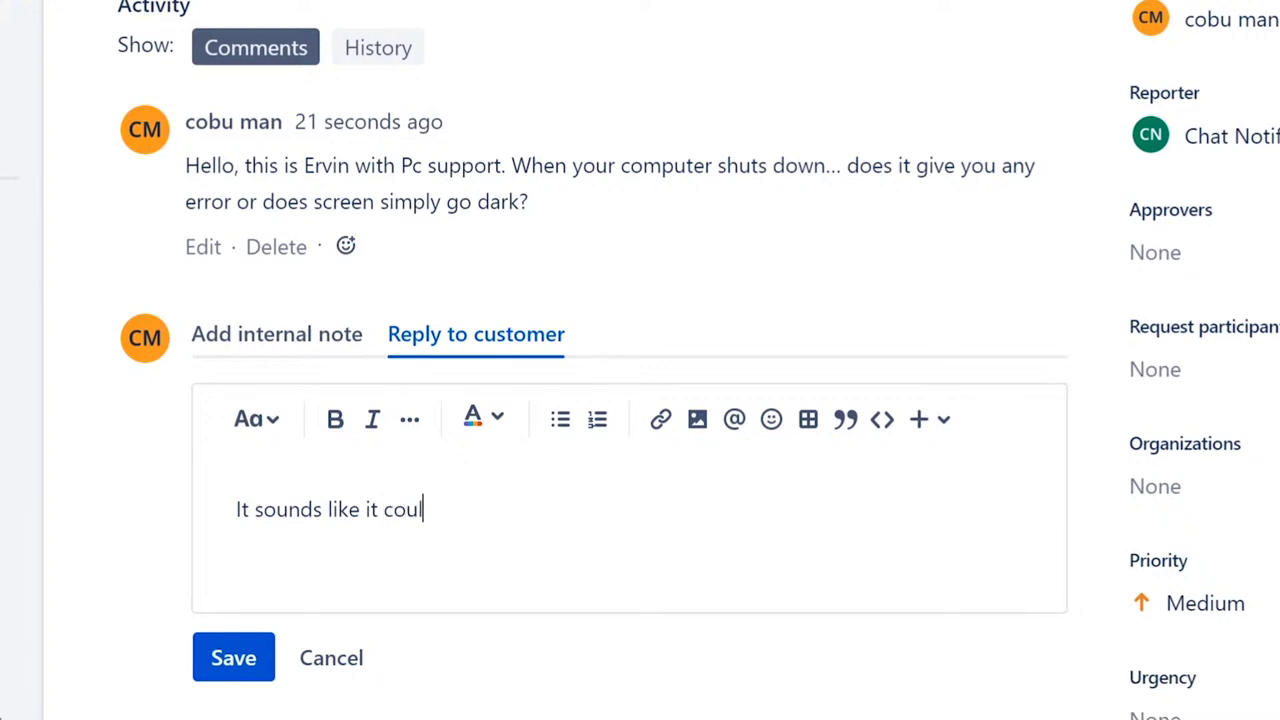
{"action": "type", "text": "d a hardware issu"}
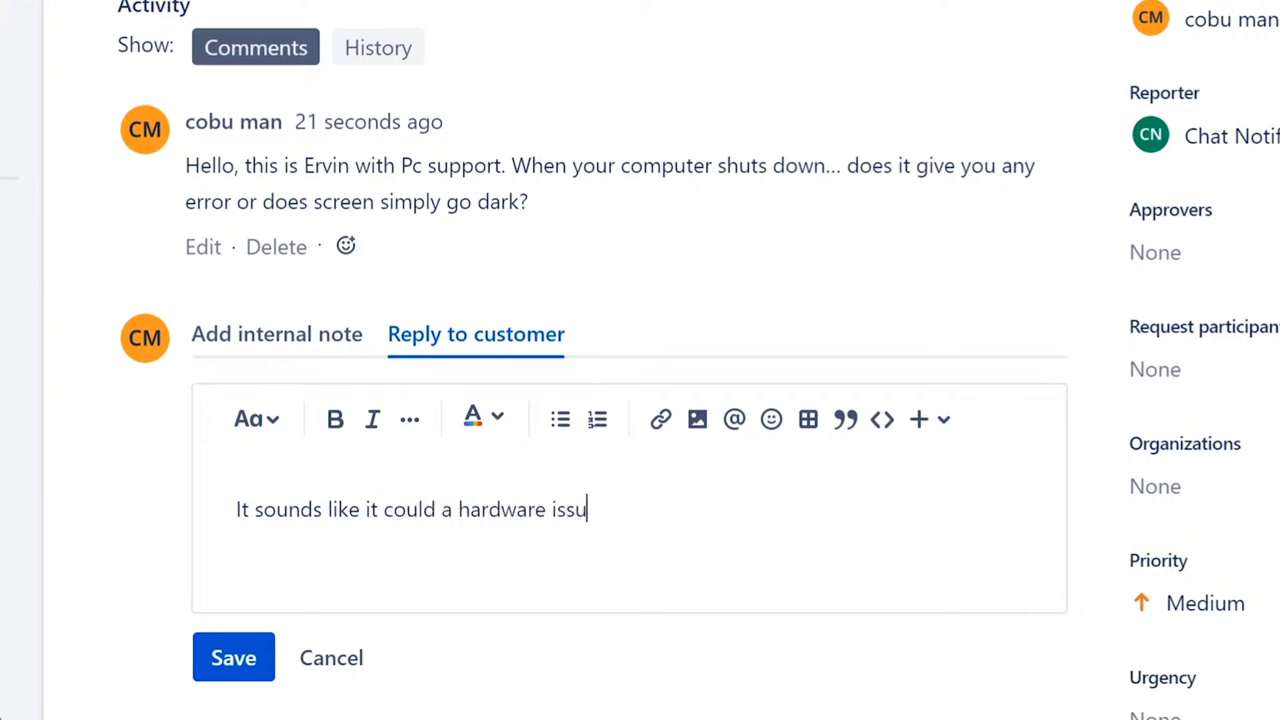
{"action": "type", "text": "e... We will ne"}
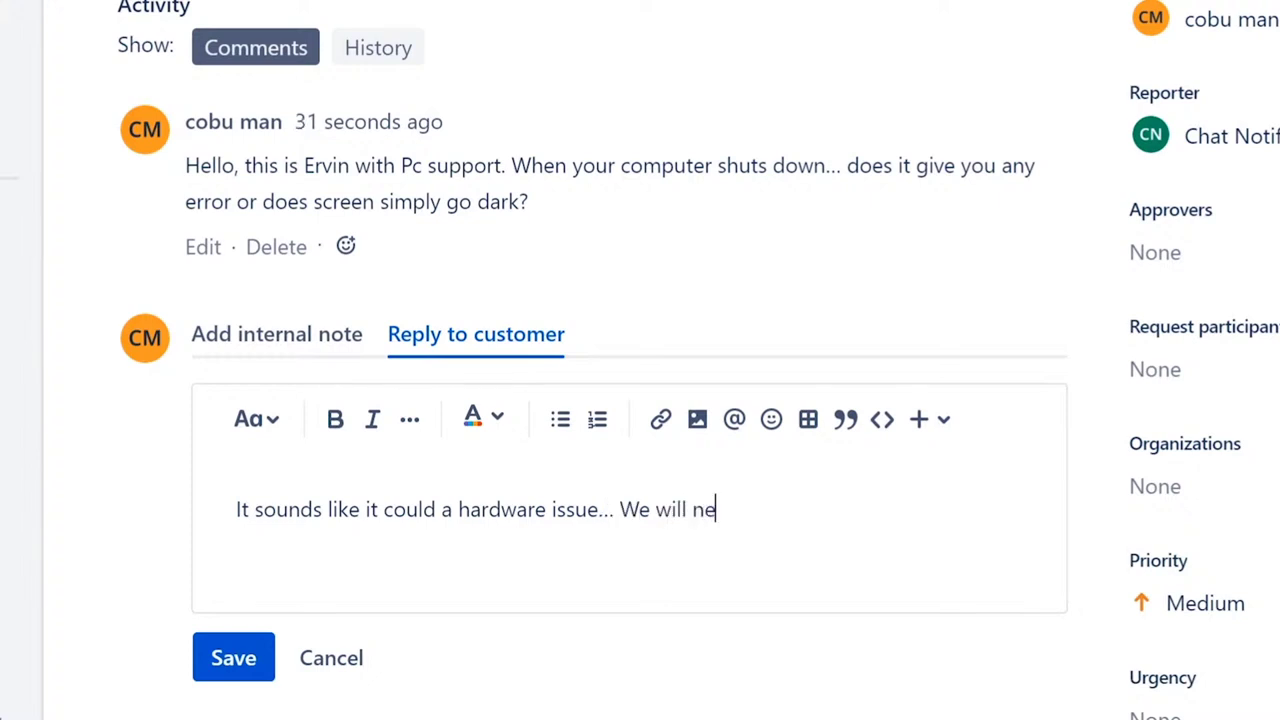
{"action": "type", "text": "ed to performa"}
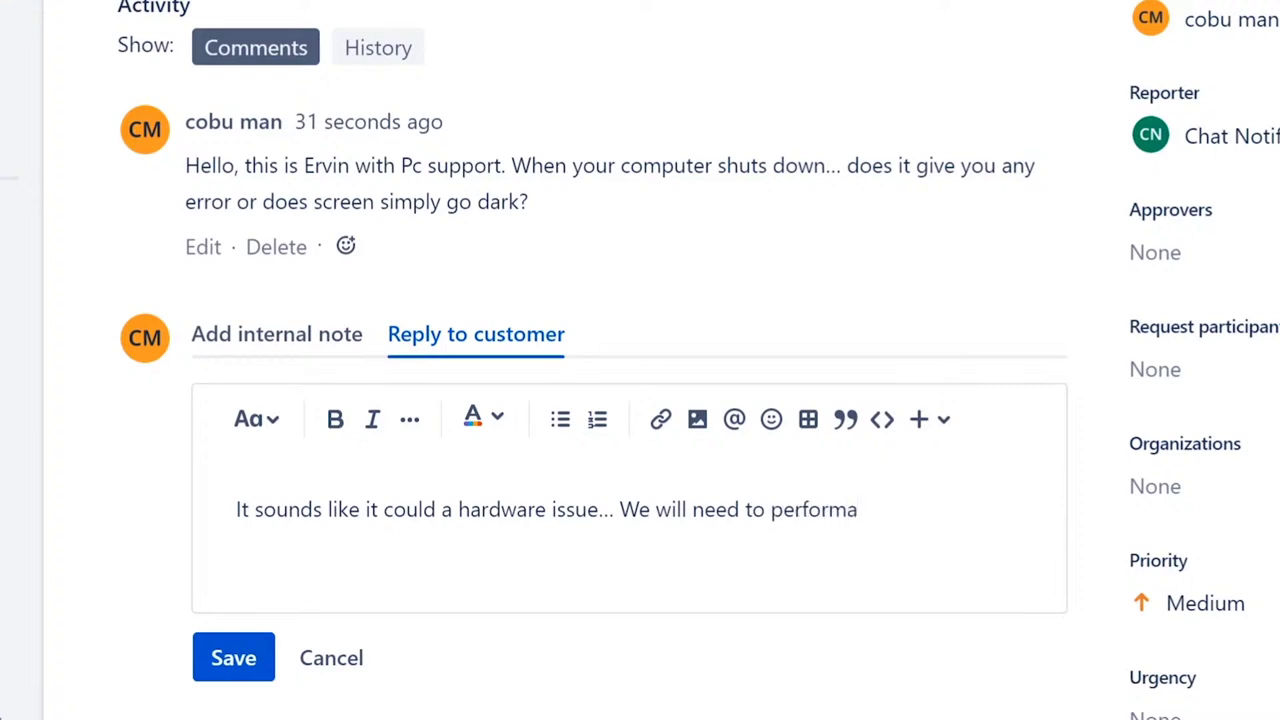
{"action": "key", "text": "BackSpace"}
{"action": "type", "text": "a di"}
{"action": "key", "text": "BackSpace"}
{"action": "key", "text": "BackSpace"}
{"action": "type", "text": "hardw"}
{"action": "type", "text": "are"}
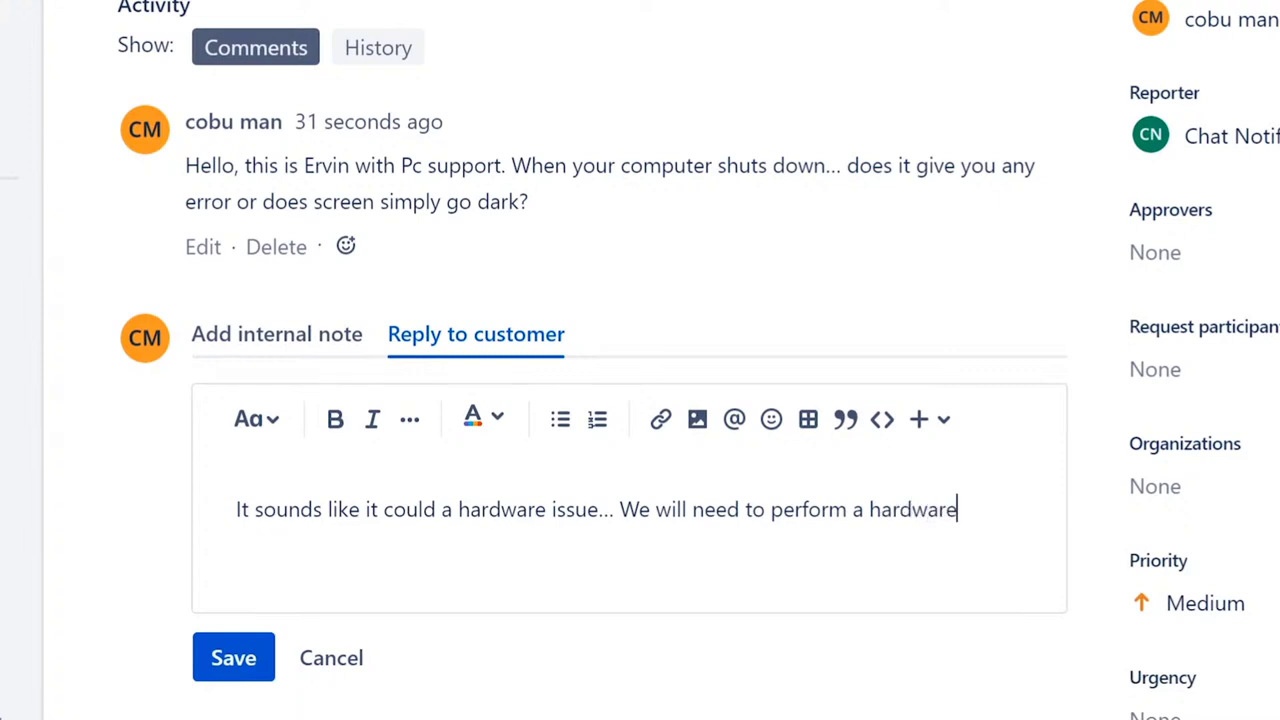
{"action": "type", "text": " diagionsi"}
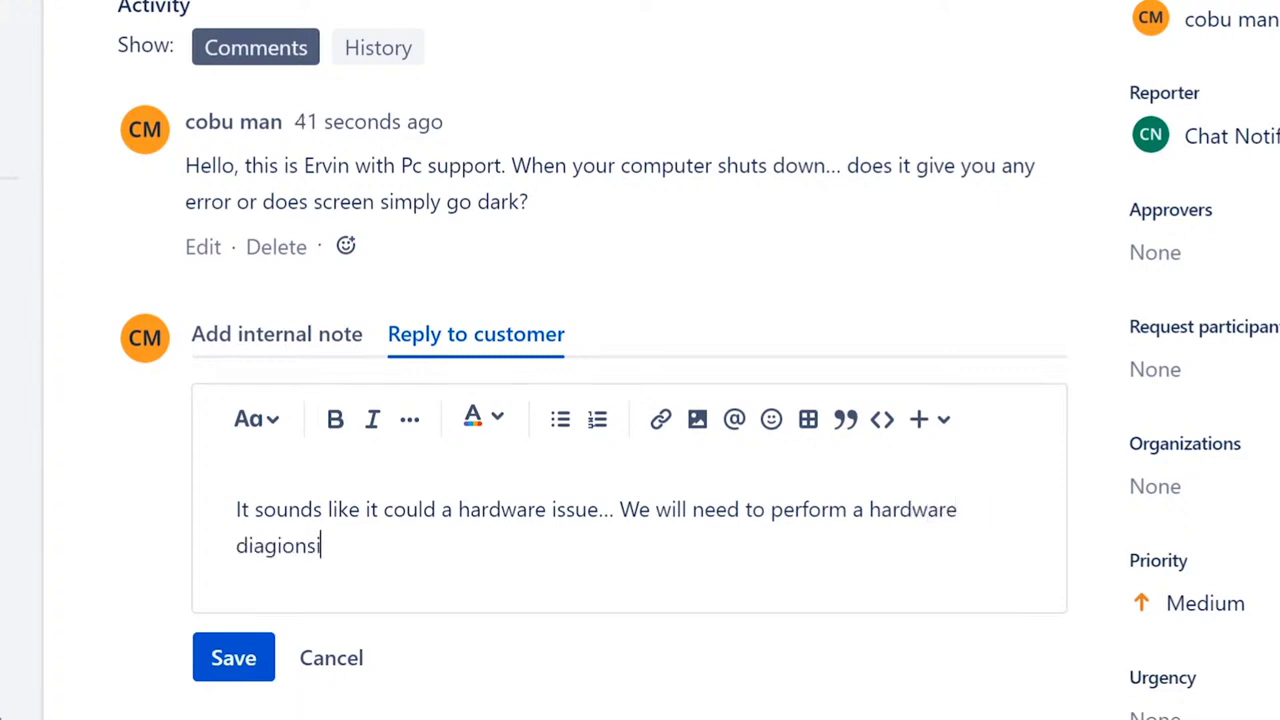
{"action": "type", "text": "t"}
Finish with 'on this computer.' and correct the misspelled 'diagionstic' to 'diagnostics'.
{"action": "key", "text": "BackSpace"}
{"action": "type", "text": "tic on this P"}
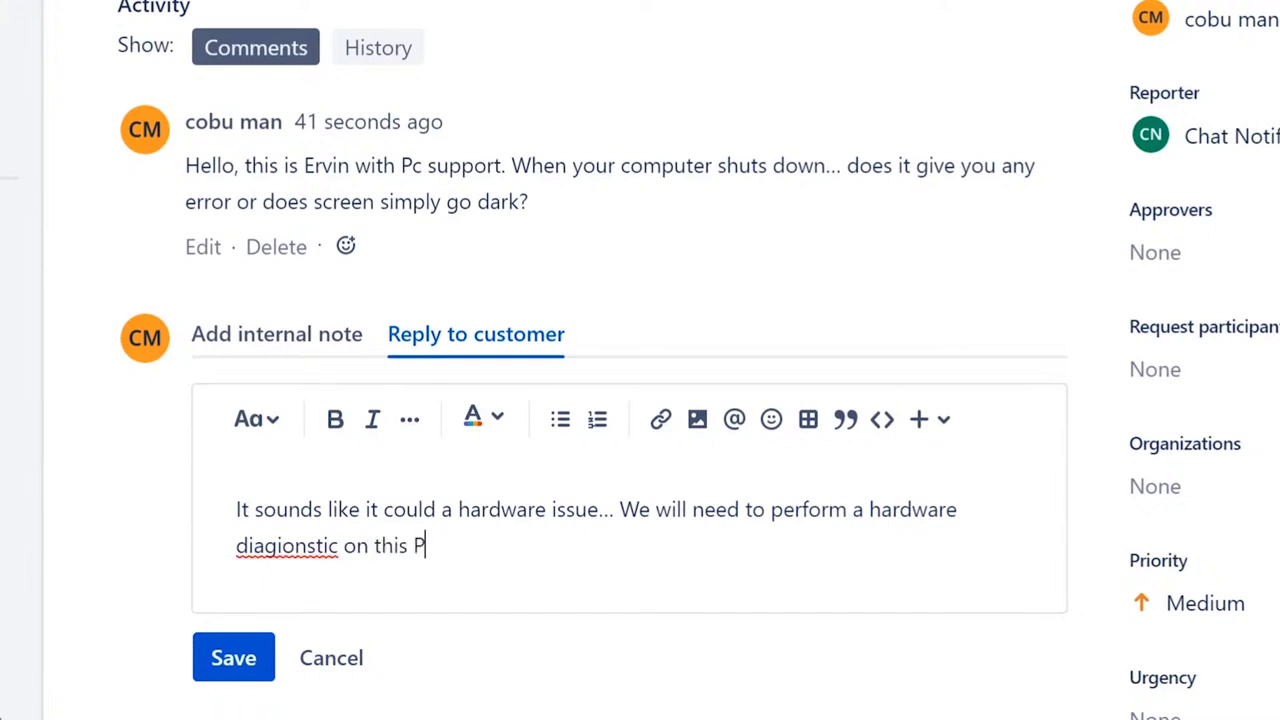
{"action": "key", "text": "BackSpace"}
{"action": "type", "text": "computer."}
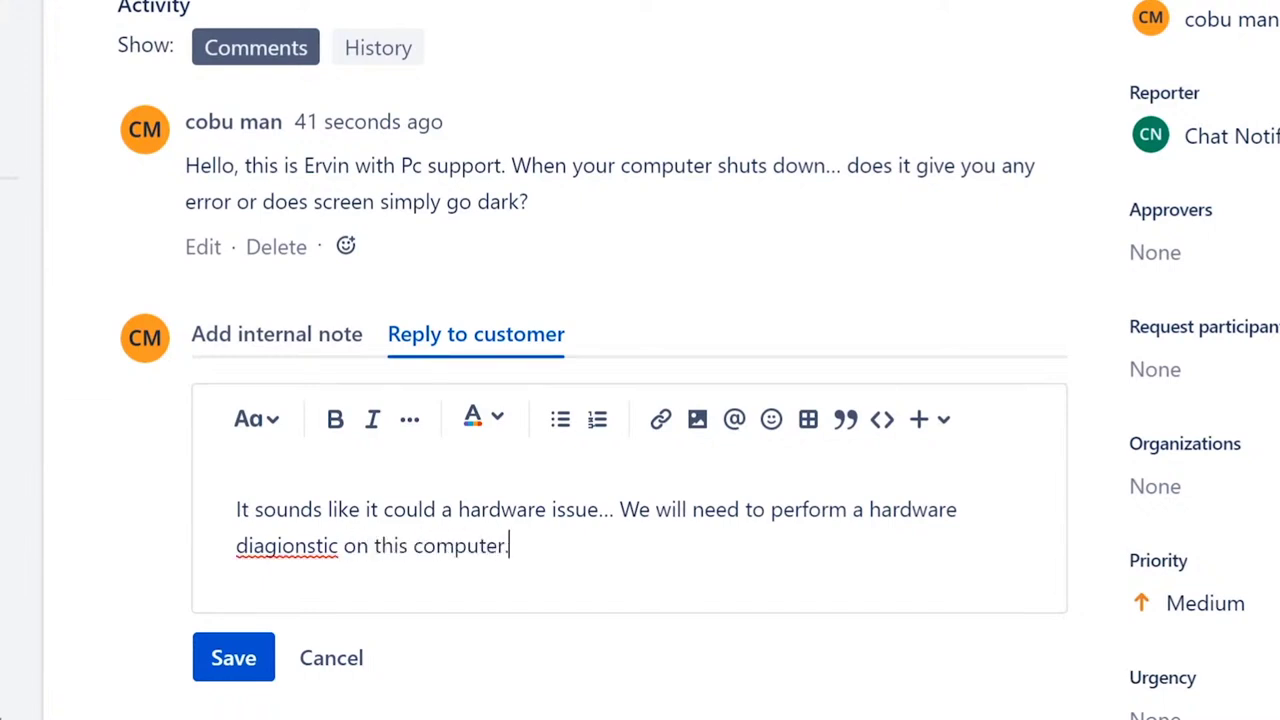
{"action": "right_click", "coordinate": [294, 550]}
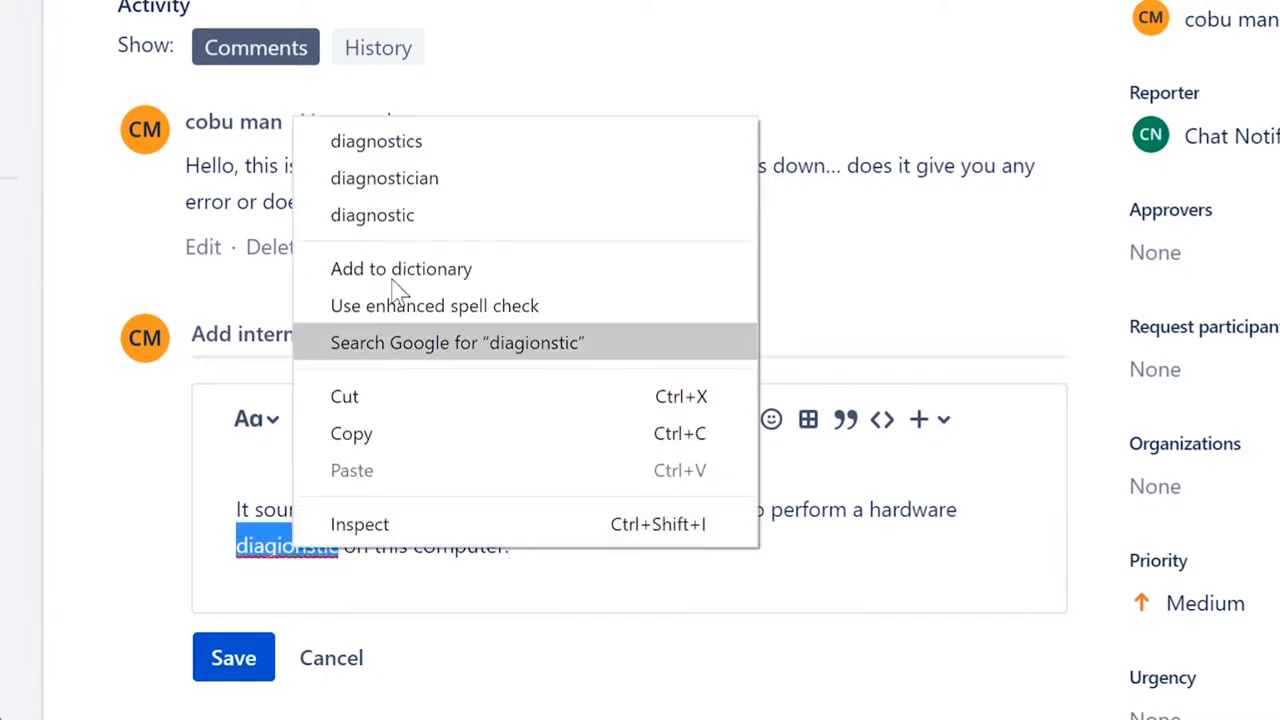
{"action": "left_click", "coordinate": [478, 143]}
Save the hardware-diagnostics draft as a customer reply on ISD-21.
{"action": "key", "text": "End"}
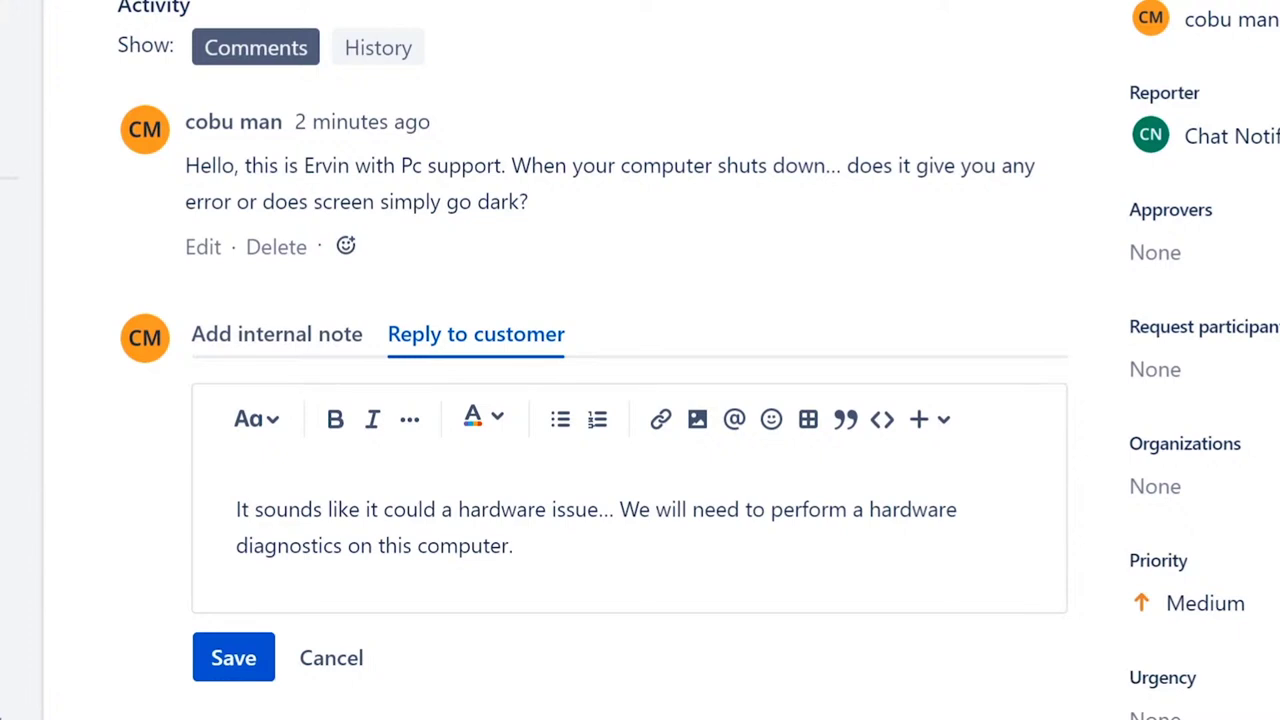
{"action": "left_click", "coordinate": [232, 660]}
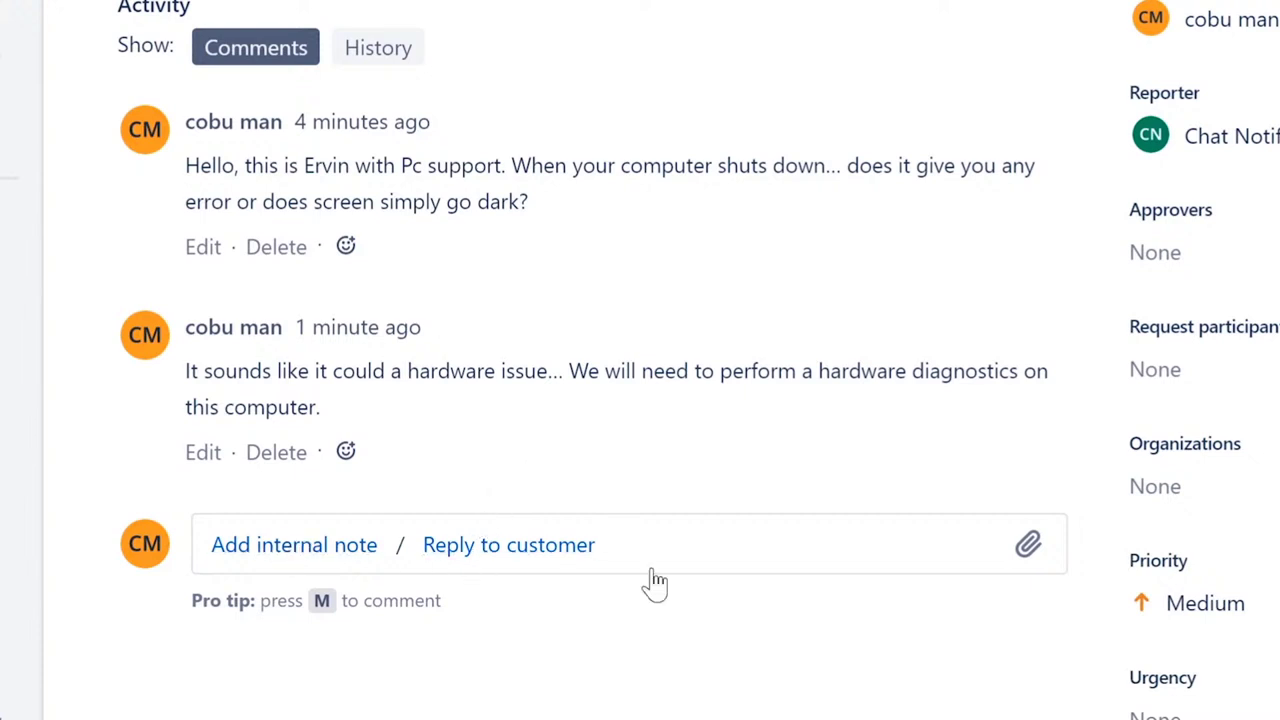
Save an internal note on ISD-21 stating the user's PC name is cobuman1, signed by the agent.
{"action": "left_click", "coordinate": [832, 571]}
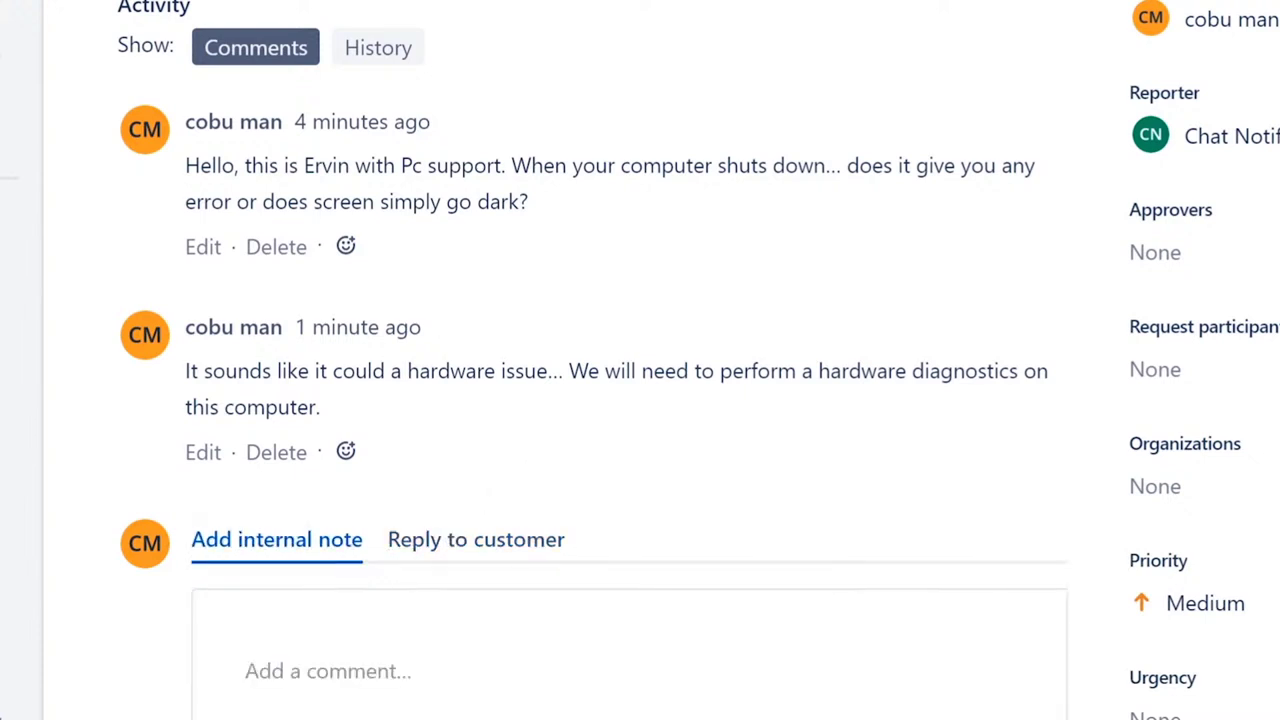
{"action": "left_click", "coordinate": [408, 686]}
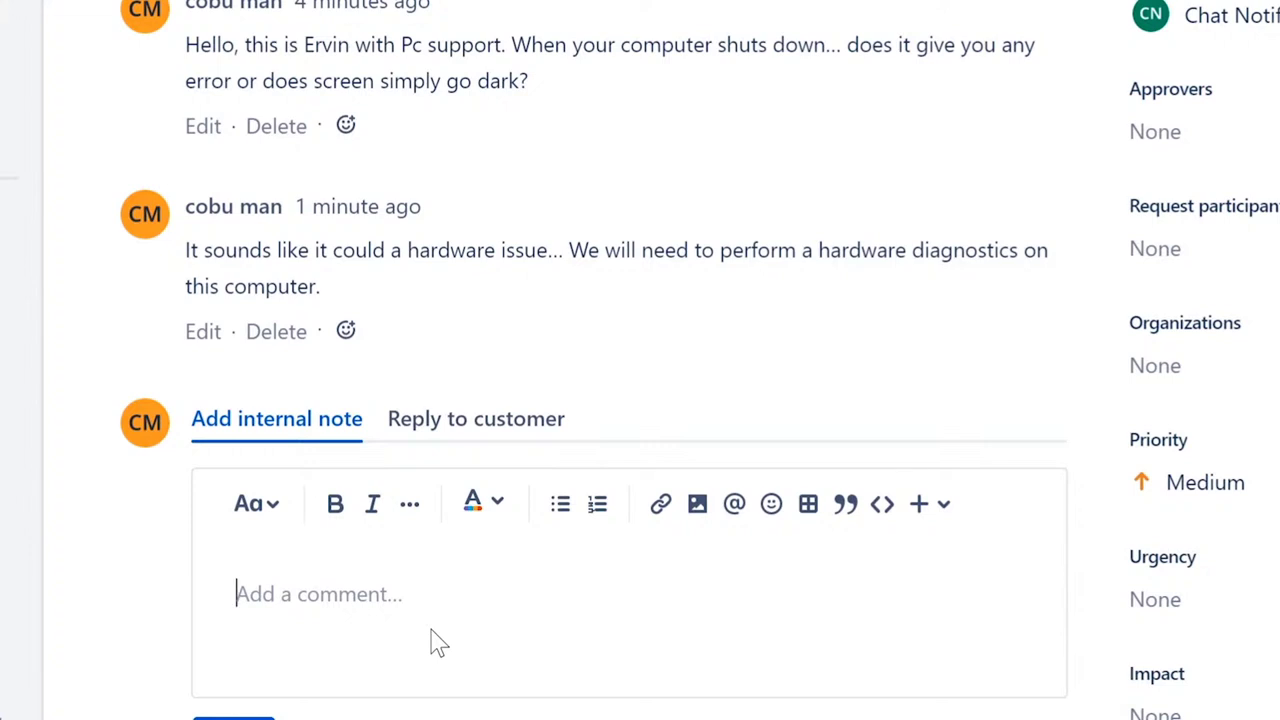
{"action": "type", "text": "User'"}
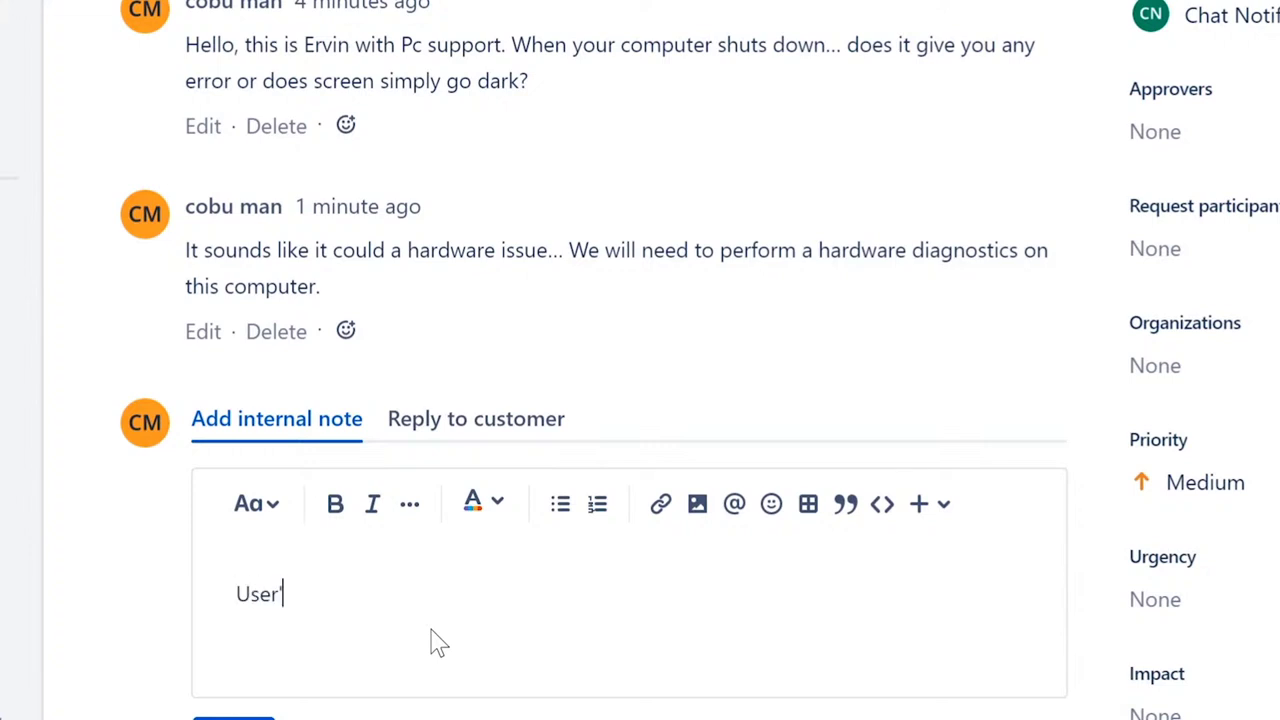
{"action": "type", "text": "s Pc name is cobu"}
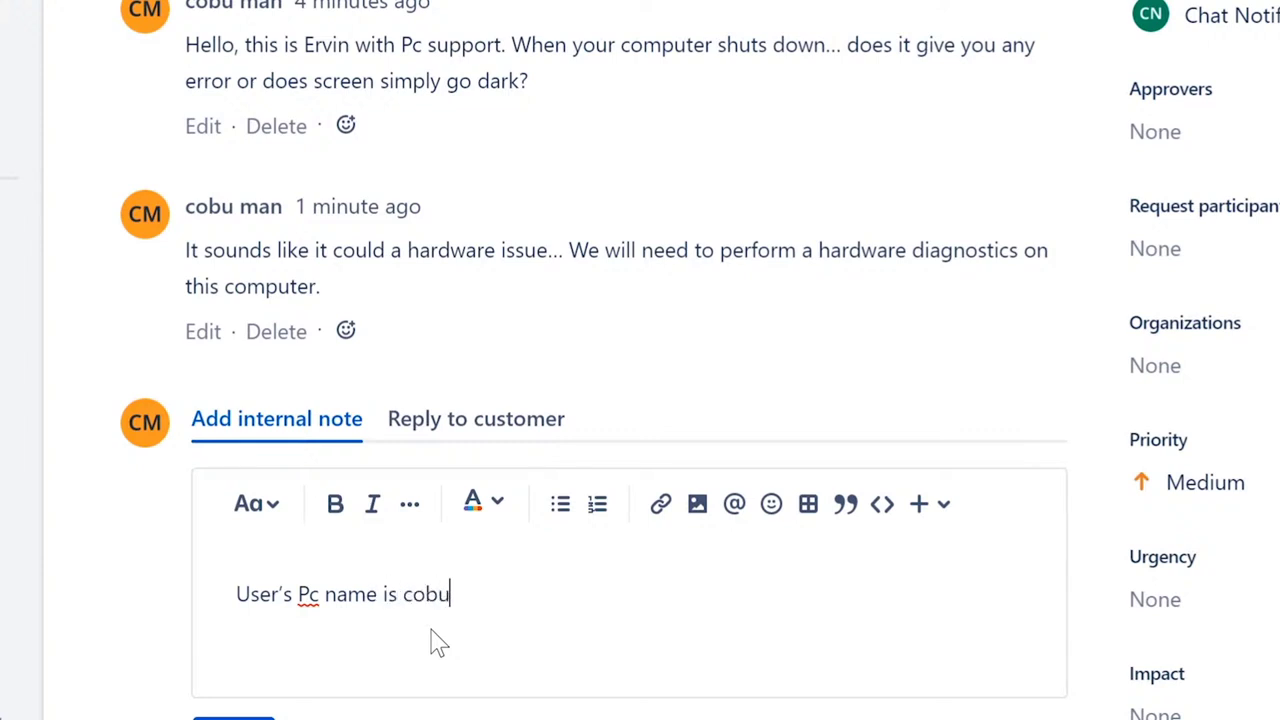
{"action": "type", "text": "man1. "}
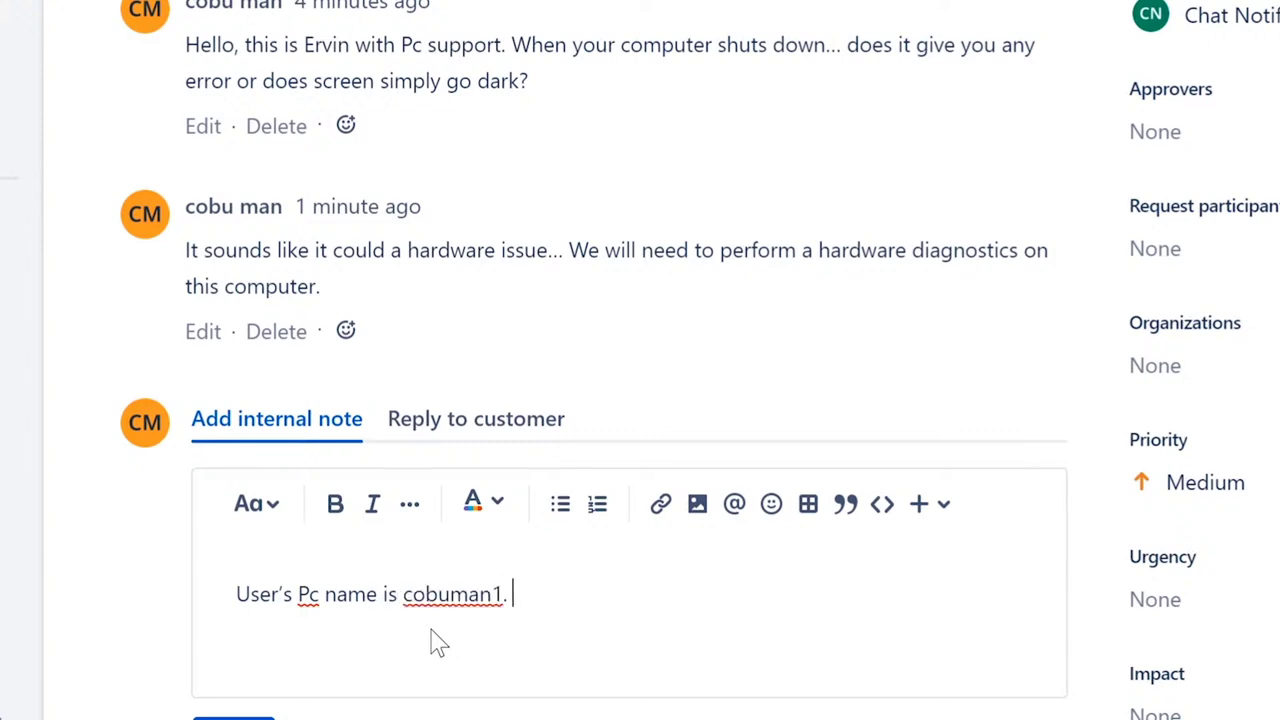
{"action": "type", "text": "Ervin"}
{"action": "left_click", "coordinate": [233, 718]}
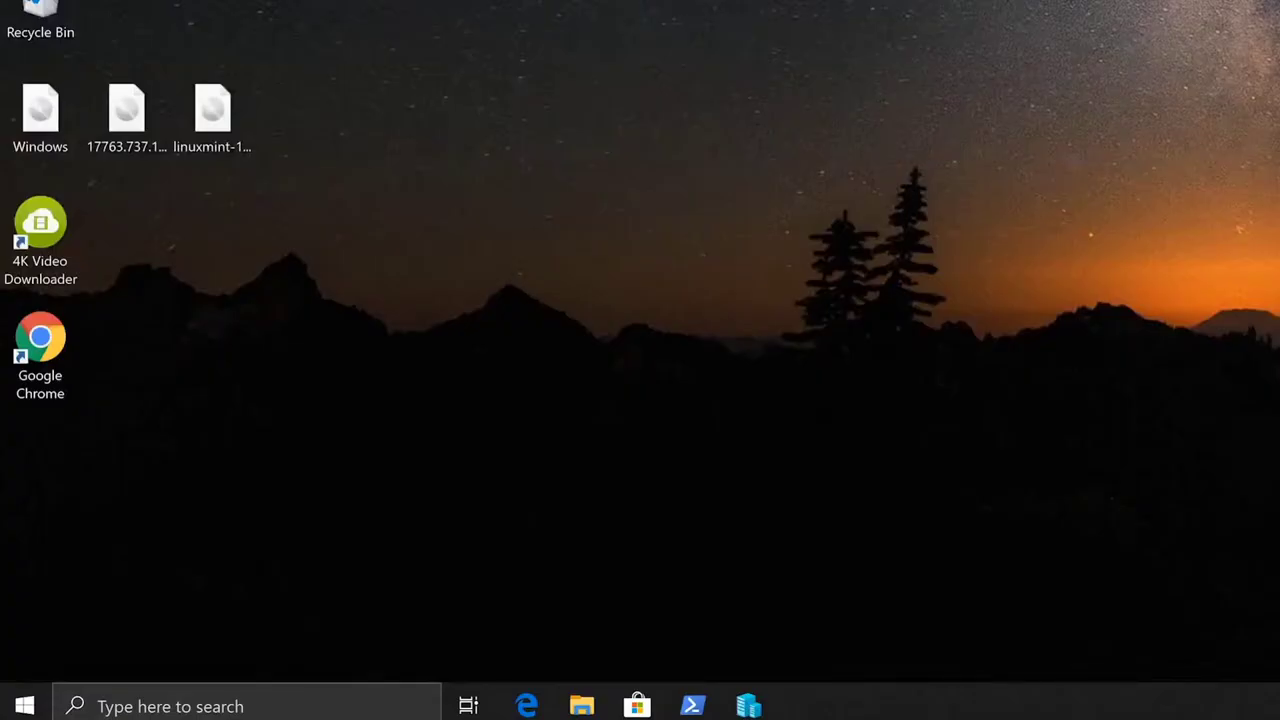
Launch Event Viewer from the Start quick menu, enlarge it, and open Windows Logs > System.
{"action": "right_click", "coordinate": [23, 702]}
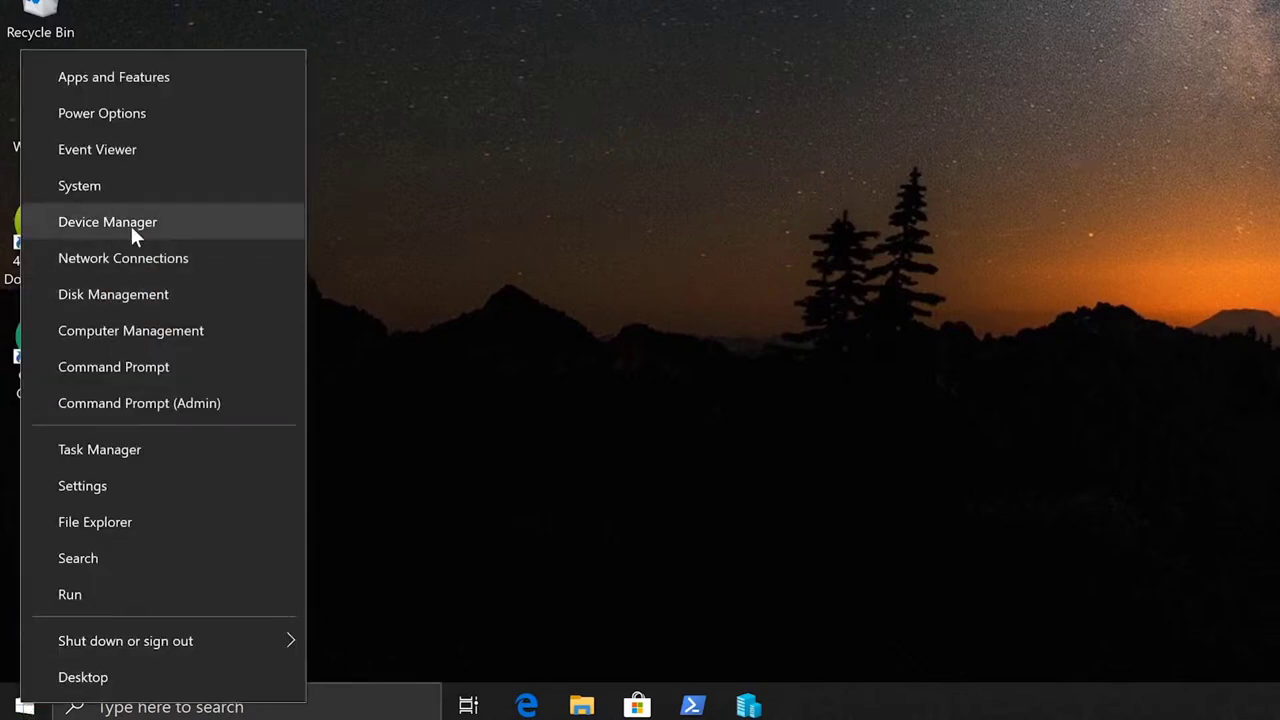
{"action": "left_click", "coordinate": [145, 150]}
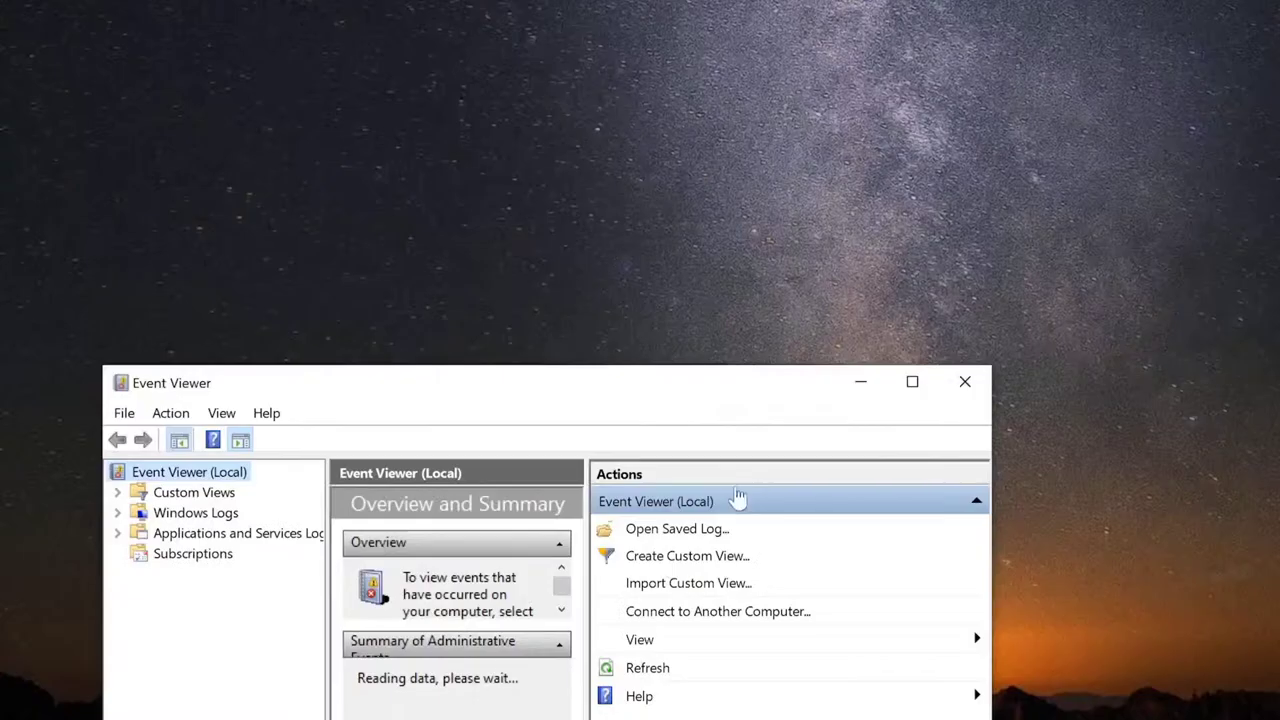
{"action": "left_click_drag", "start_coordinate": [686, 391], "coordinate": [735, 33]}
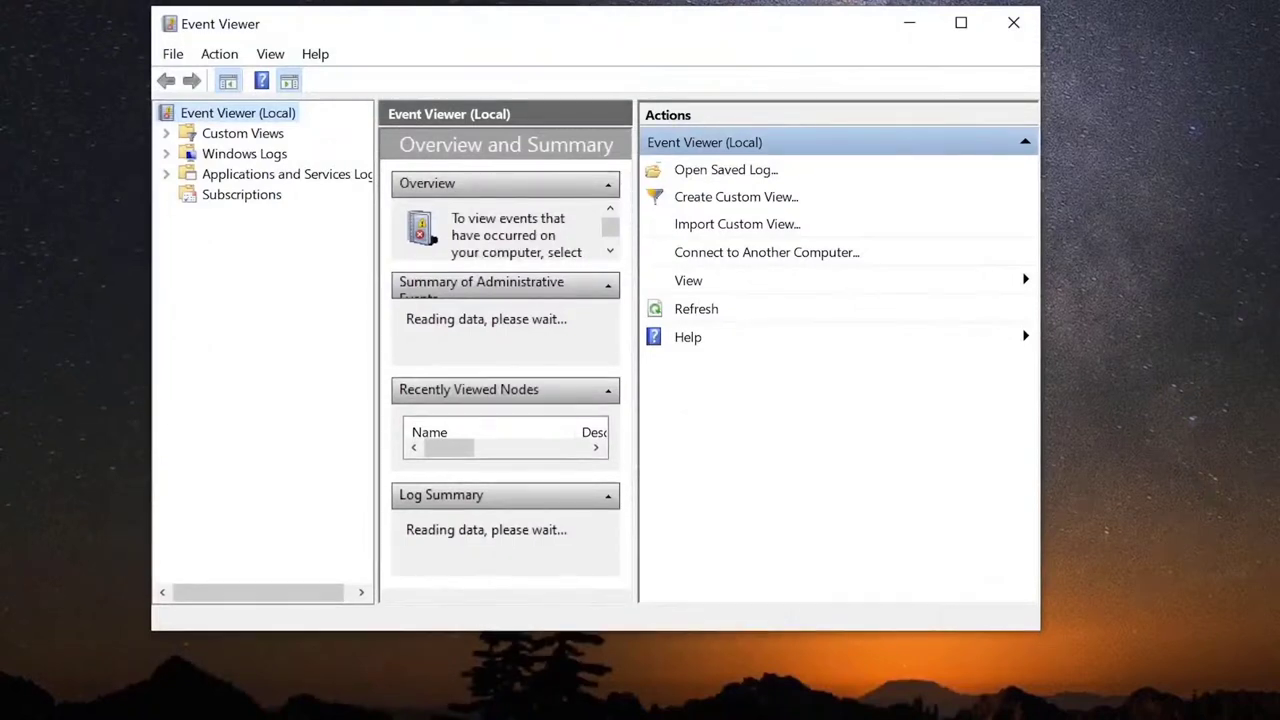
{"action": "left_click_drag", "start_coordinate": [1042, 635], "coordinate": [1242, 719]}
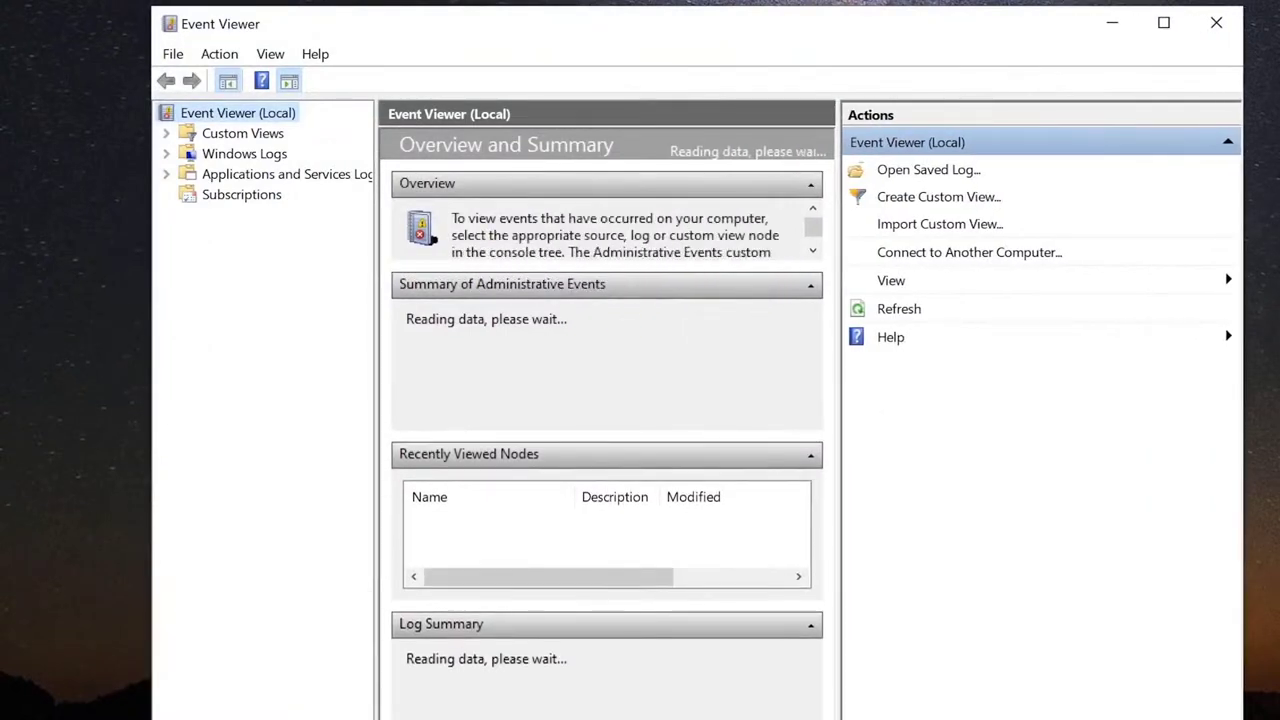
{"action": "left_click", "coordinate": [166, 154]}
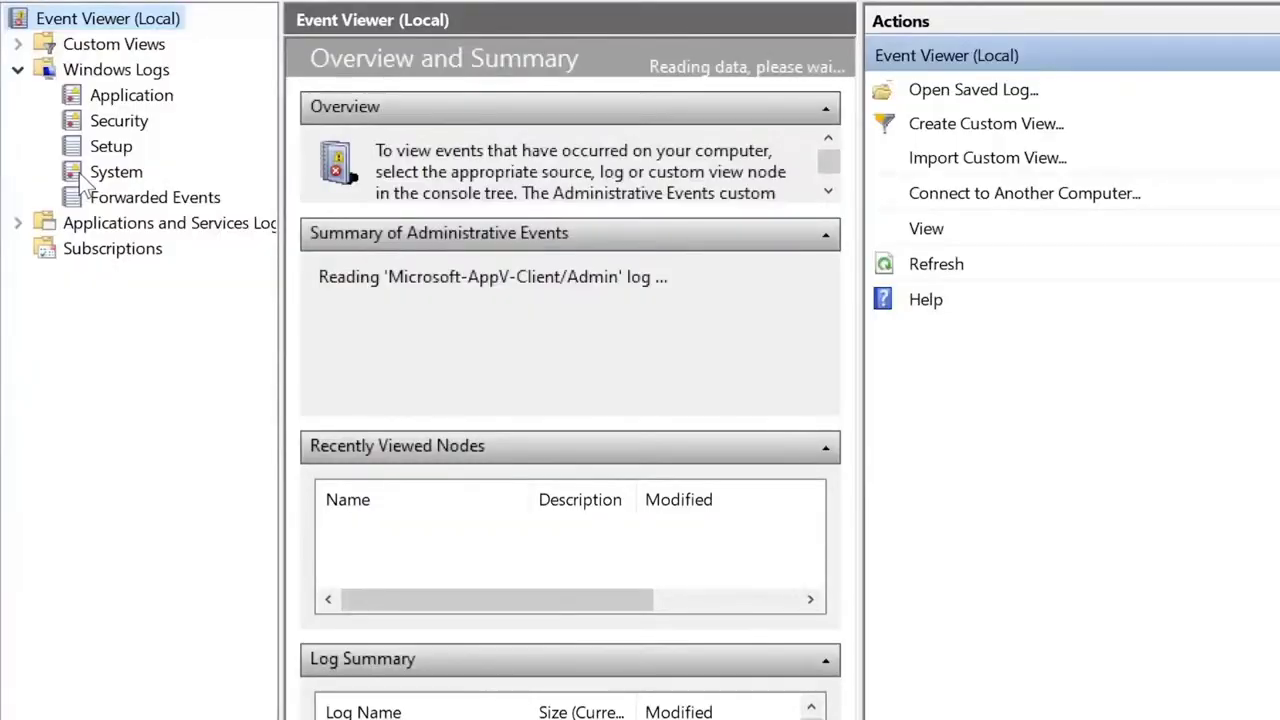
{"action": "left_click", "coordinate": [245, 237]}
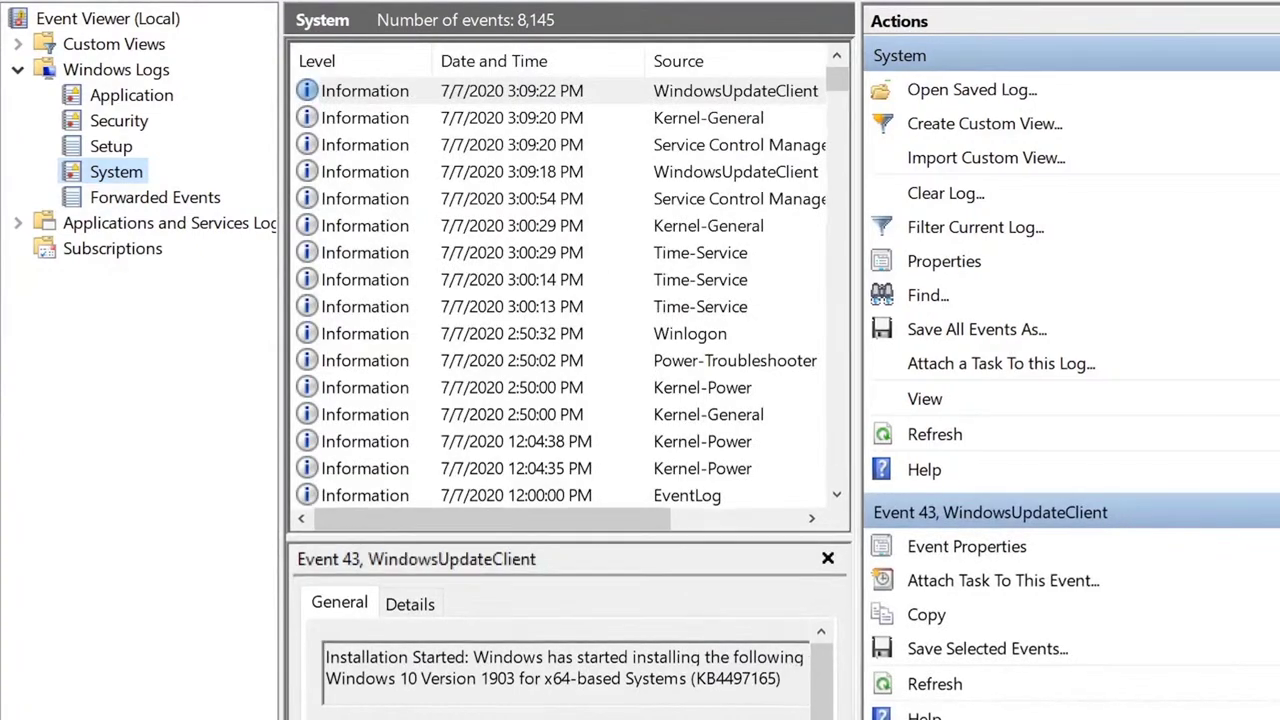
Maximize Event Viewer, sort the System log by Level, and scroll through the Information entries.
{"action": "key", "text": "super+Up"}
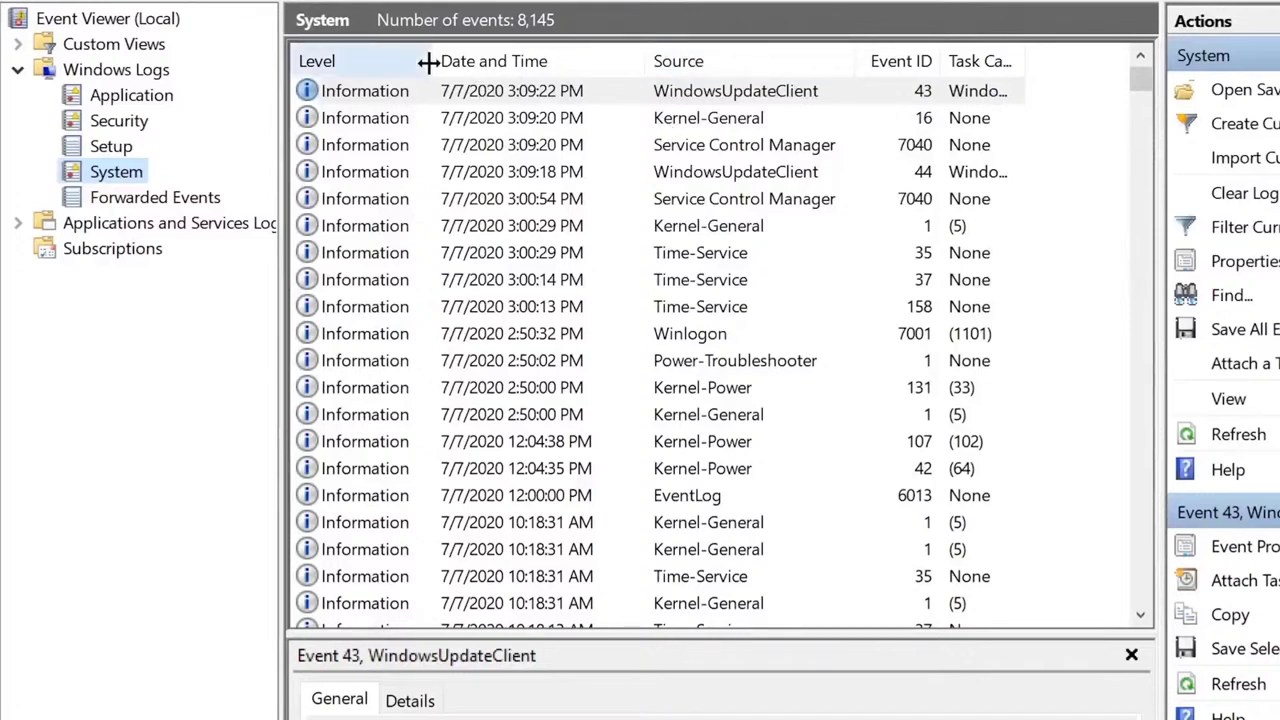
{"action": "left_click", "coordinate": [343, 60]}
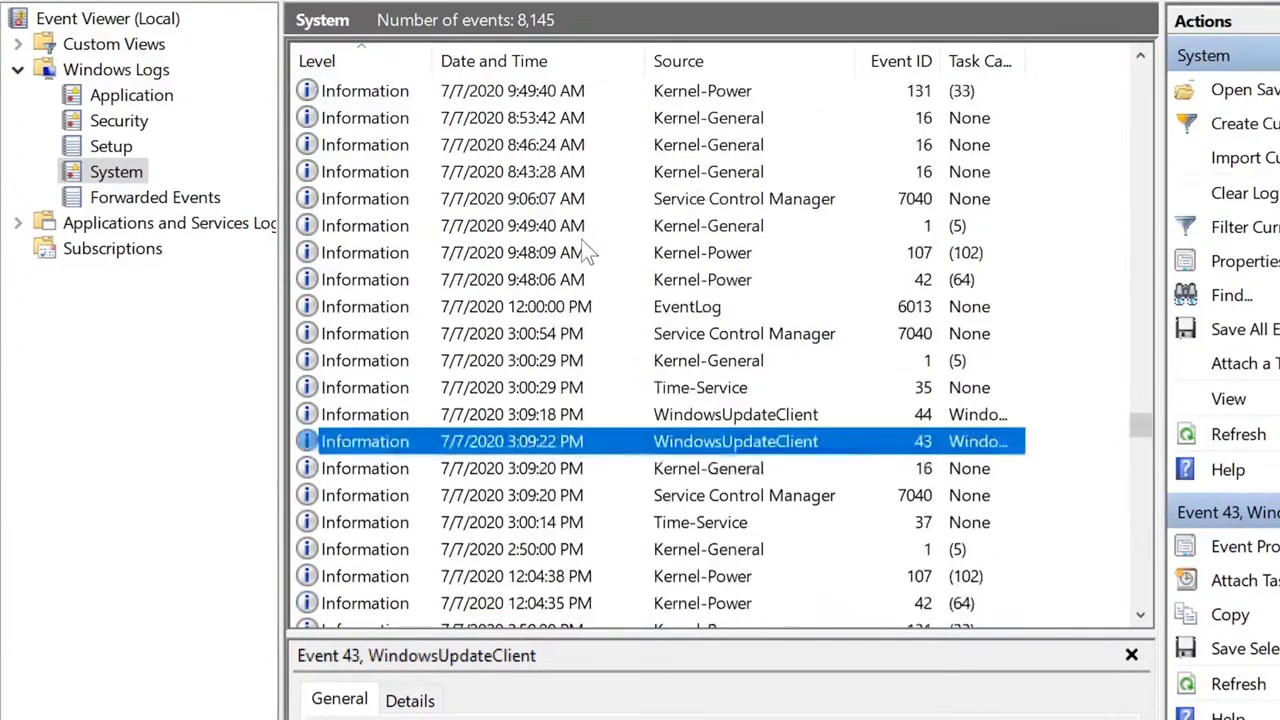
{"action": "scroll", "coordinate": [910, 340], "scroll_direction": "up", "scroll_amount": 10}
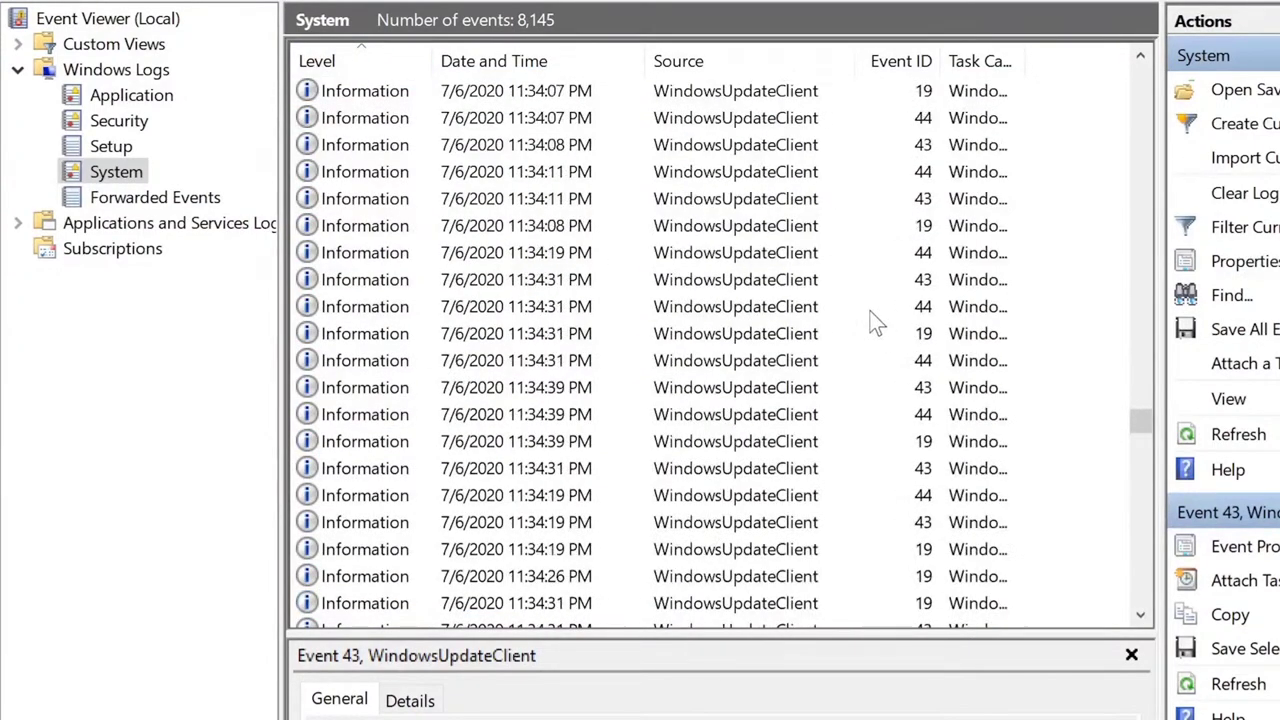
{"action": "scroll", "coordinate": [880, 330], "scroll_direction": "up", "scroll_amount": 10}
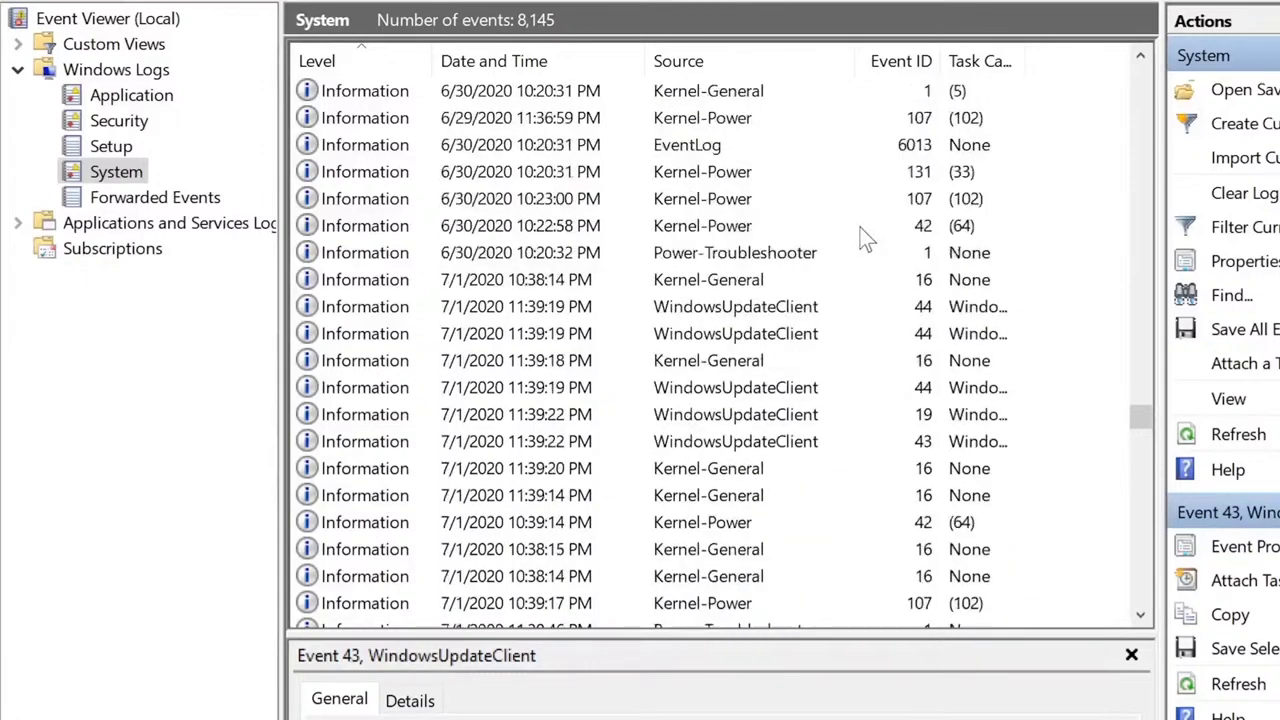
{"action": "scroll", "coordinate": [838, 225], "scroll_direction": "up", "scroll_amount": 10}
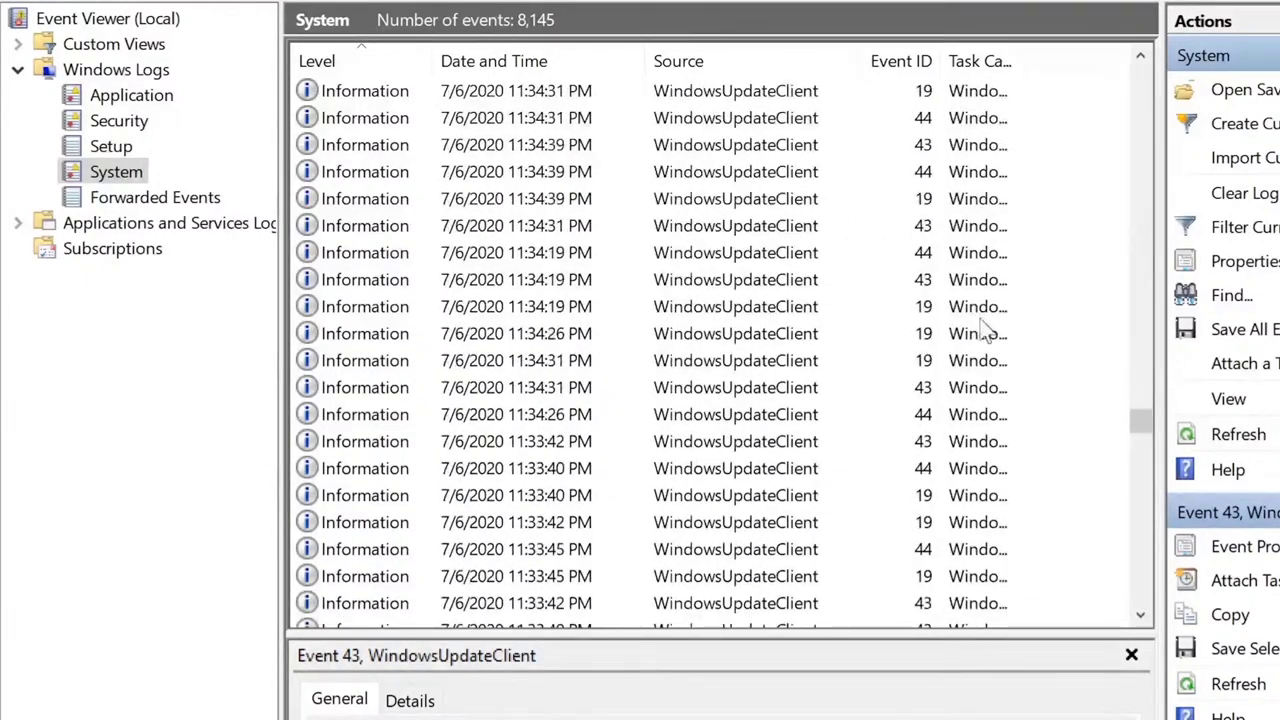
{"action": "scroll", "coordinate": [1000, 348], "scroll_direction": "up", "scroll_amount": 10}
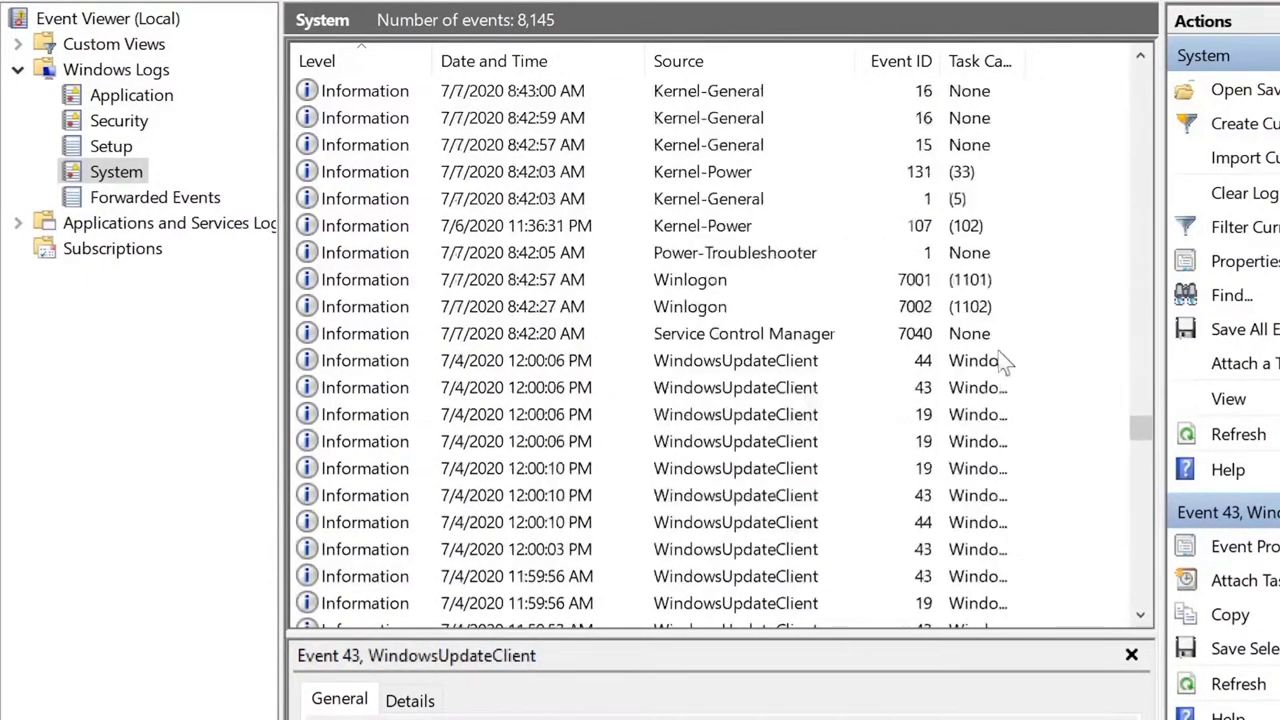
{"action": "scroll", "coordinate": [930, 335], "scroll_direction": "up", "scroll_amount": 10}
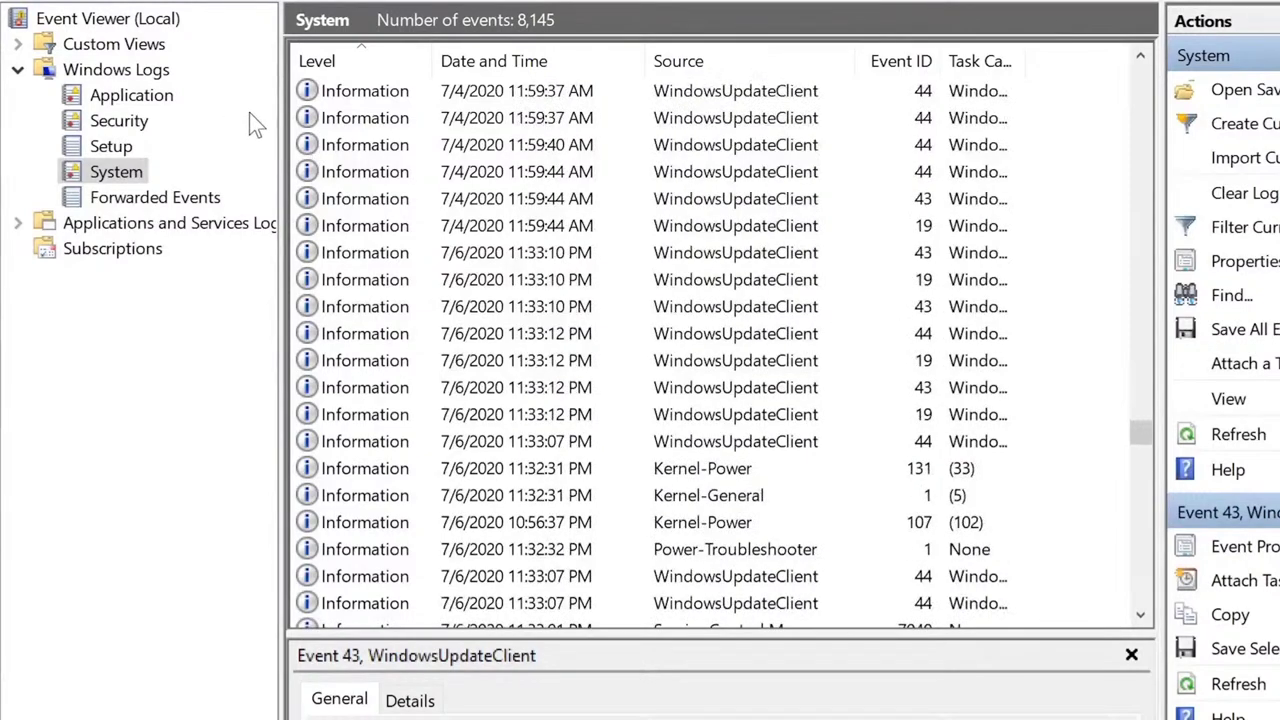
{"action": "scroll", "coordinate": [255, 120], "scroll_direction": "right", "scroll_amount": 1}
{"action": "scroll", "coordinate": [602, 201], "scroll_direction": "down", "scroll_amount": 10}
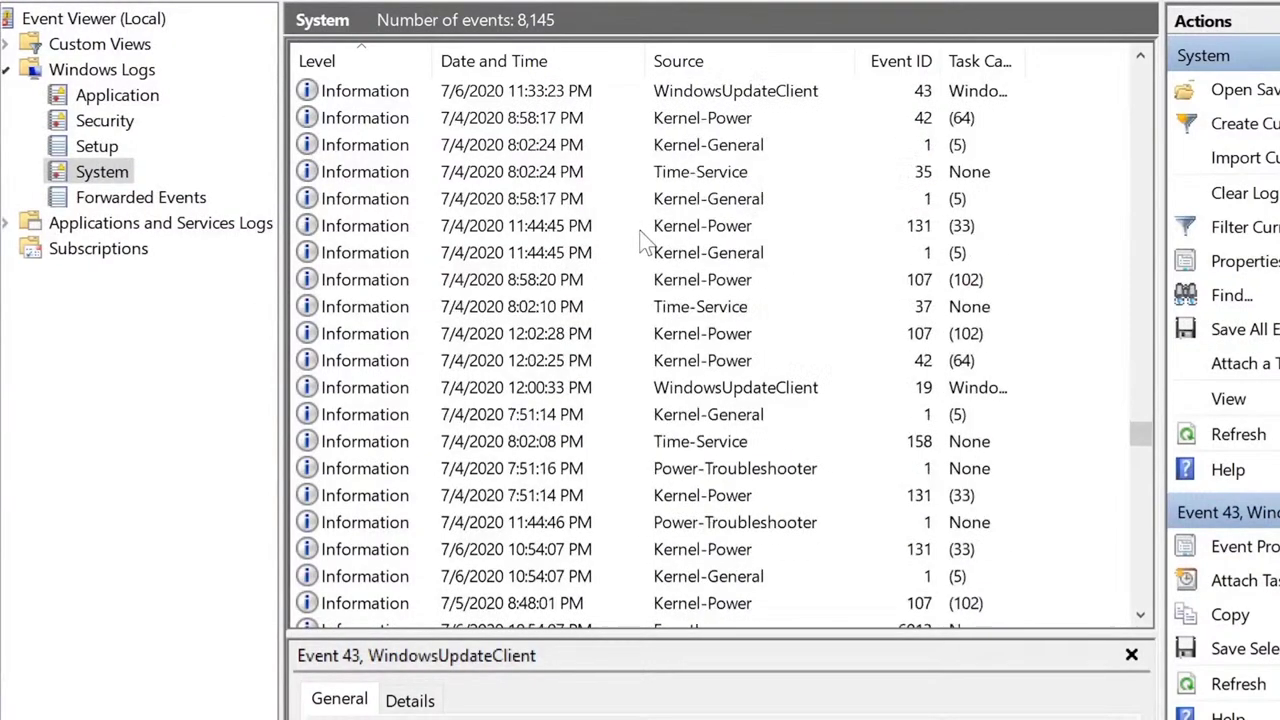
{"action": "scroll", "coordinate": [1000, 445], "scroll_direction": "down", "scroll_amount": 3}
{"action": "left_click_drag", "start_coordinate": [1144, 436], "coordinate": [1146, 605]}
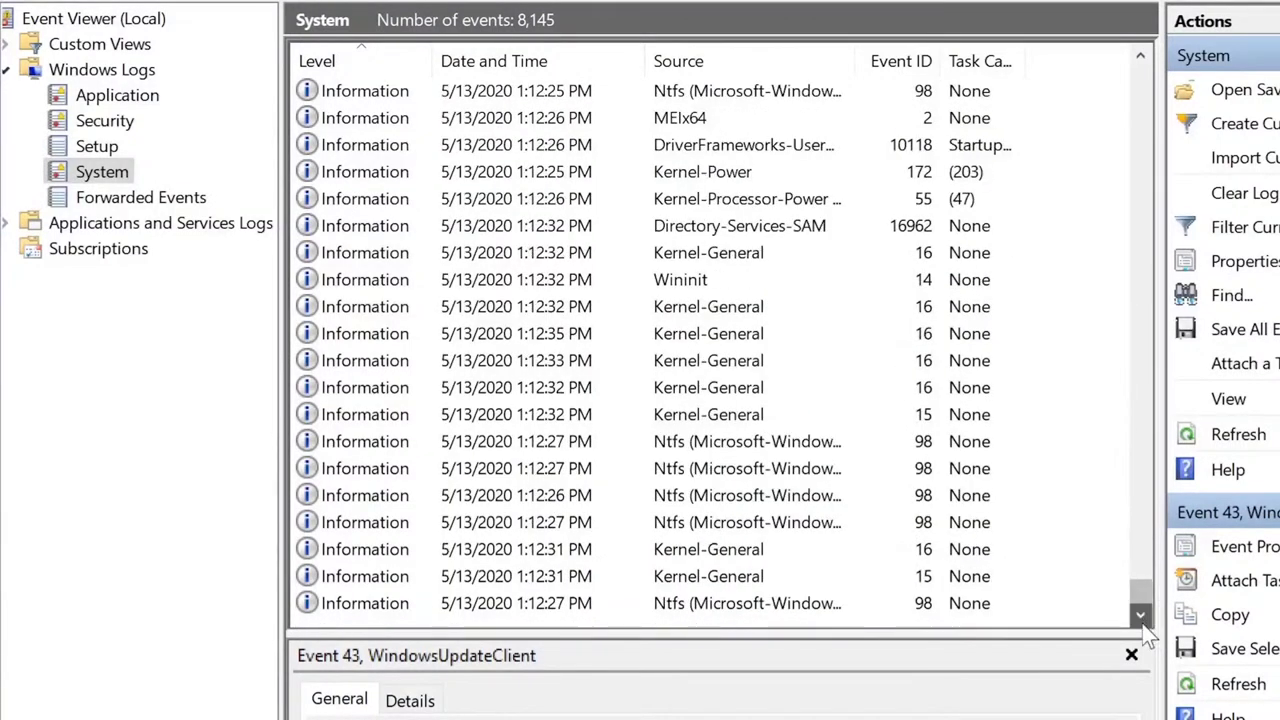
Read the Ntfs event 98 details reporting volumes F, E and G as healthy.
{"action": "left_click", "coordinate": [735, 470]}
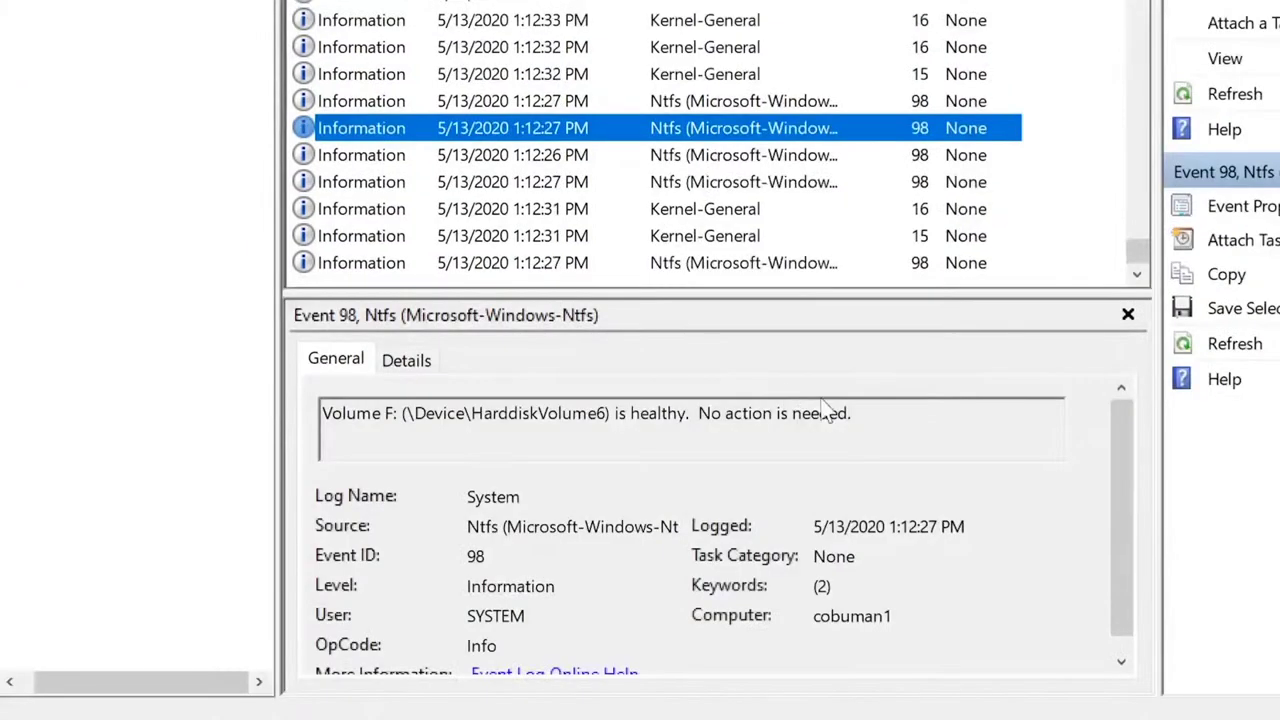
{"action": "left_click_drag", "start_coordinate": [852, 413], "coordinate": [320, 413]}
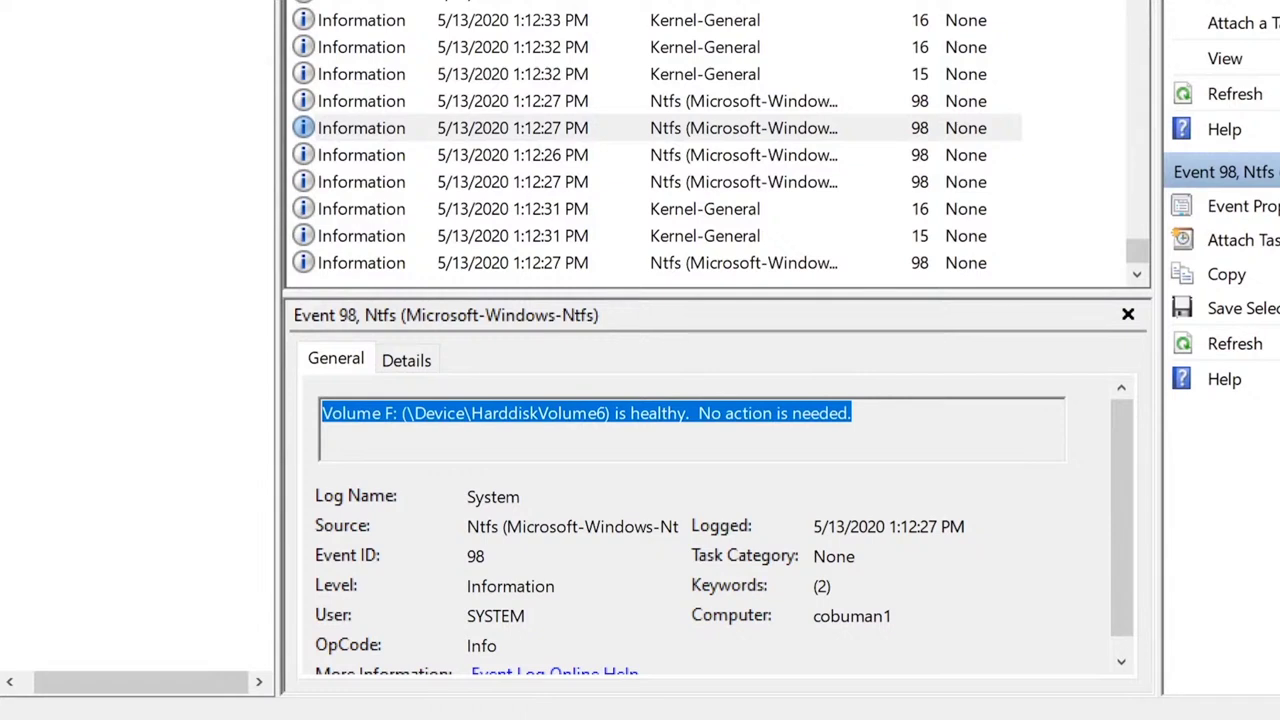
{"action": "left_click", "coordinate": [455, 153]}
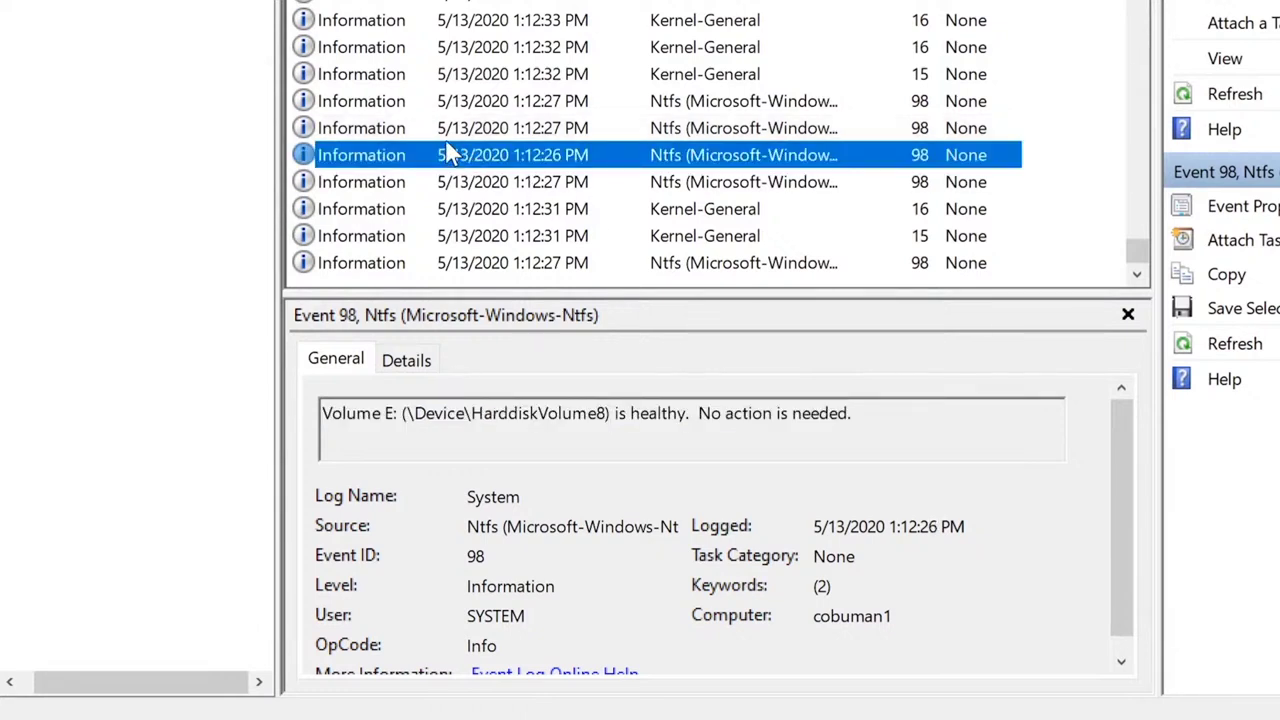
{"action": "left_click", "coordinate": [330, 110]}
{"action": "scroll", "coordinate": [326, 108], "scroll_direction": "down", "scroll_amount": 10}
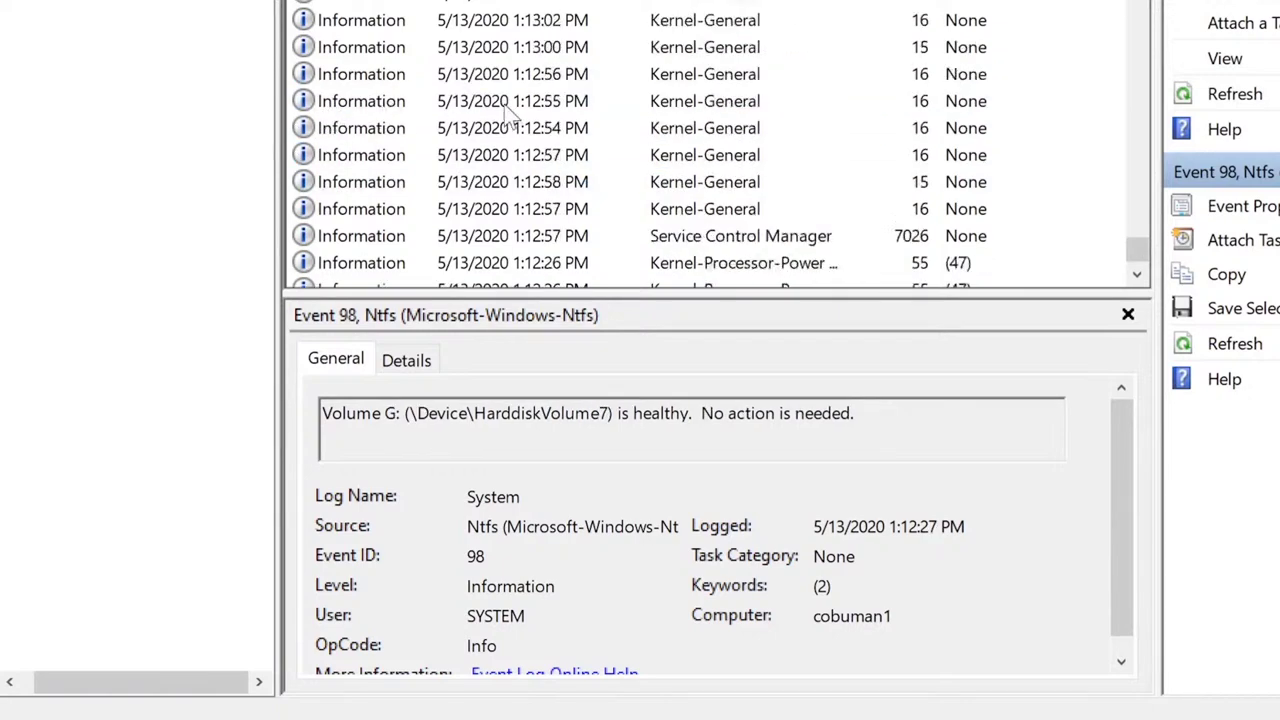
{"action": "scroll", "coordinate": [704, 149], "scroll_direction": "up", "scroll_amount": 6}
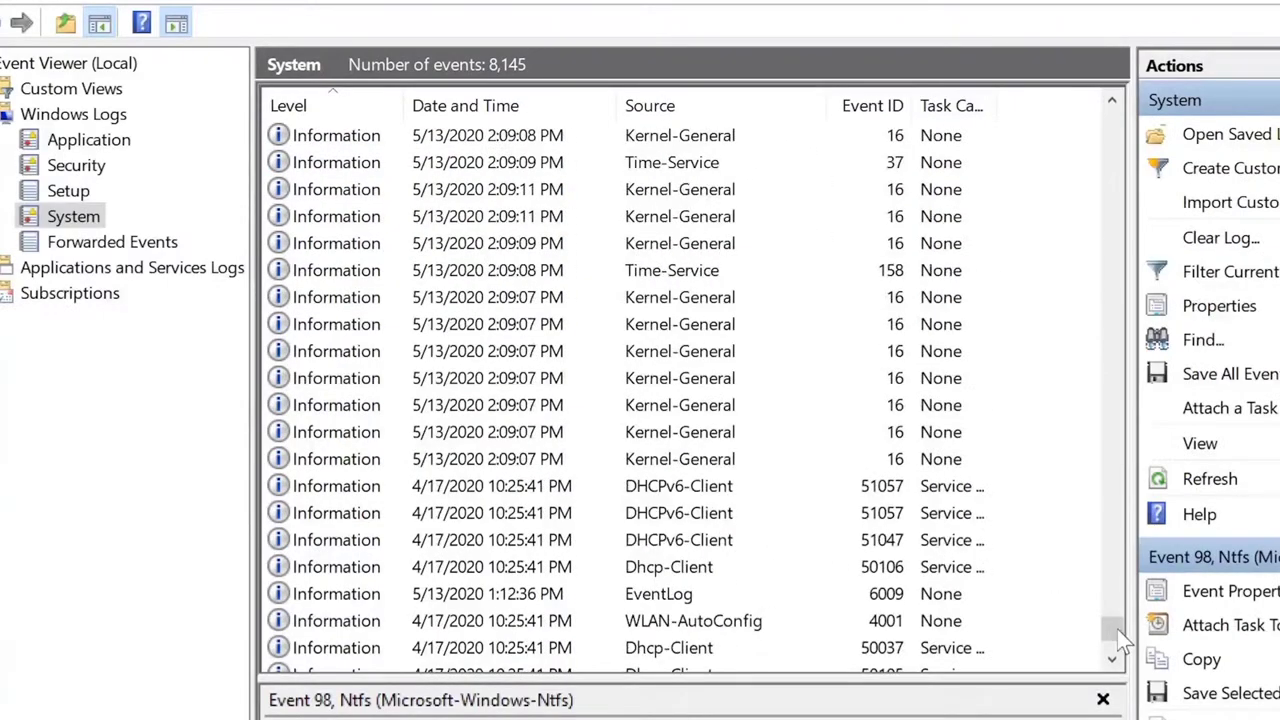
Scroll up through warnings, previewing a Kernel-PnP 219 warning and an HttpEvent 15016 error.
{"action": "left_click_drag", "start_coordinate": [1123, 478], "coordinate": [1123, 457]}
{"action": "left_click_drag", "start_coordinate": [1120, 366], "coordinate": [1114, 135]}
{"action": "scroll", "coordinate": [680, 378], "scroll_direction": "up", "scroll_amount": 4}
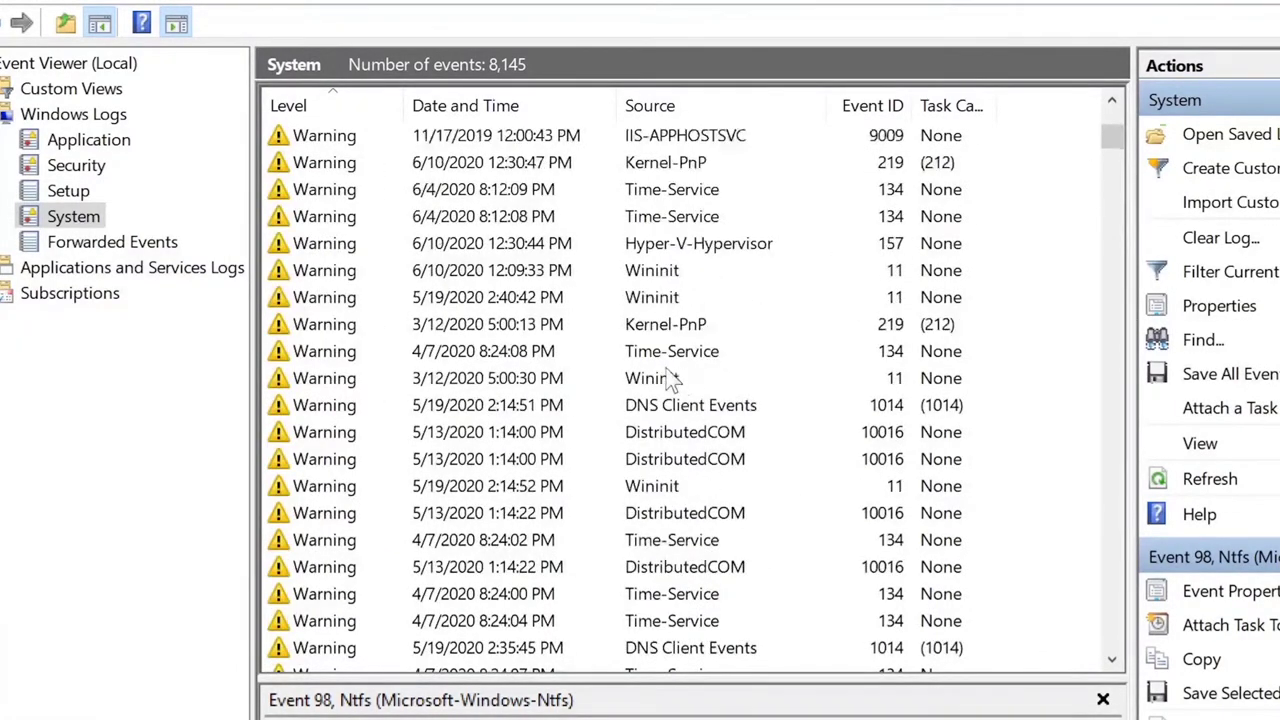
{"action": "scroll", "coordinate": [340, 358], "scroll_direction": "up", "scroll_amount": 2}
{"action": "scroll", "coordinate": [340, 350], "scroll_direction": "up", "scroll_amount": 4}
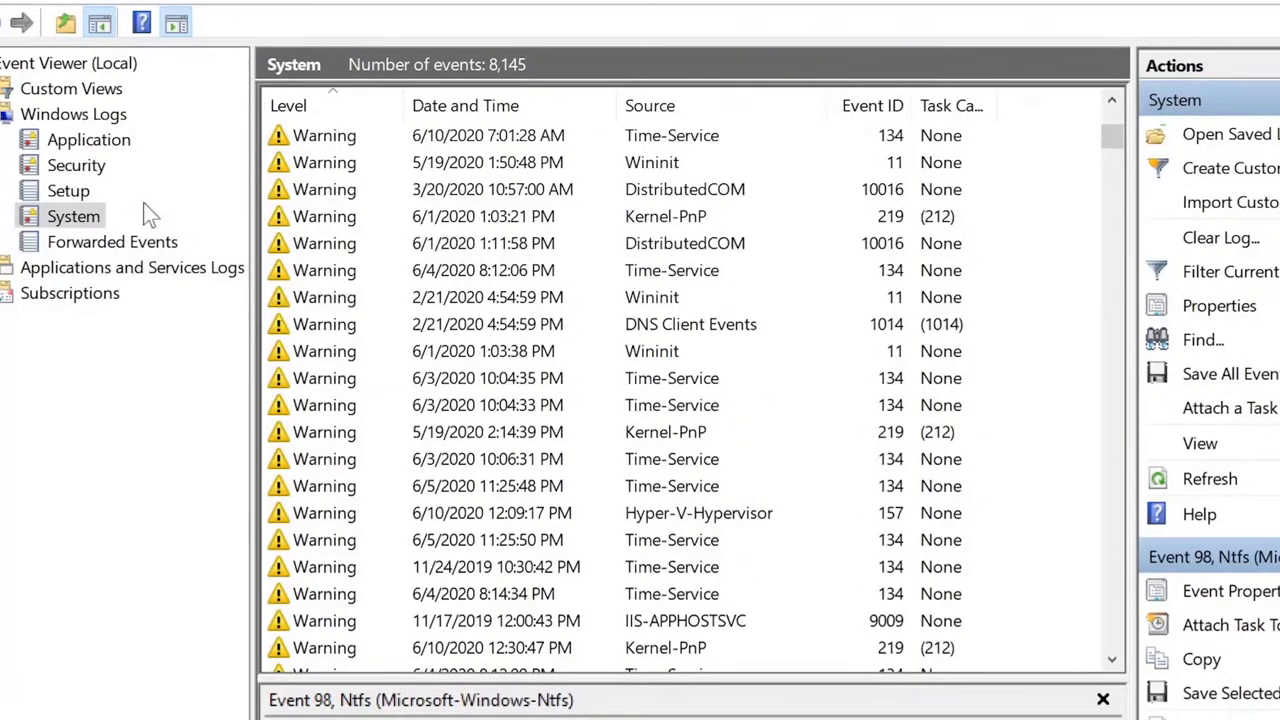
{"action": "left_click", "coordinate": [313, 222]}
{"action": "scroll", "coordinate": [318, 220], "scroll_direction": "up", "scroll_amount": 10}
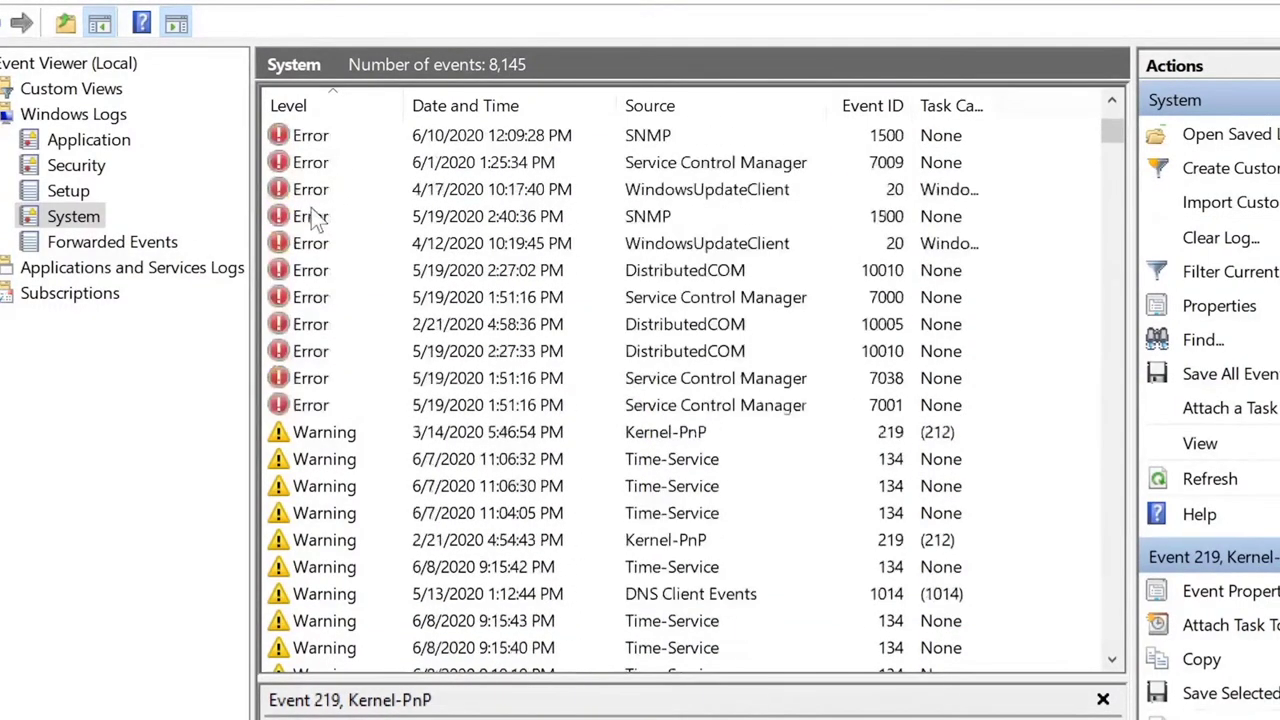
{"action": "scroll", "coordinate": [330, 221], "scroll_direction": "up", "scroll_amount": 3}
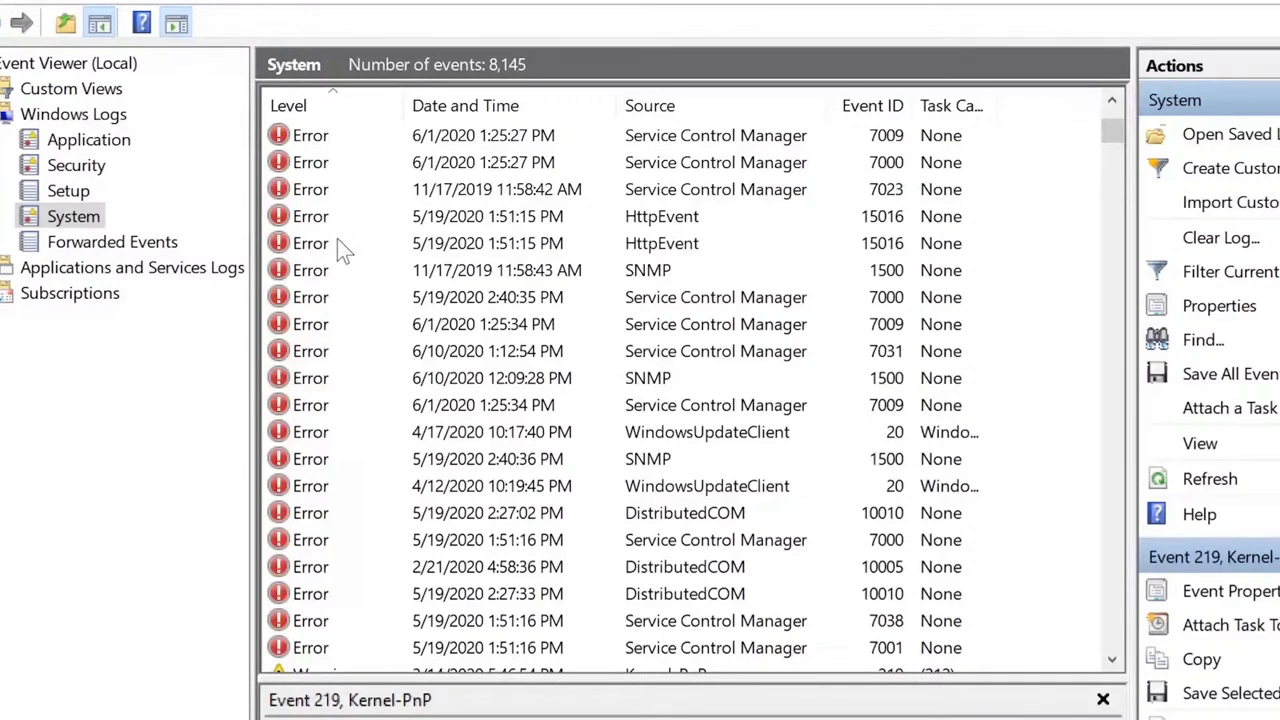
{"action": "left_click", "coordinate": [337, 240]}
Preview a DistributedCOM 10010 error and scroll up to the three Critical Kernel-Power 41 events.
{"action": "scroll", "coordinate": [384, 259], "scroll_direction": "up", "scroll_amount": 5}
{"action": "scroll", "coordinate": [384, 259], "scroll_direction": "up", "scroll_amount": 5}
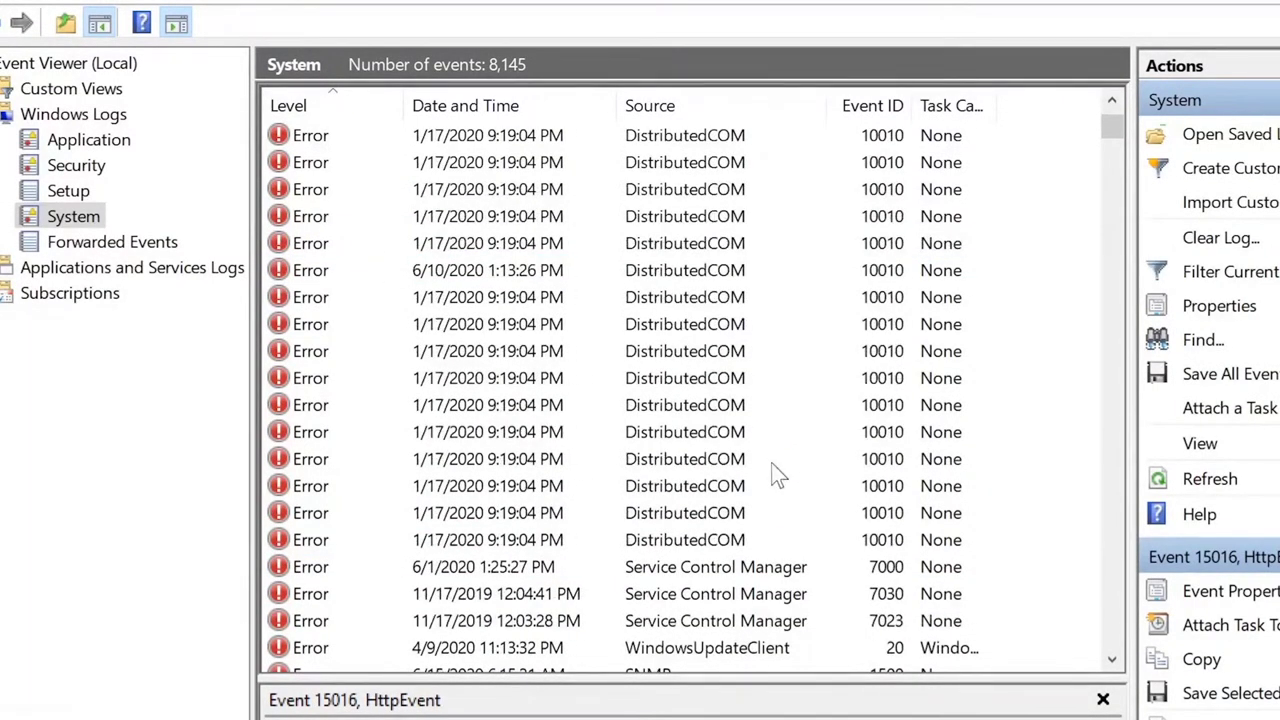
{"action": "scroll", "coordinate": [778, 476], "scroll_direction": "up", "scroll_amount": 6}
{"action": "scroll", "coordinate": [665, 505], "scroll_direction": "down", "scroll_amount": 5}
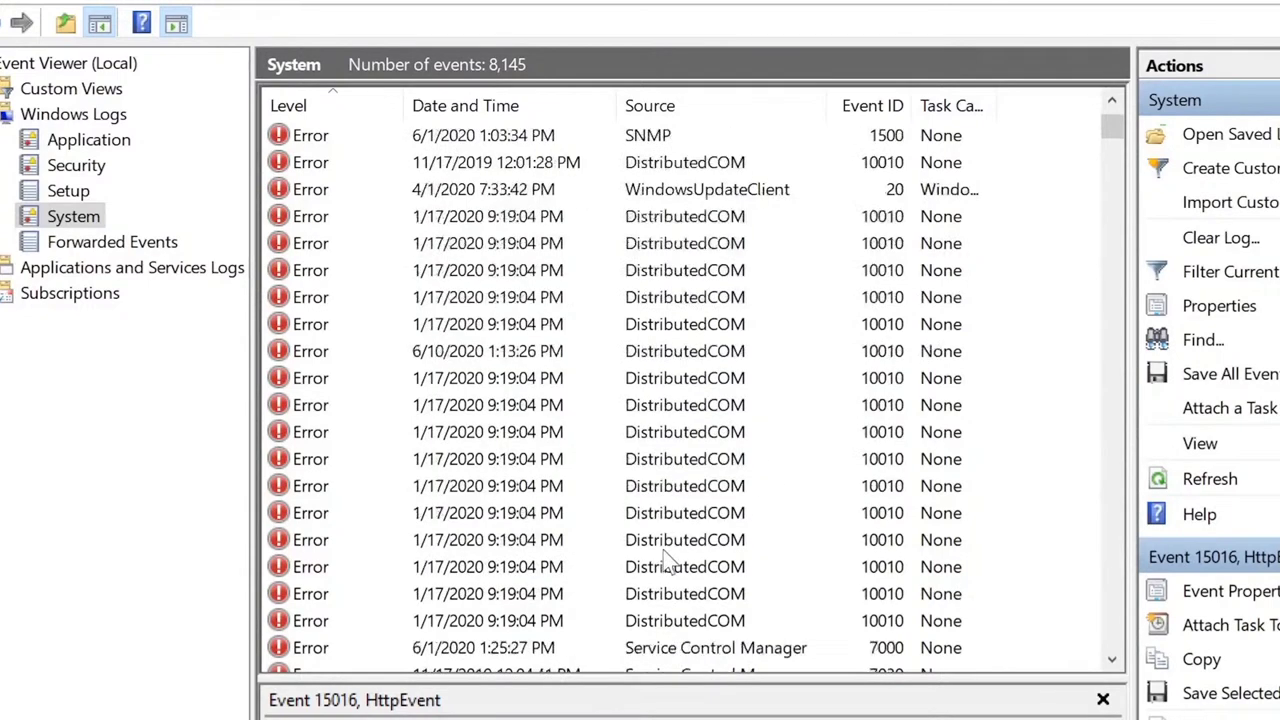
{"action": "left_click", "coordinate": [658, 486]}
{"action": "scroll", "coordinate": [658, 485], "scroll_direction": "up", "scroll_amount": 5}
{"action": "scroll", "coordinate": [736, 505], "scroll_direction": "up", "scroll_amount": 4}
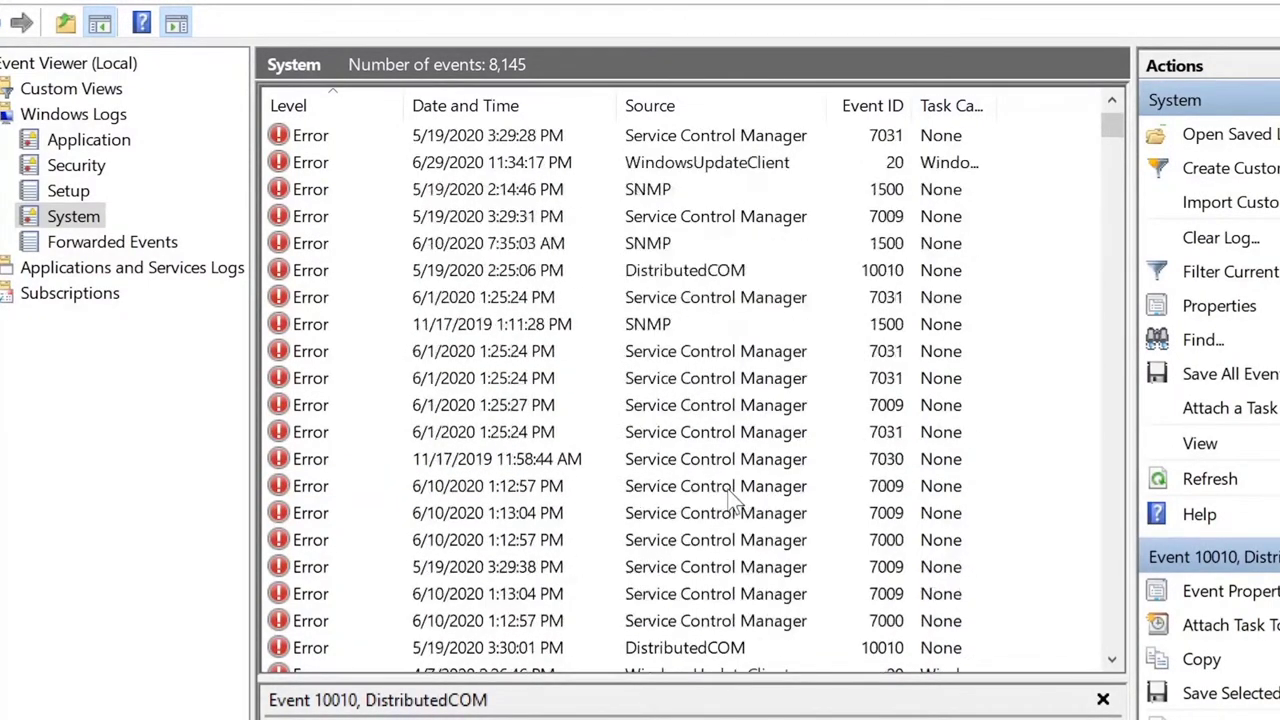
{"action": "scroll", "coordinate": [736, 505], "scroll_direction": "up", "scroll_amount": 4}
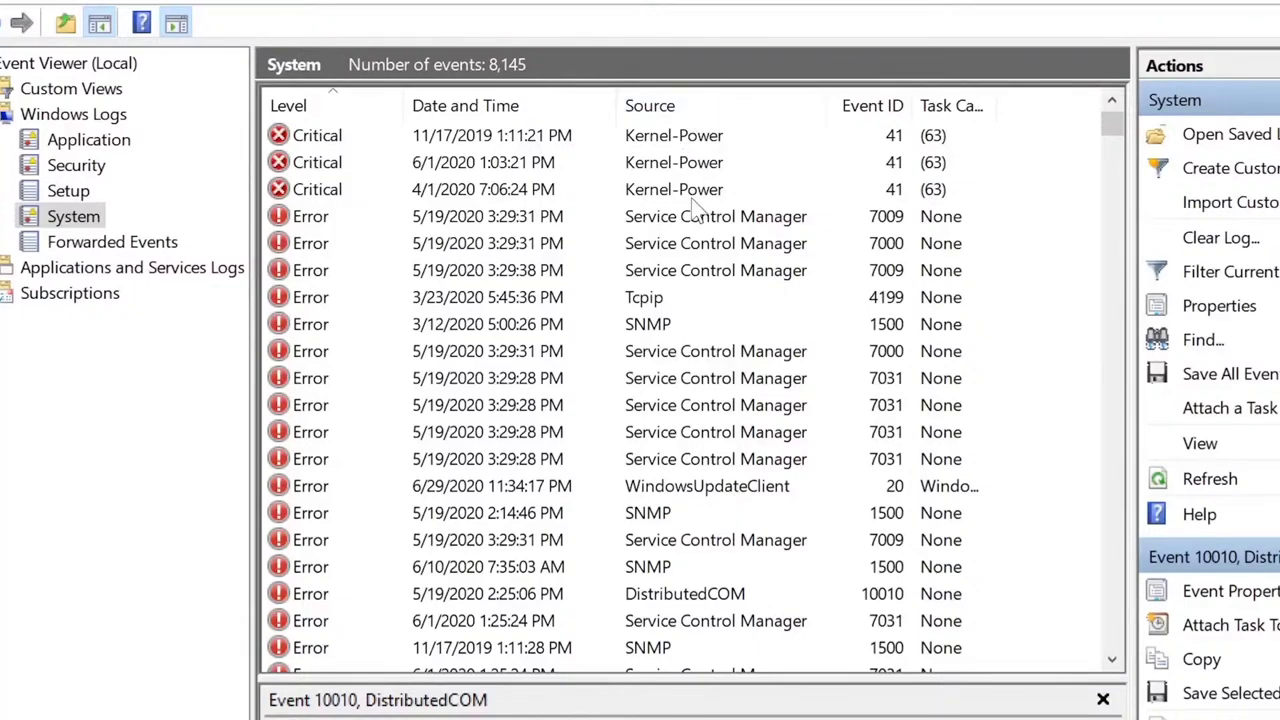
Preview the 5/19/2020 DistributedCOM error and an SNMP 1500 error in the System log.
{"action": "scroll", "coordinate": [703, 322], "scroll_direction": "down", "scroll_amount": 10}
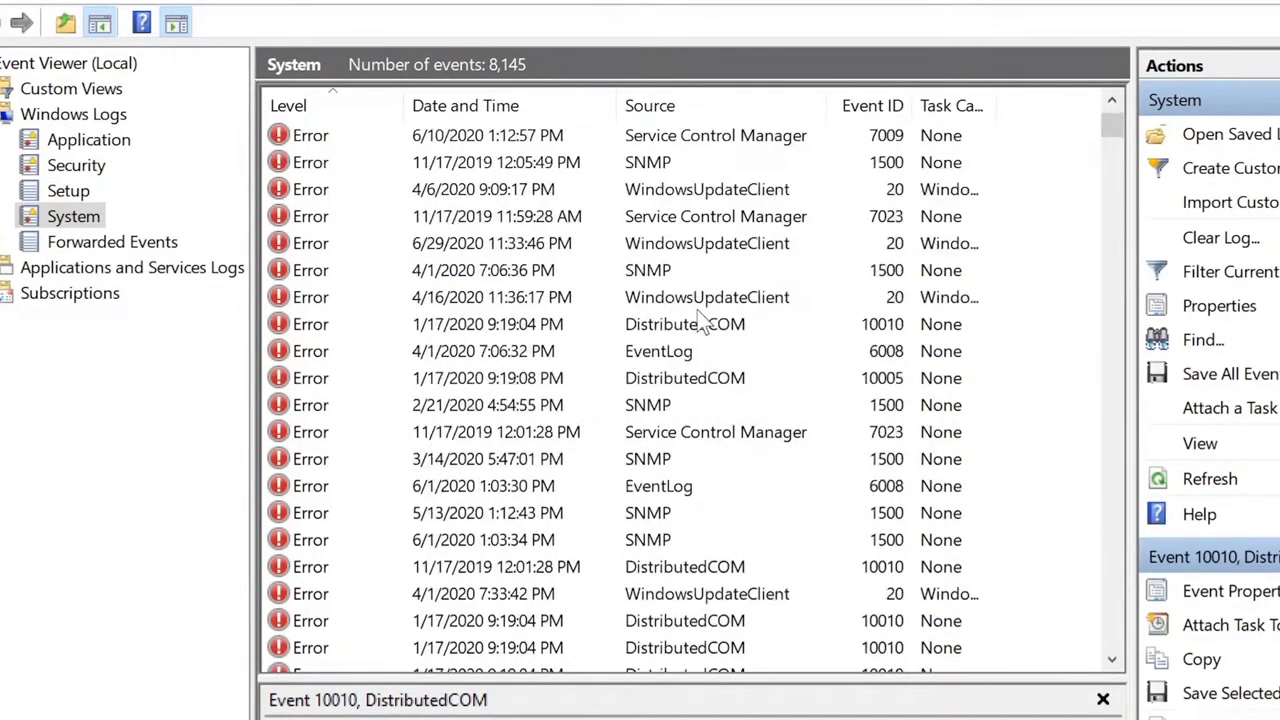
{"action": "scroll", "coordinate": [705, 320], "scroll_direction": "down", "scroll_amount": 11}
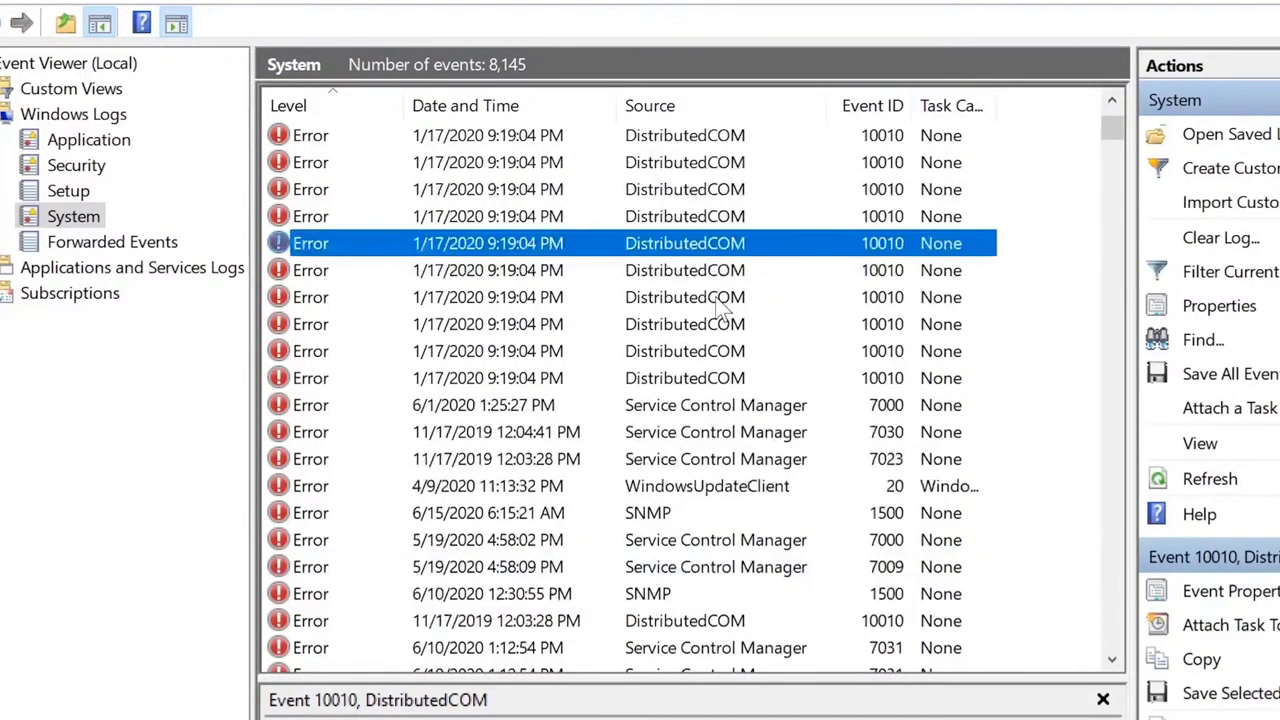
{"action": "scroll", "coordinate": [718, 310], "scroll_direction": "down", "scroll_amount": 12}
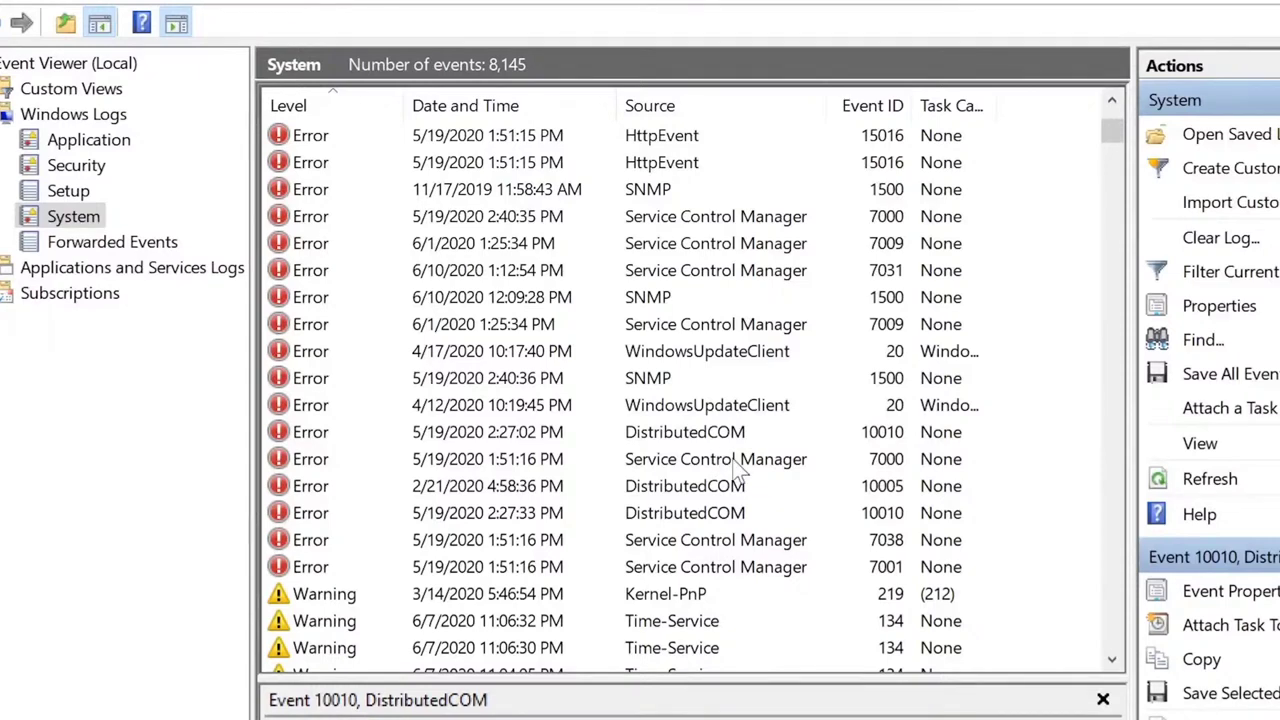
{"action": "scroll", "coordinate": [722, 462], "scroll_direction": "up", "scroll_amount": 3}
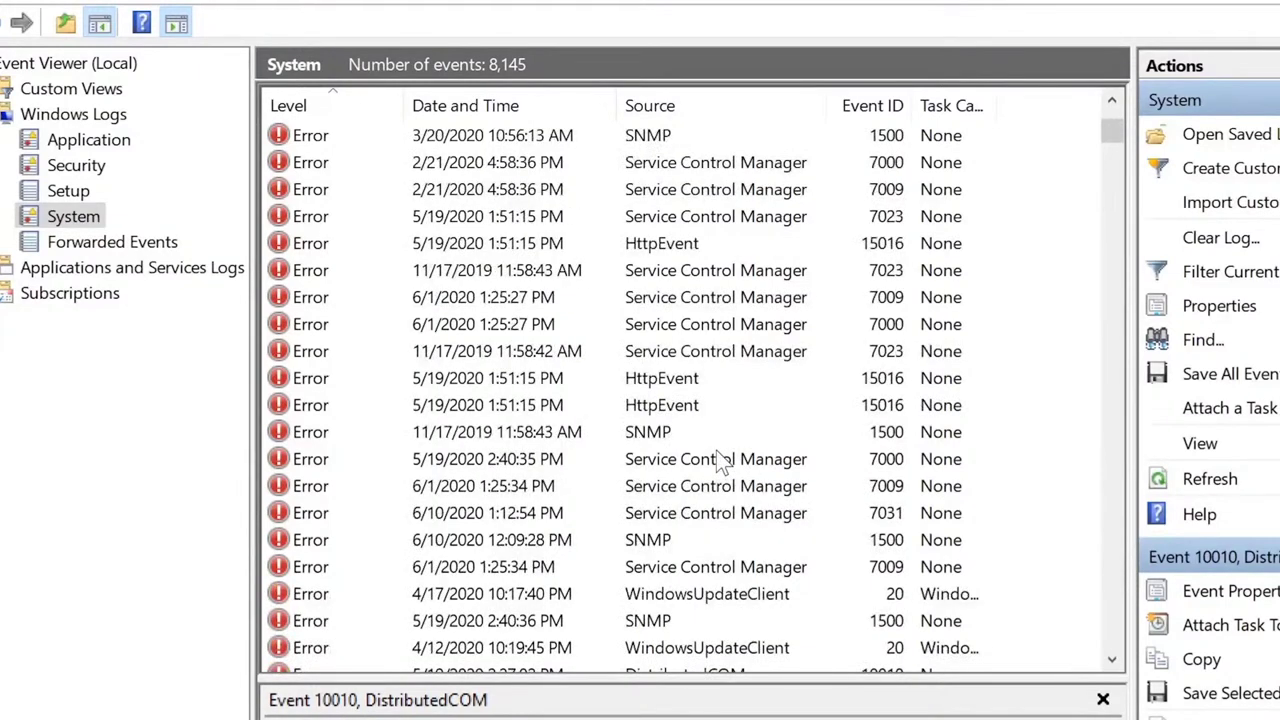
{"action": "scroll", "coordinate": [748, 458], "scroll_direction": "down", "scroll_amount": 4}
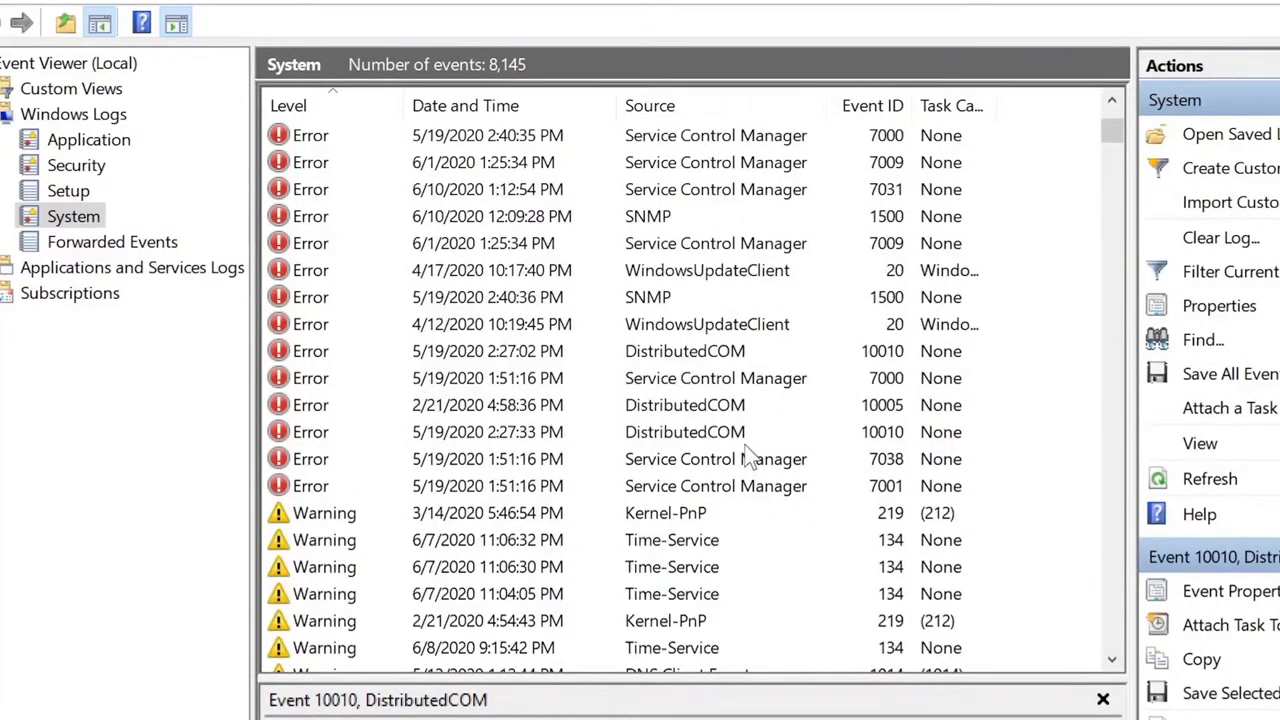
{"action": "left_click", "coordinate": [336, 440]}
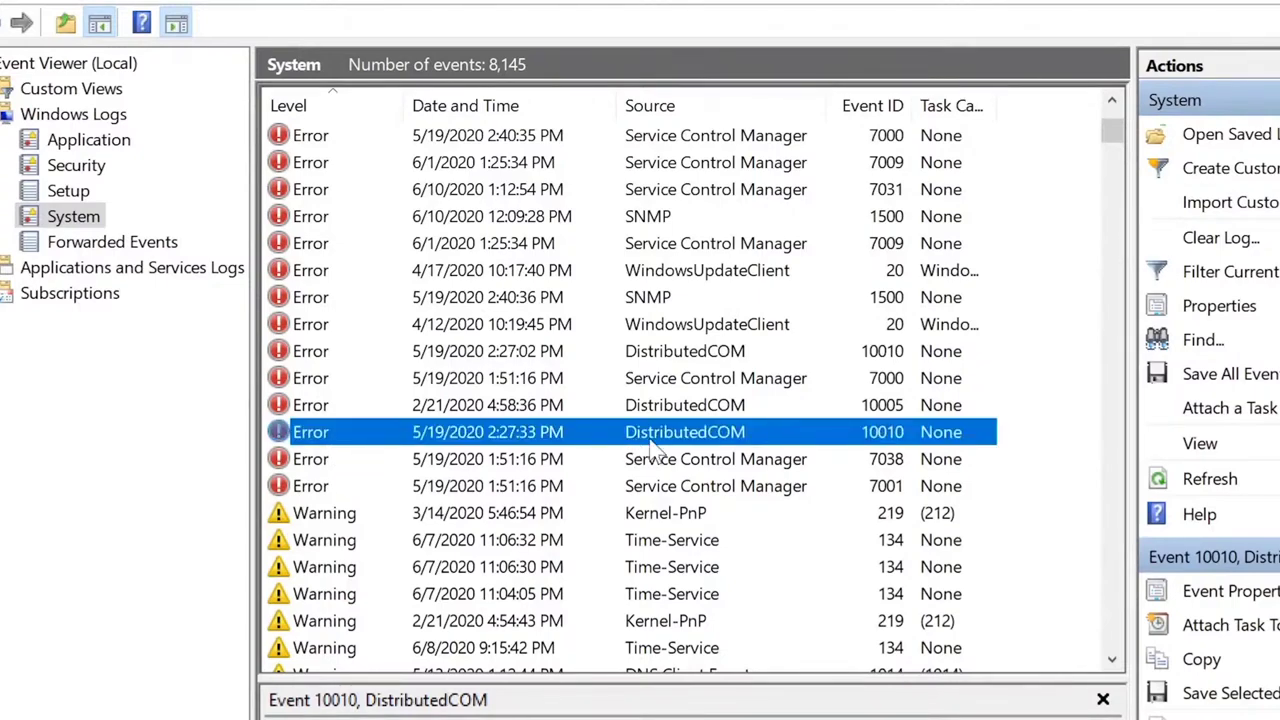
{"action": "scroll", "coordinate": [660, 460], "scroll_direction": "down", "scroll_amount": 9}
{"action": "scroll", "coordinate": [675, 482], "scroll_direction": "up", "scroll_amount": 5}
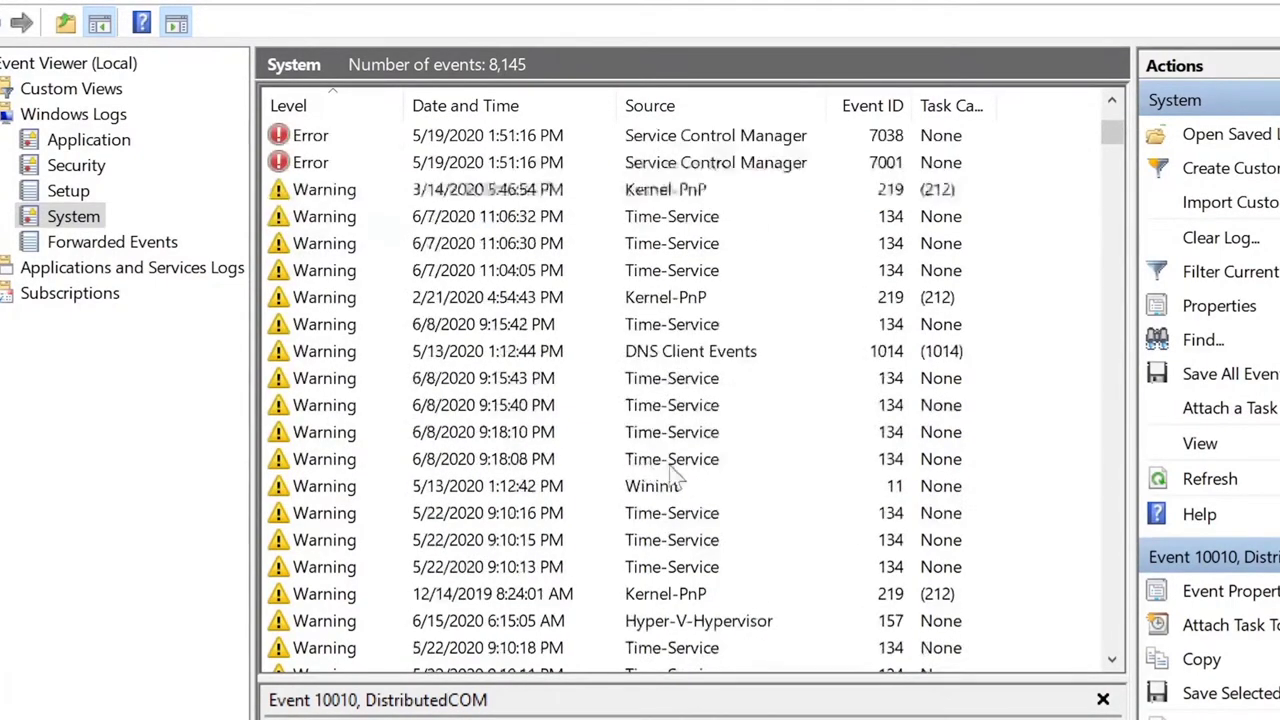
{"action": "scroll", "coordinate": [675, 482], "scroll_direction": "up", "scroll_amount": 10}
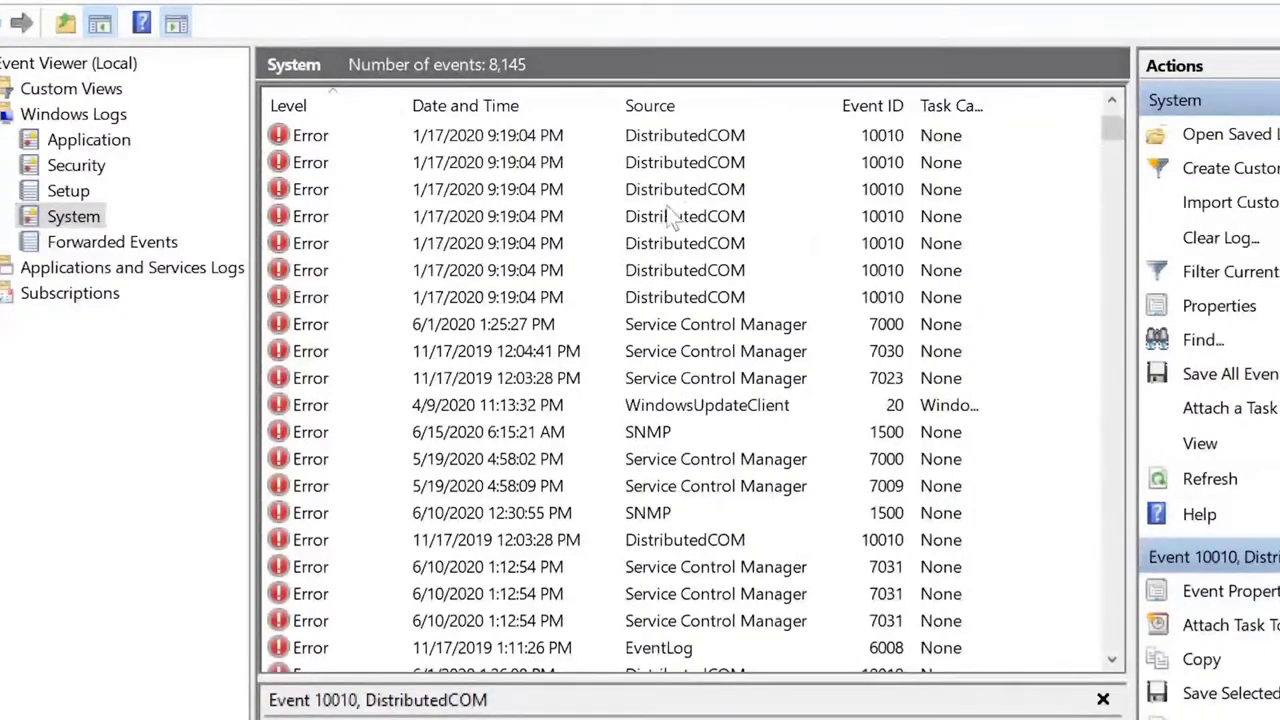
{"action": "left_click", "coordinate": [738, 436]}
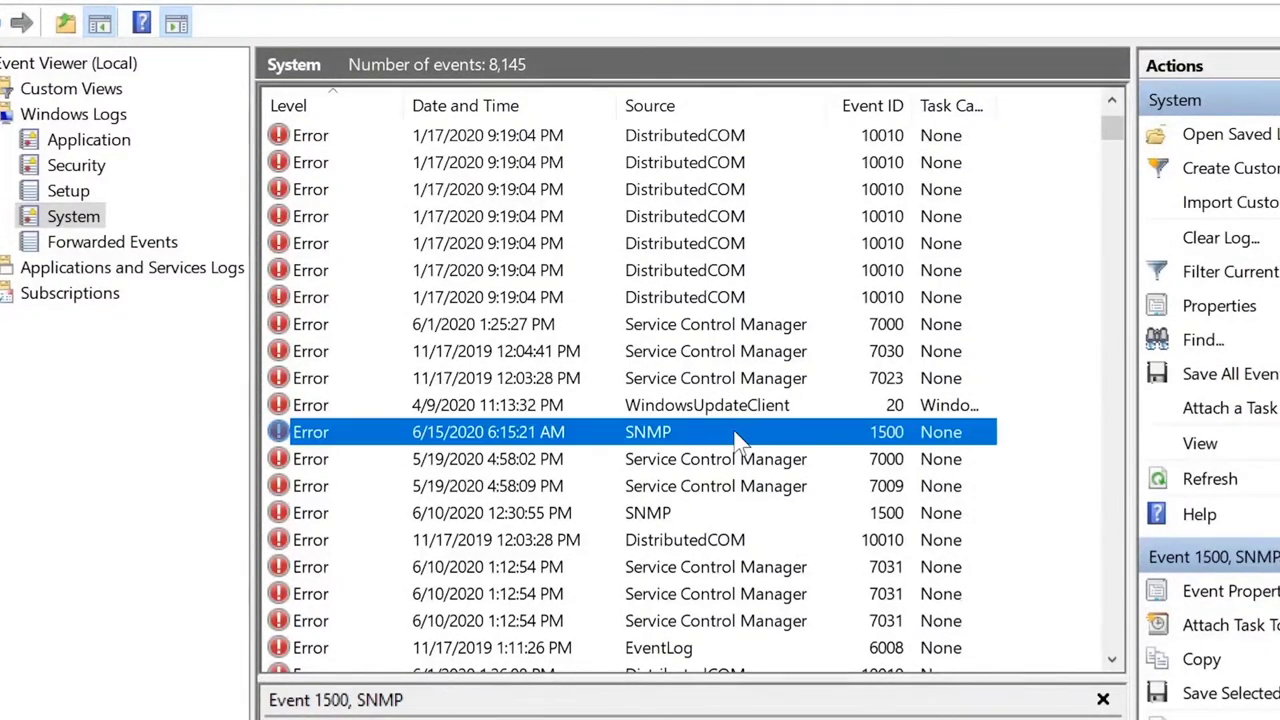
Scroll further down and read the Service Control Manager 7009 and Windows Search start-failure errors.
{"action": "scroll", "coordinate": [730, 440], "scroll_direction": "down", "scroll_amount": 10}
{"action": "scroll", "coordinate": [725, 444], "scroll_direction": "down", "scroll_amount": 6}
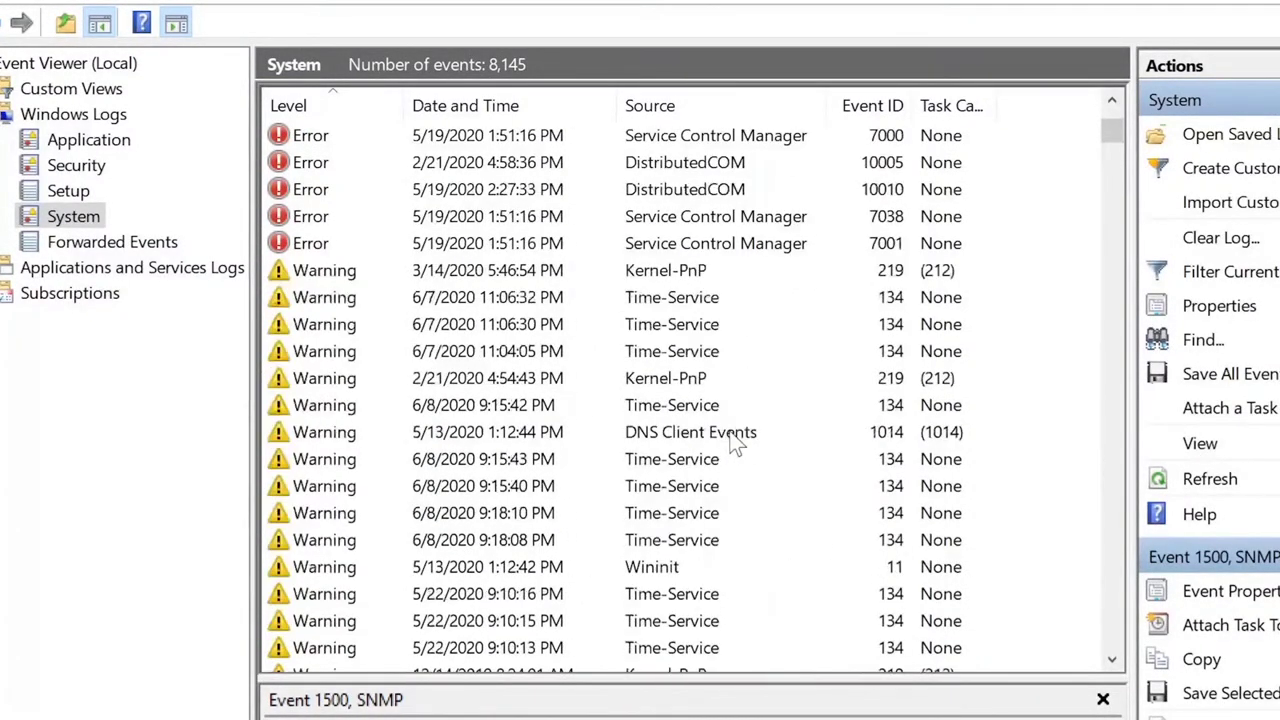
{"action": "scroll", "coordinate": [735, 442], "scroll_direction": "down", "scroll_amount": 20}
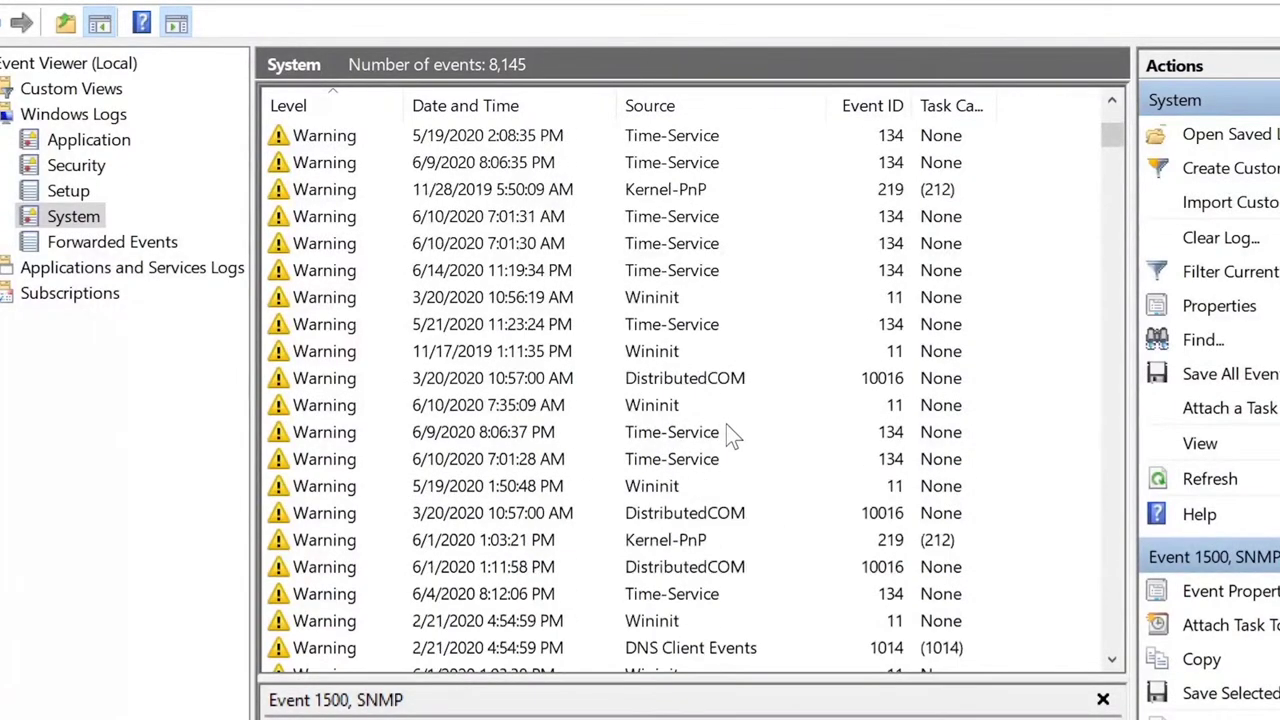
{"action": "scroll", "coordinate": [735, 428], "scroll_direction": "down", "scroll_amount": 20}
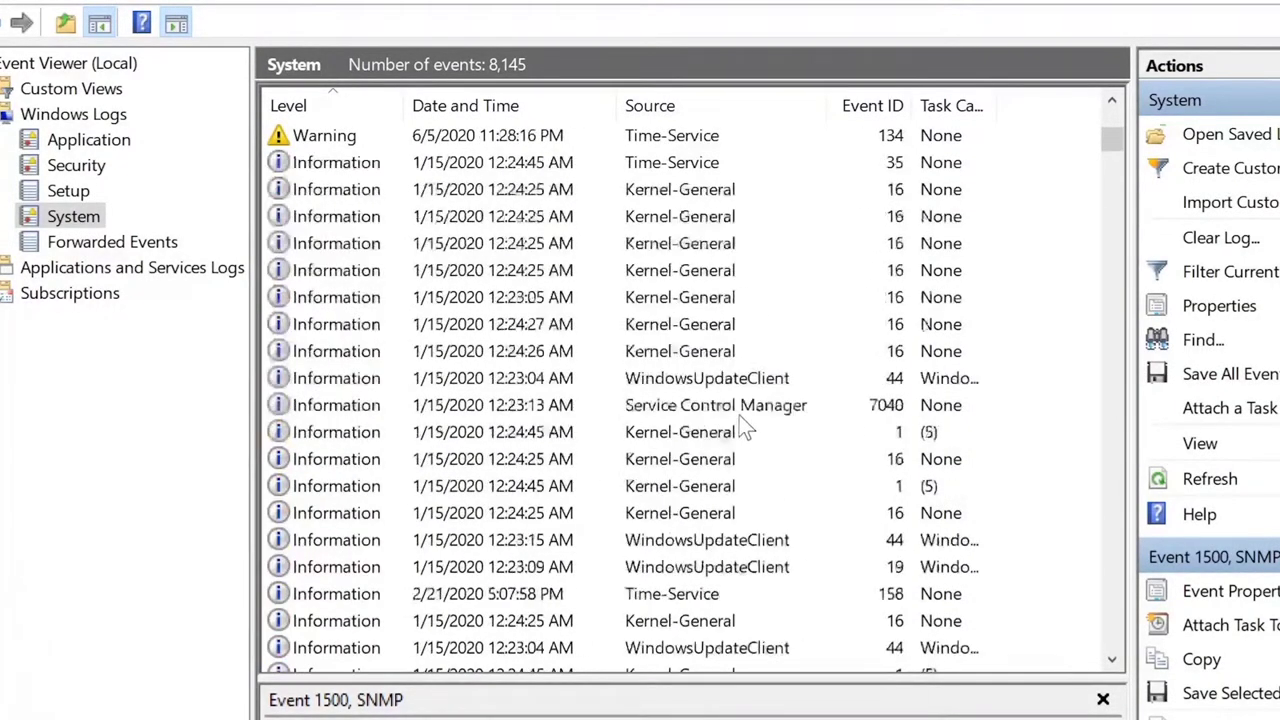
{"action": "scroll", "coordinate": [739, 413], "scroll_direction": "down", "scroll_amount": 20}
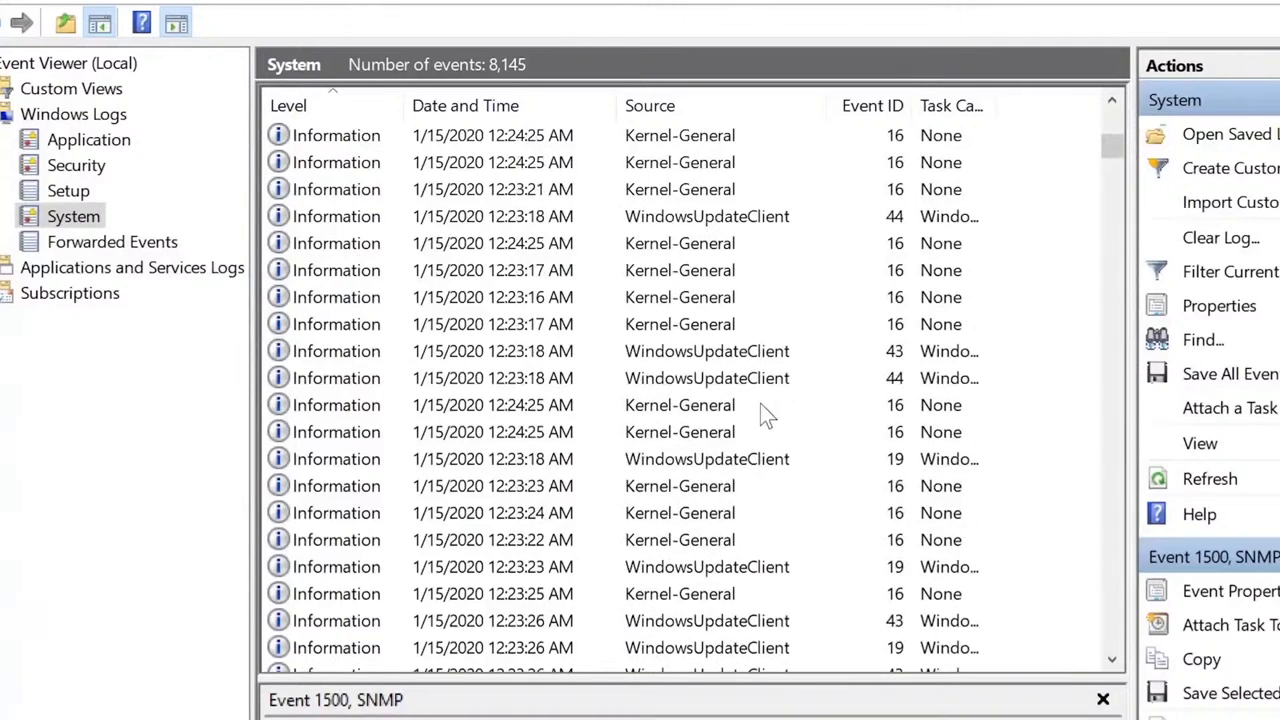
{"action": "scroll", "coordinate": [741, 425], "scroll_direction": "down", "scroll_amount": 20}
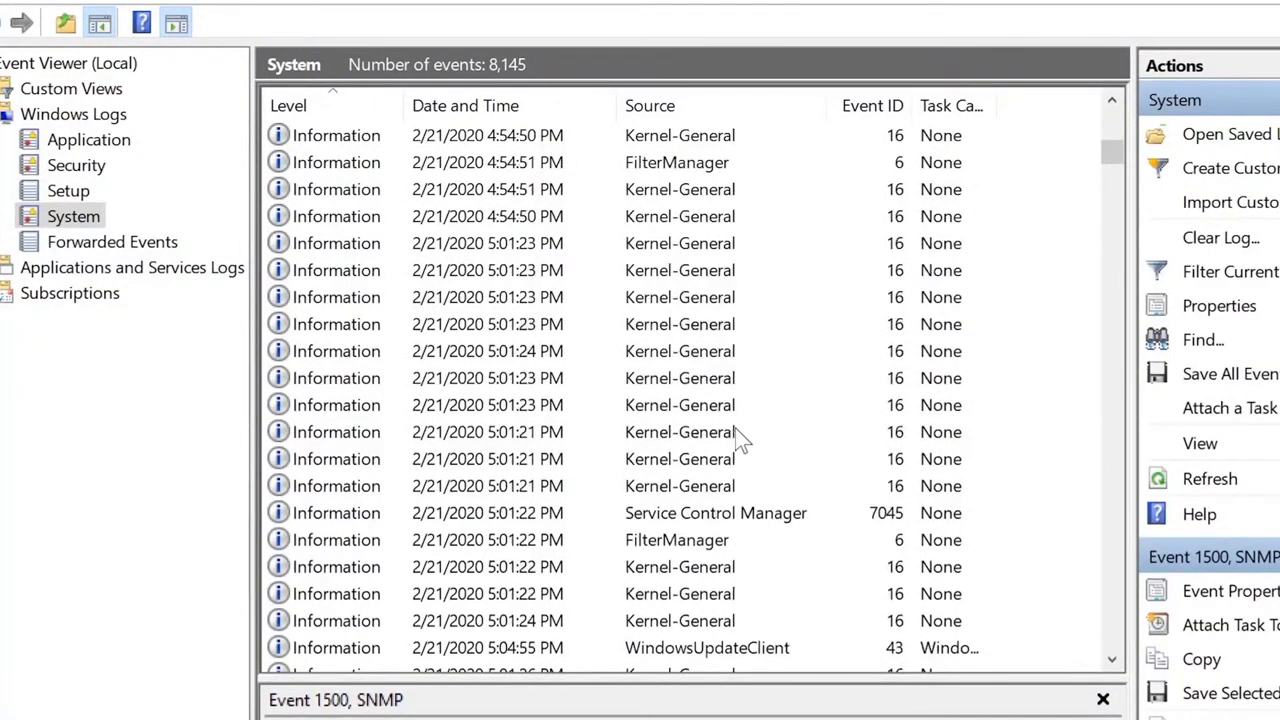
{"action": "scroll", "coordinate": [737, 430], "scroll_direction": "down", "scroll_amount": 20}
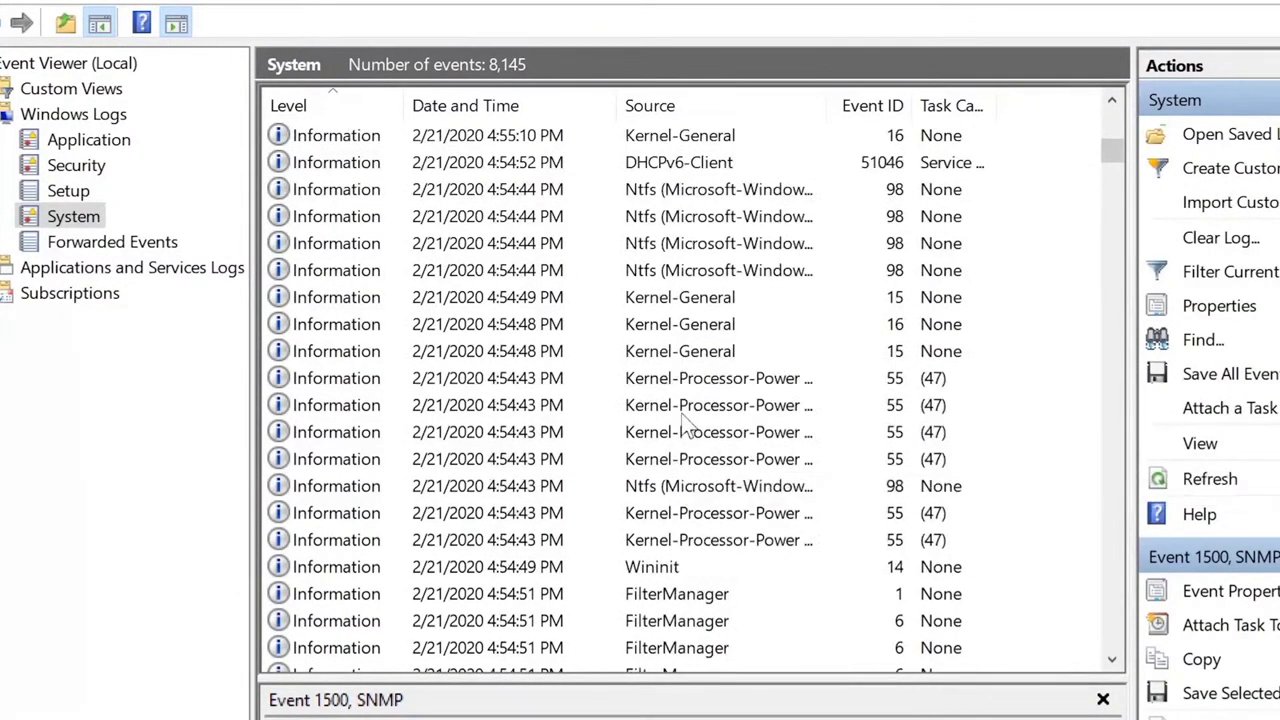
{"action": "scroll", "coordinate": [752, 415], "scroll_direction": "down", "scroll_amount": 20}
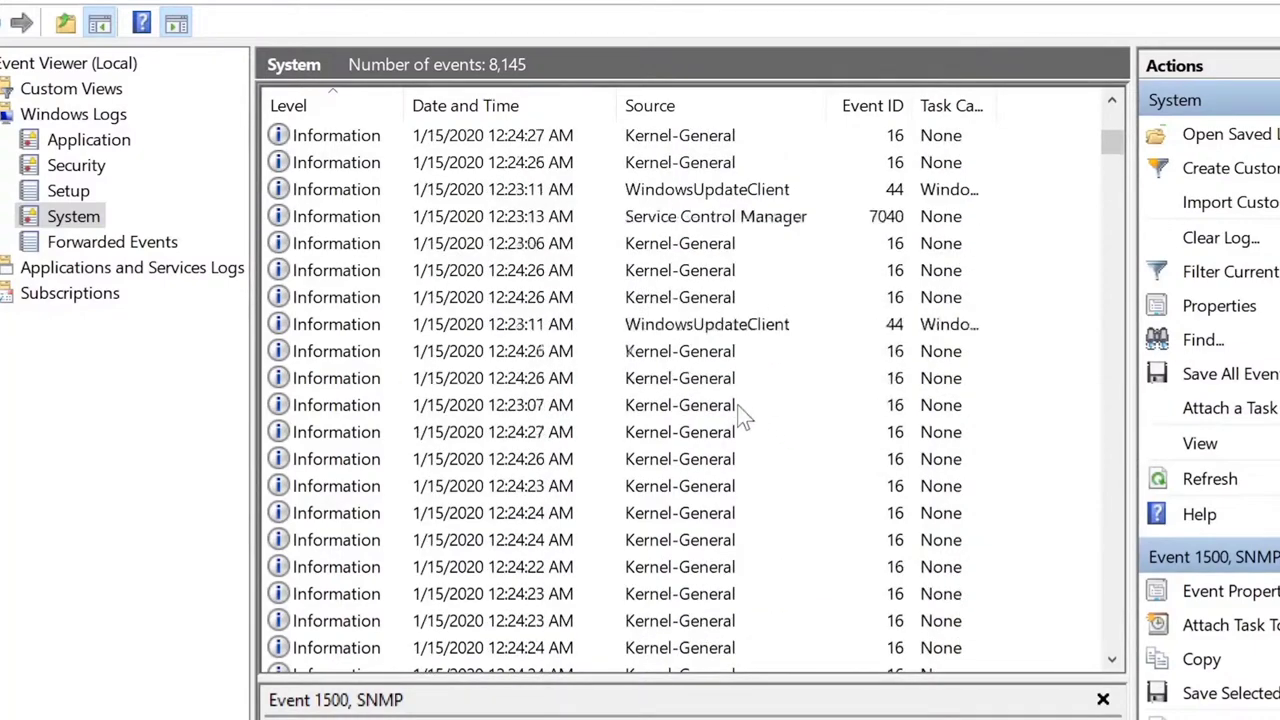
{"action": "scroll", "coordinate": [760, 440], "scroll_direction": "down", "scroll_amount": 20}
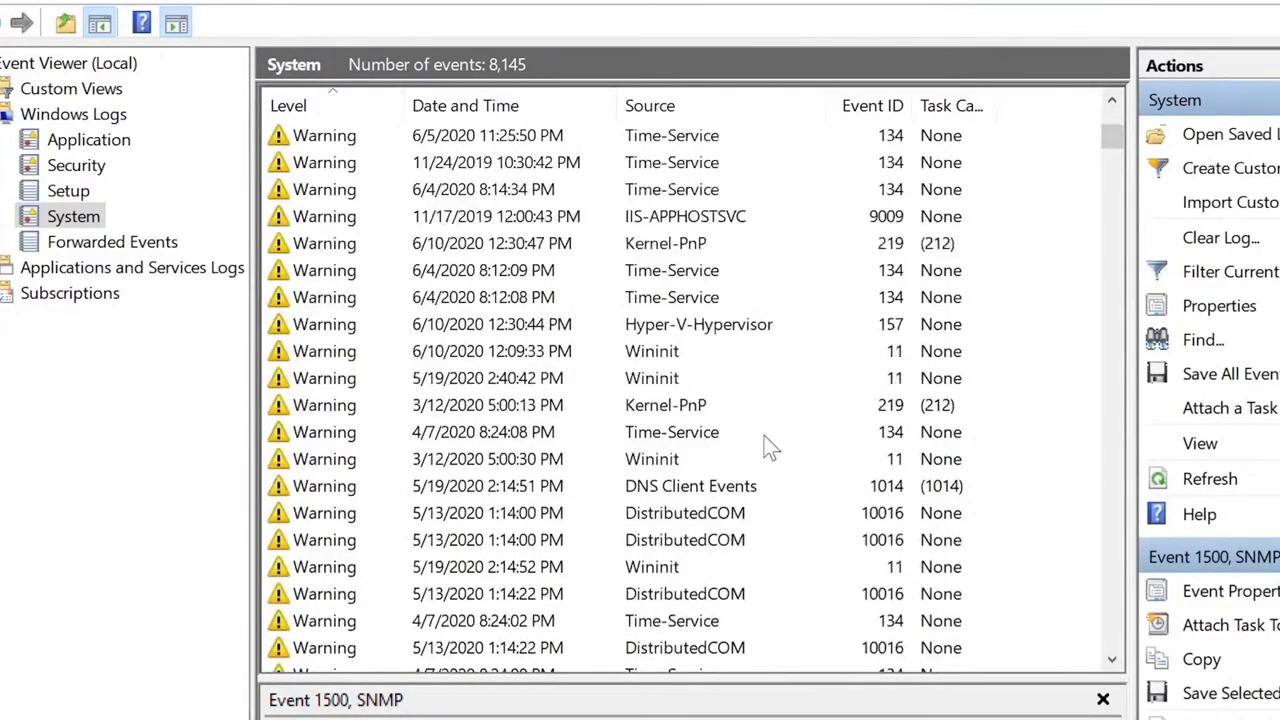
{"action": "scroll", "coordinate": [766, 437], "scroll_direction": "down", "scroll_amount": 20}
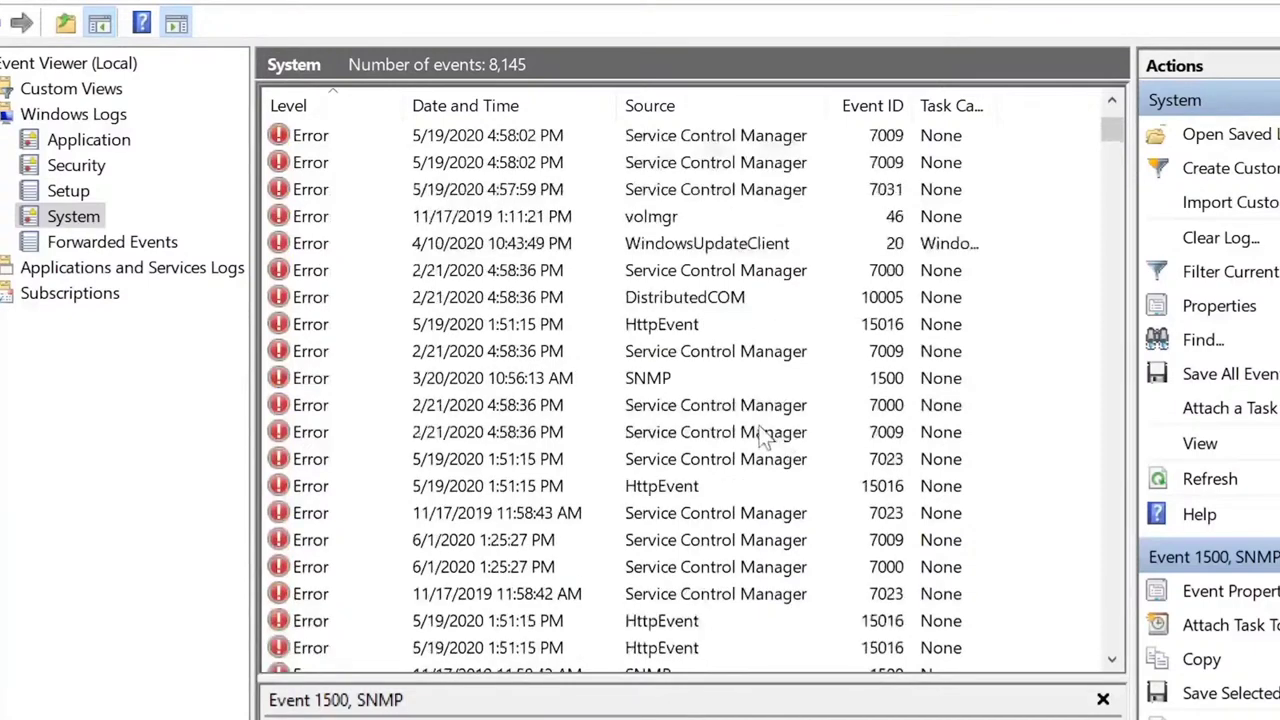
{"action": "left_click", "coordinate": [684, 165]}
{"action": "left_click", "coordinate": [706, 275]}
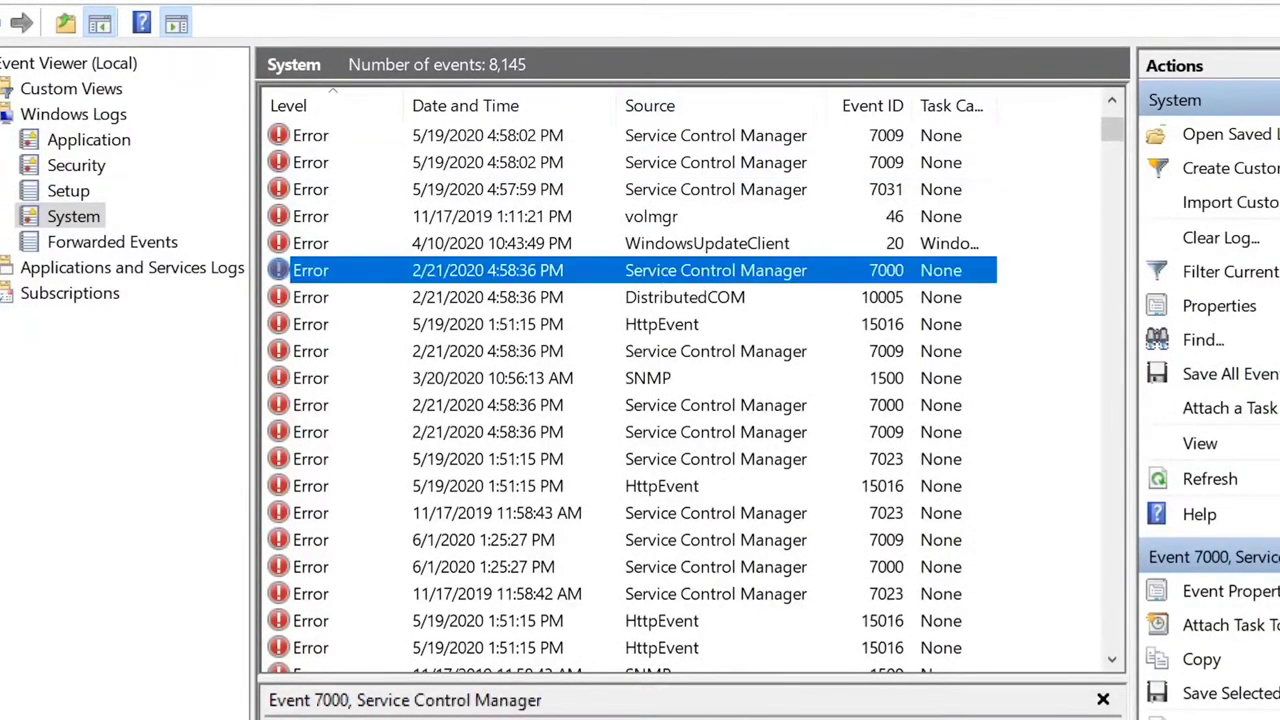
{"action": "left_click_drag", "start_coordinate": [862, 431], "coordinate": [286, 410]}
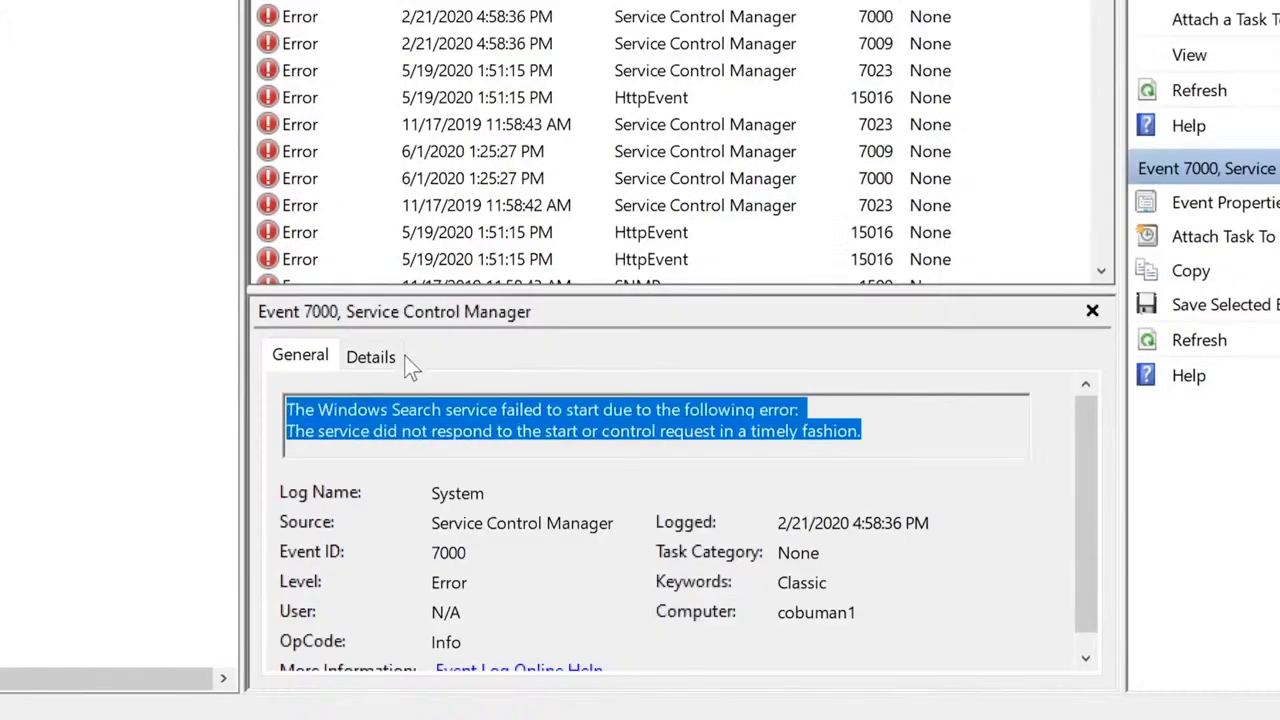
View the Clipboard User Service timeout error, then the Audiosrv Event 7000 logon-failure details.
{"action": "left_click", "coordinate": [778, 157]}
{"action": "scroll", "coordinate": [777, 190], "scroll_direction": "down", "scroll_amount": 3}
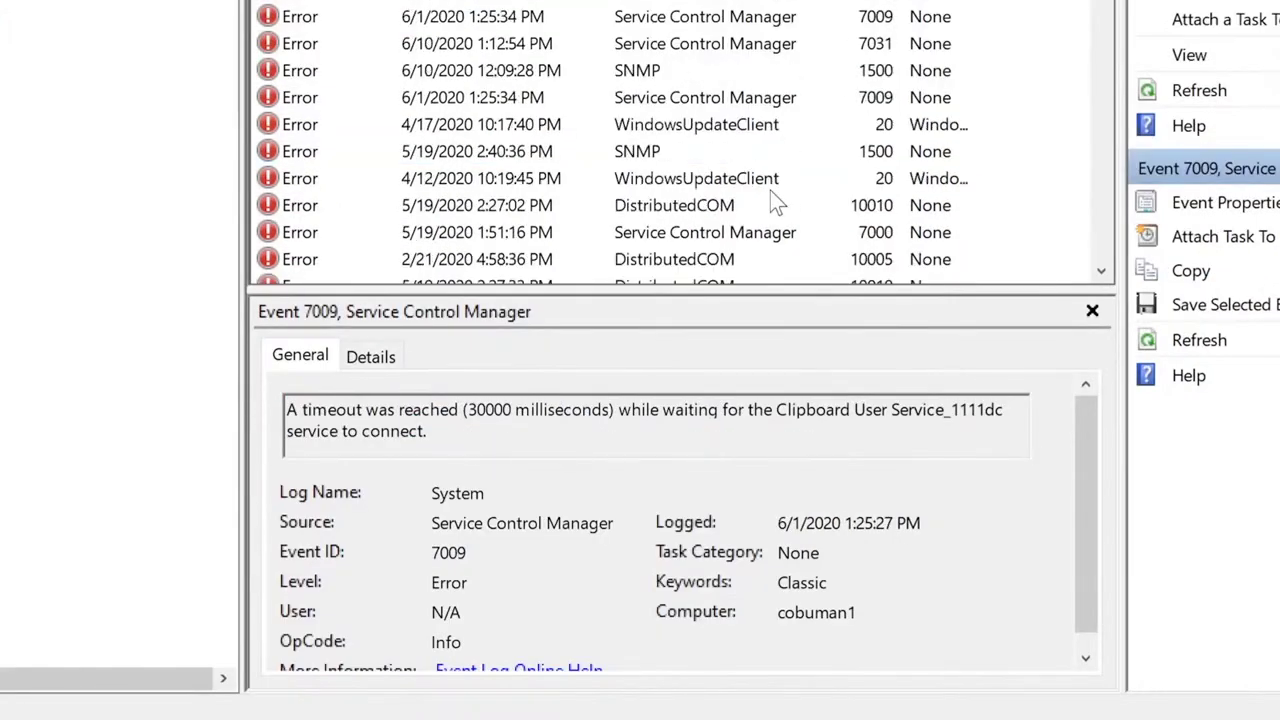
{"action": "scroll", "coordinate": [785, 205], "scroll_direction": "down", "scroll_amount": 4}
{"action": "scroll", "coordinate": [797, 215], "scroll_direction": "up", "scroll_amount": 3}
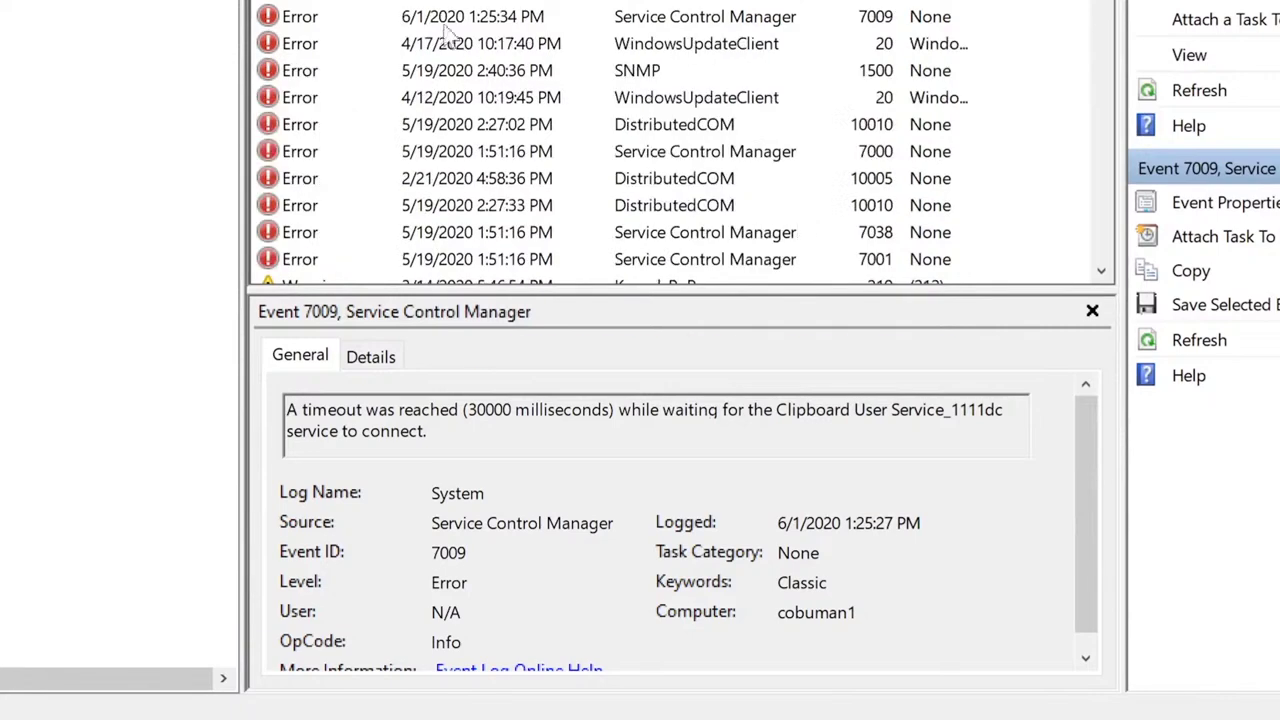
{"action": "left_click", "coordinate": [408, 155]}
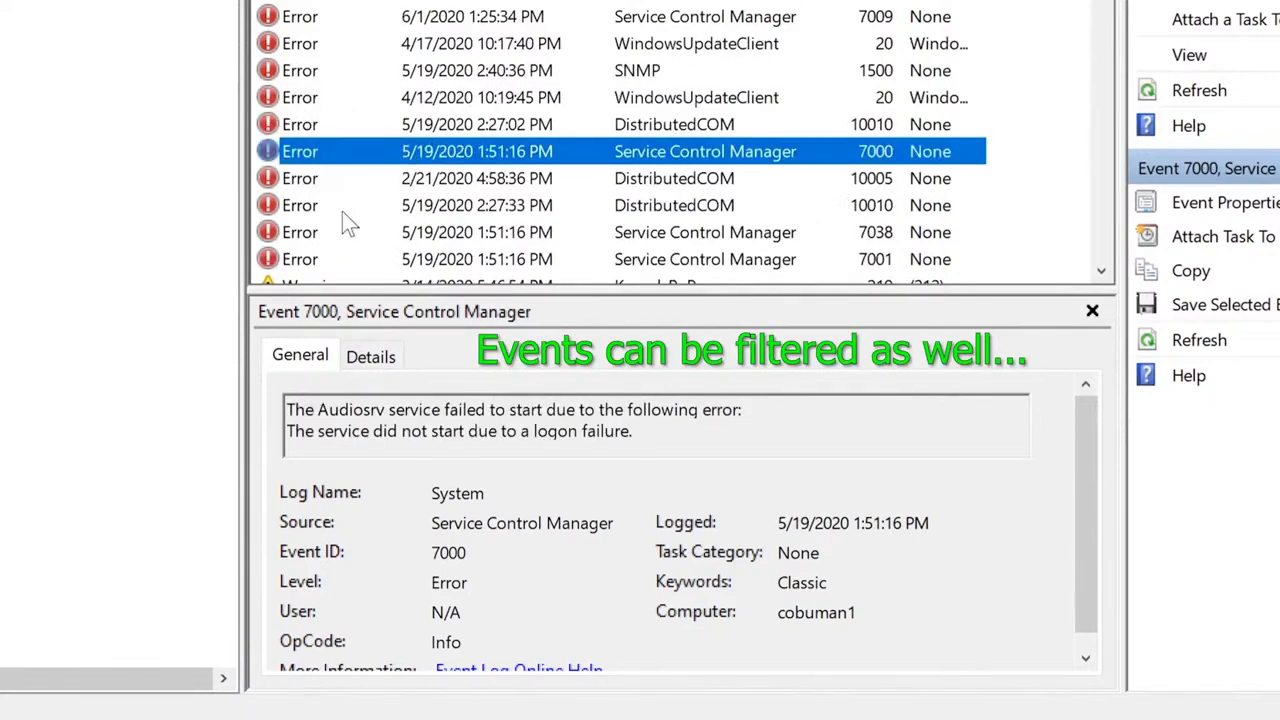
Search Windows for 'control', after trying regedit and reliability monitor, and launch Control Panel.
{"action": "key", "text": "super"}
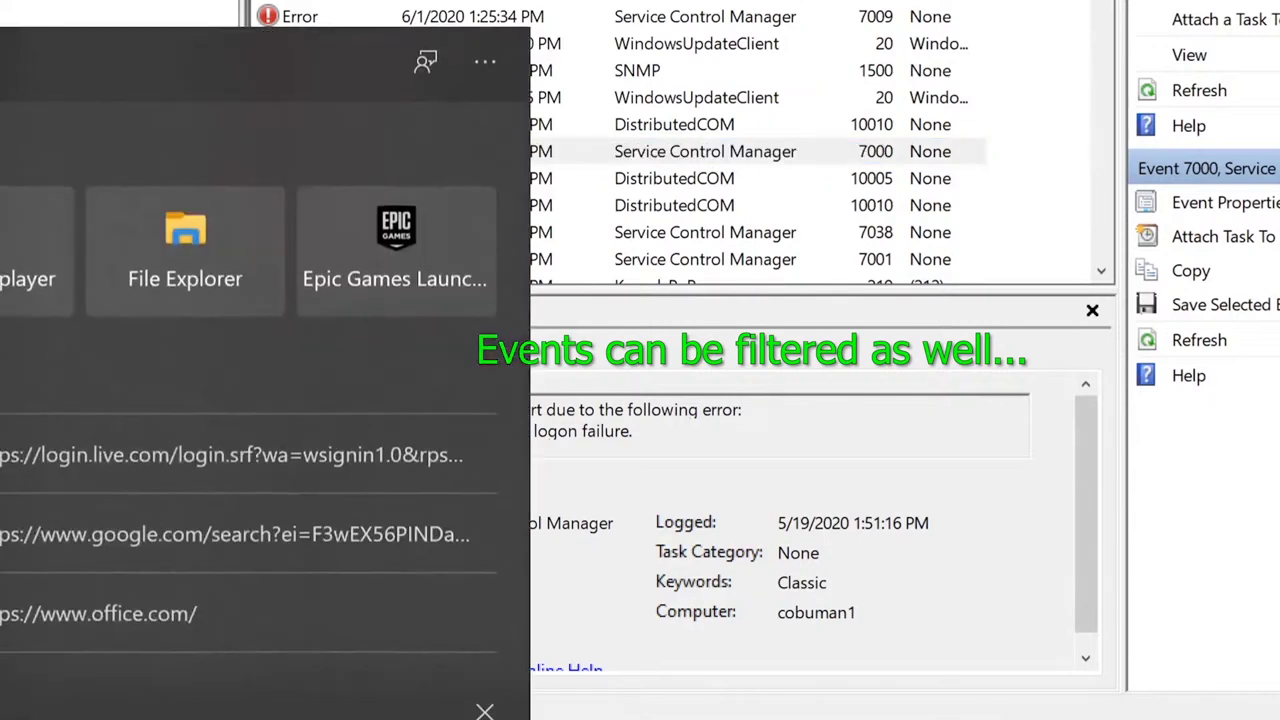
{"action": "type", "text": "regedit"}
{"action": "key", "text": "Return"}
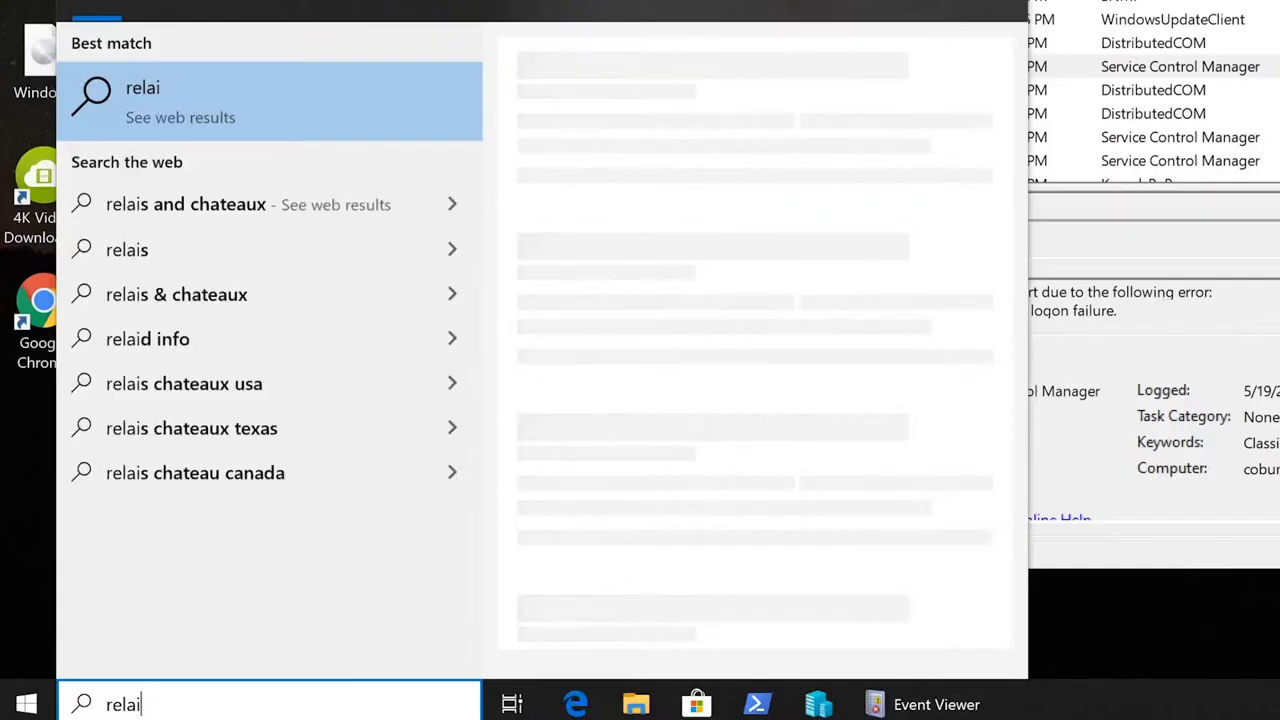
{"action": "key", "text": "BackSpace"}
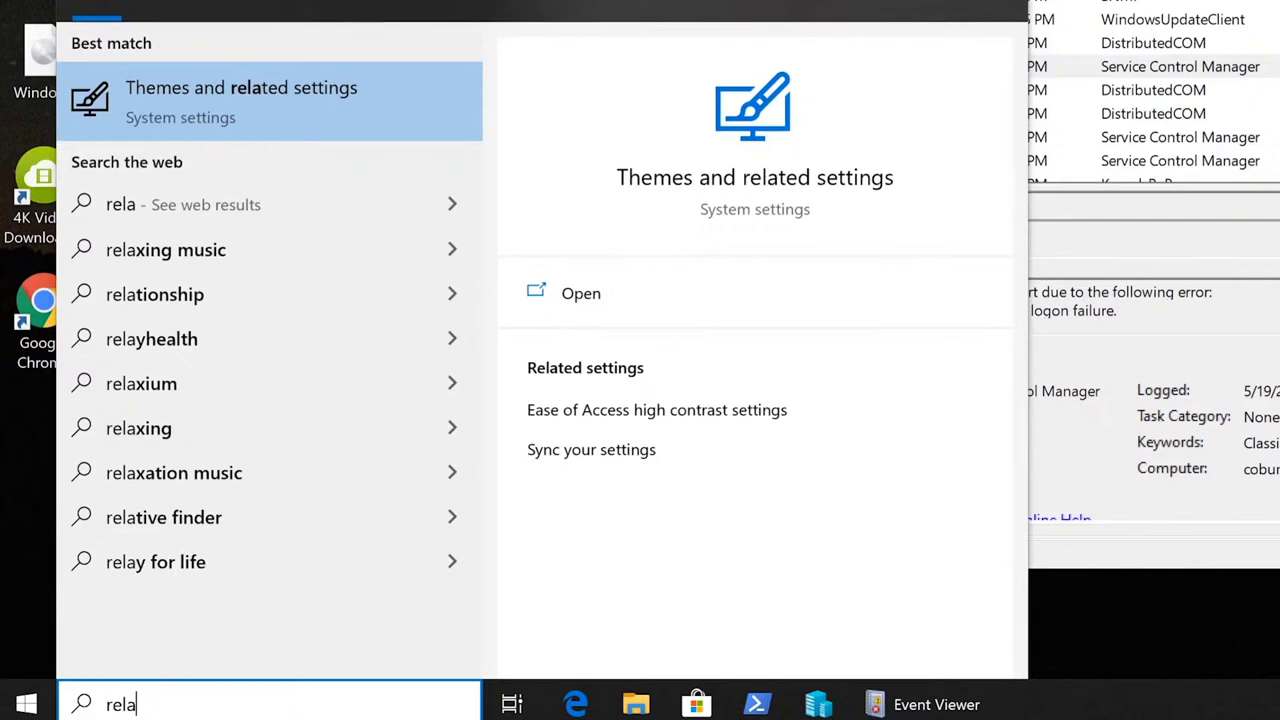
{"action": "type", "text": "i"}
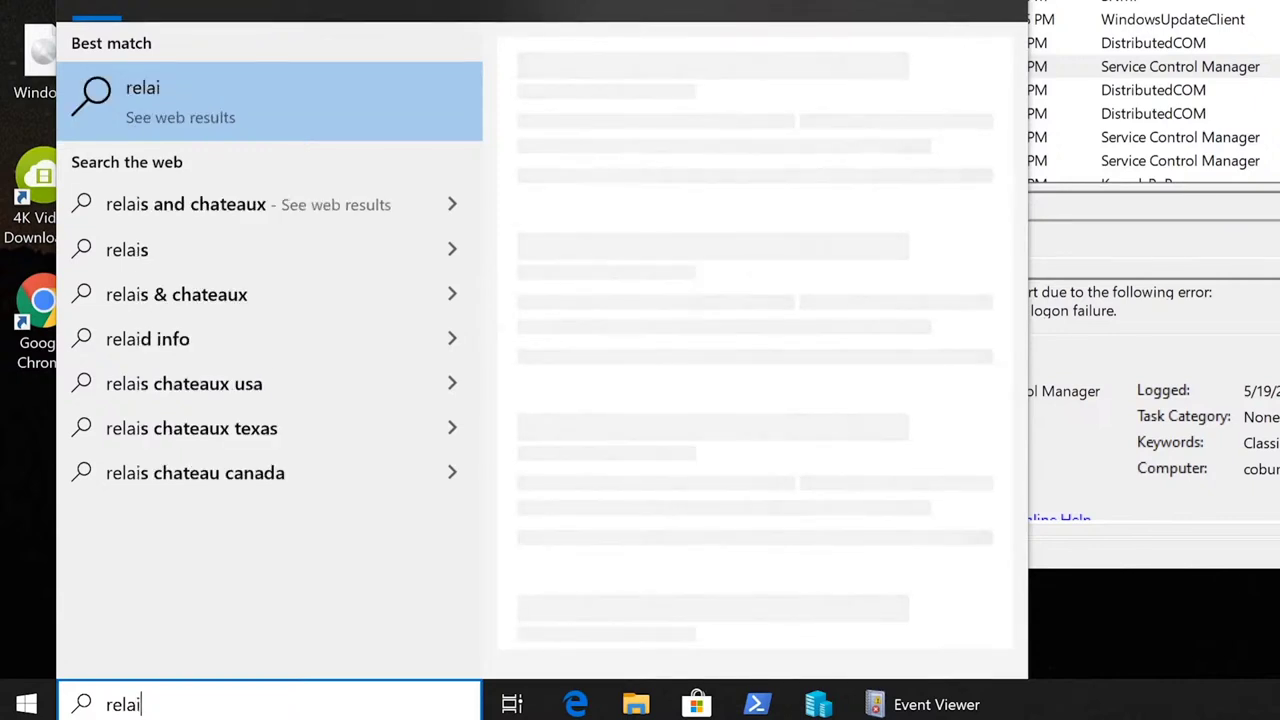
{"action": "type", "text": "bility mo"}
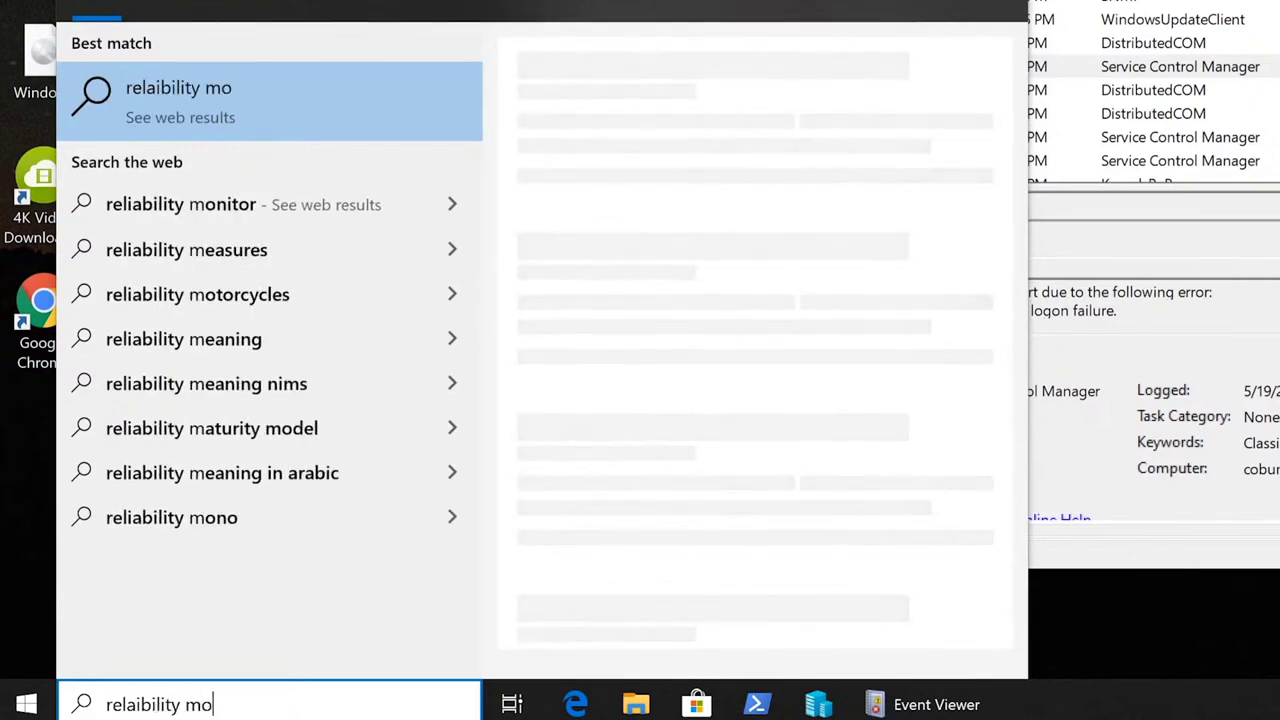
{"action": "type", "text": "ntor"}
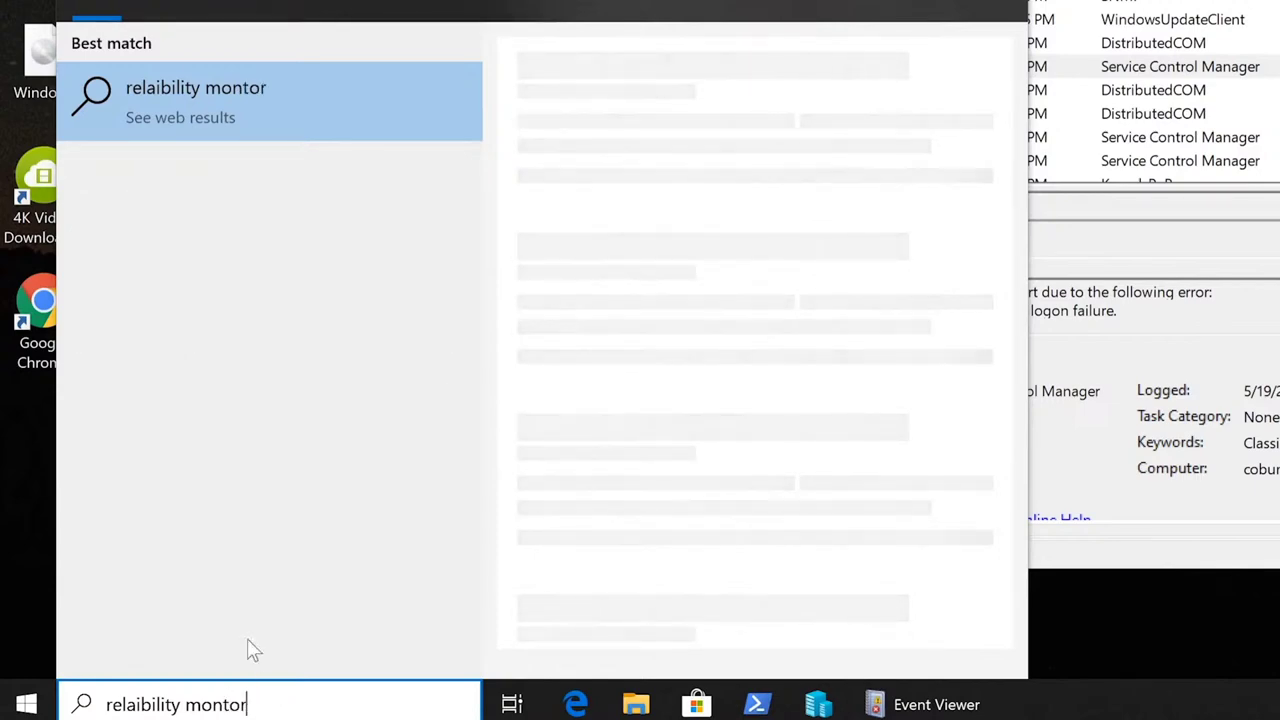
{"action": "key", "text": "ctrl+a"}
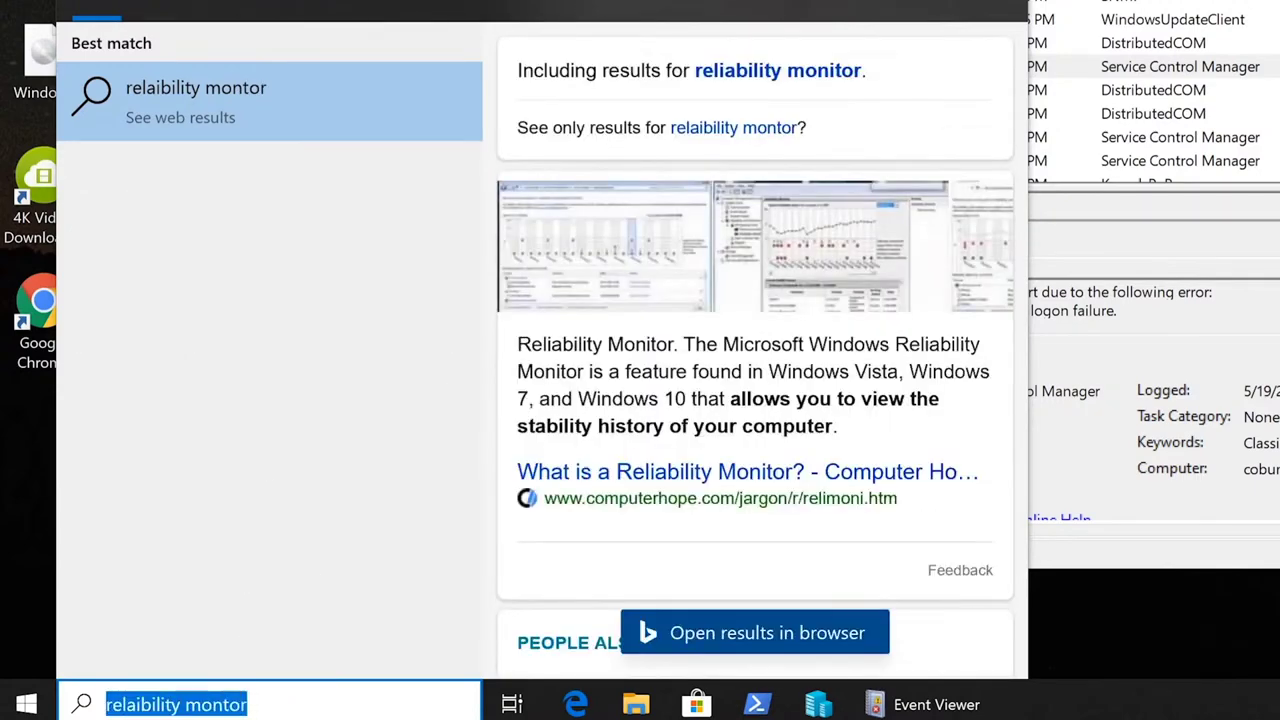
{"action": "type", "text": "contro"}
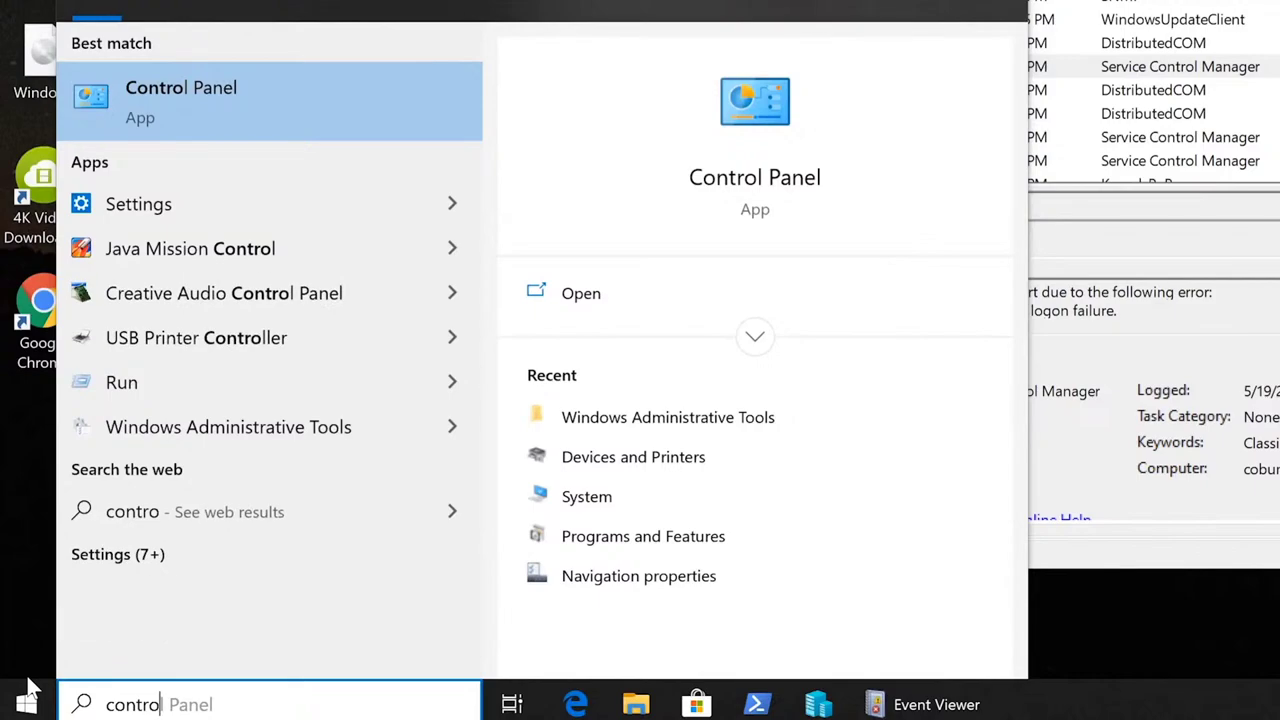
{"action": "key", "text": "Return"}
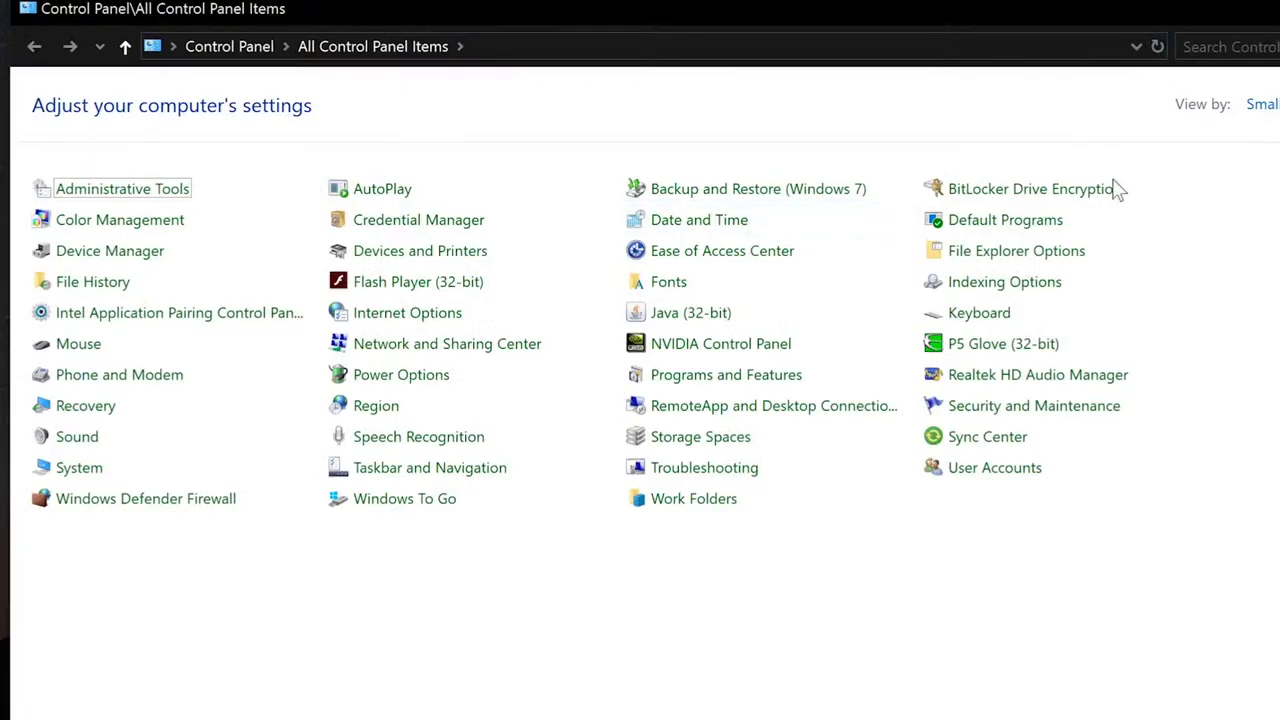
Check Security and Maintenance's Security status and message settings, then return to Control Panel Home.
{"action": "left_click", "coordinate": [1005, 410]}
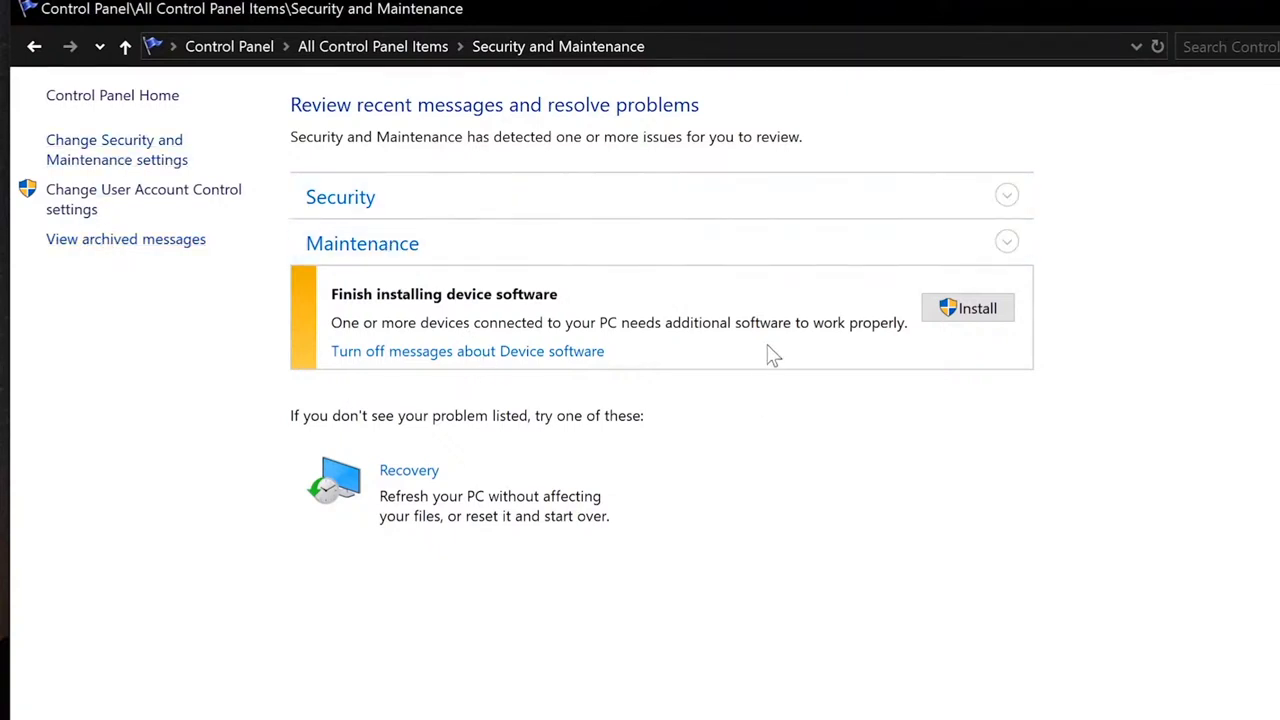
{"action": "left_click", "coordinate": [377, 200]}
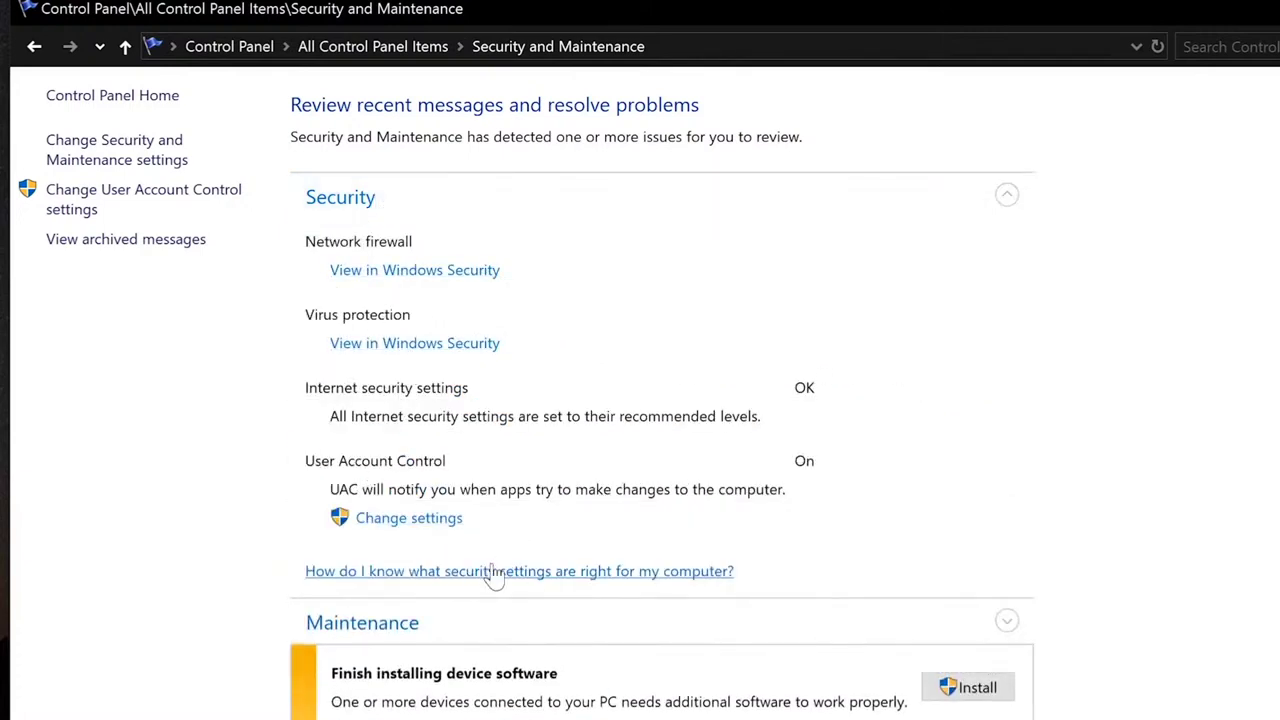
{"action": "scroll", "coordinate": [497, 573], "scroll_direction": "down", "scroll_amount": 1}
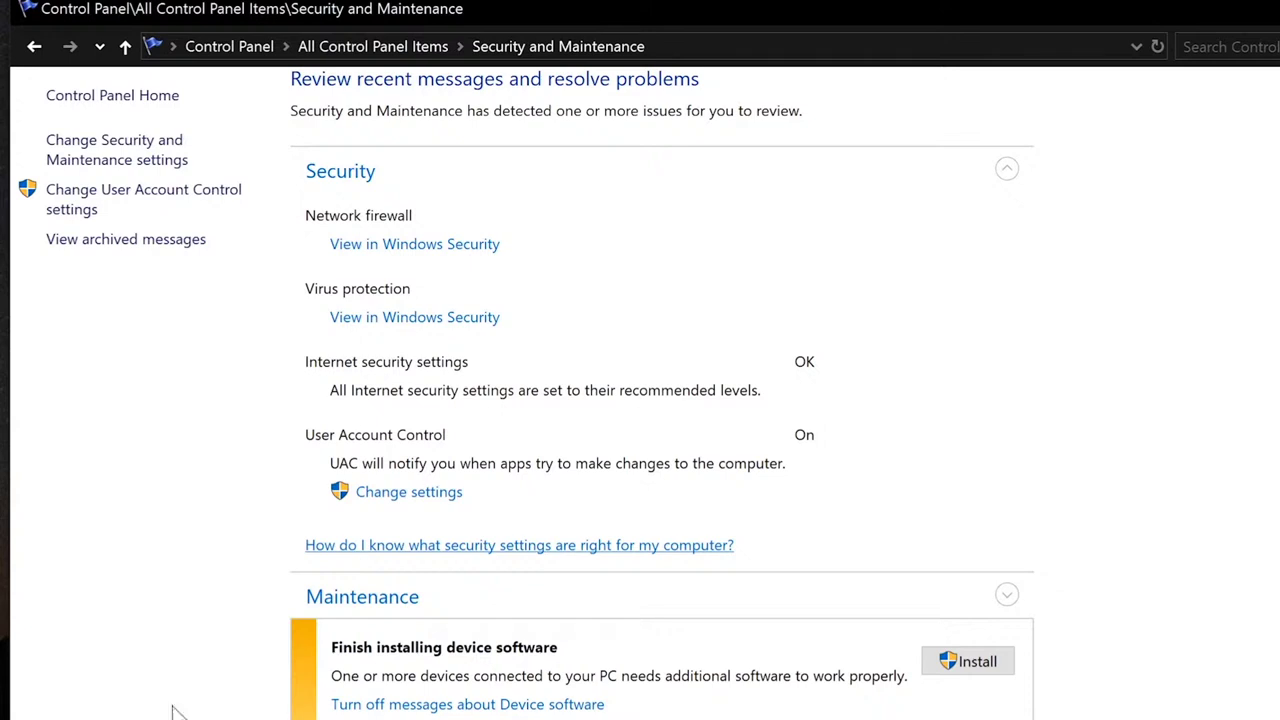
{"action": "left_click", "coordinate": [113, 152]}
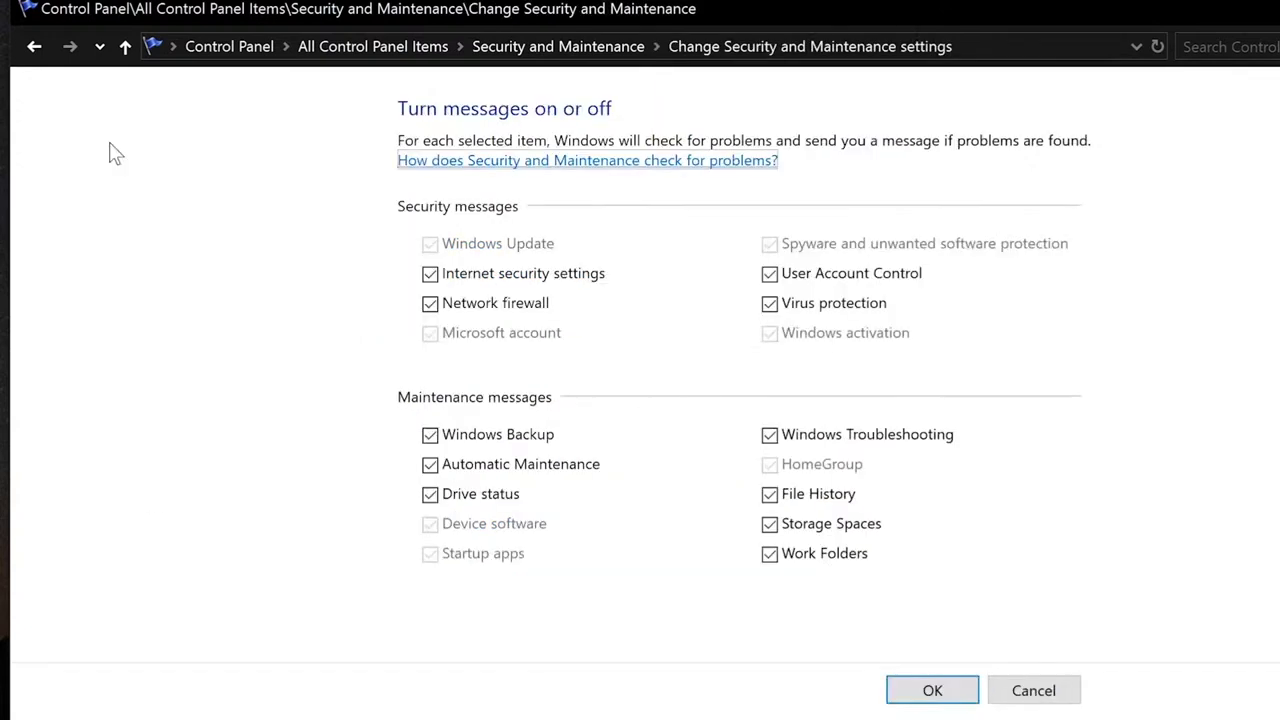
{"action": "left_click", "coordinate": [31, 47]}
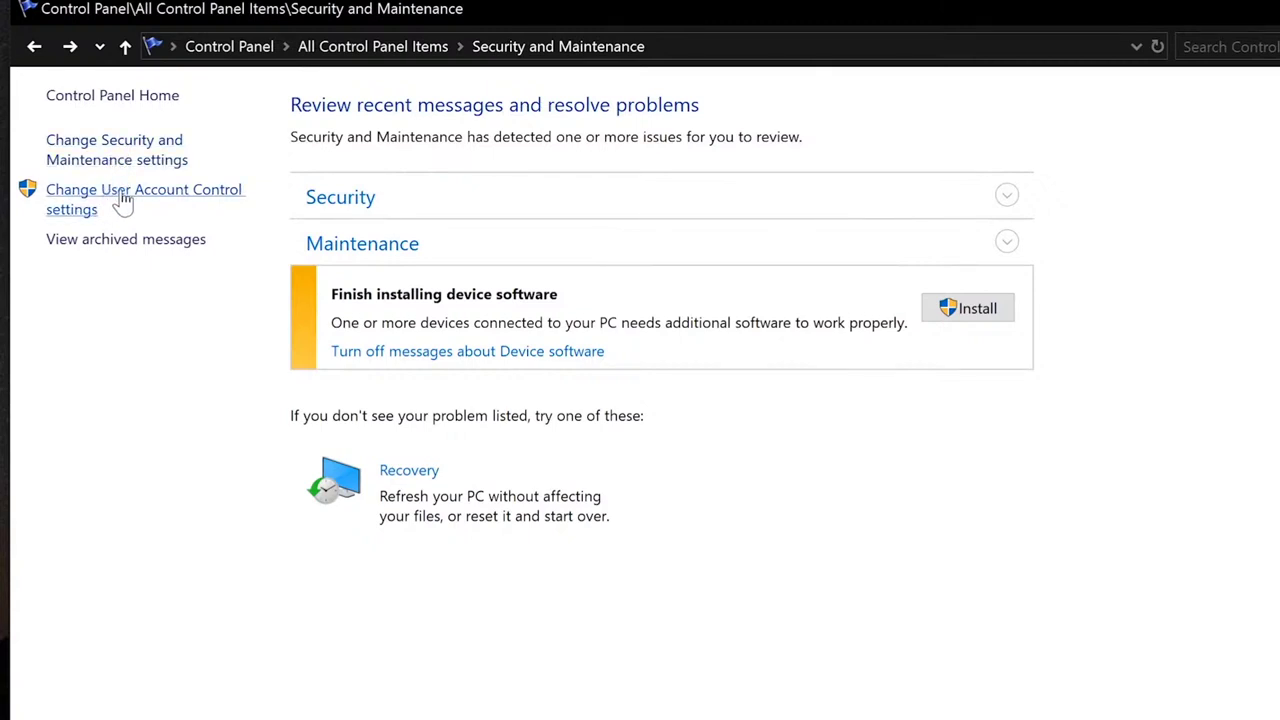
{"action": "left_click", "coordinate": [371, 213]}
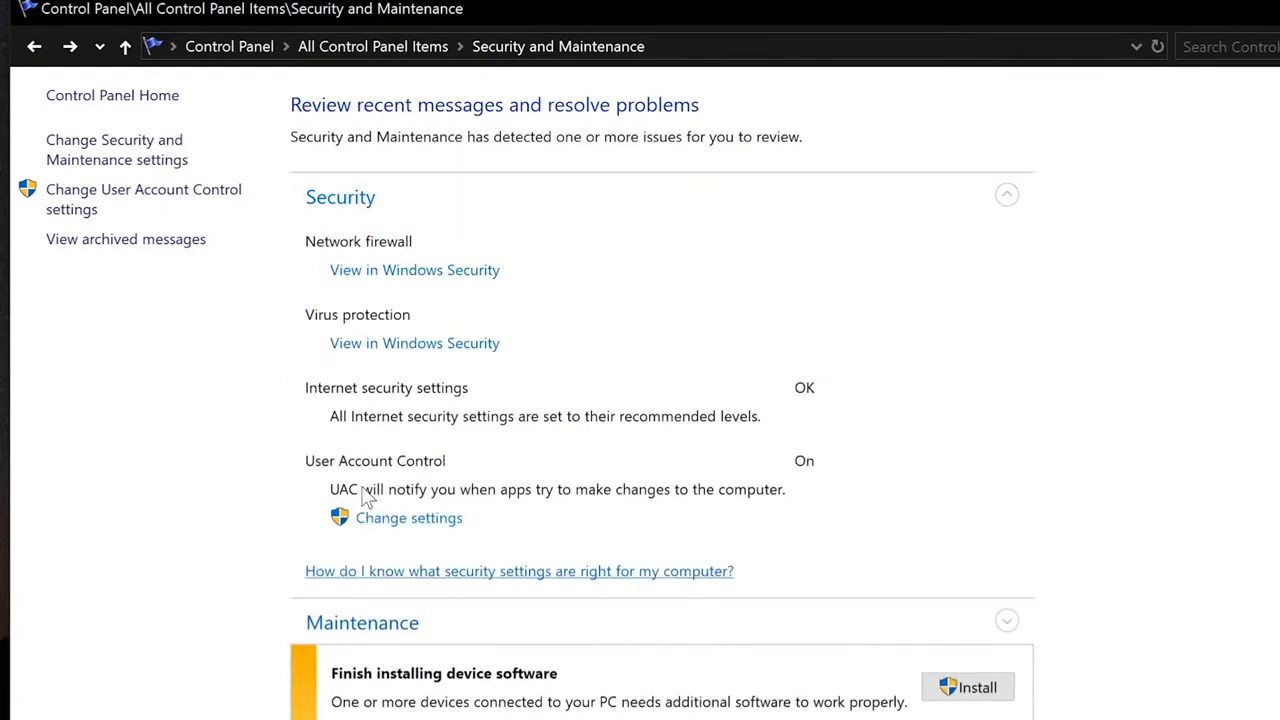
{"action": "left_click", "coordinate": [121, 101]}
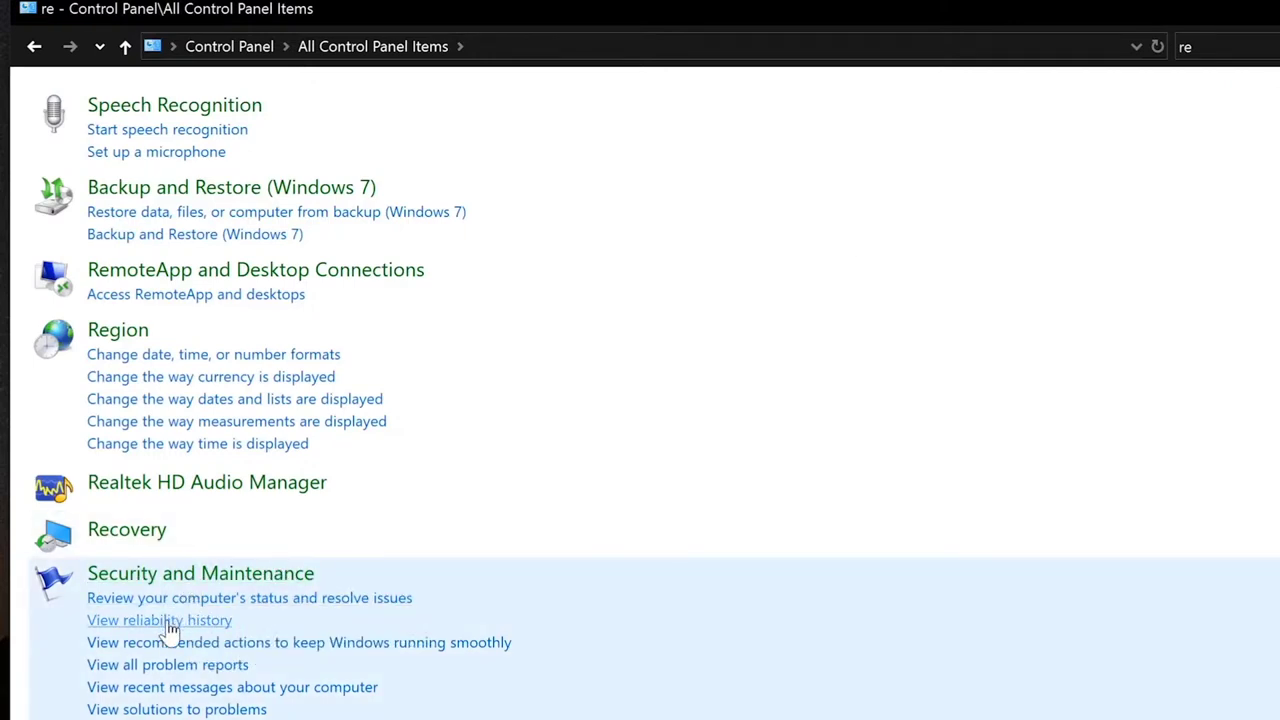
Open reliability history, select 6/27/2020, widen Date, and show the Windows Hardware error's technical details.
{"action": "left_click", "coordinate": [160, 621]}
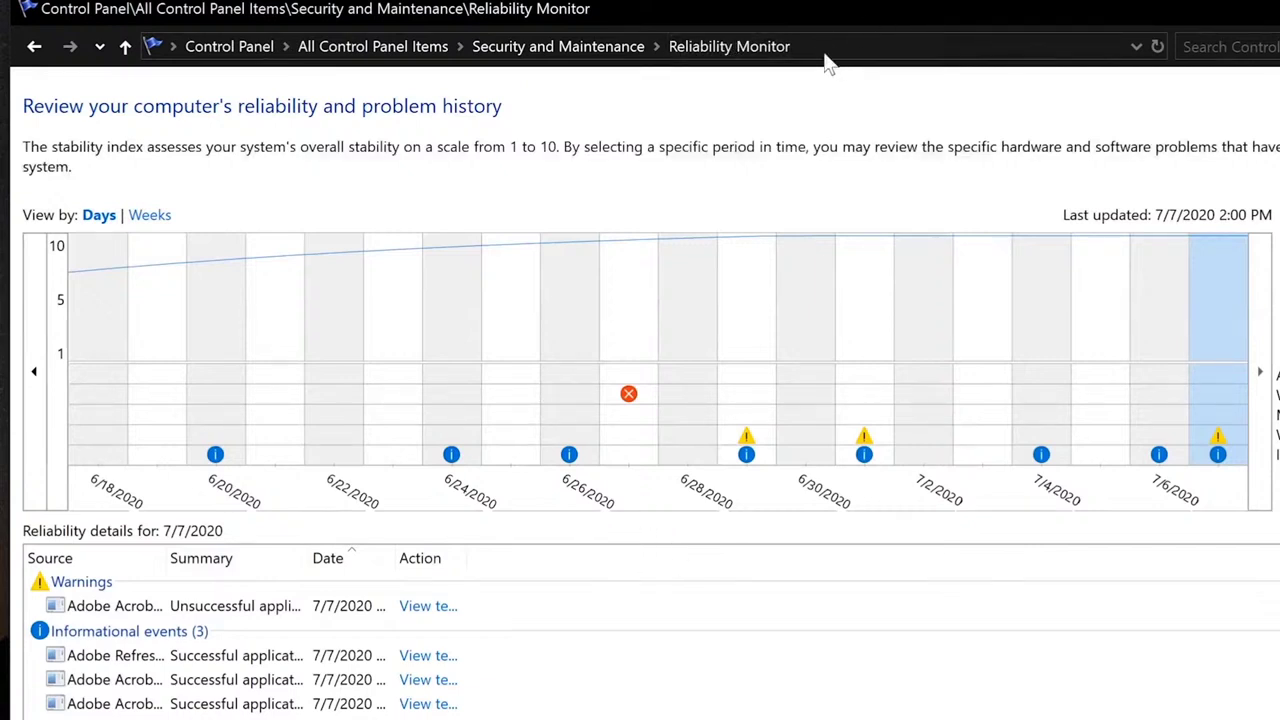
{"action": "left_click", "coordinate": [633, 403]}
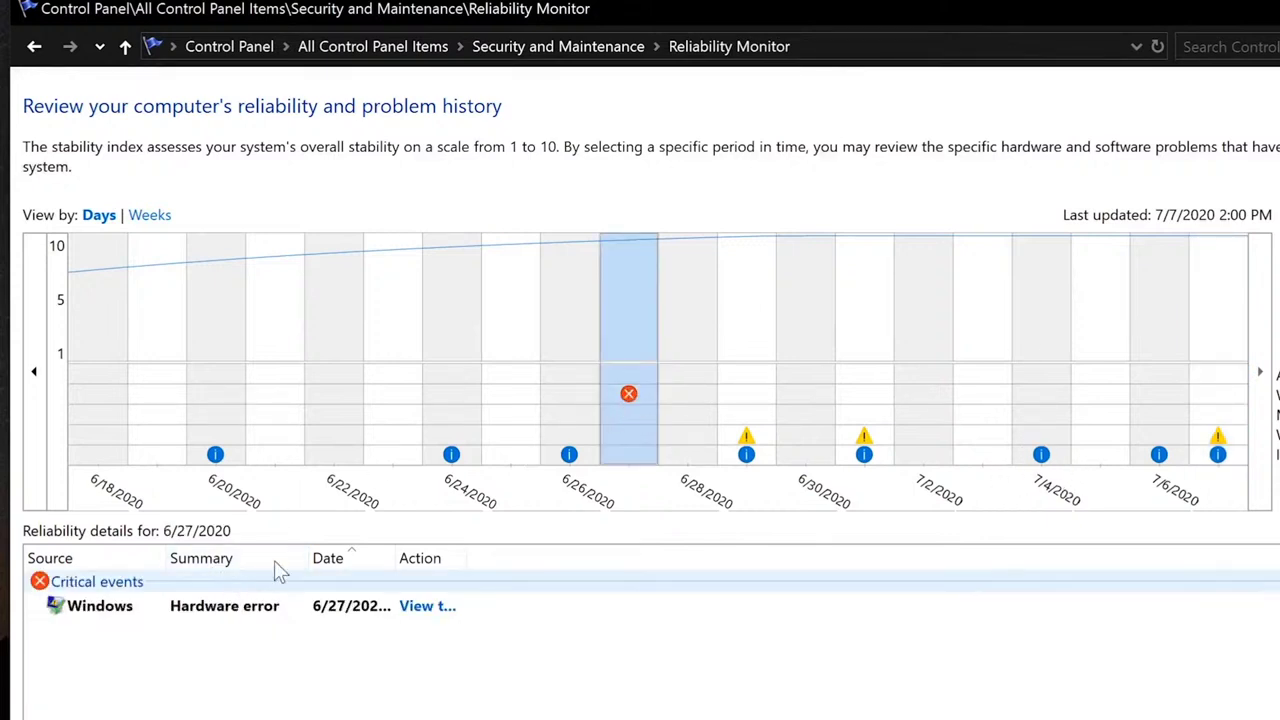
{"action": "left_click_drag", "start_coordinate": [394, 563], "coordinate": [434, 559]}
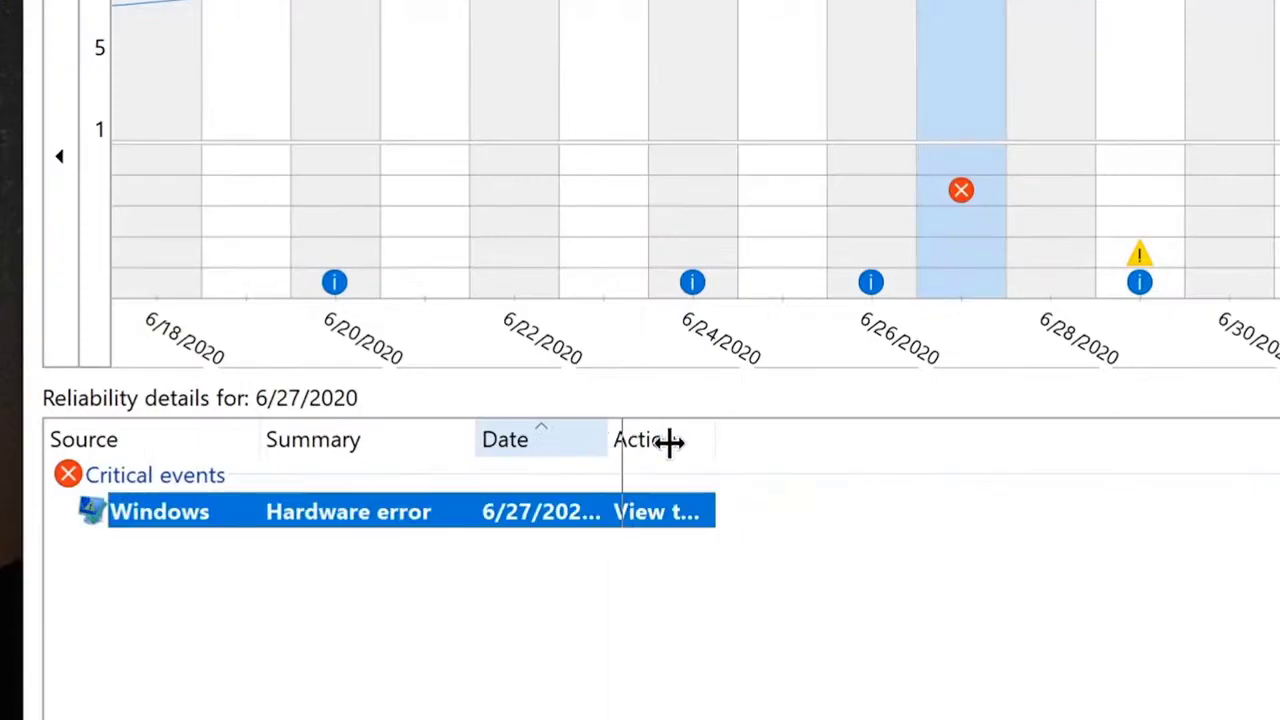
{"action": "left_click_drag", "start_coordinate": [669, 441], "coordinate": [726, 441]}
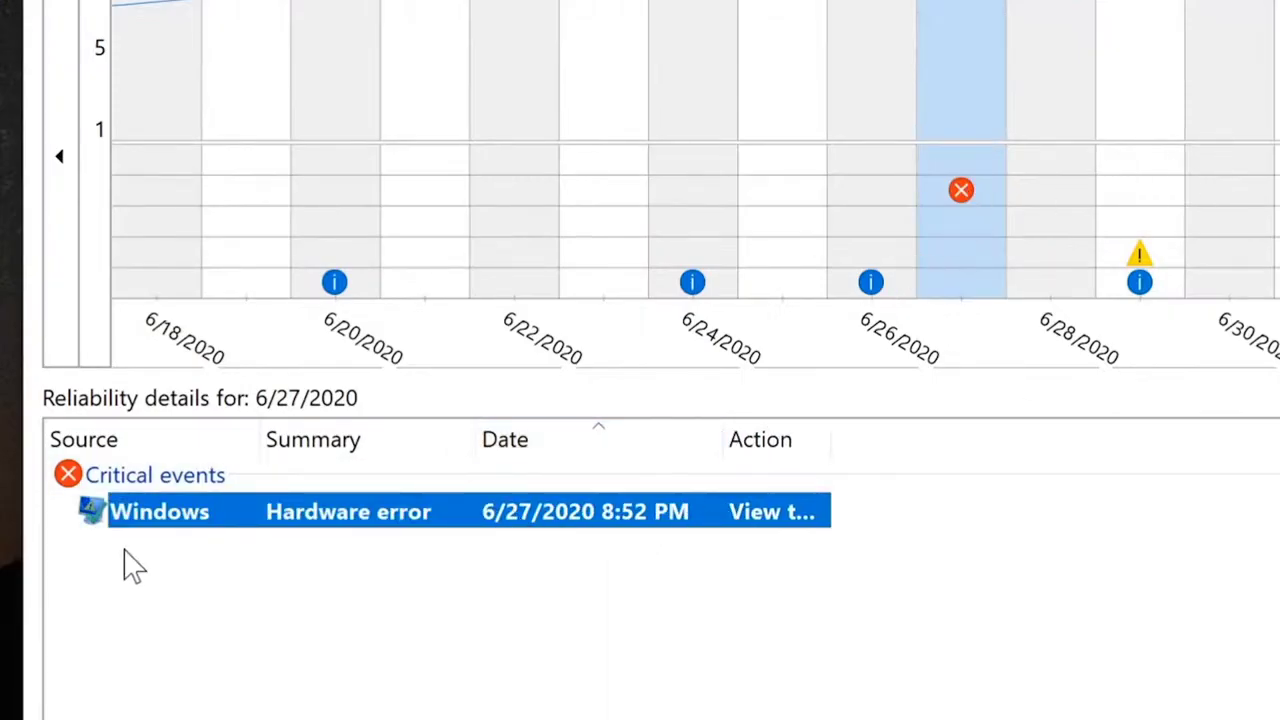
{"action": "double_click", "coordinate": [180, 518]}
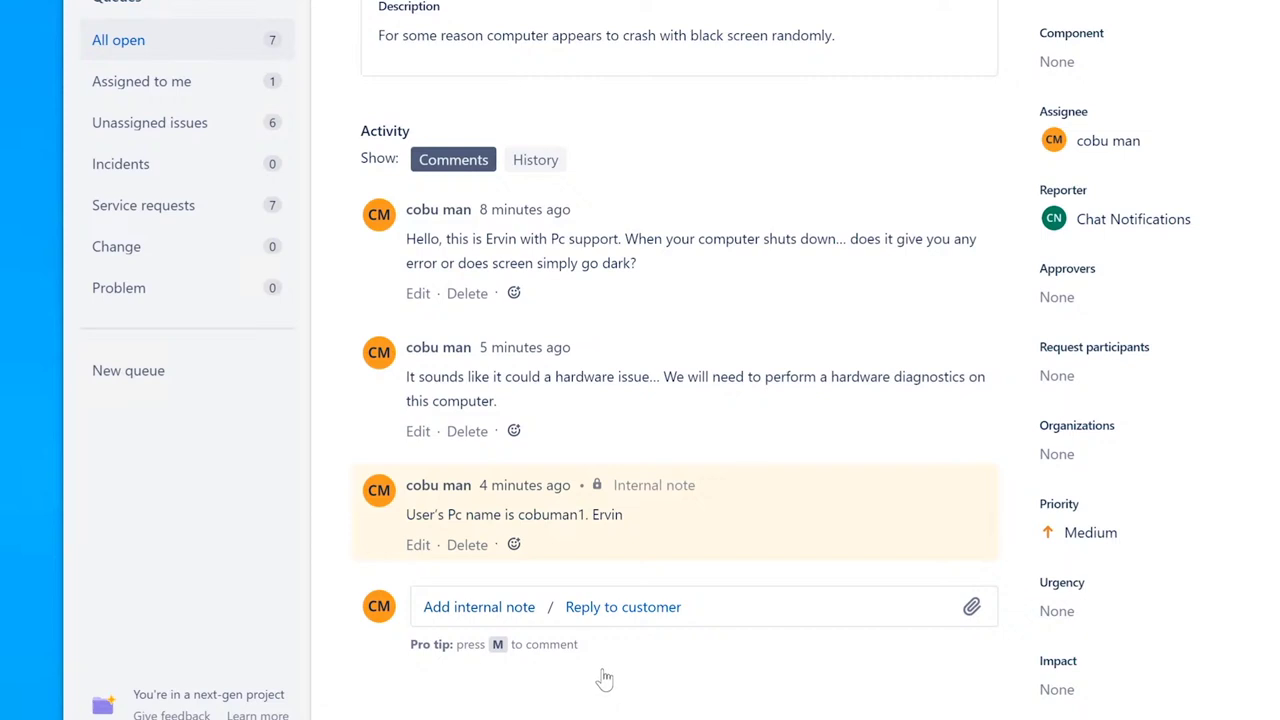
Save the ISD-21 note 'Routed issue to local pc support to troubleshoot hardware issues.', fixing the typo.
{"action": "left_click", "coordinate": [626, 592]}
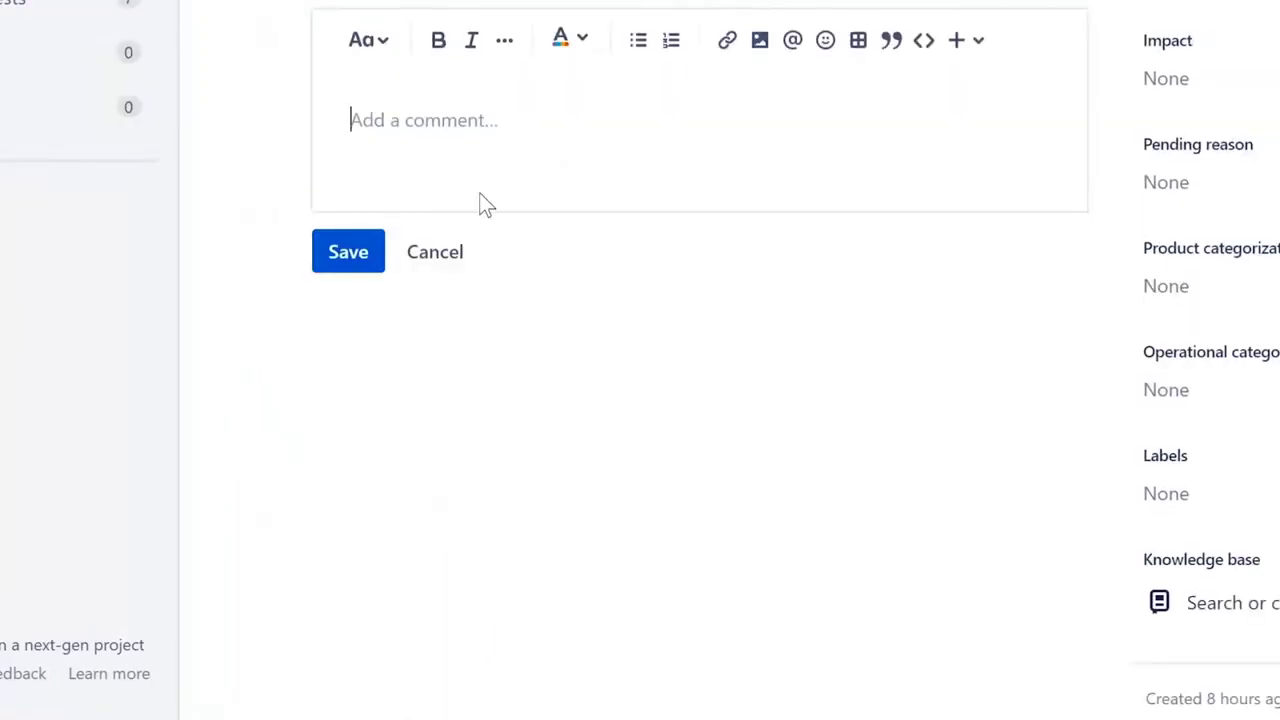
{"action": "type", "text": "Routed"}
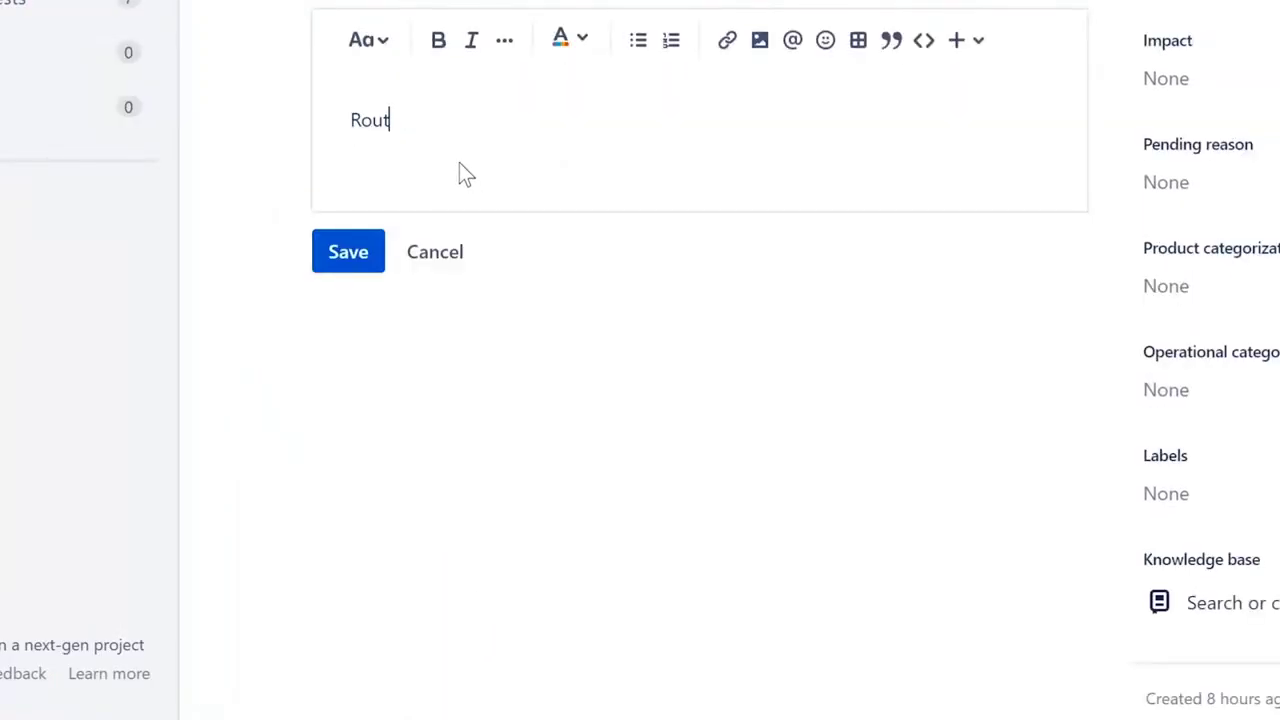
{"action": "type", "text": " issue to local "}
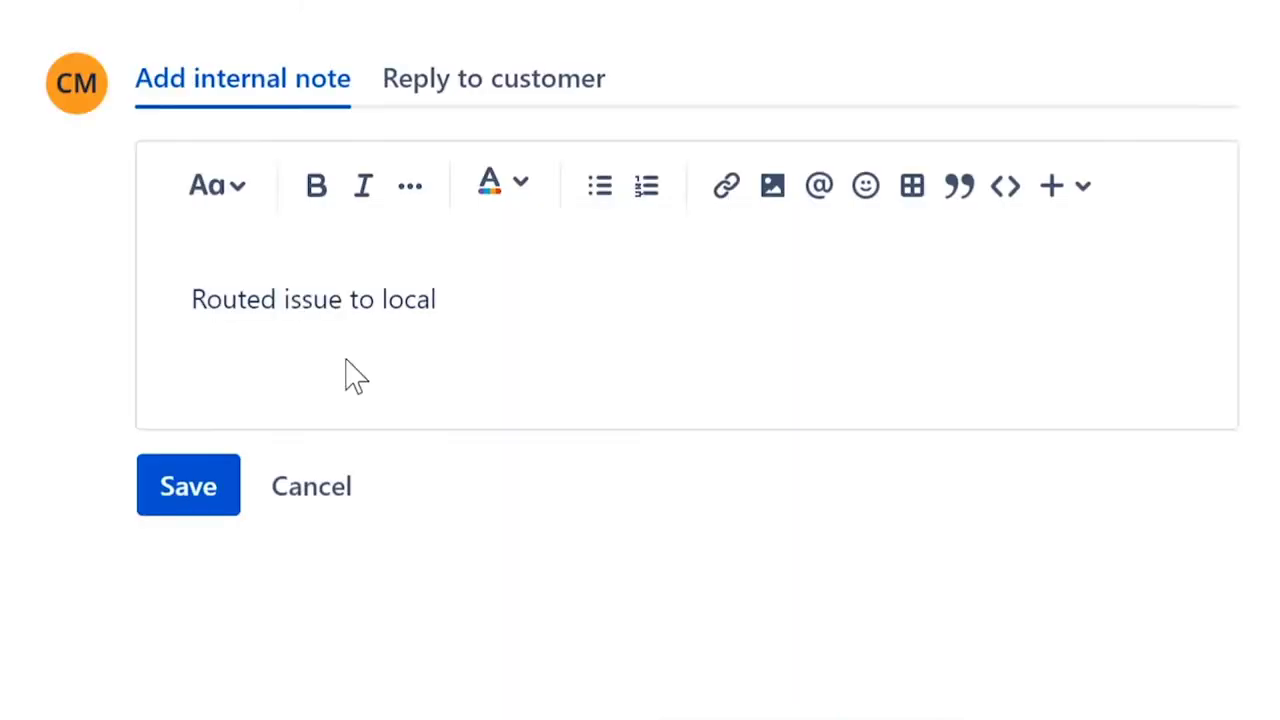
{"action": "type", "text": "pc support to tr"}
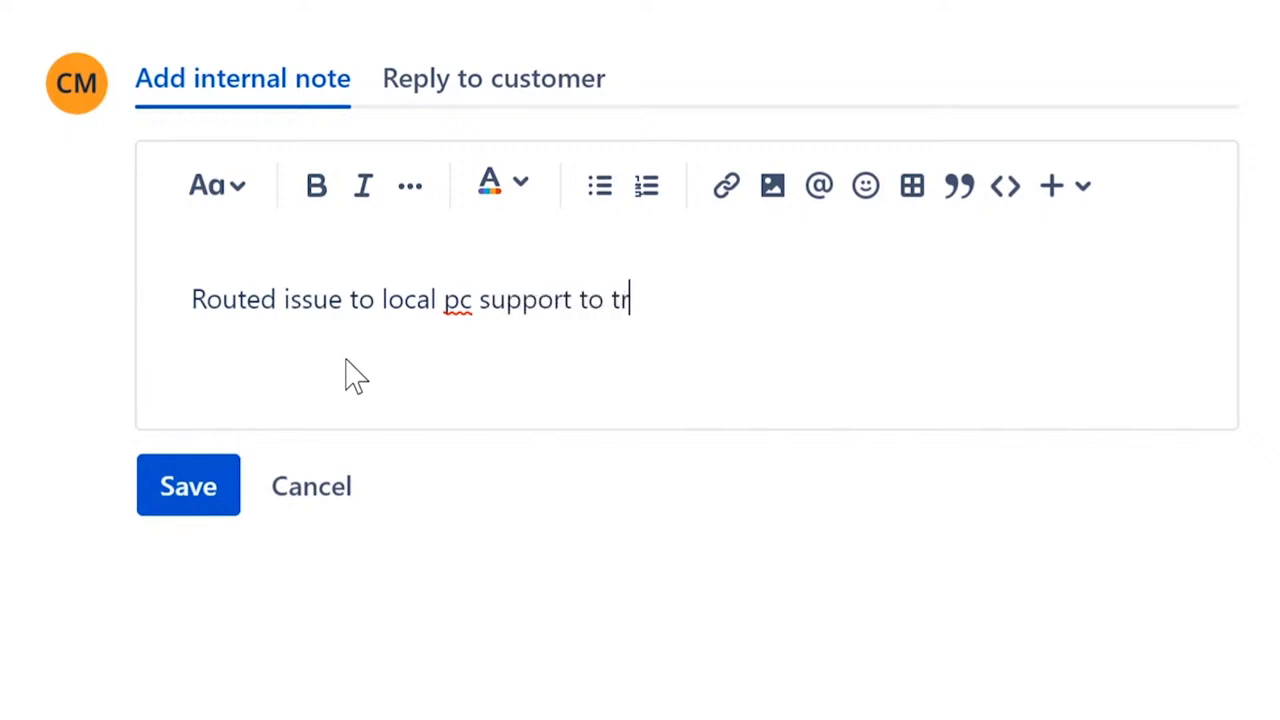
{"action": "type", "text": "oublsh"}
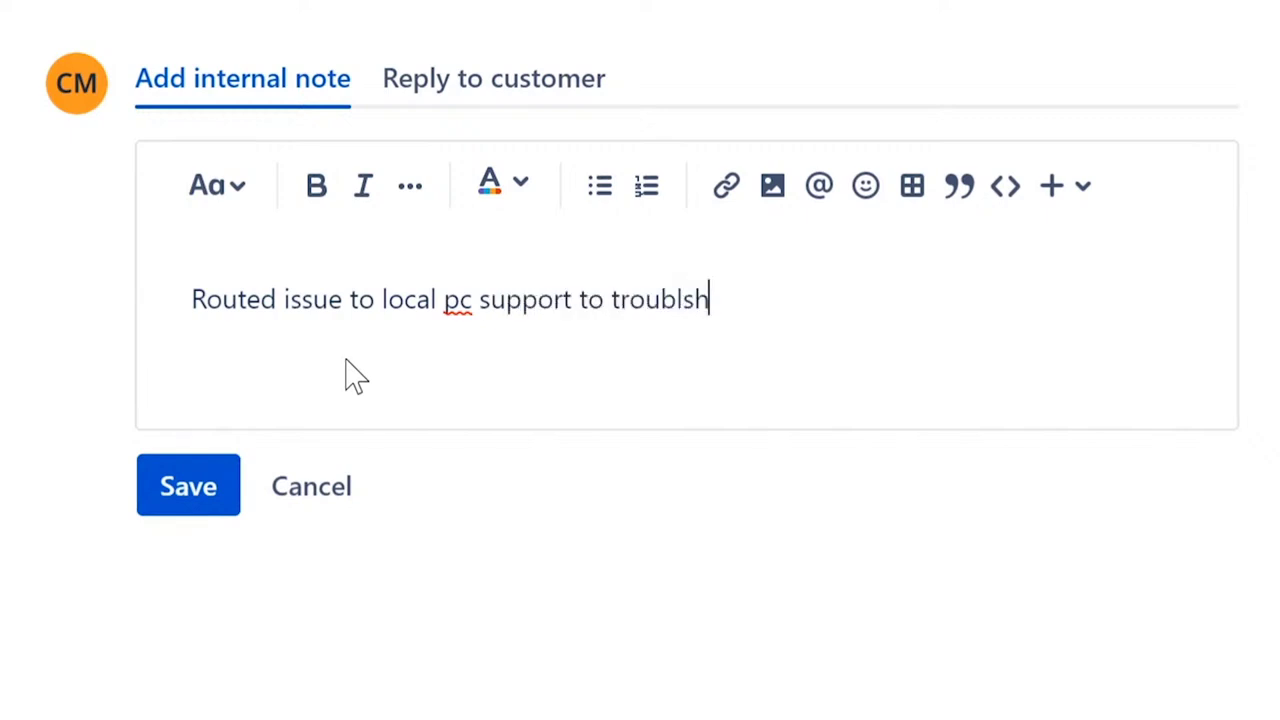
{"action": "type", "text": "oot hardwar"}
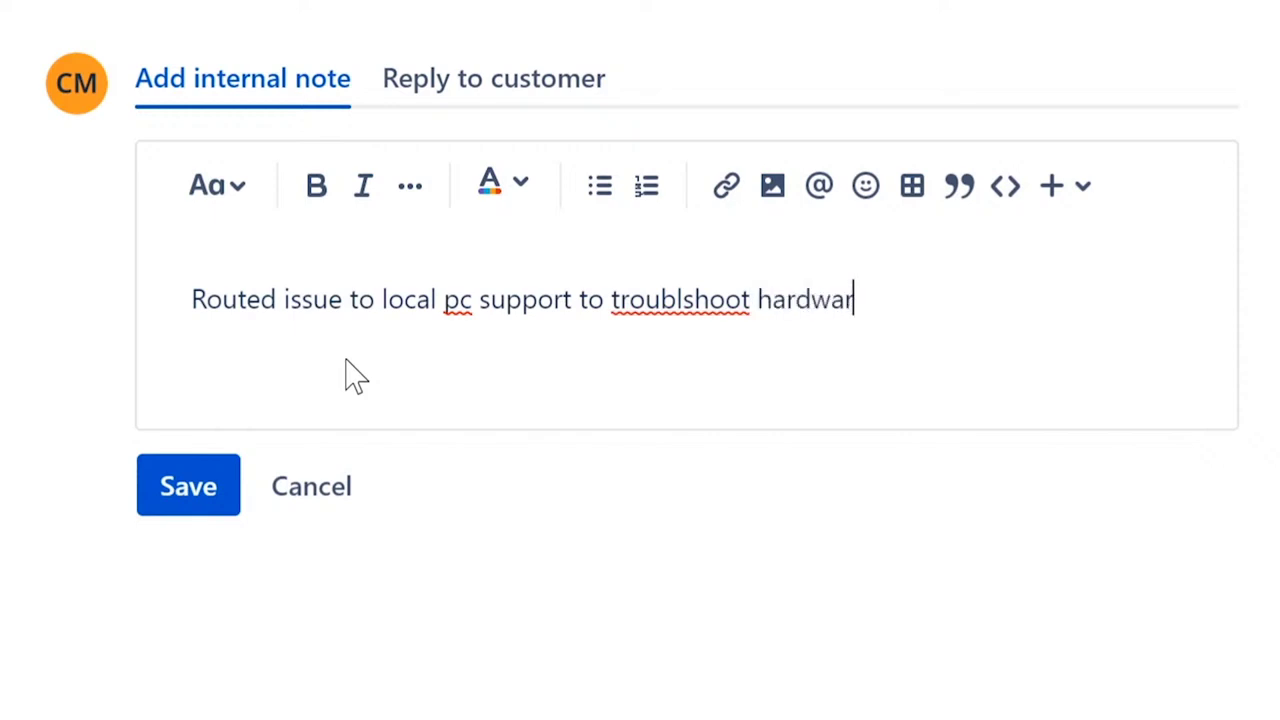
{"action": "type", "text": "e issues. E"}
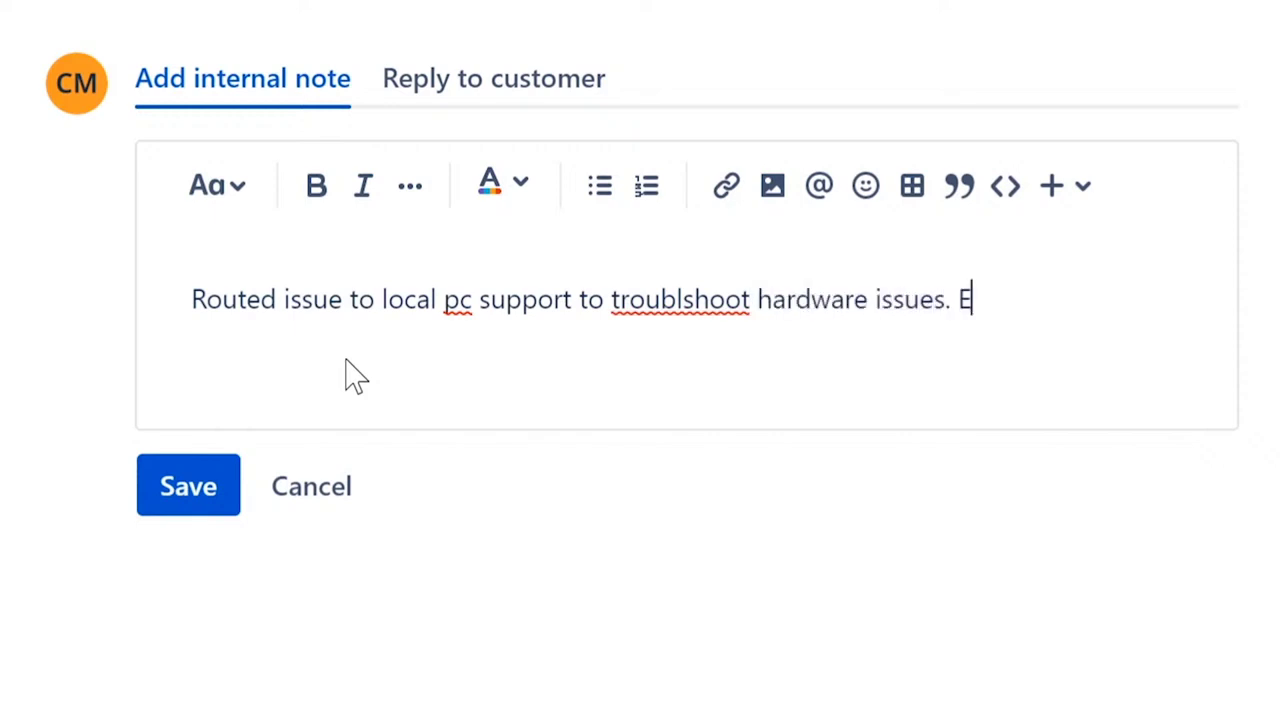
{"action": "type", "text": "rvin"}
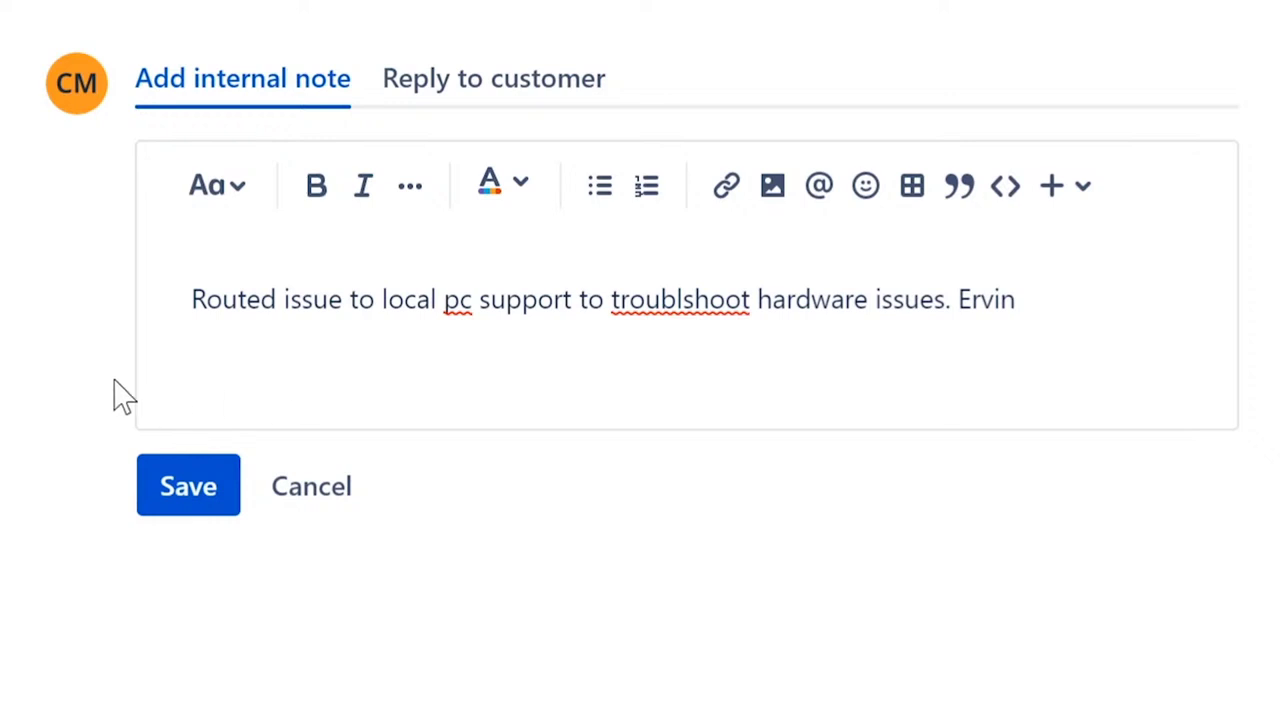
{"action": "double_click", "coordinate": [694, 300]}
{"action": "right_click", "coordinate": [787, 333]}
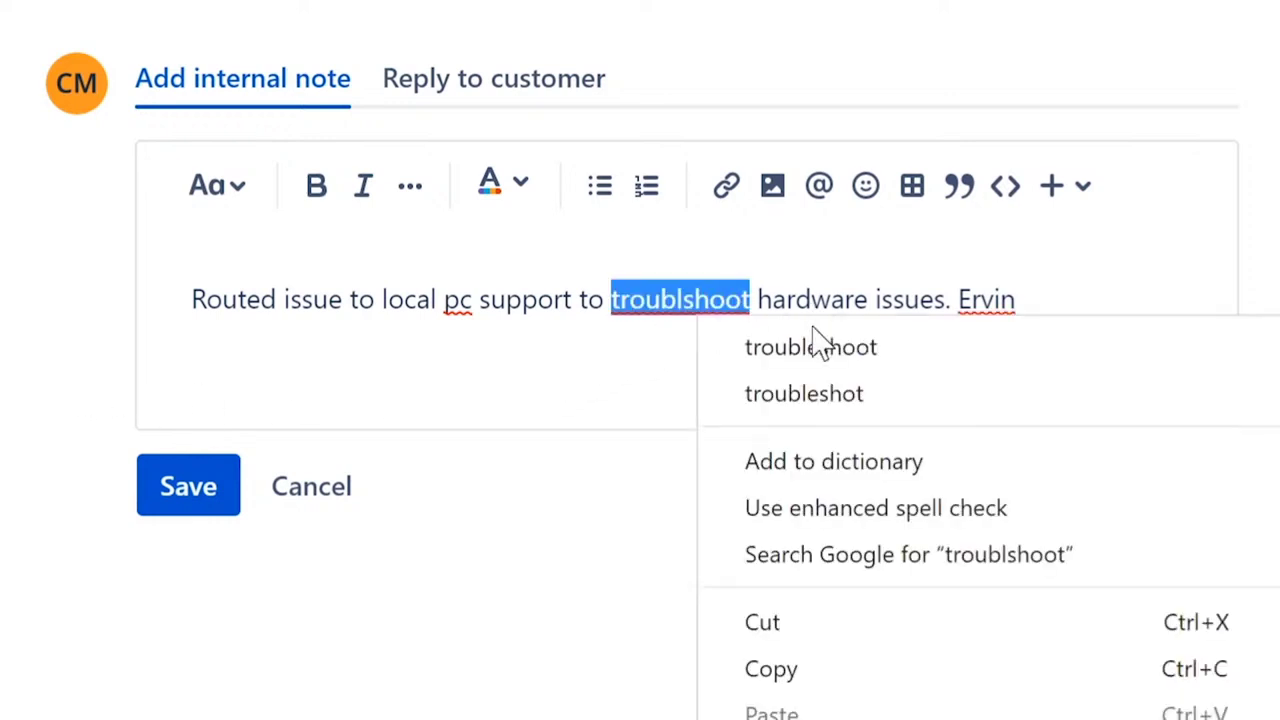
{"action": "left_click", "coordinate": [818, 343]}
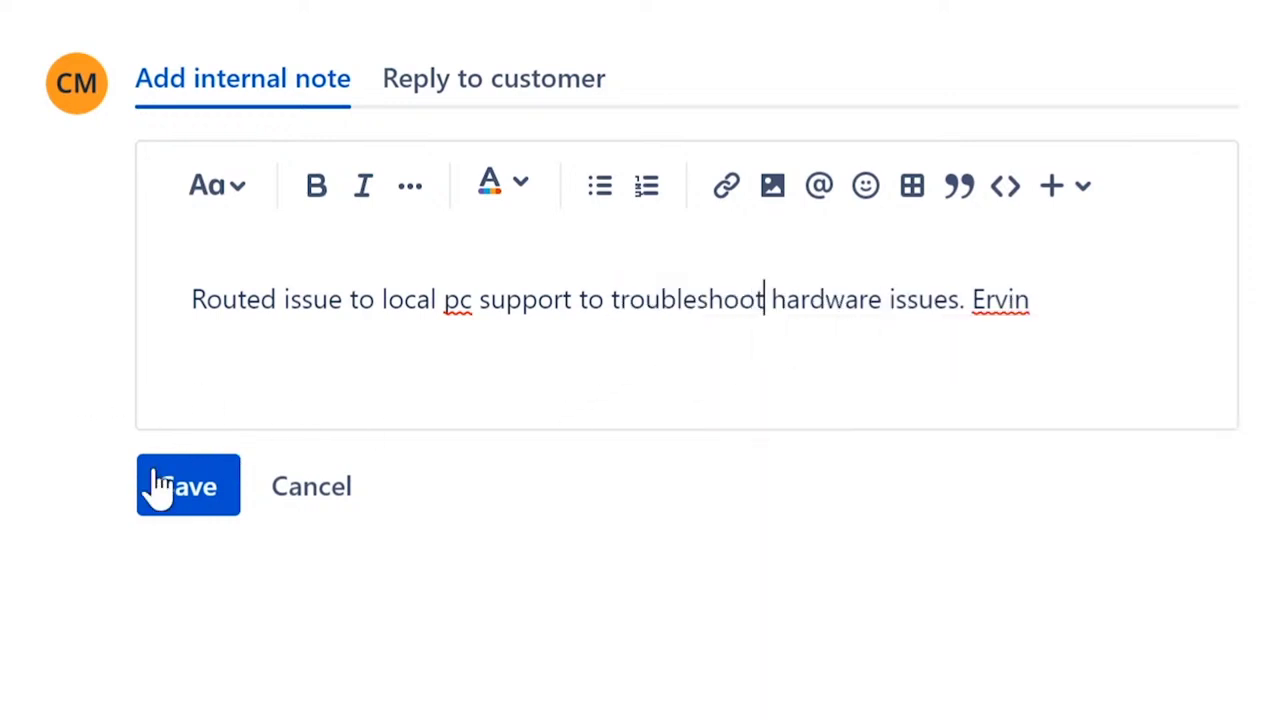
{"action": "left_click", "coordinate": [192, 487]}
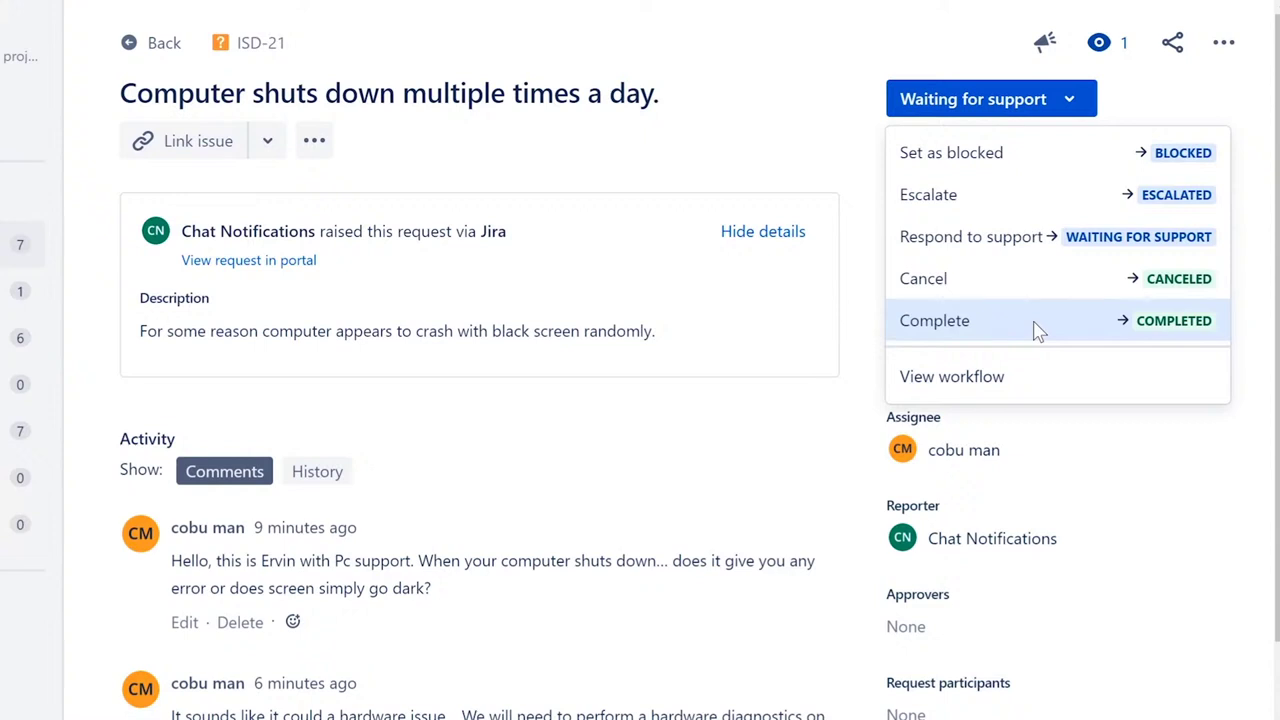
Set ISD-21's status to Completed and go back to the All open queue.
{"action": "left_click", "coordinate": [1038, 332]}
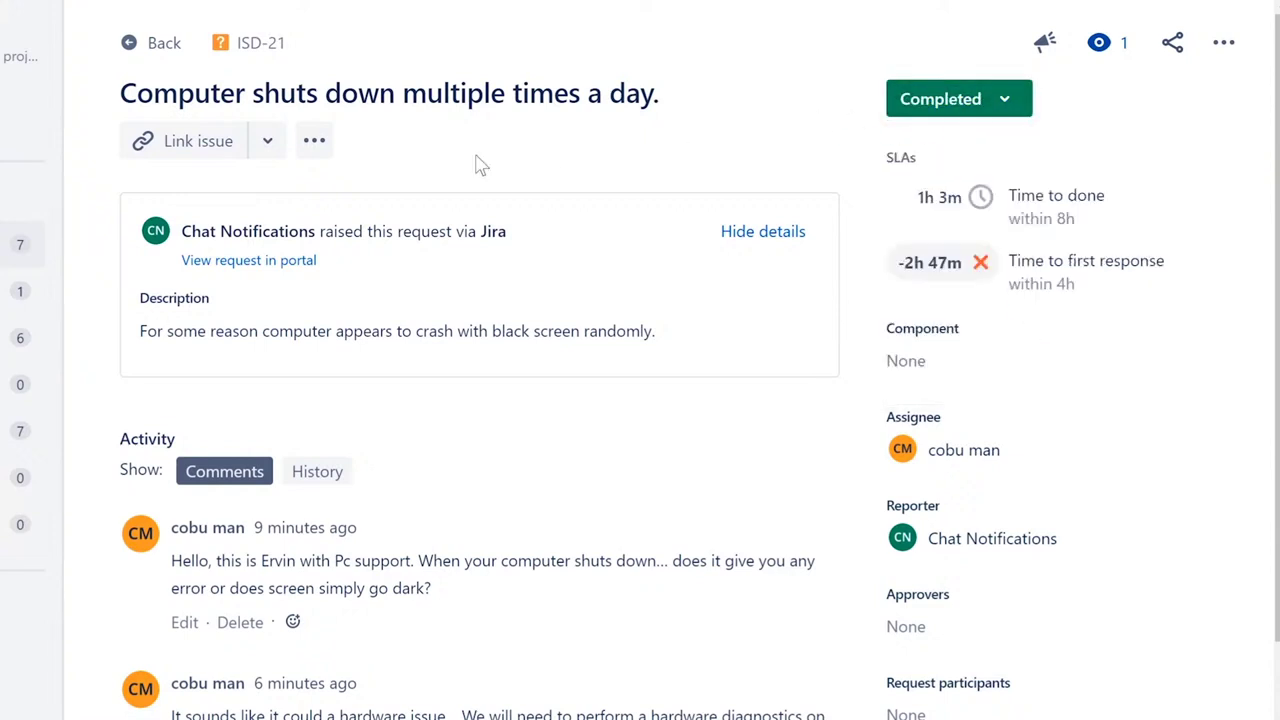
{"action": "left_click", "coordinate": [143, 42]}
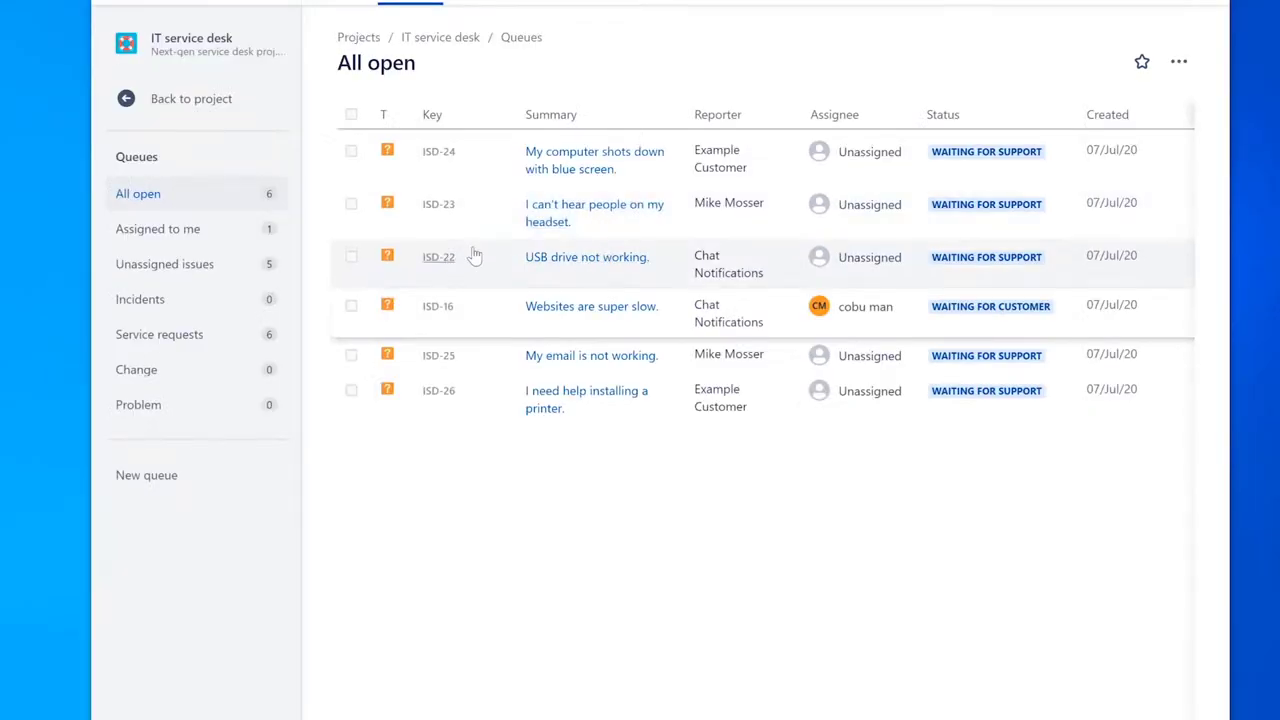
Open the USB stick request ISD-22 and assign it to yourself.
{"action": "left_click", "coordinate": [620, 258]}
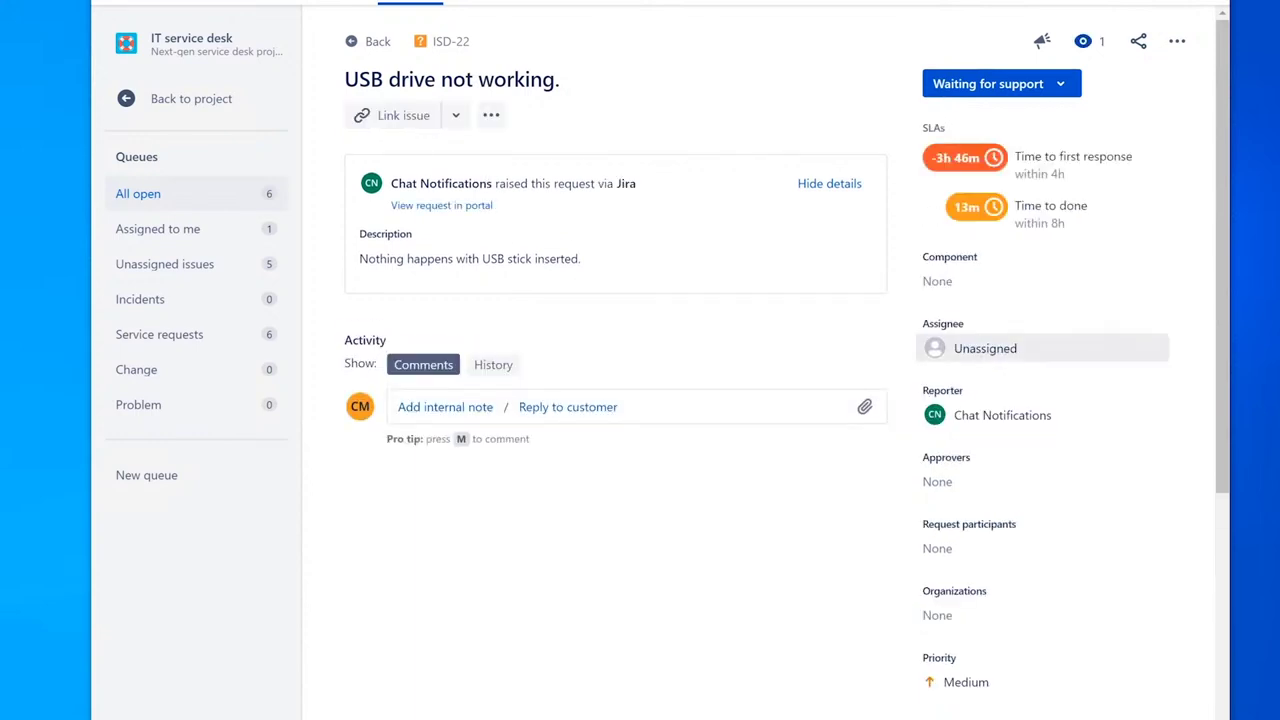
{"action": "left_click", "coordinate": [1044, 357]}
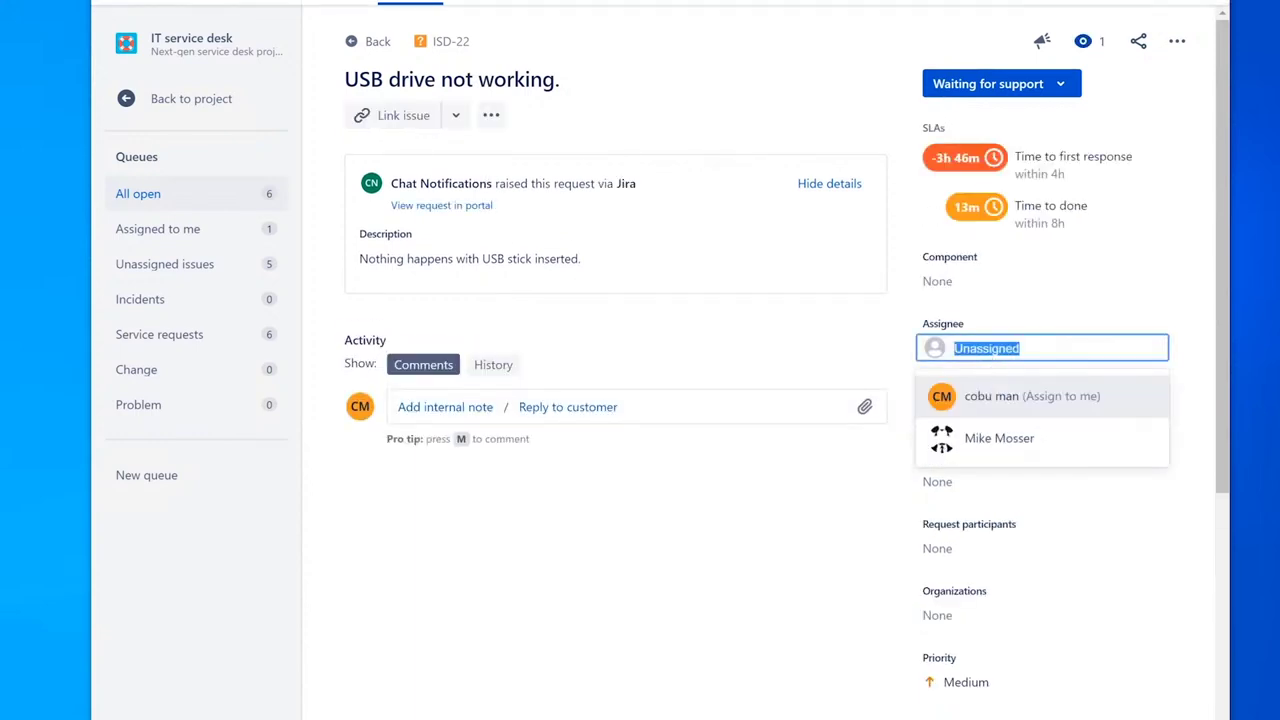
{"action": "left_click", "coordinate": [1010, 400]}
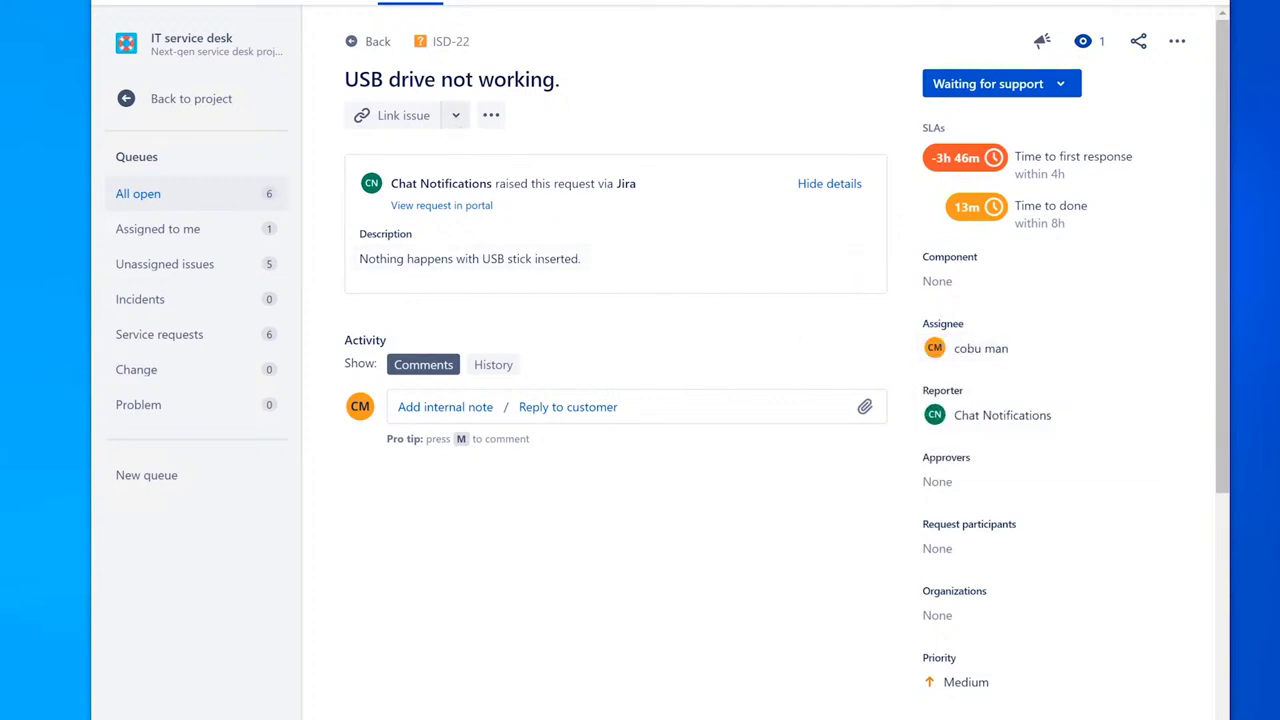
Select the ISD-22 title and the 'Nothing happens with USB stick inserted.' description line.
{"action": "left_click", "coordinate": [570, 82]}
{"action": "left_click_drag", "start_coordinate": [570, 82], "coordinate": [359, 80]}
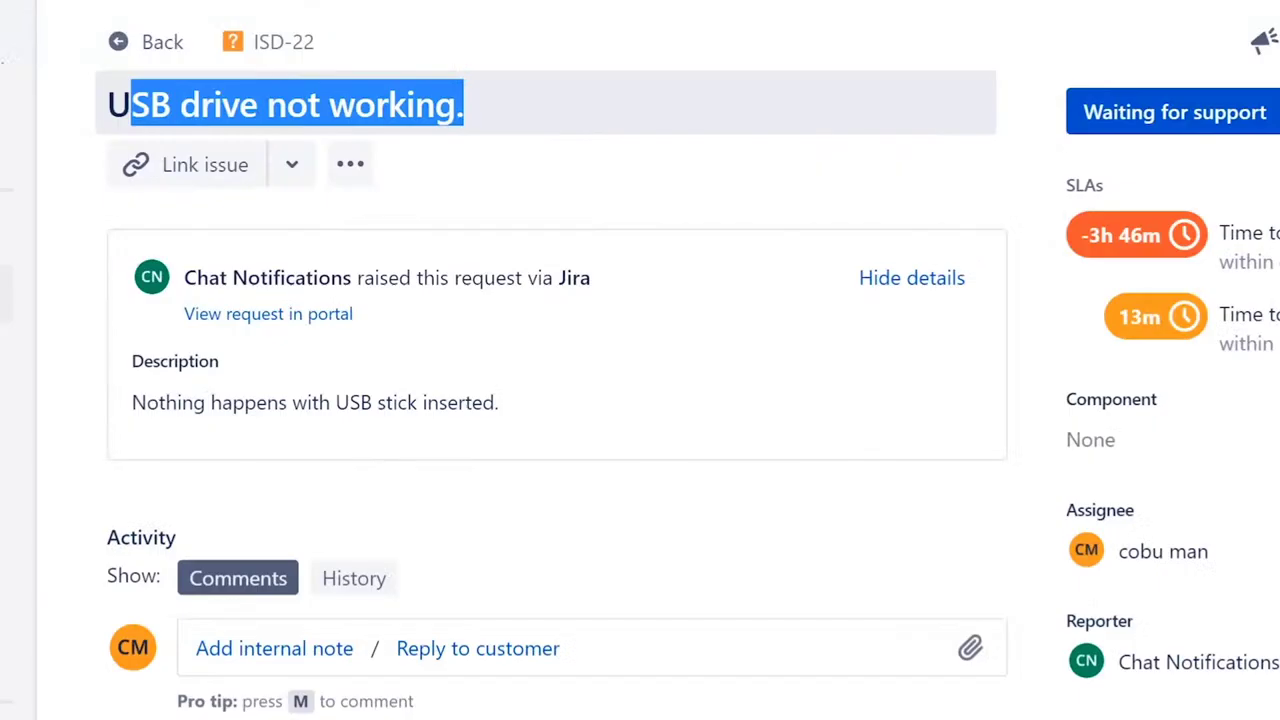
{"action": "left_click_drag", "start_coordinate": [134, 104], "coordinate": [107, 104]}
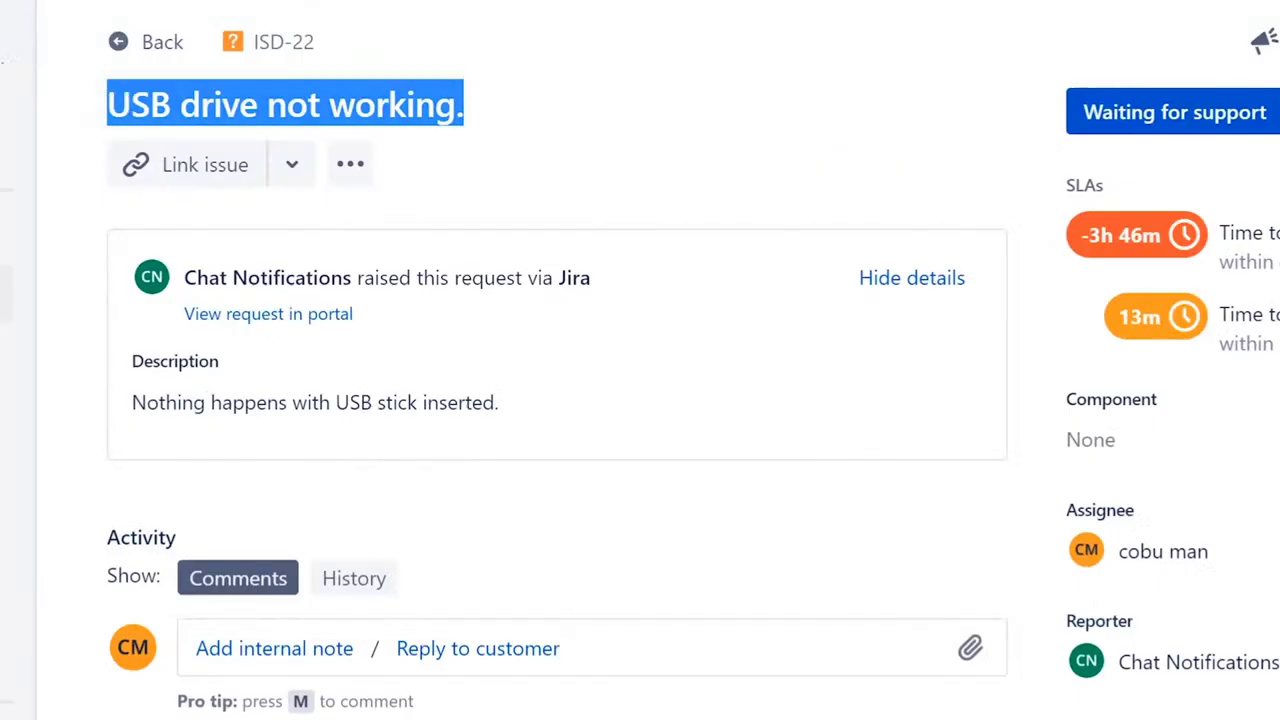
{"action": "left_click_drag", "start_coordinate": [508, 406], "coordinate": [210, 404]}
{"action": "left_click", "coordinate": [195, 402]}
{"action": "triple_click", "coordinate": [288, 404]}
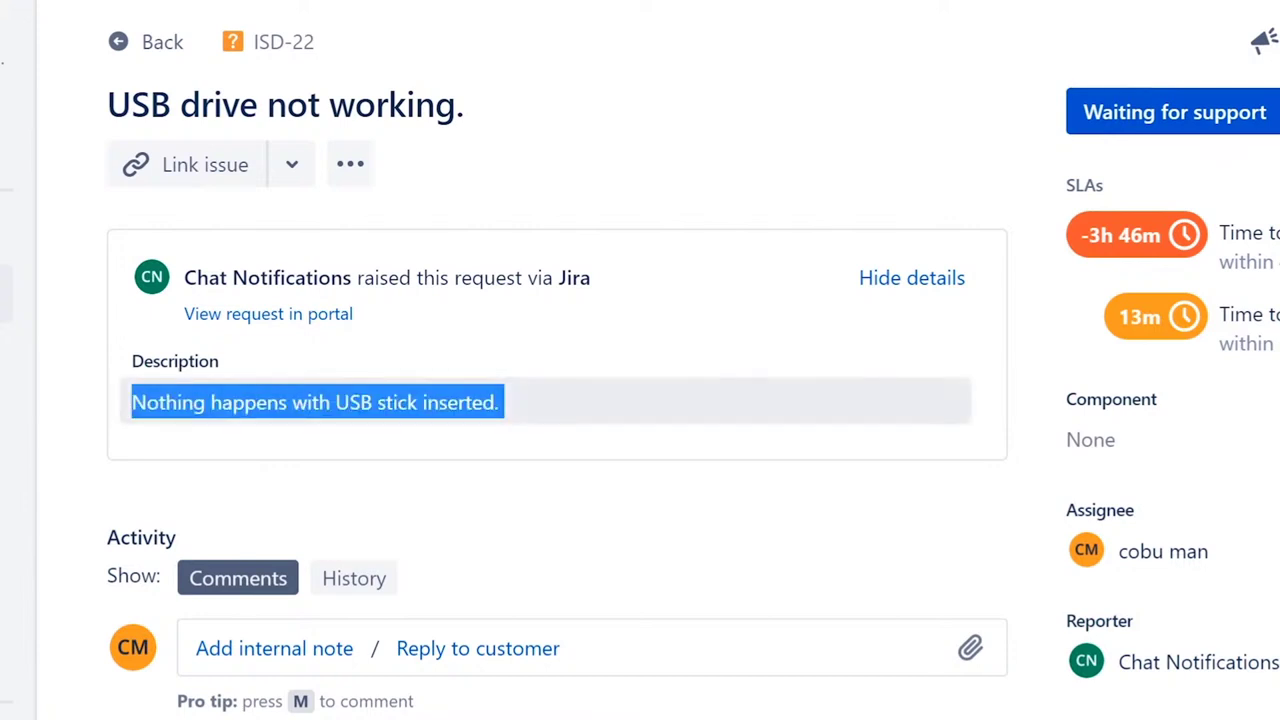
{"action": "left_click", "coordinate": [288, 506]}
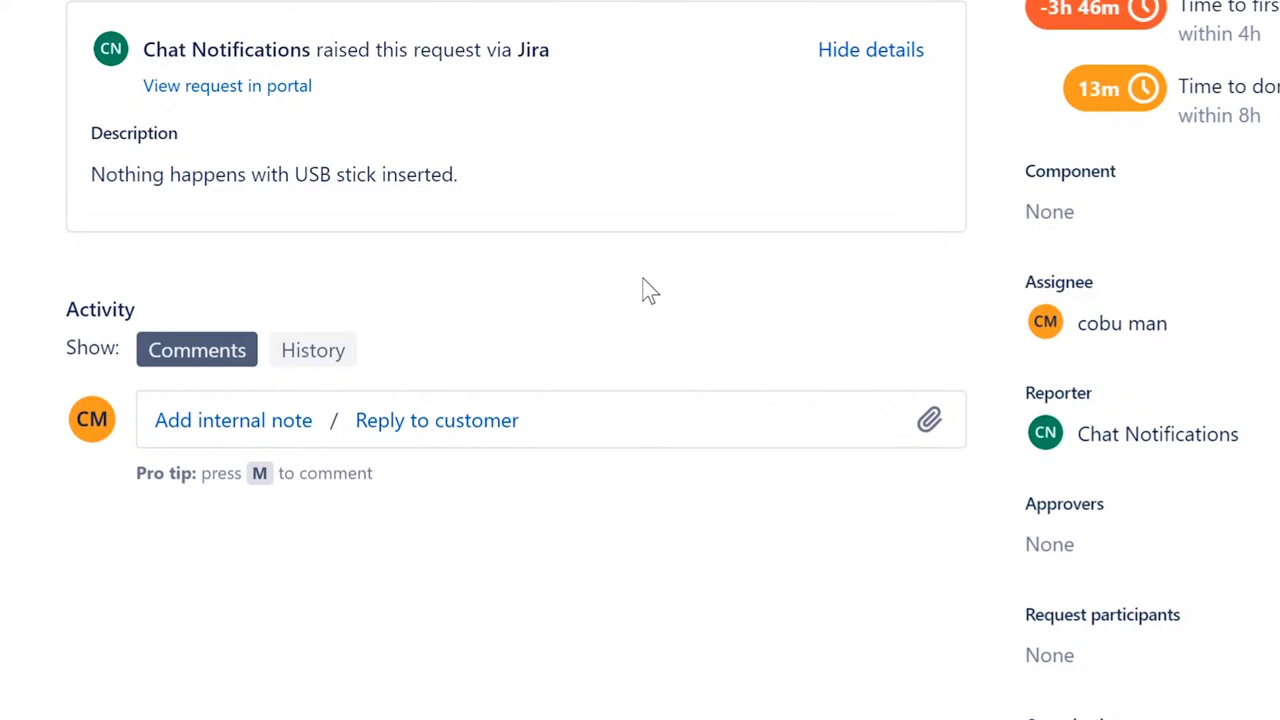
Open the ISD-22 description editor, cancel without changes, then reopen it.
{"action": "left_click_drag", "start_coordinate": [468, 172], "coordinate": [94, 163]}
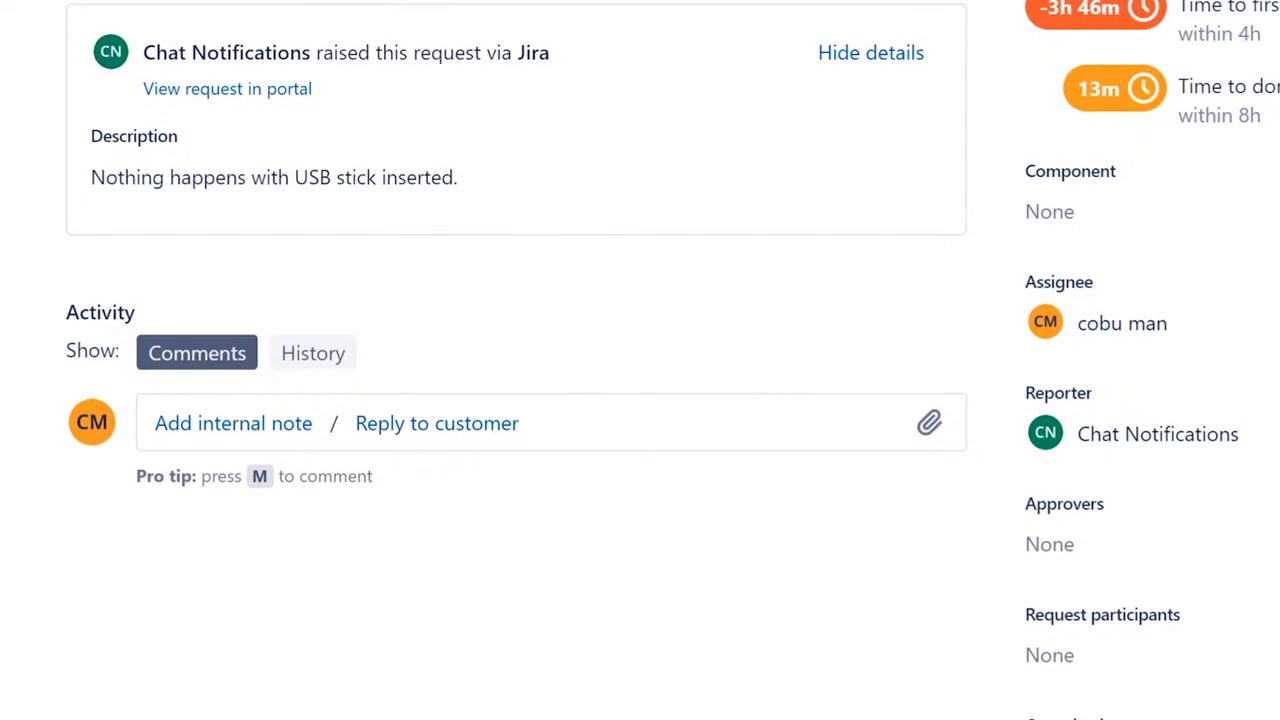
{"action": "left_click", "coordinate": [298, 185]}
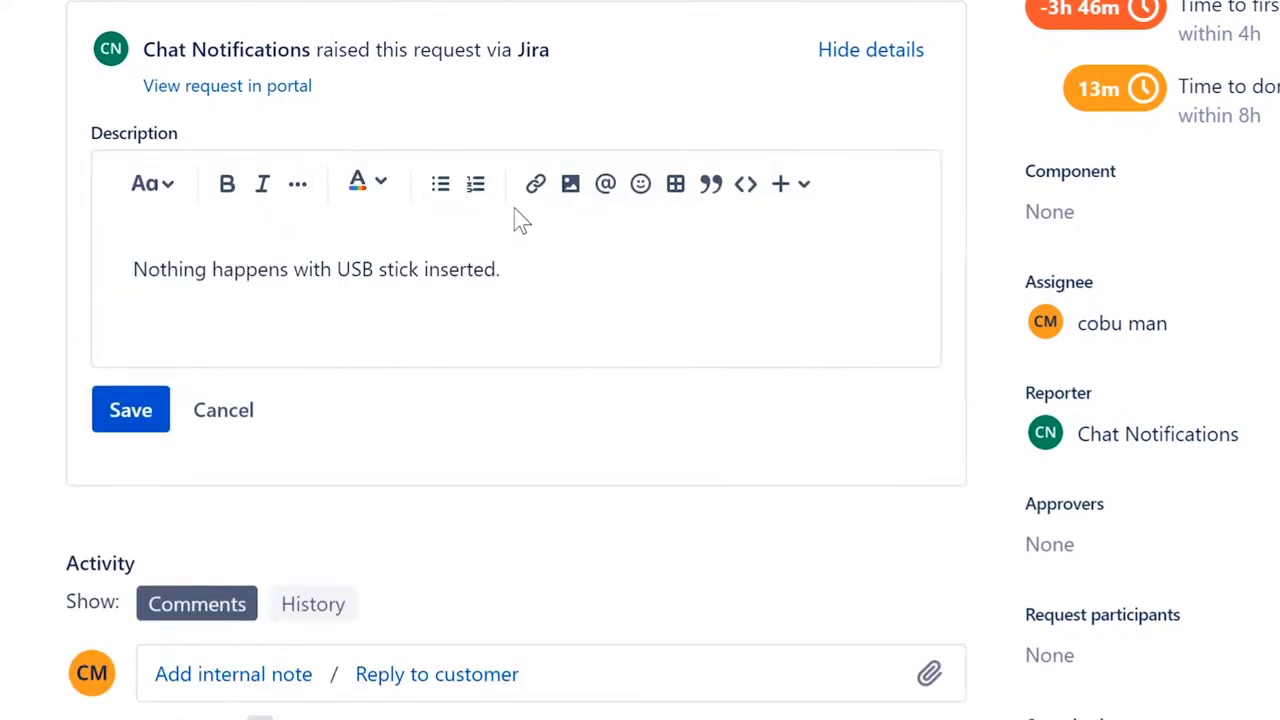
{"action": "left_click", "coordinate": [237, 409]}
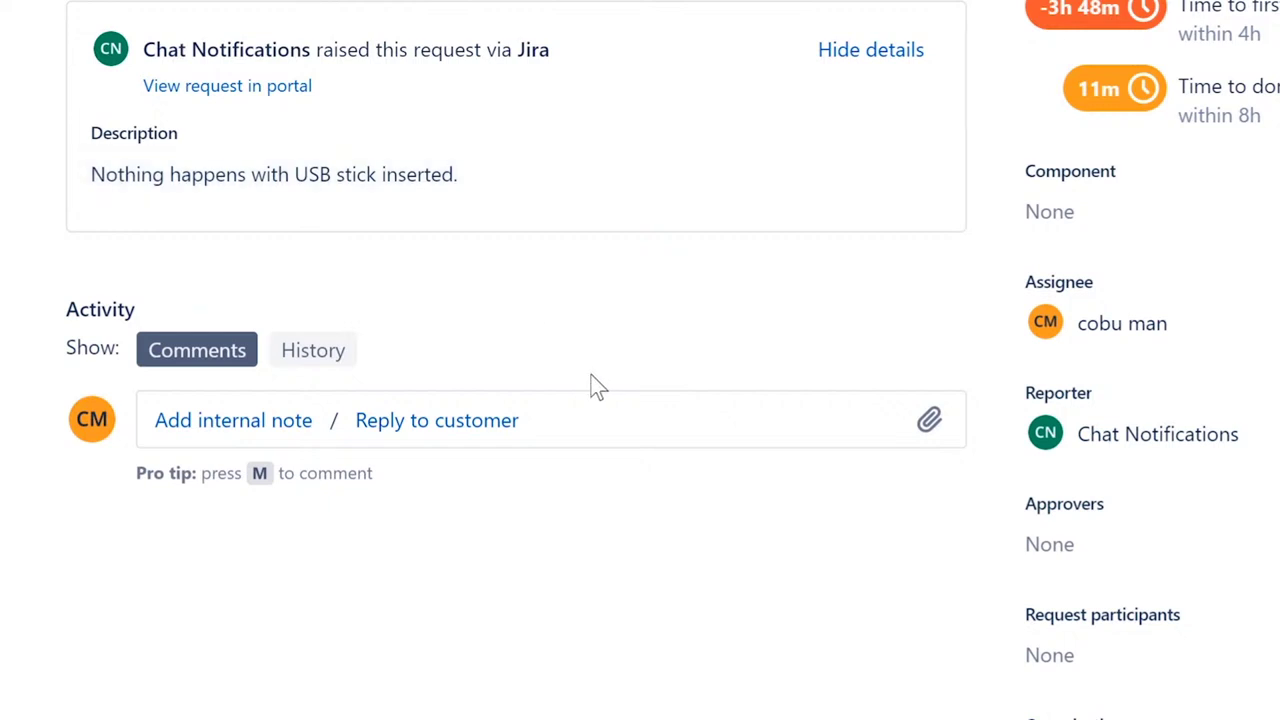
{"action": "left_click", "coordinate": [490, 176]}
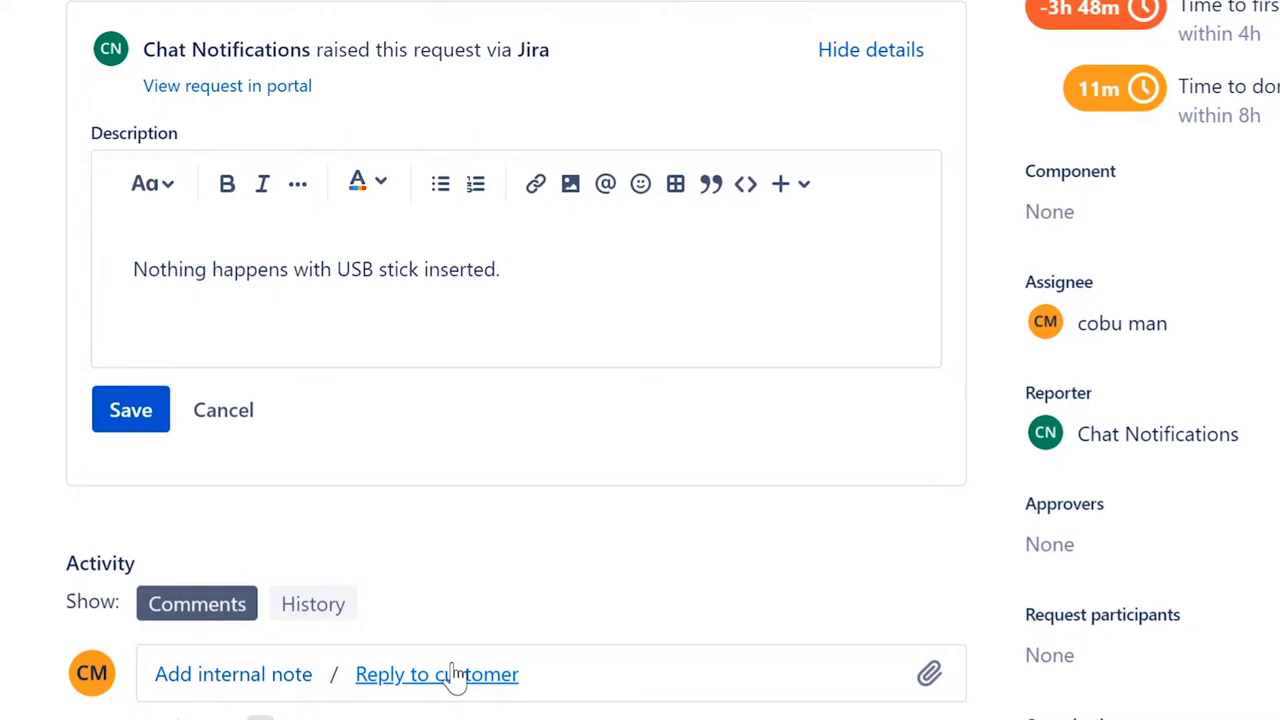
Start a customer reply greeting as the agent from Tech Support, correcting 'Unfortunately,'.
{"action": "left_click", "coordinate": [430, 675]}
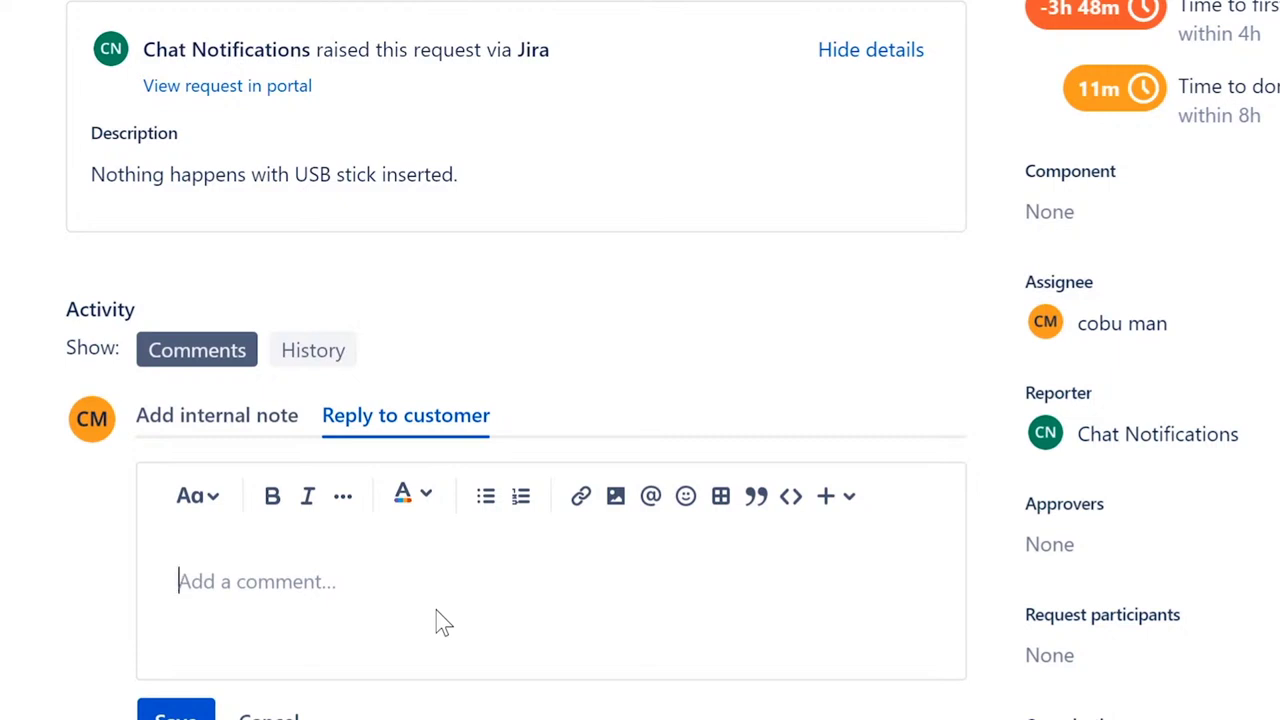
{"action": "type", "text": "Hello, I"}
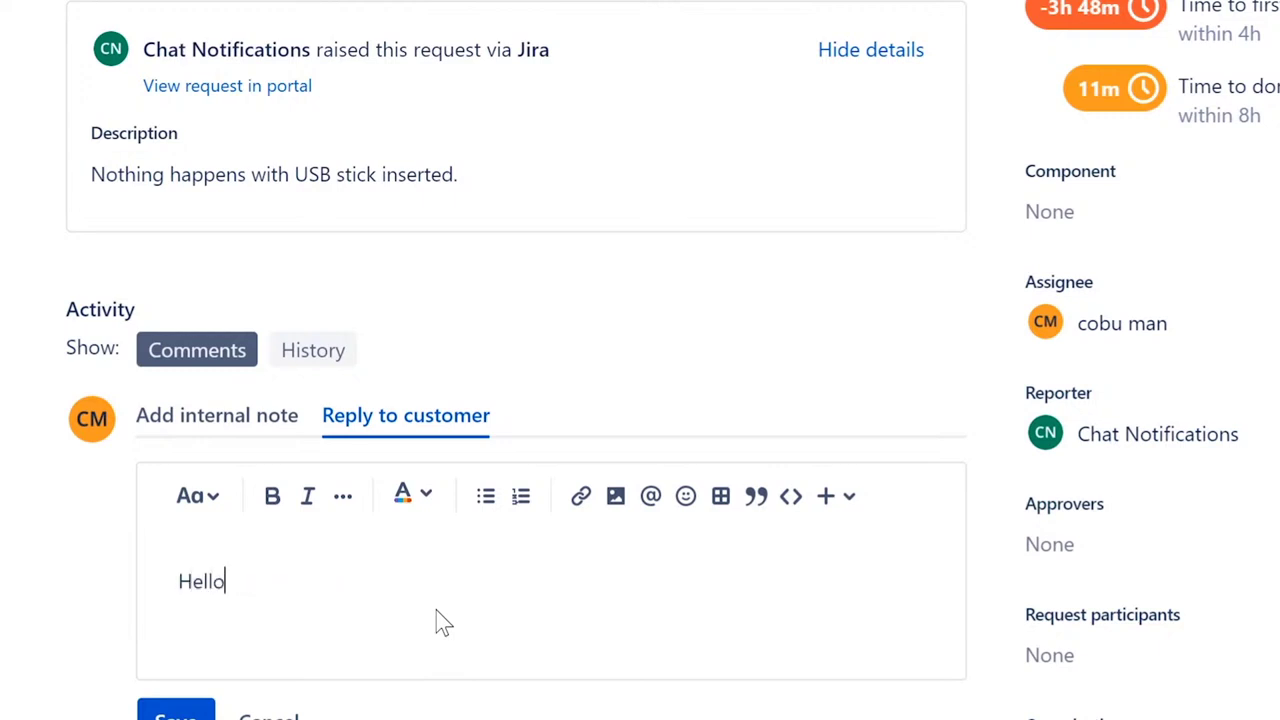
{"action": "type", "text": "my n"}
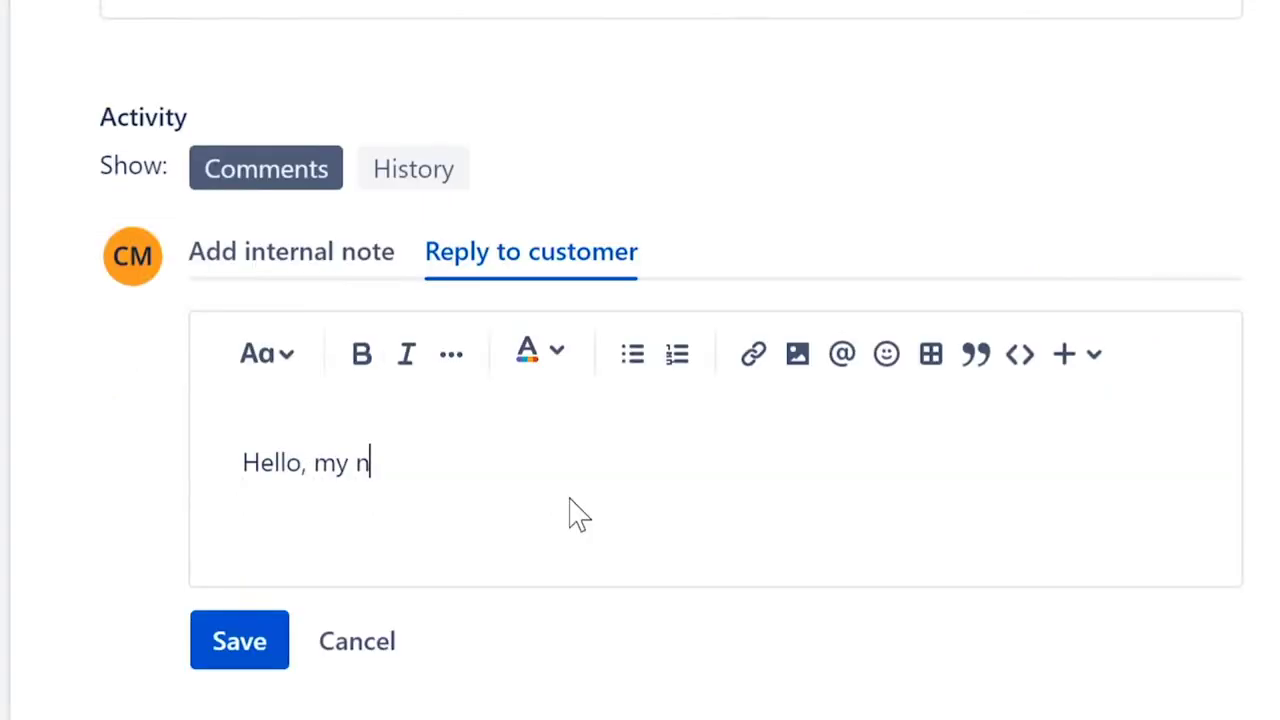
{"action": "type", "text": "ame is E"}
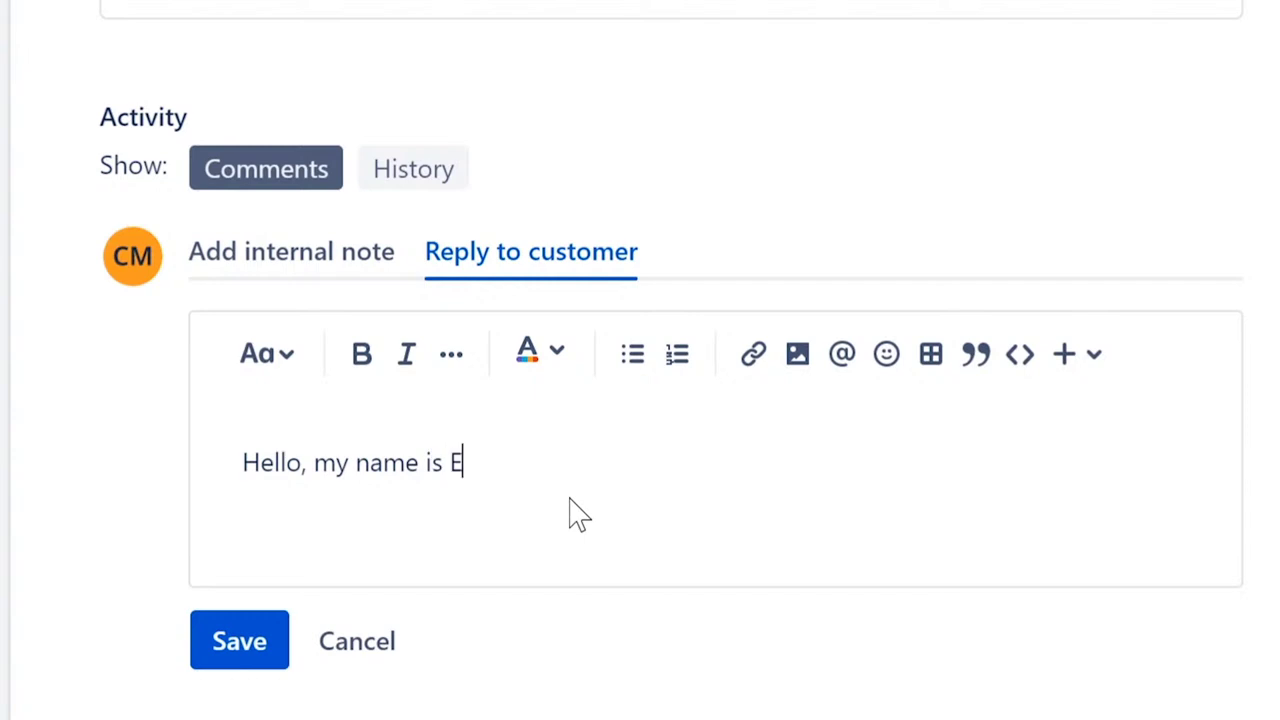
{"action": "type", "text": "rvin with Tech"}
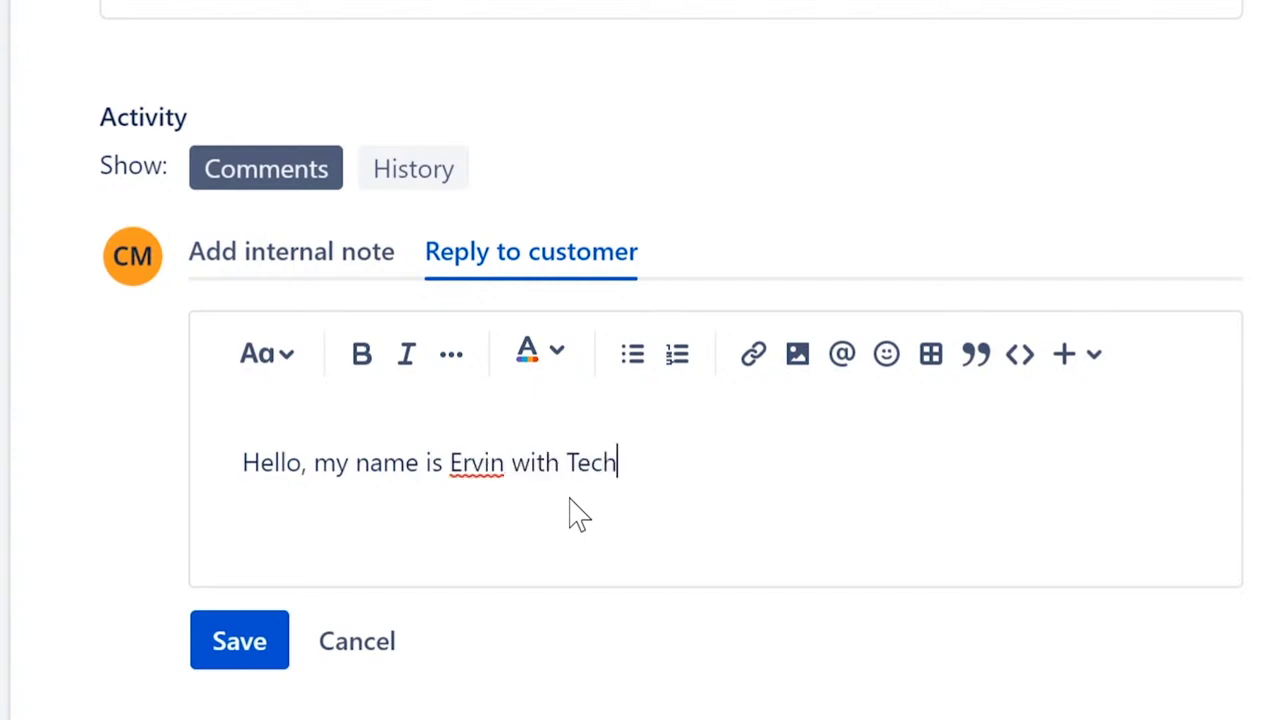
{"action": "type", "text": " Suppor"}
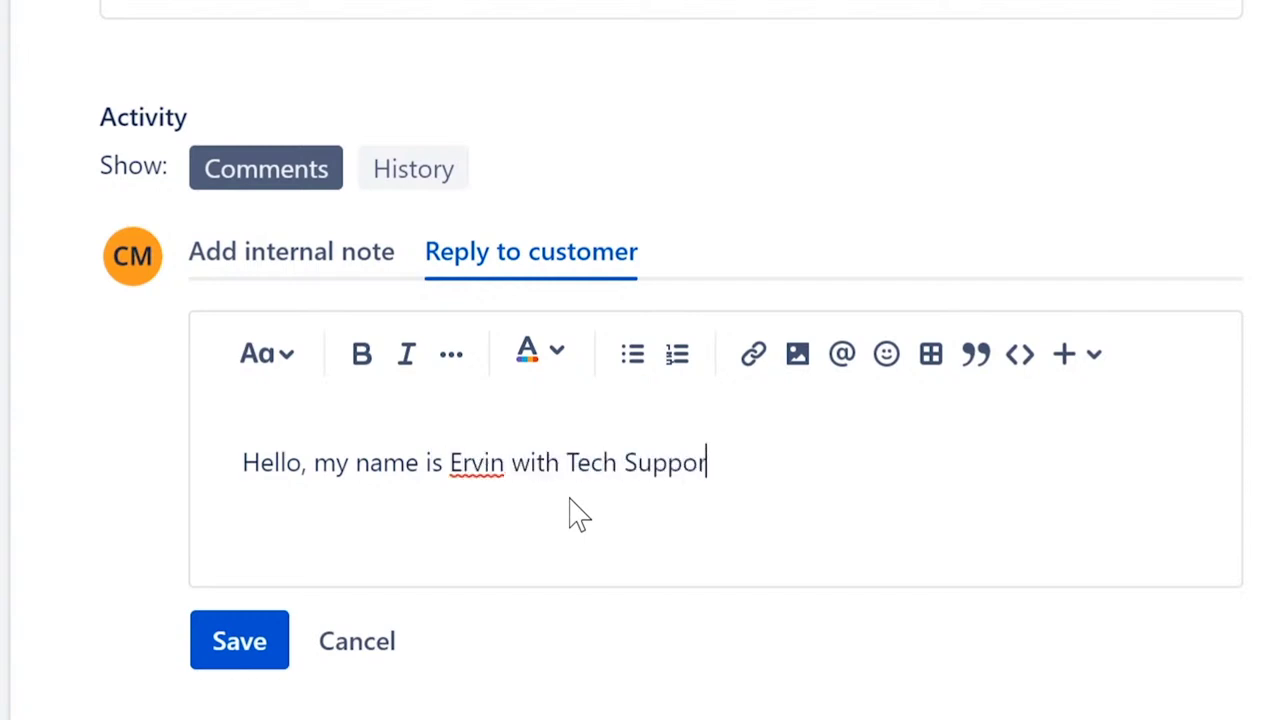
{"action": "type", "text": "t. Unfor"}
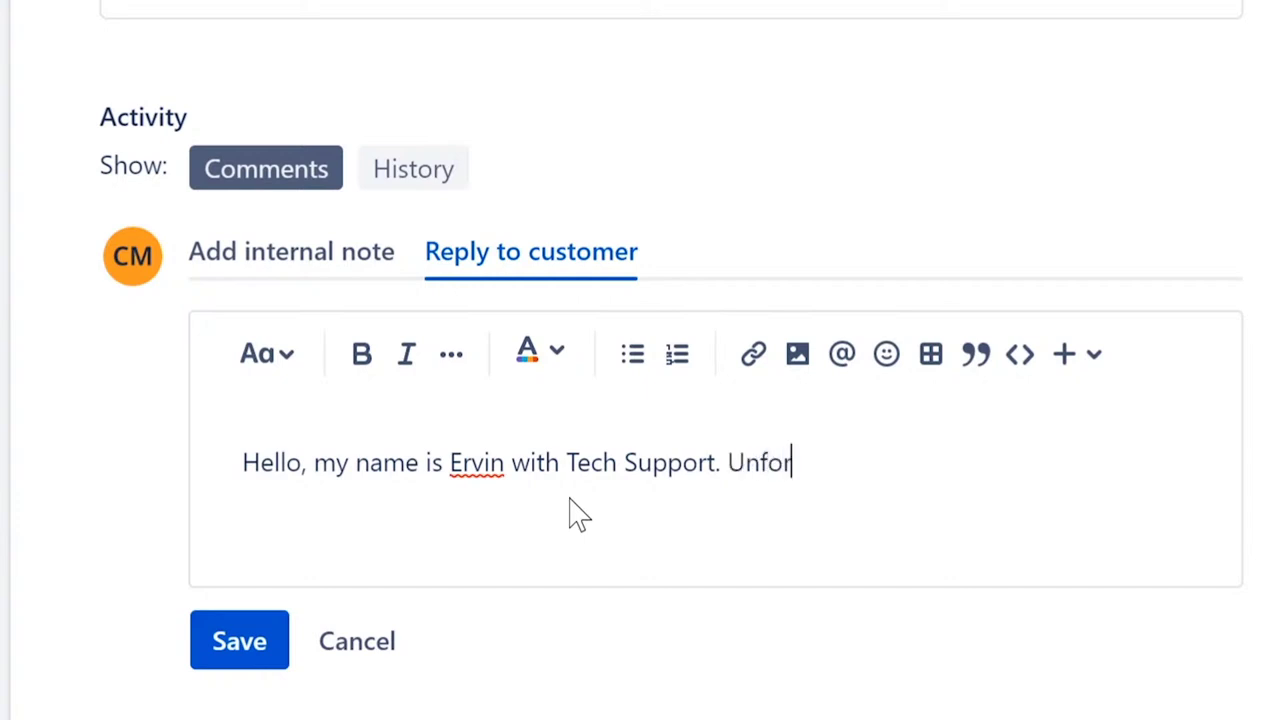
{"action": "type", "text": "tunatlly,"}
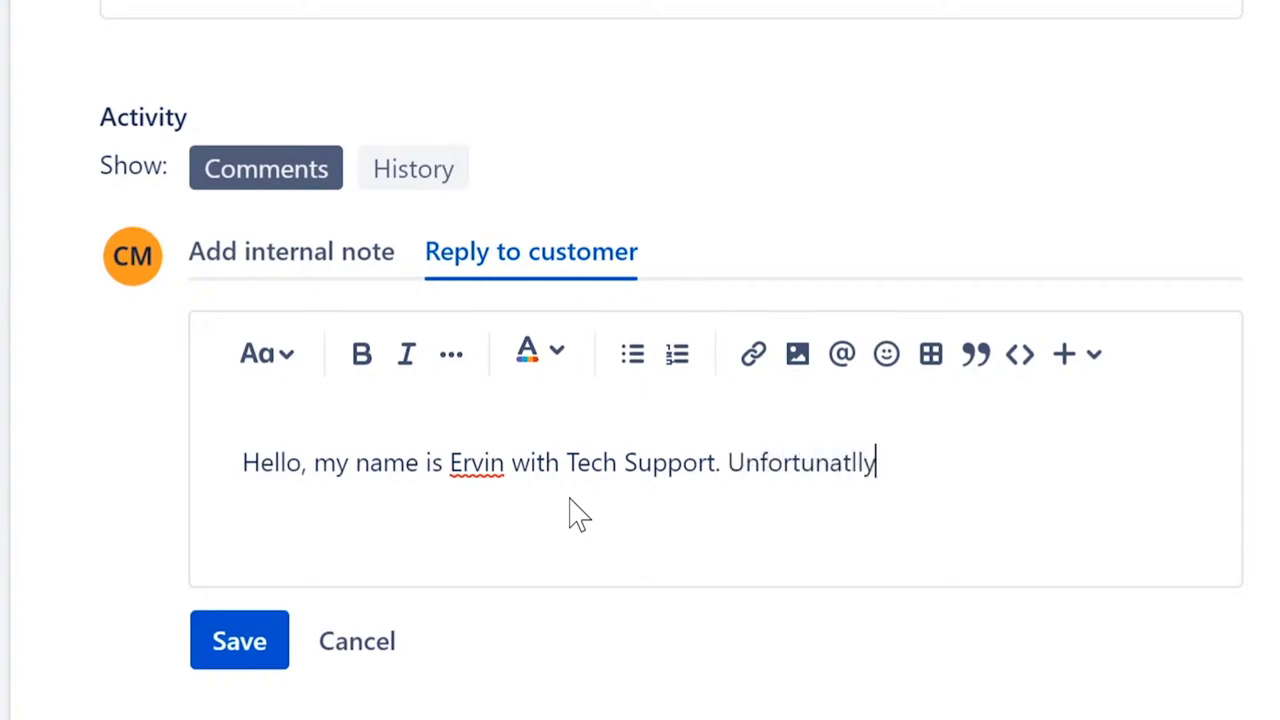
{"action": "right_click", "coordinate": [857, 462]}
{"action": "left_click", "coordinate": [939, 474]}
Continue the reply: 'our company has USB port disabled as part of company security policy.'.
{"action": "type", "text": "our company "}
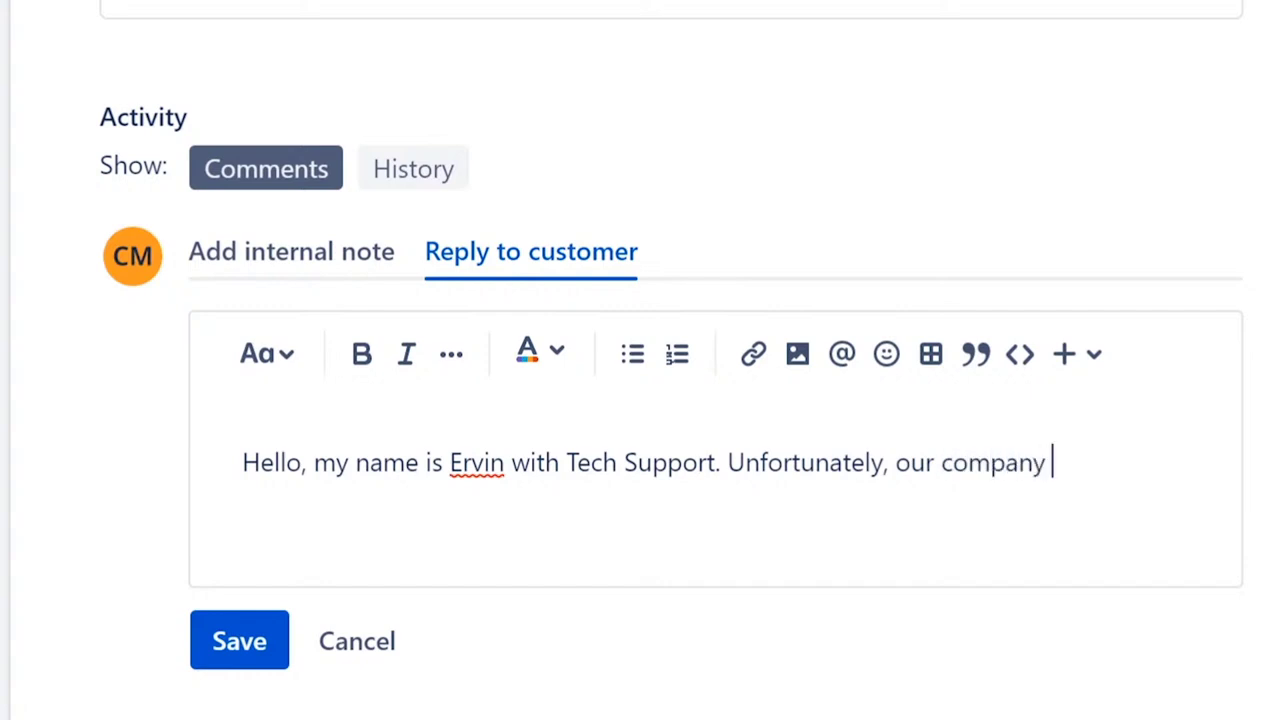
{"action": "type", "text": "has USB"}
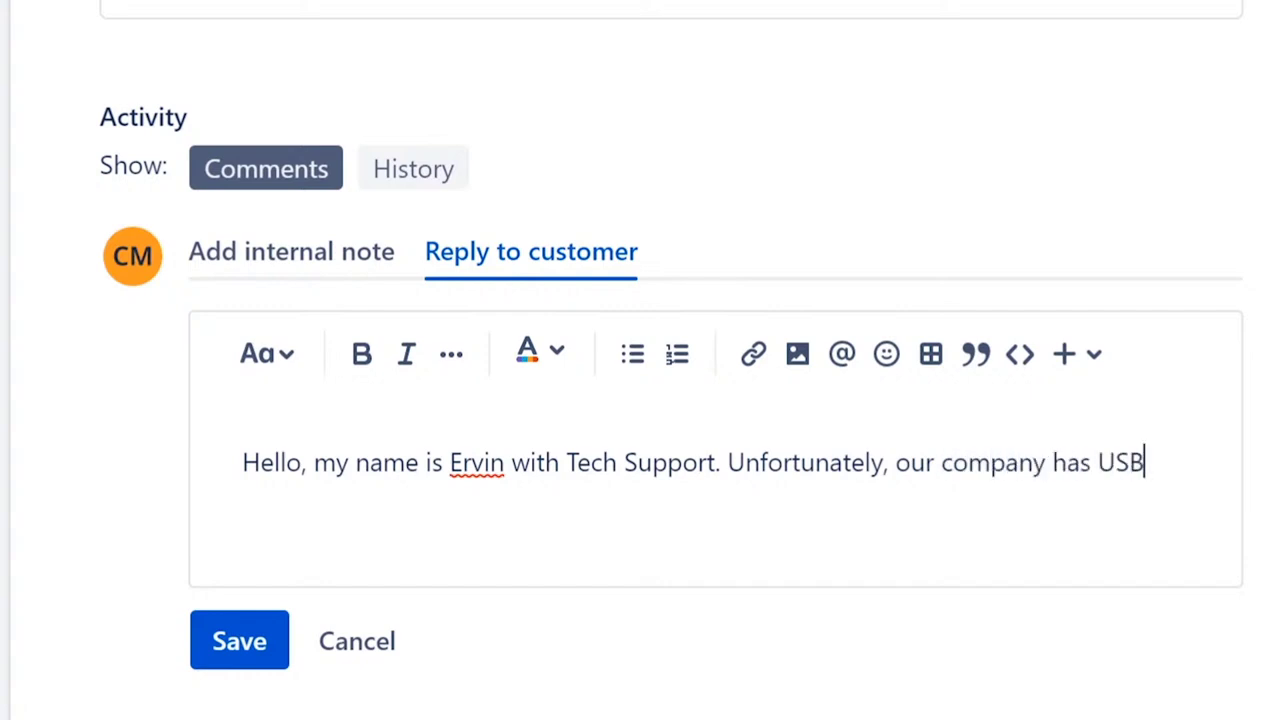
{"action": "type", "text": " protr"}
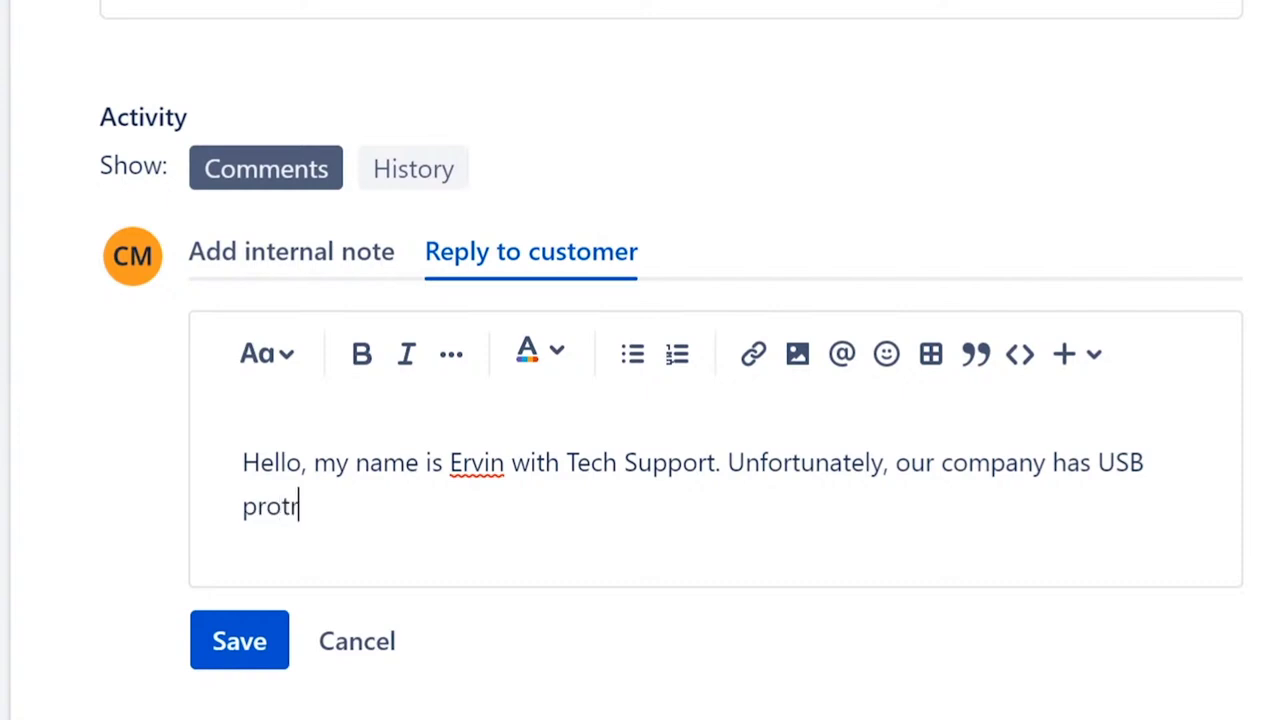
{"action": "key", "text": "BackSpace"}
{"action": "key", "text": "BackSpace"}
{"action": "key", "text": "BackSpace"}
{"action": "type", "text": "ort disabled by"}
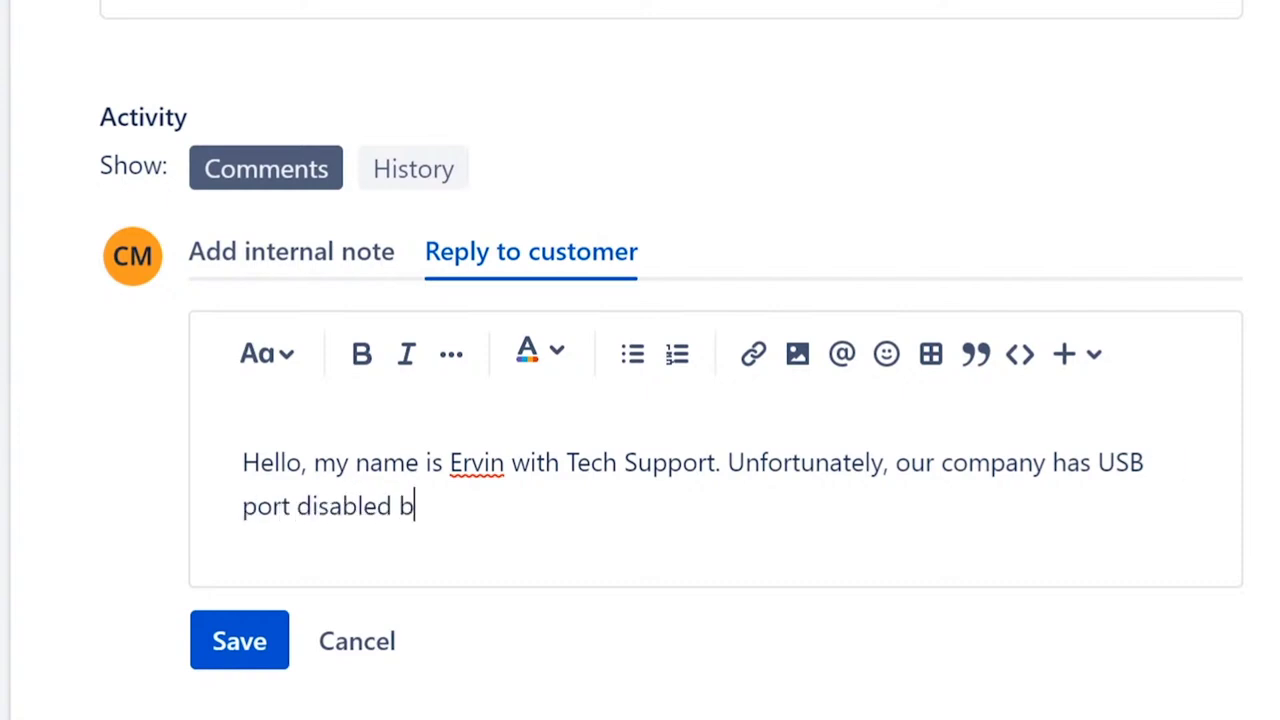
{"action": "key", "text": "BackSpace"}
{"action": "key", "text": "BackSpace"}
{"action": "key", "text": "BackSpace"}
{"action": "type", "text": "as po"}
{"action": "key", "text": "BackSpace"}
{"action": "type", "text": "art "}
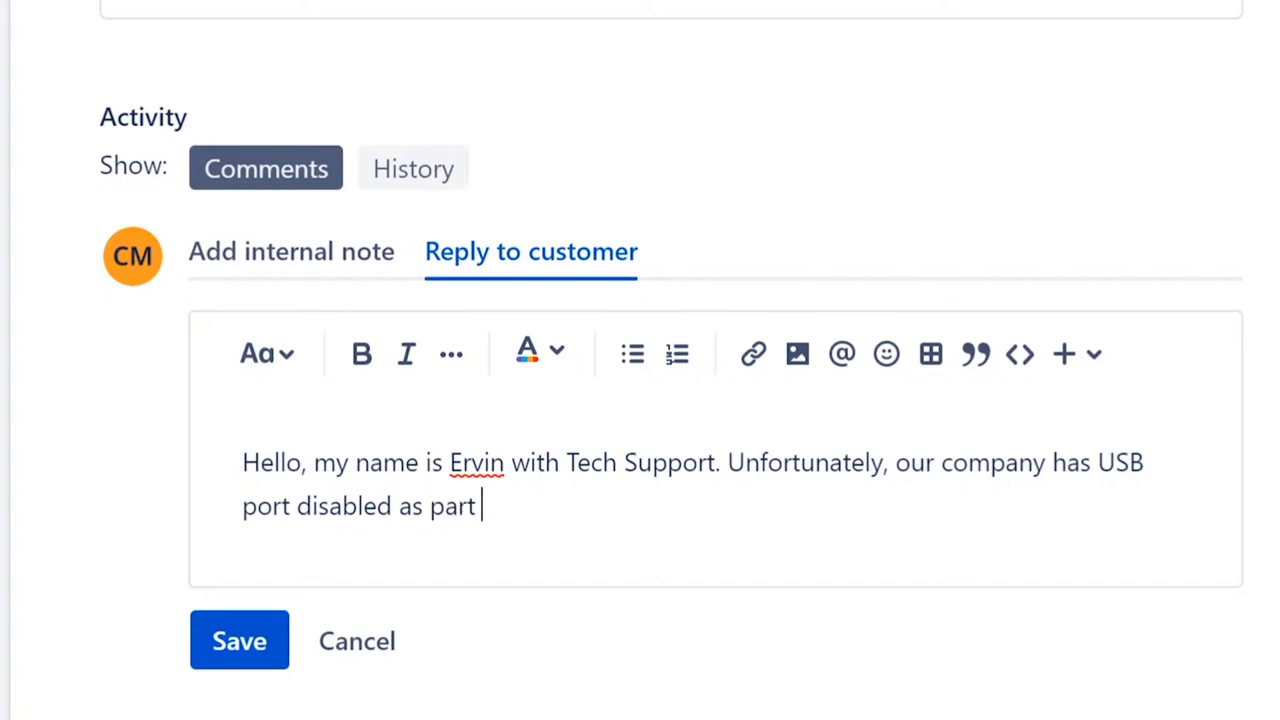
{"action": "type", "text": "of companie"}
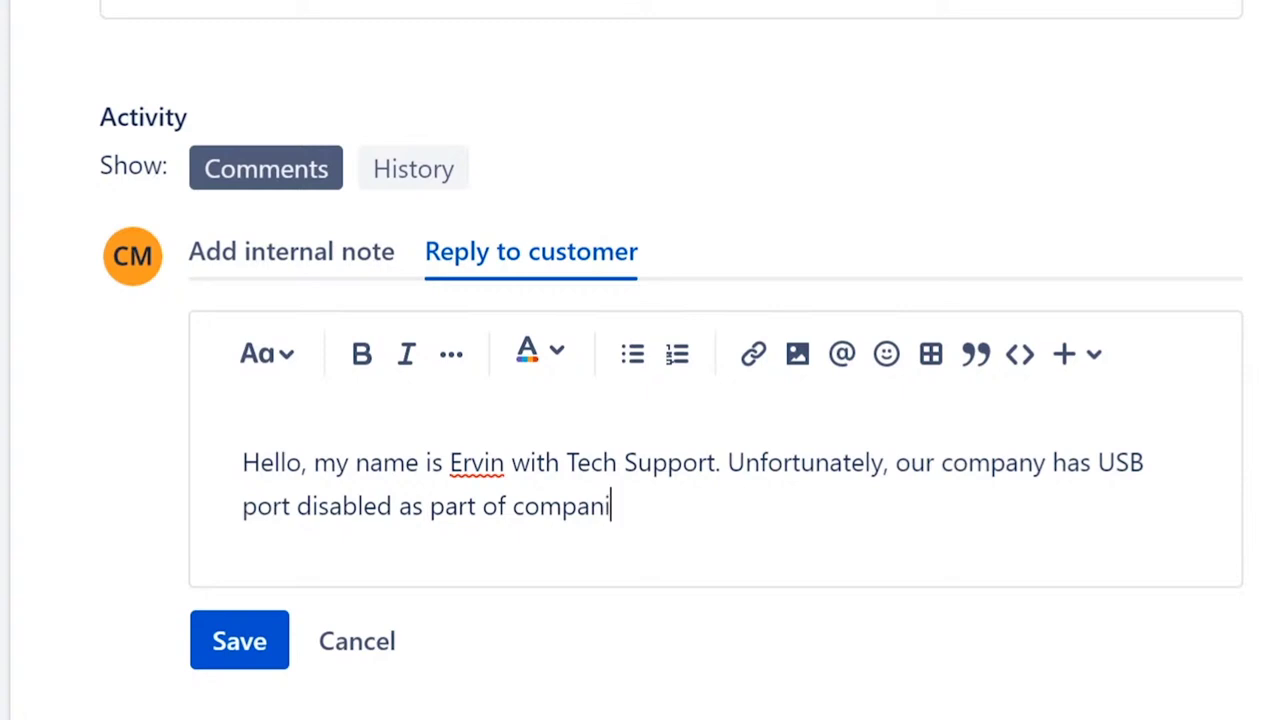
{"action": "key", "text": "BackSpace"}
{"action": "key", "text": "BackSpace"}
{"action": "type", "text": "y pol"}
{"action": "key", "text": "BackSpace"}
{"action": "key", "text": "BackSpace"}
{"action": "key", "text": "BackSpace"}
{"action": "type", "text": "security po"}
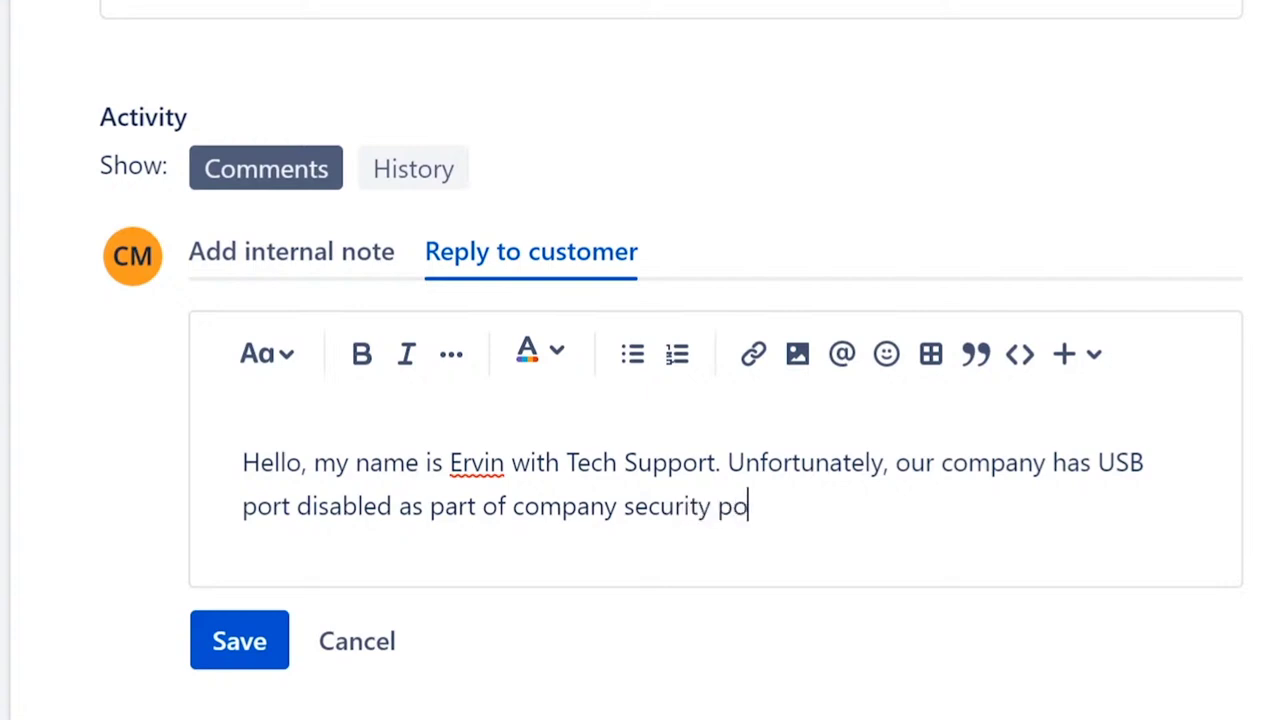
{"action": "type", "text": "licy."}
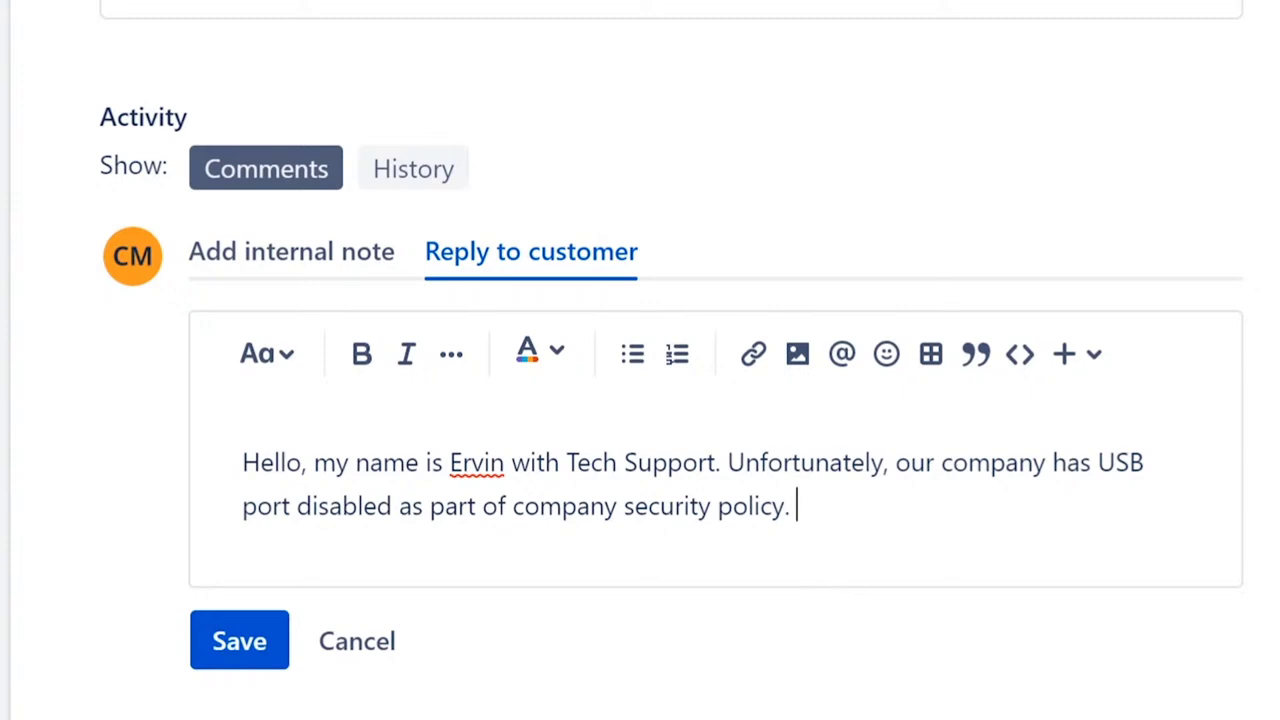
Add 'If you need further assistance please let me know...' after the security-policy sentence.
{"action": "type", "text": "If you nee"}
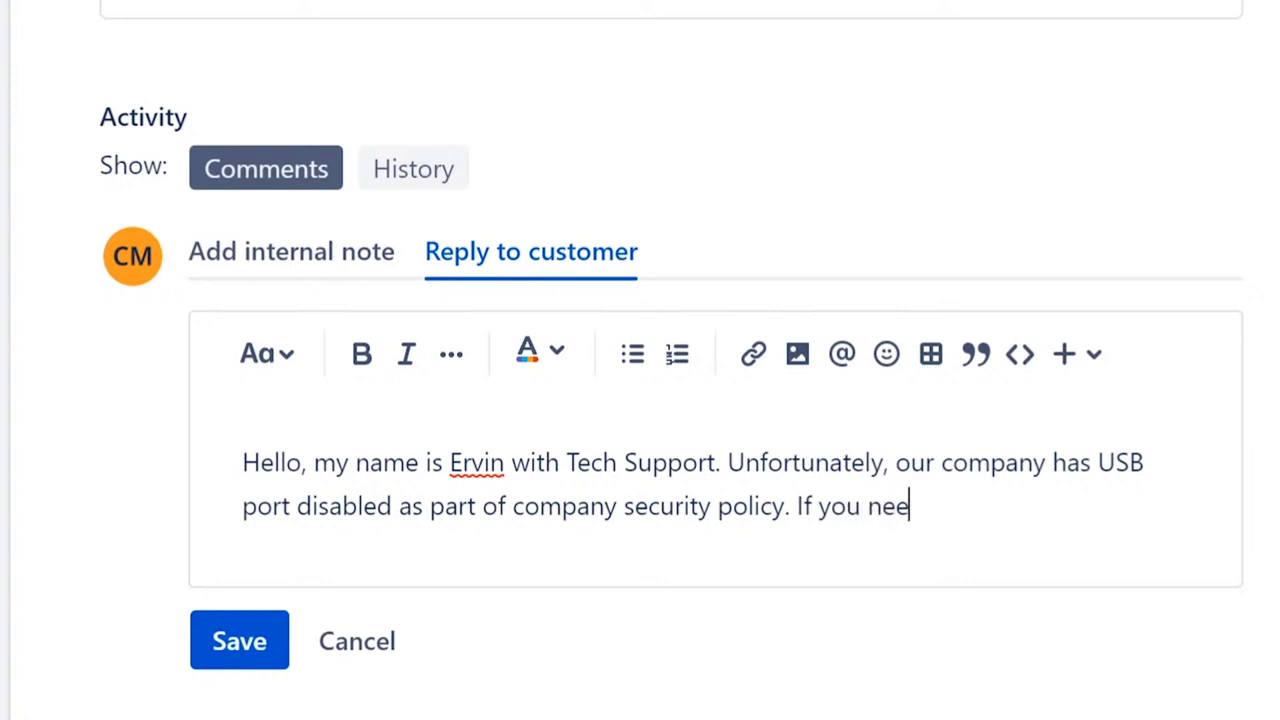
{"action": "type", "text": "d further ass"}
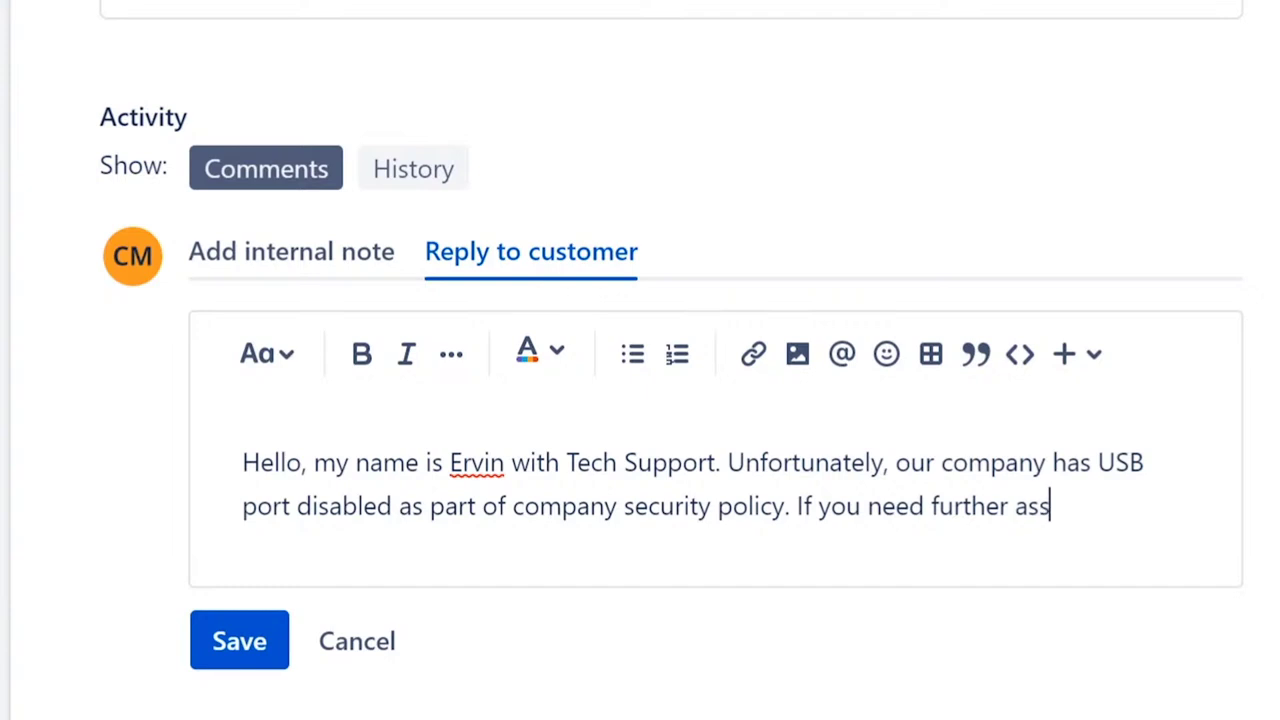
{"action": "type", "text": "istance pl"}
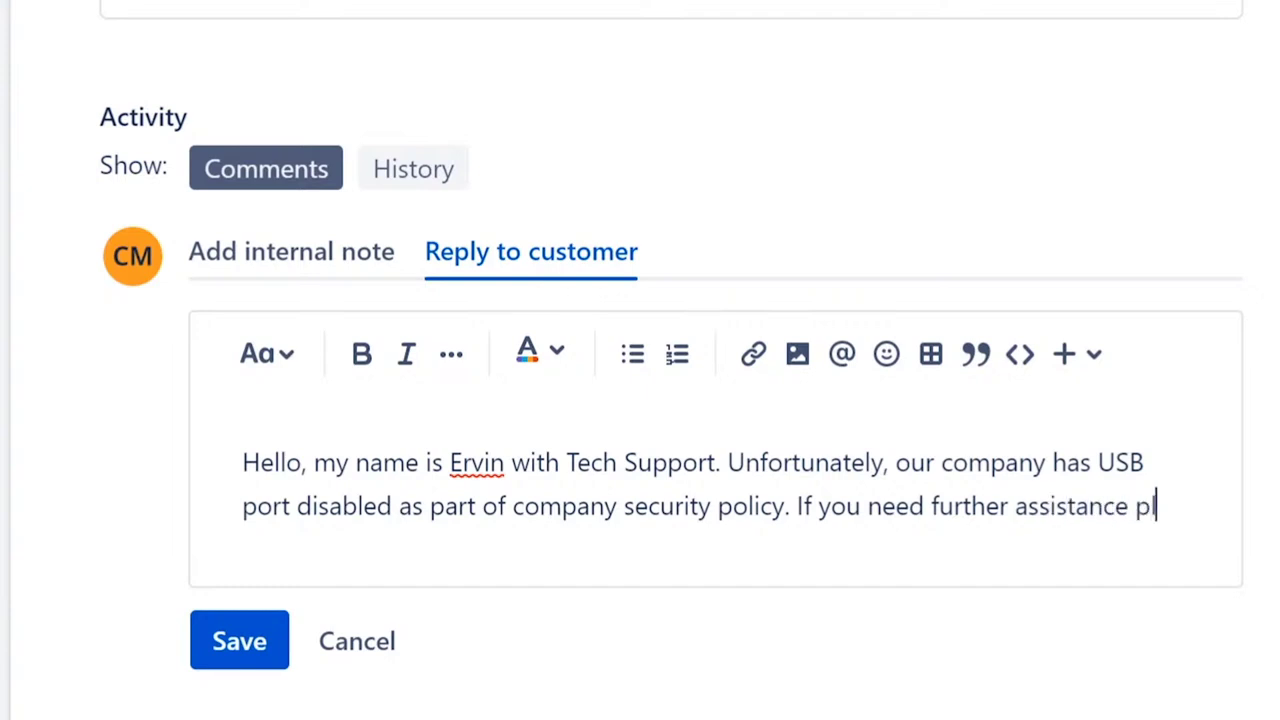
{"action": "type", "text": "ease let me know"}
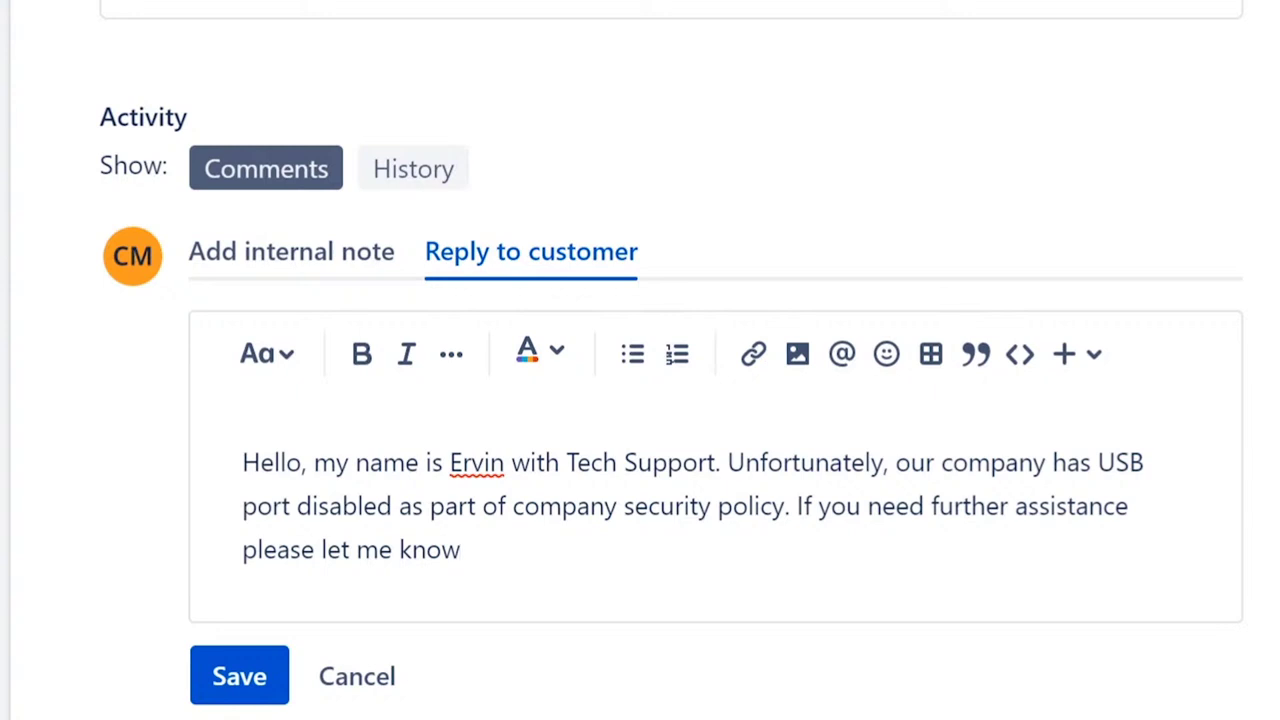
{"action": "type", "text": "..."}
{"action": "left_click_drag", "start_coordinate": [243, 506], "coordinate": [789, 506]}
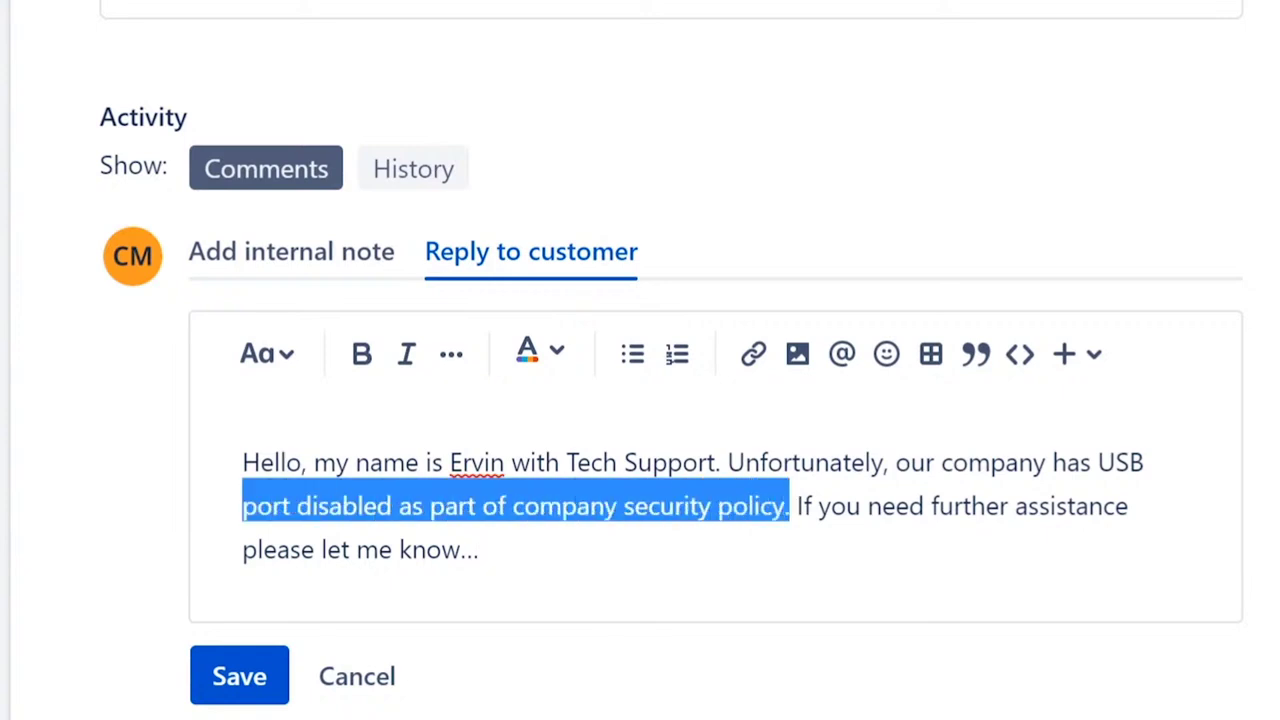
{"action": "left_click", "coordinate": [480, 549]}
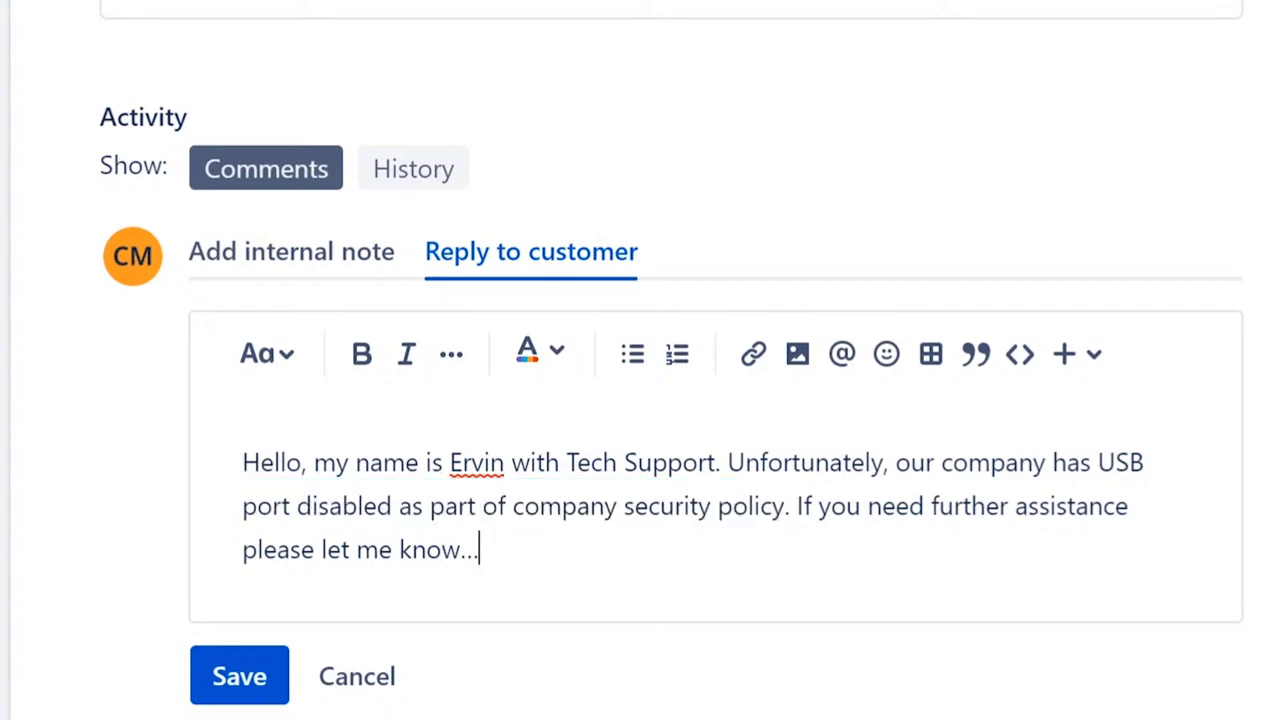
{"action": "left_click_drag", "start_coordinate": [480, 549], "coordinate": [796, 506]}
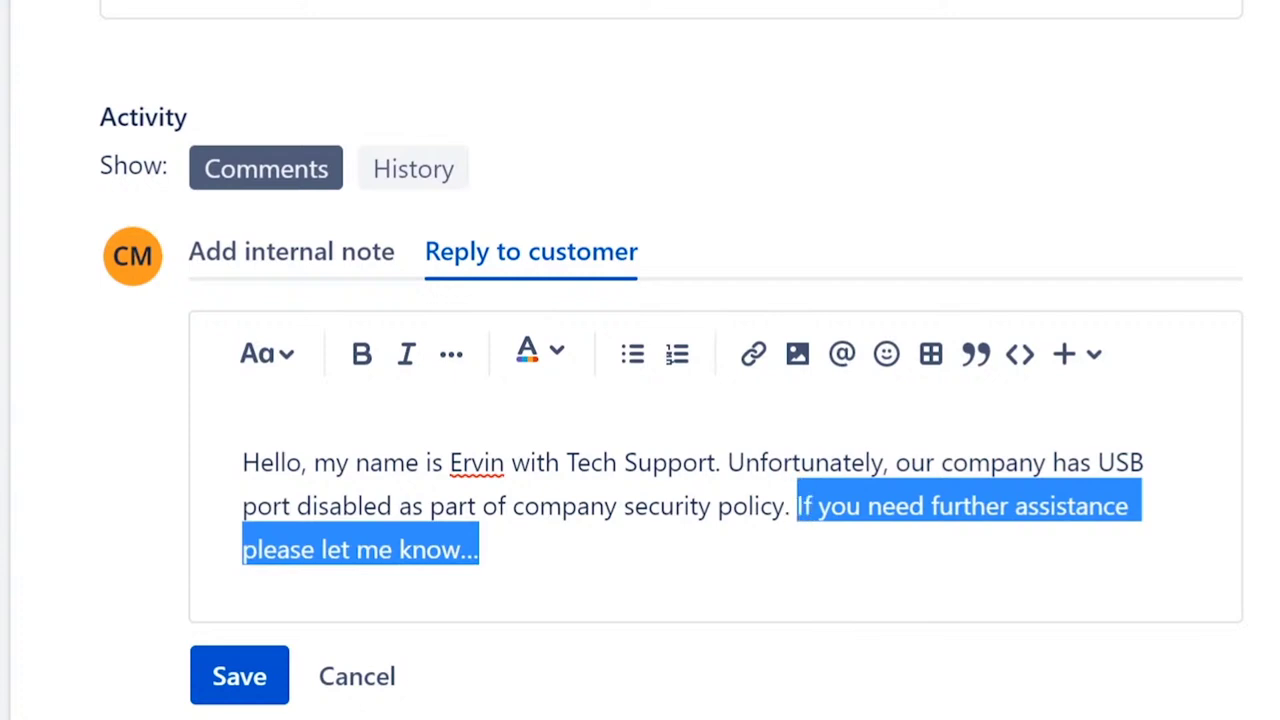
{"action": "left_click", "coordinate": [480, 549]}
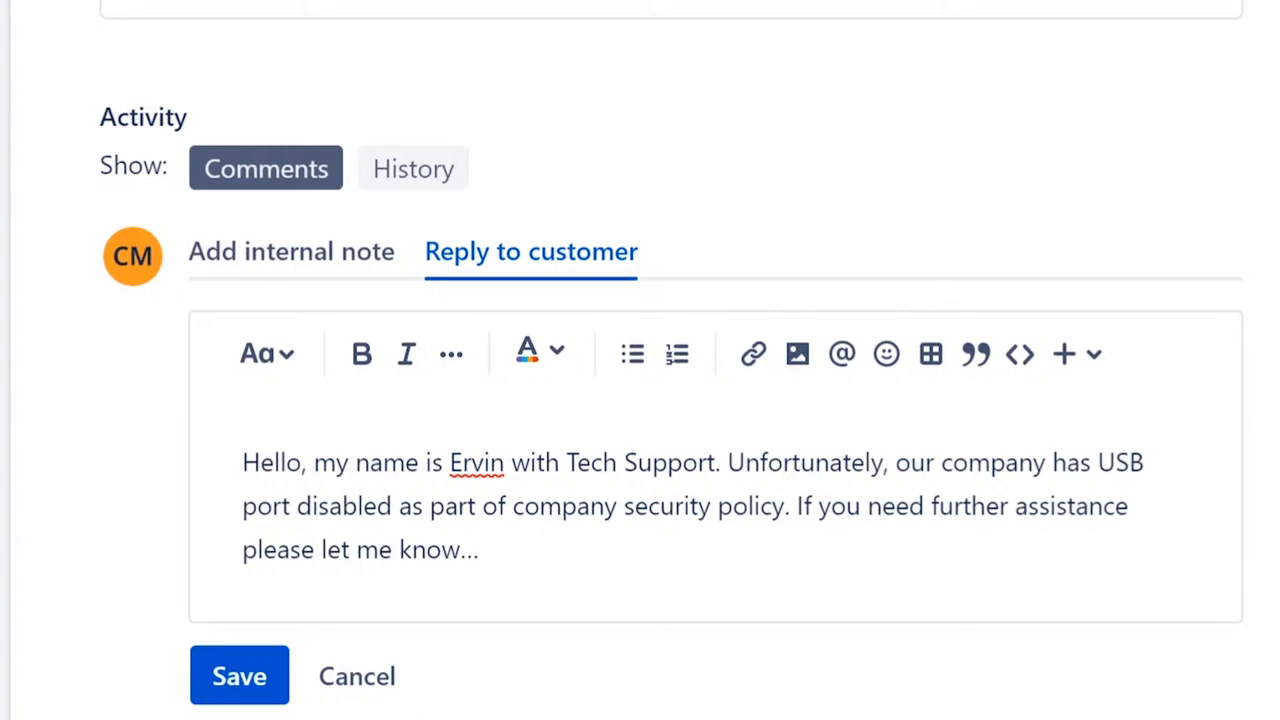
Continue the reply with 'but, when it comes to USB ports this is something controlled by Security team.'.
{"action": "type", "text": "but , when"}
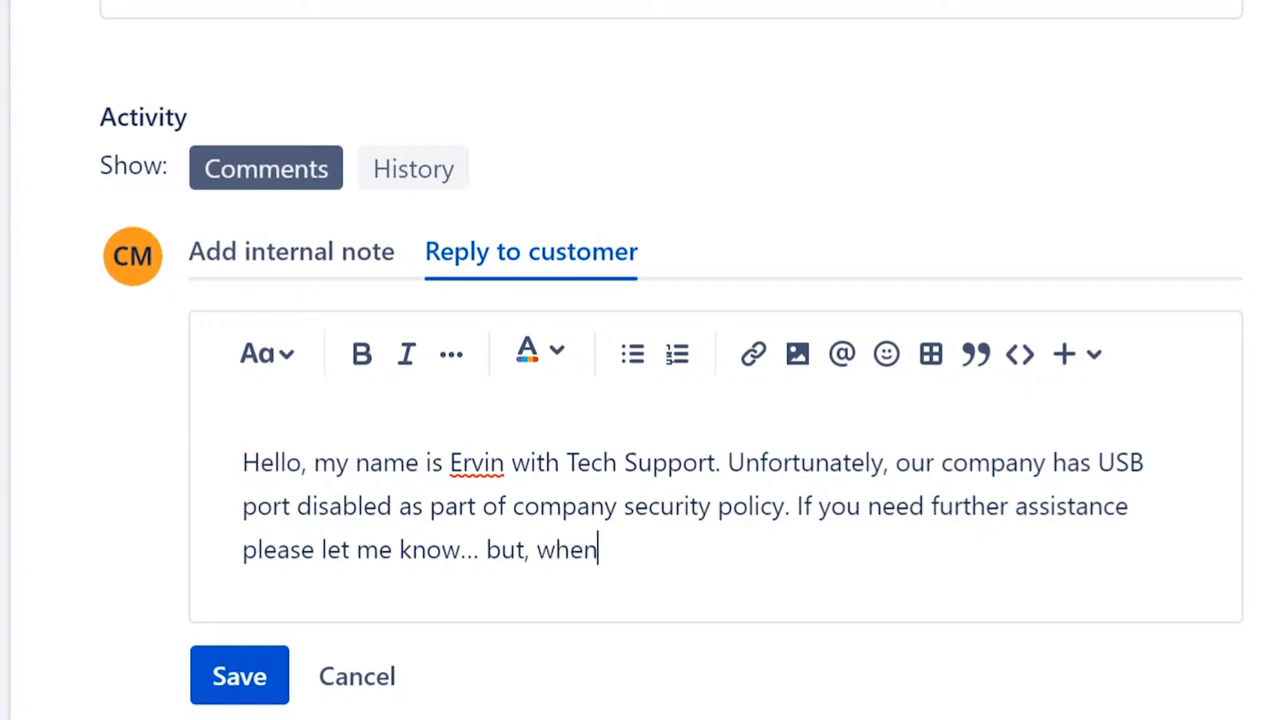
{"action": "type", "text": " it comes to "}
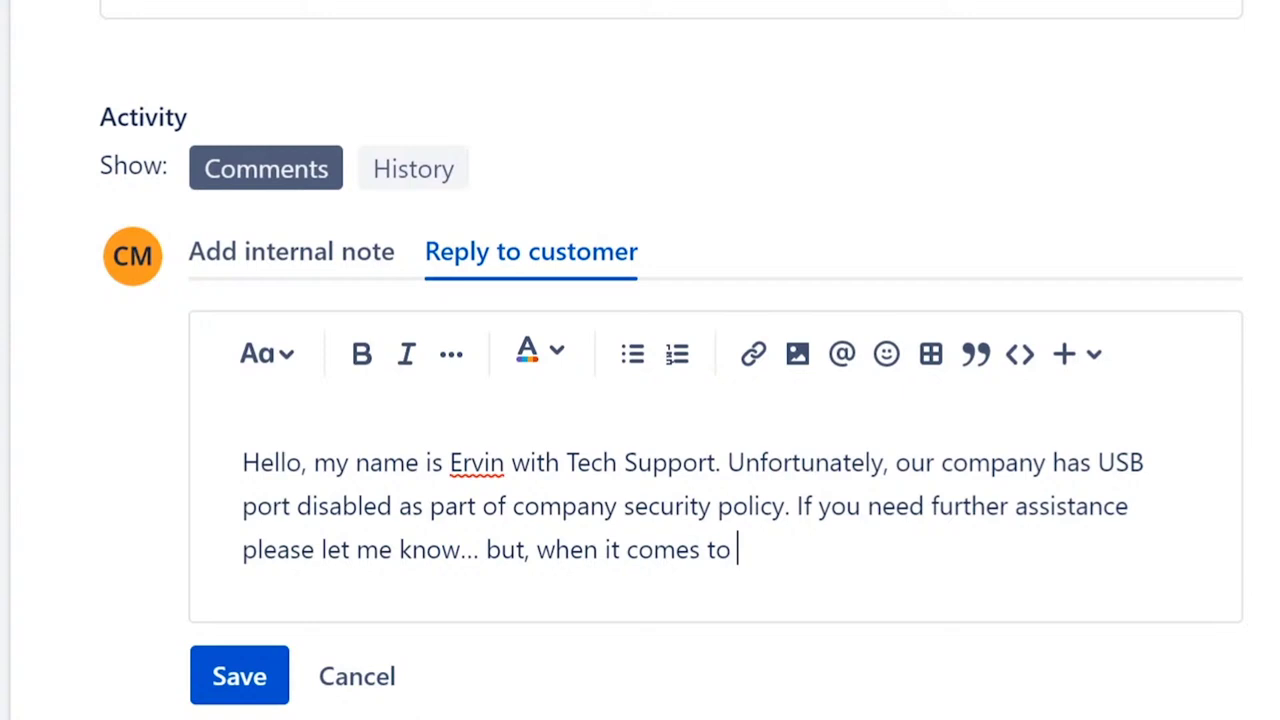
{"action": "type", "text": "USB p"}
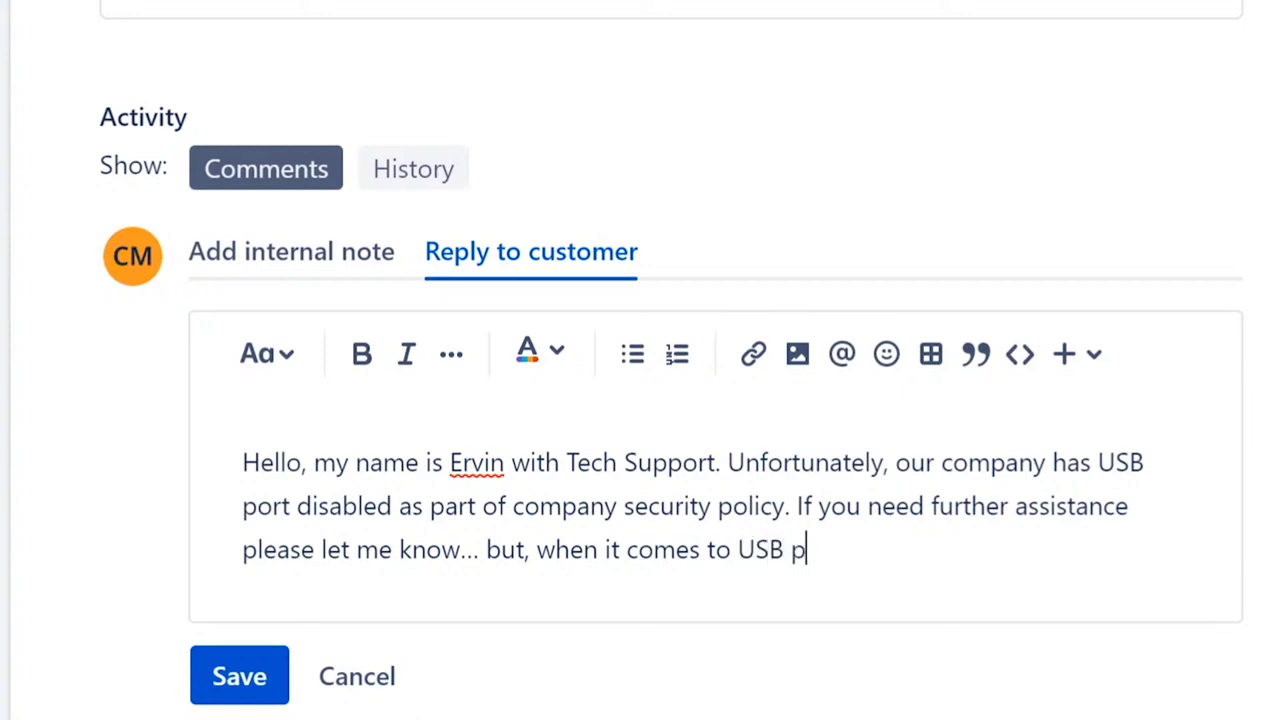
{"action": "type", "text": "orts this is"}
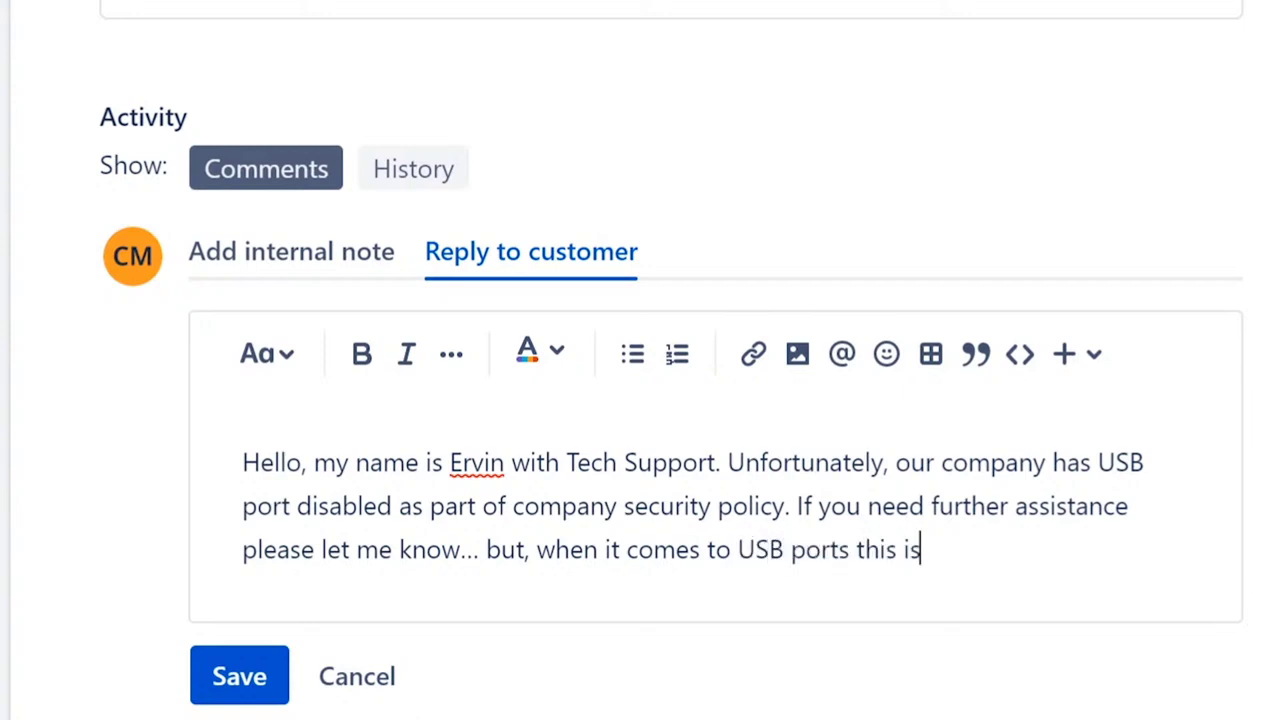
{"action": "type", "text": " something contro"}
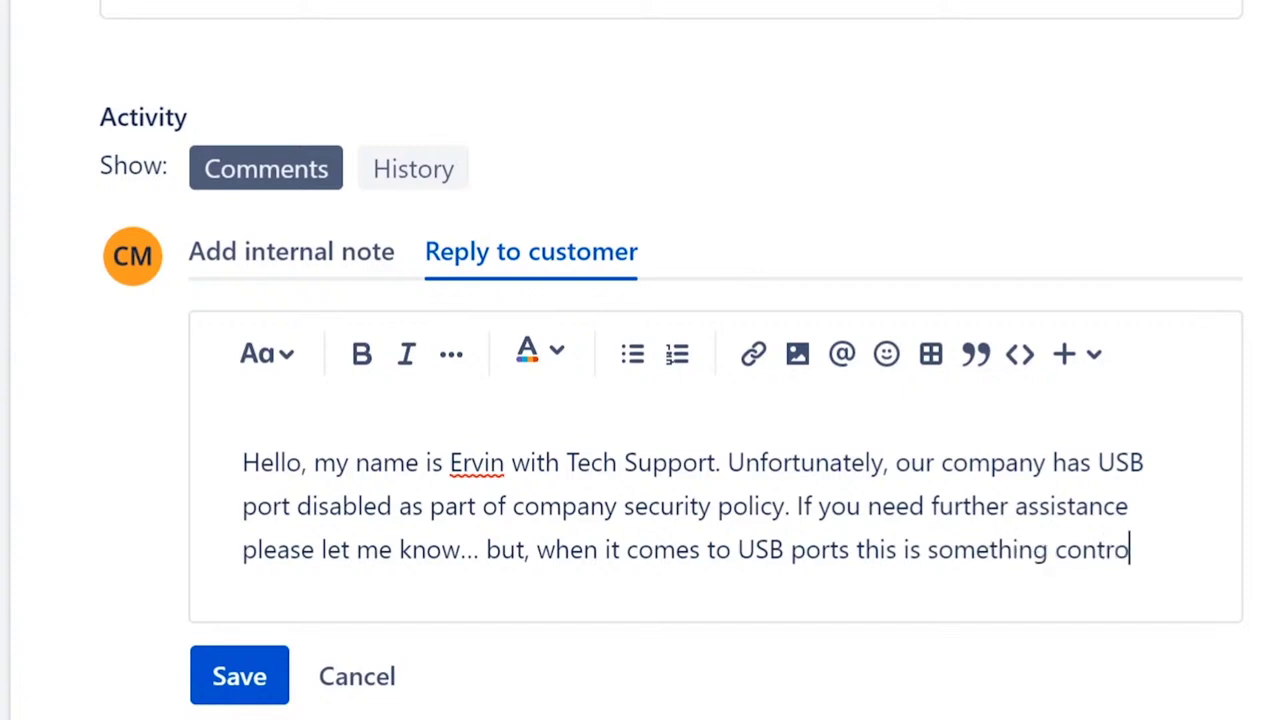
{"action": "type", "text": "lled by"}
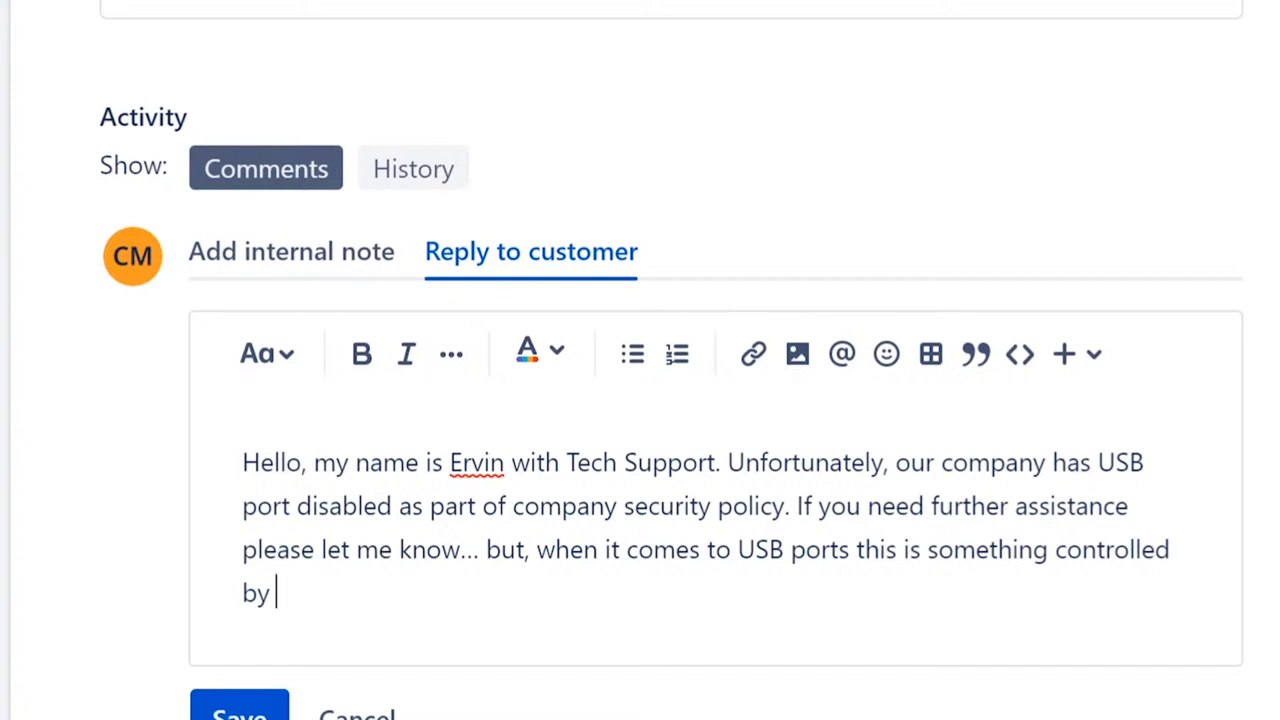
{"action": "type", "text": "Security team."}
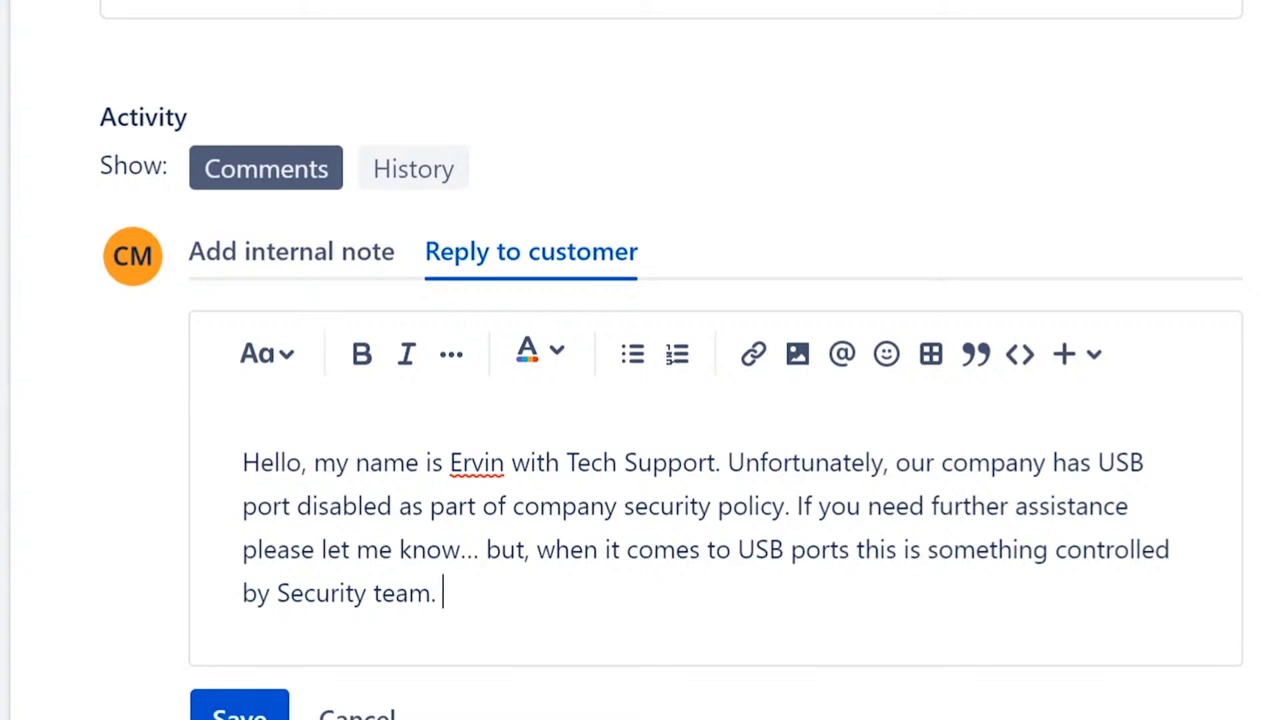
Post the customer reply and launch Device Manager from the Start button's context menu.
{"action": "left_click", "coordinate": [250, 708]}
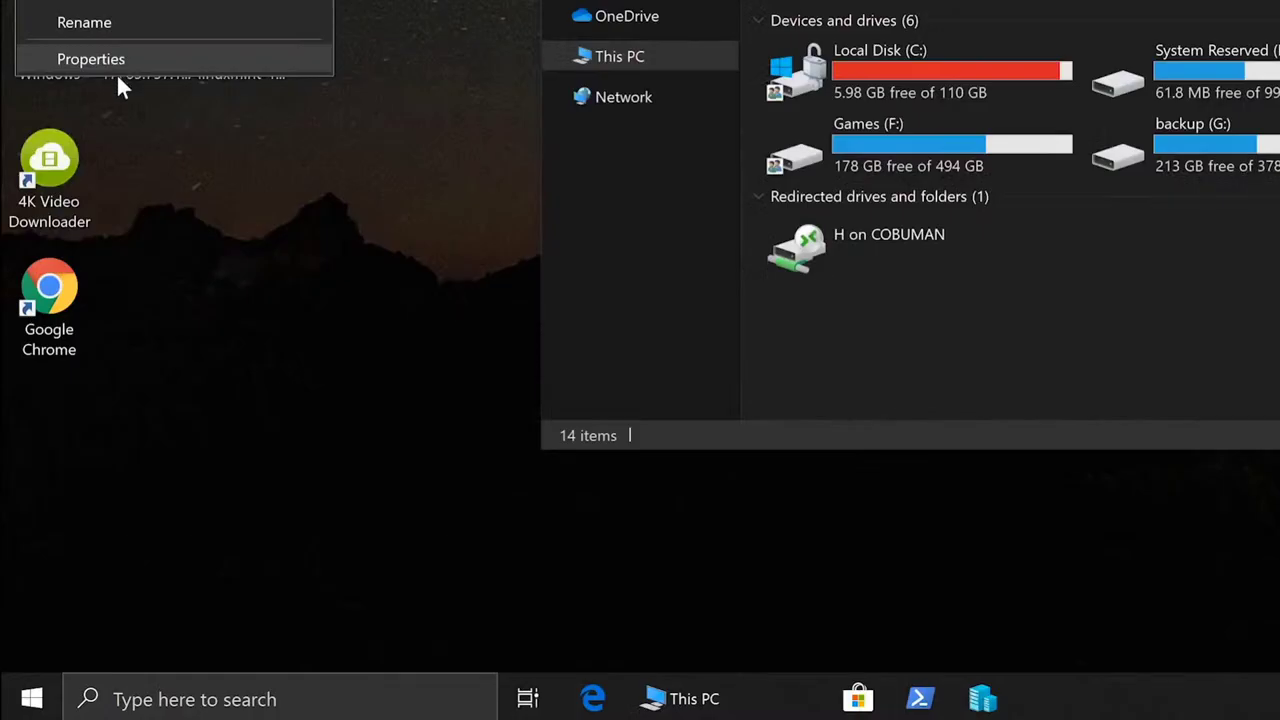
{"action": "left_click", "coordinate": [14, 697]}
{"action": "right_click", "coordinate": [14, 697]}
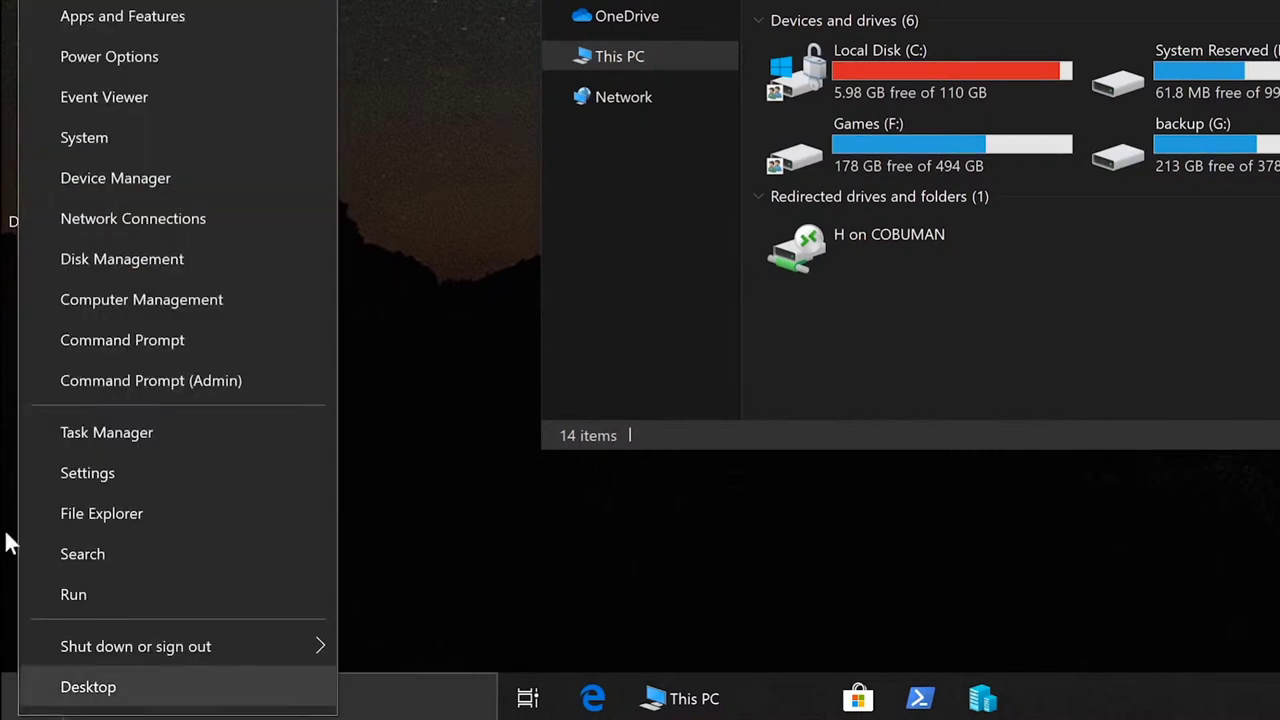
{"action": "left_click", "coordinate": [120, 178]}
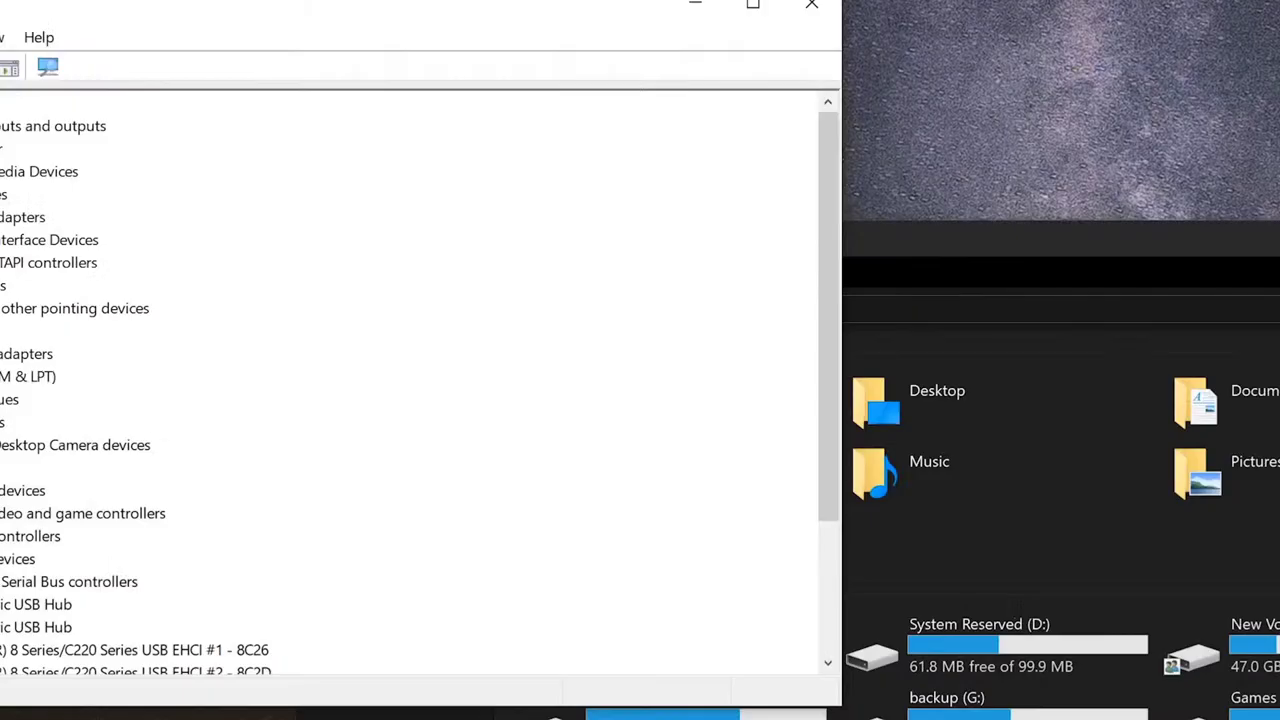
Locate and select the Unknown USB Device under Universal Serial Bus controllers.
{"action": "left_click_drag", "start_coordinate": [280, 14], "coordinate": [632, 24]}
{"action": "scroll", "coordinate": [609, 575], "scroll_direction": "down", "scroll_amount": 3}
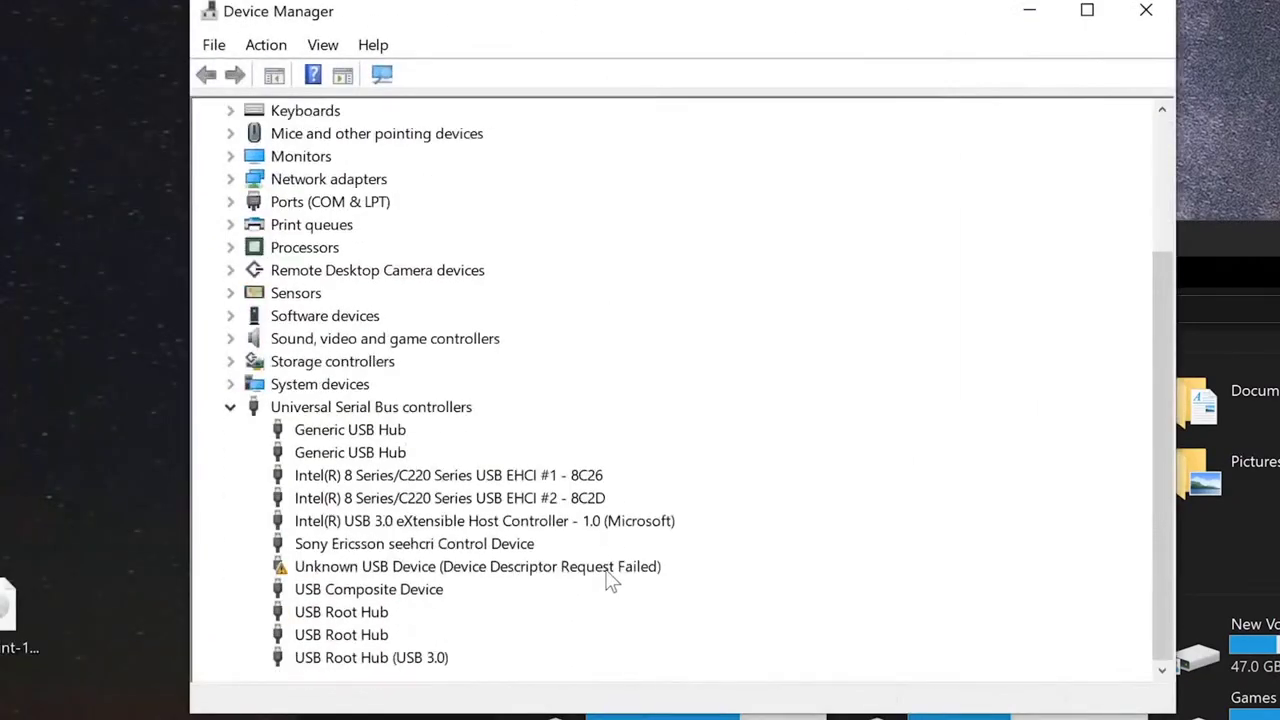
{"action": "left_click", "coordinate": [455, 570]}
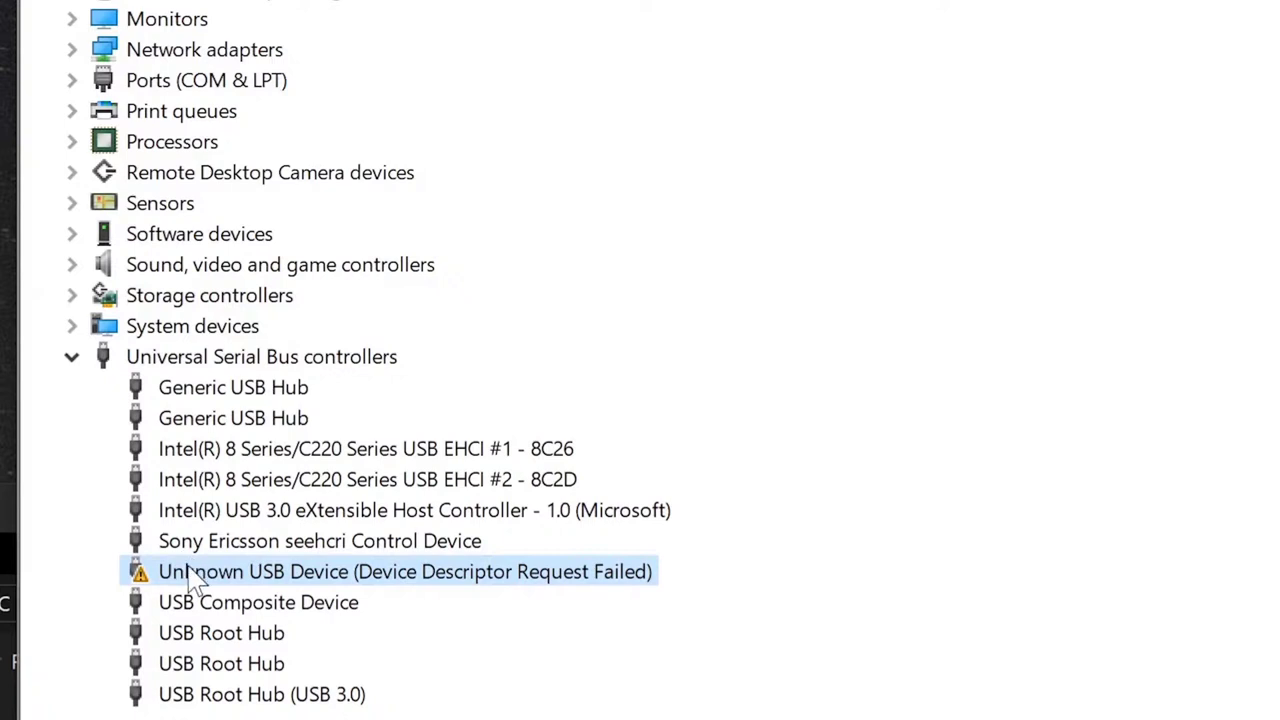
{"action": "right_click", "coordinate": [188, 566]}
View the Unknown USB Device's properties, noting the Code 43 descriptor-request failure, then close them.
{"action": "left_click", "coordinate": [290, 715]}
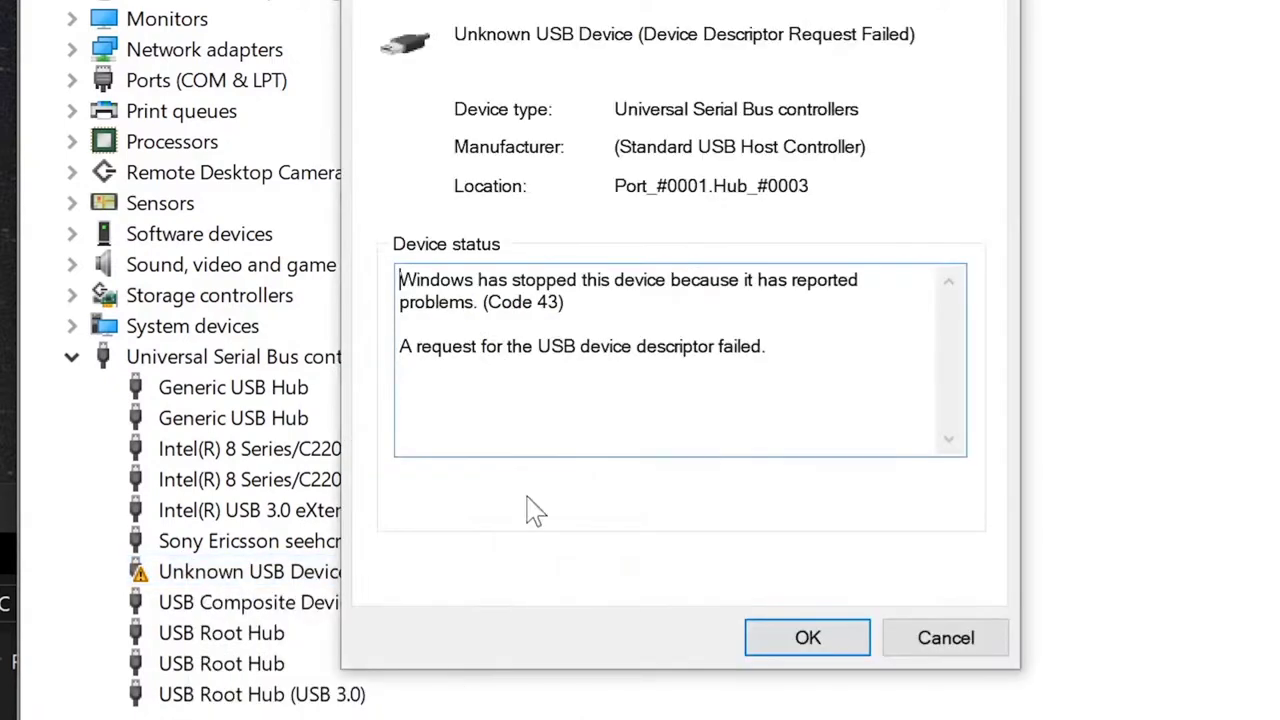
{"action": "left_click_drag", "start_coordinate": [564, 302], "coordinate": [403, 290]}
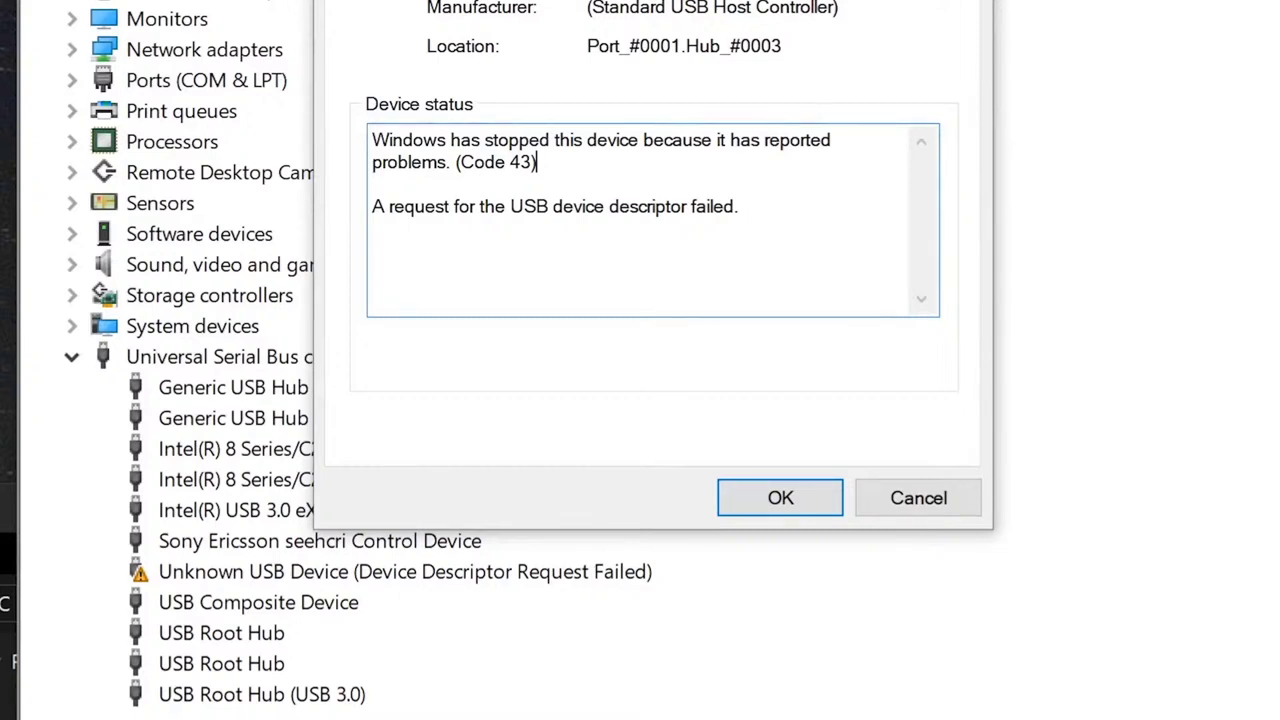
{"action": "key", "text": "Escape"}
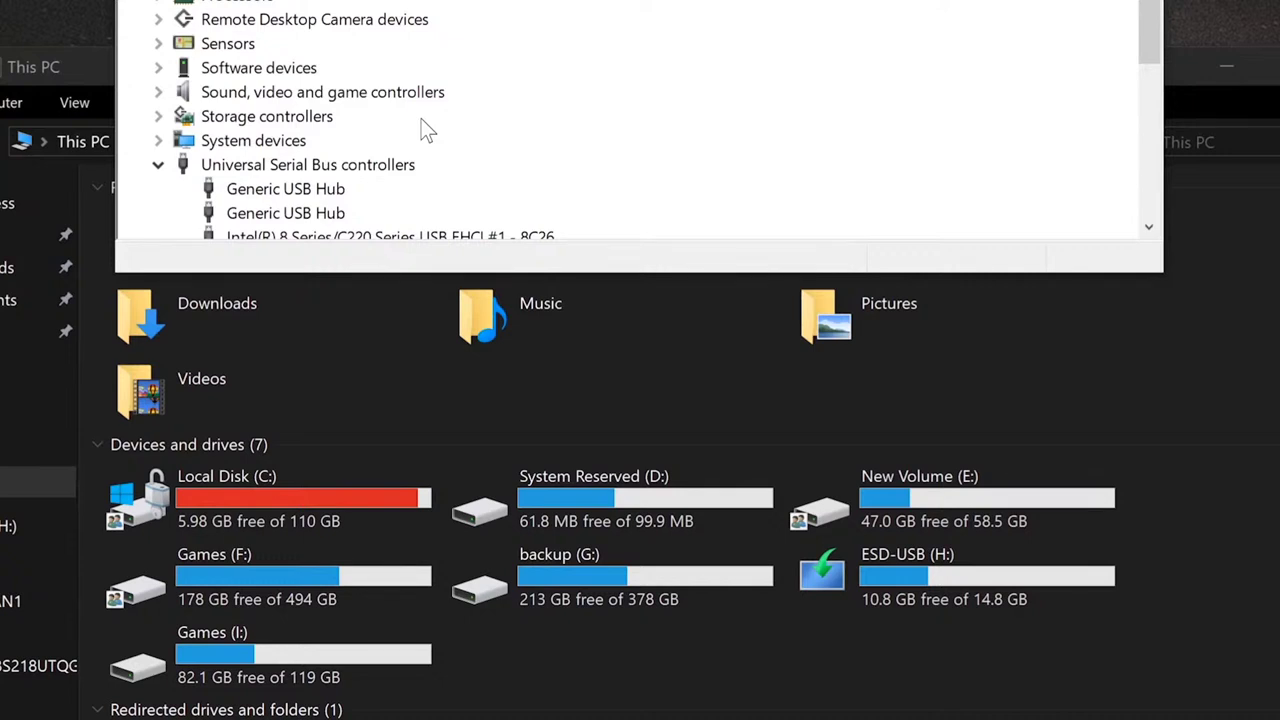
Review the USB controllers list and select the ESD-USB (H:) drive in File Explorer.
{"action": "scroll", "coordinate": [422, 118], "scroll_direction": "down", "scroll_amount": 3}
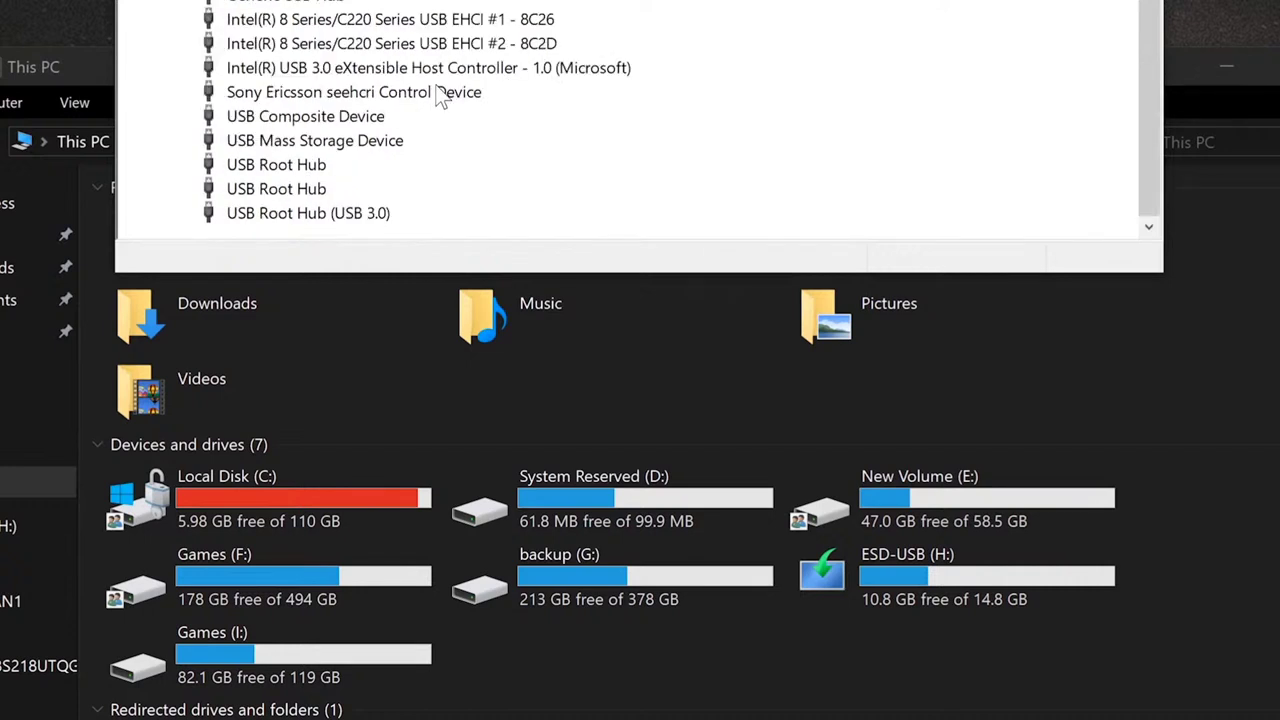
{"action": "scroll", "coordinate": [470, 112], "scroll_direction": "up", "scroll_amount": 3}
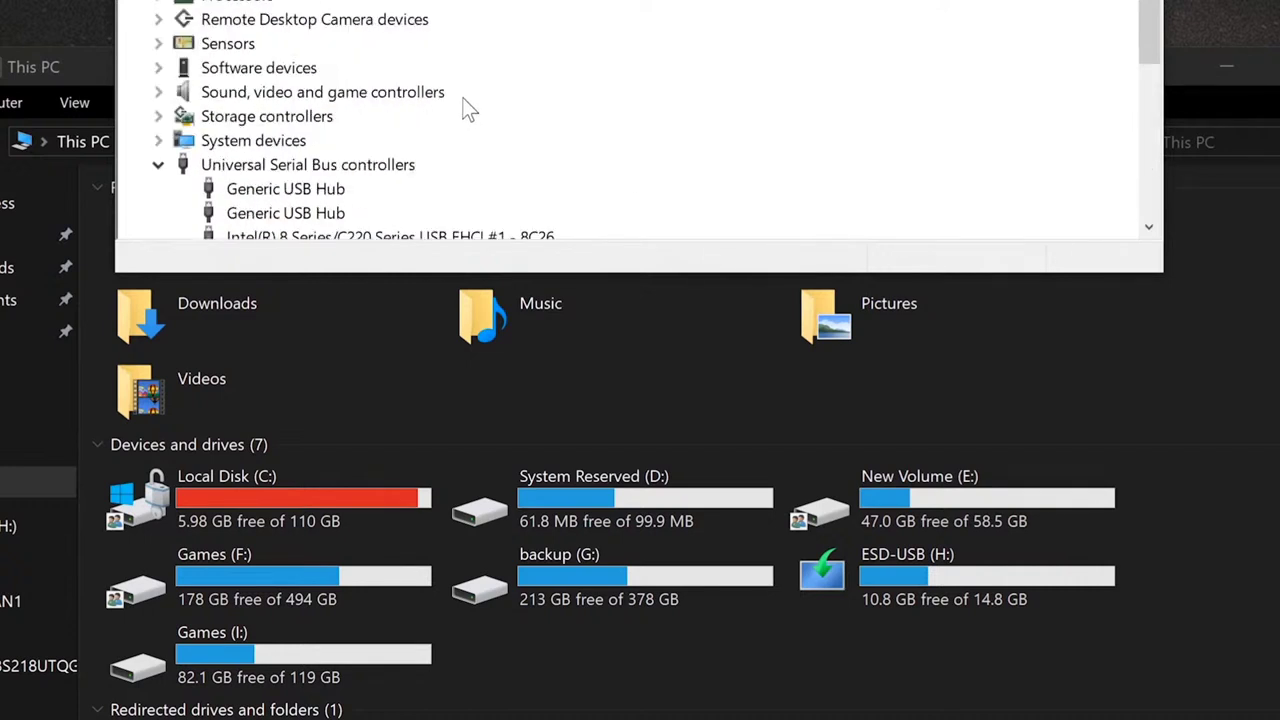
{"action": "left_click", "coordinate": [1189, 73]}
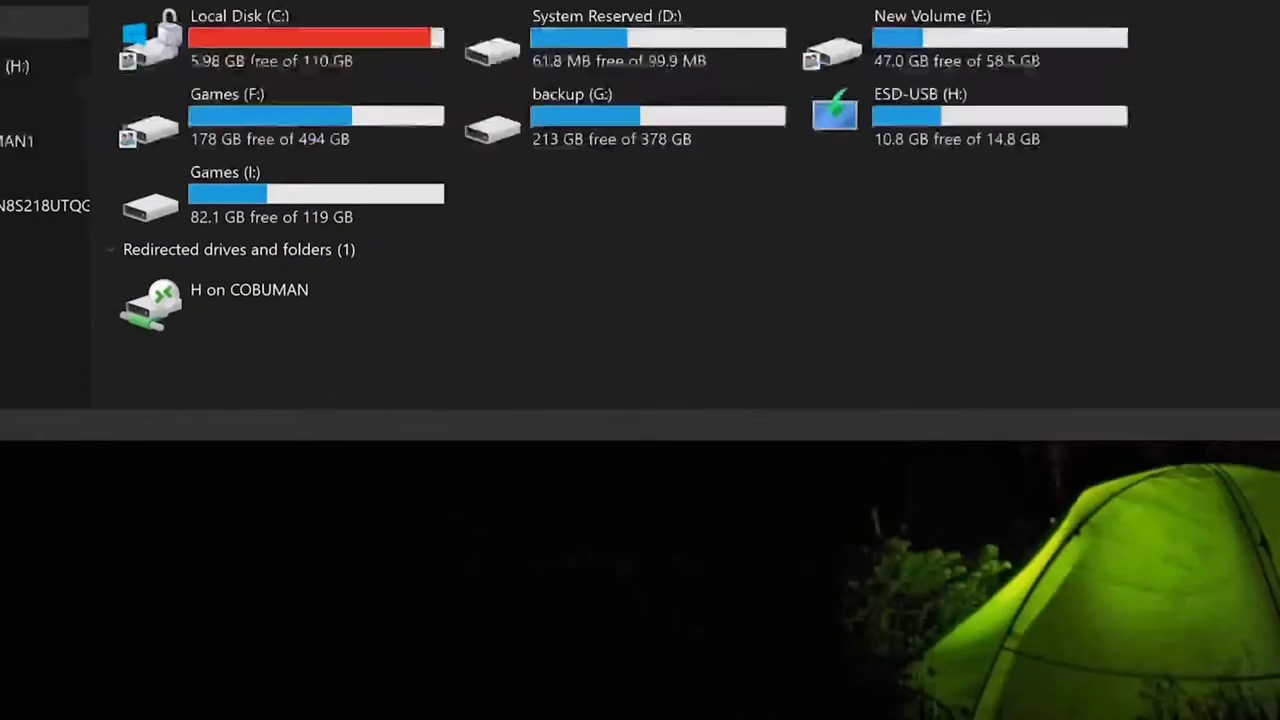
{"action": "left_click", "coordinate": [916, 455]}
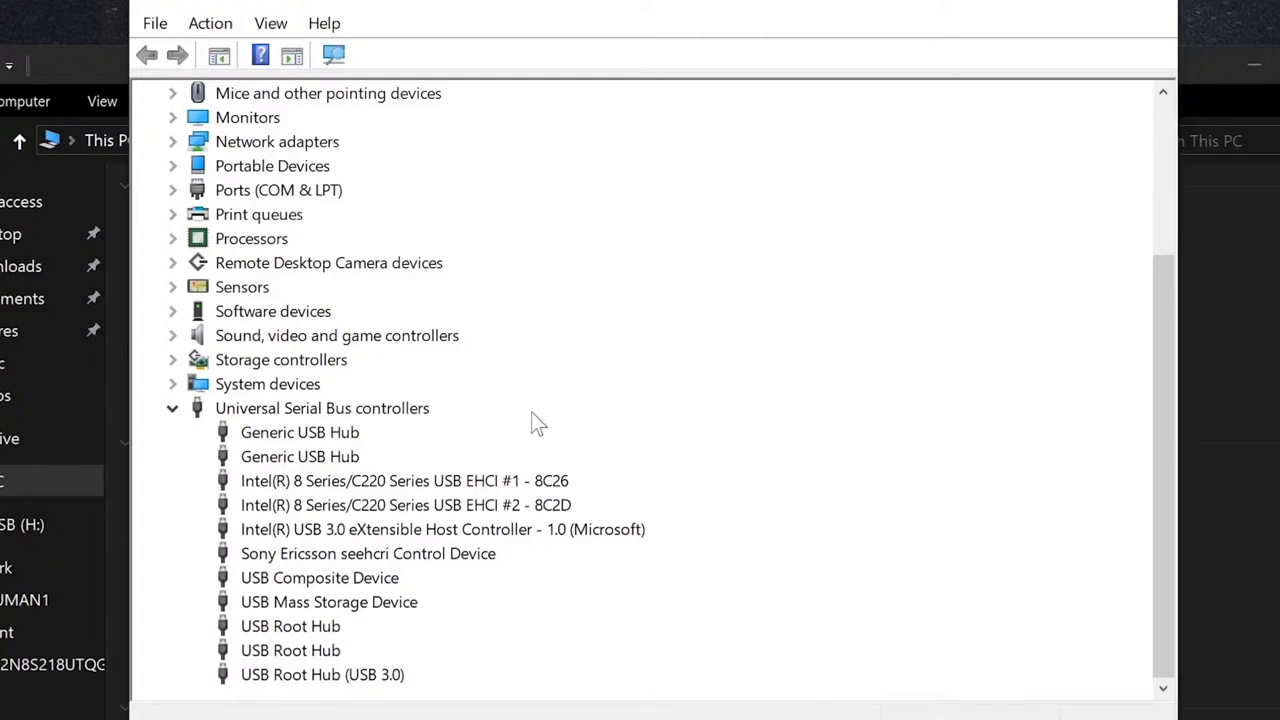
Expand and collapse Storage controllers, then close Device Manager.
{"action": "left_click", "coordinate": [173, 360]}
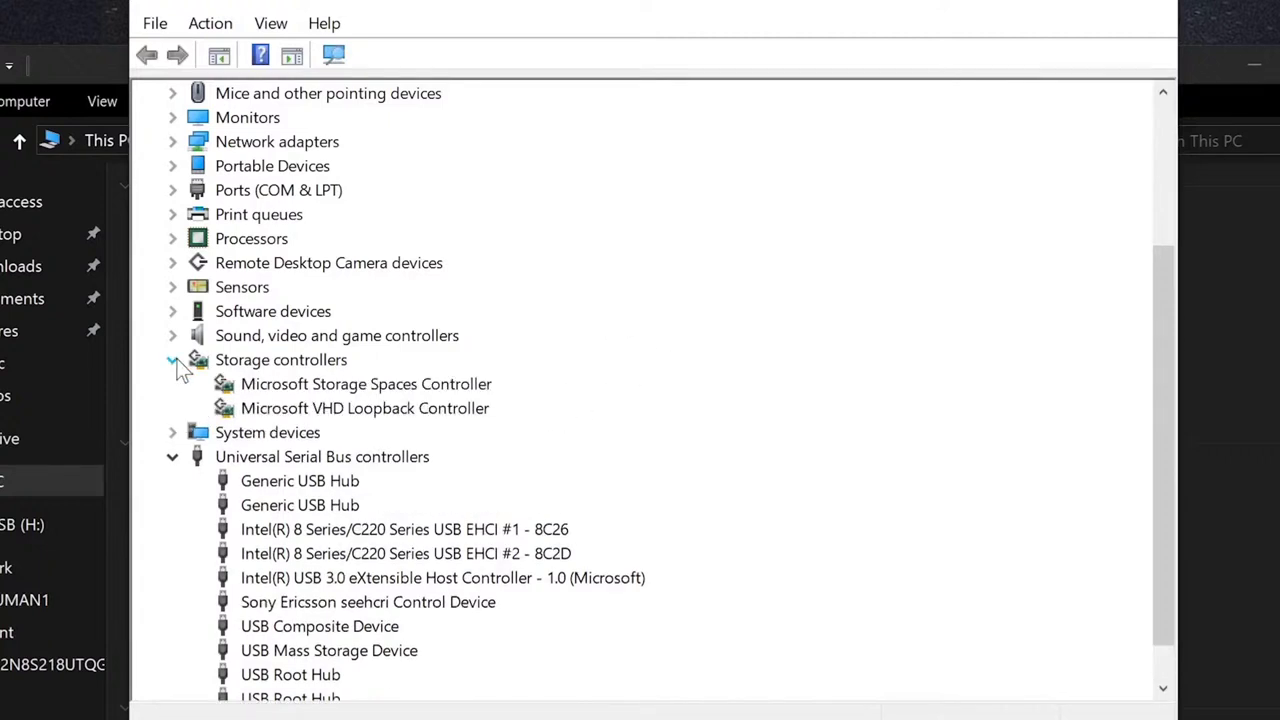
{"action": "left_click", "coordinate": [171, 360]}
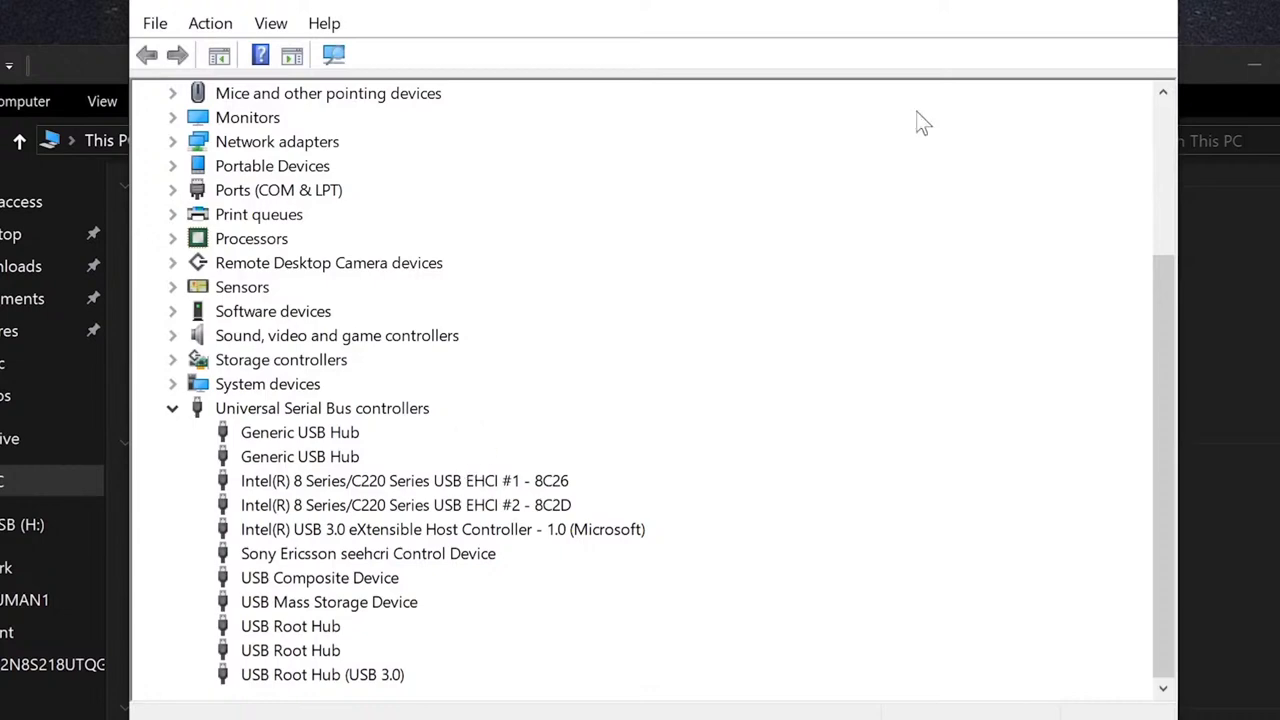
{"action": "left_click_drag", "start_coordinate": [803, 1], "coordinate": [777, 258]}
{"action": "left_click", "coordinate": [1112, 242]}
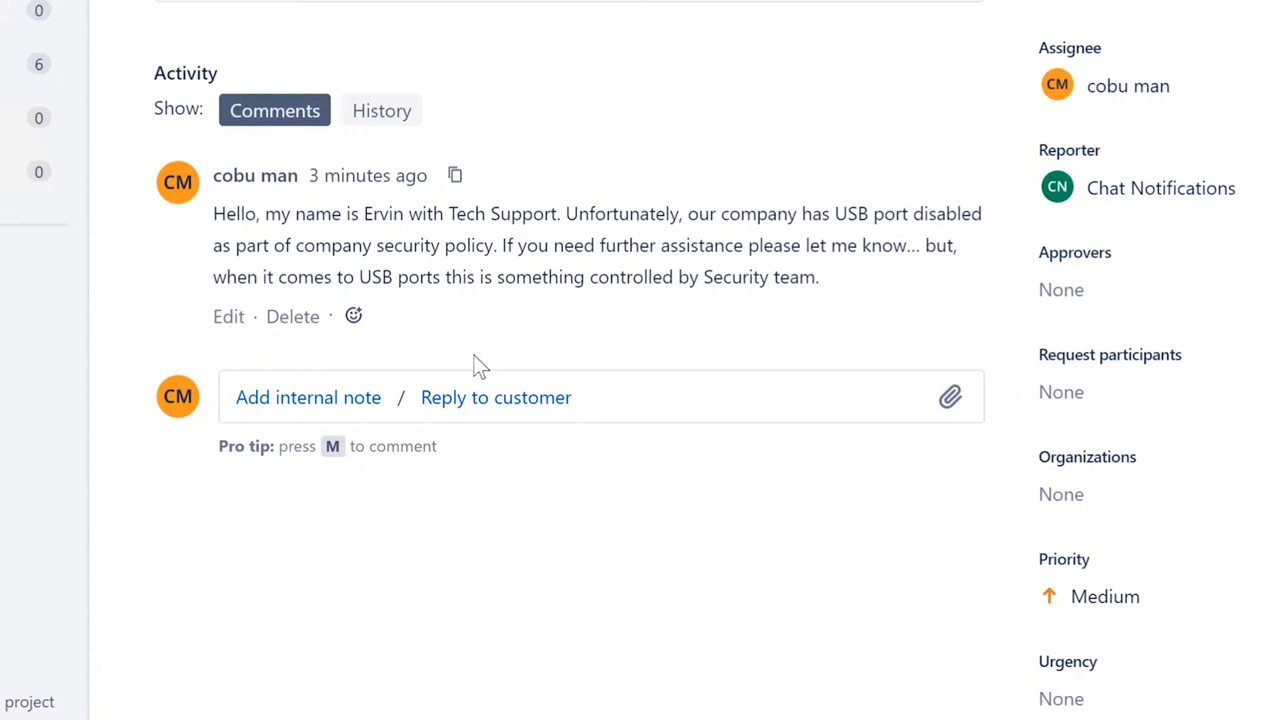
Draft internal note 'Notified user of company security policy in regards to Usb ports. The are disabled by default.' with the agent's signature.
{"action": "left_click", "coordinate": [348, 397]}
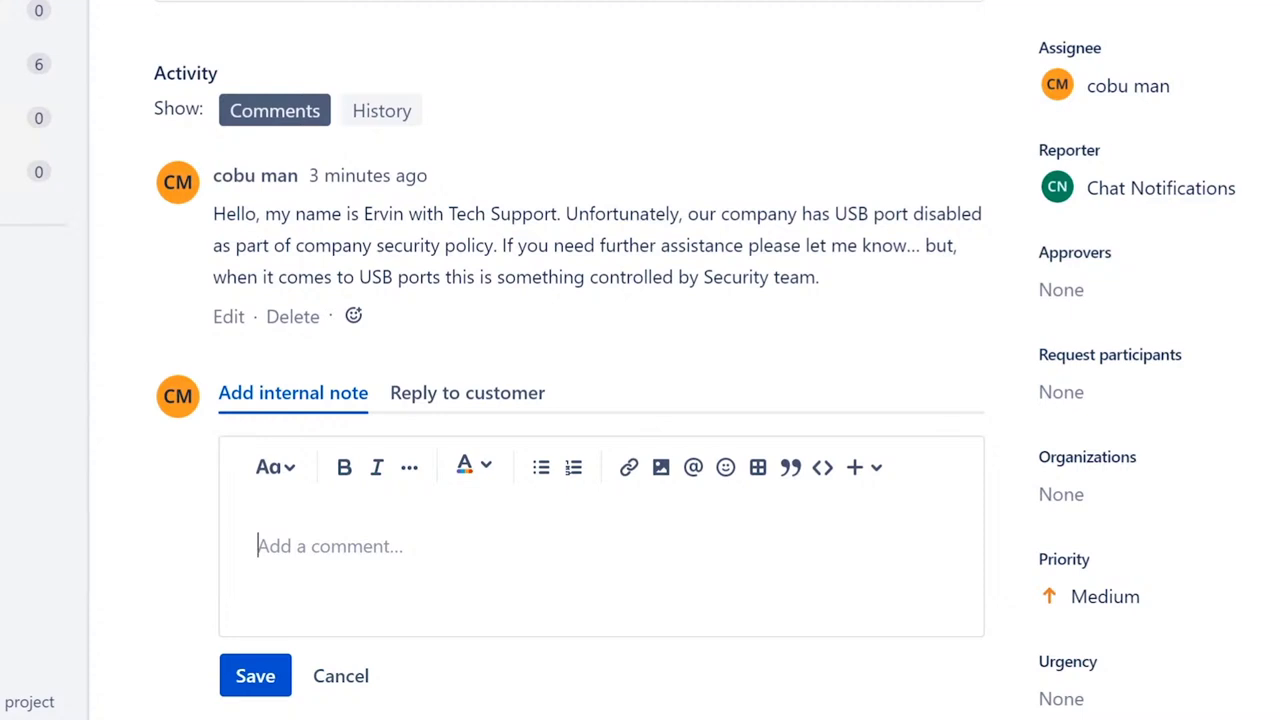
{"action": "type", "text": "NOt"}
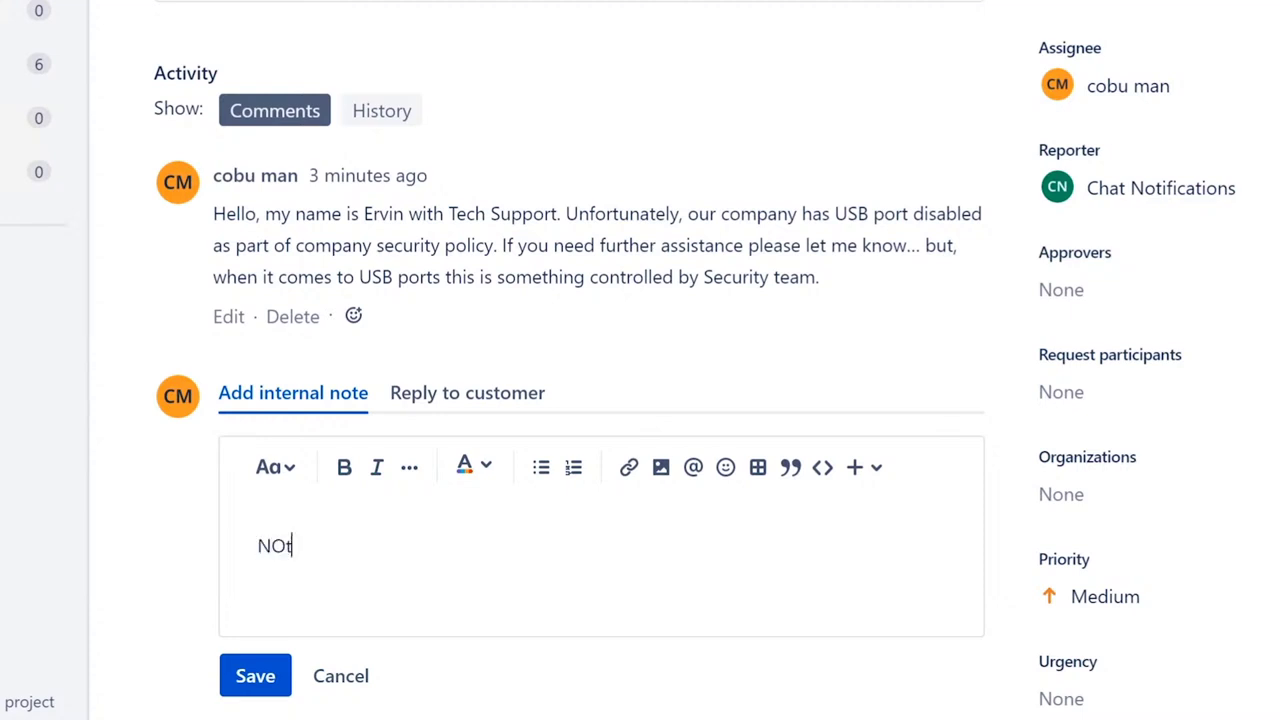
{"action": "key", "text": "BackSpace"}
{"action": "key", "text": "BackSpace"}
{"action": "type", "text": "otified user of "}
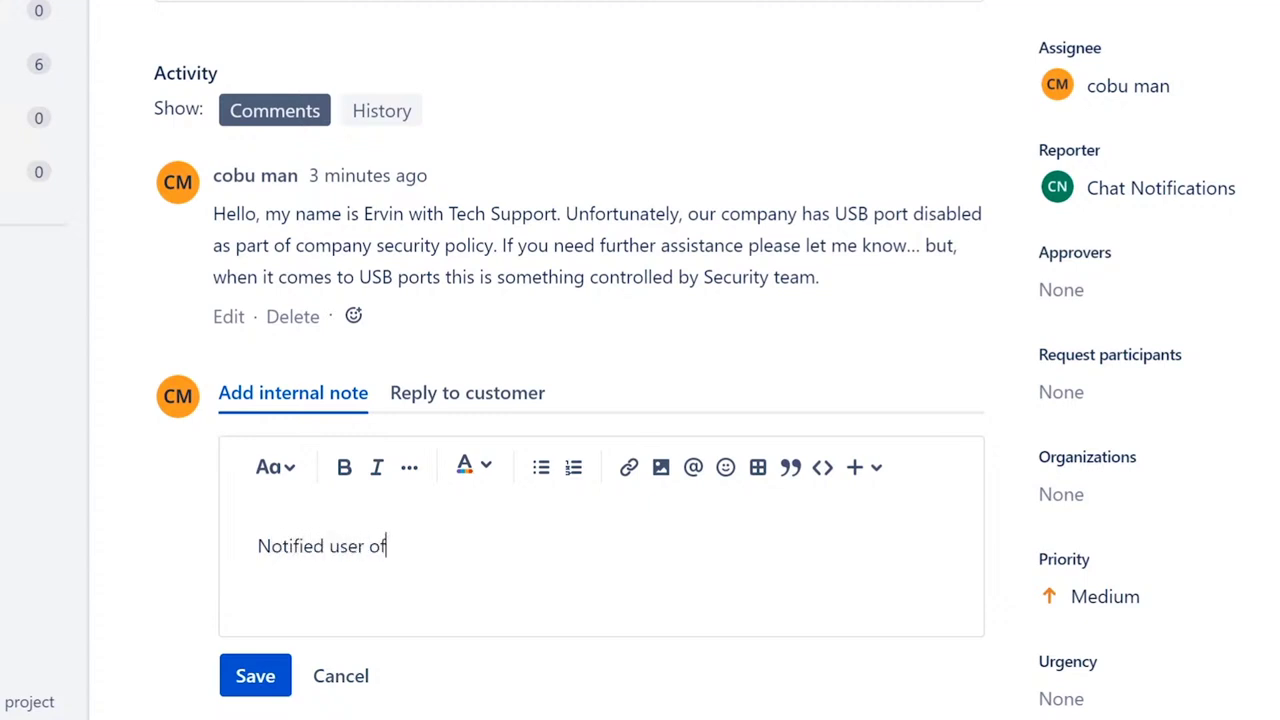
{"action": "type", "text": "company securi"}
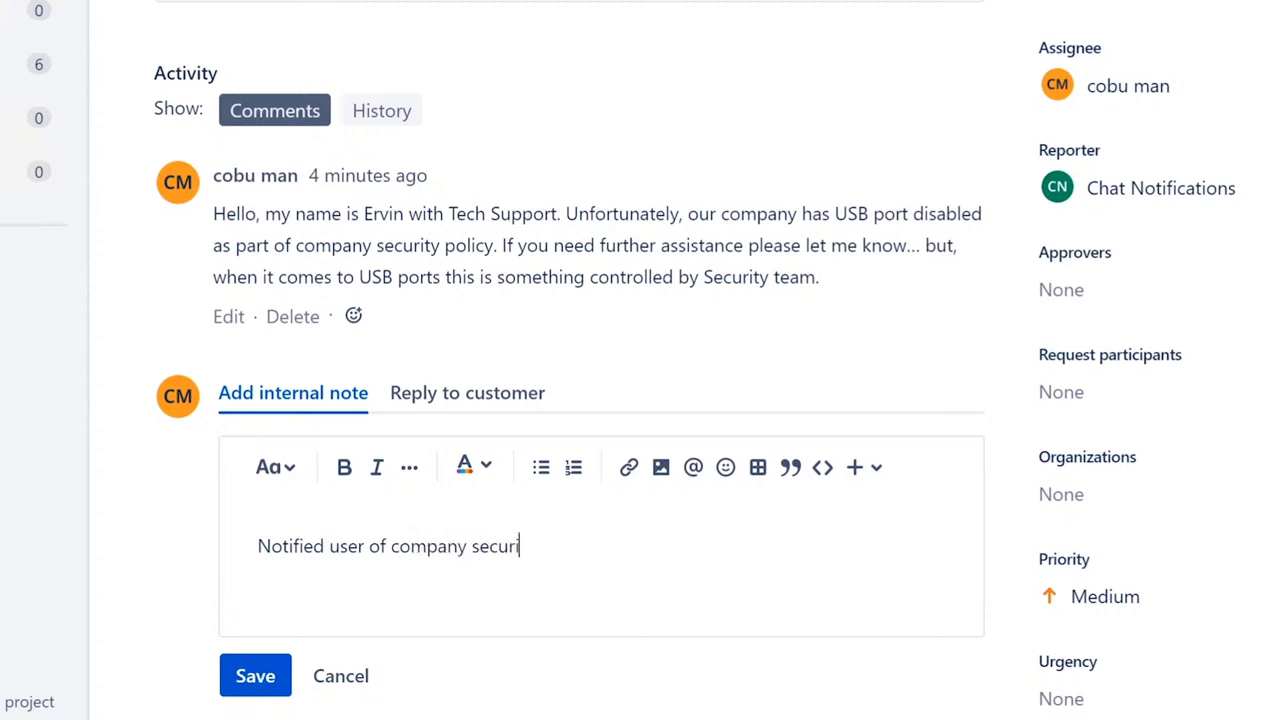
{"action": "type", "text": "ty policy in regeards"}
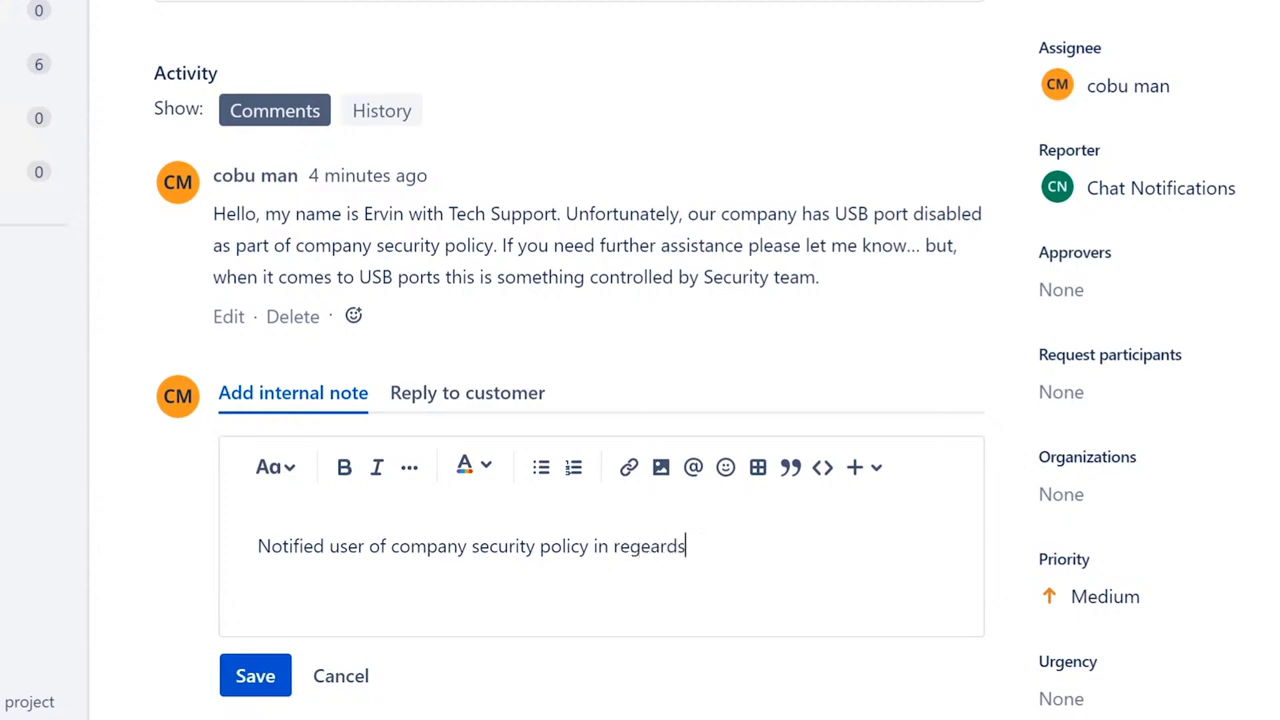
{"action": "key", "text": "BackSpace"}
{"action": "key", "text": "BackSpace"}
{"action": "key", "text": "BackSpace"}
{"action": "key", "text": "BackSpace"}
{"action": "key", "text": "BackSpace"}
{"action": "type", "text": "ards to Usb "}
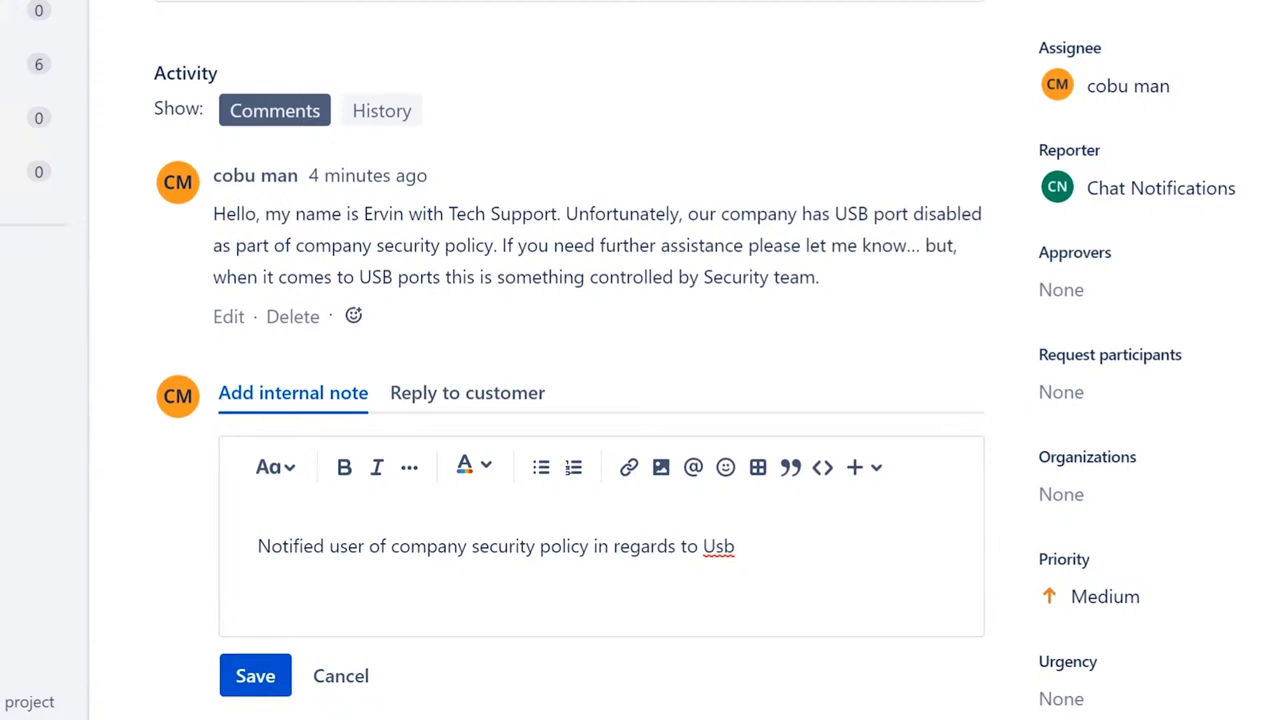
{"action": "type", "text": "ports. The are disabled"}
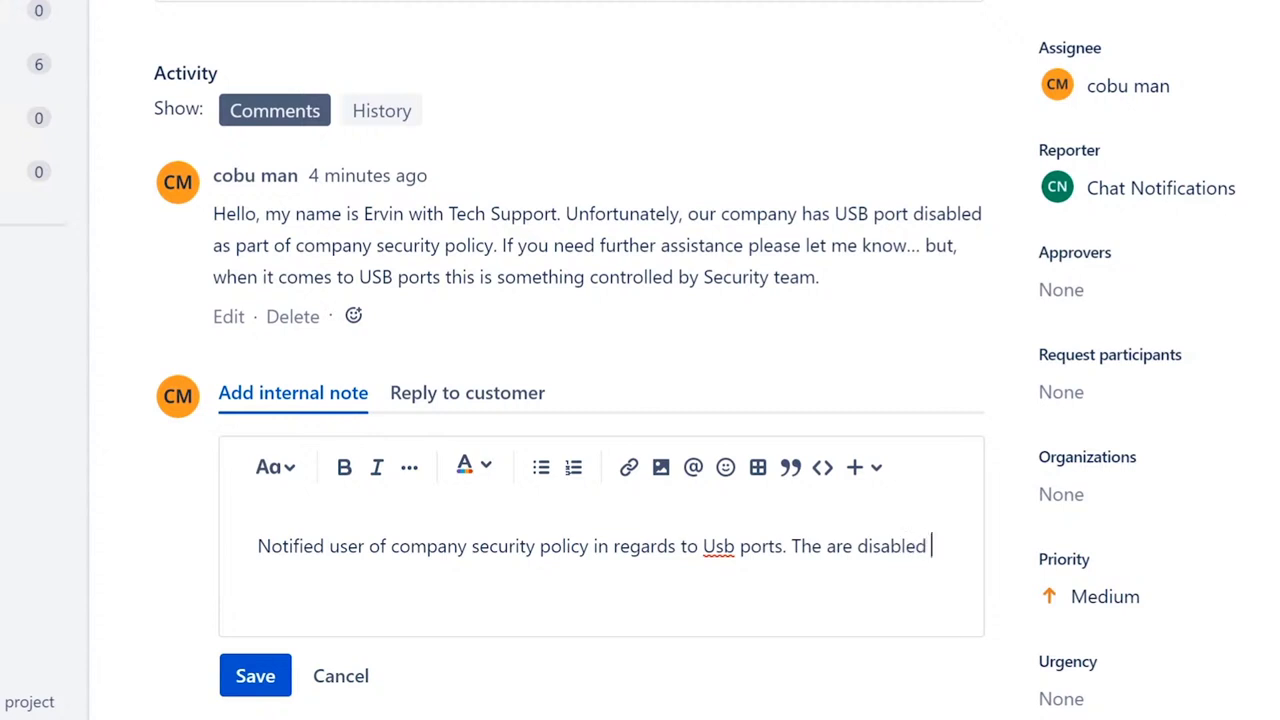
{"action": "type", "text": " by default. ERvin"}
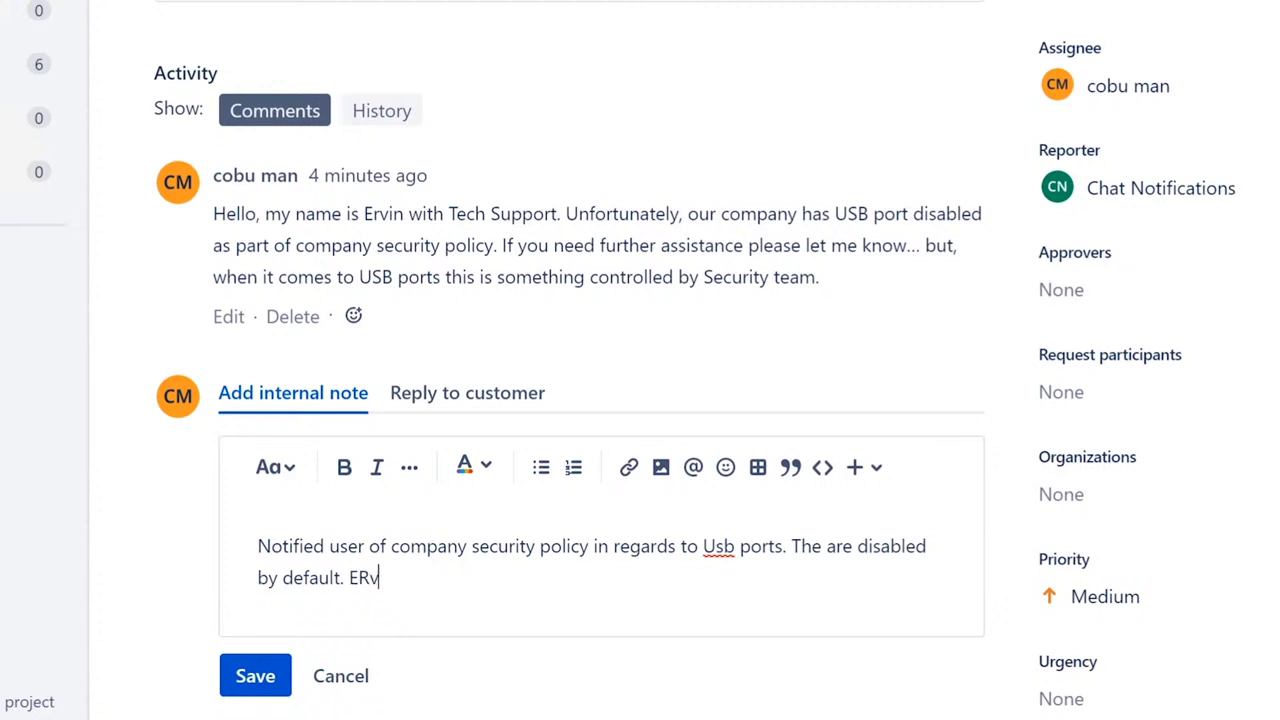
{"action": "key", "text": "BackSpace"}
{"action": "key", "text": "BackSpace"}
{"action": "key", "text": "BackSpace"}
{"action": "key", "text": "BackSpace"}
{"action": "type", "text": "rvin"}
{"action": "left_click_drag", "start_coordinate": [471, 546], "coordinate": [612, 546]}
{"action": "left_click", "coordinate": [392, 585]}
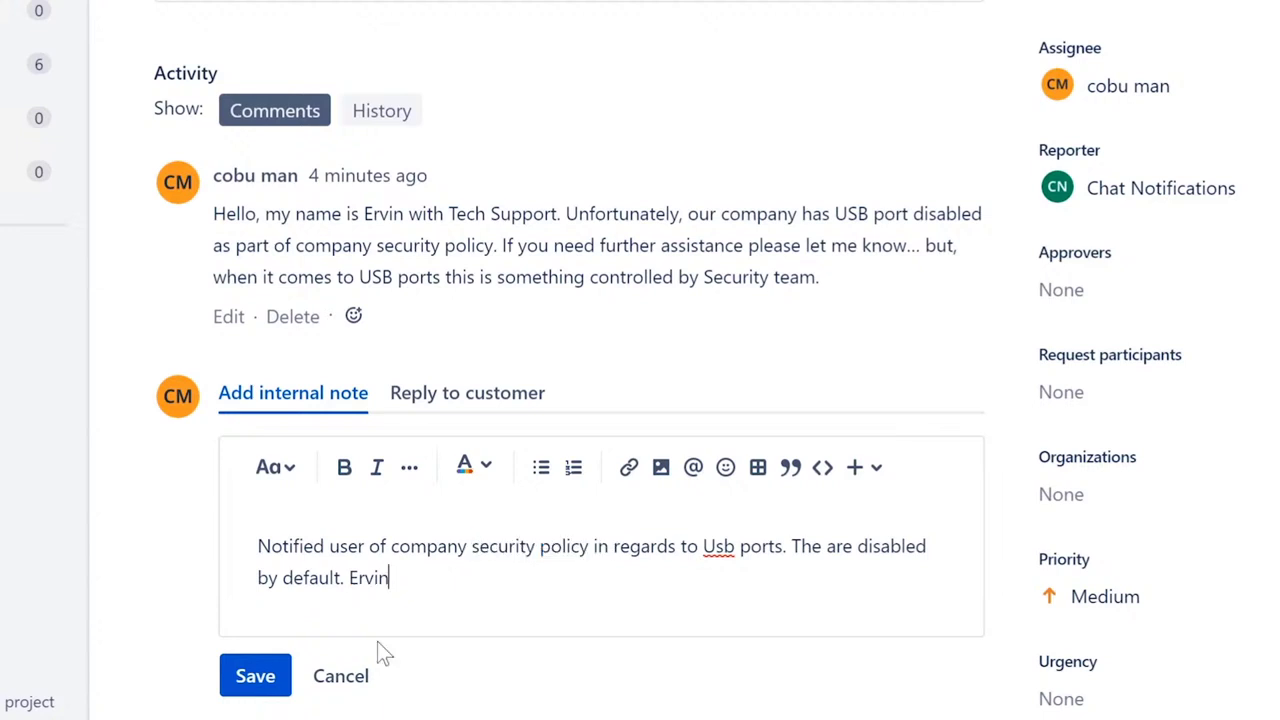
Save the internal note and move ISD-22 to Completed.
{"action": "left_click", "coordinate": [254, 684]}
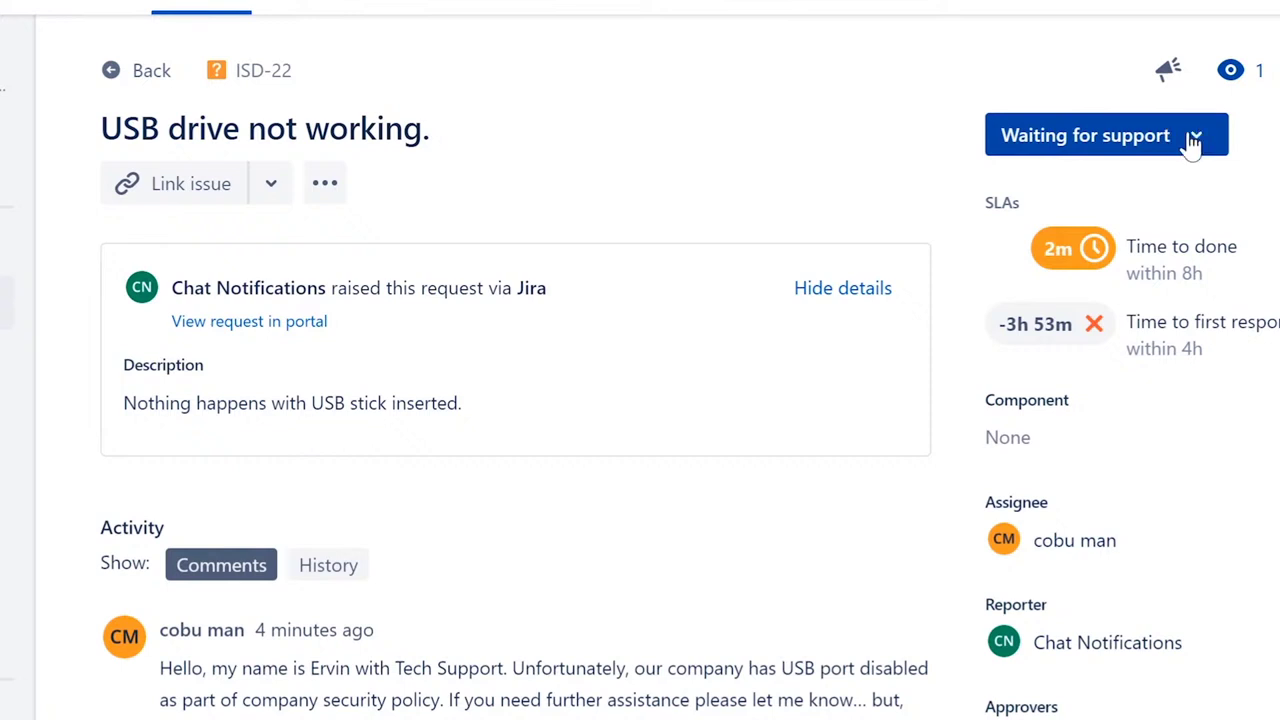
{"action": "left_click", "coordinate": [1186, 139]}
{"action": "left_click", "coordinate": [1130, 393]}
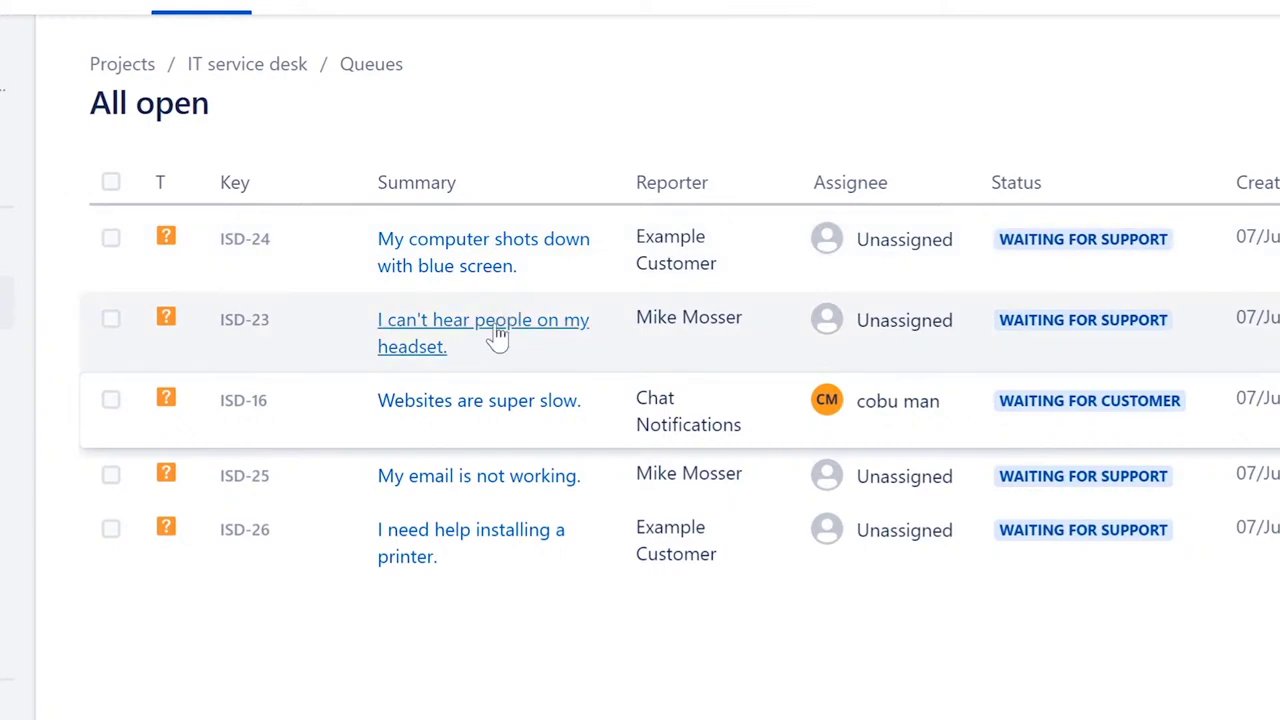
Open ISD-23 'I can't hear people on my headset.' from the All open queue.
{"action": "left_click", "coordinate": [500, 335]}
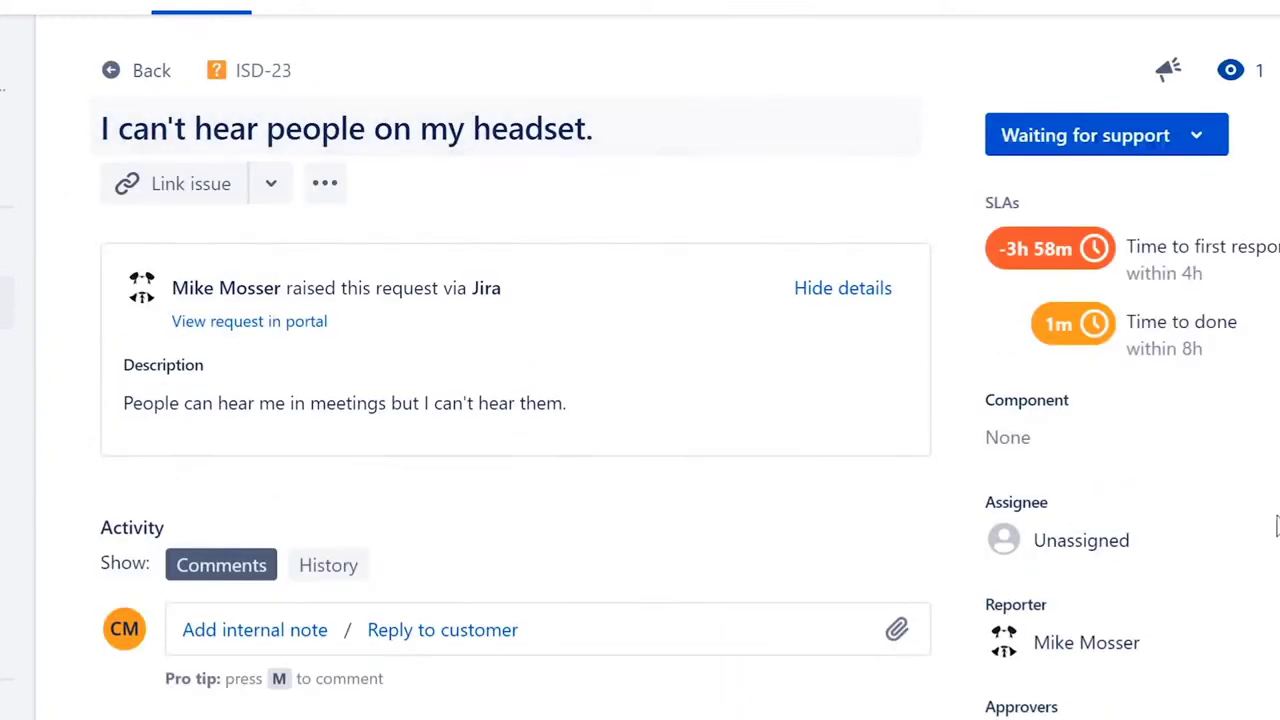
Assign ISD-23 to yourself, cancelling a started description edit so it stays unchanged.
{"action": "left_click", "coordinate": [1072, 548]}
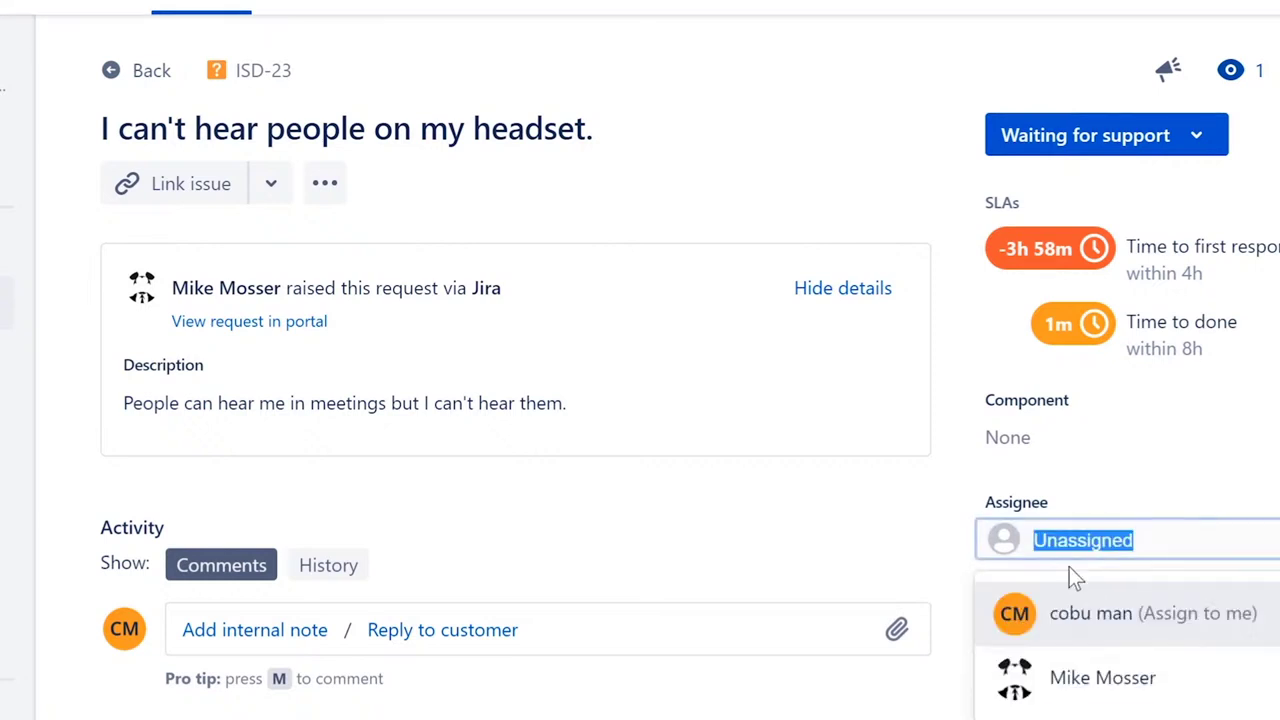
{"action": "left_click", "coordinate": [1063, 613]}
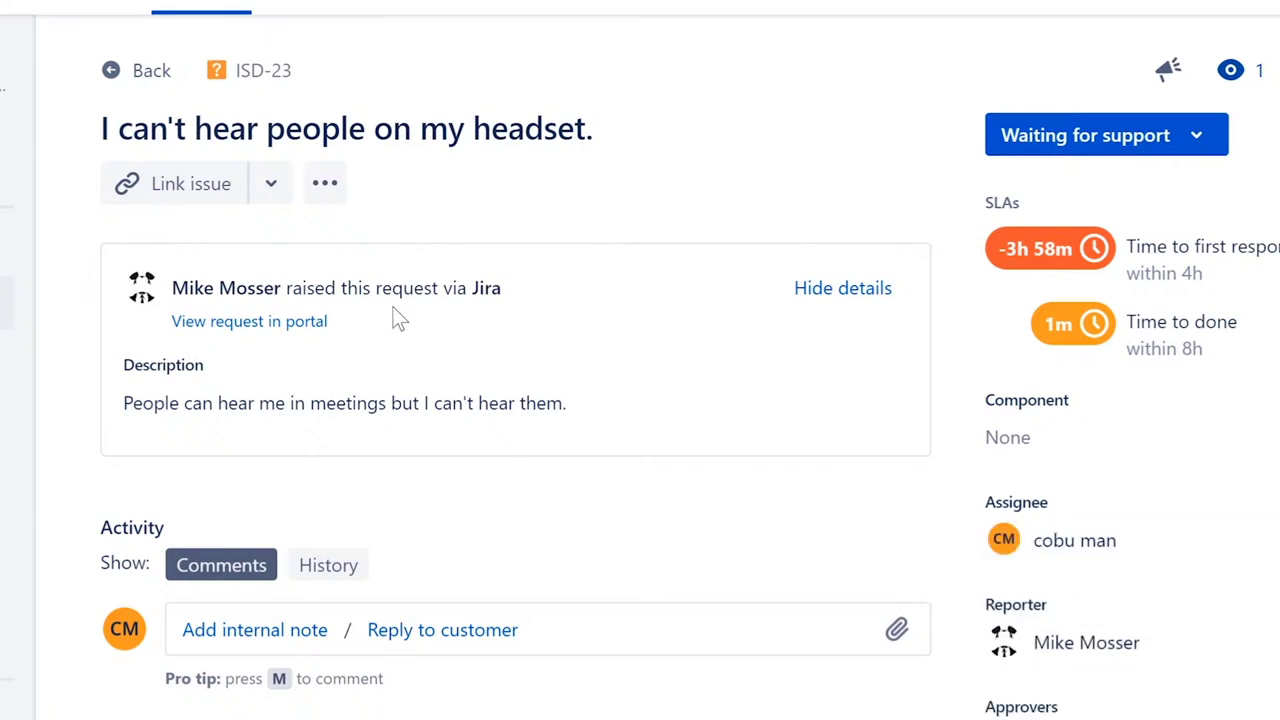
{"action": "left_click_drag", "start_coordinate": [123, 403], "coordinate": [597, 427]}
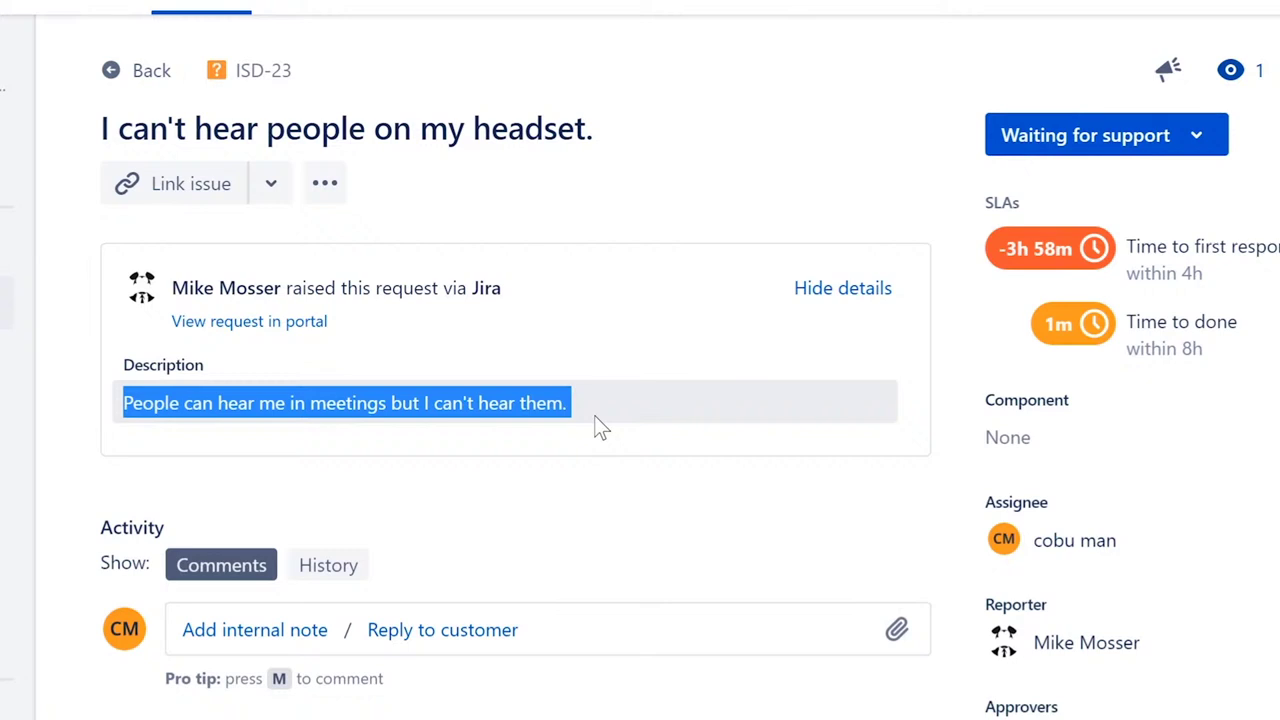
{"action": "key", "text": "Escape"}
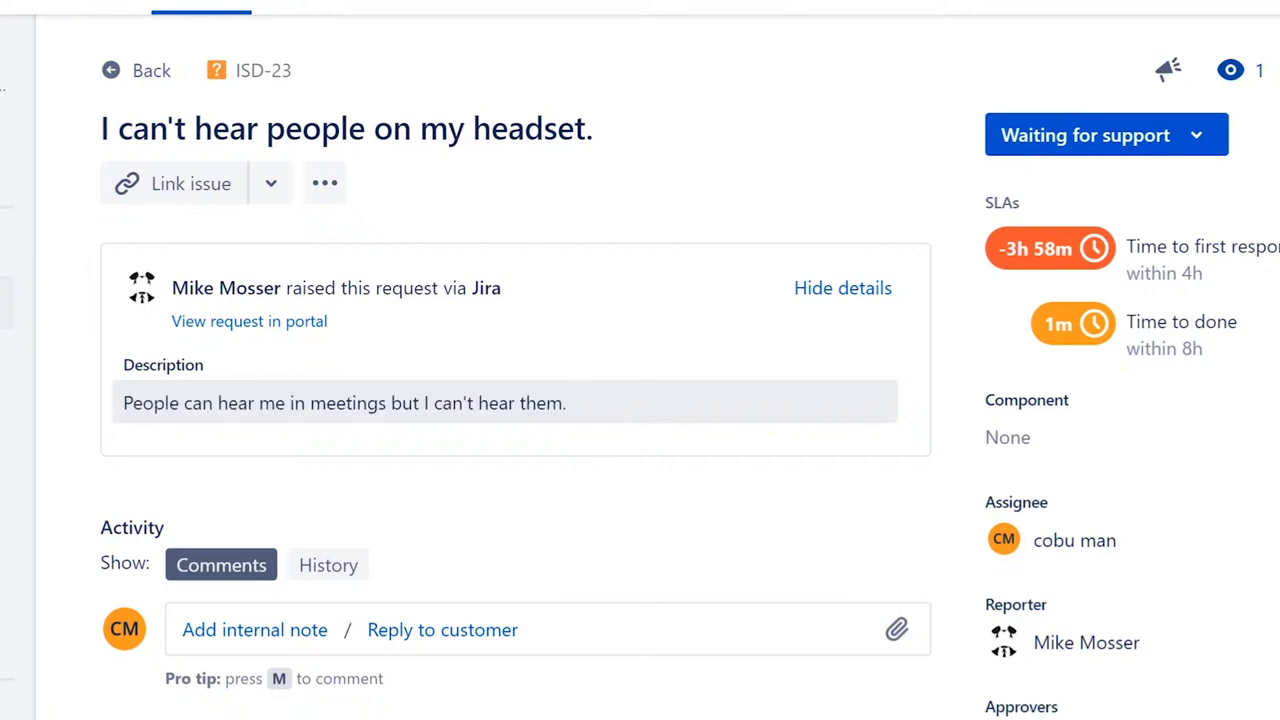
{"action": "left_click", "coordinate": [558, 408]}
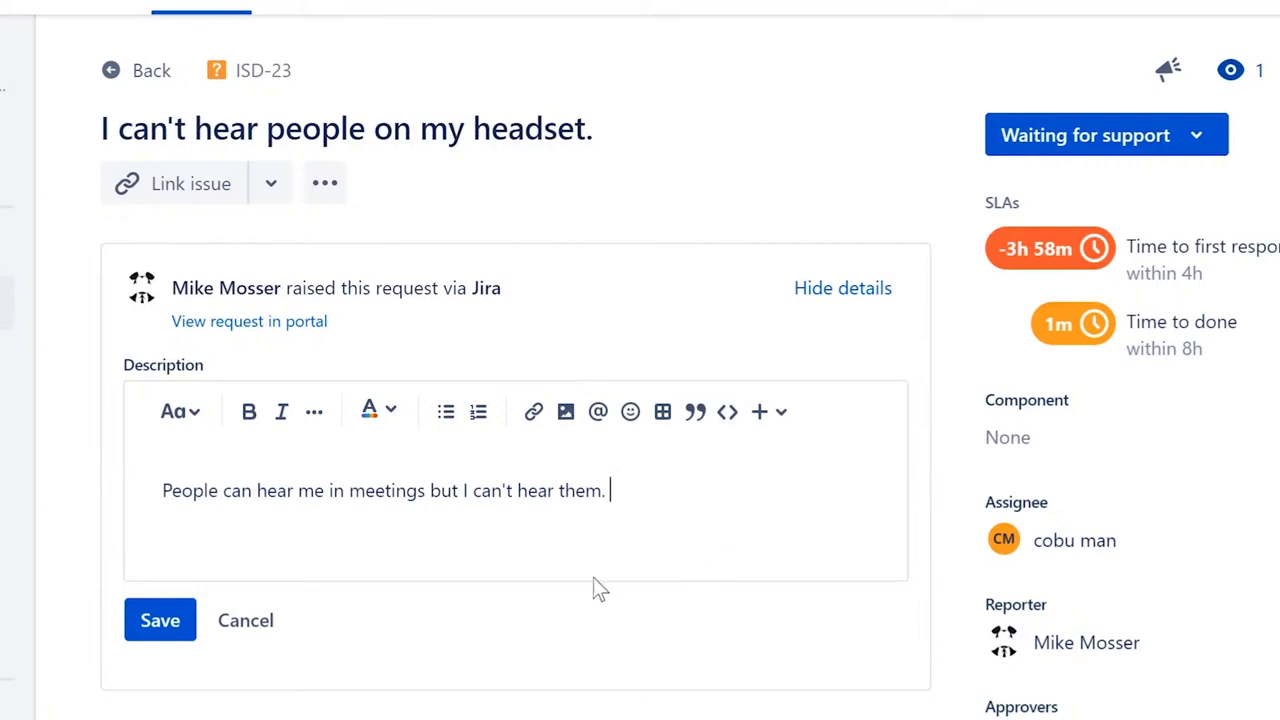
{"action": "left_click", "coordinate": [246, 620]}
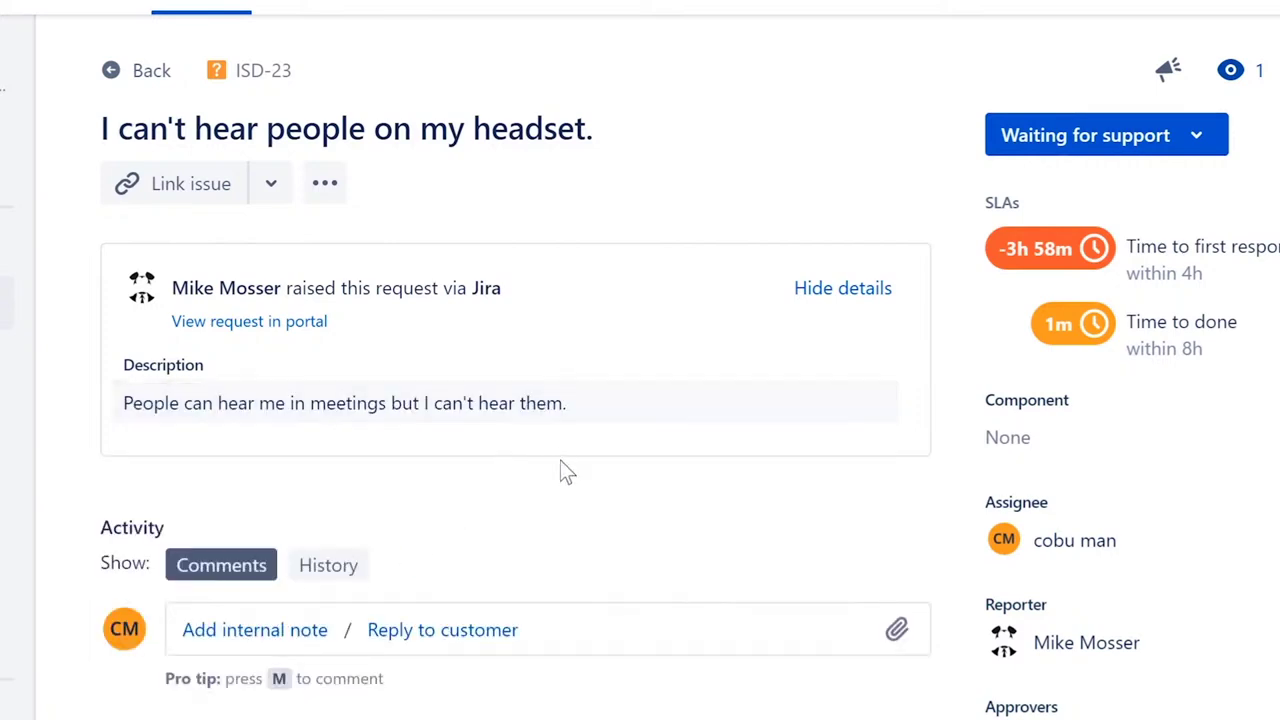
Post a reply offering to take control of the computer to fix the headset, requesting the PC name or IP address.
{"action": "left_click", "coordinate": [472, 638]}
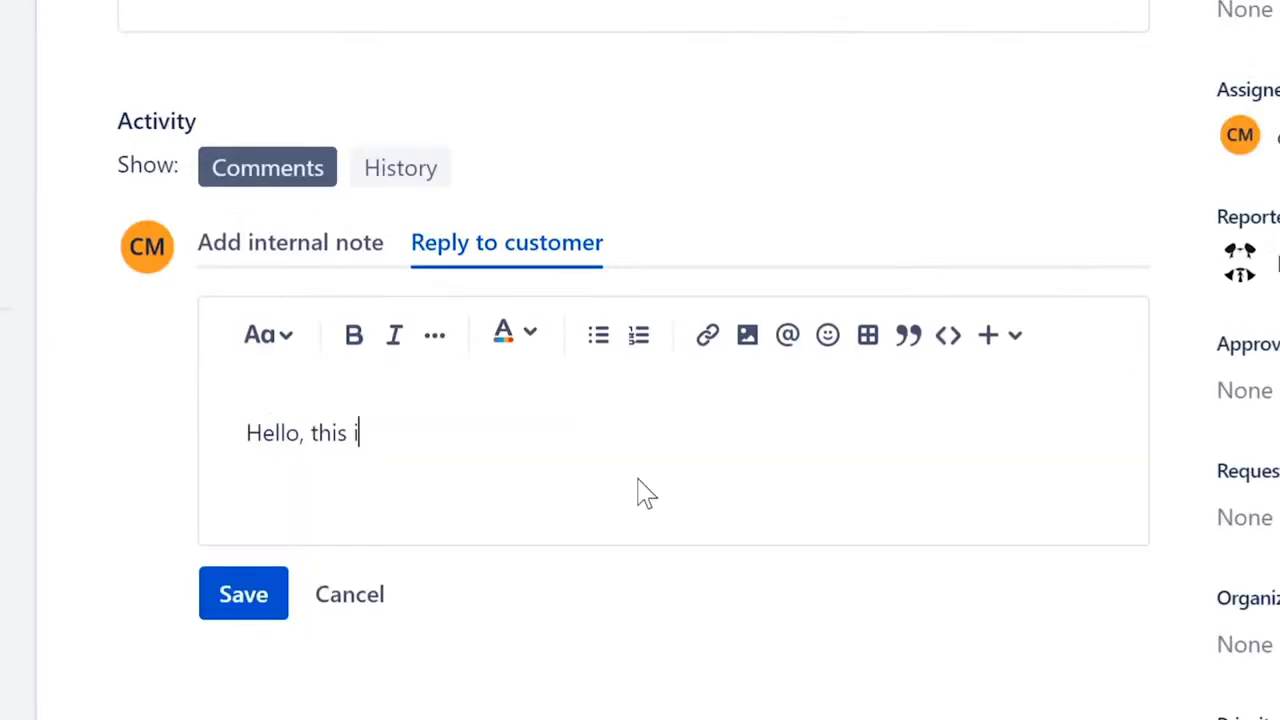
{"action": "type", "text": "s Ervin wi"}
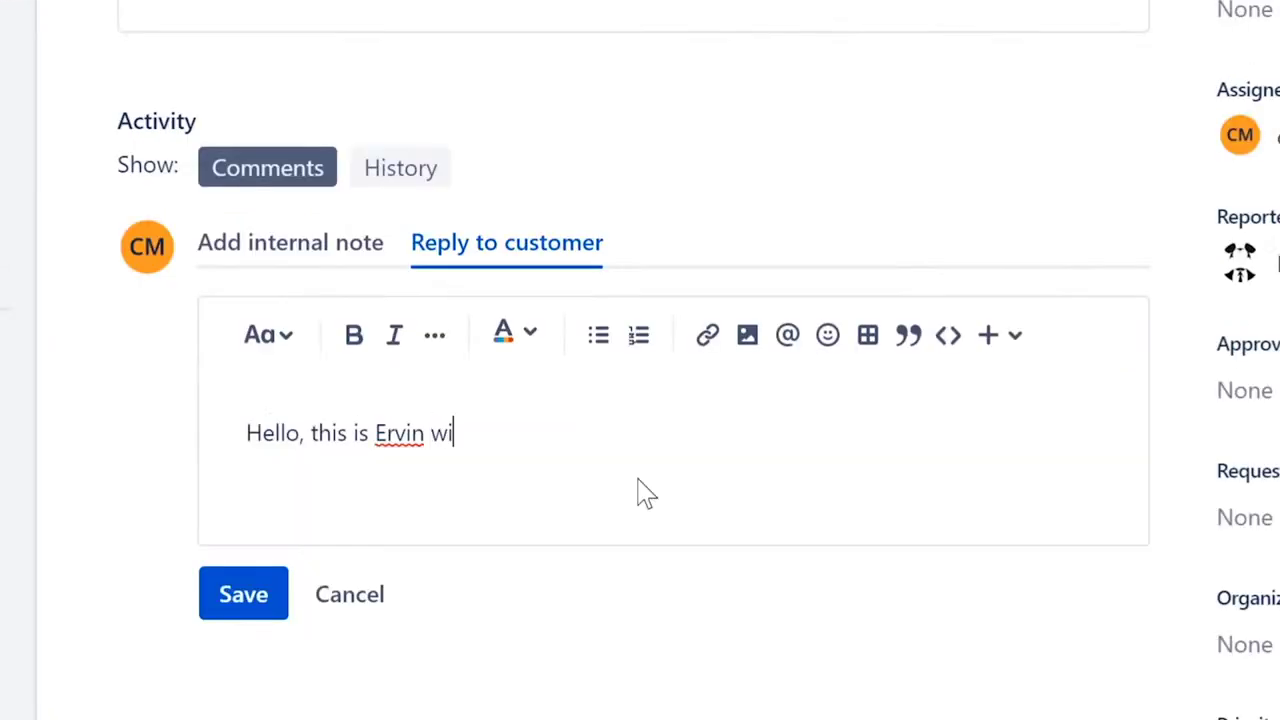
{"action": "type", "text": "th Help Desk. "}
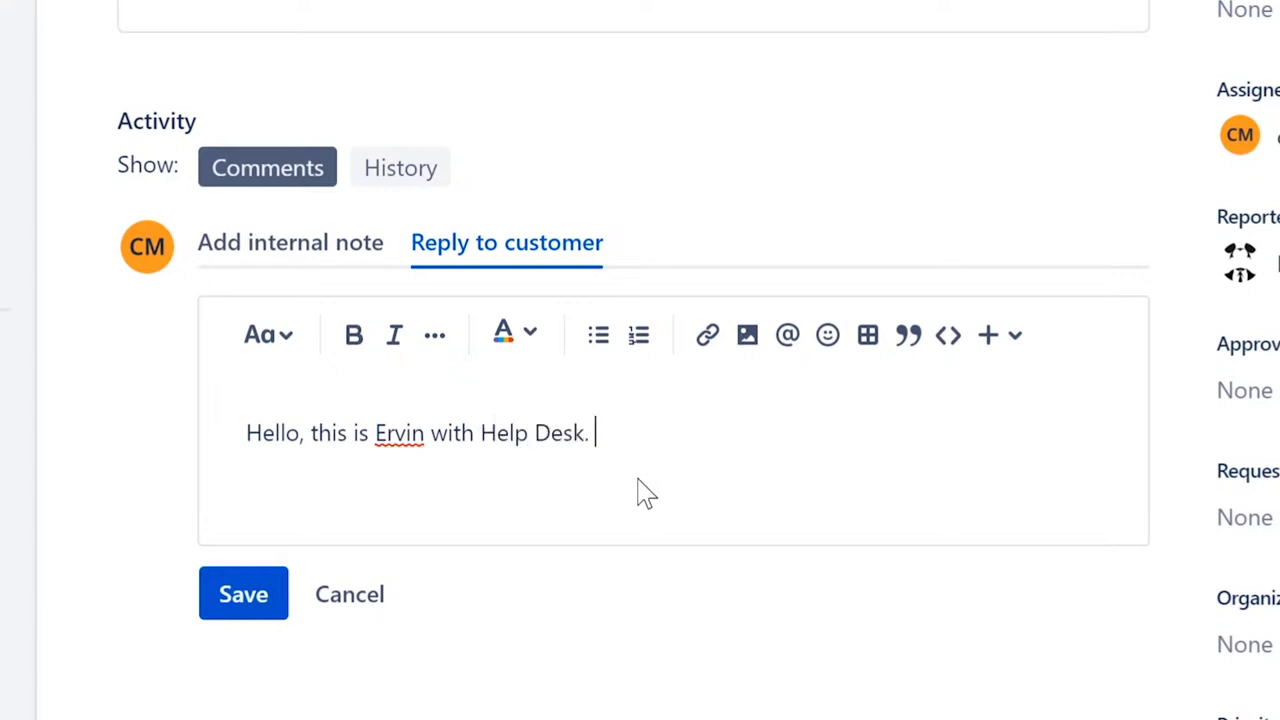
{"action": "type", "text": "I can help you with "}
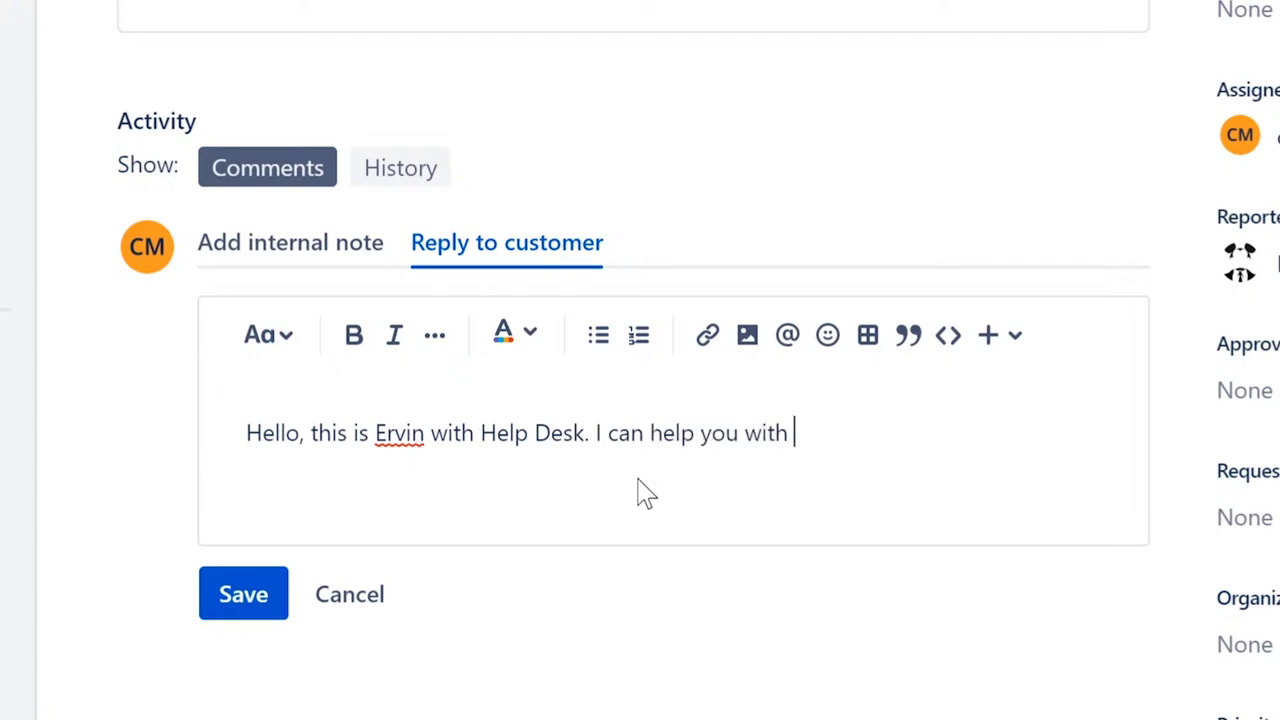
{"action": "type", "text": "headset issue"}
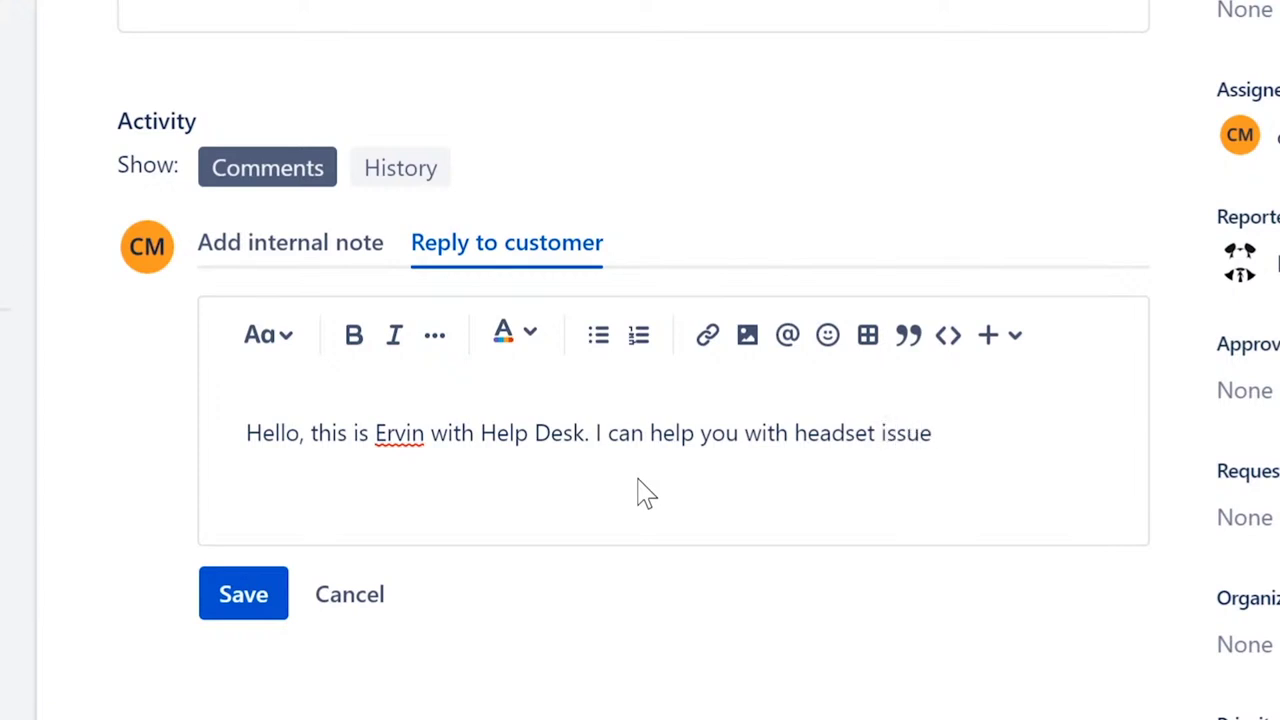
{"action": "type", "text": ". May I ta"}
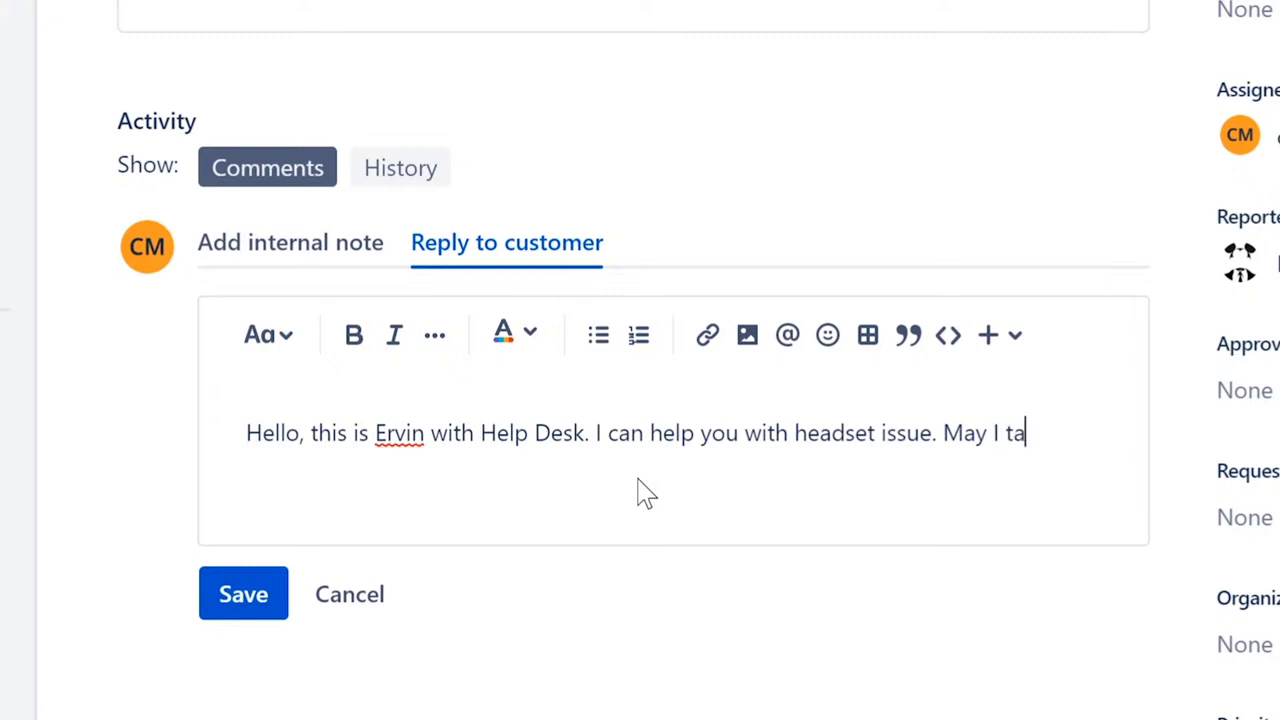
{"action": "type", "text": "ke"}
{"action": "key", "text": "BackSpace"}
{"action": "type", "text": "ke tontrol of ryou"}
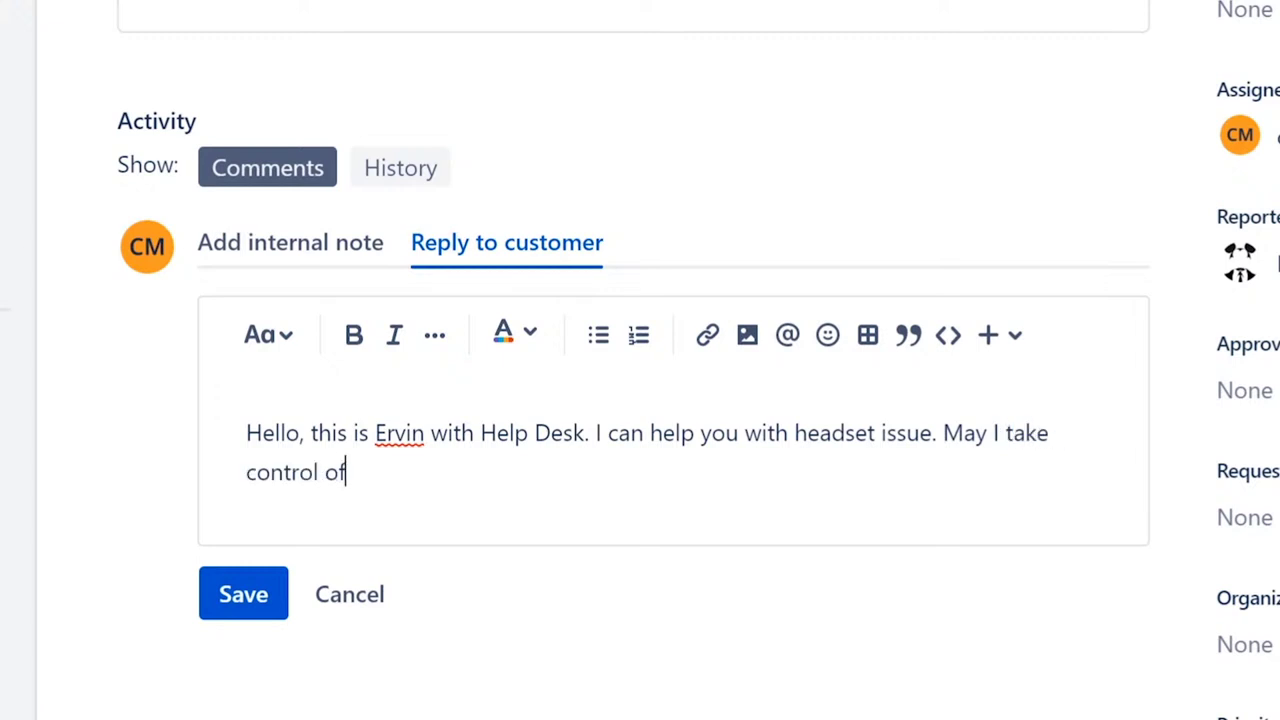
{"action": "key", "text": "BackSpace"}
{"action": "key", "text": "BackSpace"}
{"action": "key", "text": "BackSpace"}
{"action": "key", "text": "BackSpace"}
{"action": "type", "text": "your co"}
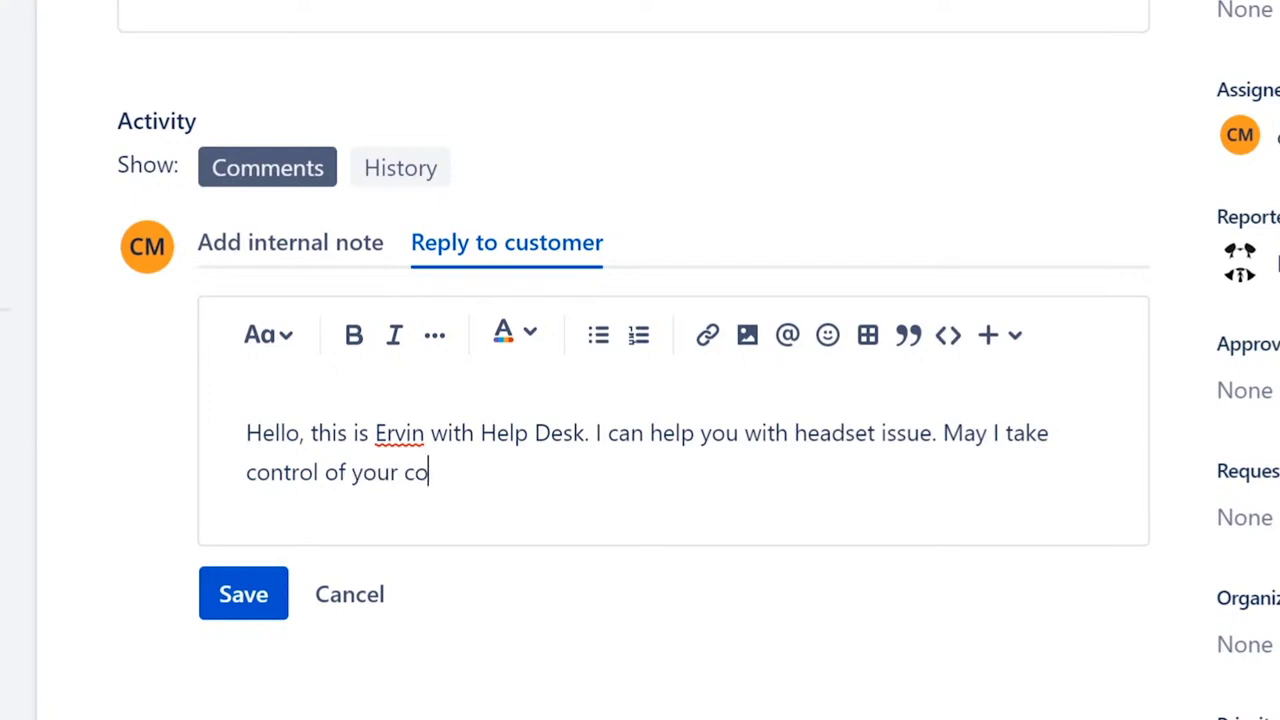
{"action": "type", "text": "mputer to"}
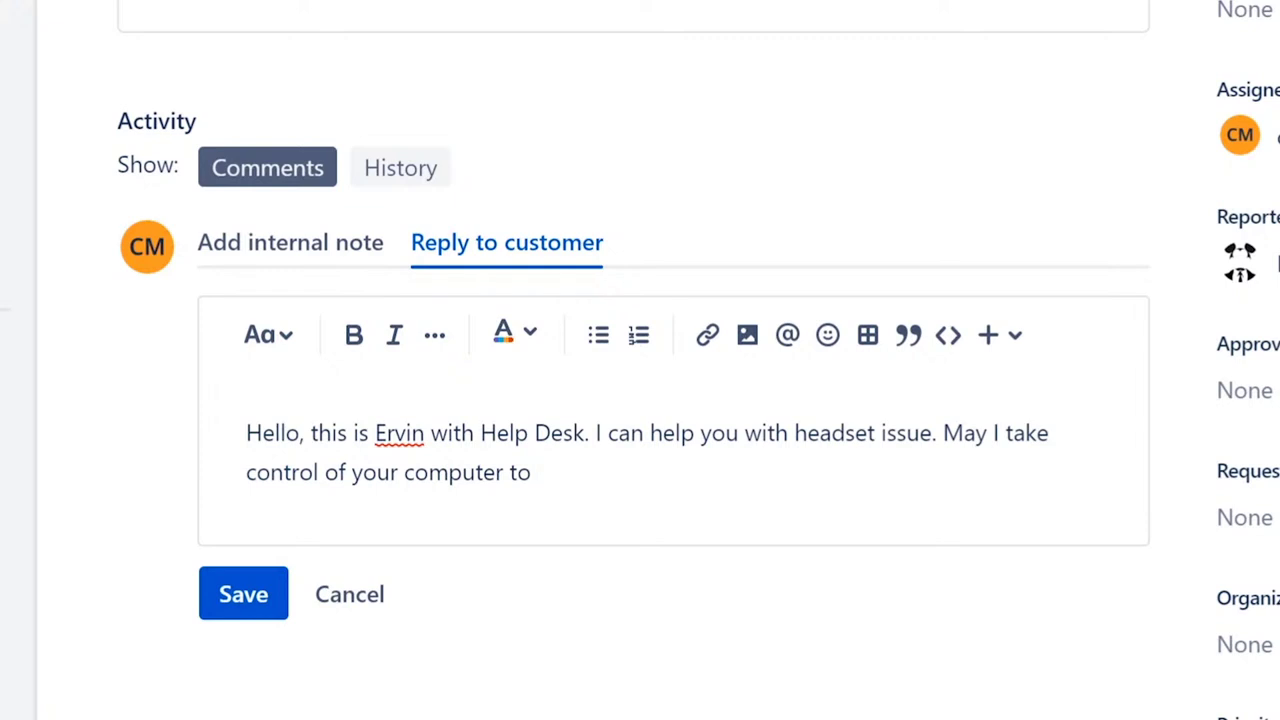
{"action": "type", "text": " fix it?"}
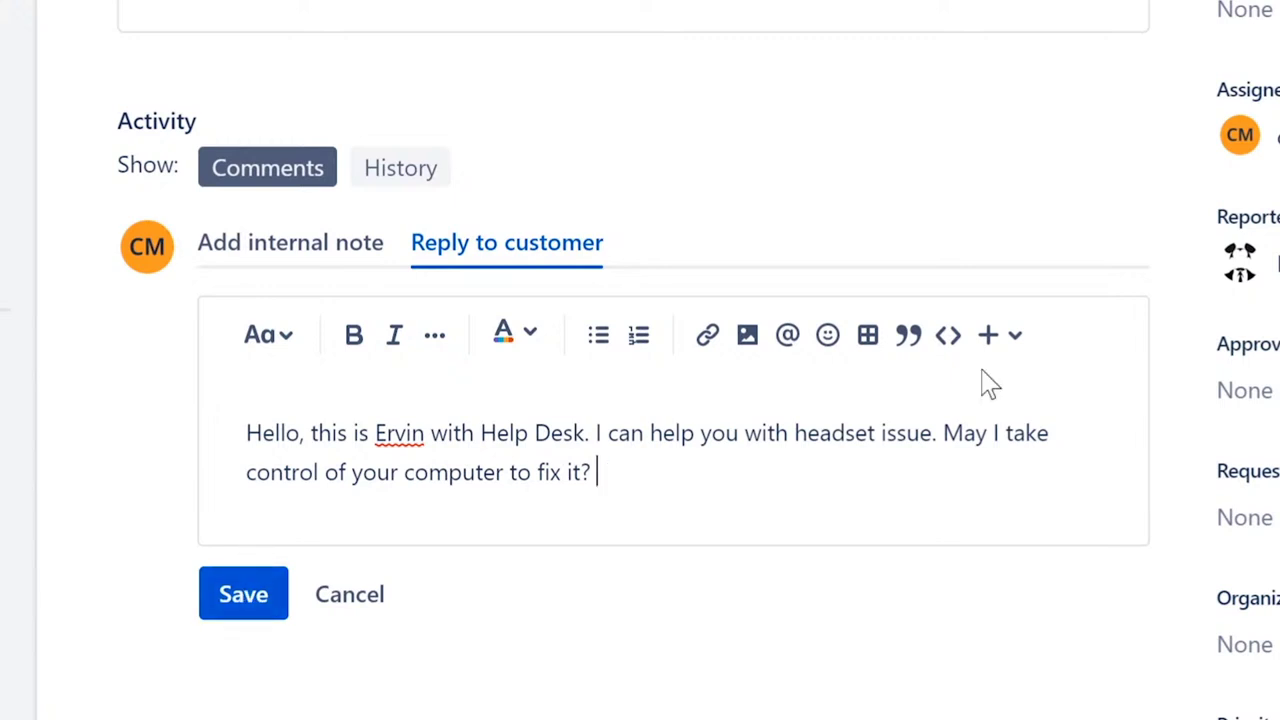
{"action": "type", "text": "If so"}
{"action": "type", "text": ", please send me "}
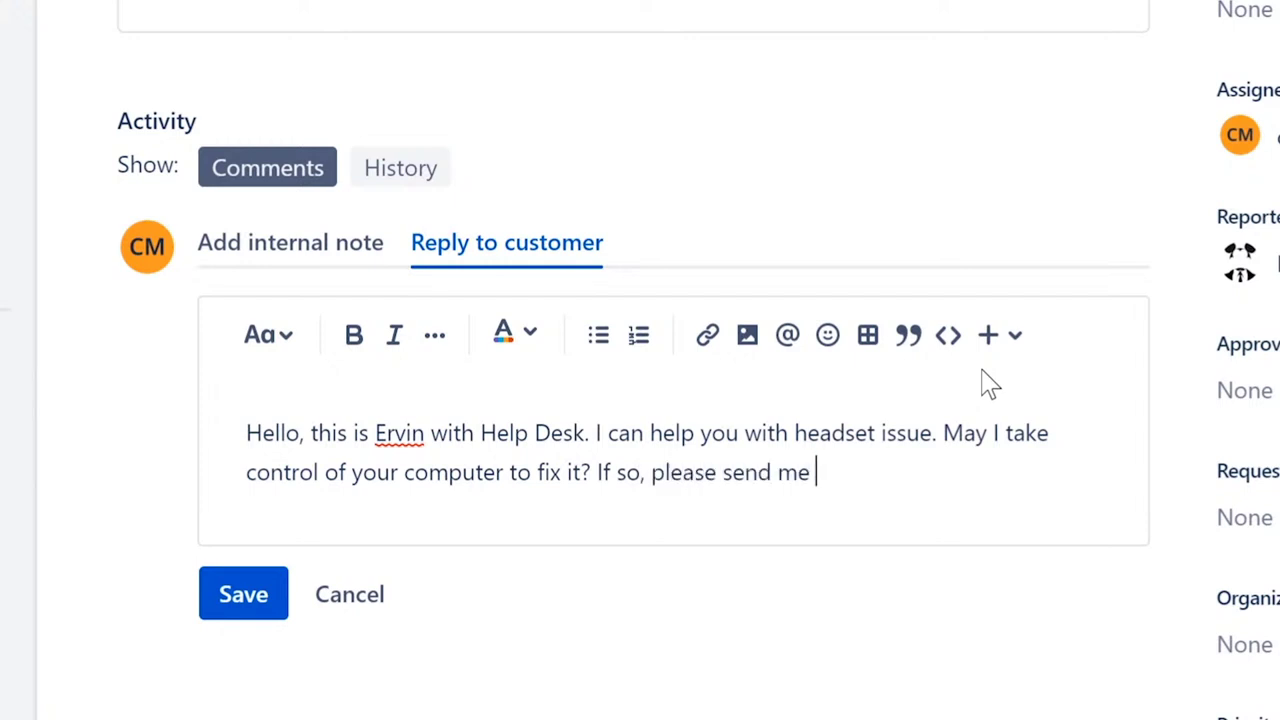
{"action": "type", "text": "your PC "}
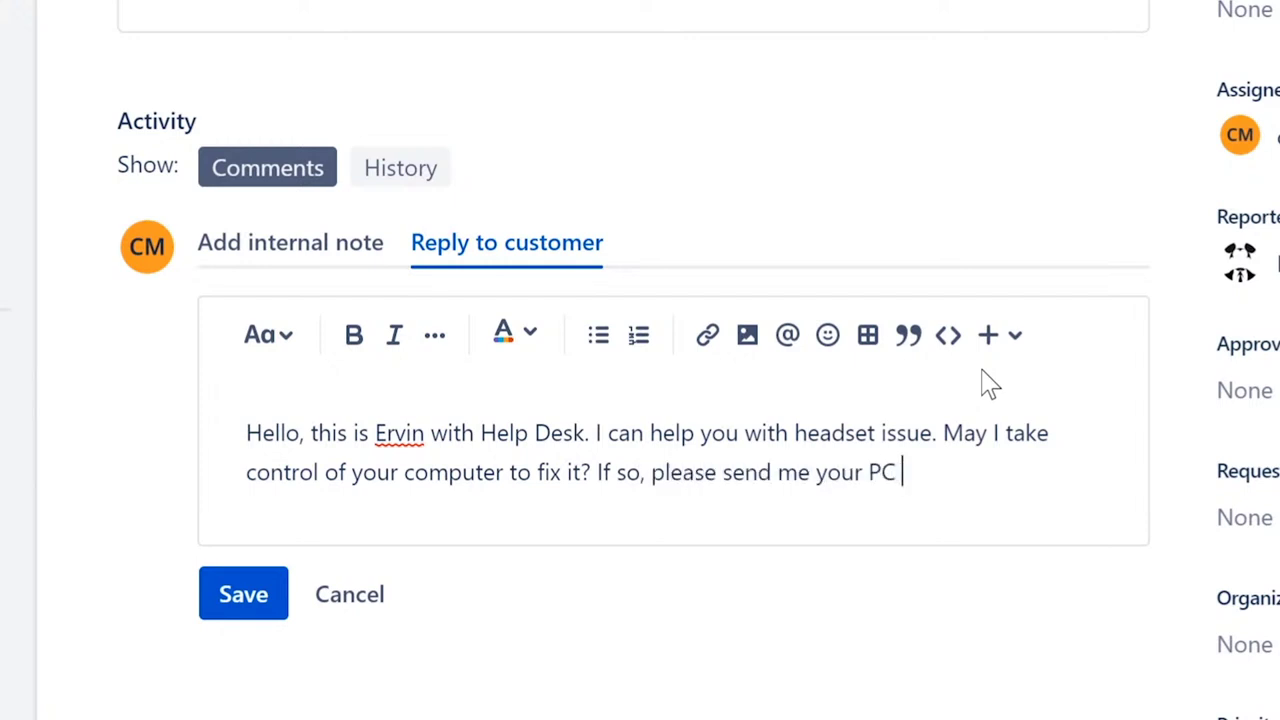
{"action": "type", "text": "name or ip"}
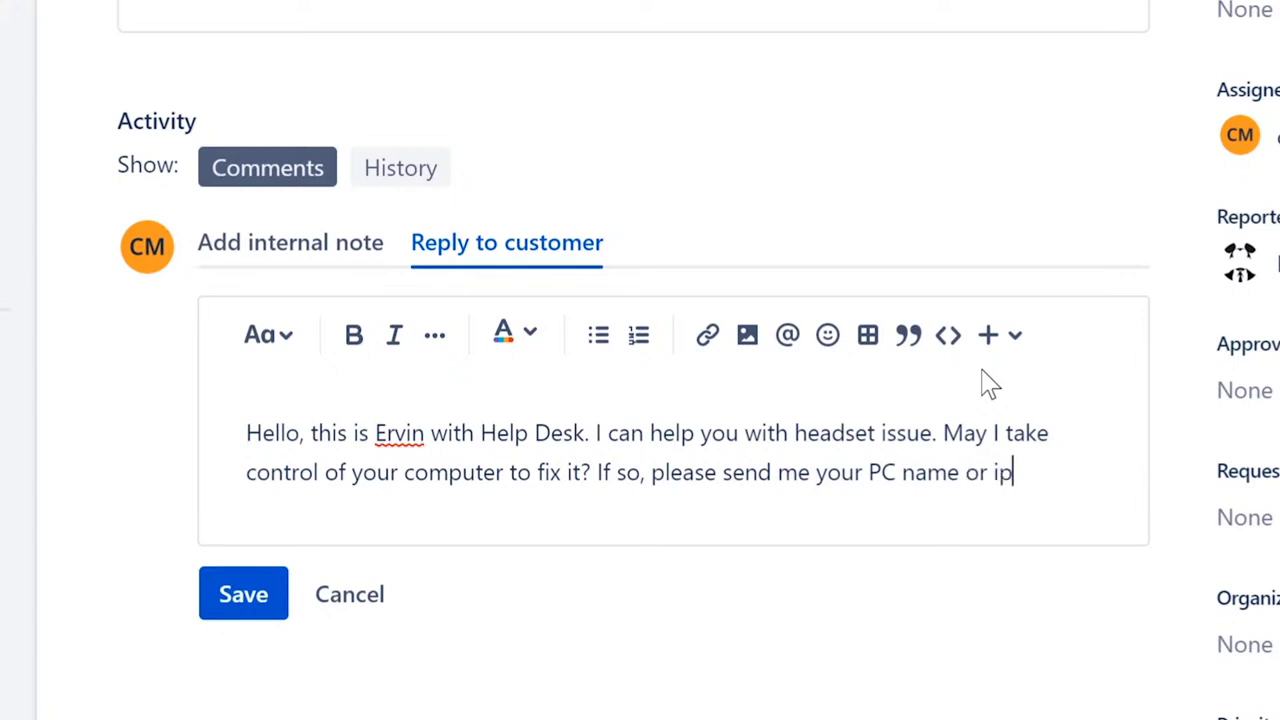
{"action": "type", "text": " address"}
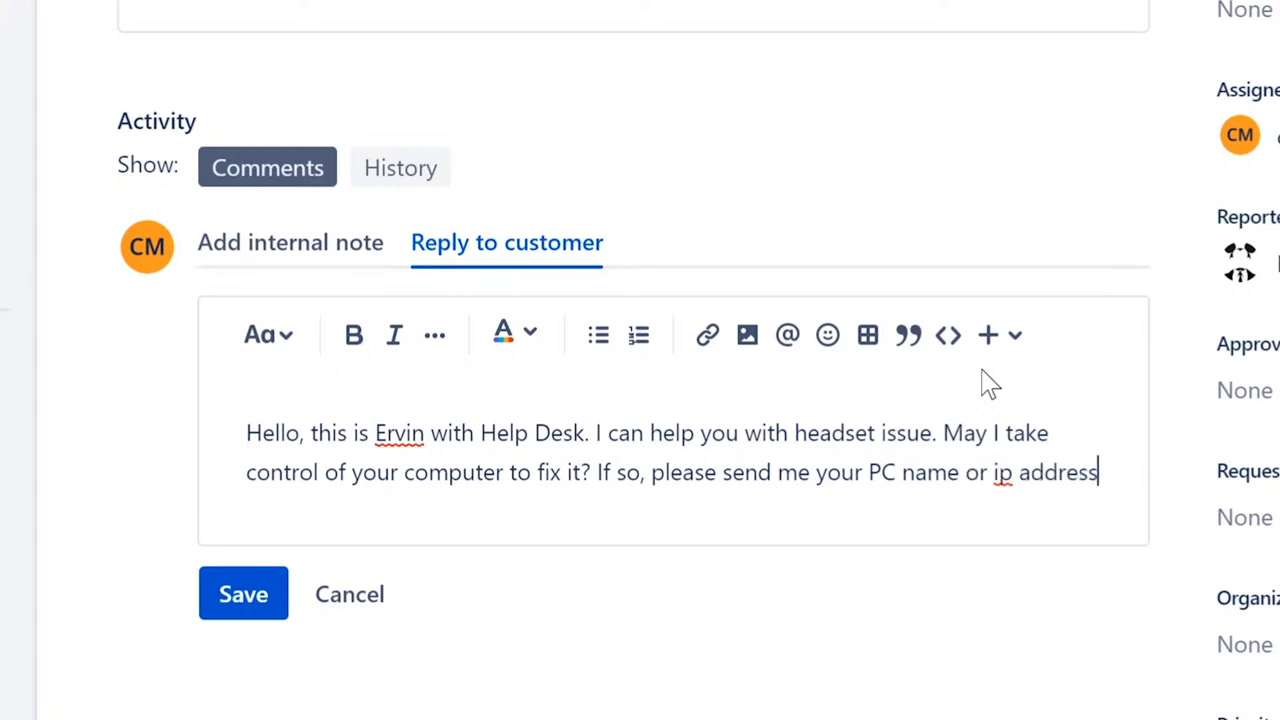
{"action": "type", "text": "."}
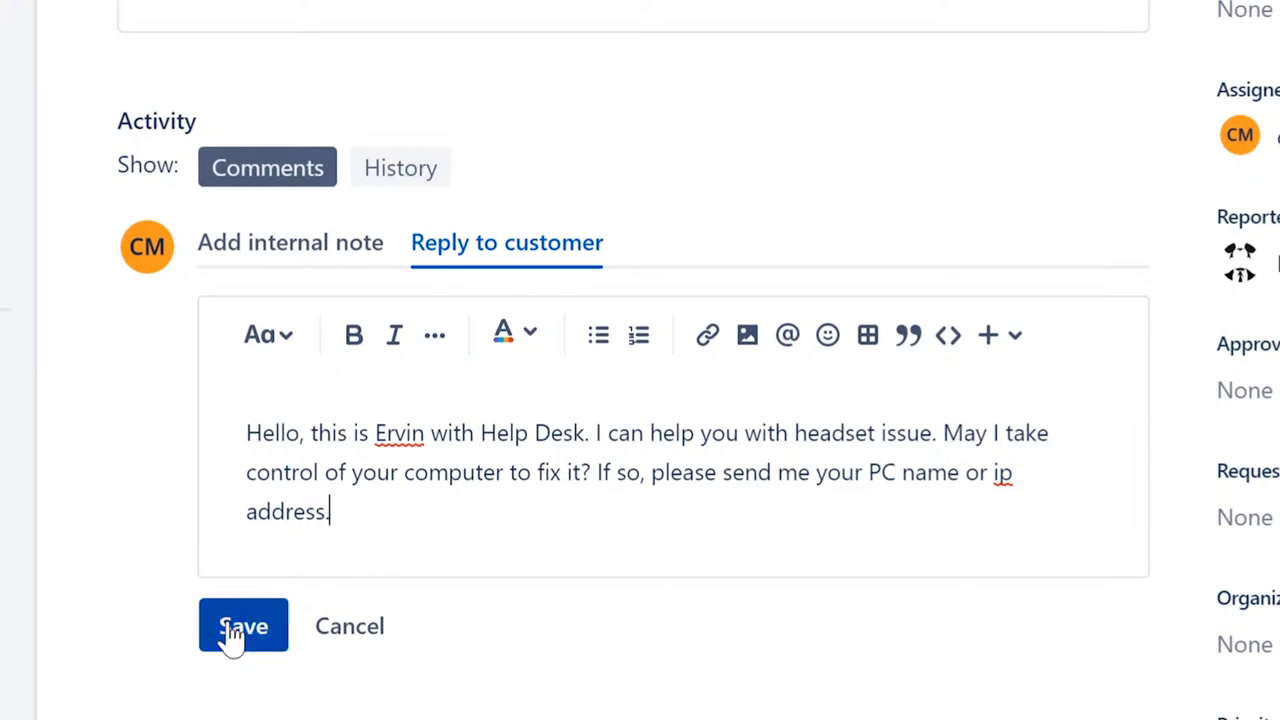
{"action": "left_click", "coordinate": [234, 632]}
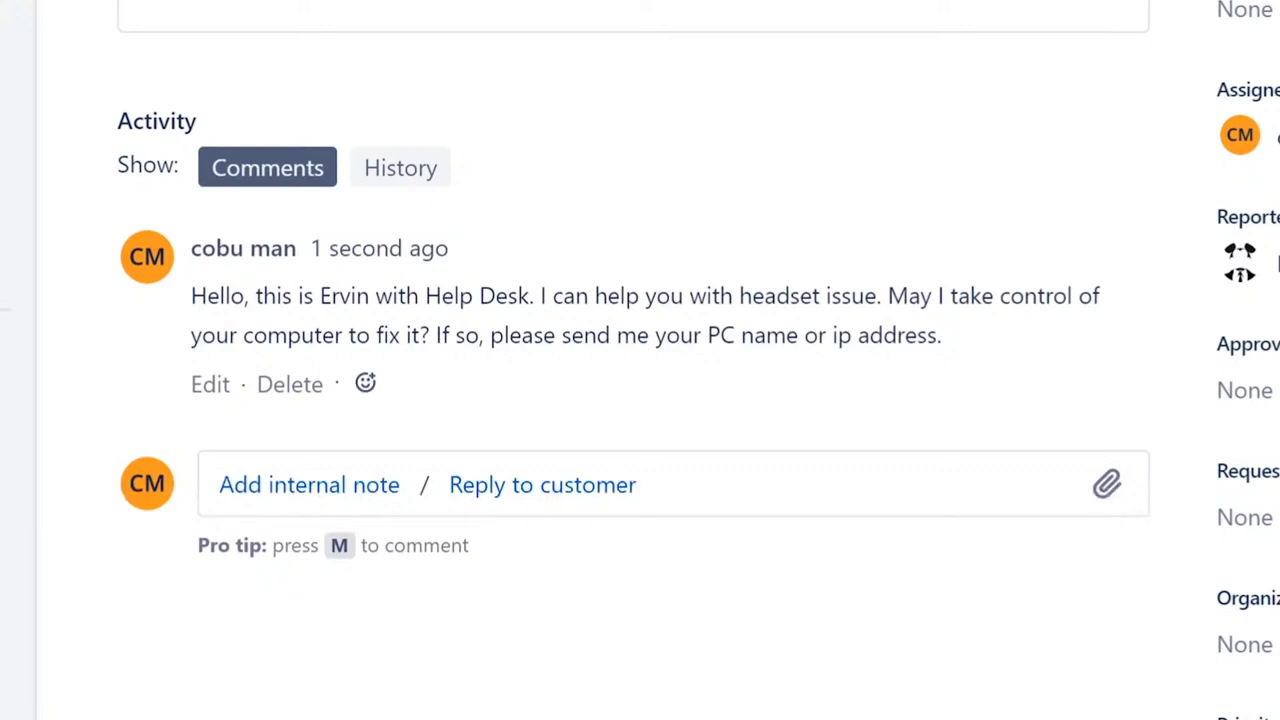
Add and save an internal note on the ticket recording the user's PC name.
{"action": "left_click", "coordinate": [333, 497]}
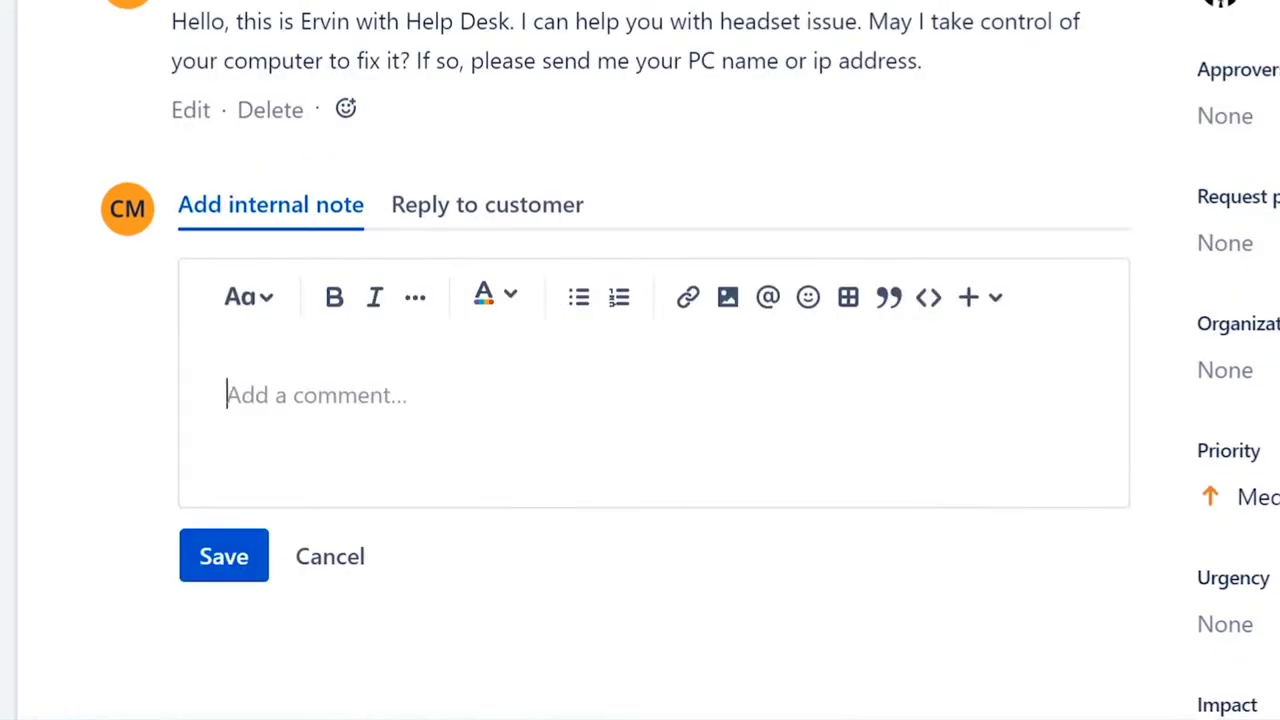
{"action": "type", "text": "user's pc name"}
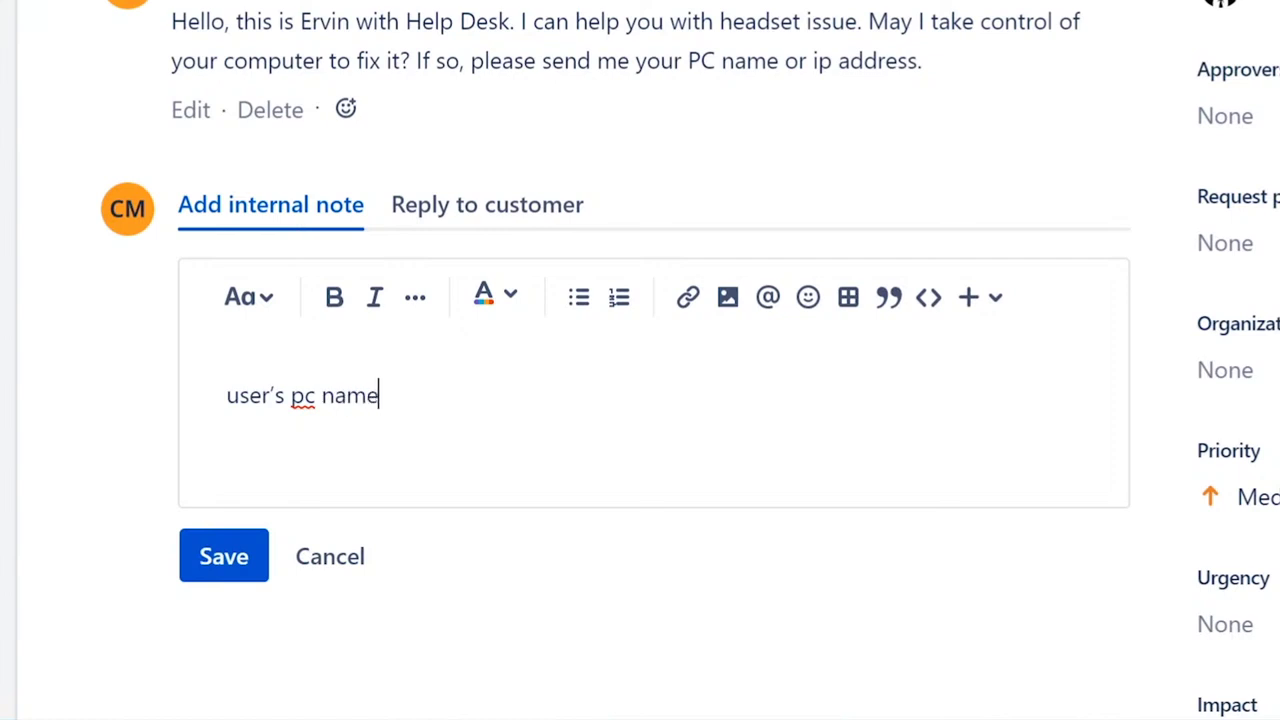
{"action": "type", "text": " is cobuman1"}
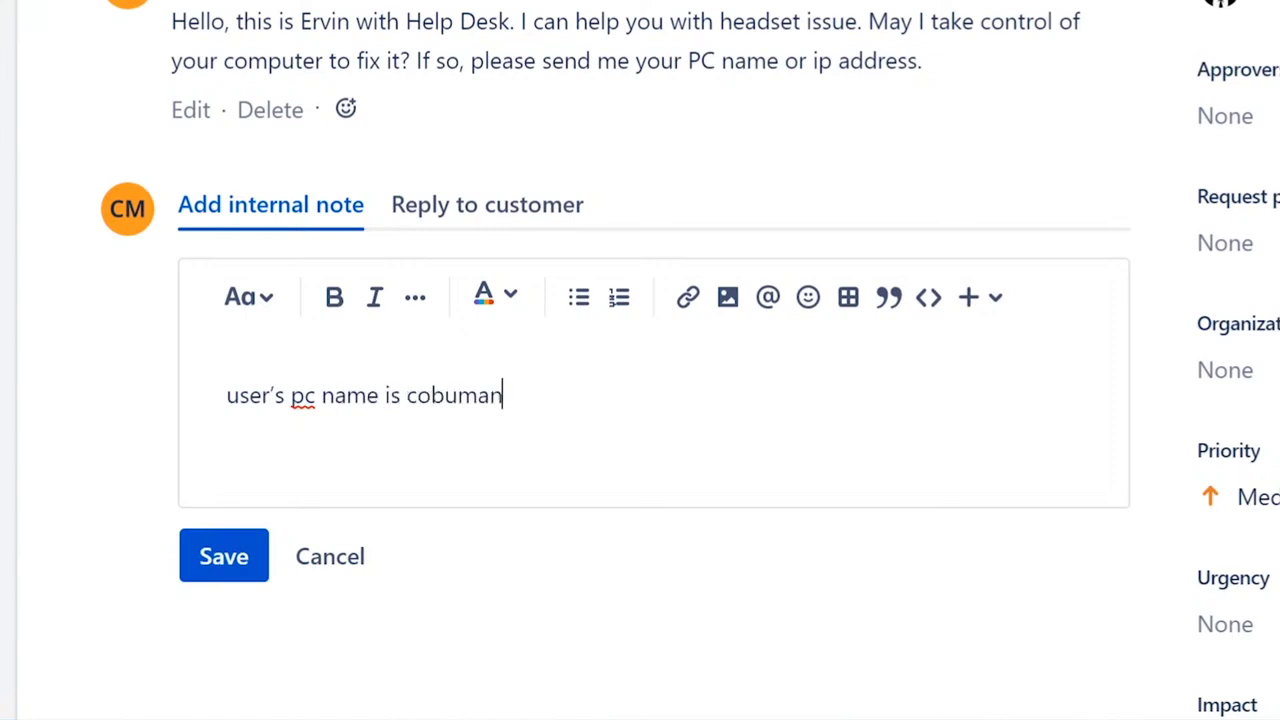
{"action": "left_click", "coordinate": [196, 568]}
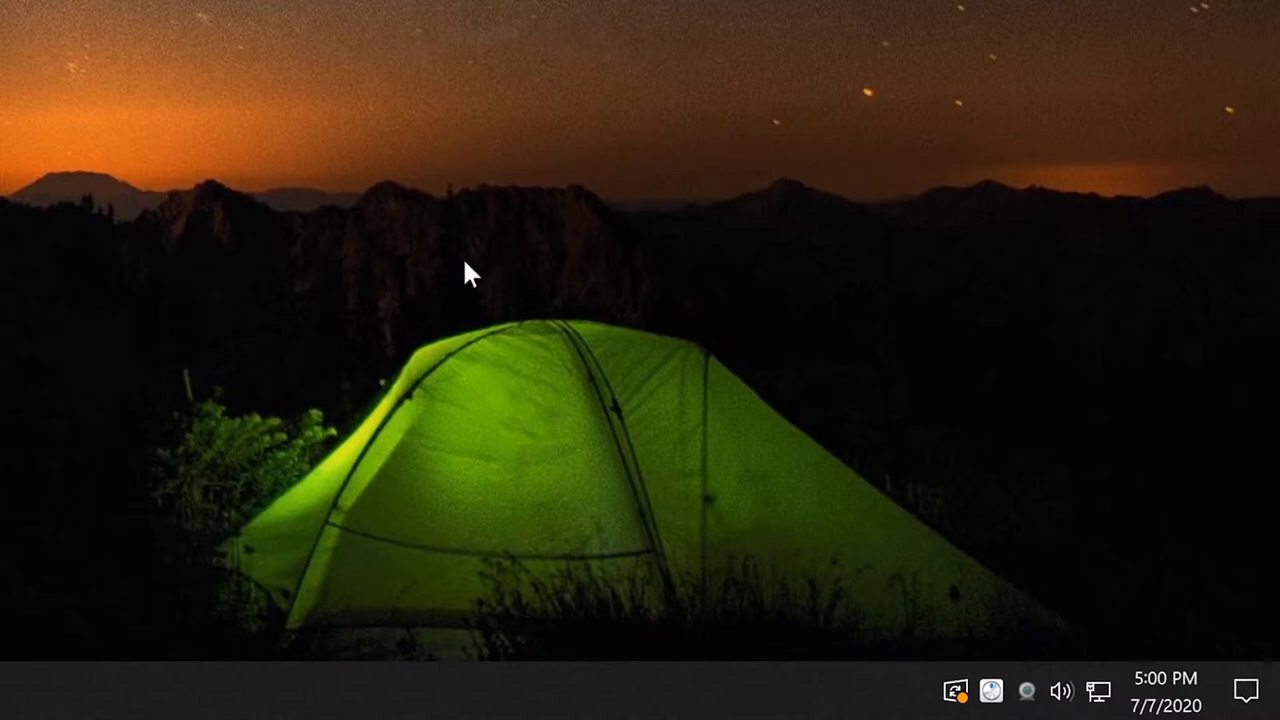
Check the speaker volume from the taskbar tray, then open Windows Sound settings.
{"action": "left_click", "coordinate": [1067, 690]}
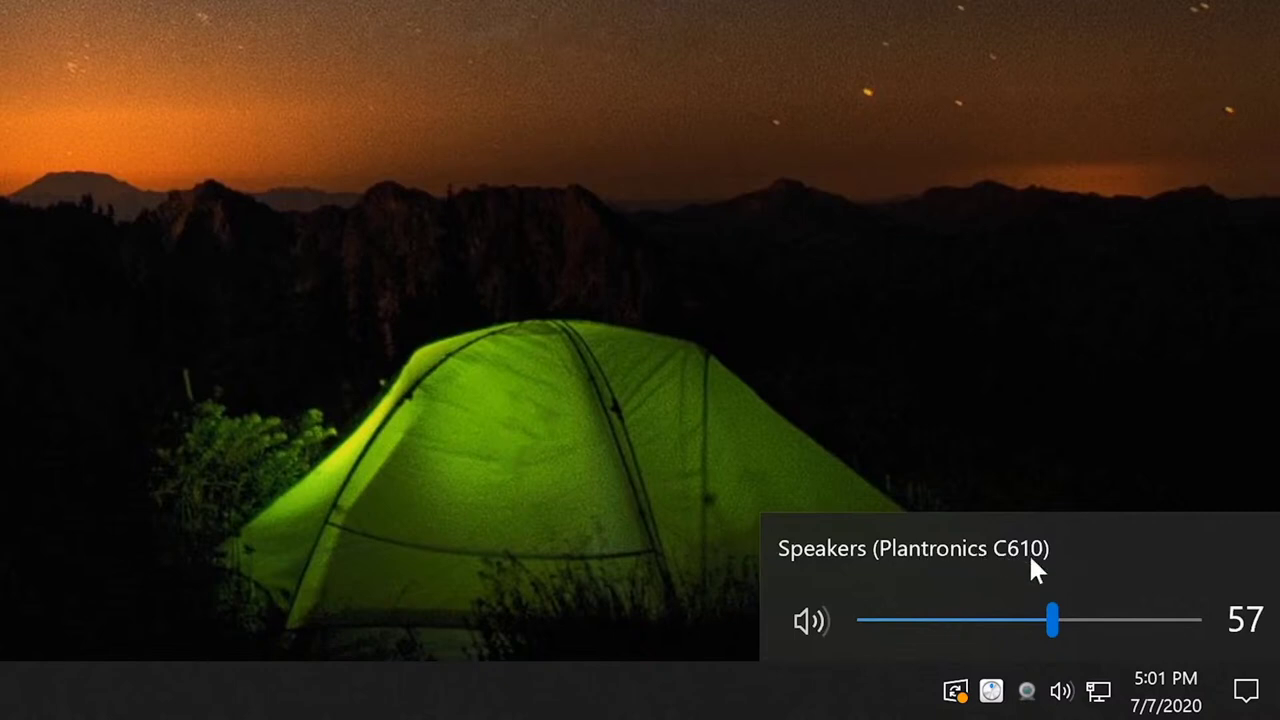
{"action": "right_click", "coordinate": [1064, 694]}
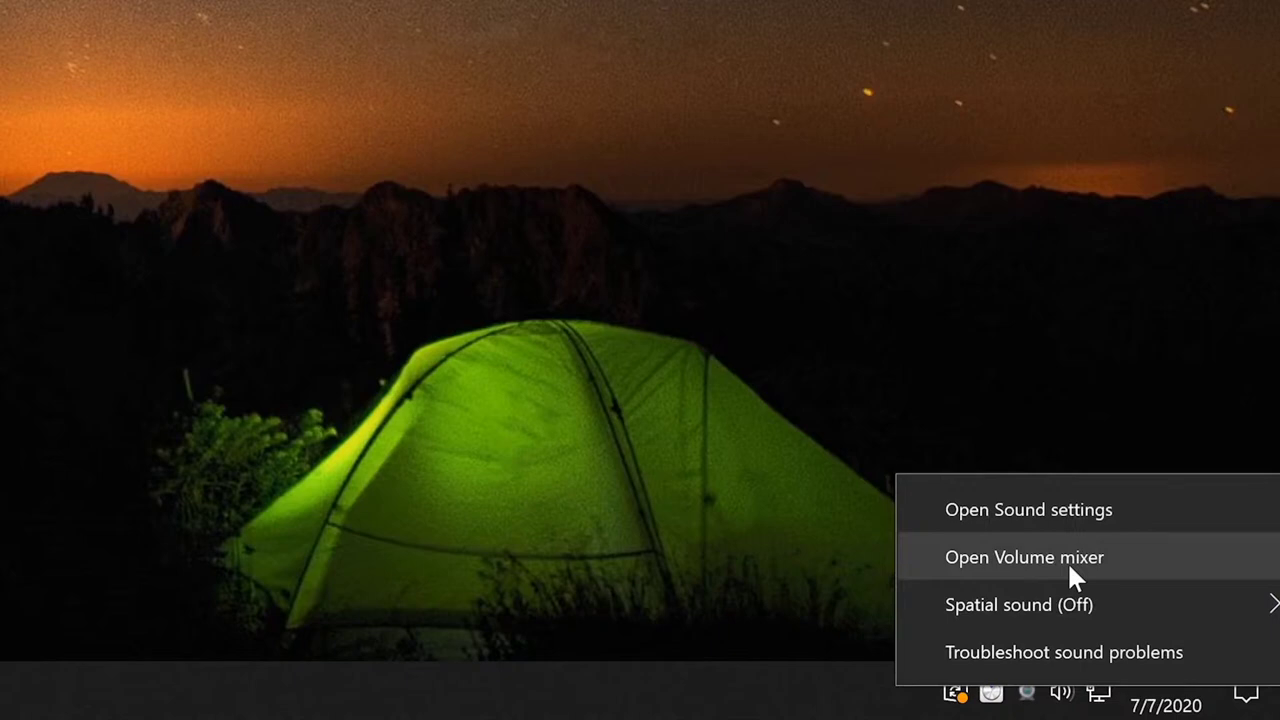
{"action": "left_click", "coordinate": [1096, 510]}
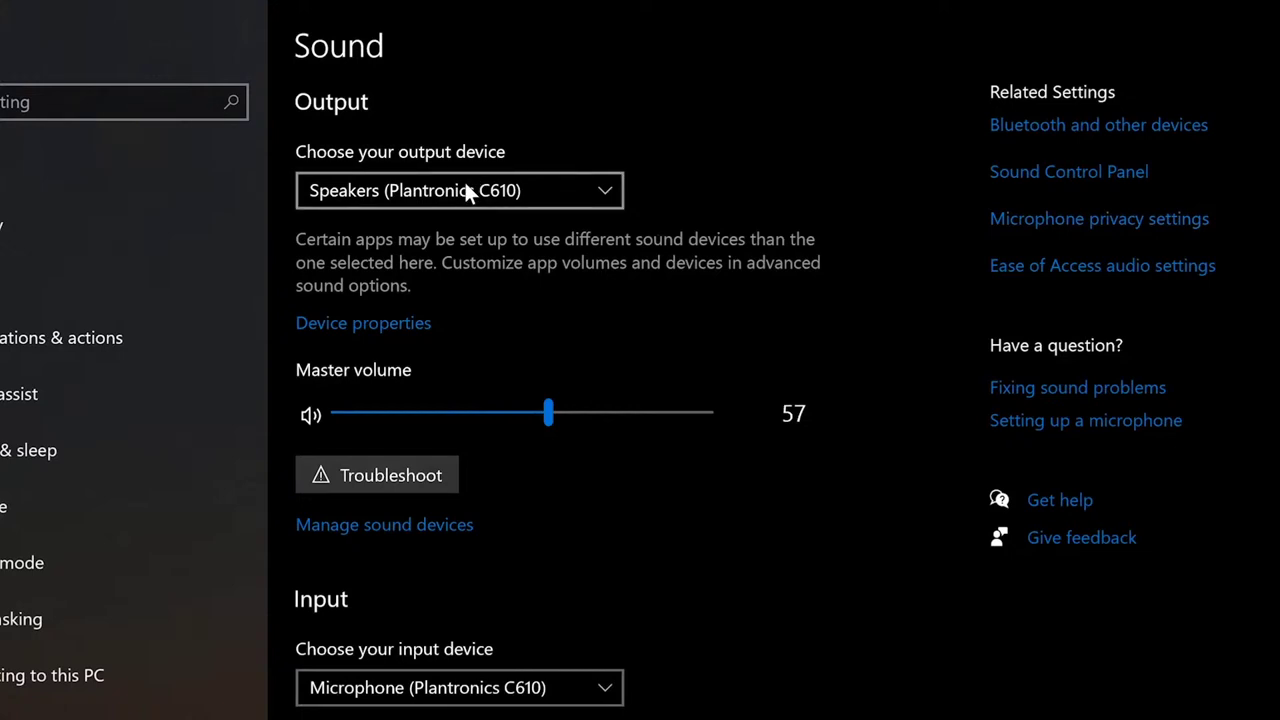
Review the available output devices, leaving the selection unchanged.
{"action": "left_click", "coordinate": [411, 190]}
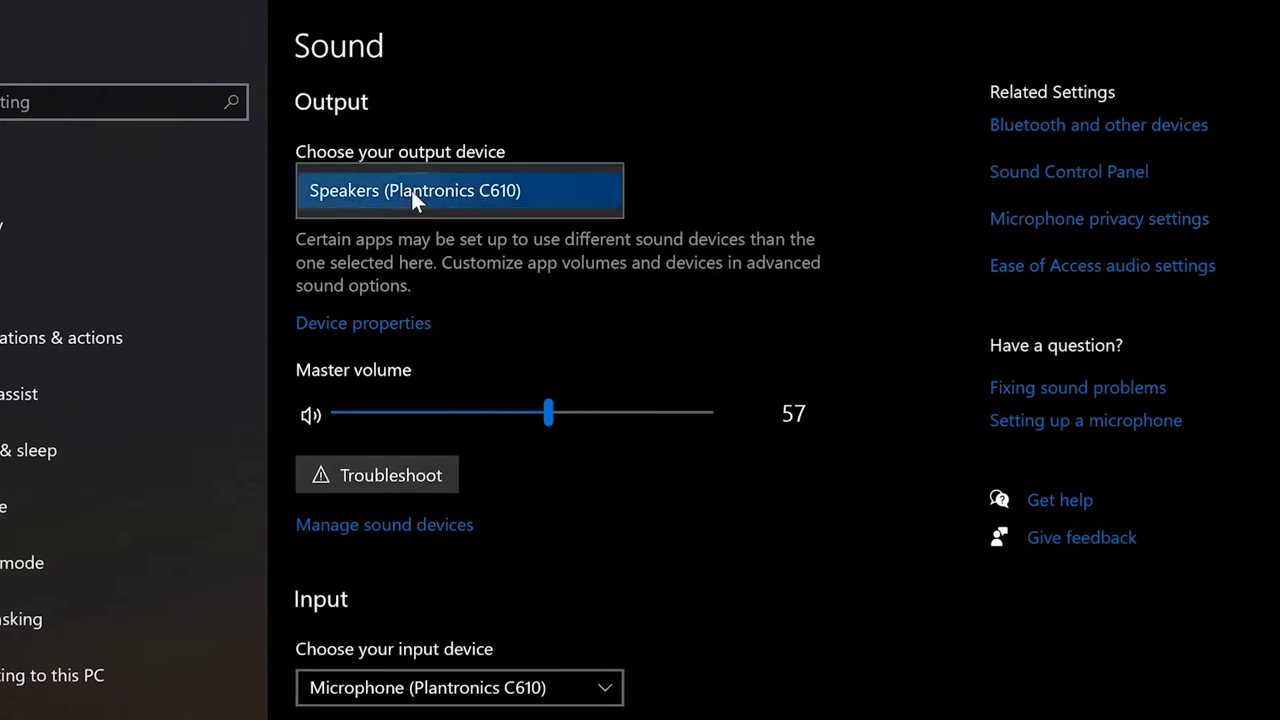
{"action": "left_click", "coordinate": [640, 242]}
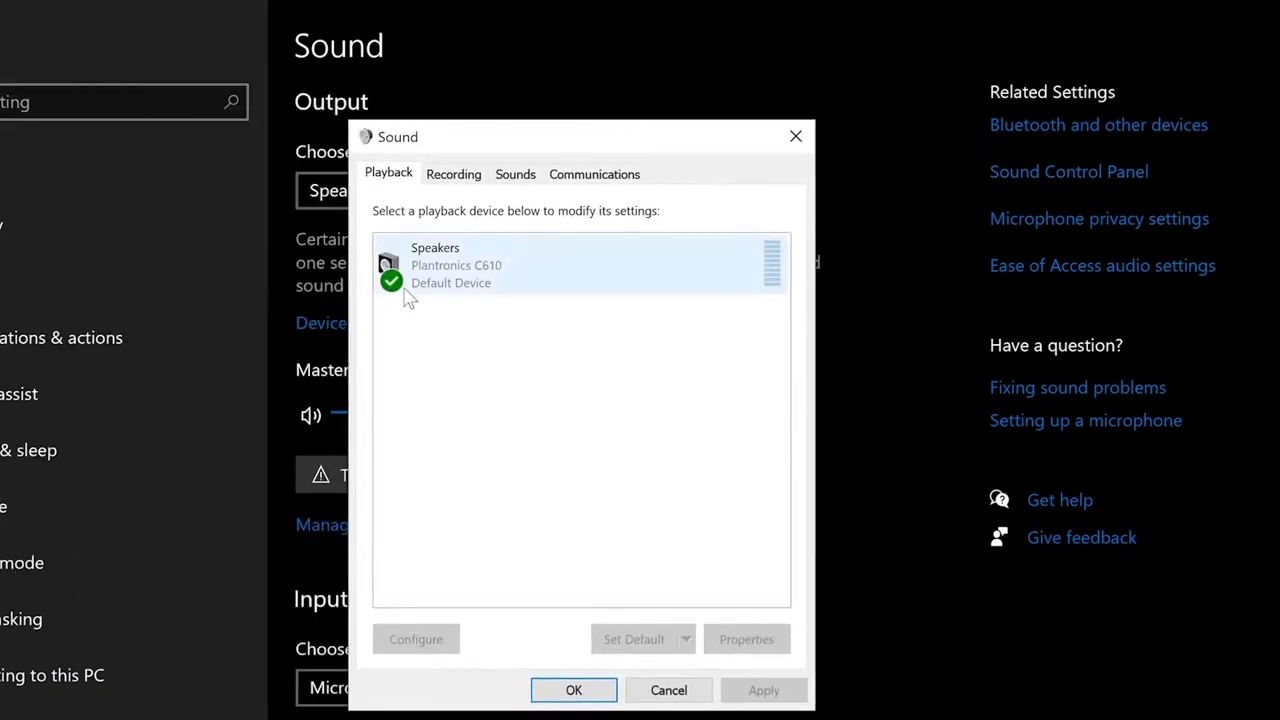
Make the Playback device list show disabled devices.
{"action": "right_click", "coordinate": [540, 405]}
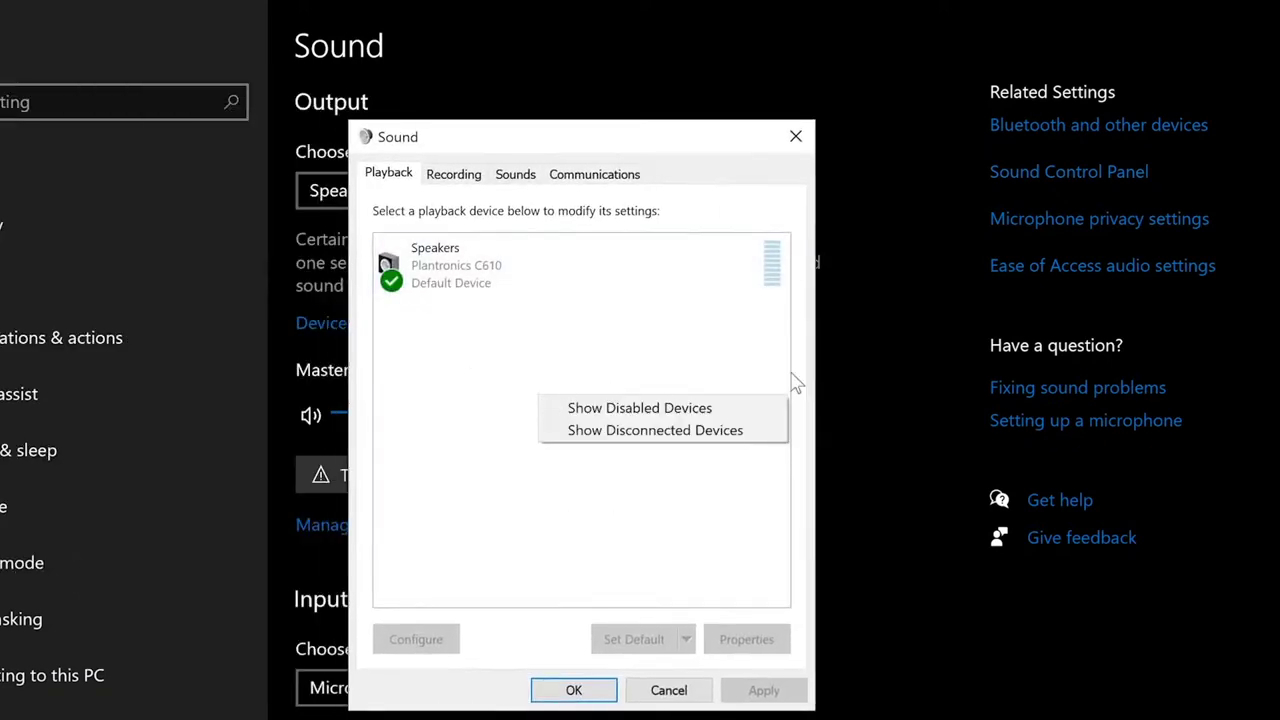
{"action": "right_click", "coordinate": [473, 366]}
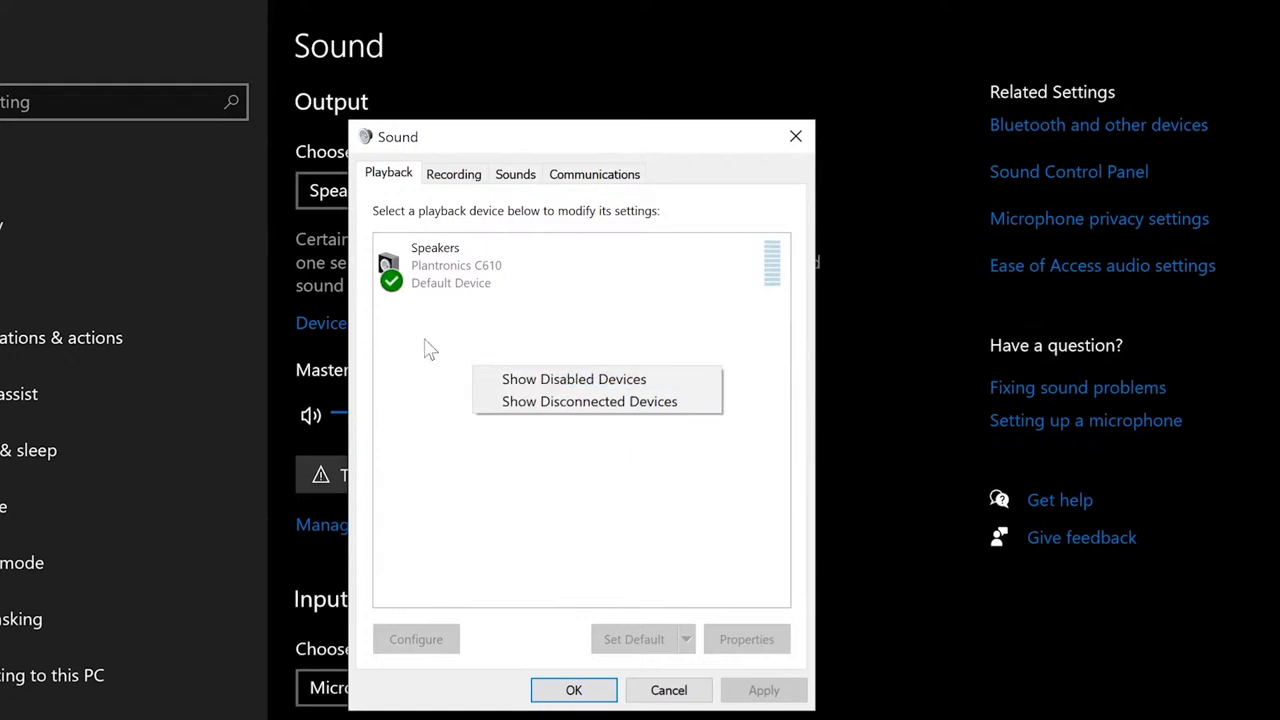
{"action": "left_click", "coordinate": [519, 376]}
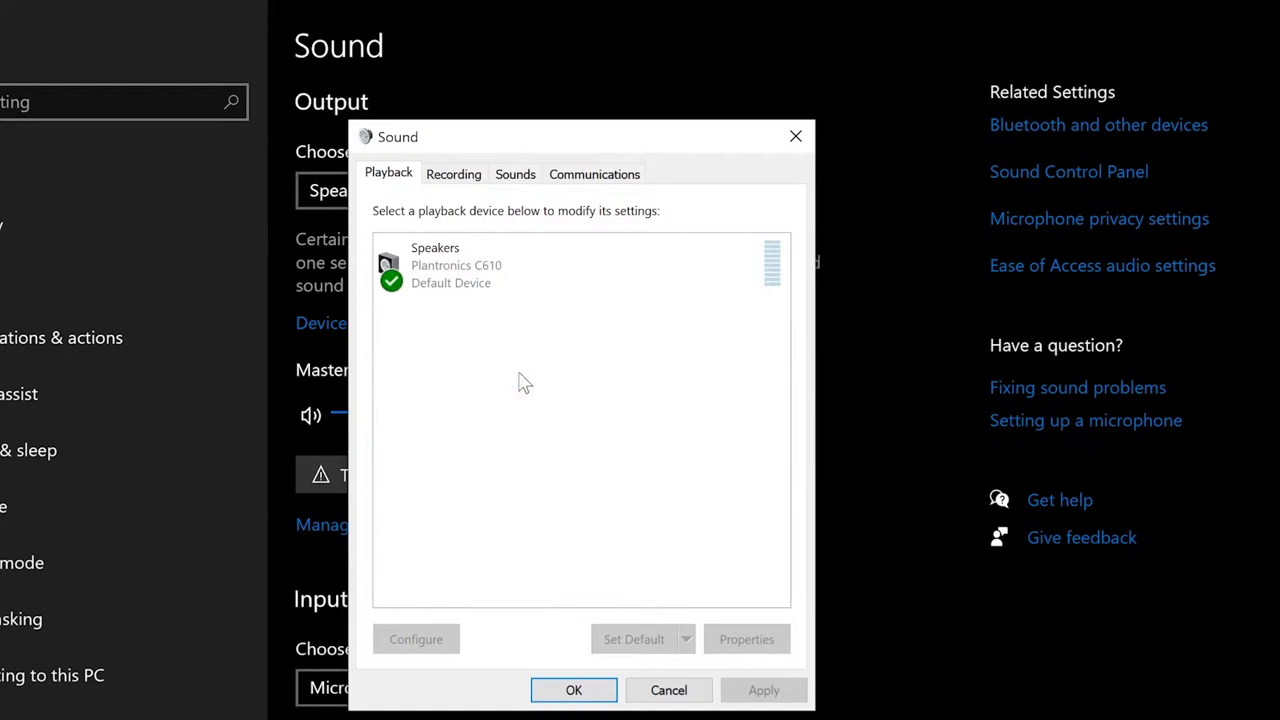
{"action": "right_click", "coordinate": [564, 478]}
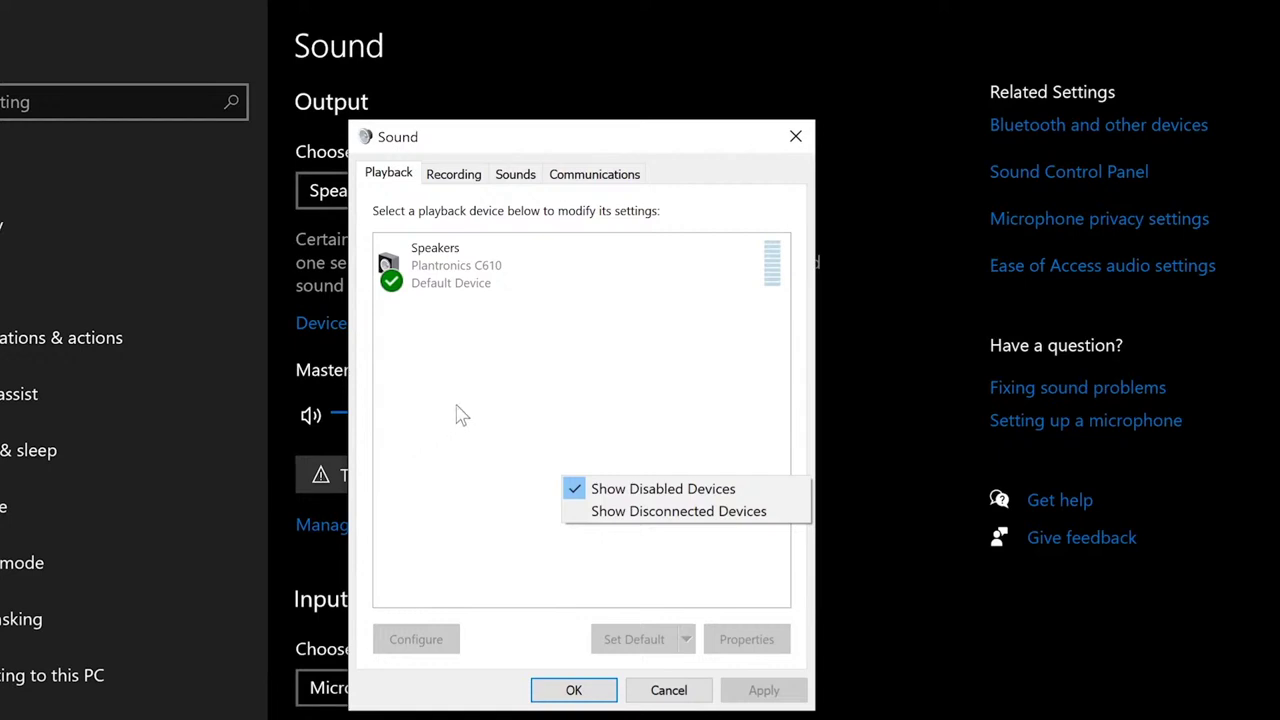
{"action": "left_click", "coordinate": [460, 415]}
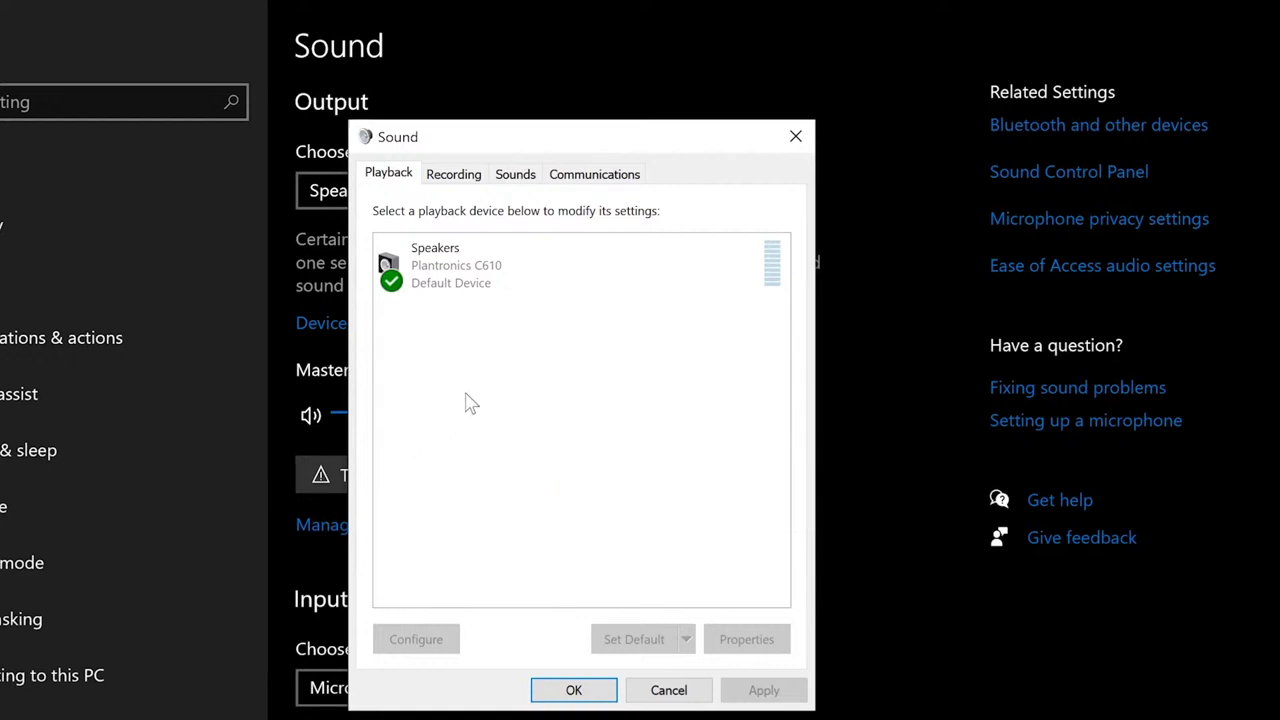
Disable and then re-enable the Plantronics C610 Speakers to reset them.
{"action": "left_click", "coordinate": [470, 275]}
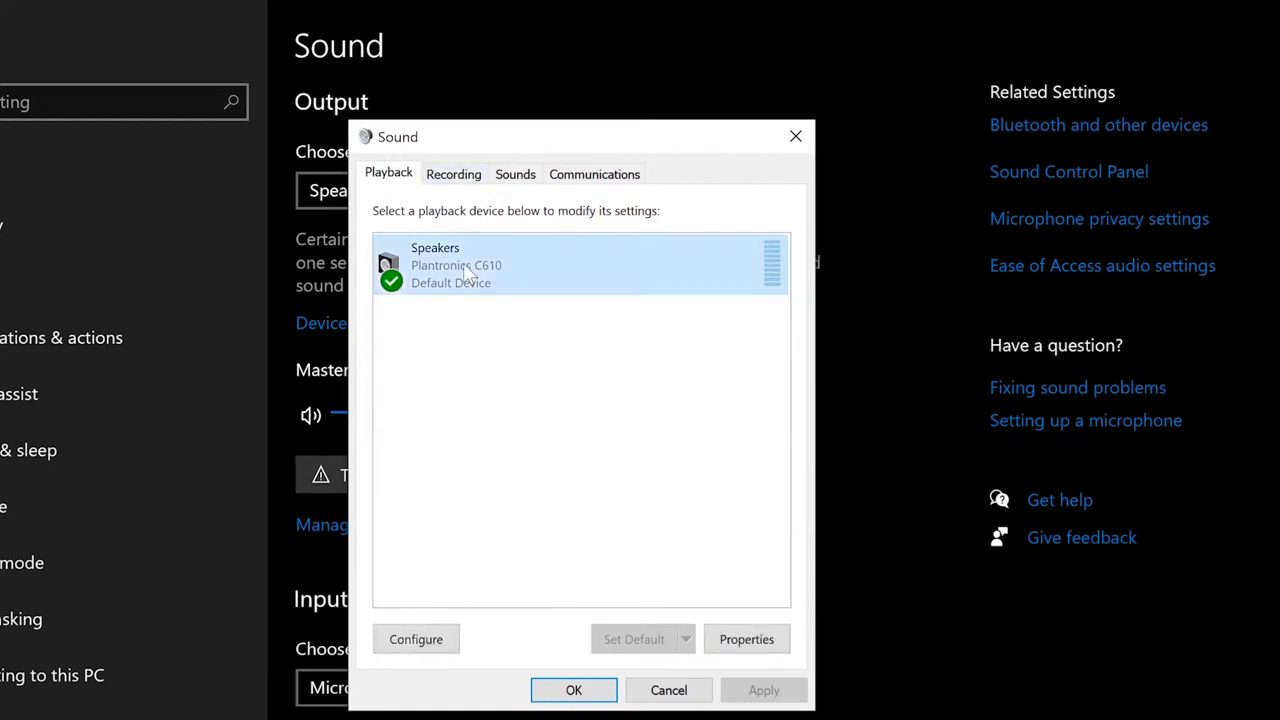
{"action": "right_click", "coordinate": [481, 426]}
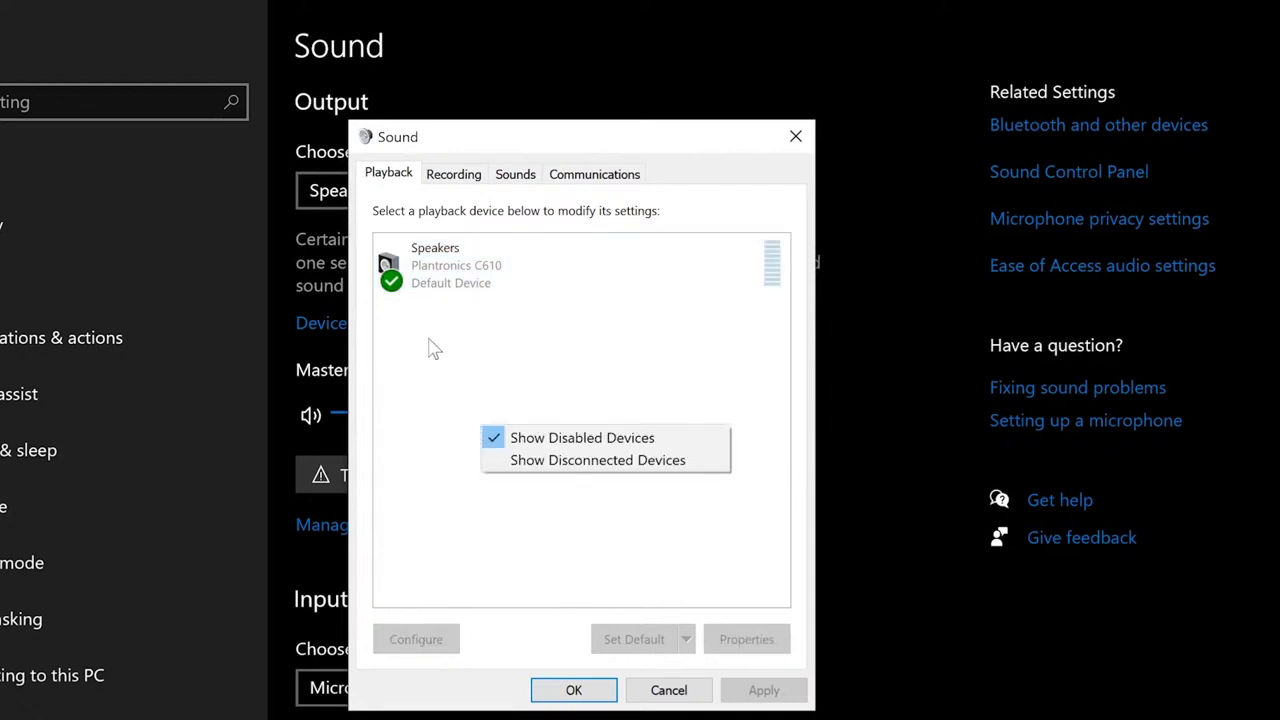
{"action": "left_click", "coordinate": [457, 278]}
{"action": "right_click", "coordinate": [454, 274]}
{"action": "left_click", "coordinate": [521, 330]}
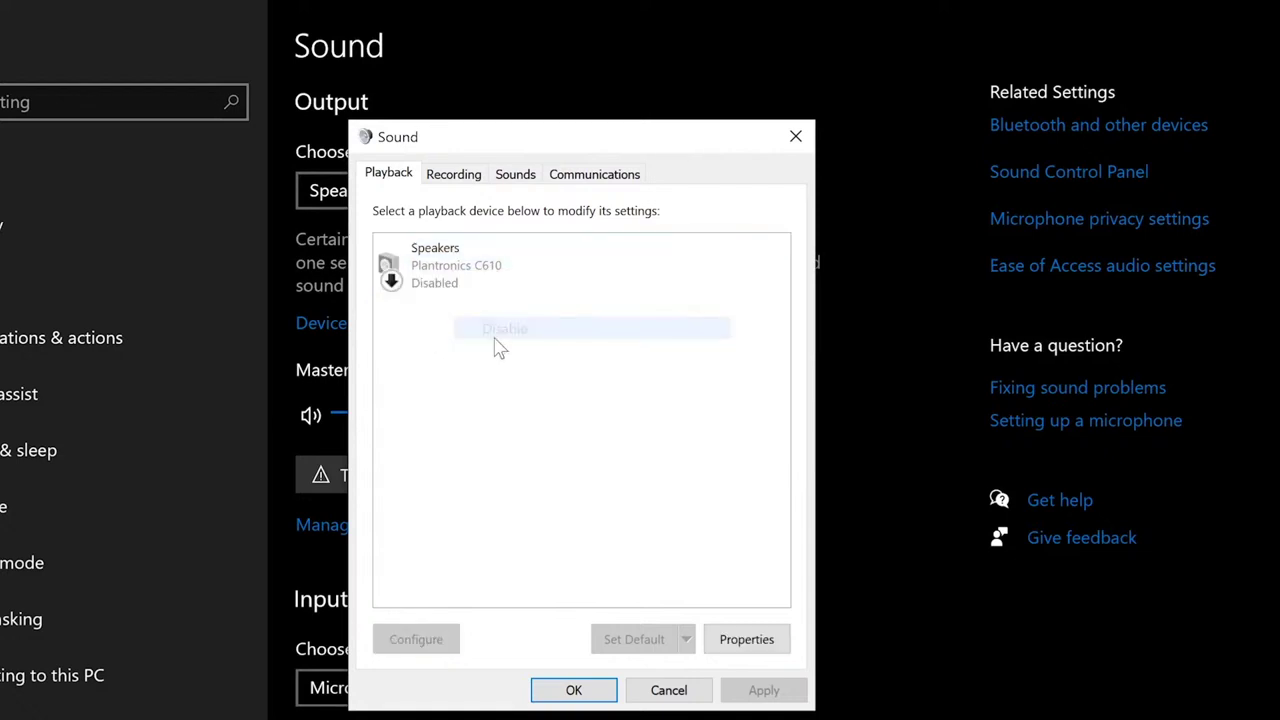
{"action": "right_click", "coordinate": [451, 247]}
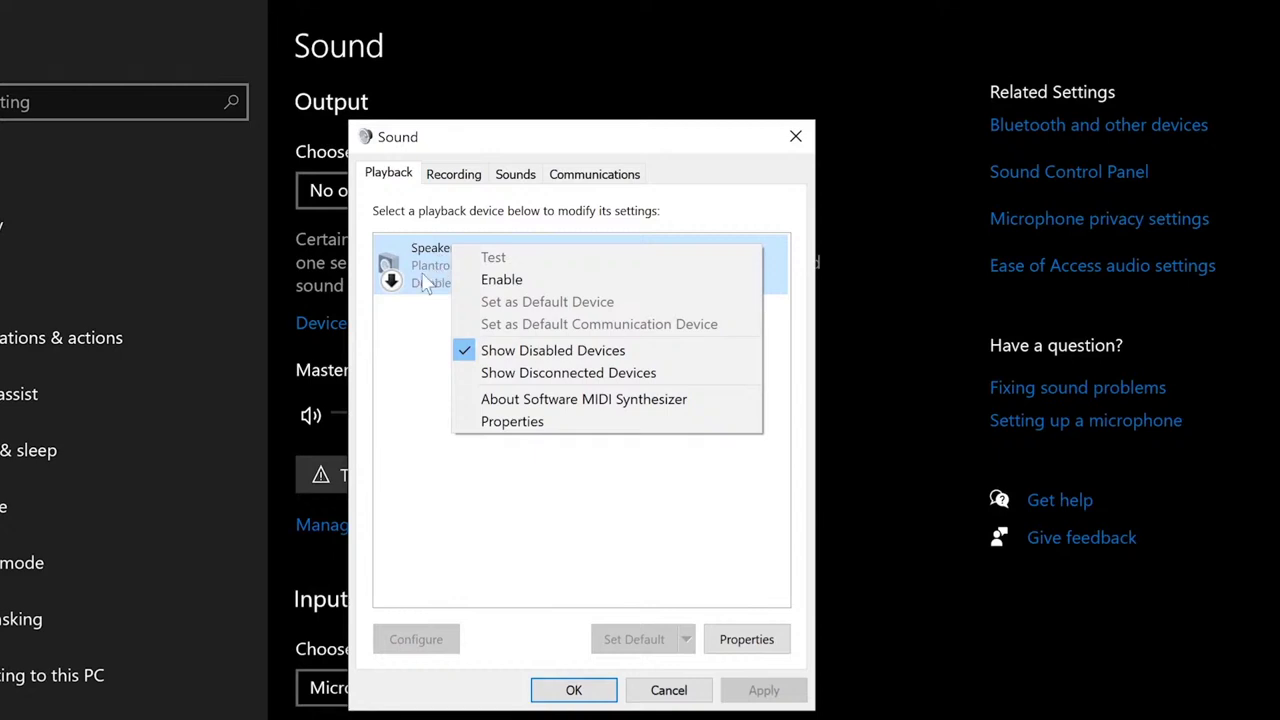
{"action": "left_click", "coordinate": [540, 287]}
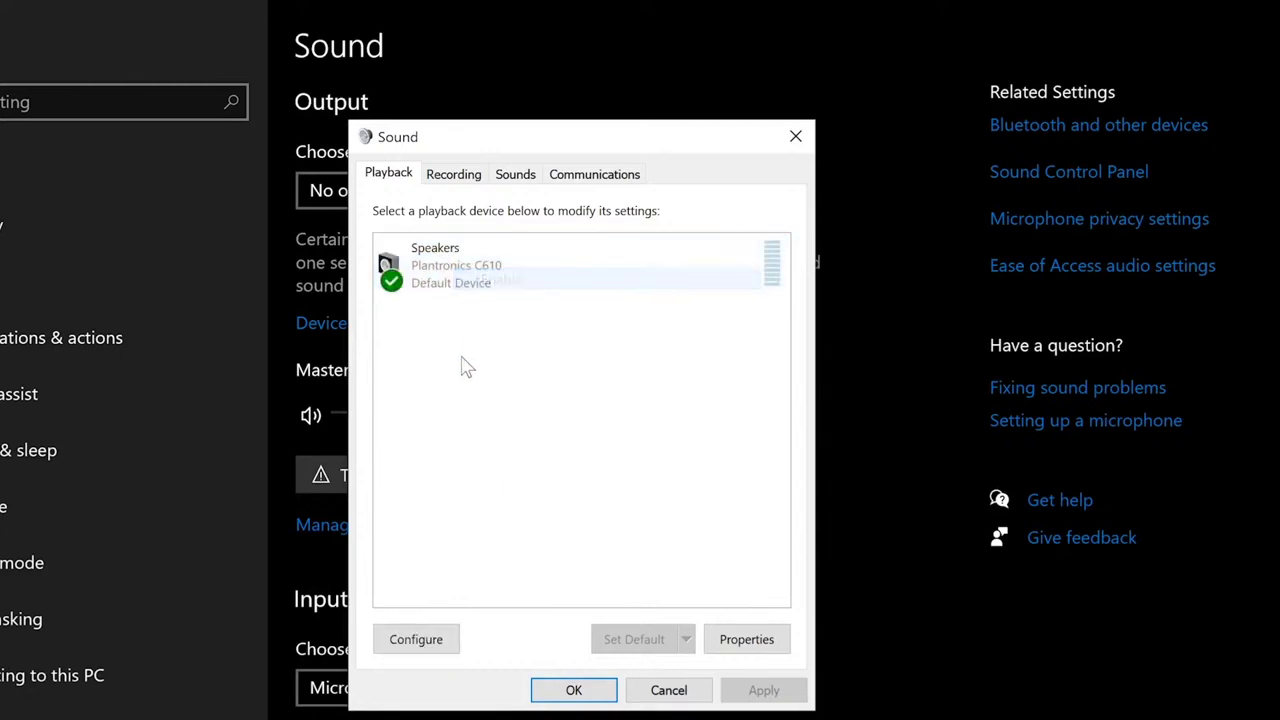
On the Recording tab, raise the Microphone level from 57 to 77 and close the dialogs.
{"action": "left_click", "coordinate": [460, 178]}
{"action": "left_click", "coordinate": [505, 283]}
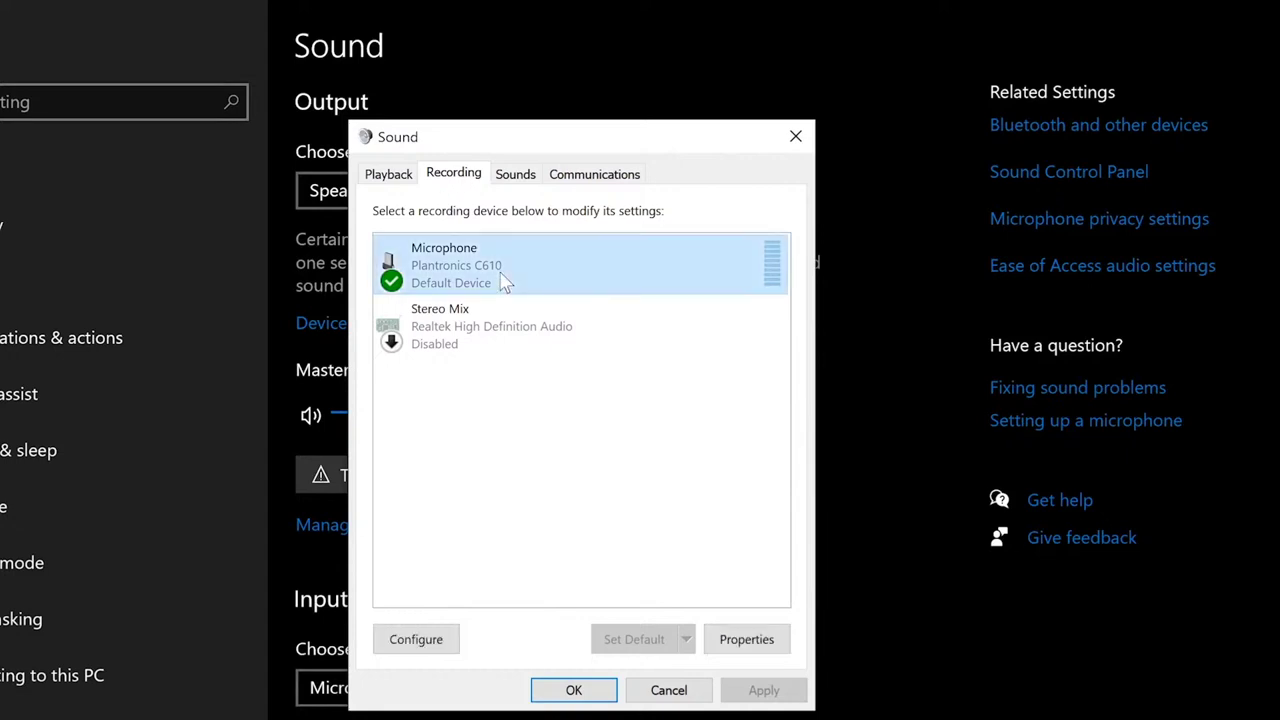
{"action": "left_click", "coordinate": [490, 335]}
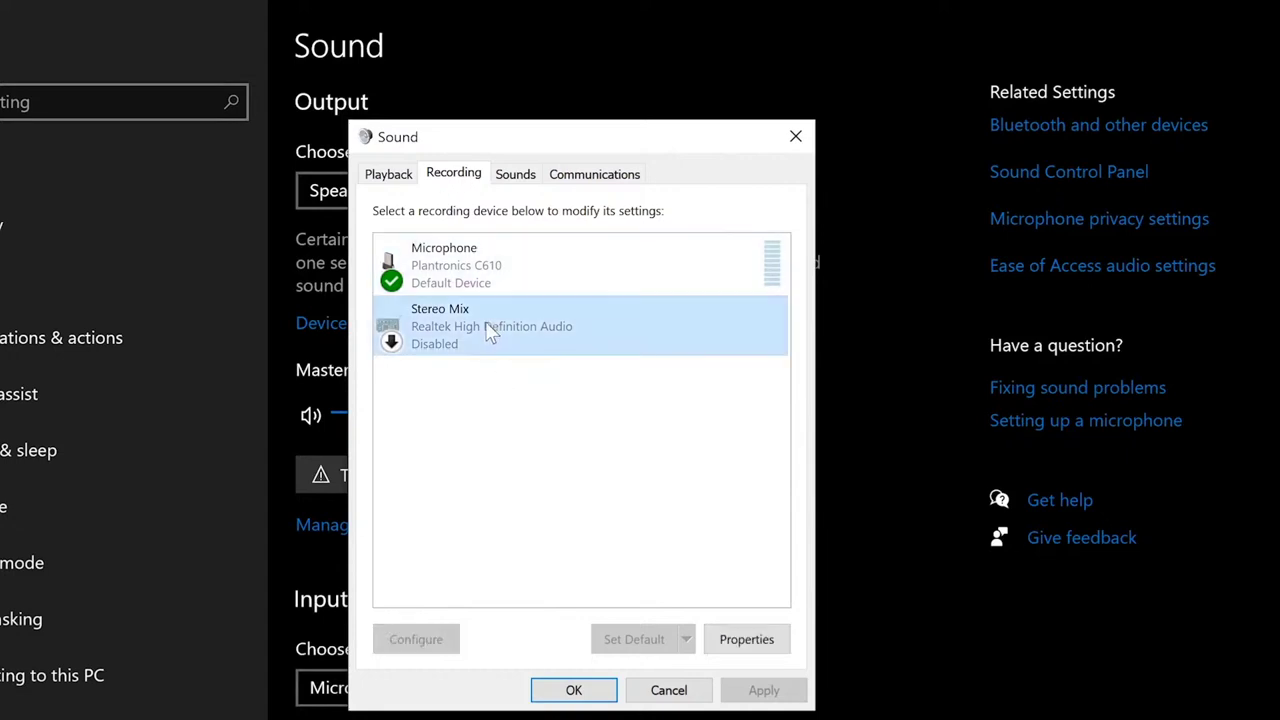
{"action": "double_click", "coordinate": [484, 285]}
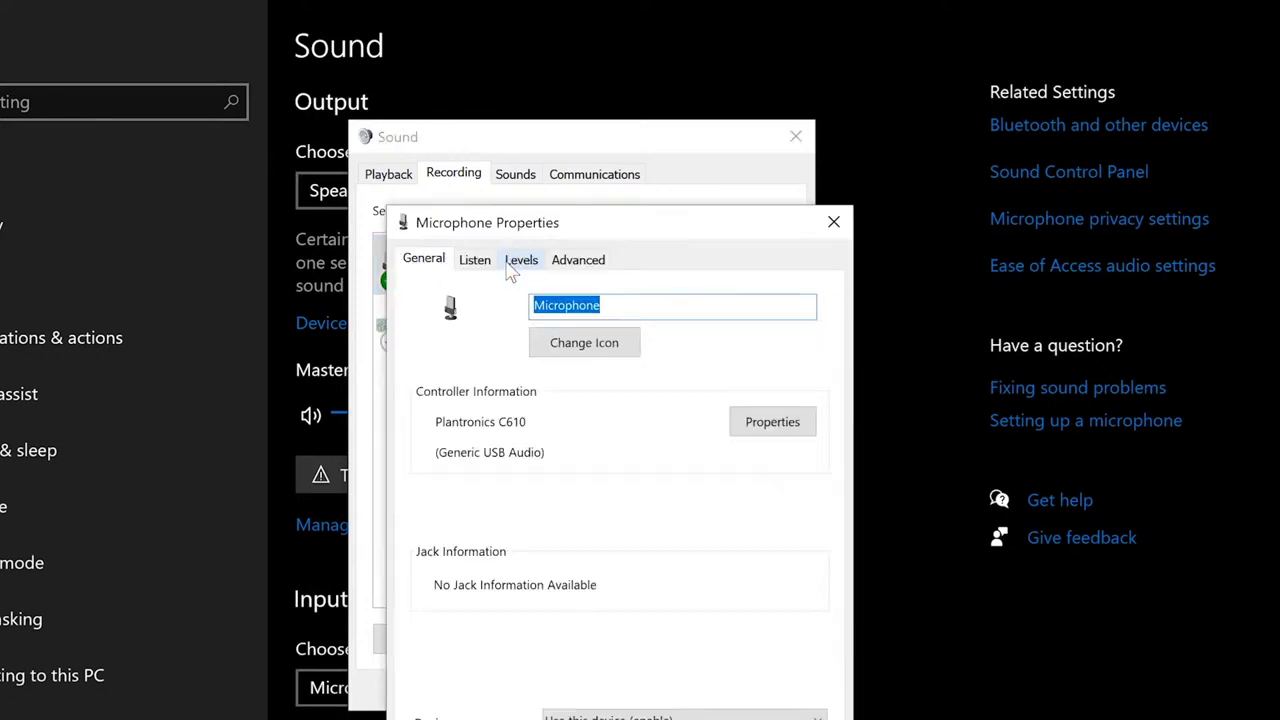
{"action": "left_click", "coordinate": [522, 262]}
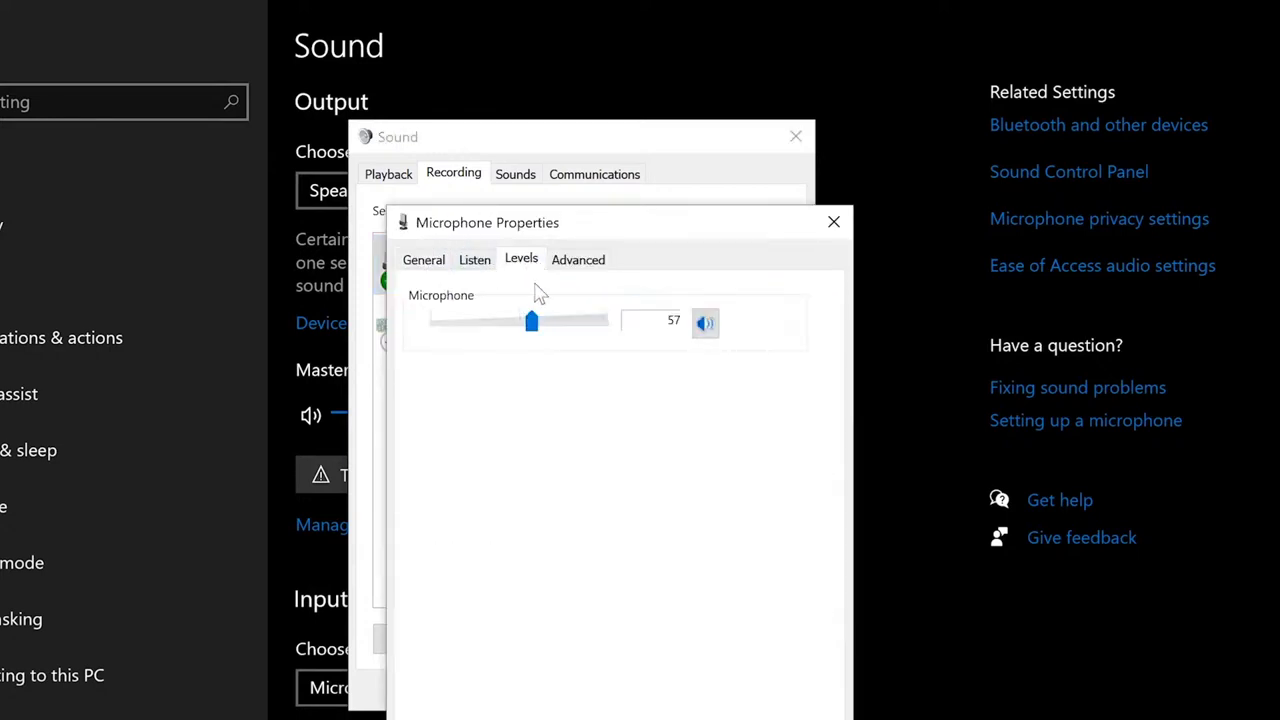
{"action": "left_click", "coordinate": [549, 322]}
{"action": "key", "text": "Return"}
{"action": "left_click", "coordinate": [574, 689]}
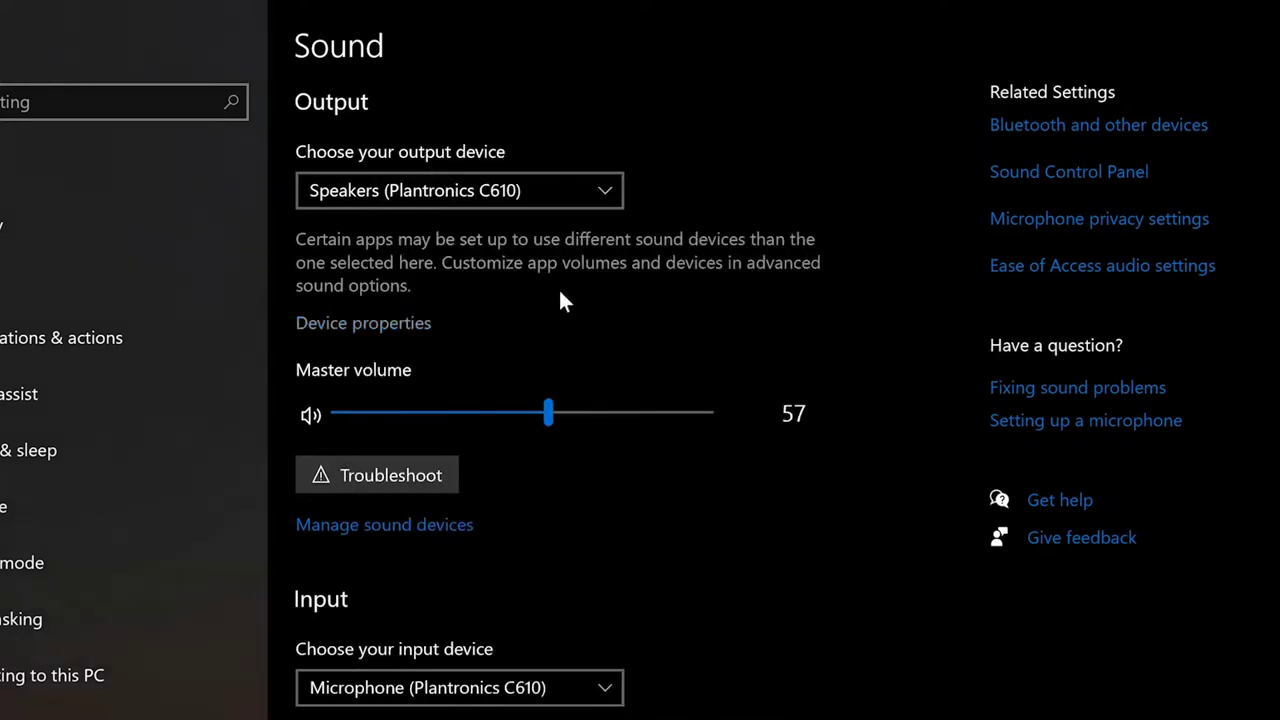
Confirm Speakers (Plantronics C610) stays the output device and master volume reads 57.
{"action": "left_click", "coordinate": [449, 183]}
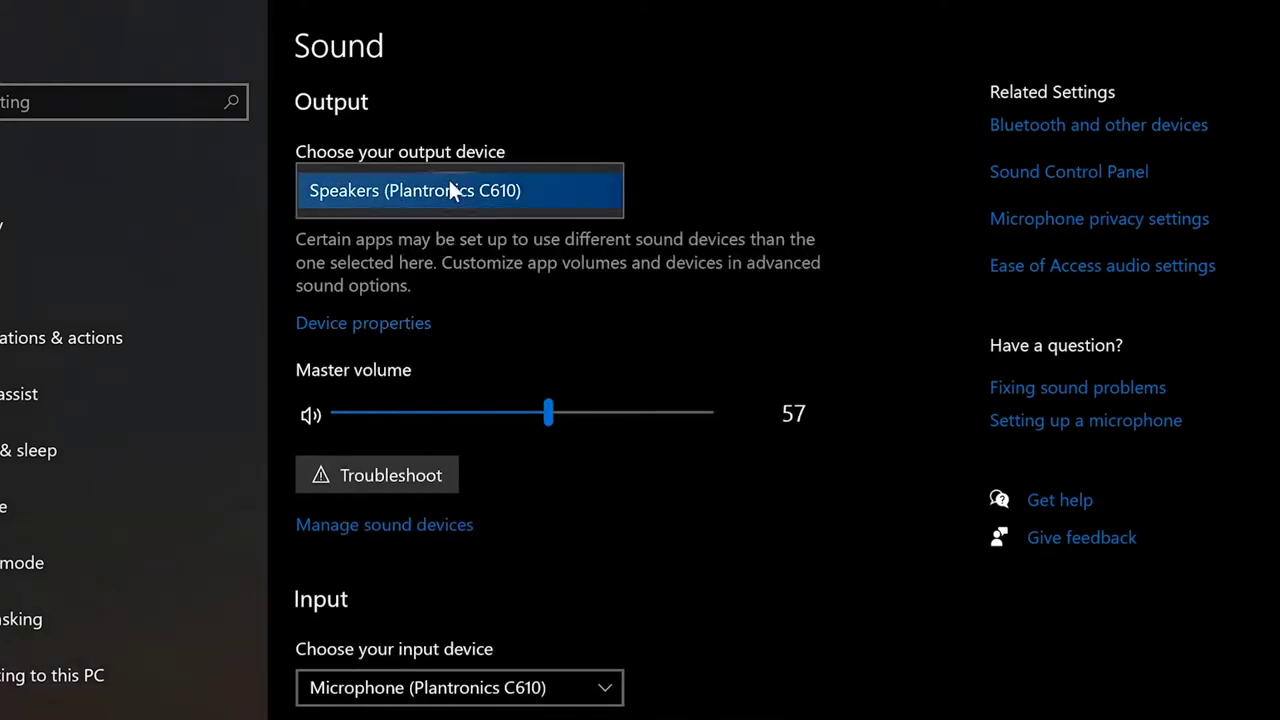
{"action": "left_click", "coordinate": [502, 253]}
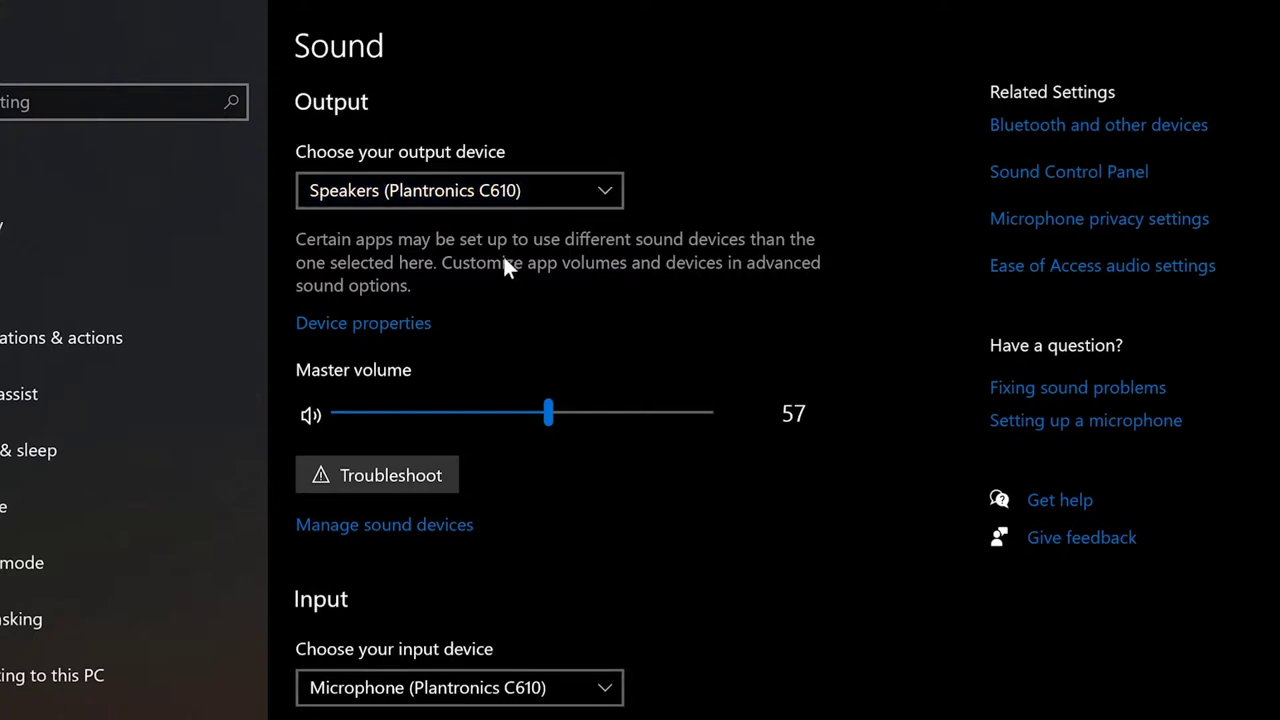
{"action": "left_click", "coordinate": [445, 192]}
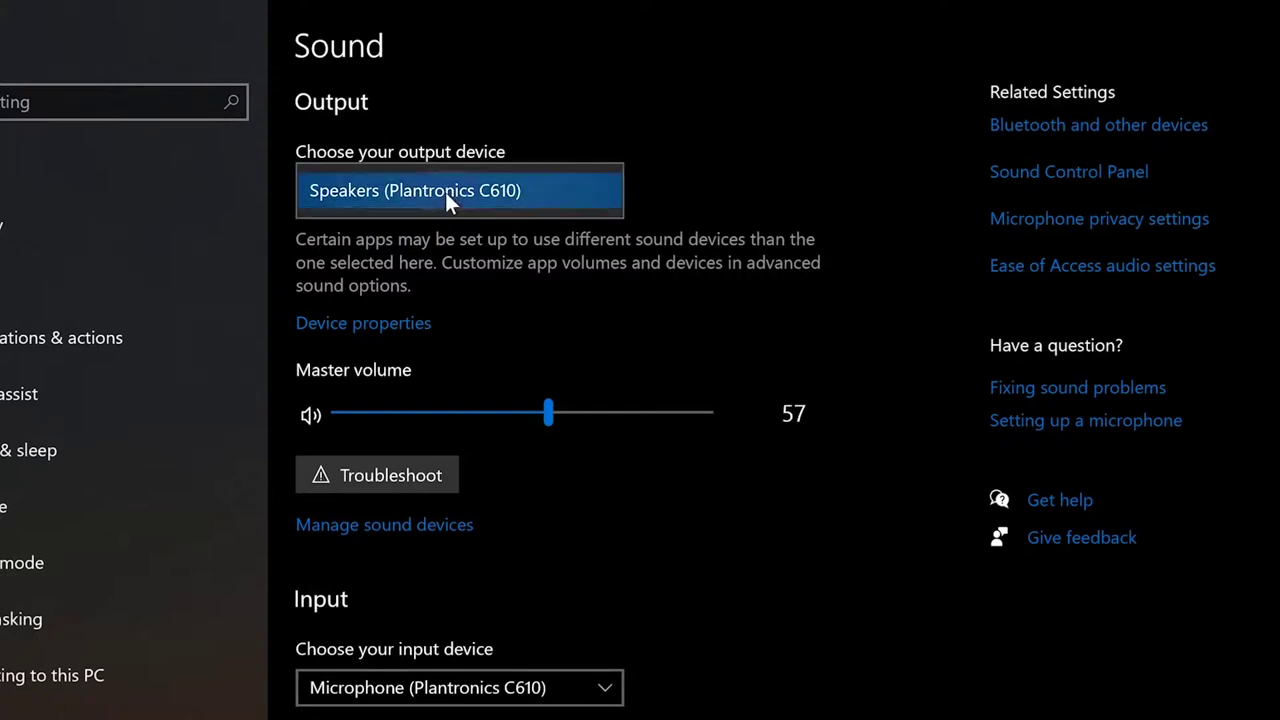
{"action": "left_click", "coordinate": [535, 230]}
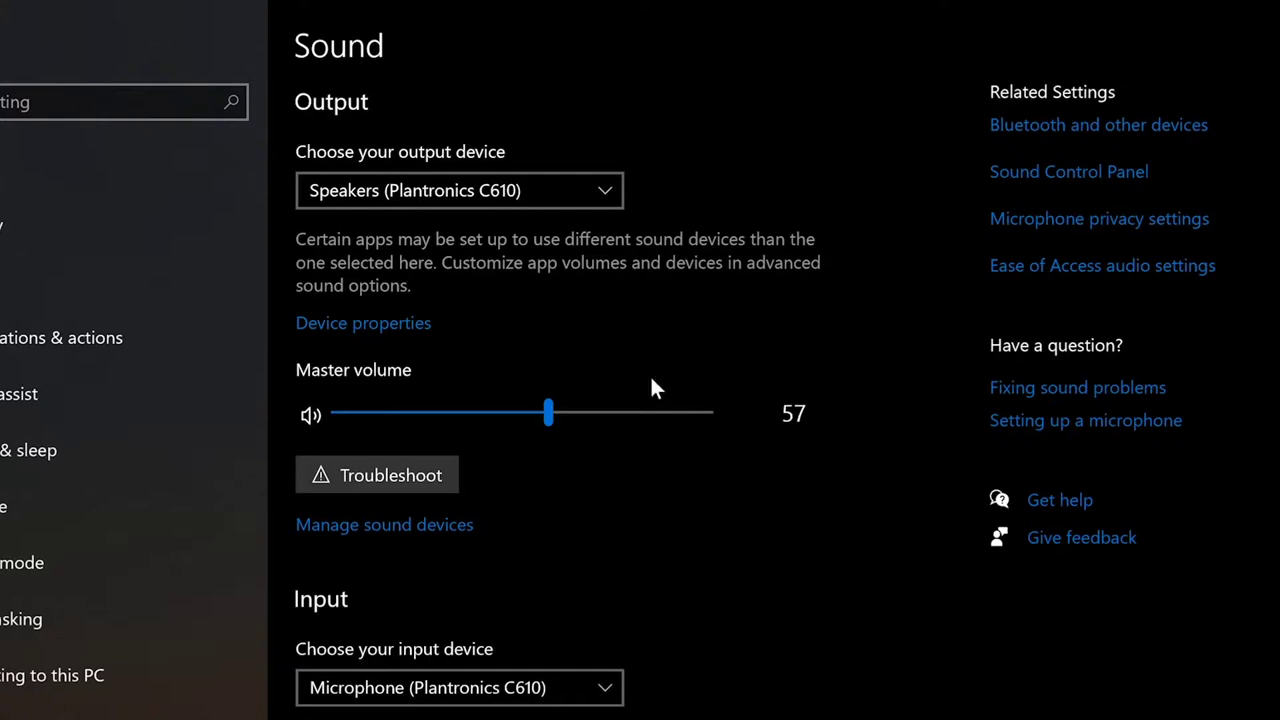
{"action": "left_click", "coordinate": [550, 414]}
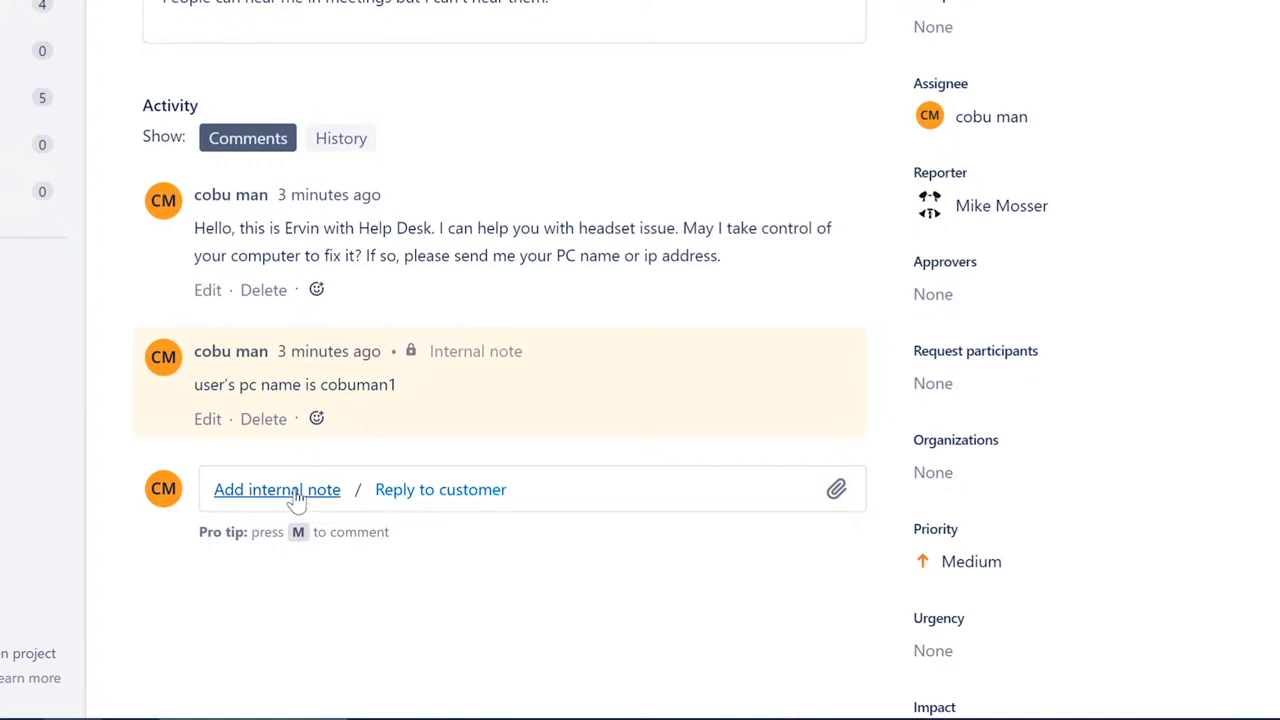
Save an internal note saying the headset was configured and tested, signed by the agent.
{"action": "left_click", "coordinate": [277, 489]}
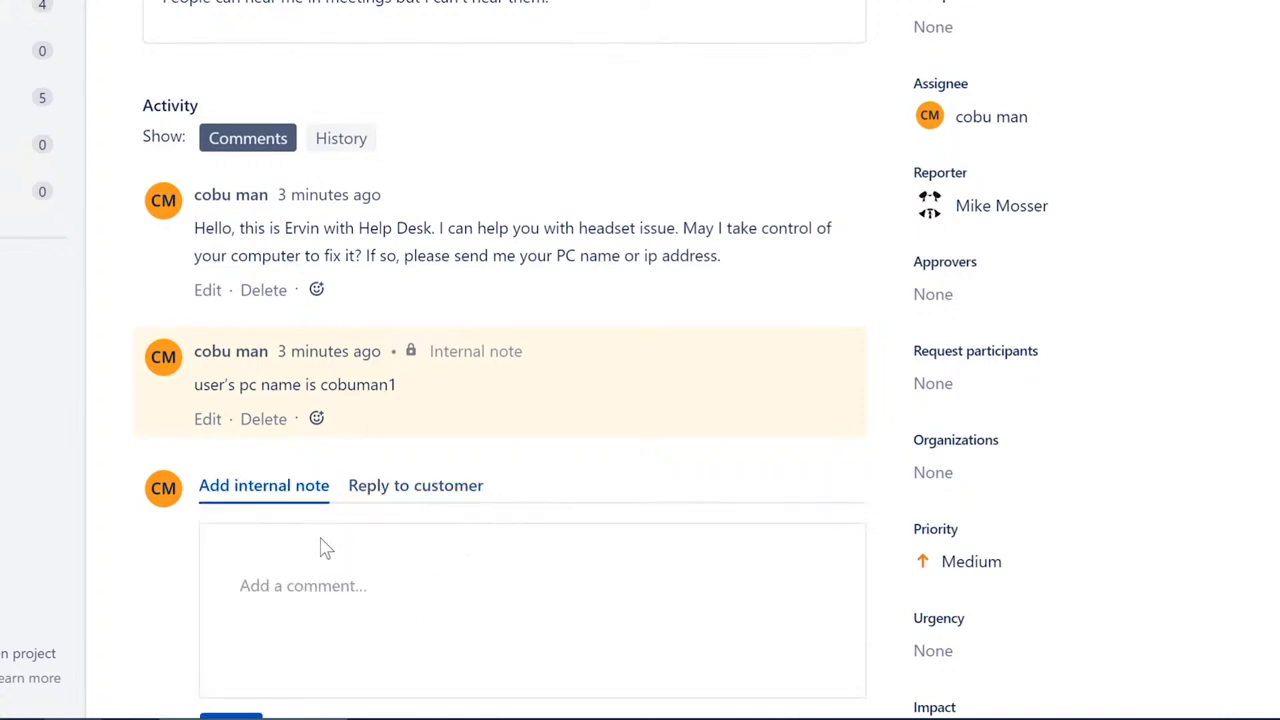
{"action": "type", "text": "I have"}
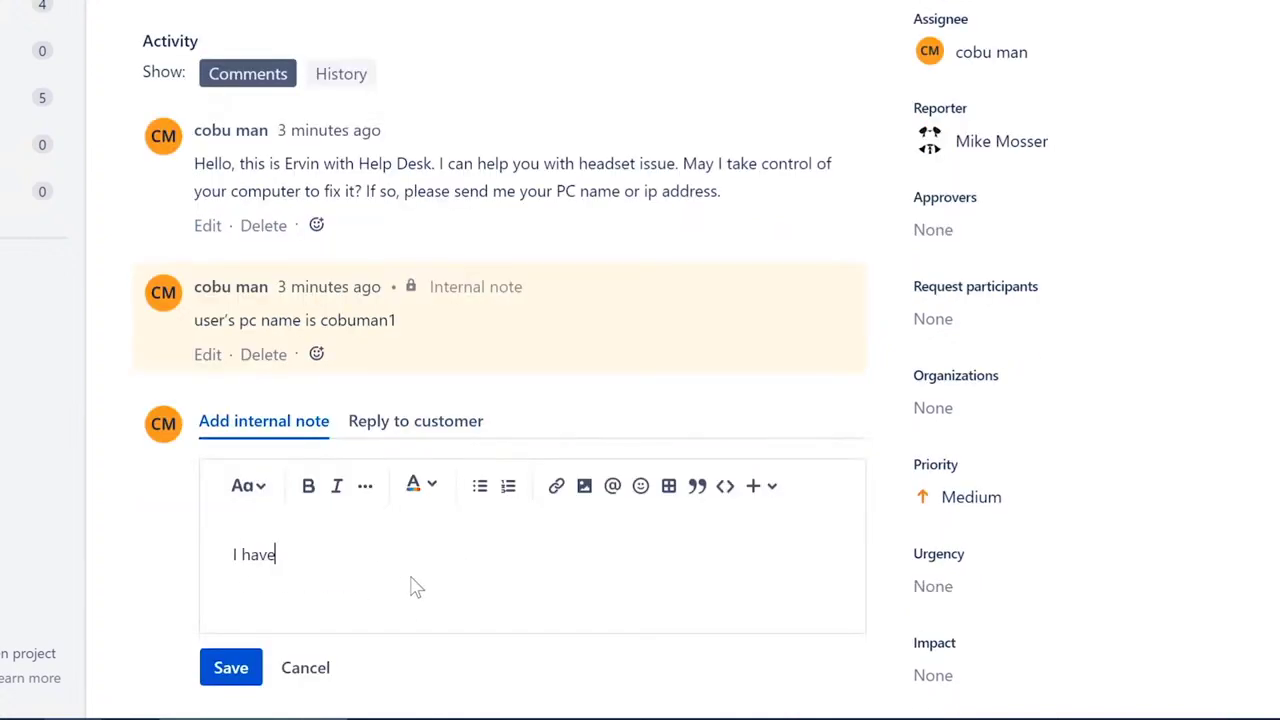
{"action": "type", "text": " configured the headset a"}
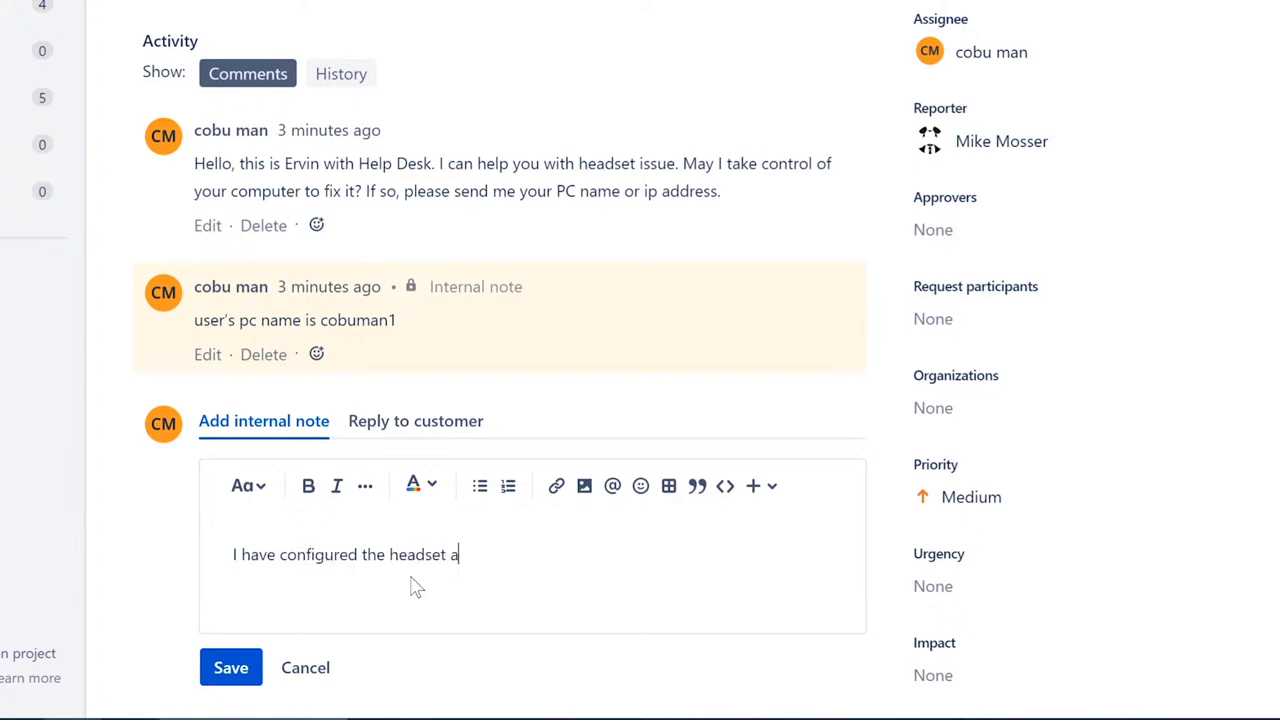
{"action": "type", "text": "nd tested."}
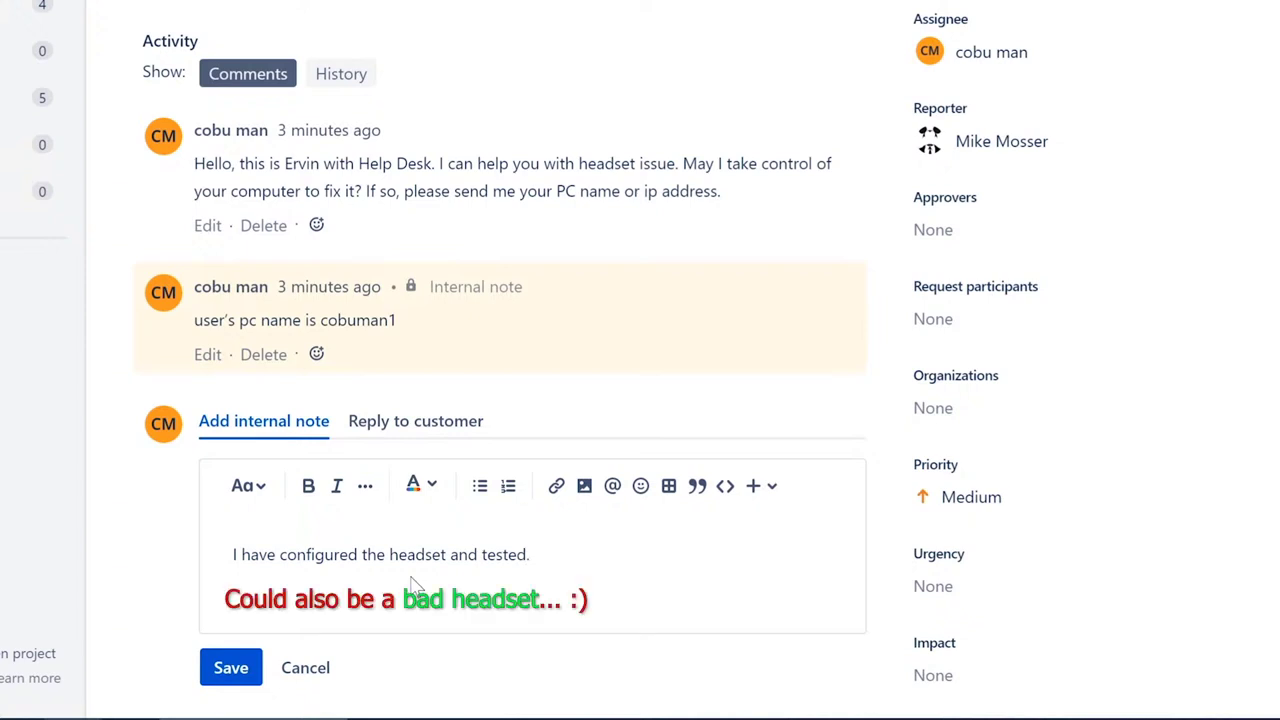
{"action": "type", "text": " Ervin"}
{"action": "left_click", "coordinate": [217, 674]}
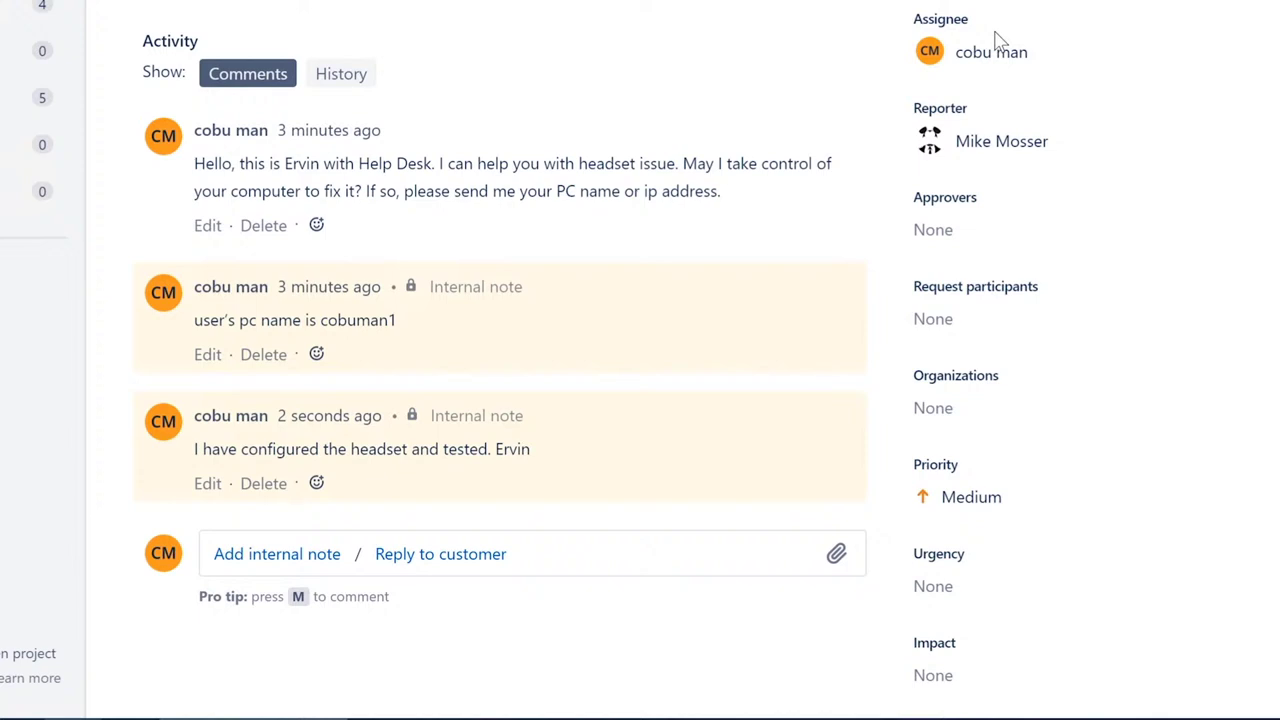
Mark ISD-23 as Completed and go back to the ticket queue.
{"action": "scroll", "coordinate": [1038, 46], "scroll_direction": "up", "scroll_amount": 1}
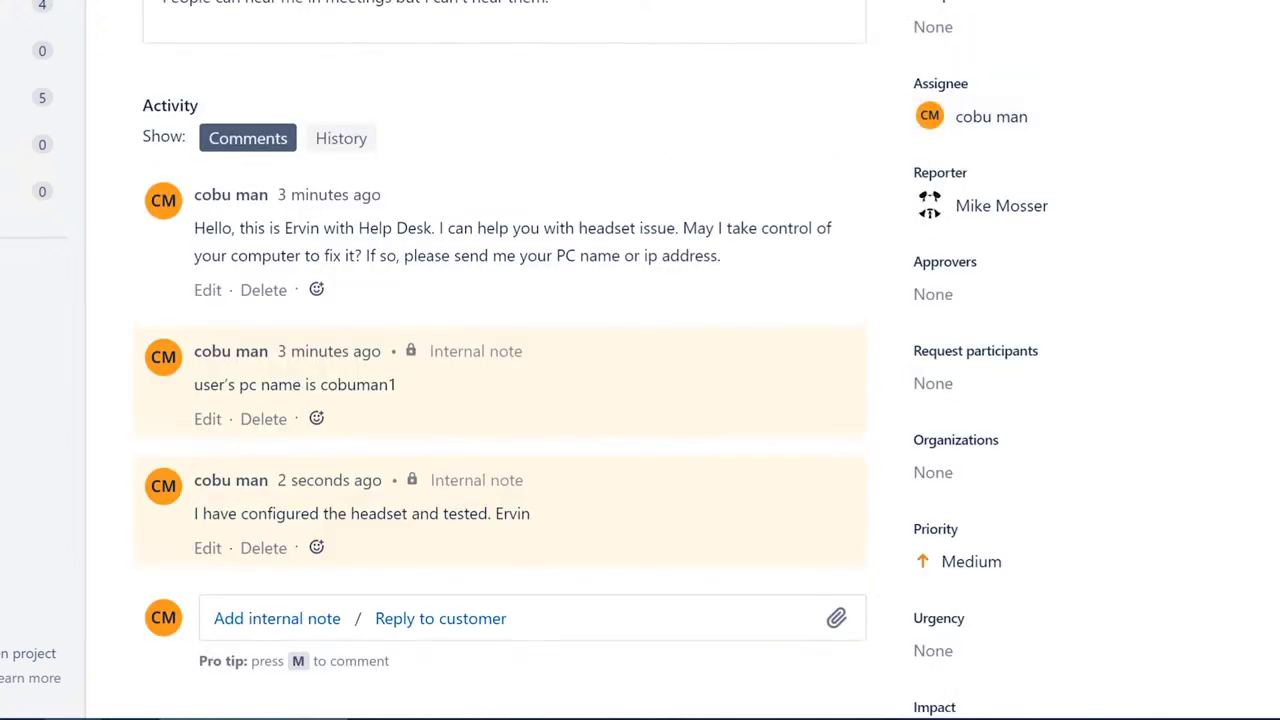
{"action": "left_click", "coordinate": [966, 63]}
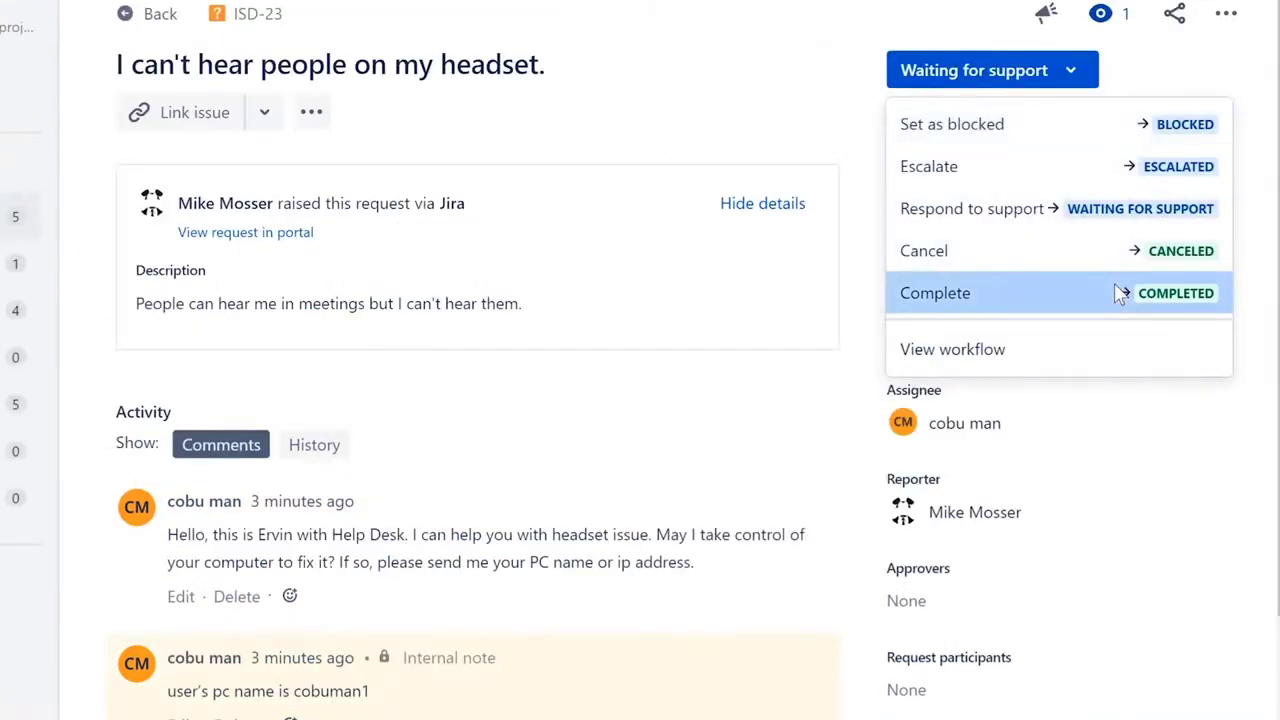
{"action": "left_click", "coordinate": [1123, 289]}
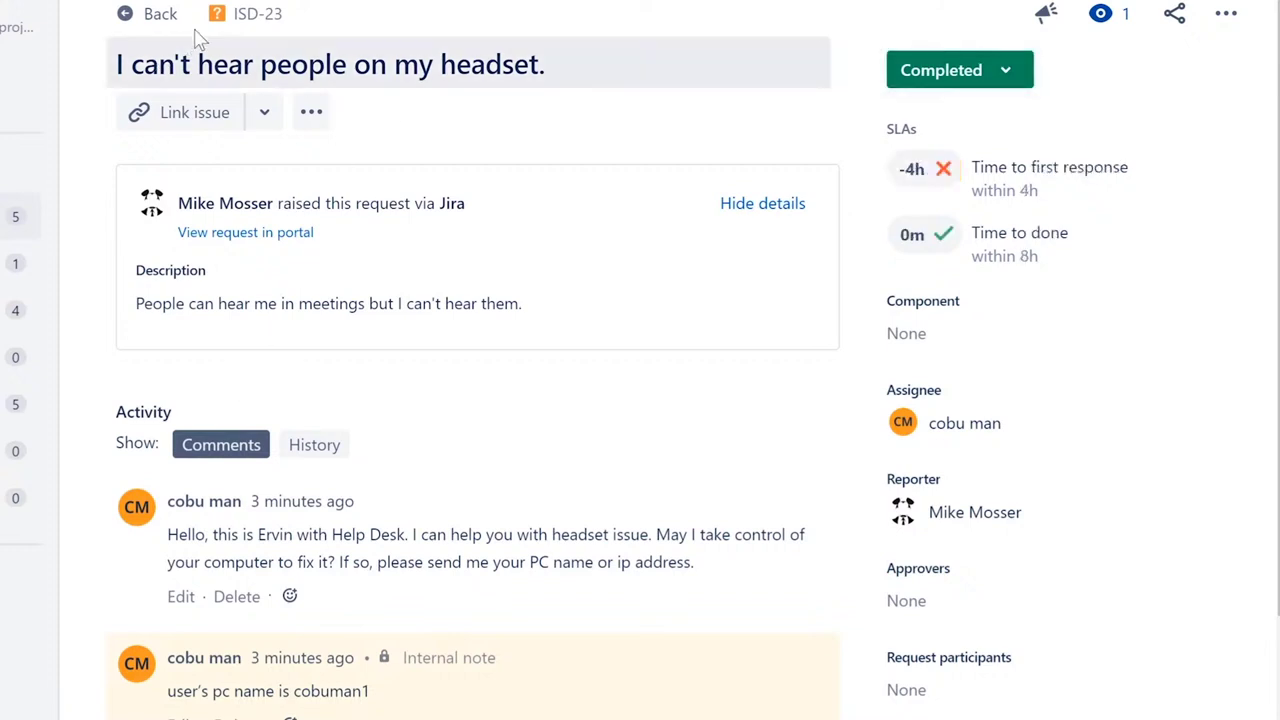
{"action": "left_click", "coordinate": [152, 20]}
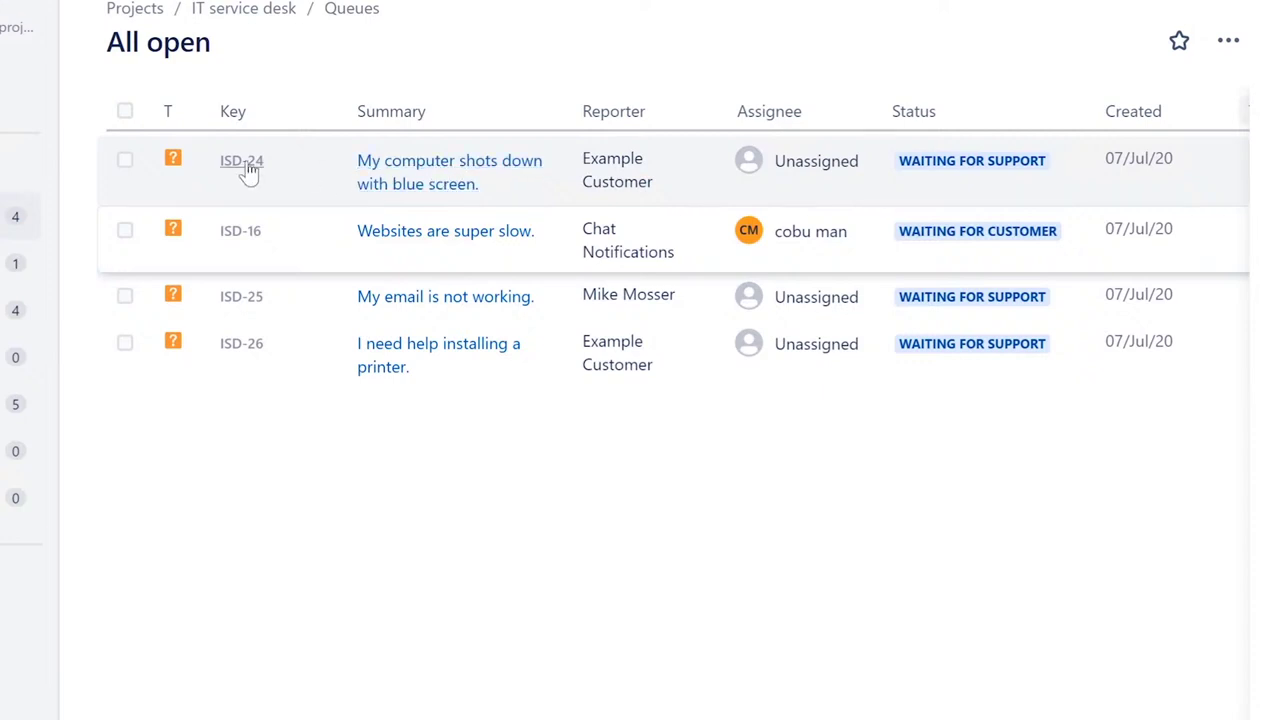
Open blue-screen ticket ISD-24 and assign it to yourself.
{"action": "left_click", "coordinate": [494, 171]}
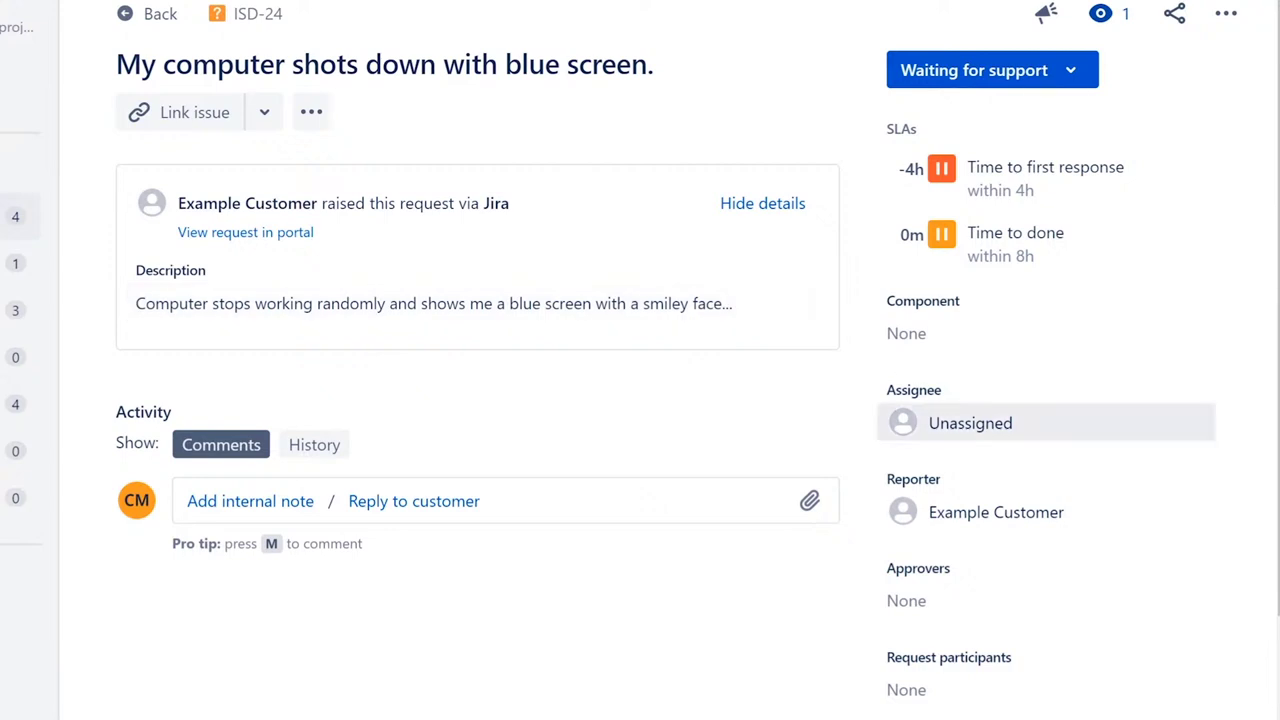
{"action": "left_click", "coordinate": [970, 423]}
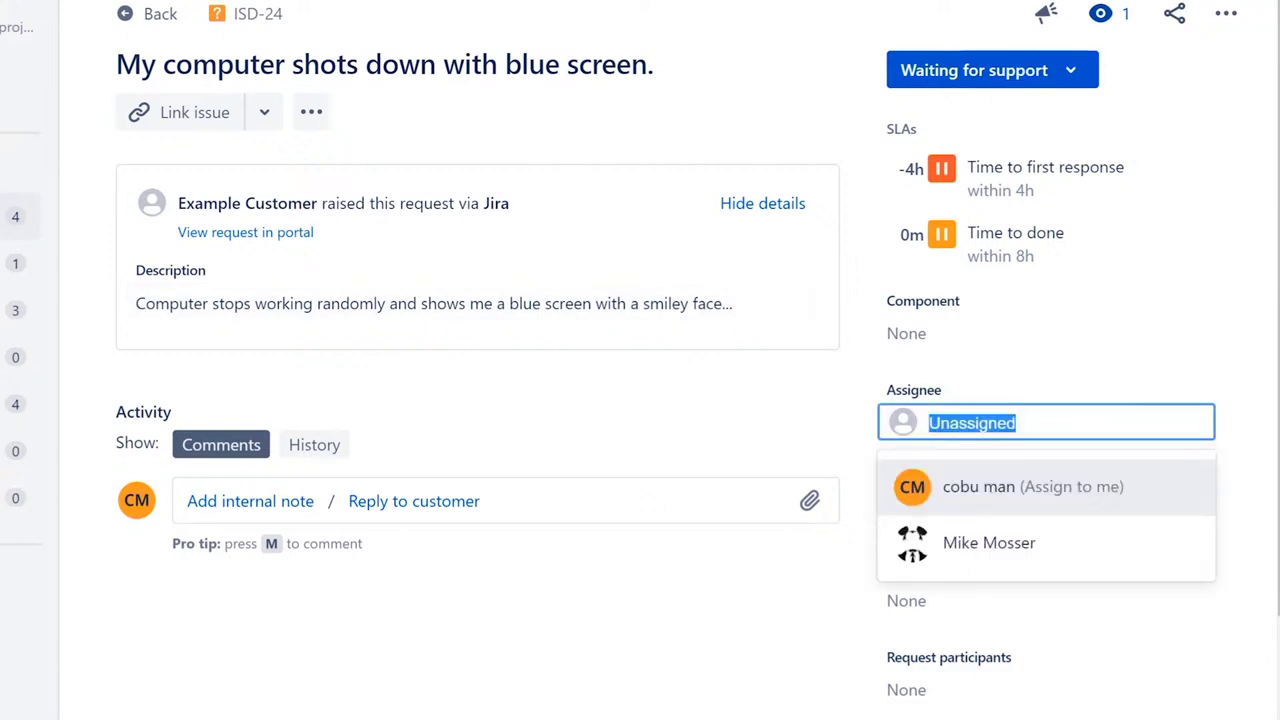
{"action": "left_click", "coordinate": [970, 497]}
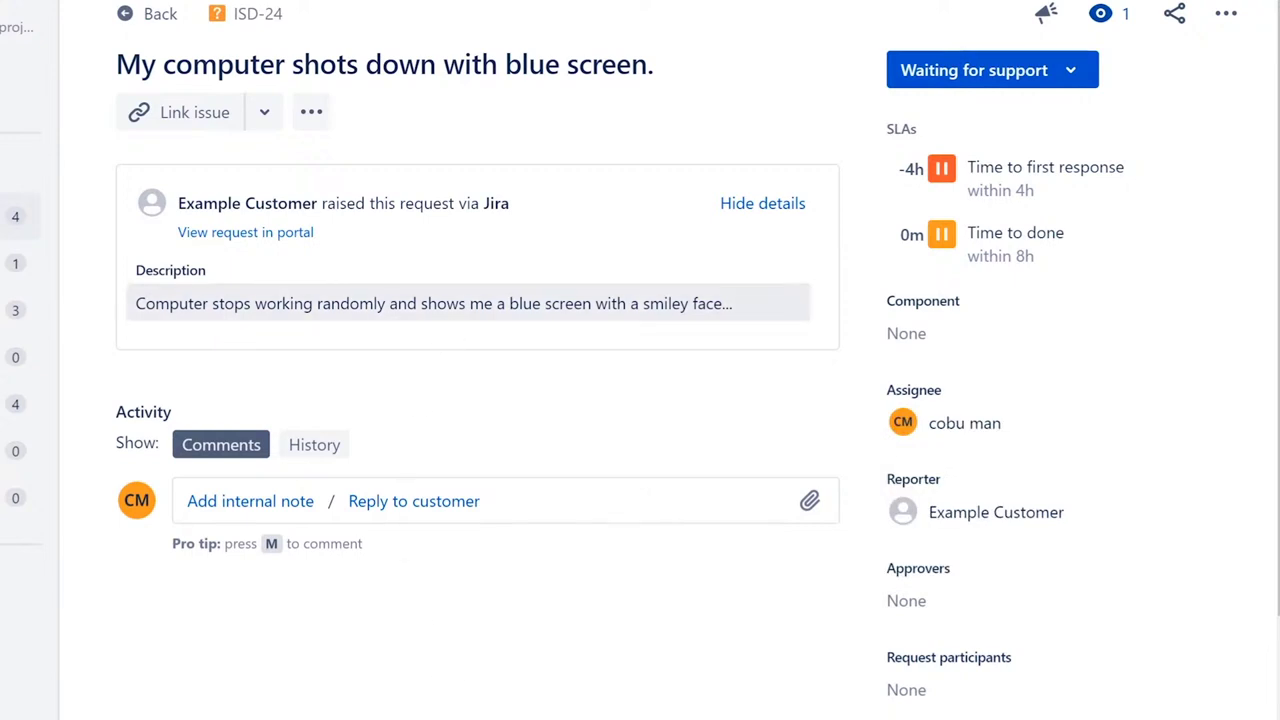
Select the ticket's title and description text, leaving the title unchanged.
{"action": "left_click", "coordinate": [466, 306]}
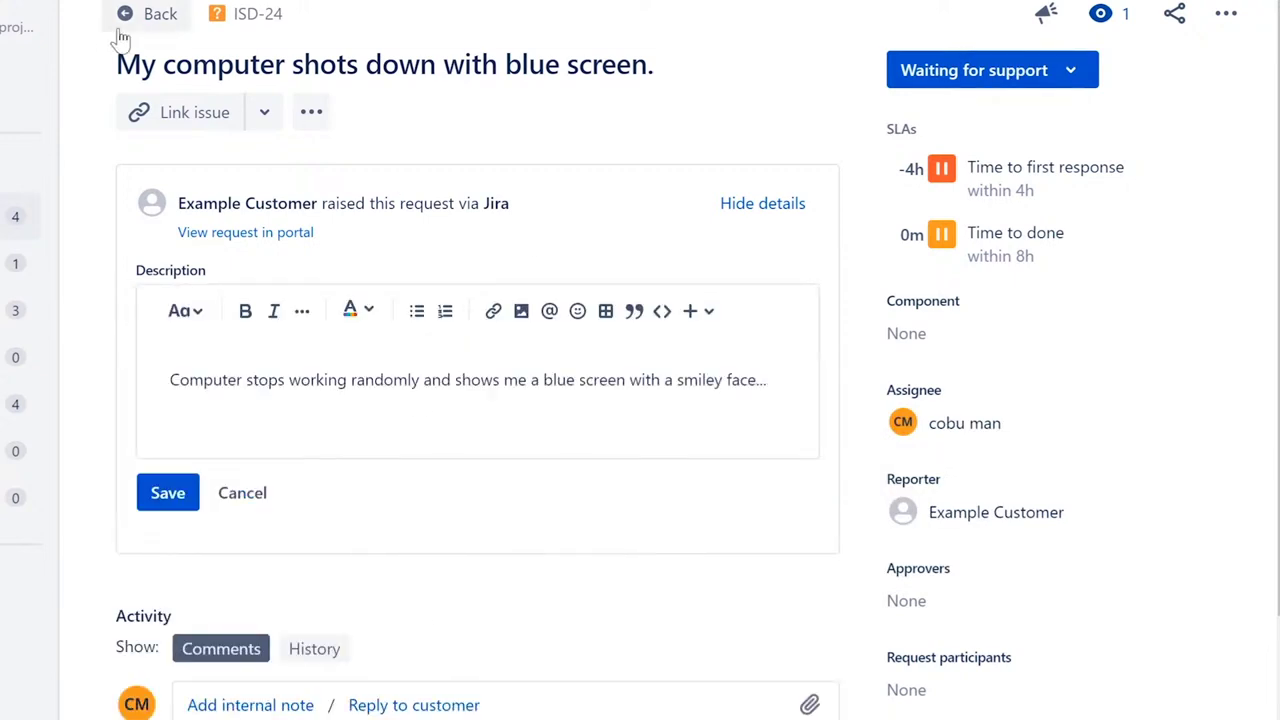
{"action": "left_click_drag", "start_coordinate": [141, 64], "coordinate": [686, 52]}
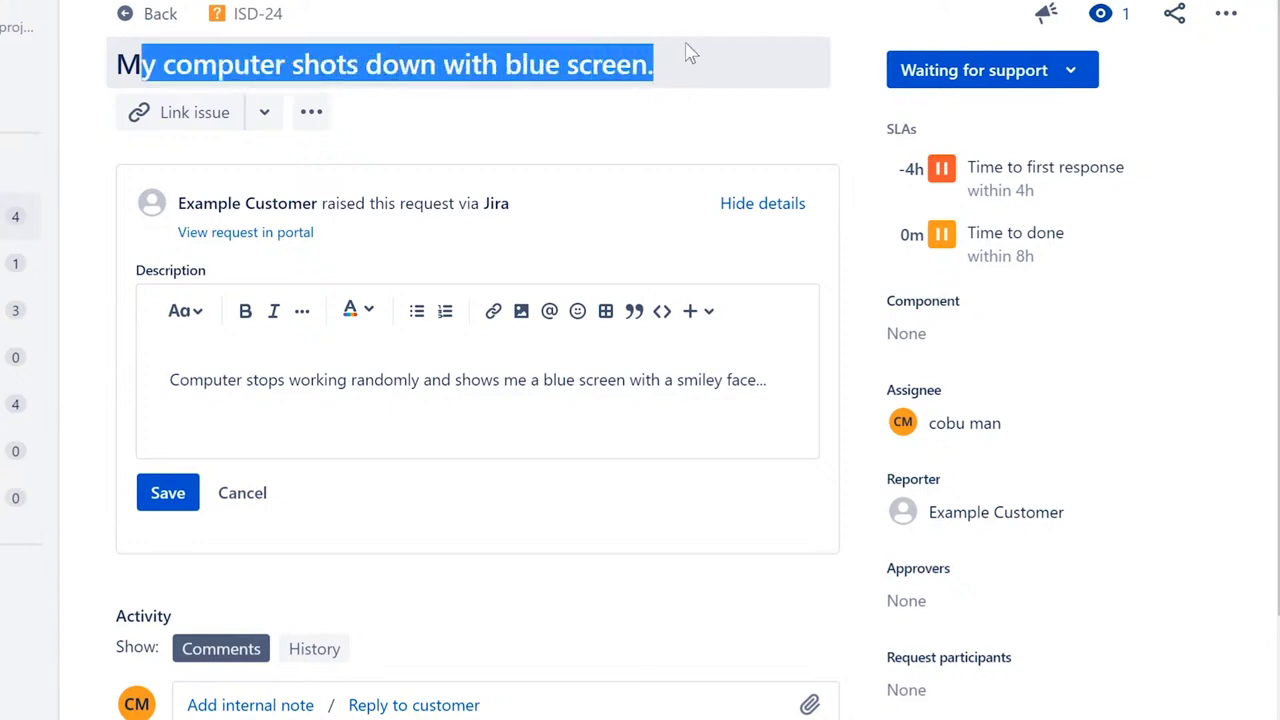
{"action": "left_click", "coordinate": [437, 64]}
{"action": "key", "text": "Return"}
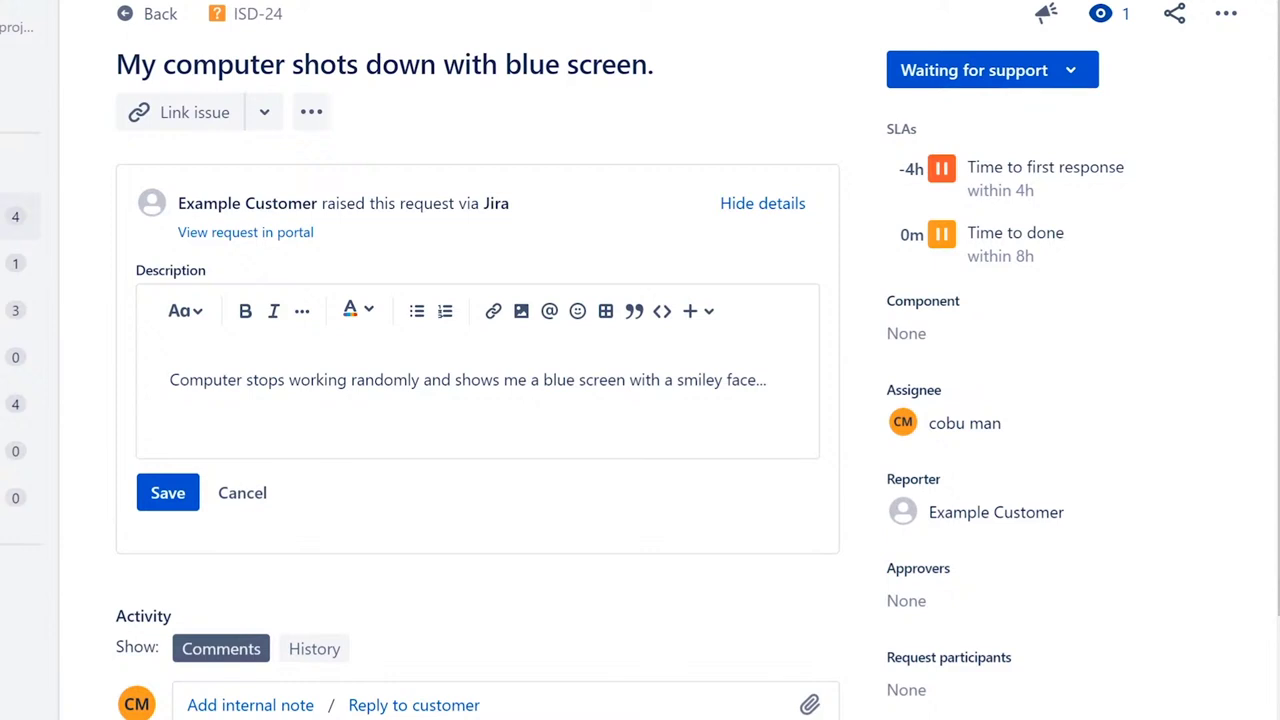
{"action": "left_click_drag", "start_coordinate": [767, 380], "coordinate": [178, 380]}
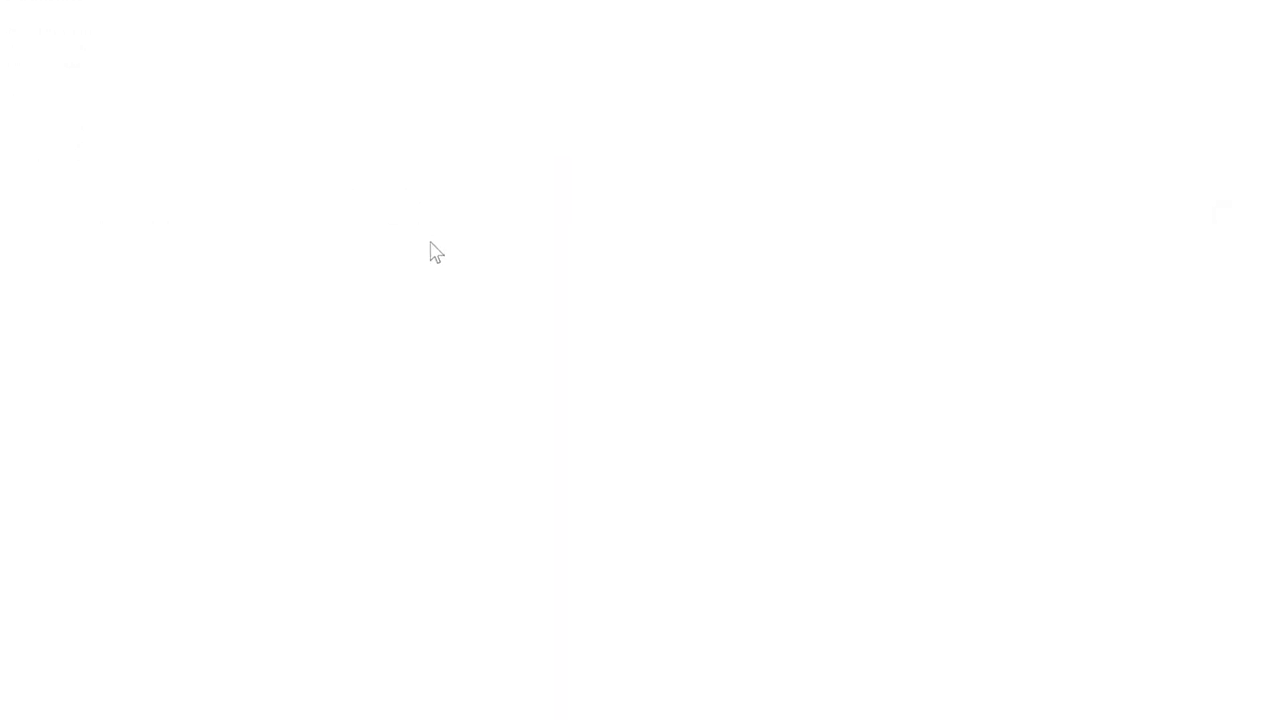
Search Google for 'blue screen with smiley face' and open the first image result.
{"action": "type", "text": "bl"}
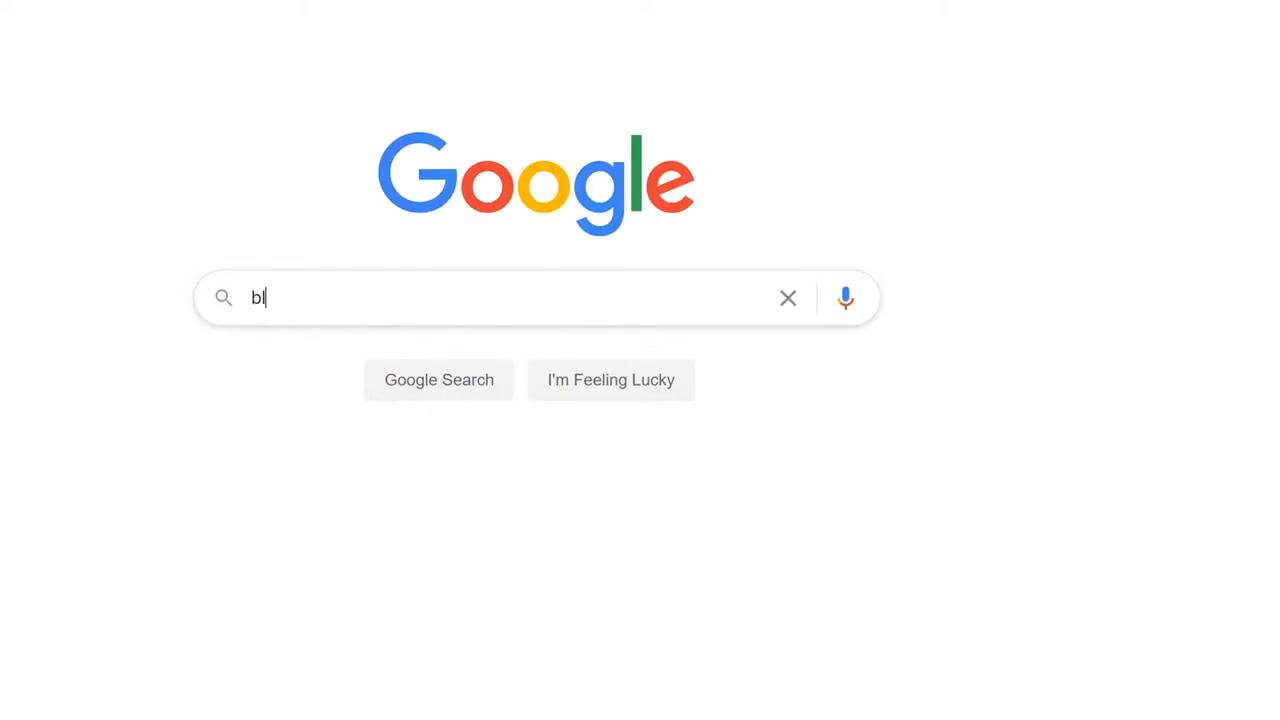
{"action": "type", "text": "ue scree"}
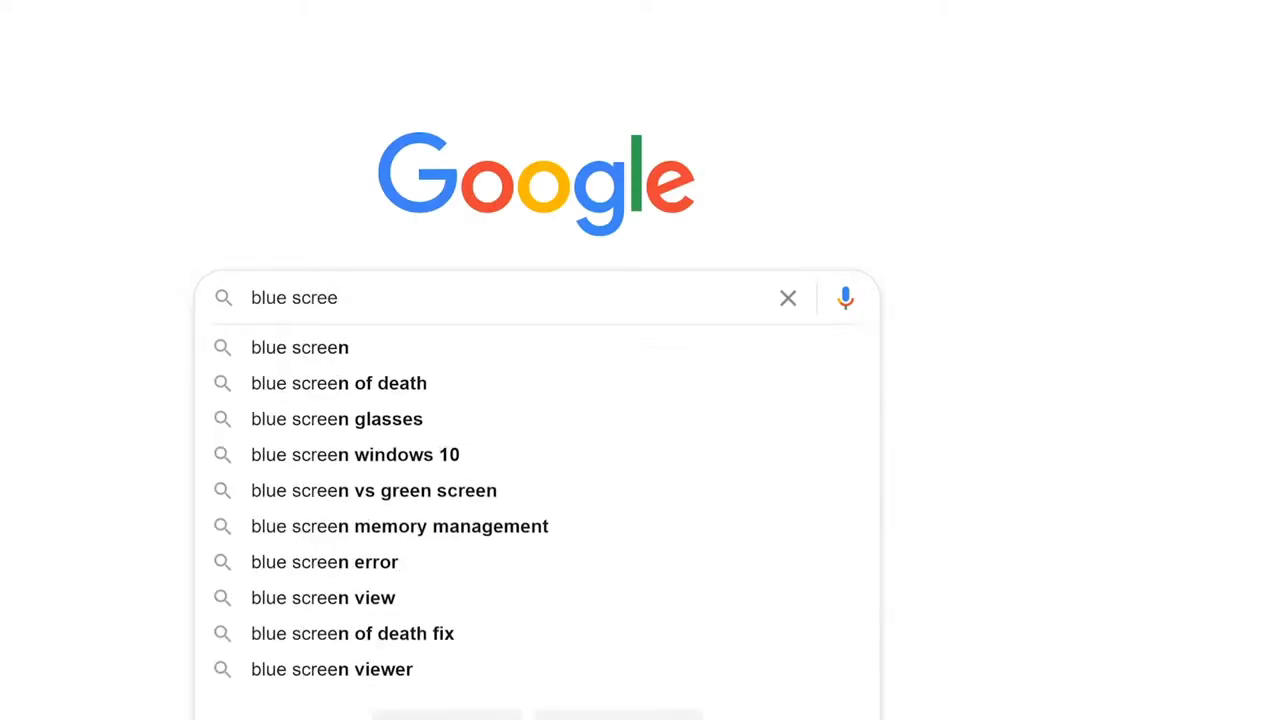
{"action": "type", "text": "n"}
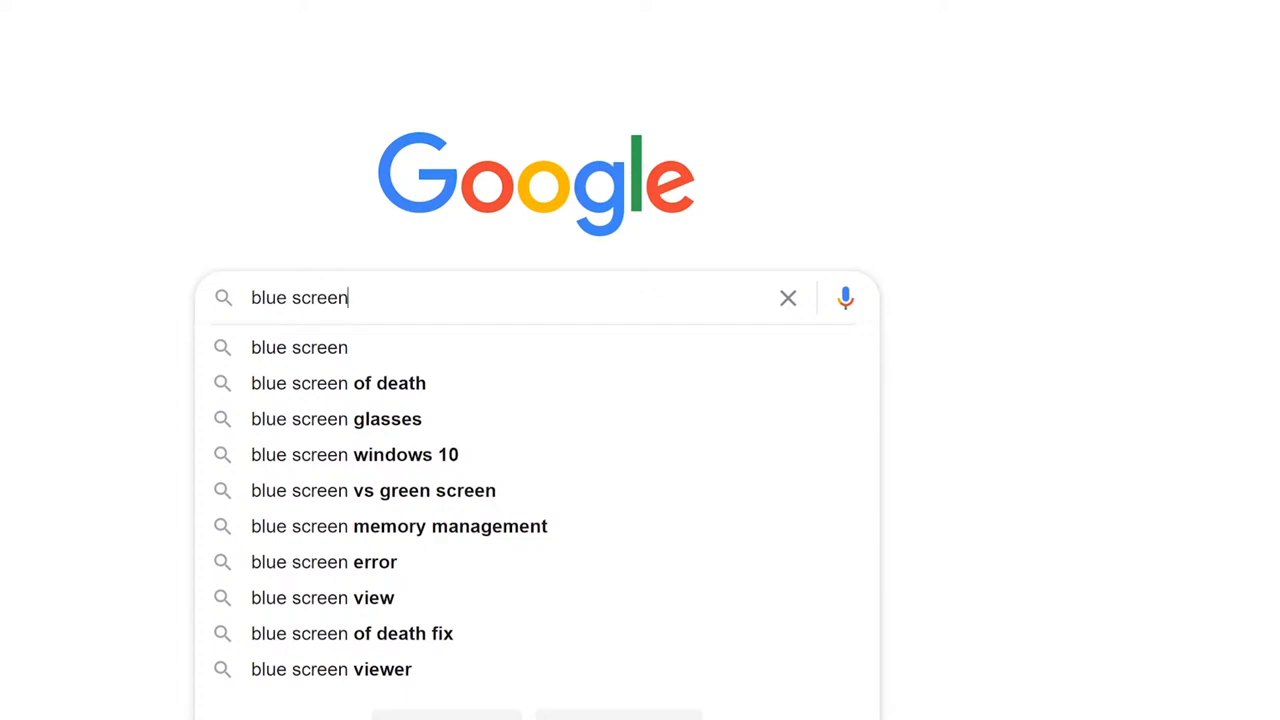
{"action": "type", "text": " with s"}
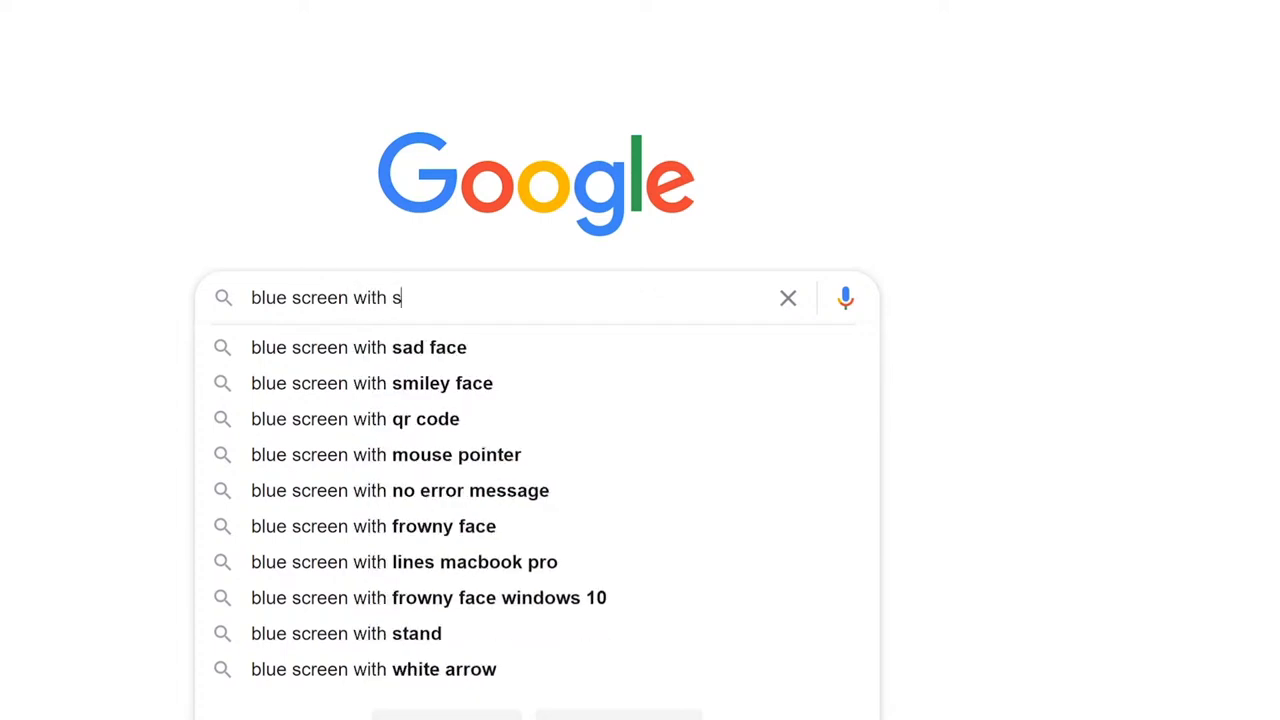
{"action": "key", "text": "Down"}
{"action": "key", "text": "Down"}
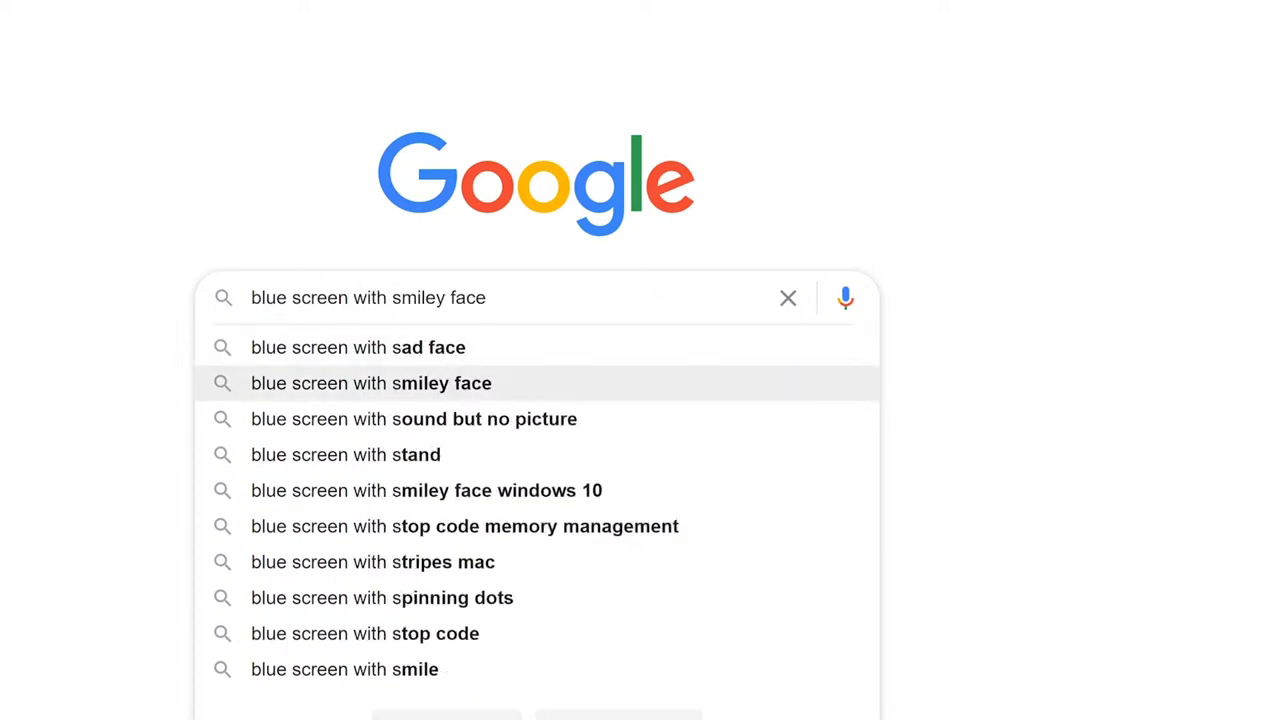
{"action": "key", "text": "Return"}
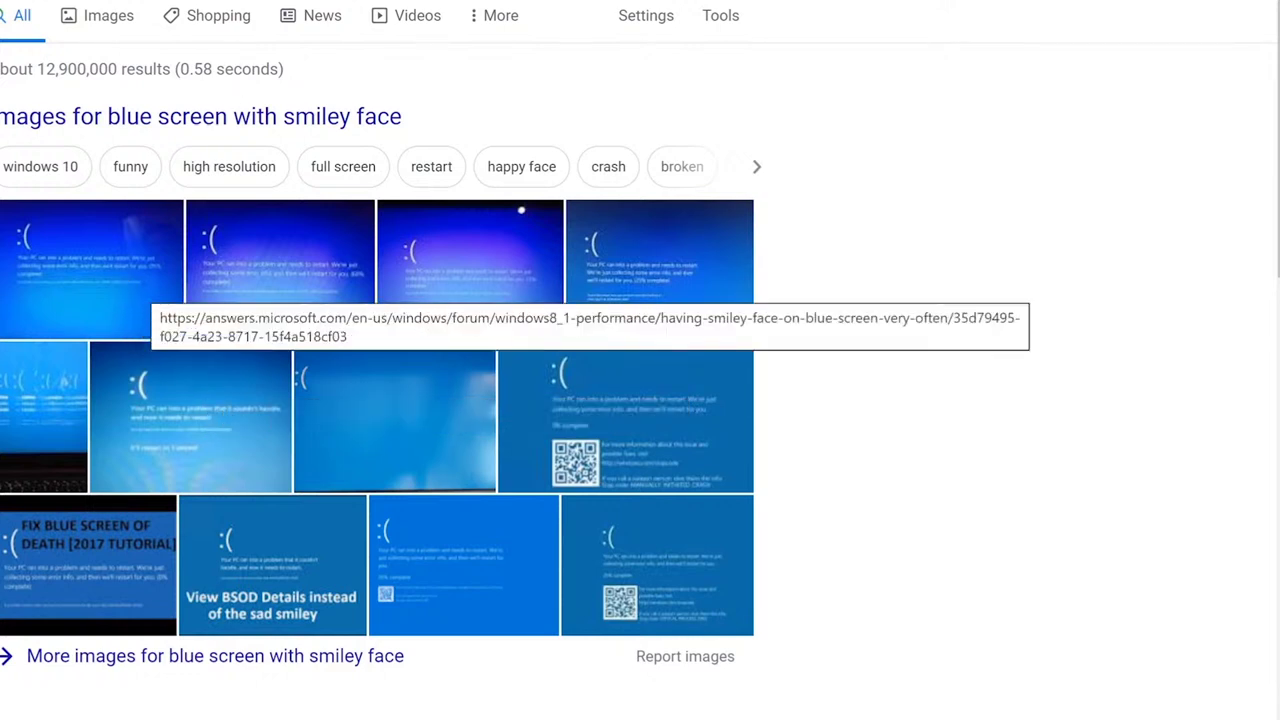
{"action": "left_click", "coordinate": [72, 265]}
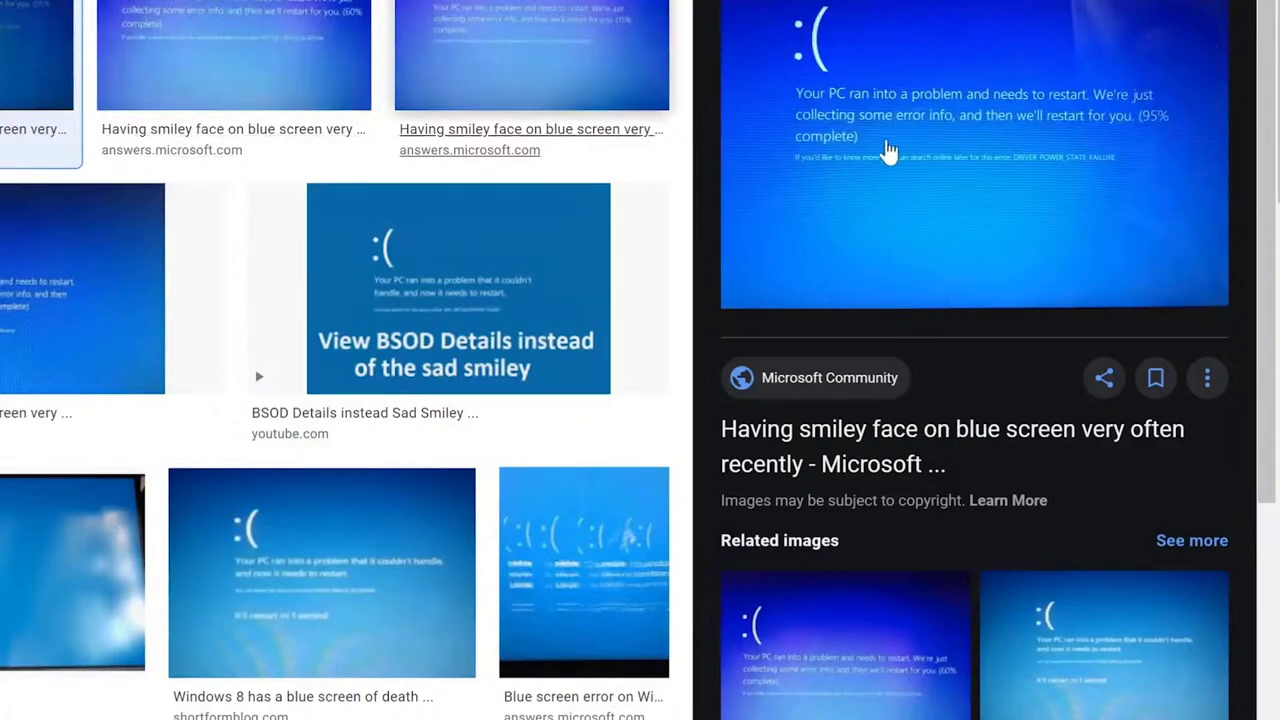
{"action": "scroll", "coordinate": [726, 180], "scroll_direction": "up", "scroll_amount": 1}
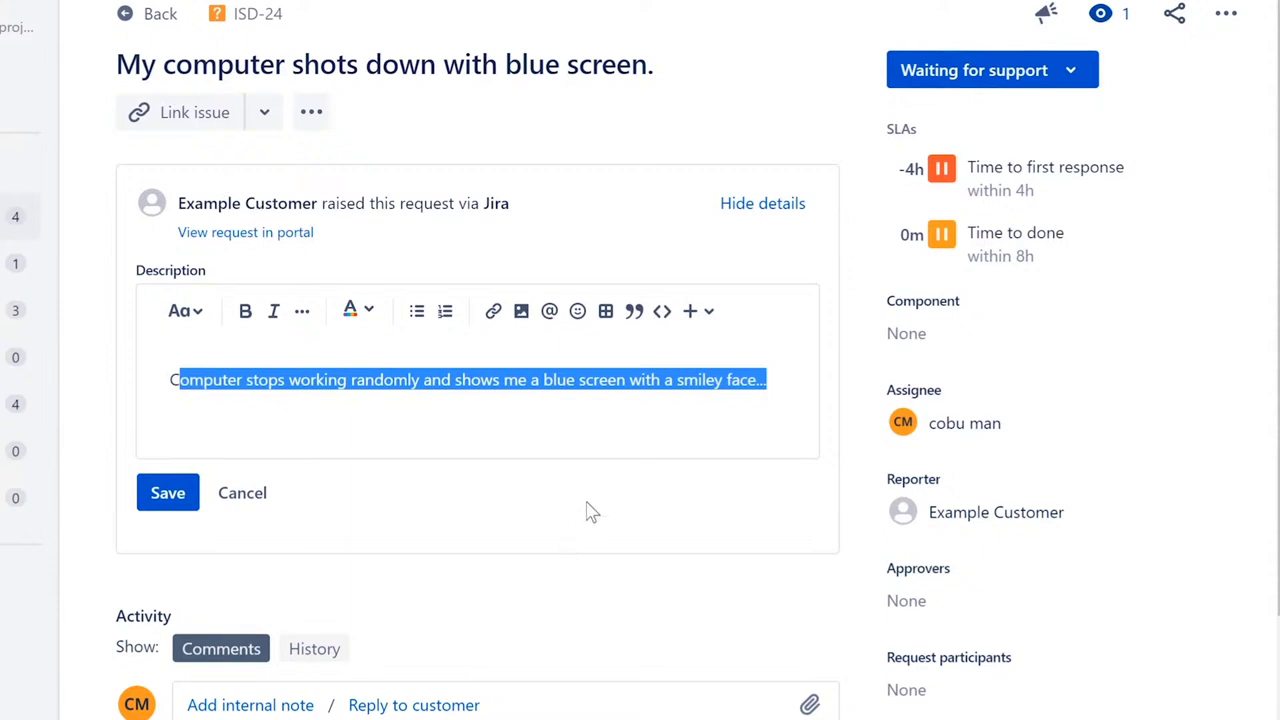
Start an internal note: 'Talked to user to confirm that the issue is BSOD. Recommended to user'.
{"action": "left_click", "coordinate": [566, 656]}
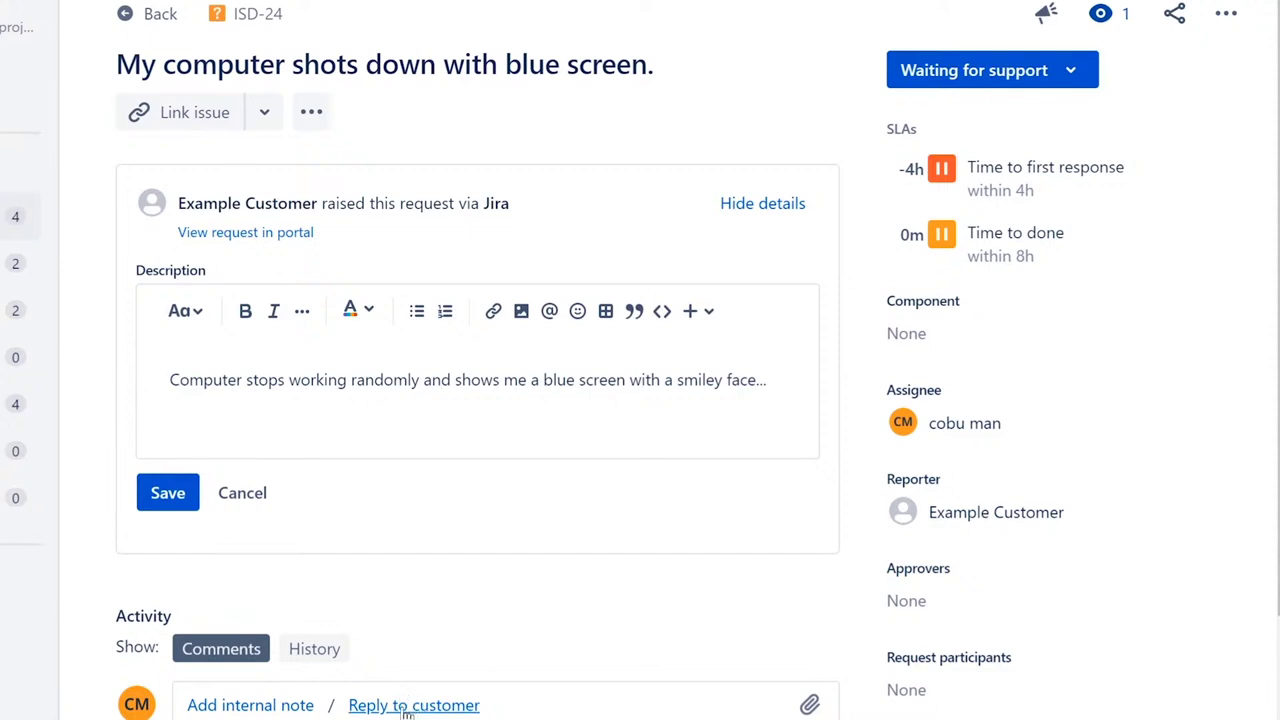
{"action": "left_click", "coordinate": [305, 705]}
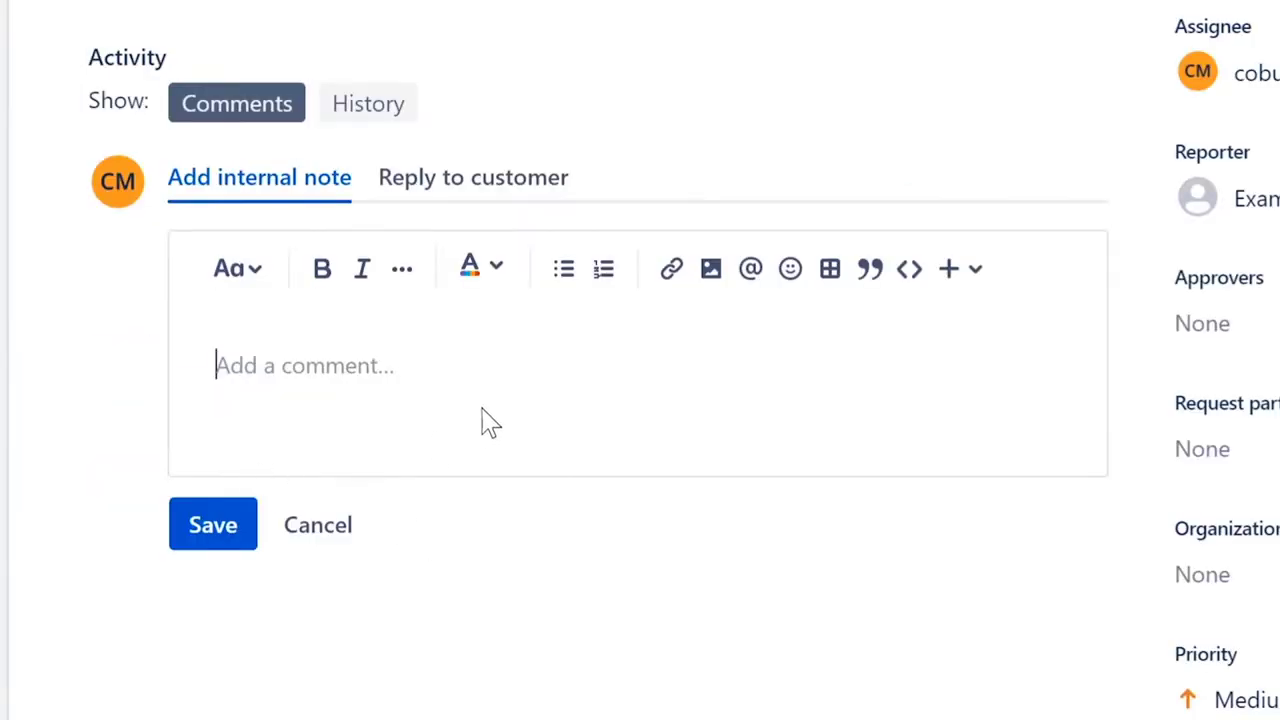
{"action": "type", "text": "Talked"}
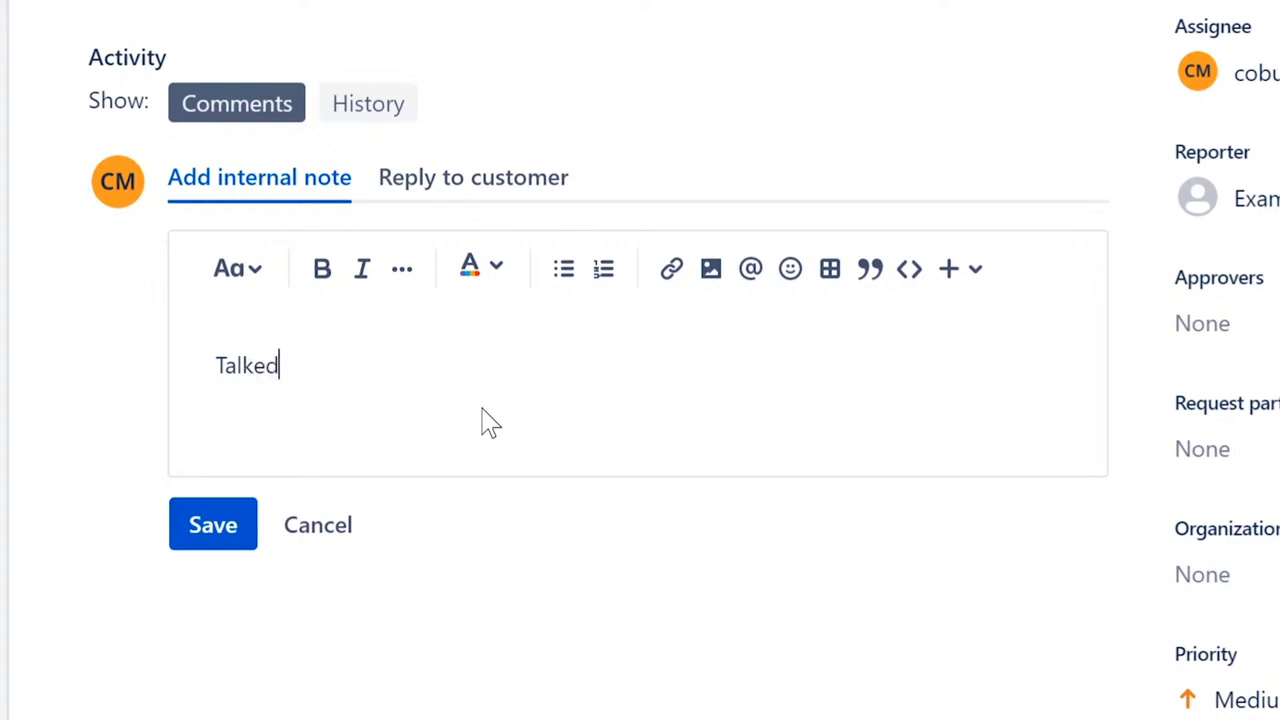
{"action": "type", "text": " to user and"}
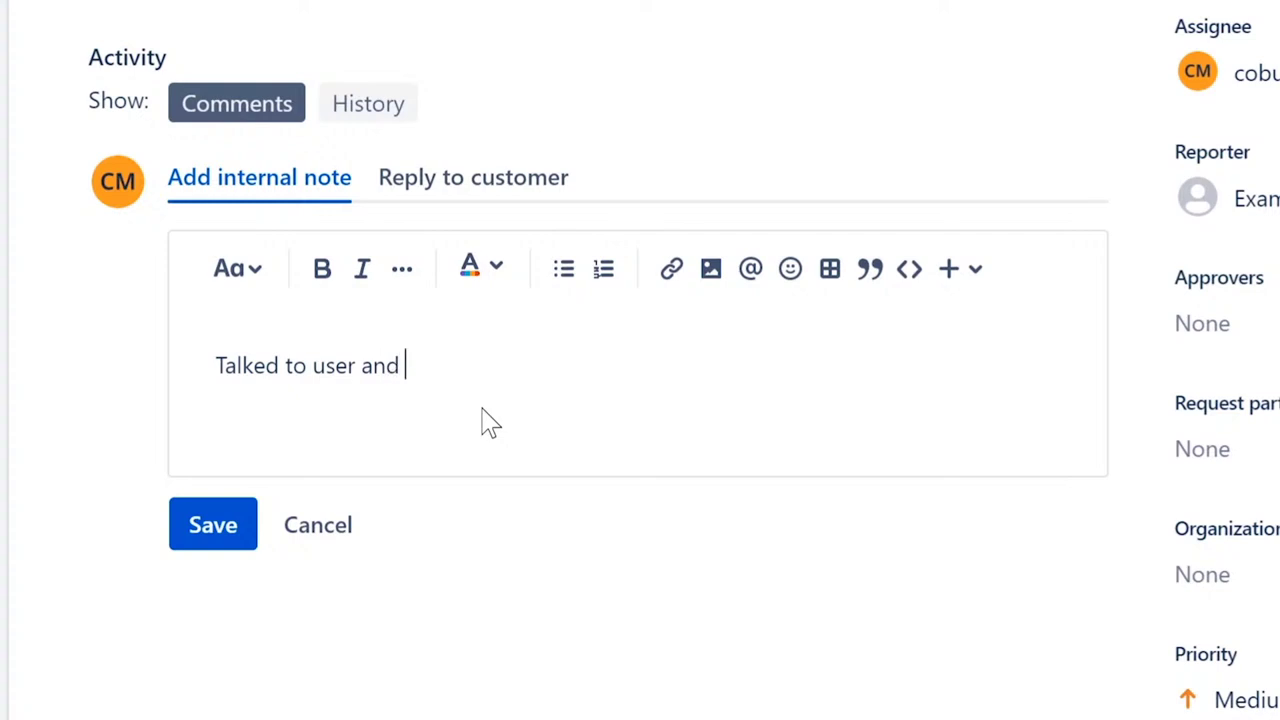
{"action": "key", "text": "BackSpace"}
{"action": "key", "text": "BackSpace"}
{"action": "key", "text": "BackSpace"}
{"action": "key", "text": "BackSpace"}
{"action": "type", "text": "to confi"}
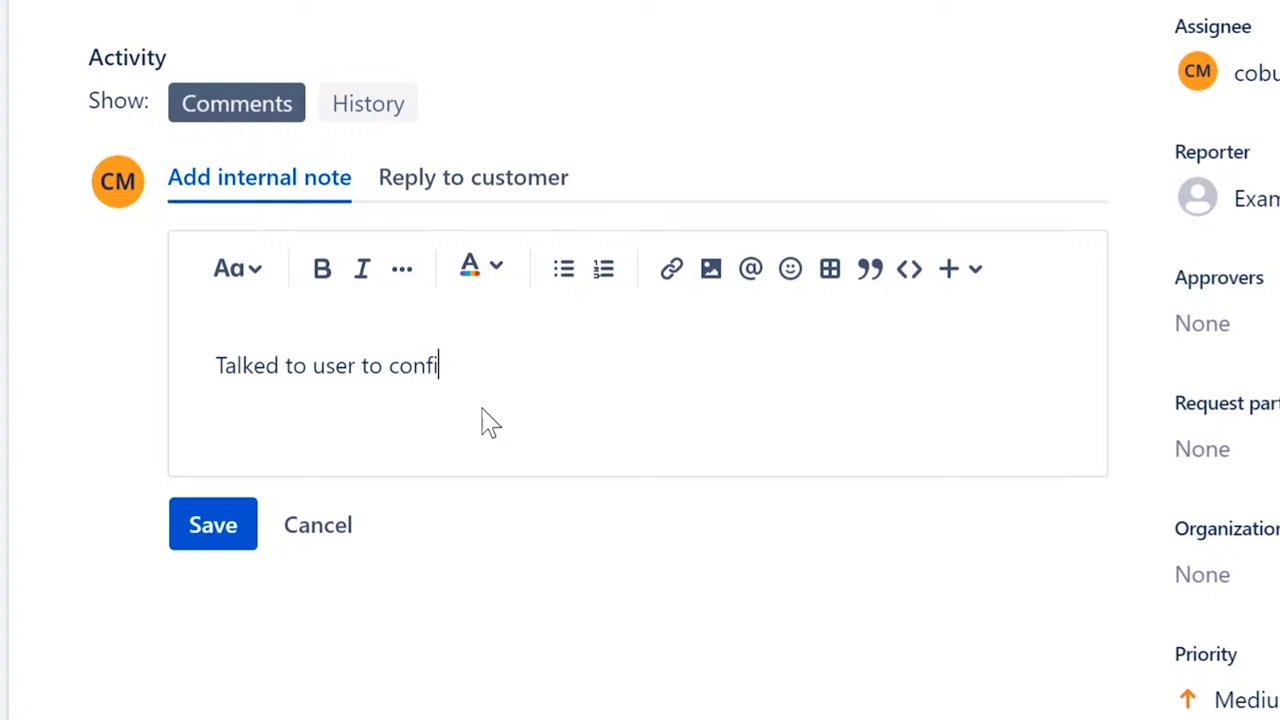
{"action": "type", "text": "r"}
{"action": "key", "text": "BackSpace"}
{"action": "type", "text": "m that the issue "}
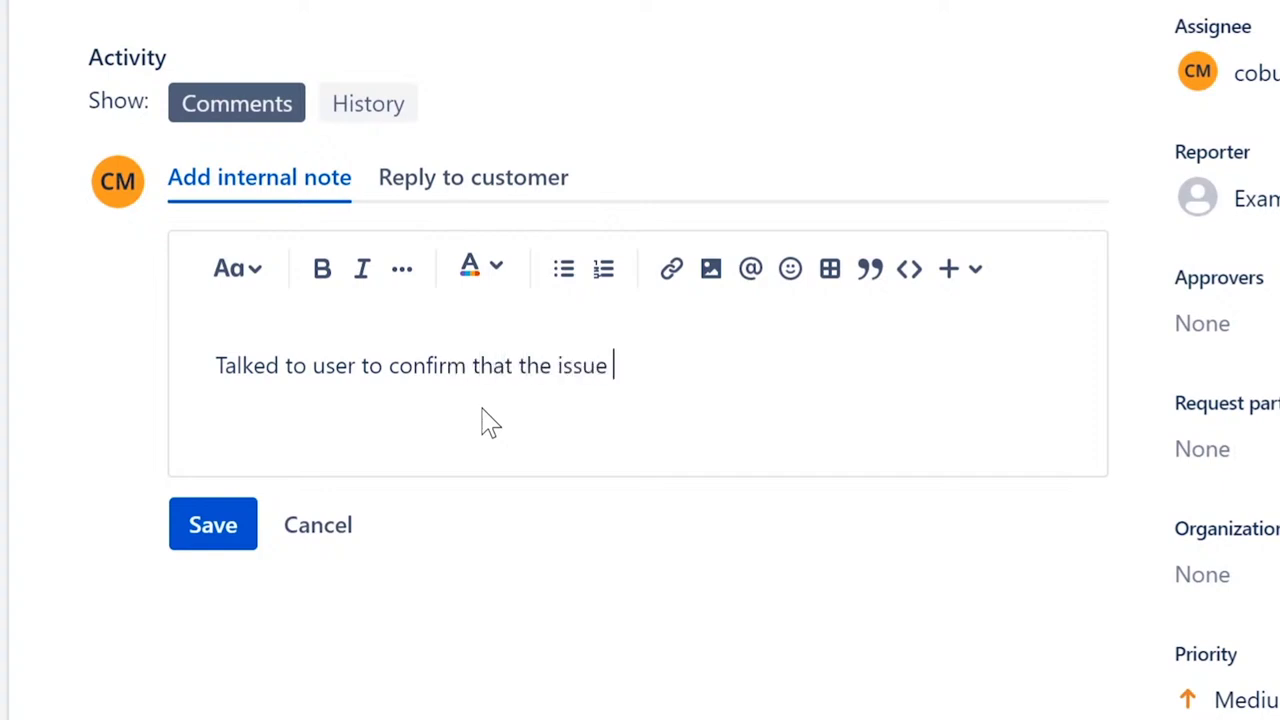
{"action": "type", "text": "is BSOD"}
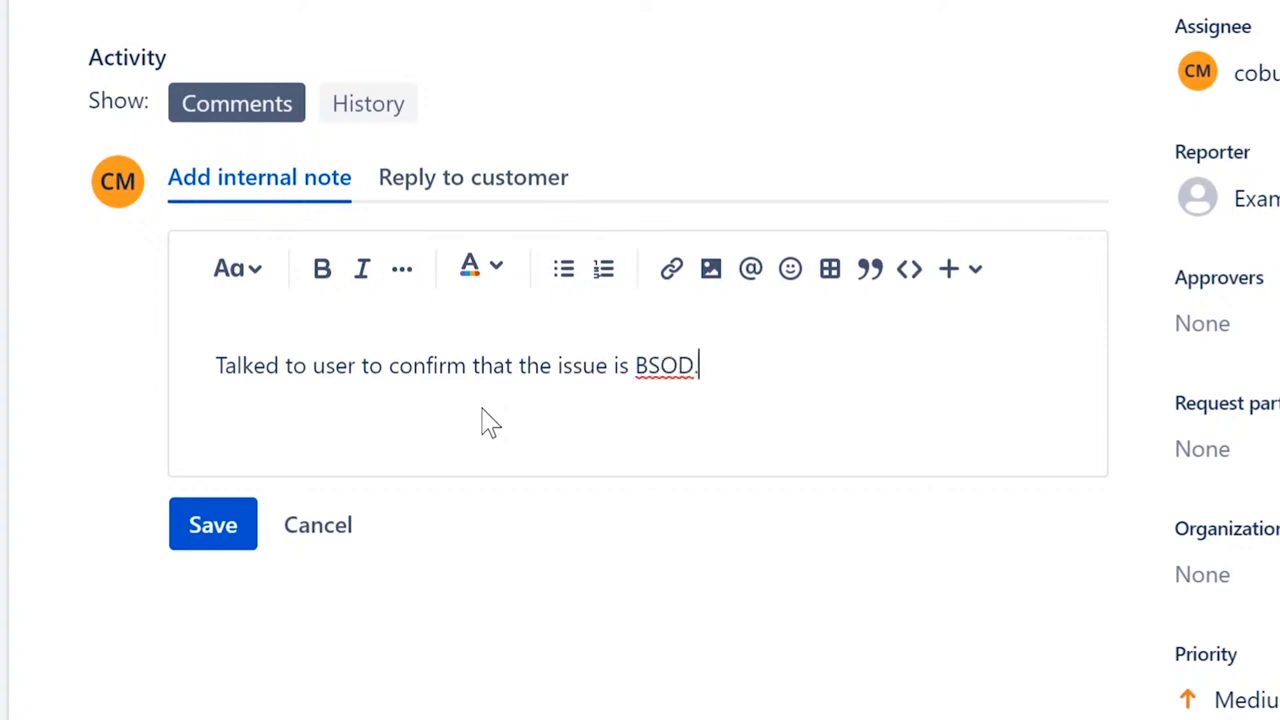
{"action": "type", "text": "."}
{"action": "type", "text": "Recoo"}
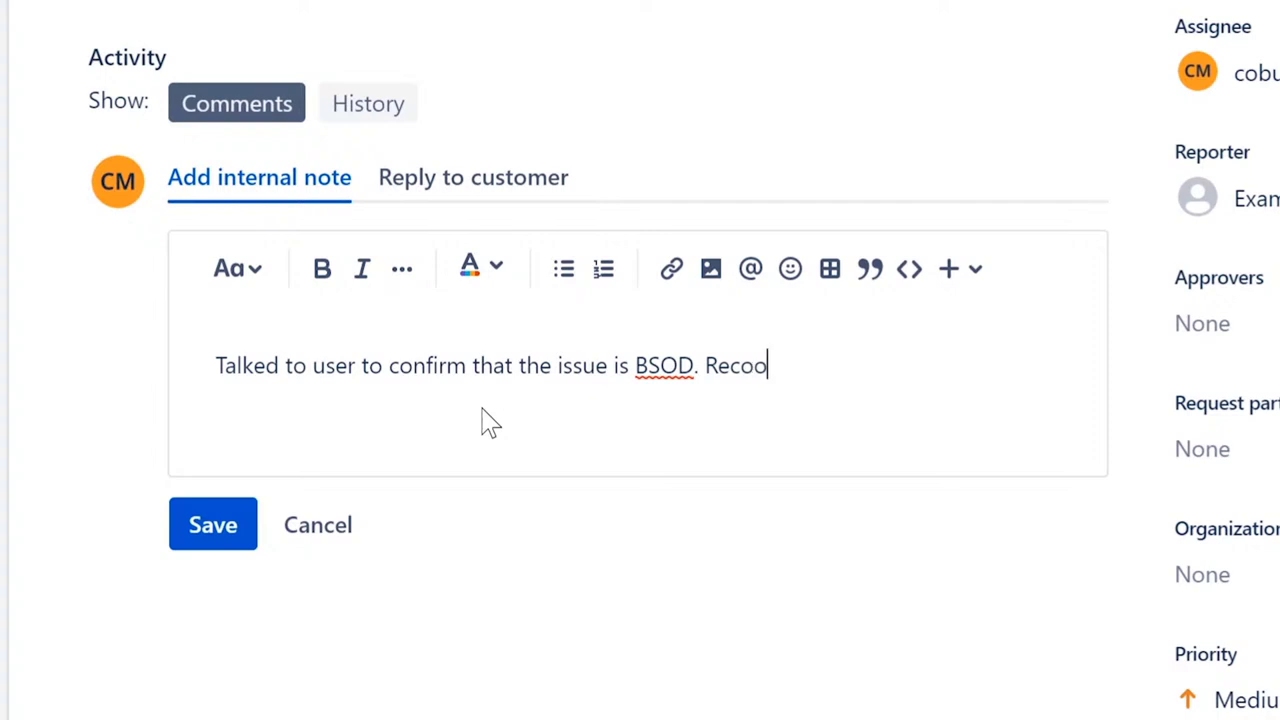
{"action": "key", "text": "BackSpace"}
{"action": "type", "text": "mmonded to user"}
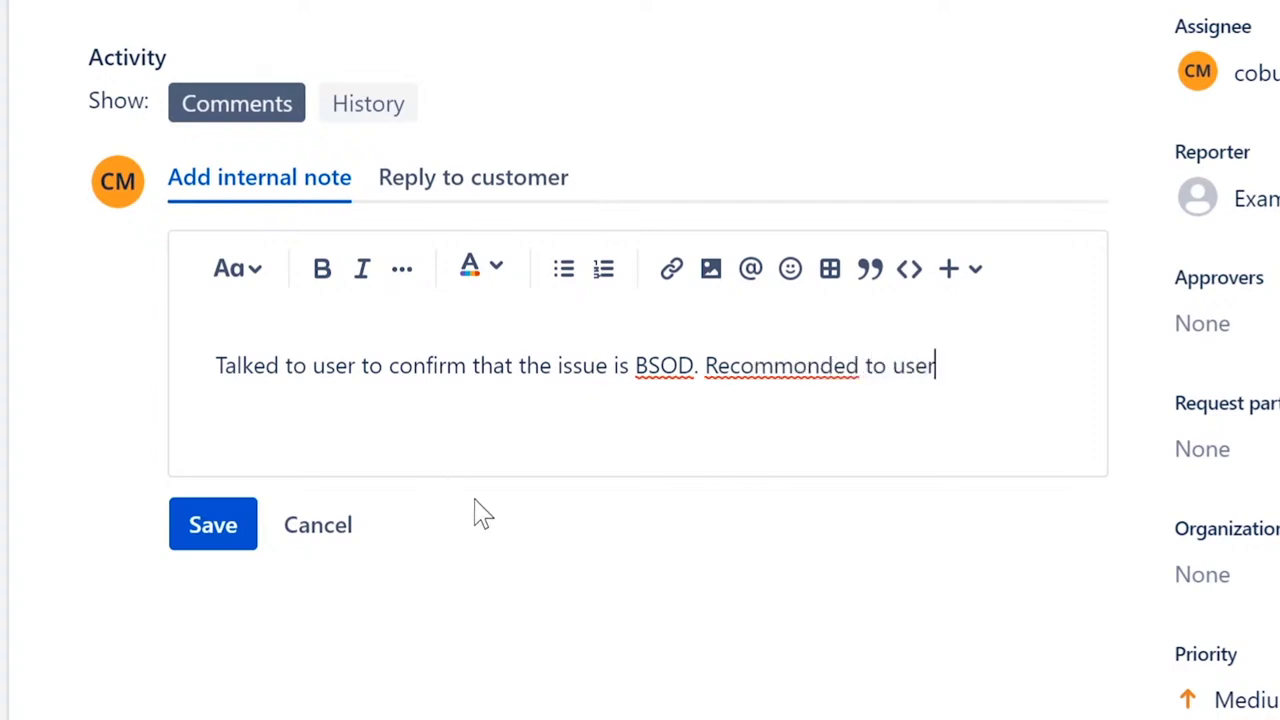
Spell-correct 'Recommended', then add 'to take computer for hardware diagnostic; to her local PC support' with sign-off.
{"action": "double_click", "coordinate": [857, 377]}
{"action": "right_click", "coordinate": [805, 372]}
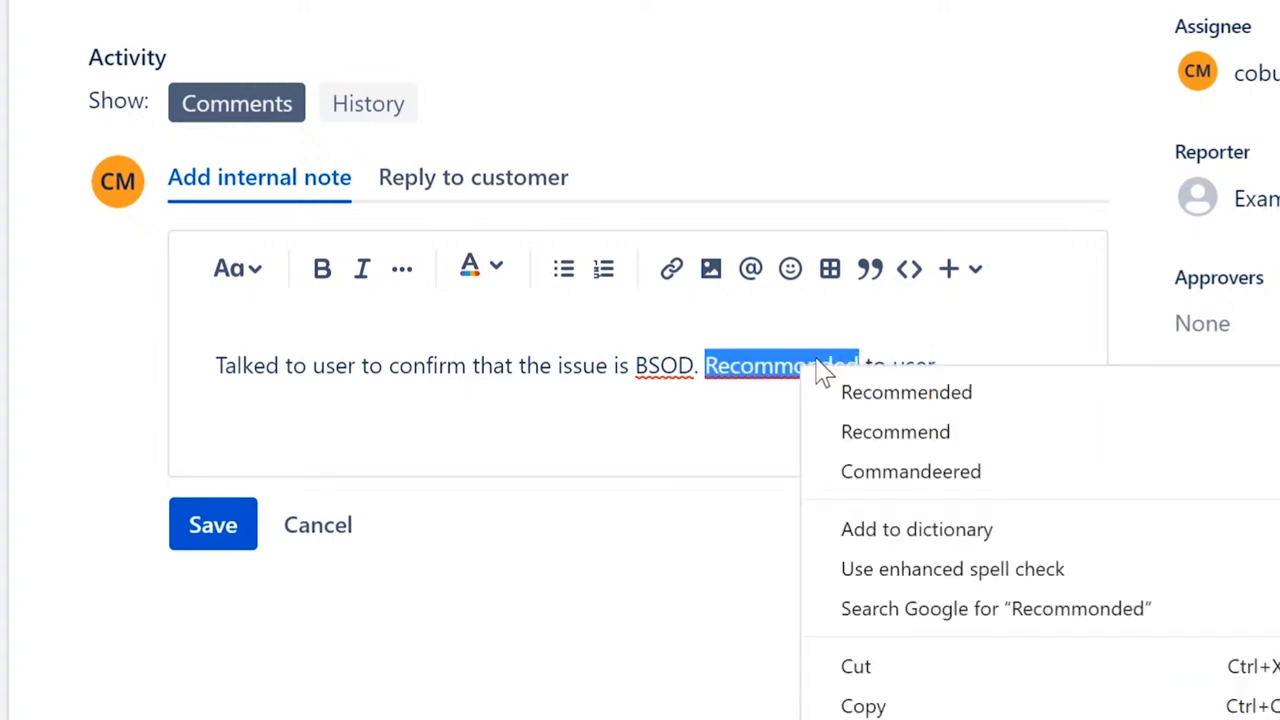
{"action": "left_click", "coordinate": [1000, 395]}
{"action": "left_click", "coordinate": [1000, 397]}
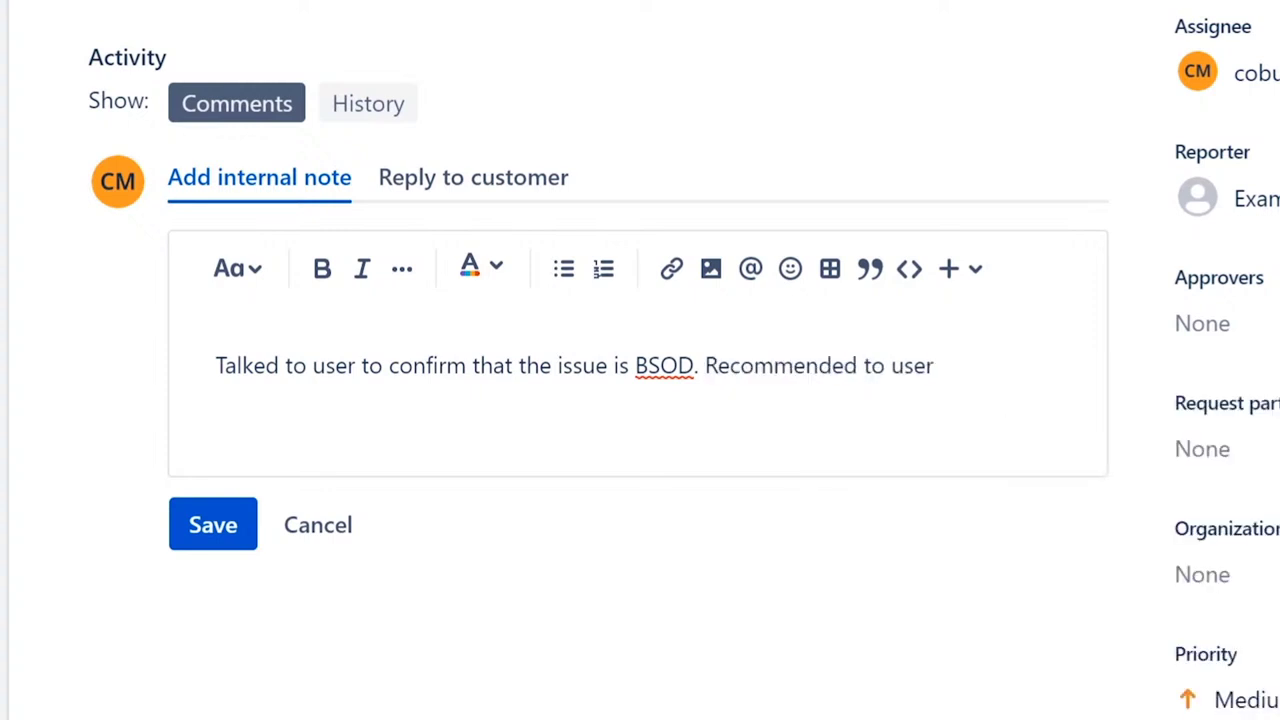
{"action": "type", "text": "to take computer"}
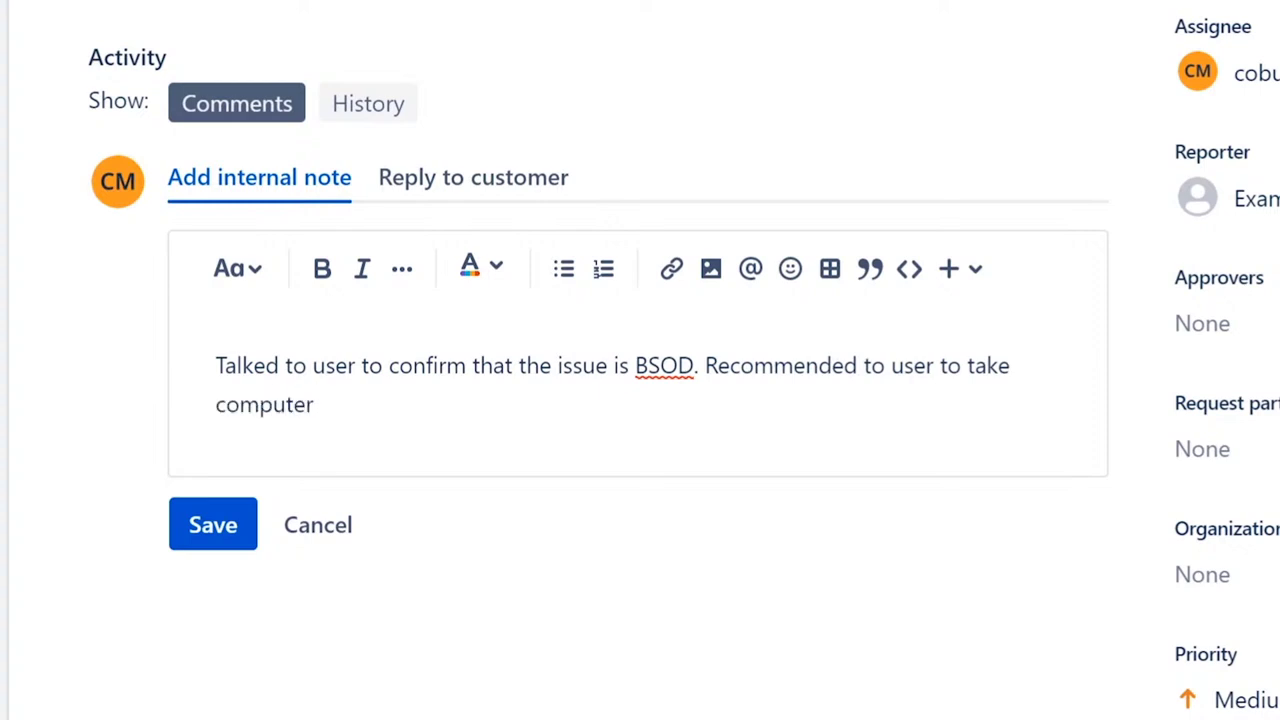
{"action": "type", "text": " for"}
{"action": "type", "text": "hard"}
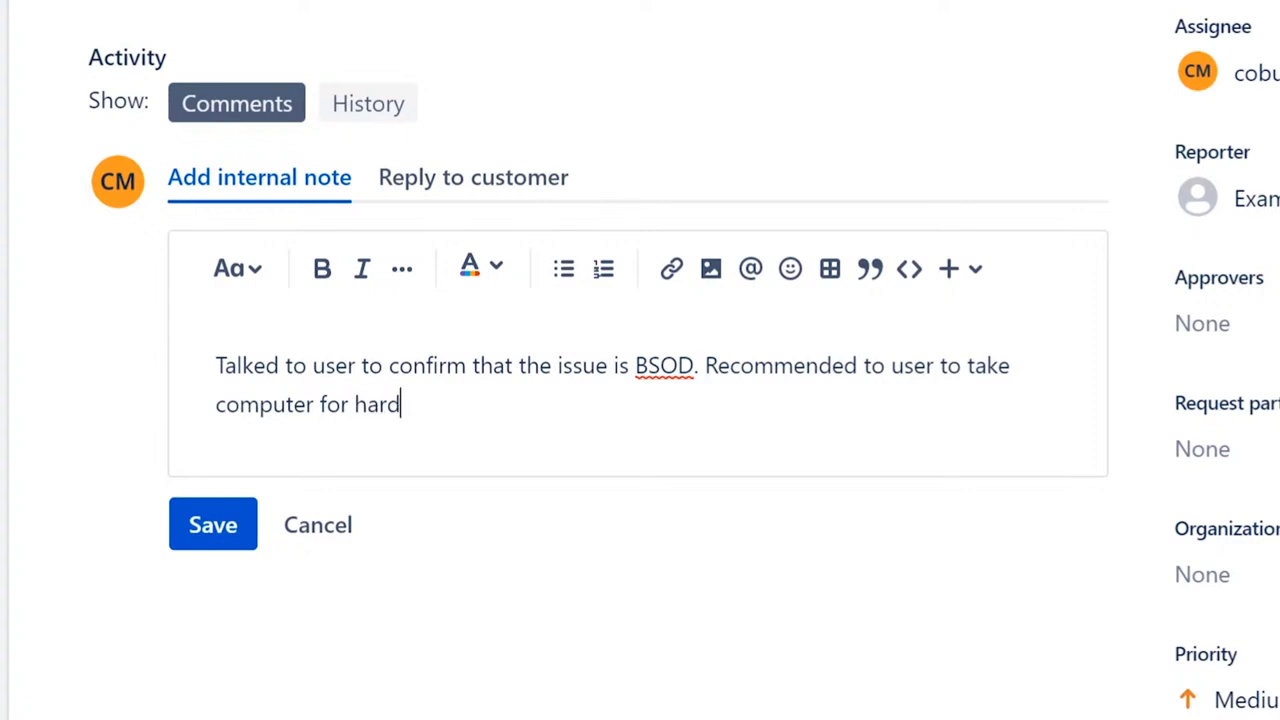
{"action": "type", "text": "ware diag"}
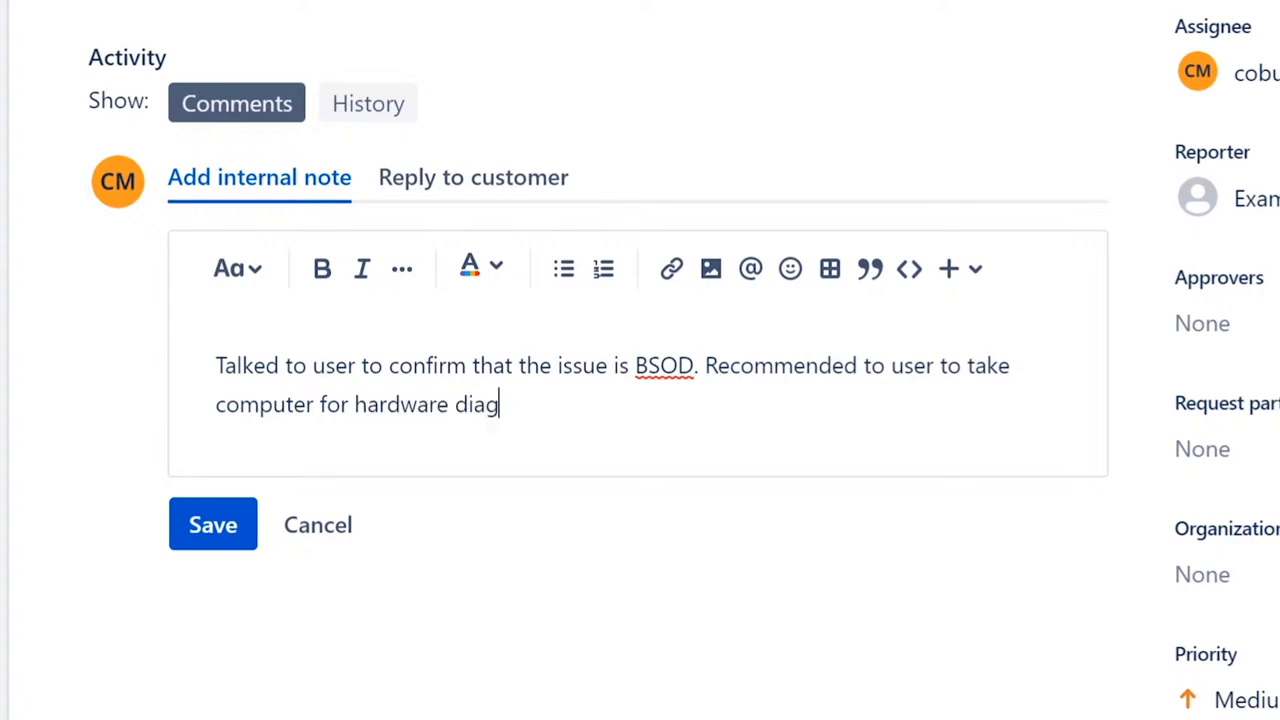
{"action": "type", "text": "nostic"}
{"action": "key", "text": "BackSpace"}
{"action": "type", "text": "; to he"}
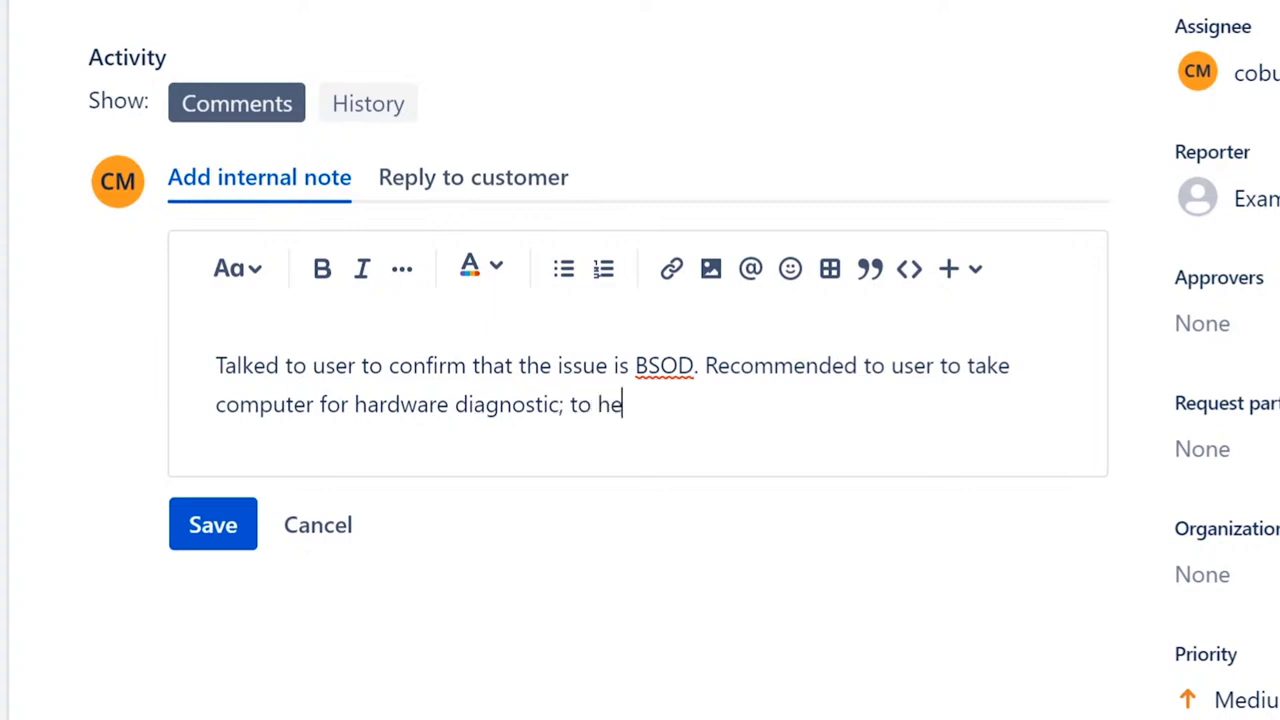
{"action": "key", "text": "BackSpace"}
{"action": "key", "text": "BackSpace"}
{"action": "type", "text": "her local Pc support."}
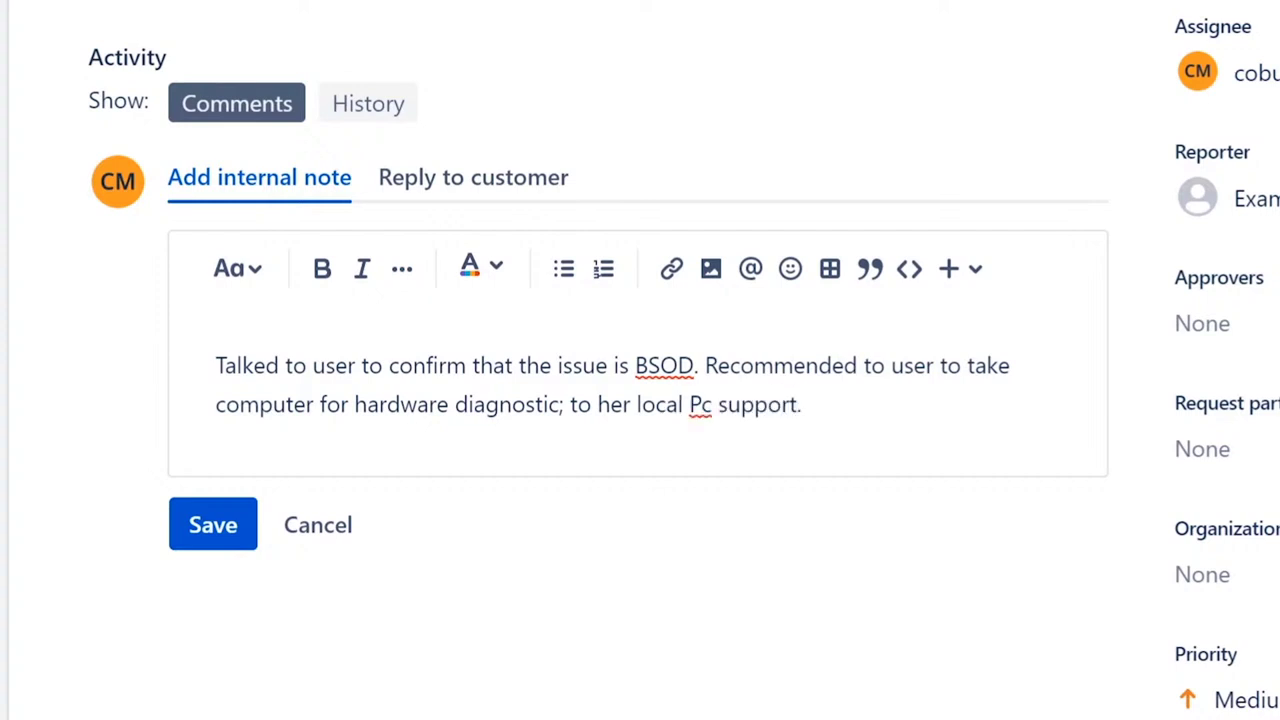
{"action": "type", "text": " ERvin"}
{"action": "key", "text": "BackSpace"}
{"action": "key", "text": "BackSpace"}
{"action": "key", "text": "BackSpace"}
{"action": "key", "text": "BackSpace"}
{"action": "type", "text": "rvin"}
Change 'Pc' to 'PC' and add 'Routed ticket to local Pc support.' before the sign-off.
{"action": "key", "text": "Left"}
{"action": "key", "text": "Left"}
{"action": "key", "text": "Left"}
{"action": "key", "text": "Left"}
{"action": "key", "text": "Left"}
{"action": "key", "text": "Left"}
{"action": "key", "text": "Left"}
{"action": "key", "text": "Left"}
{"action": "key", "text": "Left"}
{"action": "key", "text": "Left"}
{"action": "key", "text": "Left"}
{"action": "key", "text": "Left"}
{"action": "key", "text": "Left"}
{"action": "key", "text": "Left"}
{"action": "key", "text": "Left"}
{"action": "key", "text": "BackSpace"}
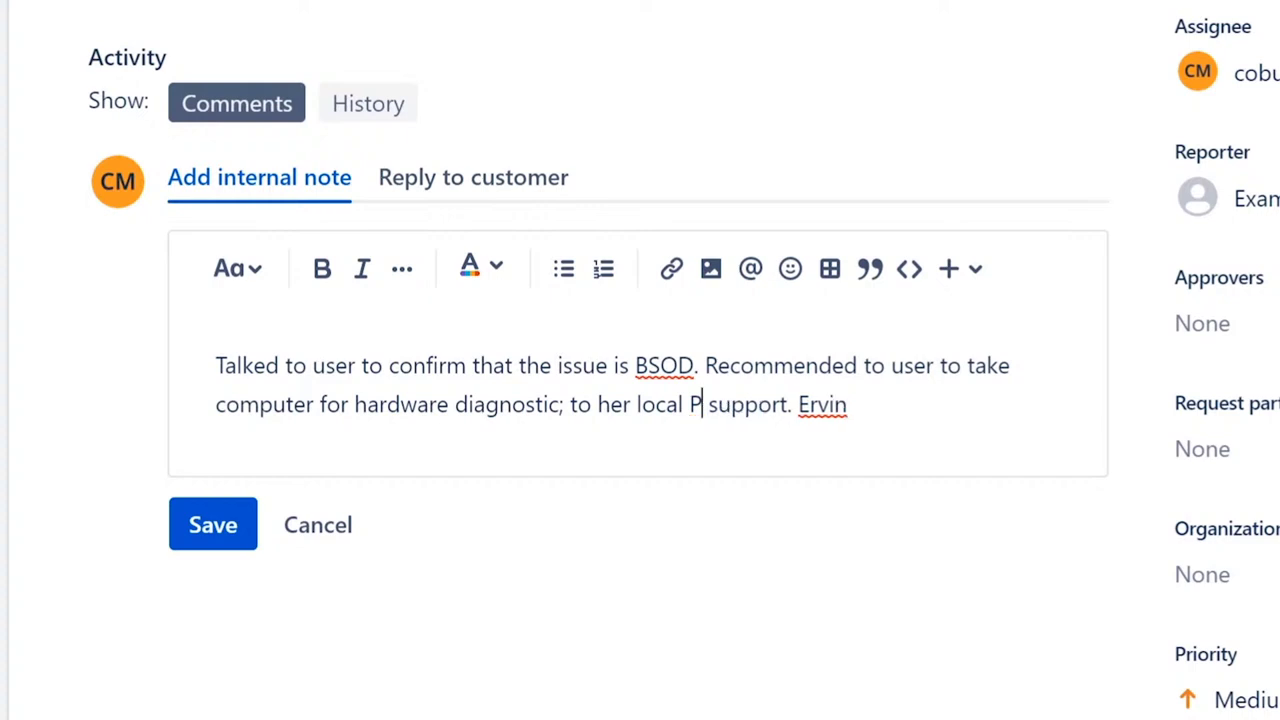
{"action": "type", "text": "C"}
{"action": "key", "text": "Right"}
{"action": "key", "text": "Right"}
{"action": "key", "text": "Right"}
{"action": "key", "text": "Right"}
{"action": "key", "text": "Right"}
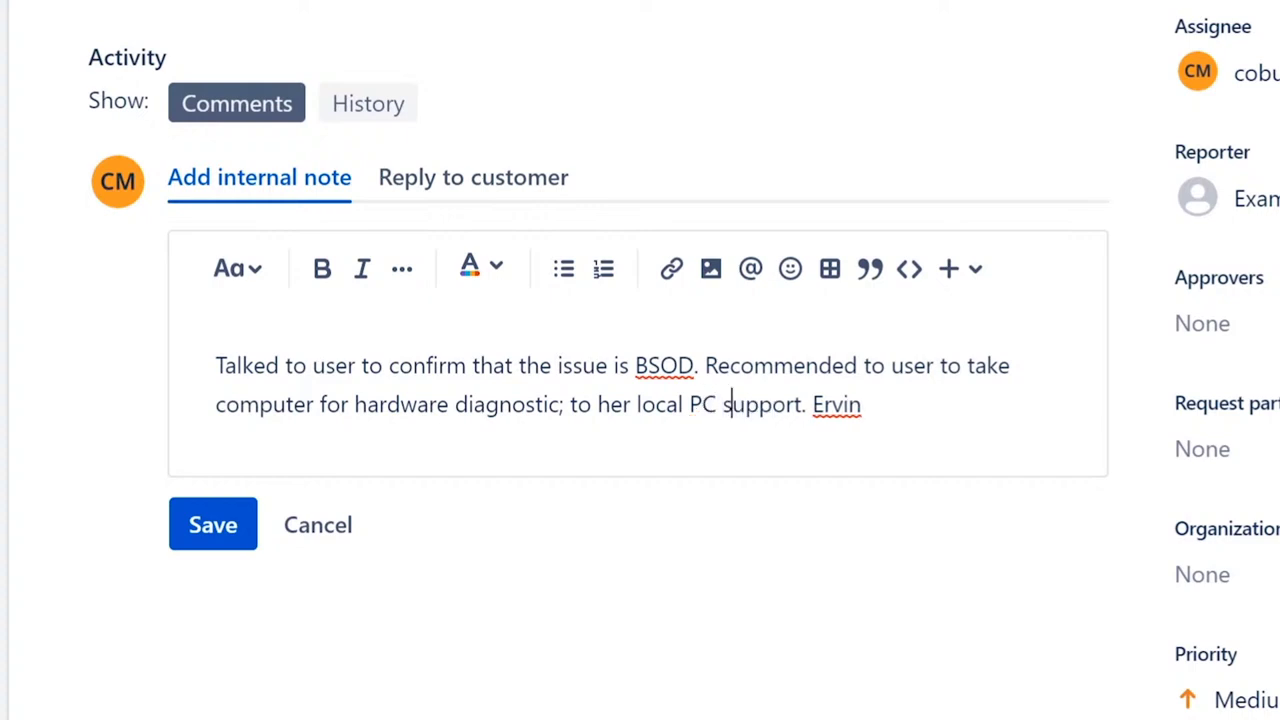
{"action": "key", "text": "Right"}
{"action": "key", "text": "Right"}
{"action": "key", "text": "Right"}
{"action": "key", "text": "Right"}
{"action": "key", "text": "Right"}
{"action": "type", "text": "Ro"}
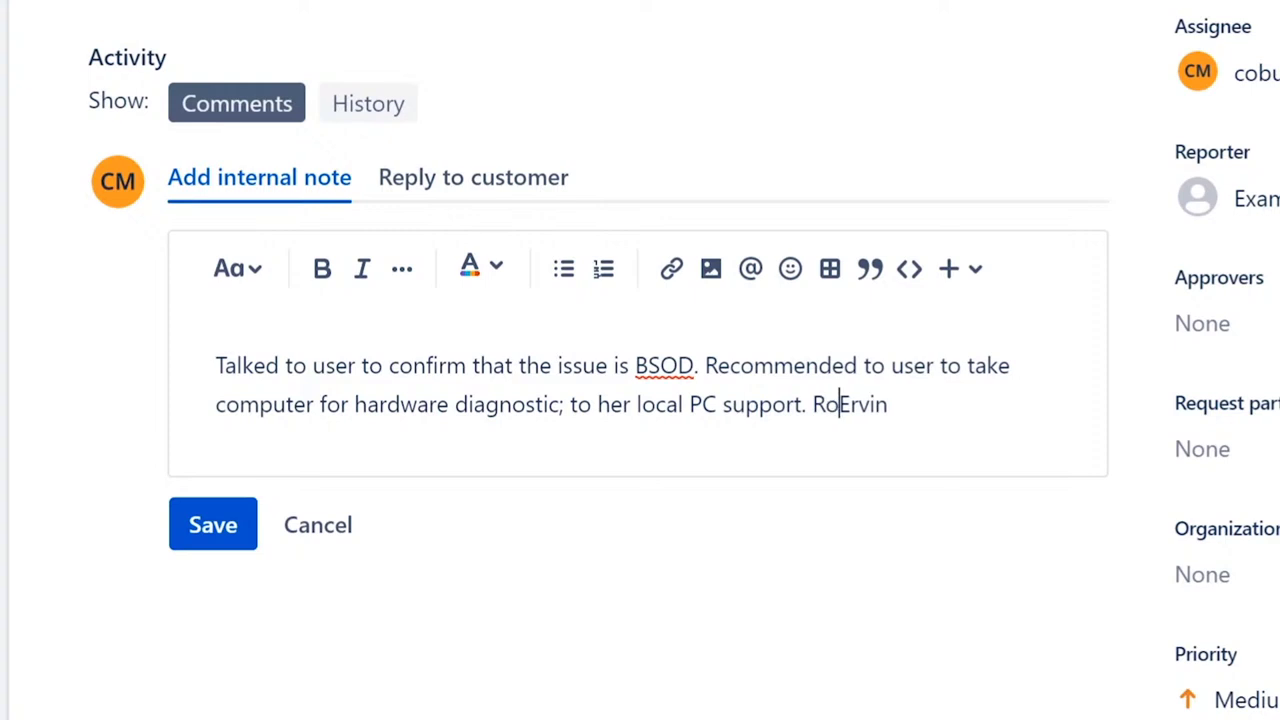
{"action": "type", "text": "uted ticket "}
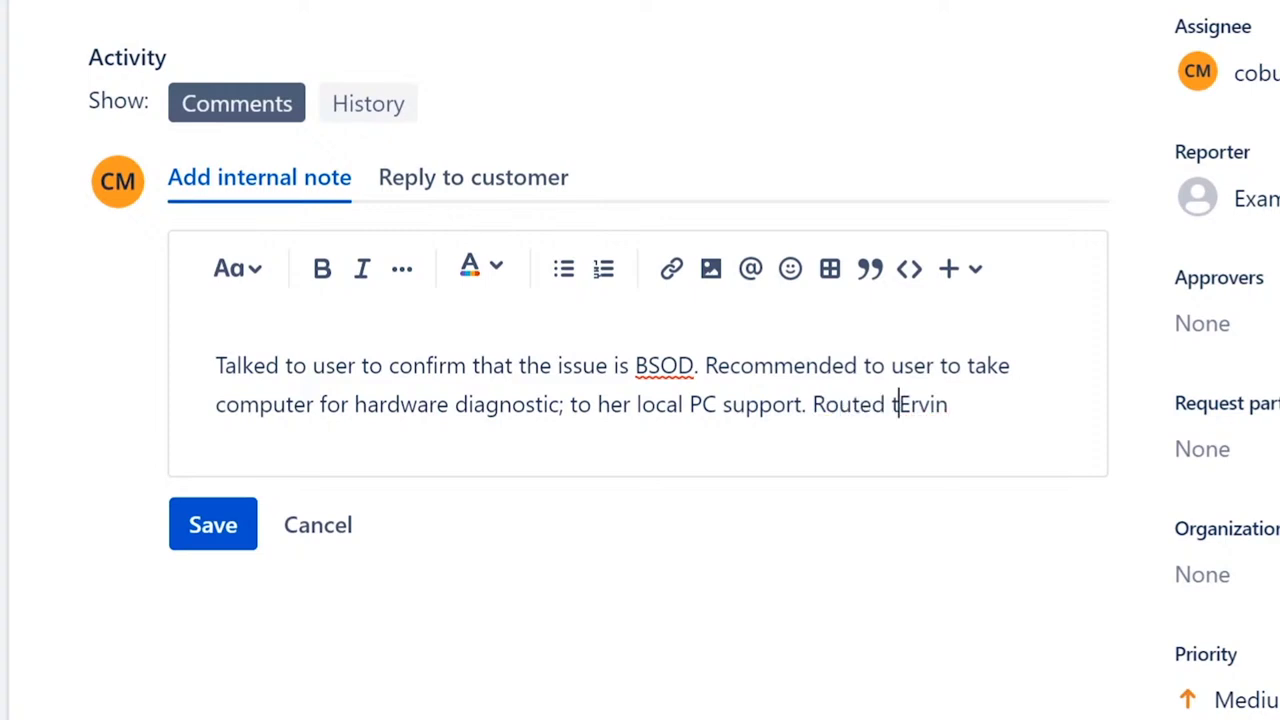
{"action": "type", "text": "to loc"}
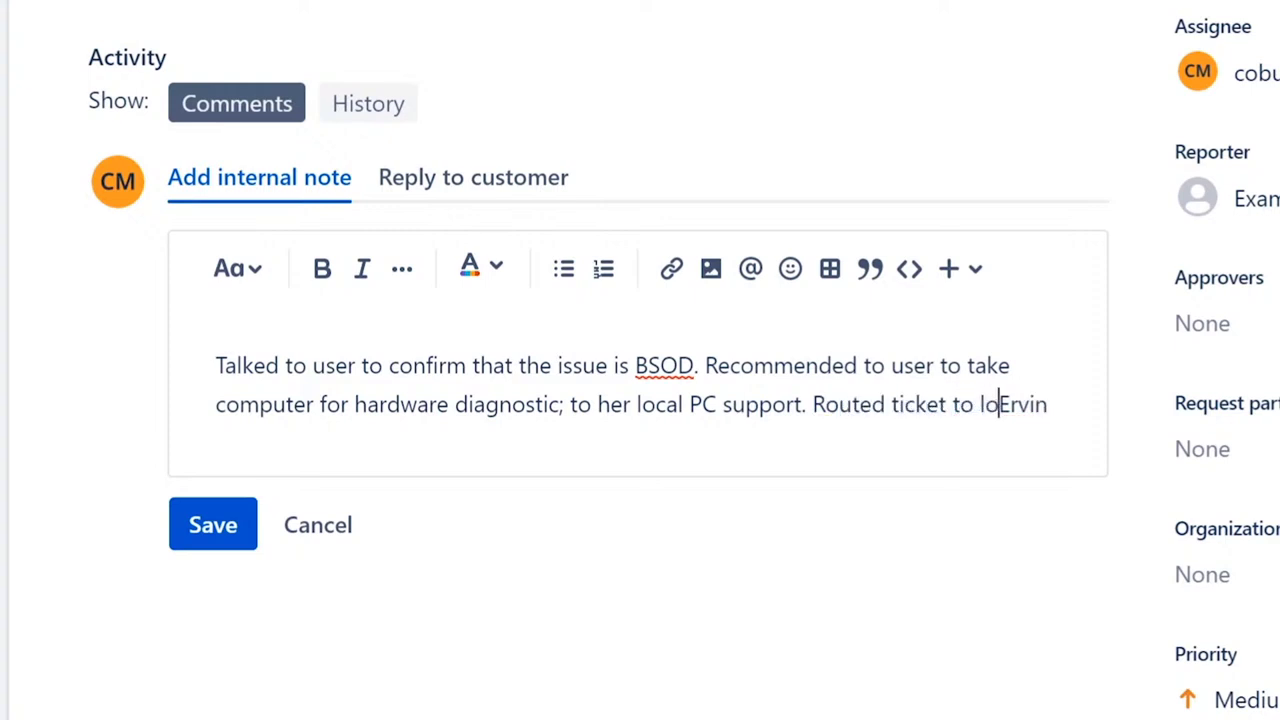
{"action": "type", "text": "al Pc suppor"}
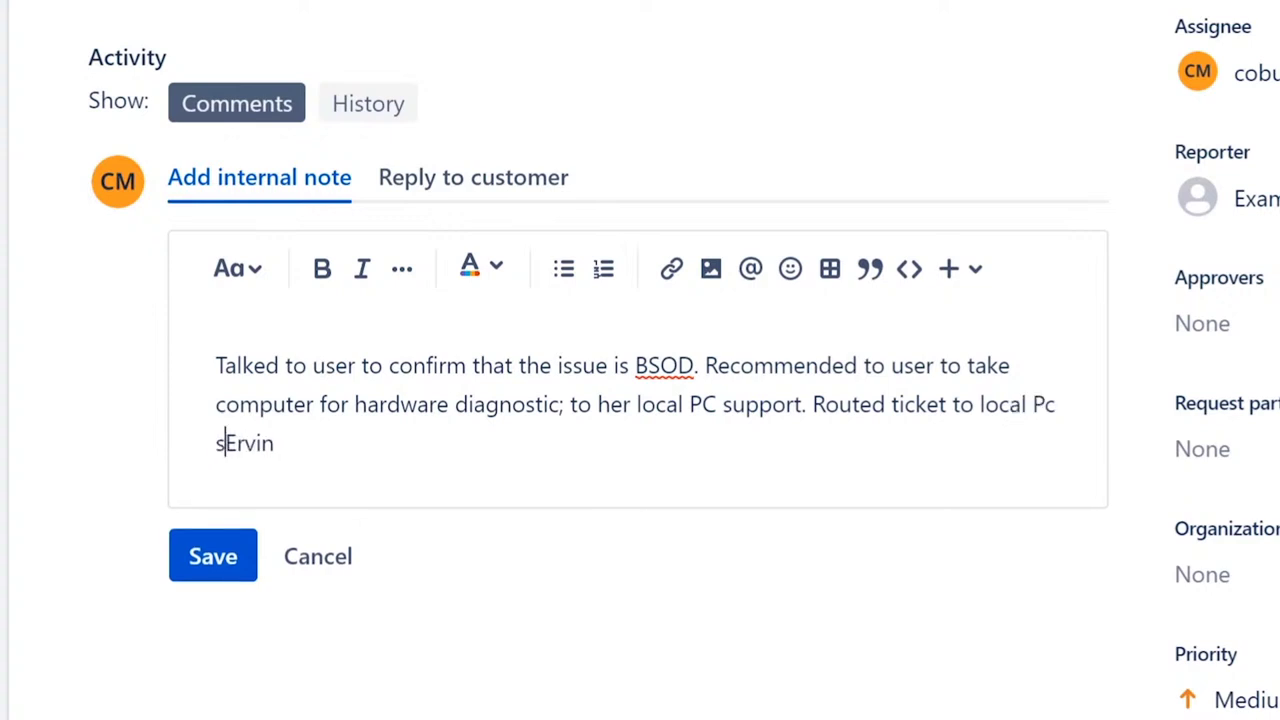
{"action": "type", "text": "t."}
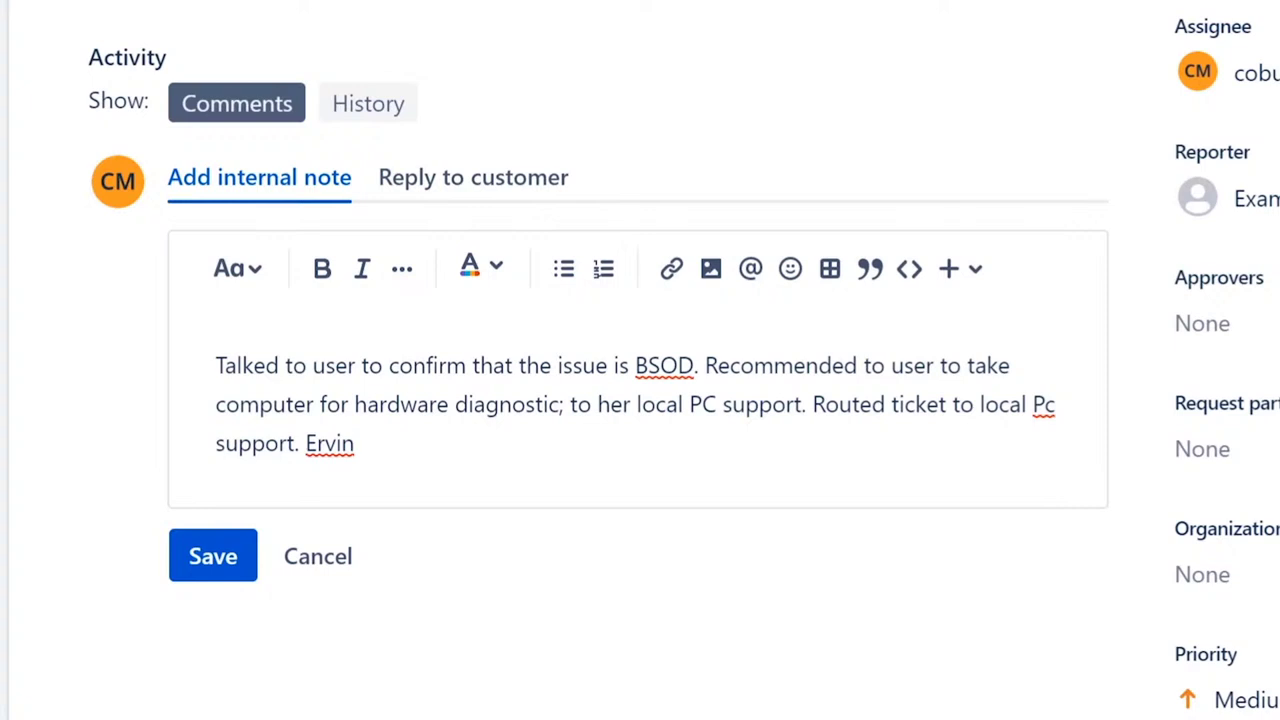
{"action": "left_click_drag", "start_coordinate": [354, 404], "coordinate": [560, 404]}
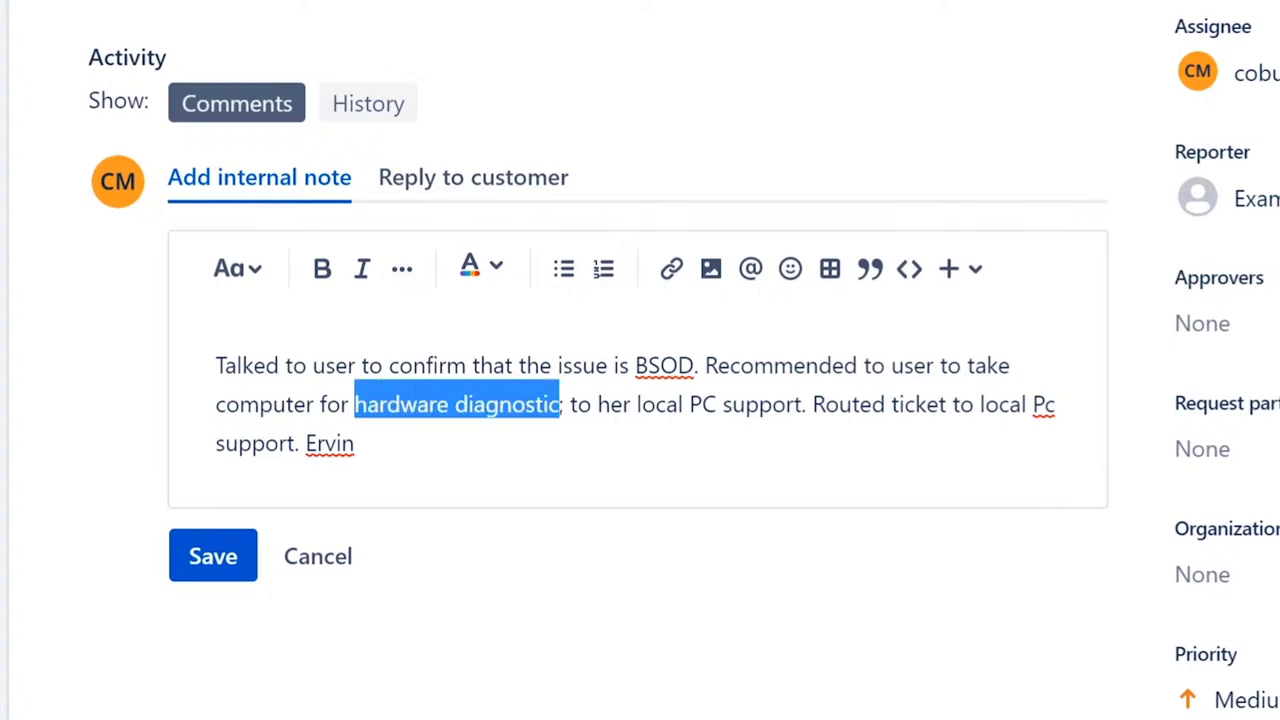
Post the BSOD note, set ISD-24 to Completed, and return to the All open queue.
{"action": "left_click", "coordinate": [200, 565]}
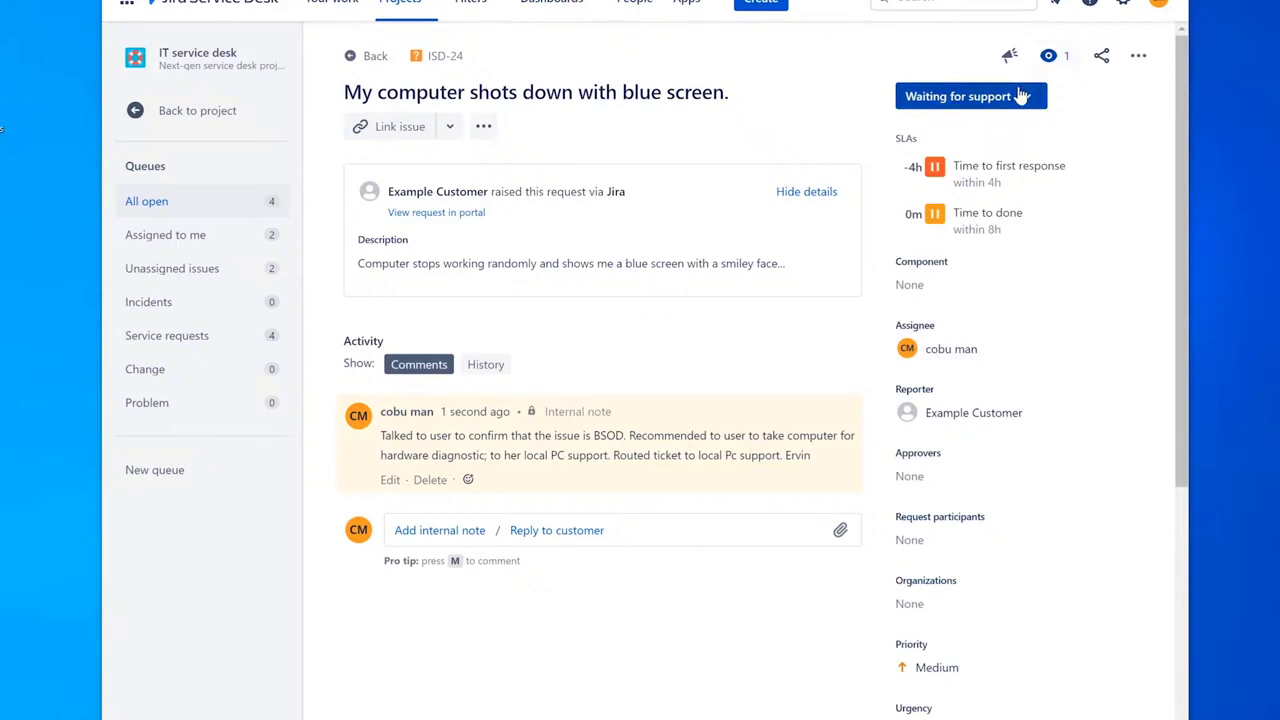
{"action": "left_click", "coordinate": [1000, 100]}
{"action": "left_click", "coordinate": [982, 254]}
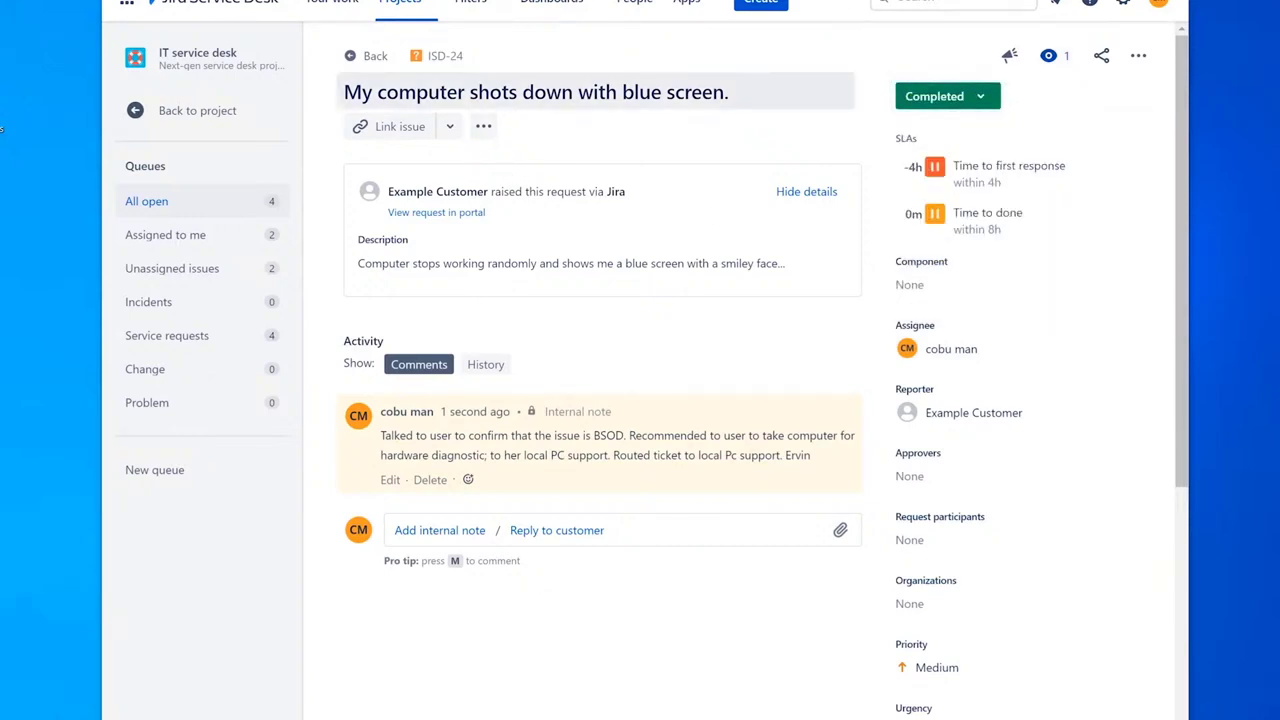
{"action": "left_click", "coordinate": [372, 57]}
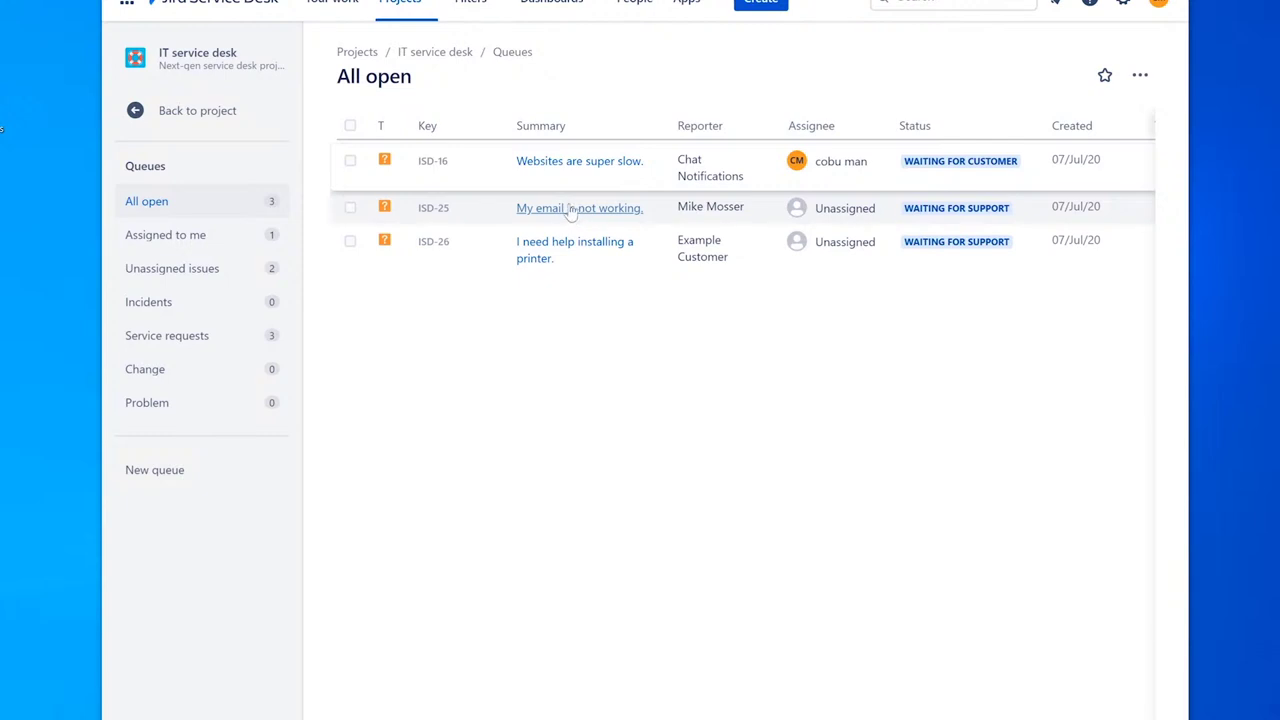
Open ISD-25 'My email is not working.' and enlarge its attached Outlook screenshot.
{"action": "left_click", "coordinate": [572, 210]}
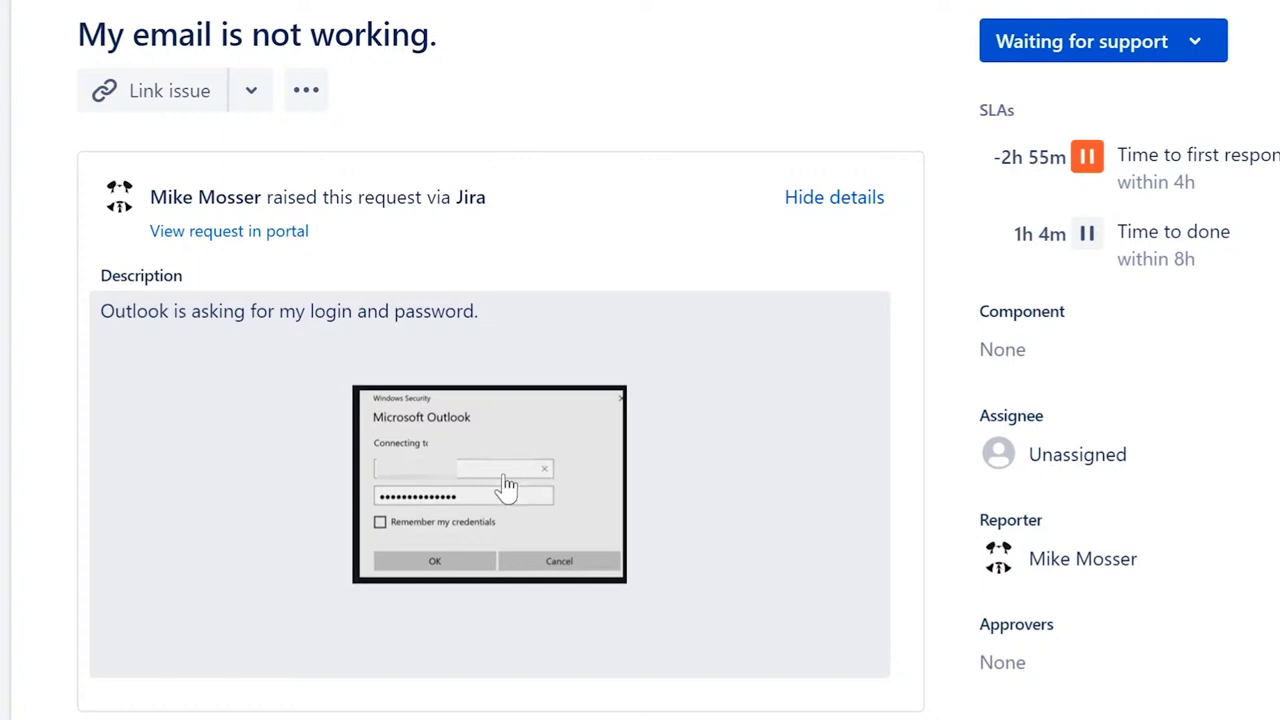
{"action": "left_click", "coordinate": [507, 482]}
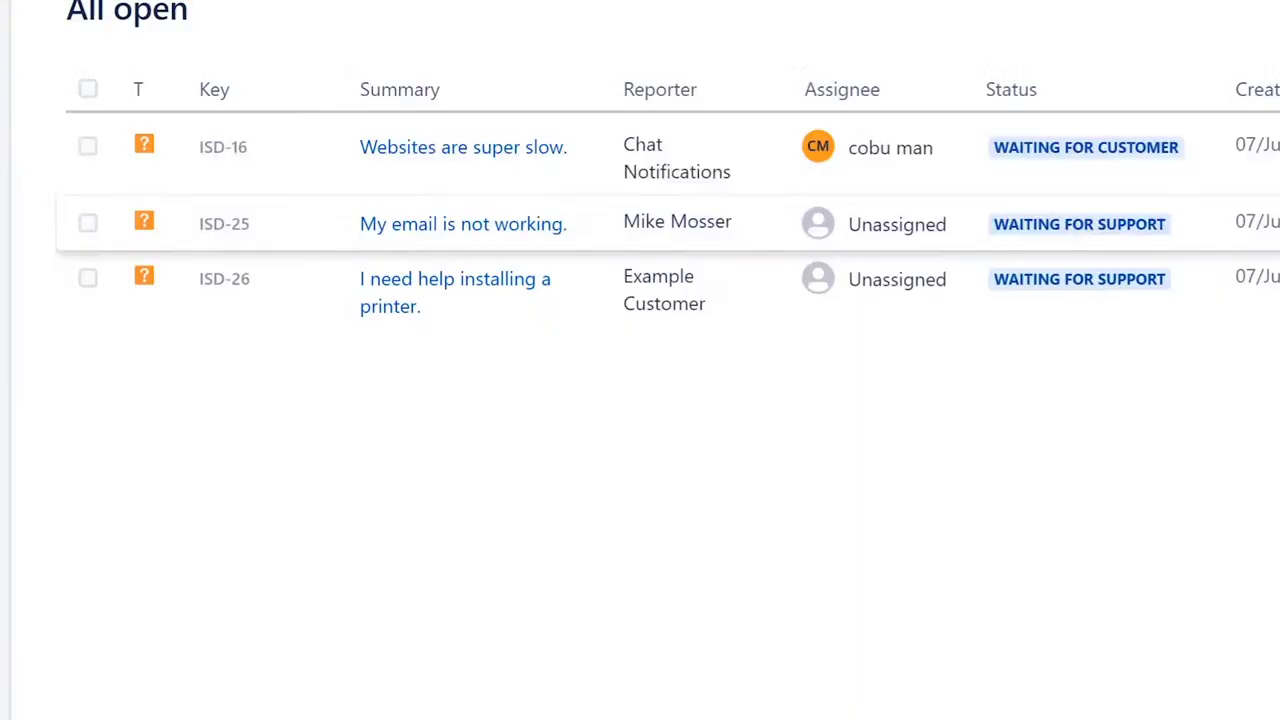
{"action": "left_click", "coordinate": [462, 226]}
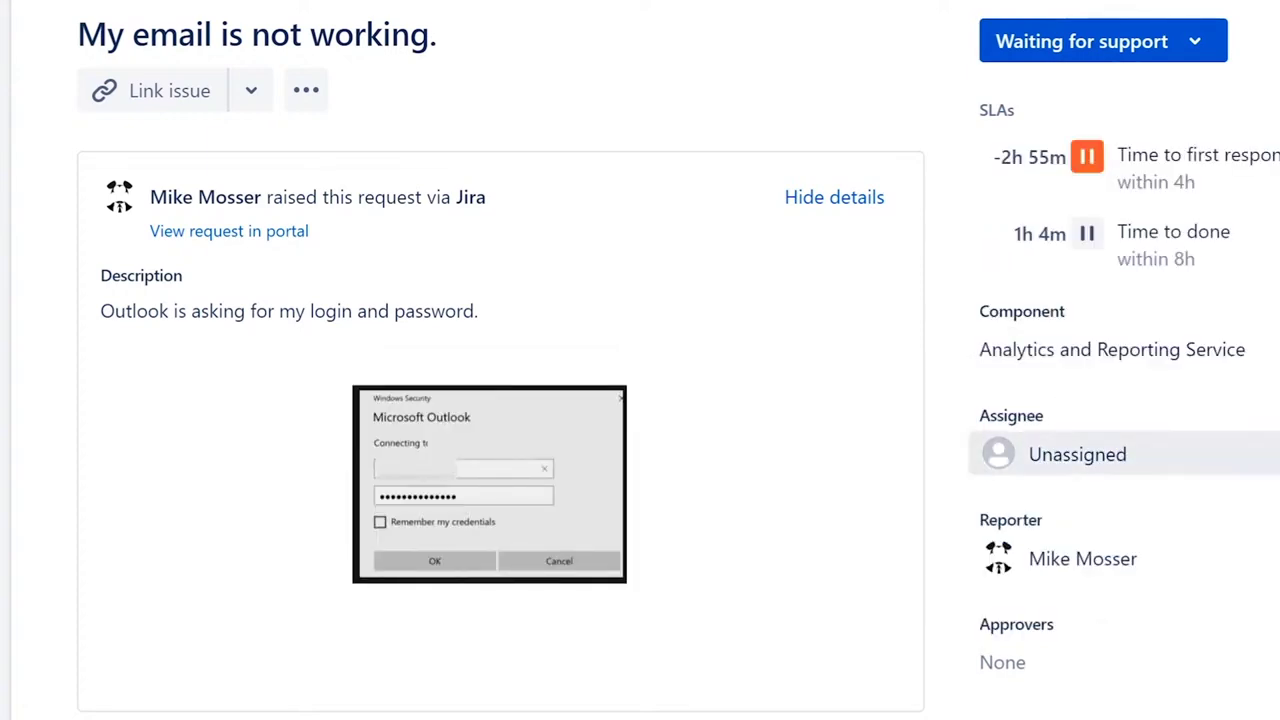
Assign ISD-25 to yourself via the Assignee field.
{"action": "left_click", "coordinate": [1070, 455]}
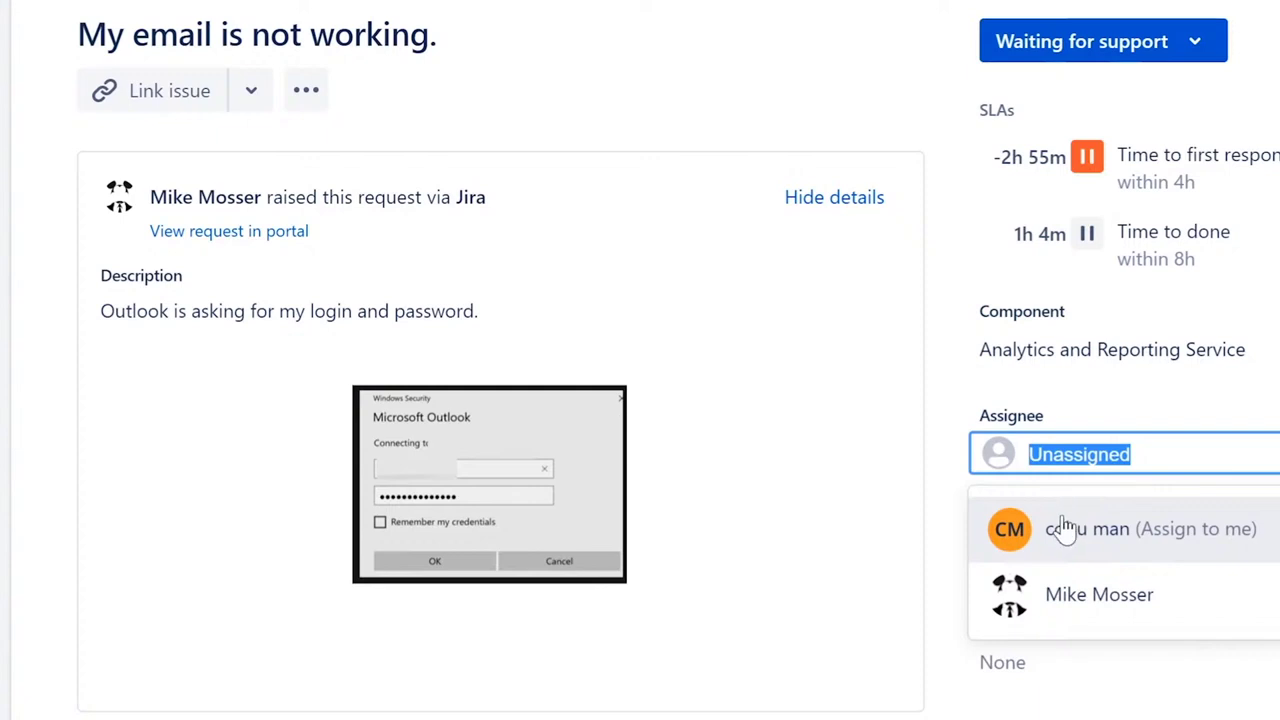
{"action": "left_click", "coordinate": [1066, 528]}
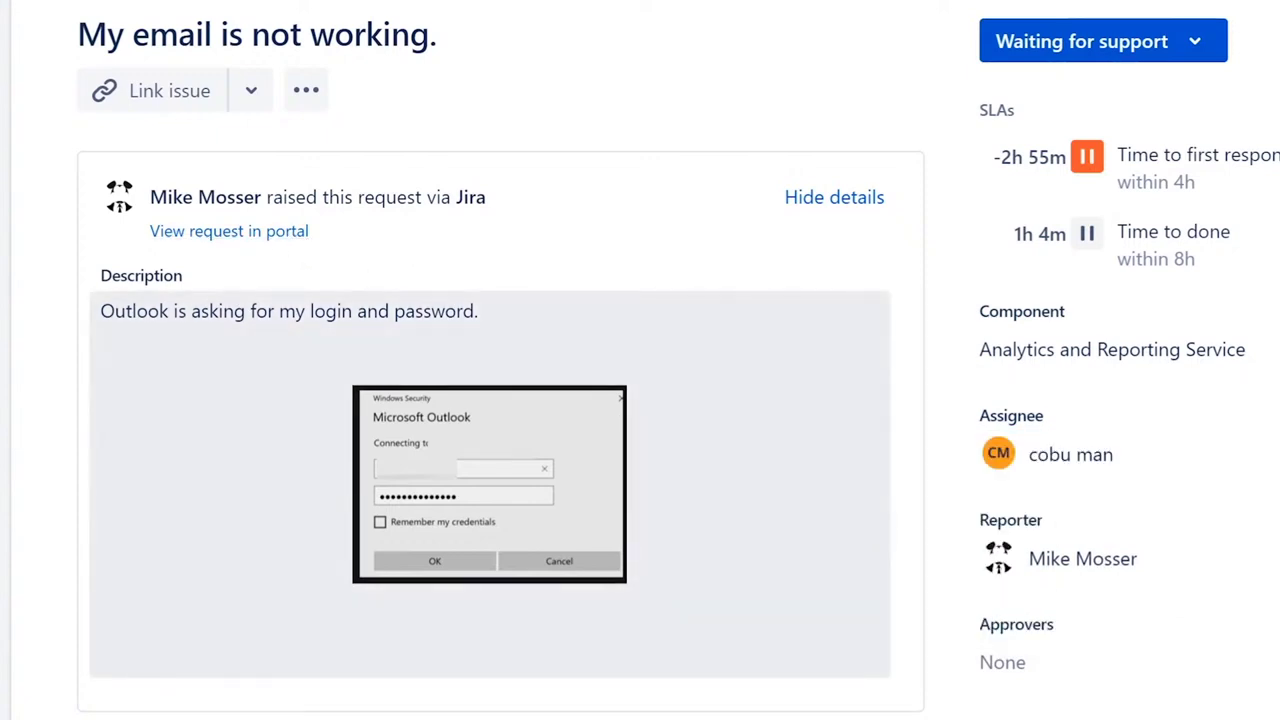
{"action": "left_click", "coordinate": [151, 695]}
Review the ISD-25 title, description and embedded Outlook login screenshot, then scroll to Activity.
{"action": "left_click_drag", "start_coordinate": [436, 34], "coordinate": [43, 14]}
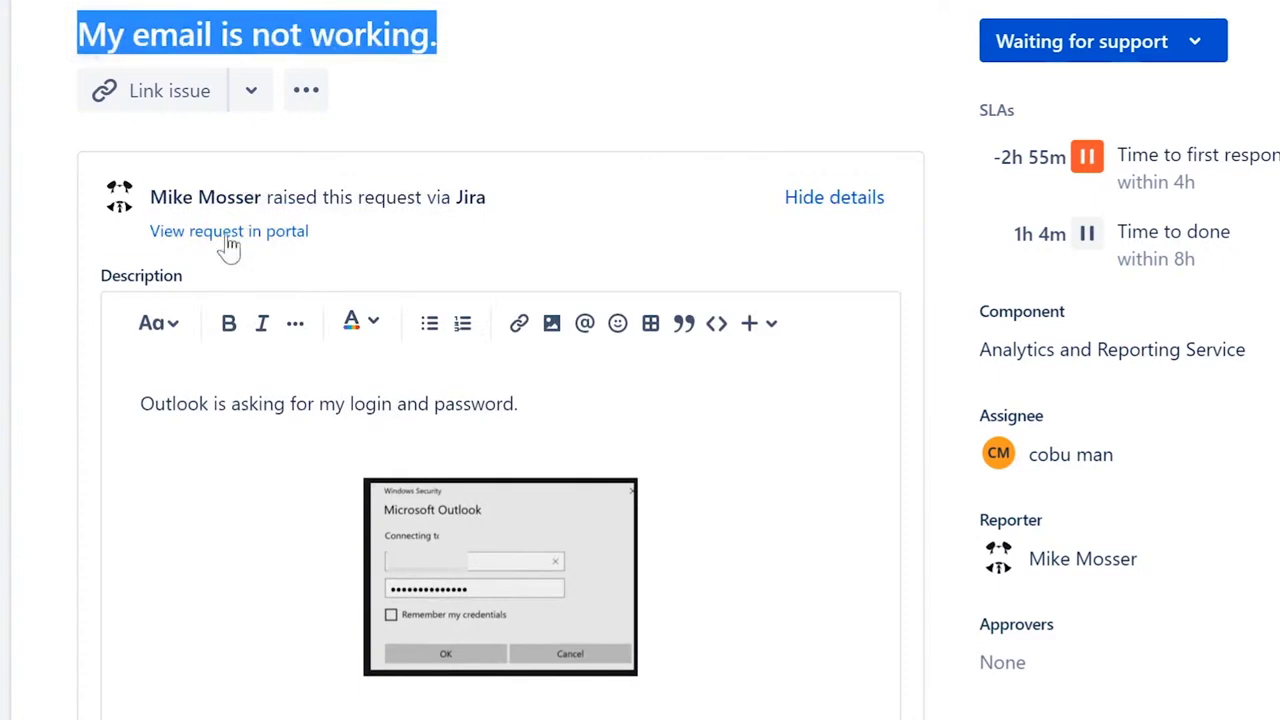
{"action": "left_click_drag", "start_coordinate": [140, 404], "coordinate": [522, 404]}
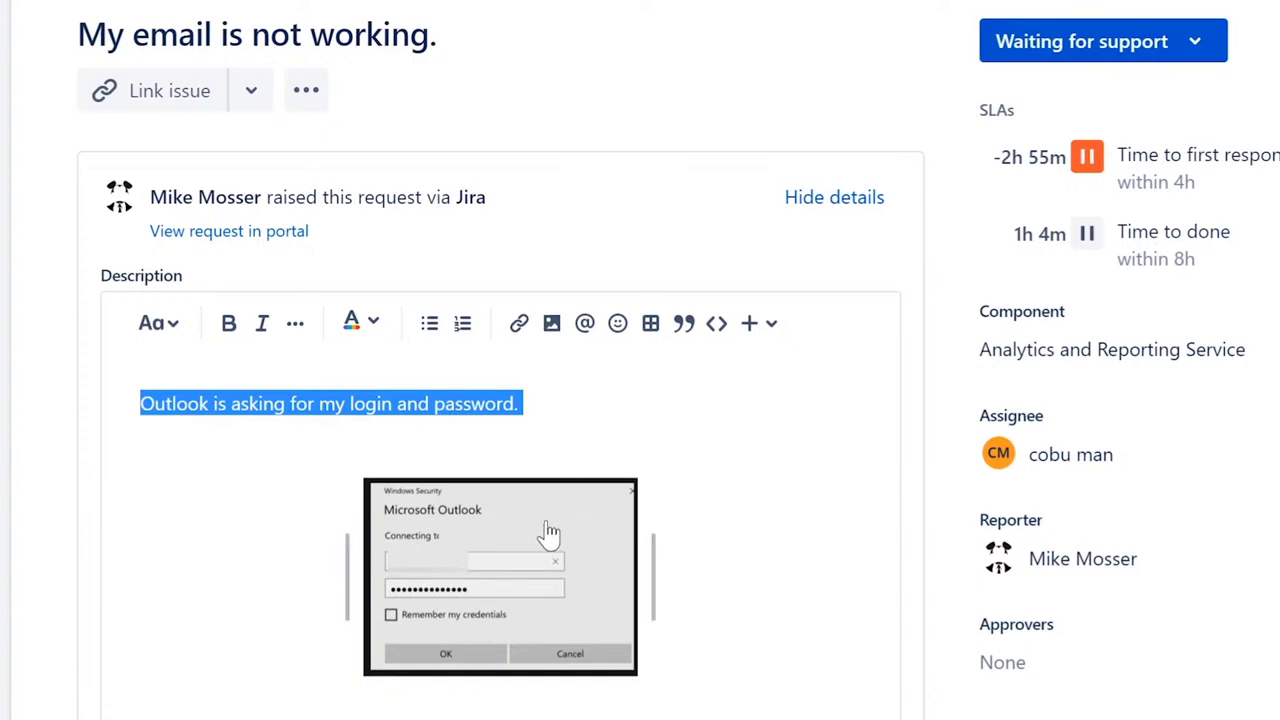
{"action": "scroll", "coordinate": [546, 531], "scroll_direction": "down", "scroll_amount": 3}
{"action": "scroll", "coordinate": [500, 360], "scroll_direction": "down", "scroll_amount": 3}
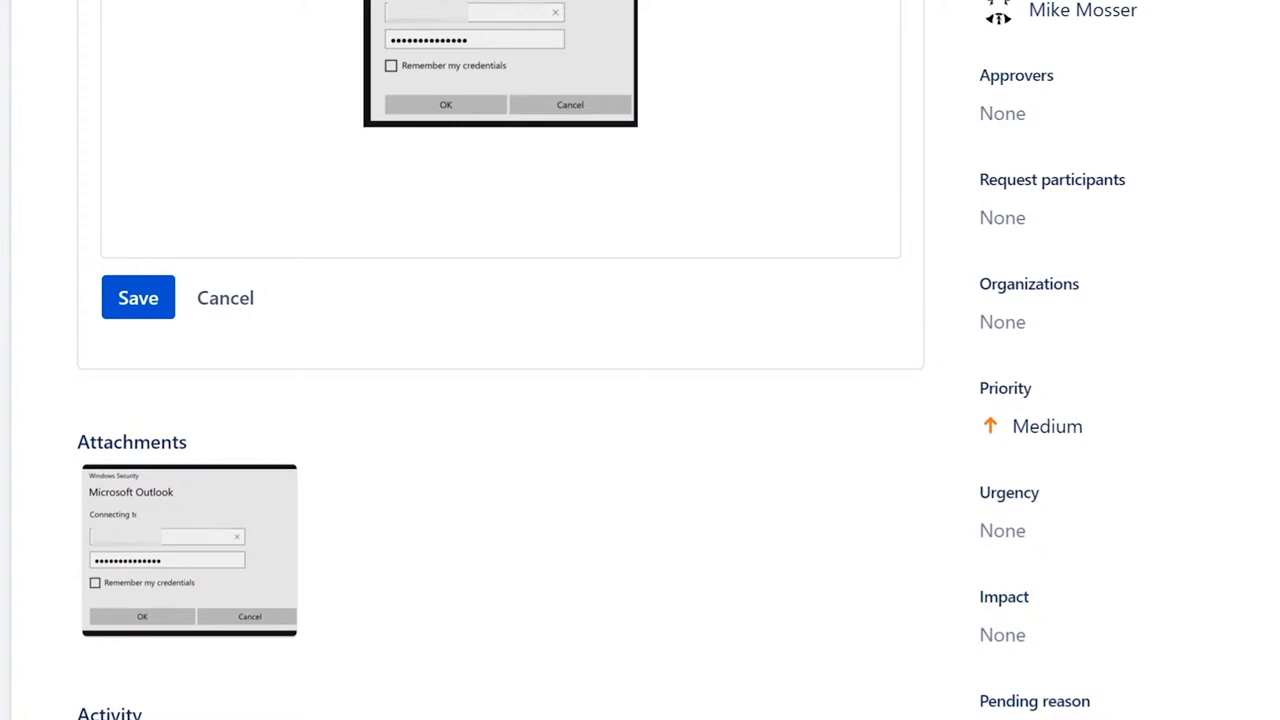
{"action": "scroll", "coordinate": [491, 594], "scroll_direction": "up", "scroll_amount": 6}
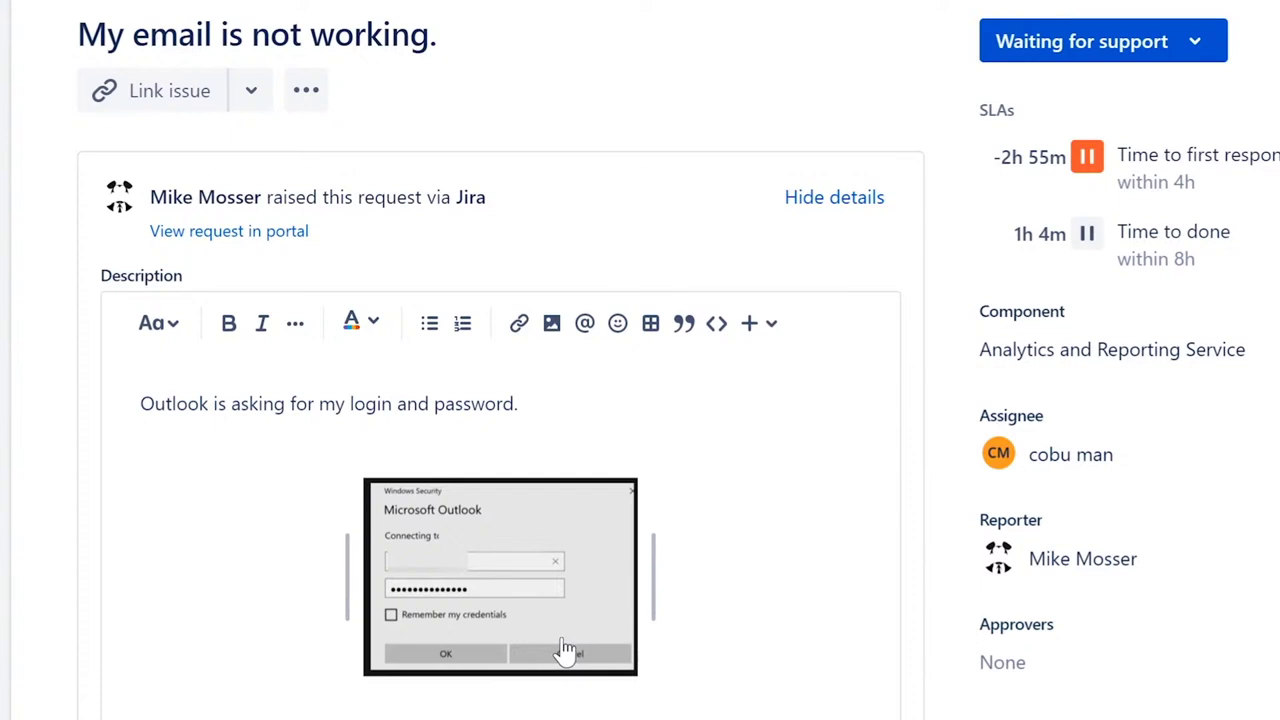
{"action": "left_click", "coordinate": [491, 548]}
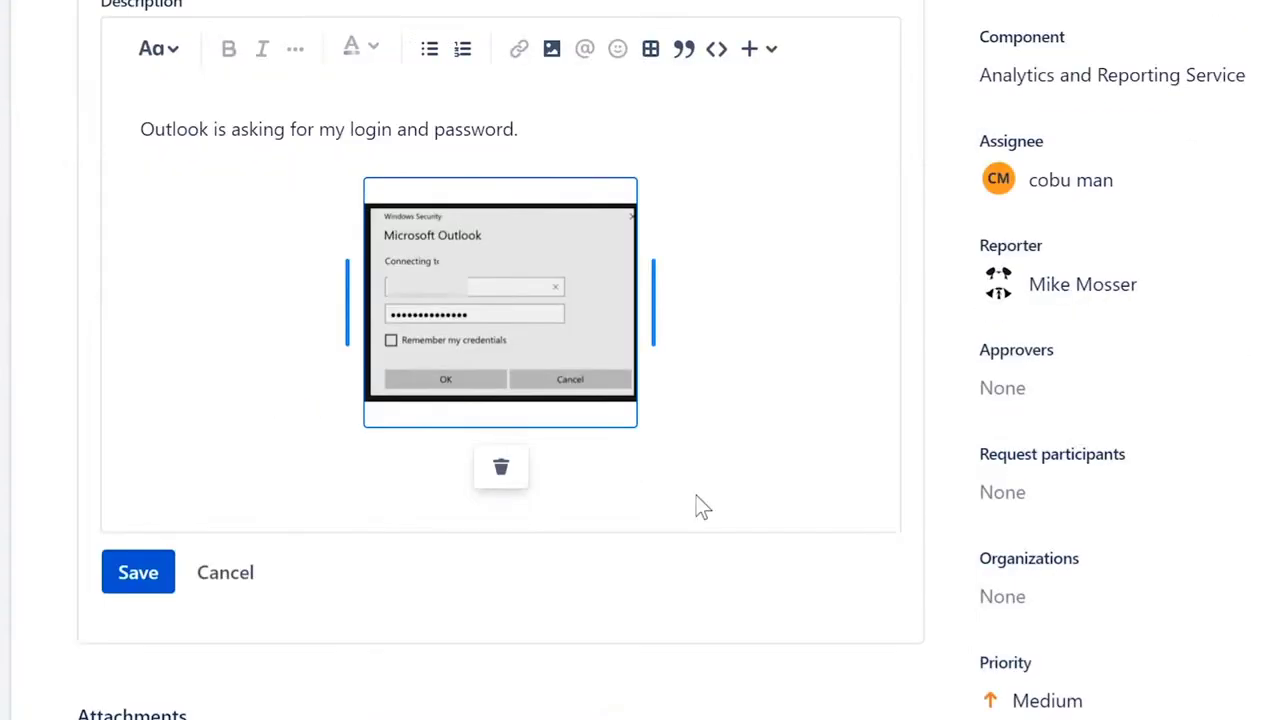
{"action": "scroll", "coordinate": [668, 665], "scroll_direction": "down", "scroll_amount": 4}
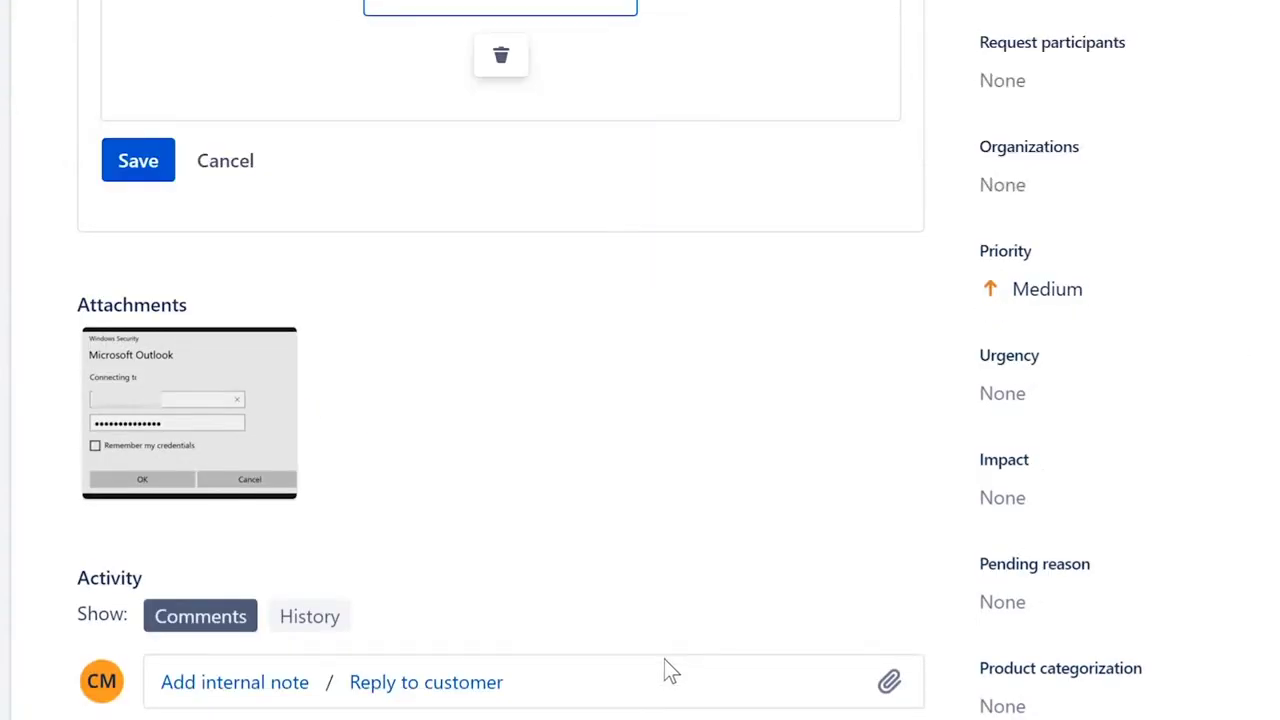
Start a customer reply introducing yourself from PC support about the email-not-working ticket.
{"action": "left_click", "coordinate": [426, 682]}
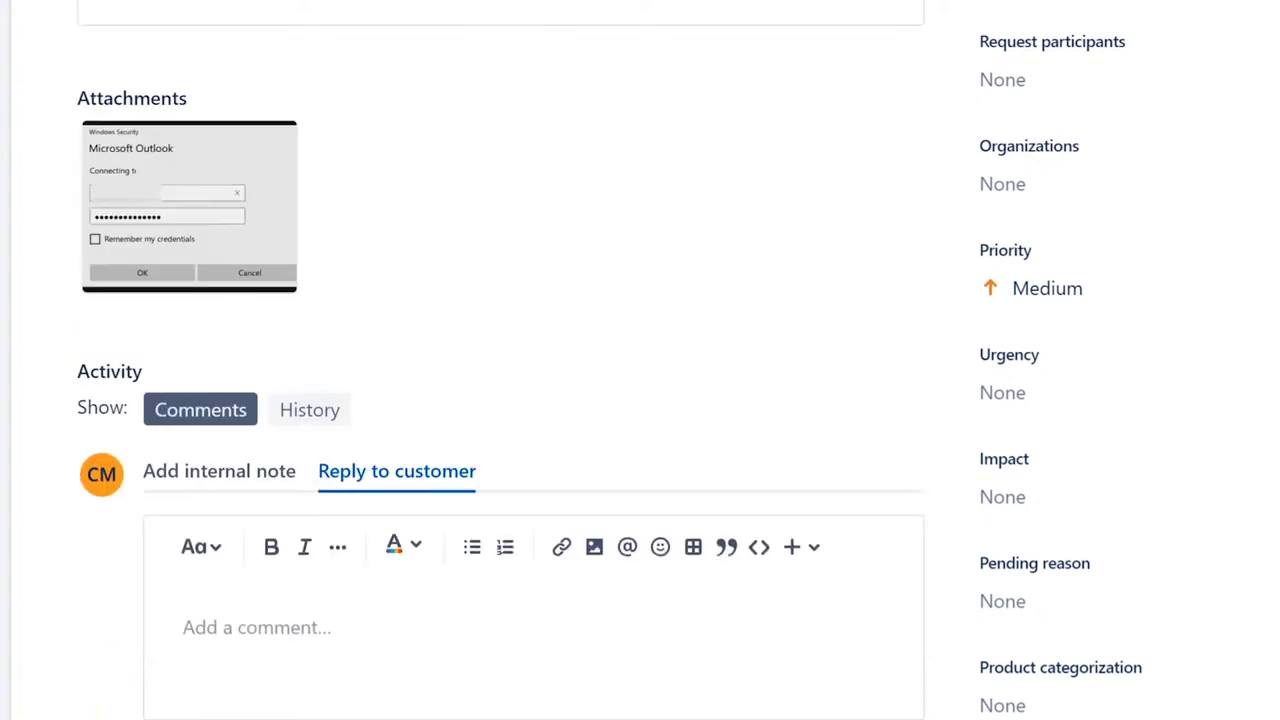
{"action": "type", "text": "Hello, "}
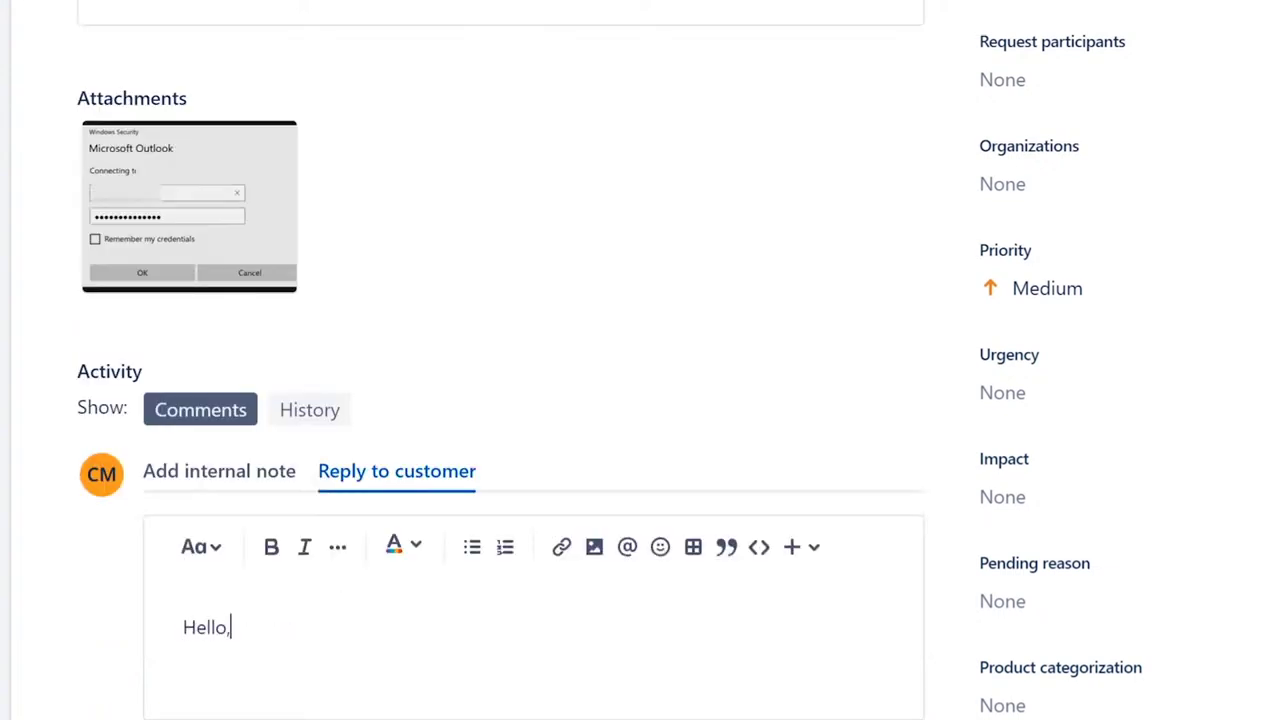
{"action": "type", "text": "my name is Ervin with "}
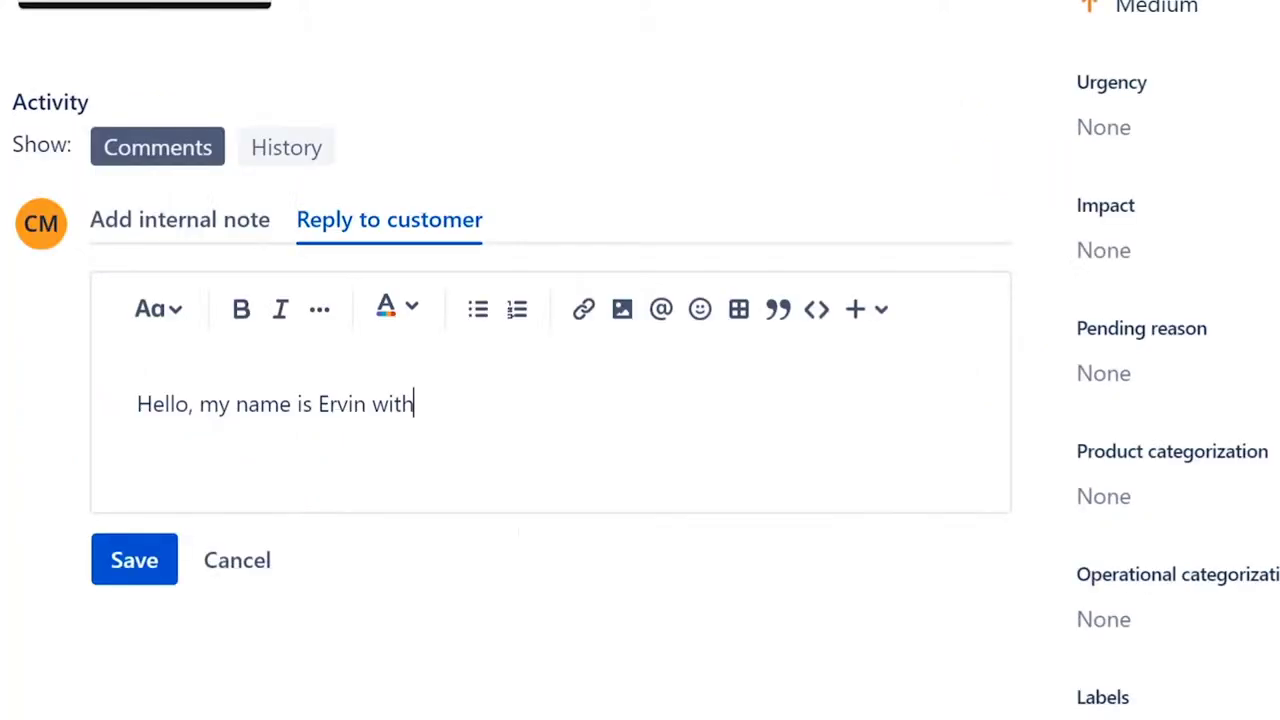
{"action": "type", "text": "Pc support."}
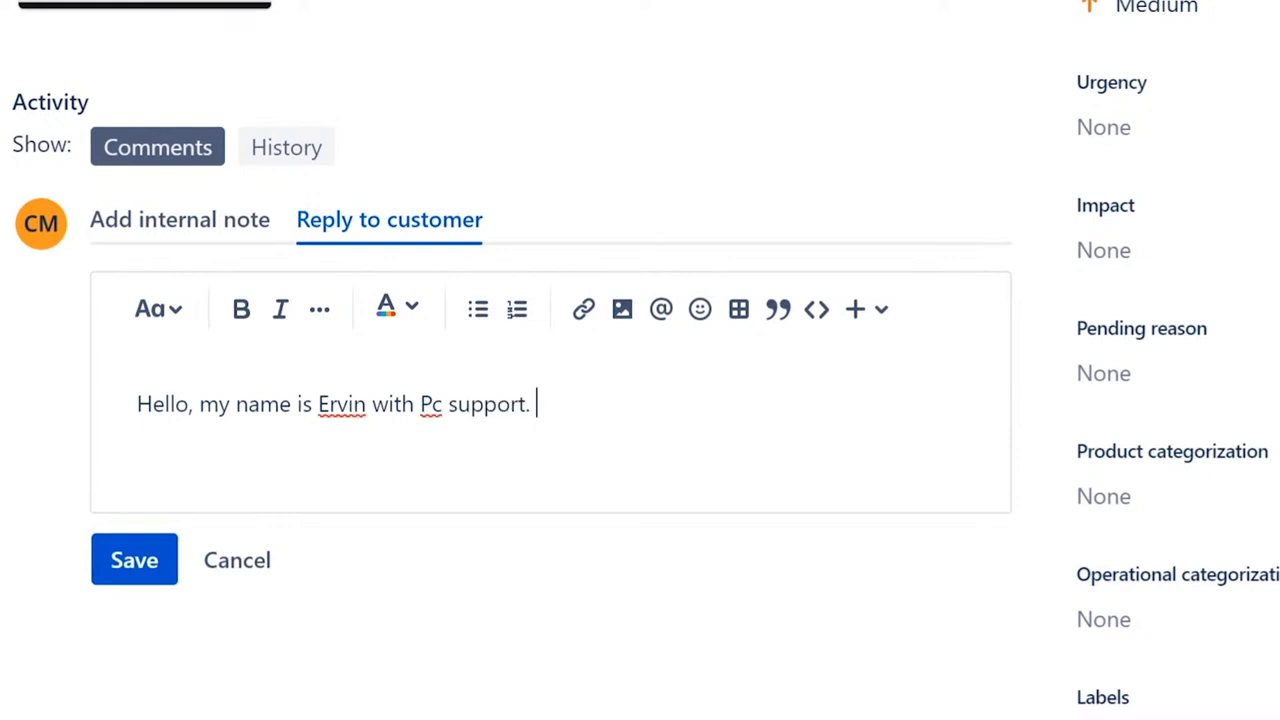
{"action": "scroll", "coordinate": [820, 515], "scroll_direction": "up", "scroll_amount": 4}
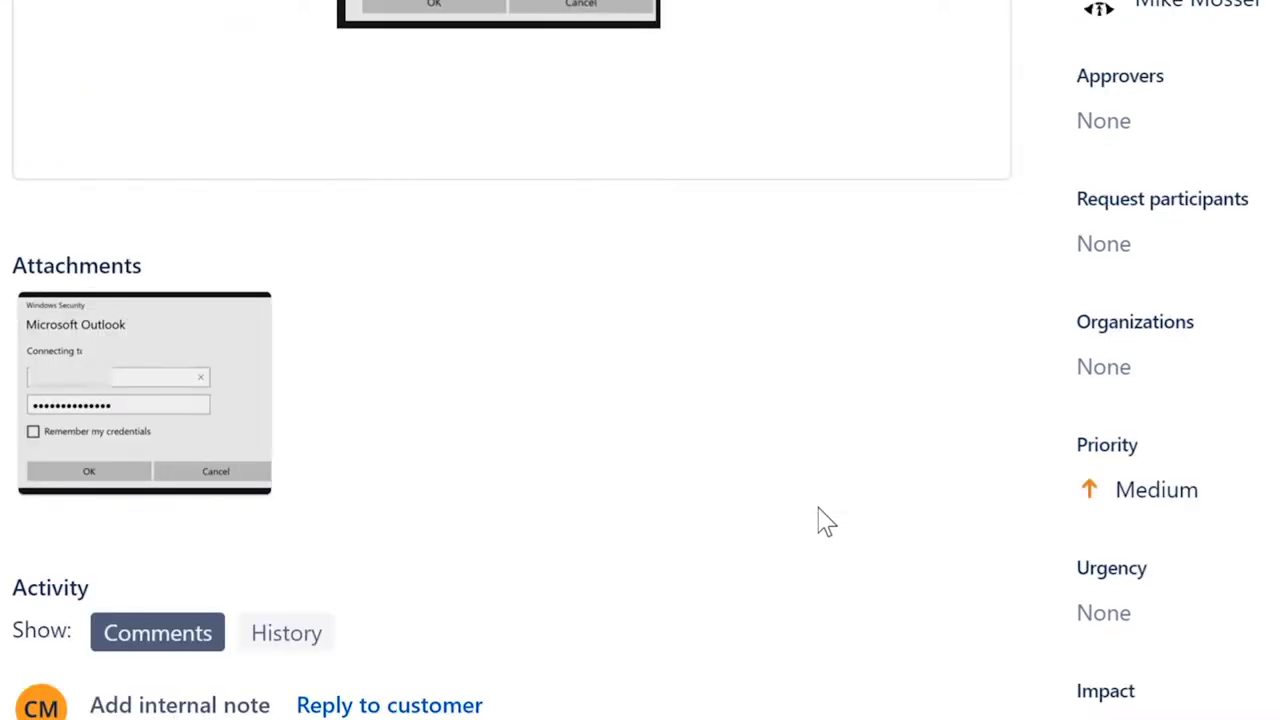
{"action": "scroll", "coordinate": [820, 520], "scroll_direction": "up", "scroll_amount": 3}
{"action": "scroll", "coordinate": [825, 520], "scroll_direction": "down", "scroll_amount": 7}
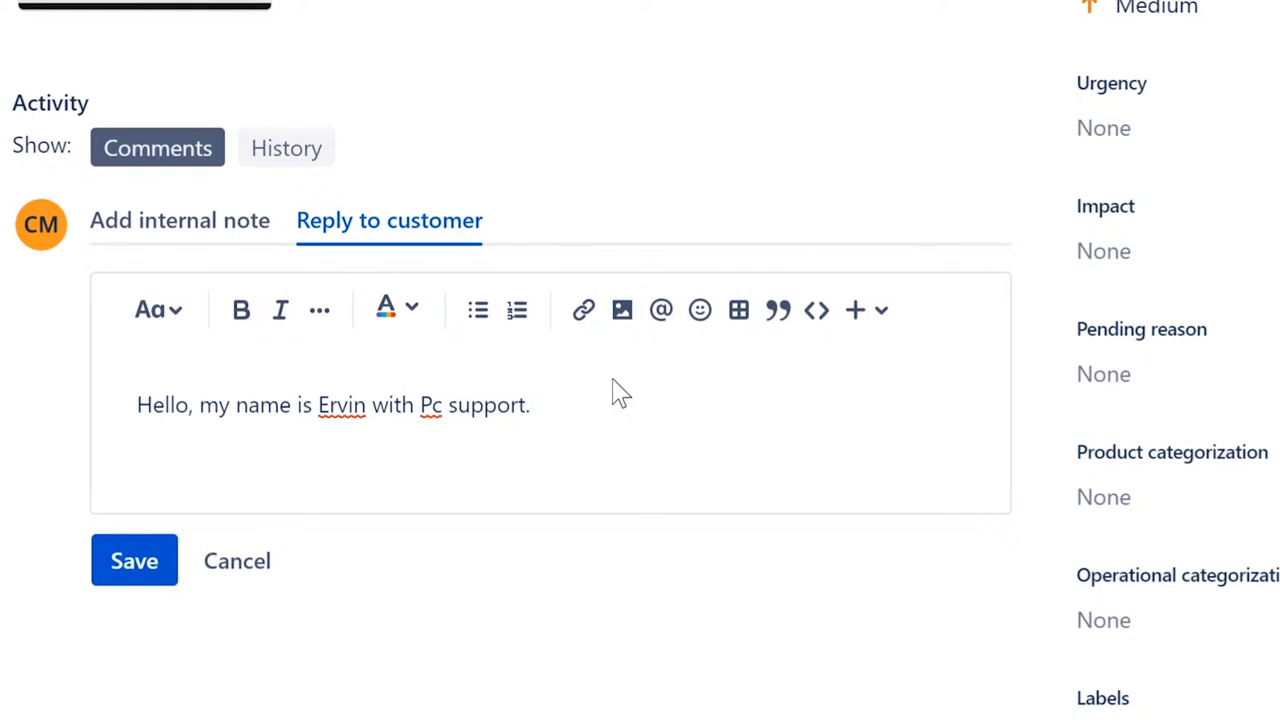
{"action": "type", "text": "I hae you"}
{"action": "key", "text": "BackSpace"}
{"action": "key", "text": "BackSpace"}
{"action": "key", "text": "BackSpace"}
{"action": "key", "text": "BackSpace"}
{"action": "key", "text": "BackSpace"}
{"action": "type", "text": "ve your jtic"}
{"action": "key", "text": "BackSpace"}
{"action": "key", "text": "BackSpace"}
{"action": "key", "text": "BackSpace"}
{"action": "key", "text": "BackSpace"}
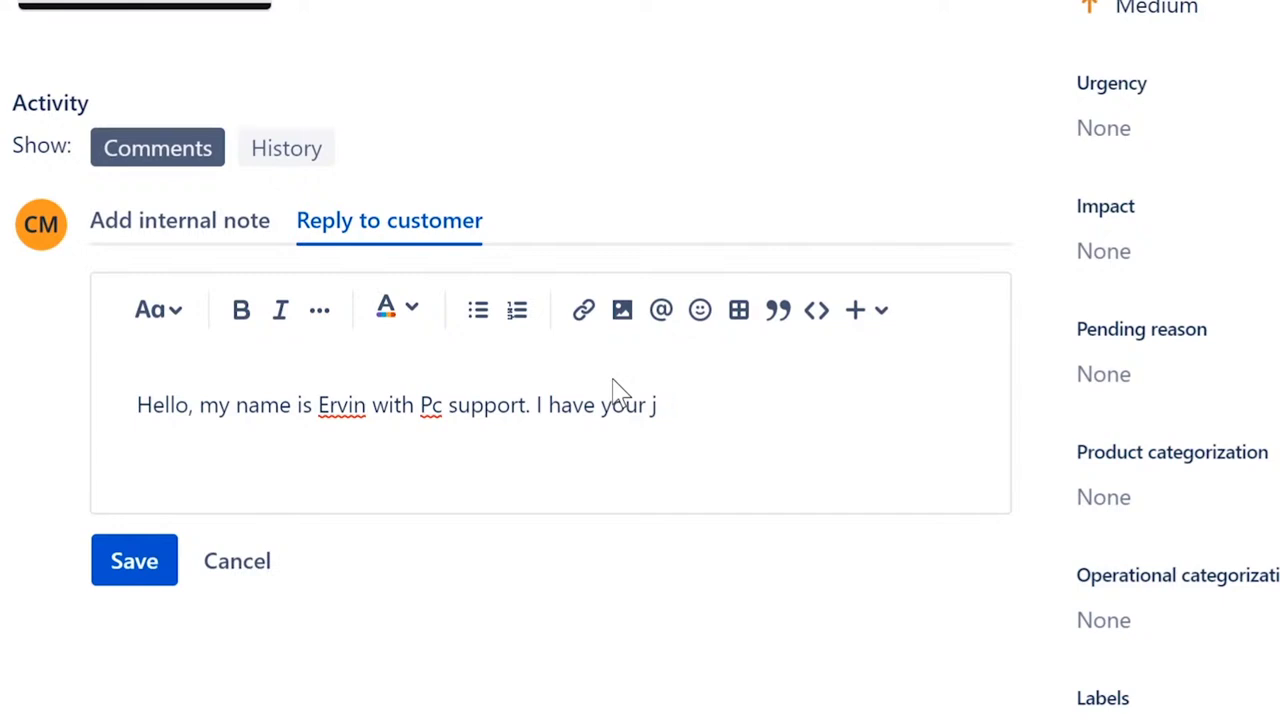
{"action": "type", "text": "ticket about email no"}
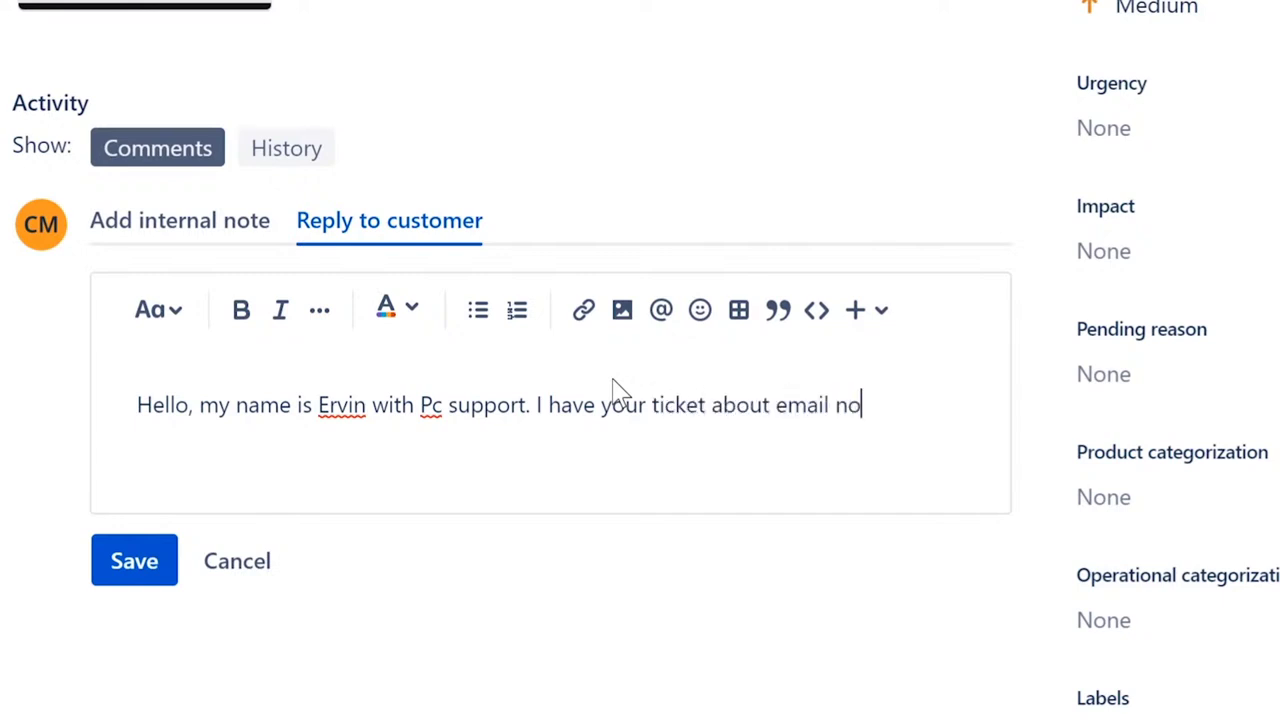
{"action": "type", "text": "t working."}
Add 'Did you by chance change you password recently?' on a new line and save the reply.
{"action": "key", "text": "Return"}
{"action": "type", "text": "D"}
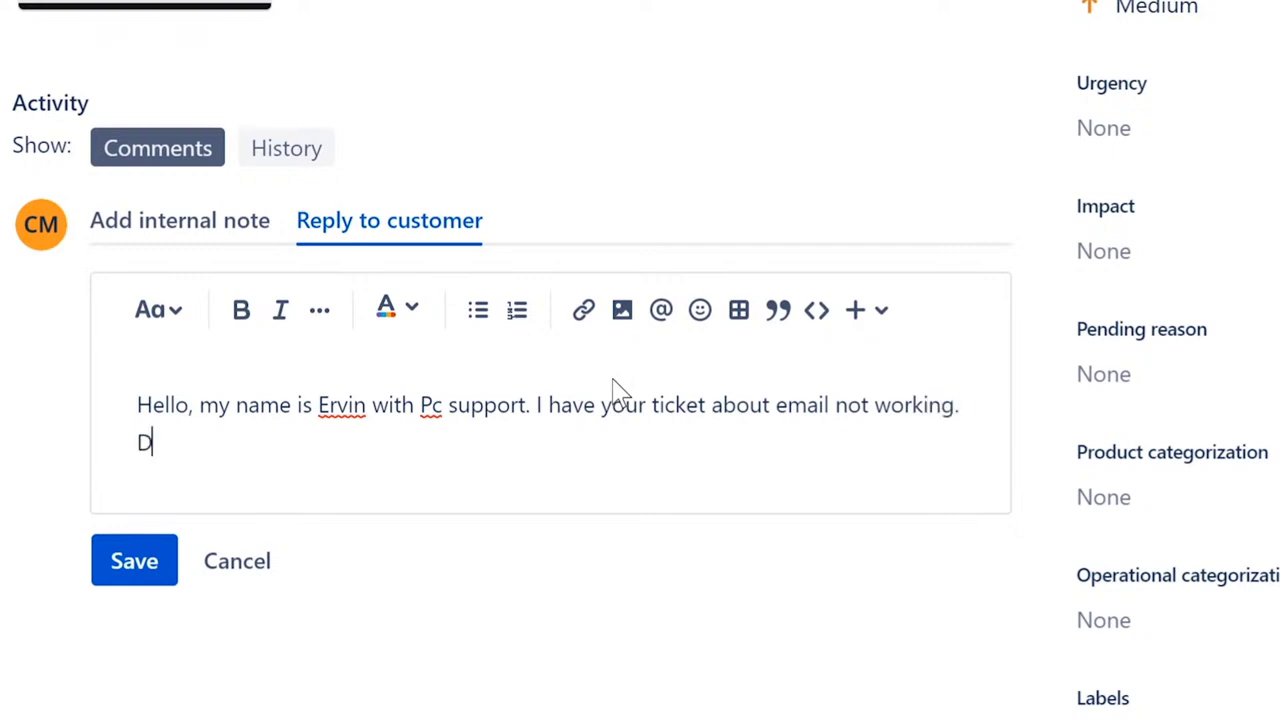
{"action": "type", "text": "id you by chanc"}
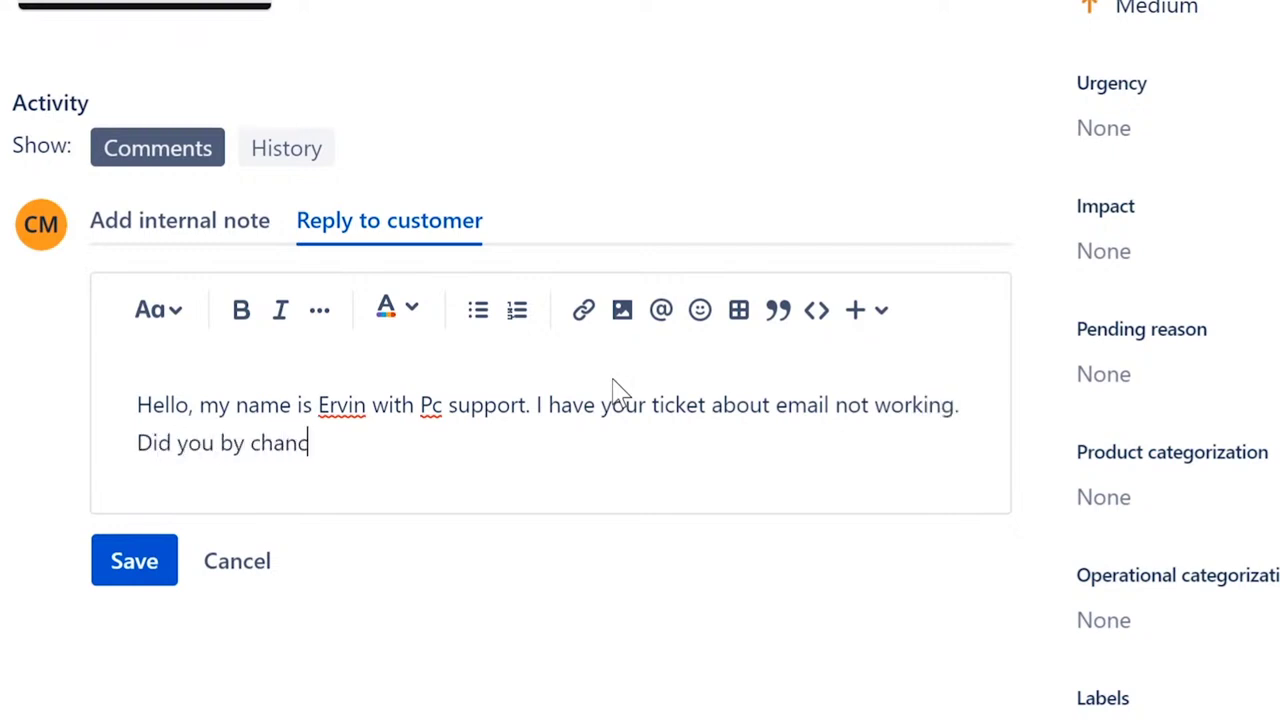
{"action": "type", "text": "e change"}
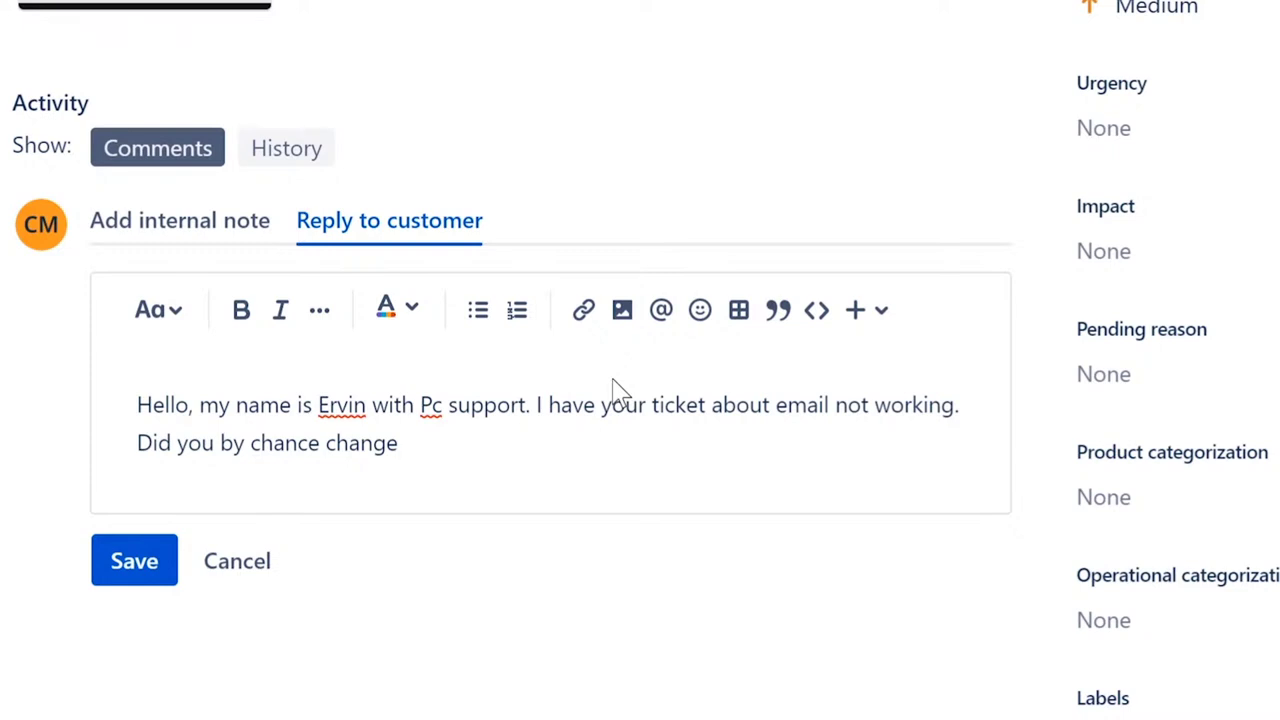
{"action": "type", "text": " you pass"}
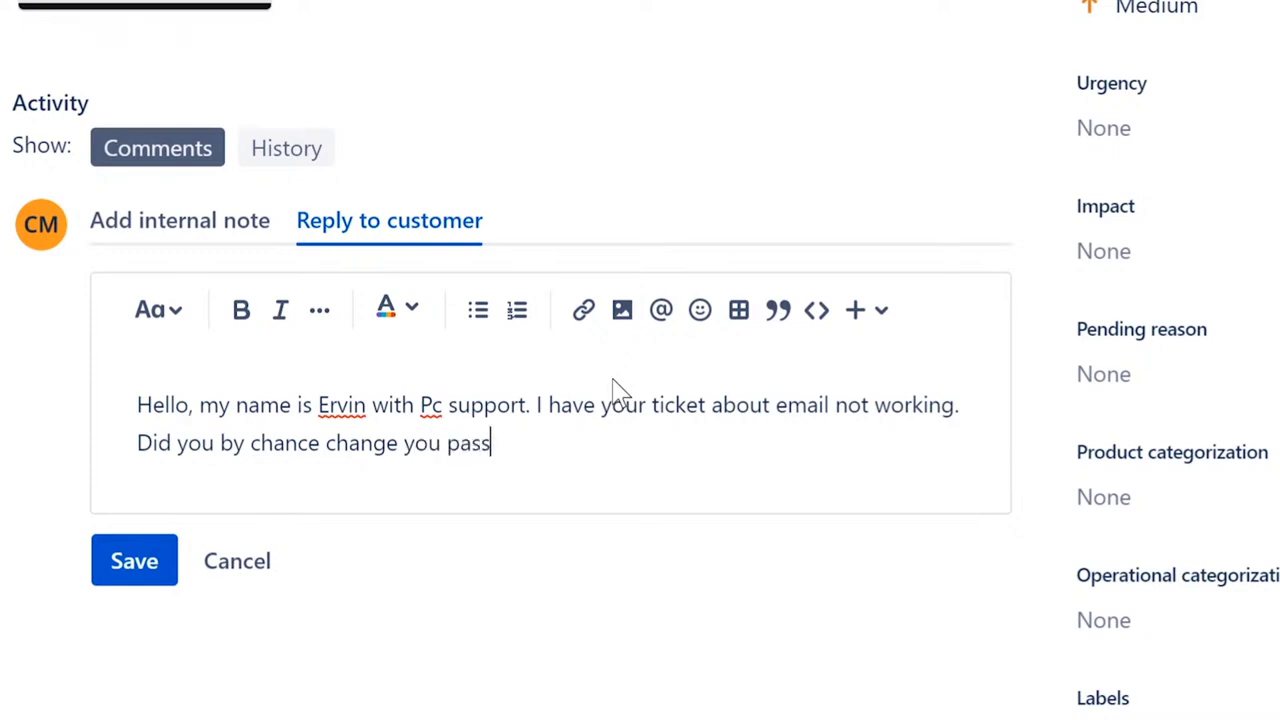
{"action": "type", "text": "word recene"}
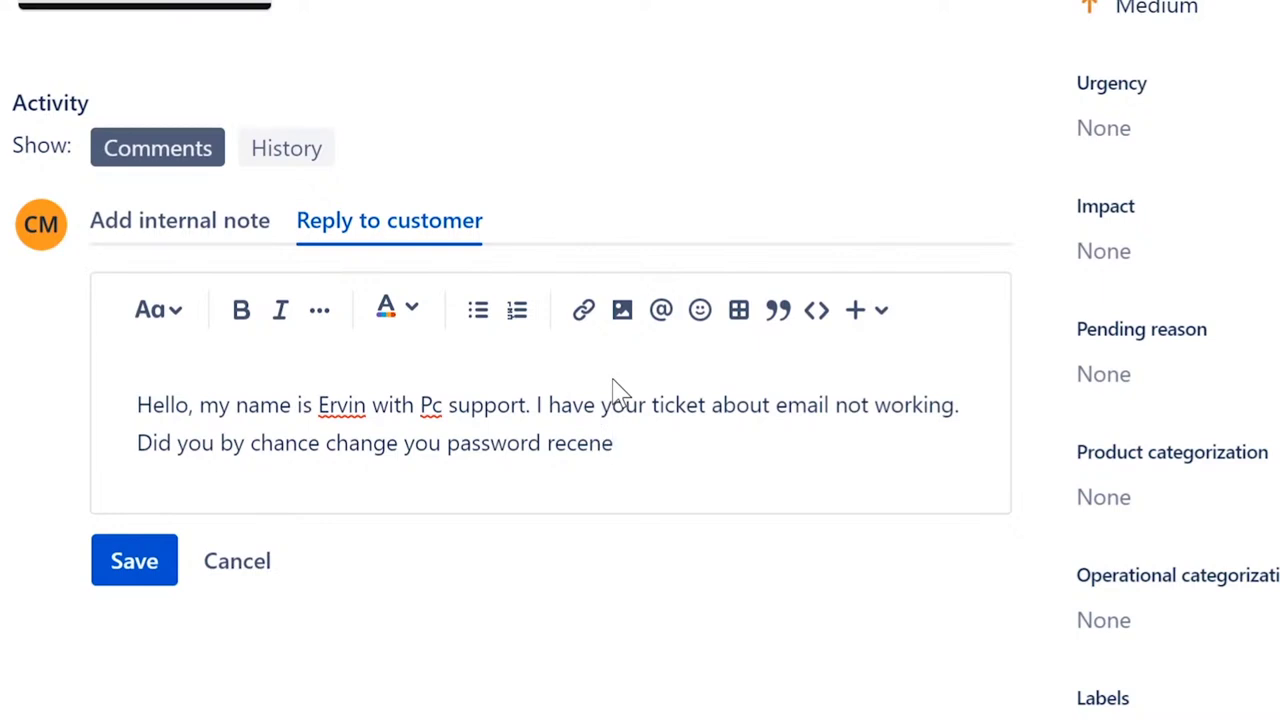
{"action": "key", "text": "BackSpace"}
{"action": "type", "text": "tly?"}
{"action": "left_click", "coordinate": [127, 577]}
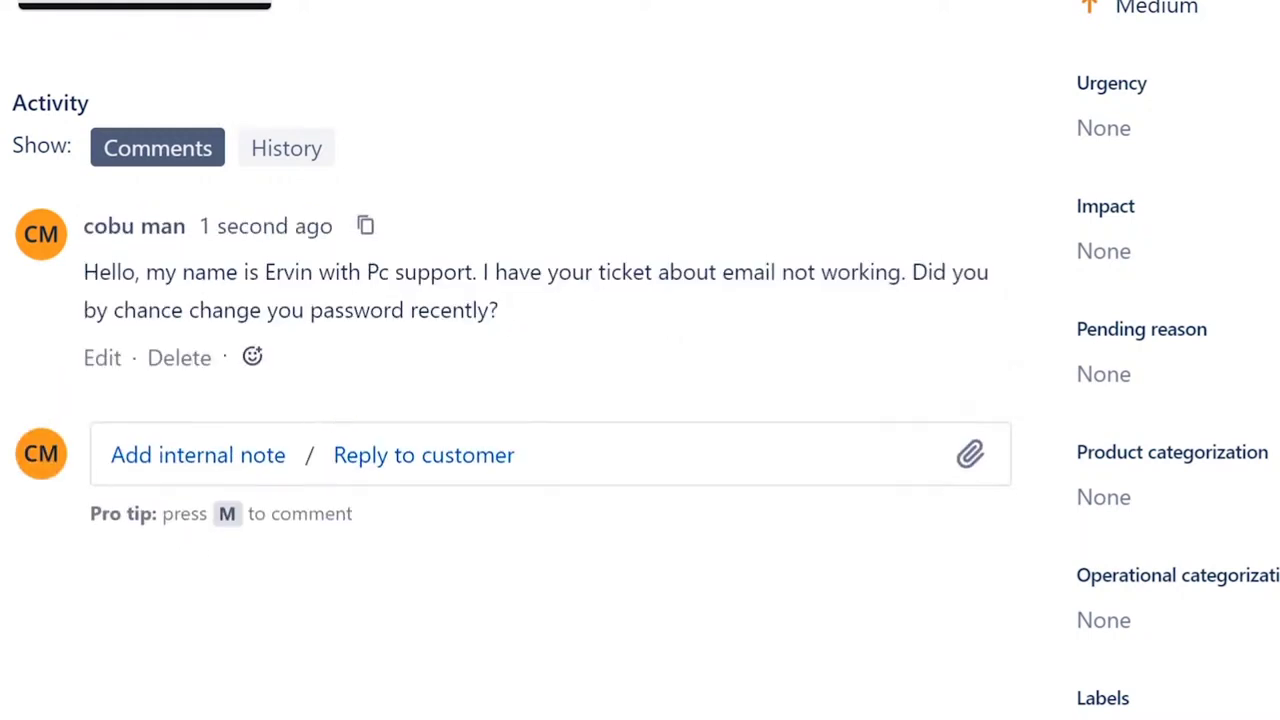
Select the requester's full name at the top of ISD-25 and review the posted reply.
{"action": "scroll", "coordinate": [470, 317], "scroll_direction": "up", "scroll_amount": 10}
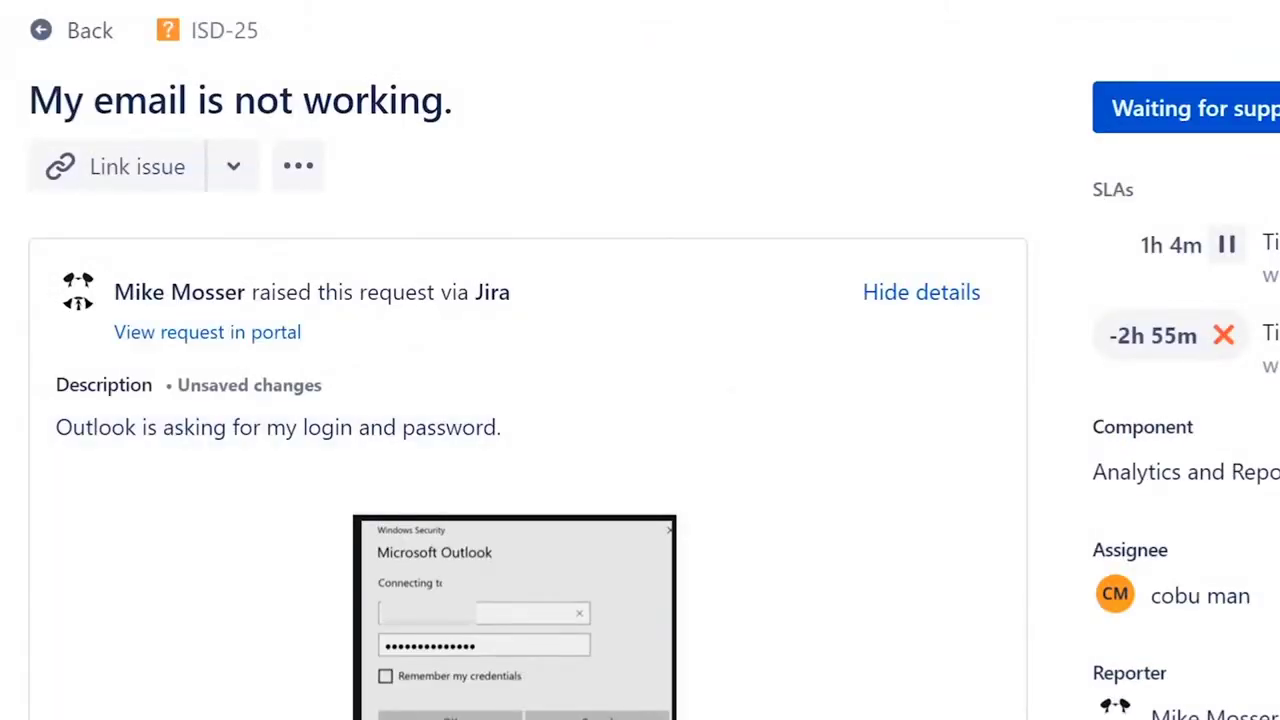
{"action": "double_click", "coordinate": [140, 292]}
{"action": "left_click_drag", "start_coordinate": [170, 292], "coordinate": [246, 292]}
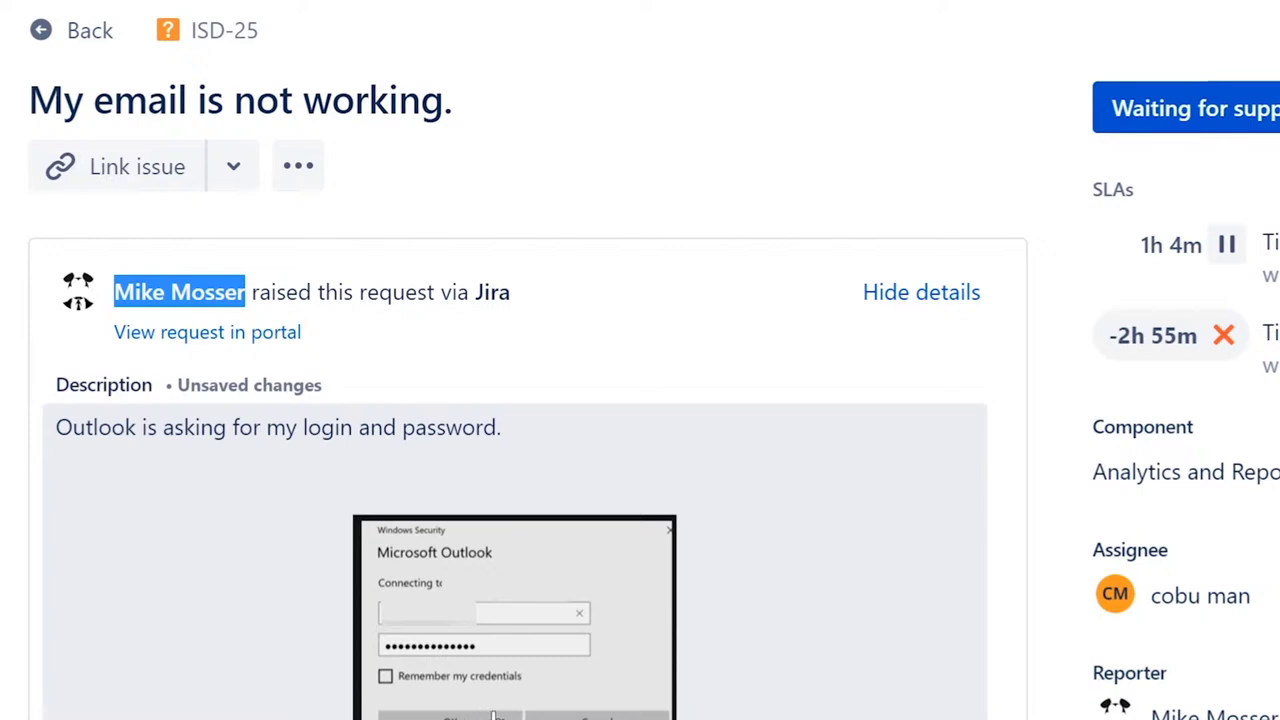
{"action": "scroll", "coordinate": [493, 712], "scroll_direction": "down", "scroll_amount": 2}
{"action": "scroll", "coordinate": [640, 400], "scroll_direction": "down", "scroll_amount": 5}
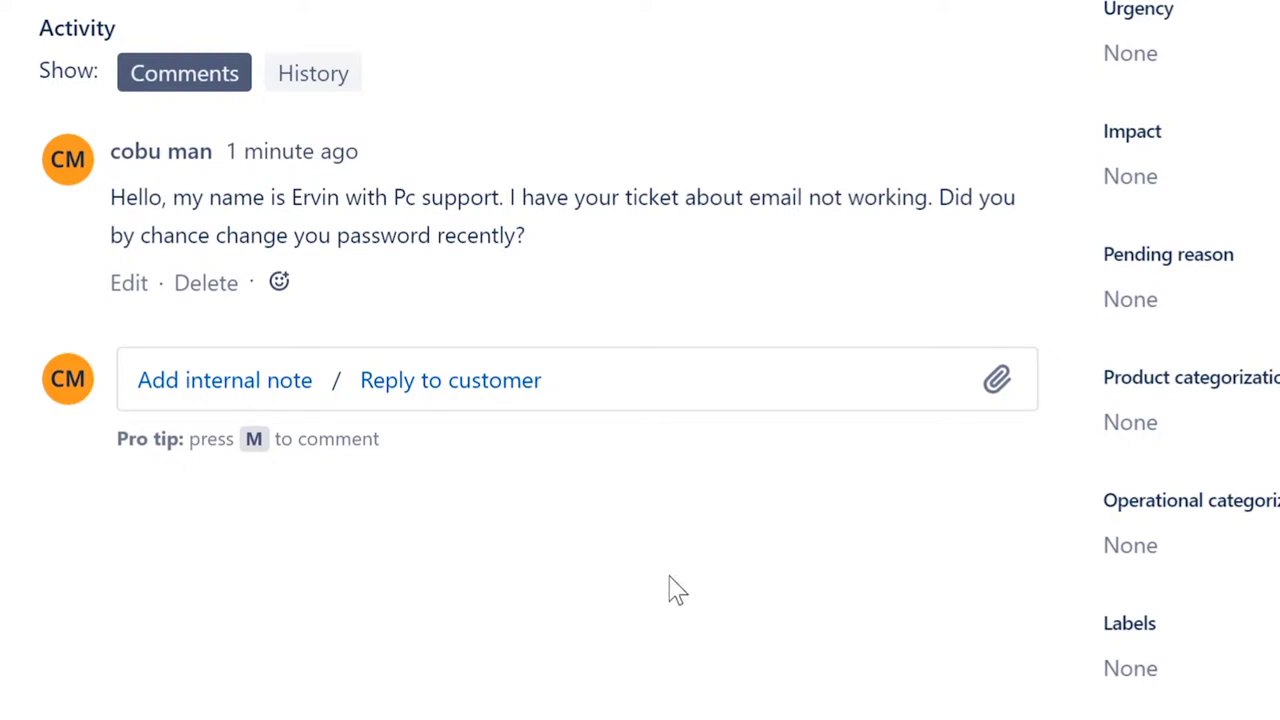
{"action": "scroll", "coordinate": [674, 589], "scroll_direction": "up", "scroll_amount": 5}
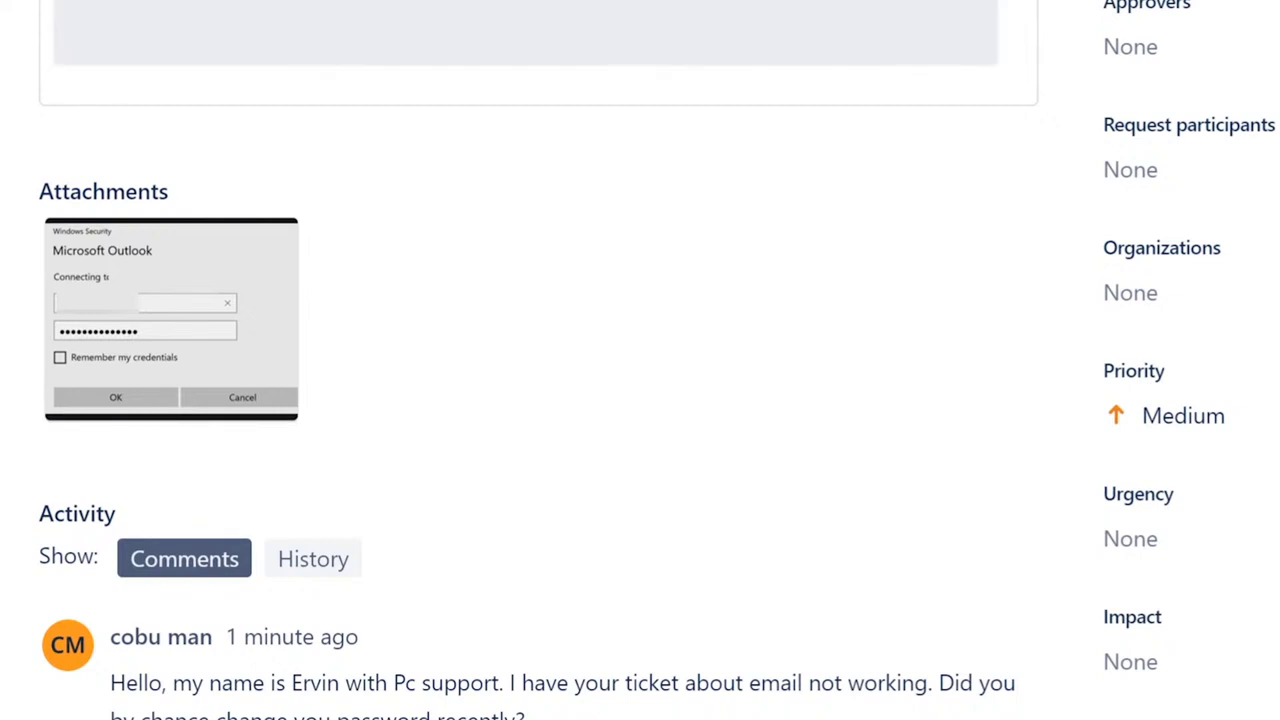
{"action": "scroll", "coordinate": [591, 100], "scroll_direction": "up", "scroll_amount": 3}
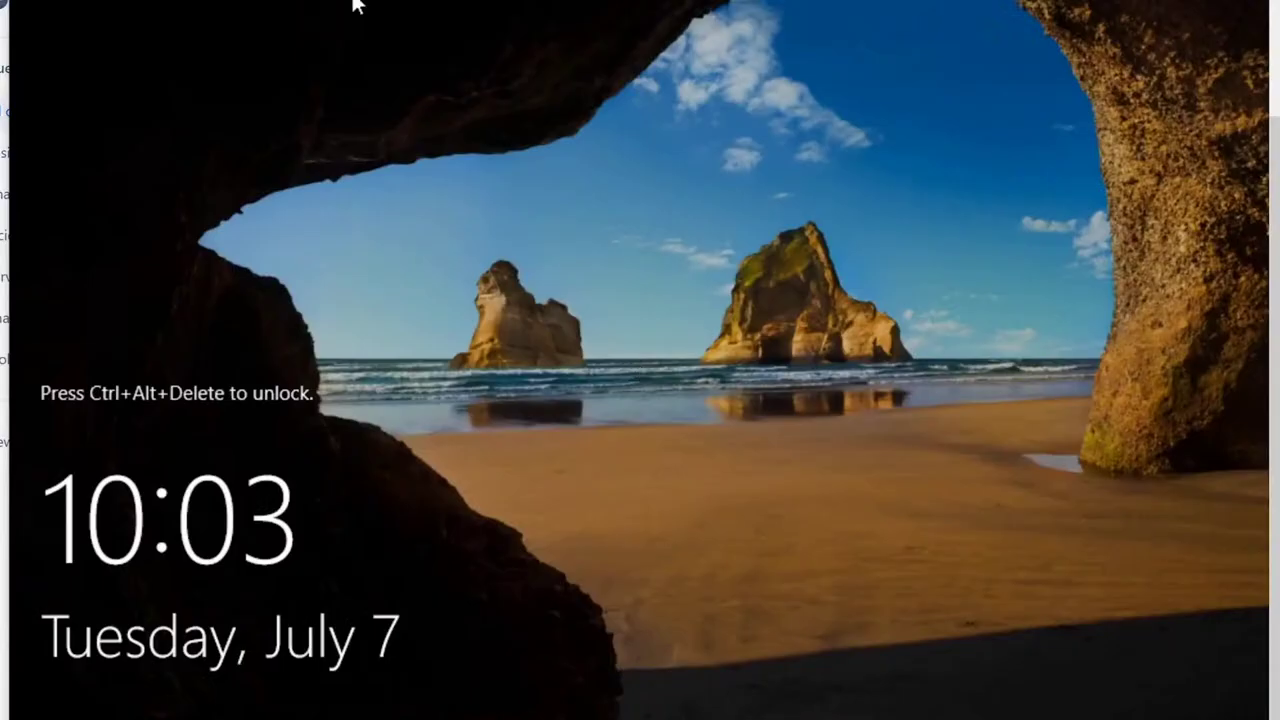
Send Ctrl+Alt+Del from the VirtualBox Input menu and sign in as Administrator.
{"action": "left_click", "coordinate": [355, 5]}
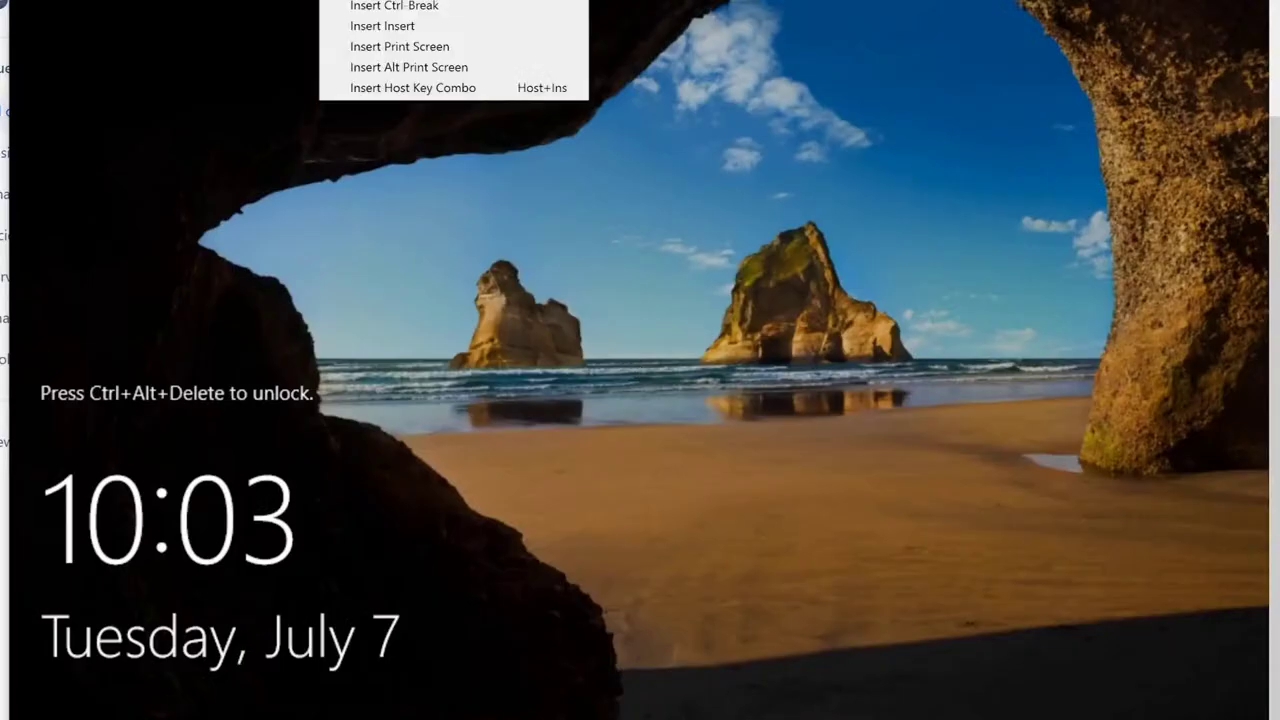
{"action": "left_click", "coordinate": [355, 3]}
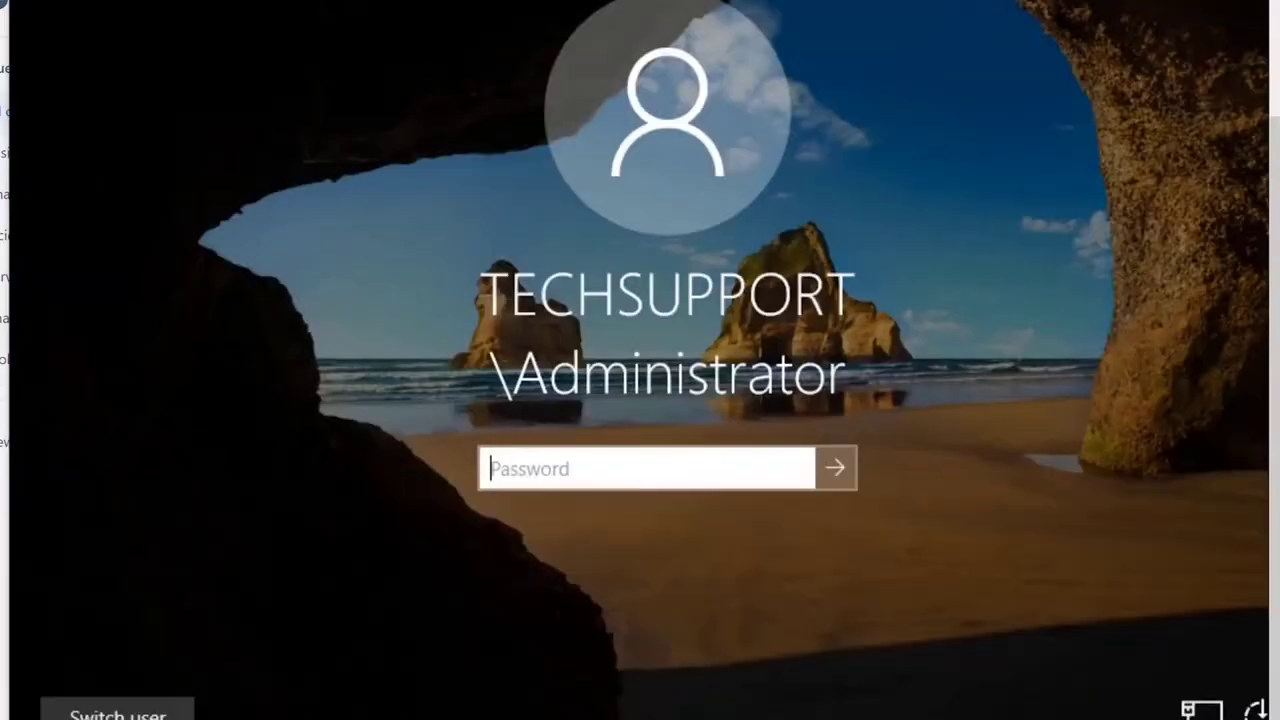
{"action": "type", "text": "•••••"}
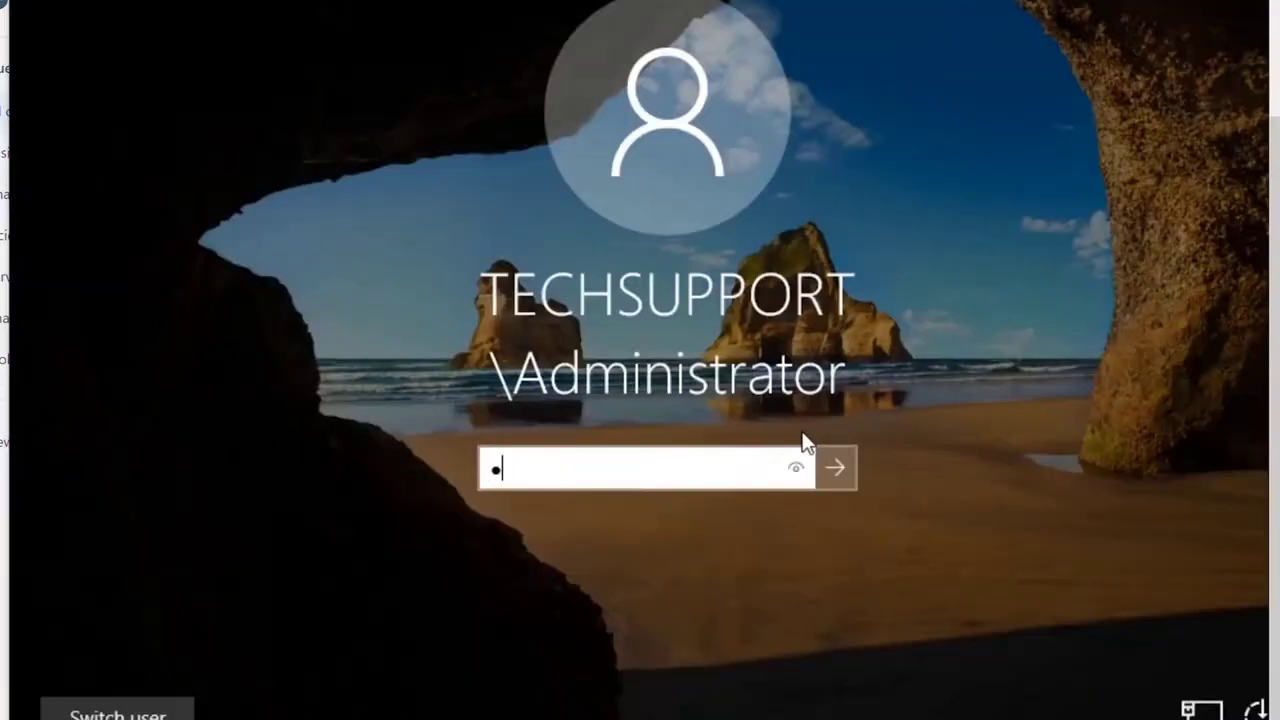
{"action": "type", "text": "•••"}
{"action": "key", "text": "Return"}
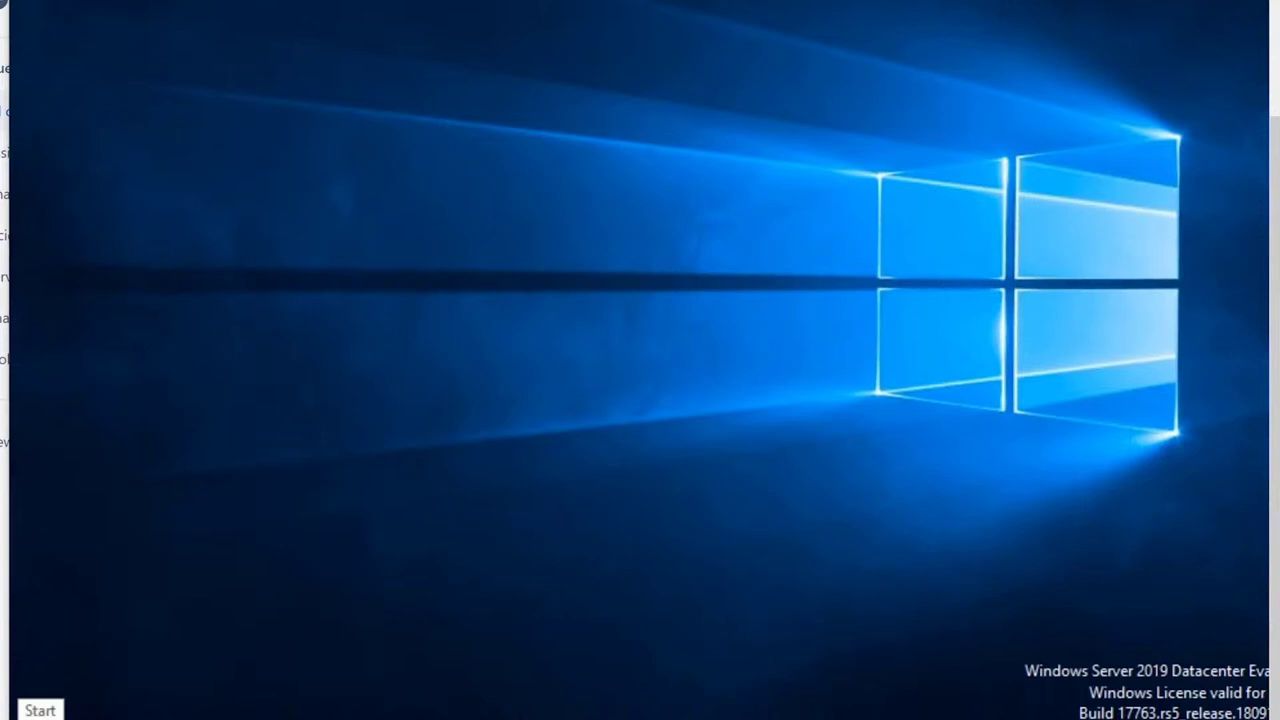
Launch Active Directory Users and Computers from Windows Administrative Tools in the Start menu.
{"action": "left_click", "coordinate": [30, 718]}
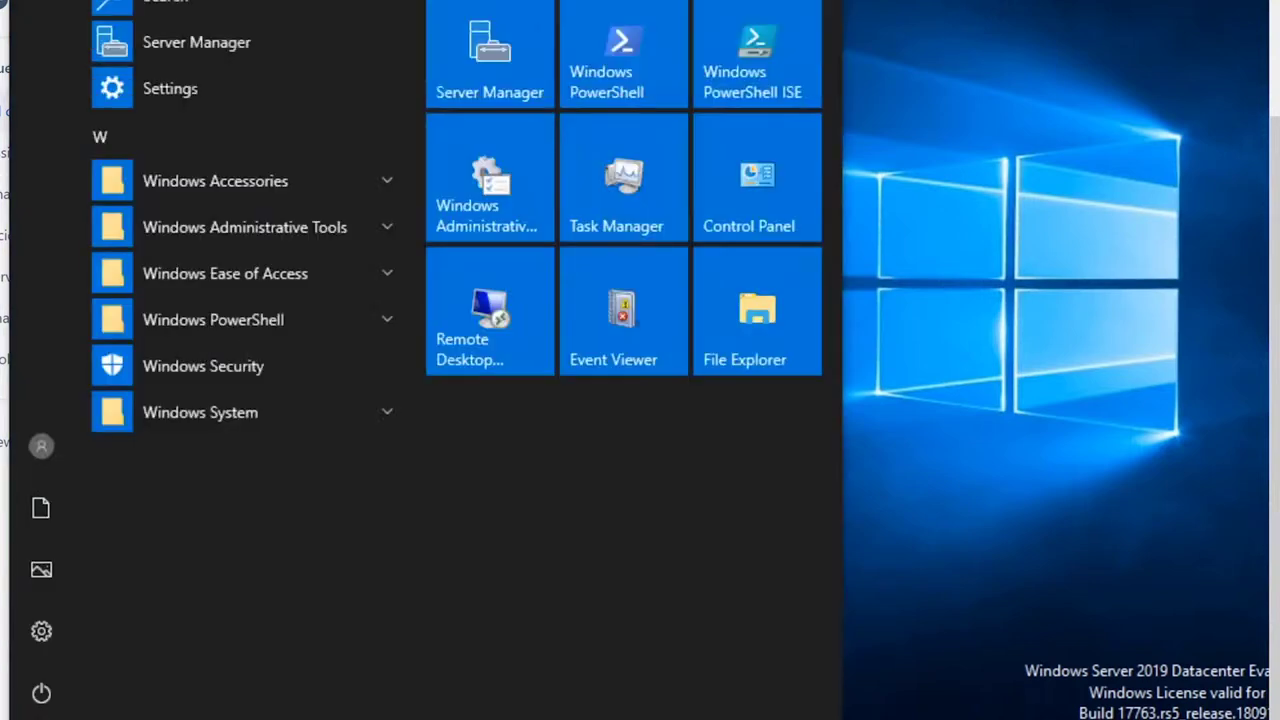
{"action": "left_click", "coordinate": [291, 237]}
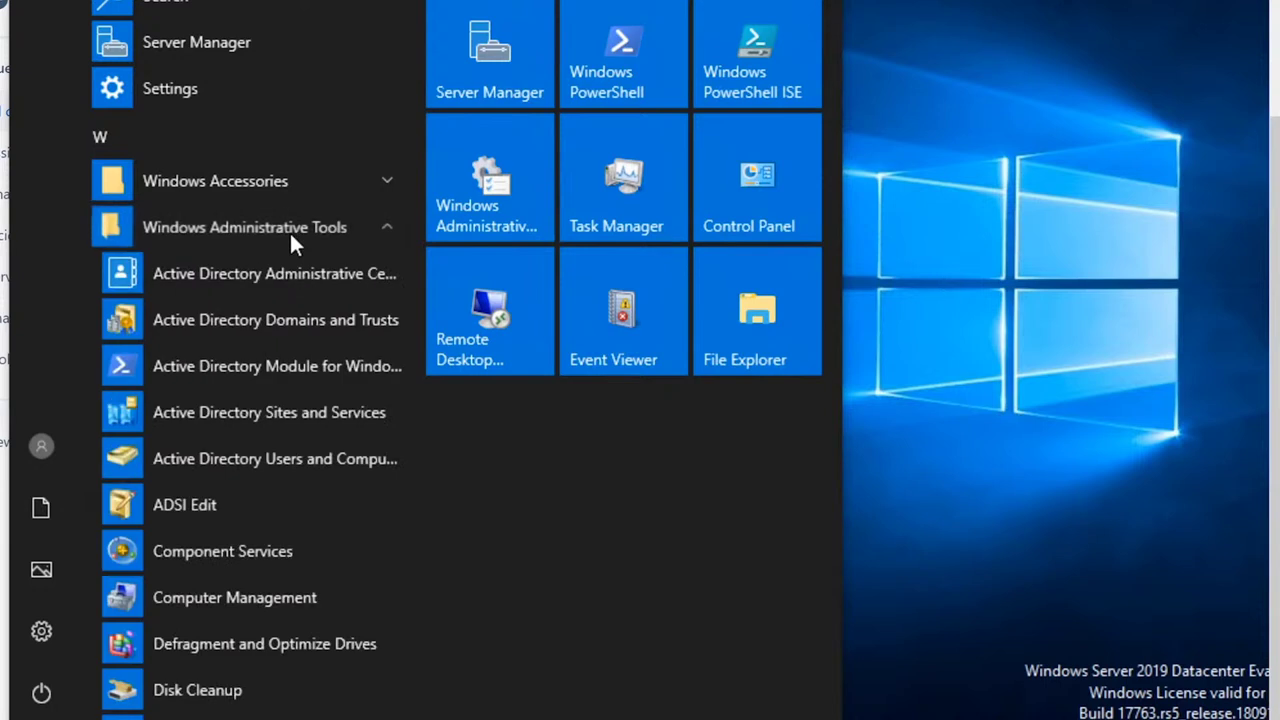
{"action": "left_click", "coordinate": [229, 458]}
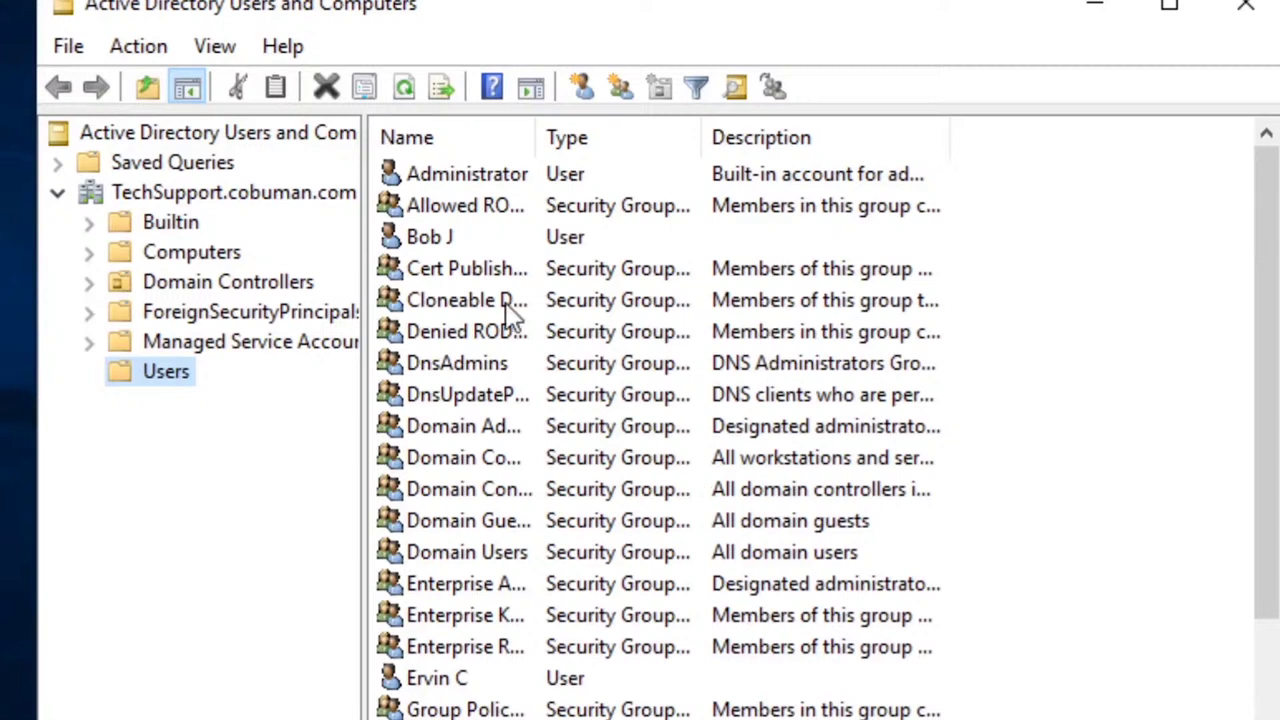
Search the Users container by the requester's name and select the single found account.
{"action": "right_click", "coordinate": [172, 388]}
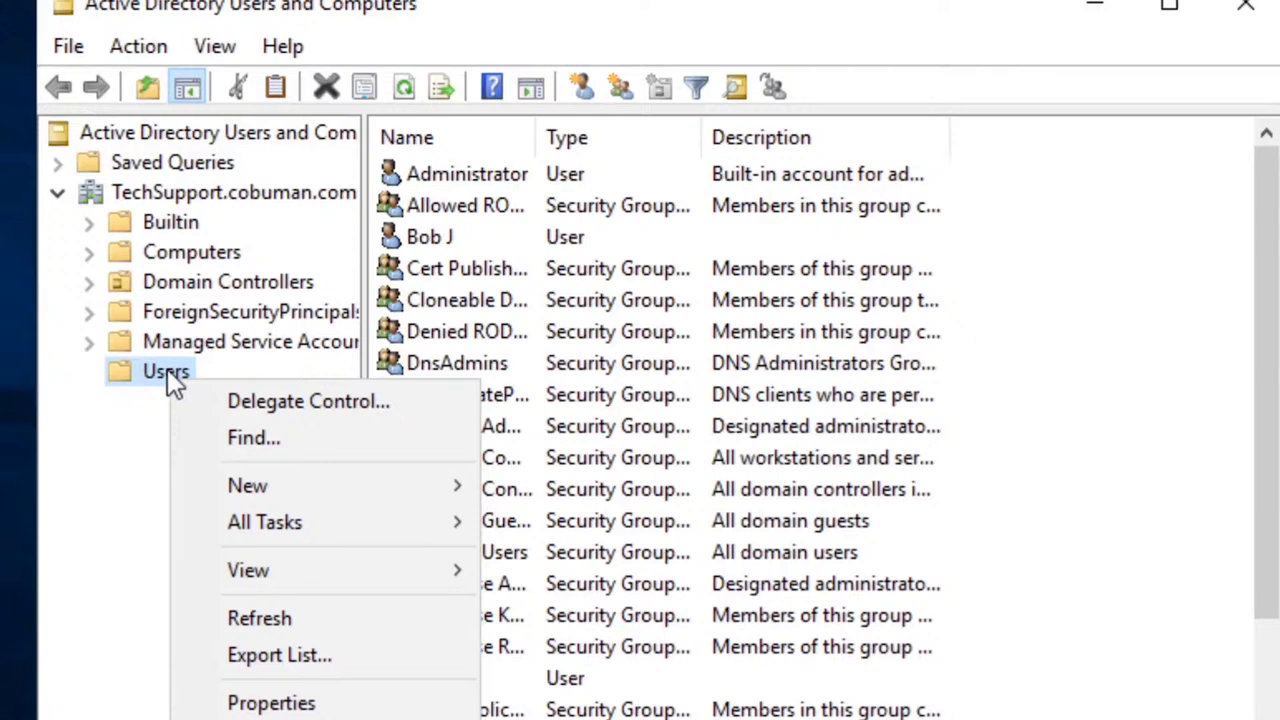
{"action": "left_click", "coordinate": [233, 427]}
{"action": "left_click", "coordinate": [396, 311]}
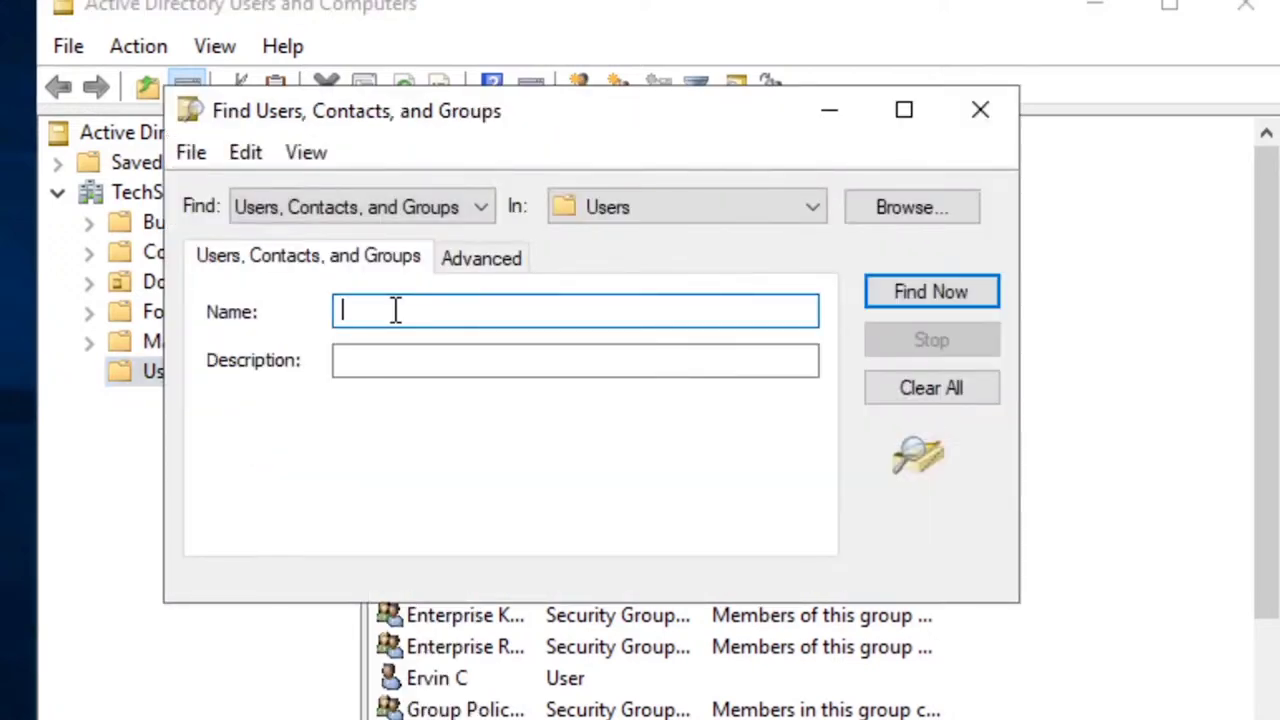
{"action": "left_click", "coordinate": [909, 295]}
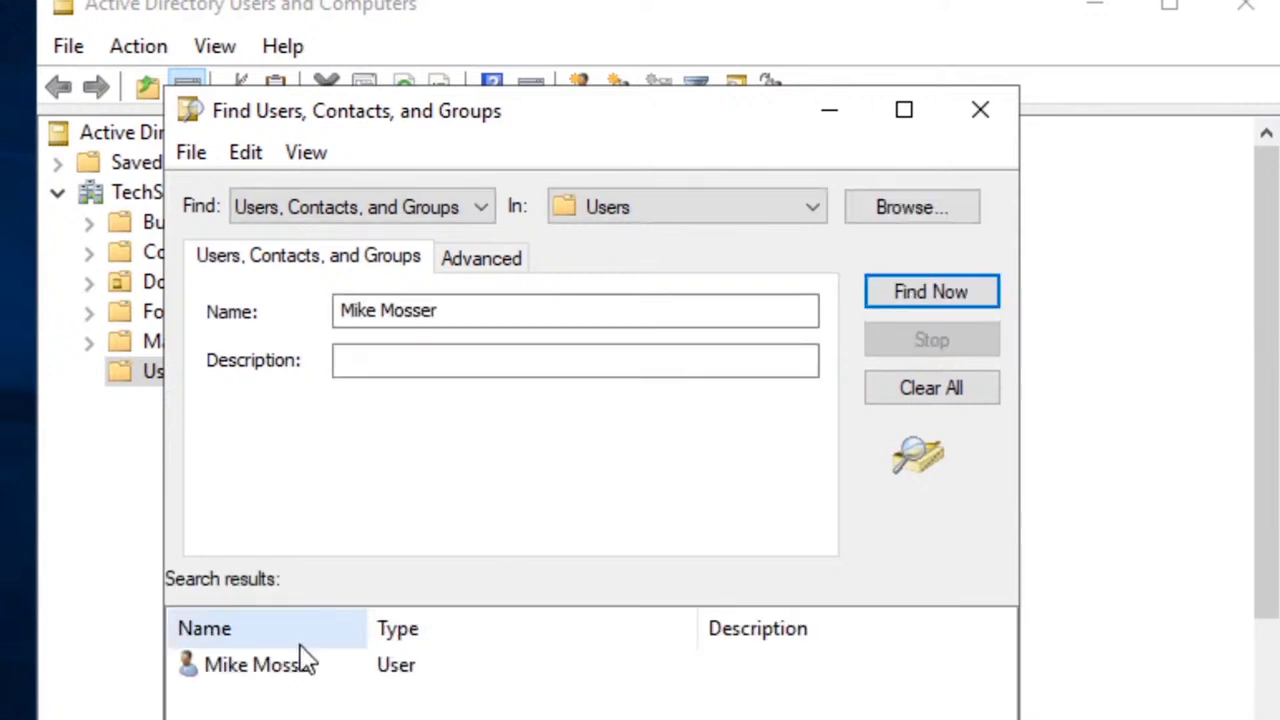
{"action": "left_click", "coordinate": [290, 684]}
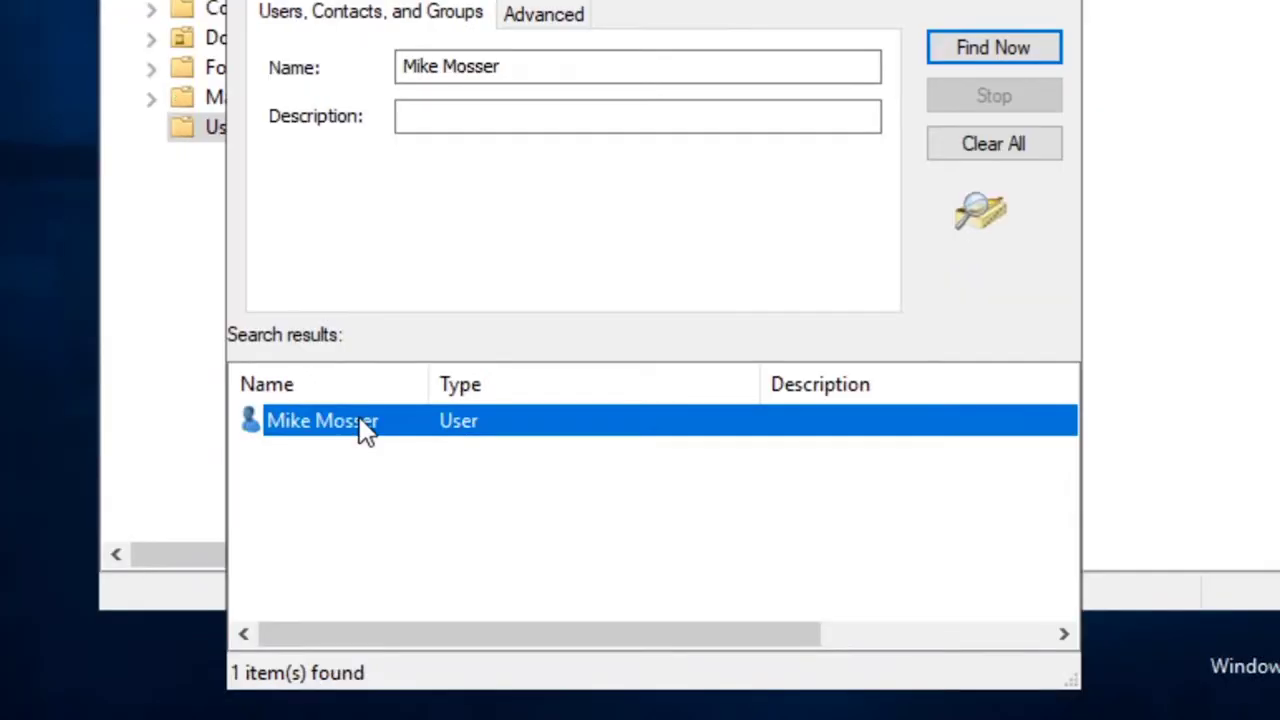
Open Reset Password for the found user and enter and confirm a new password.
{"action": "right_click", "coordinate": [365, 430]}
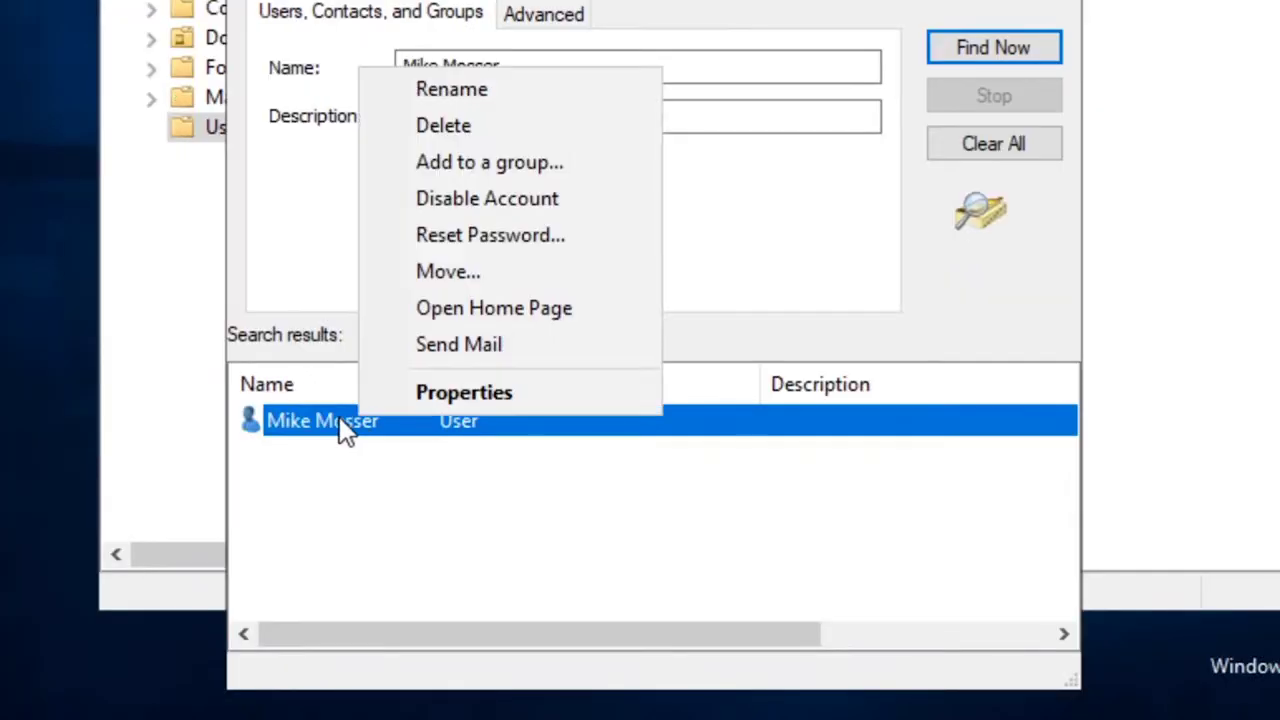
{"action": "left_click", "coordinate": [490, 236]}
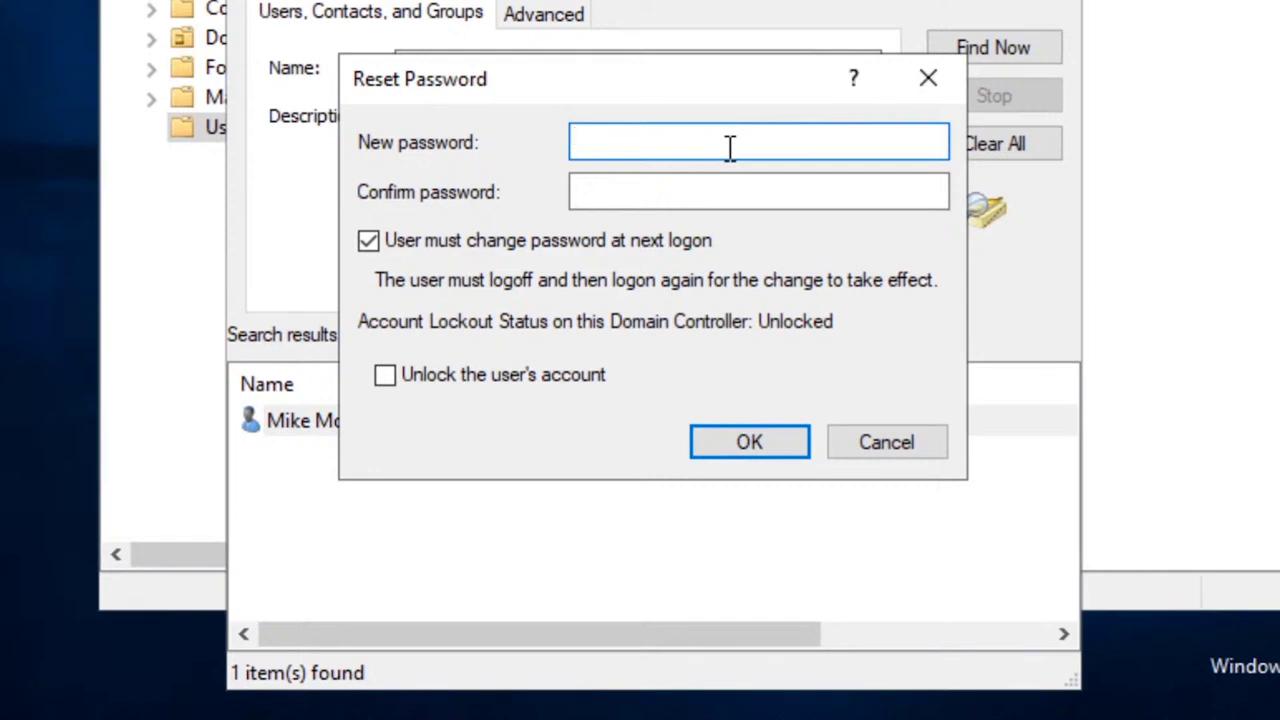
{"action": "type", "text": "*************"}
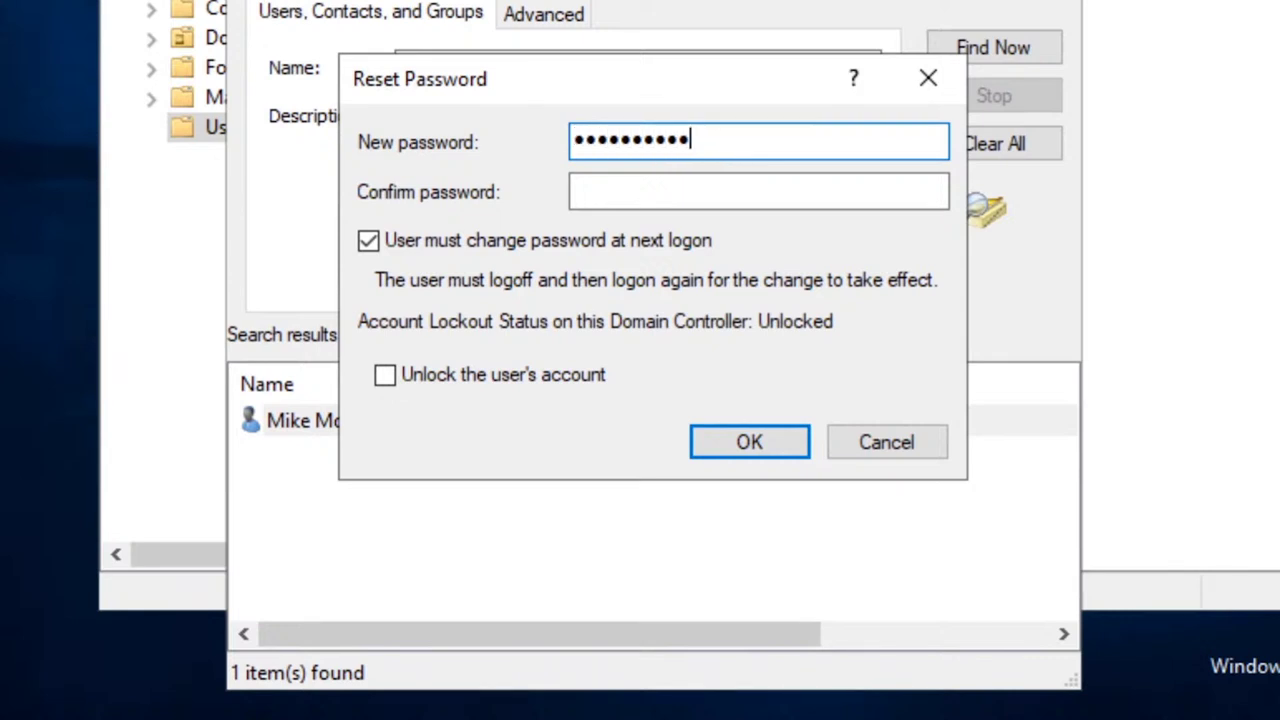
{"action": "left_click", "coordinate": [574, 191]}
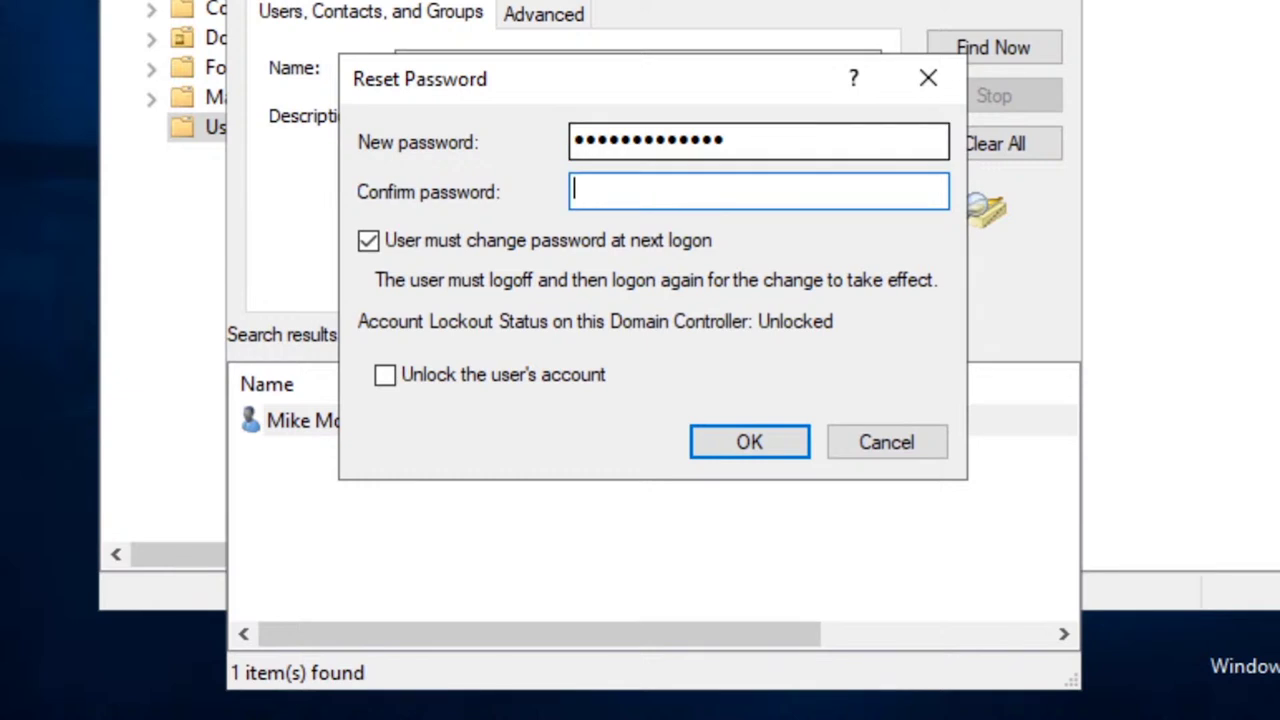
{"action": "type", "text": "***********"}
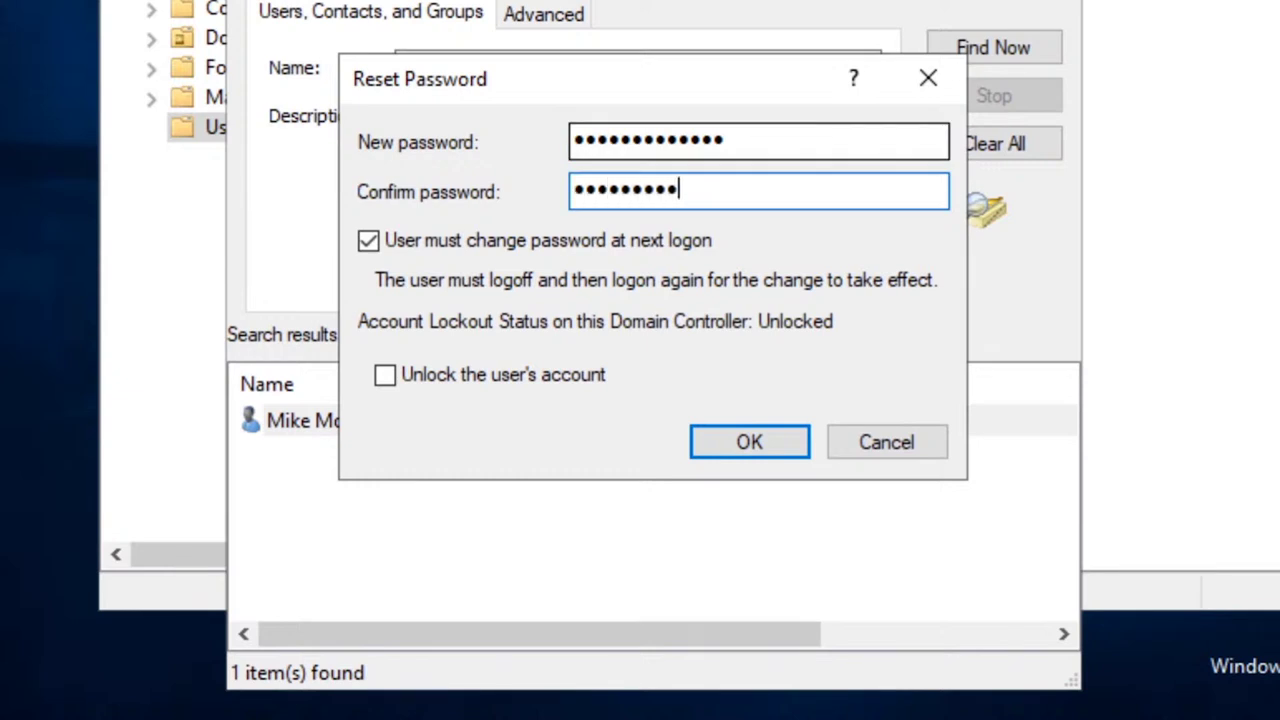
{"action": "type", "text": "**"}
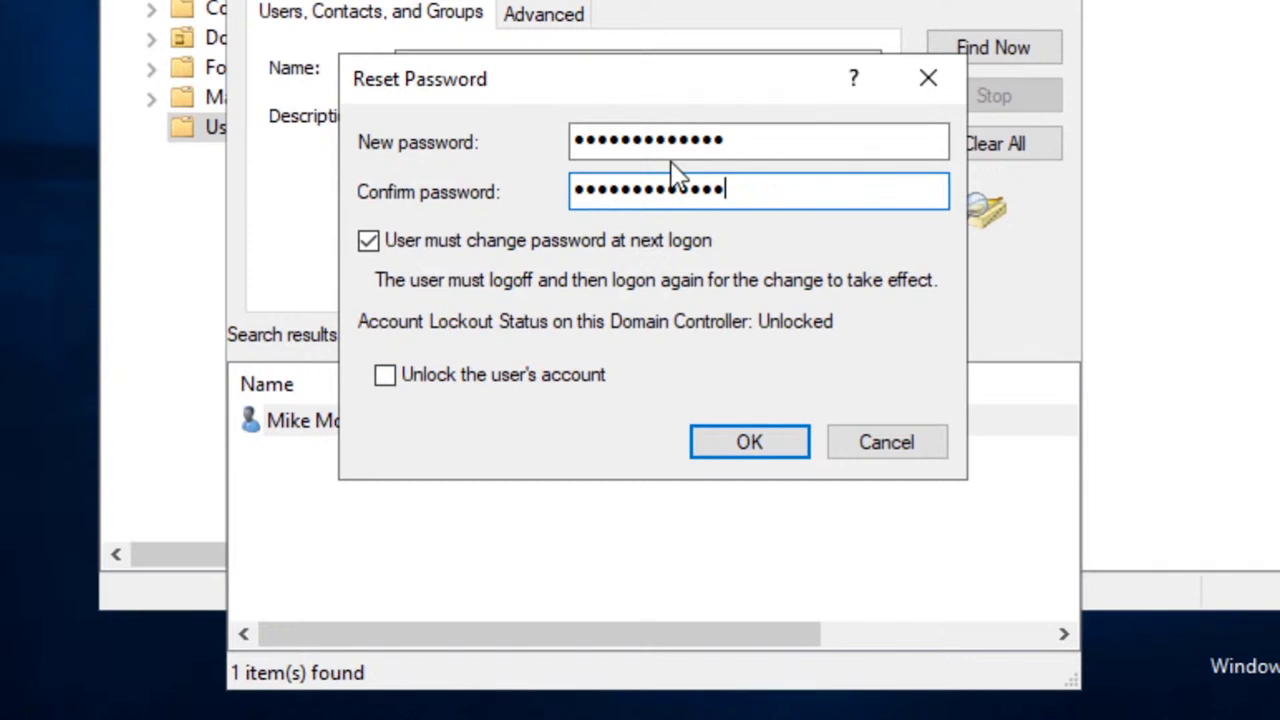
{"action": "left_click", "coordinate": [746, 141]}
{"action": "left_click", "coordinate": [746, 190]}
{"action": "left_click", "coordinate": [762, 140]}
{"action": "left_click", "coordinate": [737, 181]}
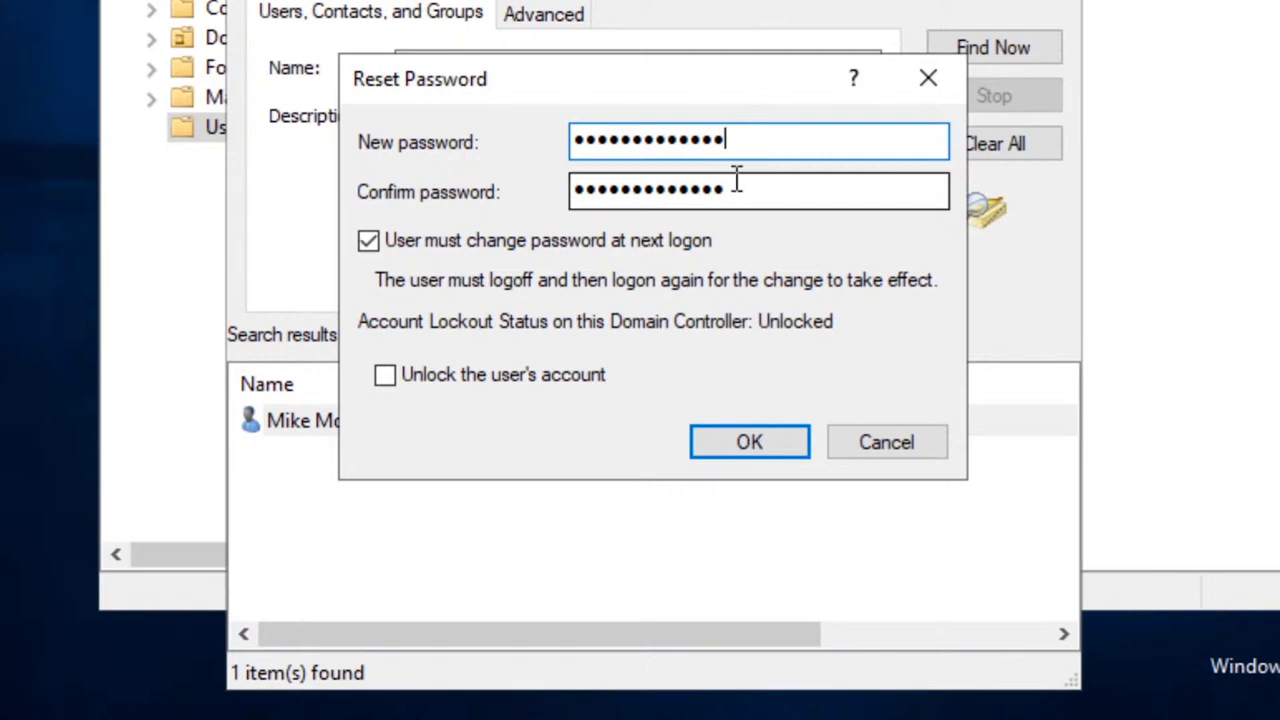
{"action": "left_click", "coordinate": [745, 143]}
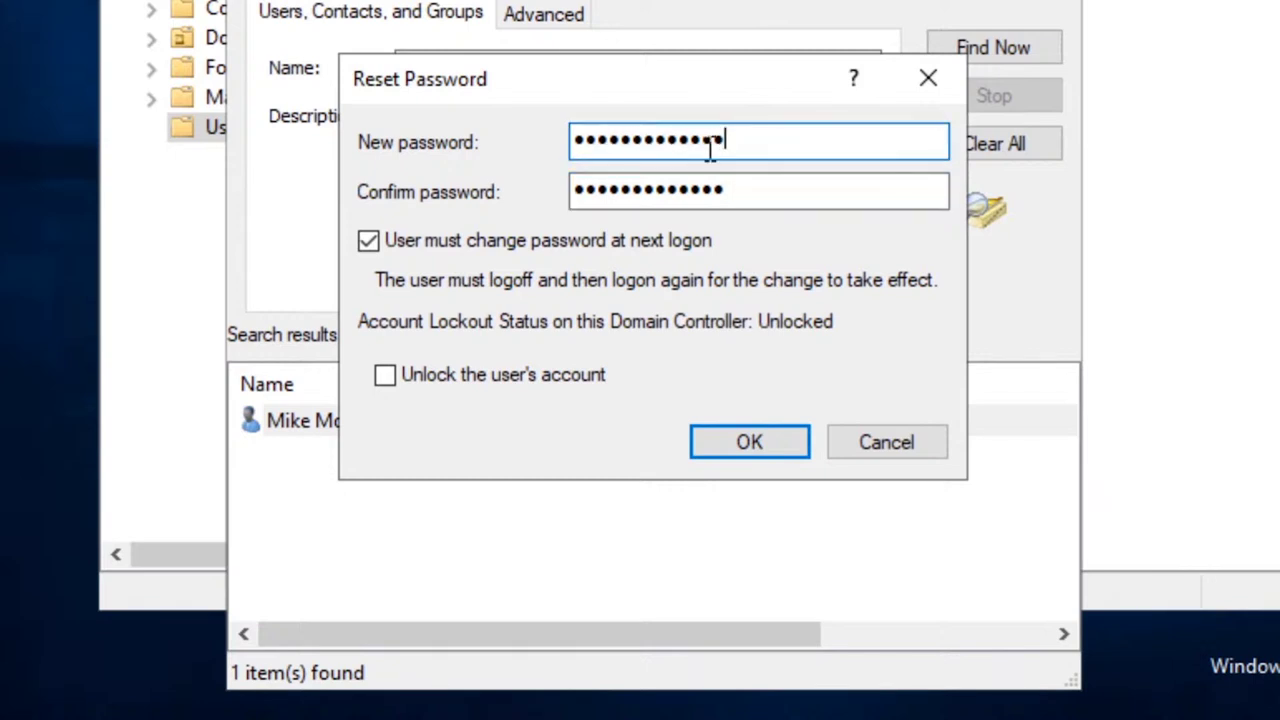
{"action": "left_click", "coordinate": [730, 190]}
{"action": "left_click", "coordinate": [757, 146]}
Tick Unlock the user's account, apply the reset, and acknowledge the confirmation.
{"action": "left_click", "coordinate": [389, 377]}
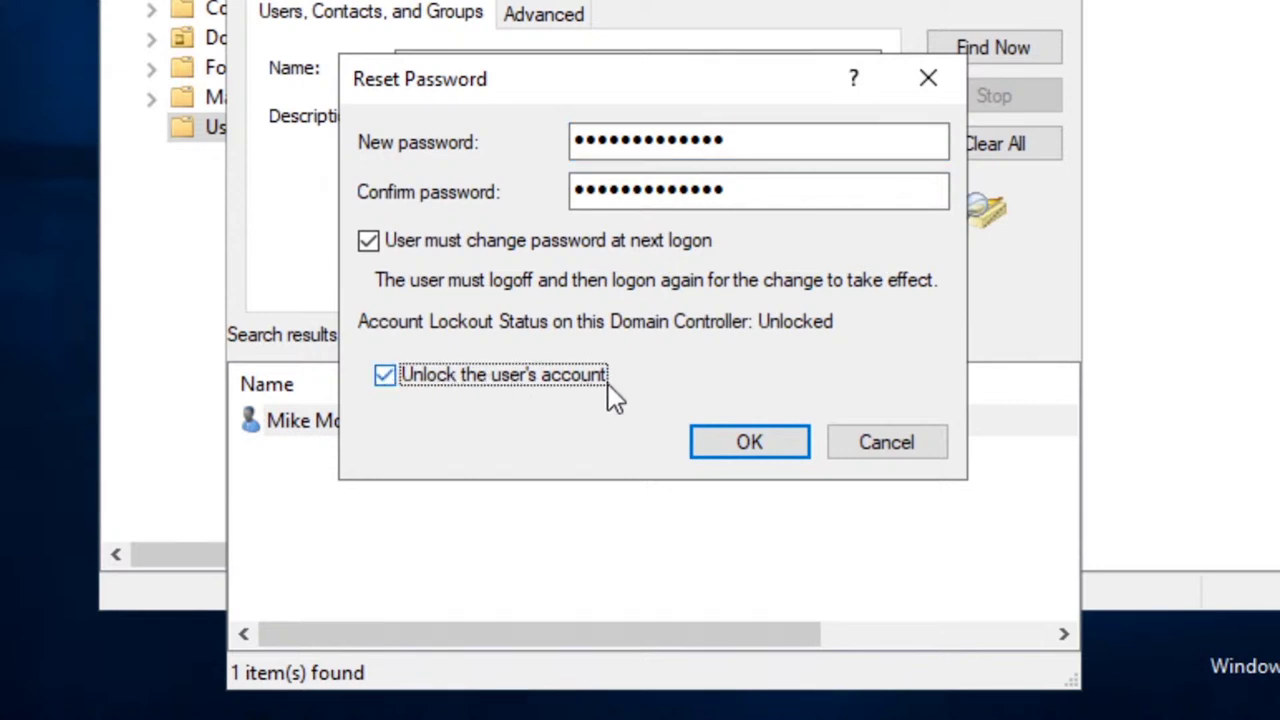
{"action": "left_click", "coordinate": [721, 441]}
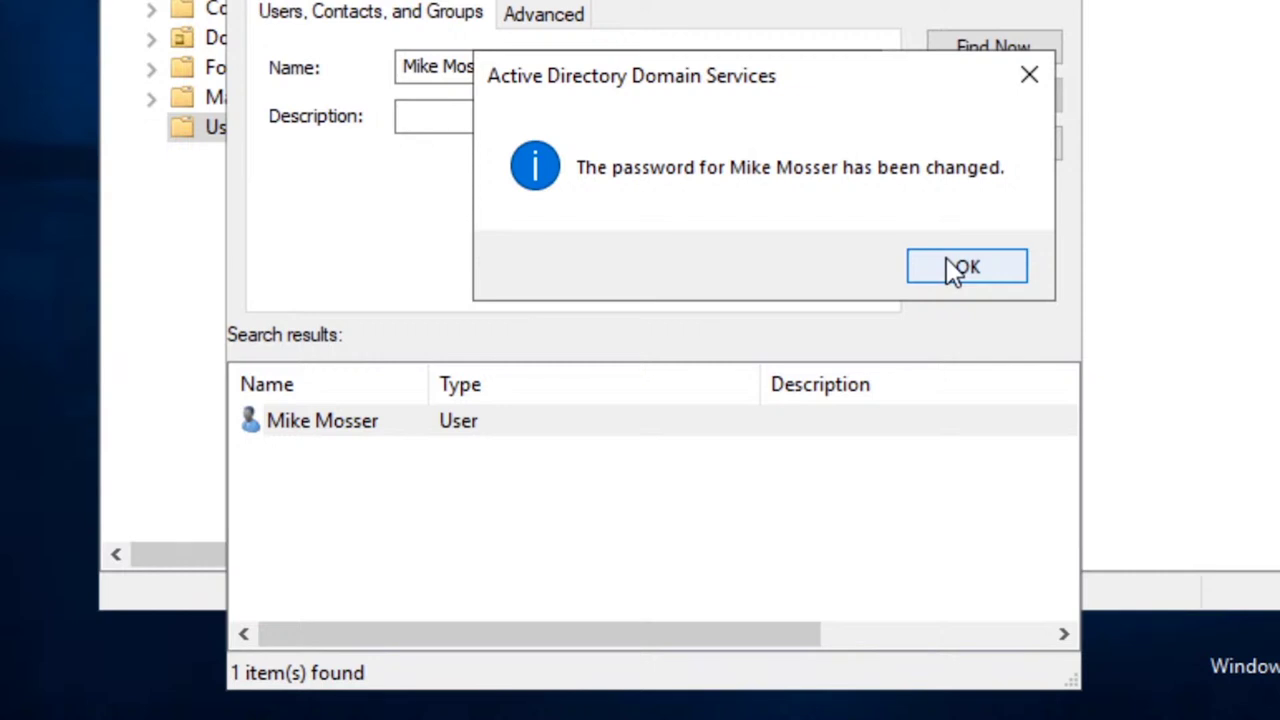
{"action": "left_click", "coordinate": [946, 259]}
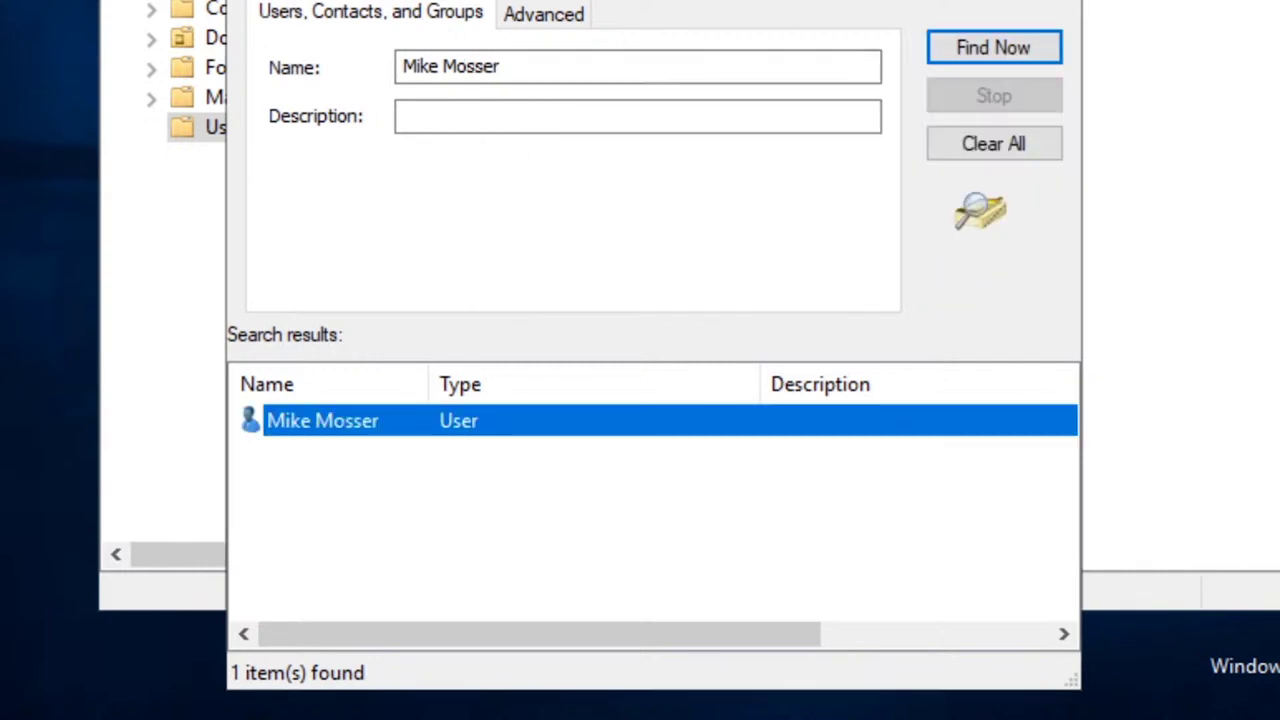
Lock the Windows Server session from the Start menu account options.
{"action": "key", "text": "super"}
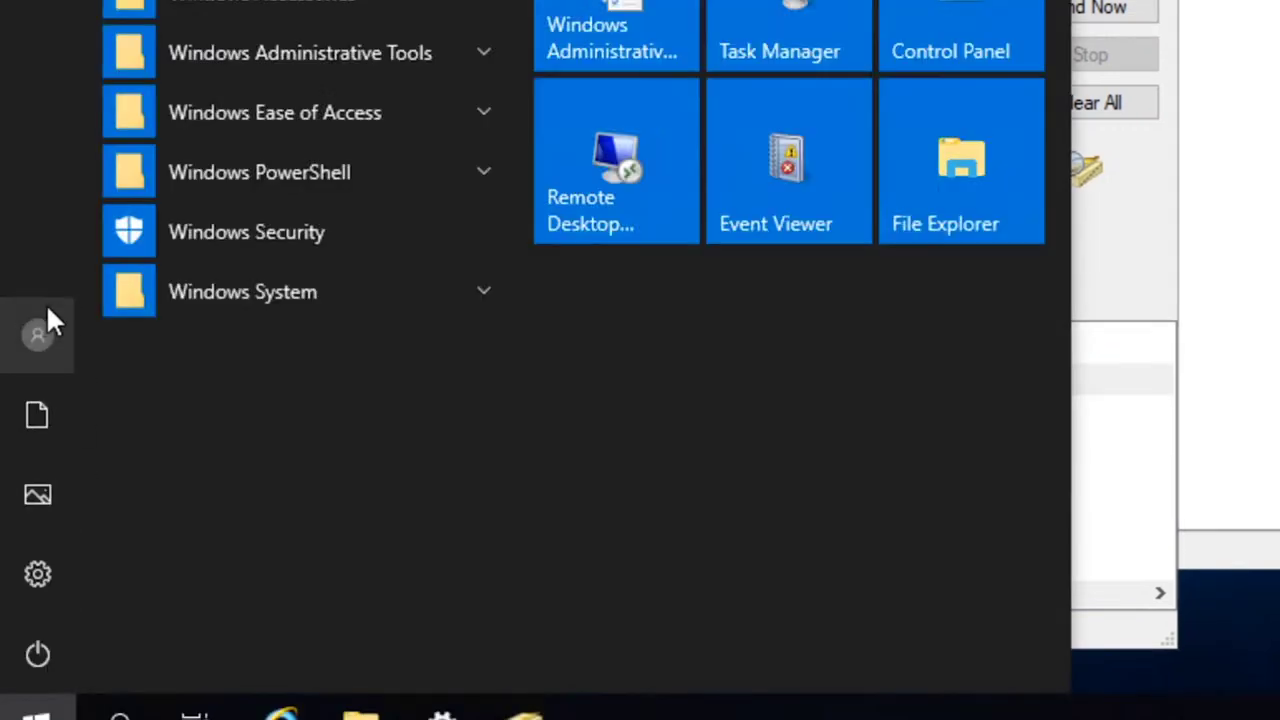
{"action": "left_click", "coordinate": [40, 318]}
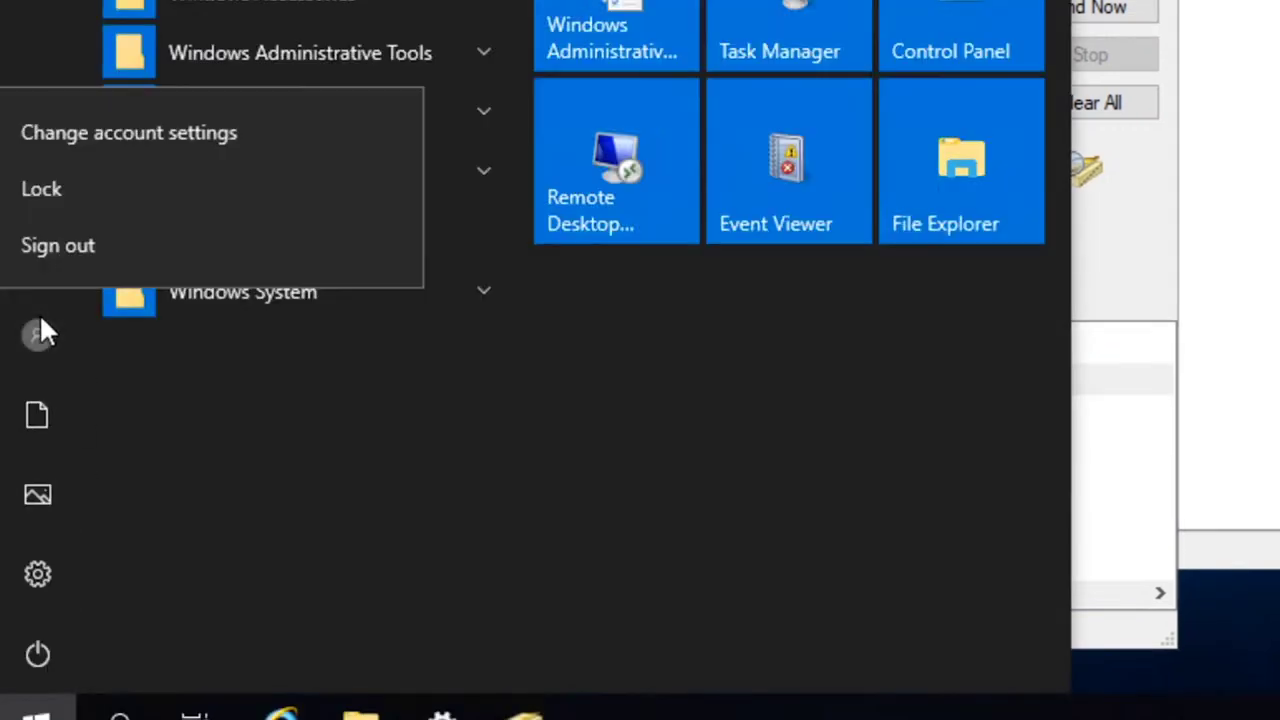
{"action": "left_click", "coordinate": [106, 194]}
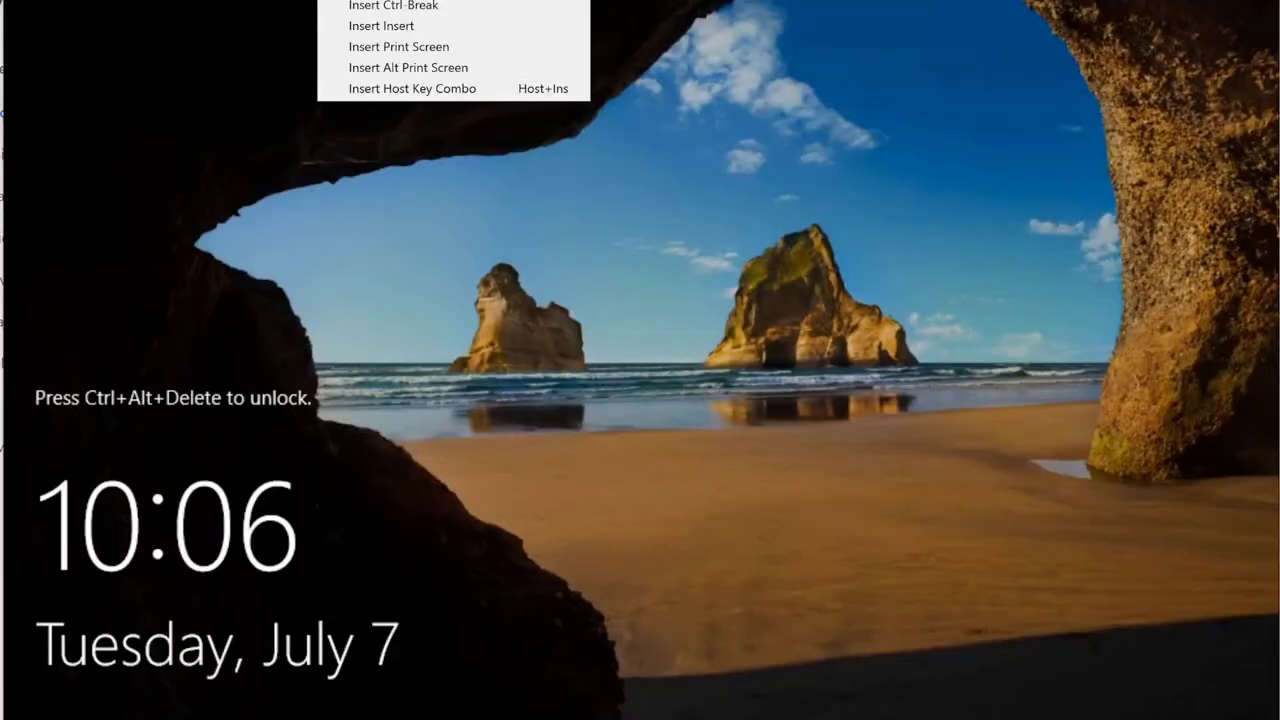
Back in Jira, enlarge the ISD-25 Outlook login screenshot attachment.
{"action": "key", "text": "ctrl+alt+Delete"}
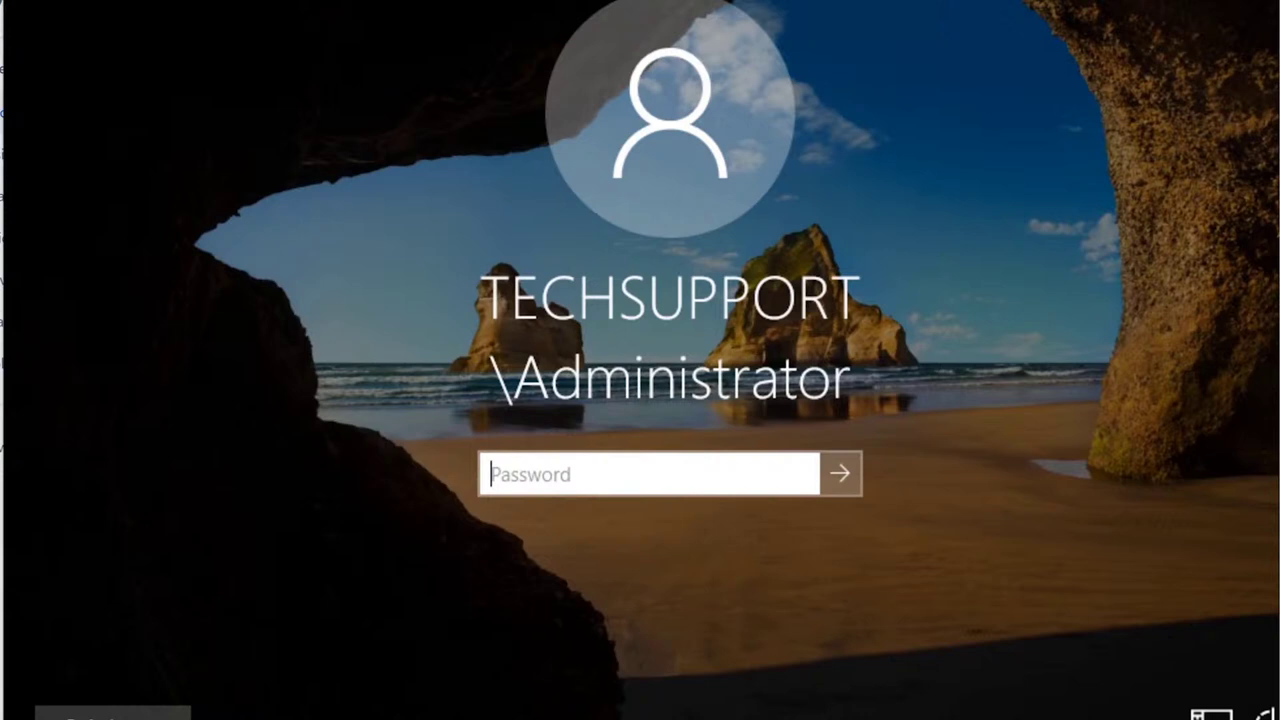
{"action": "left_click", "coordinate": [113, 36]}
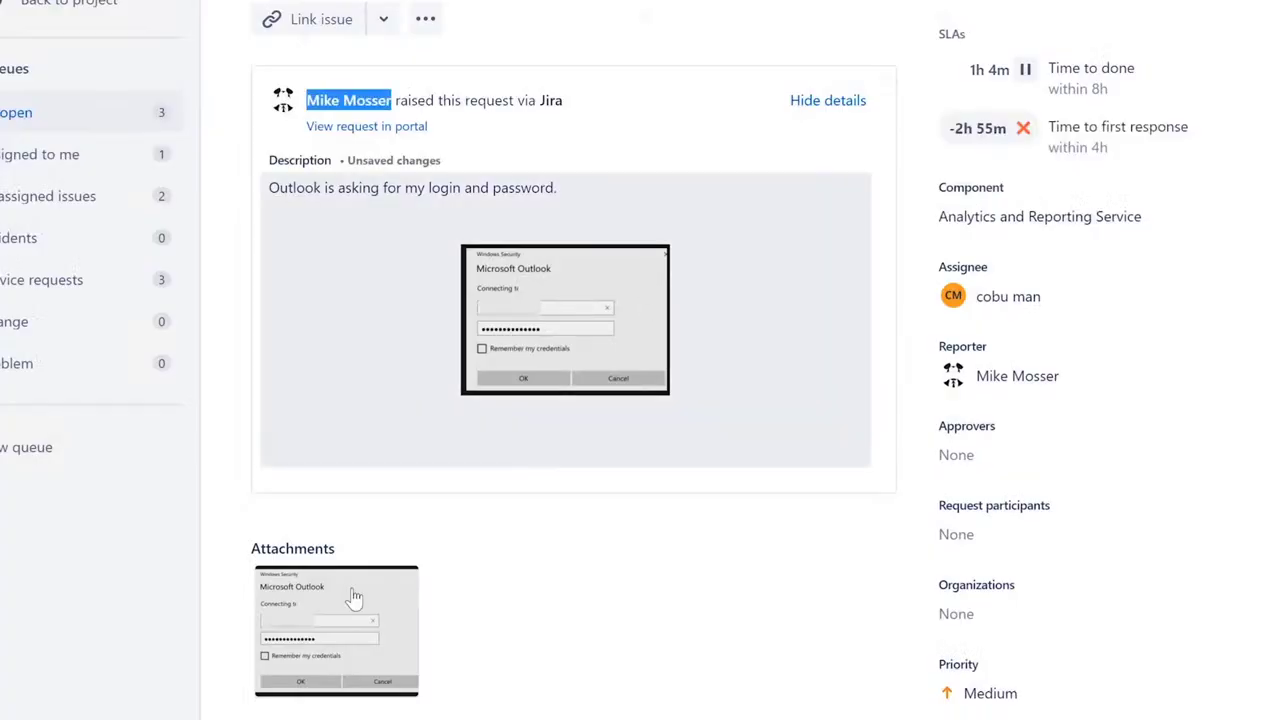
{"action": "left_click", "coordinate": [372, 588]}
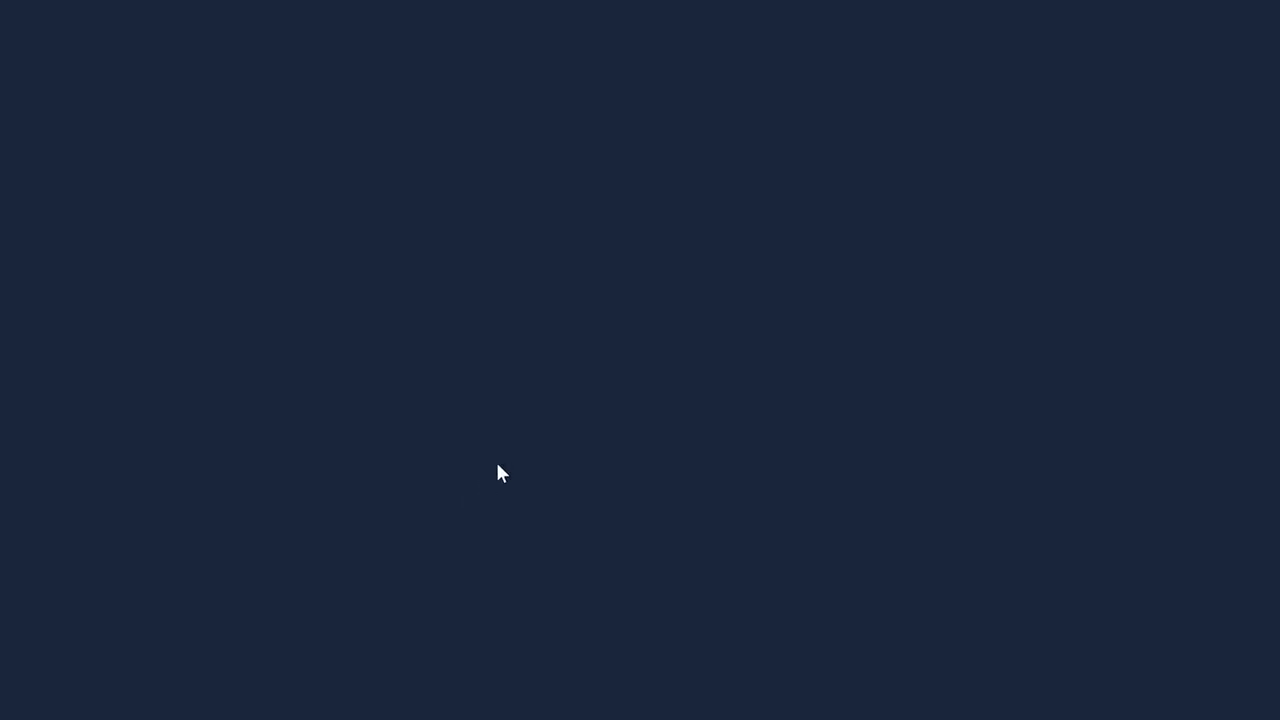
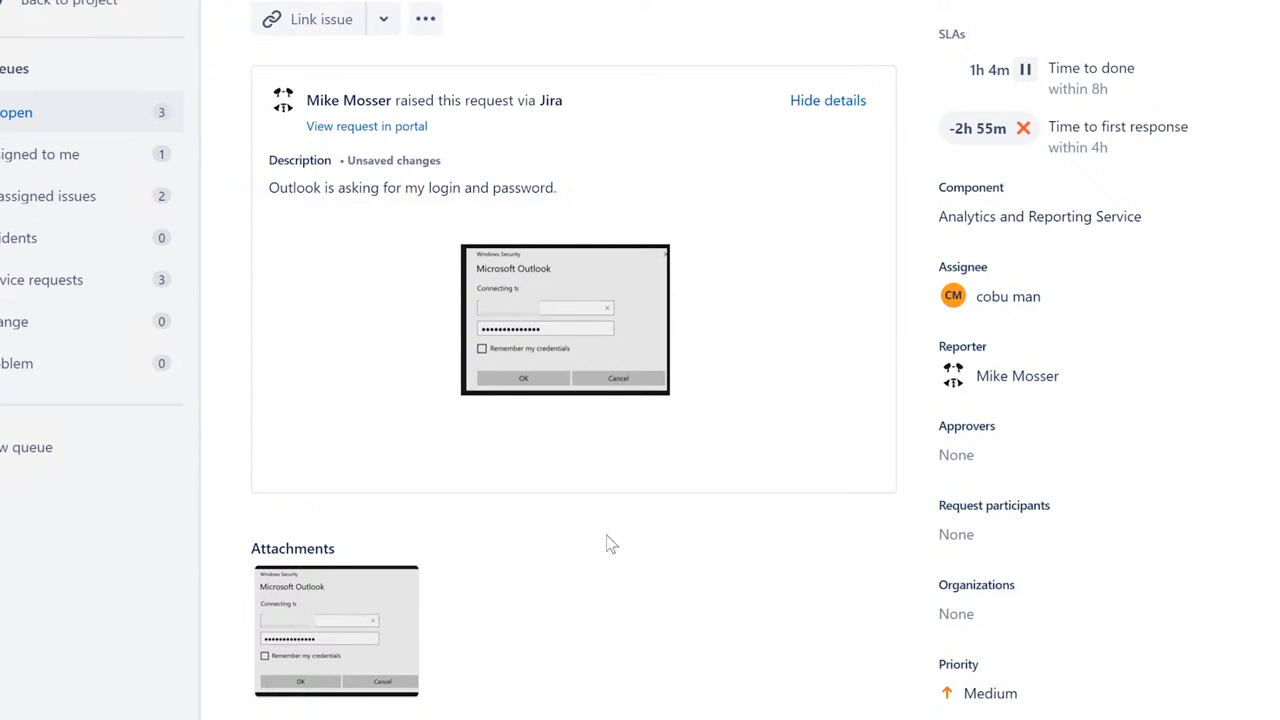
Post an internal note on ISD-25 reading 'Resolved issue by password reset.' signed with the agent's name.
{"action": "scroll", "coordinate": [607, 538], "scroll_direction": "down", "scroll_amount": 3}
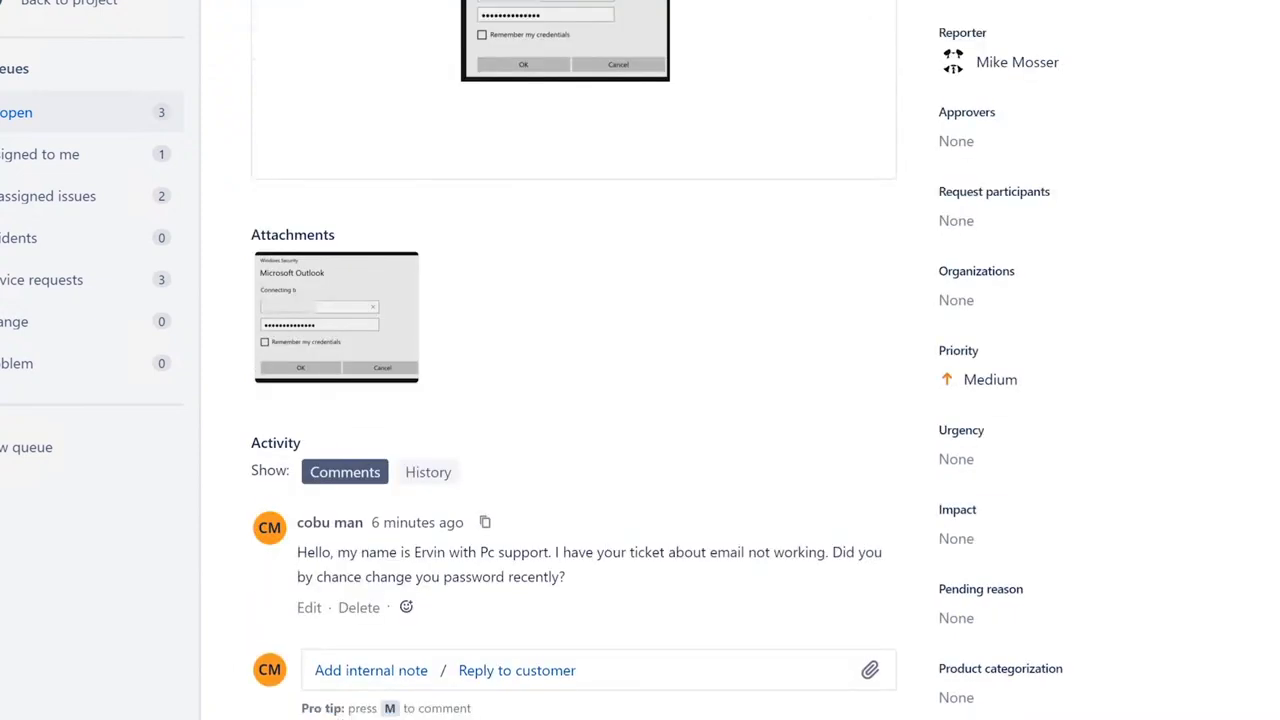
{"action": "left_click", "coordinate": [517, 533]}
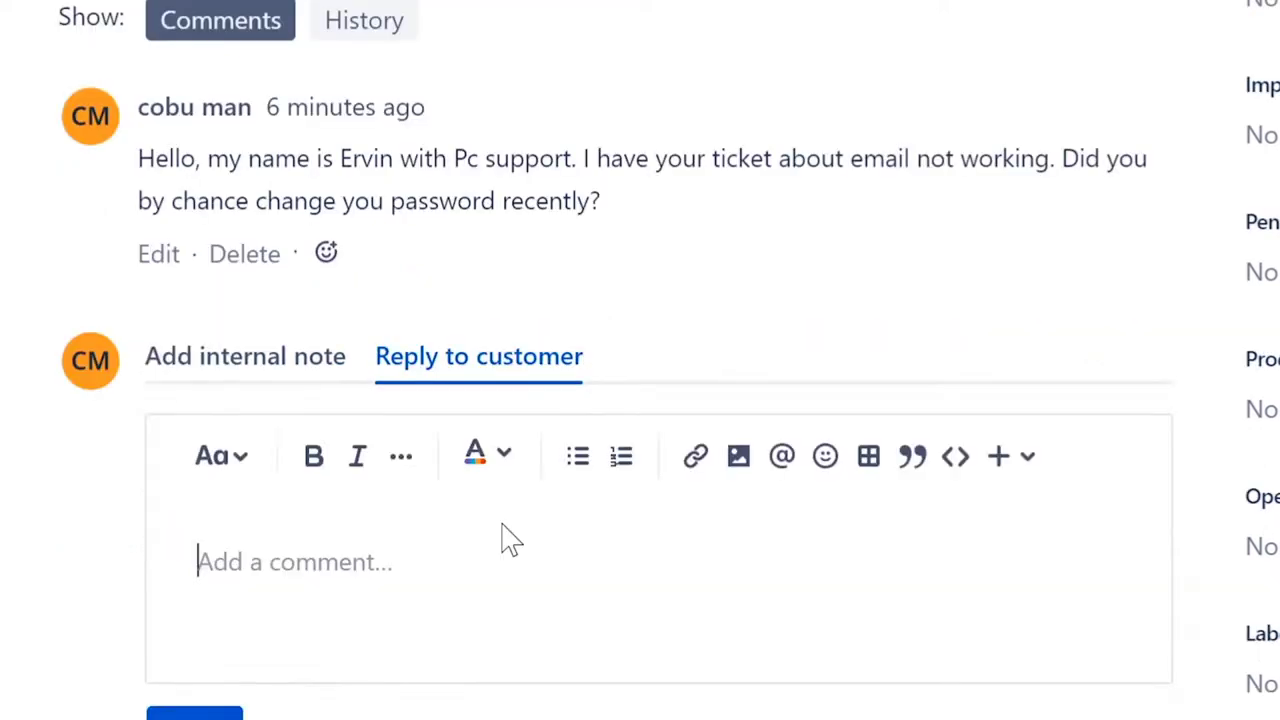
{"action": "left_click", "coordinate": [300, 553]}
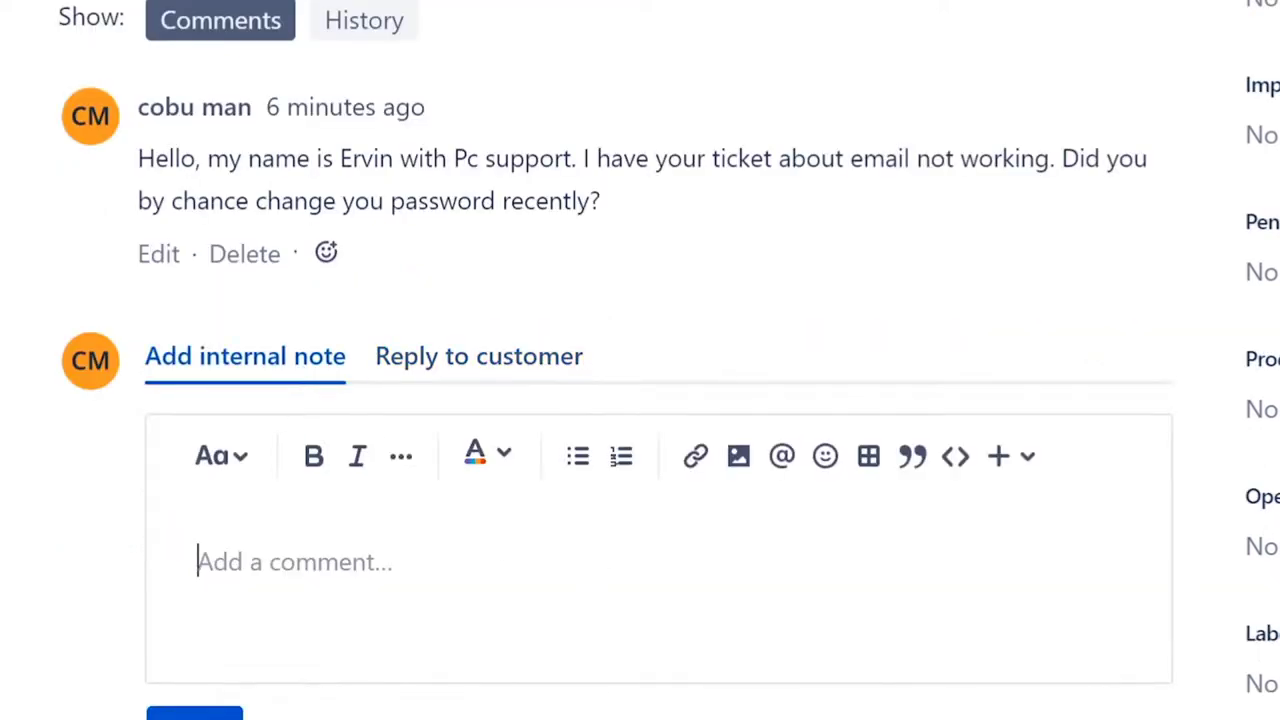
{"action": "type", "text": "REso"}
{"action": "key", "text": "BackSpace"}
{"action": "key", "text": "BackSpace"}
{"action": "key", "text": "BackSpace"}
{"action": "type", "text": "es"}
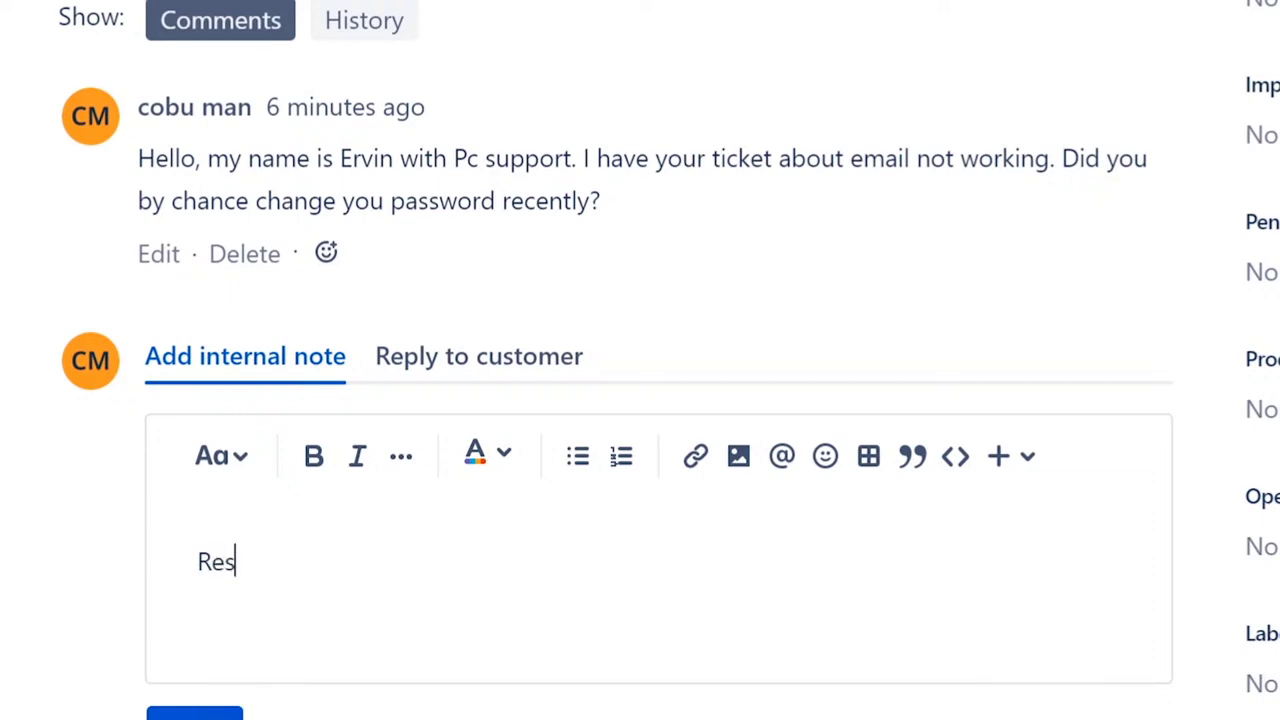
{"action": "type", "text": "olved issue by passwor"}
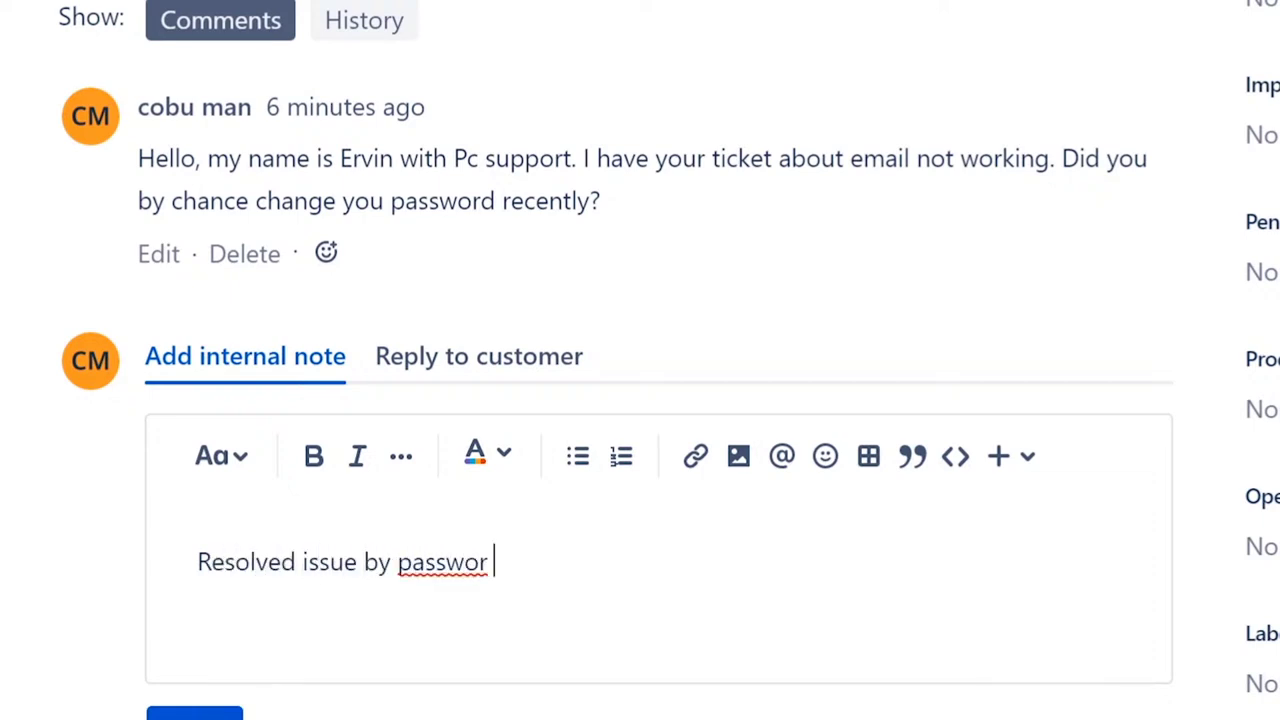
{"action": "key", "text": "BackSpace"}
{"action": "type", "text": "d reset. Ervin"}
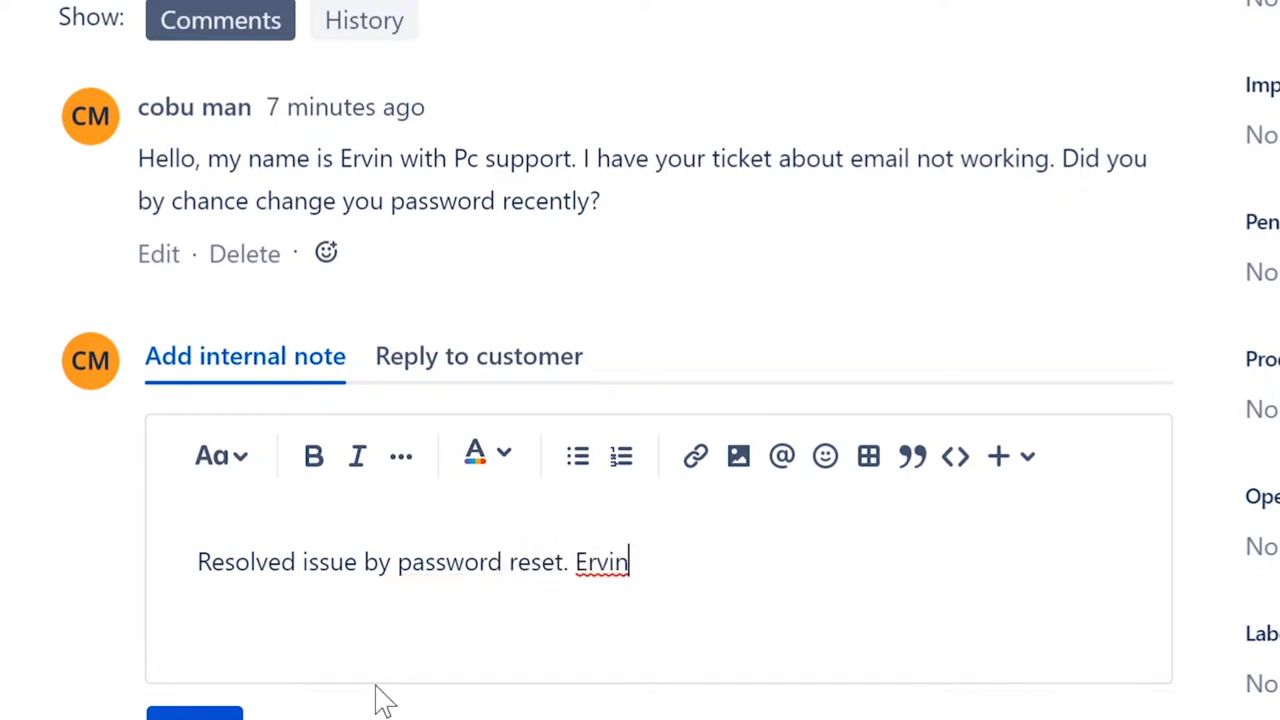
{"action": "key", "text": "ctrl+Return"}
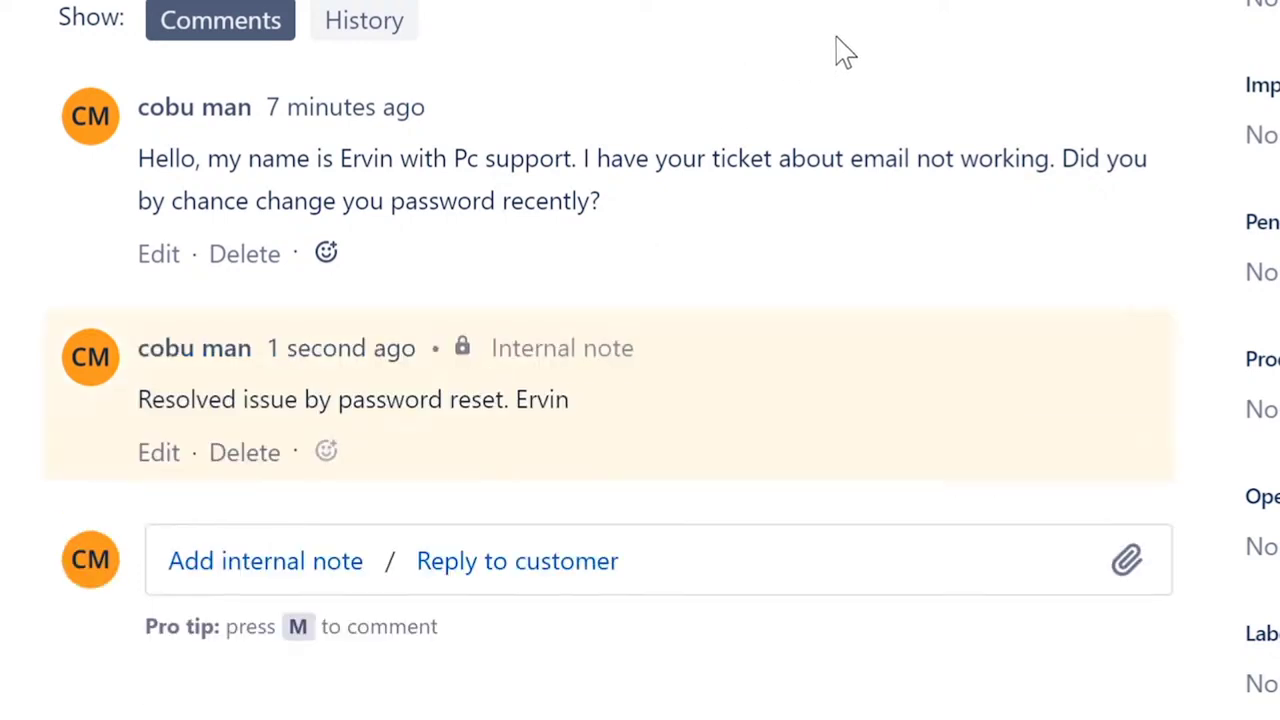
{"action": "scroll", "coordinate": [830, 49], "scroll_direction": "up", "scroll_amount": 5}
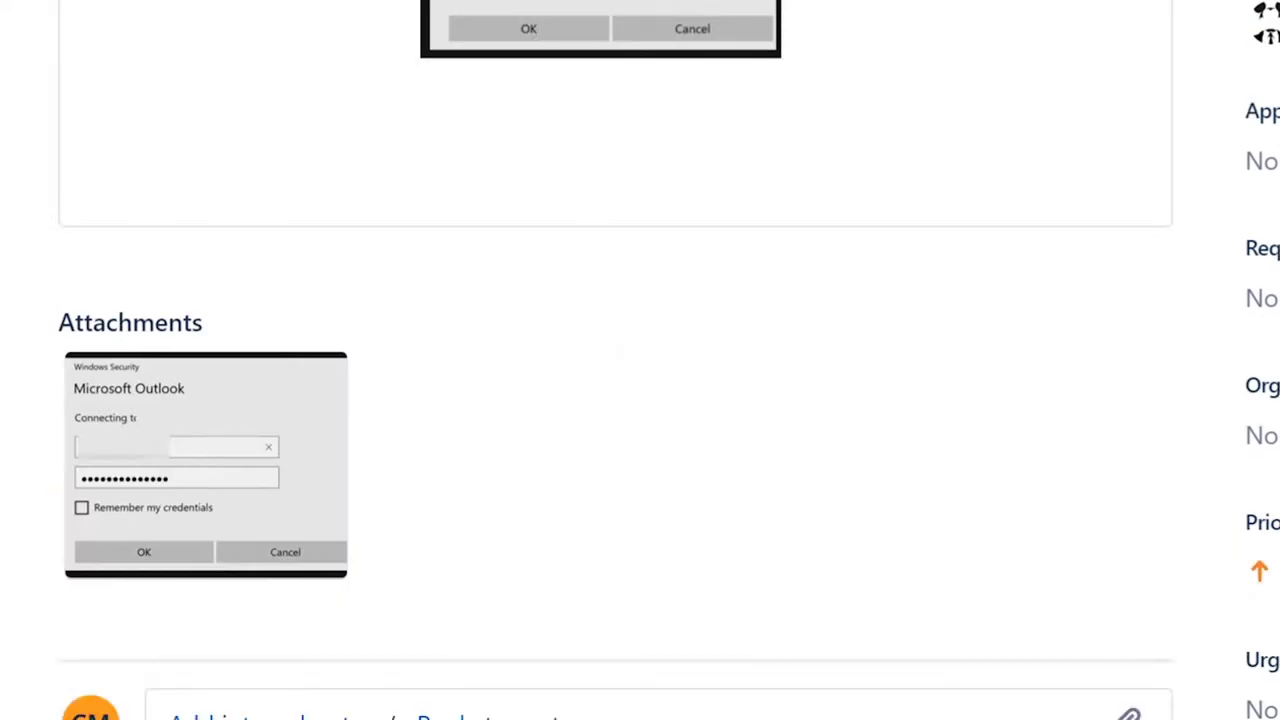
{"action": "scroll", "coordinate": [1108, 129], "scroll_direction": "up", "scroll_amount": 10}
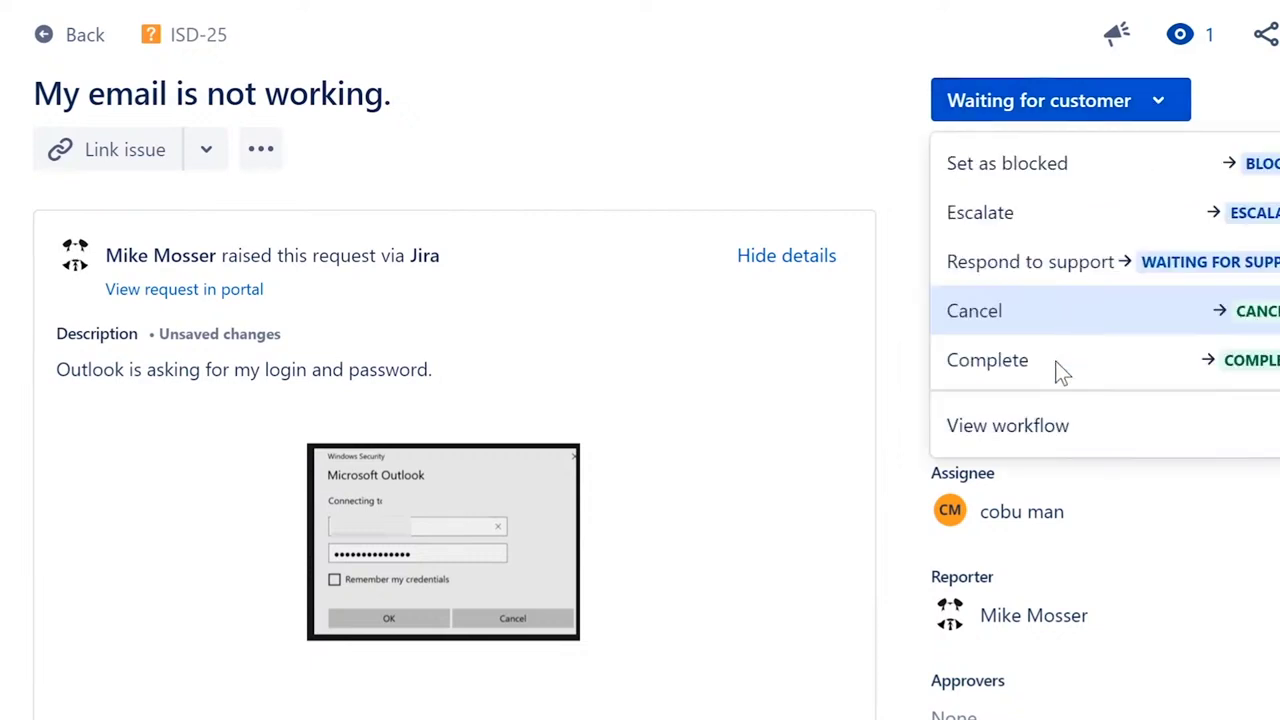
Set ISD-25 to Completed and return to the All open queue.
{"action": "left_click", "coordinate": [1055, 361]}
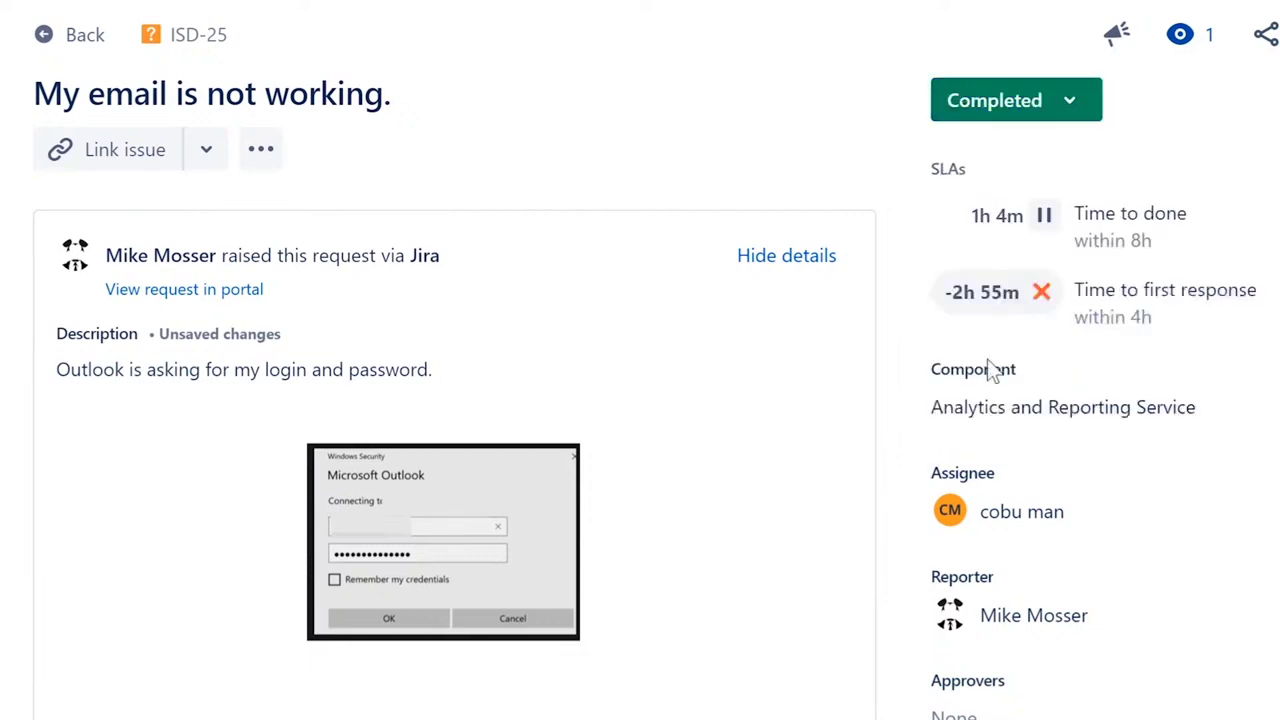
{"action": "left_click", "coordinate": [86, 36]}
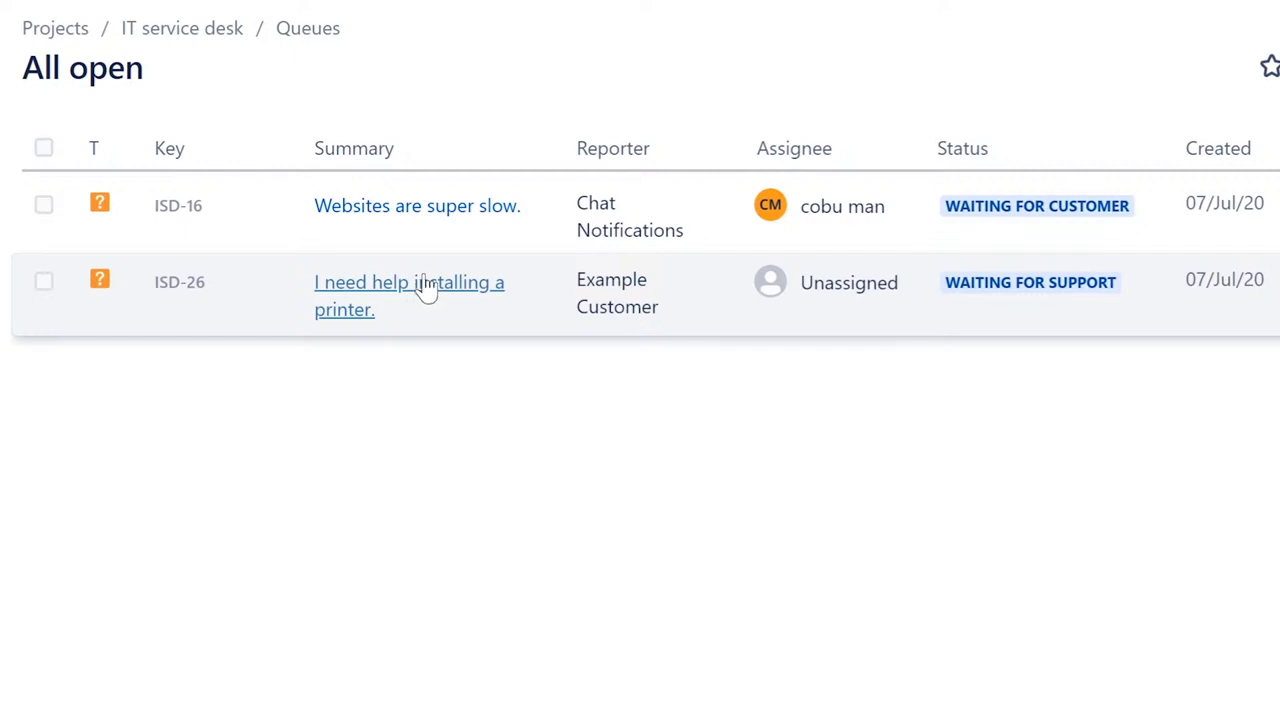
Open printer ticket ISD-26 and assign it to yourself.
{"action": "left_click", "coordinate": [424, 288]}
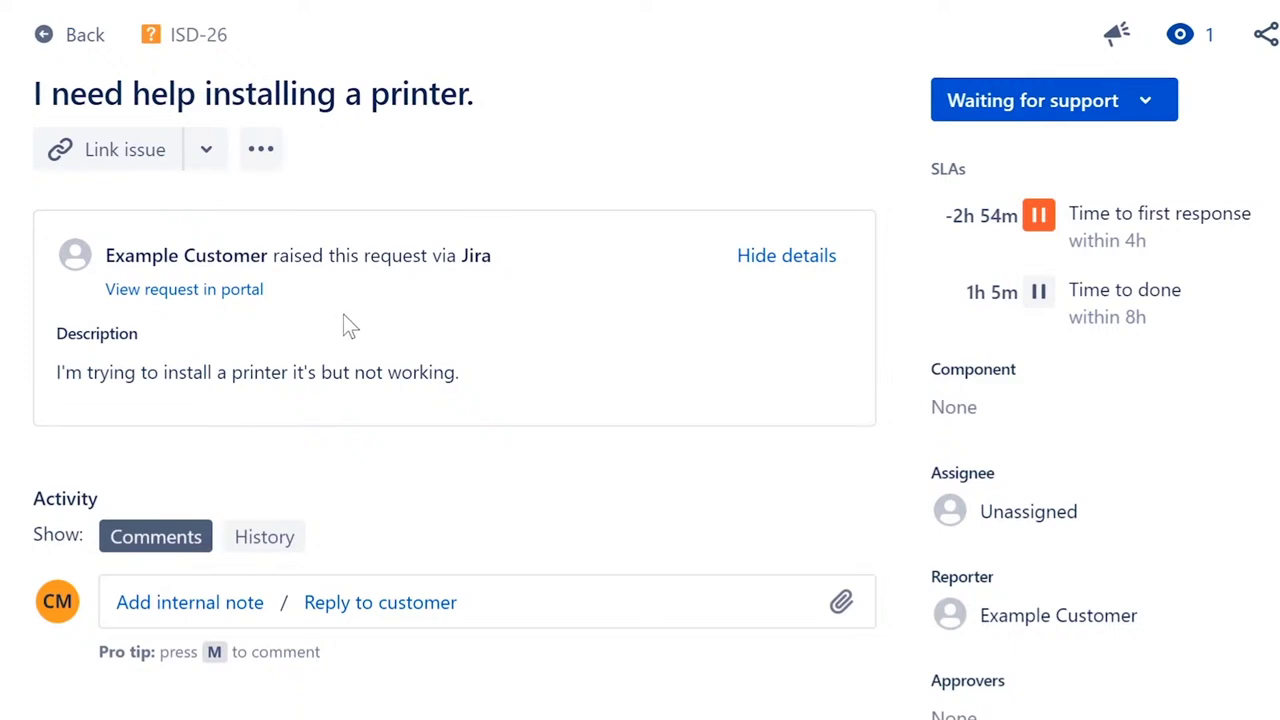
{"action": "left_click", "coordinate": [1043, 514]}
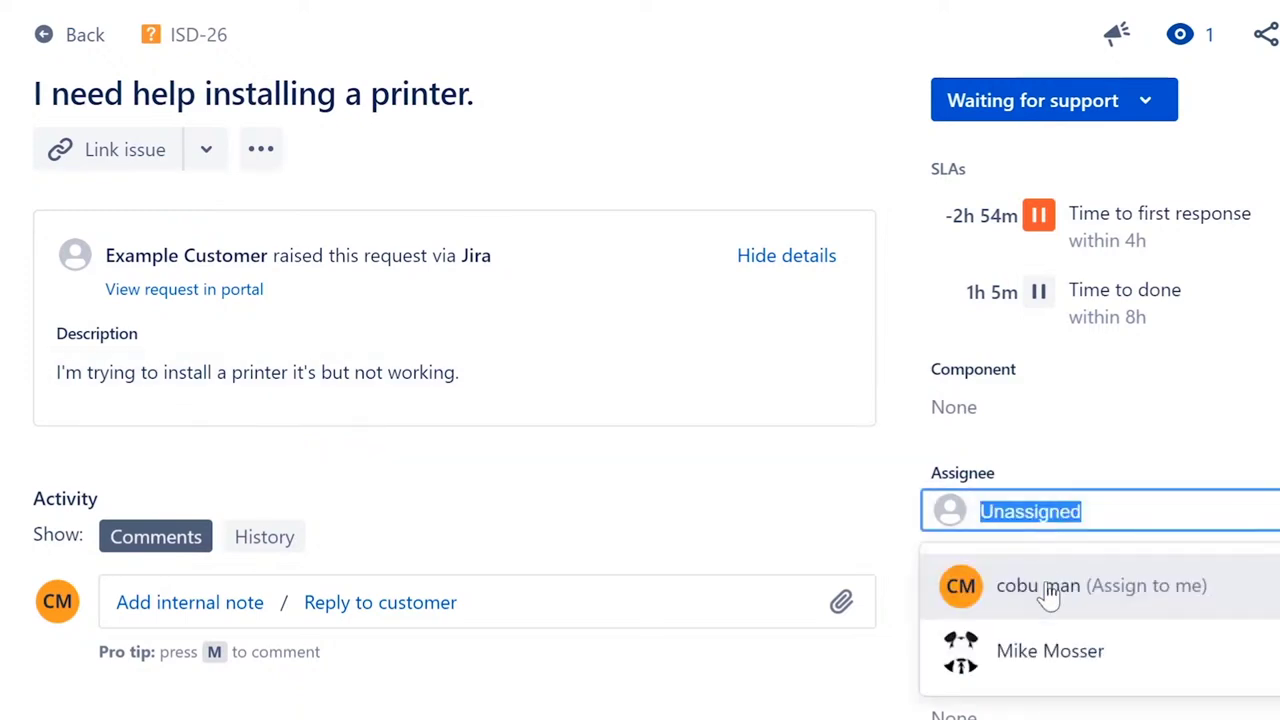
{"action": "left_click", "coordinate": [1048, 592]}
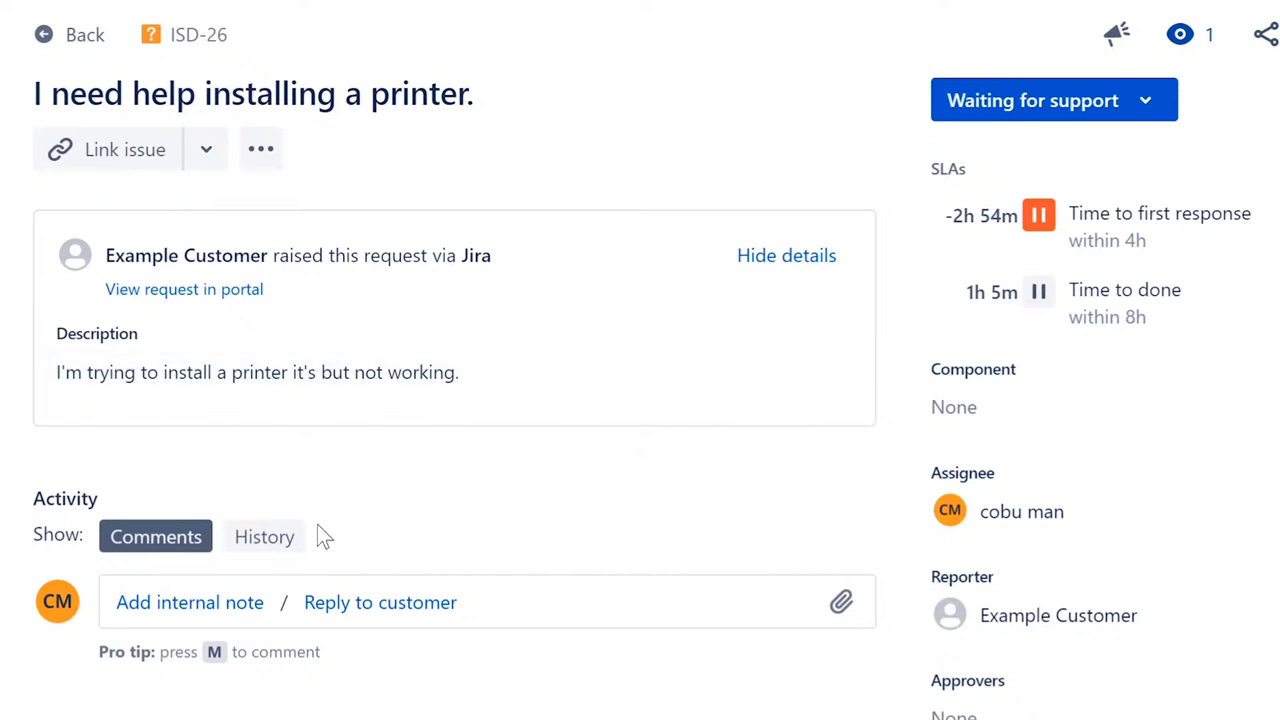
Select the ticket title and description text, then save the description unchanged.
{"action": "left_click", "coordinate": [380, 95]}
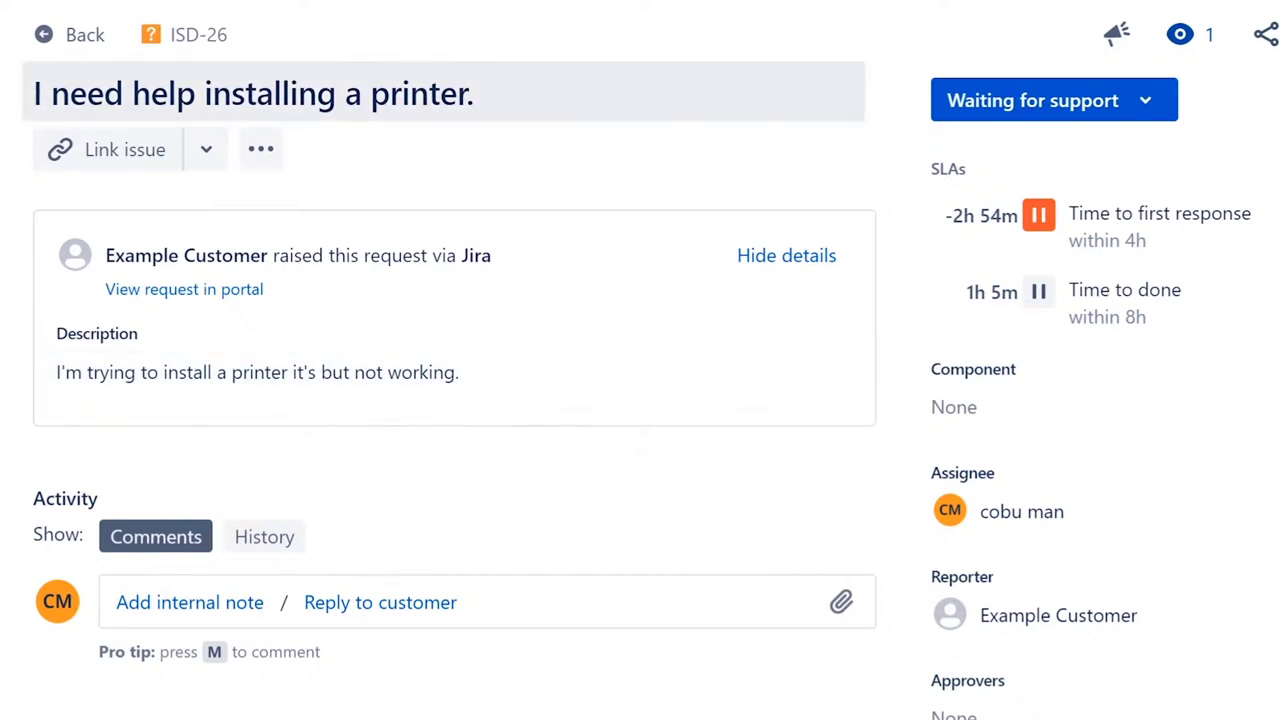
{"action": "left_click_drag", "start_coordinate": [474, 94], "coordinate": [37, 94]}
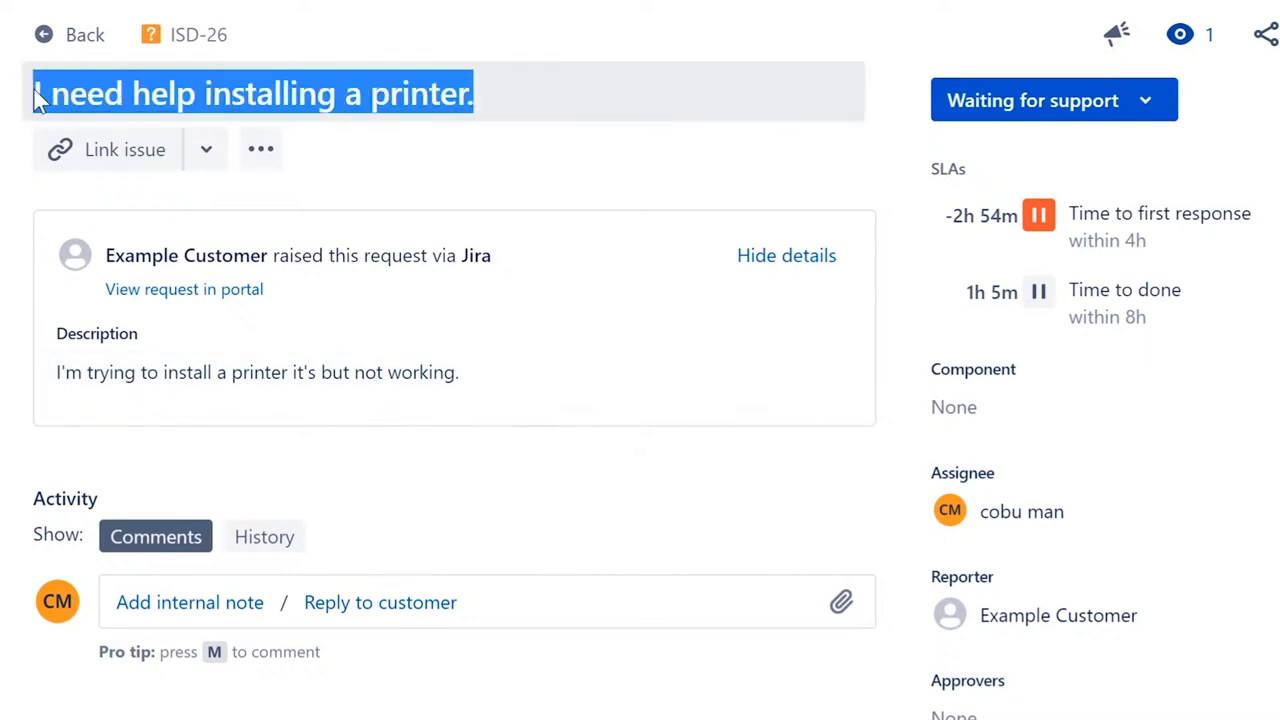
{"action": "left_click", "coordinate": [60, 372]}
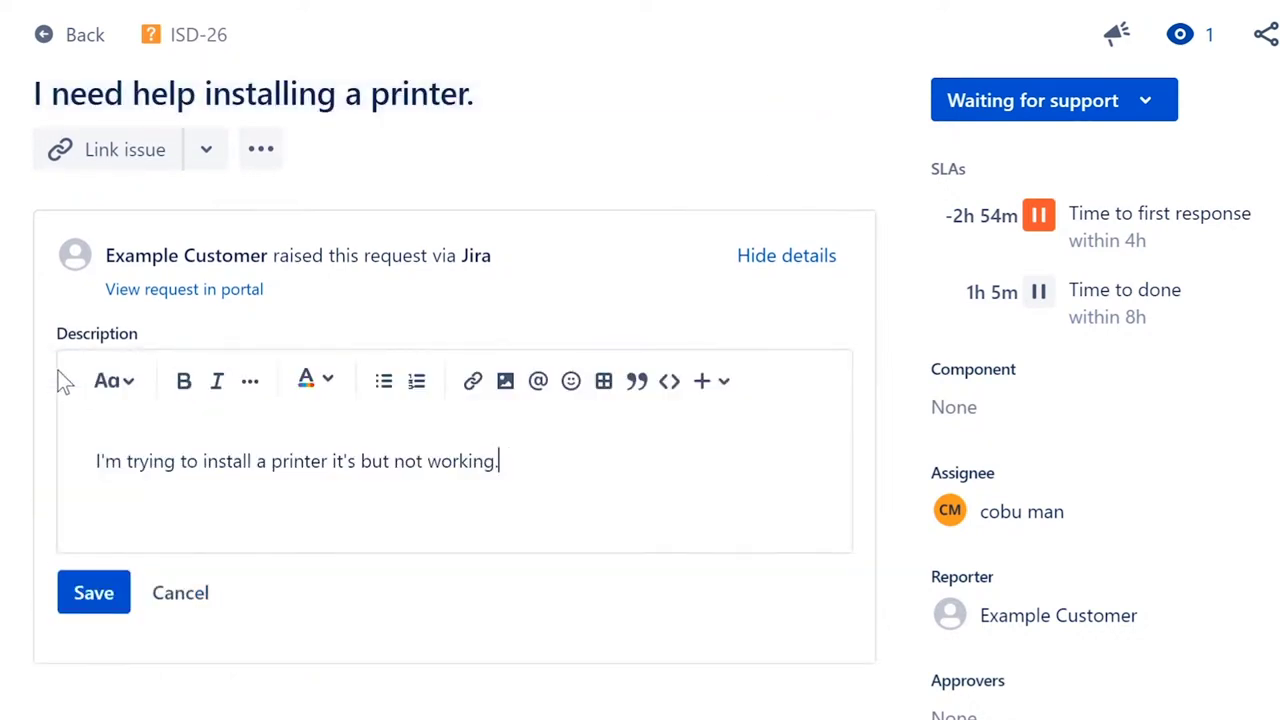
{"action": "left_click_drag", "start_coordinate": [499, 461], "coordinate": [92, 444]}
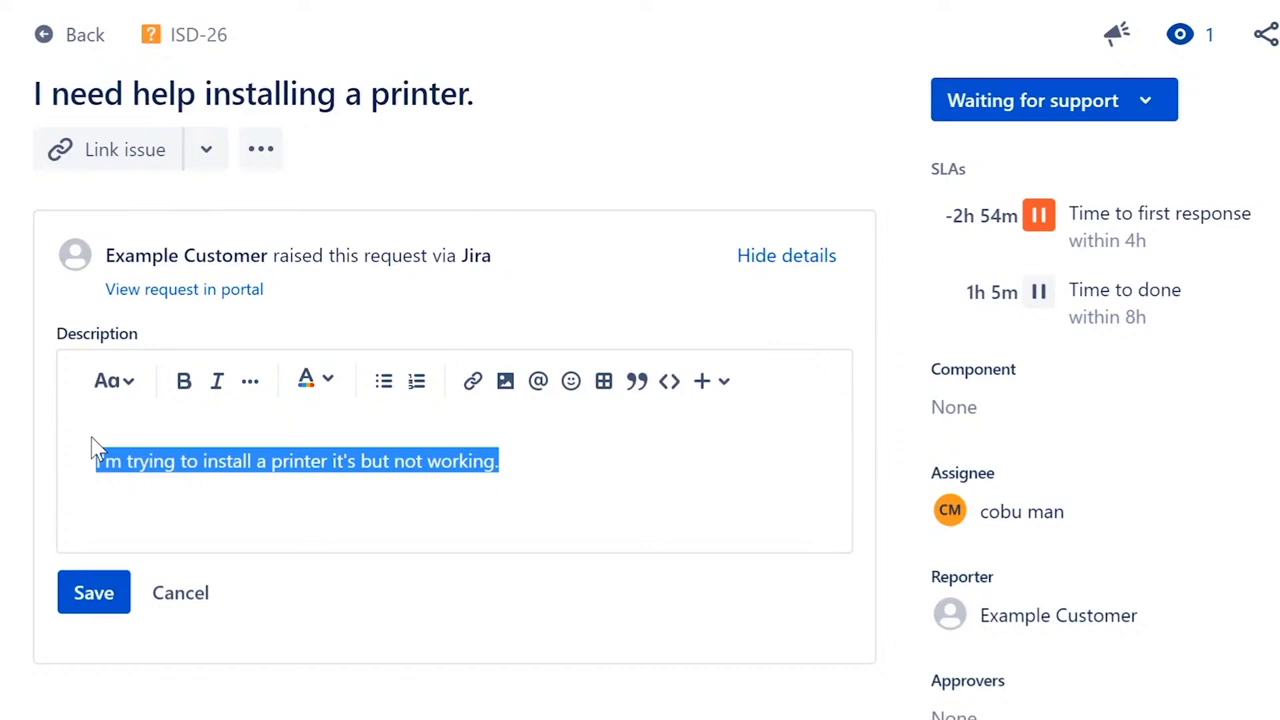
{"action": "left_click", "coordinate": [500, 461]}
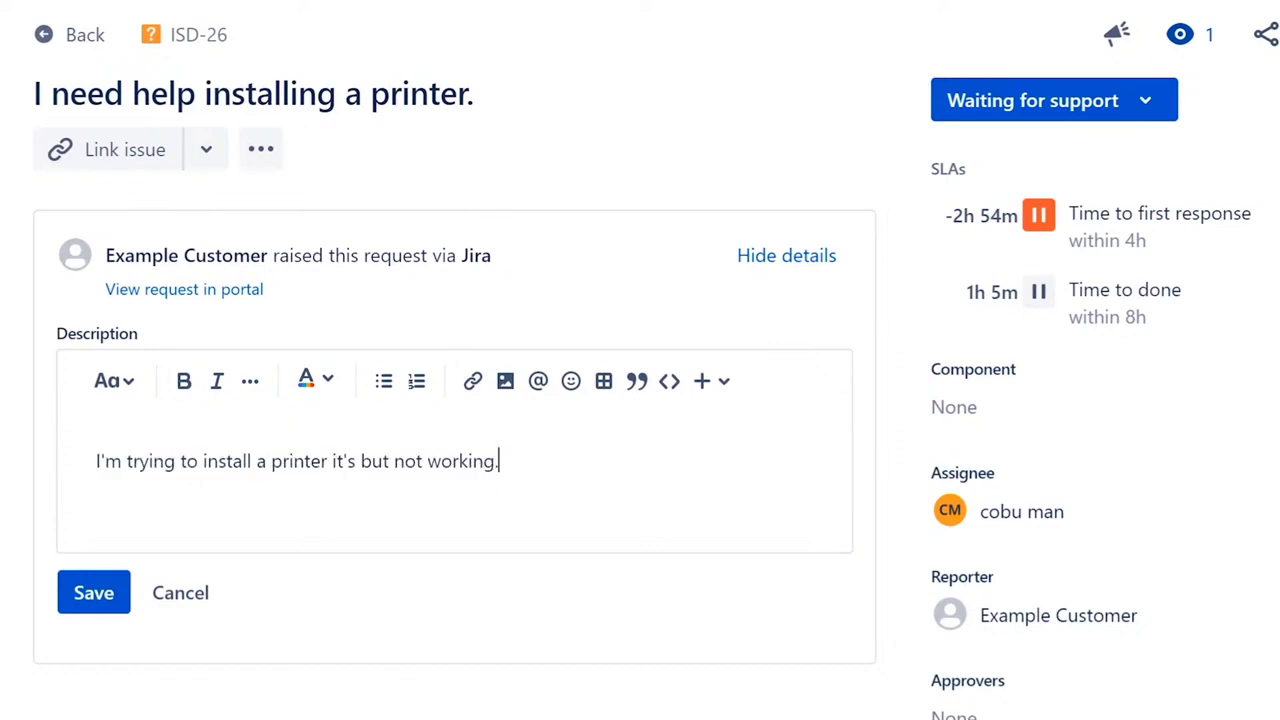
{"action": "left_click_drag", "start_coordinate": [500, 461], "coordinate": [87, 463]}
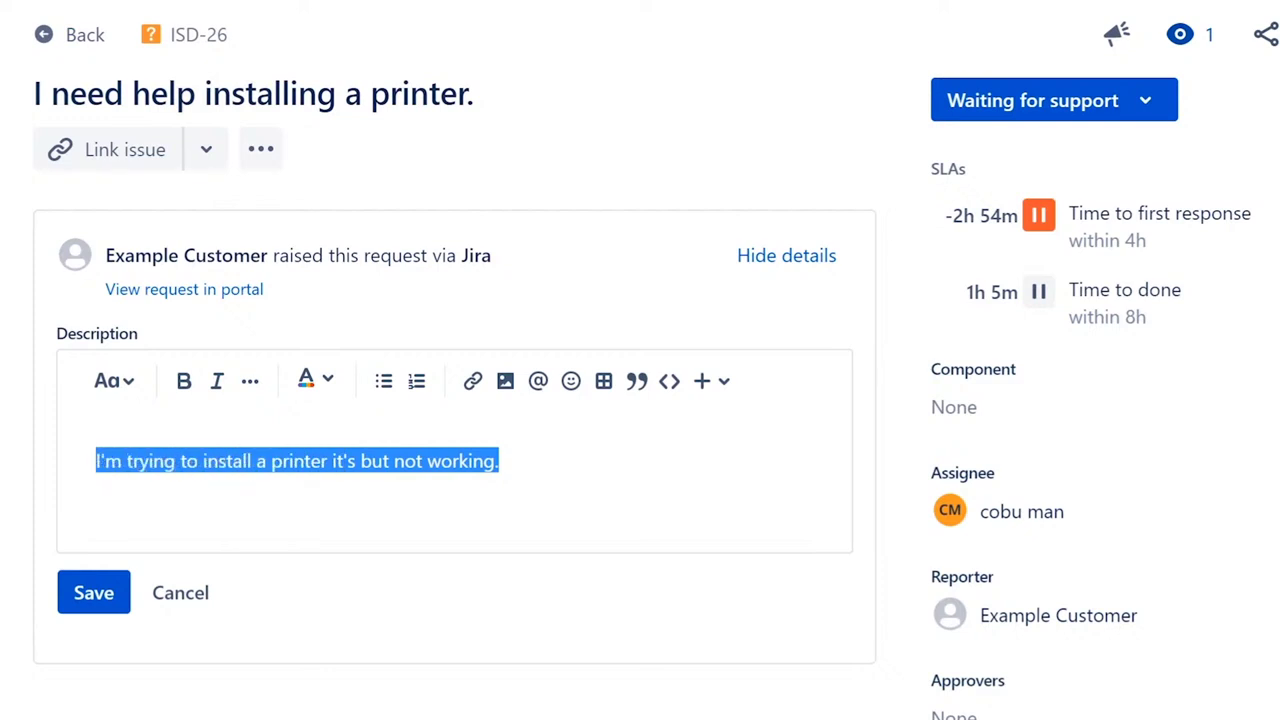
{"action": "key", "text": "Right"}
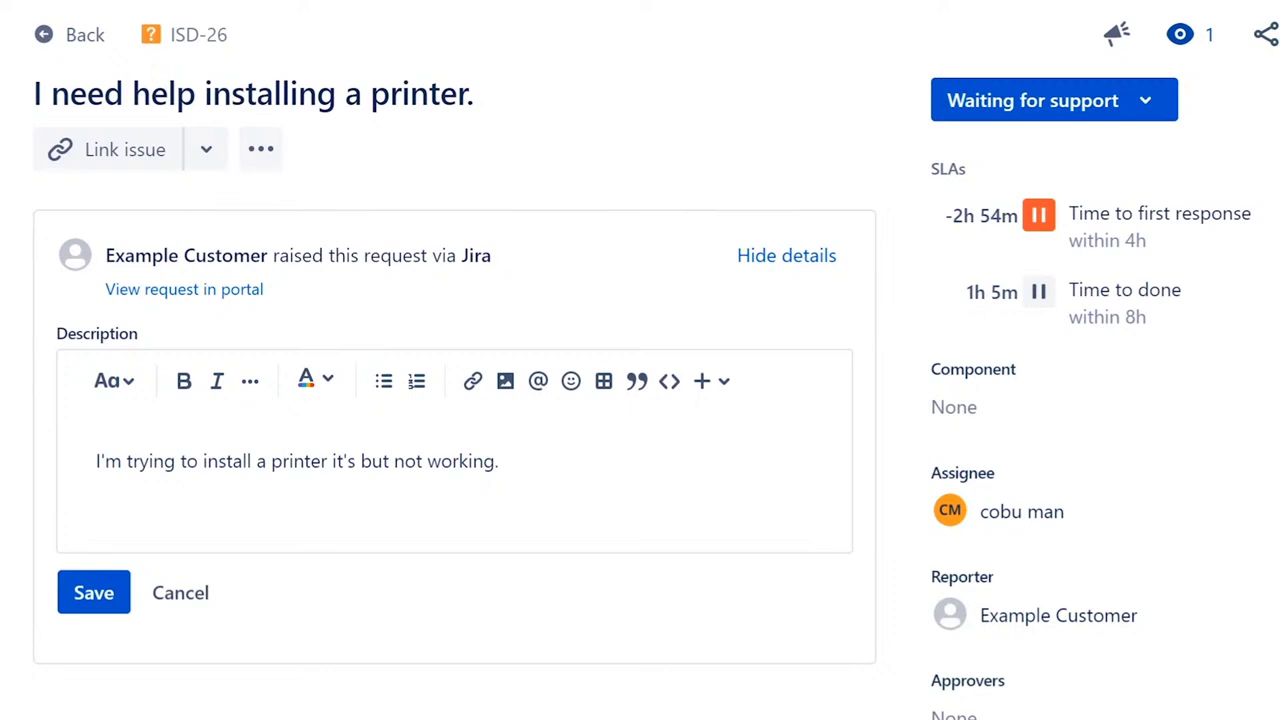
{"action": "key", "text": "ctrl+Return"}
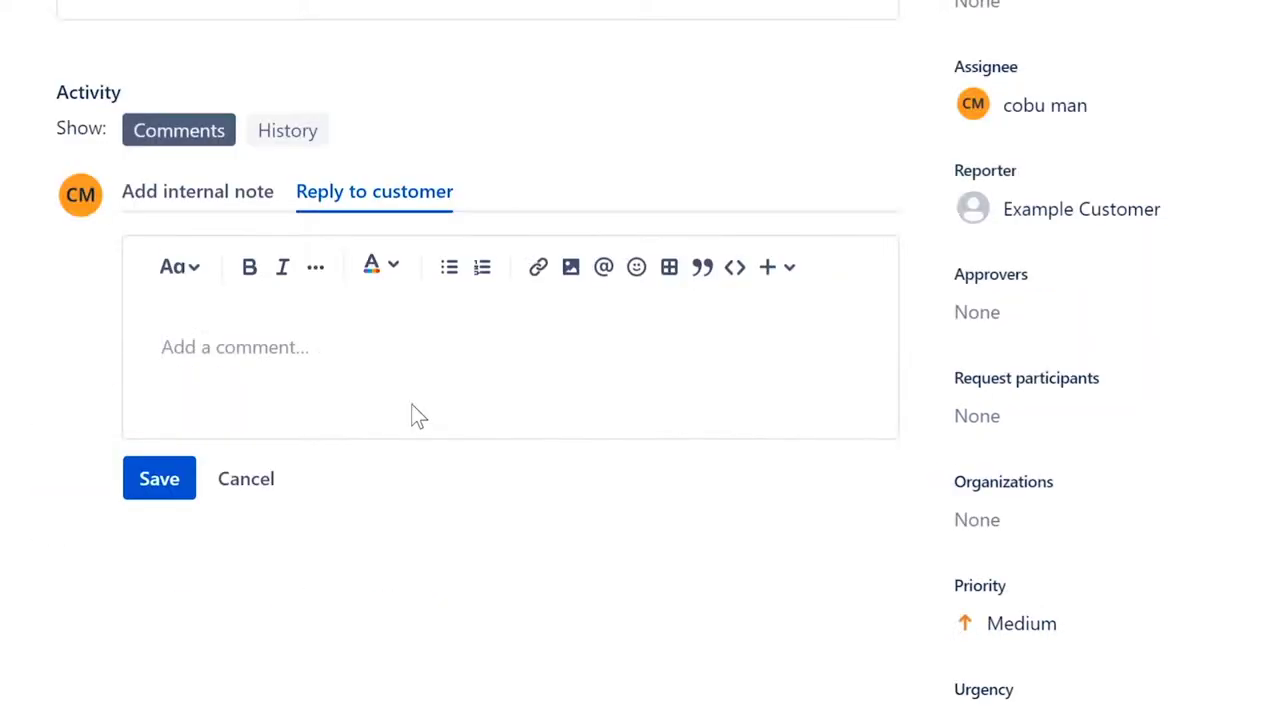
Type a Help Desk greeting asking what printer to add: 'Local printer or Network printer?'.
{"action": "type", "text": "Hello, "}
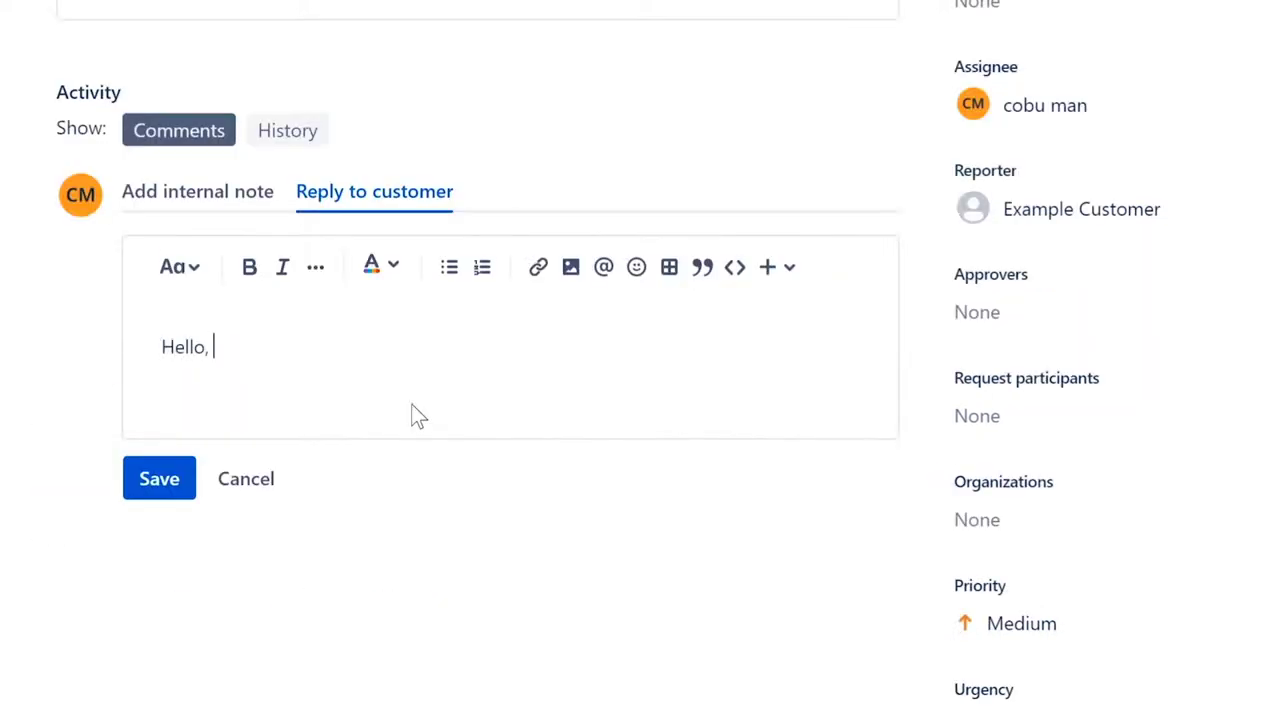
{"action": "type", "text": "my name is Ervin "}
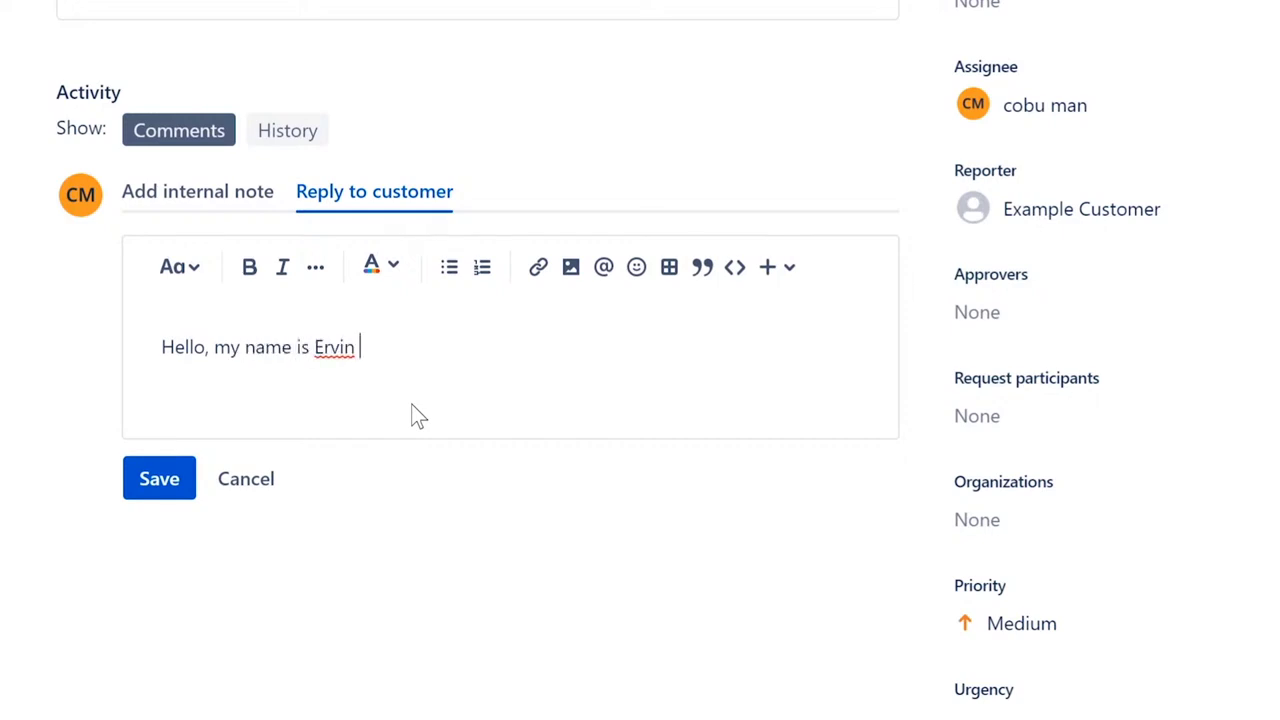
{"action": "type", "text": "with Help Desk"}
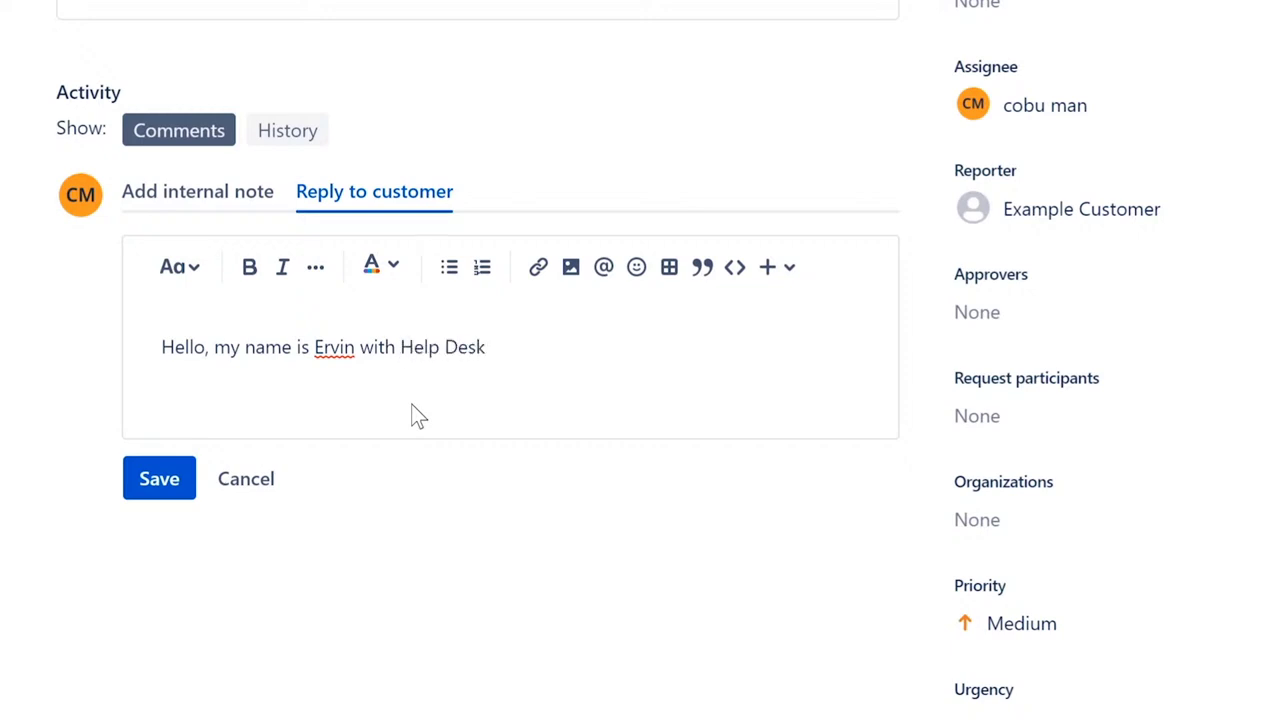
{"action": "type", "text": ". What kind of printer "}
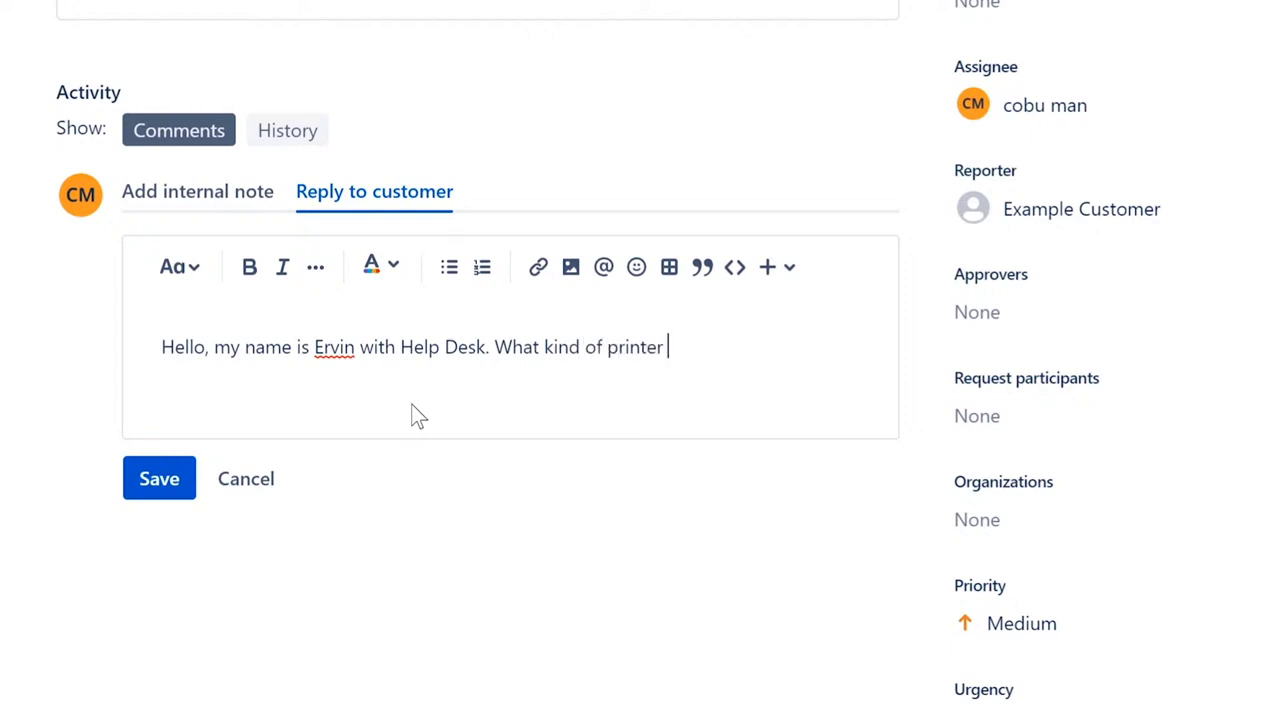
{"action": "type", "text": "are you trying "}
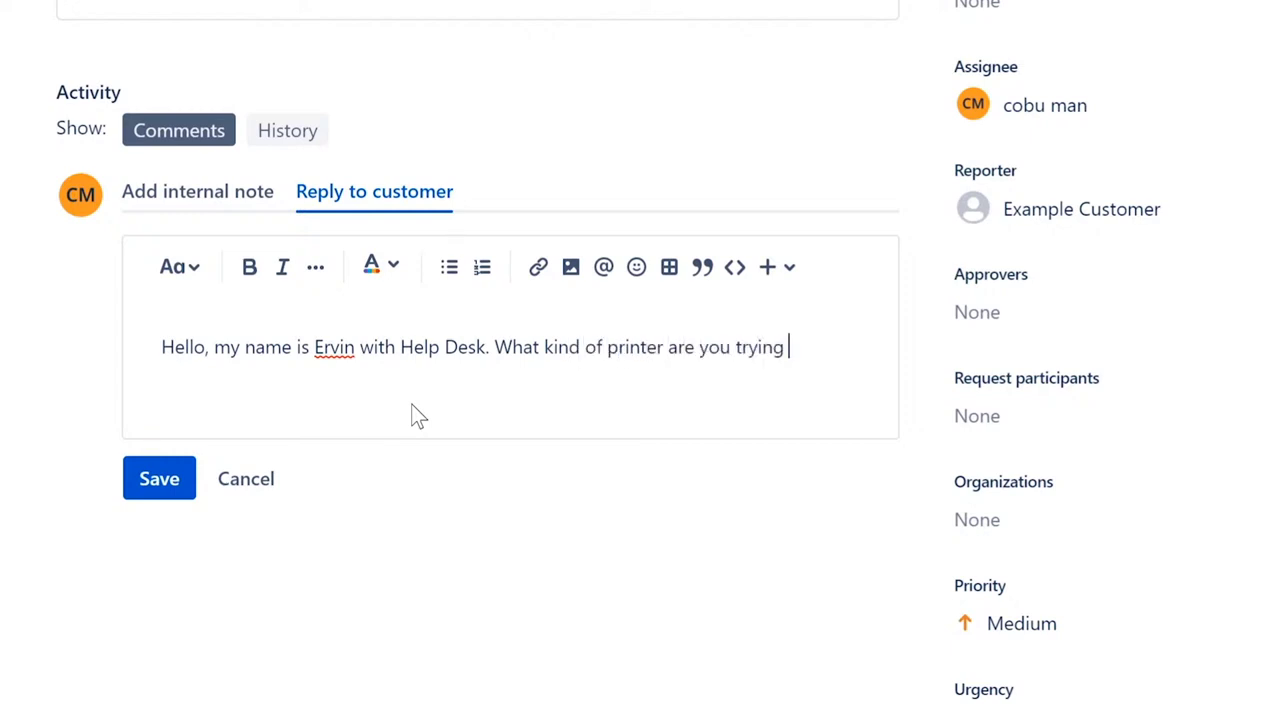
{"action": "type", "text": "to add? Local pr"}
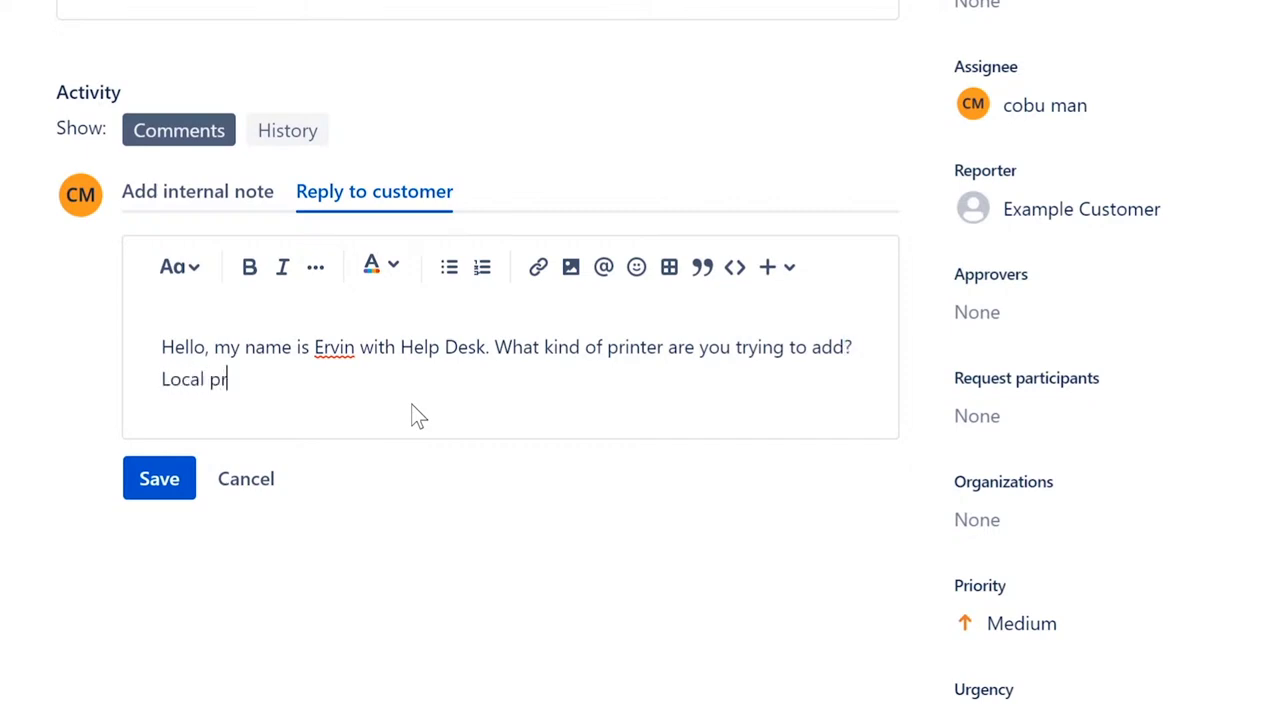
{"action": "type", "text": "inter or Network p"}
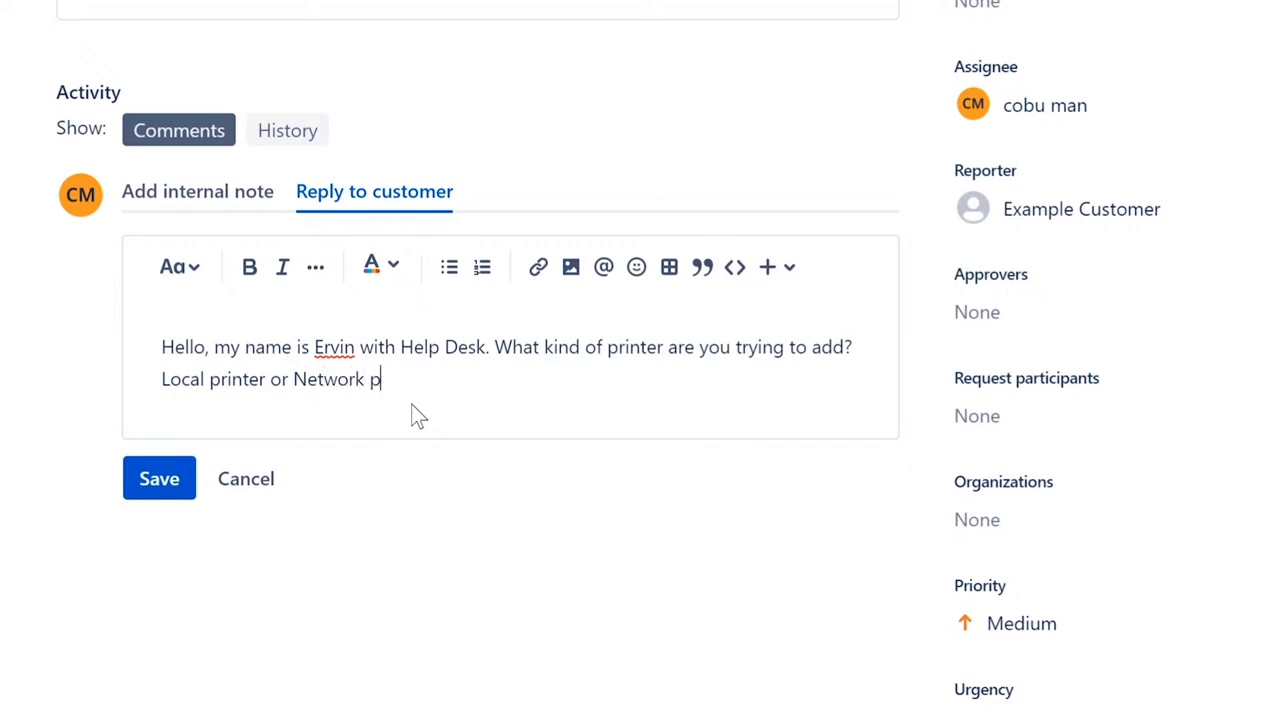
{"action": "type", "text": "rinter?"}
{"action": "left_click_drag", "start_coordinate": [293, 379], "coordinate": [438, 403]}
{"action": "key", "text": "shift+Left"}
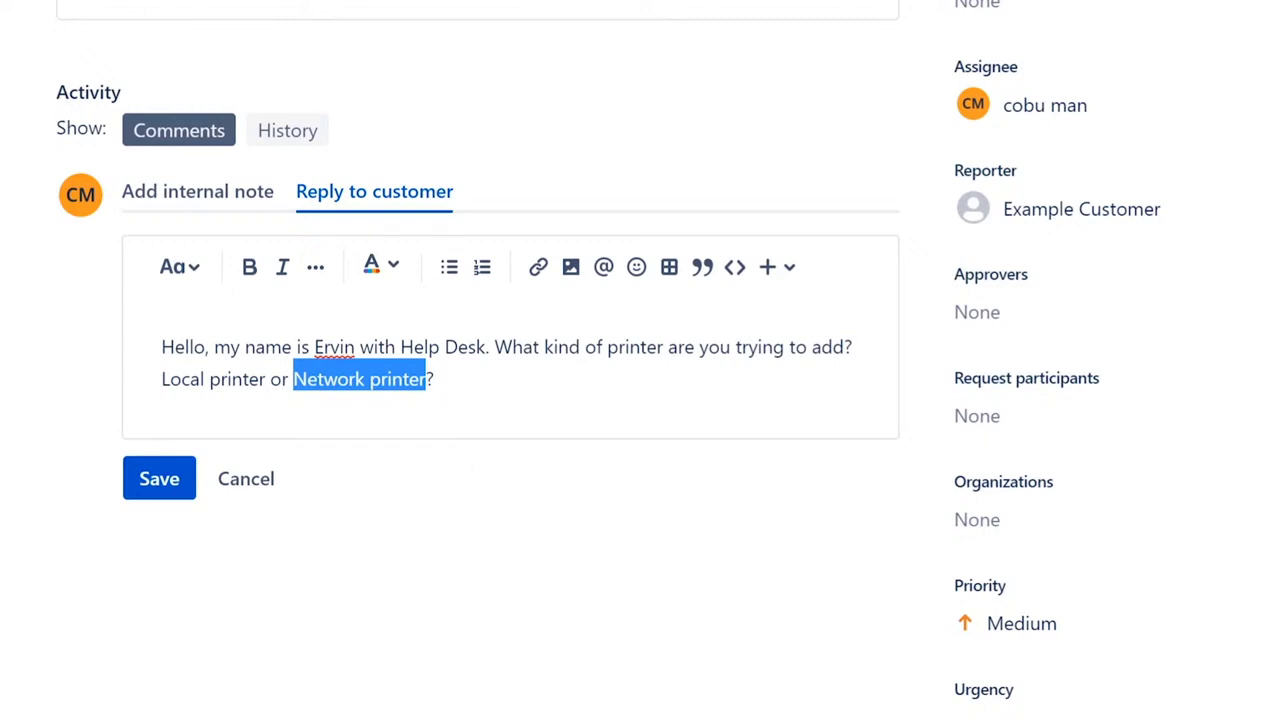
{"action": "left_click", "coordinate": [433, 379]}
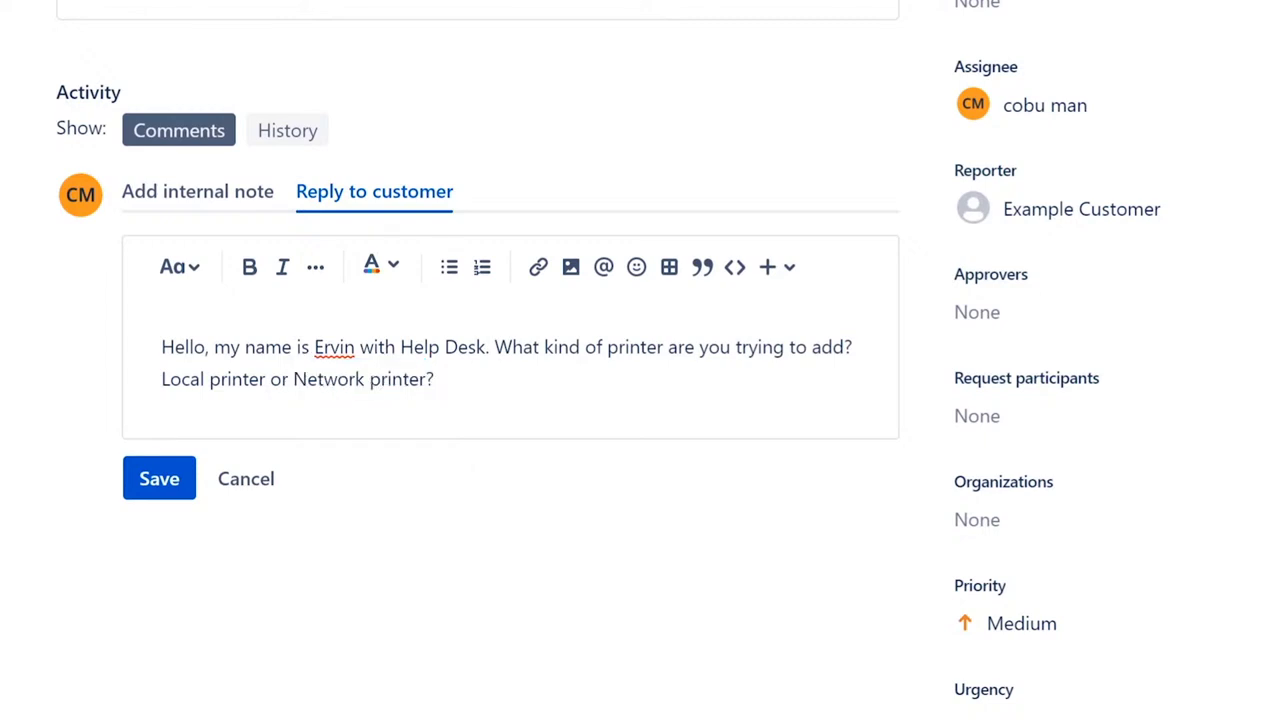
{"action": "left_click", "coordinate": [306, 379]}
{"action": "left_click_drag", "start_coordinate": [306, 379], "coordinate": [426, 379]}
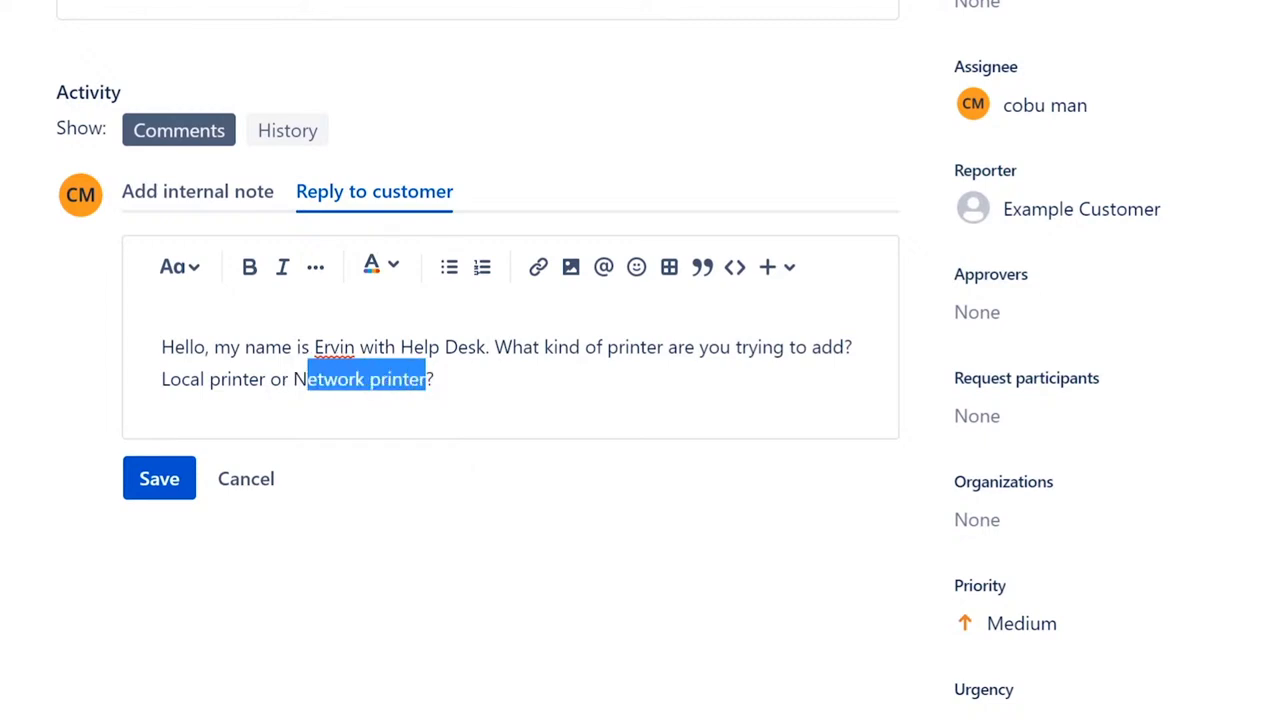
{"action": "left_click", "coordinate": [433, 379]}
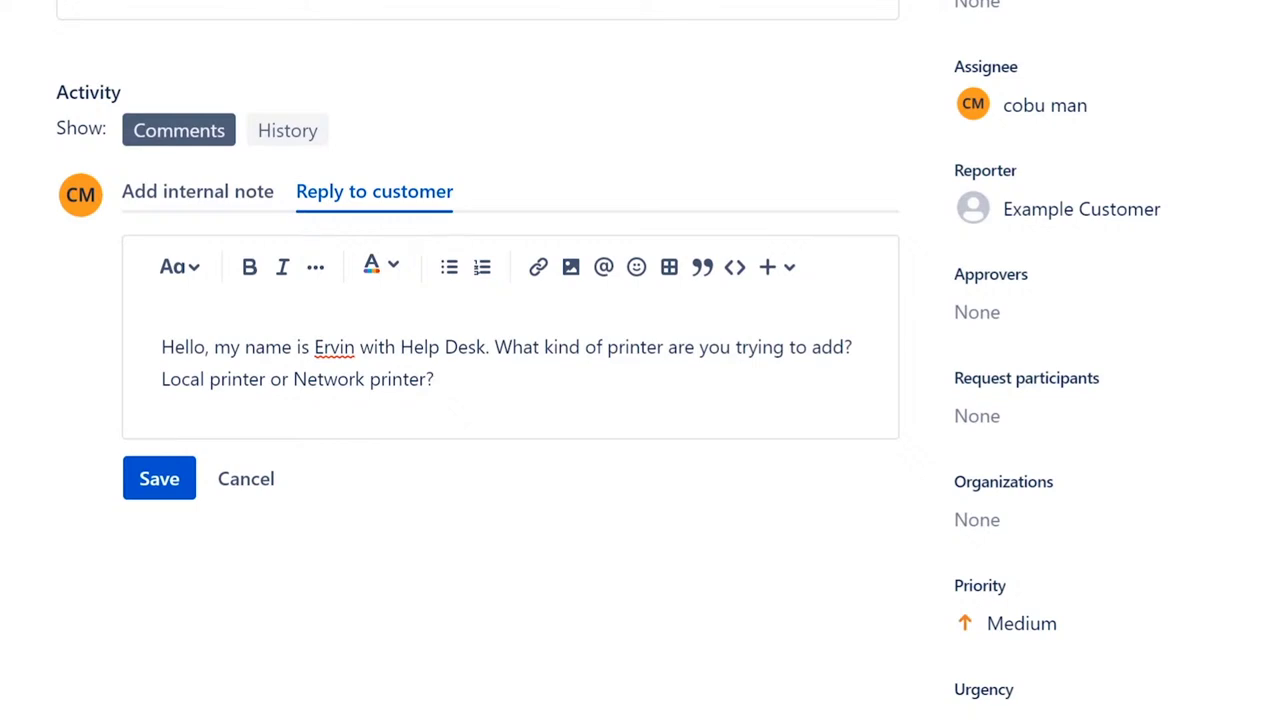
Start a sentence requesting the customer's PC name, then remove the unfinished request.
{"action": "type", "text": "Also, can youp"}
{"action": "key", "text": "BackSpace"}
{"action": "type", "text": "please sne"}
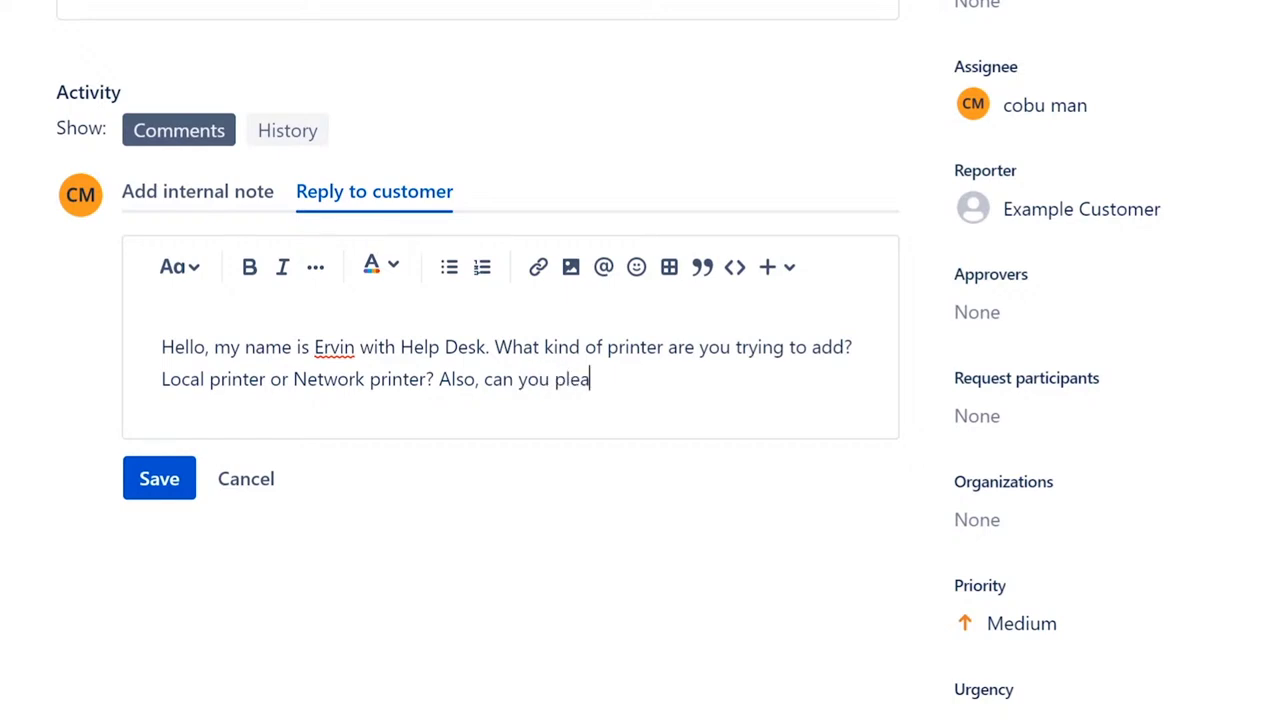
{"action": "key", "text": "BackSpace"}
{"action": "key", "text": "BackSpace"}
{"action": "type", "text": "end me your "}
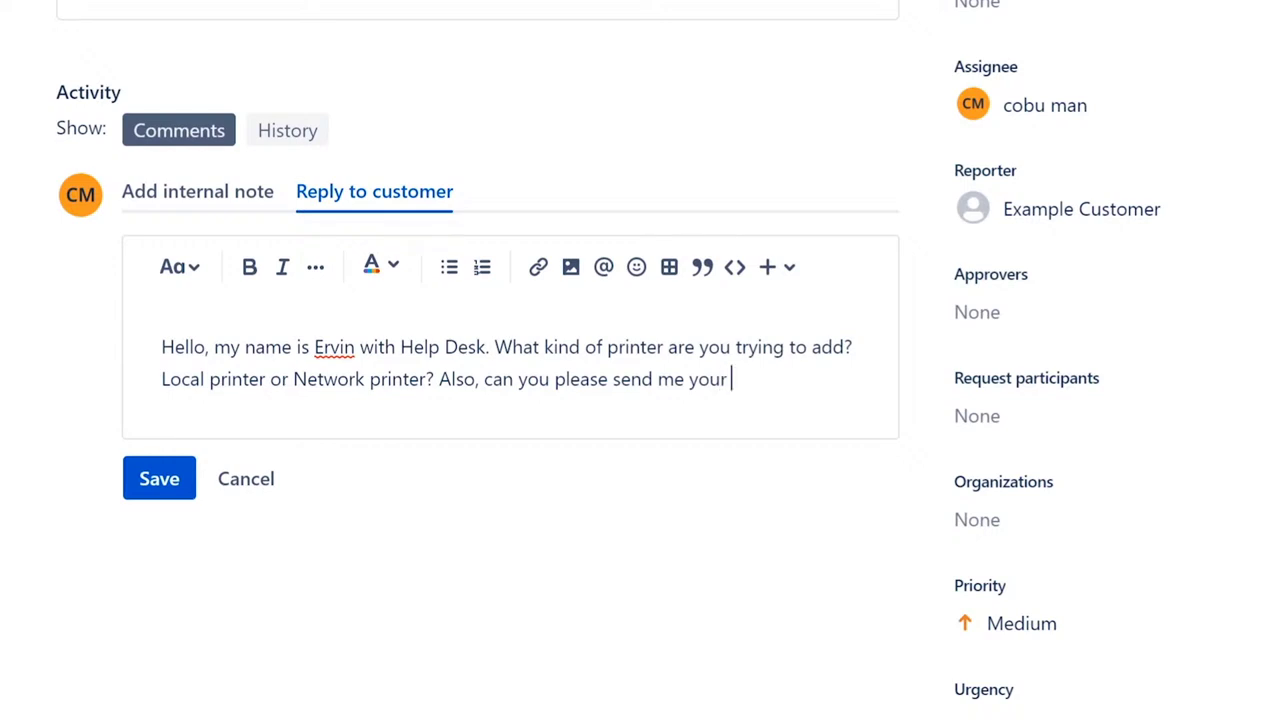
{"action": "type", "text": "Pc"}
{"action": "key", "text": "BackSpace"}
{"action": "type", "text": "C name with"}
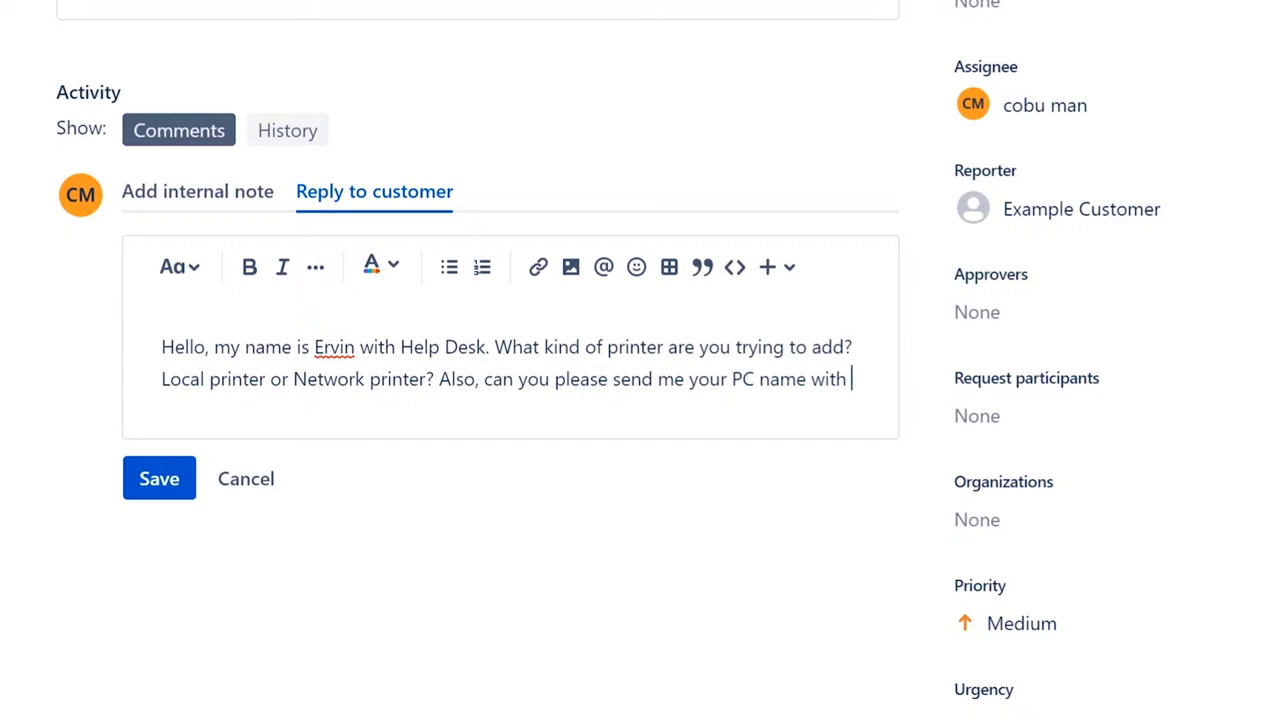
{"action": "key", "text": "BackSpace"}
{"action": "key", "text": "BackSpace"}
{"action": "key", "text": "BackSpace"}
{"action": "key", "text": "BackSpace"}
{"action": "key", "text": "BackSpace"}
{"action": "key", "text": "BackSpace"}
{"action": "key", "text": "BackSpace"}
{"action": "key", "text": "BackSpace"}
{"action": "key", "text": "BackSpace"}
{"action": "key", "text": "BackSpace"}
{"action": "key", "text": "BackSpace"}
{"action": "key", "text": "BackSpace"}
{"action": "key", "text": "BackSpace"}
{"action": "key", "text": "BackSpace"}
{"action": "key", "text": "BackSpace"}
{"action": "key", "text": "BackSpace"}
{"action": "key", "text": "BackSpace"}
{"action": "key", "text": "BackSpace"}
{"action": "key", "text": "BackSpace"}
{"action": "key", "text": "BackSpace"}
{"action": "key", "text": "BackSpace"}
{"action": "key", "text": "BackSpace"}
{"action": "key", "text": "BackSpace"}
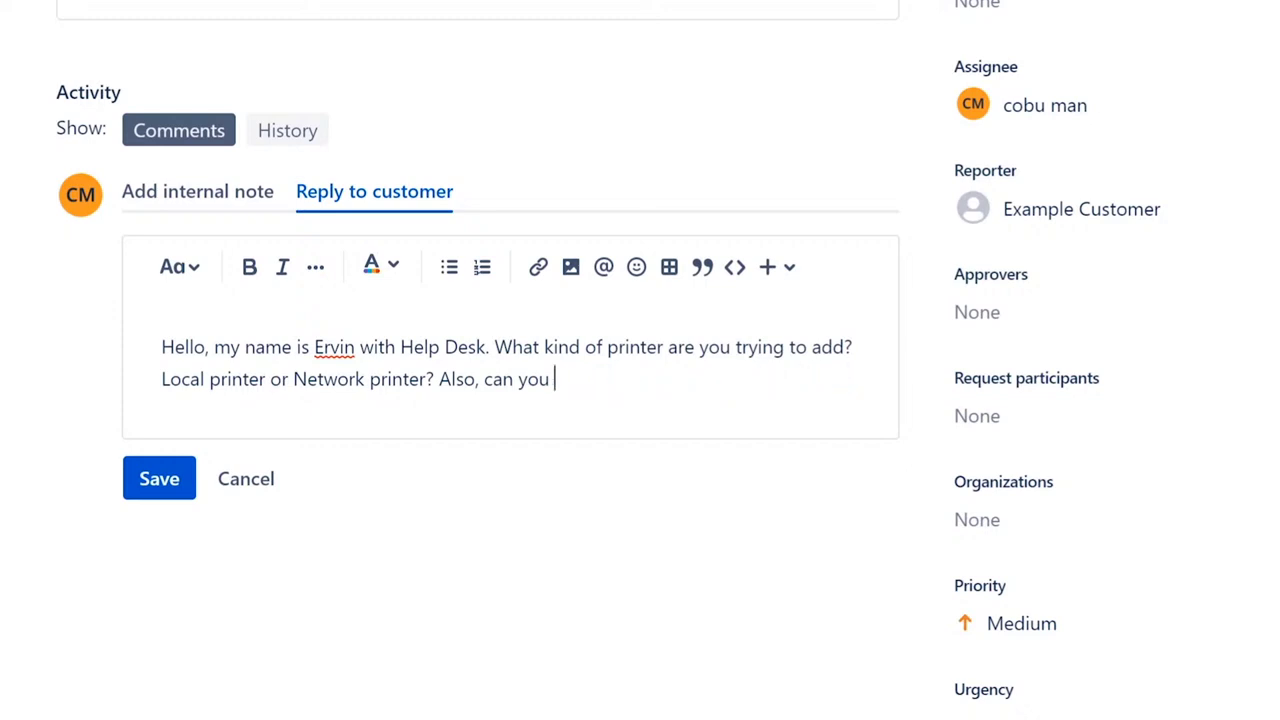
{"action": "key", "text": "BackSpace"}
{"action": "key", "text": "BackSpace"}
{"action": "key", "text": "BackSpace"}
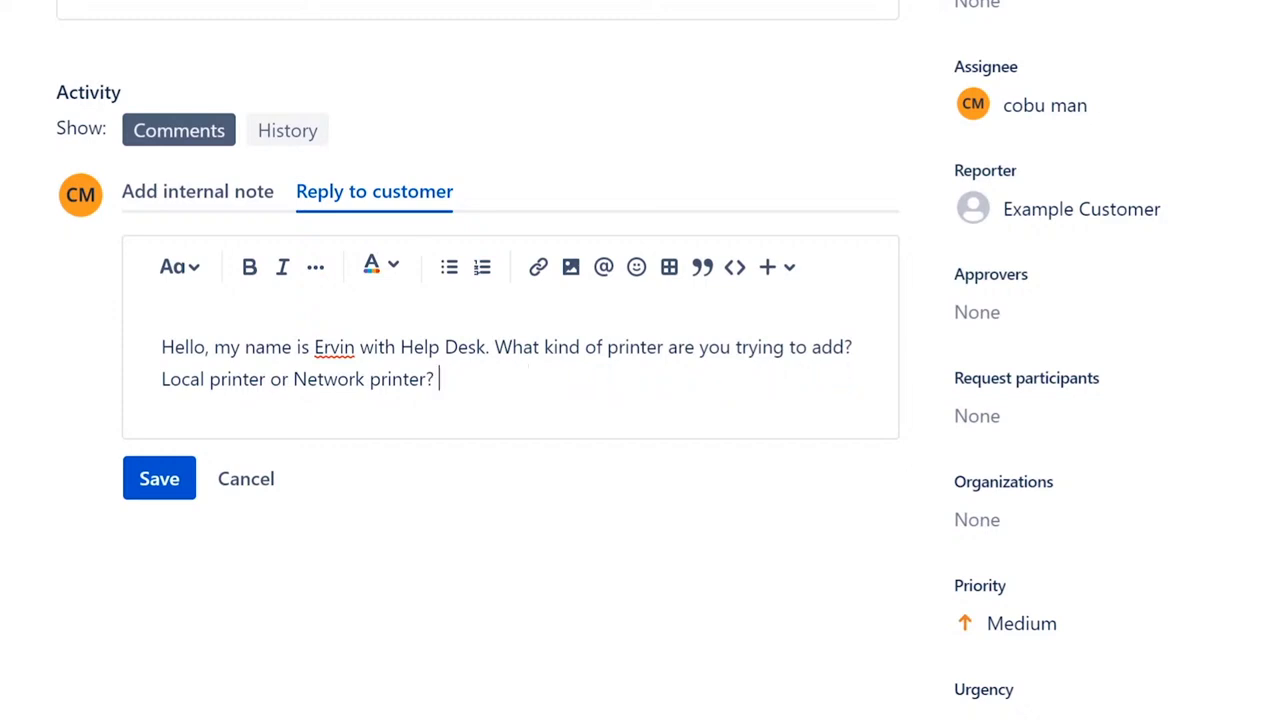
Post the reply asking whether the printer is local or network.
{"action": "left_click", "coordinate": [162, 482]}
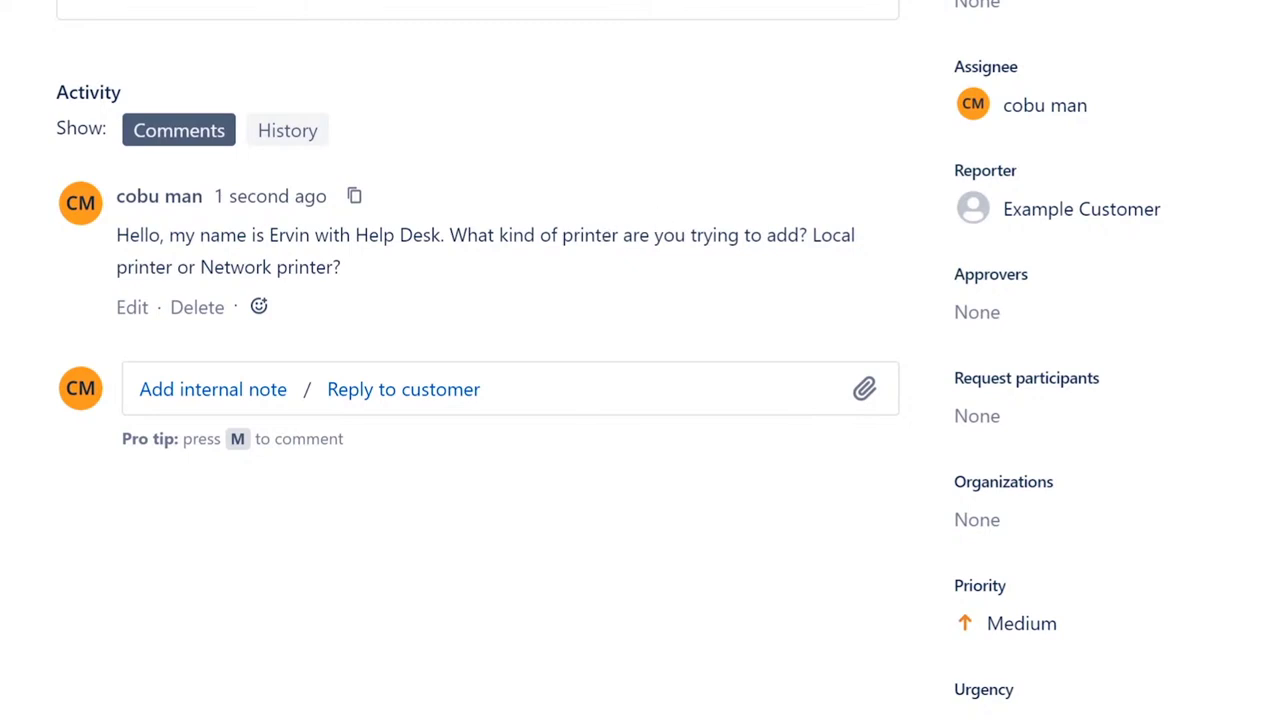
{"action": "left_click_drag", "start_coordinate": [812, 235], "coordinate": [420, 252]}
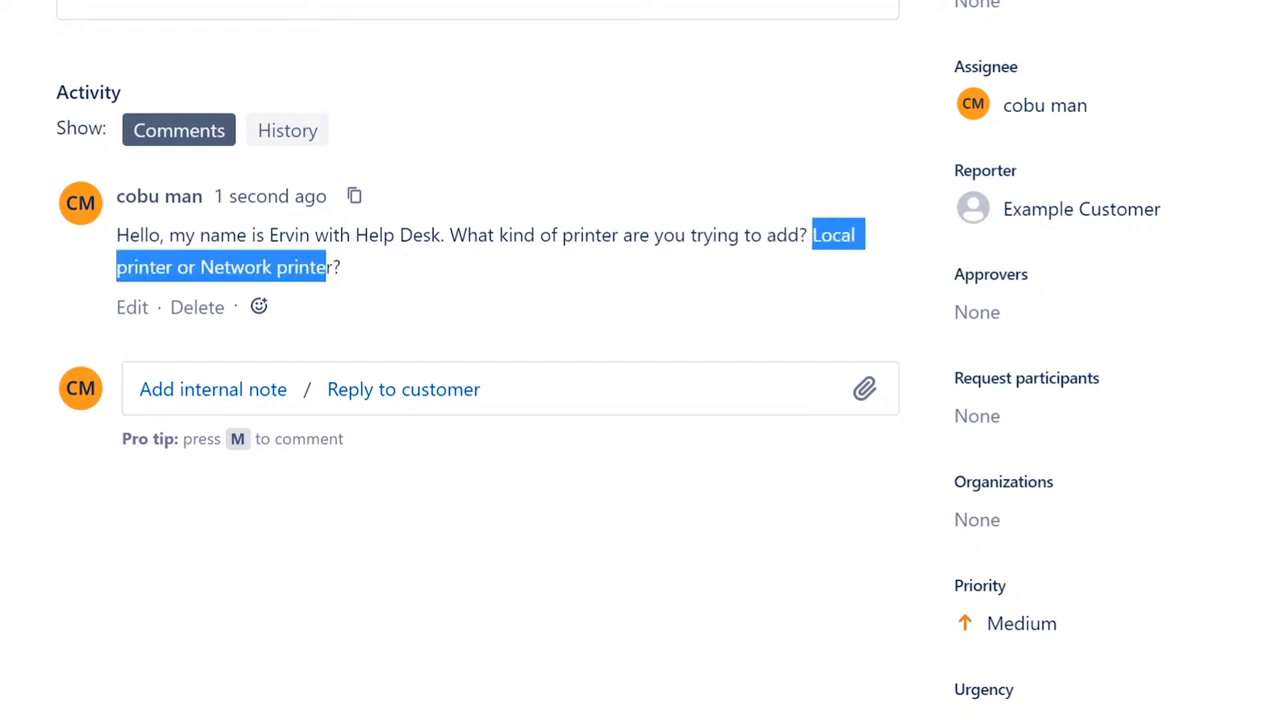
{"action": "left_click_drag", "start_coordinate": [326, 267], "coordinate": [350, 265]}
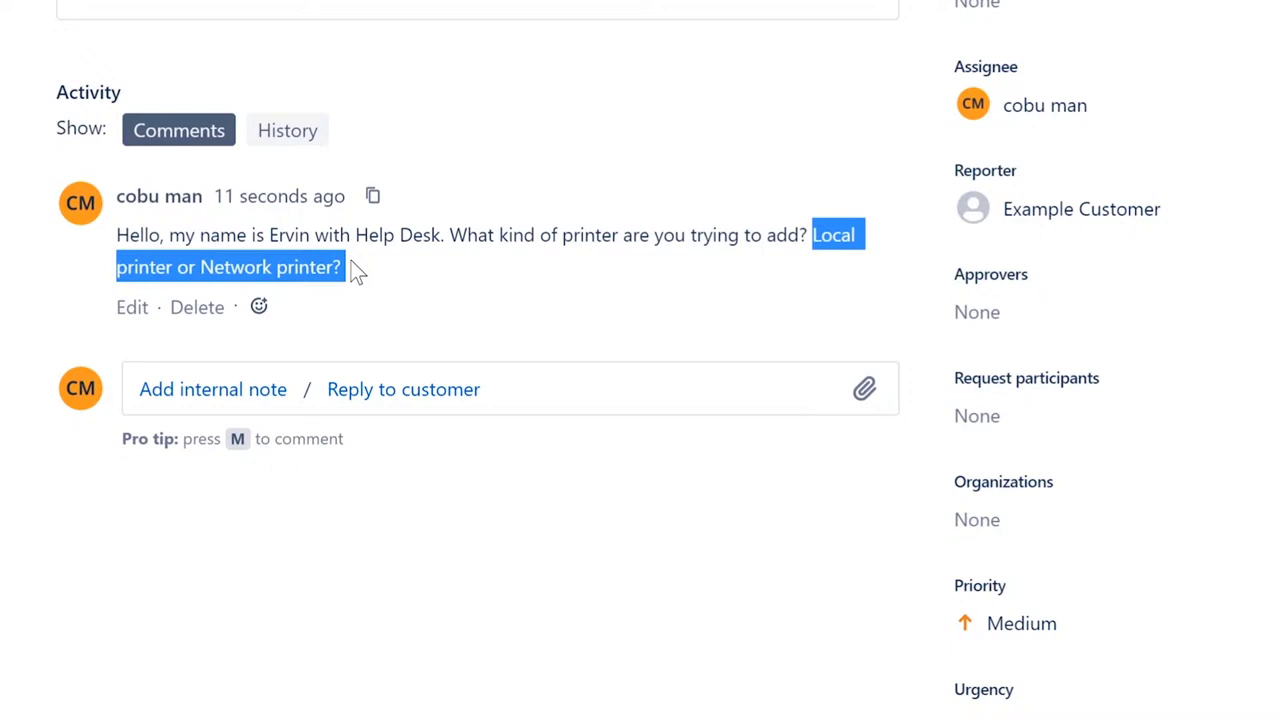
{"action": "left_click", "coordinate": [360, 270]}
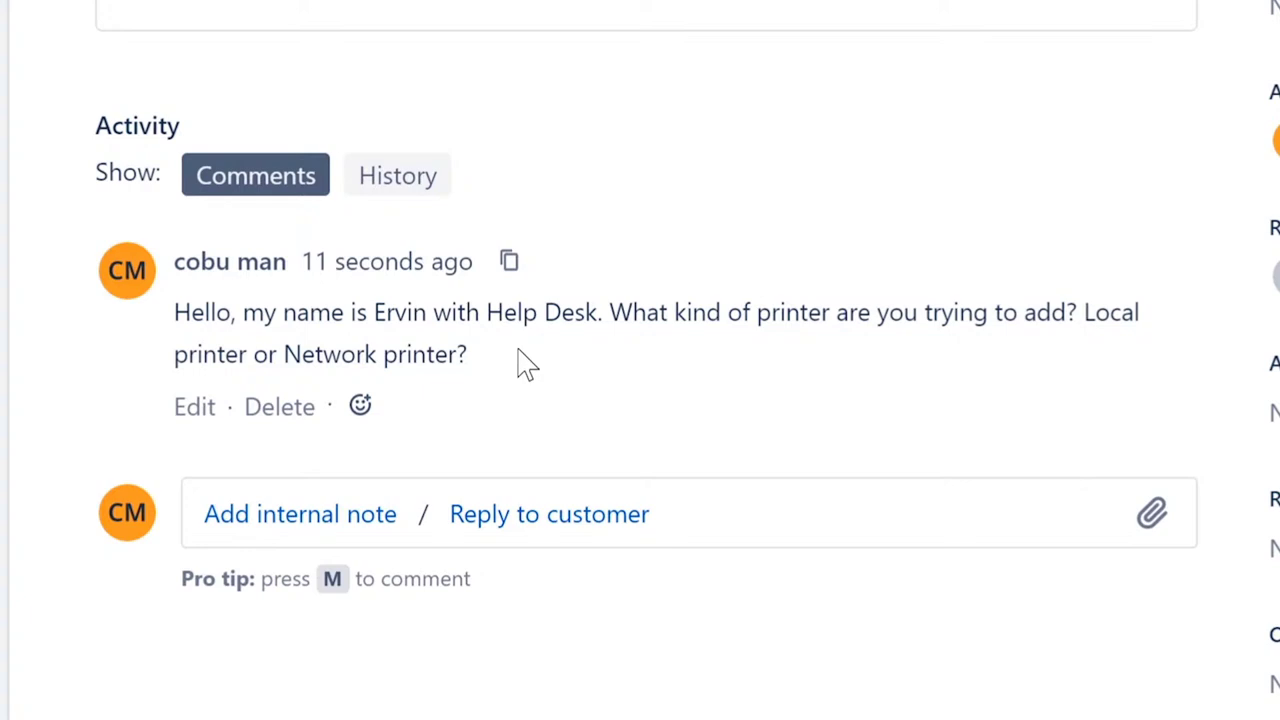
Review the posted comment by highlighting its Local printer and Network printer options.
{"action": "left_click_drag", "start_coordinate": [1083, 312], "coordinate": [252, 354]}
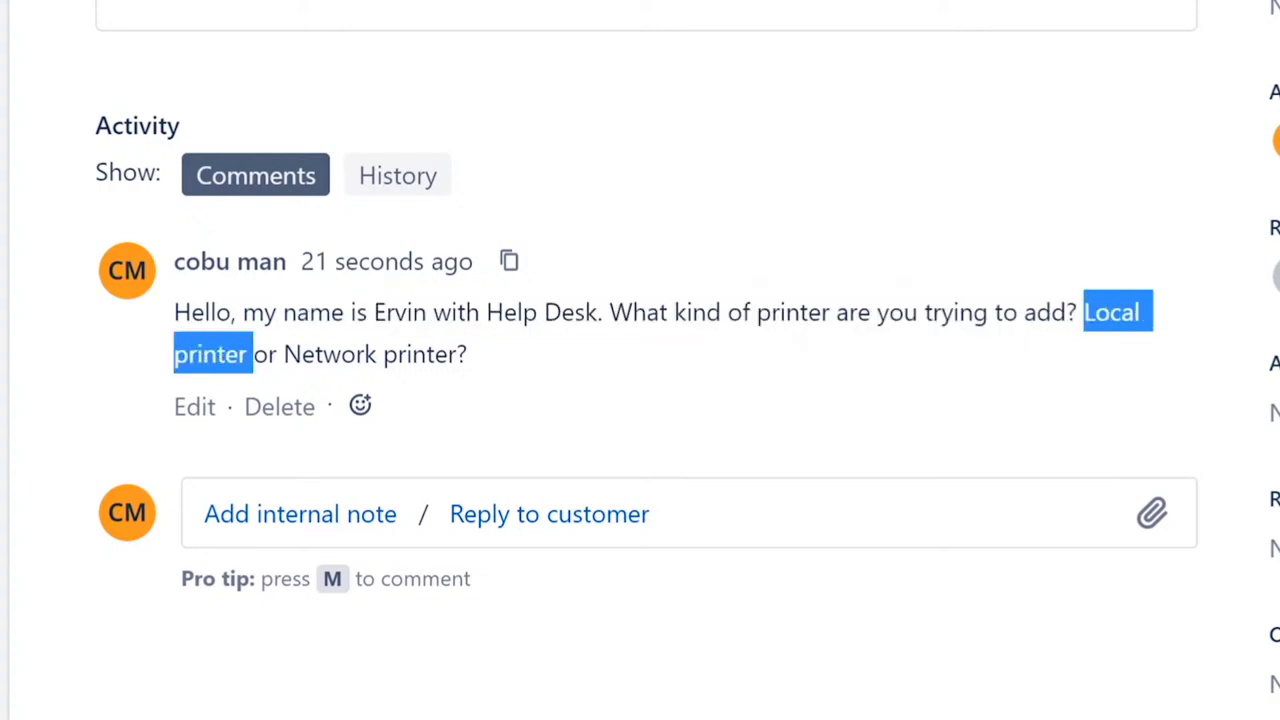
{"action": "left_click", "coordinate": [252, 354]}
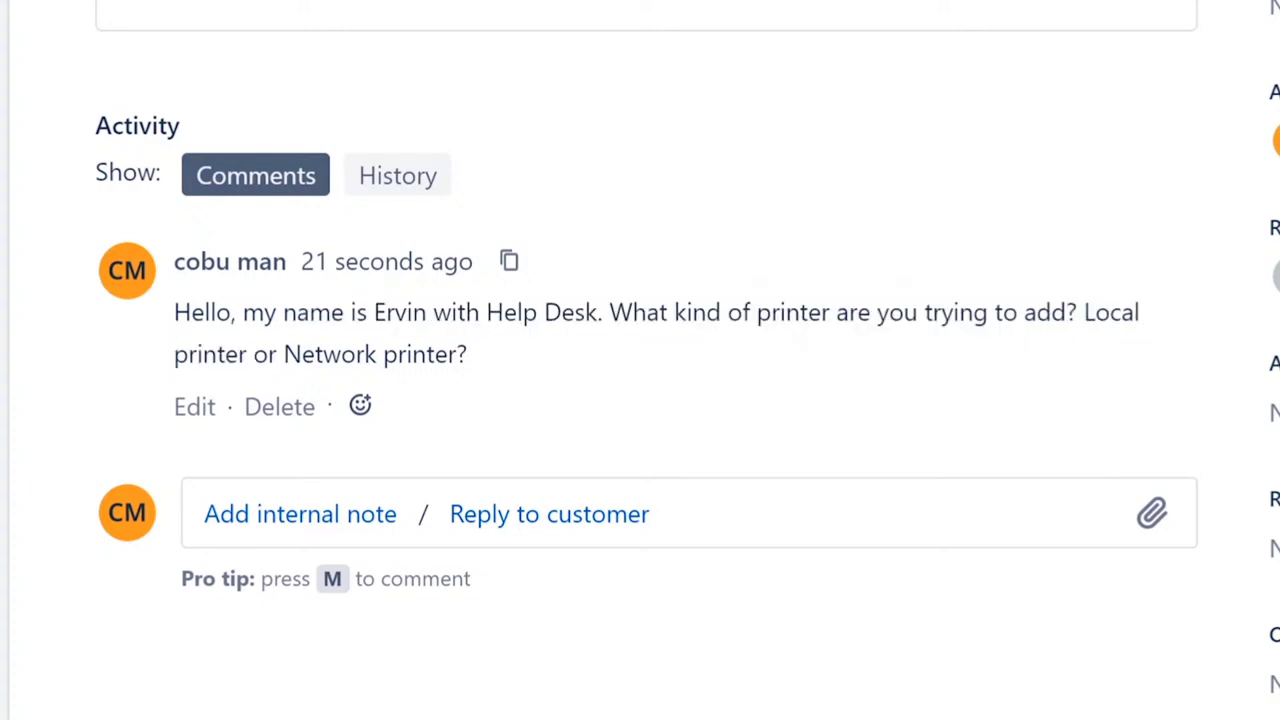
{"action": "left_click_drag", "start_coordinate": [284, 354], "coordinate": [463, 354]}
{"action": "left_click", "coordinate": [500, 368]}
{"action": "left_click_drag", "start_coordinate": [1085, 312], "coordinate": [247, 354]}
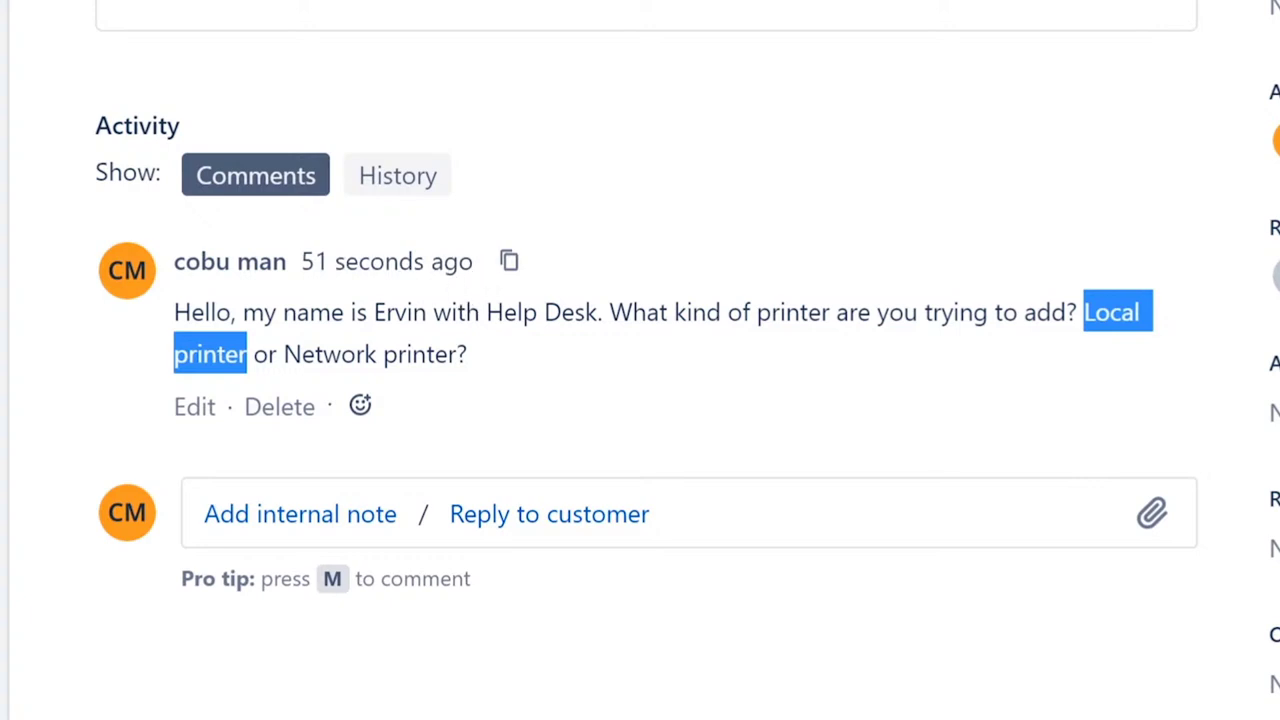
{"action": "left_click_drag", "start_coordinate": [284, 354], "coordinate": [456, 354]}
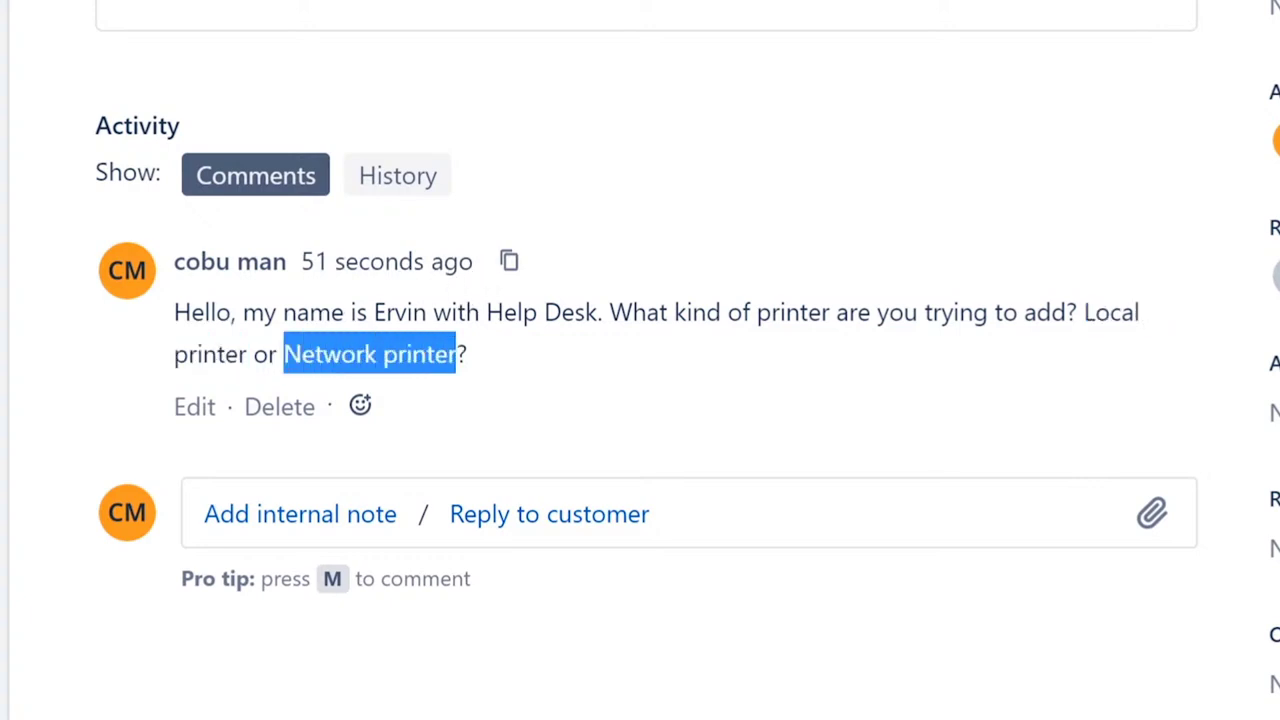
{"action": "left_click", "coordinate": [479, 365]}
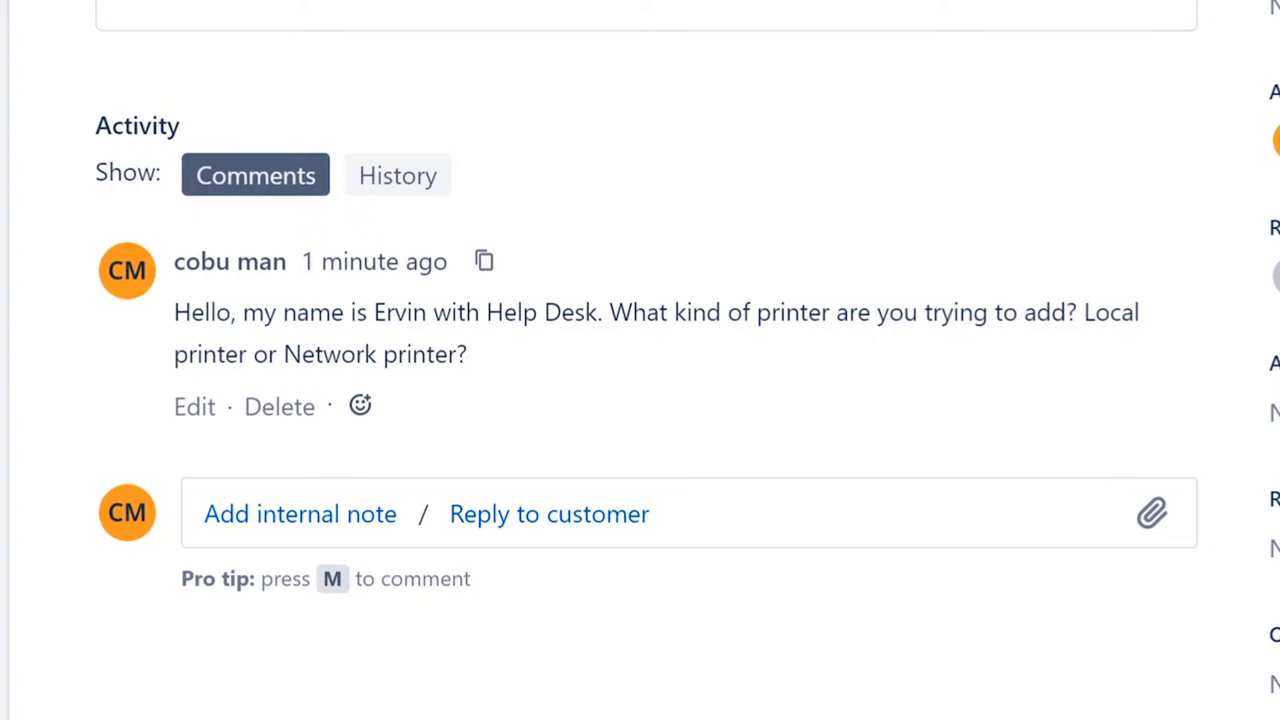
{"action": "left_click_drag", "start_coordinate": [284, 354], "coordinate": [468, 354]}
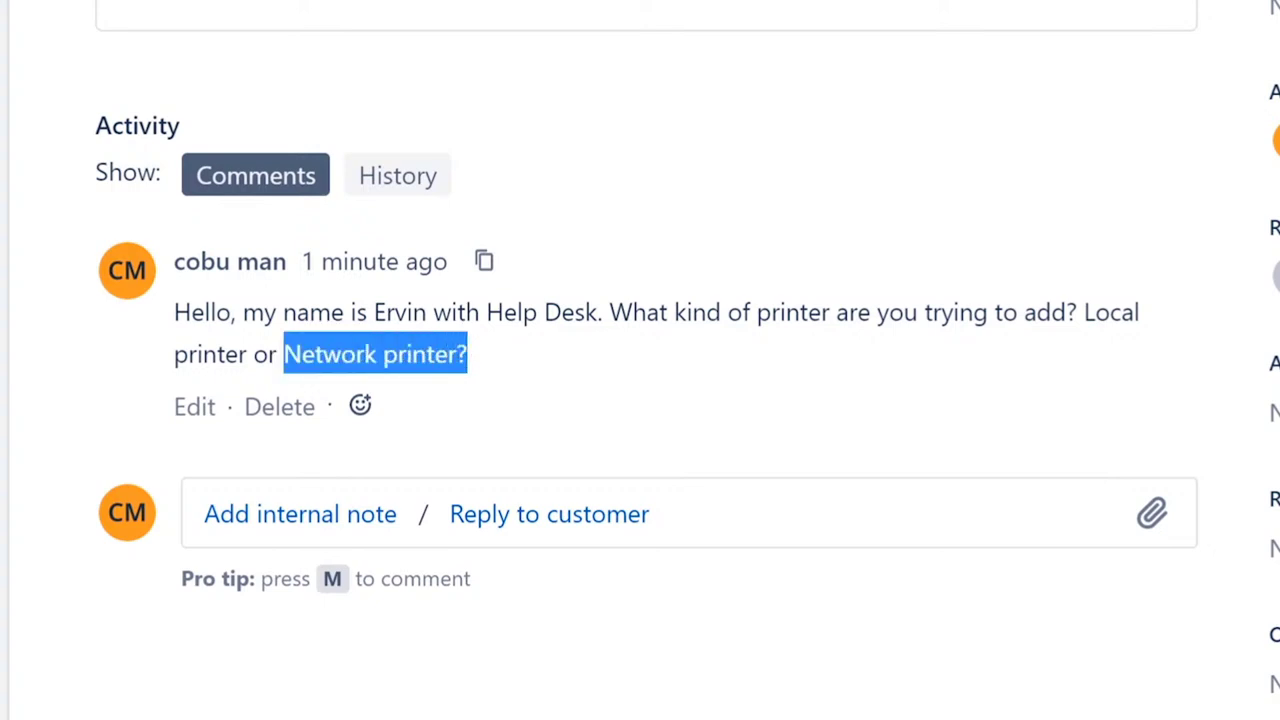
{"action": "left_click", "coordinate": [490, 362]}
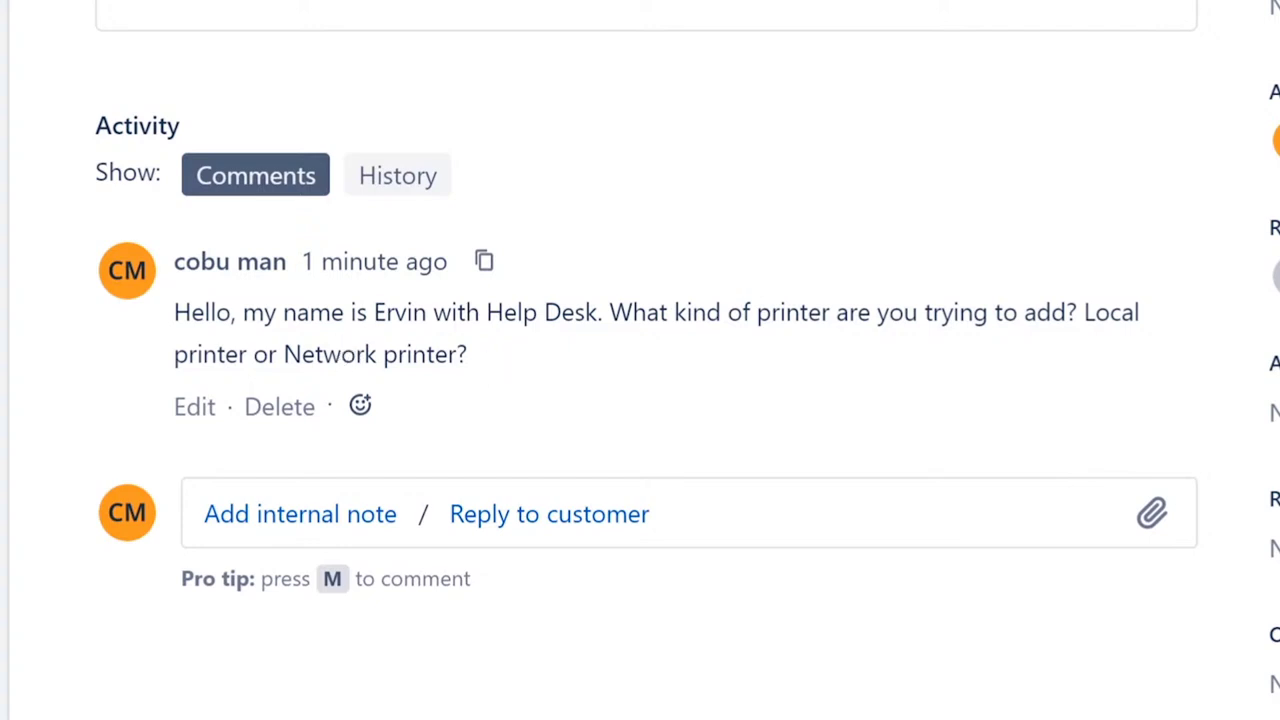
{"action": "left_click_drag", "start_coordinate": [284, 354], "coordinate": [456, 354]}
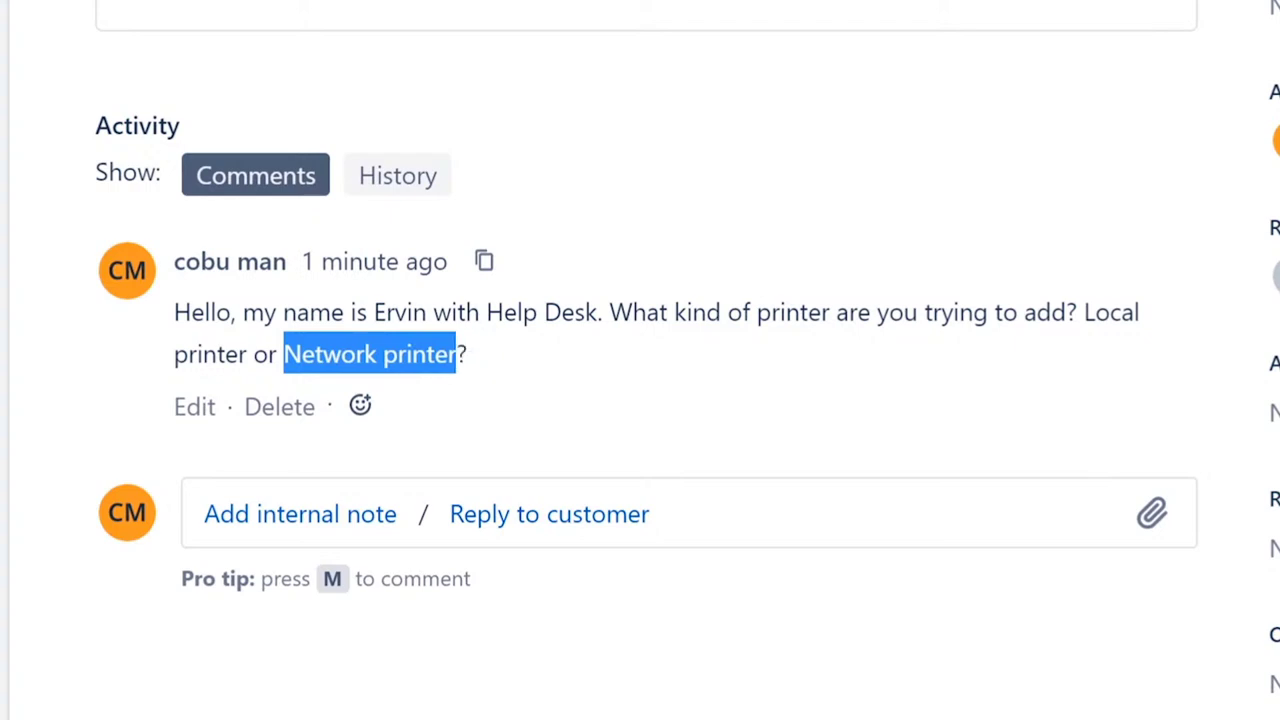
{"action": "left_click", "coordinate": [484, 356]}
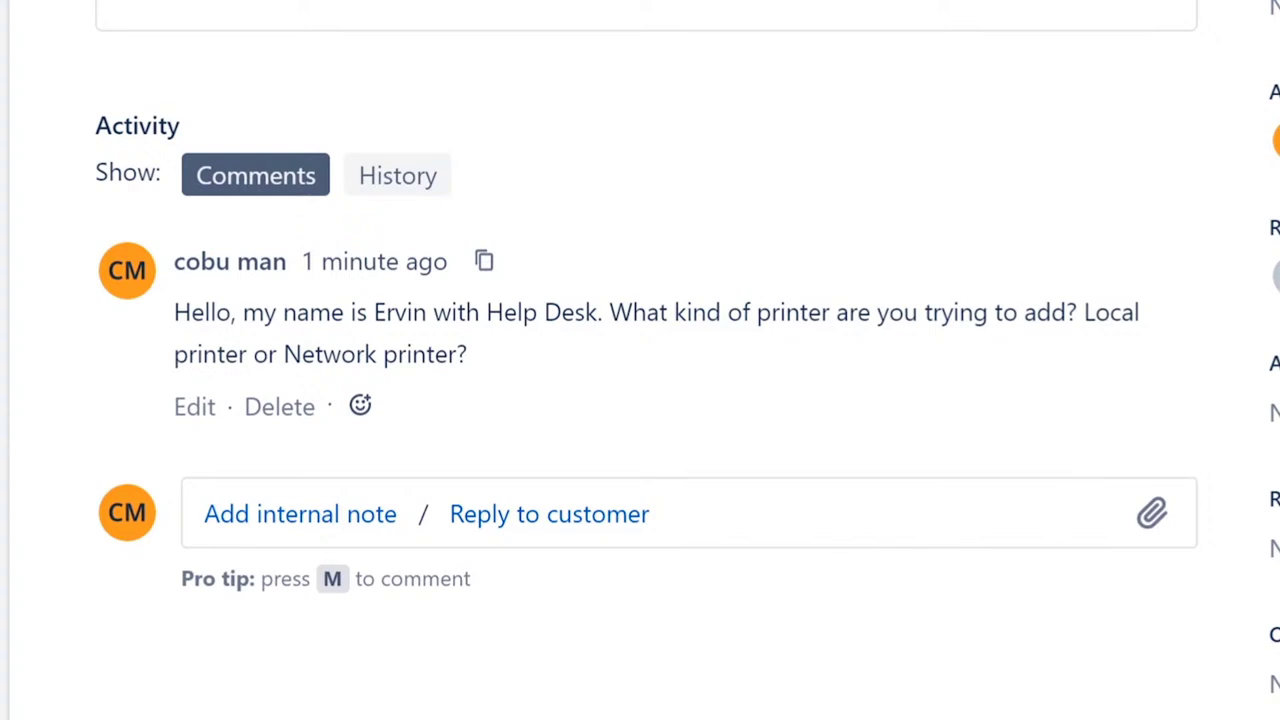
{"action": "left_click_drag", "start_coordinate": [490, 360], "coordinate": [170, 322]}
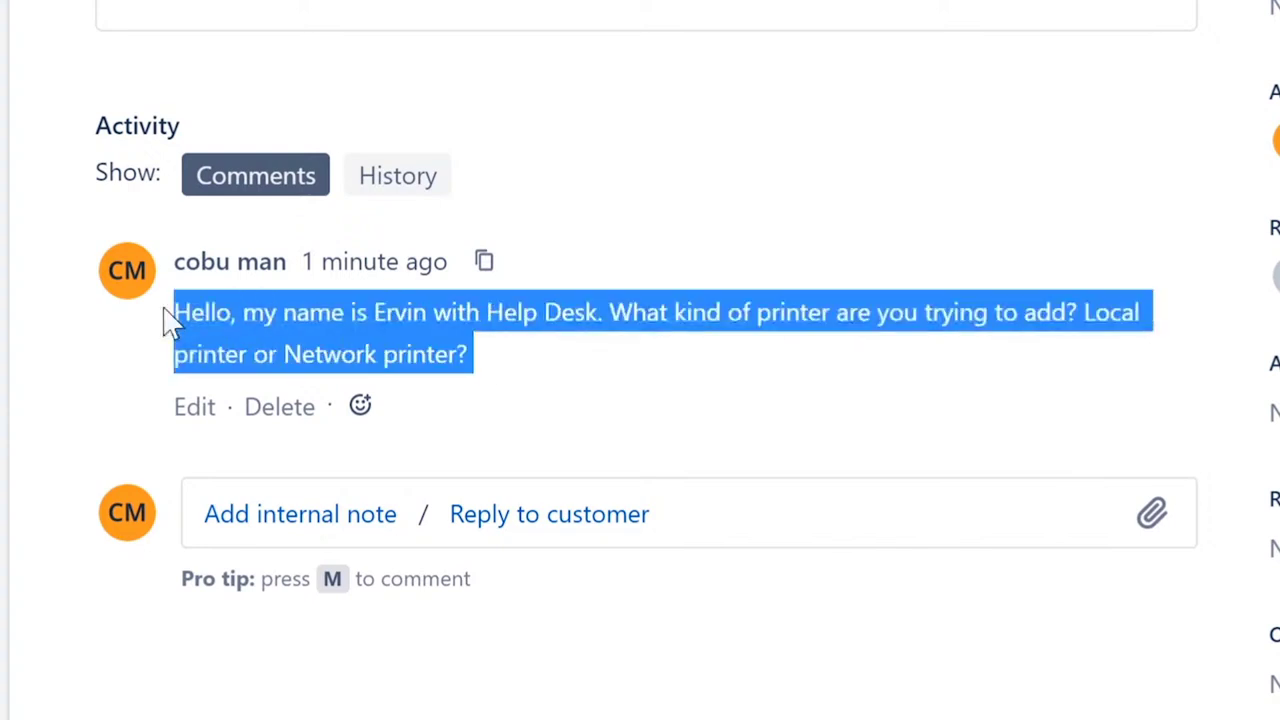
{"action": "left_click", "coordinate": [451, 333]}
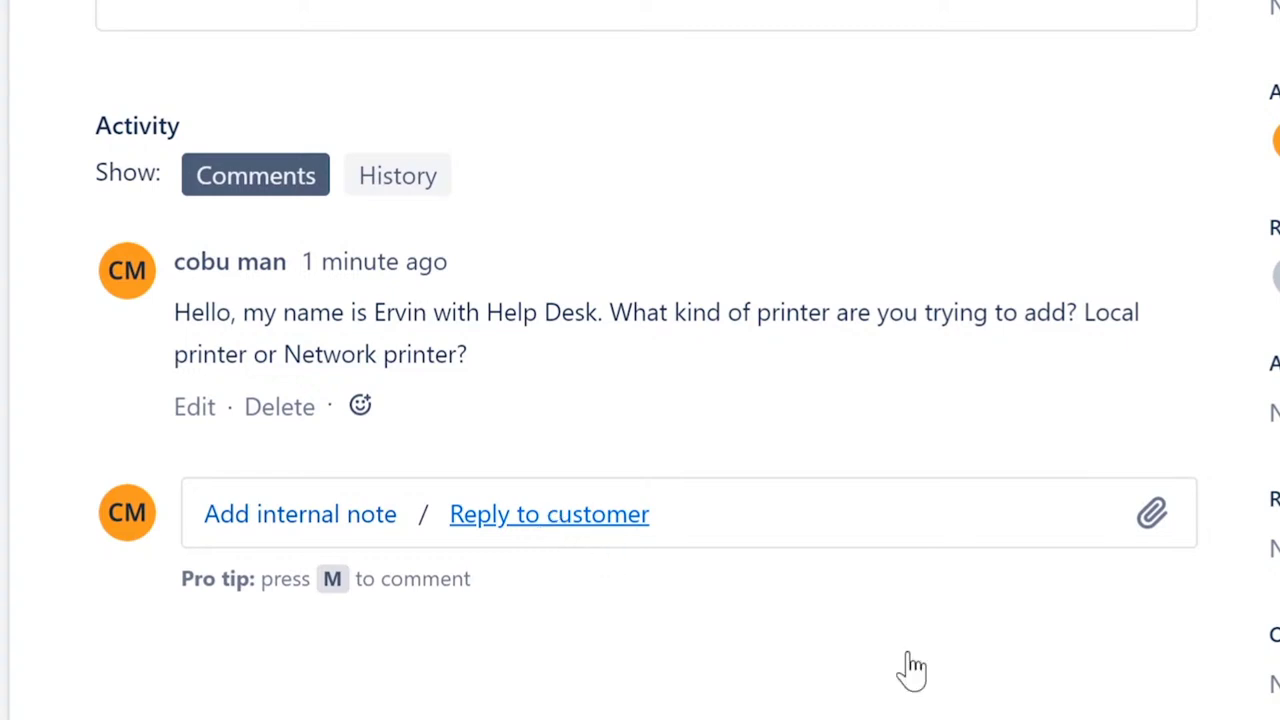
Start a customer reply asking for the IP address of the printer to add.
{"action": "left_click", "coordinate": [574, 516]}
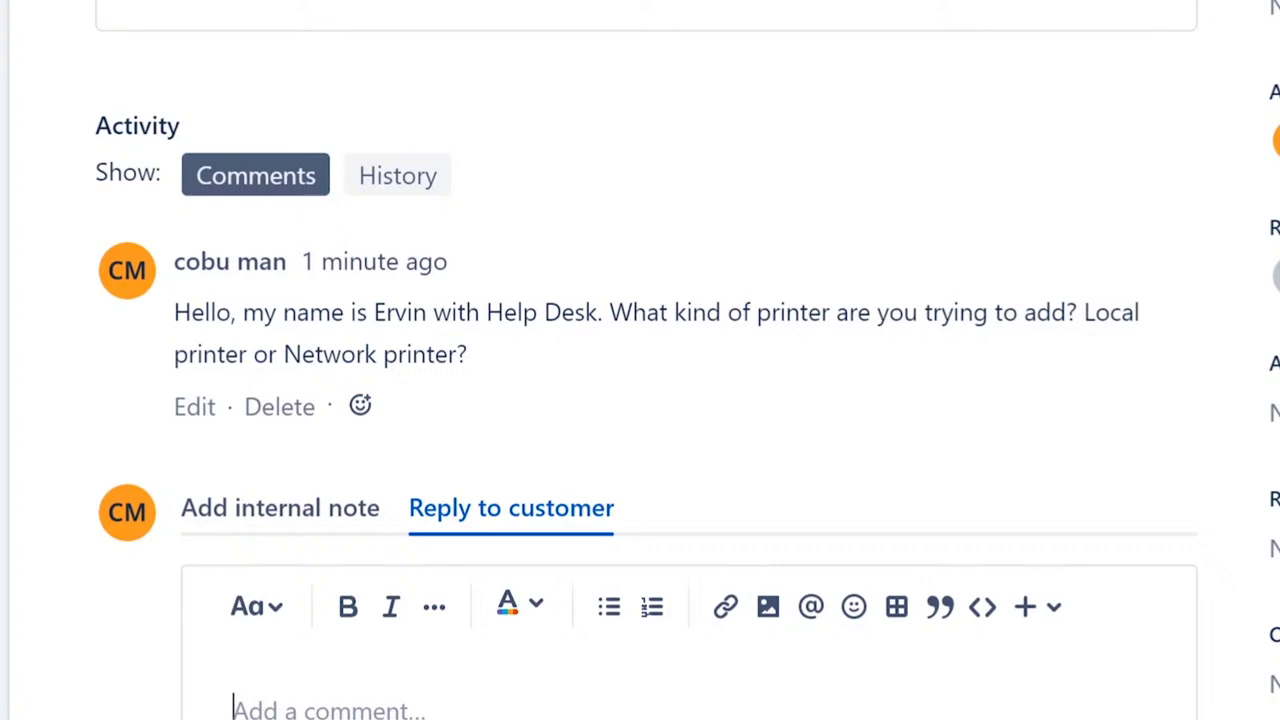
{"action": "scroll", "coordinate": [640, 400], "scroll_direction": "down", "scroll_amount": 3}
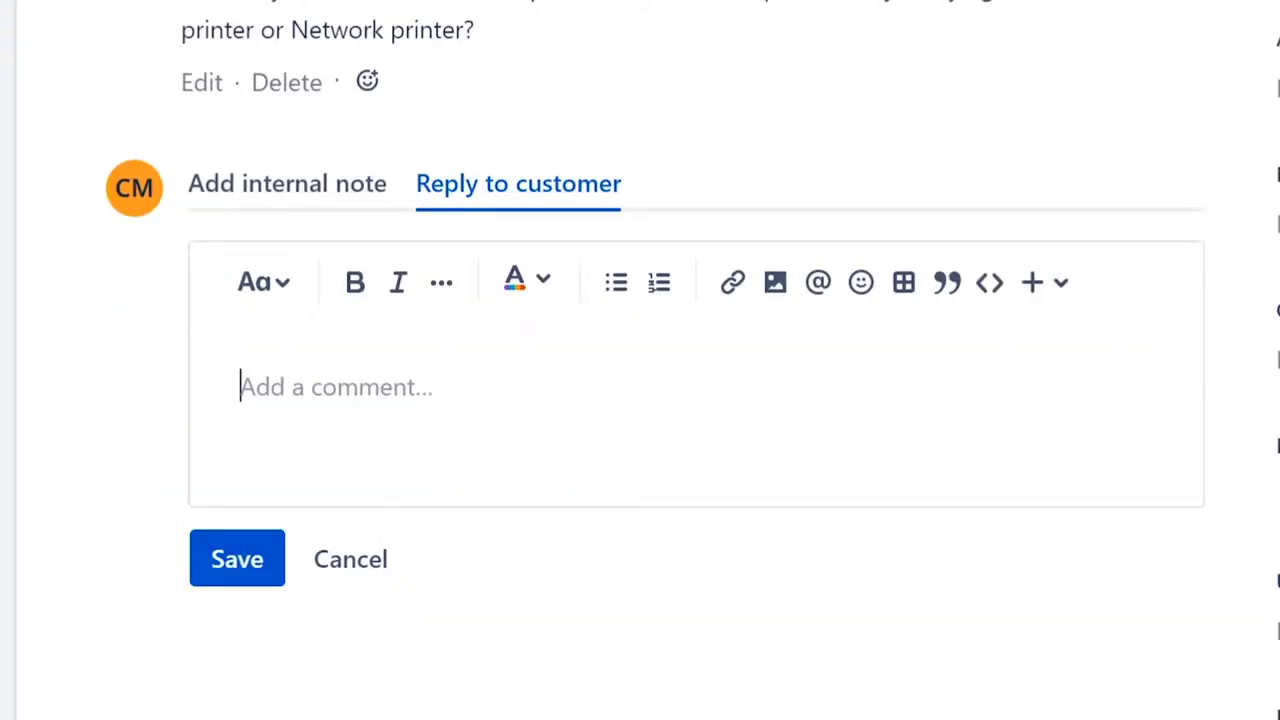
{"action": "type", "text": "Ok"}
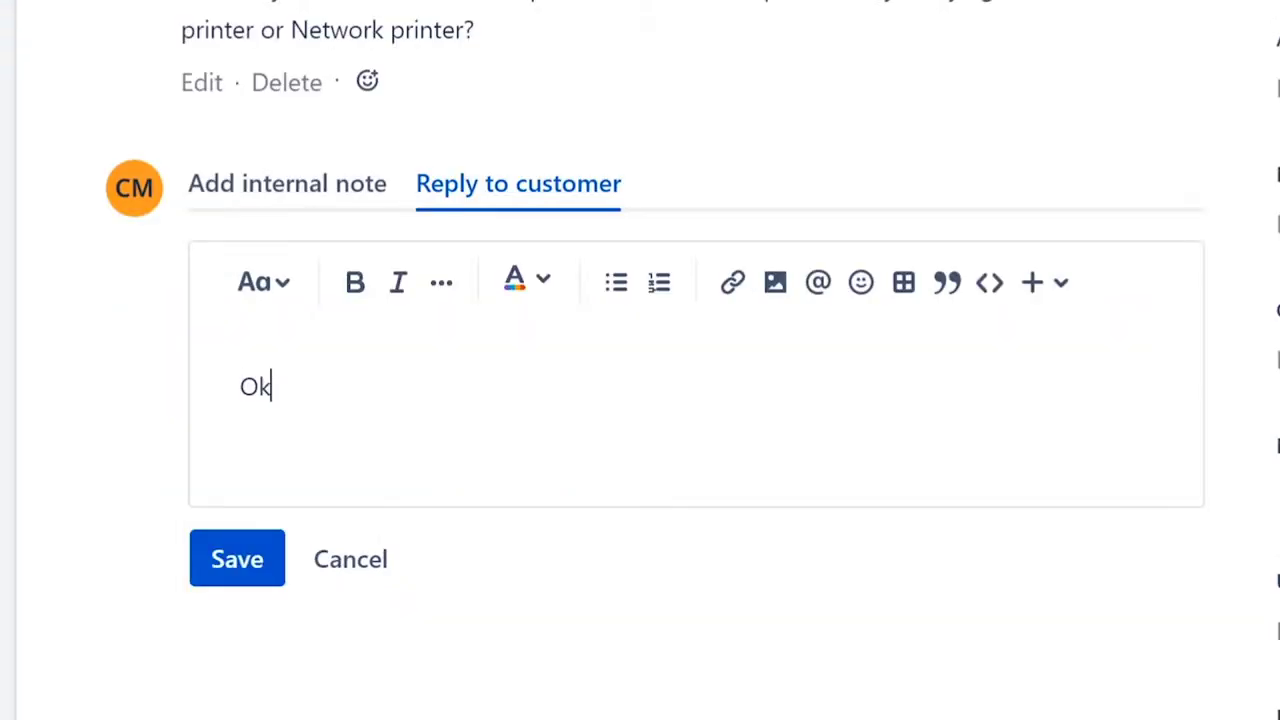
{"action": "type", "text": "ay, in that case can ypu"}
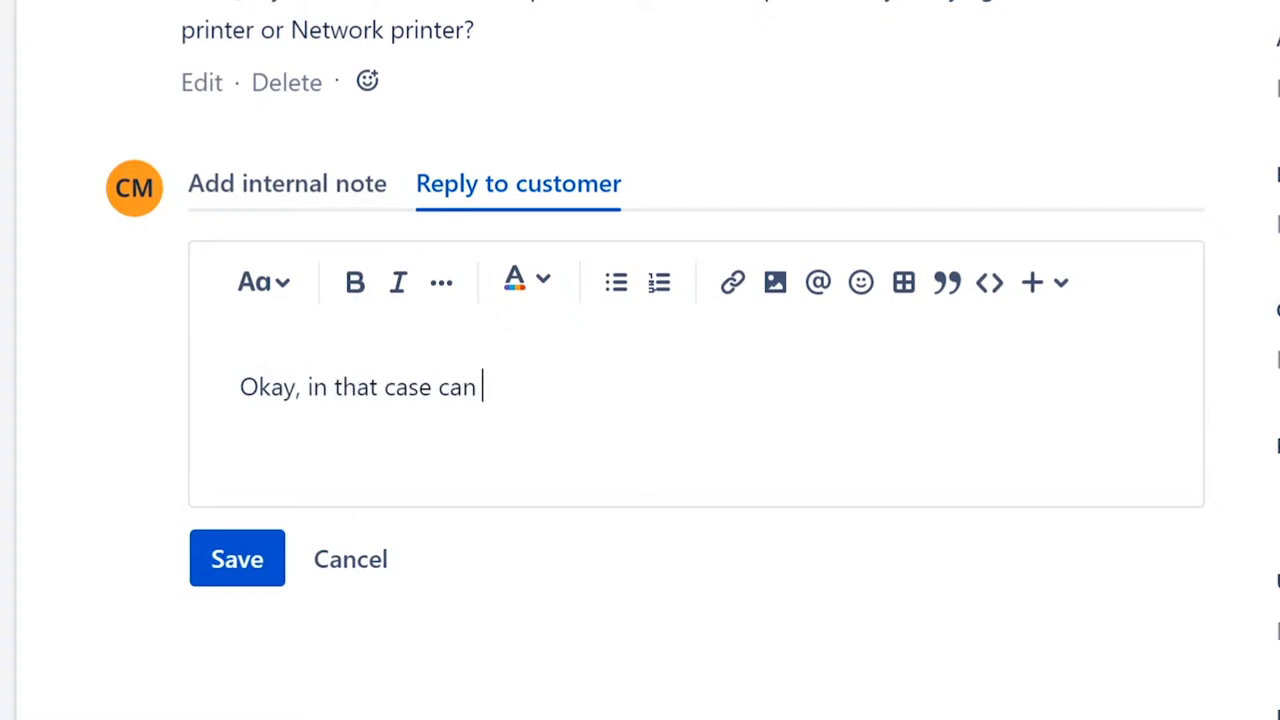
{"action": "key", "text": "BackSpace"}
{"action": "key", "text": "BackSpace"}
{"action": "type", "text": "ou please send me the ip "}
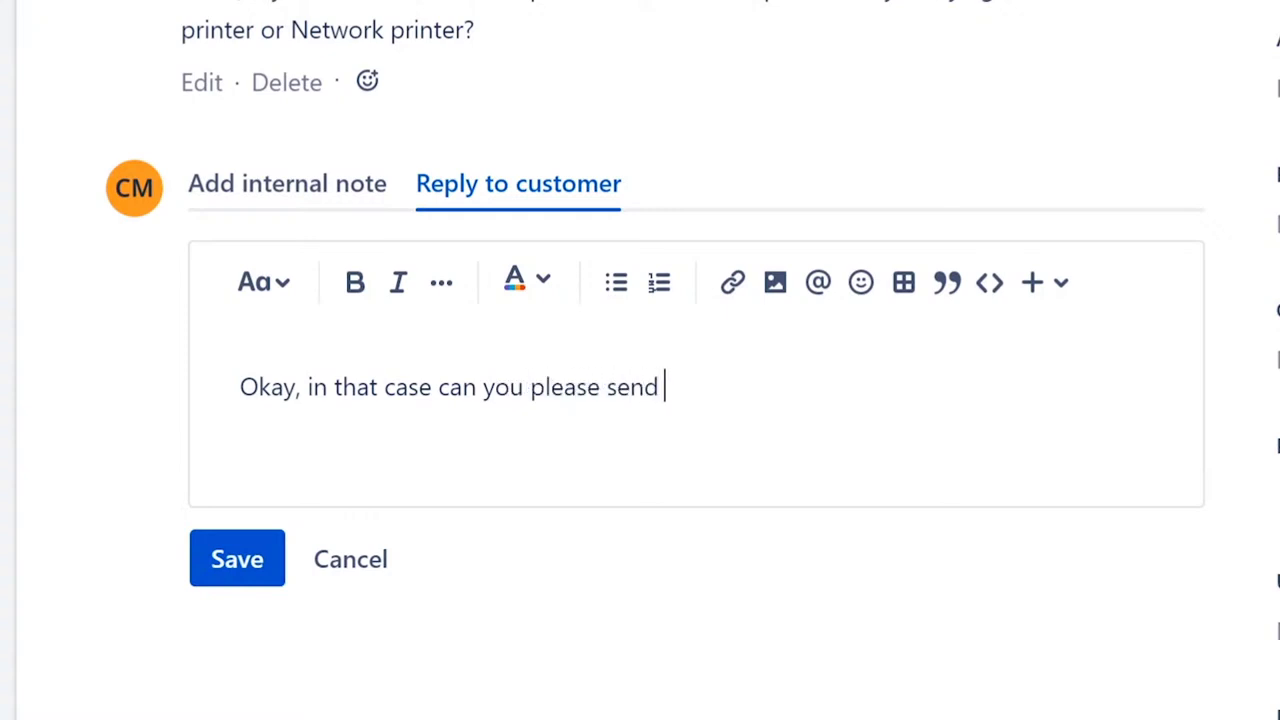
{"action": "type", "text": "ad"}
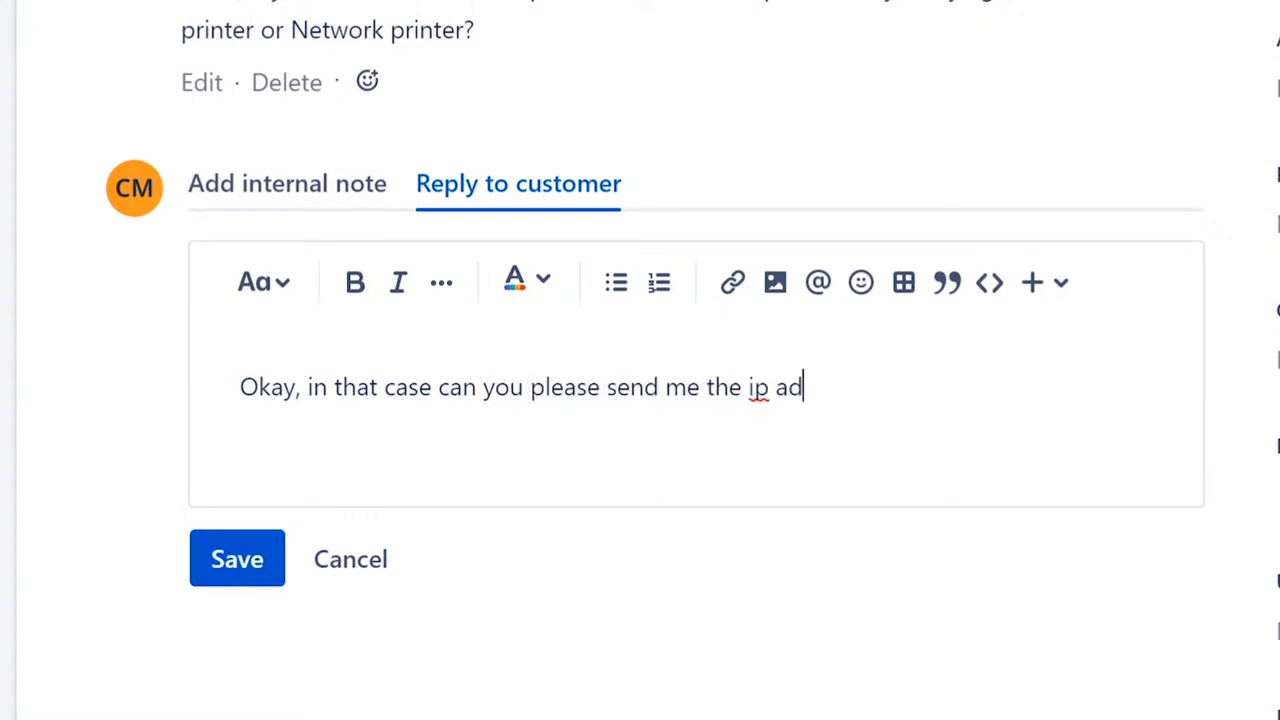
{"action": "type", "text": "dress of "}
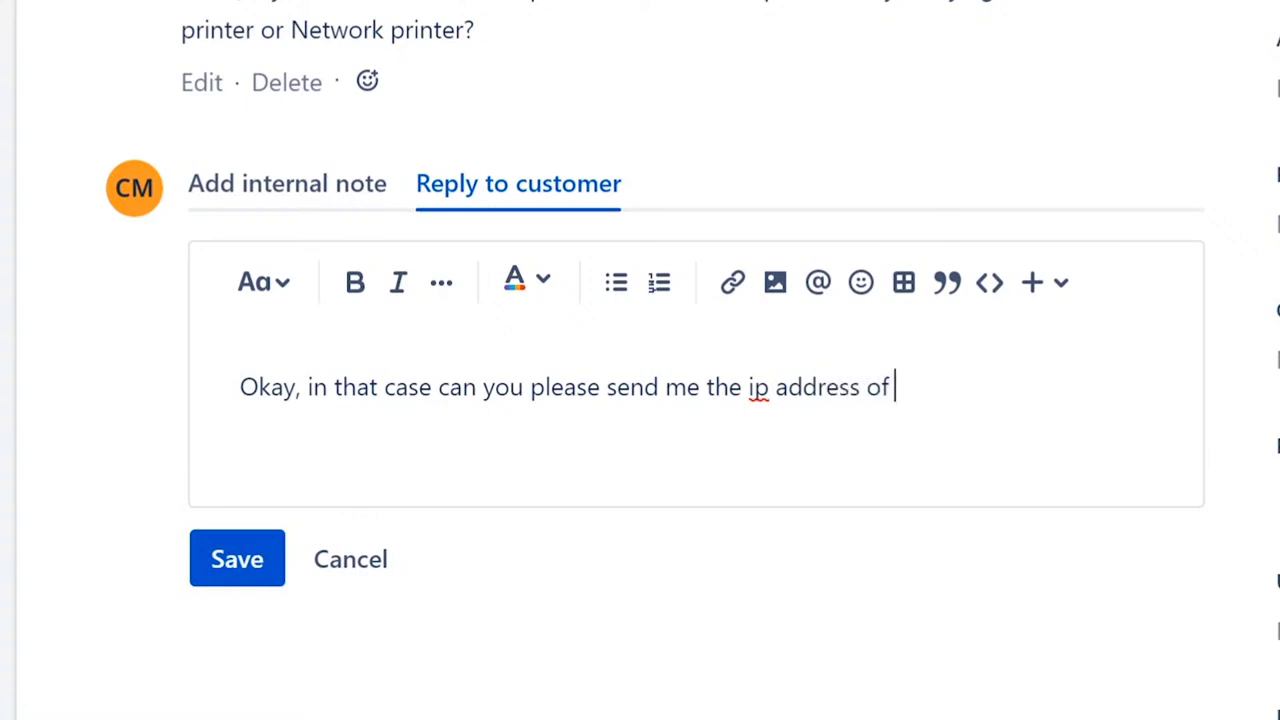
{"action": "type", "text": "the printer y"}
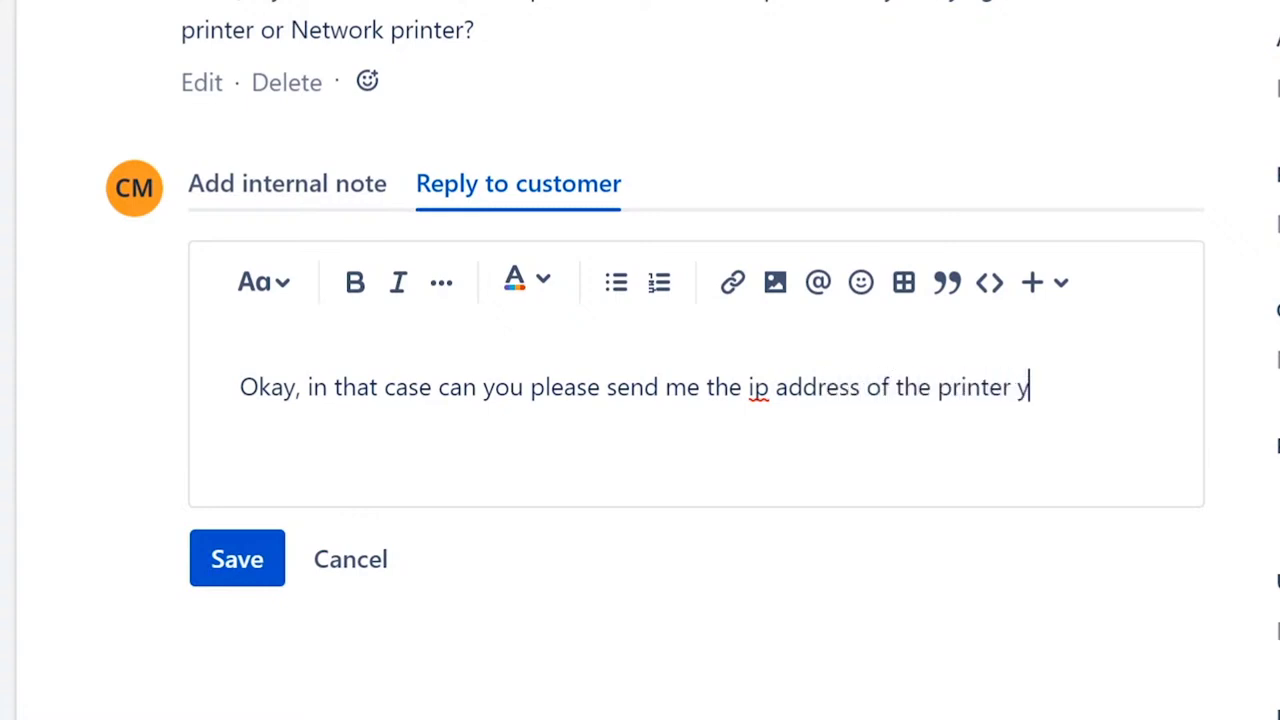
{"action": "type", "text": "ou're trying to add"}
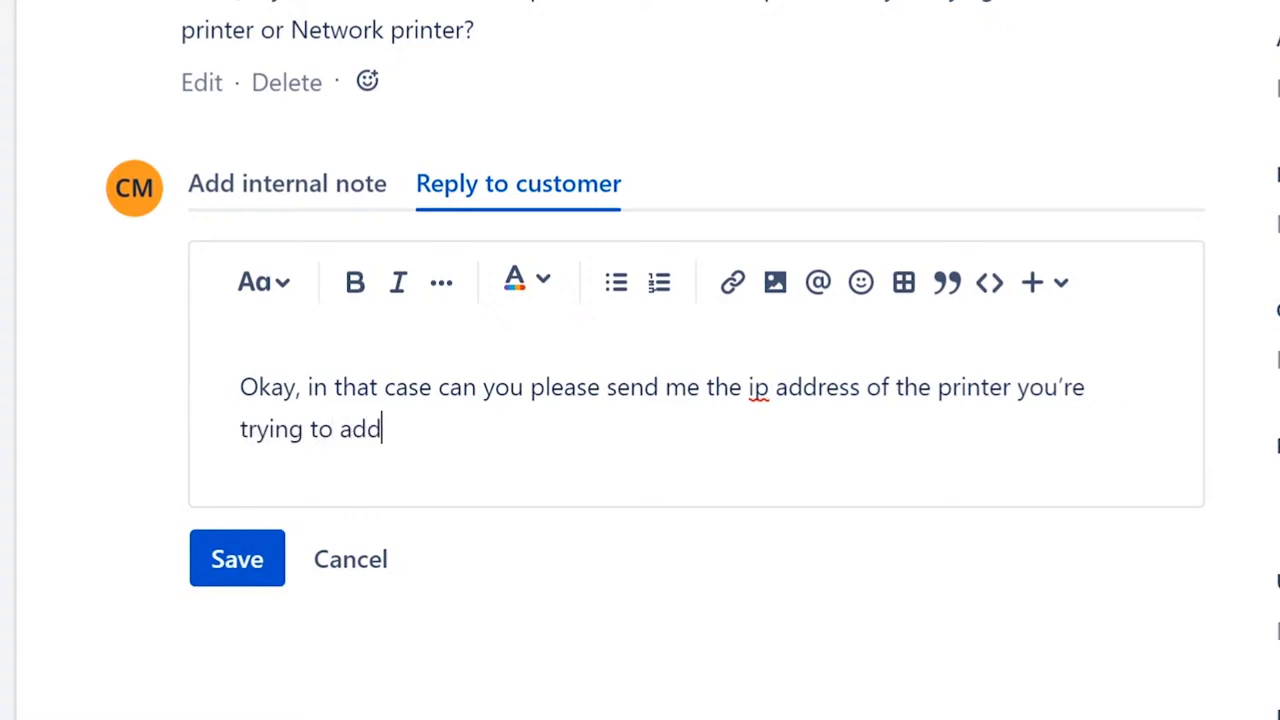
{"action": "type", "text": "?"}
Insert an offer to add the printer and a request for the PC name for remote control.
{"action": "key", "text": "Up"}
{"action": "key", "text": "Left"}
{"action": "key", "text": "Left"}
{"action": "key", "text": "Left"}
{"action": "key", "text": "Left"}
{"action": "key", "text": "Left"}
{"action": "key", "text": "Left"}
{"action": "key", "text": "Left"}
{"action": "key", "text": "Left"}
{"action": "key", "text": "Left"}
{"action": "key", "text": "Left"}
{"action": "key", "text": "Right"}
{"action": "key", "text": "Right"}
{"action": "type", "text": "I can a"}
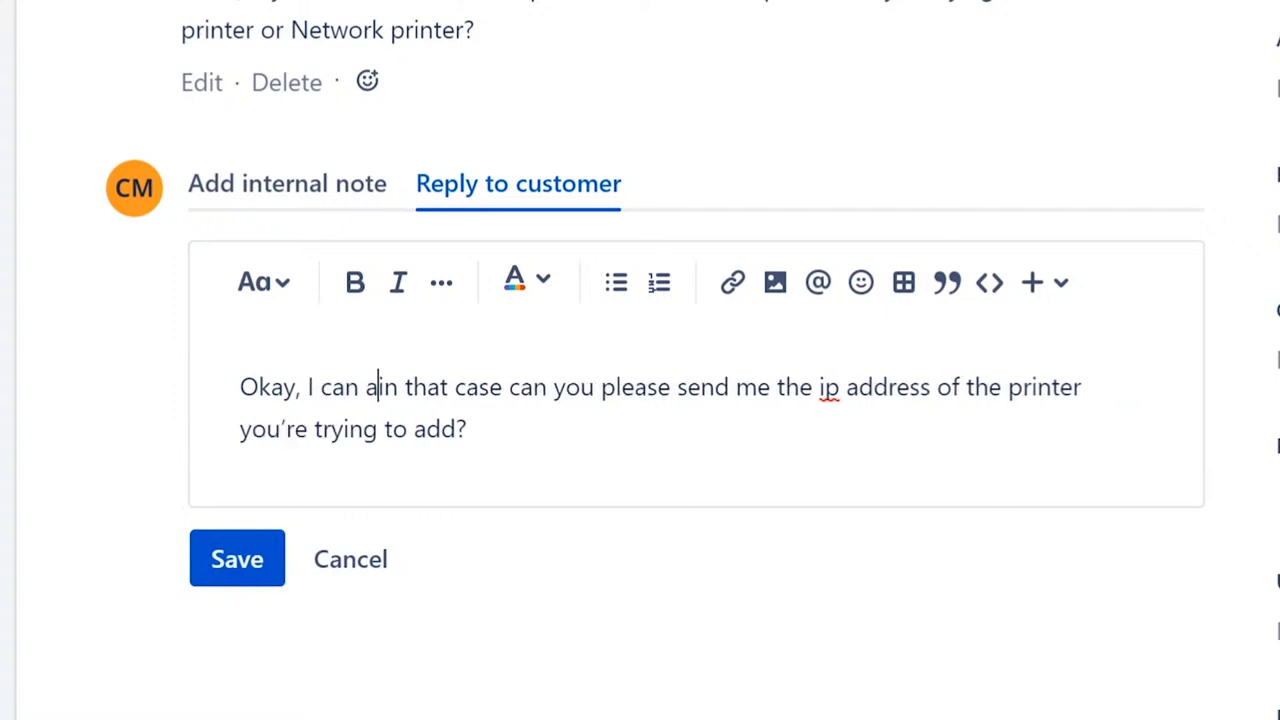
{"action": "type", "text": "dd the prin"}
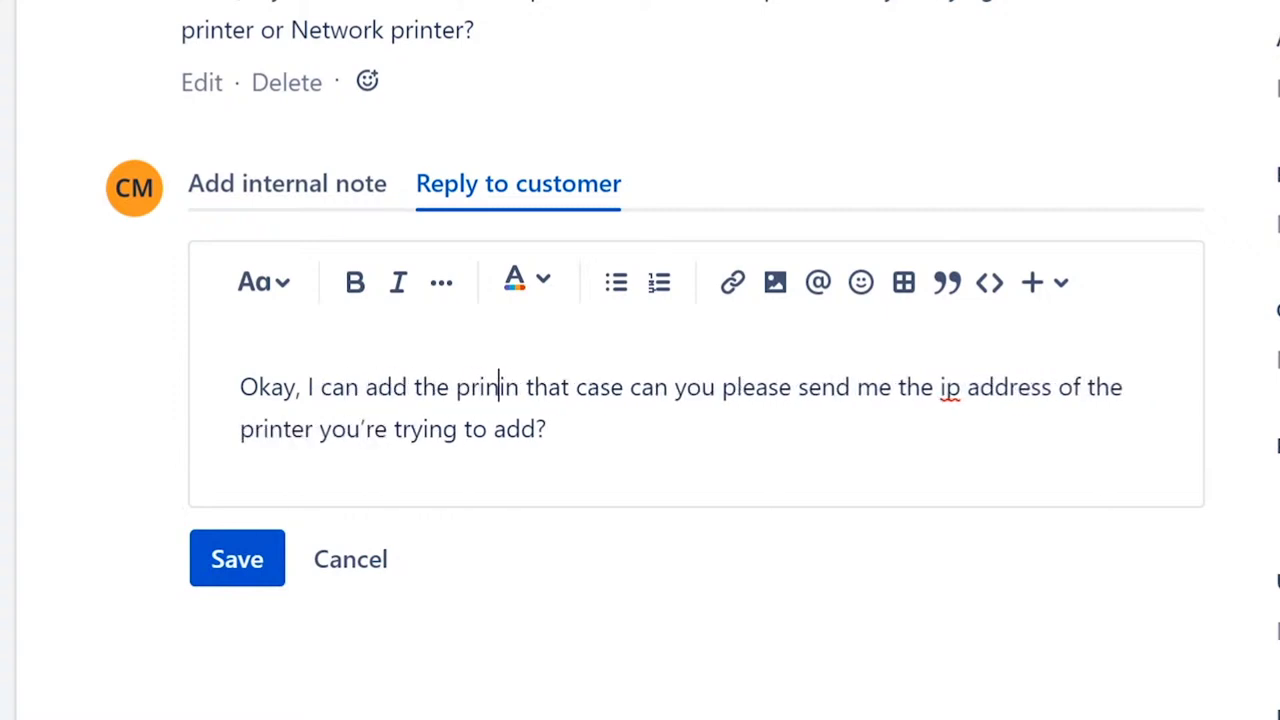
{"action": "type", "text": "ter for you"}
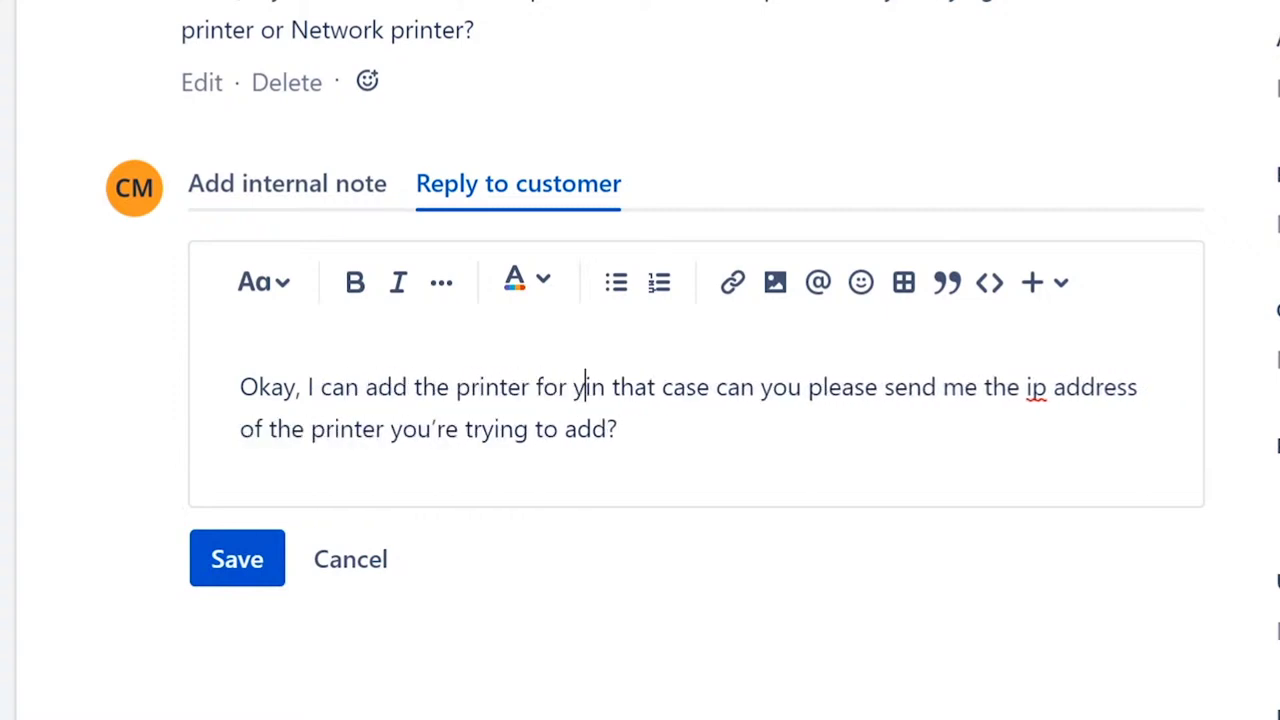
{"action": "type", "text": "however"}
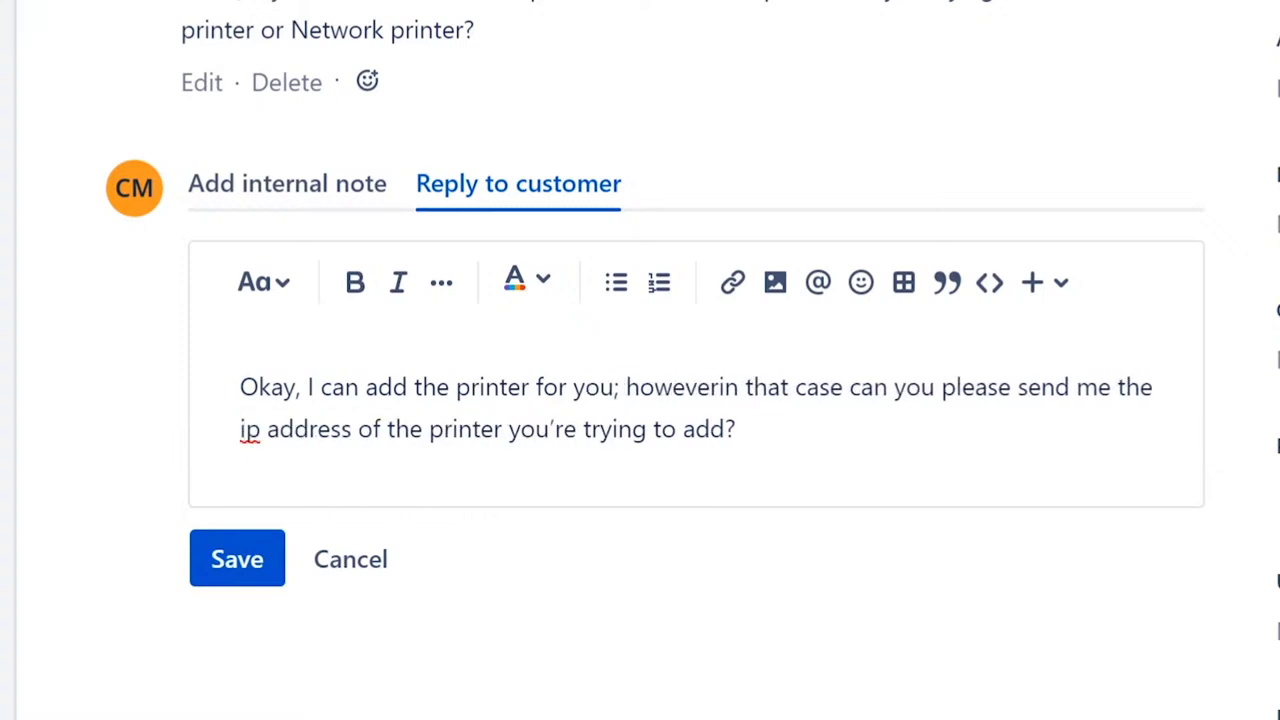
{"action": "type", "text": ", I need your Pc n"}
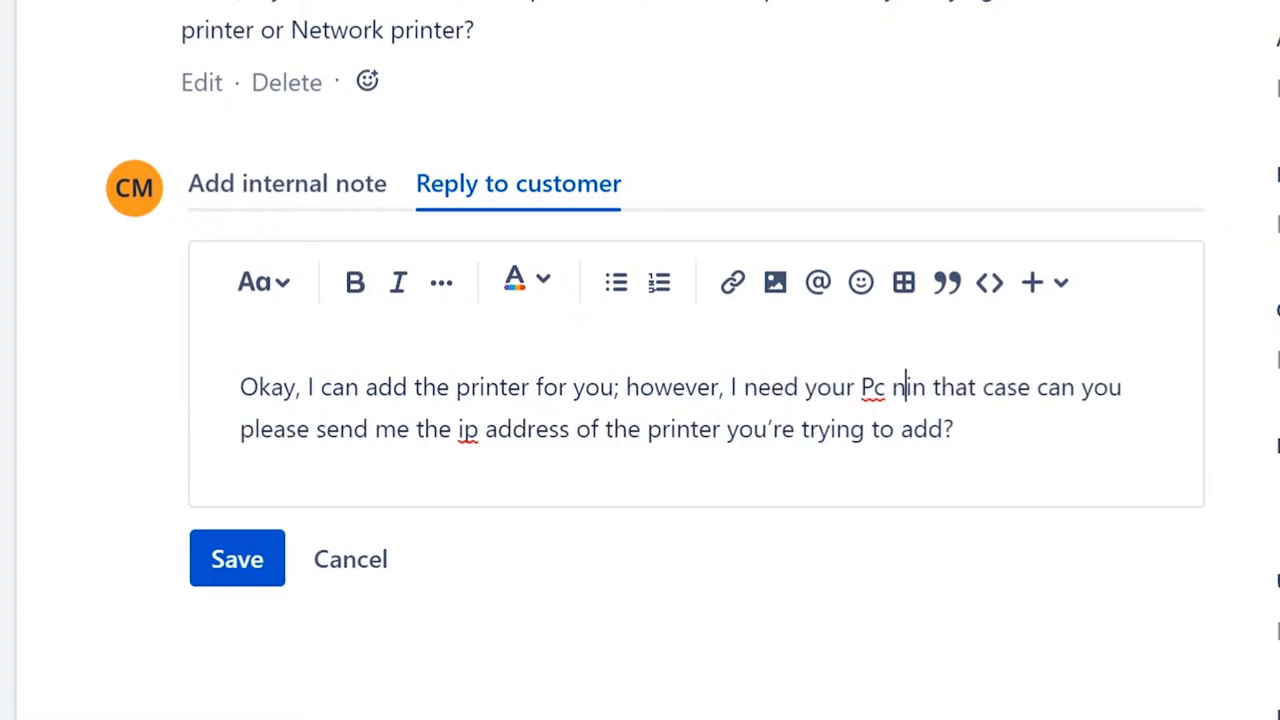
{"action": "key", "text": "BackSpace"}
{"action": "key", "text": "BackSpace"}
{"action": "type", "text": "C name"}
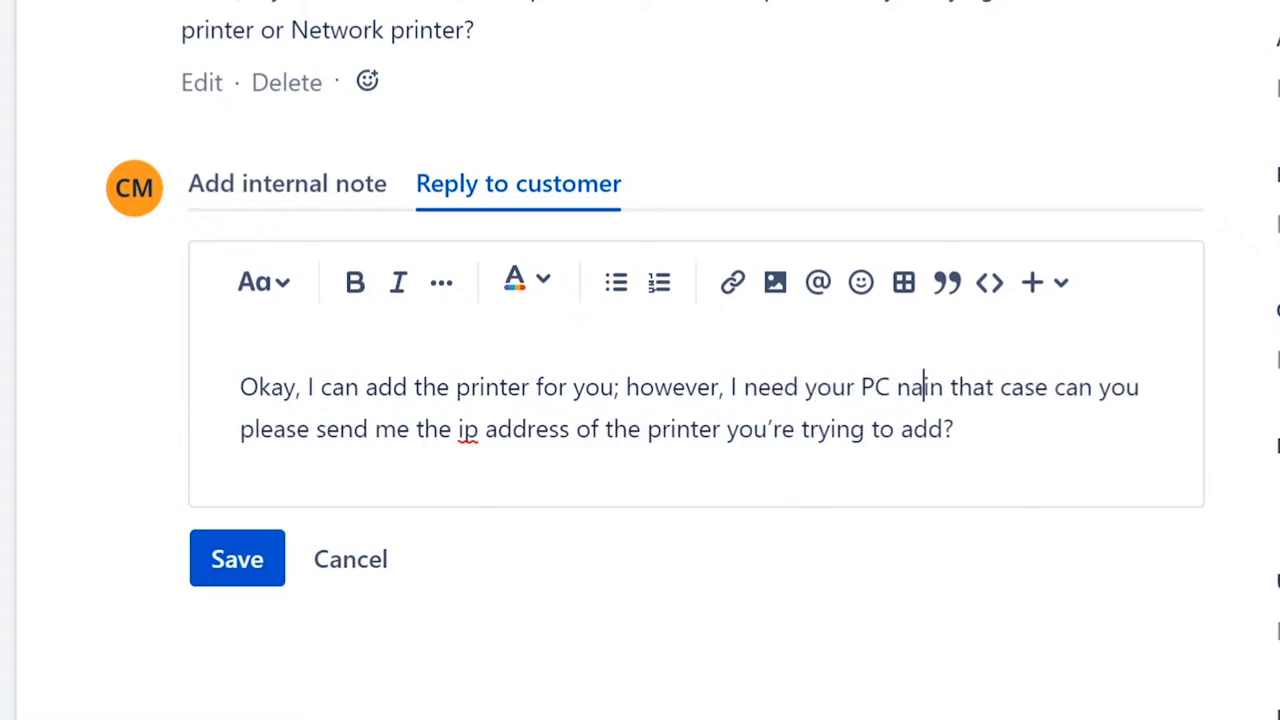
{"action": "type", "text": " to take"}
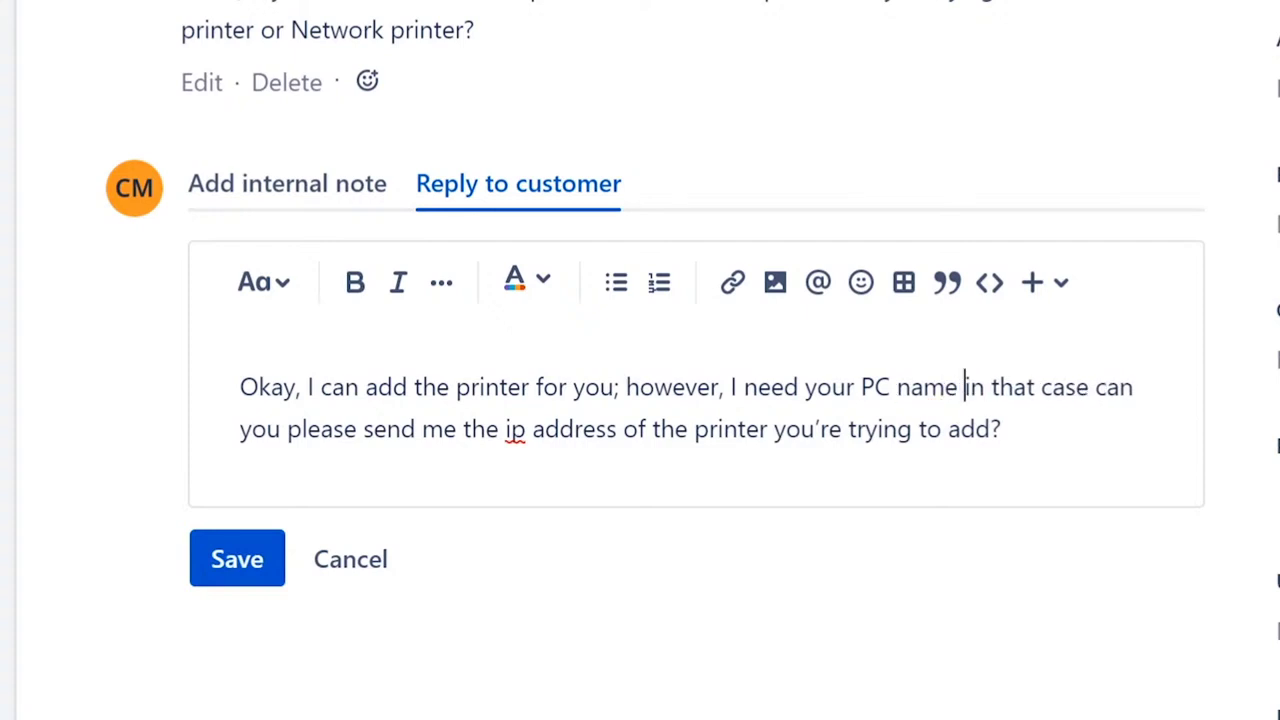
{"action": "type", "text": " contro"}
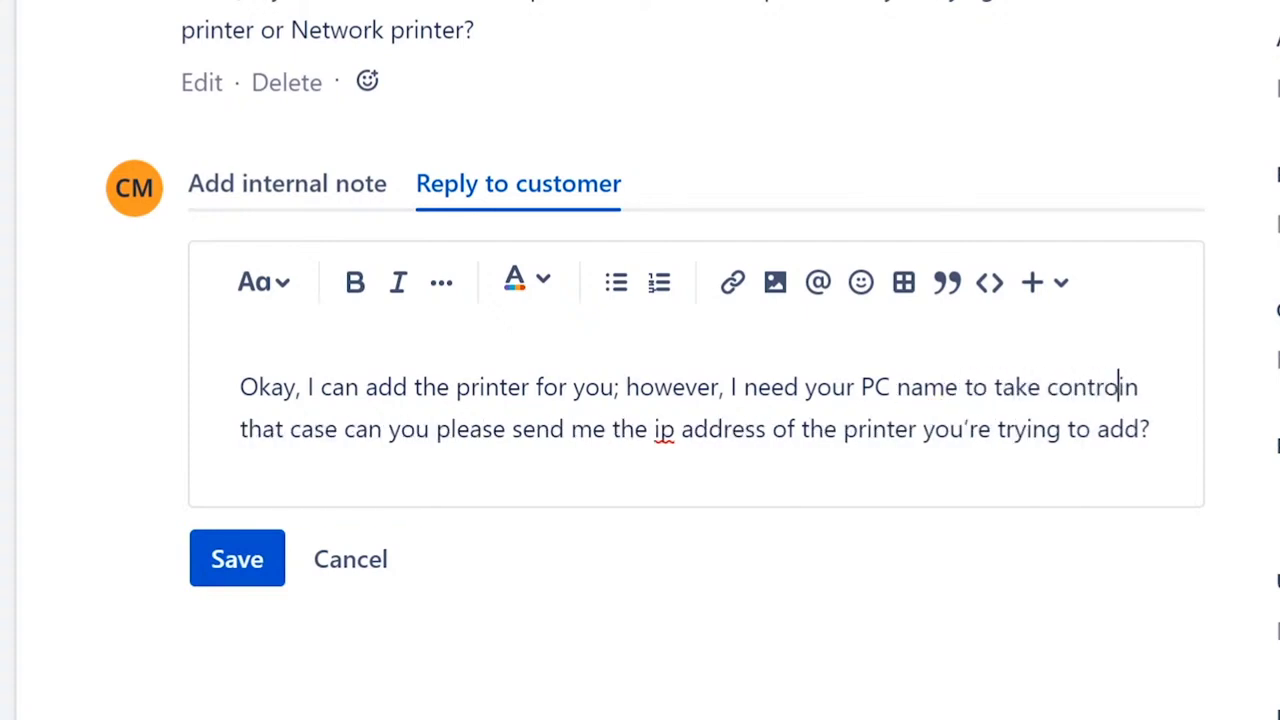
{"action": "type", "text": "l "}
{"action": "type", "text": "remotly, in that case can you please send me the ip address of the printer you’re"}
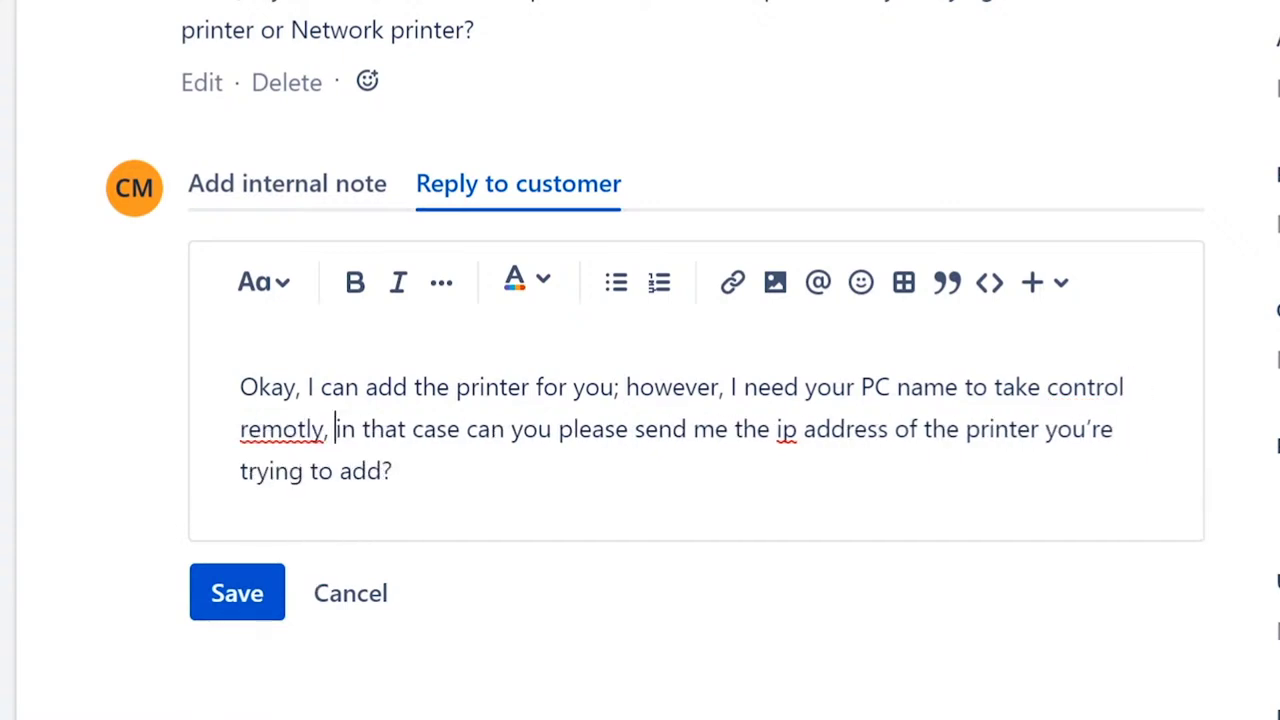
Correct 'remotly' to 'remotely' and replace the leftover ', in that case' with 'and'.
{"action": "right_click", "coordinate": [300, 440]}
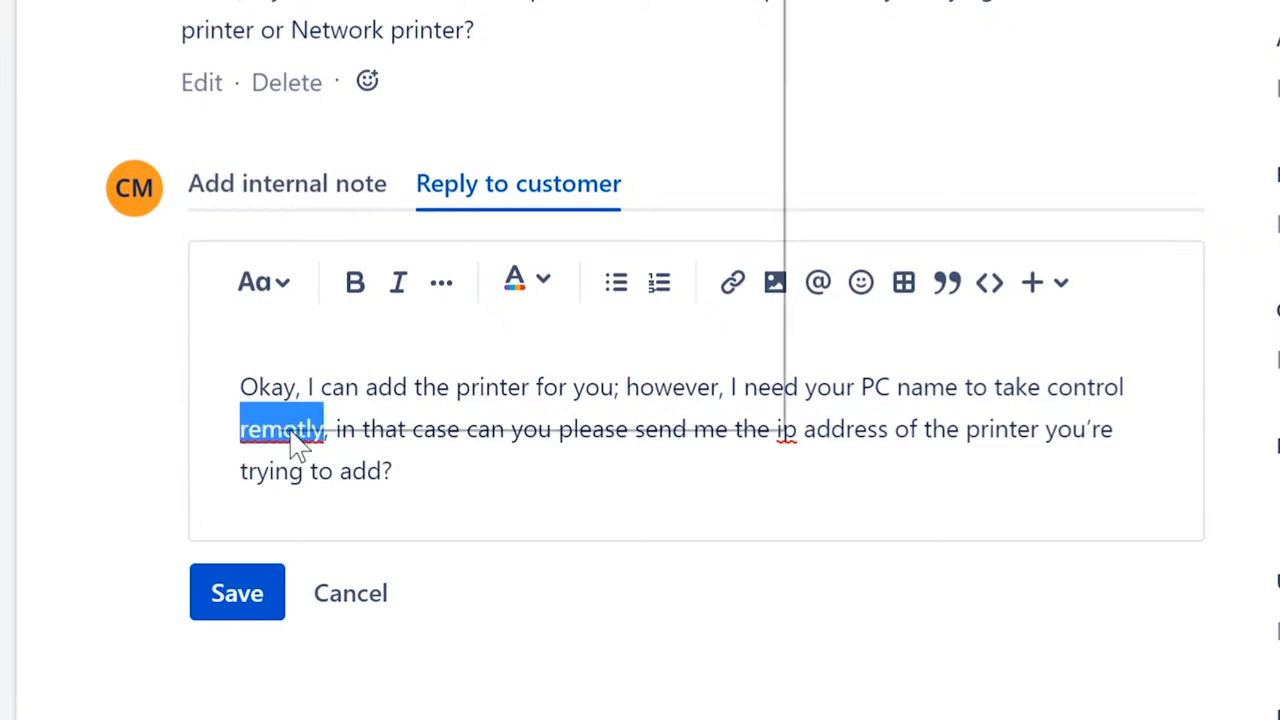
{"action": "left_click", "coordinate": [443, 6]}
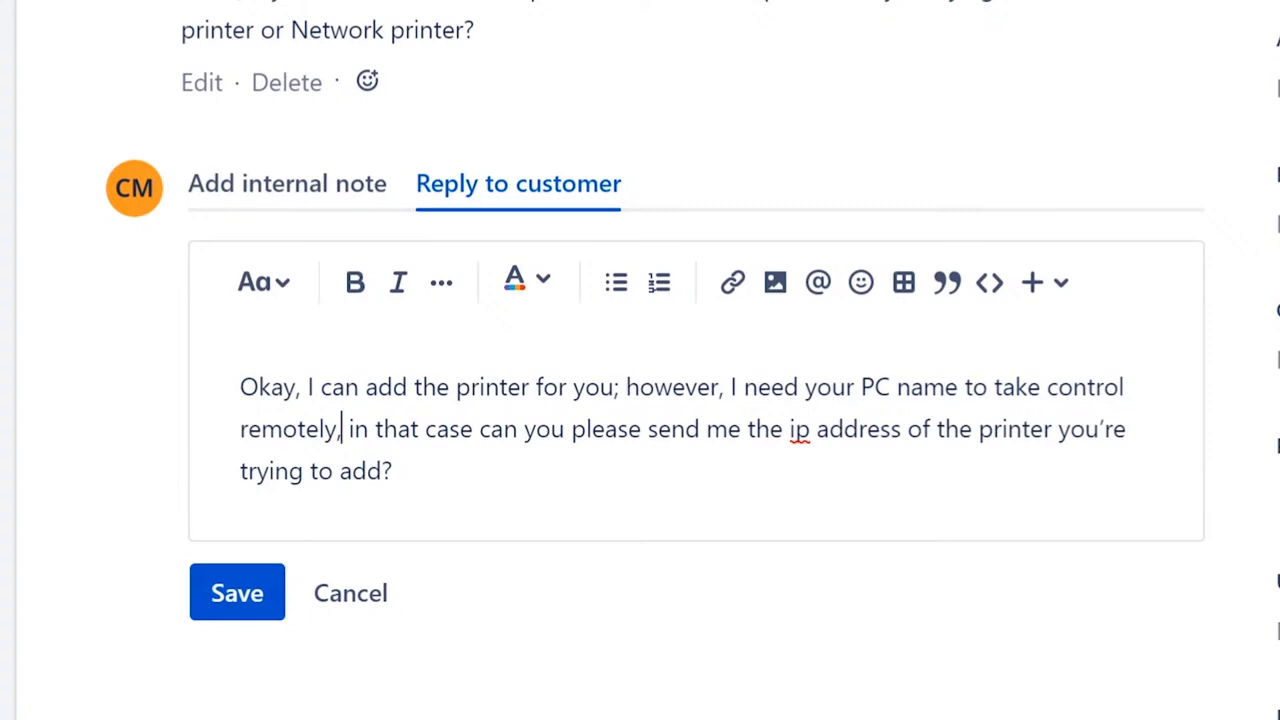
{"action": "left_click_drag", "start_coordinate": [474, 429], "coordinate": [338, 429]}
{"action": "key", "text": "BackSpace"}
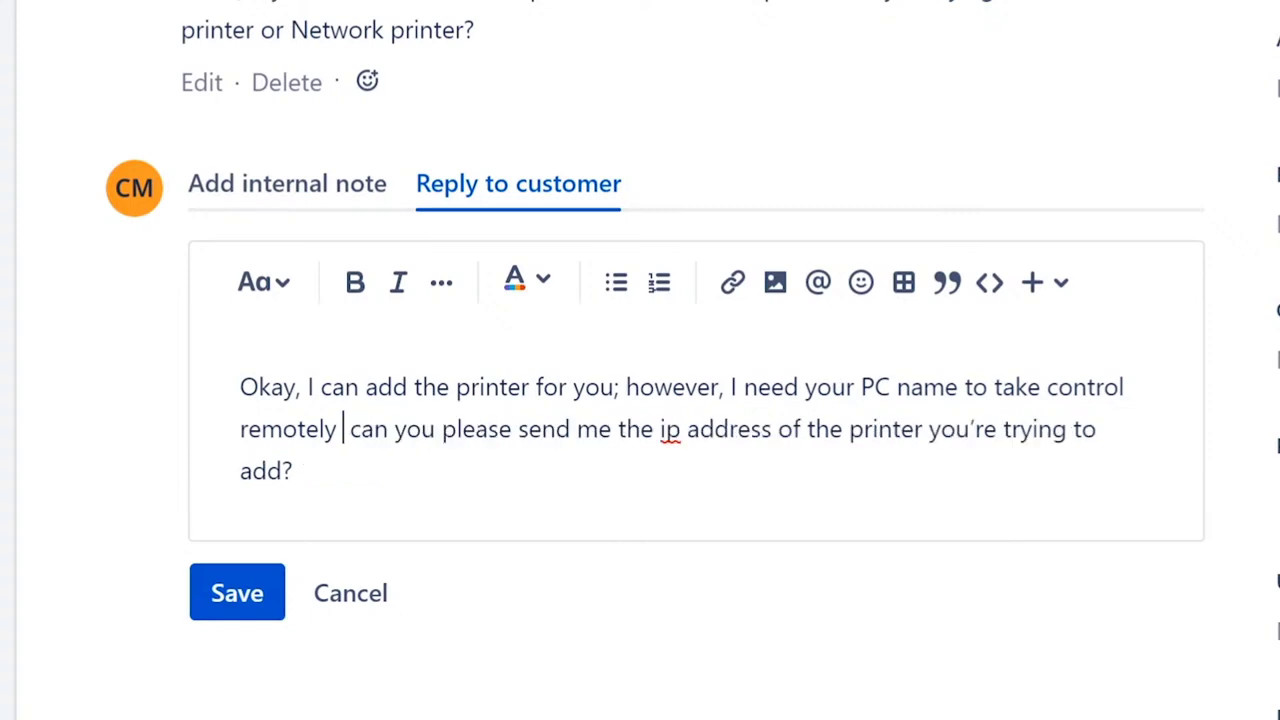
{"action": "type", "text": "and"}
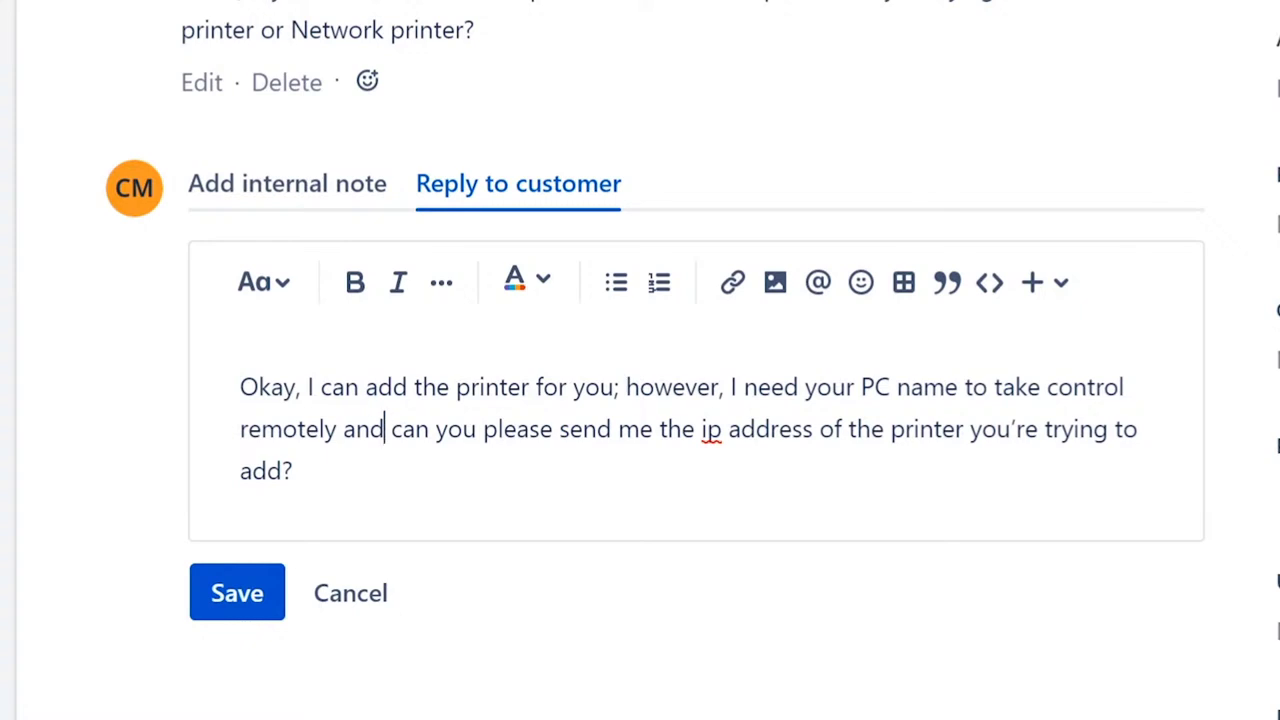
Select and review the opening lines of the reply text.
{"action": "left_click", "coordinate": [730, 387]}
{"action": "left_click_drag", "start_coordinate": [240, 387], "coordinate": [731, 387]}
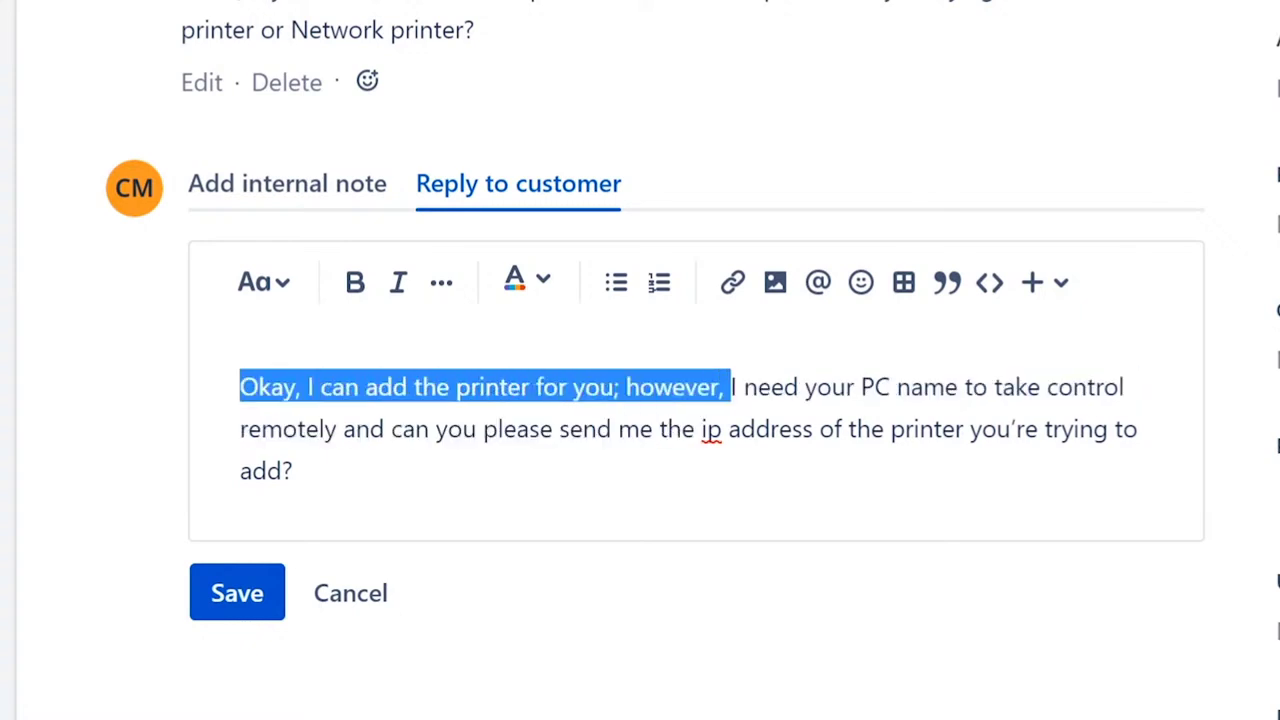
{"action": "key", "text": "shift+Right"}
{"action": "key", "text": "shift+Right"}
{"action": "key", "text": "shift+Right"}
{"action": "key", "text": "shift+Right"}
{"action": "key", "text": "shift+Right"}
{"action": "key", "text": "shift+Right"}
{"action": "key", "text": "shift+Right"}
{"action": "key", "text": "shift+Right"}
{"action": "key", "text": "shift+Right"}
{"action": "key", "text": "shift+Right"}
{"action": "key", "text": "shift+Right"}
{"action": "key", "text": "shift+Right"}
{"action": "key", "text": "shift+Right"}
{"action": "key", "text": "shift+Right"}
{"action": "key", "text": "shift+Right"}
{"action": "key", "text": "shift+Right"}
{"action": "key", "text": "shift+Right"}
{"action": "key", "text": "shift+Right"}
{"action": "key", "text": "shift+Right"}
{"action": "key", "text": "shift+Right"}
{"action": "key", "text": "shift+Left"}
{"action": "key", "text": "shift+Left"}
{"action": "key", "text": "shift+Left"}
{"action": "key", "text": "shift+Left"}
{"action": "key", "text": "shift+Left"}
{"action": "key", "text": "shift+Left"}
{"action": "key", "text": "shift+Left"}
{"action": "key", "text": "shift+Left"}
{"action": "key", "text": "shift+Left"}
{"action": "key", "text": "shift+Left"}
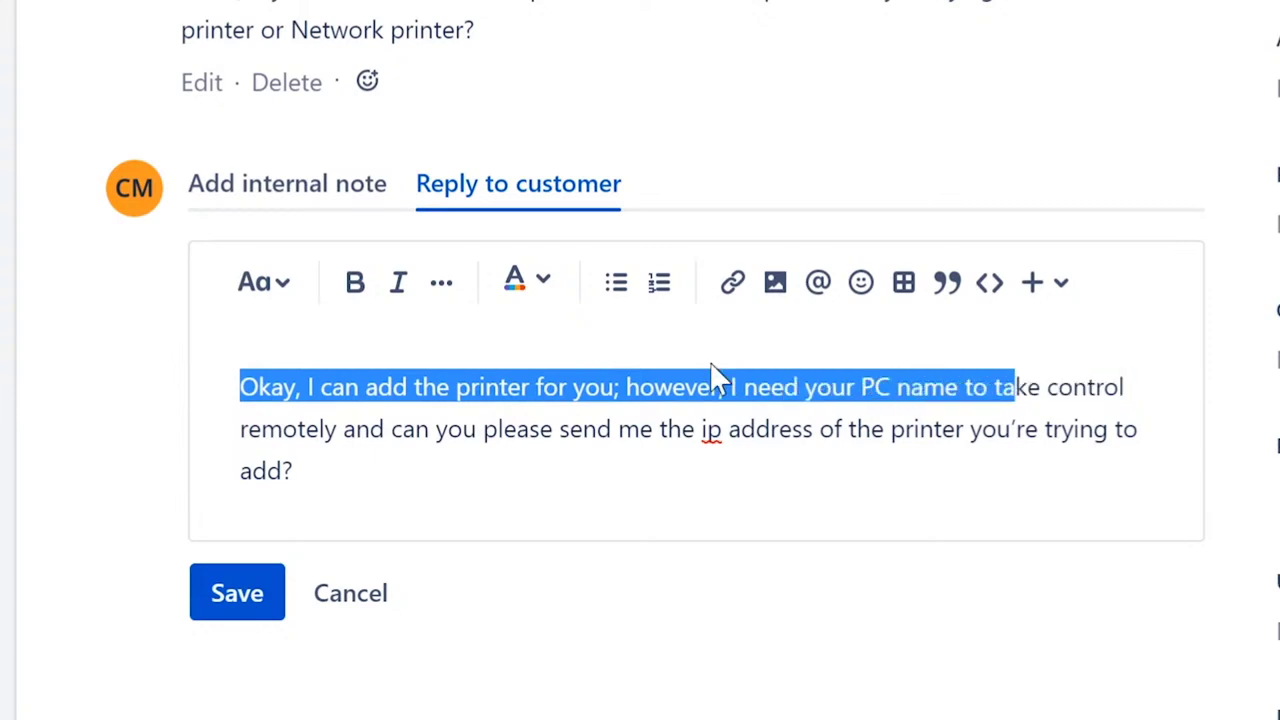
{"action": "key", "text": "shift+Right"}
{"action": "key", "text": "shift+Right"}
{"action": "key", "text": "shift+Right"}
{"action": "key", "text": "shift+Right"}
{"action": "key", "text": "shift+Right"}
{"action": "key", "text": "shift+Right"}
{"action": "key", "text": "shift+Right"}
{"action": "key", "text": "shift+Right"}
{"action": "key", "text": "shift+Right"}
{"action": "key", "text": "shift+Right"}
{"action": "key", "text": "shift+Right"}
{"action": "key", "text": "shift+Right"}
{"action": "key", "text": "shift+Right"}
{"action": "key", "text": "shift+Right"}
{"action": "key", "text": "shift+Right"}
{"action": "key", "text": "shift+Right"}
{"action": "key", "text": "shift+Right"}
{"action": "key", "text": "shift+Right"}
{"action": "key", "text": "shift+Right"}
{"action": "key", "text": "shift+Right"}
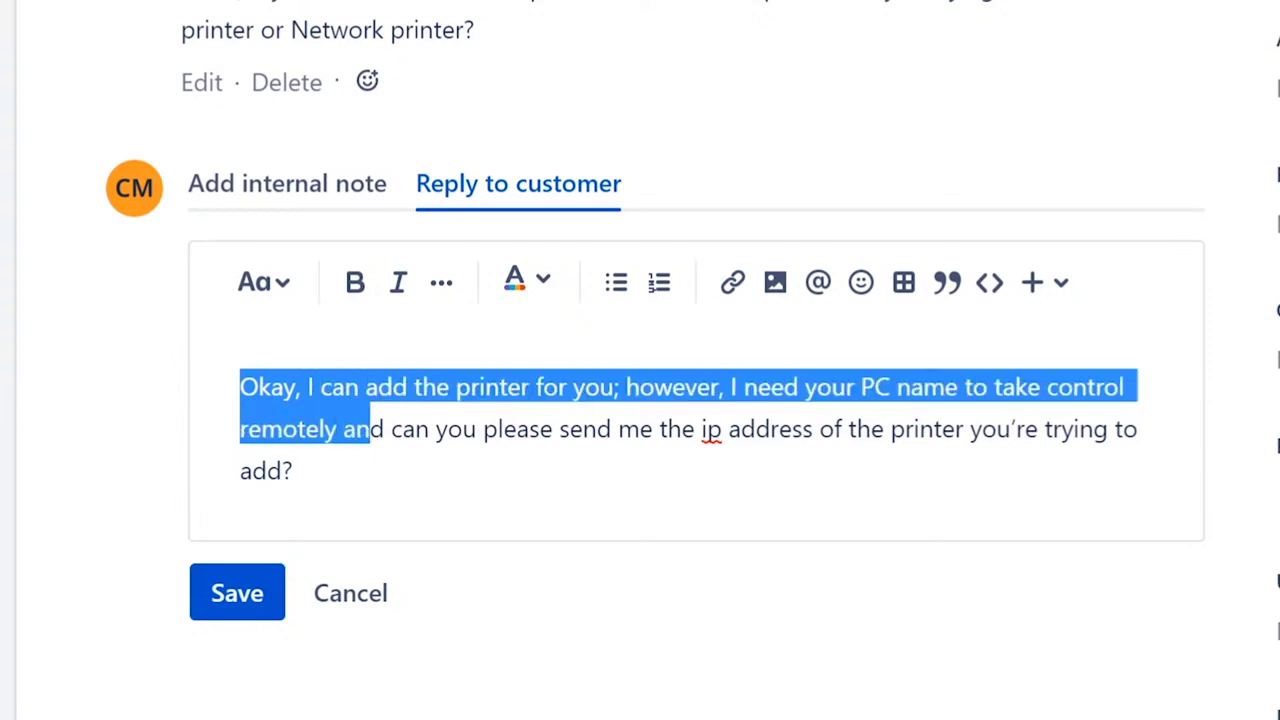
{"action": "key", "text": "shift+Right"}
{"action": "key", "text": "shift+Right"}
{"action": "key", "text": "shift+Right"}
{"action": "key", "text": "shift+Right"}
{"action": "key", "text": "shift+Right"}
{"action": "key", "text": "shift+Right"}
{"action": "key", "text": "shift+Right"}
{"action": "key", "text": "shift+Right"}
{"action": "key", "text": "shift+Right"}
{"action": "key", "text": "shift+Right"}
{"action": "key", "text": "shift+Right"}
{"action": "key", "text": "shift+Right"}
{"action": "key", "text": "shift+Right"}
{"action": "key", "text": "shift+Right"}
{"action": "key", "text": "shift+Right"}
{"action": "key", "text": "shift+Right"}
{"action": "key", "text": "shift+Right"}
{"action": "key", "text": "shift+Right"}
{"action": "key", "text": "shift+Right"}
{"action": "key", "text": "shift+Right"}
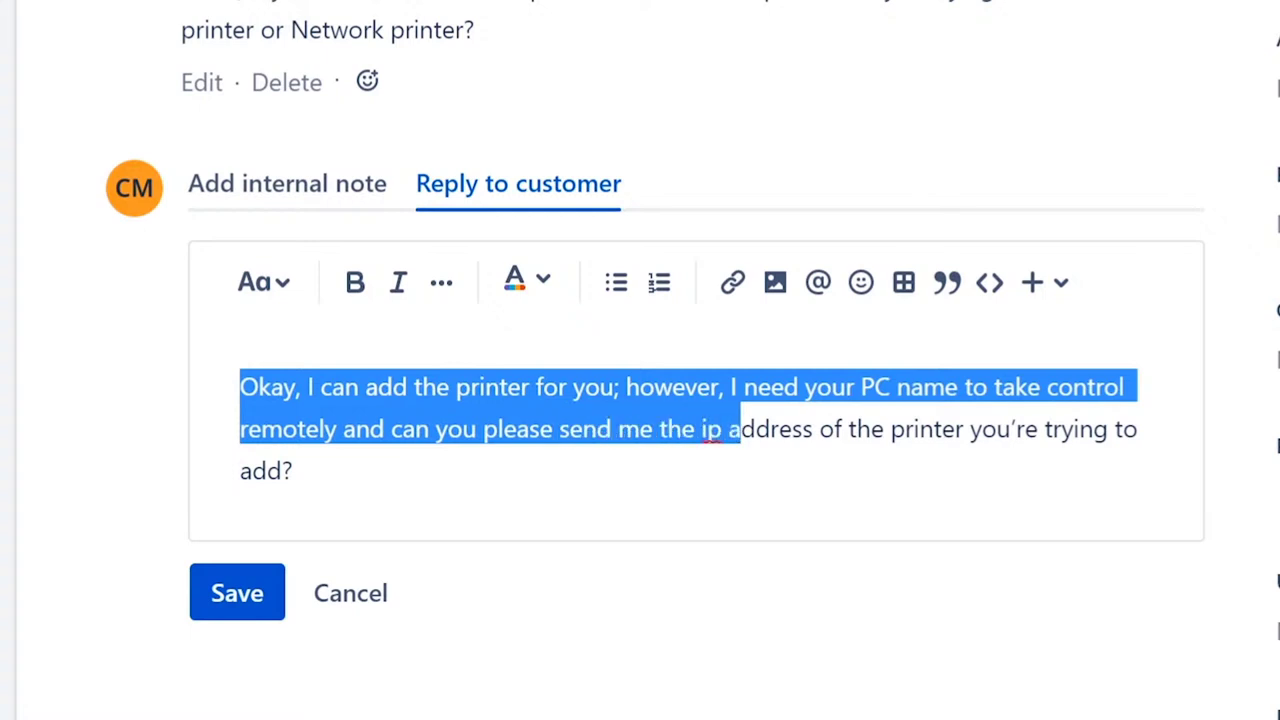
{"action": "key", "text": "ctrl+a"}
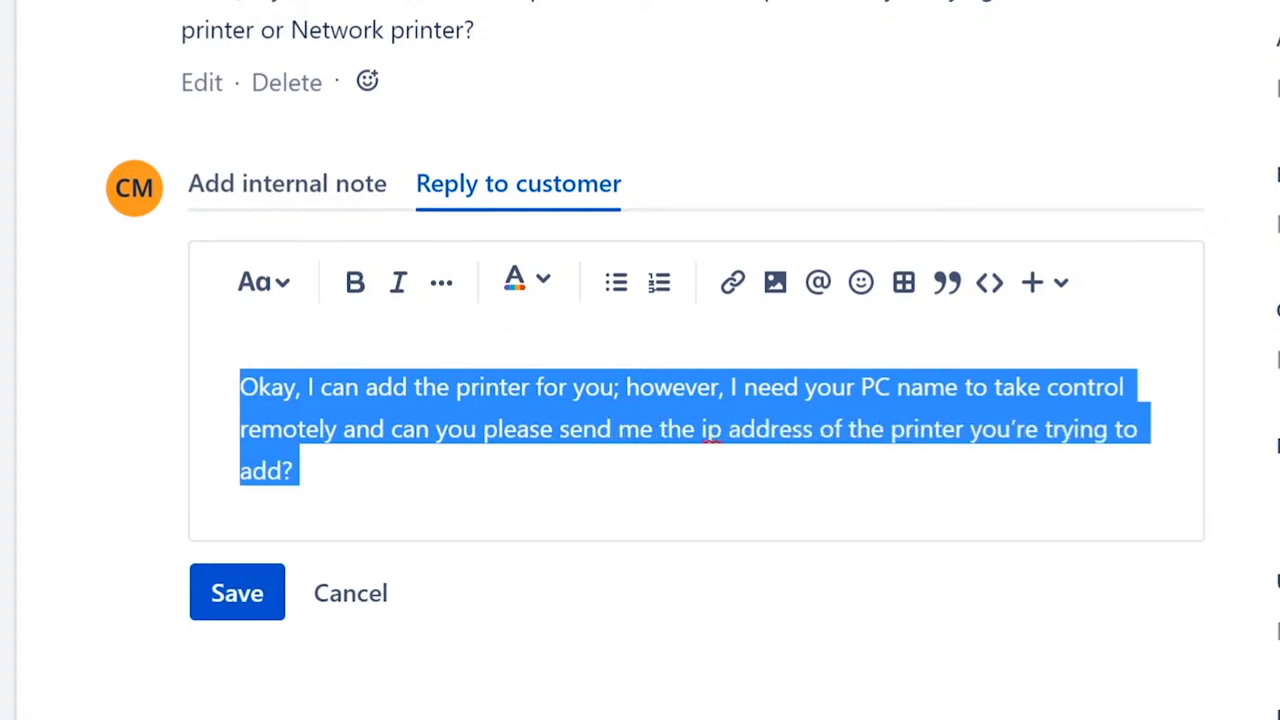
{"action": "left_click", "coordinate": [597, 429]}
Add 'of your PC' after 'control' and review the IP address request.
{"action": "left_click", "coordinate": [1170, 398]}
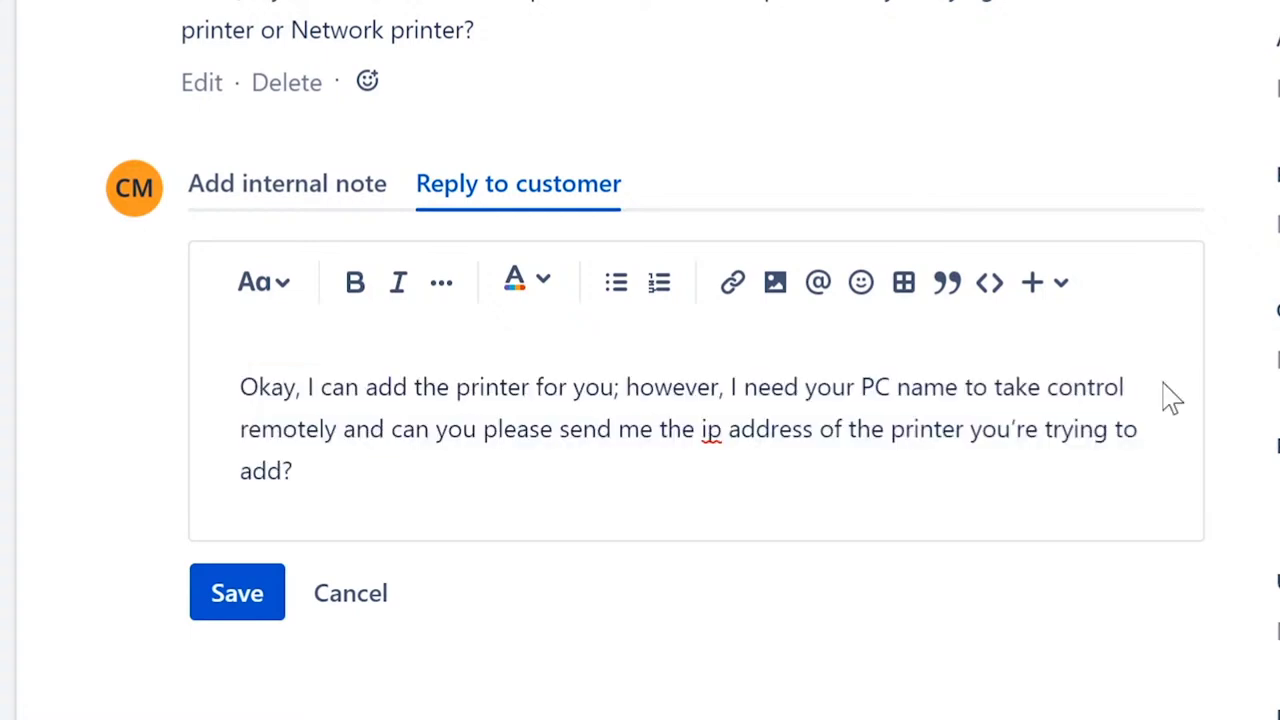
{"action": "type", "text": "of your P"}
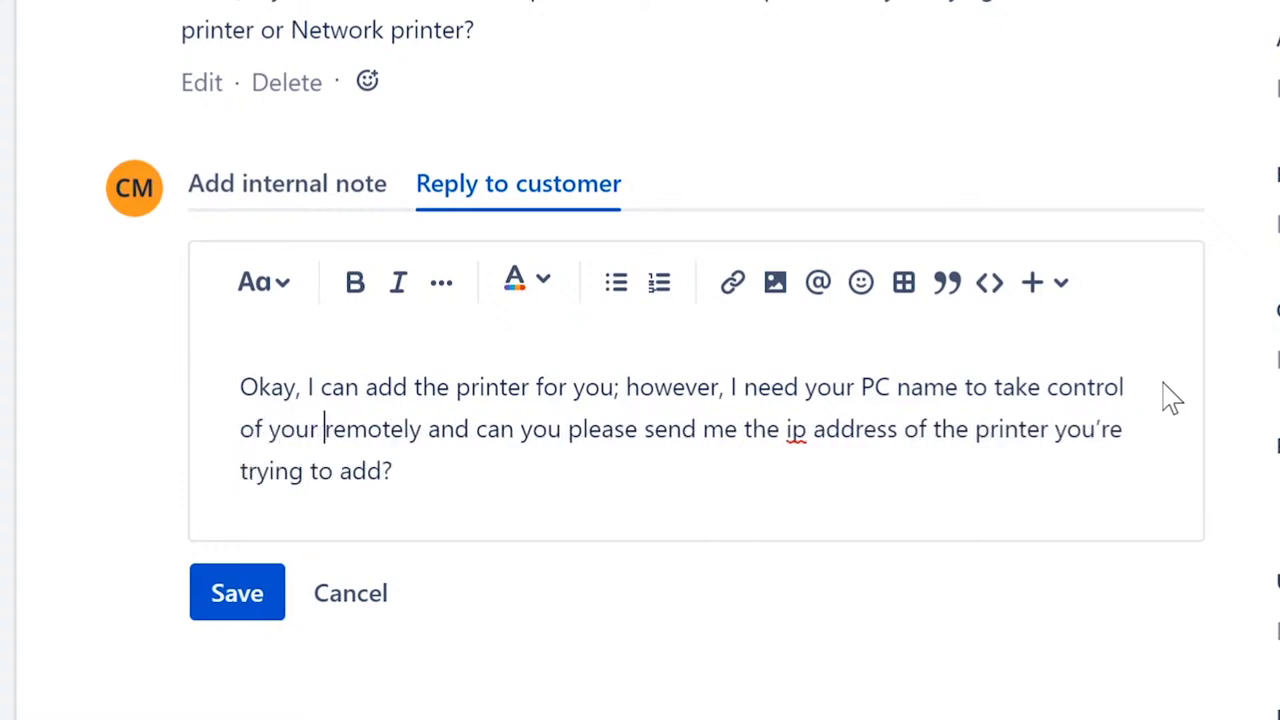
{"action": "type", "text": "C"}
{"action": "key", "text": "BackSpace"}
{"action": "key", "text": "BackSpace"}
{"action": "type", "text": "C"}
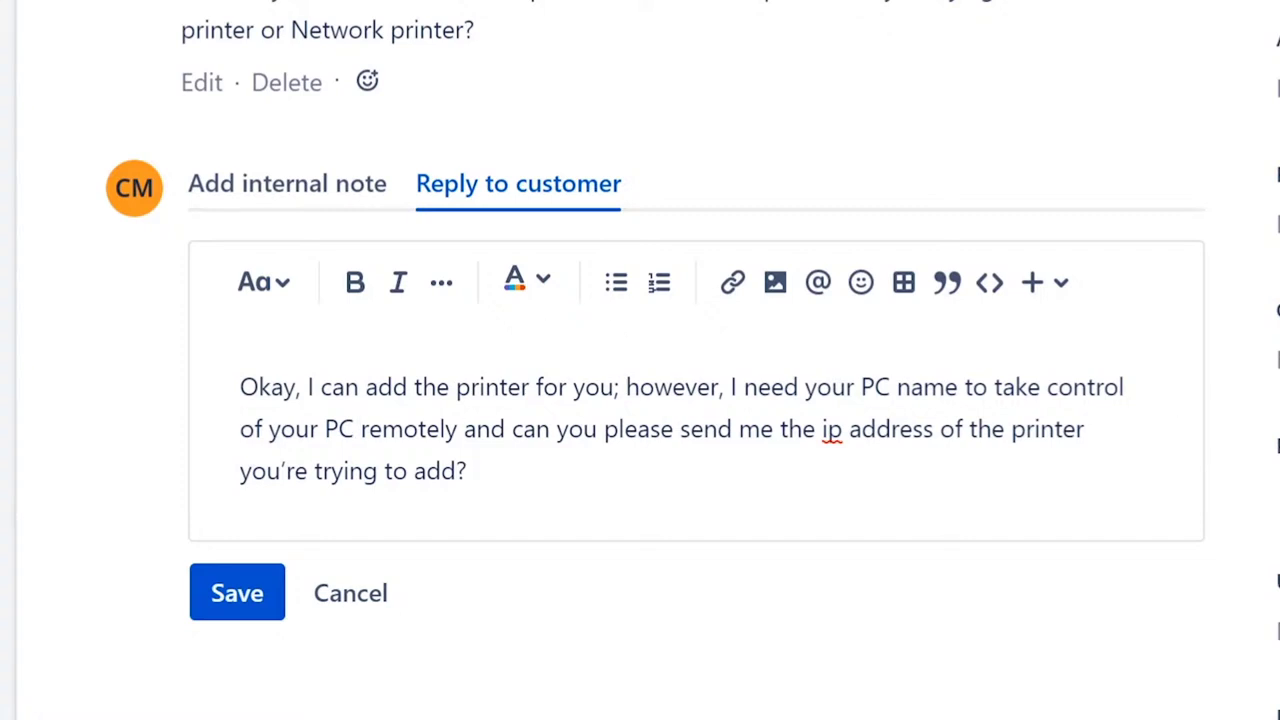
{"action": "left_click", "coordinate": [355, 429]}
{"action": "left_click", "coordinate": [625, 429]}
{"action": "left_click_drag", "start_coordinate": [788, 429], "coordinate": [472, 471]}
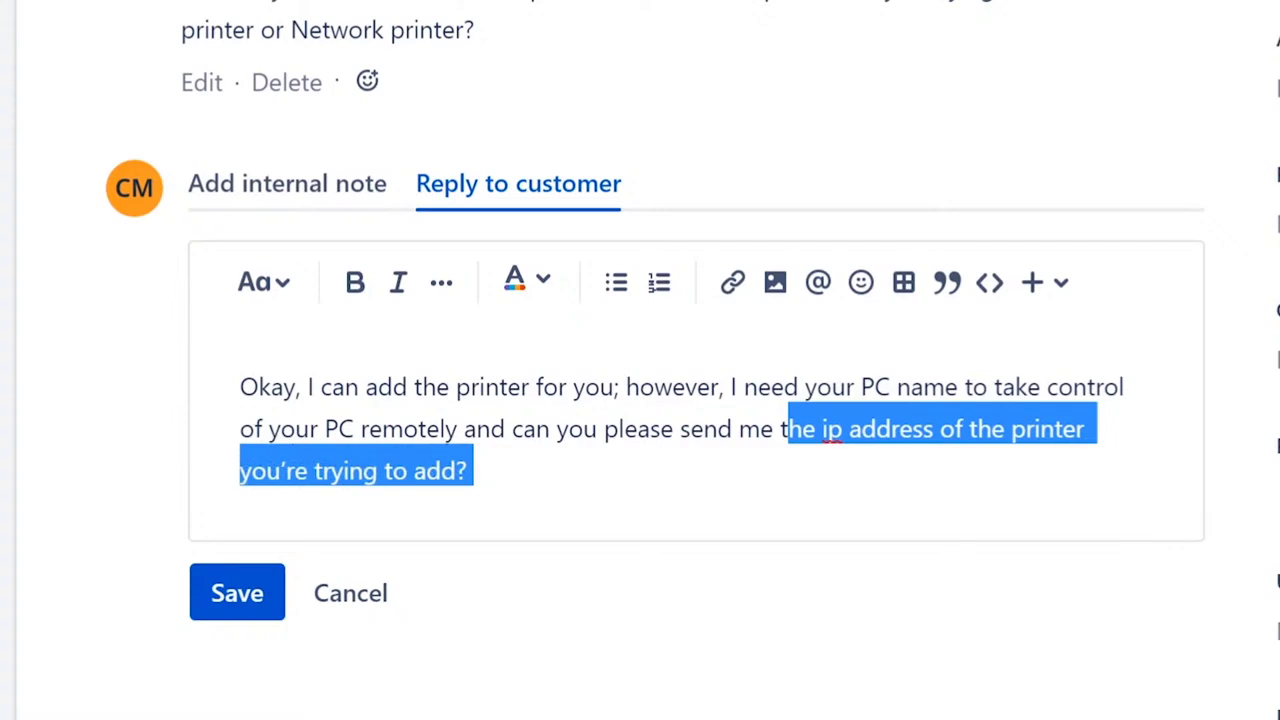
{"action": "left_click", "coordinate": [474, 471]}
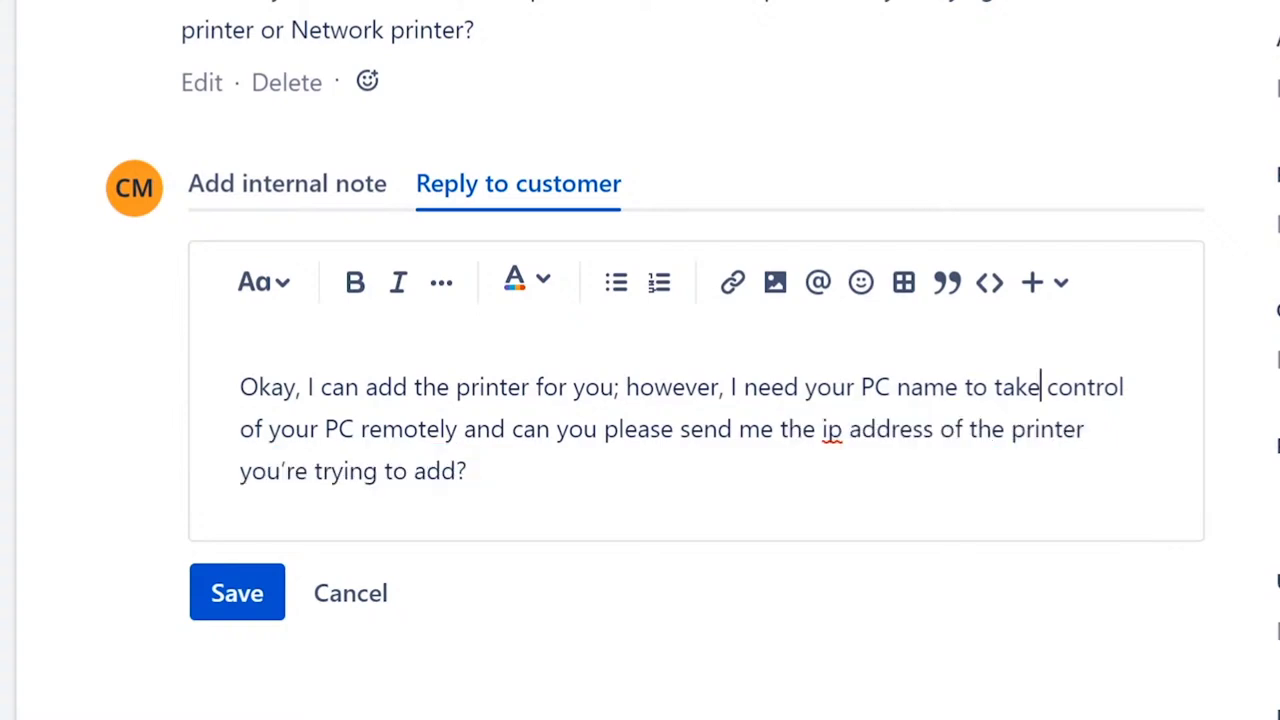
{"action": "left_click", "coordinate": [786, 429]}
{"action": "left_click", "coordinate": [474, 471]}
Save the ISD-26 reply requesting the PC name and printer IP address.
{"action": "left_click", "coordinate": [236, 595]}
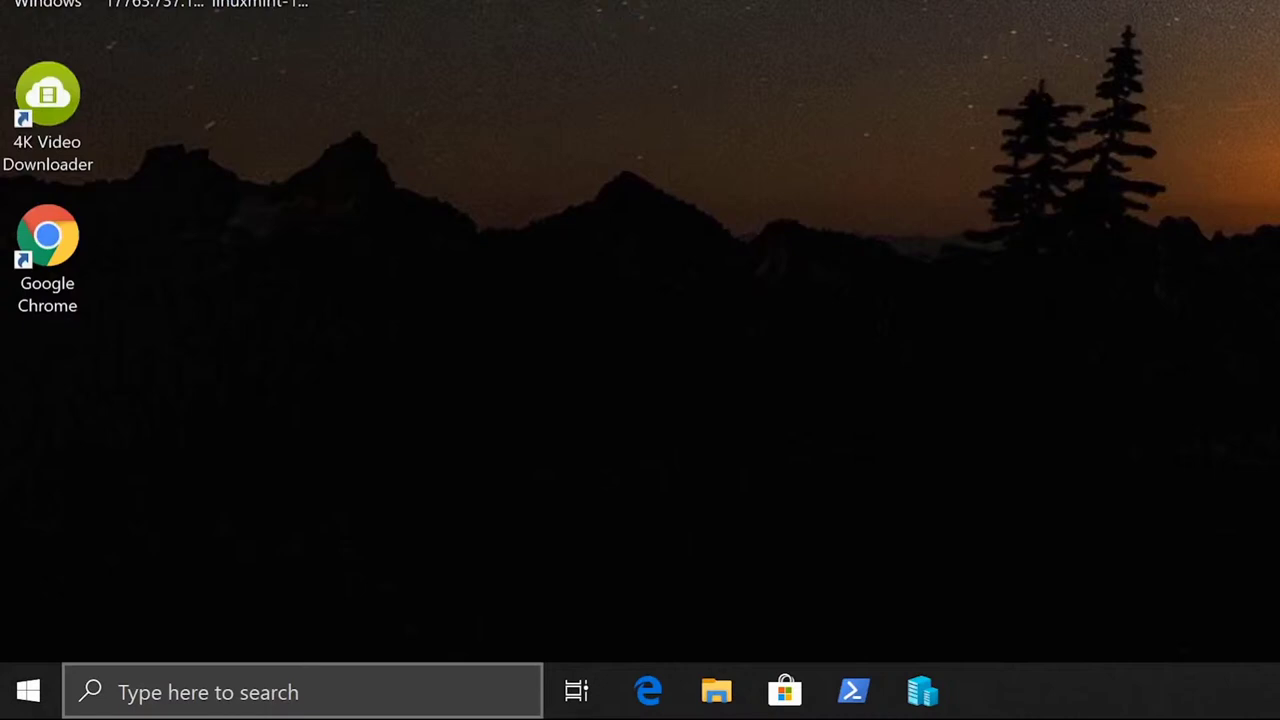
Search Windows for 'devices' from the taskbar.
{"action": "left_click", "coordinate": [340, 705]}
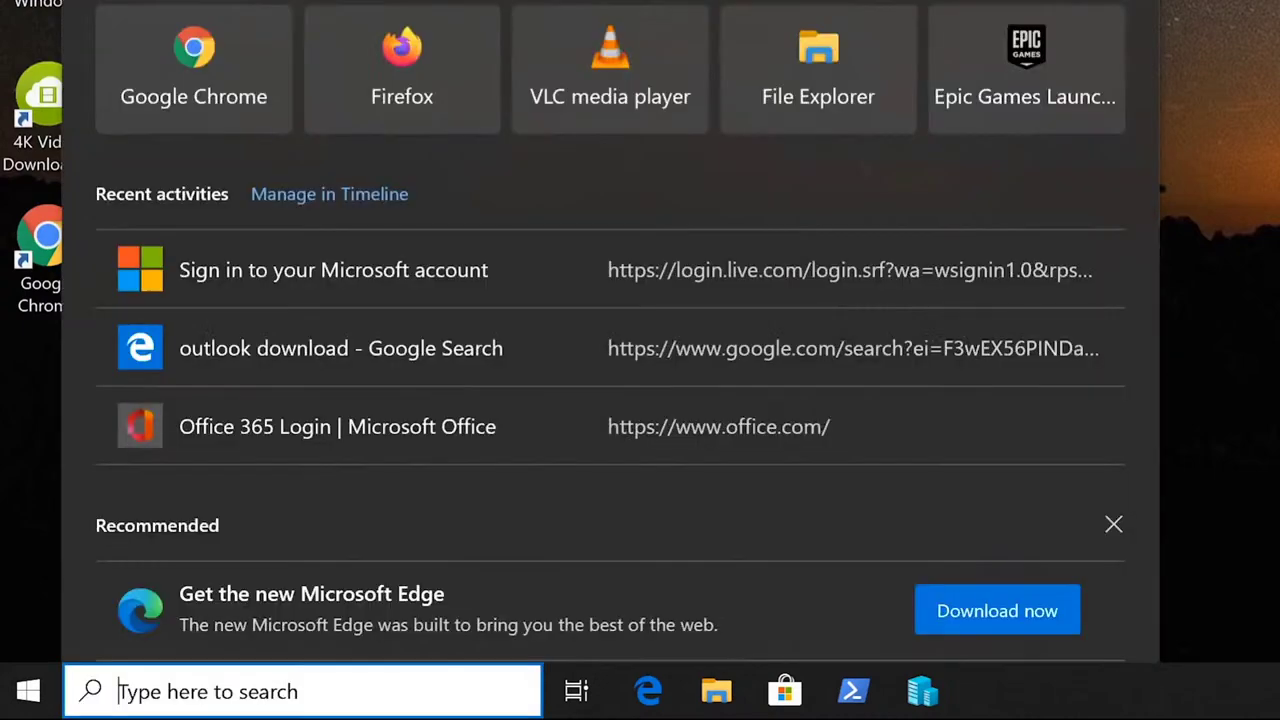
{"action": "type", "text": "d"}
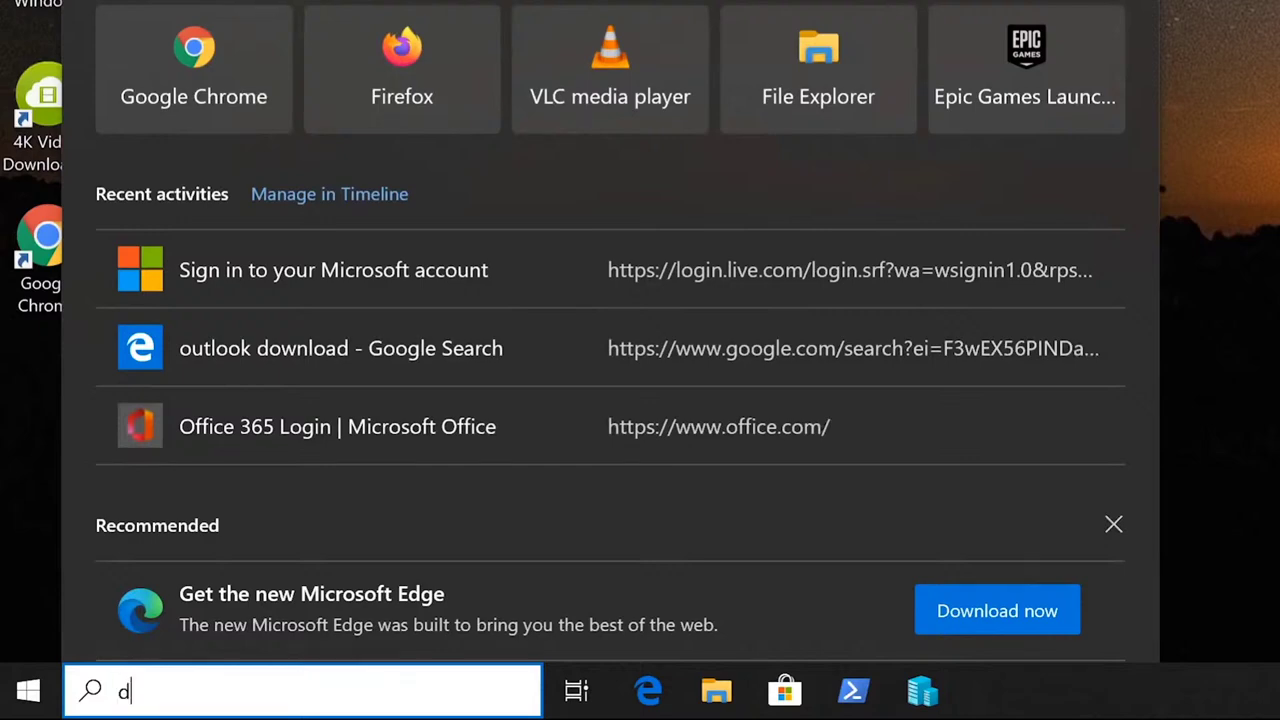
{"action": "type", "text": "e"}
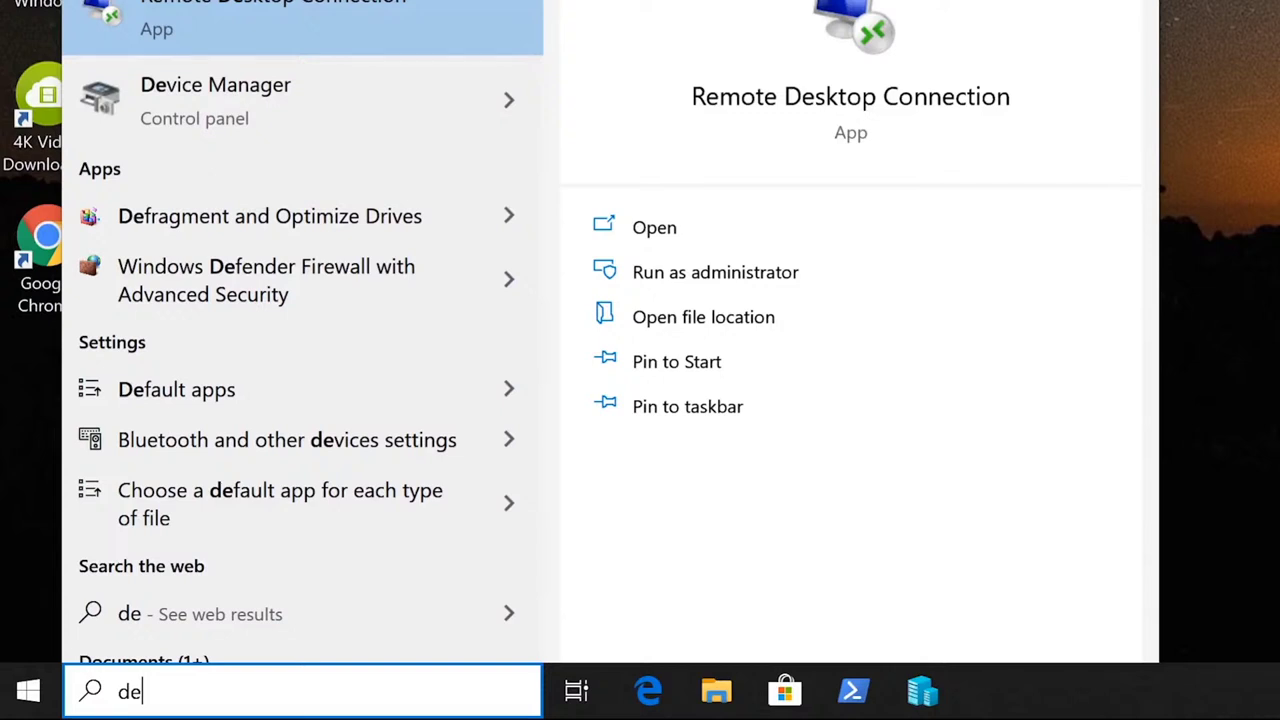
{"action": "key", "text": "BackSpace"}
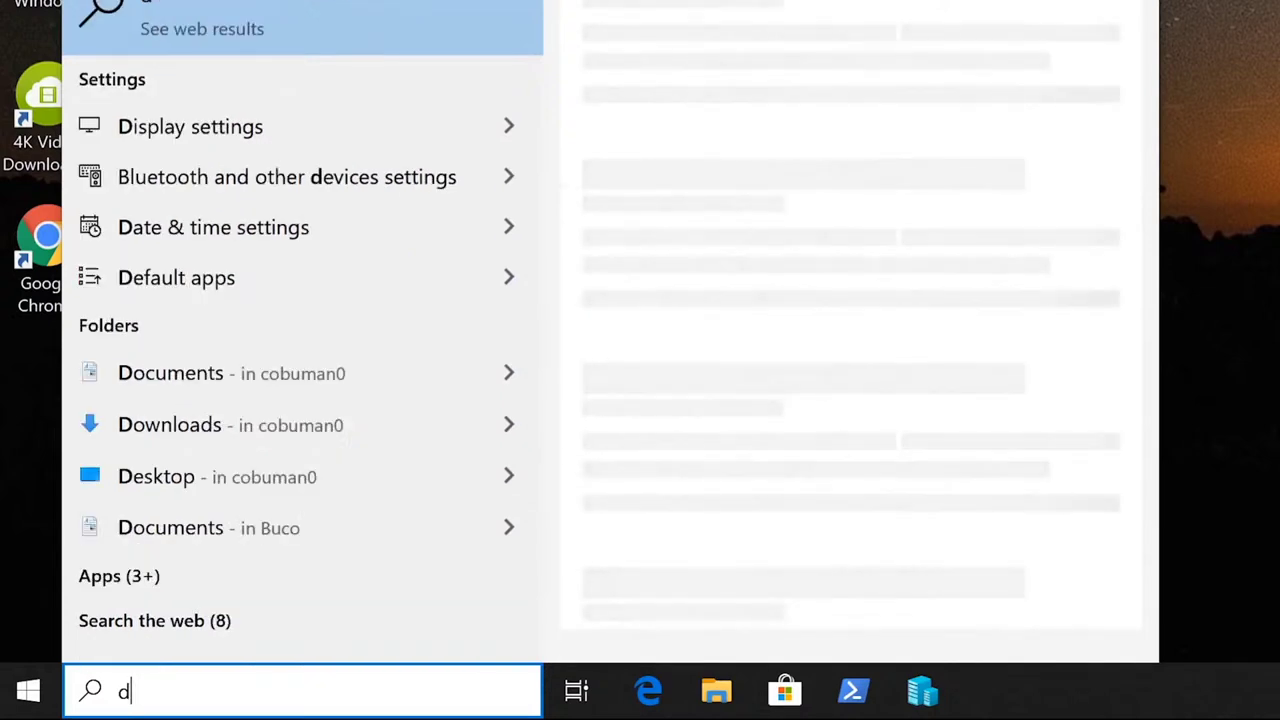
{"action": "type", "text": "ev"}
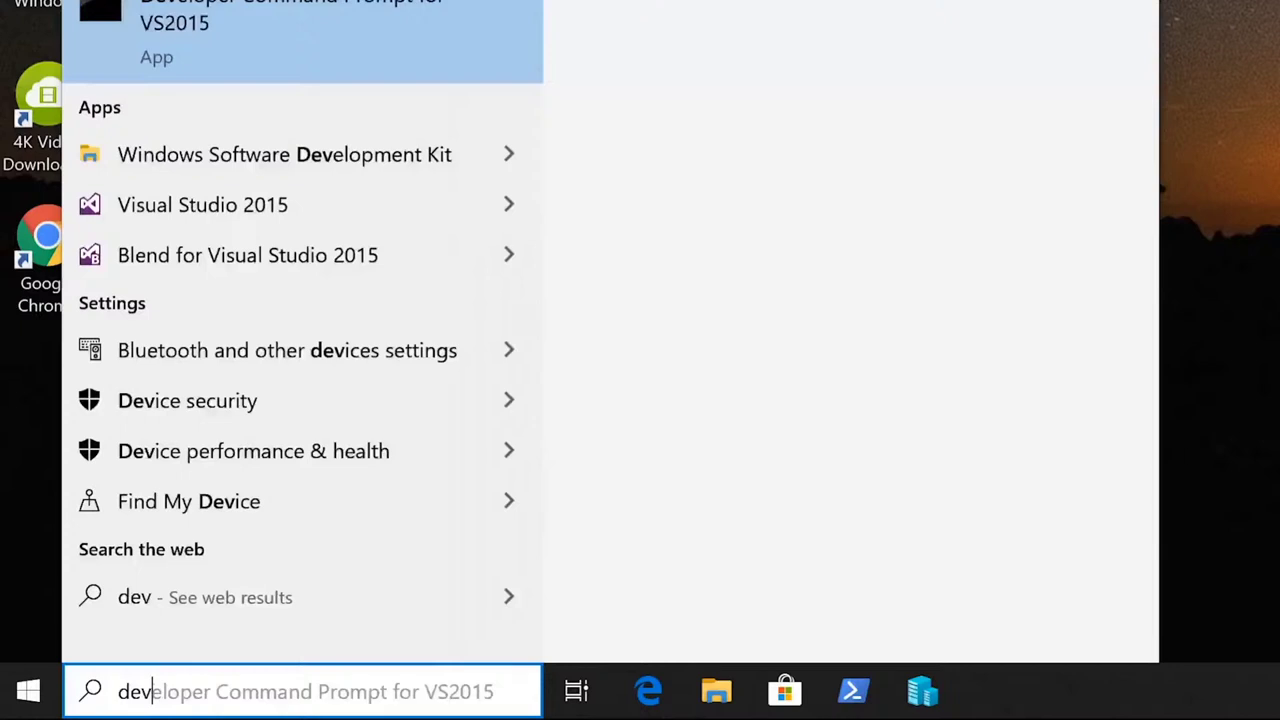
{"action": "type", "text": "ices"}
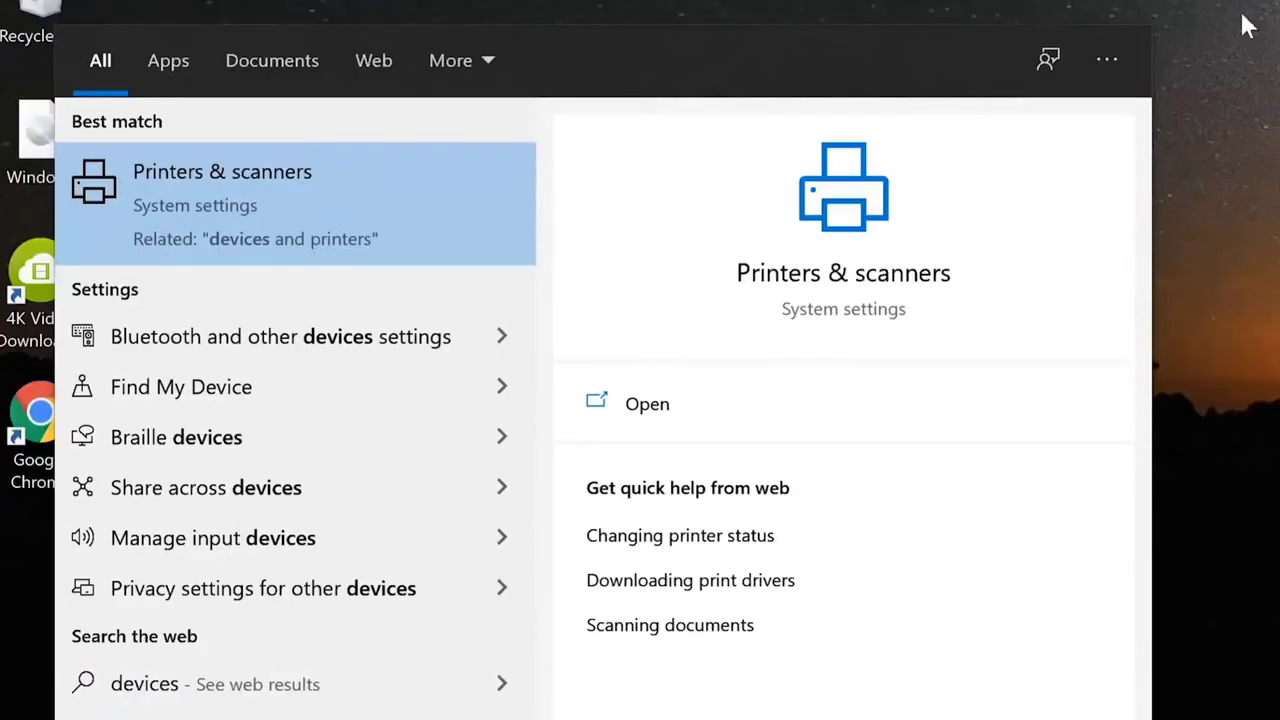
Go to Printers & scanners, add a printer, and choose 'The printer that I want isn't listed'.
{"action": "left_click", "coordinate": [237, 205]}
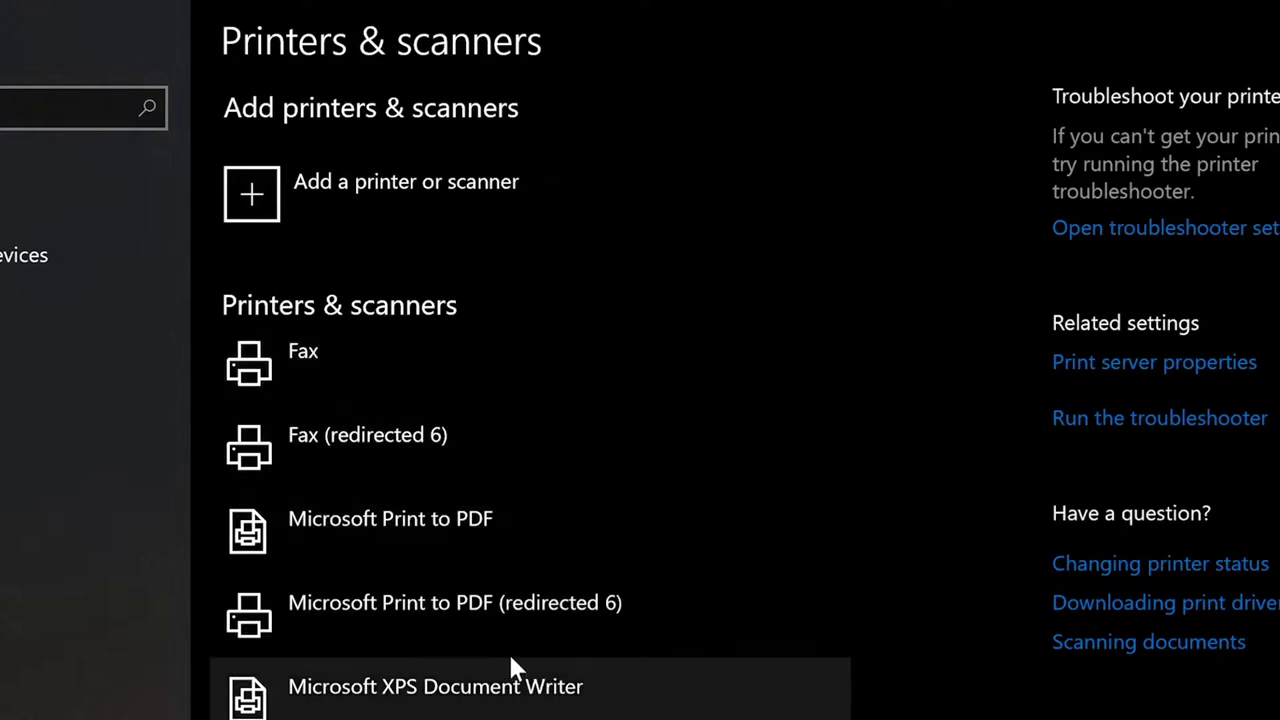
{"action": "left_click", "coordinate": [512, 612]}
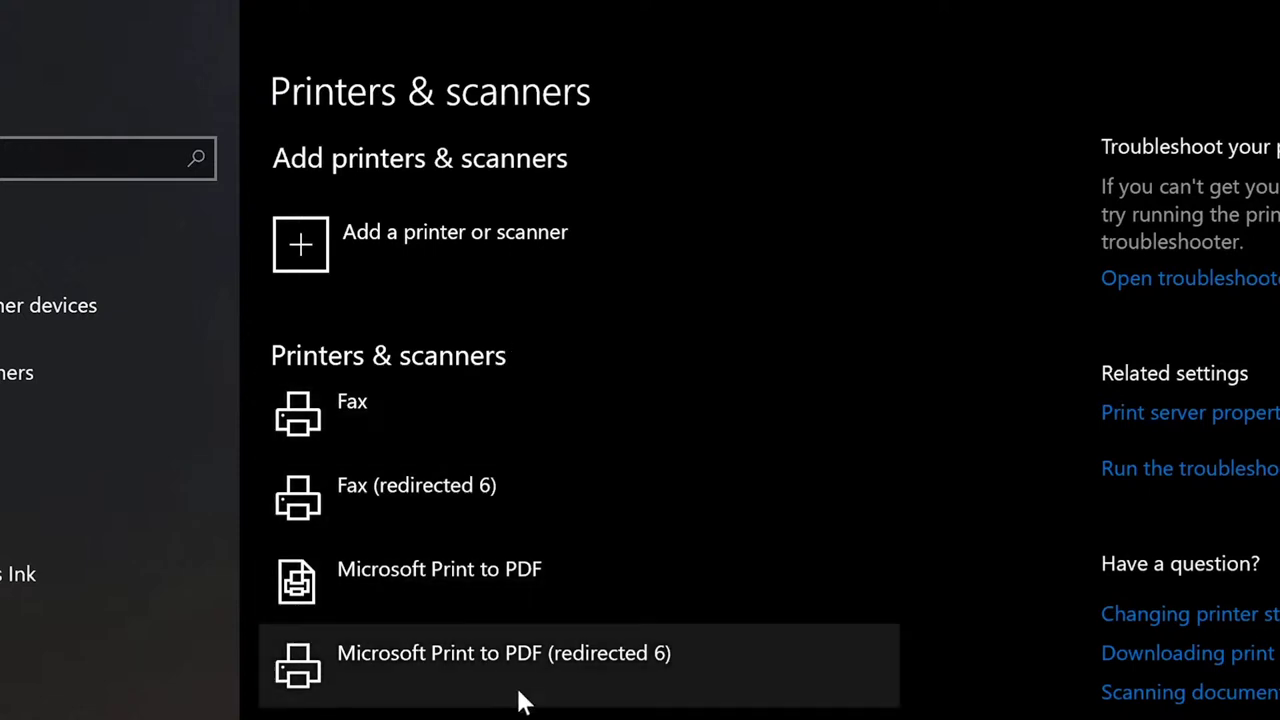
{"action": "left_click", "coordinate": [432, 228]}
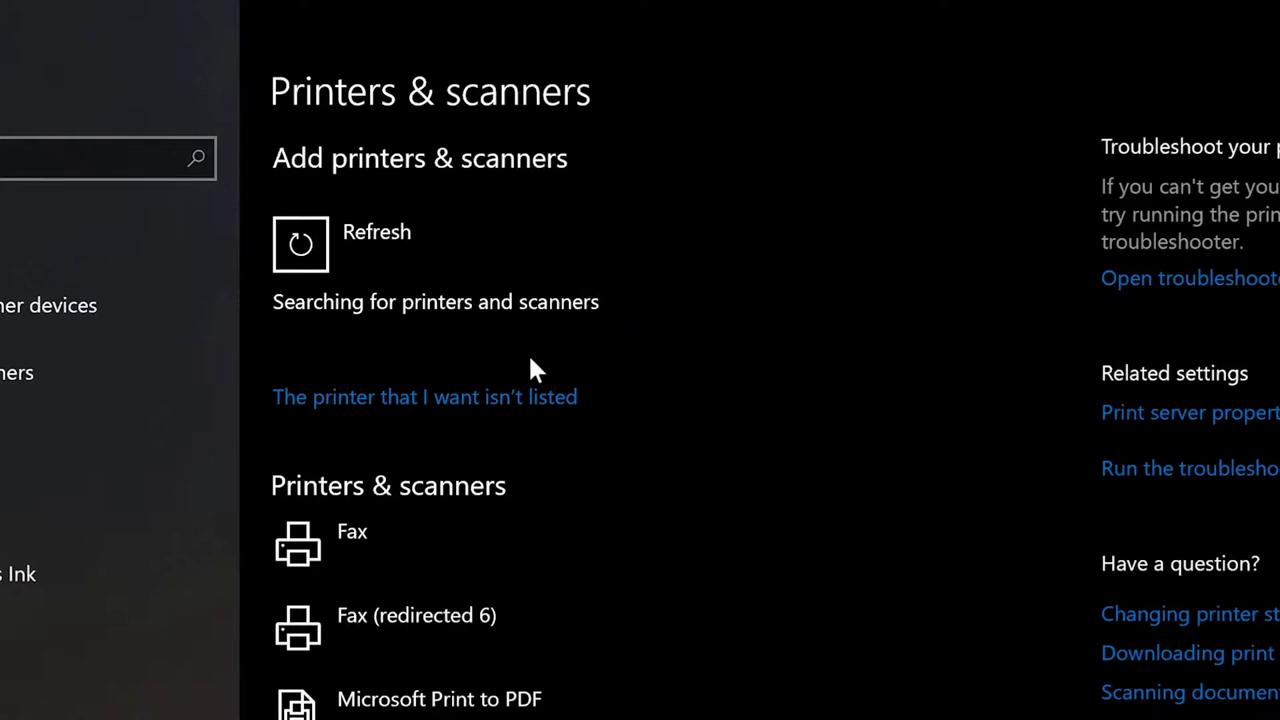
{"action": "left_click", "coordinate": [428, 400]}
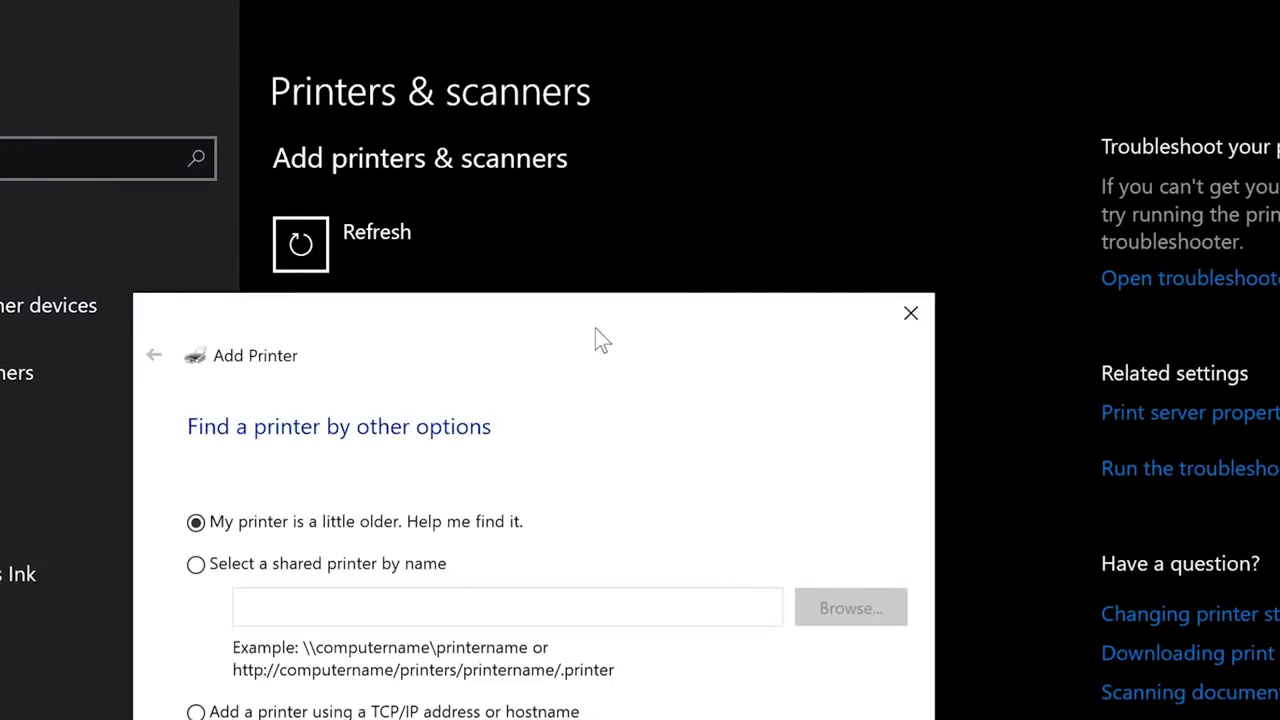
{"action": "left_click_drag", "start_coordinate": [595, 328], "coordinate": [670, 181]}
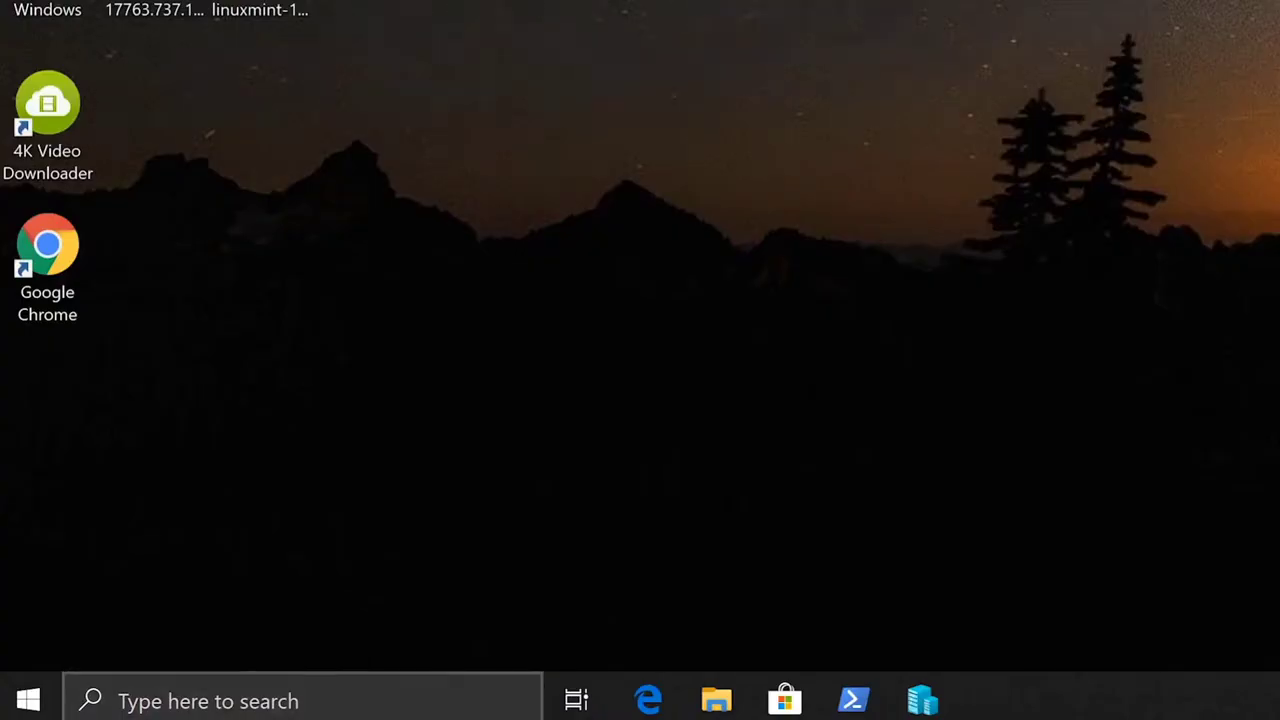
Open Control Panel from Windows search and go to Devices and Printers.
{"action": "key", "text": "super+s"}
{"action": "type", "text": "conto"}
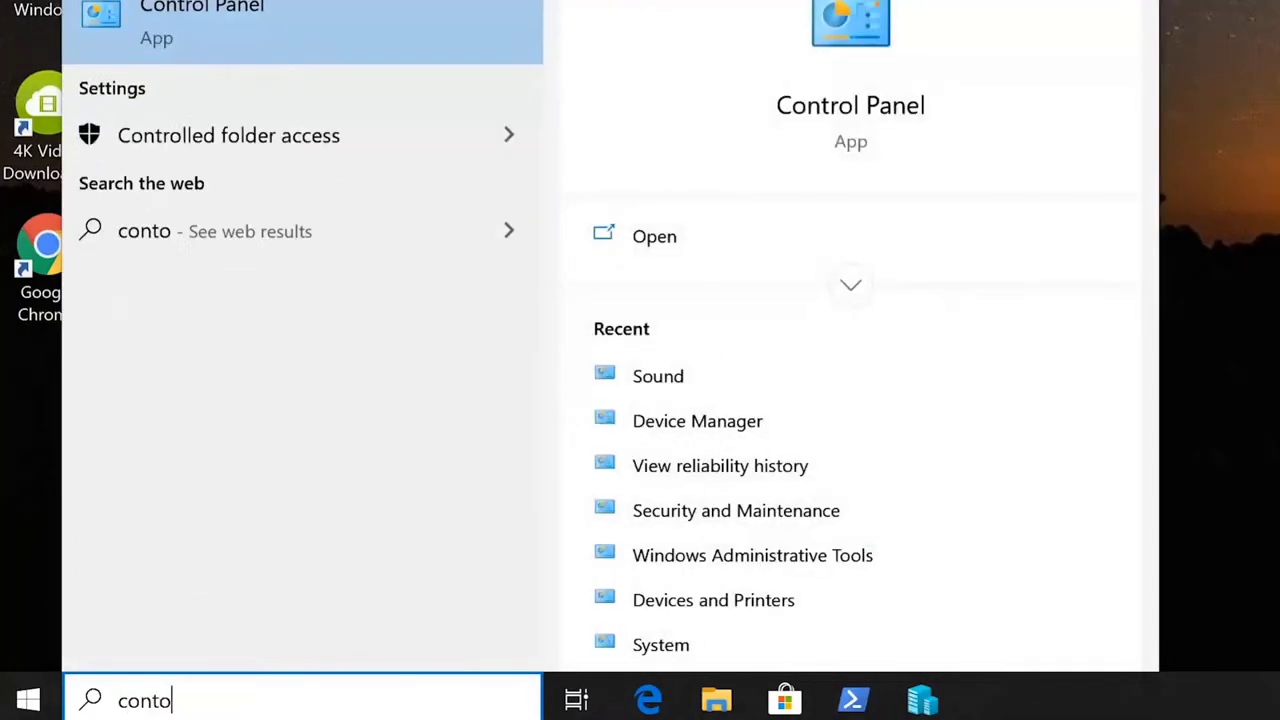
{"action": "key", "text": "Return"}
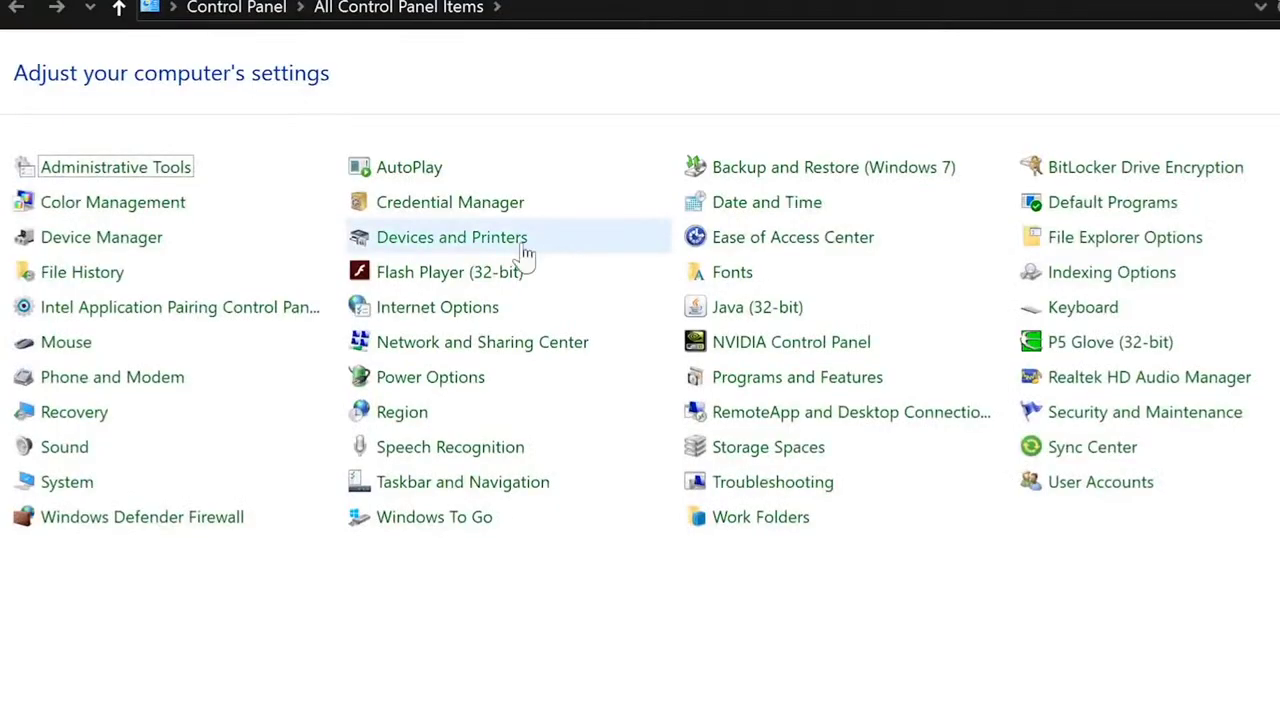
{"action": "left_click", "coordinate": [436, 240]}
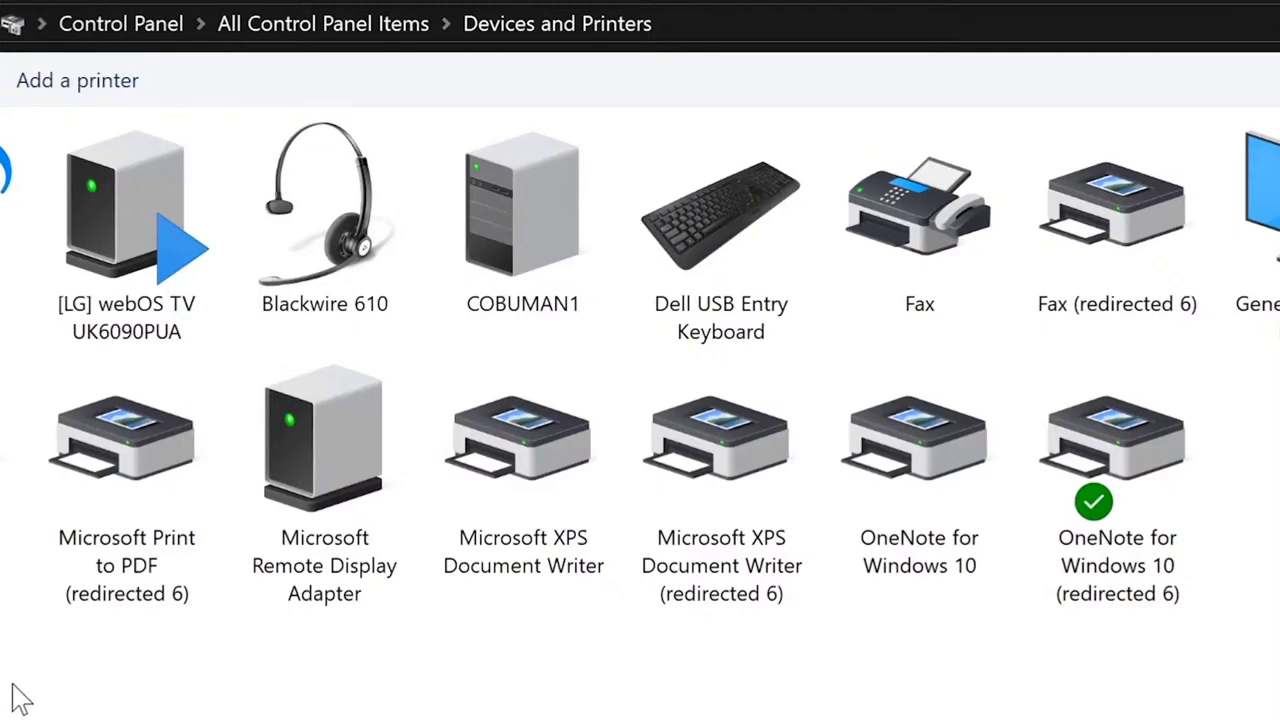
Start the Add a printer wizard so it searches for devices.
{"action": "left_click_drag", "start_coordinate": [10, 686], "coordinate": [1279, 168]}
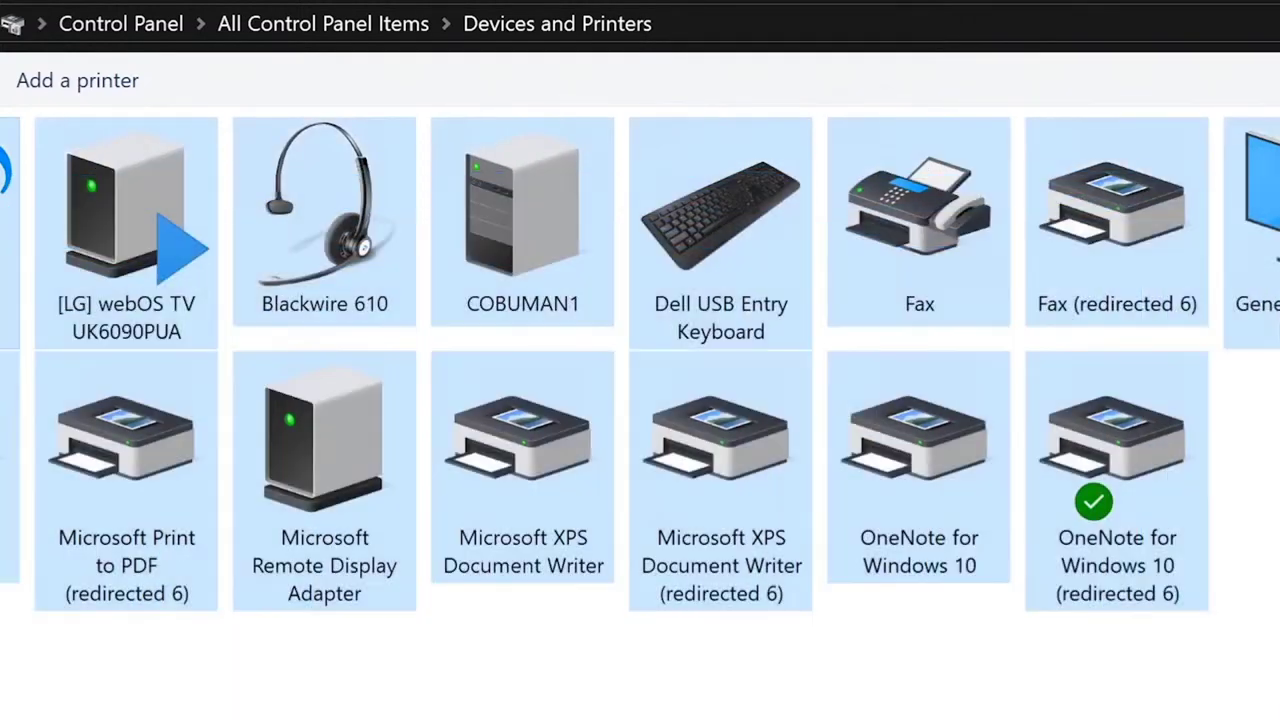
{"action": "key", "text": "Escape"}
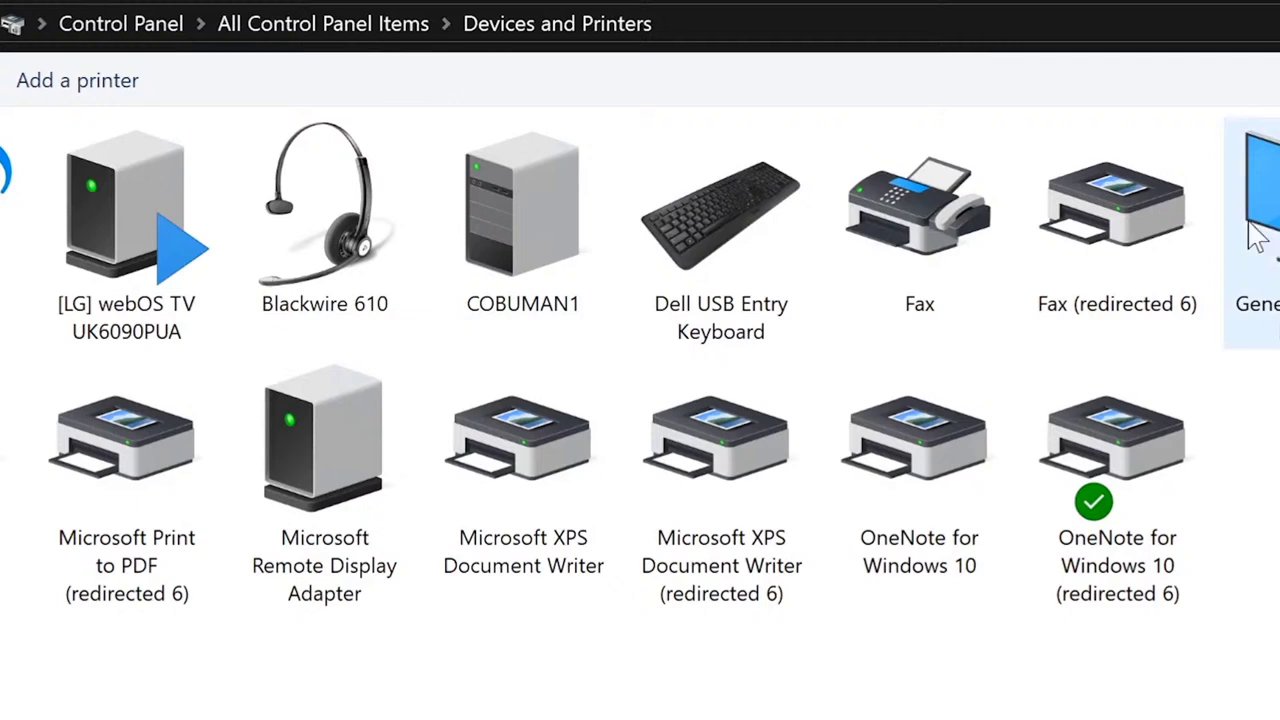
{"action": "left_click", "coordinate": [293, 203]}
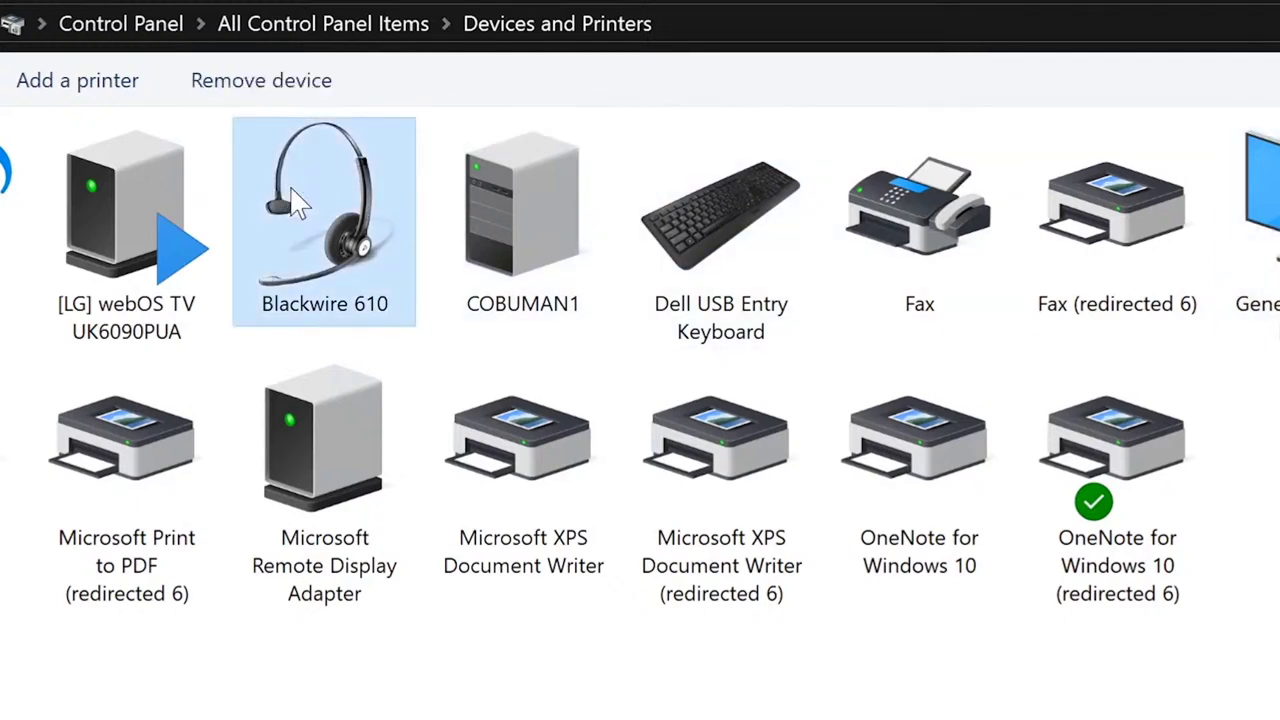
{"action": "left_click", "coordinate": [600, 712]}
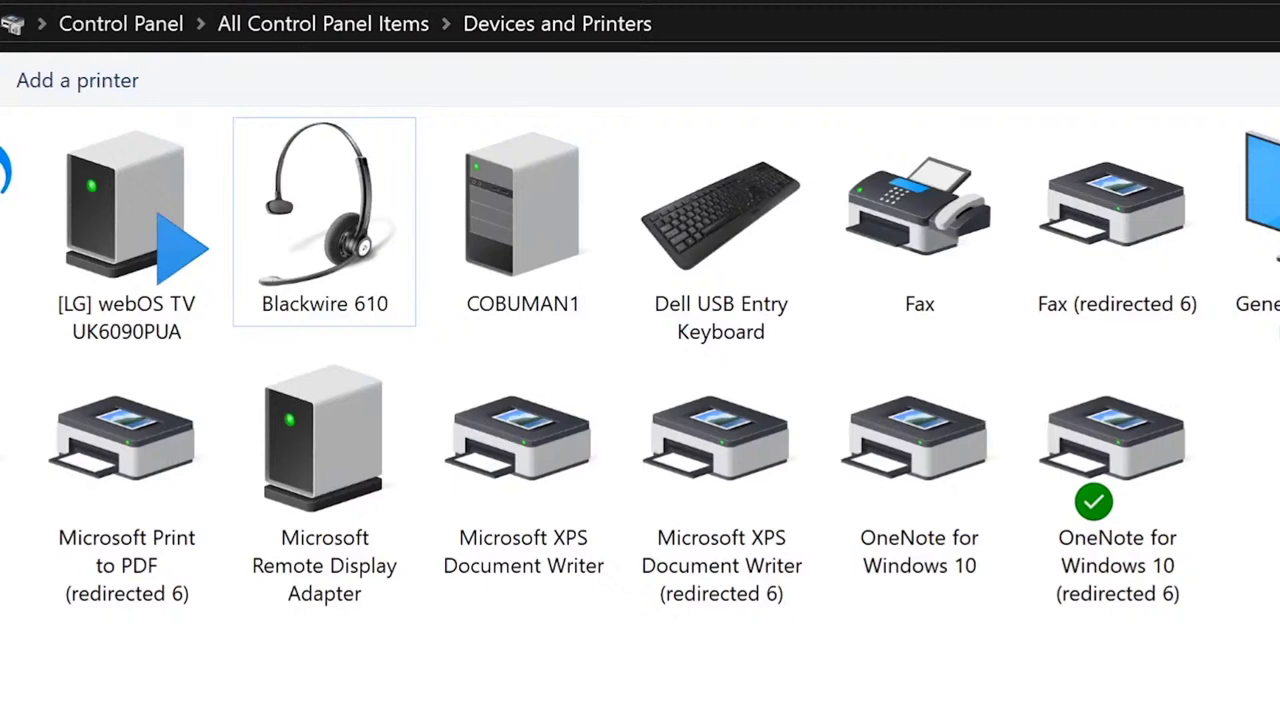
{"action": "left_click", "coordinate": [91, 86]}
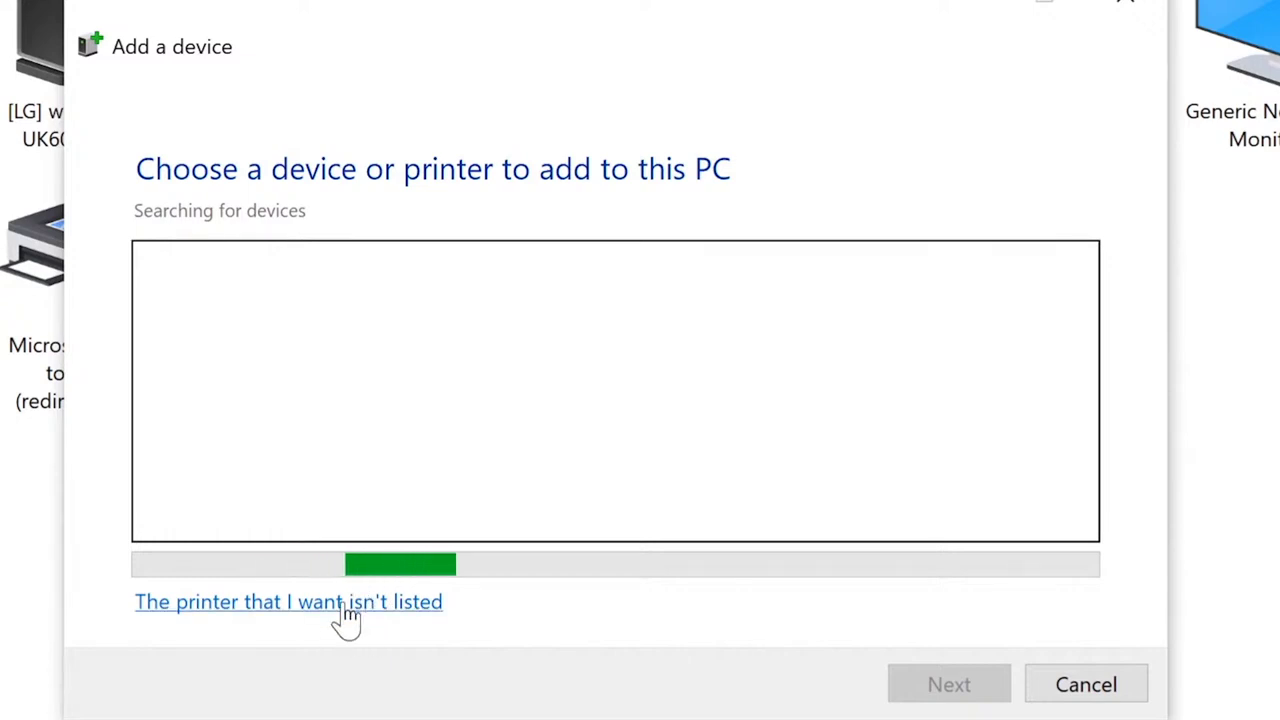
Choose 'The printer that I want isn't listed', then 'Add a printer using a TCP/IP address or hostname'.
{"action": "left_click", "coordinate": [345, 604]}
{"action": "left_click_drag", "start_coordinate": [586, 5], "coordinate": [658, 0]}
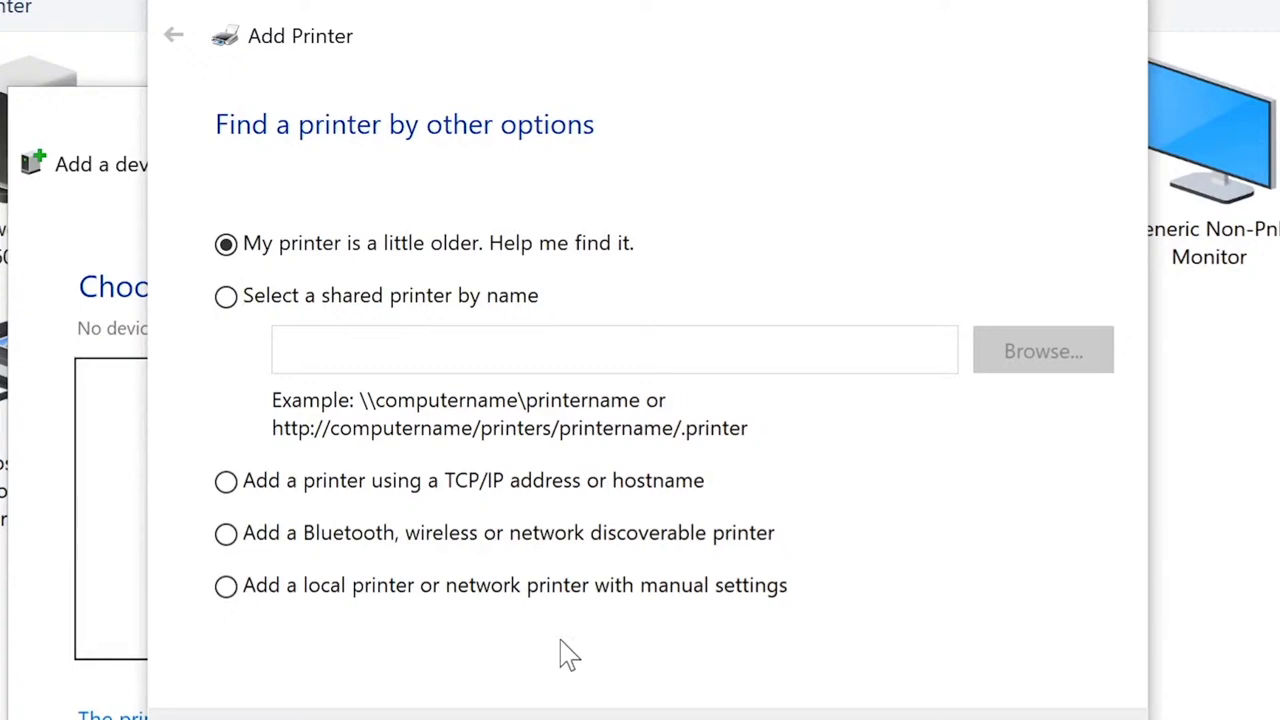
{"action": "left_click", "coordinate": [410, 593]}
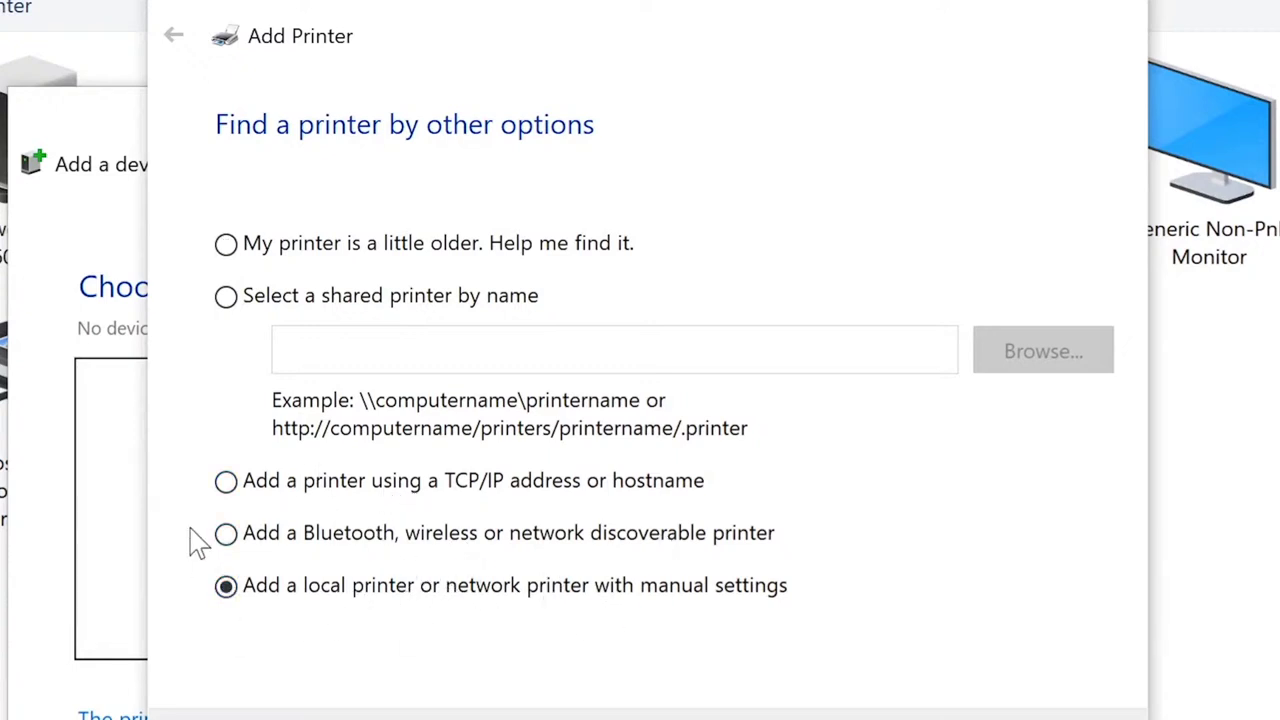
{"action": "left_click", "coordinate": [305, 490]}
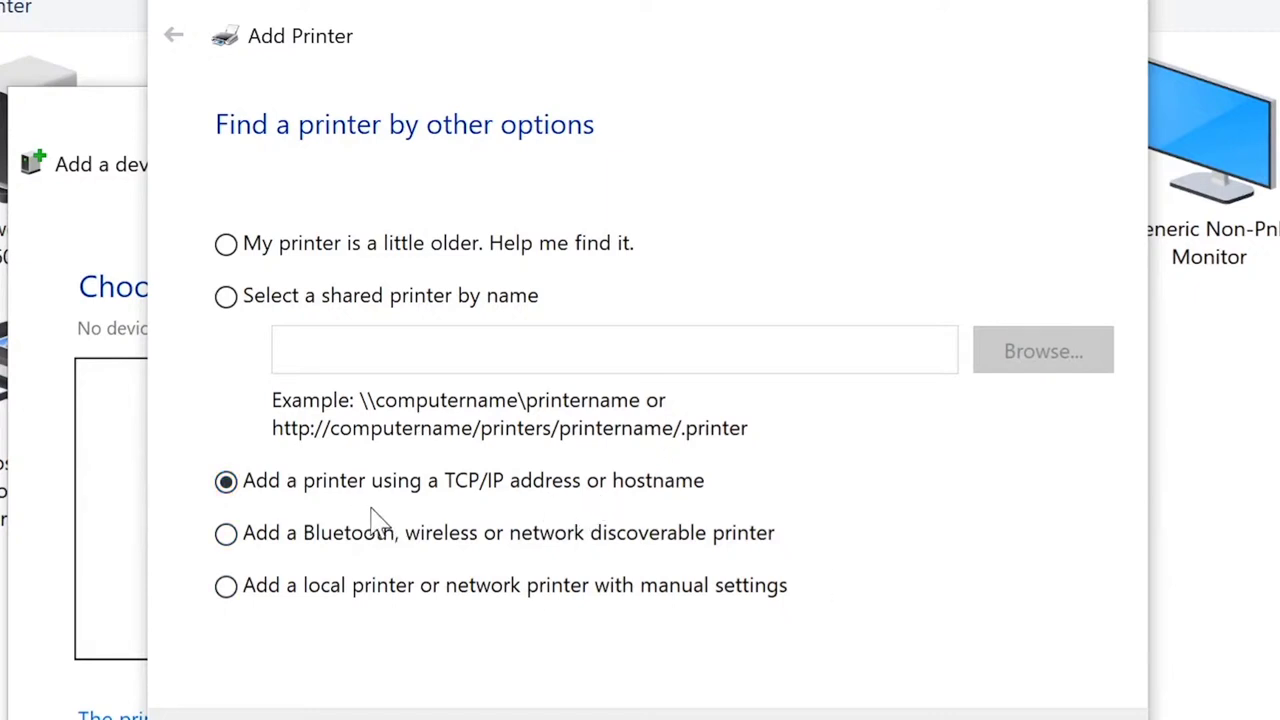
Enter 192.168.2.1 as the printer's hostname/IP address and continue so the wizard contacts it.
{"action": "key", "text": "Return"}
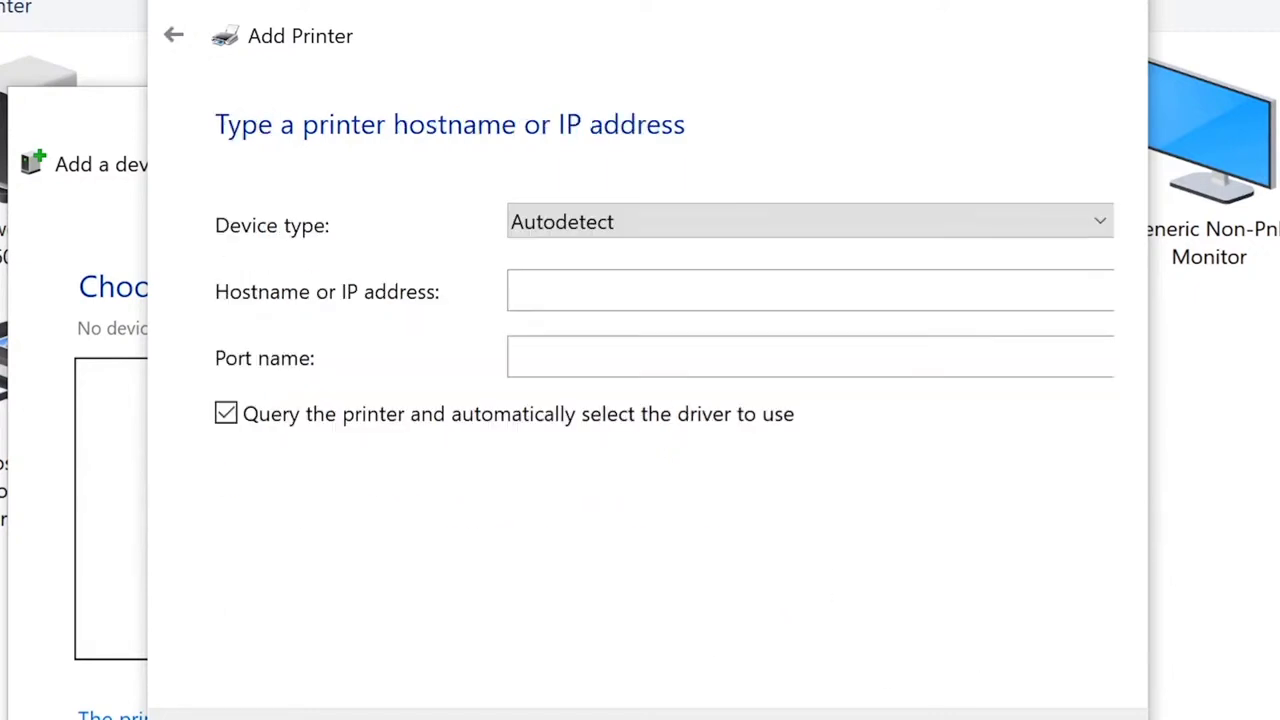
{"action": "left_click", "coordinate": [574, 288]}
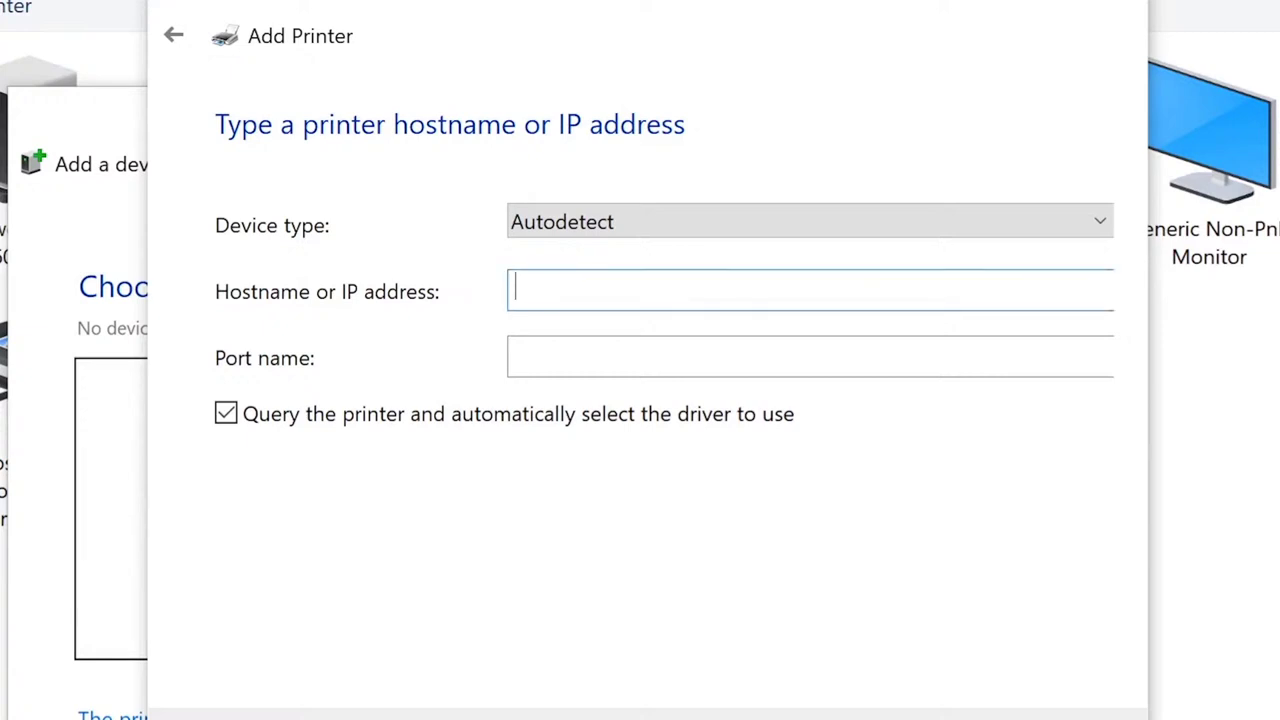
{"action": "type", "text": "192."}
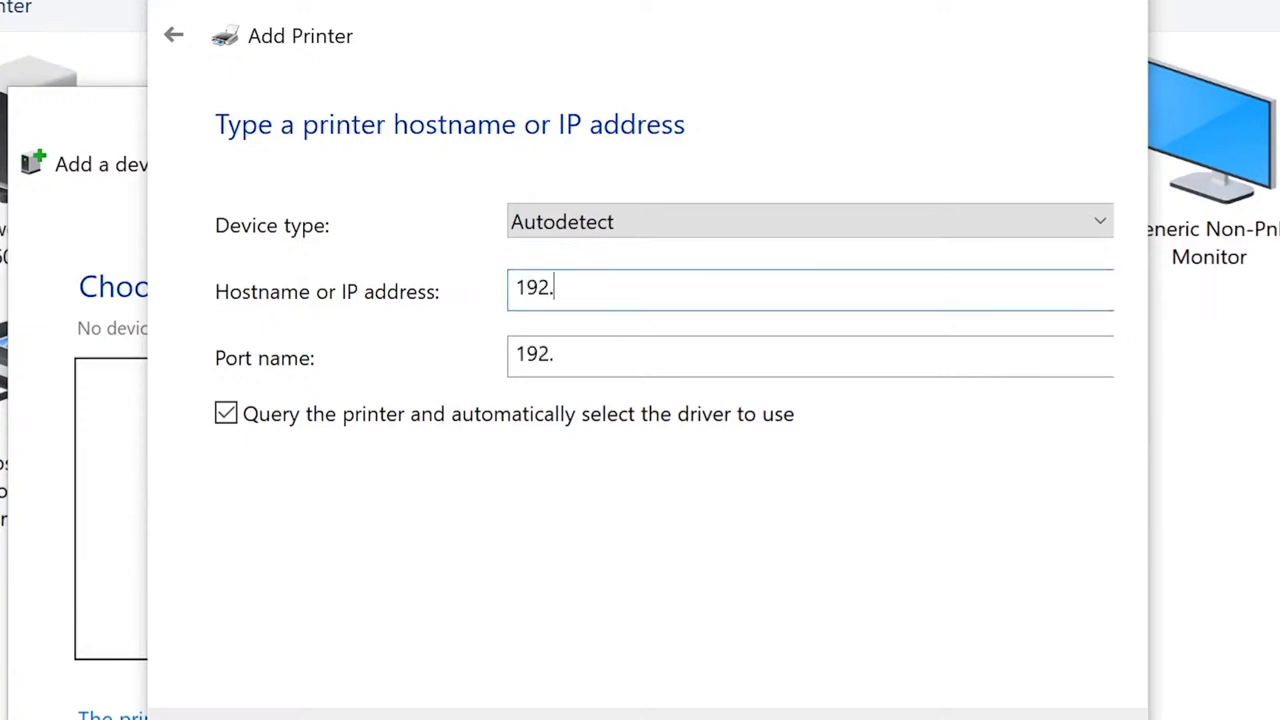
{"action": "type", "text": "168.2.1"}
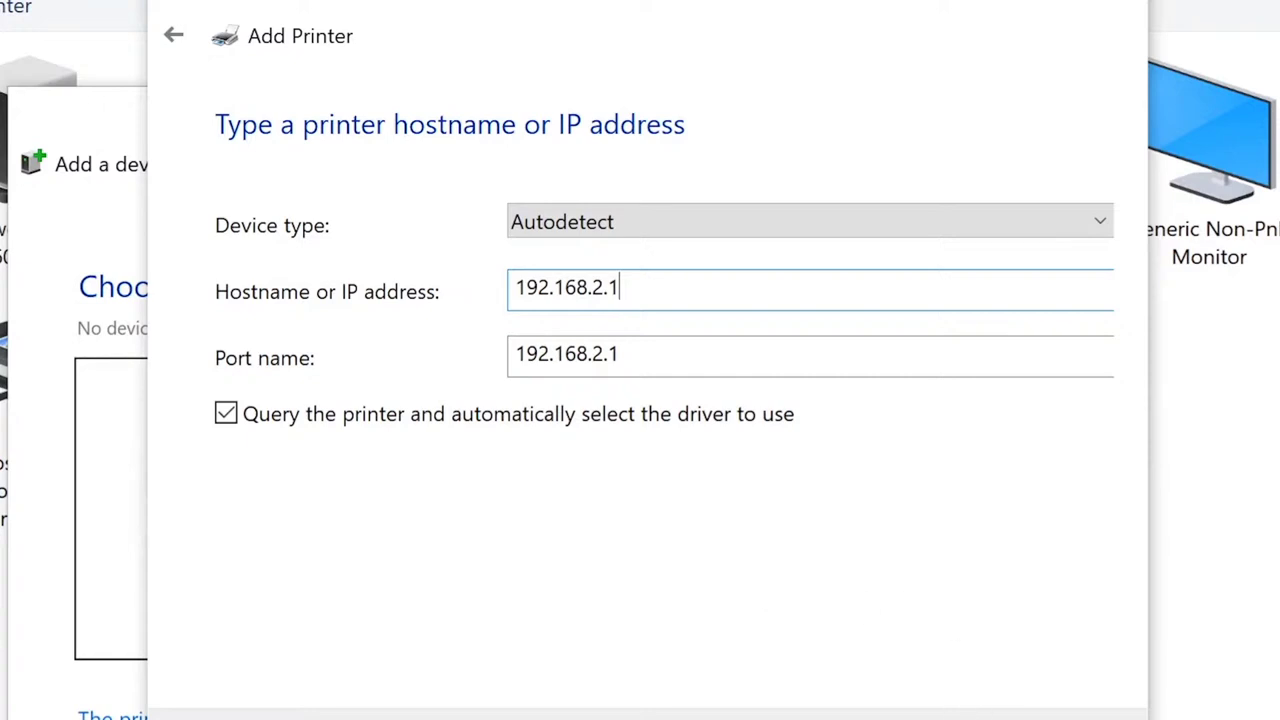
{"action": "left_click", "coordinate": [990, 717]}
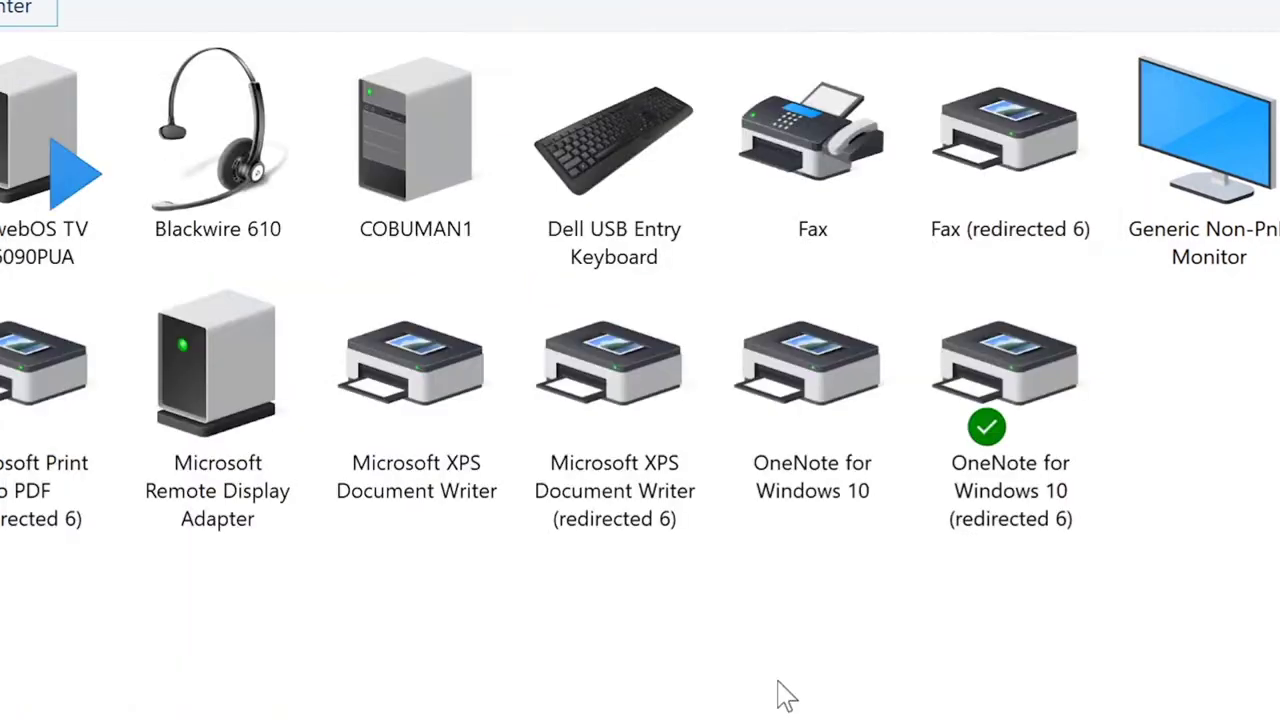
Set OneNote for Windows 10 (redirected 6) as the default printer.
{"action": "left_click", "coordinate": [995, 393]}
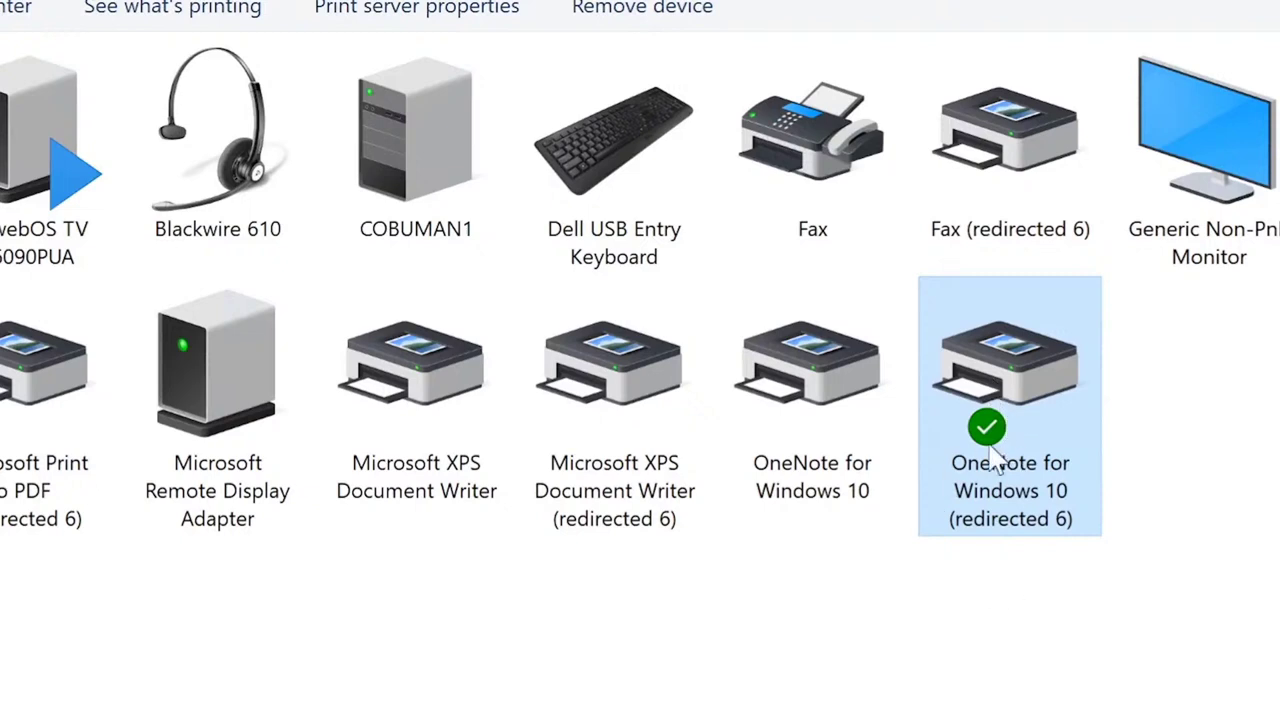
{"action": "right_click", "coordinate": [1003, 364]}
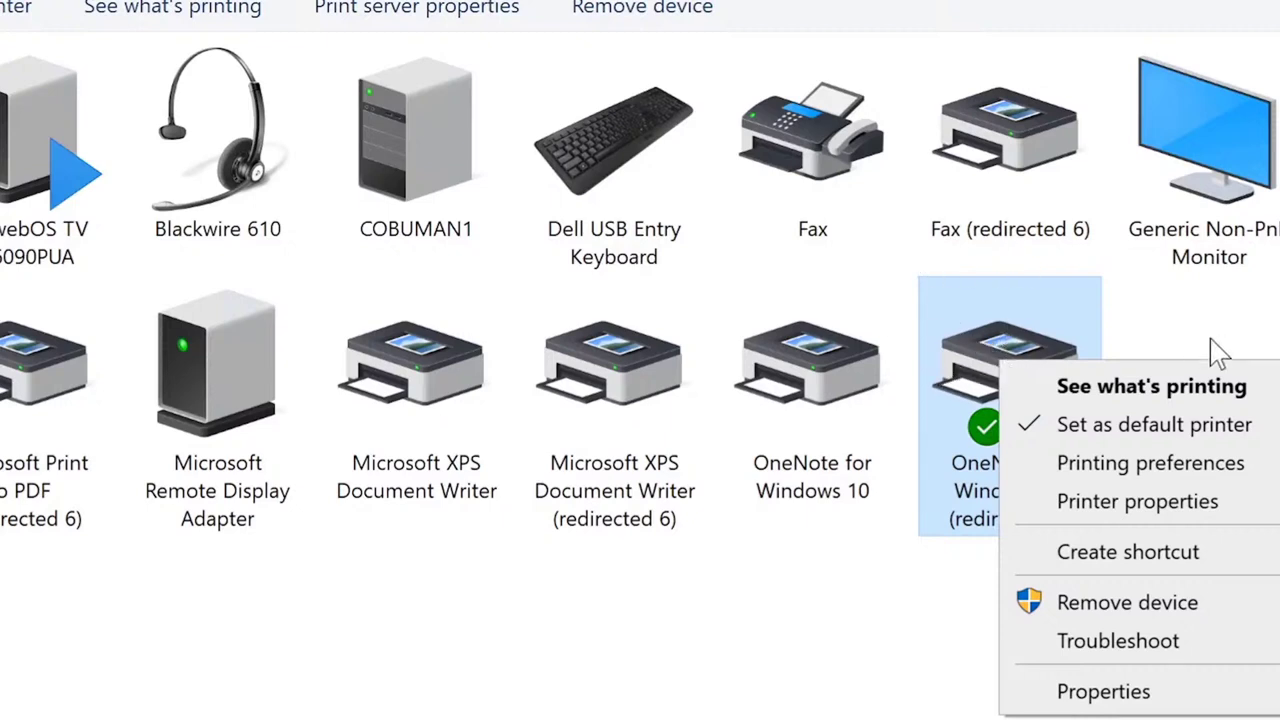
{"action": "left_click", "coordinate": [1066, 426]}
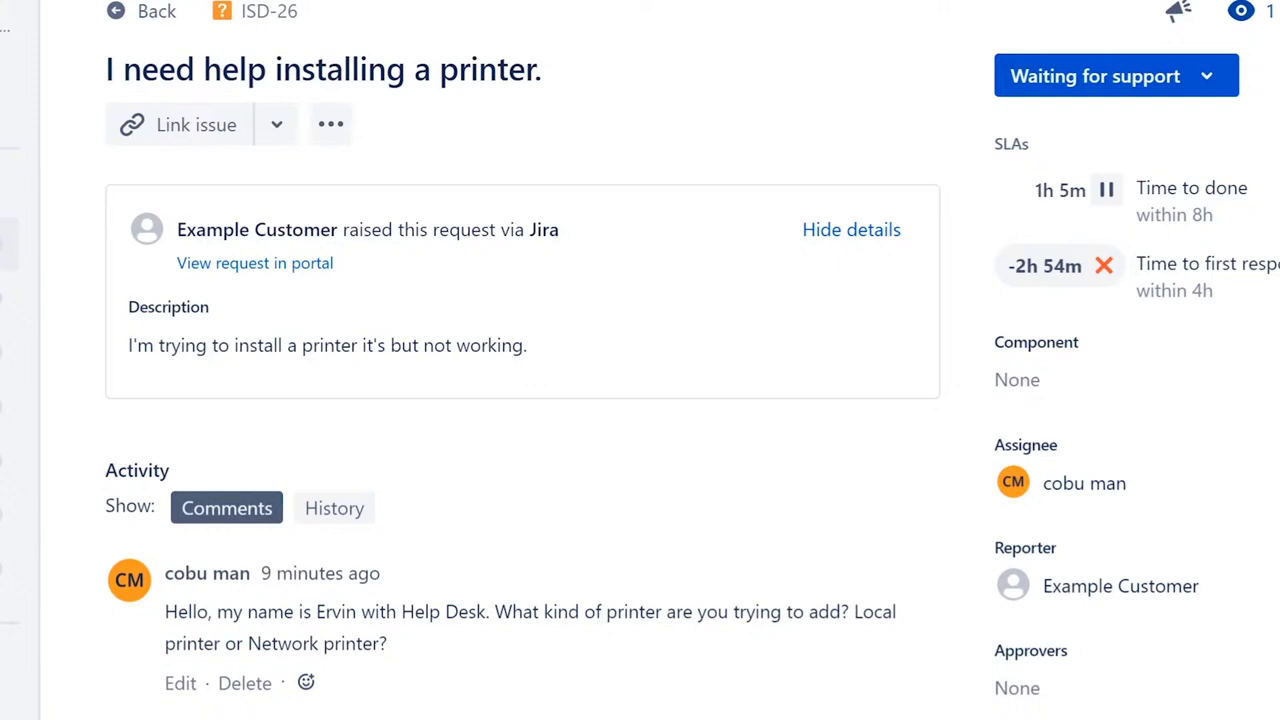
Save the internal note 'Added printer as requested.' on ticket ISD-26.
{"action": "scroll", "coordinate": [275, 672], "scroll_direction": "down", "scroll_amount": 3}
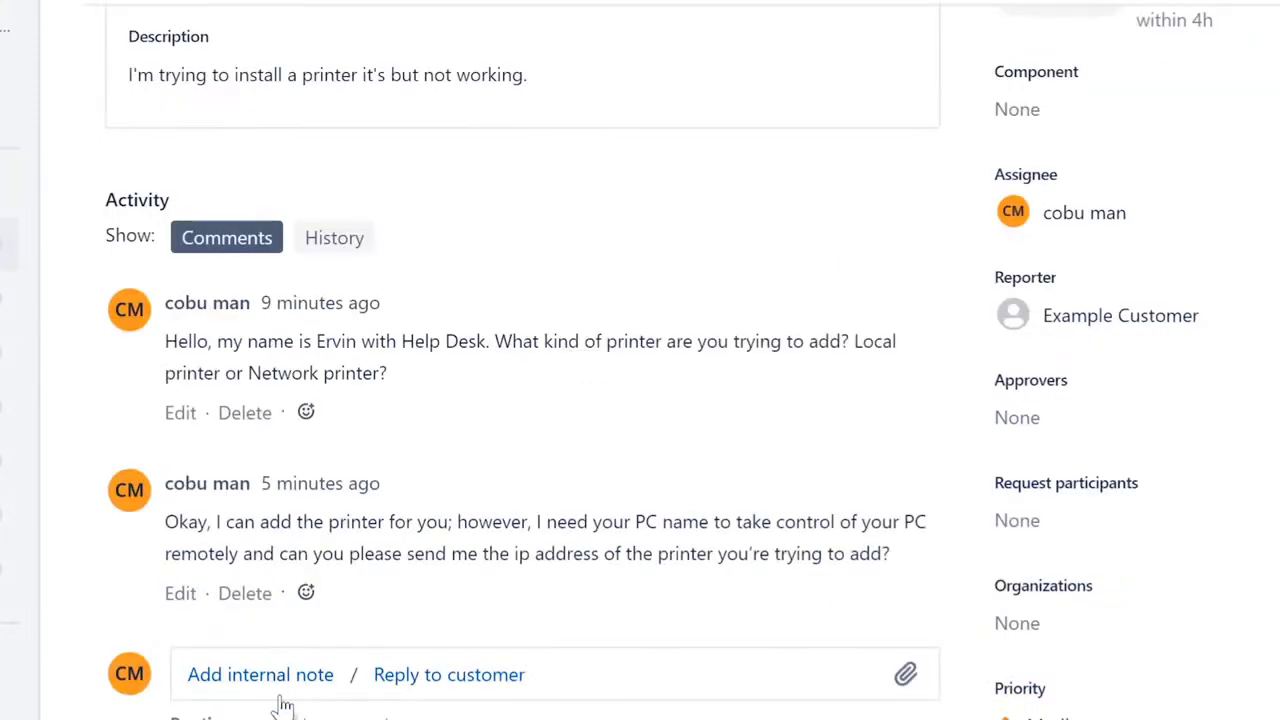
{"action": "left_click", "coordinate": [260, 674]}
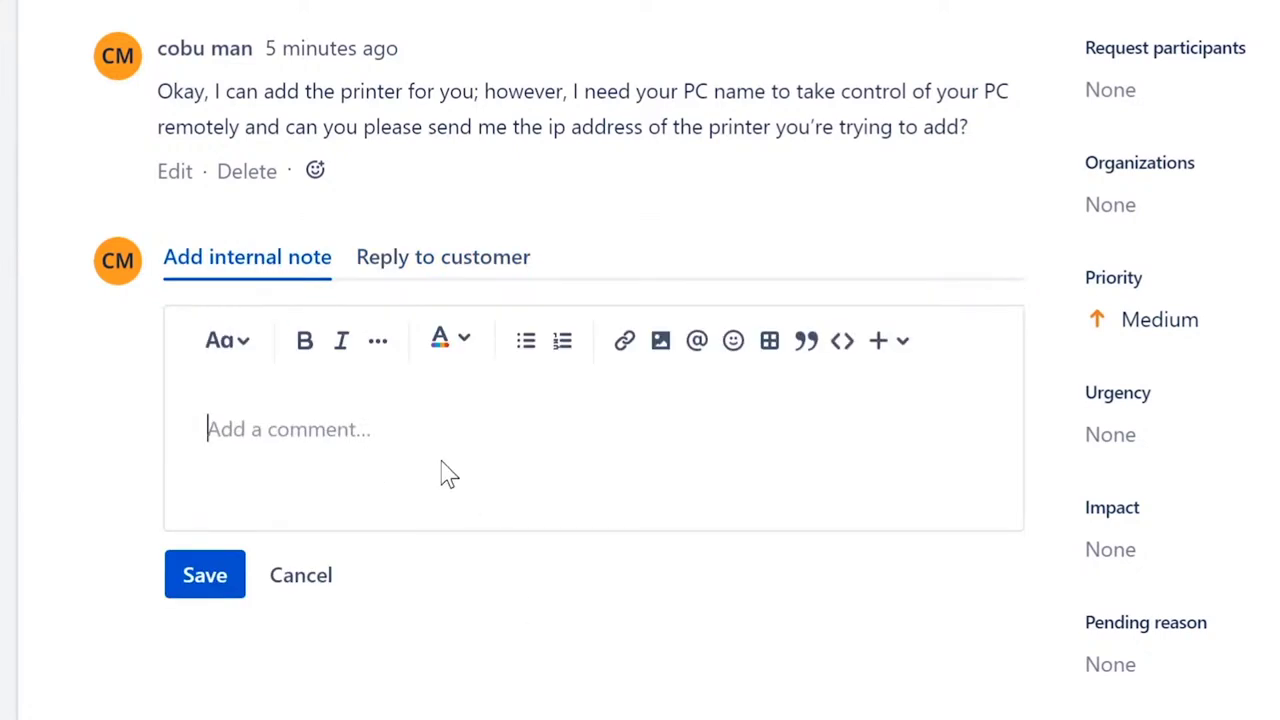
{"action": "type", "text": "A"}
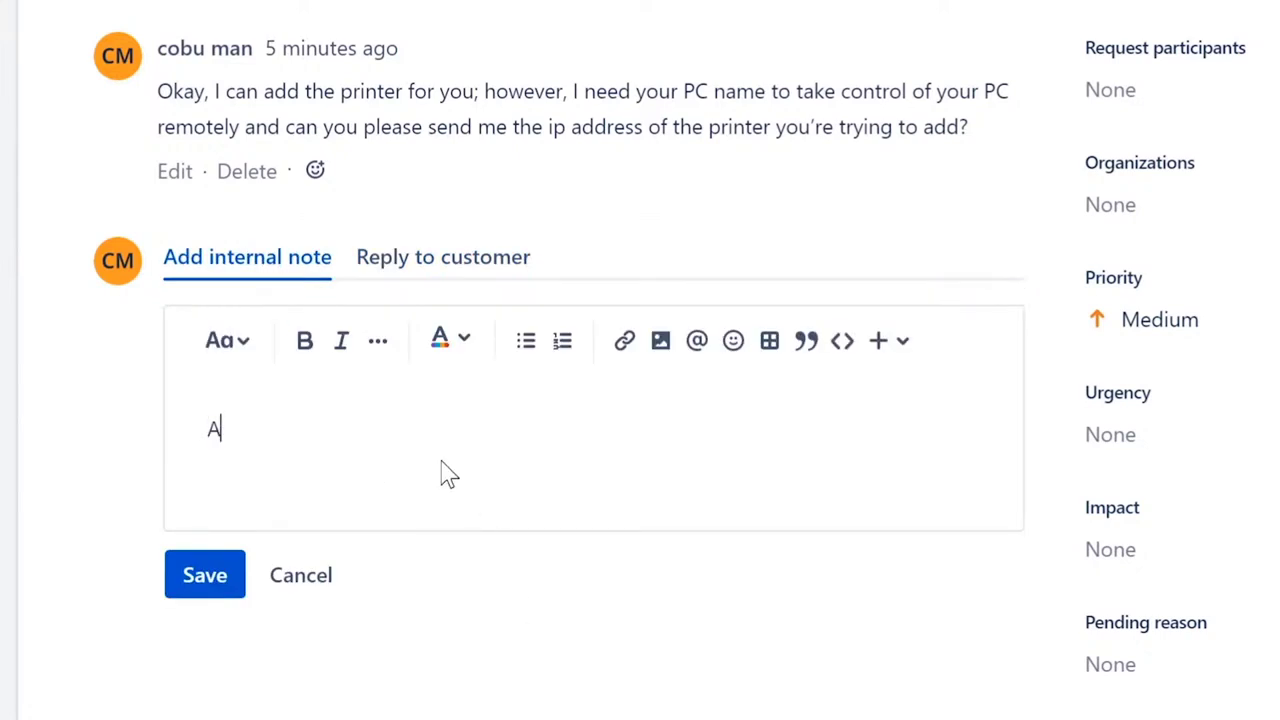
{"action": "type", "text": "dded print"}
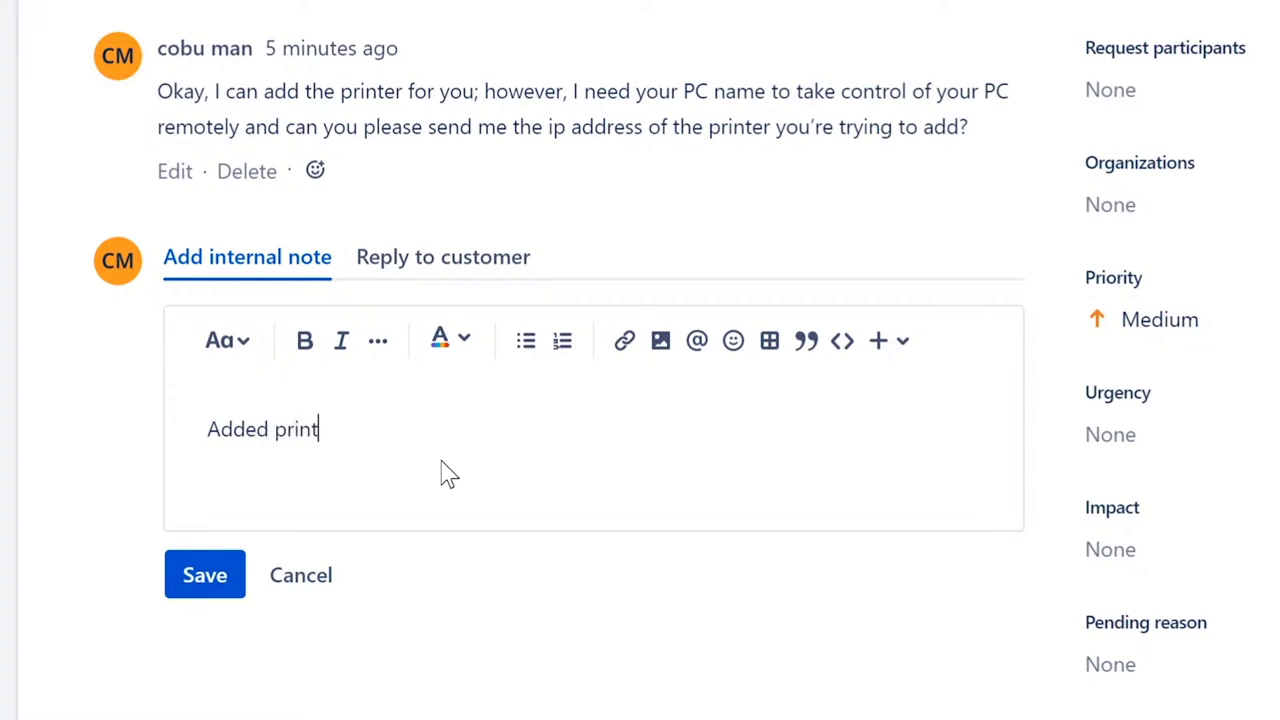
{"action": "type", "text": "er as requested. Ervin"}
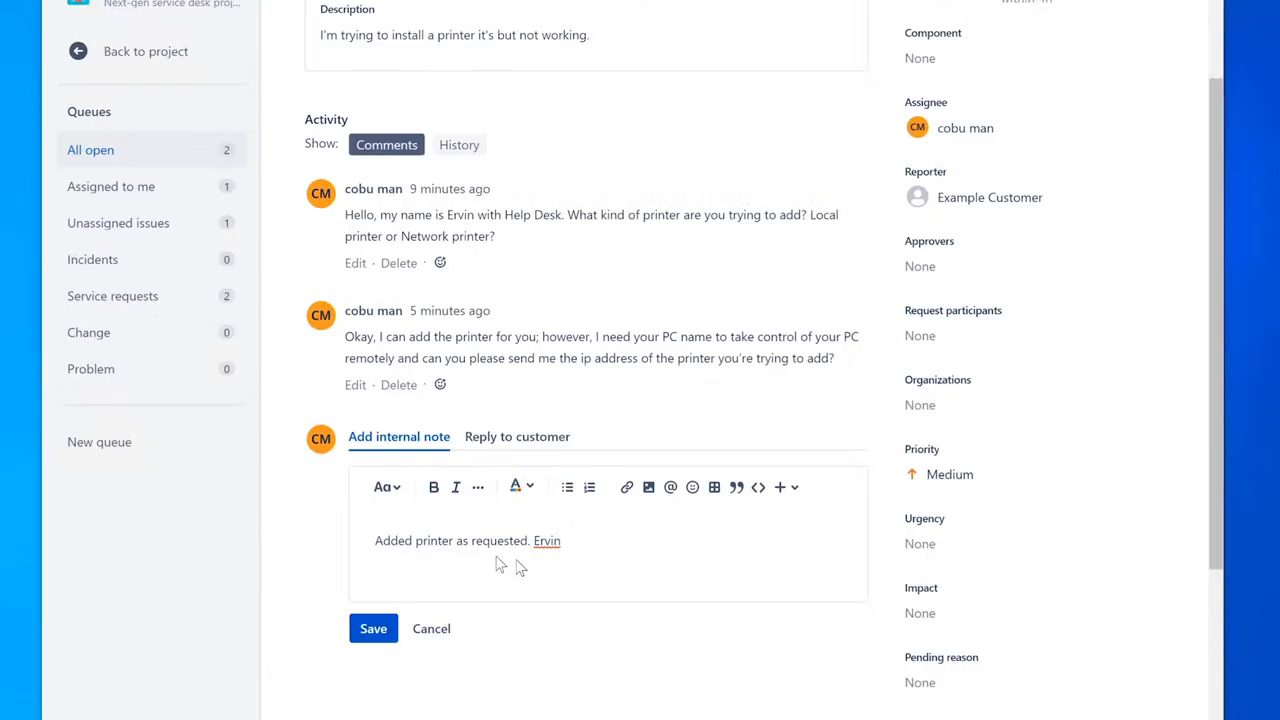
{"action": "left_click", "coordinate": [377, 640]}
{"action": "scroll", "coordinate": [1043, 237], "scroll_direction": "up", "scroll_amount": 3}
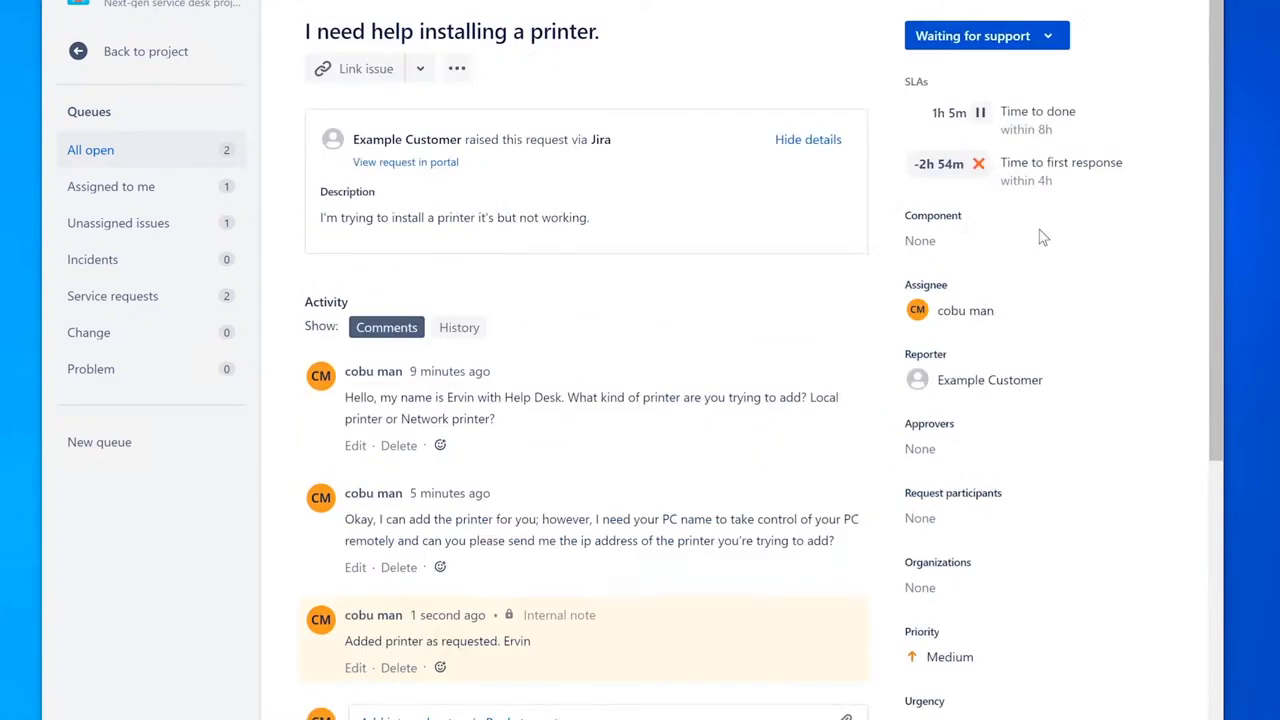
Set ISD-26 to Completed, then open ISD-16 'Websites are super slow' from the All open queue.
{"action": "left_click", "coordinate": [1045, 36]}
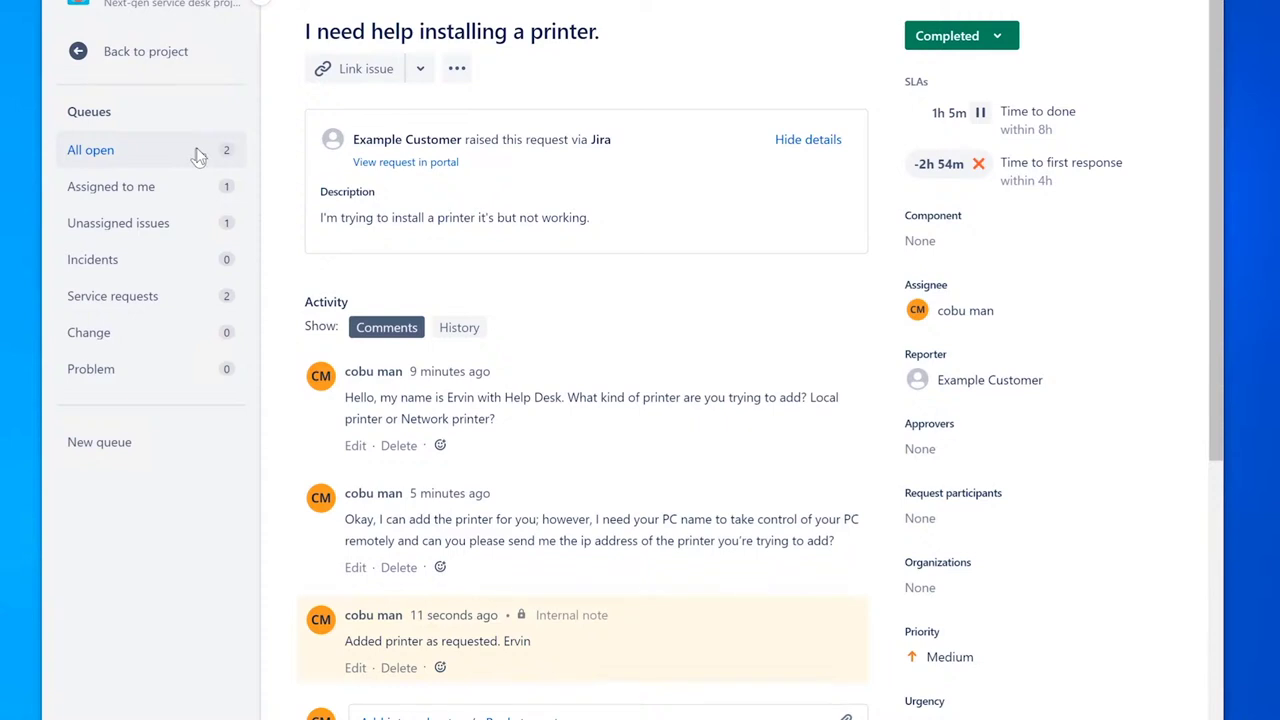
{"action": "left_click", "coordinate": [334, 4]}
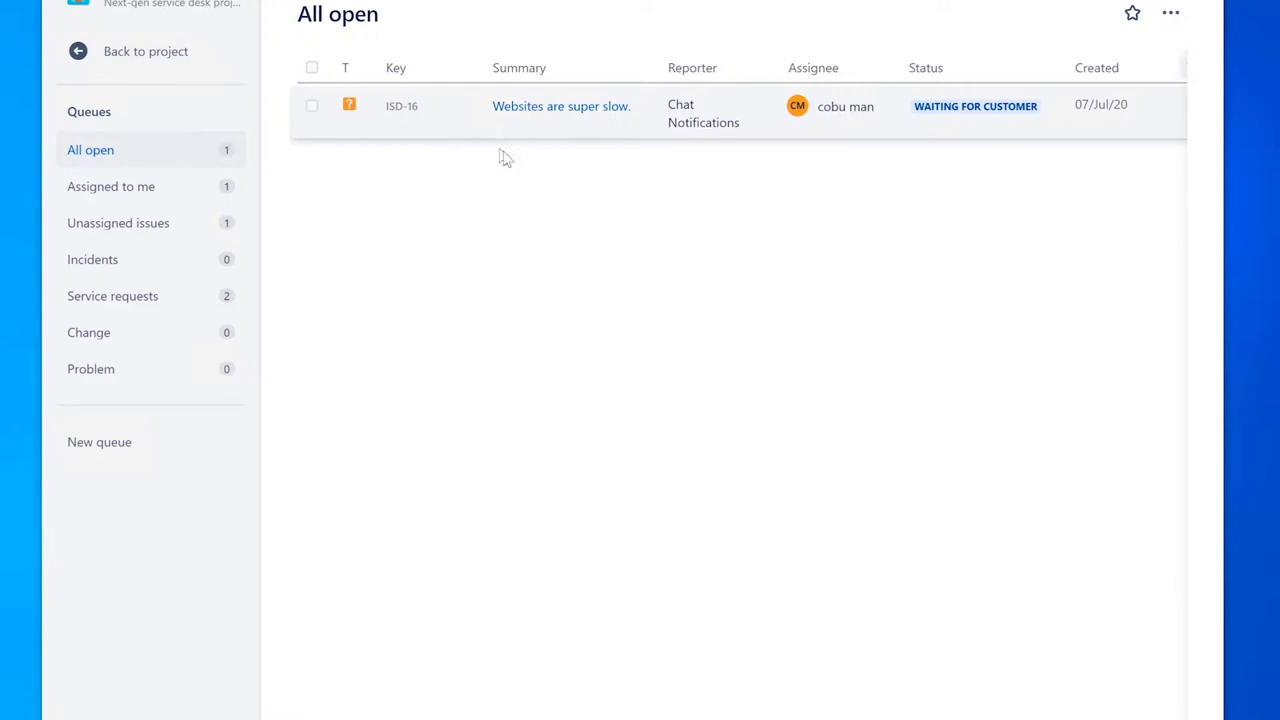
{"action": "left_click", "coordinate": [543, 117]}
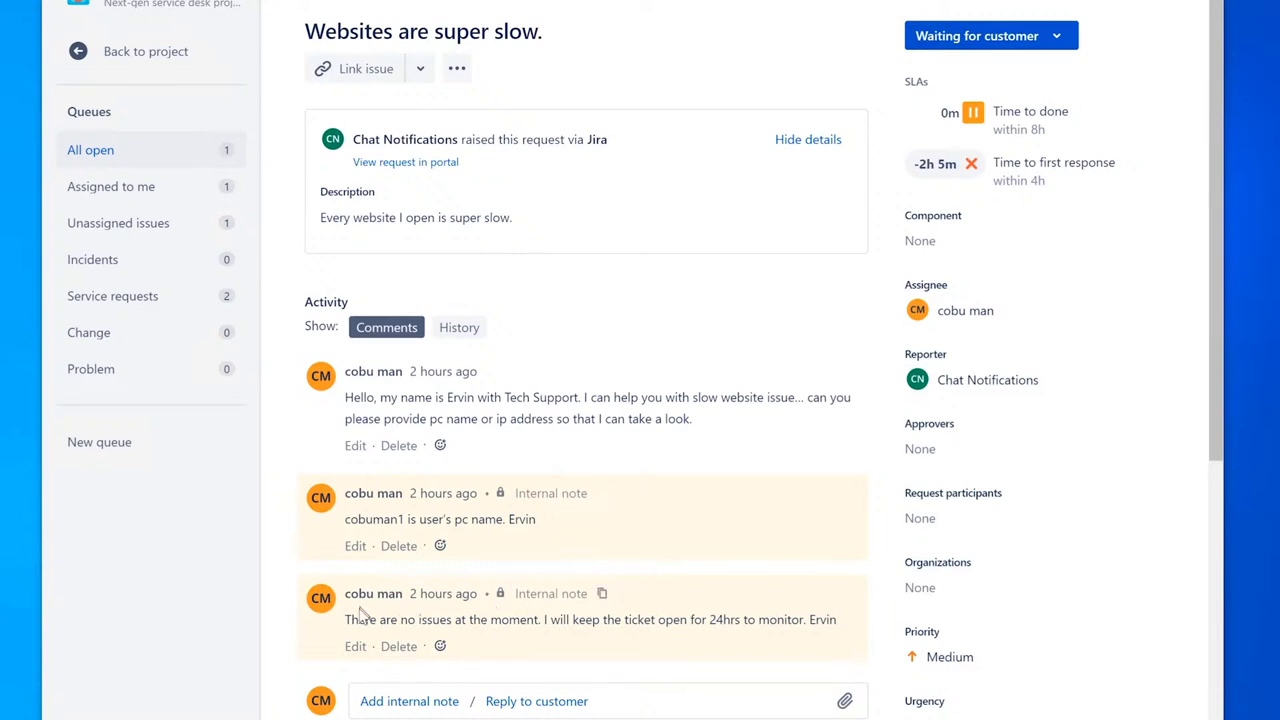
{"action": "left_click_drag", "start_coordinate": [350, 620], "coordinate": [822, 622]}
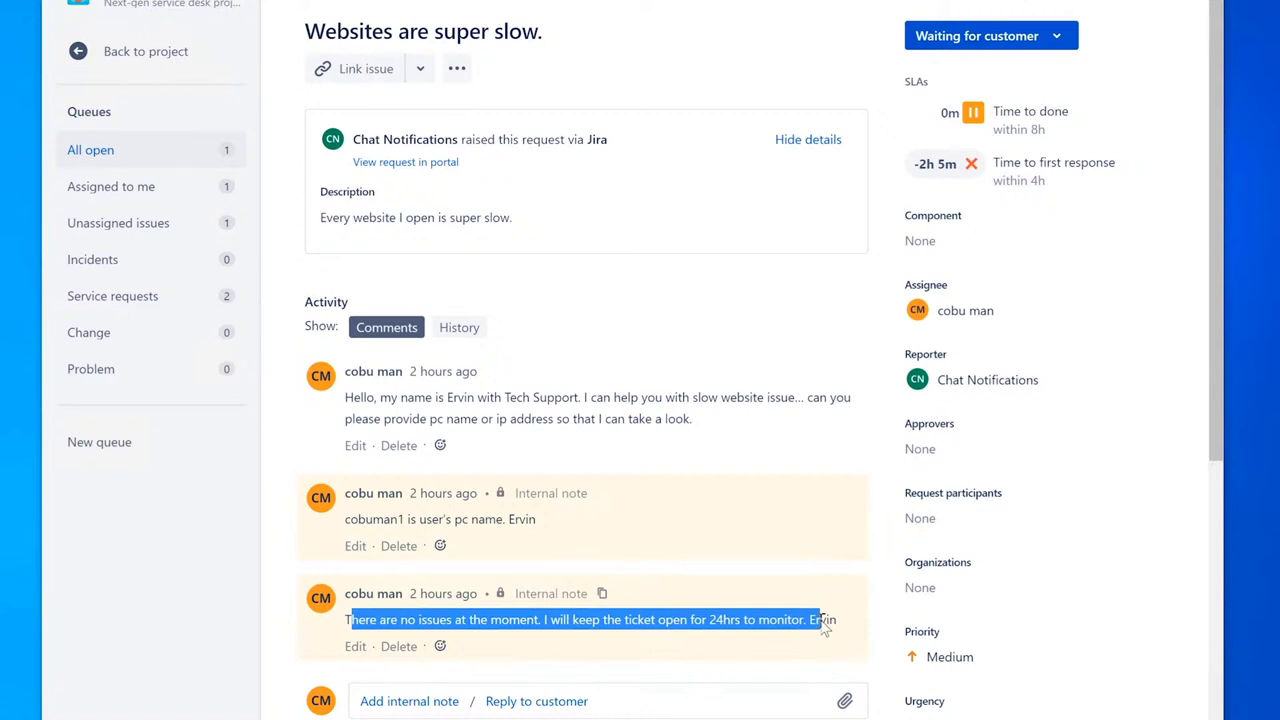
{"action": "left_click", "coordinate": [828, 622]}
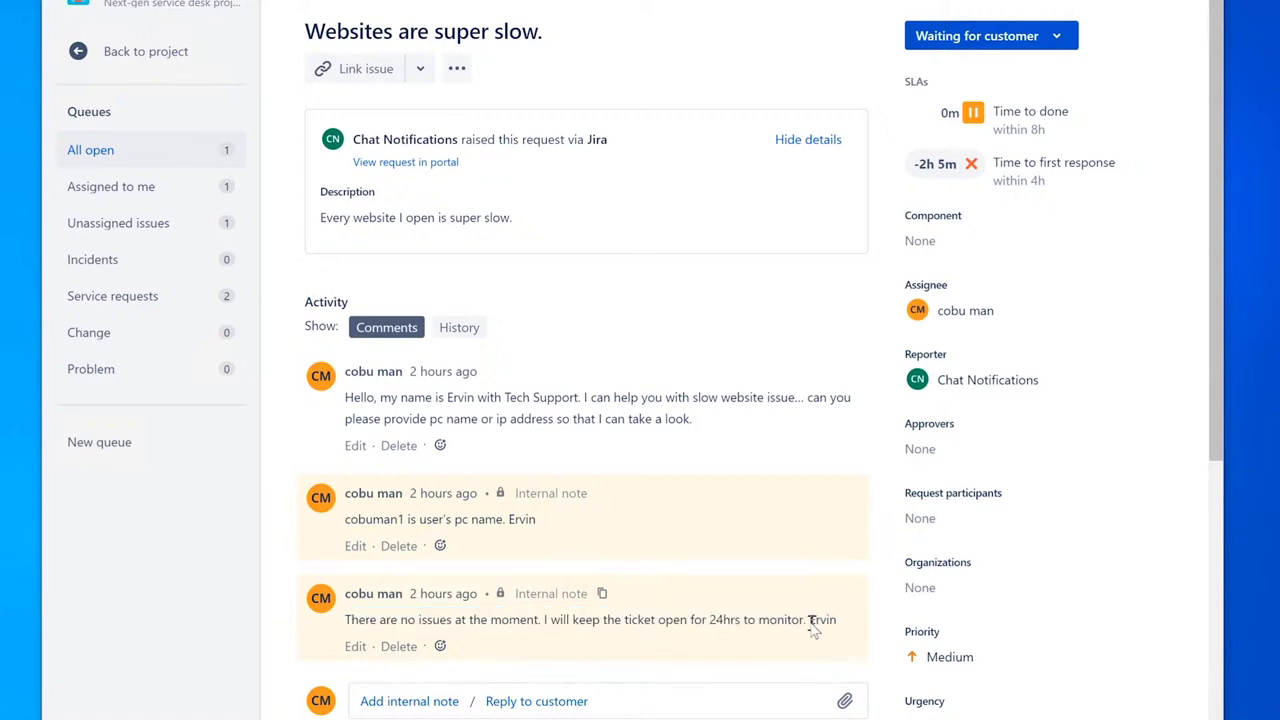
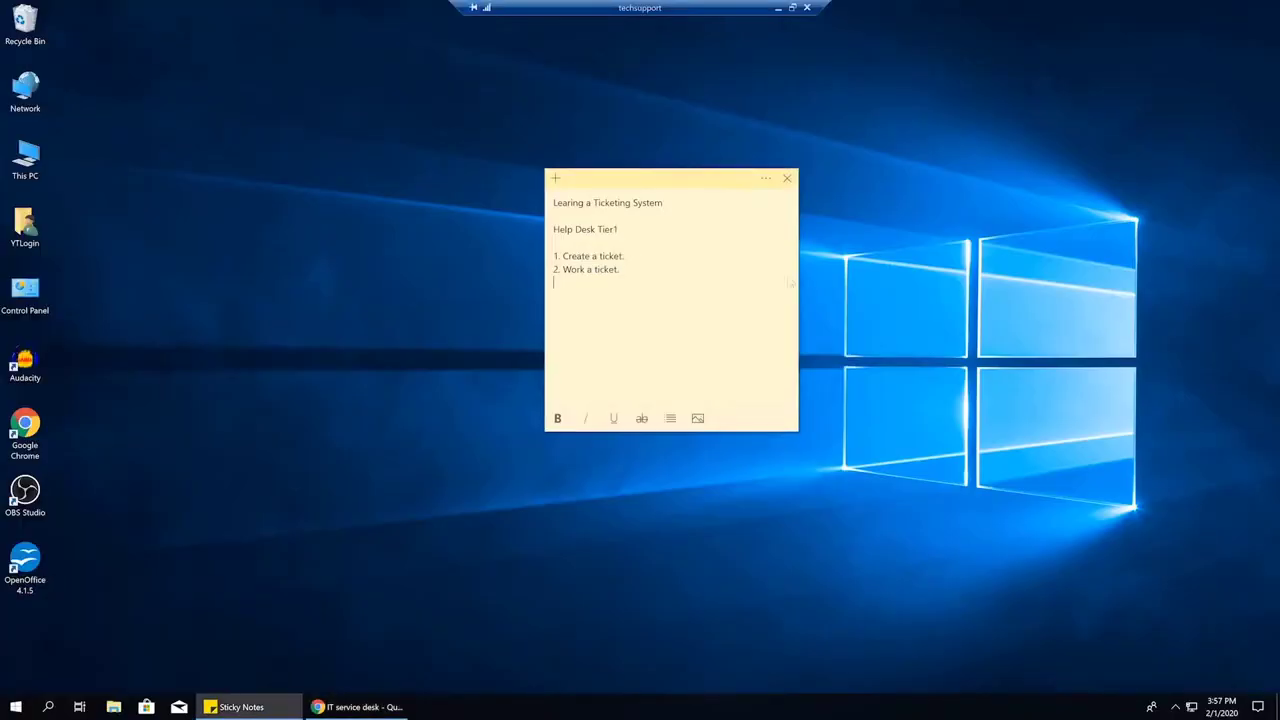
Select the '1. Create a ticket.' line in Sticky Notes and return to the IT service desk queues.
{"action": "key", "text": "shift+Home"}
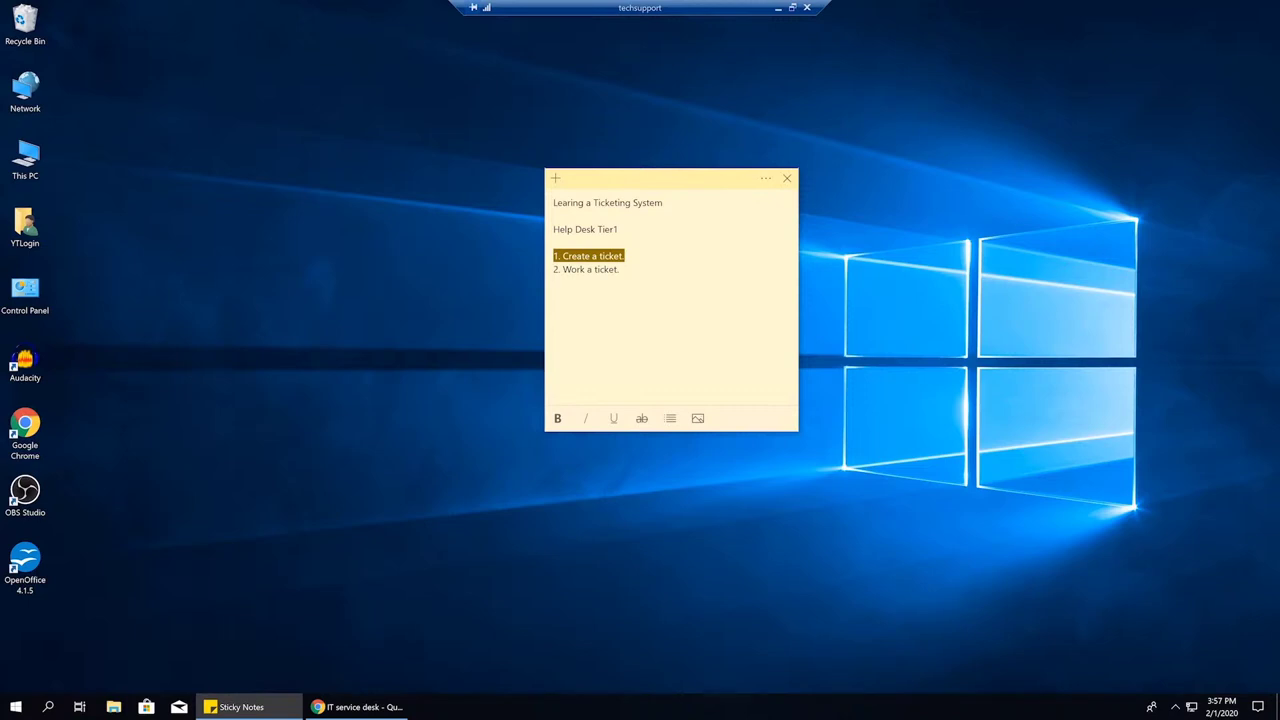
{"action": "left_click", "coordinate": [357, 707]}
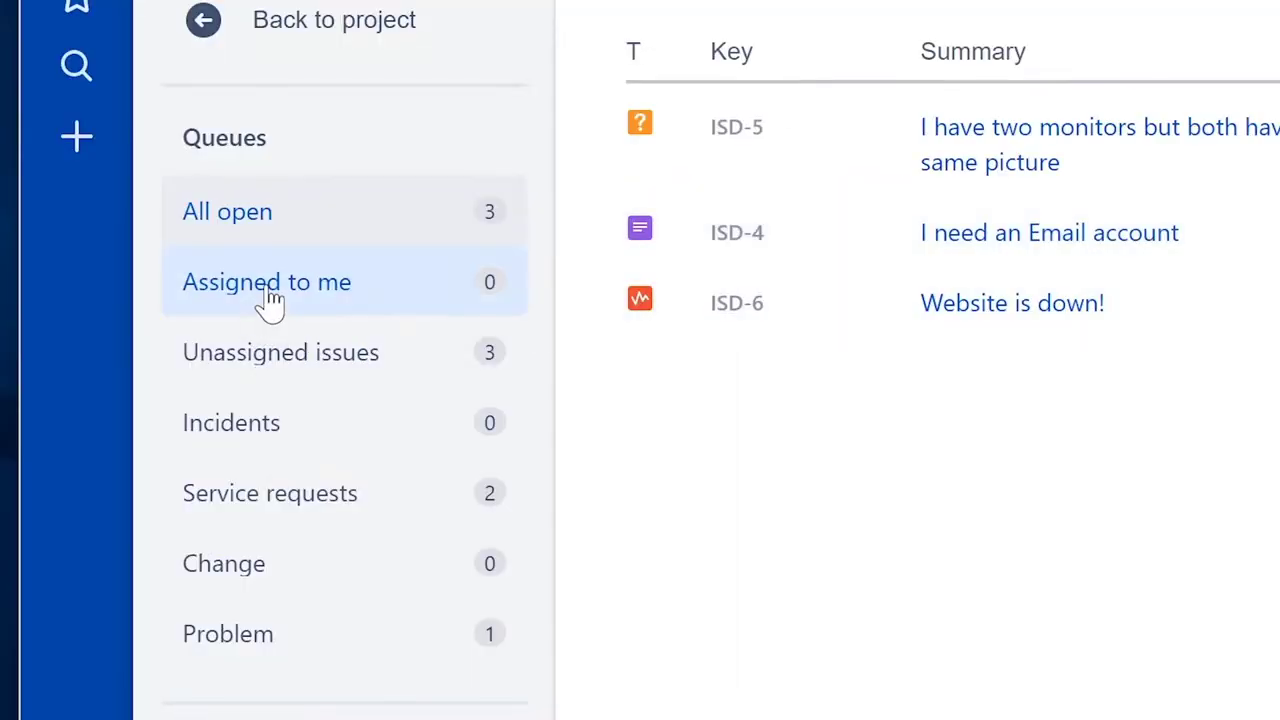
{"action": "left_click", "coordinate": [268, 296]}
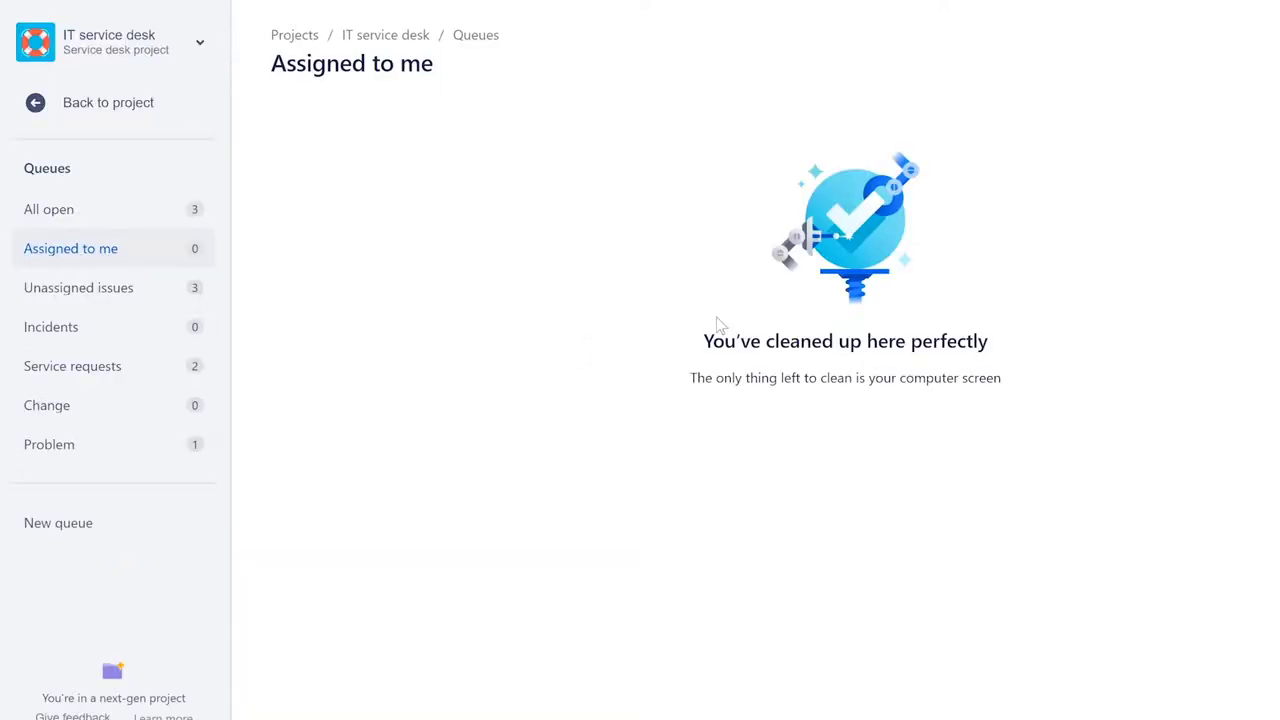
{"action": "left_click", "coordinate": [88, 291]}
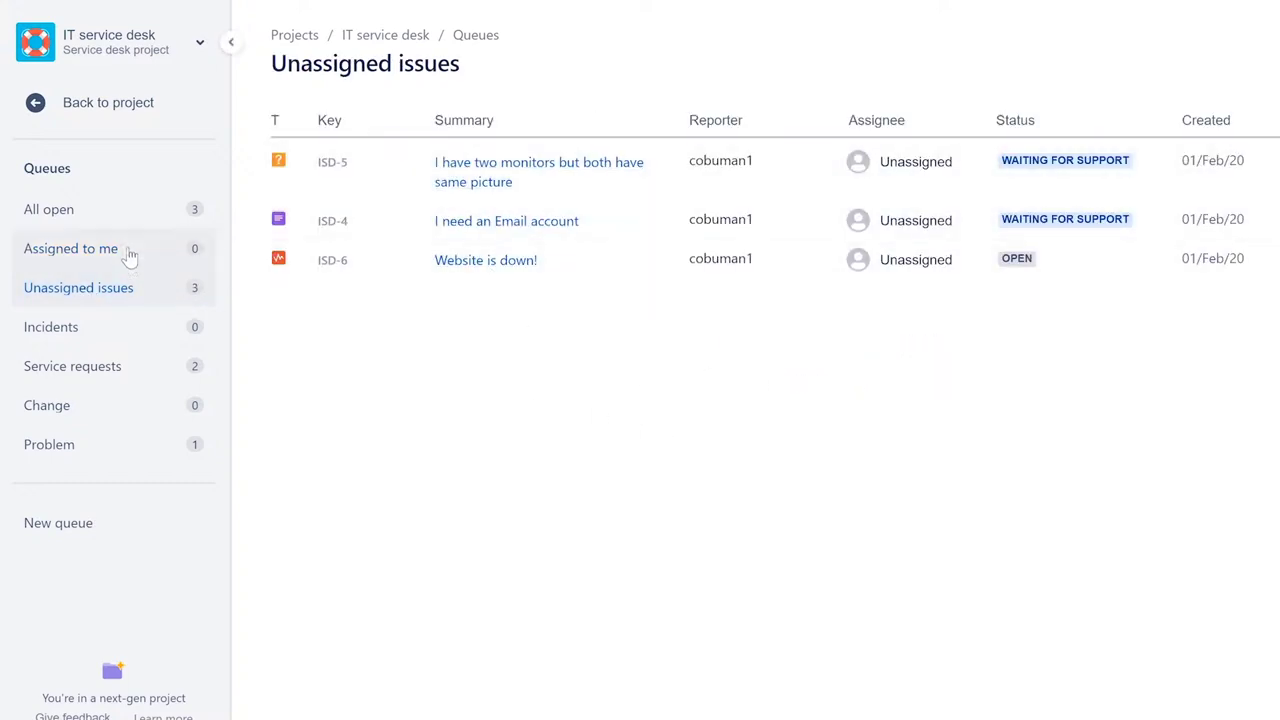
{"action": "left_click", "coordinate": [93, 209]}
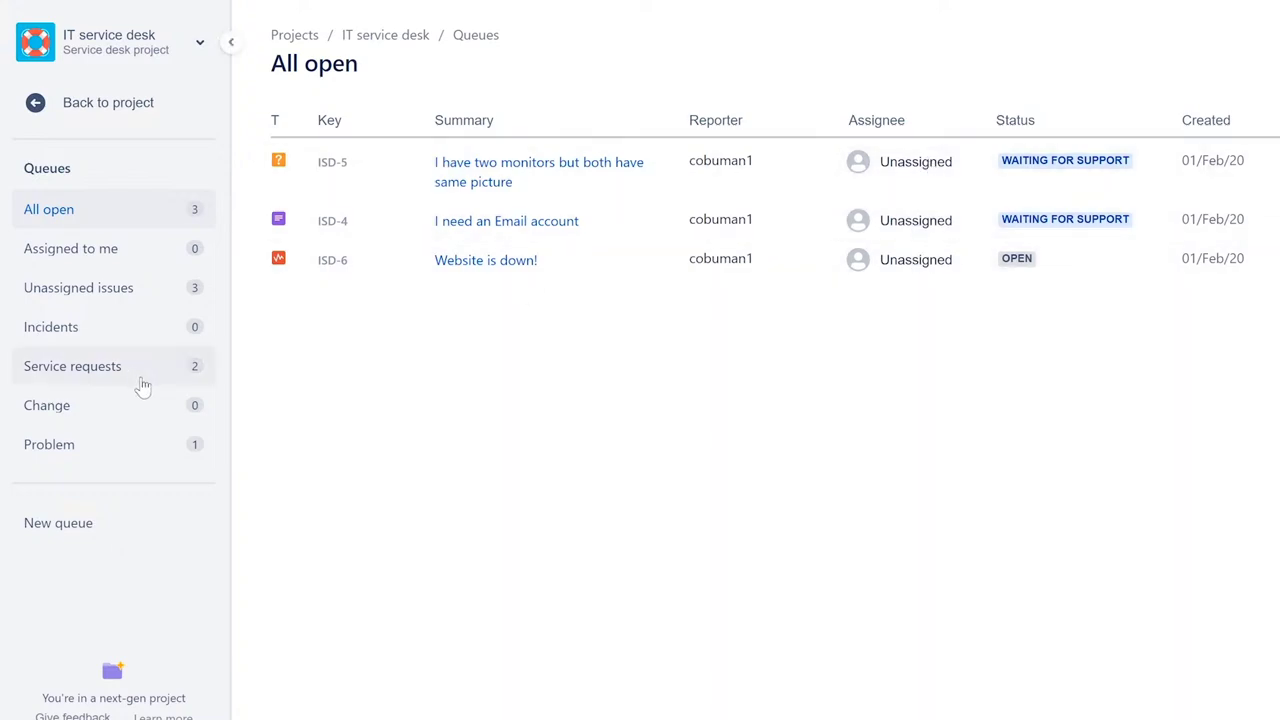
{"action": "left_click", "coordinate": [88, 337]}
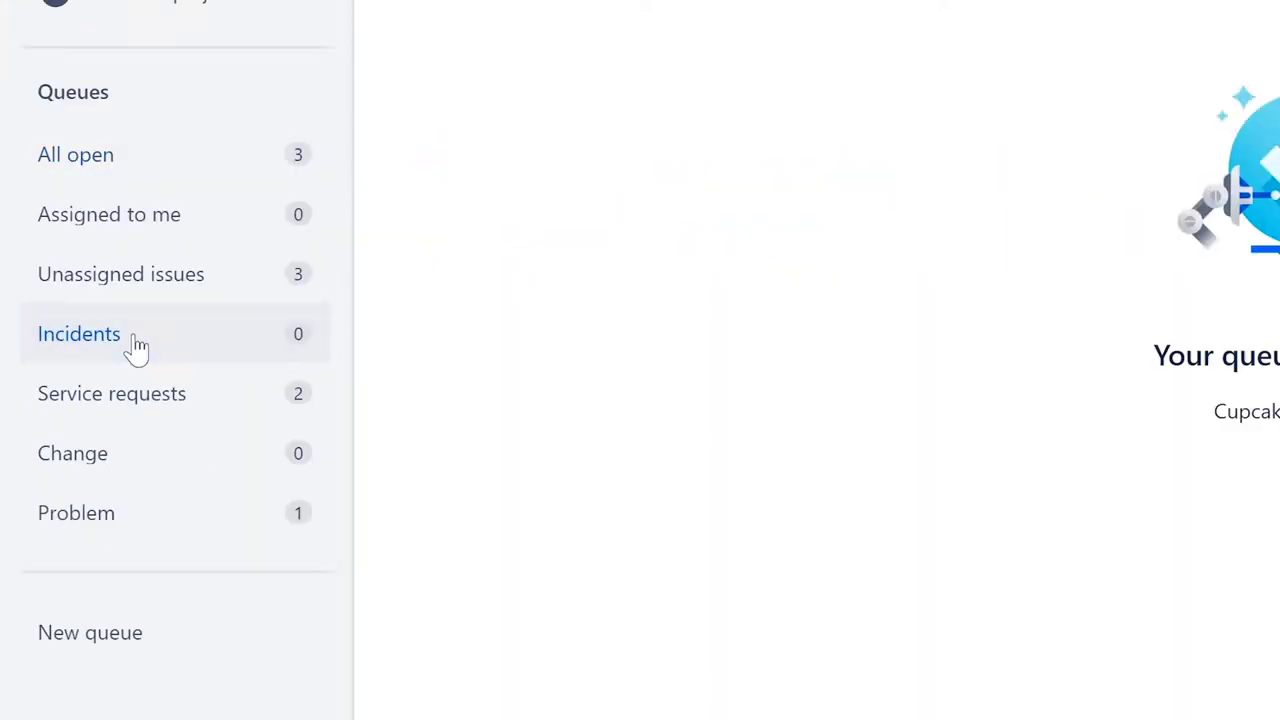
{"action": "left_click", "coordinate": [127, 408]}
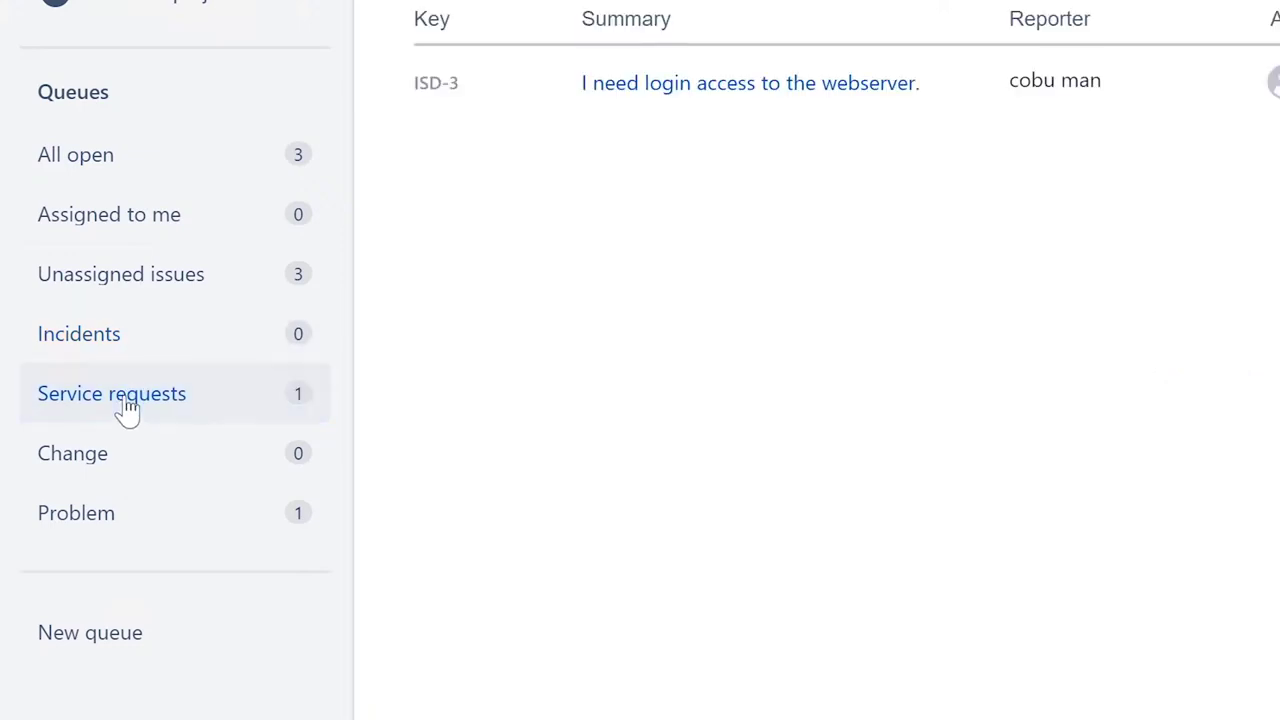
{"action": "left_click", "coordinate": [123, 465]}
{"action": "left_click", "coordinate": [126, 530]}
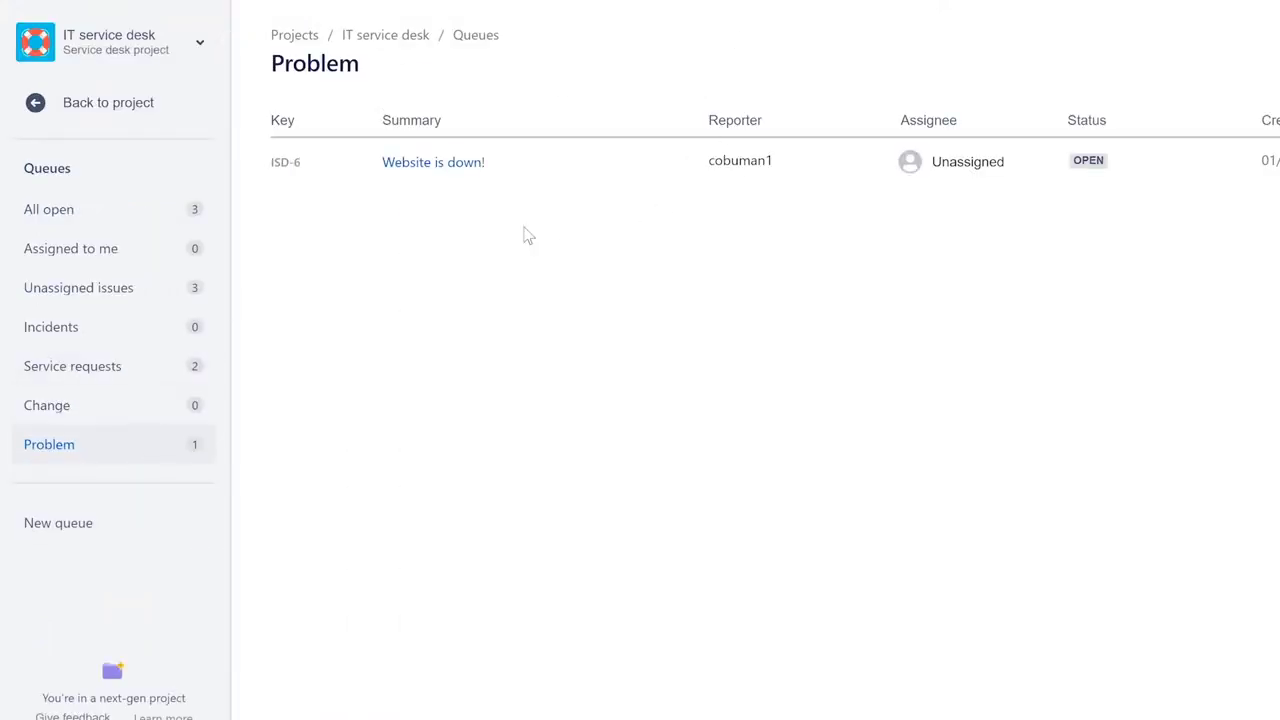
{"action": "left_click", "coordinate": [114, 217]}
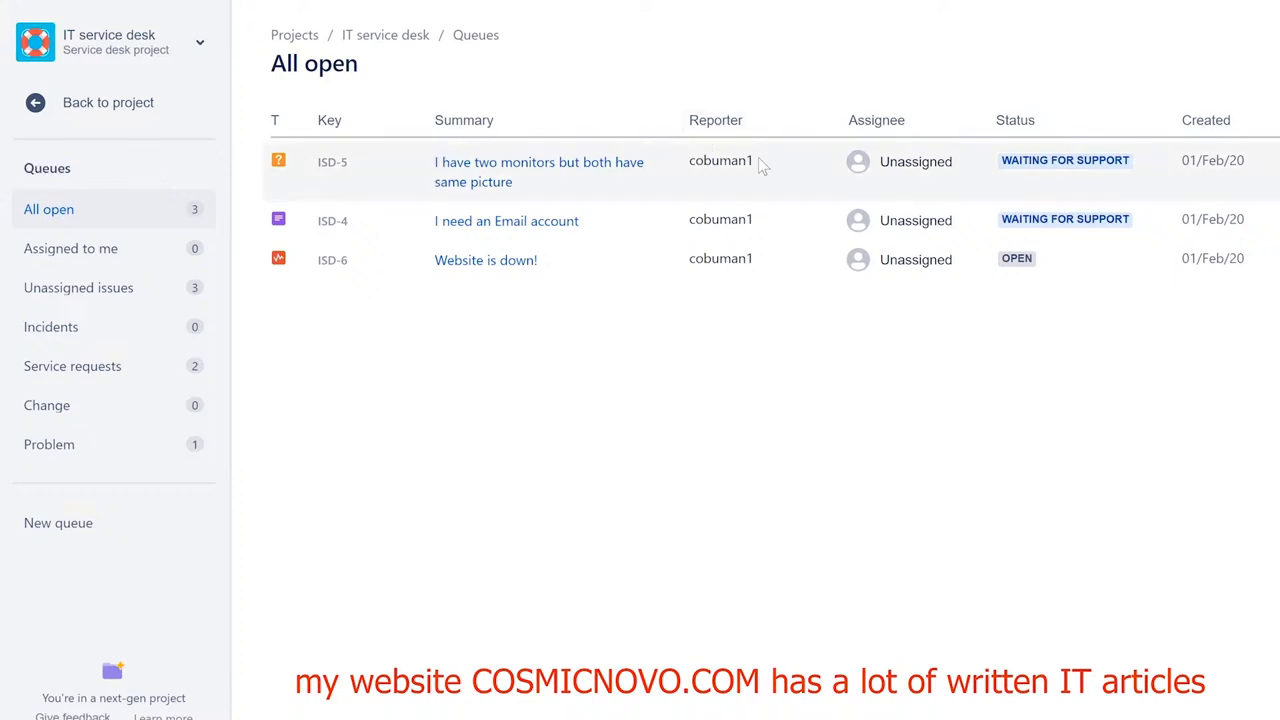
{"action": "left_click_drag", "start_coordinate": [755, 161], "coordinate": [689, 161]}
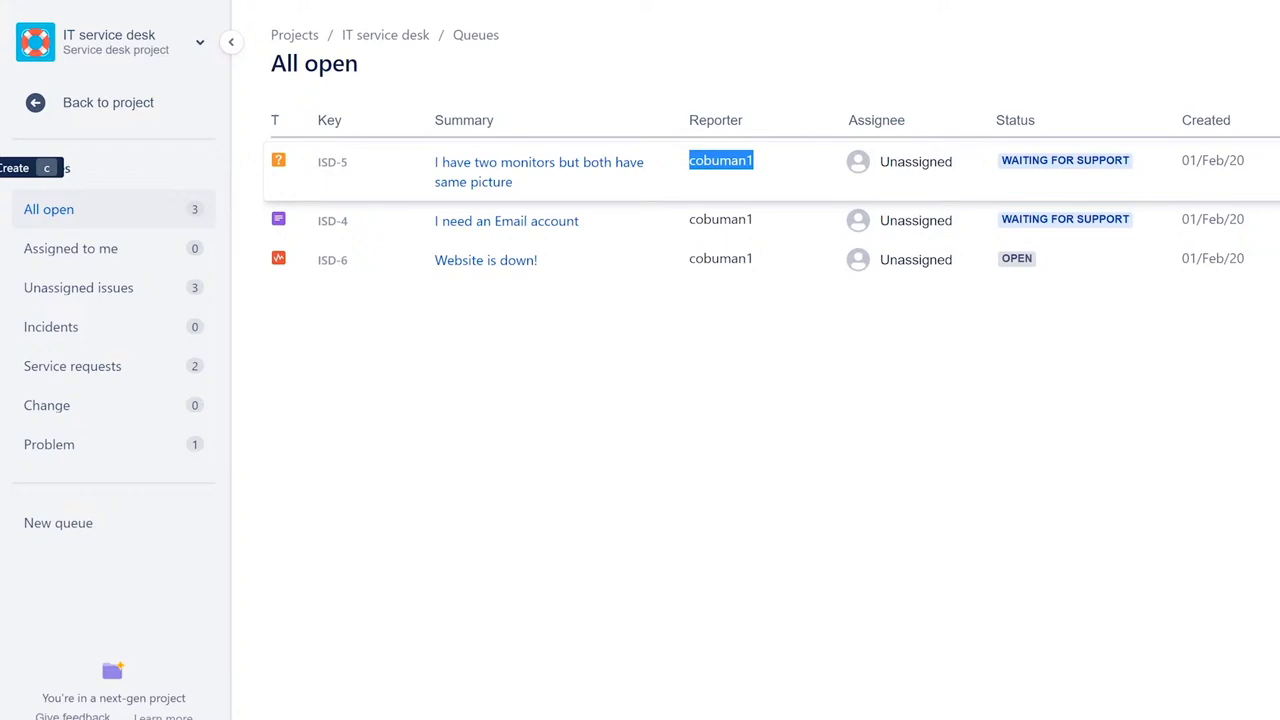
Start a new ISD issue and set its type to Report an incident.
{"action": "key", "text": "c"}
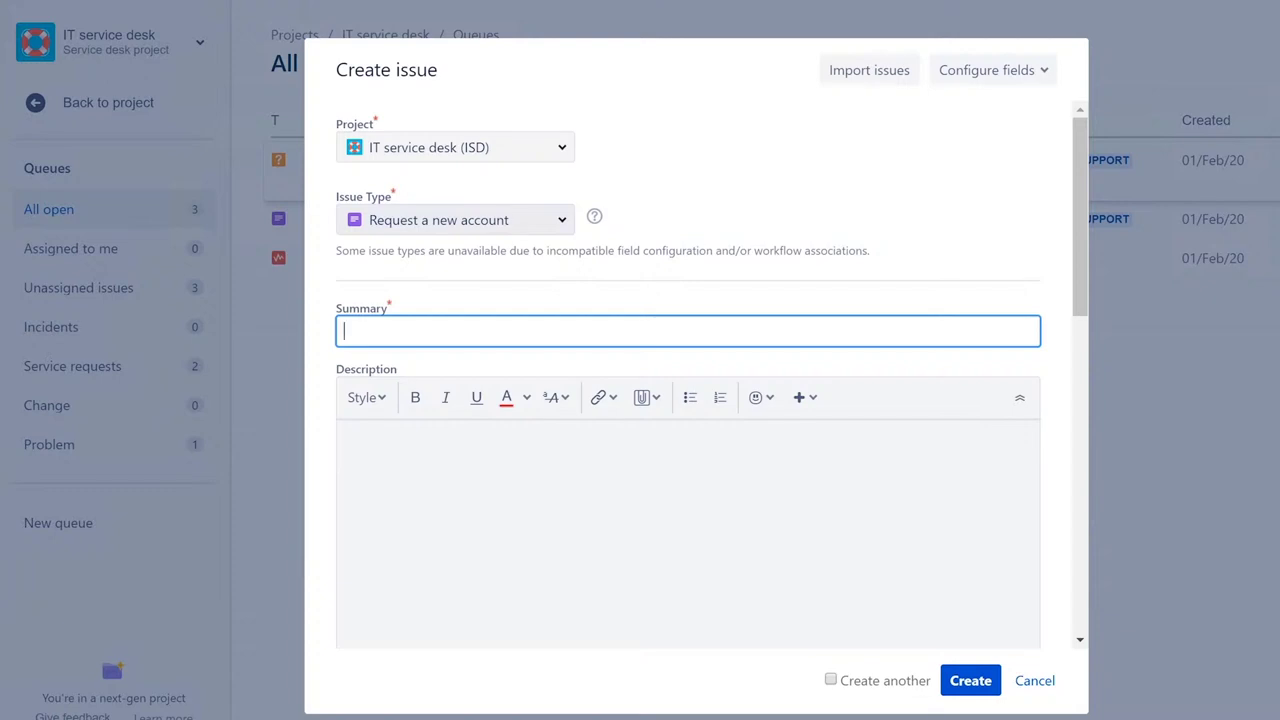
{"action": "left_click", "coordinate": [455, 220]}
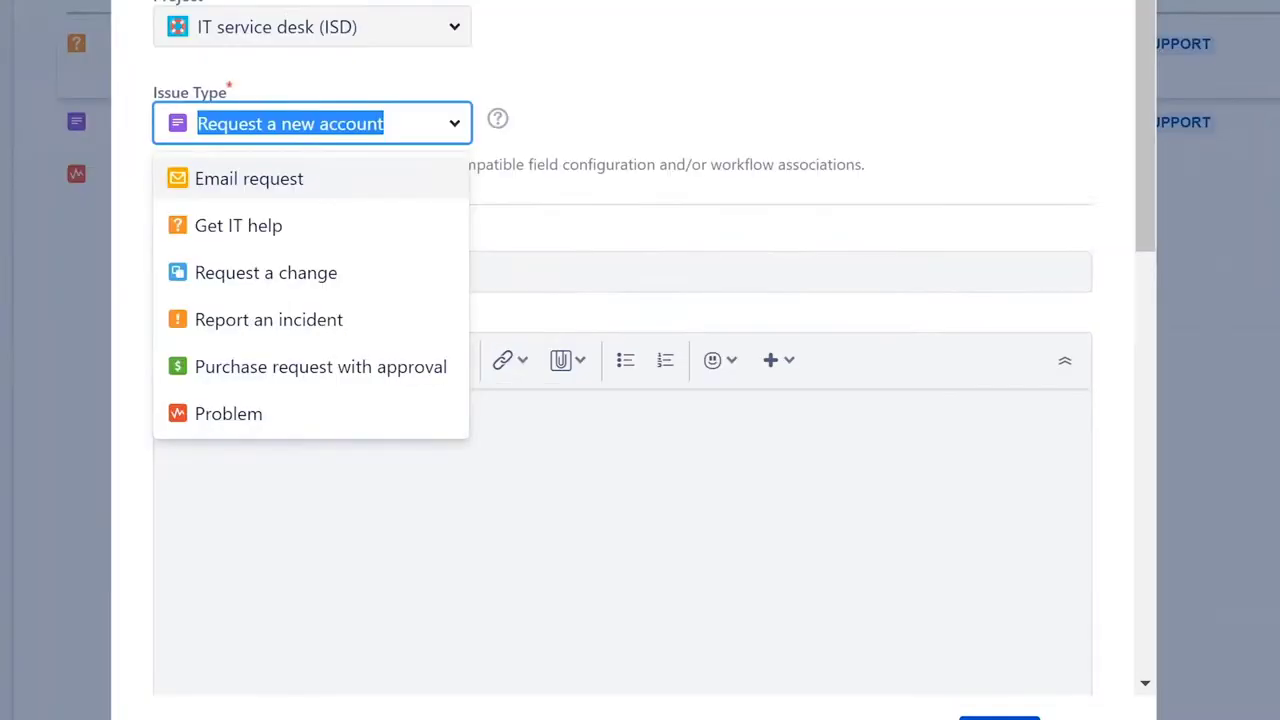
{"action": "left_click", "coordinate": [610, 64]}
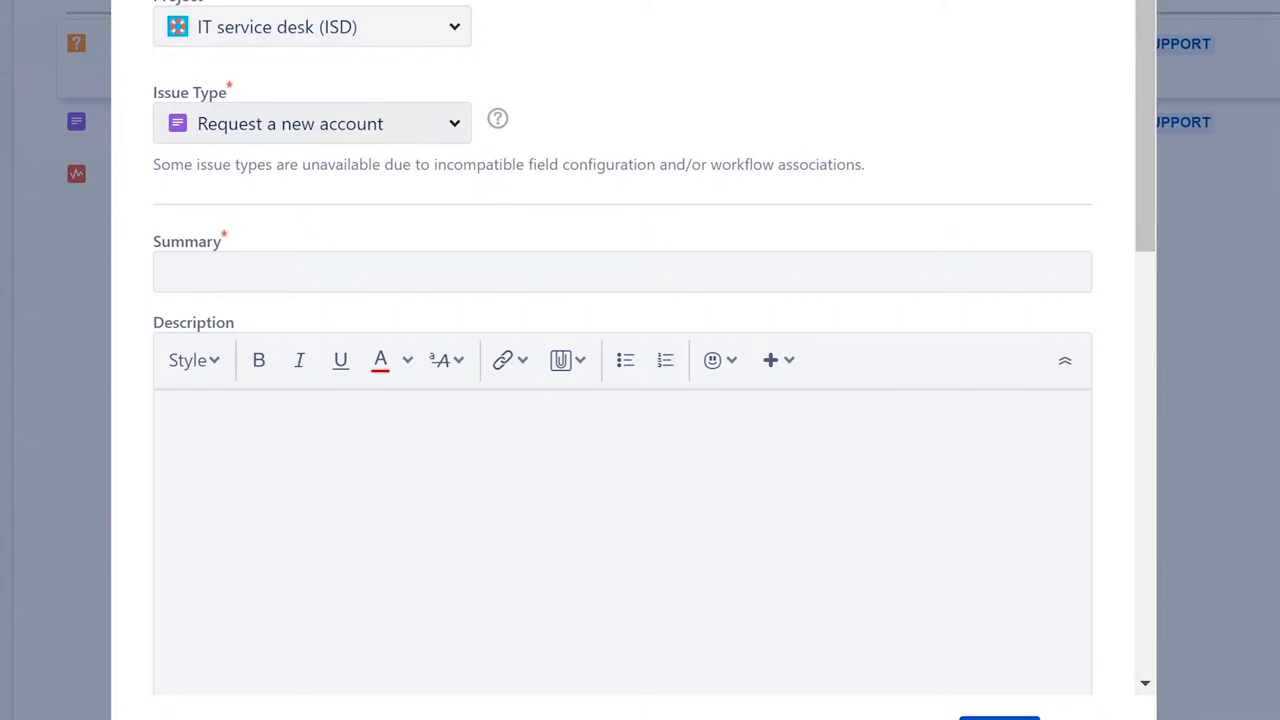
{"action": "left_click", "coordinate": [300, 123]}
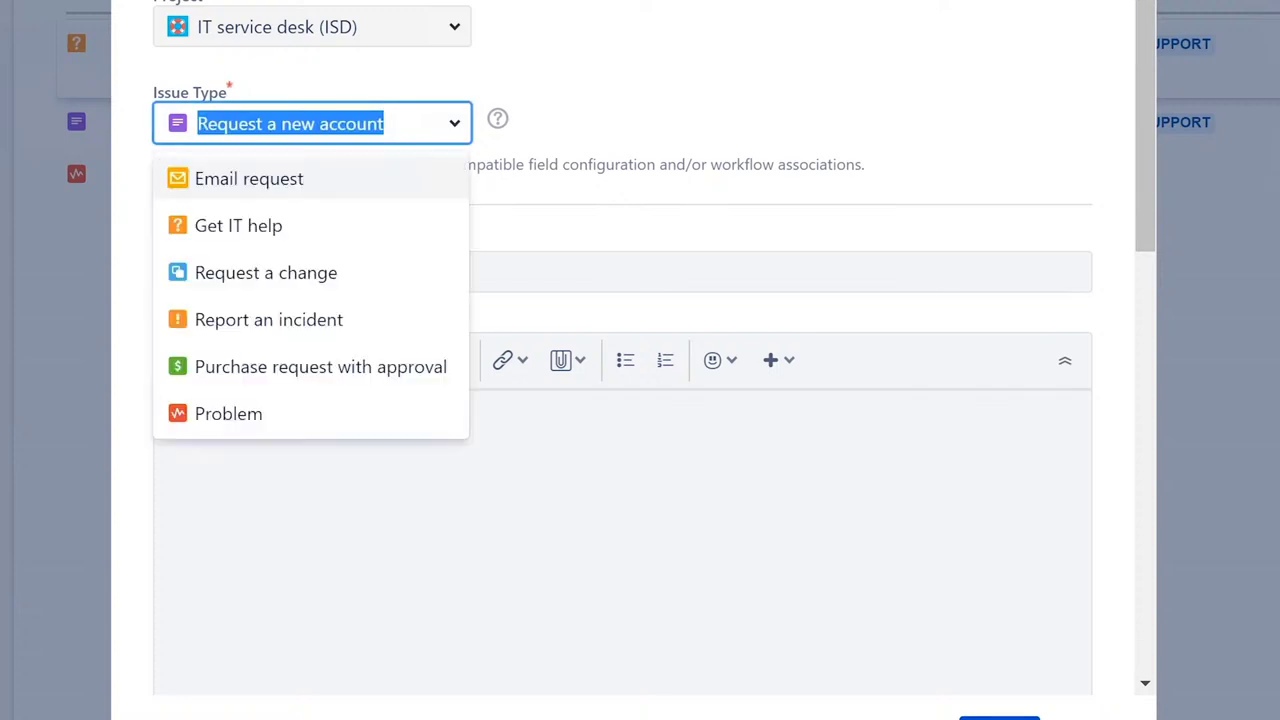
{"action": "type", "text": "repo"}
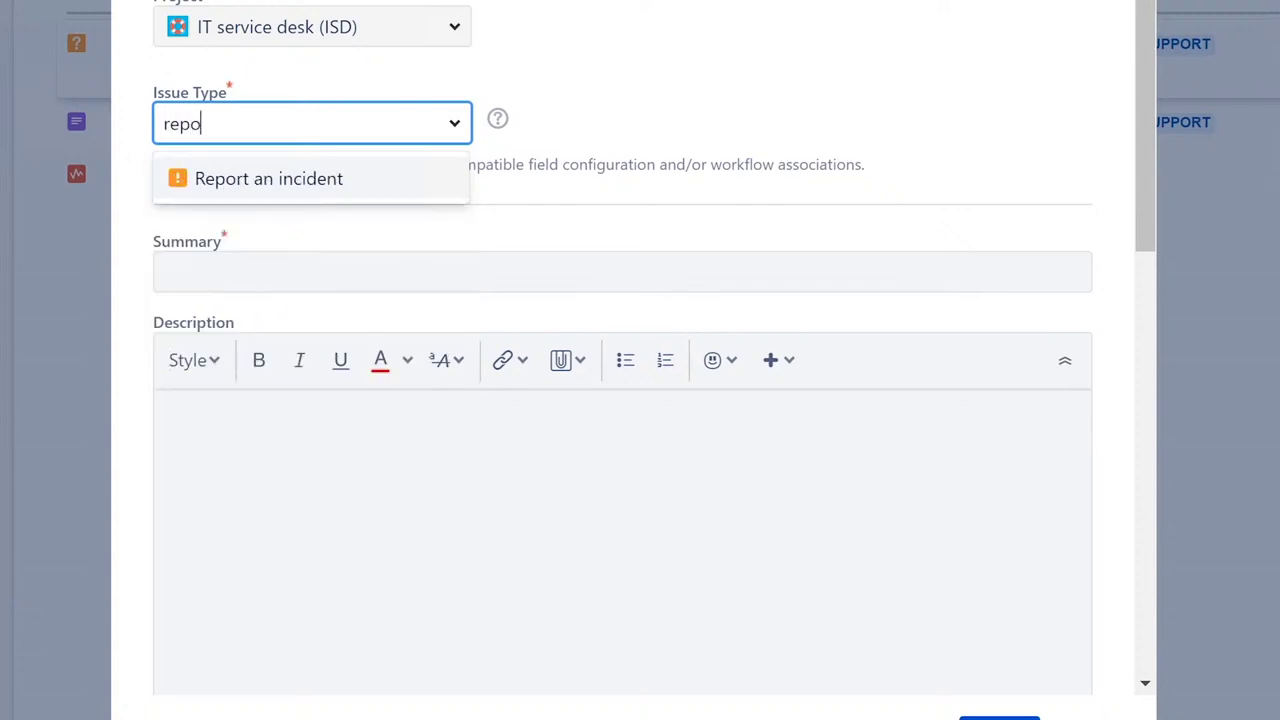
{"action": "type", "text": "rt"}
{"action": "left_click", "coordinate": [300, 184]}
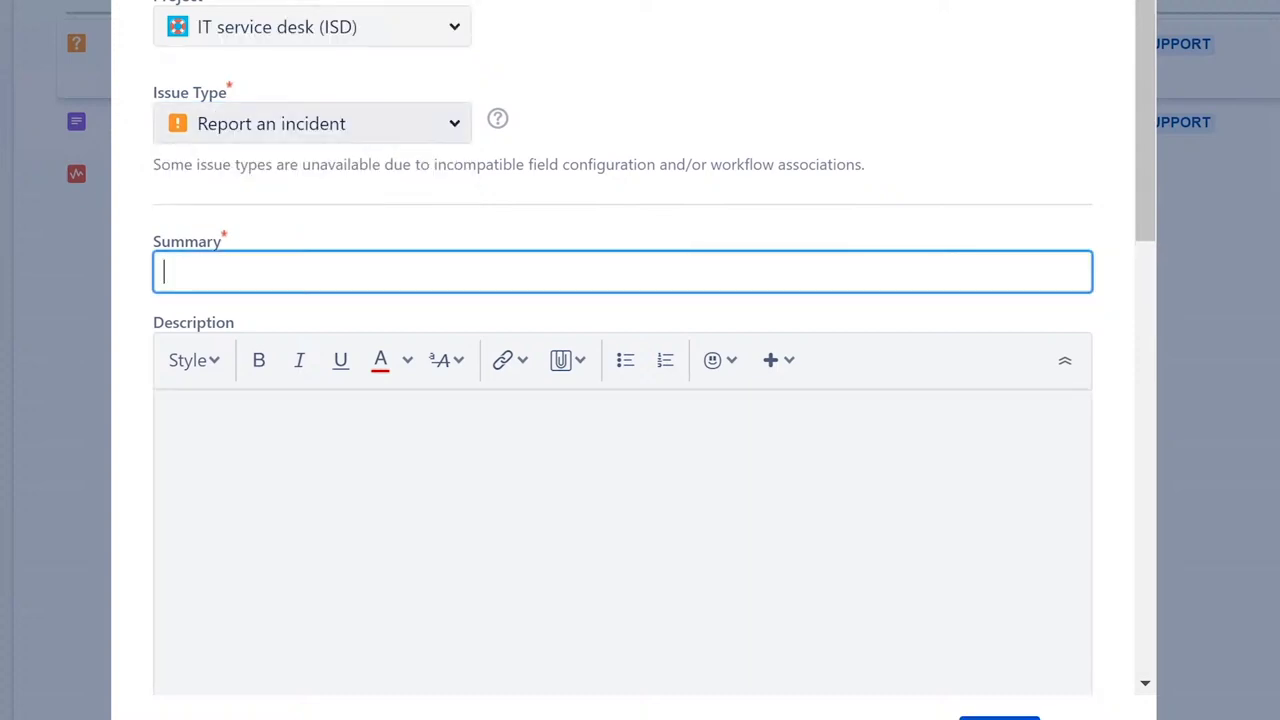
Change the new issue's type to Get IT help.
{"action": "left_click", "coordinate": [320, 123]}
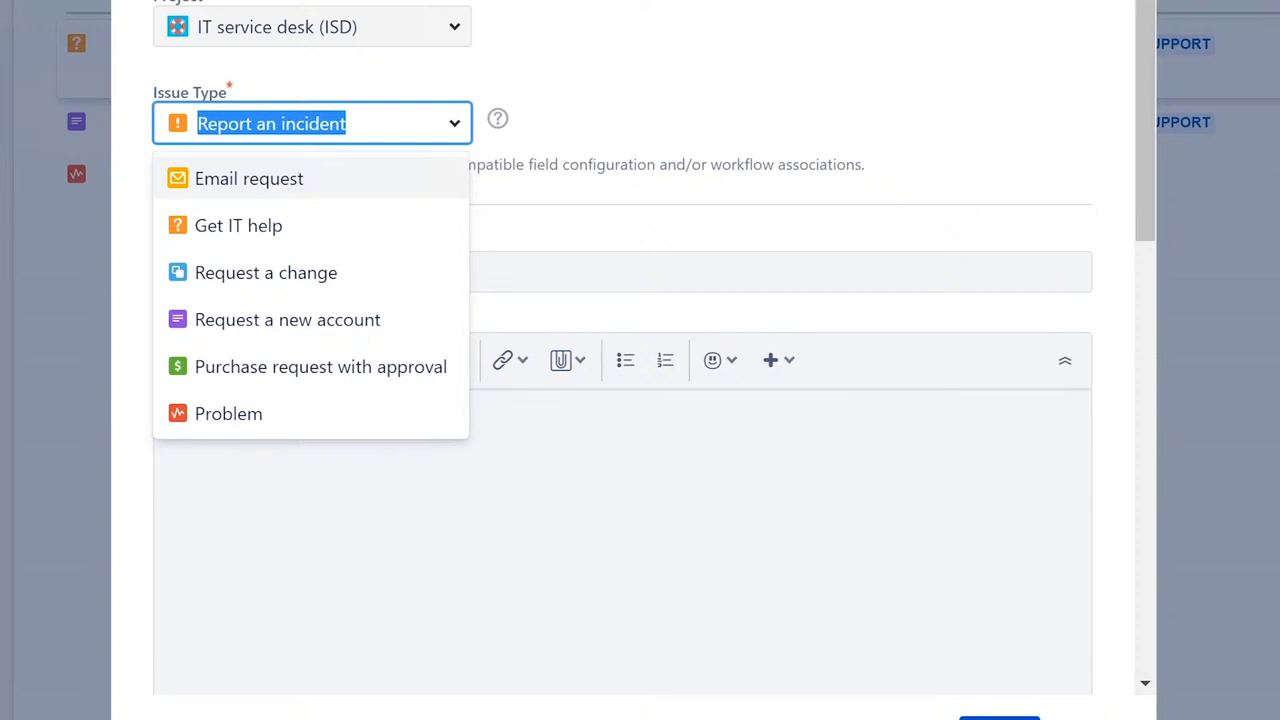
{"action": "type", "text": "get"}
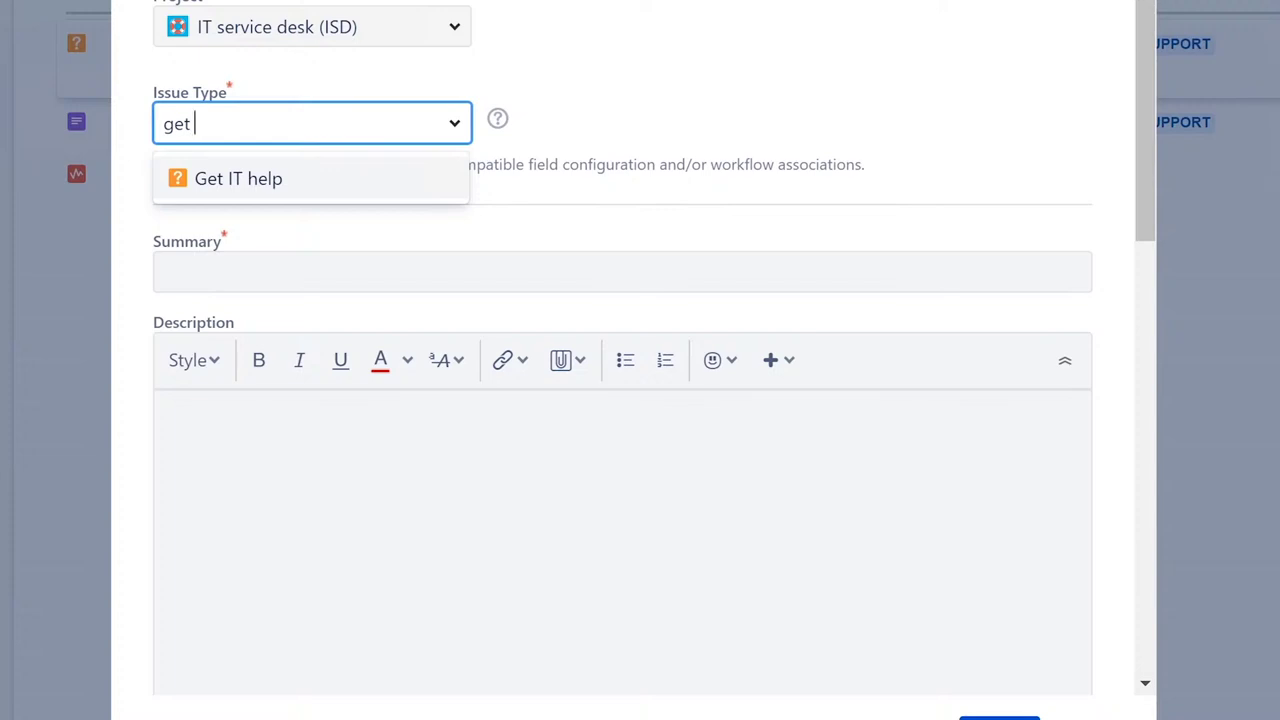
{"action": "key", "text": "Return"}
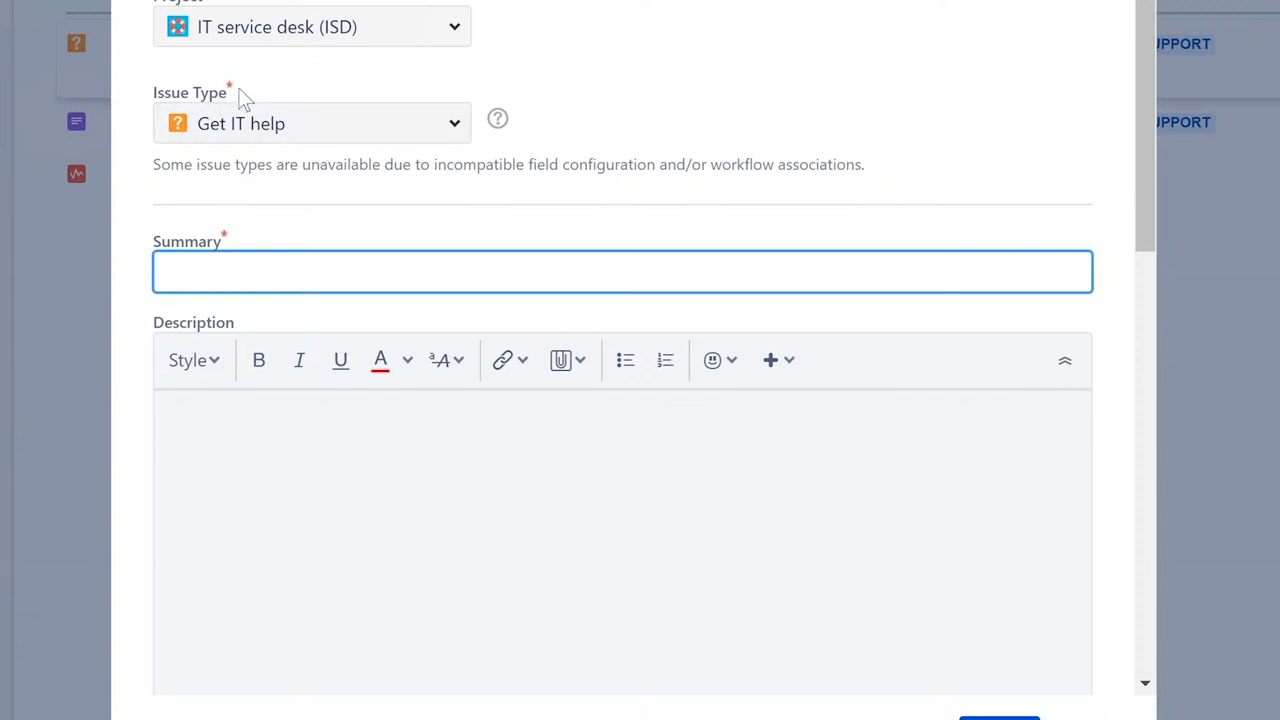
{"action": "left_click_drag", "start_coordinate": [230, 94], "coordinate": [142, 88]}
{"action": "left_click", "coordinate": [165, 271]}
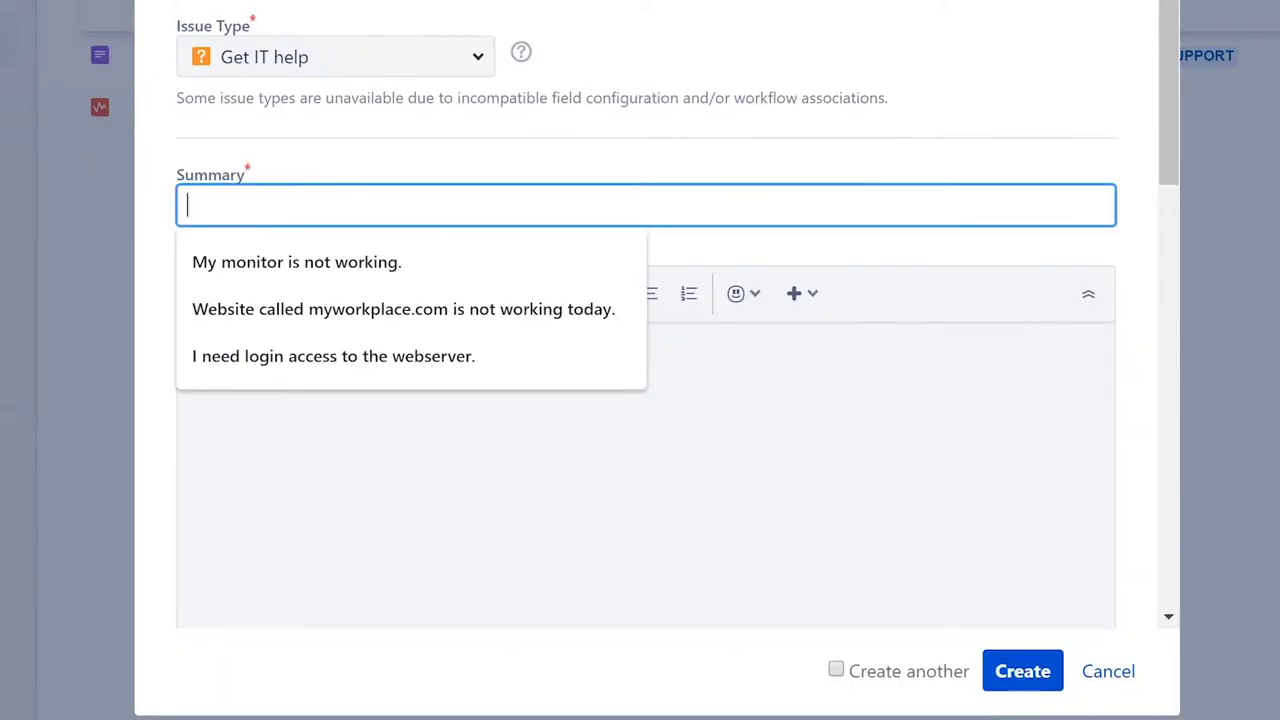
Enter TEST as both the summary and the description of the new issue.
{"action": "type", "text": "I need login access to the webserver."}
{"action": "key", "text": "Tab"}
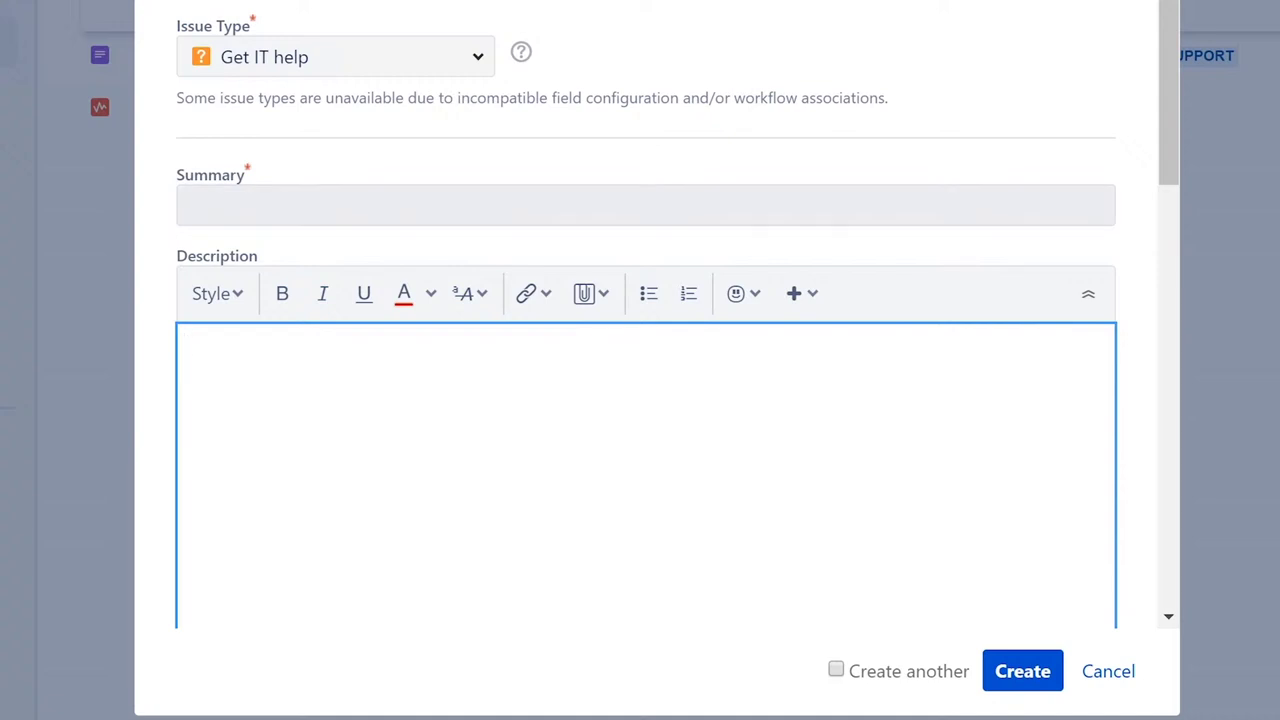
{"action": "key", "text": "shift+Tab"}
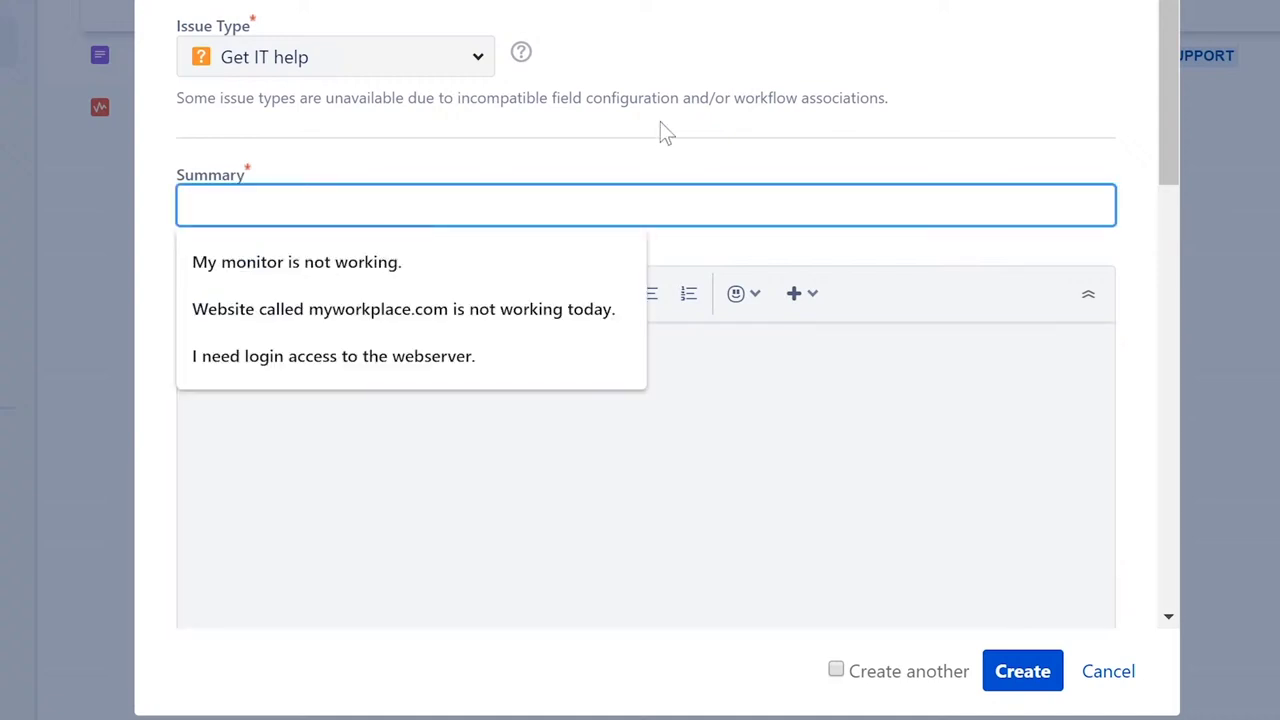
{"action": "type", "text": "TEST"}
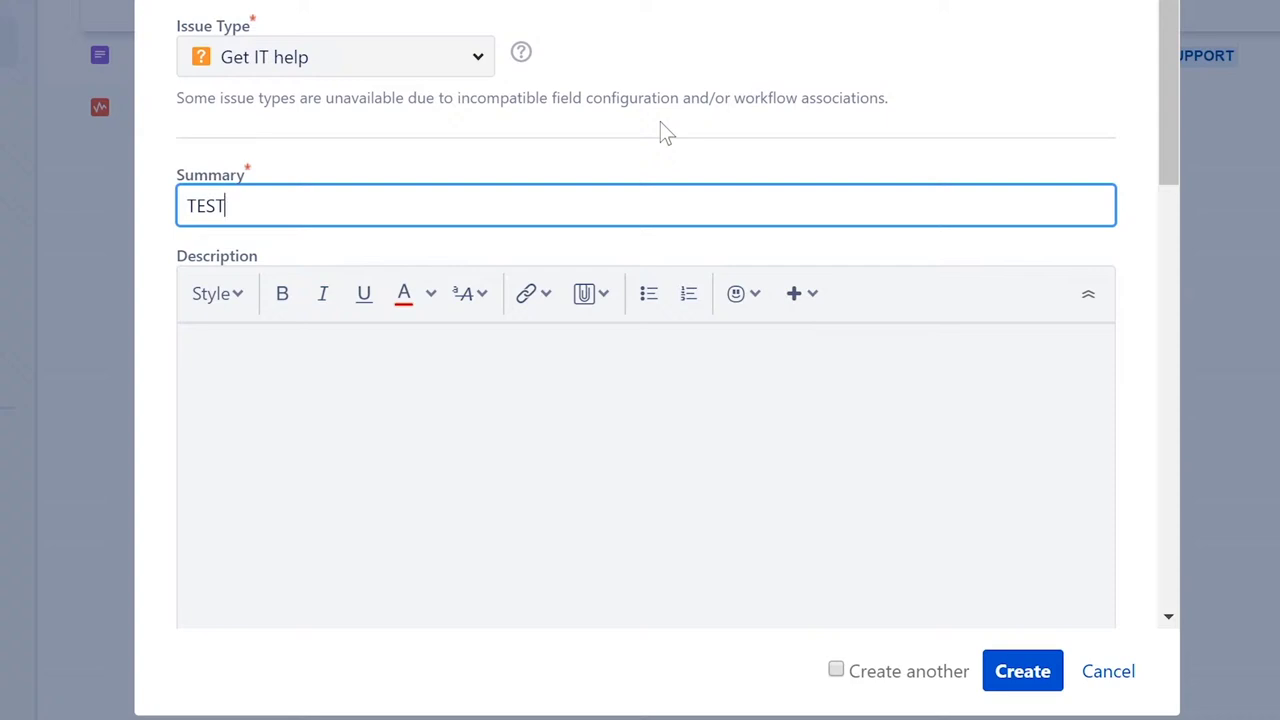
{"action": "key", "text": "Tab"}
{"action": "type", "text": "TEST"}
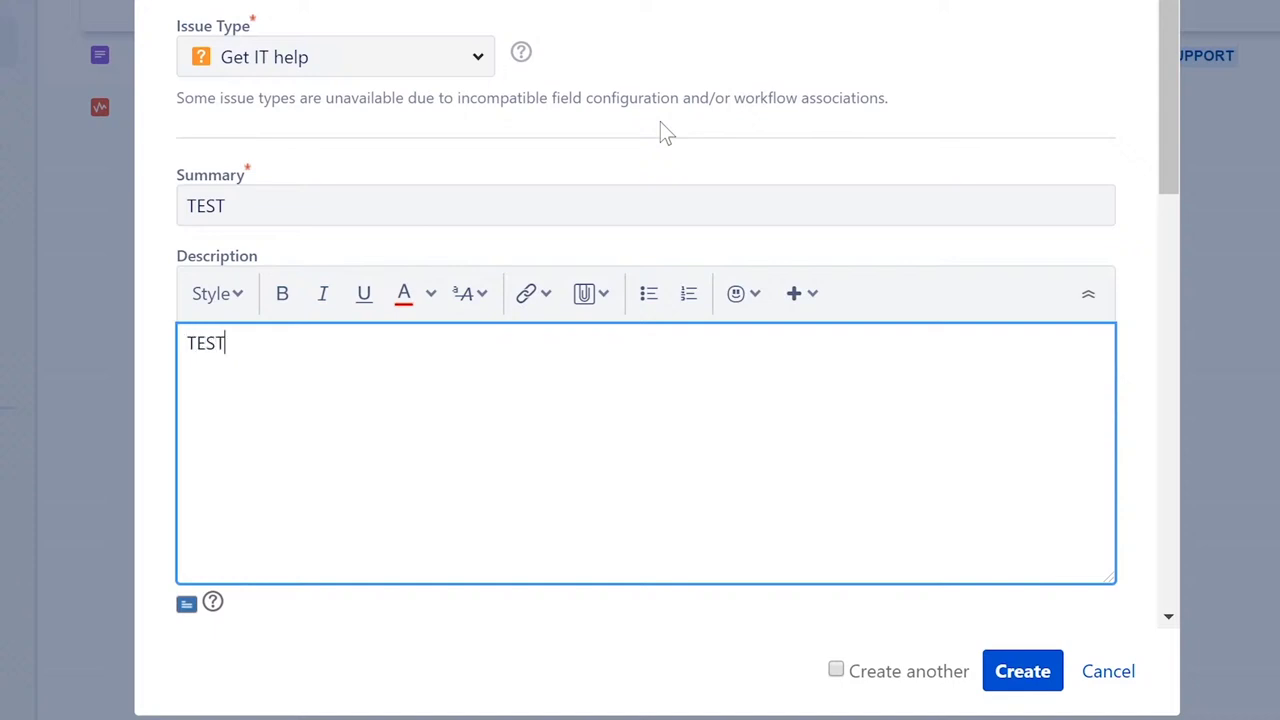
{"action": "scroll", "coordinate": [660, 121], "scroll_direction": "down", "scroll_amount": 1}
{"action": "scroll", "coordinate": [882, 422], "scroll_direction": "down", "scroll_amount": 1}
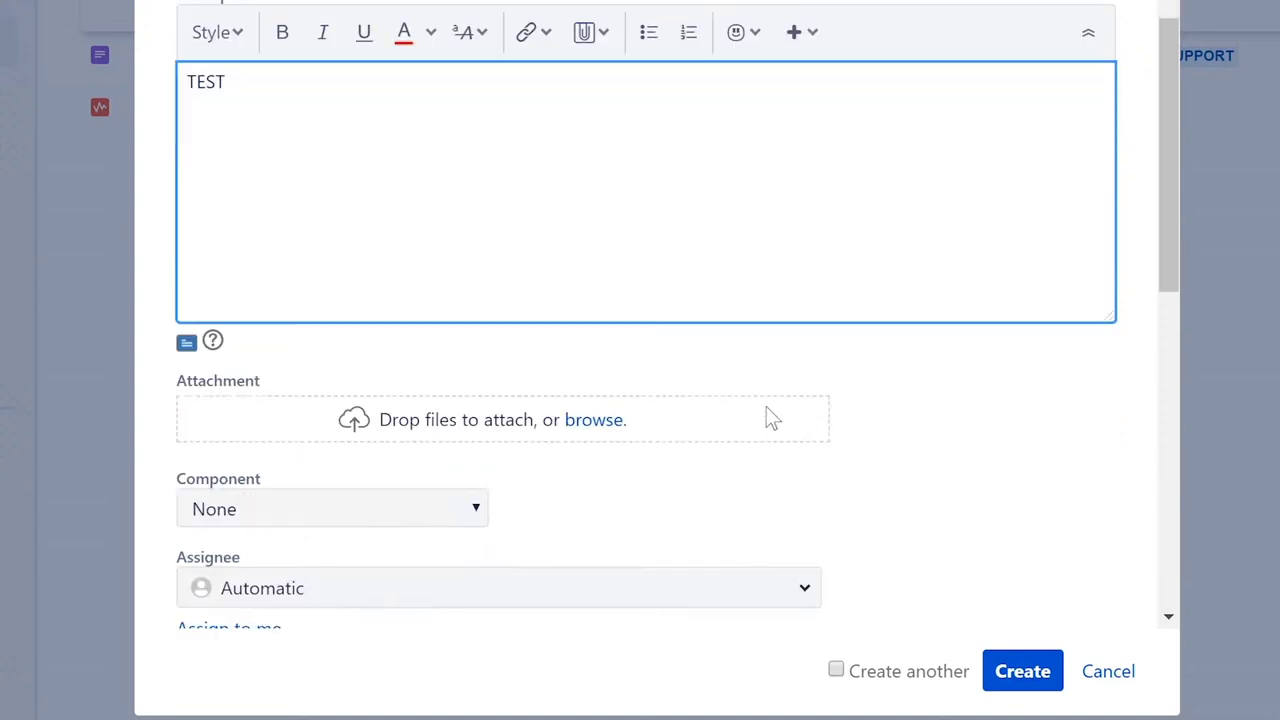
{"action": "scroll", "coordinate": [760, 403], "scroll_direction": "down", "scroll_amount": 1}
{"action": "scroll", "coordinate": [760, 403], "scroll_direction": "down", "scroll_amount": 1}
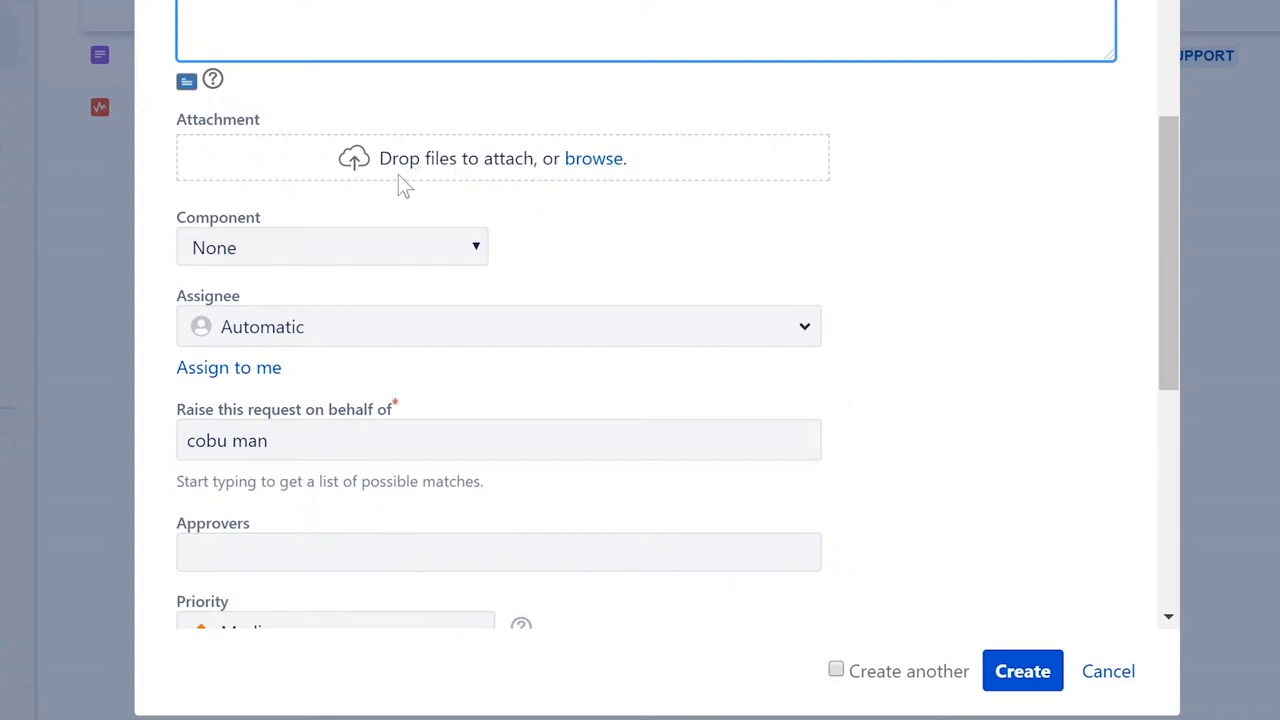
{"action": "scroll", "coordinate": [398, 174], "scroll_direction": "down", "scroll_amount": 2}
Set the component to Active Directory and keep the assignee on Automatic.
{"action": "left_click", "coordinate": [390, 117]}
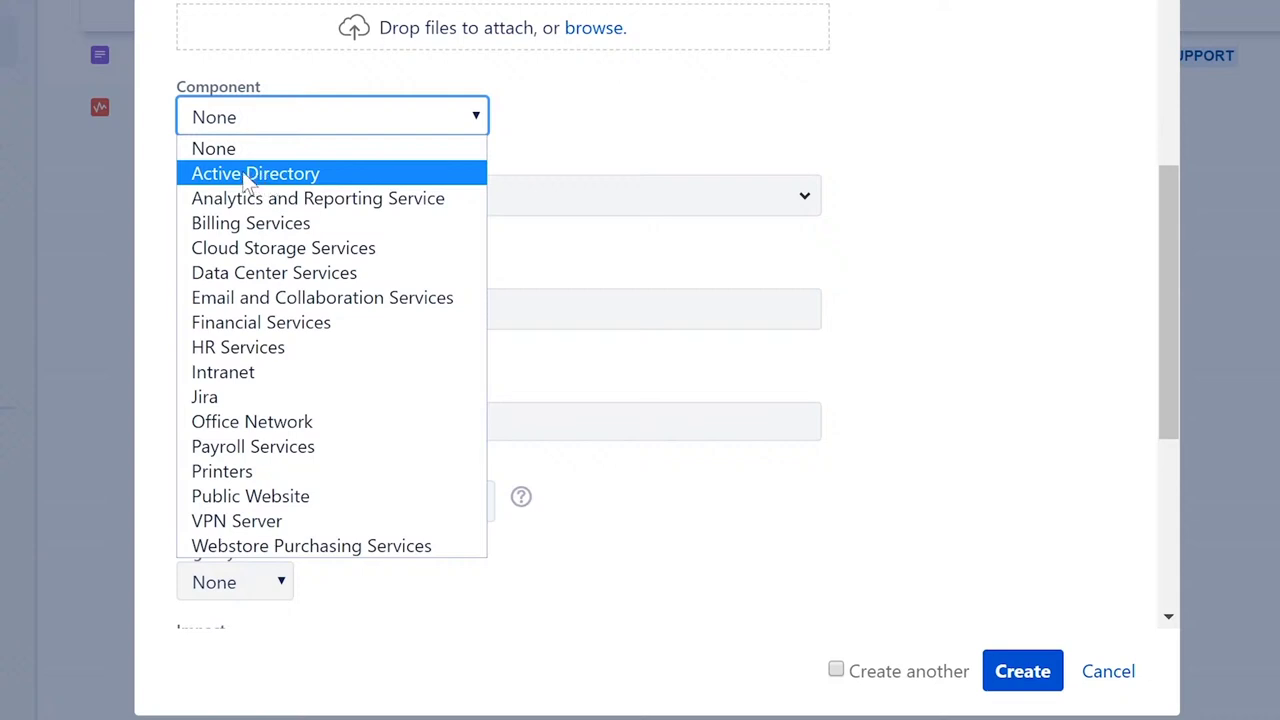
{"action": "left_click", "coordinate": [250, 174]}
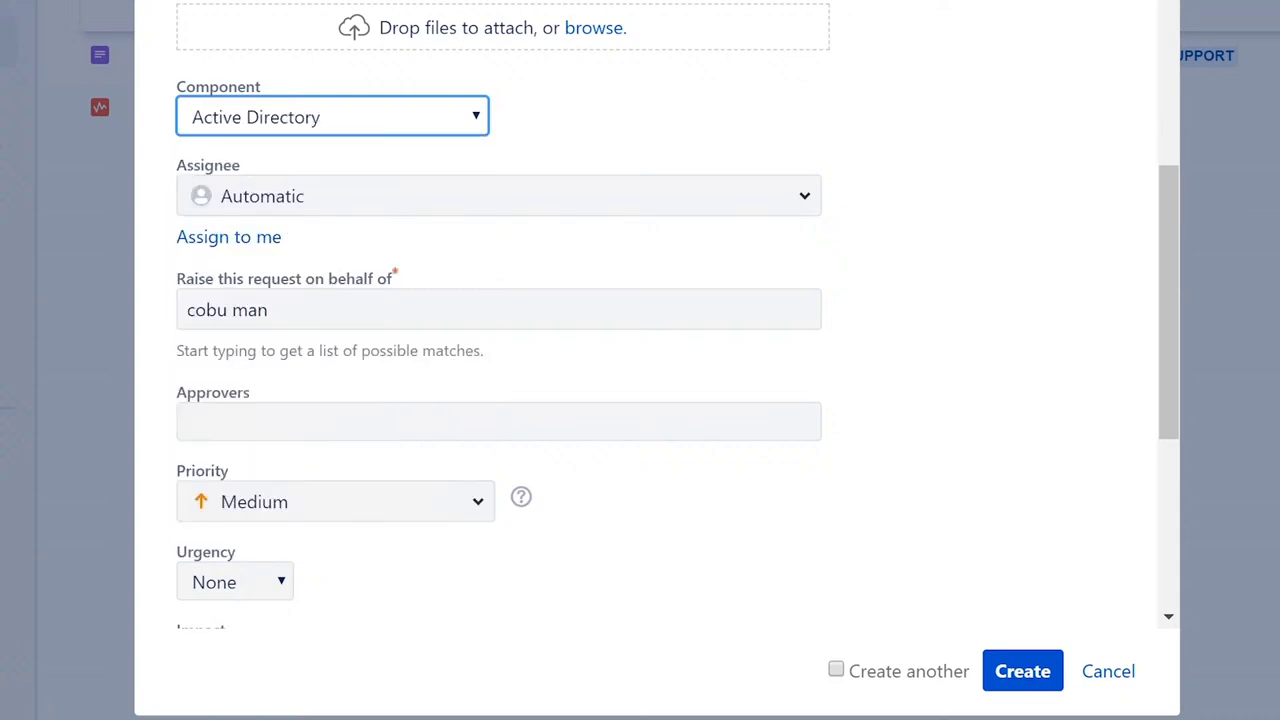
{"action": "left_click", "coordinate": [800, 197]}
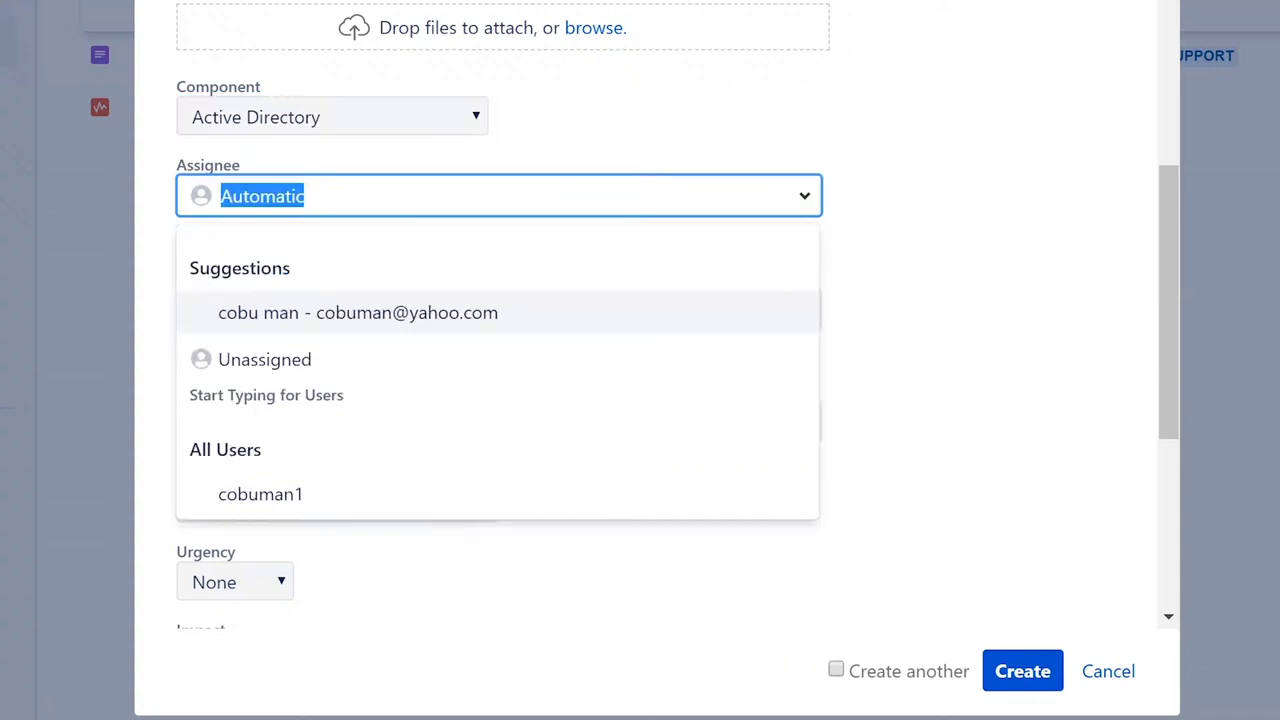
{"action": "left_click", "coordinate": [968, 150]}
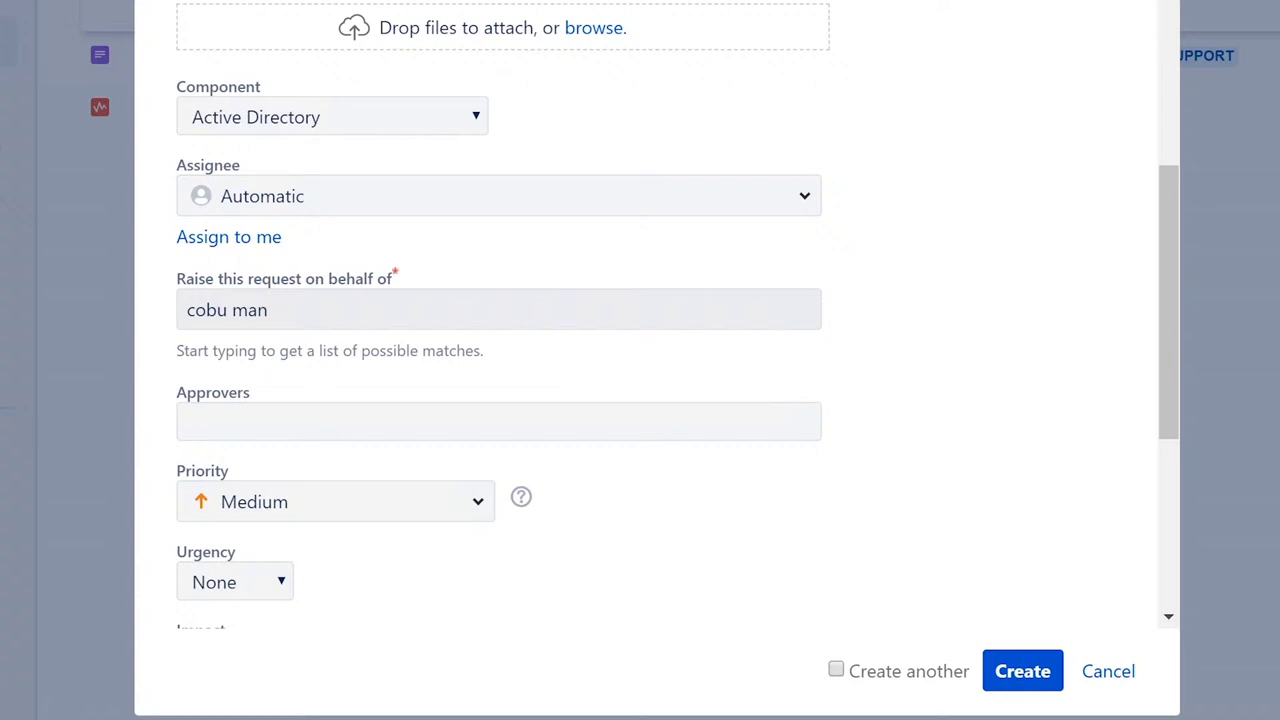
Raise the request on behalf of the matching customer user account.
{"action": "left_click", "coordinate": [400, 310]}
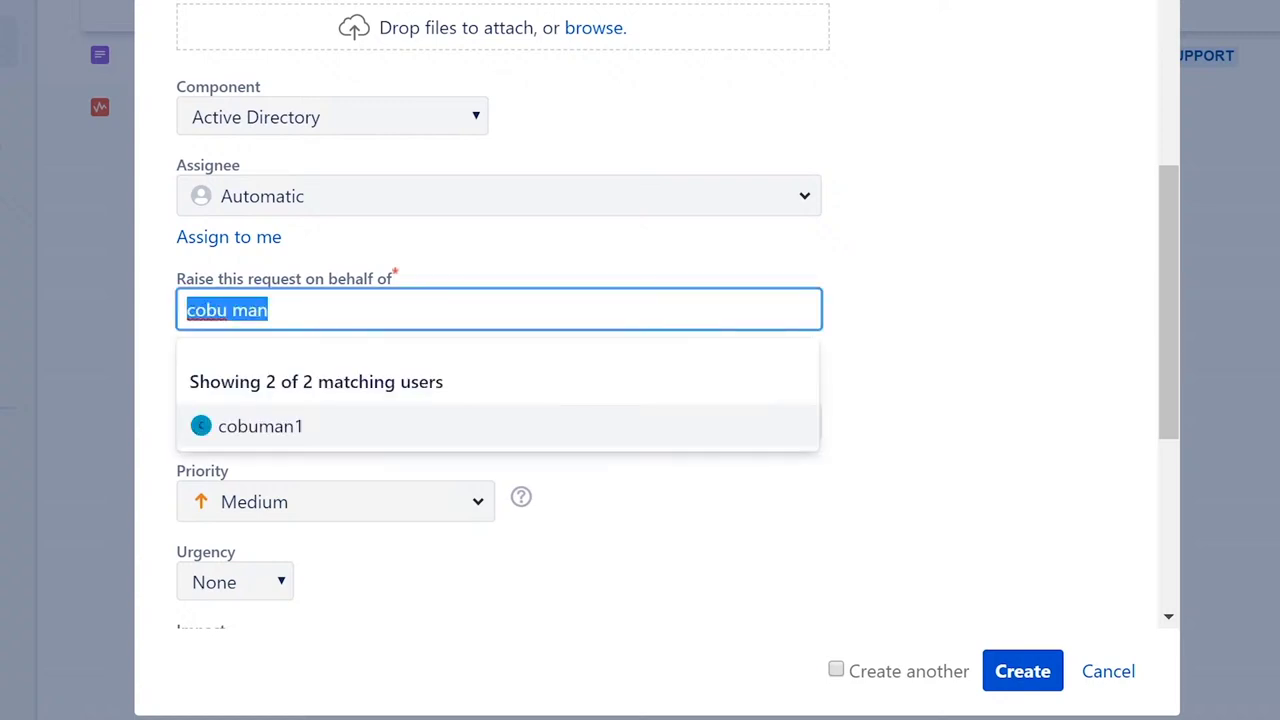
{"action": "left_click", "coordinate": [281, 434]}
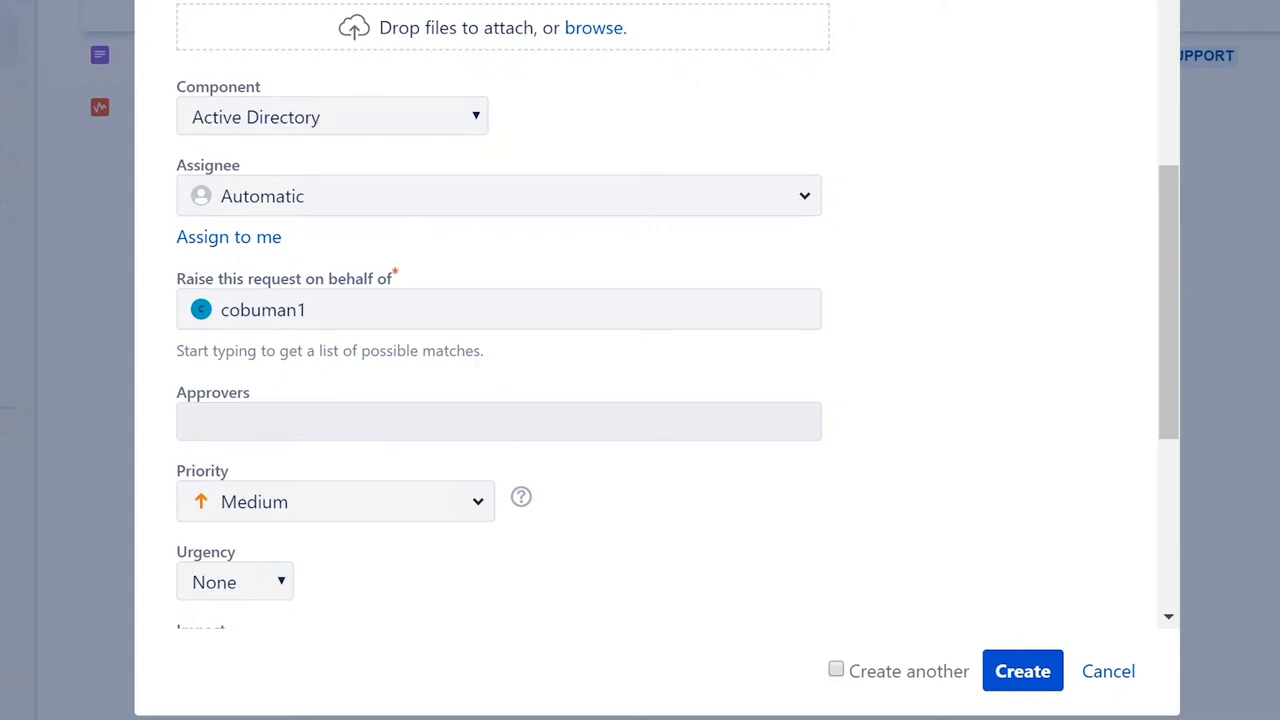
{"action": "left_click_drag", "start_coordinate": [1164, 172], "coordinate": [1150, 268]}
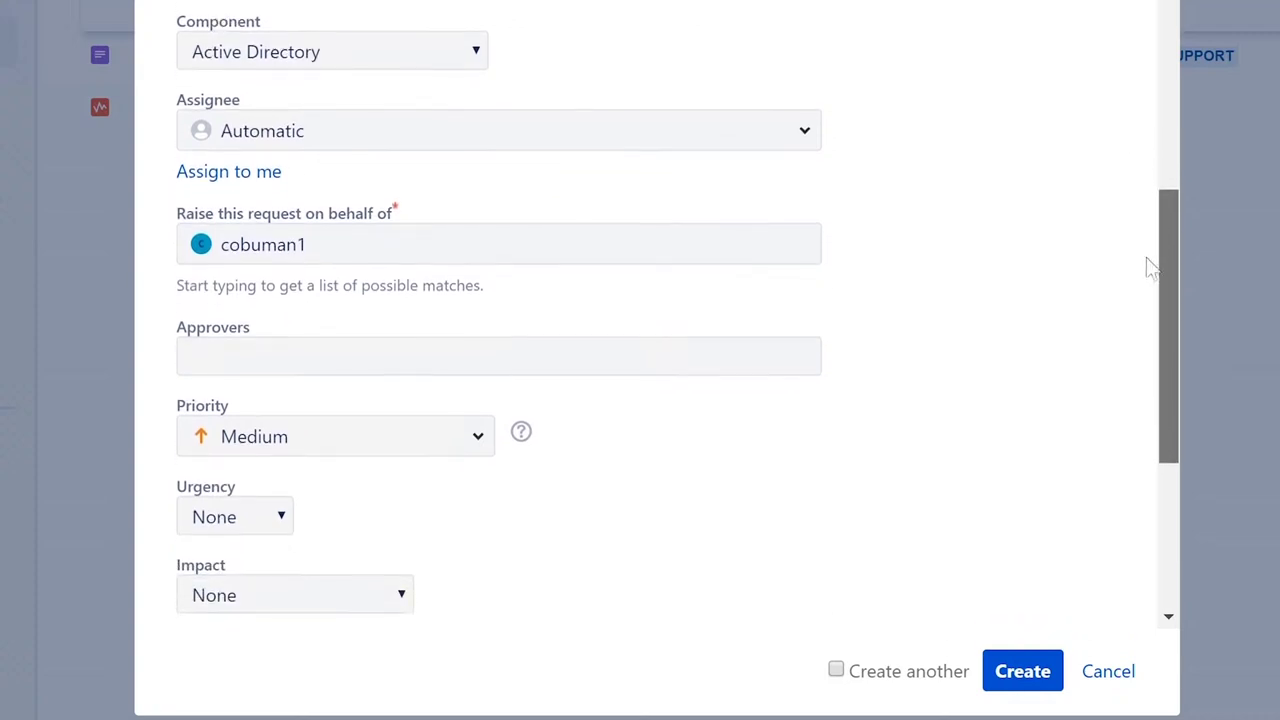
Set the new request's priority to Highest, leaving approvers empty.
{"action": "scroll", "coordinate": [1150, 268], "scroll_direction": "down", "scroll_amount": 2}
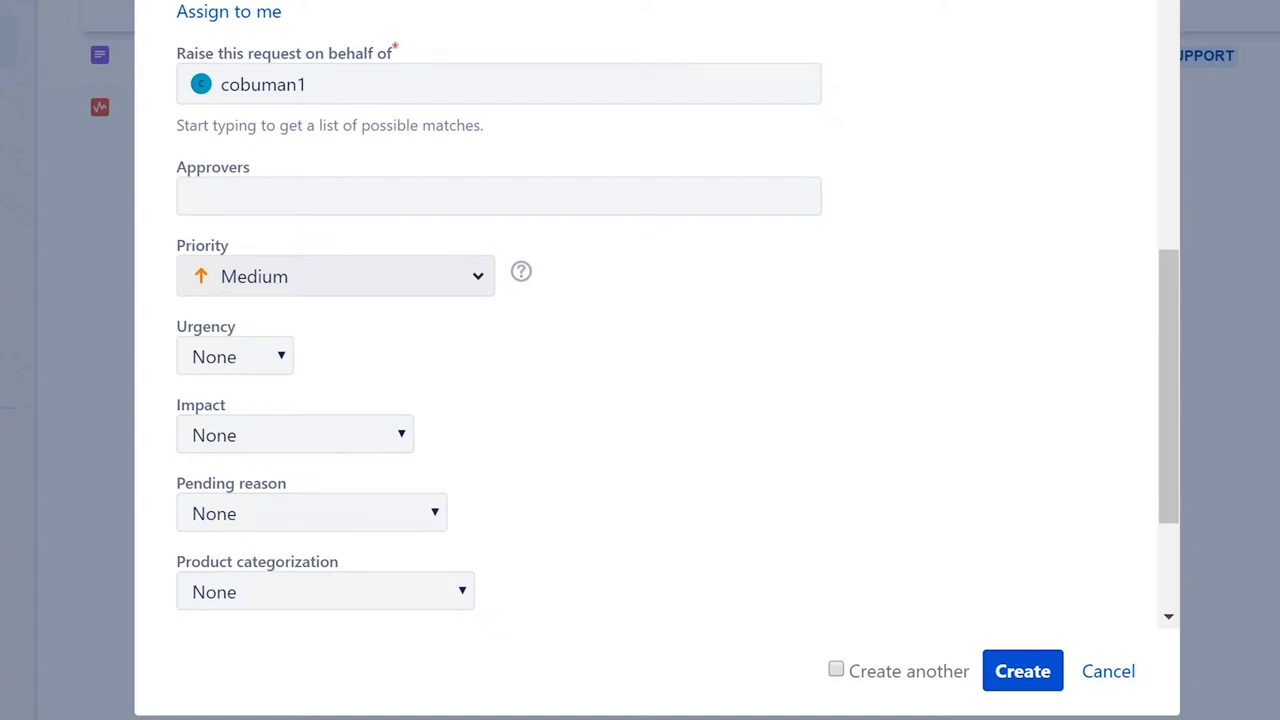
{"action": "left_click", "coordinate": [498, 196]}
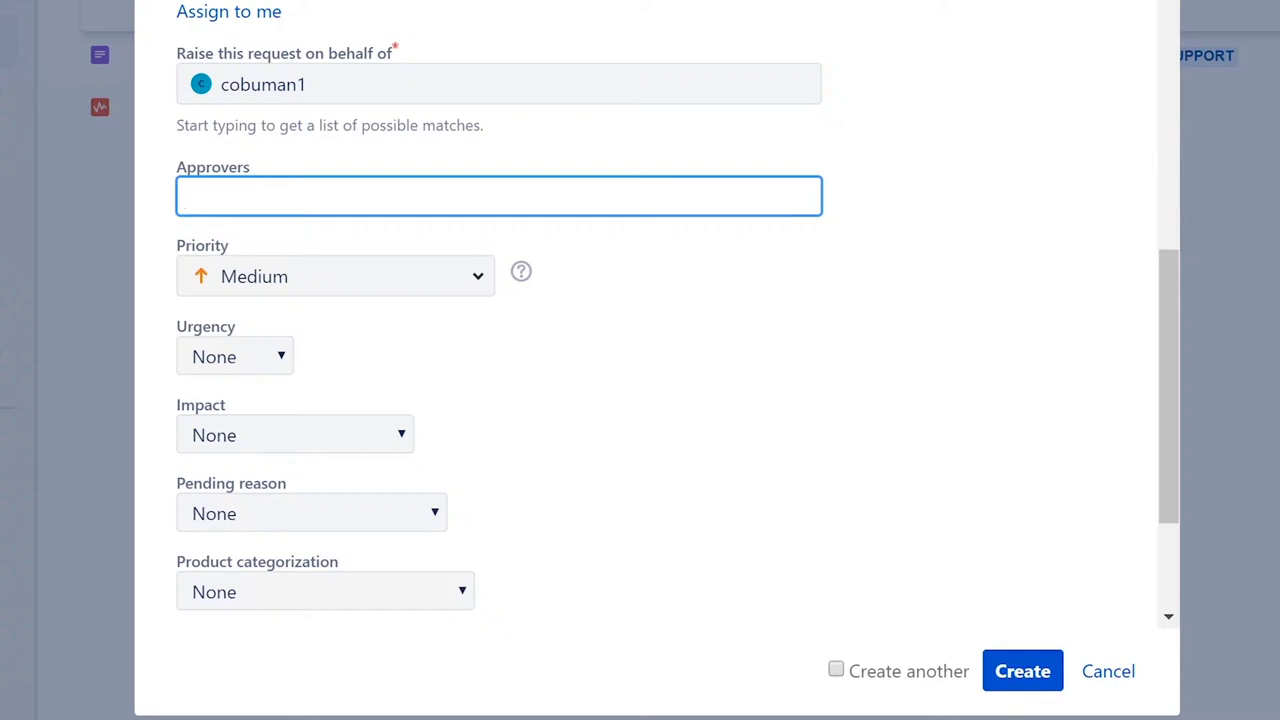
{"action": "key", "text": "Tab"}
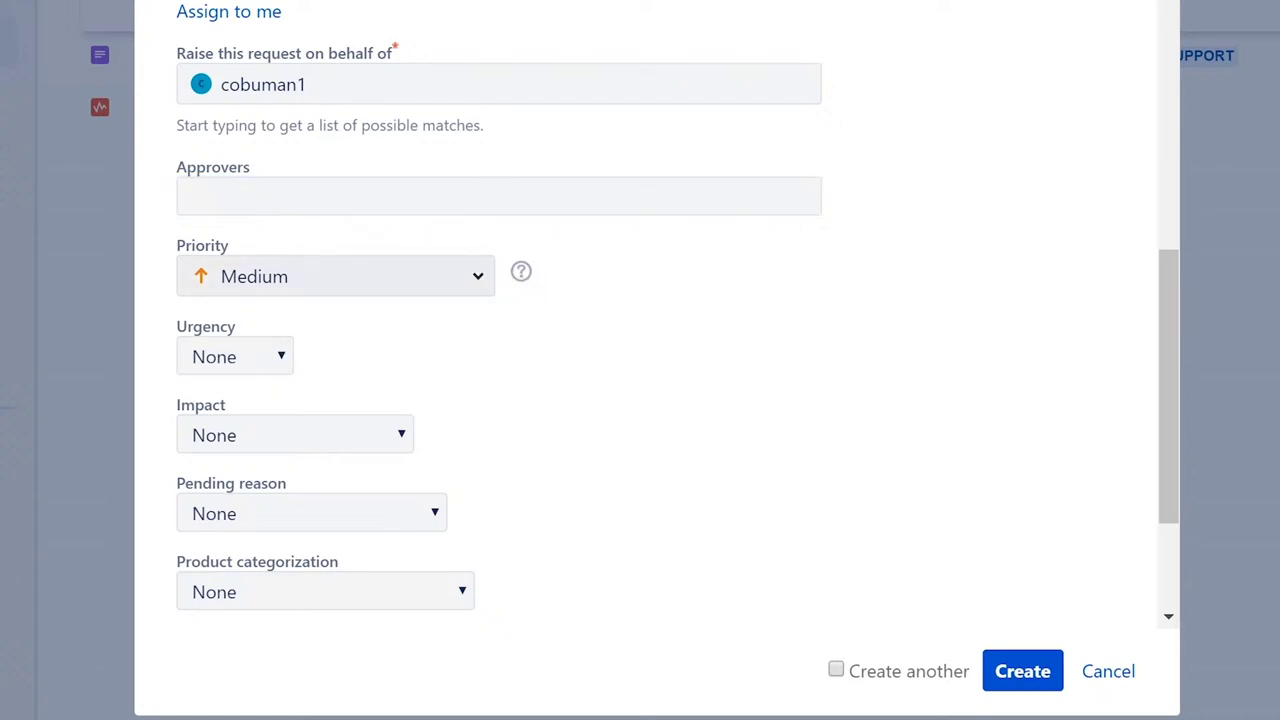
{"action": "key", "text": "Down"}
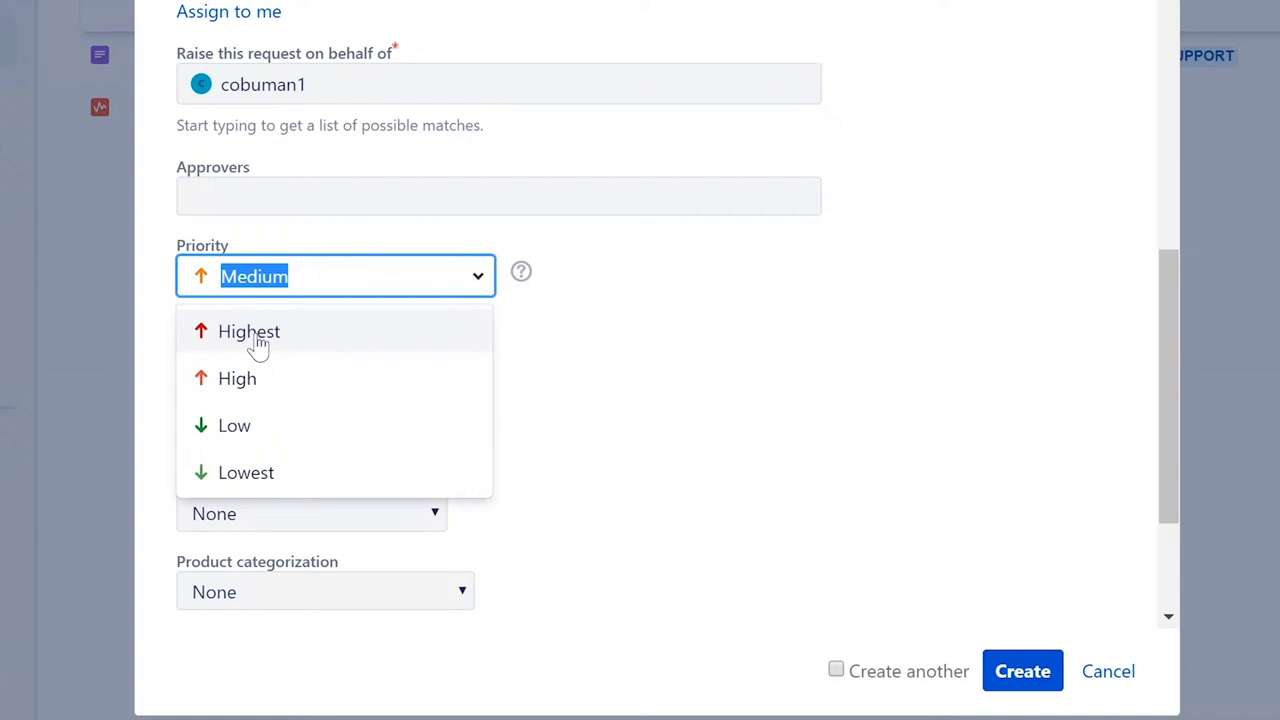
{"action": "left_click", "coordinate": [276, 345]}
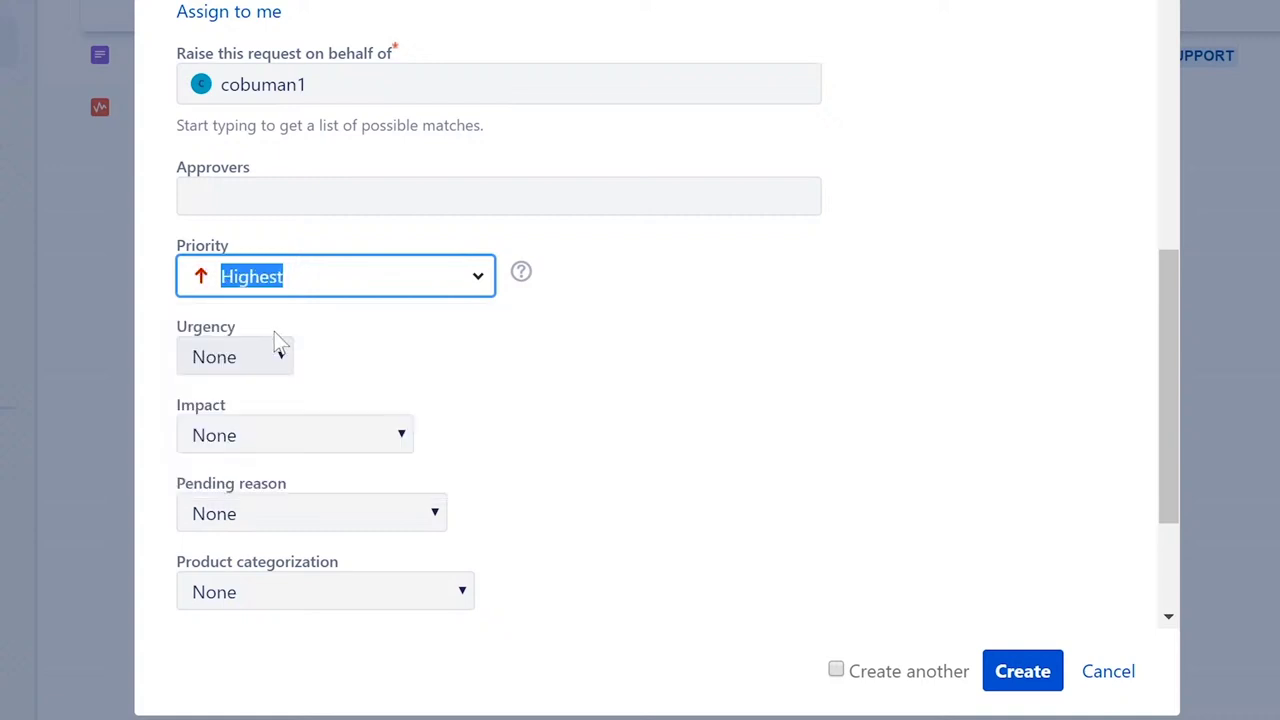
{"action": "left_click", "coordinate": [486, 356]}
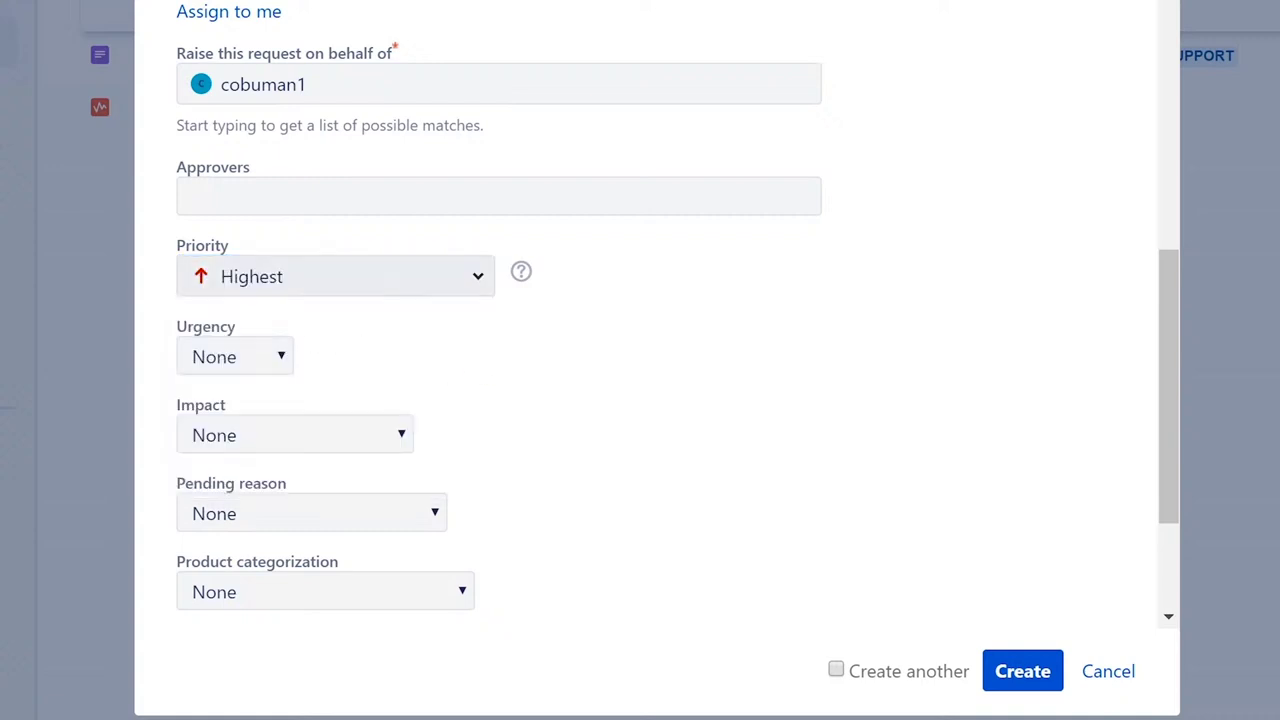
{"action": "left_click", "coordinate": [340, 276]}
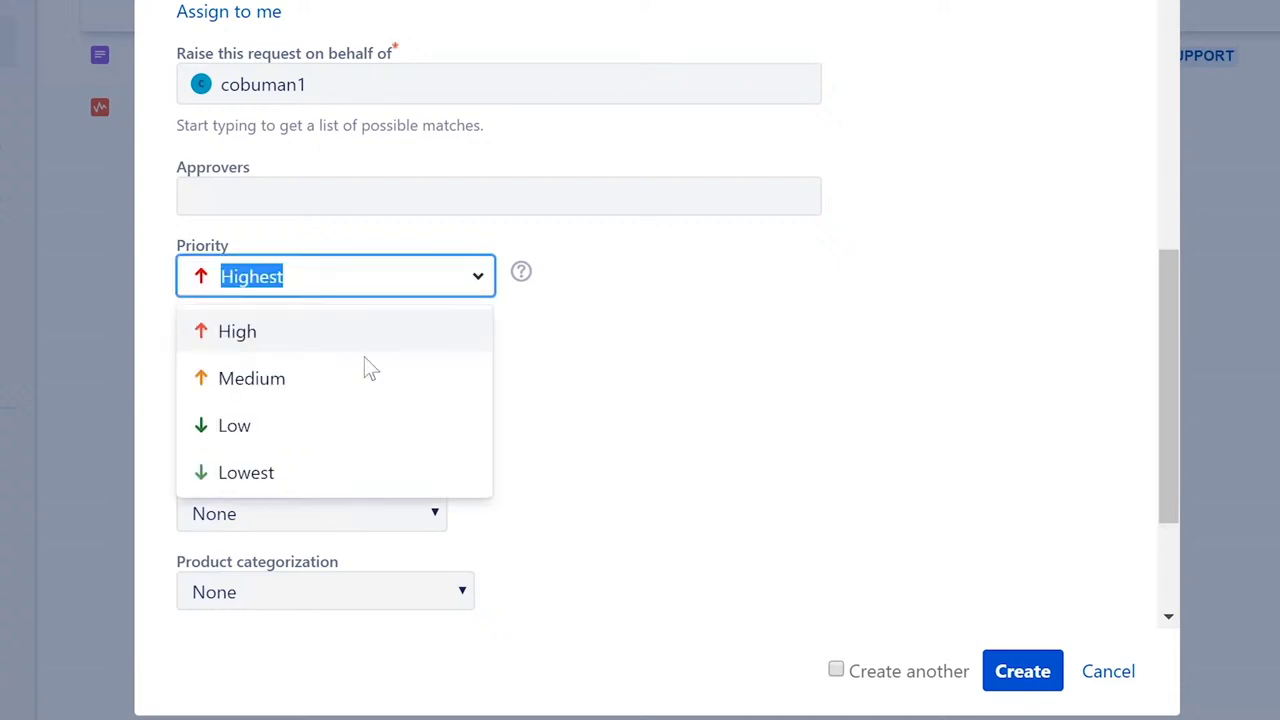
{"action": "left_click", "coordinate": [632, 373]}
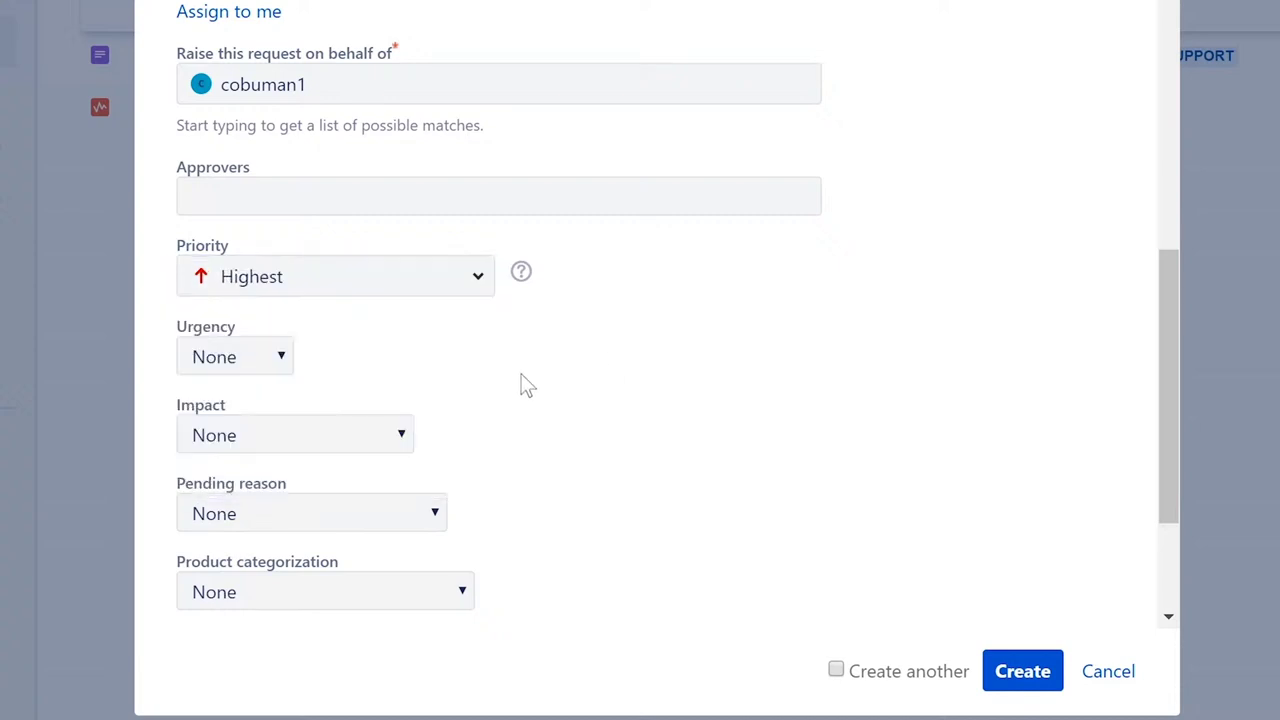
Set the urgency to Critical.
{"action": "left_click", "coordinate": [257, 364]}
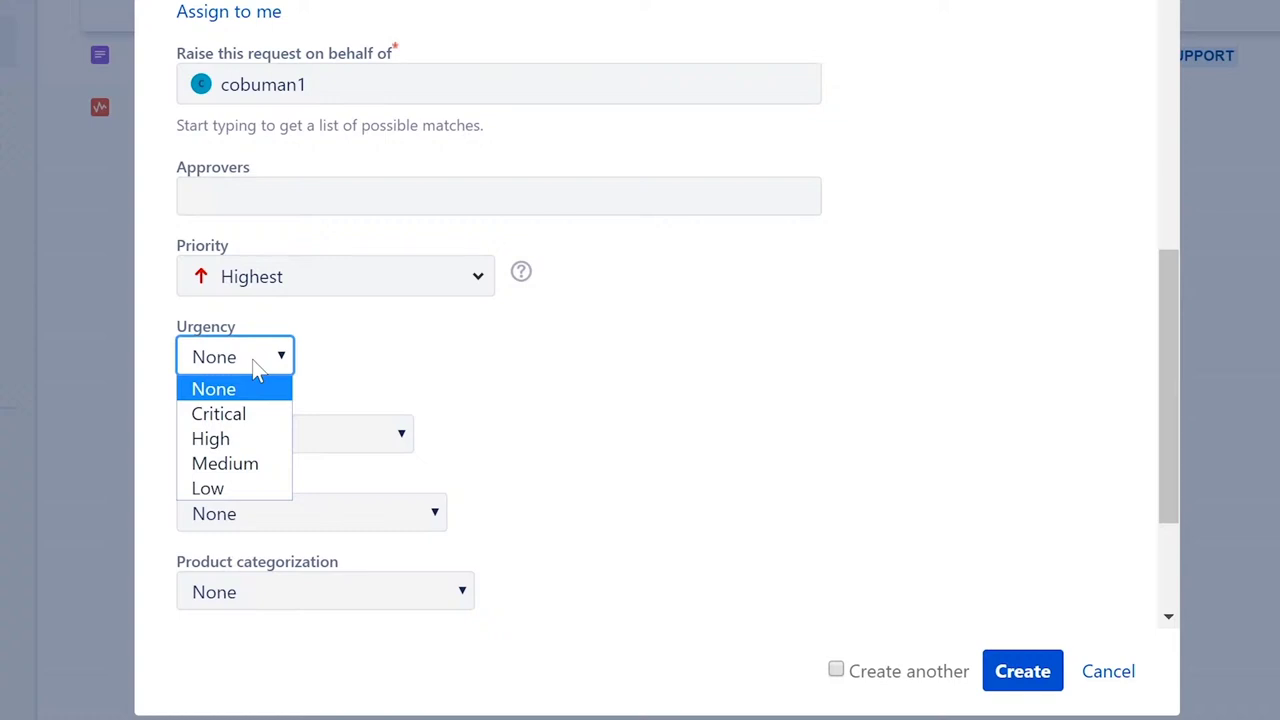
{"action": "left_click", "coordinate": [237, 418]}
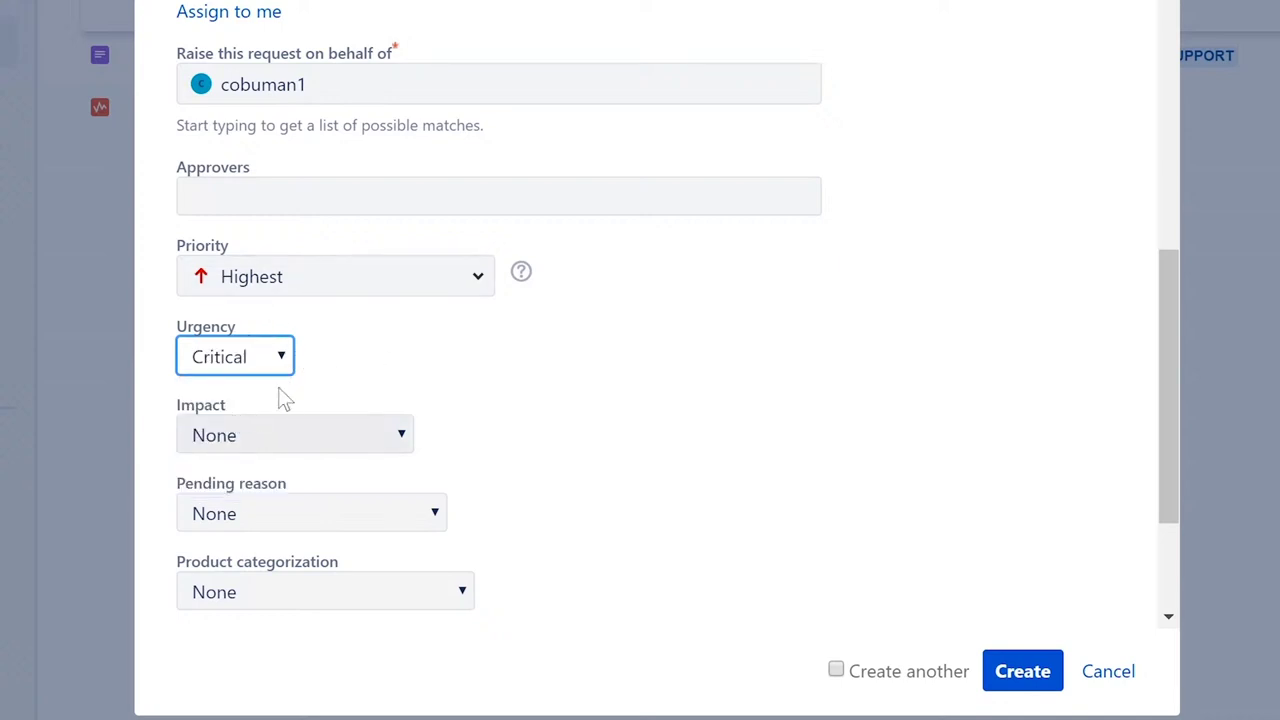
{"action": "left_click", "coordinate": [452, 366]}
{"action": "scroll", "coordinate": [460, 378], "scroll_direction": "down", "scroll_amount": 1}
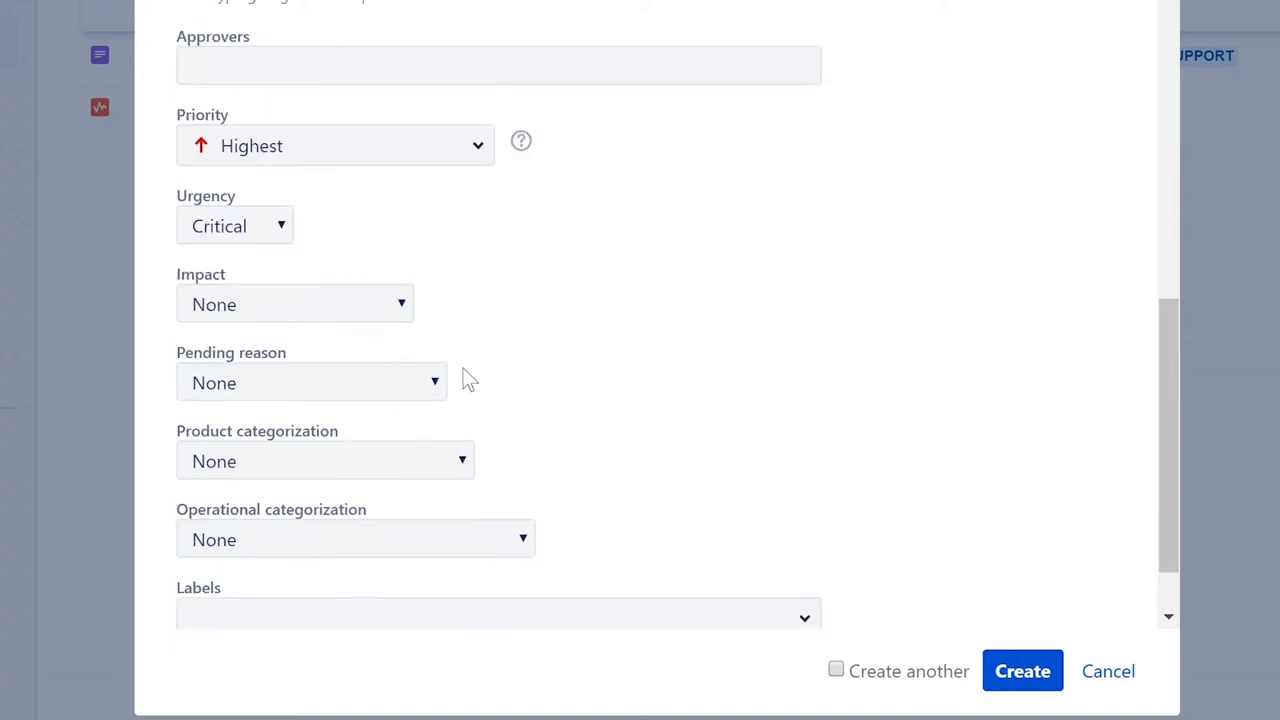
Set the impact to Extensive / Widespread and leave the pending reason as None.
{"action": "left_click", "coordinate": [288, 312]}
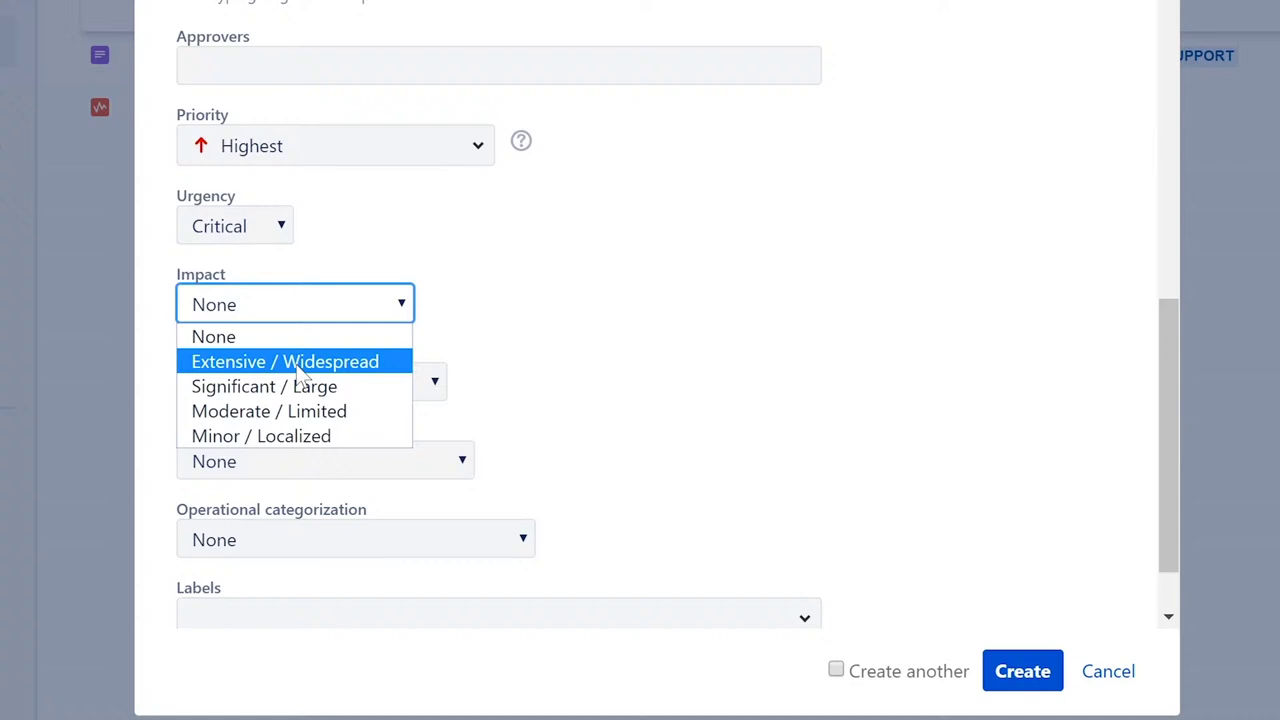
{"action": "left_click", "coordinate": [297, 364]}
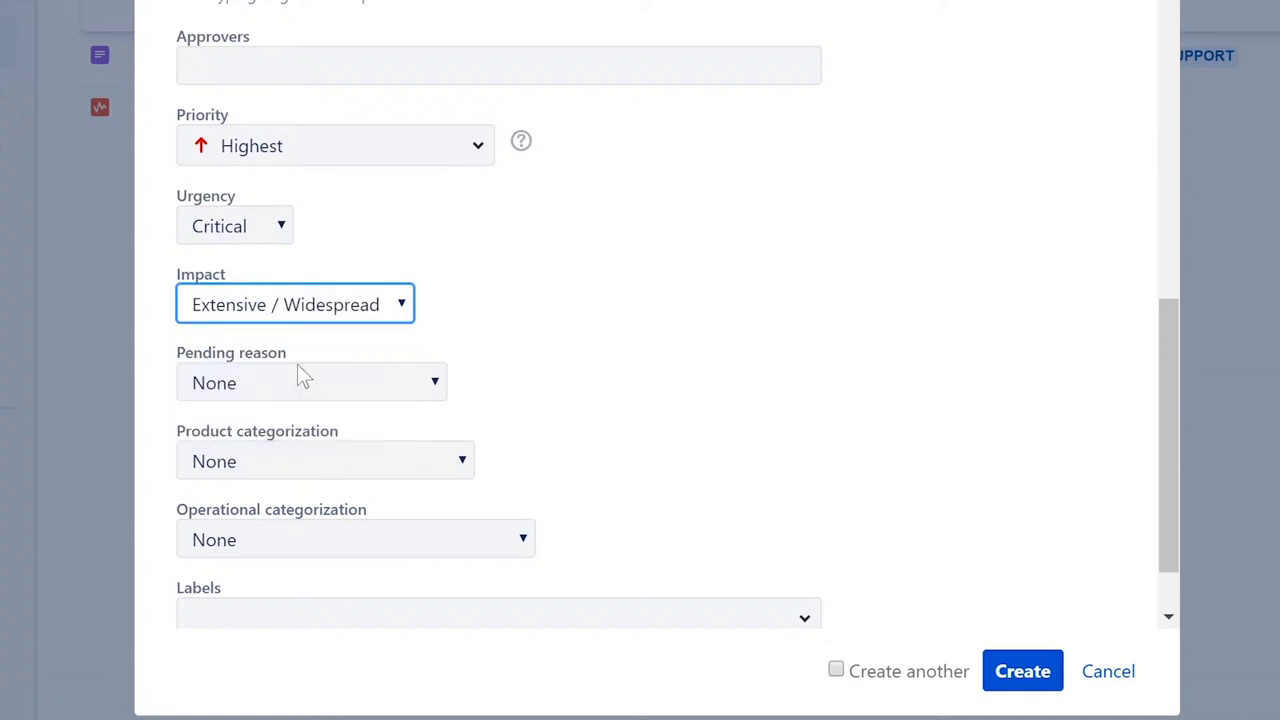
{"action": "left_click", "coordinate": [303, 307]}
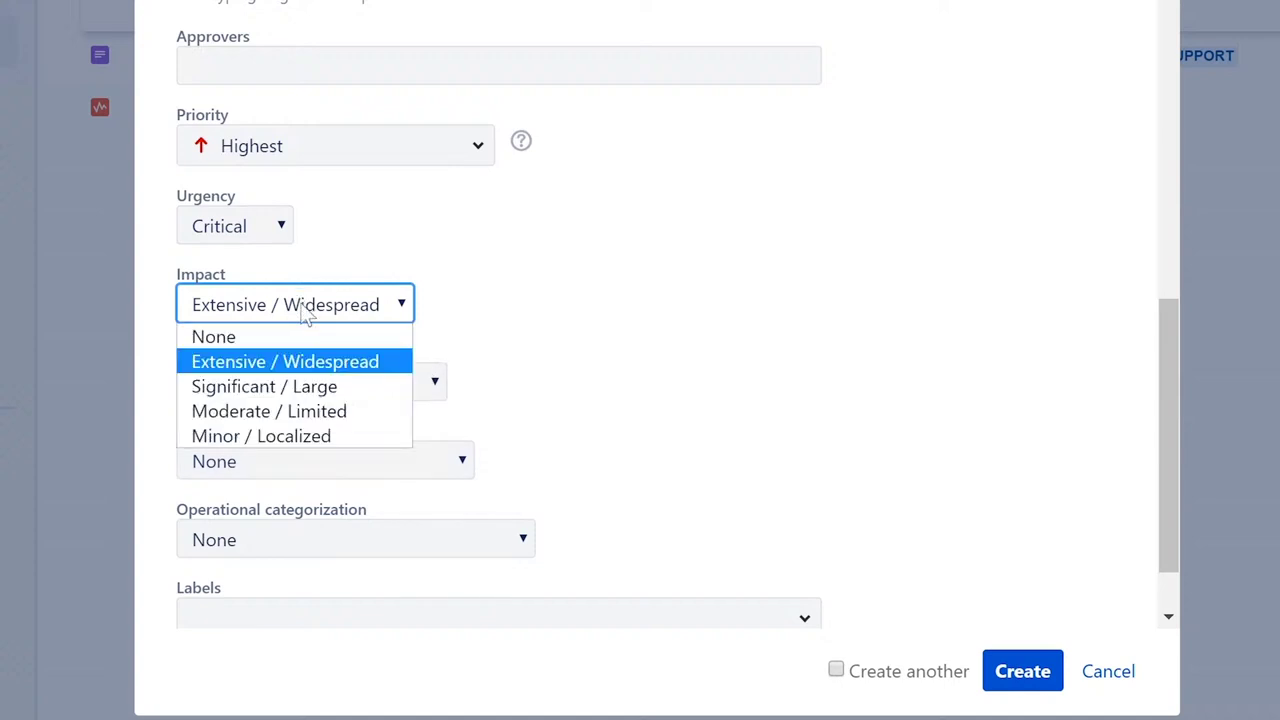
{"action": "key", "text": "Tab"}
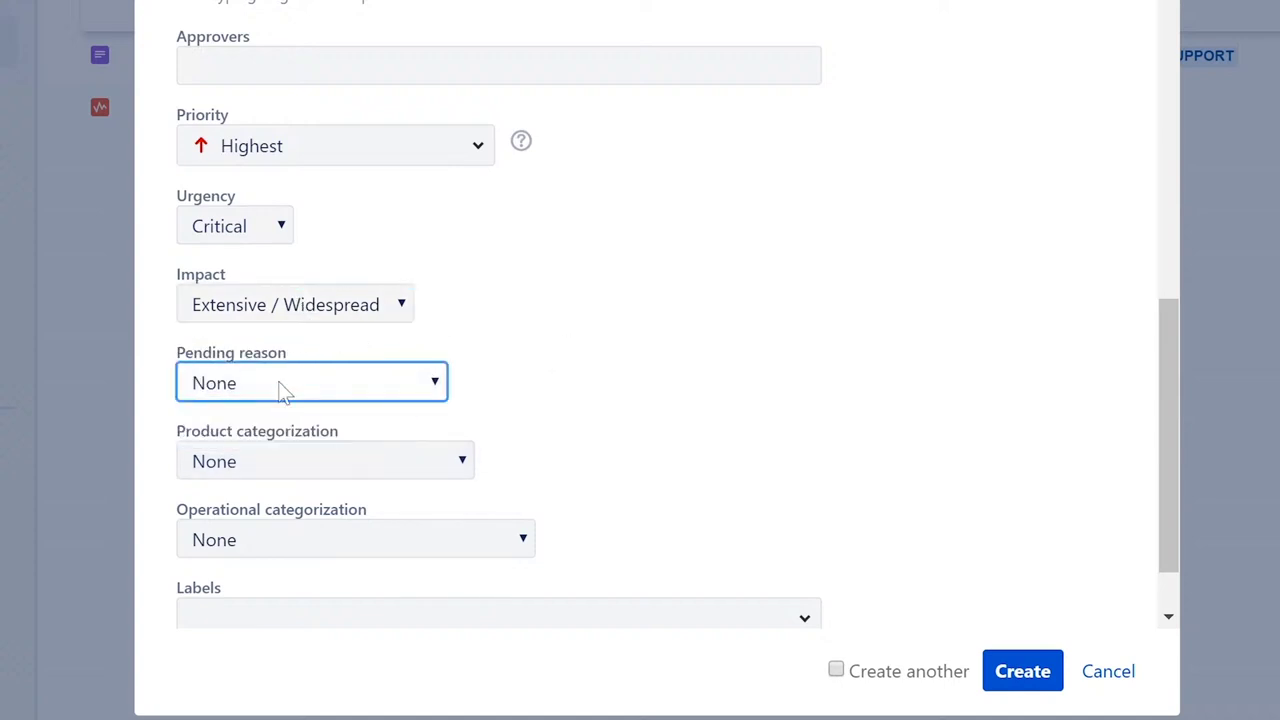
{"action": "left_click", "coordinate": [318, 396]}
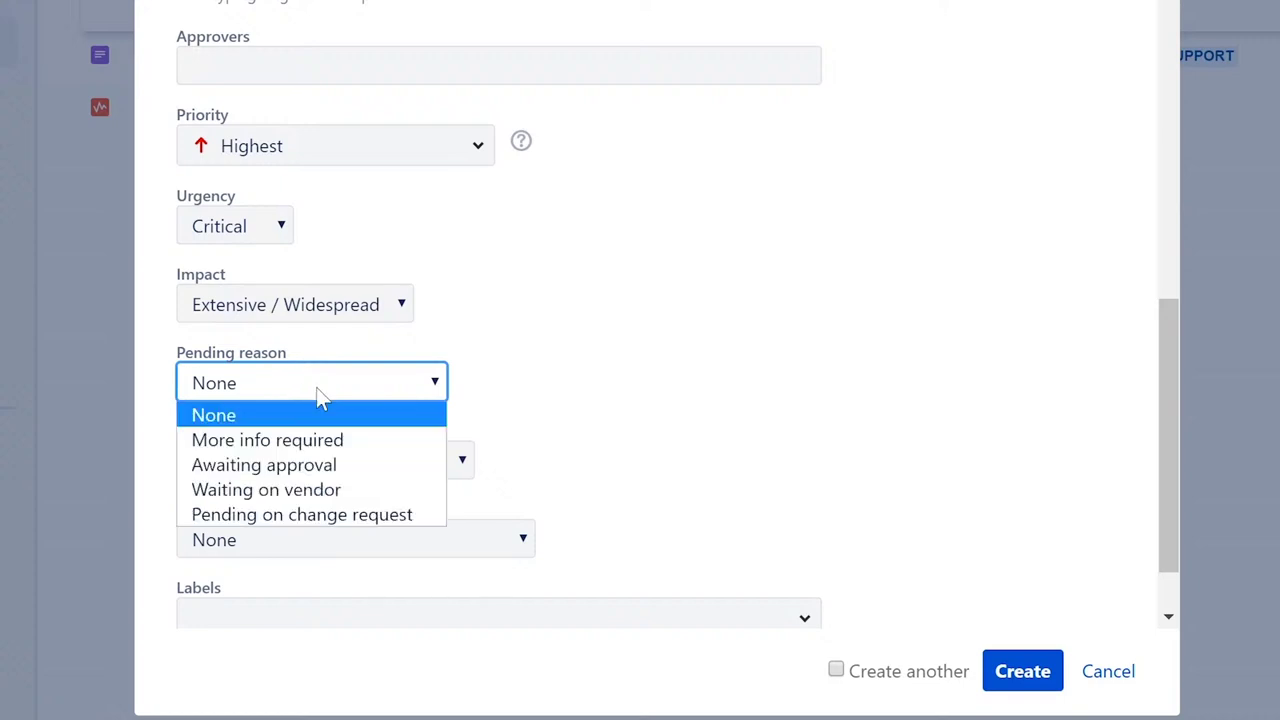
{"action": "left_click", "coordinate": [548, 345]}
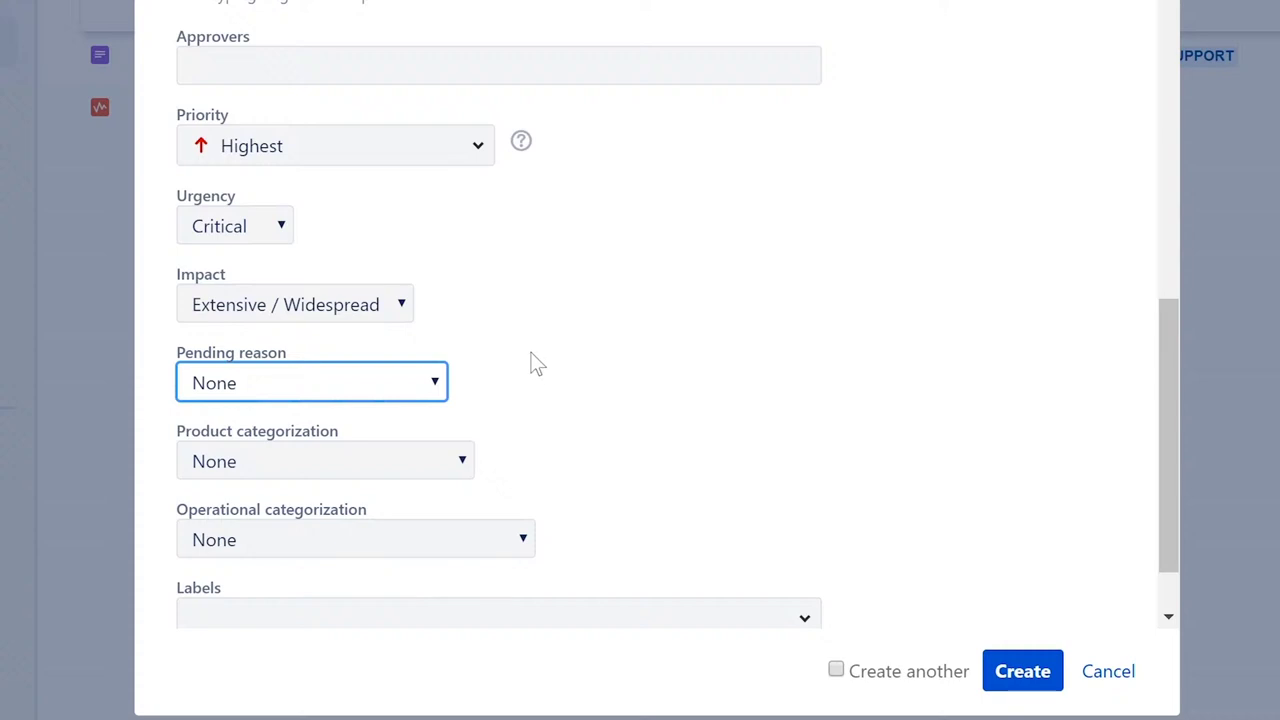
{"action": "scroll", "coordinate": [537, 363], "scroll_direction": "down", "scroll_amount": 2}
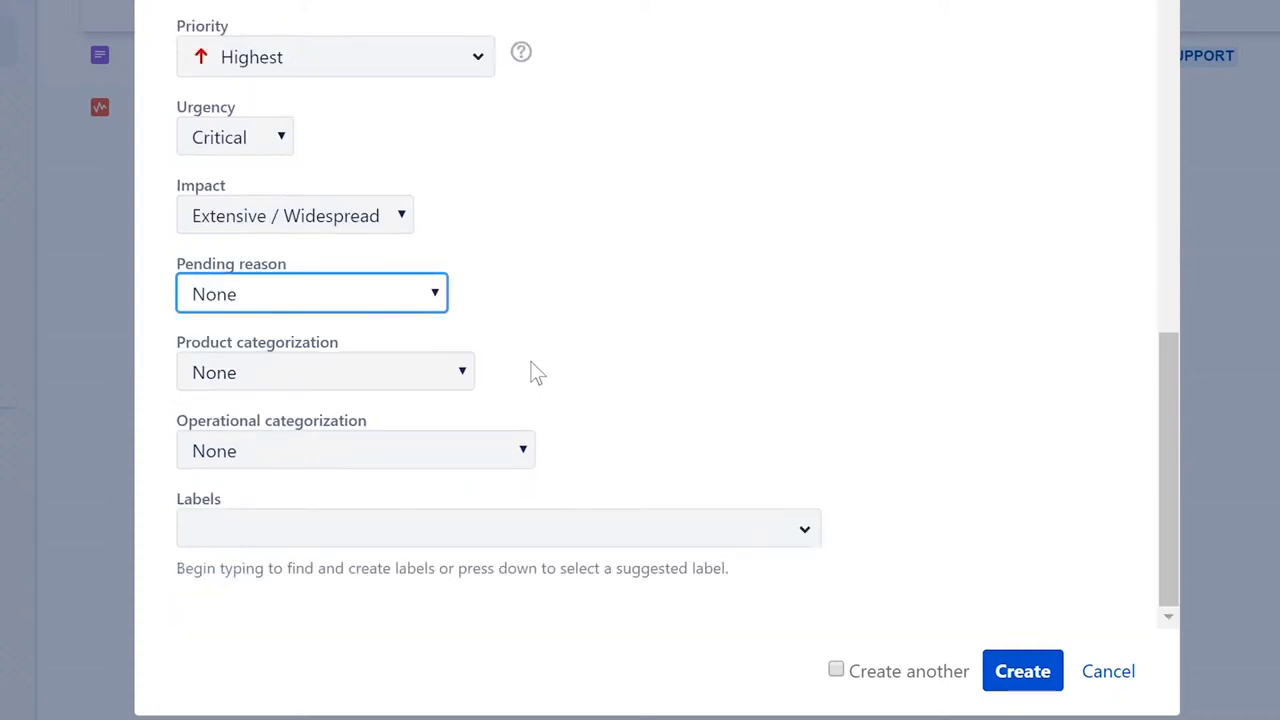
Leave product categorization as None and set operational categorization to Connectivity.
{"action": "left_click", "coordinate": [287, 368]}
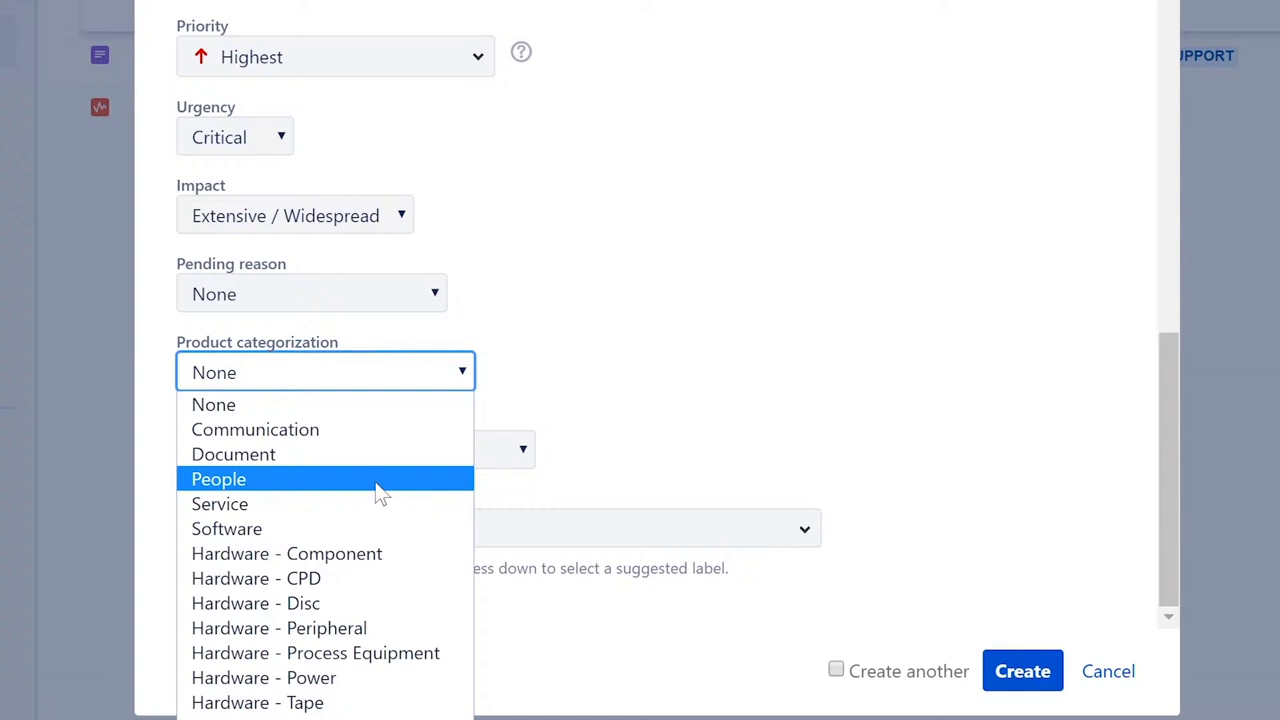
{"action": "left_click", "coordinate": [550, 372]}
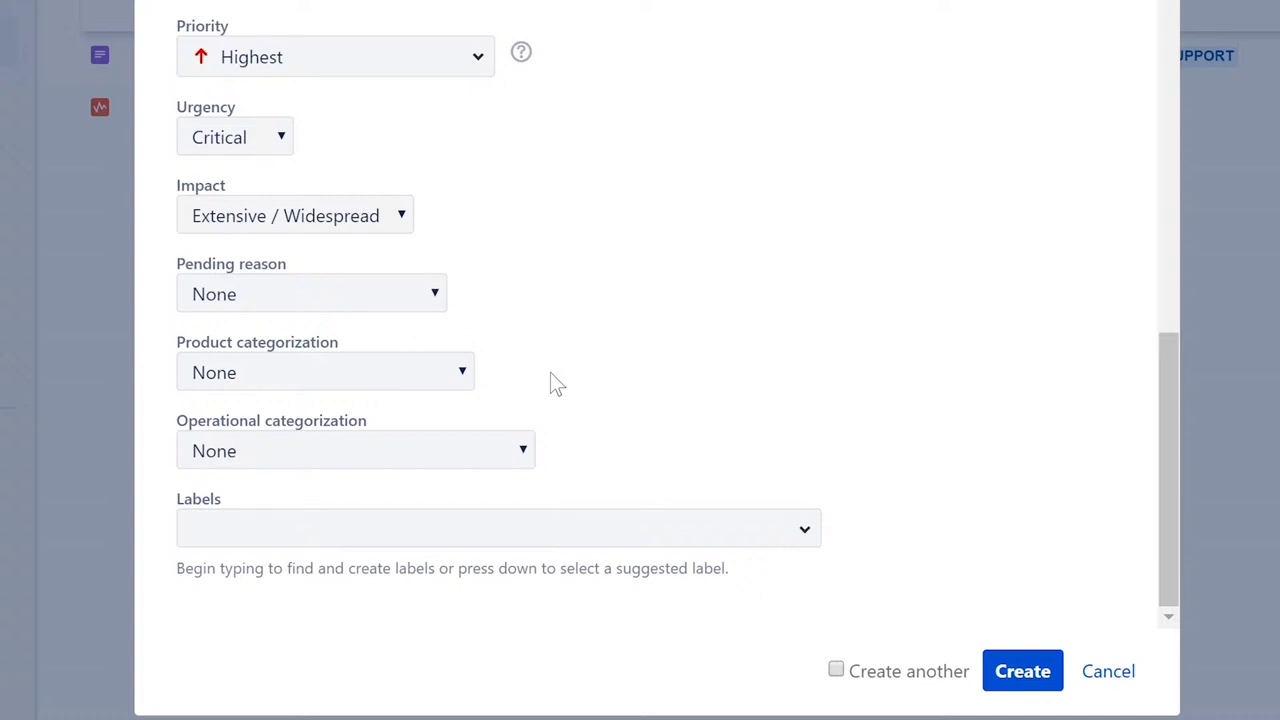
{"action": "left_click", "coordinate": [497, 452]}
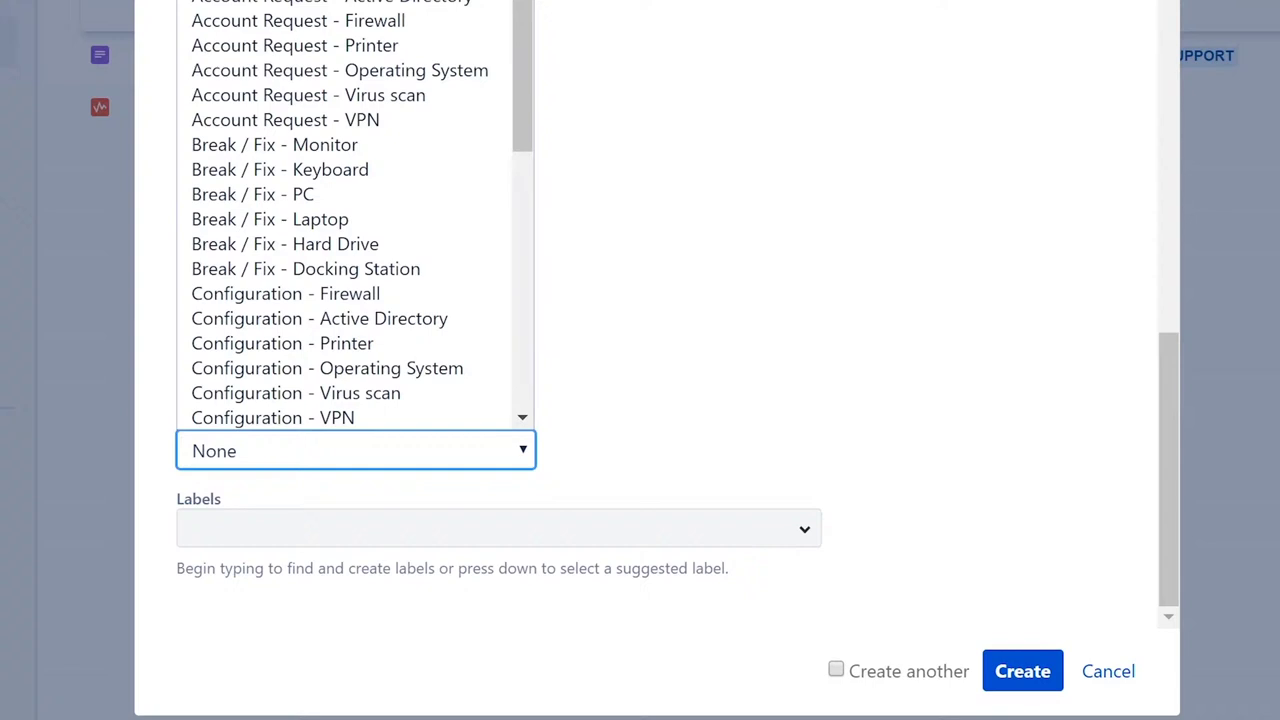
{"action": "left_click", "coordinate": [380, 418]}
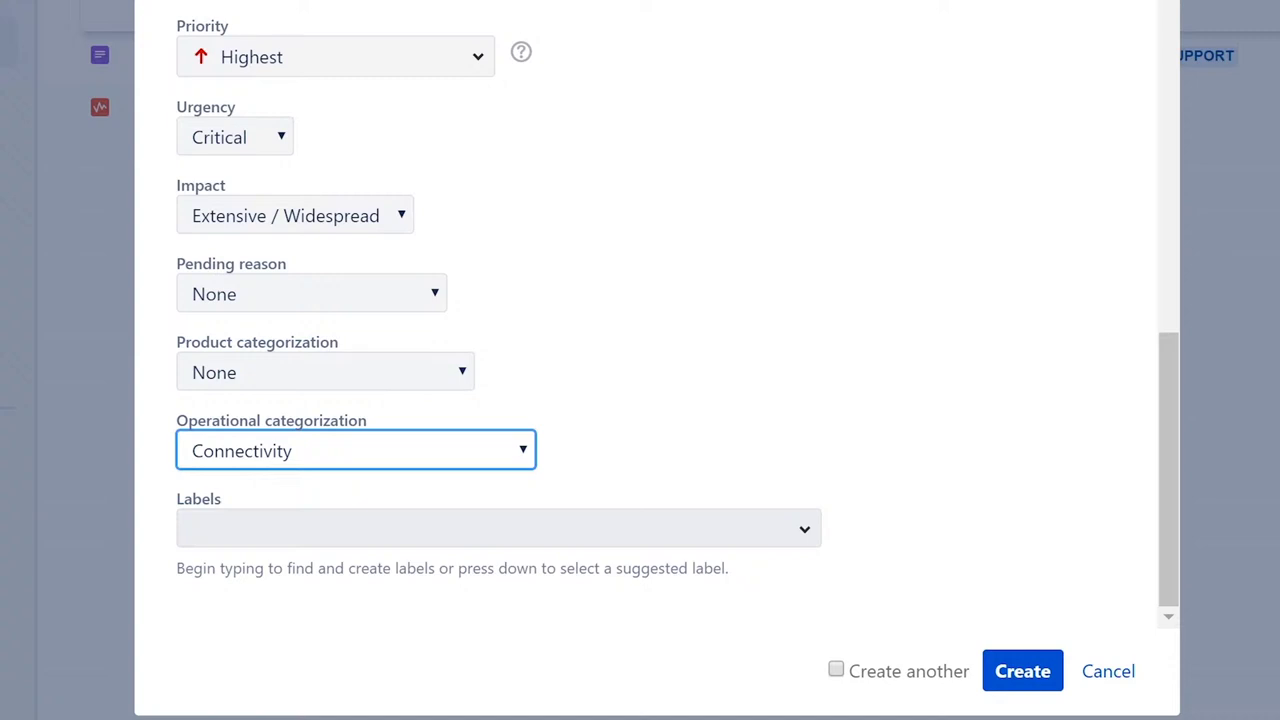
{"action": "left_click", "coordinate": [658, 370]}
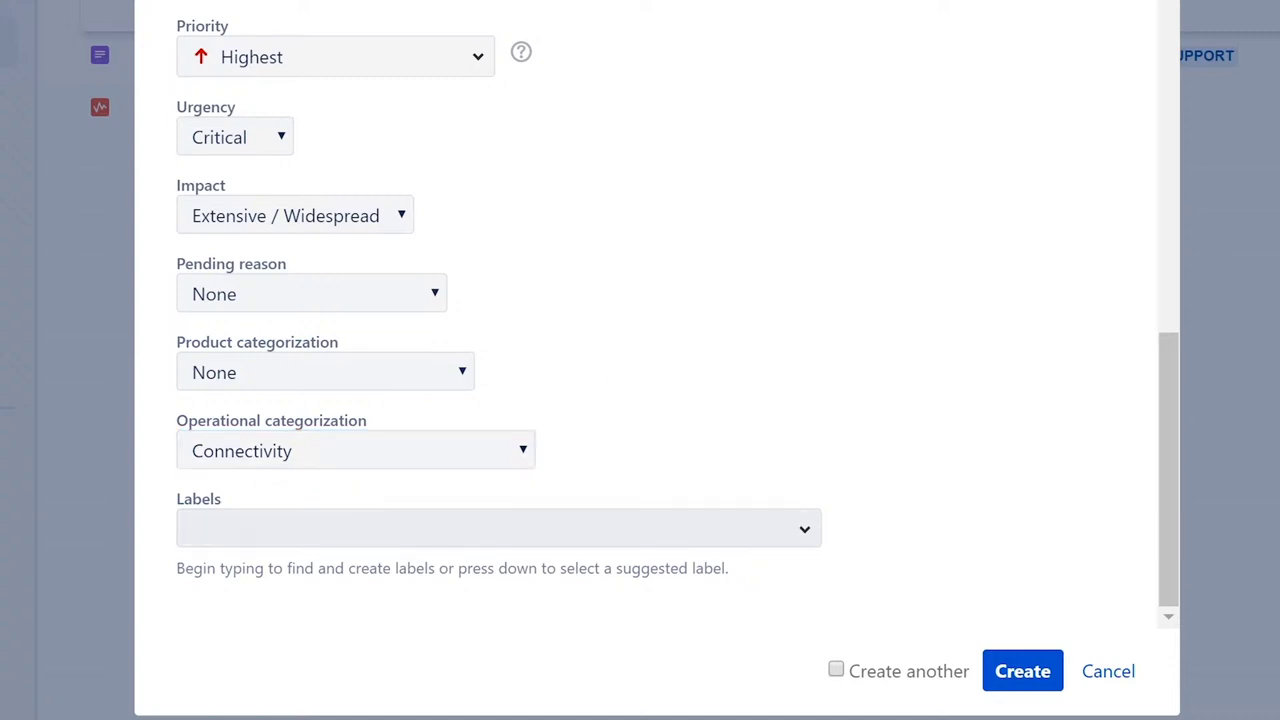
Submit the request without labels, creating ticket ISD-7.
{"action": "left_click", "coordinate": [498, 528]}
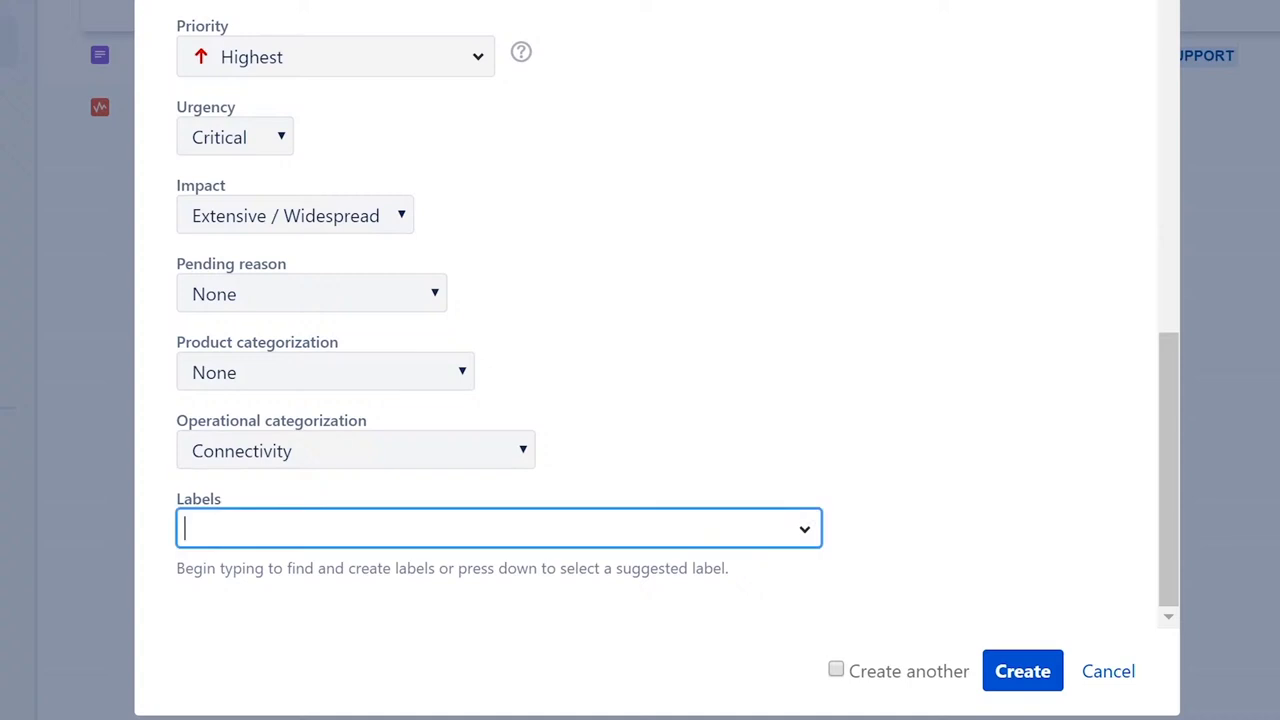
{"action": "left_click", "coordinate": [804, 529]}
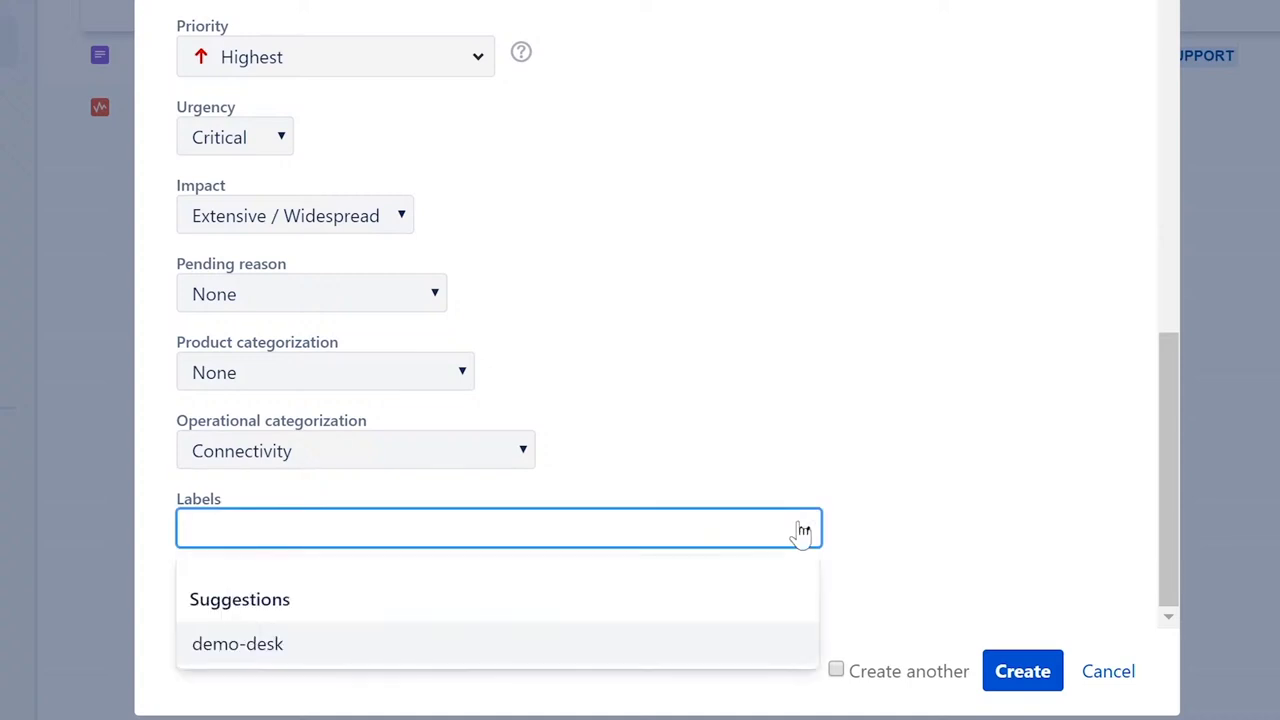
{"action": "left_click", "coordinate": [885, 442]}
{"action": "left_click", "coordinate": [1022, 673]}
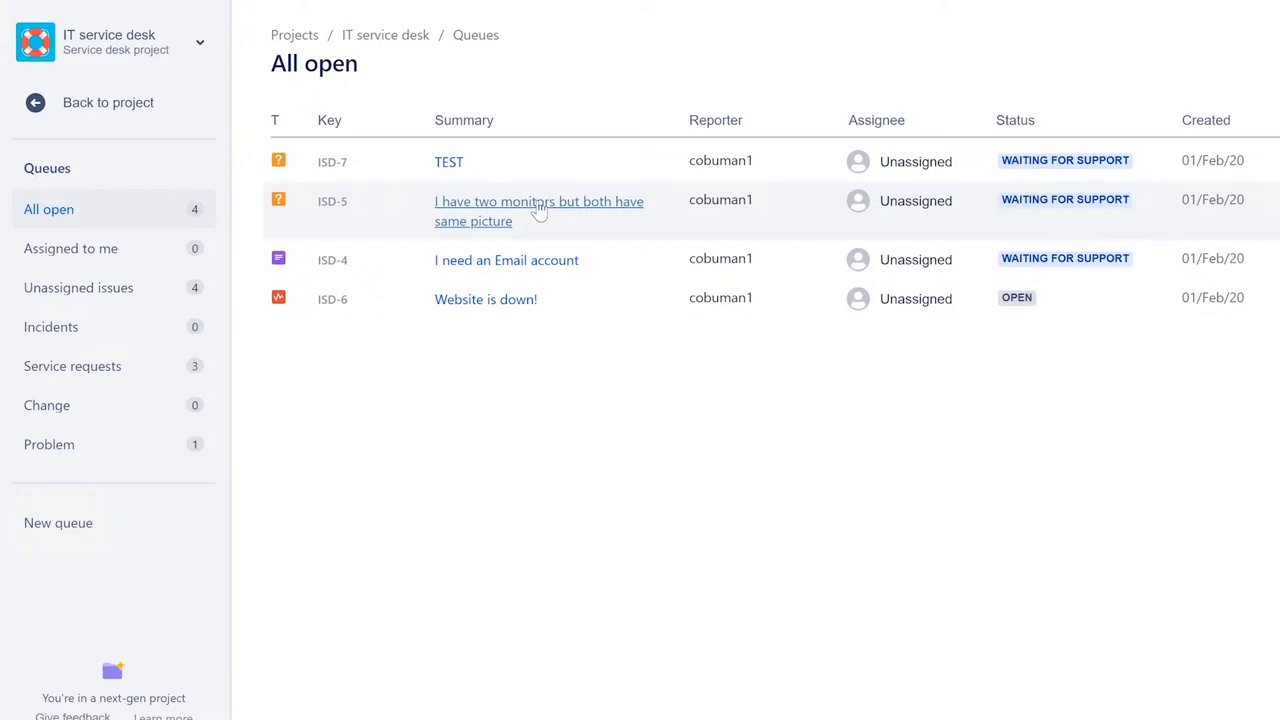
Open ISD-5 from the All open queue.
{"action": "left_click", "coordinate": [539, 207]}
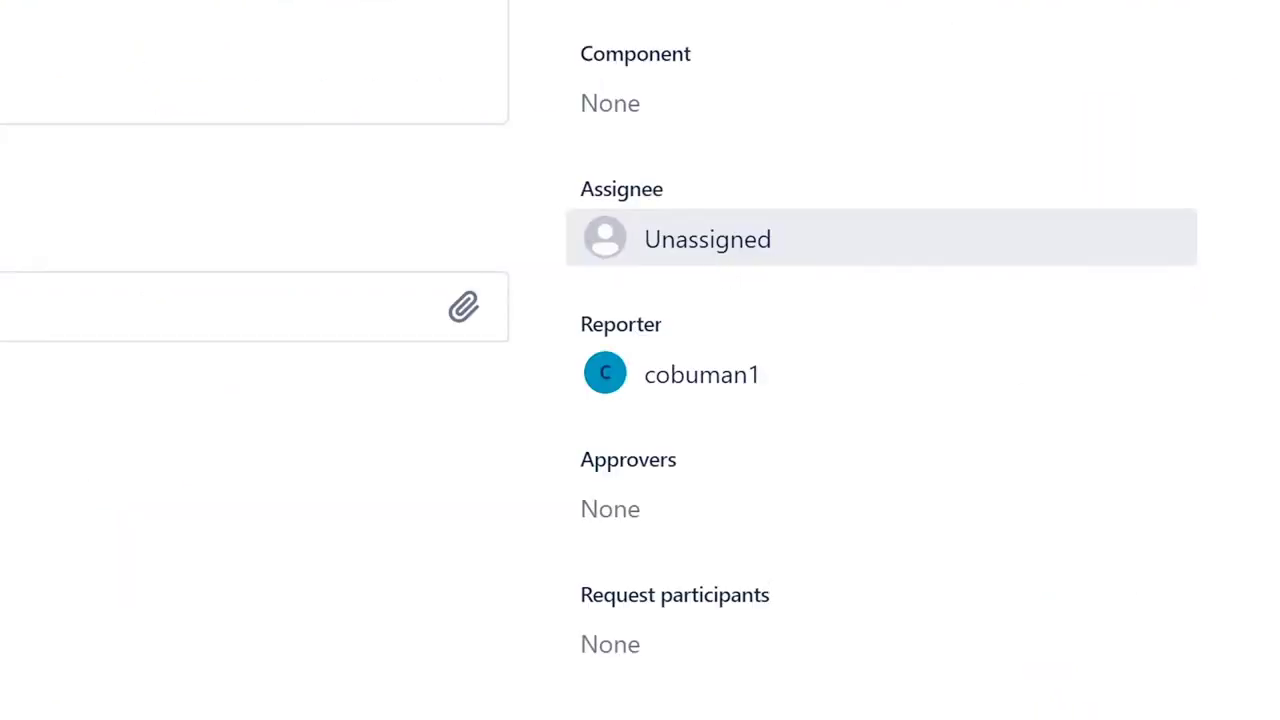
Assign ISD-5 to cobu man, then go back to the queue and reopen ISD-5.
{"action": "left_click", "coordinate": [707, 239]}
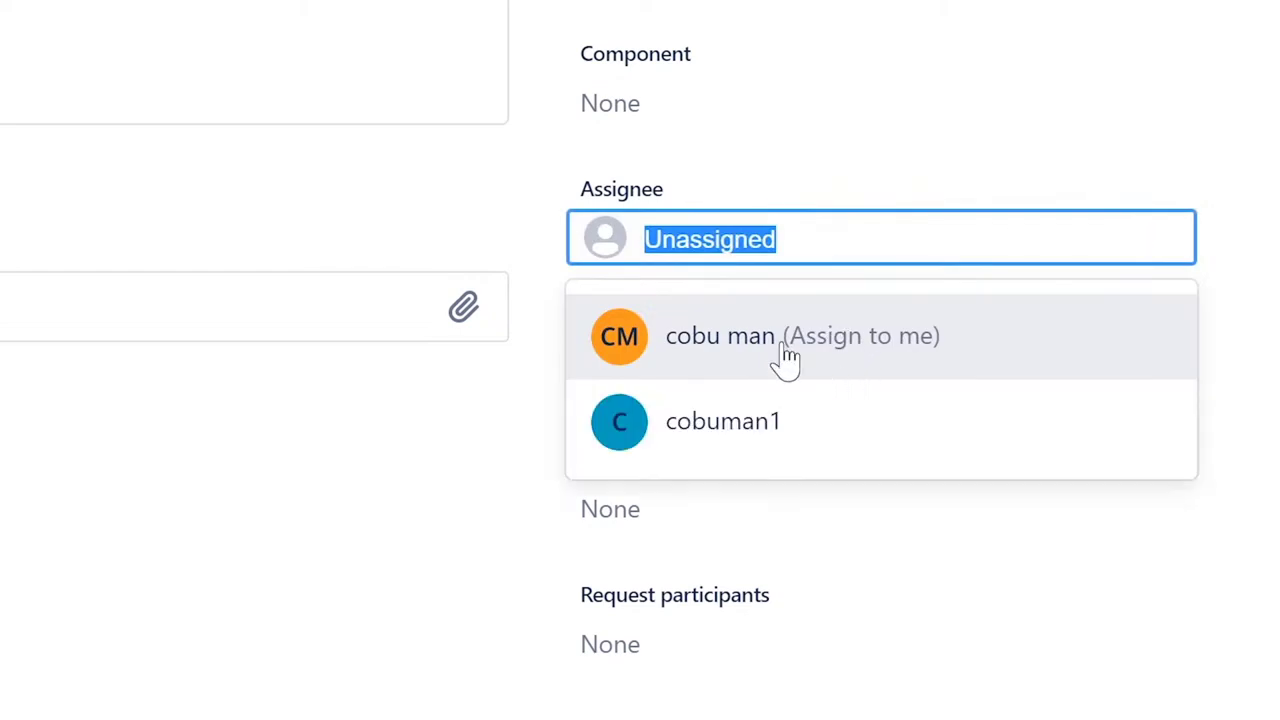
{"action": "left_click", "coordinate": [843, 347]}
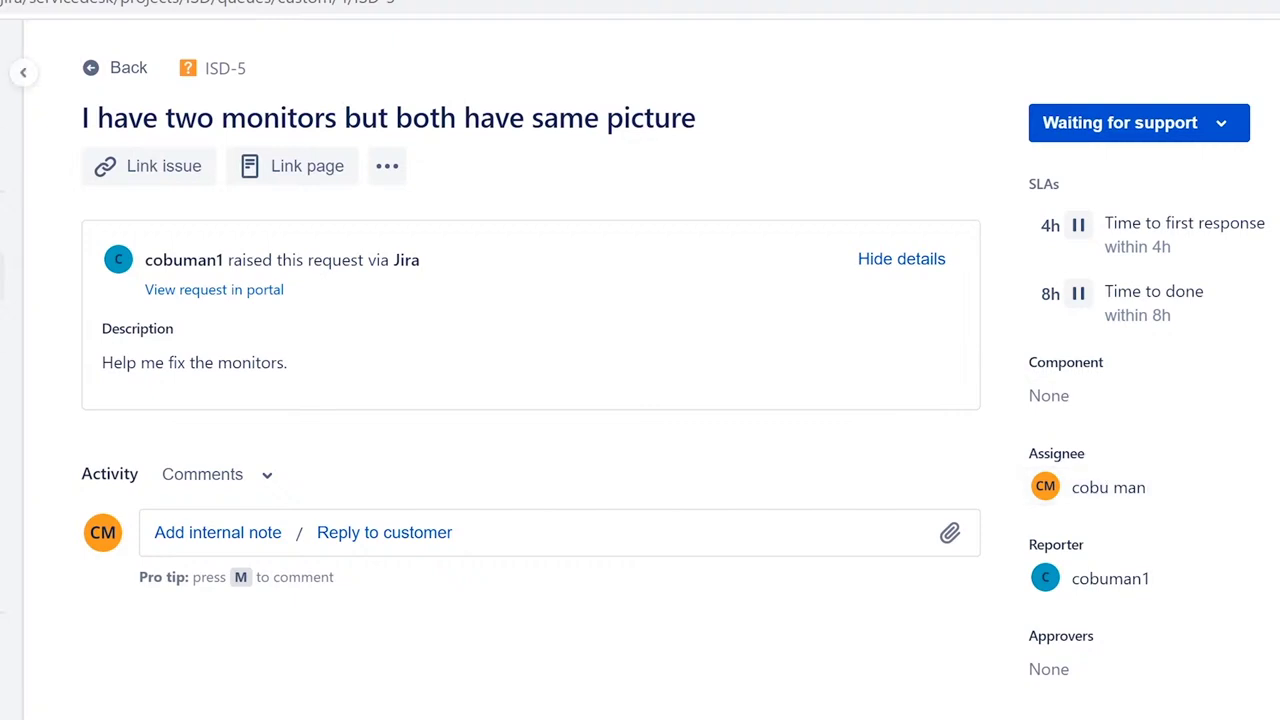
{"action": "key", "text": "alt+Left"}
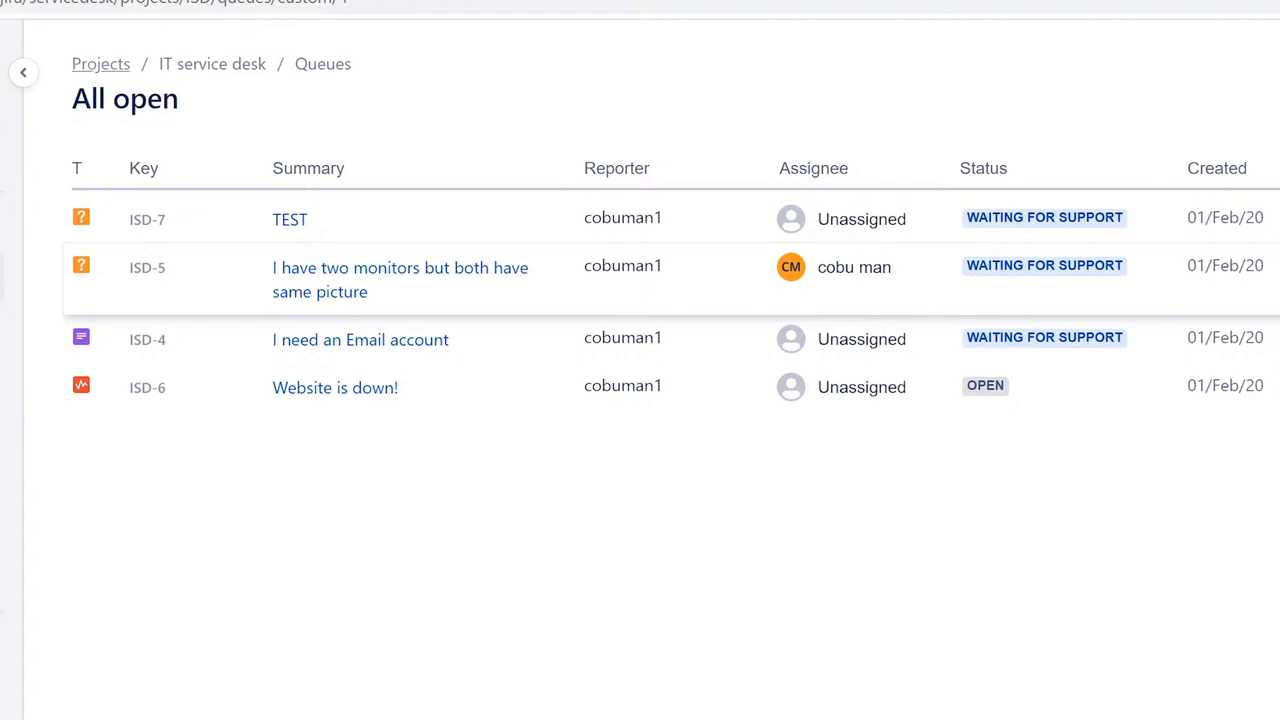
{"action": "mouse_move", "coordinate": [860, 279]}
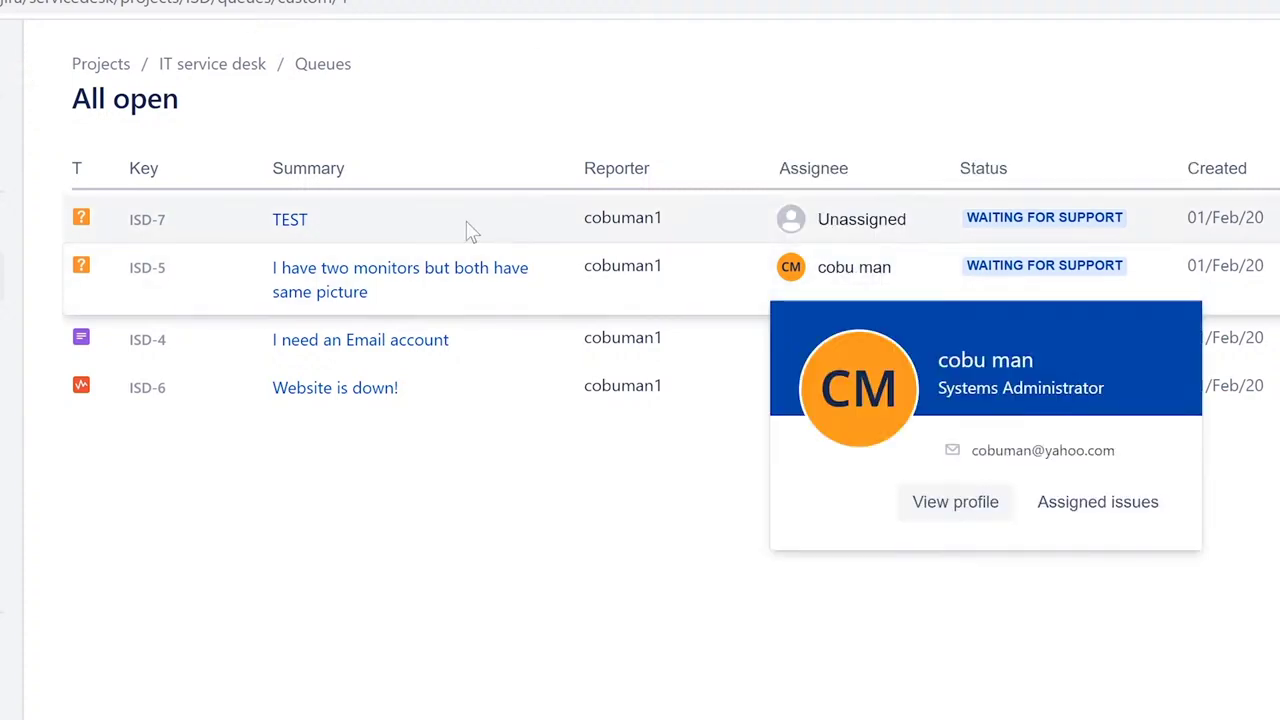
{"action": "left_click", "coordinate": [394, 280]}
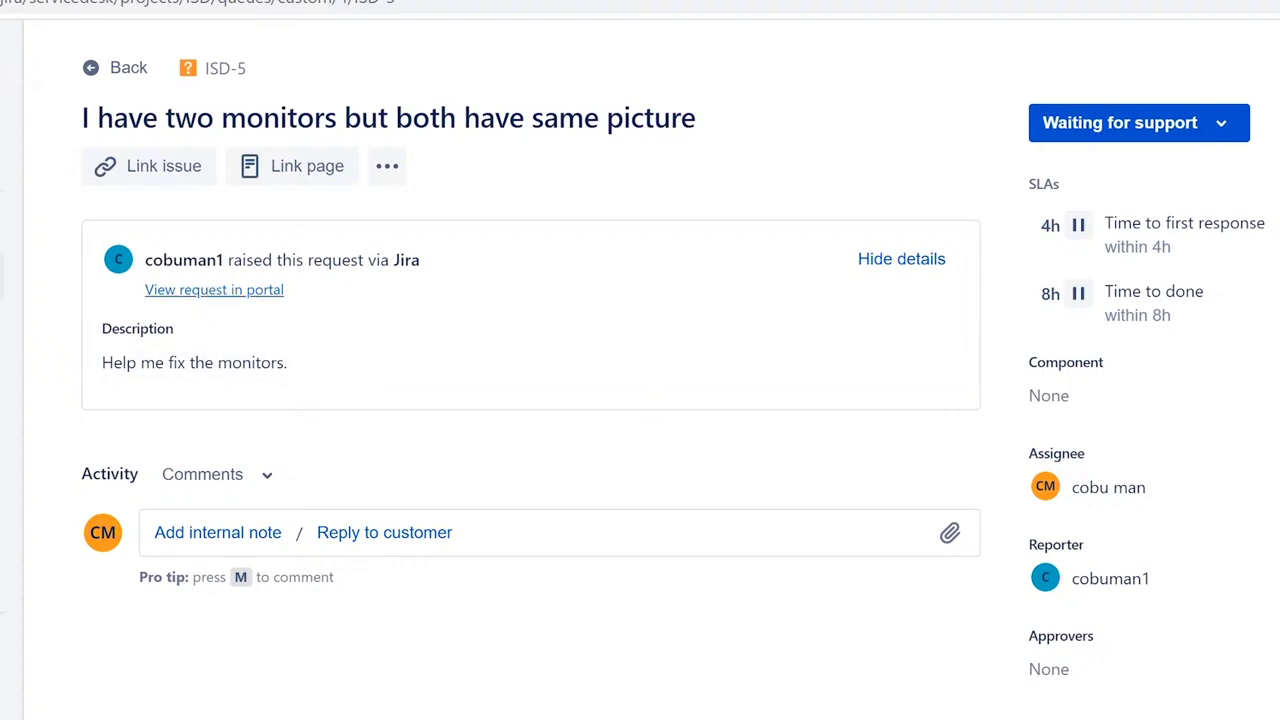
{"action": "left_click", "coordinate": [200, 298]}
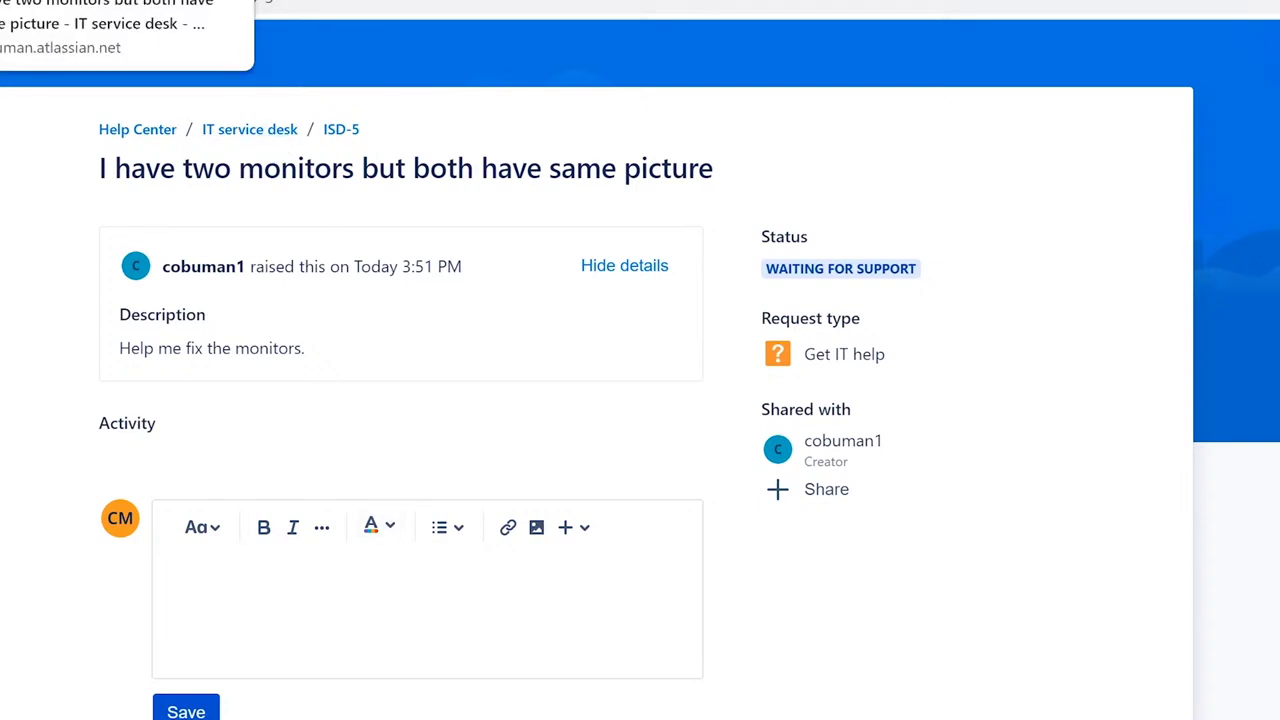
{"action": "left_click", "coordinate": [40, 2]}
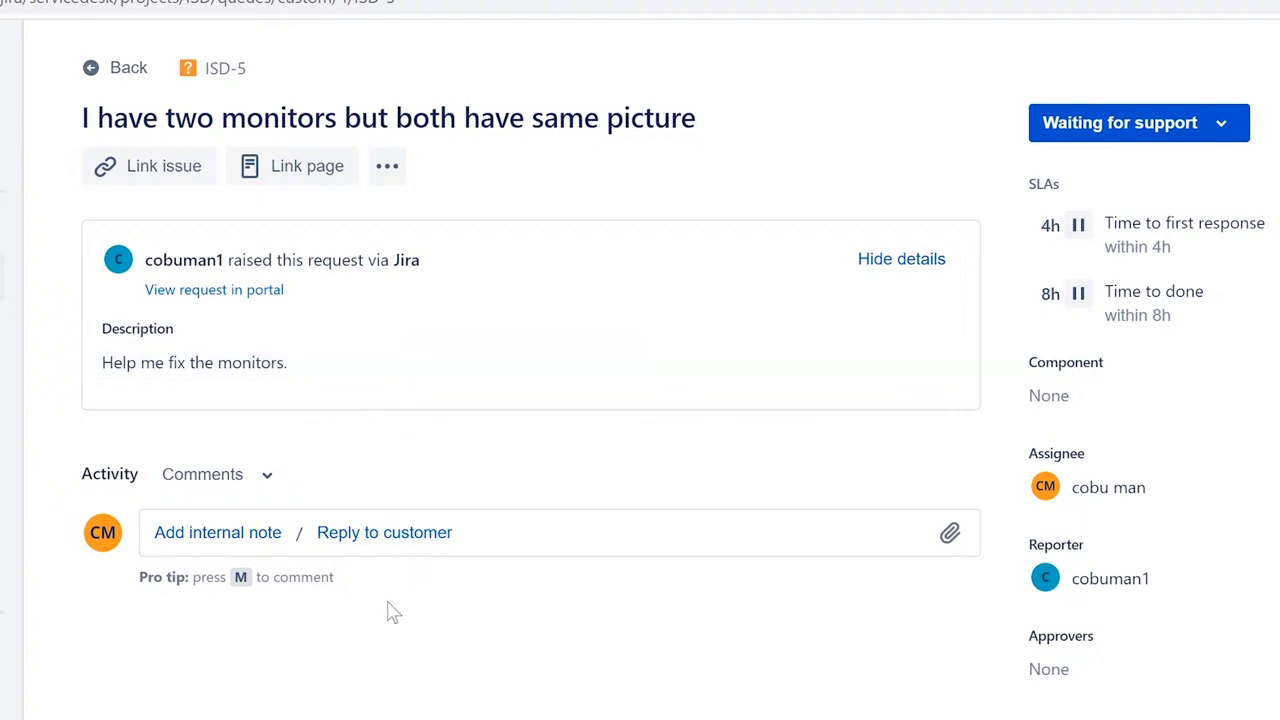
Draft a customer reply introducing the agent by name from Tech Support at STL, MO, citing the monitor ticket.
{"action": "left_click", "coordinate": [391, 538]}
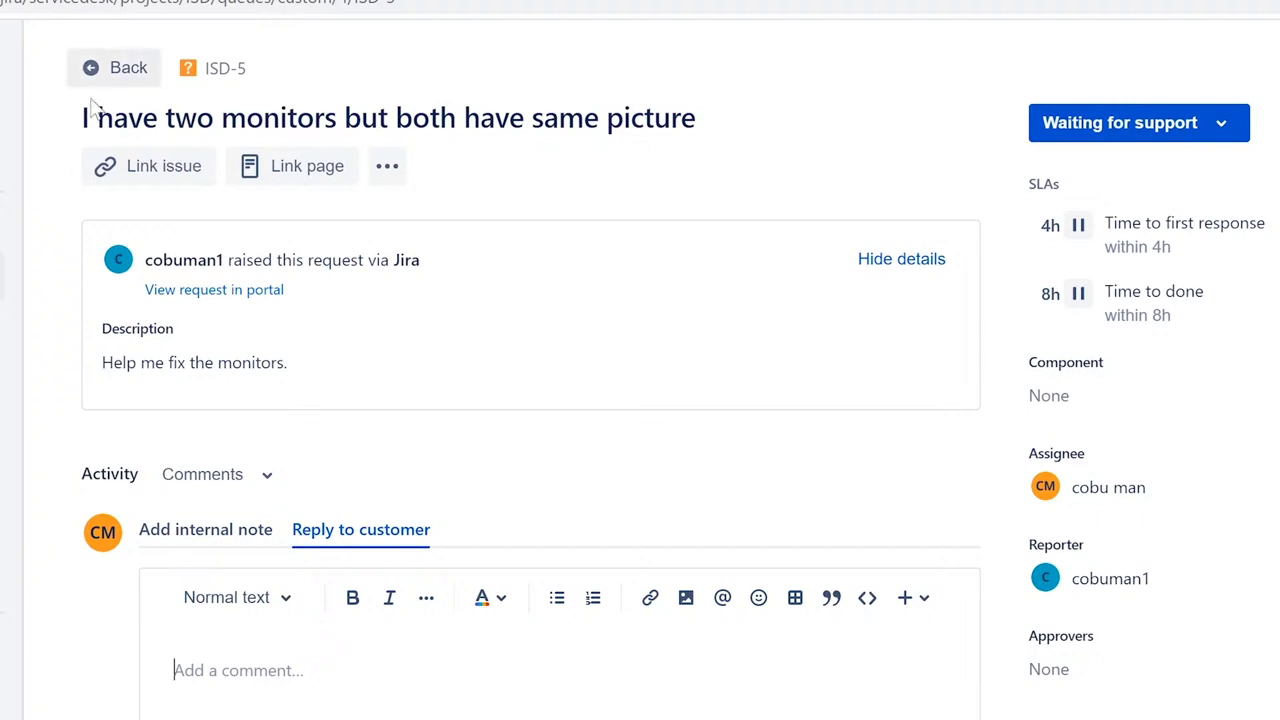
{"action": "left_click_drag", "start_coordinate": [83, 118], "coordinate": [702, 124]}
{"action": "left_click", "coordinate": [174, 670]}
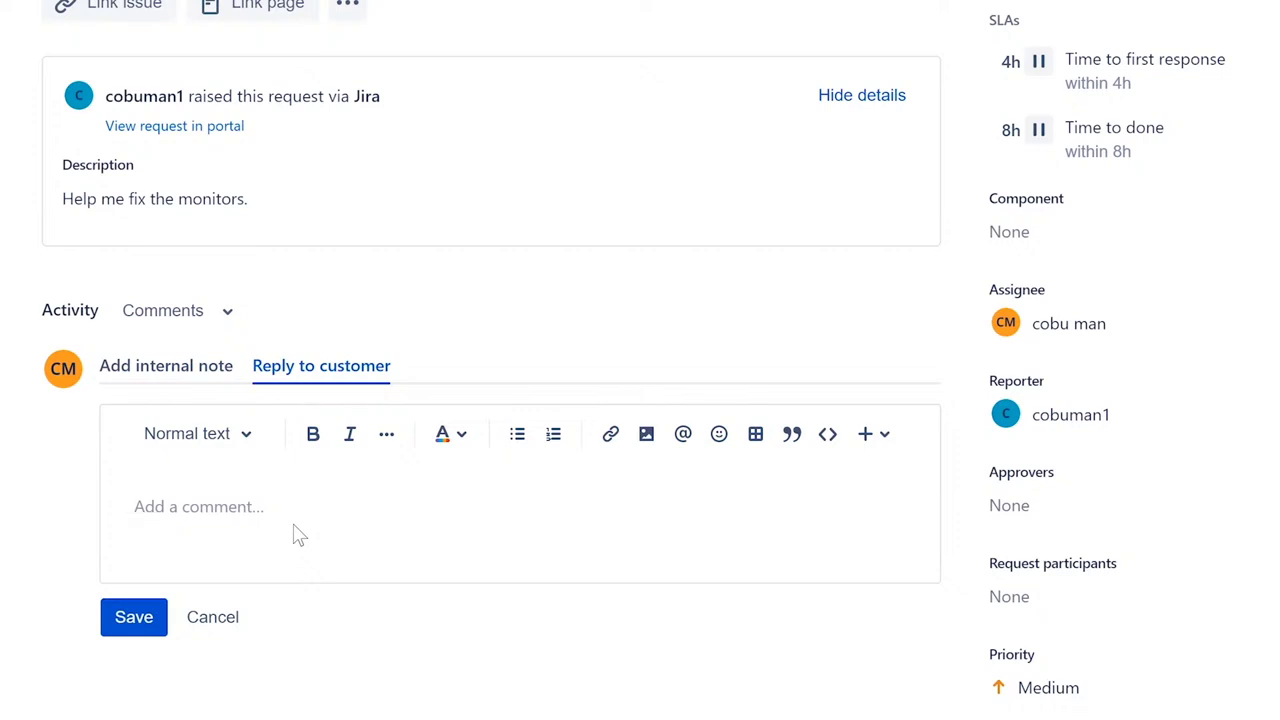
{"action": "type", "text": "Hello"}
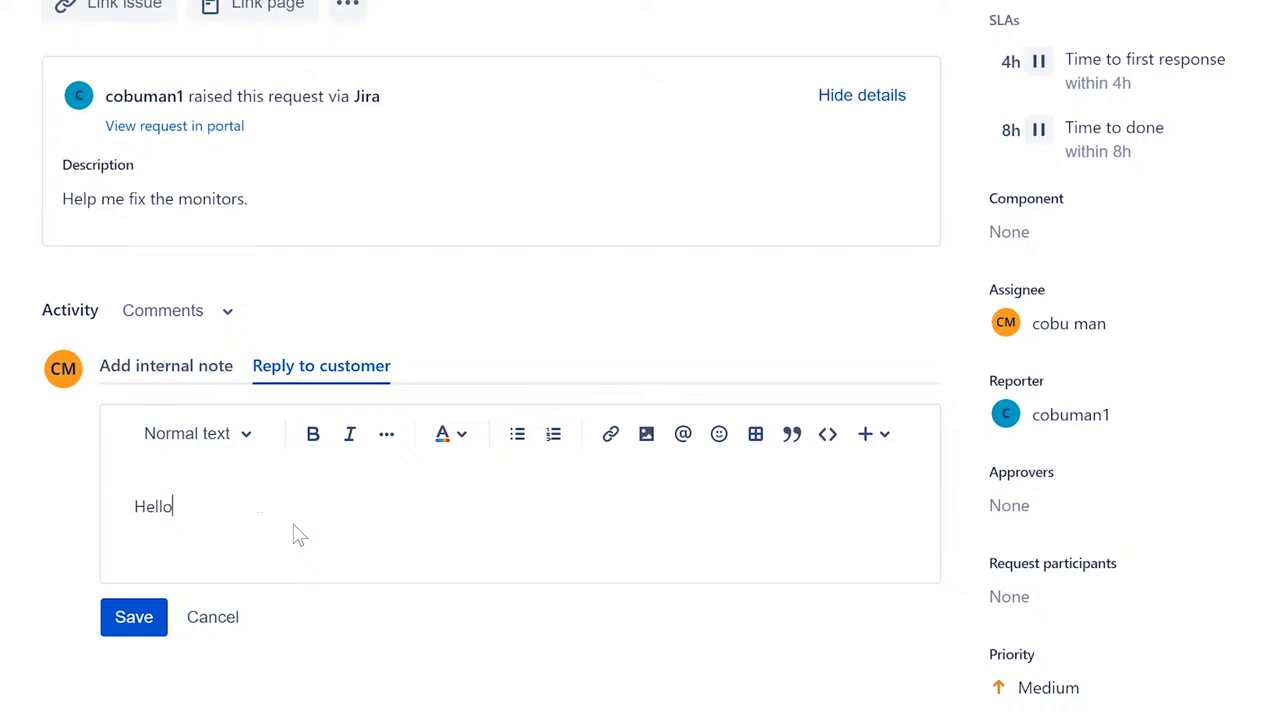
{"action": "type", "text": ", my name is Ervin "}
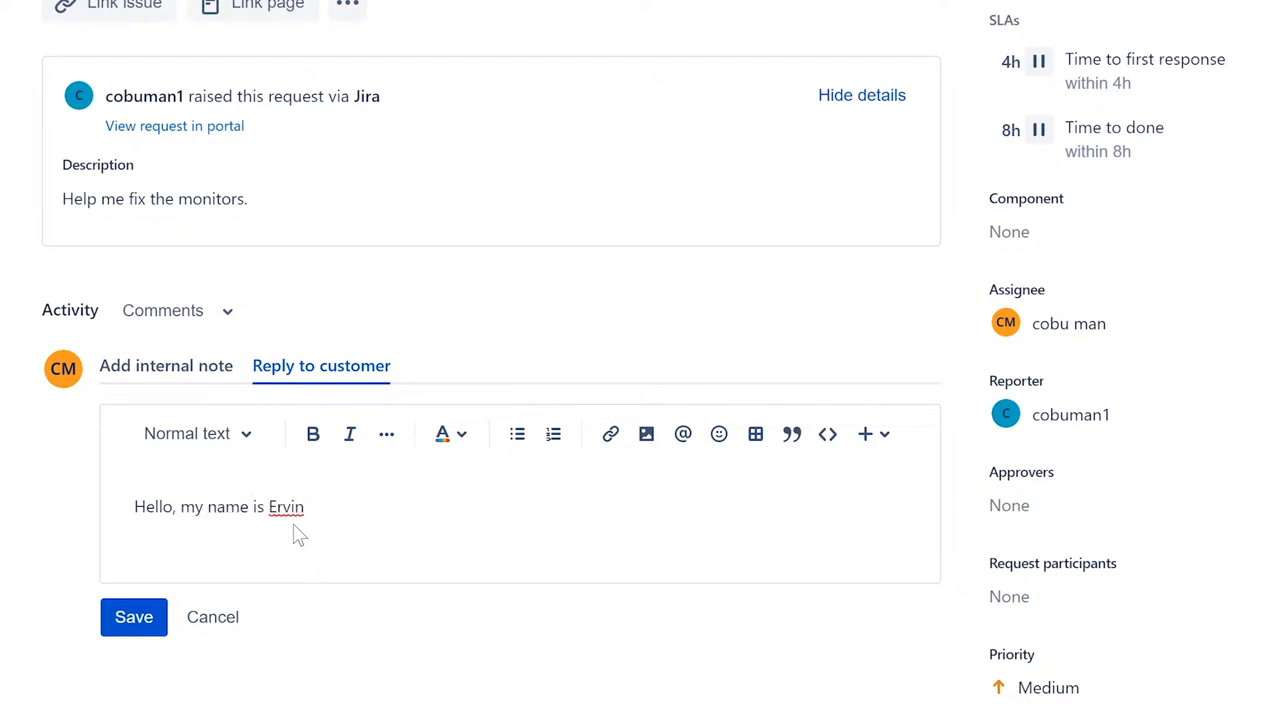
{"action": "type", "text": "at"}
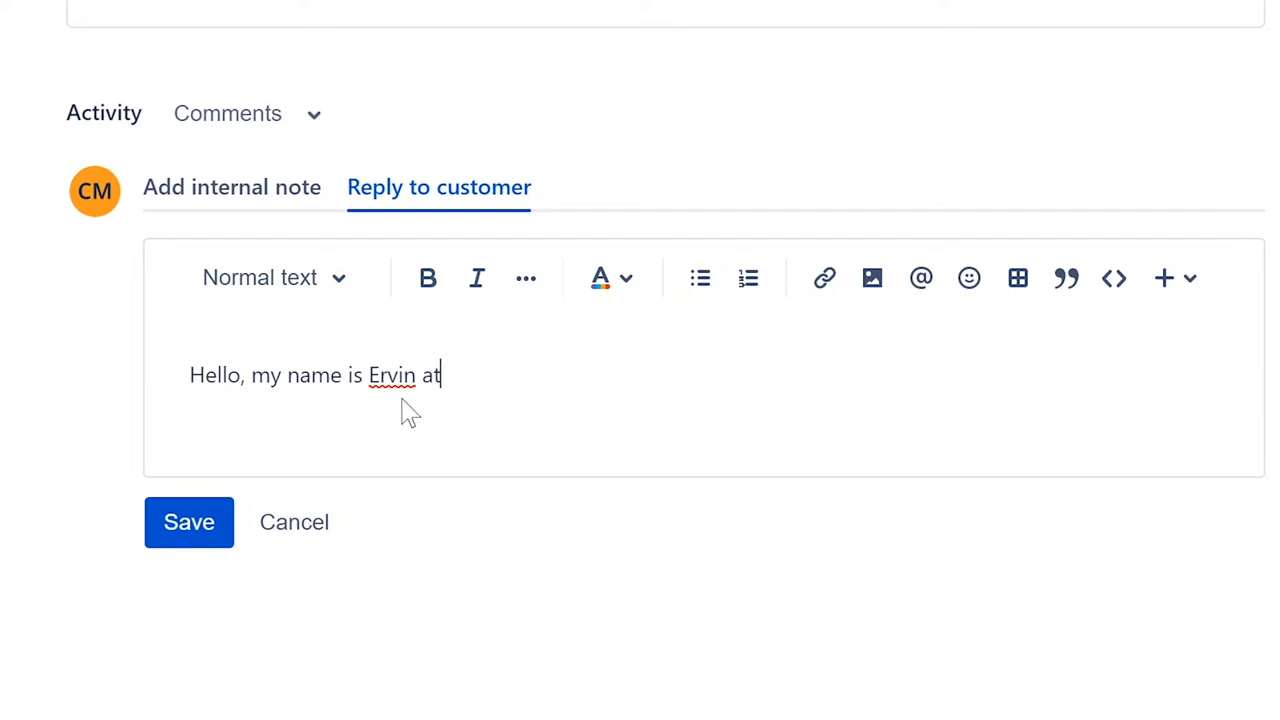
{"action": "key", "text": "BackSpace"}
{"action": "key", "text": "BackSpace"}
{"action": "type", "text": "with Tech Su"}
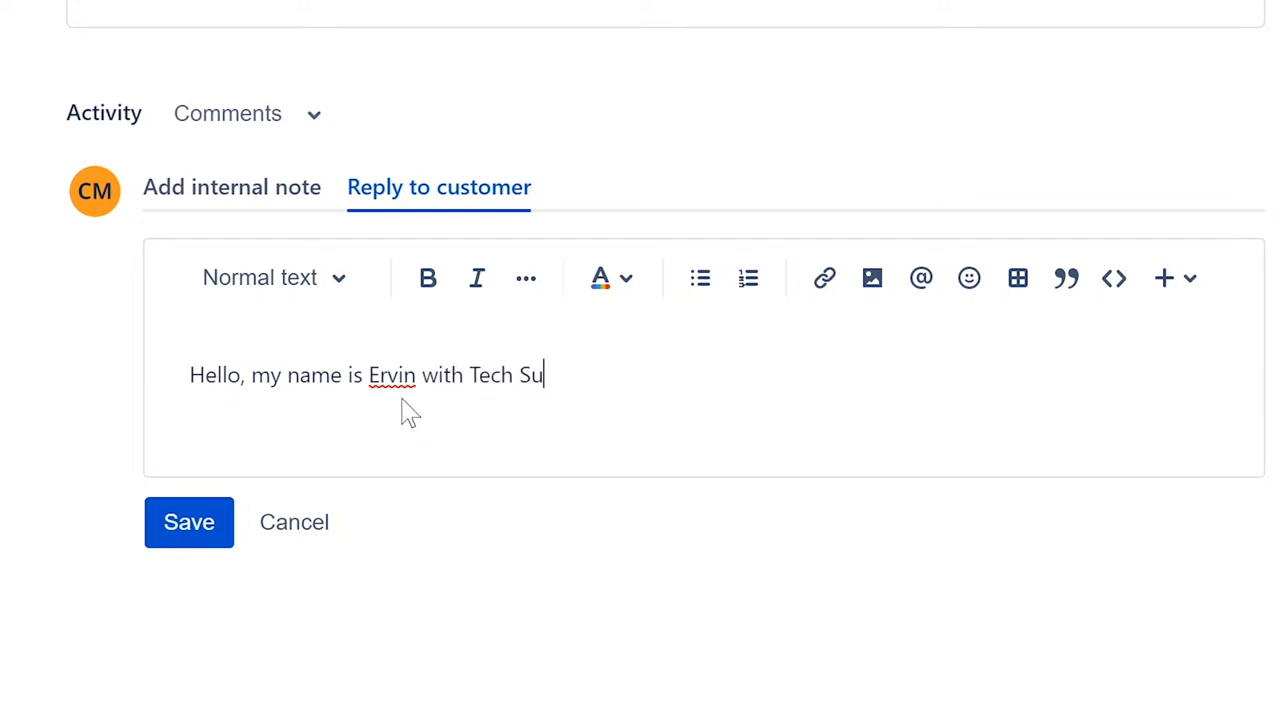
{"action": "type", "text": "pport at ST"}
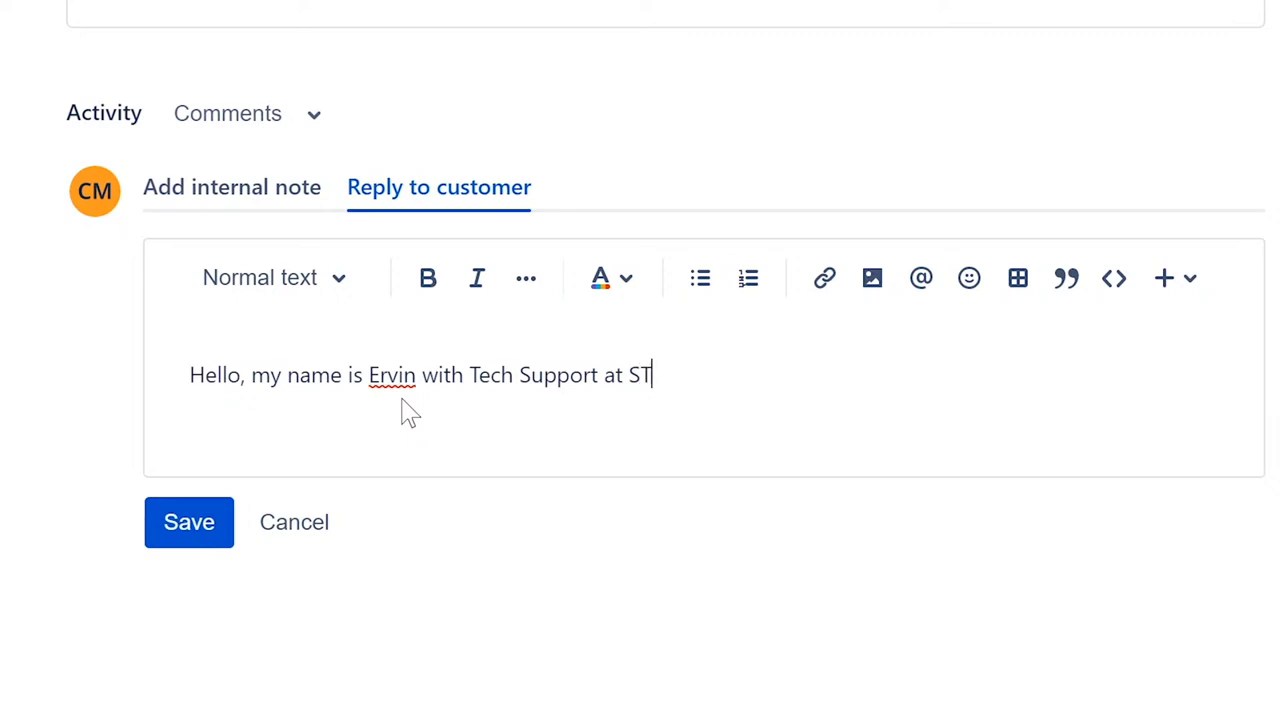
{"action": "type", "text": "L, MO."}
{"action": "type", "text": "I have yo"}
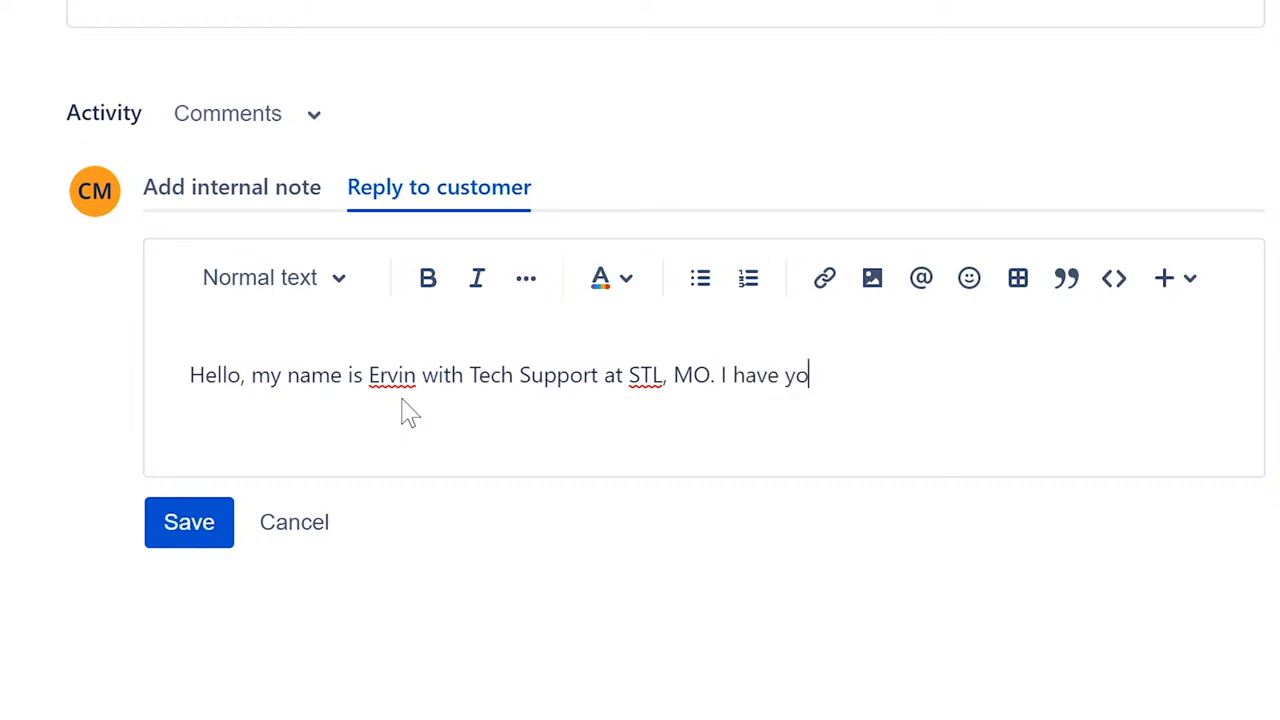
{"action": "type", "text": "ur ticket about "}
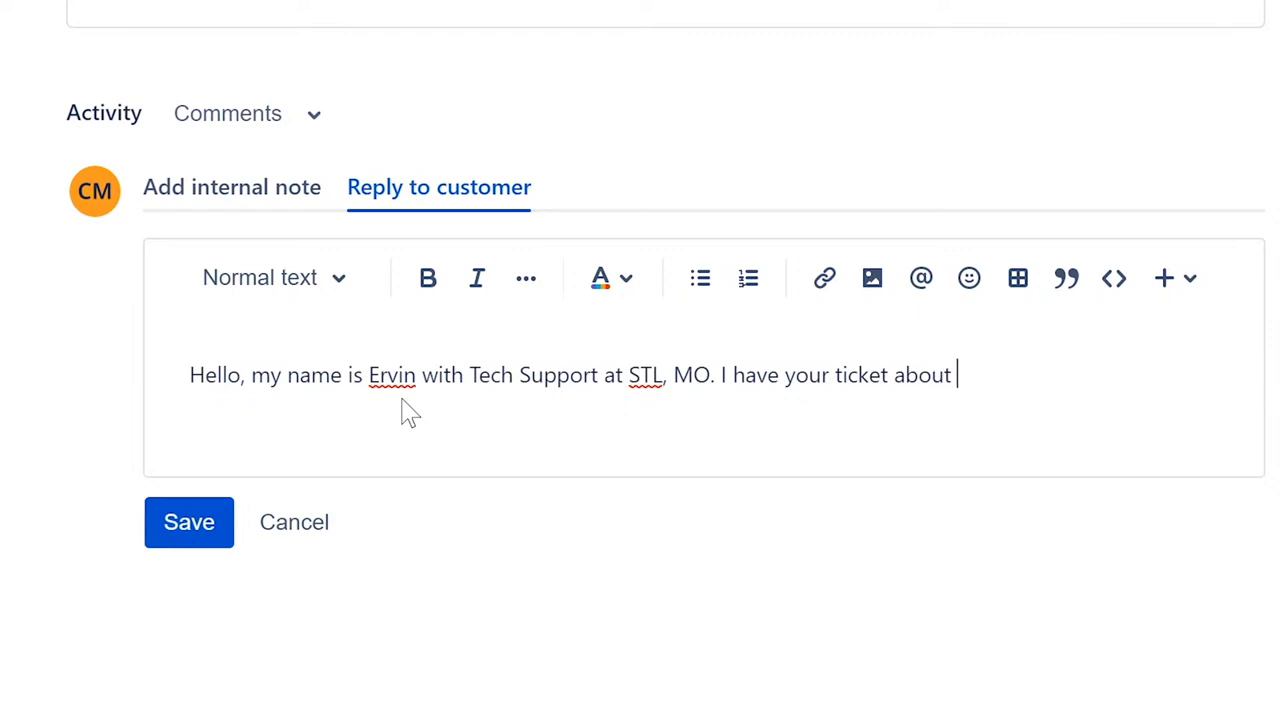
{"action": "type", "text": "a monitor."}
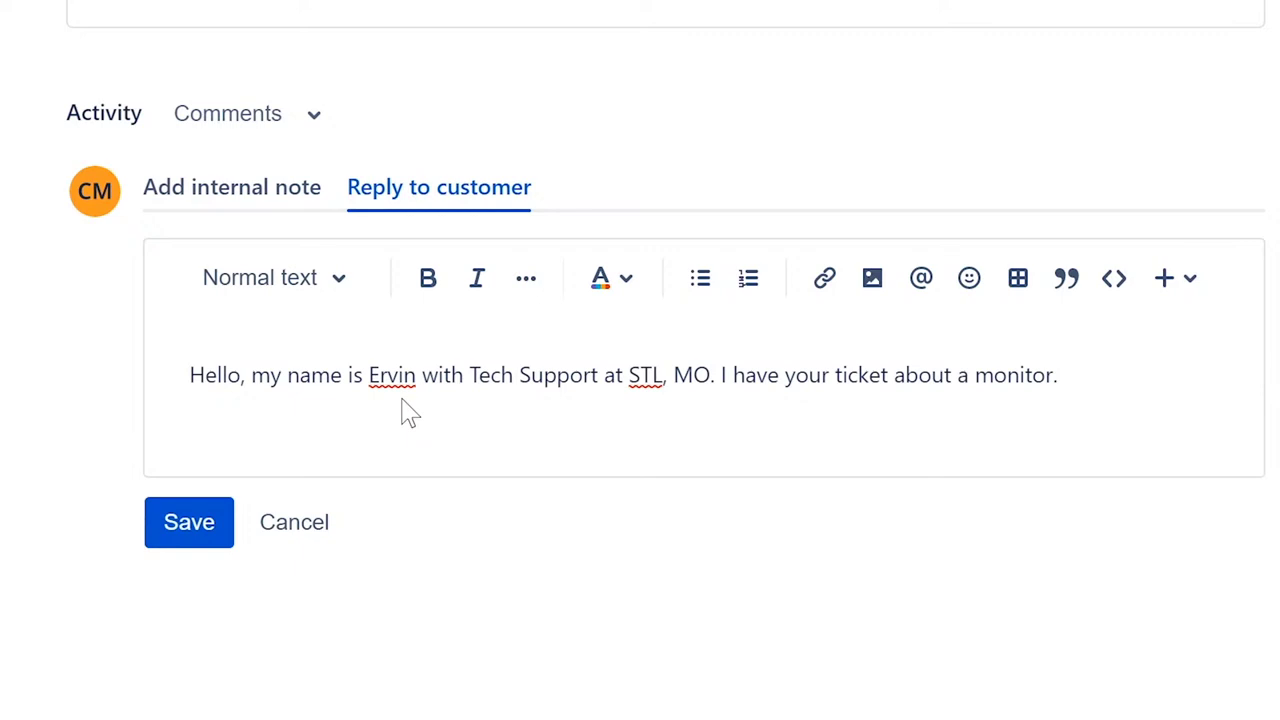
{"action": "key", "text": "Return"}
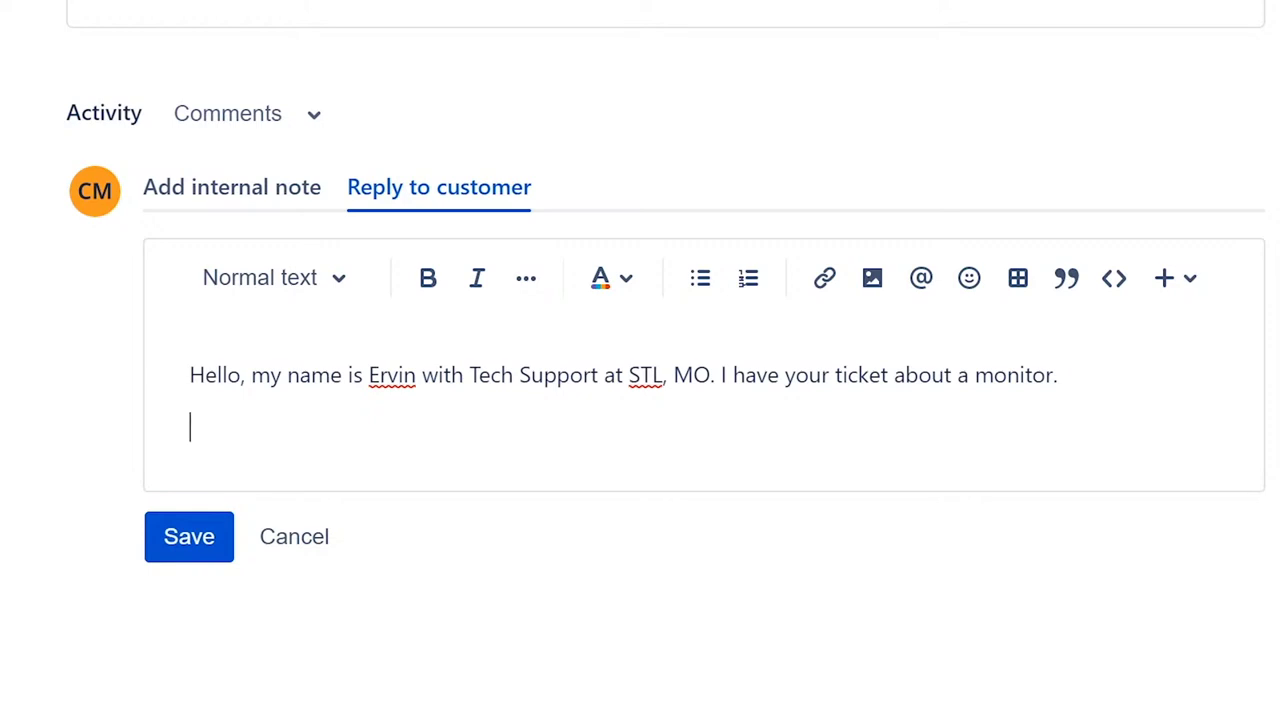
Add the question 'Have you tried Expanding your Desktop on to 2nd monitor?' to the reply.
{"action": "type", "text": "Have you tried "}
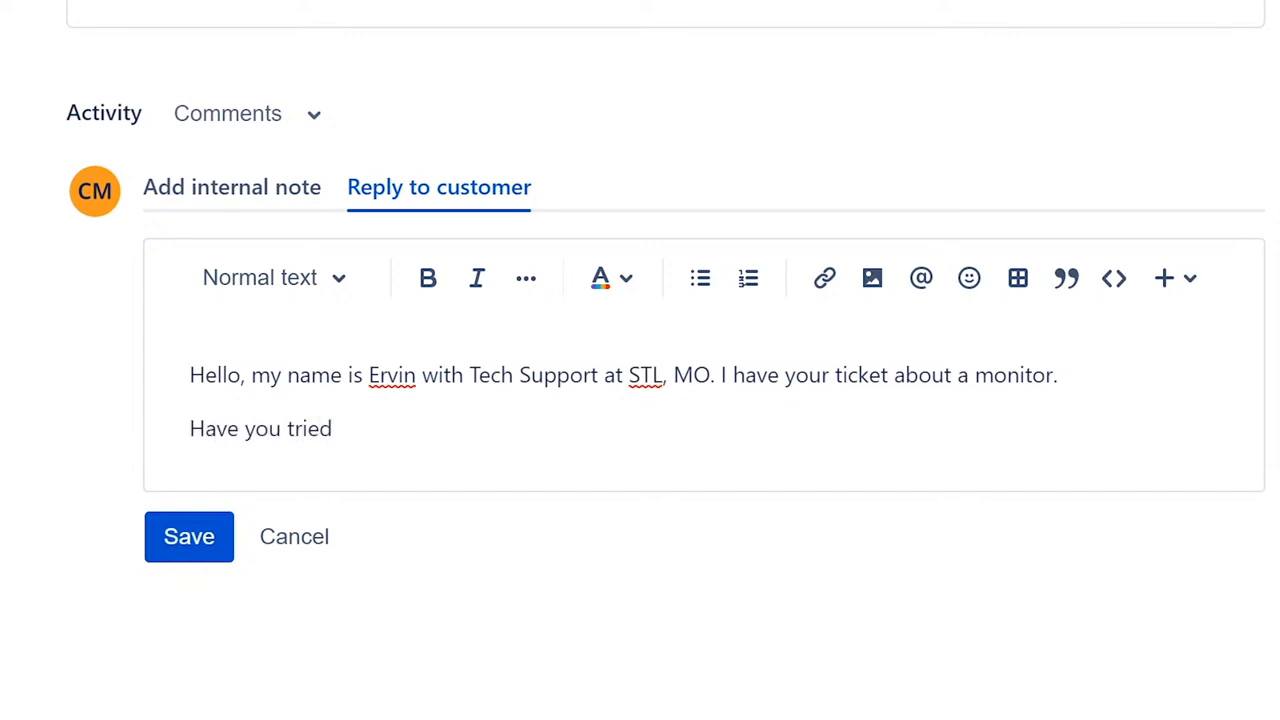
{"action": "type", "text": "e"}
{"action": "key", "text": "BackSpace"}
{"action": "type", "text": "Expanding yo"}
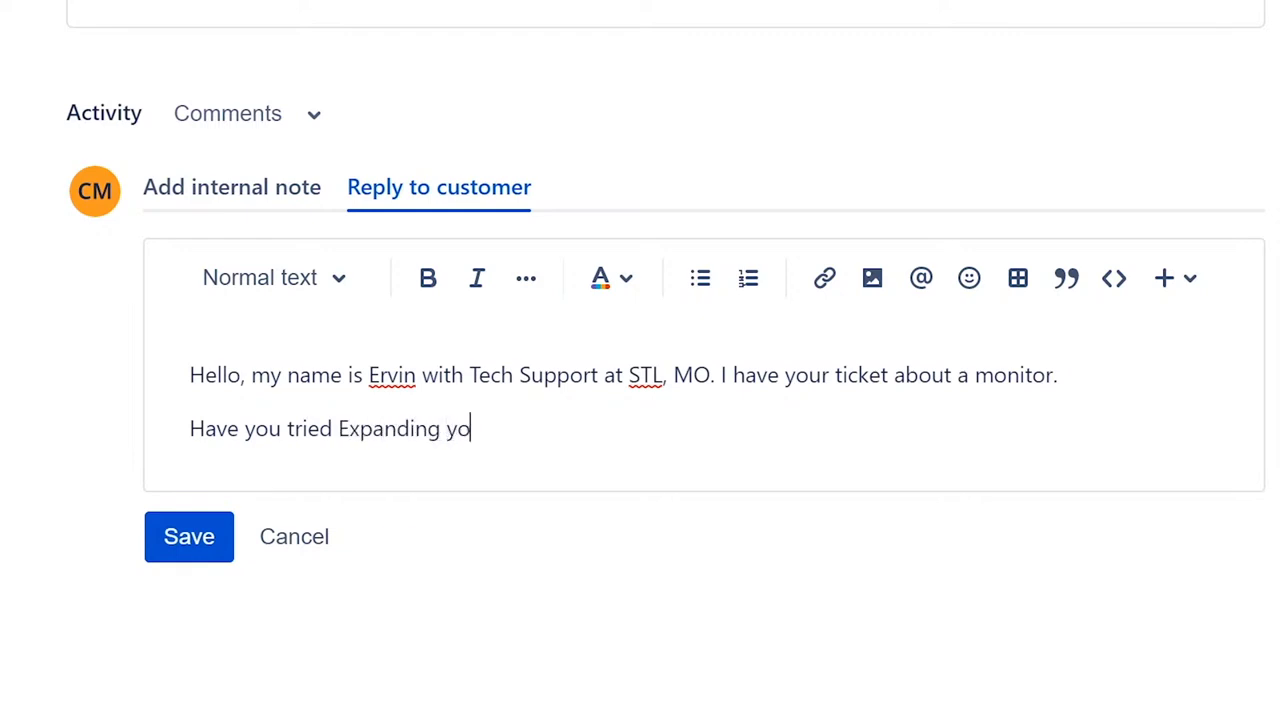
{"action": "type", "text": "ur Desktop "}
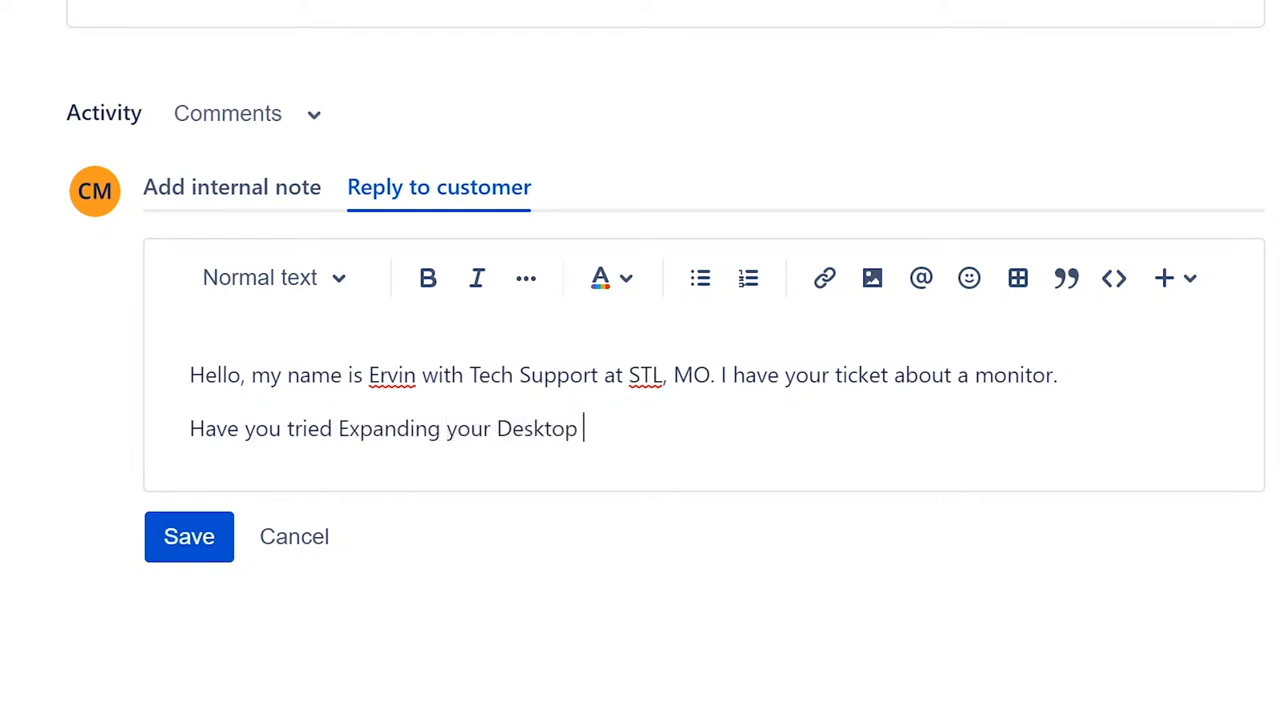
{"action": "type", "text": "on to s"}
{"action": "key", "text": "BackSpace"}
{"action": "type", "text": "2nd monitor."}
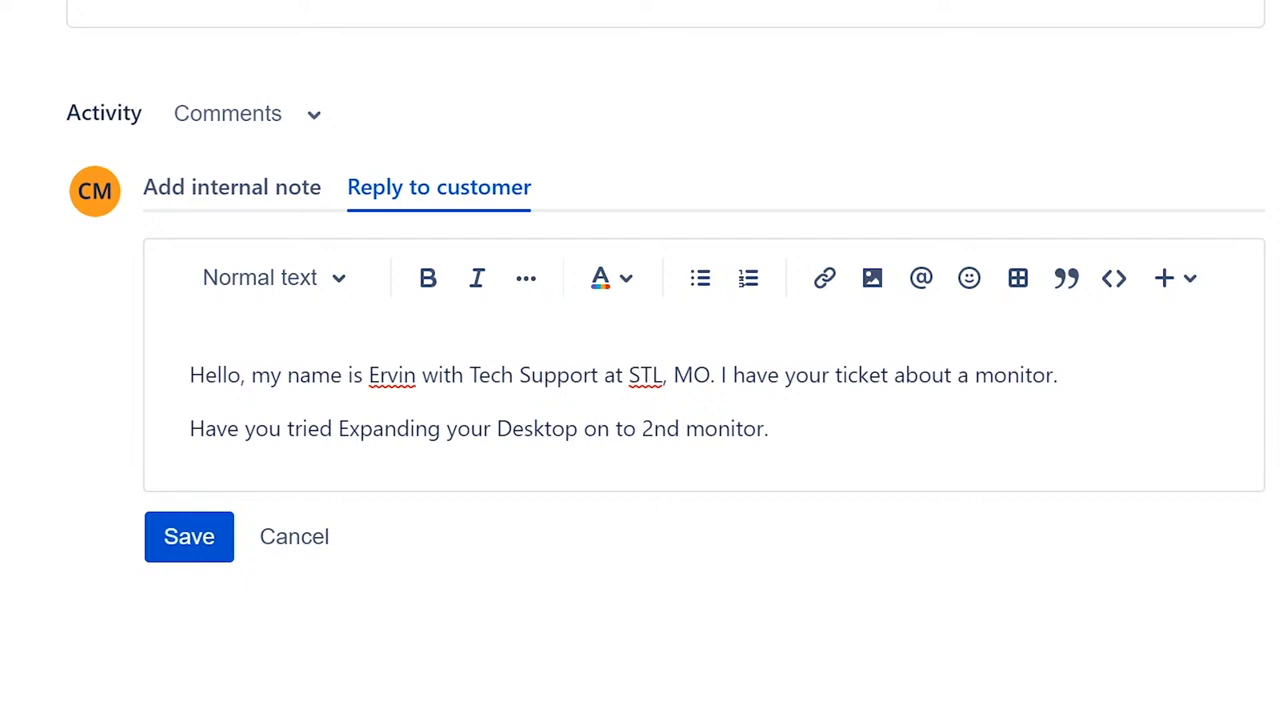
{"action": "key", "text": "BackSpace"}
{"action": "key", "text": "BackSpace"}
{"action": "type", "text": "?"}
{"action": "key", "text": "Return"}
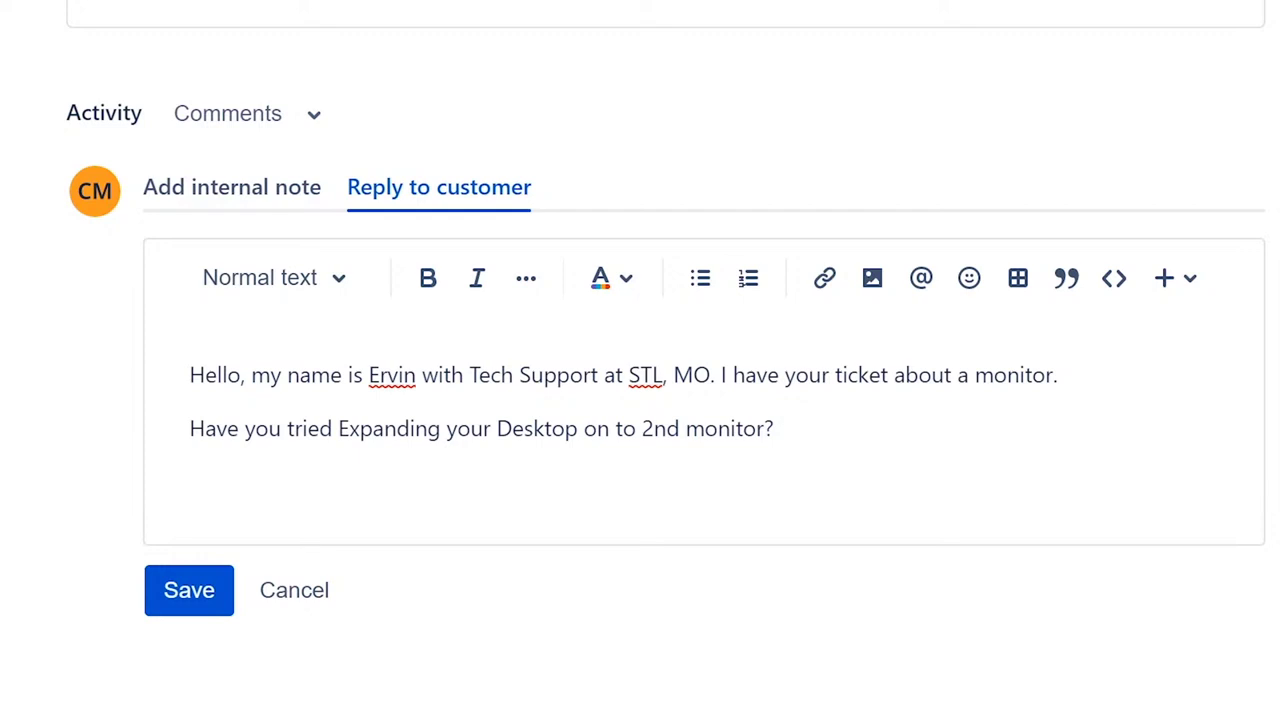
Finish with 'May I stop by to take a look? When would be good for you?' and post it.
{"action": "type", "text": "May I stop by to tka"}
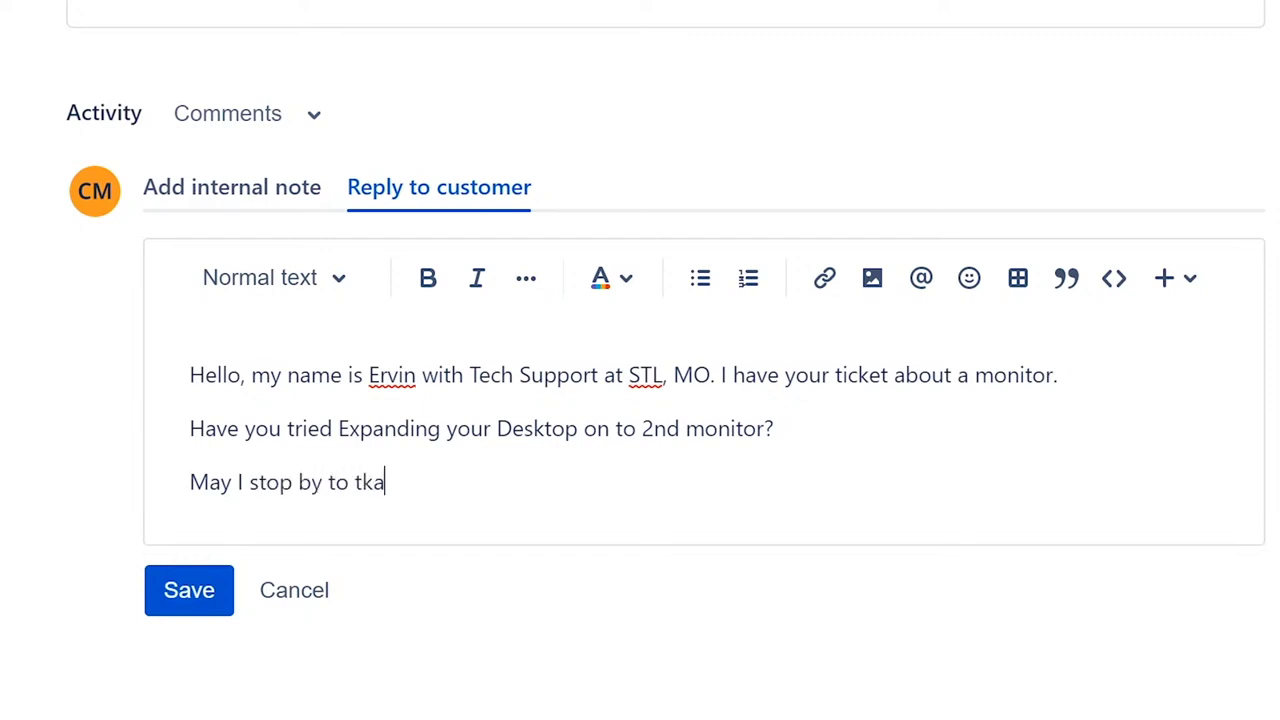
{"action": "key", "text": "BackSpace"}
{"action": "key", "text": "BackSpace"}
{"action": "type", "text": "ake a look? "}
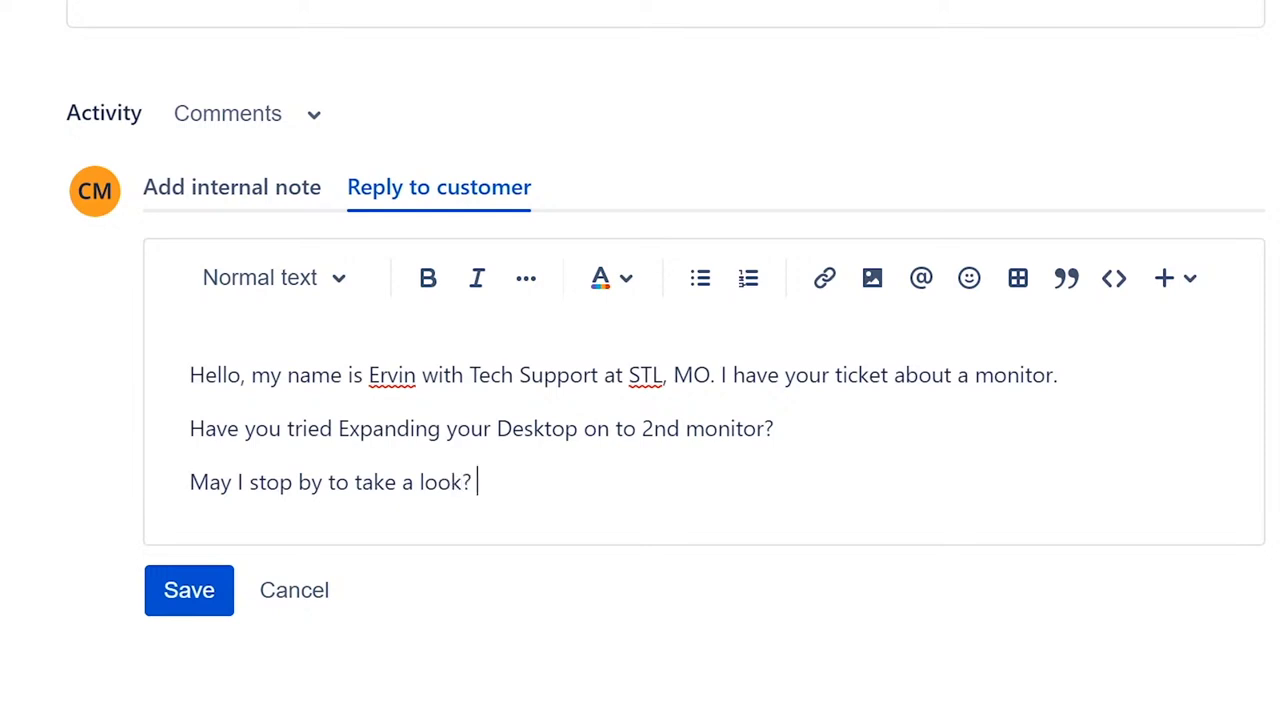
{"action": "type", "text": "When would be "}
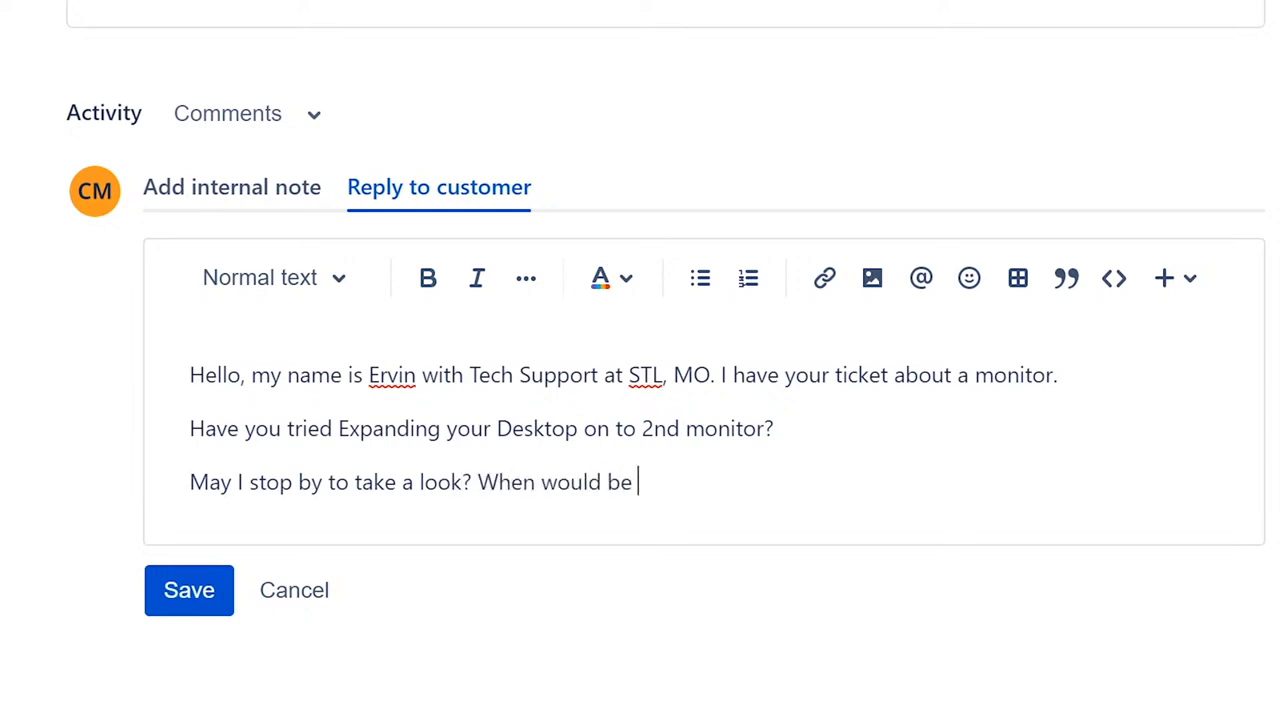
{"action": "type", "text": "good for you?"}
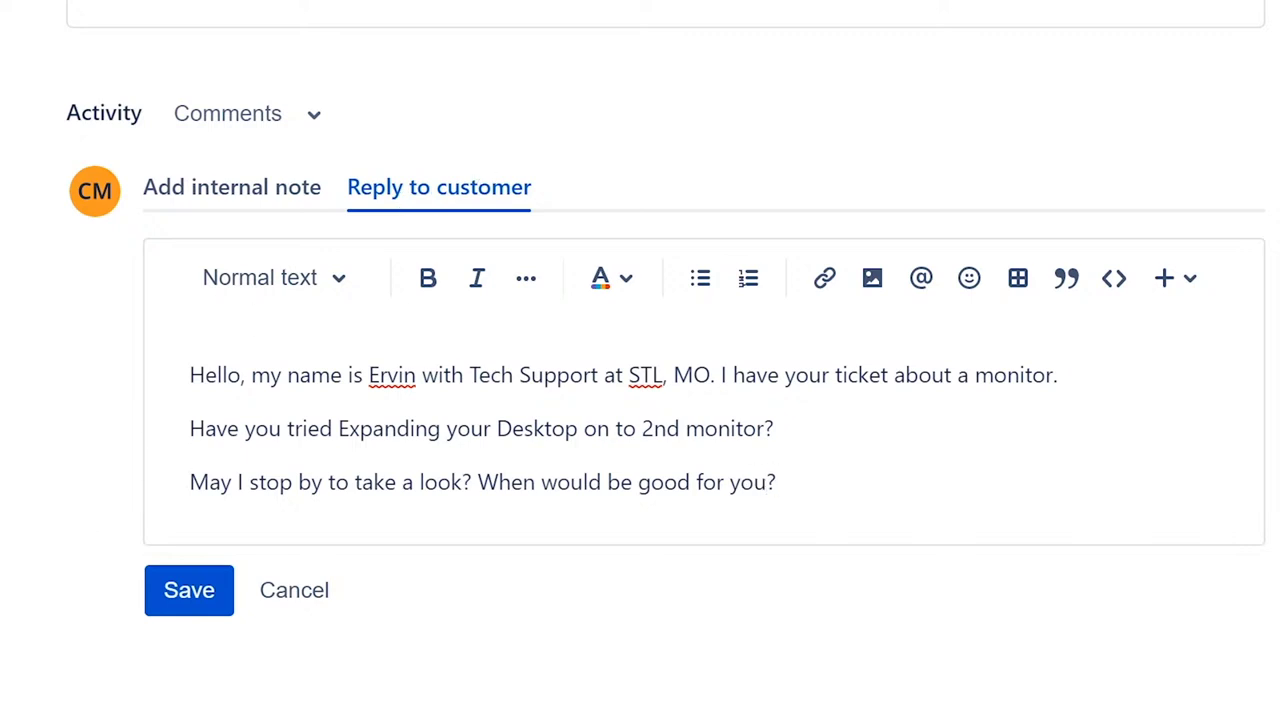
{"action": "left_click", "coordinate": [172, 596]}
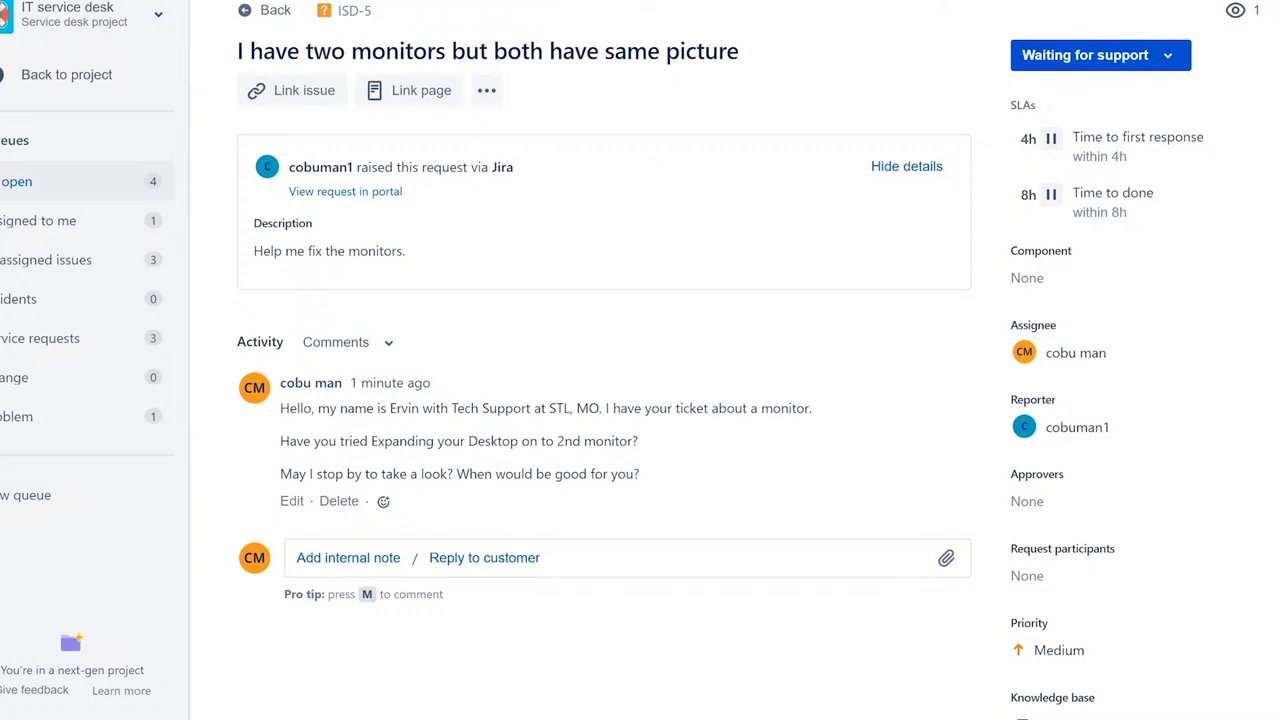
Save the internal note 'Reached out to user and awaiting feedback.' on ISD-5.
{"action": "mouse_move", "coordinate": [389, 408]}
{"action": "left_mouse_down"}
{"action": "mouse_move", "coordinate": [433, 409]}
{"action": "mouse_move", "coordinate": [411, 408]}
{"action": "left_mouse_up"}
{"action": "left_click", "coordinate": [515, 434]}
{"action": "scroll", "coordinate": [560, 425], "scroll_direction": "down", "scroll_amount": 1}
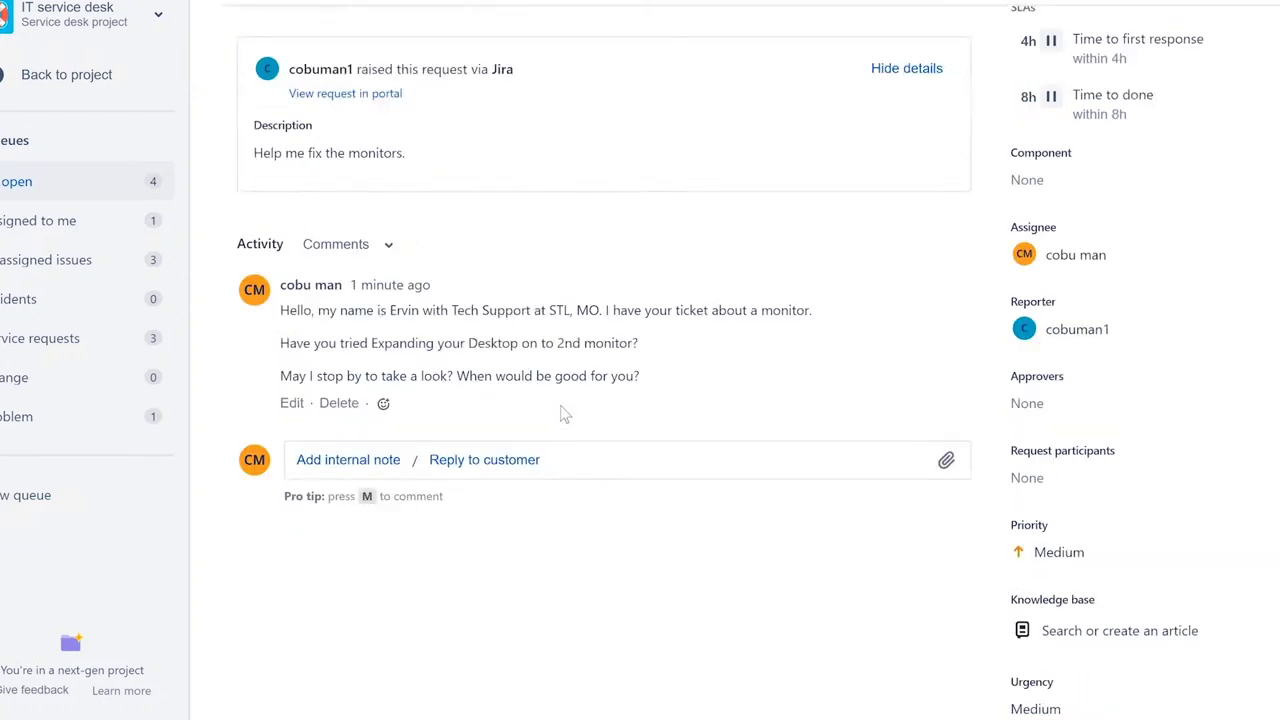
{"action": "left_click", "coordinate": [378, 464]}
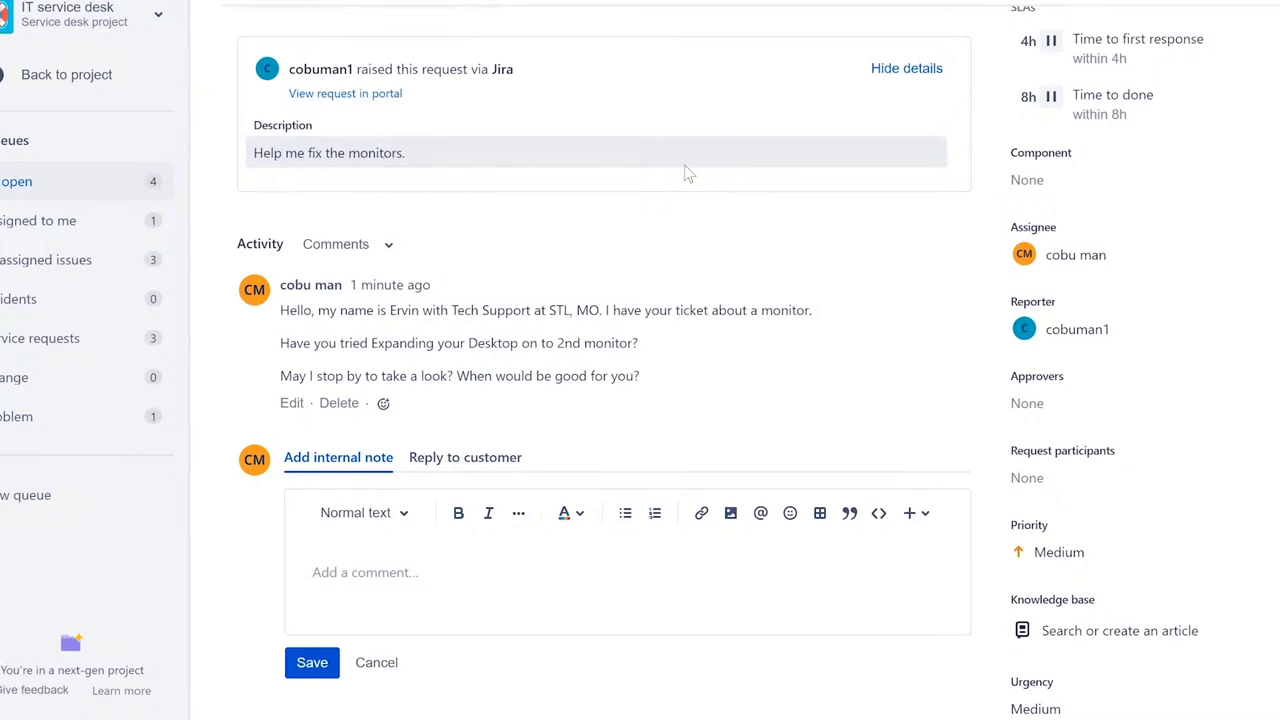
{"action": "type", "text": "Reached out to "}
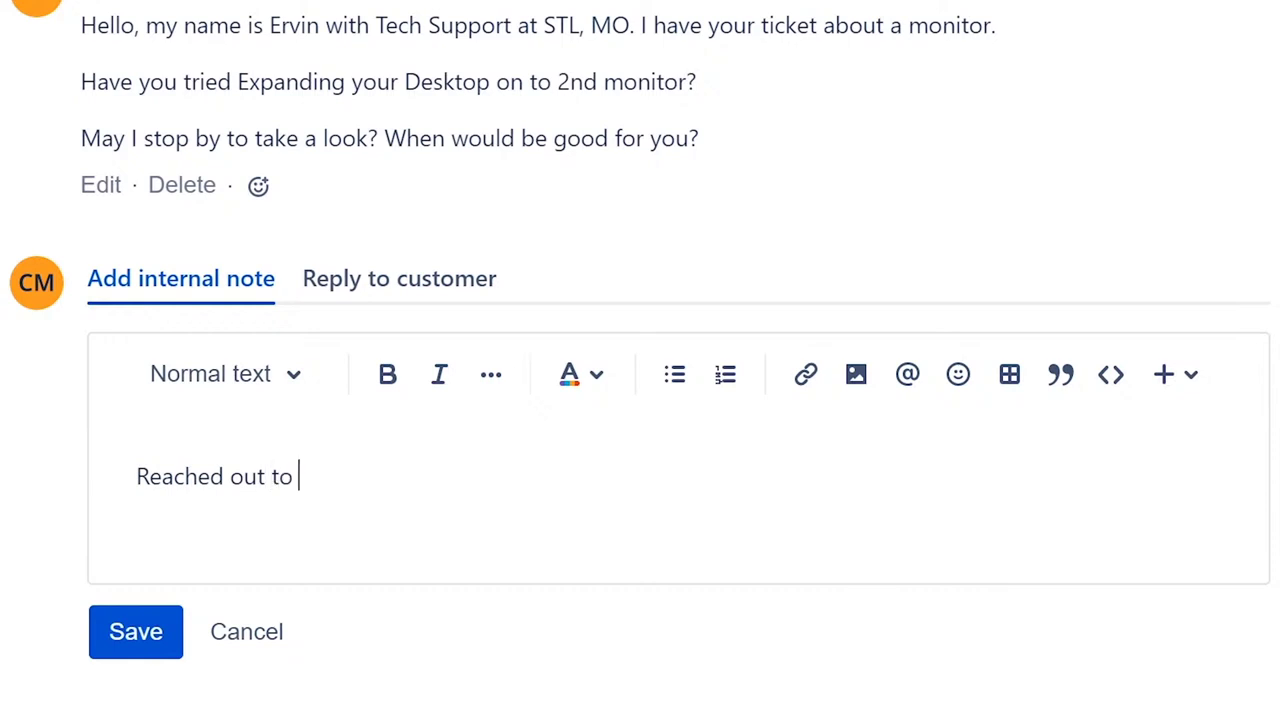
{"action": "type", "text": "compus"}
{"action": "key", "text": "BackSpace"}
{"action": "key", "text": "BackSpace"}
{"action": "key", "text": "BackSpace"}
{"action": "key", "text": "BackSpace"}
{"action": "key", "text": "BackSpace"}
{"action": "key", "text": "BackSpace"}
{"action": "type", "text": "user and "}
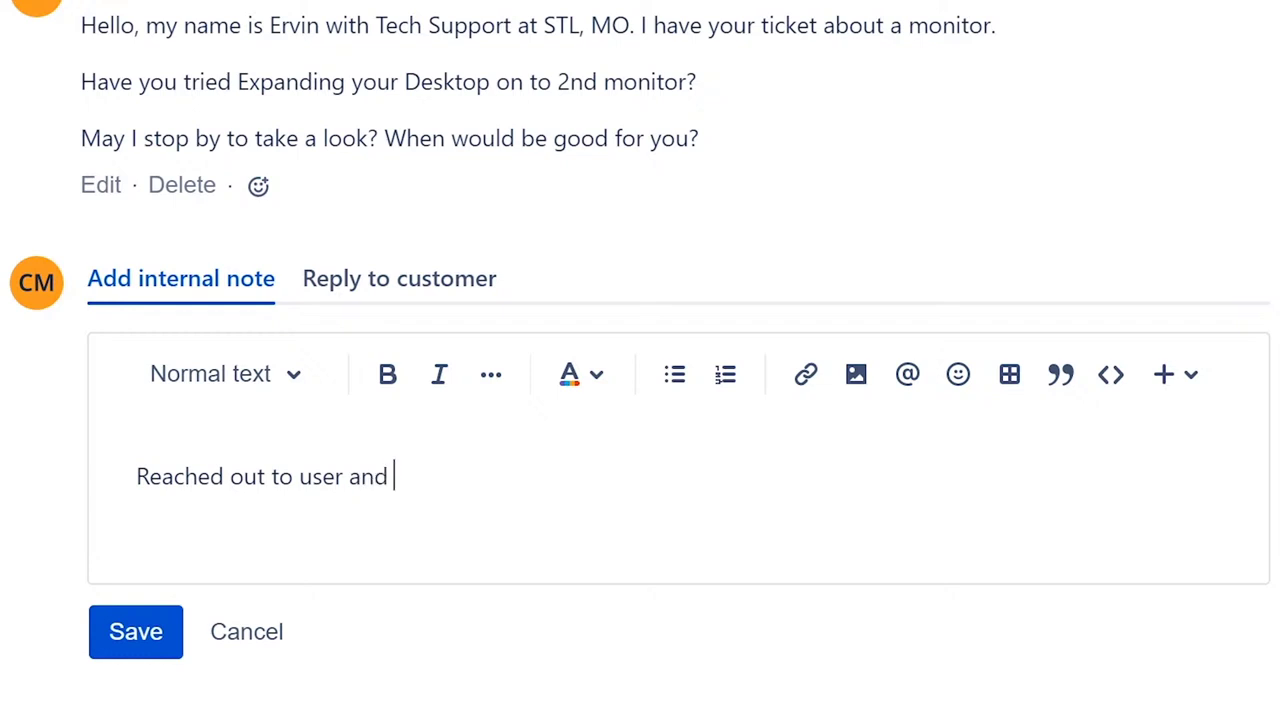
{"action": "type", "text": "awaiting "}
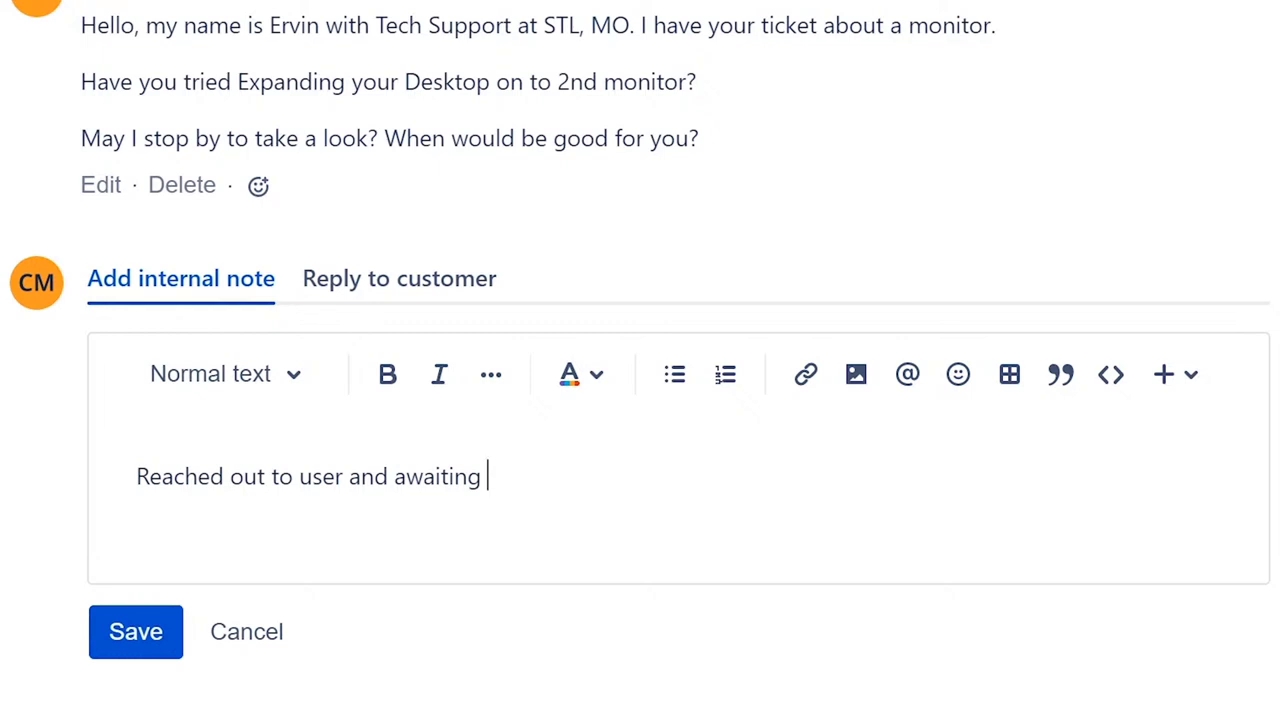
{"action": "type", "text": "feedback."}
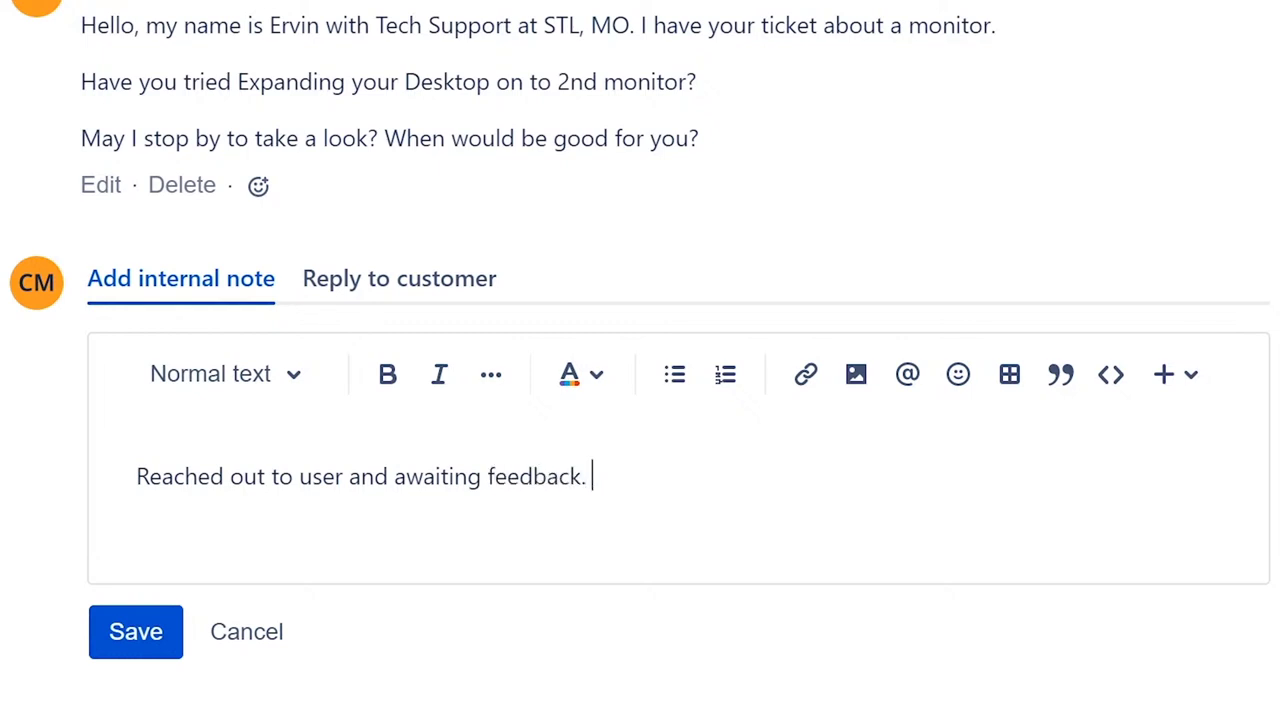
{"action": "left_click", "coordinate": [143, 648]}
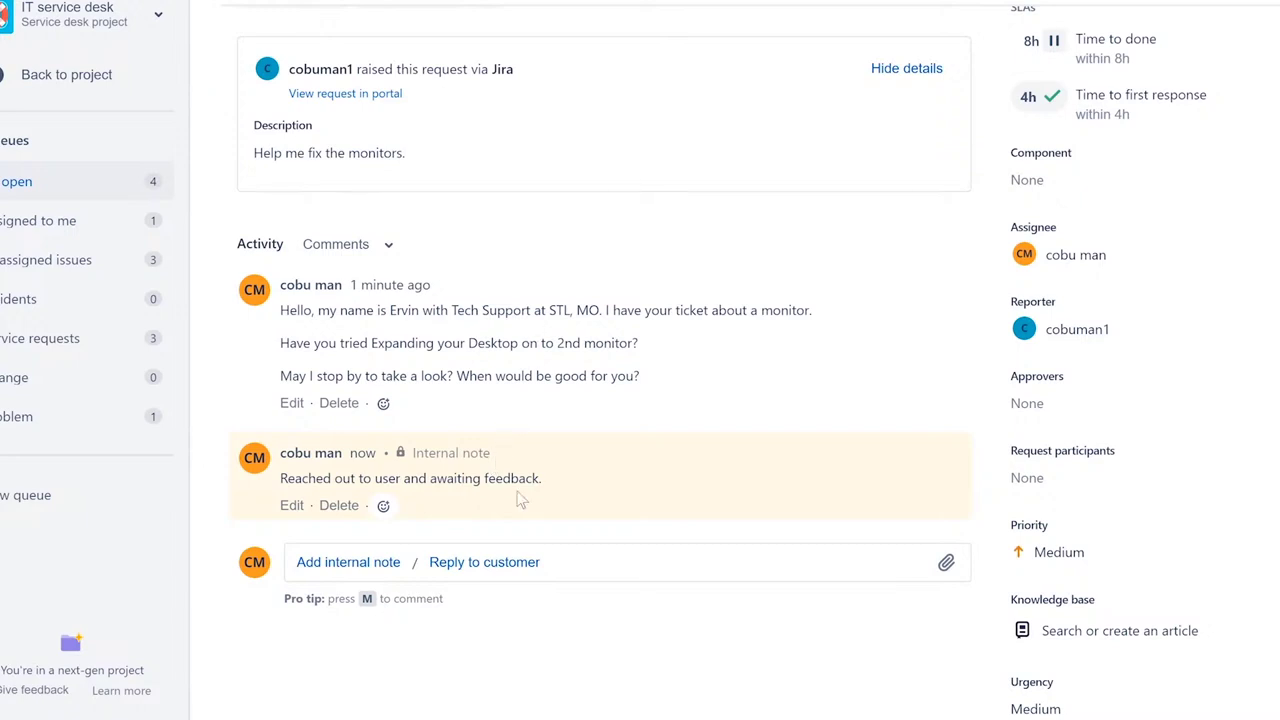
Post a second internal note, 'Configured dual monitor.', on ISD-5.
{"action": "scroll", "coordinate": [520, 500], "scroll_direction": "up", "scroll_amount": 1}
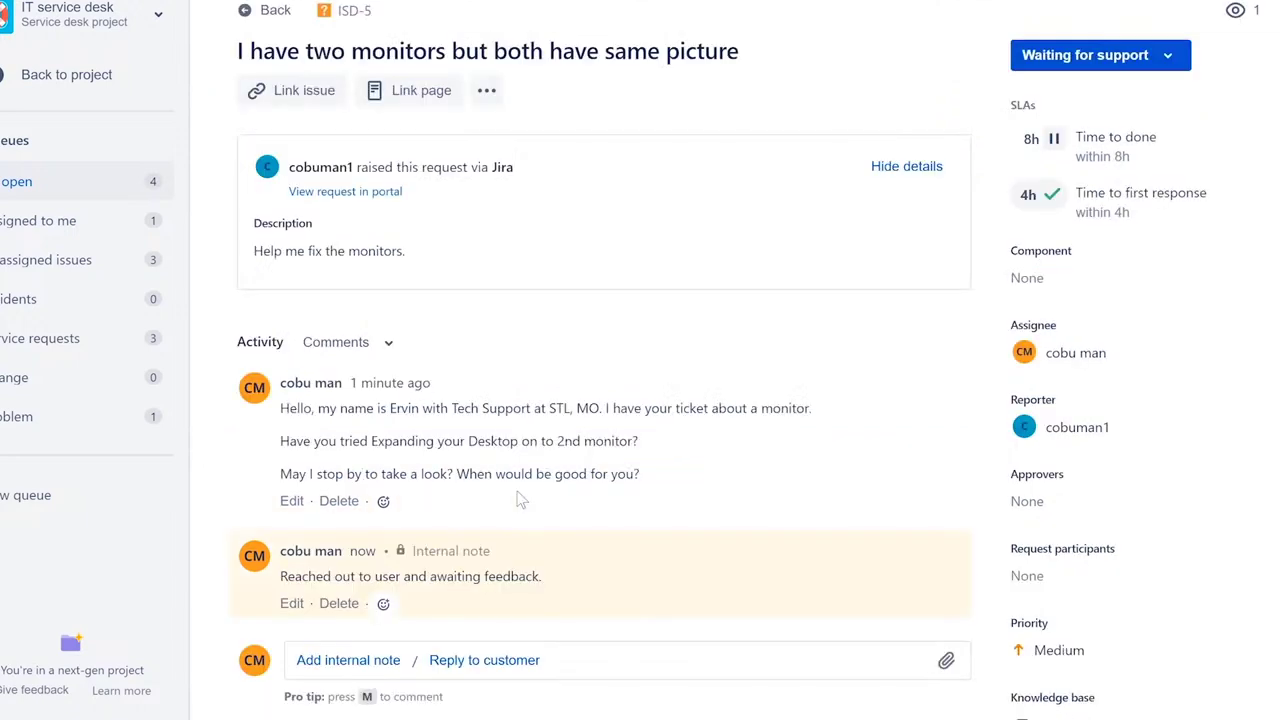
{"action": "scroll", "coordinate": [520, 500], "scroll_direction": "down", "scroll_amount": 1}
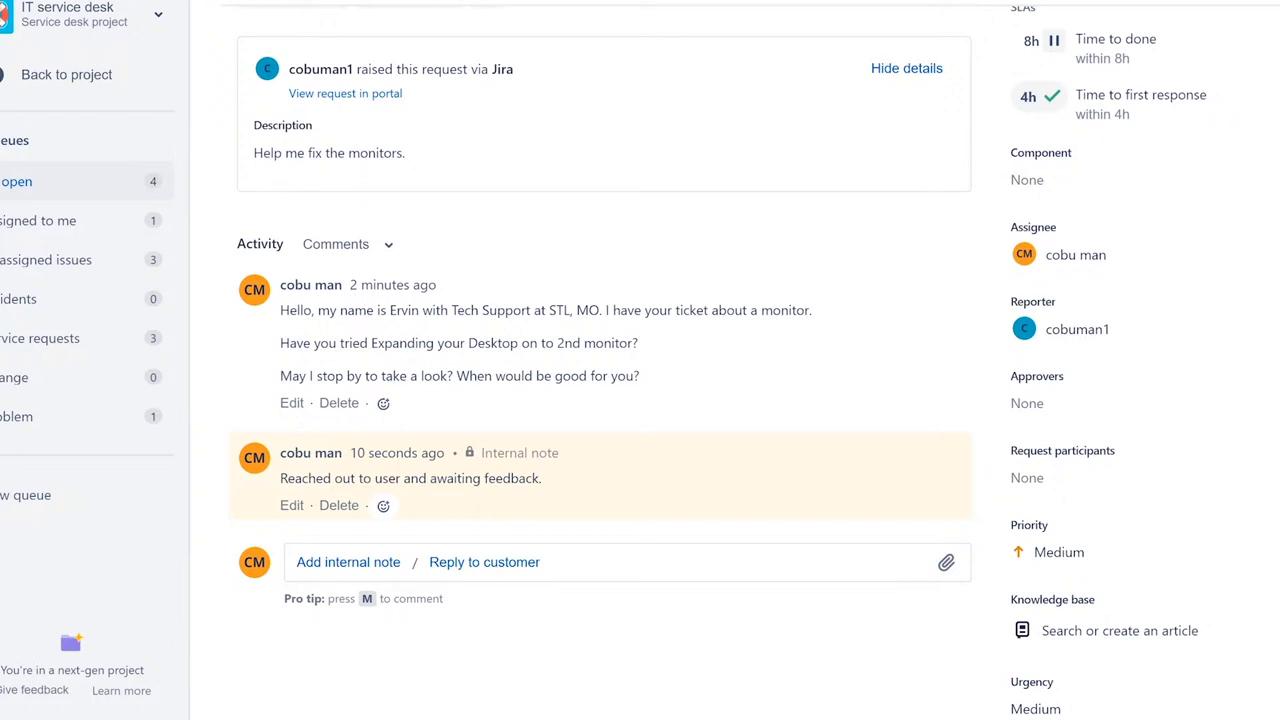
{"action": "scroll", "coordinate": [600, 400], "scroll_direction": "up", "scroll_amount": 1}
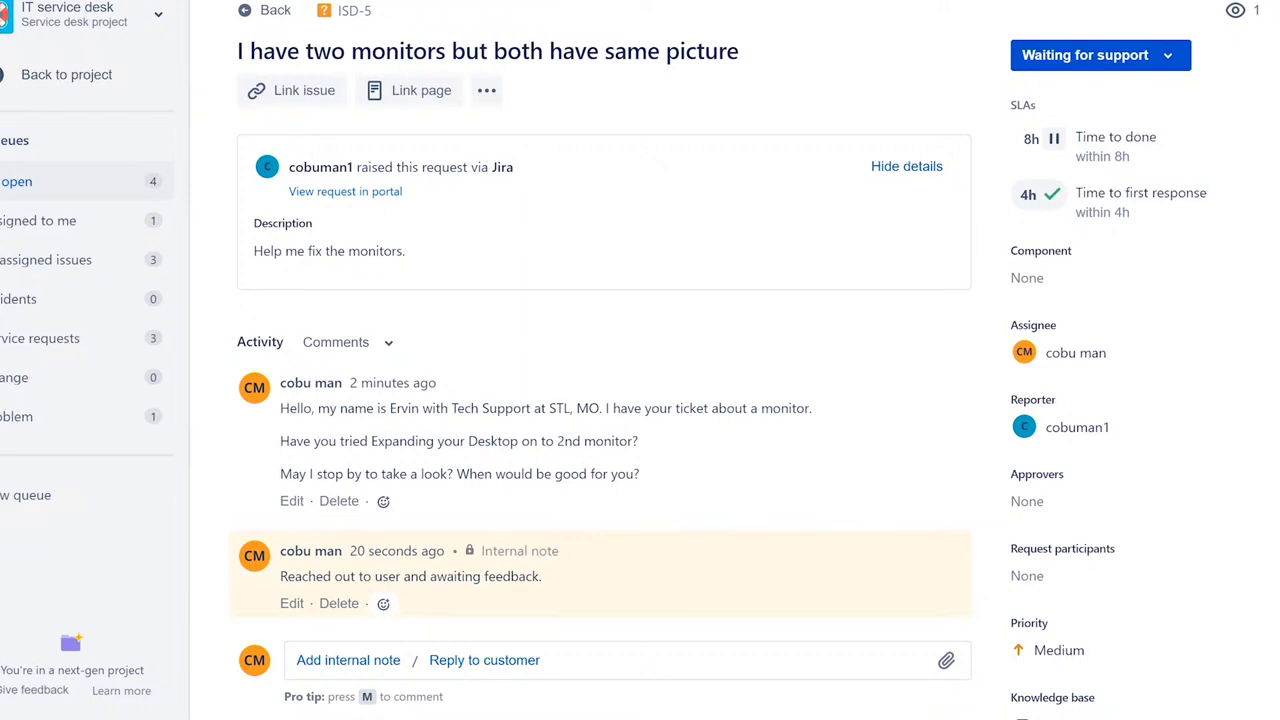
{"action": "scroll", "coordinate": [520, 446], "scroll_direction": "down", "scroll_amount": 1}
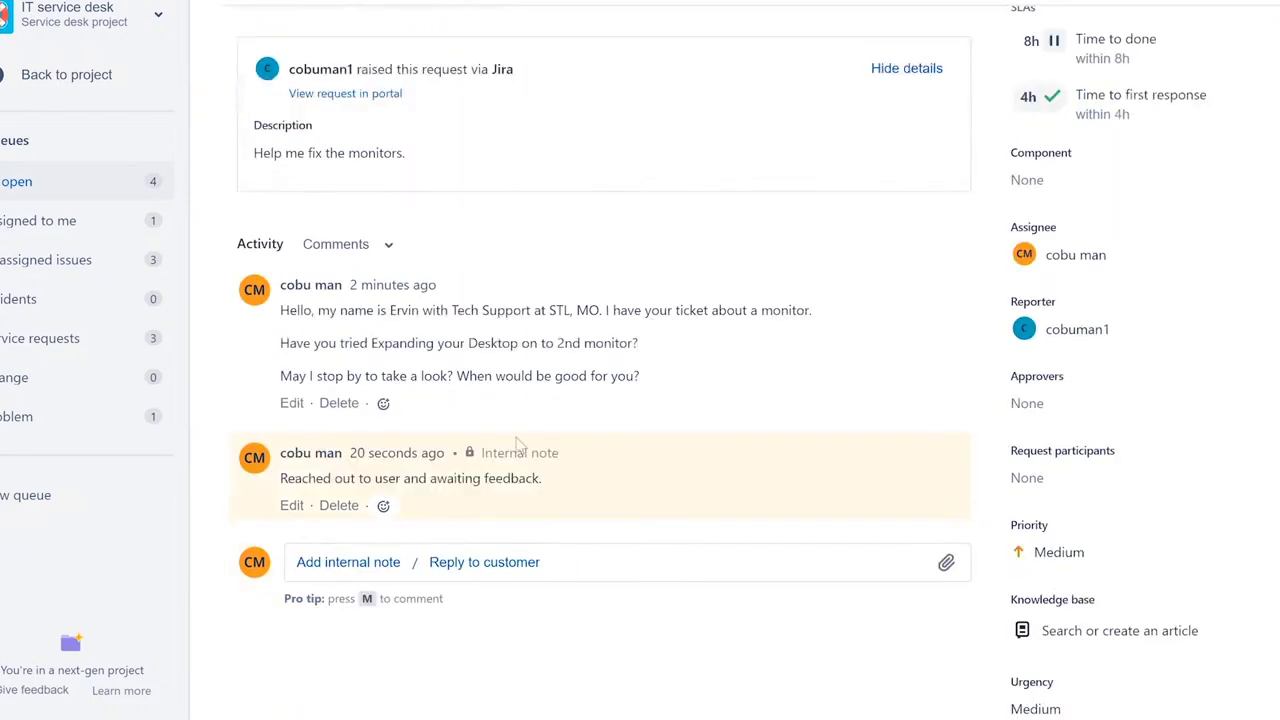
{"action": "left_click", "coordinate": [372, 568]}
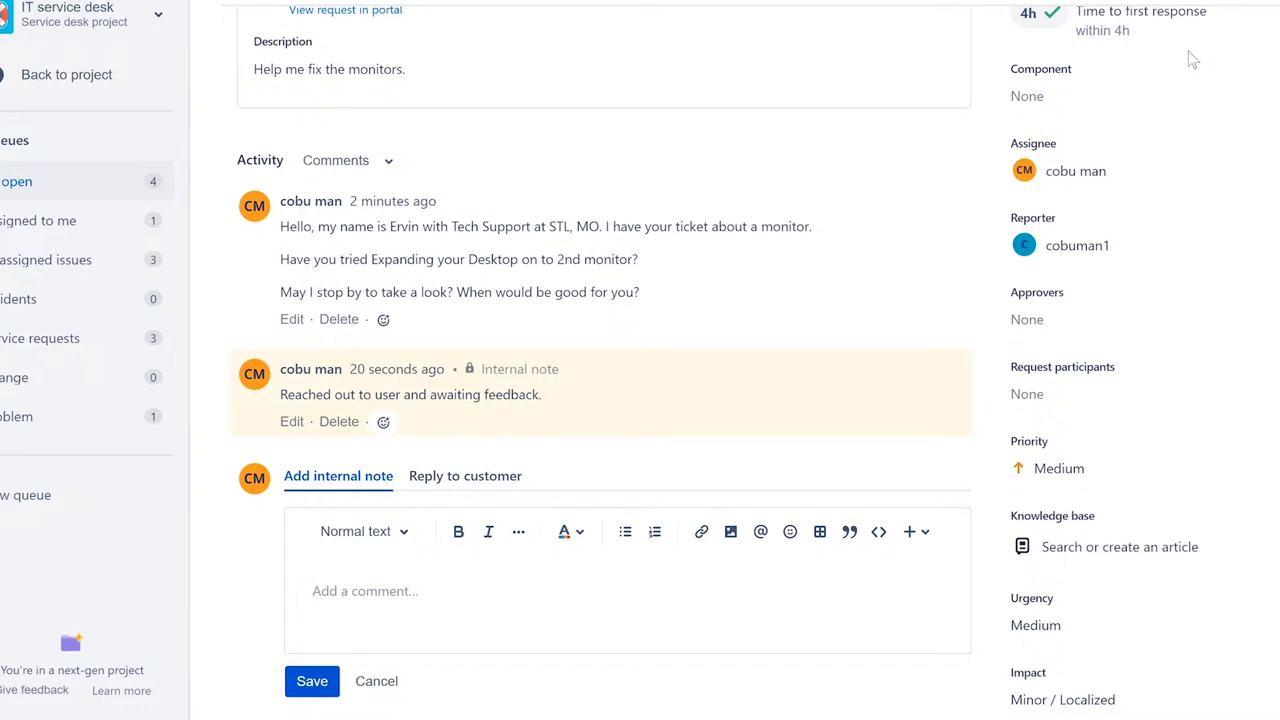
{"action": "type", "text": "Configured dual monitor "}
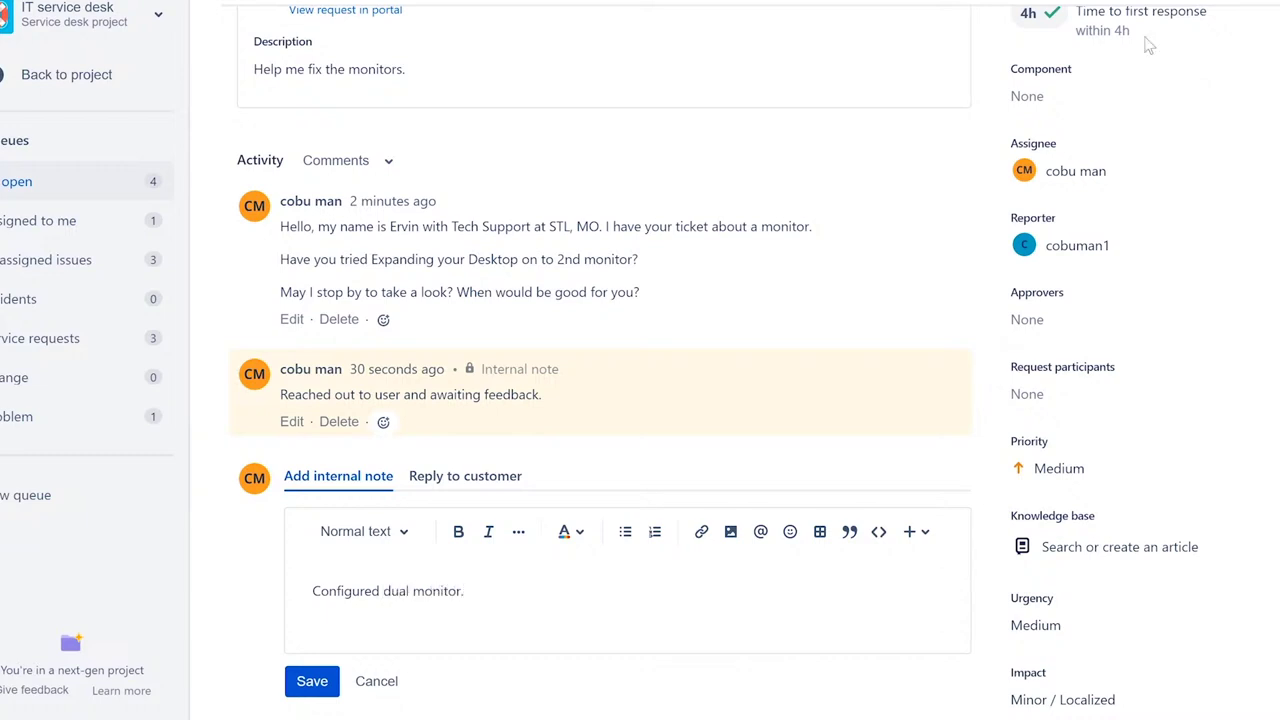
{"action": "type", "text": "."}
{"action": "left_click", "coordinate": [318, 682]}
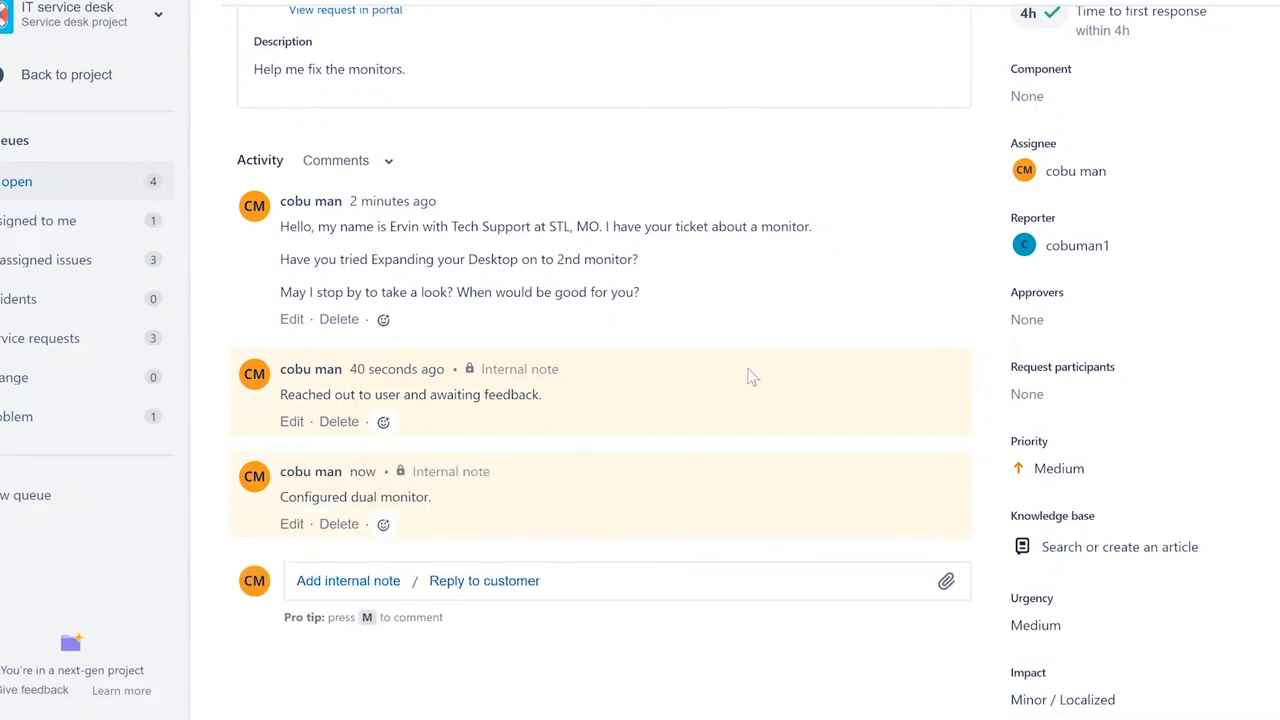
{"action": "scroll", "coordinate": [751, 374], "scroll_direction": "up", "scroll_amount": 1}
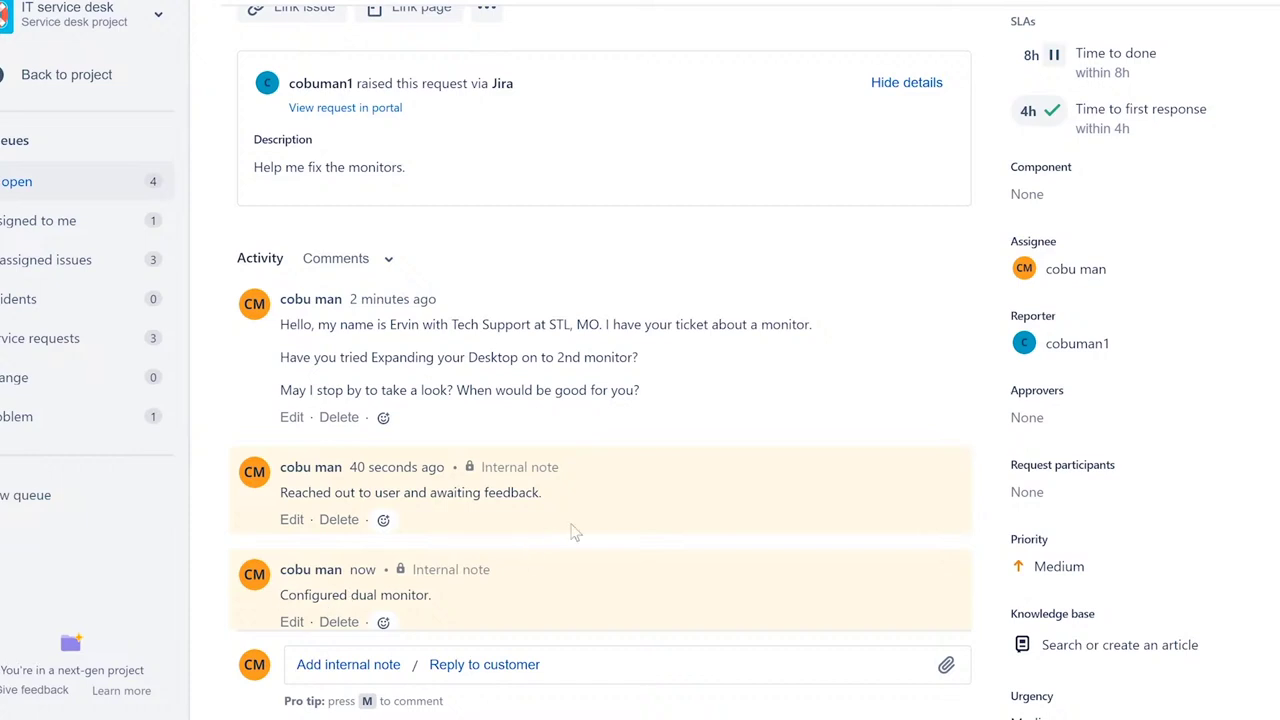
{"action": "scroll", "coordinate": [575, 533], "scroll_direction": "up", "scroll_amount": 1}
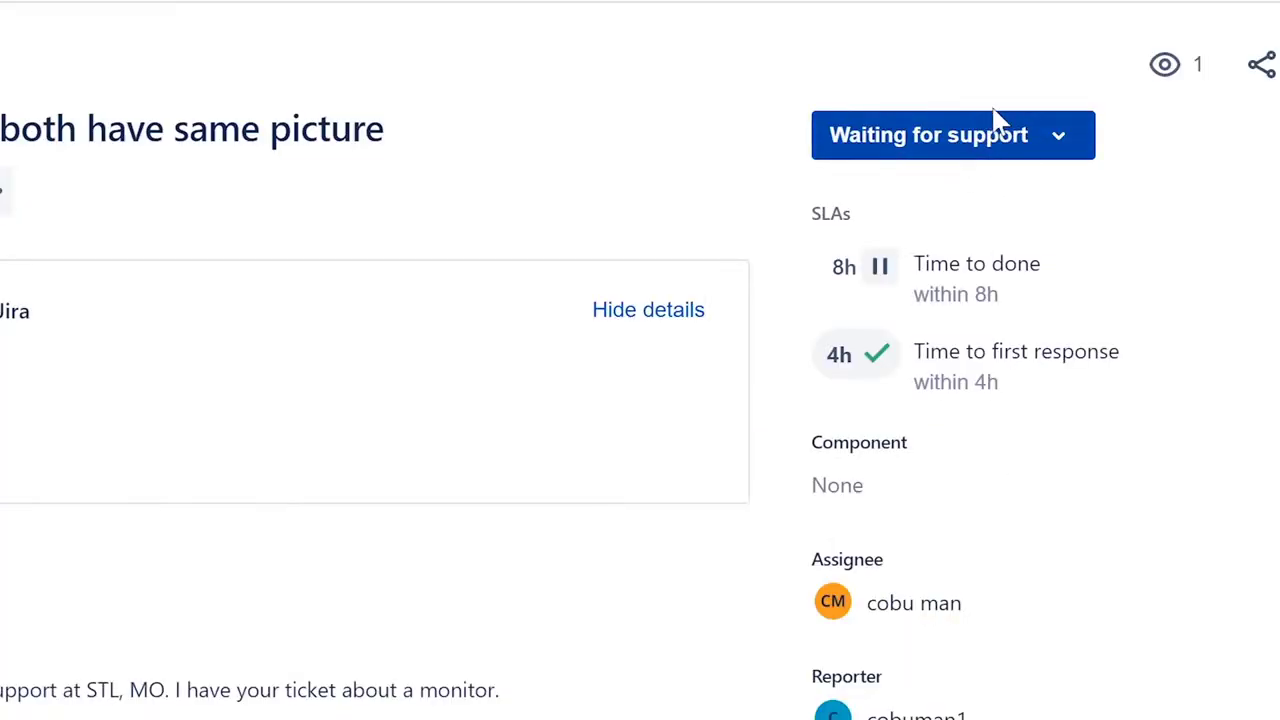
Transition ISD-5 from Waiting for support to Completed and check its two watchers.
{"action": "left_click", "coordinate": [1050, 148]}
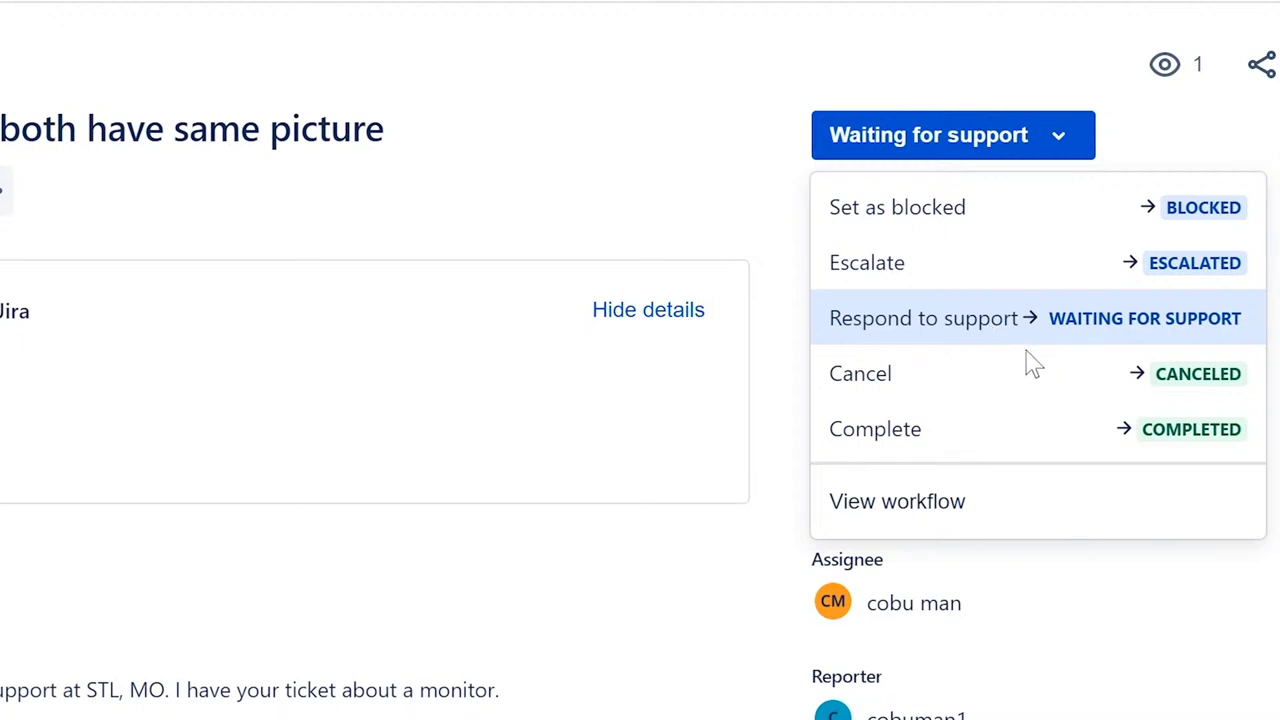
{"action": "left_click", "coordinate": [994, 450]}
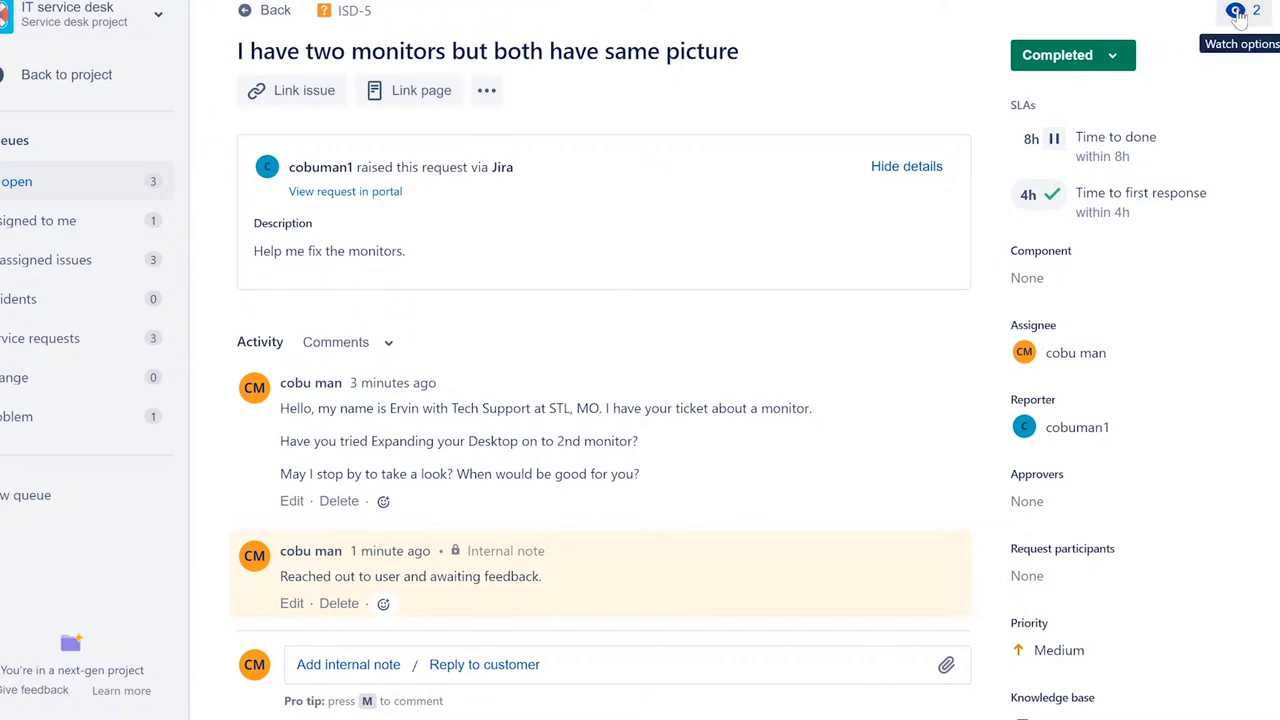
{"action": "left_click", "coordinate": [970, 78]}
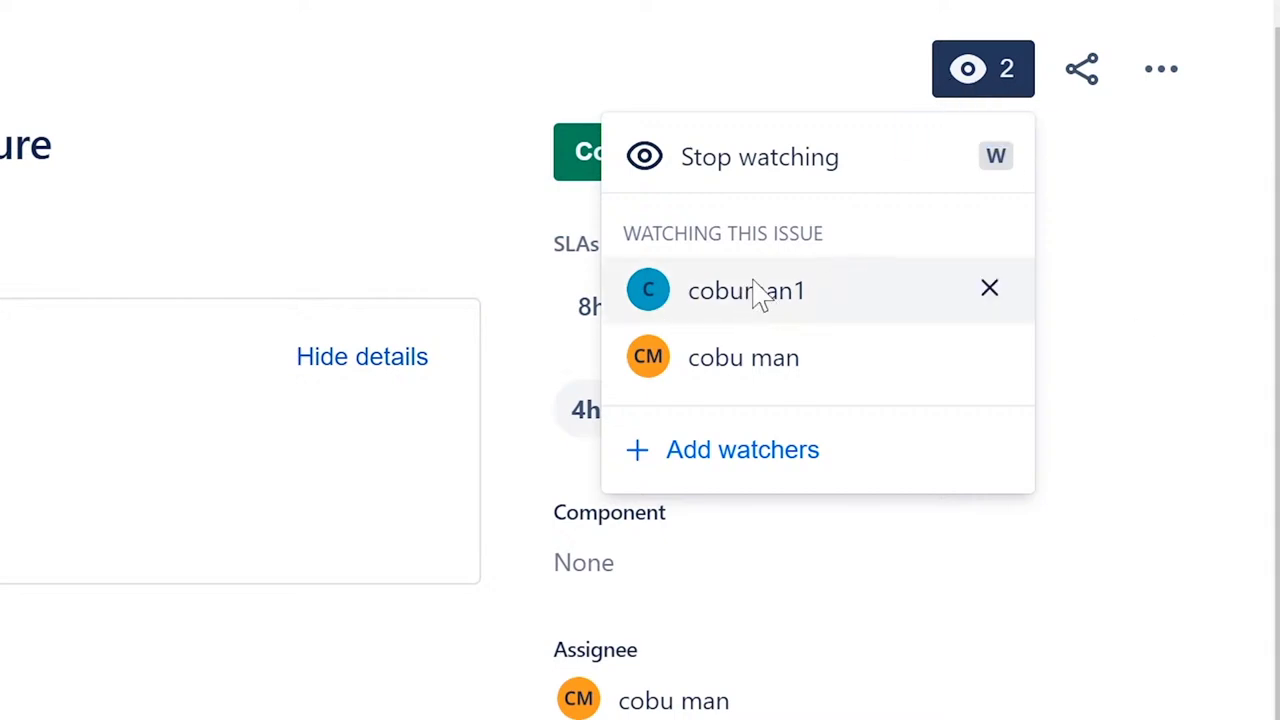
{"action": "left_click", "coordinate": [1157, 333]}
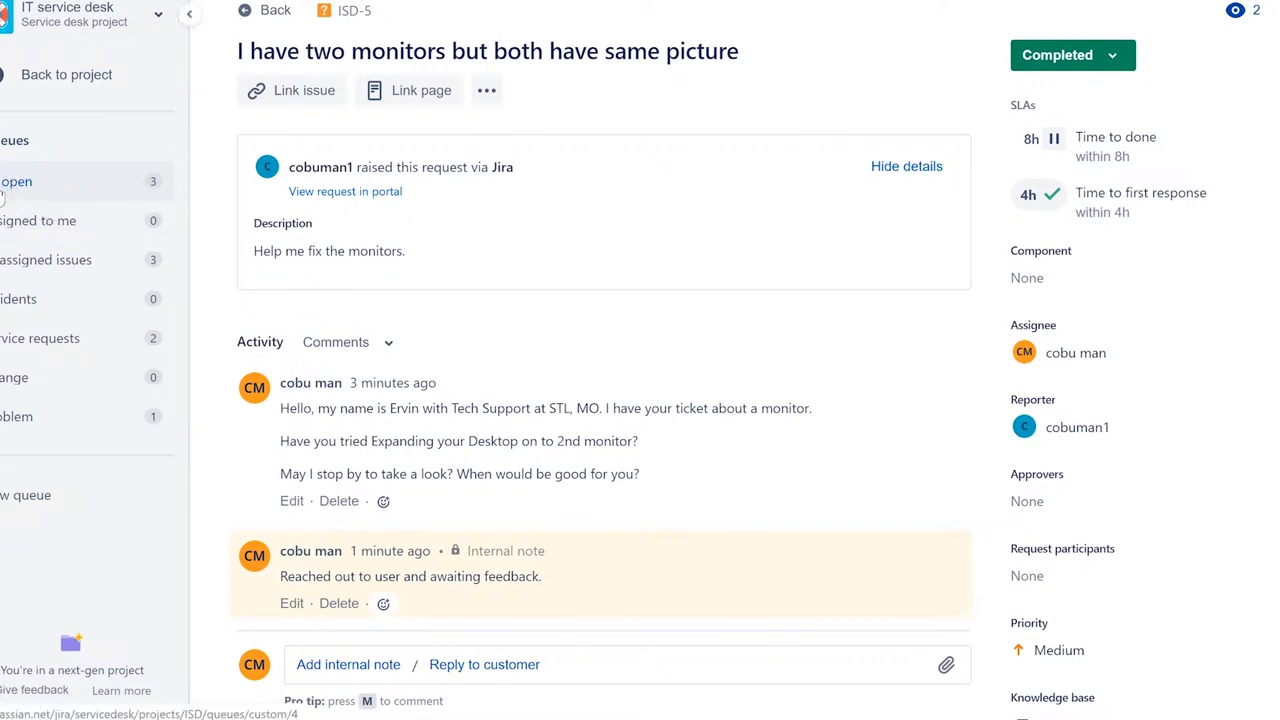
{"action": "left_click", "coordinate": [45, 187]}
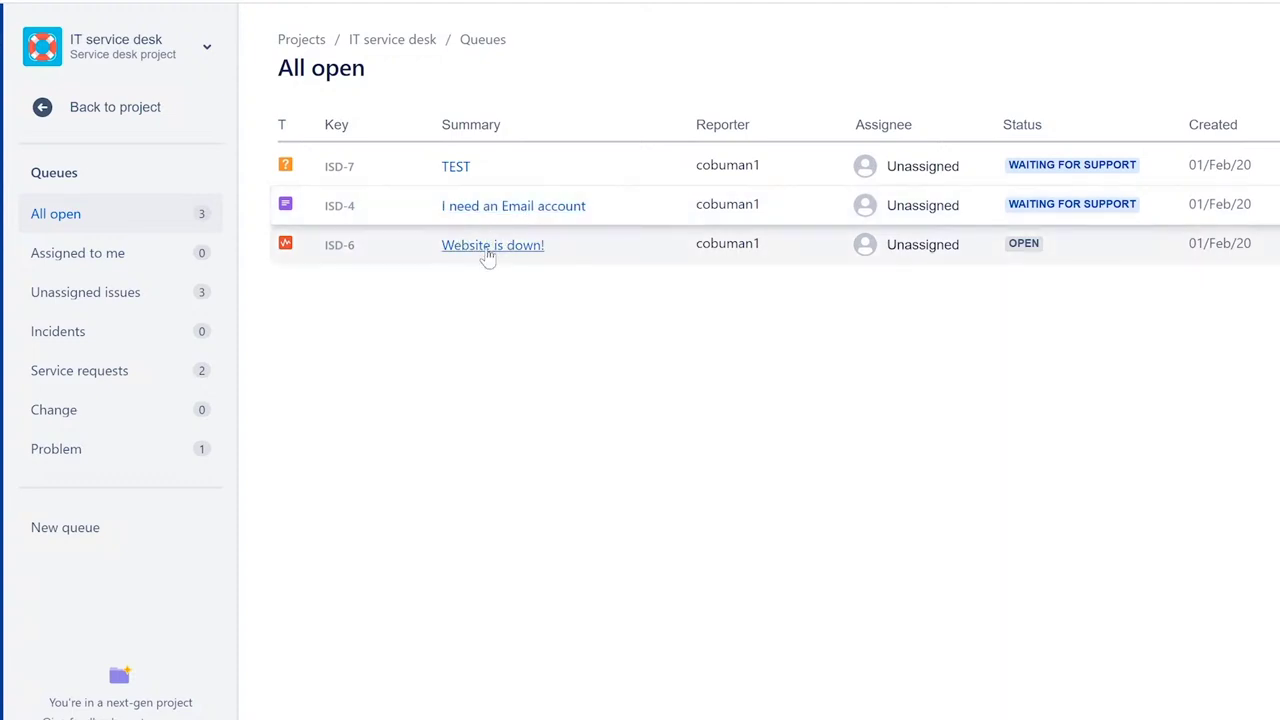
{"action": "left_click", "coordinate": [488, 256]}
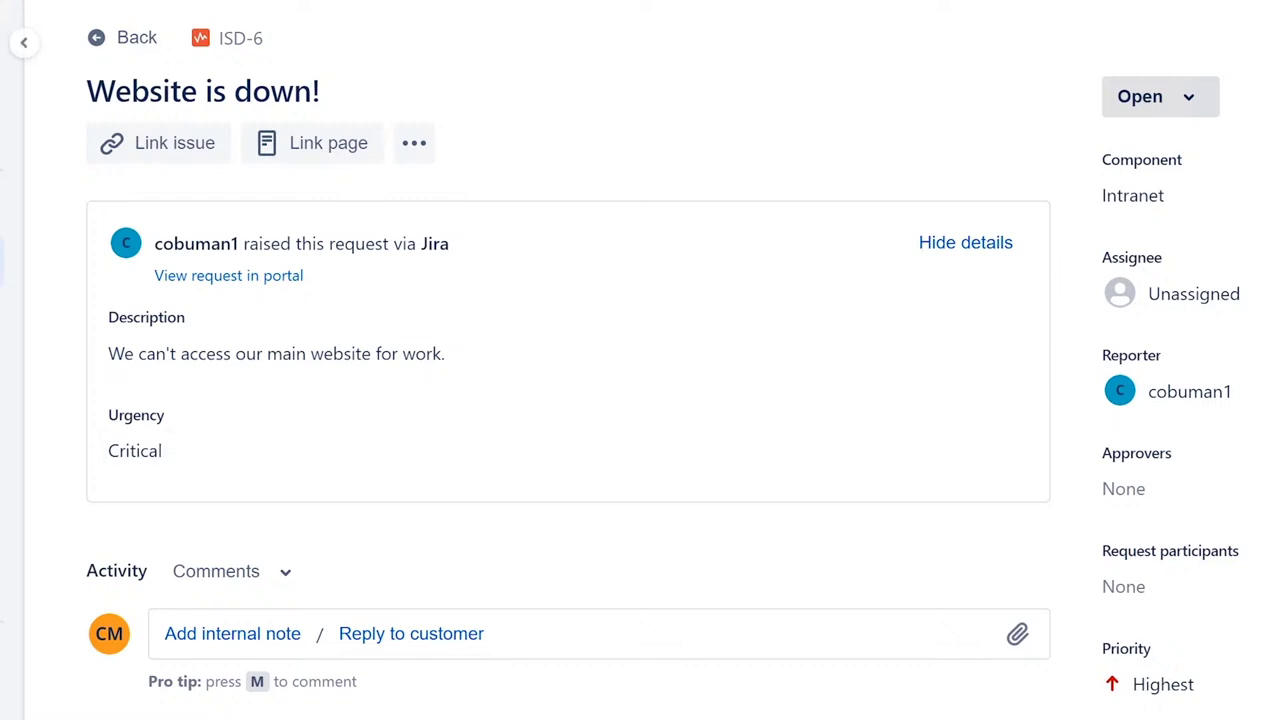
{"action": "key", "text": "alt+Left"}
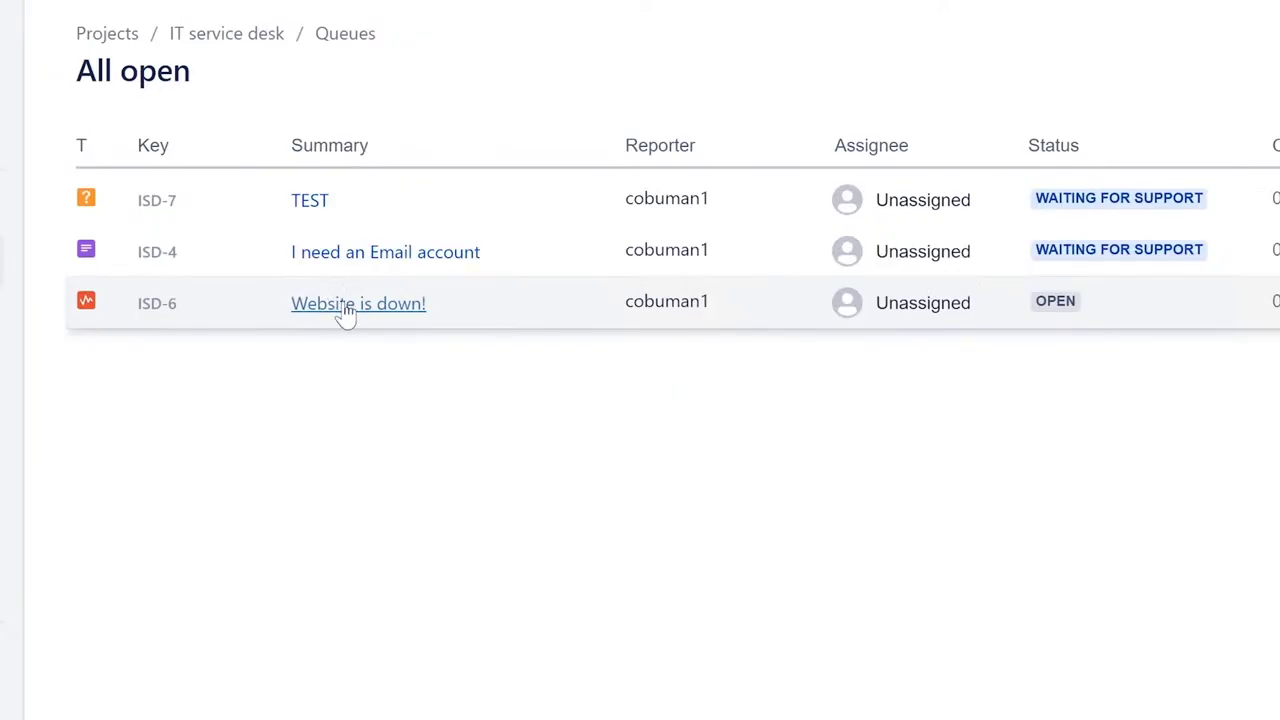
{"action": "left_click", "coordinate": [345, 310]}
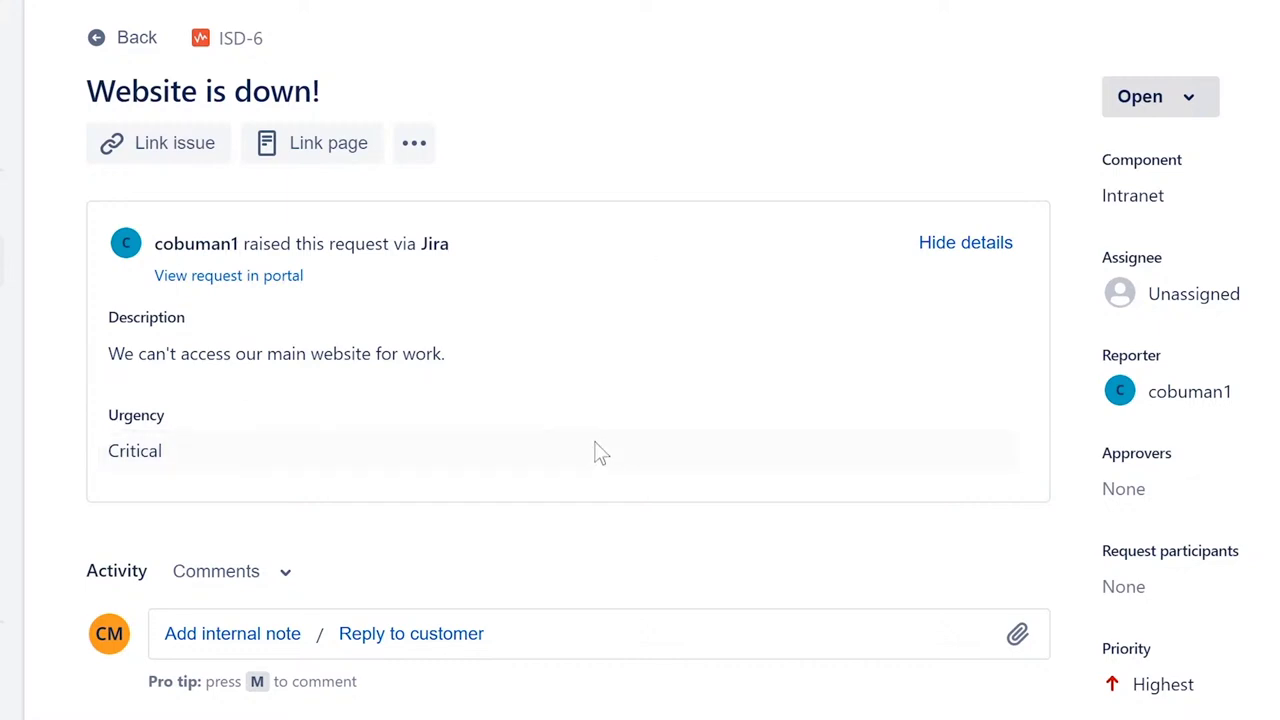
{"action": "scroll", "coordinate": [645, 433], "scroll_direction": "down", "scroll_amount": 1}
{"action": "scroll", "coordinate": [650, 433], "scroll_direction": "up", "scroll_amount": 1}
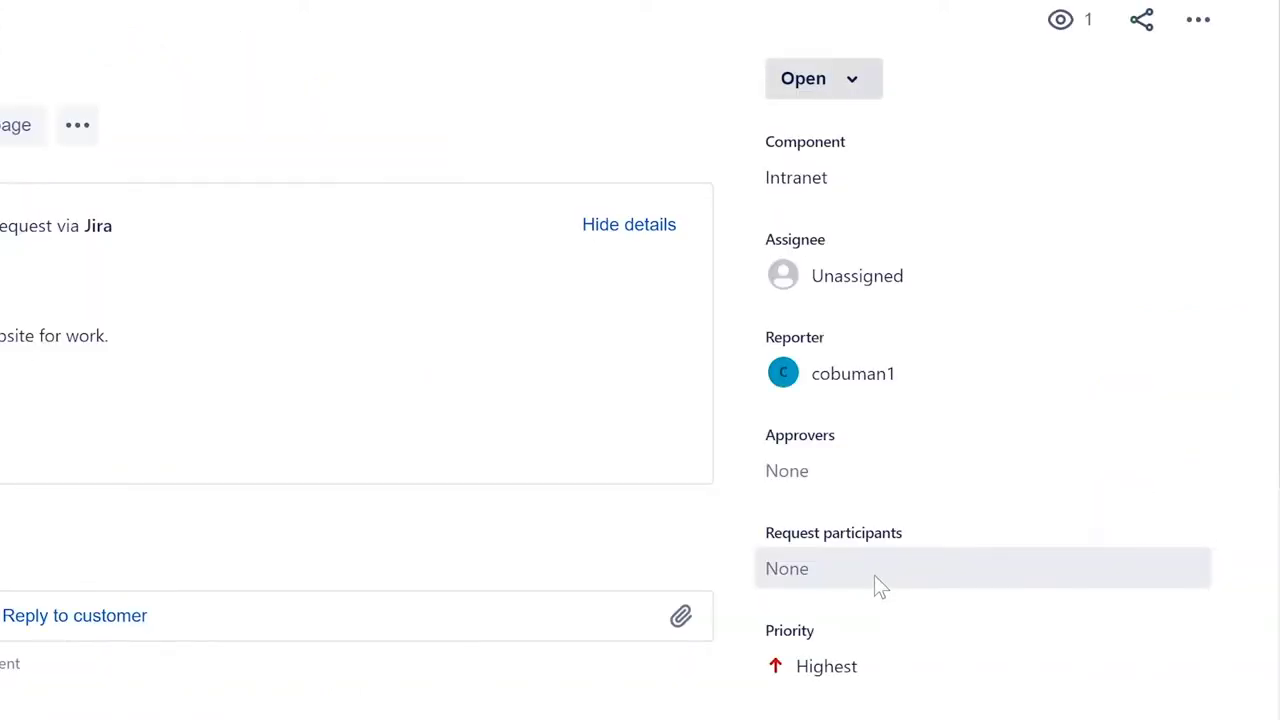
{"action": "scroll", "coordinate": [876, 588], "scroll_direction": "down", "scroll_amount": 2}
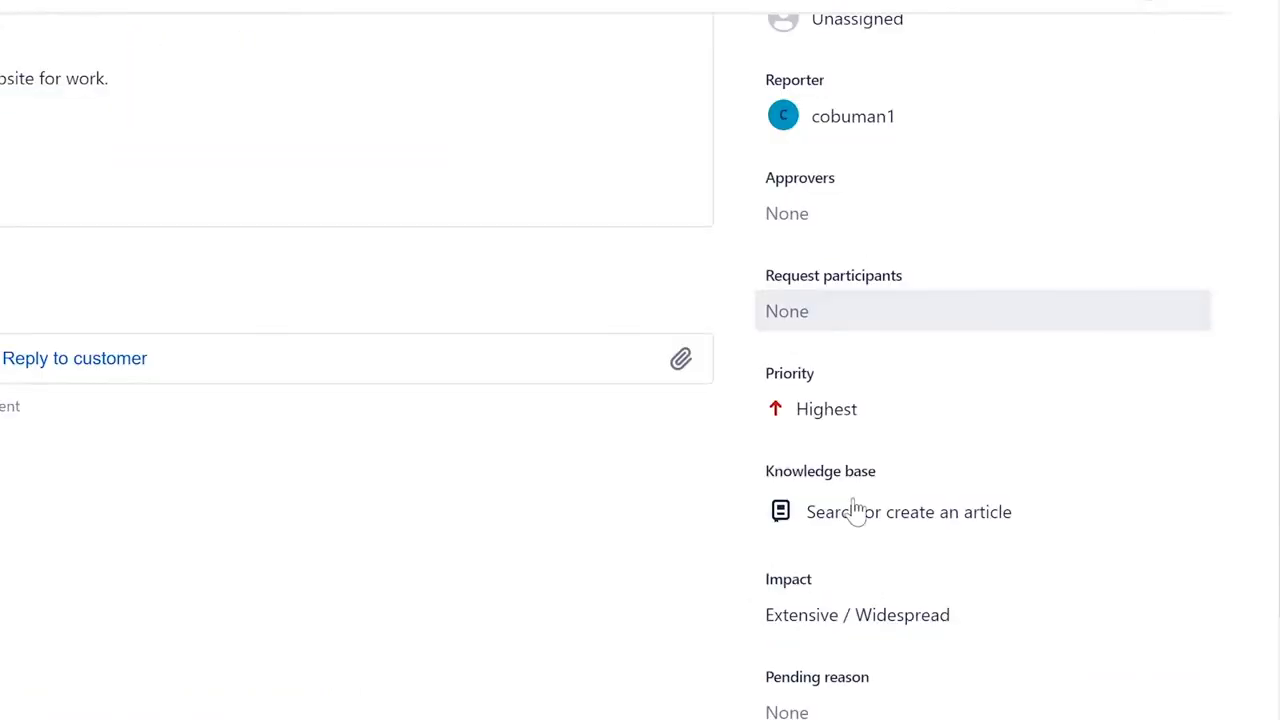
{"action": "left_click", "coordinate": [852, 312]}
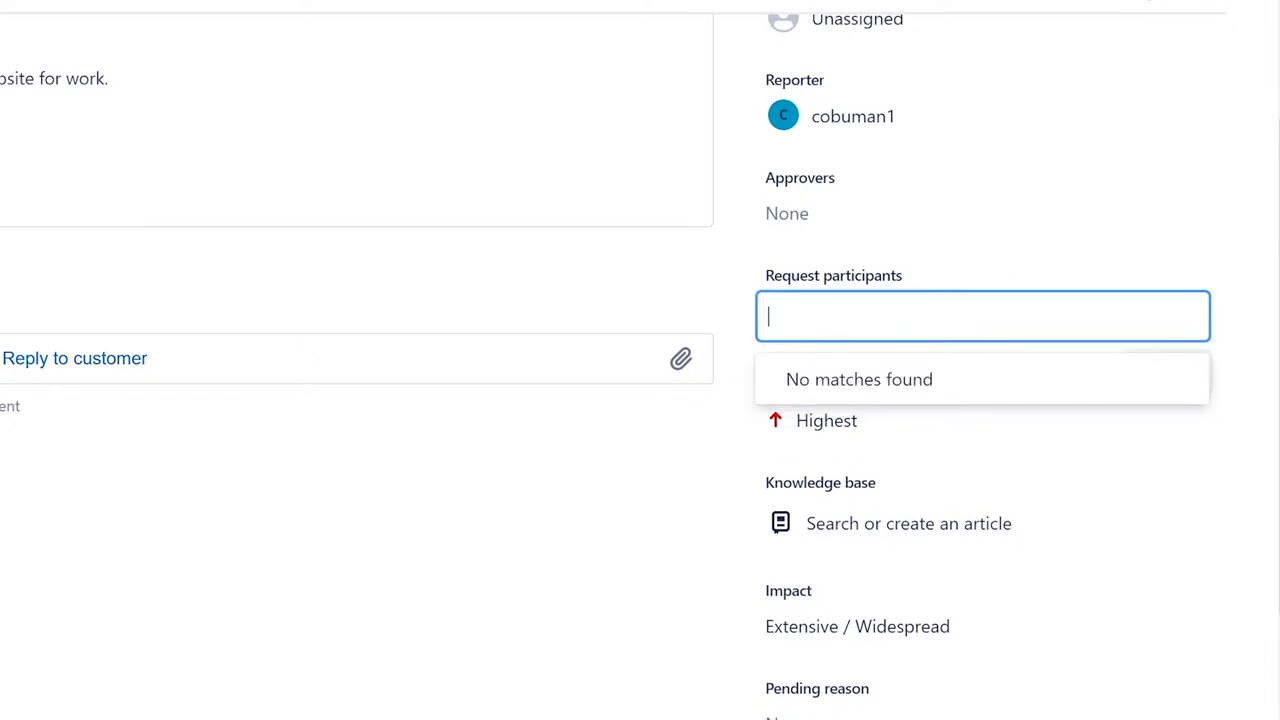
{"action": "type", "text": "Joe Sm"}
{"action": "key", "text": "BackSpace"}
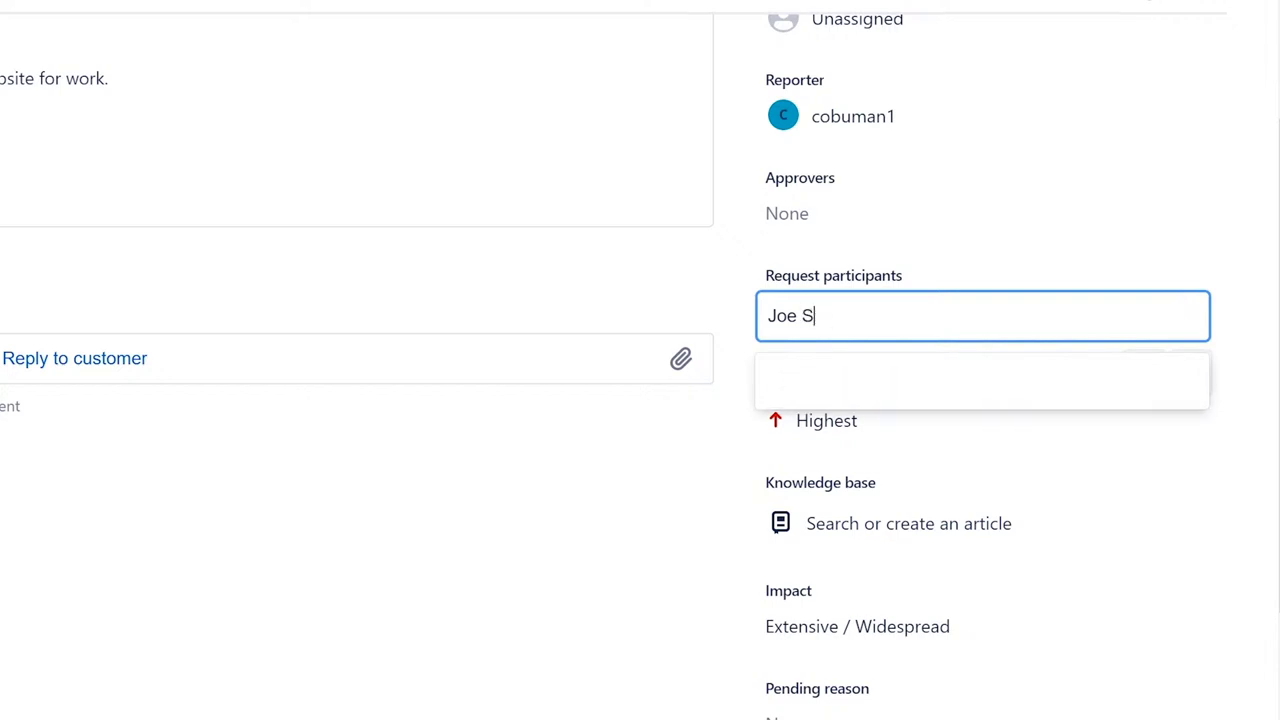
{"action": "type", "text": "hmo, Bo"}
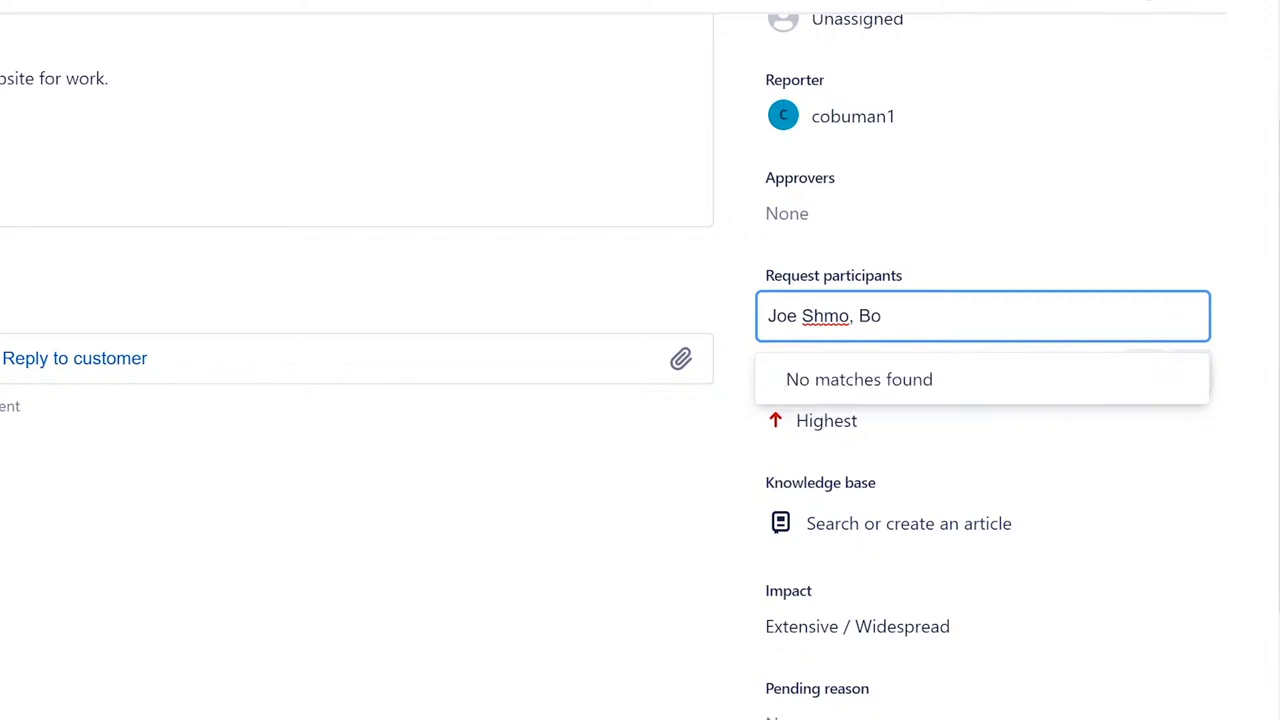
{"action": "type", "text": "b Itsaboy"}
{"action": "key", "text": "BackSpace"}
{"action": "key", "text": "BackSpace"}
{"action": "key", "text": "BackSpace"}
{"action": "key", "text": "BackSpace"}
{"action": "key", "text": "BackSpace"}
{"action": "key", "text": "BackSpace"}
{"action": "key", "text": "BackSpace"}
{"action": "key", "text": "BackSpace"}
{"action": "key", "text": "BackSpace"}
{"action": "key", "text": "BackSpace"}
{"action": "key", "text": "BackSpace"}
{"action": "key", "text": "BackSpace"}
{"action": "key", "text": "BackSpace"}
{"action": "key", "text": "BackSpace"}
{"action": "key", "text": "BackSpace"}
{"action": "key", "text": "BackSpace"}
{"action": "key", "text": "BackSpace"}
{"action": "key", "text": "BackSpace"}
{"action": "key", "text": "BackSpace"}
{"action": "key", "text": "BackSpace"}
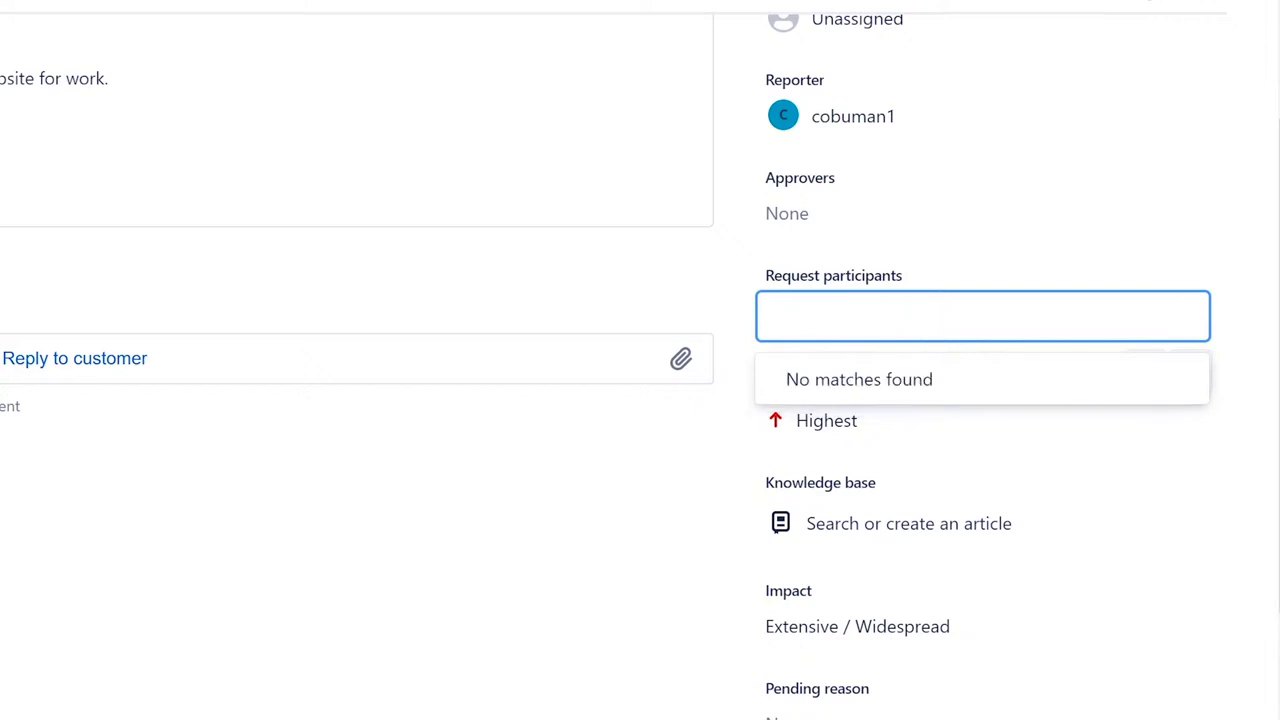
{"action": "left_click", "coordinate": [651, 583]}
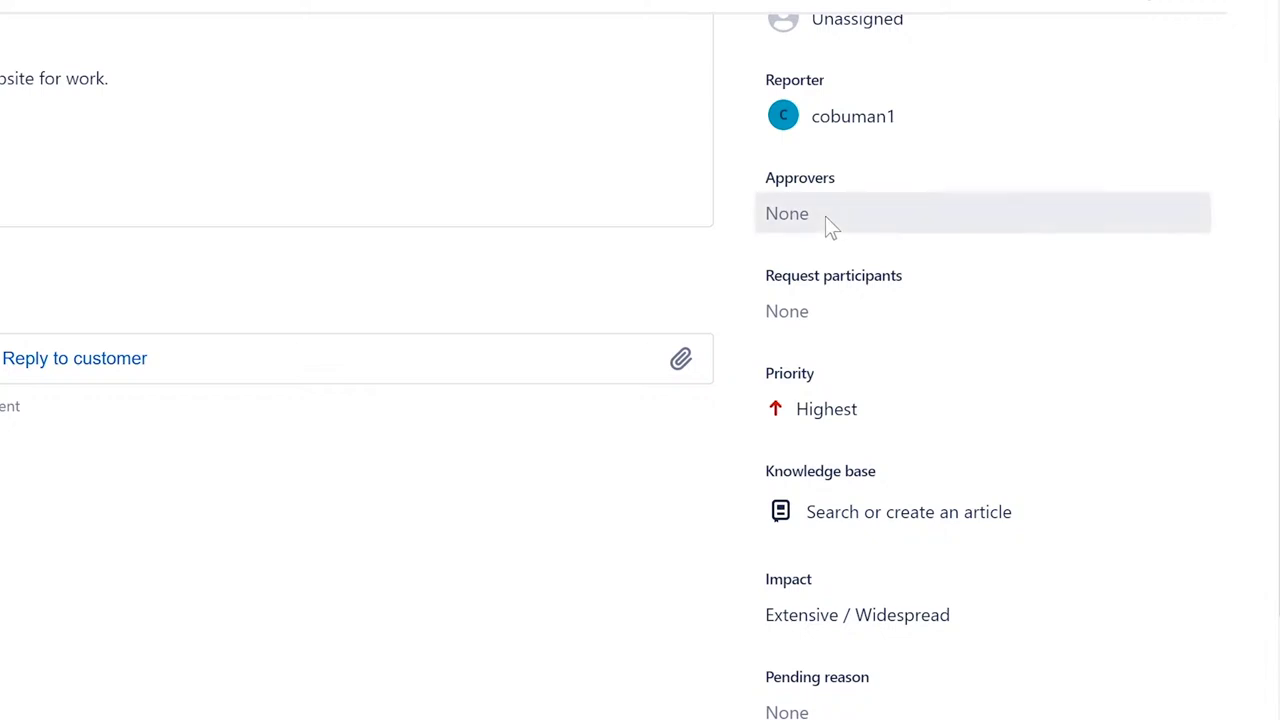
{"action": "scroll", "coordinate": [752, 556], "scroll_direction": "up", "scroll_amount": 2}
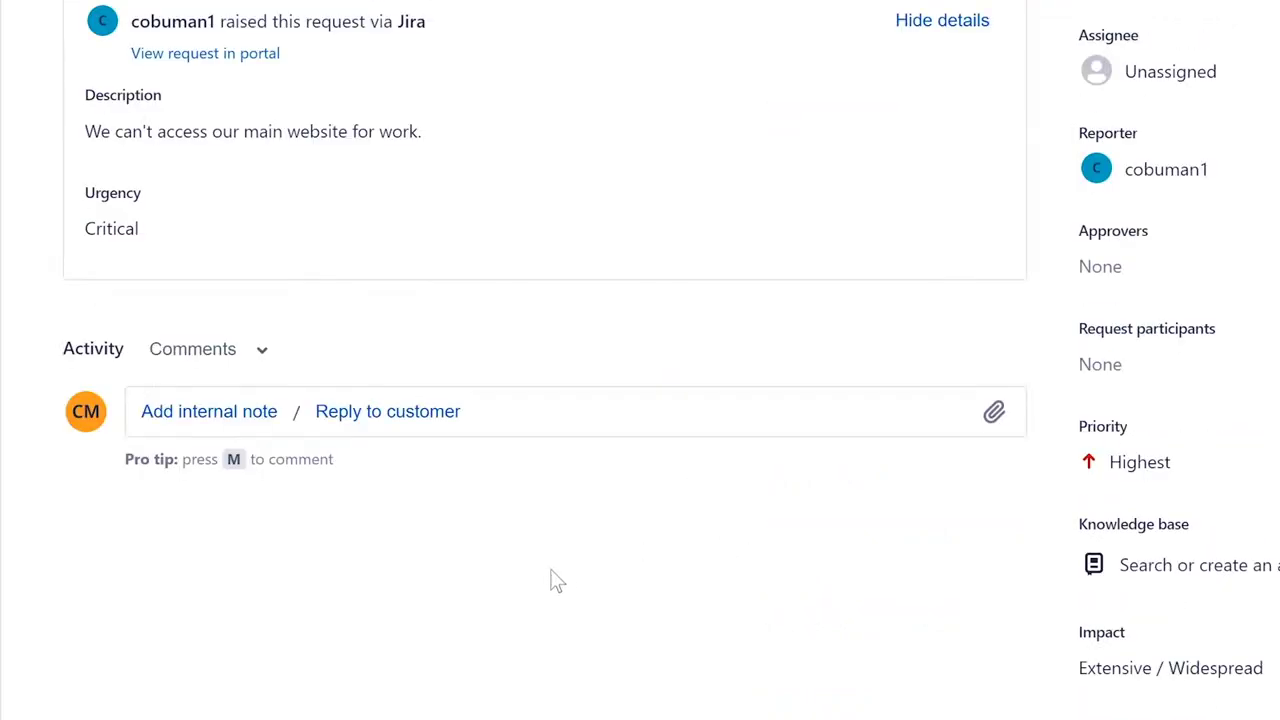
{"action": "scroll", "coordinate": [430, 442], "scroll_direction": "up", "scroll_amount": 2}
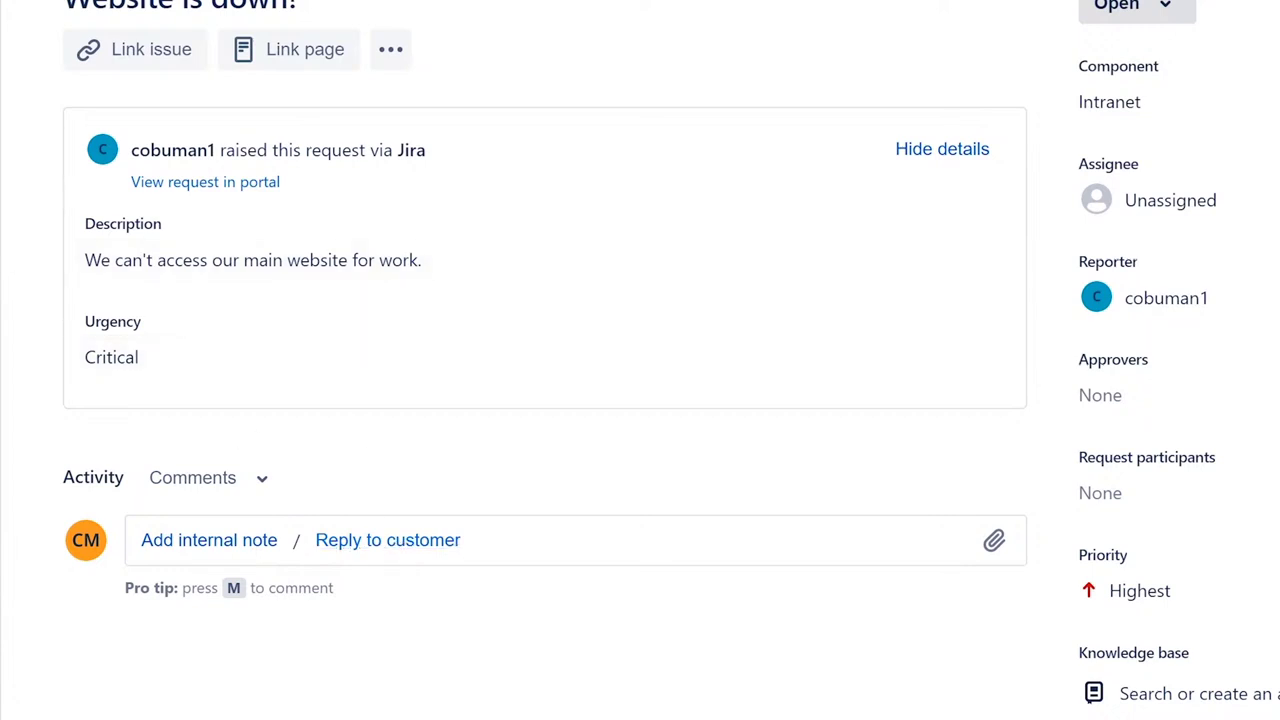
Reply asking how many people are impacted, when it last worked, and whether the link is correct.
{"action": "left_click", "coordinate": [415, 545]}
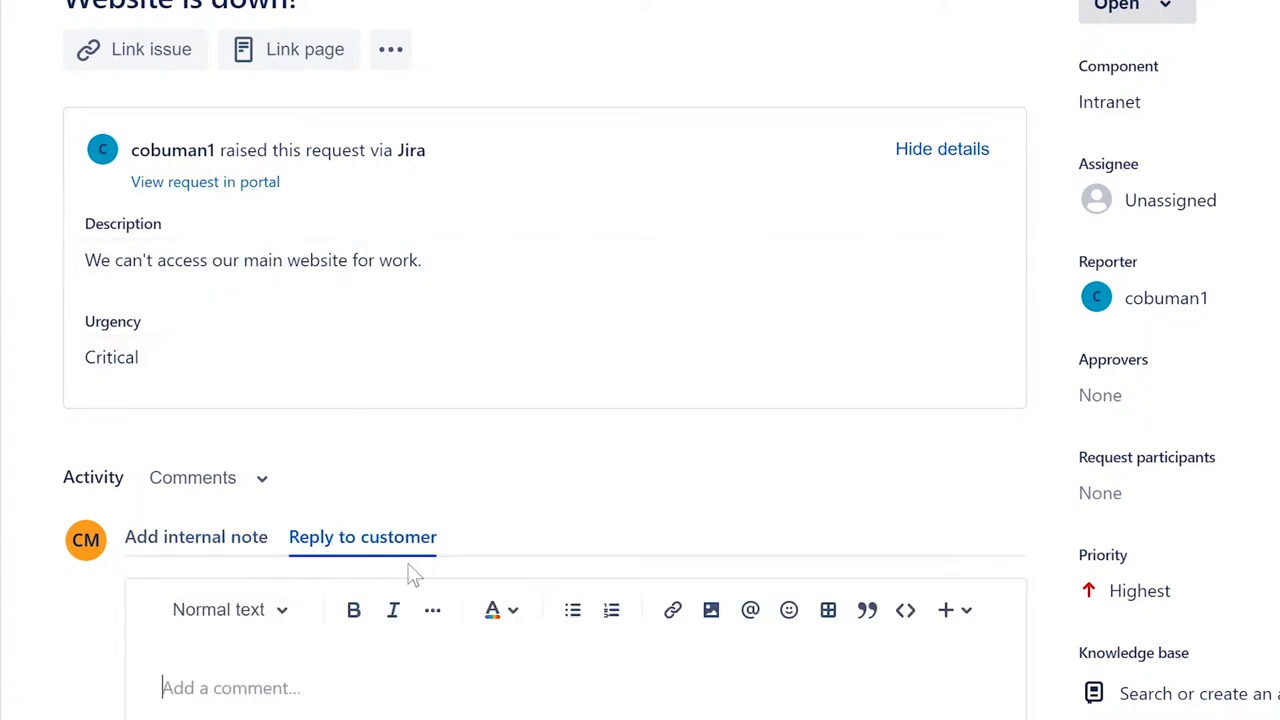
{"action": "scroll", "coordinate": [275, 560], "scroll_direction": "down", "scroll_amount": 2}
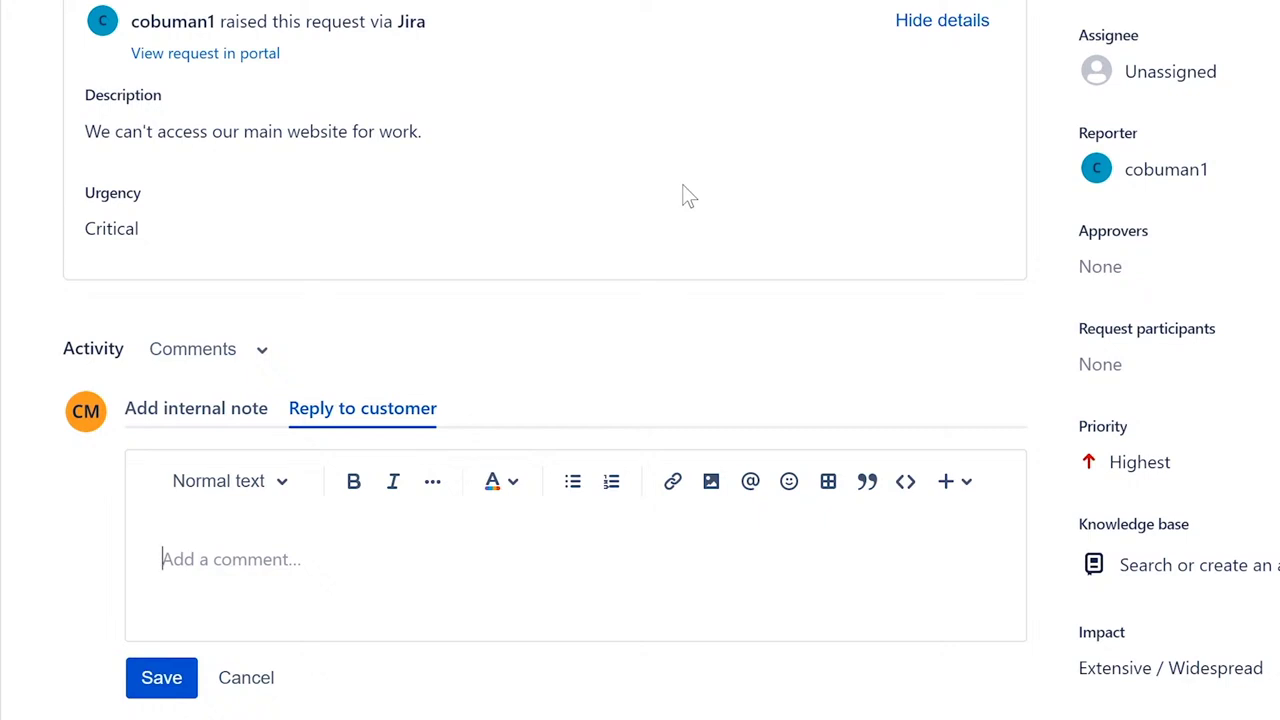
{"action": "type", "text": "How many u"}
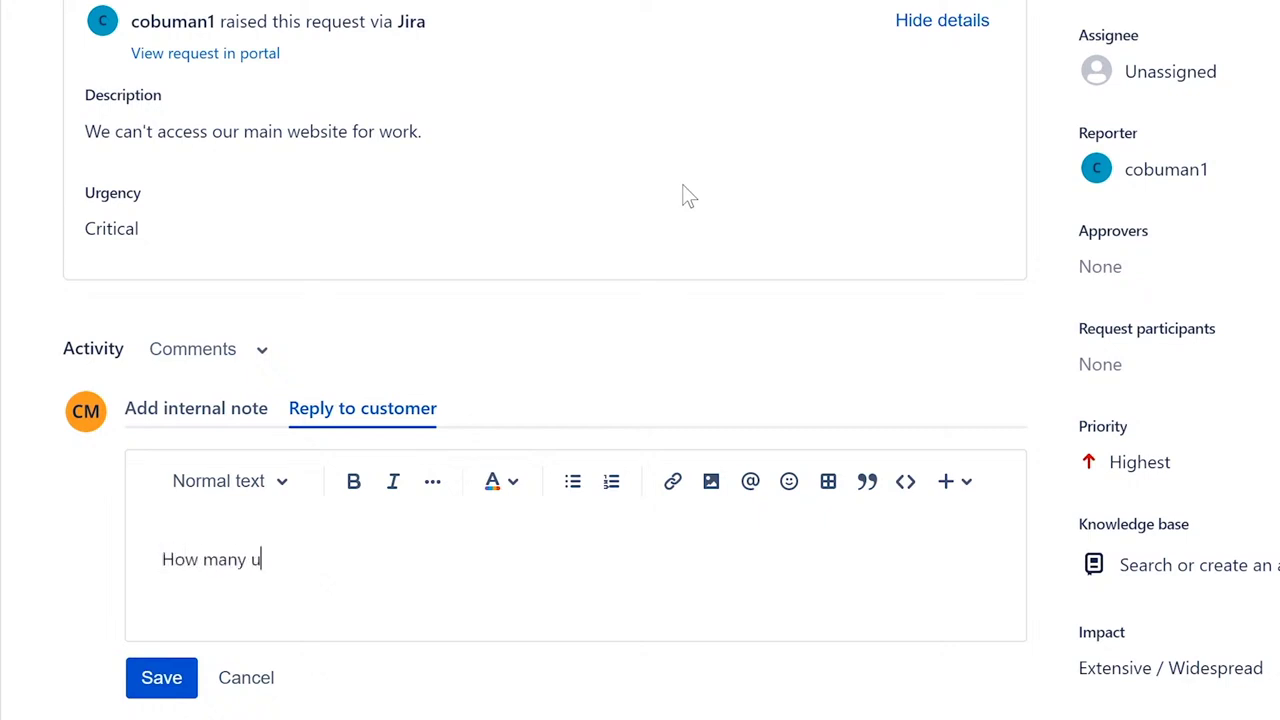
{"action": "key", "text": "BackSpace"}
{"action": "type", "text": "people are impacted."}
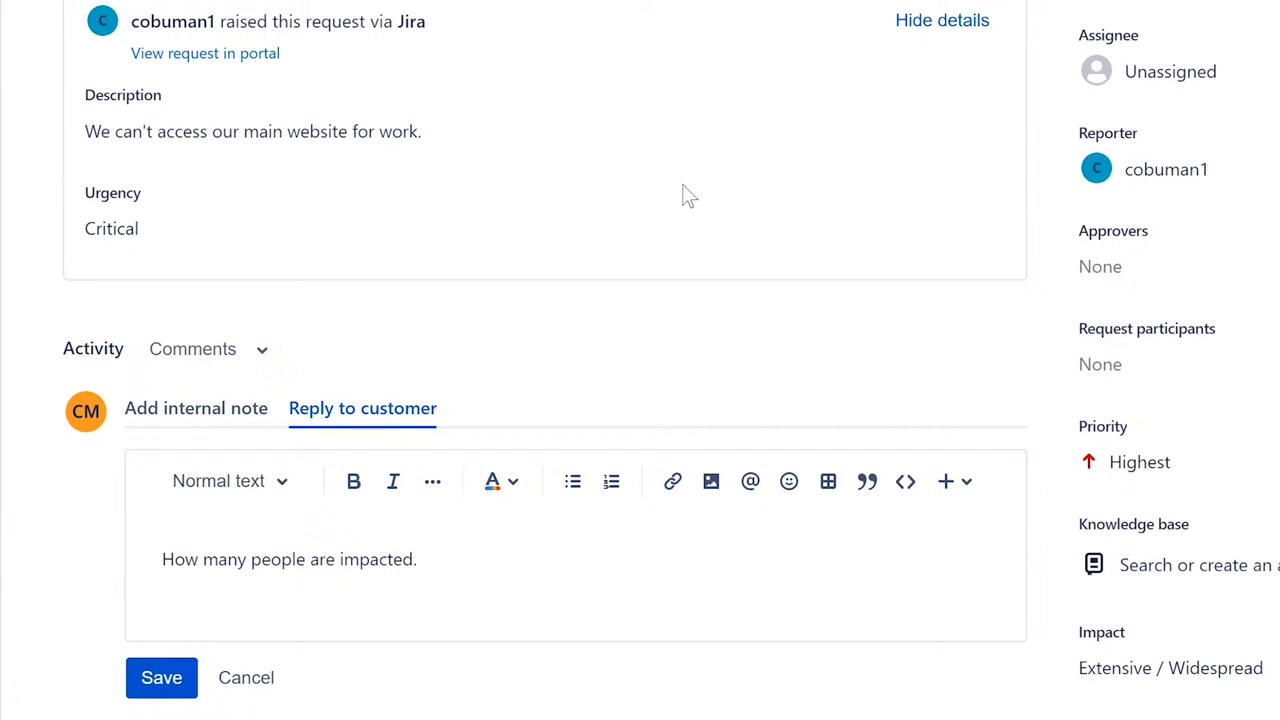
{"action": "key", "text": "BackSpace"}
{"action": "type", "text": "?"}
{"action": "key", "text": "Return"}
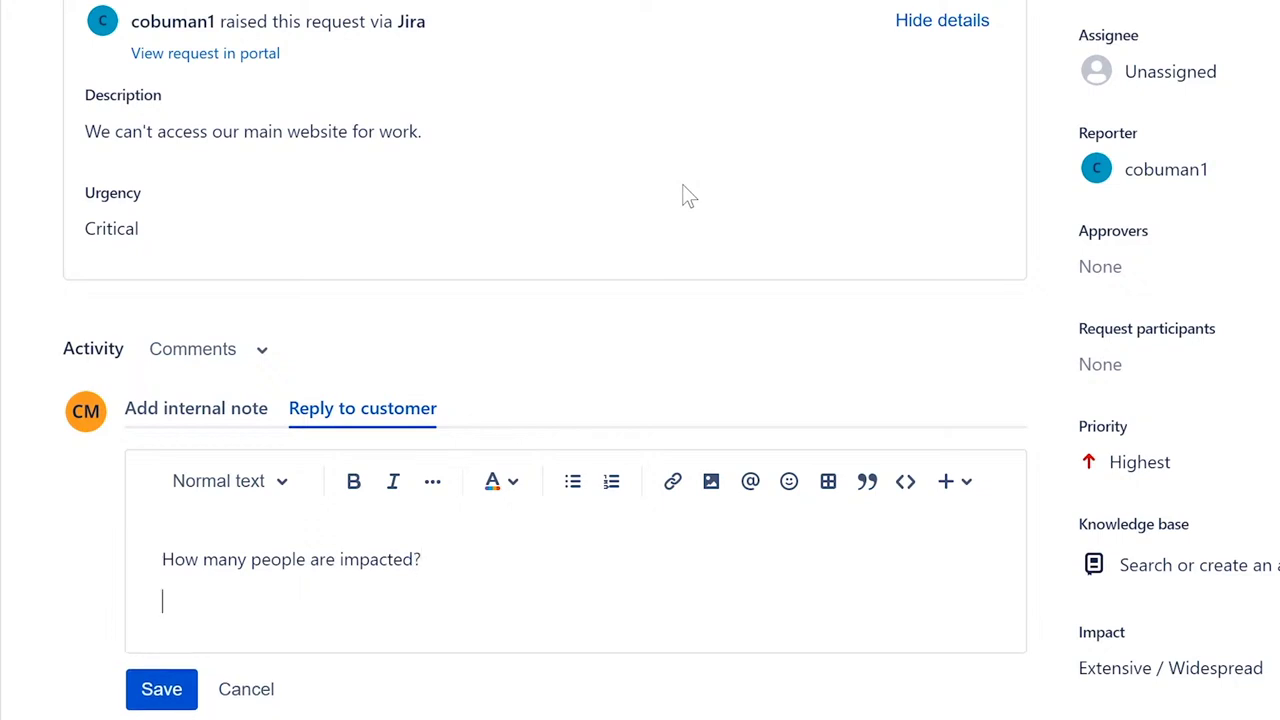
{"action": "type", "text": "When was the last time i"}
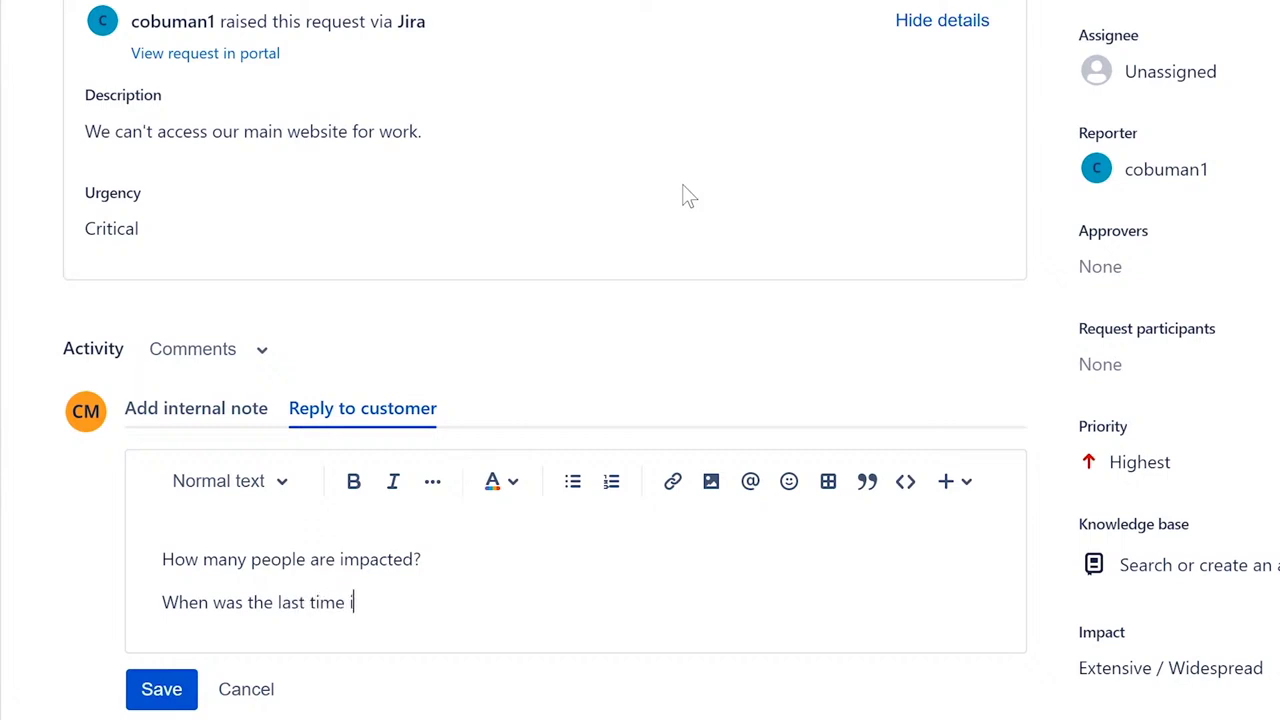
{"action": "type", "text": "t worked?"}
{"action": "key", "text": "Return"}
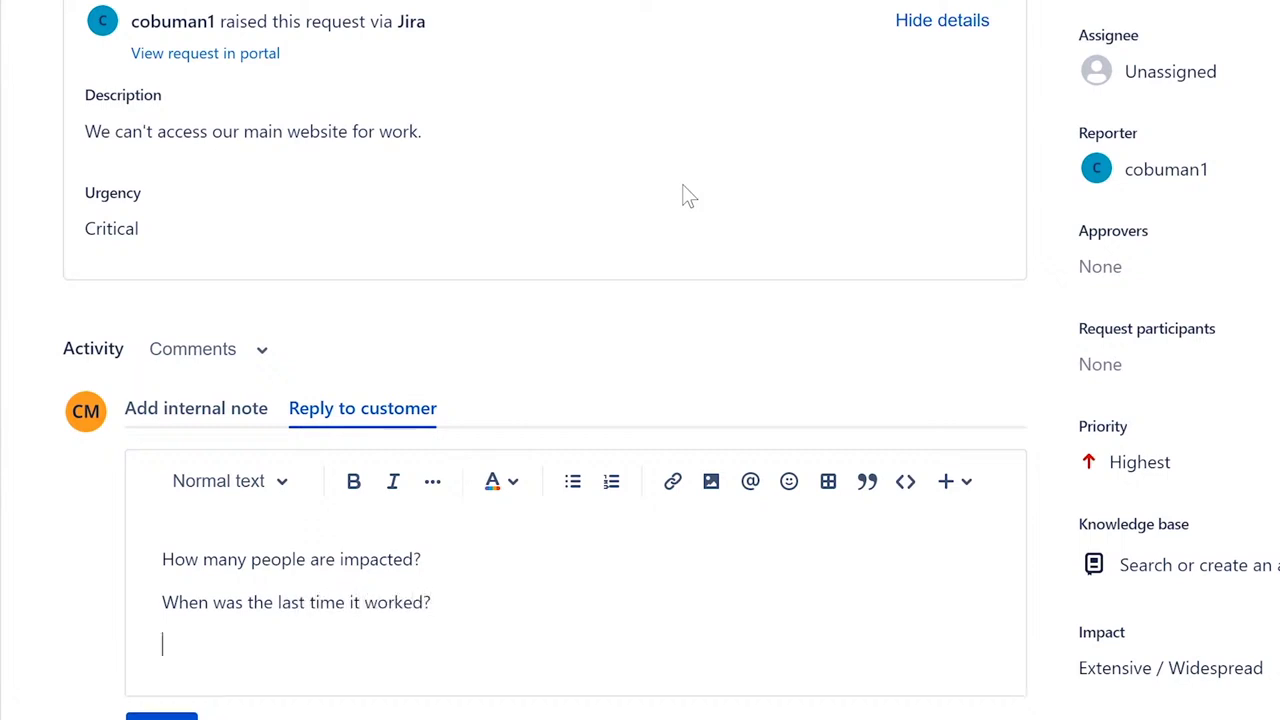
{"action": "type", "text": "Are you using the corr"}
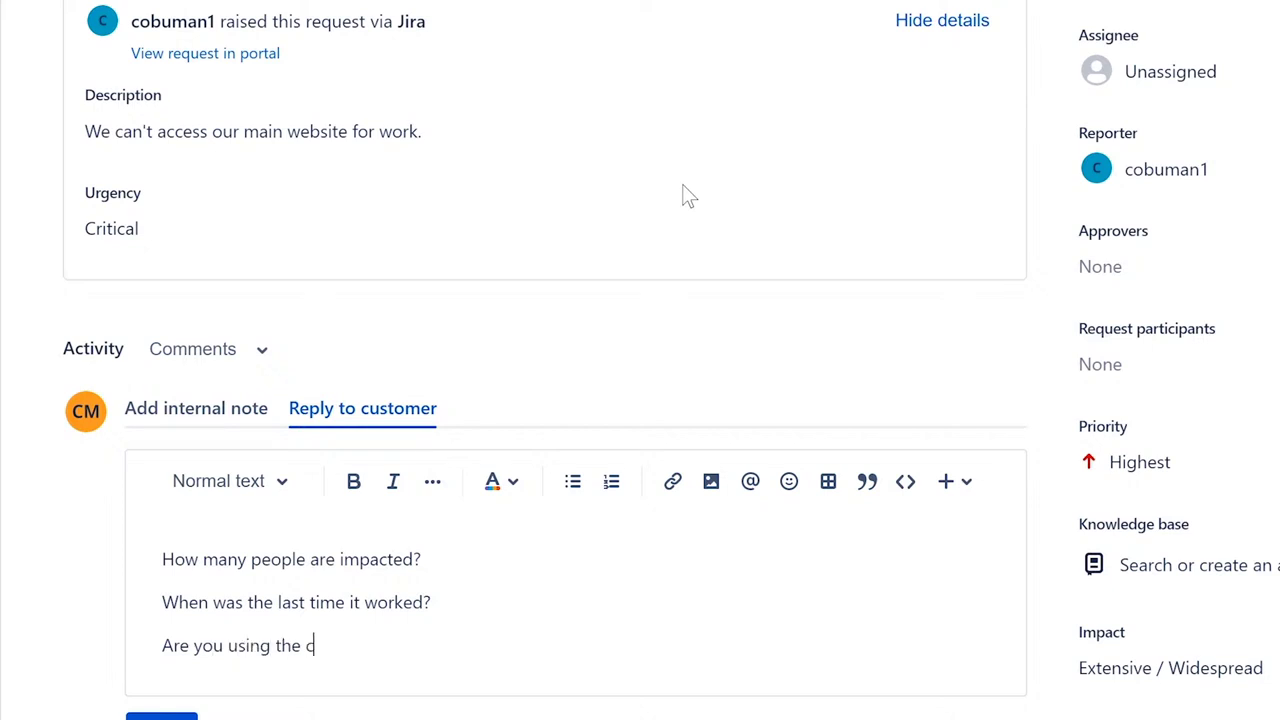
{"action": "type", "text": "ect link?"}
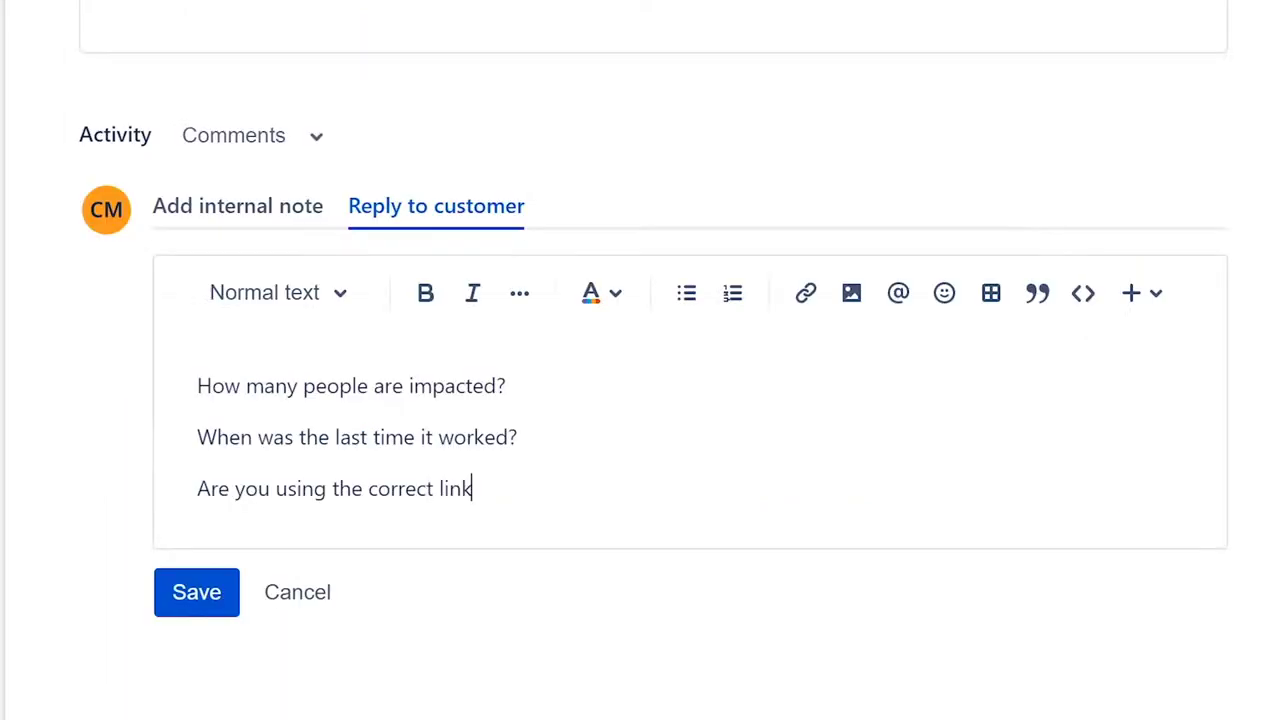
{"action": "key", "text": "Return"}
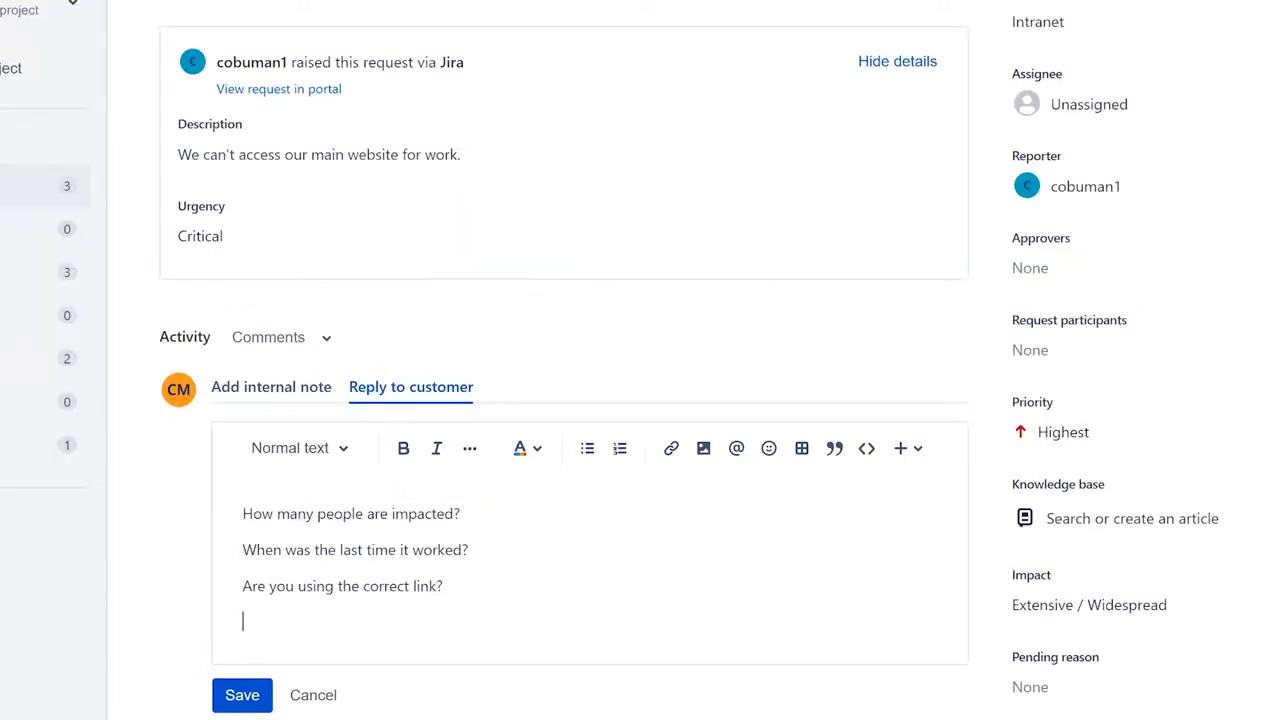
{"action": "left_click", "coordinate": [246, 695]}
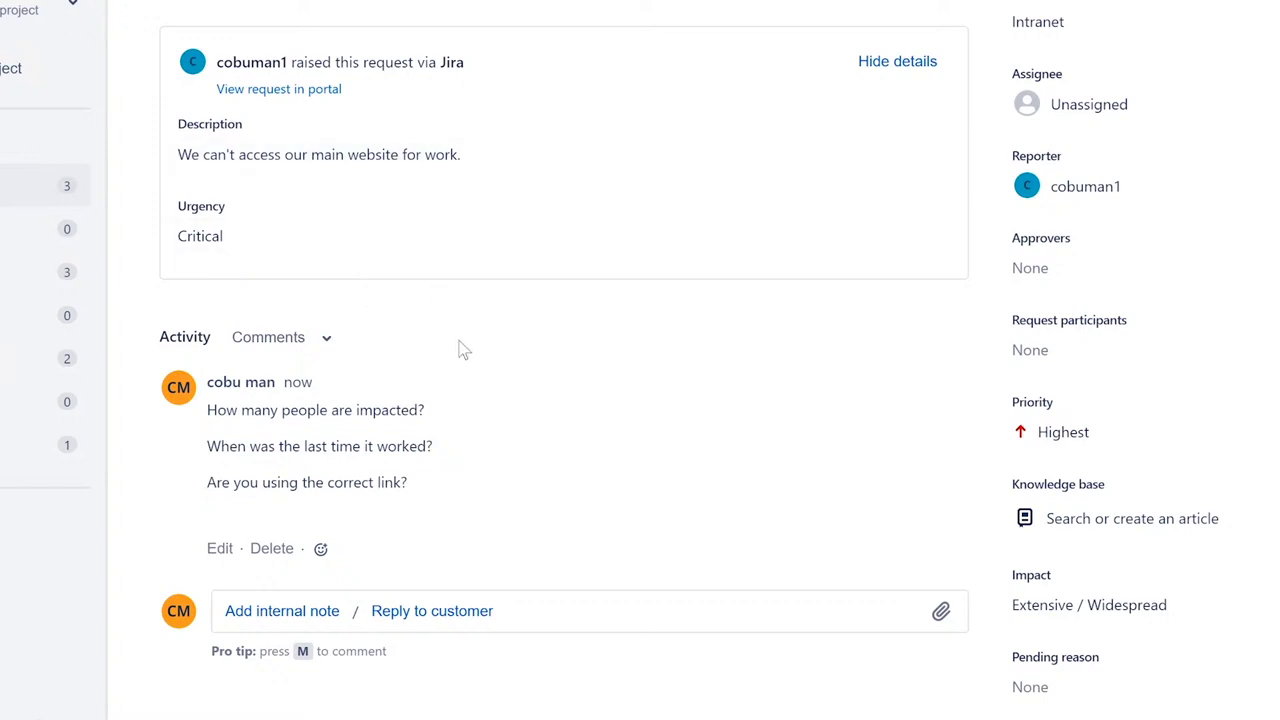
{"action": "scroll", "coordinate": [462, 348], "scroll_direction": "up", "scroll_amount": 1}
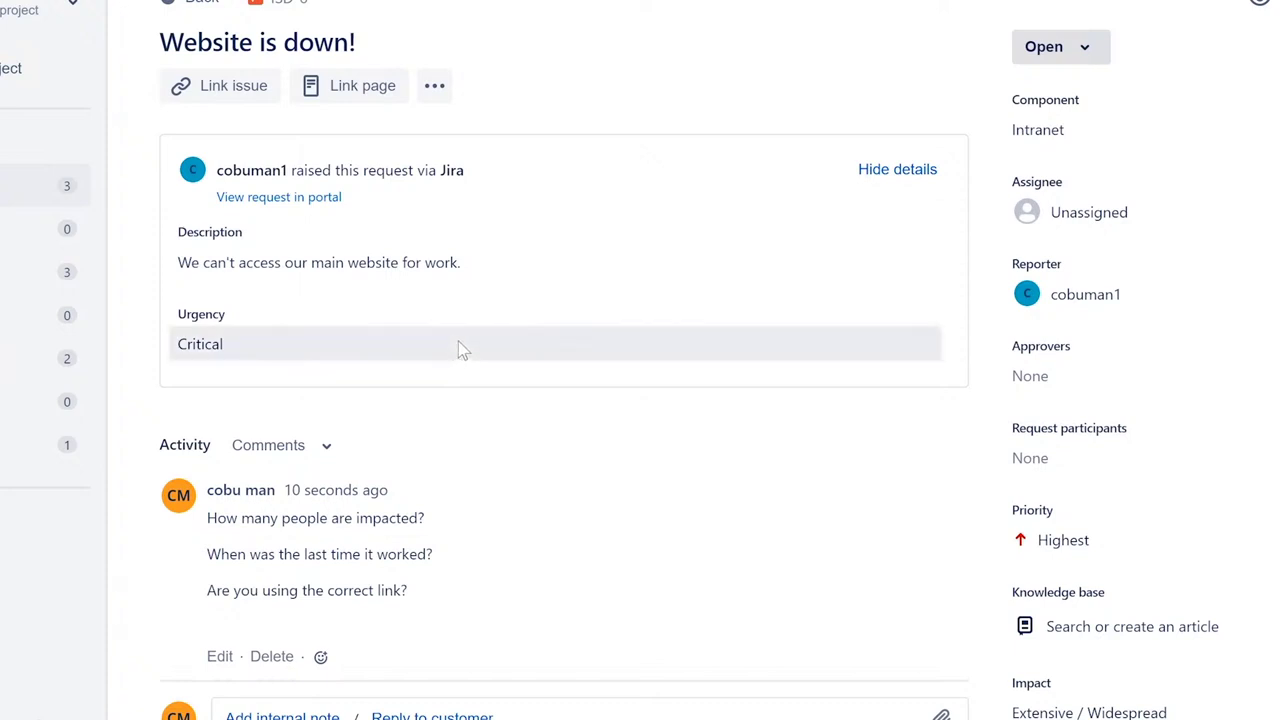
{"action": "scroll", "coordinate": [458, 341], "scroll_direction": "down", "scroll_amount": 1}
Save the internal note 'Contacted user requesting more information.' on ISD-6.
{"action": "left_click", "coordinate": [295, 611]}
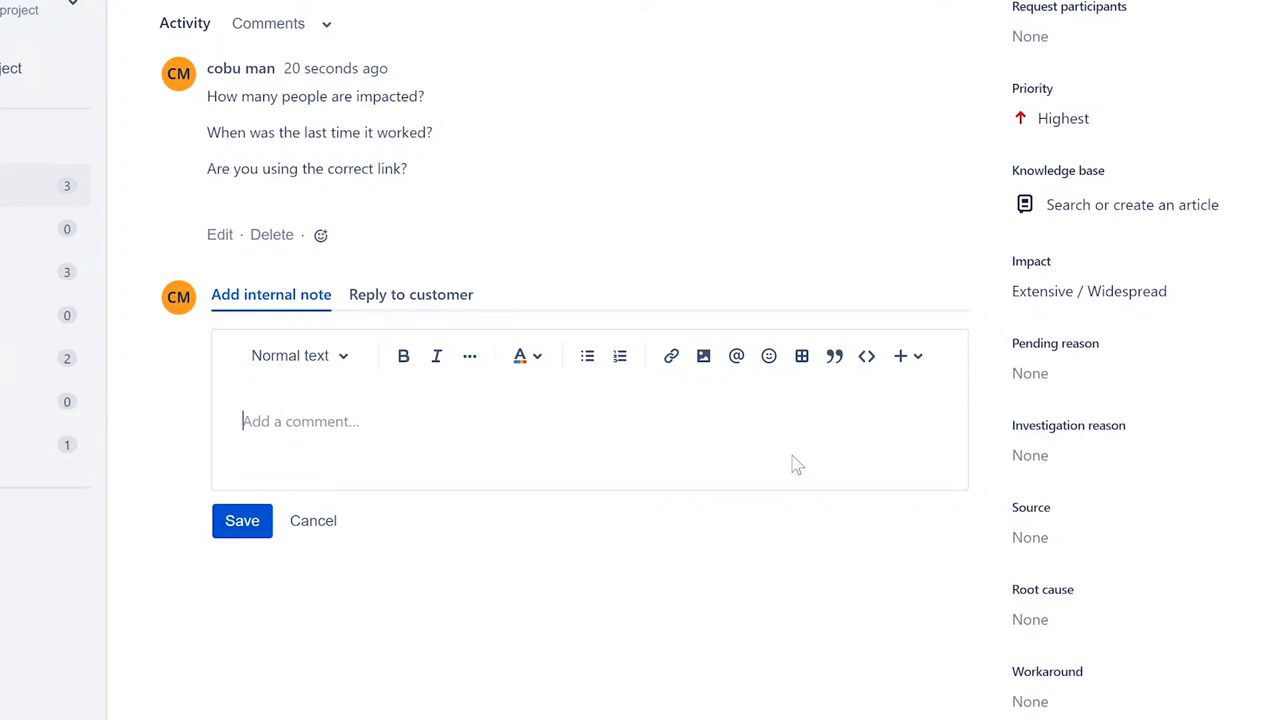
{"action": "type", "text": "Contacted "}
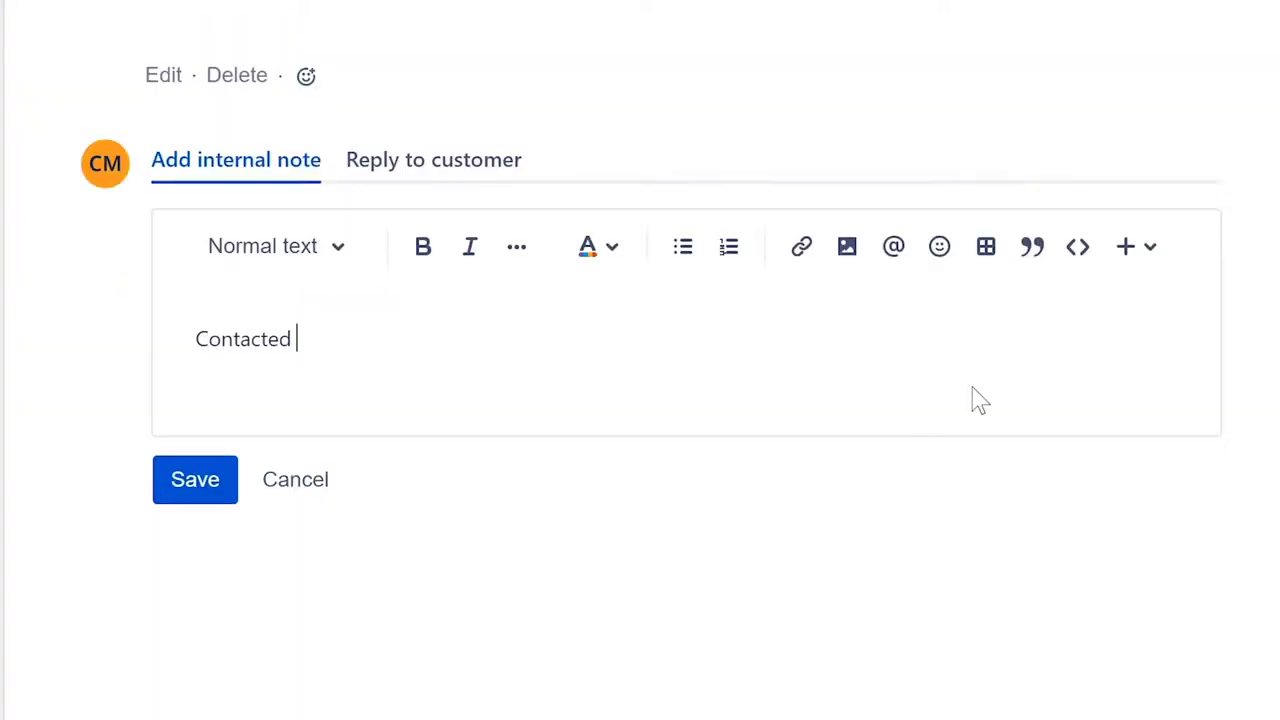
{"action": "type", "text": "user with"}
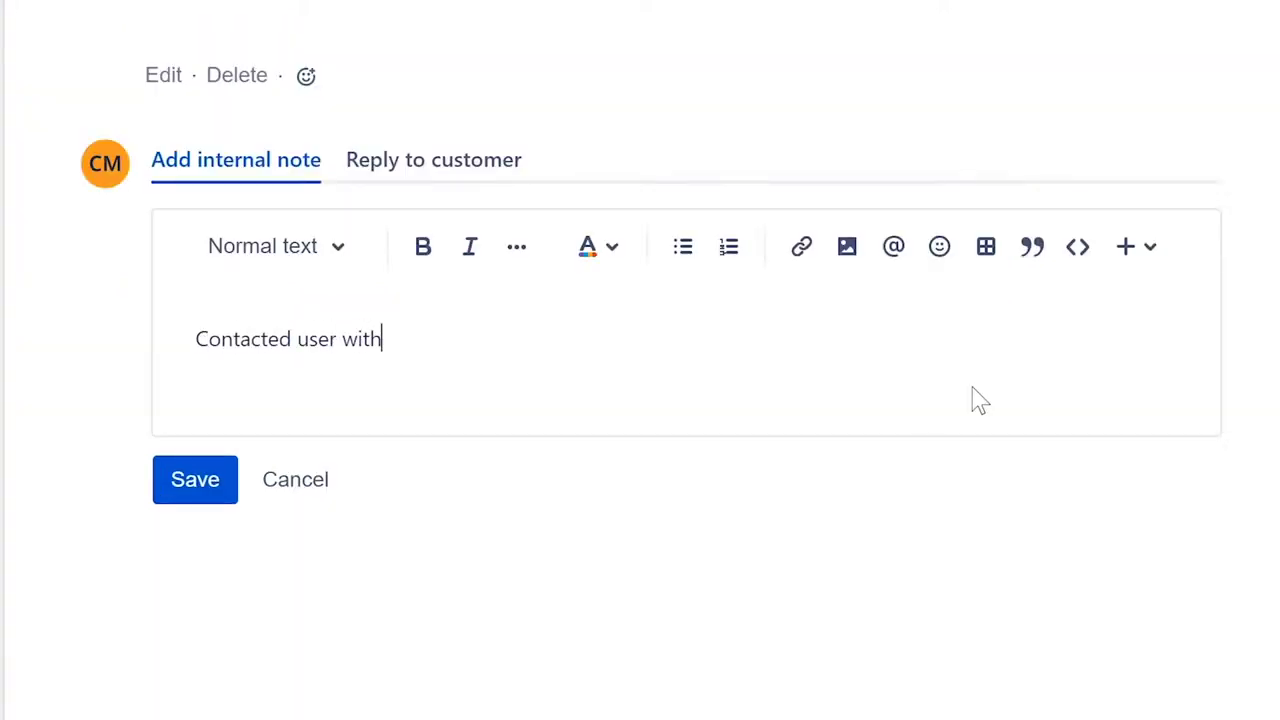
{"action": "type", "text": " more"}
{"action": "key", "text": "BackSpace"}
{"action": "key", "text": "BackSpace"}
{"action": "key", "text": "BackSpace"}
{"action": "key", "text": "BackSpace"}
{"action": "key", "text": "BackSpace"}
{"action": "key", "text": "BackSpace"}
{"action": "key", "text": "BackSpace"}
{"action": "key", "text": "BackSpace"}
{"action": "key", "text": "BackSpace"}
{"action": "key", "text": "BackSpace"}
{"action": "type", "text": "request"}
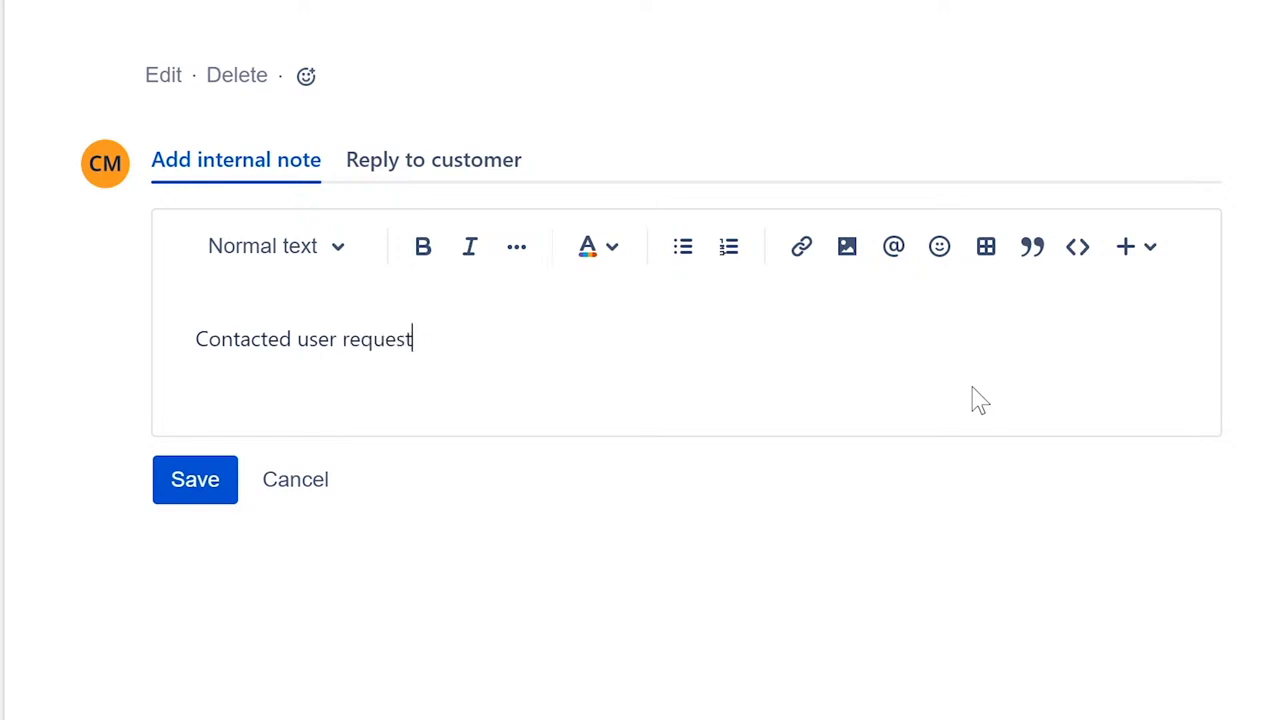
{"action": "type", "text": "ing mor ei"}
{"action": "key", "text": "BackSpace"}
{"action": "key", "text": "BackSpace"}
{"action": "key", "text": "BackSpace"}
{"action": "key", "text": "BackSpace"}
{"action": "key", "text": "BackSpace"}
{"action": "key", "text": "BackSpace"}
{"action": "type", "text": "e information"}
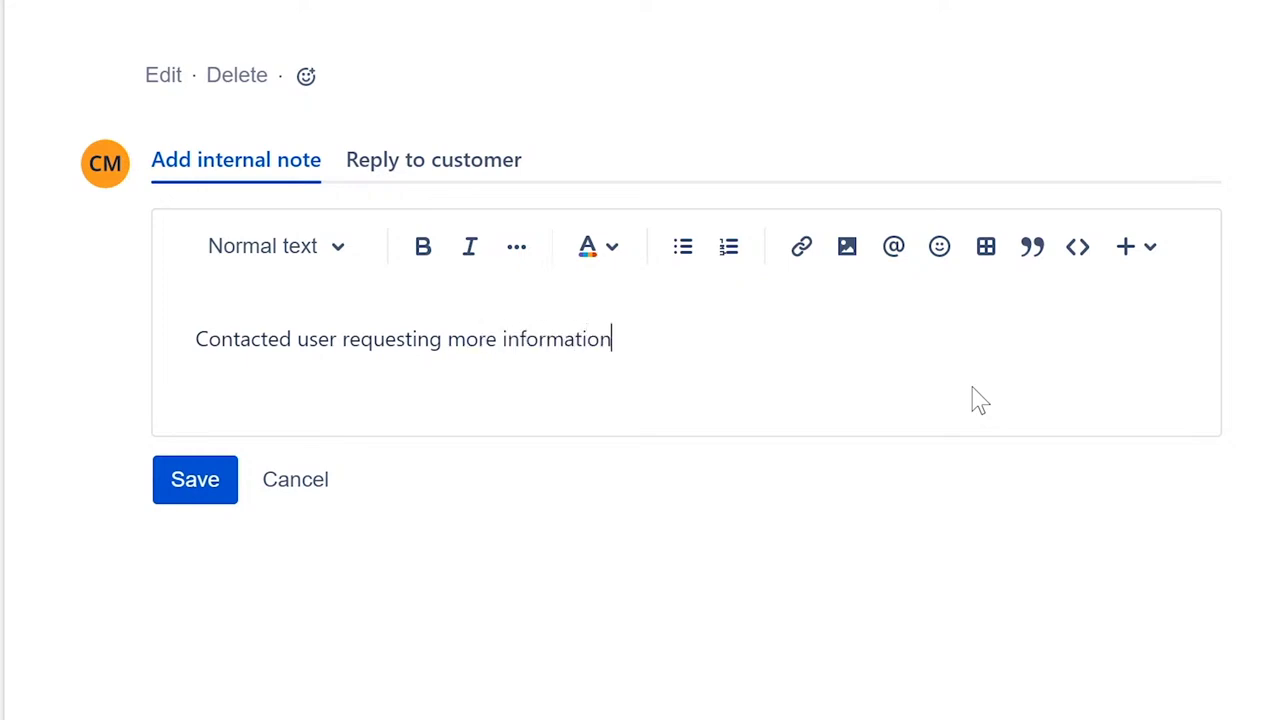
{"action": "type", "text": "."}
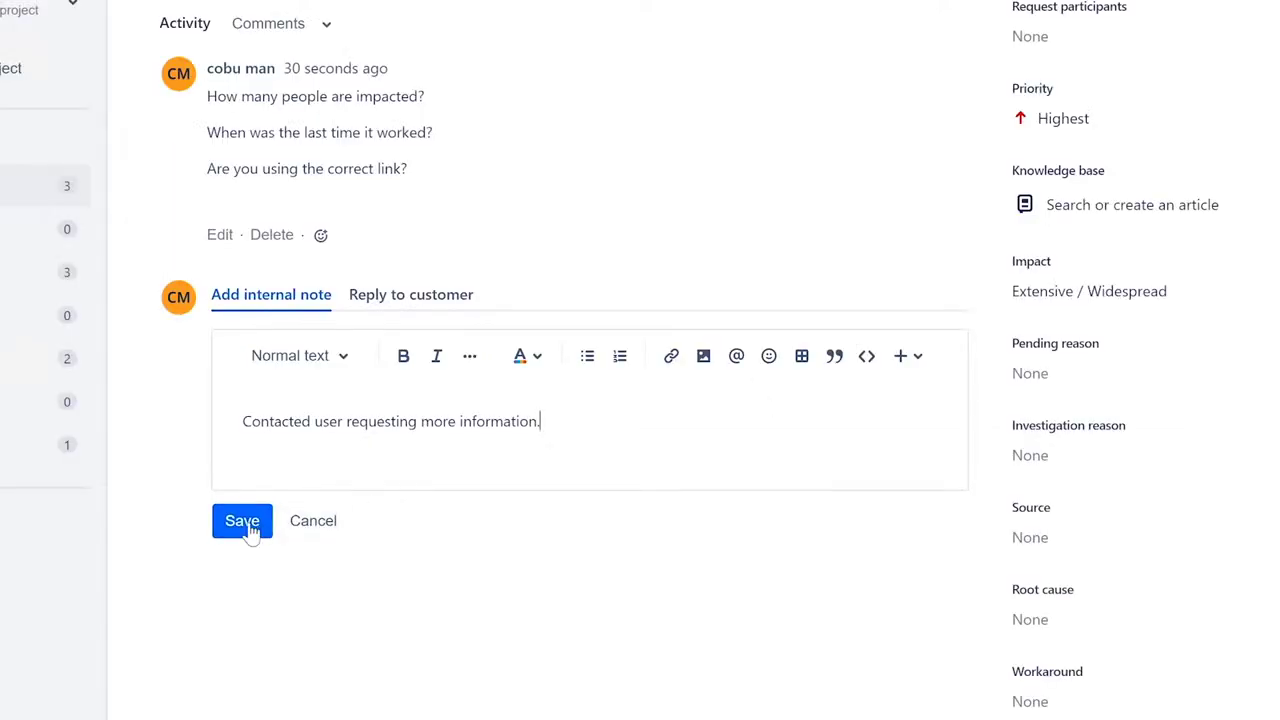
{"action": "left_click", "coordinate": [206, 496]}
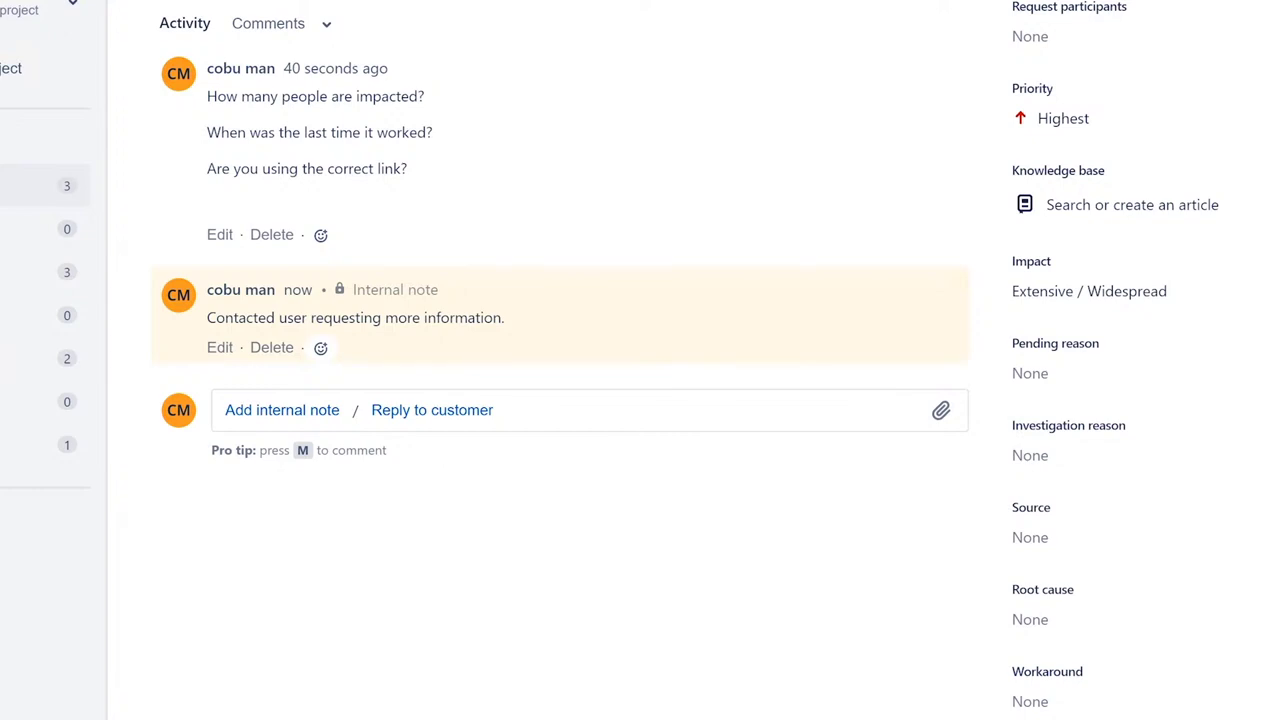
{"action": "left_click_drag", "start_coordinate": [279, 318], "coordinate": [510, 323]}
{"action": "left_click", "coordinate": [510, 323]}
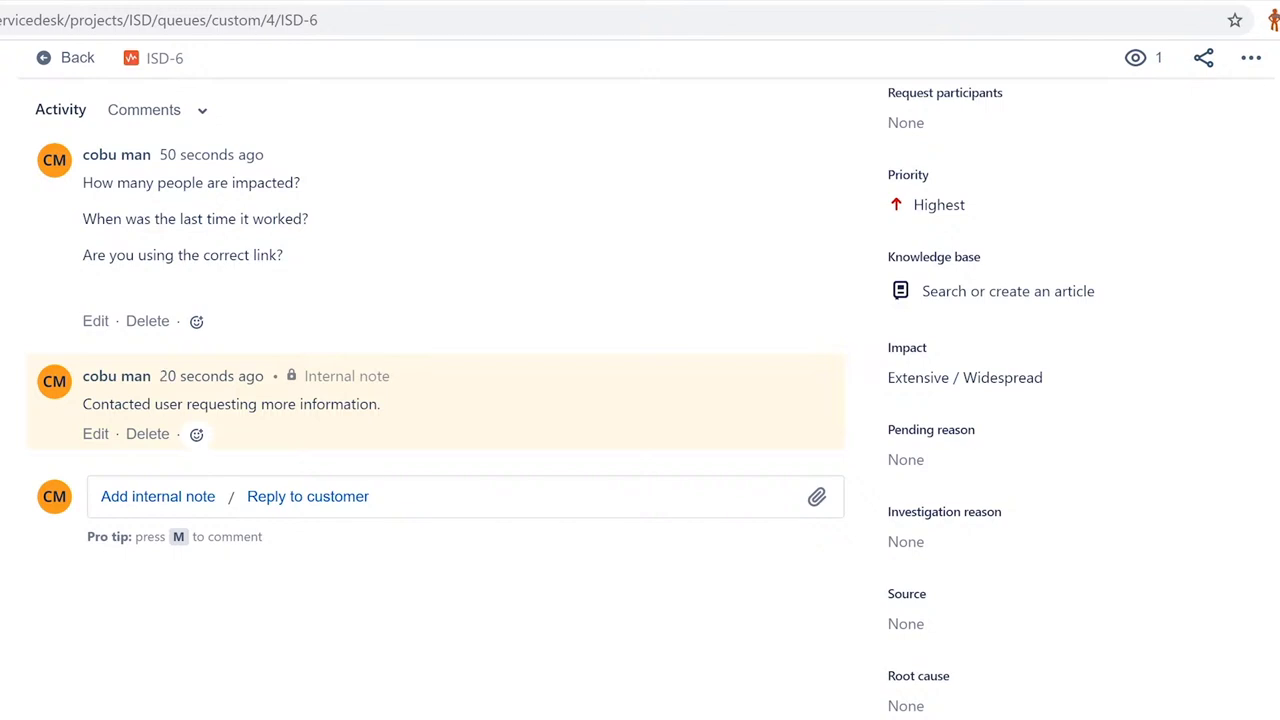
{"action": "scroll", "coordinate": [440, 400], "scroll_direction": "up", "scroll_amount": 2}
{"action": "scroll", "coordinate": [200, 409], "scroll_direction": "up", "scroll_amount": 2}
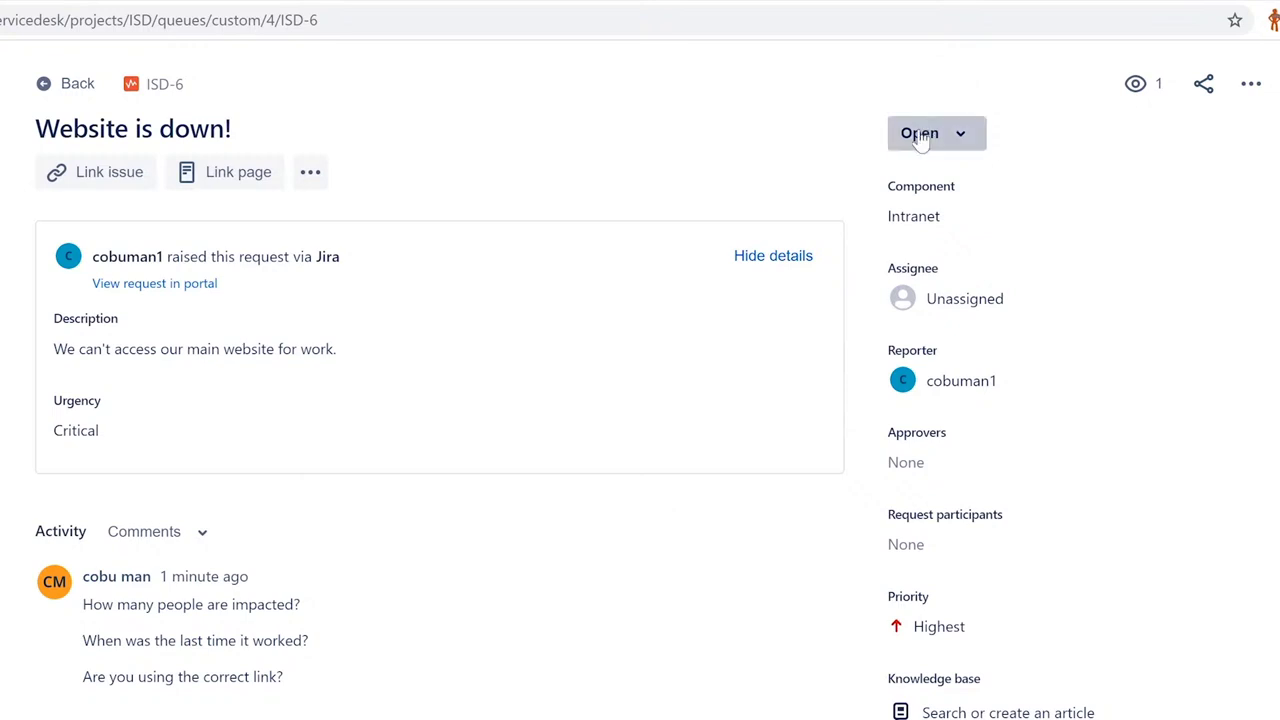
{"action": "left_click", "coordinate": [962, 134]}
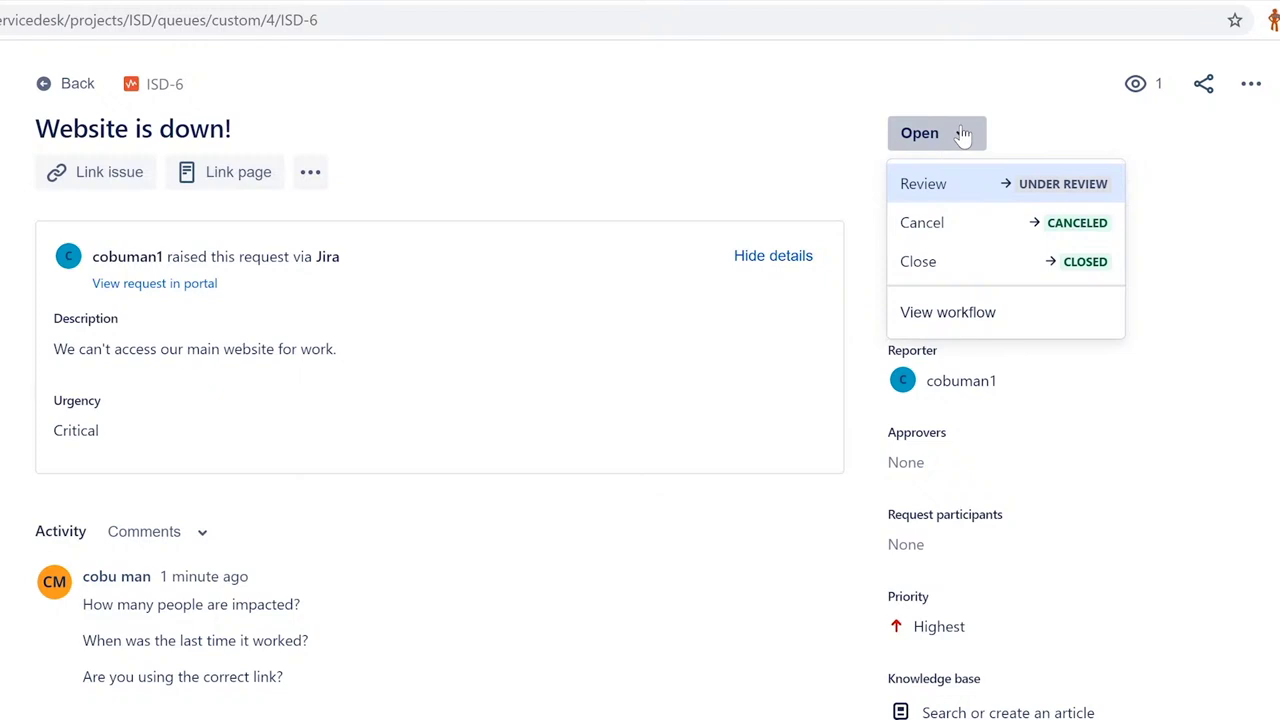
{"action": "left_click", "coordinate": [961, 134]}
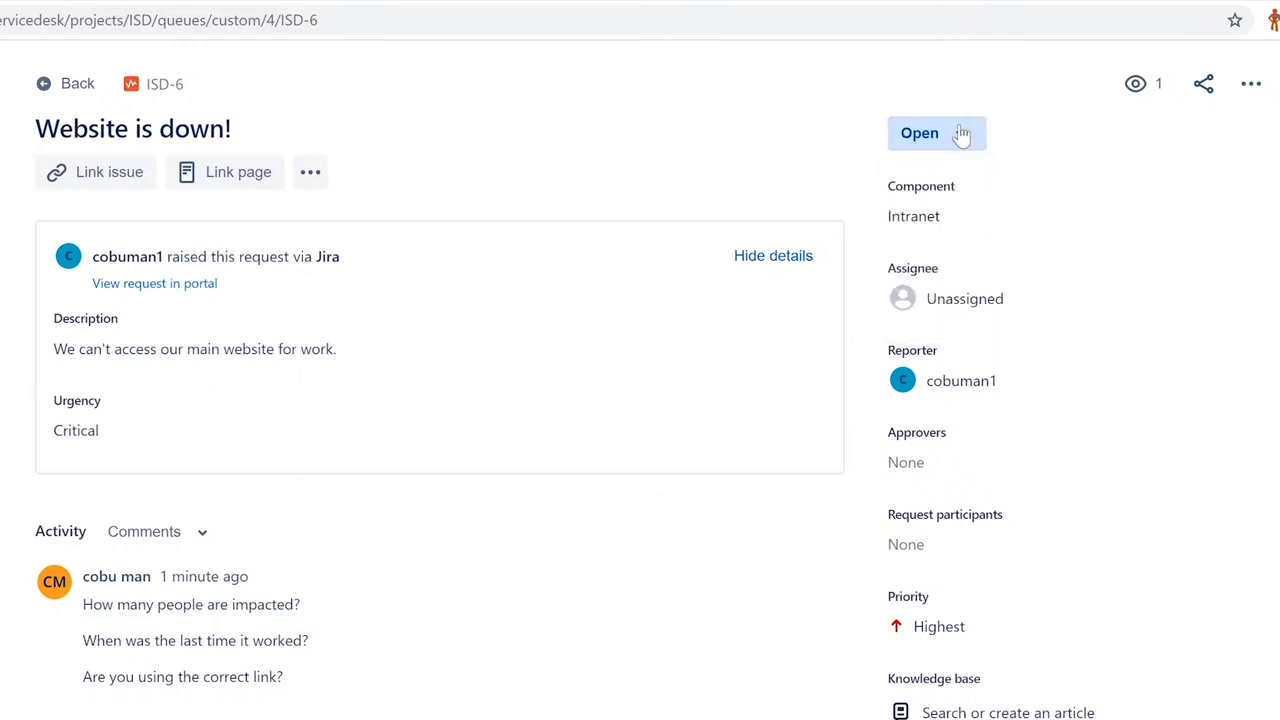
{"action": "left_click", "coordinate": [961, 134]}
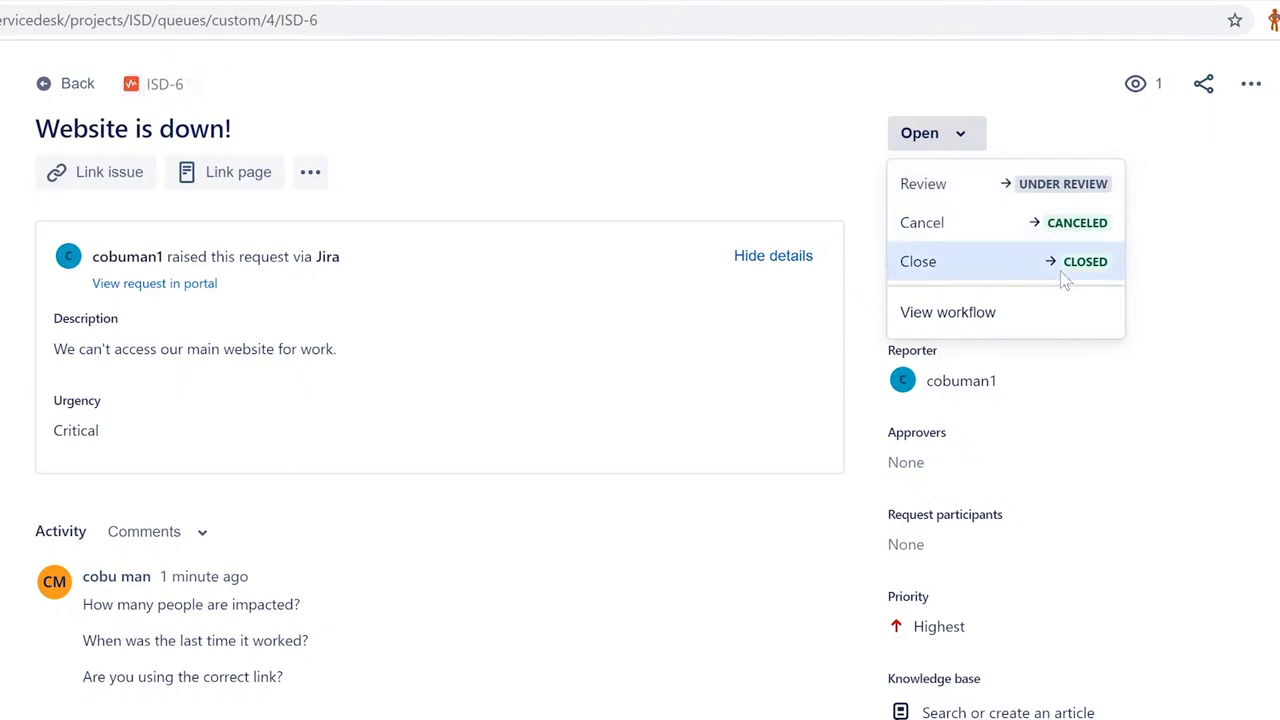
{"action": "left_click", "coordinate": [1212, 266]}
{"action": "scroll", "coordinate": [1215, 270], "scroll_direction": "down", "scroll_amount": 8}
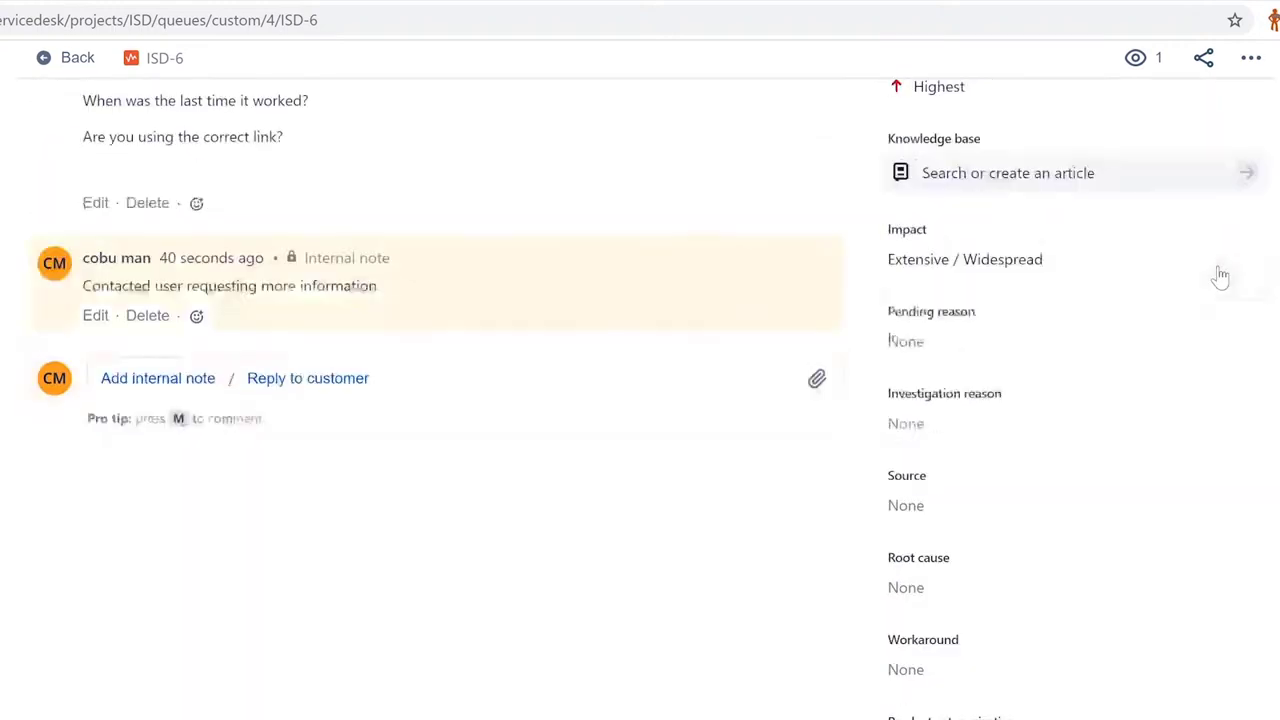
{"action": "scroll", "coordinate": [1220, 274], "scroll_direction": "up", "scroll_amount": 10}
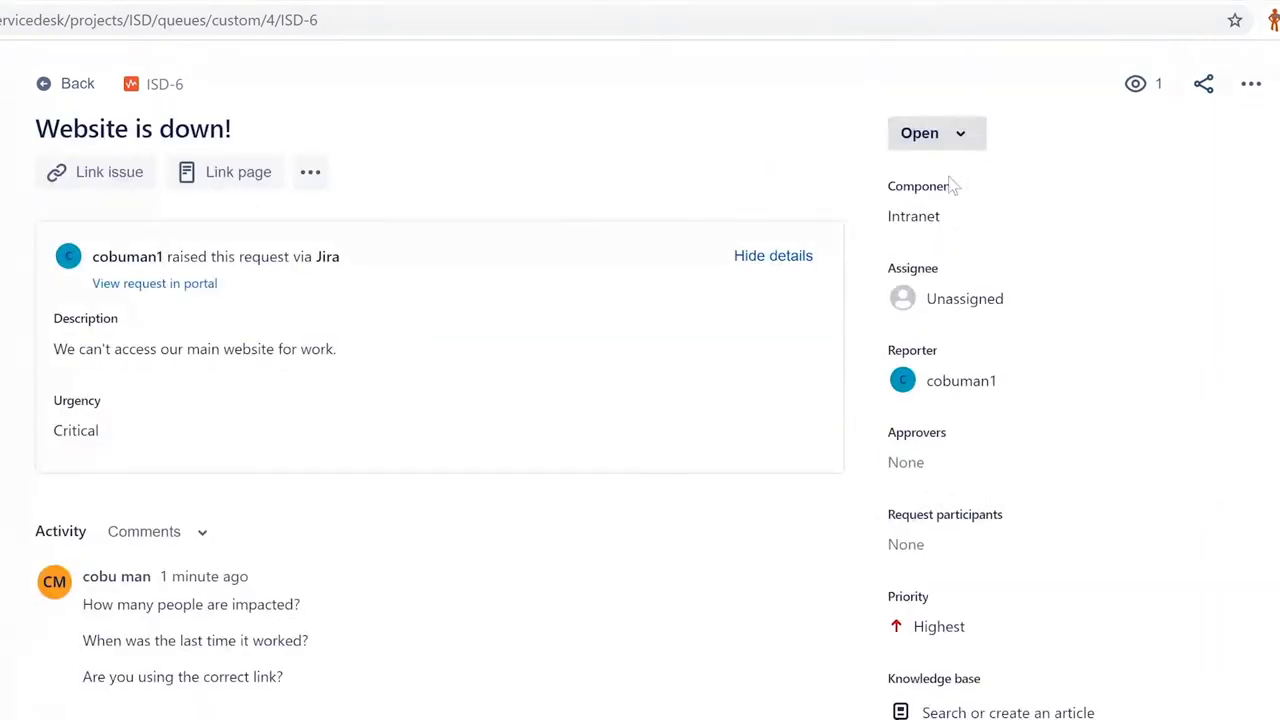
{"action": "left_click", "coordinate": [944, 141]}
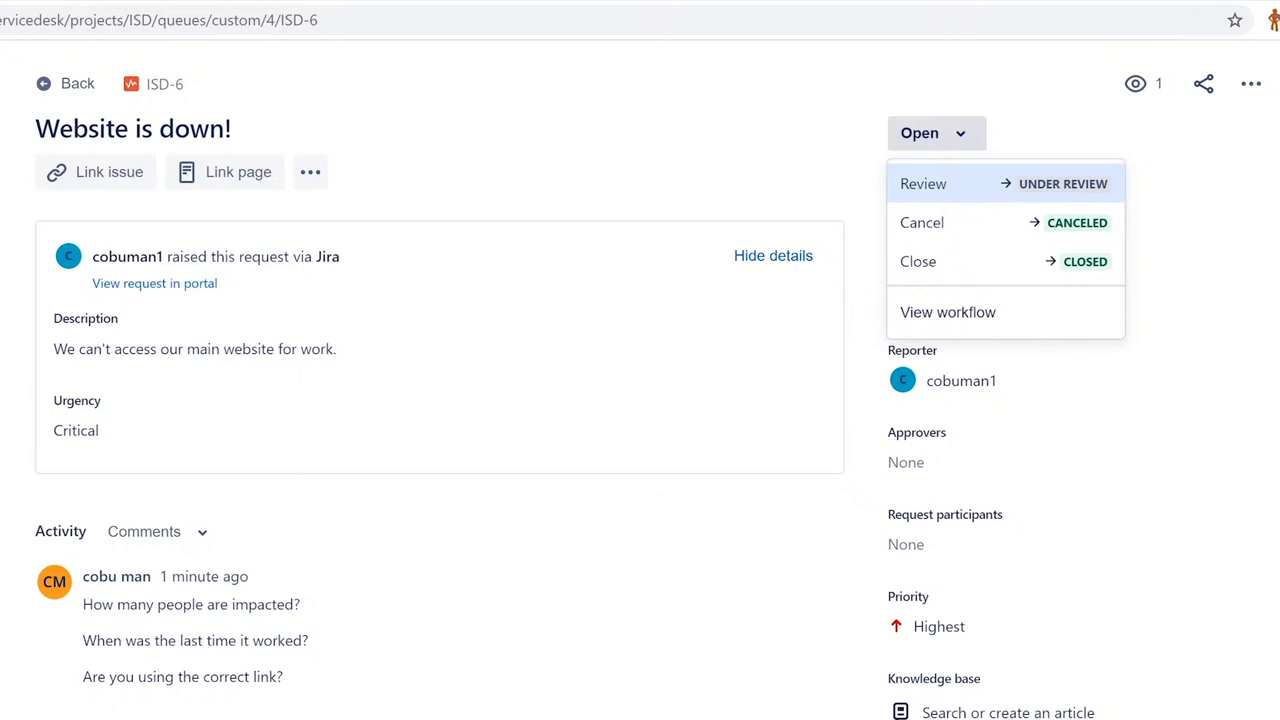
{"action": "key", "text": "Escape"}
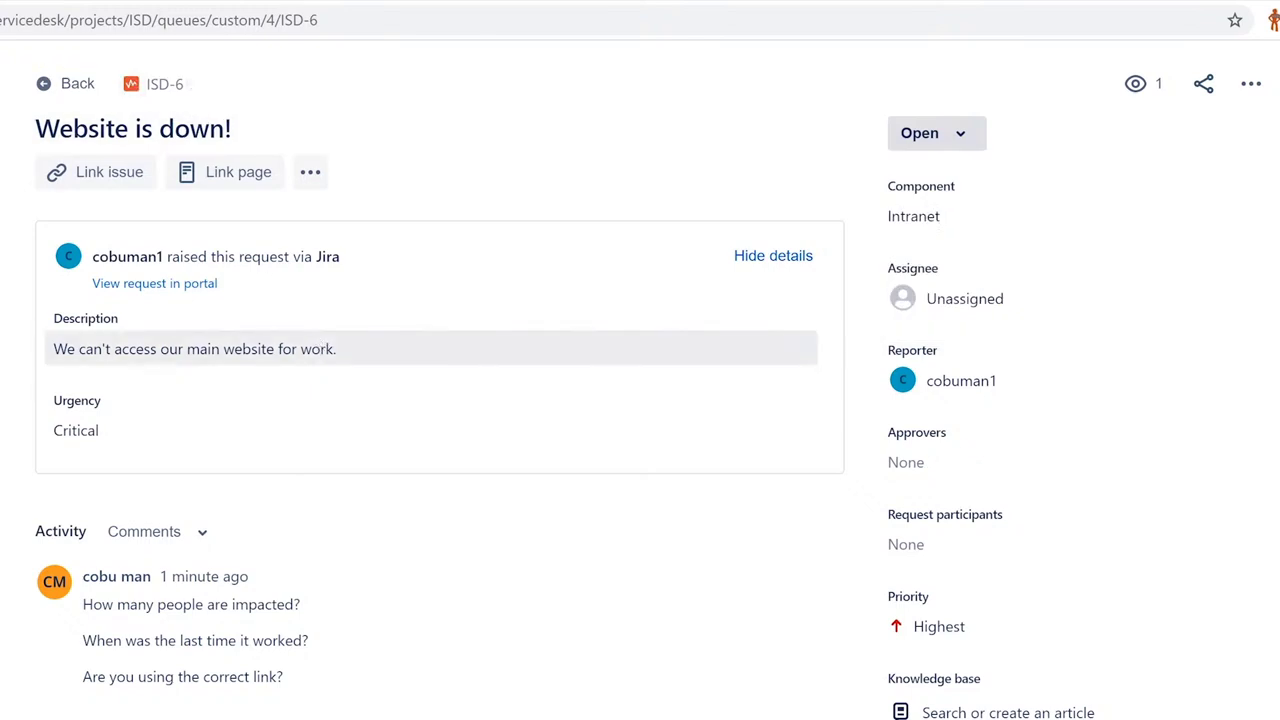
Assign the 'Website is down!' ticket ISD-6 to cobu man.
{"action": "left_click", "coordinate": [293, 362]}
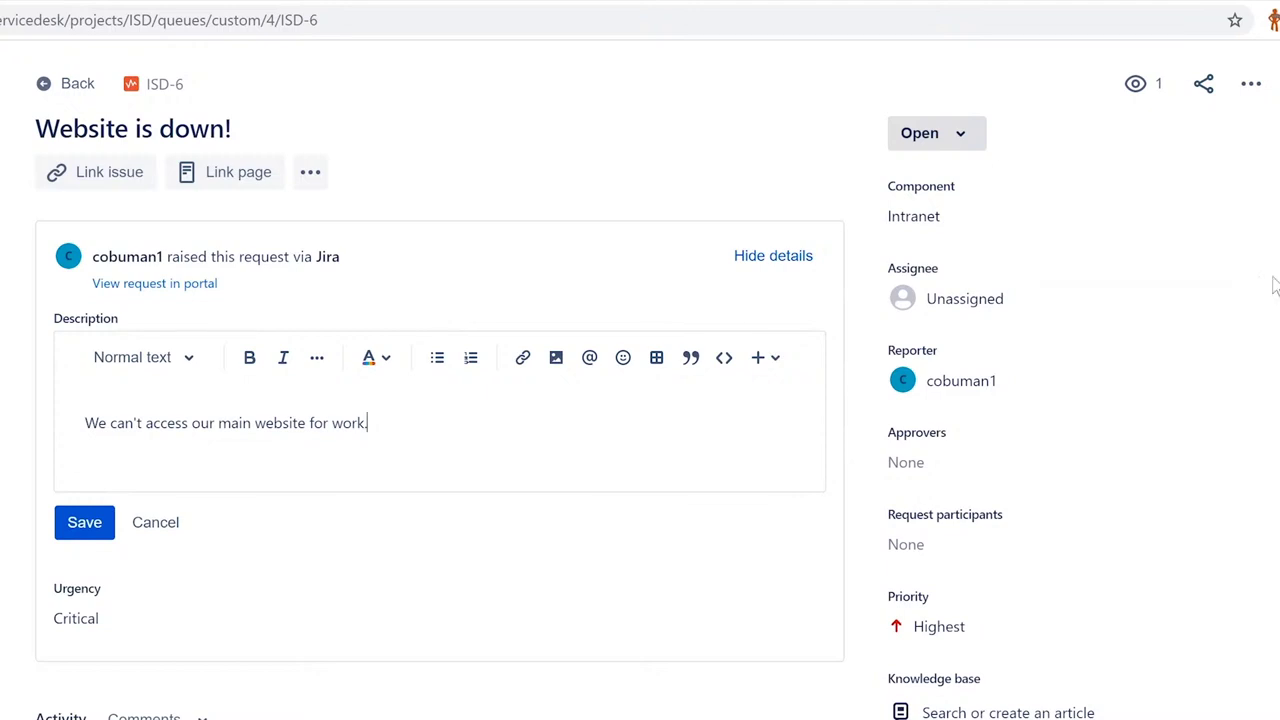
{"action": "left_click", "coordinate": [1248, 298]}
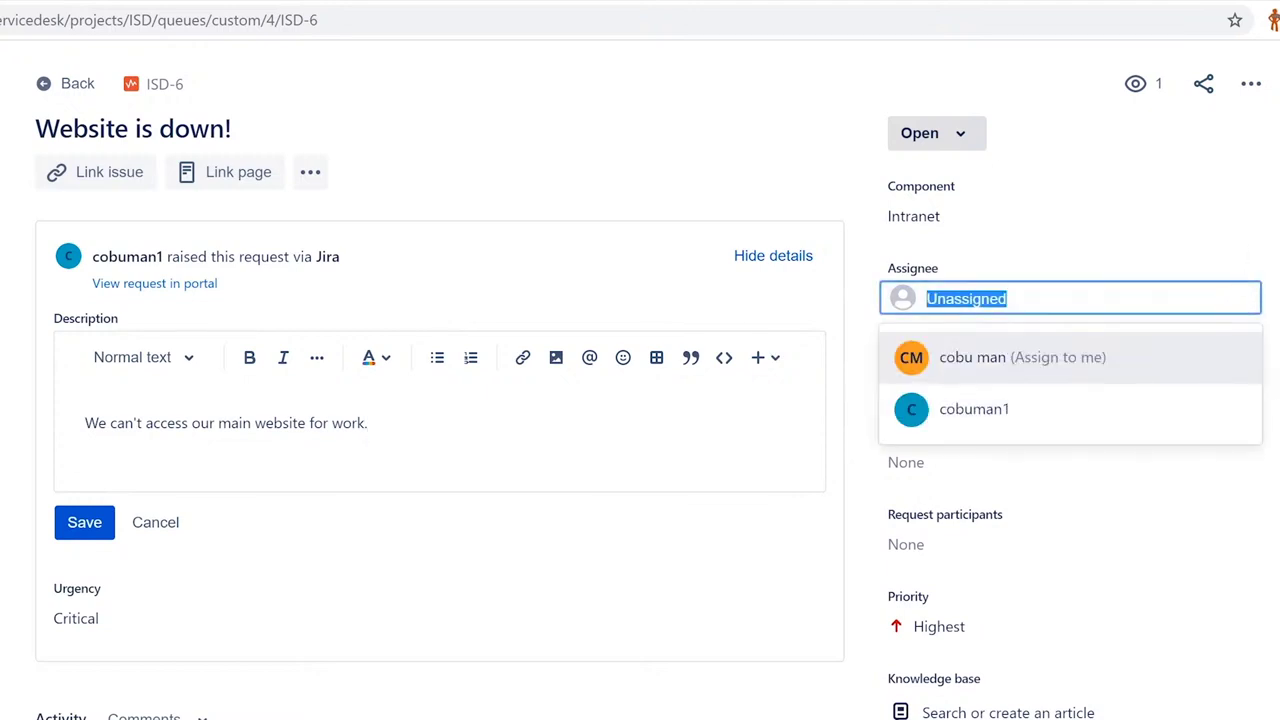
{"action": "key", "text": "Escape"}
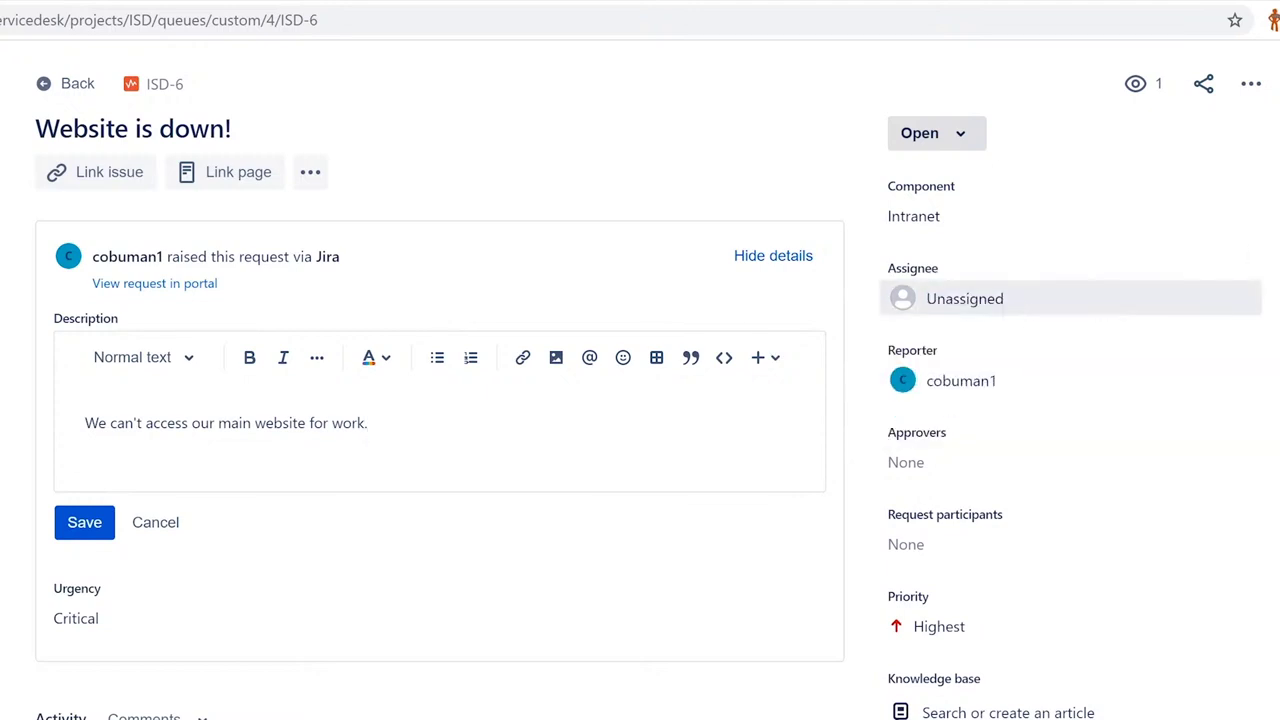
{"action": "left_click", "coordinate": [1243, 298]}
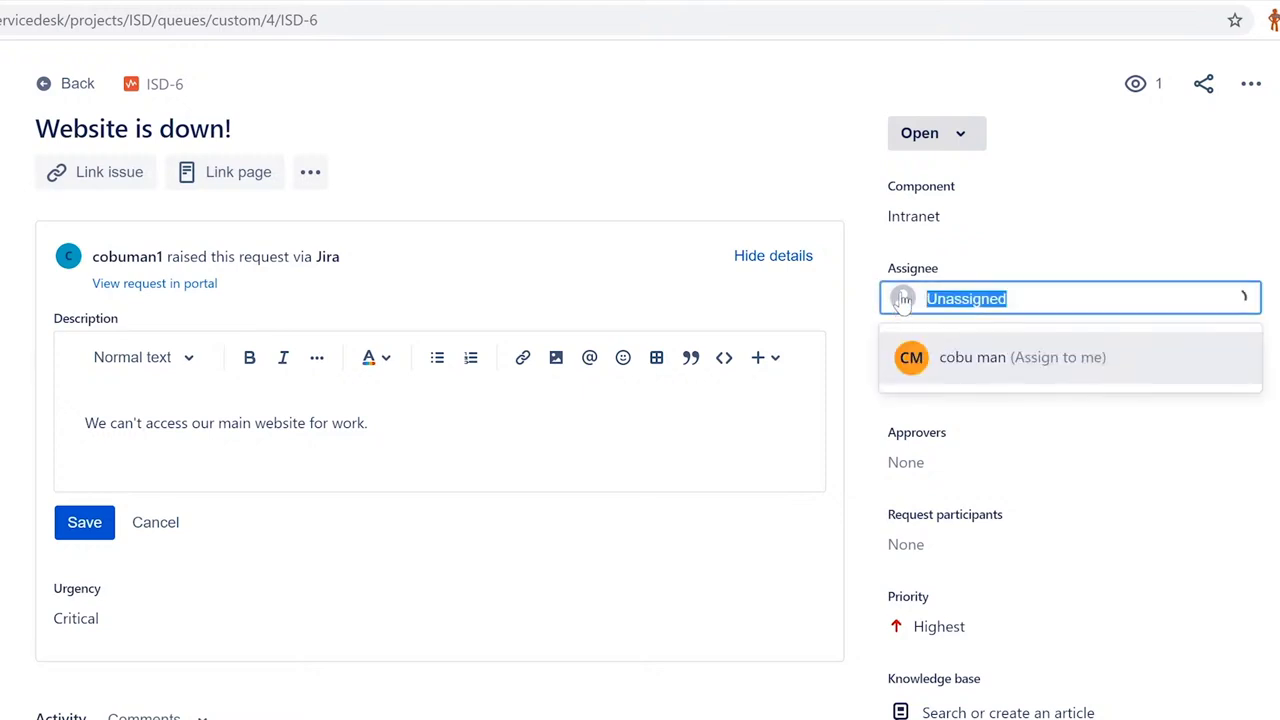
{"action": "left_click", "coordinate": [1009, 368]}
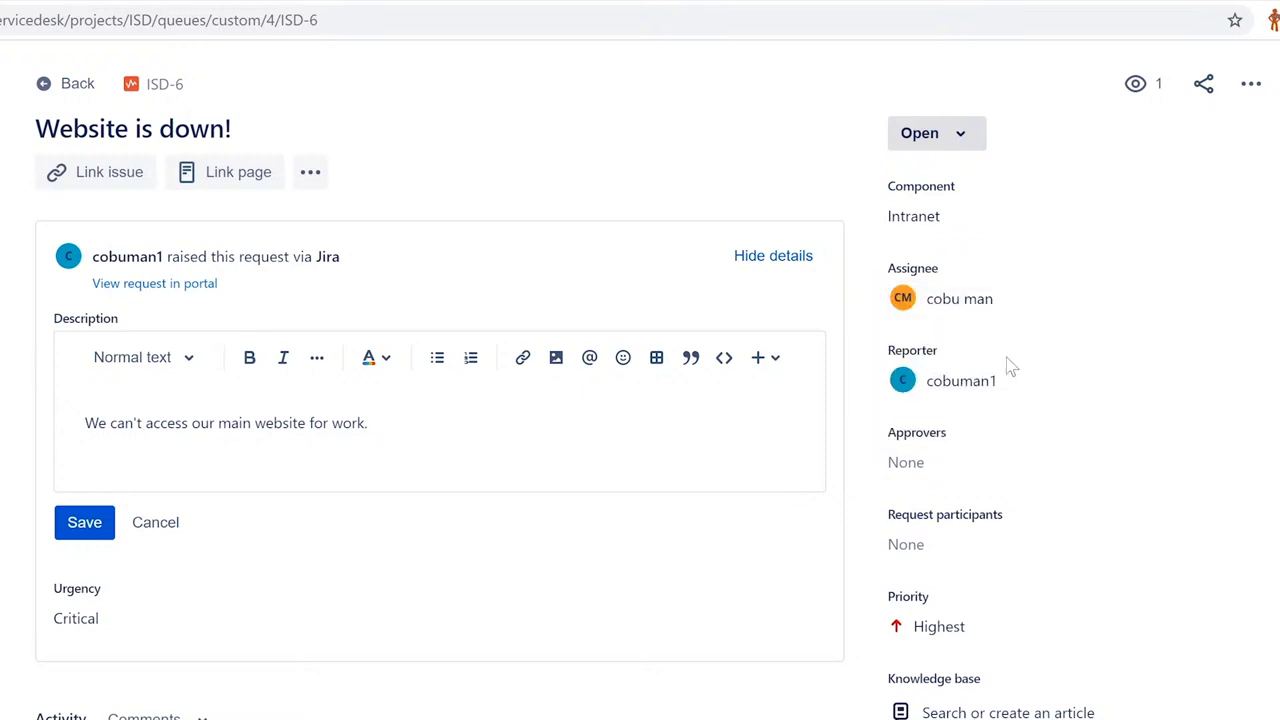
Leave the ticket's status unchanged and go back to the All open queue.
{"action": "left_click", "coordinate": [958, 132]}
{"action": "left_click", "coordinate": [958, 132]}
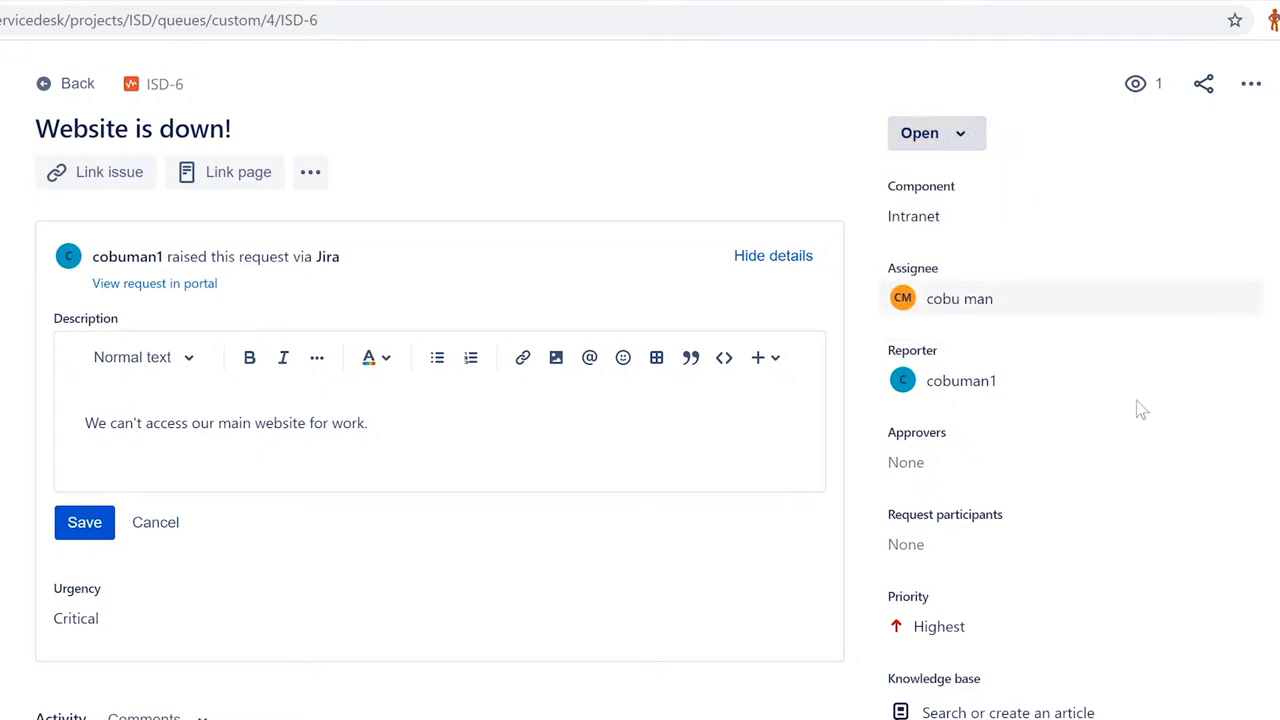
{"action": "mouse_move", "coordinate": [927, 408]}
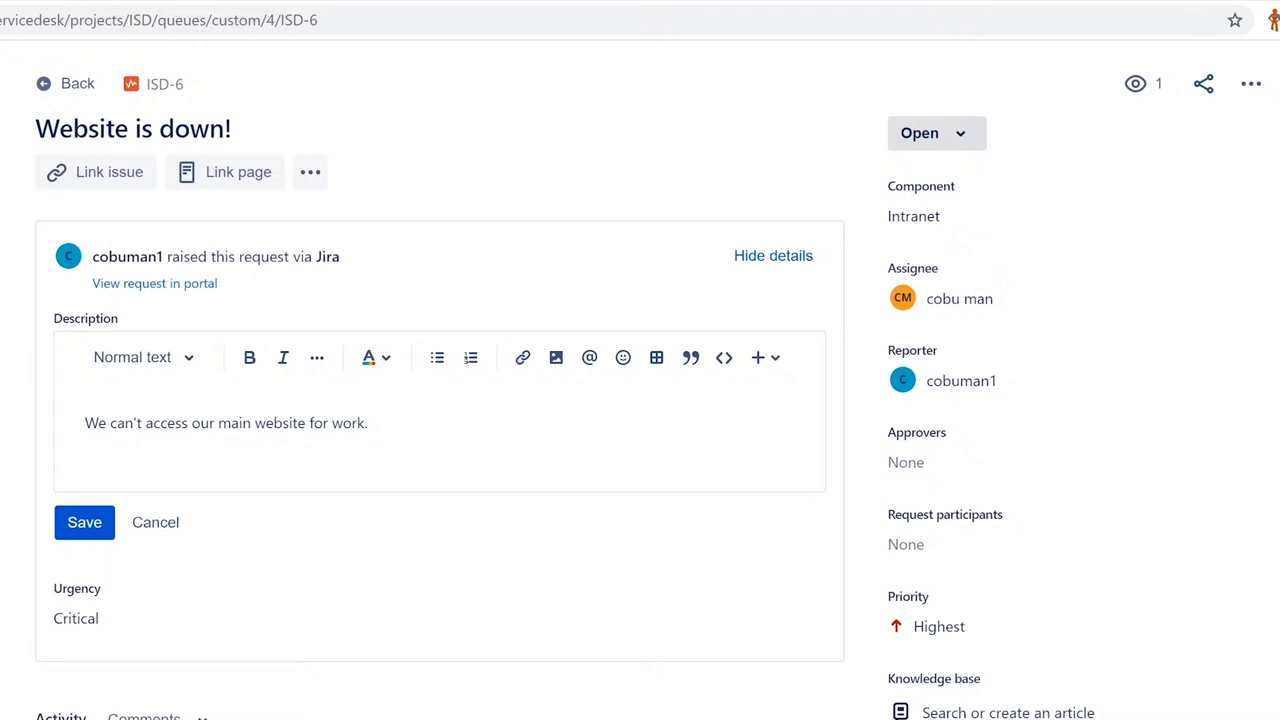
{"action": "key", "text": "alt+Left"}
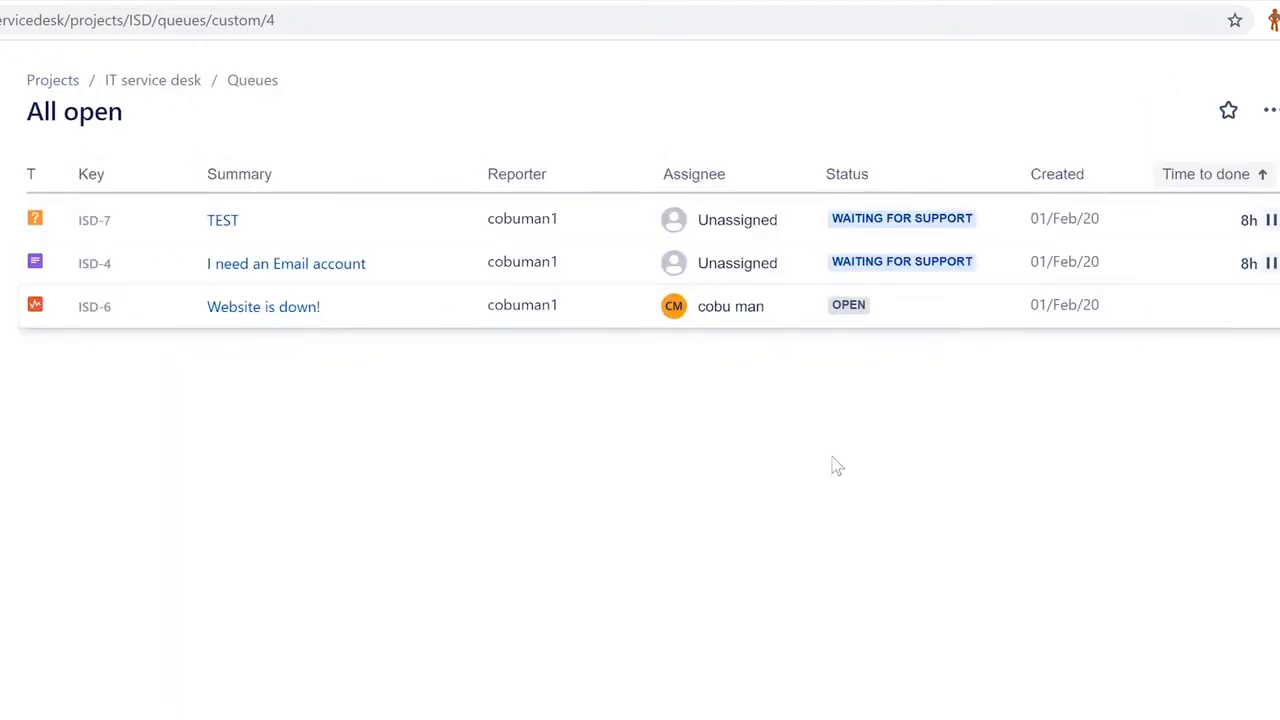
Review the Assigned to me queue, then return to All open and the project navigation.
{"action": "mouse_move", "coordinate": [815, 312]}
{"action": "left_click", "coordinate": [222, 271]}
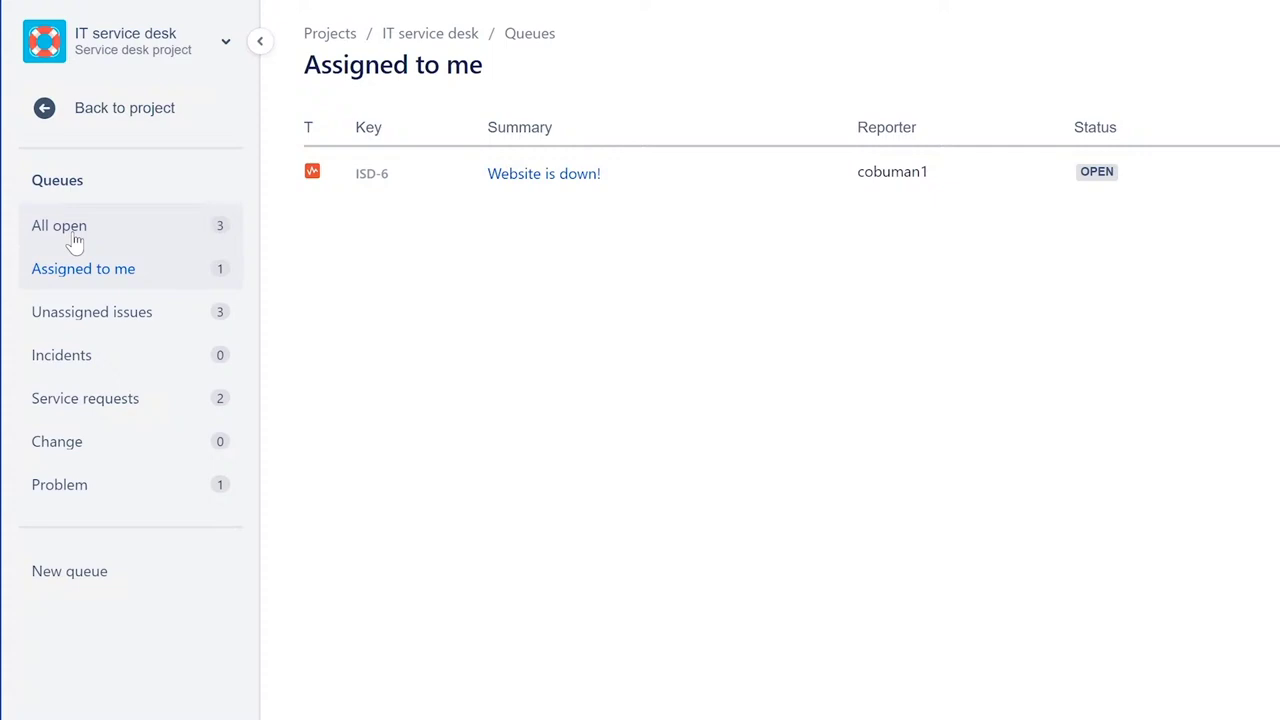
{"action": "left_click", "coordinate": [124, 222]}
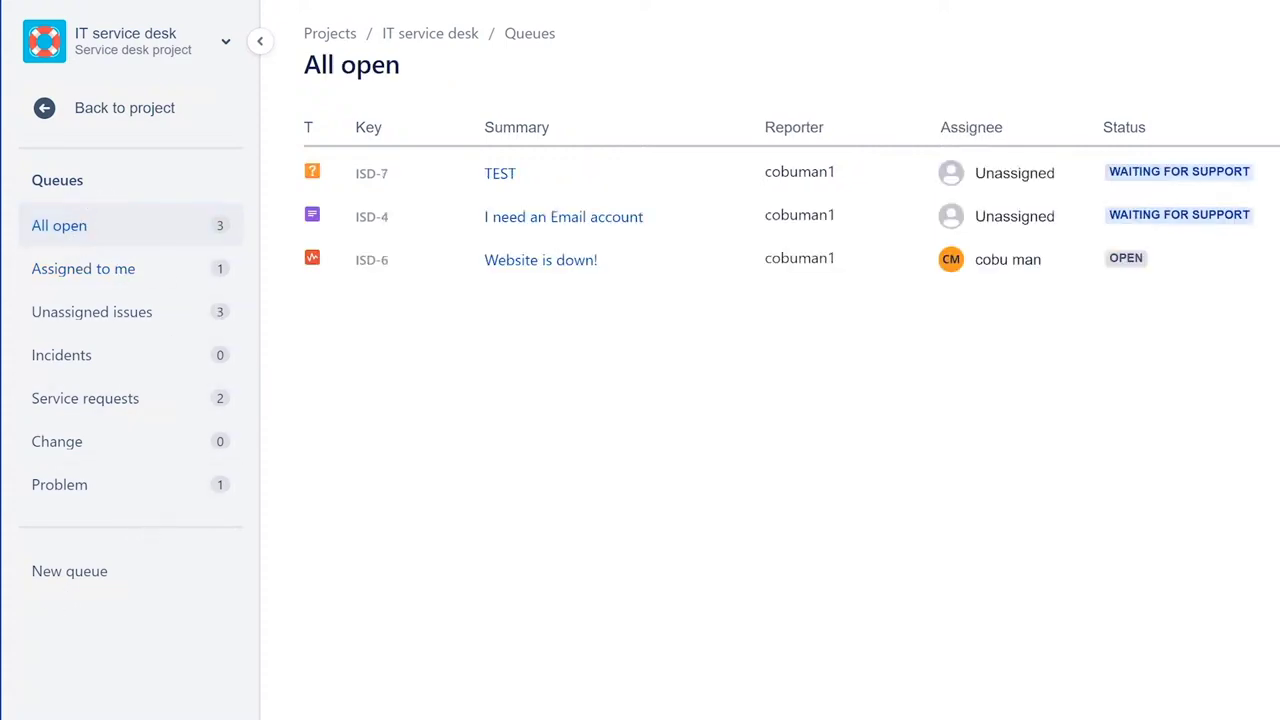
{"action": "left_click", "coordinate": [12, 632]}
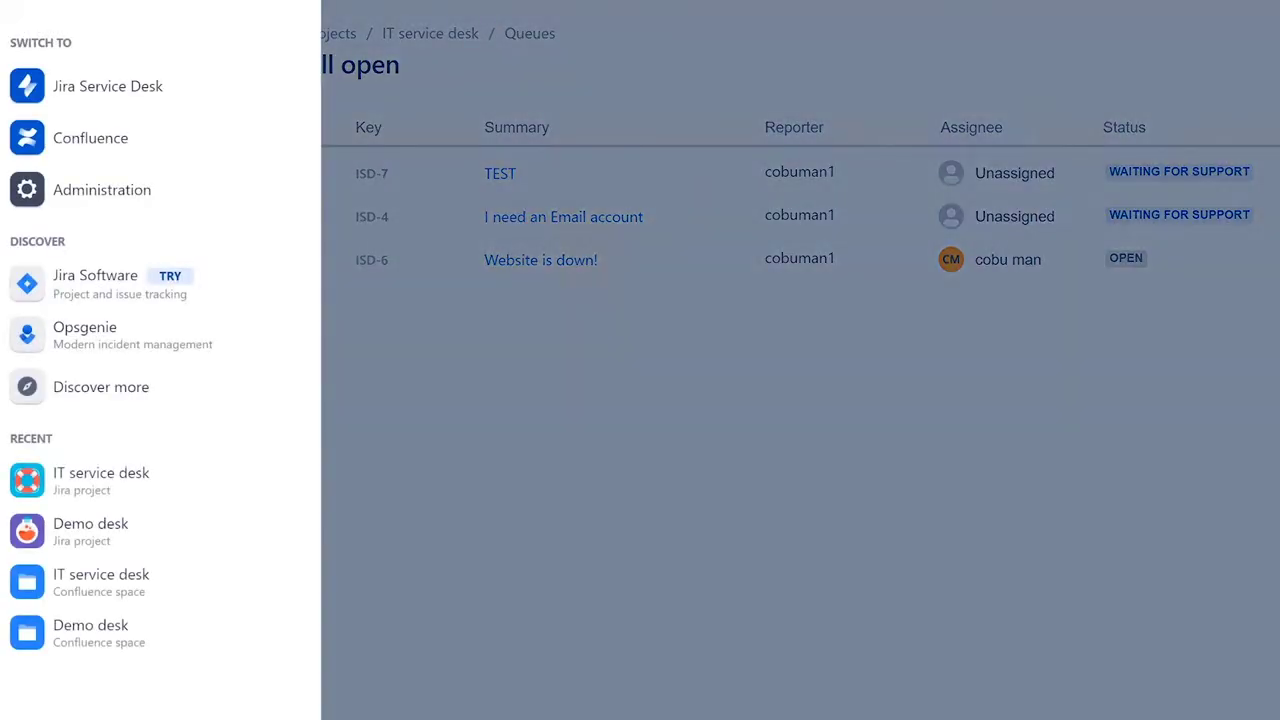
{"action": "key", "text": "Escape"}
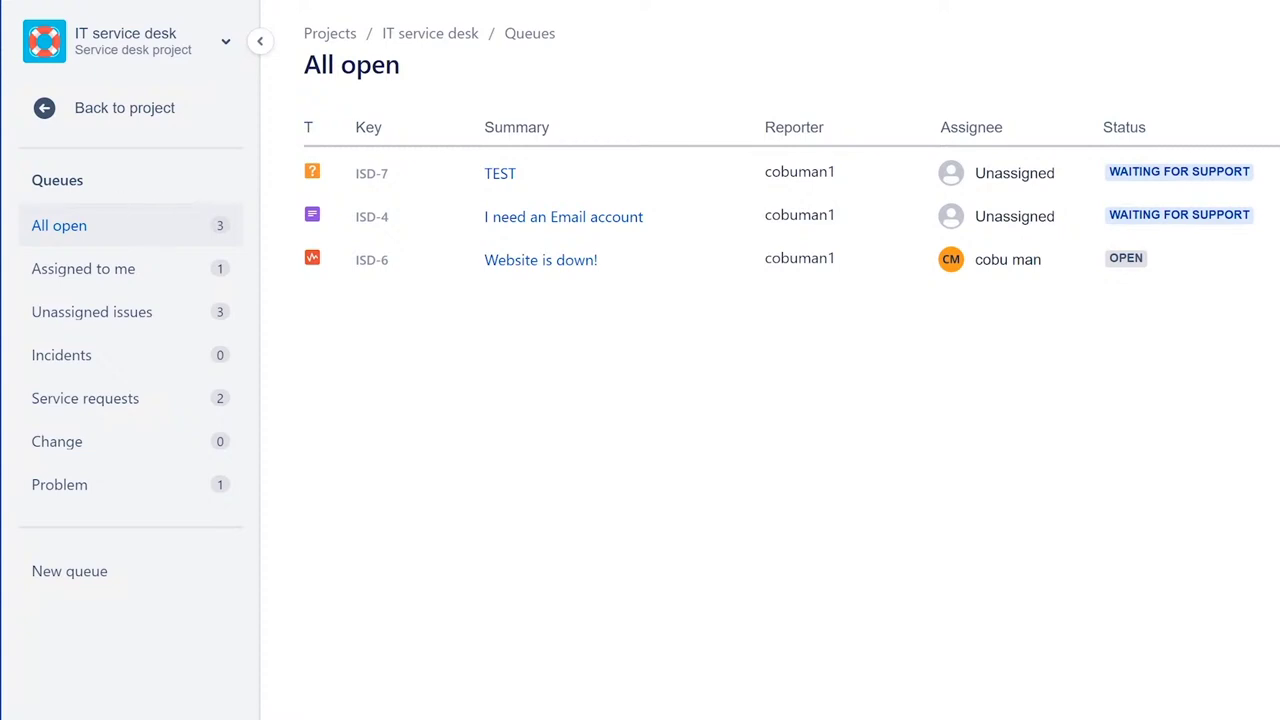
{"action": "left_click", "coordinate": [88, 110]}
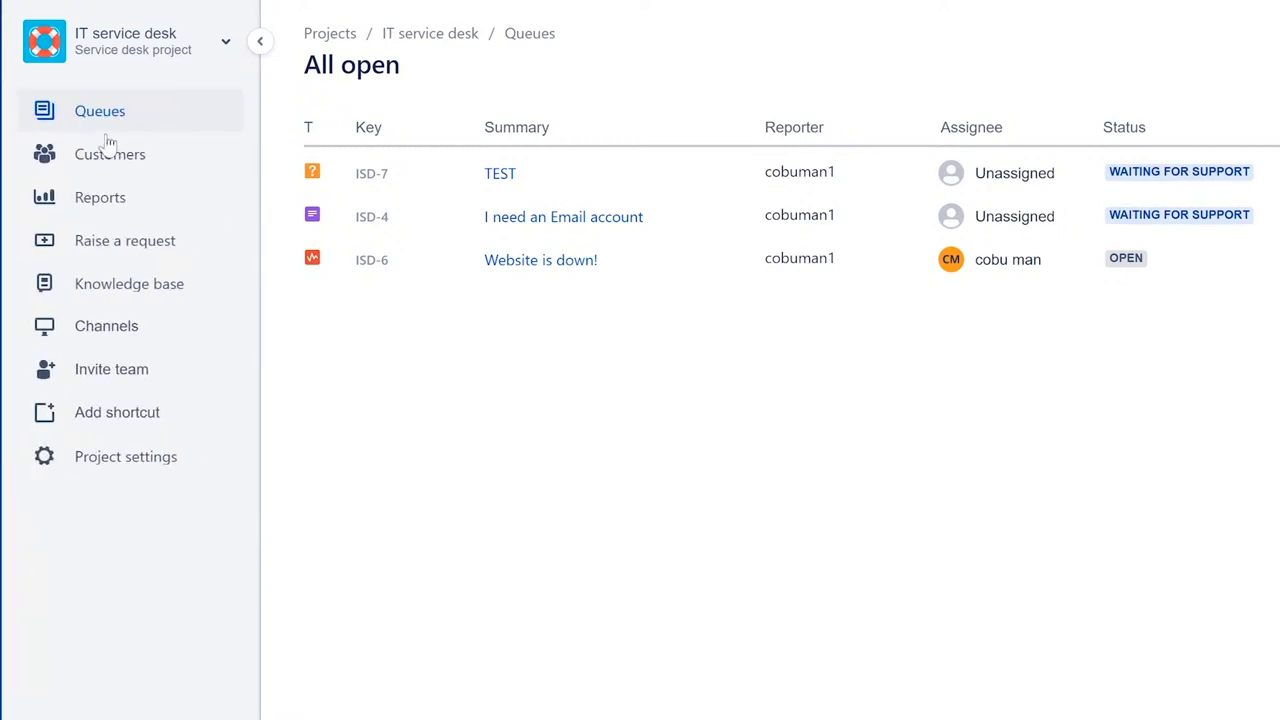
Check cobu man's single in-progress issue in the Workload report, then reopen the All open queue.
{"action": "left_click", "coordinate": [90, 200]}
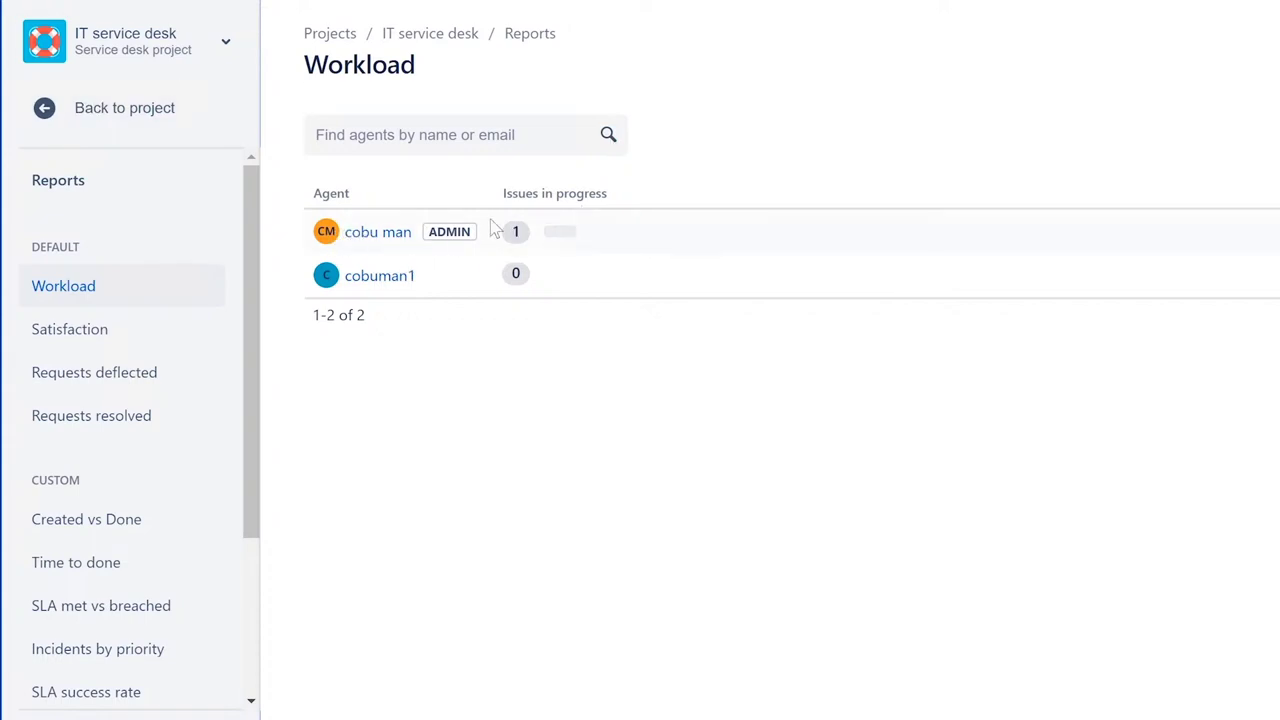
{"action": "left_click", "coordinate": [568, 239]}
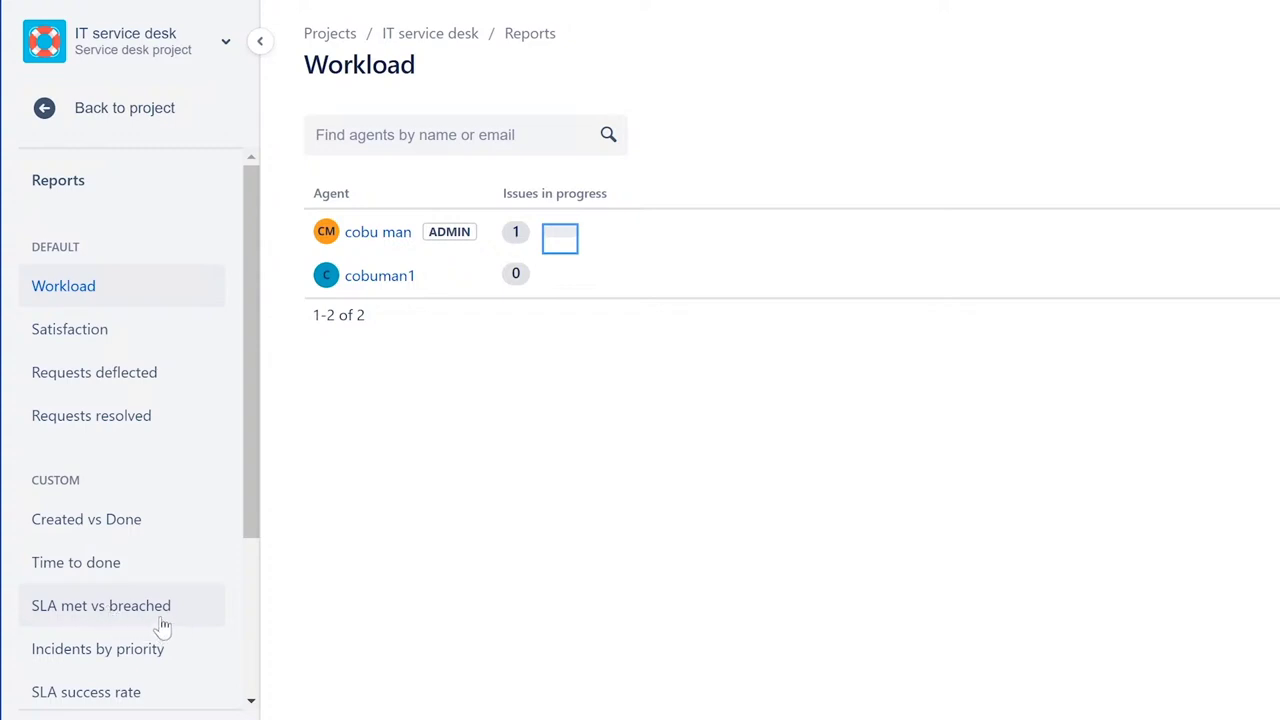
{"action": "left_click", "coordinate": [48, 112]}
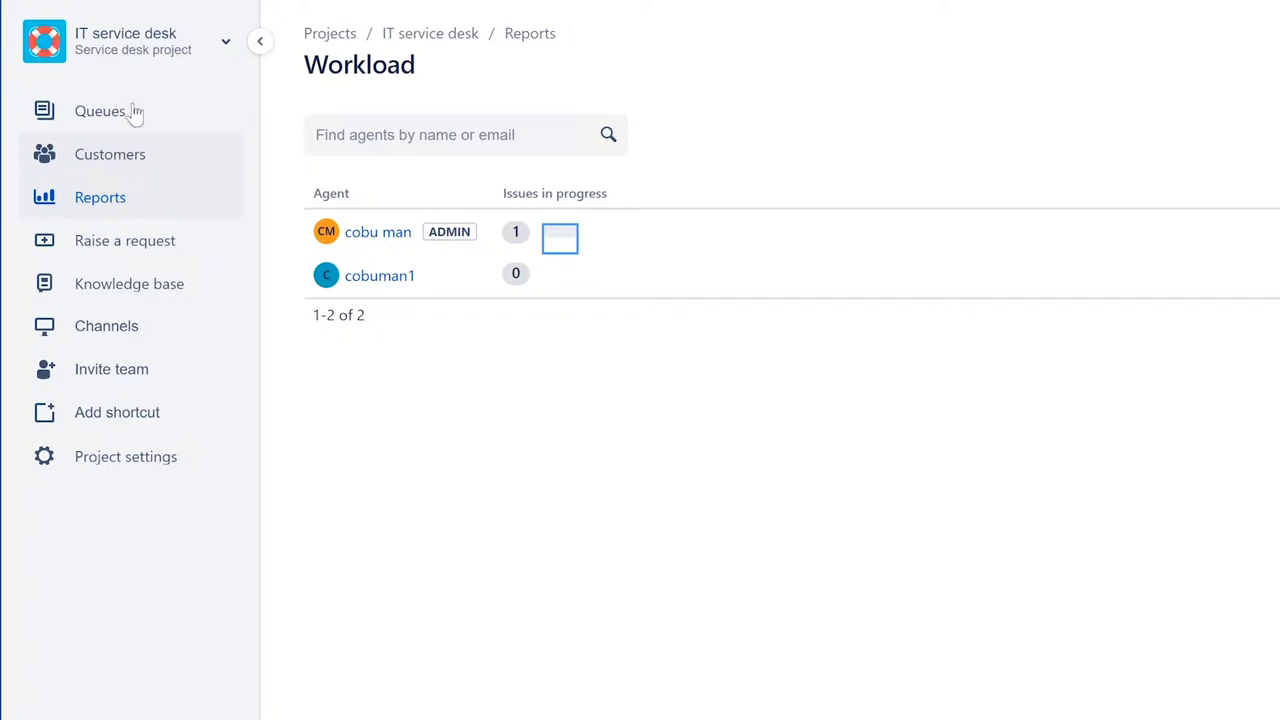
{"action": "left_click", "coordinate": [132, 111]}
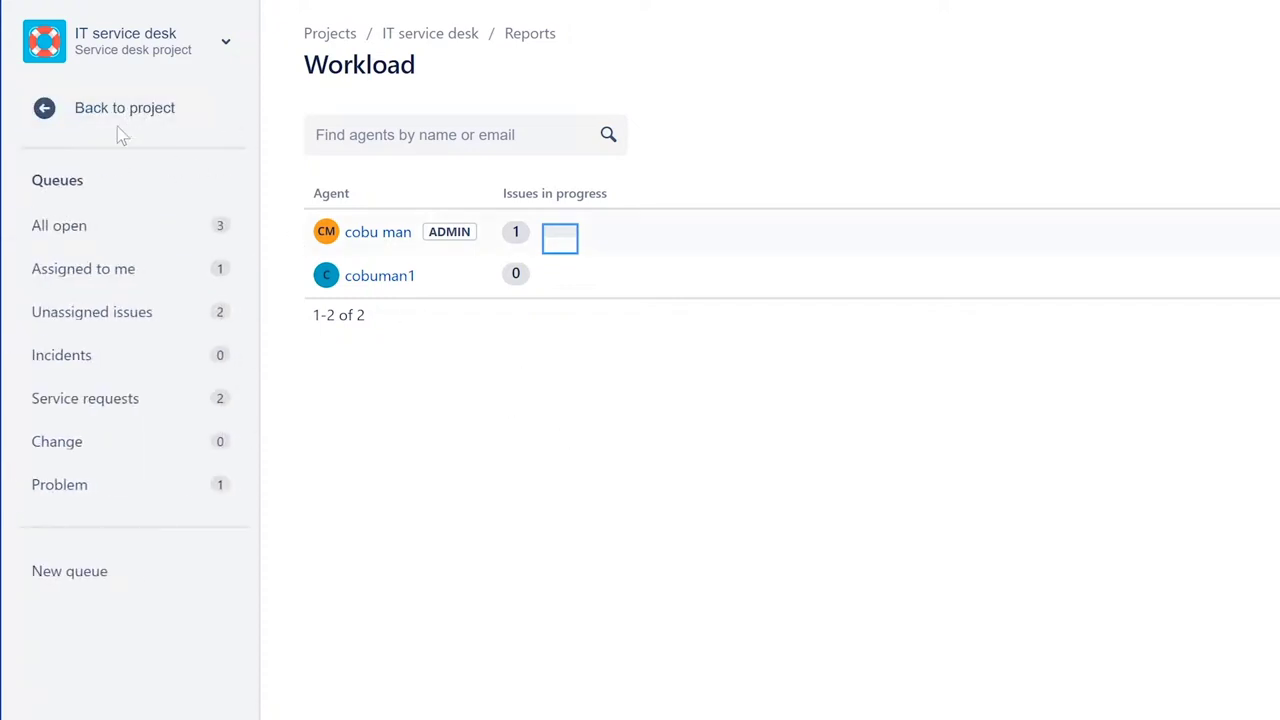
{"action": "left_click", "coordinate": [60, 226]}
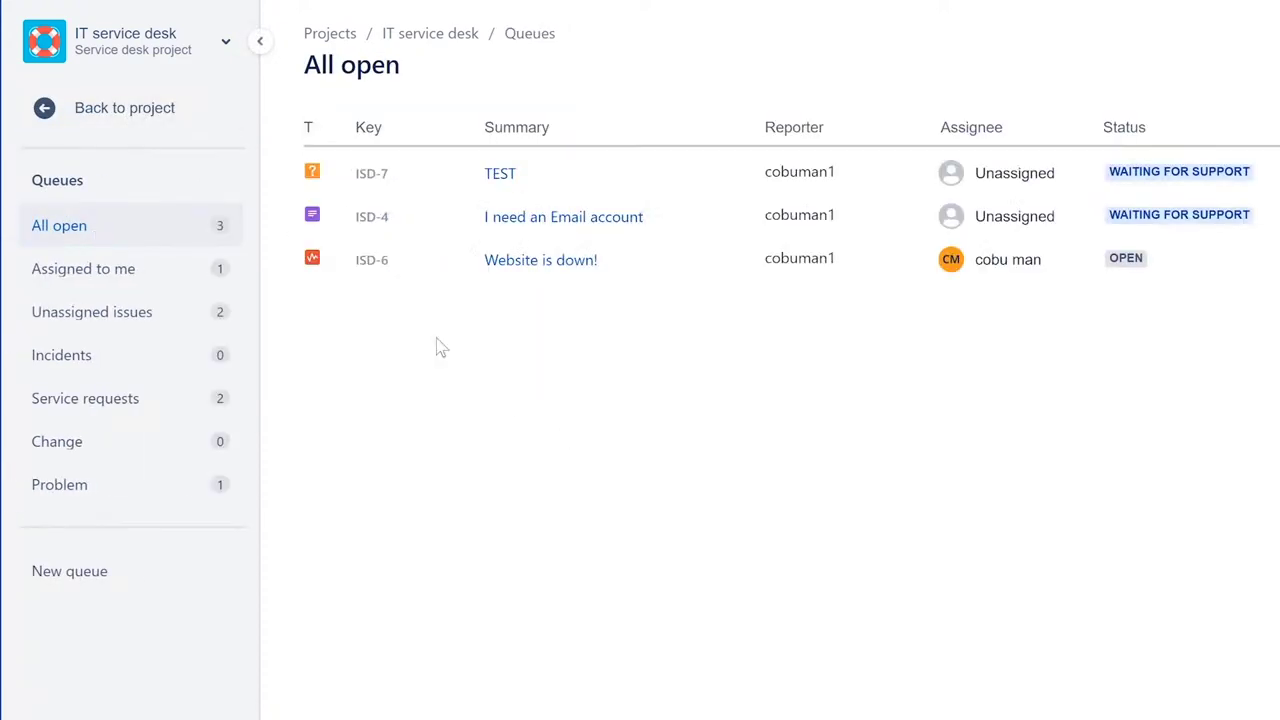
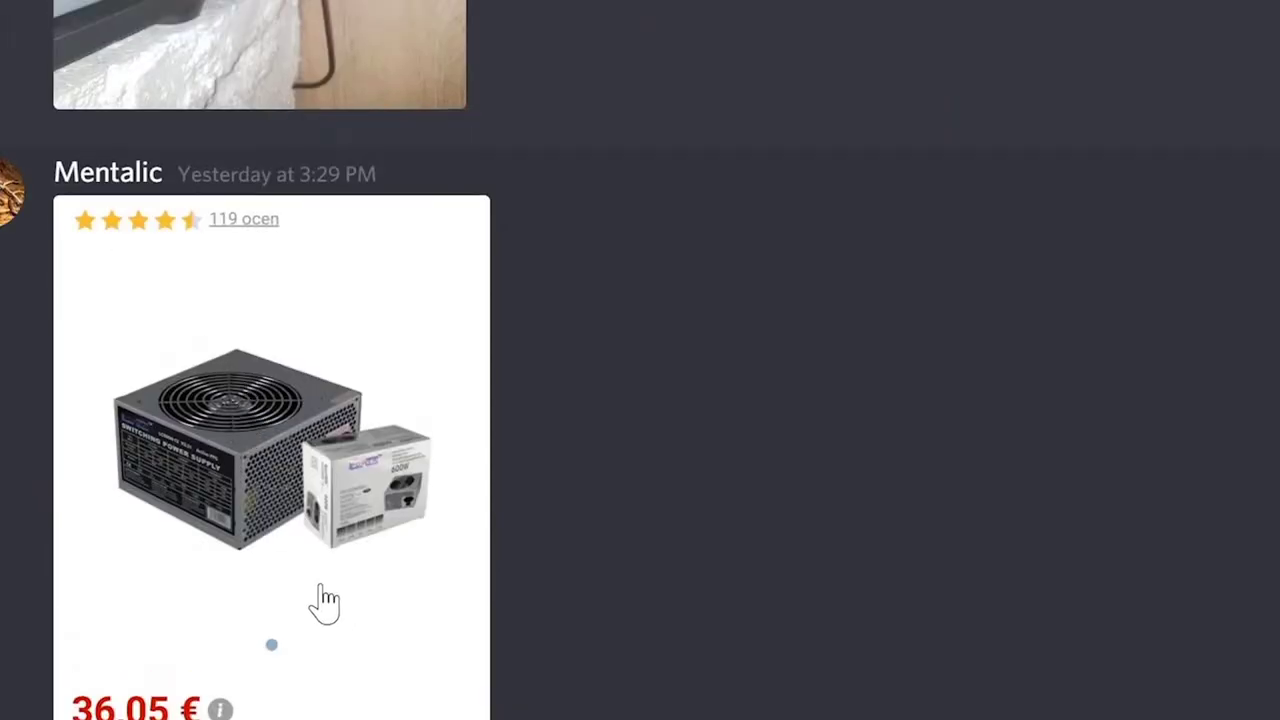
Scroll back through the Discord chat and view the motherboard photo enlarged, then close it.
{"action": "scroll", "coordinate": [327, 601], "scroll_direction": "down", "scroll_amount": 4}
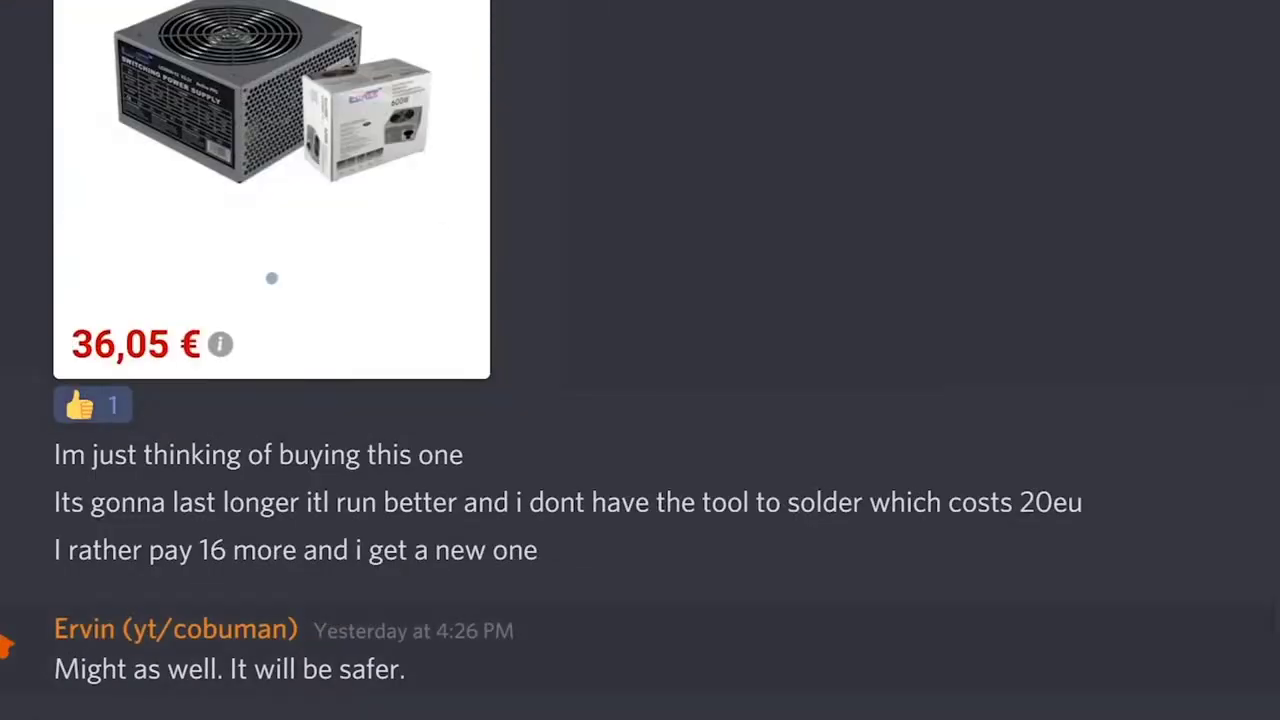
{"action": "scroll", "coordinate": [366, 346], "scroll_direction": "up", "scroll_amount": 9}
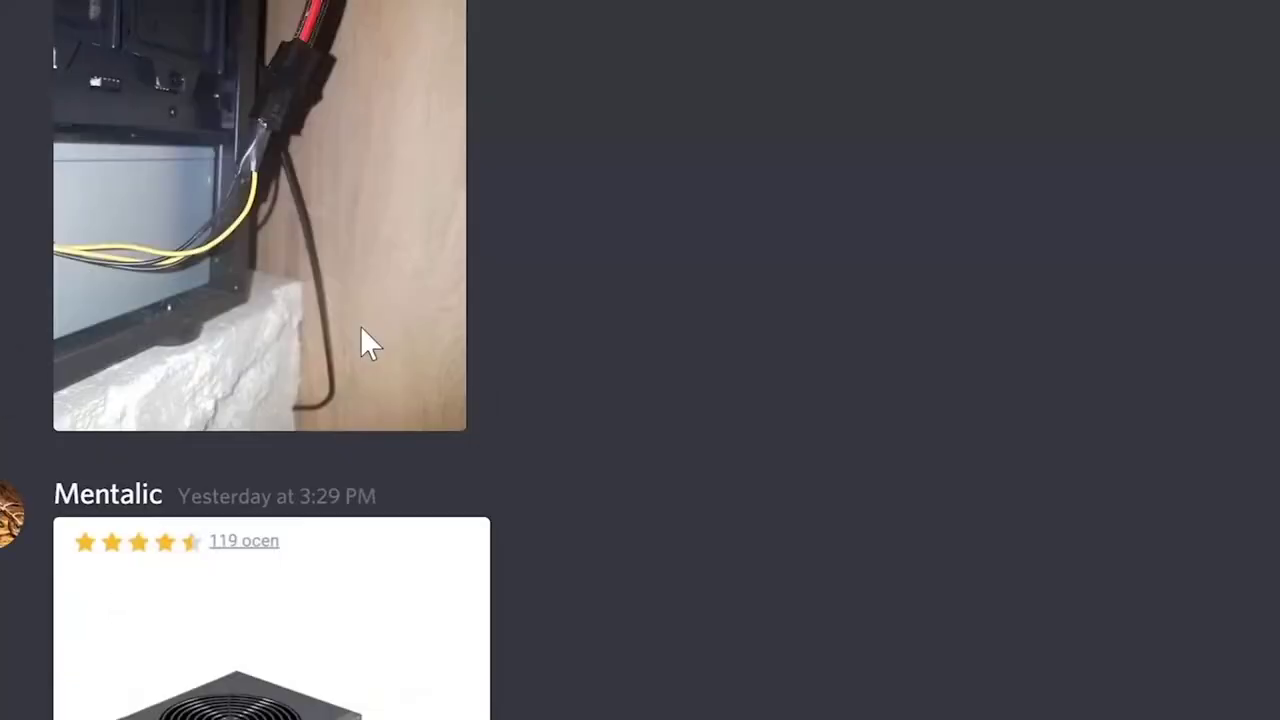
{"action": "scroll", "coordinate": [323, 463], "scroll_direction": "up", "scroll_amount": 8}
{"action": "scroll", "coordinate": [300, 514], "scroll_direction": "down", "scroll_amount": 4}
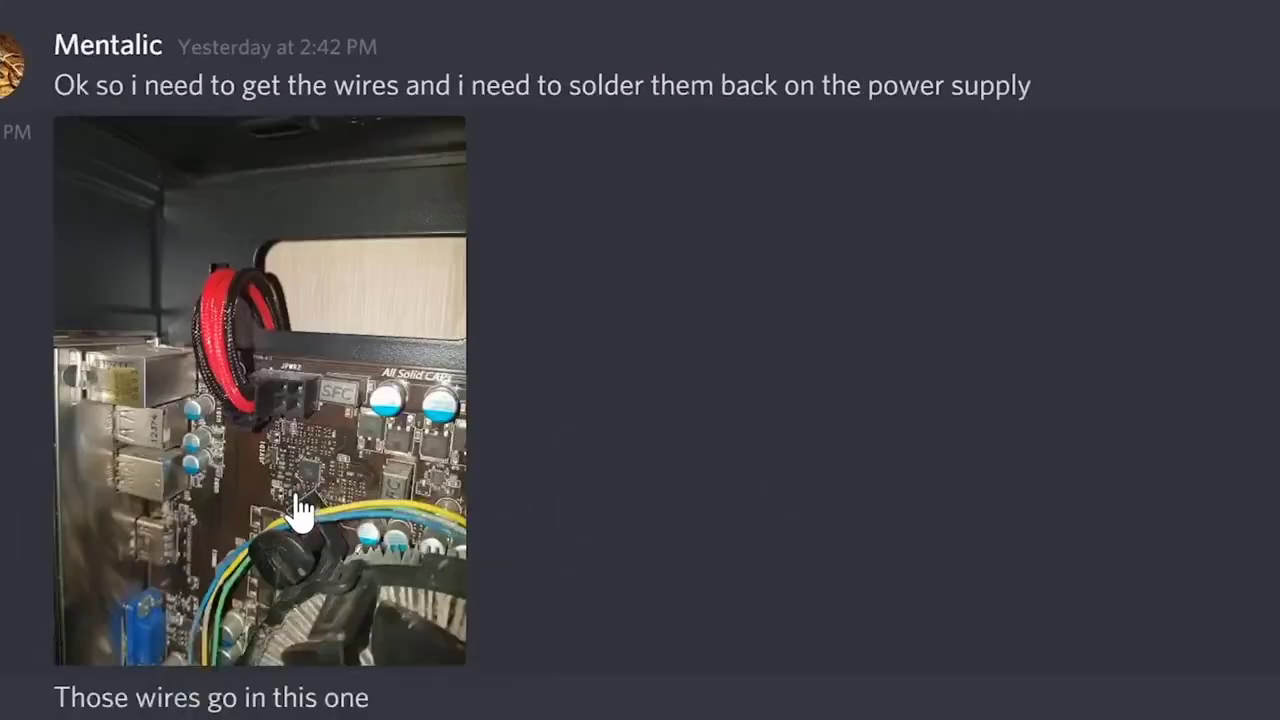
{"action": "left_click", "coordinate": [290, 712]}
{"action": "left_click", "coordinate": [1152, 333]}
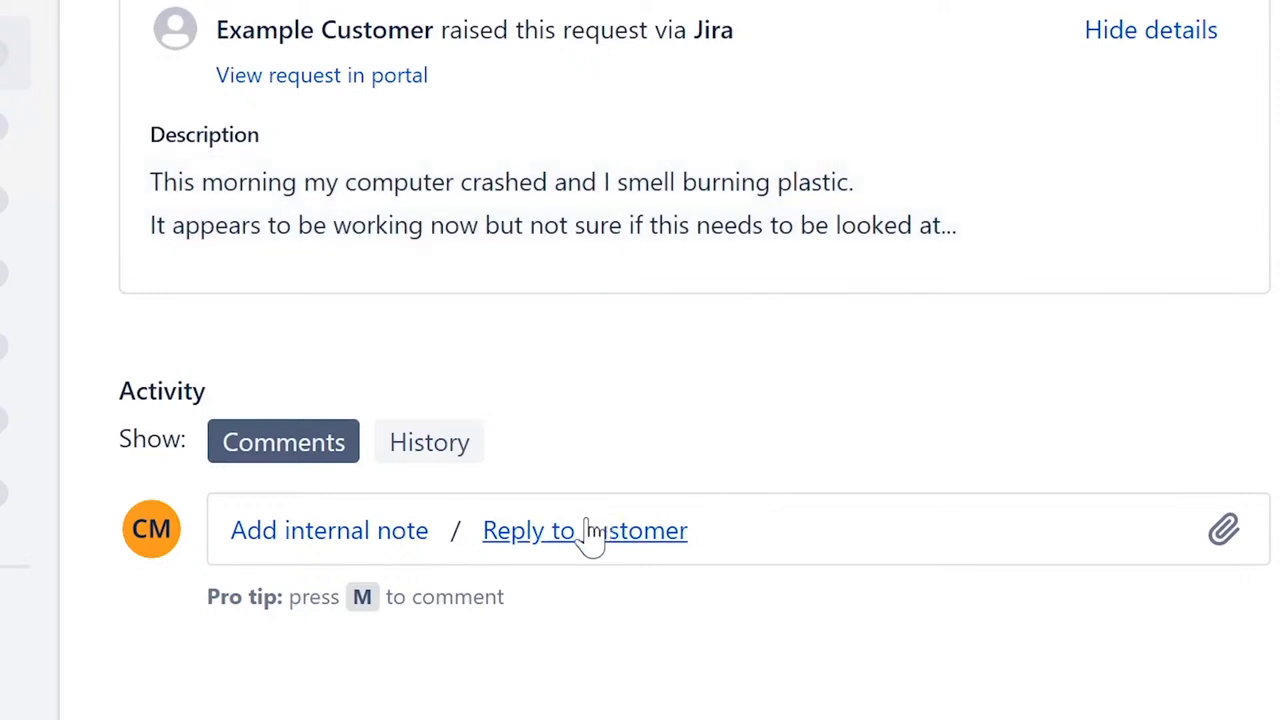
Post a customer reply saying it sounds like a bad PSU and suggesting a local PC tech look at it, signed with the agent's name.
{"action": "left_click", "coordinate": [589, 540]}
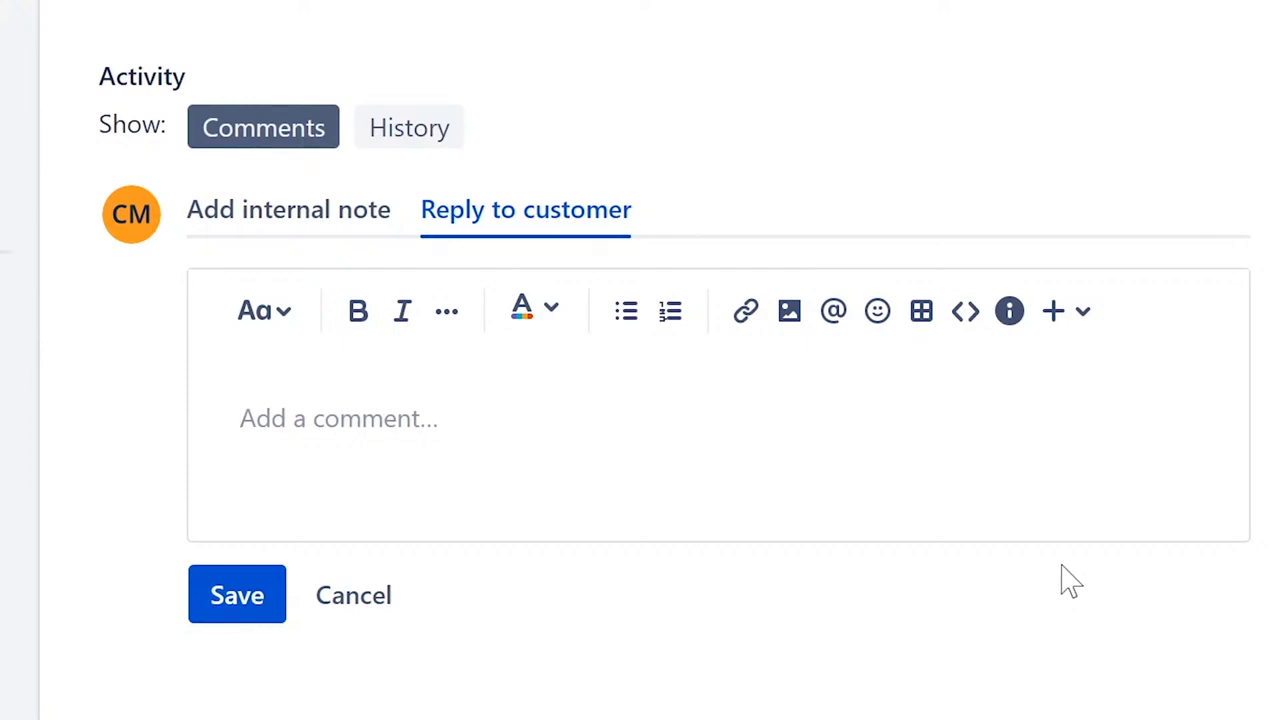
{"action": "type", "text": "Please"}
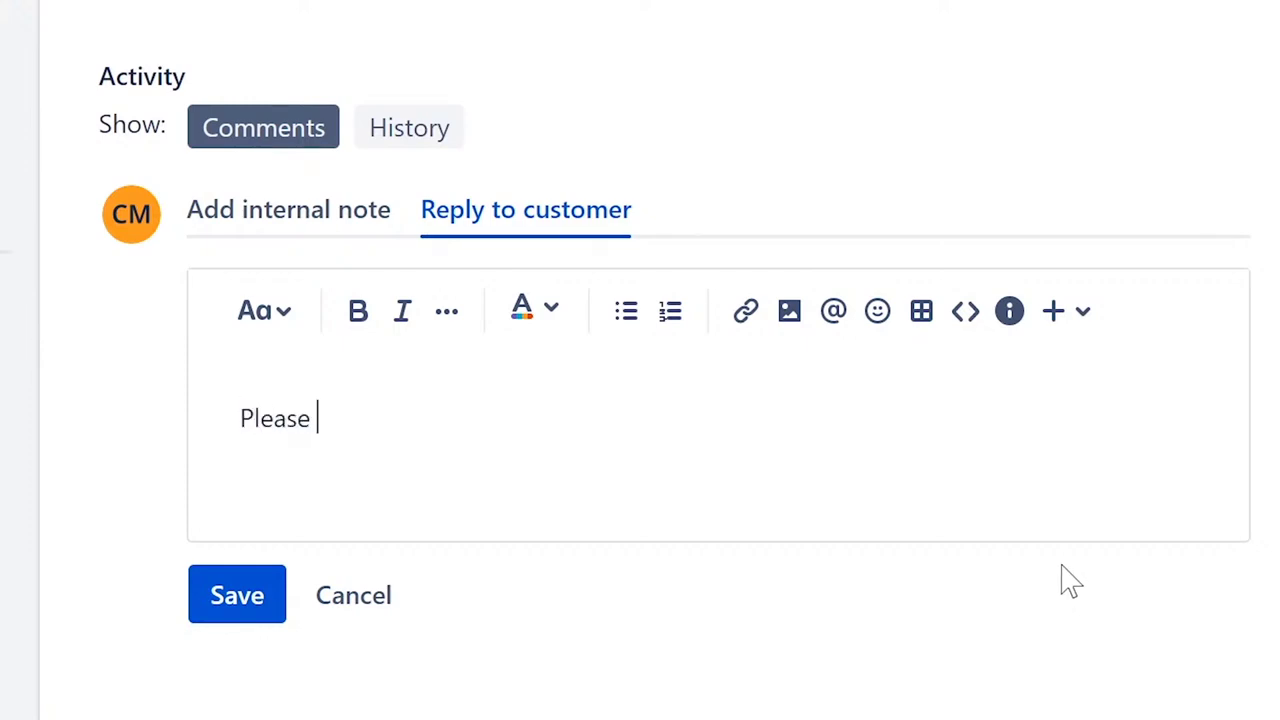
{"action": "key", "text": "BackSpace"}
{"action": "key", "text": "BackSpace"}
{"action": "key", "text": "BackSpace"}
{"action": "key", "text": "BackSpace"}
{"action": "key", "text": "BackSpace"}
{"action": "key", "text": "BackSpace"}
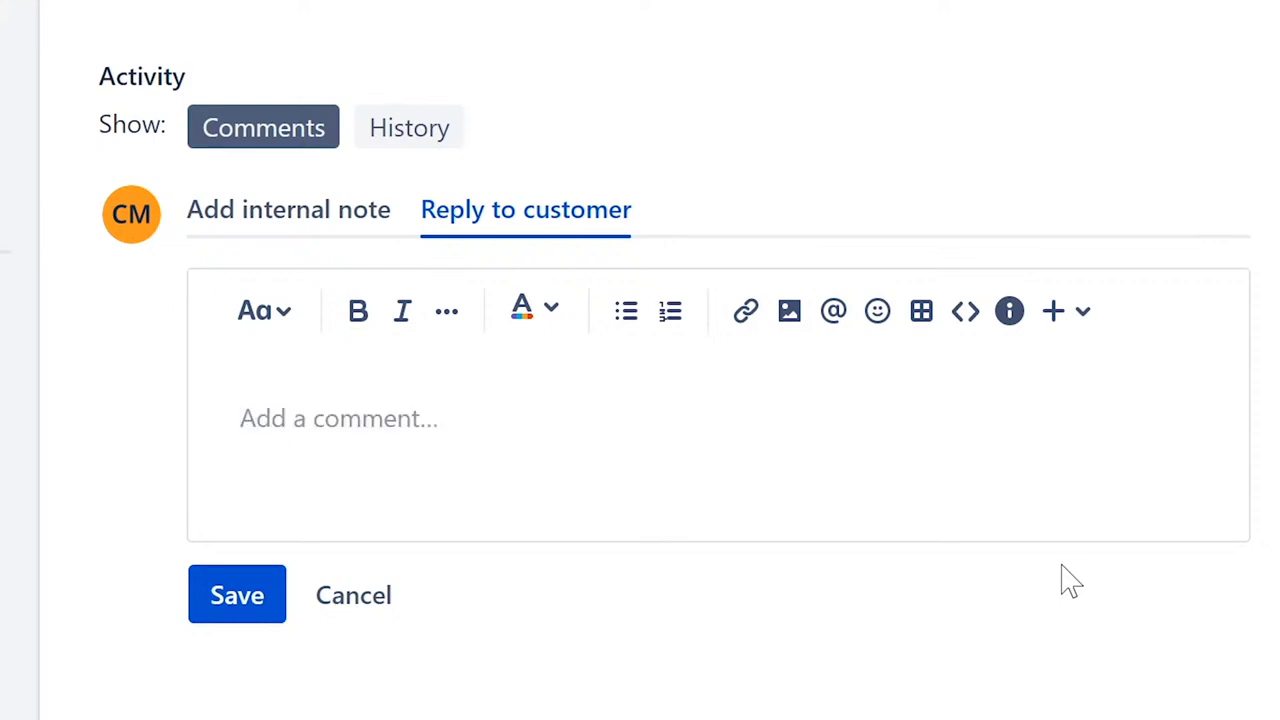
{"action": "type", "text": "Hello, "}
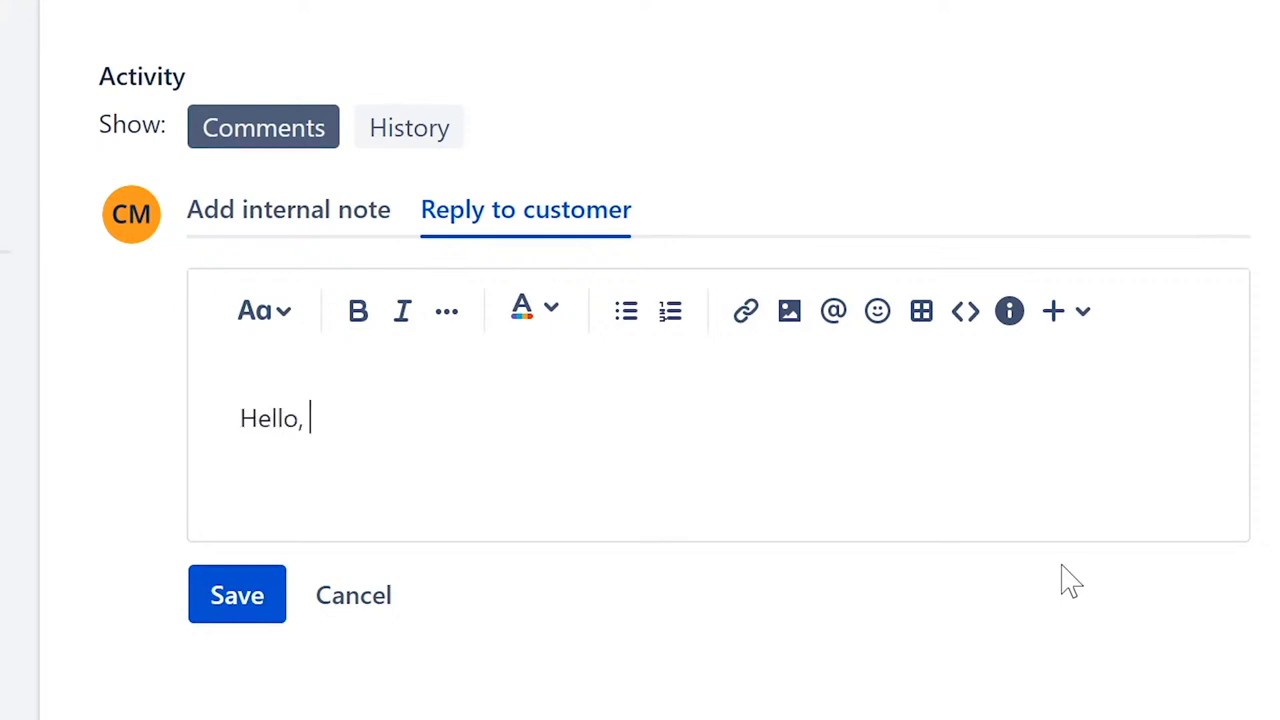
{"action": "type", "text": "it sounds li"}
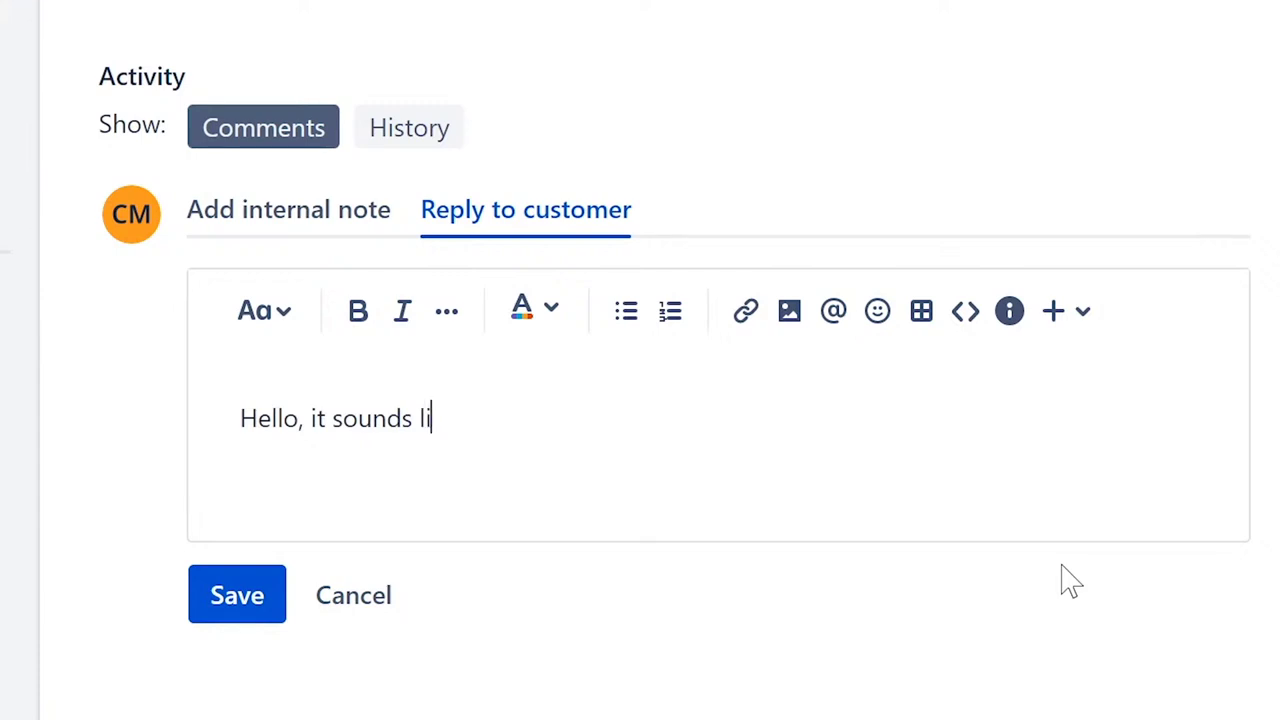
{"action": "type", "text": "ke you have a "}
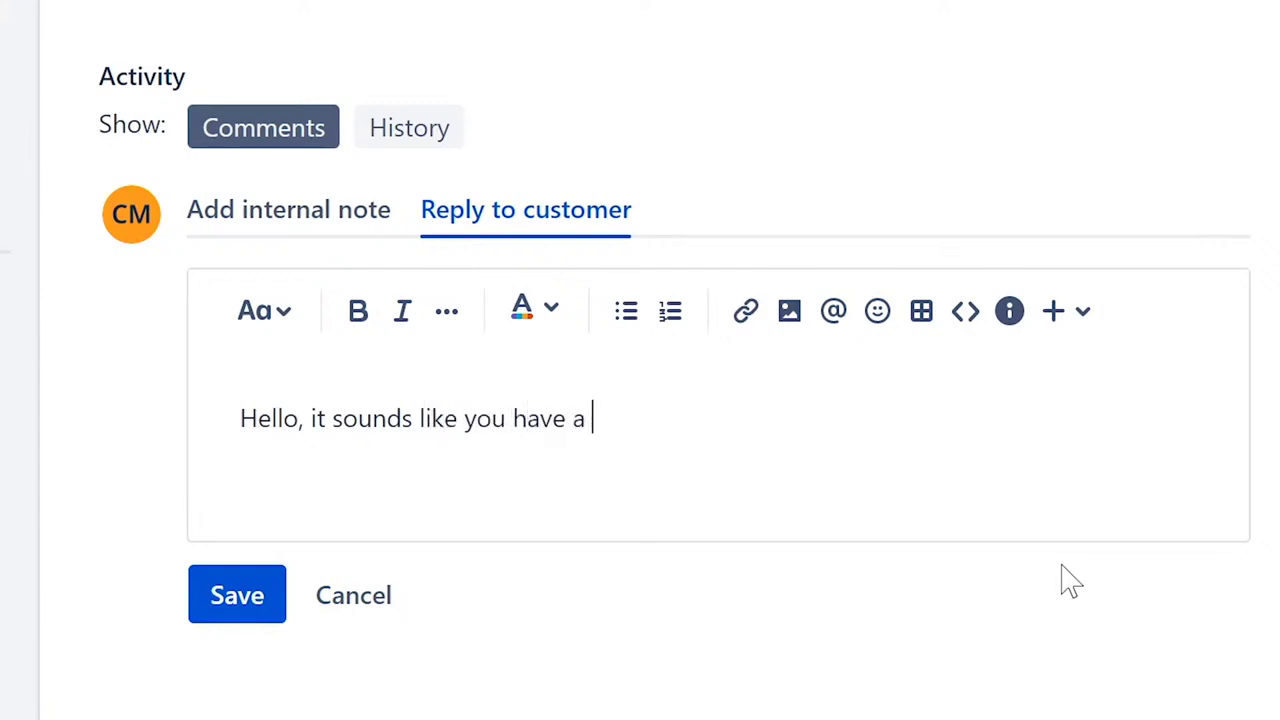
{"action": "type", "text": "bad PS"}
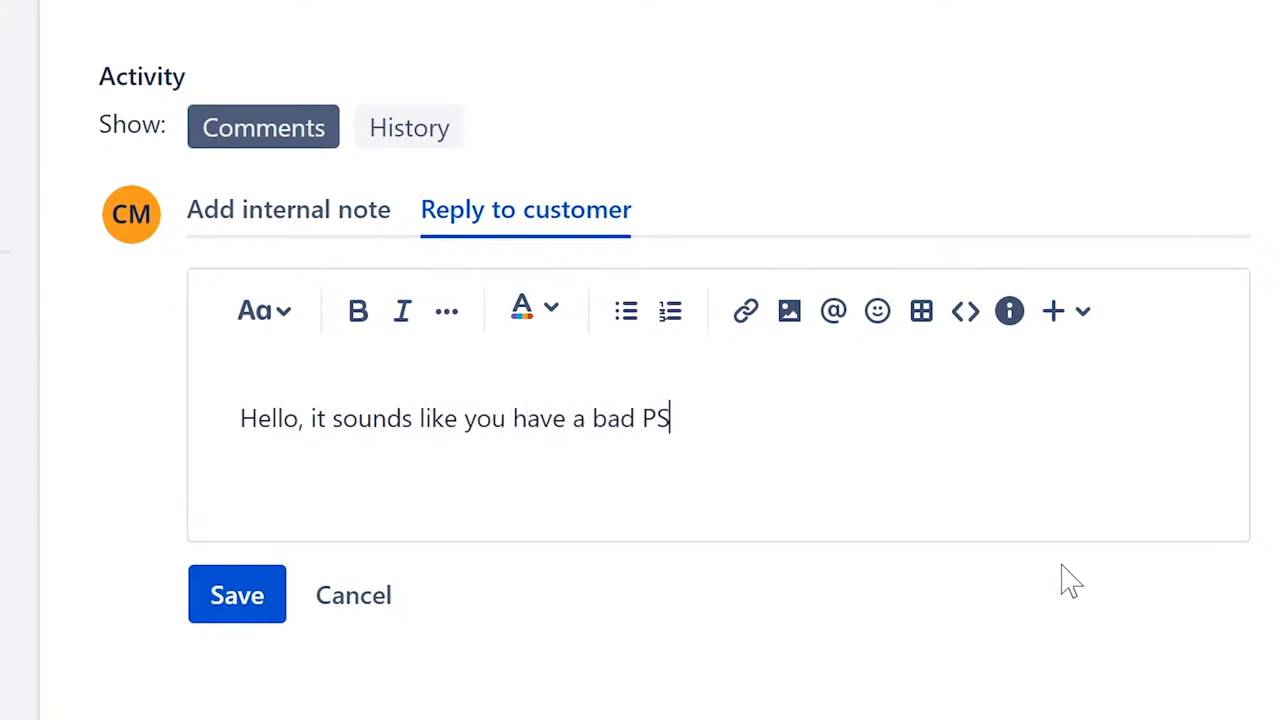
{"action": "type", "text": "U. Please take your "}
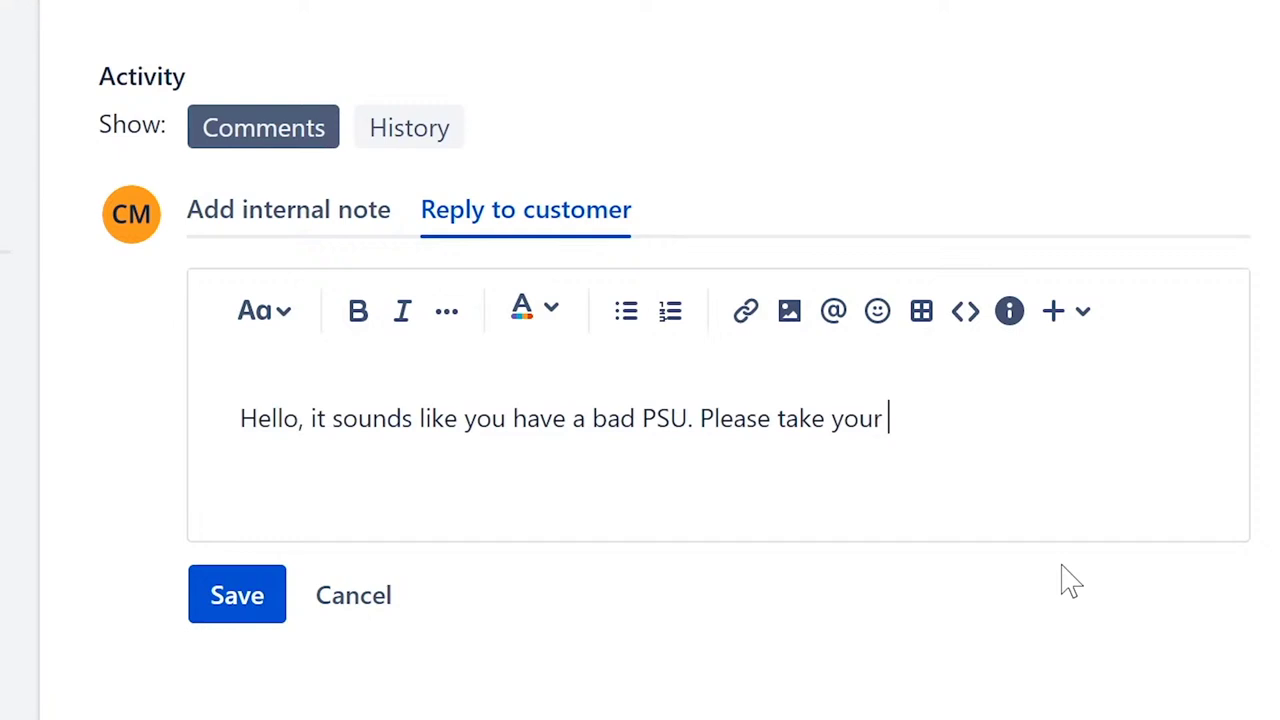
{"action": "type", "text": "computer "}
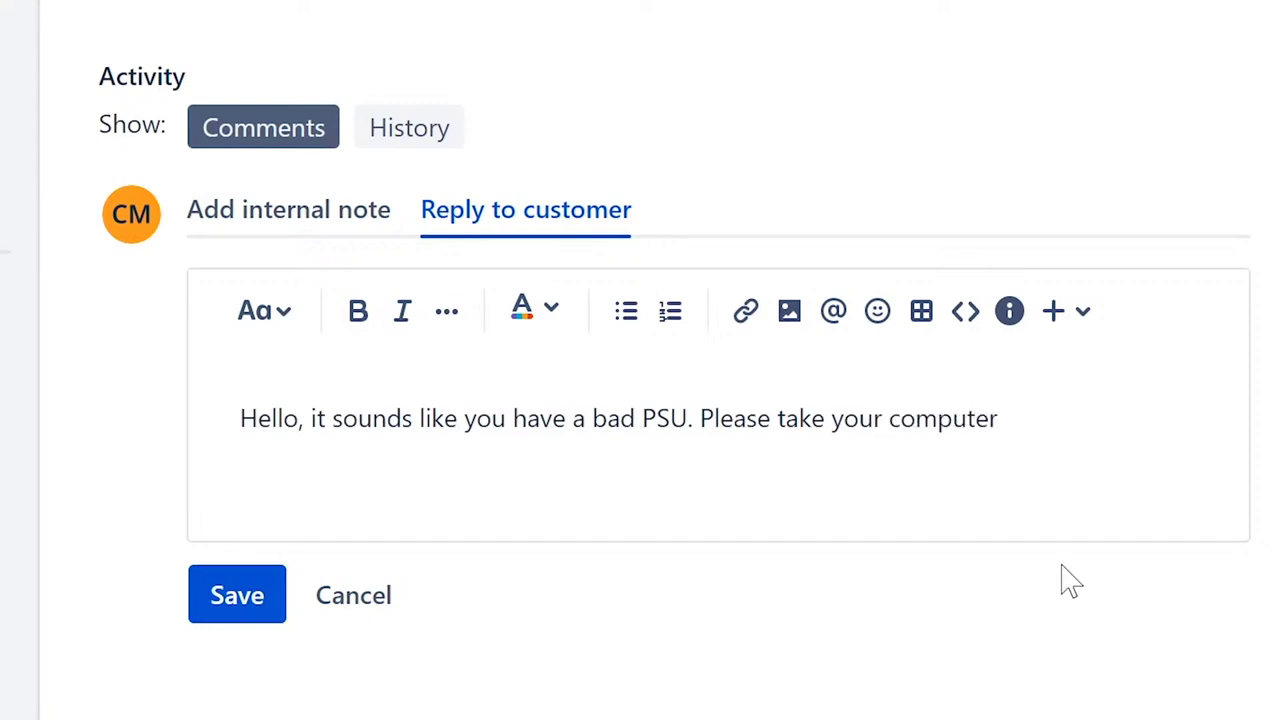
{"action": "type", "text": "to local Pc tech to take a look. Ervin"}
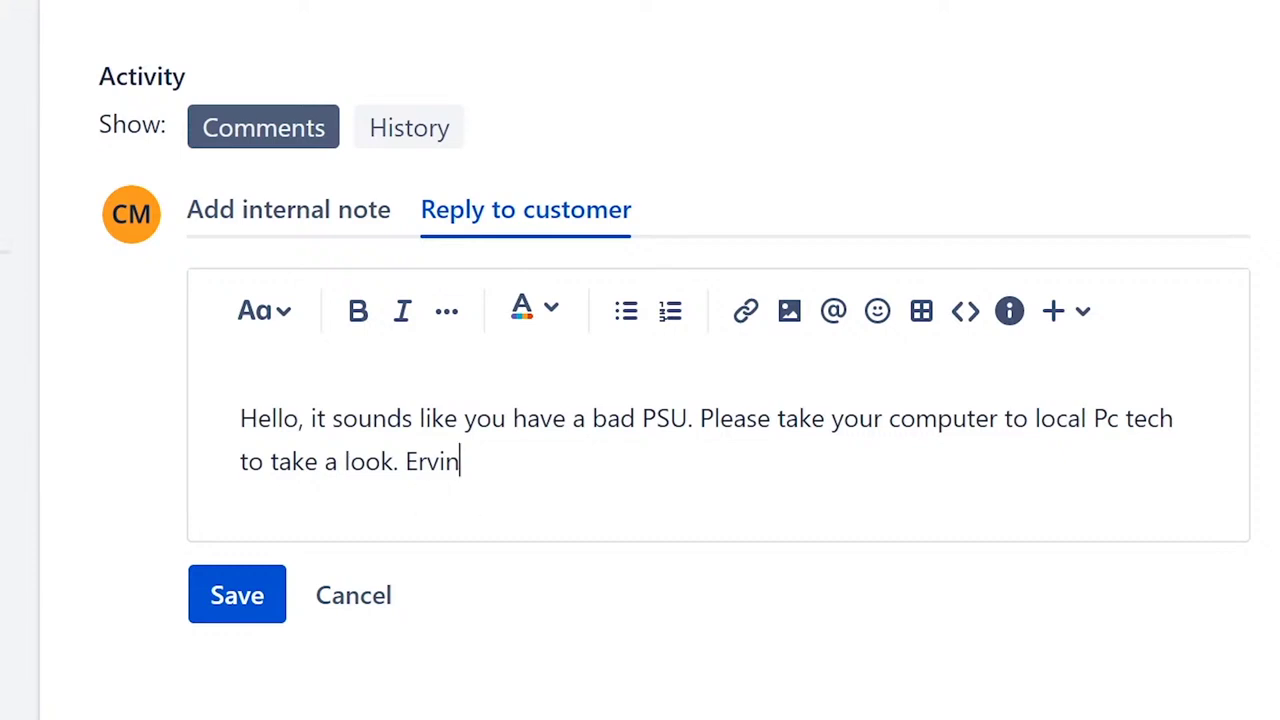
{"action": "left_click", "coordinate": [573, 418]}
{"action": "left_click", "coordinate": [770, 418]}
{"action": "left_click", "coordinate": [222, 598]}
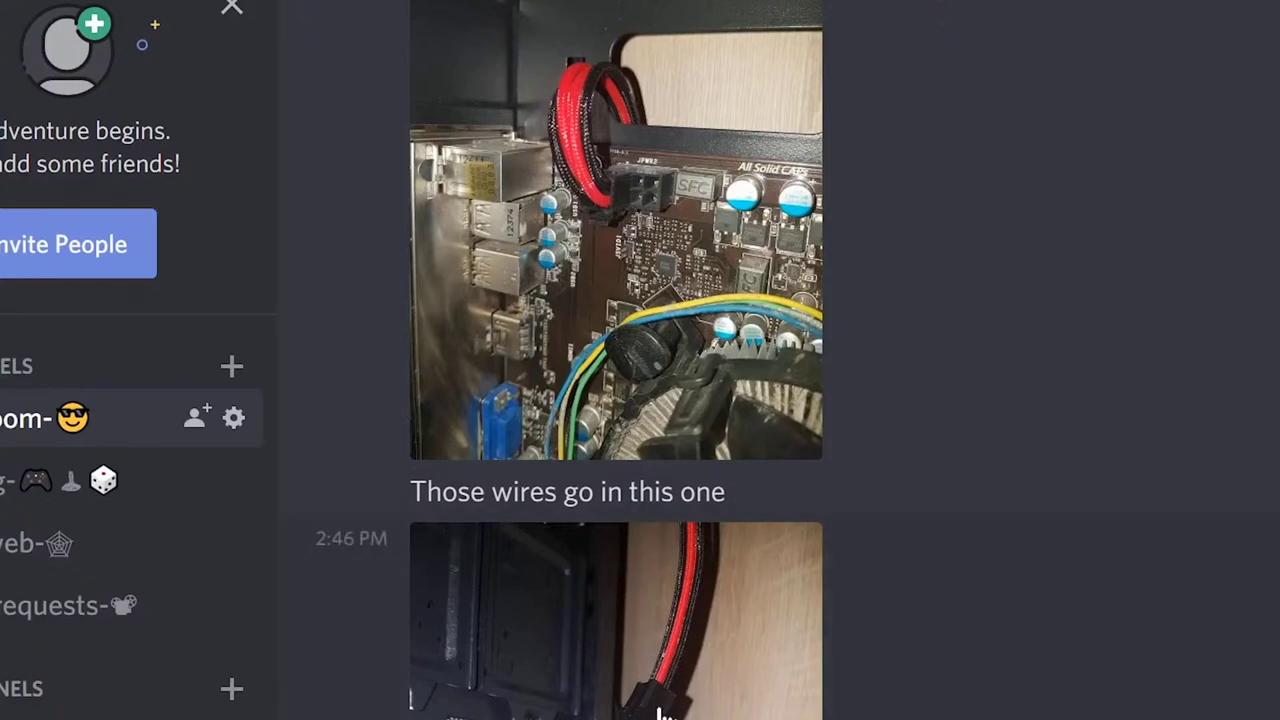
Scroll through the Discord chat to the device driver discussion.
{"action": "scroll", "coordinate": [757, 463], "scroll_direction": "down", "scroll_amount": 10}
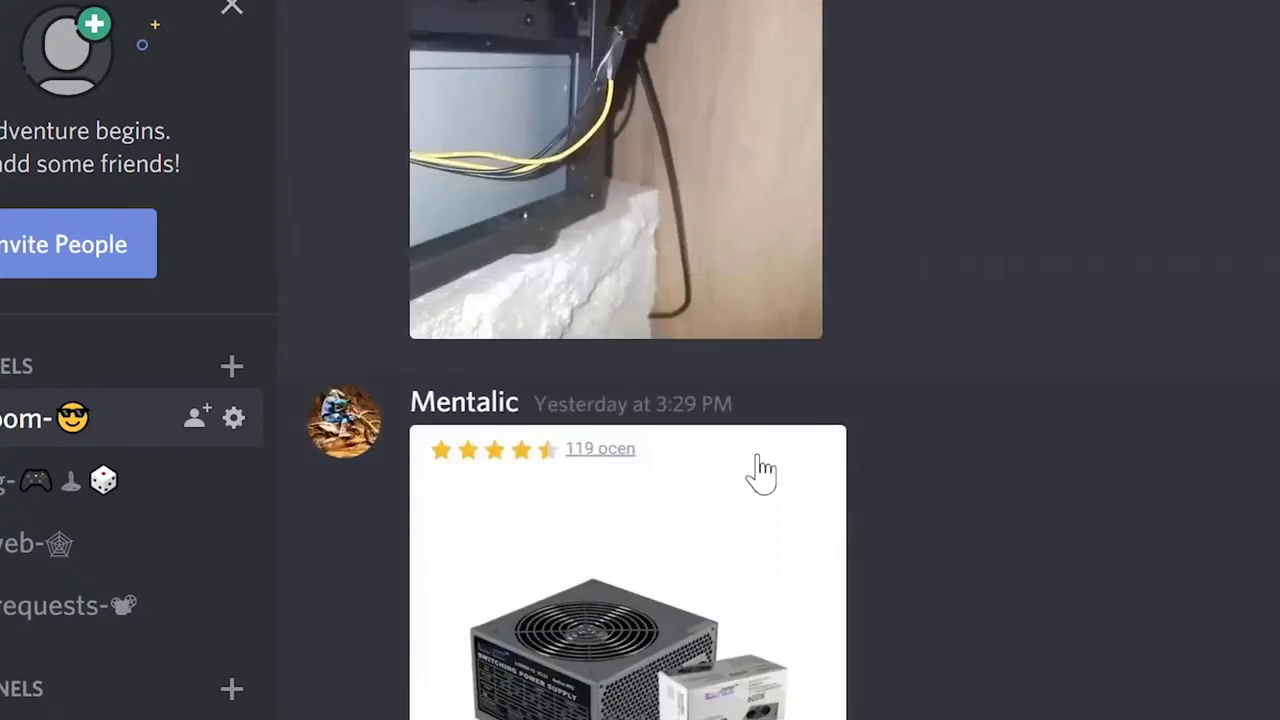
{"action": "scroll", "coordinate": [820, 412], "scroll_direction": "up", "scroll_amount": 2}
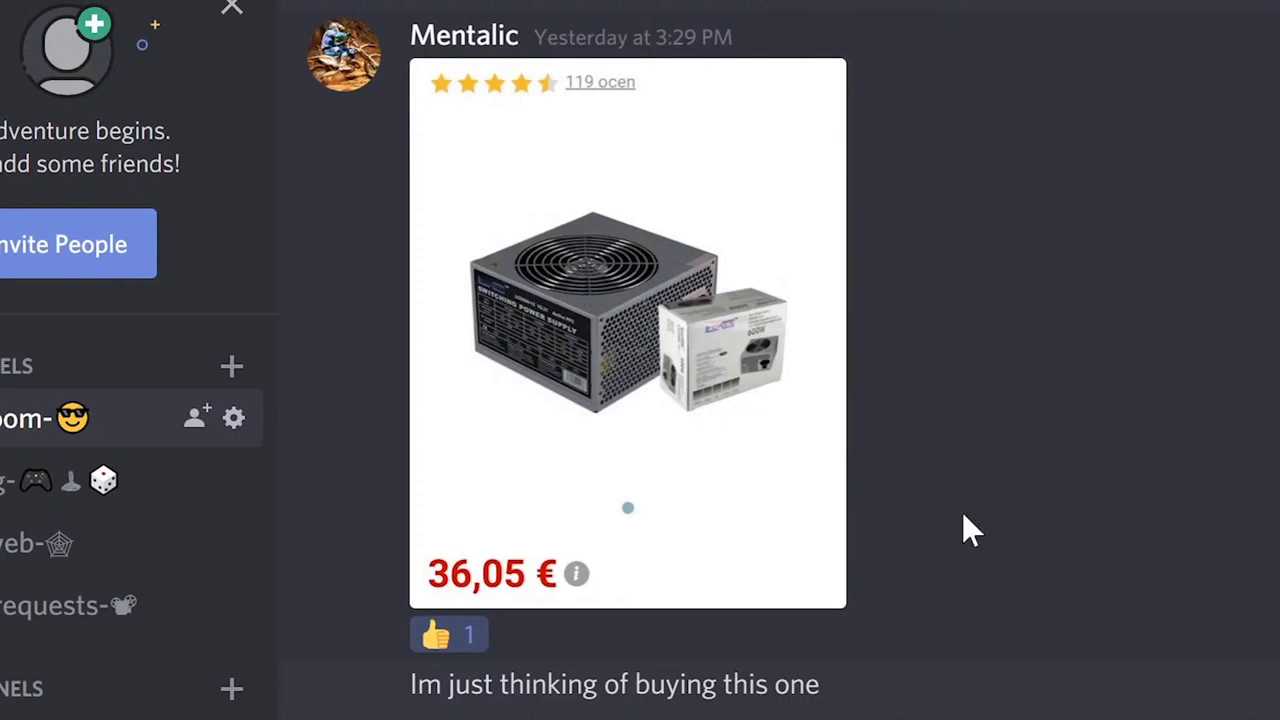
{"action": "scroll", "coordinate": [962, 512], "scroll_direction": "up", "scroll_amount": 2}
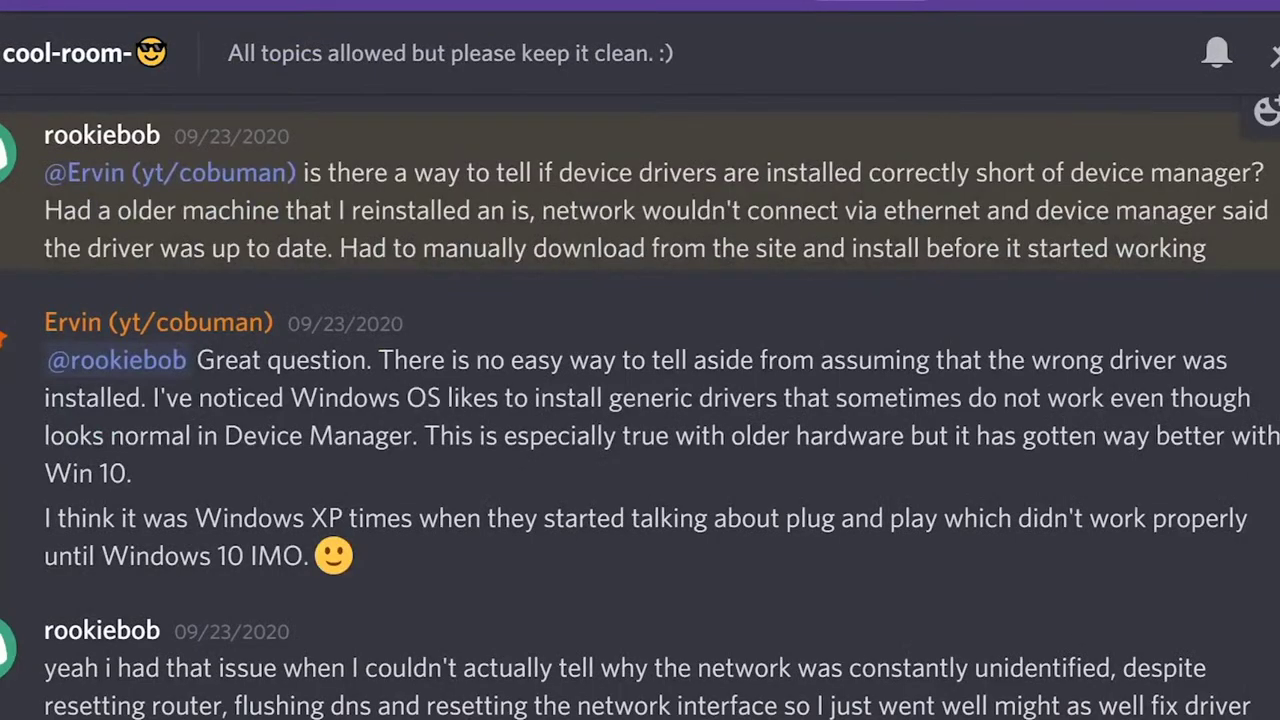
Highlight the driver question in the Discord chat, then clear the selection.
{"action": "left_click_drag", "start_coordinate": [328, 172], "coordinate": [1206, 248]}
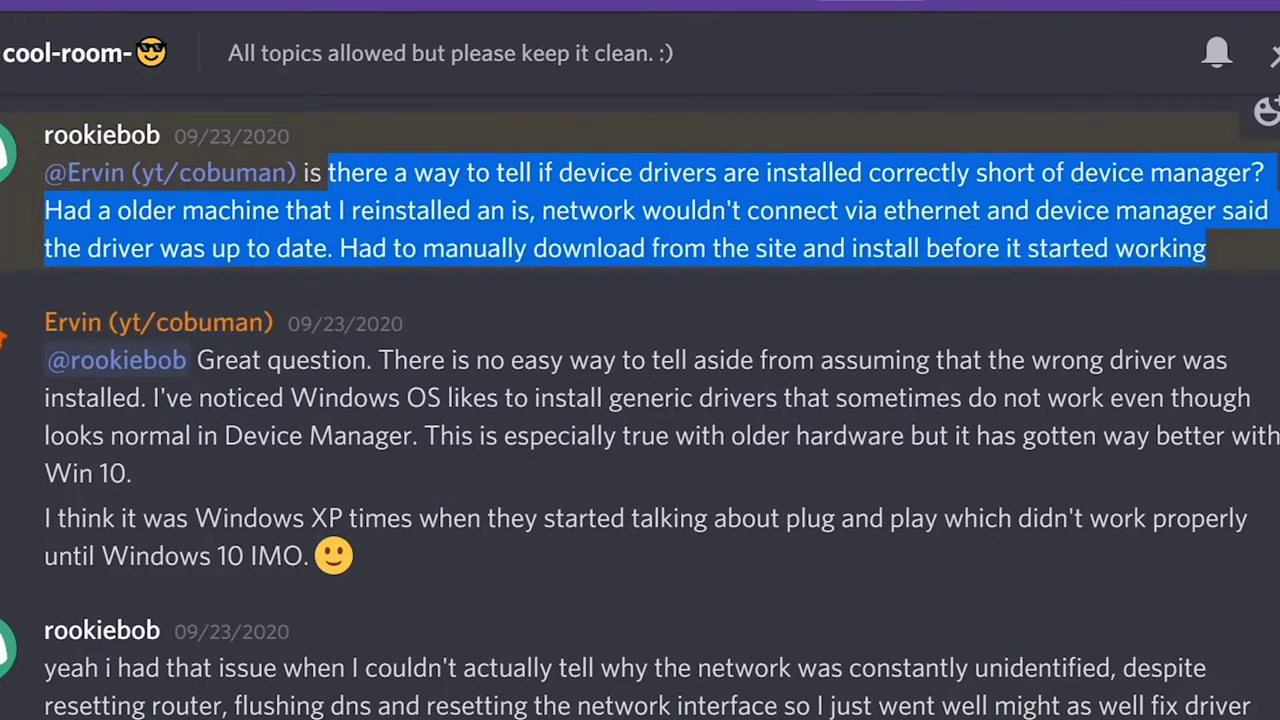
{"action": "left_click", "coordinate": [592, 345]}
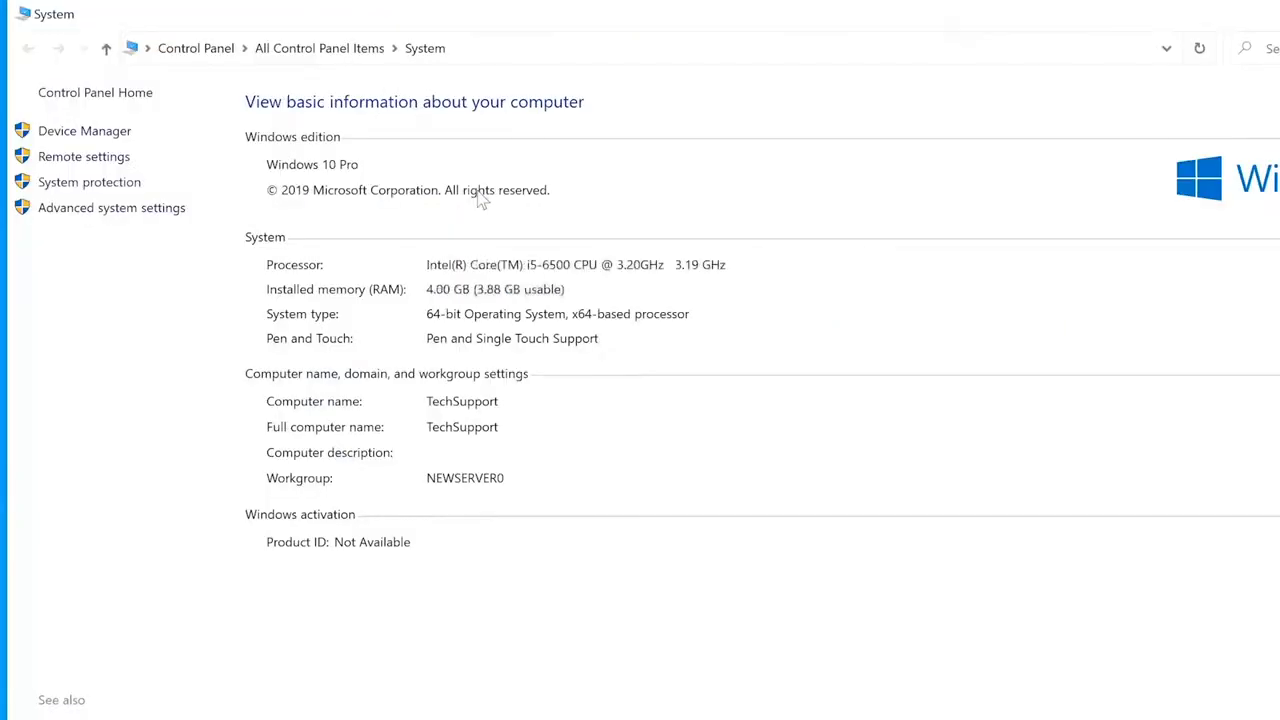
Open Device Manager from the System page's left pane.
{"action": "left_click", "coordinate": [104, 137]}
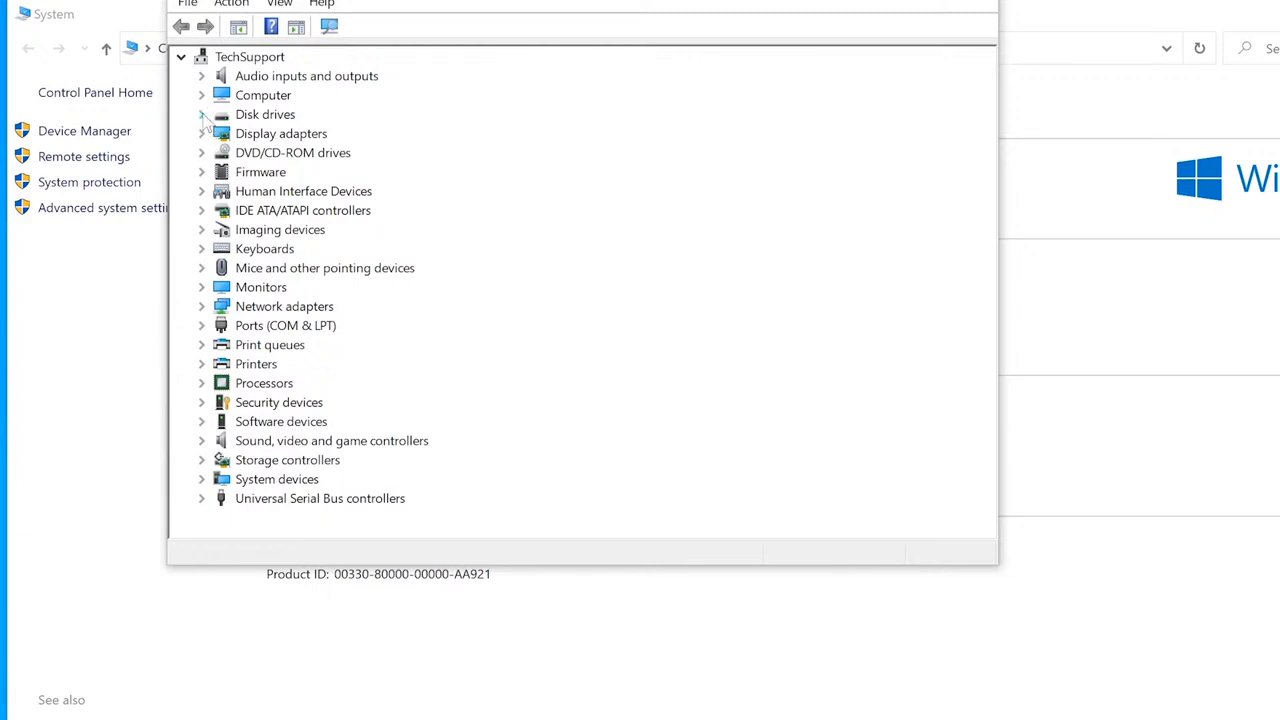
Expand Network adapters in Device Manager and select the Intel Ethernet Connection (2) I219-LM.
{"action": "left_click_drag", "start_coordinate": [400, 1], "coordinate": [482, 54]}
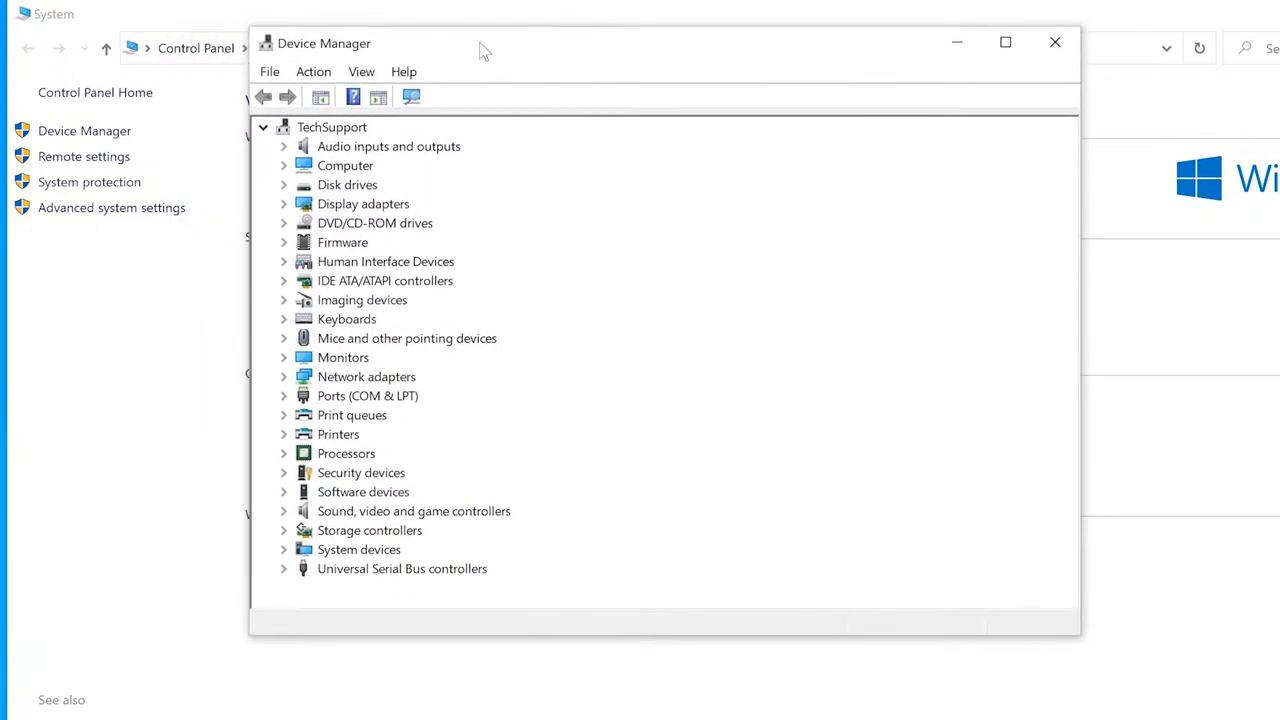
{"action": "left_click", "coordinate": [284, 377]}
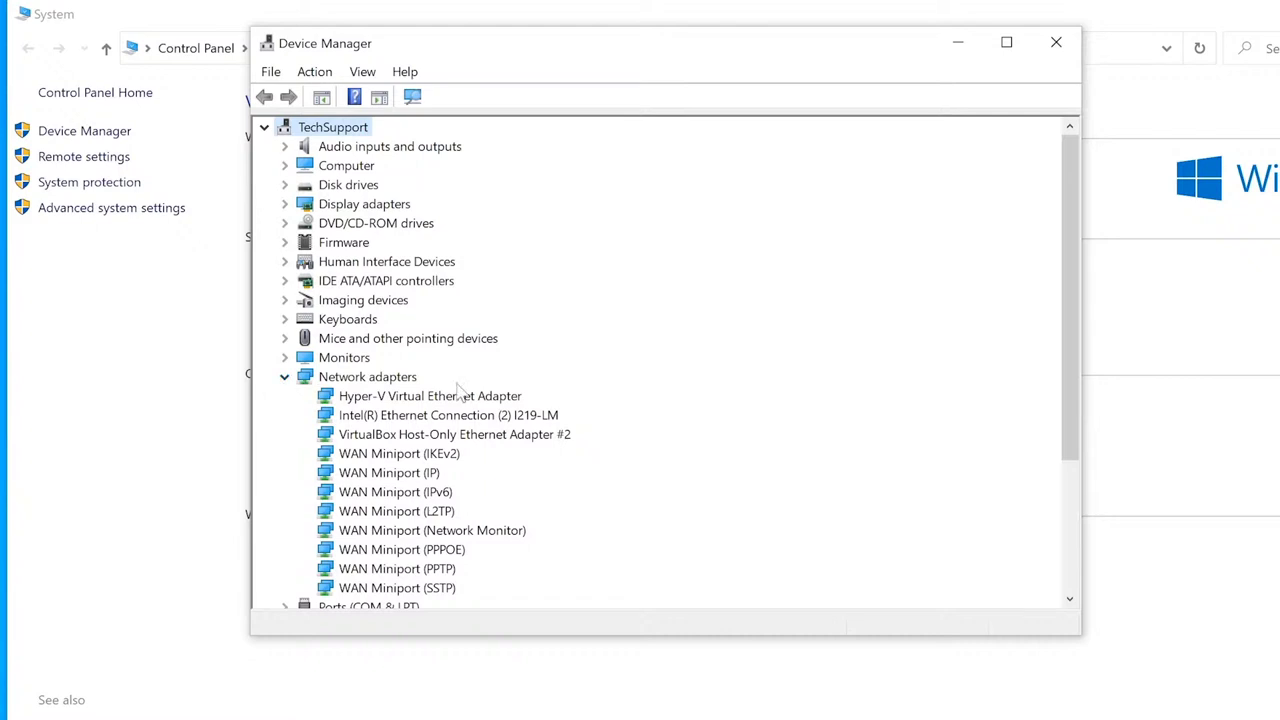
{"action": "left_click", "coordinate": [438, 418]}
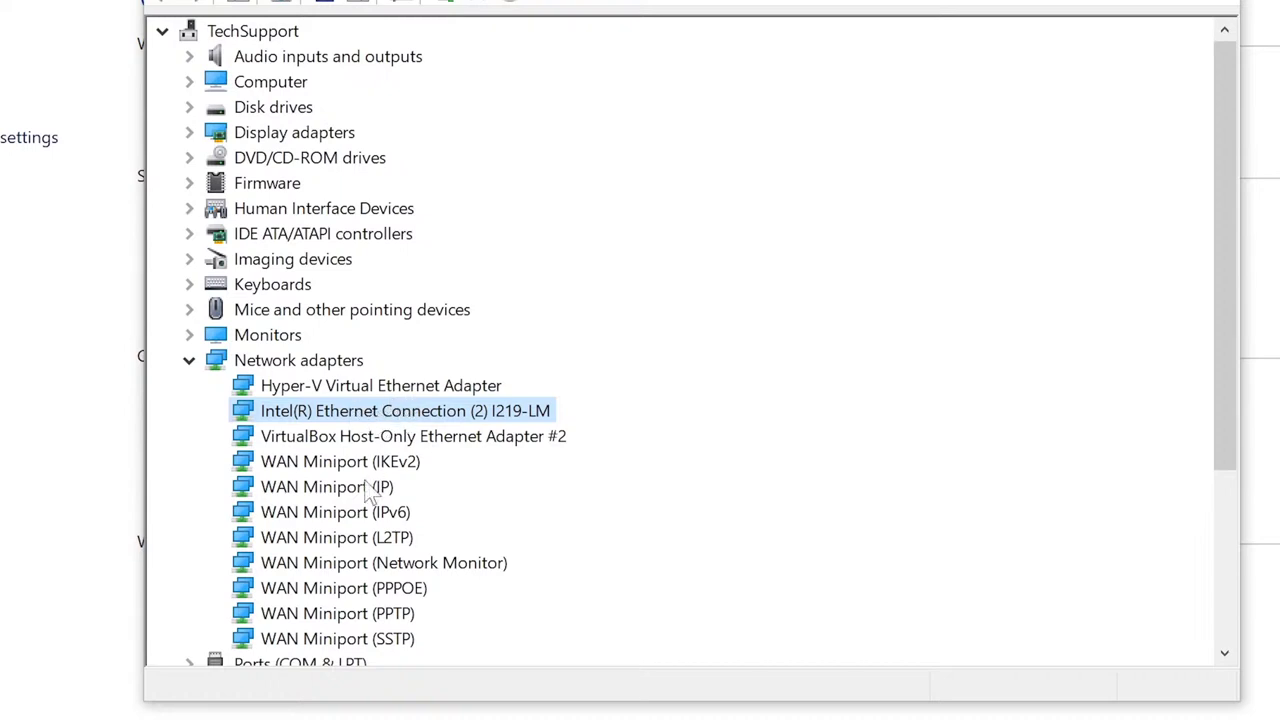
{"action": "left_click", "coordinate": [340, 436]}
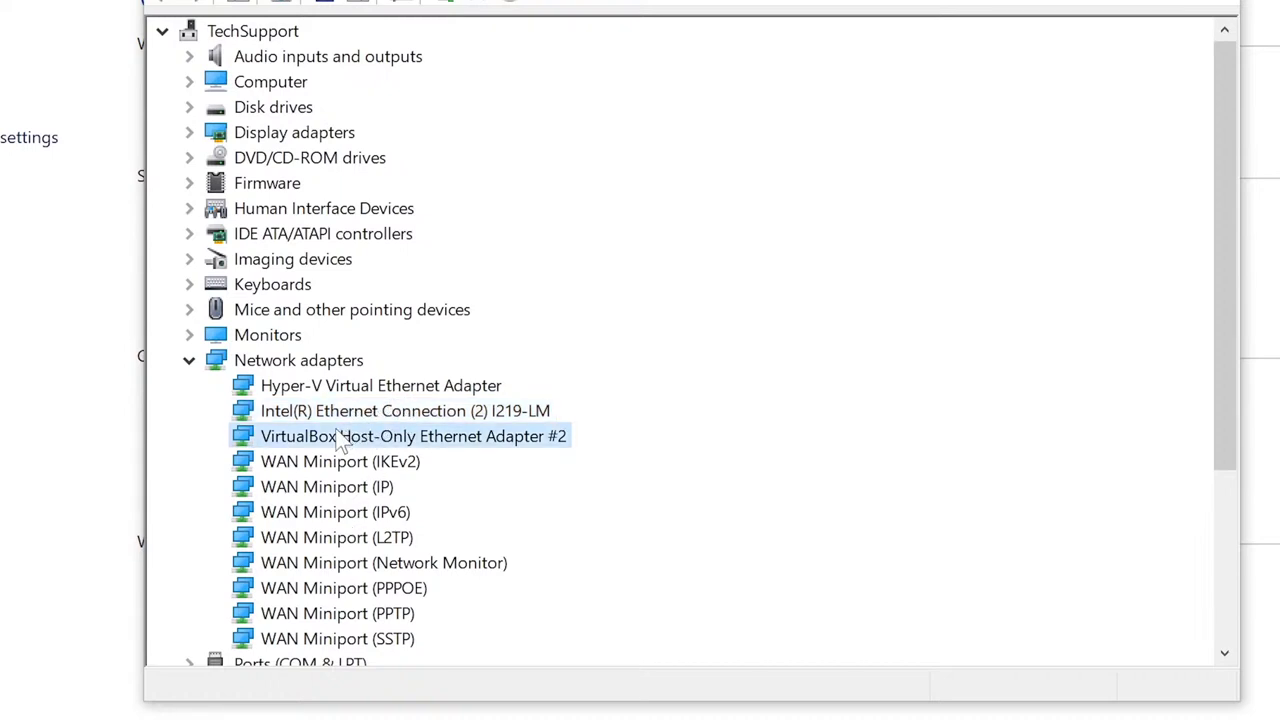
{"action": "left_click", "coordinate": [374, 389]}
{"action": "left_click", "coordinate": [366, 414]}
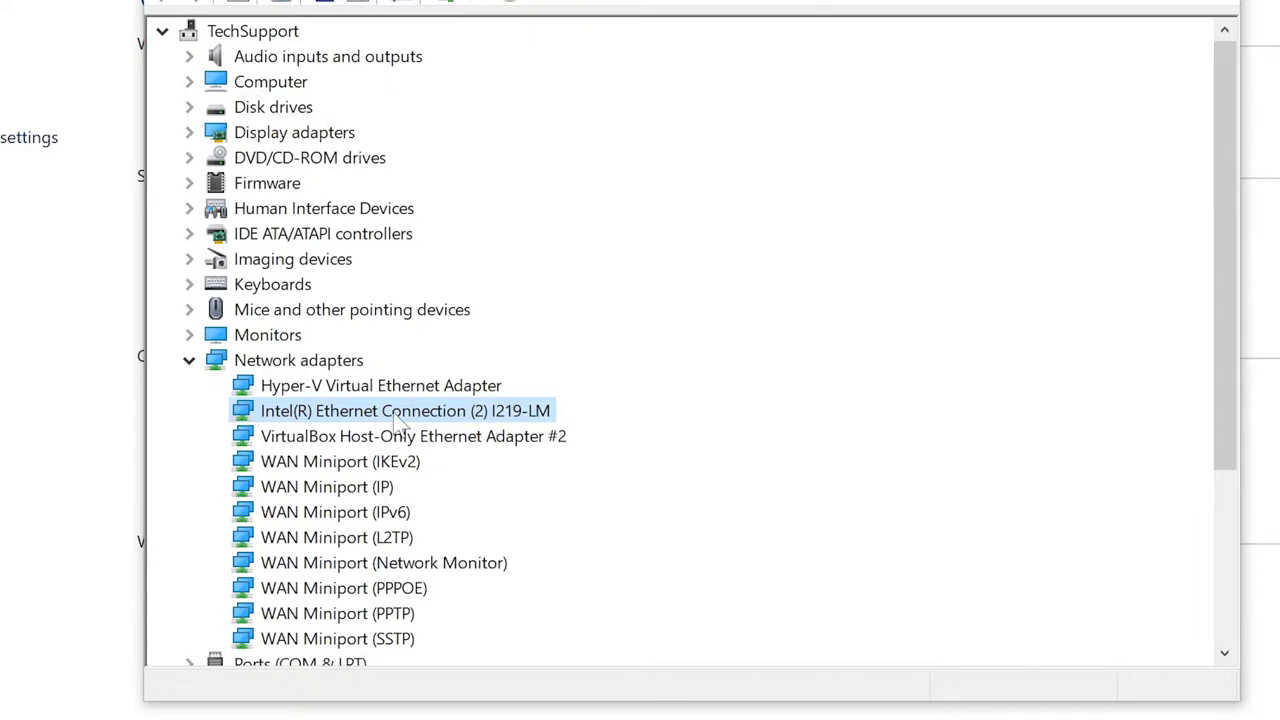
{"action": "scroll", "coordinate": [396, 418], "scroll_direction": "down", "scroll_amount": 4}
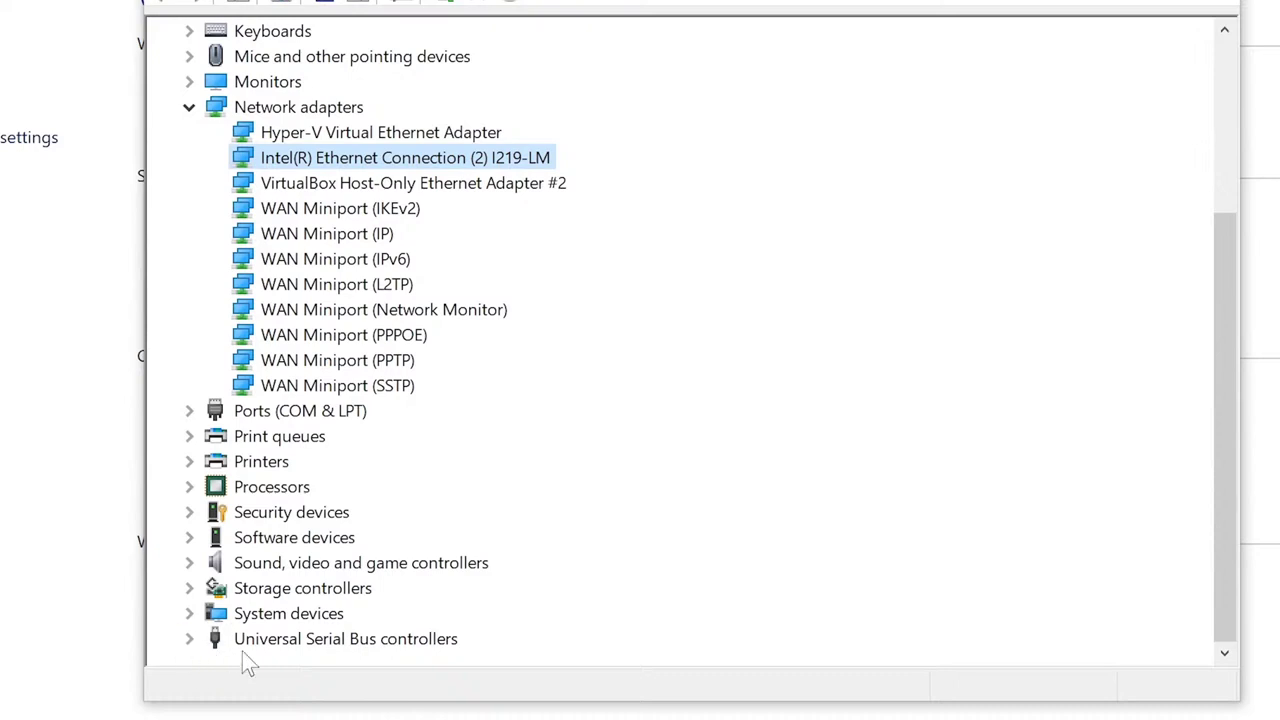
{"action": "scroll", "coordinate": [303, 505], "scroll_direction": "up", "scroll_amount": 2}
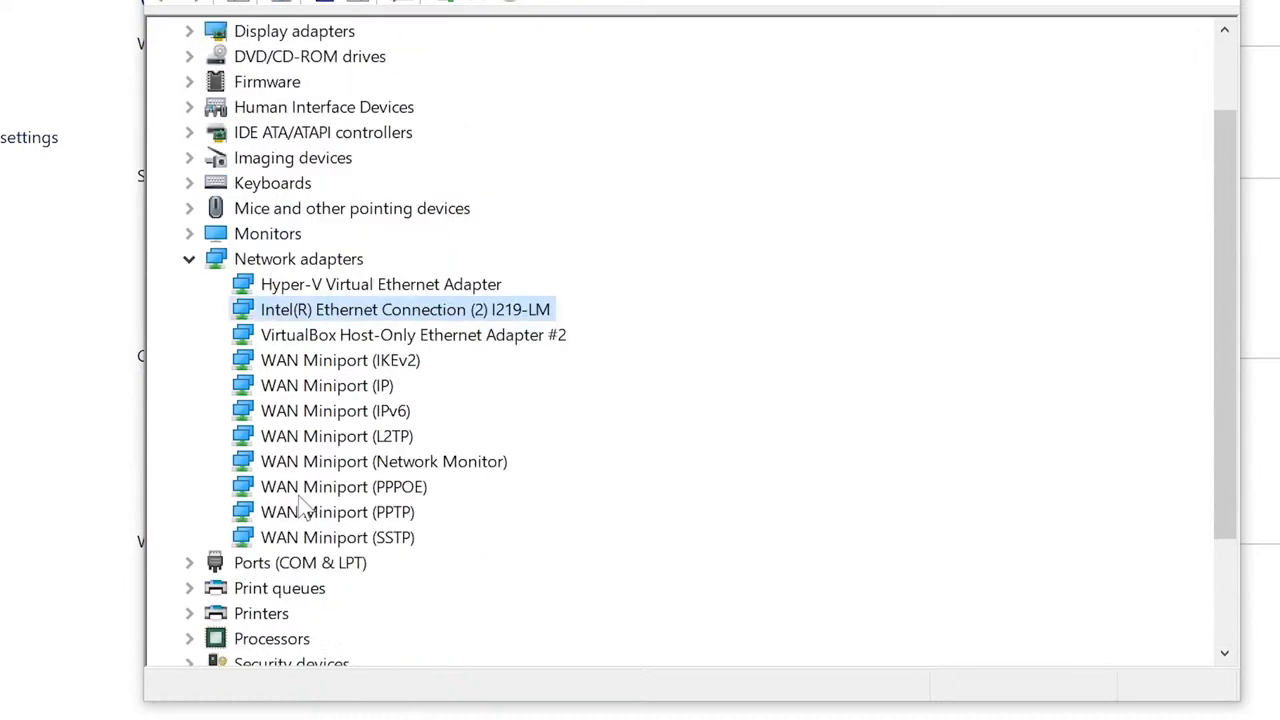
Check the Intel adapter's device status in its Properties, then cancel the dialog.
{"action": "right_click", "coordinate": [383, 313]}
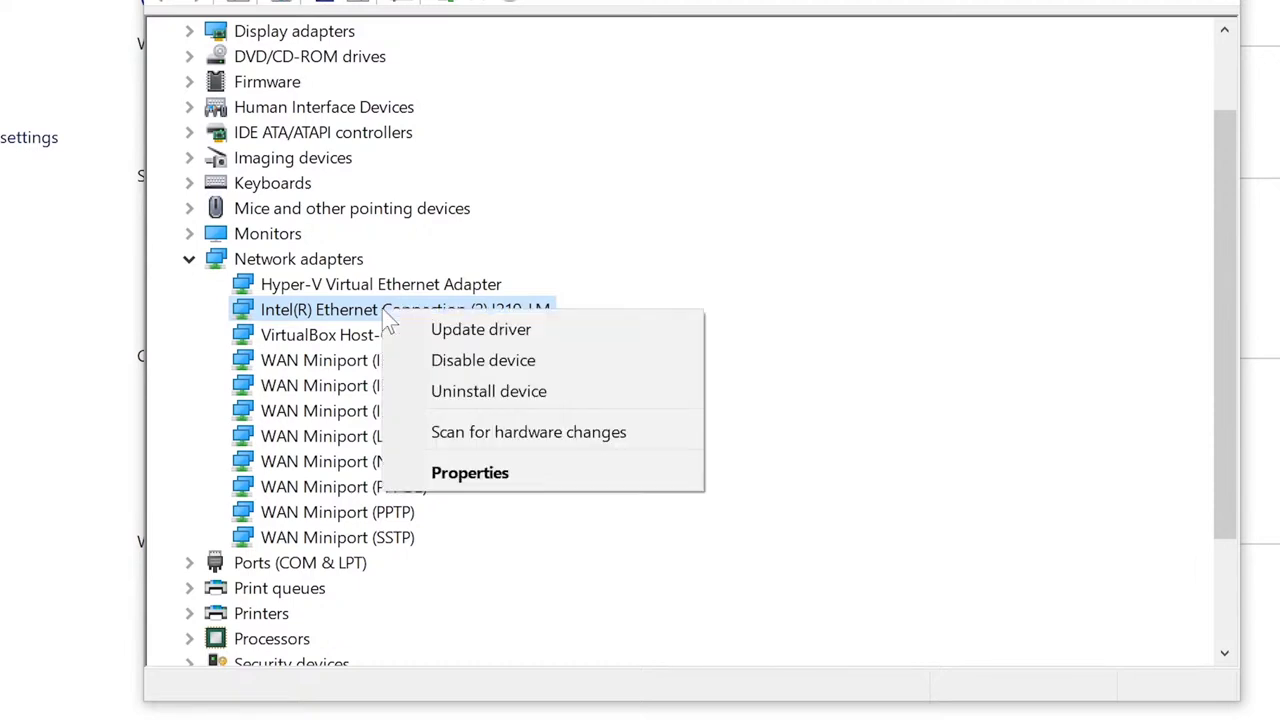
{"action": "left_click", "coordinate": [480, 479]}
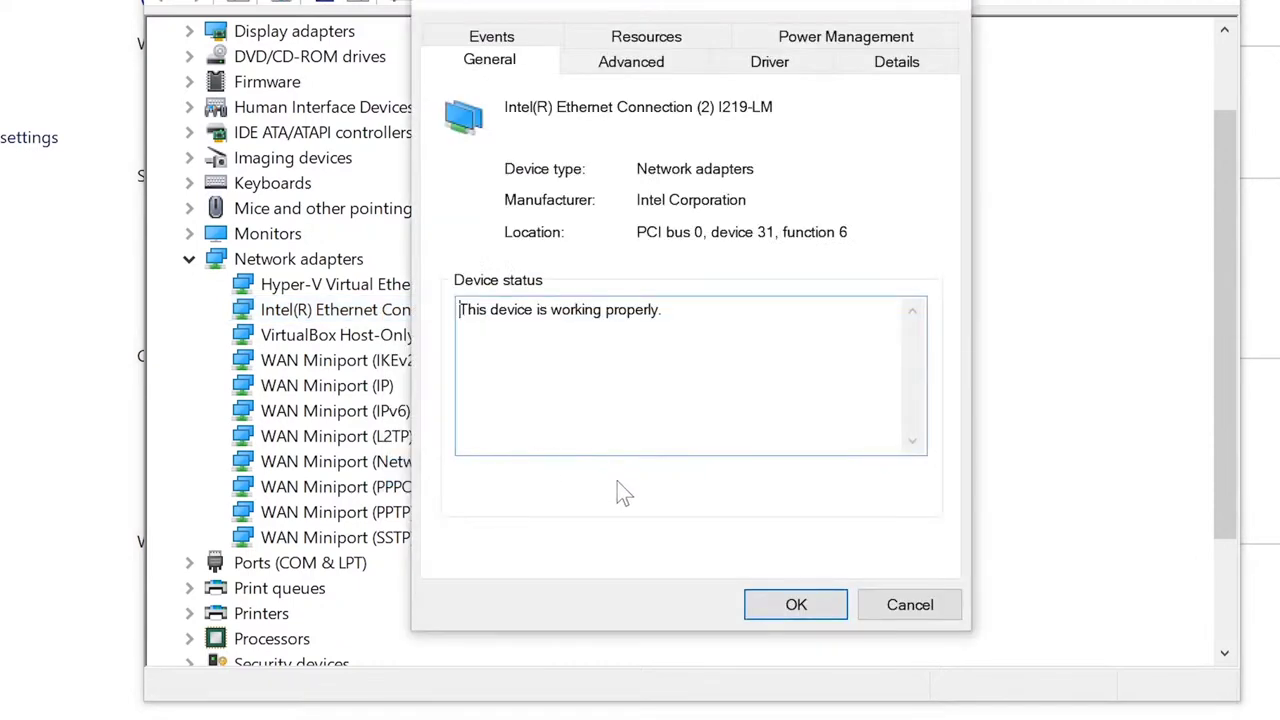
{"action": "left_click_drag", "start_coordinate": [664, 310], "coordinate": [459, 310]}
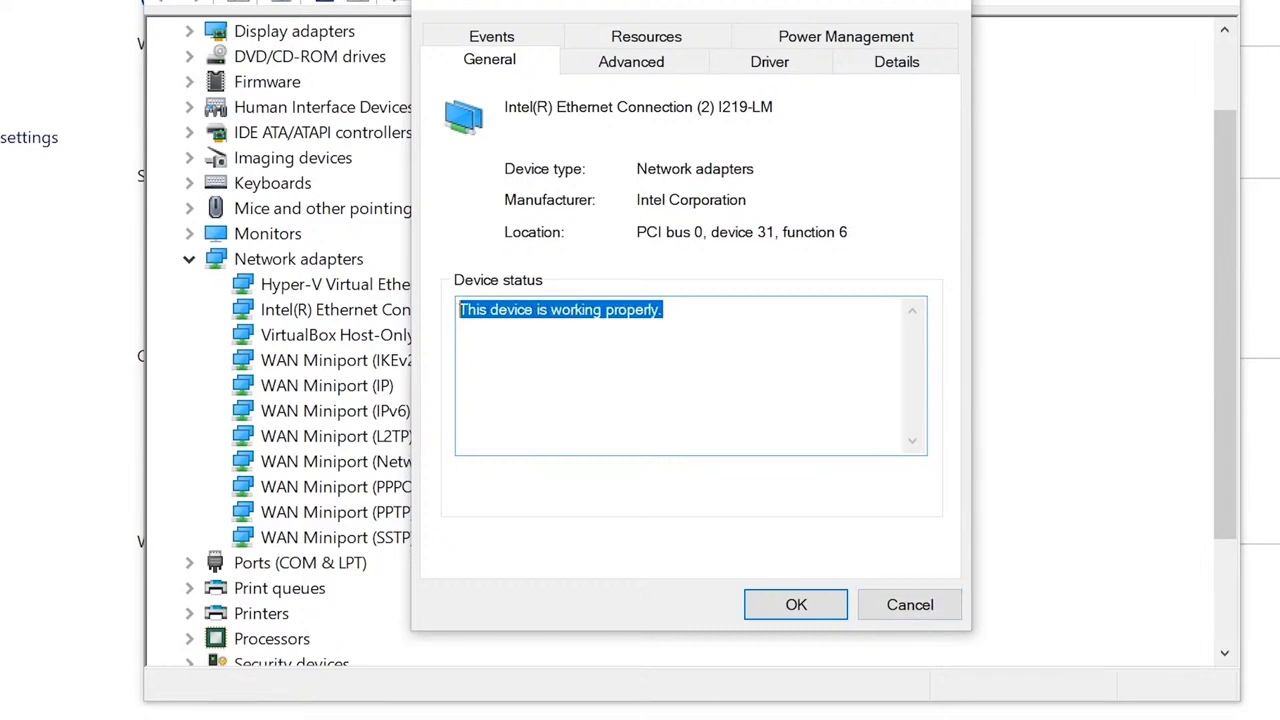
{"action": "left_click", "coordinate": [663, 310]}
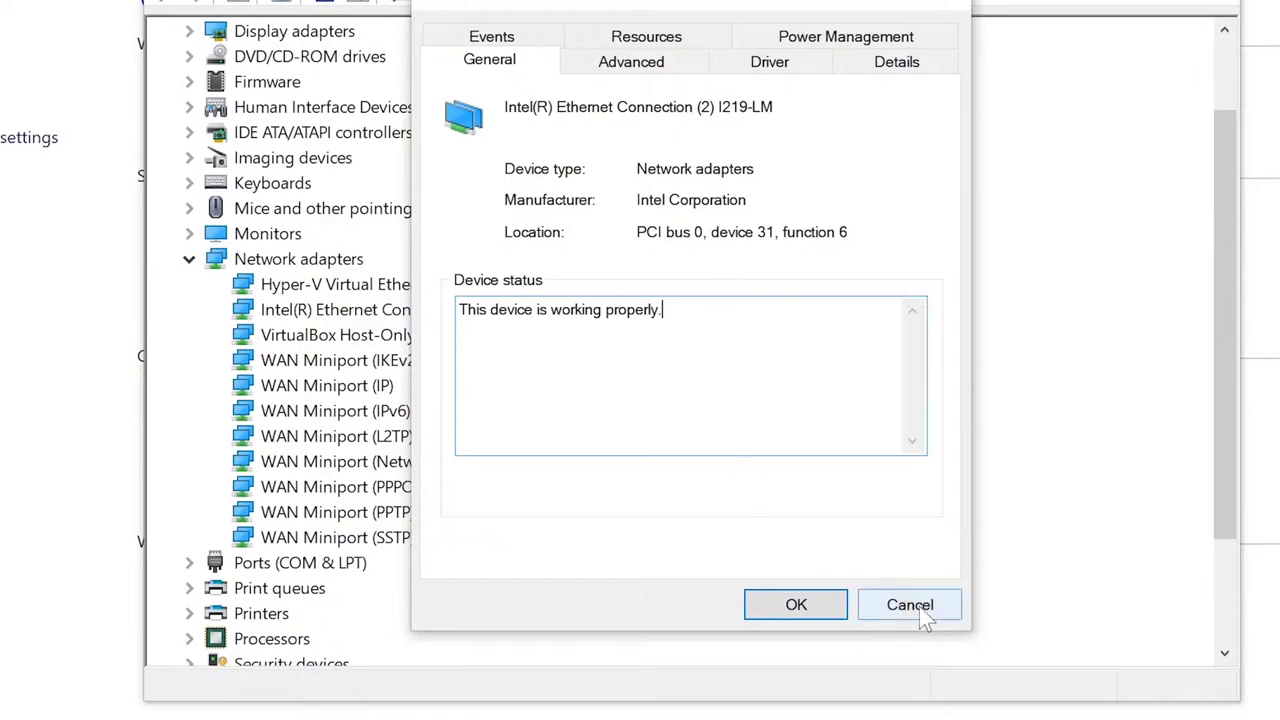
{"action": "left_click_drag", "start_coordinate": [737, 6], "coordinate": [891, 63]}
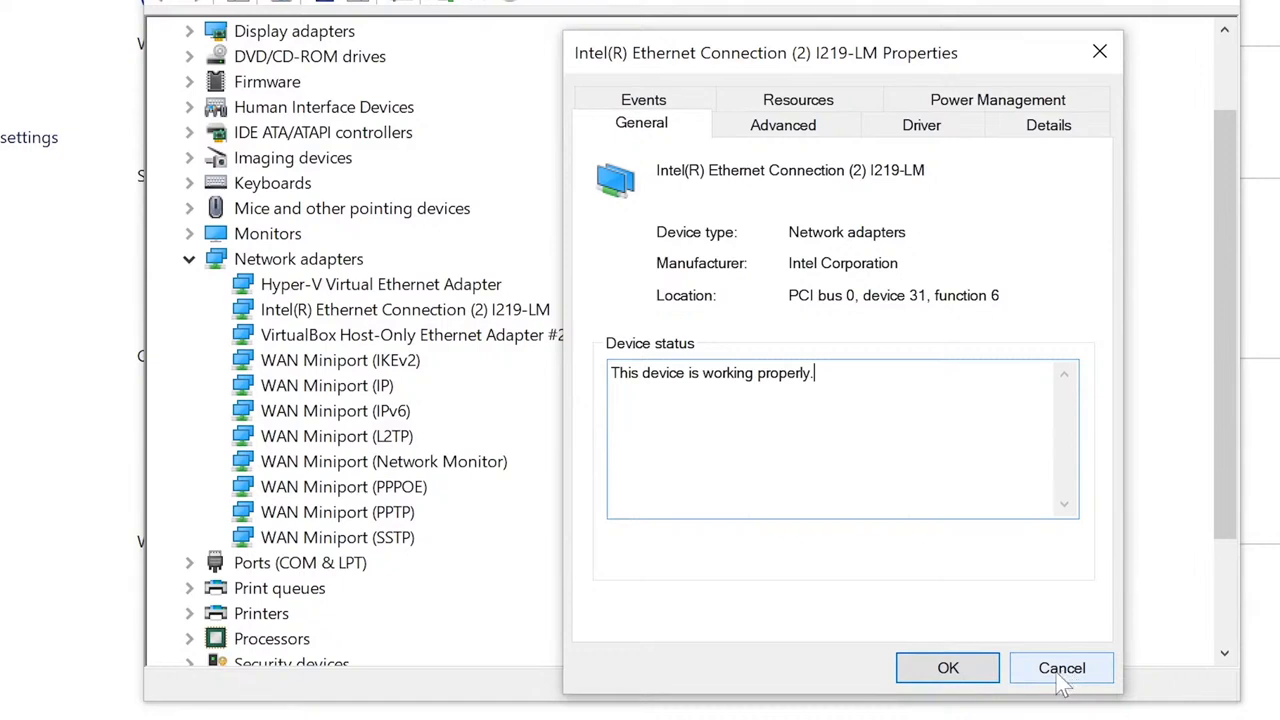
{"action": "left_click", "coordinate": [1063, 684]}
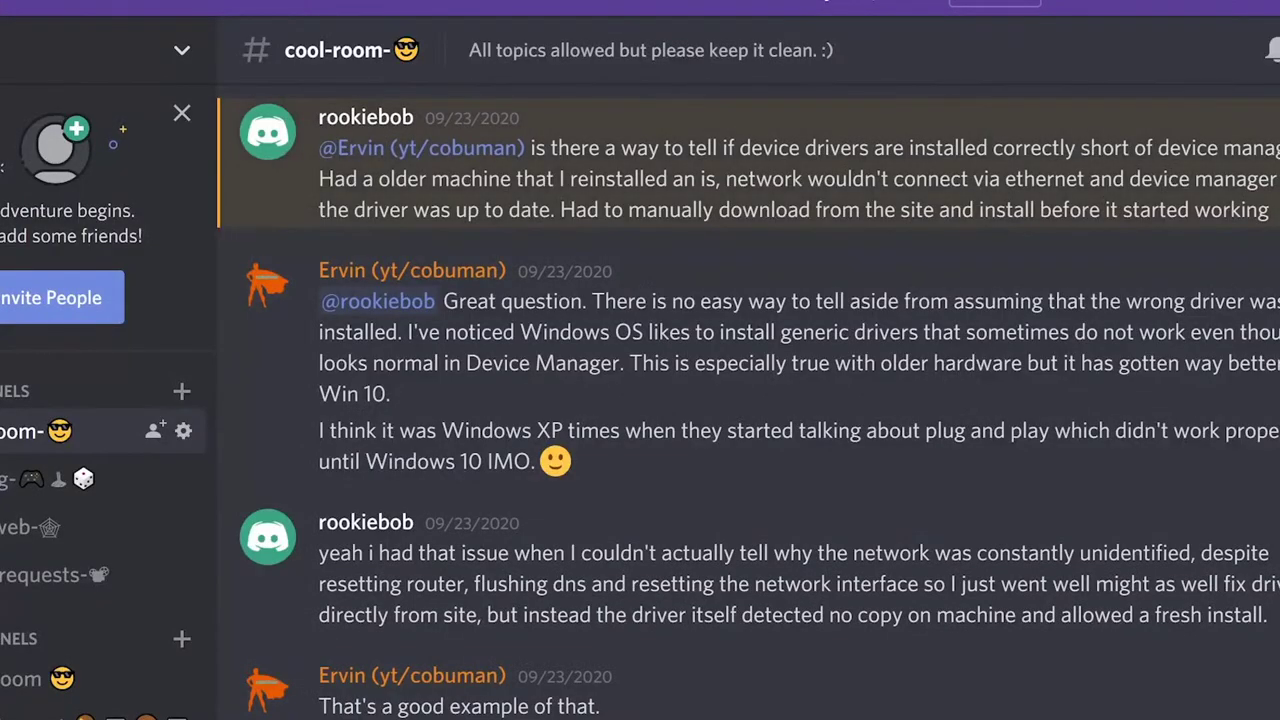
{"action": "left_click_drag", "start_coordinate": [332, 179], "coordinate": [748, 179]}
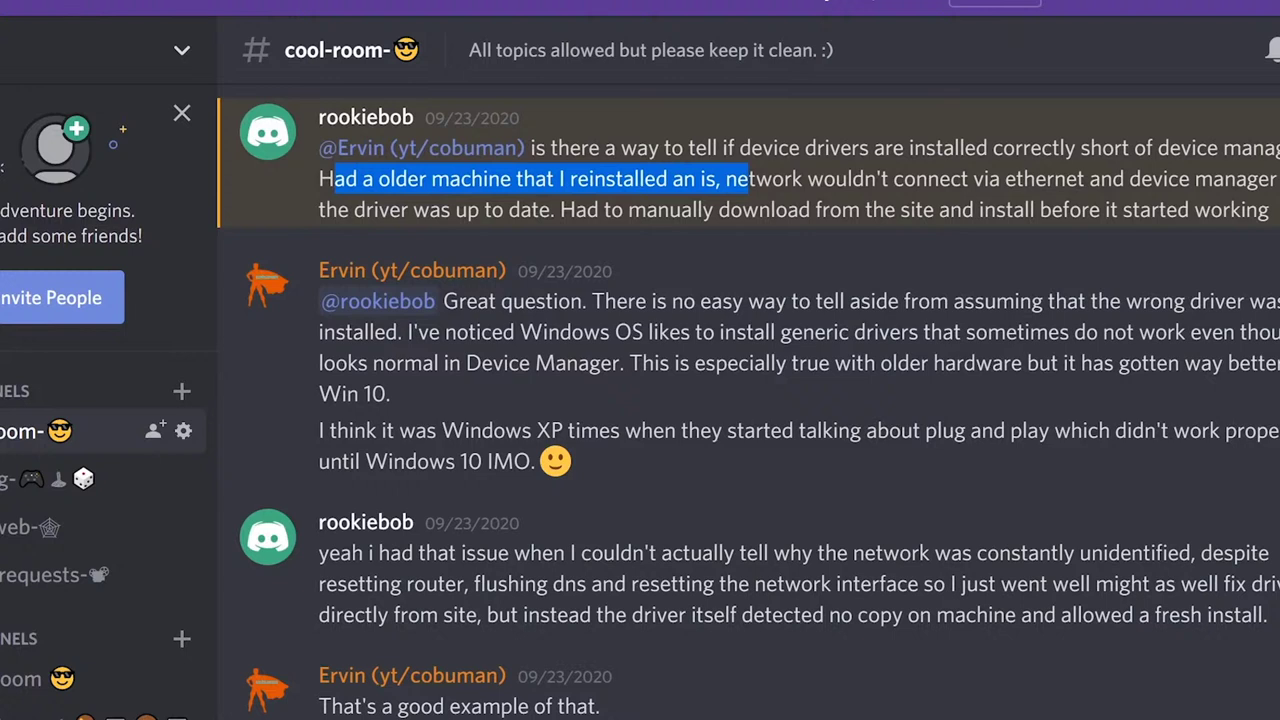
{"action": "left_click", "coordinate": [748, 179]}
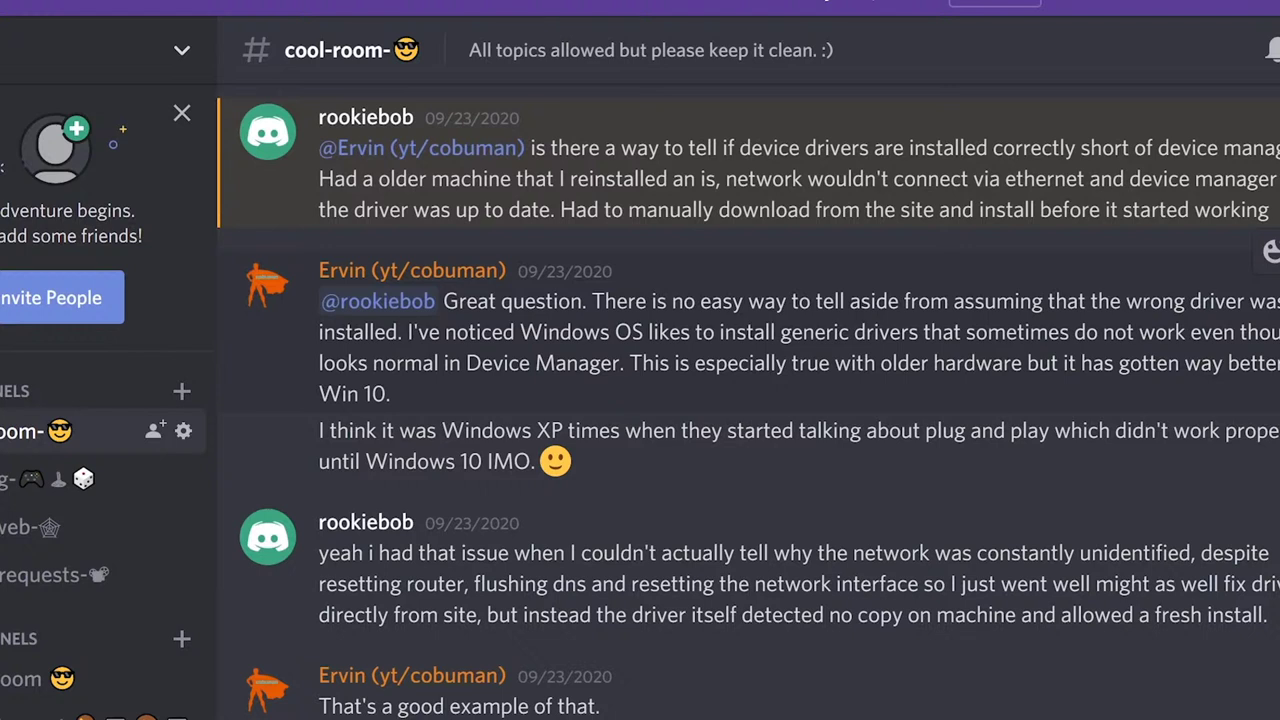
{"action": "left_click_drag", "start_coordinate": [592, 301], "coordinate": [646, 301]}
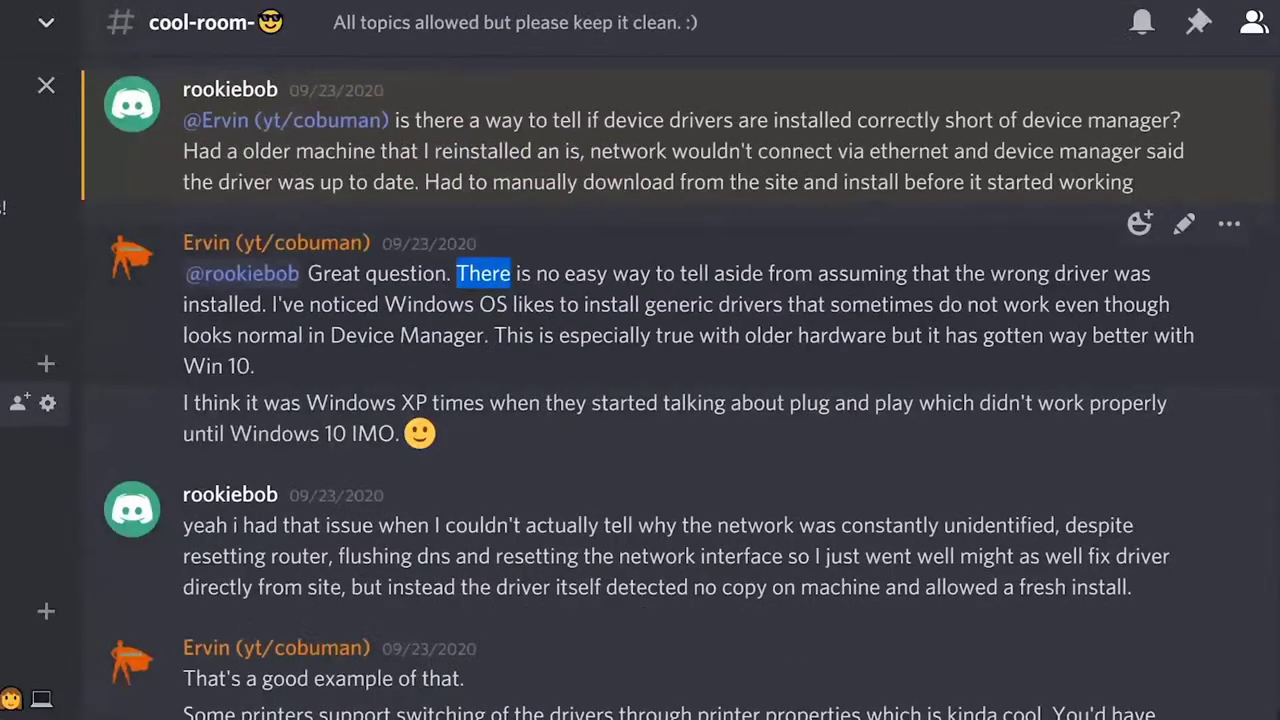
{"action": "left_click_drag", "start_coordinate": [646, 301], "coordinate": [976, 301]}
{"action": "left_click_drag", "start_coordinate": [1048, 275], "coordinate": [1152, 285]}
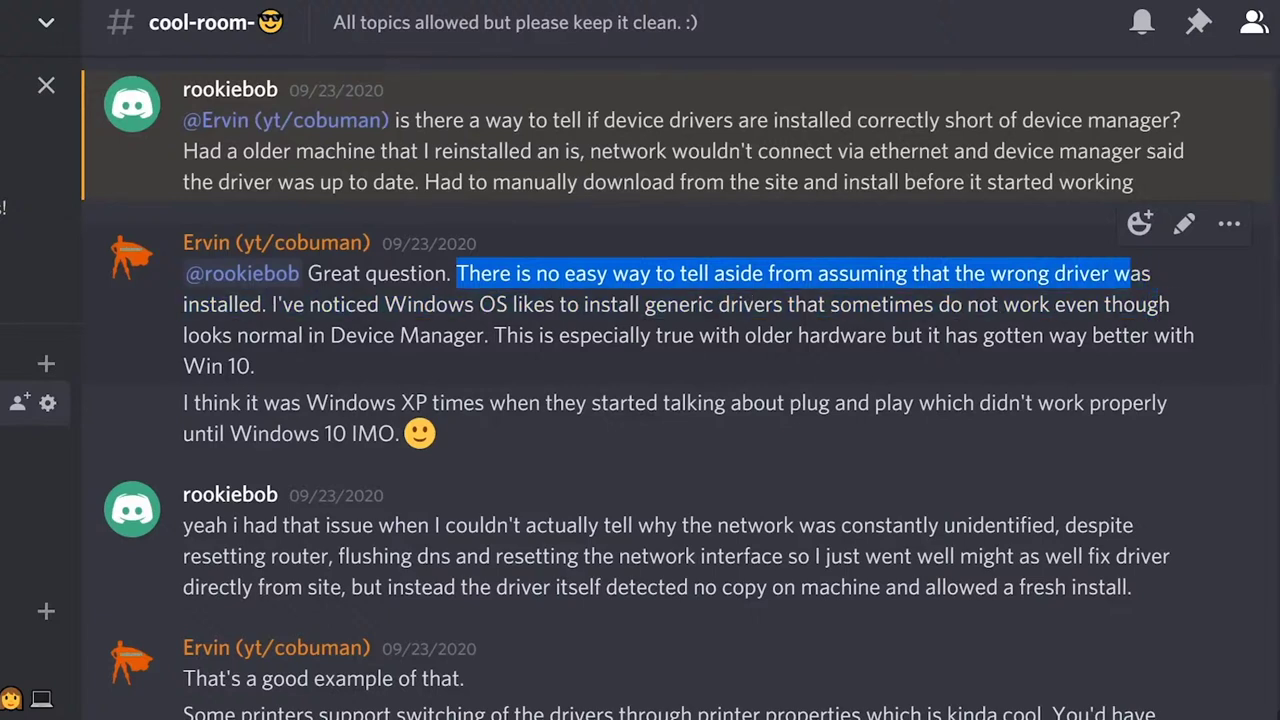
{"action": "left_click", "coordinate": [1154, 279]}
{"action": "left_click_drag", "start_coordinate": [457, 273], "coordinate": [488, 335]}
{"action": "left_click", "coordinate": [268, 304]}
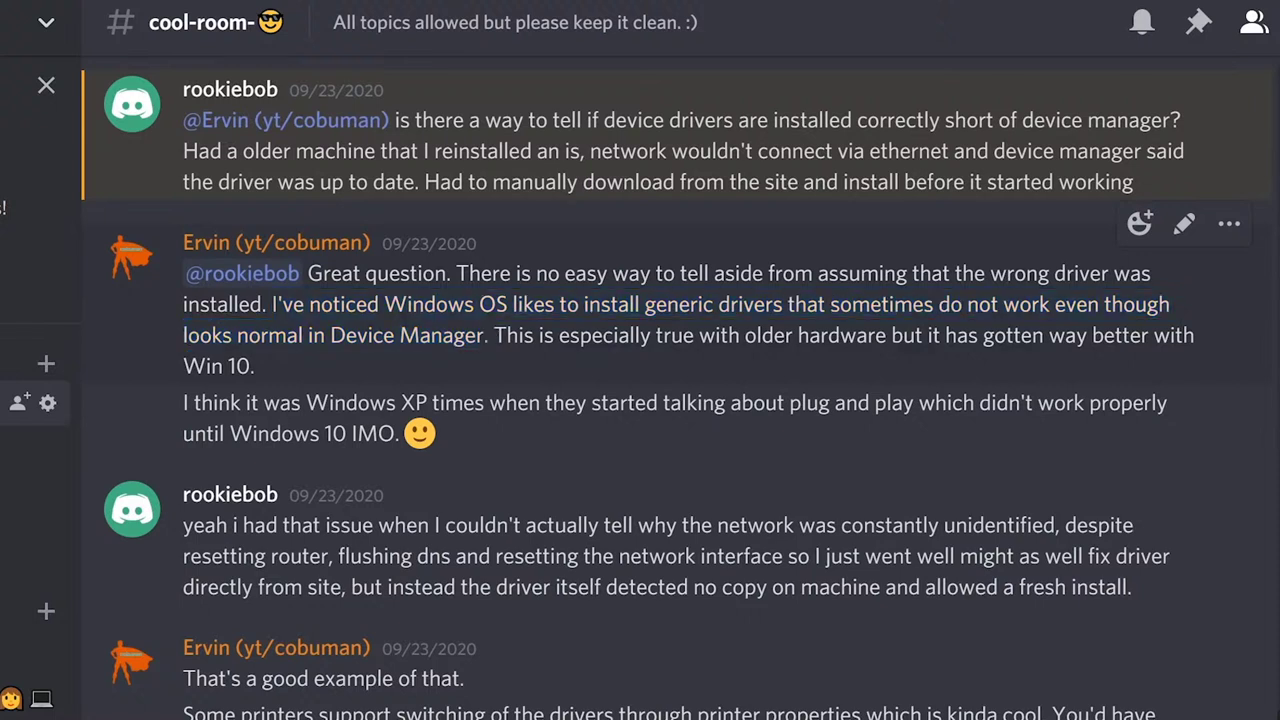
{"action": "left_click_drag", "start_coordinate": [272, 304], "coordinate": [493, 335]}
{"action": "left_click_drag", "start_coordinate": [493, 335], "coordinate": [510, 368]}
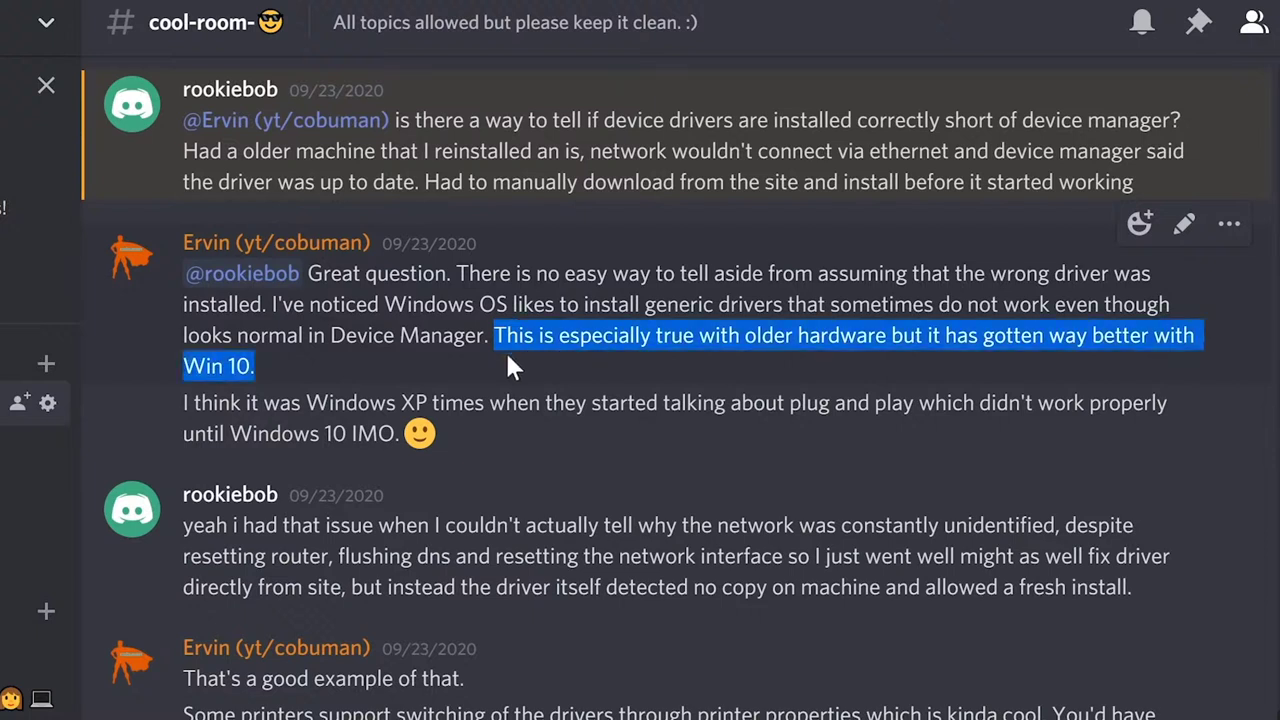
{"action": "left_click_drag", "start_coordinate": [532, 367], "coordinate": [836, 367]}
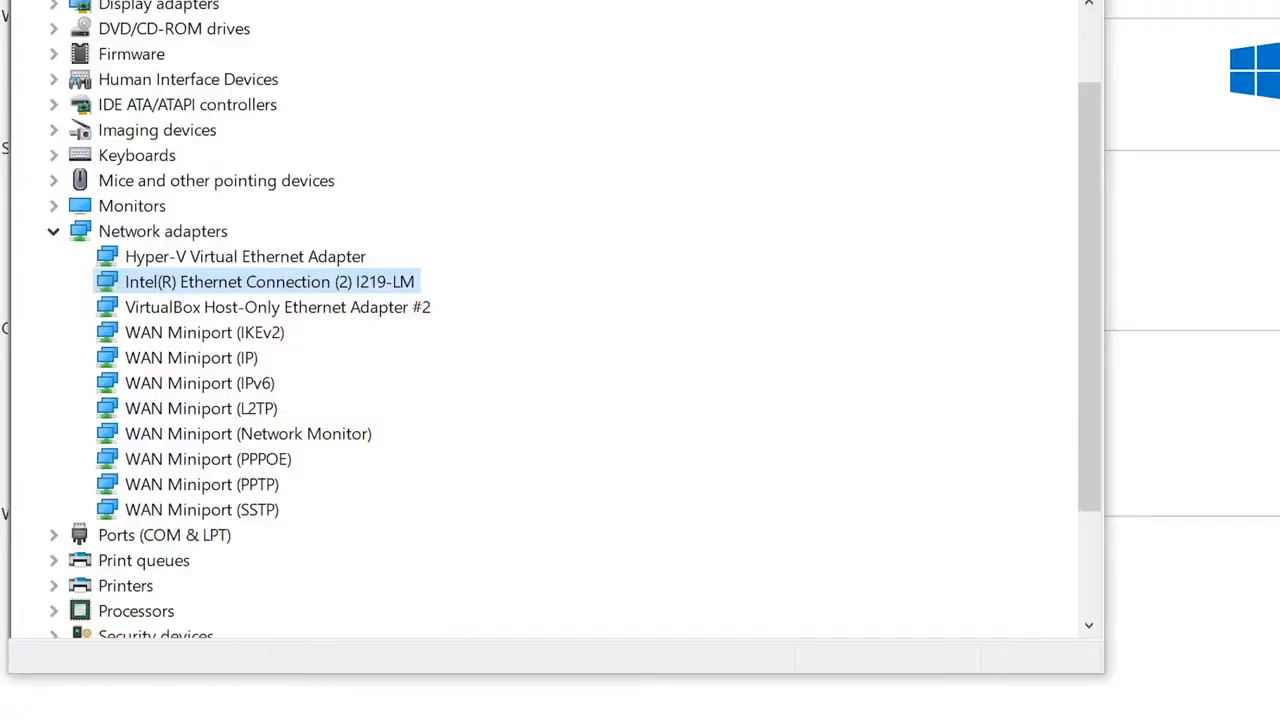
Dismiss the Intel adapter's context menu without updating the driver, then put Device Manager away with Alt+F4.
{"action": "right_click", "coordinate": [208, 283]}
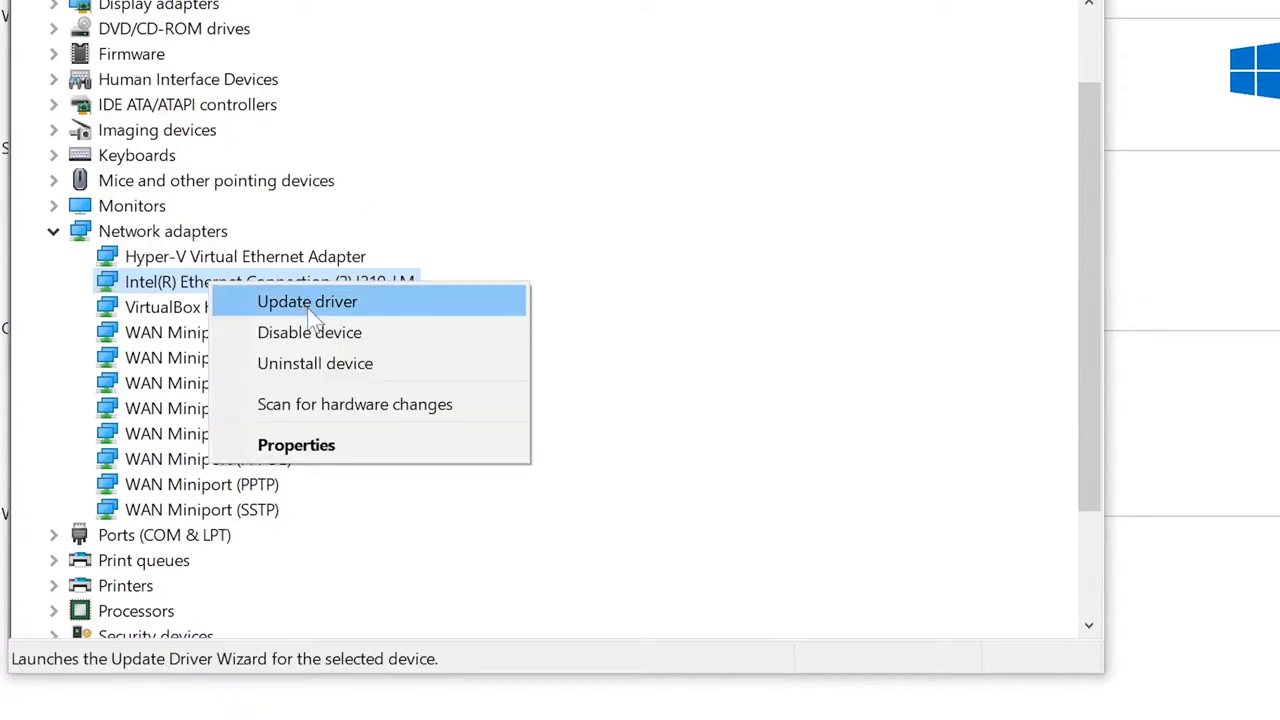
{"action": "left_click", "coordinate": [171, 280]}
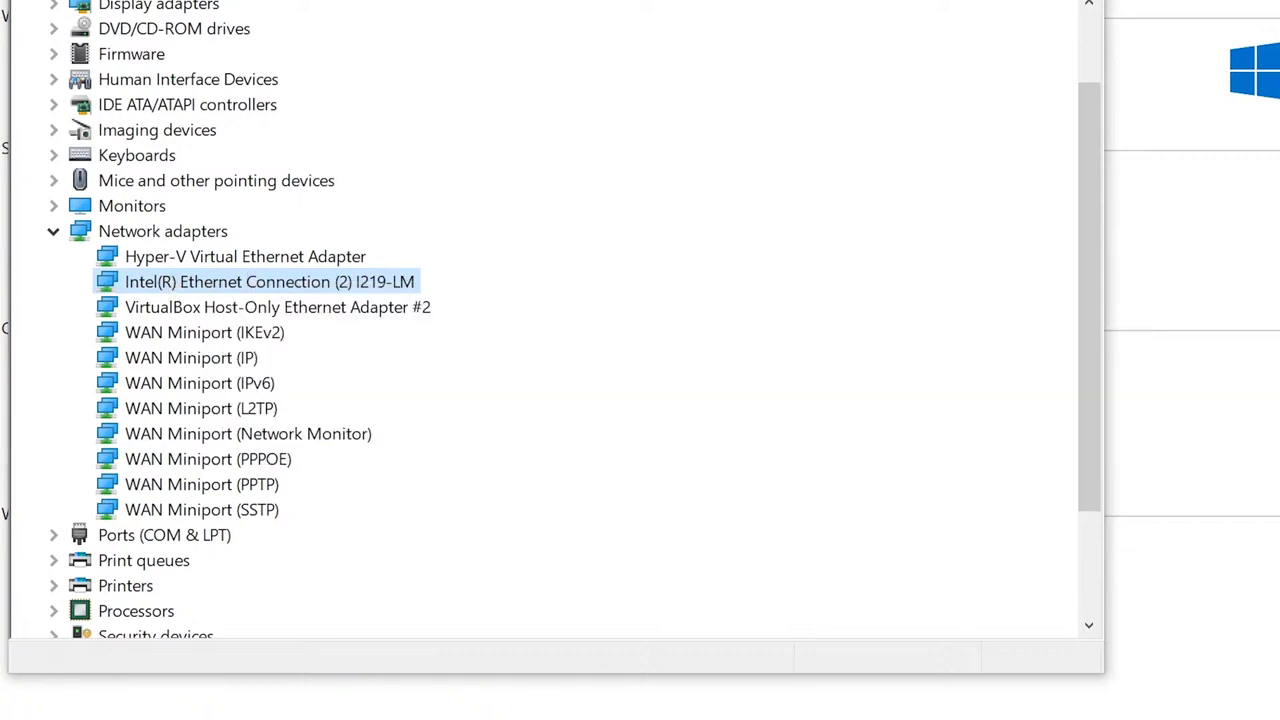
{"action": "key", "text": "alt+F4"}
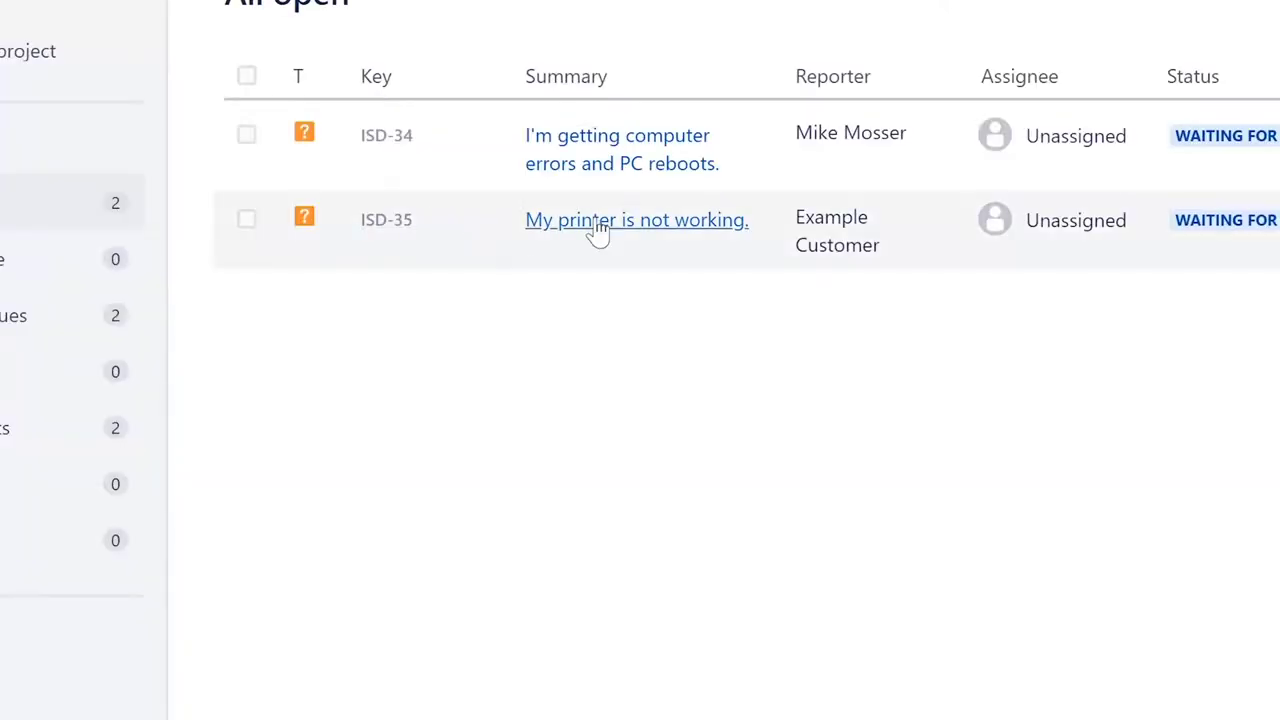
Open ticket ISD-35 'My printer is not working.' and assign it to the support agent.
{"action": "left_click", "coordinate": [598, 228]}
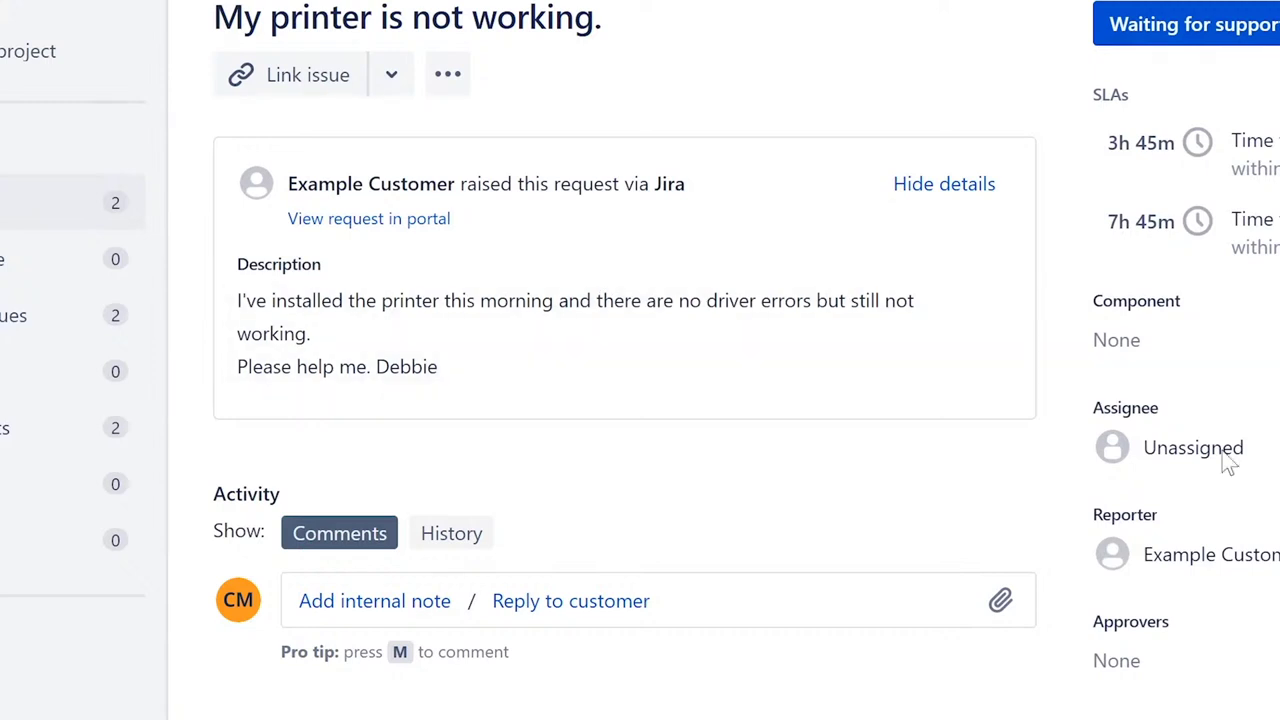
{"action": "left_click", "coordinate": [1190, 447]}
{"action": "left_click", "coordinate": [1247, 537]}
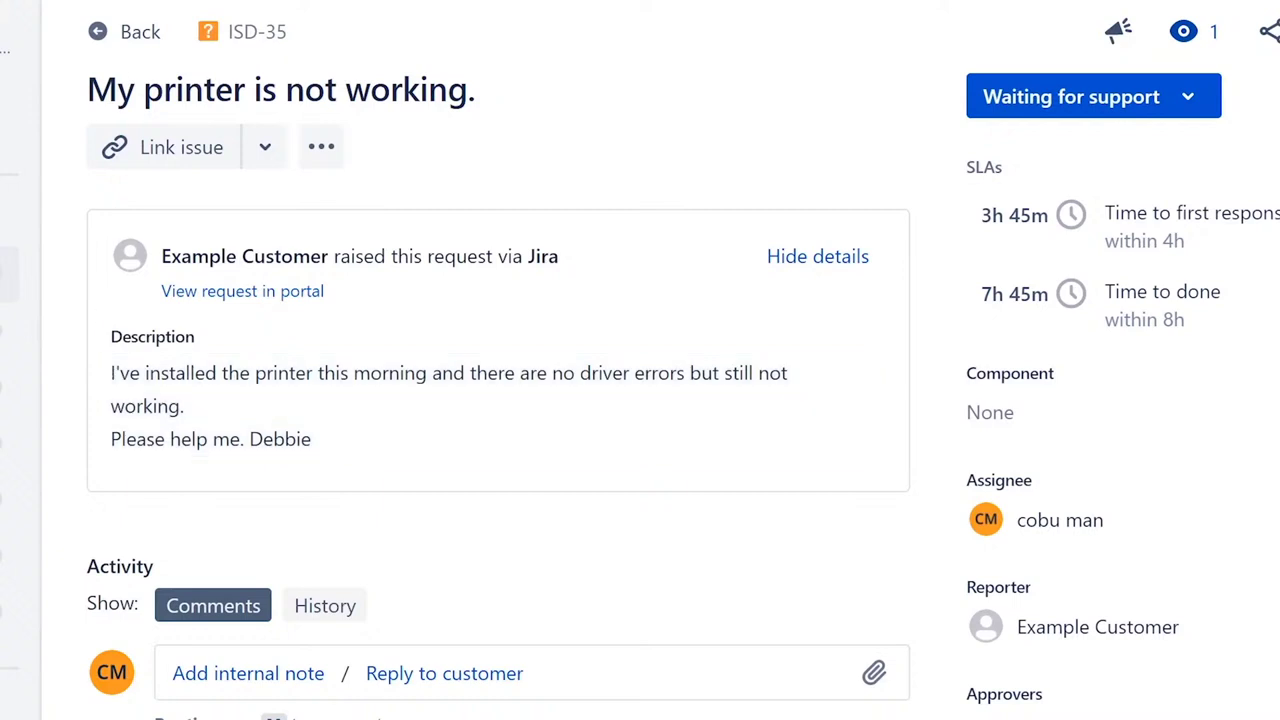
Highlight the ticket title and the customer's description while reading them.
{"action": "left_click", "coordinate": [88, 89]}
{"action": "left_click_drag", "start_coordinate": [88, 89], "coordinate": [543, 123]}
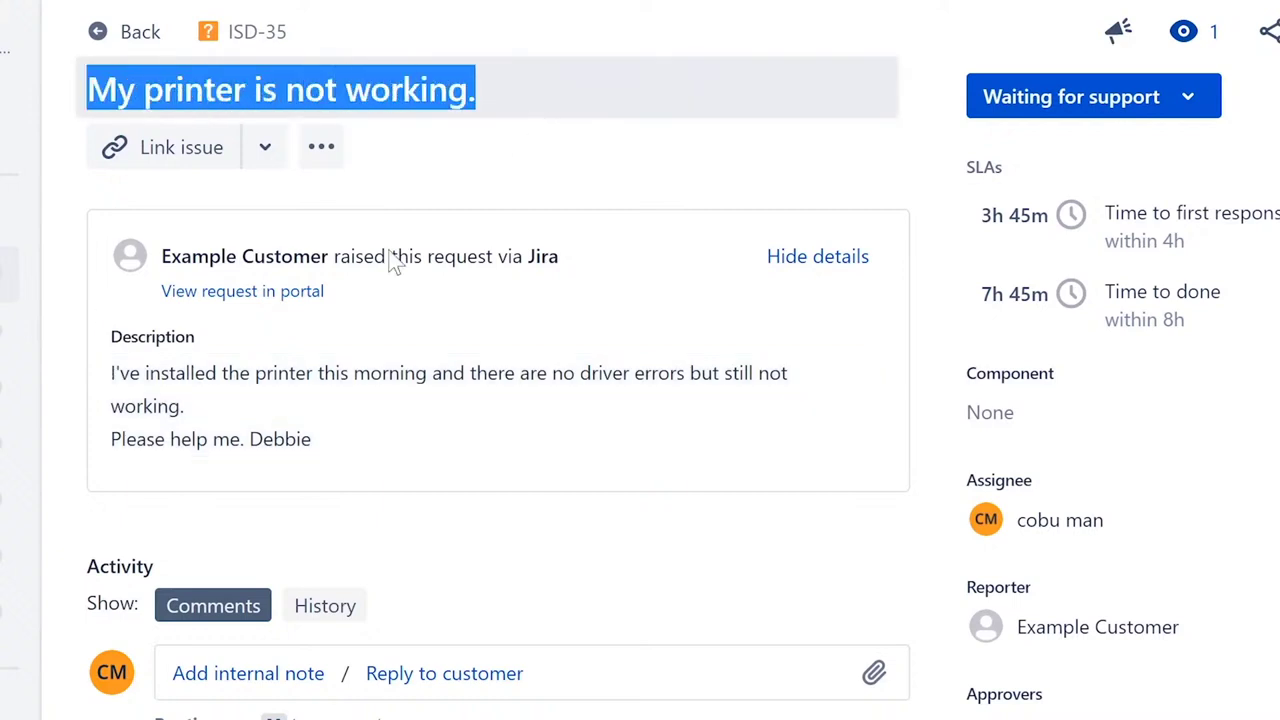
{"action": "triple_click", "coordinate": [118, 378]}
{"action": "left_click", "coordinate": [155, 375], "text": "shift"}
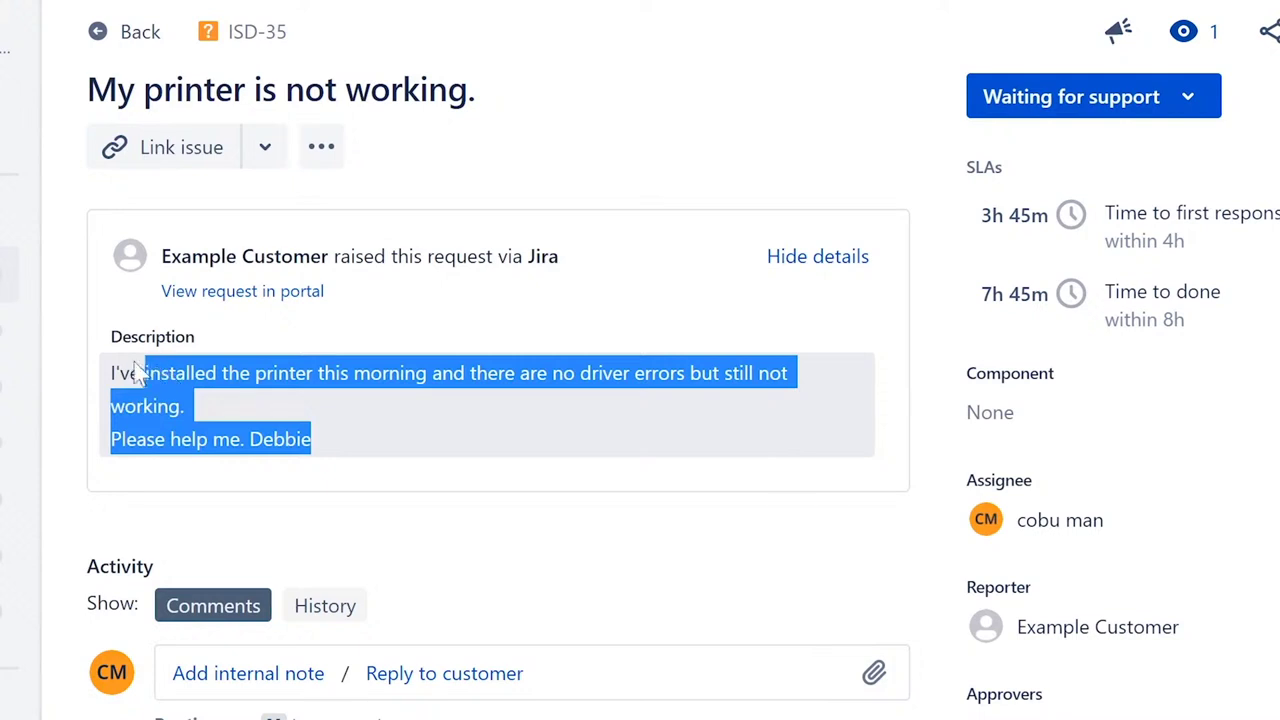
{"action": "left_click", "coordinate": [107, 374]}
{"action": "triple_click", "coordinate": [130, 374]}
{"action": "left_click", "coordinate": [205, 374], "text": "shift"}
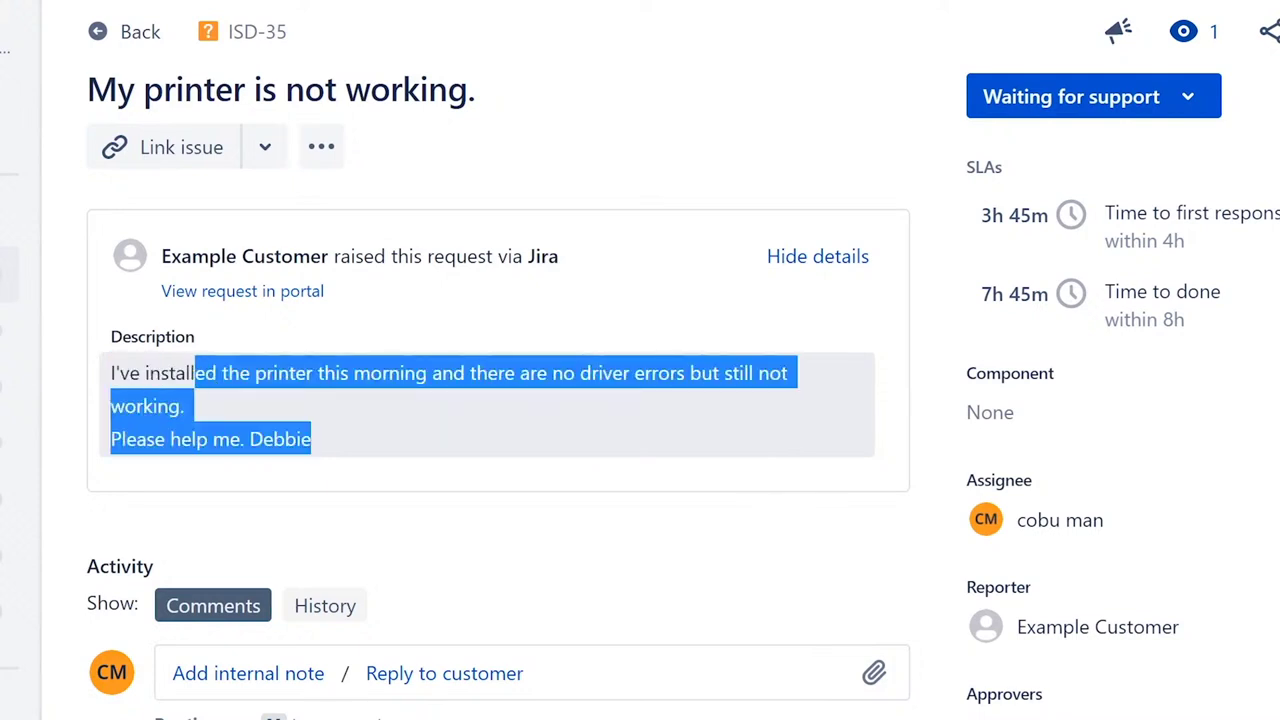
{"action": "left_click", "coordinate": [172, 374]}
{"action": "triple_click", "coordinate": [115, 380]}
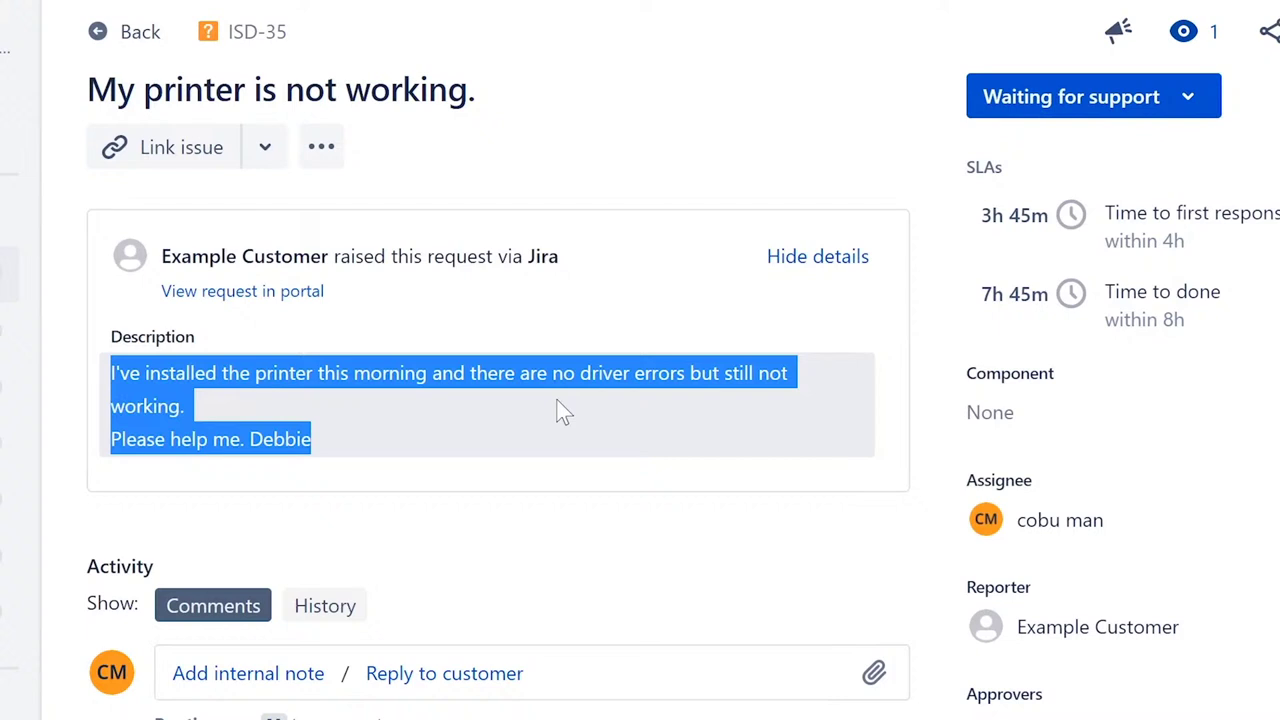
{"action": "left_click", "coordinate": [346, 446]}
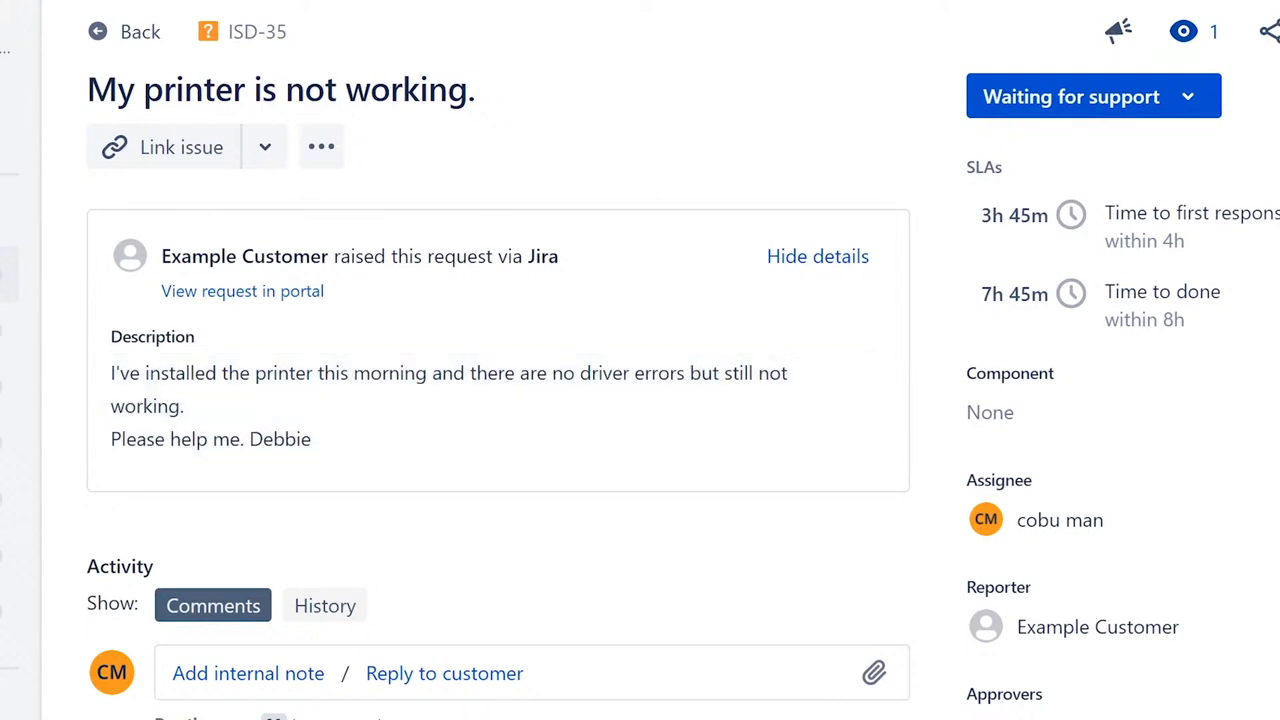
Search Windows for 'printer' and open the Printers & scanners settings.
{"action": "key", "text": "super"}
{"action": "type", "text": "remote"}
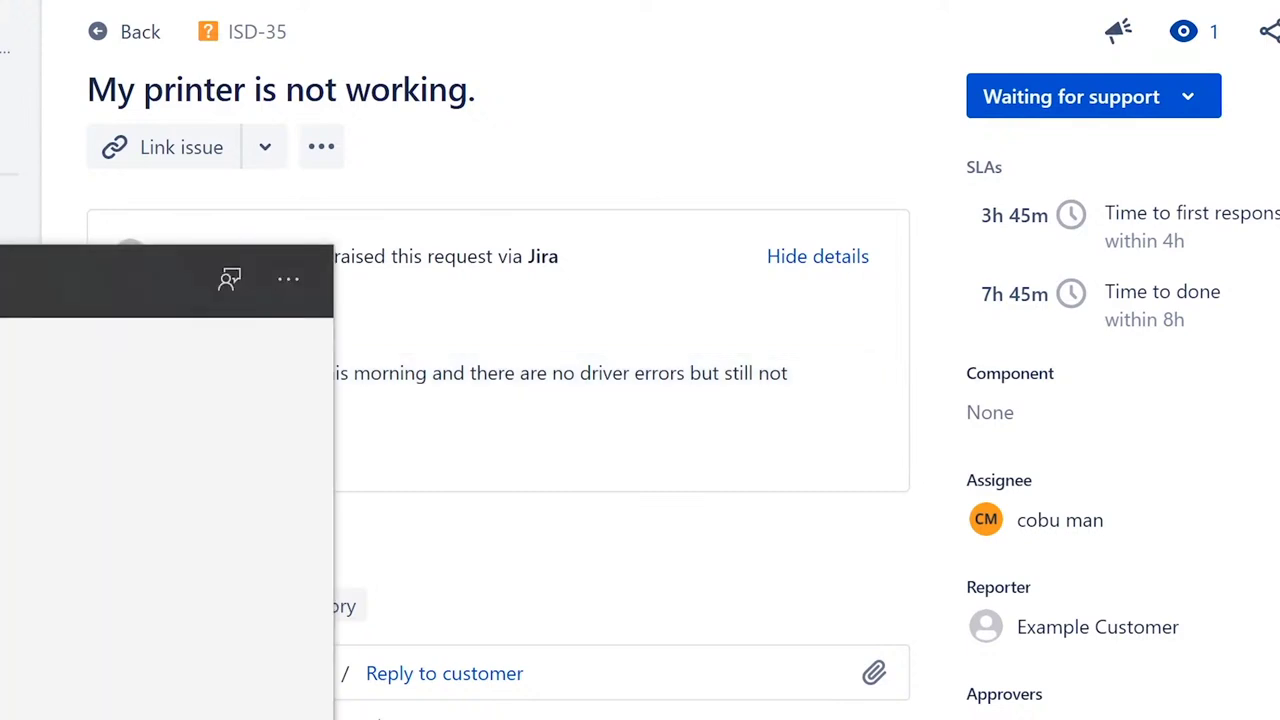
{"action": "key", "text": "BackSpace"}
{"action": "key", "text": "BackSpace"}
{"action": "key", "text": "BackSpace"}
{"action": "key", "text": "BackSpace"}
{"action": "key", "text": "BackSpace"}
{"action": "key", "text": "BackSpace"}
{"action": "type", "text": "devic"}
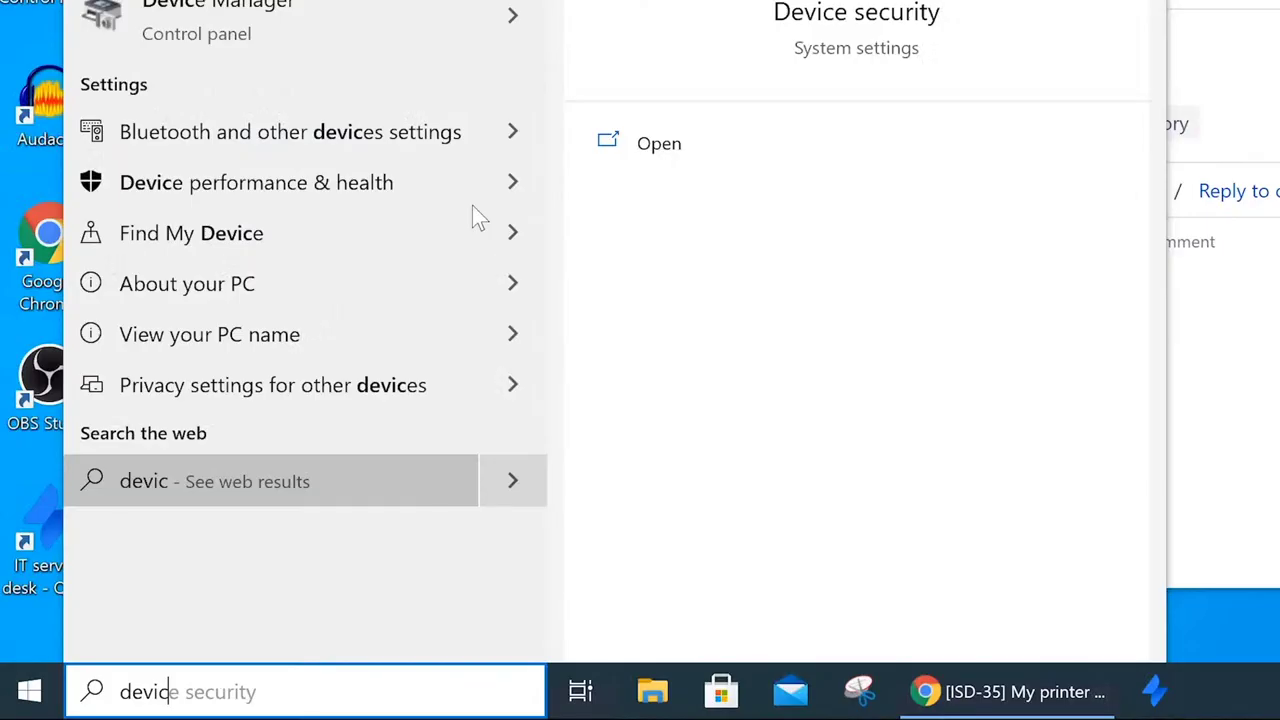
{"action": "key", "text": "BackSpace"}
{"action": "key", "text": "BackSpace"}
{"action": "key", "text": "BackSpace"}
{"action": "key", "text": "BackSpace"}
{"action": "key", "text": "BackSpace"}
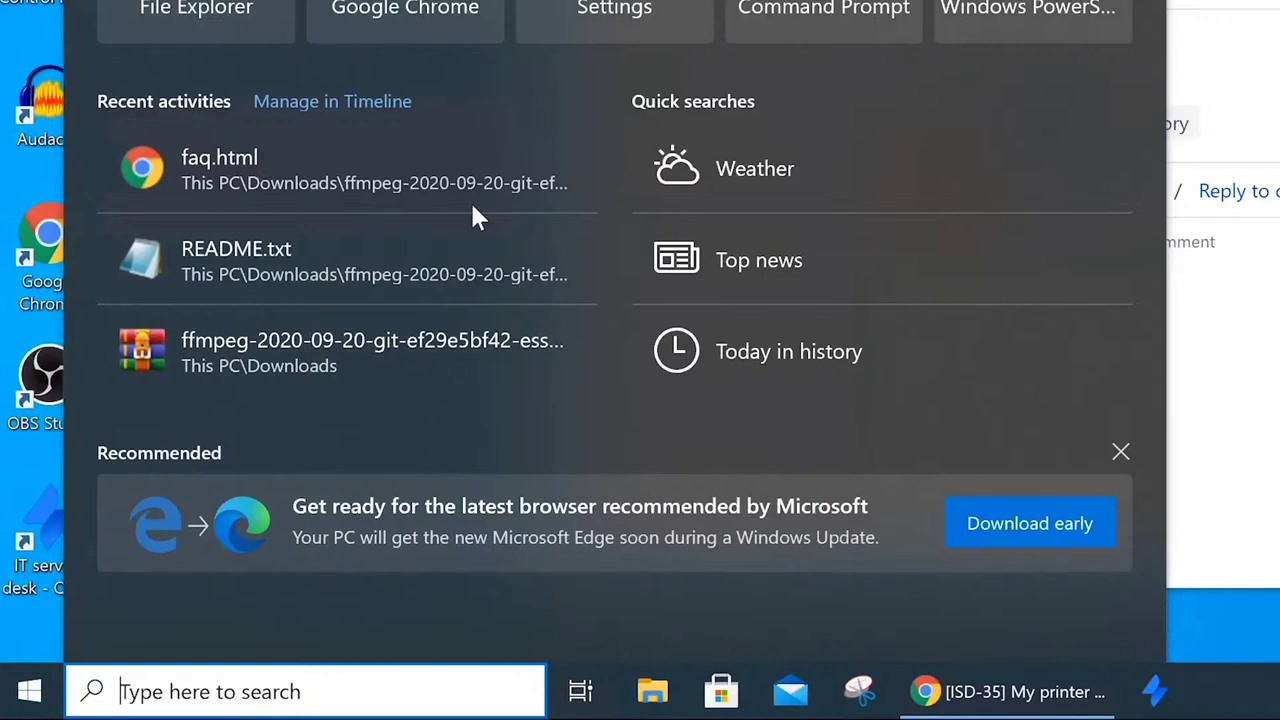
{"action": "type", "text": "printer"}
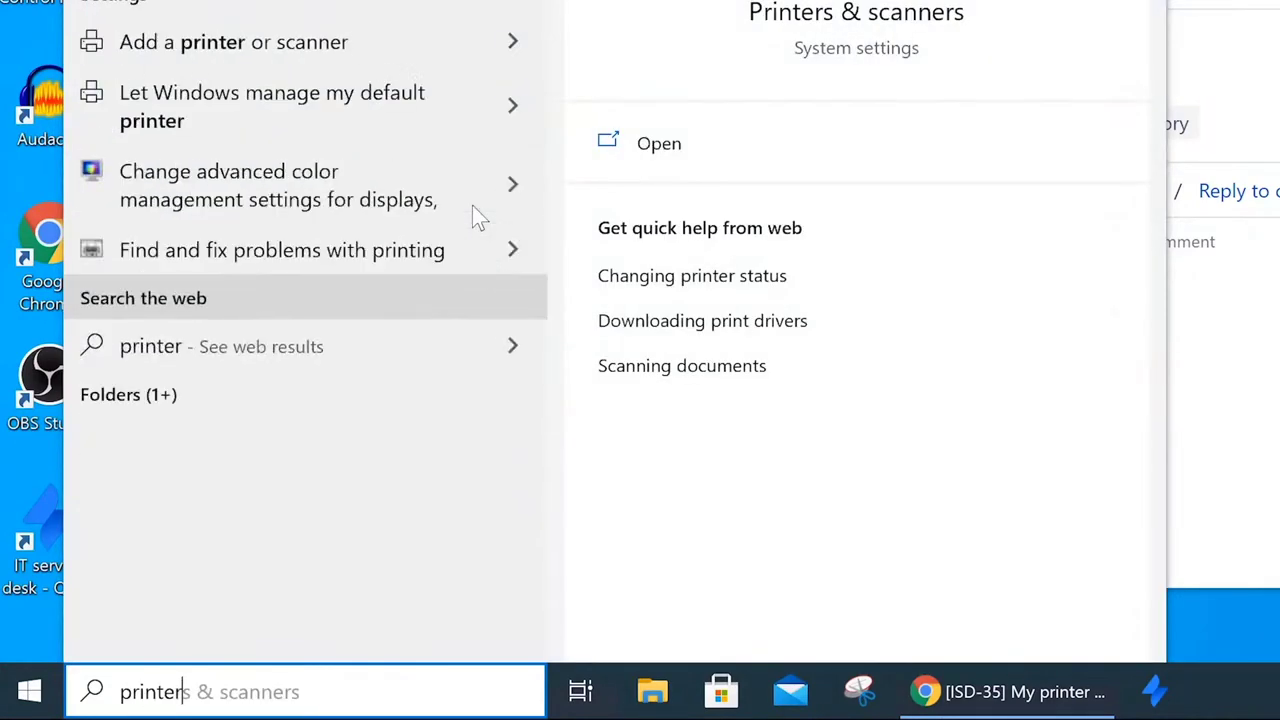
{"action": "key", "text": "Return"}
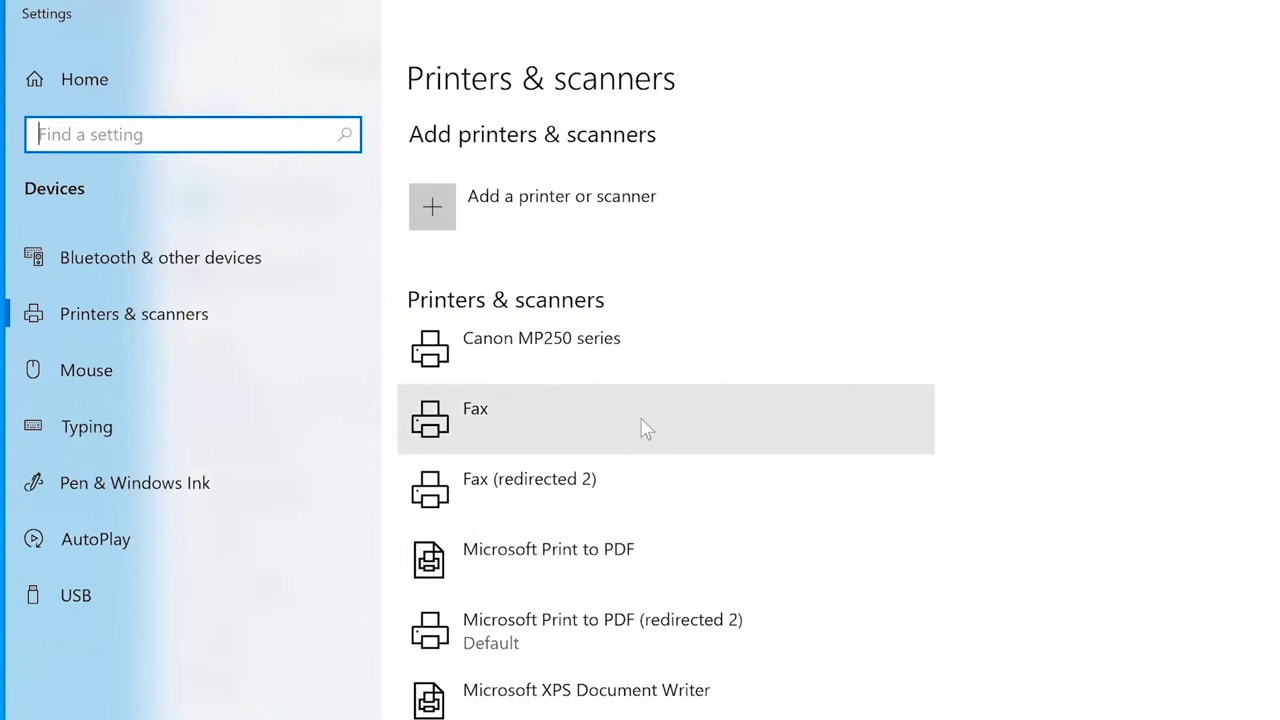
Select the Canon MP250 series to show Open queue, Manage and Remove device.
{"action": "left_click", "coordinate": [638, 372]}
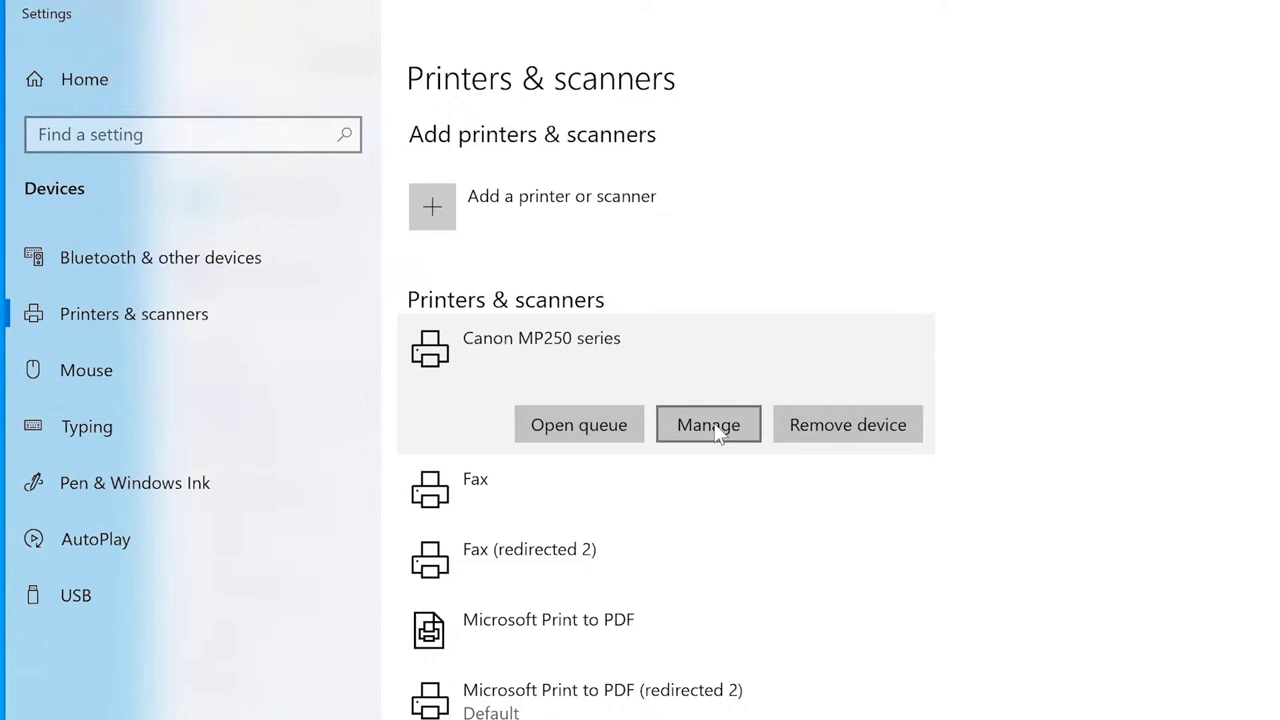
Open the Canon MP250 series management page and move Settings aside to reveal the Jira page.
{"action": "left_click", "coordinate": [716, 430]}
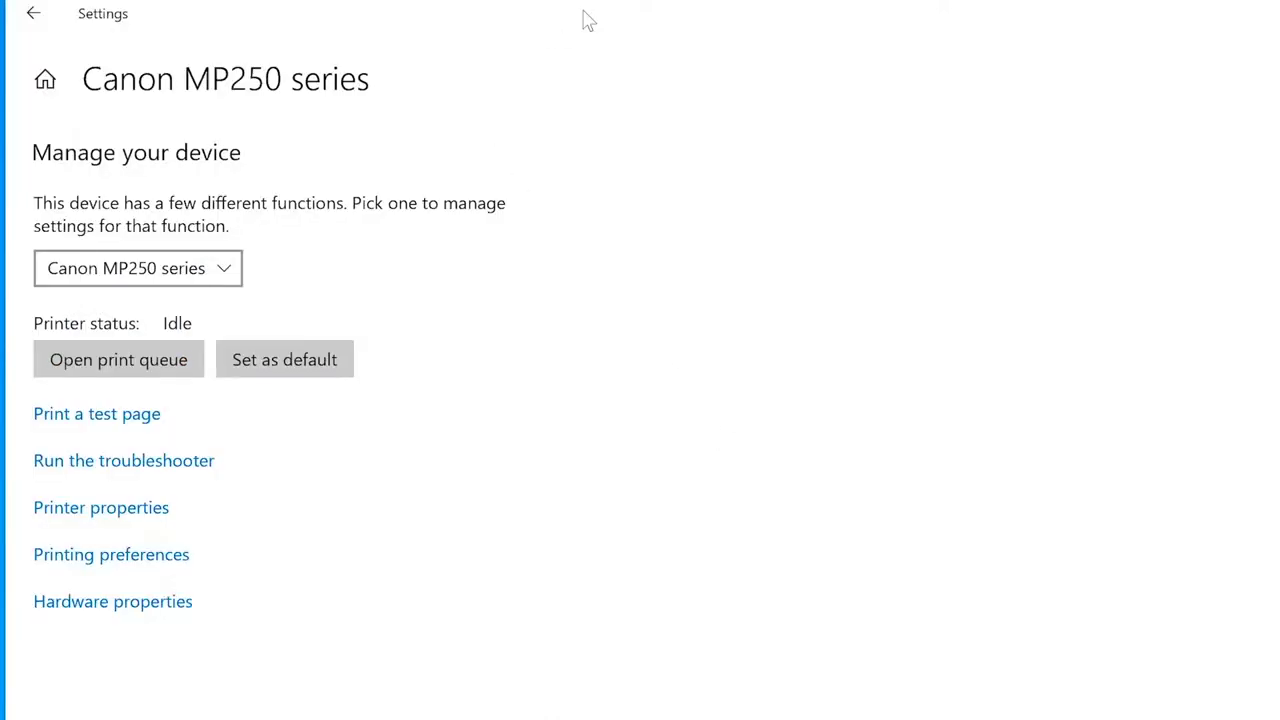
{"action": "left_click_drag", "start_coordinate": [608, 26], "coordinate": [740, 24]}
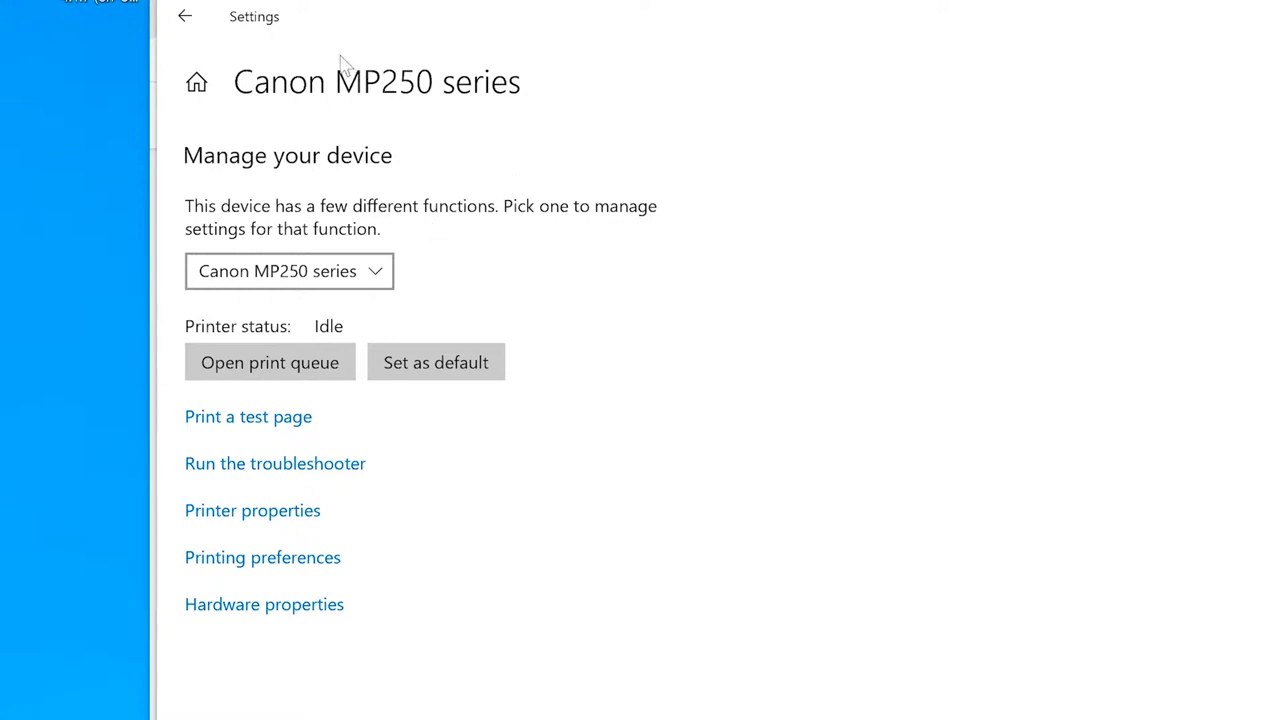
{"action": "left_click_drag", "start_coordinate": [406, 40], "coordinate": [480, 36]}
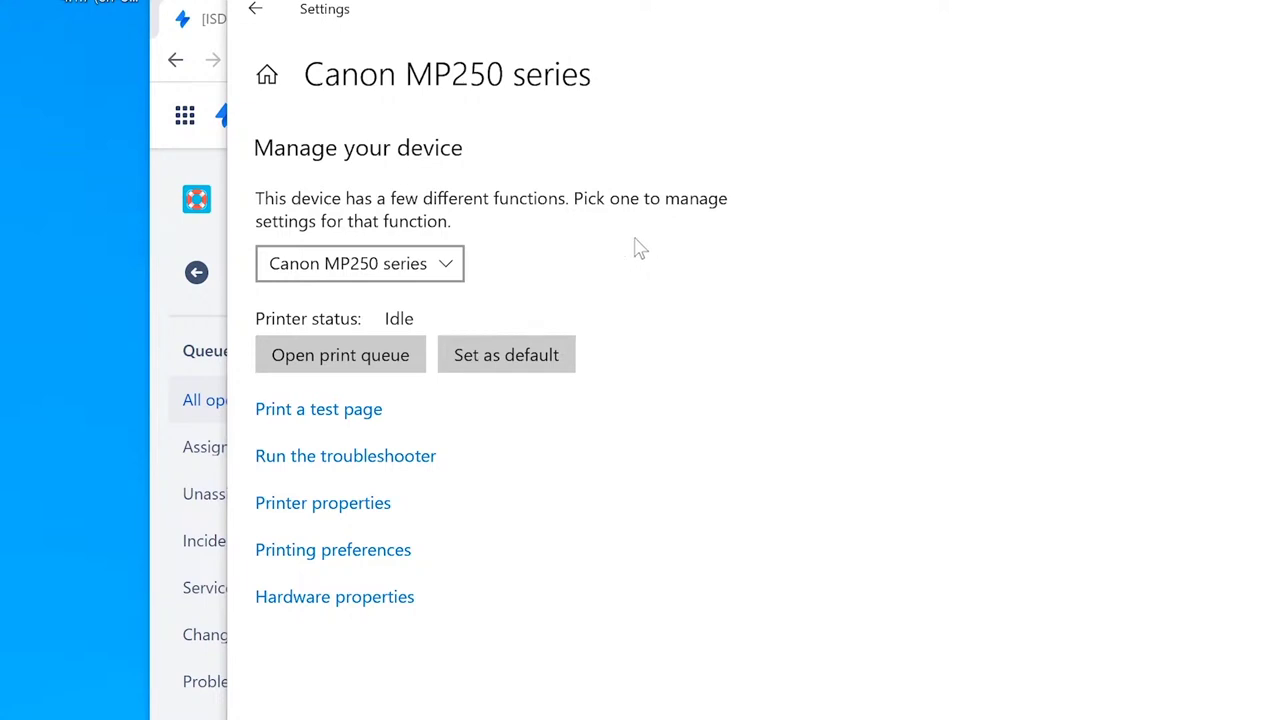
{"action": "left_click_drag", "start_coordinate": [600, 25], "coordinate": [1090, 22]}
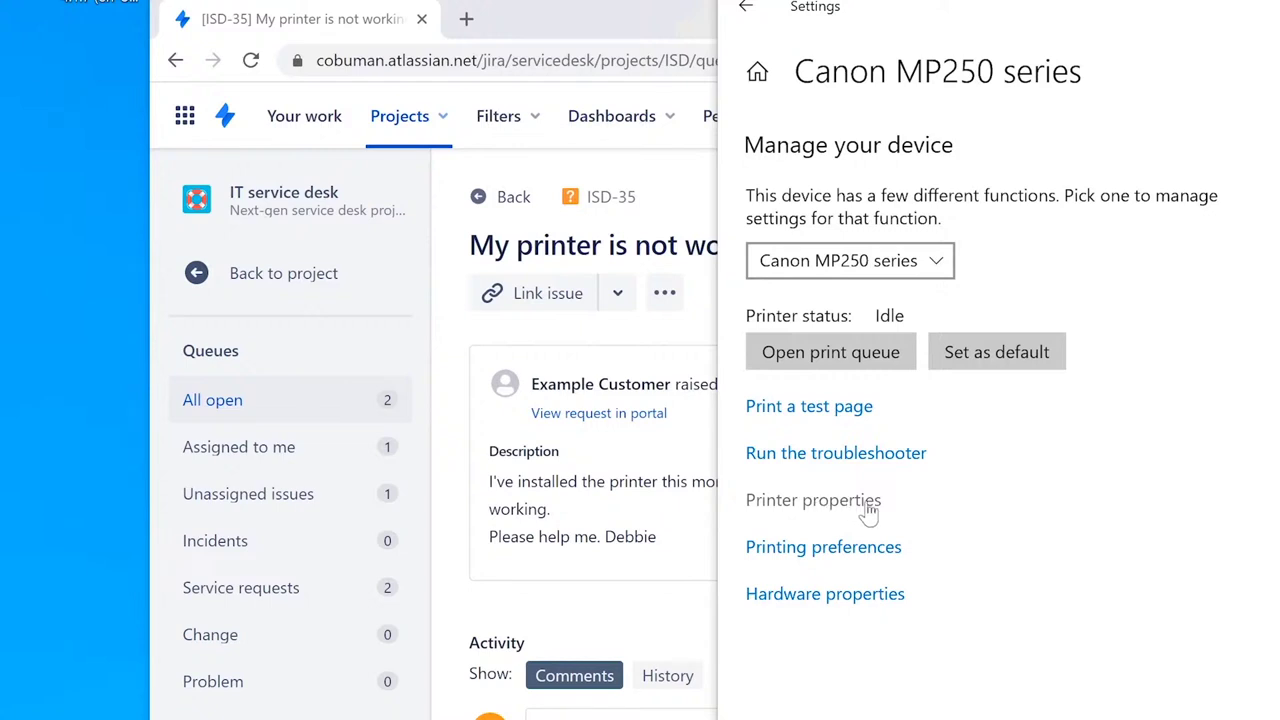
Open the Canon MP250 series printer properties, centre the dialog, and view its Advanced tab.
{"action": "left_click", "coordinate": [848, 506]}
{"action": "left_click_drag", "start_coordinate": [1276, 510], "coordinate": [878, 220]}
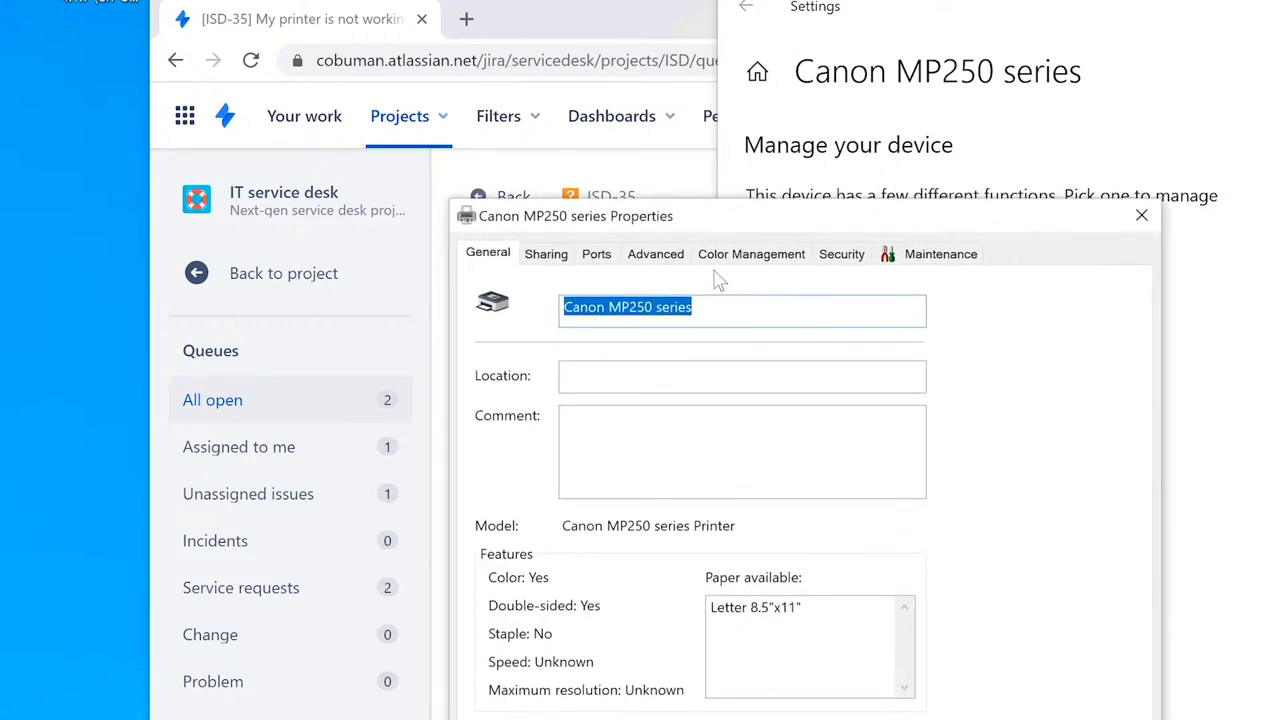
{"action": "left_click", "coordinate": [725, 300]}
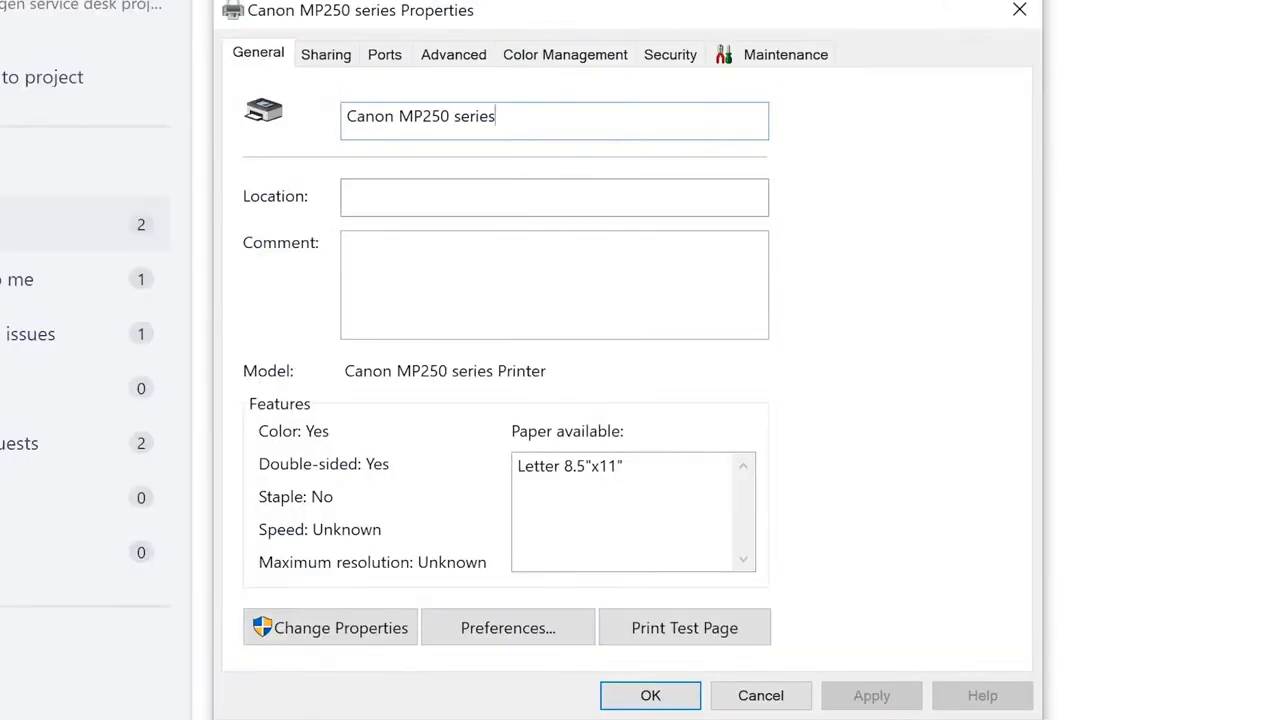
{"action": "left_click", "coordinate": [347, 197]}
{"action": "left_click_drag", "start_coordinate": [623, 9], "coordinate": [623, 21]}
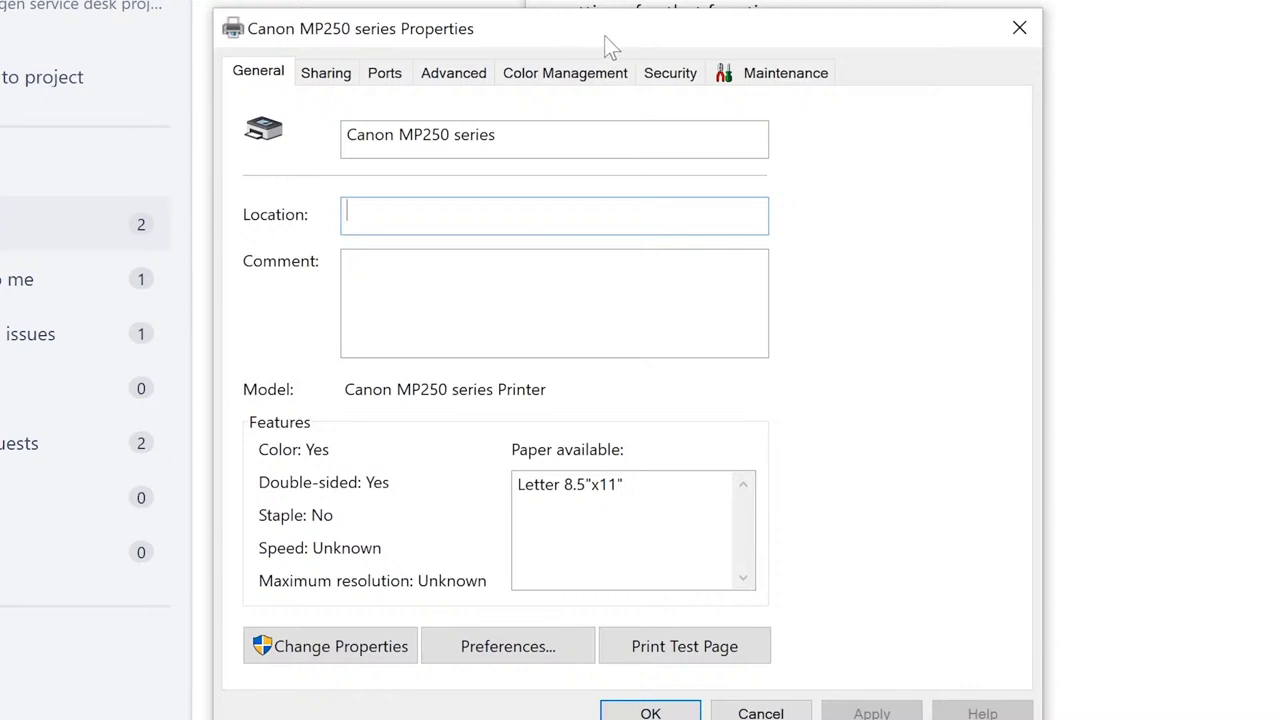
{"action": "left_click", "coordinate": [470, 80]}
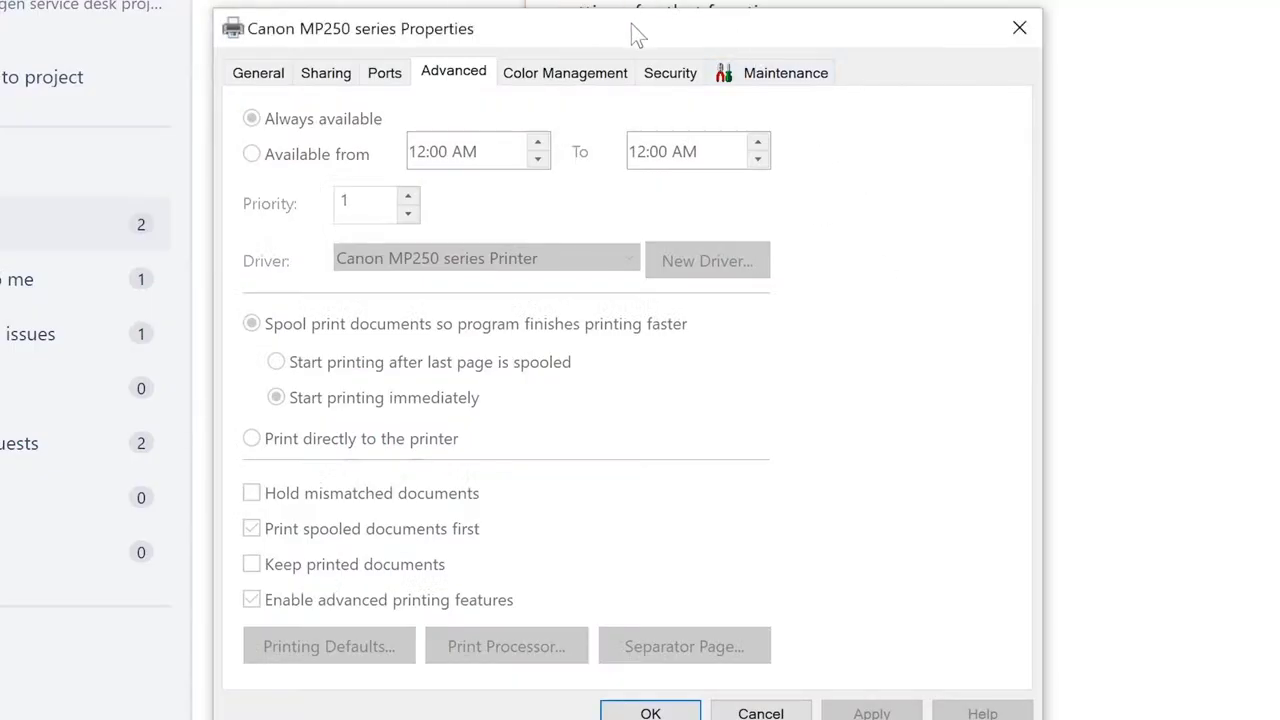
{"action": "left_click_drag", "start_coordinate": [631, 24], "coordinate": [629, 30]}
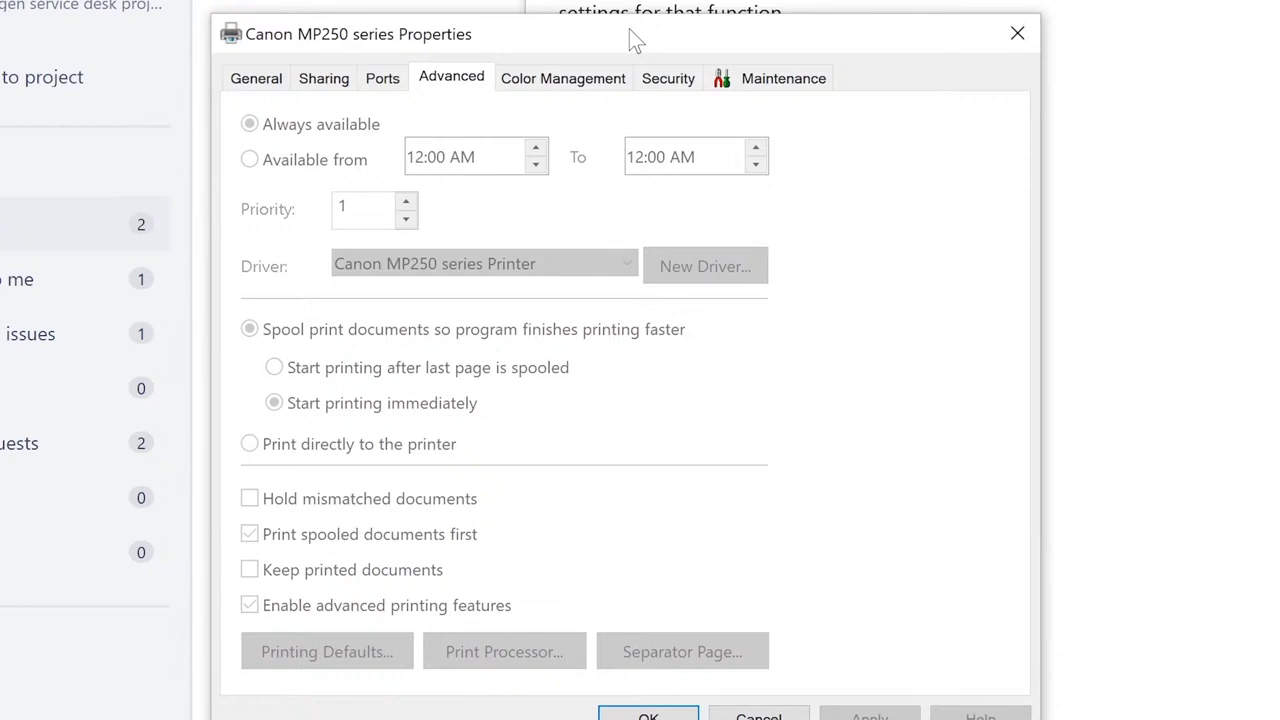
{"action": "left_click_drag", "start_coordinate": [661, 36], "coordinate": [917, 71]}
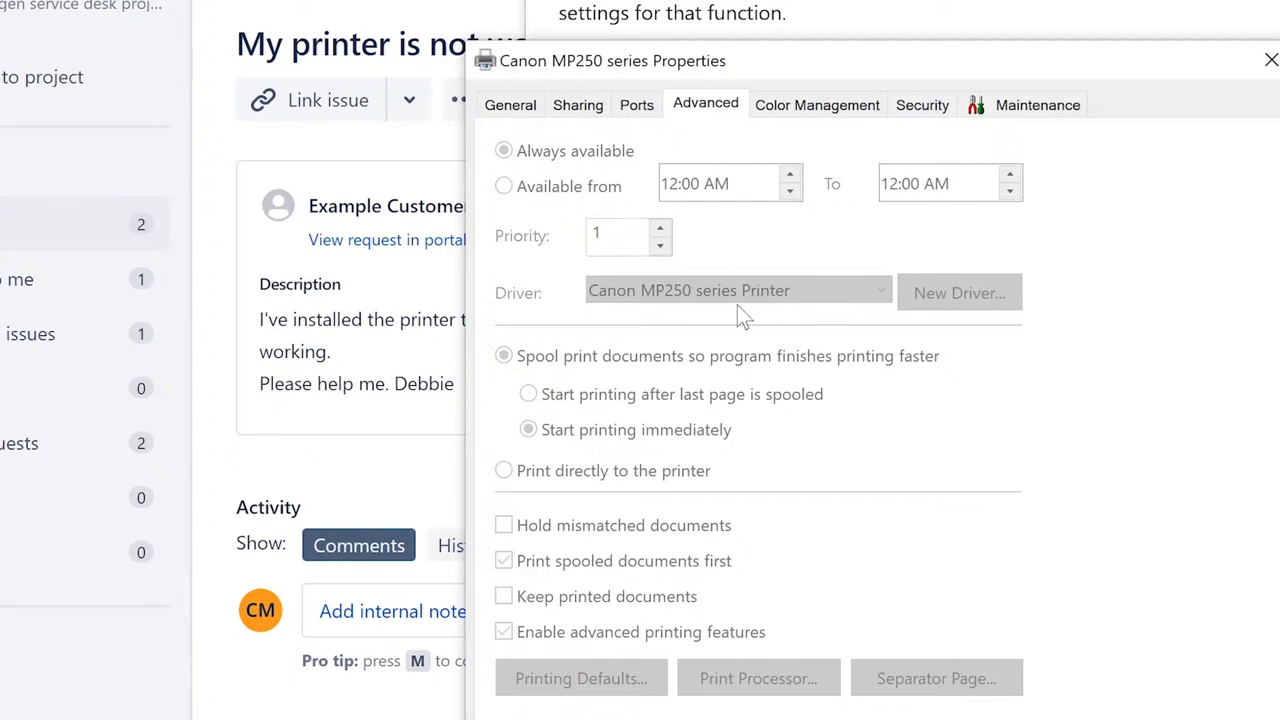
Bring printer ticket ISD-35 forward, review its description, and start an empty reply to the customer.
{"action": "left_click", "coordinate": [457, 382]}
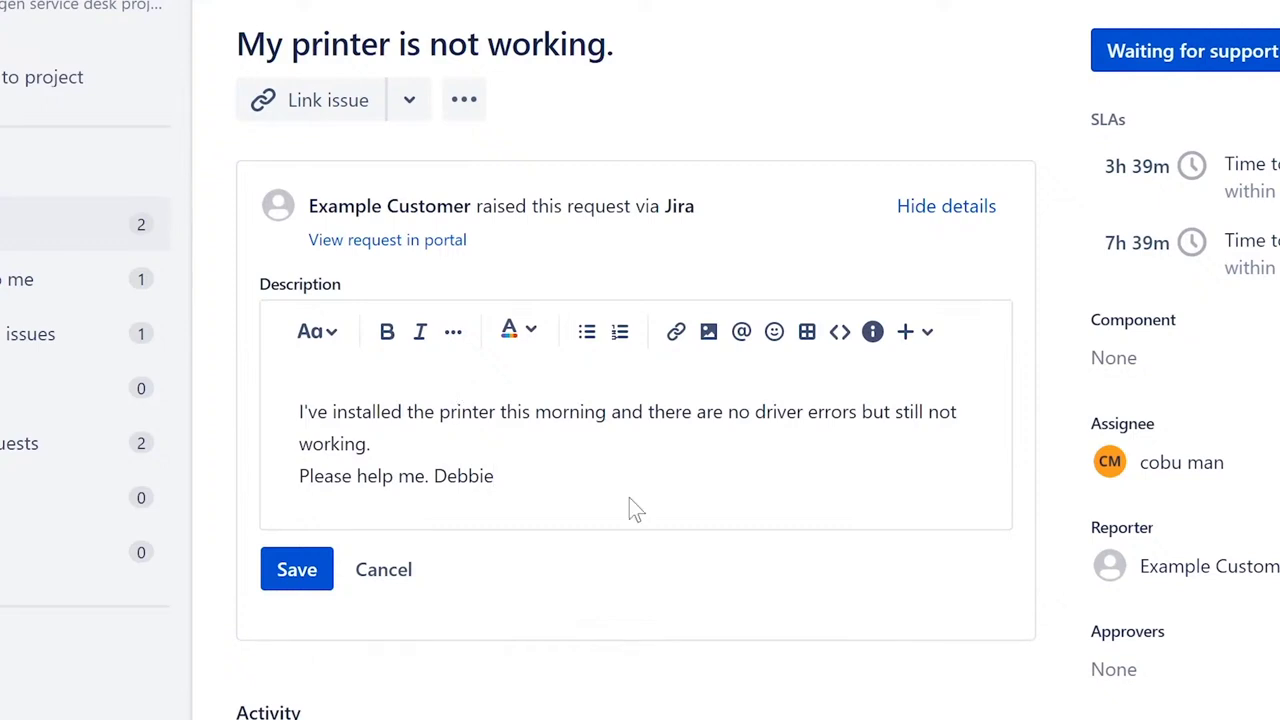
{"action": "left_click", "coordinate": [424, 476]}
{"action": "left_click", "coordinate": [375, 444]}
{"action": "left_click", "coordinate": [550, 411]}
{"action": "left_click", "coordinate": [375, 443]}
{"action": "left_click", "coordinate": [505, 411]}
{"action": "left_click", "coordinate": [390, 578]}
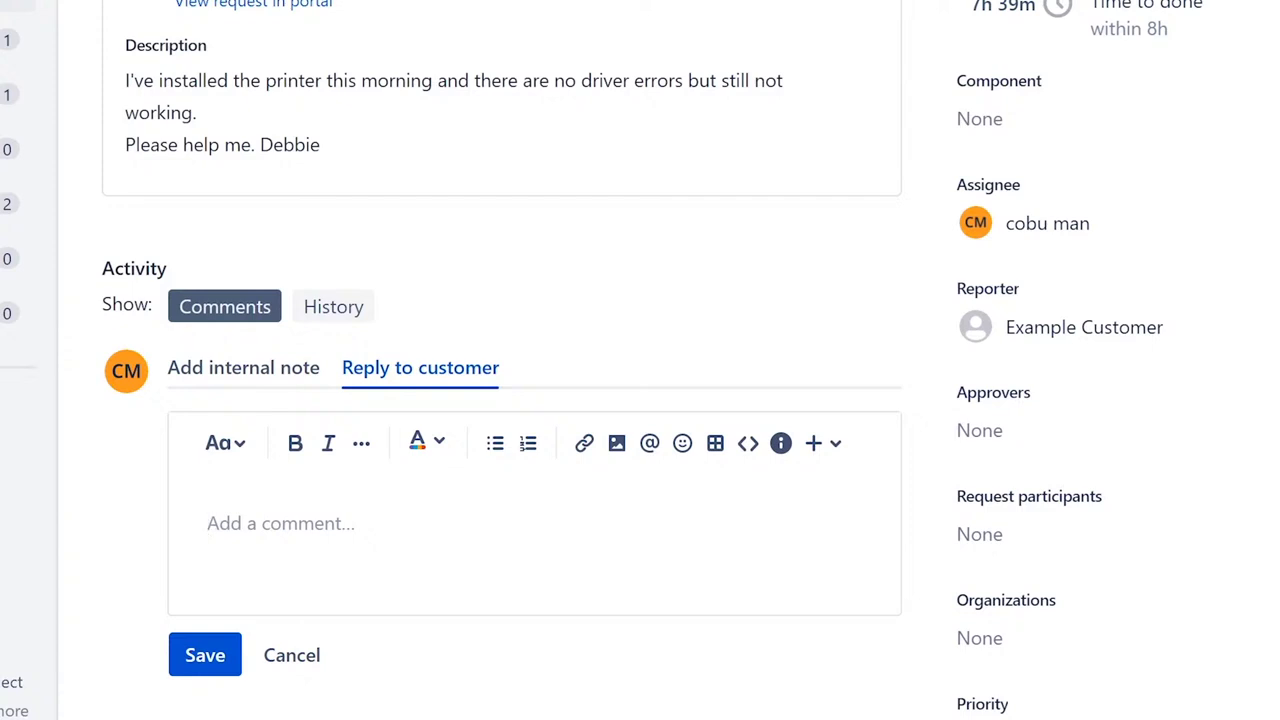
Save an internal note 'Configured printer as requested by user/customer.' signed with the agent's name.
{"action": "left_click", "coordinate": [314, 385]}
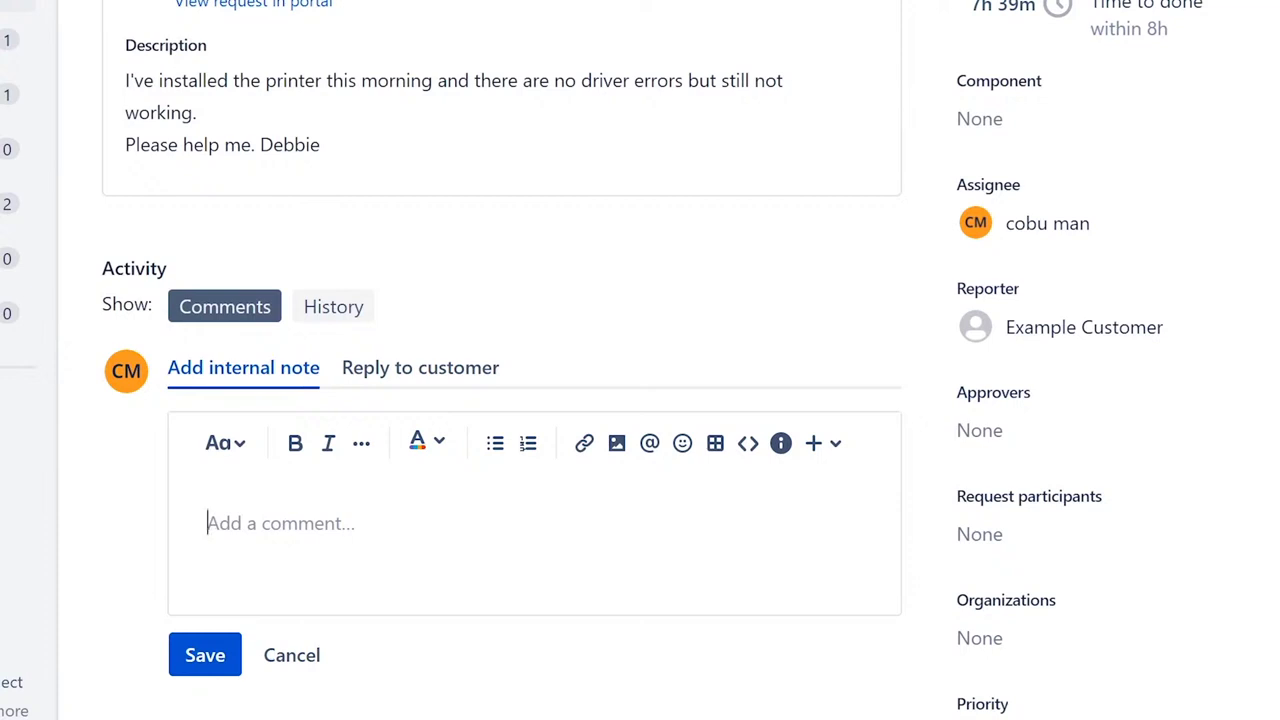
{"action": "type", "text": "Configured "}
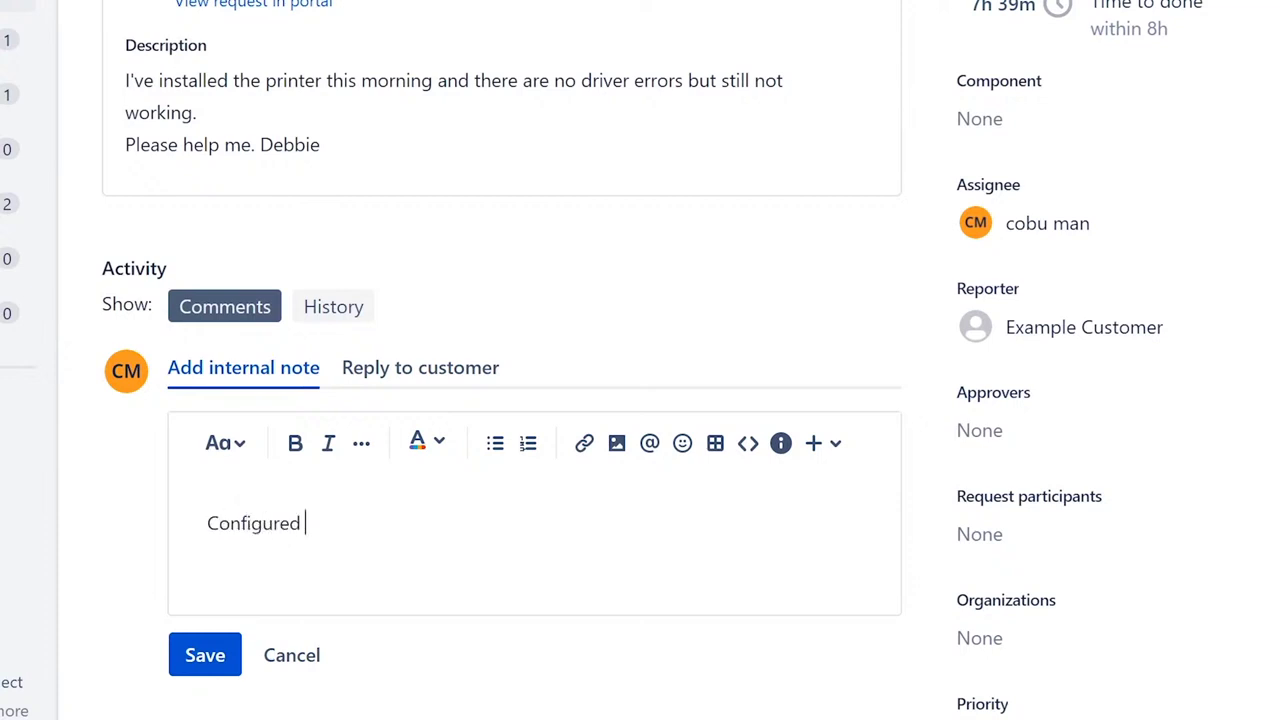
{"action": "type", "text": "printer as r"}
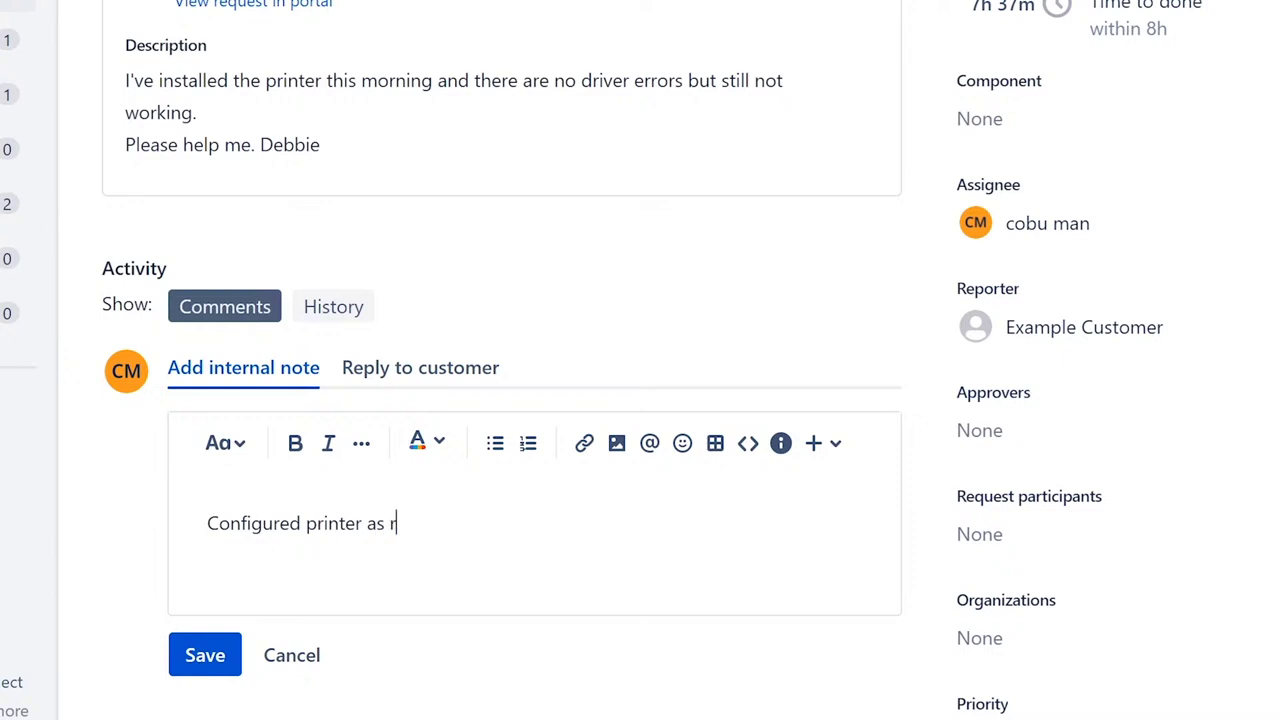
{"action": "type", "text": "equested by "}
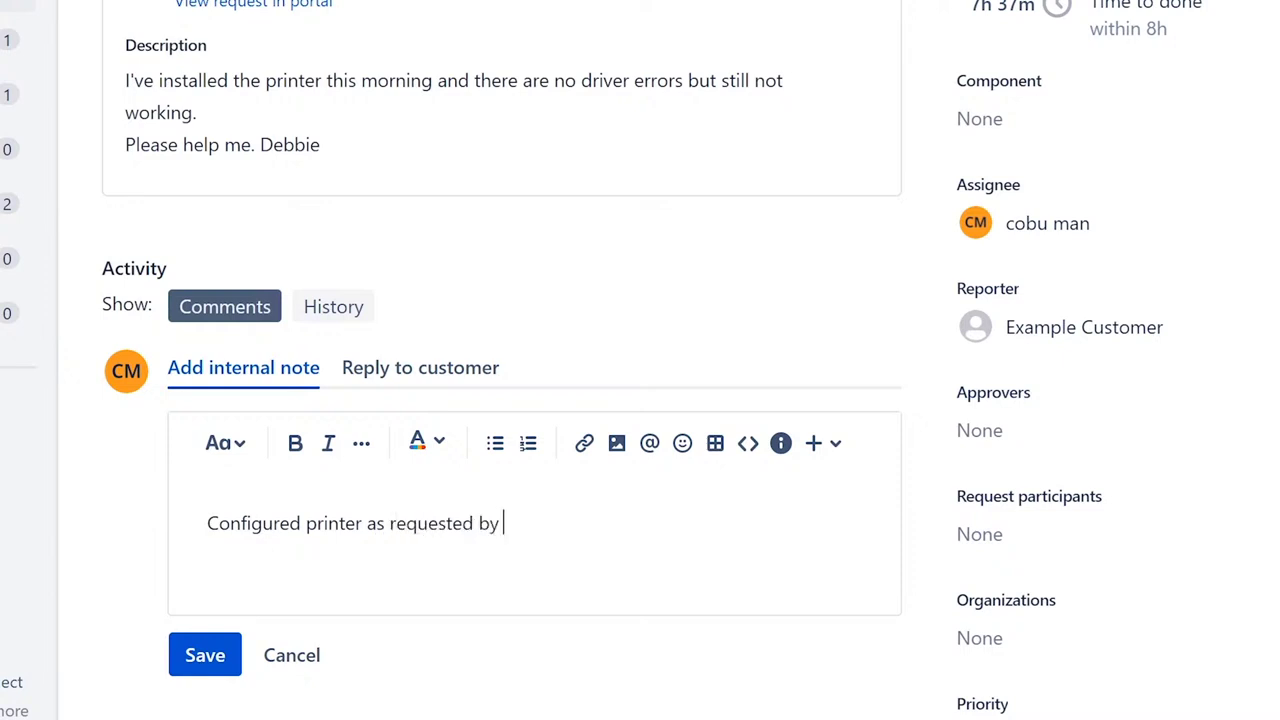
{"action": "type", "text": "user/customer. Ervin"}
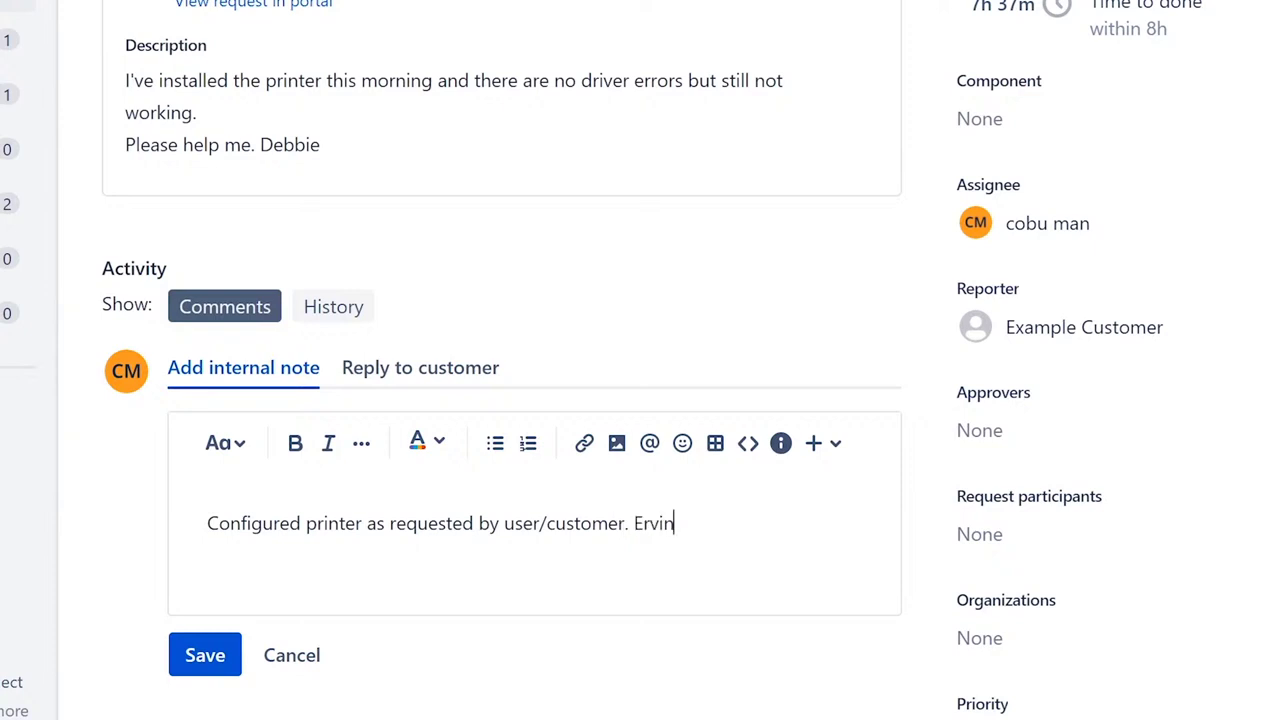
{"action": "left_click", "coordinate": [186, 668]}
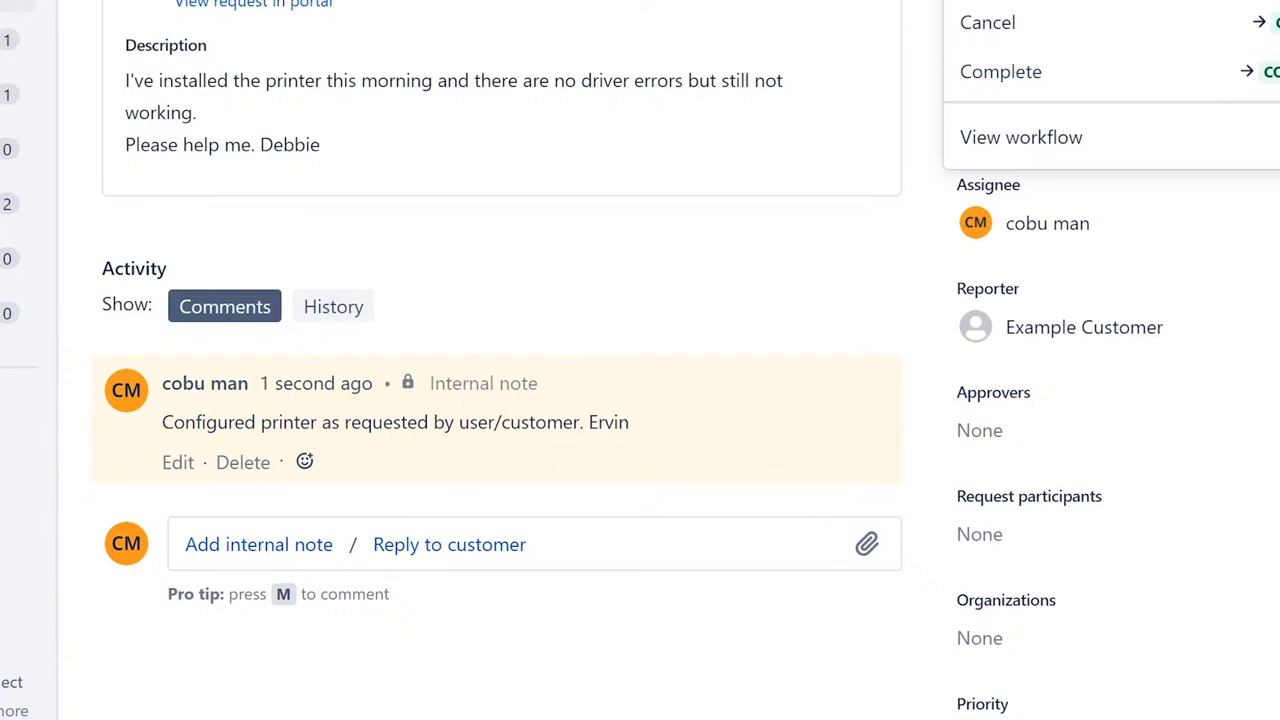
Mark ISD-35 as Completed and return to the All open queue.
{"action": "left_click", "coordinate": [1076, 74]}
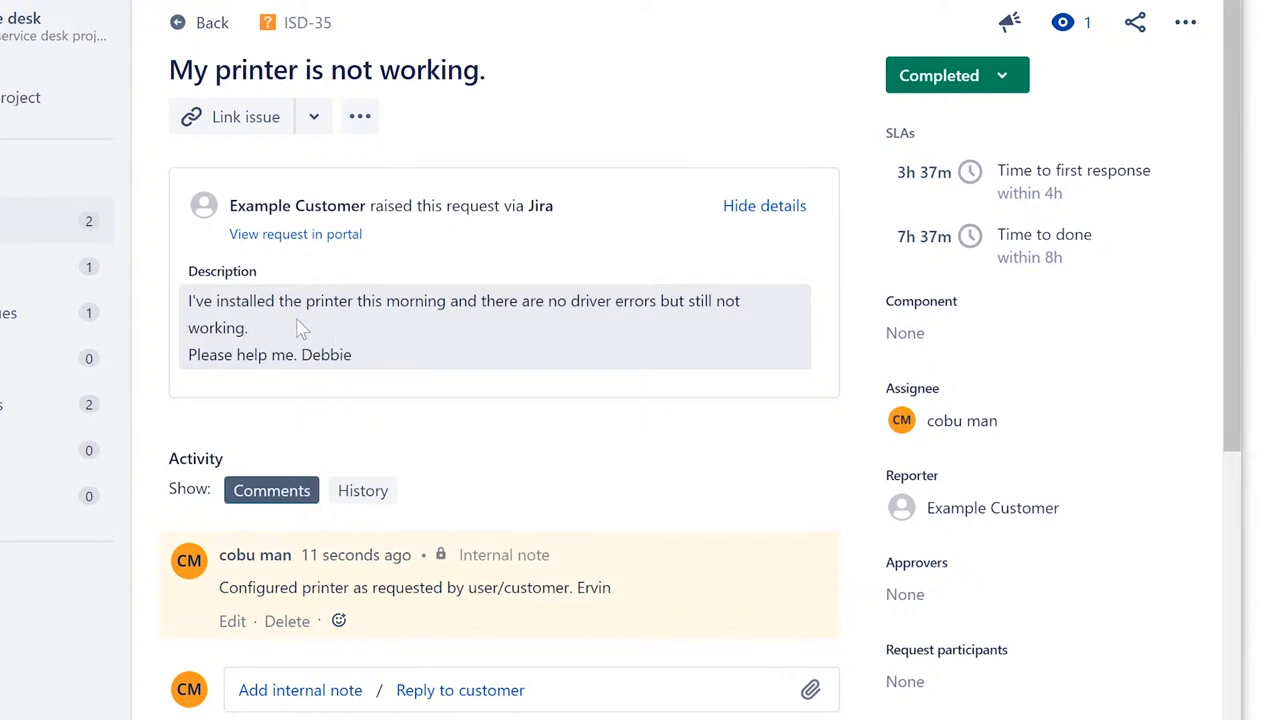
{"action": "left_click", "coordinate": [300, 330]}
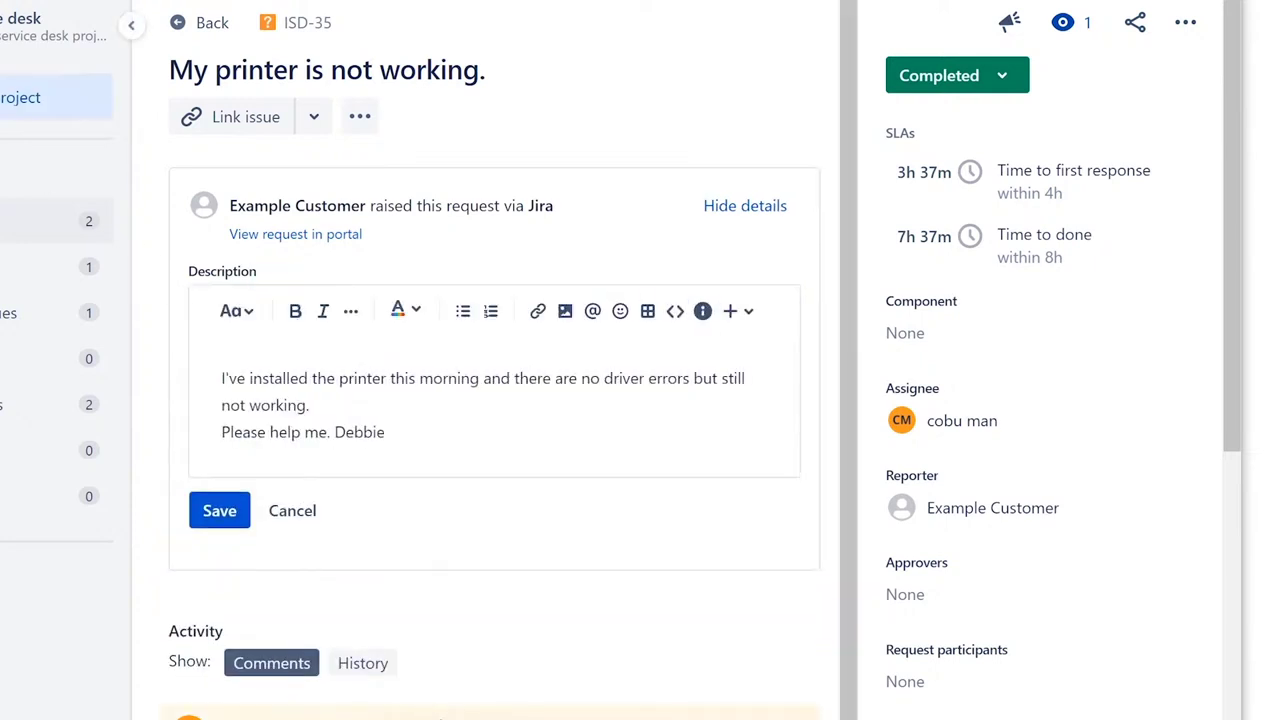
{"action": "left_click", "coordinate": [12, 220]}
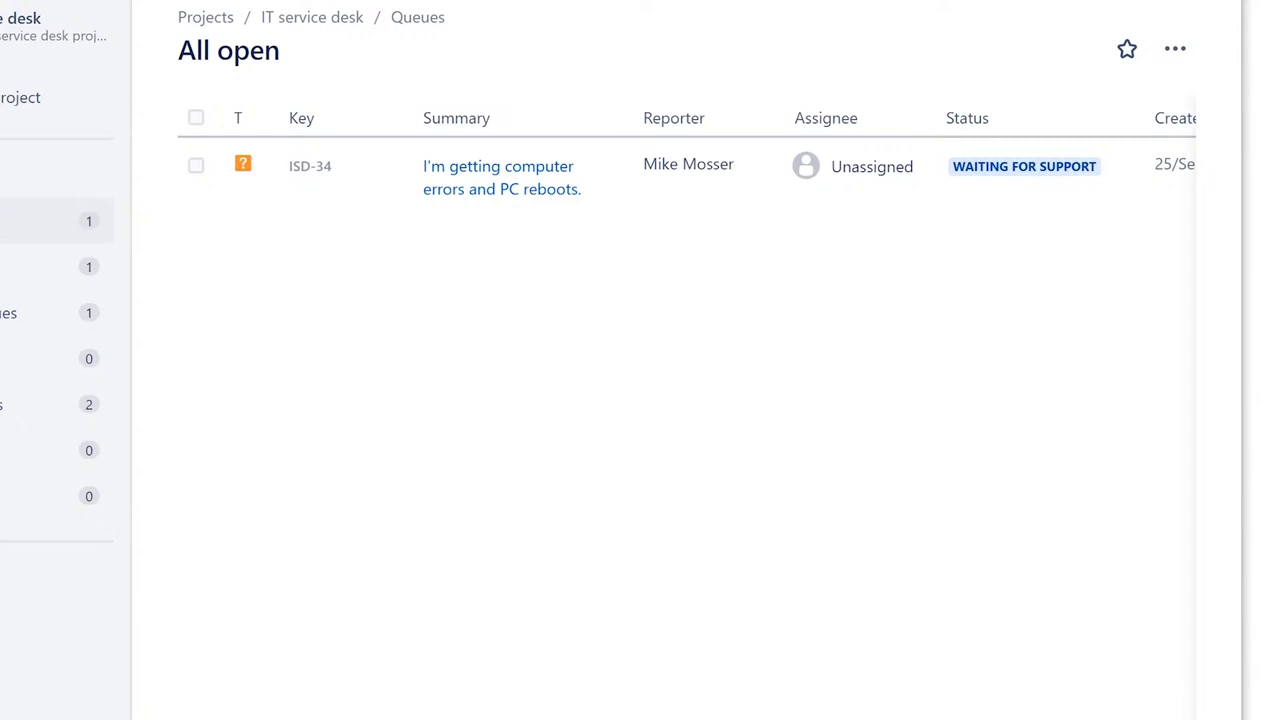
Open ticket ISD-34 about PC reboots and select parts of its title and description to read.
{"action": "scroll", "coordinate": [685, 152], "scroll_direction": "right", "scroll_amount": 3}
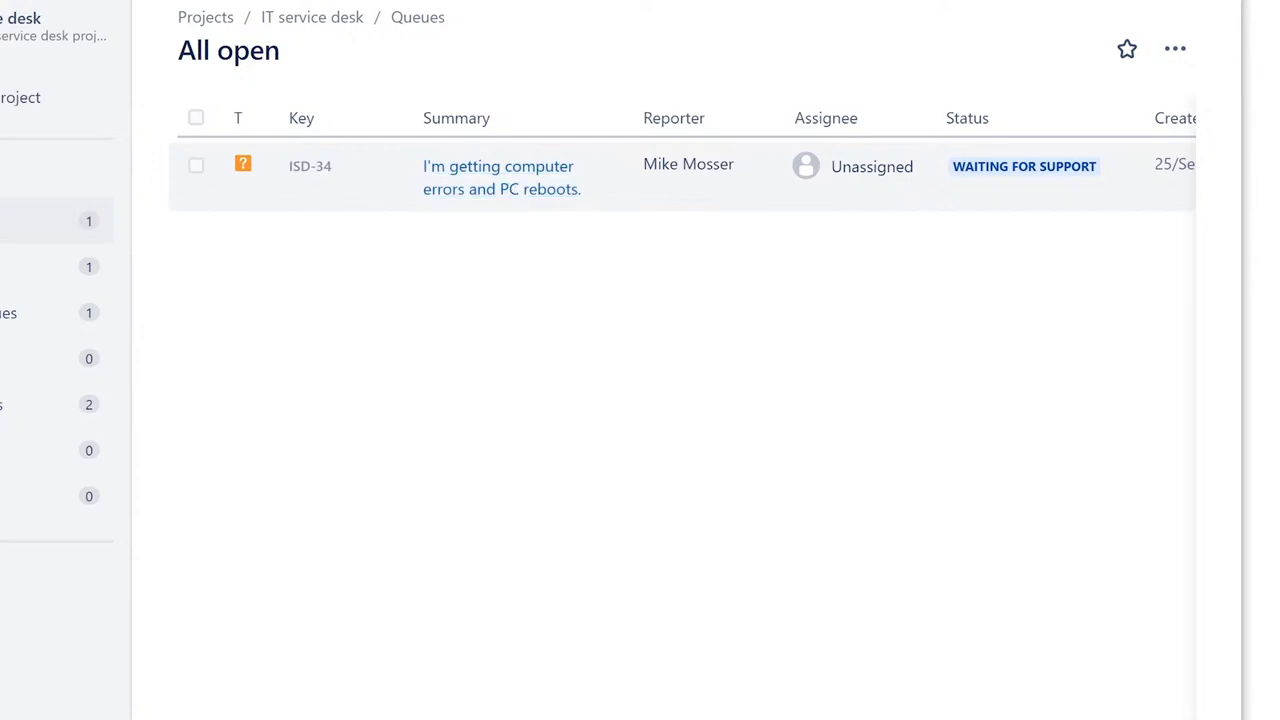
{"action": "left_click", "coordinate": [465, 177]}
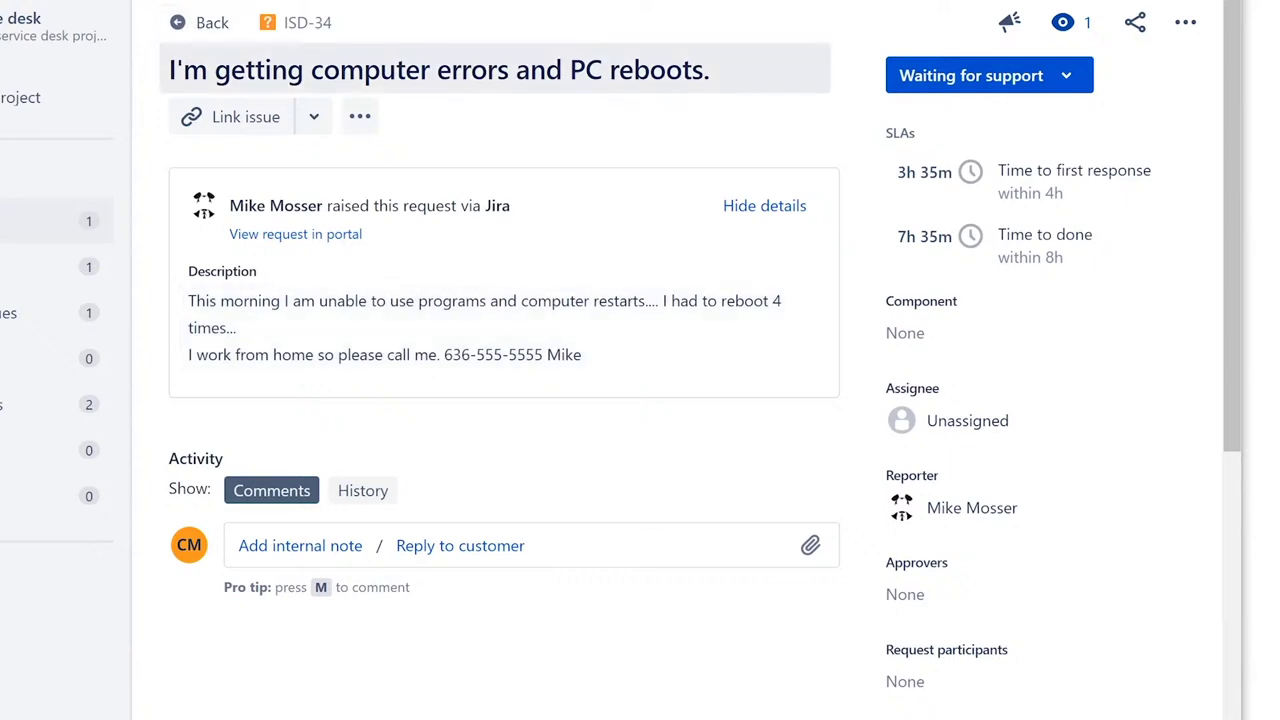
{"action": "left_click_drag", "start_coordinate": [170, 70], "coordinate": [736, 80]}
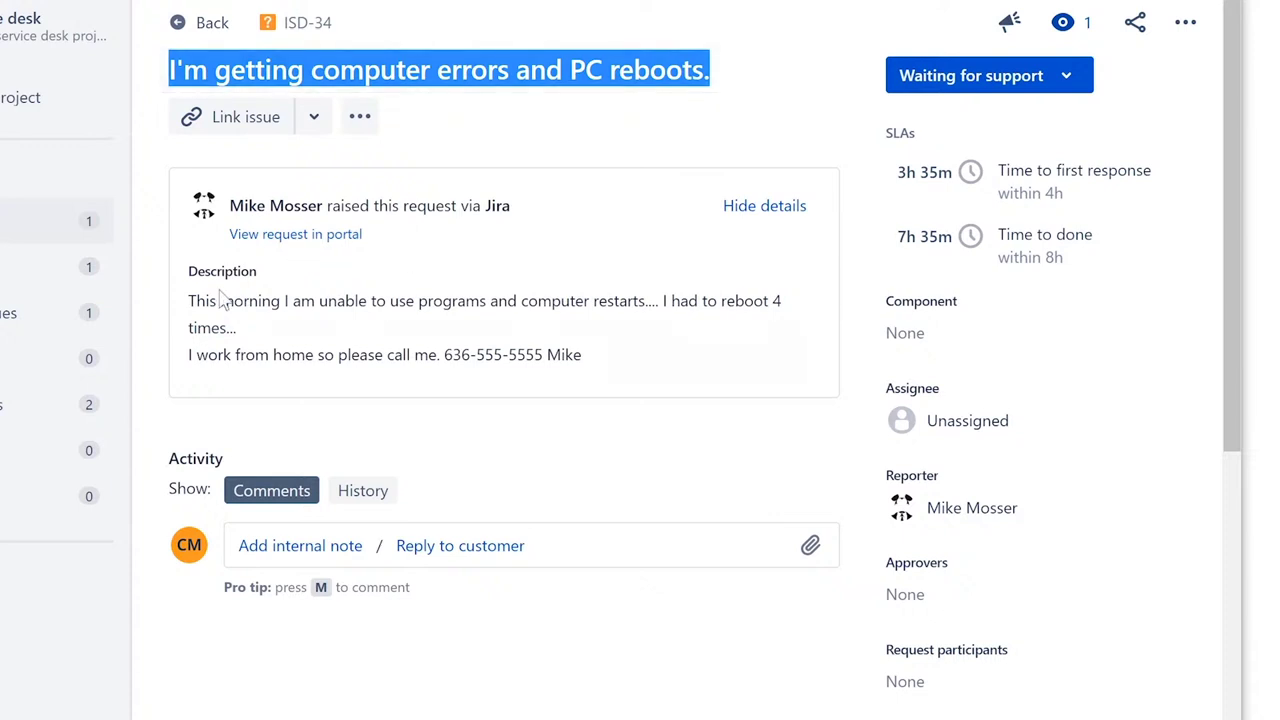
{"action": "triple_click", "coordinate": [400, 301]}
{"action": "left_click_drag", "start_coordinate": [188, 301], "coordinate": [675, 340]}
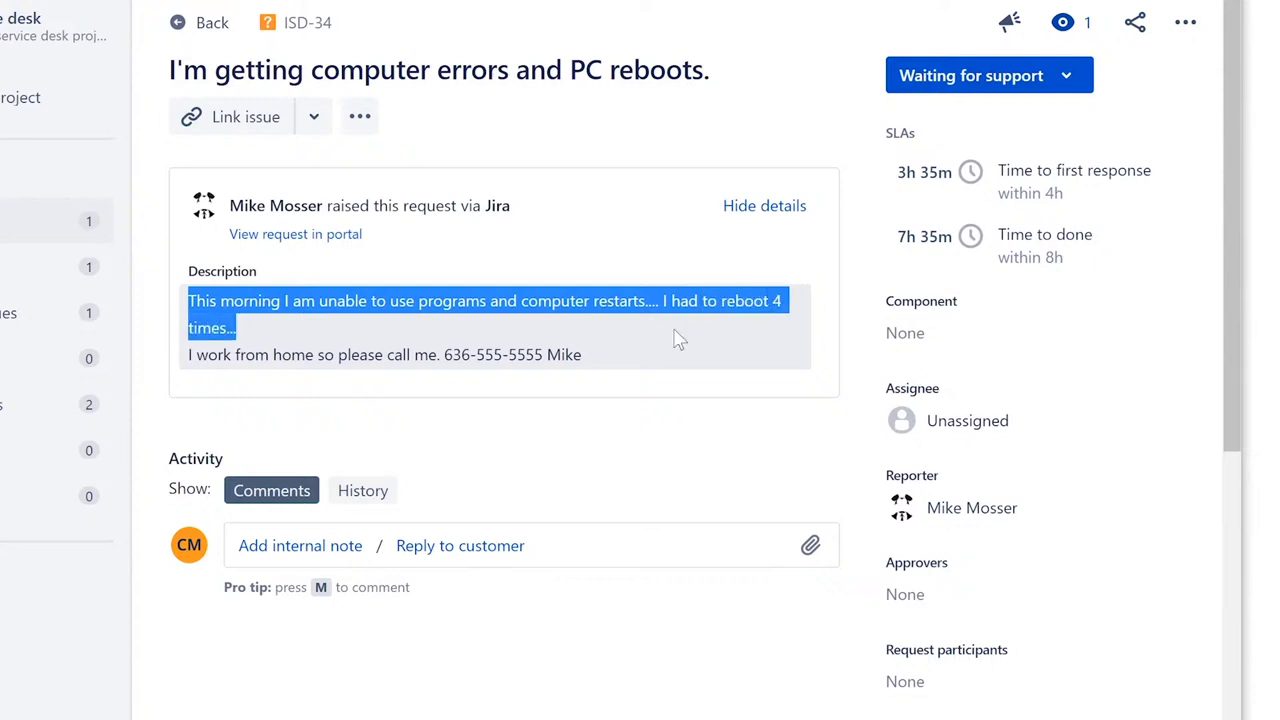
{"action": "left_click", "coordinate": [455, 341]}
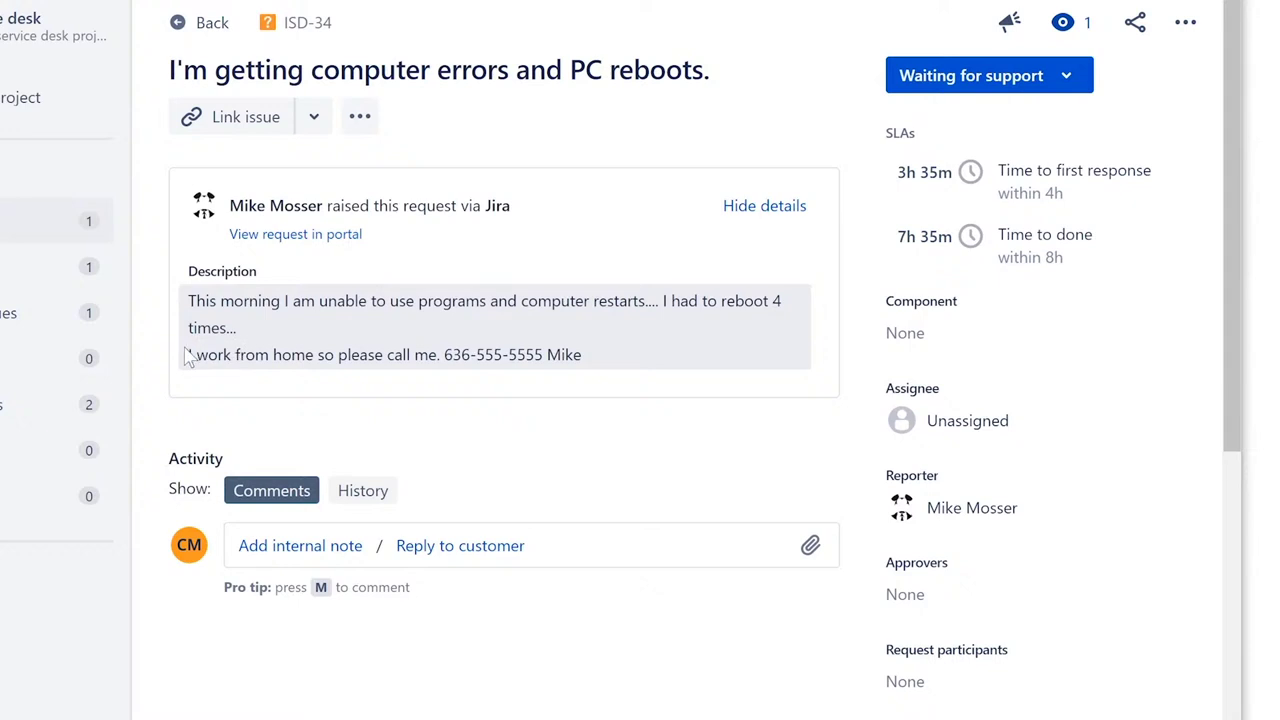
{"action": "triple_click", "coordinate": [195, 355]}
{"action": "left_click", "coordinate": [340, 362], "text": "shift"}
{"action": "left_click", "coordinate": [206, 357], "text": "shift"}
{"action": "left_click", "coordinate": [190, 360]}
{"action": "left_click", "coordinate": [358, 362]}
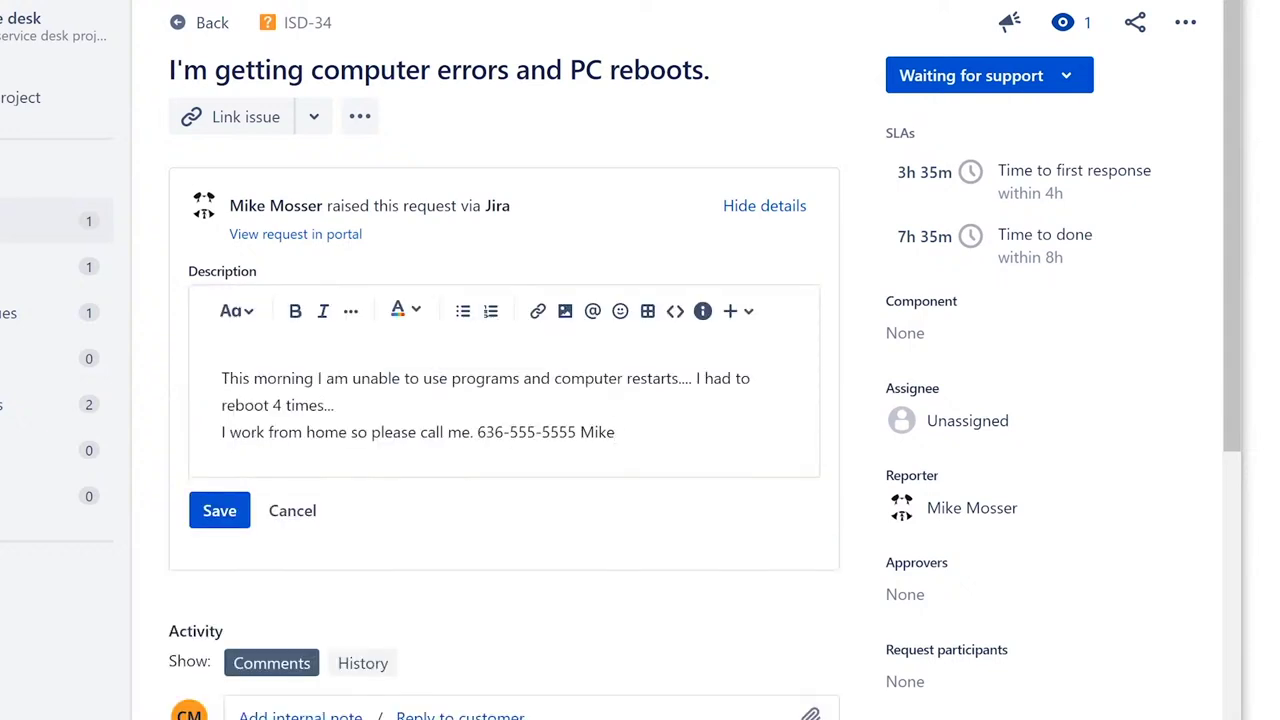
{"action": "left_click", "coordinate": [334, 405]}
{"action": "left_click", "coordinate": [616, 432]}
{"action": "key", "text": "Up"}
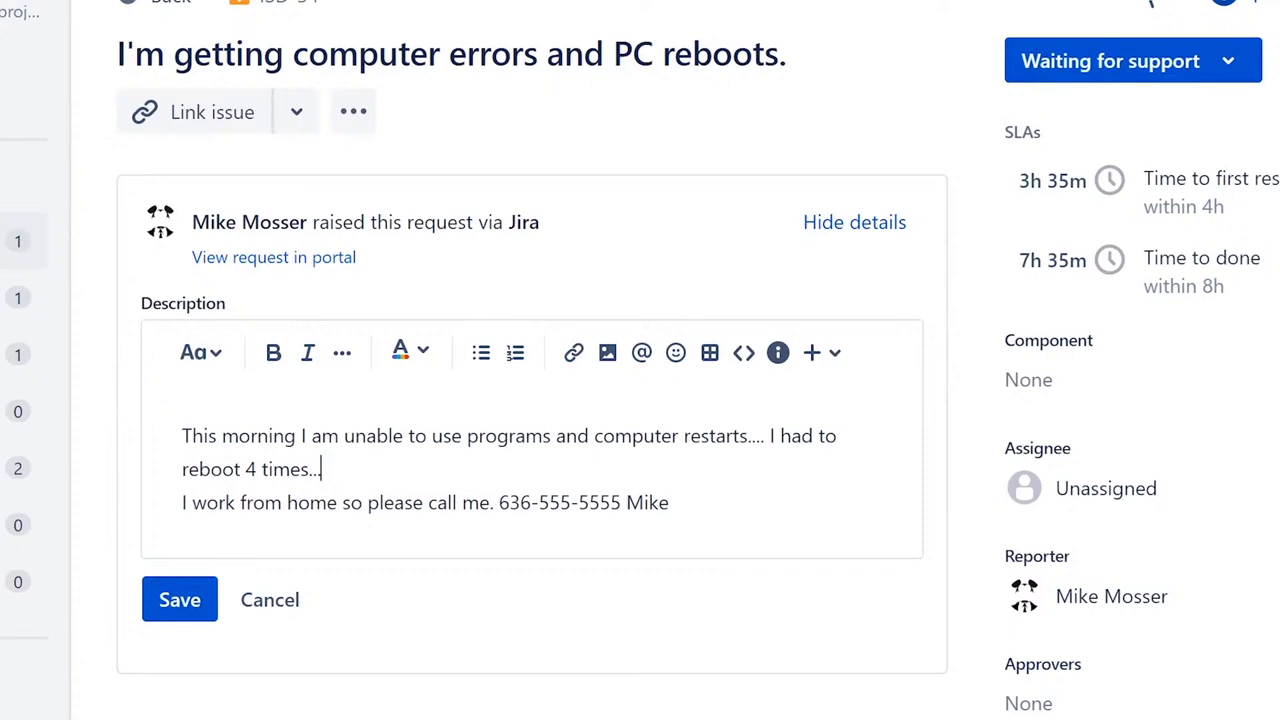
{"action": "left_click", "coordinate": [368, 502]}
{"action": "left_click_drag", "start_coordinate": [321, 469], "coordinate": [770, 436]}
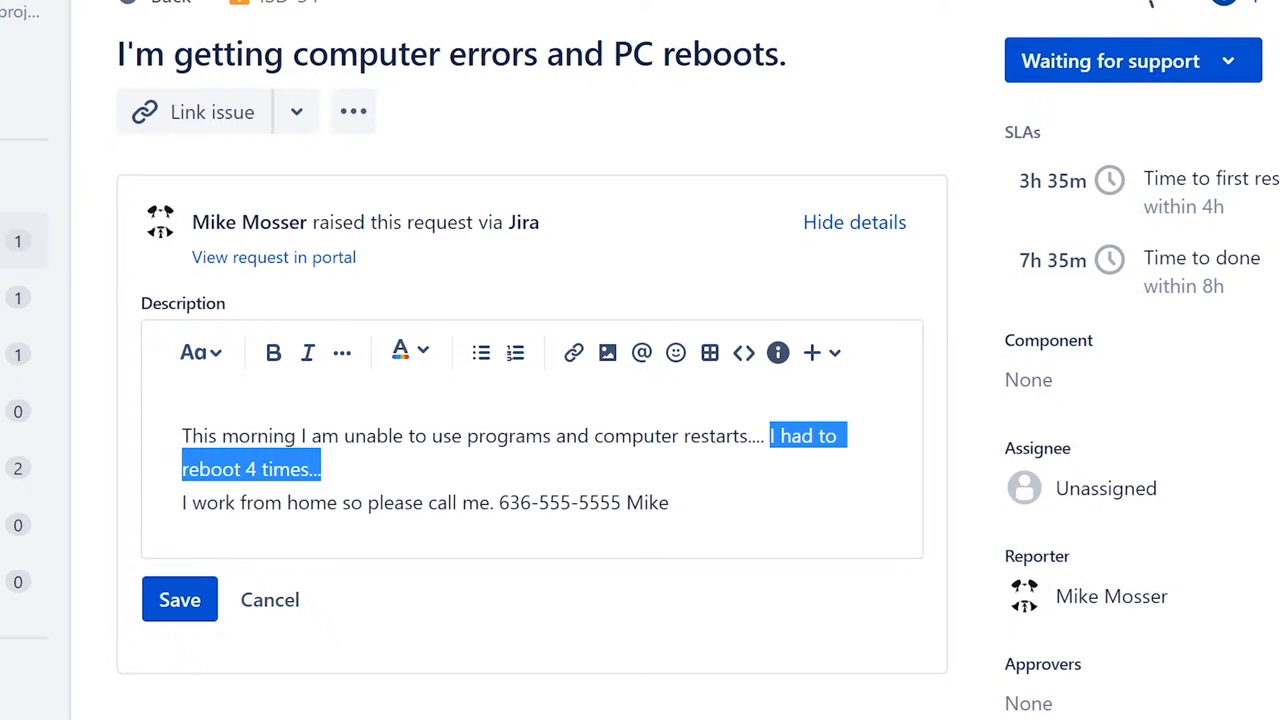
{"action": "left_click", "coordinate": [321, 469]}
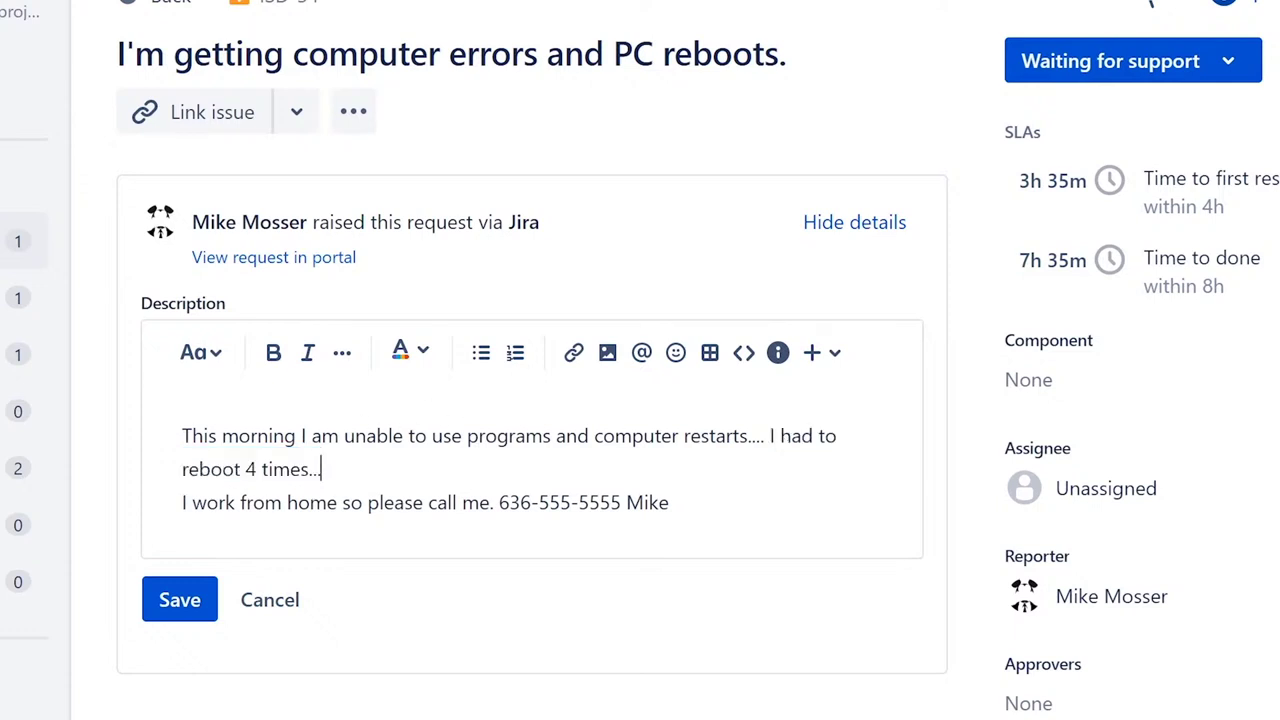
{"action": "left_click_drag", "start_coordinate": [191, 436], "coordinate": [716, 436]}
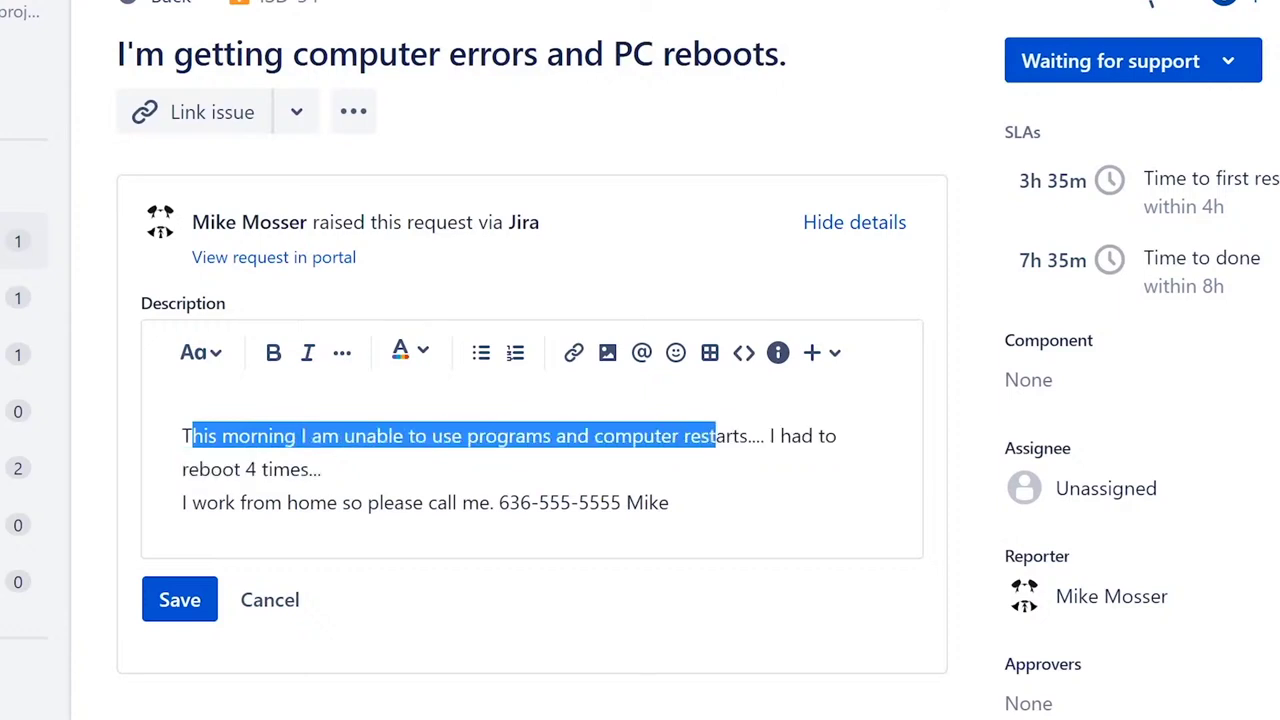
{"action": "left_click", "coordinate": [318, 469]}
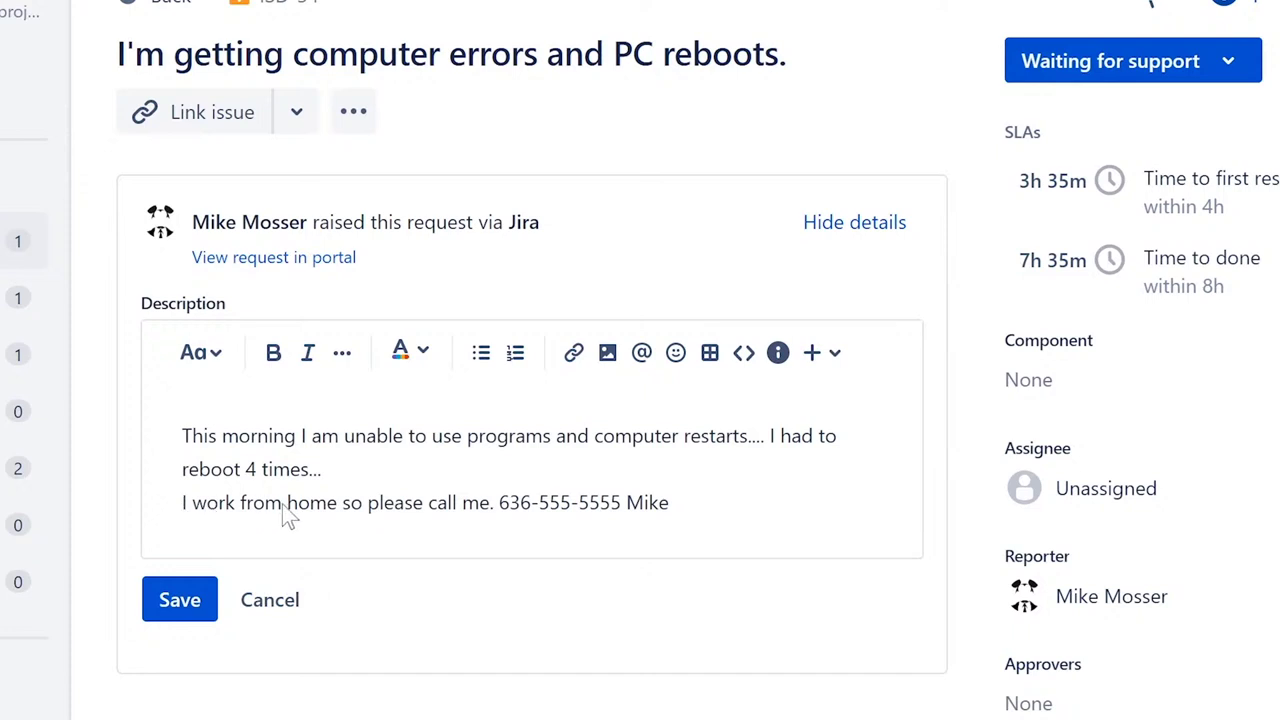
{"action": "left_click_drag", "start_coordinate": [182, 436], "coordinate": [764, 436]}
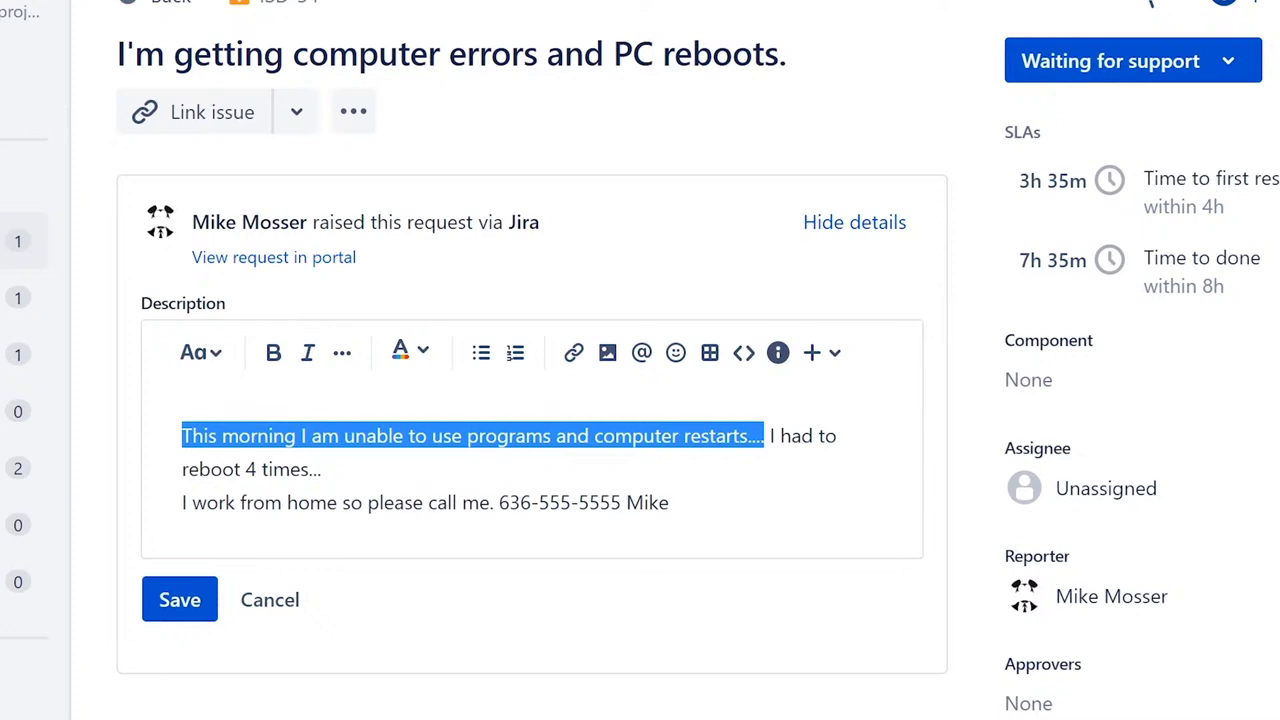
{"action": "left_click", "coordinate": [321, 469]}
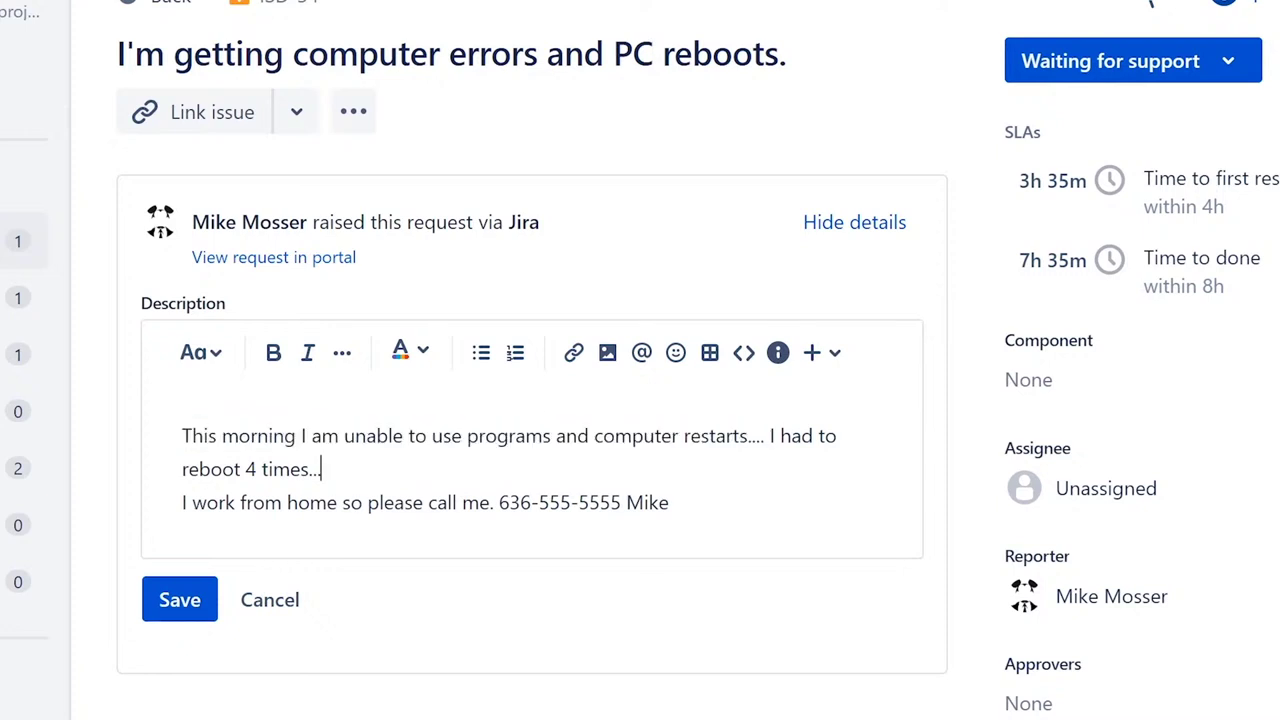
{"action": "left_click_drag", "start_coordinate": [408, 436], "coordinate": [551, 436]}
Highlight the phrases 'to use programs' and 'computer restarts' in the ISD-34 description.
{"action": "mouse_move", "coordinate": [412, 436]}
{"action": "left_mouse_down"}
{"action": "mouse_move", "coordinate": [480, 436]}
{"action": "mouse_move", "coordinate": [403, 436]}
{"action": "left_mouse_up"}
{"action": "left_click", "coordinate": [525, 436]}
{"action": "left_click", "coordinate": [410, 436]}
{"action": "left_click_drag", "start_coordinate": [594, 436], "coordinate": [748, 436]}
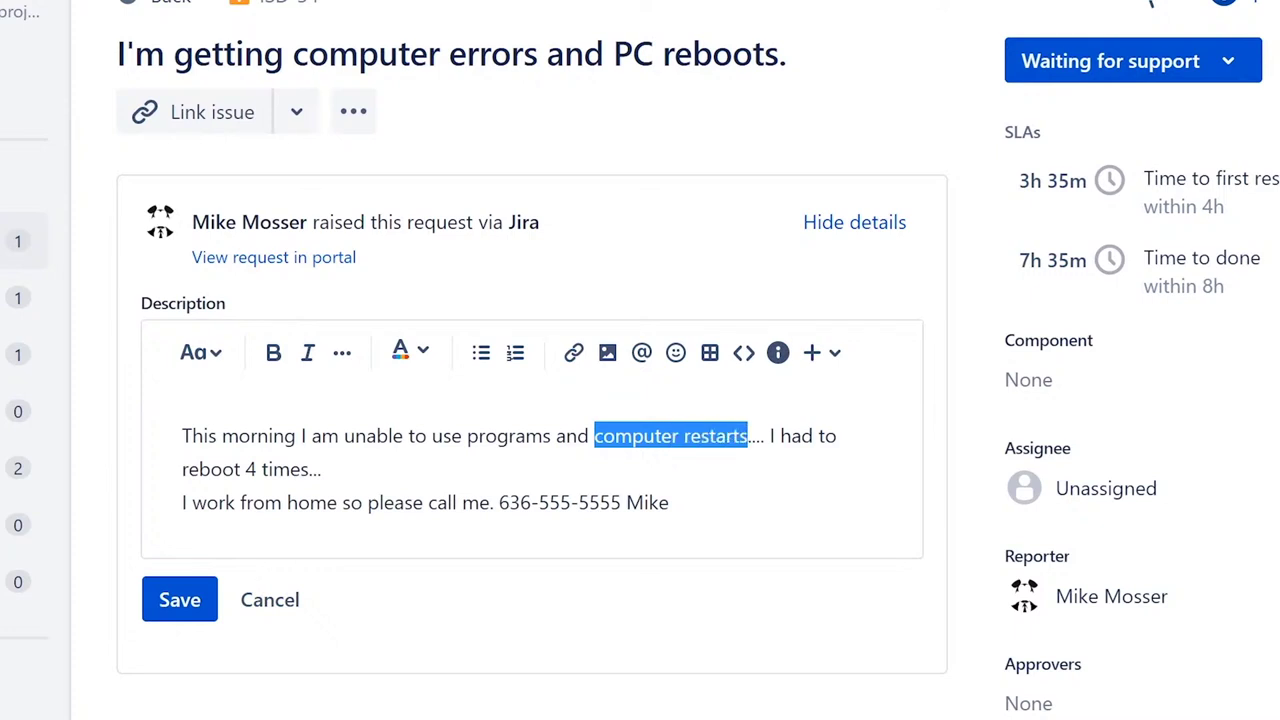
{"action": "left_click", "coordinate": [760, 436]}
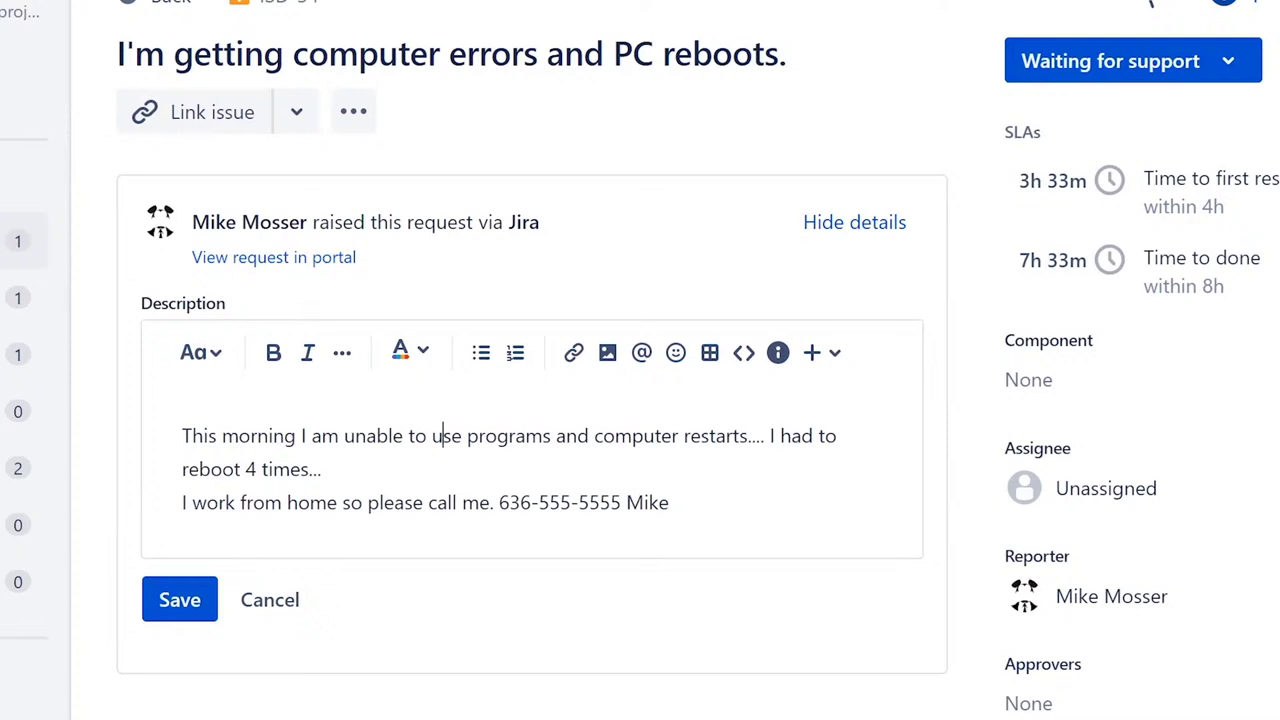
{"action": "left_click_drag", "start_coordinate": [590, 436], "coordinate": [752, 436]}
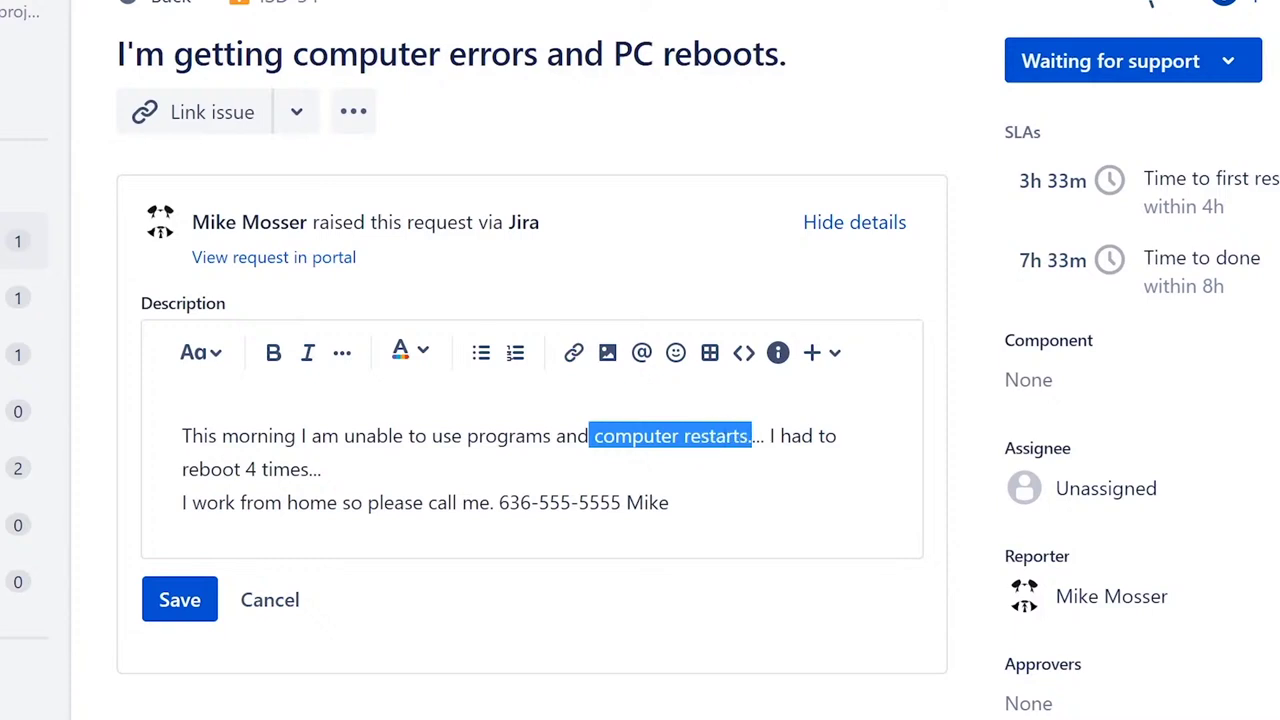
{"action": "left_click", "coordinate": [709, 436]}
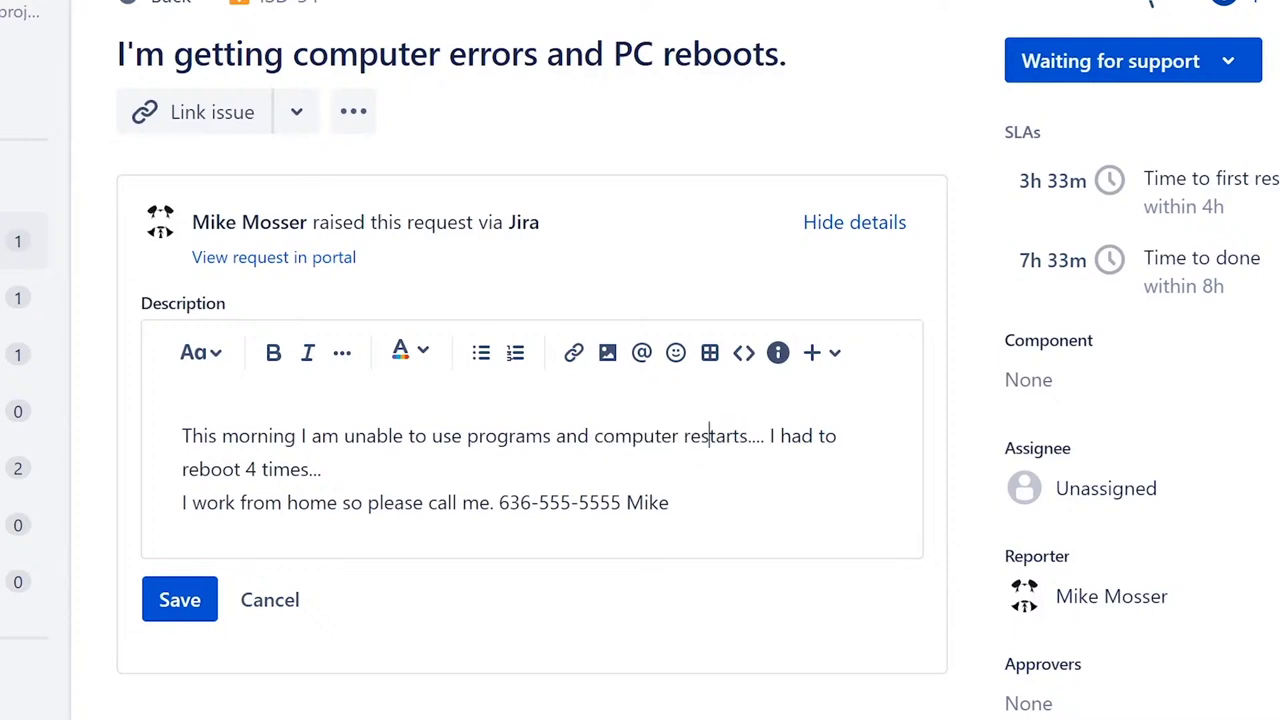
{"action": "left_click_drag", "start_coordinate": [594, 436], "coordinate": [740, 436]}
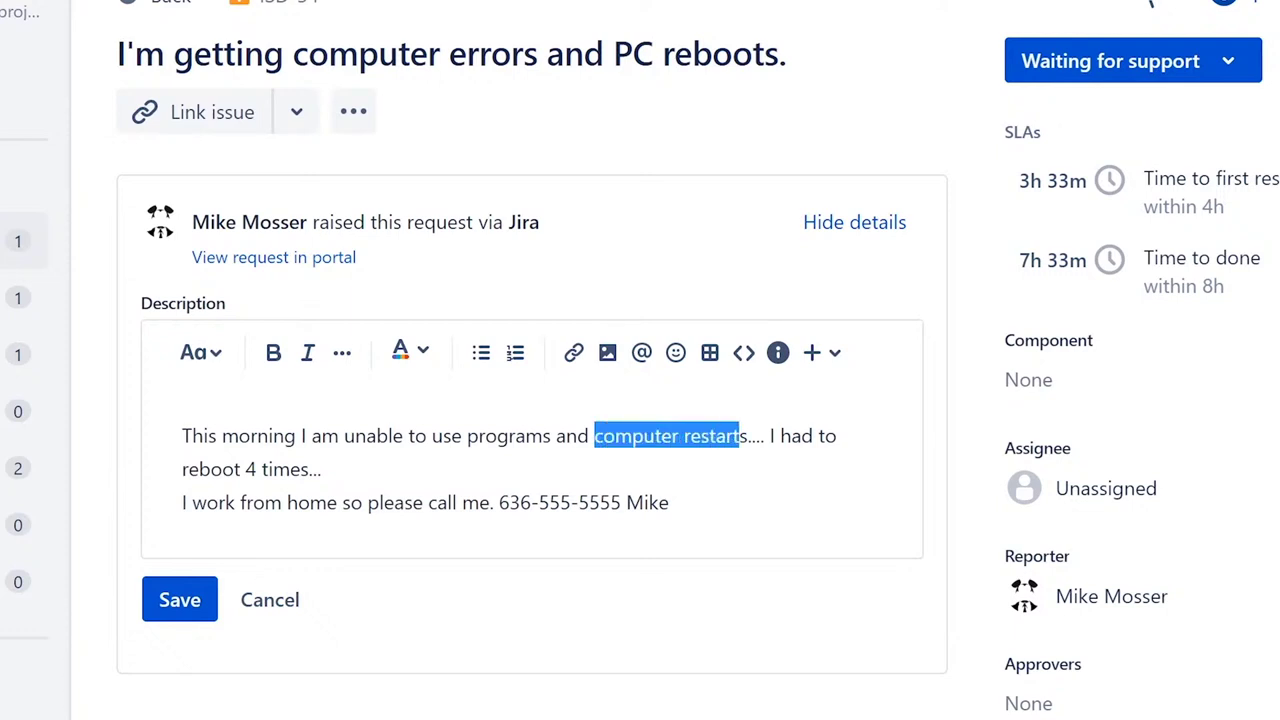
Highlight the 'this morning' and 'rebooting 4 times' phrases, then leave the description unchanged.
{"action": "left_click_drag", "start_coordinate": [551, 436], "coordinate": [192, 436]}
{"action": "left_click", "coordinate": [296, 436]}
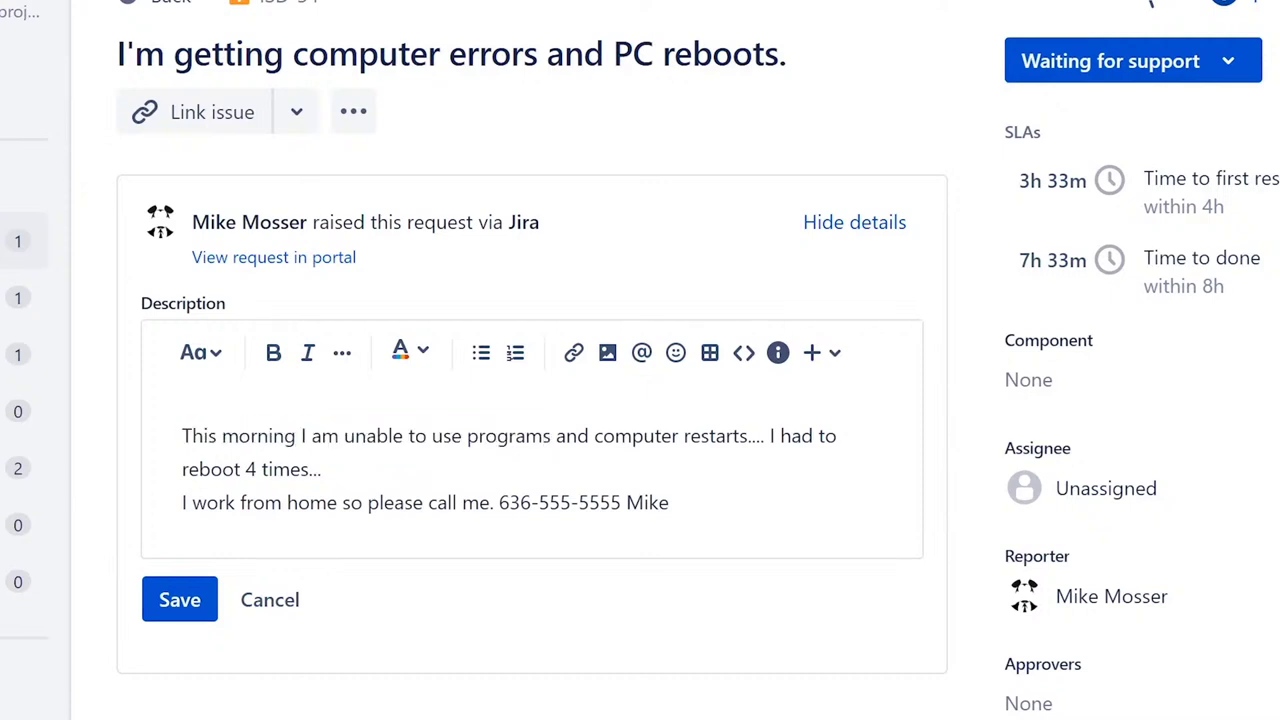
{"action": "left_click_drag", "start_coordinate": [366, 436], "coordinate": [555, 436]}
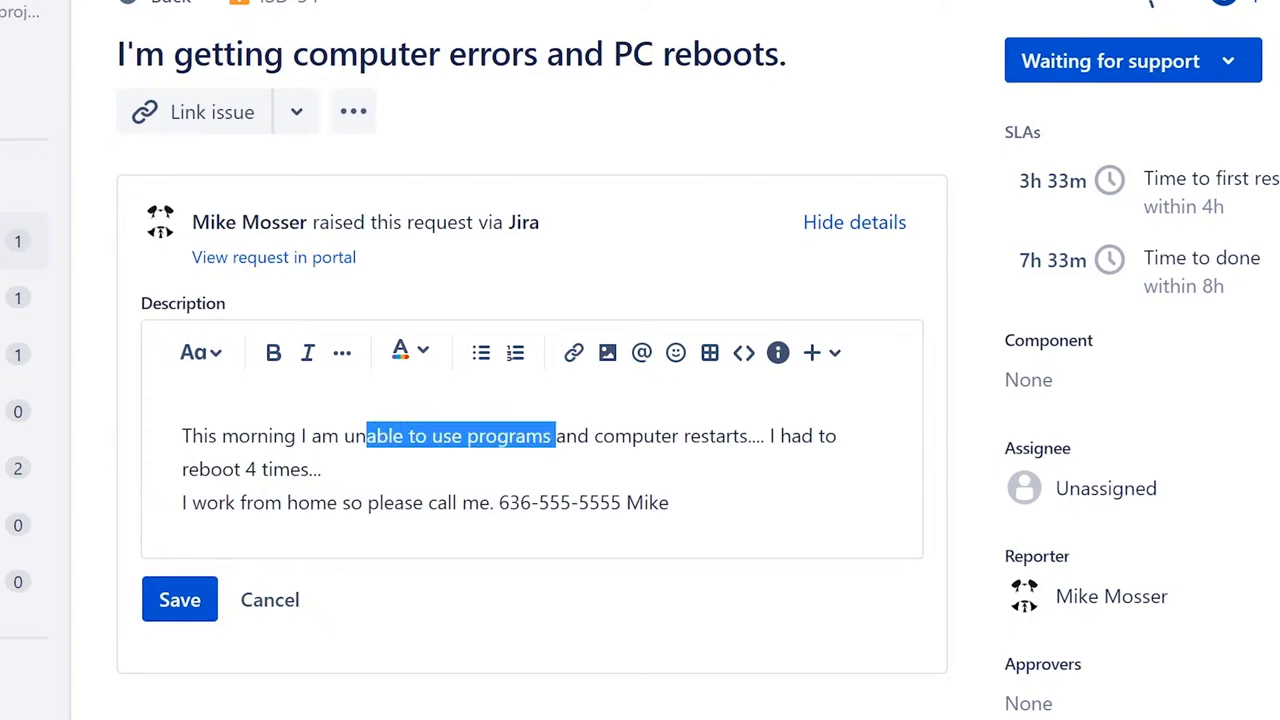
{"action": "left_click", "coordinate": [409, 436]}
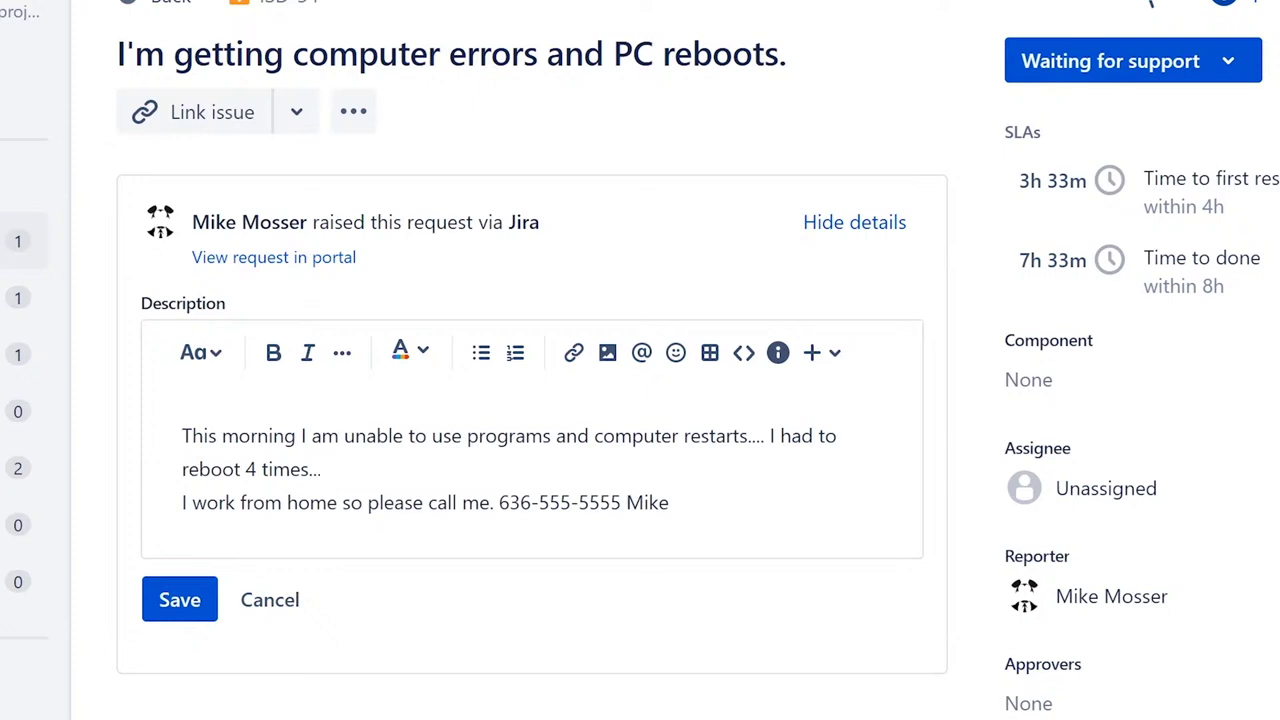
{"action": "left_click_drag", "start_coordinate": [322, 469], "coordinate": [769, 436]}
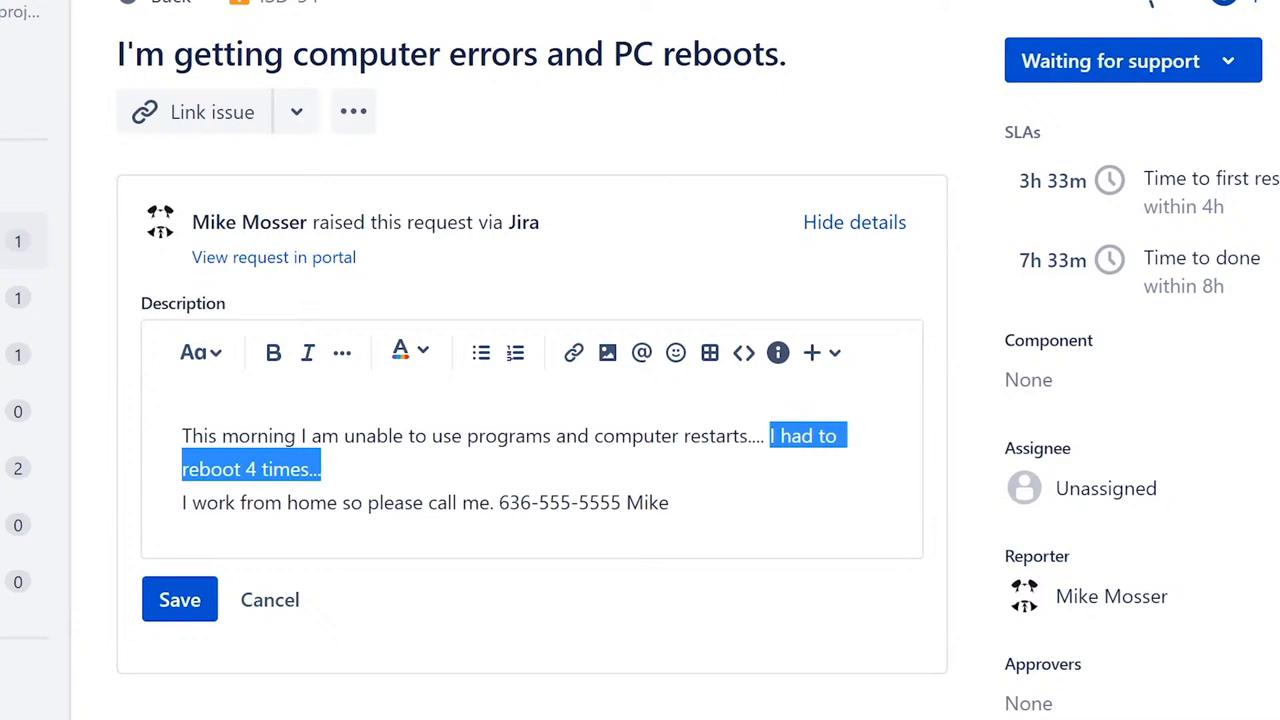
{"action": "left_click", "coordinate": [321, 469]}
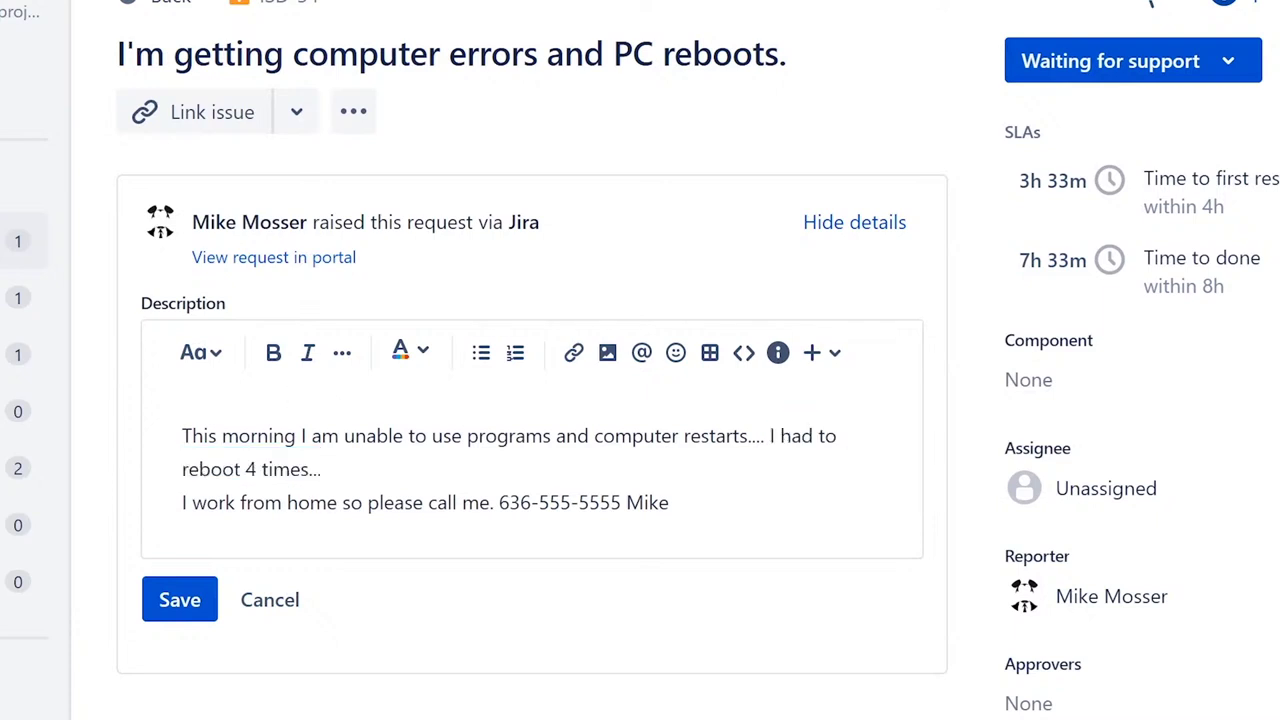
{"action": "left_click_drag", "start_coordinate": [320, 468], "coordinate": [773, 408]}
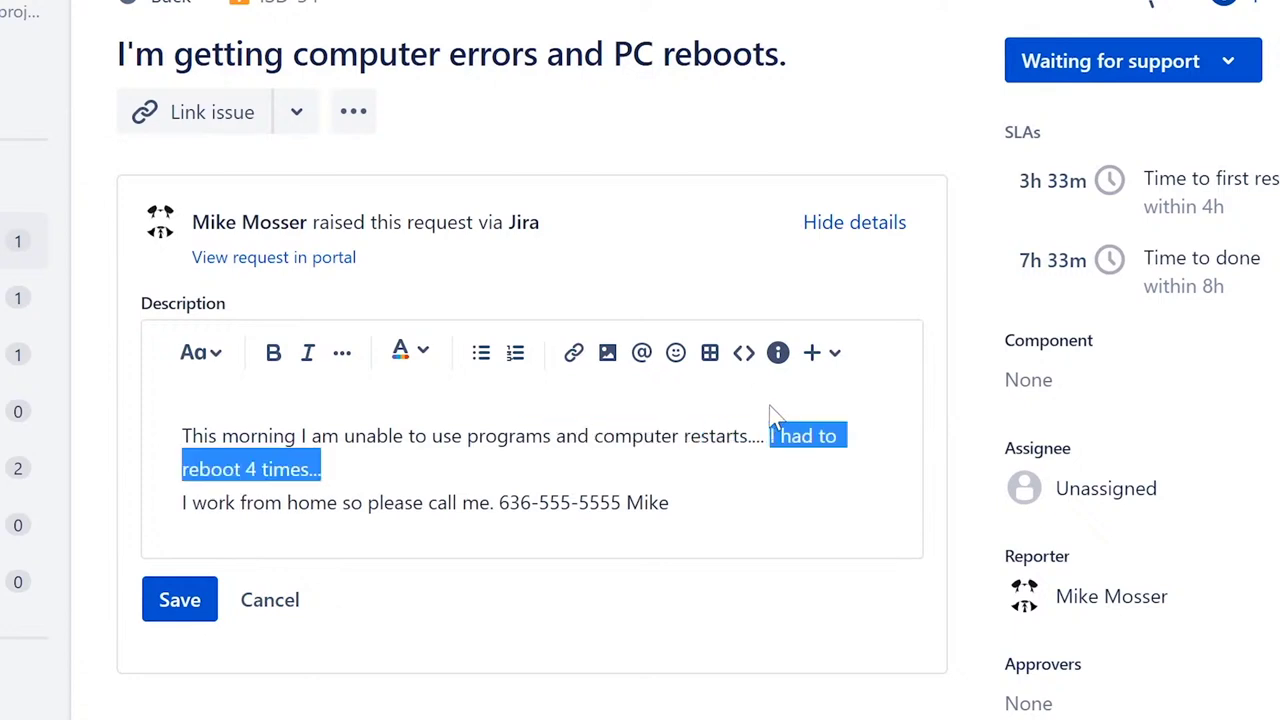
{"action": "left_click", "coordinate": [710, 436]}
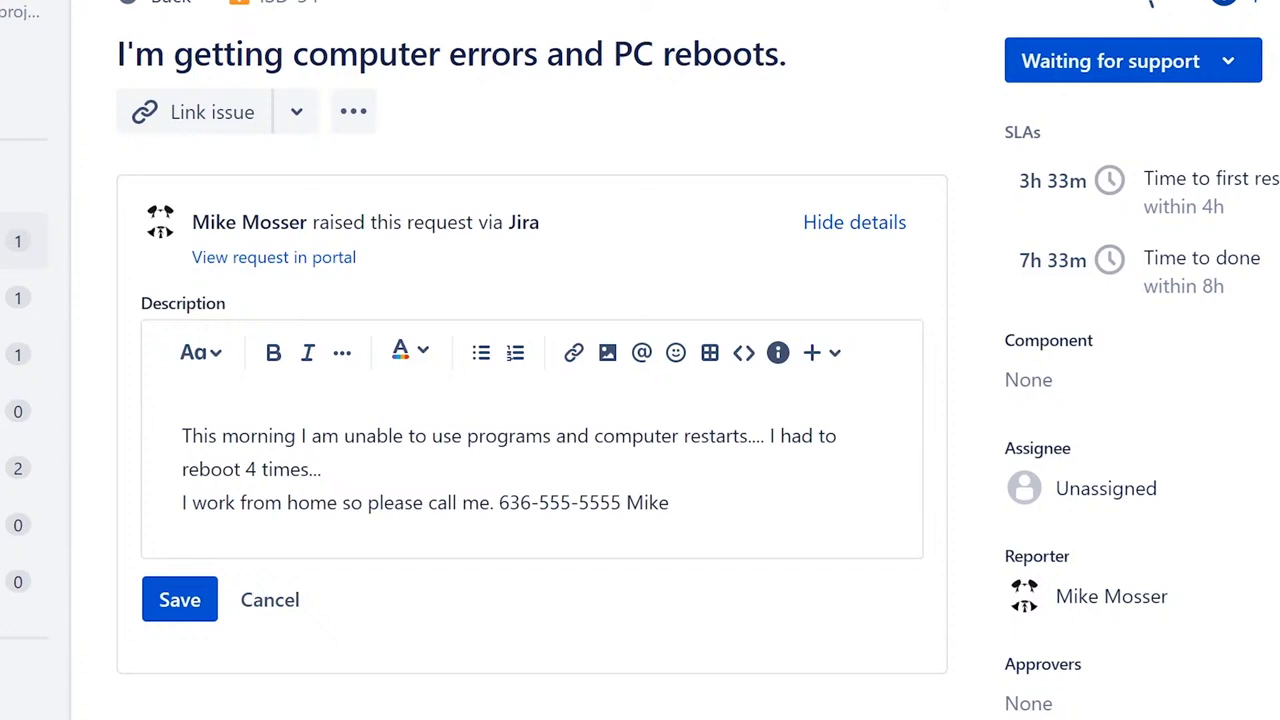
{"action": "left_click_drag", "start_coordinate": [769, 436], "coordinate": [321, 469]}
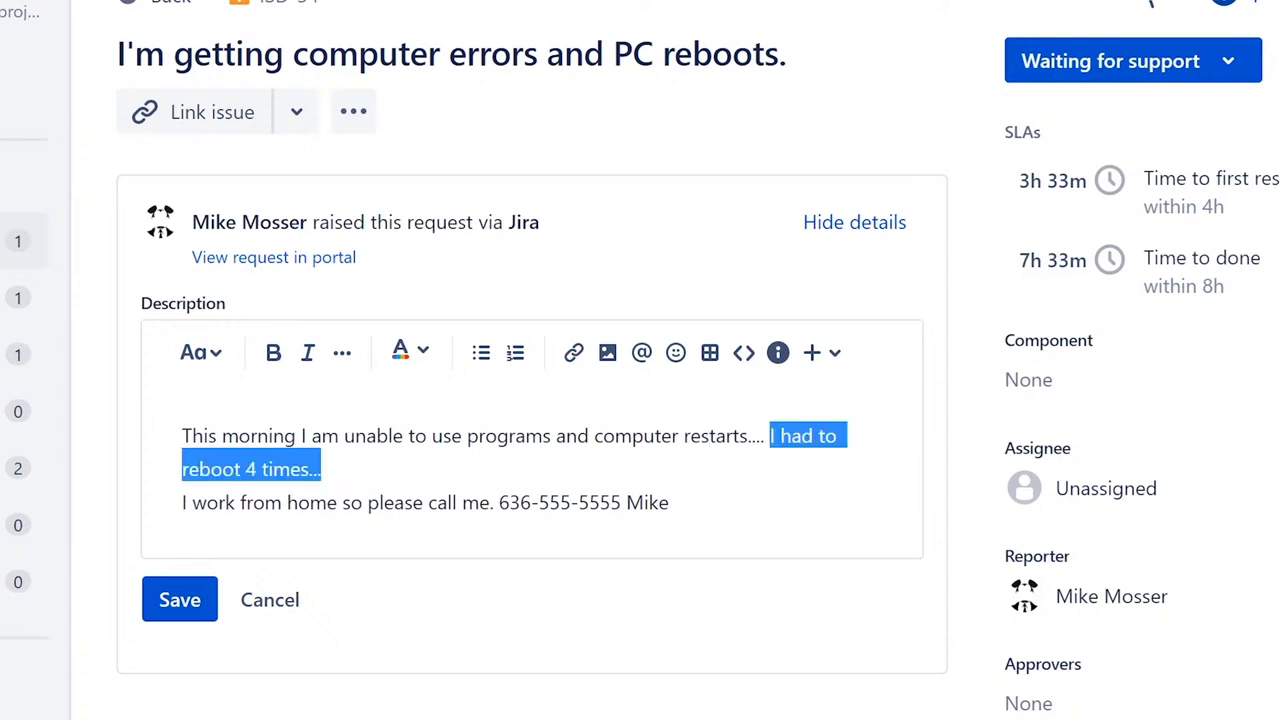
{"action": "left_click", "coordinate": [588, 502]}
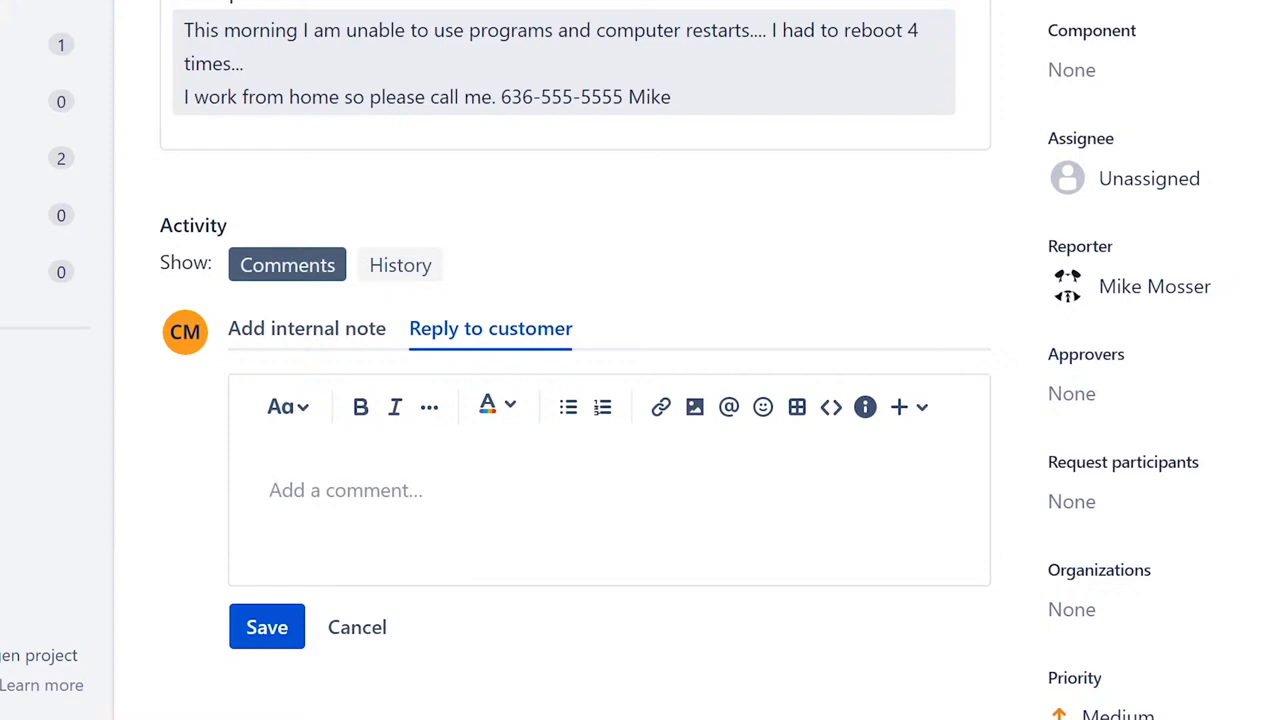
Write 'Good morning,' and ask whether the computer is turned off at the end of shift.
{"action": "type", "text": "Good mron"}
{"action": "key", "text": "BackSpace"}
{"action": "key", "text": "BackSpace"}
{"action": "key", "text": "BackSpace"}
{"action": "type", "text": "orning,"}
{"action": "key", "text": "Return"}
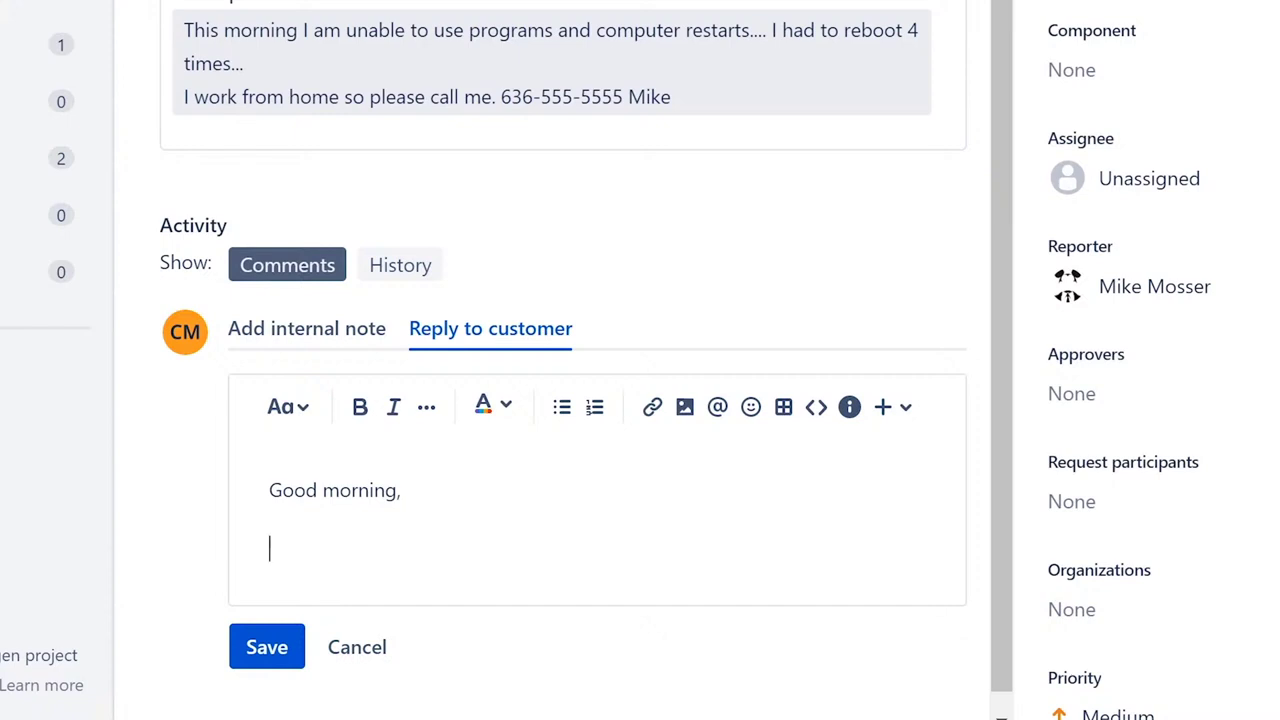
{"action": "type", "text": "Do you turn off "}
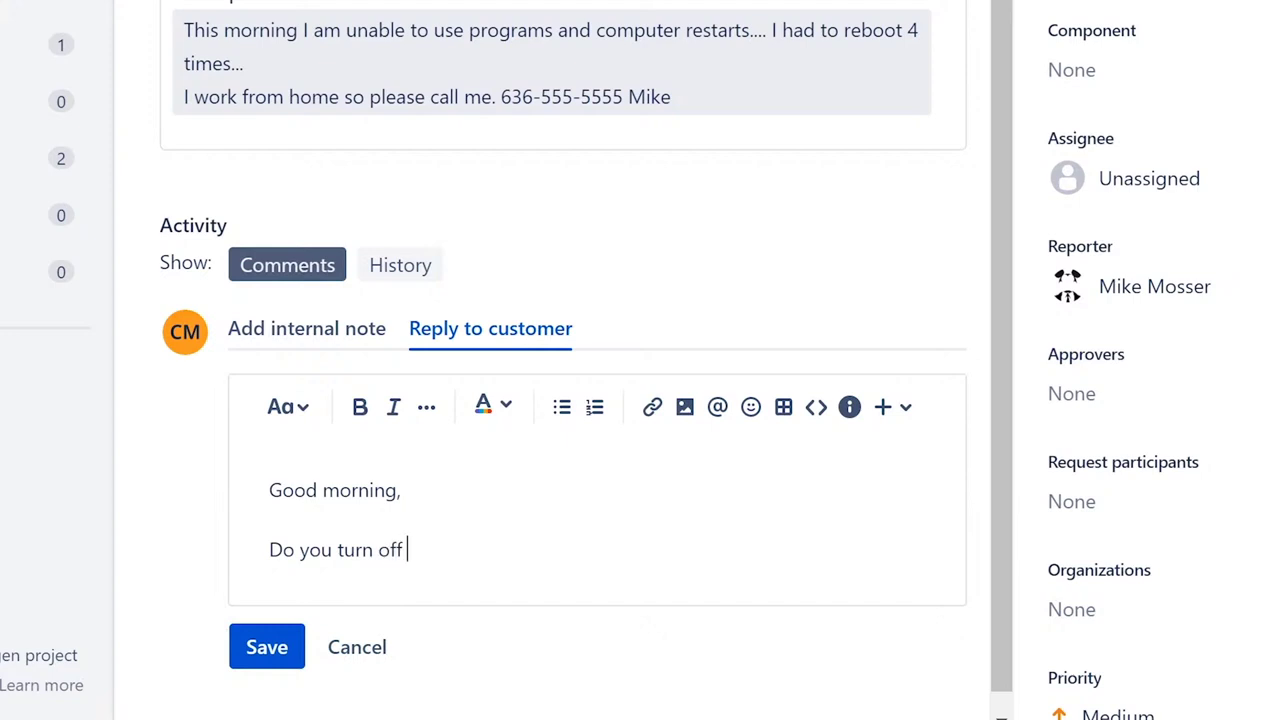
{"action": "type", "text": "your computer "}
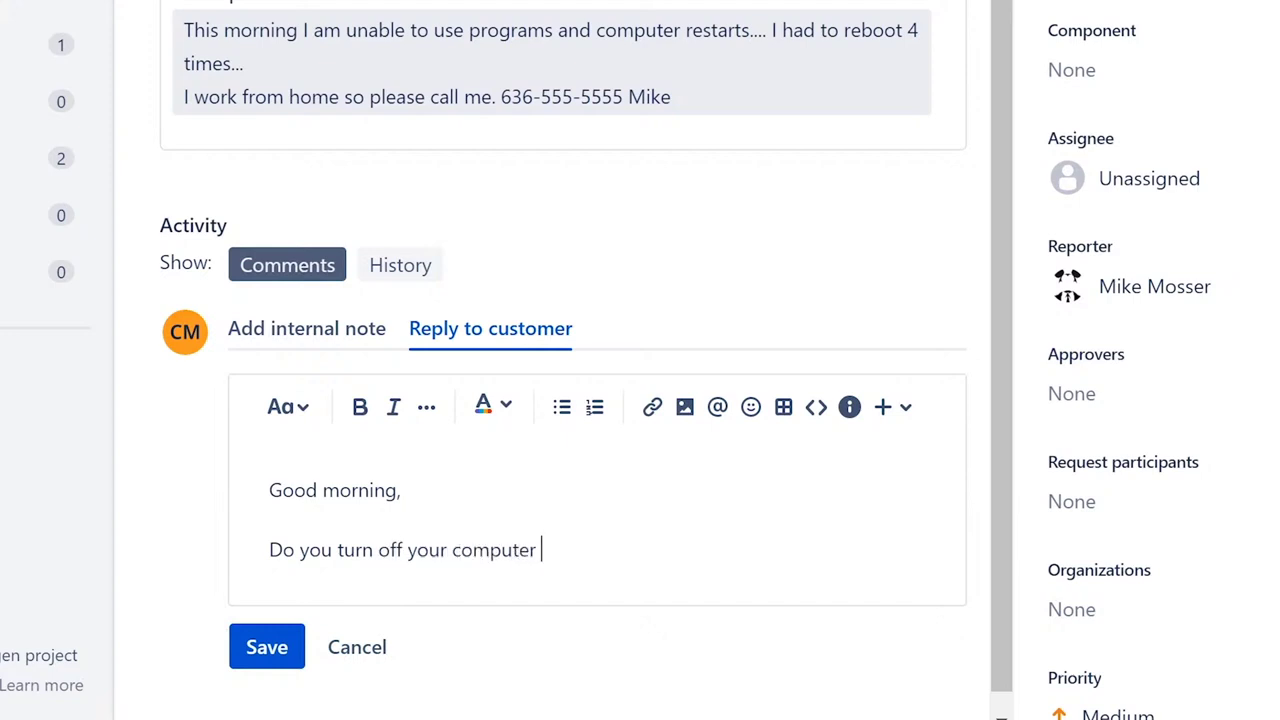
{"action": "type", "text": "ad"}
{"action": "key", "text": "BackSpace"}
{"action": "type", "text": "t the end"}
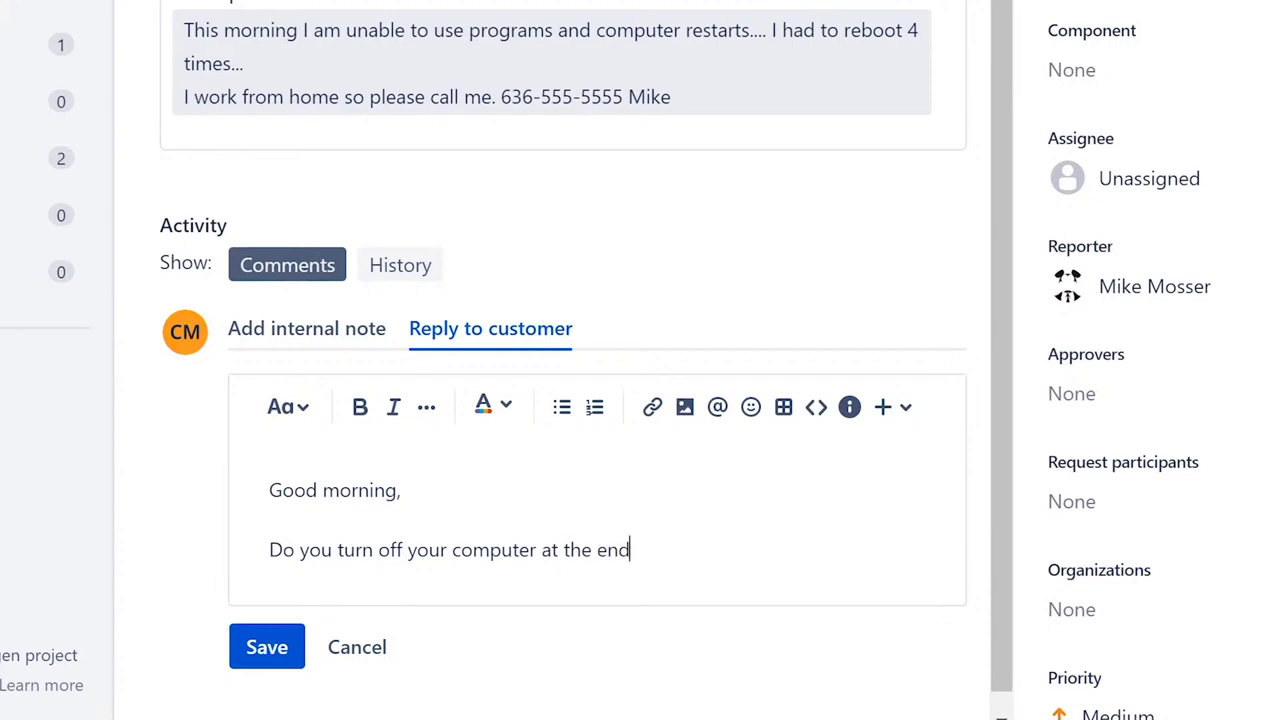
{"action": "type", "text": " of shift or"}
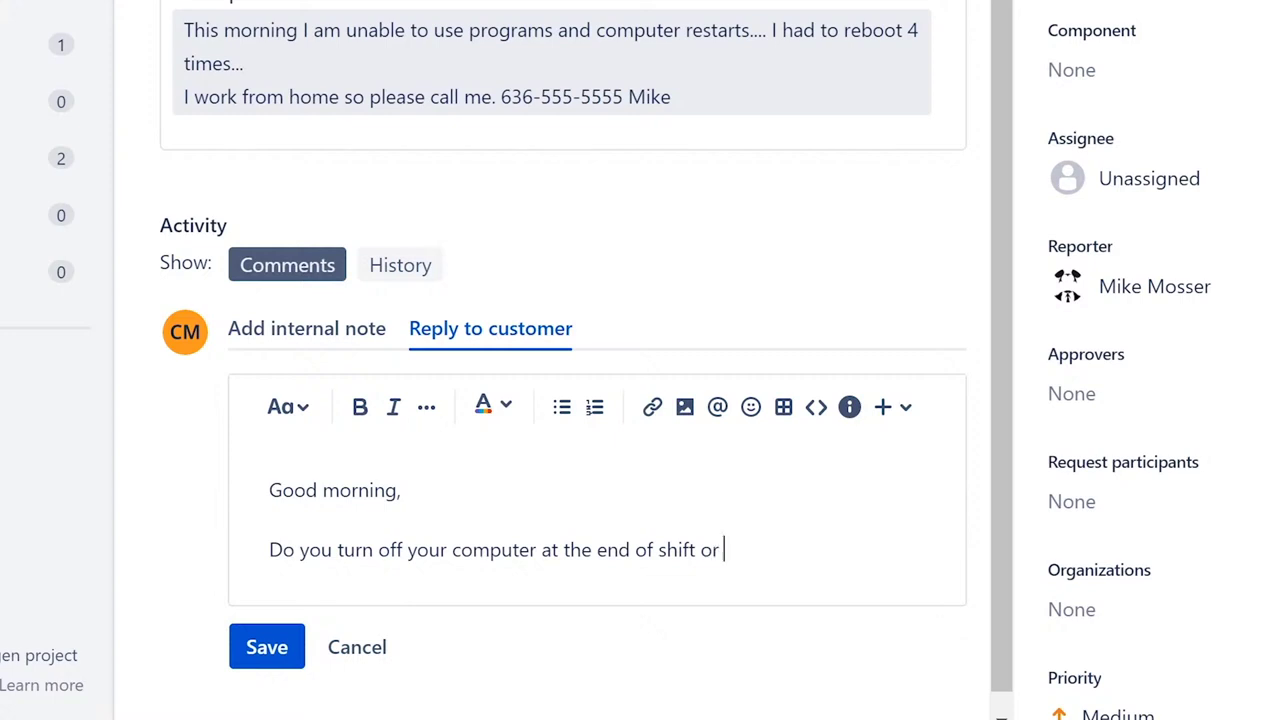
{"action": "type", "text": " do you kee"}
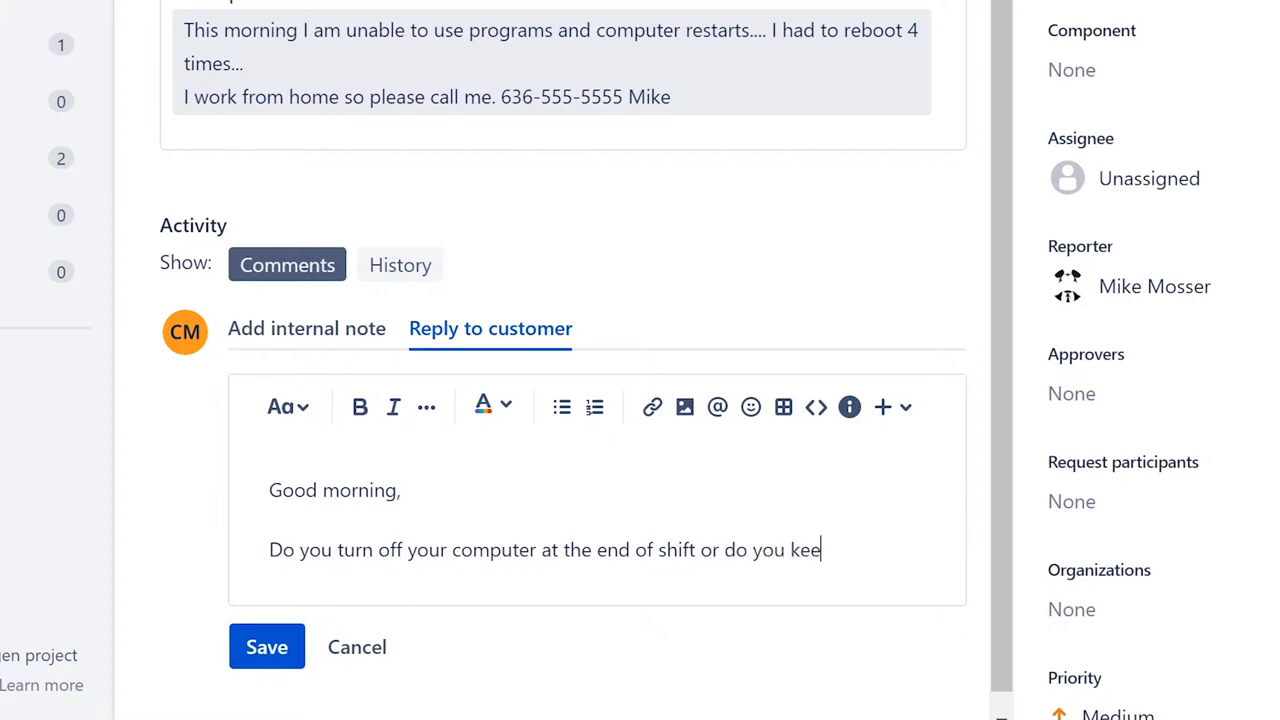
{"action": "type", "text": "p in on?"}
Add the customer's answer 'I turn it off or shutdown...' and begin a 'Me: Please' line.
{"action": "key", "text": "Return"}
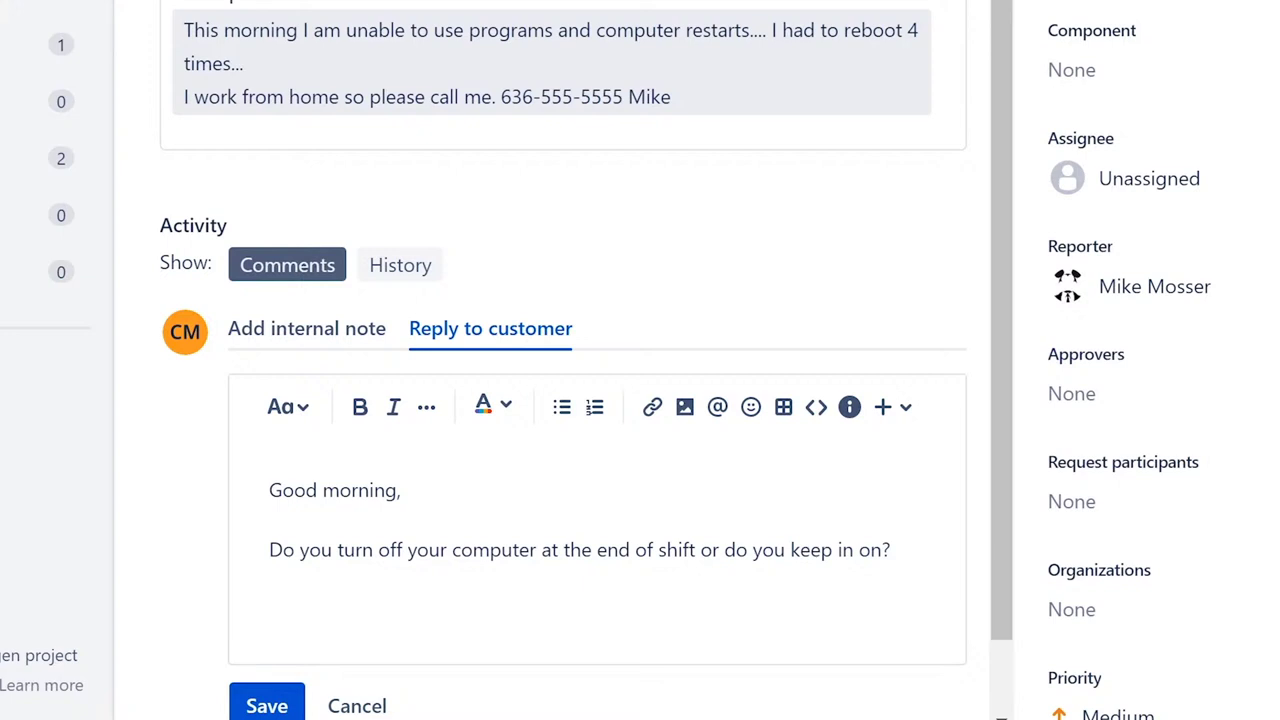
{"action": "type", "text": "Mike: I turne"}
{"action": "key", "text": "BackSpace"}
{"action": "type", "text": "it off"}
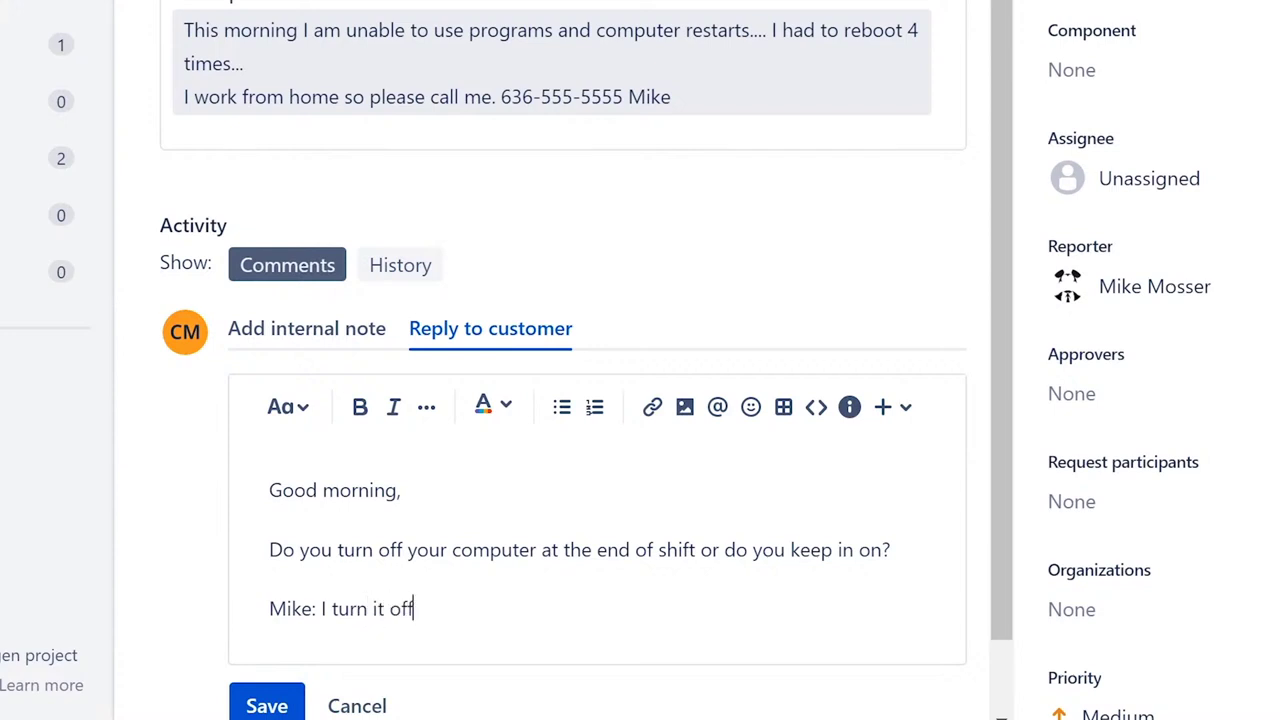
{"action": "type", "text": " or shutdown..."}
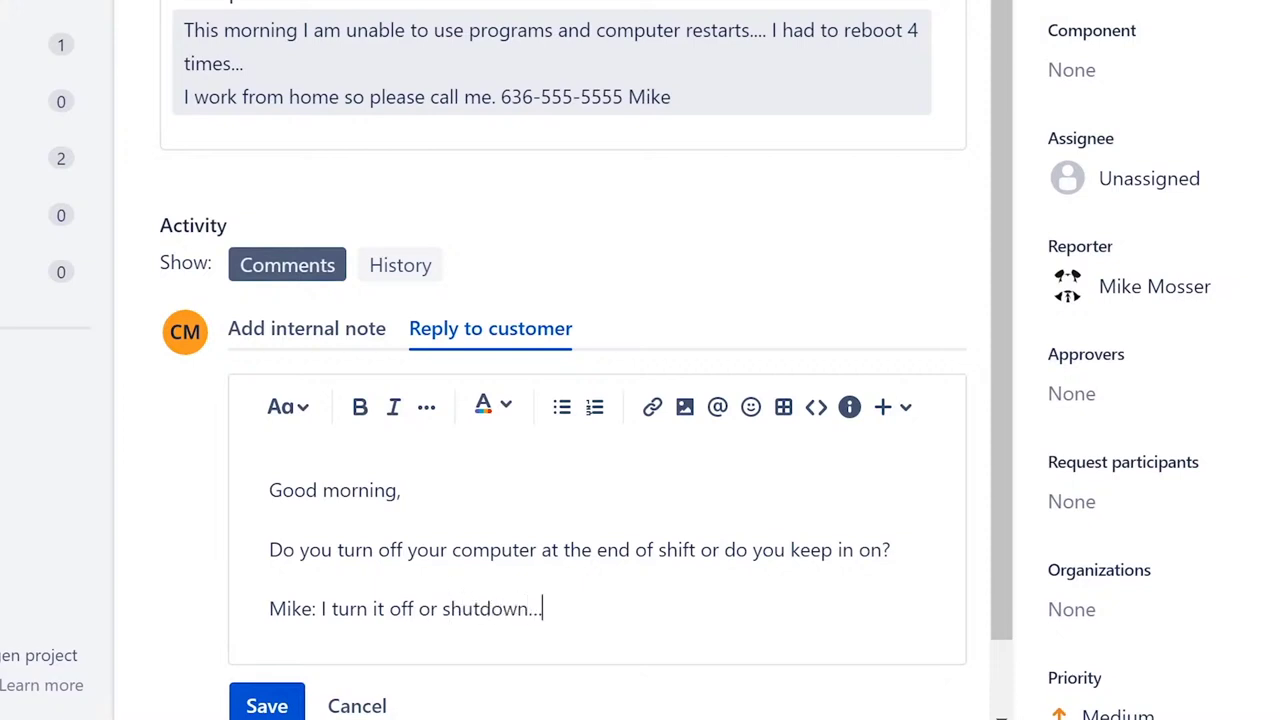
{"action": "key", "text": "Return"}
{"action": "type", "text": "Me: Please"}
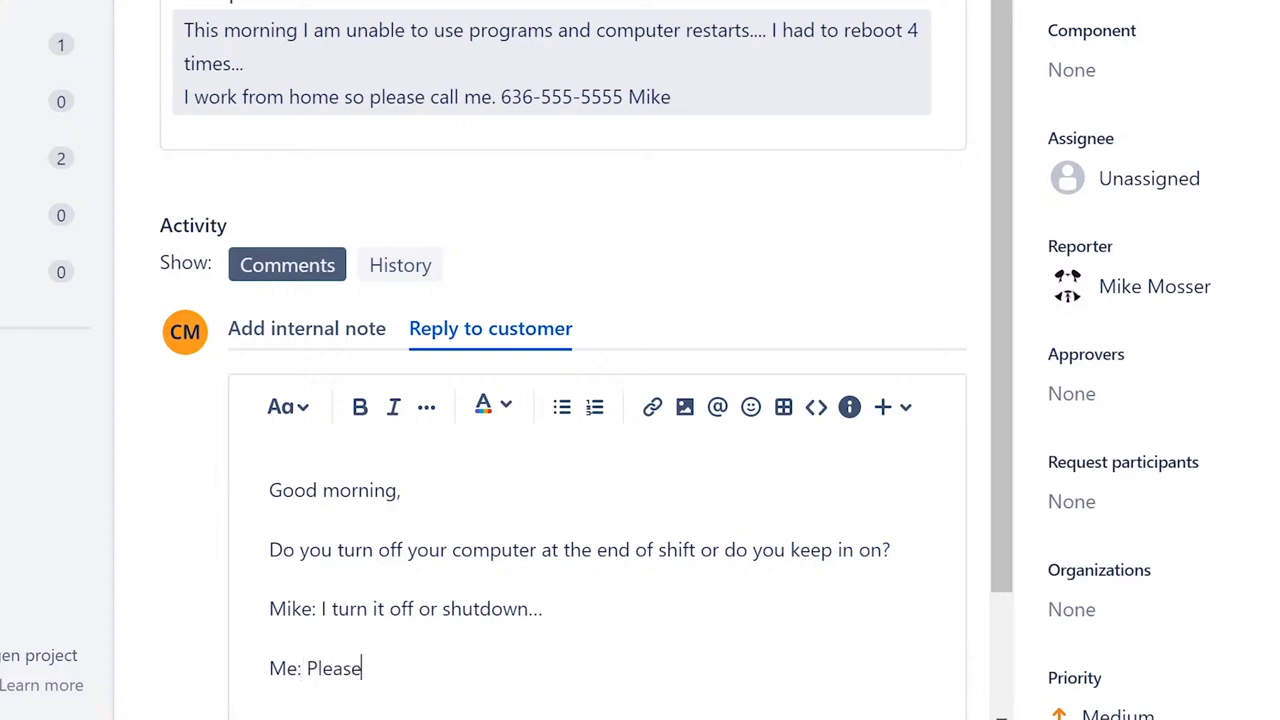
Continue: 'leave computer on after work so that it can get updates. This will minimize restarts and will allow for faster login'.
{"action": "scroll", "coordinate": [617, 171], "scroll_direction": "down", "scroll_amount": 1}
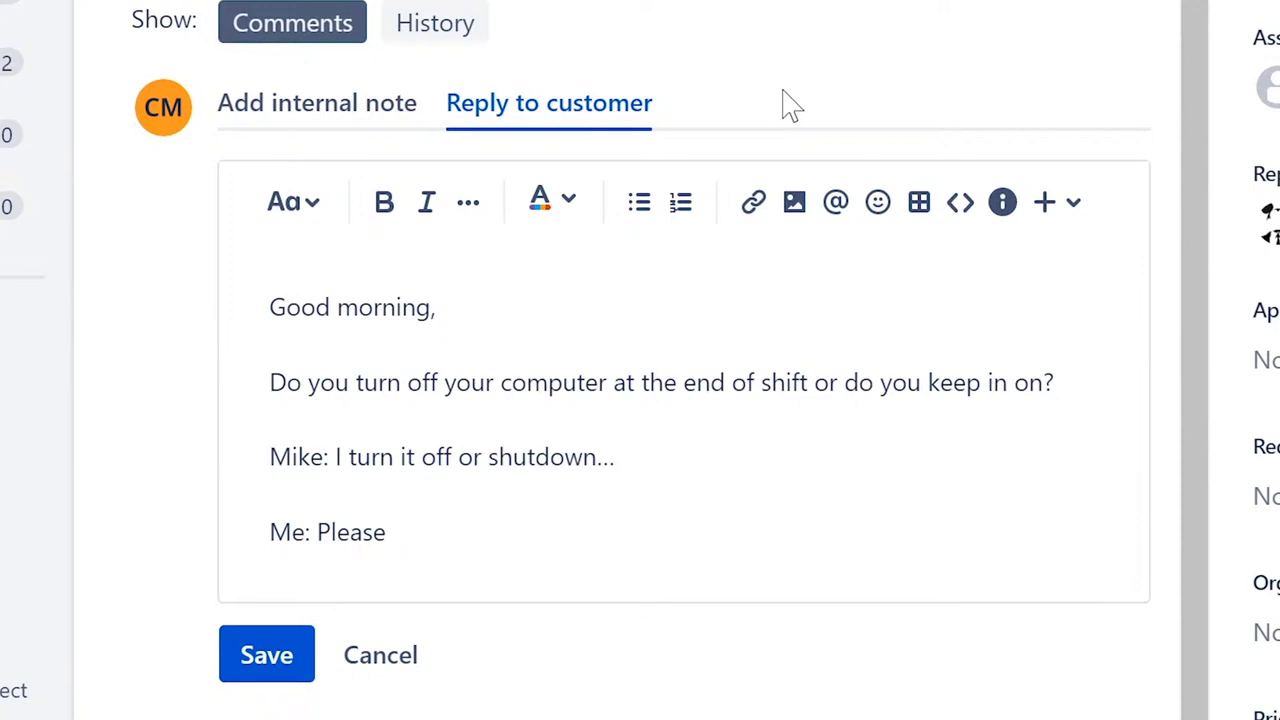
{"action": "type", "text": "insur"}
{"action": "type", "text": "e"}
{"action": "key", "text": "BackSpace"}
{"action": "key", "text": "BackSpace"}
{"action": "key", "text": "BackSpace"}
{"action": "key", "text": "BackSpace"}
{"action": "key", "text": "BackSpace"}
{"action": "key", "text": "BackSpace"}
{"action": "key", "text": "BackSpace"}
{"action": "type", "text": "insure that"}
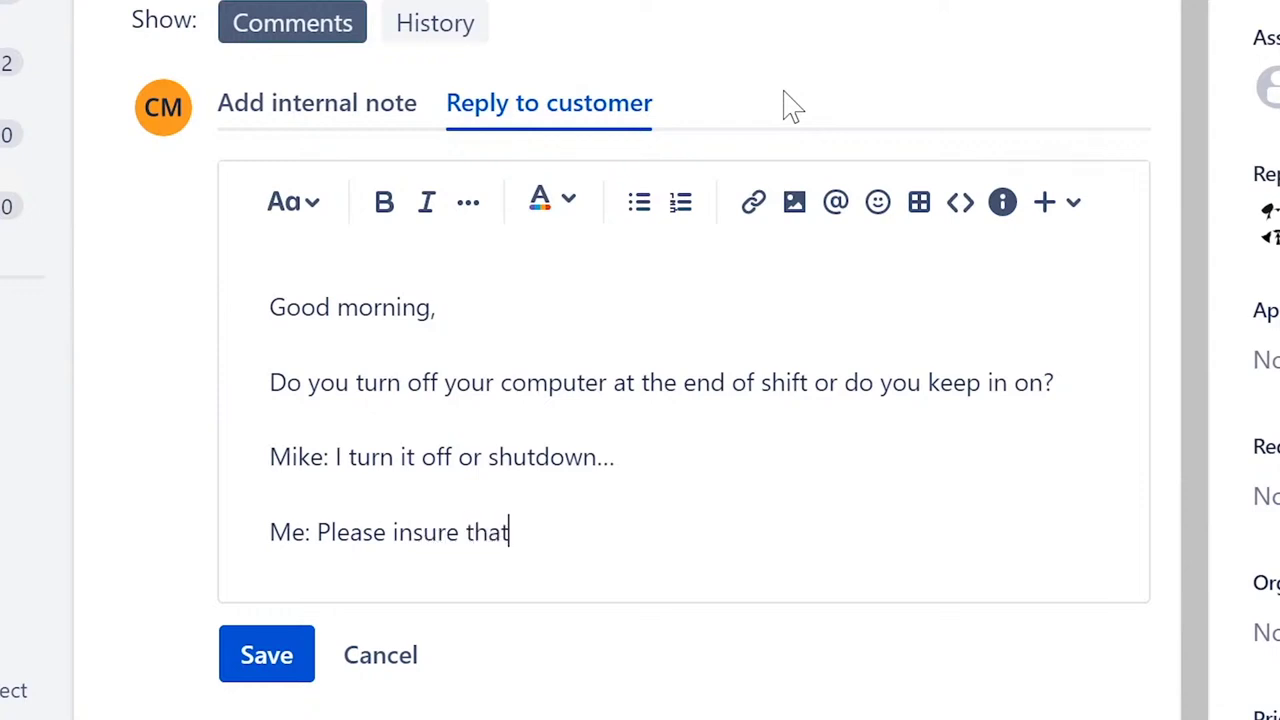
{"action": "key", "text": "BackSpace"}
{"action": "key", "text": "BackSpace"}
{"action": "key", "text": "BackSpace"}
{"action": "key", "text": "BackSpace"}
{"action": "key", "text": "BackSpace"}
{"action": "key", "text": "BackSpace"}
{"action": "key", "text": "BackSpace"}
{"action": "key", "text": "BackSpace"}
{"action": "key", "text": "BackSpace"}
{"action": "key", "text": "BackSpace"}
{"action": "key", "text": "BackSpace"}
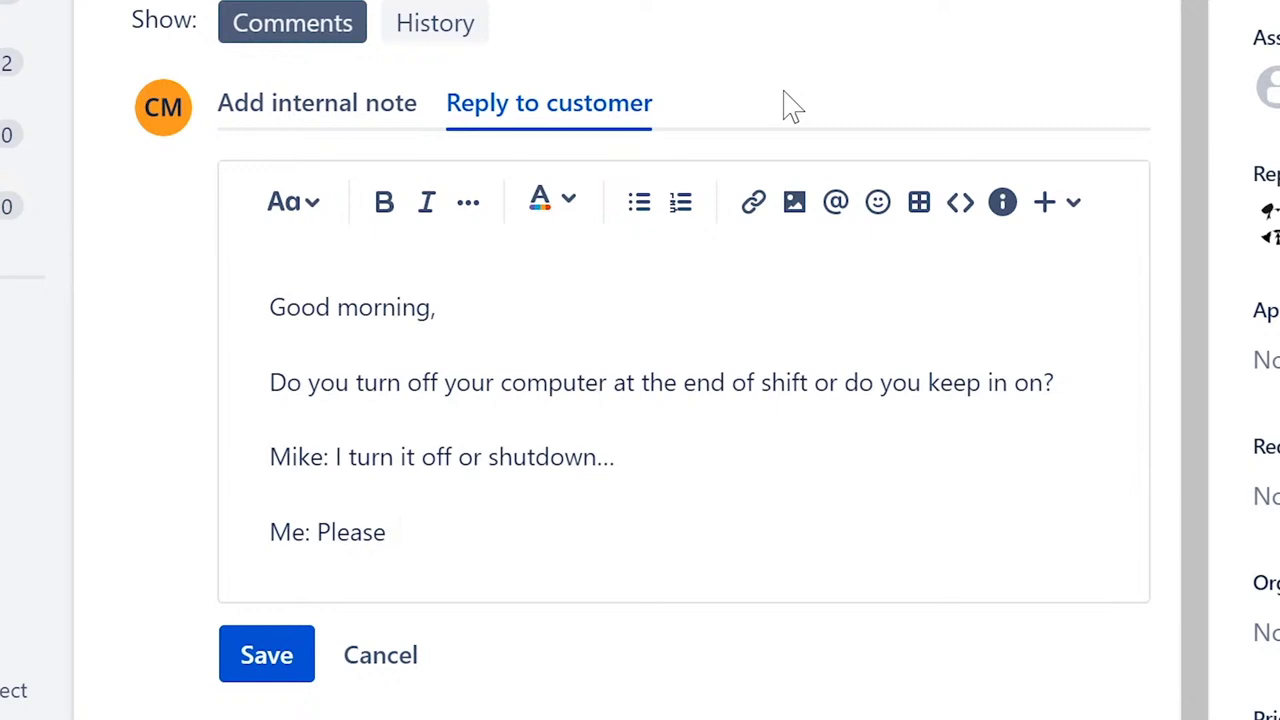
{"action": "type", "text": "leave computer on "}
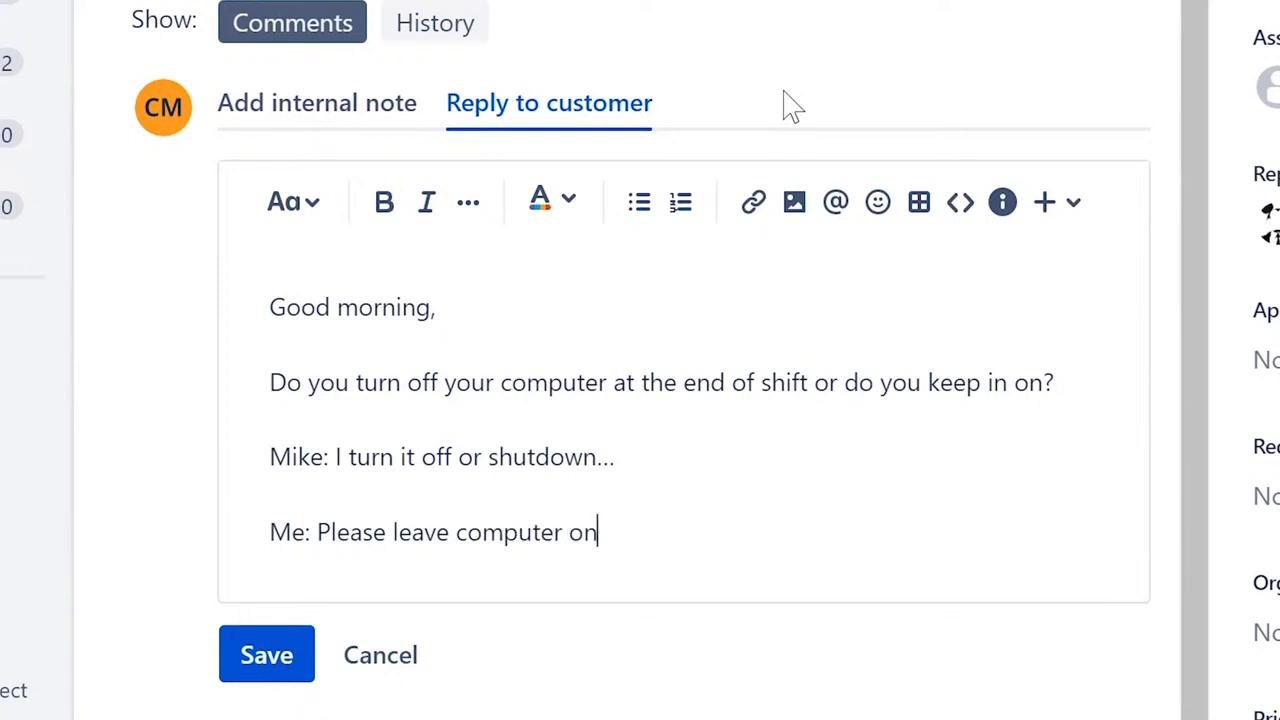
{"action": "type", "text": "after work so that i"}
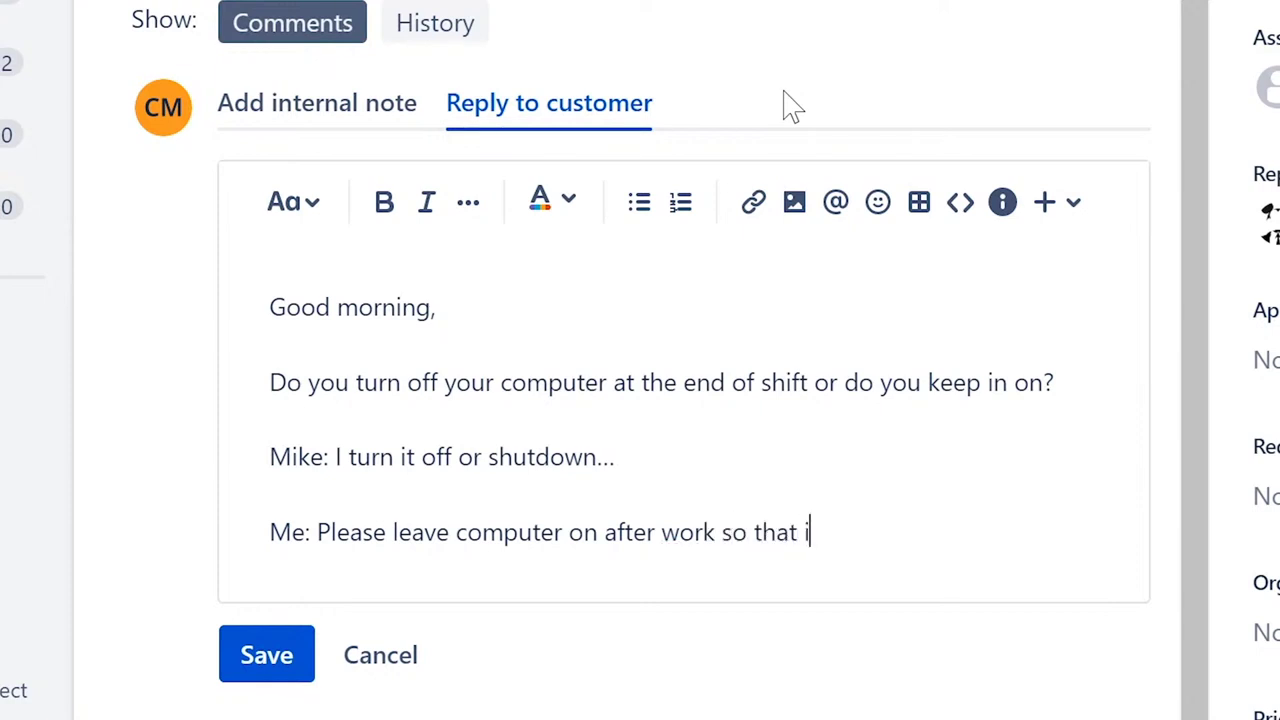
{"action": "type", "text": "t can get"}
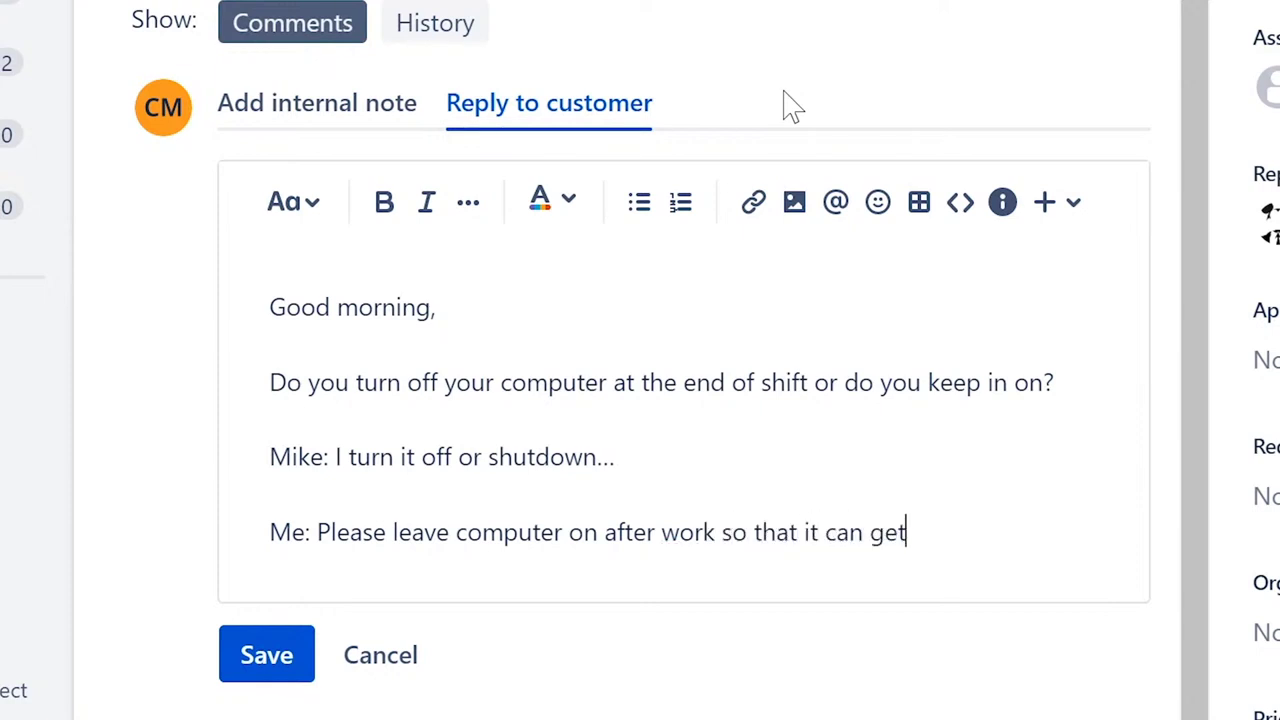
{"action": "type", "text": " updates"}
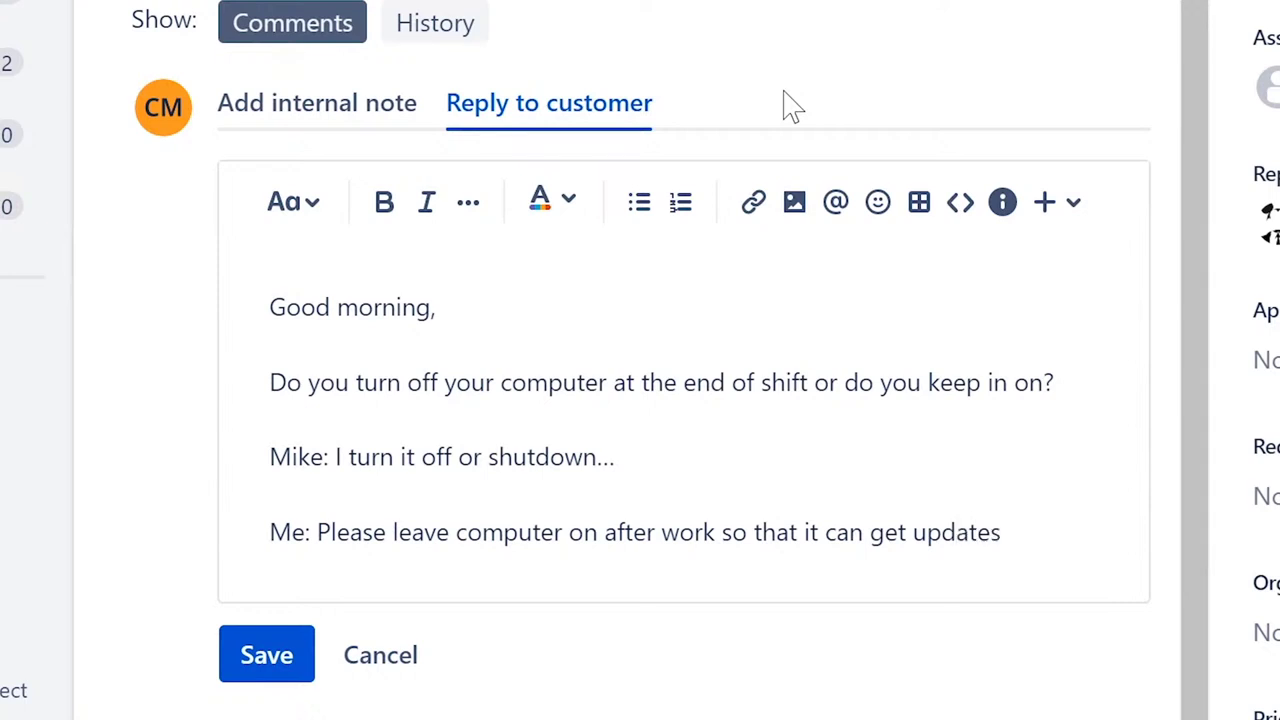
{"action": "type", "text": ". th"}
{"action": "key", "text": "BackSpace"}
{"action": "key", "text": "BackSpace"}
{"action": "type", "text": "This will "}
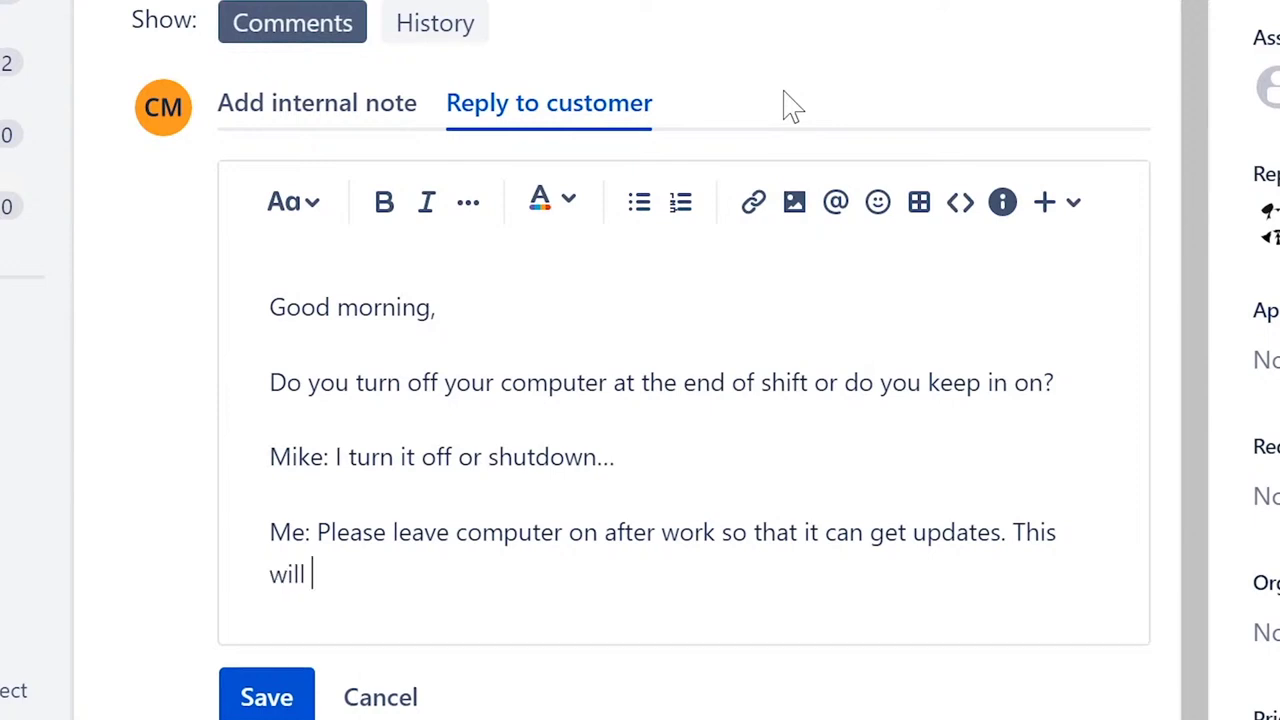
{"action": "type", "text": "i"}
{"action": "key", "text": "BackSpace"}
{"action": "type", "text": "minimize "}
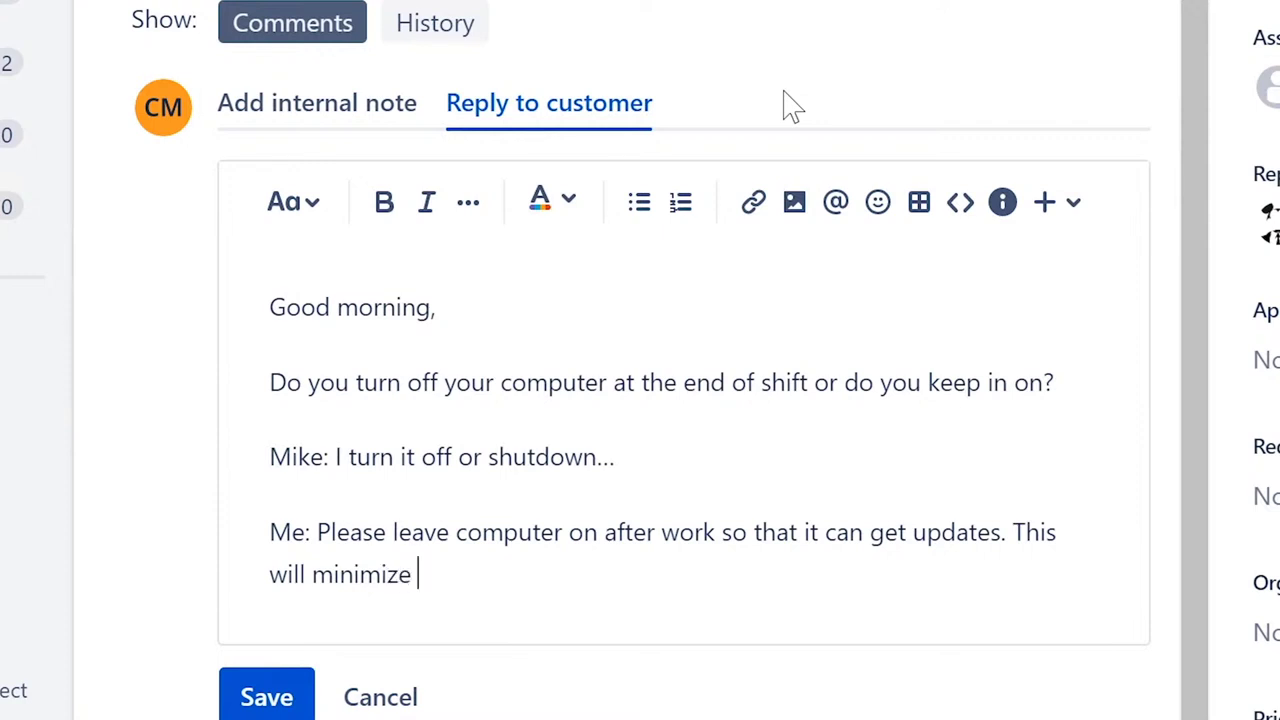
{"action": "type", "text": "restarts"}
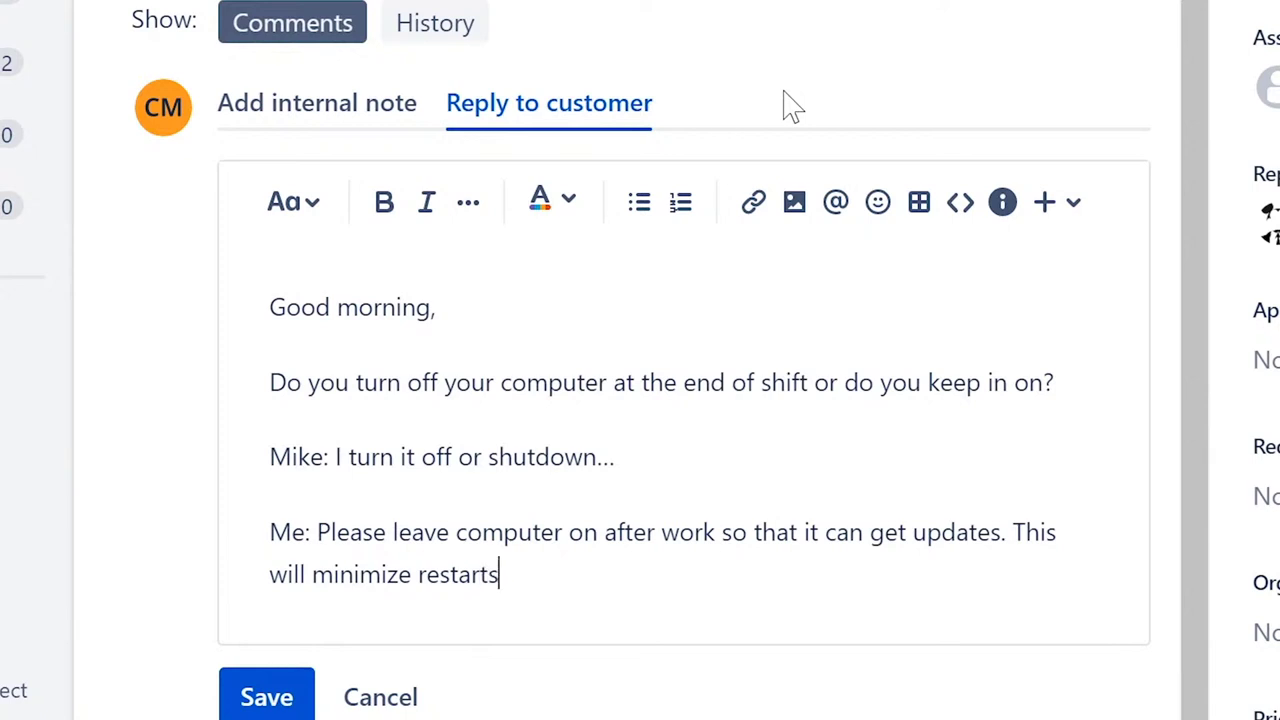
{"action": "type", "text": " and will allow for faster login."}
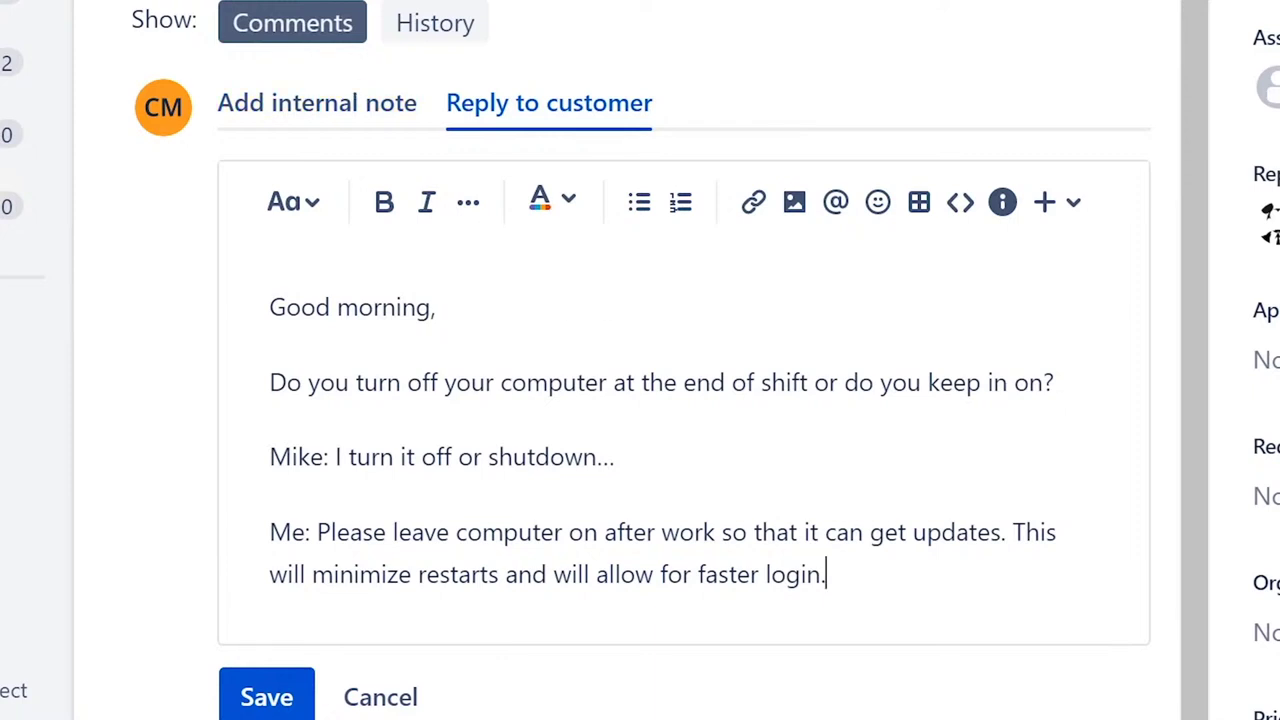
{"action": "scroll", "coordinate": [608, 337], "scroll_direction": "down", "scroll_amount": 1}
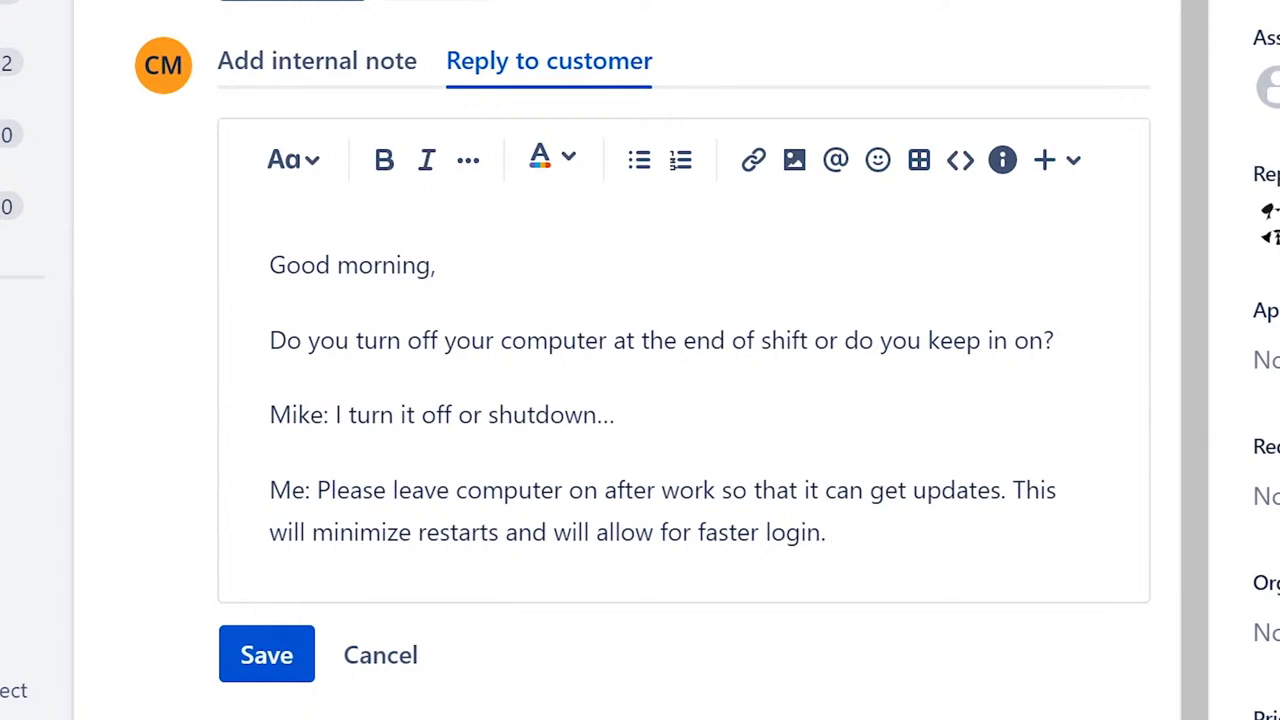
{"action": "left_click_drag", "start_coordinate": [583, 490], "coordinate": [1006, 490]}
{"action": "left_click", "coordinate": [832, 532]}
{"action": "scroll", "coordinate": [880, 29], "scroll_direction": "up", "scroll_amount": 5}
{"action": "left_click_drag", "start_coordinate": [902, 263], "coordinate": [258, 314]}
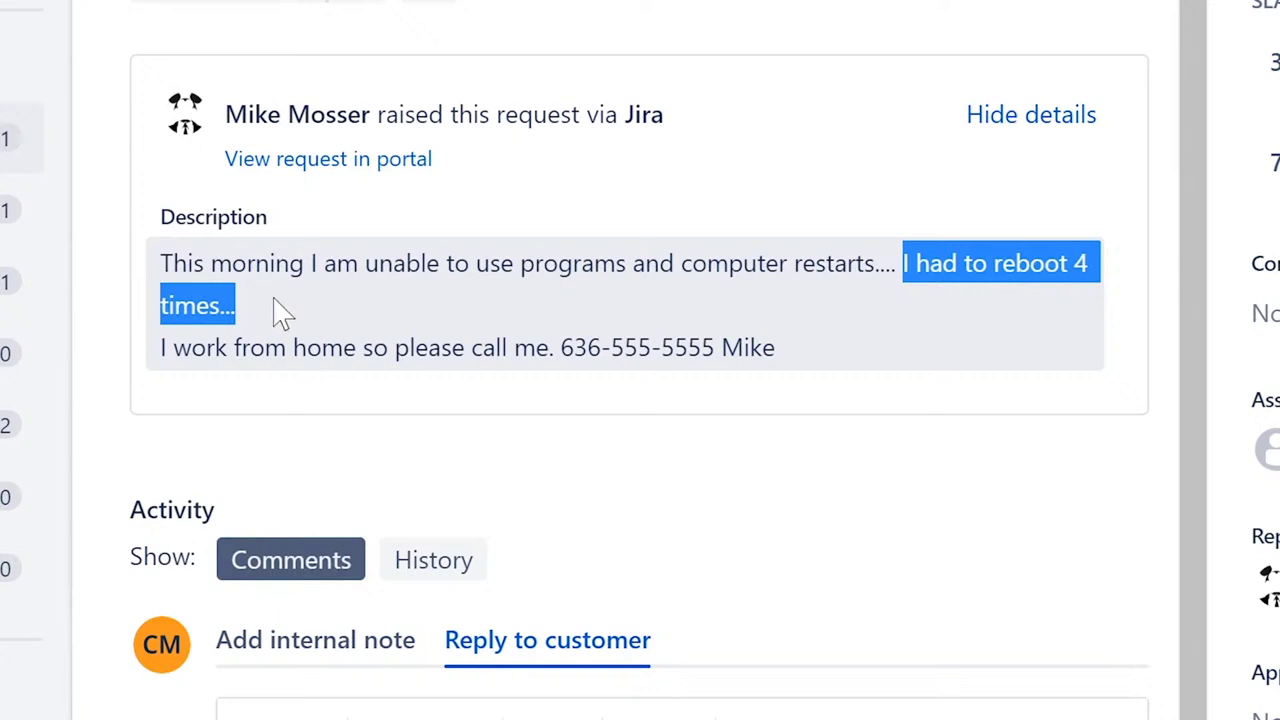
{"action": "left_click", "coordinate": [281, 314]}
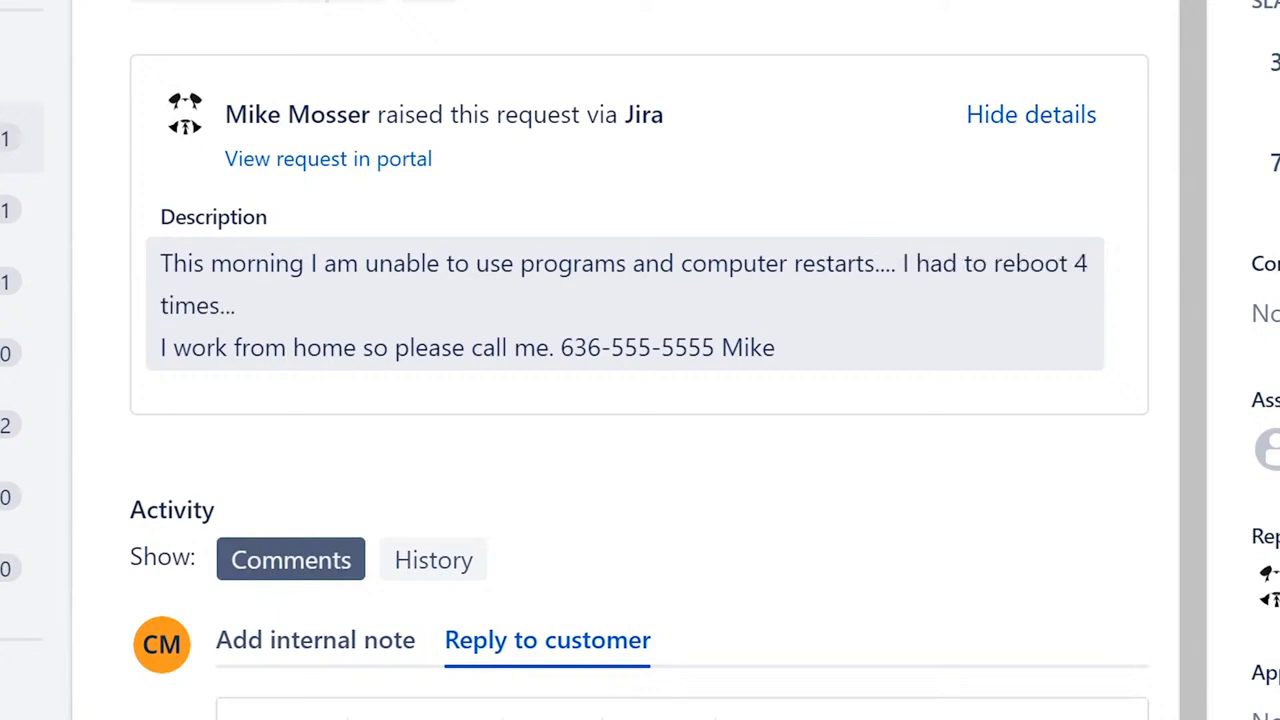
{"action": "left_click_drag", "start_coordinate": [903, 263], "coordinate": [1022, 305]}
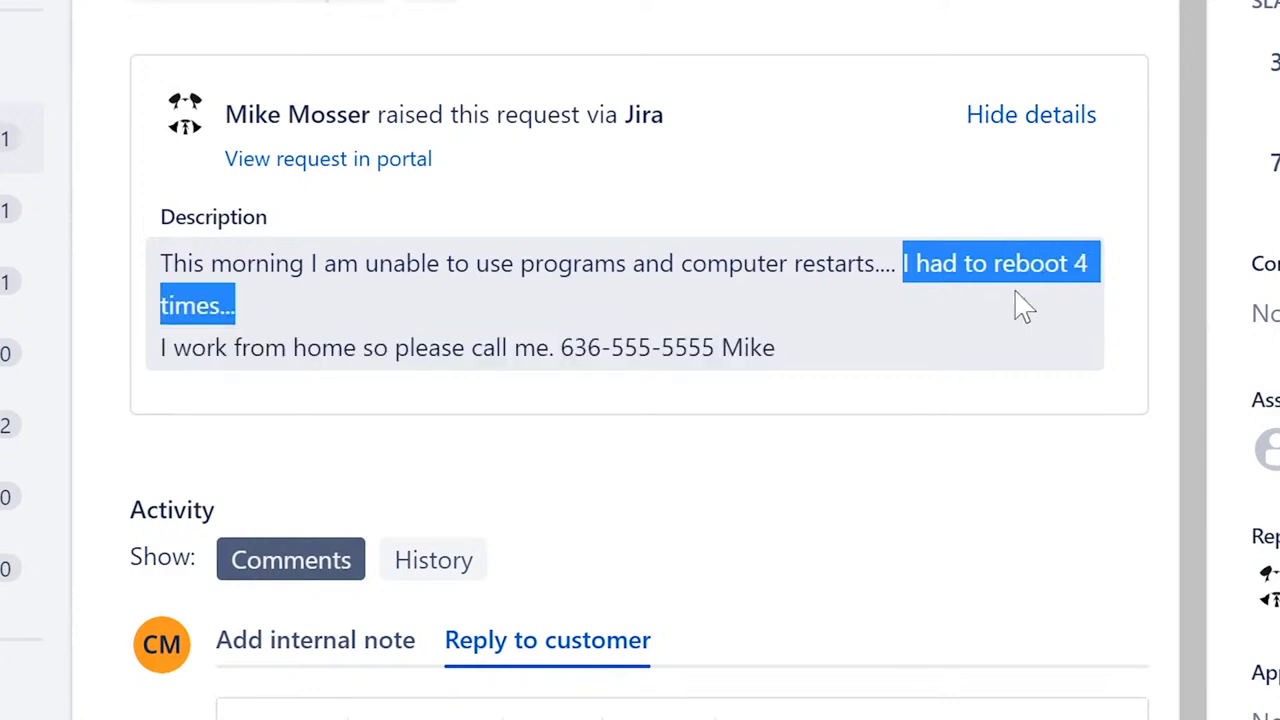
{"action": "left_click", "coordinate": [1022, 306]}
{"action": "left_click_drag", "start_coordinate": [903, 263], "coordinate": [620, 306]}
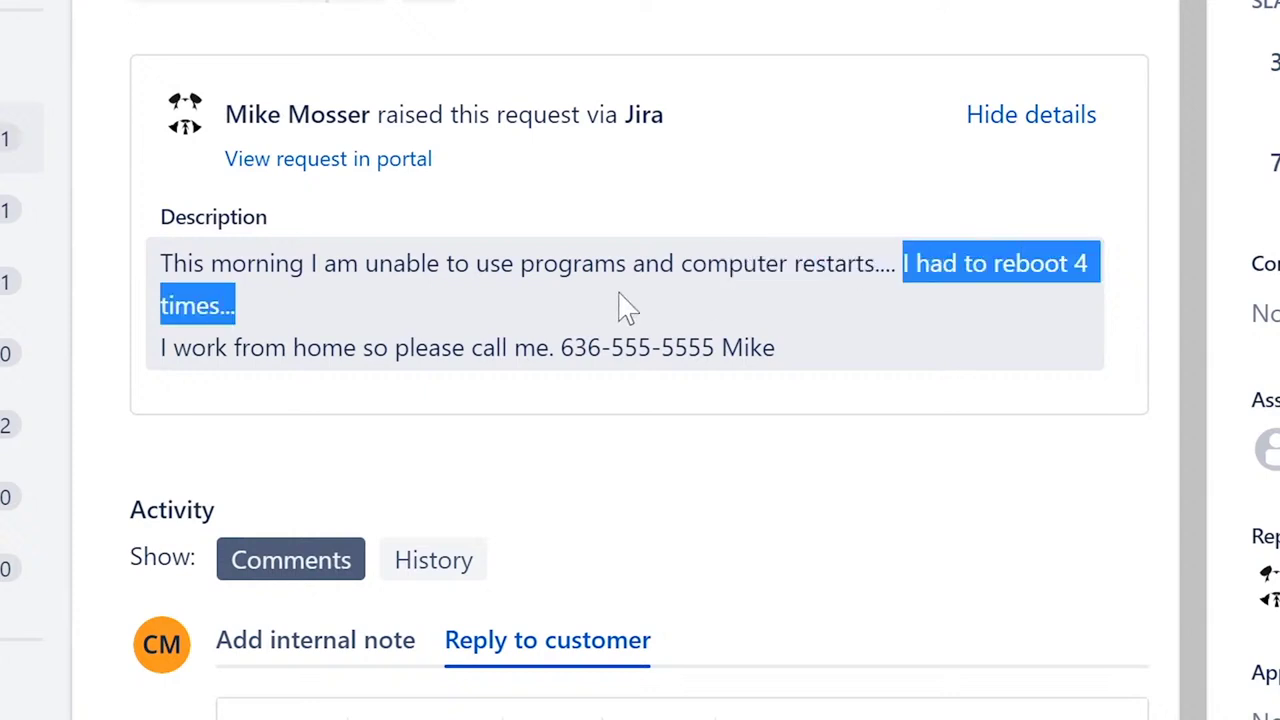
{"action": "left_click", "coordinate": [476, 316]}
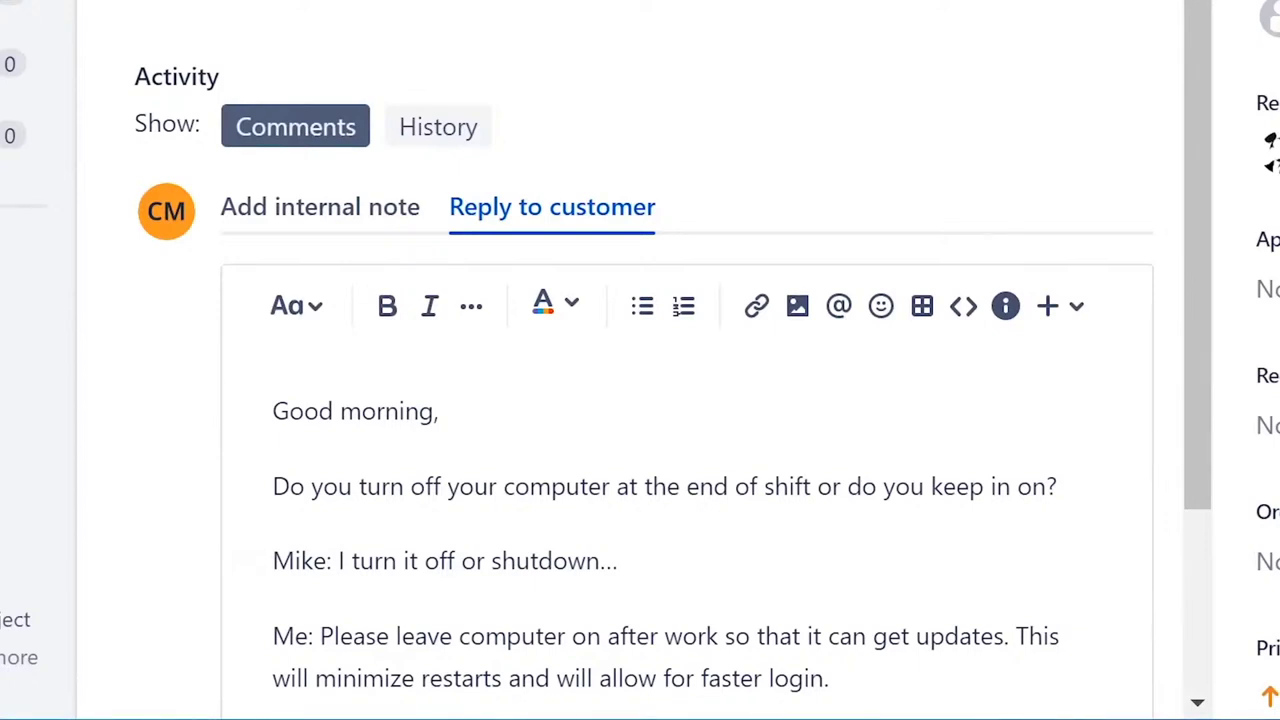
Add 'Me: Computer uses very little power when not in use... around 8 watts compared to a light bulb which is around 60 w...'.
{"action": "scroll", "coordinate": [660, 400], "scroll_direction": "down", "scroll_amount": 2}
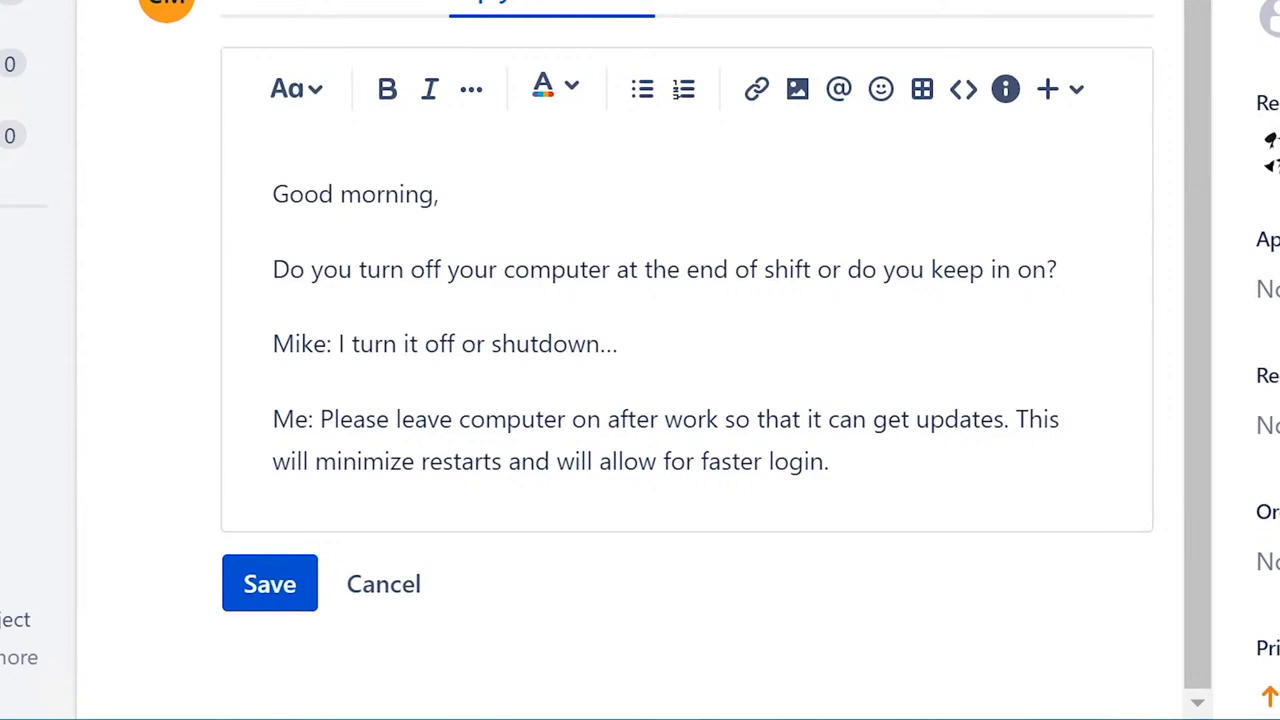
{"action": "key", "text": "Return"}
{"action": "type", "text": "Me:"}
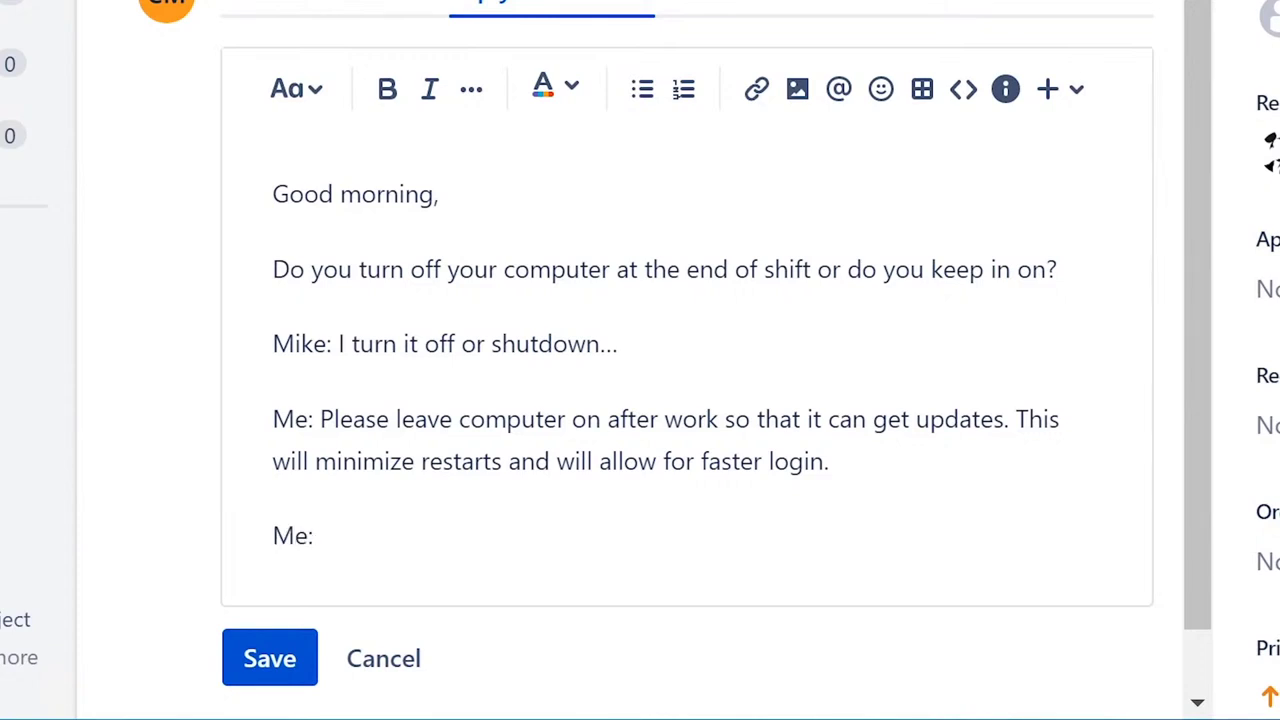
{"action": "type", "text": " The"}
{"action": "key", "text": "BackSpace"}
{"action": "key", "text": "BackSpace"}
{"action": "key", "text": "BackSpace"}
{"action": "key", "text": "BackSpace"}
{"action": "type", "text": "Computer "}
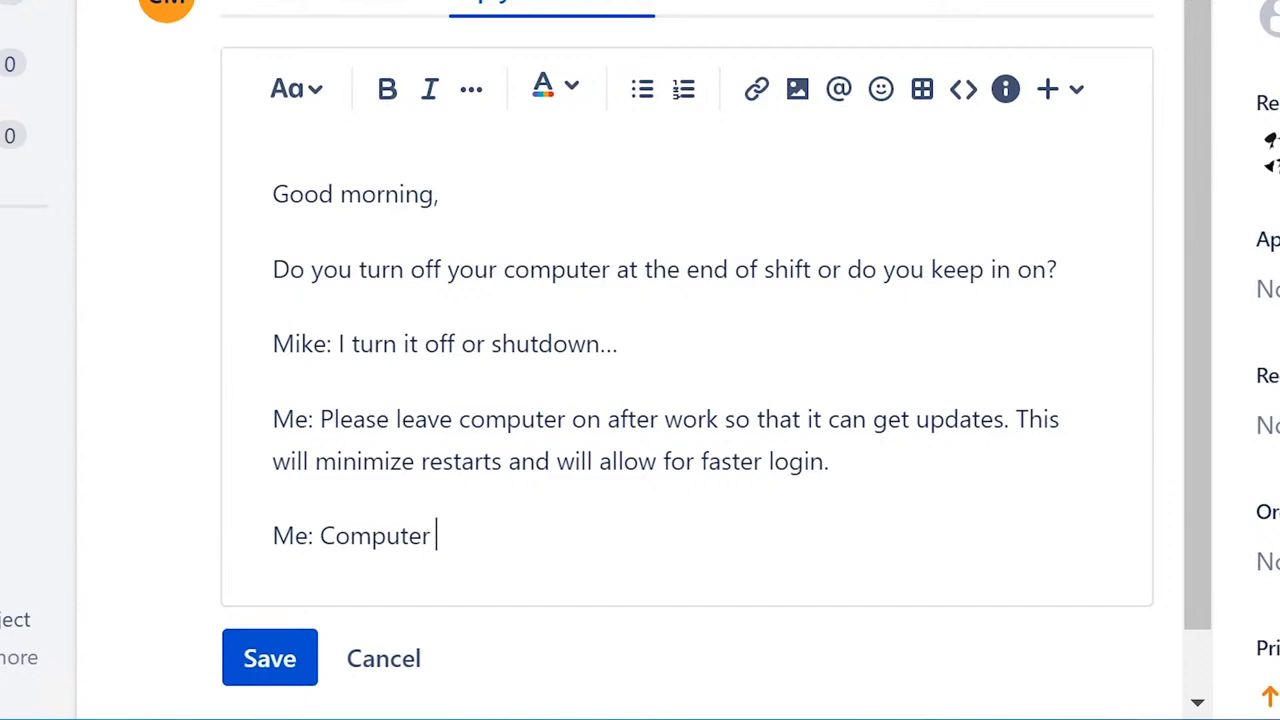
{"action": "type", "text": "uses very litt"}
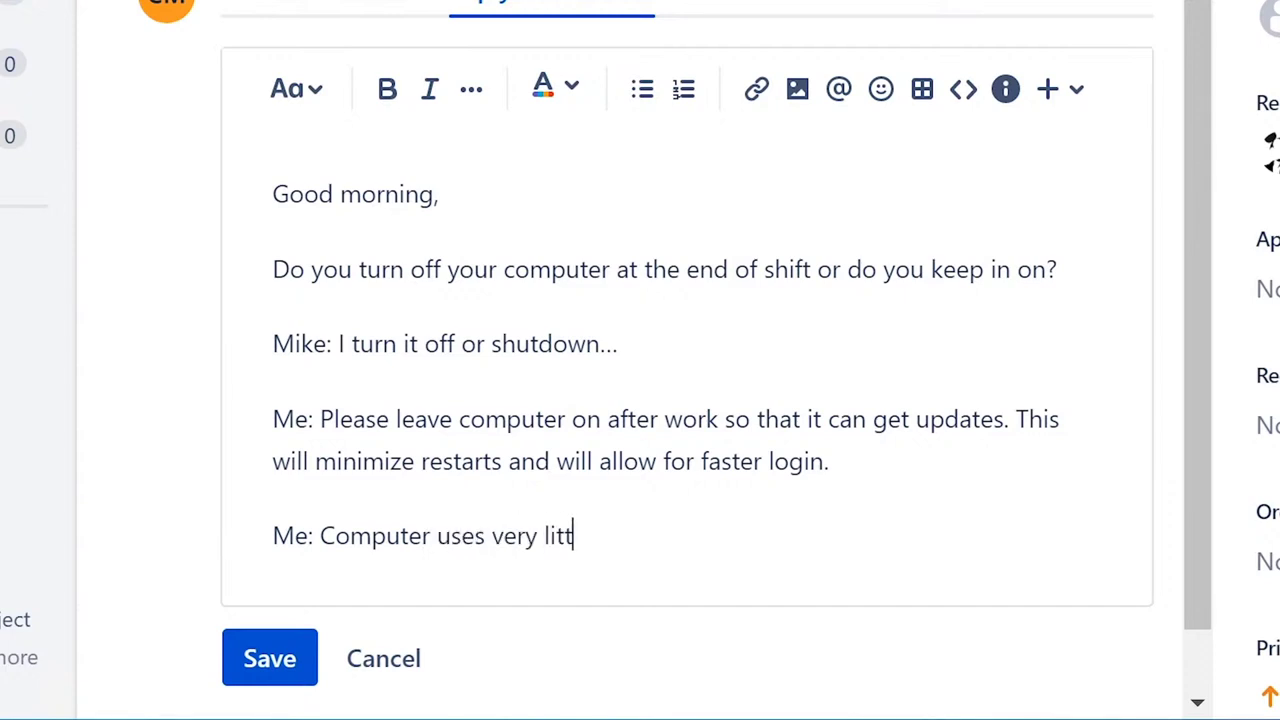
{"action": "type", "text": "le power when o"}
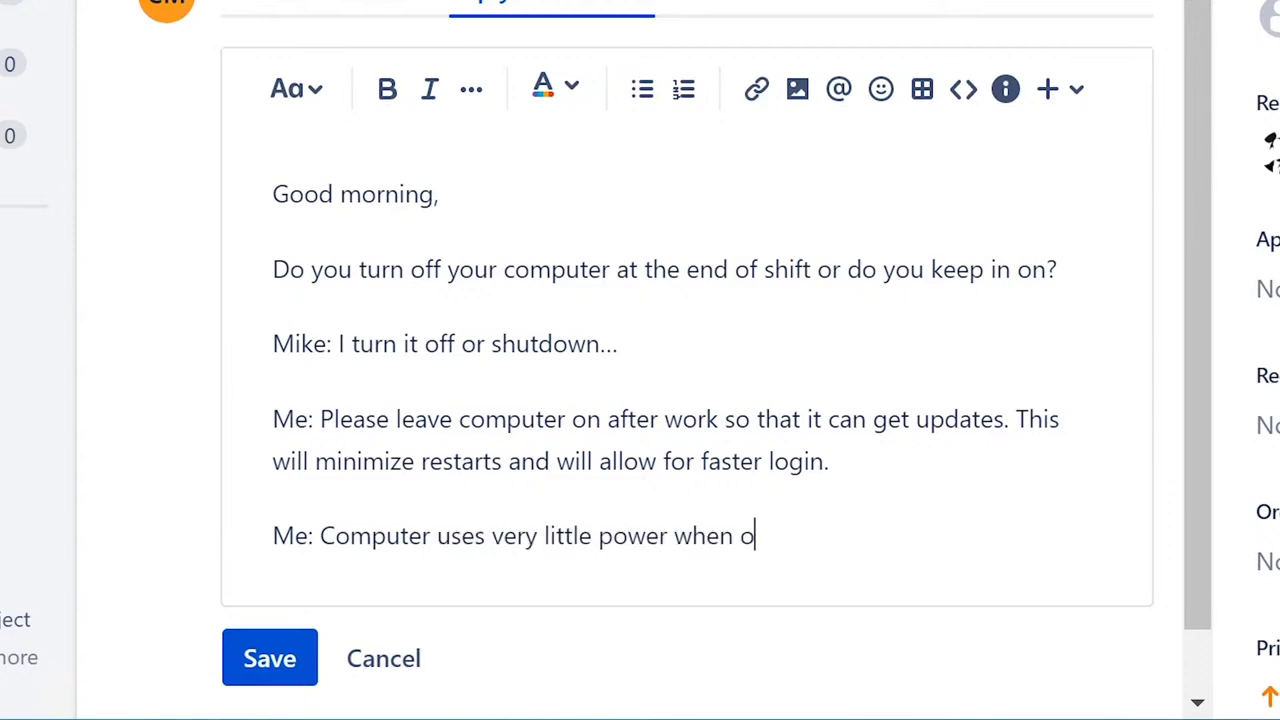
{"action": "key", "text": "BackSpace"}
{"action": "type", "text": "not in use"}
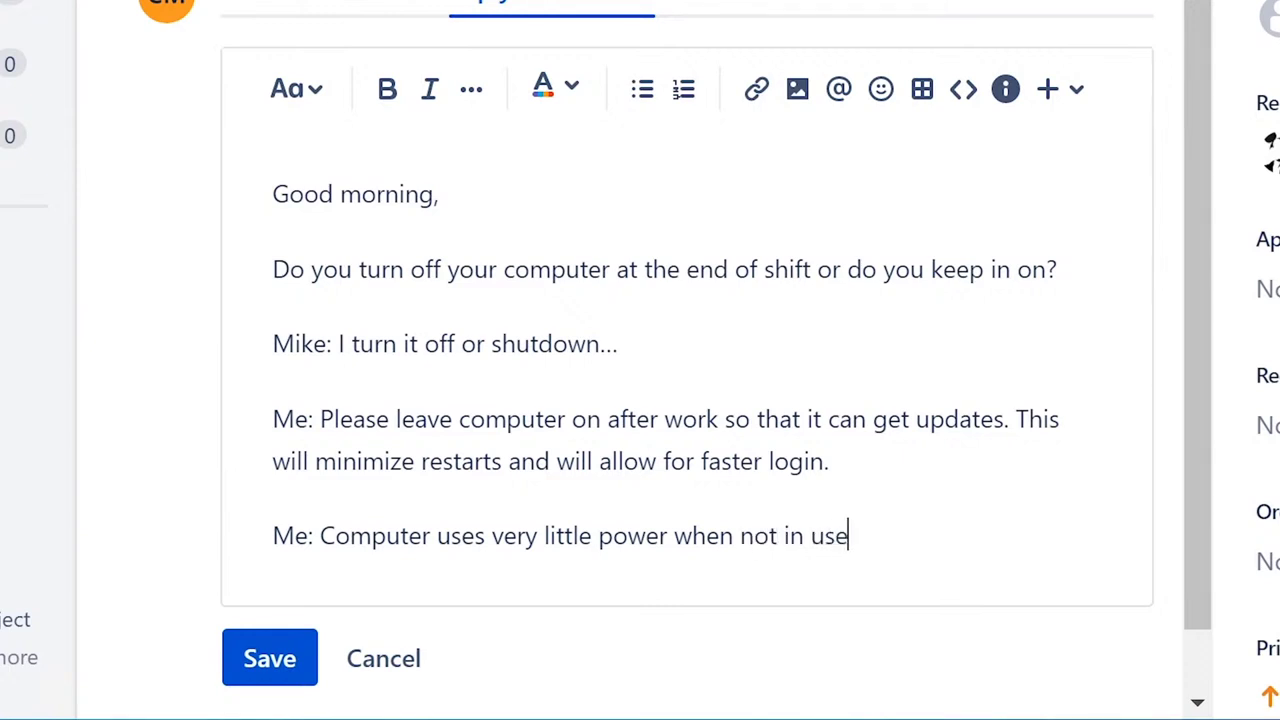
{"action": "type", "text": "... it uses "}
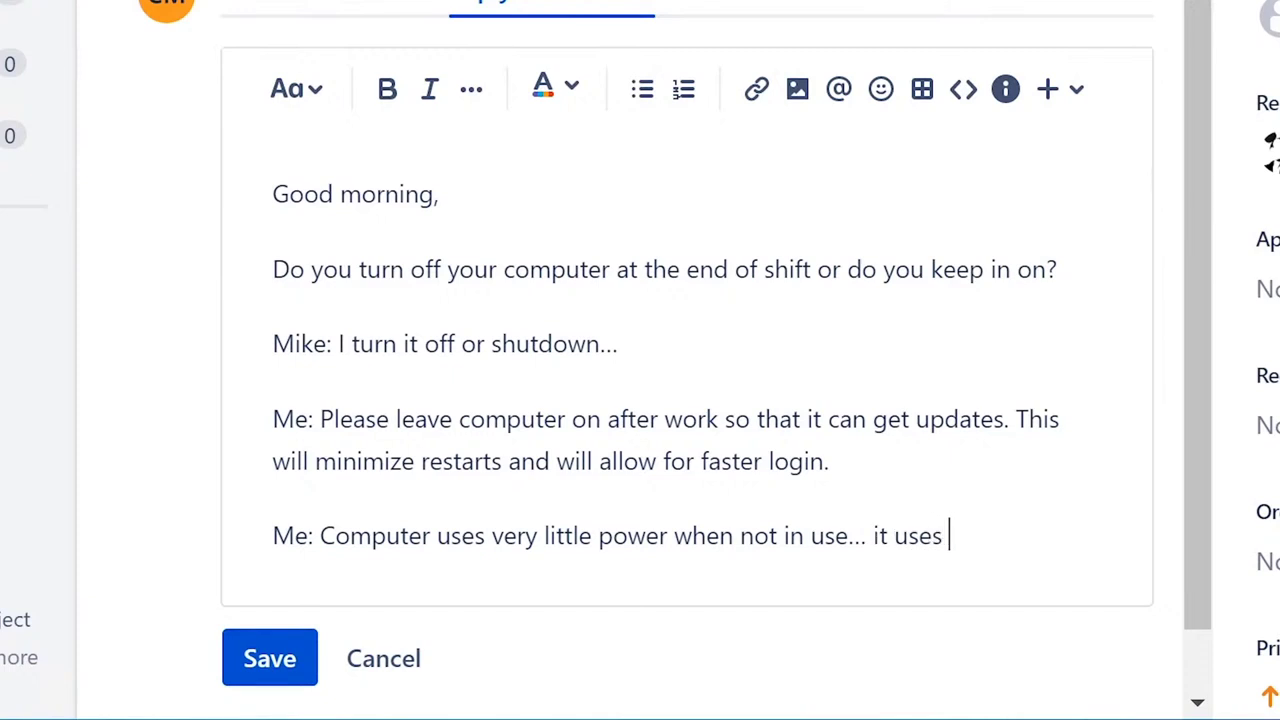
{"action": "type", "text": "around 8 wat"}
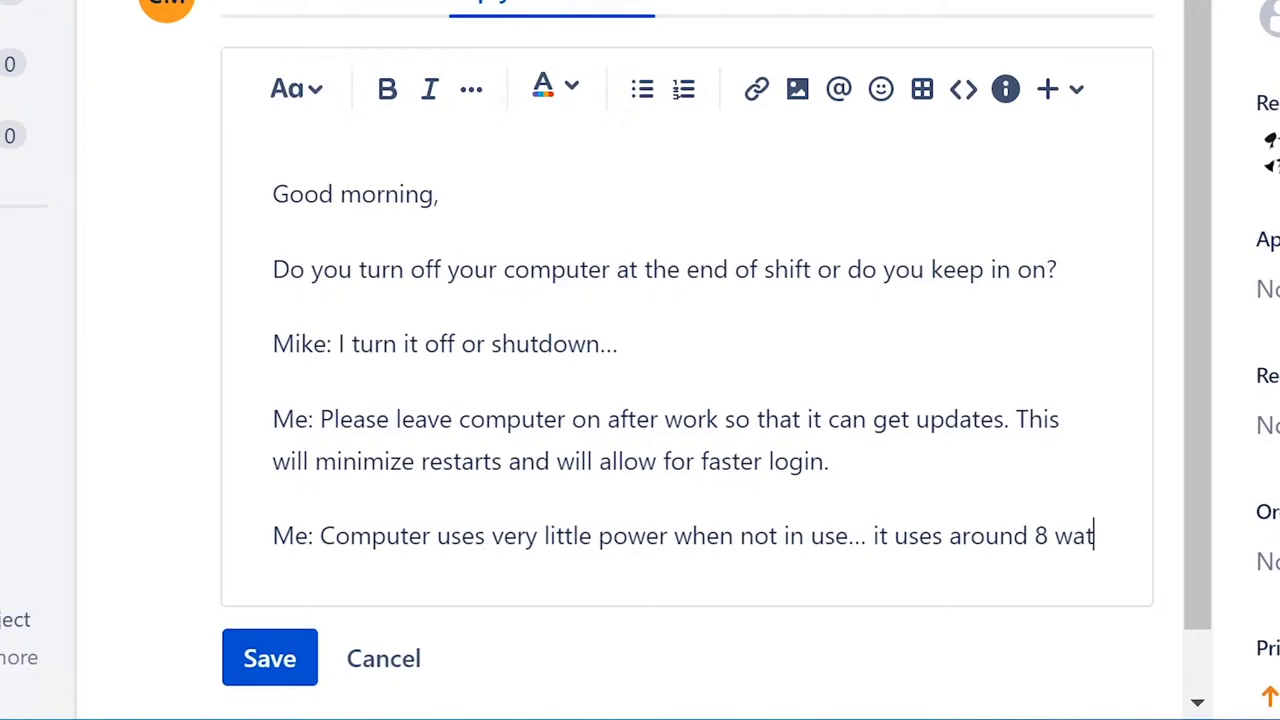
{"action": "type", "text": "ts compae"}
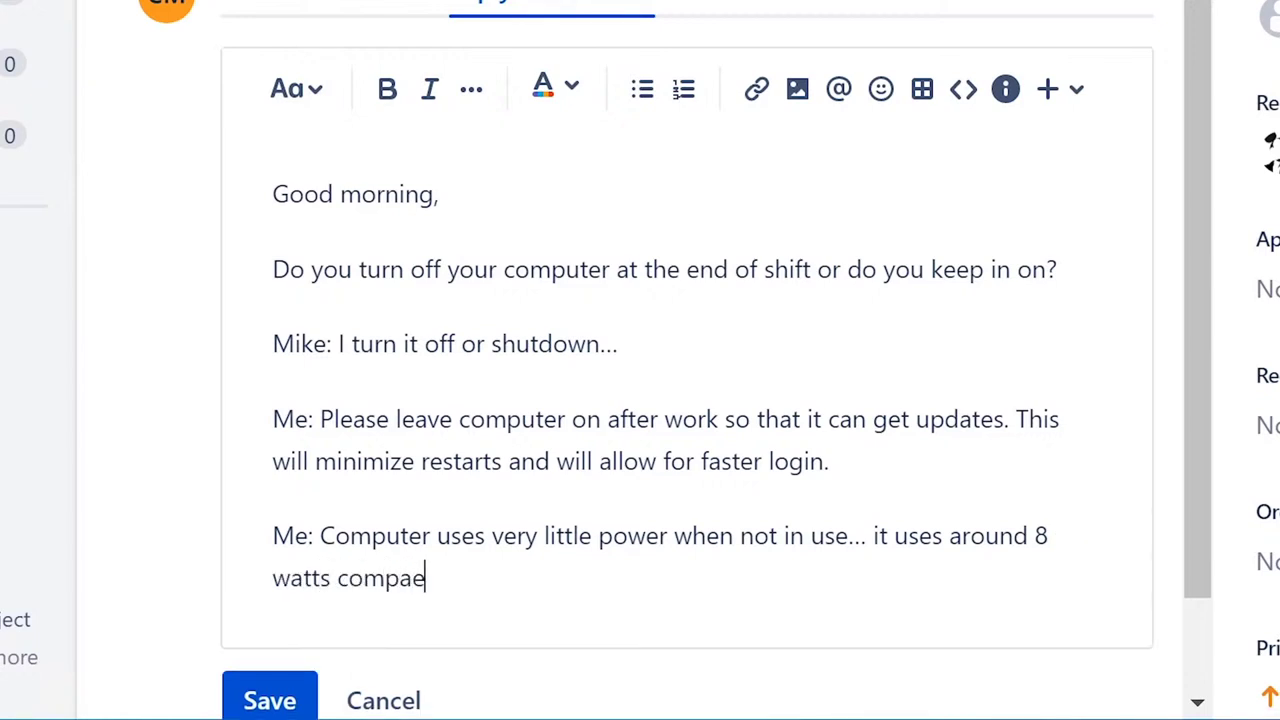
{"action": "key", "text": "BackSpace"}
{"action": "type", "text": "red to a"}
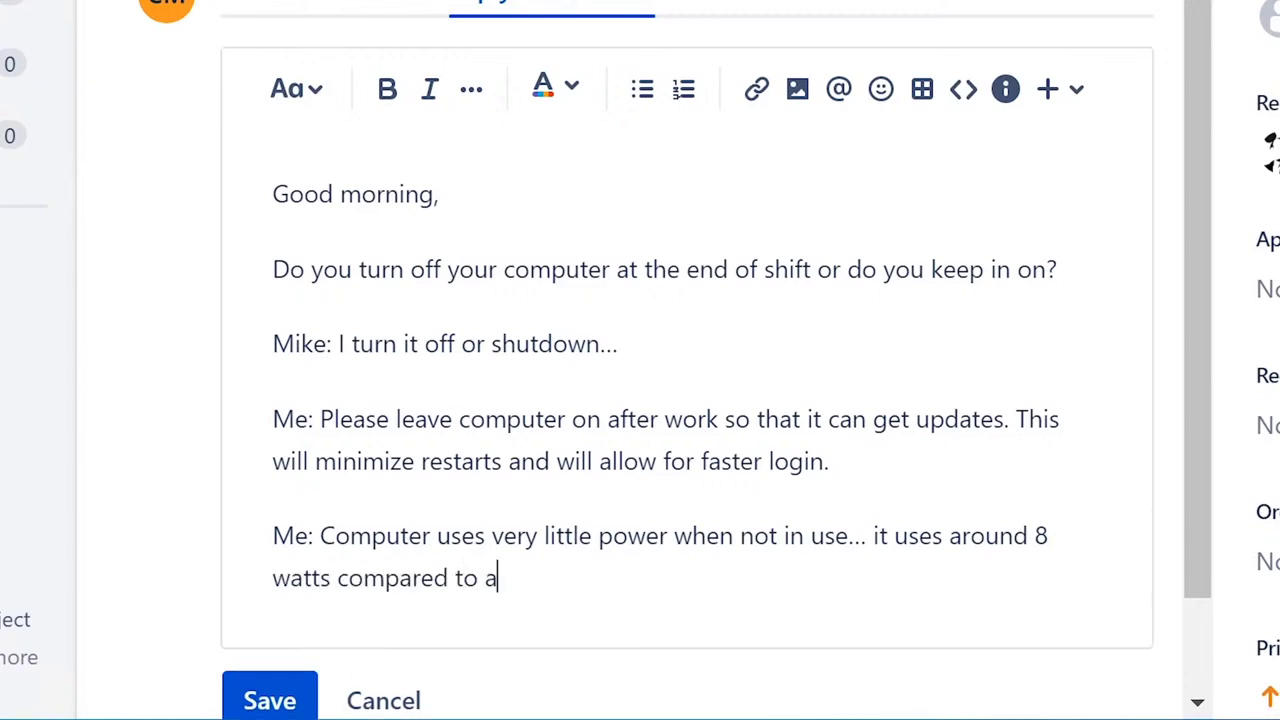
{"action": "type", "text": " light bul whi"}
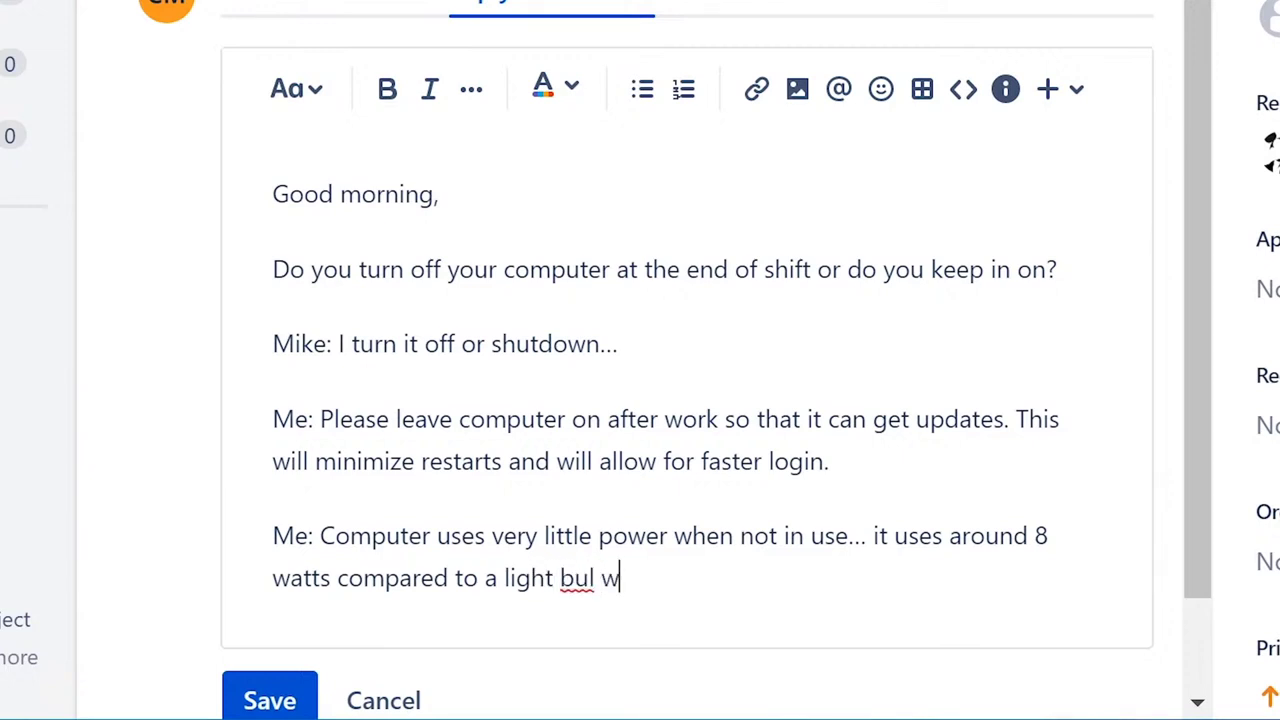
{"action": "key", "text": "BackSpace"}
{"action": "key", "text": "BackSpace"}
{"action": "key", "text": "BackSpace"}
{"action": "key", "text": "BackSpace"}
{"action": "key", "text": "BackSpace"}
{"action": "type", "text": "b"}
{"action": "key", "text": "BackSpace"}
{"action": "type", "text": "lb which"}
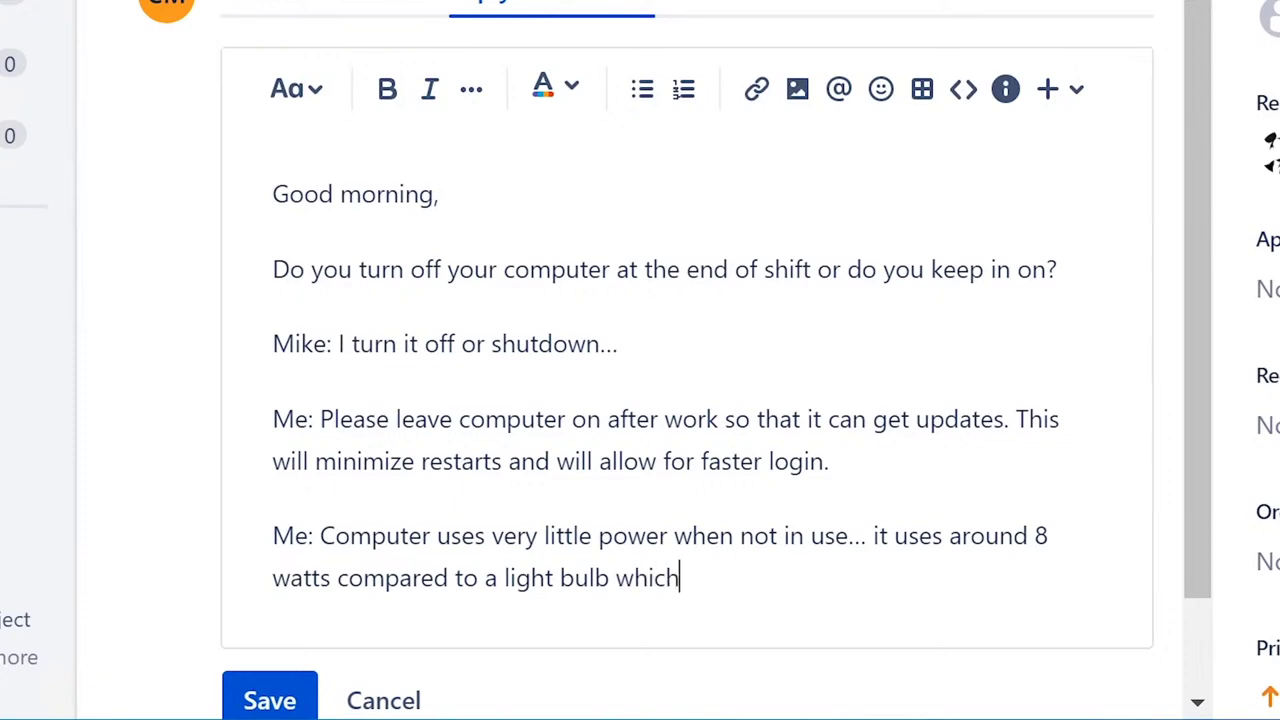
{"action": "type", "text": " is around "}
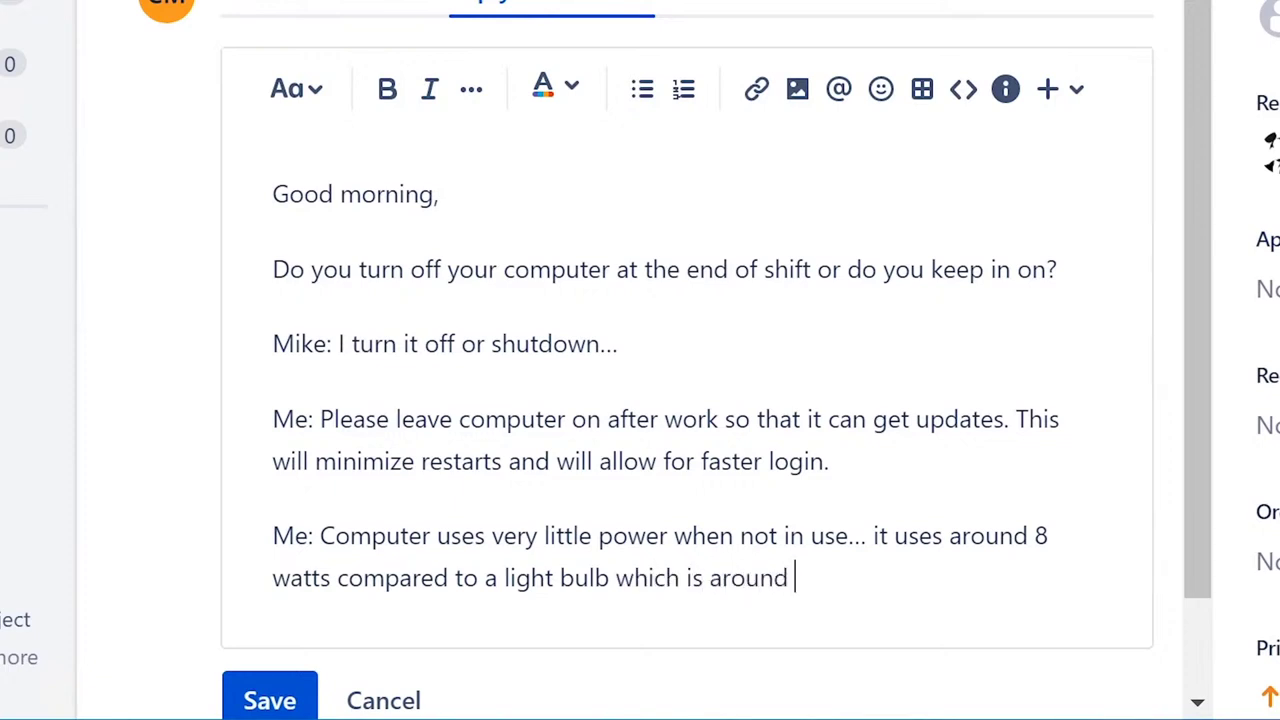
{"action": "type", "text": "60 w..."}
{"action": "key", "text": "Return"}
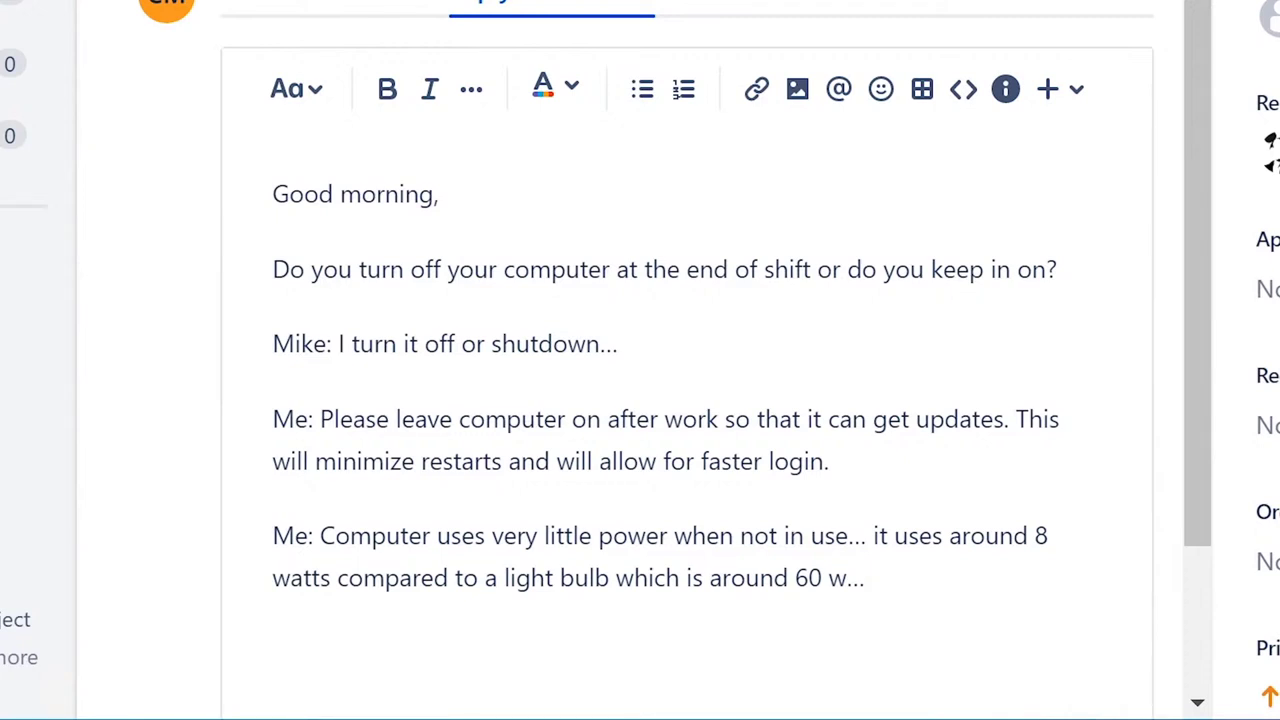
Review the 8 watts figure and place the cursor on the empty line below.
{"action": "scroll", "coordinate": [686, 360], "scroll_direction": "down", "scroll_amount": 2}
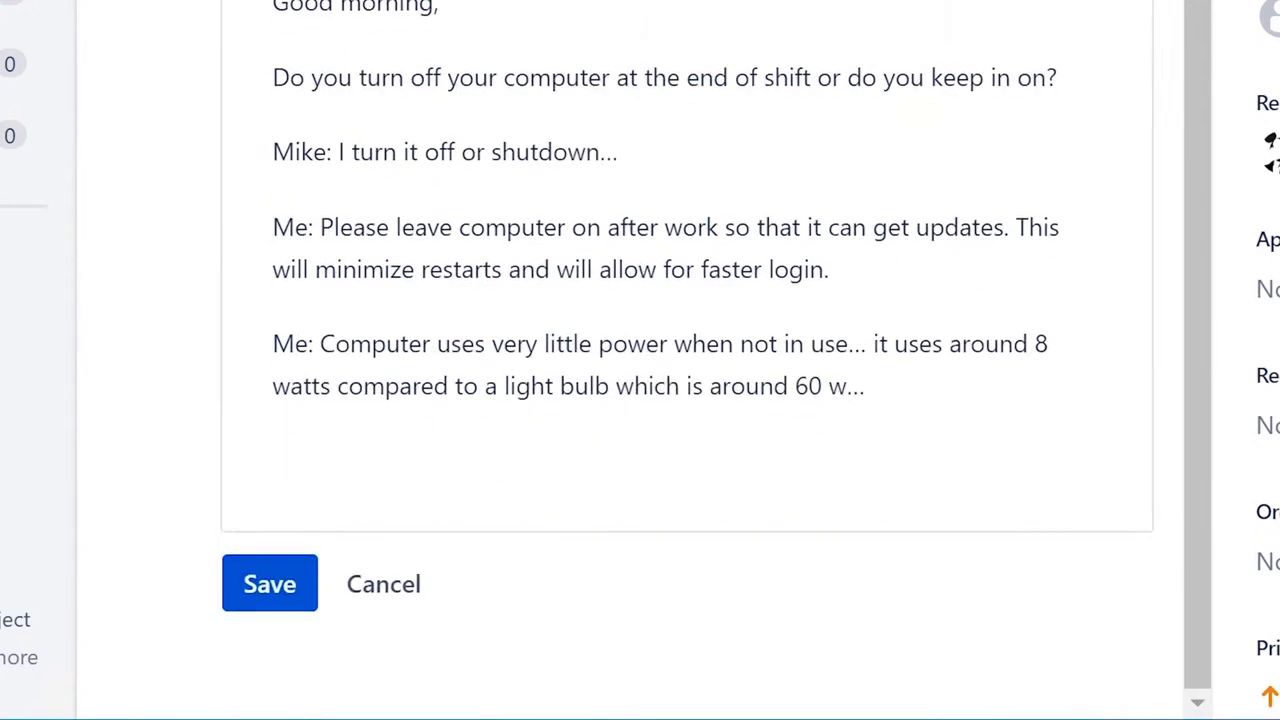
{"action": "left_click_drag", "start_coordinate": [1034, 343], "coordinate": [330, 386]}
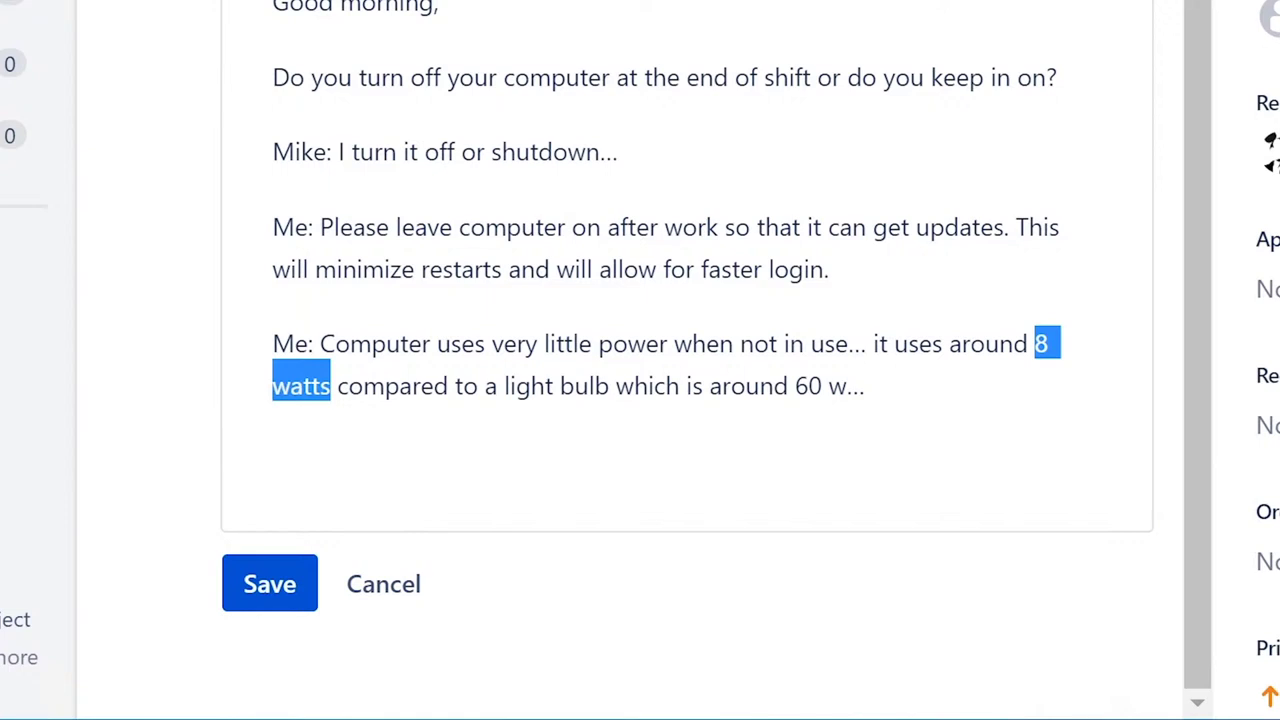
{"action": "left_click", "coordinate": [384, 386]}
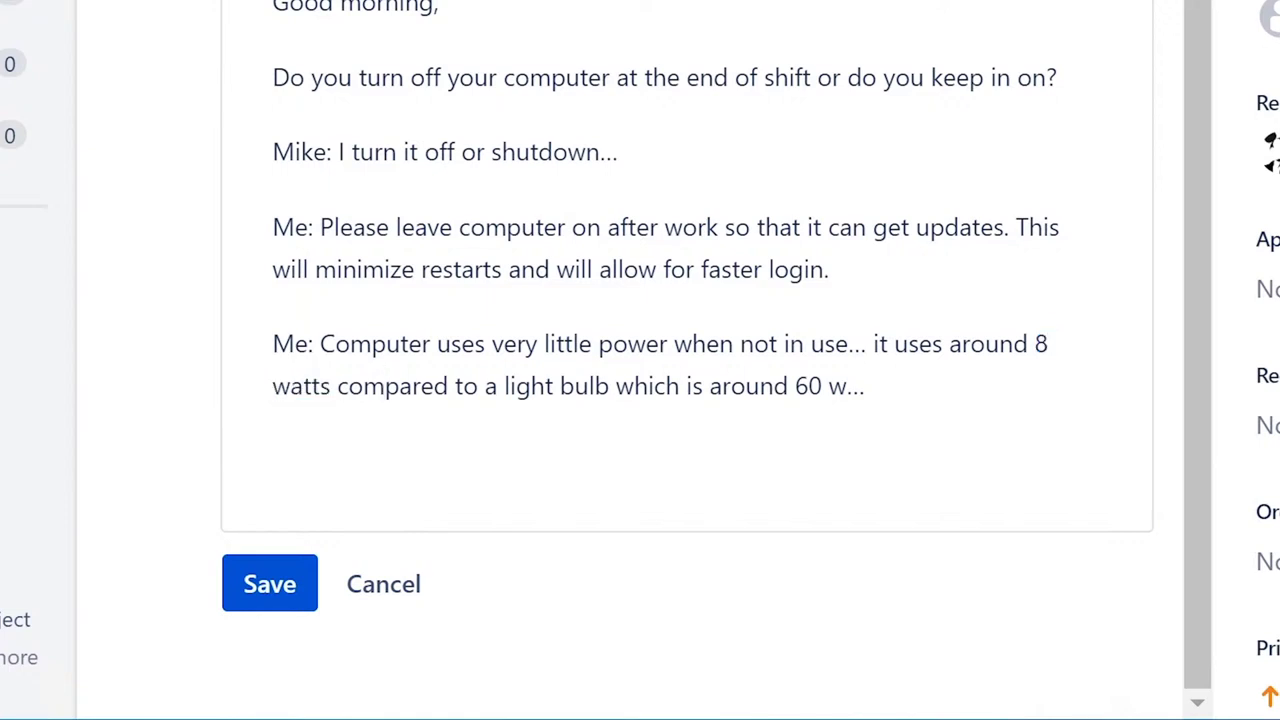
{"action": "left_click", "coordinate": [274, 460]}
Note the customer's reply 'okay, np.' and start a new 'Me:' line.
{"action": "type", "text": "Mike: okay, np."}
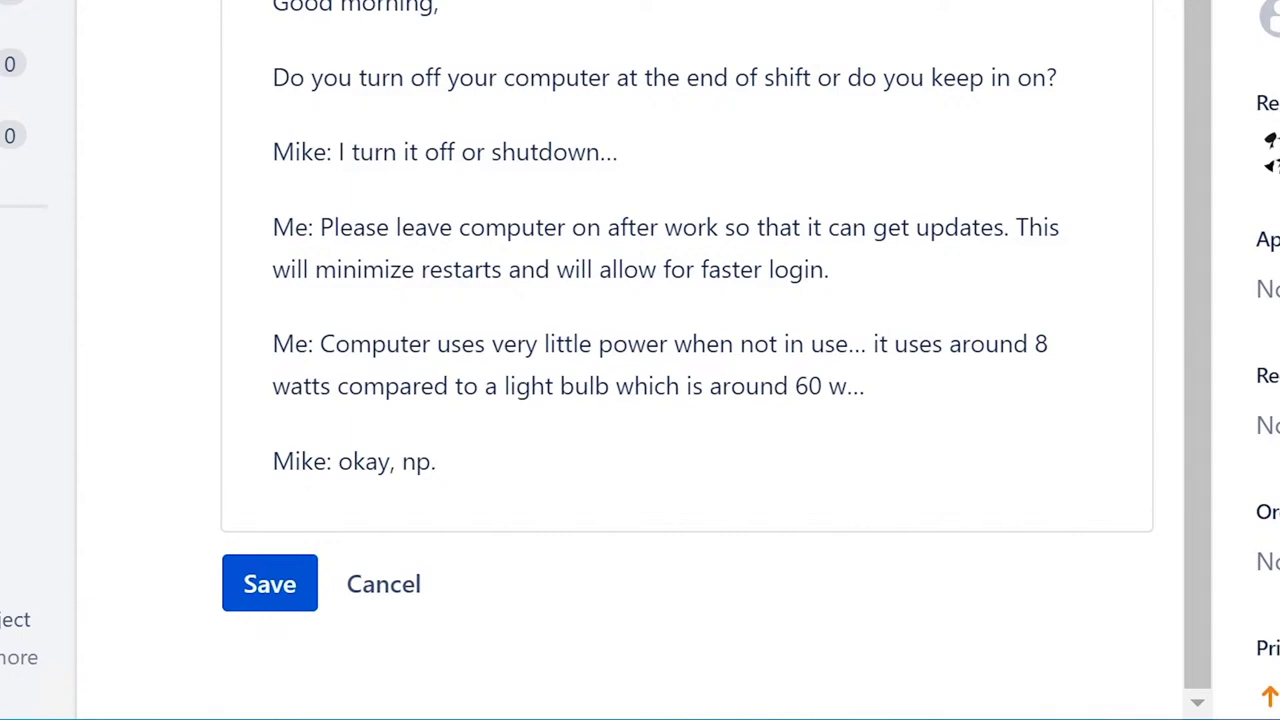
{"action": "key", "text": "Return"}
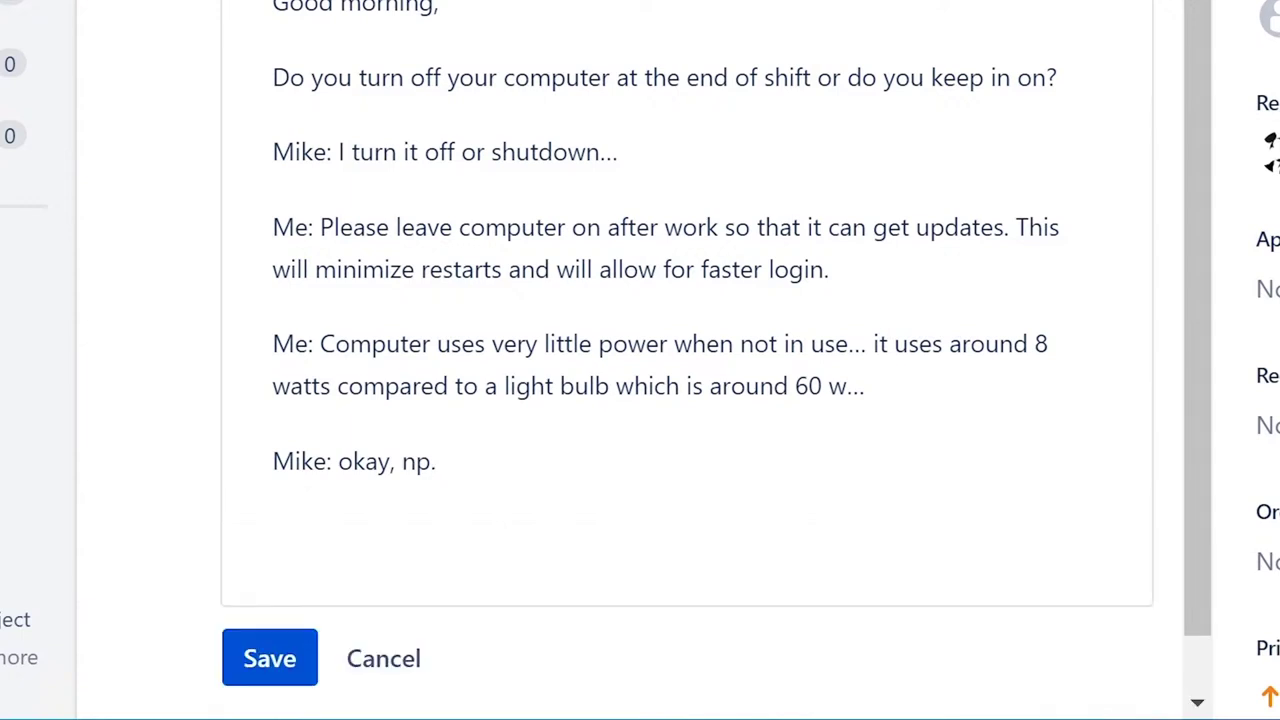
{"action": "type", "text": "Me:"}
{"action": "scroll", "coordinate": [686, 360], "scroll_direction": "up", "scroll_amount": 2}
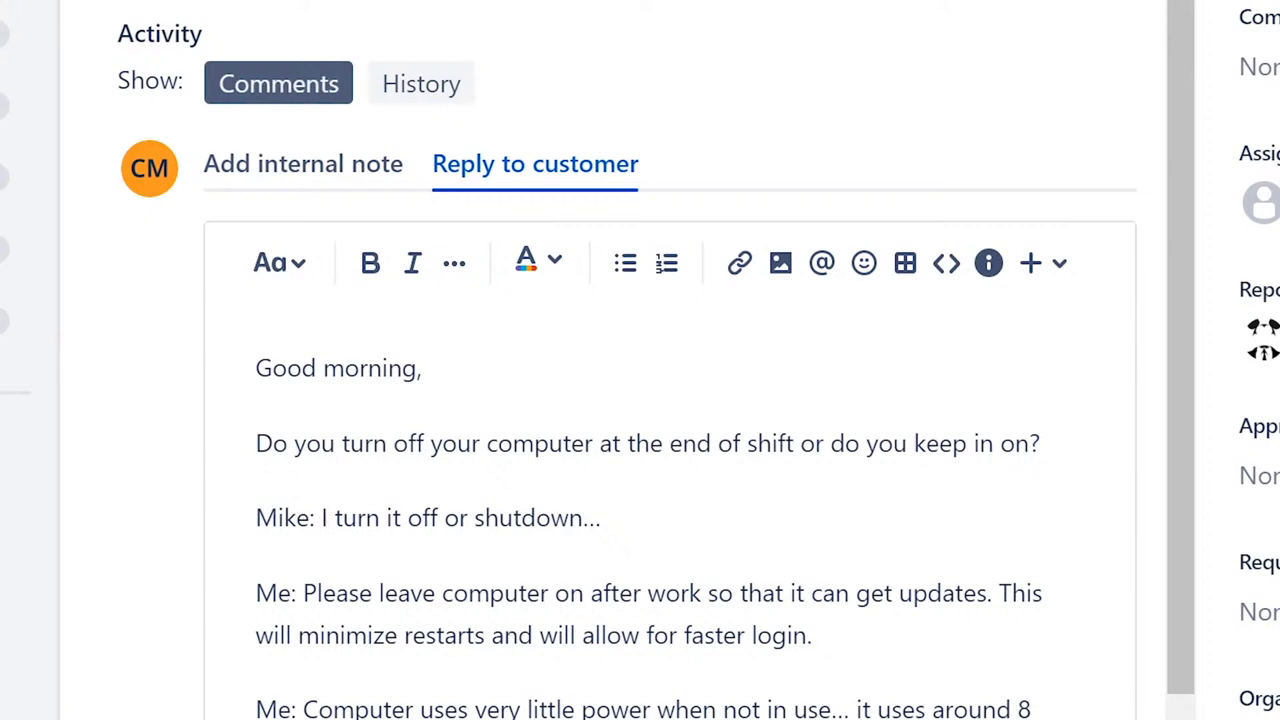
{"action": "scroll", "coordinate": [674, 705], "scroll_direction": "down", "scroll_amount": 3}
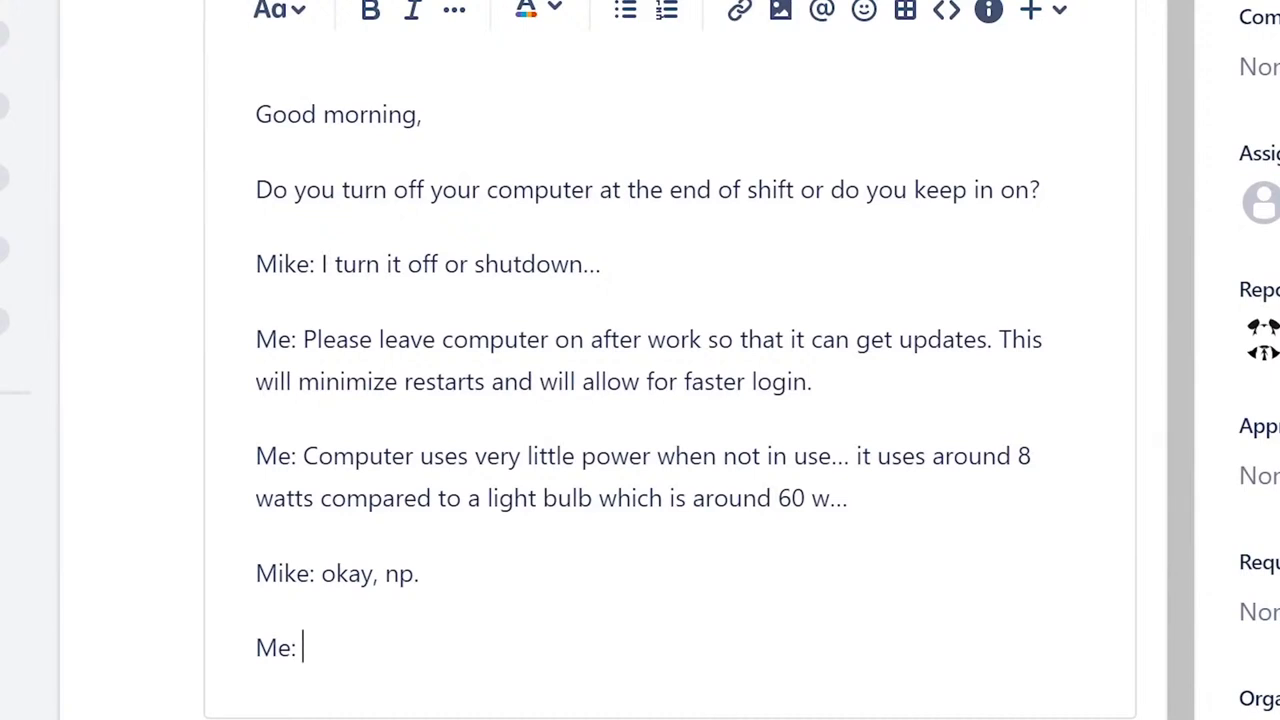
Type 'A good way to insure programs work properly when working from home is to Login in this order:'.
{"action": "type", "text": "Good"}
{"action": "key", "text": "BackSpace"}
{"action": "key", "text": "BackSpace"}
{"action": "key", "text": "BackSpace"}
{"action": "key", "text": "BackSpace"}
{"action": "key", "text": "BackSpace"}
{"action": "key", "text": "BackSpace"}
{"action": "type", "text": "A good "}
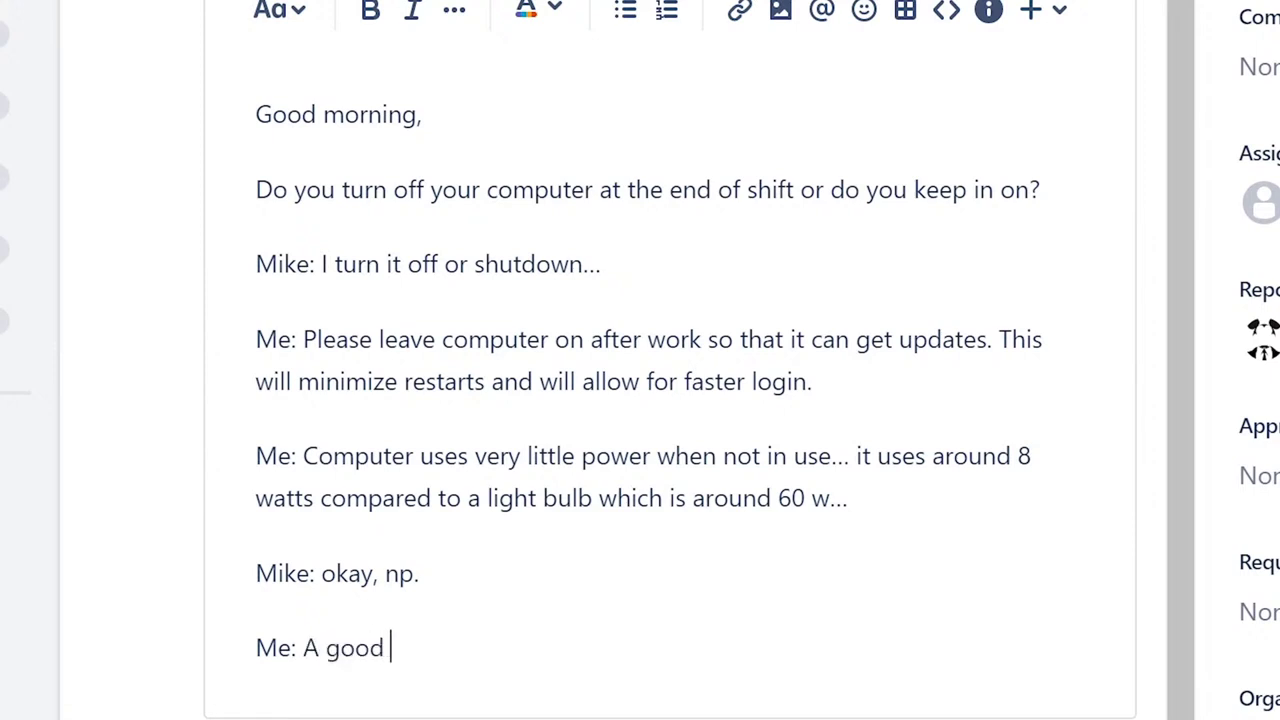
{"action": "type", "text": "way to insure prog"}
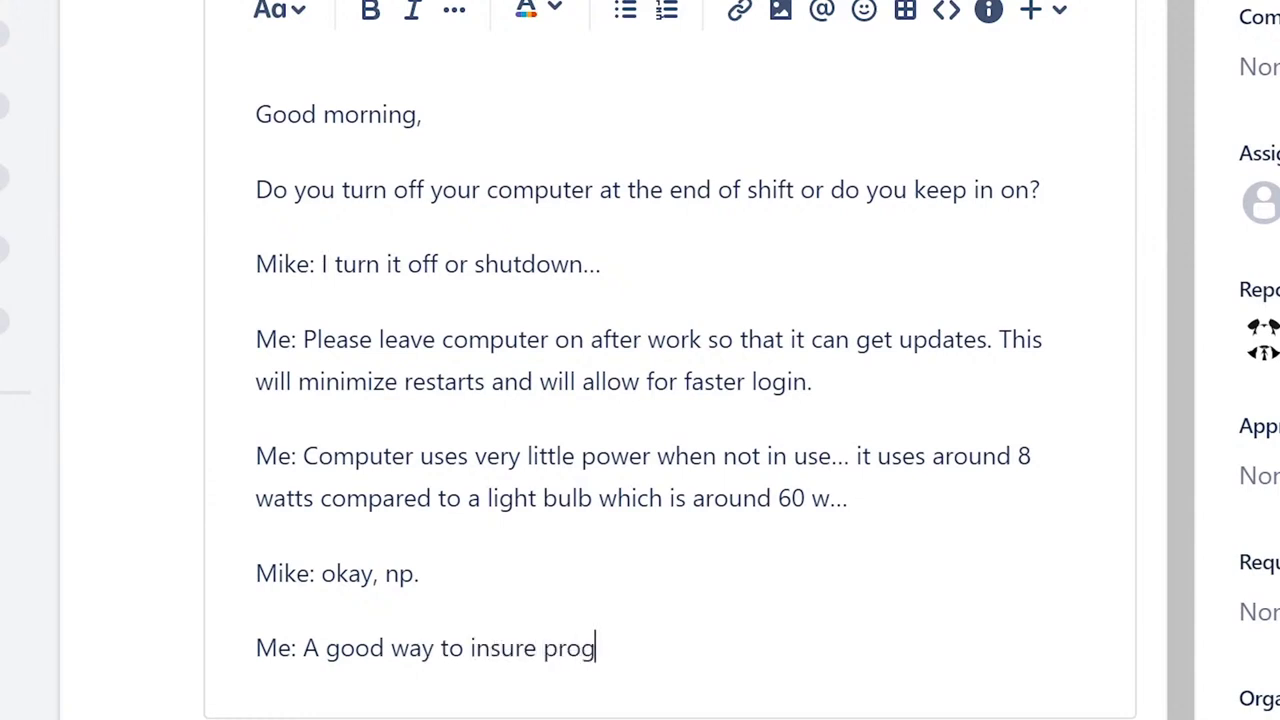
{"action": "type", "text": "rams work proep"}
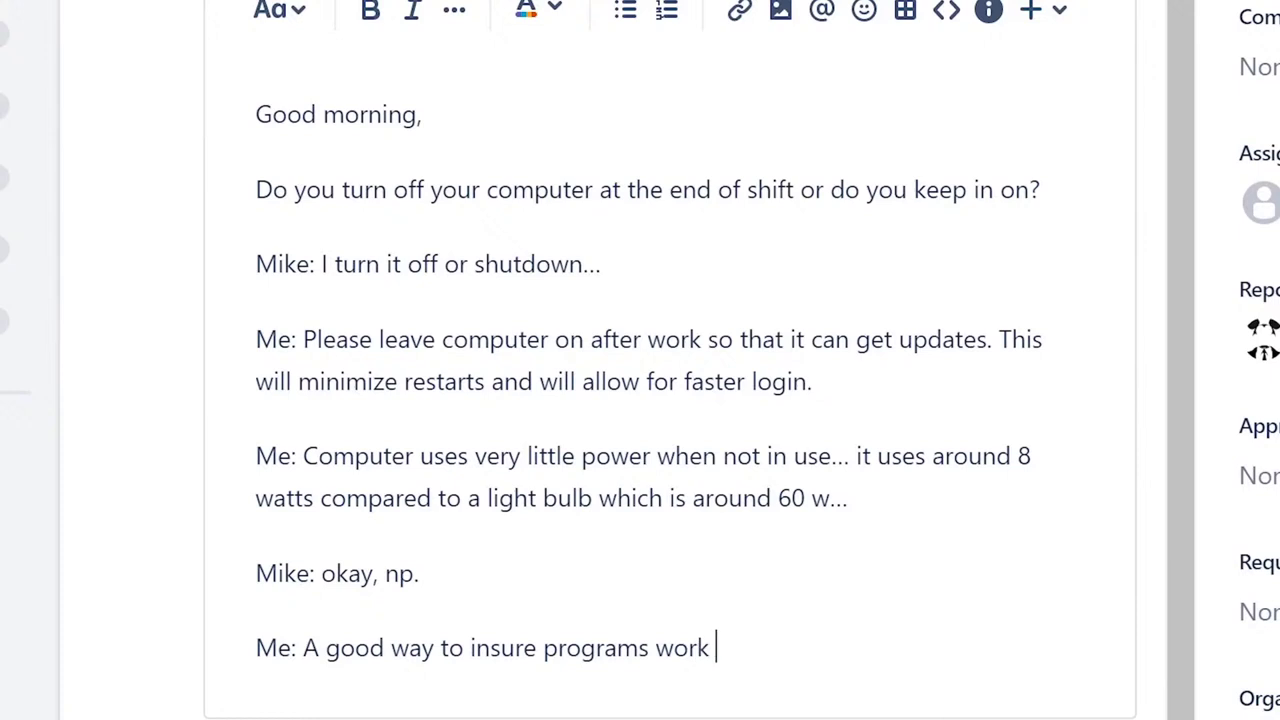
{"action": "key", "text": "BackSpace"}
{"action": "key", "text": "BackSpace"}
{"action": "type", "text": "reply when working from "}
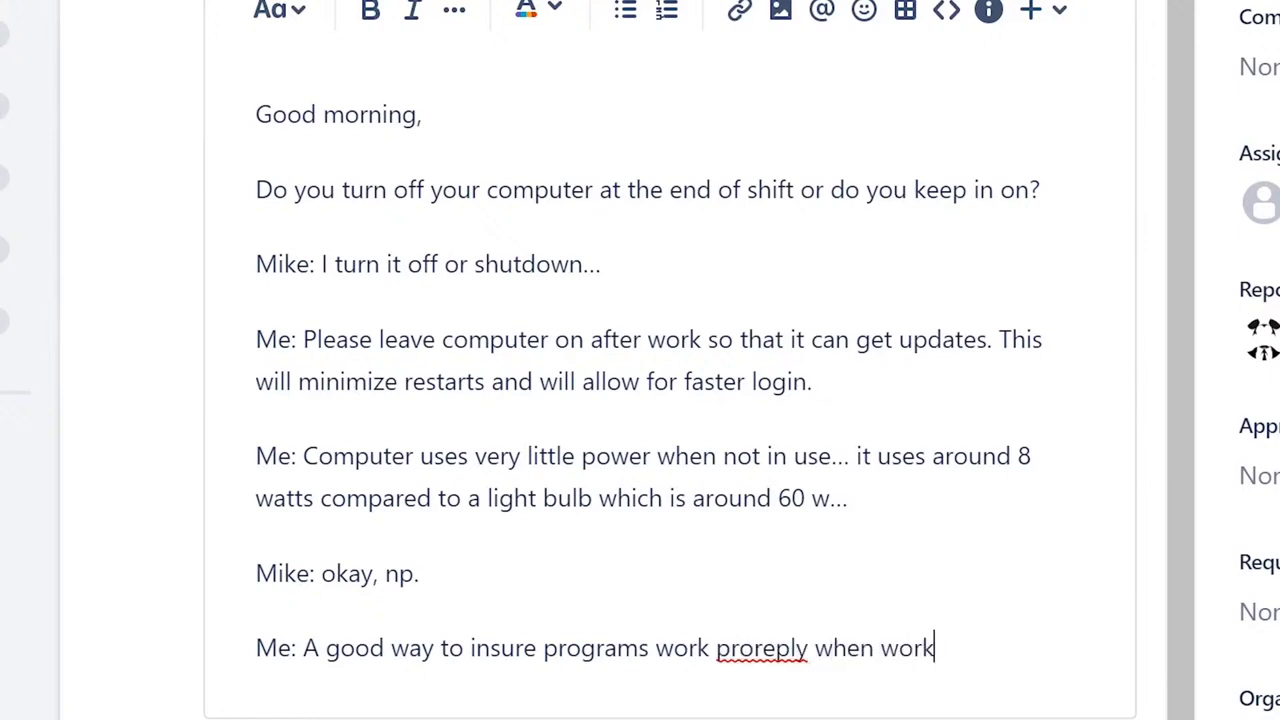
{"action": "type", "text": "home"}
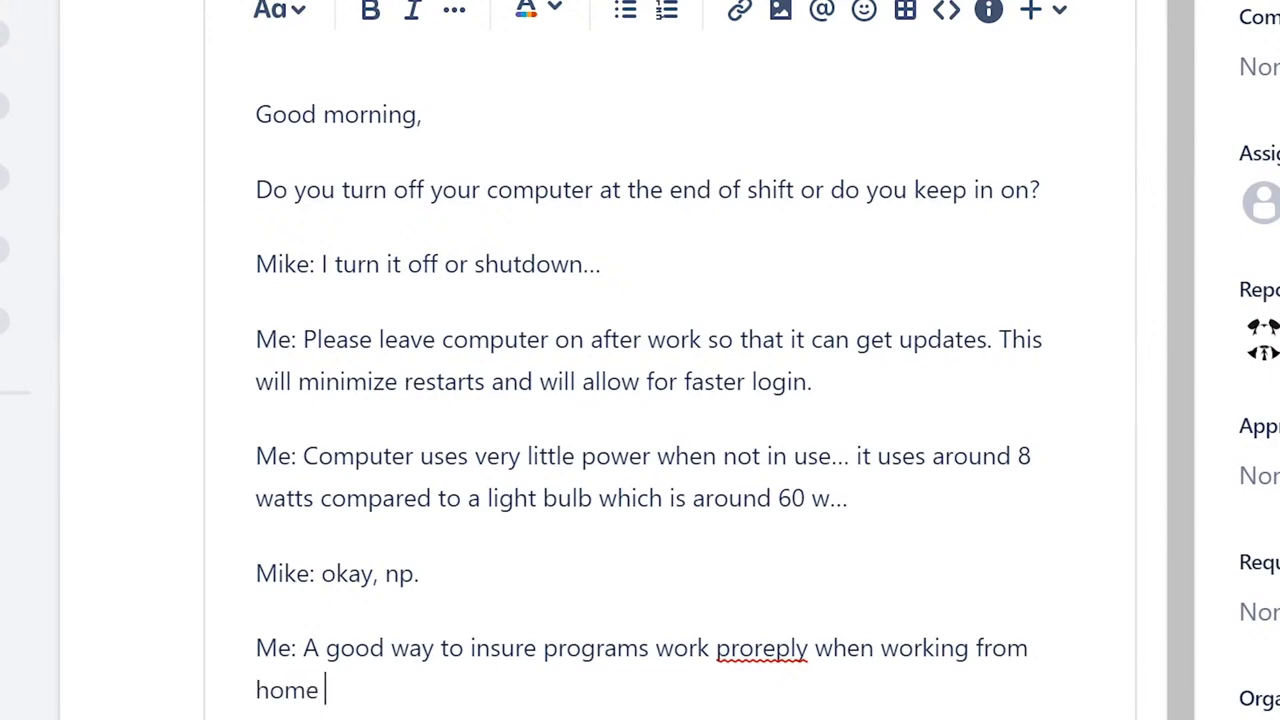
{"action": "right_click", "coordinate": [758, 650]}
{"action": "left_click", "coordinate": [832, 264]}
{"action": "left_click", "coordinate": [326, 690]}
{"action": "type", "text": "is to"}
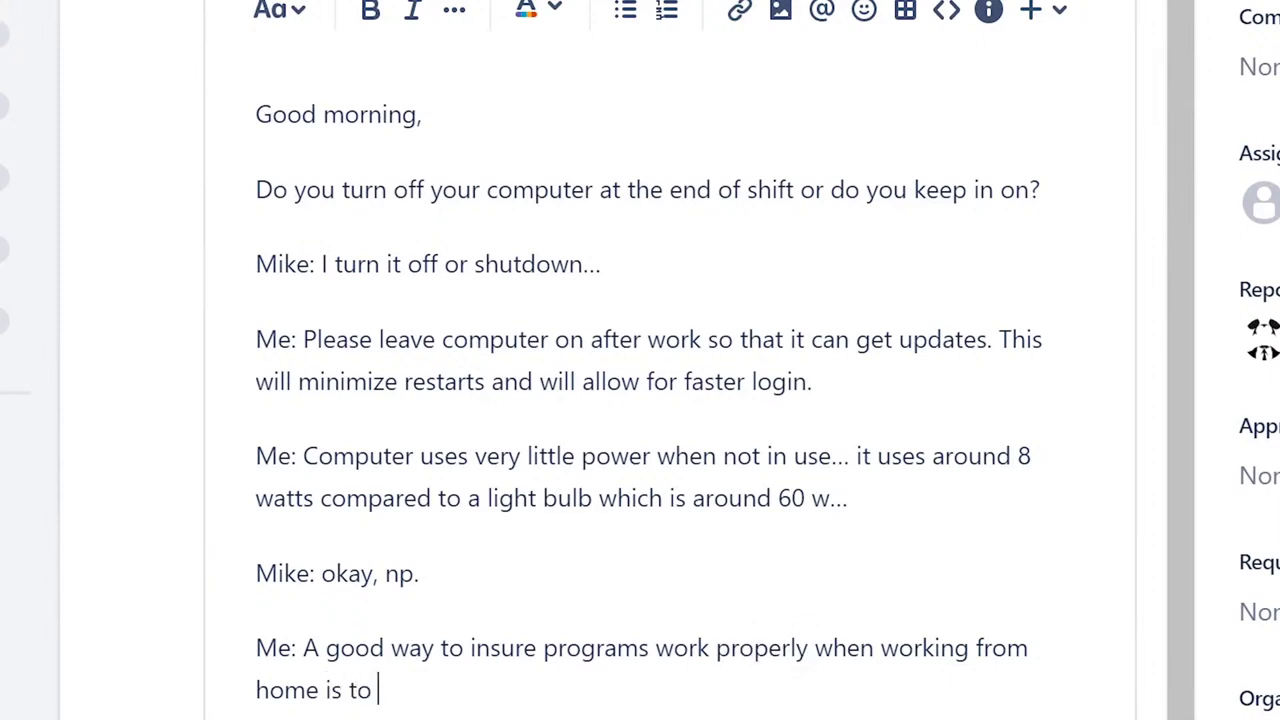
{"action": "type", "text": " Login in this order:"}
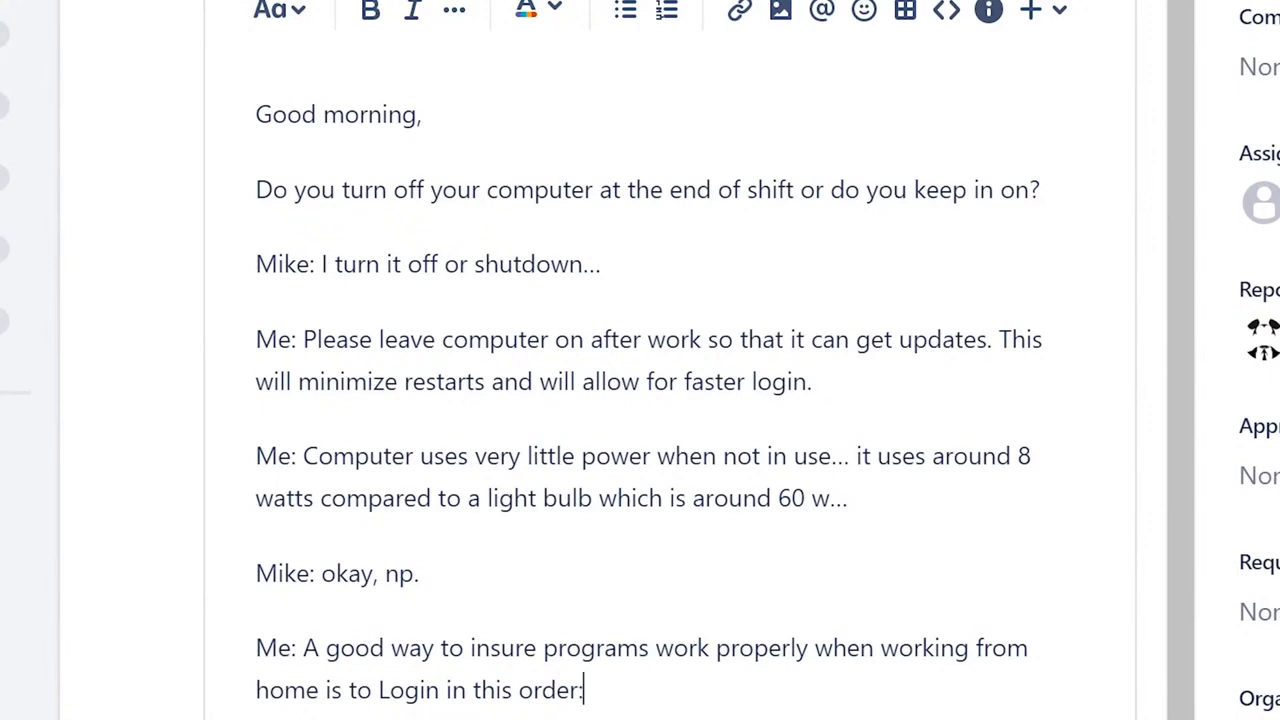
Add 'Login to VPN first, then your IP Phone and then everything else', ensuring a proactive work day.
{"action": "scroll", "coordinate": [670, 360], "scroll_direction": "down", "scroll_amount": 2}
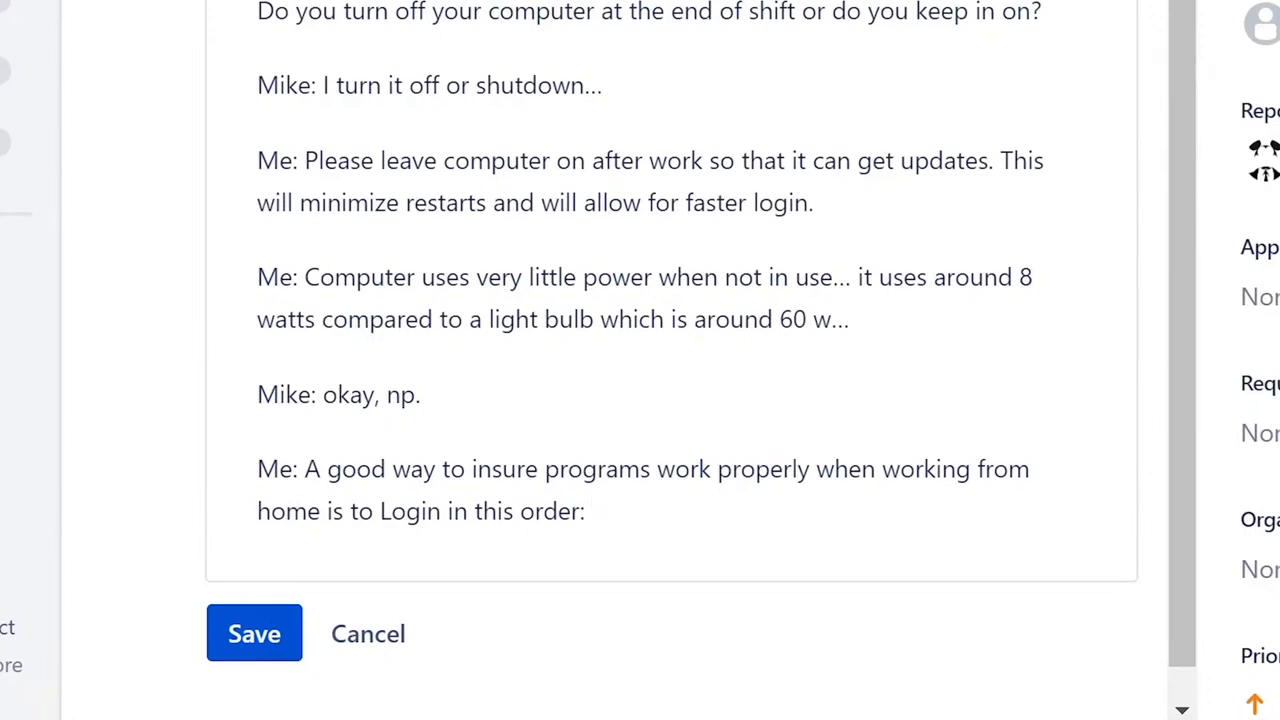
{"action": "type", "text": "Login to VPN "}
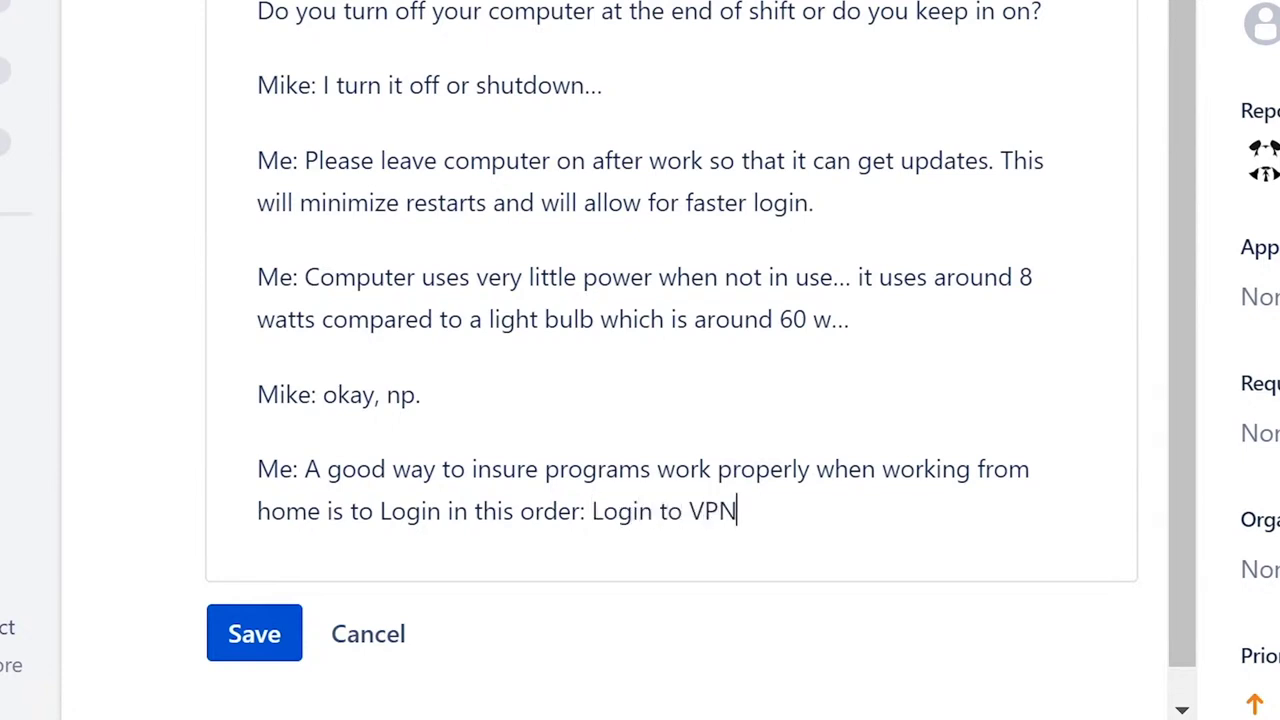
{"action": "type", "text": "first, then"}
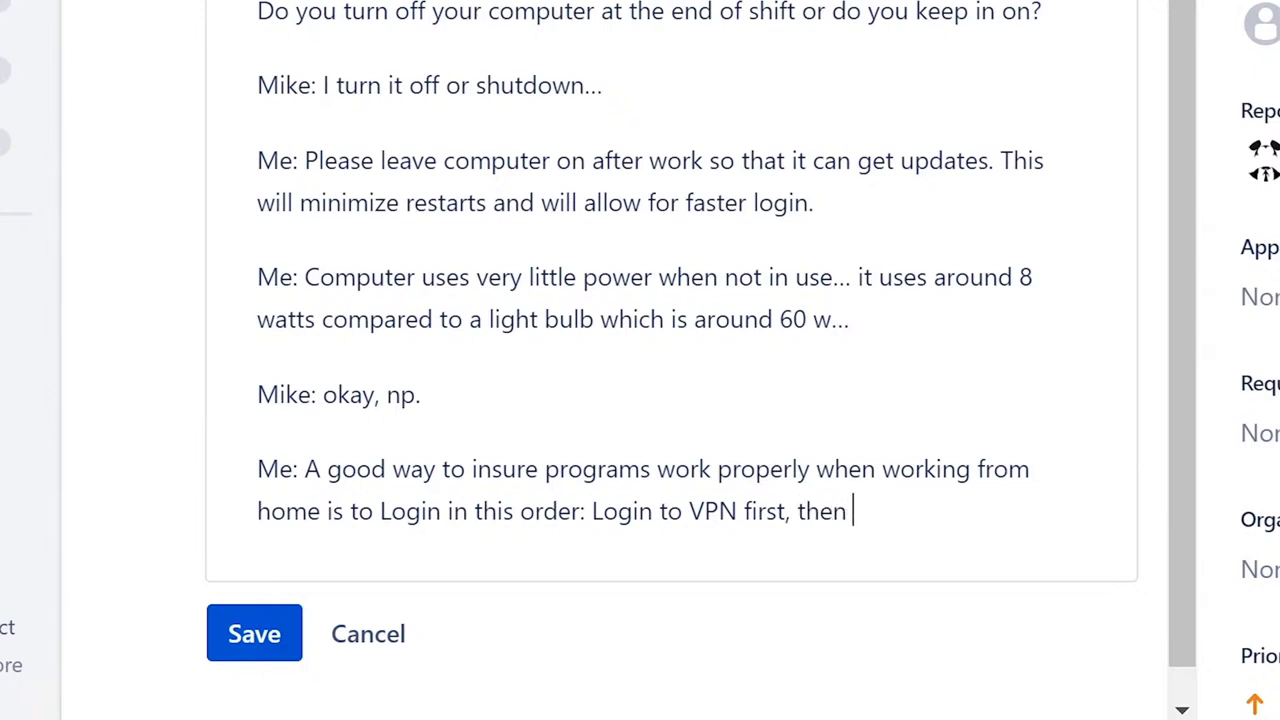
{"action": "type", "text": " your IP Phone"}
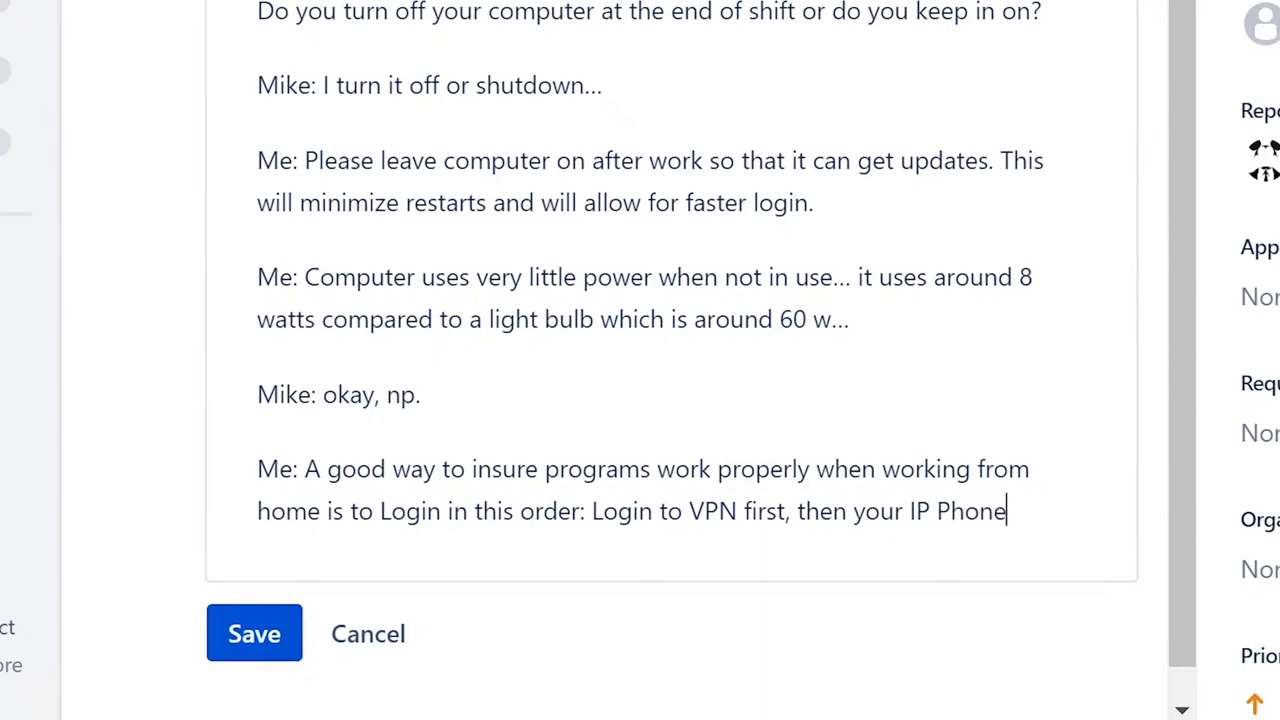
{"action": "type", "text": " and then e"}
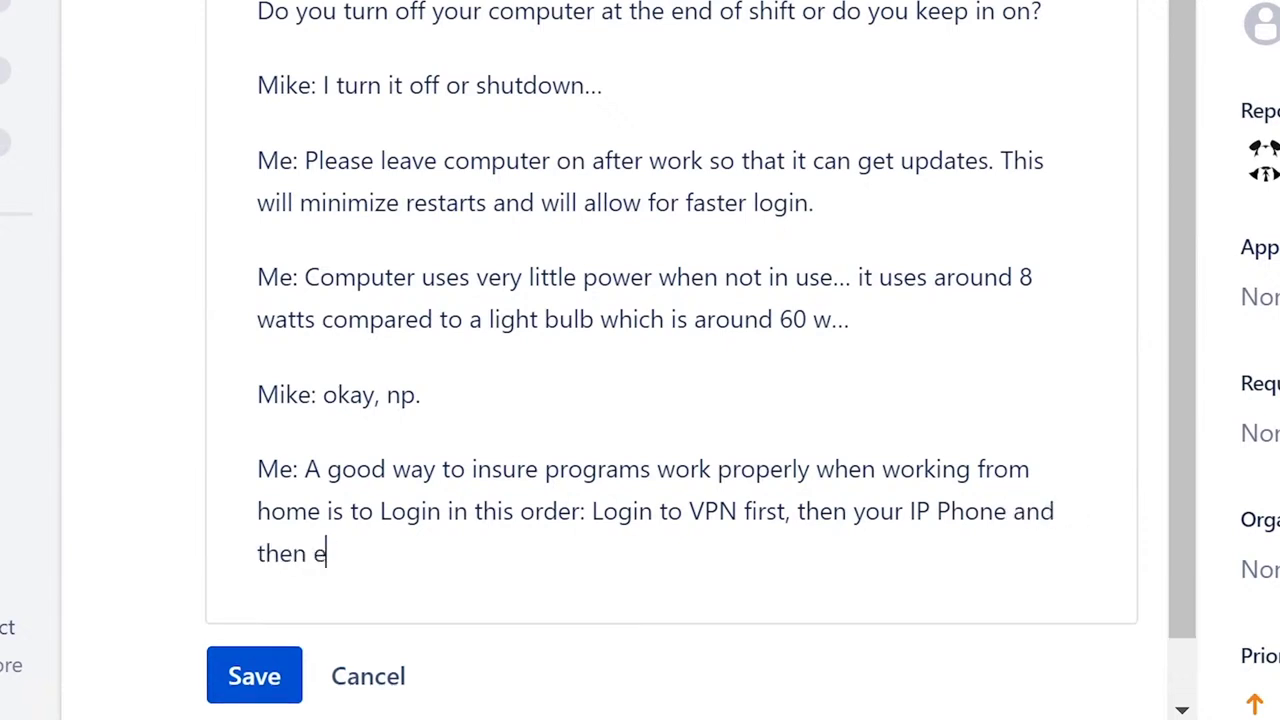
{"action": "type", "text": "verything else "}
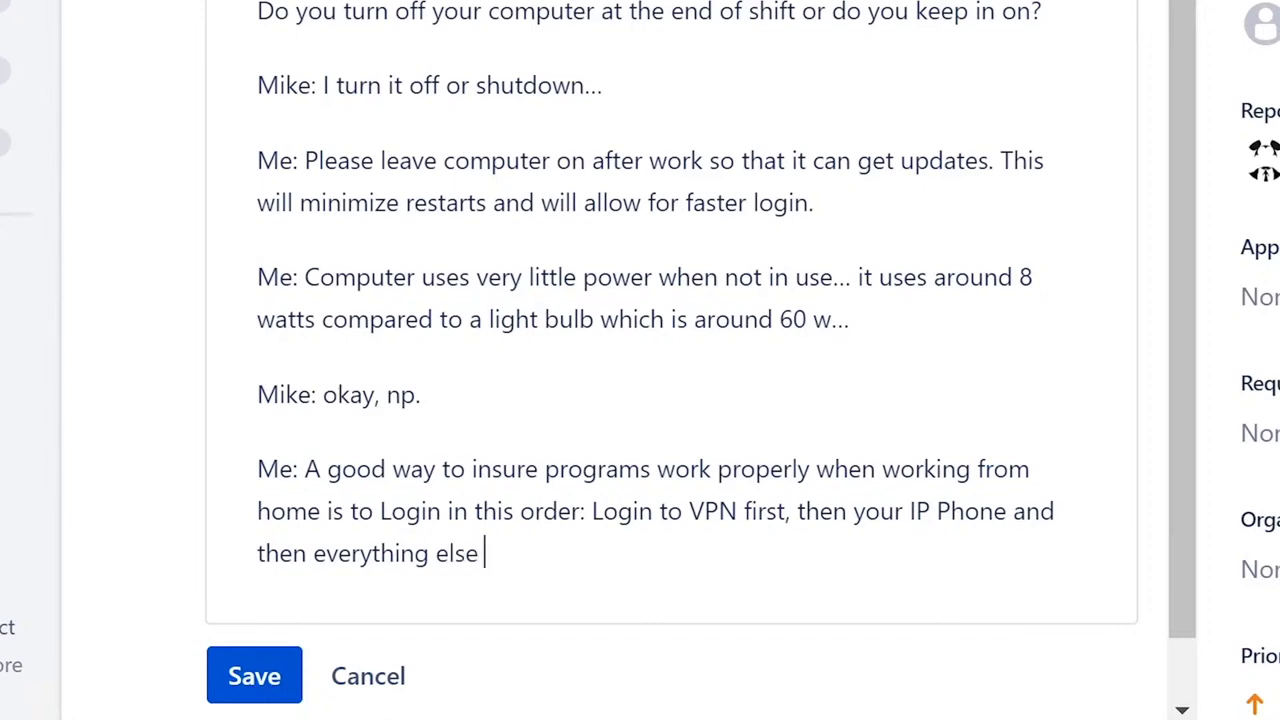
{"action": "type", "text": "..."}
{"action": "type", "text": " that"}
{"action": "key", "text": "BackSpace"}
{"action": "key", "text": "BackSpace"}
{"action": "type", "text": "is will insure "}
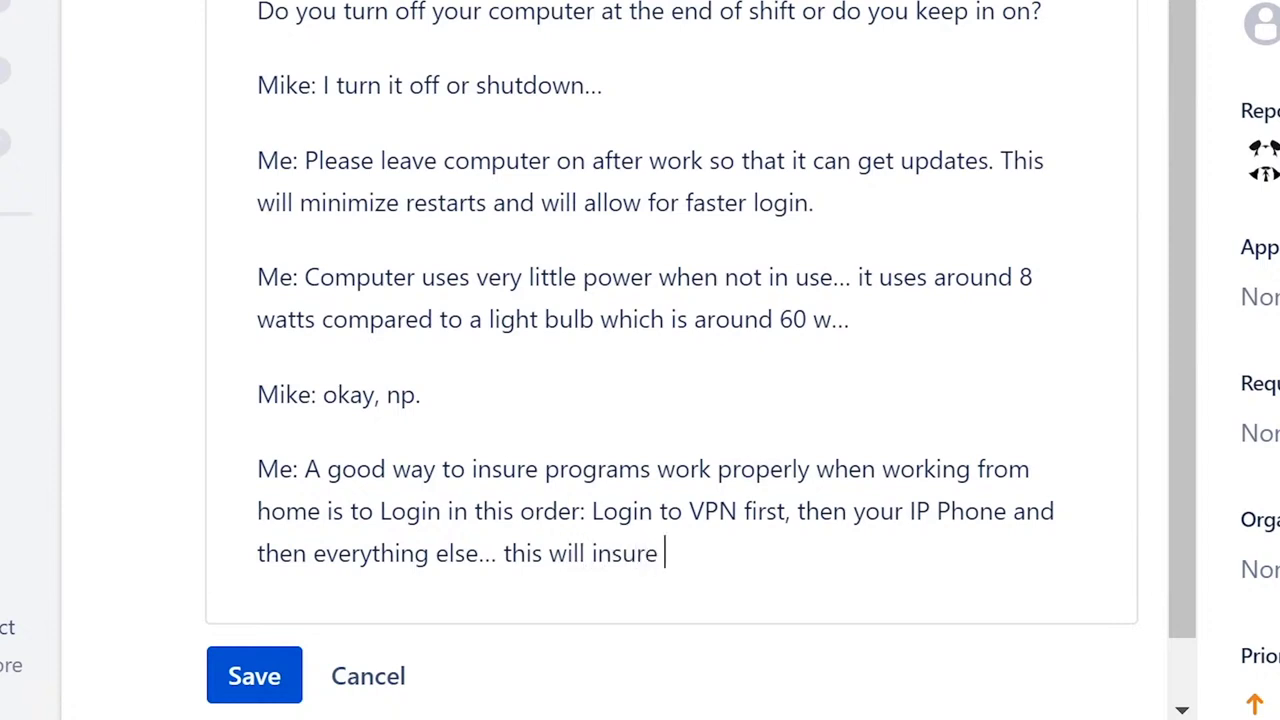
{"action": "type", "text": "safe"}
{"action": "key", "text": "BackSpace"}
{"action": "key", "text": "BackSpace"}
{"action": "key", "text": "BackSpace"}
{"action": "key", "text": "BackSpace"}
{"action": "type", "text": "po"}
{"action": "key", "text": "BackSpace"}
{"action": "type", "text": "roactive"}
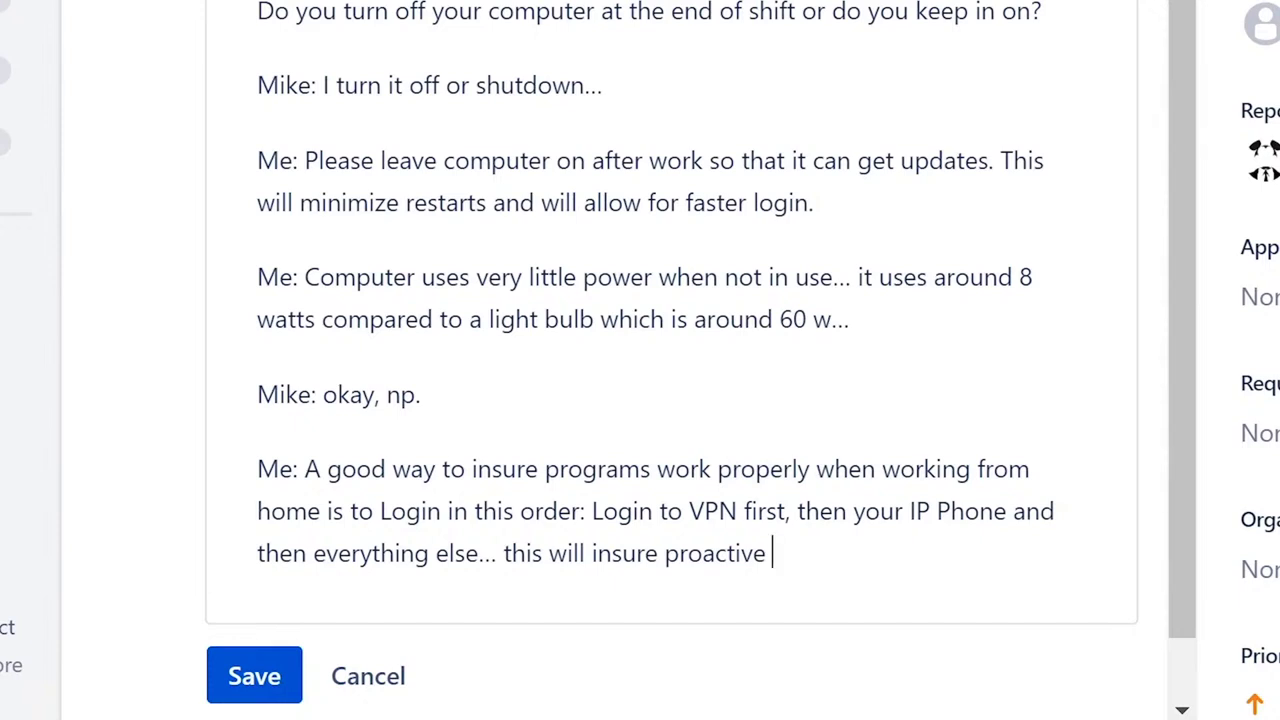
{"action": "type", "text": "work day."}
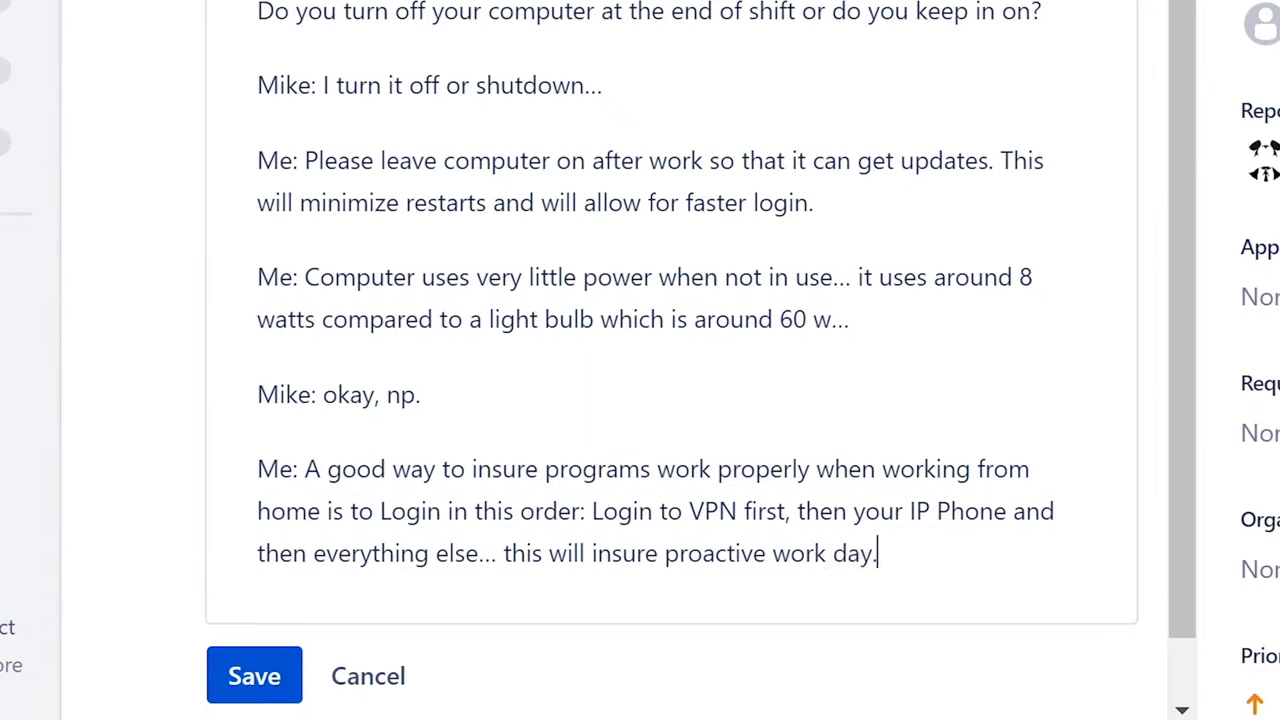
Insert 'a' before 'proactive' so the reply ends 'a proactive work day.'.
{"action": "left_click", "coordinate": [874, 553]}
{"action": "key", "text": "Left"}
{"action": "key", "text": "Left"}
{"action": "key", "text": "Left"}
{"action": "key", "text": "Left"}
{"action": "key", "text": "Left"}
{"action": "key", "text": "Left"}
{"action": "key", "text": "Left"}
{"action": "key", "text": "Left"}
{"action": "key", "text": "Left"}
{"action": "key", "text": "Left"}
{"action": "key", "text": "Left"}
{"action": "key", "text": "Left"}
{"action": "key", "text": "Left"}
{"action": "key", "text": "Left"}
{"action": "key", "text": "Left"}
{"action": "key", "text": "Left"}
{"action": "key", "text": "Left"}
{"action": "key", "text": "Left"}
{"action": "type", "text": "a"}
{"action": "key", "text": "Right"}
{"action": "key", "text": "Right"}
{"action": "key", "text": "Right"}
{"action": "key", "text": "Right"}
{"action": "key", "text": "Right"}
{"action": "key", "text": "Right"}
{"action": "key", "text": "Right"}
{"action": "key", "text": "Right"}
{"action": "key", "text": "Right"}
{"action": "key", "text": "Right"}
{"action": "key", "text": "Right"}
{"action": "key", "text": "Right"}
{"action": "key", "text": "Right"}
{"action": "key", "text": "Right"}
{"action": "key", "text": "Right"}
{"action": "key", "text": "Right"}
{"action": "key", "text": "Right"}
{"action": "key", "text": "Right"}
{"action": "key", "text": "Right"}
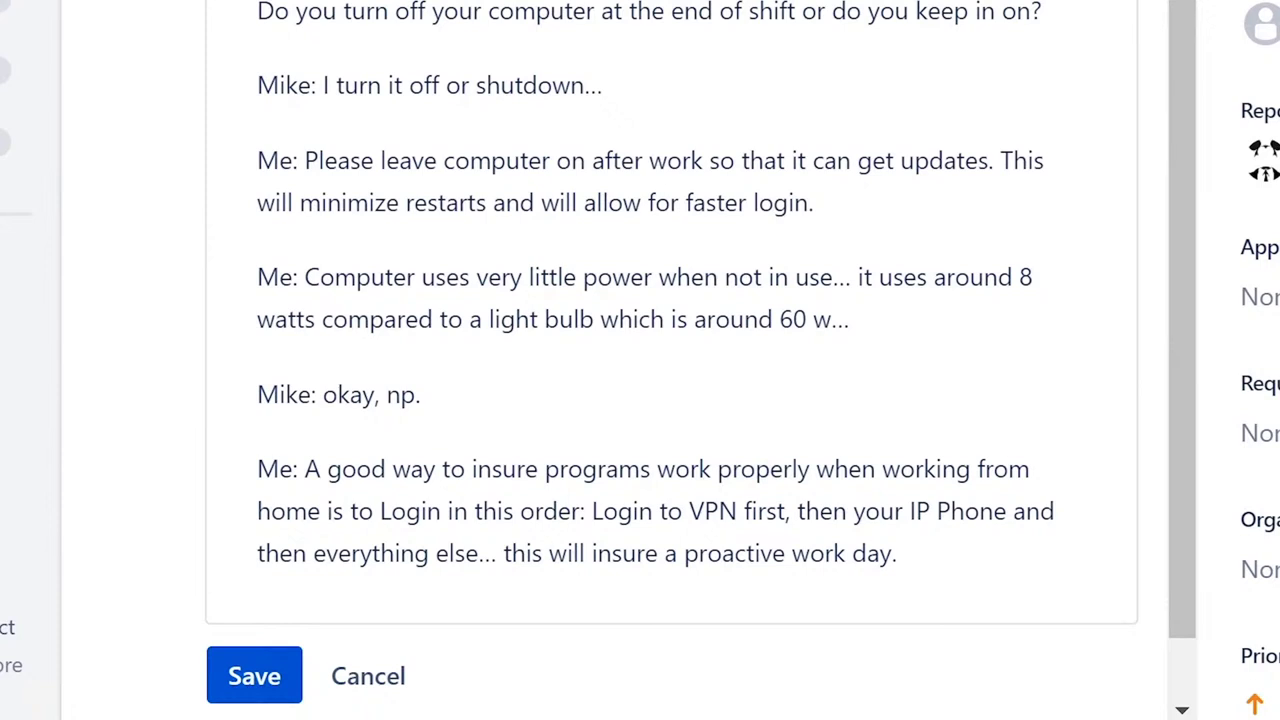
{"action": "left_click_drag", "start_coordinate": [796, 511], "coordinate": [512, 553]}
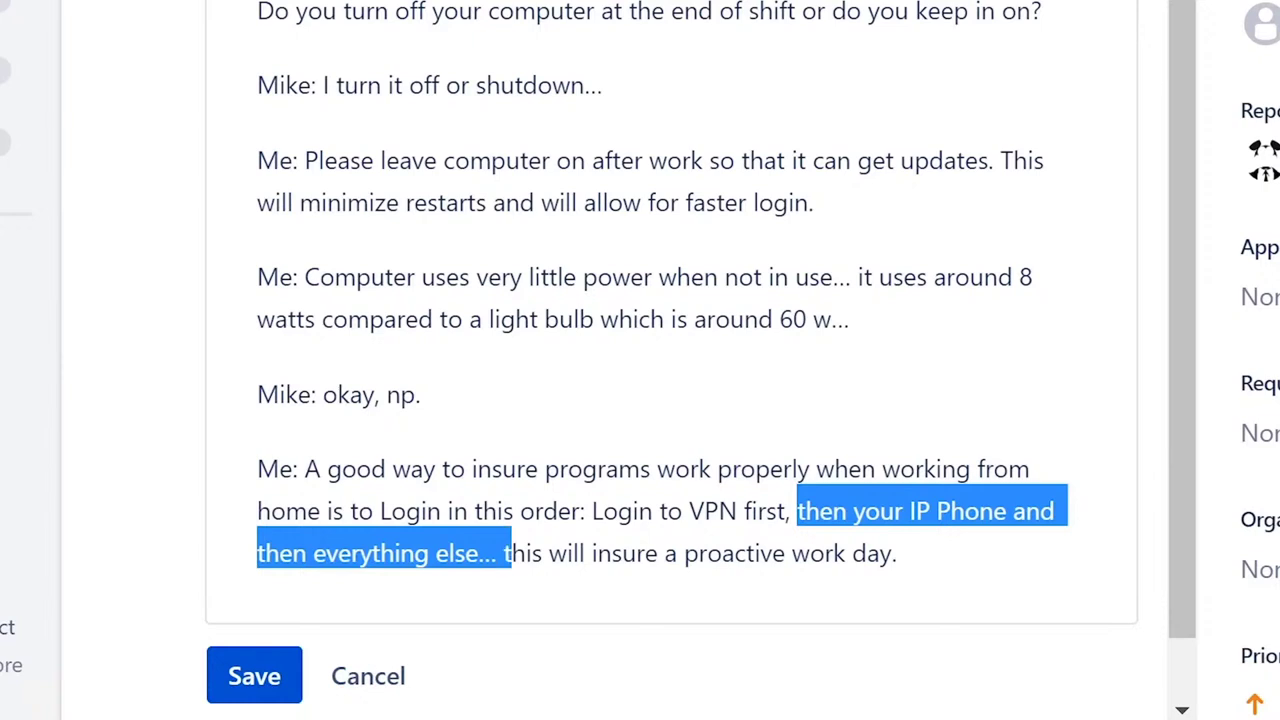
{"action": "left_click_drag", "start_coordinate": [778, 511], "coordinate": [592, 511]}
{"action": "left_click", "coordinate": [632, 511]}
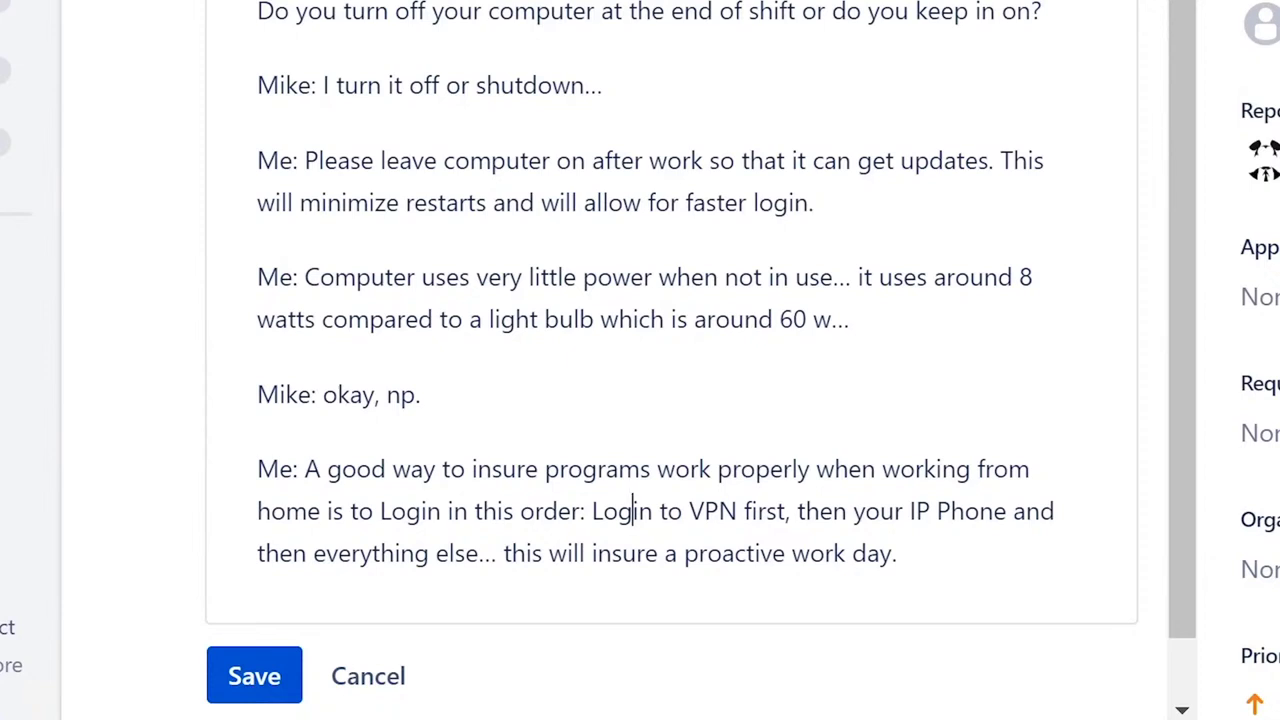
{"action": "scroll", "coordinate": [670, 360], "scroll_direction": "down", "scroll_amount": 1}
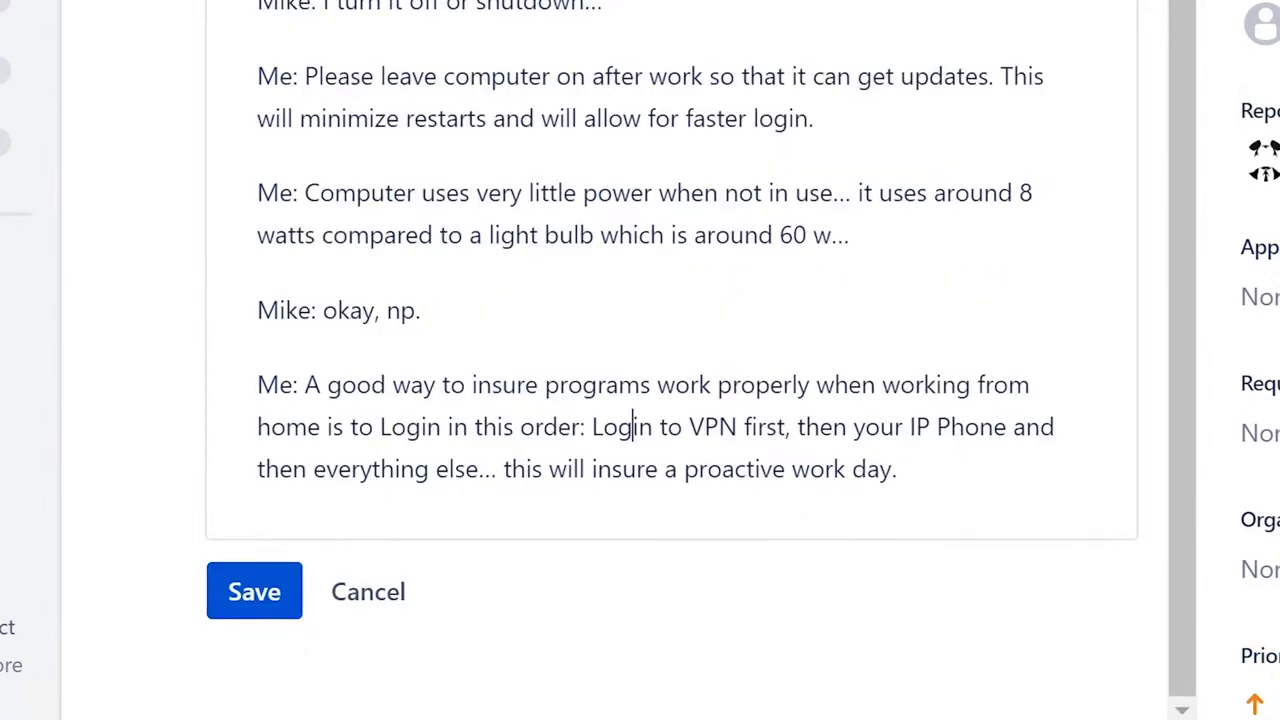
{"action": "left_click", "coordinate": [898, 469]}
Review the full reply draft, then post it as a comment with Ctrl+Enter.
{"action": "scroll", "coordinate": [640, 360], "scroll_direction": "up", "scroll_amount": 5}
{"action": "scroll", "coordinate": [640, 360], "scroll_direction": "down", "scroll_amount": 5}
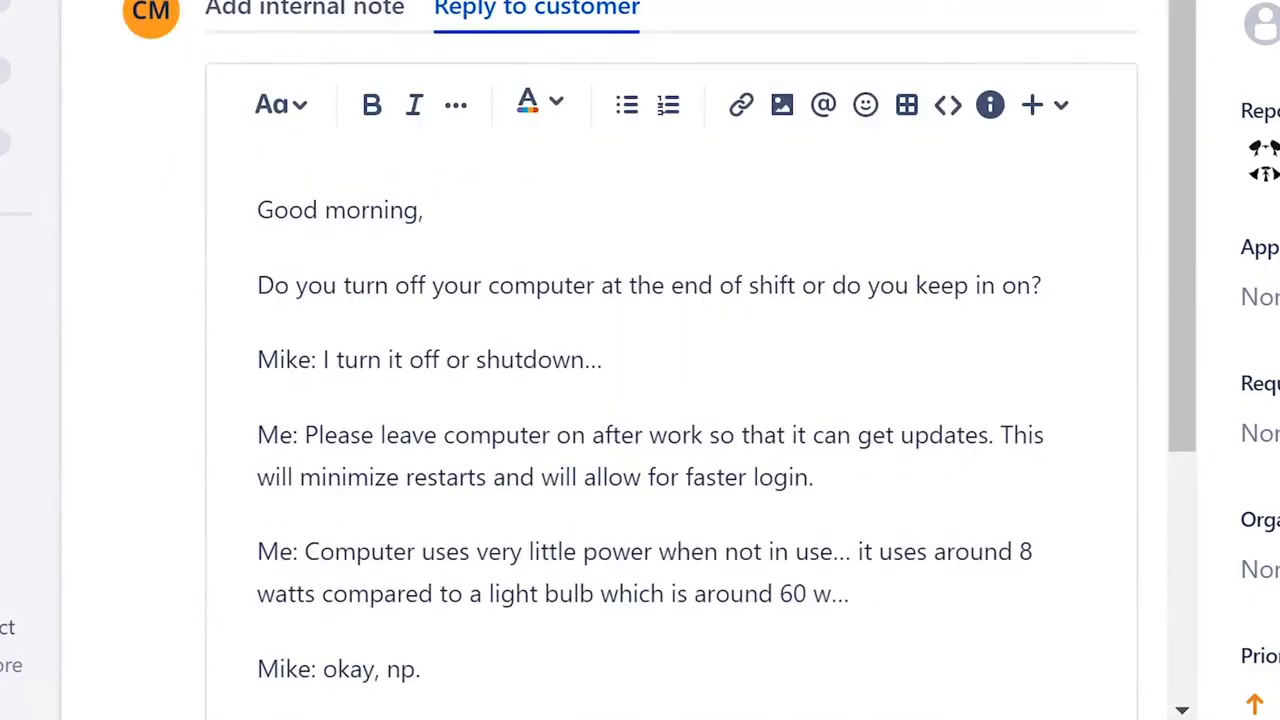
{"action": "left_click", "coordinate": [420, 310]}
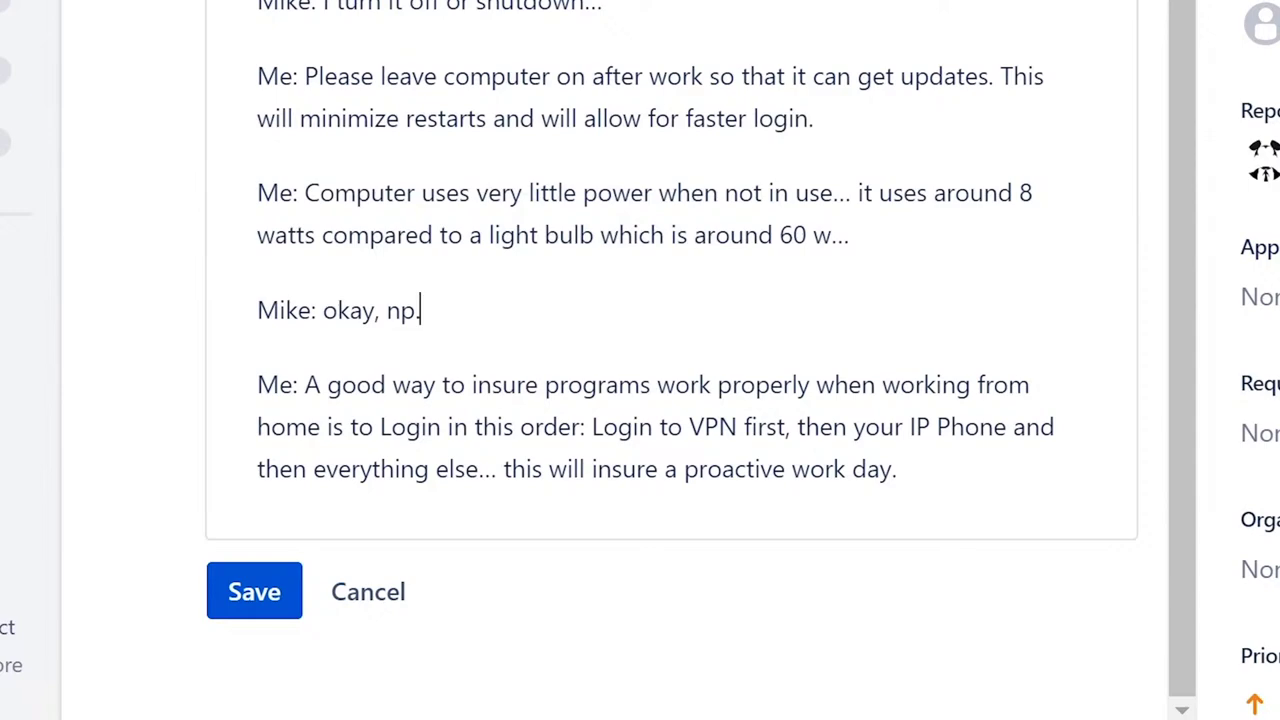
{"action": "scroll", "coordinate": [640, 360], "scroll_direction": "up", "scroll_amount": 3}
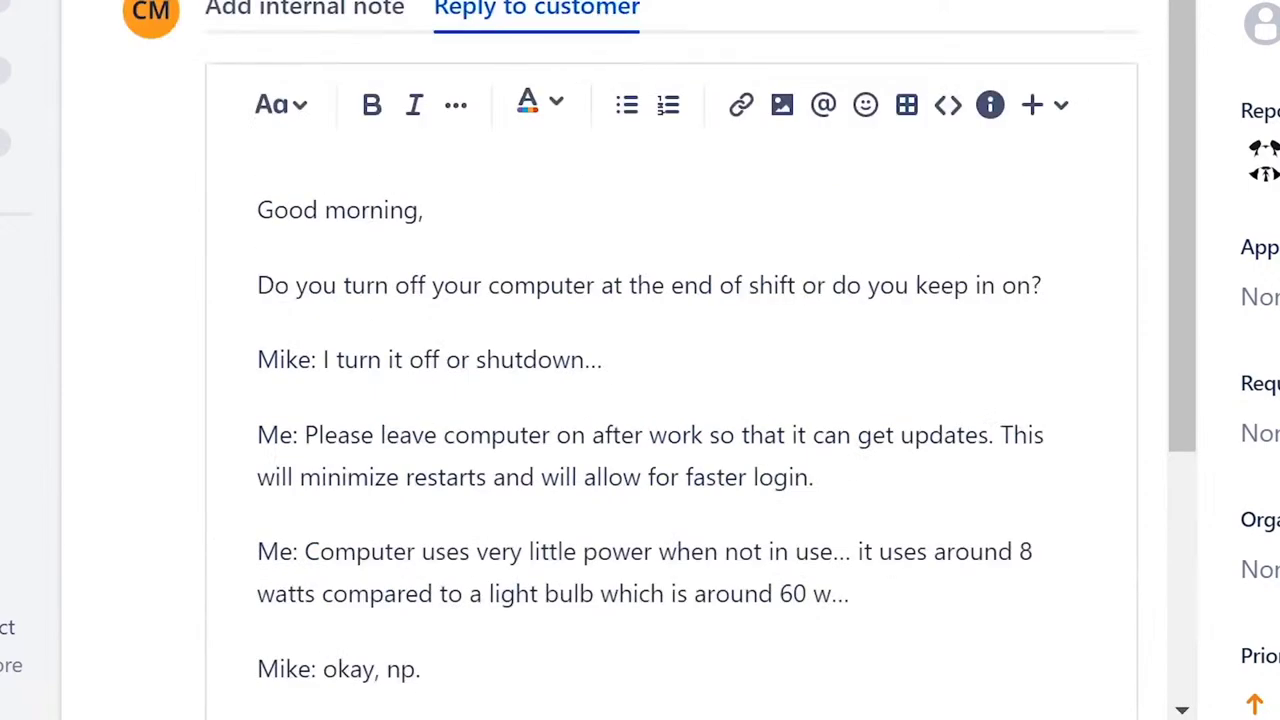
{"action": "scroll", "coordinate": [657, 373], "scroll_direction": "up", "scroll_amount": 2}
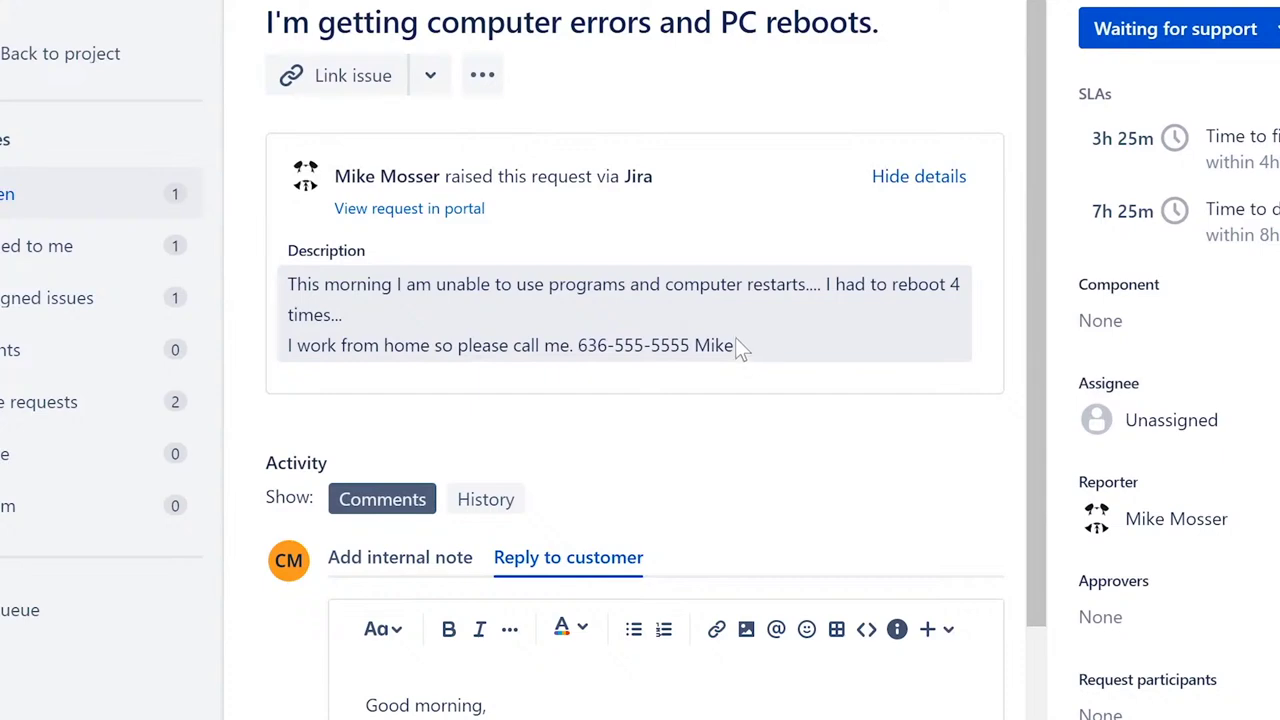
{"action": "scroll", "coordinate": [635, 400], "scroll_direction": "down", "scroll_amount": 4}
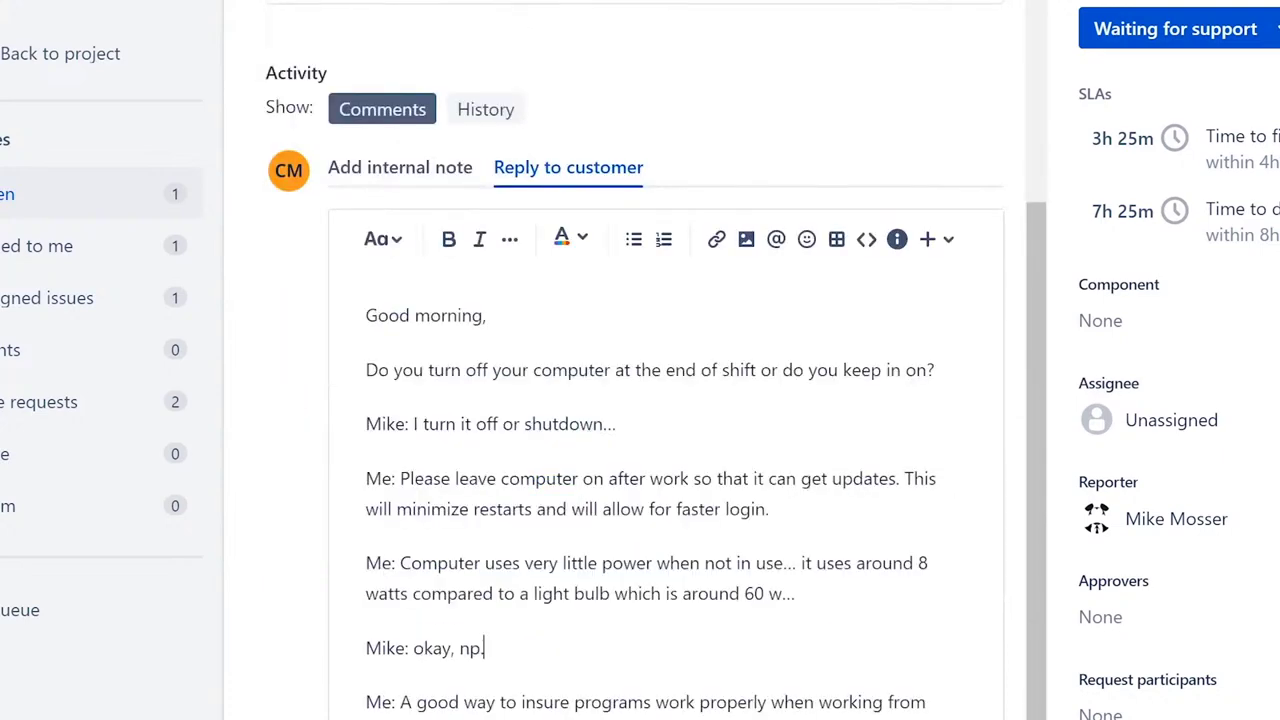
{"action": "scroll", "coordinate": [603, 546], "scroll_direction": "up", "scroll_amount": 4}
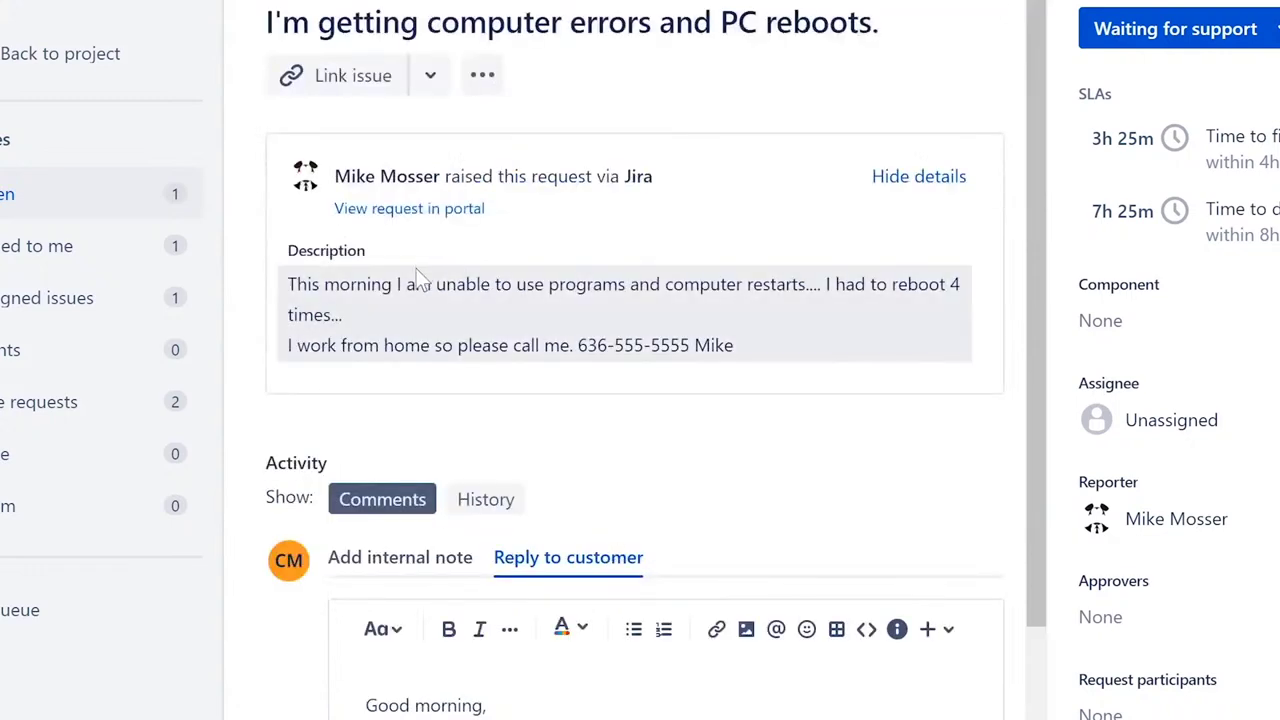
{"action": "scroll", "coordinate": [421, 284], "scroll_direction": "down", "scroll_amount": 3}
{"action": "scroll", "coordinate": [634, 400], "scroll_direction": "down", "scroll_amount": 2}
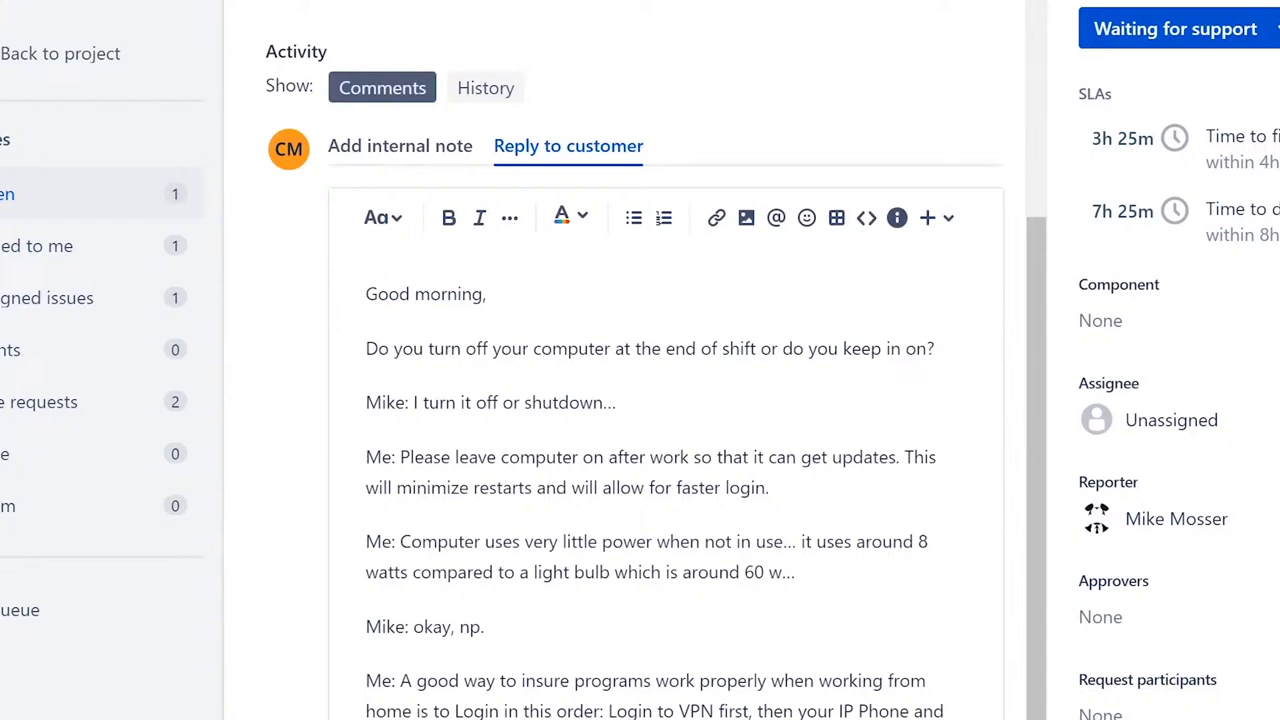
{"action": "key", "text": "ctrl+Return"}
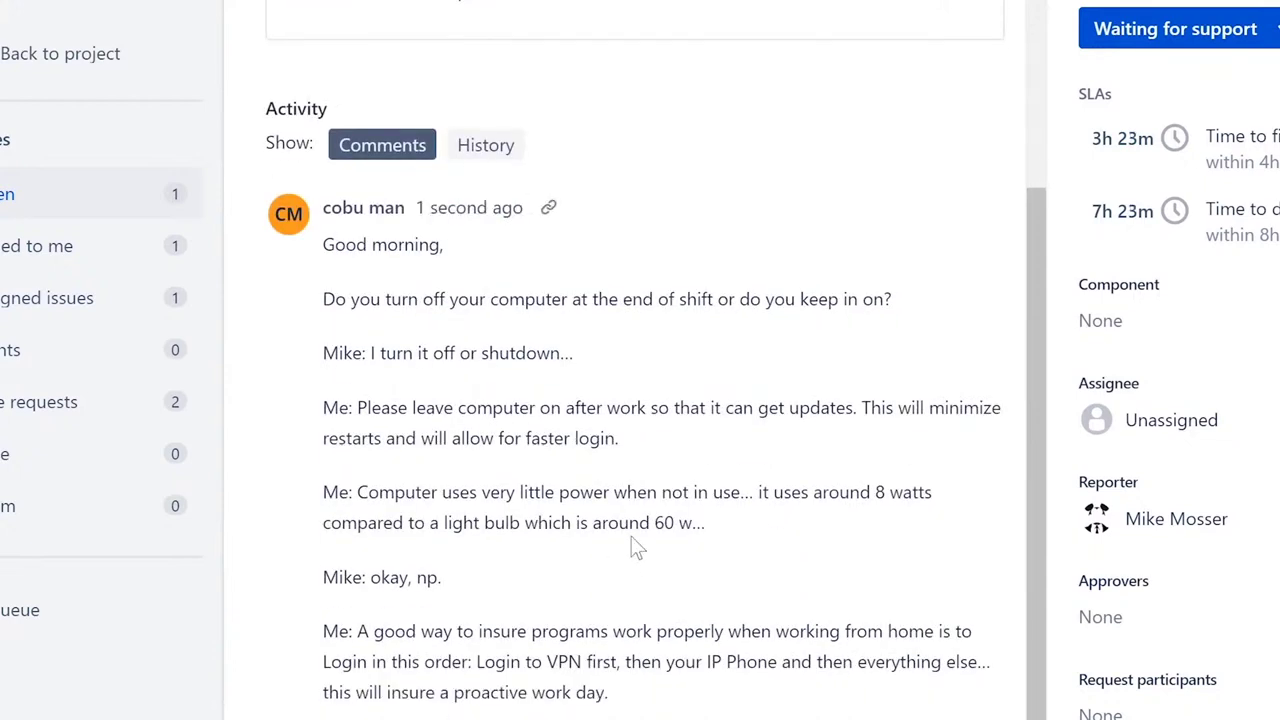
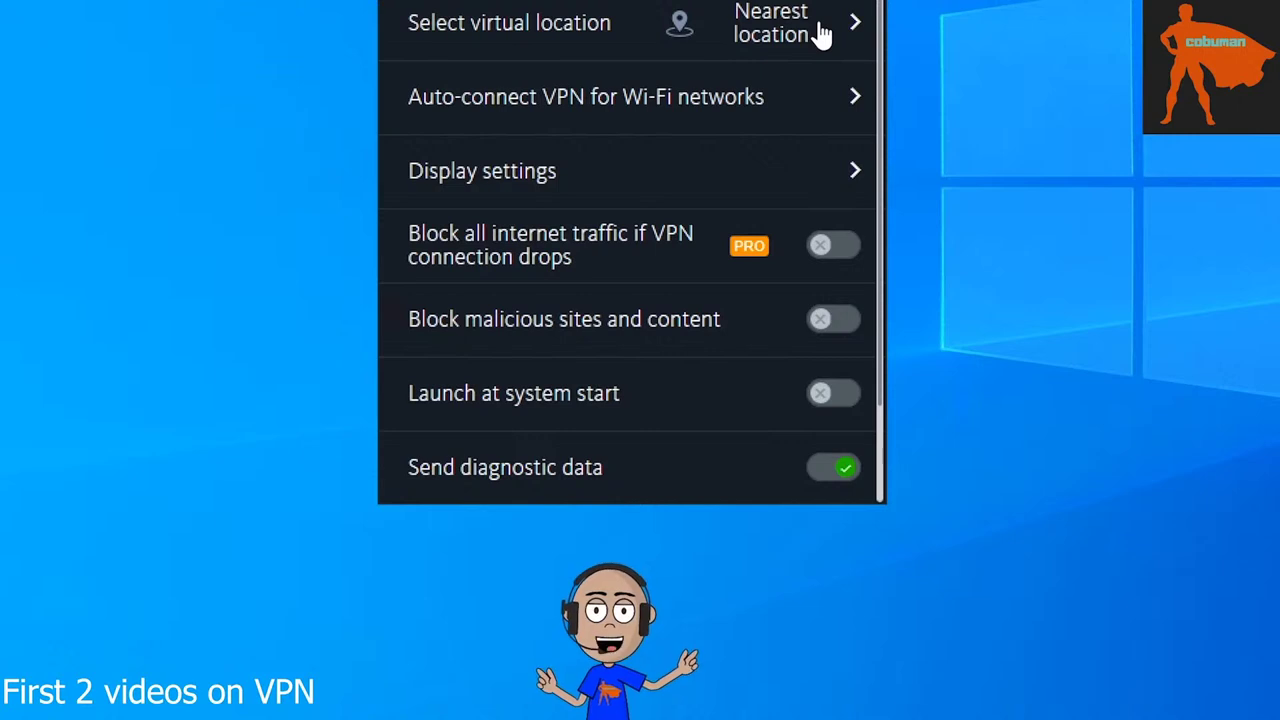
Open Avira Phantom VPN's virtual location list and scroll through the available countries.
{"action": "left_click", "coordinate": [820, 34]}
{"action": "scroll", "coordinate": [668, 190], "scroll_direction": "up", "scroll_amount": 2}
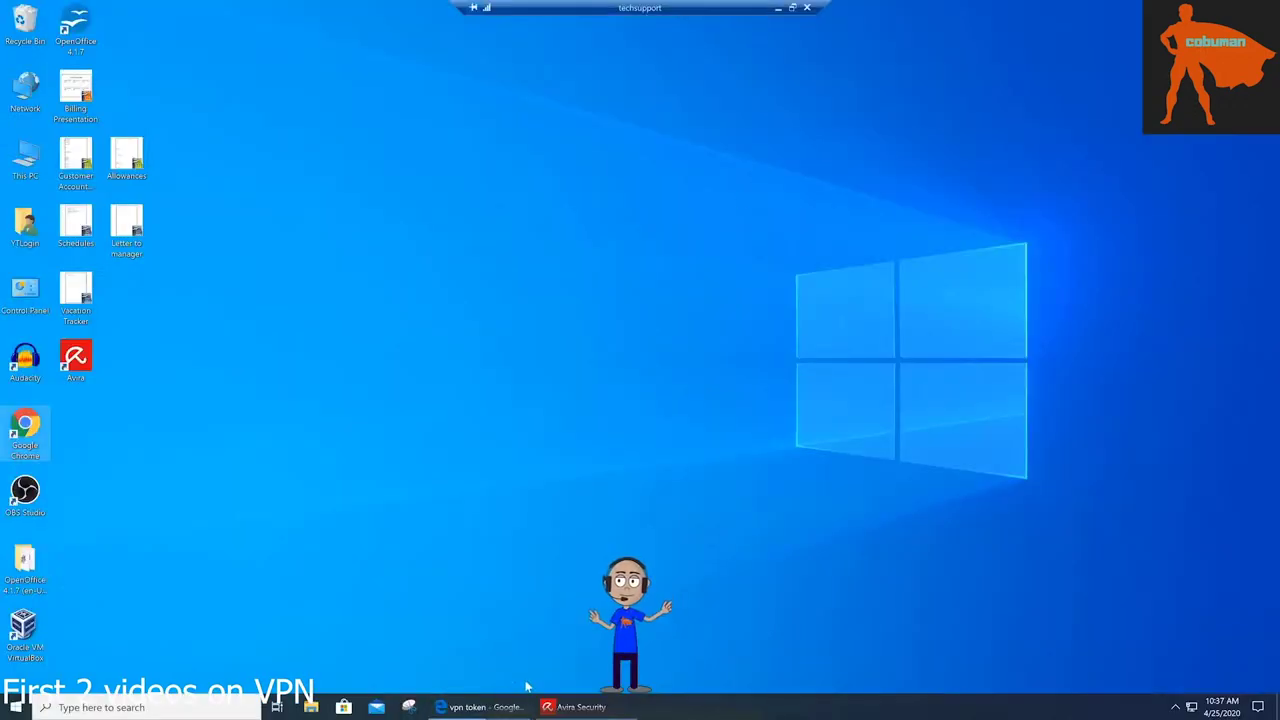
{"action": "mouse_move", "coordinate": [485, 711]}
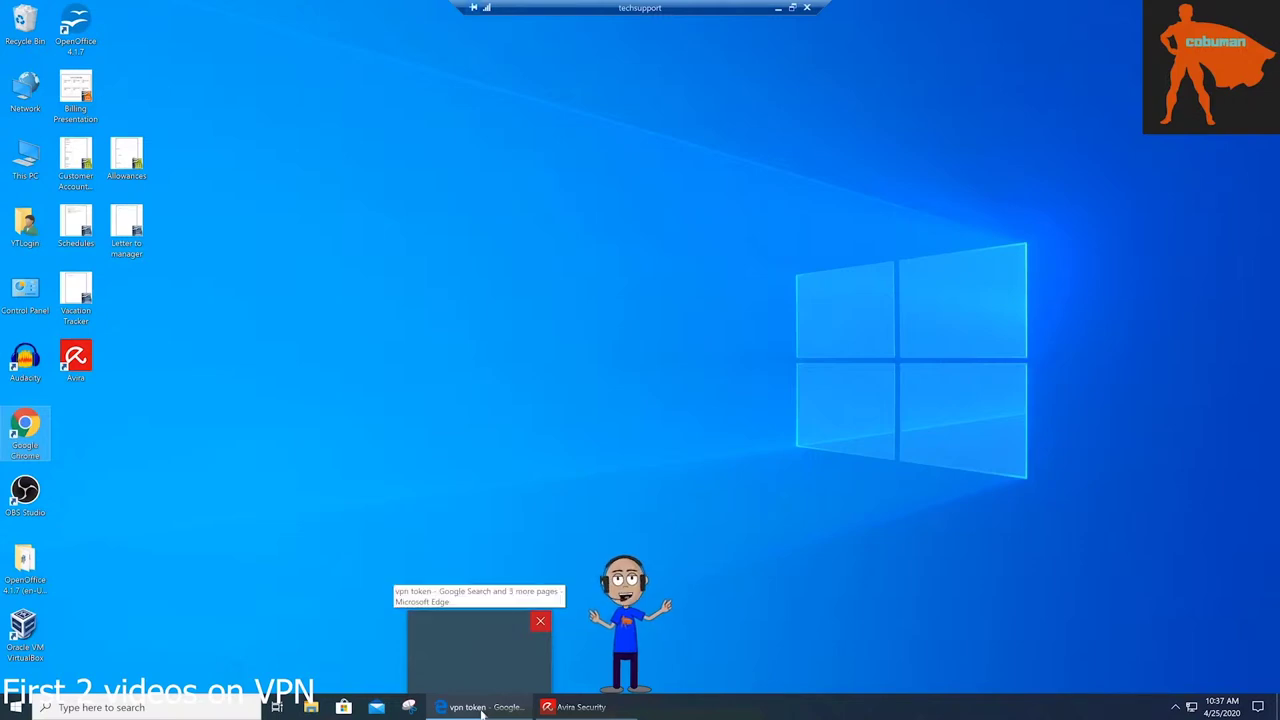
Restore Edge, view the 'vpn login' image results, and nudge the window up and left.
{"action": "left_click", "coordinate": [483, 711]}
{"action": "left_click", "coordinate": [296, 118]}
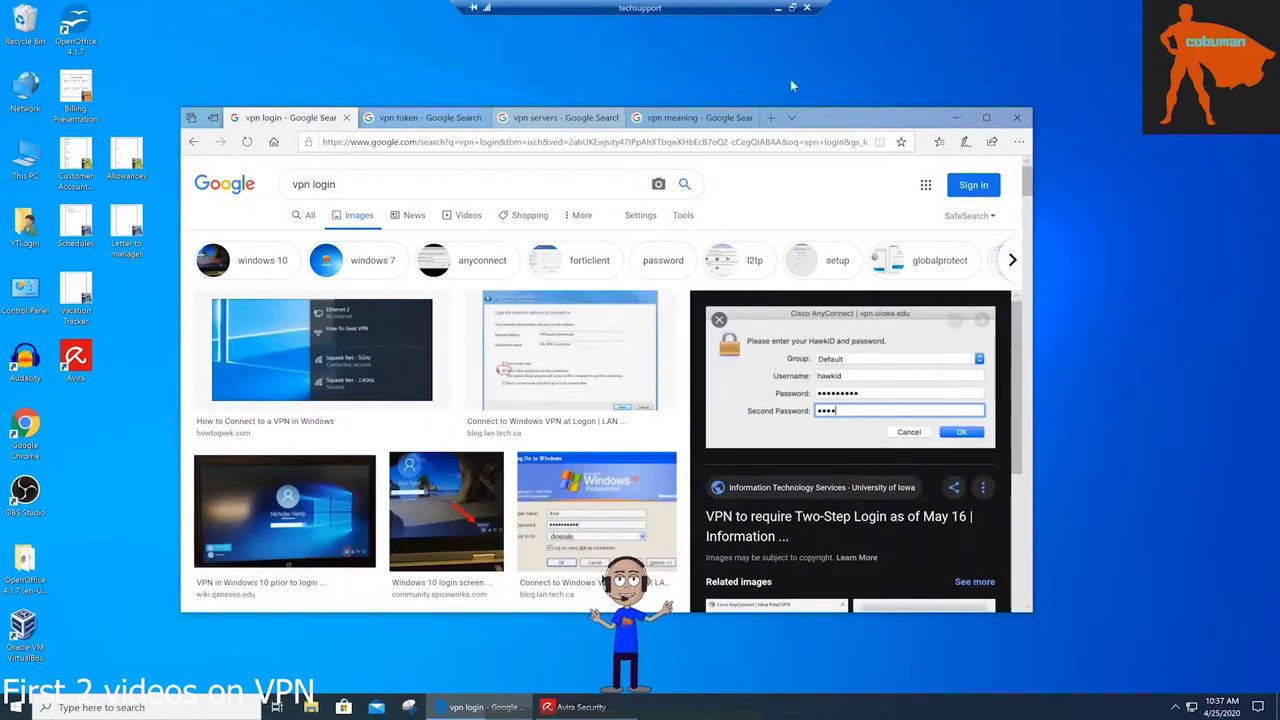
{"action": "left_click_drag", "start_coordinate": [822, 118], "coordinate": [800, 86]}
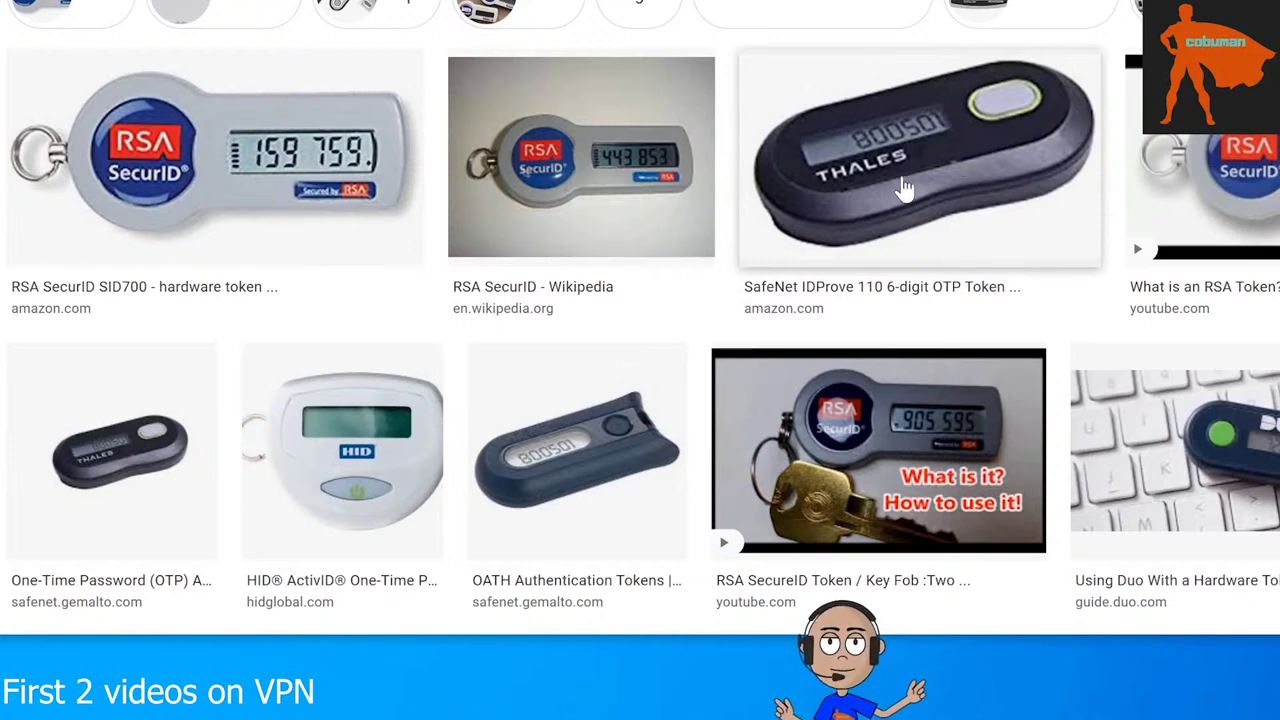
Scroll down through the 'vpn token' image results.
{"action": "scroll", "coordinate": [903, 187], "scroll_direction": "down", "scroll_amount": 3}
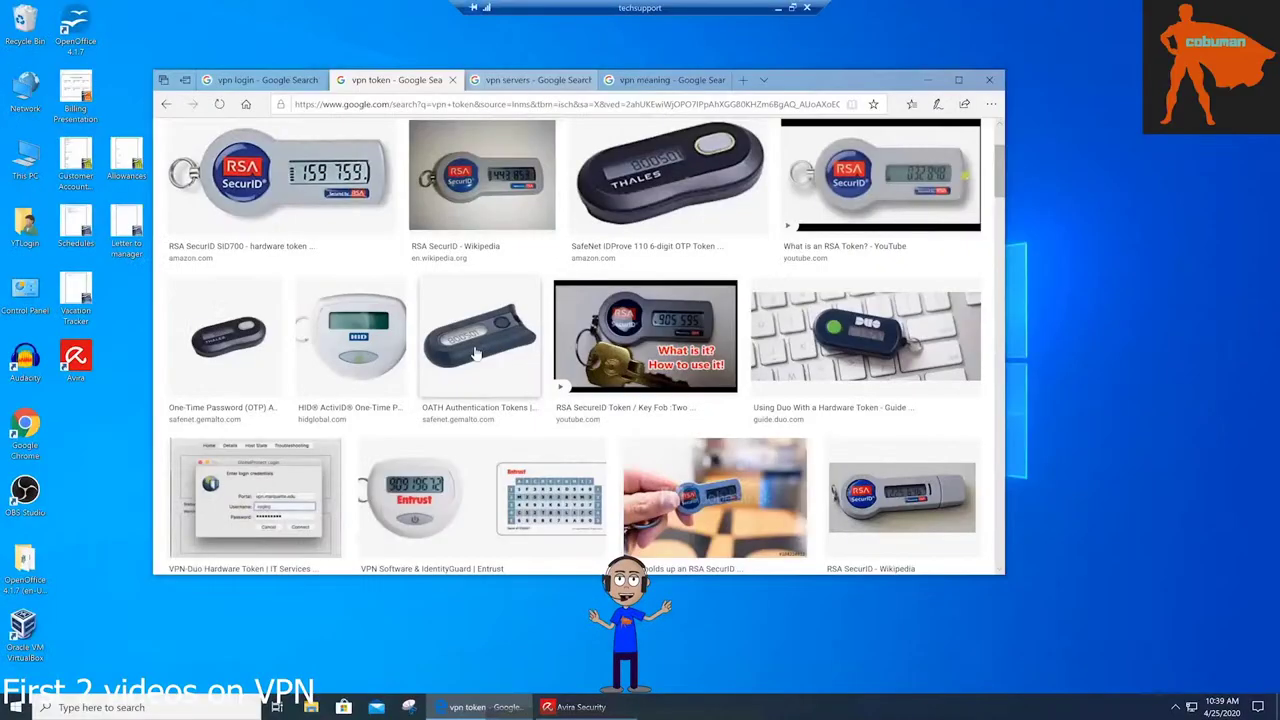
{"action": "scroll", "coordinate": [570, 232], "scroll_direction": "down", "scroll_amount": 5}
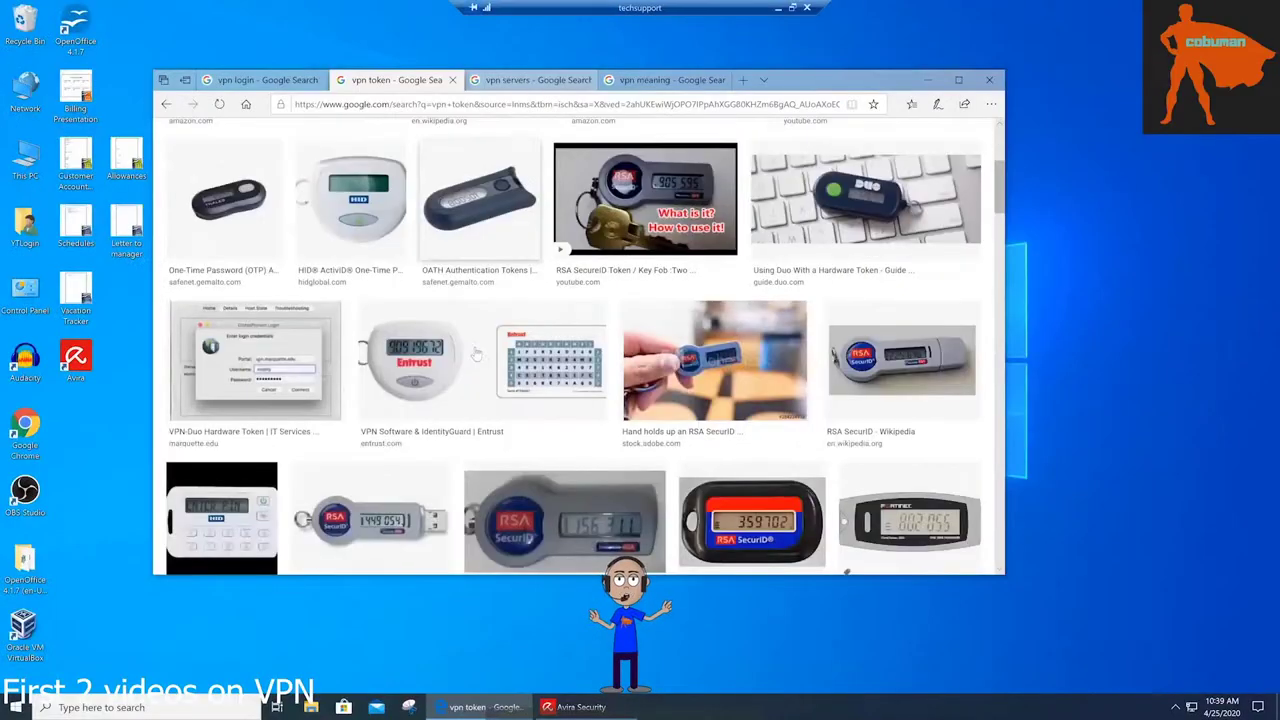
{"action": "scroll", "coordinate": [475, 355], "scroll_direction": "down", "scroll_amount": 3}
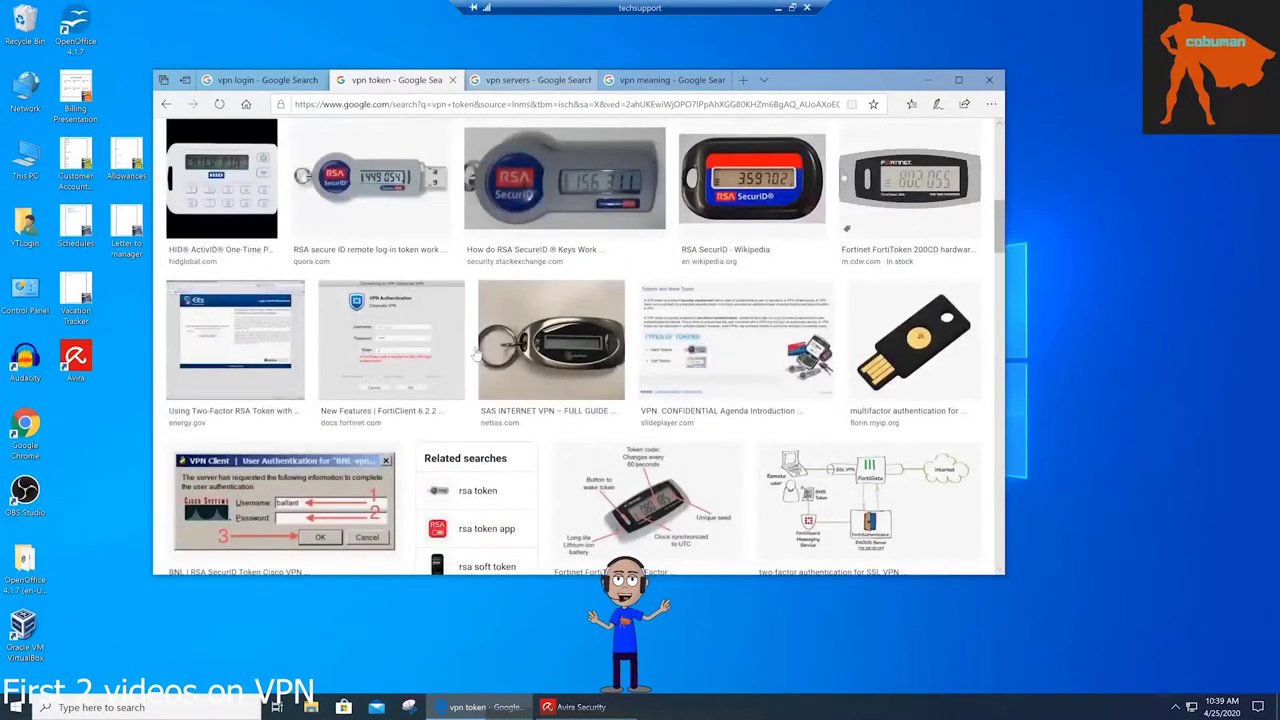
{"action": "scroll", "coordinate": [475, 355], "scroll_direction": "down", "scroll_amount": 1}
{"action": "scroll", "coordinate": [476, 355], "scroll_direction": "down", "scroll_amount": 3}
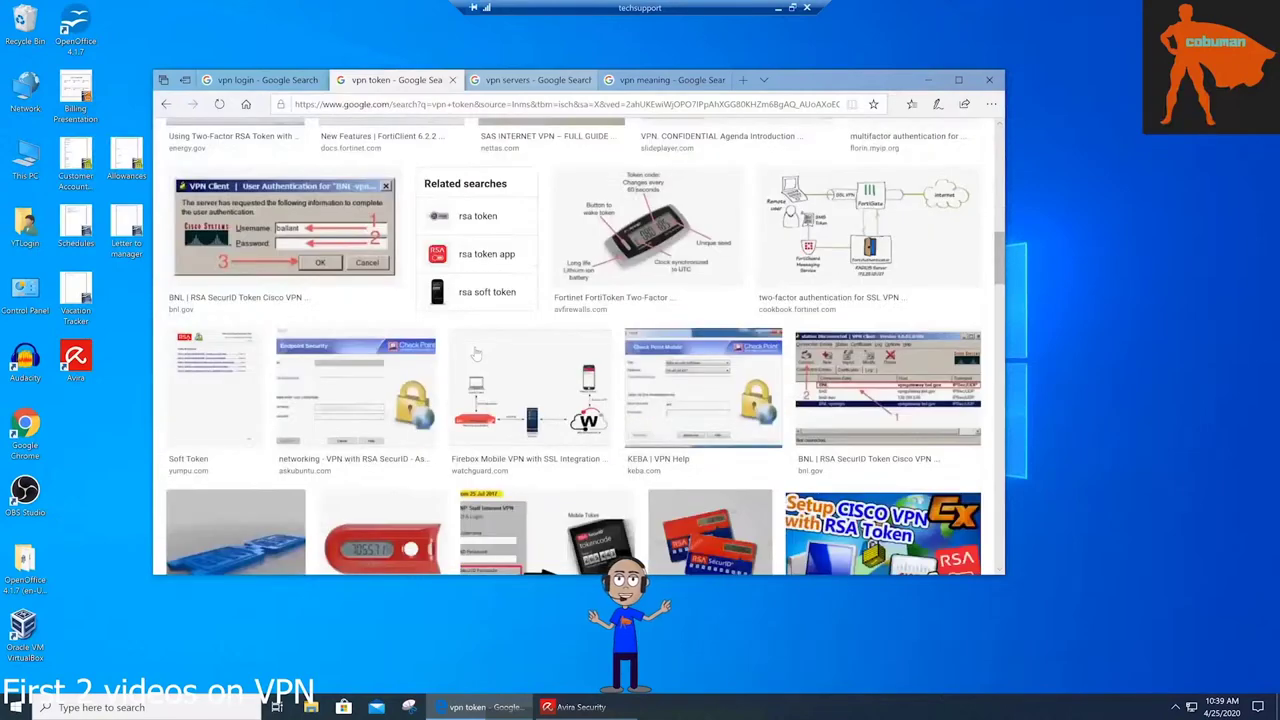
{"action": "scroll", "coordinate": [490, 340], "scroll_direction": "down", "scroll_amount": 2}
{"action": "scroll", "coordinate": [493, 339], "scroll_direction": "down", "scroll_amount": 6}
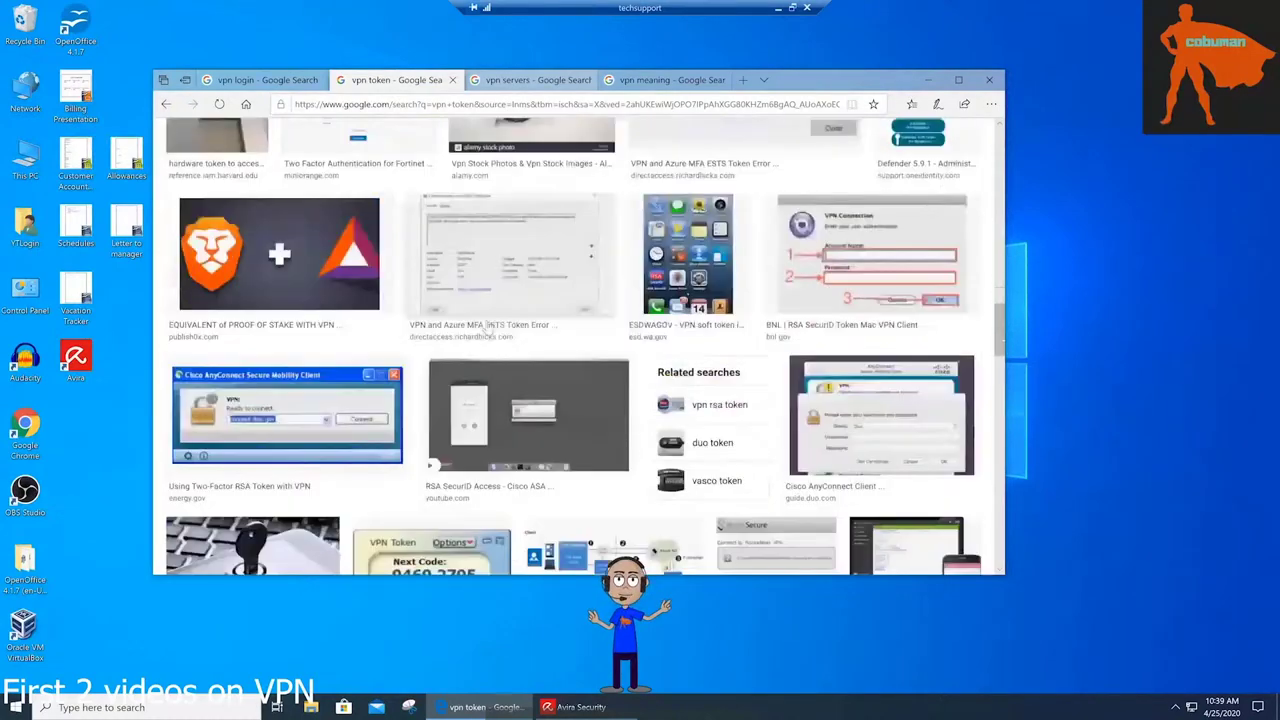
{"action": "scroll", "coordinate": [488, 324], "scroll_direction": "down", "scroll_amount": 2}
{"action": "scroll", "coordinate": [487, 326], "scroll_direction": "down", "scroll_amount": 1}
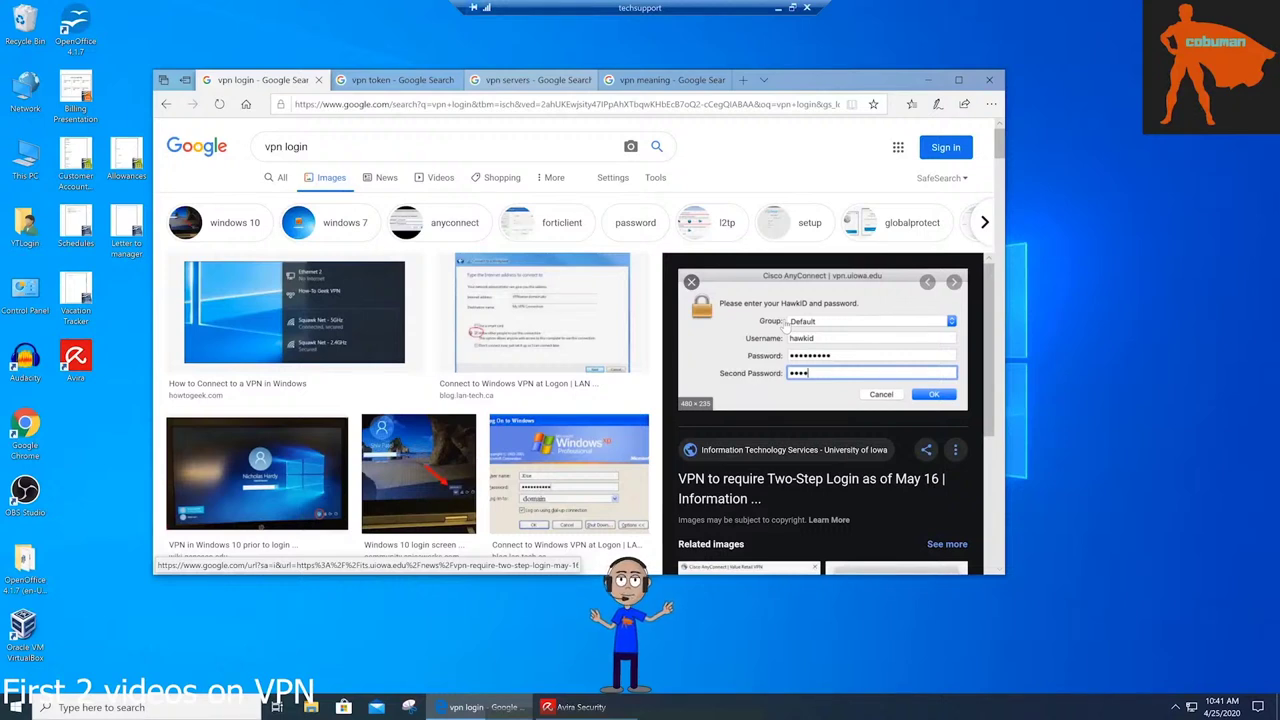
Preview the VPN server locations image in 'vpn servers' results and move the window down-right.
{"action": "left_click", "coordinate": [515, 82]}
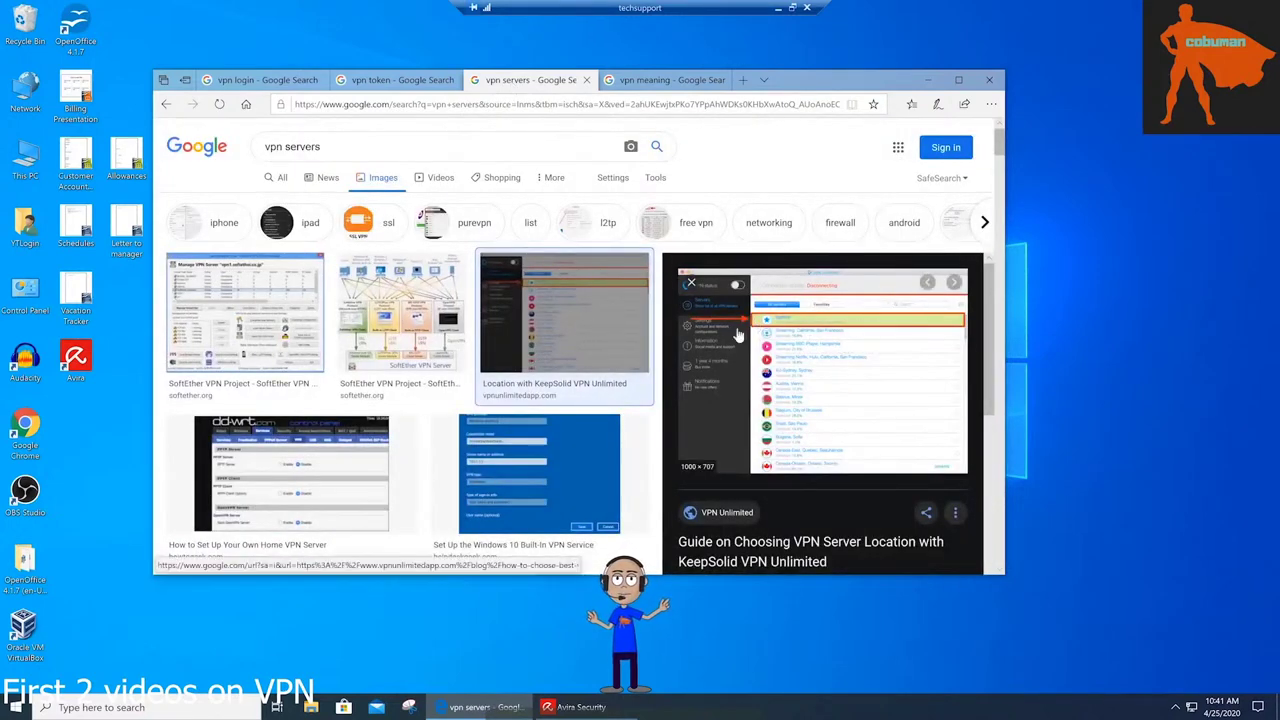
{"action": "scroll", "coordinate": [350, 320], "scroll_direction": "down", "scroll_amount": 3}
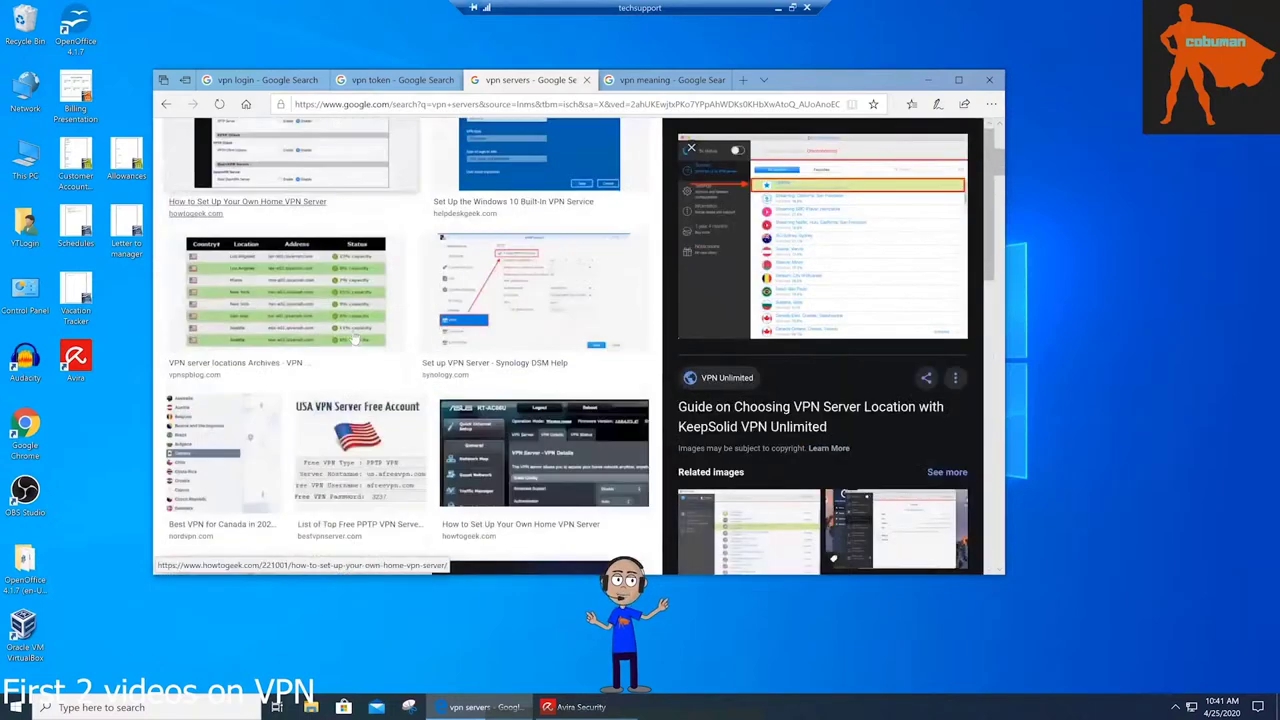
{"action": "left_click", "coordinate": [255, 300]}
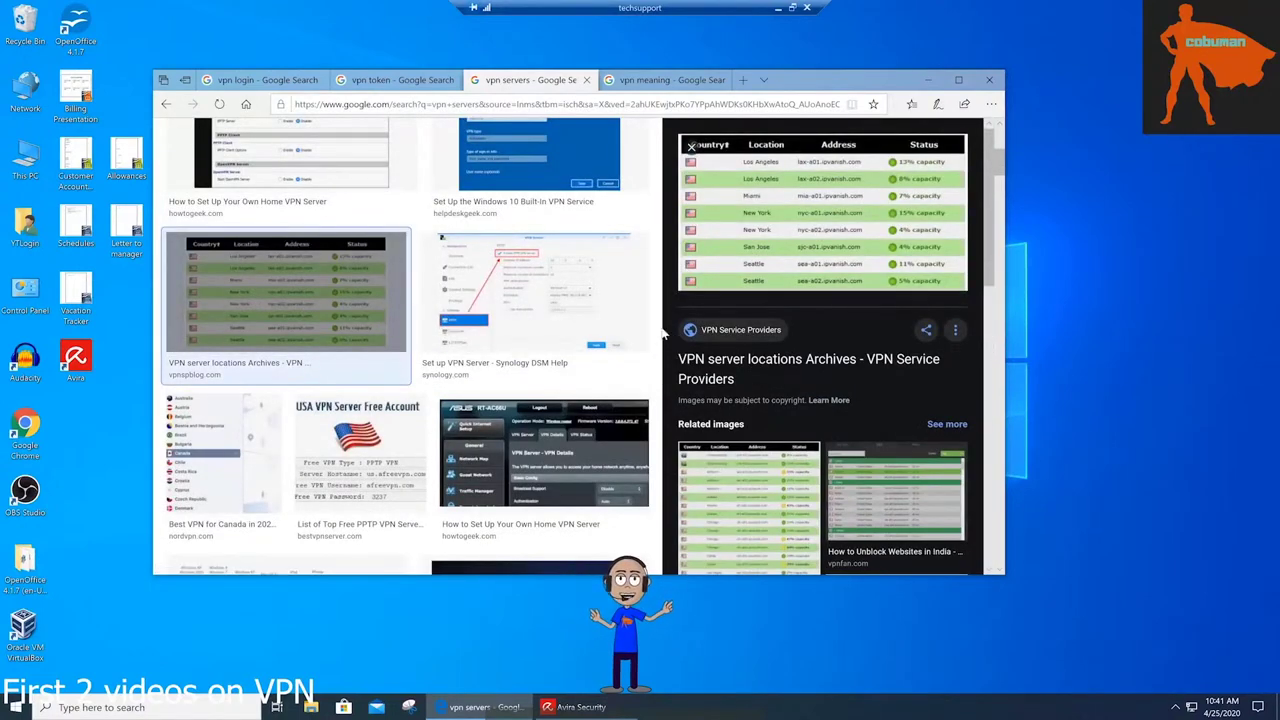
{"action": "scroll", "coordinate": [657, 335], "scroll_direction": "up", "scroll_amount": 1}
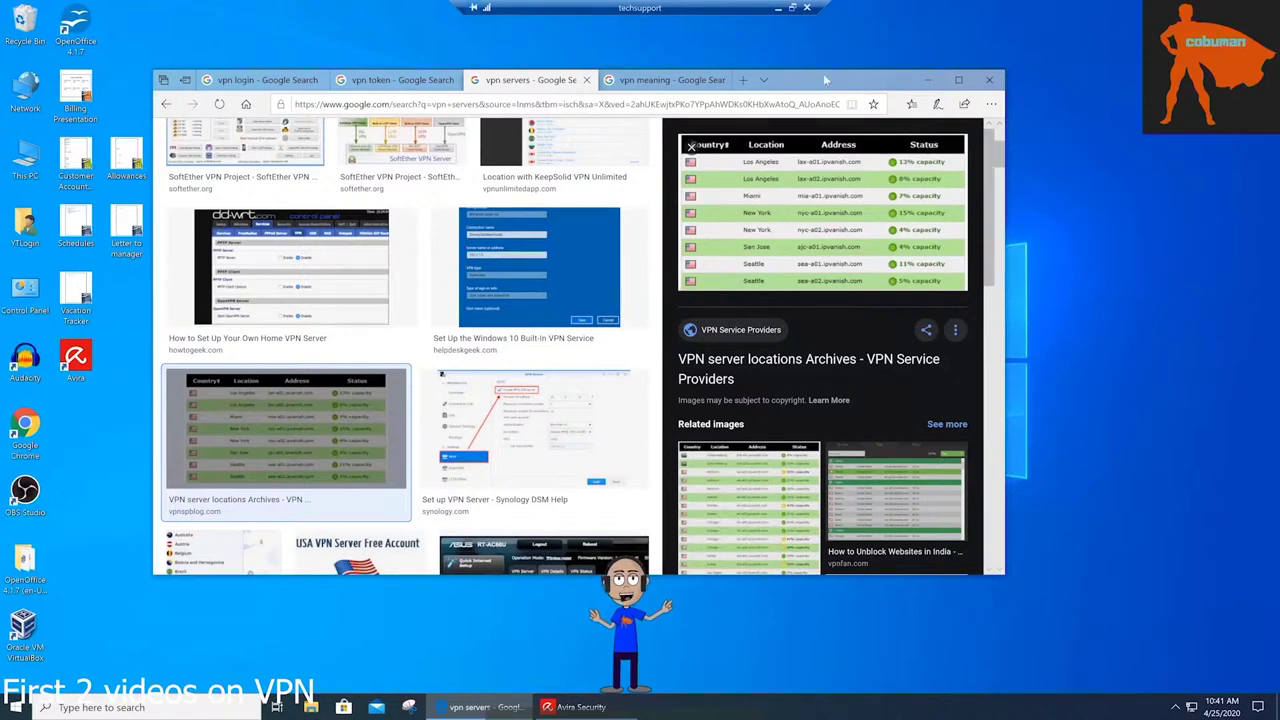
{"action": "left_click_drag", "start_coordinate": [823, 73], "coordinate": [730, 160]}
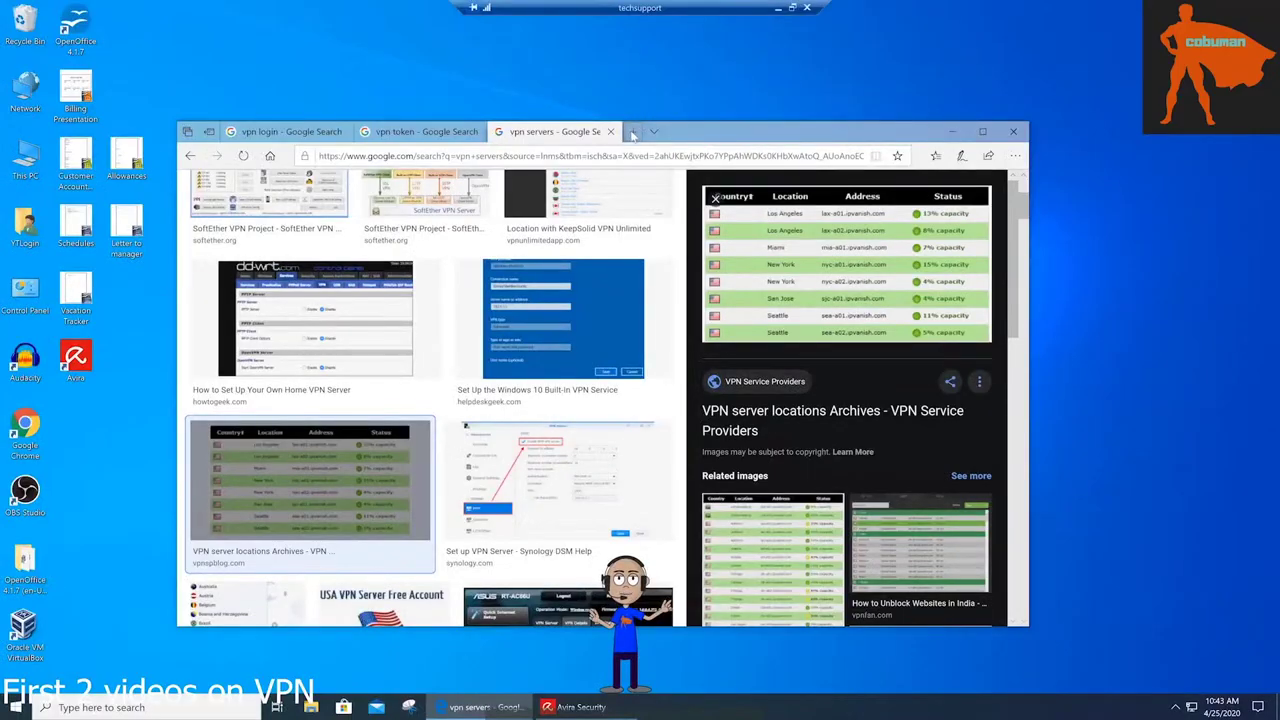
{"action": "left_click", "coordinate": [745, 131]}
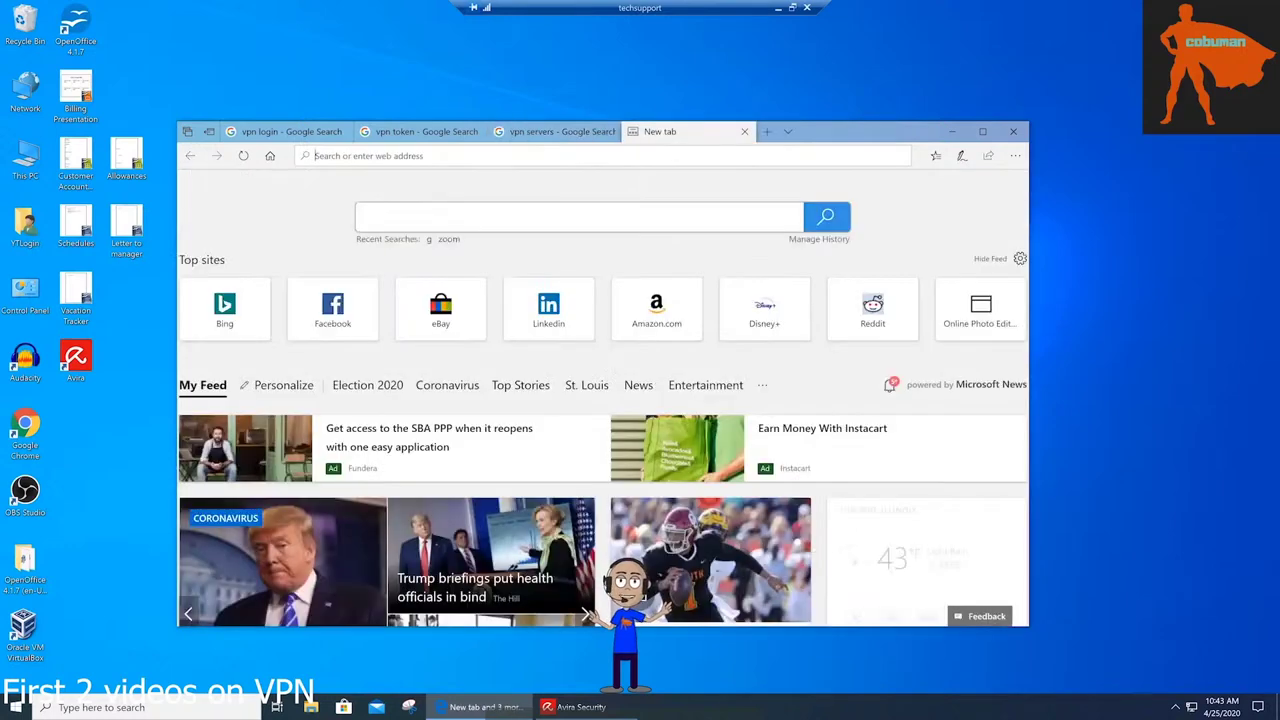
{"action": "type", "text": "https"}
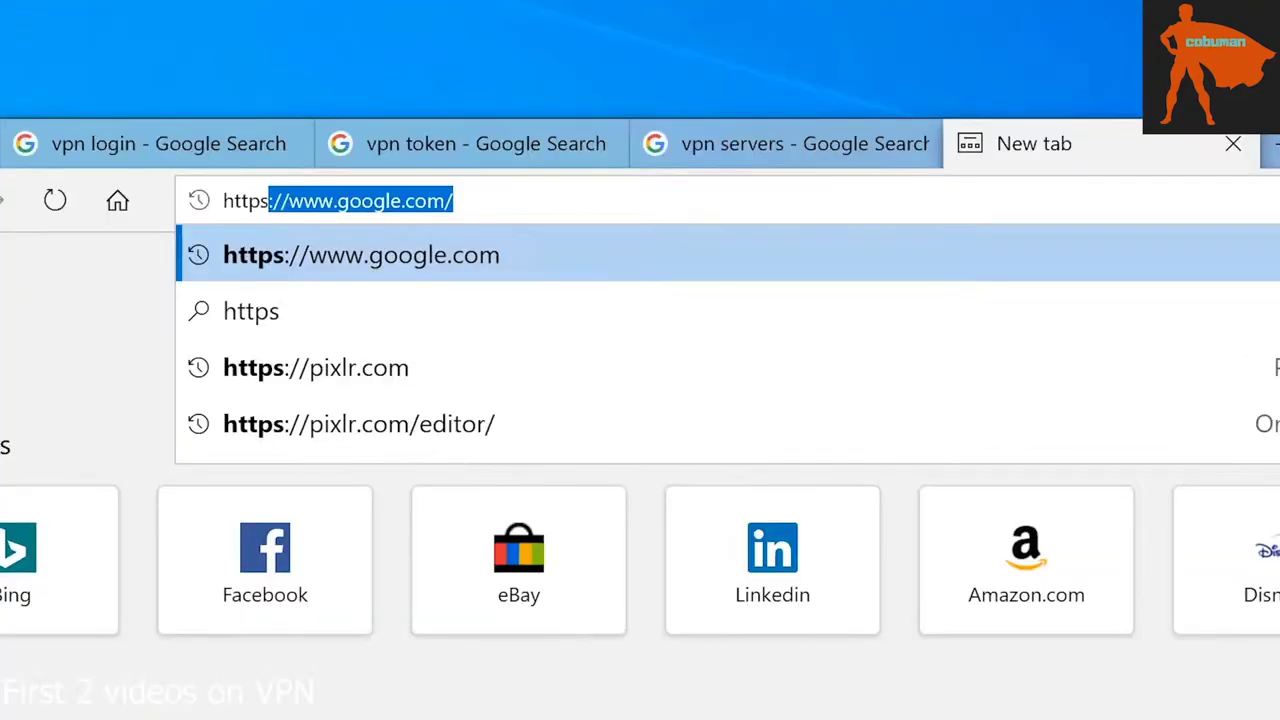
{"action": "key", "text": "End"}
{"action": "key", "text": "BackSpace"}
{"action": "key", "text": "BackSpace"}
{"action": "key", "text": "BackSpace"}
{"action": "key", "text": "BackSpace"}
{"action": "key", "text": "BackSpace"}
{"action": "key", "text": "BackSpace"}
{"action": "key", "text": "BackSpace"}
{"action": "key", "text": "BackSpace"}
{"action": "key", "text": "BackSpace"}
{"action": "key", "text": "BackSpace"}
{"action": "key", "text": "BackSpace"}
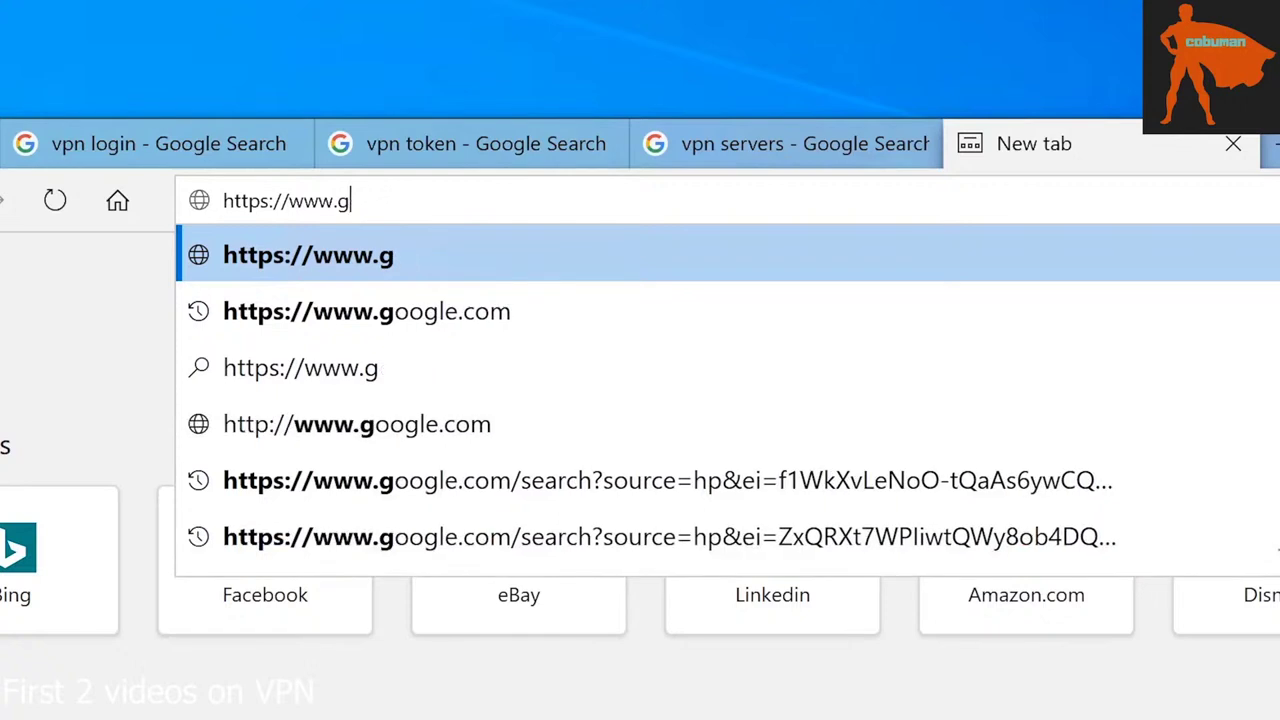
{"action": "type", "text": "getmyv"}
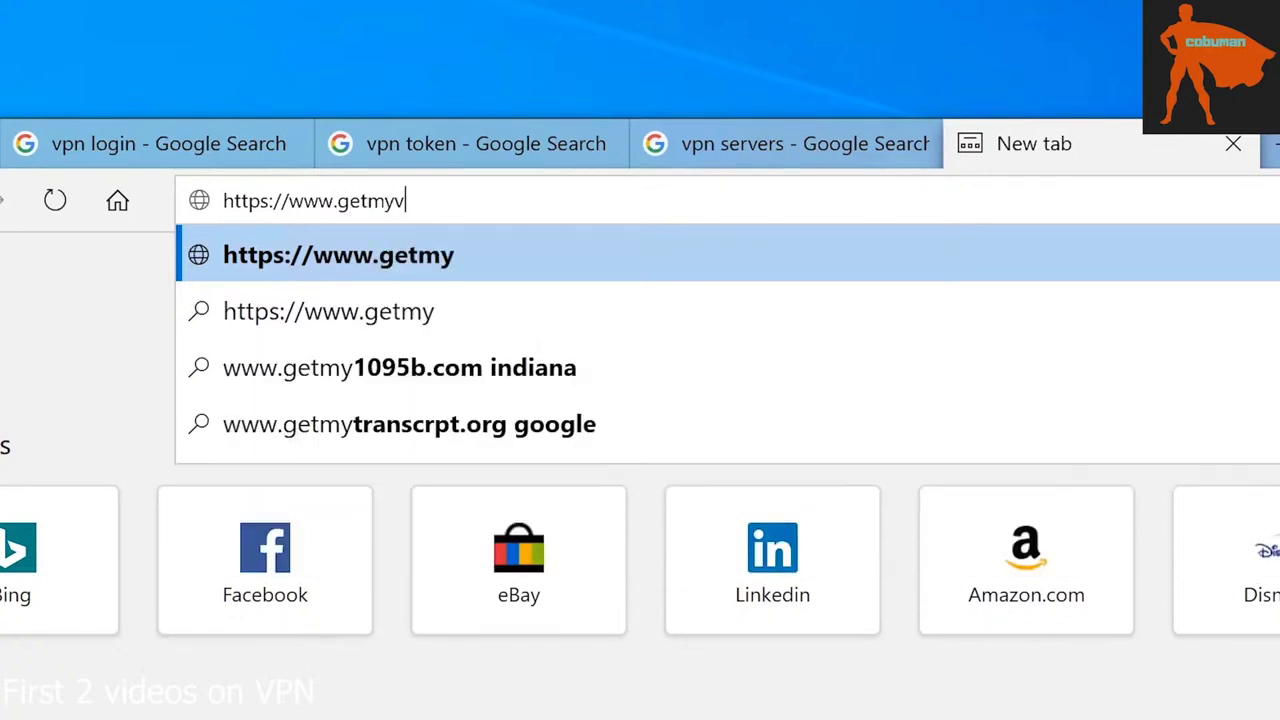
{"action": "type", "text": "pnsoftwar"}
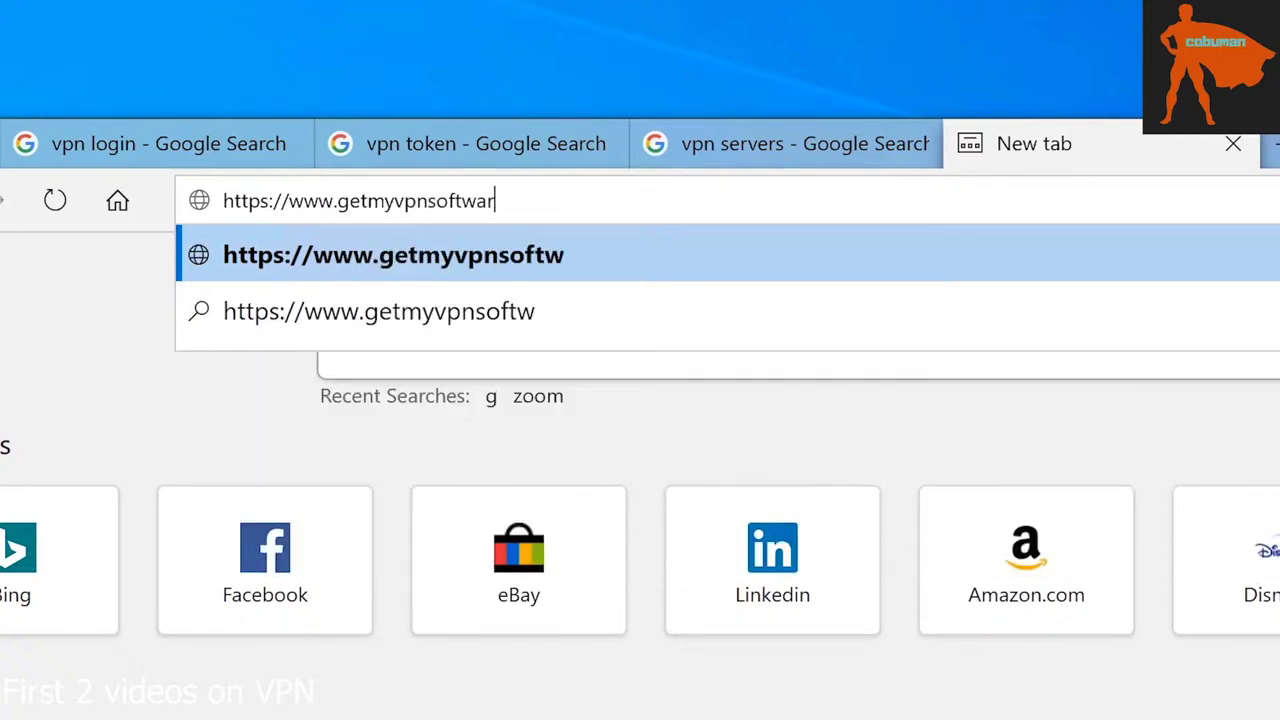
{"action": "type", "text": "e.com"}
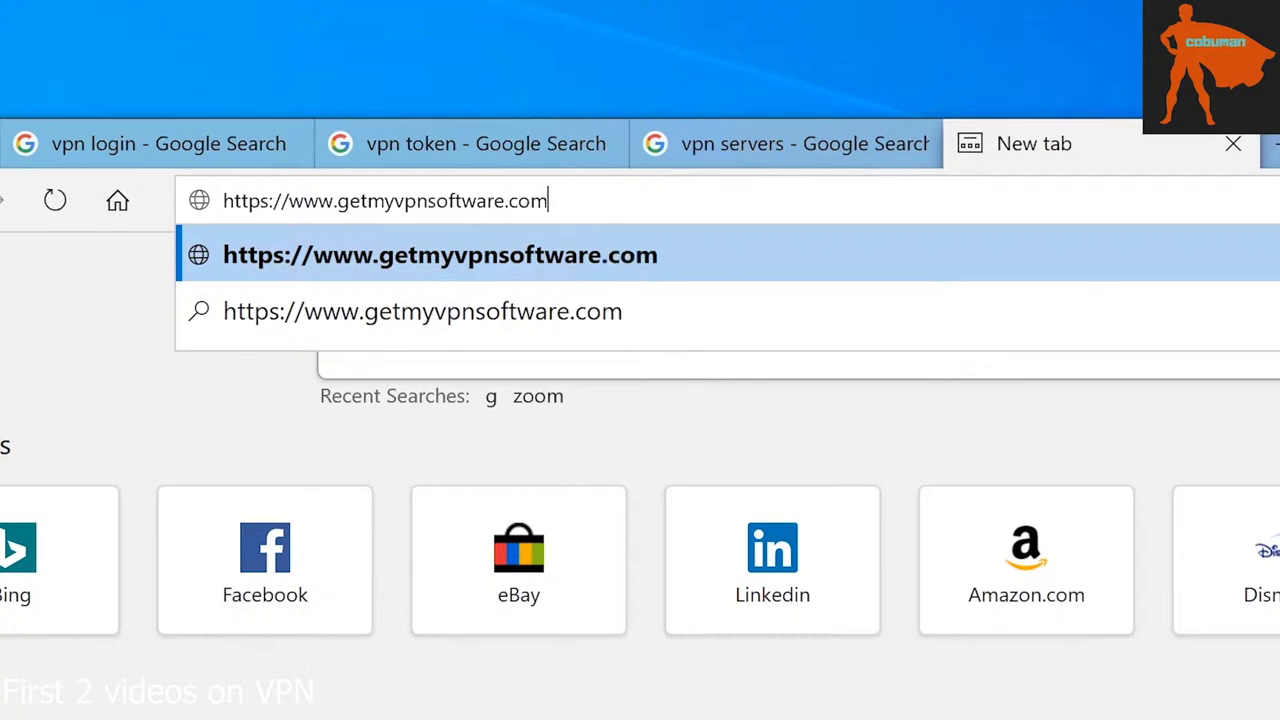
{"action": "left_click_drag", "start_coordinate": [550, 201], "coordinate": [213, 200]}
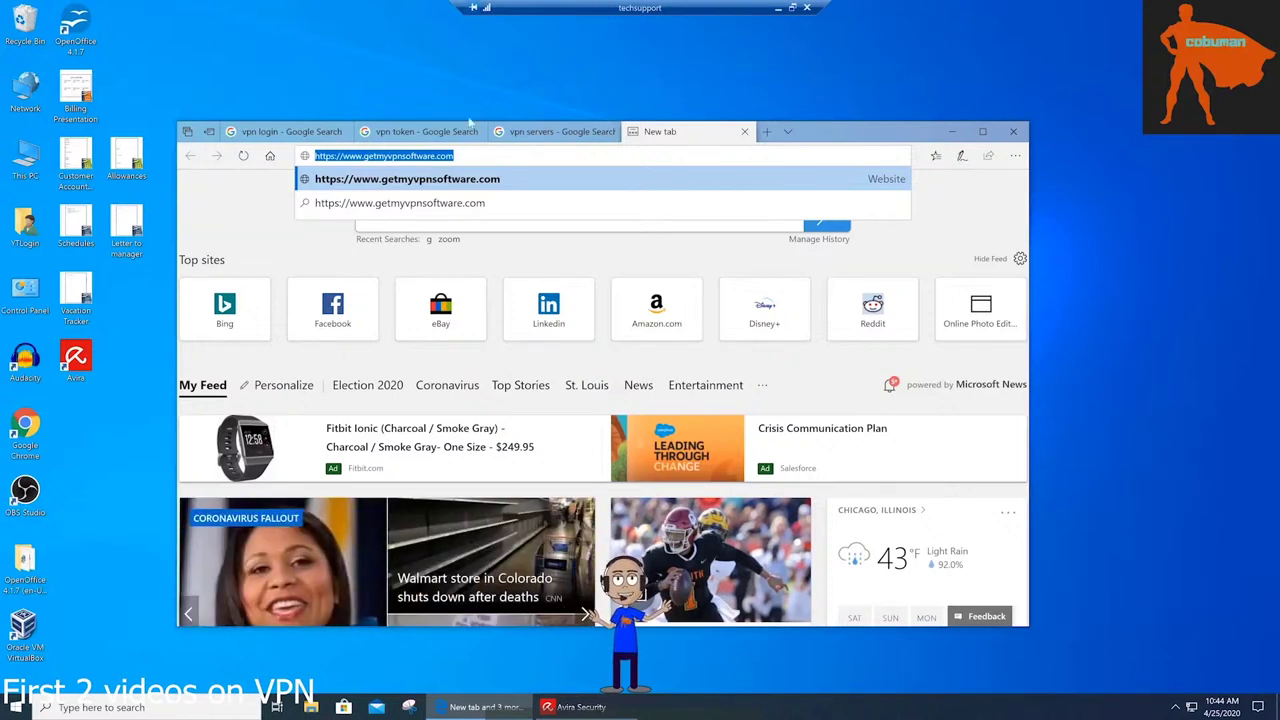
{"action": "left_click", "coordinate": [744, 131]}
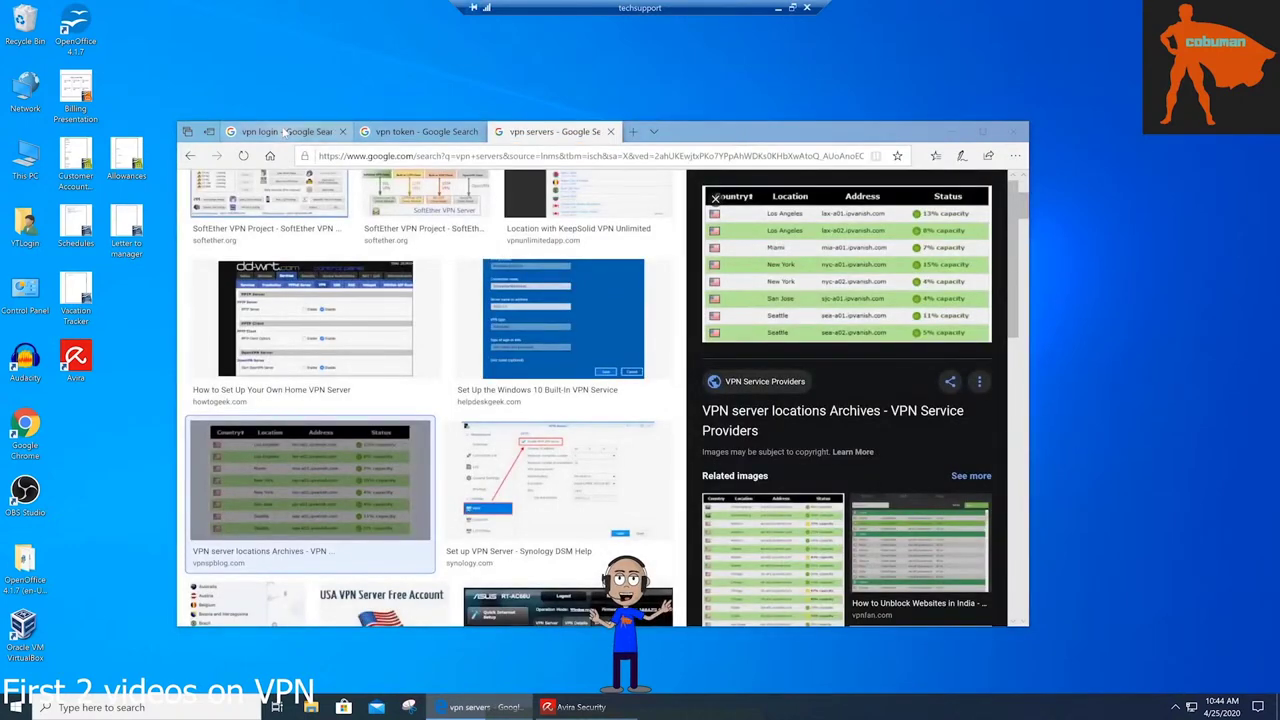
{"action": "left_click", "coordinate": [288, 131]}
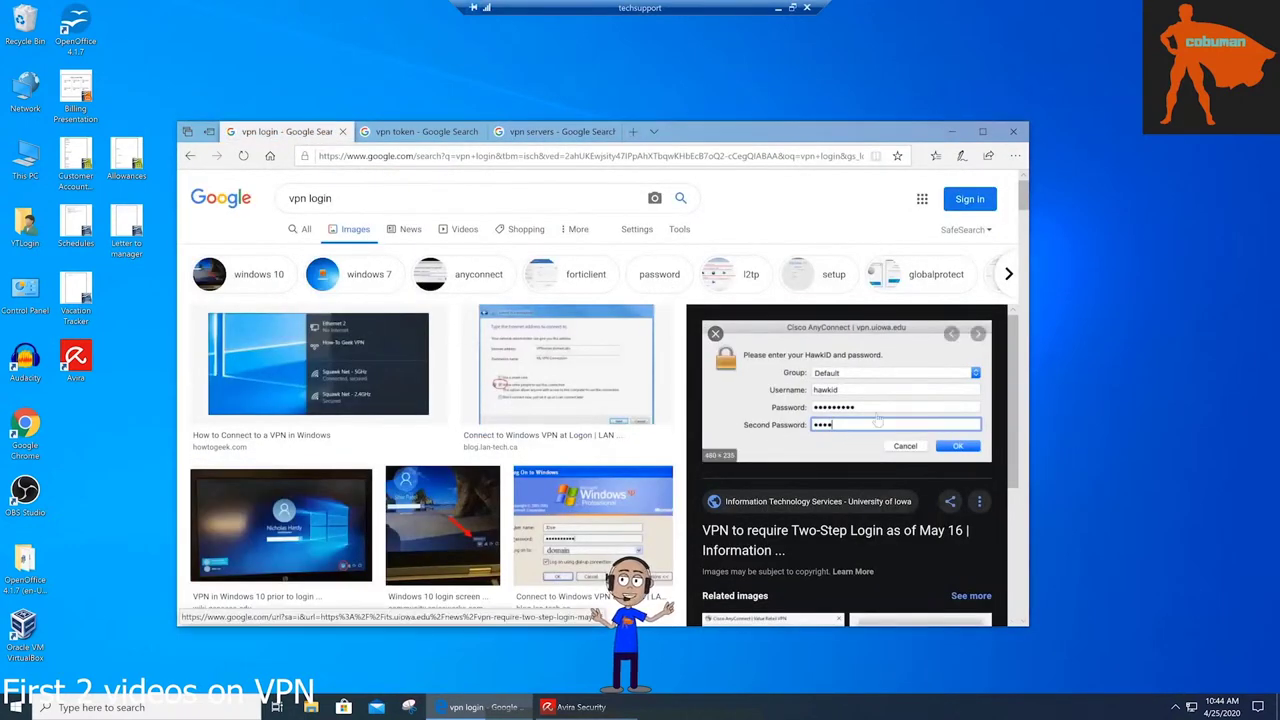
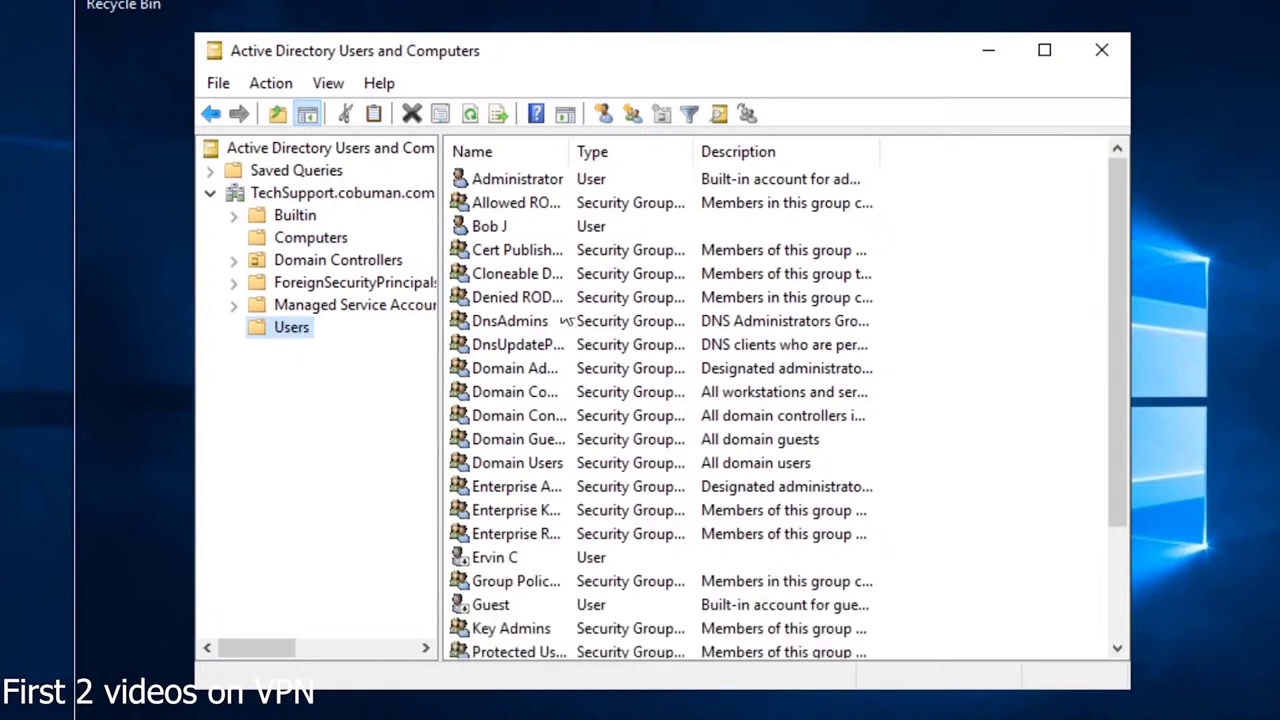
Search the Users container for the locked-out user by their logon name.
{"action": "left_click_drag", "start_coordinate": [1118, 195], "coordinate": [1104, 171]}
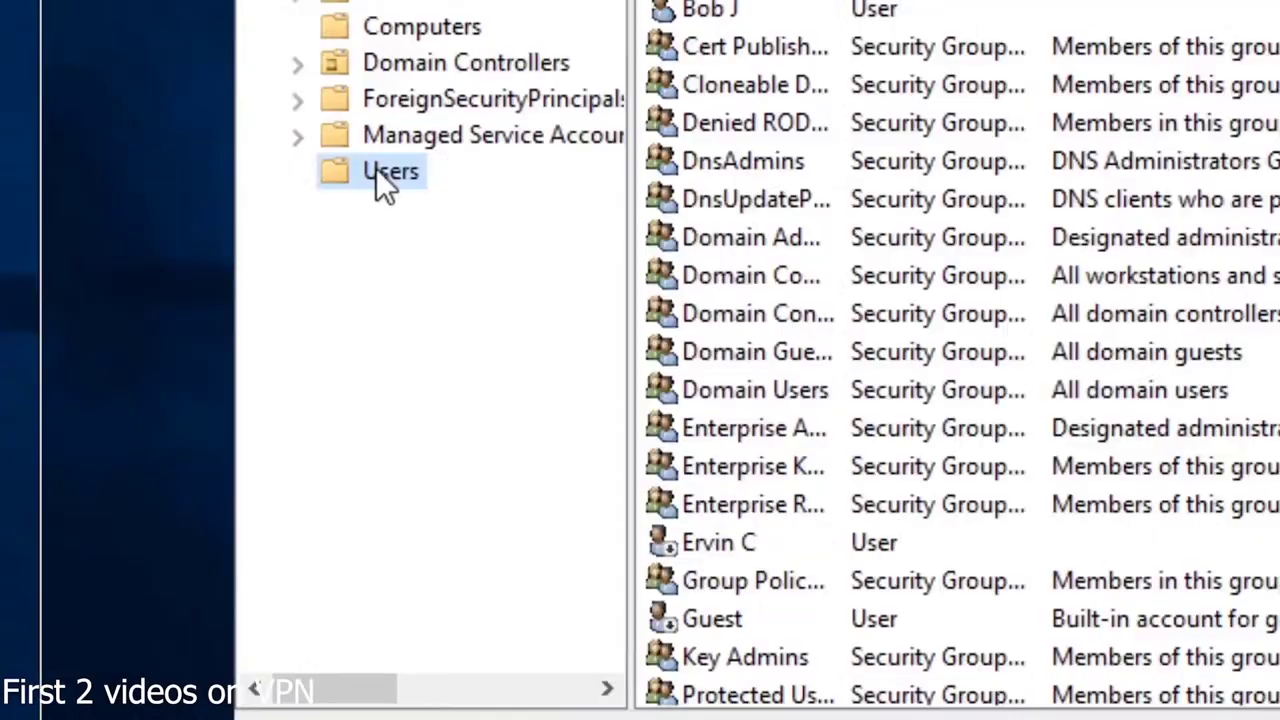
{"action": "right_click", "coordinate": [284, 327]}
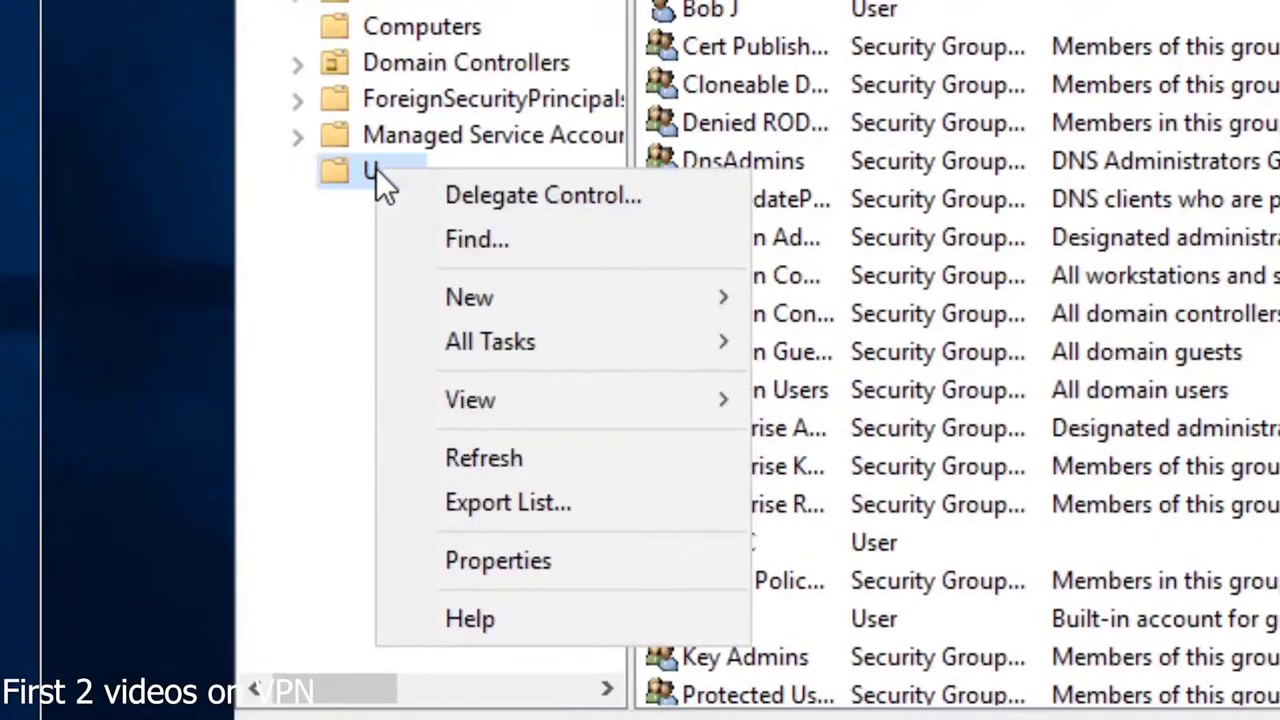
{"action": "left_click", "coordinate": [503, 246]}
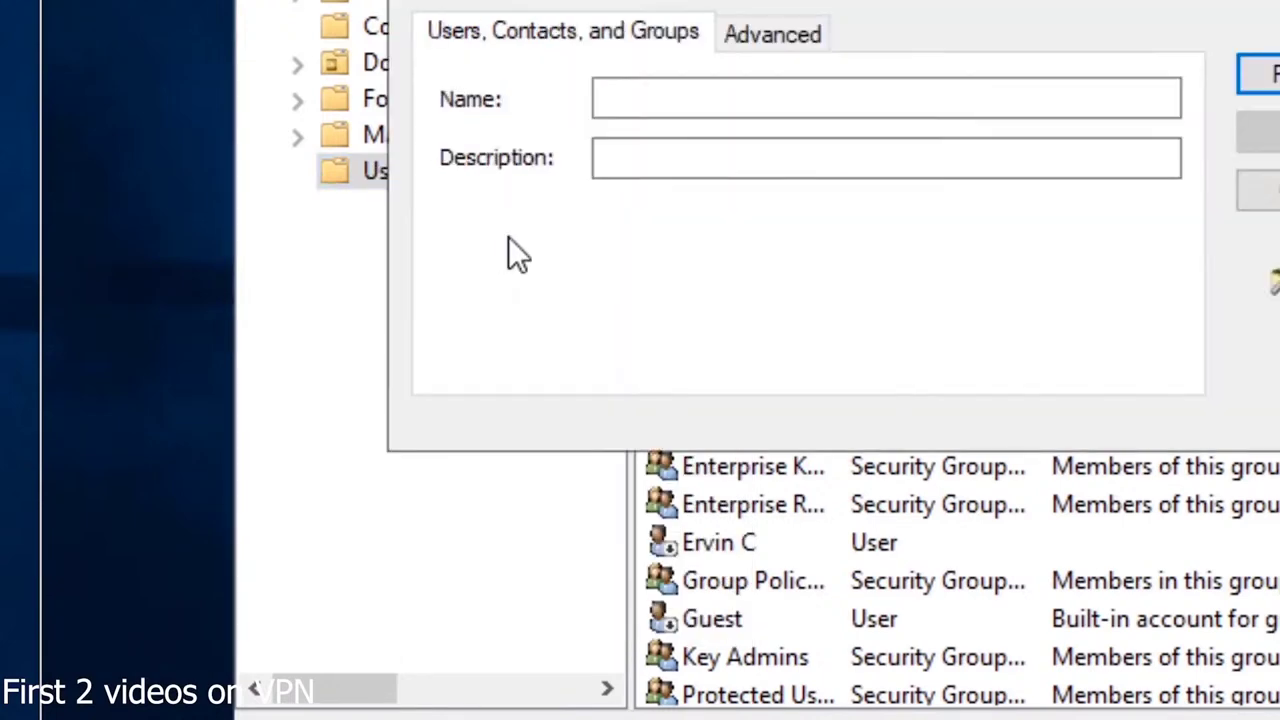
{"action": "left_click", "coordinate": [530, 284]}
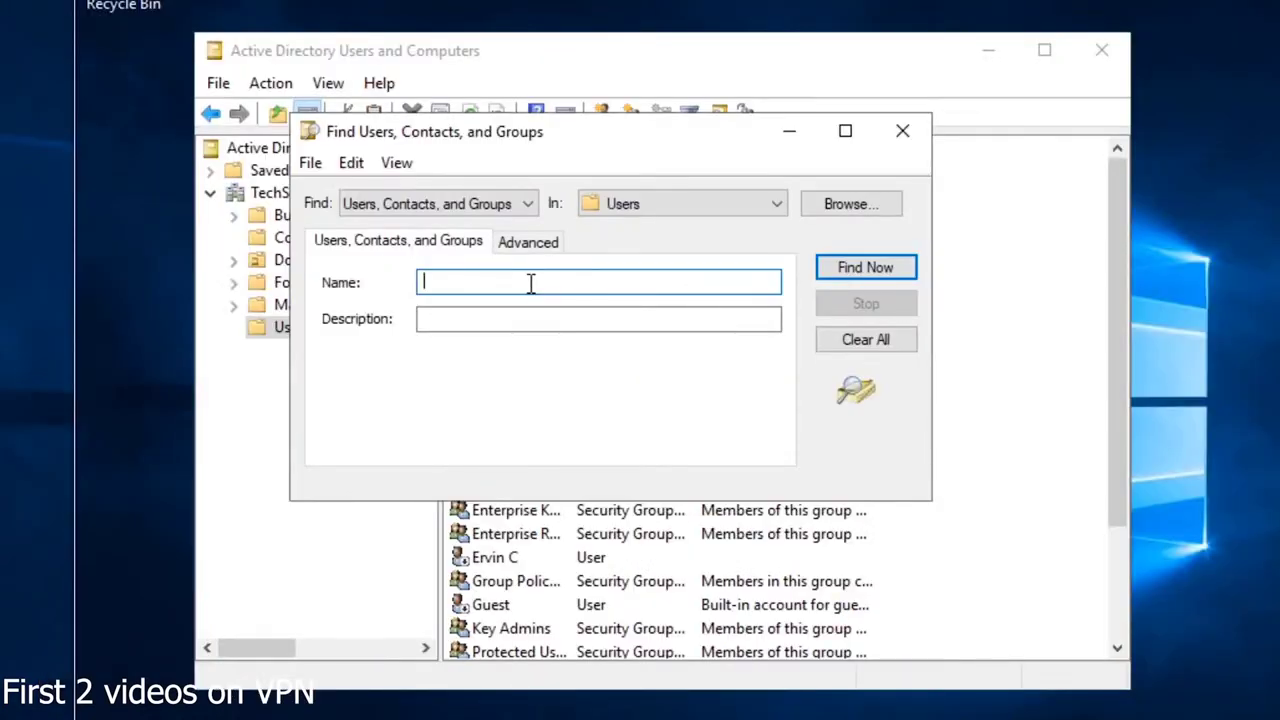
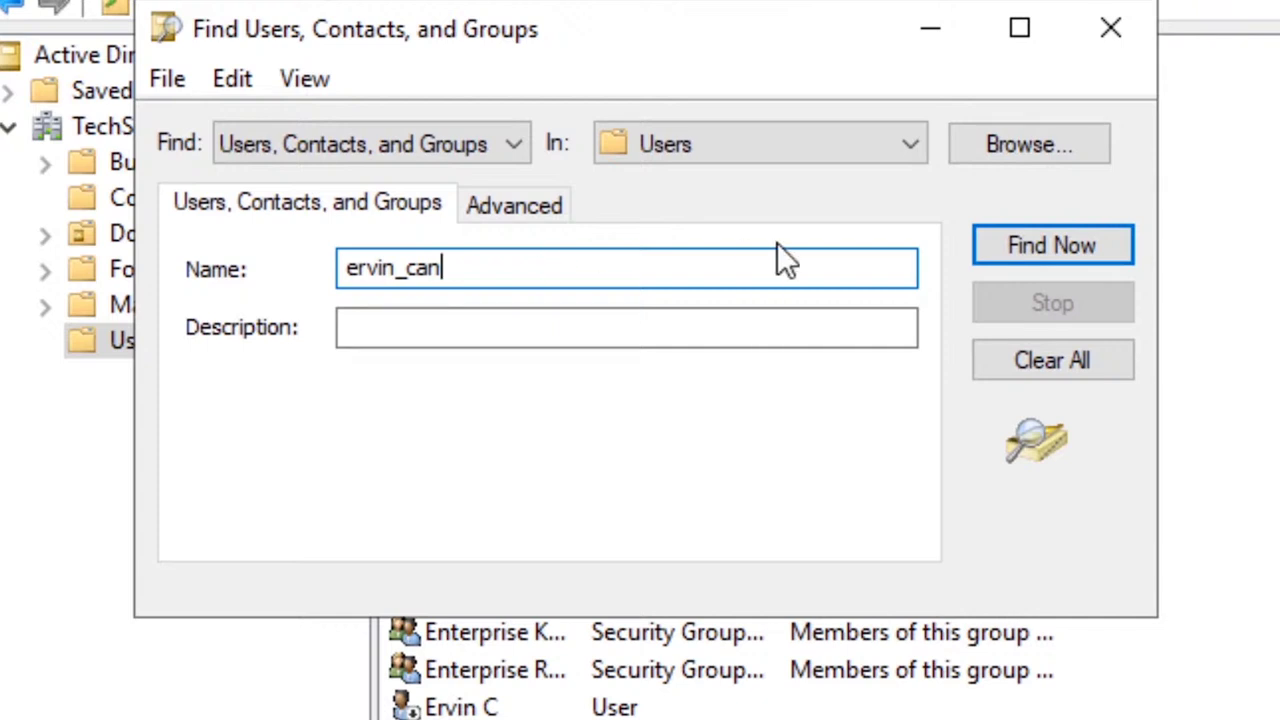
{"action": "left_click", "coordinate": [1031, 246]}
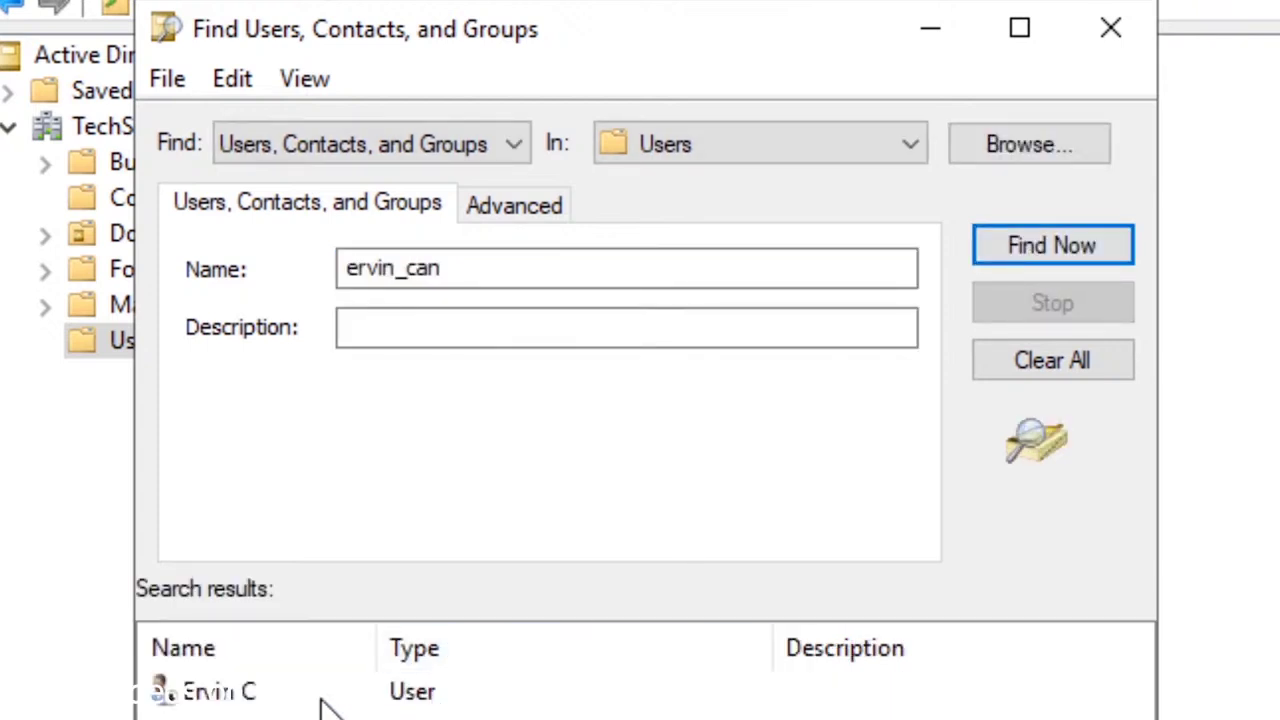
Open the found user's properties, tick Unlock account, apply and confirm with OK.
{"action": "left_click", "coordinate": [280, 695]}
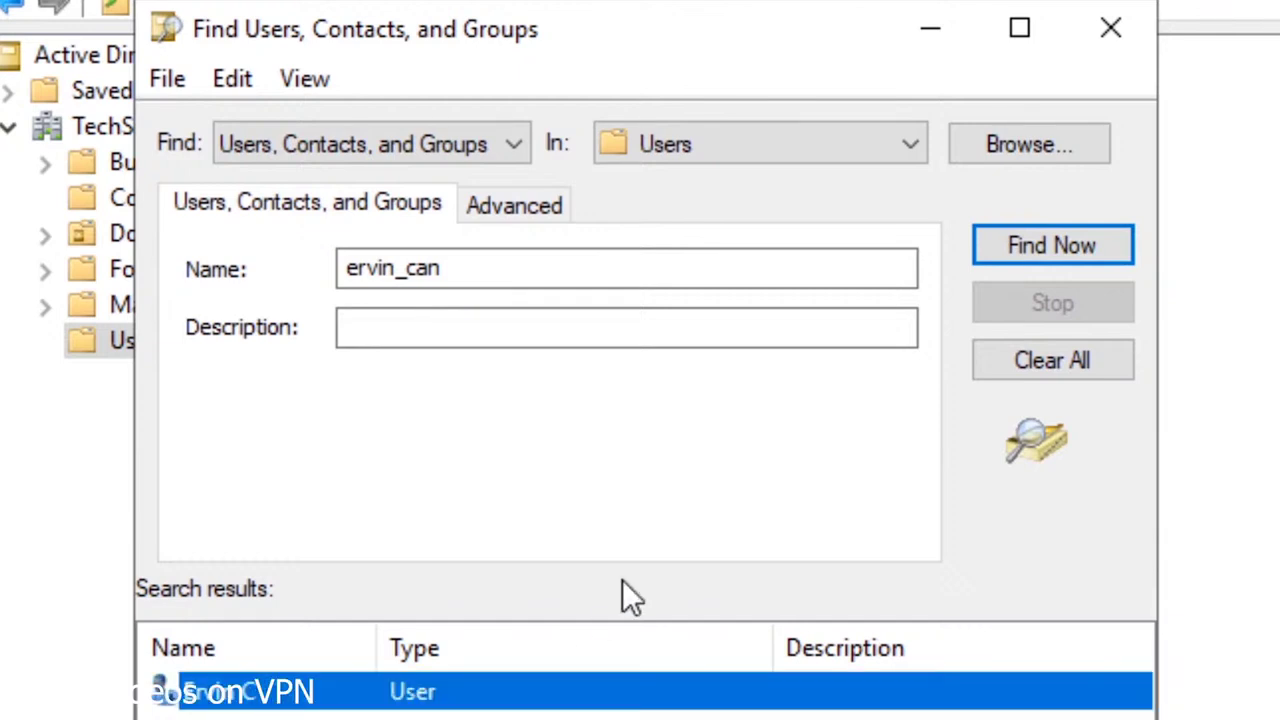
{"action": "key", "text": "Return"}
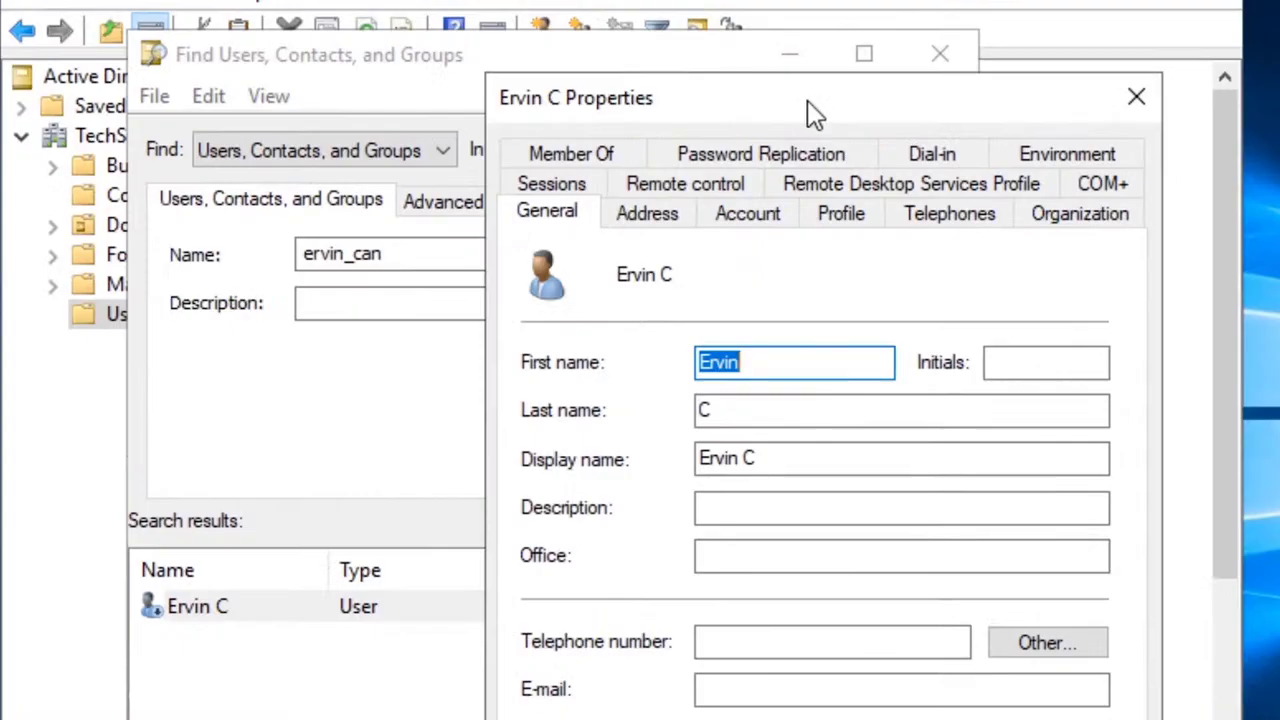
{"action": "left_click_drag", "start_coordinate": [808, 84], "coordinate": [709, 46]}
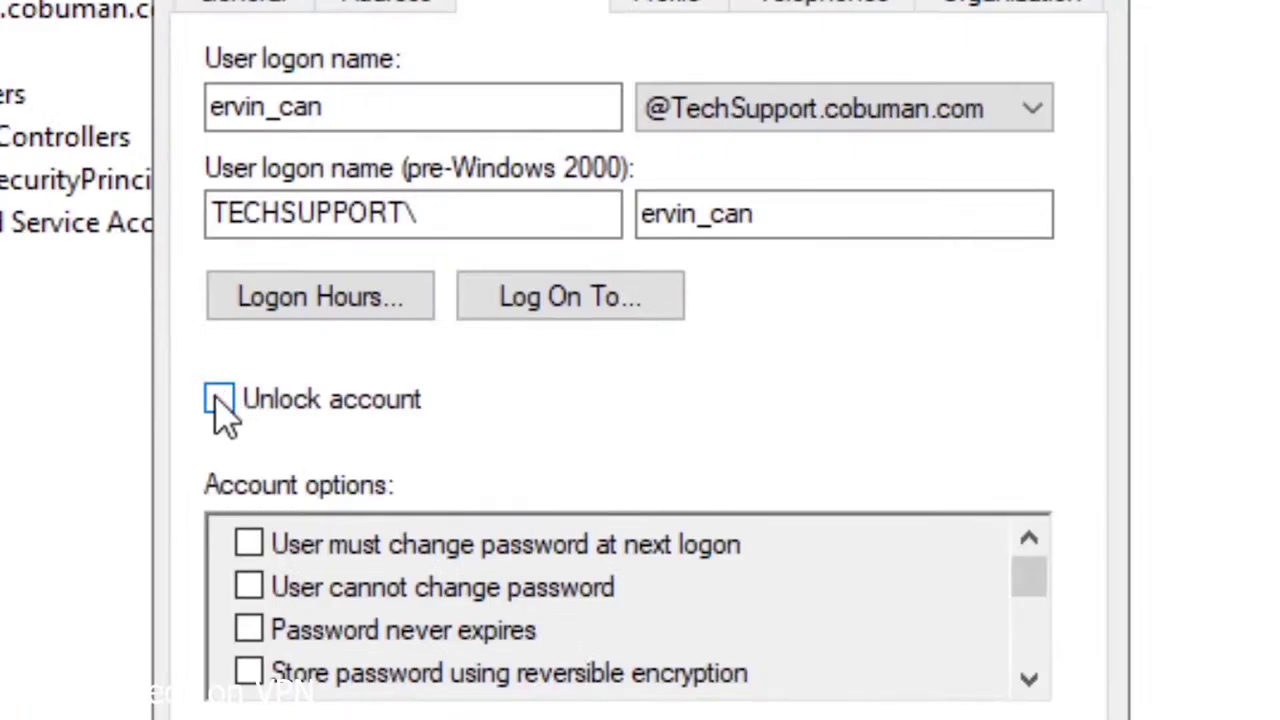
{"action": "left_click", "coordinate": [347, 412]}
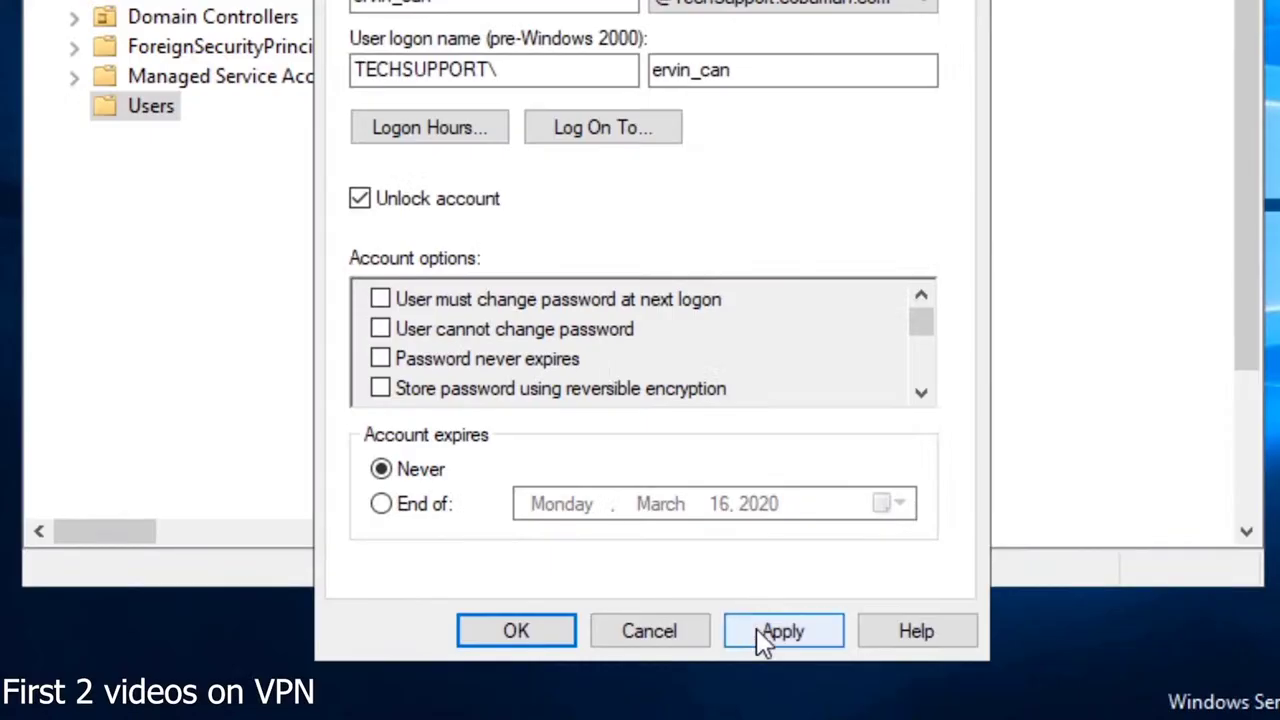
{"action": "left_click", "coordinate": [770, 631]}
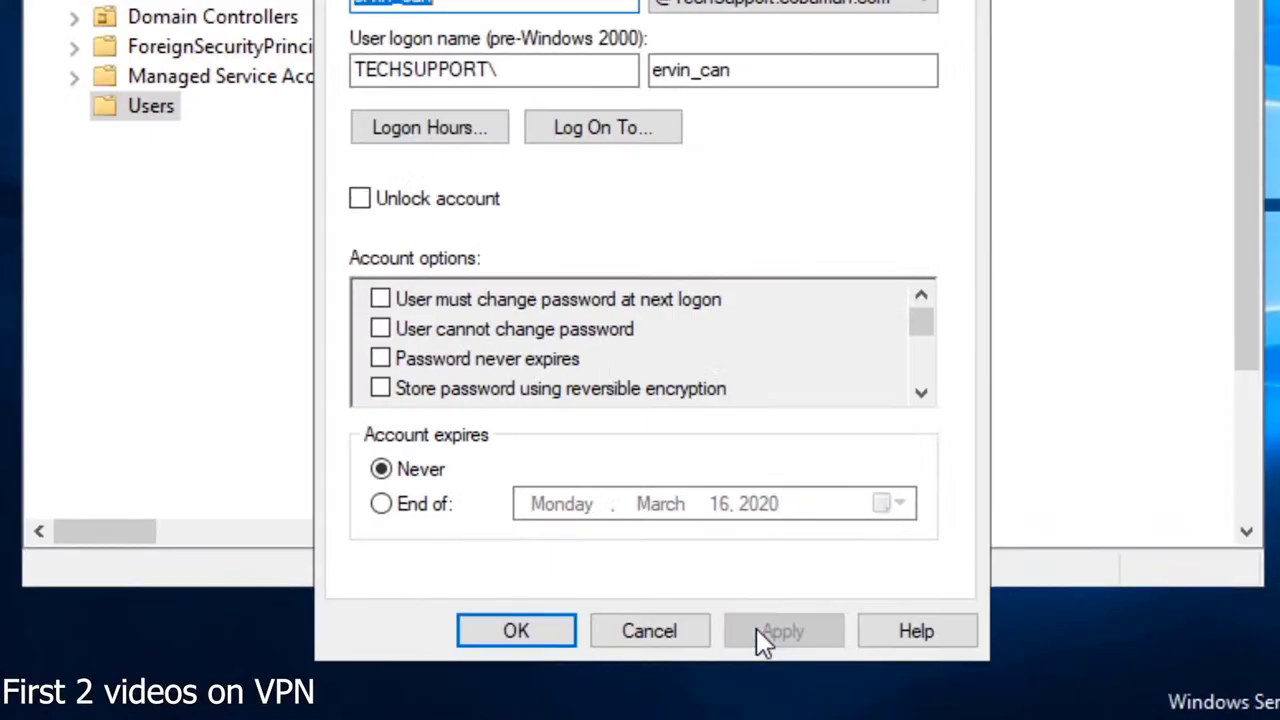
{"action": "left_click", "coordinate": [516, 631]}
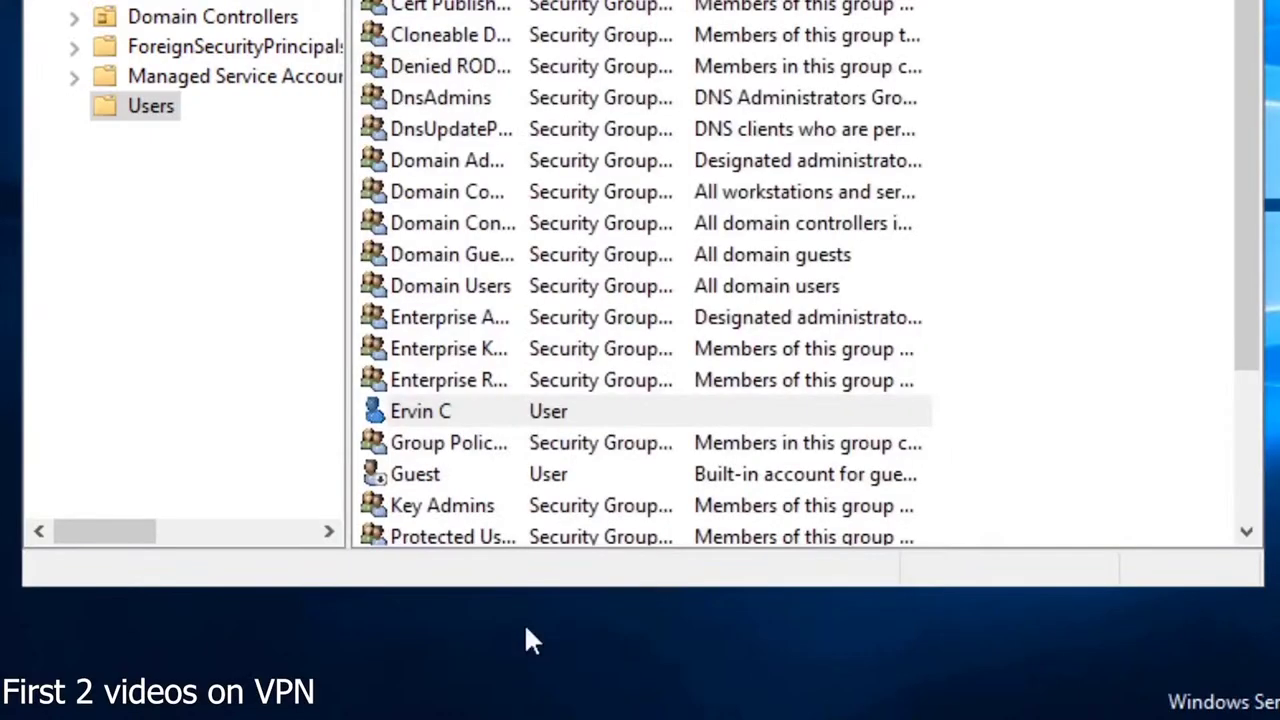
Tick 'User must change password at next logon' on the user's Account tab and close the dialog.
{"action": "right_click", "coordinate": [148, 112]}
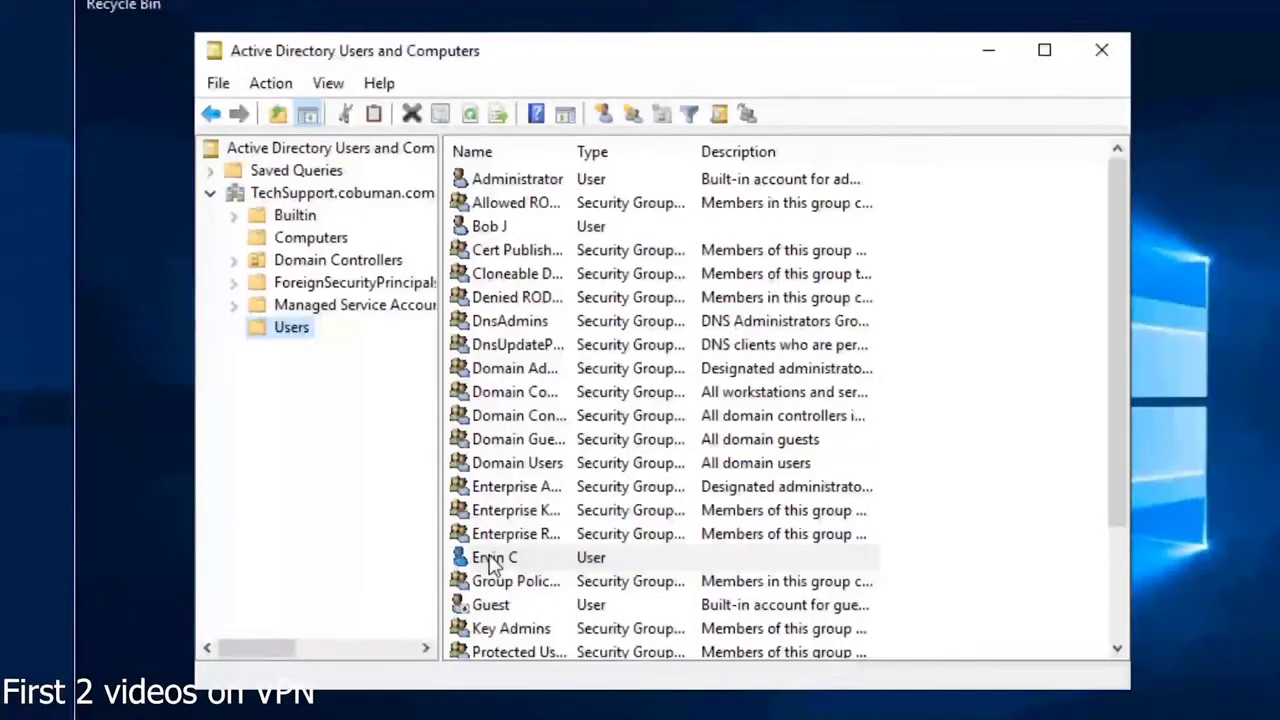
{"action": "double_click", "coordinate": [415, 411]}
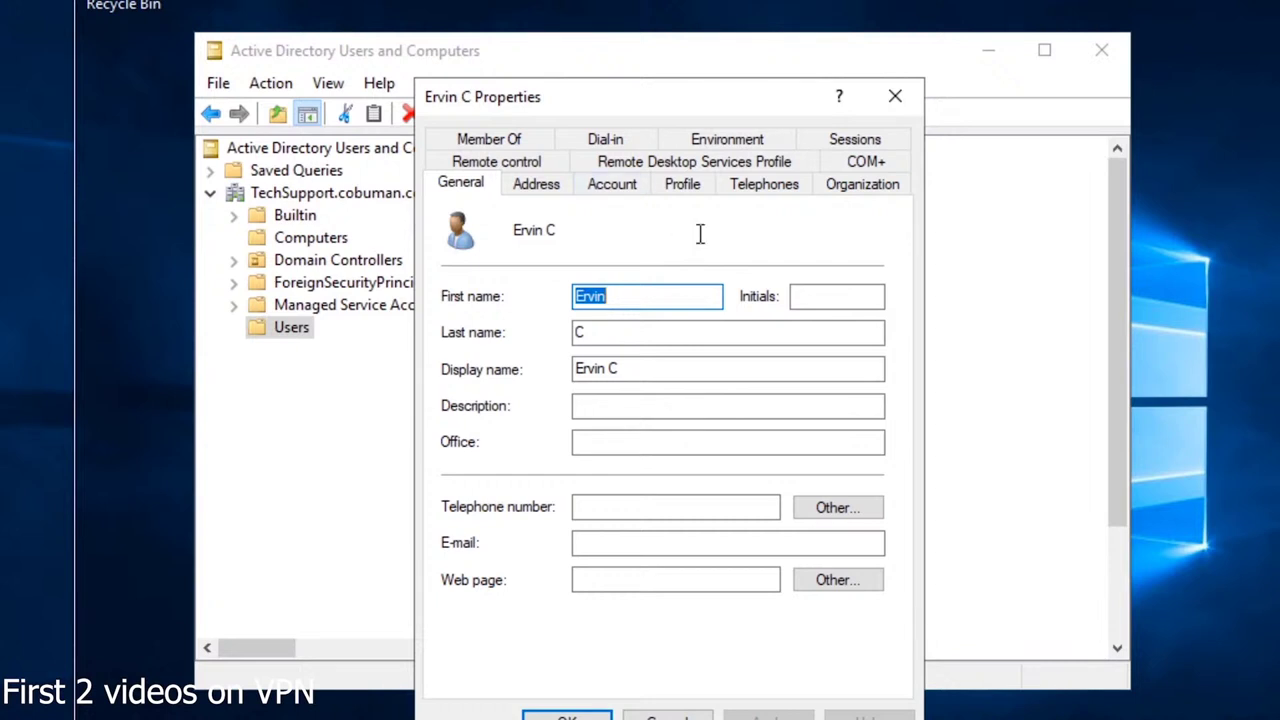
{"action": "left_click", "coordinate": [607, 186]}
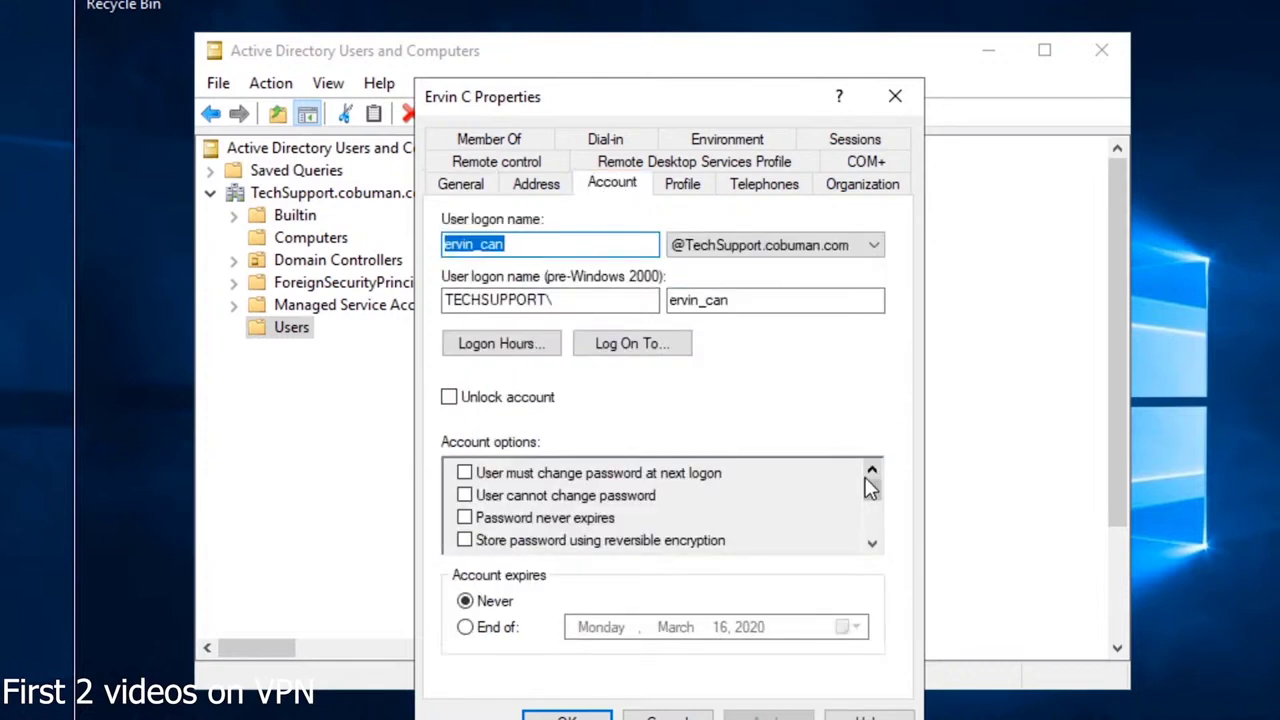
{"action": "scroll", "coordinate": [875, 500], "scroll_direction": "down", "scroll_amount": 1}
{"action": "scroll", "coordinate": [874, 491], "scroll_direction": "up", "scroll_amount": 1}
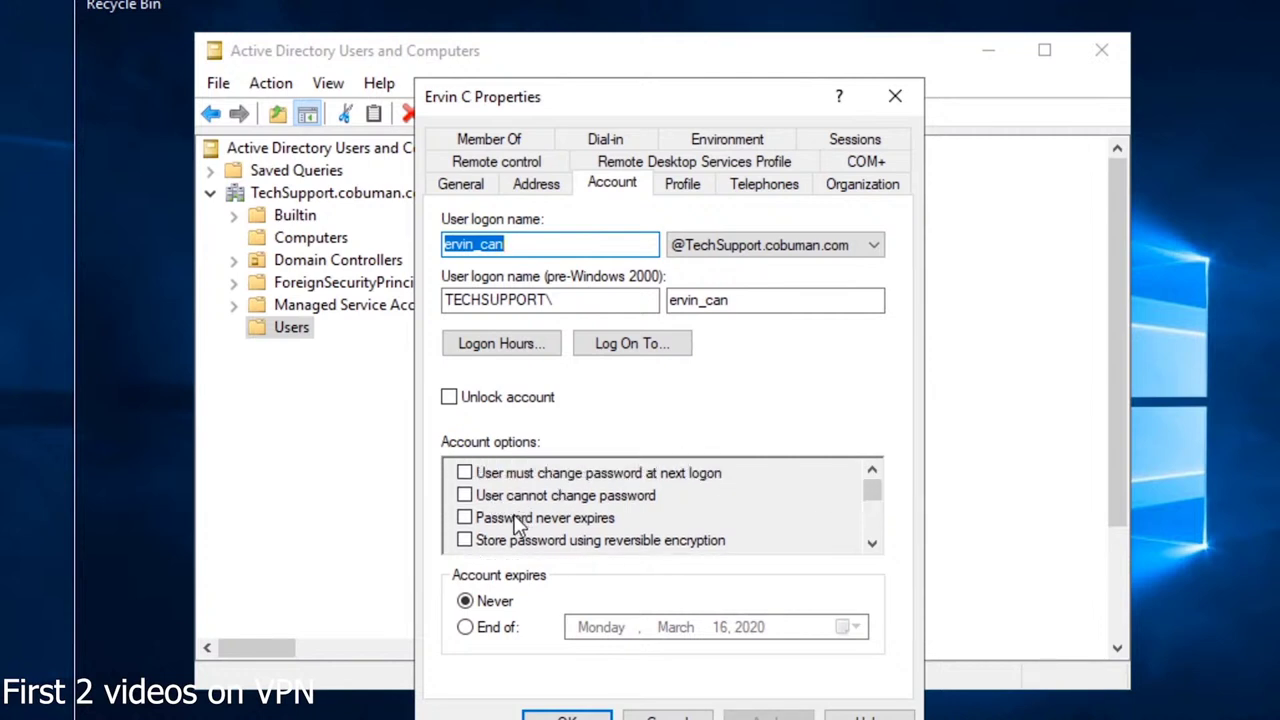
{"action": "left_click", "coordinate": [472, 477]}
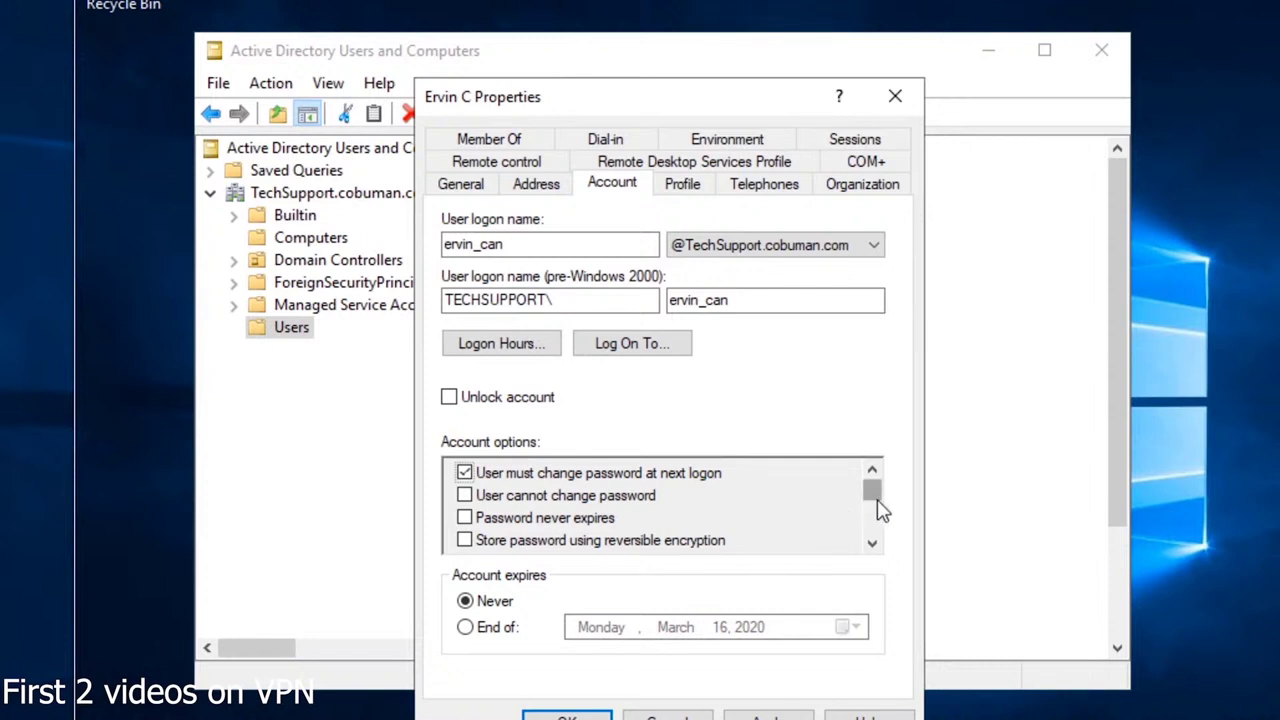
{"action": "mouse_move", "coordinate": [875, 493]}
{"action": "left_mouse_down"}
{"action": "mouse_move", "coordinate": [866, 538]}
{"action": "mouse_move", "coordinate": [872, 469]}
{"action": "left_mouse_up"}
{"action": "left_click", "coordinate": [895, 96]}
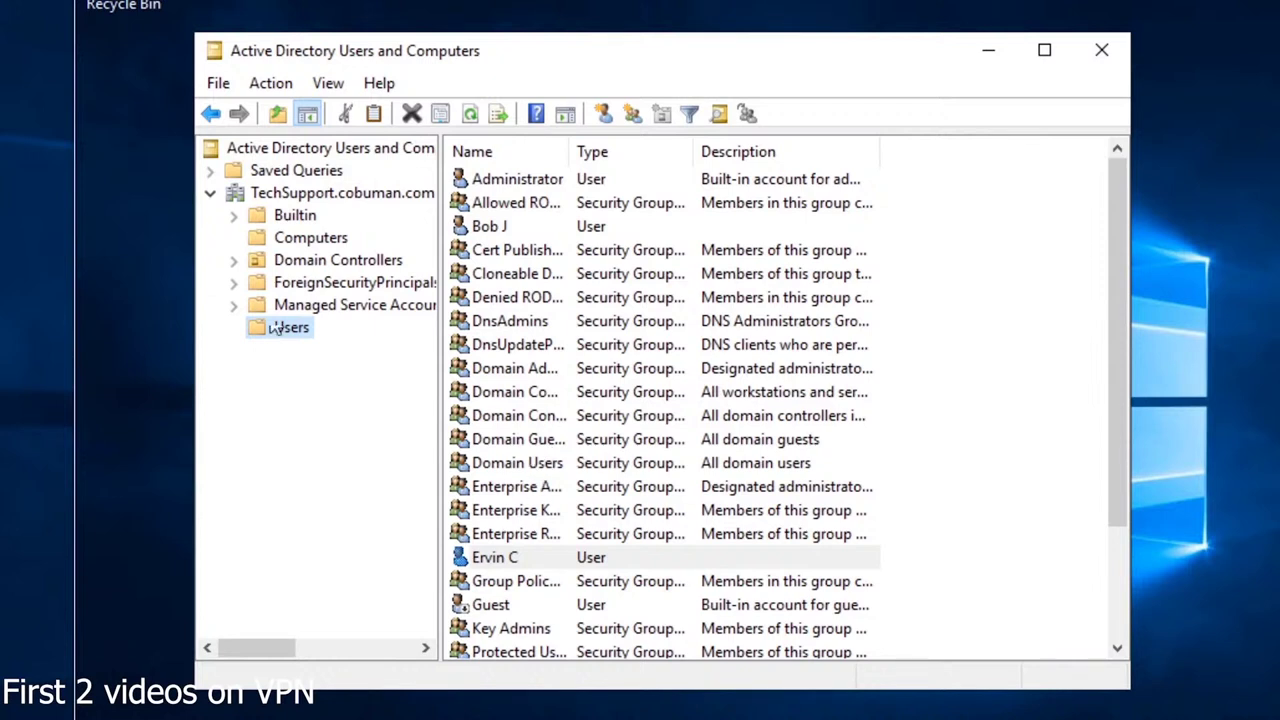
Select the user in the results and dismiss its context menu without choosing an action.
{"action": "left_click", "coordinate": [487, 562]}
{"action": "right_click", "coordinate": [487, 562]}
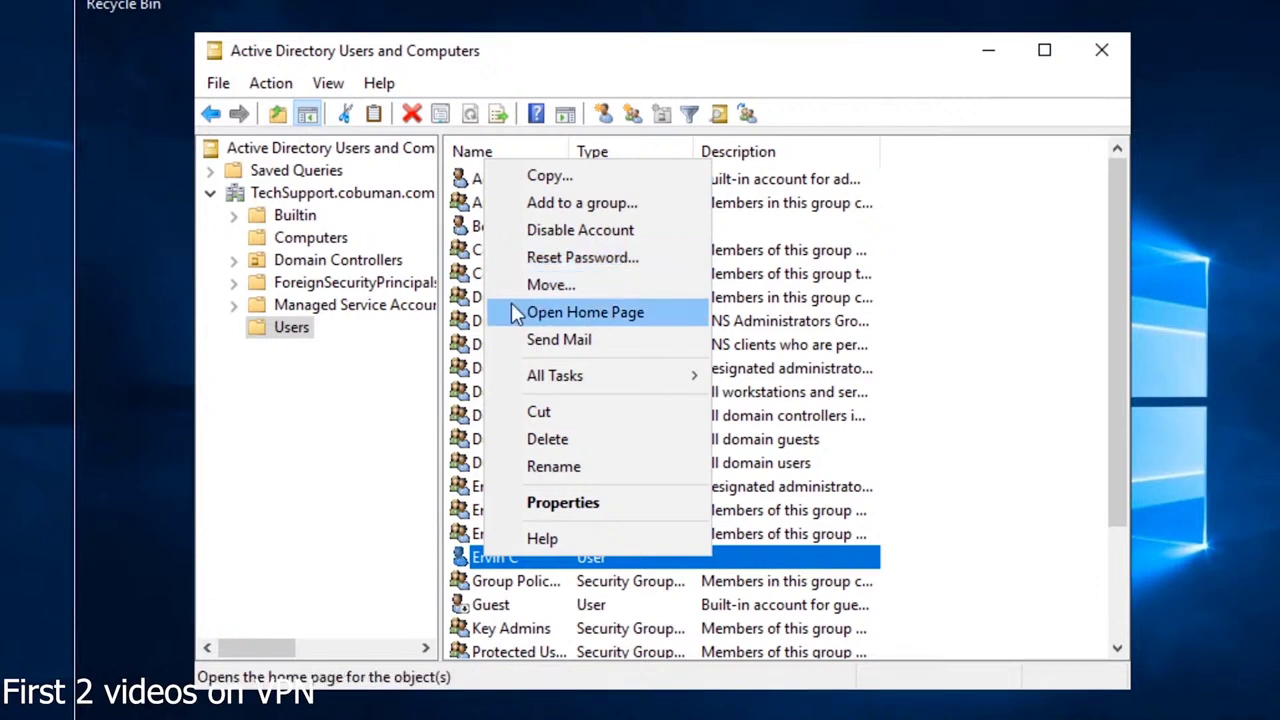
{"action": "left_click", "coordinate": [385, 457]}
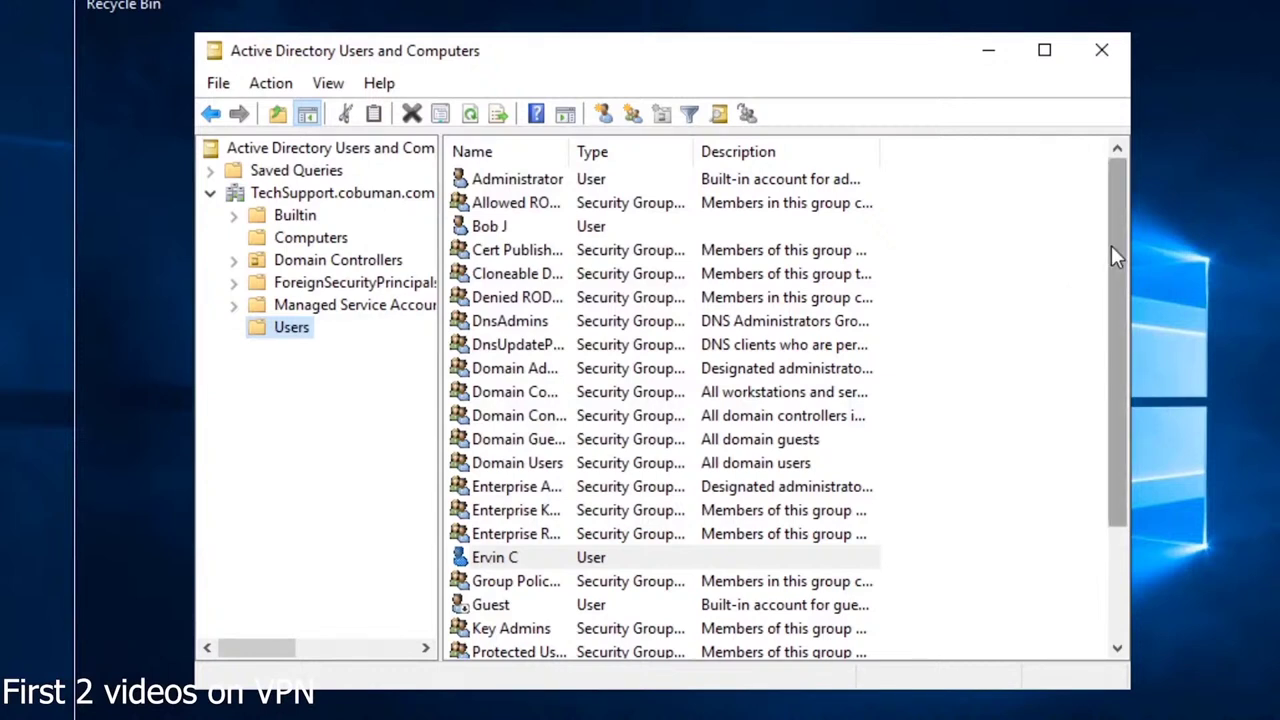
{"action": "left_click_drag", "start_coordinate": [1111, 245], "coordinate": [1108, 300]}
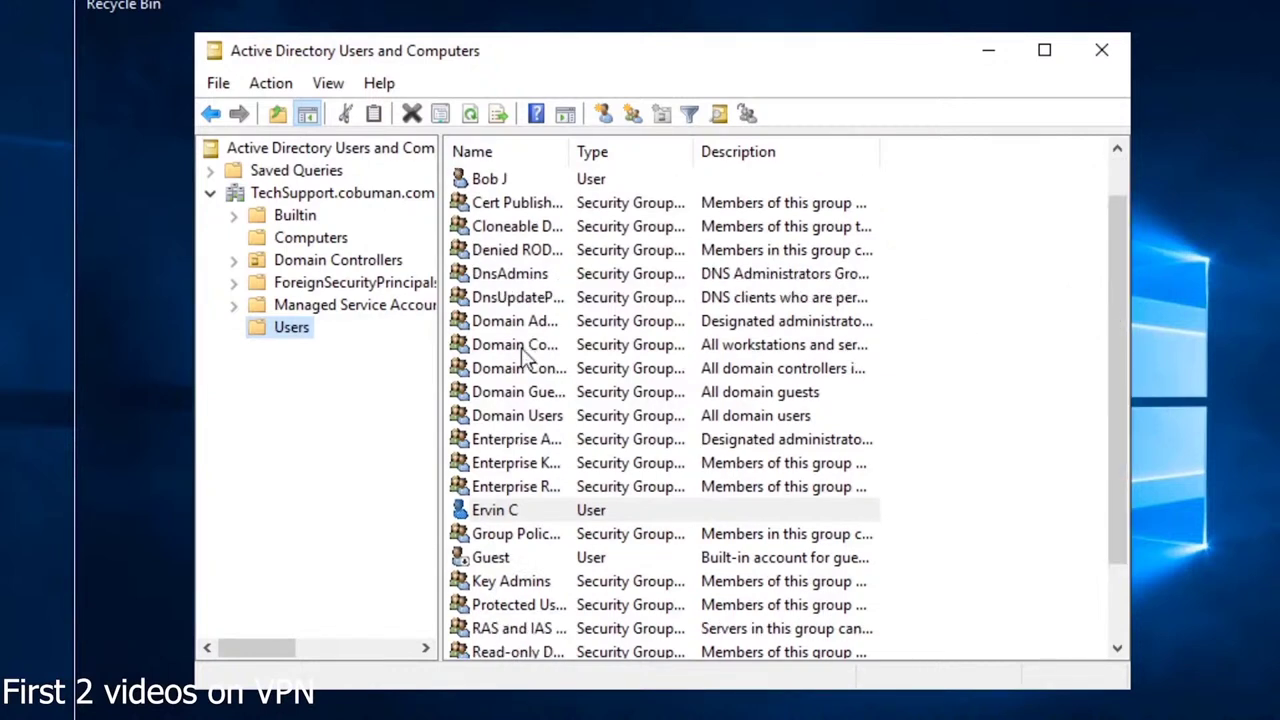
Rerun the Find Users search from the Users container and open the found account's context menu.
{"action": "right_click", "coordinate": [293, 335]}
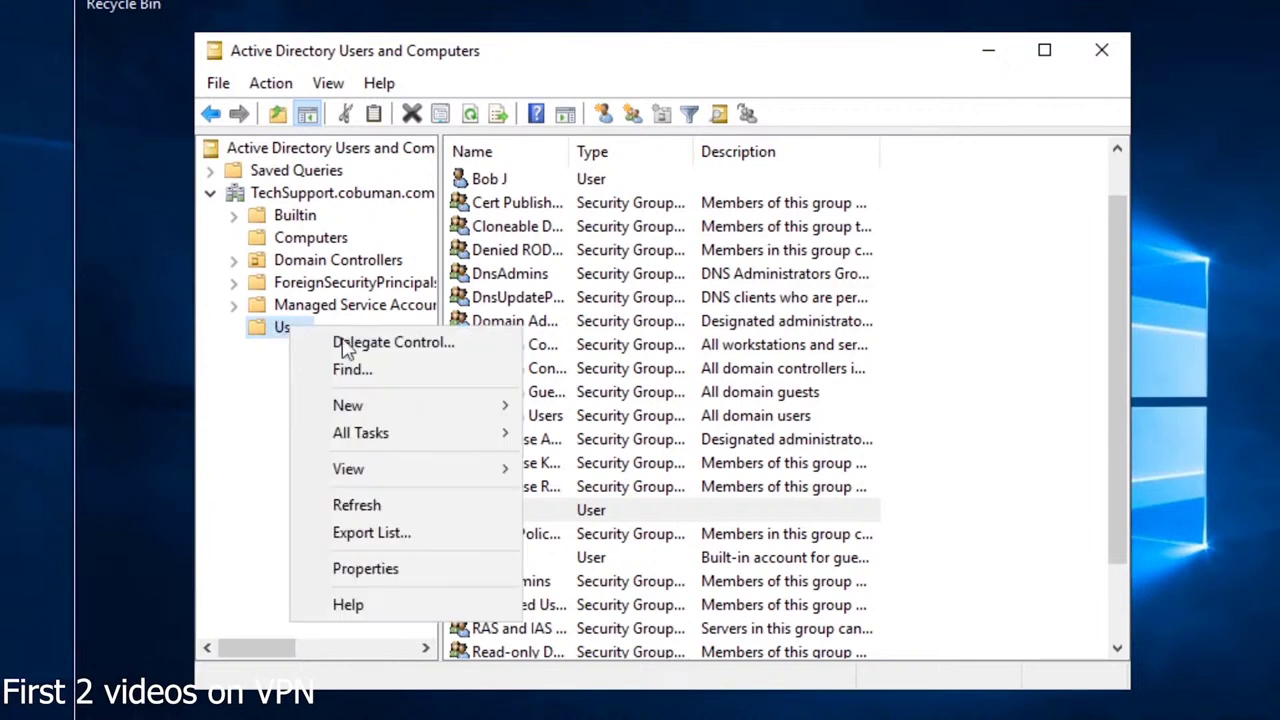
{"action": "left_click", "coordinate": [358, 368]}
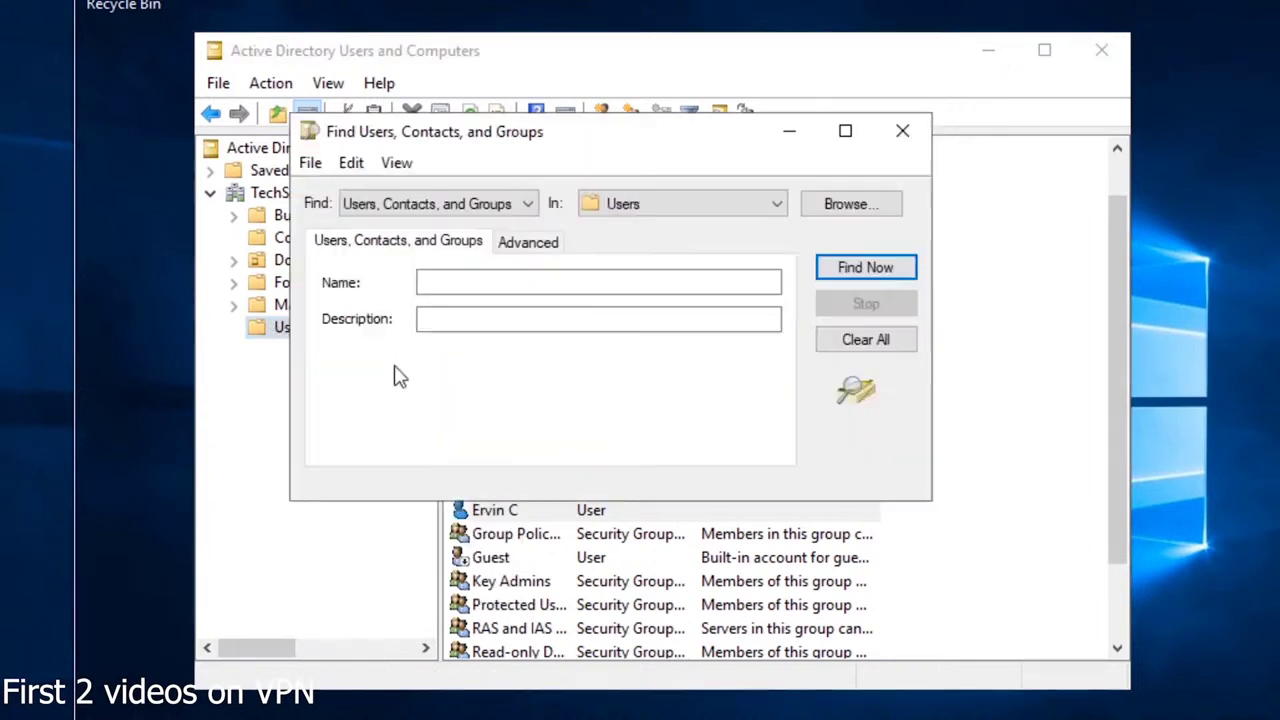
{"action": "left_click", "coordinate": [586, 284]}
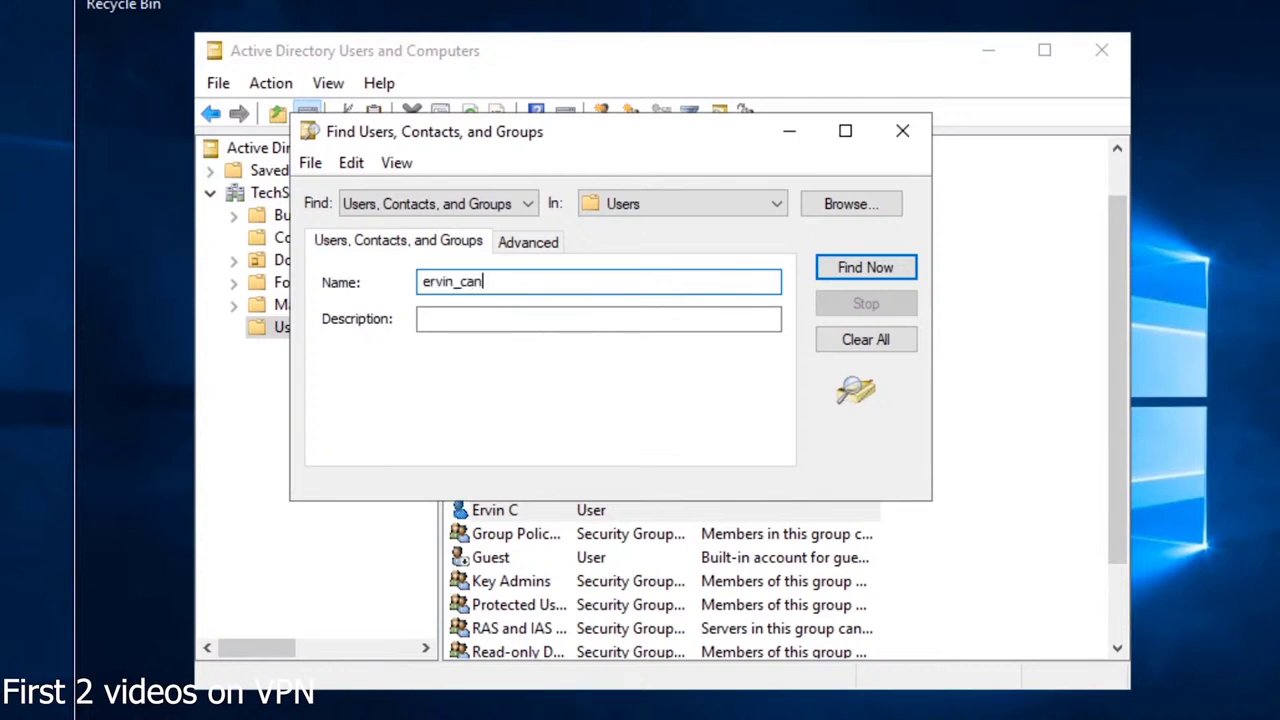
{"action": "key", "text": "Return"}
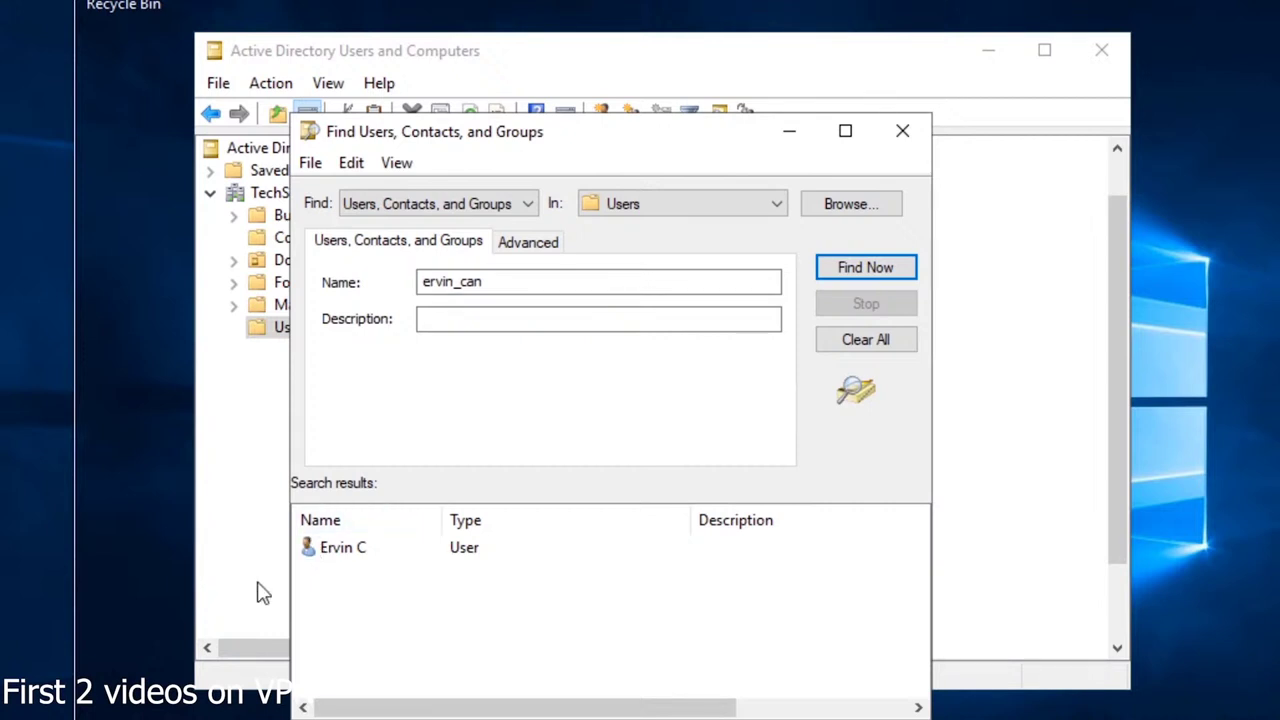
{"action": "left_click", "coordinate": [341, 560]}
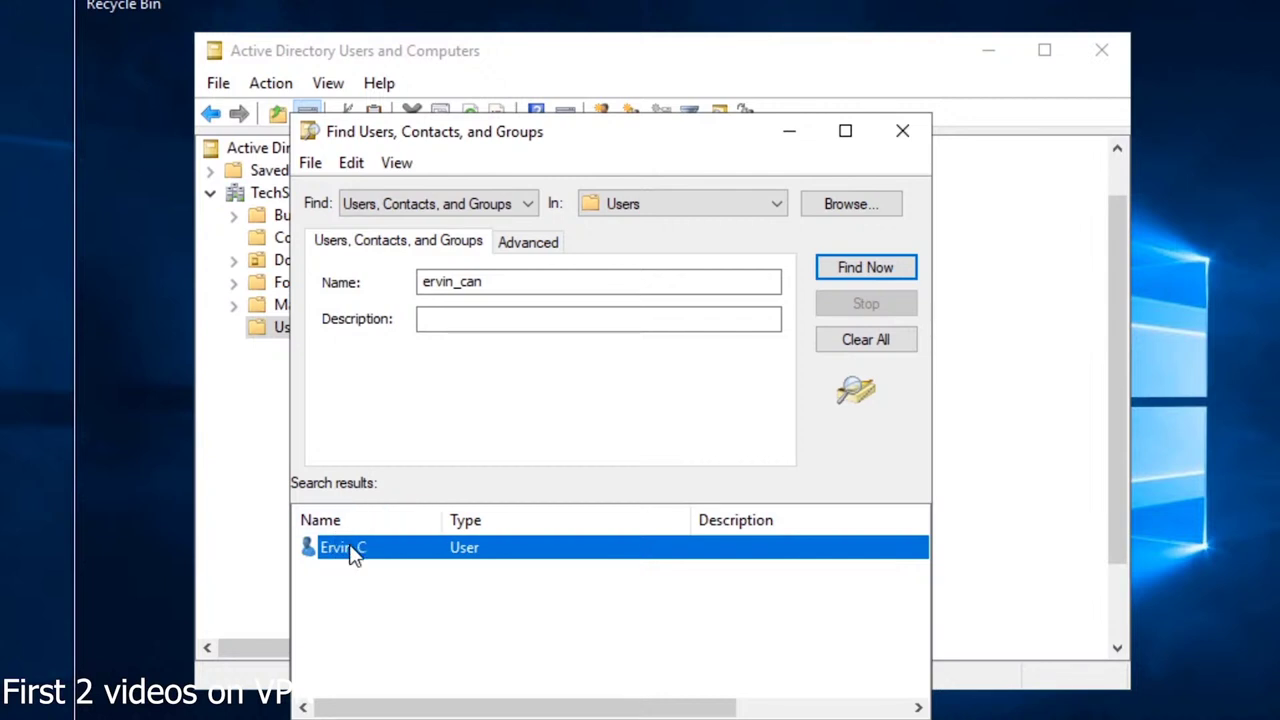
{"action": "right_click", "coordinate": [352, 557]}
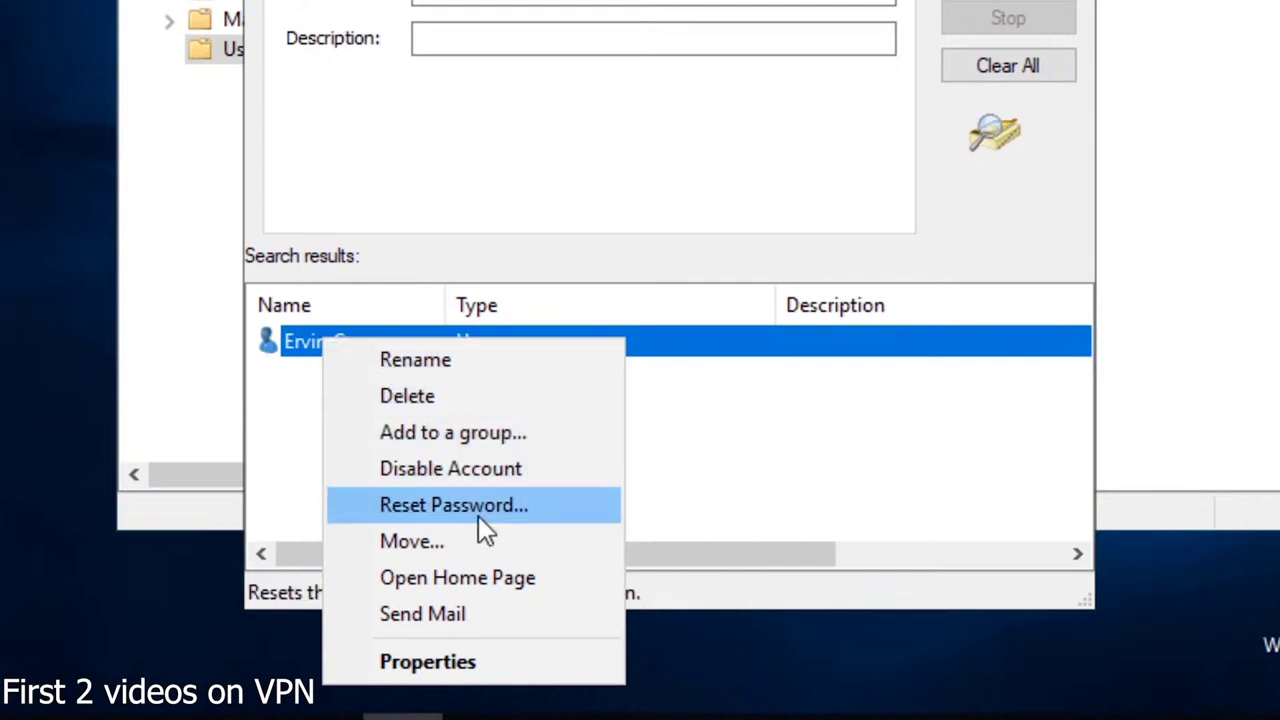
Reset the user's password to a new value, confirm it, and tick Unlock the user's account.
{"action": "left_click", "coordinate": [481, 509]}
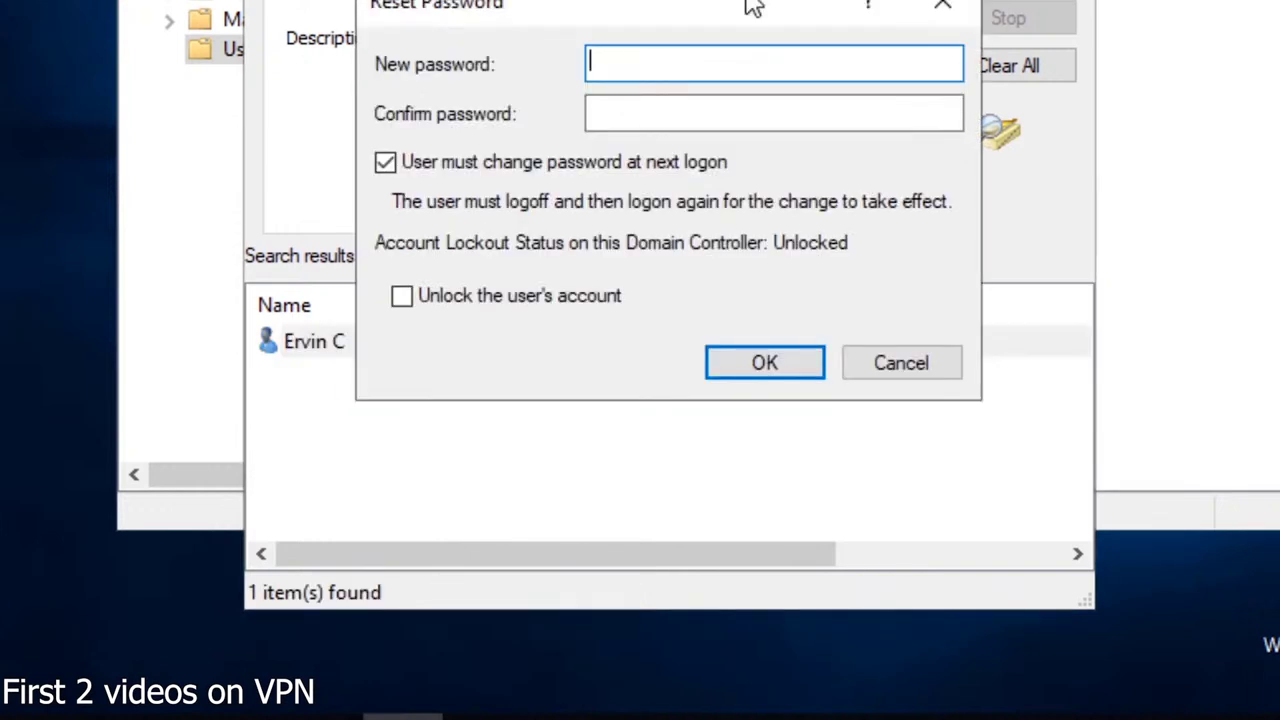
{"action": "key", "text": "Tab"}
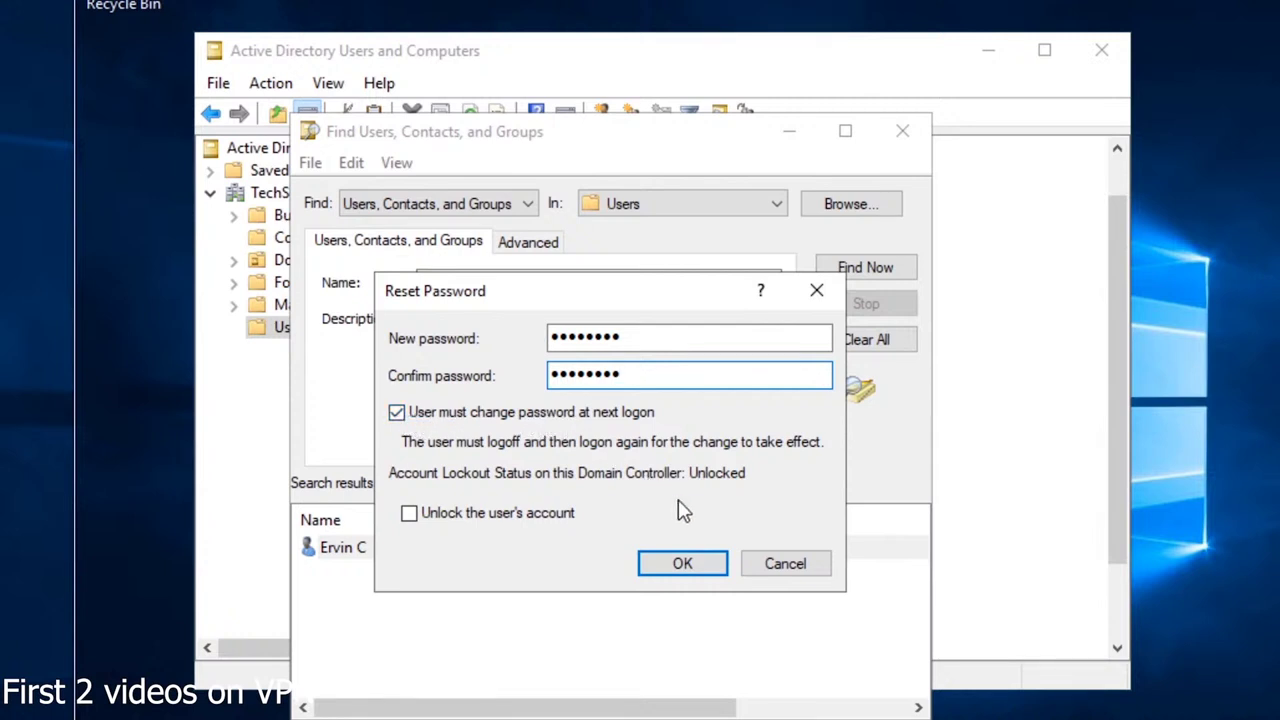
{"action": "left_click_drag", "start_coordinate": [678, 559], "coordinate": [510, 522]}
{"action": "left_click", "coordinate": [416, 520]}
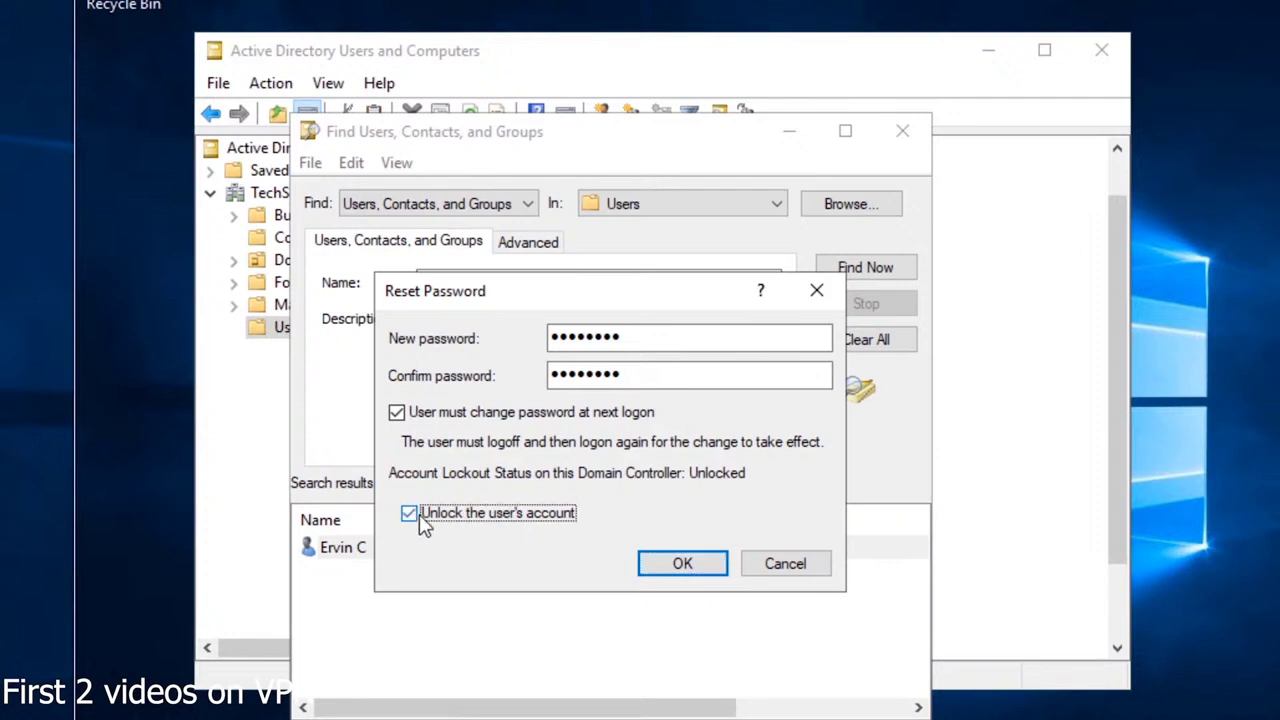
{"action": "left_click", "coordinate": [677, 563]}
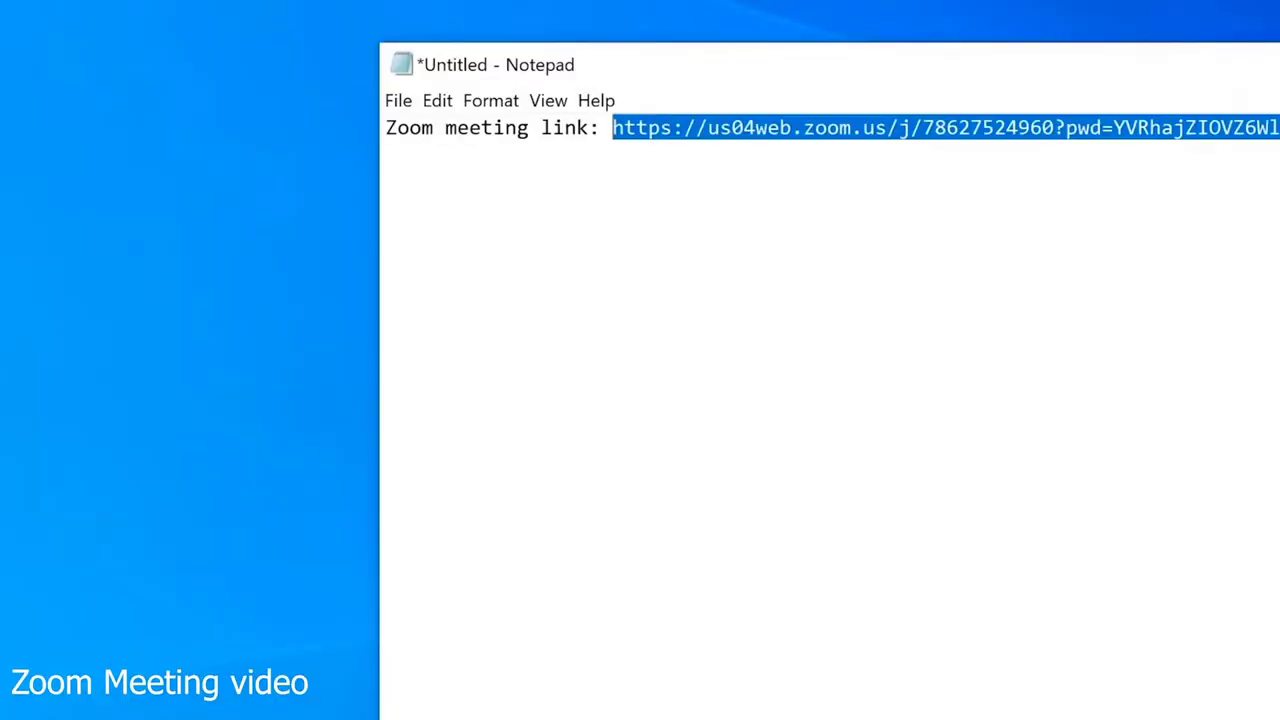
Copy the selected Zoom meeting URL from Notepad.
{"action": "right_click", "coordinate": [766, 130]}
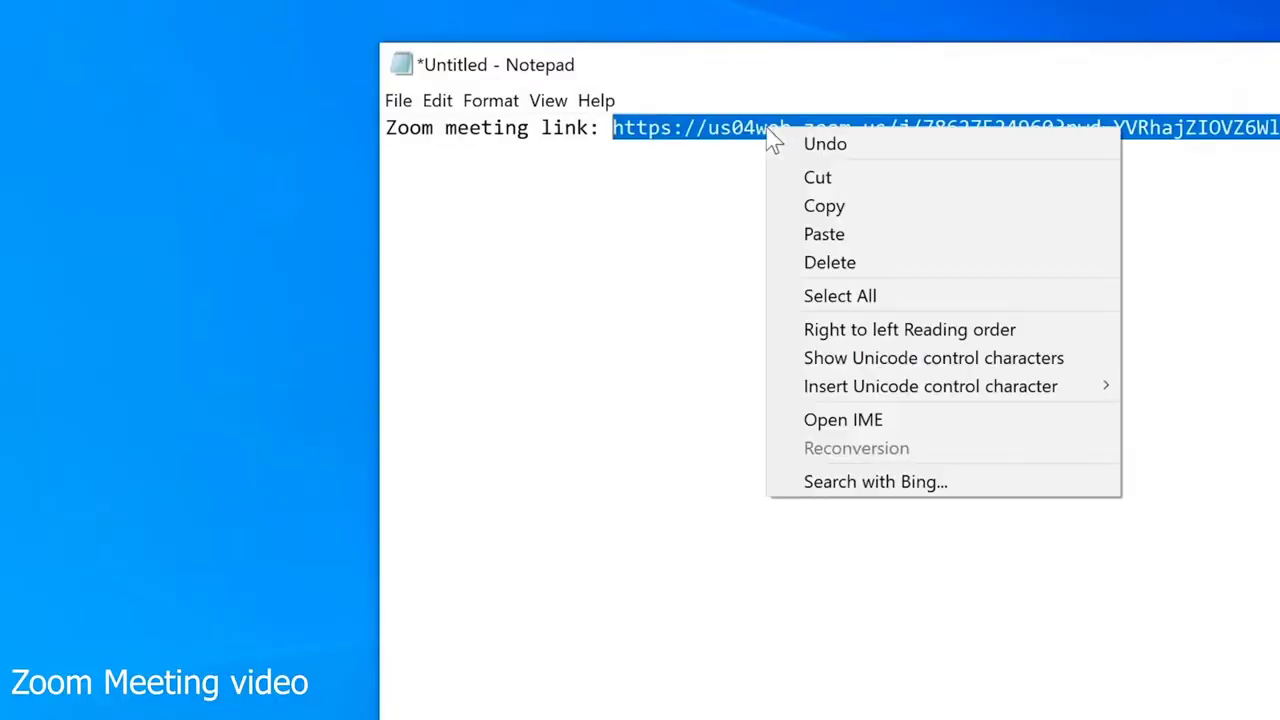
{"action": "left_click", "coordinate": [804, 210]}
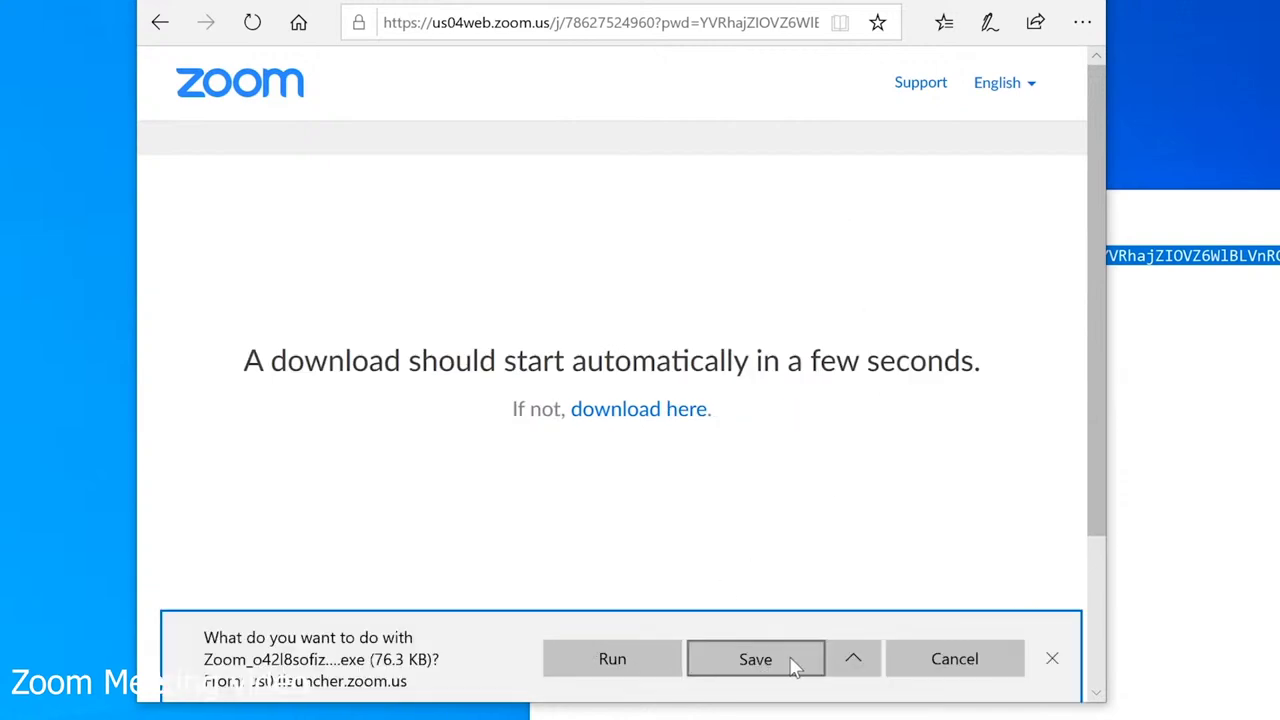
Run the downloaded Zoom launcher, approve the UAC prompt, and move the installer window aside.
{"action": "left_click", "coordinate": [640, 664]}
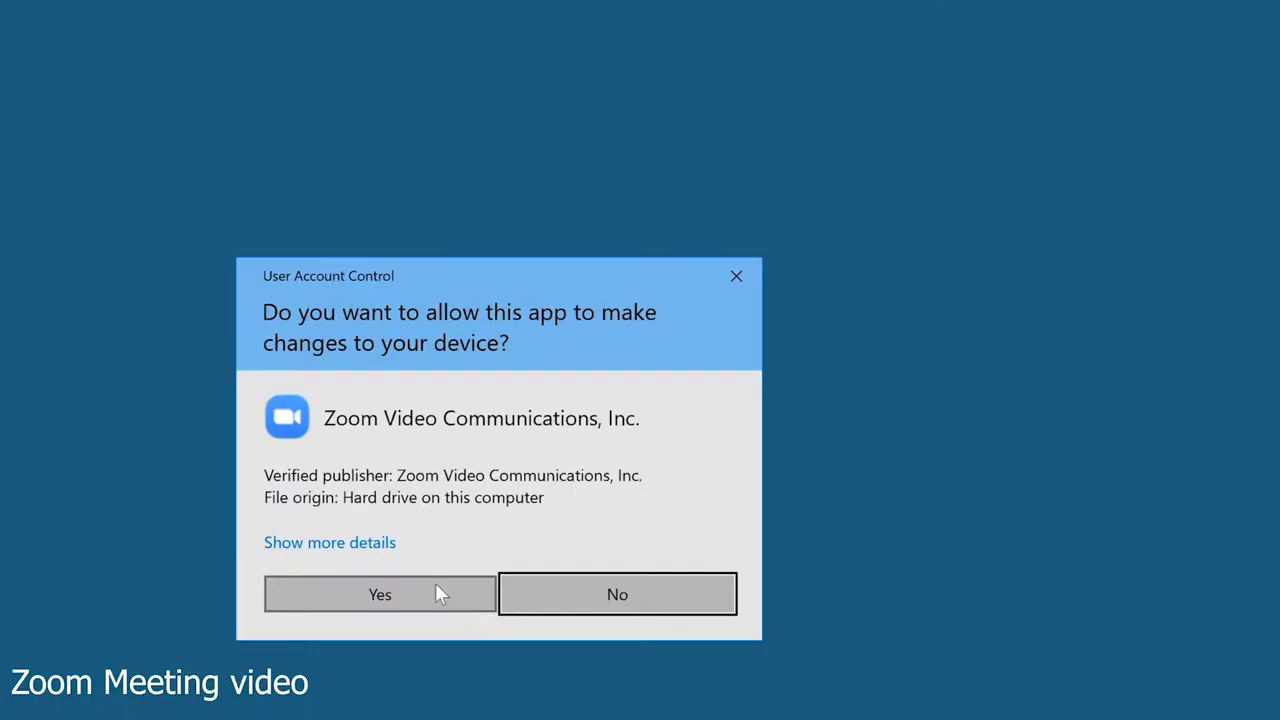
{"action": "left_click", "coordinate": [440, 594]}
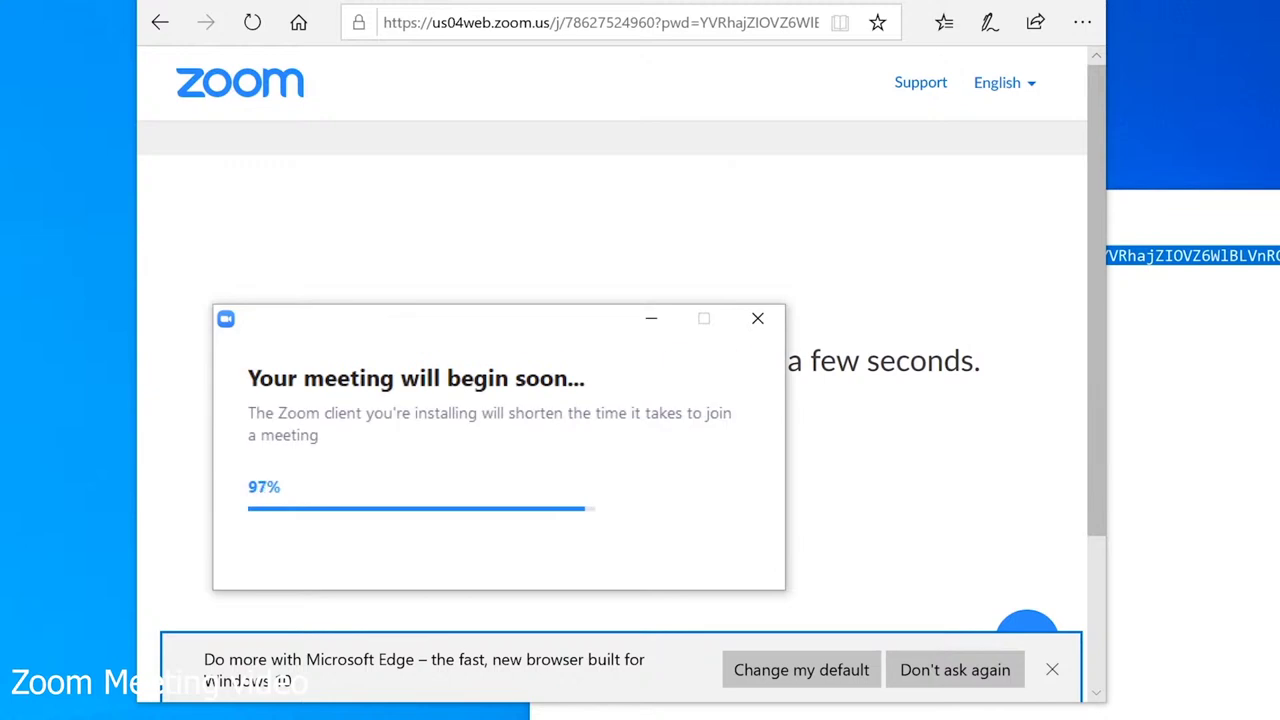
{"action": "left_click_drag", "start_coordinate": [466, 327], "coordinate": [338, 268]}
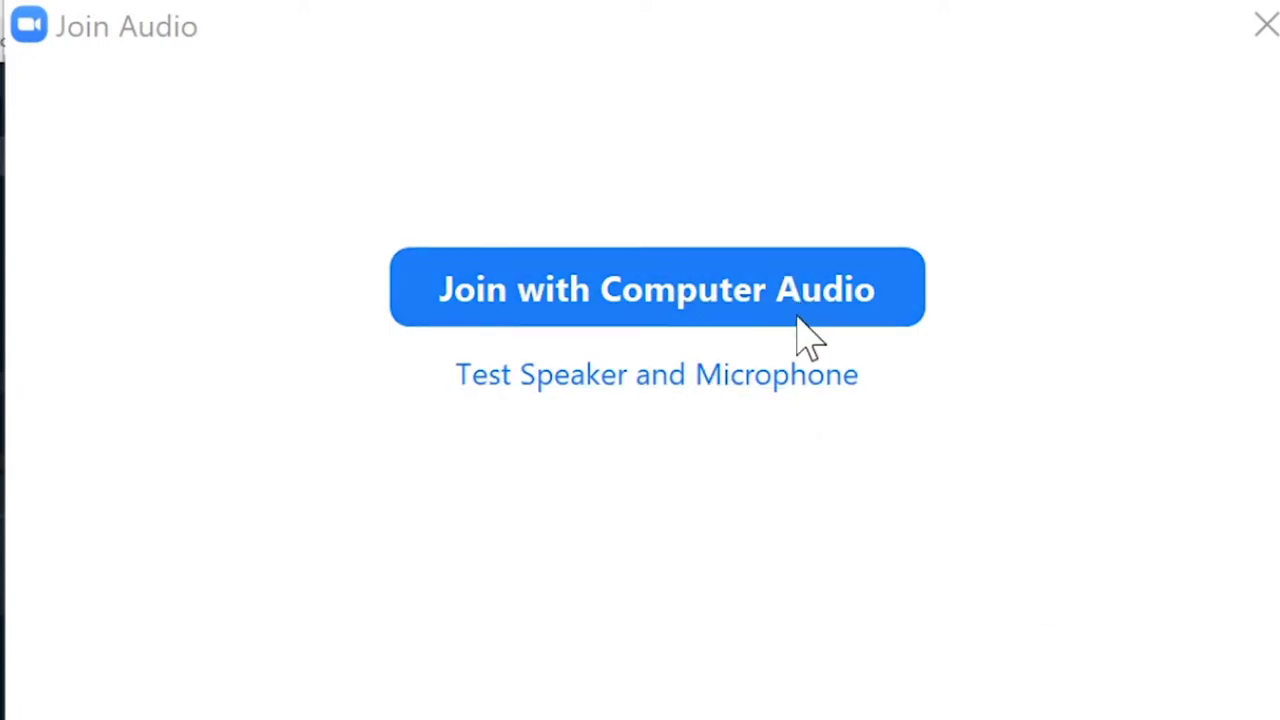
Choose Join with Computer Audio in the Join Audio dialog.
{"action": "left_click", "coordinate": [788, 308]}
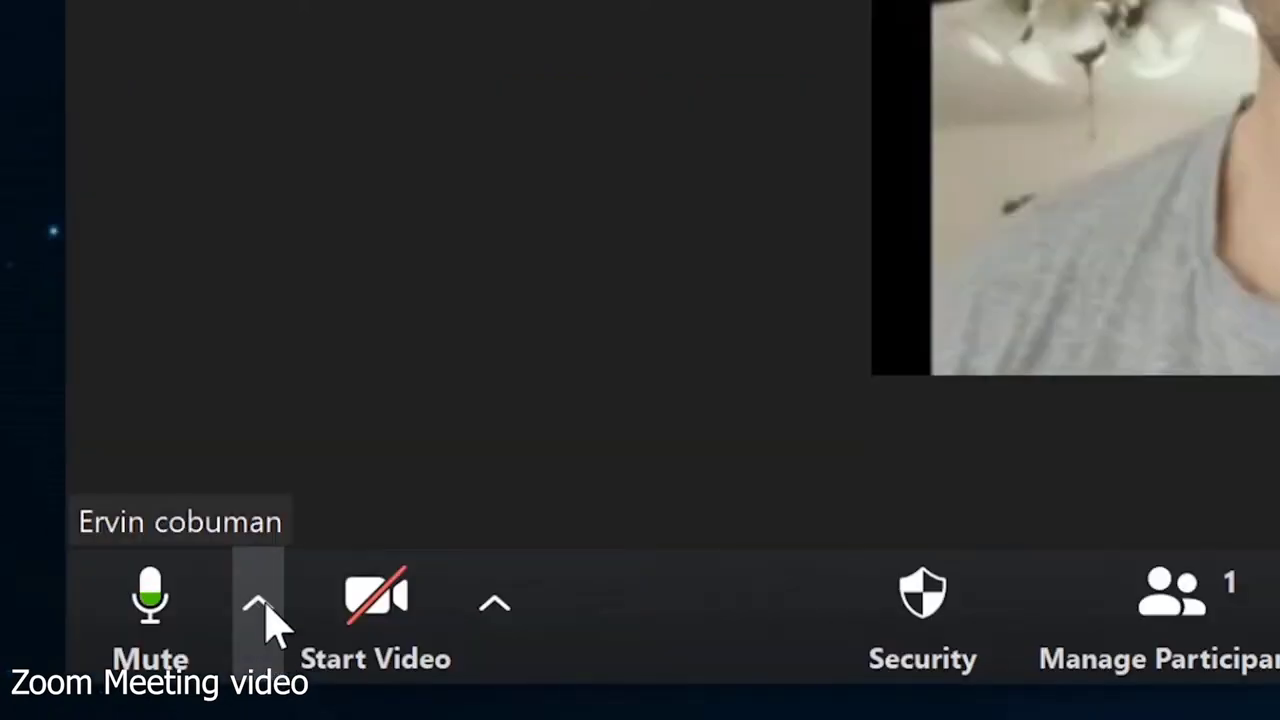
Select Speakers (Plantronics C610) and Microphone (Plantronics C610) from the Mute caret menu.
{"action": "left_click", "coordinate": [204, 582]}
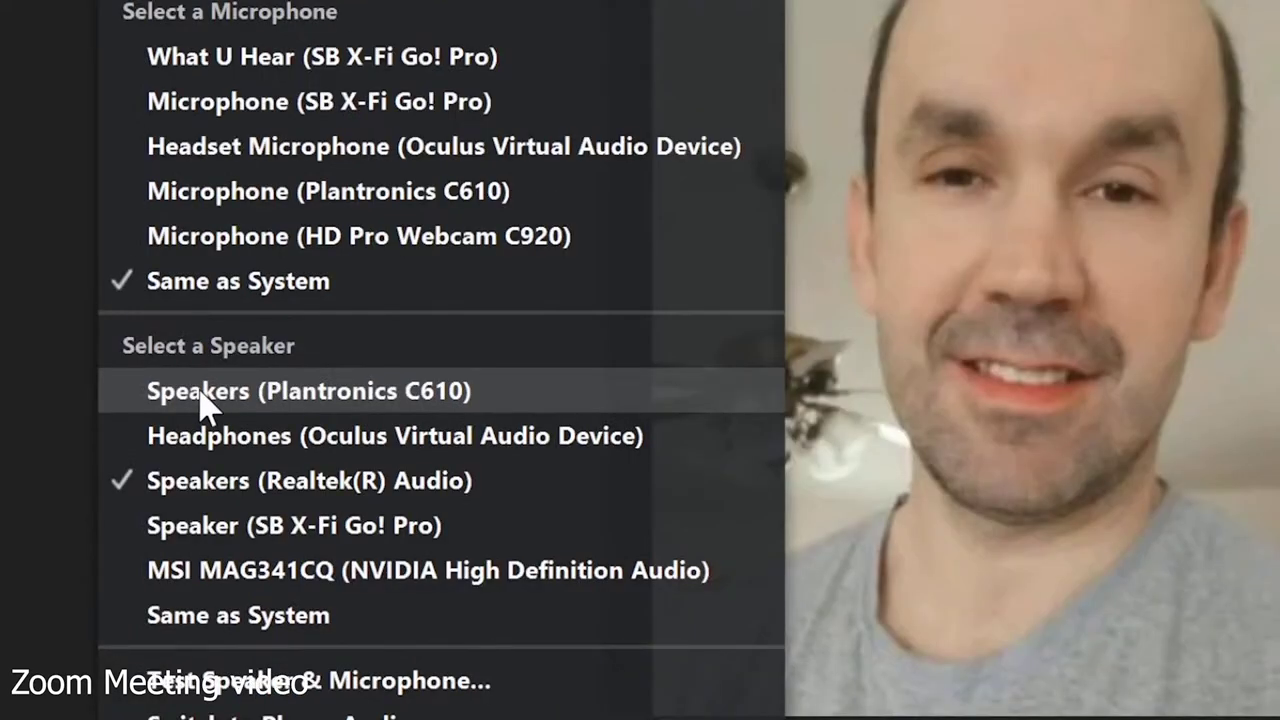
{"action": "left_click", "coordinate": [203, 395]}
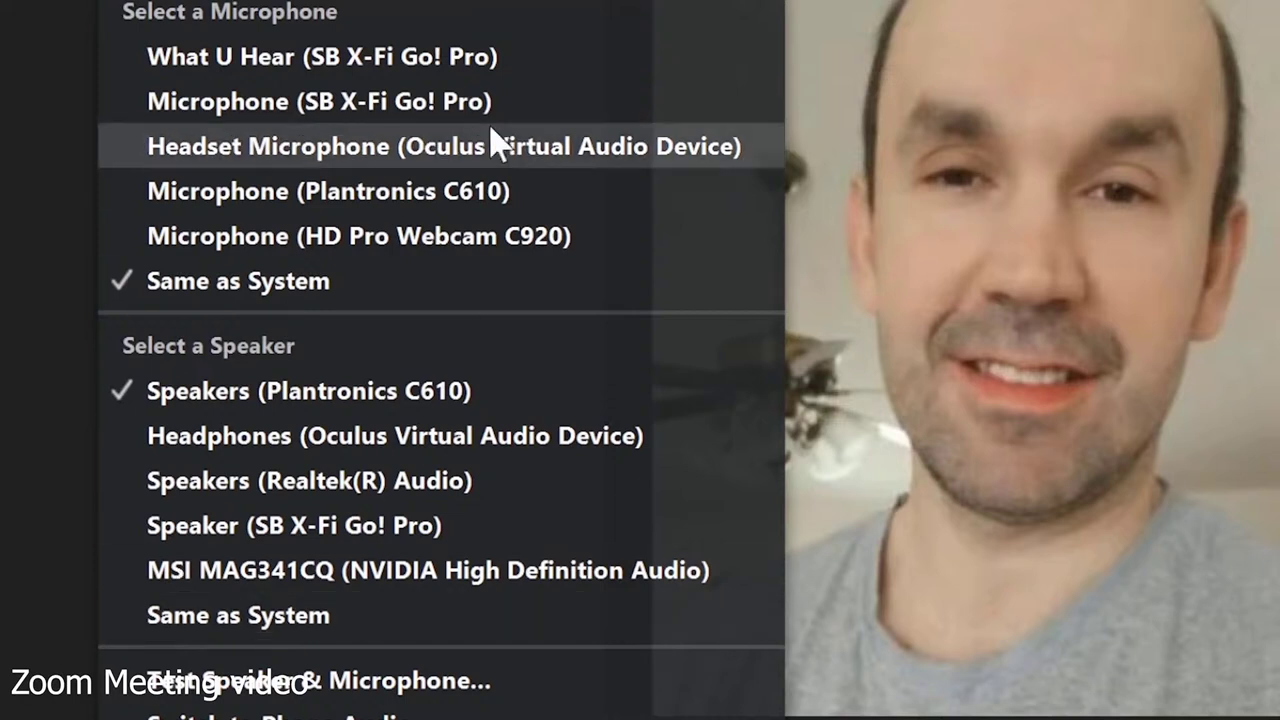
{"action": "left_click", "coordinate": [312, 193]}
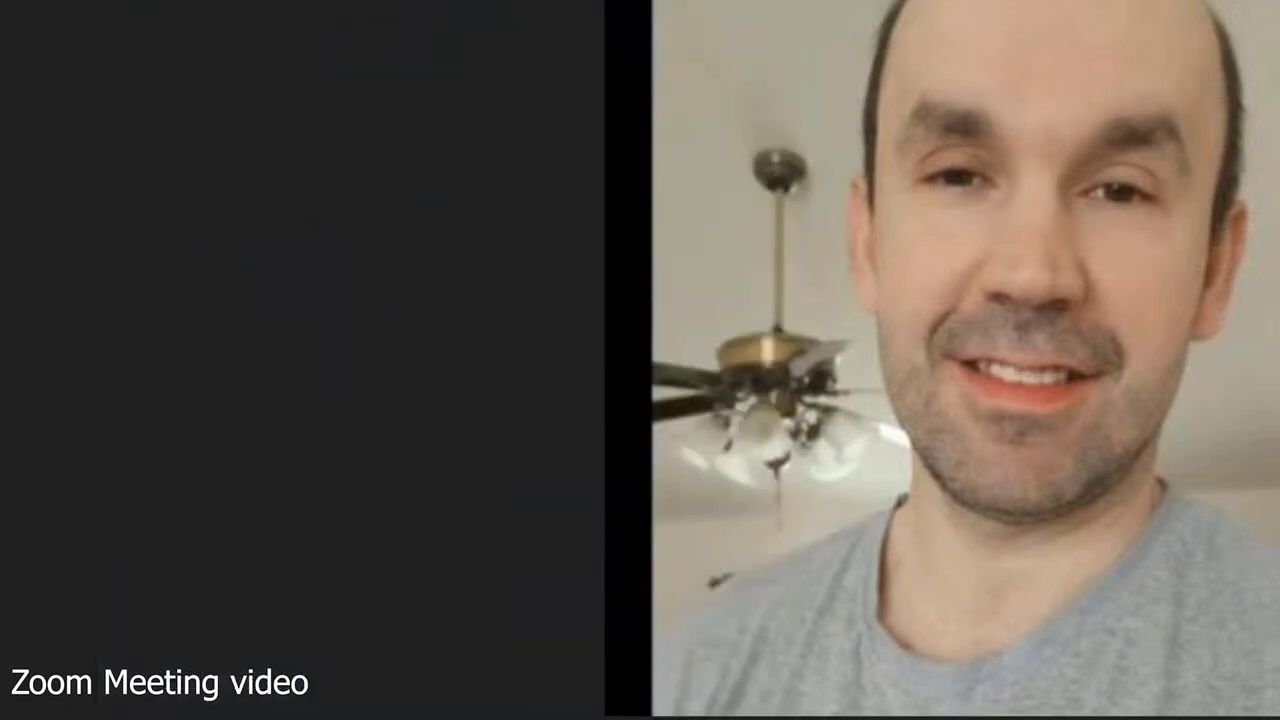
{"action": "left_click", "coordinate": [40, 712]}
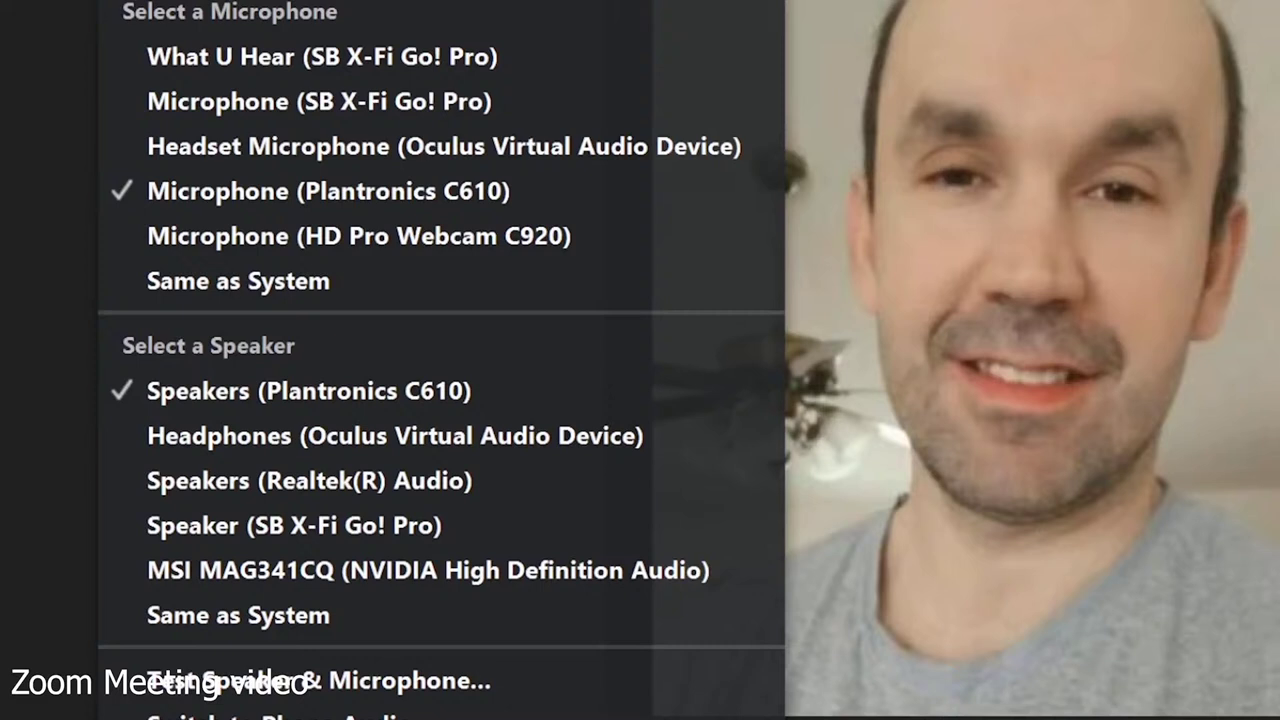
{"action": "left_click", "coordinate": [265, 490]}
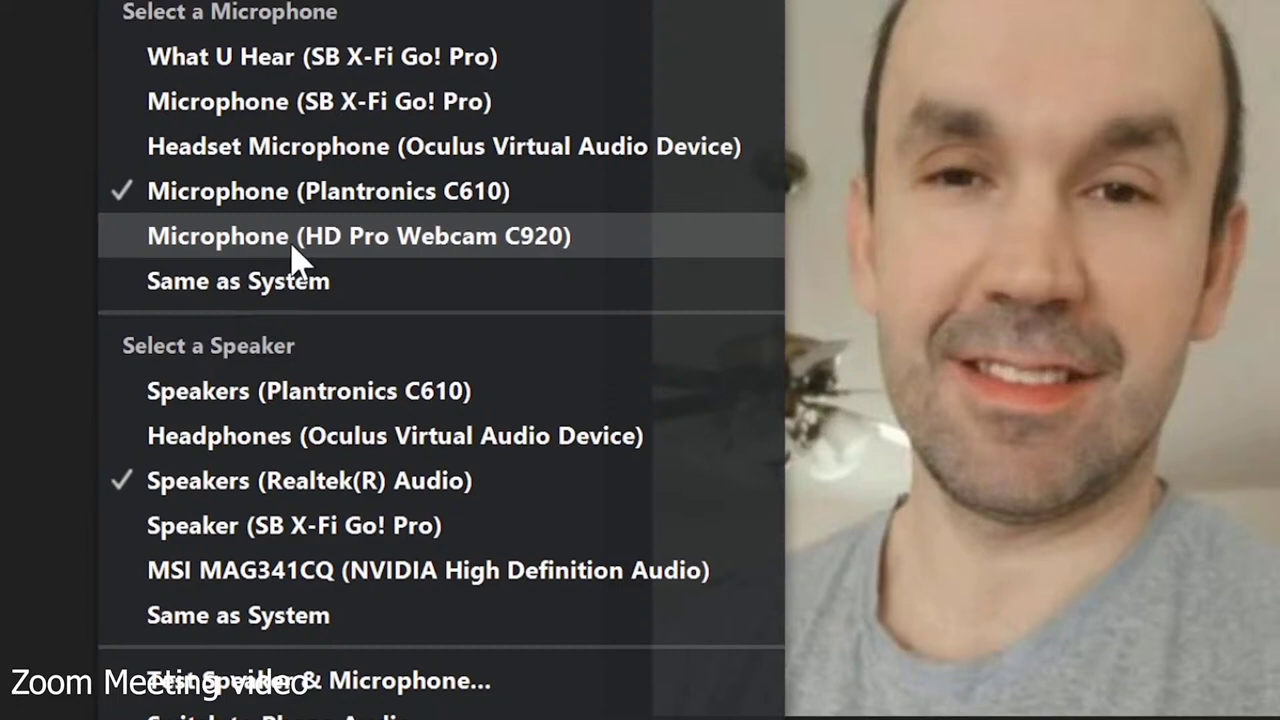
{"action": "left_click", "coordinate": [456, 244]}
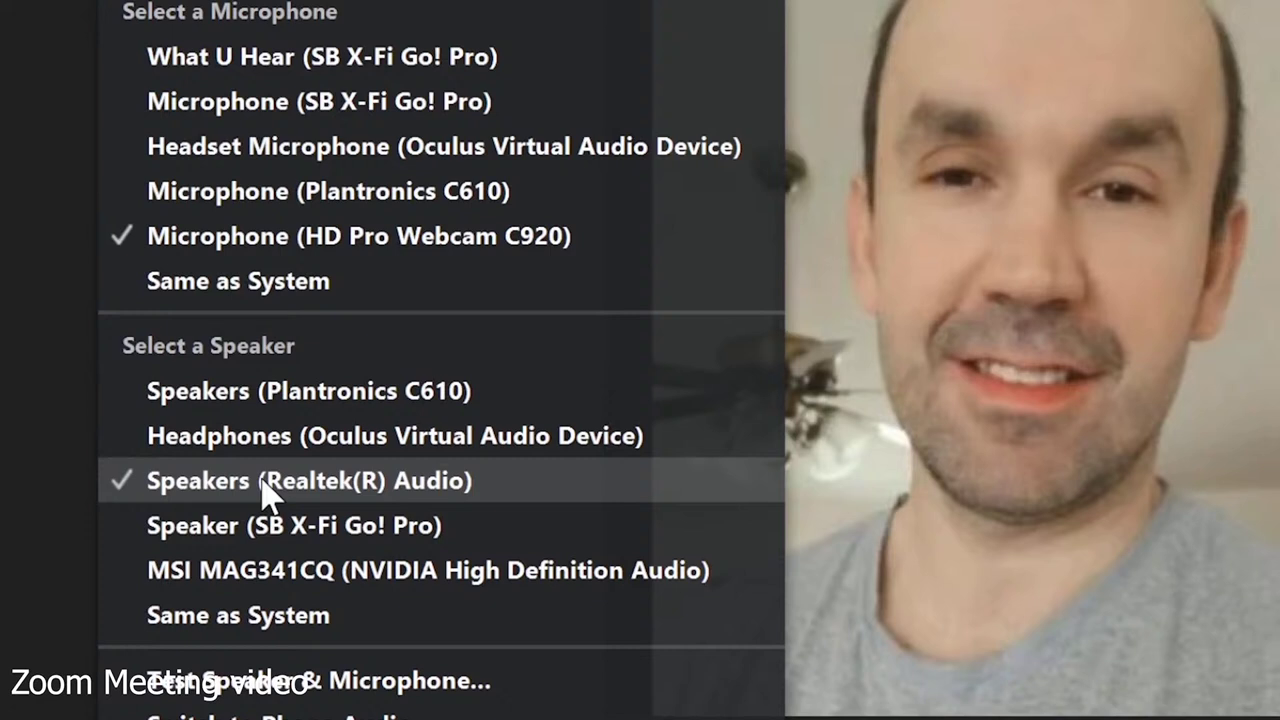
{"action": "left_click", "coordinate": [265, 400]}
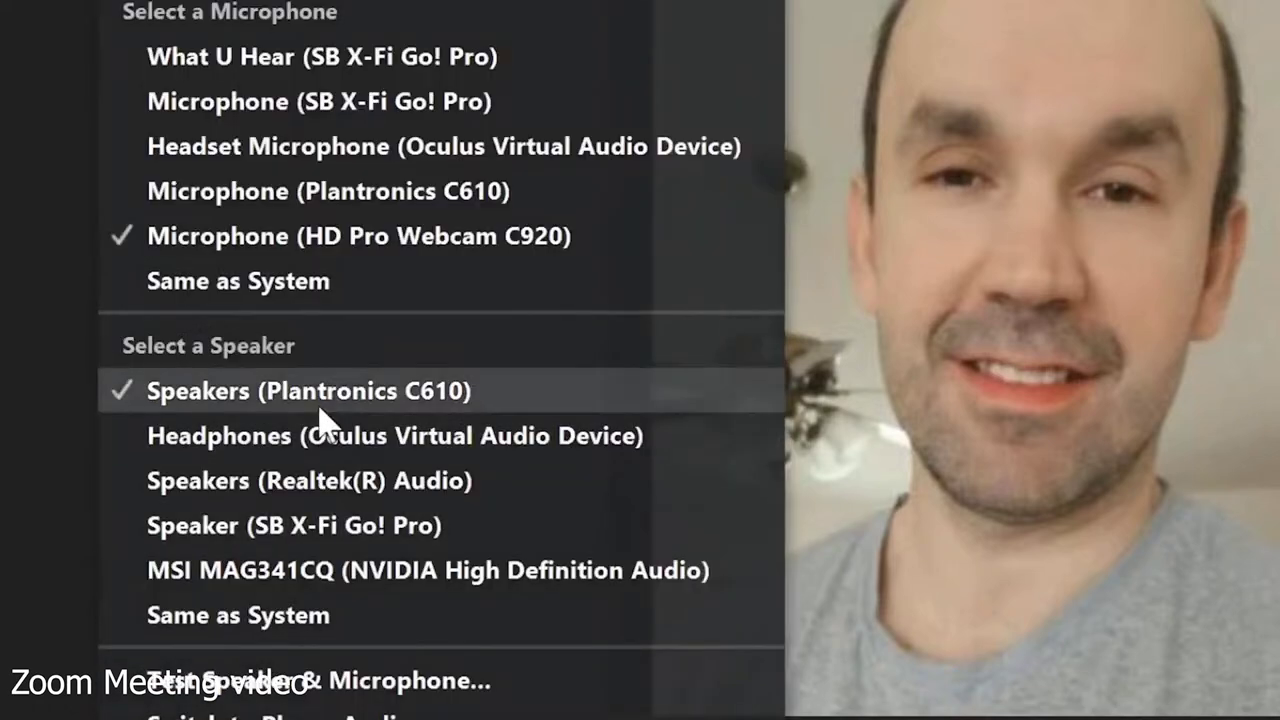
{"action": "left_click", "coordinate": [255, 194]}
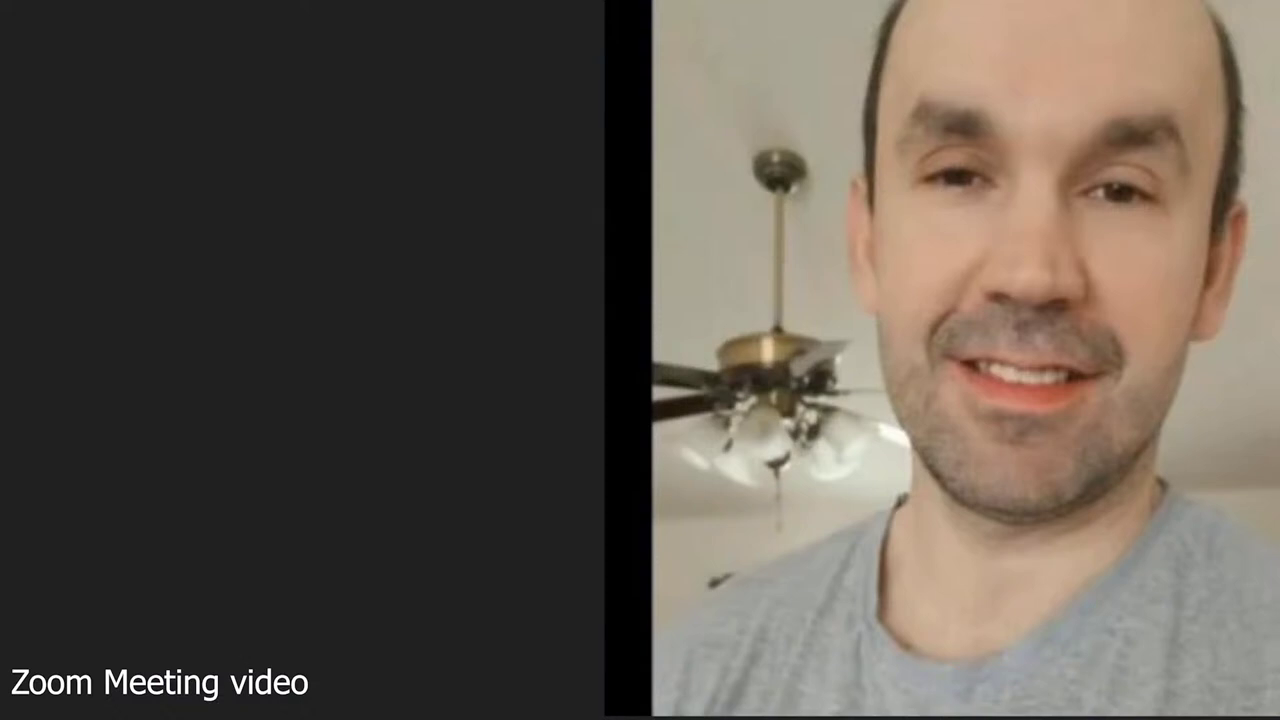
Open the audio device menu from the caret beside Mute.
{"action": "left_click", "coordinate": [240, 712]}
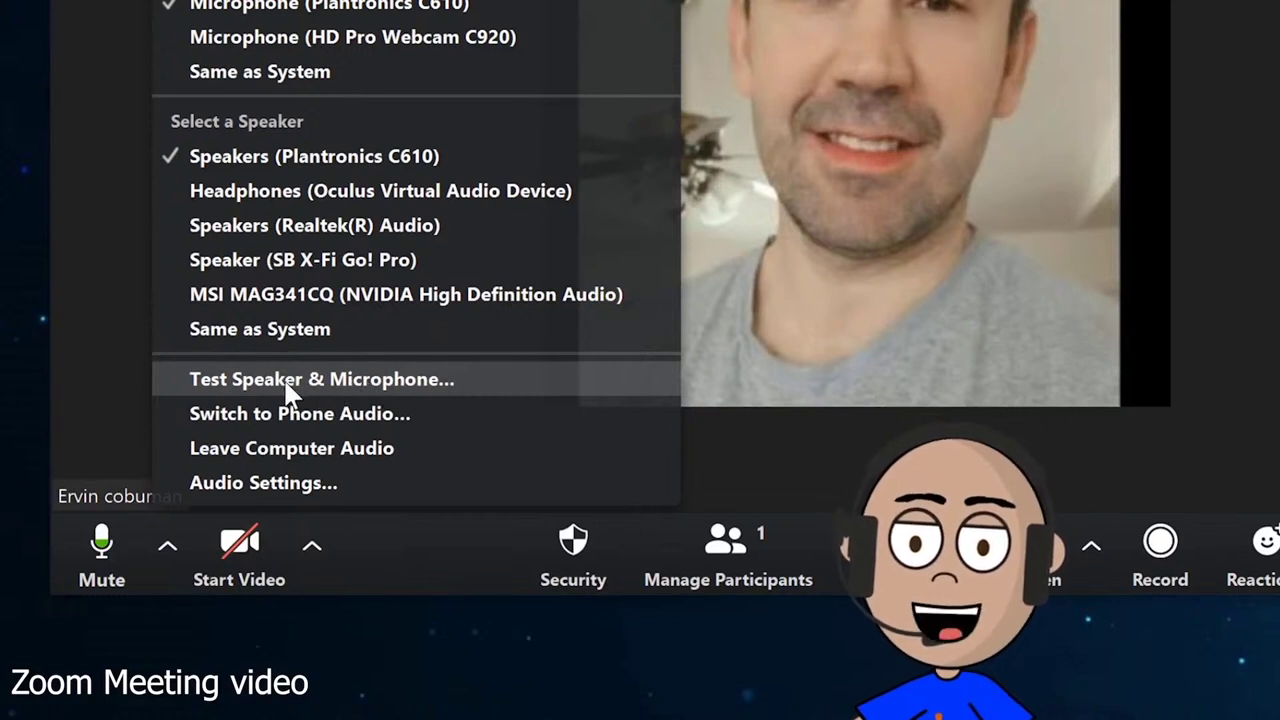
Open and close the Test Speaker & Microphone dialog, then reopen the audio menu.
{"action": "left_click", "coordinate": [420, 393]}
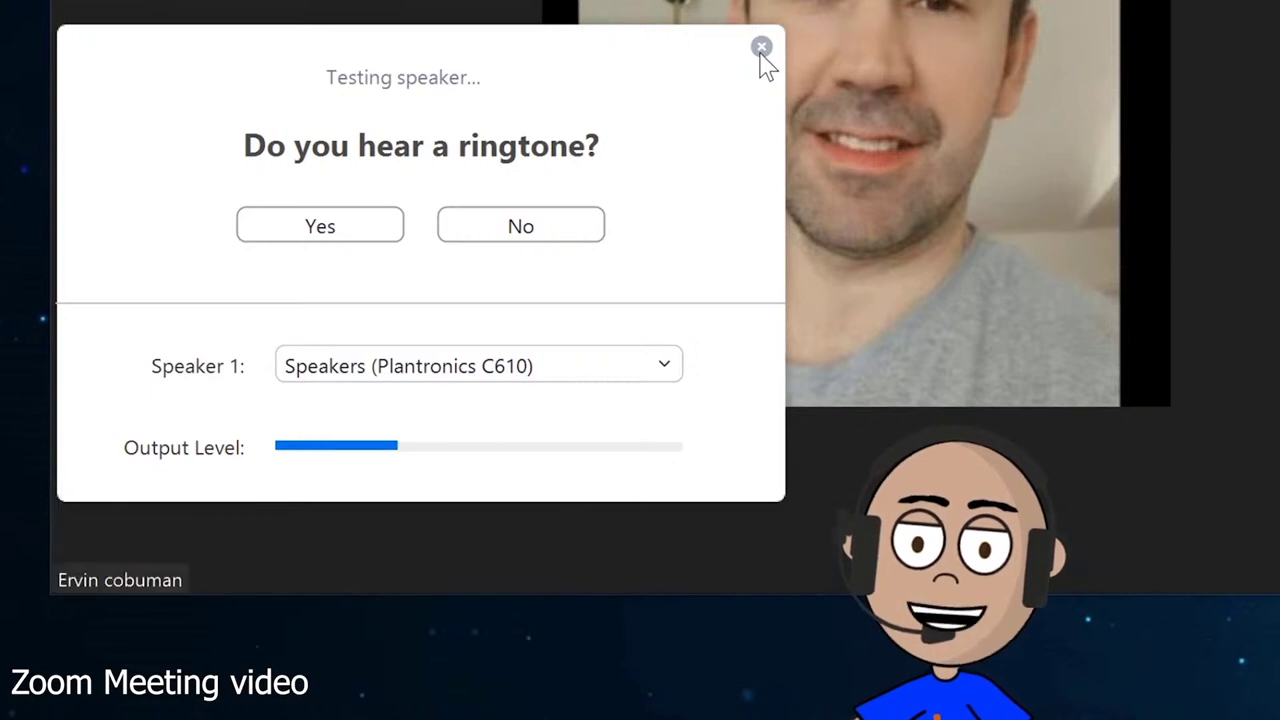
{"action": "left_click", "coordinate": [762, 48]}
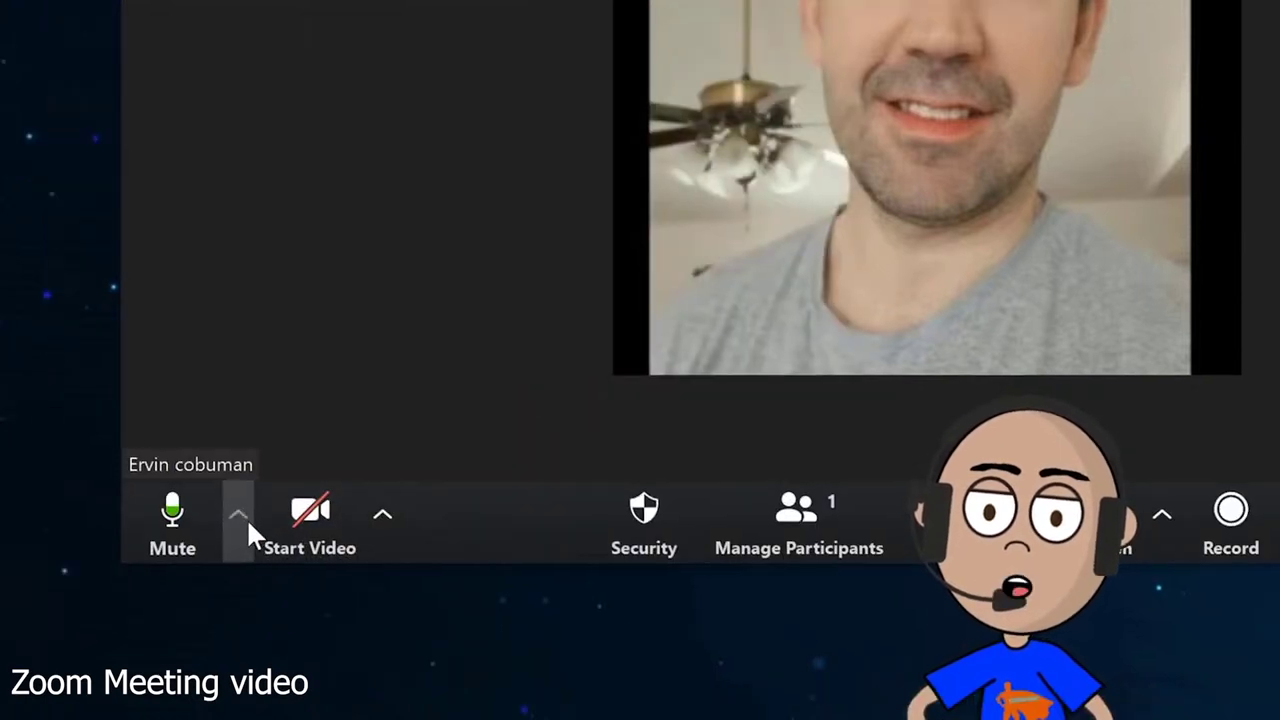
{"action": "left_click", "coordinate": [244, 516]}
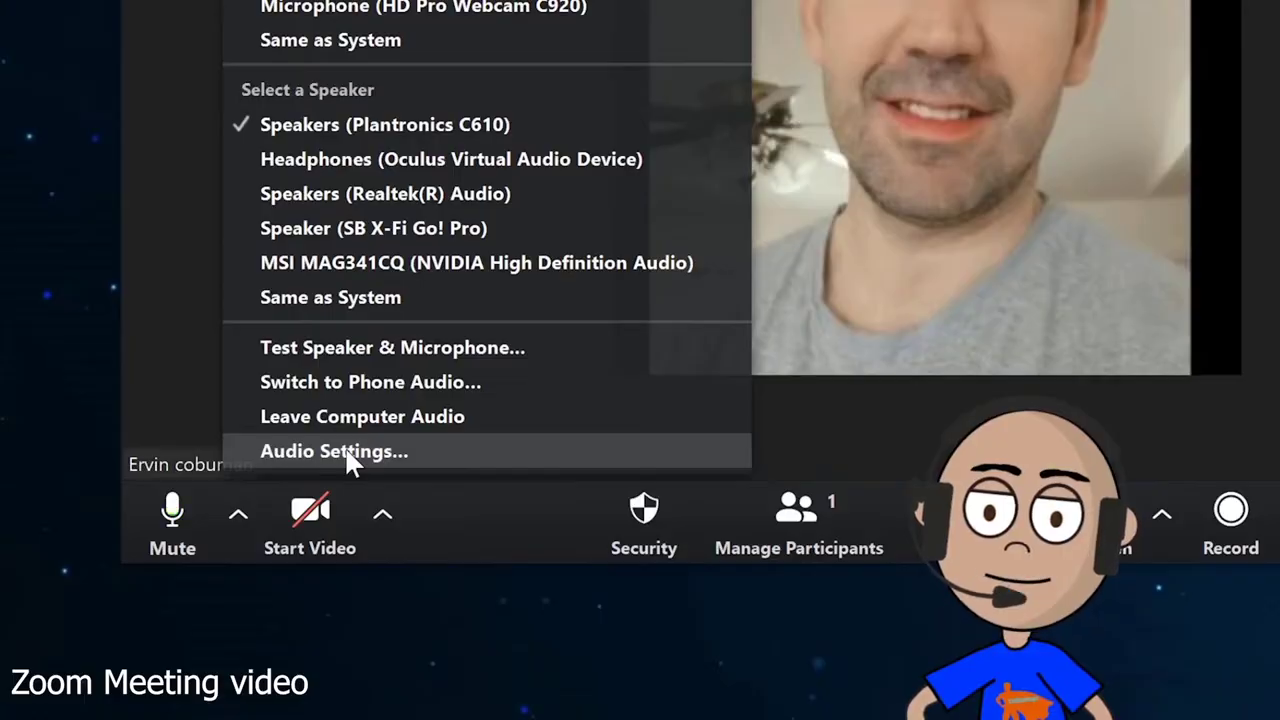
Raise the speaker volume slightly and send the ringtone to Speakers (Realtek(R) Audio).
{"action": "left_click", "coordinate": [350, 458]}
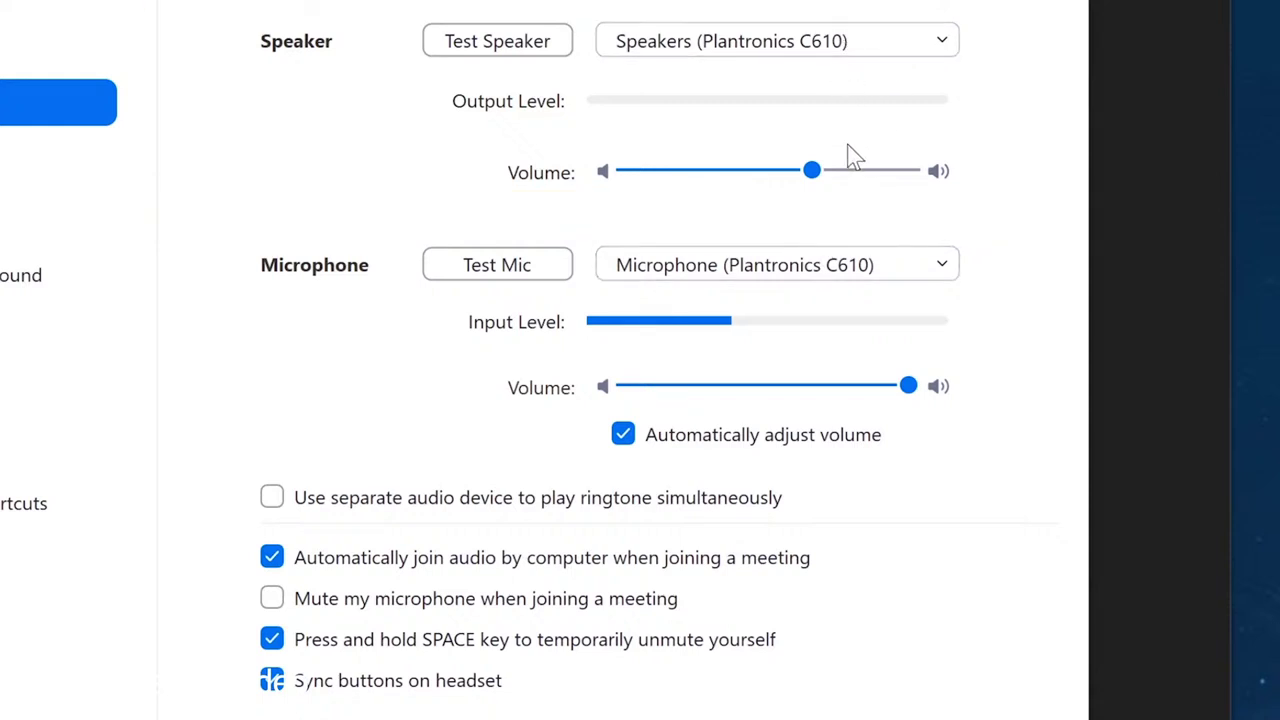
{"action": "mouse_move", "coordinate": [813, 174]}
{"action": "left_mouse_down"}
{"action": "mouse_move", "coordinate": [846, 174]}
{"action": "mouse_move", "coordinate": [832, 174]}
{"action": "left_mouse_up"}
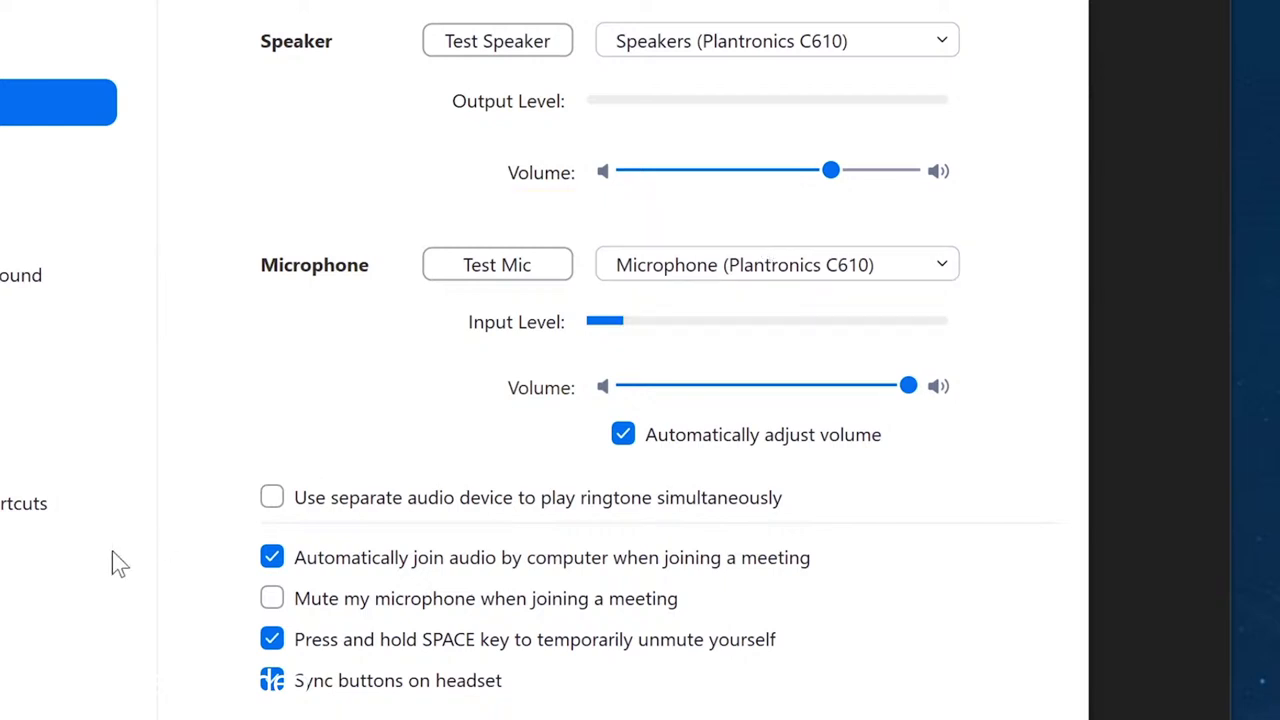
{"action": "left_click", "coordinate": [280, 507]}
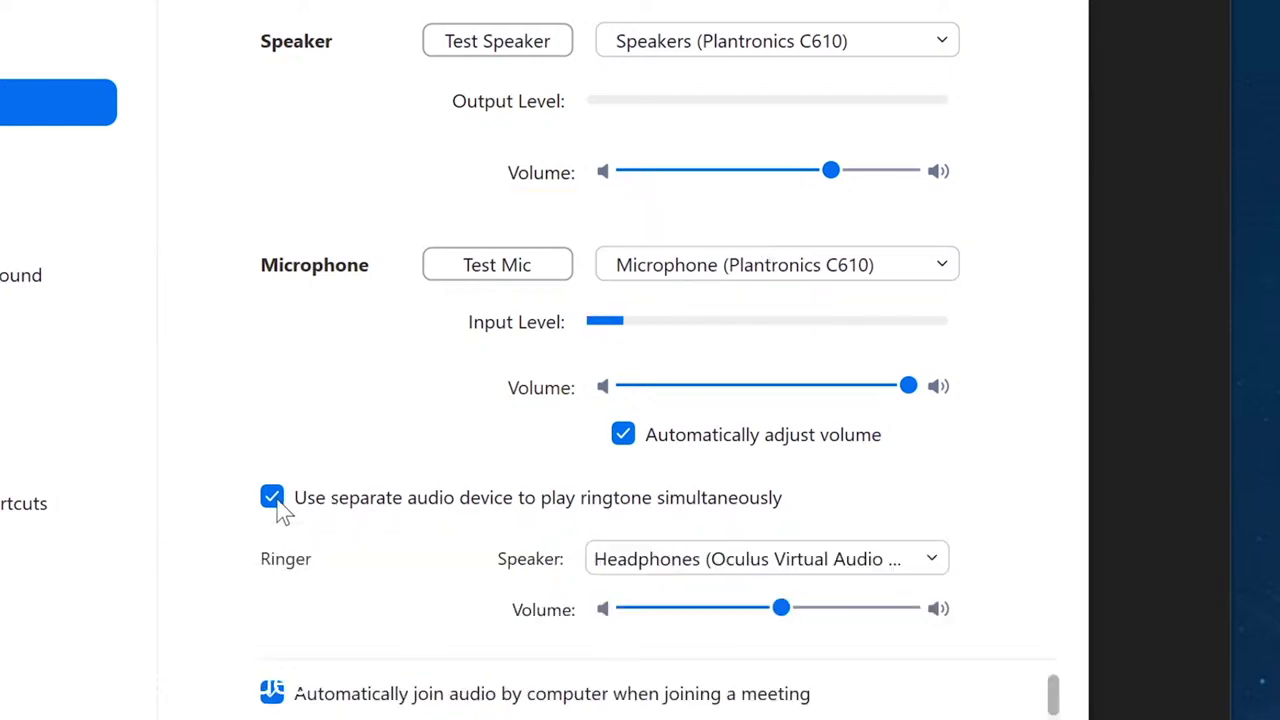
{"action": "left_click", "coordinate": [770, 558]}
{"action": "left_click", "coordinate": [829, 656]}
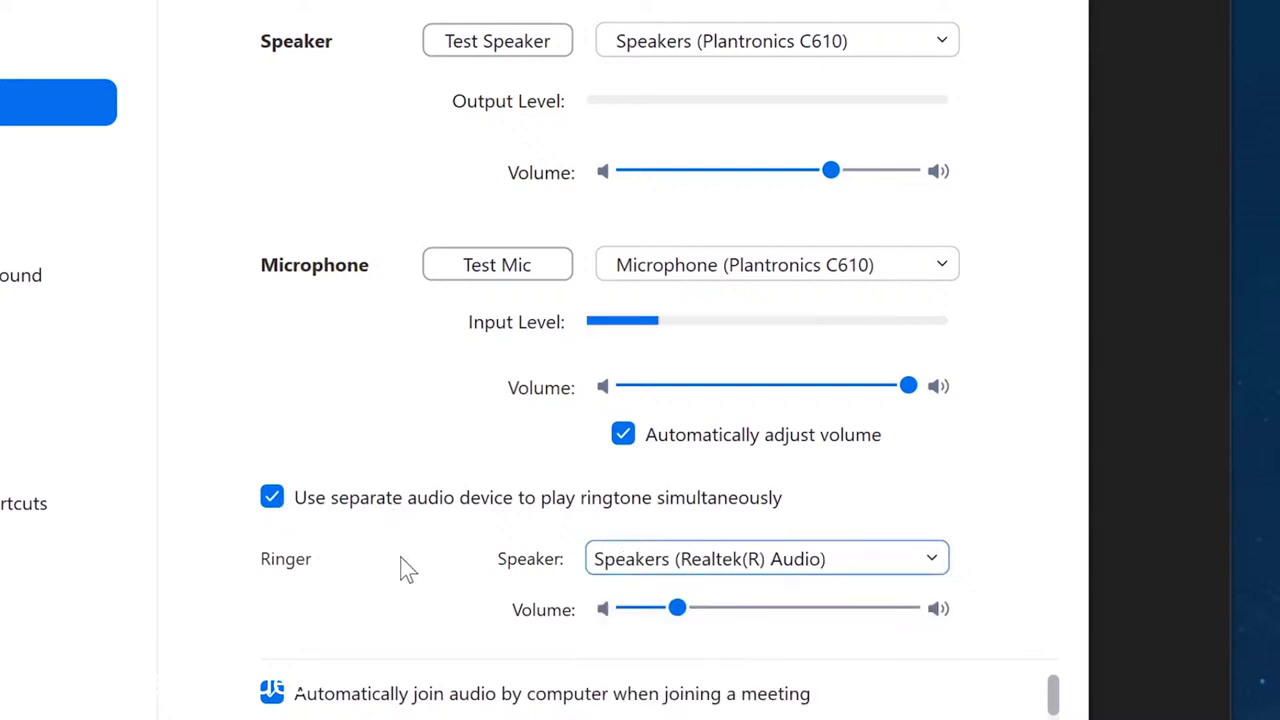
Nudge the ringtone volume up, disable the separate ringtone device, and open Advanced audio settings.
{"action": "left_click_drag", "start_coordinate": [679, 610], "coordinate": [690, 610]}
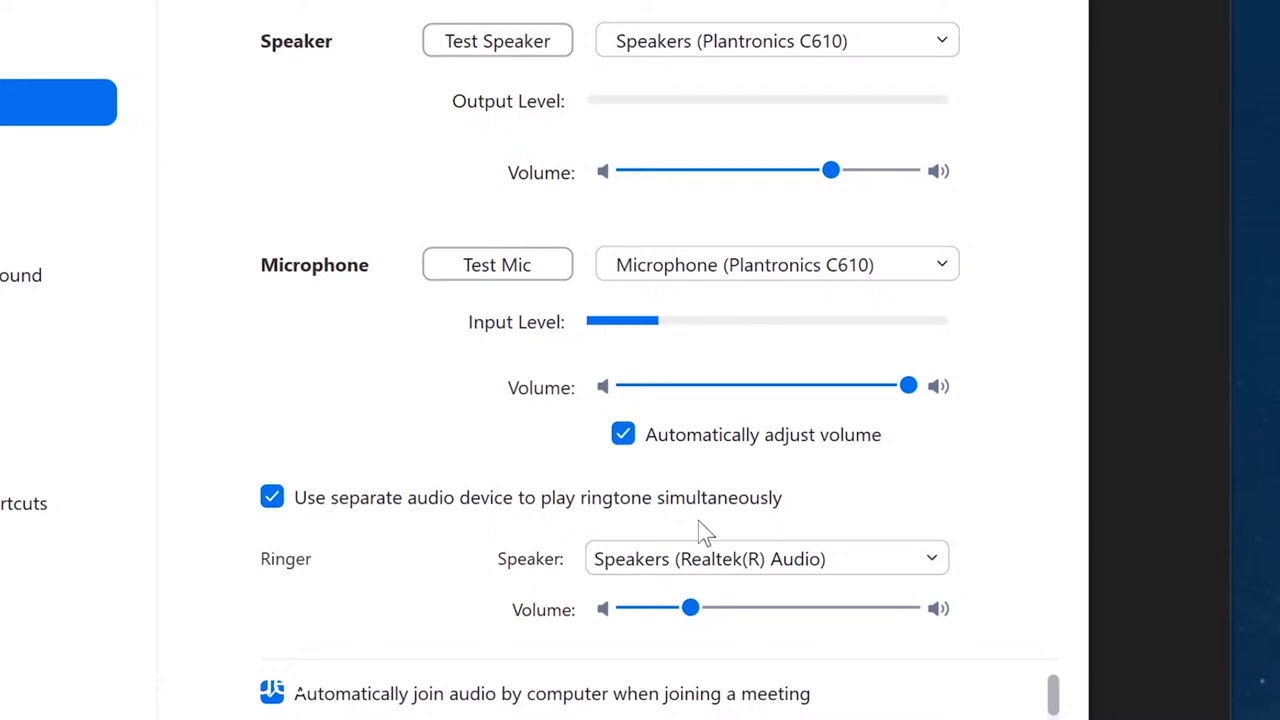
{"action": "left_click", "coordinate": [274, 500]}
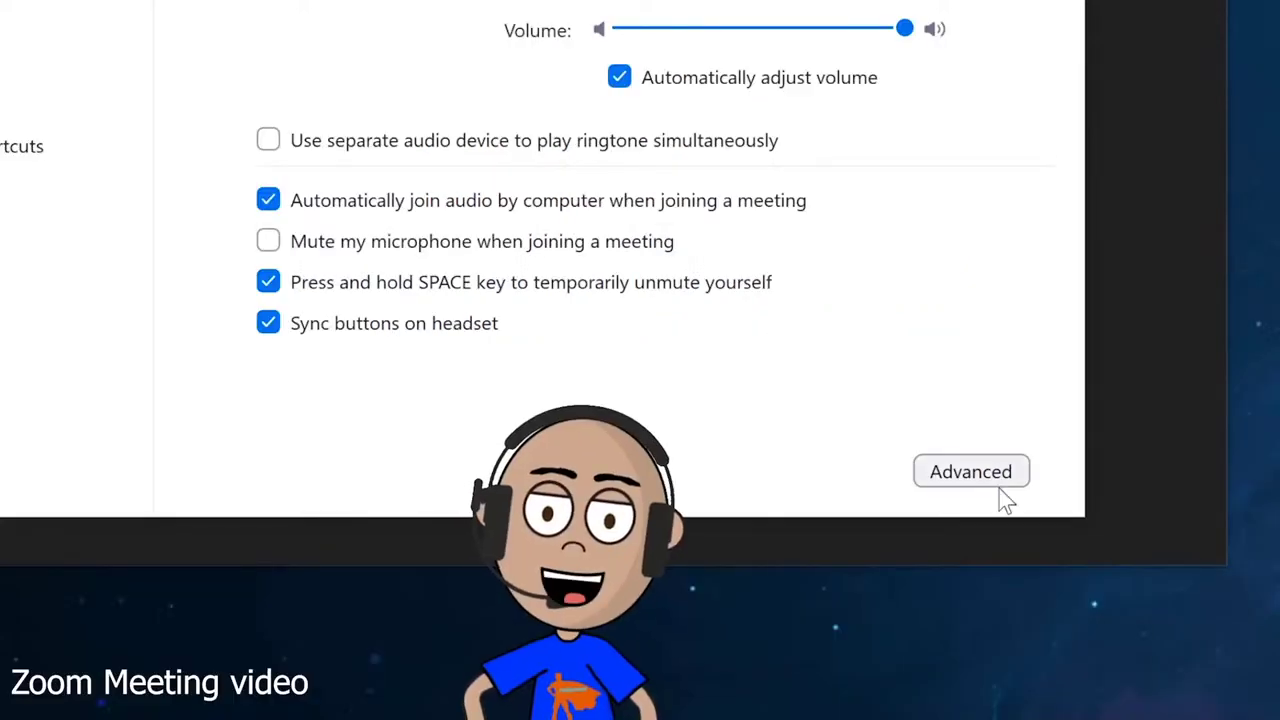
{"action": "left_click", "coordinate": [972, 474]}
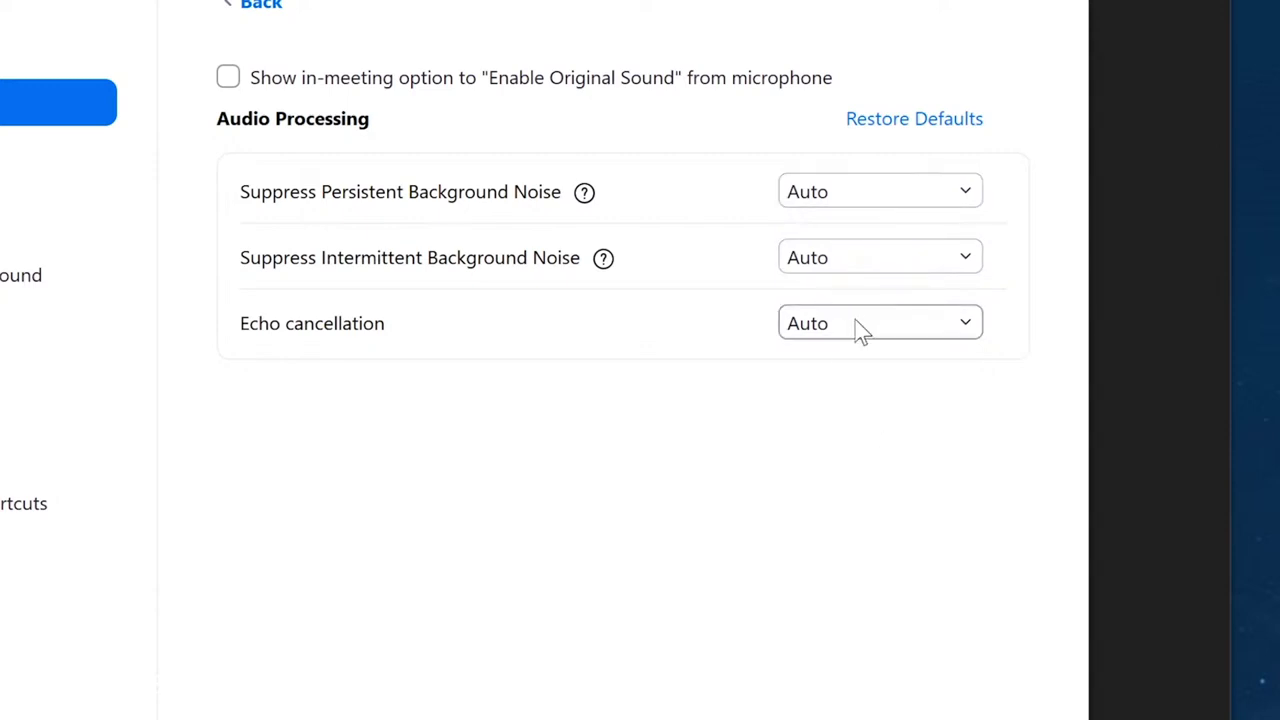
Go back from Audio Processing to the main audio settings.
{"action": "left_click", "coordinate": [250, 6]}
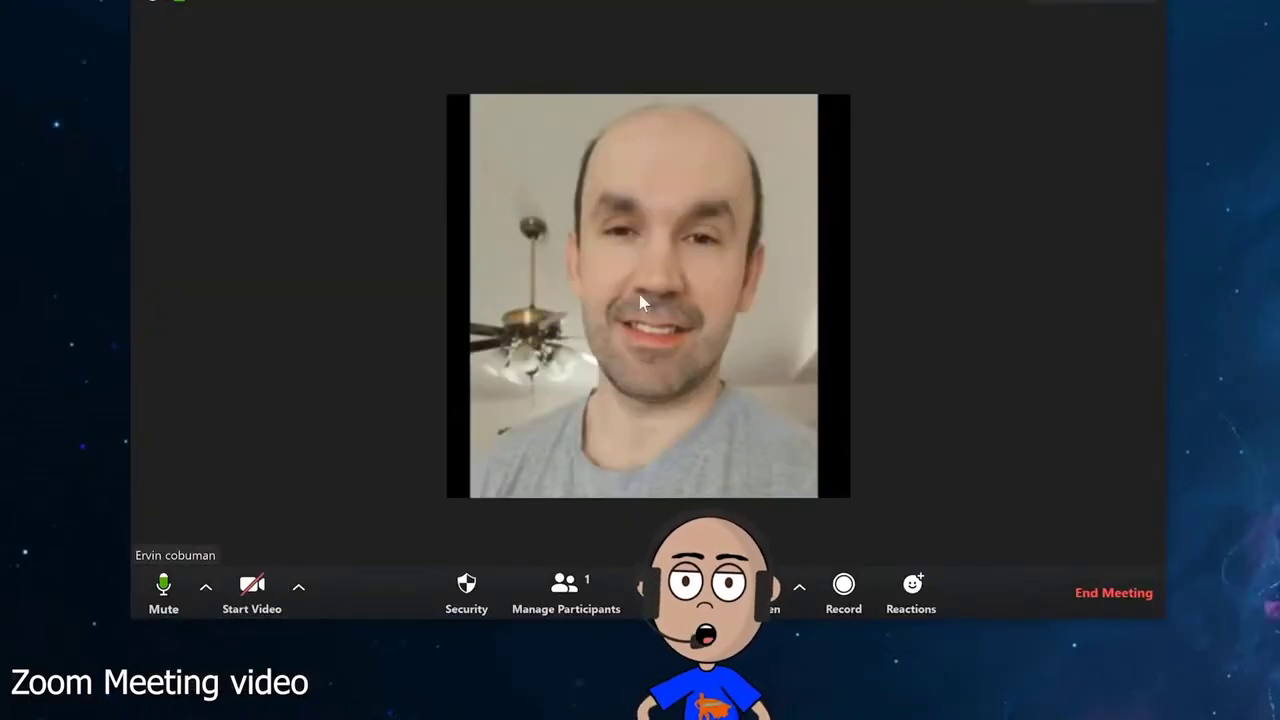
{"action": "left_click", "coordinate": [250, 592]}
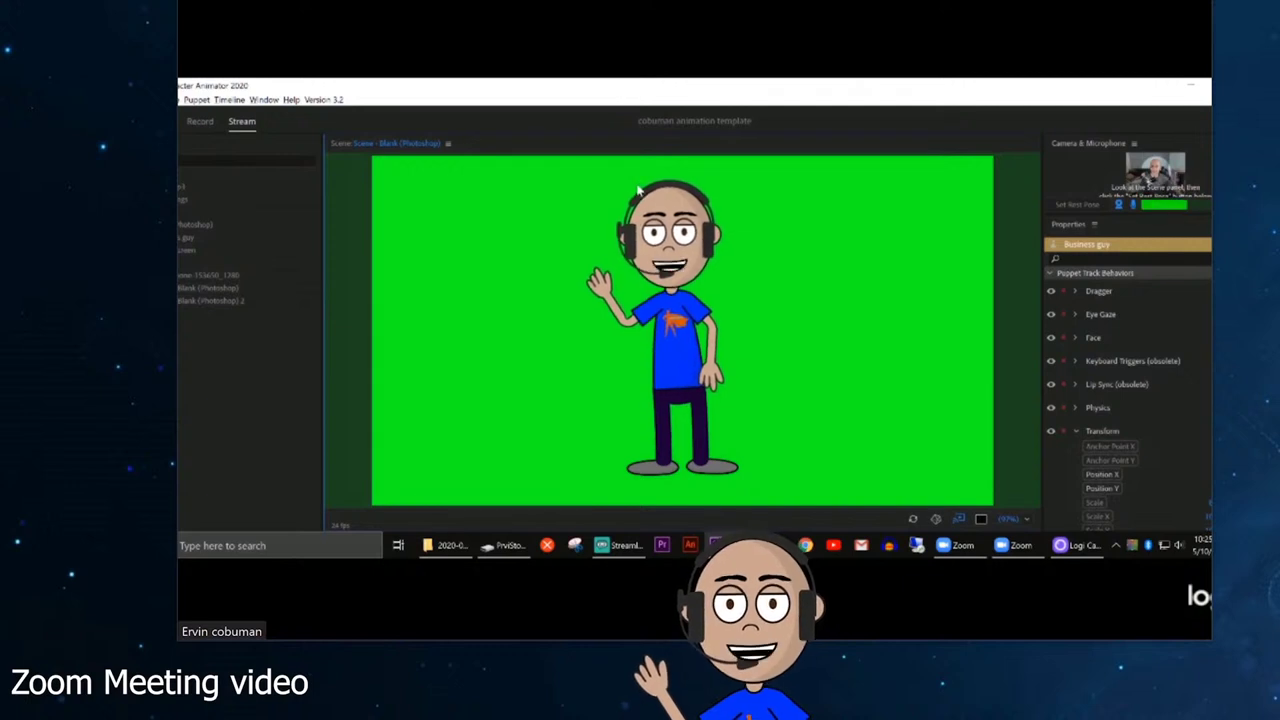
{"action": "mouse_move", "coordinate": [672, 393]}
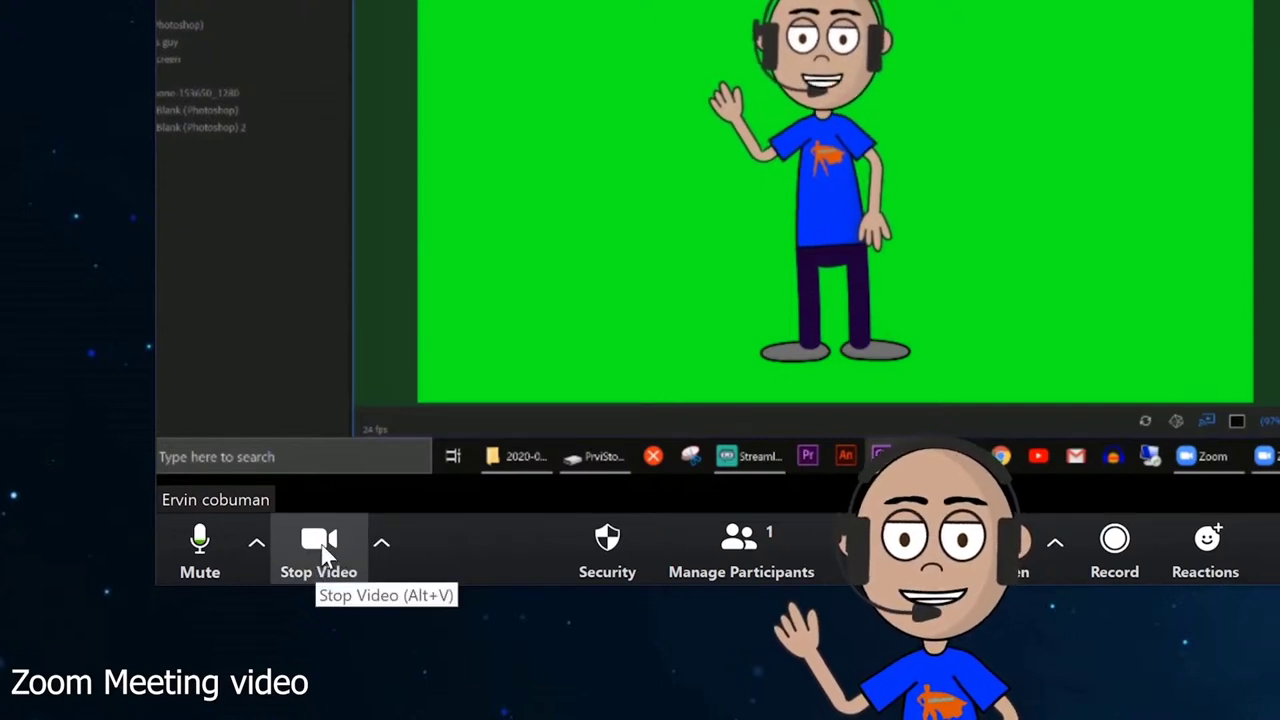
{"action": "left_click", "coordinate": [319, 558]}
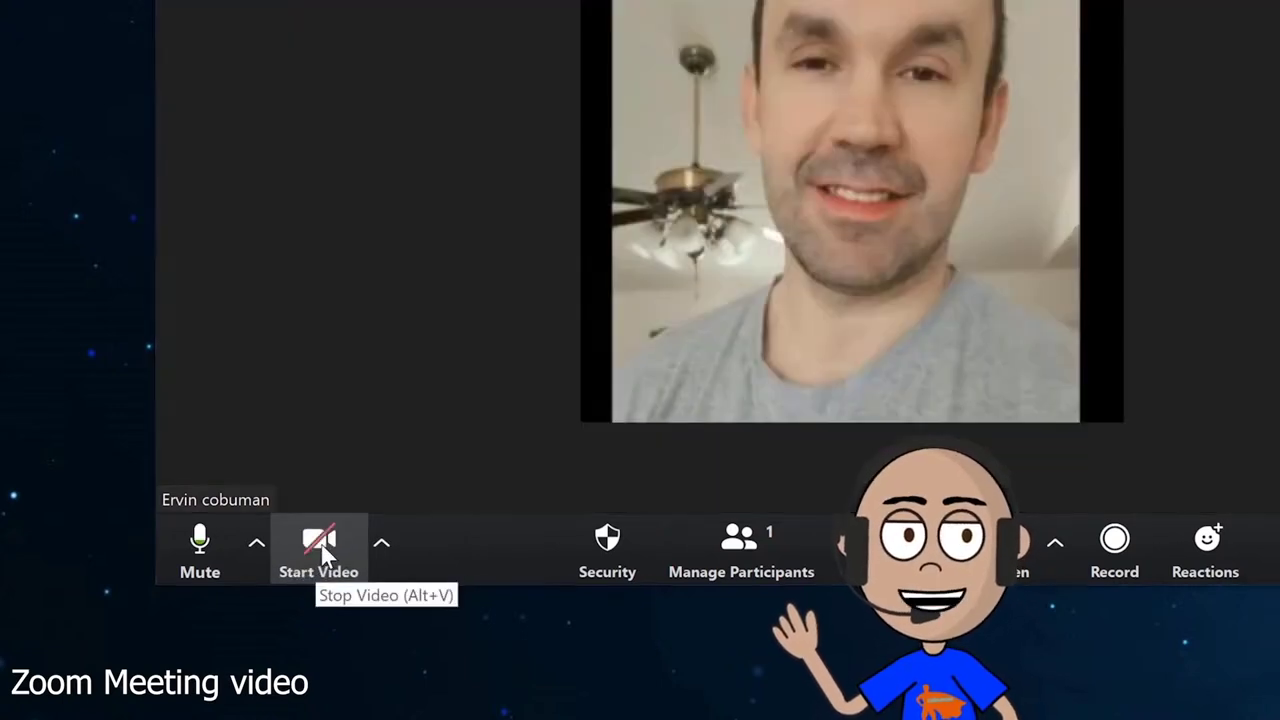
Select HD Pro Webcam C920 as the camera and confirm it is chosen.
{"action": "left_click", "coordinate": [382, 546]}
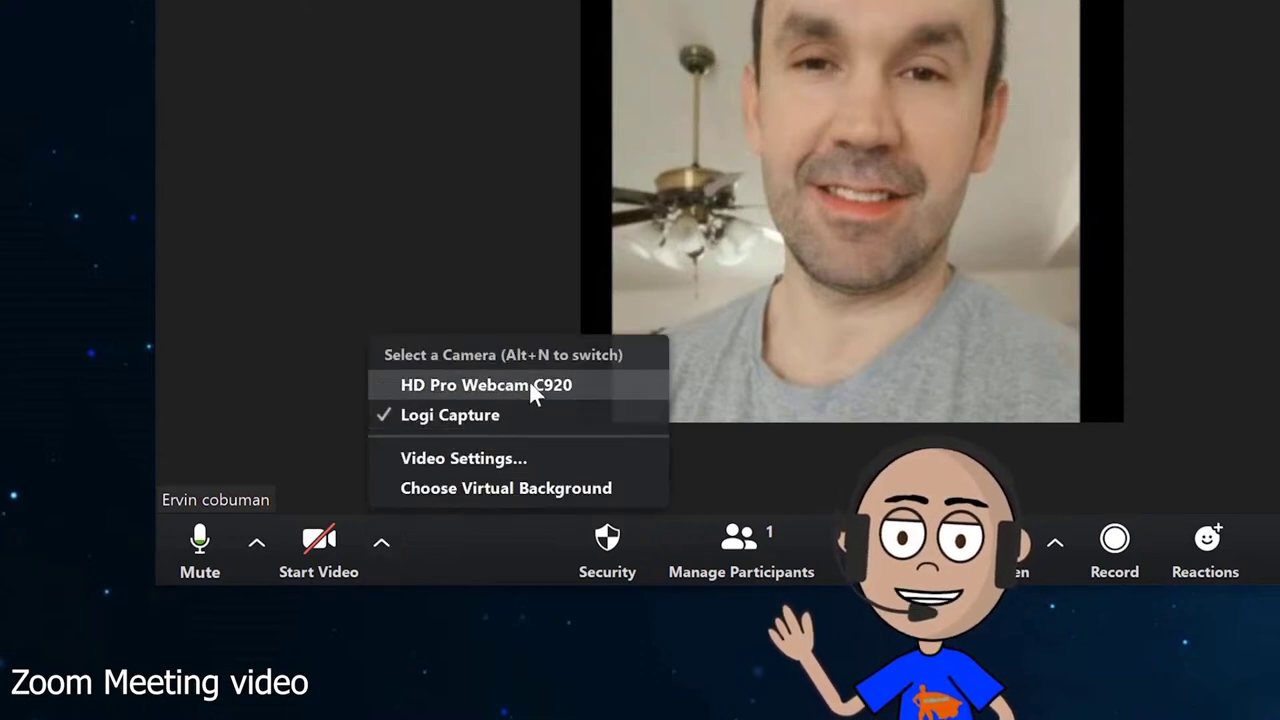
{"action": "left_click", "coordinate": [456, 393]}
{"action": "left_click", "coordinate": [384, 552]}
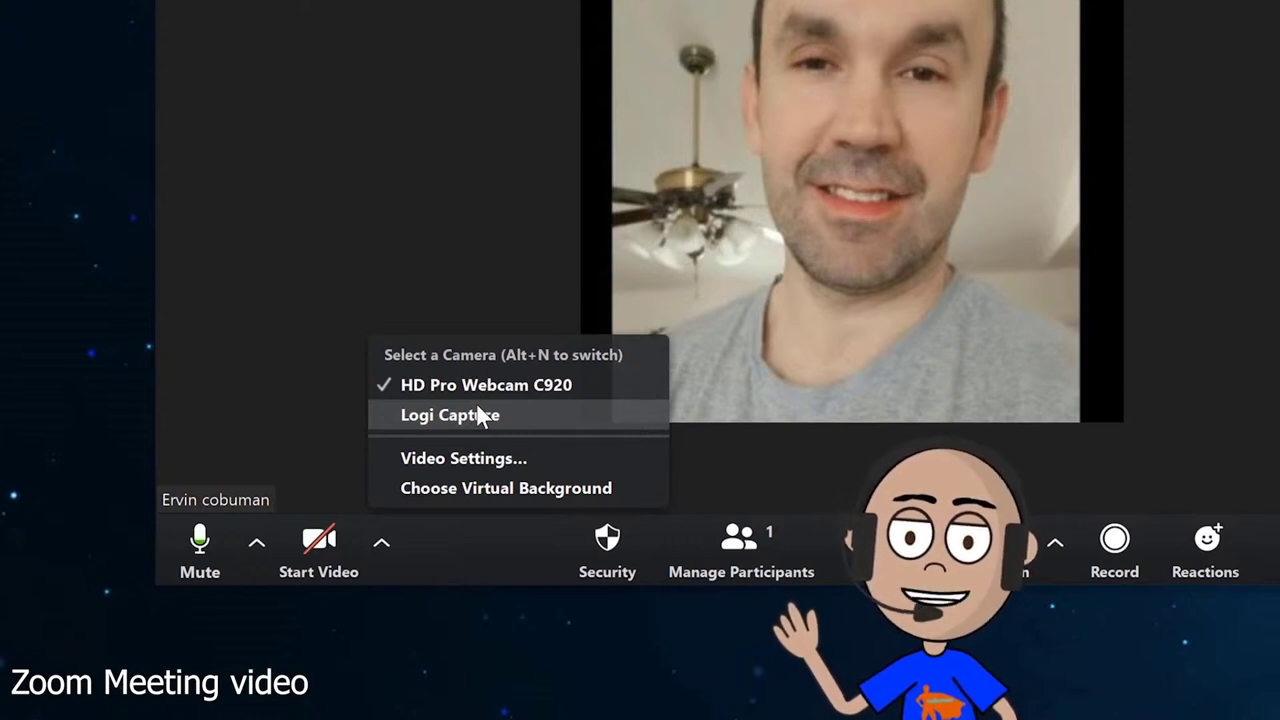
{"action": "left_click", "coordinate": [526, 389]}
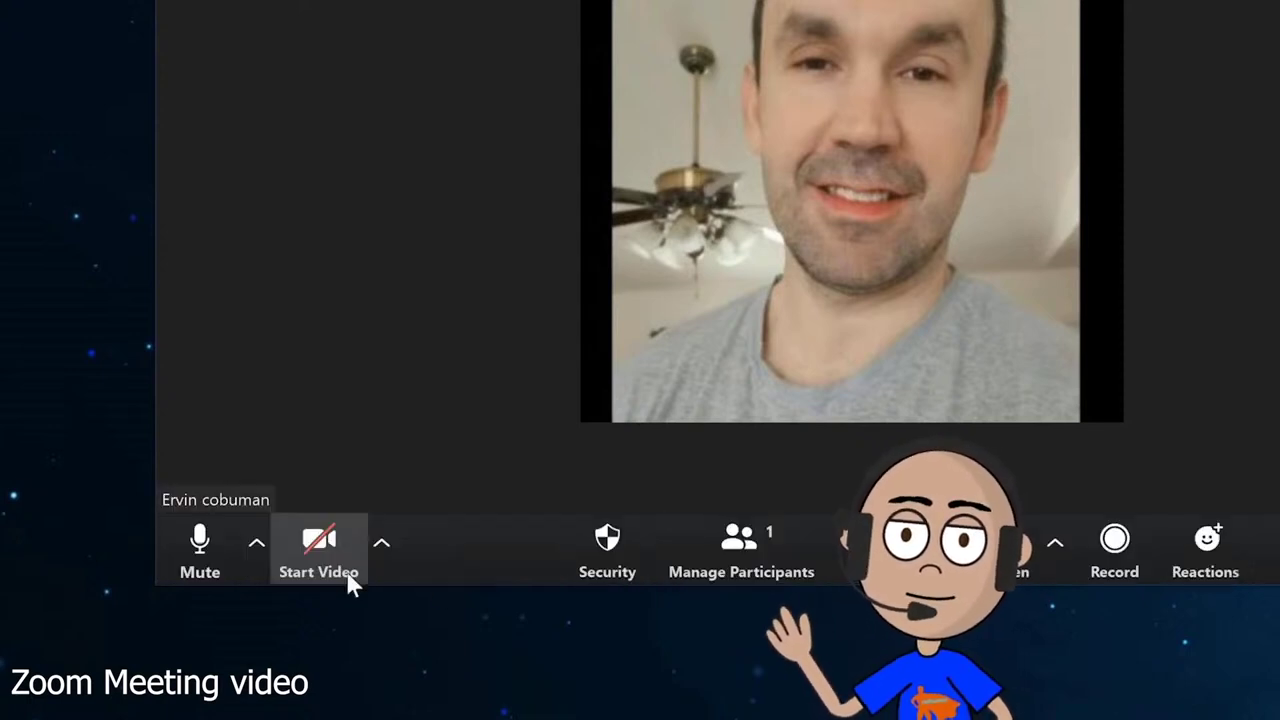
Switch the camera back to Logi Capture, then start and stop the avatar video.
{"action": "left_click", "coordinate": [381, 542]}
{"action": "left_click", "coordinate": [462, 427]}
{"action": "left_click", "coordinate": [306, 563]}
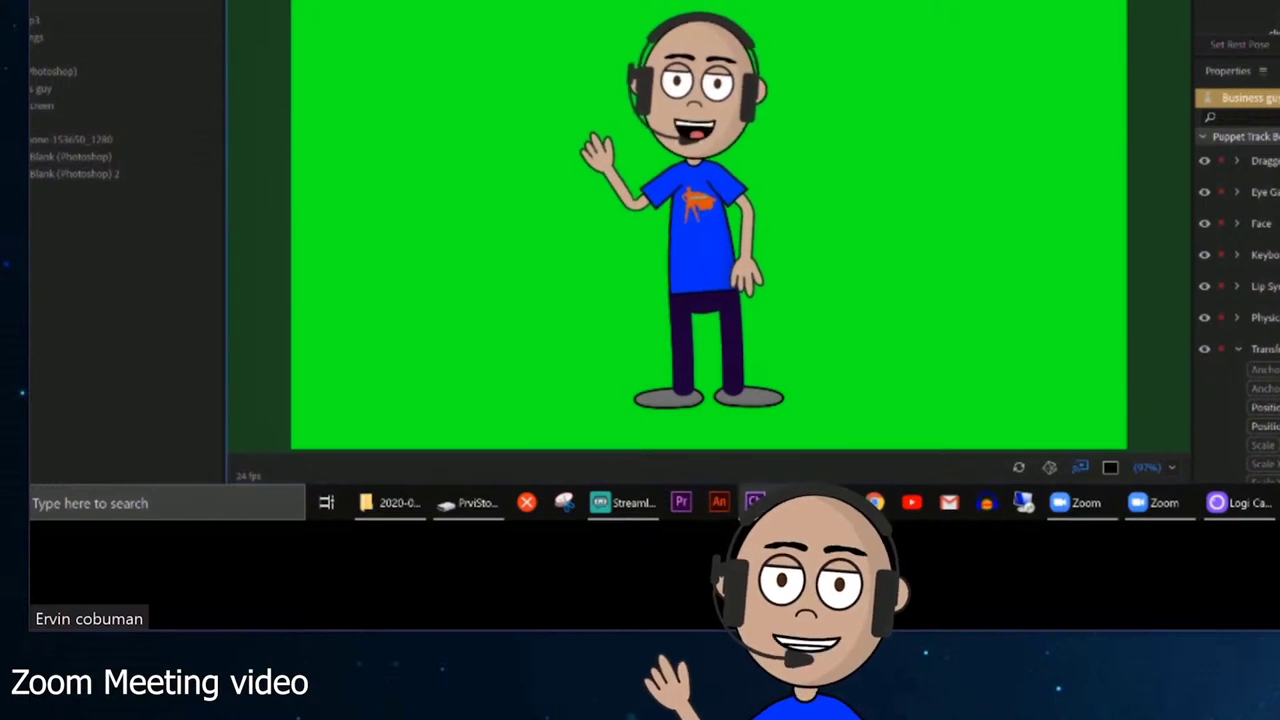
{"action": "mouse_move", "coordinate": [268, 626]}
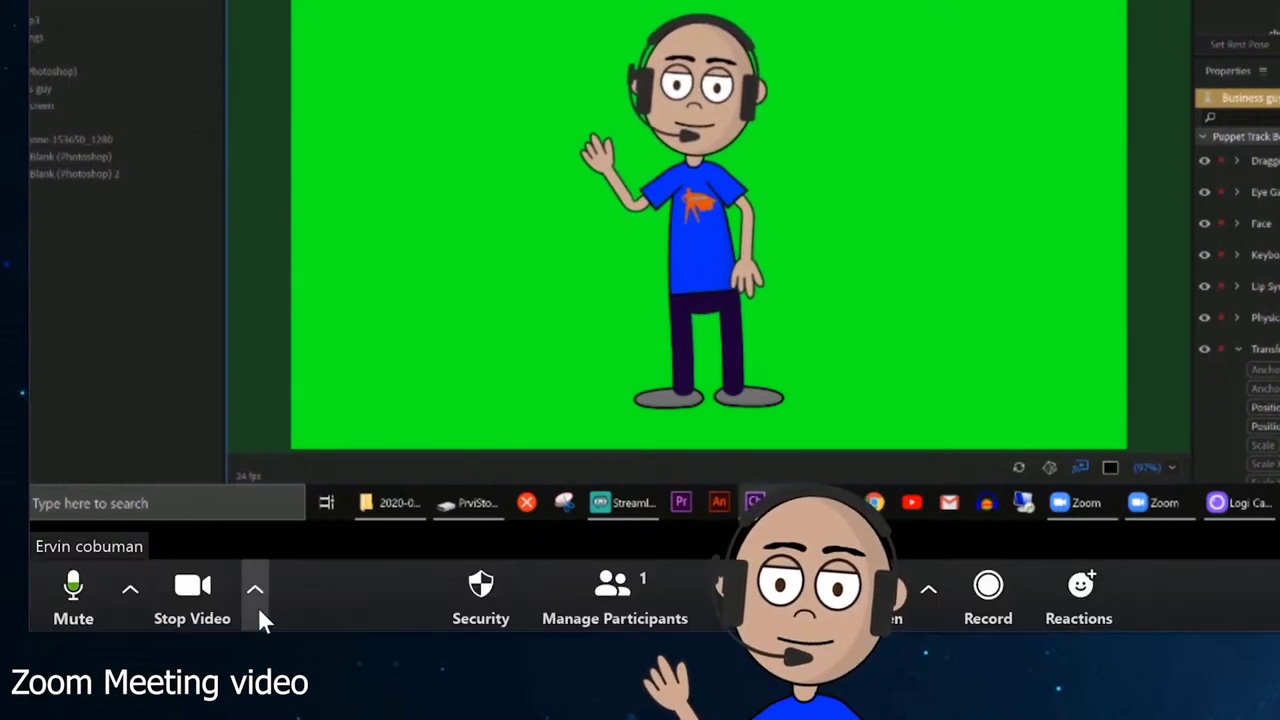
{"action": "left_click", "coordinate": [204, 598]}
{"action": "left_click", "coordinate": [254, 592]}
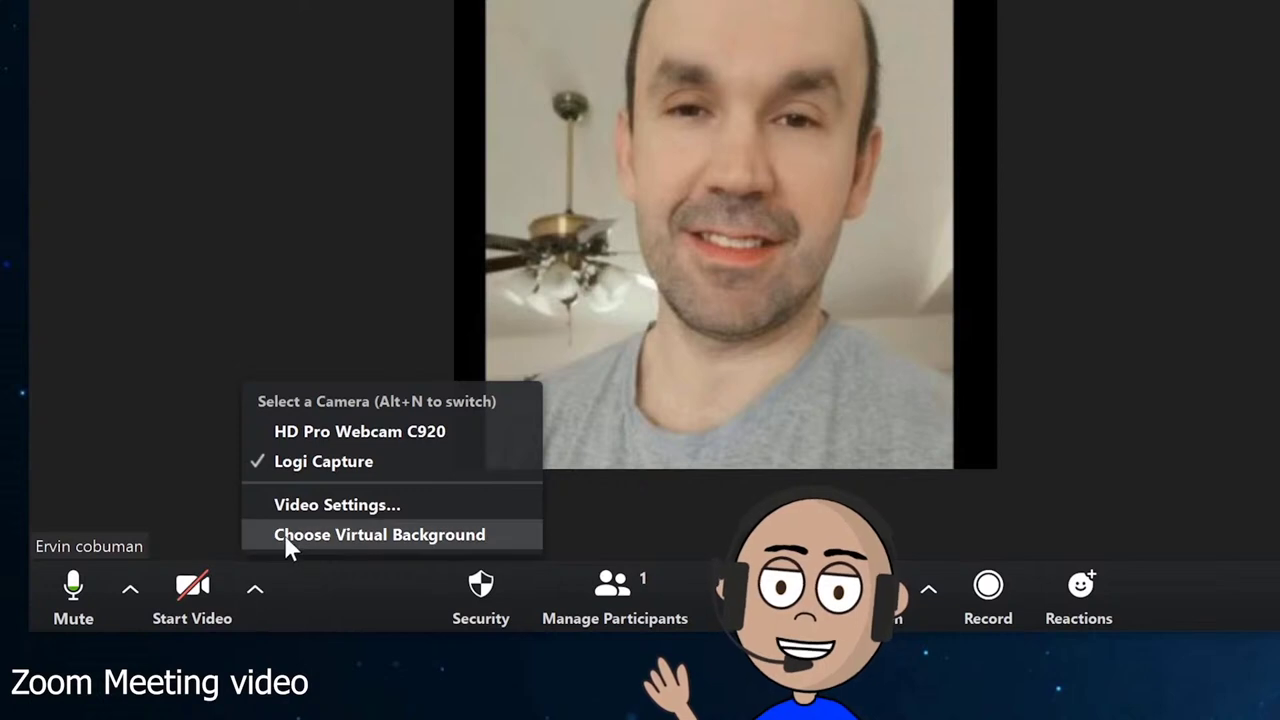
Open Video Settings and keep Logi Capture as the camera, reviewing the video options.
{"action": "left_click", "coordinate": [343, 506]}
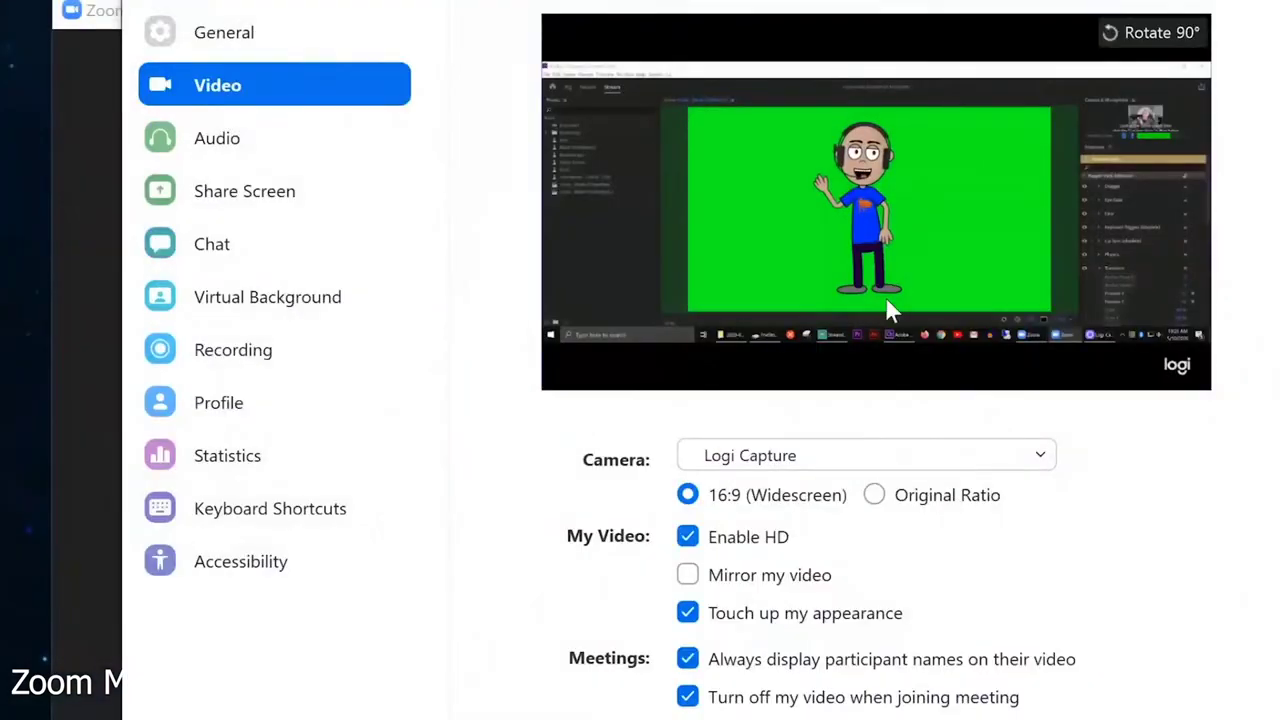
{"action": "scroll", "coordinate": [870, 580], "scroll_direction": "down", "scroll_amount": 1}
{"action": "scroll", "coordinate": [870, 580], "scroll_direction": "up", "scroll_amount": 1}
{"action": "left_click", "coordinate": [1030, 457]}
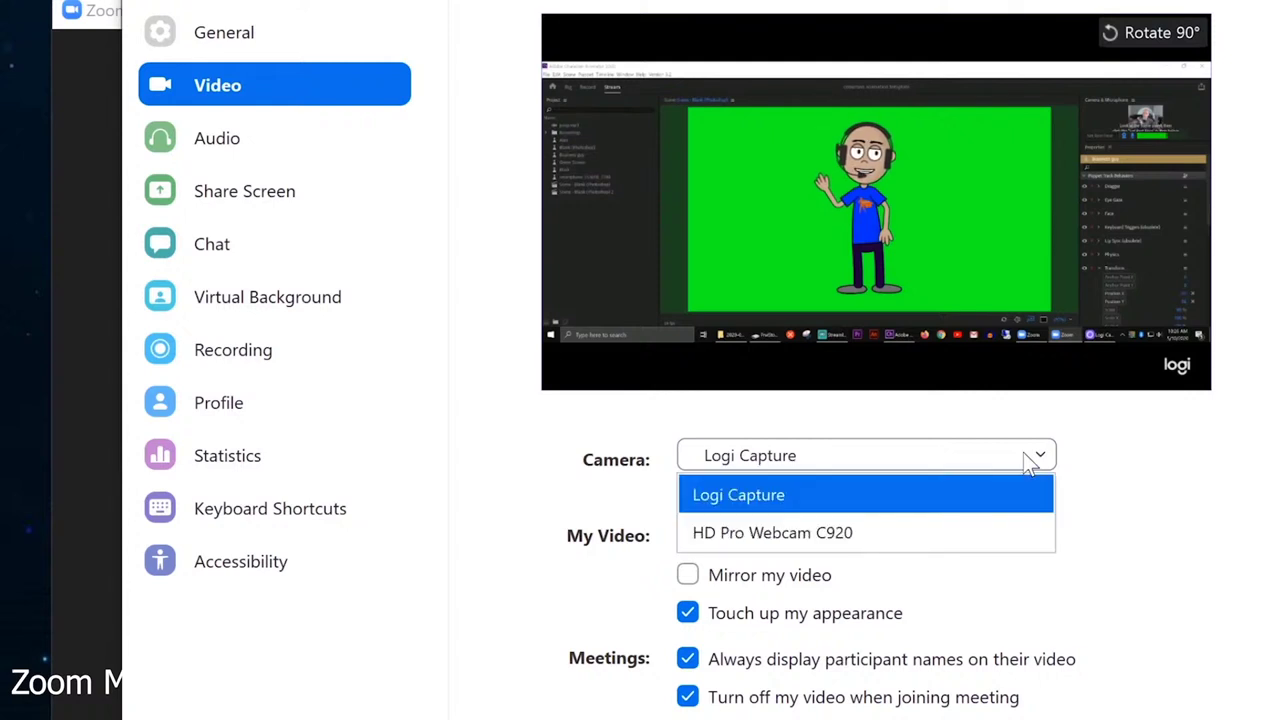
{"action": "left_click", "coordinate": [1023, 452]}
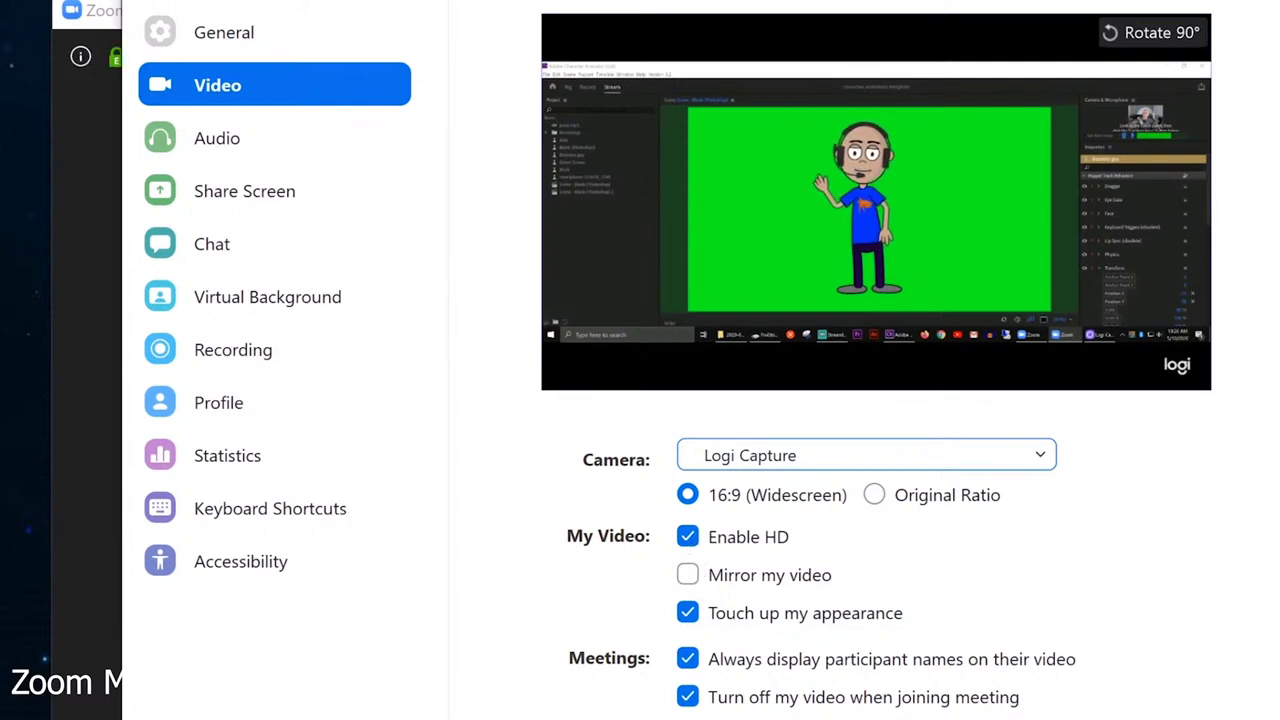
{"action": "scroll", "coordinate": [562, 487], "scroll_direction": "down", "scroll_amount": 1}
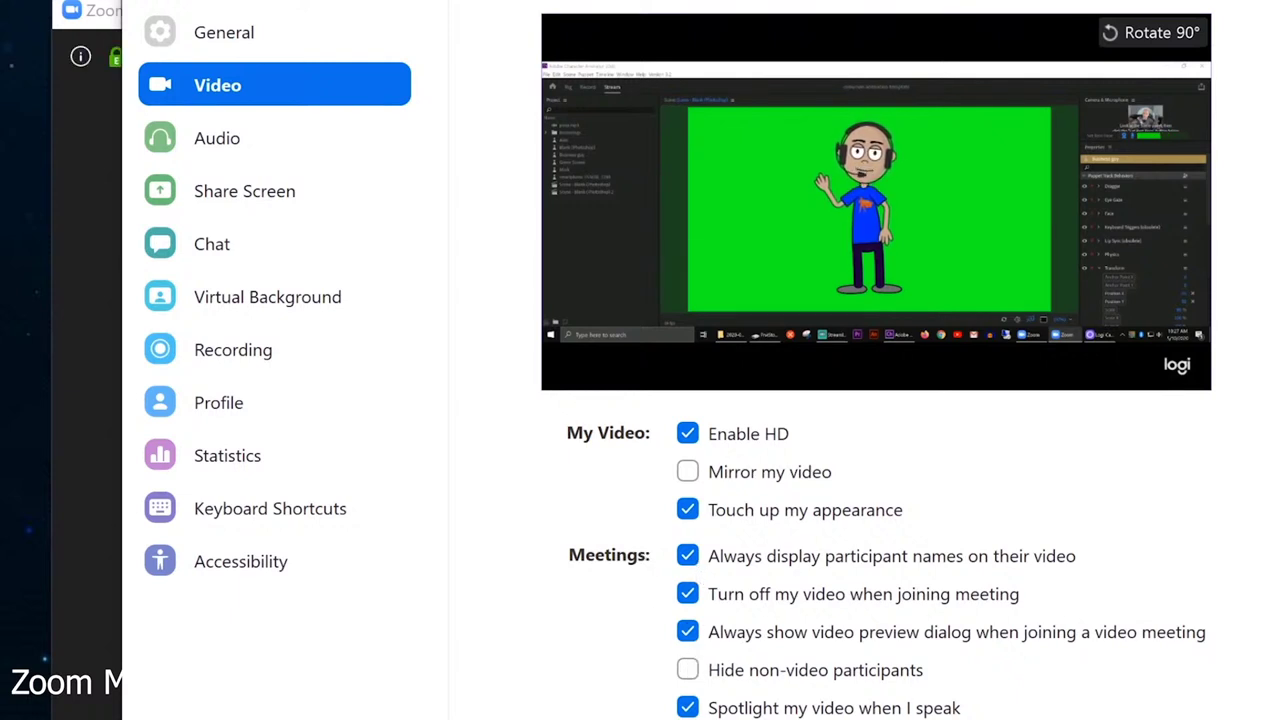
{"action": "scroll", "coordinate": [886, 565], "scroll_direction": "down", "scroll_amount": 2}
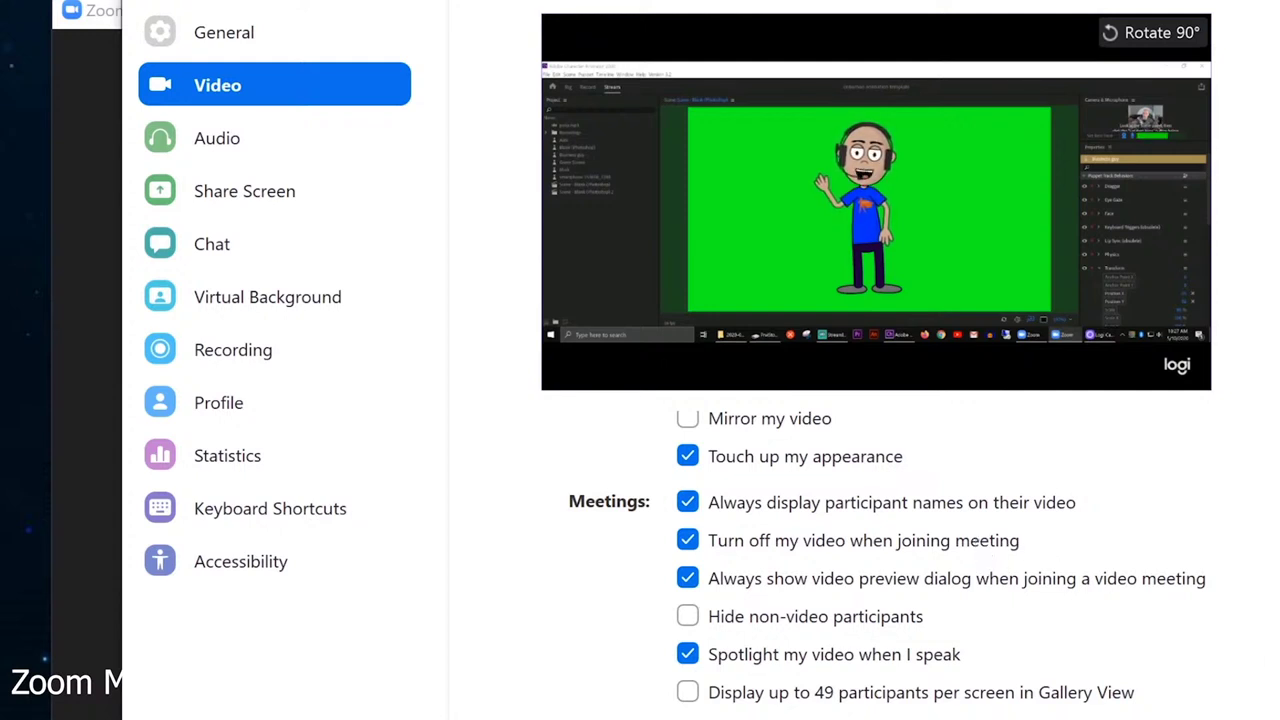
Choose the Earth image as virtual background and enable 'I have a green screen'.
{"action": "left_click", "coordinate": [269, 298]}
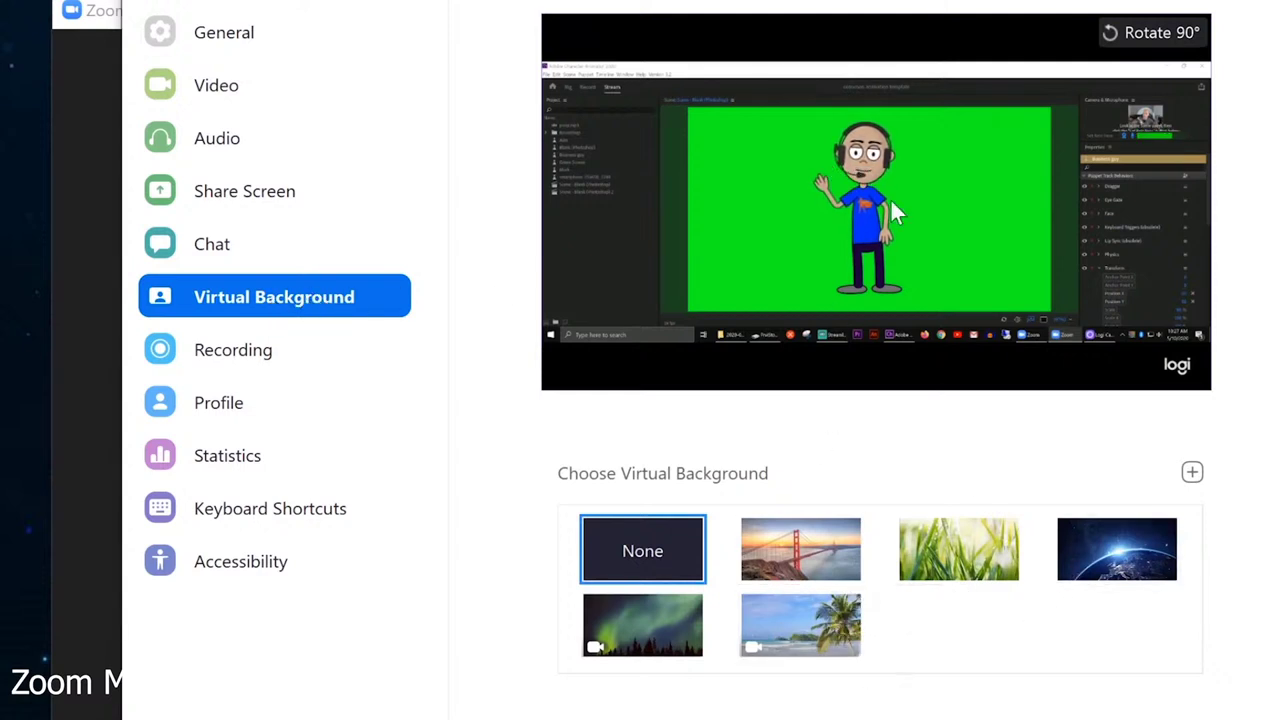
{"action": "left_click", "coordinate": [1091, 545]}
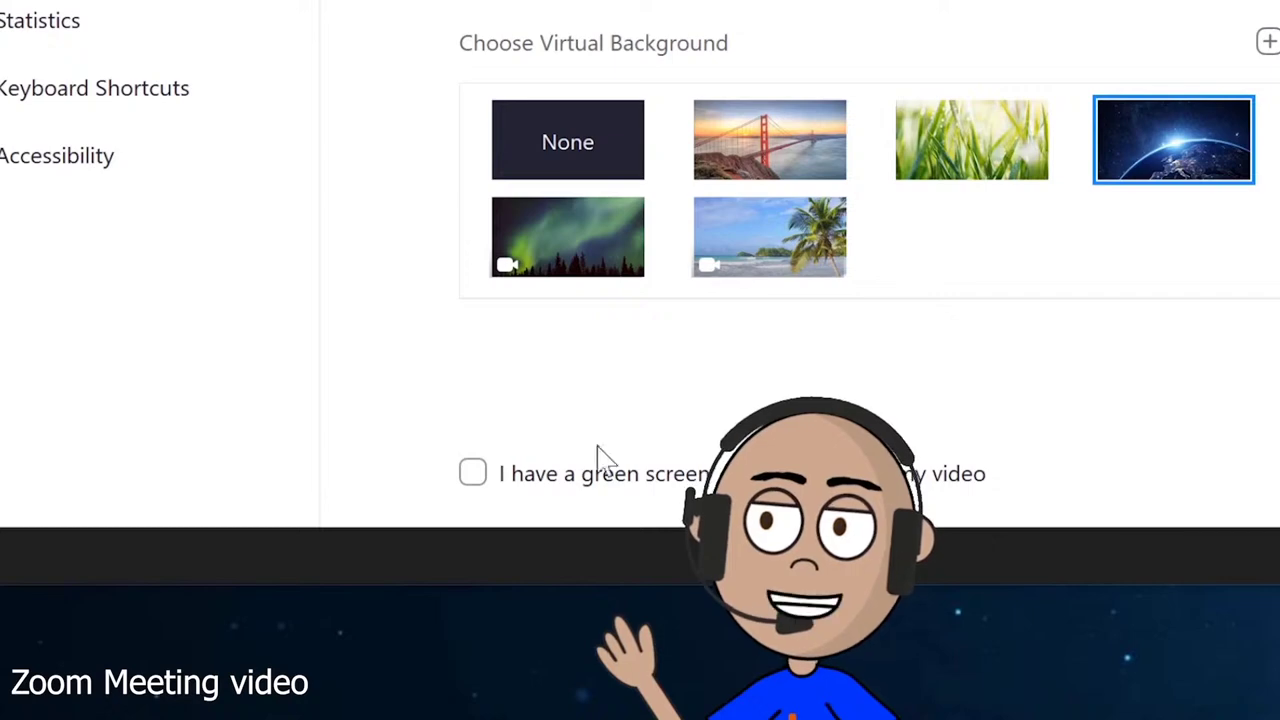
{"action": "left_click", "coordinate": [473, 474]}
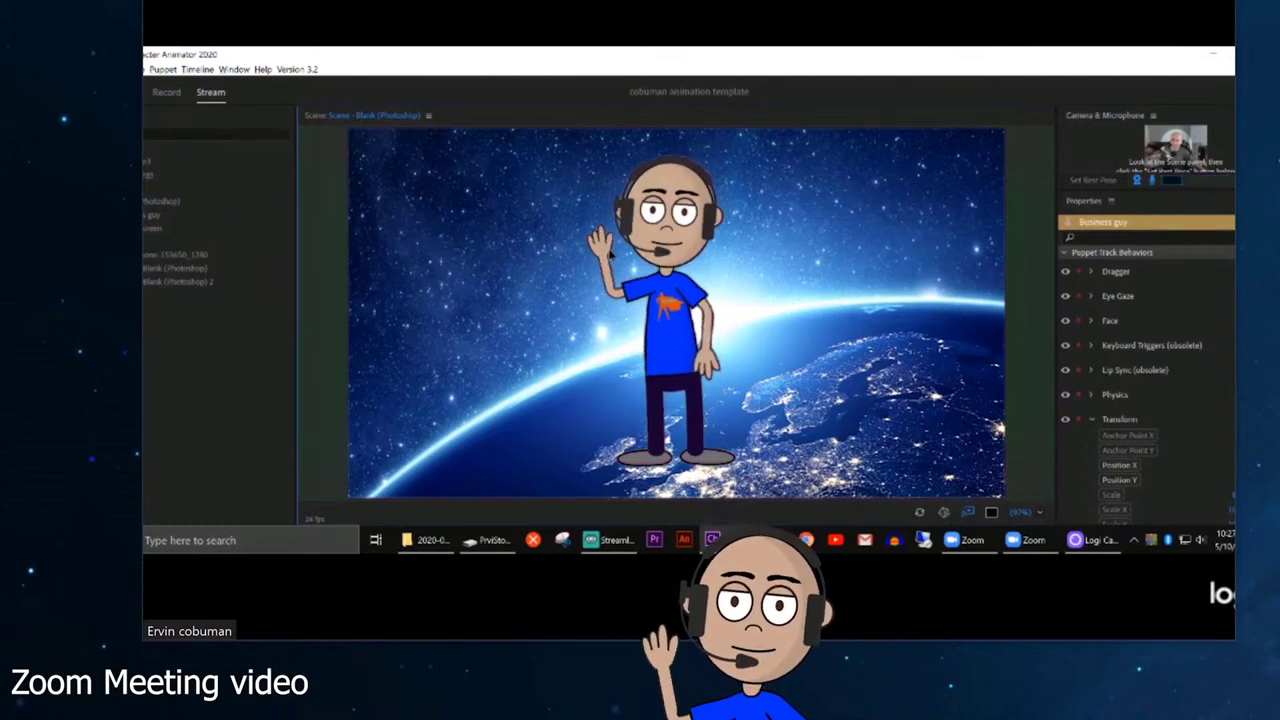
Set the beach picture as the avatar's virtual background and close Settings.
{"action": "mouse_move", "coordinate": [997, 466]}
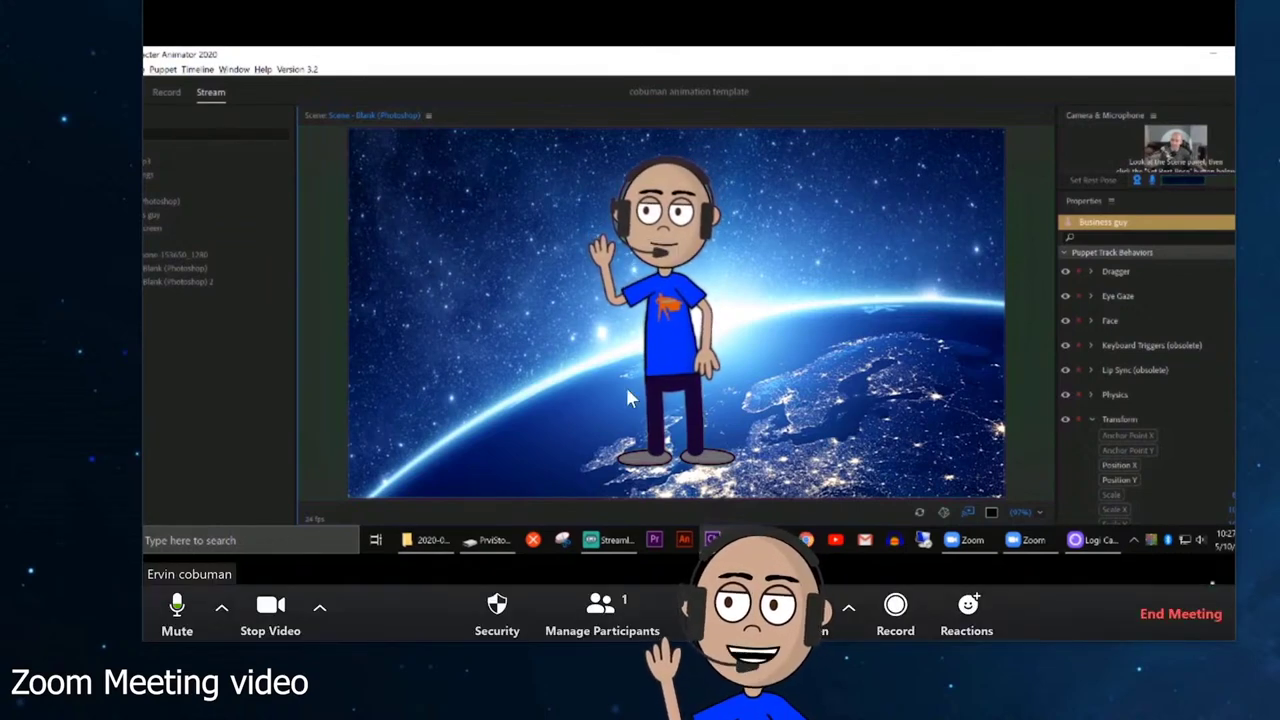
{"action": "left_click", "coordinate": [316, 608]}
{"action": "left_click", "coordinate": [365, 566]}
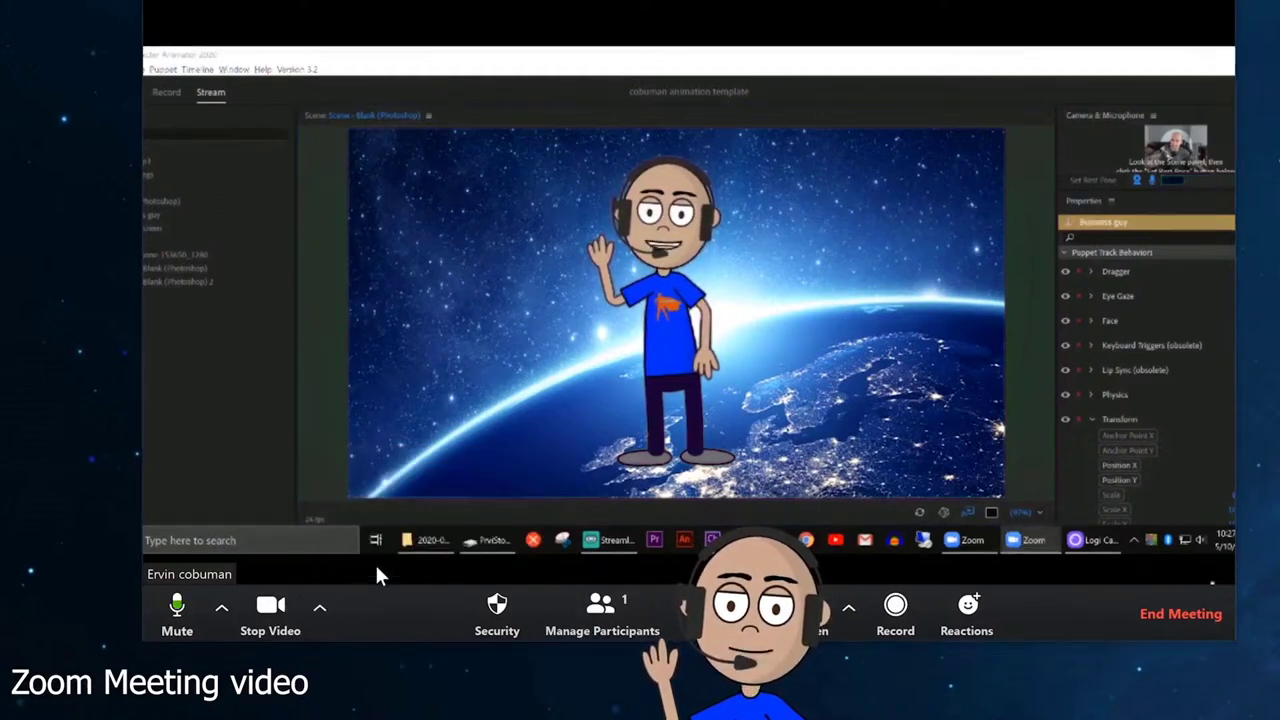
{"action": "left_click", "coordinate": [731, 432]}
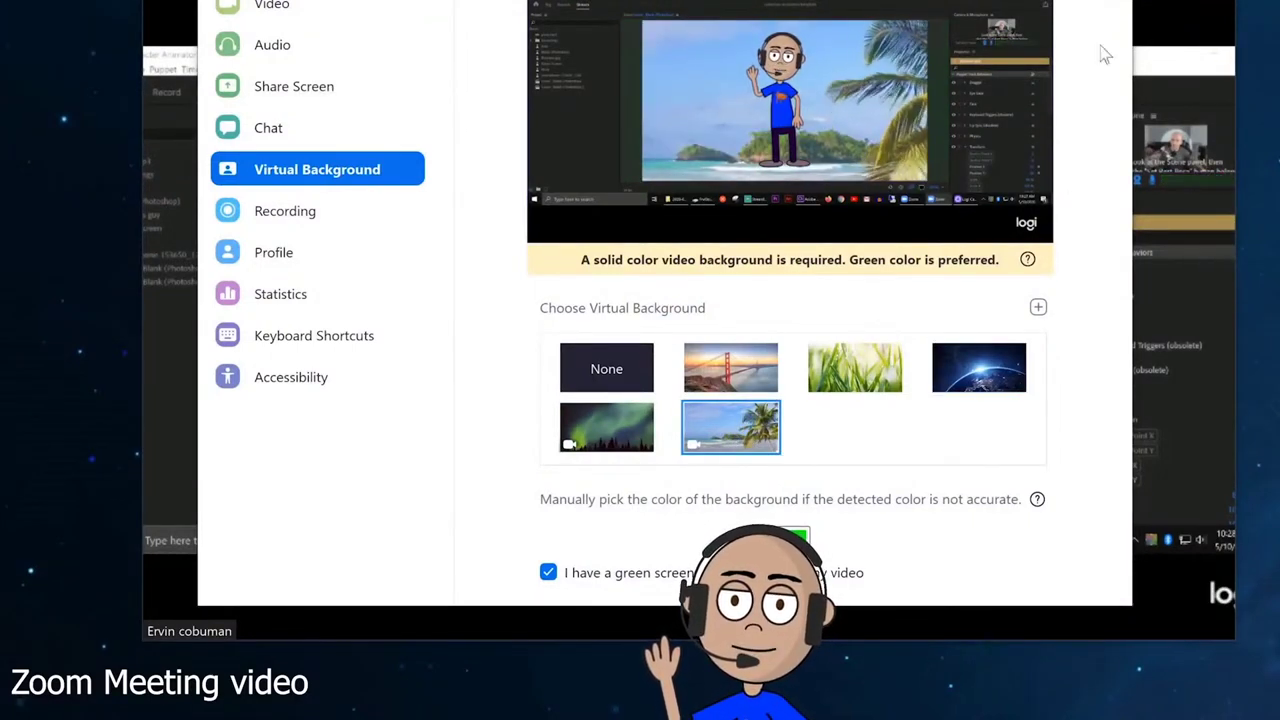
{"action": "key", "text": "Escape"}
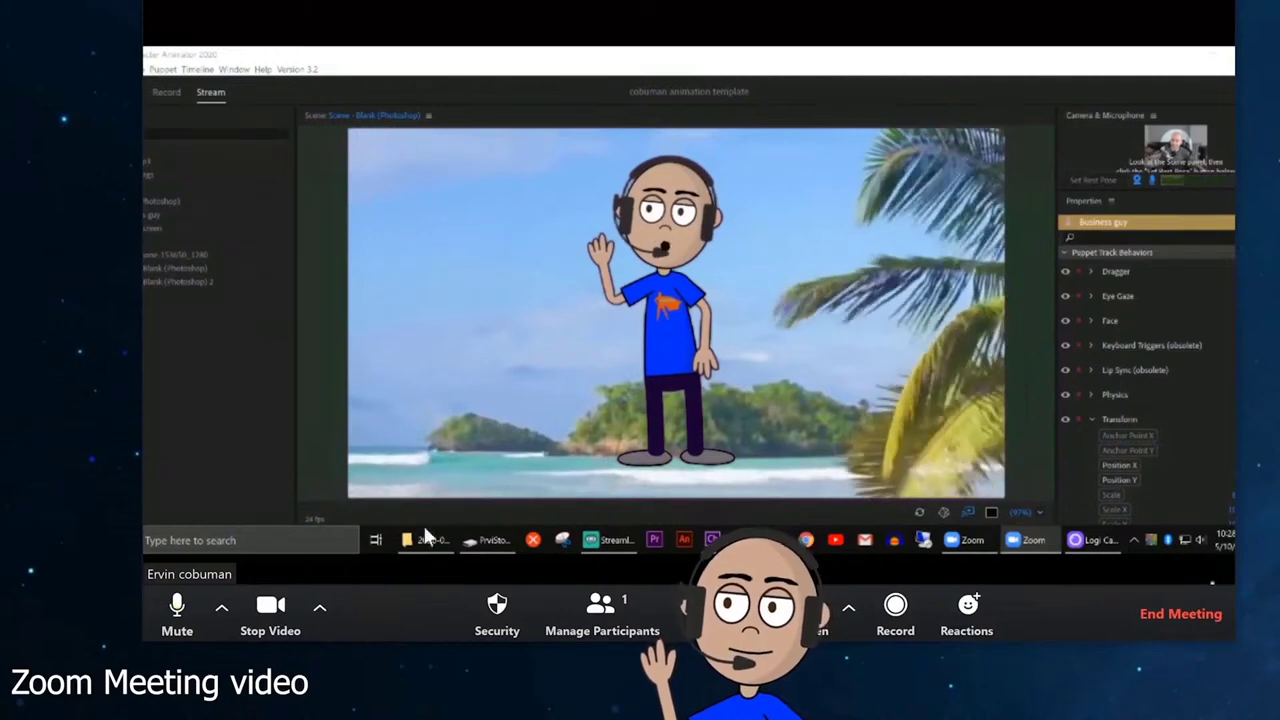
Switch the virtual background to the Northern Lights video.
{"action": "left_click", "coordinate": [327, 601]}
{"action": "left_click", "coordinate": [371, 570]}
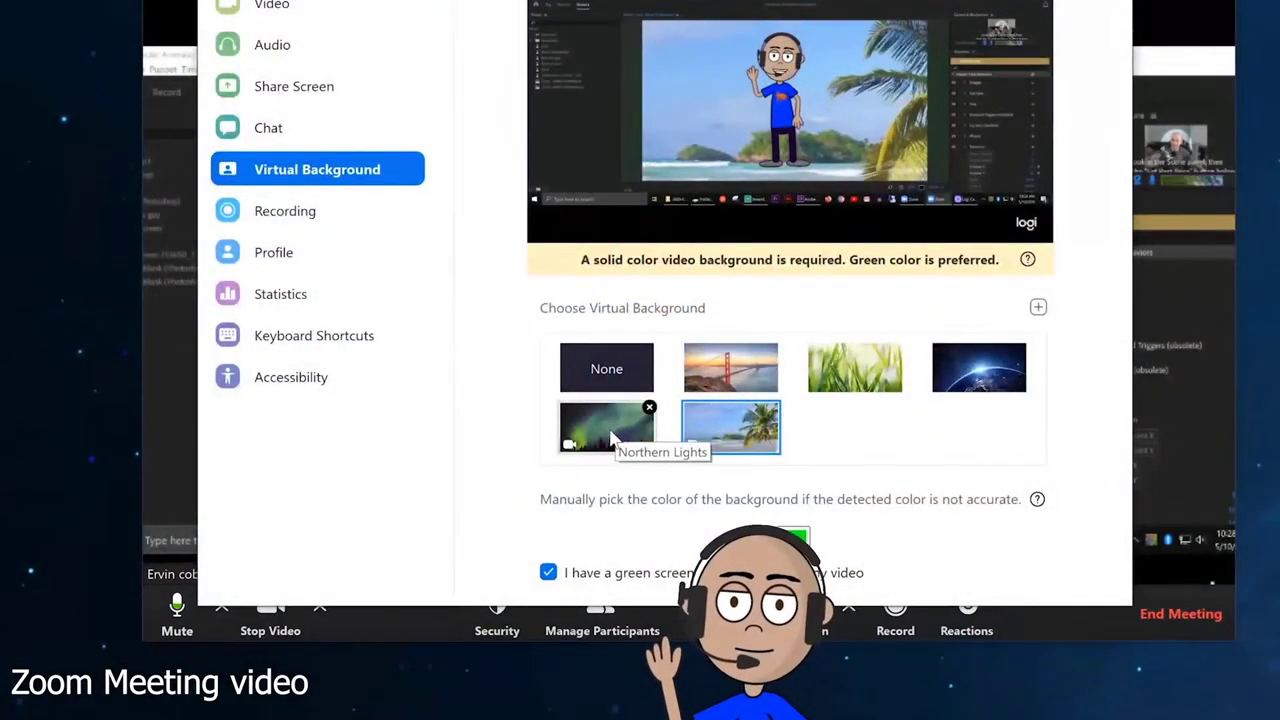
{"action": "left_click", "coordinate": [598, 425]}
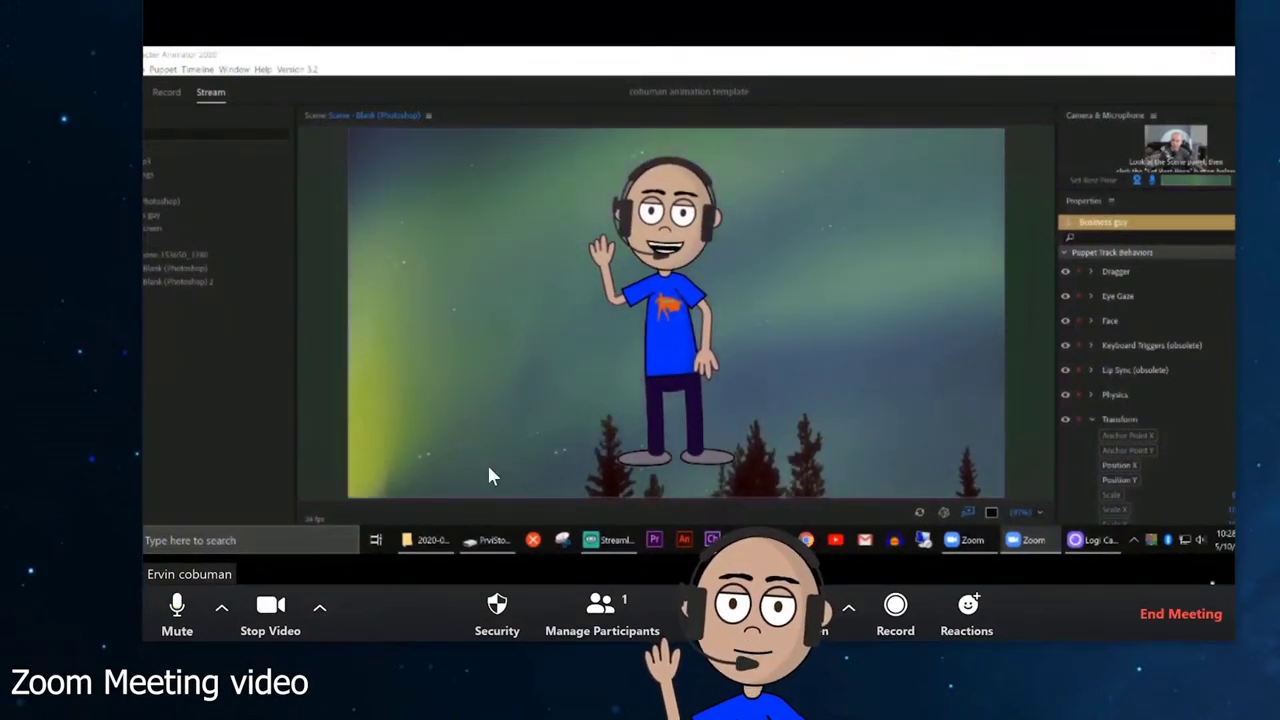
{"action": "left_click", "coordinate": [320, 607]}
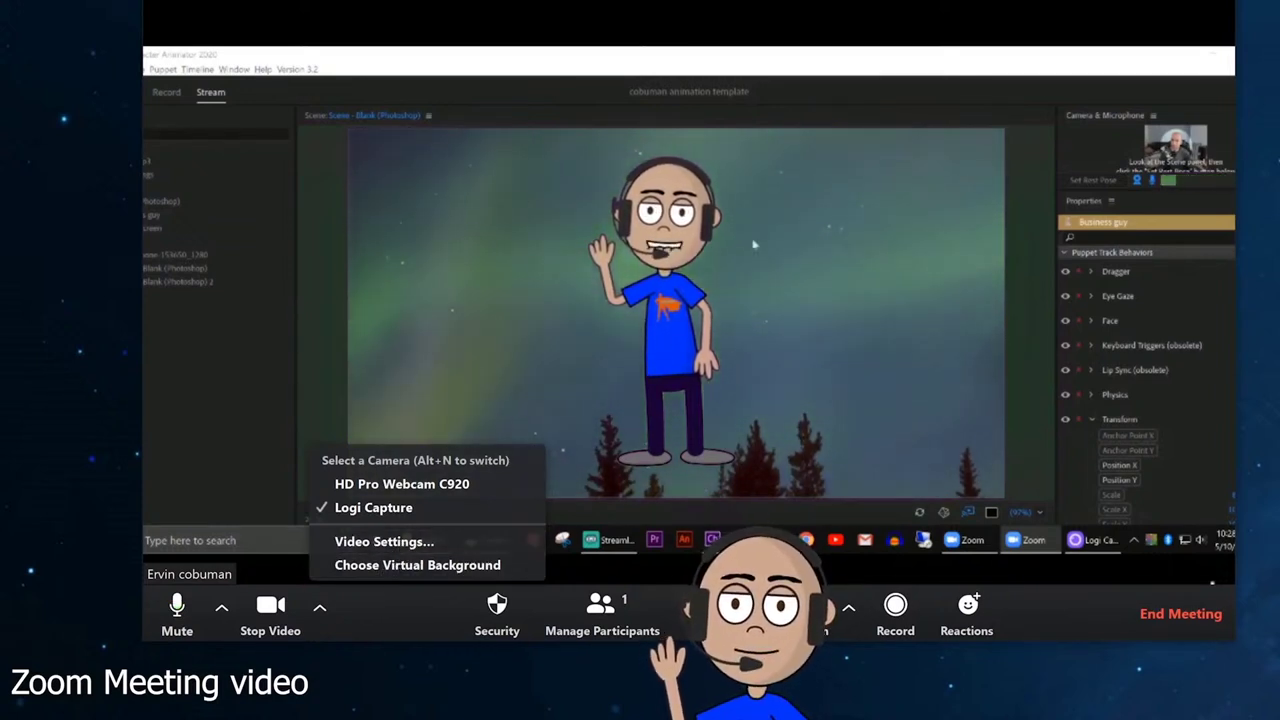
Try the Grass, then Earth backgrounds, and finally set the virtual background to None.
{"action": "left_click", "coordinate": [385, 565]}
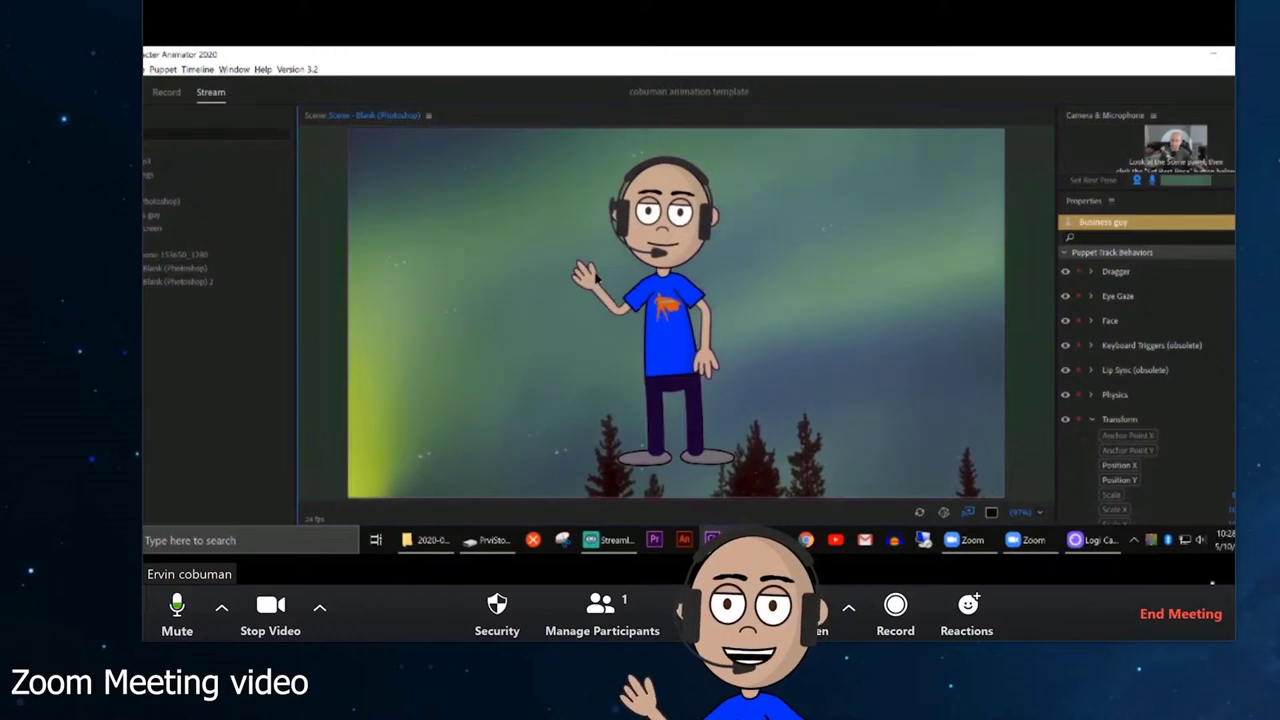
{"action": "left_click", "coordinate": [329, 622]}
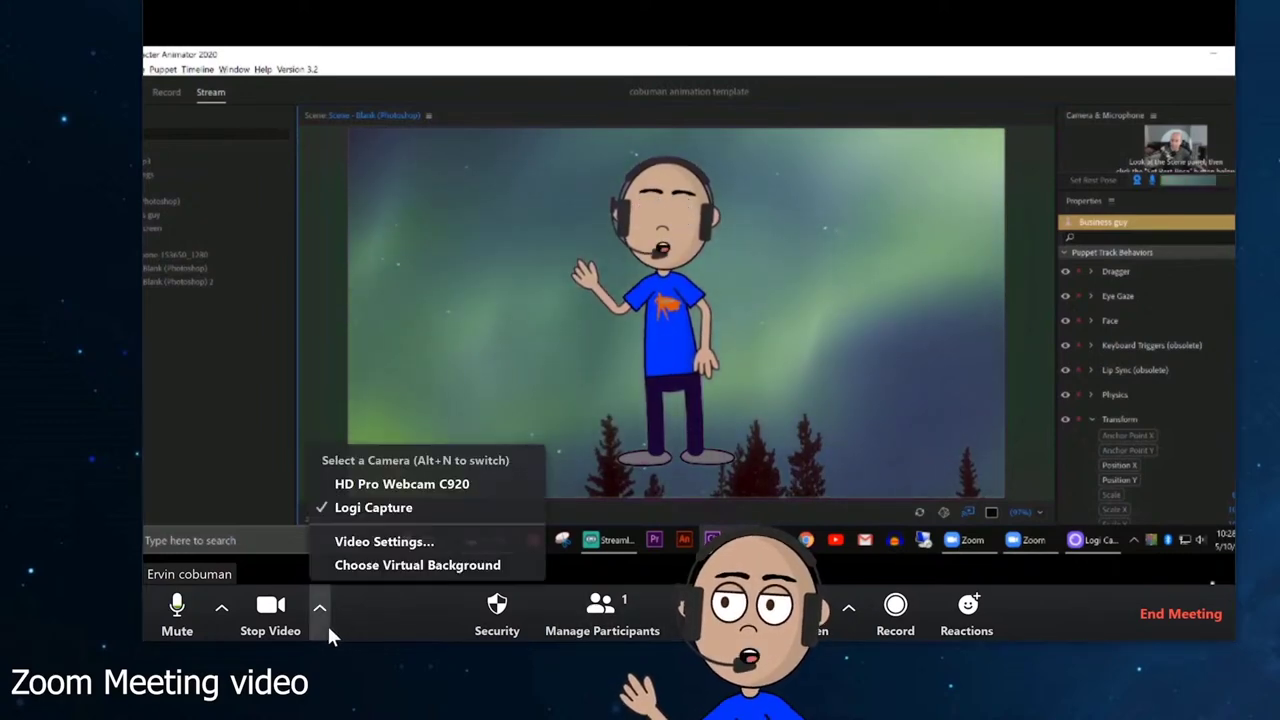
{"action": "left_click", "coordinate": [384, 567]}
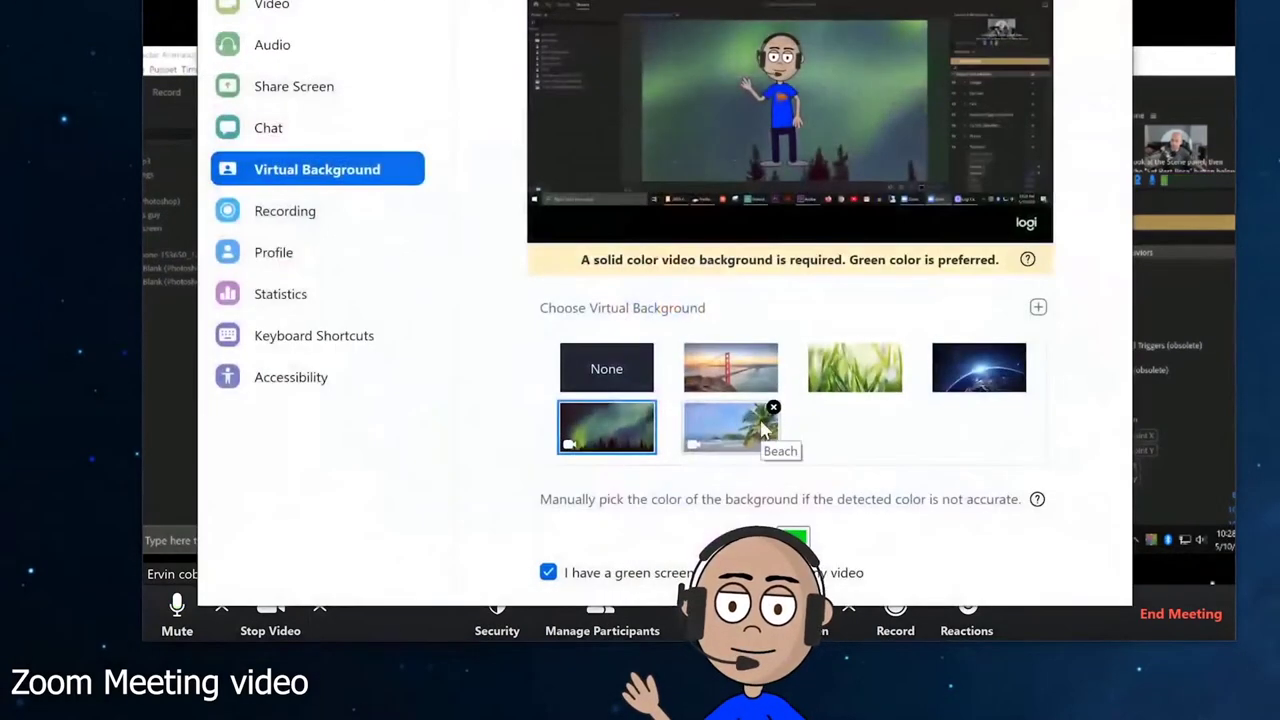
{"action": "left_click", "coordinate": [868, 370]}
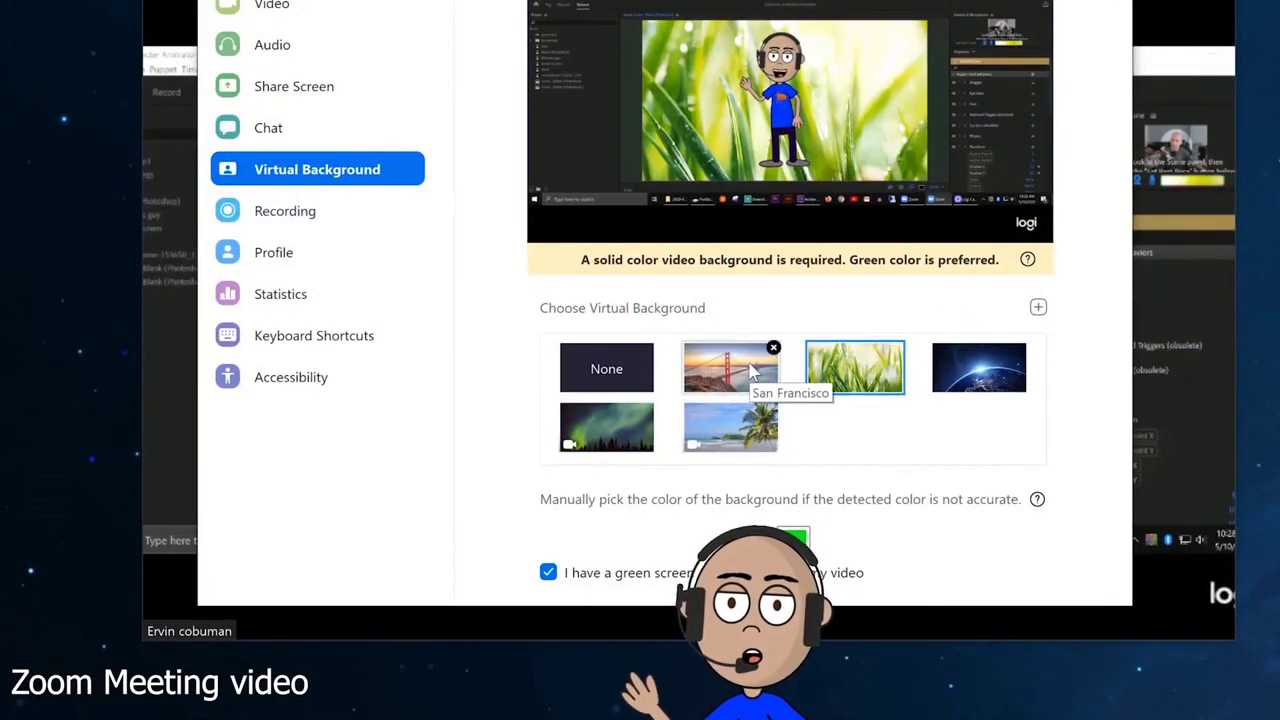
{"action": "left_click", "coordinate": [1018, 390]}
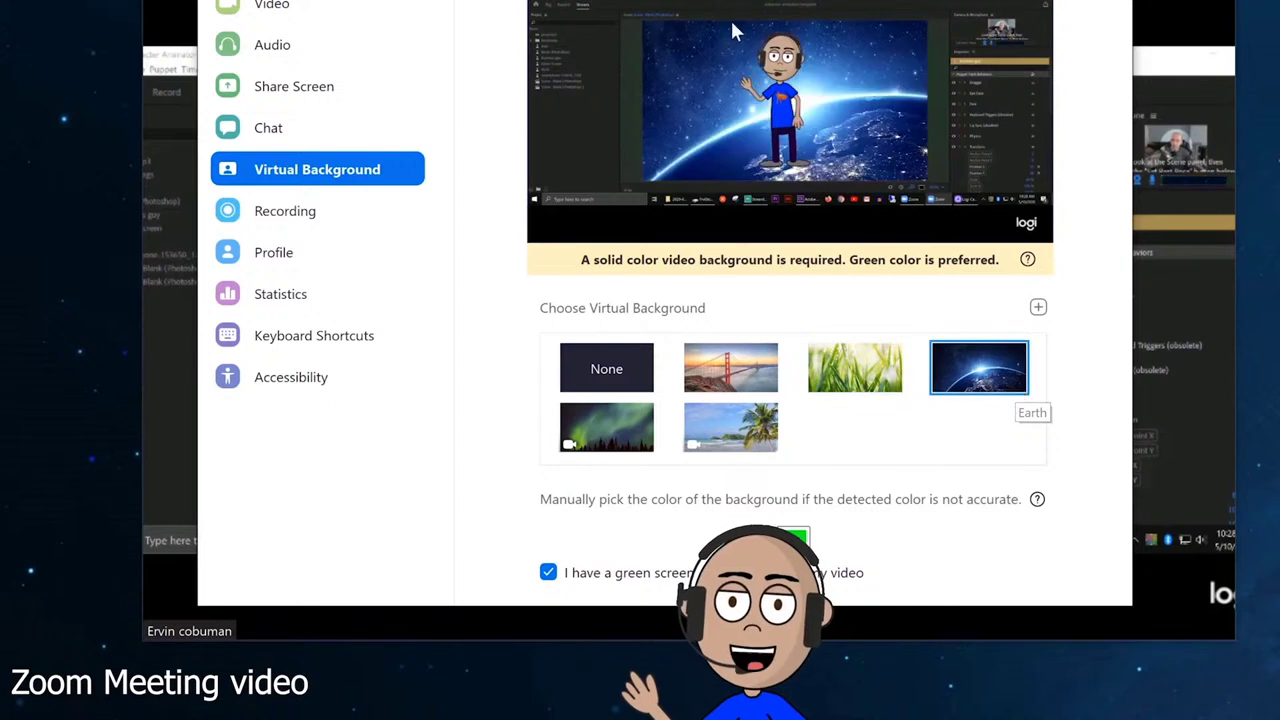
{"action": "left_click", "coordinate": [600, 370]}
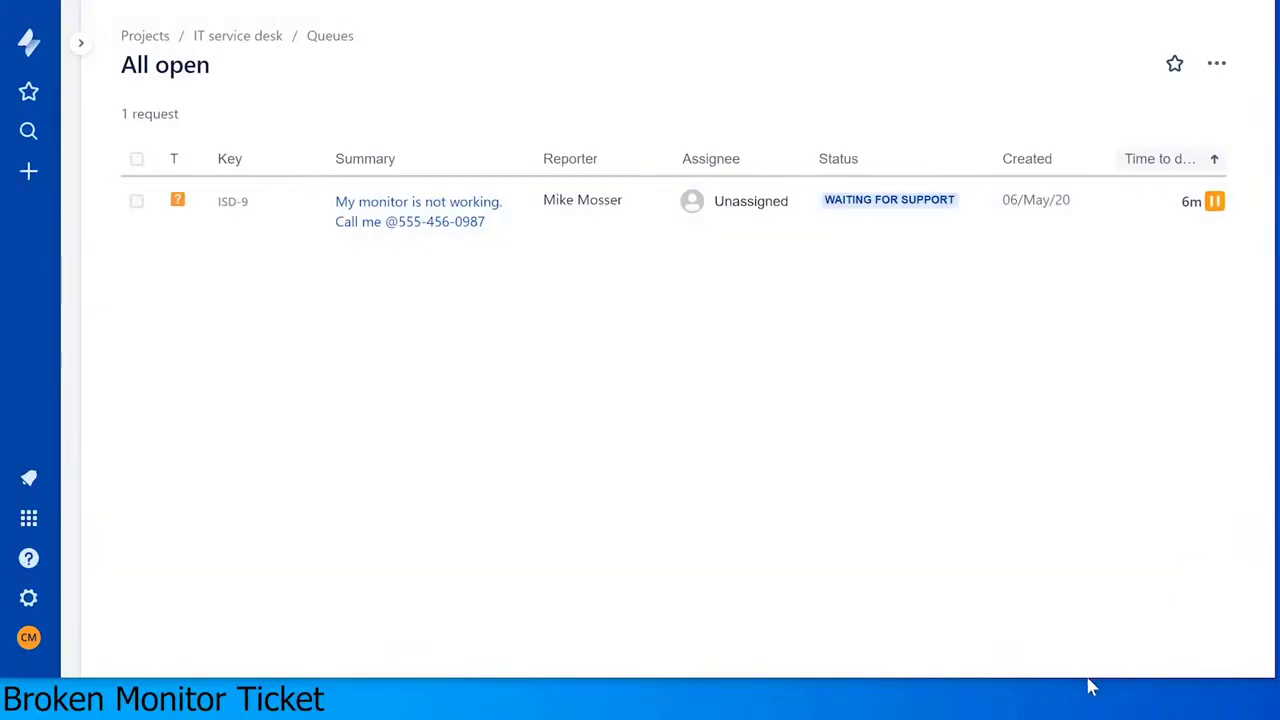
Enlarge the browser, open request ISD-9 from the All open queue, and edit its Assignee.
{"action": "left_click_drag", "start_coordinate": [1084, 683], "coordinate": [1066, 719]}
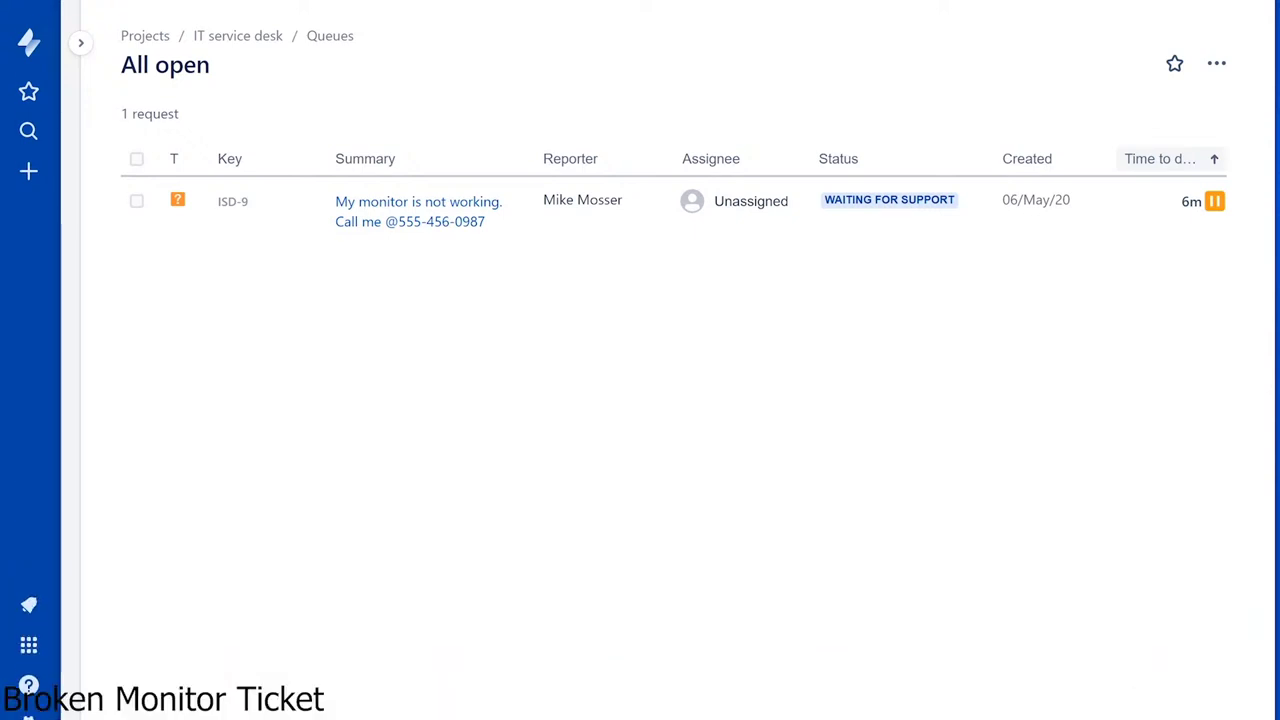
{"action": "scroll", "coordinate": [640, 360], "scroll_direction": "down", "scroll_amount": 2}
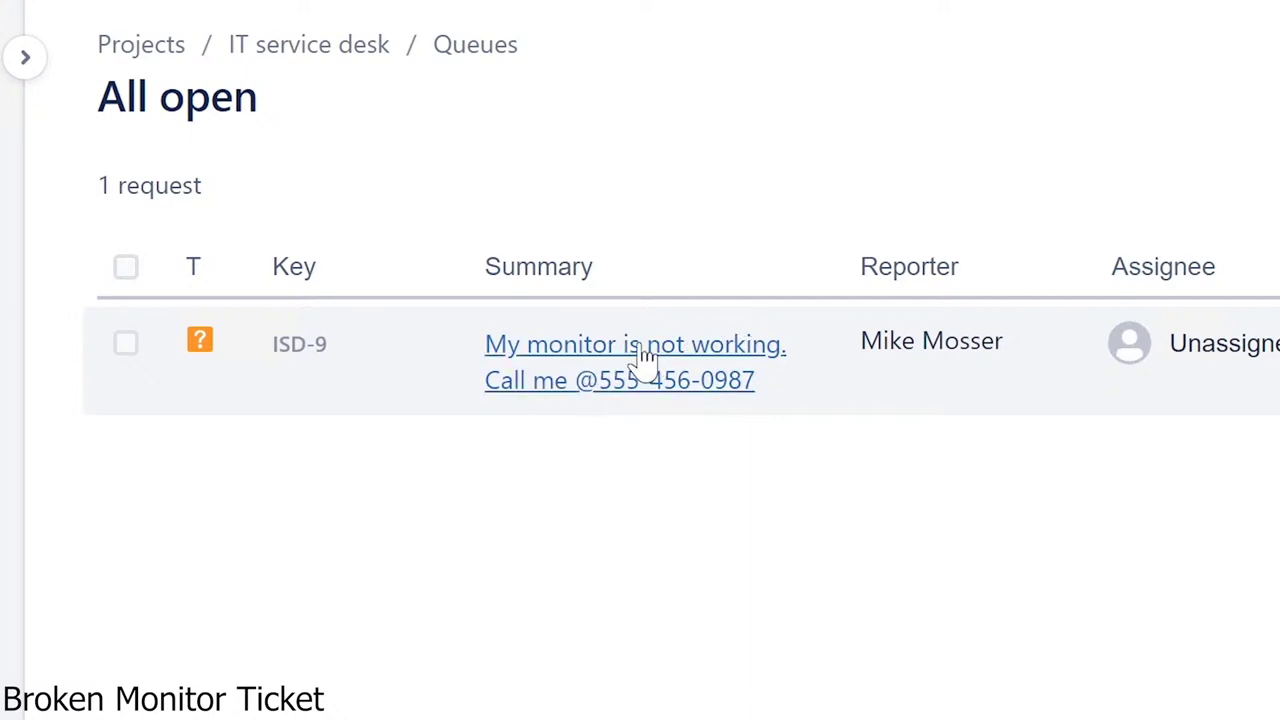
{"action": "left_click", "coordinate": [580, 362]}
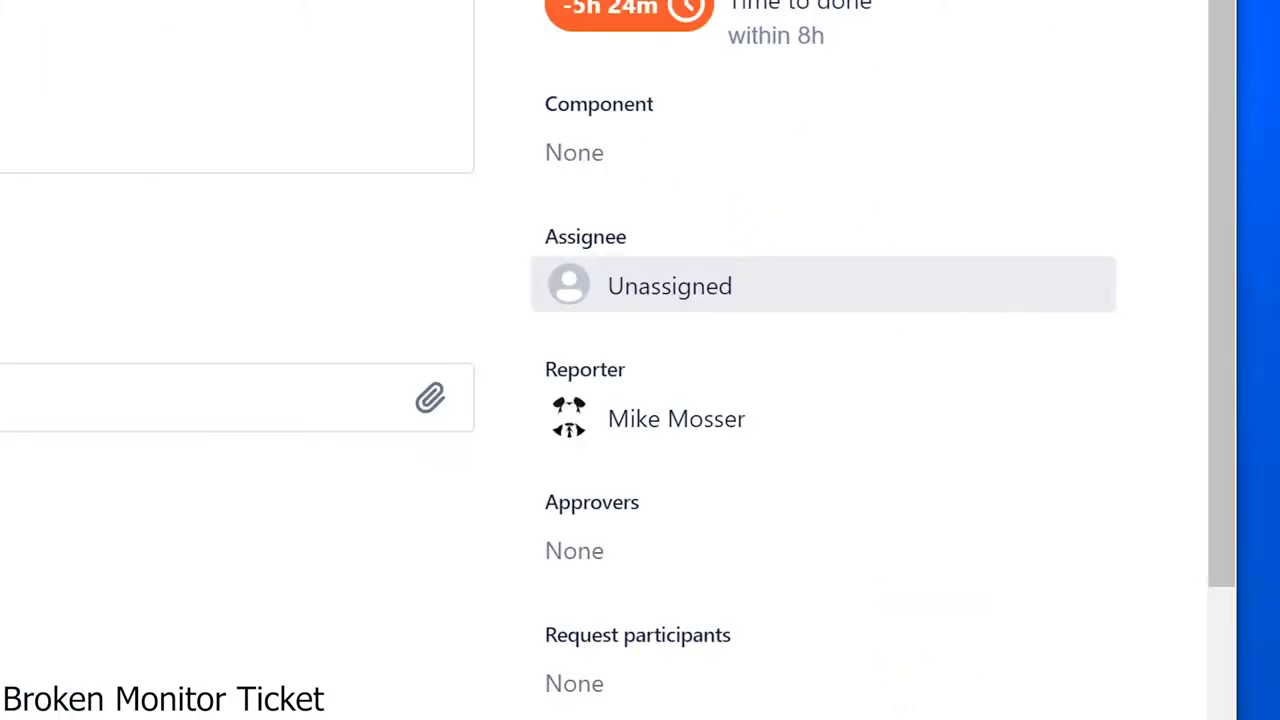
{"action": "left_click", "coordinate": [670, 286]}
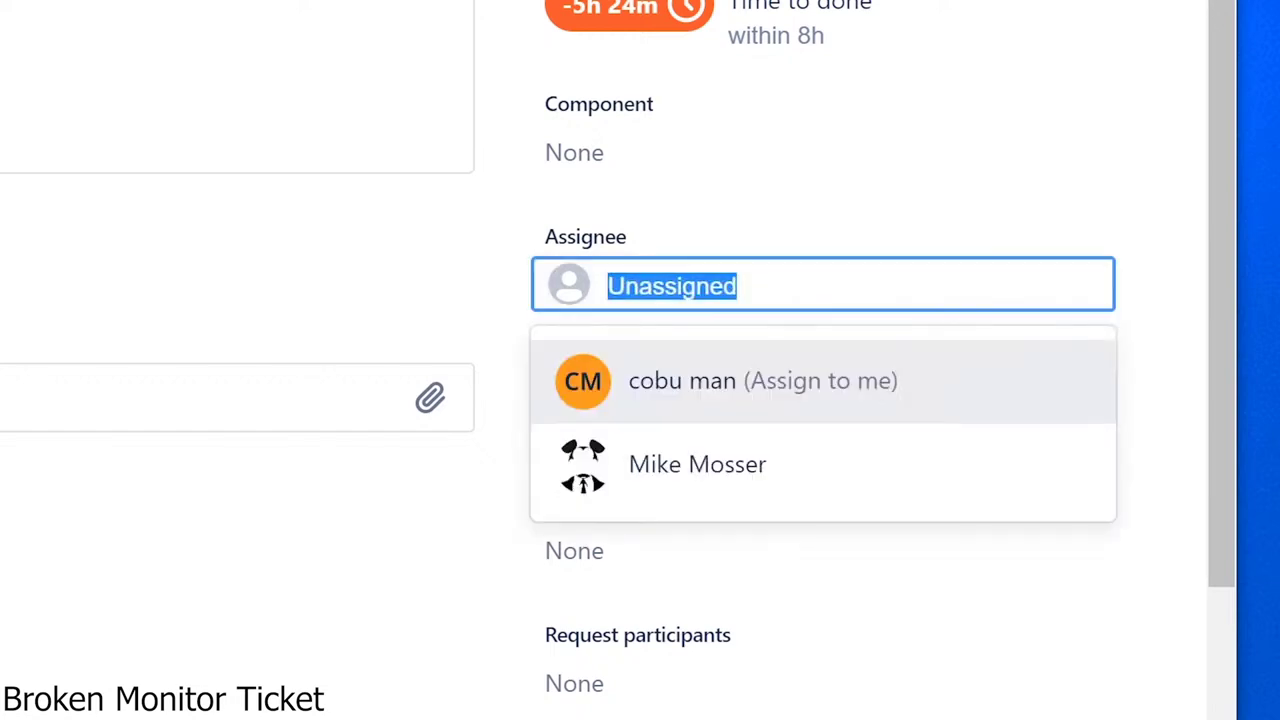
Assign ISD-9 to yourself, then open its broken-monitor description in the editor.
{"action": "left_click", "coordinate": [715, 385]}
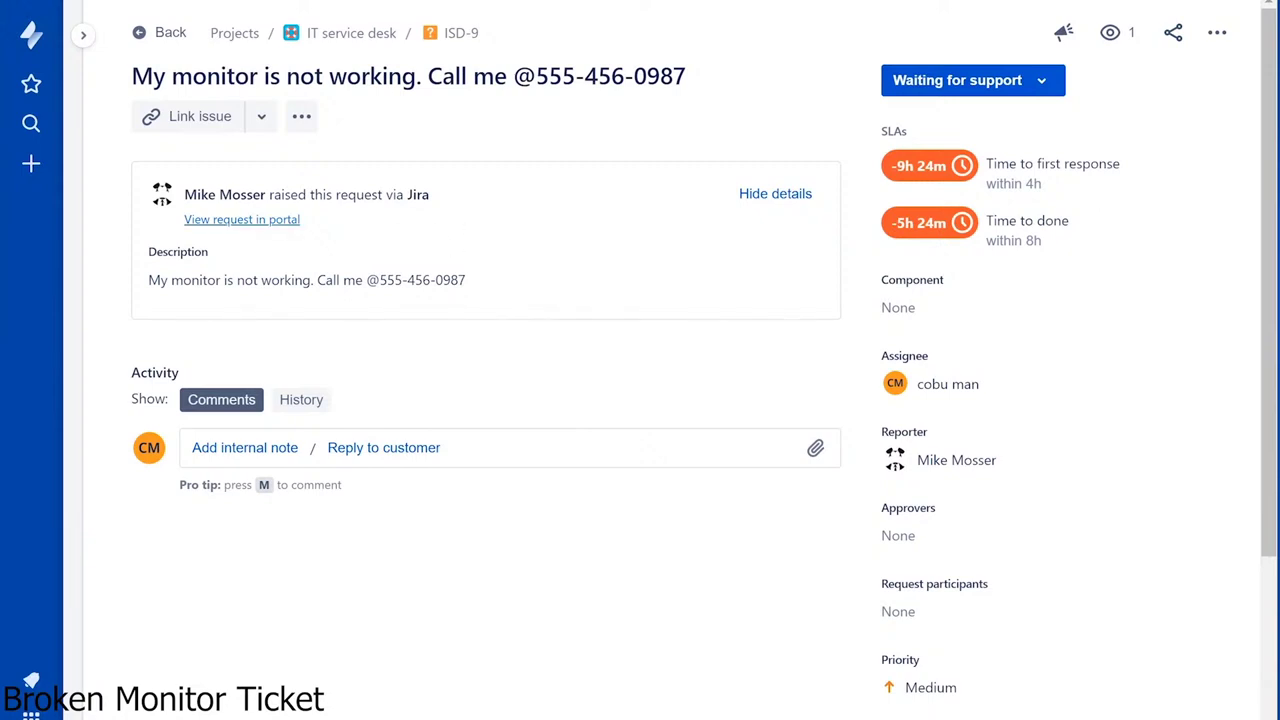
{"action": "left_click_drag", "start_coordinate": [133, 74], "coordinate": [324, 76]}
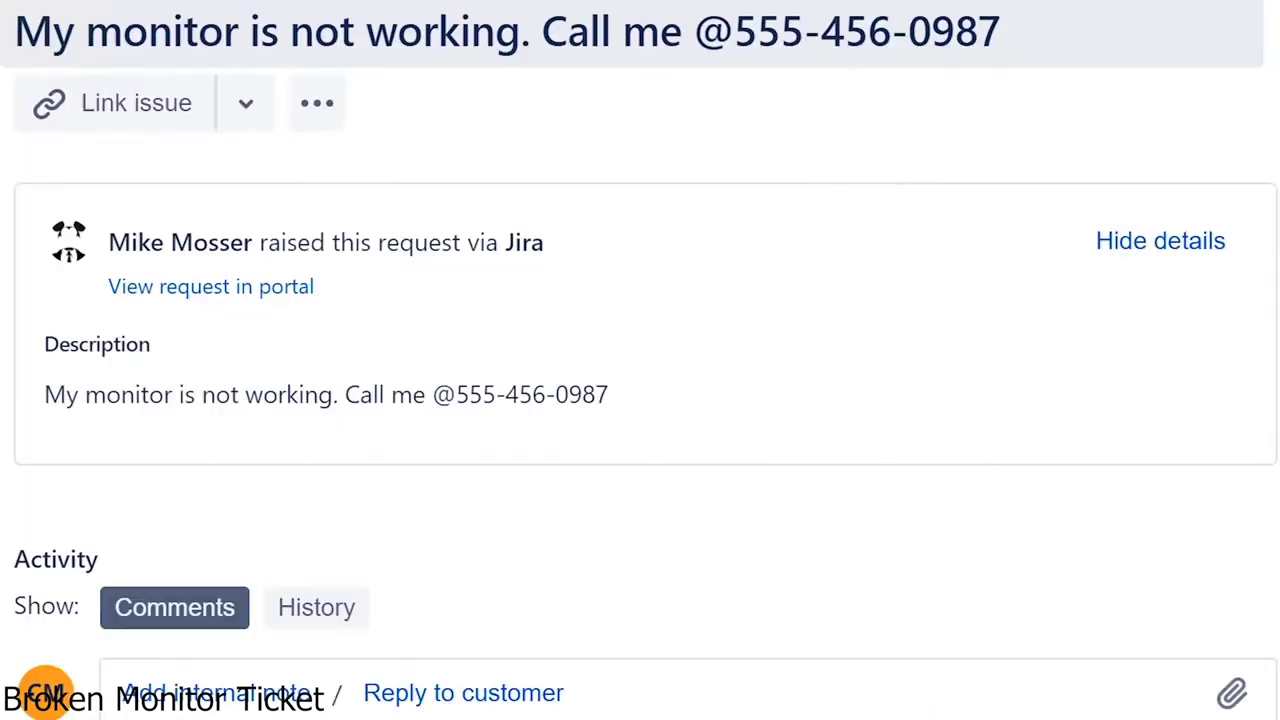
{"action": "left_click_drag", "start_coordinate": [355, 32], "coordinate": [978, 32]}
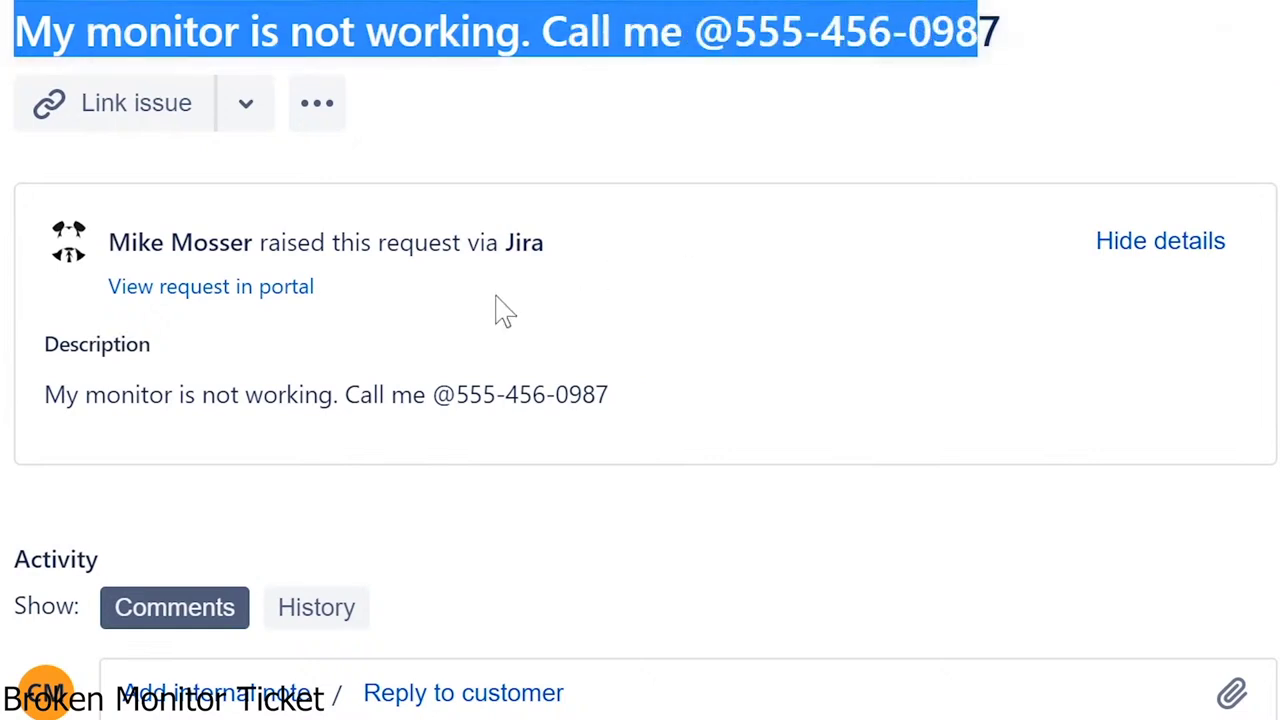
{"action": "left_click_drag", "start_coordinate": [265, 252], "coordinate": [114, 263]}
{"action": "left_click", "coordinate": [625, 392]}
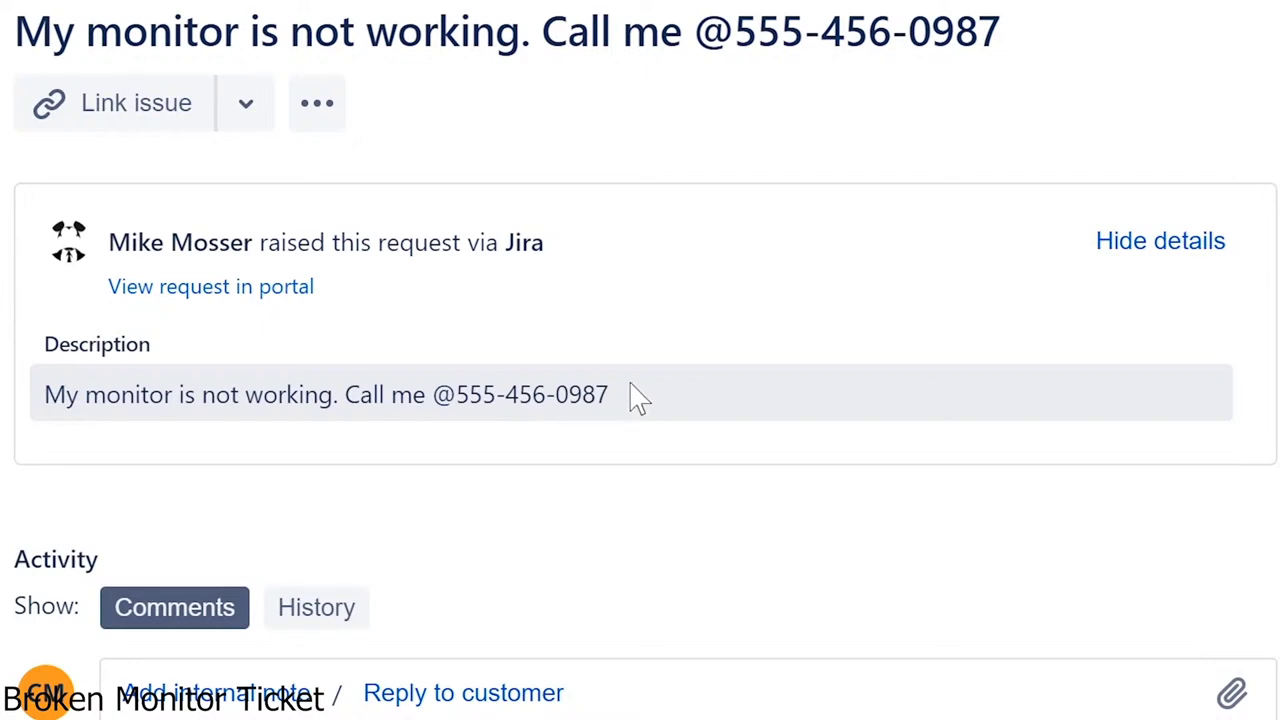
{"action": "left_click_drag", "start_coordinate": [638, 398], "coordinate": [44, 396]}
{"action": "left_click", "coordinate": [491, 400]}
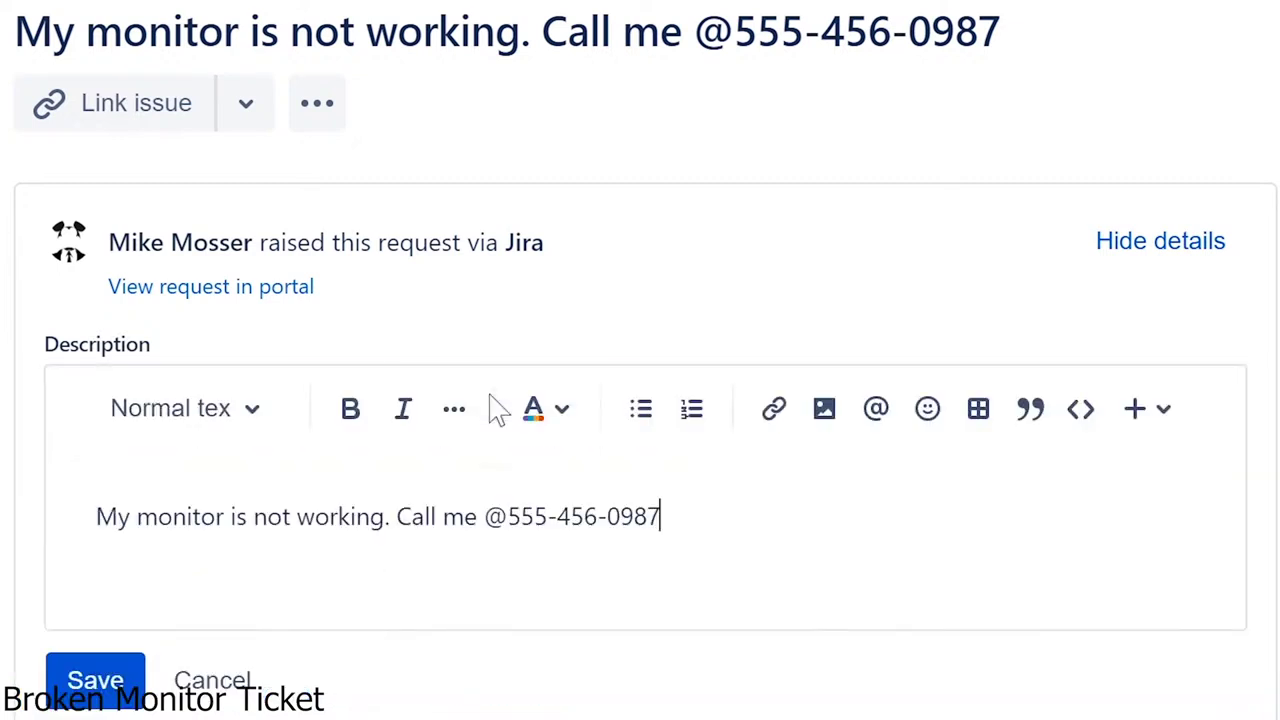
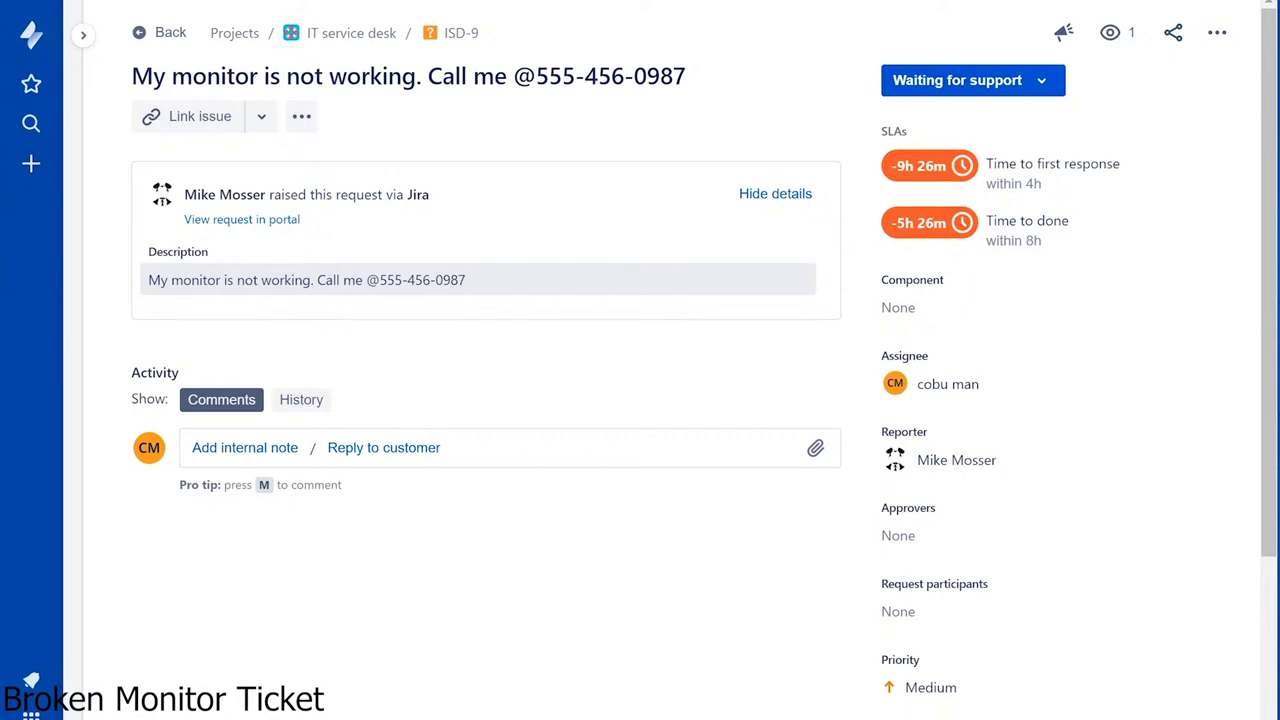
Start an internal note on ISD-9 stating the customer's main monitor is not working.
{"action": "left_click", "coordinate": [236, 448]}
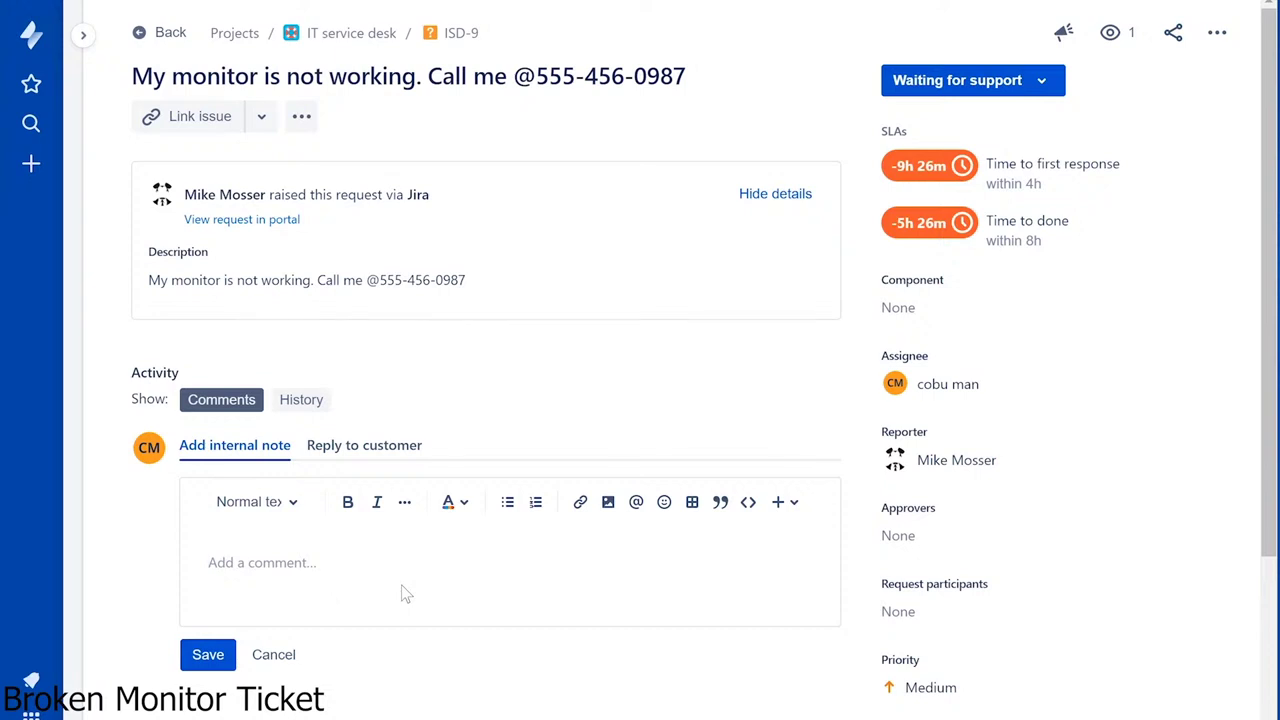
{"action": "type", "text": "W"}
{"action": "key", "text": "BackSpace"}
{"action": "type", "text": "Custo"}
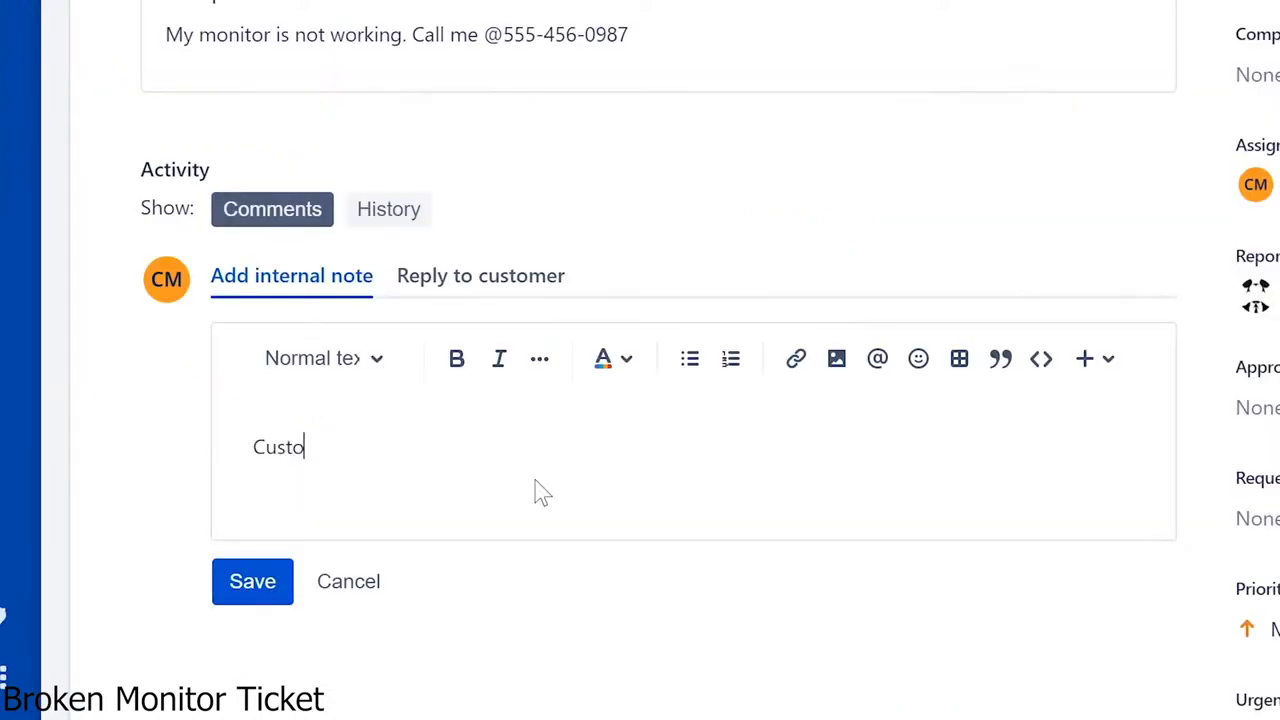
{"action": "type", "text": "mer’s"}
{"action": "key", "text": "BackSpace"}
{"action": "type", "text": "'s ma"}
{"action": "type", "text": "in monitor is n"}
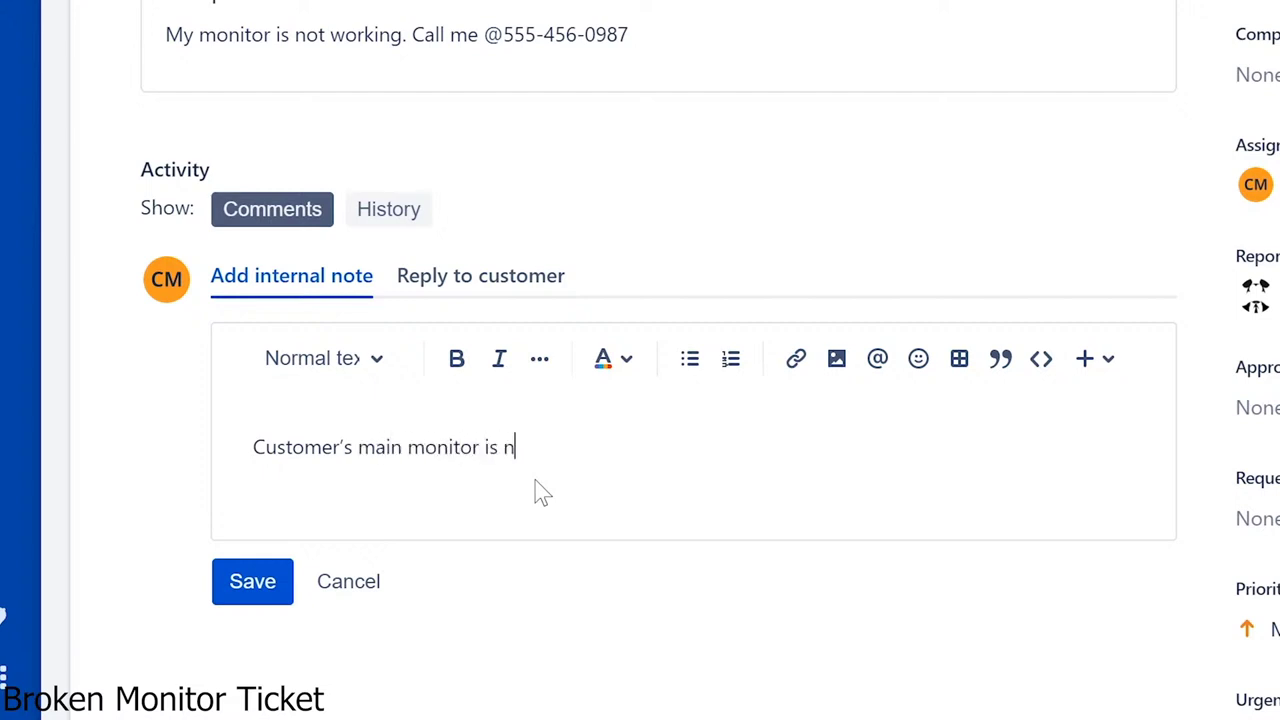
{"action": "type", "text": "ot working."}
Note that the customer unplugged the broken monitor, with the workaround: use the 2nd monitor until a new one.
{"action": "type", "text": "Instructed"}
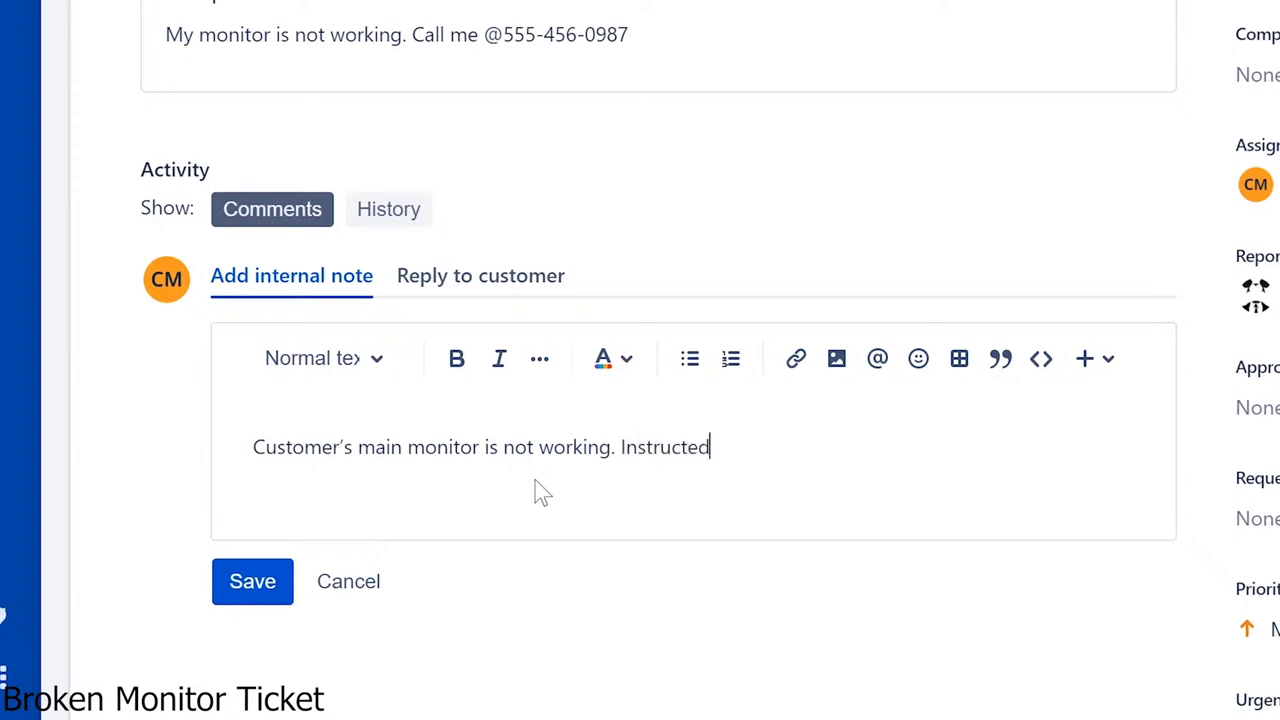
{"action": "type", "text": " Mike to unp"}
{"action": "key", "text": "BackSpace"}
{"action": "type", "text": "nplu"}
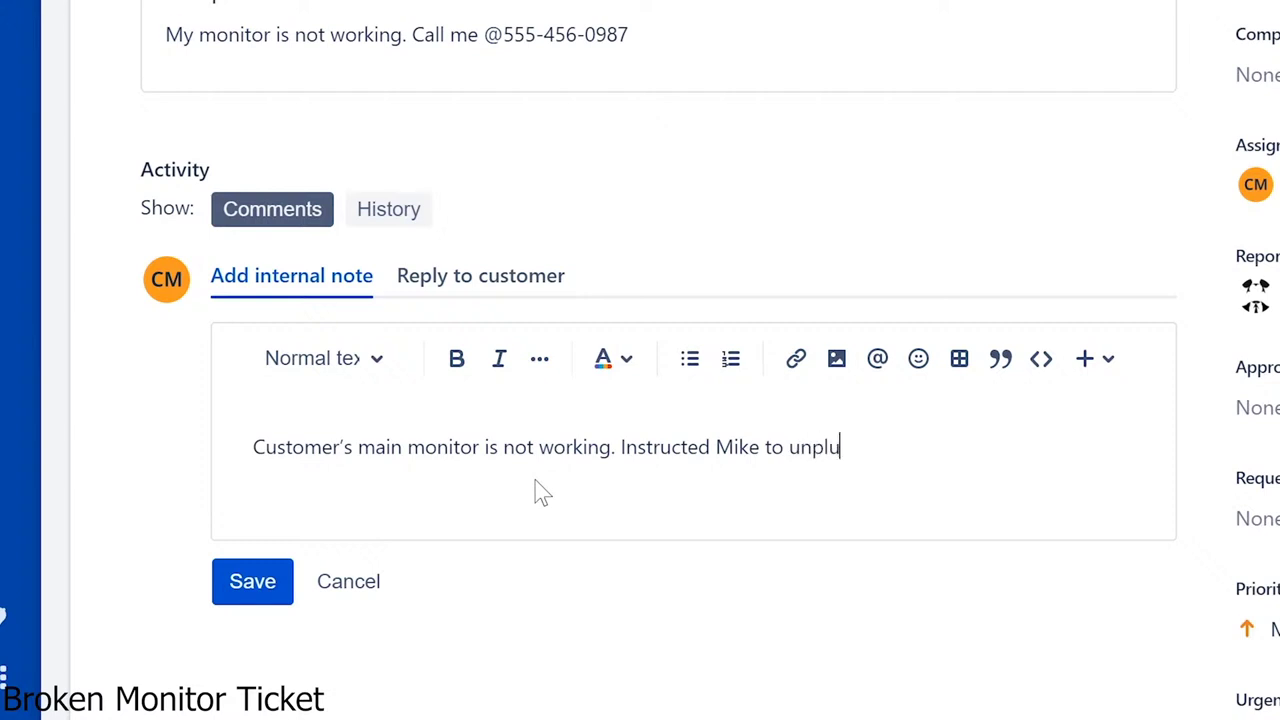
{"action": "type", "text": "g the first/br"}
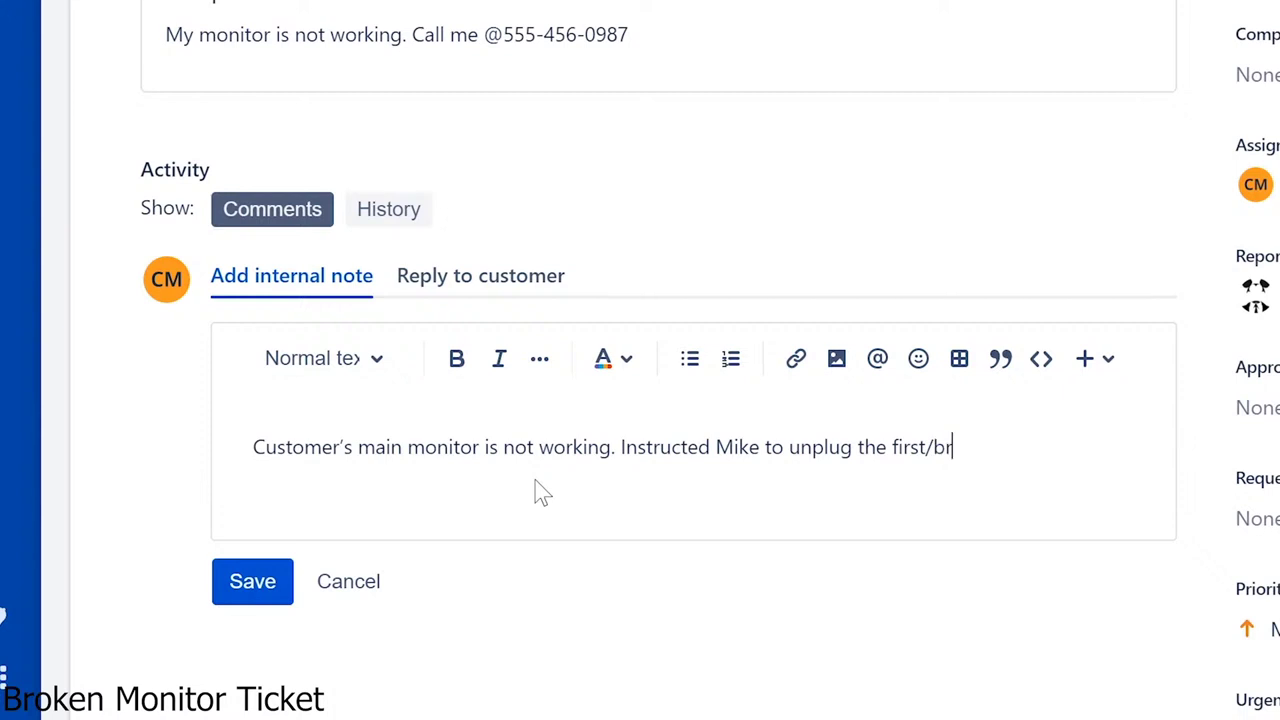
{"action": "type", "text": "oken monito"}
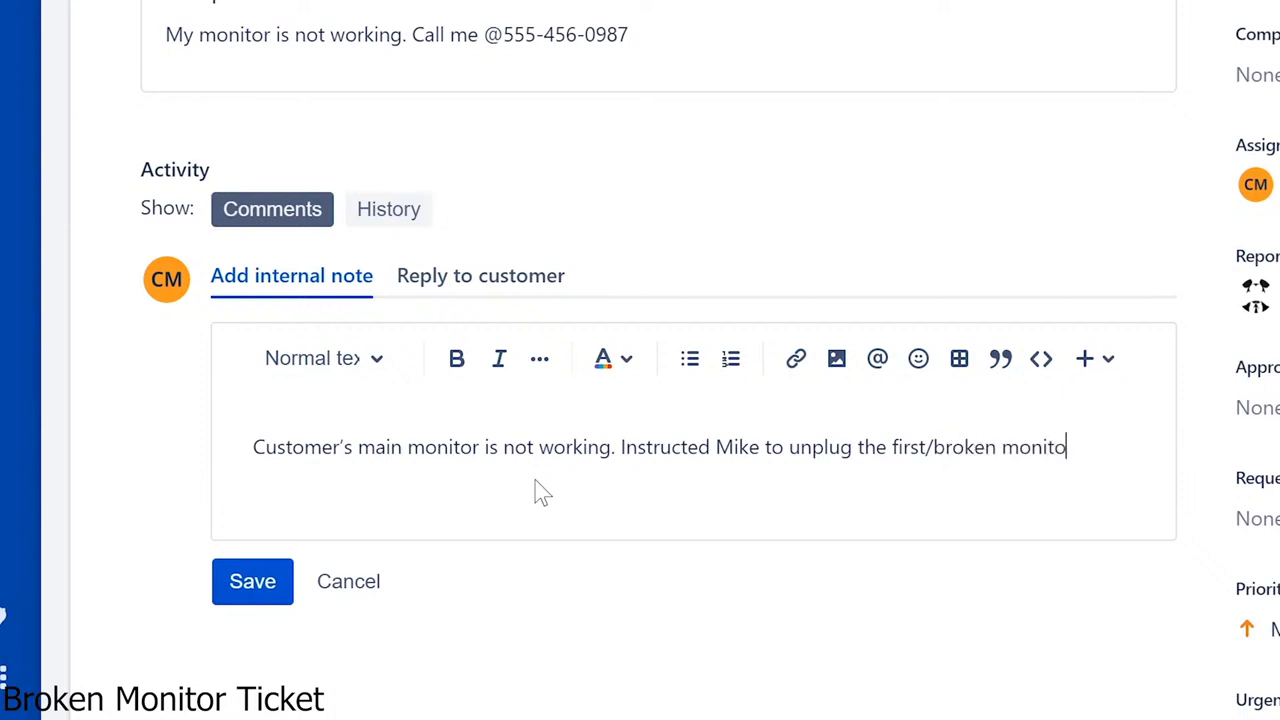
{"action": "type", "text": "r... after doing so it ap"}
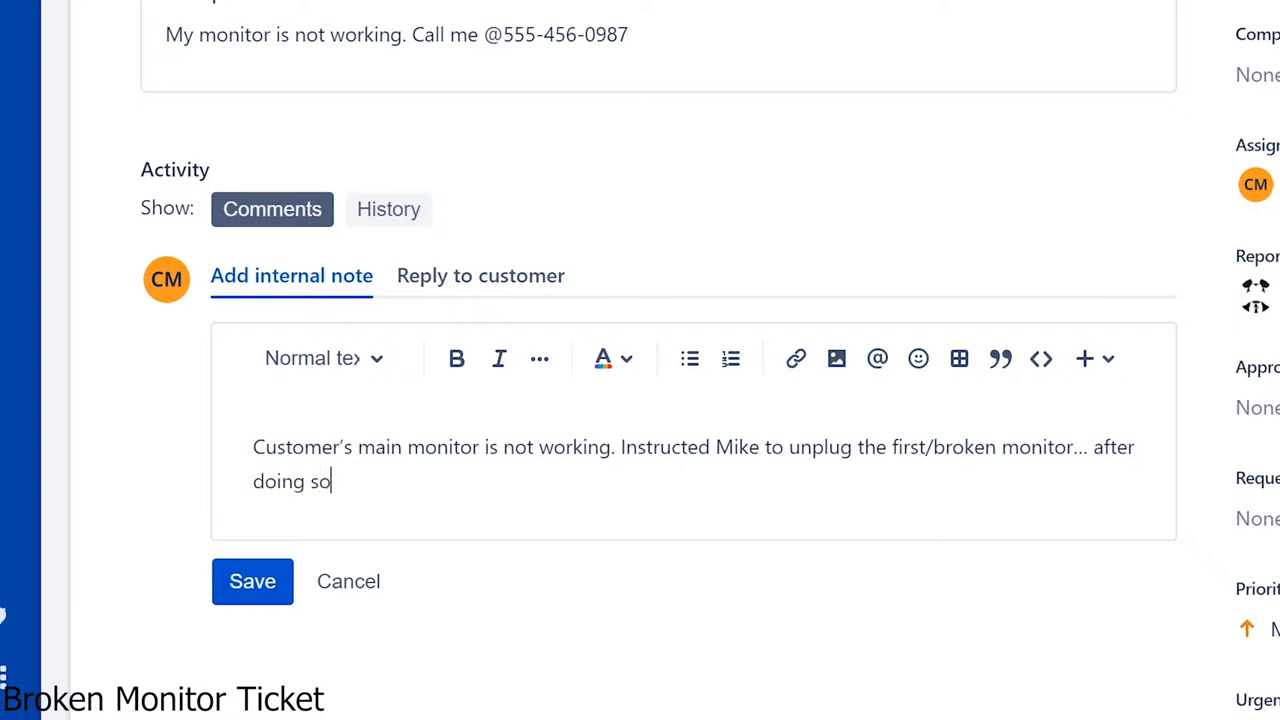
{"action": "type", "text": "pears that th"}
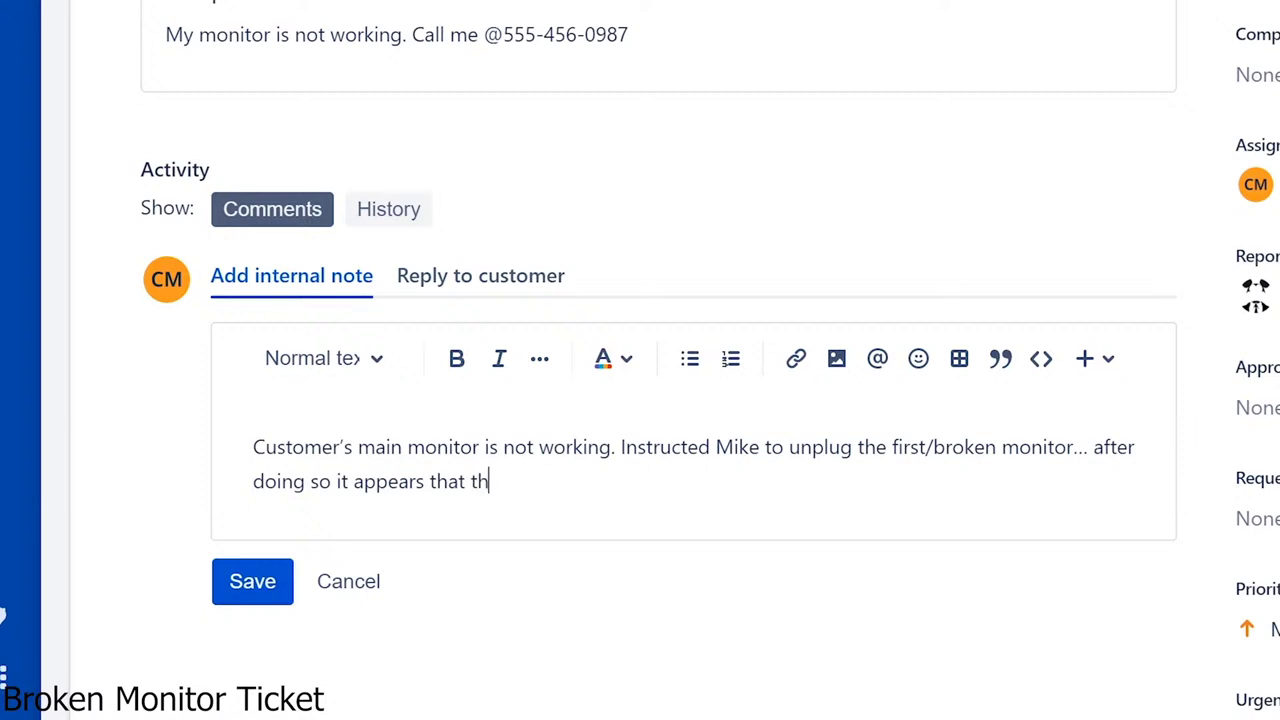
{"action": "type", "text": "e monitor is indeed br"}
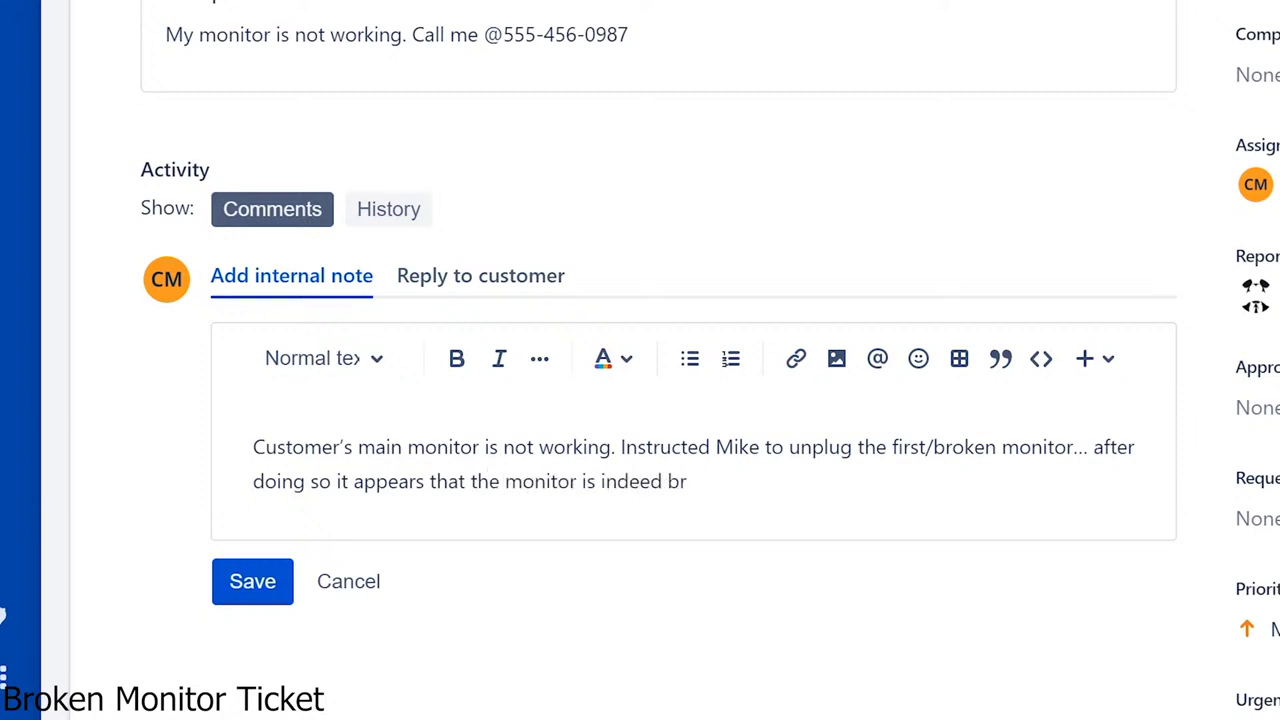
{"action": "type", "text": "oken."}
{"action": "key", "text": "Return"}
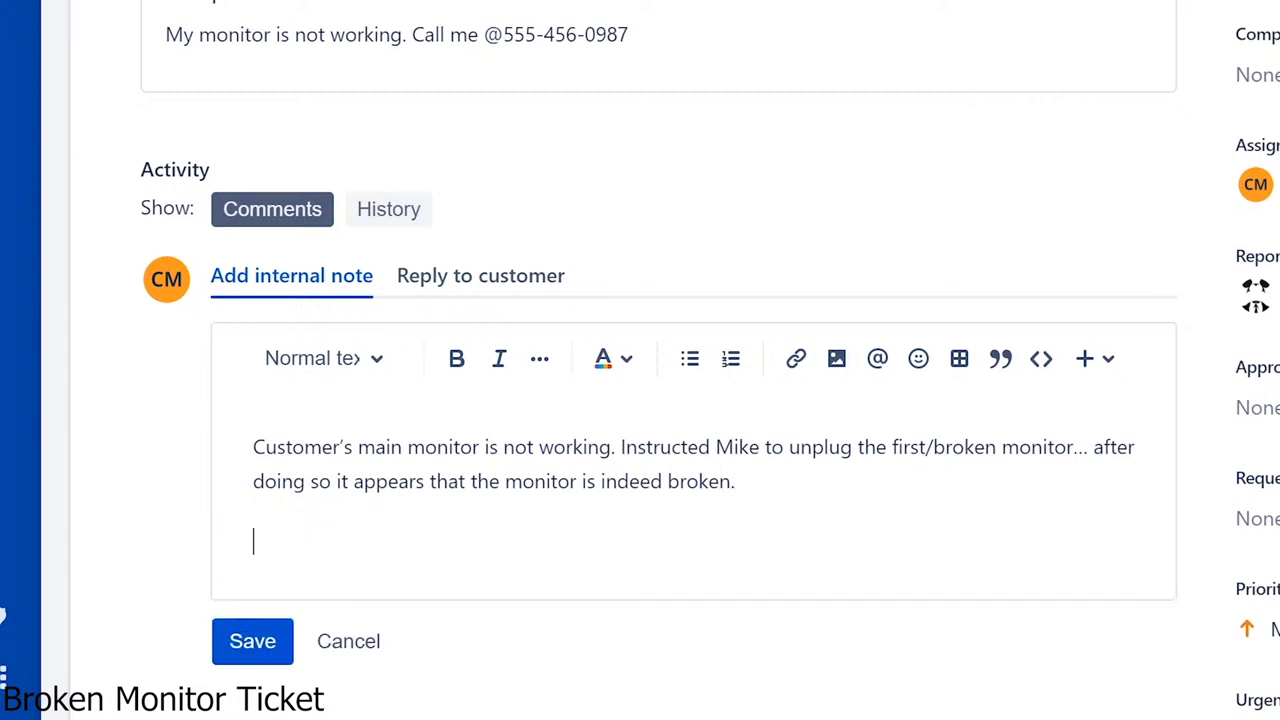
{"action": "type", "text": "workaround:"}
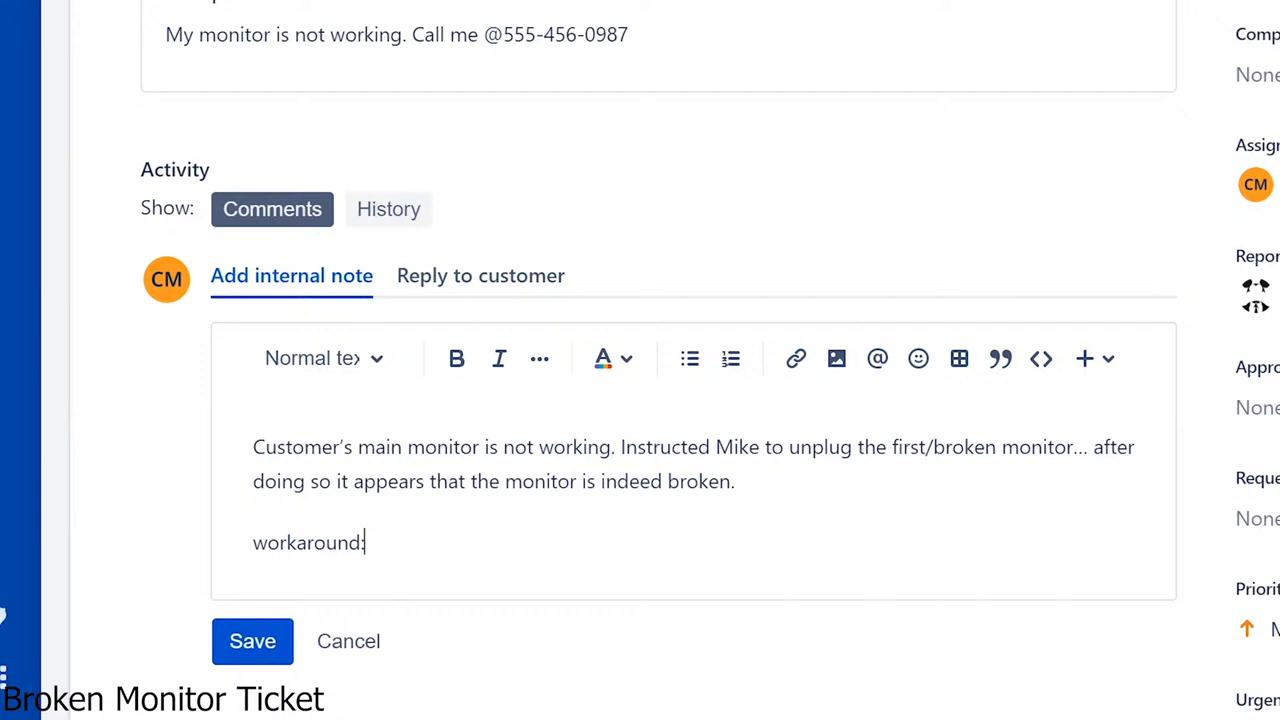
{"action": "type", "text": "he will use "}
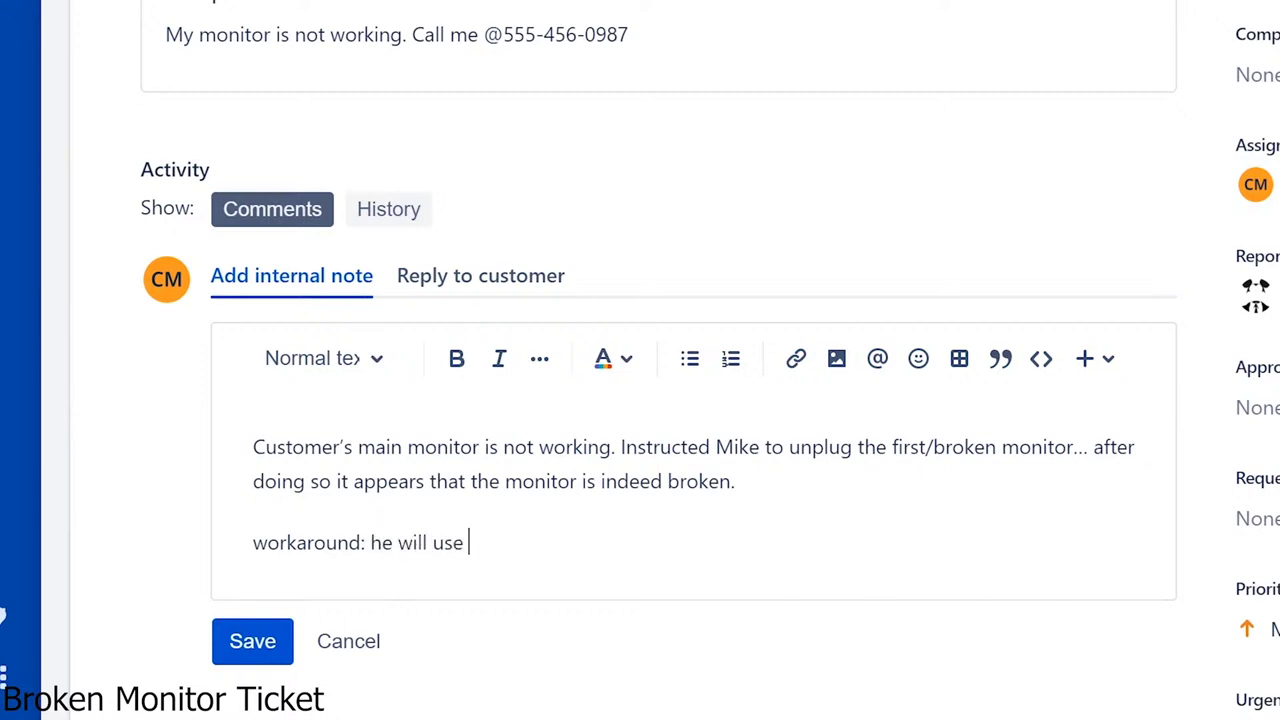
{"action": "type", "text": "his 2nd monitor "}
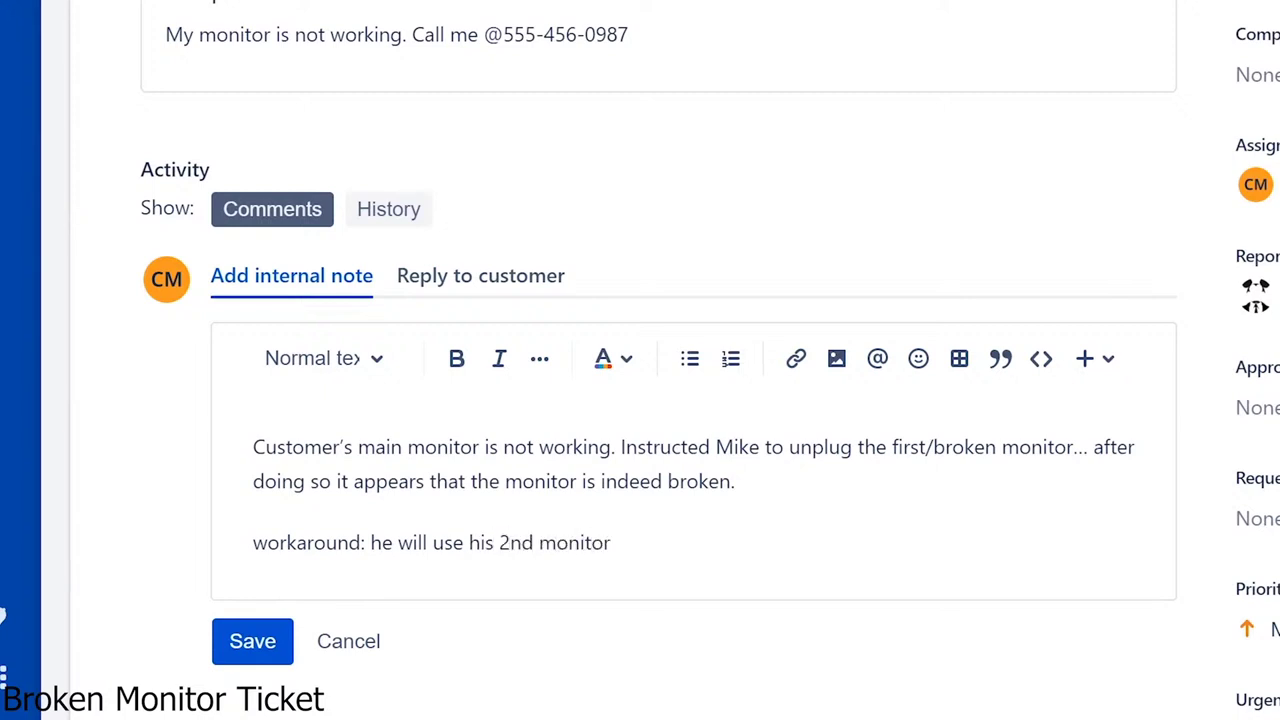
{"action": "type", "text": "for time being"}
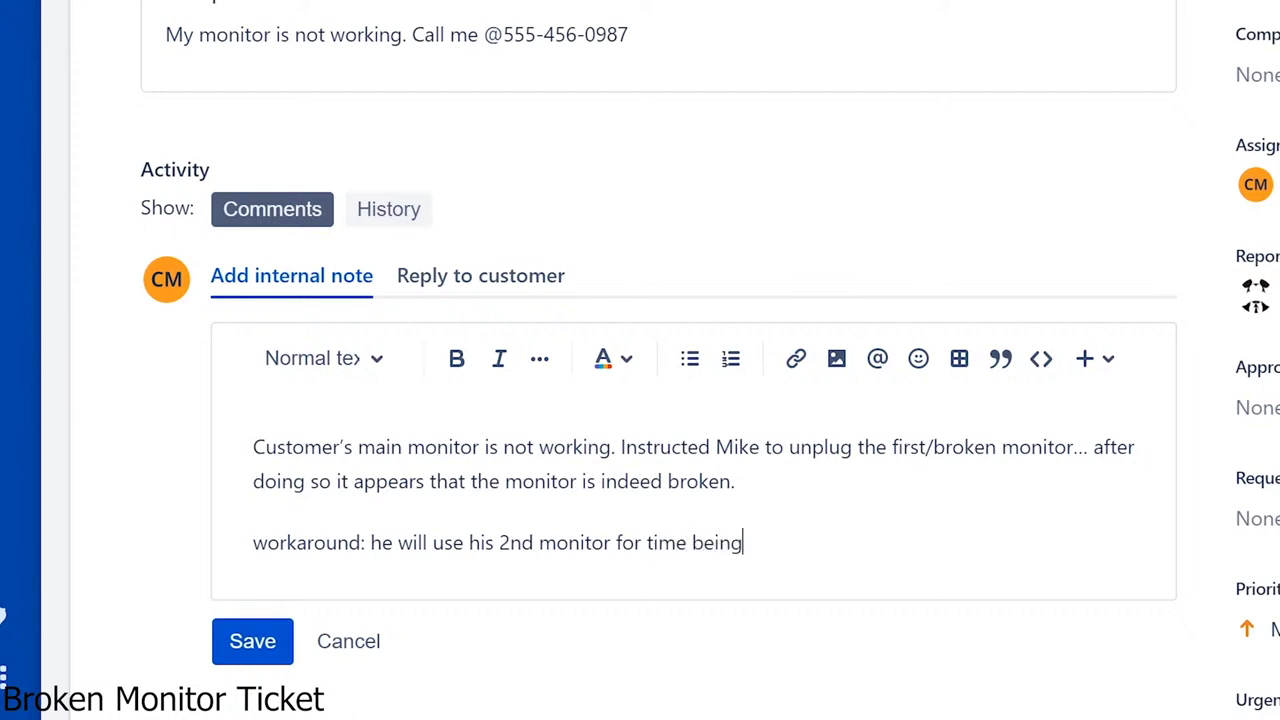
{"action": "type", "text": ". Later he will acqu"}
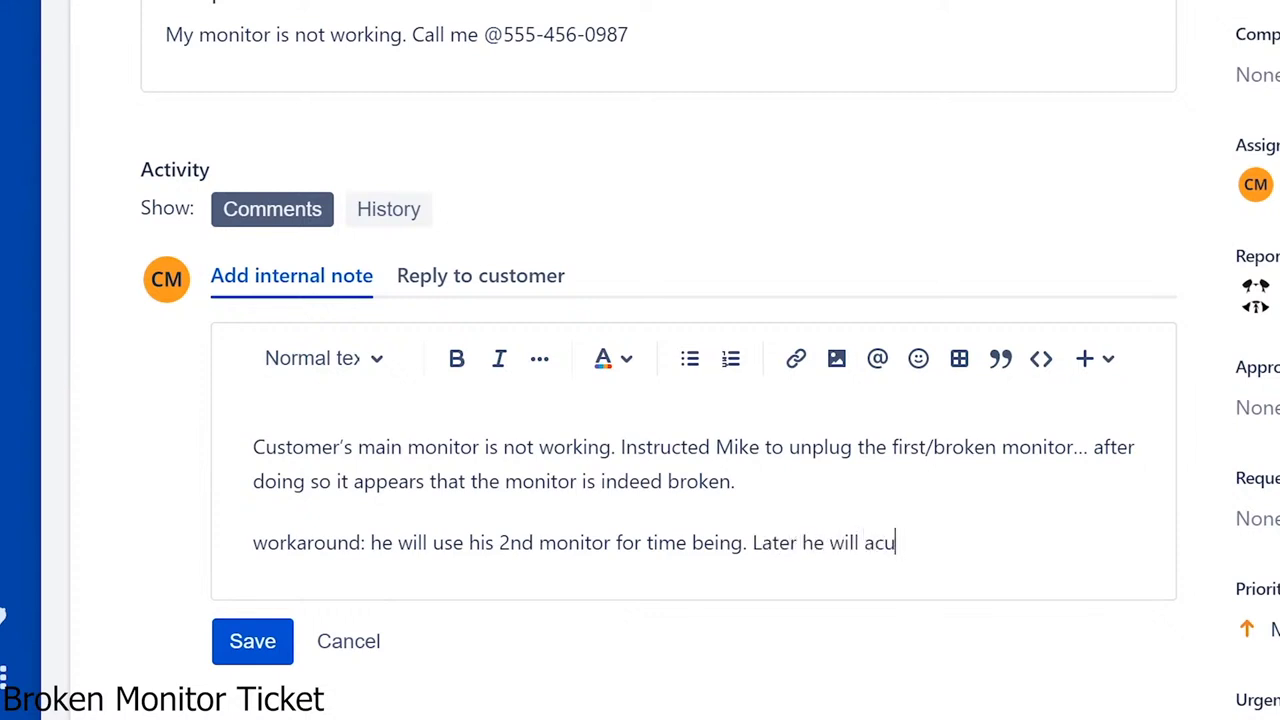
{"action": "type", "text": "ire a new monitor "}
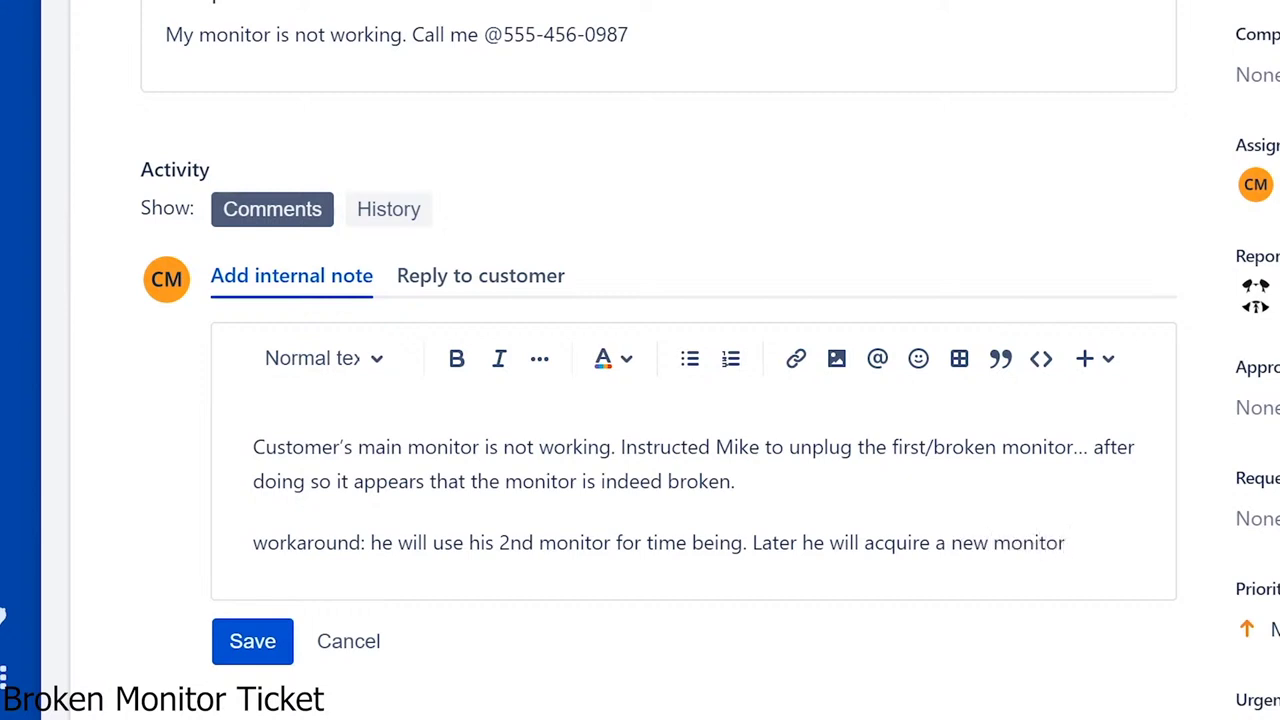
{"action": "type", "text": "."}
{"action": "left_click", "coordinate": [735, 481]}
{"action": "left_click_drag", "start_coordinate": [611, 447], "coordinate": [276, 447]}
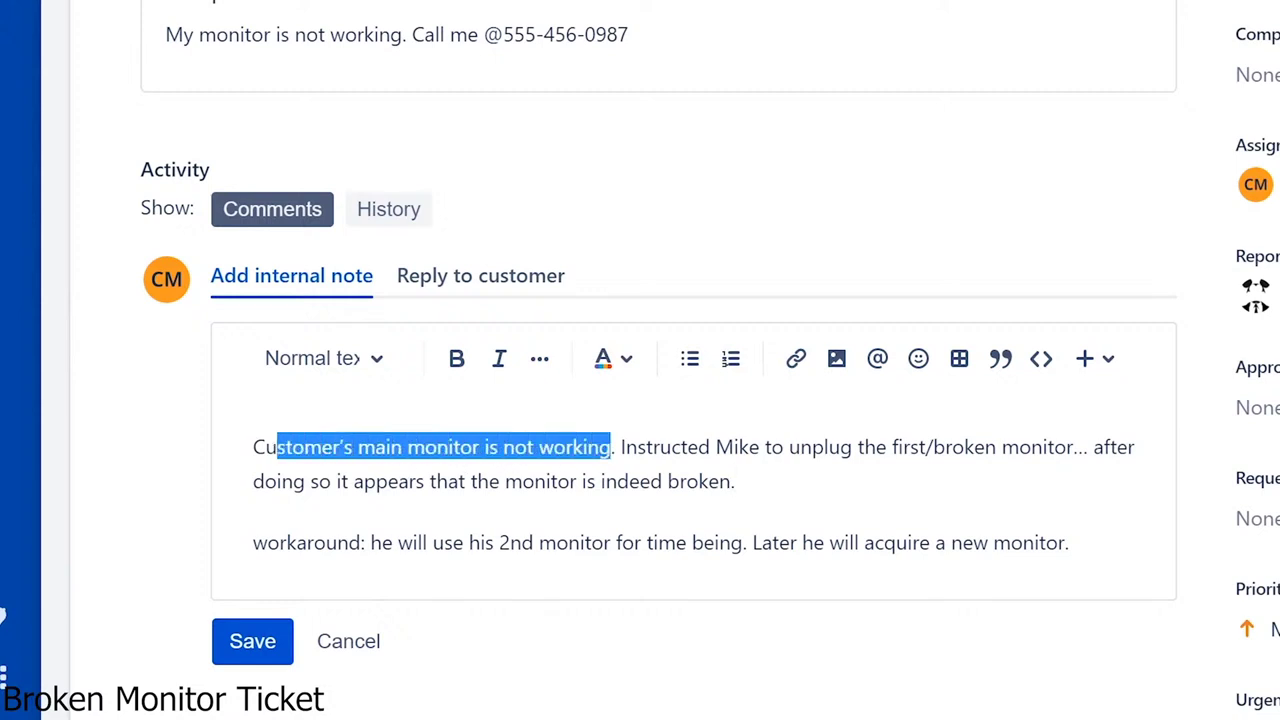
{"action": "left_click_drag", "start_coordinate": [636, 447], "coordinate": [1073, 447]}
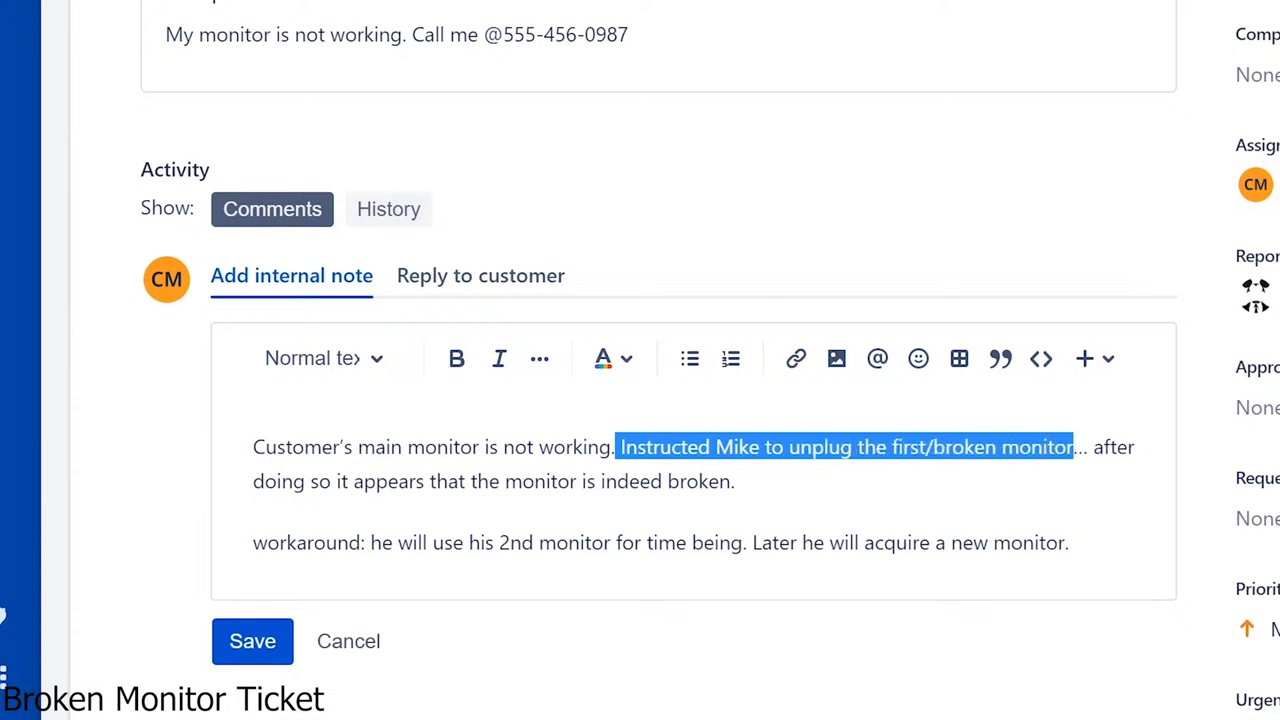
{"action": "left_click", "coordinate": [996, 447]}
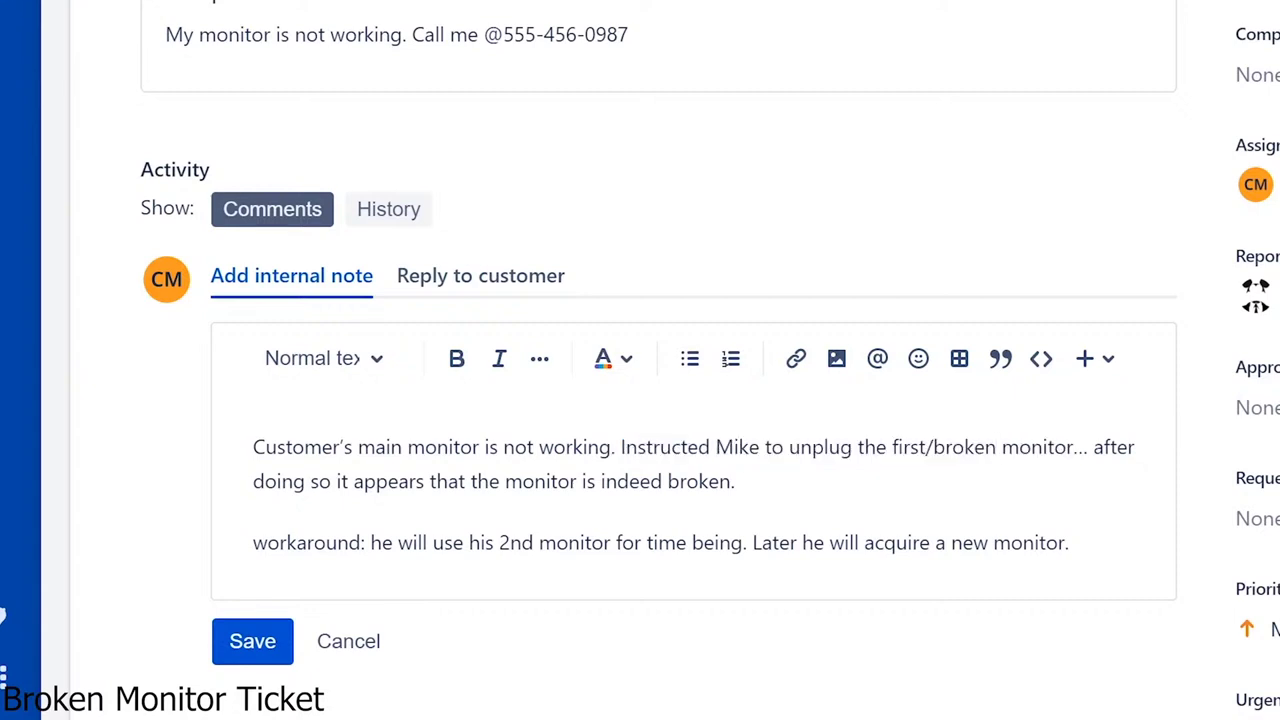
{"action": "left_click", "coordinate": [735, 481]}
{"action": "left_click_drag", "start_coordinate": [620, 447], "coordinate": [1074, 447]}
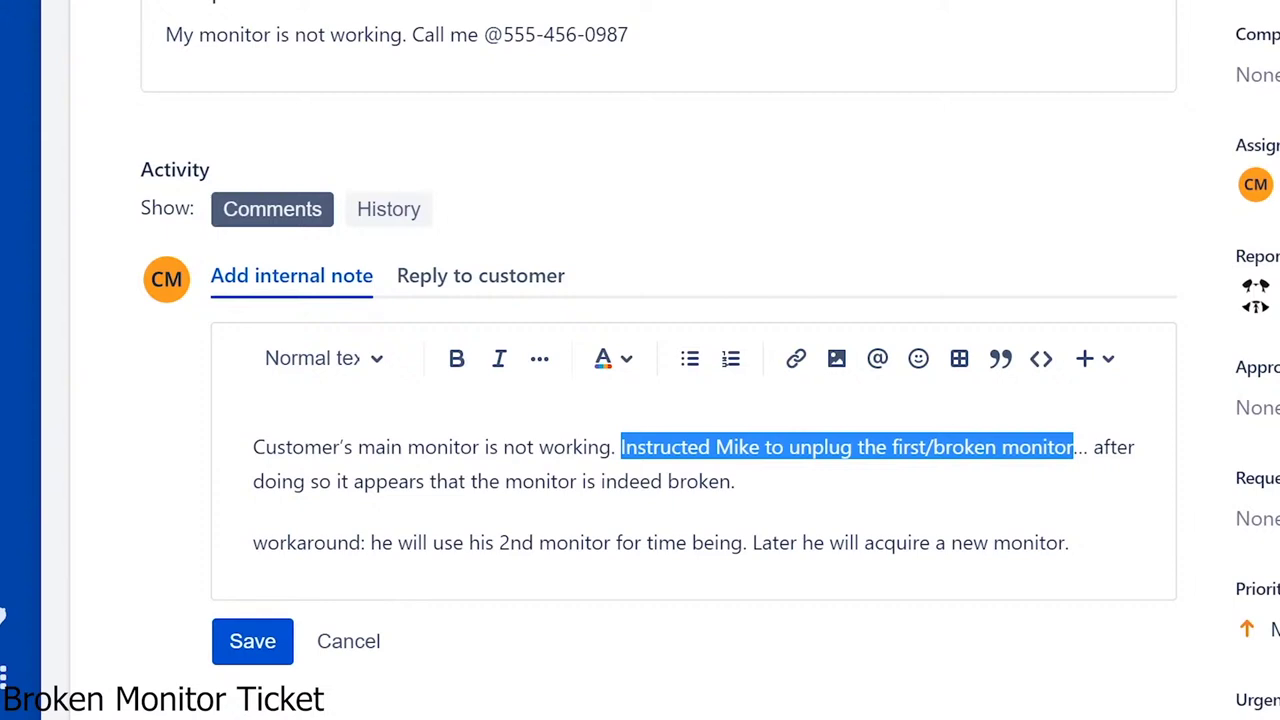
{"action": "left_click", "coordinate": [734, 481]}
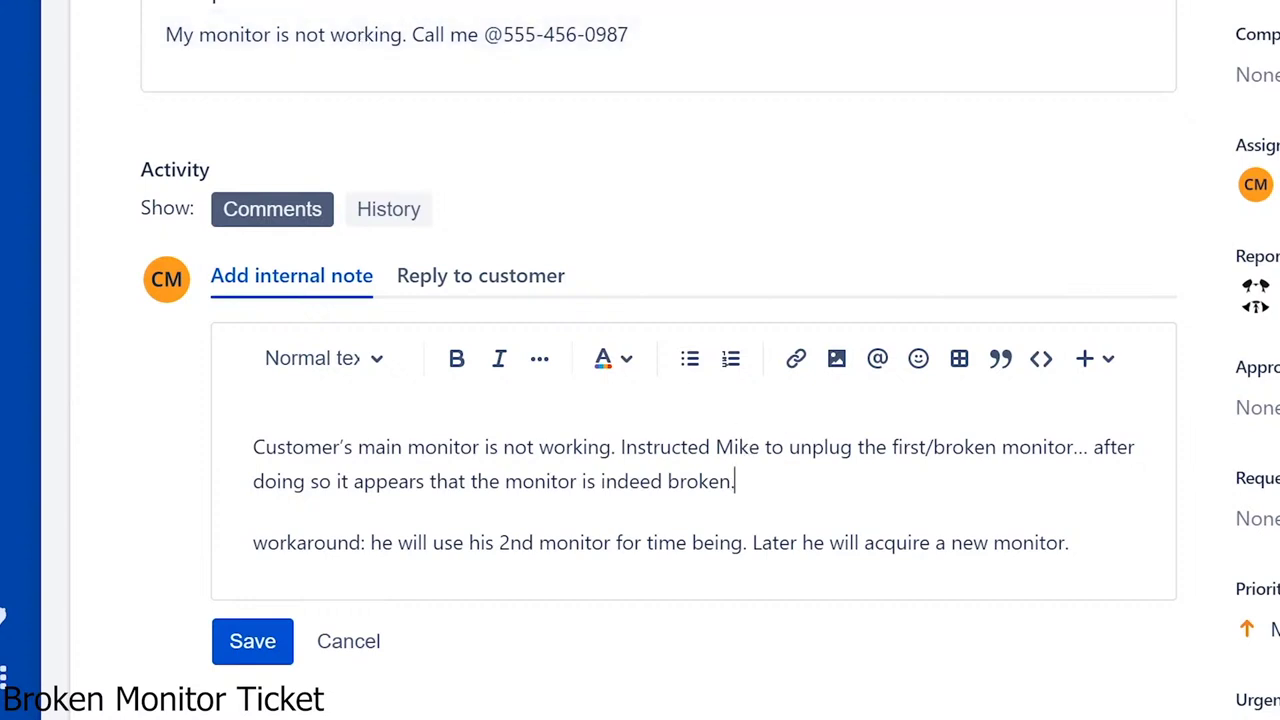
{"action": "left_click_drag", "start_coordinate": [624, 447], "coordinate": [1073, 447]}
{"action": "left_click", "coordinate": [200, 457]}
{"action": "left_click_drag", "start_coordinate": [253, 481], "coordinate": [735, 481]}
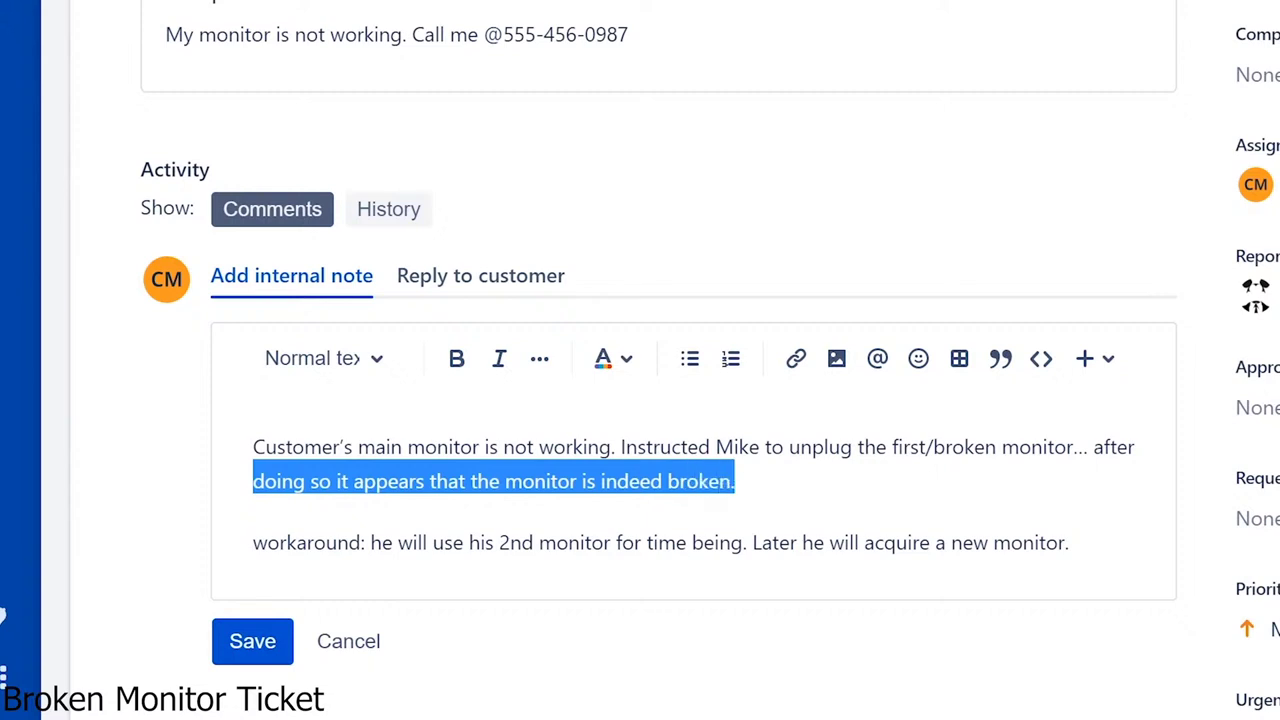
{"action": "left_click", "coordinate": [735, 481]}
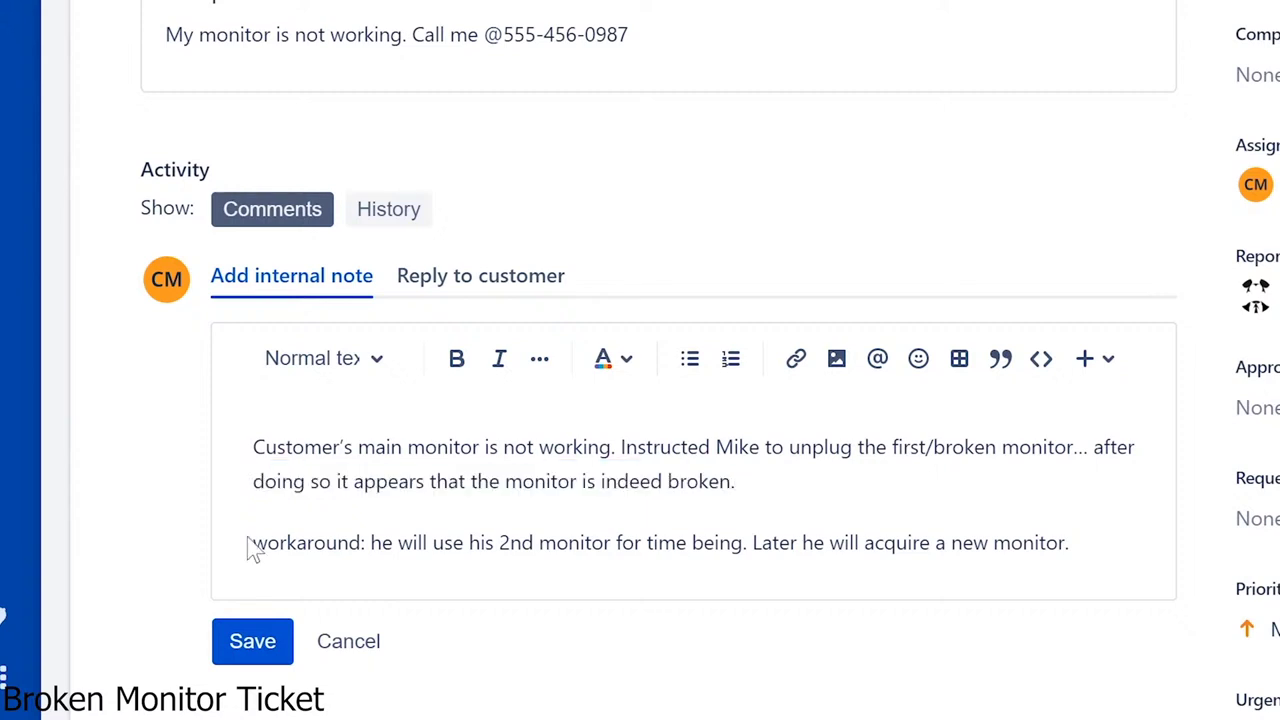
{"action": "left_click_drag", "start_coordinate": [253, 542], "coordinate": [762, 542]}
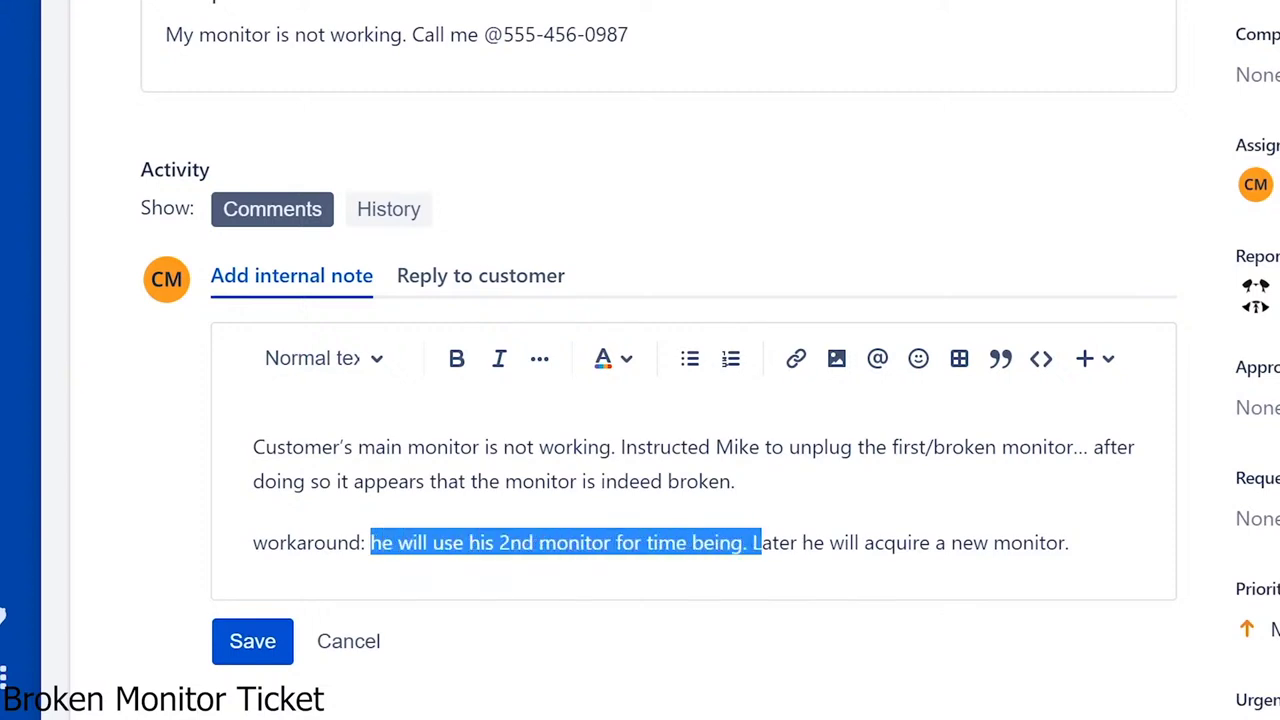
{"action": "left_click", "coordinate": [1145, 548]}
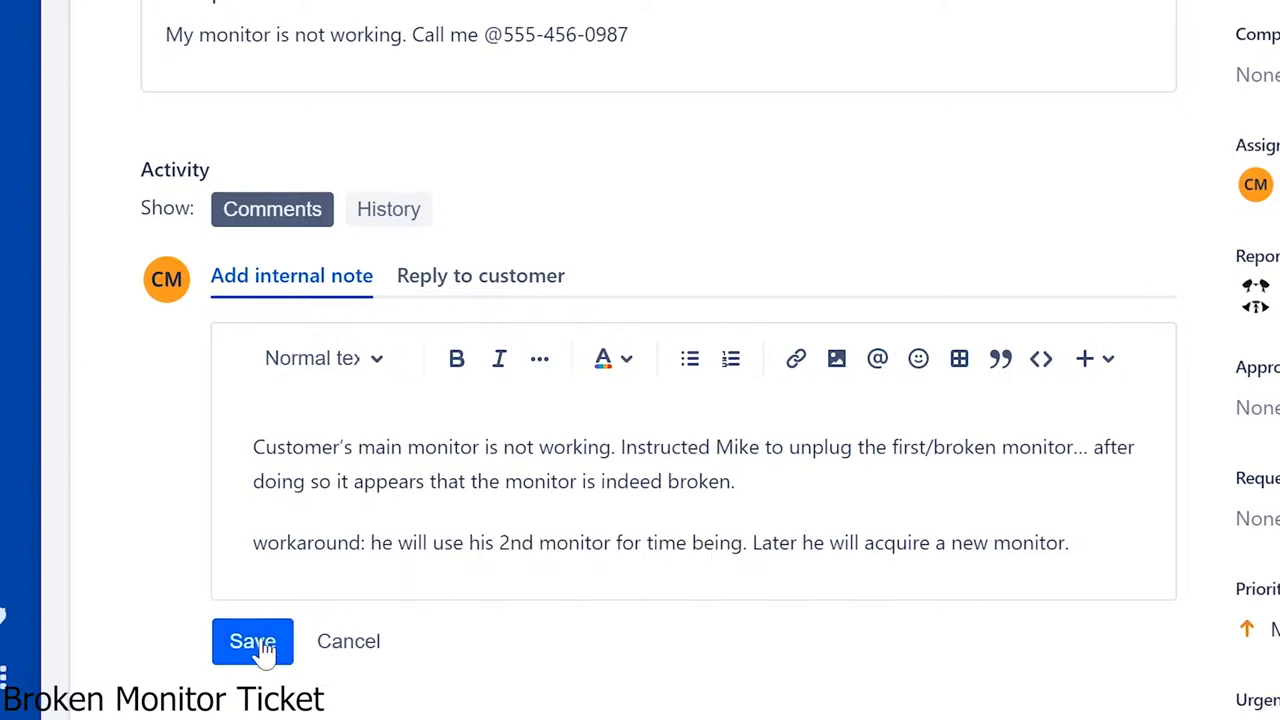
Save the internal note and set ISD-9's status to Completed.
{"action": "left_click", "coordinate": [258, 645]}
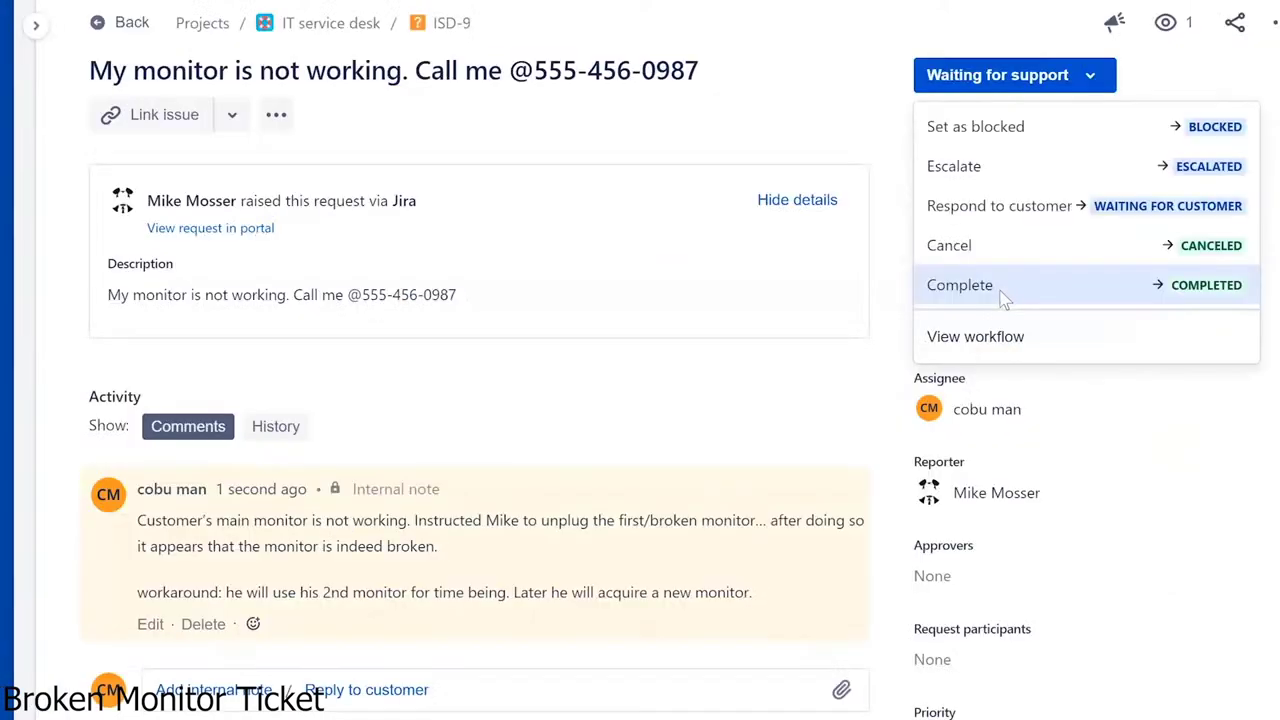
{"action": "left_click", "coordinate": [1003, 290]}
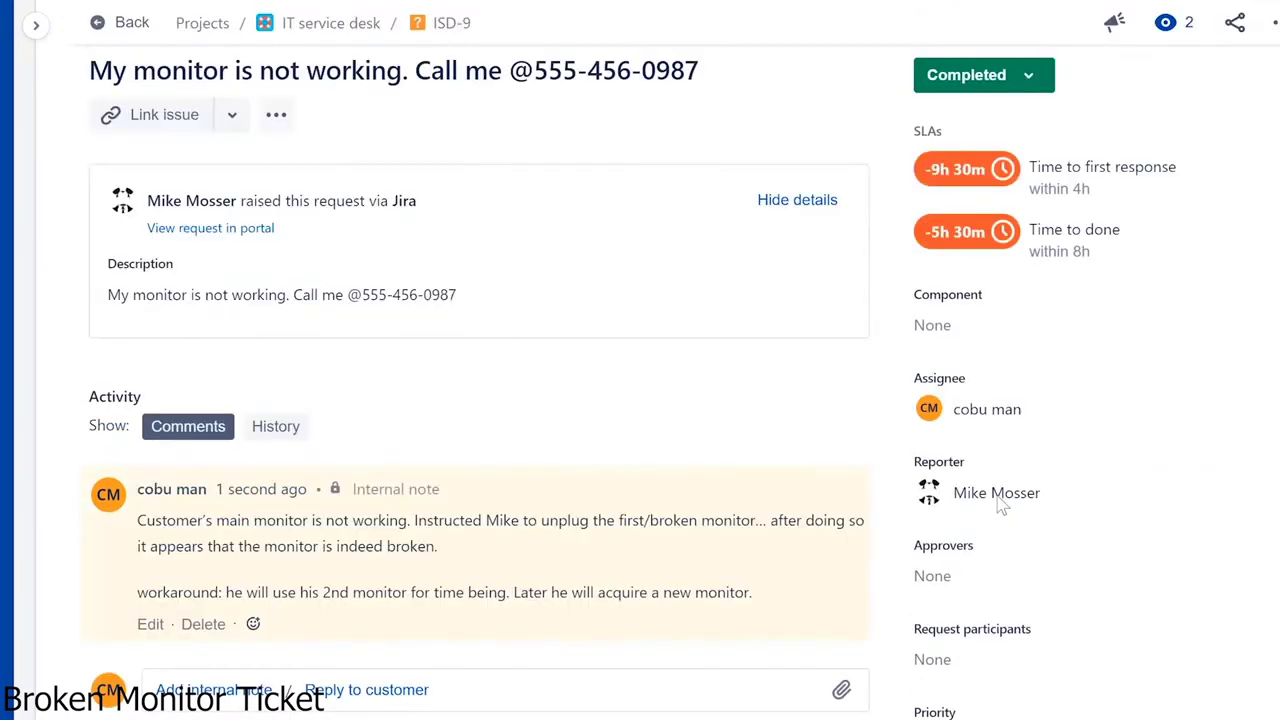
{"action": "scroll", "coordinate": [1000, 508], "scroll_direction": "down", "scroll_amount": 4}
{"action": "scroll", "coordinate": [1000, 300], "scroll_direction": "up", "scroll_amount": 4}
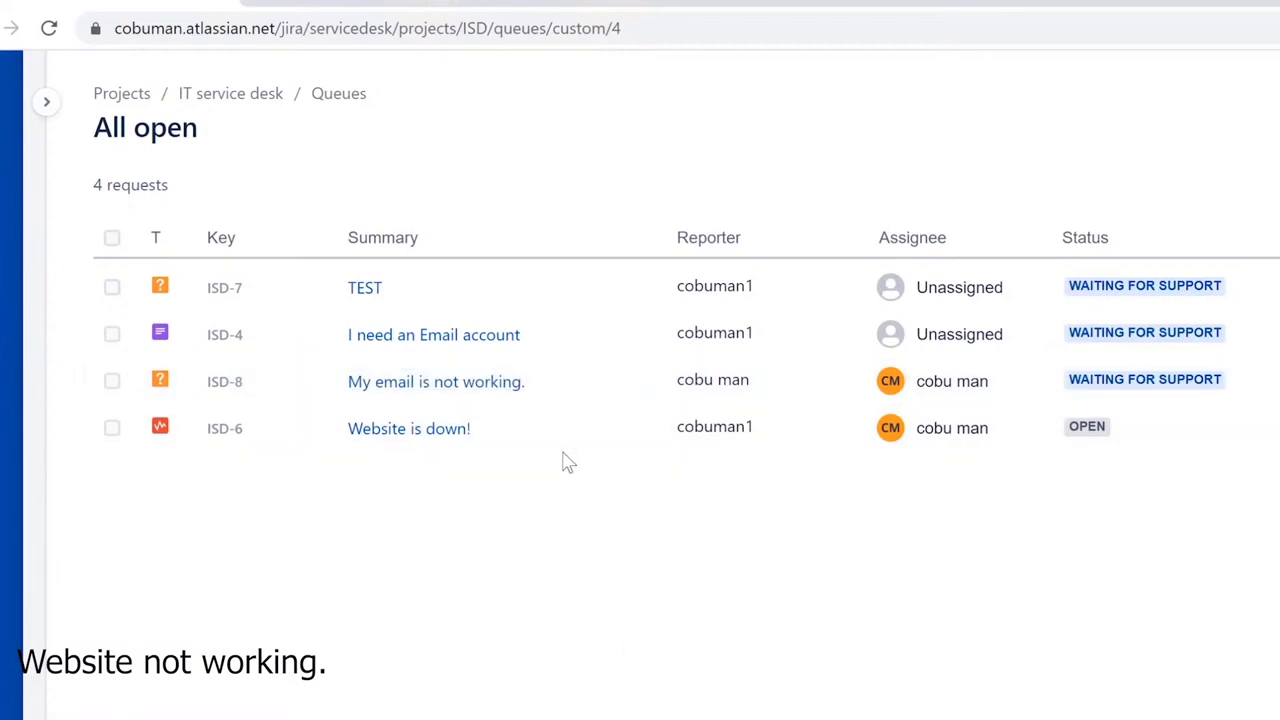
{"action": "left_click", "coordinate": [461, 390]}
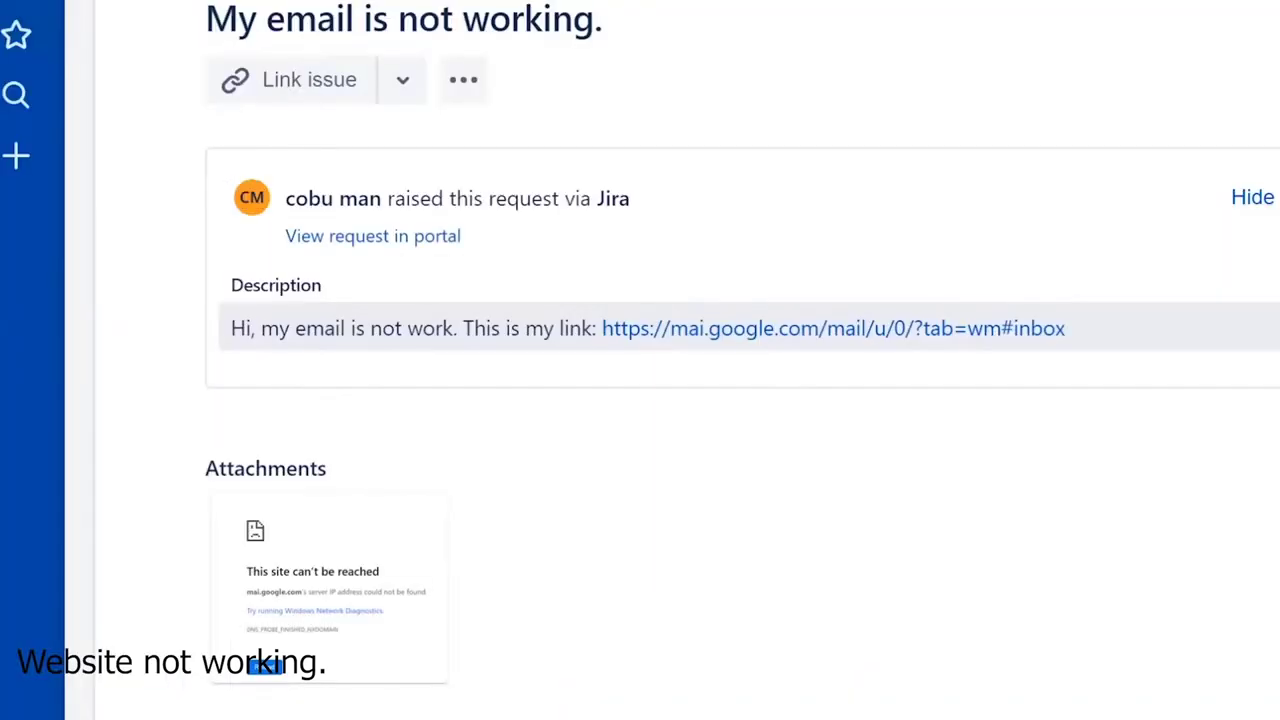
{"action": "left_click_drag", "start_coordinate": [291, 272], "coordinate": [434, 272]}
{"action": "left_click_drag", "start_coordinate": [558, 328], "coordinate": [806, 363]}
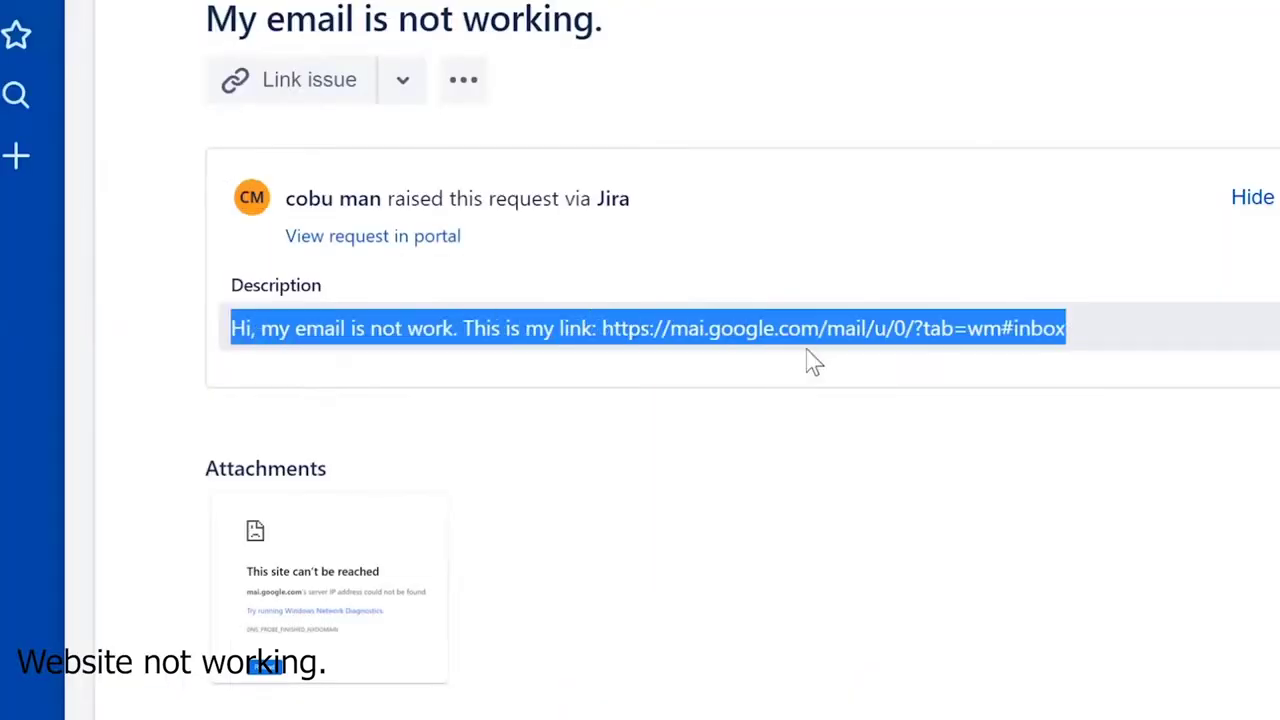
{"action": "left_click", "coordinate": [1150, 294]}
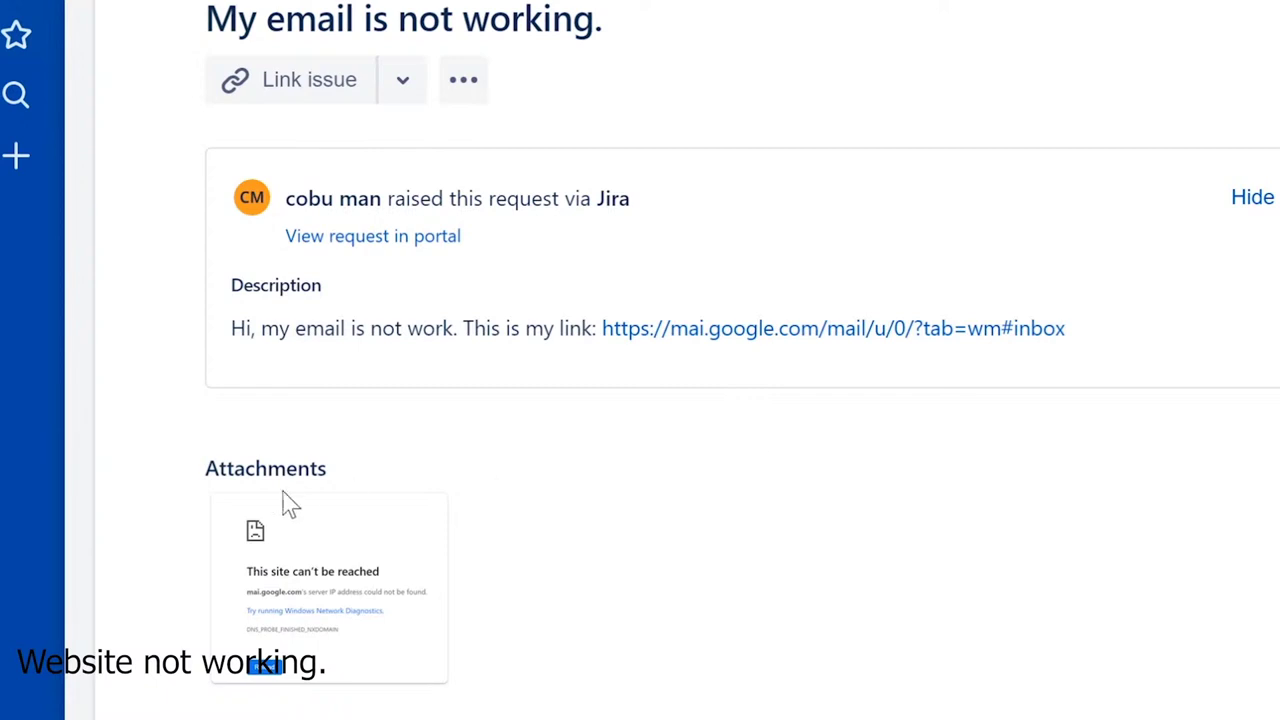
{"action": "mouse_move", "coordinate": [300, 603]}
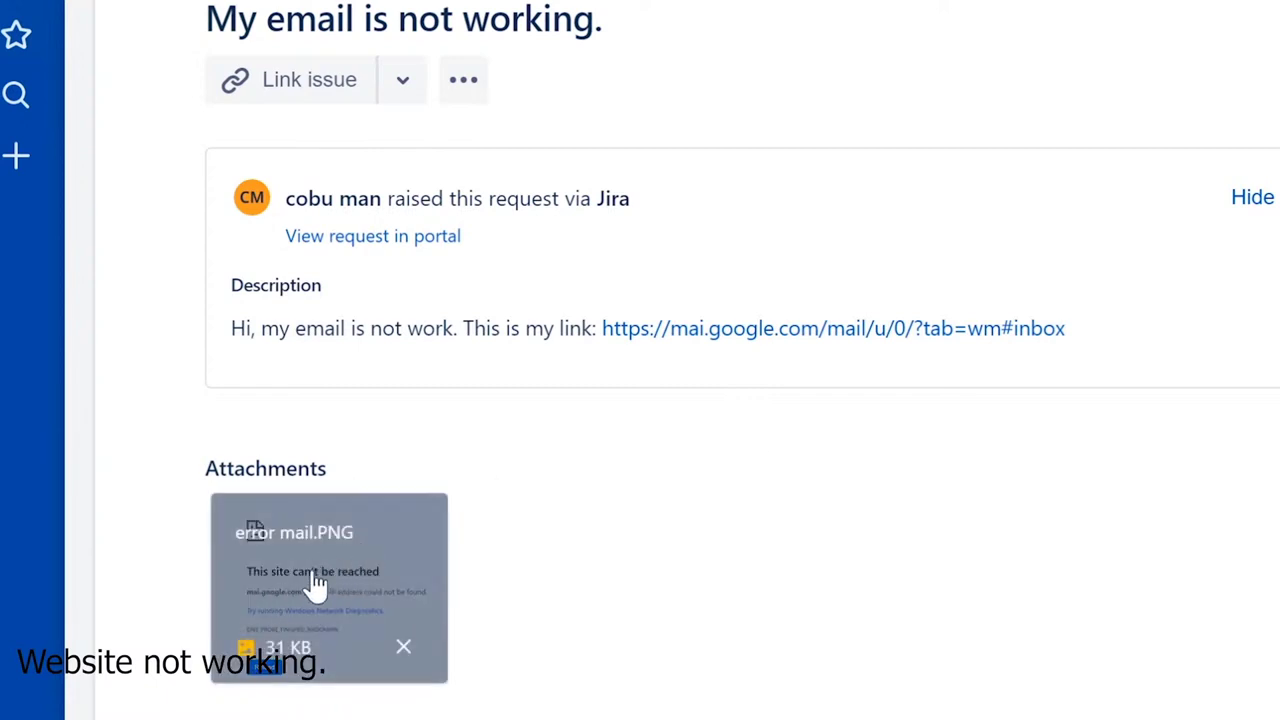
{"action": "left_click", "coordinate": [323, 571]}
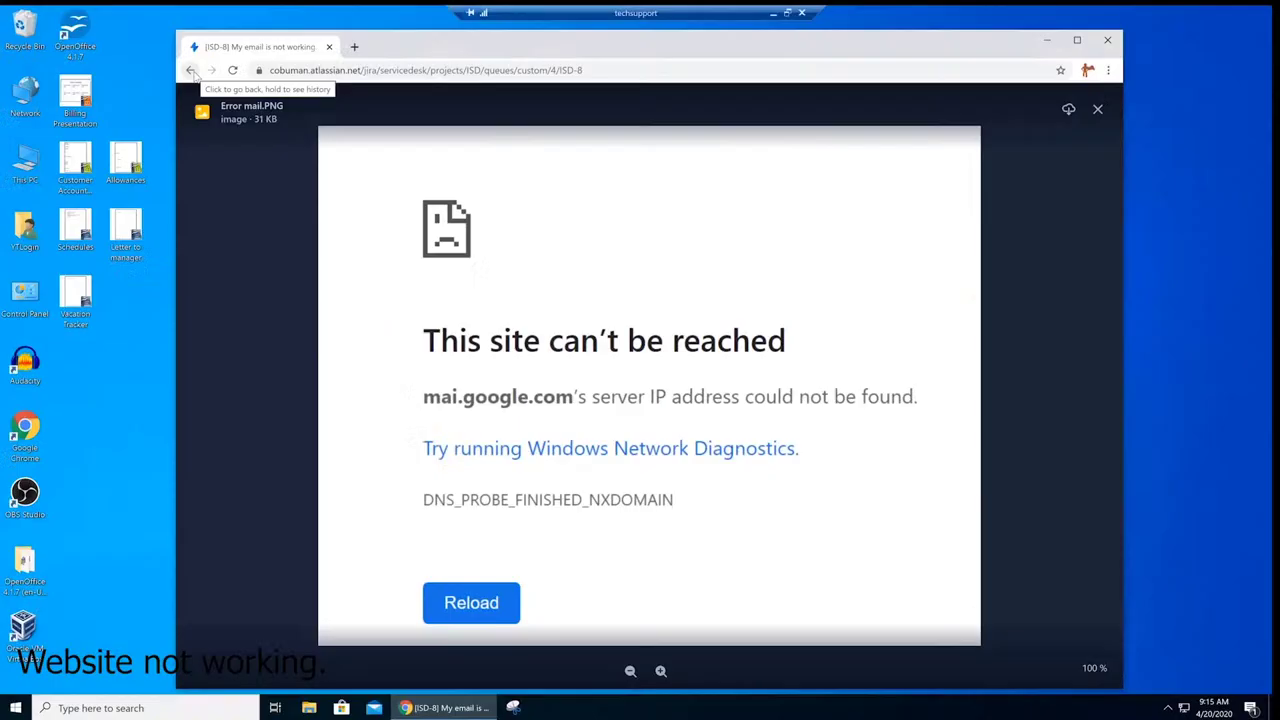
{"action": "key", "text": "alt+Left"}
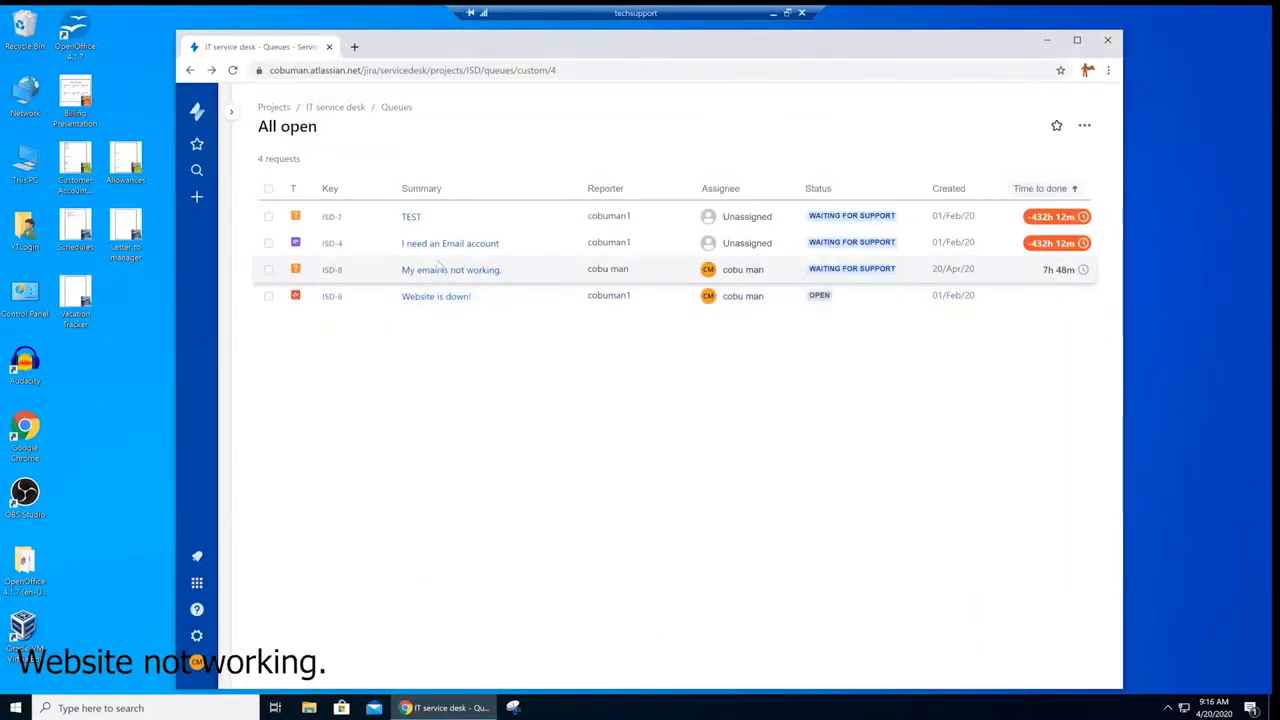
{"action": "left_click", "coordinate": [449, 271]}
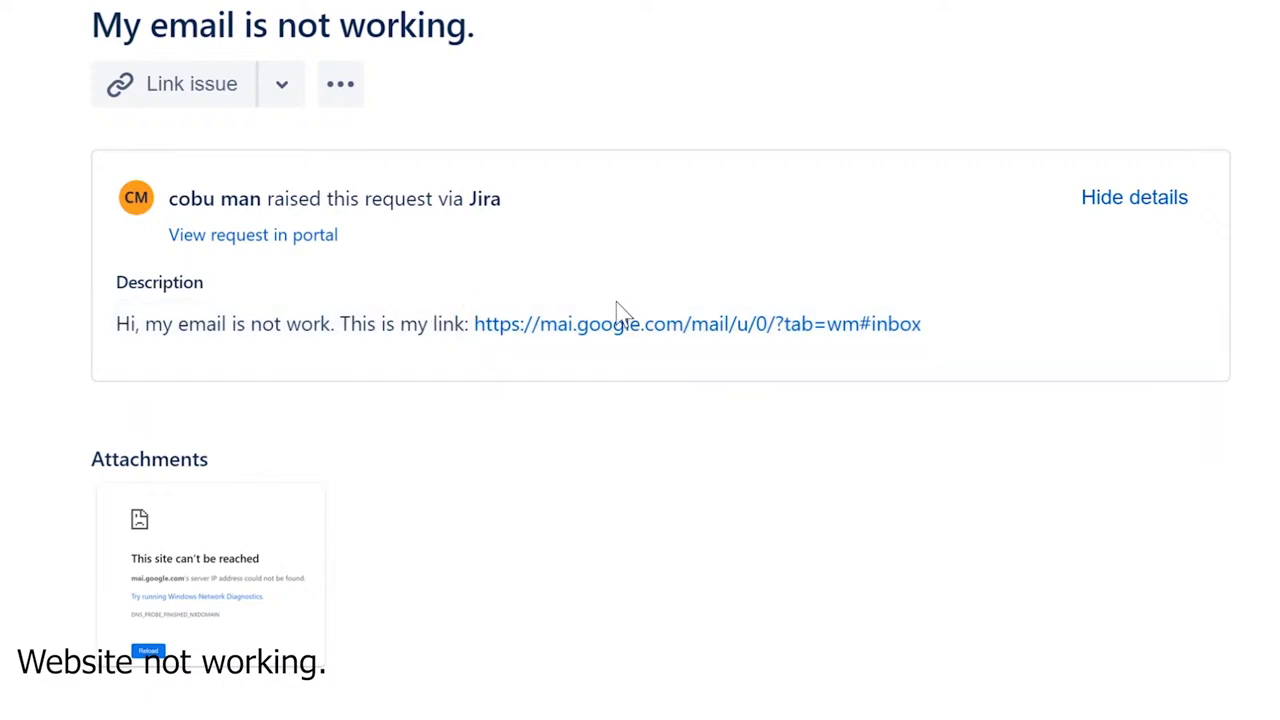
{"action": "left_click", "coordinate": [595, 330]}
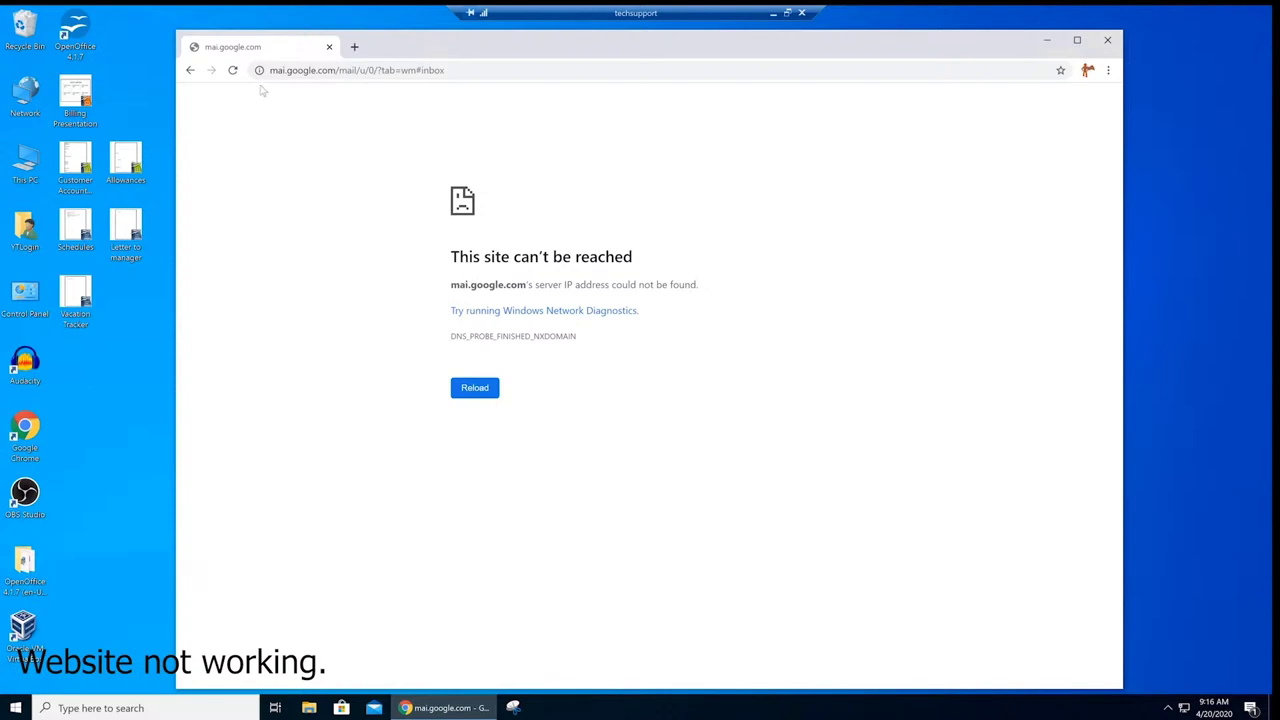
{"action": "left_click", "coordinate": [321, 76]}
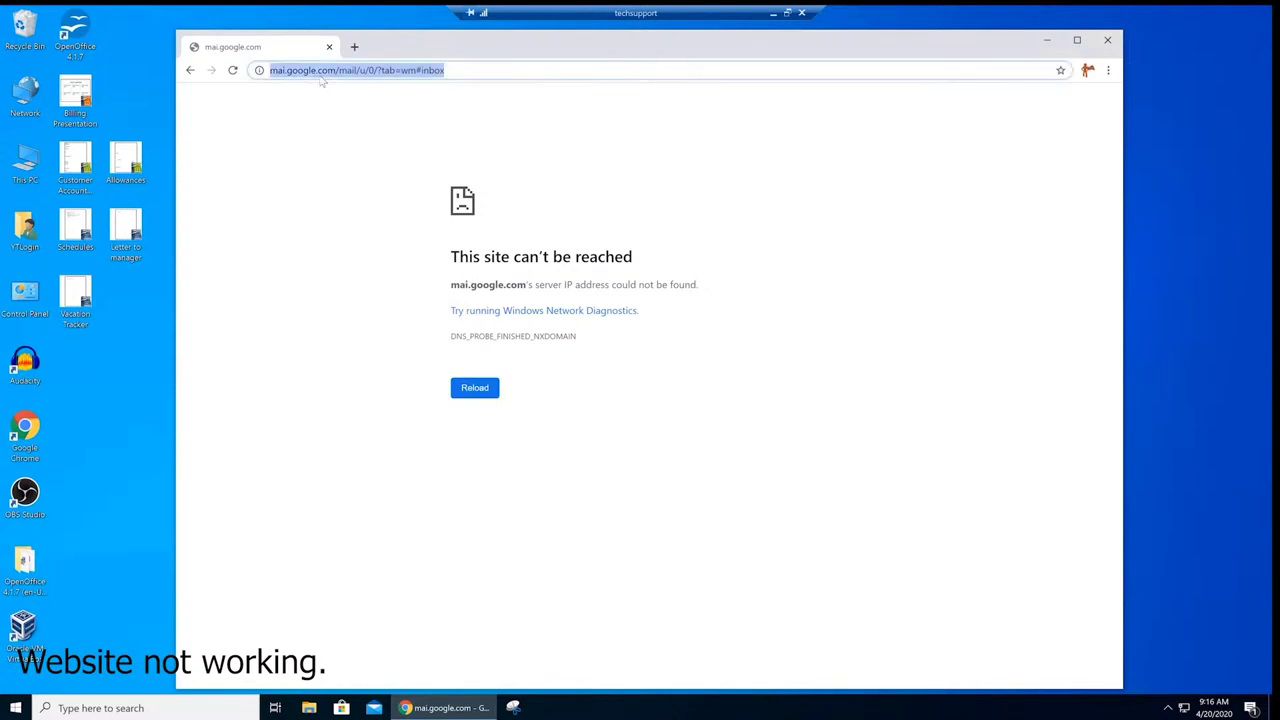
{"action": "key", "text": "End"}
{"action": "key", "text": "Left"}
{"action": "key", "text": "Left"}
{"action": "key", "text": "Left"}
{"action": "key", "text": "Left"}
{"action": "key", "text": "Left"}
{"action": "key", "text": "Left"}
{"action": "key", "text": "Left"}
{"action": "key", "text": "Left"}
{"action": "key", "text": "Left"}
{"action": "key", "text": "Left"}
{"action": "key", "text": "Left"}
{"action": "key", "text": "Left"}
{"action": "key", "text": "Left"}
{"action": "key", "text": "Left"}
{"action": "key", "text": "Left"}
{"action": "key", "text": "Left"}
{"action": "key", "text": "Left"}
{"action": "key", "text": "Left"}
{"action": "key", "text": "Left"}
{"action": "key", "text": "Left"}
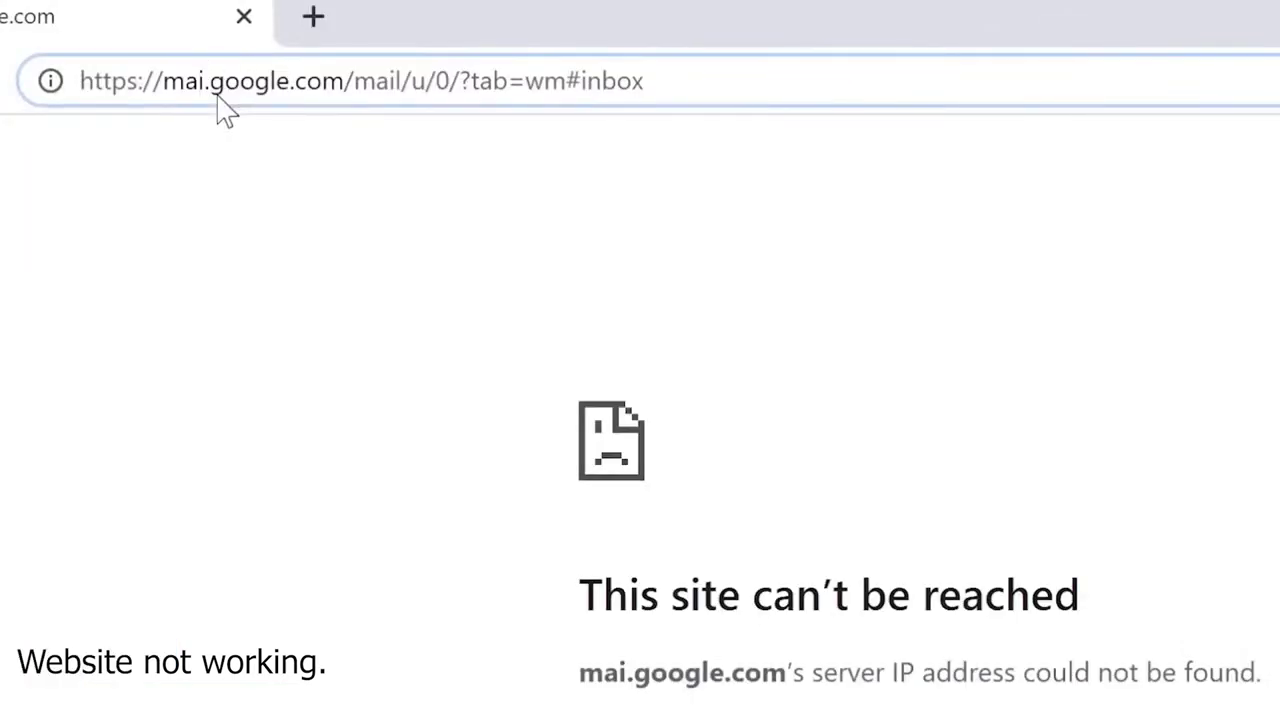
{"action": "type", "text": "l"}
{"action": "key", "text": "Return"}
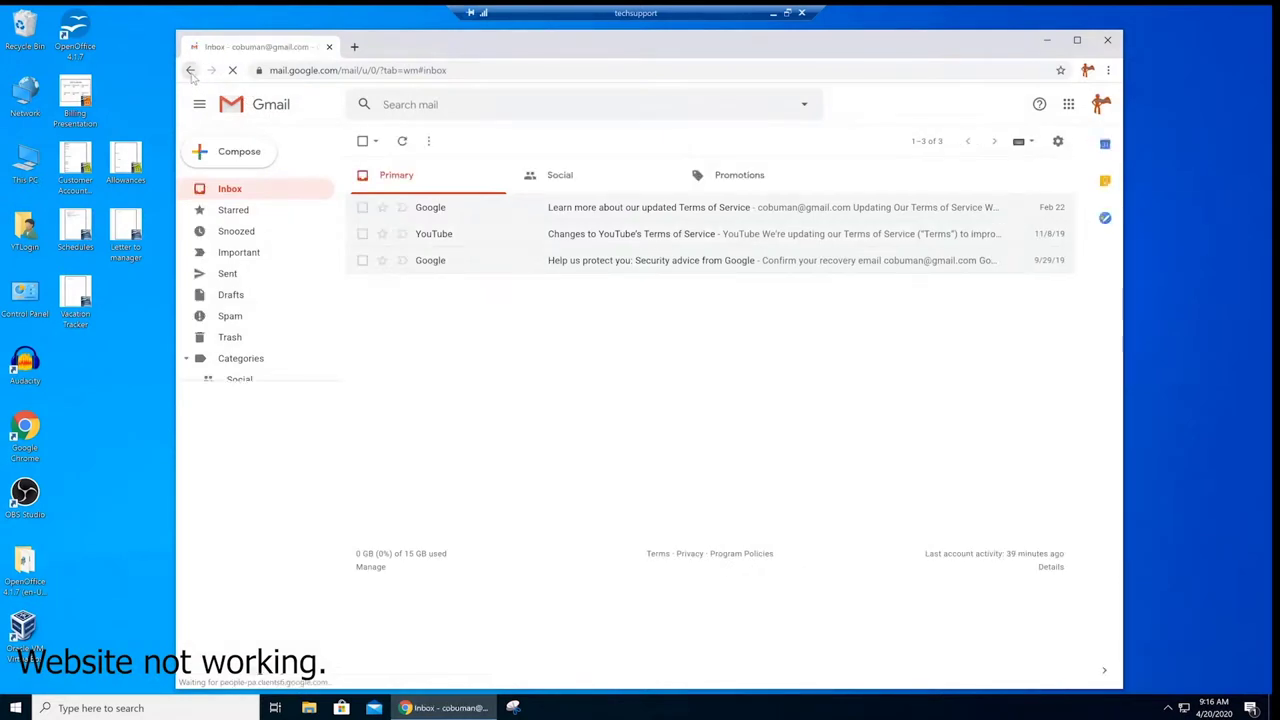
{"action": "left_click", "coordinate": [190, 71]}
{"action": "left_click", "coordinate": [190, 71]}
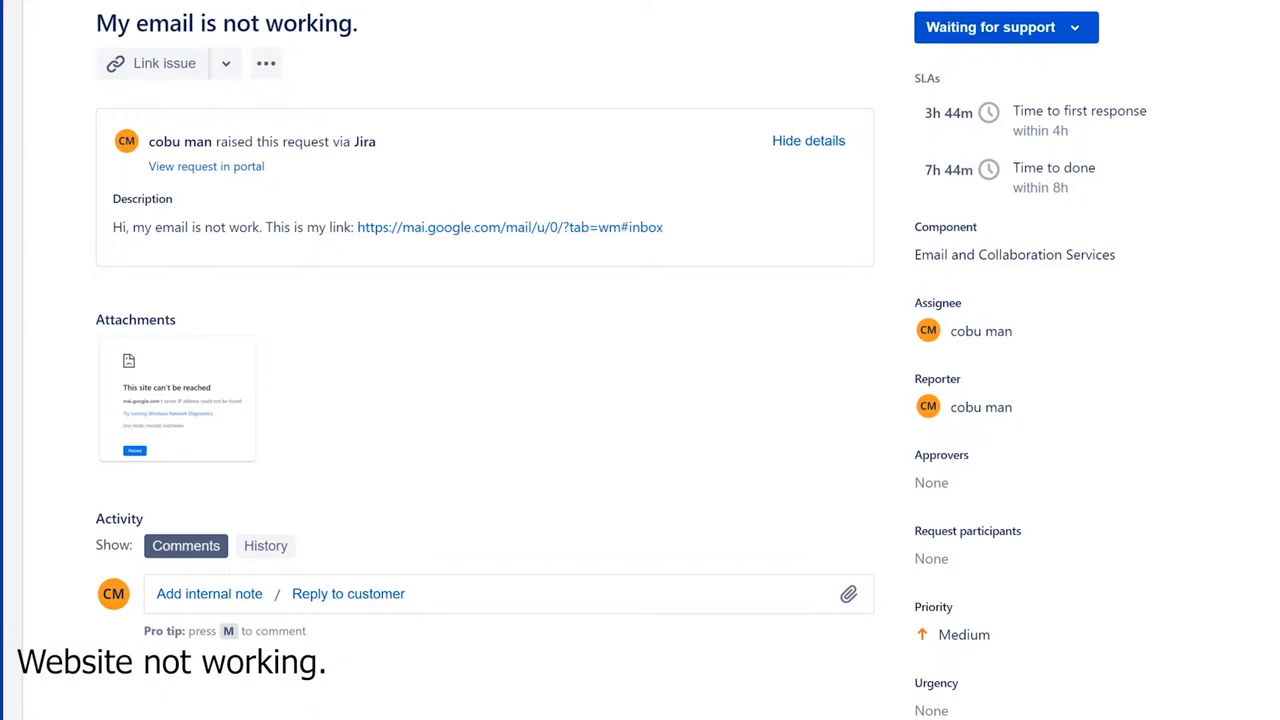
{"action": "left_click", "coordinate": [286, 86]}
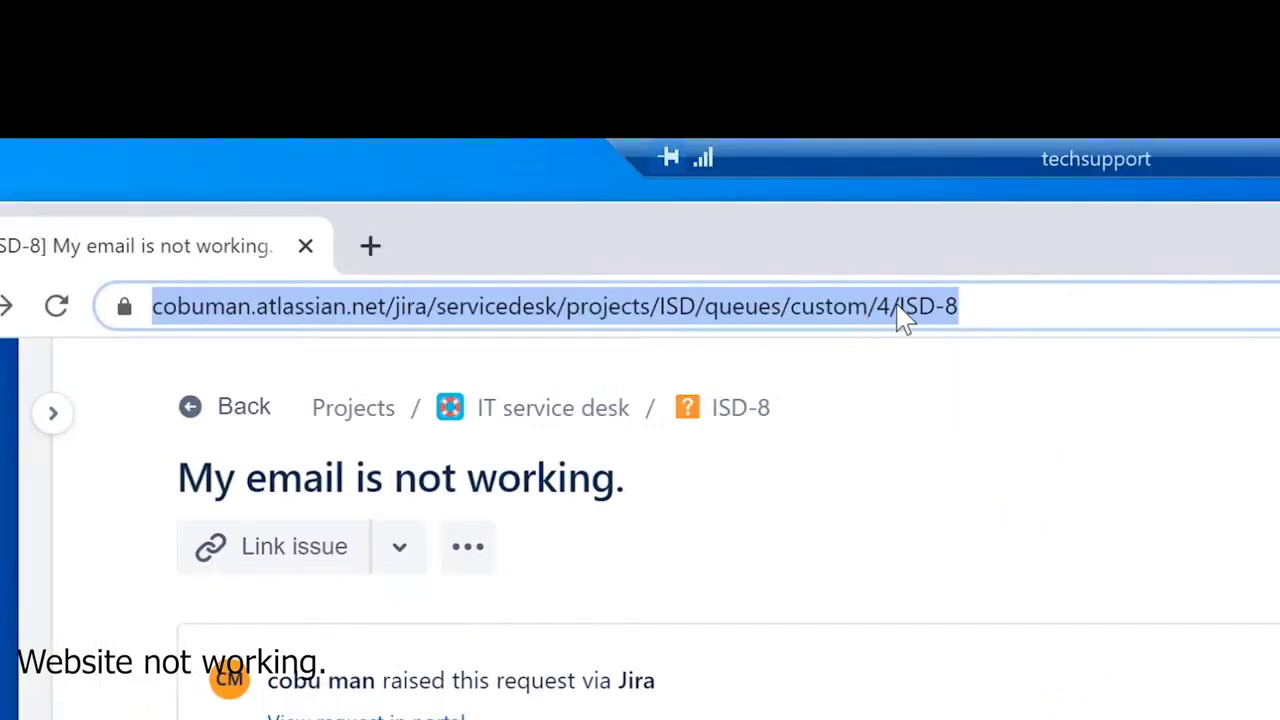
{"action": "left_click", "coordinate": [905, 318]}
{"action": "key", "text": "End"}
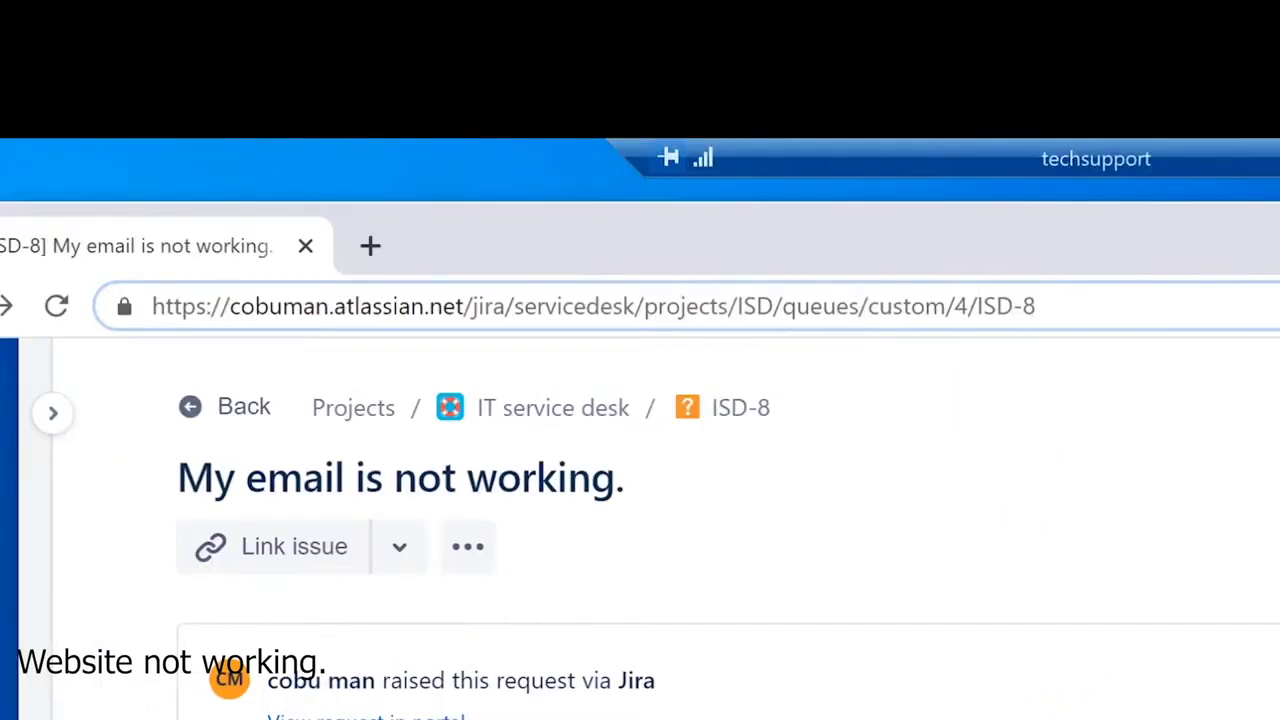
{"action": "key", "text": "BackSpace"}
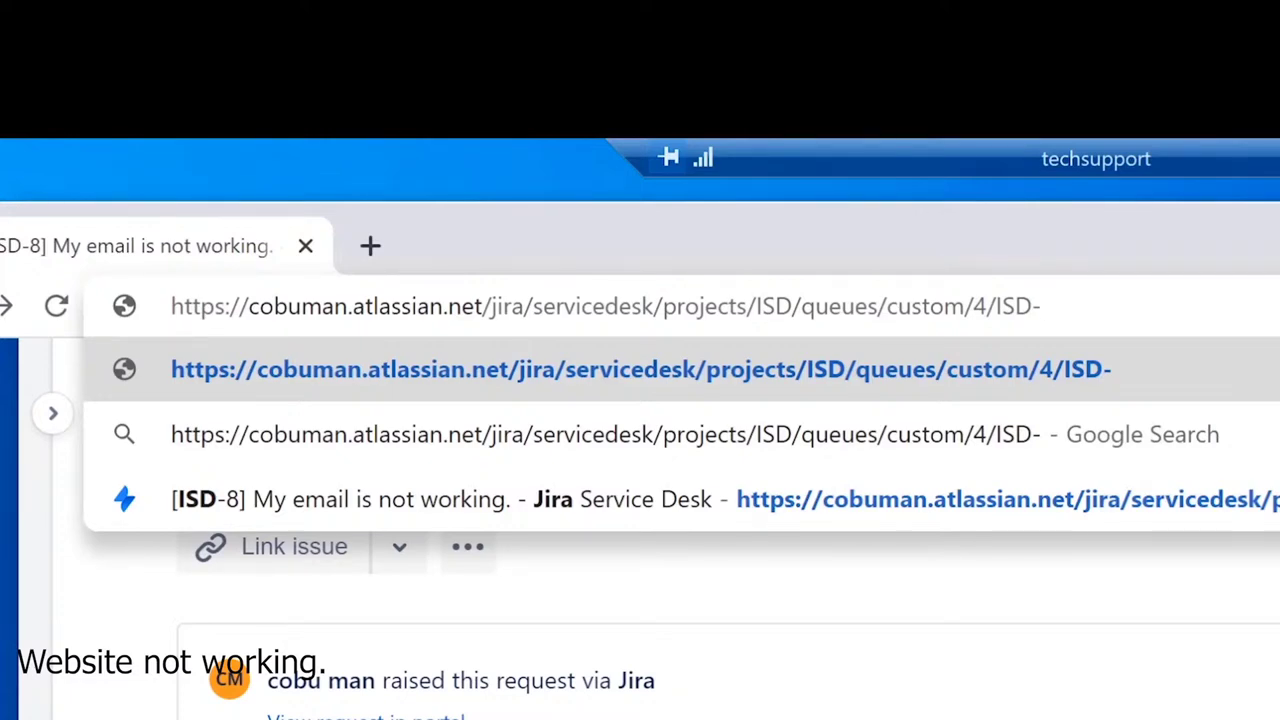
{"action": "type", "text": "*"}
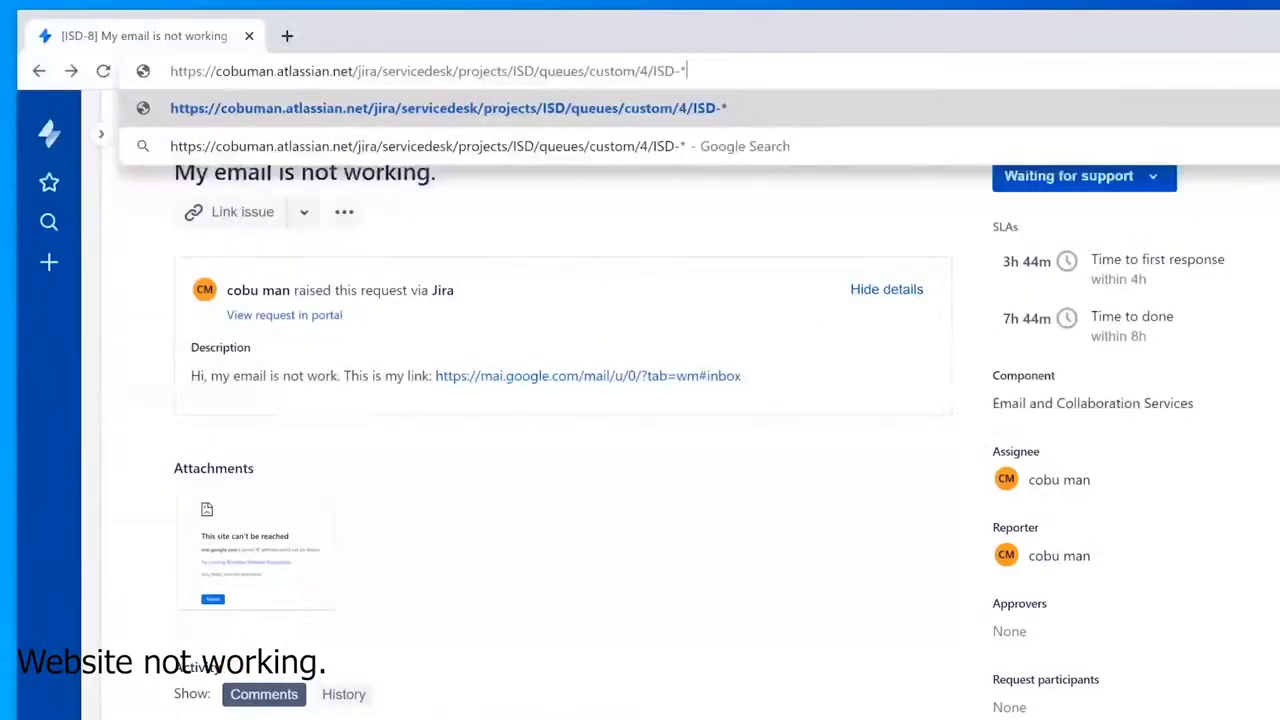
{"action": "key", "text": "BackSpace"}
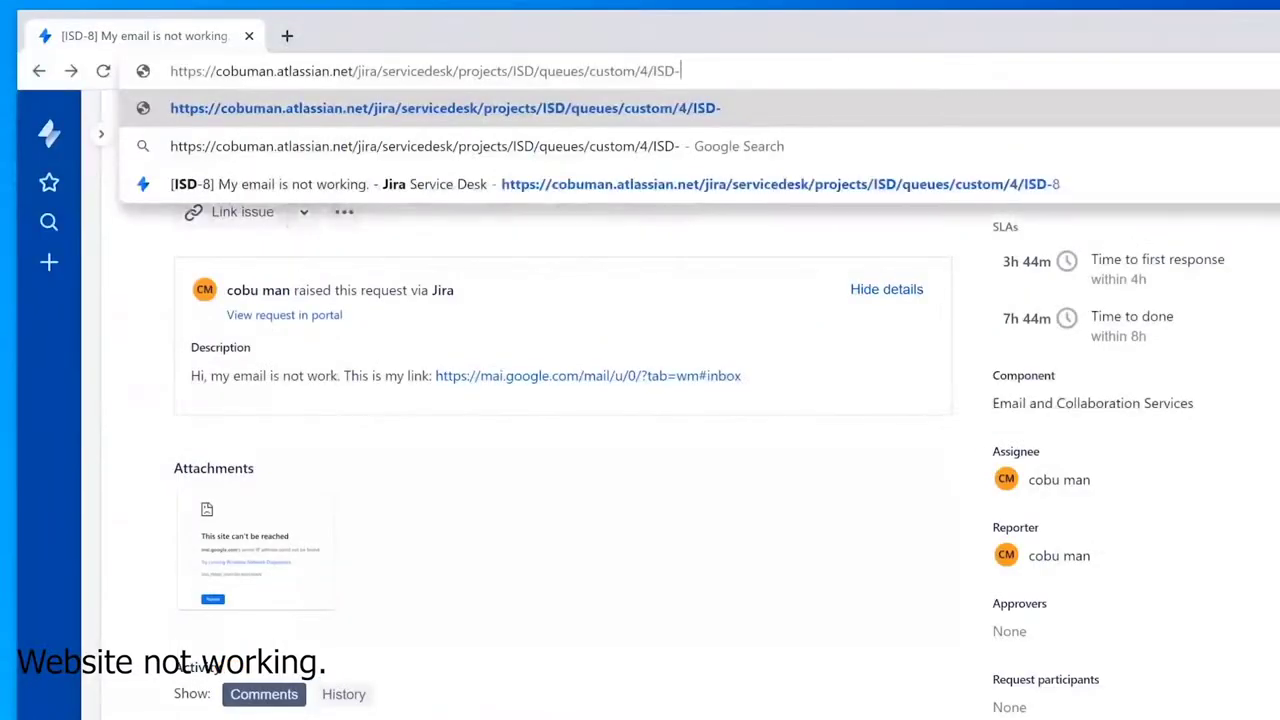
{"action": "type", "text": "8"}
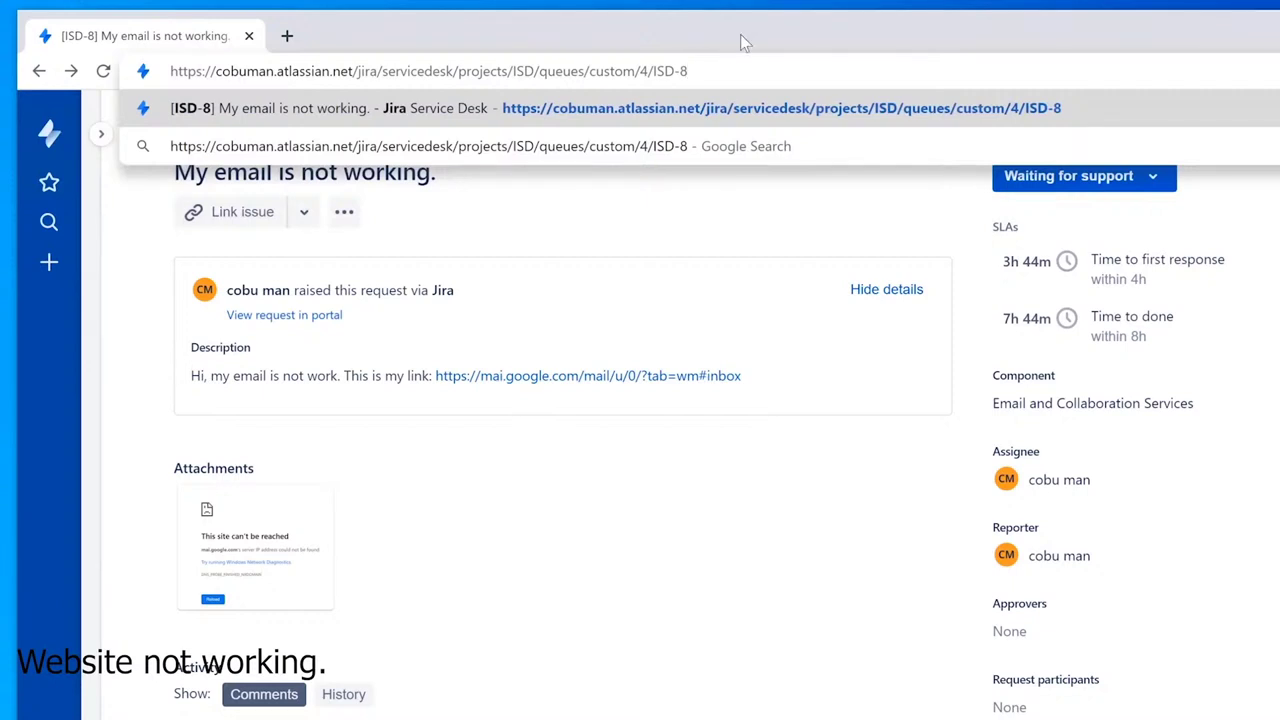
{"action": "left_click", "coordinate": [773, 490]}
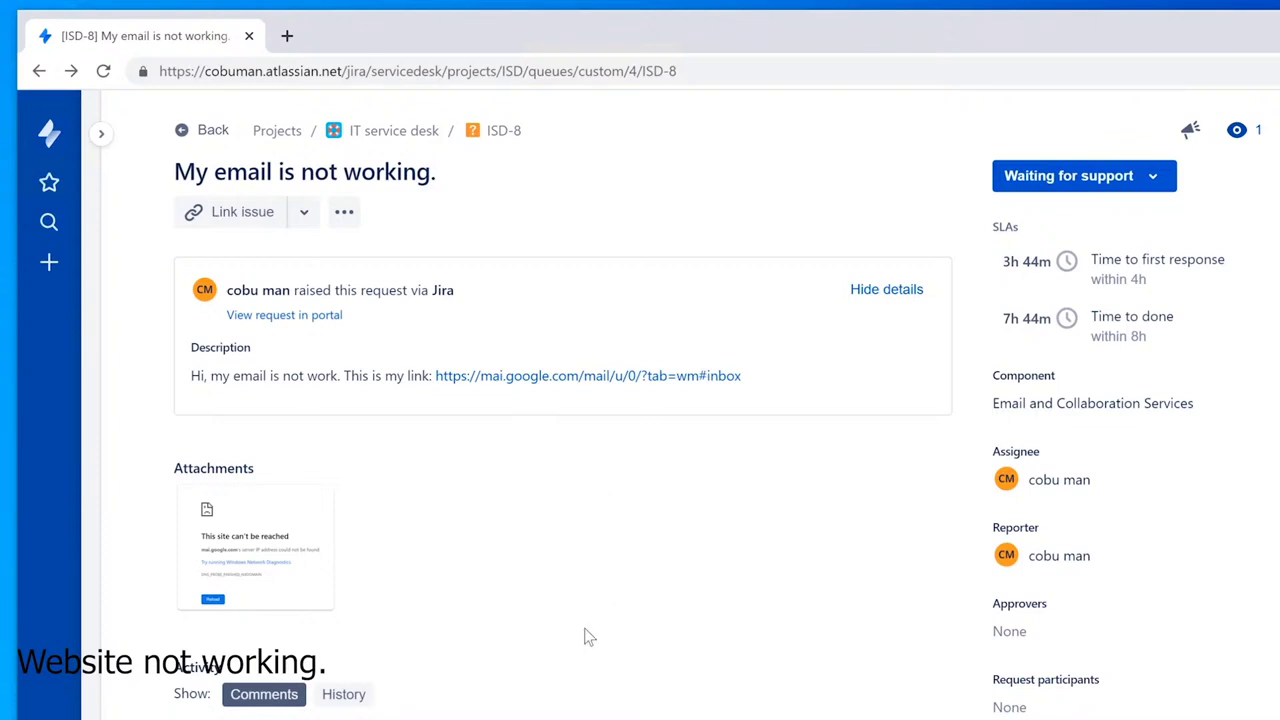
Post a Help Desk reply about the broken link asking if others in the group can access the website.
{"action": "scroll", "coordinate": [600, 652], "scroll_direction": "down", "scroll_amount": 3}
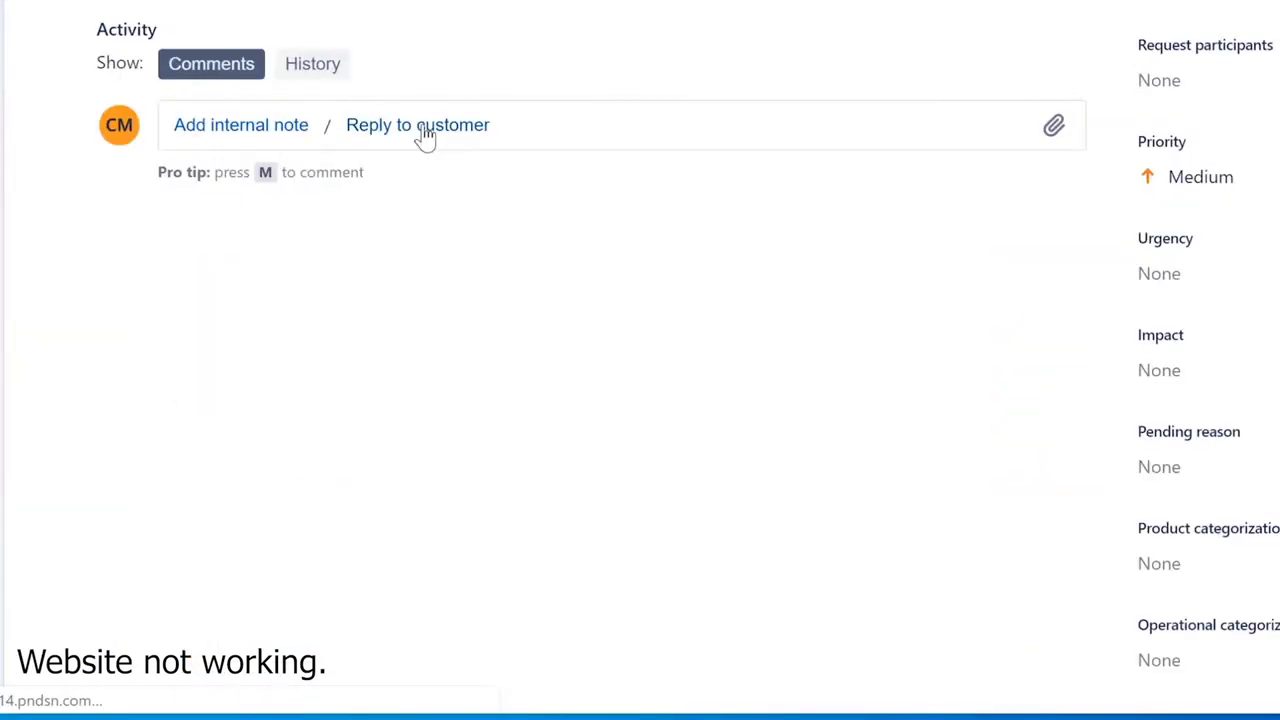
{"action": "left_click", "coordinate": [425, 137]}
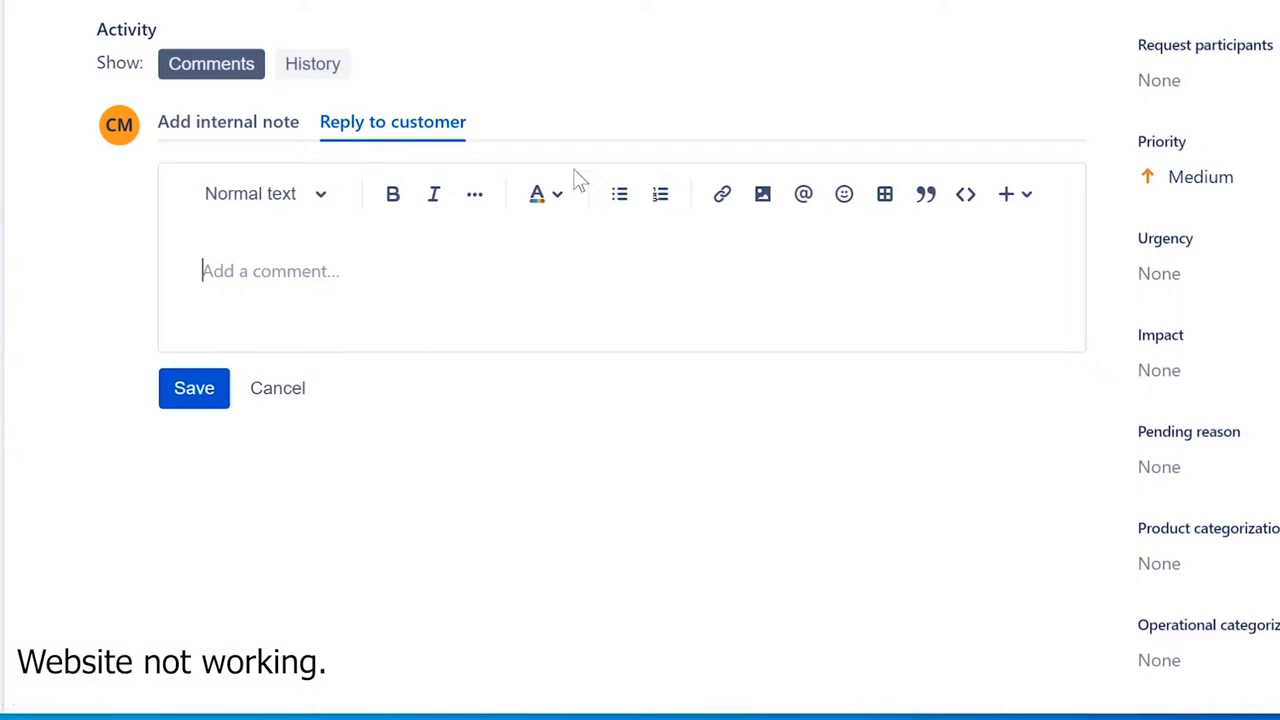
{"action": "type", "text": "Hell"}
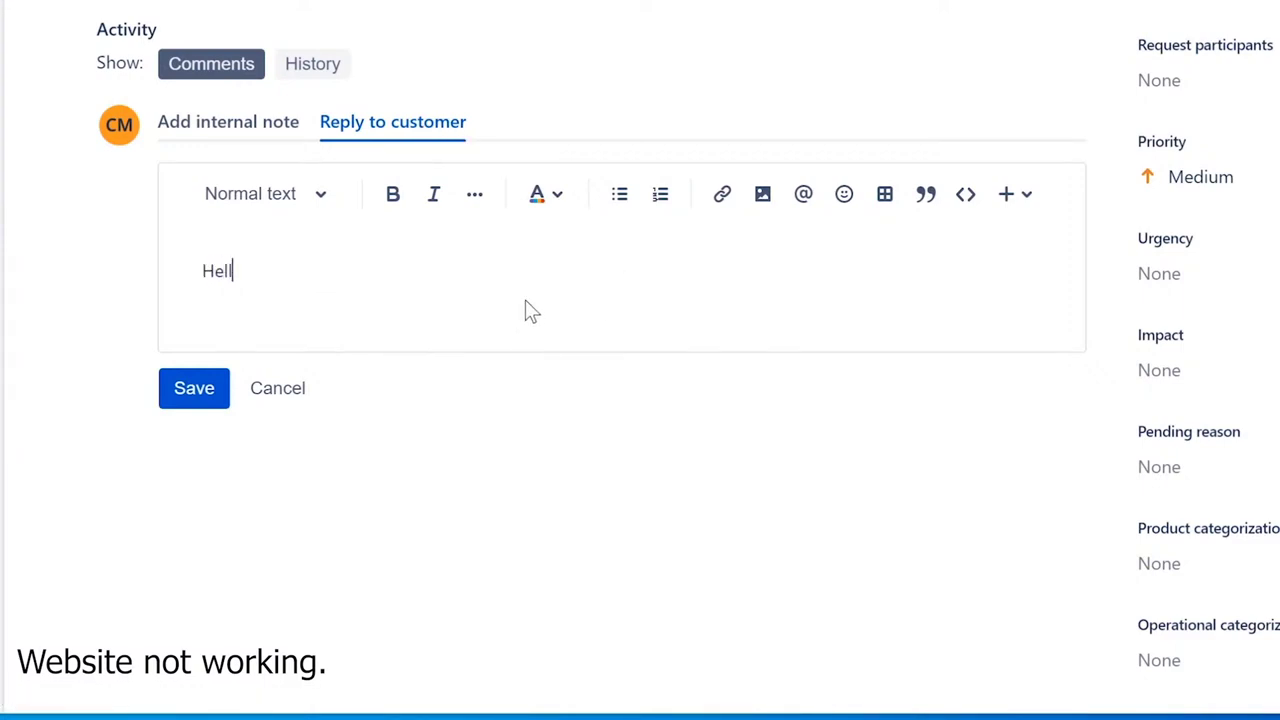
{"action": "type", "text": "o, my name is Ervin w"}
{"action": "type", "text": "ith "}
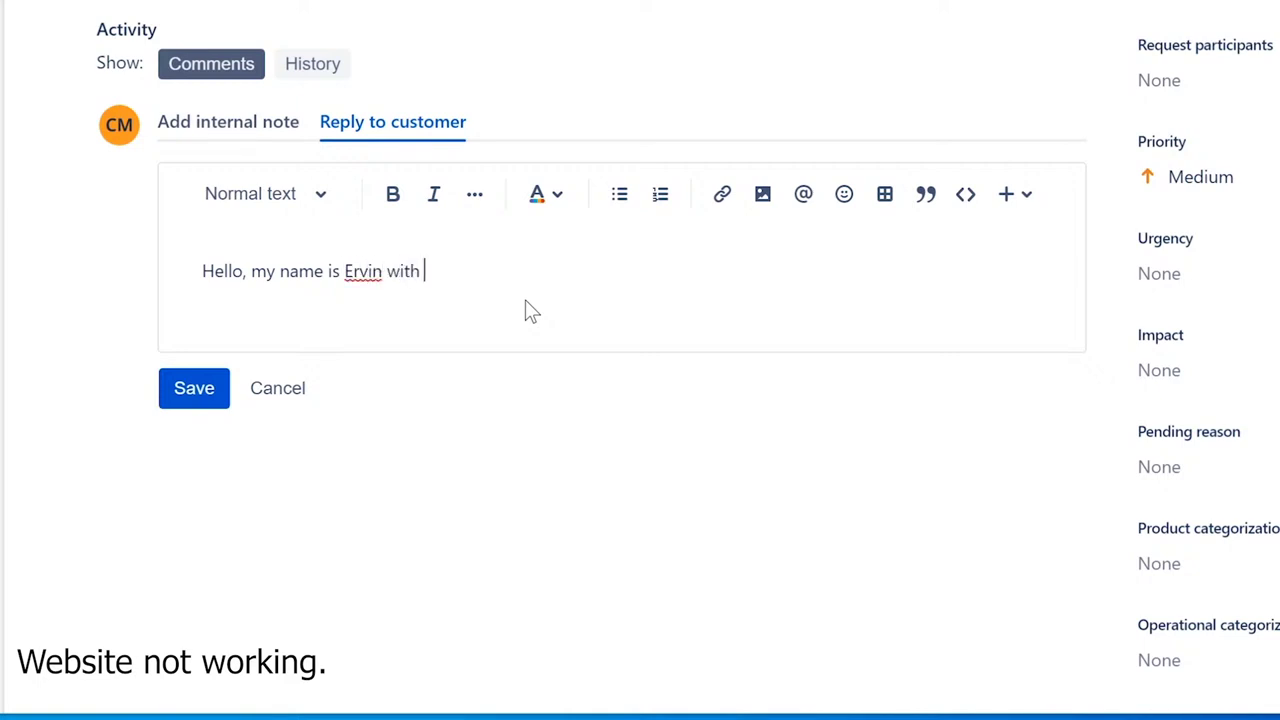
{"action": "type", "text": "Help Desk. I have your"}
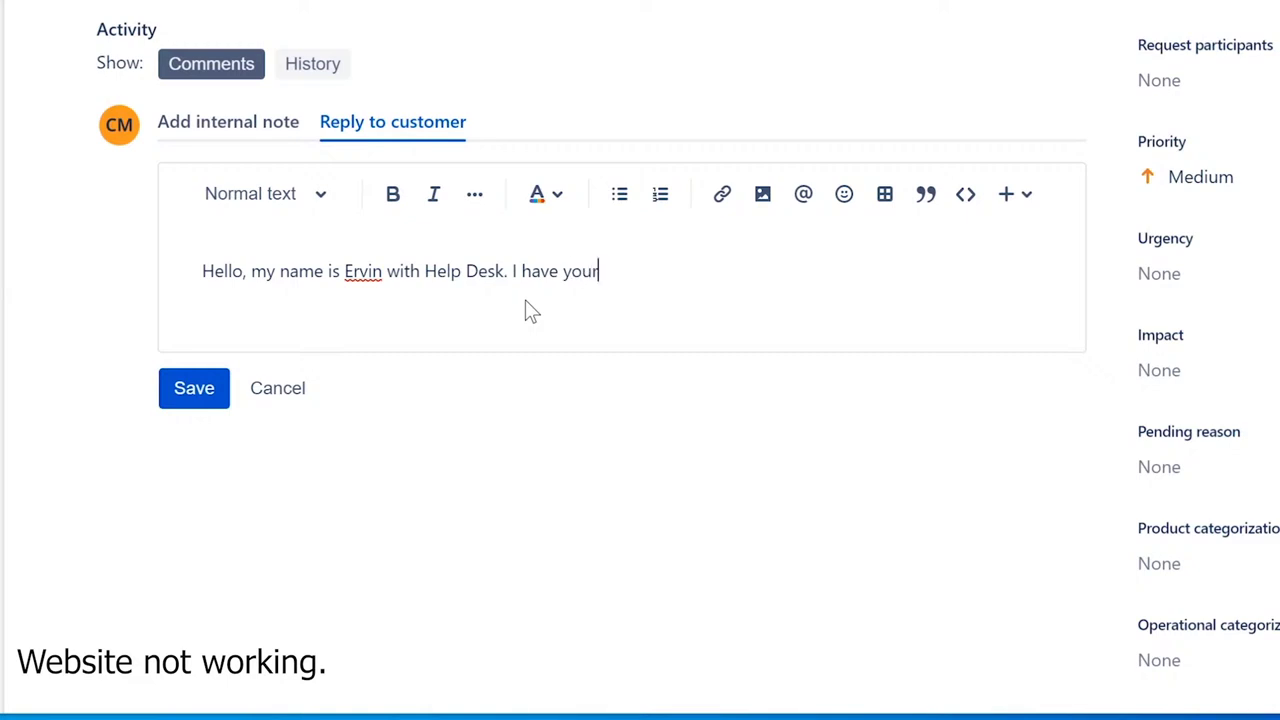
{"action": "type", "text": " ticket about "}
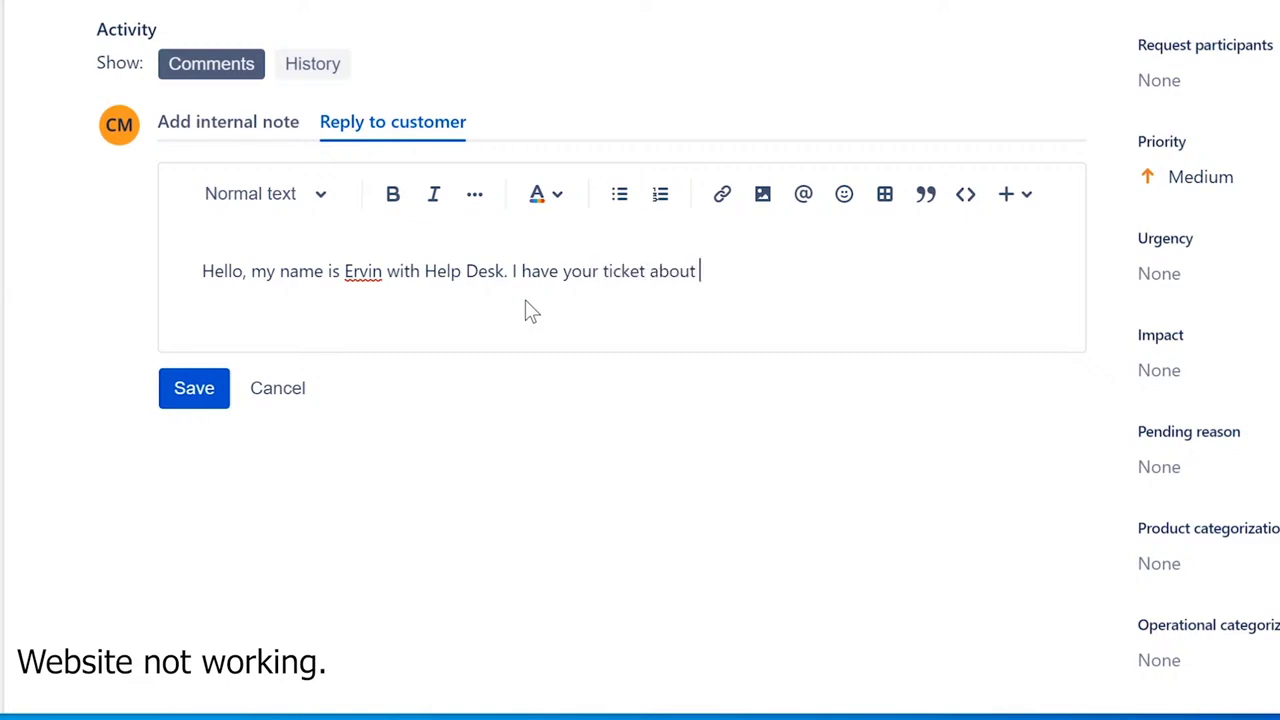
{"action": "type", "text": "broken link."}
{"action": "key", "text": "Return"}
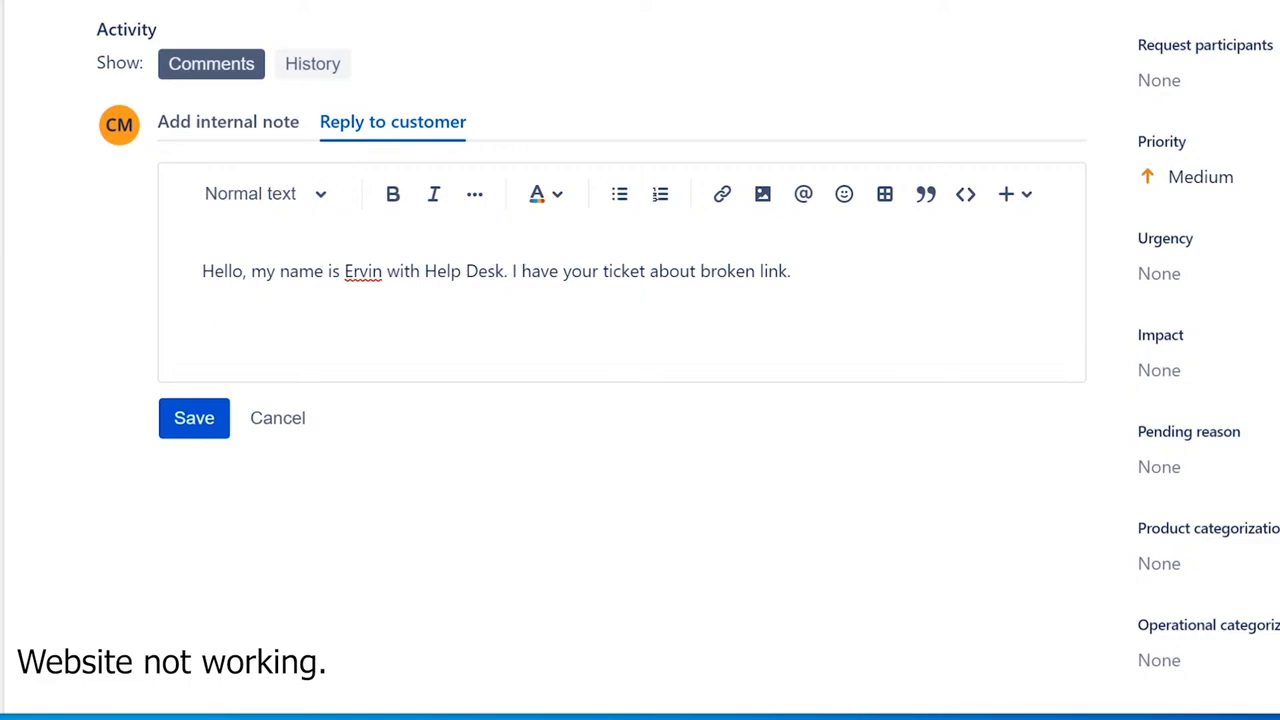
{"action": "type", "text": "Is anybody else in yo"}
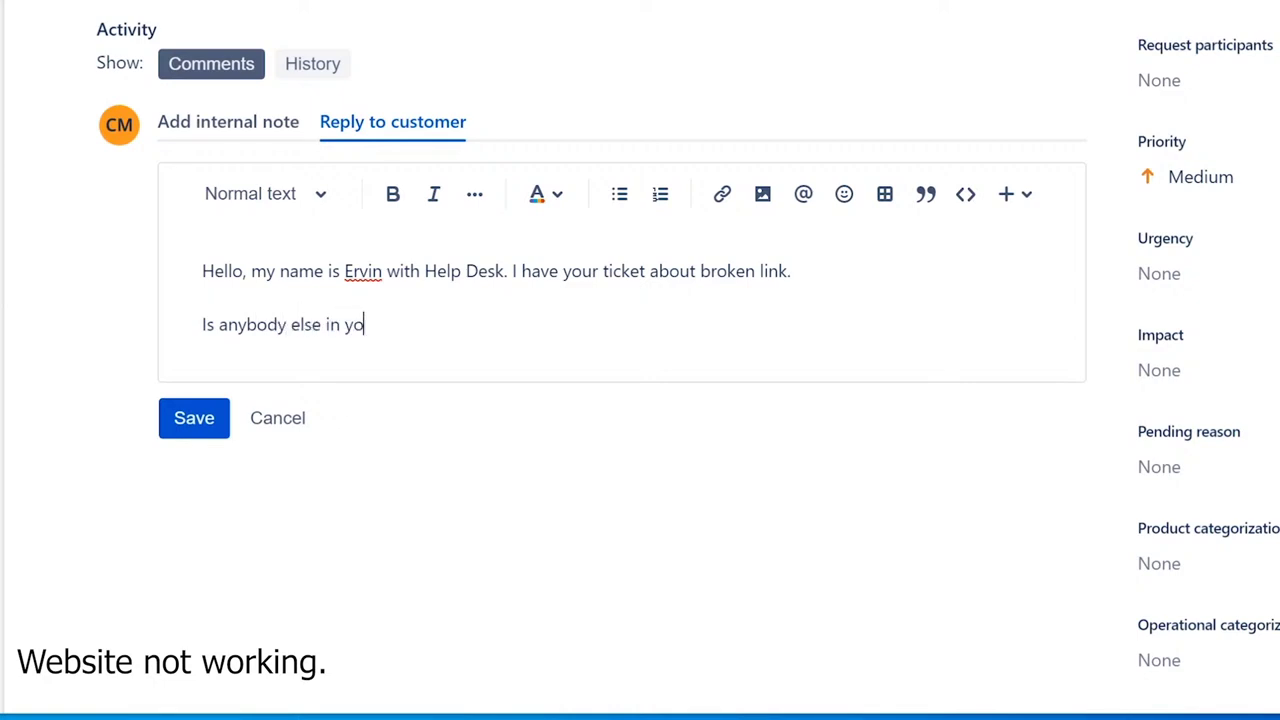
{"action": "type", "text": "ur group having this issue"}
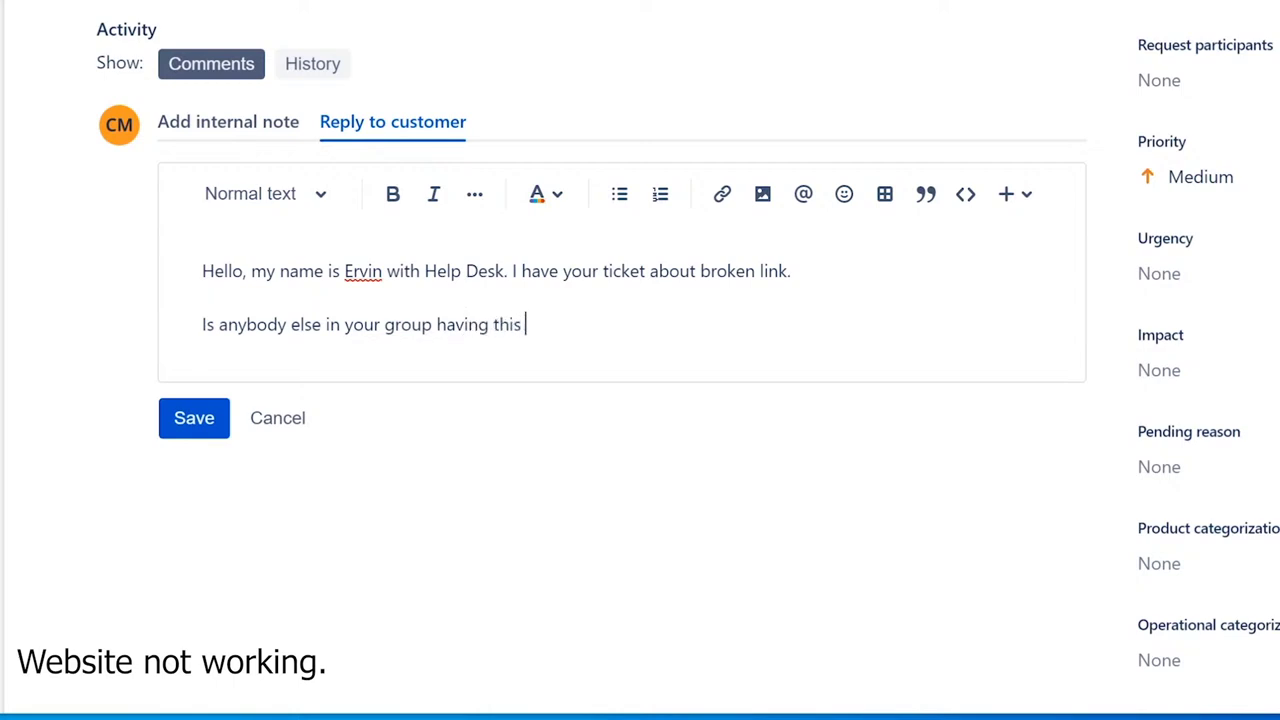
{"action": "key", "text": "BackSpace"}
{"action": "key", "text": "BackSpace"}
{"action": "key", "text": "BackSpace"}
{"action": "key", "text": "BackSpace"}
{"action": "key", "text": "BackSpace"}
{"action": "key", "text": "BackSpace"}
{"action": "key", "text": "BackSpace"}
{"action": "key", "text": "BackSpace"}
{"action": "key", "text": "BackSpace"}
{"action": "key", "text": "BackSpace"}
{"action": "key", "text": "BackSpace"}
{"action": "key", "text": "BackSpace"}
{"action": "key", "text": "BackSpace"}
{"action": "key", "text": "BackSpace"}
{"action": "key", "text": "BackSpace"}
{"action": "key", "text": "BackSpace"}
{"action": "key", "text": "BackSpace"}
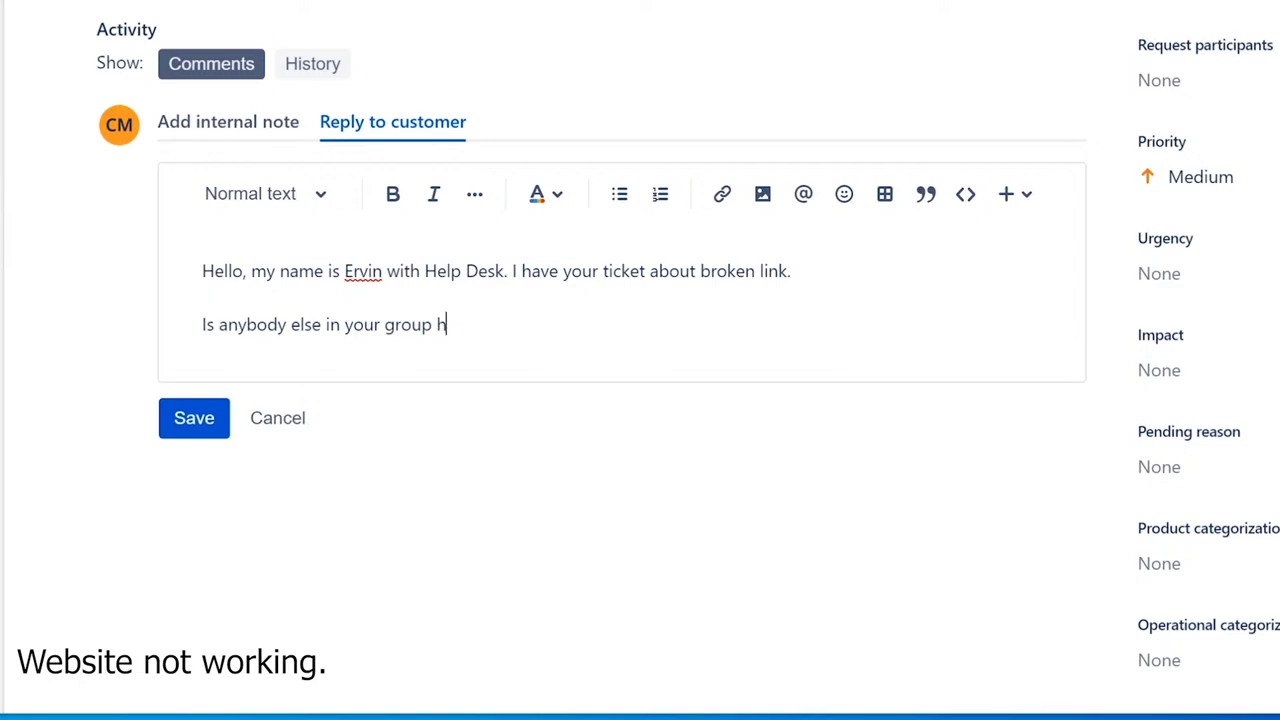
{"action": "type", "text": "able to access this "}
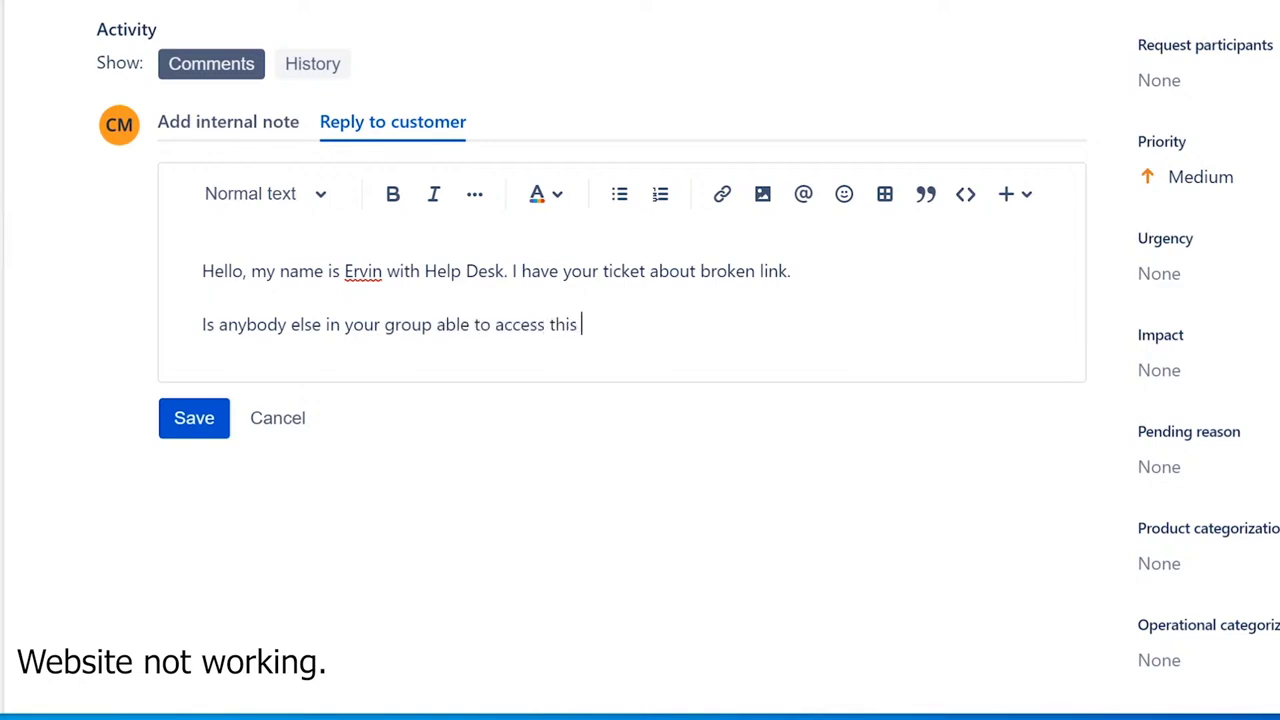
{"action": "type", "text": "website?"}
{"action": "left_click", "coordinate": [184, 421]}
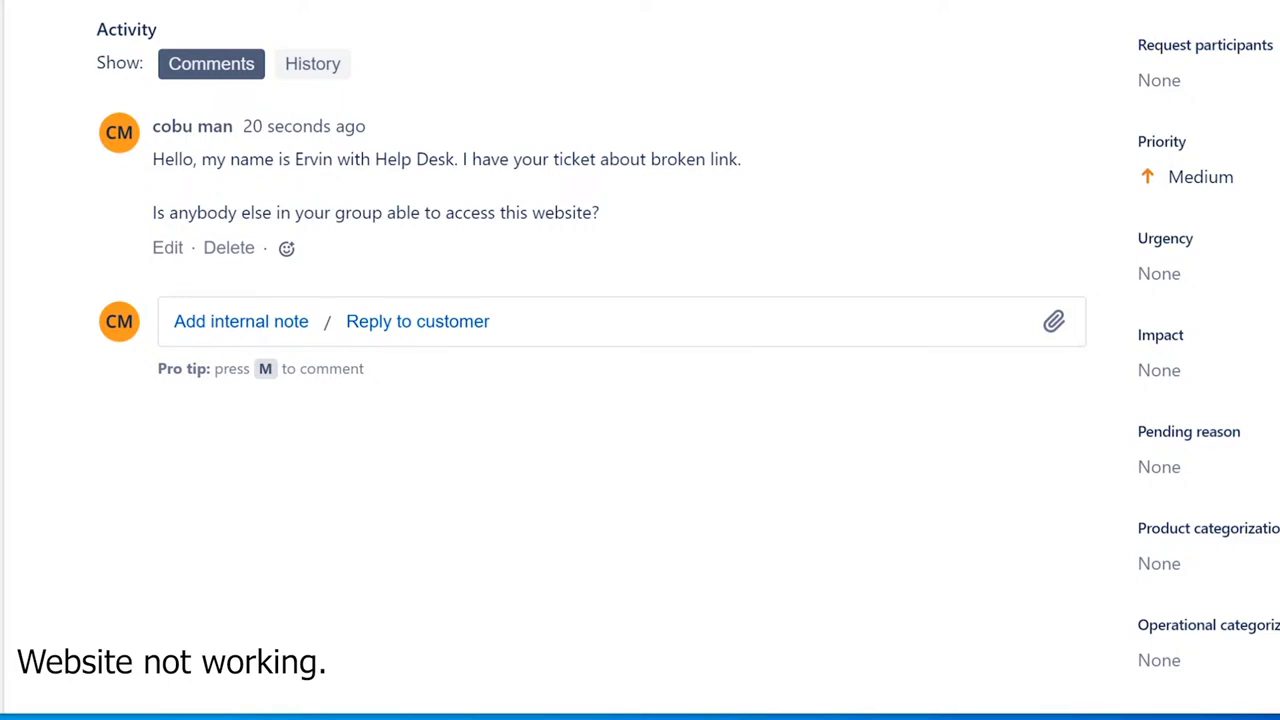
Record the customer confirming the correct link, the agent's check-with-another-person request, and 'it's working for them'.
{"action": "left_click", "coordinate": [452, 335]}
{"action": "type", "text": "Cus"}
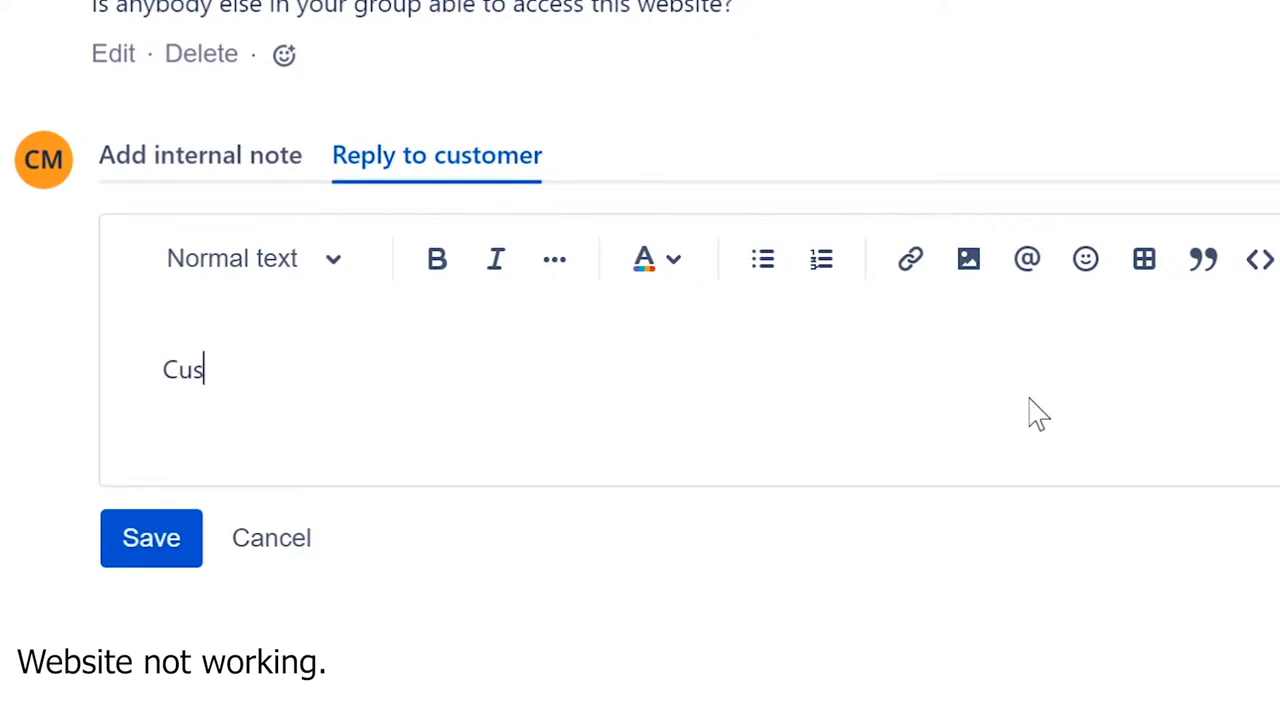
{"action": "type", "text": "tomer: Yes, "}
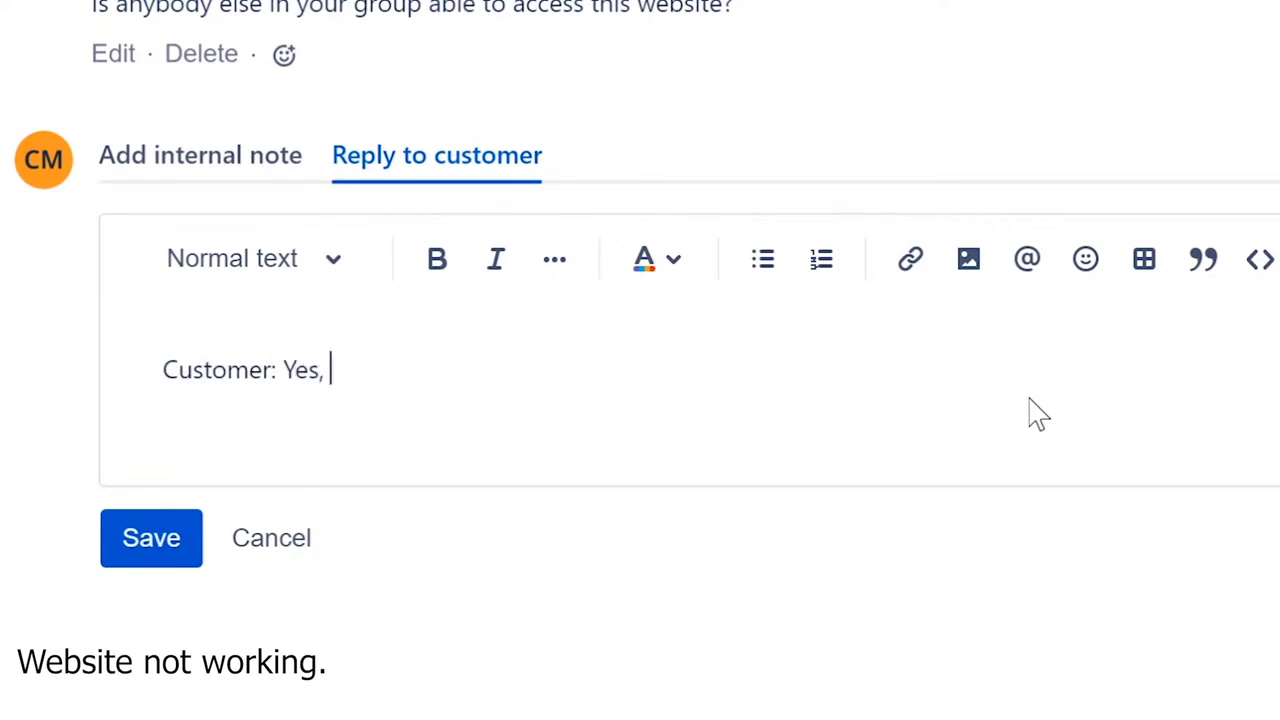
{"action": "type", "text": "that is "}
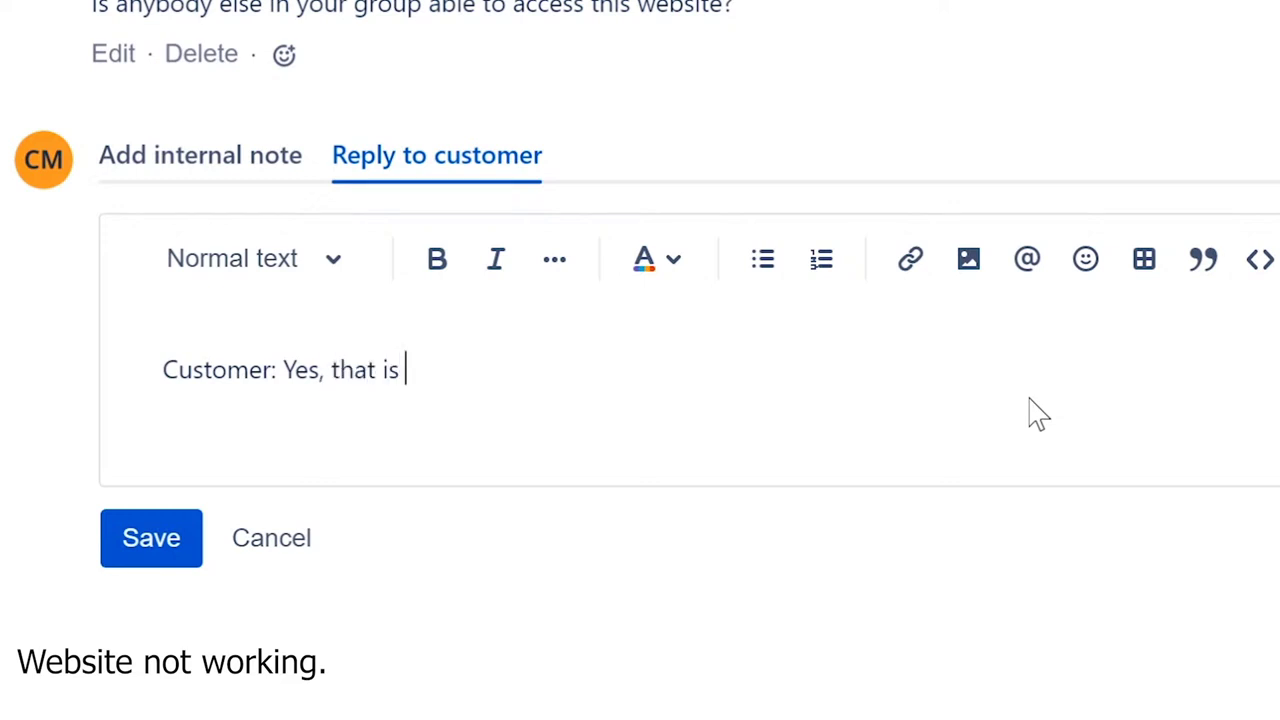
{"action": "type", "text": "the correct l"}
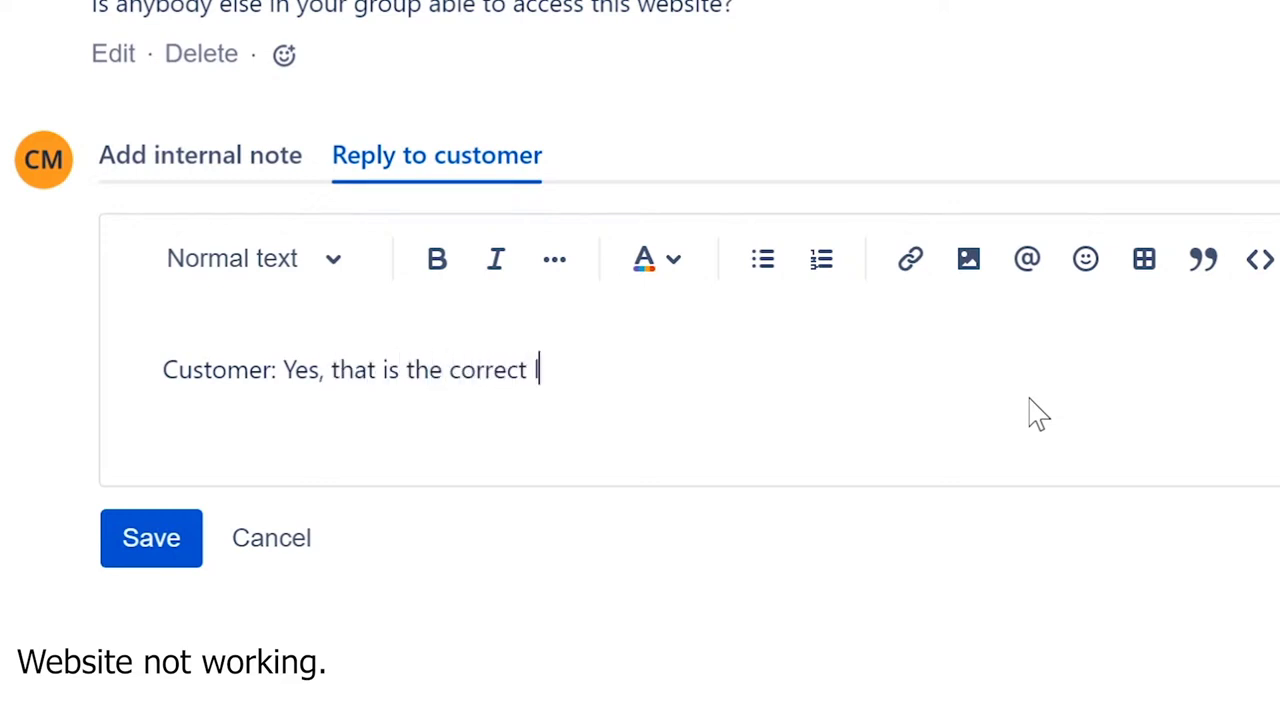
{"action": "type", "text": "ink..."}
{"action": "key", "text": "Return"}
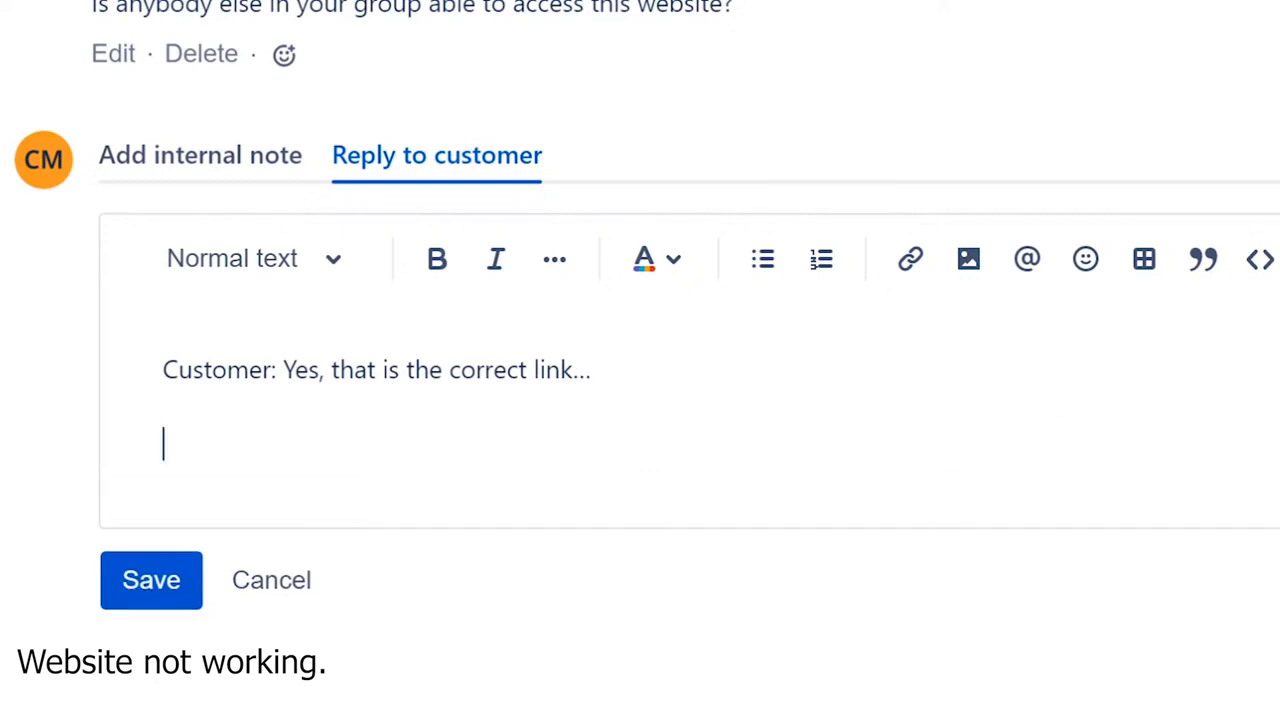
{"action": "type", "text": "Ervin: Can y"}
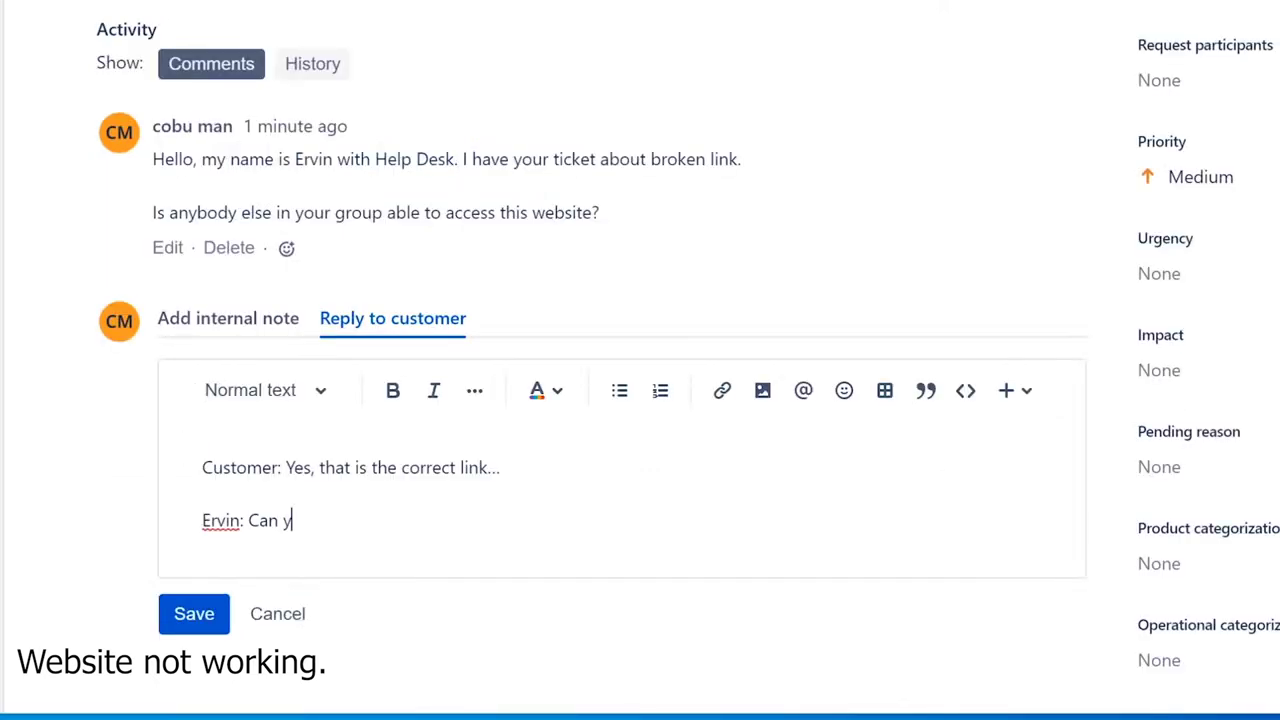
{"action": "type", "text": "ou please chec"}
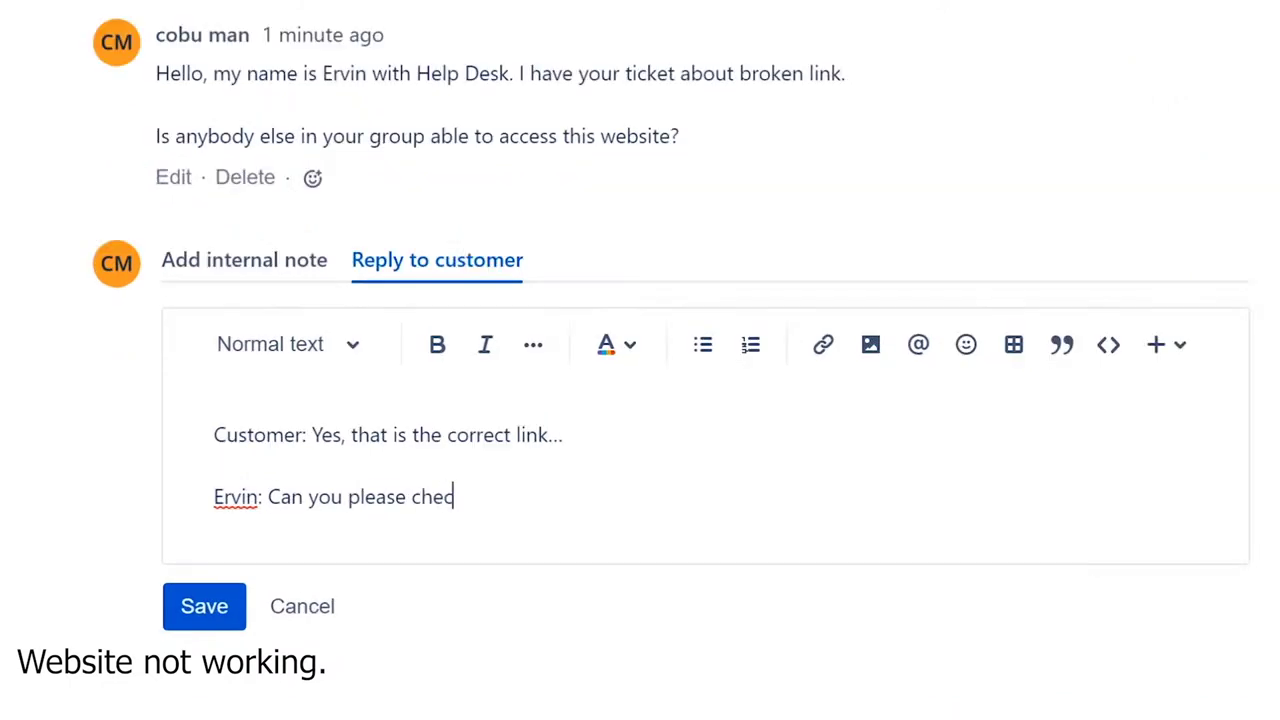
{"action": "type", "text": "k with one other per"}
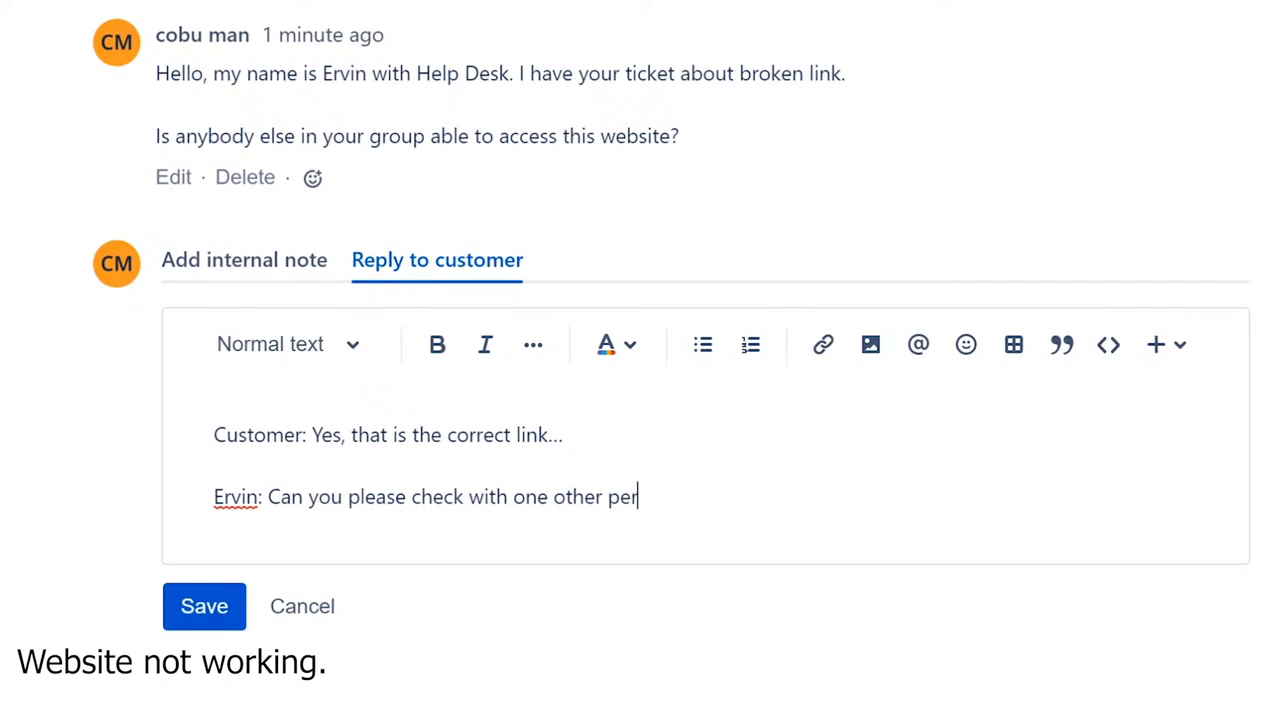
{"action": "type", "text": "son just to "}
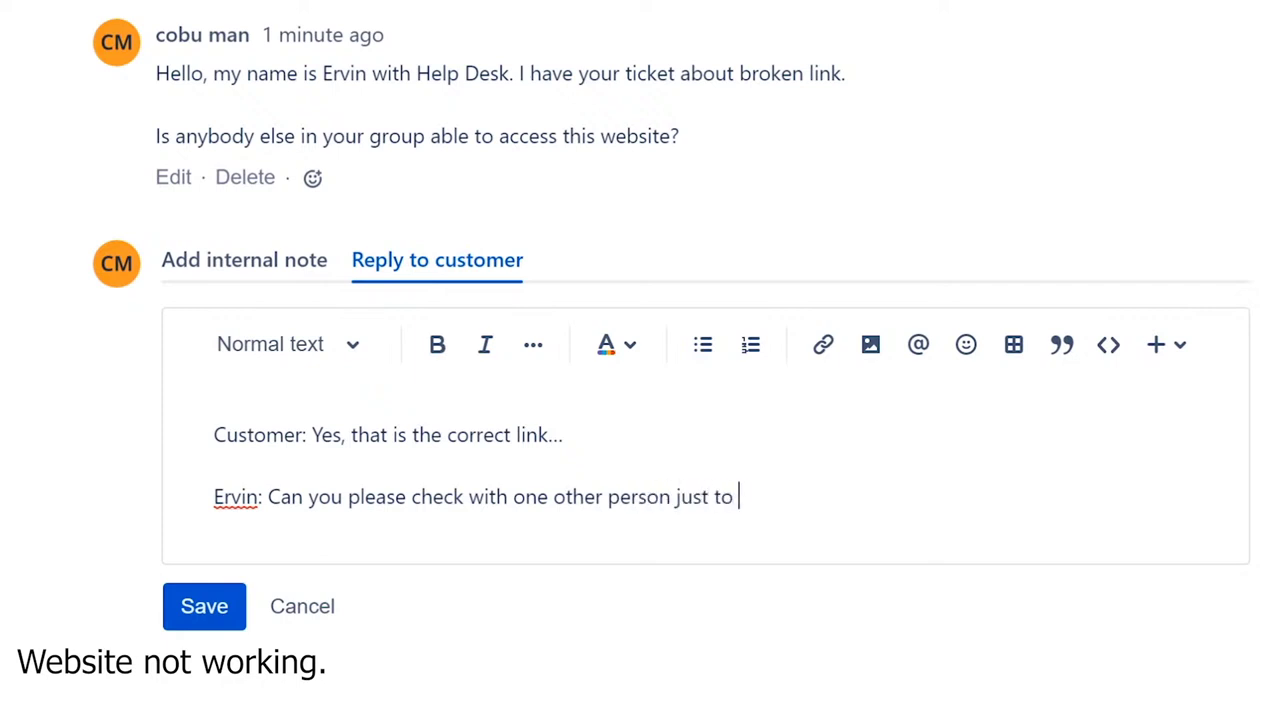
{"action": "type", "text": "be sure?"}
{"action": "key", "text": "Return"}
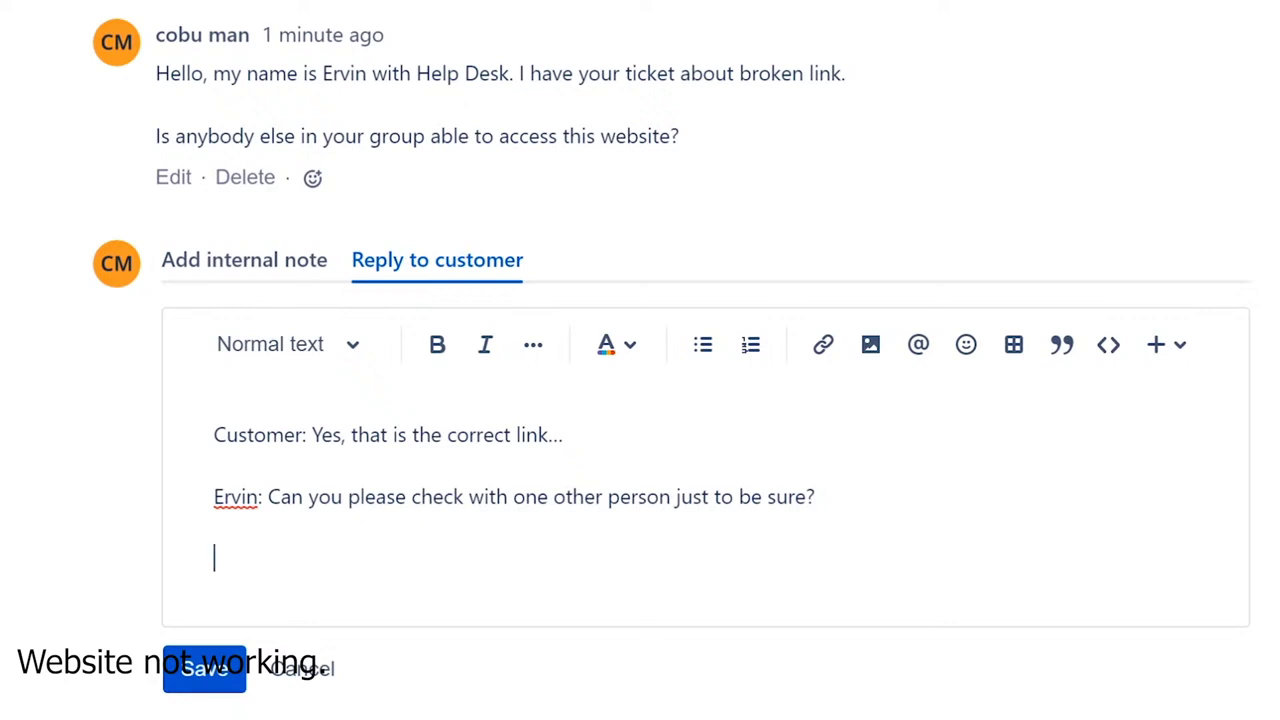
{"action": "type", "text": "Customer: "}
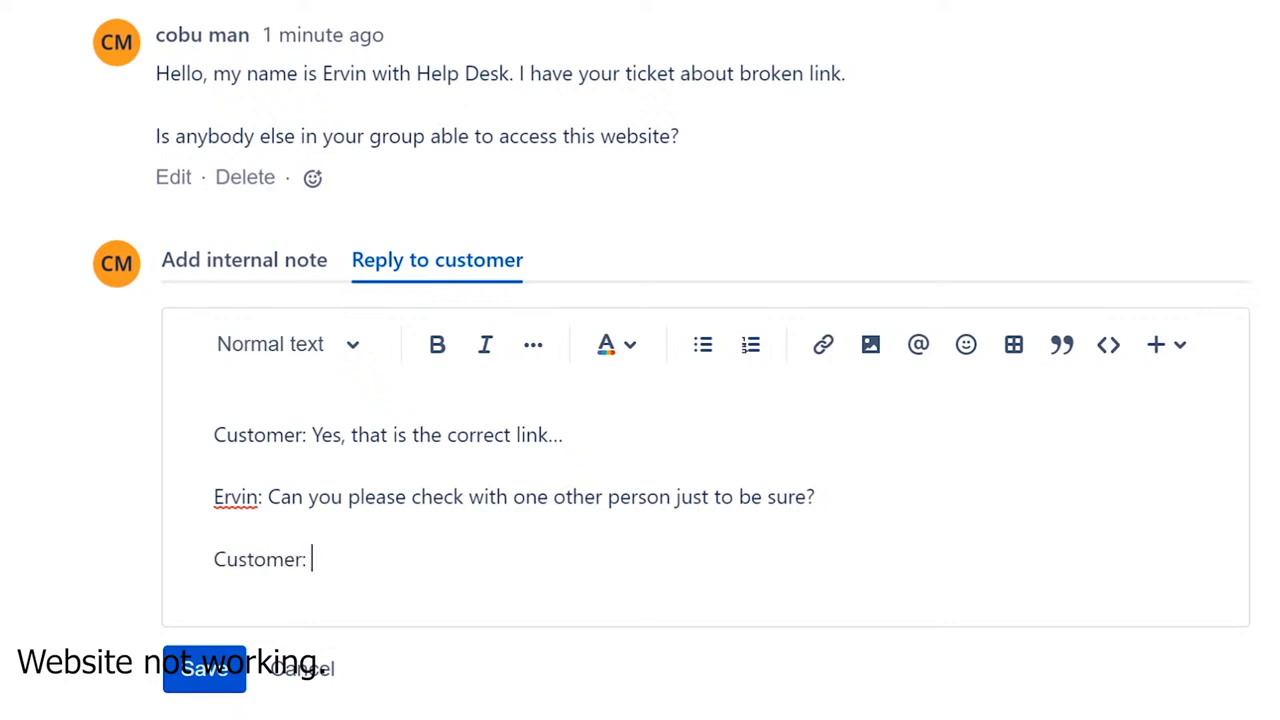
{"action": "type", "text": "Yes, itw"}
{"action": "key", "text": "BackSpace"}
{"action": "type", "text": "'s working for them..."}
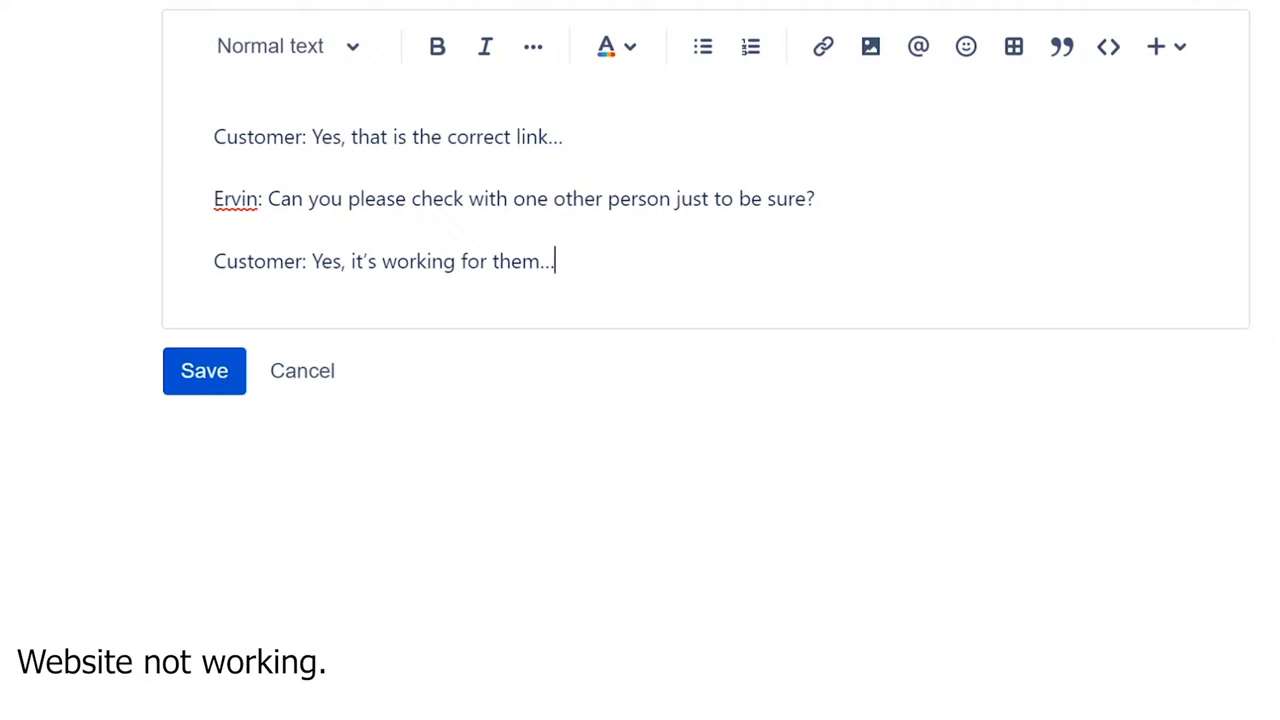
Add the customer line 'They are using the same link as me...' below the previous exchange.
{"action": "left_click_drag", "start_coordinate": [258, 198], "coordinate": [214, 198]}
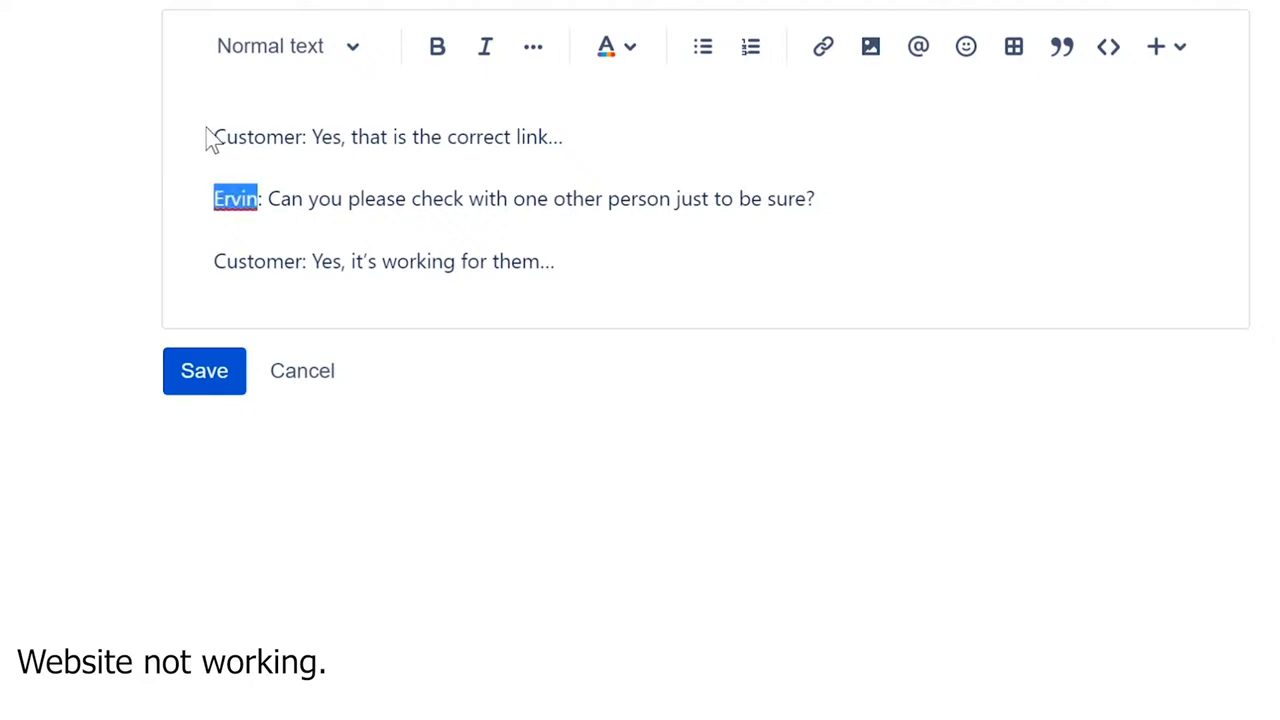
{"action": "left_click_drag", "start_coordinate": [214, 137], "coordinate": [304, 137]}
{"action": "left_click", "coordinate": [304, 137]}
{"action": "key", "text": "shift+Left"}
{"action": "key", "text": "shift+Left"}
{"action": "key", "text": "shift+Left"}
{"action": "key", "text": "shift+Left"}
{"action": "key", "text": "shift+Left"}
{"action": "key", "text": "shift+Left"}
{"action": "key", "text": "shift+Left"}
{"action": "key", "text": "shift+Left"}
{"action": "key", "text": "shift+Left"}
{"action": "key", "text": "shift+Left"}
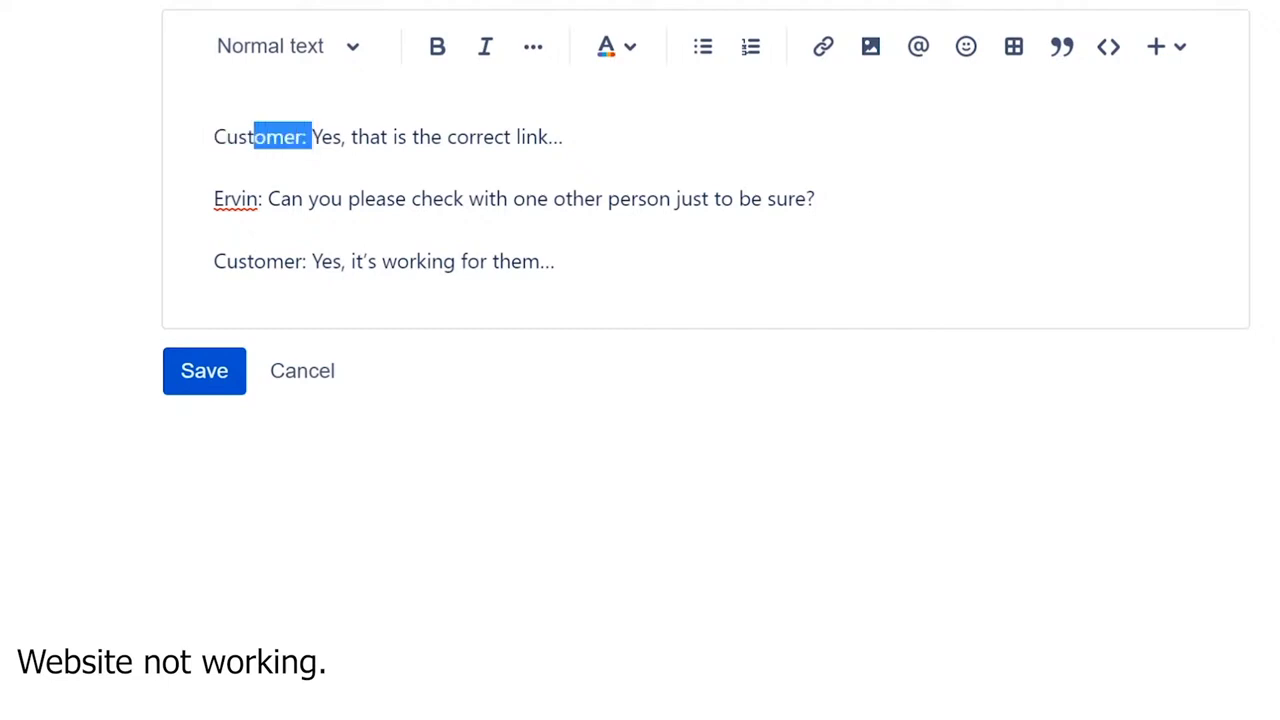
{"action": "left_click", "coordinate": [771, 297]}
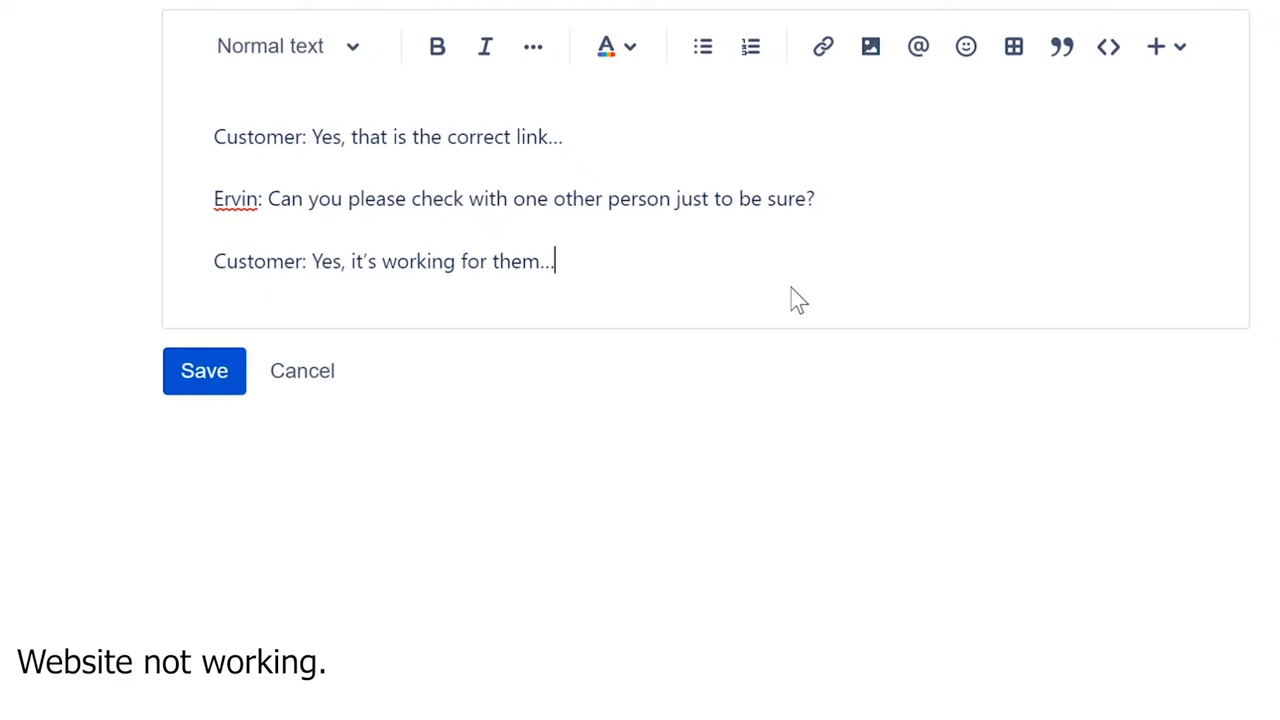
{"action": "key", "text": "Return"}
{"action": "type", "text": "Customer: t"}
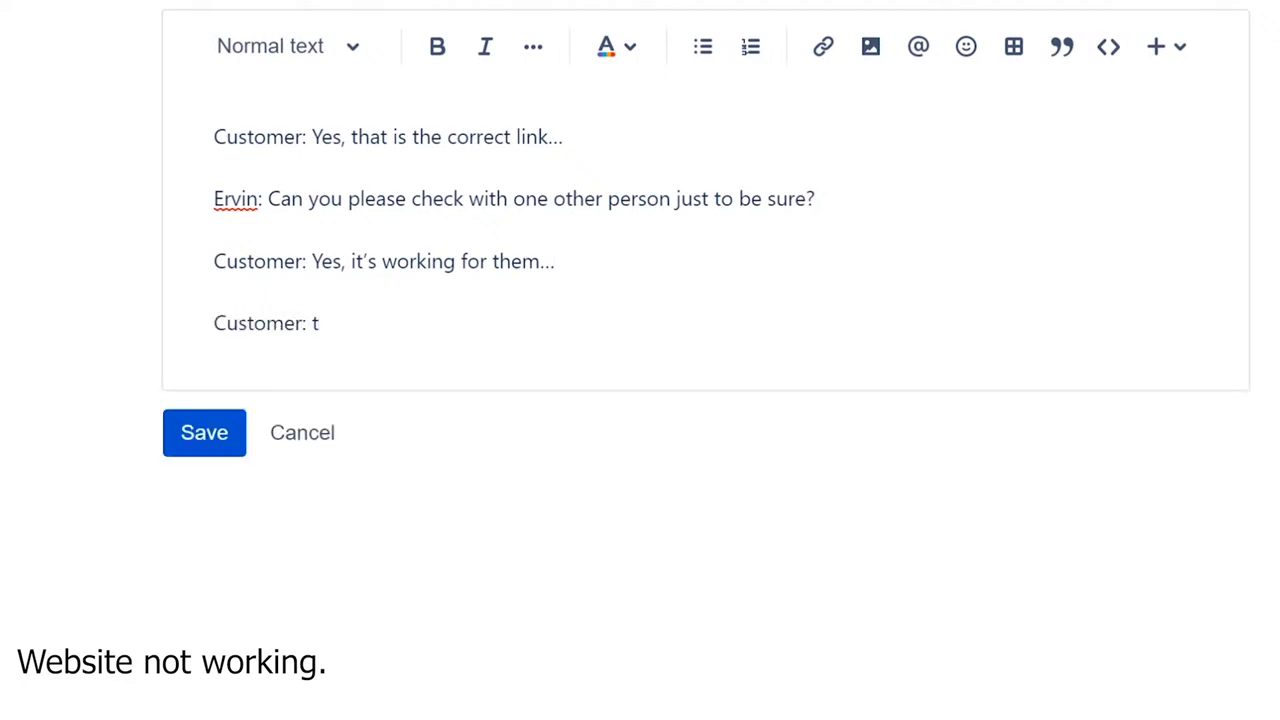
{"action": "key", "text": "BackSpace"}
{"action": "type", "text": "They are using the sma"}
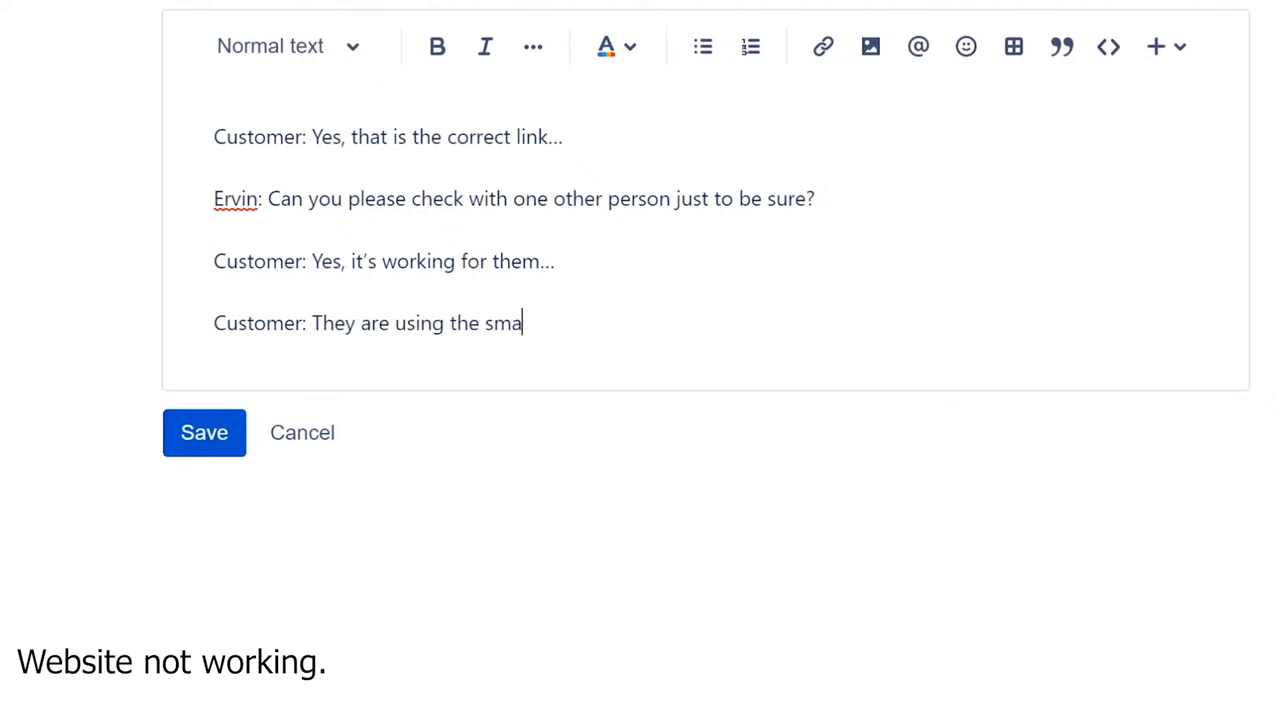
{"action": "key", "text": "BackSpace"}
{"action": "type", "text": "ame link as me..."}
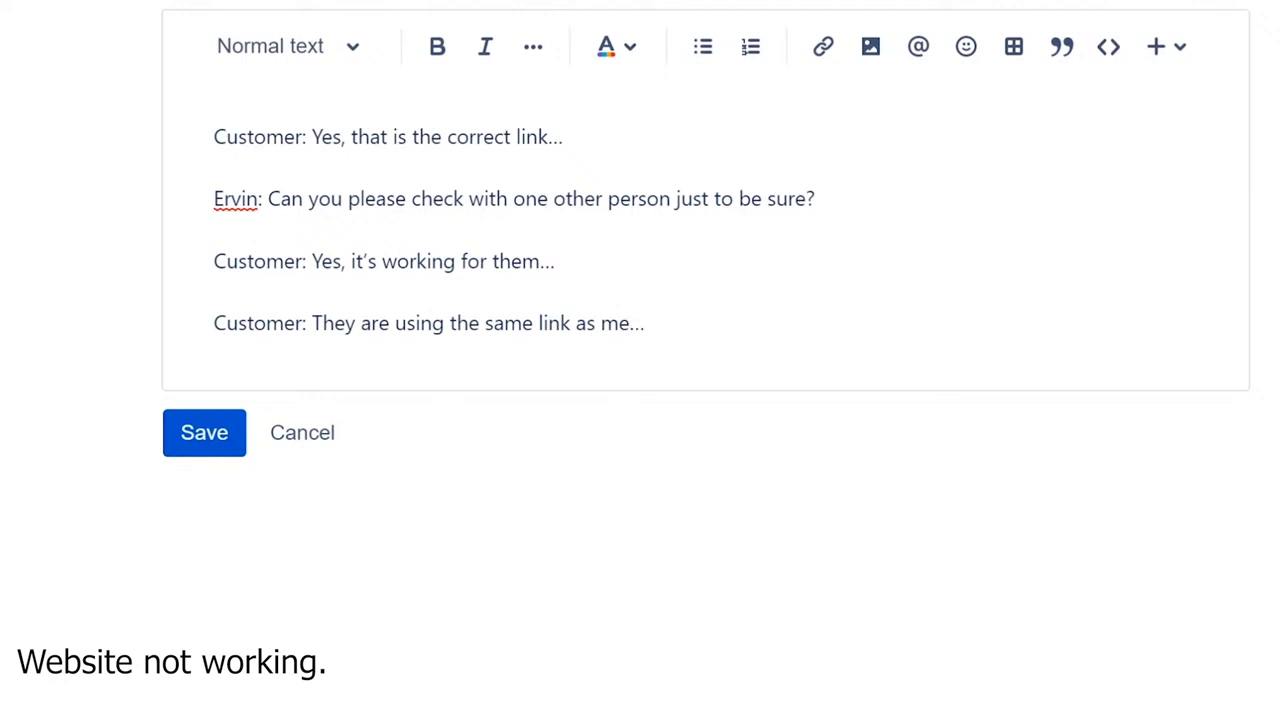
Add the agent asking for a screenshot of the working website and the customer's 'with screenshot' reply.
{"action": "key", "text": "Return"}
{"action": "type", "text": "Ervin: Can yop"}
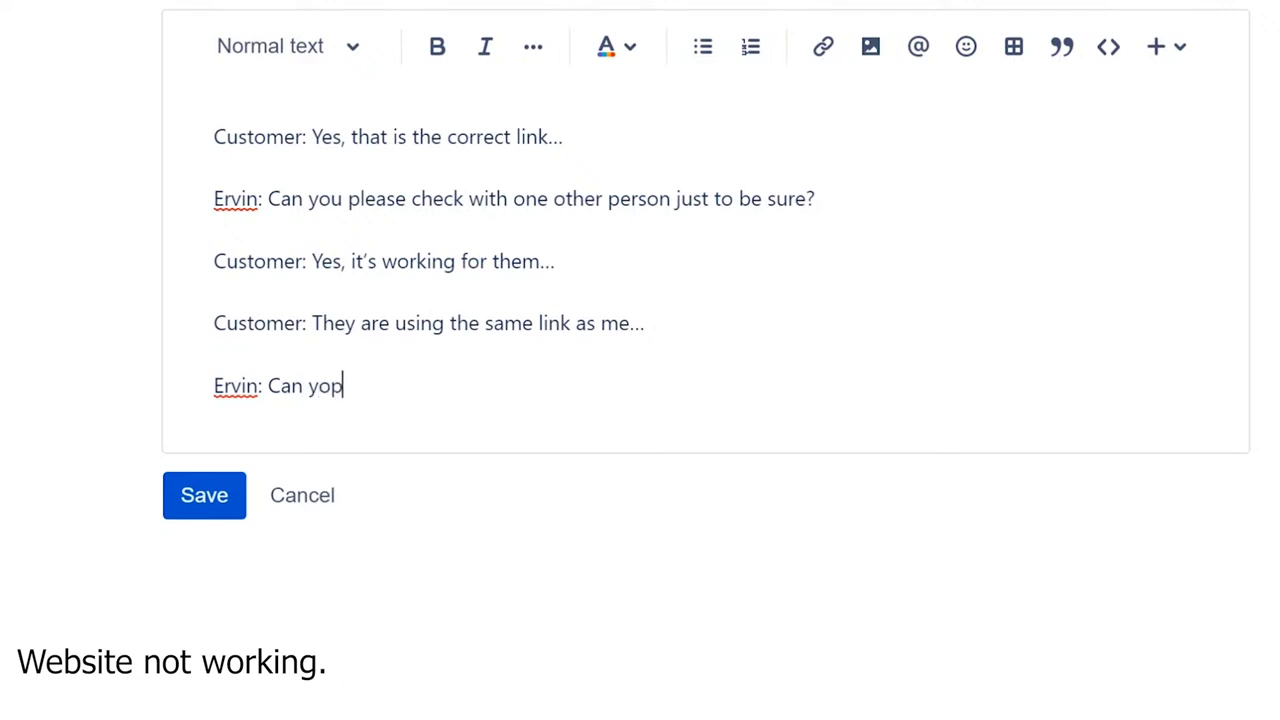
{"action": "key", "text": "BackSpace"}
{"action": "type", "text": "u please show m"}
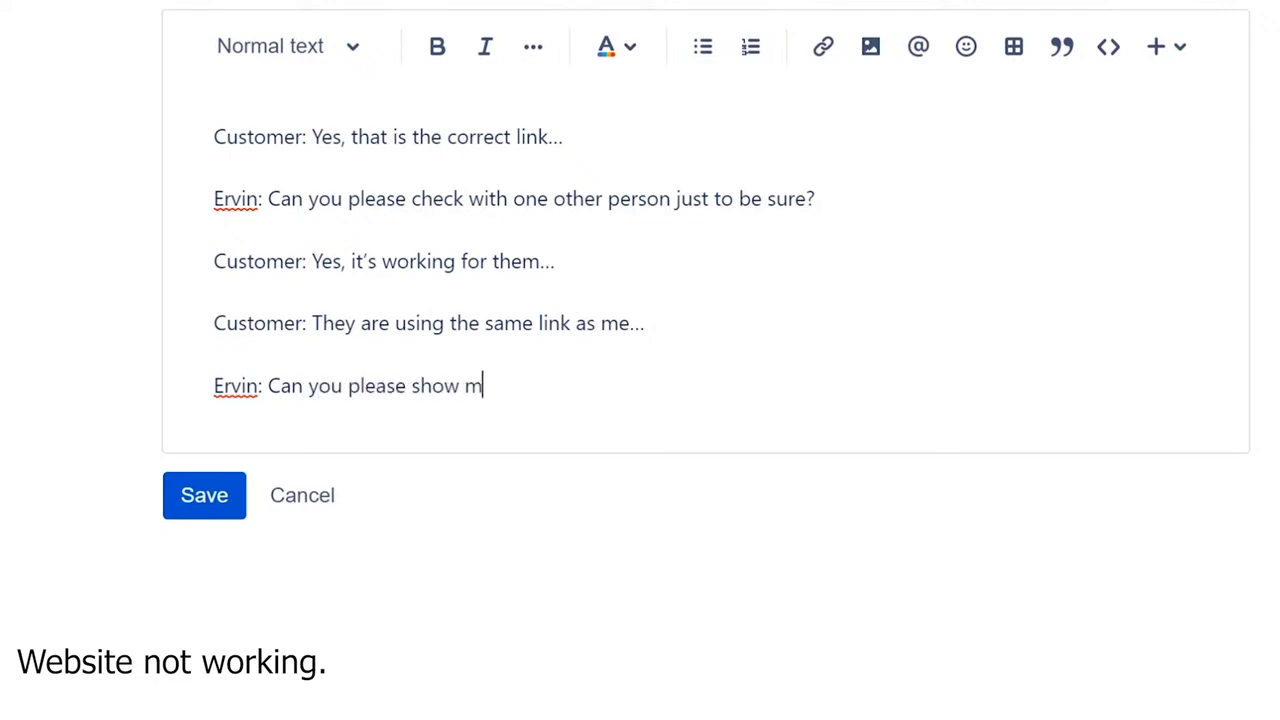
{"action": "type", "text": "e the screenshot of"}
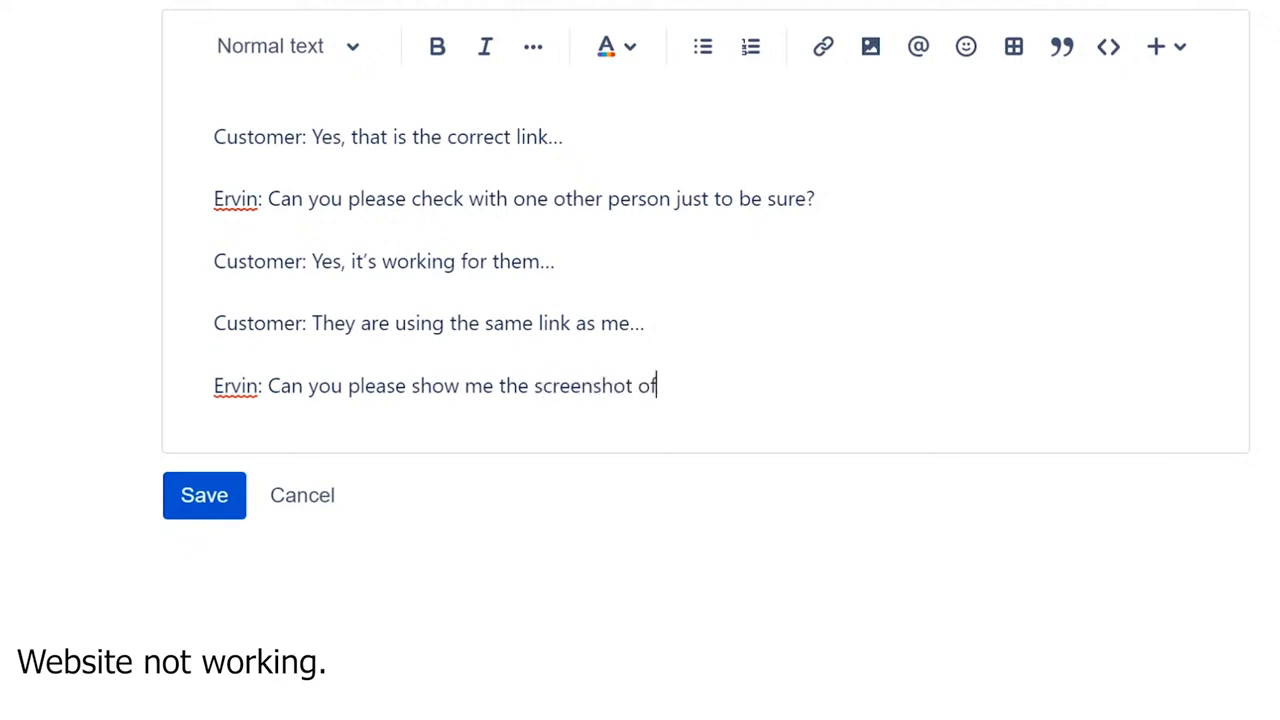
{"action": "type", "text": " working webstie"}
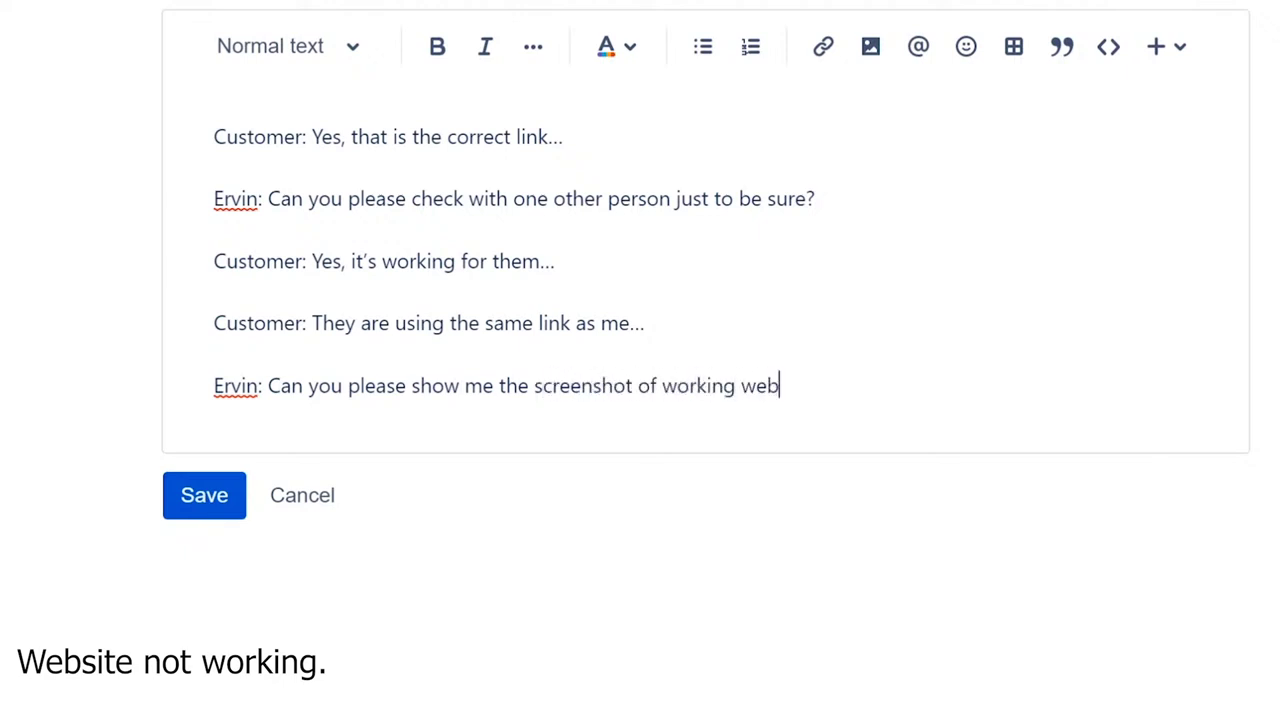
{"action": "key", "text": "BackSpace"}
{"action": "key", "text": "BackSpace"}
{"action": "key", "text": "BackSpace"}
{"action": "type", "text": "ite."}
{"action": "key", "text": "BackSpace"}
{"action": "key", "text": "BackSpace"}
{"action": "type", "text": "?"}
{"action": "key", "text": "Return"}
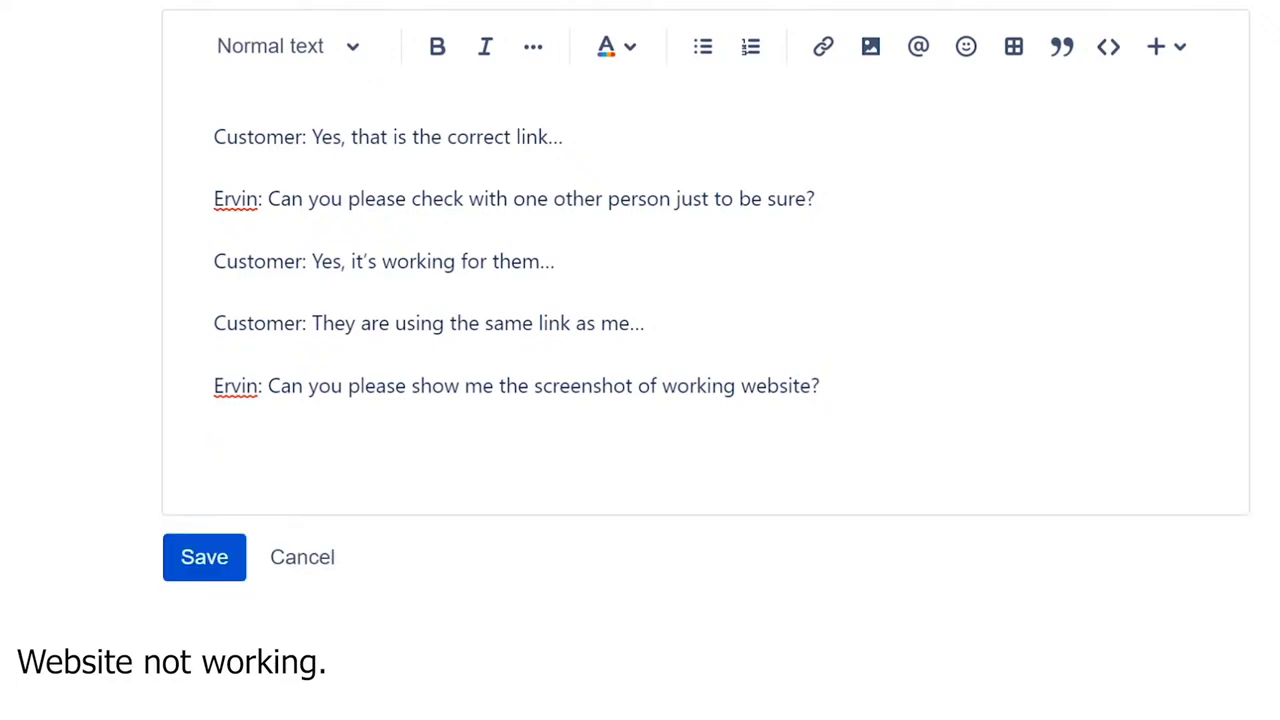
{"action": "type", "text": "Customer: with screensho"}
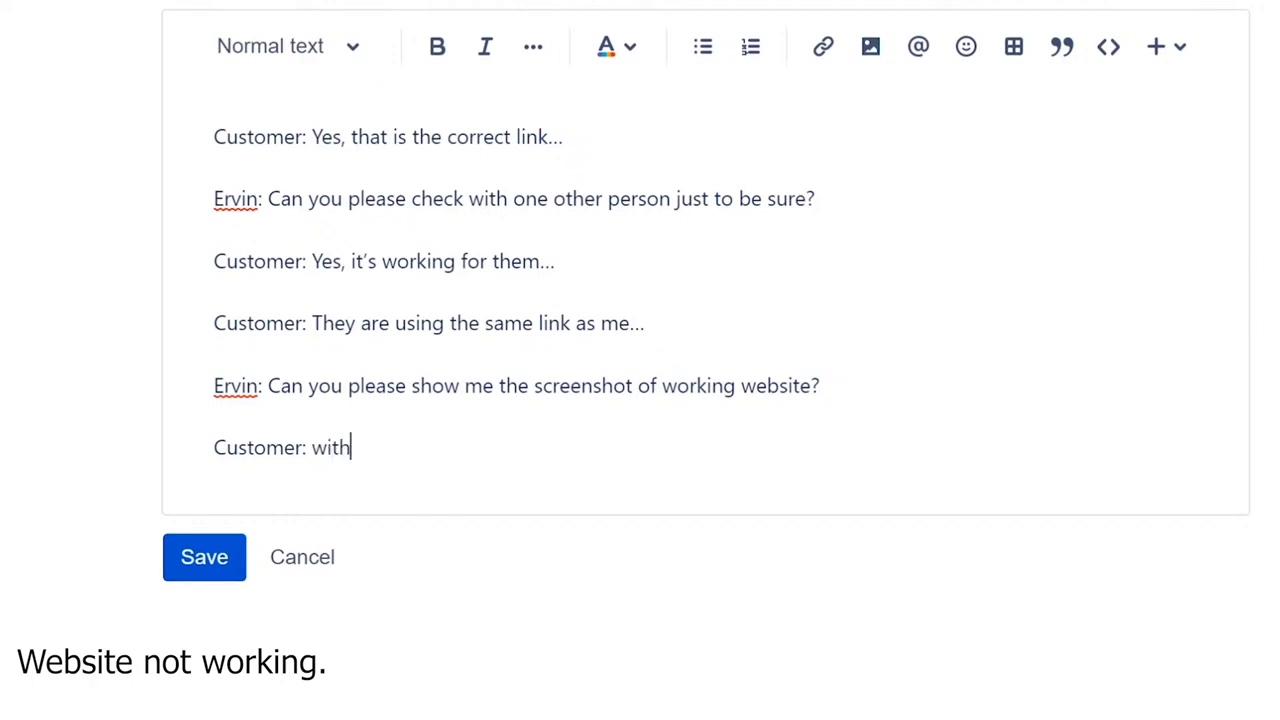
{"action": "type", "text": "t"}
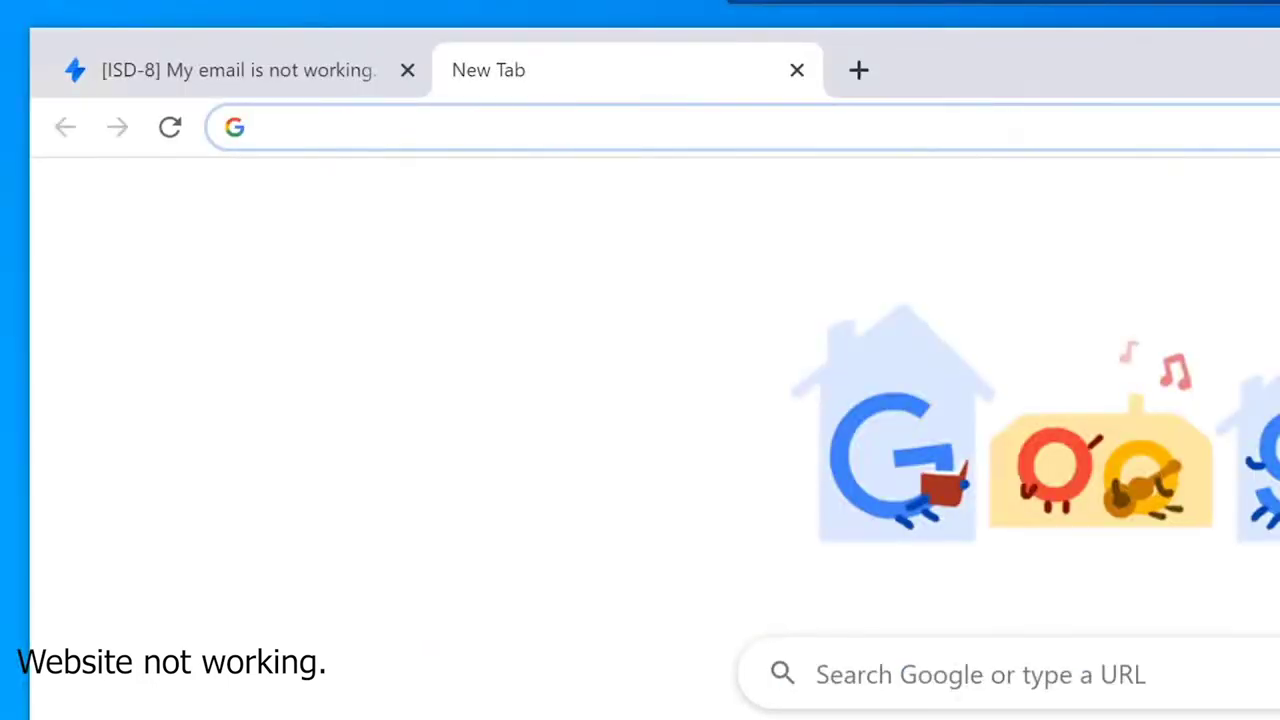
Load the misspelled mai.google.com address to show it can't be reached, then close that tab.
{"action": "type", "text": "https://mail.google.com/mail/u/0/?tab=wm#inbox"}
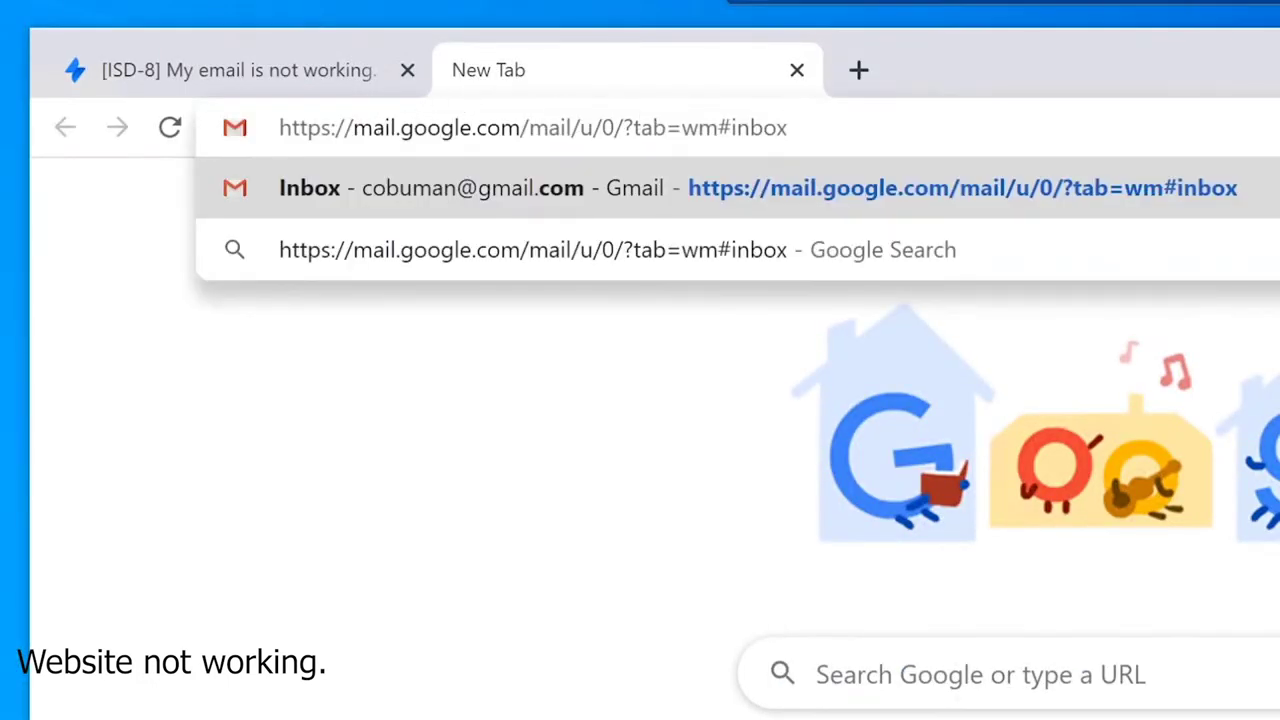
{"action": "left_click", "coordinate": [394, 127]}
{"action": "key", "text": "BackSpace"}
{"action": "key", "text": "Return"}
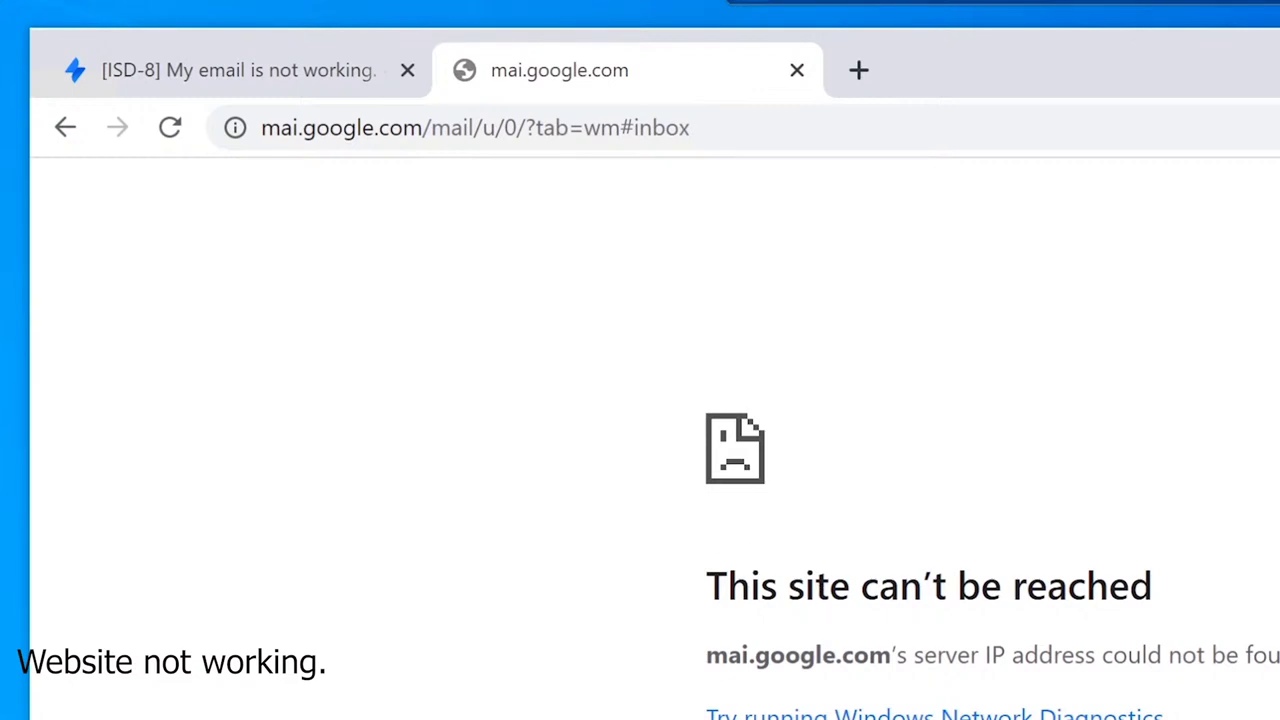
{"action": "left_click", "coordinate": [797, 70]}
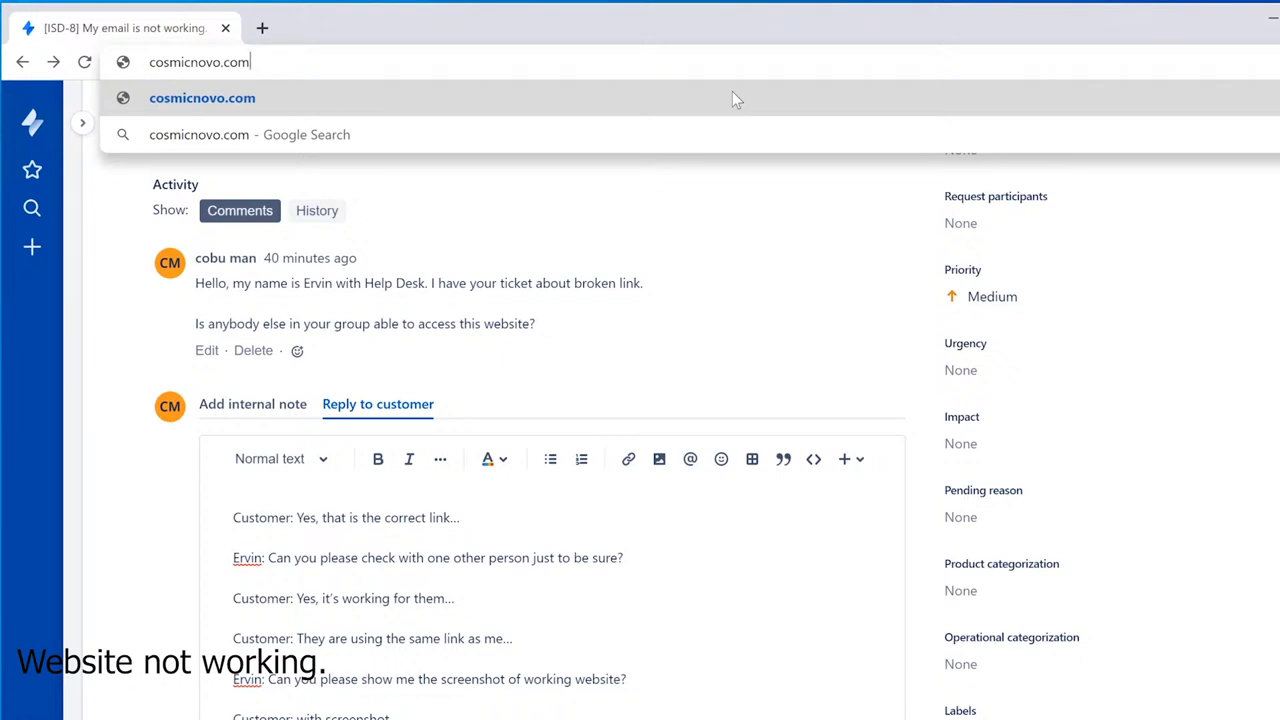
Load cosmicnovo.com and scroll through its homepage of Information Technology articles.
{"action": "key", "text": "Return"}
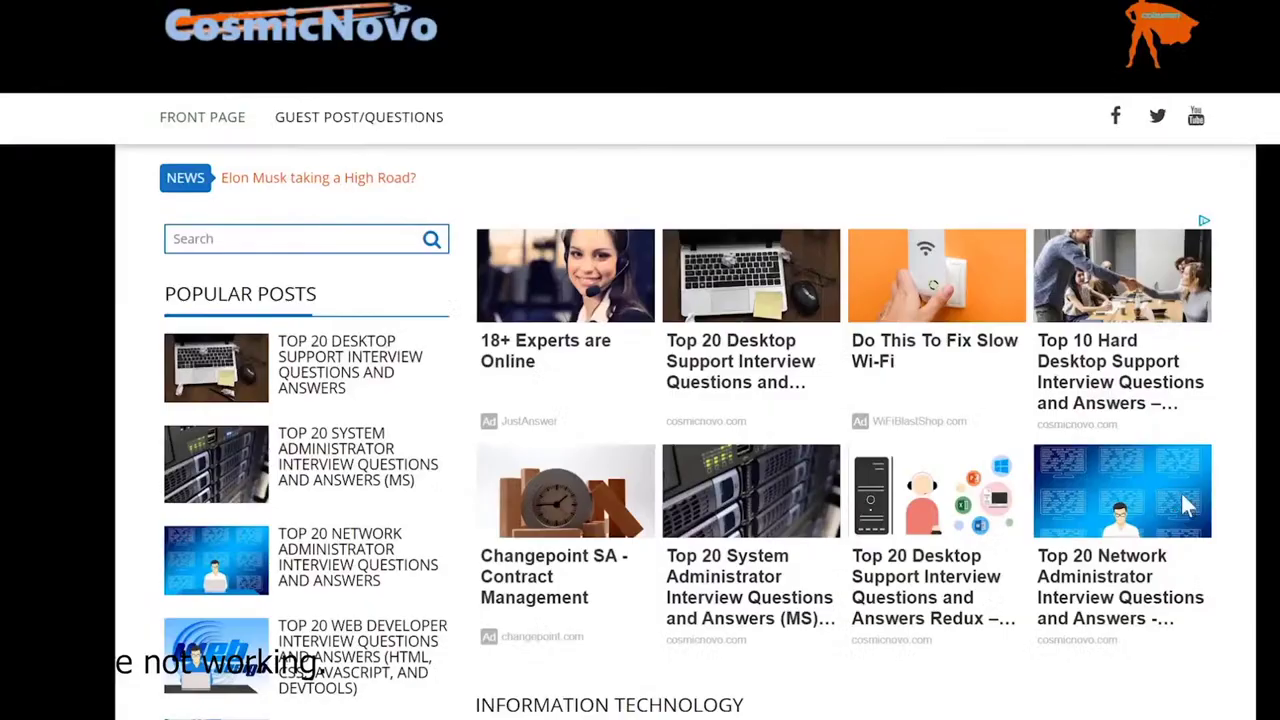
{"action": "scroll", "coordinate": [486, 467], "scroll_direction": "down", "scroll_amount": 3}
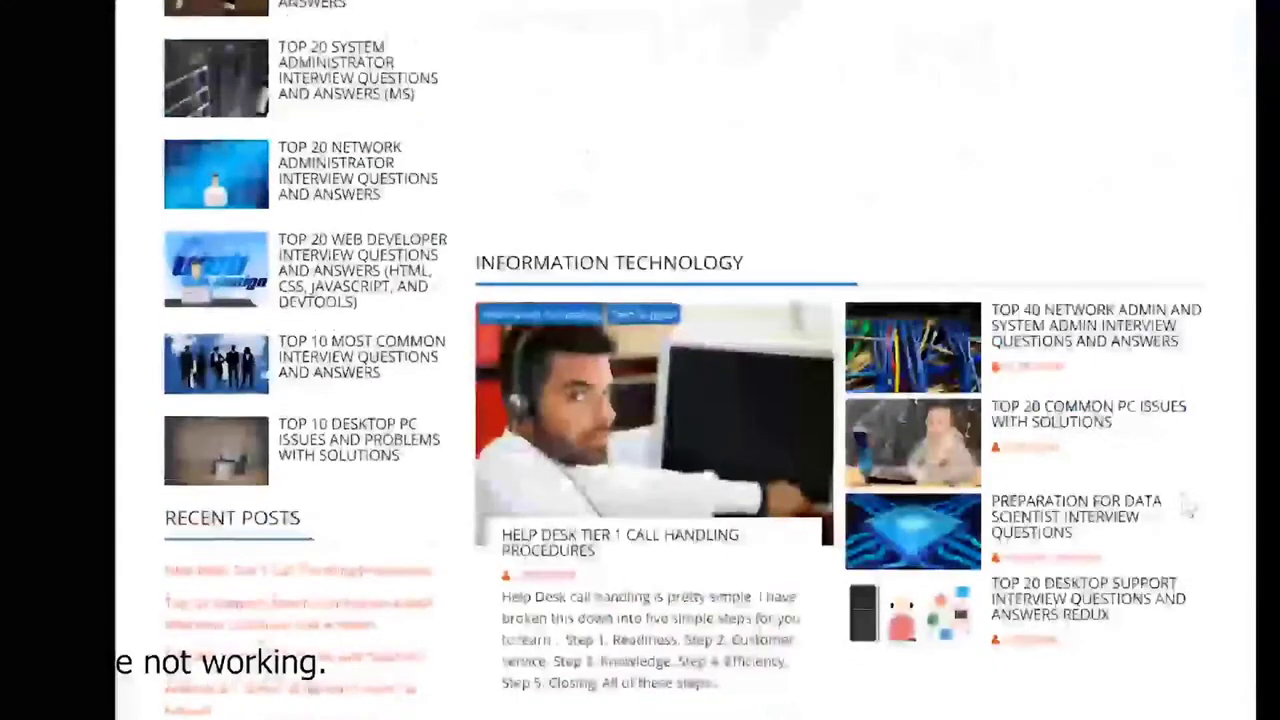
{"action": "scroll", "coordinate": [437, 443], "scroll_direction": "up", "scroll_amount": 5}
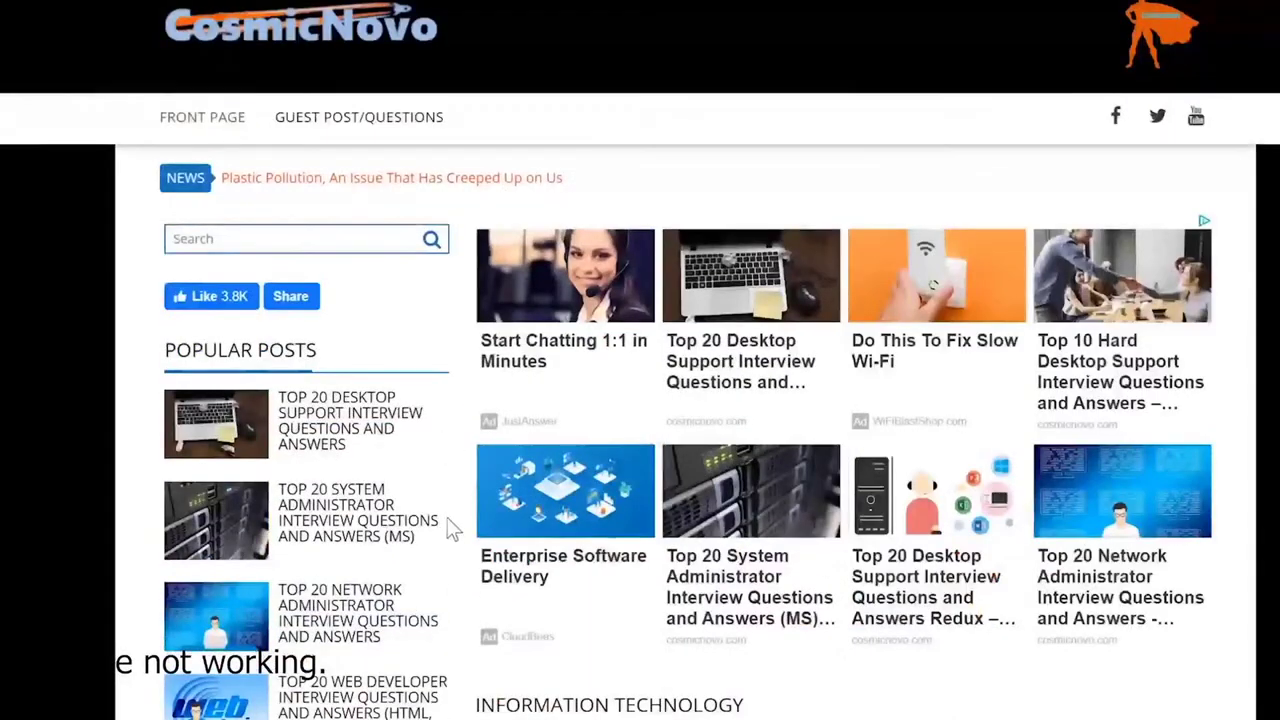
{"action": "scroll", "coordinate": [545, 550], "scroll_direction": "down", "scroll_amount": 5}
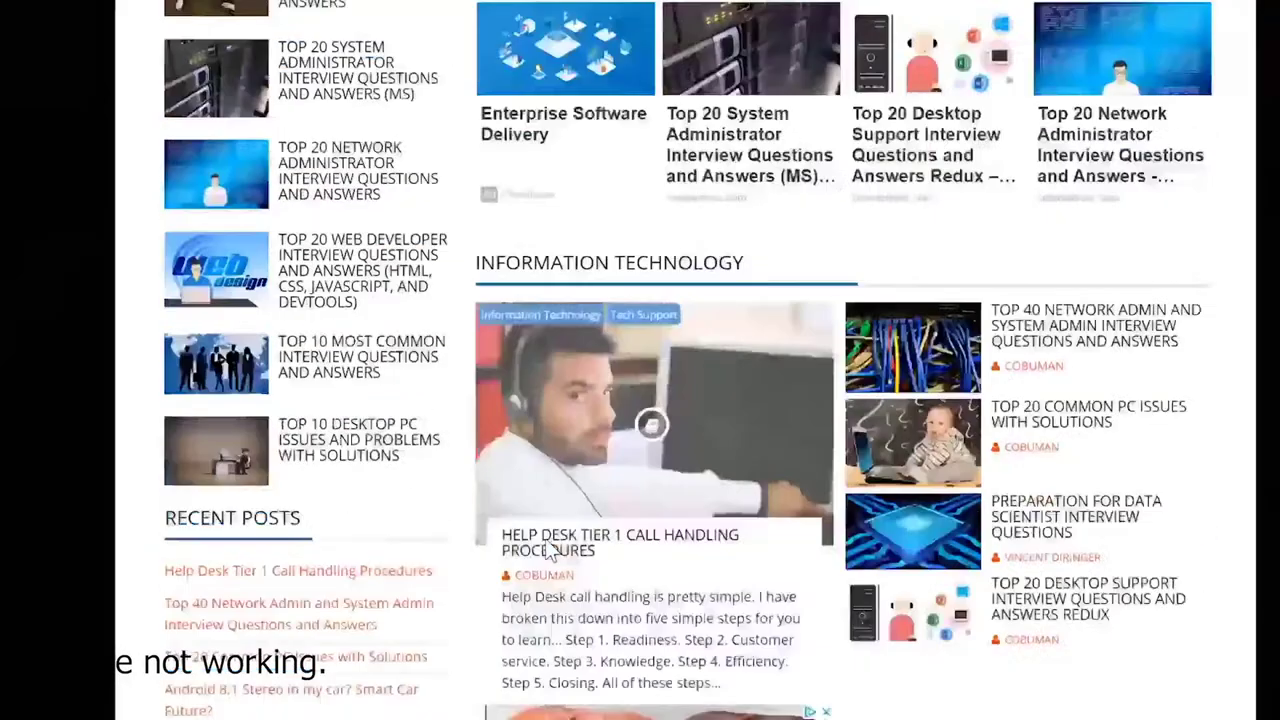
{"action": "scroll", "coordinate": [548, 550], "scroll_direction": "down", "scroll_amount": 10}
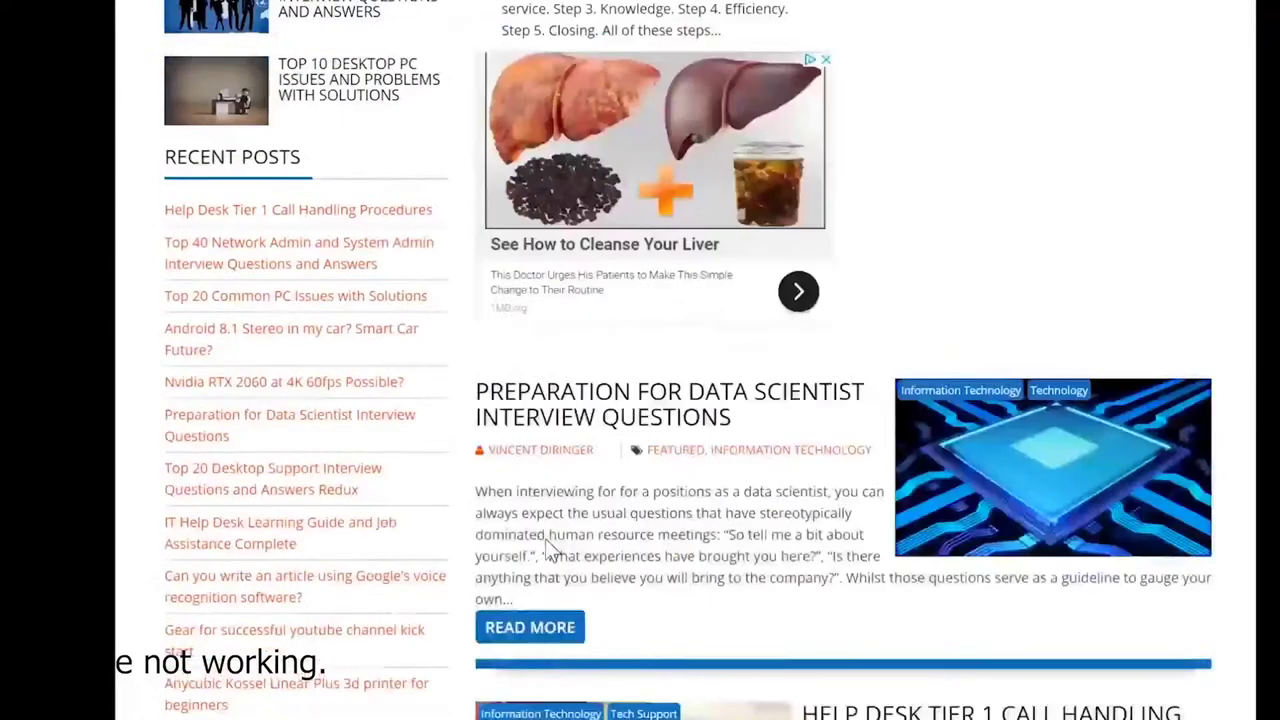
{"action": "scroll", "coordinate": [618, 540], "scroll_direction": "down", "scroll_amount": 3}
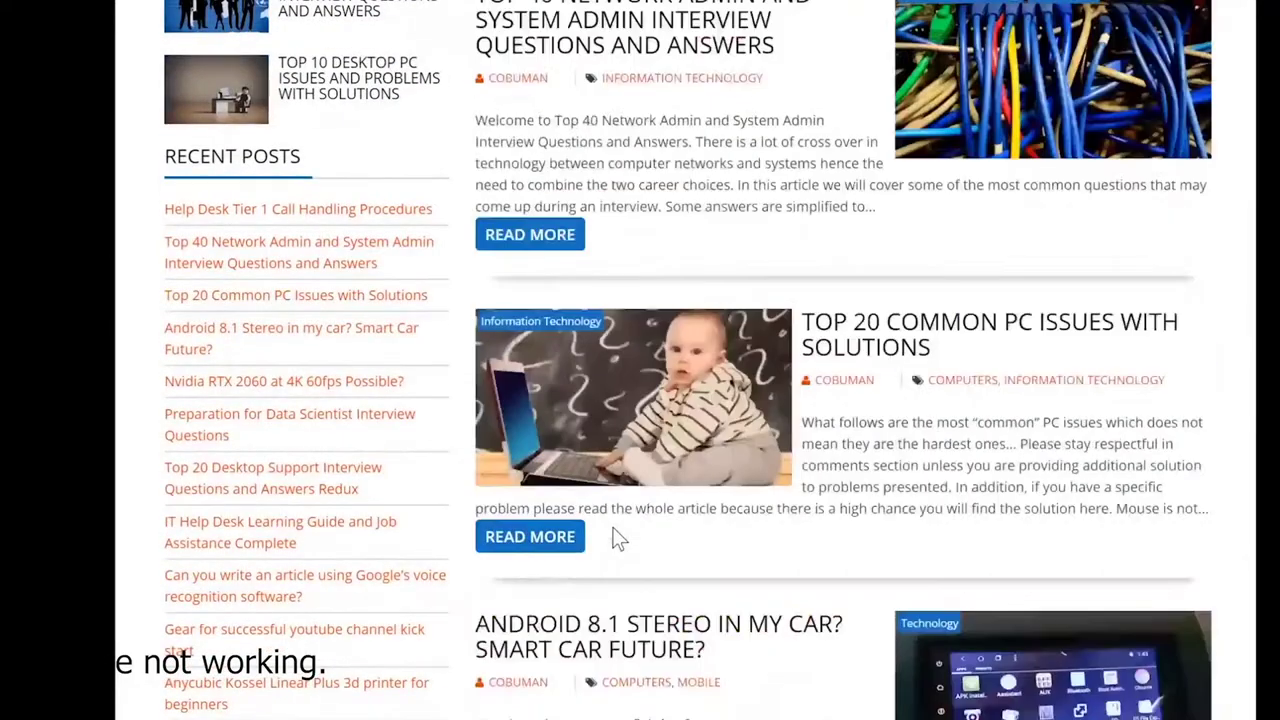
{"action": "scroll", "coordinate": [618, 540], "scroll_direction": "up", "scroll_amount": 5}
{"action": "scroll", "coordinate": [618, 540], "scroll_direction": "up", "scroll_amount": 4}
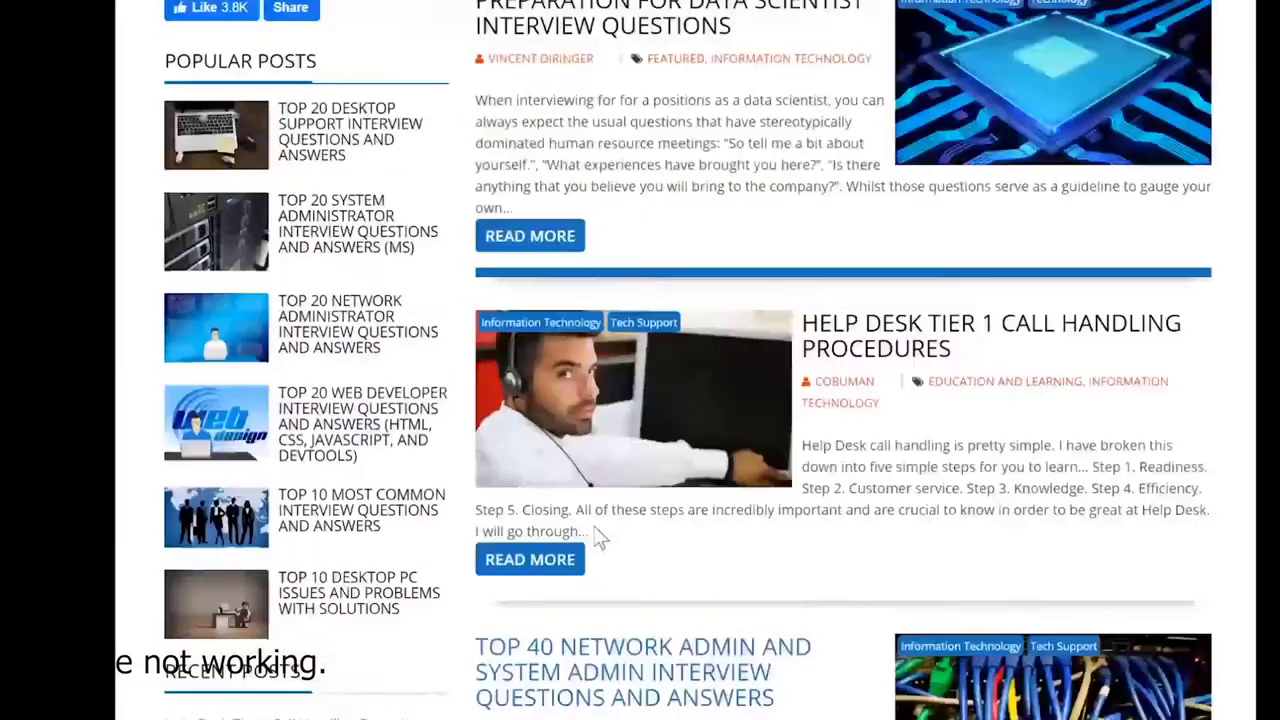
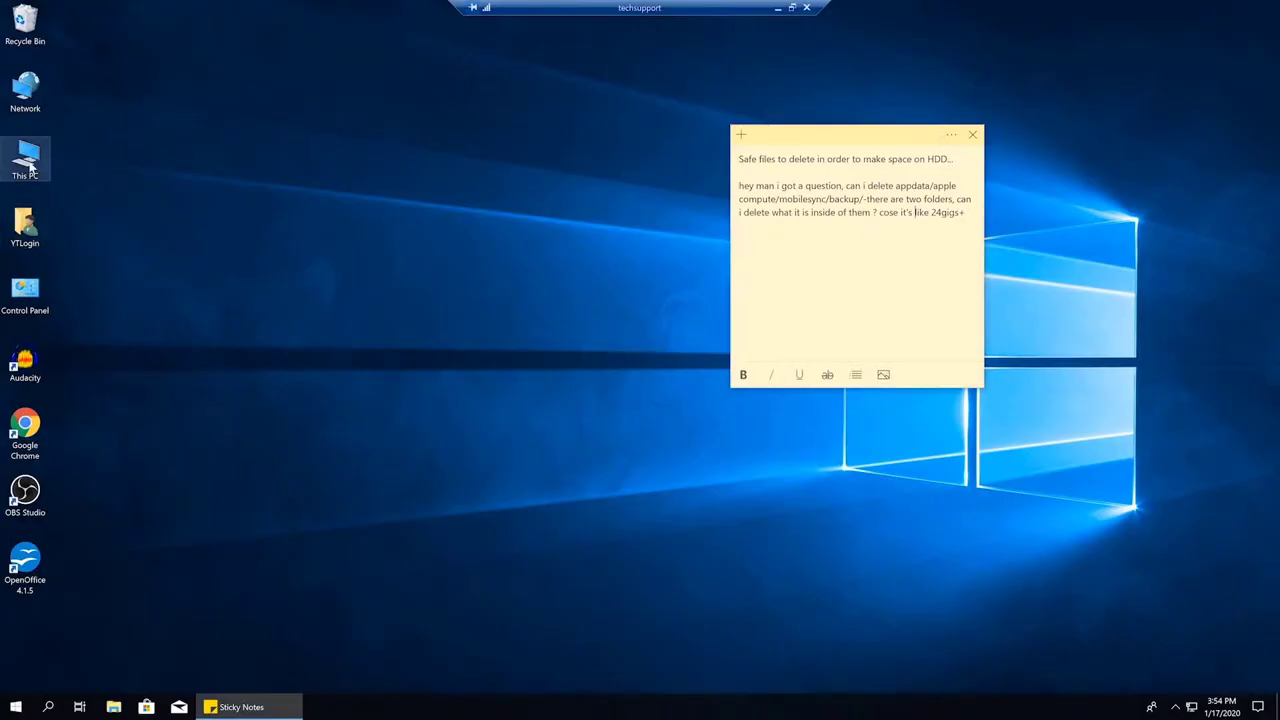
Confirm in This PC that Local Disk (C:) has 37.4 GB free of 118 GB, then minimize it.
{"action": "double_click", "coordinate": [26, 160]}
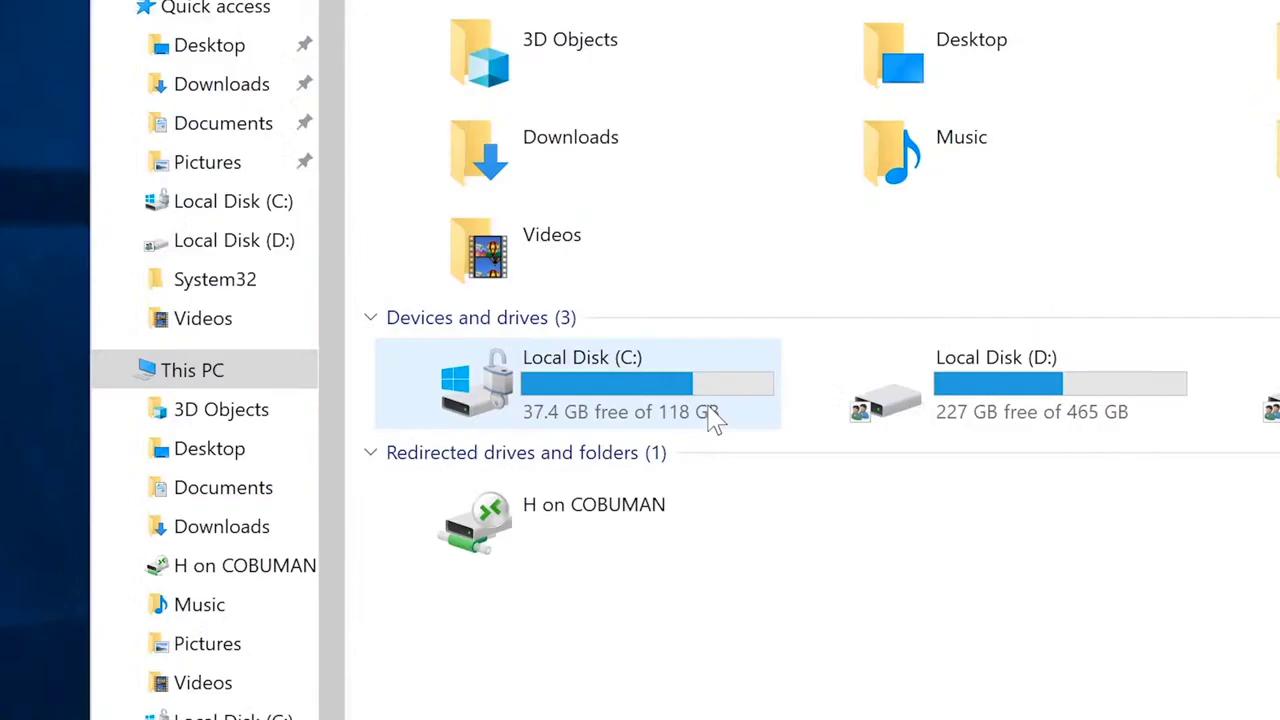
{"action": "left_click", "coordinate": [560, 449]}
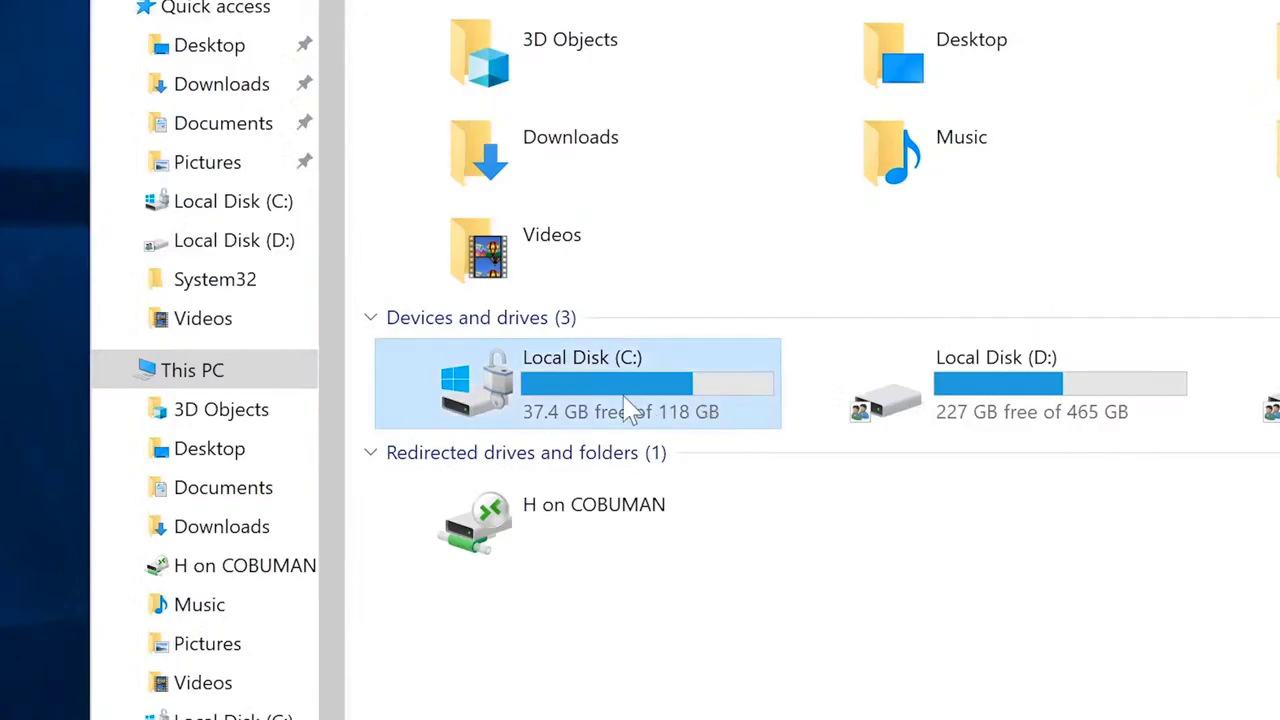
{"action": "mouse_move", "coordinate": [675, 418]}
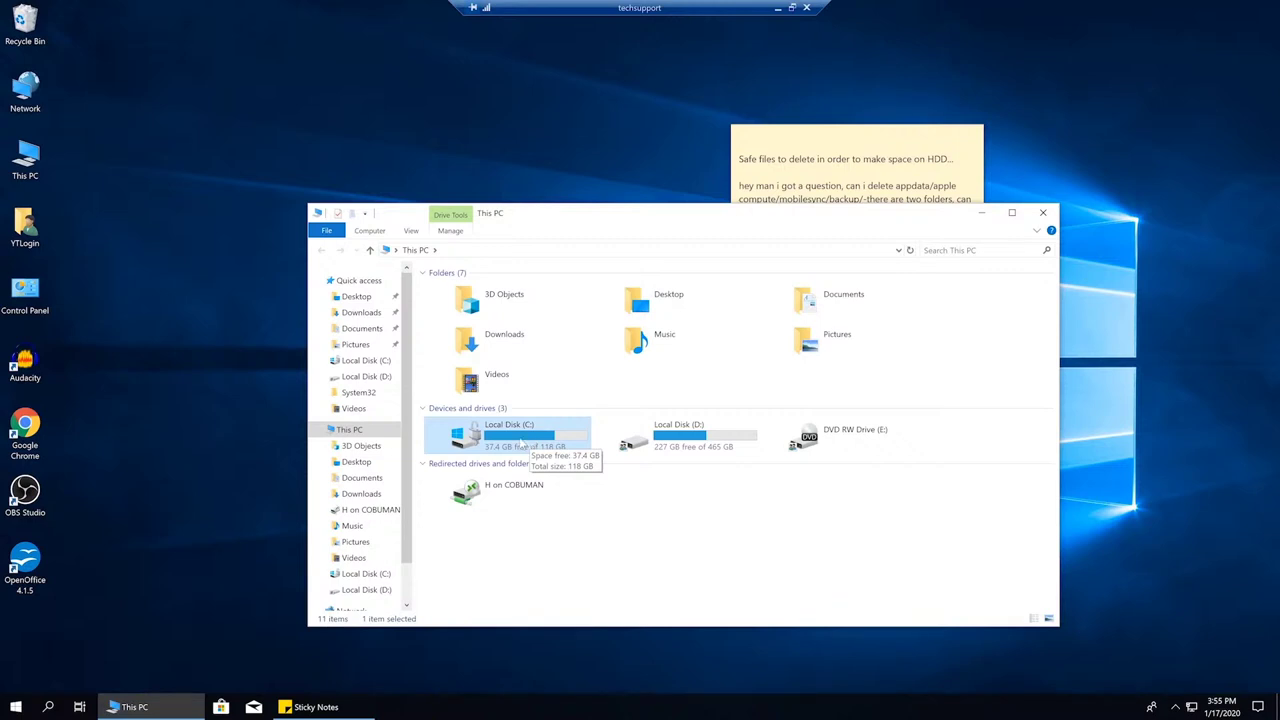
{"action": "left_click", "coordinate": [982, 213]}
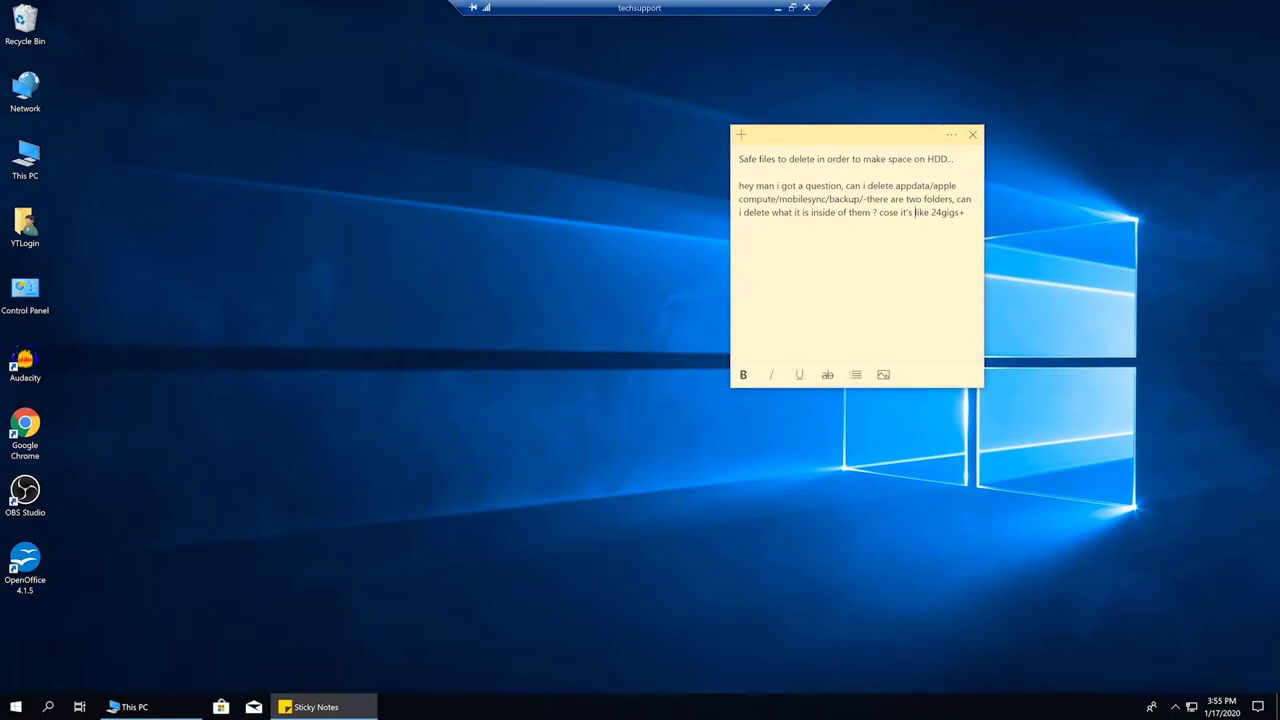
Select the appdata backup folder path in the sticky note's question.
{"action": "left_click_drag", "start_coordinate": [899, 186], "coordinate": [950, 186]}
{"action": "left_click", "coordinate": [899, 186]}
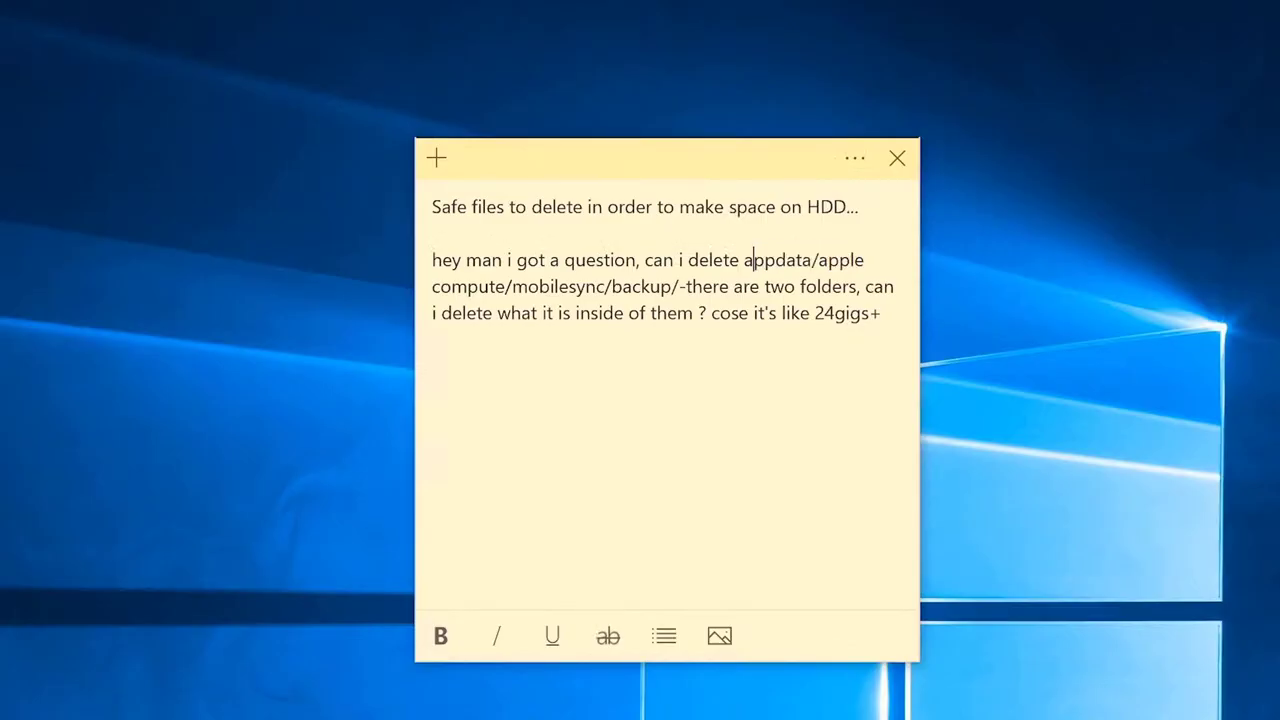
{"action": "left_click_drag", "start_coordinate": [743, 260], "coordinate": [437, 339]}
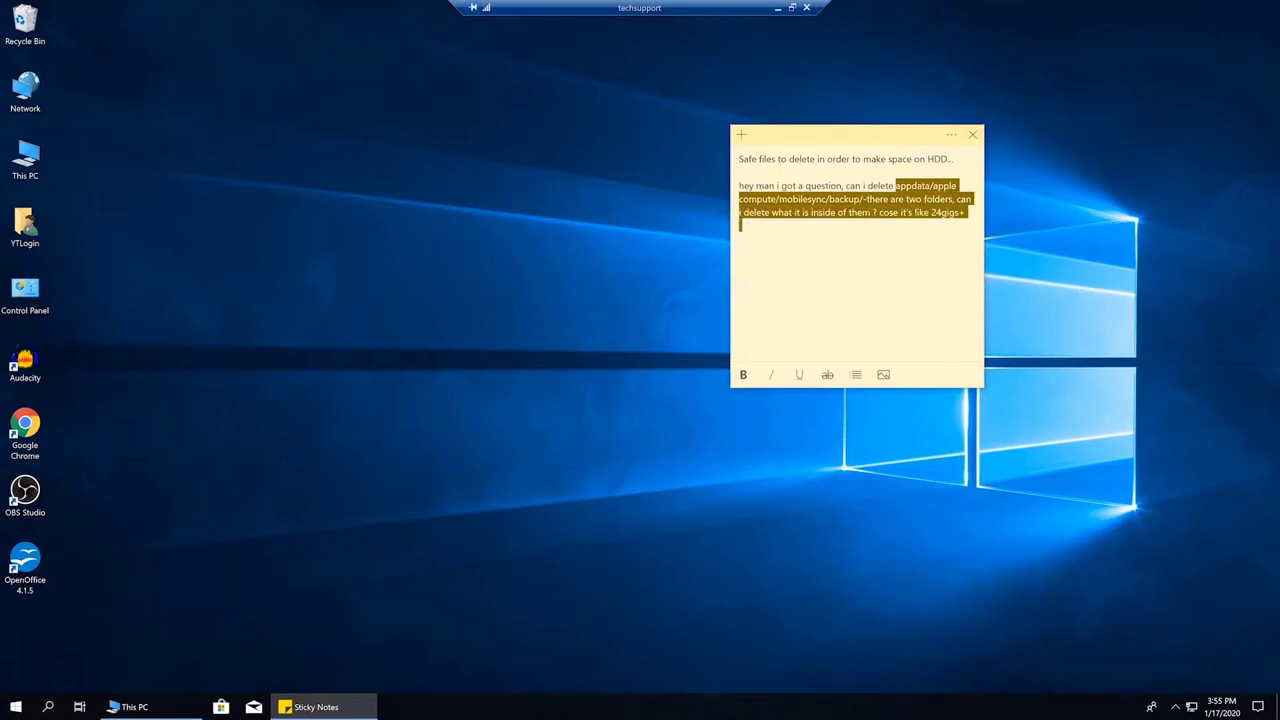
{"action": "left_click_drag", "start_coordinate": [741, 225], "coordinate": [968, 212]}
{"action": "left_click", "coordinate": [966, 212]}
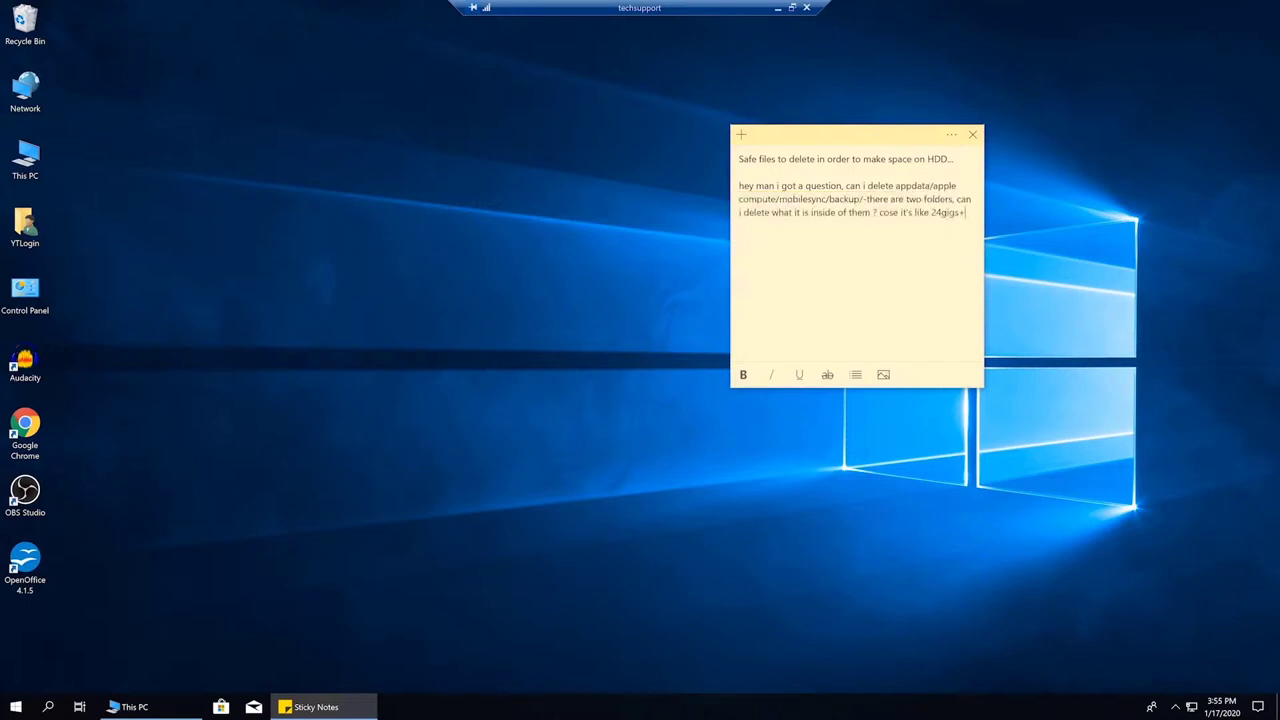
Highlight the note's 24gigs+ size mention, then restore This PC higher on screen.
{"action": "double_click", "coordinate": [962, 212]}
{"action": "left_click", "coordinate": [935, 212]}
{"action": "left_click_drag", "start_coordinate": [930, 212], "coordinate": [969, 212]}
{"action": "left_click", "coordinate": [740, 226]}
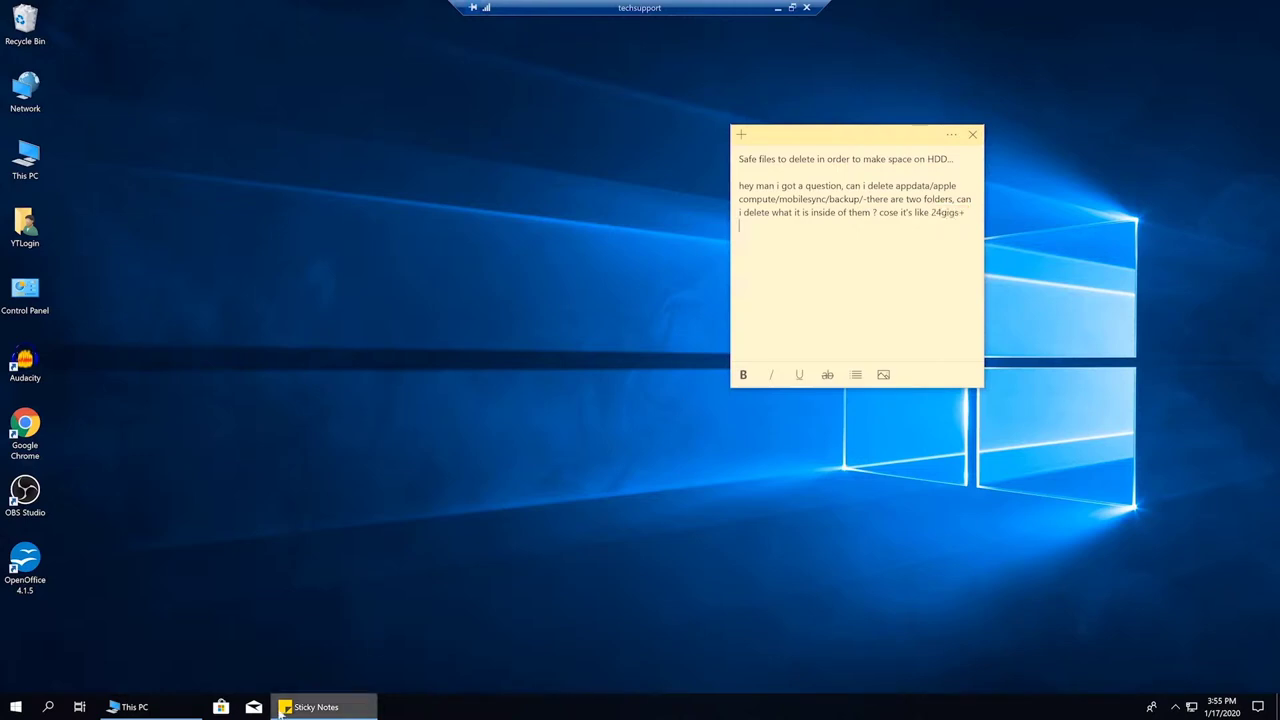
{"action": "left_click", "coordinate": [168, 707]}
{"action": "left_click_drag", "start_coordinate": [900, 112], "coordinate": [900, 62]}
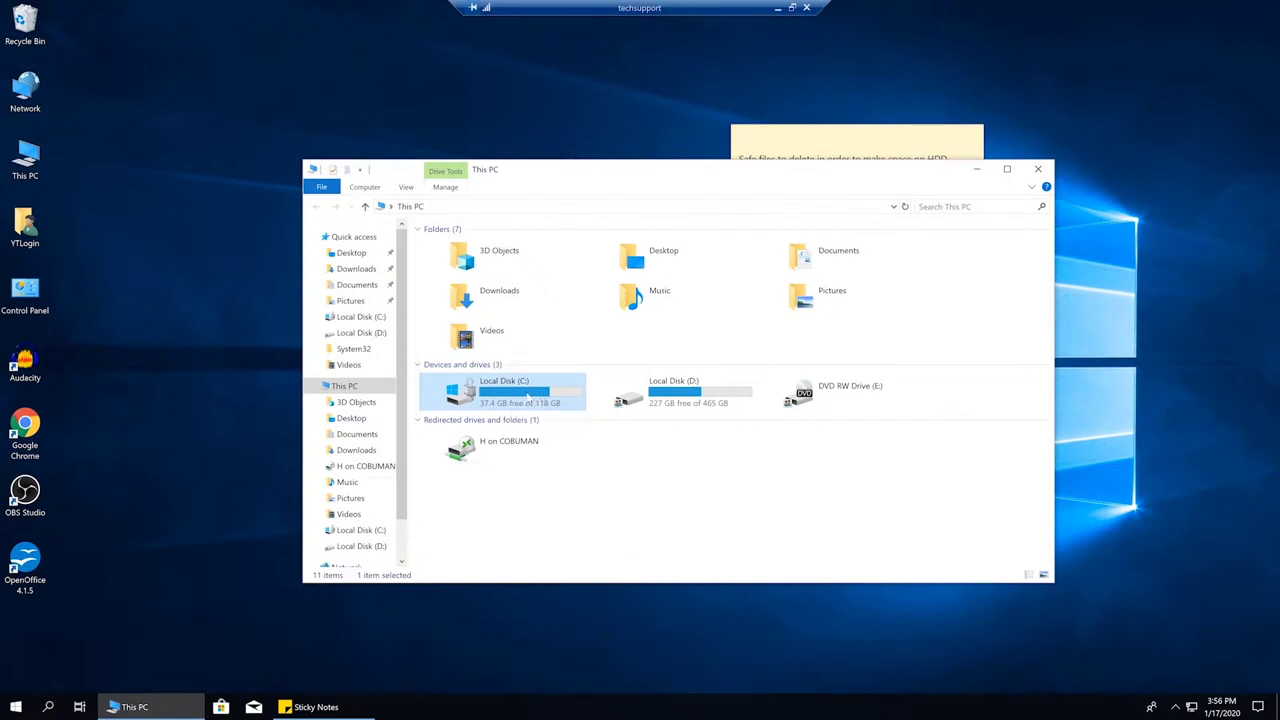
Open Local Disk (C:) and park the sticky note at the top right.
{"action": "double_click", "coordinate": [527, 397]}
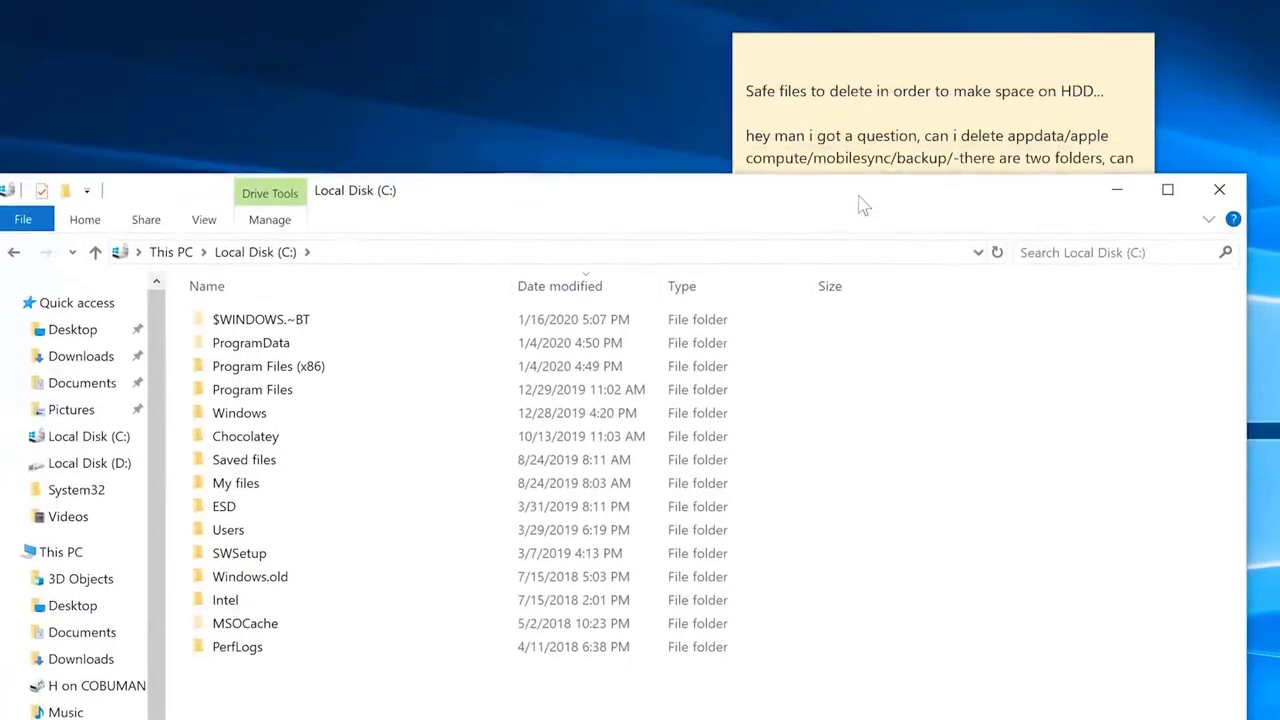
{"action": "left_click", "coordinate": [986, 51]}
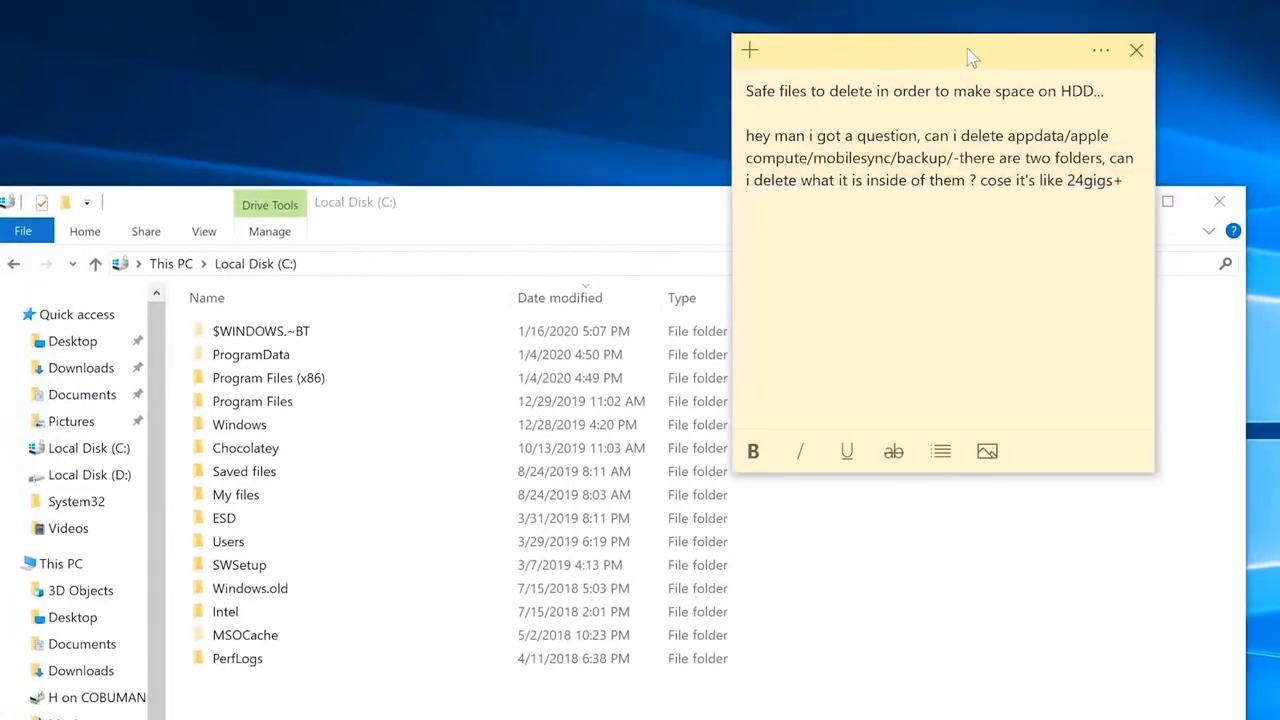
{"action": "left_click_drag", "start_coordinate": [968, 55], "coordinate": [1012, 0]}
{"action": "left_click", "coordinate": [621, 205]}
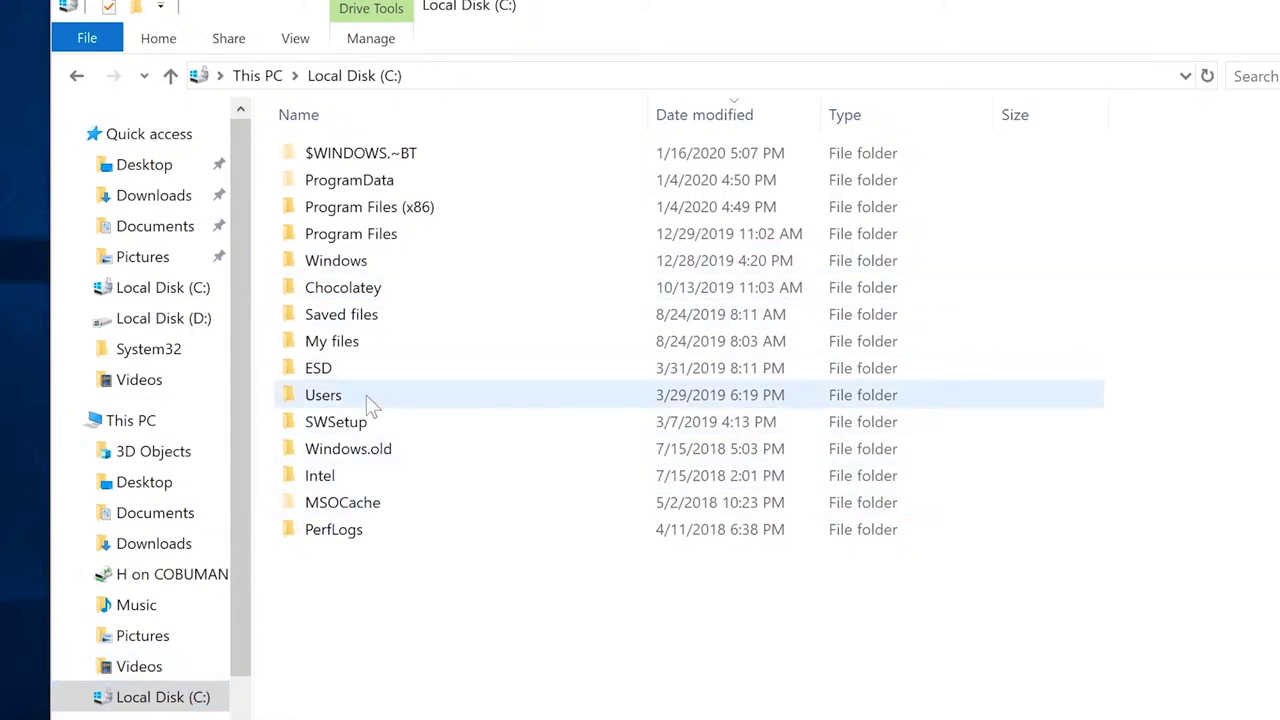
Open C:\Users and then the 43.5 GB user profile folder.
{"action": "mouse_move", "coordinate": [366, 395]}
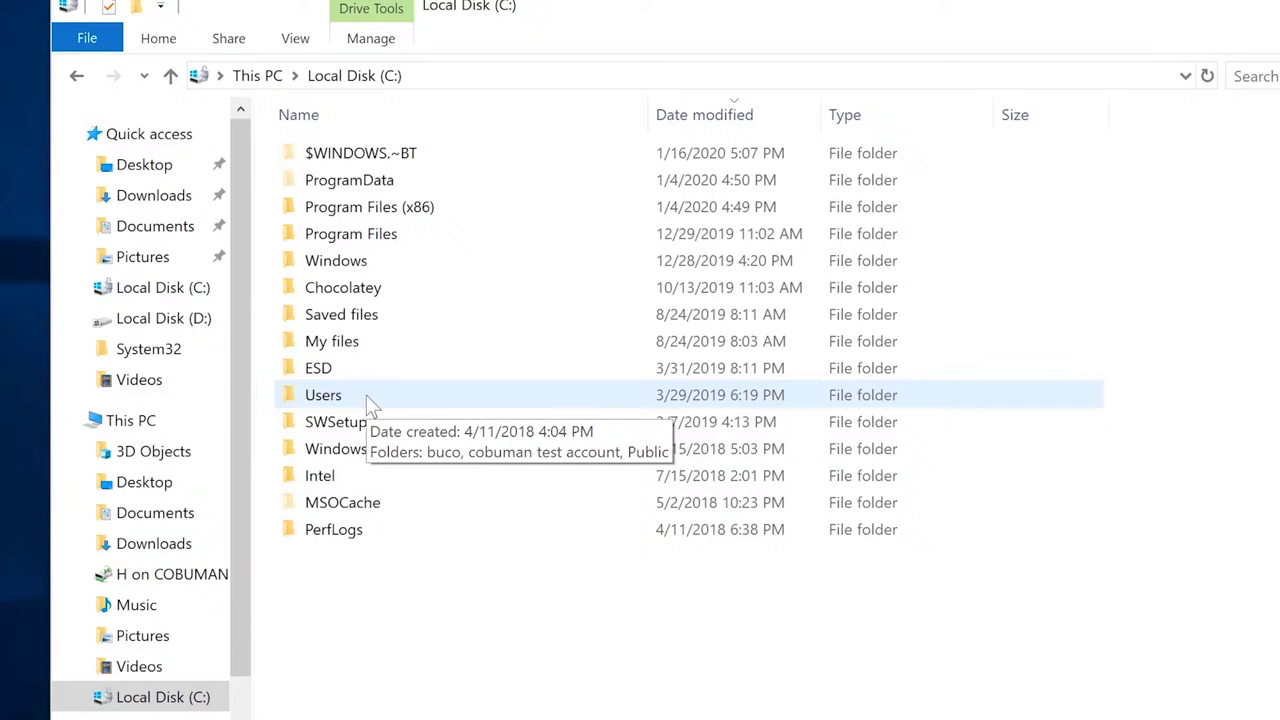
{"action": "left_click", "coordinate": [366, 395]}
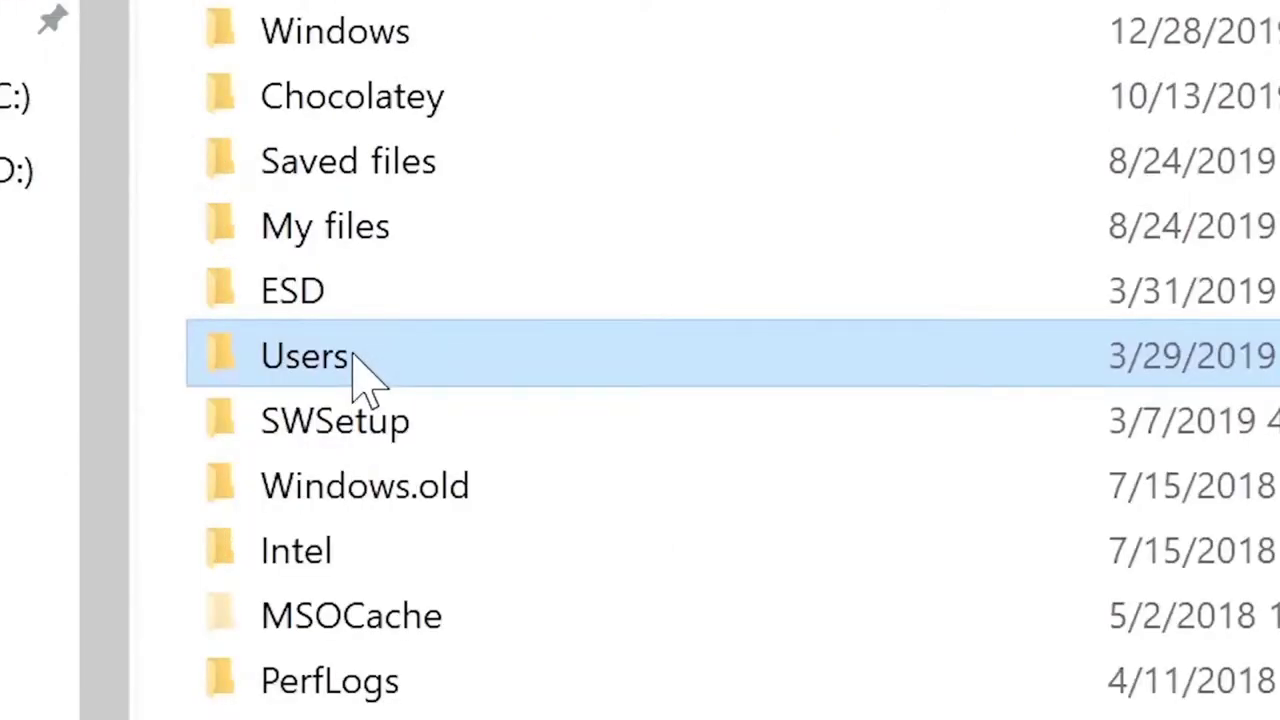
{"action": "double_click", "coordinate": [378, 360]}
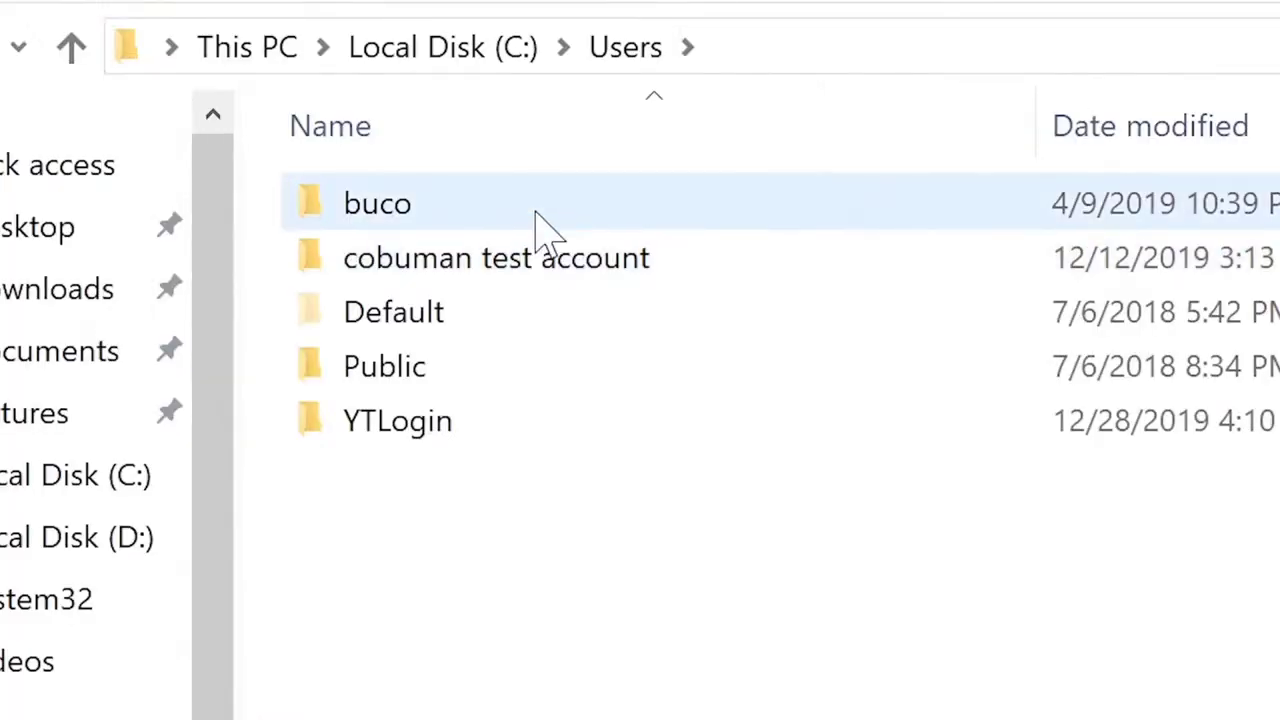
{"action": "mouse_move", "coordinate": [536, 214]}
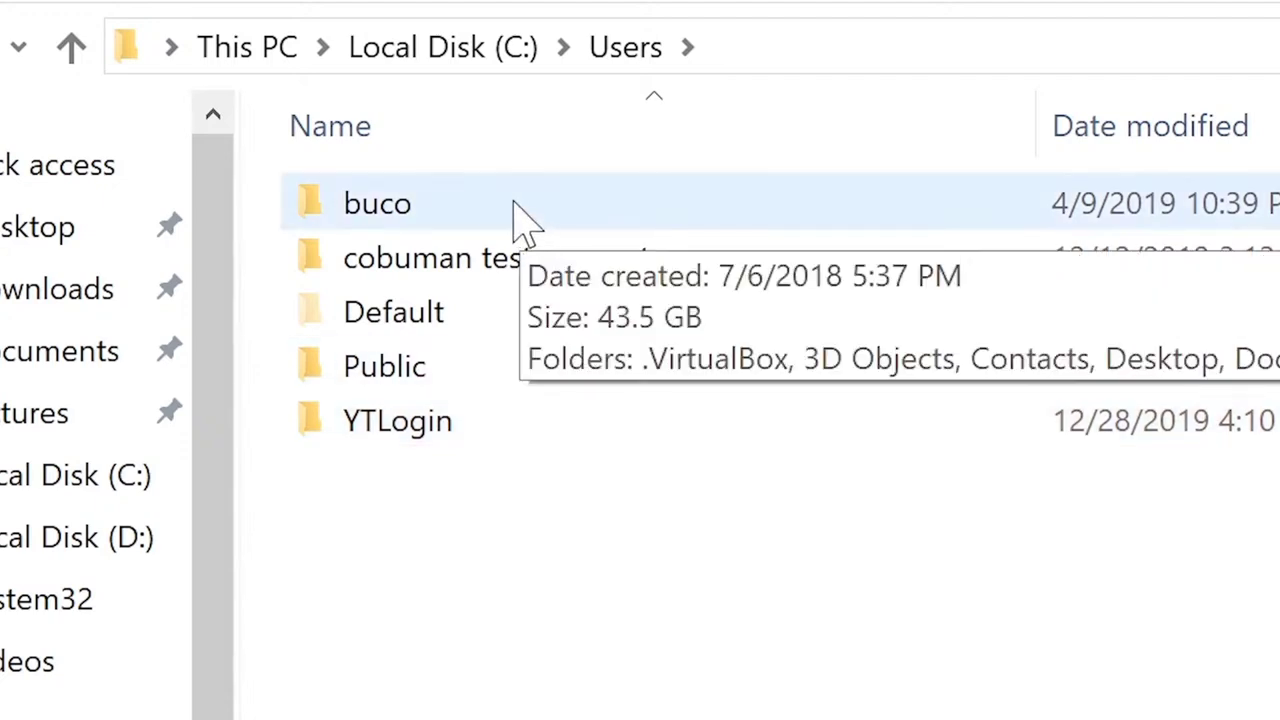
{"action": "double_click", "coordinate": [408, 210]}
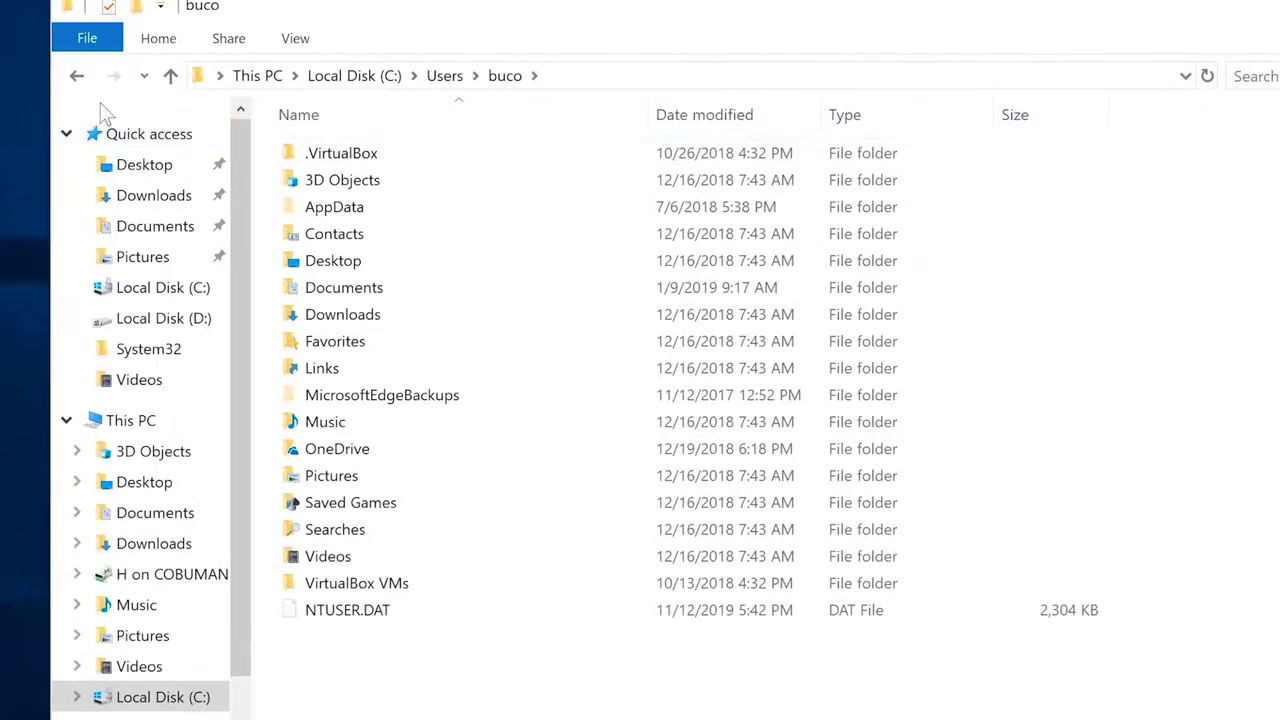
{"action": "left_click", "coordinate": [77, 76]}
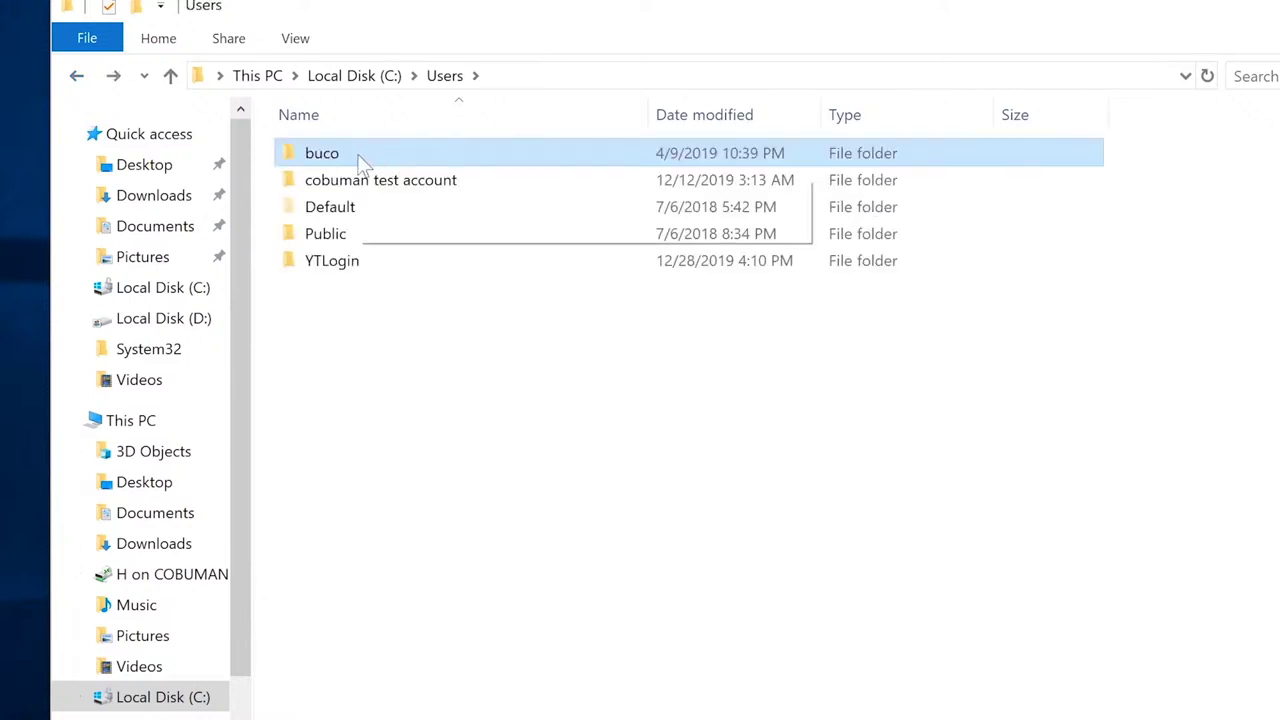
{"action": "mouse_move", "coordinate": [362, 165]}
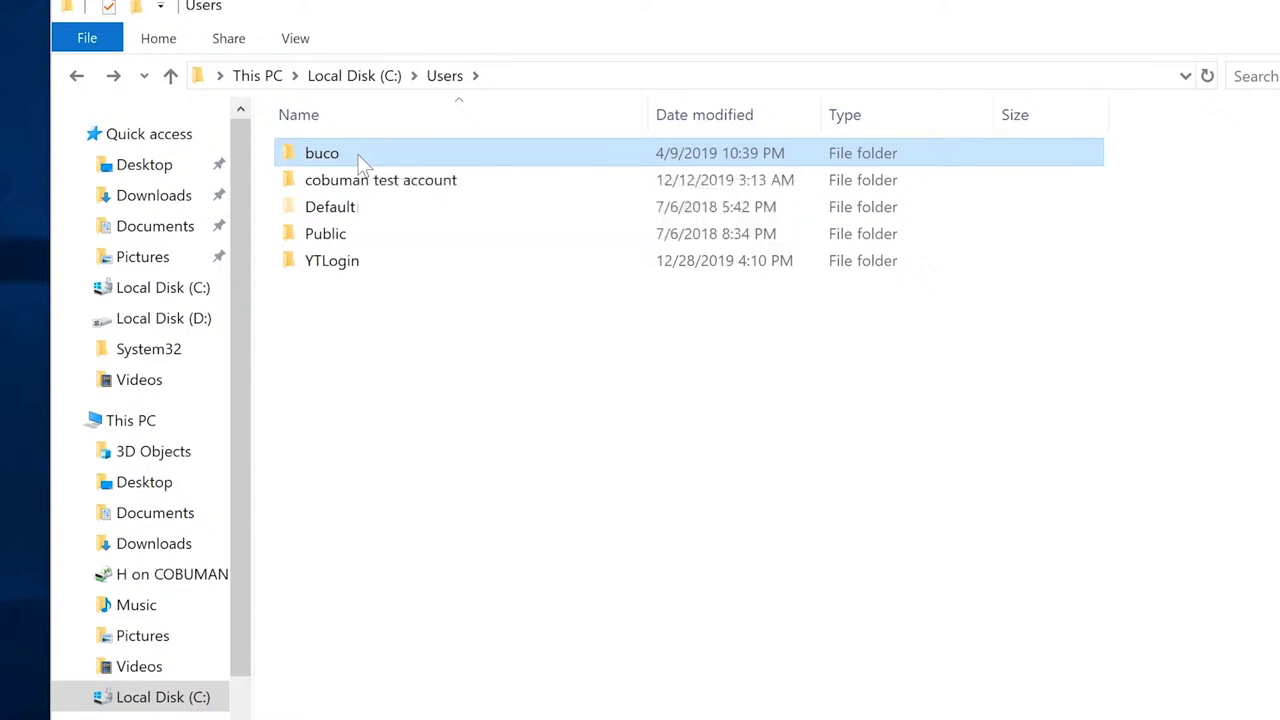
{"action": "double_click", "coordinate": [362, 160]}
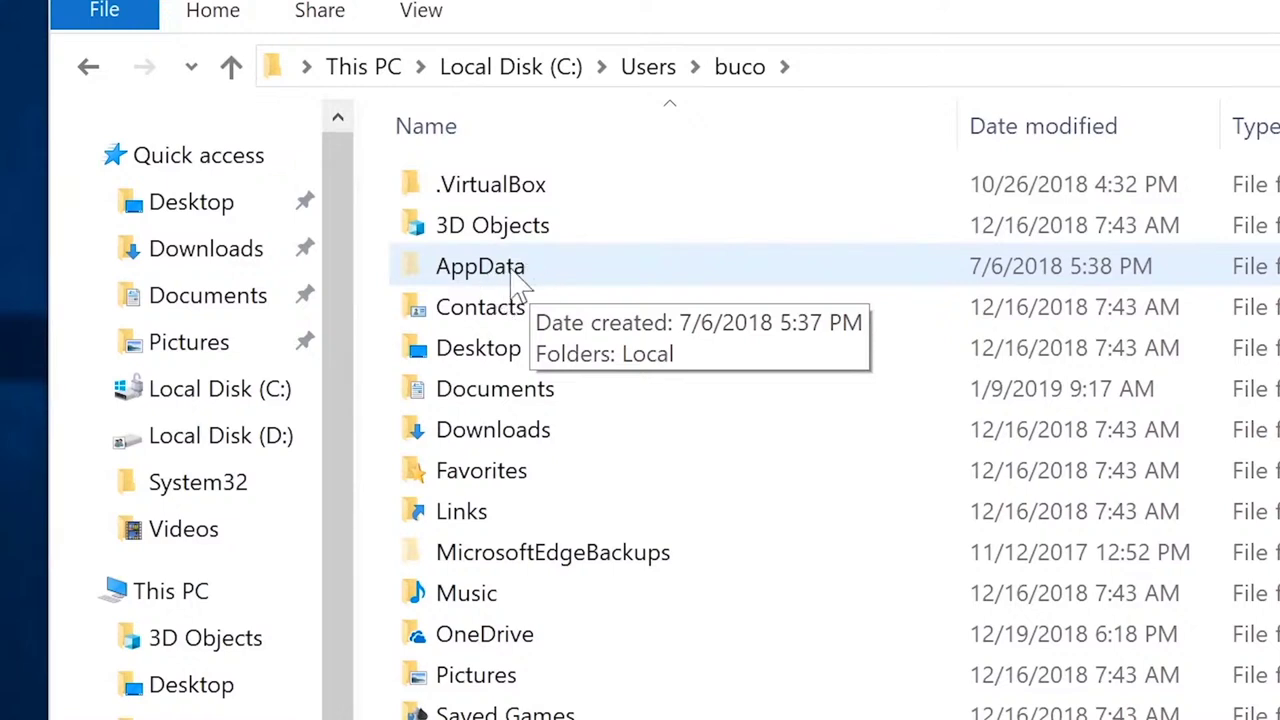
{"action": "left_click", "coordinate": [517, 276]}
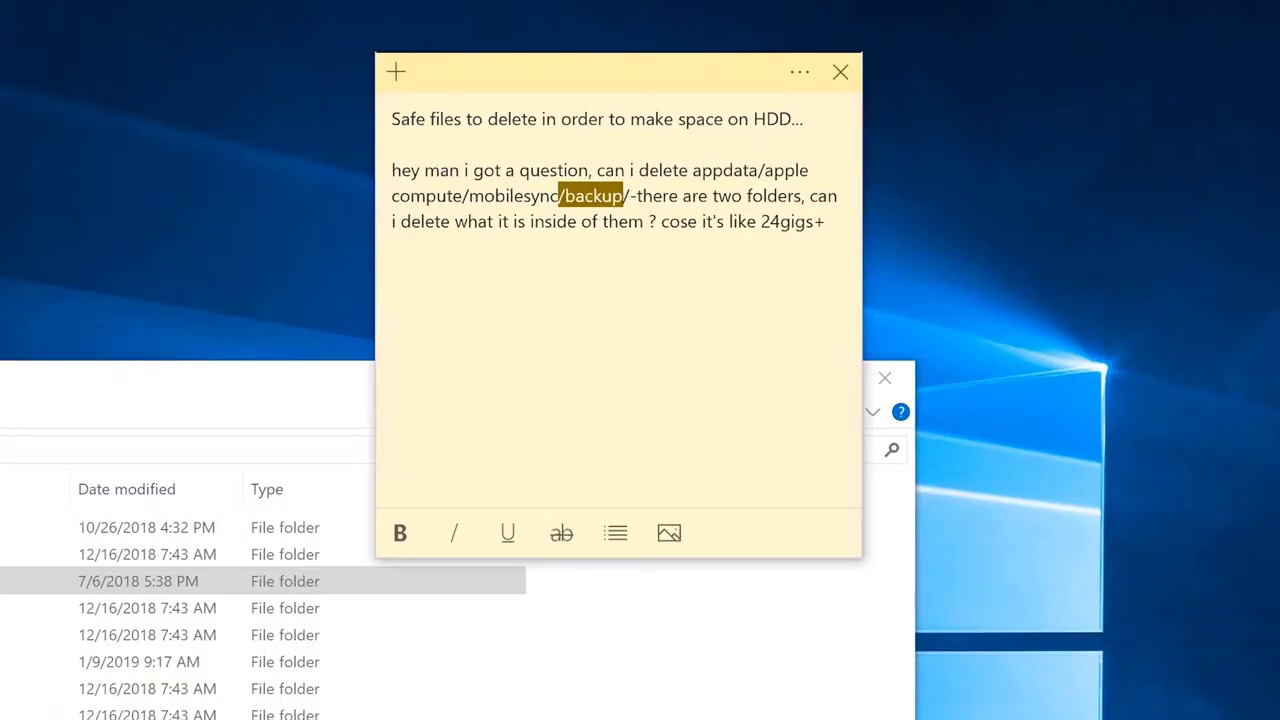
{"action": "key", "text": "shift+Right"}
{"action": "key", "text": "shift+Left"}
{"action": "left_click", "coordinate": [694, 196]}
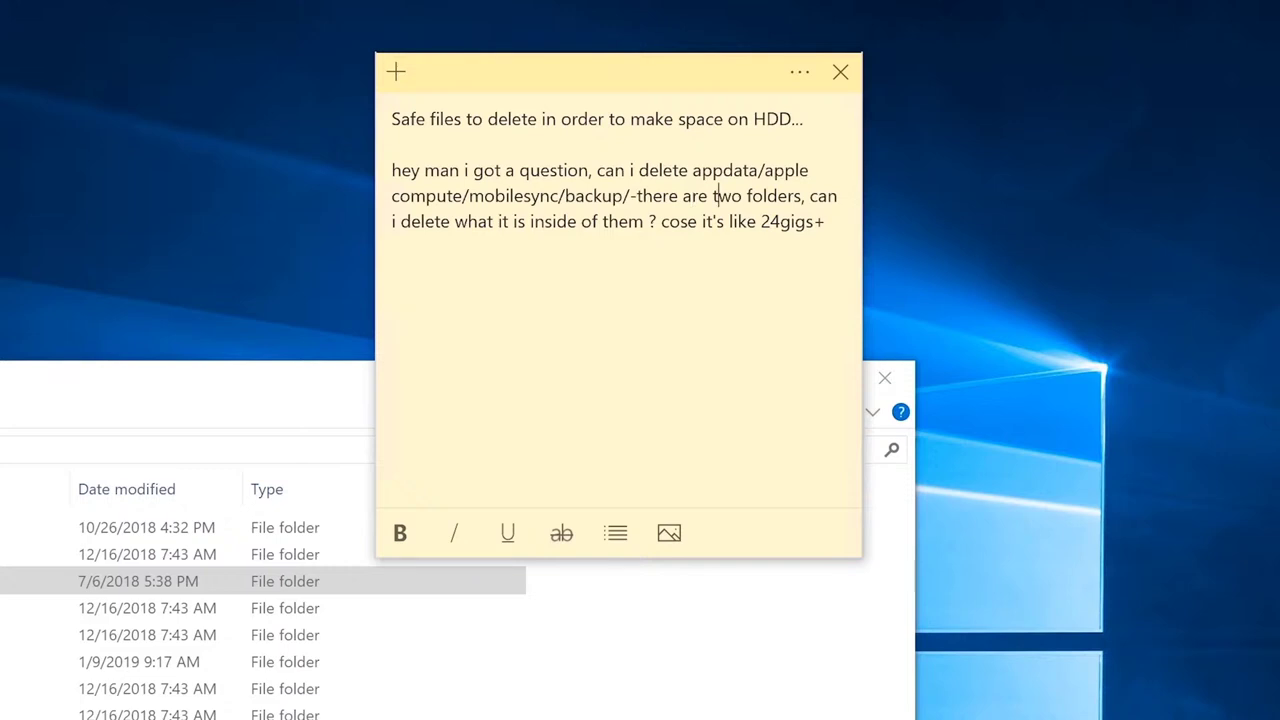
{"action": "left_click_drag", "start_coordinate": [718, 196], "coordinate": [814, 221]}
{"action": "left_click", "coordinate": [760, 221]}
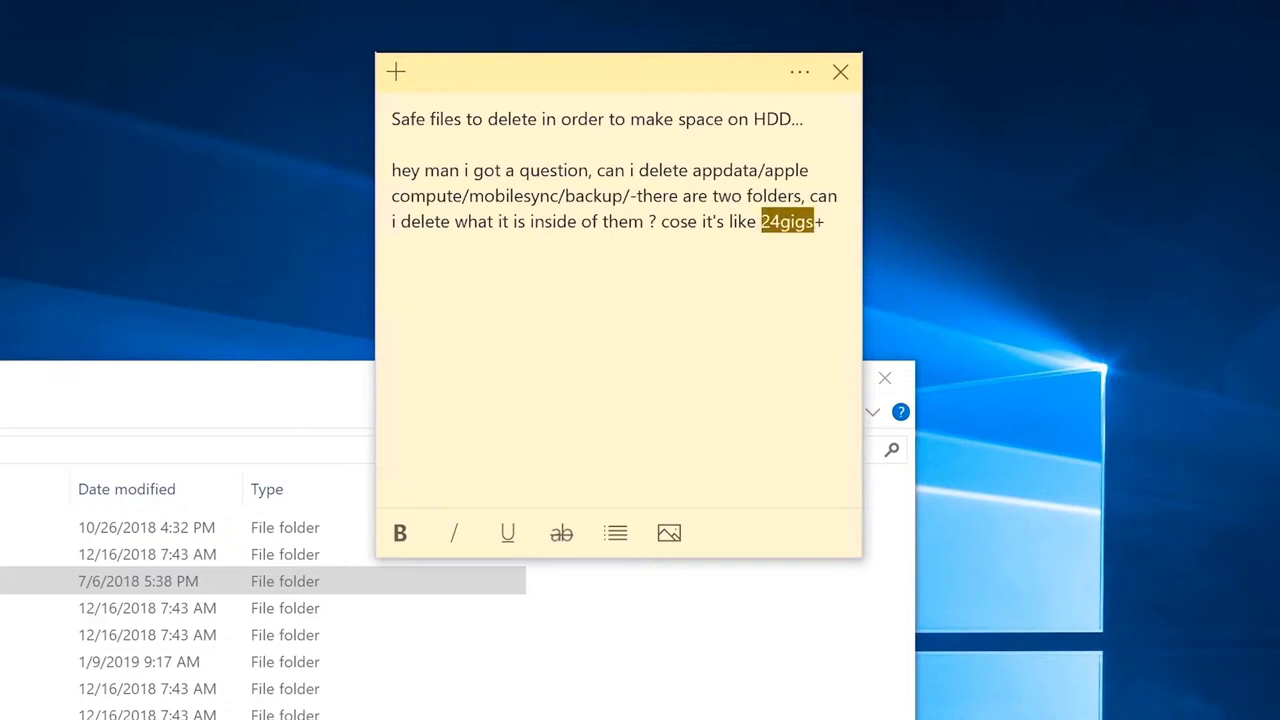
{"action": "left_click", "coordinate": [392, 246]}
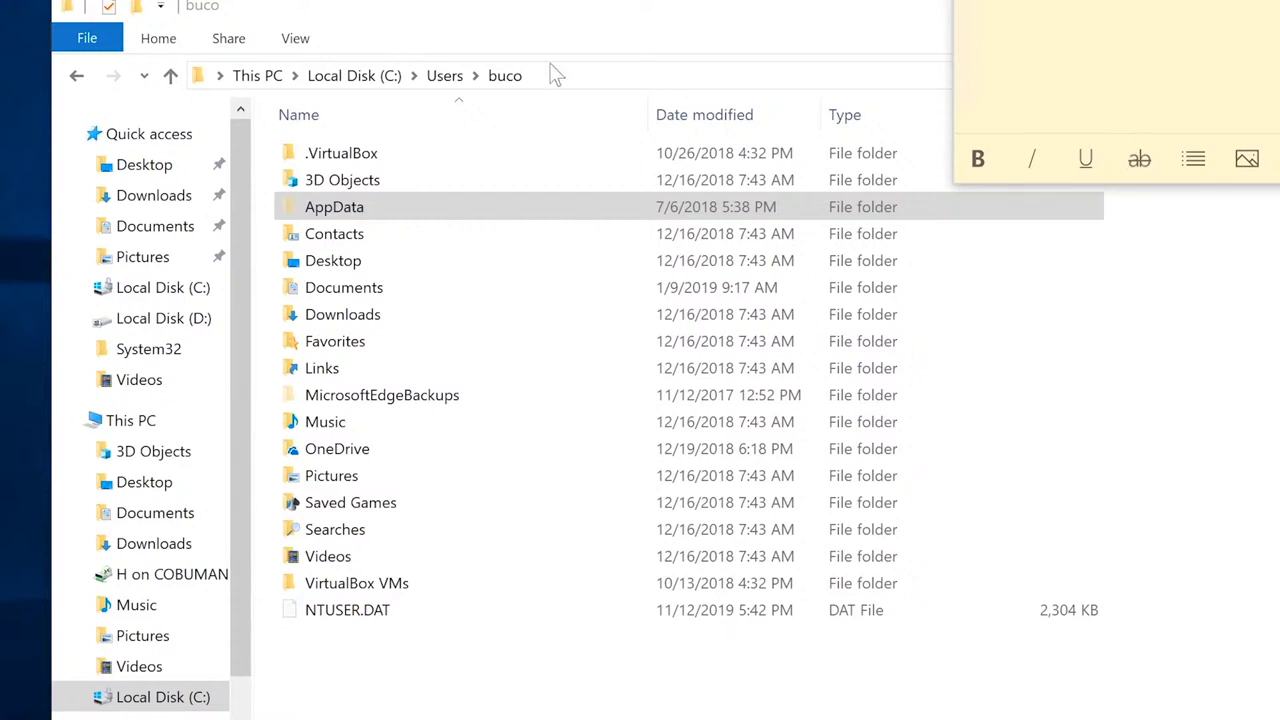
Navigate from the profile folder into AppData\Local.
{"action": "left_click", "coordinate": [529, 28]}
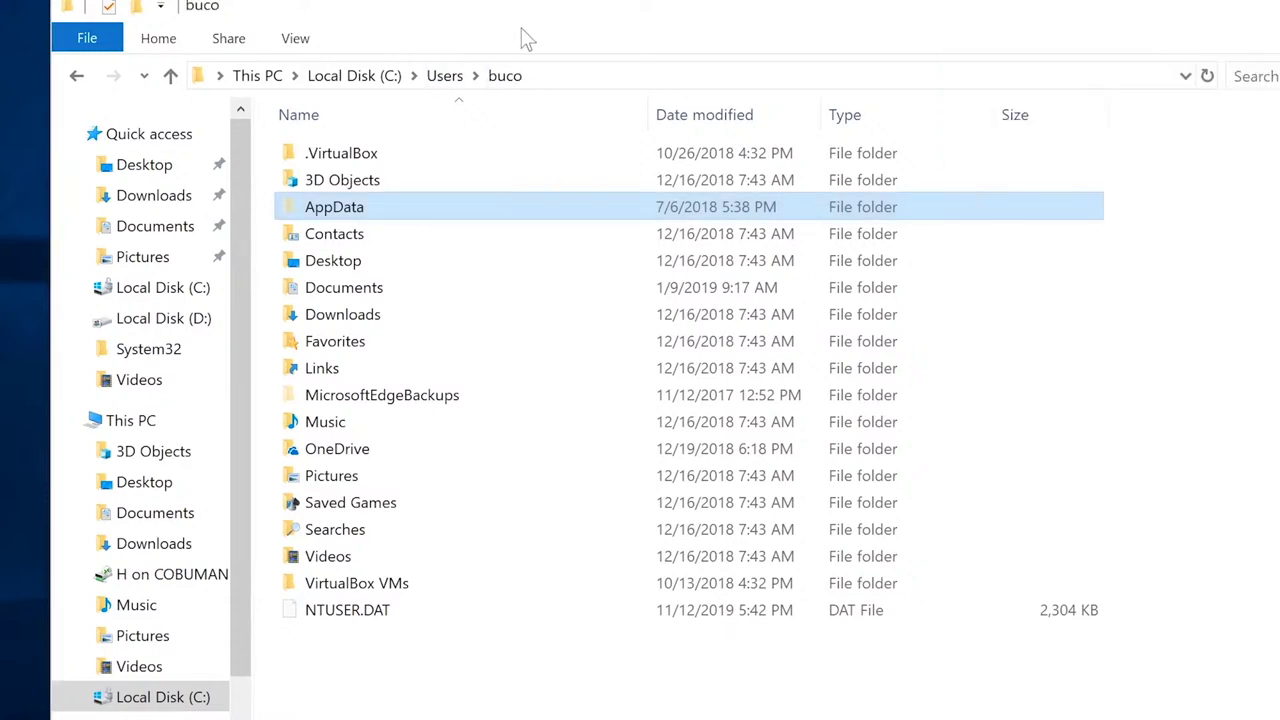
{"action": "double_click", "coordinate": [355, 208]}
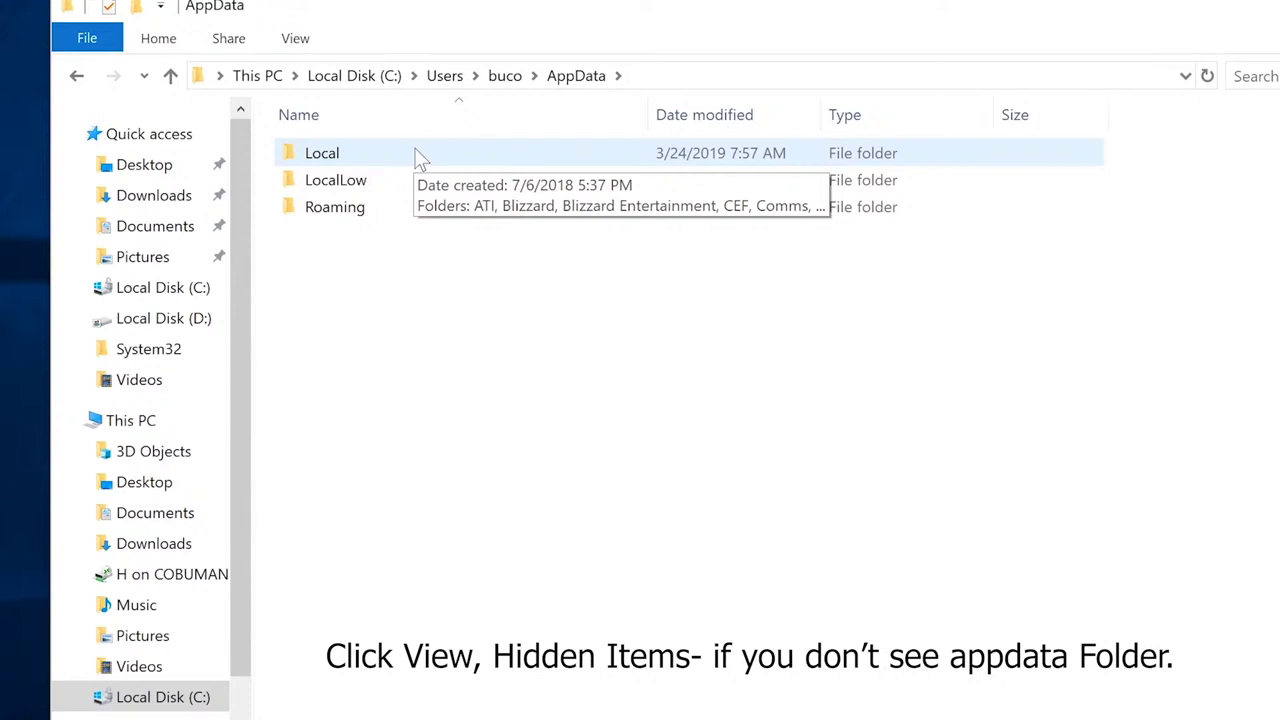
{"action": "double_click", "coordinate": [417, 155]}
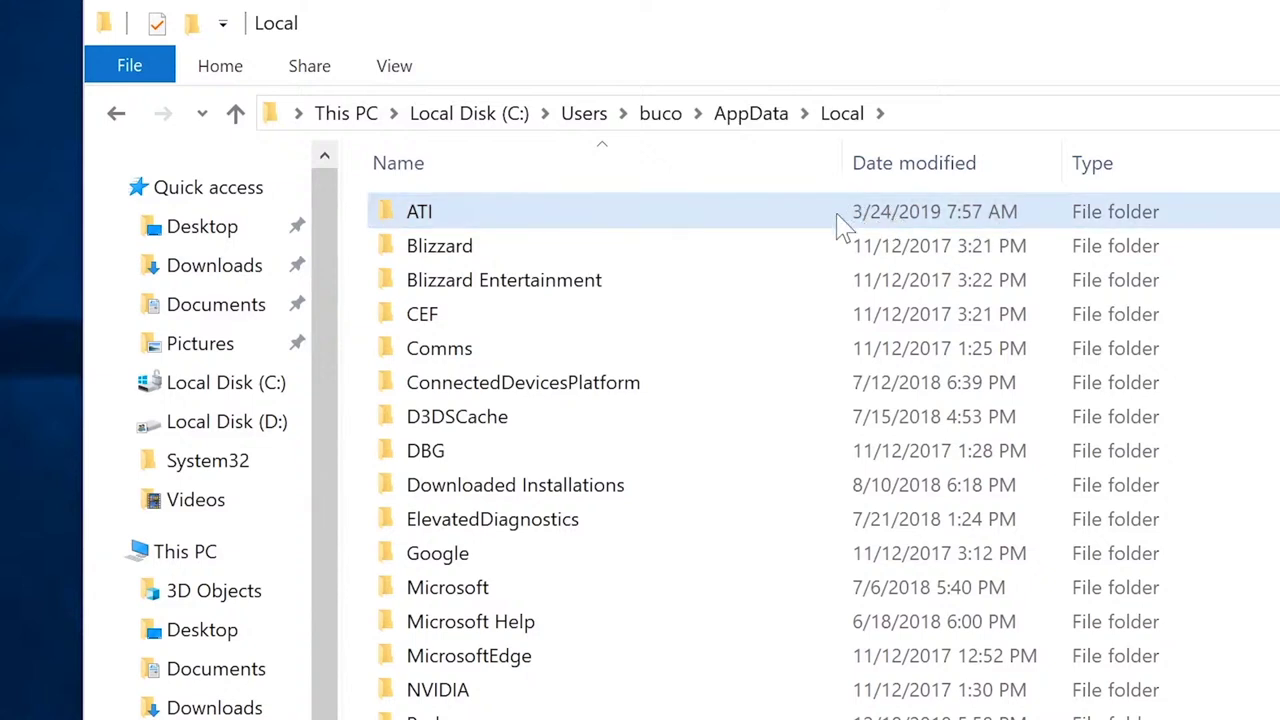
Select the ATI, Blizzard and Blizzard Entertainment folders together and delete them.
{"action": "mouse_move", "coordinate": [845, 228]}
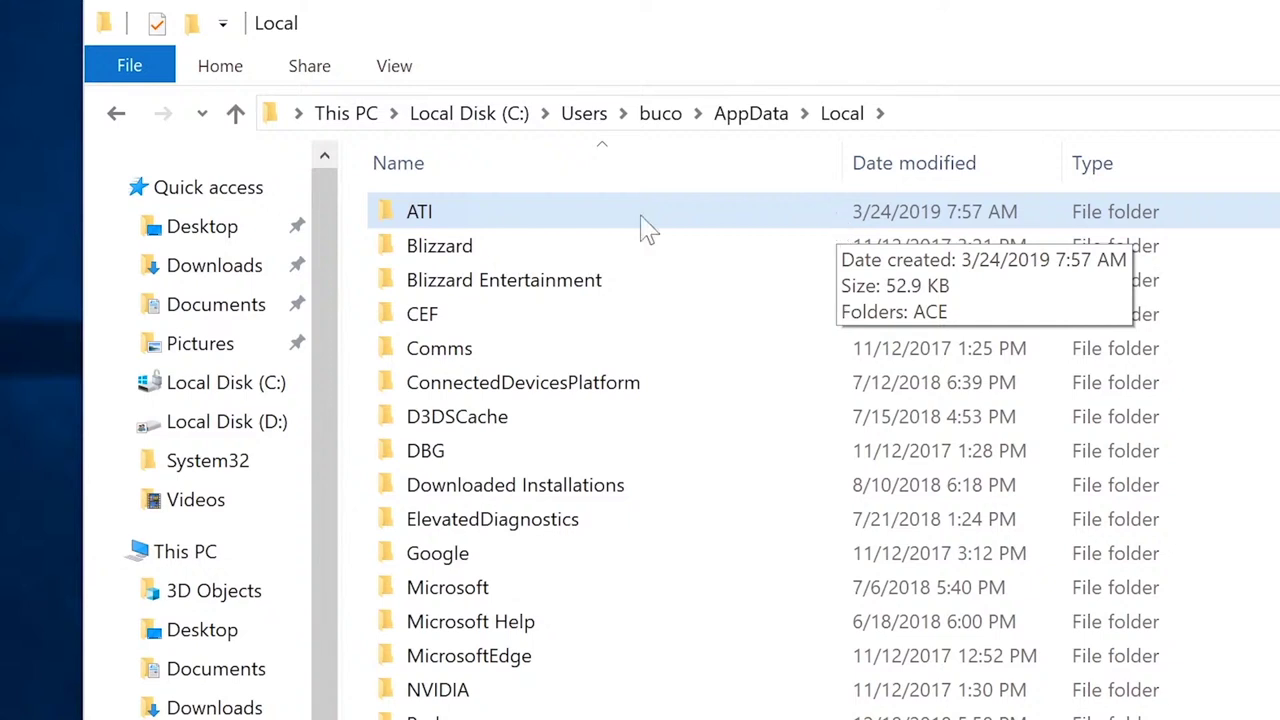
{"action": "left_click", "coordinate": [480, 281]}
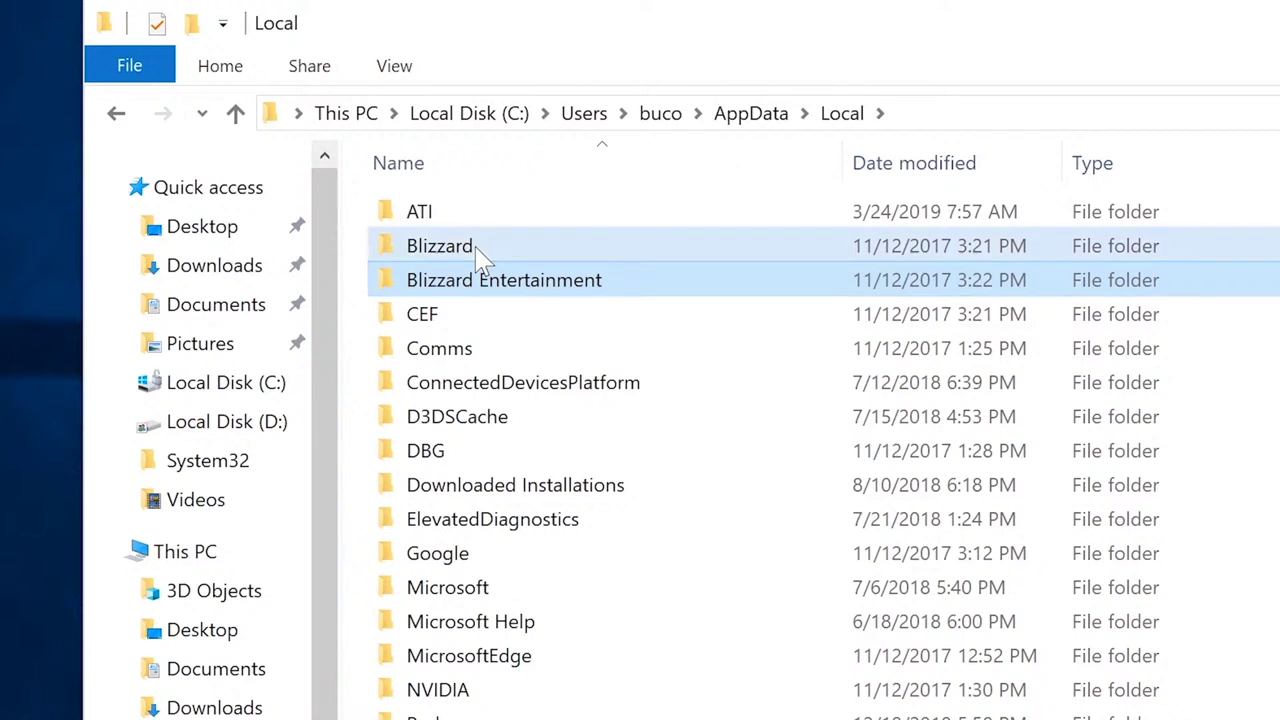
{"action": "left_click", "coordinate": [479, 254]}
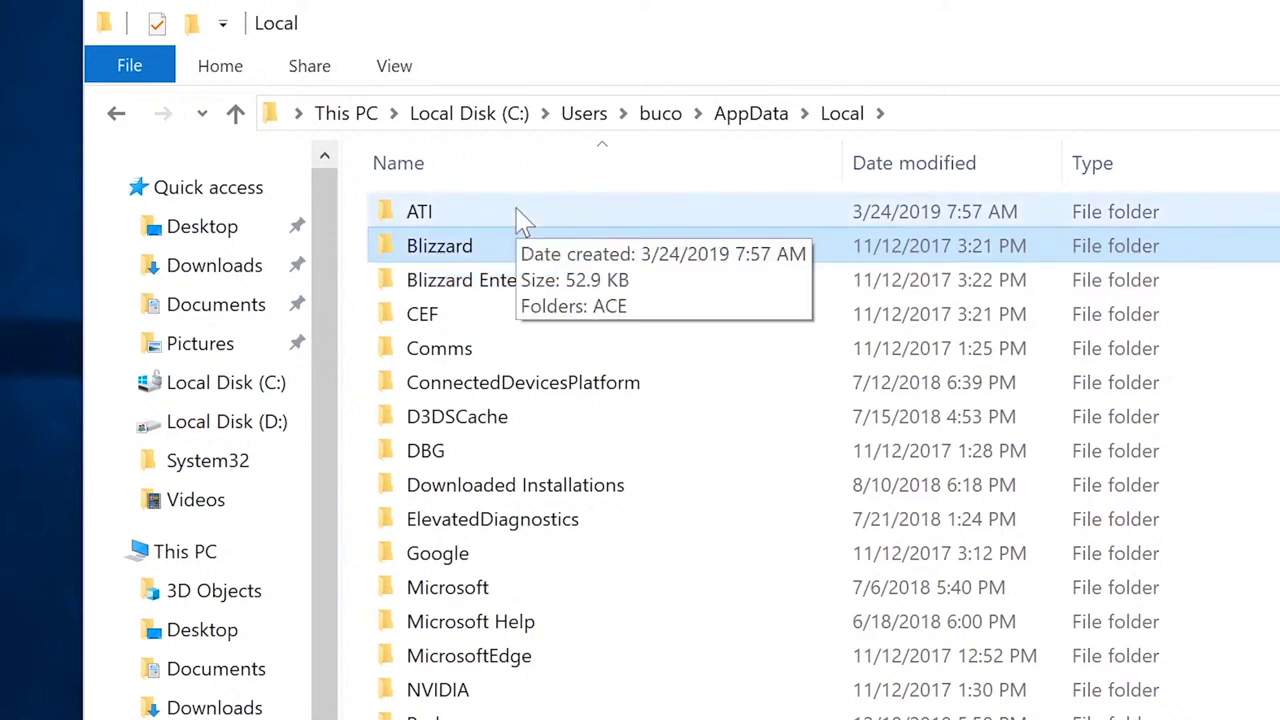
{"action": "left_click", "coordinate": [516, 218]}
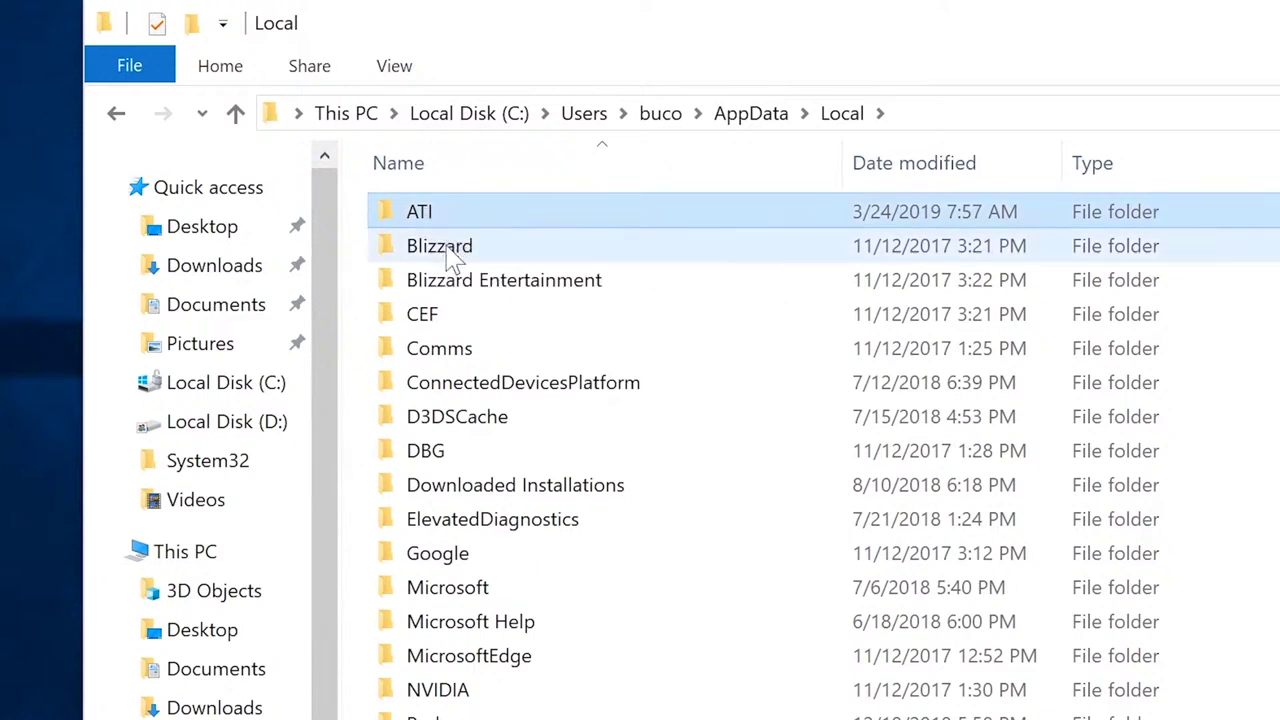
{"action": "left_click", "coordinate": [452, 258]}
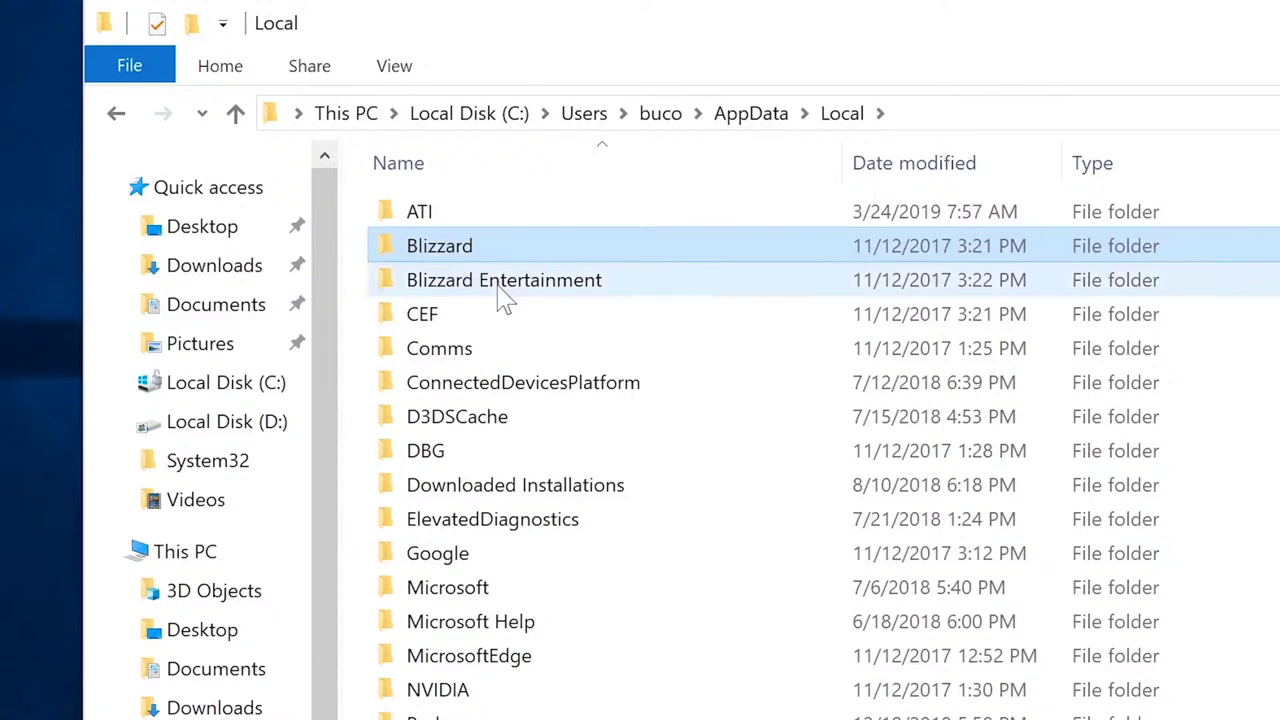
{"action": "left_click", "coordinate": [505, 290]}
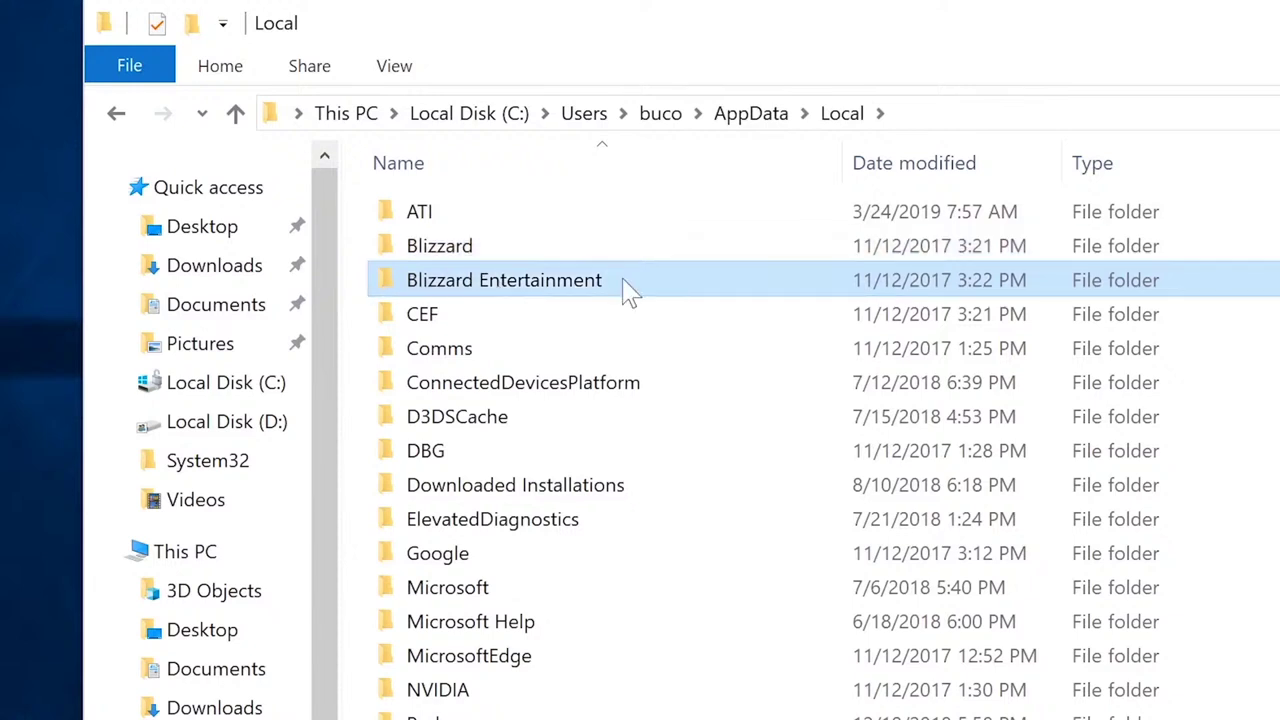
{"action": "left_click_drag", "start_coordinate": [1278, 195], "coordinate": [735, 296]}
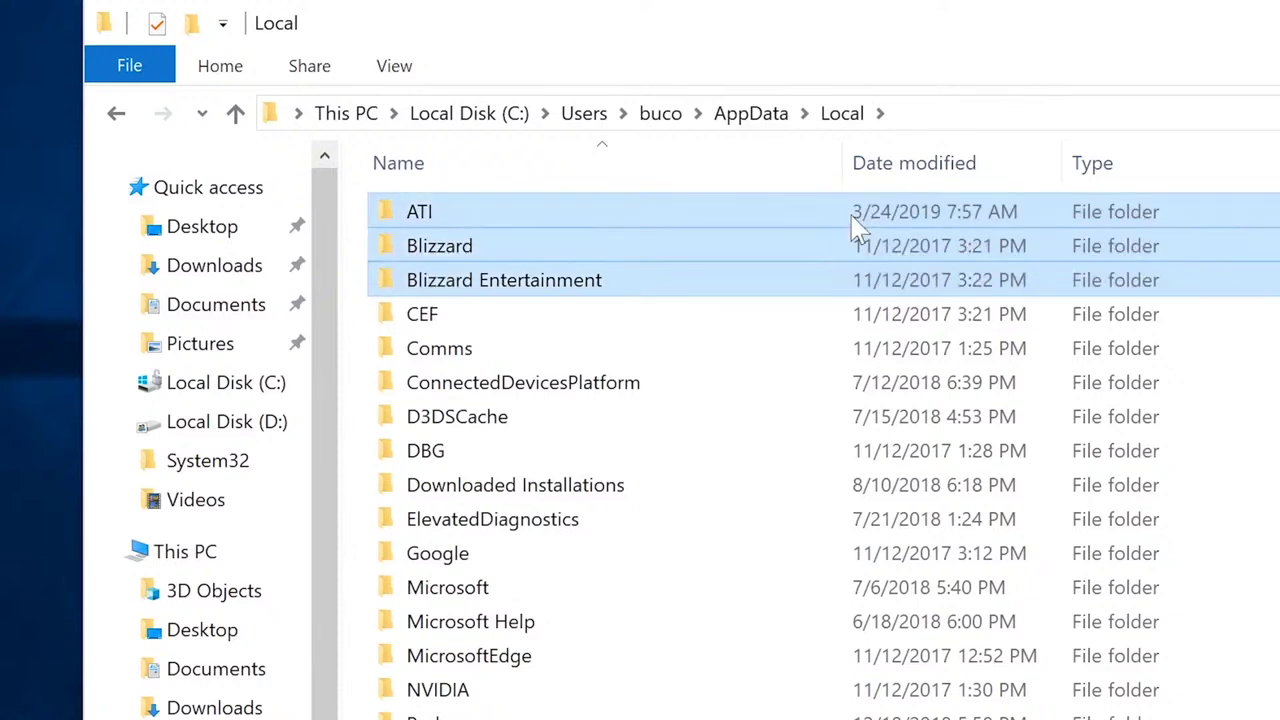
{"action": "key", "text": "Delete"}
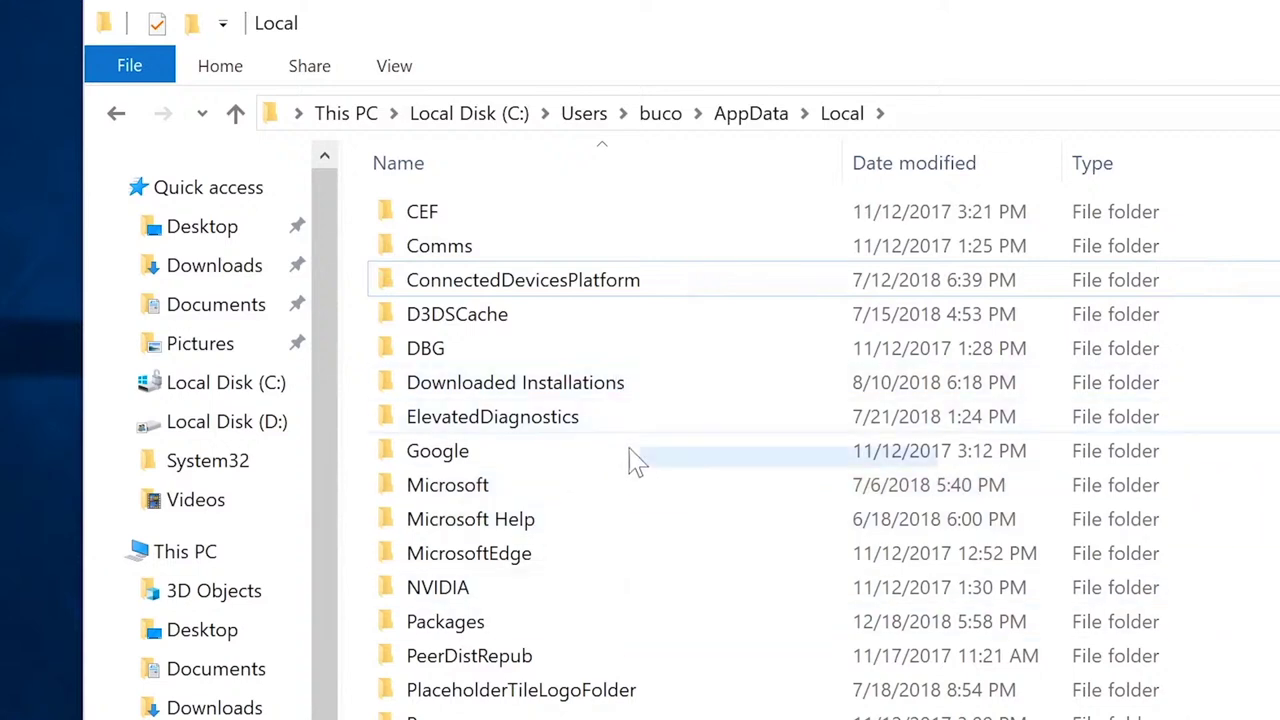
{"action": "double_click", "coordinate": [556, 215]}
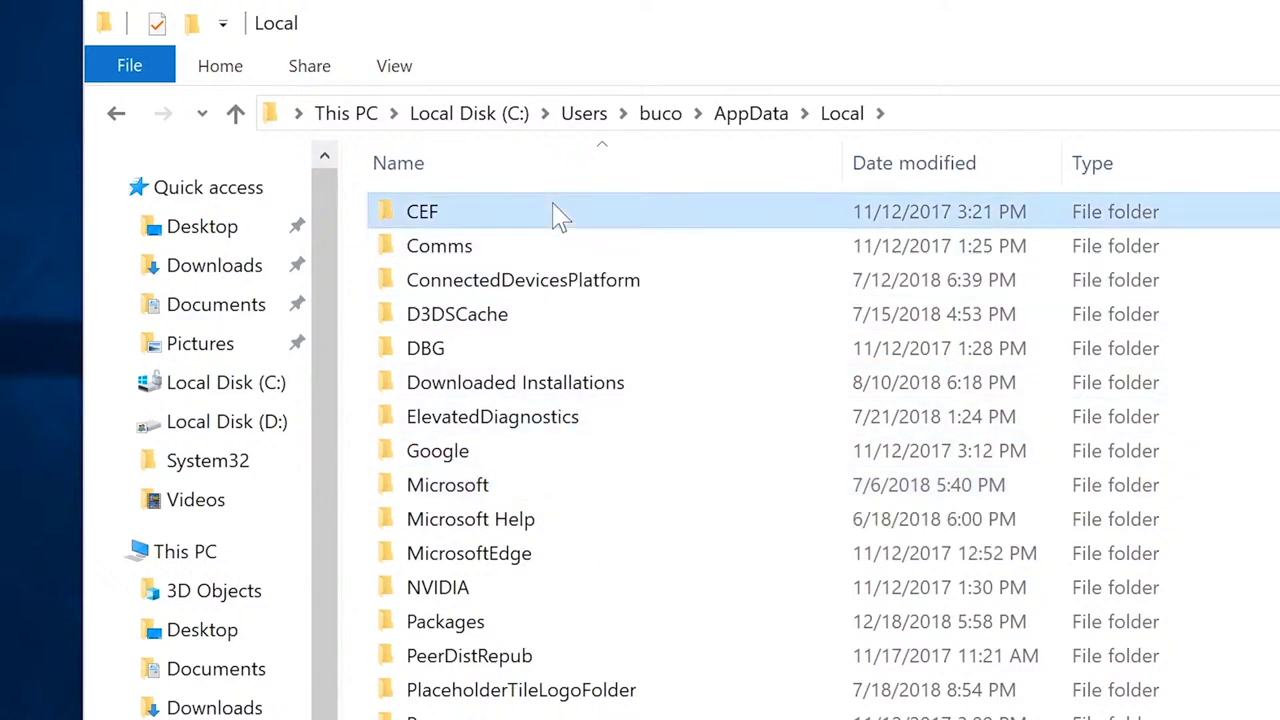
{"action": "double_click", "coordinate": [563, 222]}
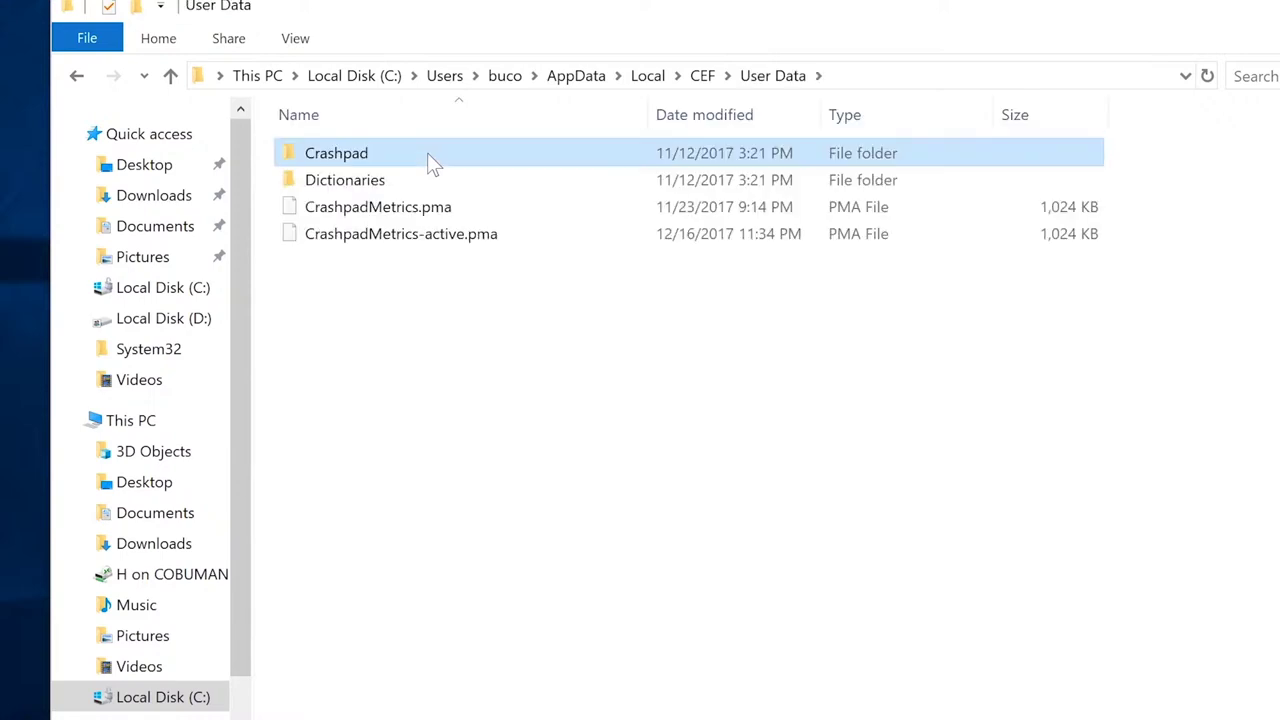
{"action": "left_click", "coordinate": [81, 78]}
{"action": "left_click", "coordinate": [77, 76]}
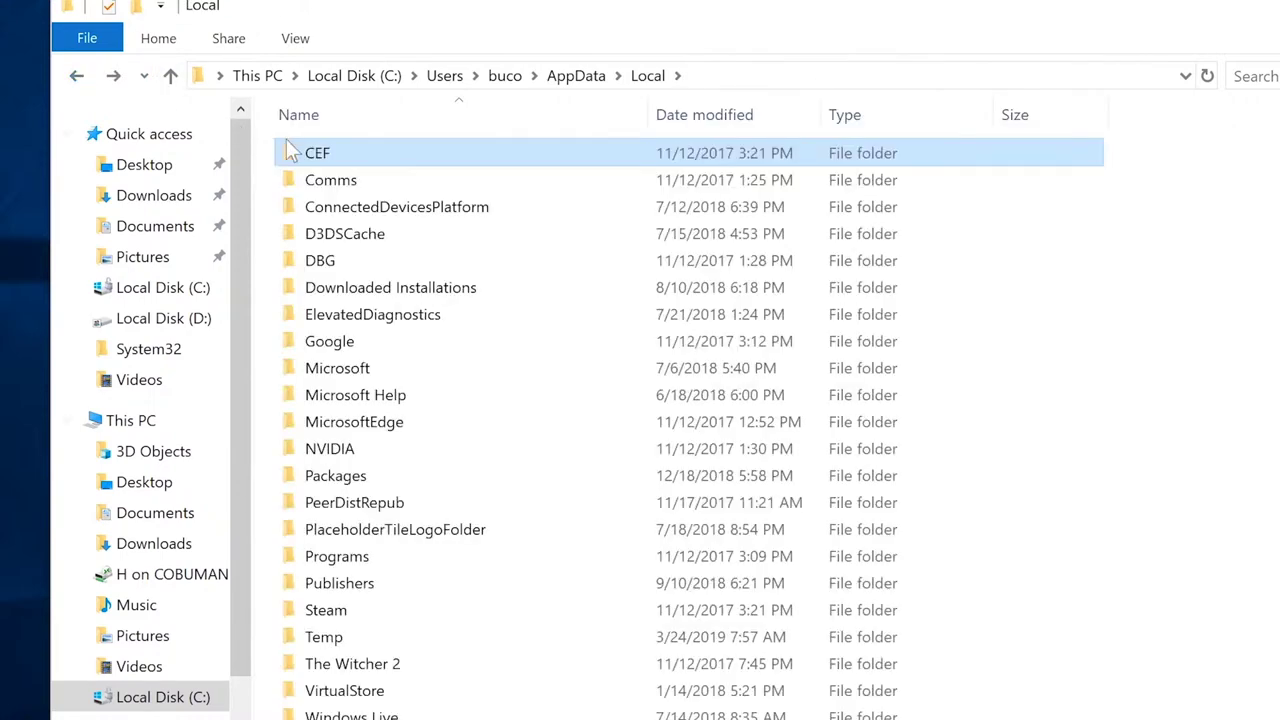
{"action": "left_click", "coordinate": [339, 192]}
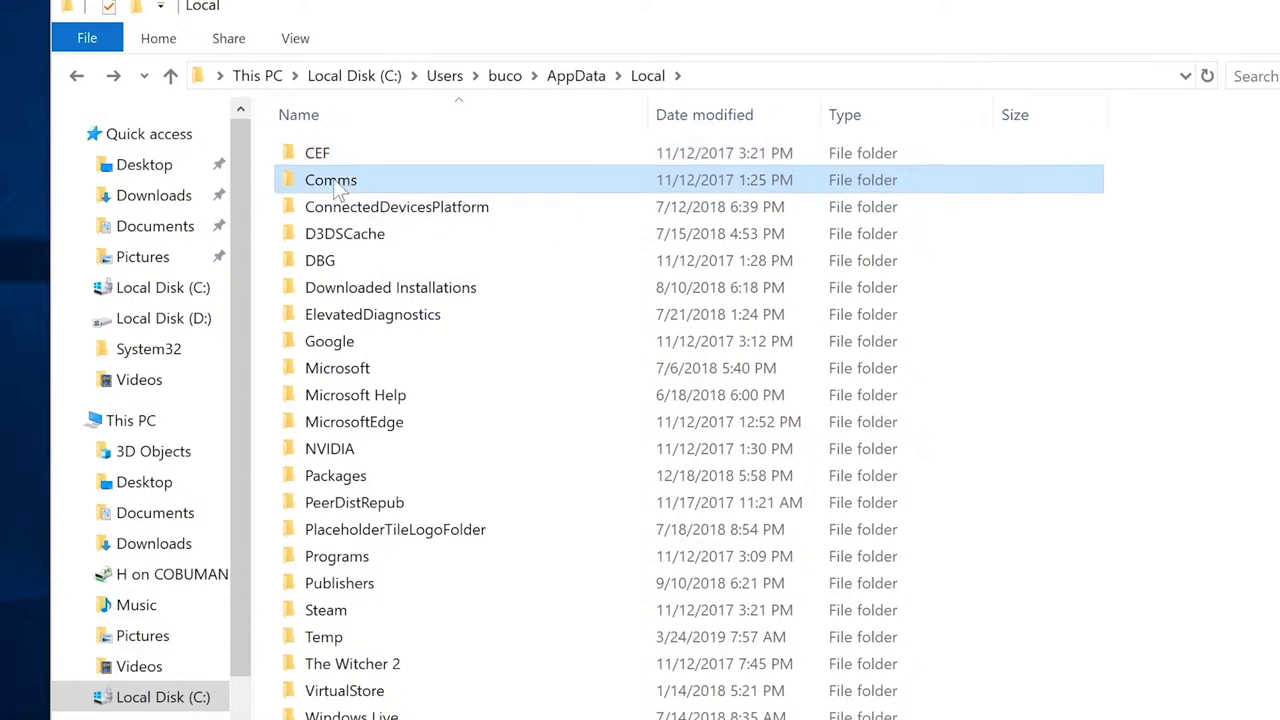
{"action": "double_click", "coordinate": [339, 192]}
{"action": "left_click", "coordinate": [339, 190]}
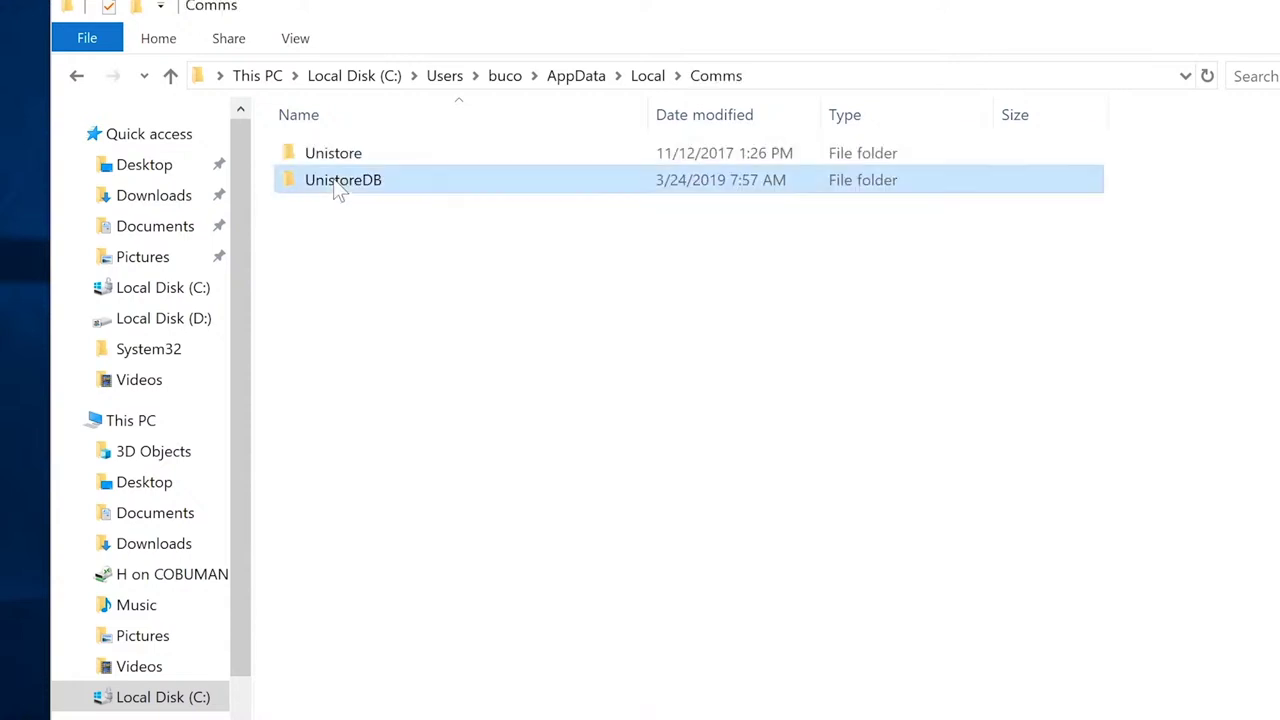
{"action": "left_click", "coordinate": [77, 76]}
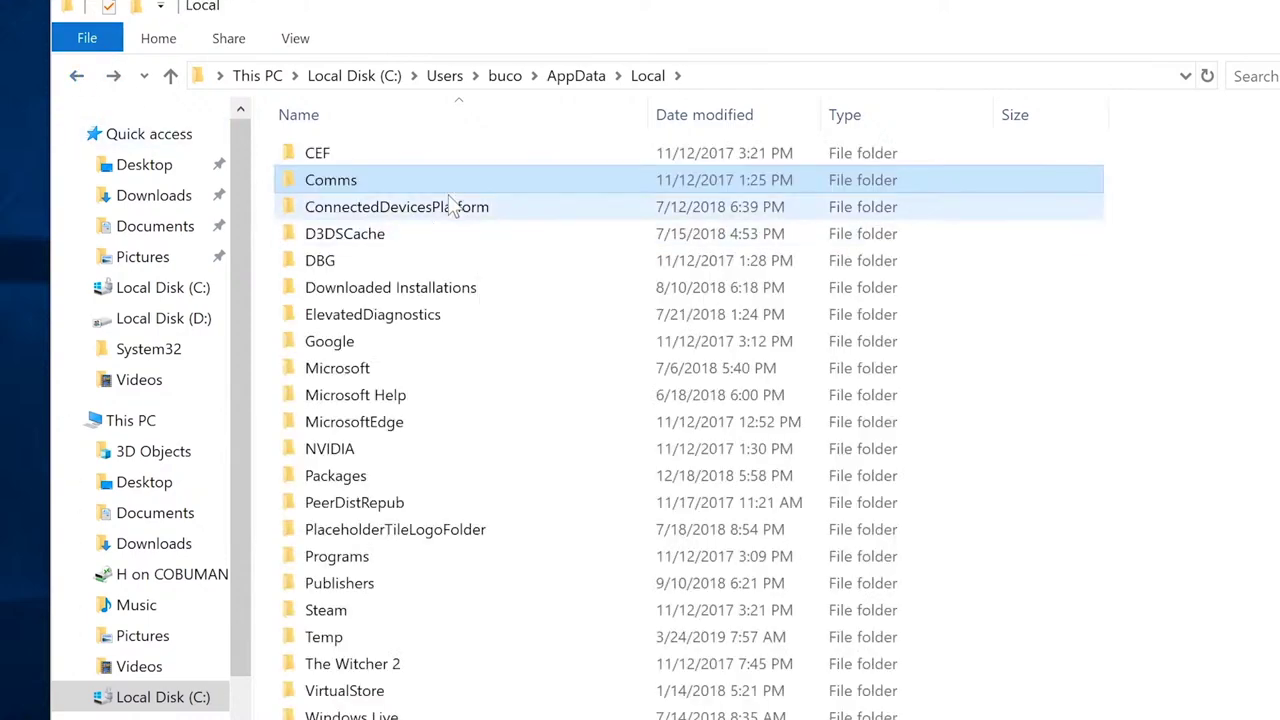
{"action": "mouse_move", "coordinate": [417, 220]}
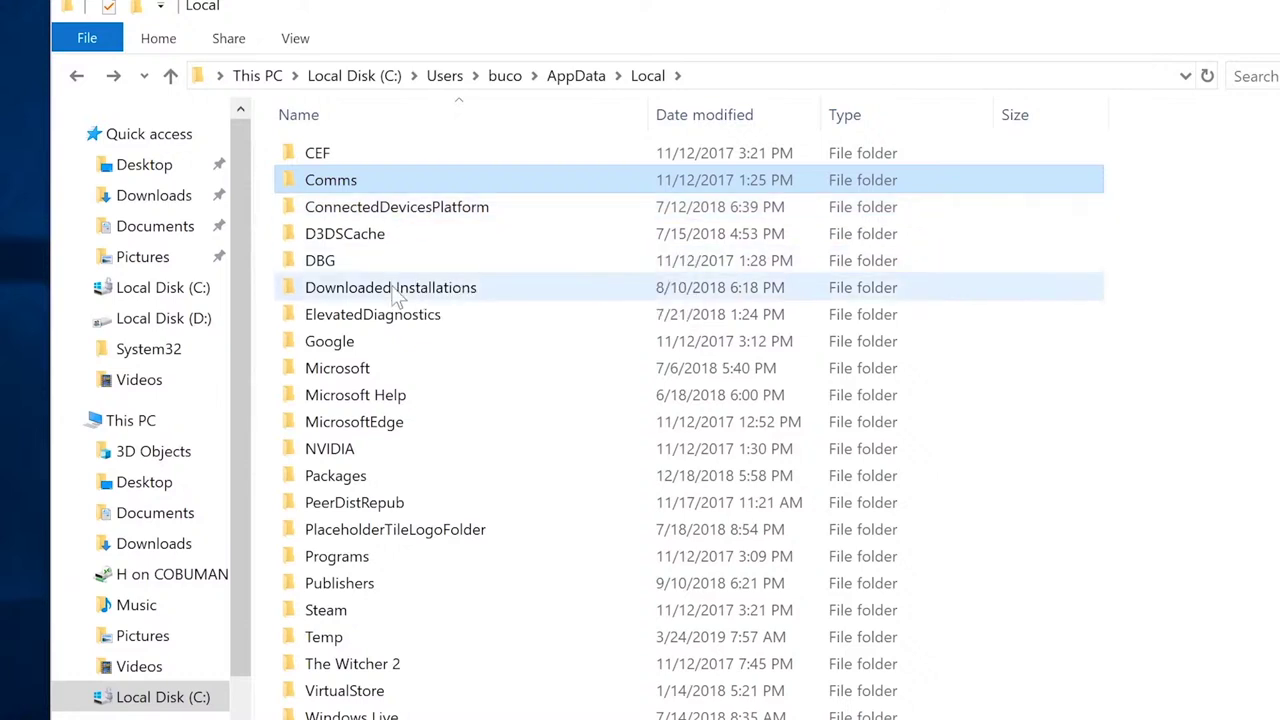
{"action": "mouse_move", "coordinate": [400, 294]}
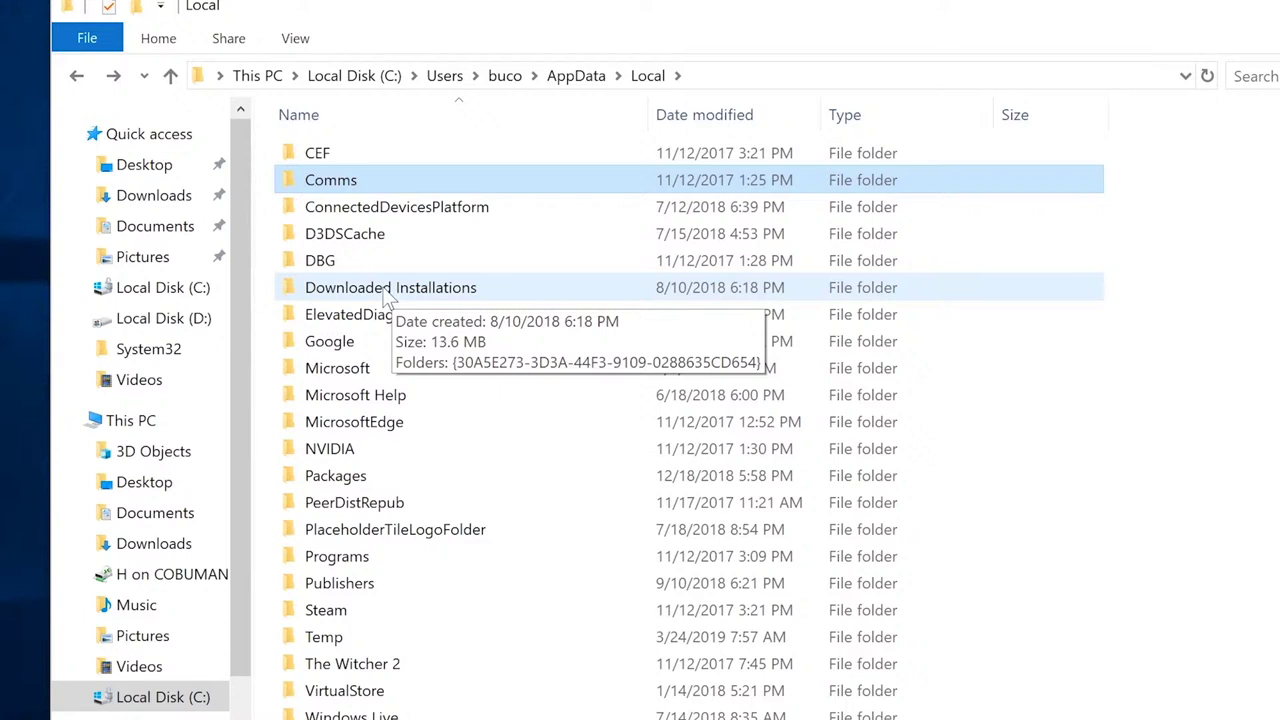
Inspect Downloaded Installations, finding a TP-Link PLC Utility installer inside its long-ID subfolder.
{"action": "left_click", "coordinate": [384, 292]}
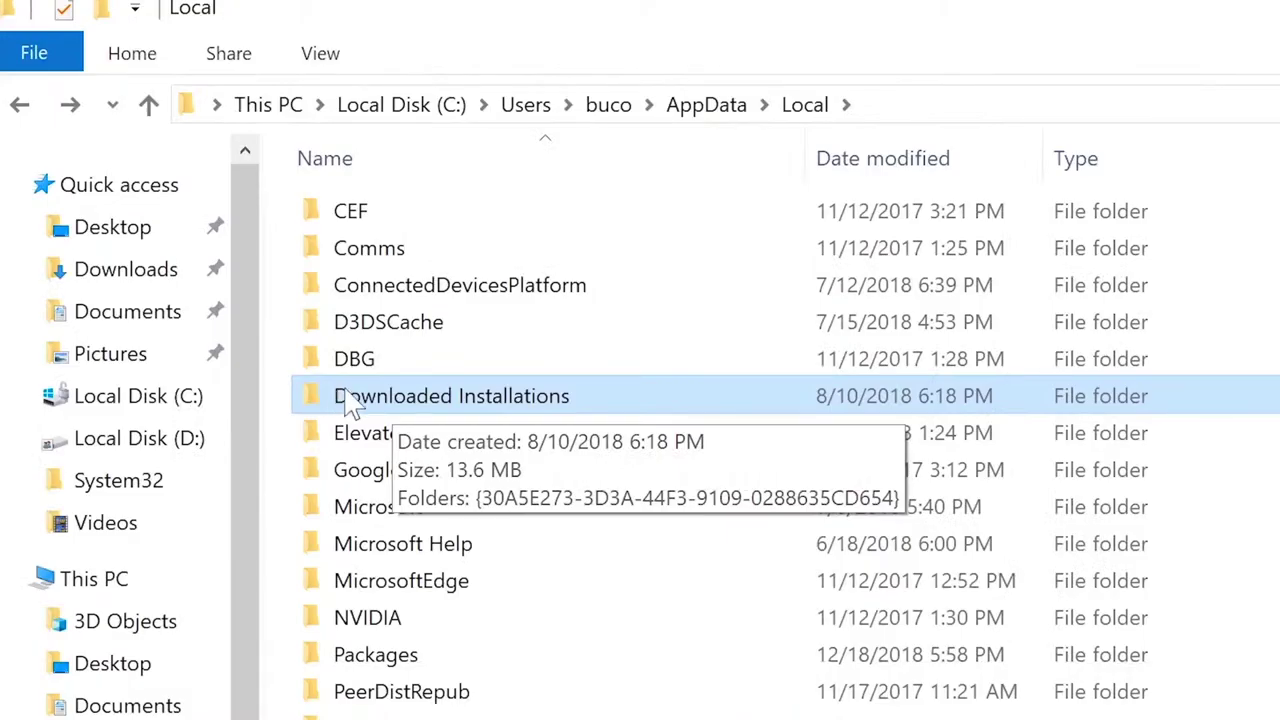
{"action": "double_click", "coordinate": [505, 405]}
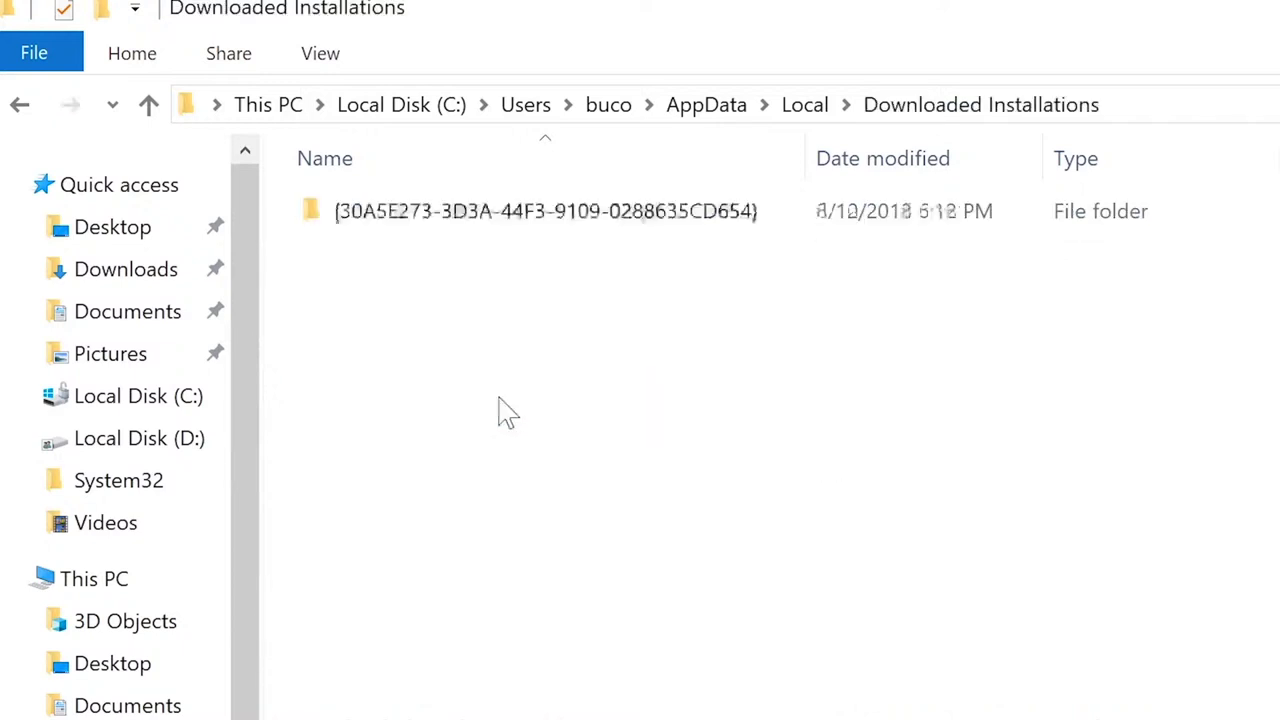
{"action": "left_click", "coordinate": [598, 218]}
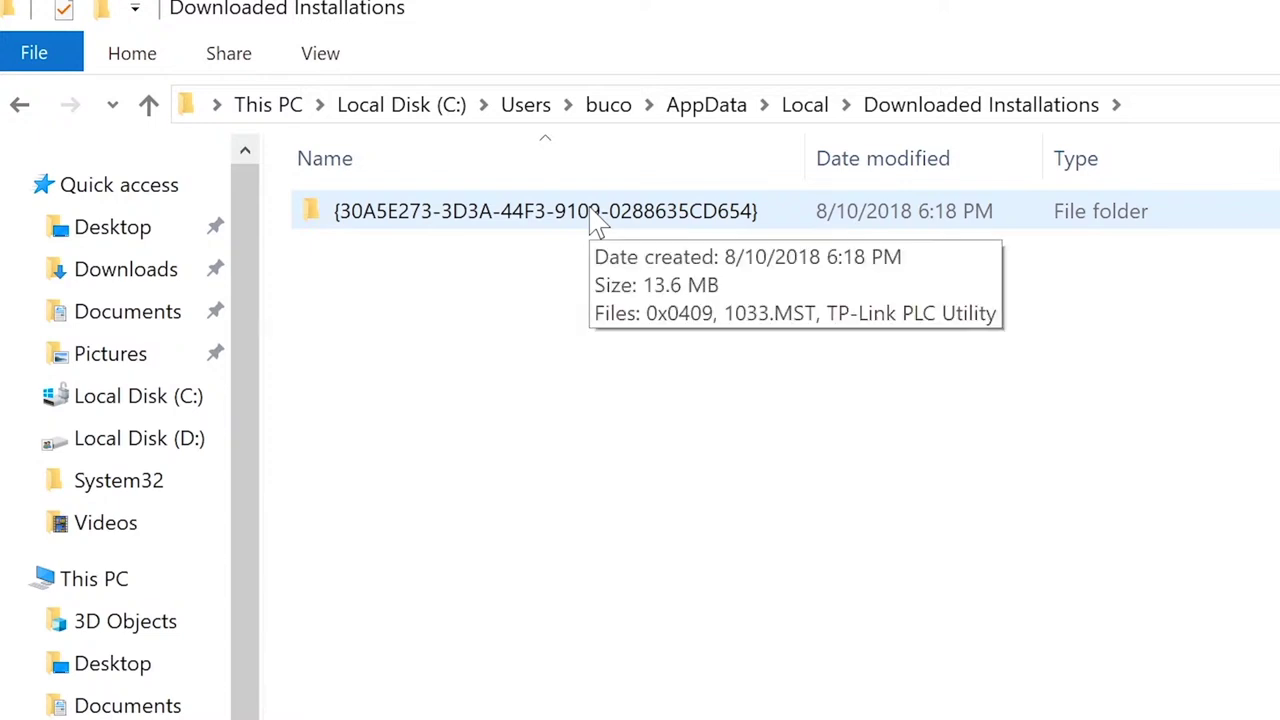
{"action": "double_click", "coordinate": [424, 232]}
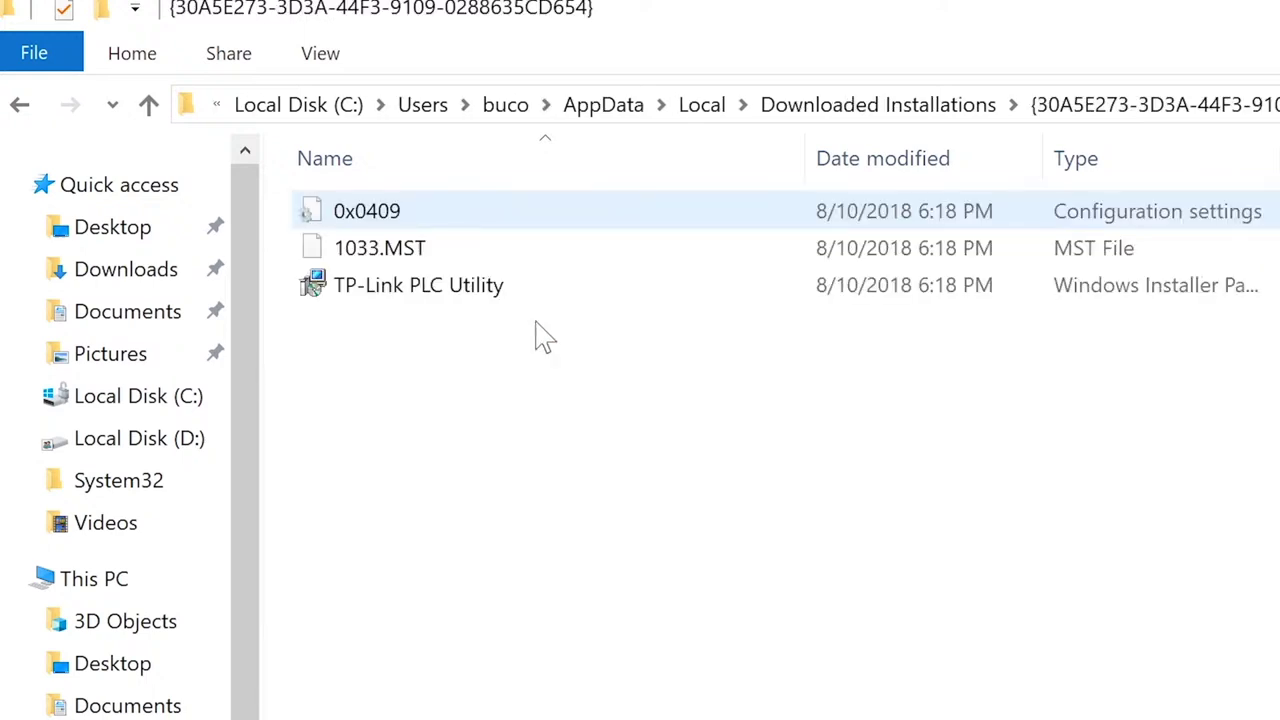
{"action": "left_click", "coordinate": [408, 294]}
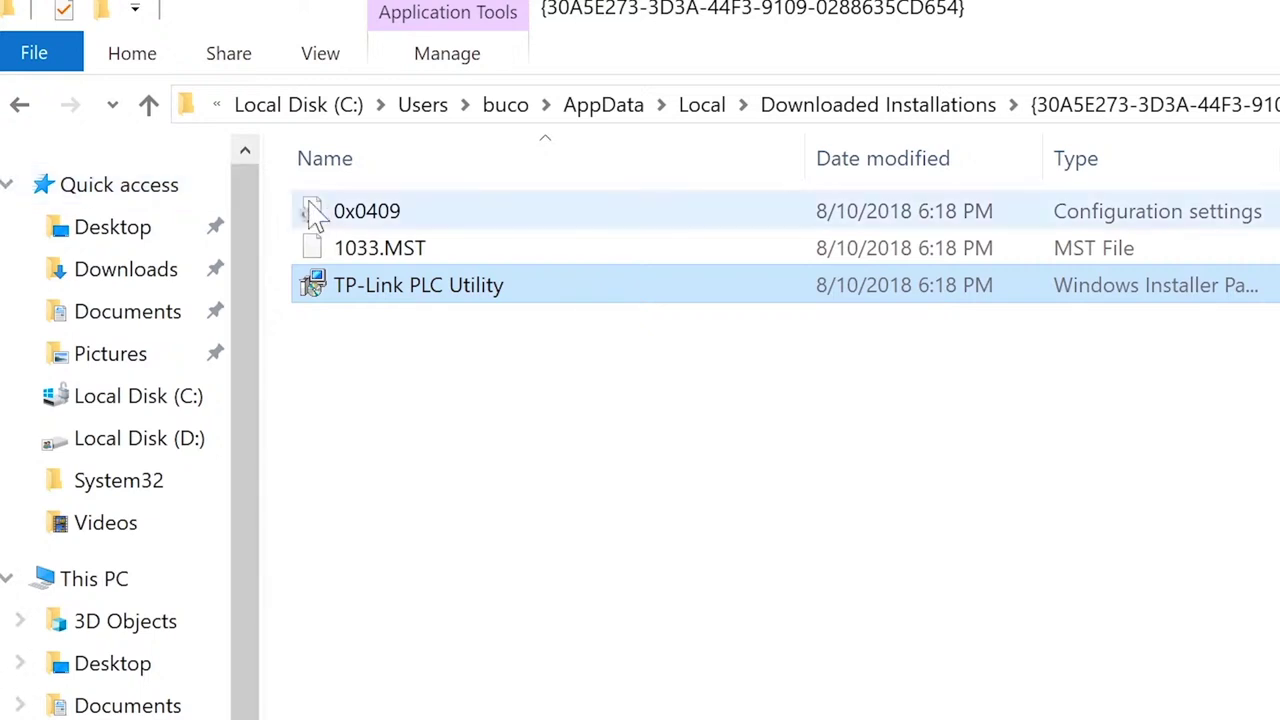
{"action": "left_click", "coordinate": [20, 106]}
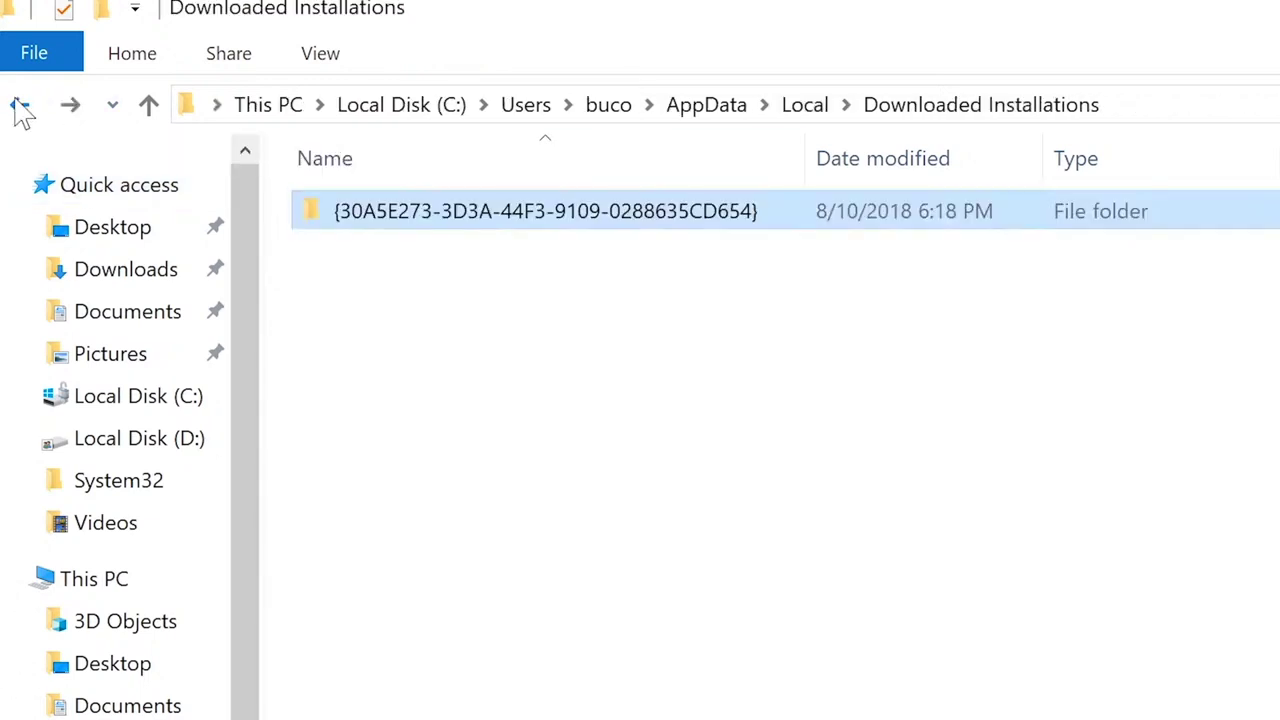
{"action": "left_click", "coordinate": [20, 106]}
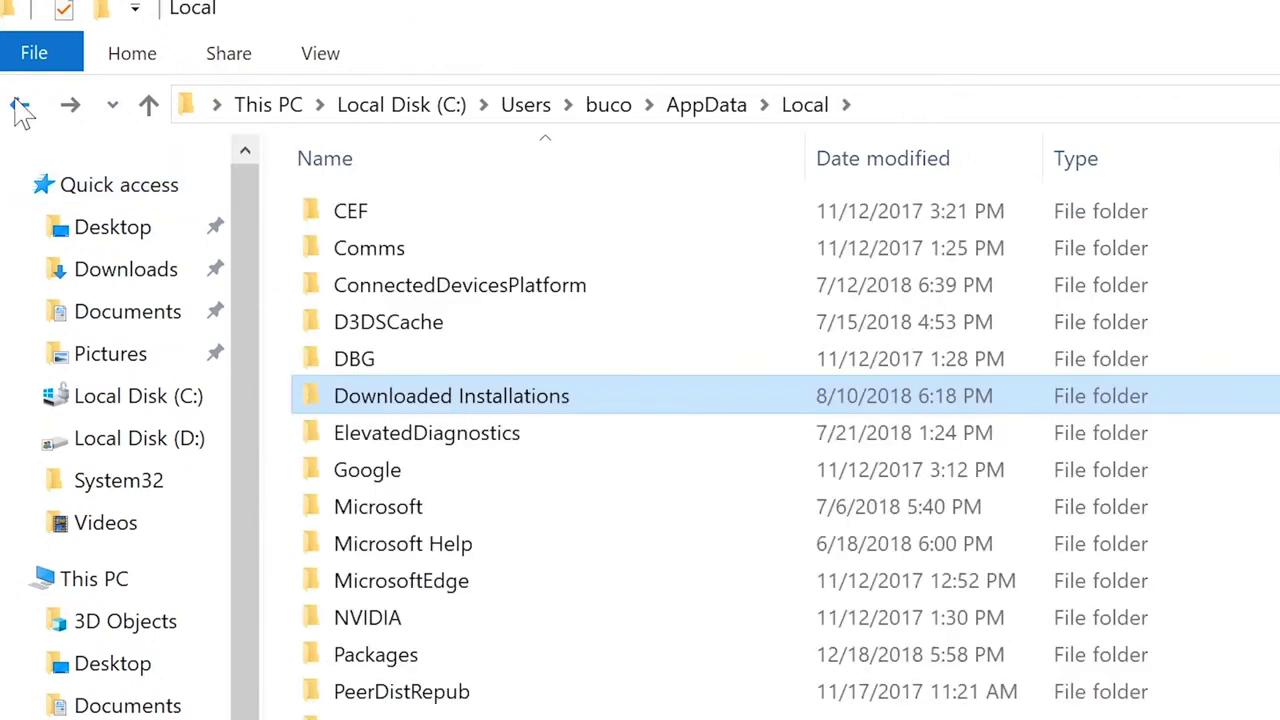
Delete the long-ID subfolder, then the emptied Downloaded Installations folder.
{"action": "double_click", "coordinate": [560, 418]}
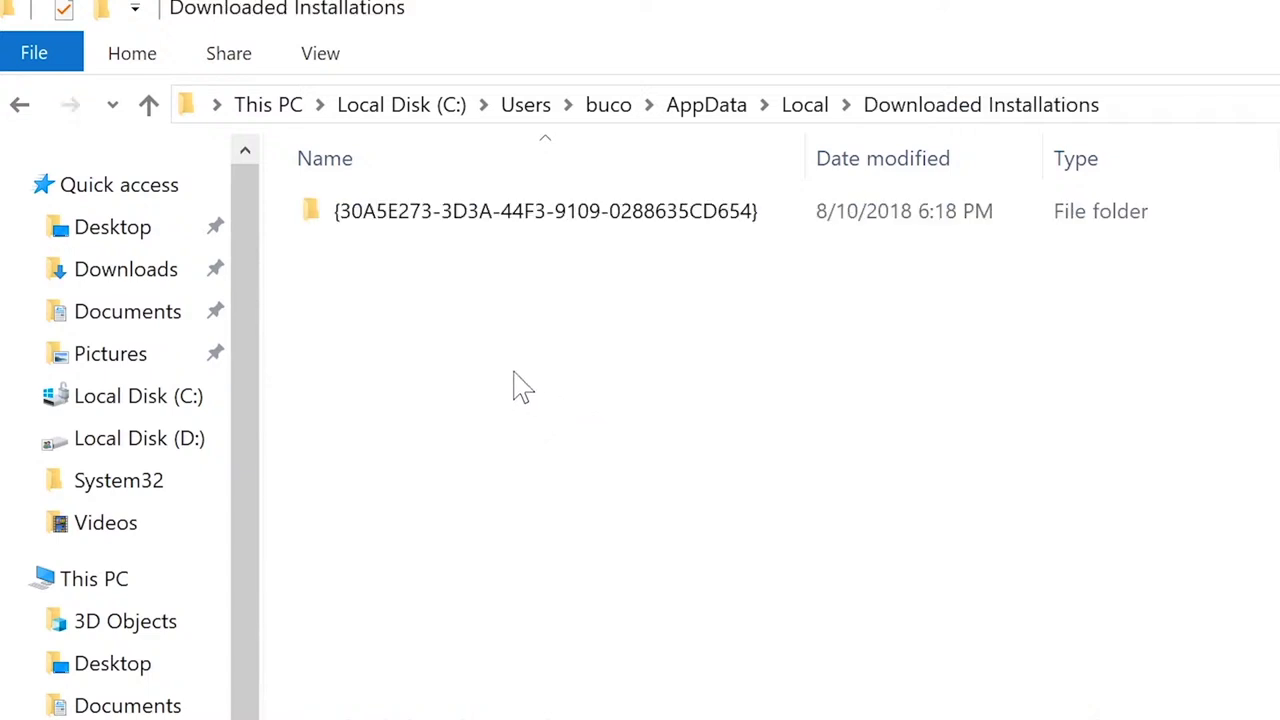
{"action": "left_click", "coordinate": [566, 214]}
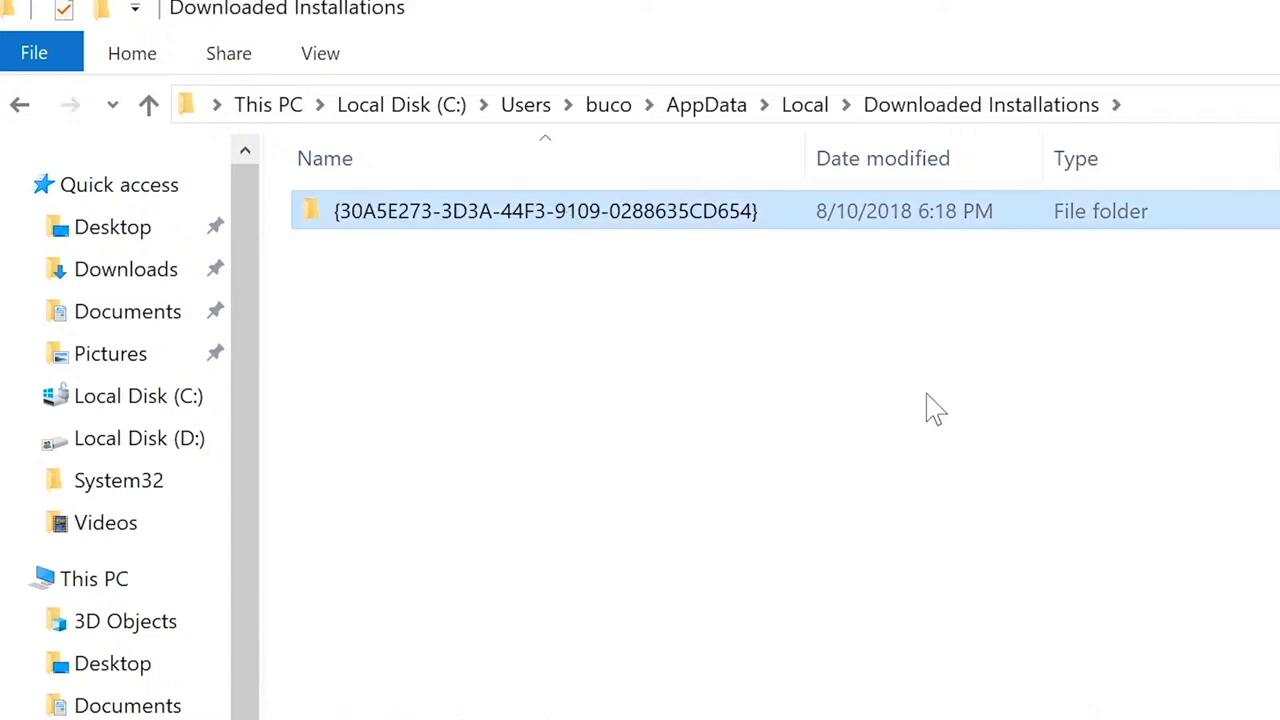
{"action": "key", "text": "Delete"}
{"action": "left_click", "coordinate": [20, 105]}
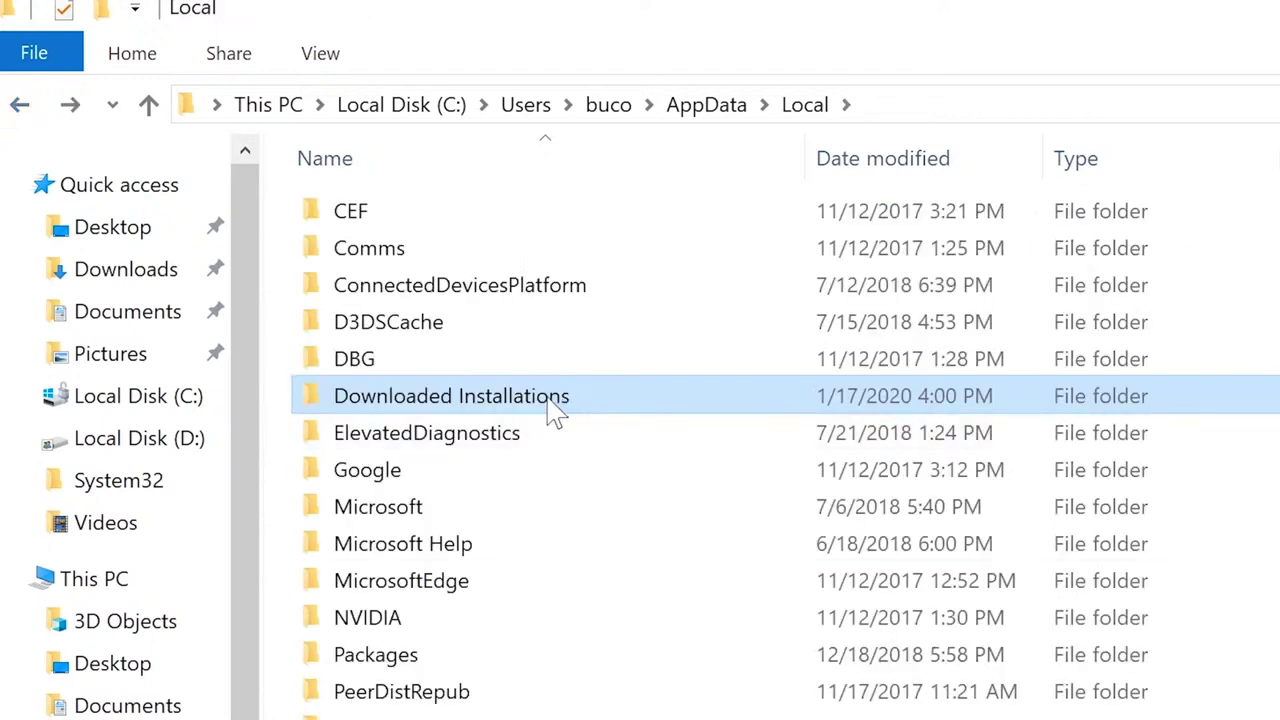
{"action": "mouse_move", "coordinate": [556, 415]}
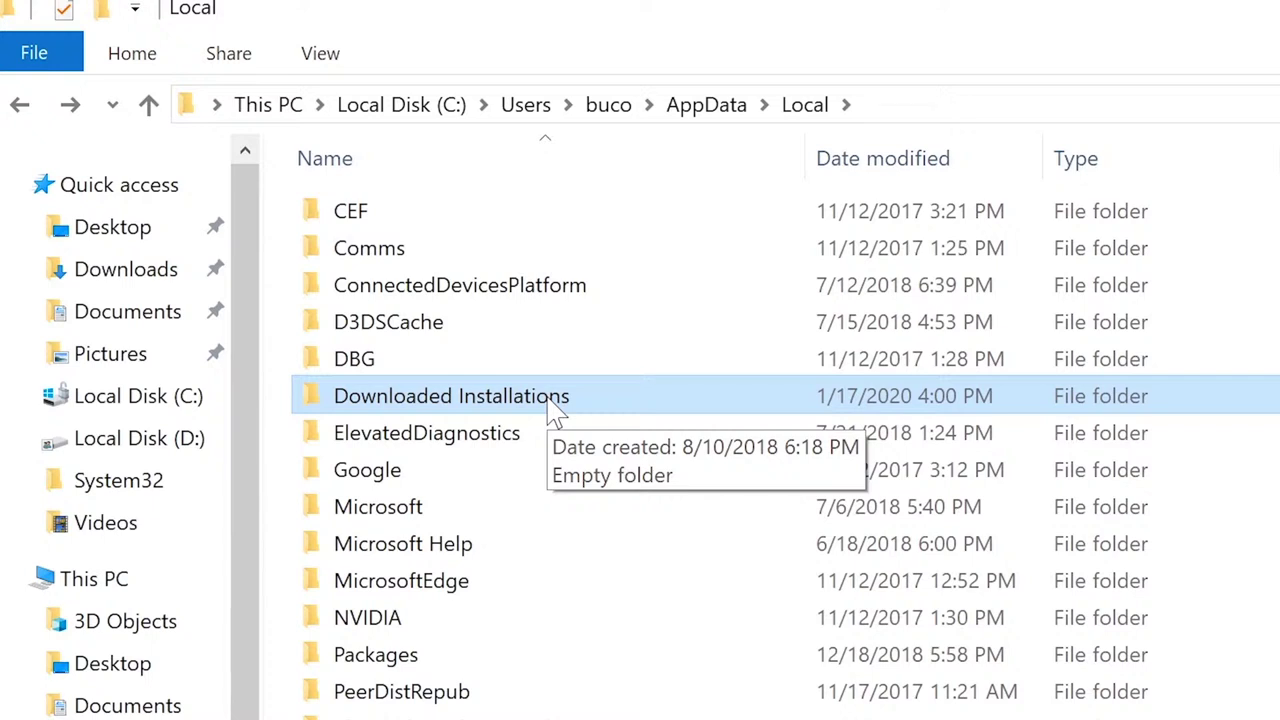
{"action": "key", "text": "Delete"}
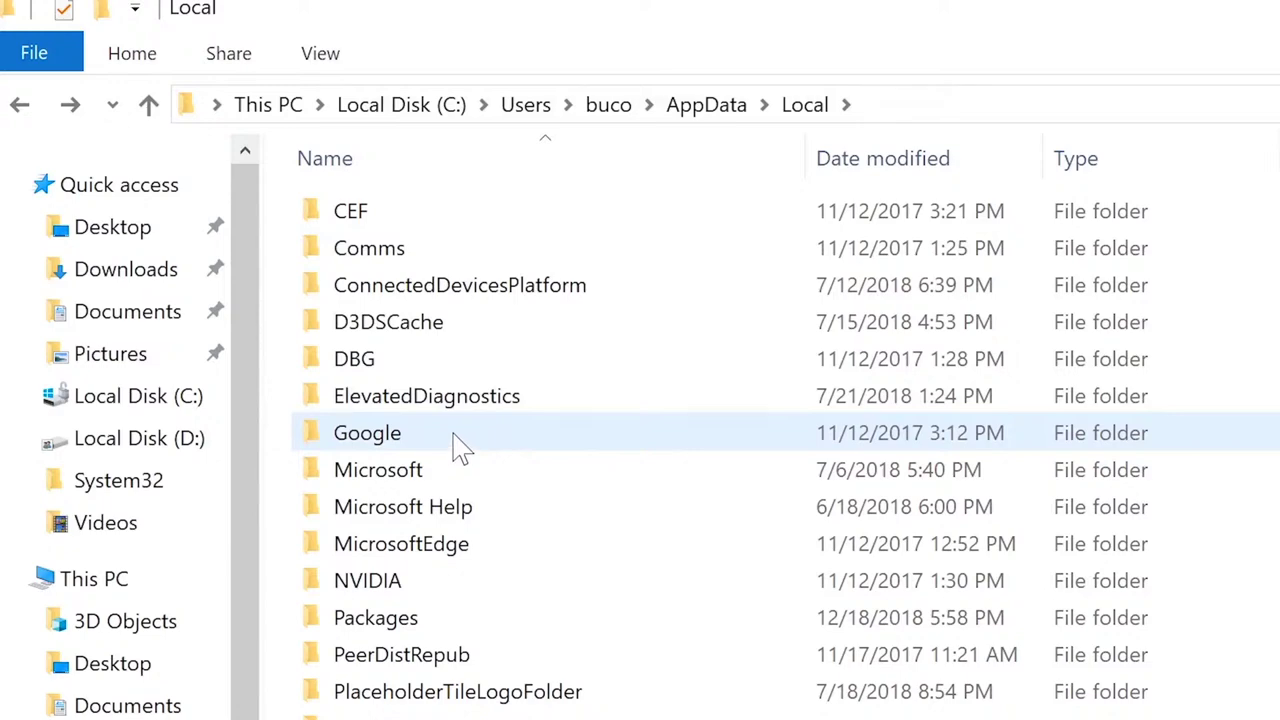
{"action": "mouse_move", "coordinate": [428, 443]}
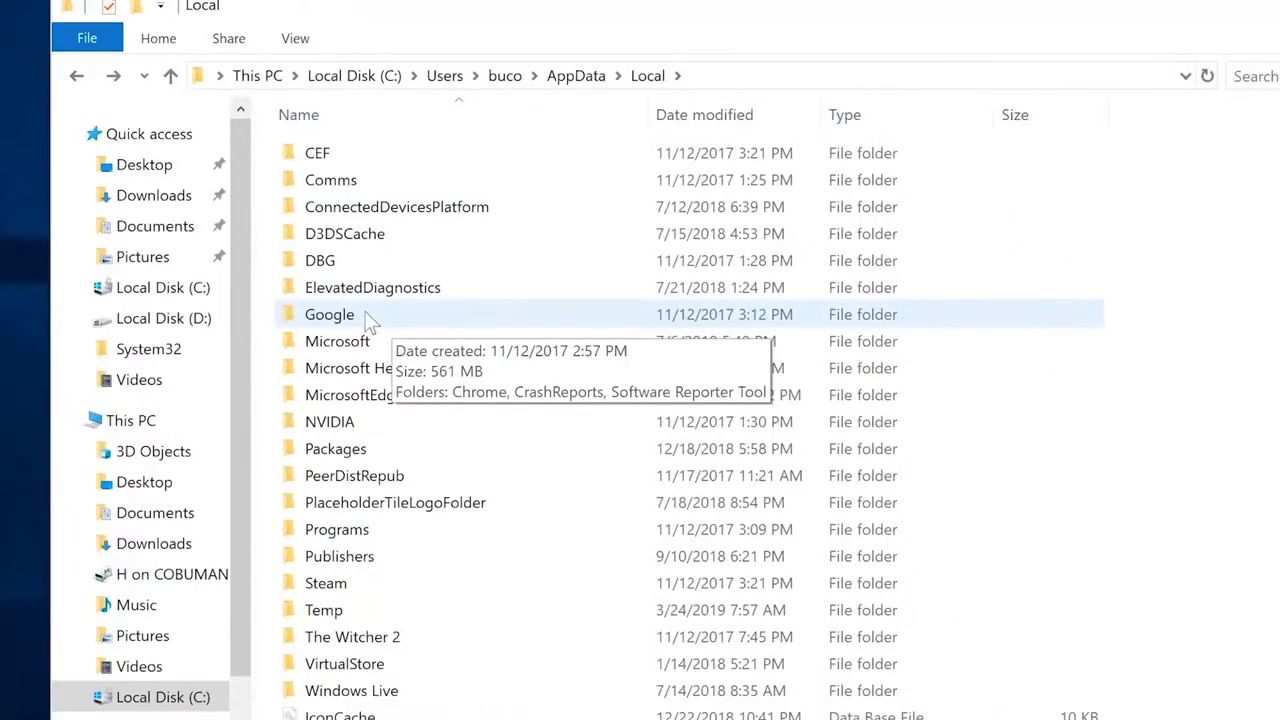
{"action": "left_click", "coordinate": [368, 318]}
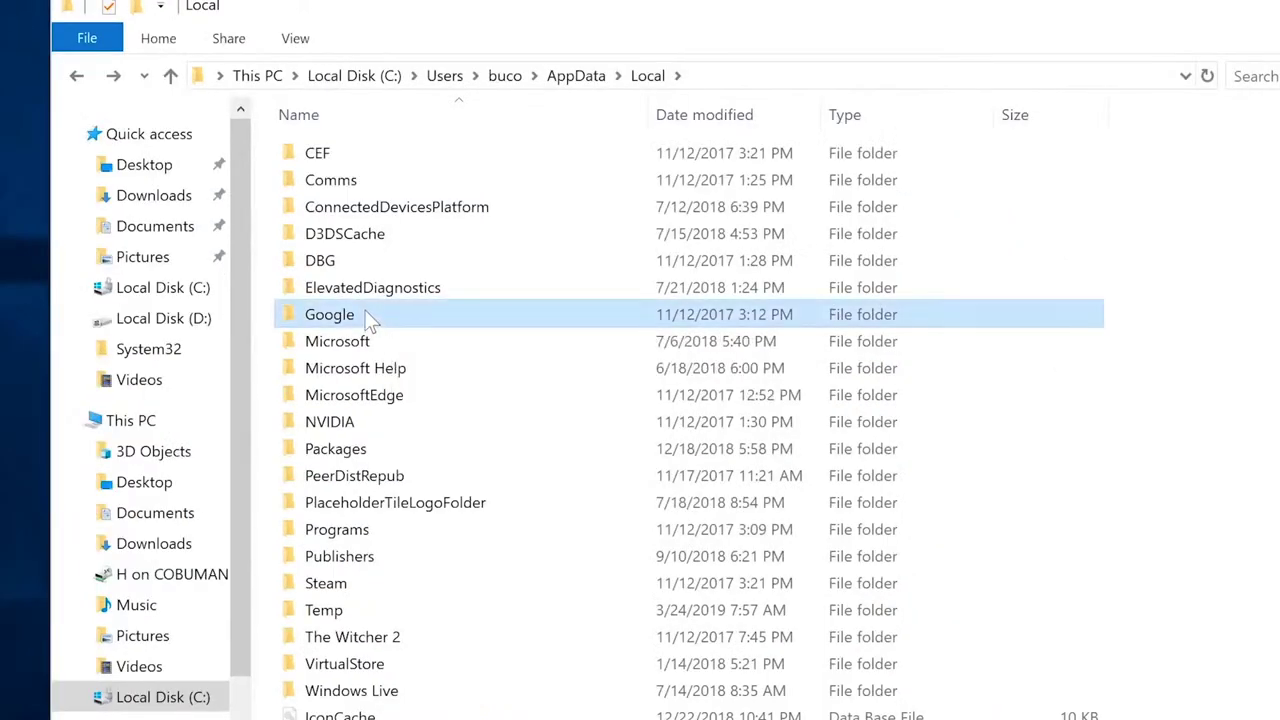
{"action": "mouse_move", "coordinate": [359, 312]}
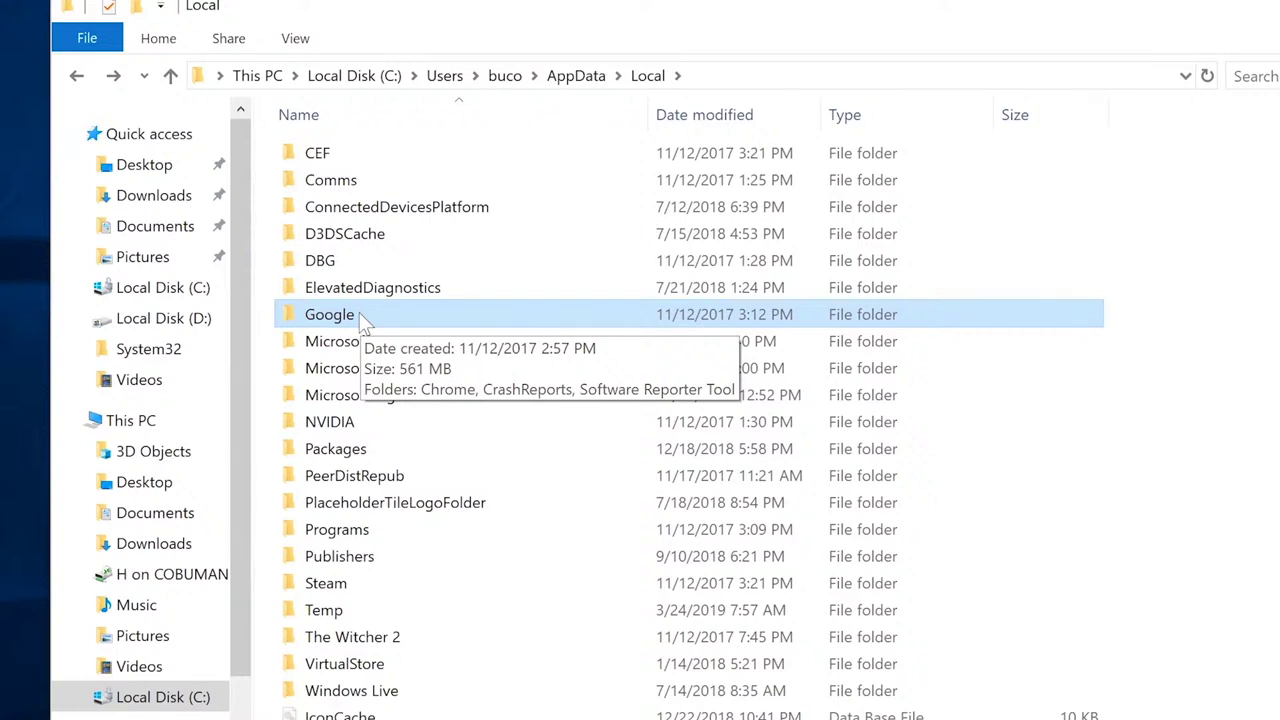
{"action": "double_click", "coordinate": [359, 313]}
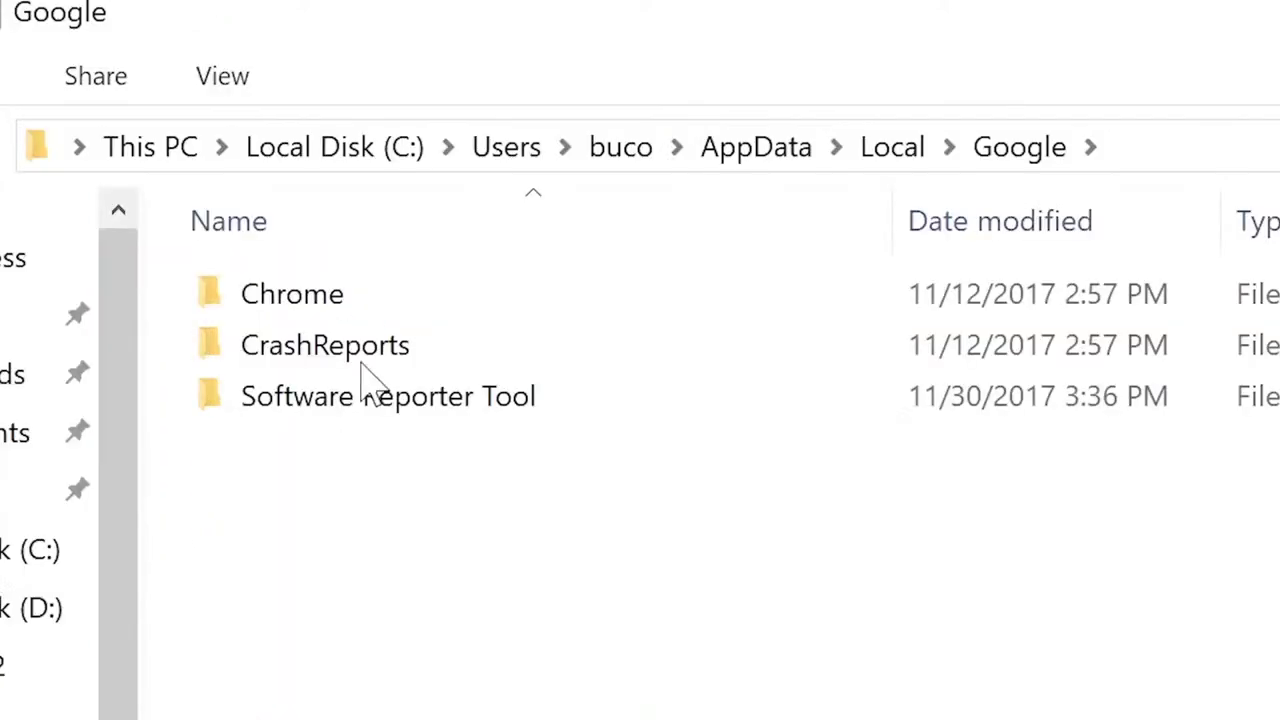
{"action": "double_click", "coordinate": [373, 325]}
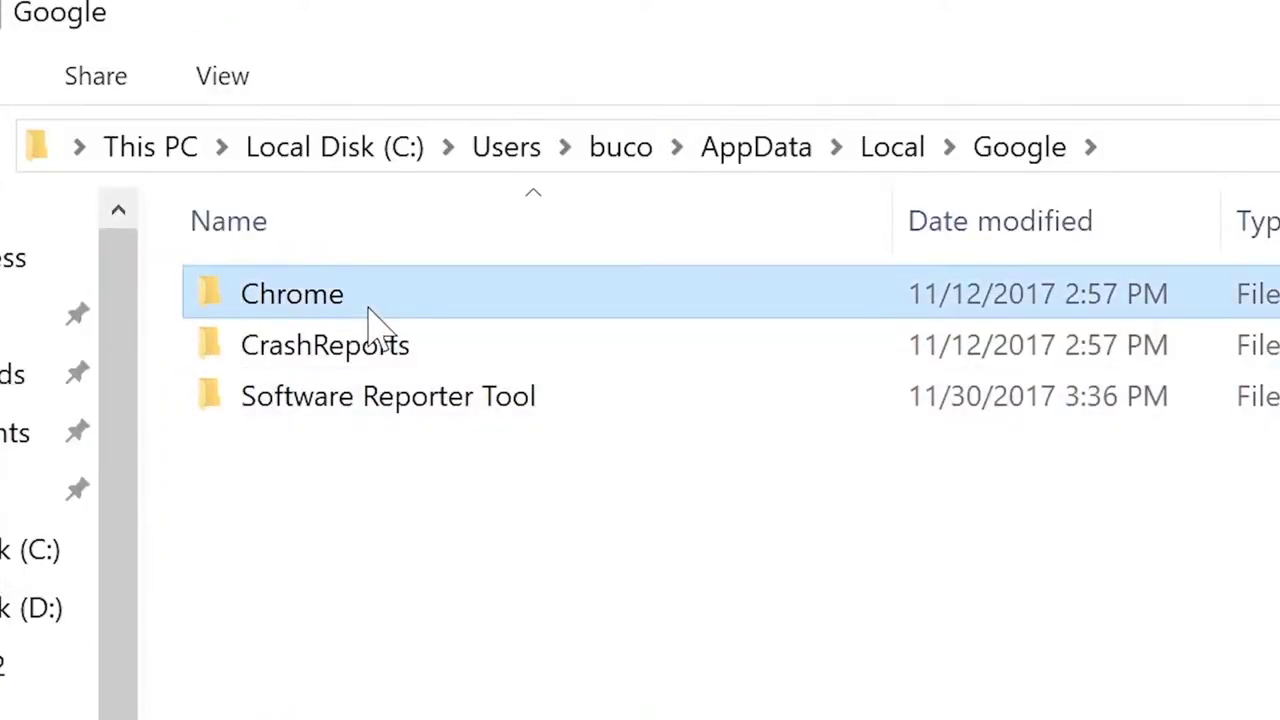
{"action": "double_click", "coordinate": [380, 308]}
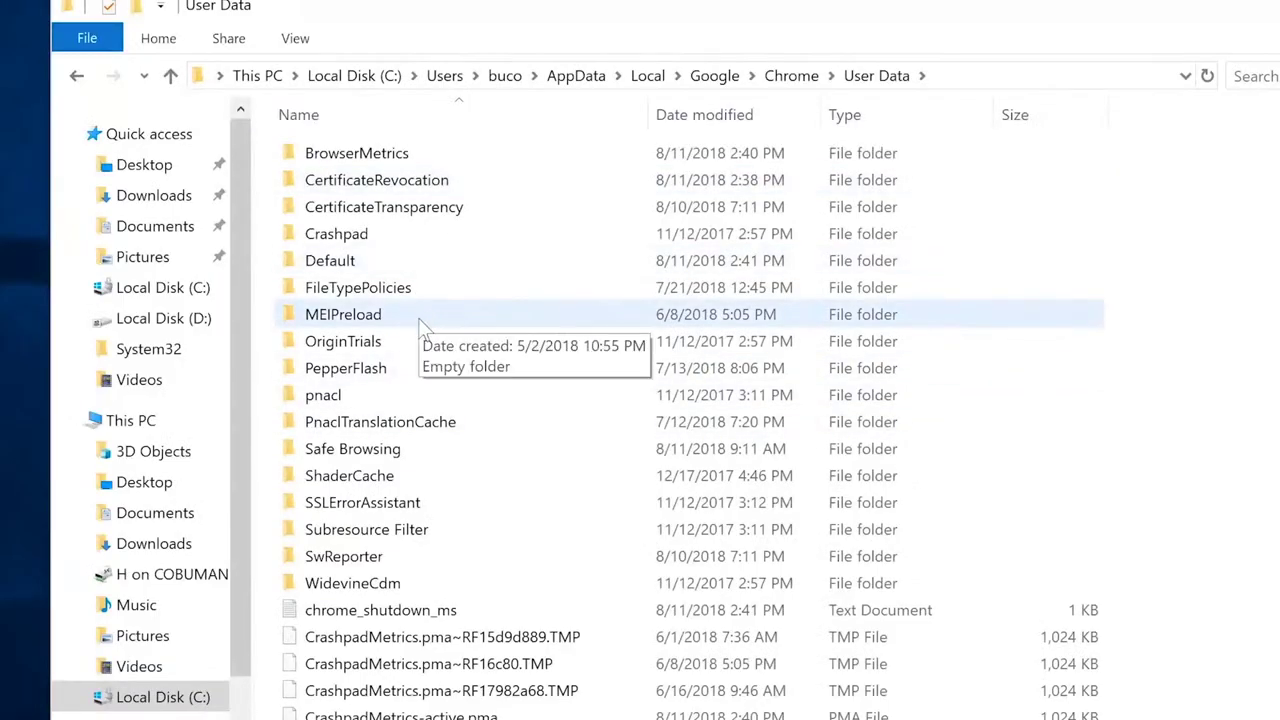
{"action": "scroll", "coordinate": [421, 323], "scroll_direction": "down", "scroll_amount": 3}
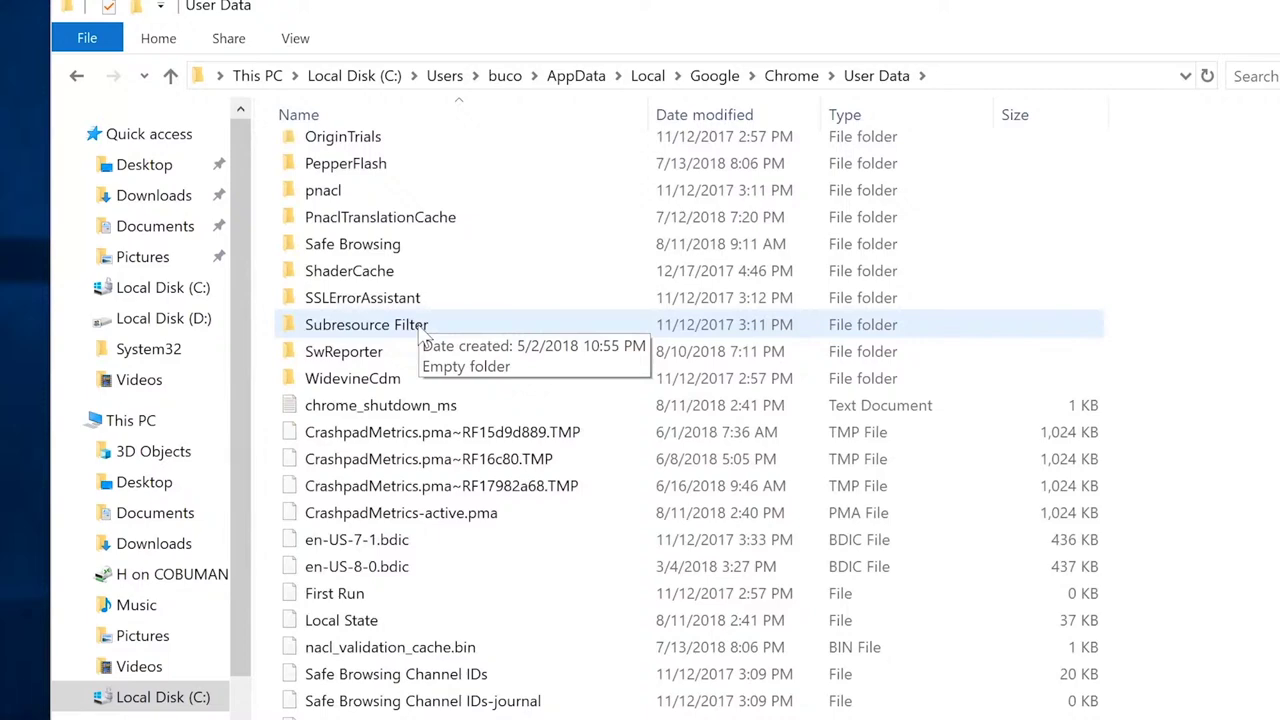
{"action": "scroll", "coordinate": [421, 332], "scroll_direction": "up", "scroll_amount": 3}
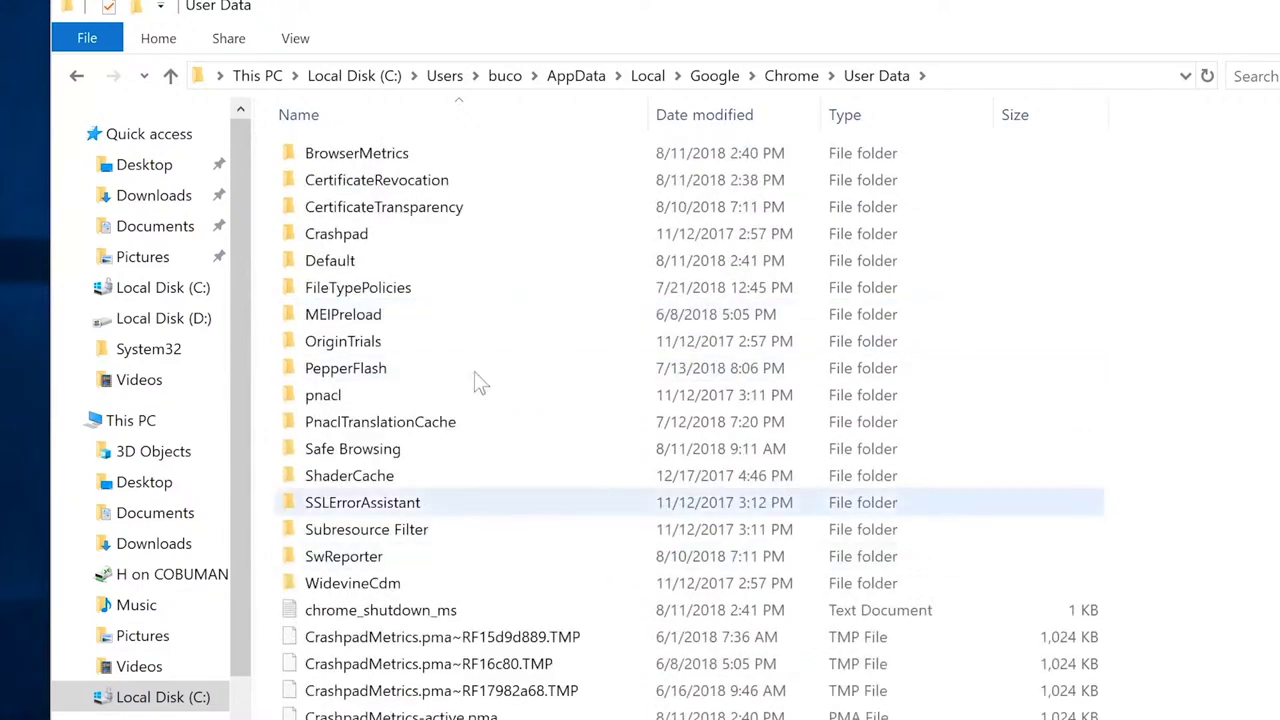
{"action": "double_click", "coordinate": [372, 262]}
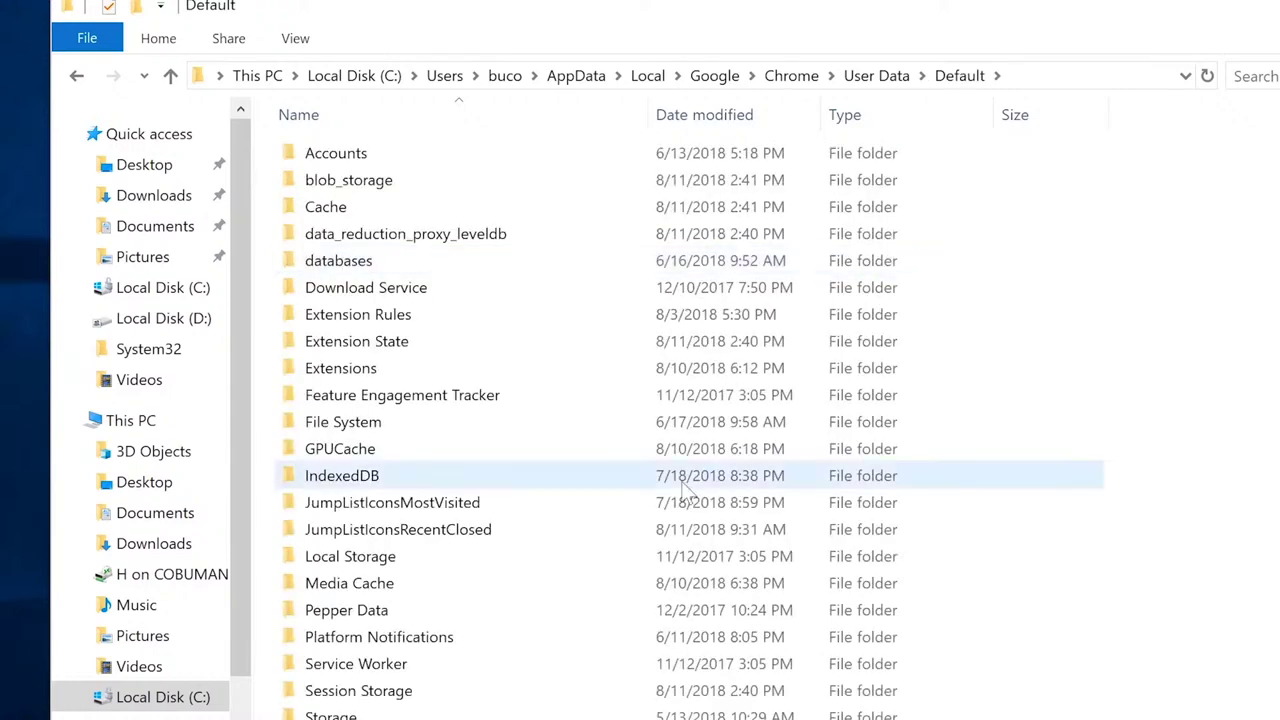
{"action": "scroll", "coordinate": [686, 490], "scroll_direction": "down", "scroll_amount": 6}
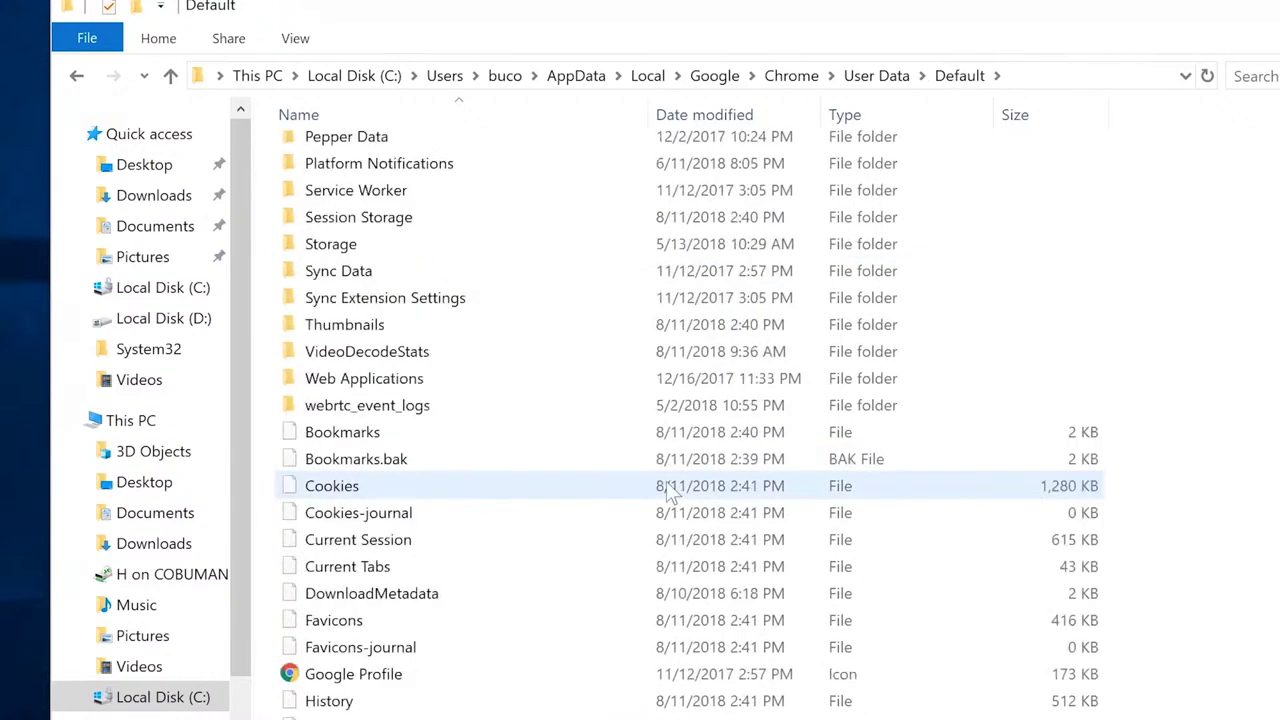
{"action": "left_click", "coordinate": [379, 430]}
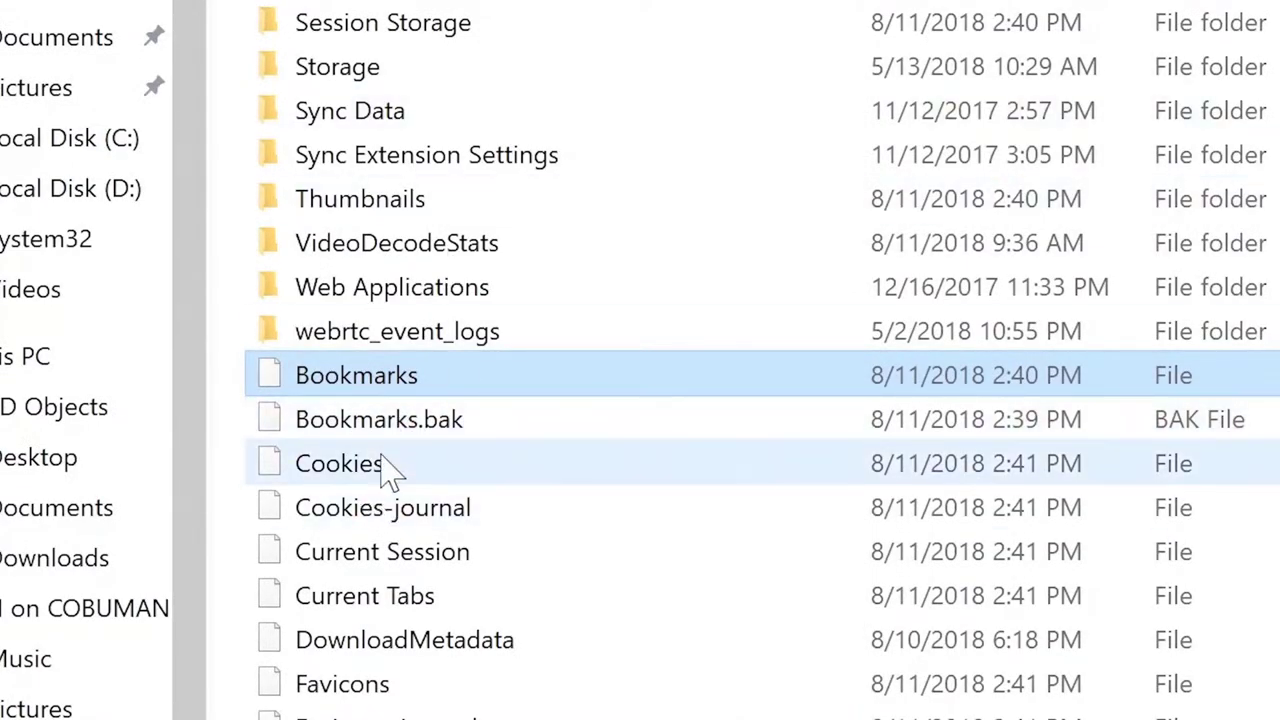
{"action": "left_click", "coordinate": [388, 470]}
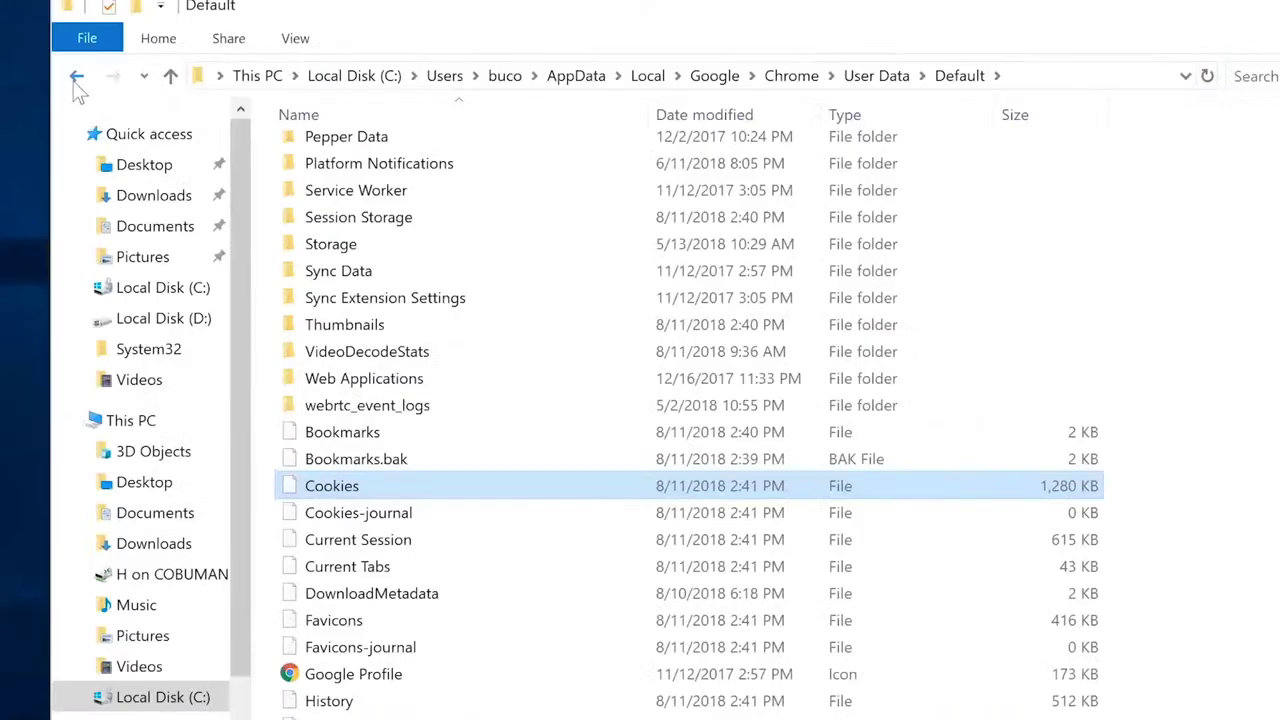
{"action": "left_click", "coordinate": [77, 77]}
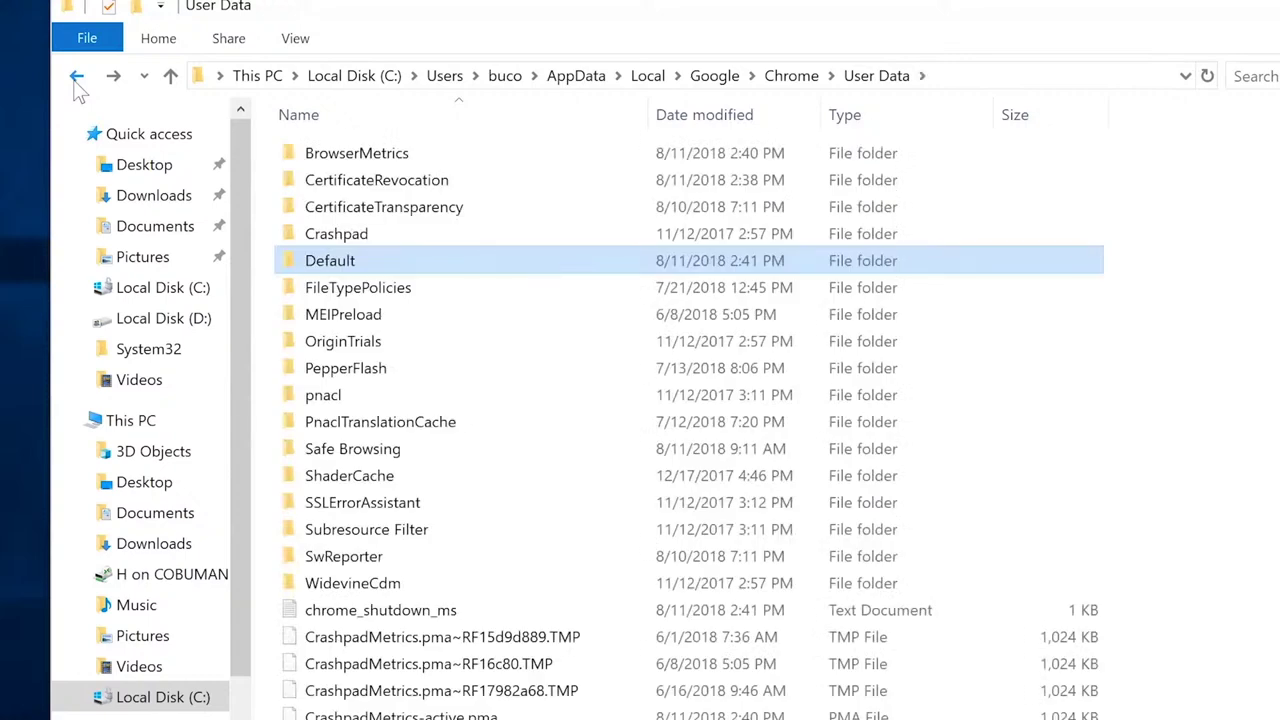
{"action": "left_click", "coordinate": [75, 84]}
{"action": "left_click", "coordinate": [75, 84]}
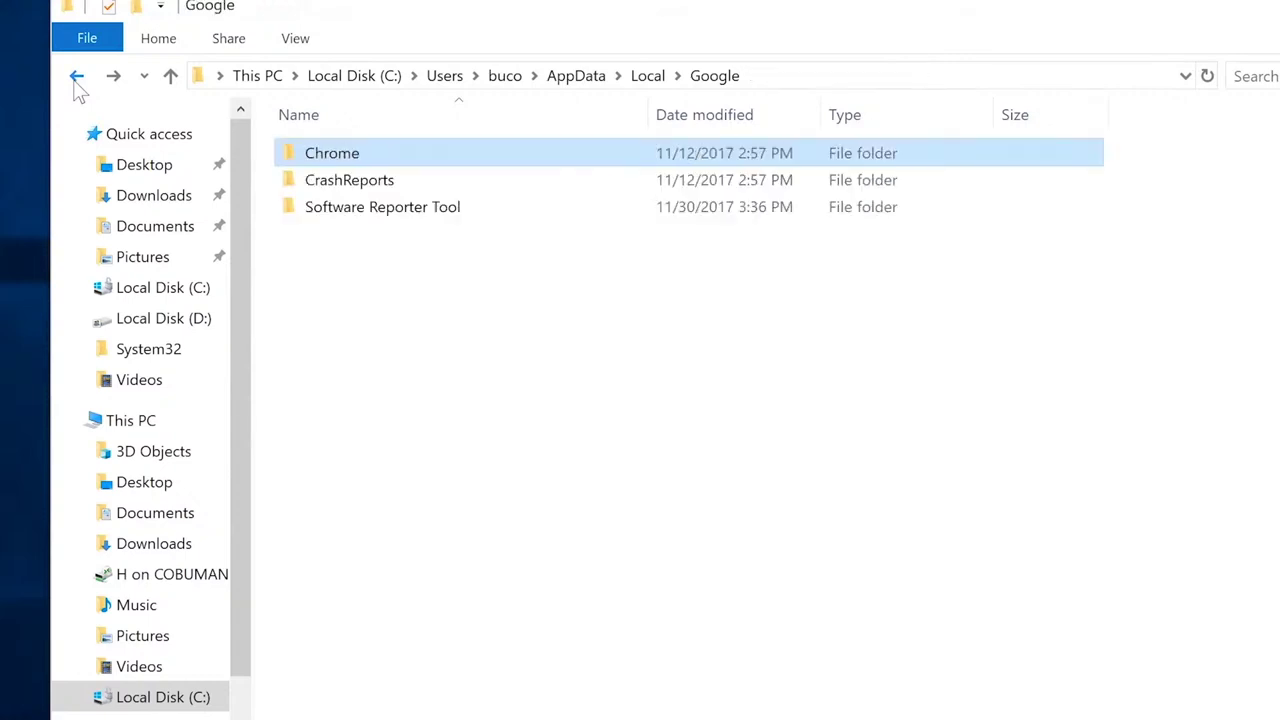
{"action": "left_click", "coordinate": [74, 84]}
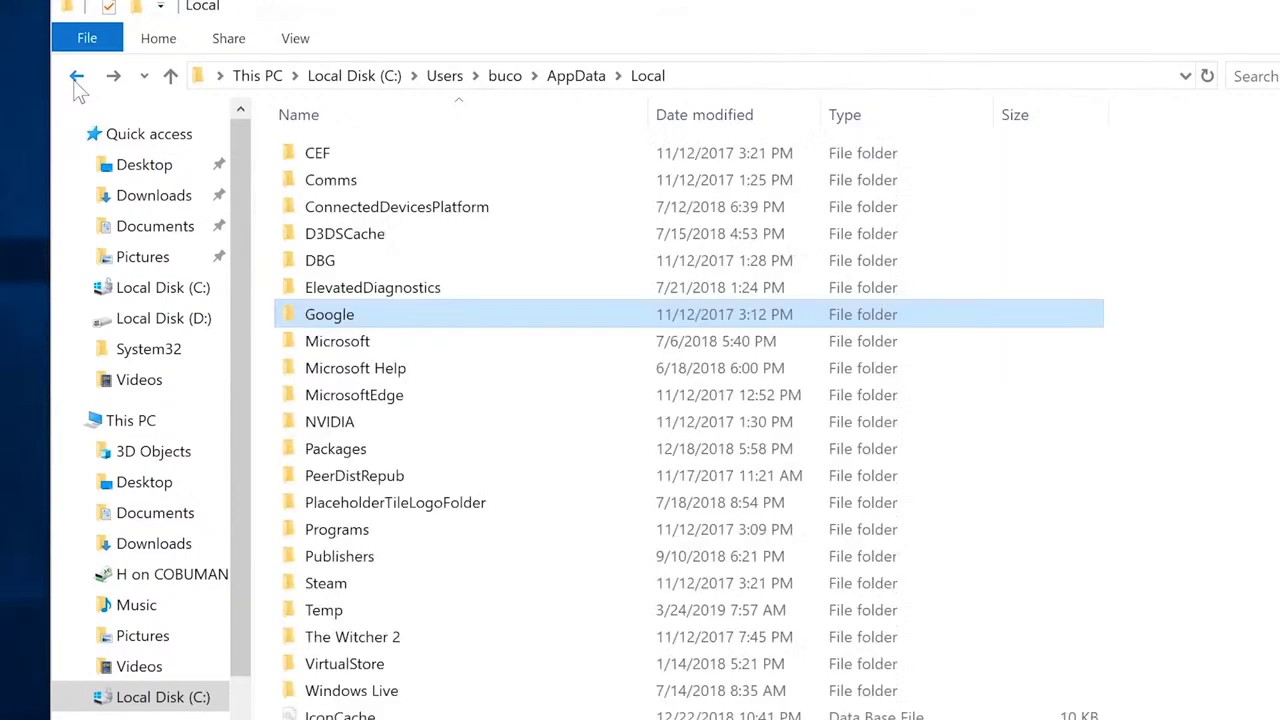
{"action": "left_click", "coordinate": [389, 350]}
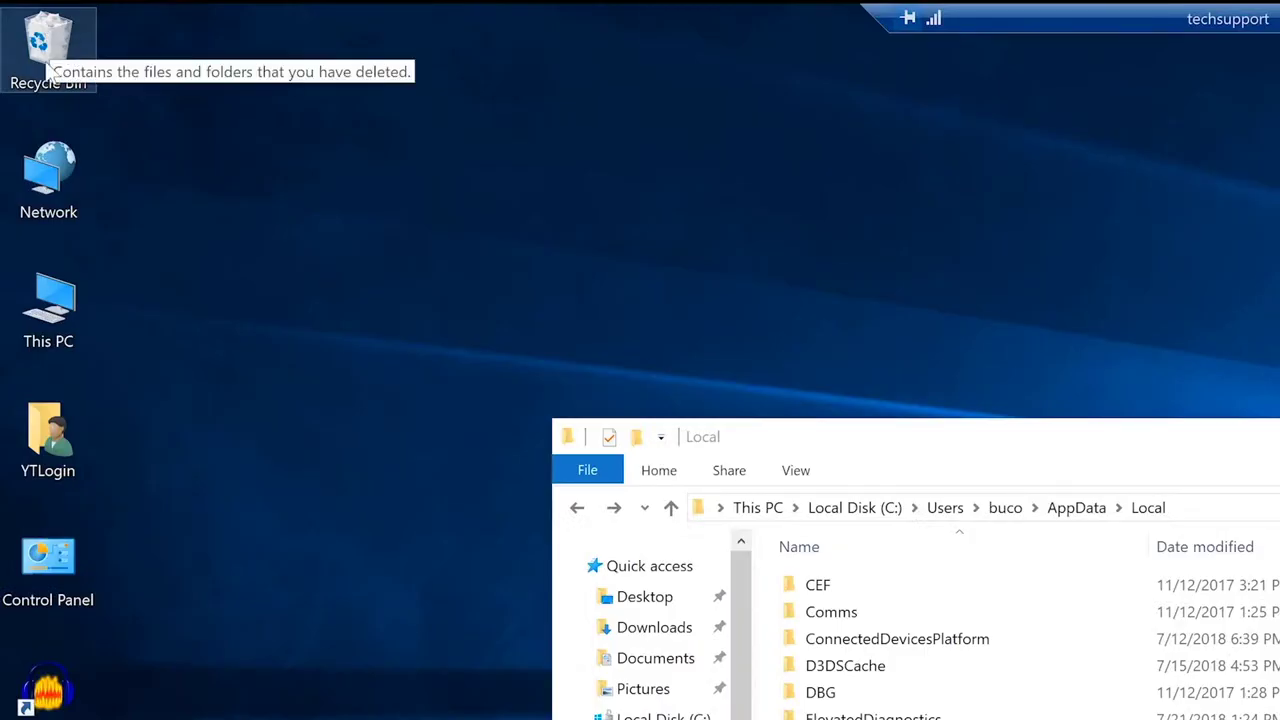
Permanently delete the 12 items in the Recycle Bin.
{"action": "left_click", "coordinate": [70, 65]}
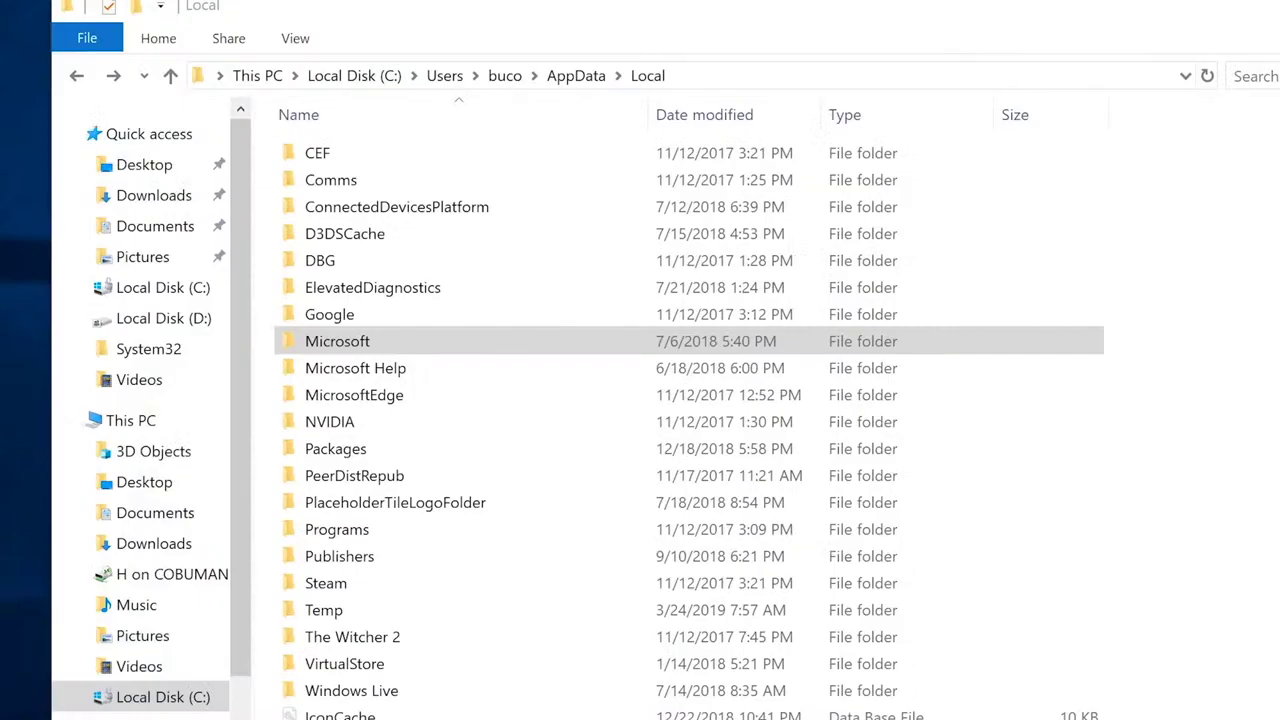
{"action": "key", "text": "shift+Delete"}
{"action": "left_click", "coordinate": [815, 279]}
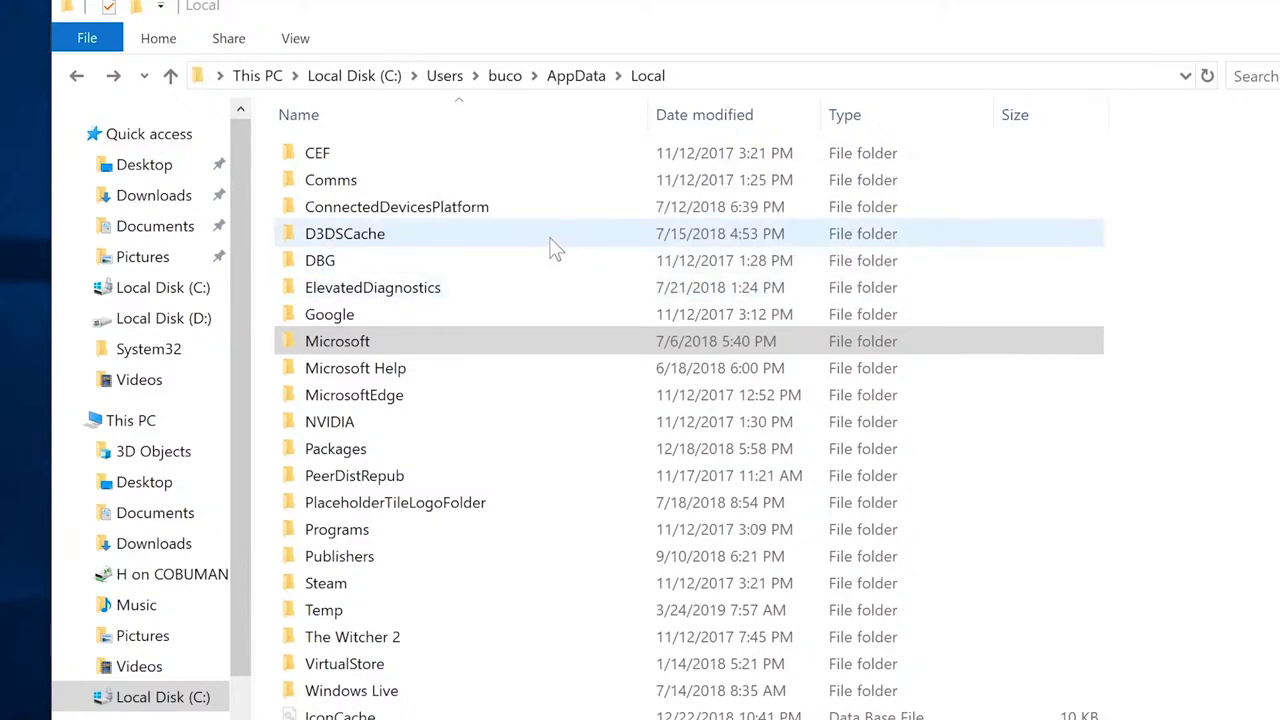
Look through the Local\Microsoft folder, then return to AppData\Local.
{"action": "left_click", "coordinate": [421, 397]}
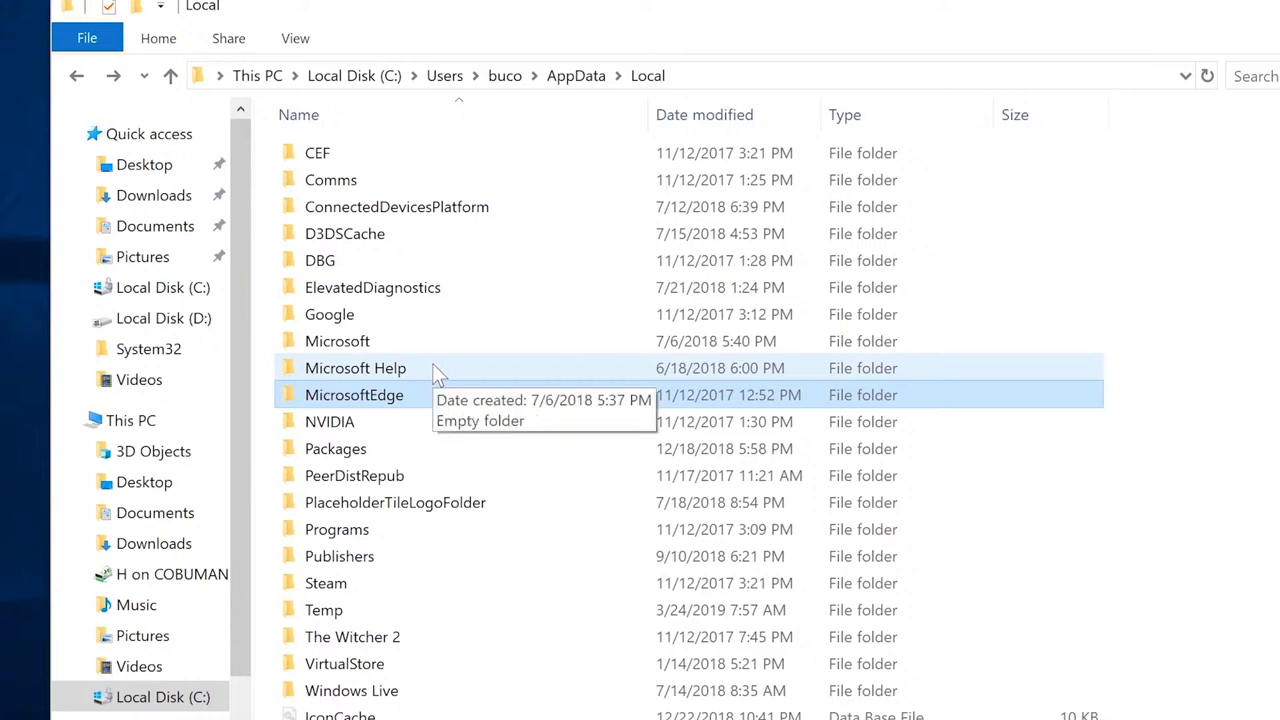
{"action": "left_click", "coordinate": [435, 370]}
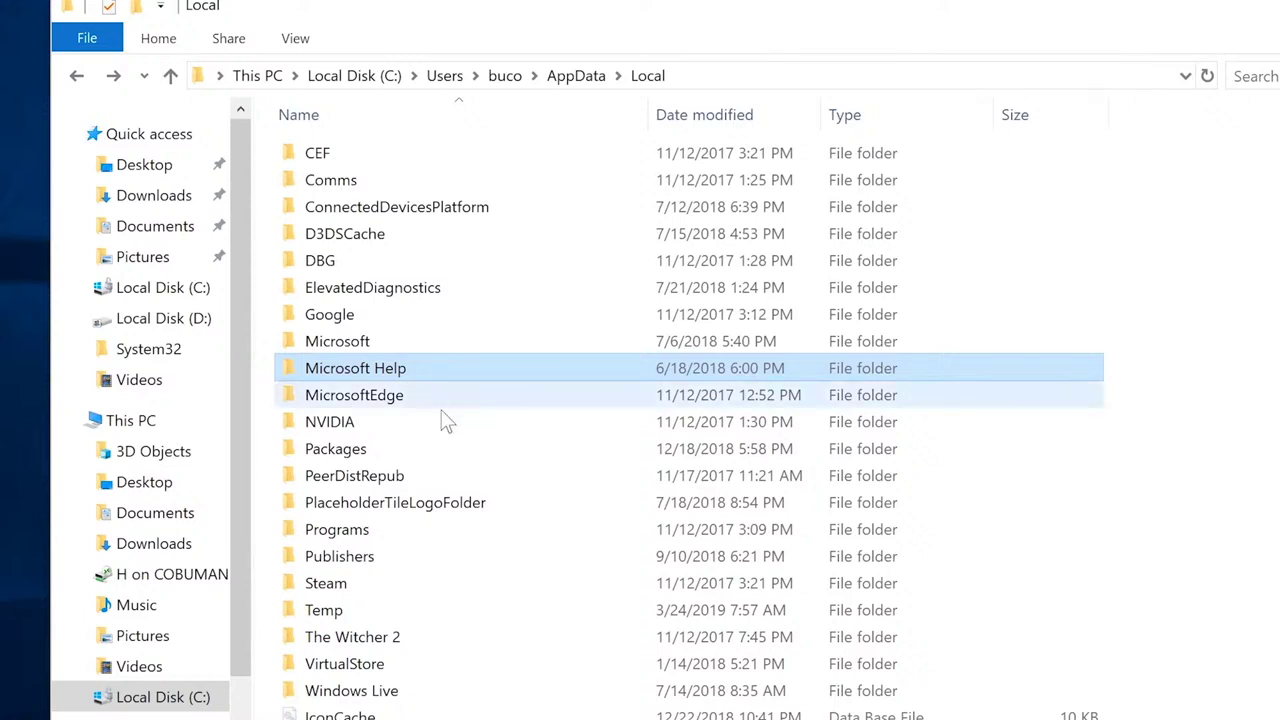
{"action": "left_click", "coordinate": [371, 340]}
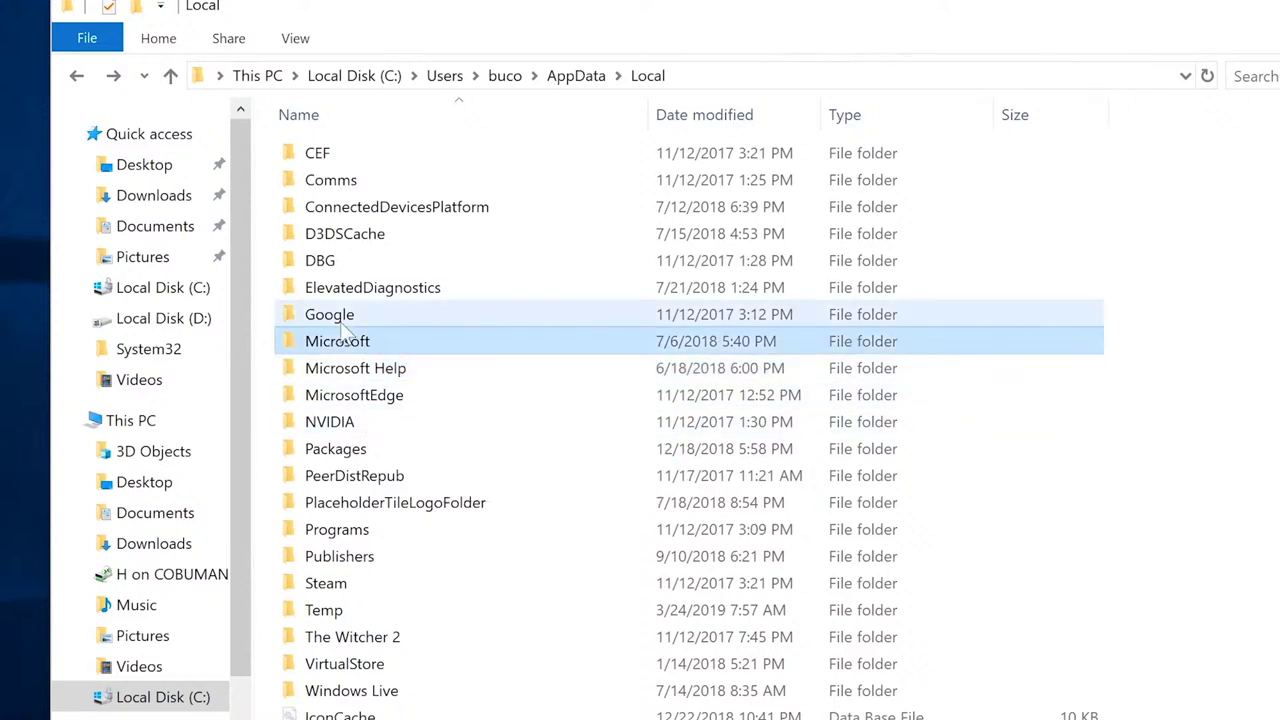
{"action": "double_click", "coordinate": [363, 343]}
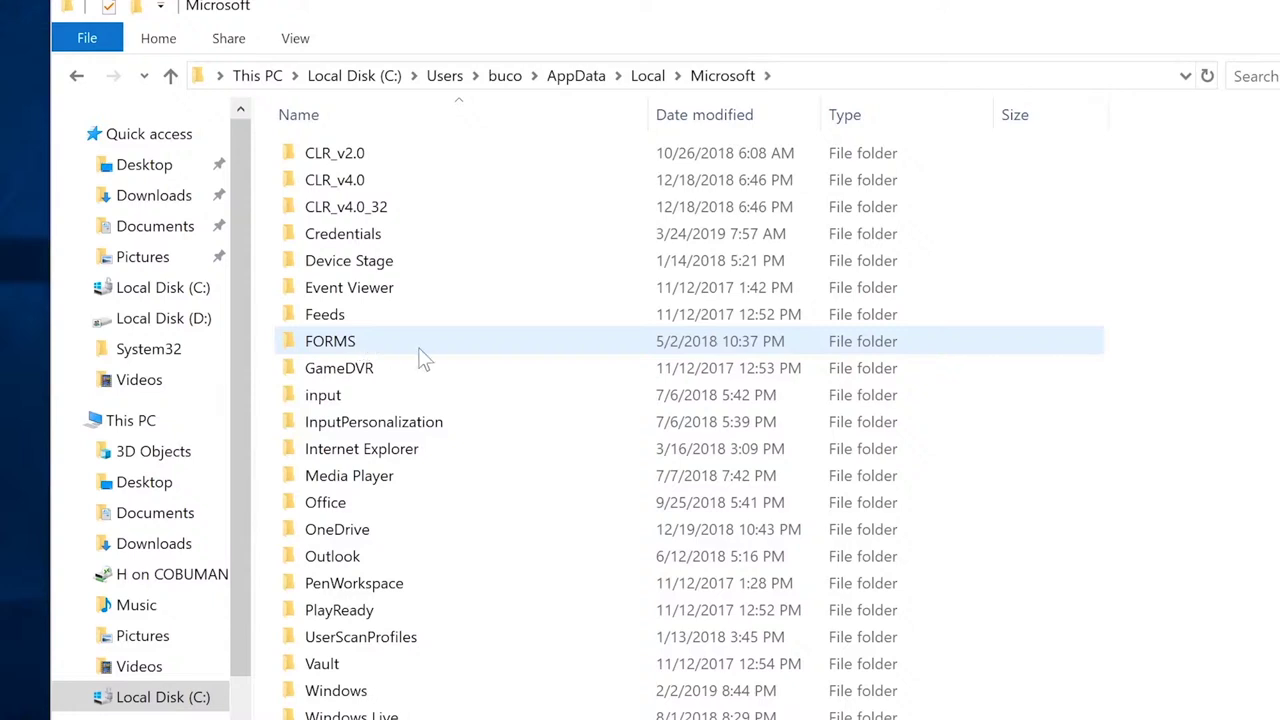
{"action": "scroll", "coordinate": [445, 378], "scroll_direction": "down", "scroll_amount": 2}
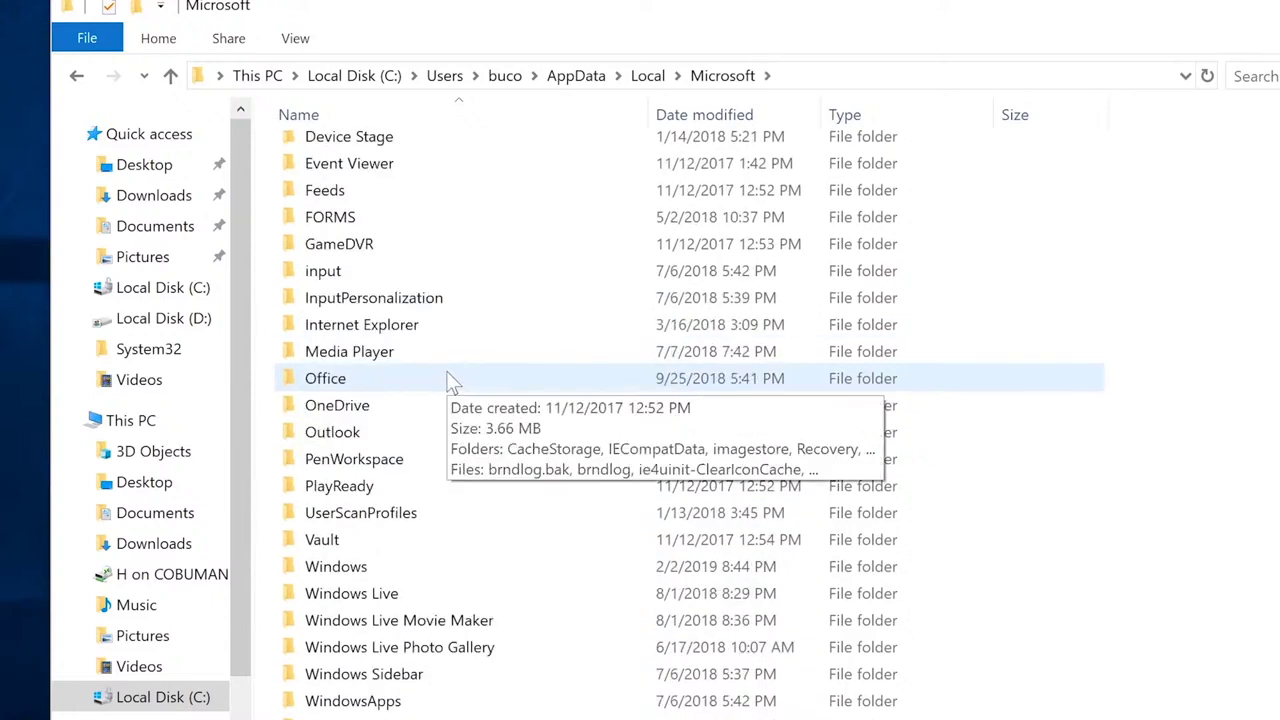
{"action": "scroll", "coordinate": [475, 690], "scroll_direction": "up", "scroll_amount": 2}
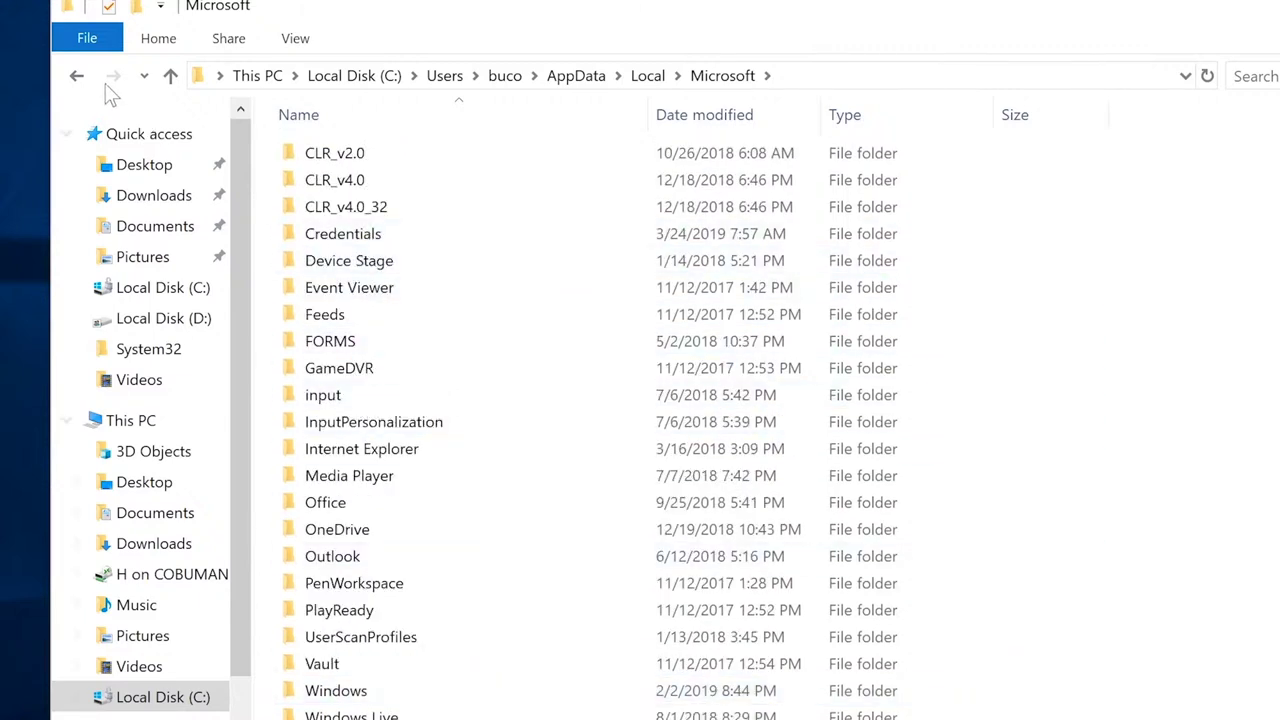
{"action": "left_click", "coordinate": [76, 75]}
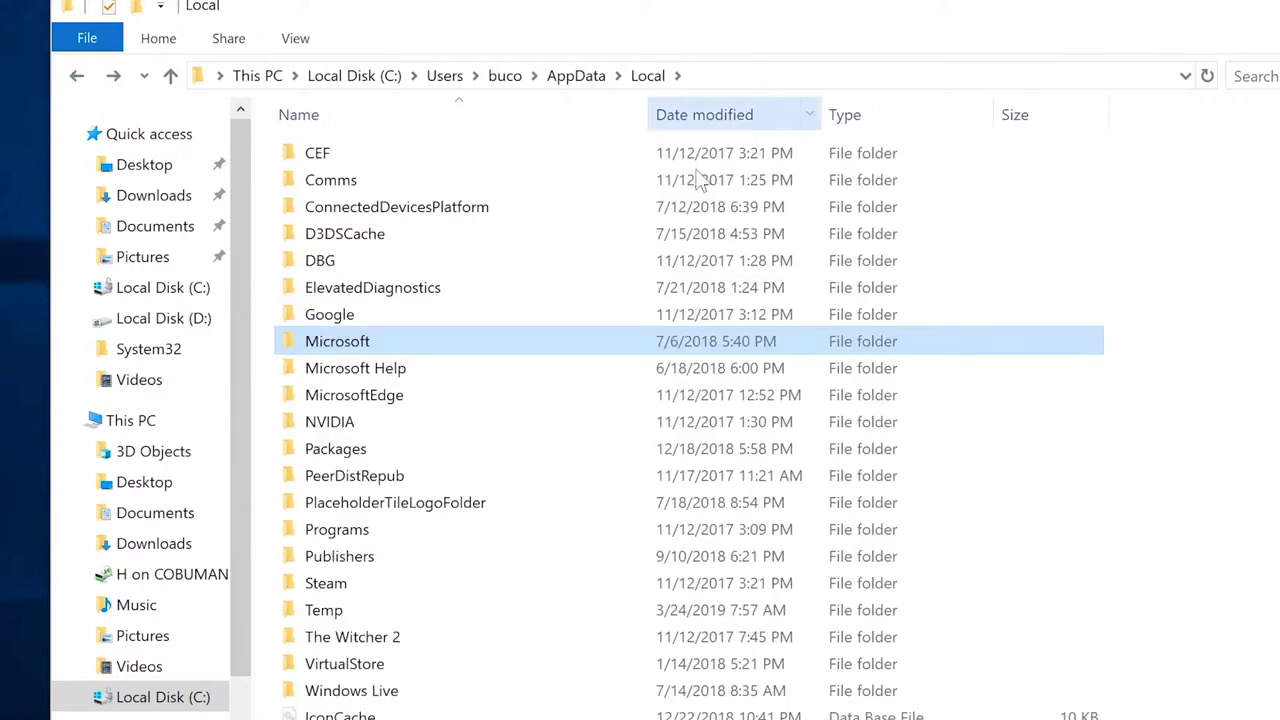
Delete the NVIDIA and The Witcher 2 folders from AppData\Local.
{"action": "left_click", "coordinate": [381, 402]}
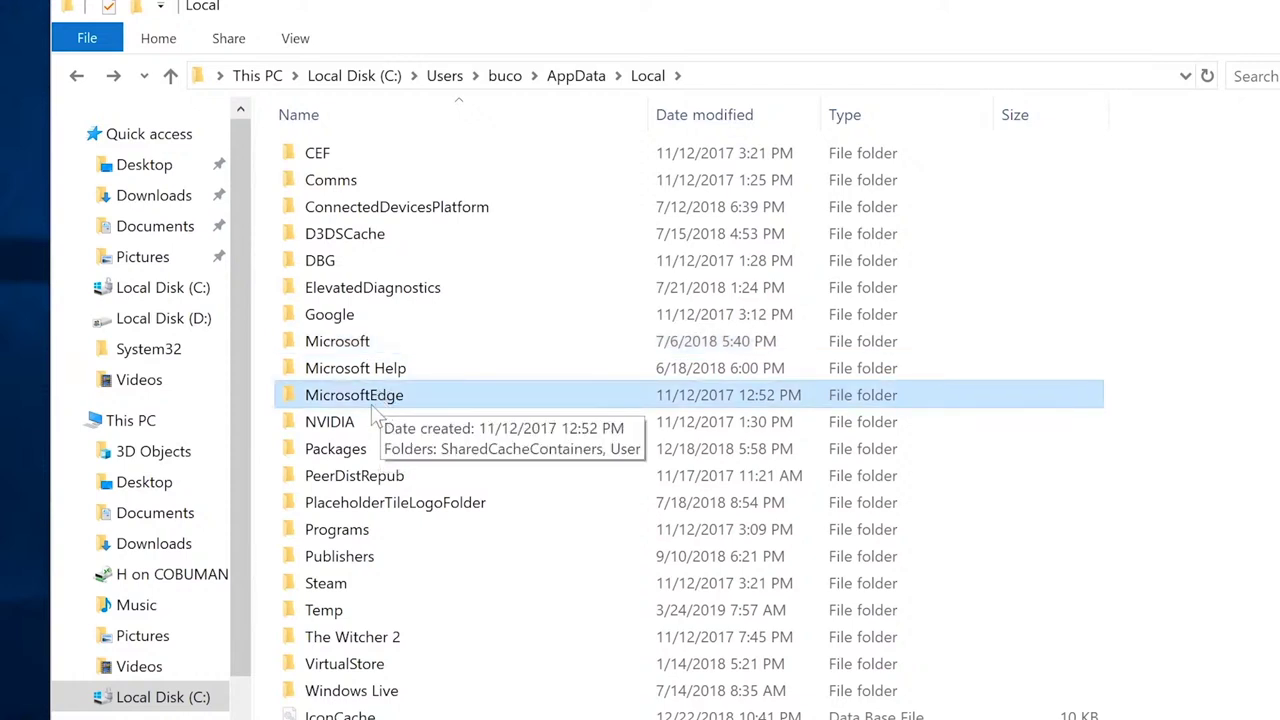
{"action": "left_click", "coordinate": [377, 421]}
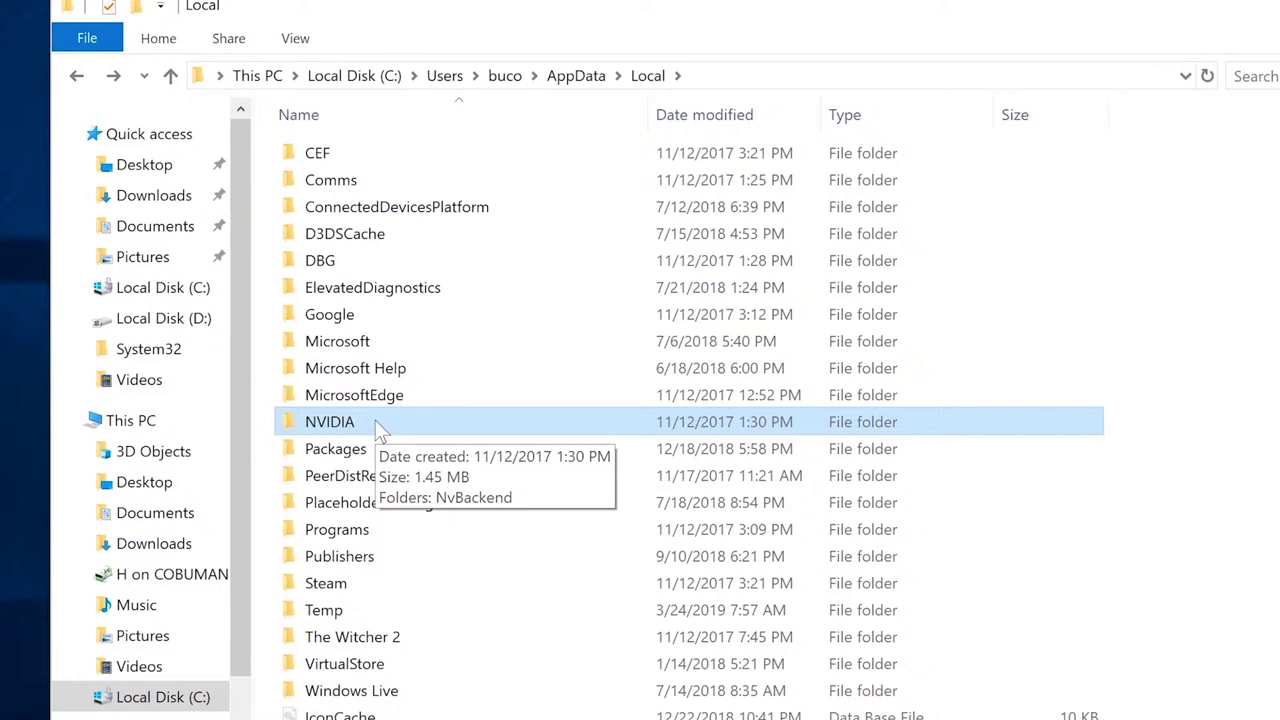
{"action": "key", "text": "Delete"}
{"action": "left_click", "coordinate": [384, 616]}
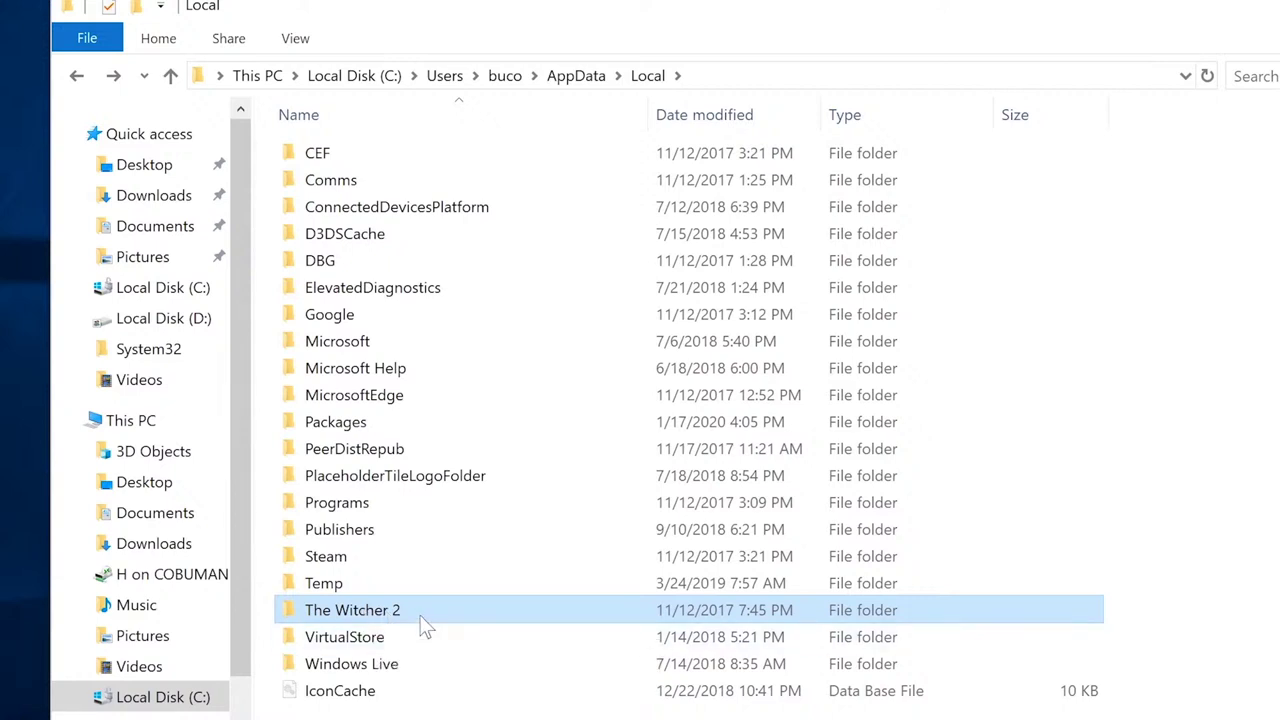
{"action": "double_click", "coordinate": [421, 614]}
{"action": "left_click", "coordinate": [529, 153]}
{"action": "double_click", "coordinate": [529, 153]}
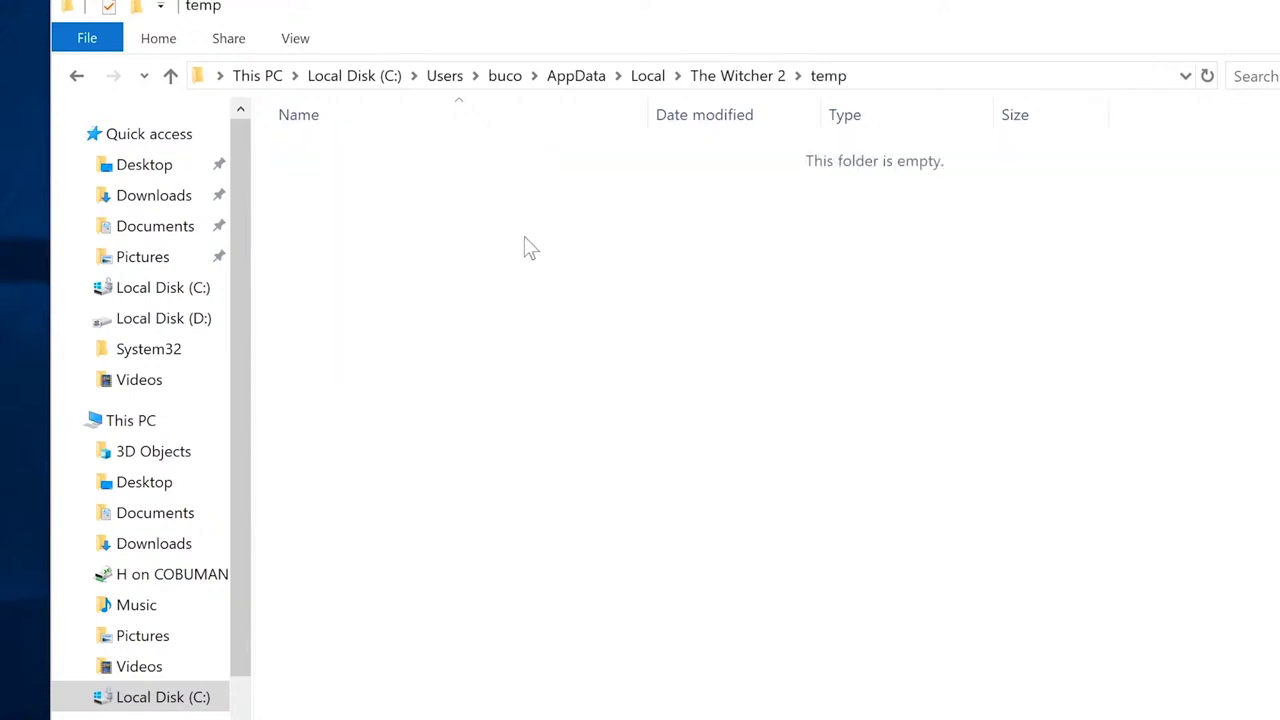
{"action": "left_click", "coordinate": [80, 84]}
{"action": "left_click", "coordinate": [80, 84]}
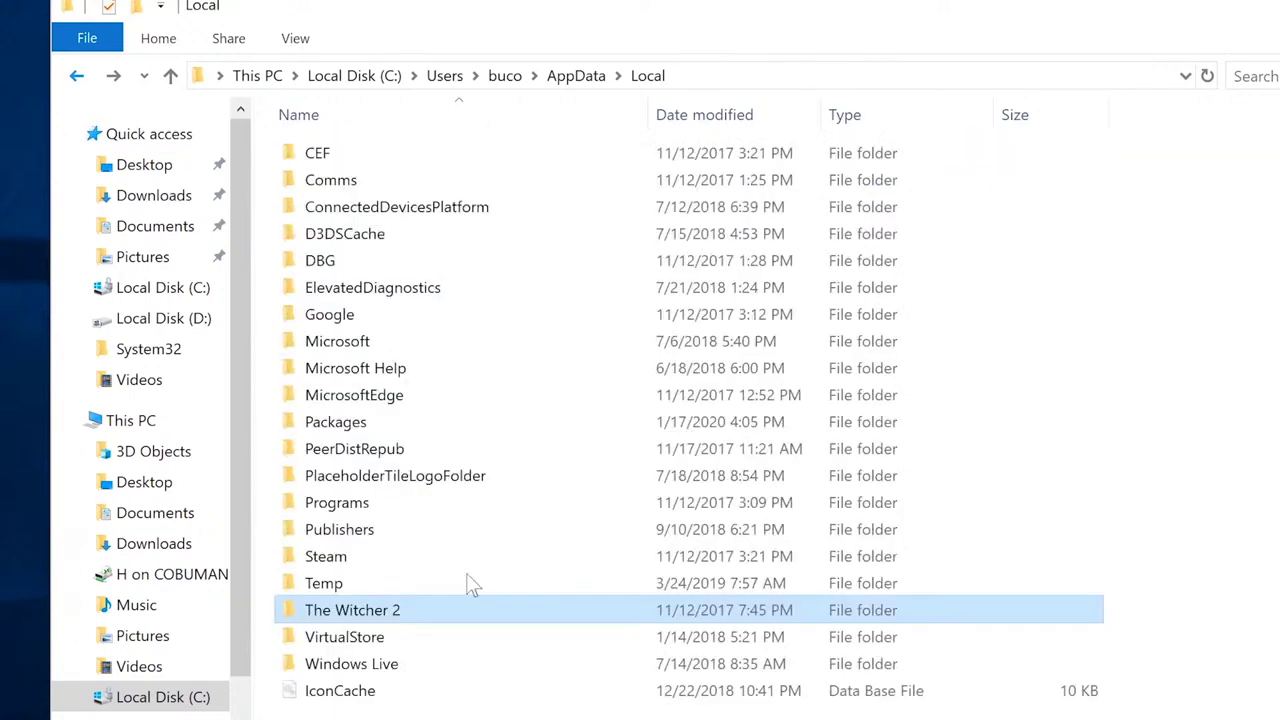
{"action": "key", "text": "Delete"}
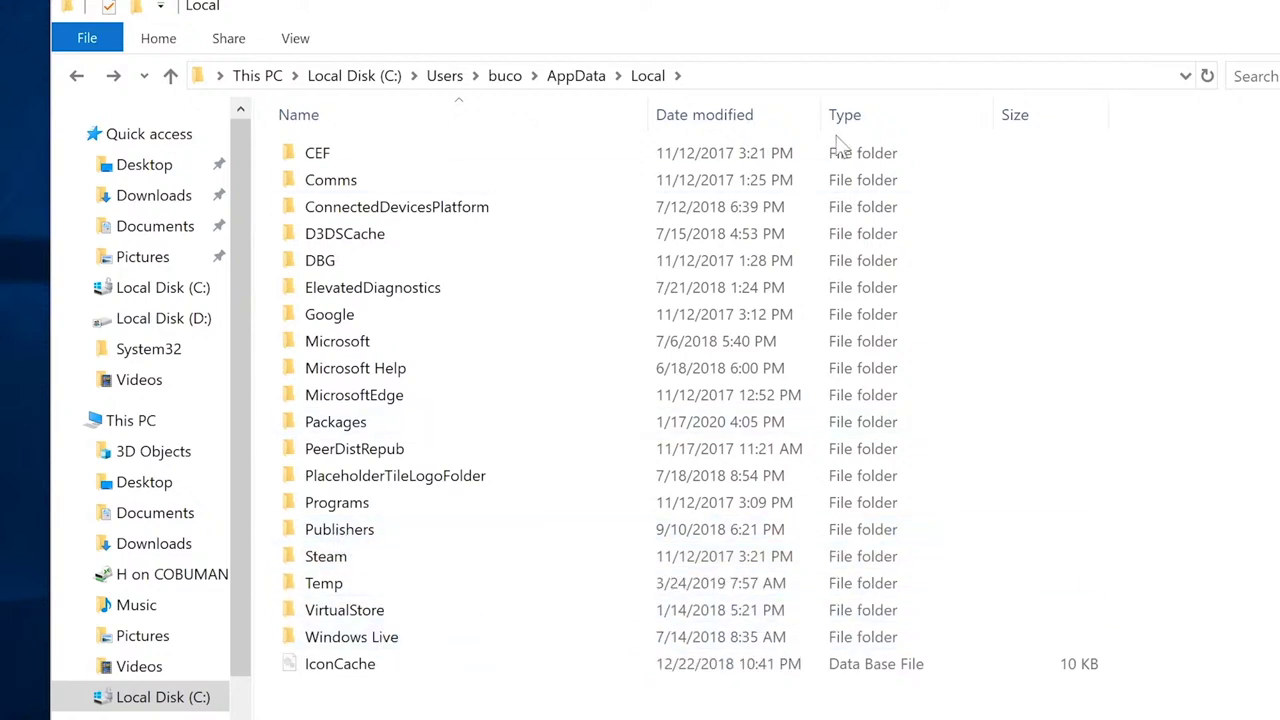
Return to the AppData folder and open Roaming.
{"action": "left_click", "coordinate": [767, 67]}
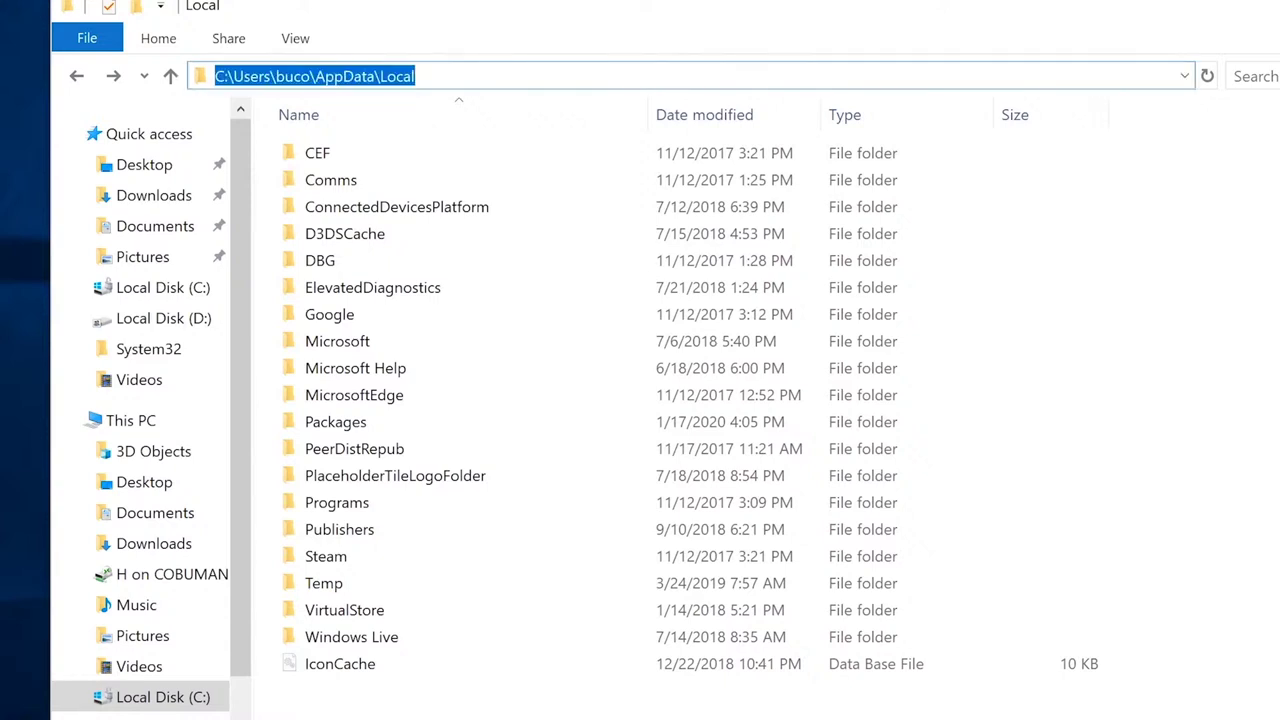
{"action": "left_click", "coordinate": [415, 76]}
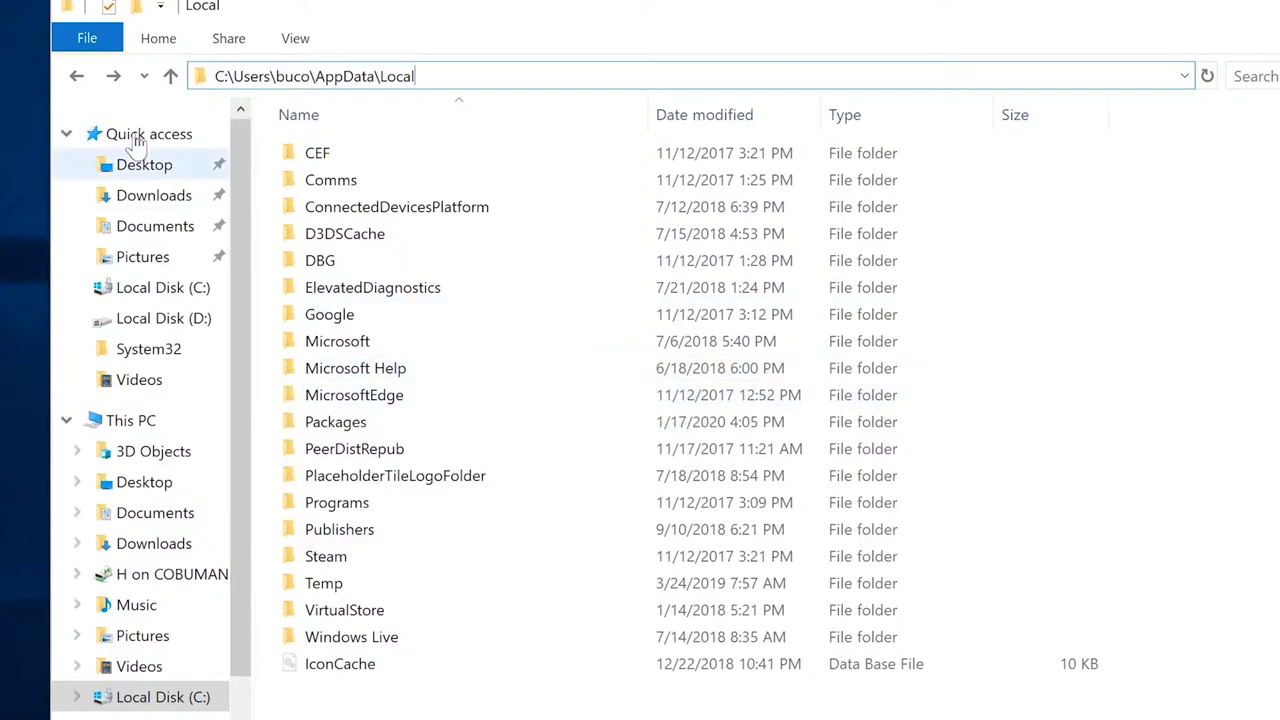
{"action": "left_click", "coordinate": [76, 78]}
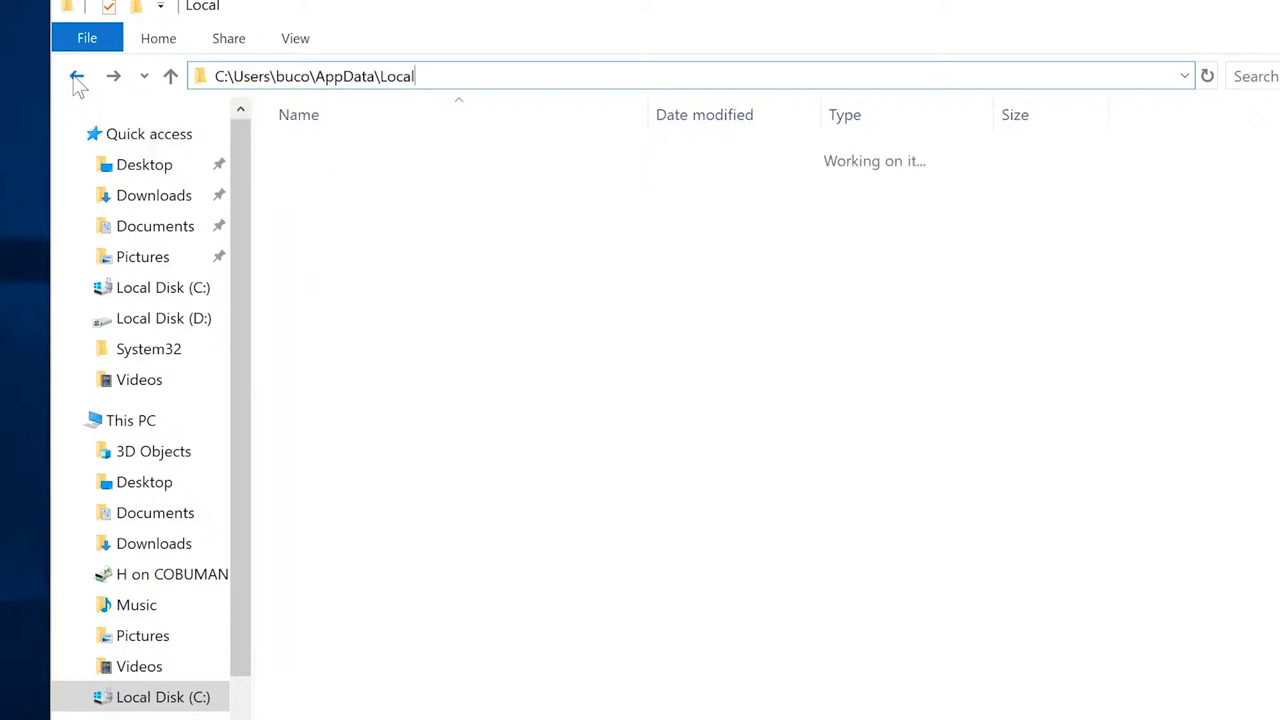
{"action": "double_click", "coordinate": [364, 214]}
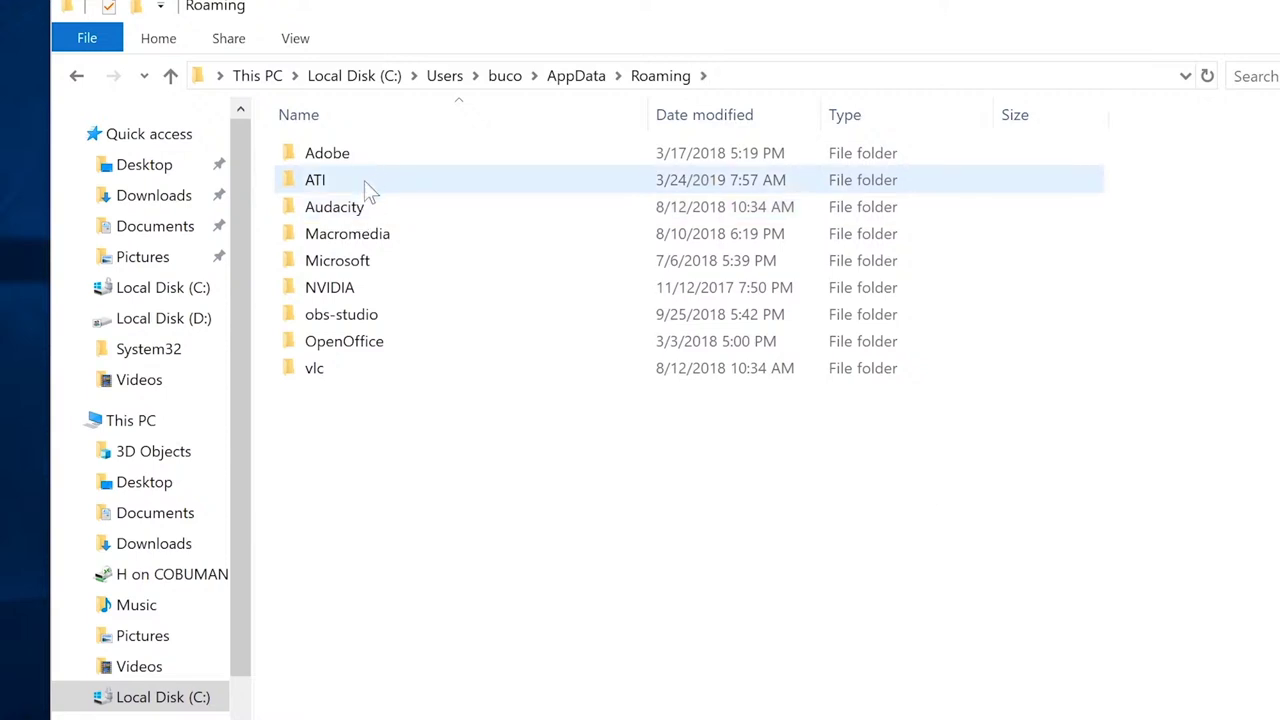
Delete the ATI and NVIDIA folders from Roaming, then open vlc.
{"action": "left_click", "coordinate": [366, 186]}
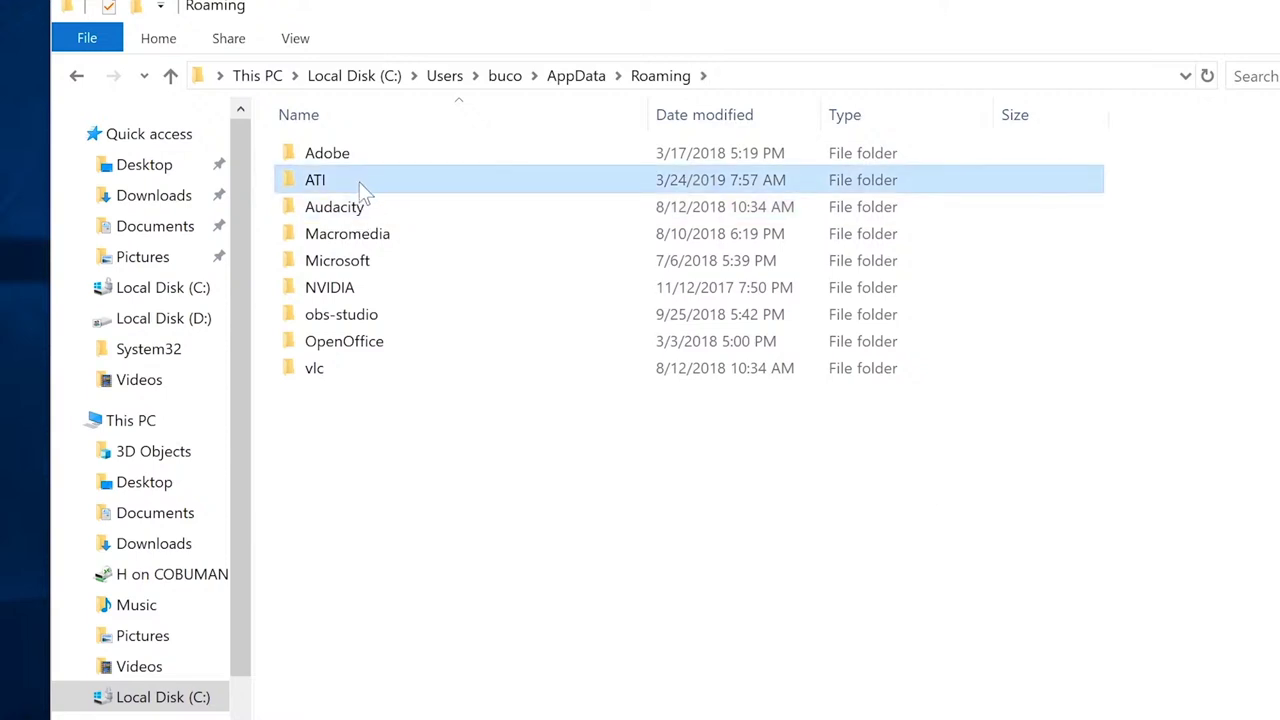
{"action": "key", "text": "Delete"}
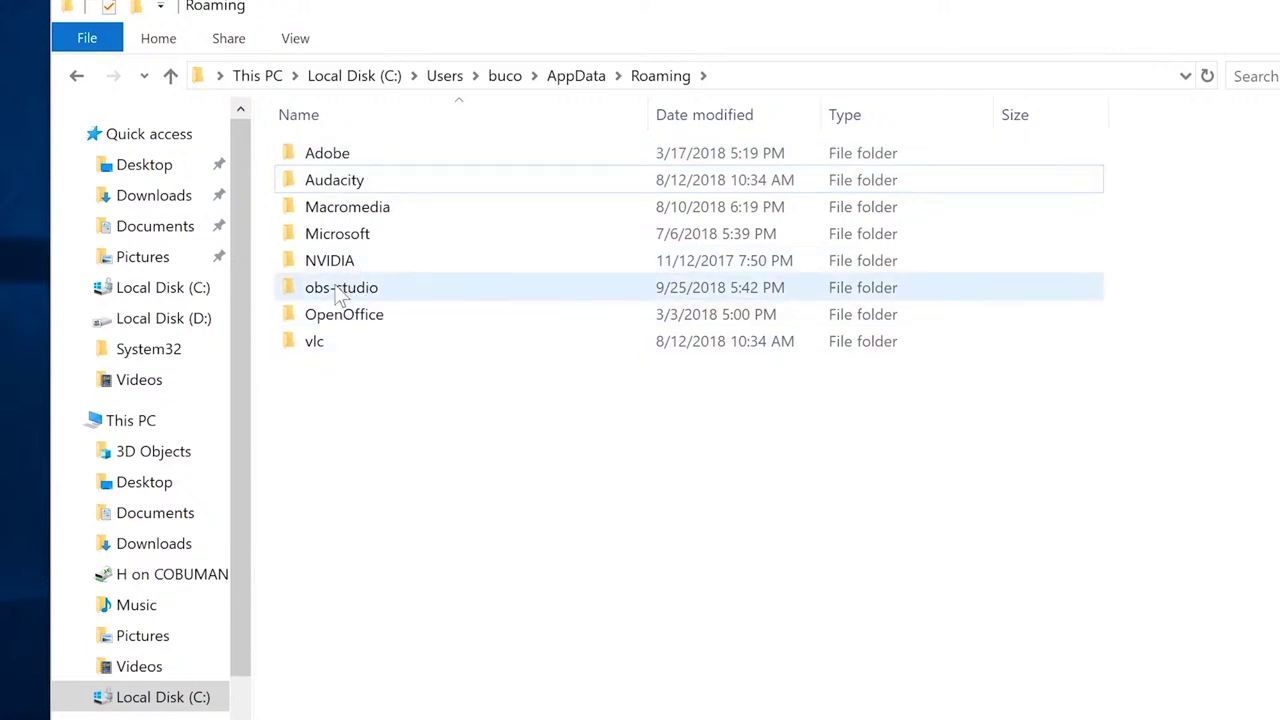
{"action": "left_click", "coordinate": [360, 261]}
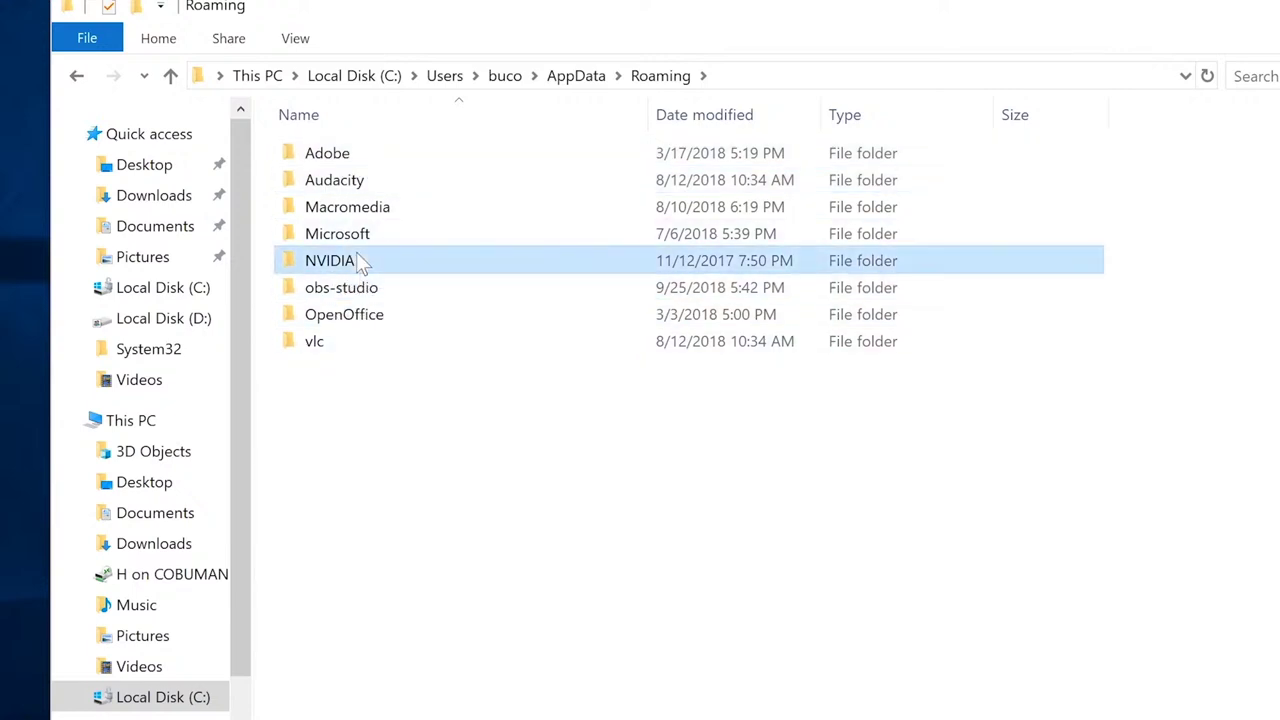
{"action": "key", "text": "Delete"}
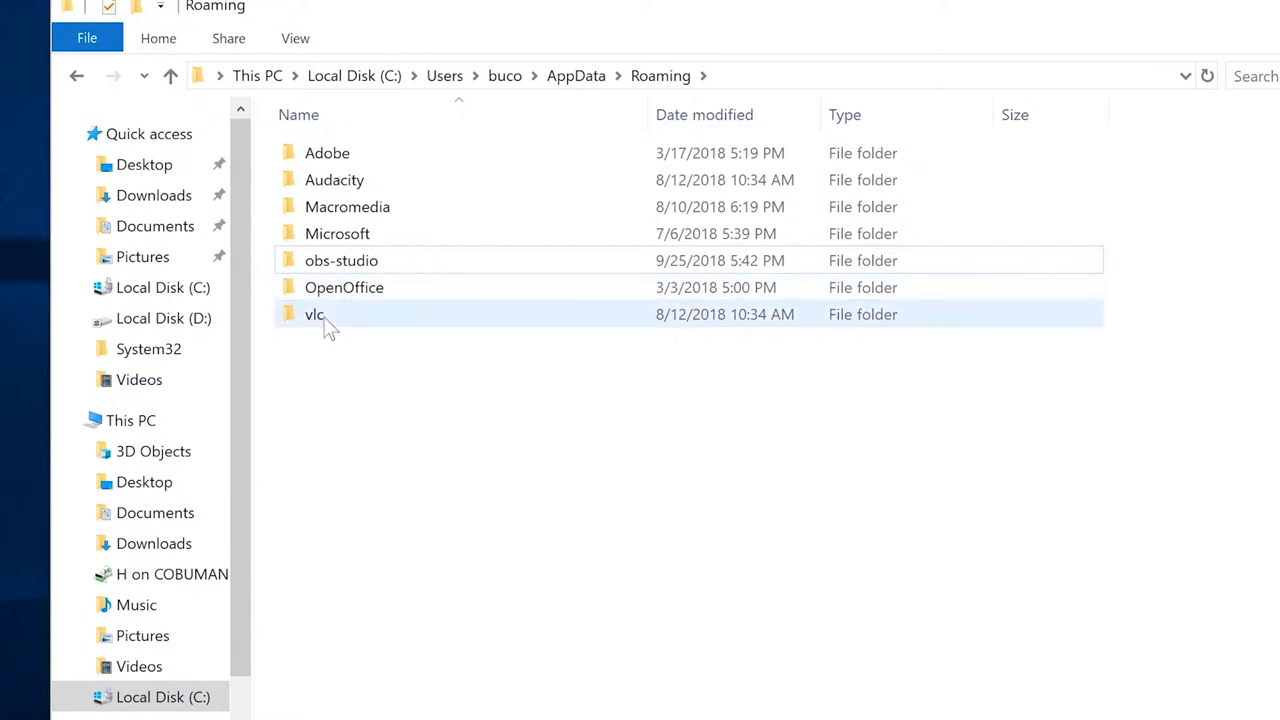
{"action": "left_click", "coordinate": [330, 330]}
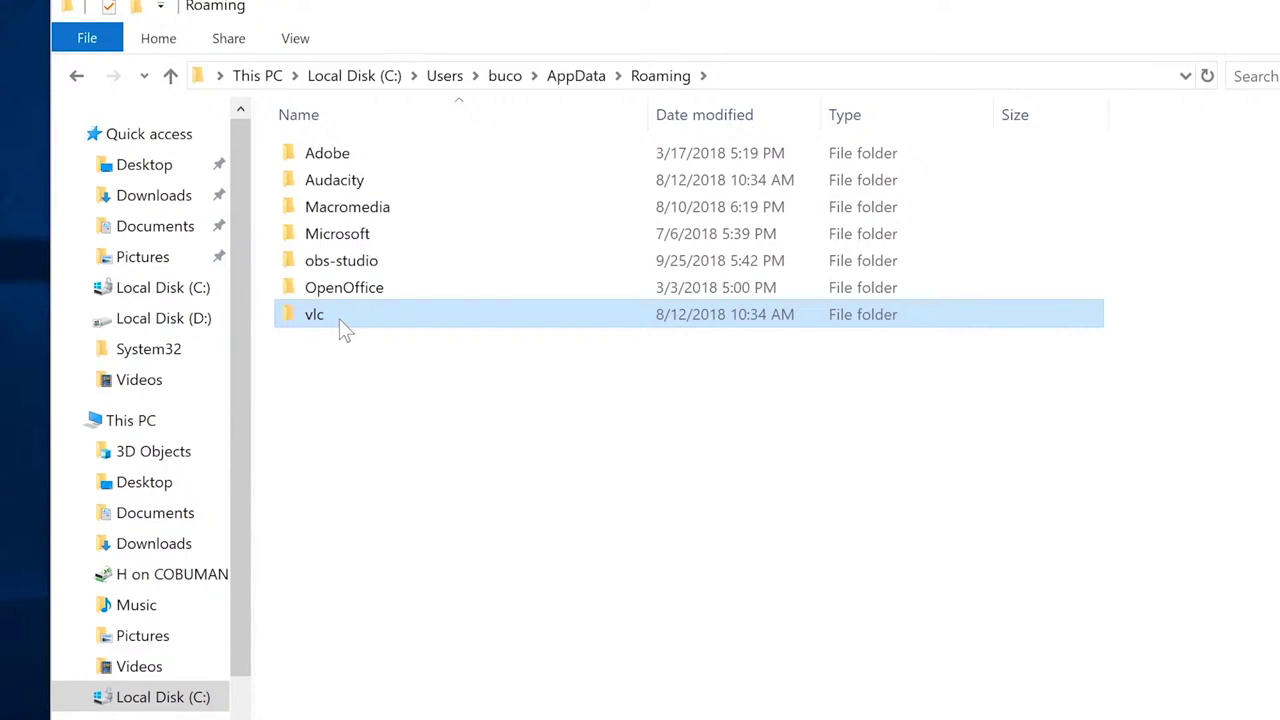
{"action": "double_click", "coordinate": [340, 328]}
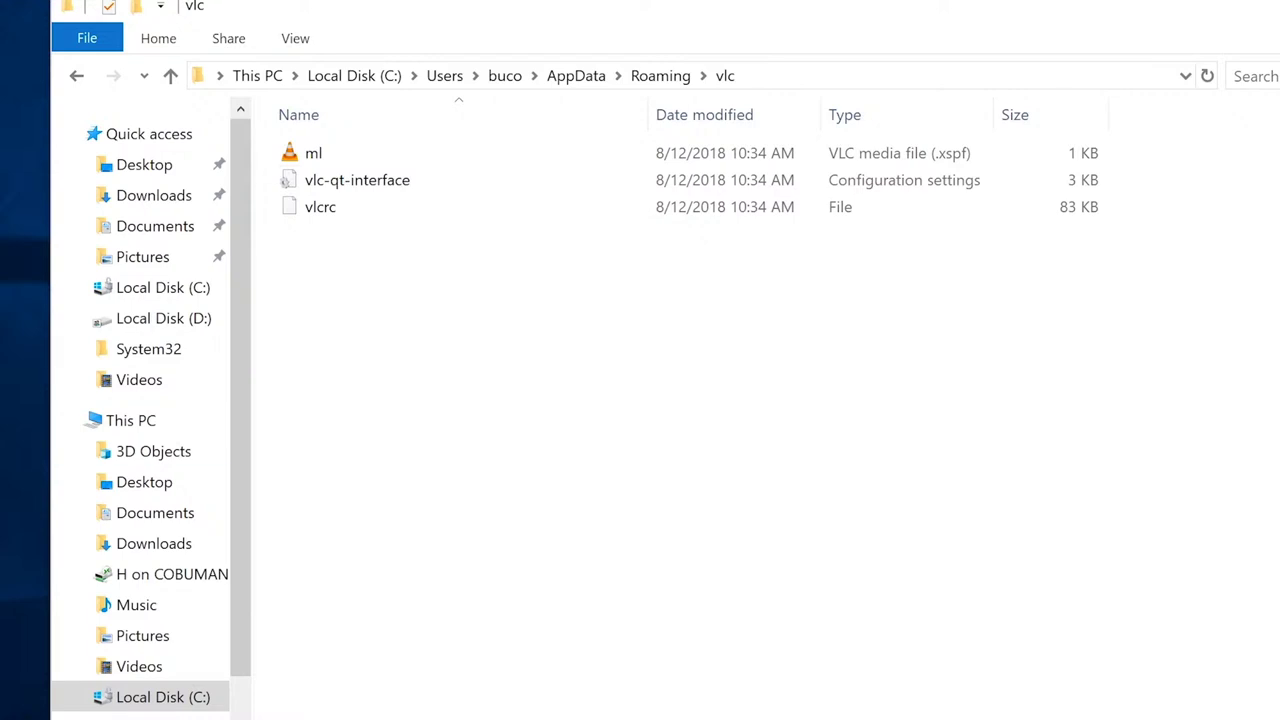
Launch VLC media player and decline its new-version download offer.
{"action": "key", "text": "super"}
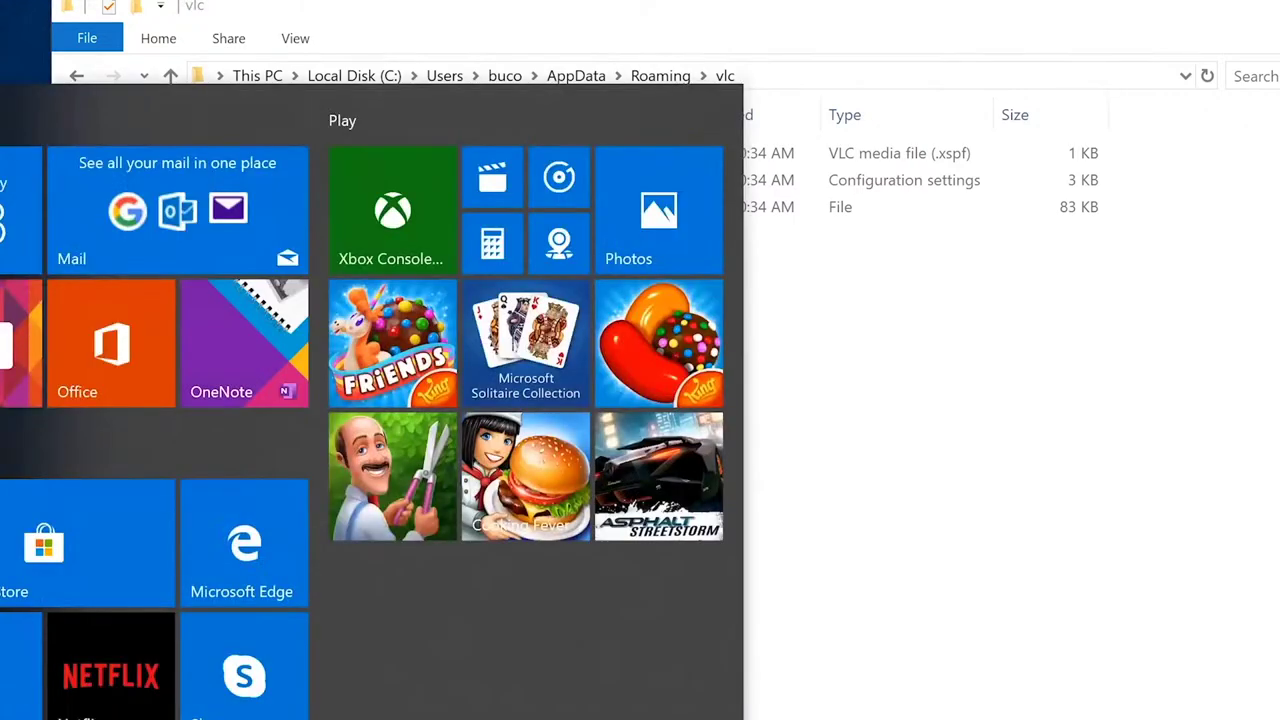
{"action": "key", "text": "Escape"}
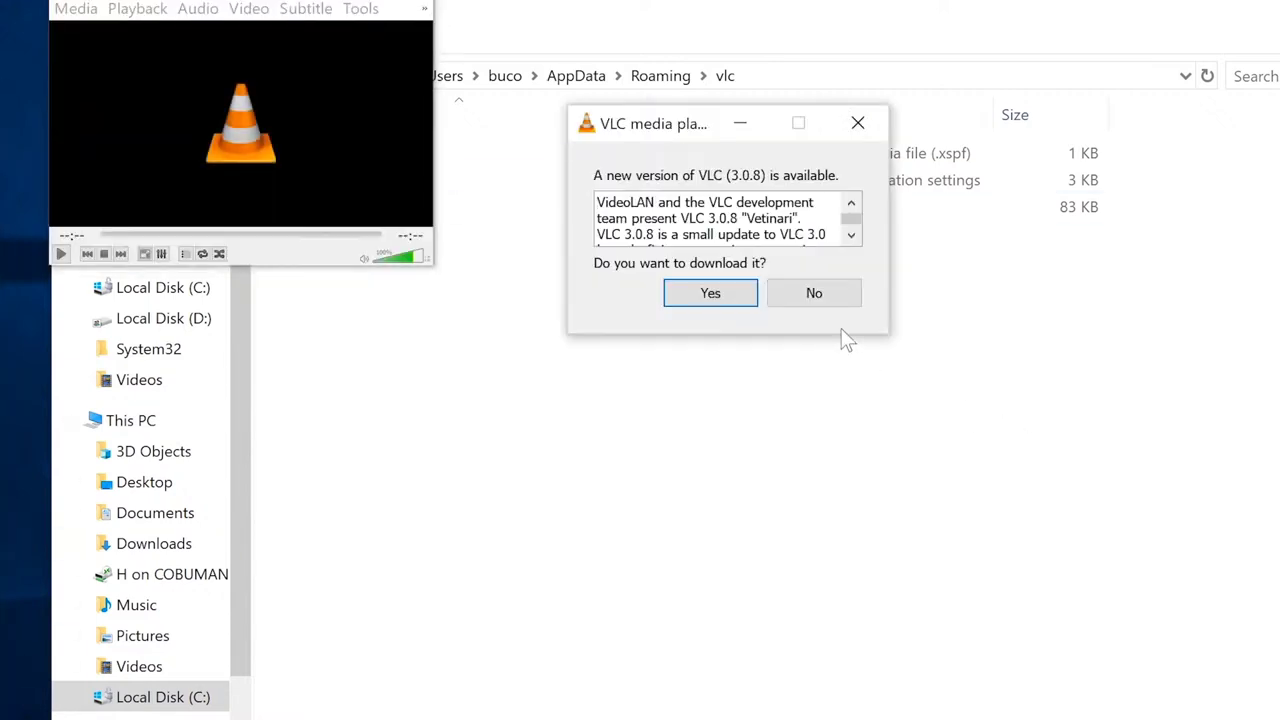
{"action": "left_click", "coordinate": [828, 297]}
Go back from the vlc folder through Roaming to AppData.
{"action": "left_click", "coordinate": [421, 4]}
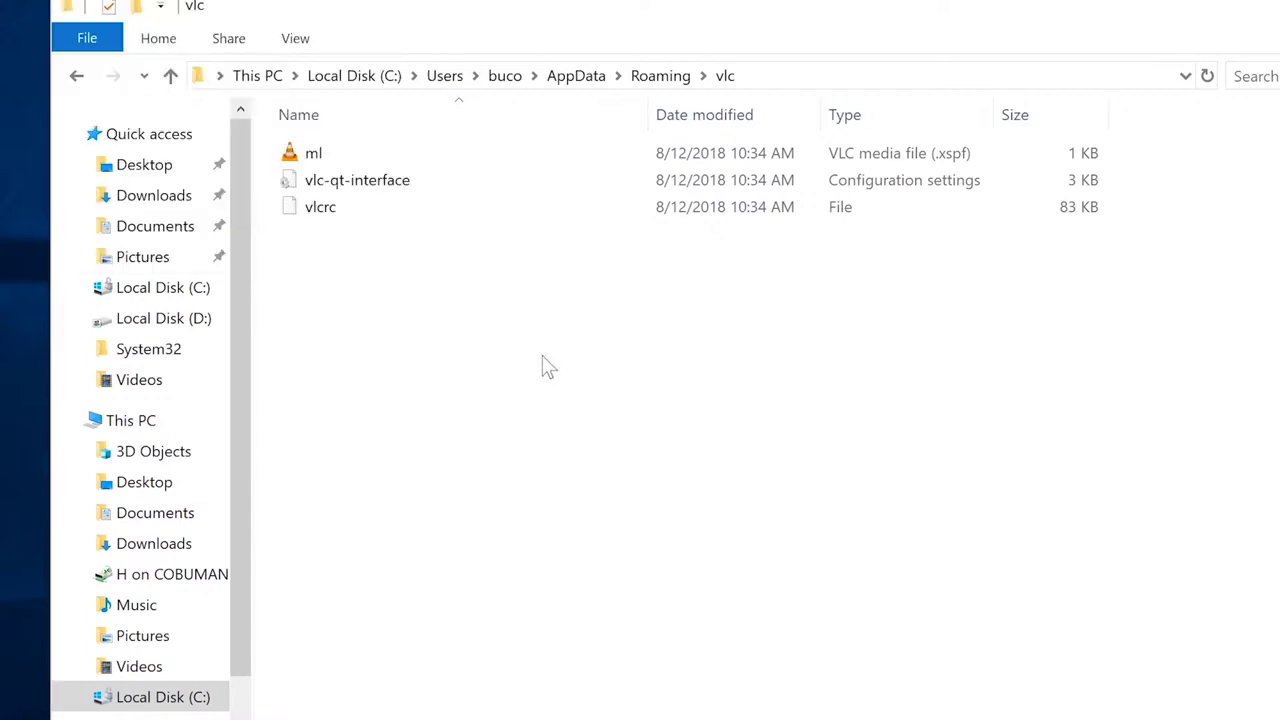
{"action": "left_click", "coordinate": [870, 179]}
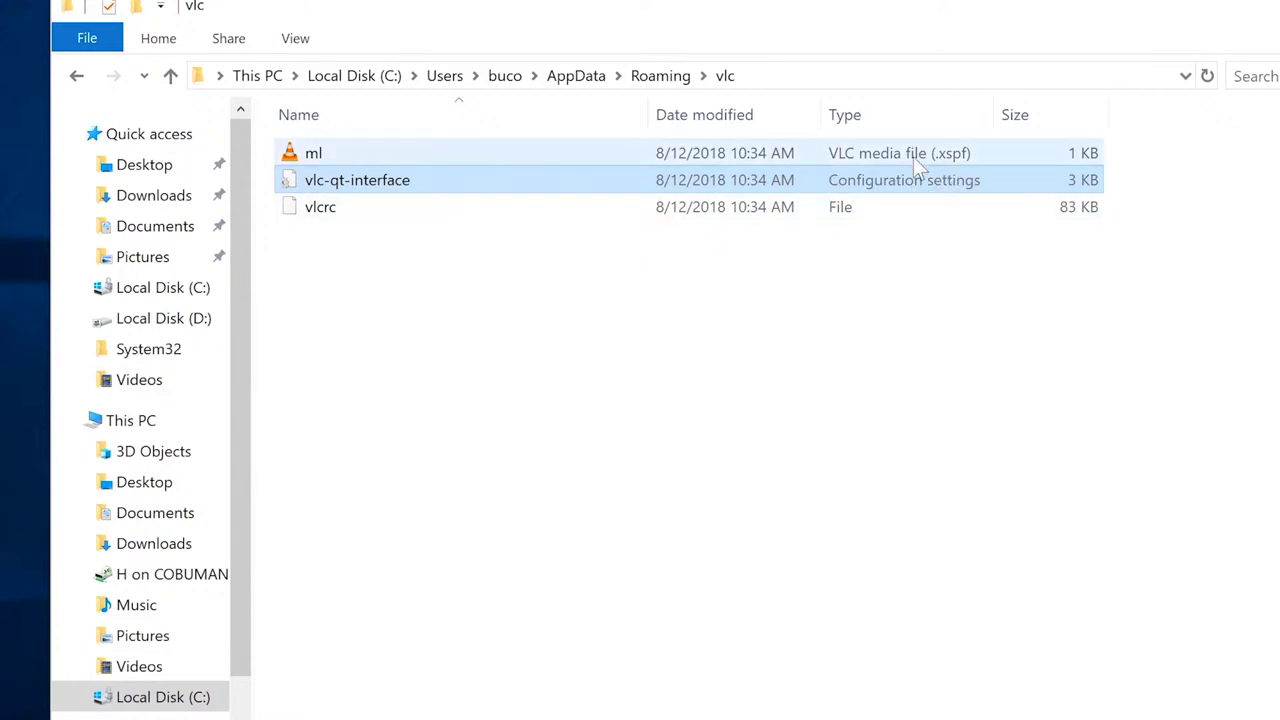
{"action": "left_click", "coordinate": [75, 80]}
{"action": "left_click", "coordinate": [75, 80]}
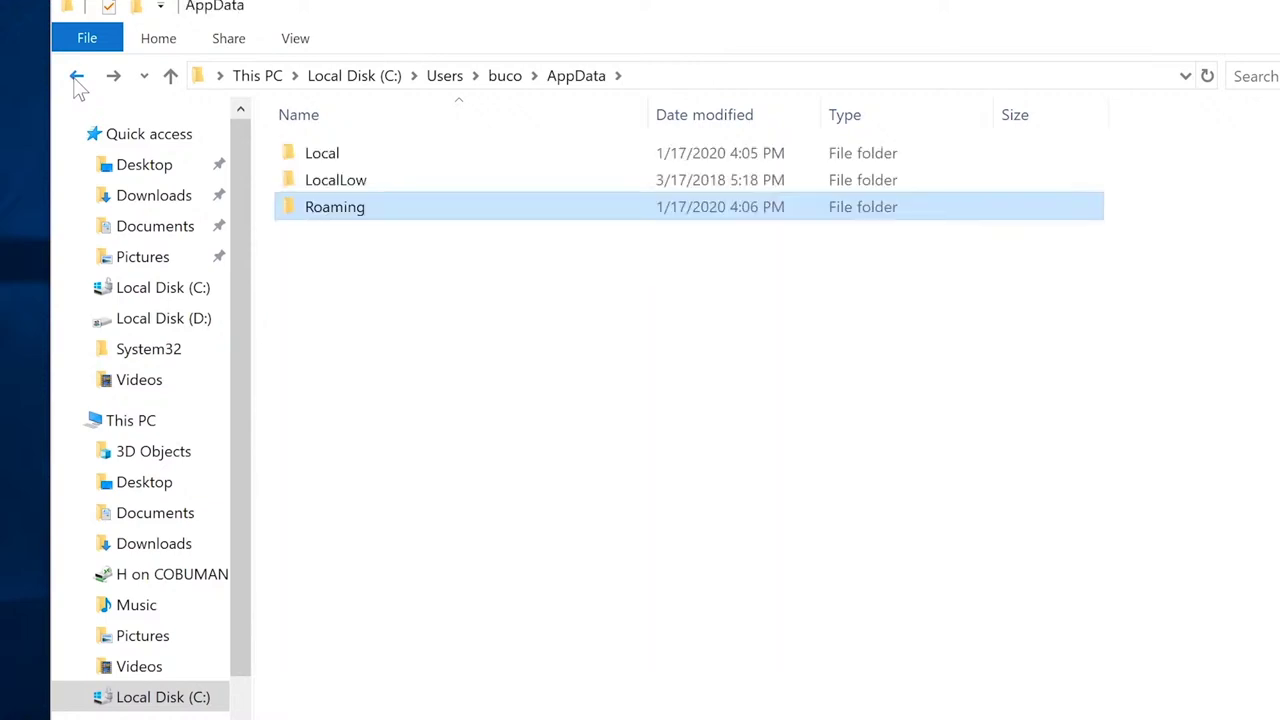
Permanently delete the two Windows Server disc image files from the Downloads folder.
{"action": "left_click", "coordinate": [75, 80]}
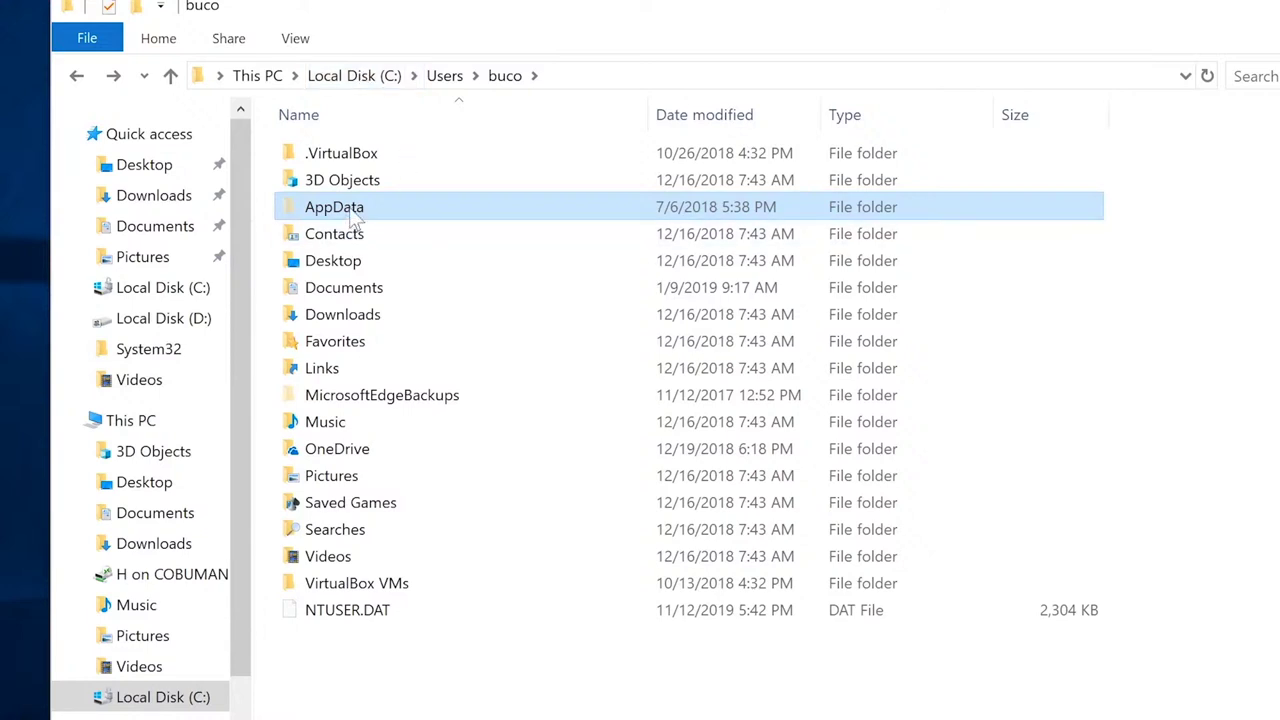
{"action": "mouse_move", "coordinate": [339, 262]}
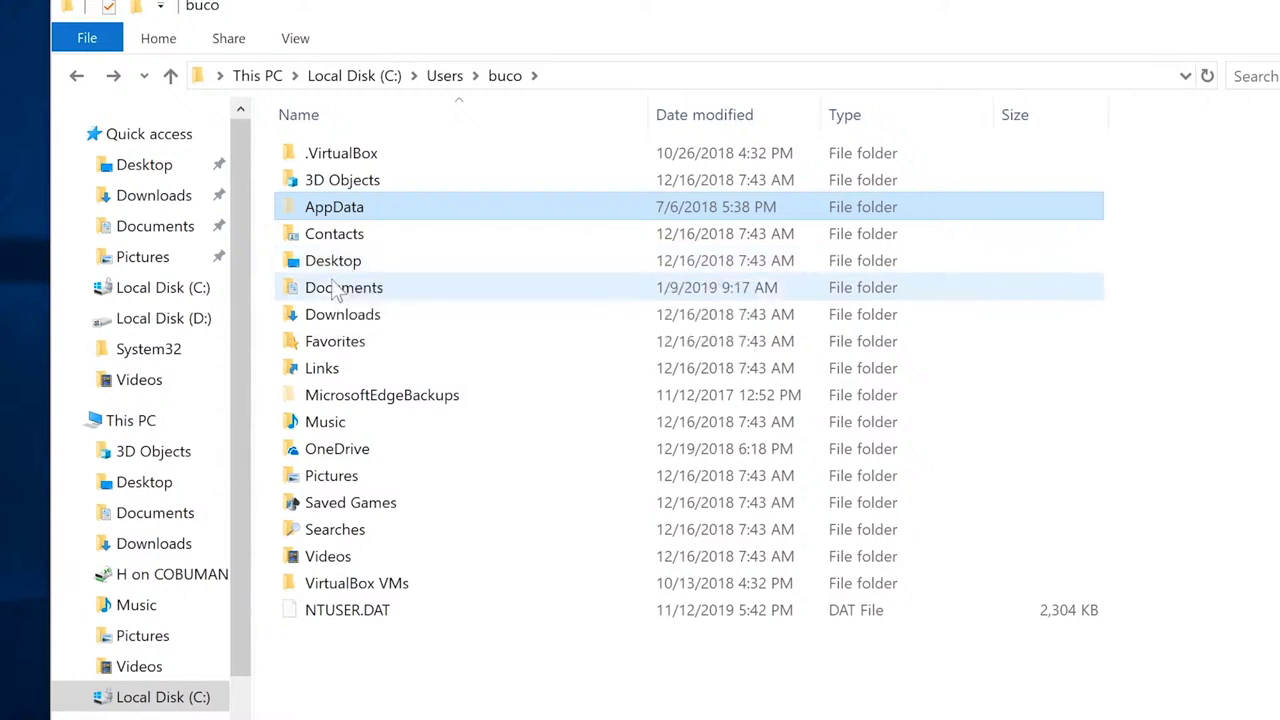
{"action": "mouse_move", "coordinate": [336, 291]}
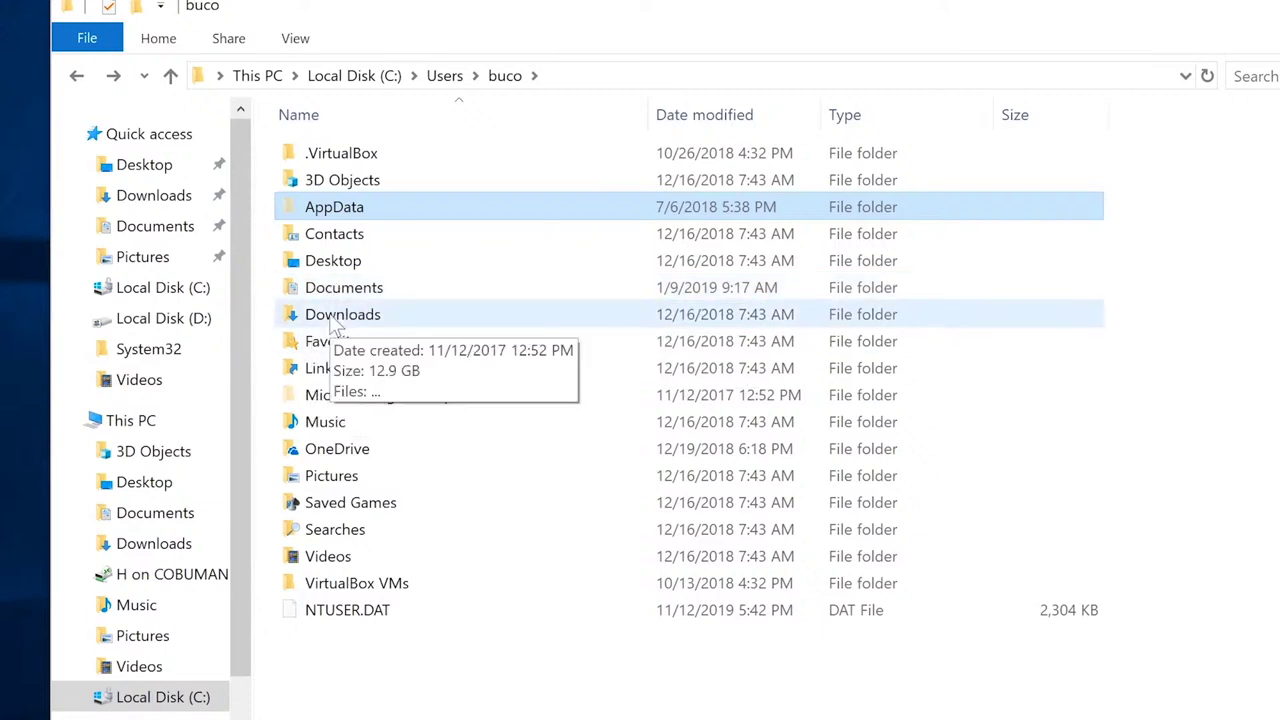
{"action": "double_click", "coordinate": [336, 326]}
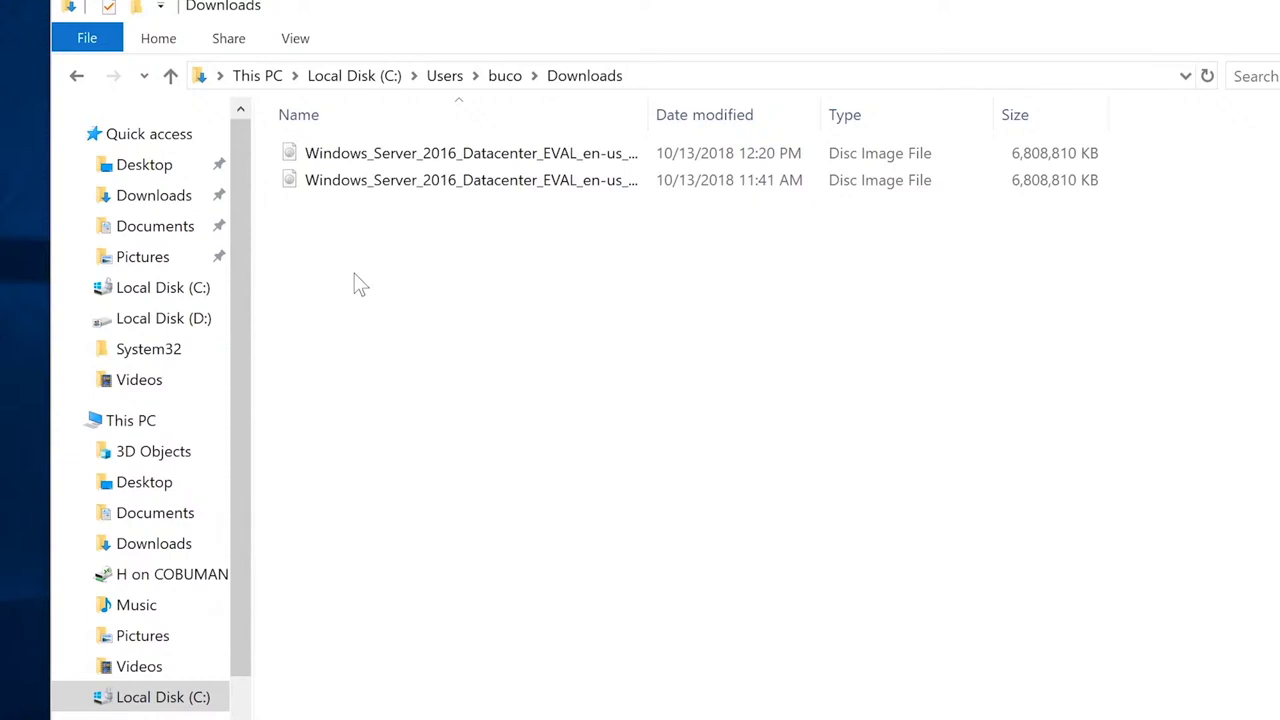
{"action": "left_click_drag", "start_coordinate": [354, 273], "coordinate": [778, 112]}
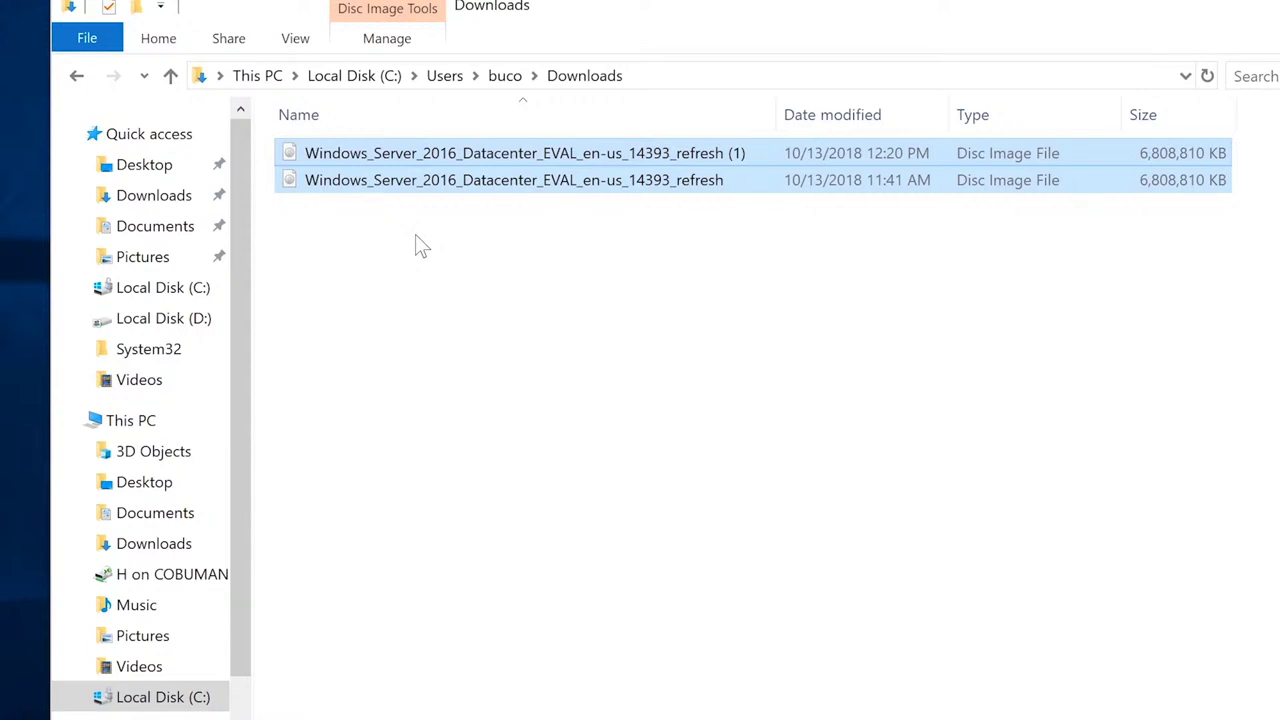
{"action": "key", "text": "Delete"}
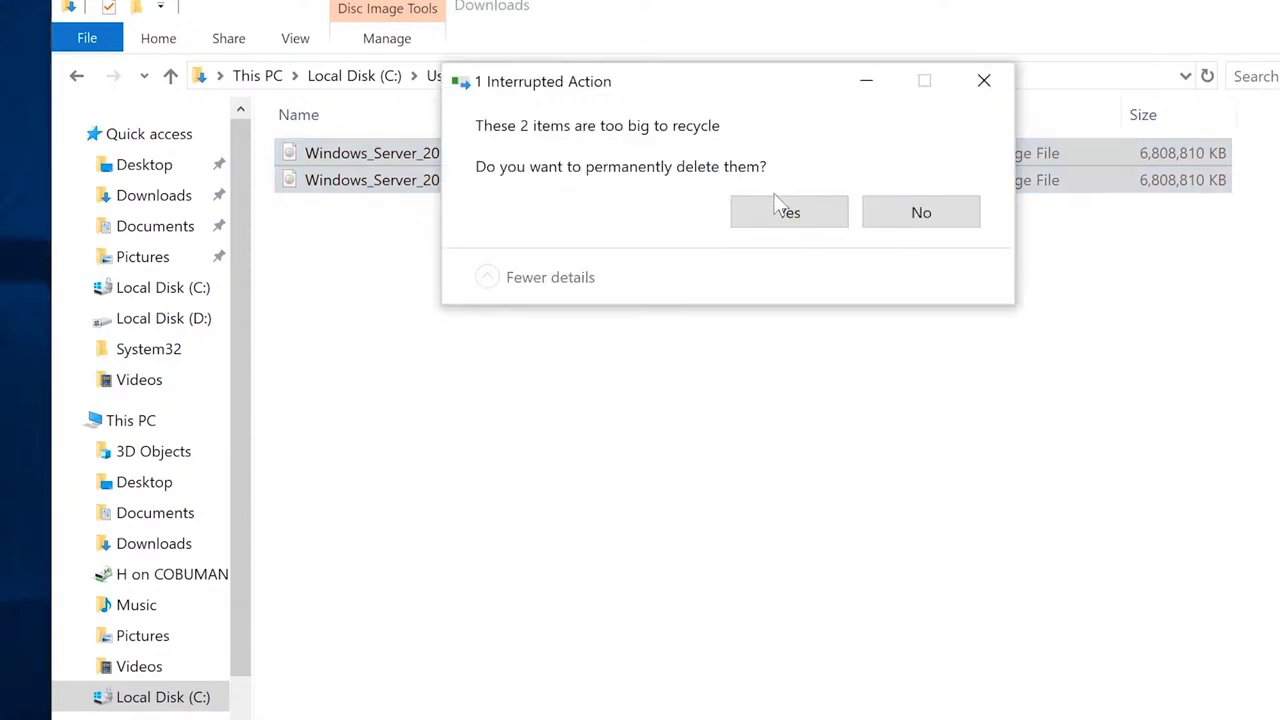
{"action": "left_click", "coordinate": [778, 214]}
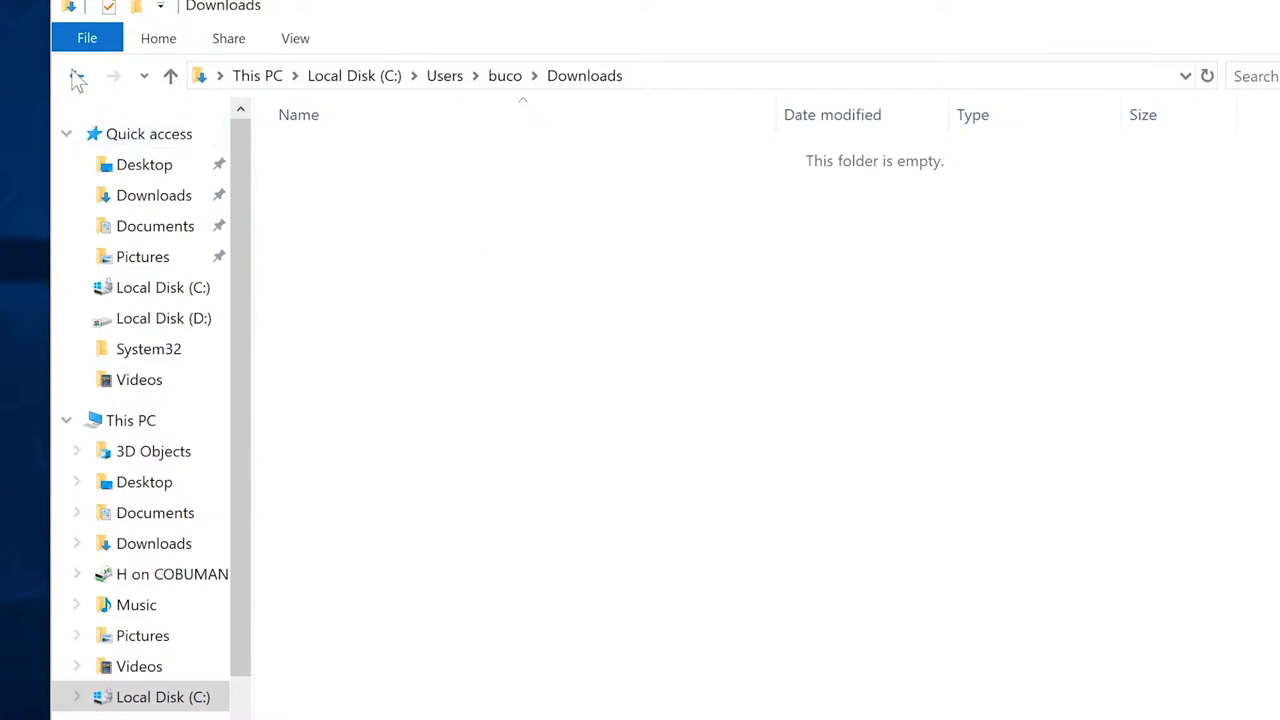
Back in the user profile folder, permanently delete the 98 selected items.
{"action": "left_click", "coordinate": [77, 78]}
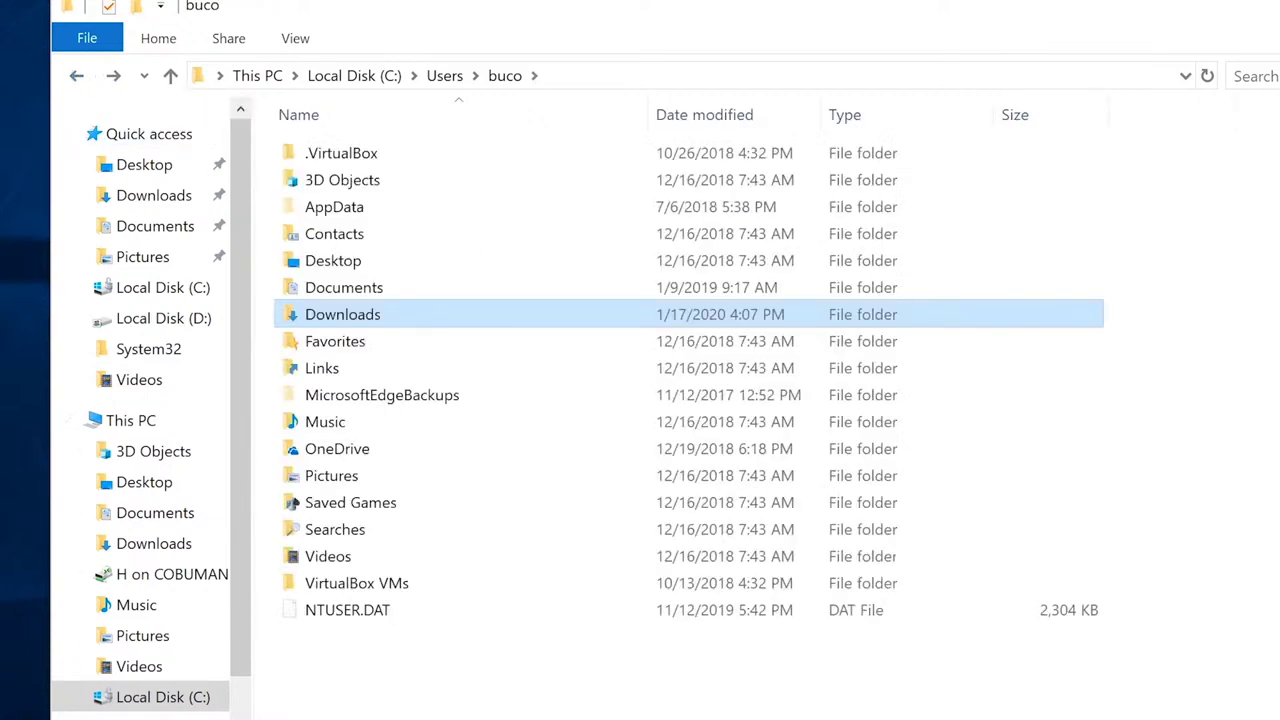
{"action": "key", "text": "shift+Delete"}
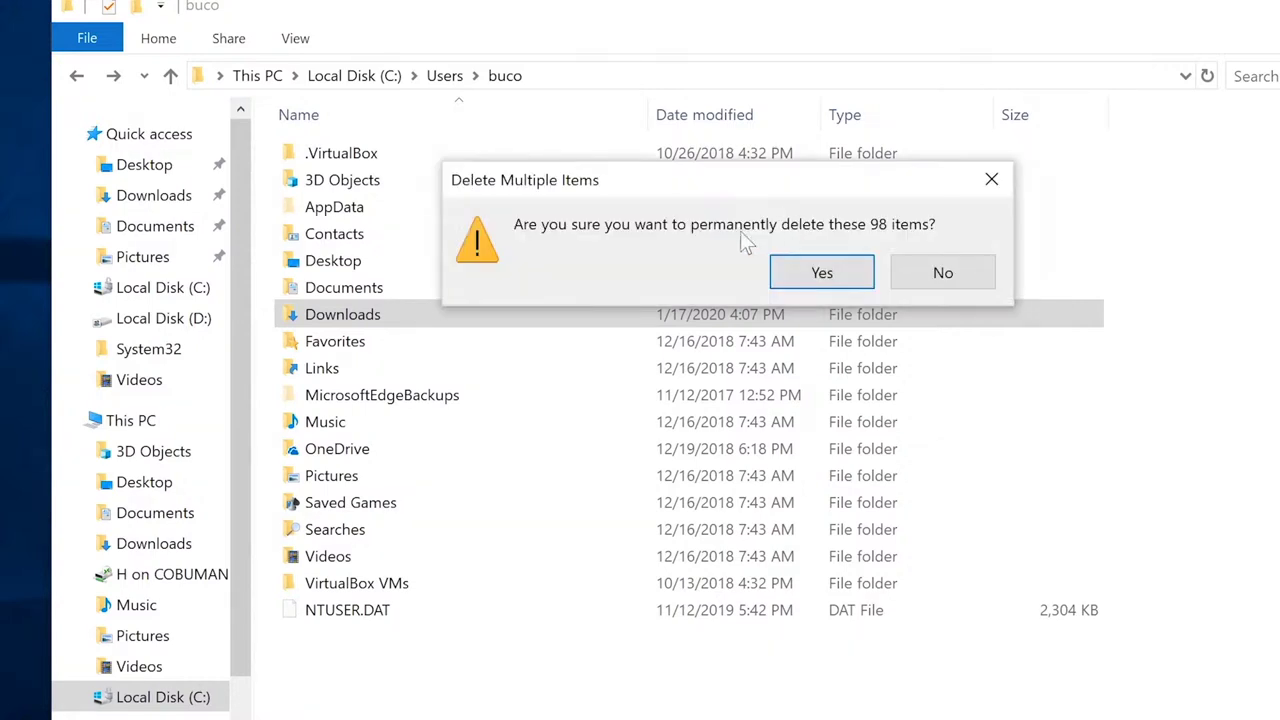
{"action": "left_click", "coordinate": [822, 272]}
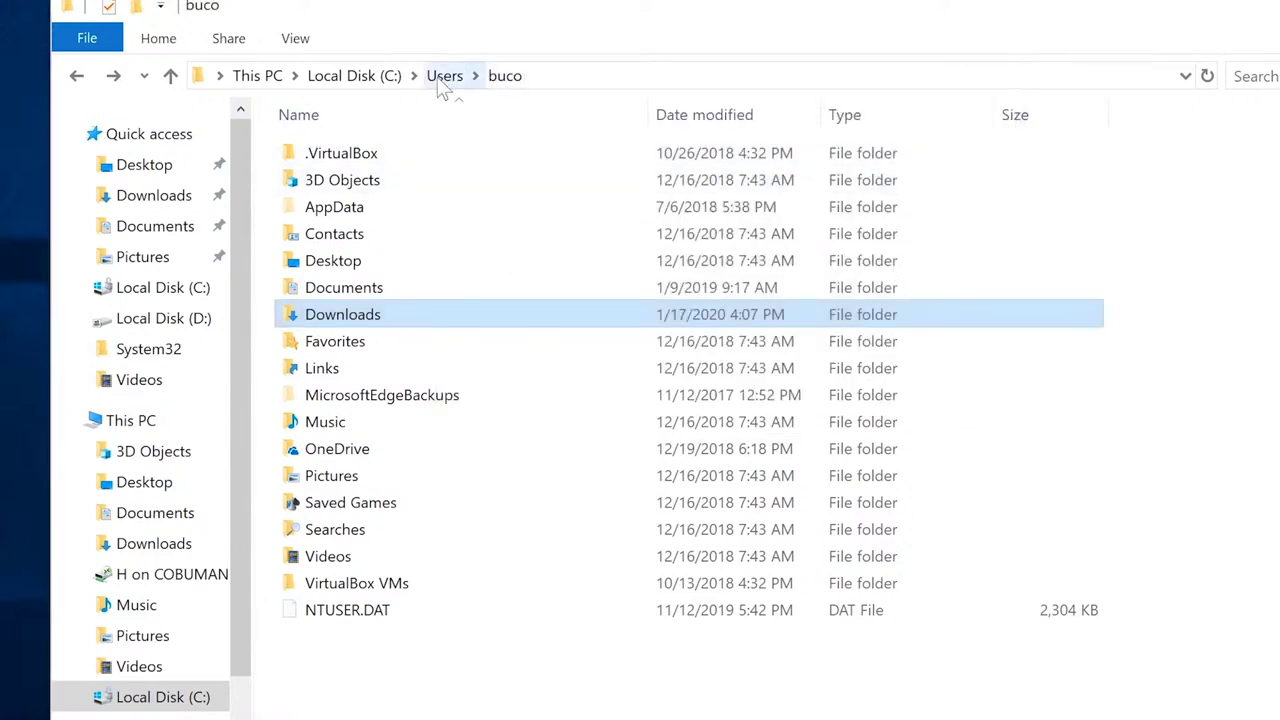
Try removing C:\Windows.old, cancel after the item-not-found error, and return to Users.
{"action": "left_click", "coordinate": [441, 82]}
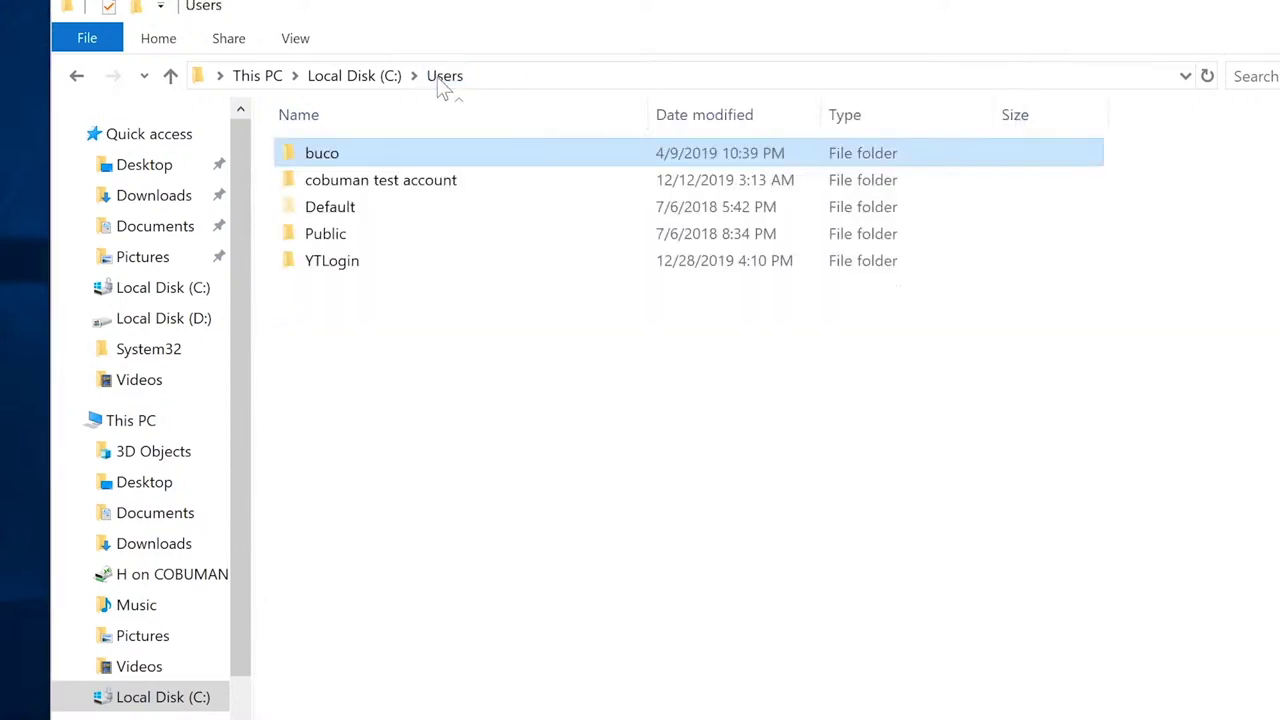
{"action": "left_click", "coordinate": [354, 76]}
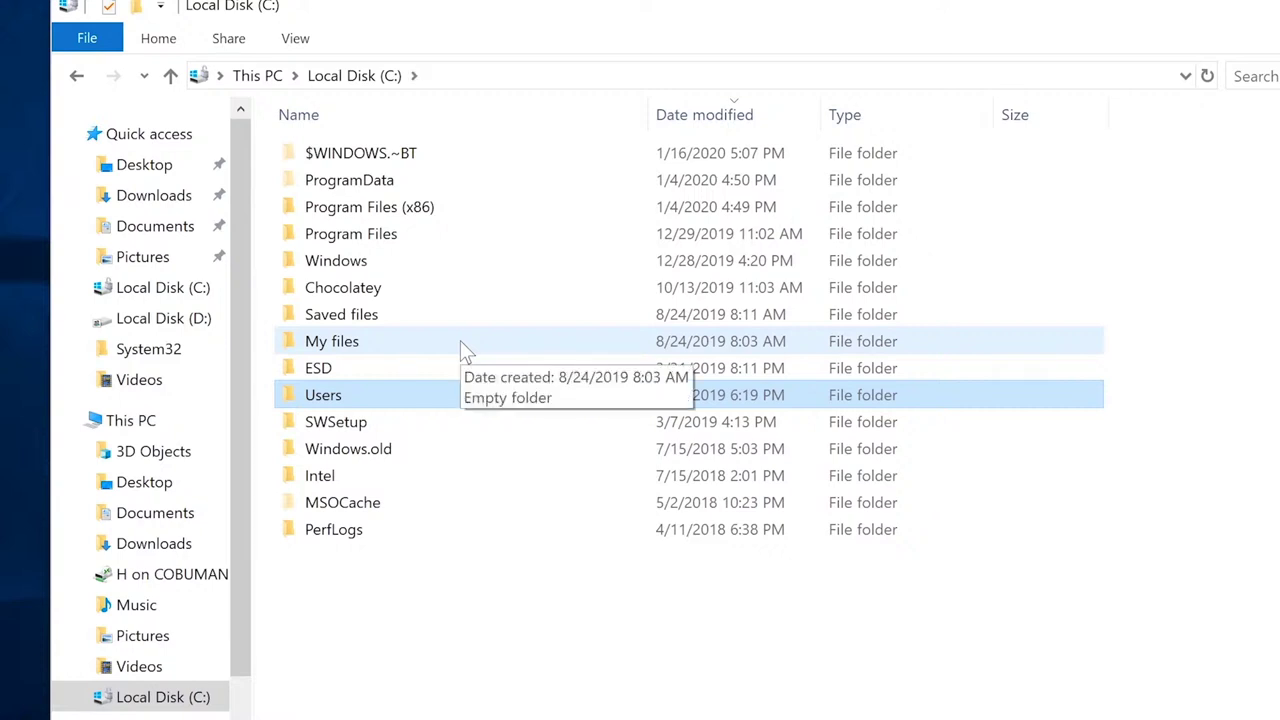
{"action": "left_click", "coordinate": [378, 455]}
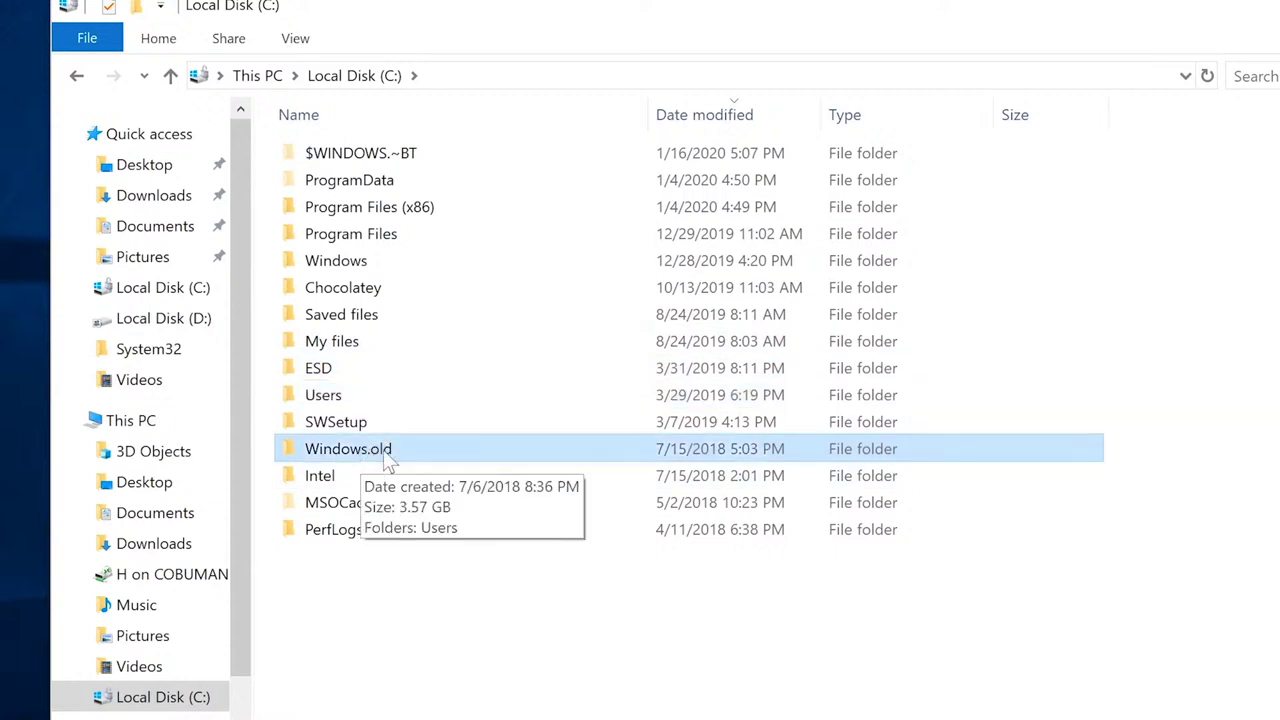
{"action": "double_click", "coordinate": [388, 462]}
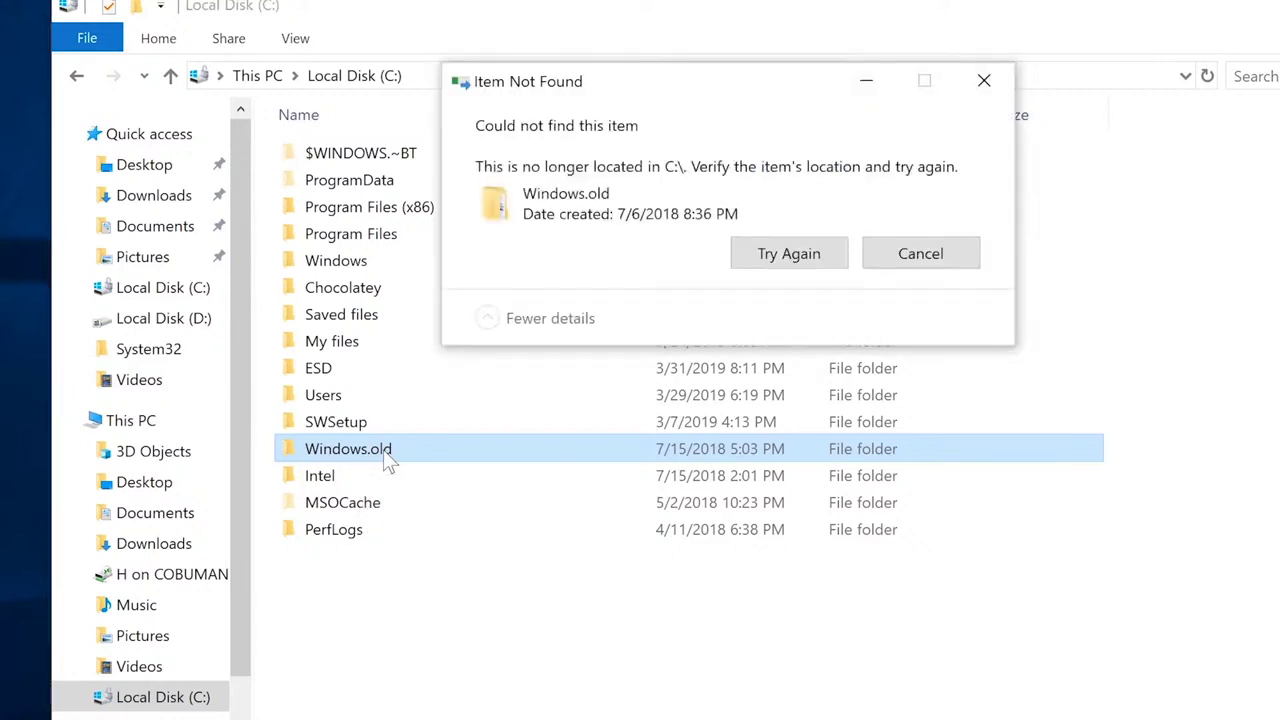
{"action": "left_click", "coordinate": [797, 257]}
{"action": "left_click", "coordinate": [870, 256]}
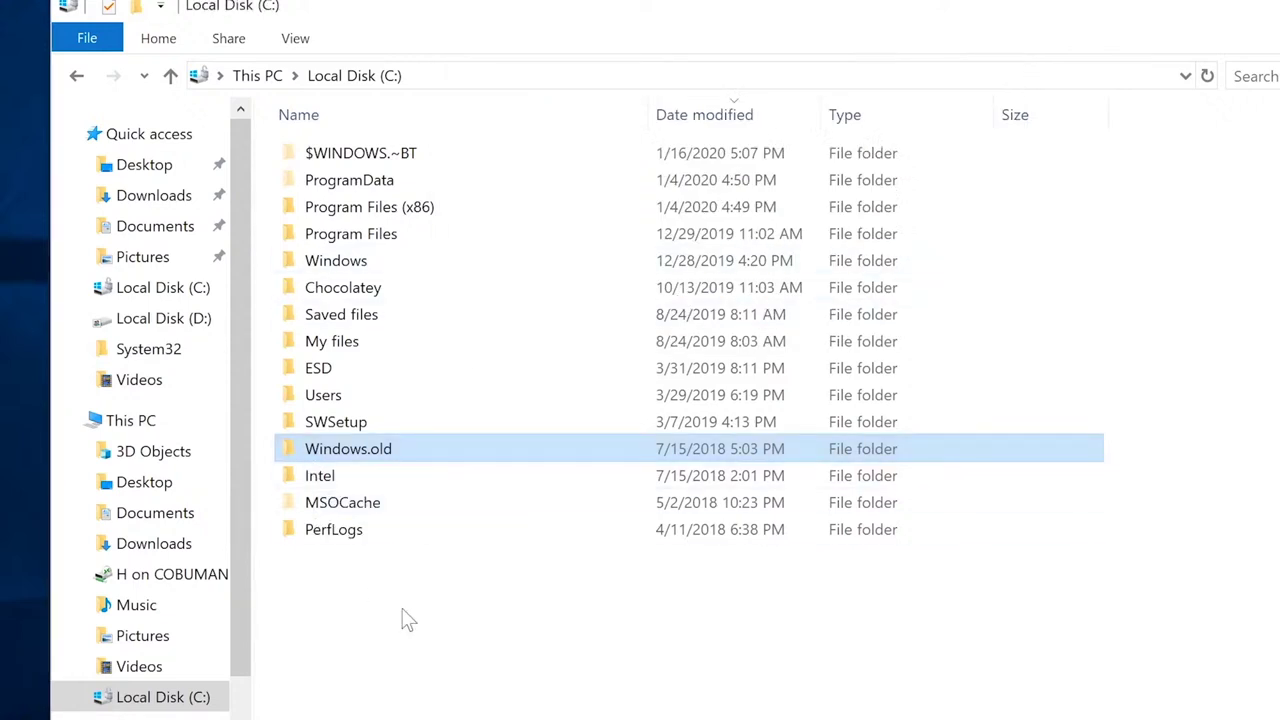
{"action": "left_click", "coordinate": [79, 80]}
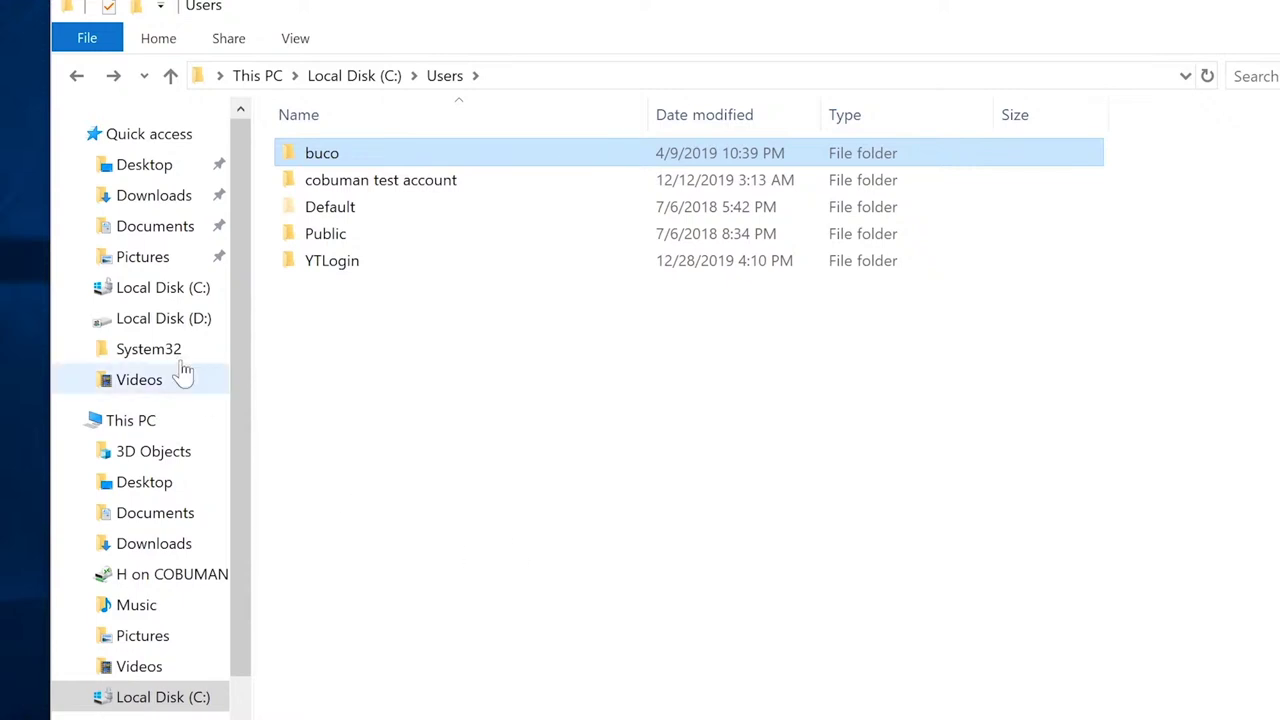
{"action": "left_click_drag", "start_coordinate": [240, 329], "coordinate": [233, 428]}
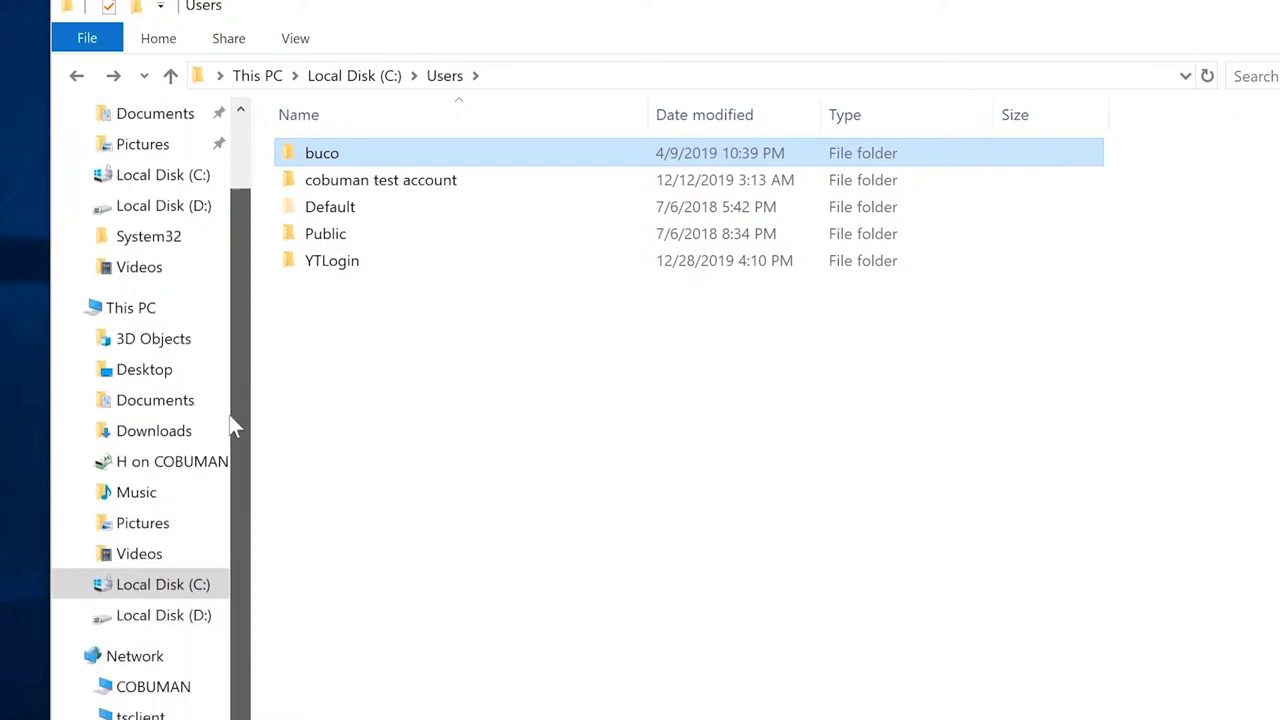
Switch File Explorer to This PC from the navigation pane.
{"action": "left_click", "coordinate": [133, 310]}
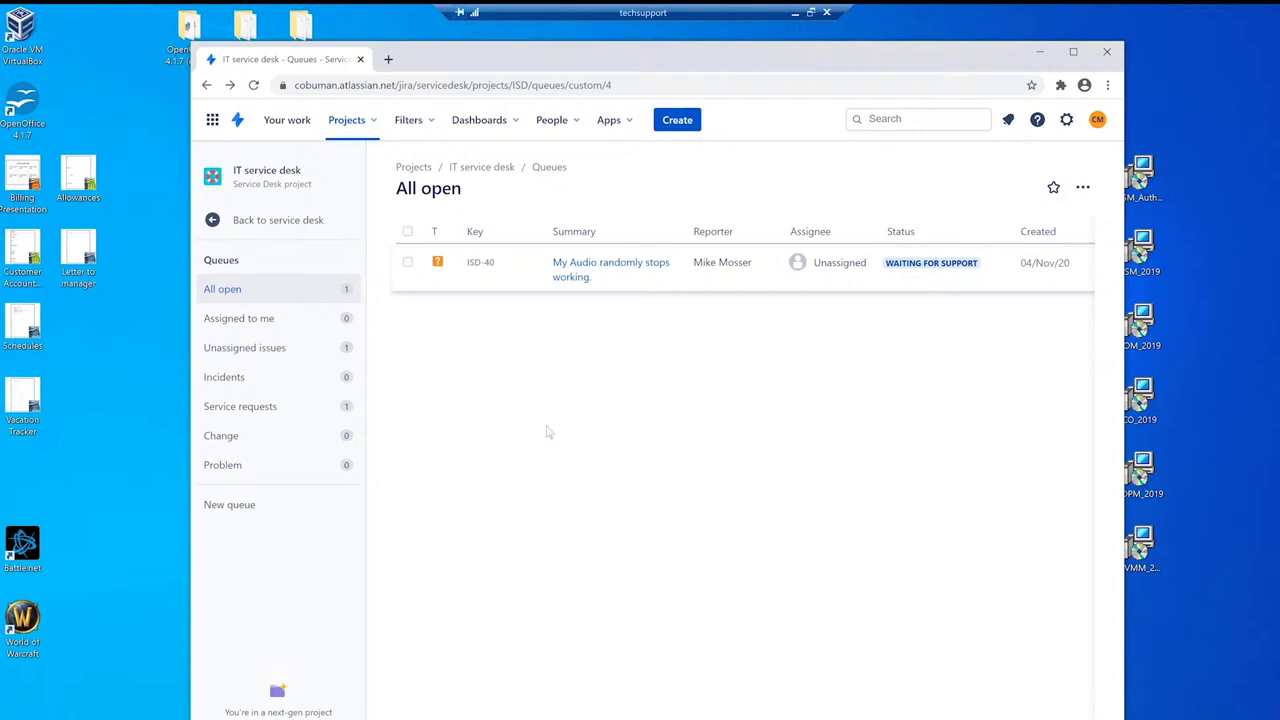
Open the ISD-40 summary link from the All open queue.
{"action": "left_click", "coordinate": [607, 271]}
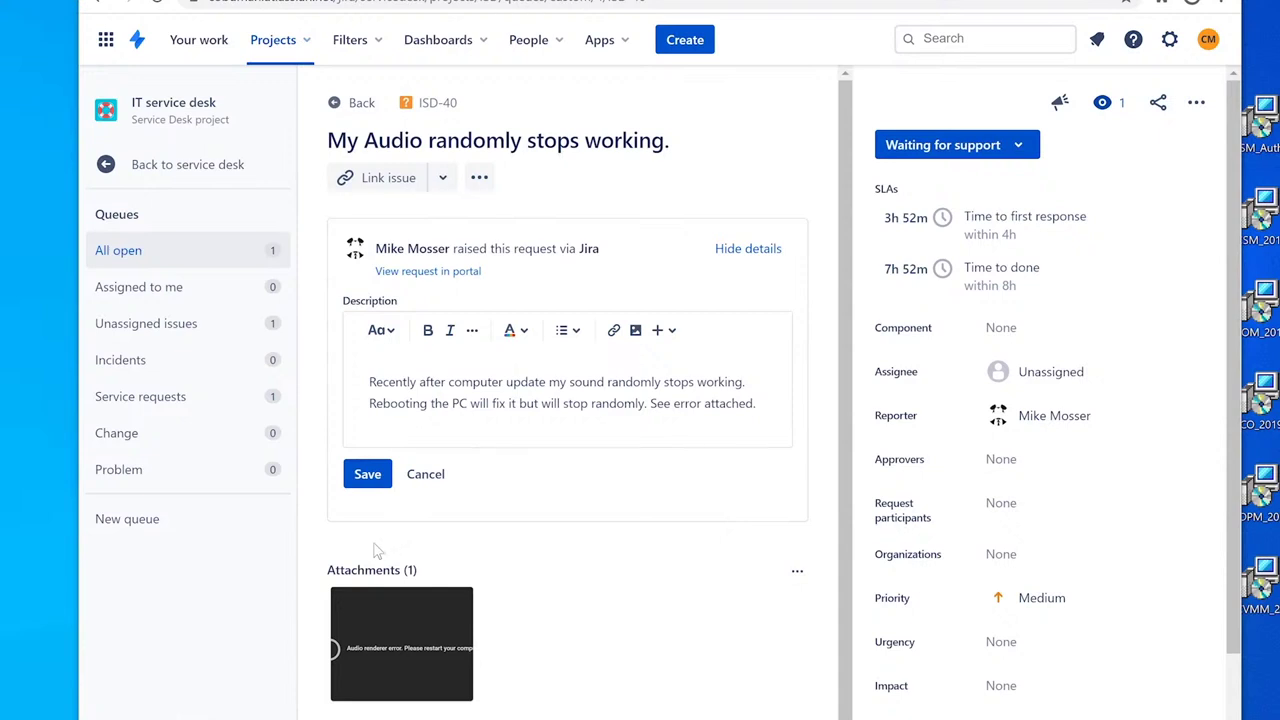
Read ISD-40's title and description about sound stopping, then view the error screenshot full size.
{"action": "left_click_drag", "start_coordinate": [327, 141], "coordinate": [675, 150]}
{"action": "left_click", "coordinate": [672, 150]}
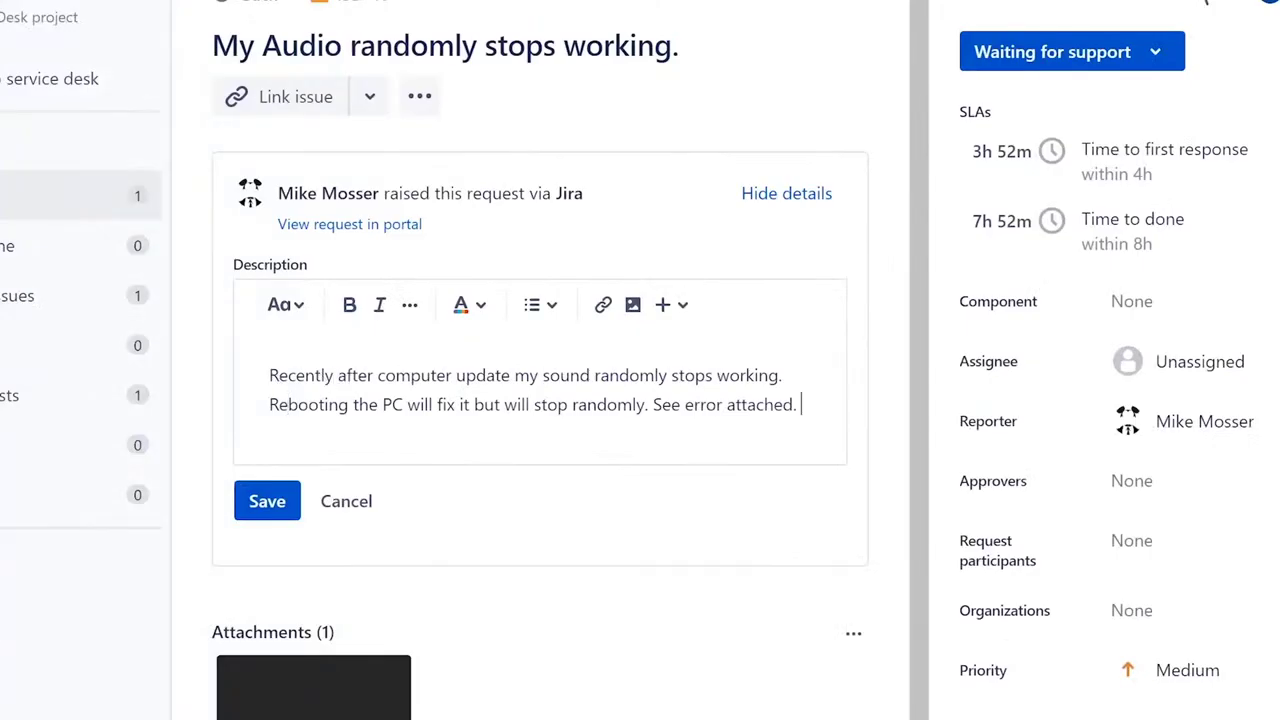
{"action": "left_click_drag", "start_coordinate": [270, 375], "coordinate": [779, 376]}
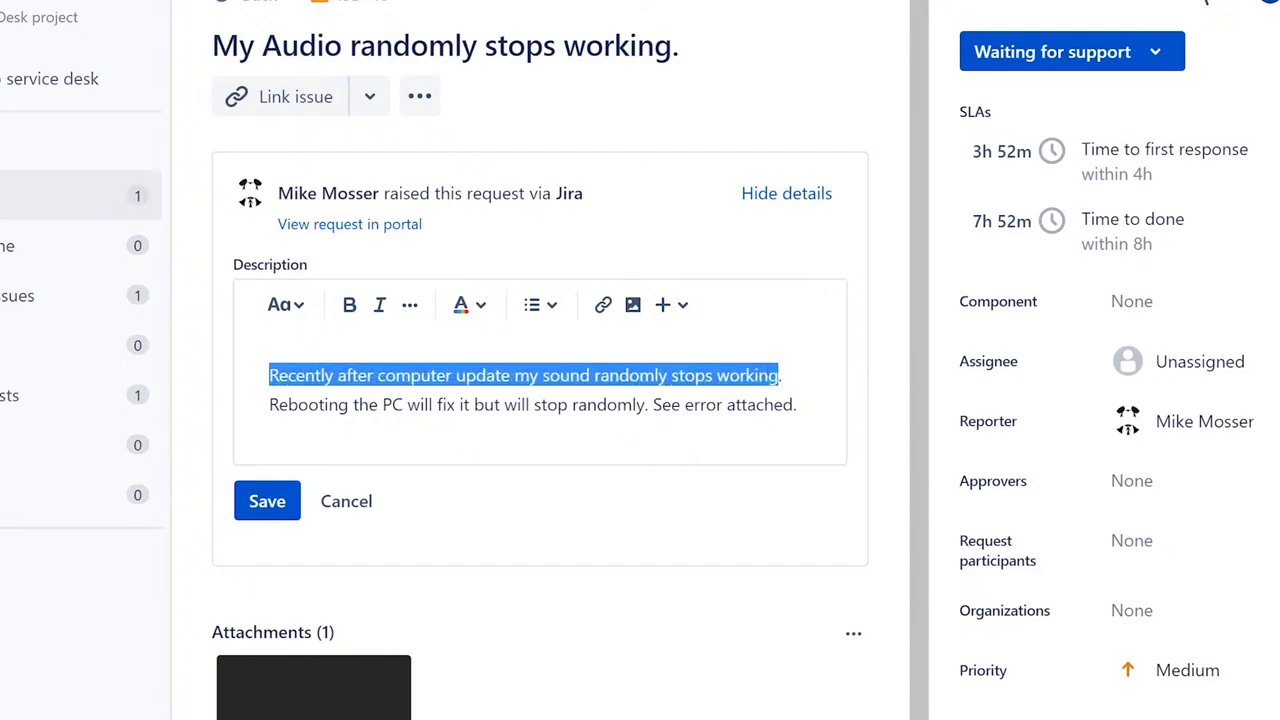
{"action": "left_click", "coordinate": [786, 375]}
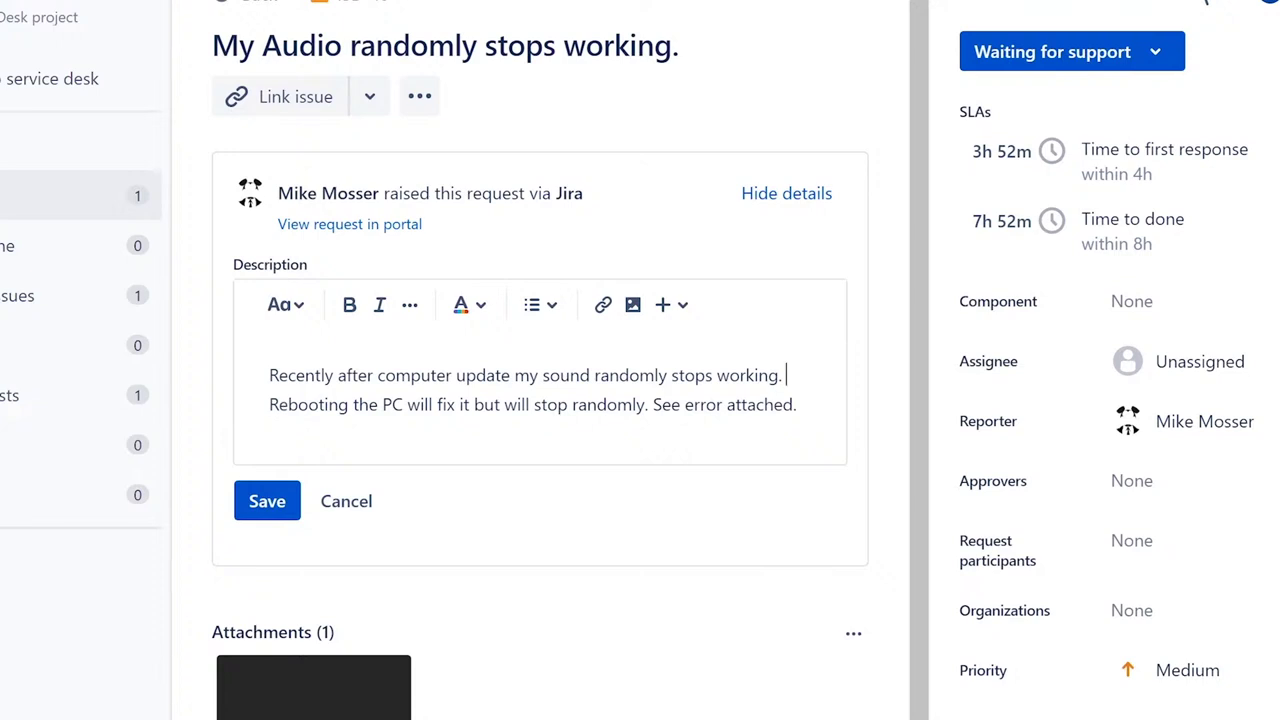
{"action": "left_click_drag", "start_coordinate": [594, 376], "coordinate": [787, 376]}
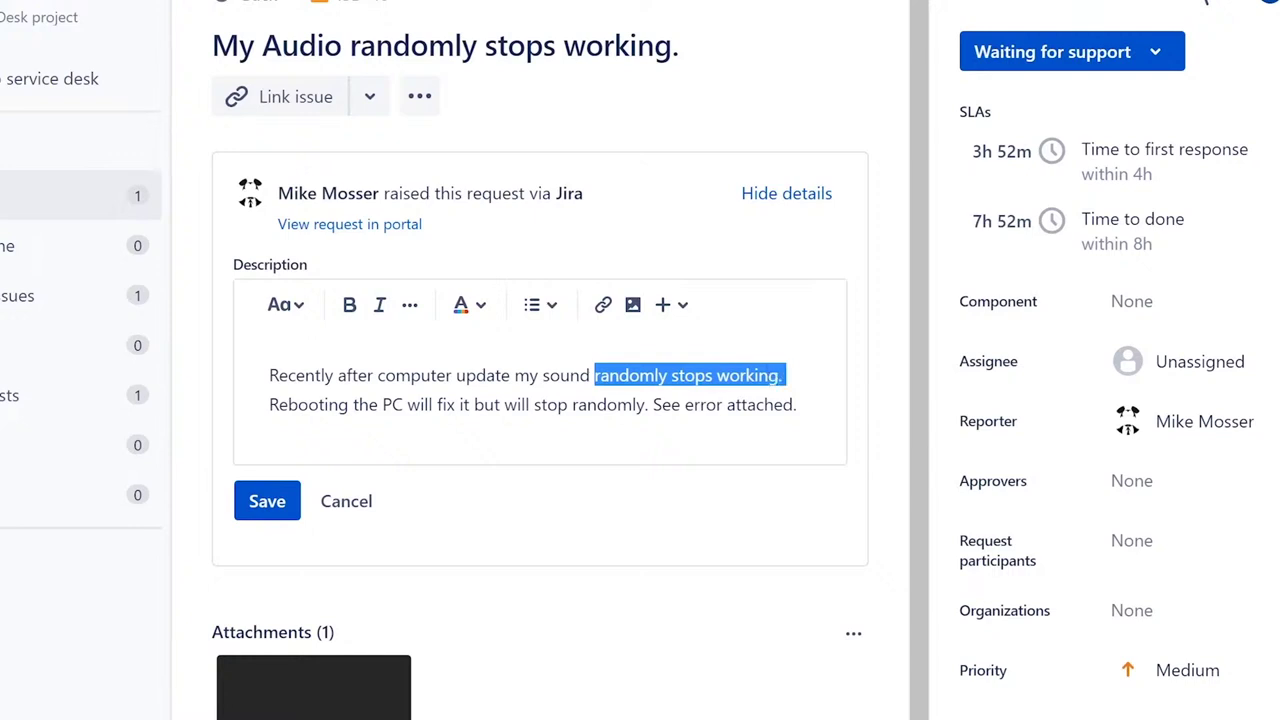
{"action": "left_click", "coordinate": [786, 376]}
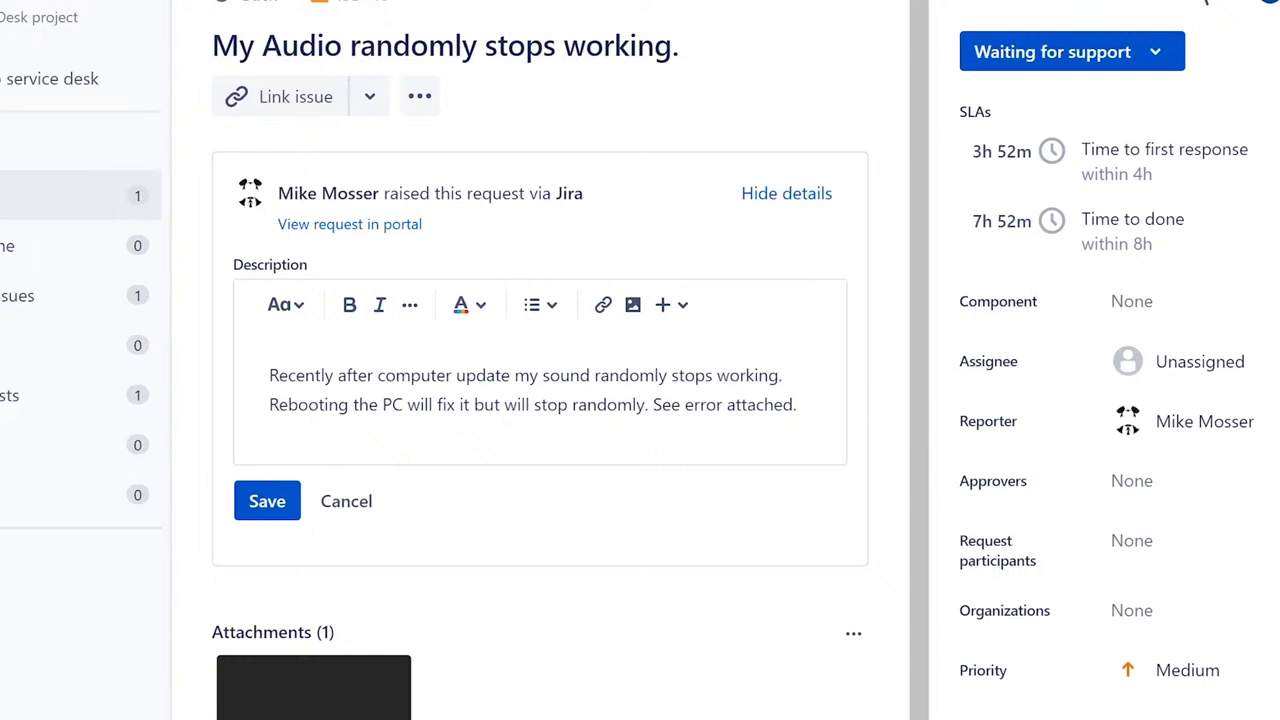
{"action": "left_click_drag", "start_coordinate": [269, 404], "coordinate": [801, 404]}
{"action": "left_click", "coordinate": [650, 404]}
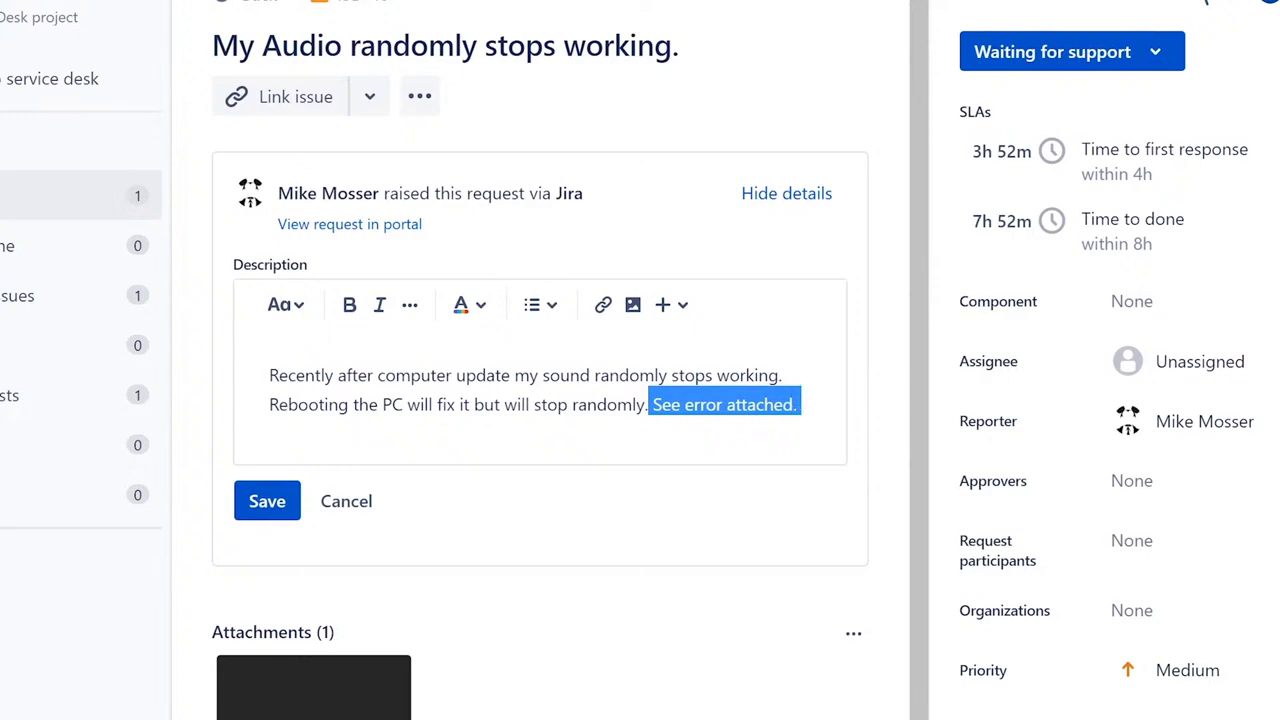
{"action": "left_click", "coordinate": [350, 668]}
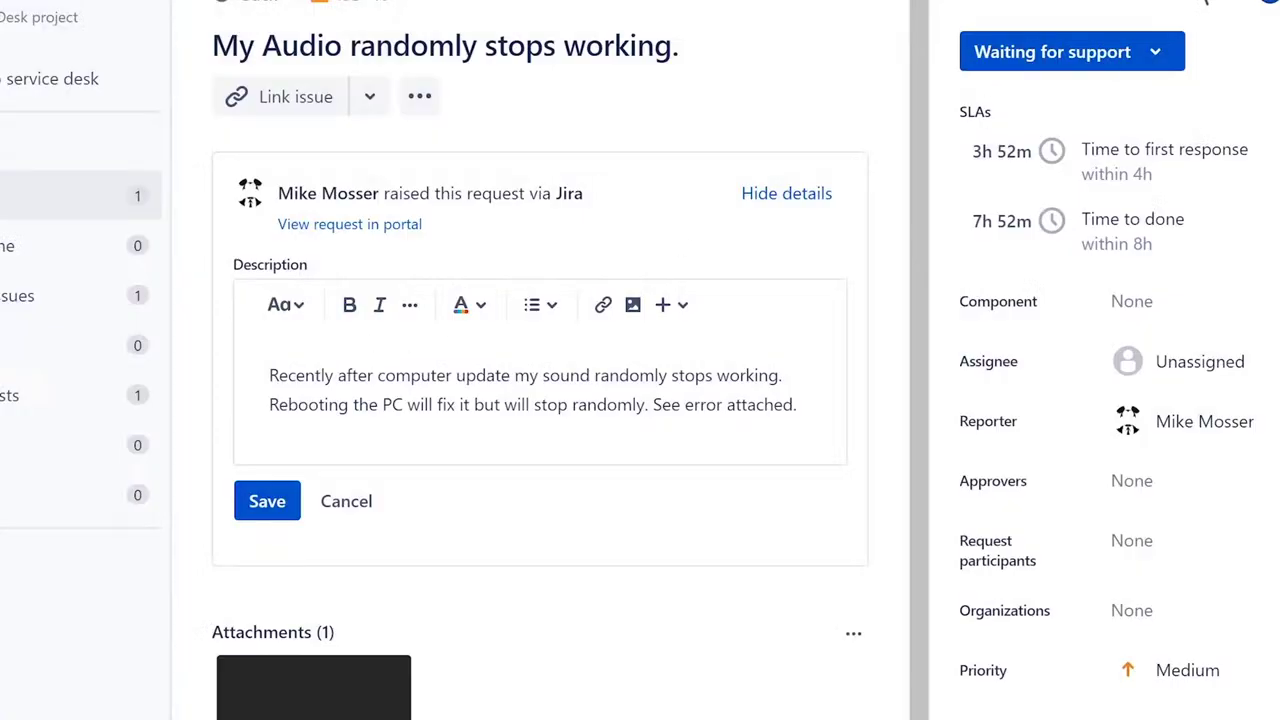
{"action": "left_click_drag", "start_coordinate": [373, 375], "coordinate": [610, 375]}
Close the screenshot preview and set yourself as ISD-40's assignee.
{"action": "left_click", "coordinate": [438, 594]}
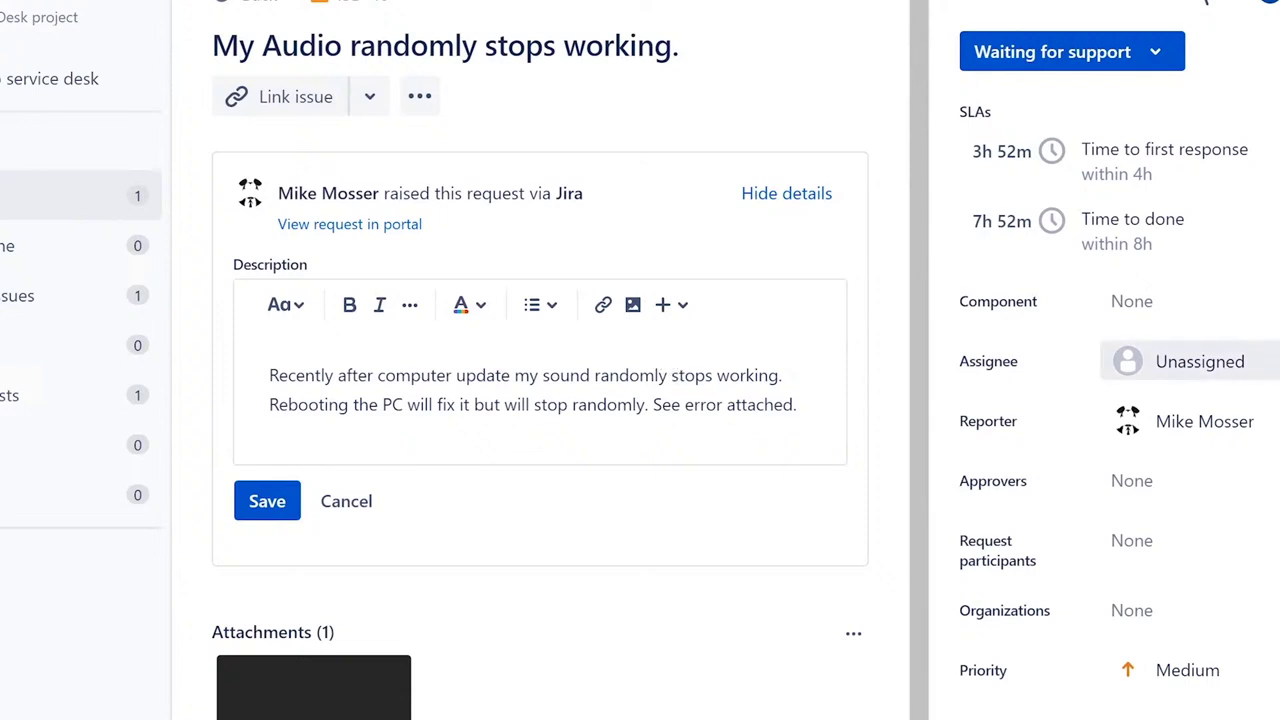
{"action": "left_click", "coordinate": [1195, 361]}
{"action": "left_click", "coordinate": [1162, 427]}
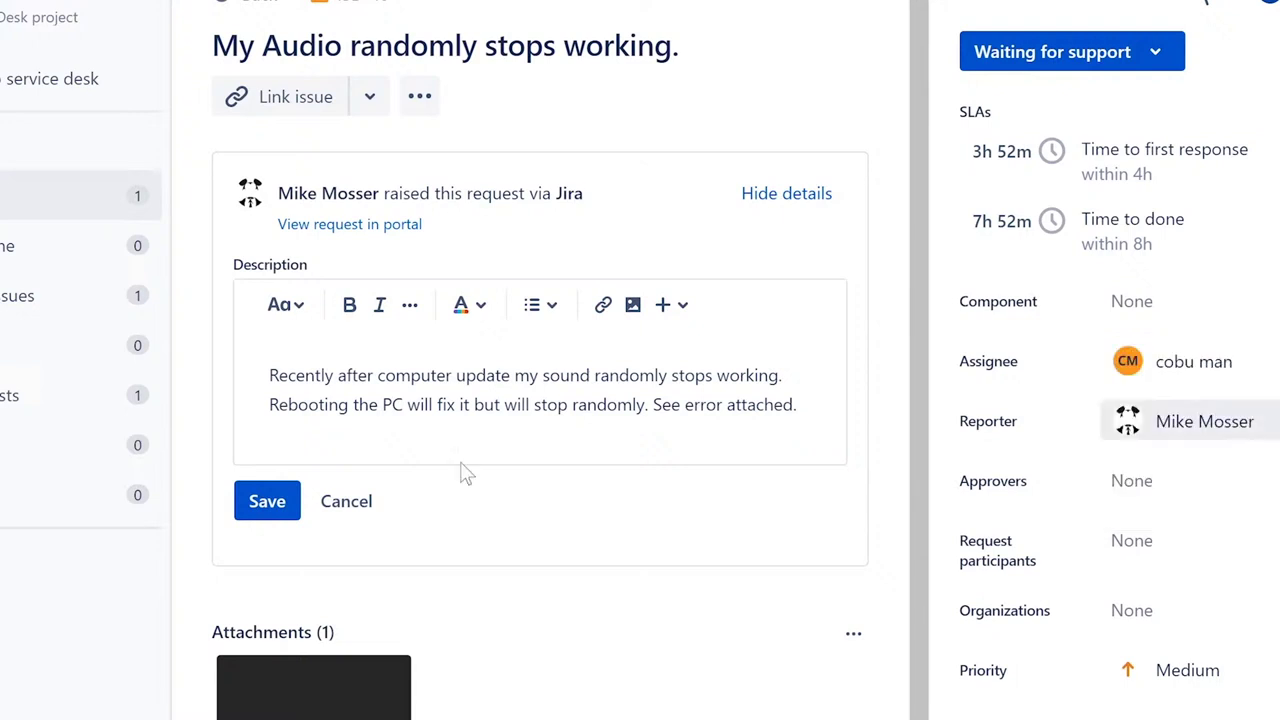
{"action": "scroll", "coordinate": [485, 397], "scroll_direction": "down", "scroll_amount": 1}
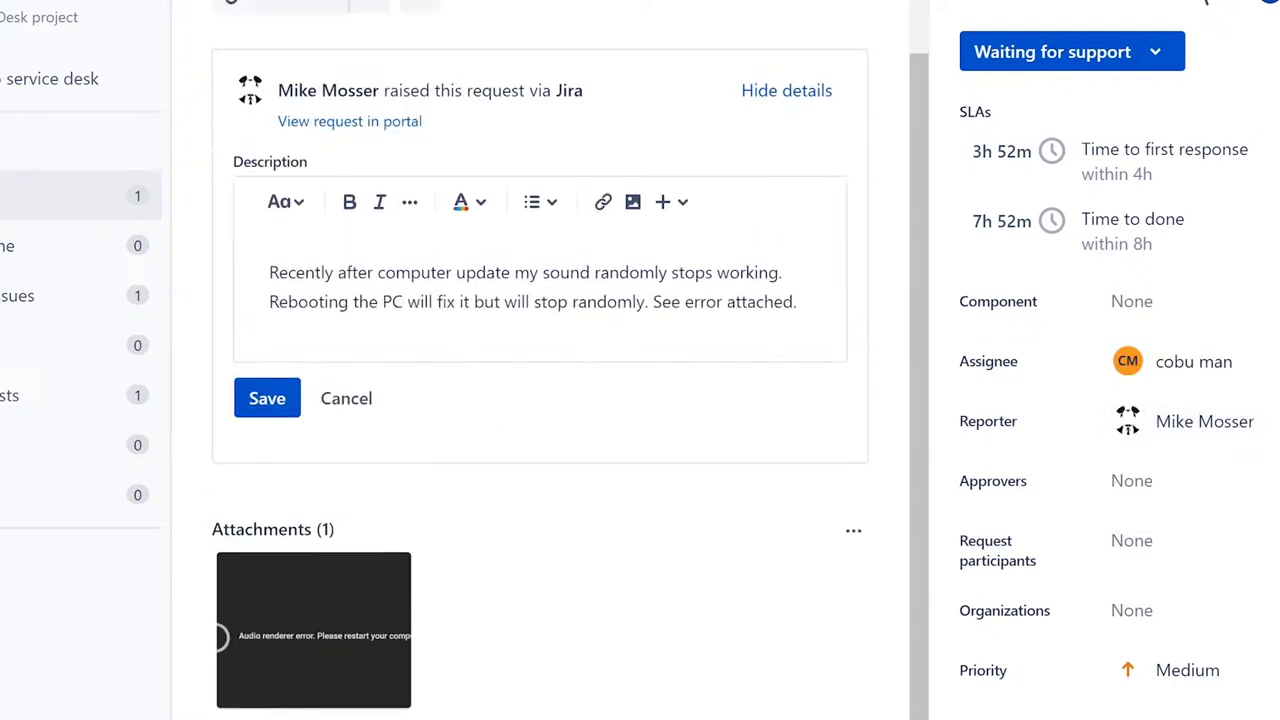
Draft the reply 'Hello, when would be a good time to take a look at this issue?'.
{"action": "left_click", "coordinate": [593, 600]}
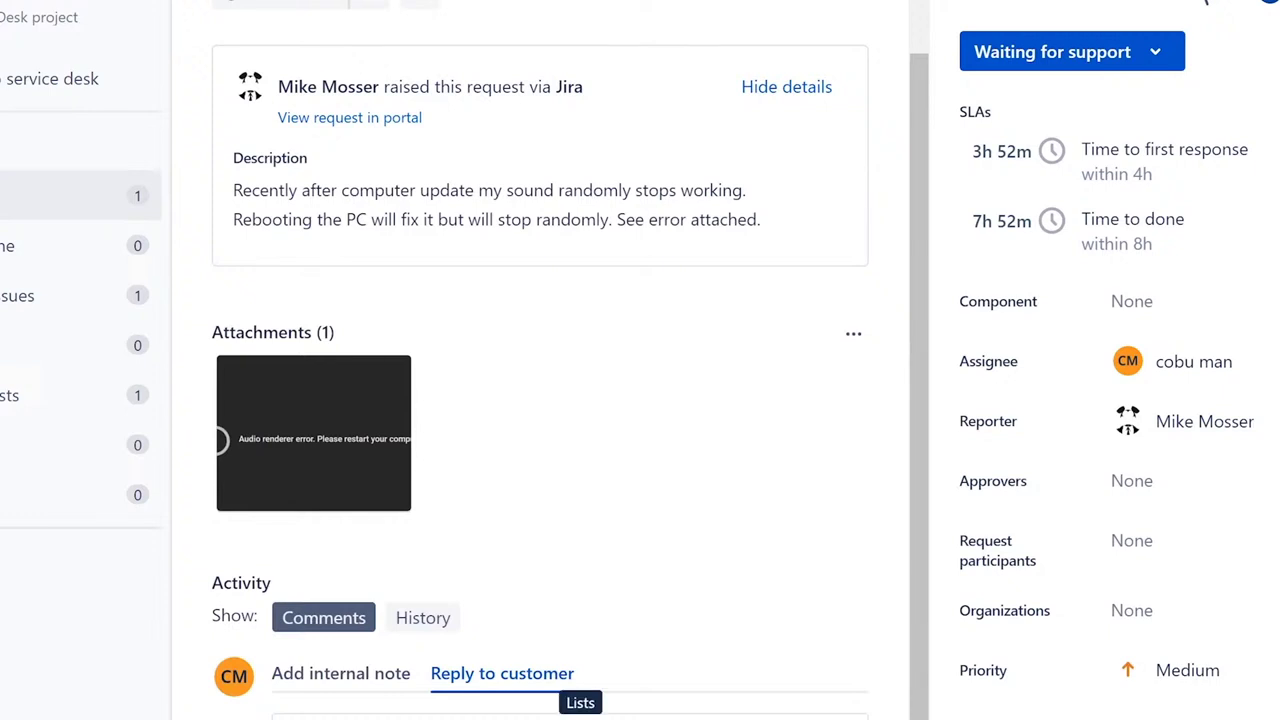
{"action": "type", "text": "Hello, "}
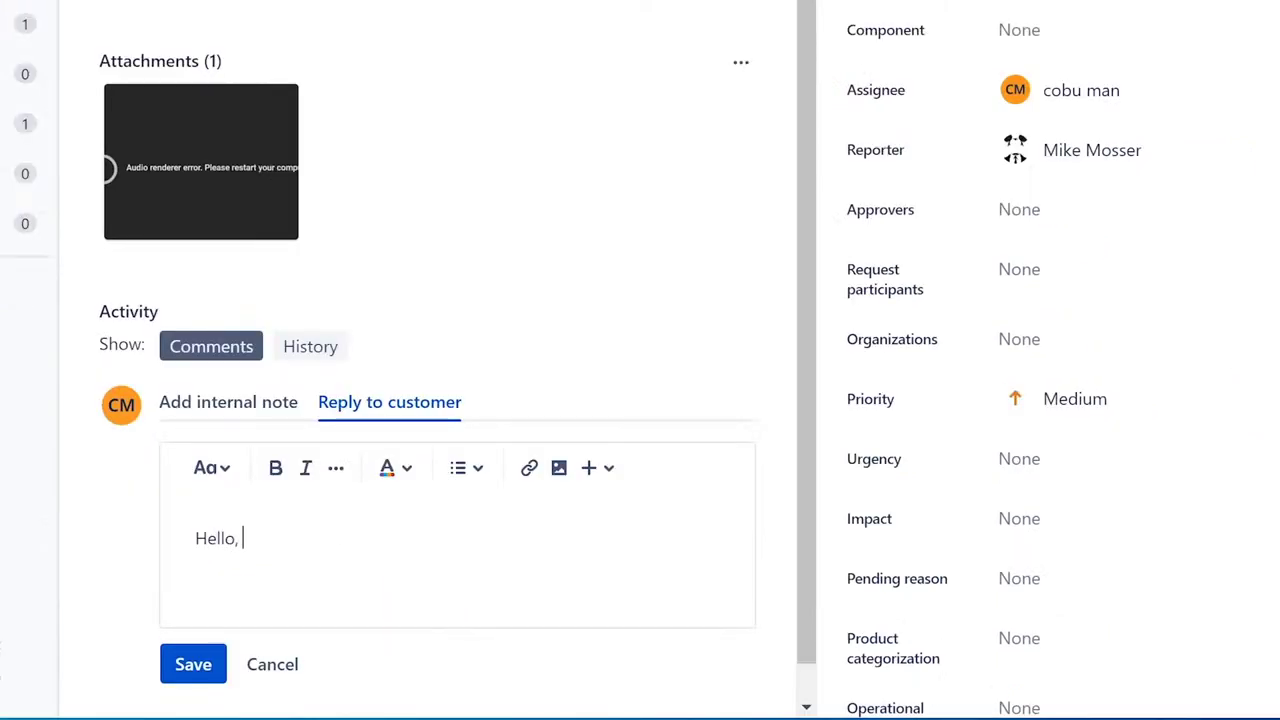
{"action": "type", "text": "when"}
{"action": "type", "text": "would"}
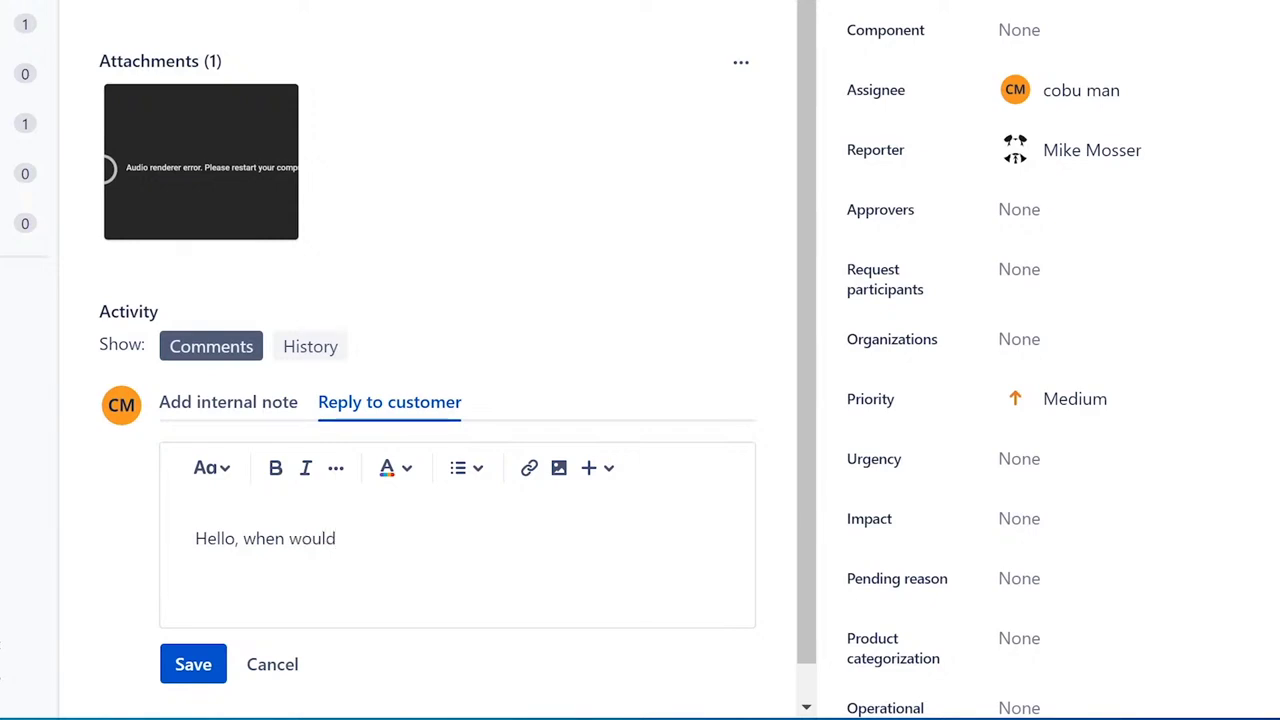
{"action": "type", "text": " be a good tiime to"}
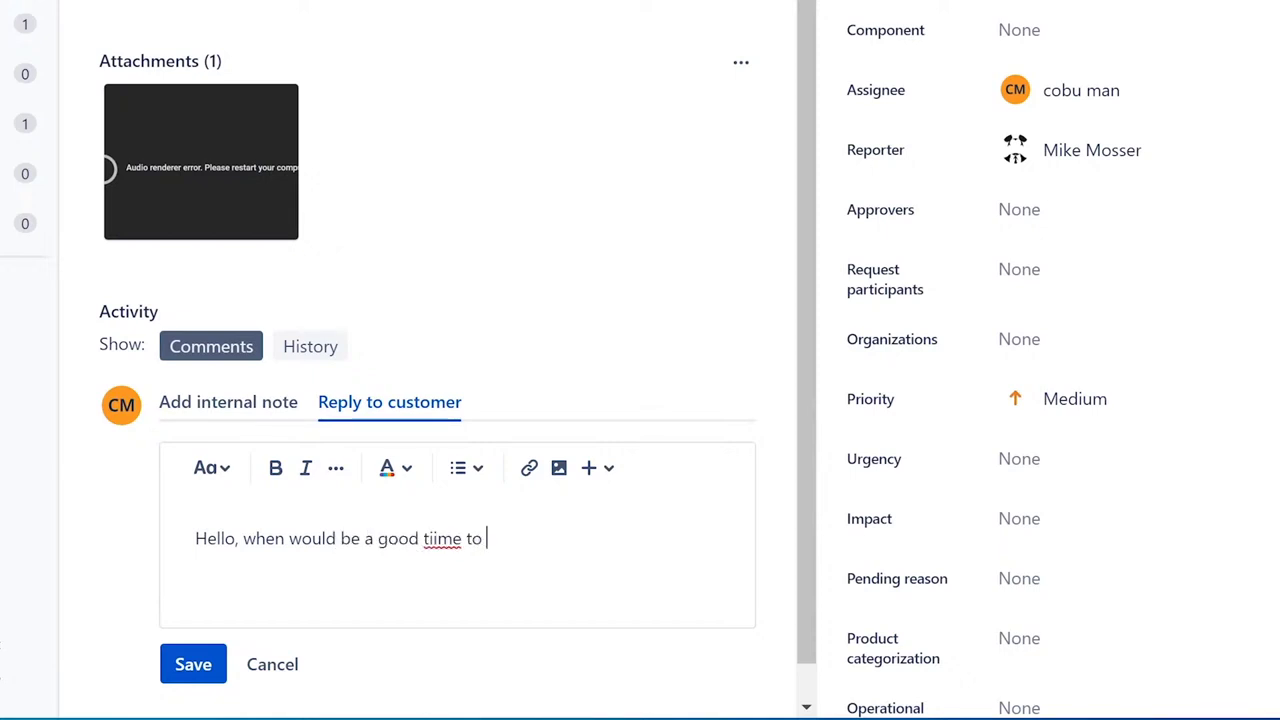
{"action": "double_click", "coordinate": [442, 538]}
{"action": "type", "text": "time"}
{"action": "key", "text": "End"}
{"action": "type", "text": "take "}
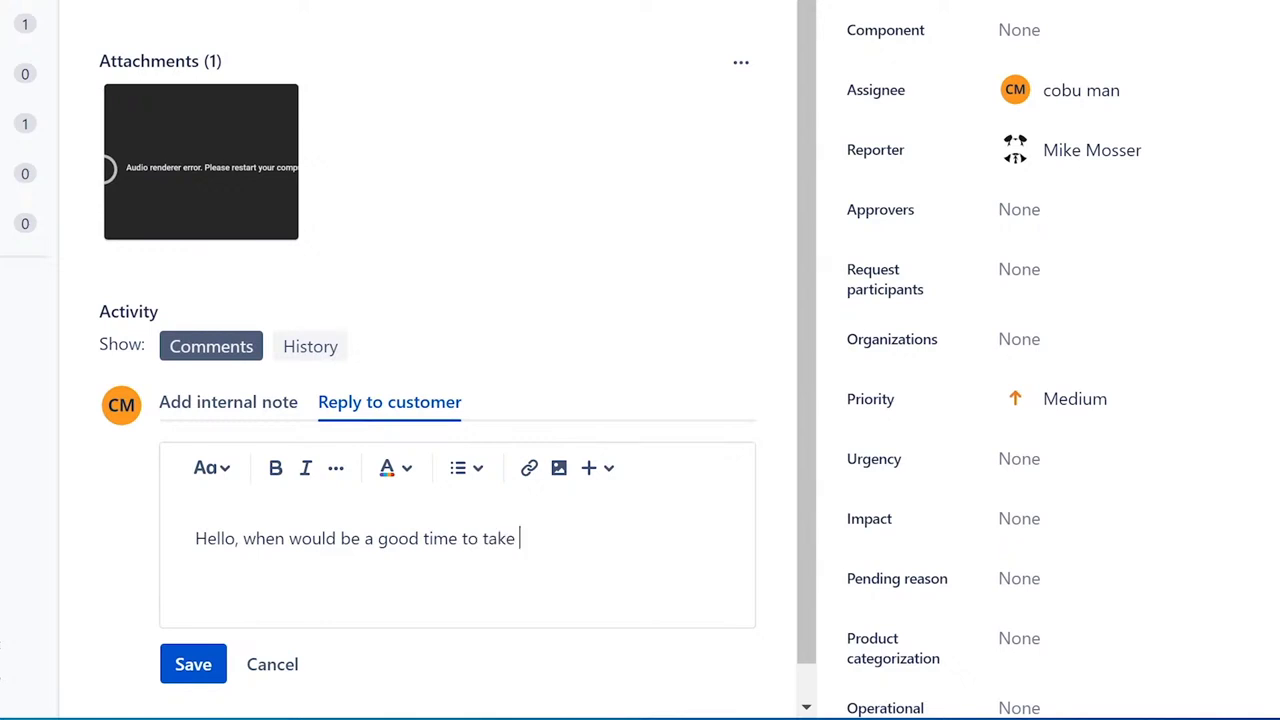
{"action": "type", "text": "a look a t this issue?"}
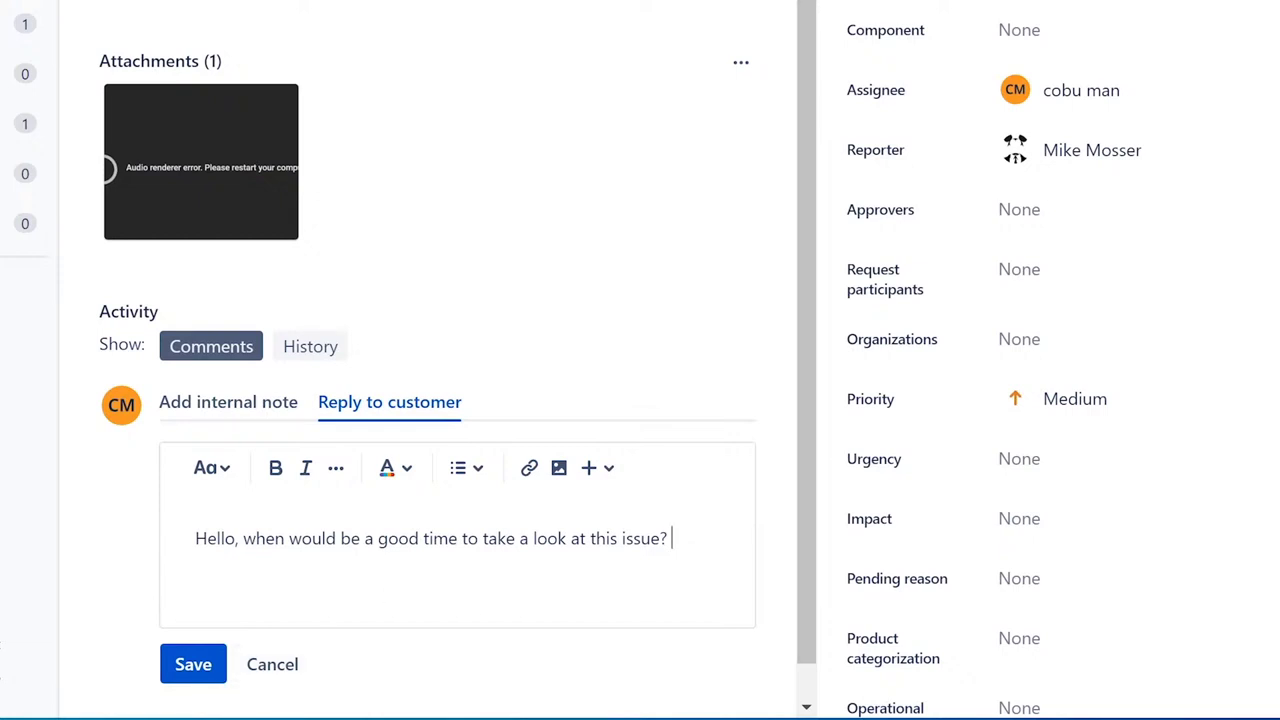
Add your name and PC support intro after 'Hello,', capitalize 'When', and save the reply.
{"action": "left_click_drag", "start_coordinate": [237, 538], "coordinate": [194, 538]}
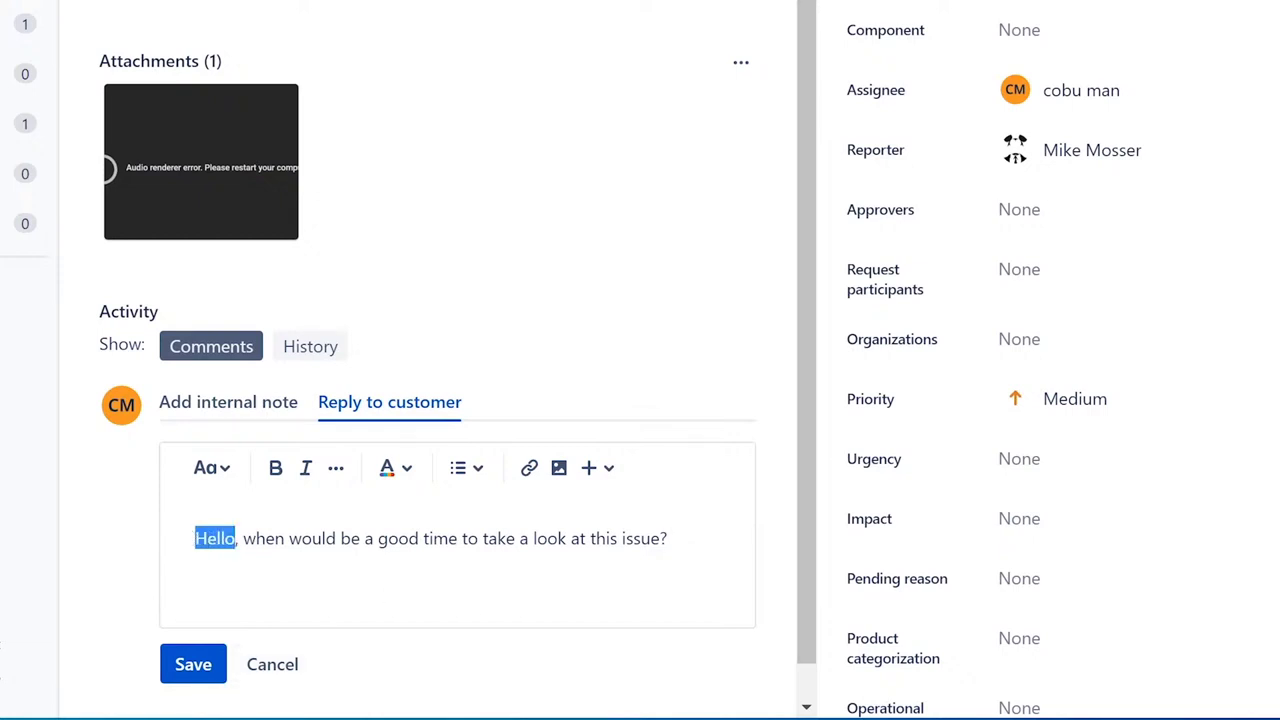
{"action": "left_click", "coordinate": [256, 538]}
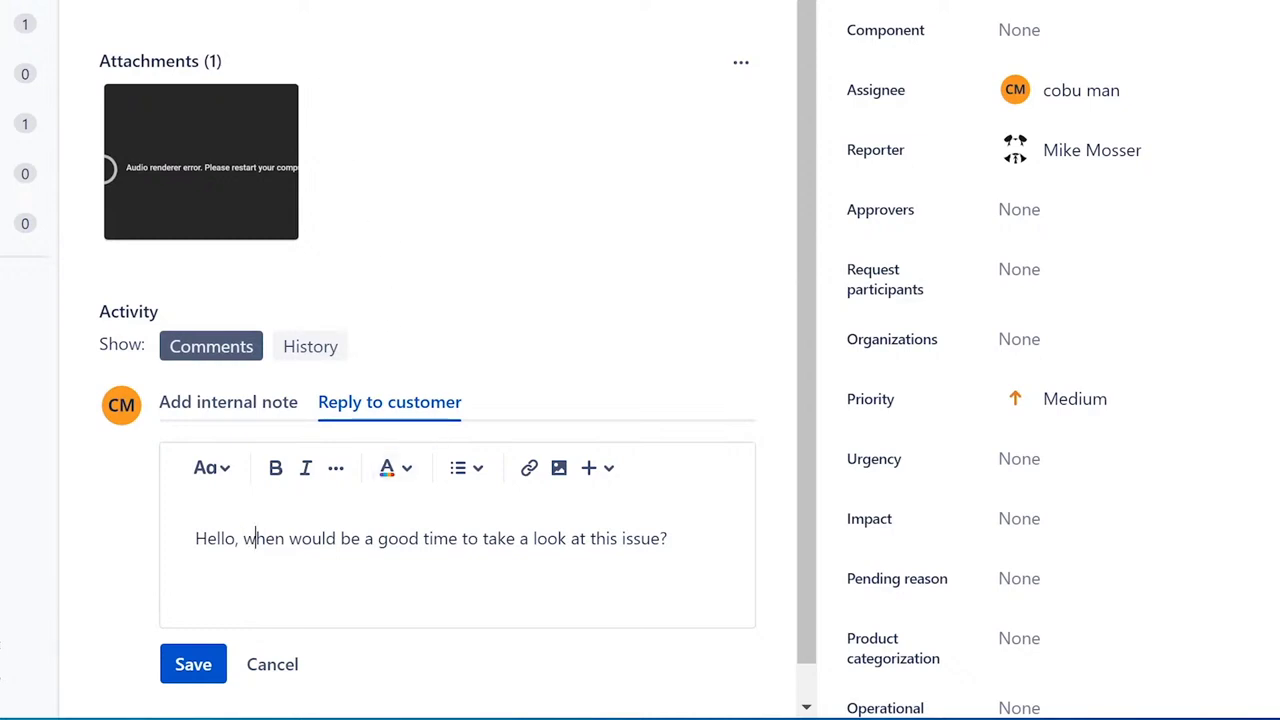
{"action": "left_click", "coordinate": [408, 538]}
{"action": "left_click", "coordinate": [195, 538]}
{"action": "type", "text": "my name is Ervin w"}
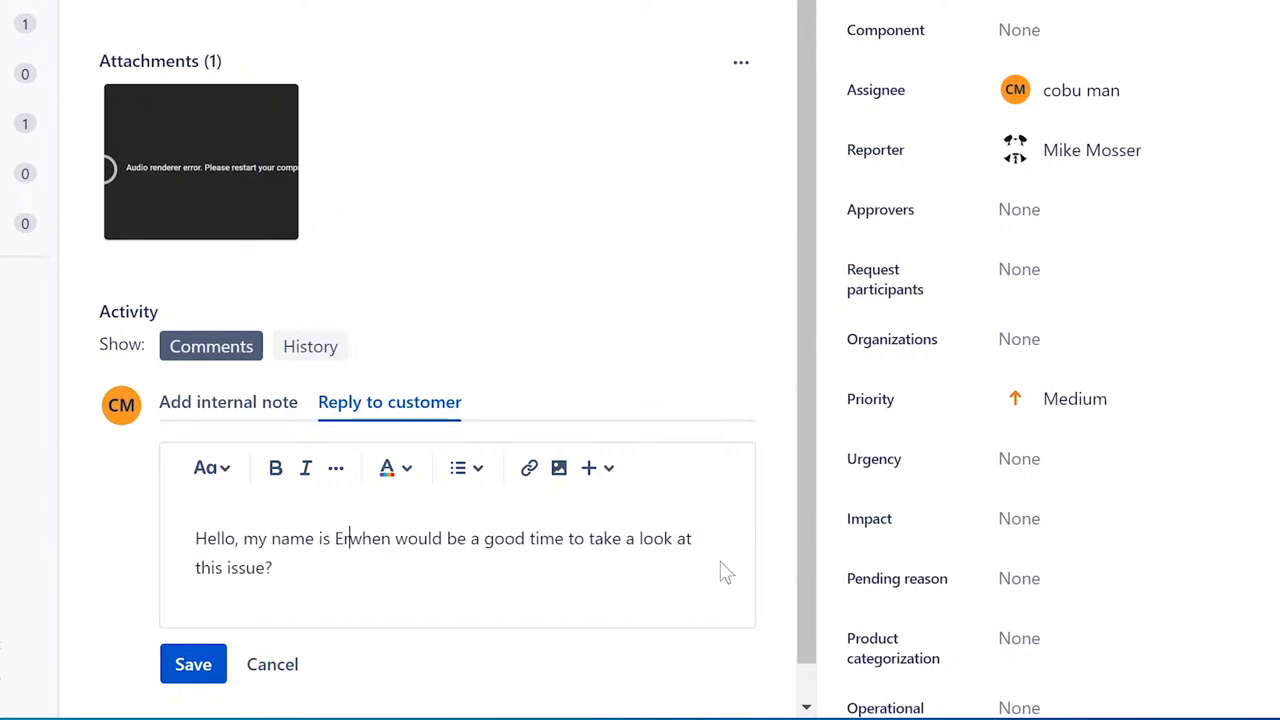
{"action": "type", "text": "ith PC suppo"}
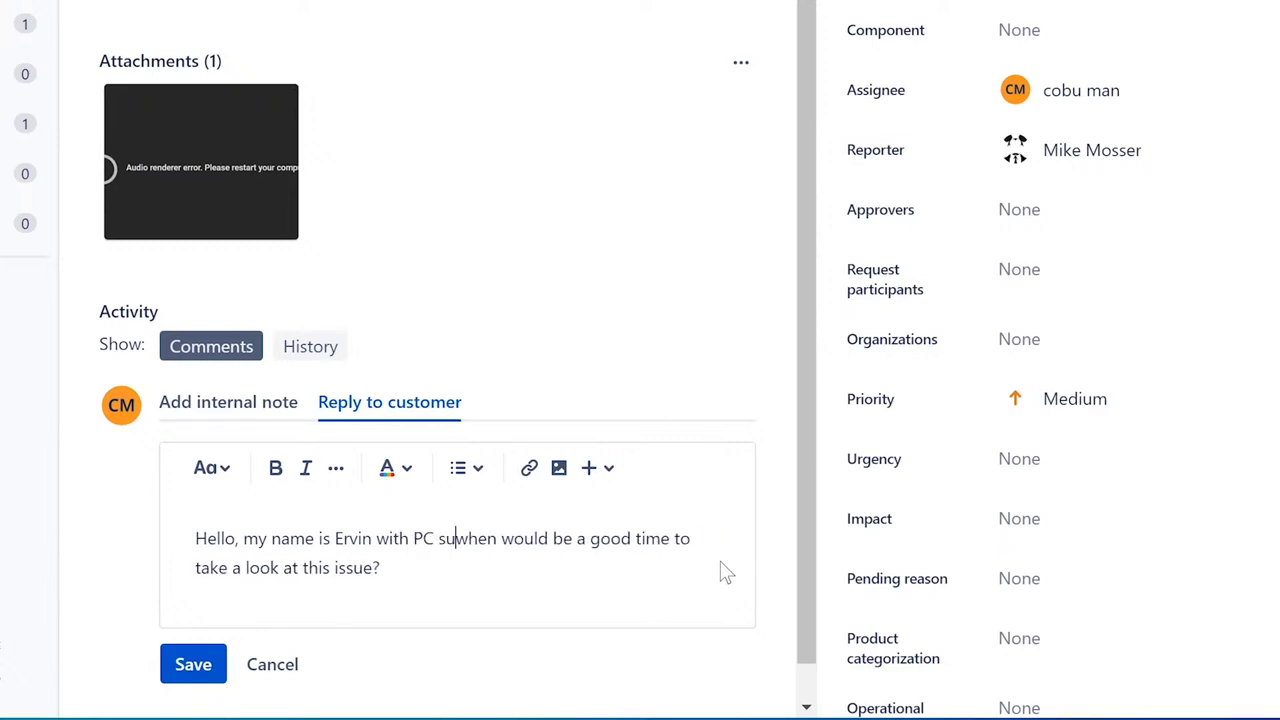
{"action": "type", "text": "rt."}
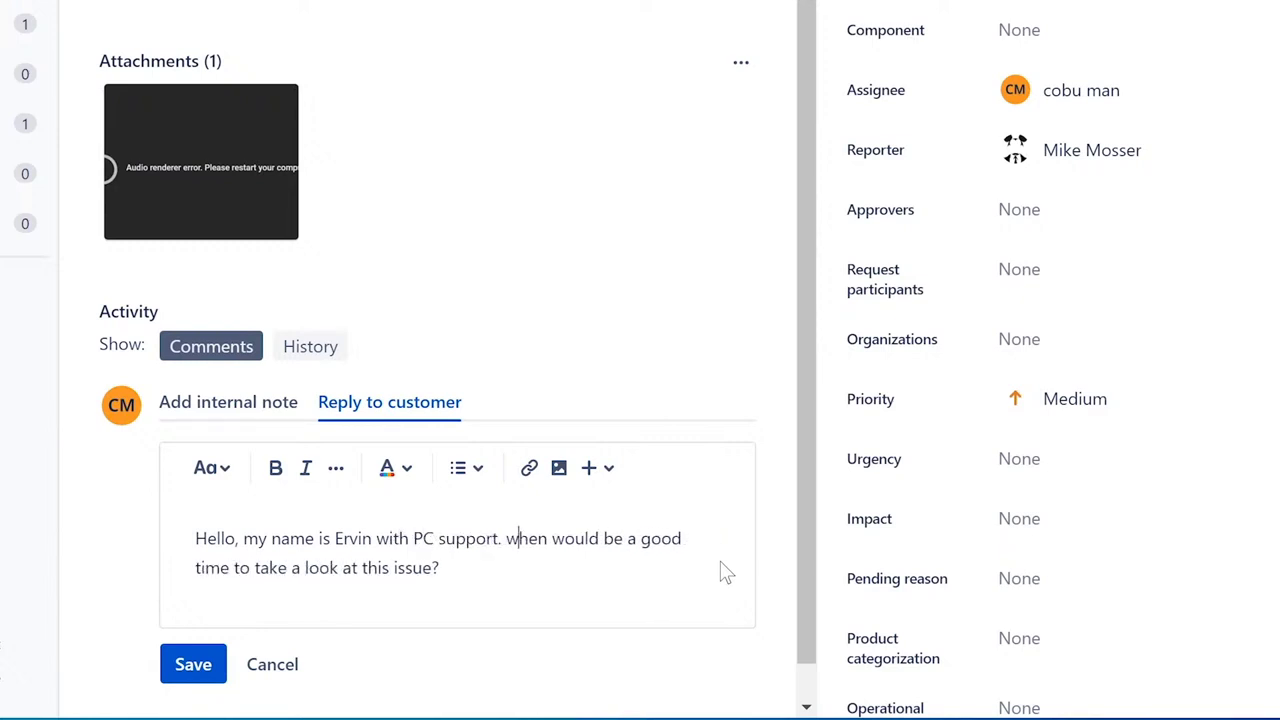
{"action": "key", "text": "Delete"}
{"action": "type", "text": "W"}
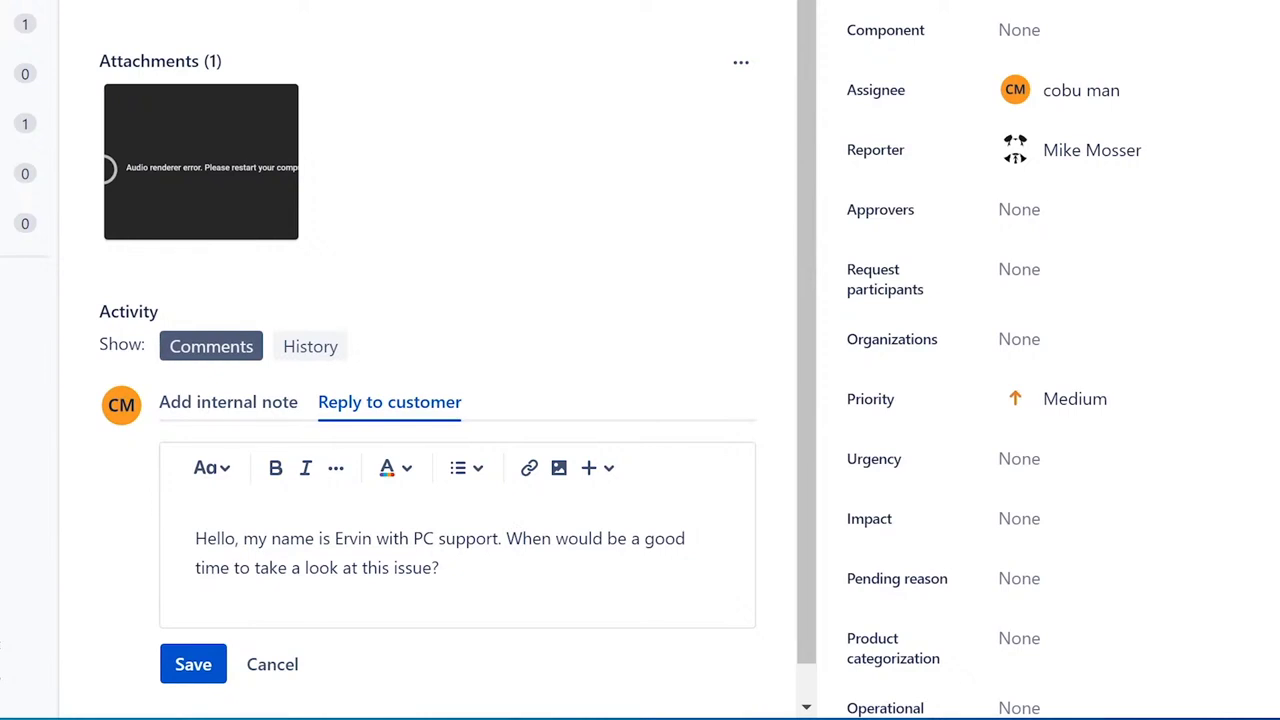
{"action": "left_click", "coordinate": [463, 599]}
{"action": "left_click", "coordinate": [443, 567]}
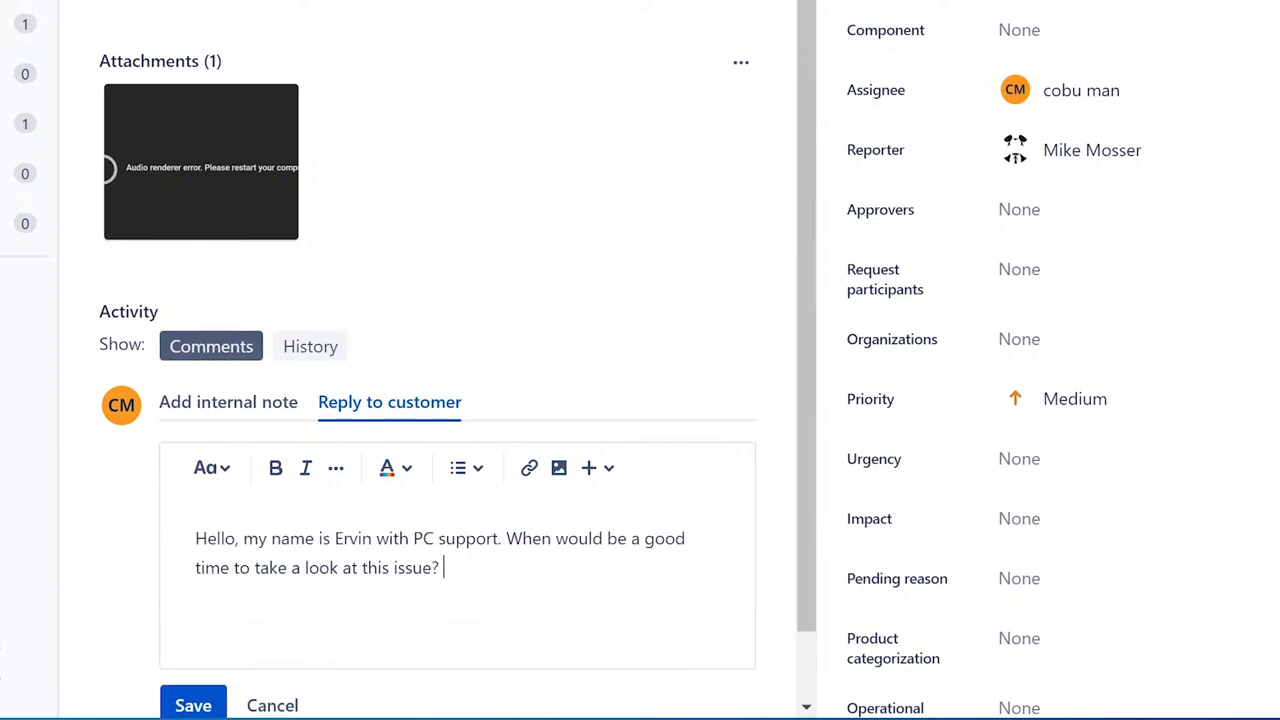
{"action": "left_click", "coordinate": [196, 705]}
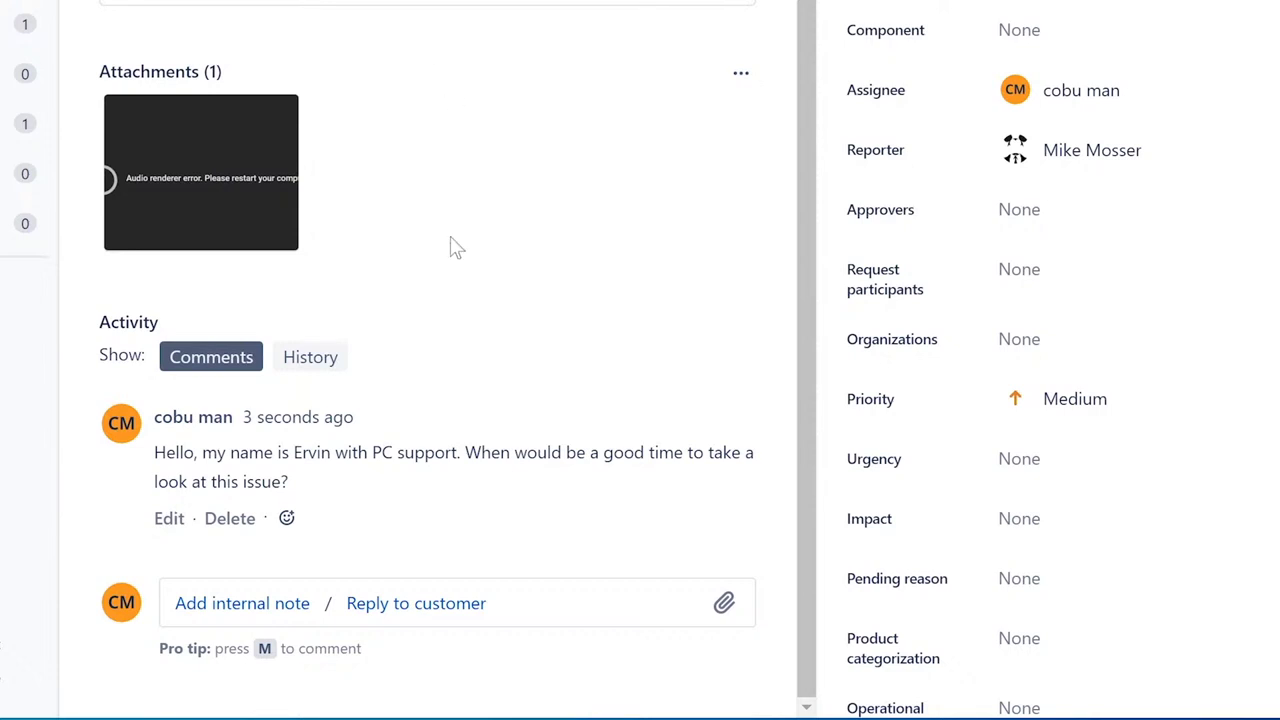
Reply to the customer 'Great, what is the name of your computer or your ip address?'.
{"action": "scroll", "coordinate": [545, 415], "scroll_direction": "up", "scroll_amount": 1}
{"action": "scroll", "coordinate": [548, 417], "scroll_direction": "down", "scroll_amount": 1}
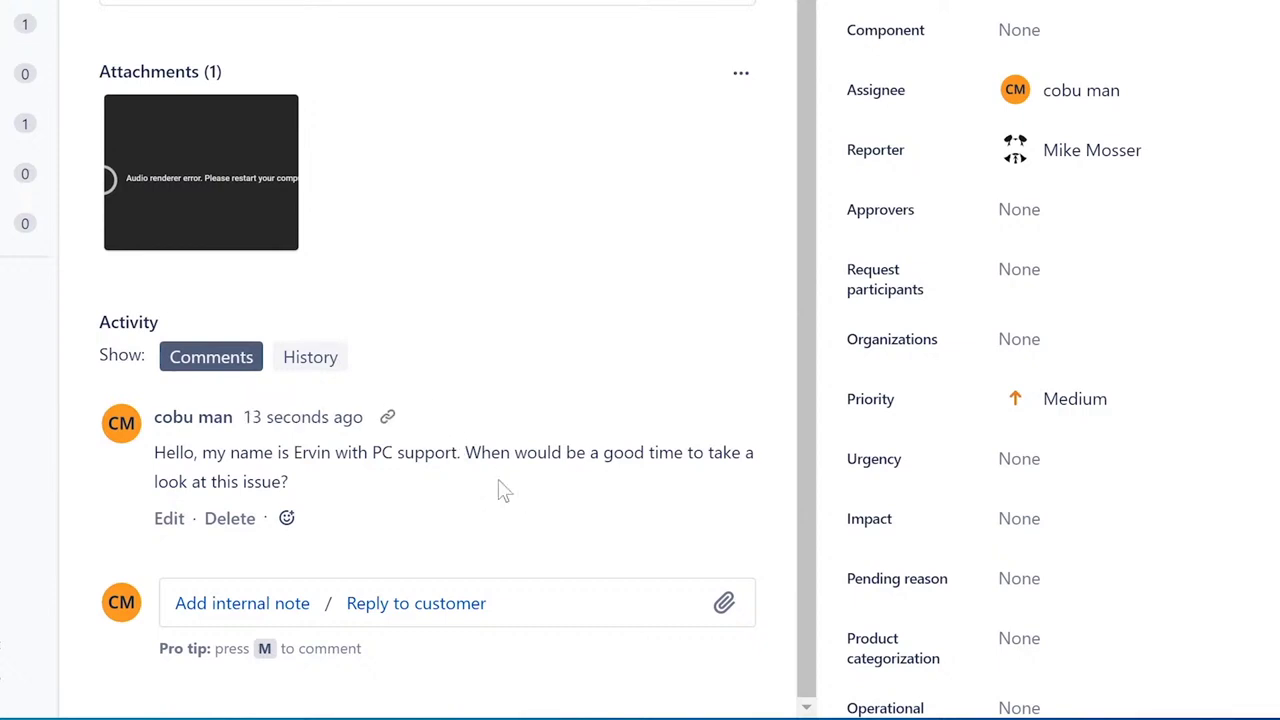
{"action": "left_click", "coordinate": [433, 604]}
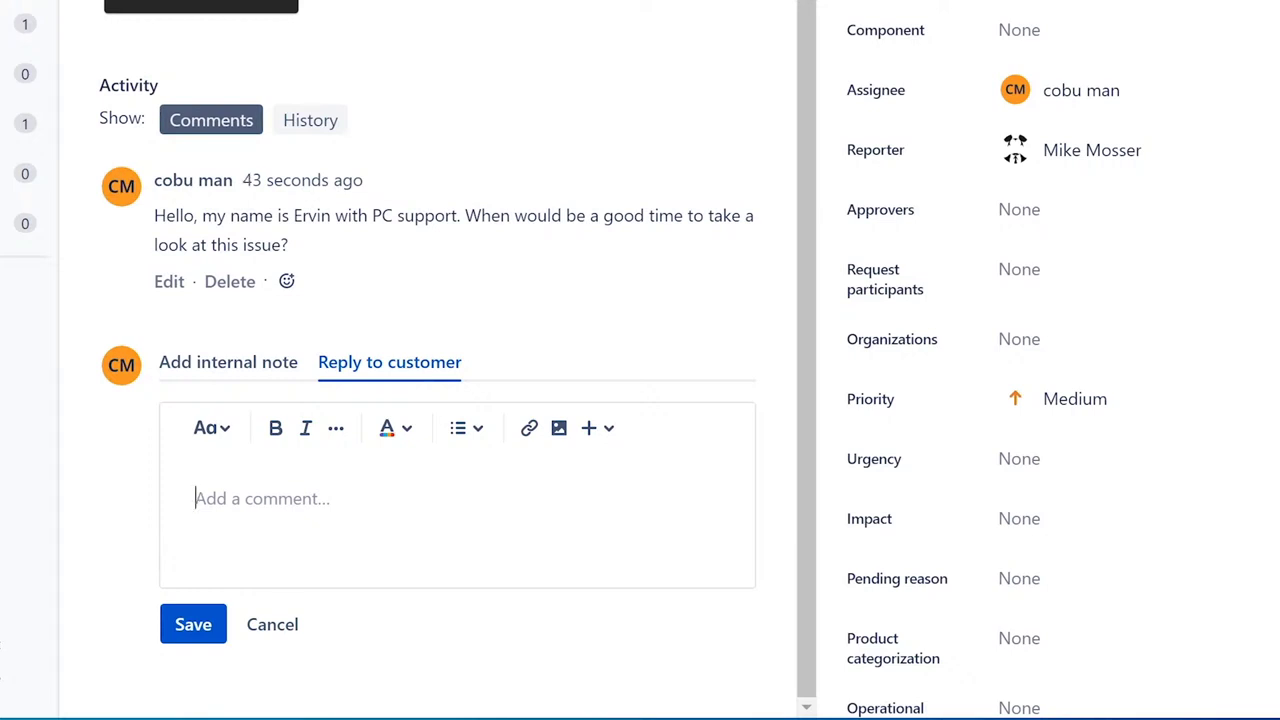
{"action": "type", "text": "Great, "}
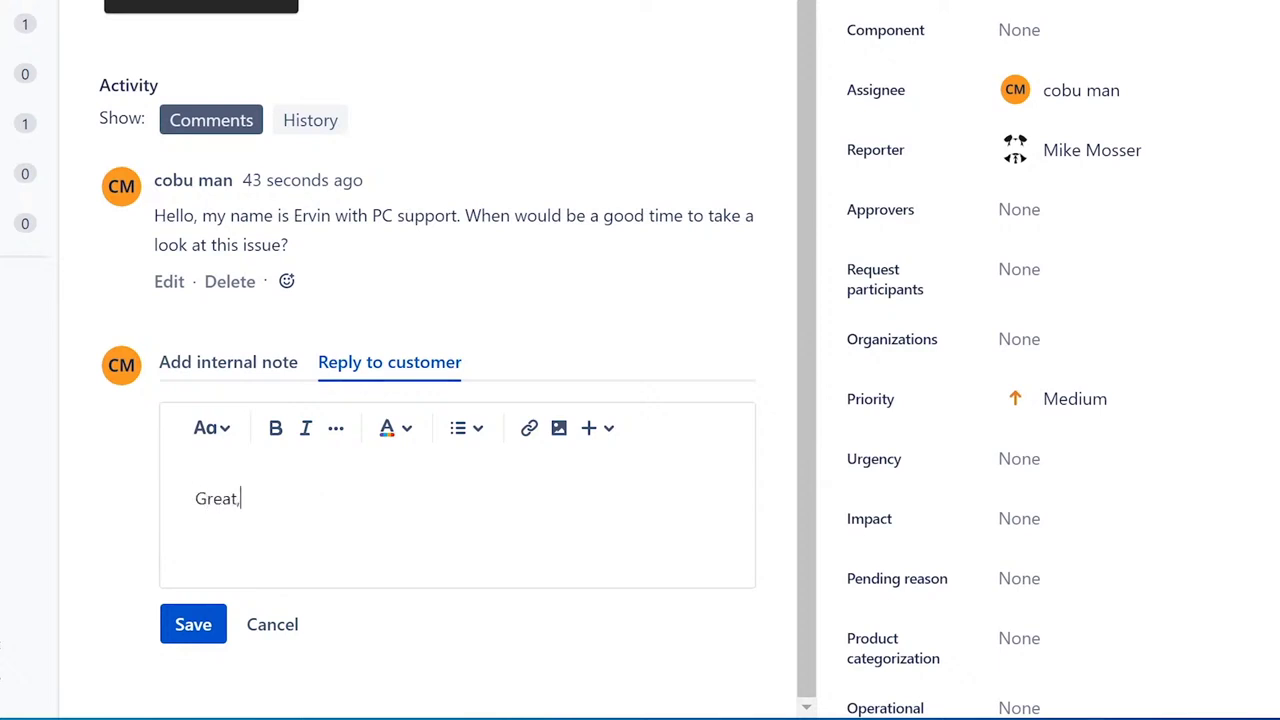
{"action": "type", "text": "what is the name of yo"}
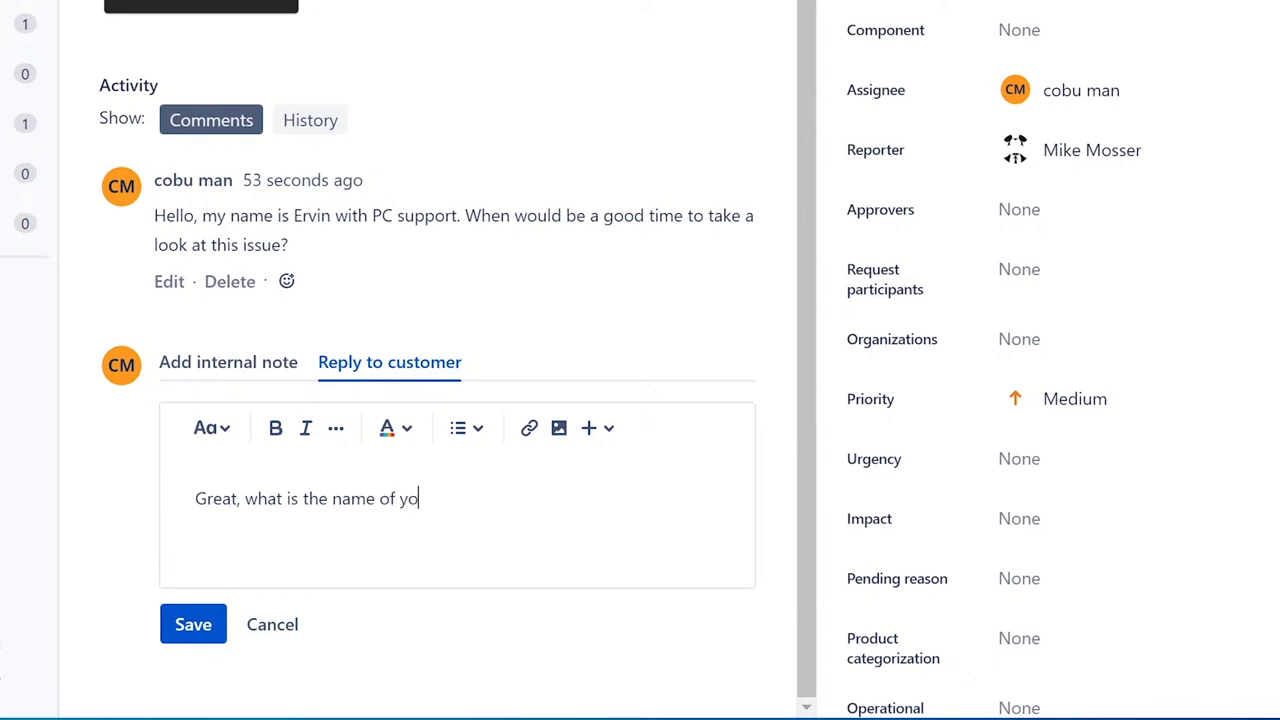
{"action": "type", "text": "ur computer o"}
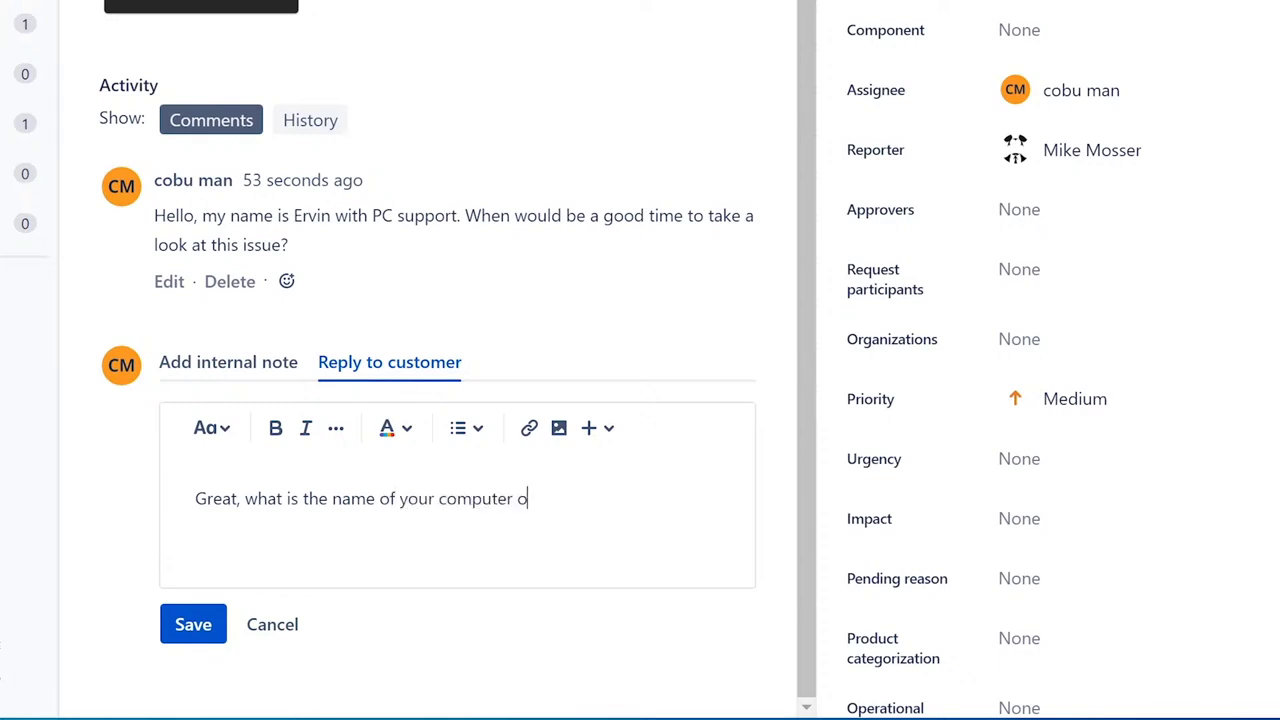
{"action": "type", "text": "r your ip address?"}
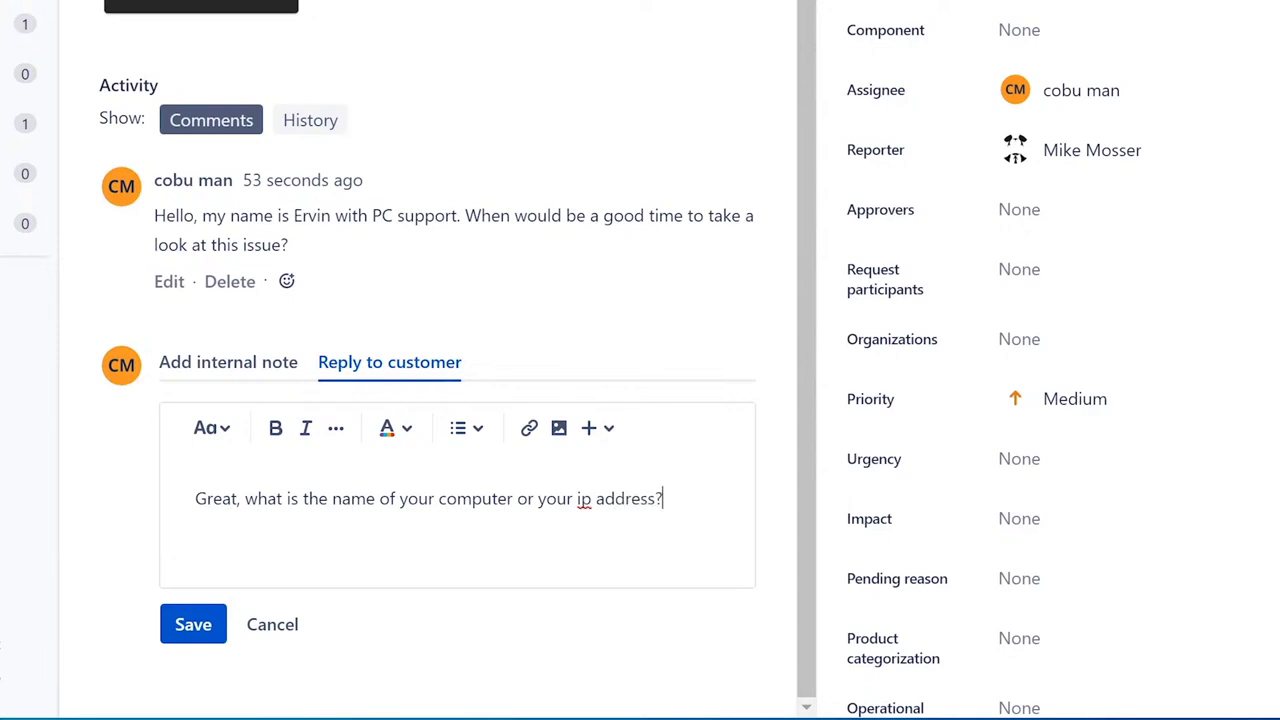
{"action": "left_click", "coordinate": [194, 626]}
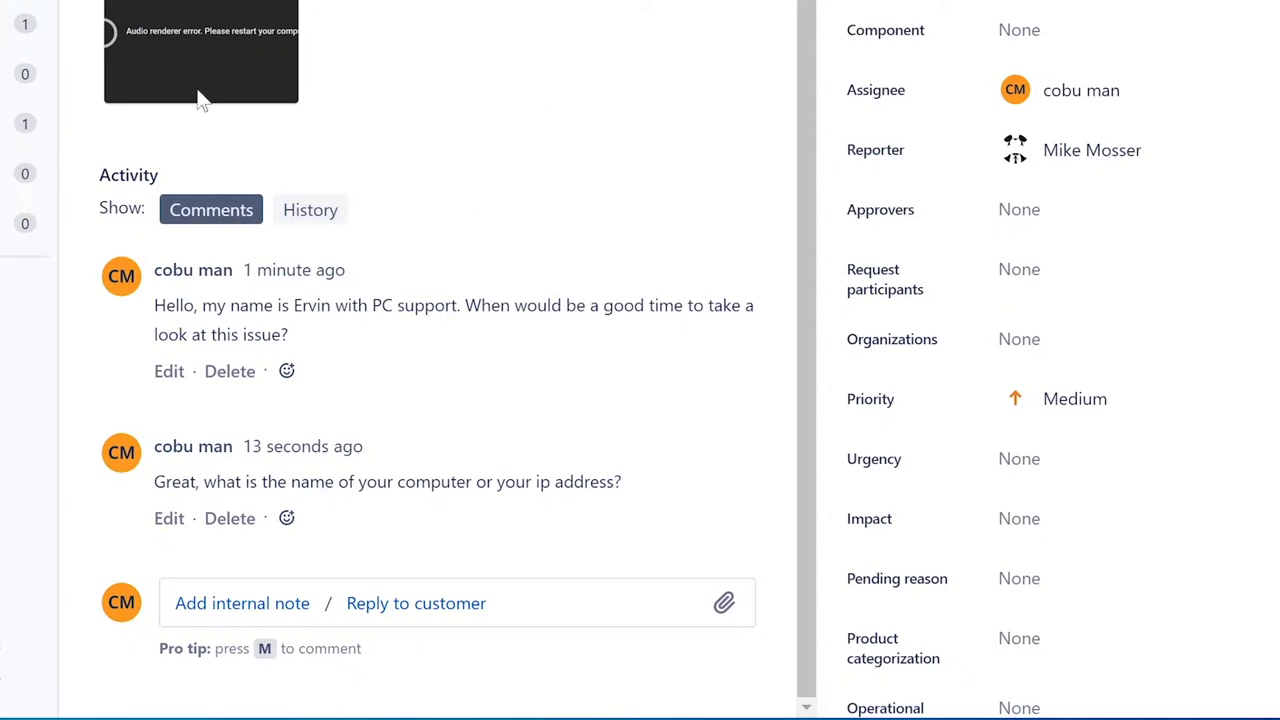
Look over the error.PNG attachment, then minimize the browser to show the desktop.
{"action": "mouse_move", "coordinate": [152, 6]}
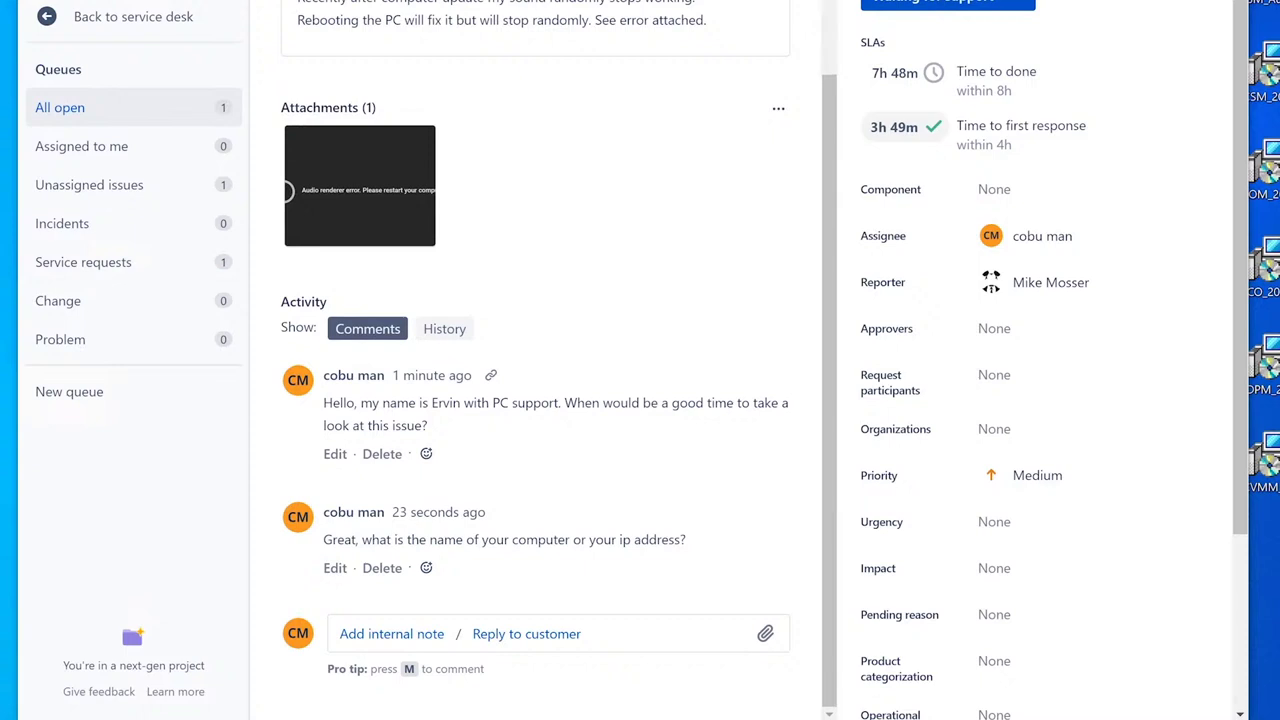
{"action": "mouse_move", "coordinate": [372, 196]}
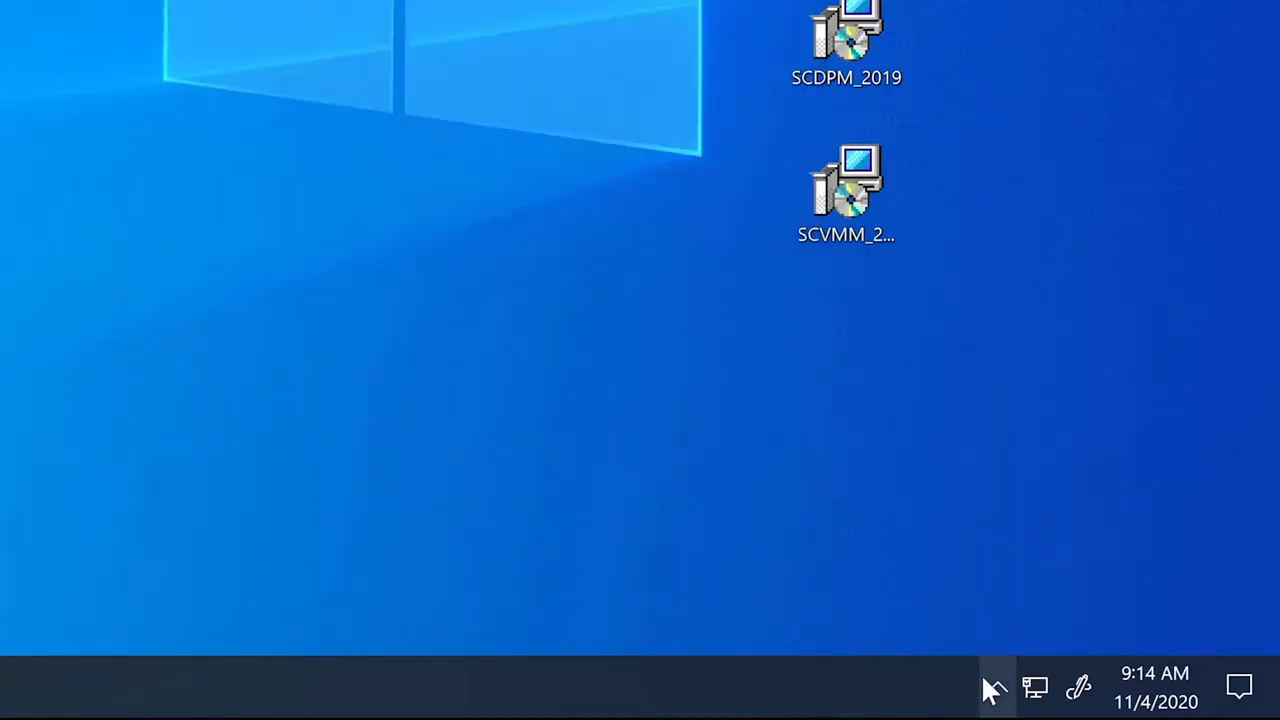
Open Sound settings from the system tray speaker icon.
{"action": "left_click", "coordinate": [995, 688]}
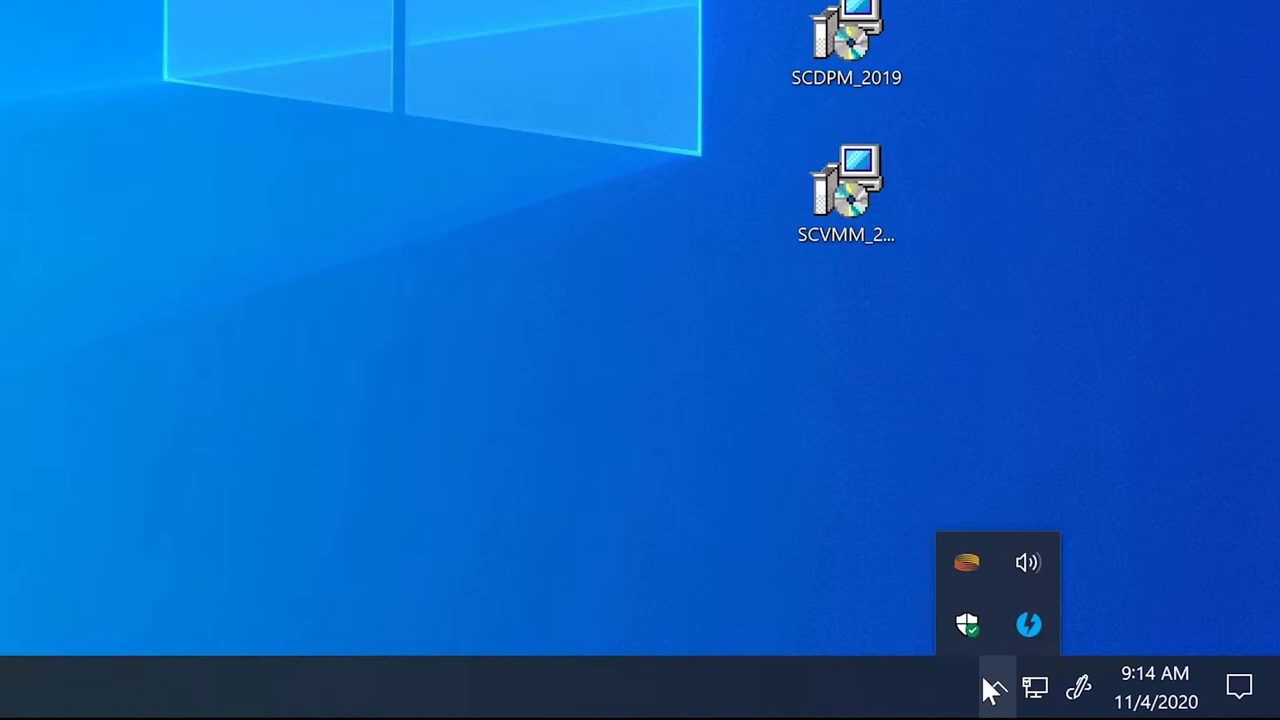
{"action": "right_click", "coordinate": [1028, 565]}
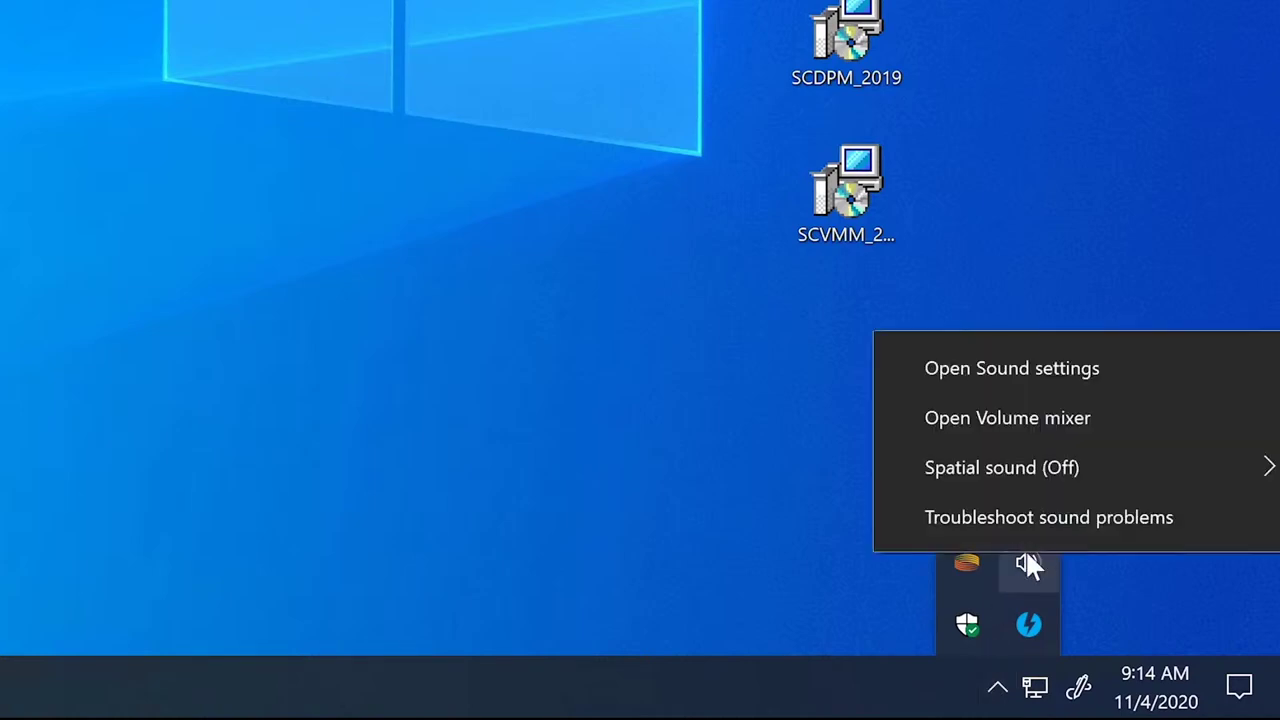
{"action": "left_click", "coordinate": [1052, 370]}
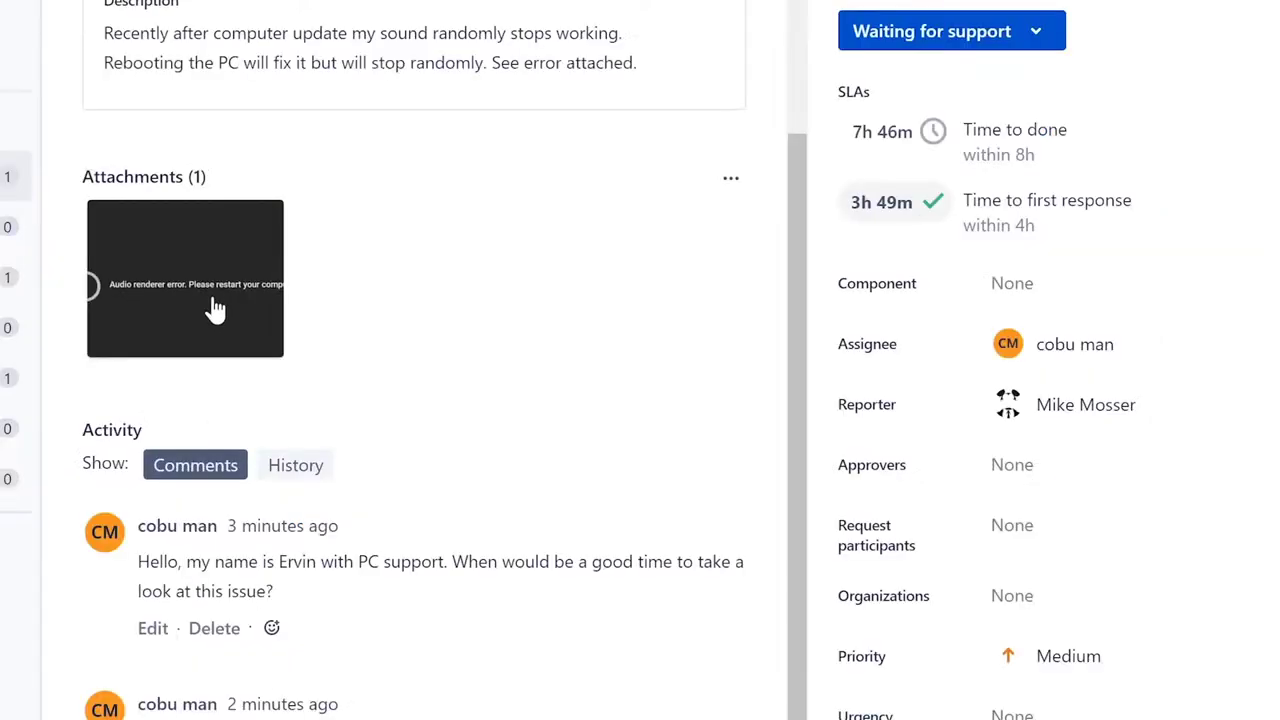
{"action": "left_click", "coordinate": [134, 306]}
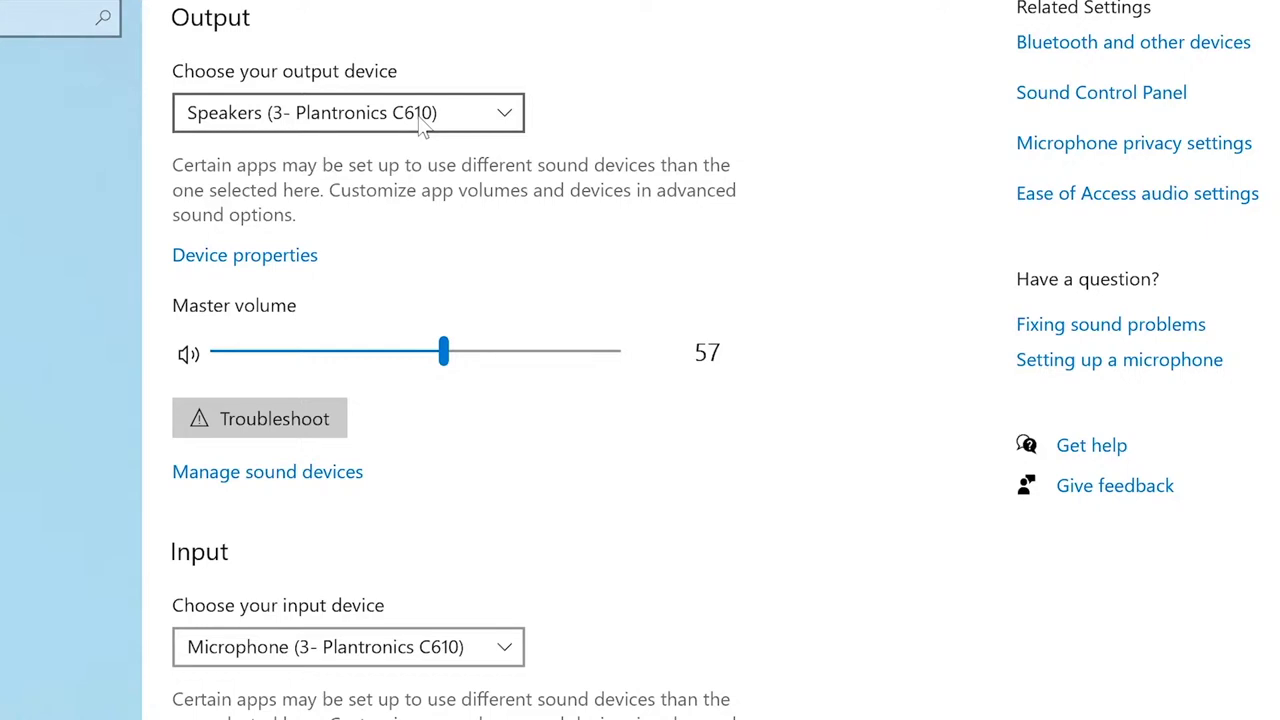
Keep Plantronics C610 as both the output and input sound device.
{"action": "left_click", "coordinate": [487, 121]}
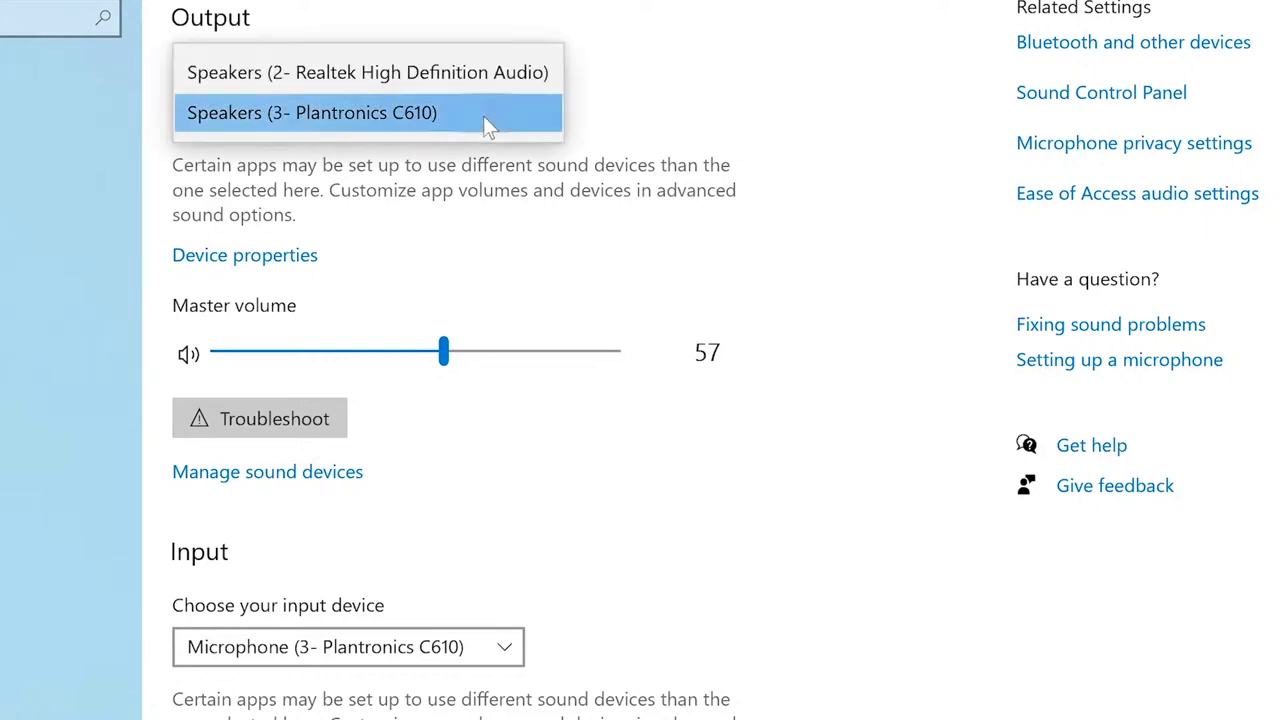
{"action": "left_click", "coordinate": [645, 180]}
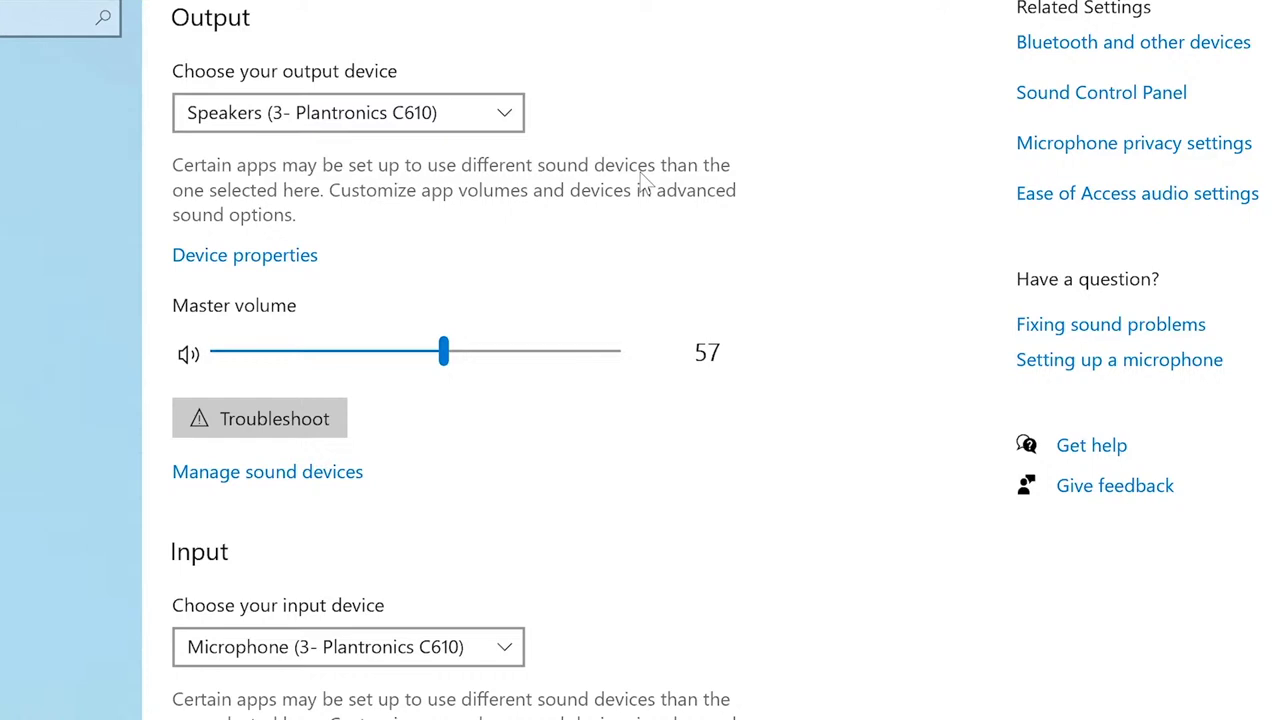
{"action": "left_click", "coordinate": [448, 110]}
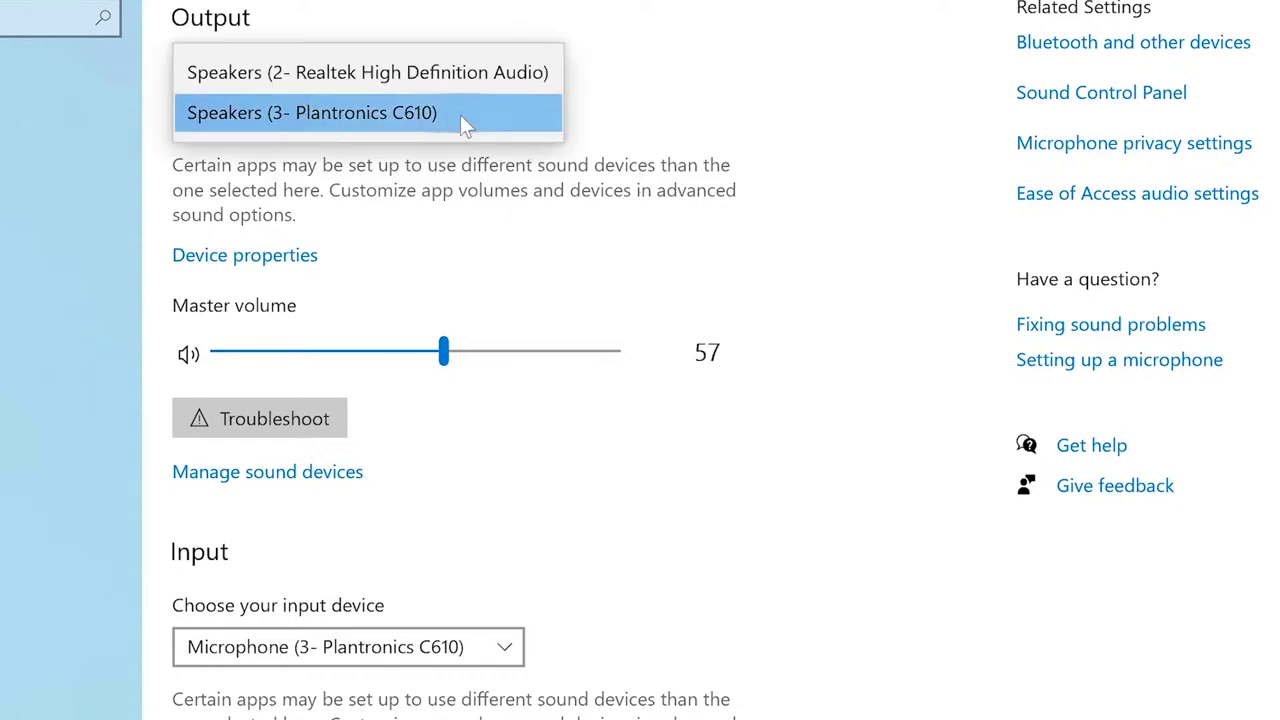
{"action": "left_click", "coordinate": [461, 113]}
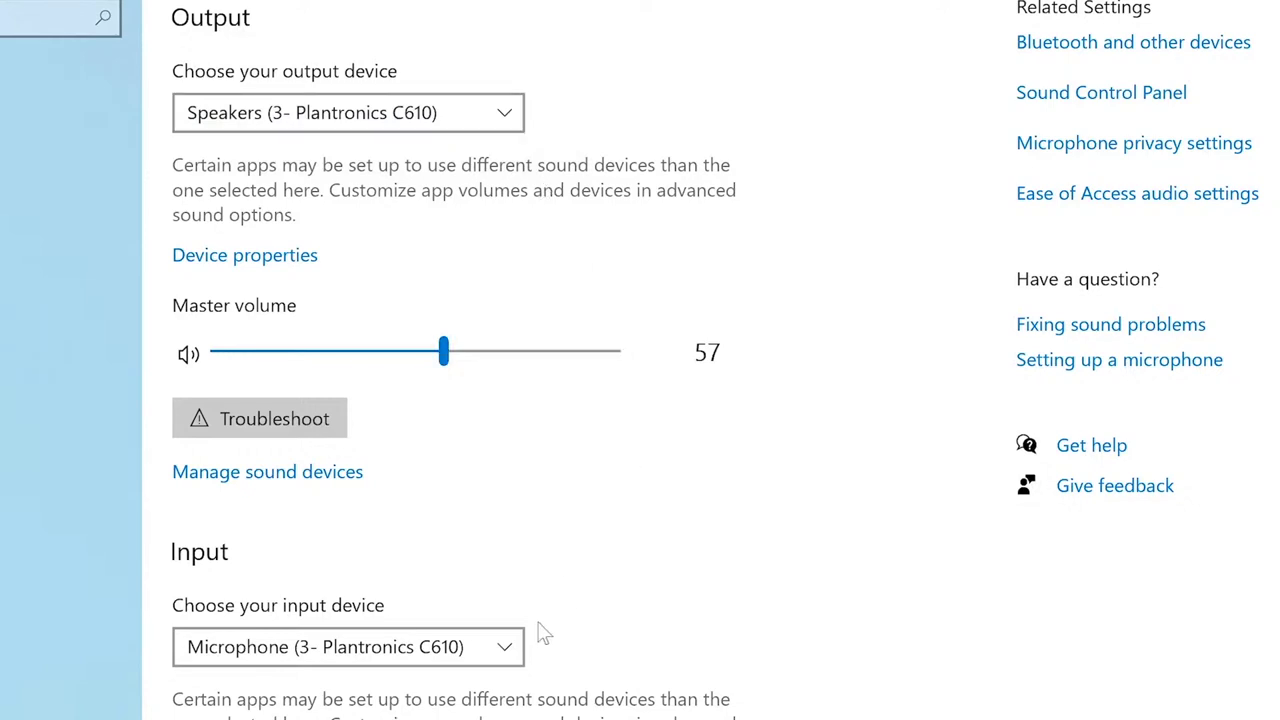
{"action": "left_click", "coordinate": [493, 657]}
{"action": "left_click", "coordinate": [491, 657]}
{"action": "left_click", "coordinate": [378, 110]}
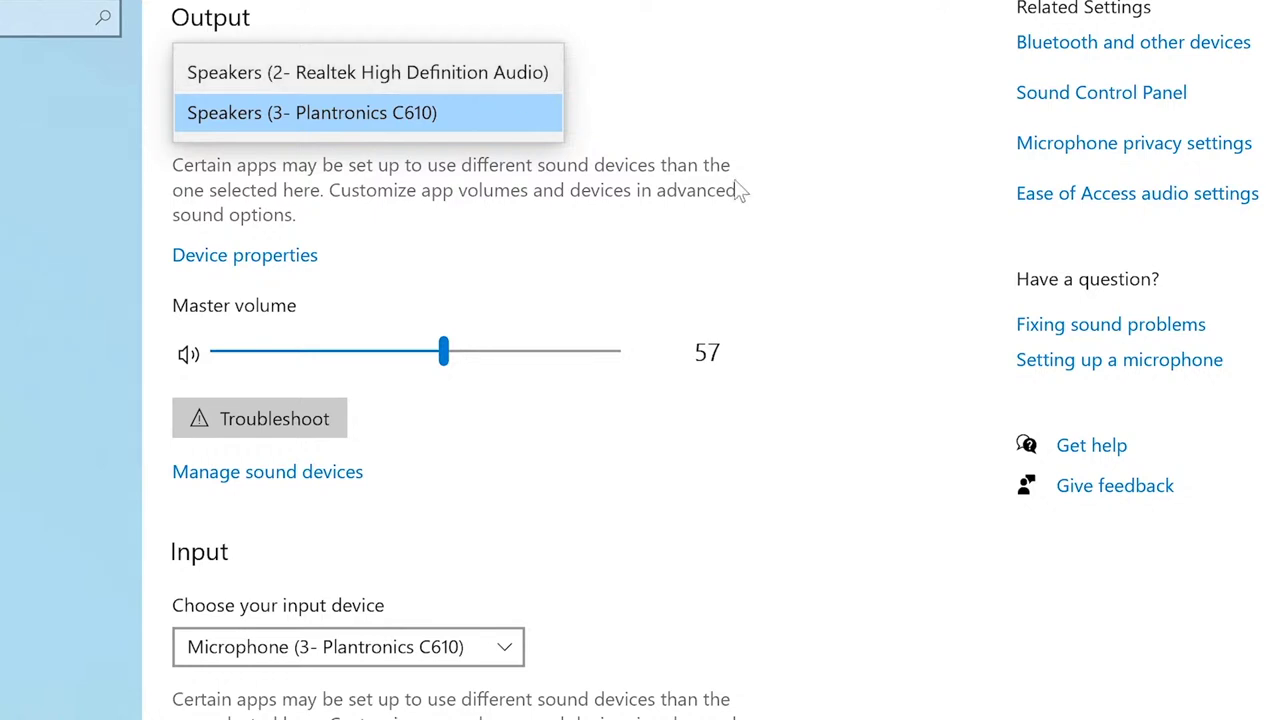
{"action": "left_click", "coordinate": [632, 192]}
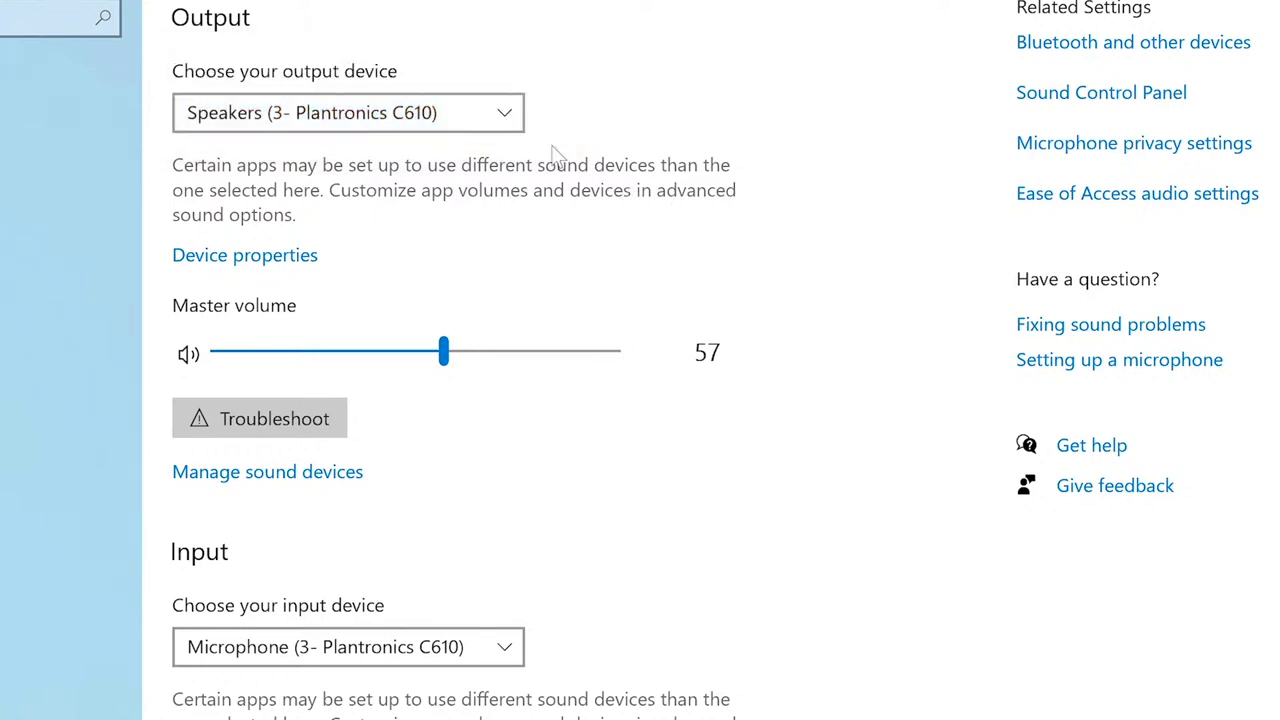
Open the Sound Control Panel's playback list and select the Realtek speakers.
{"action": "left_click", "coordinate": [1098, 100]}
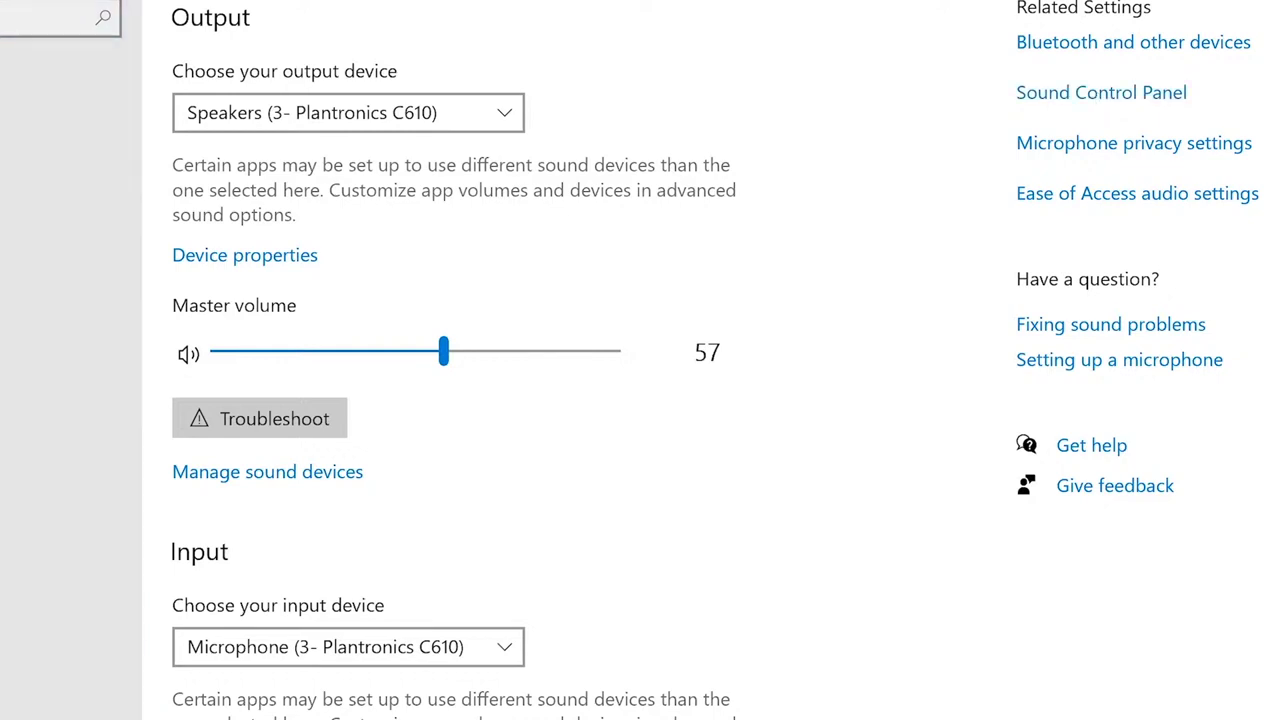
{"action": "left_click_drag", "start_coordinate": [0, 0], "coordinate": [475, 17]}
{"action": "left_click", "coordinate": [370, 143]}
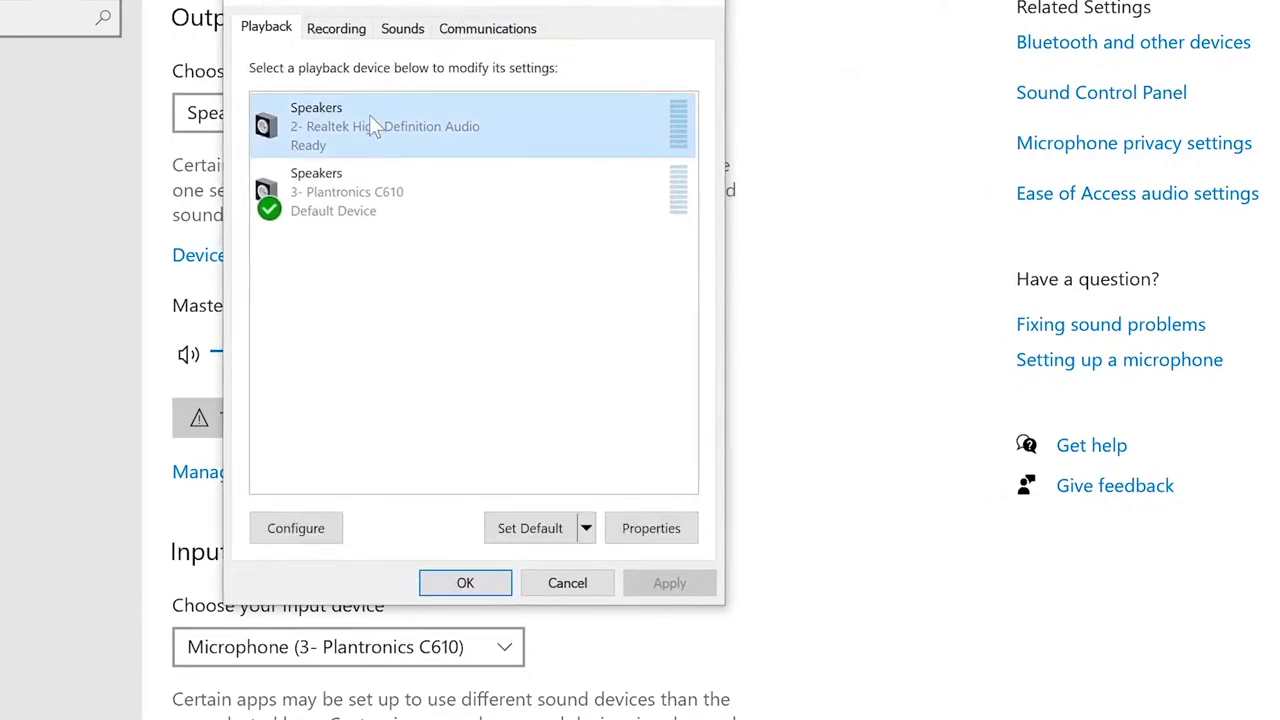
Compare the Realtek microphone and Realtek Line In recording devices.
{"action": "left_click", "coordinate": [330, 38]}
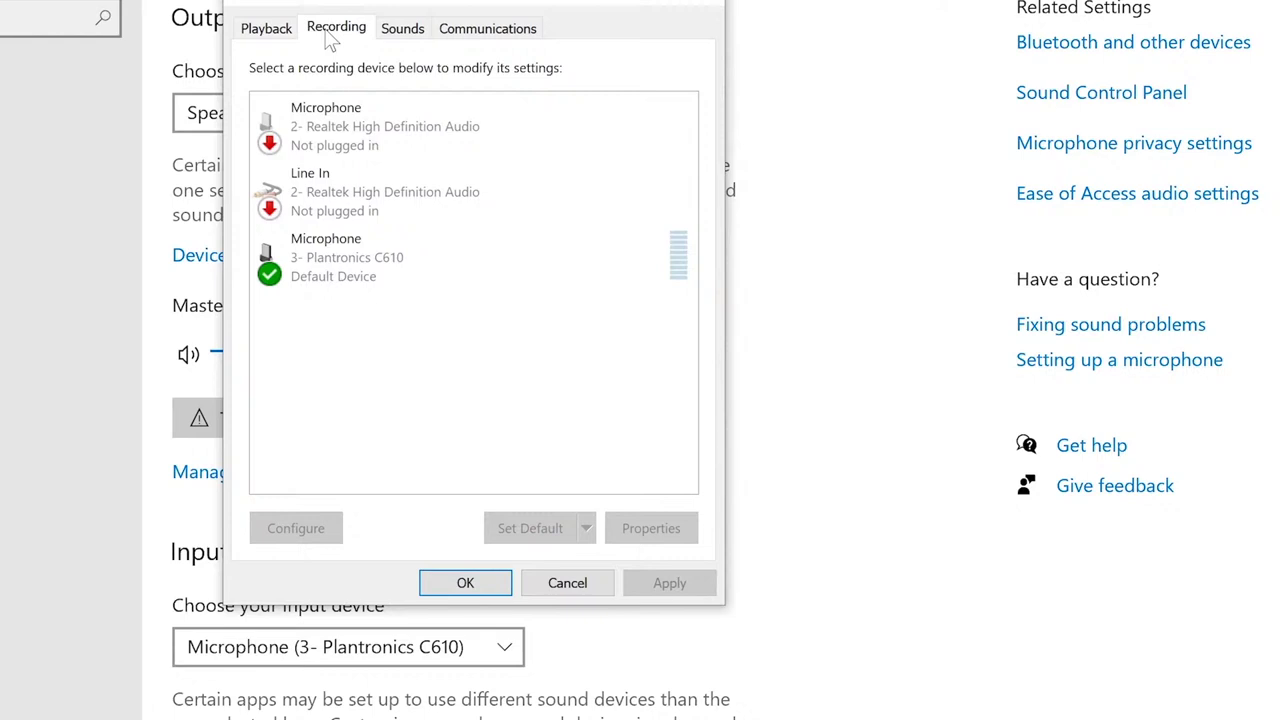
{"action": "left_click", "coordinate": [270, 30]}
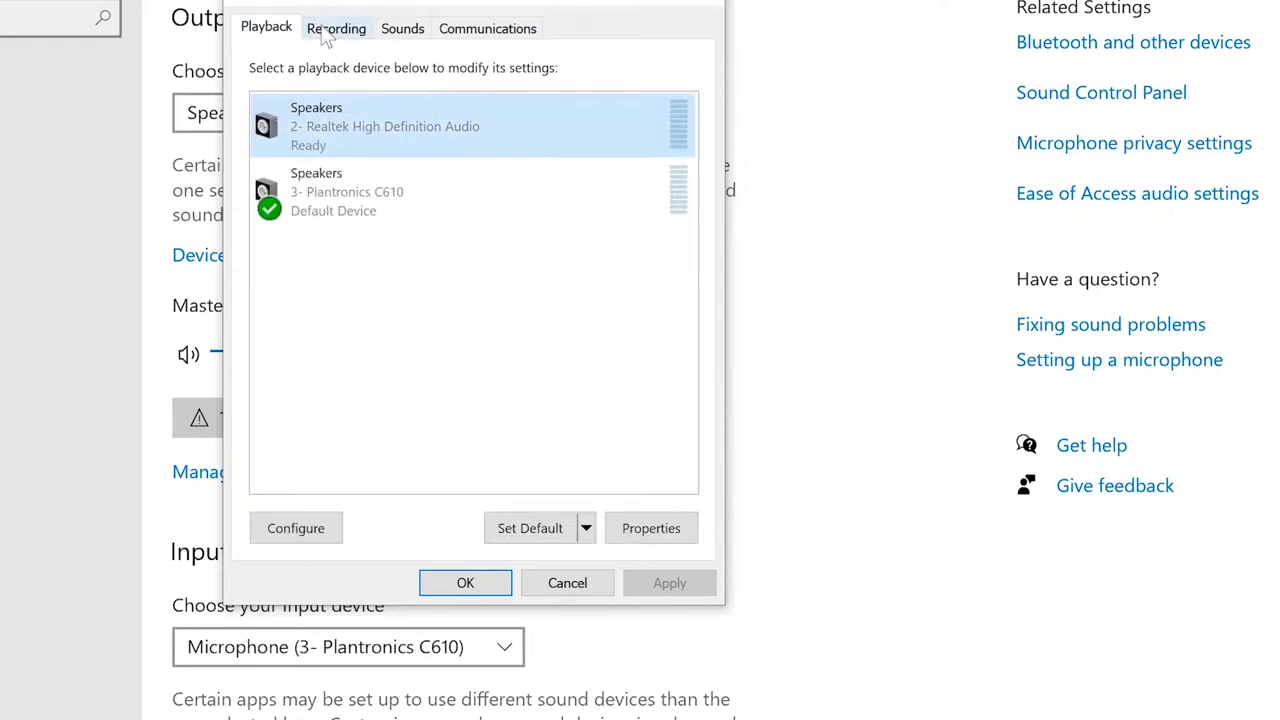
{"action": "left_click", "coordinate": [327, 38]}
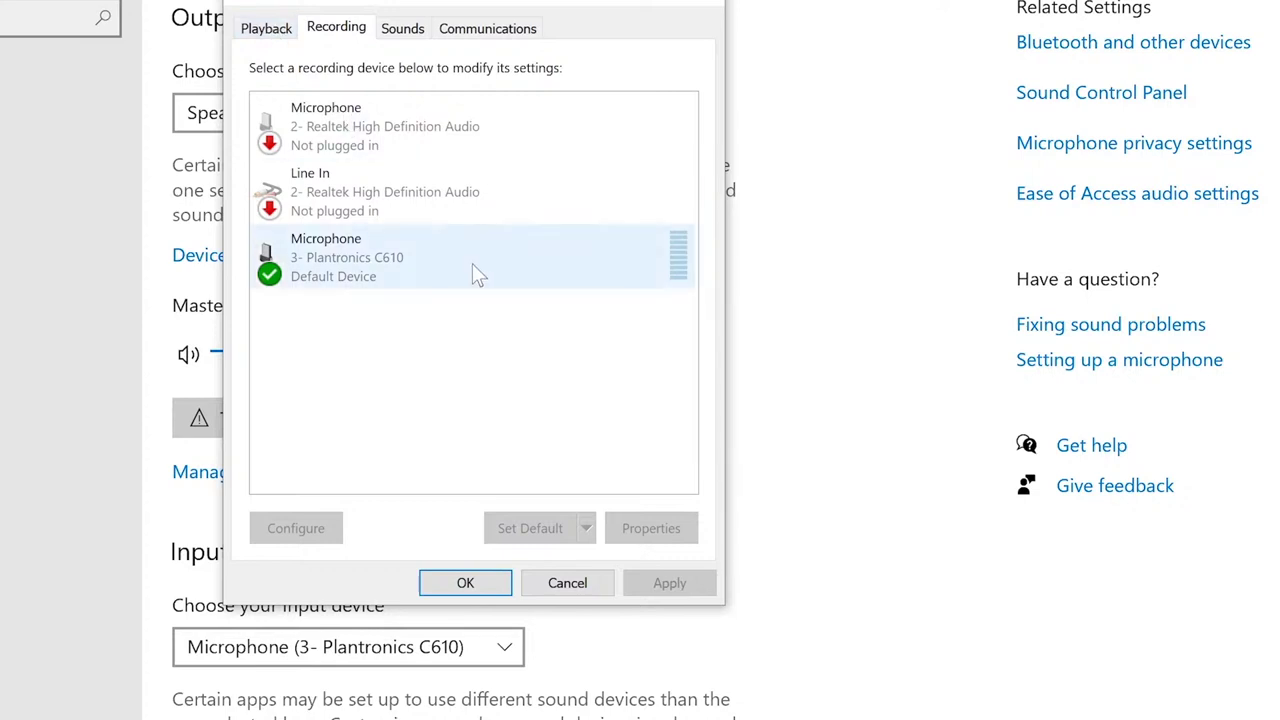
{"action": "left_click", "coordinate": [390, 133]}
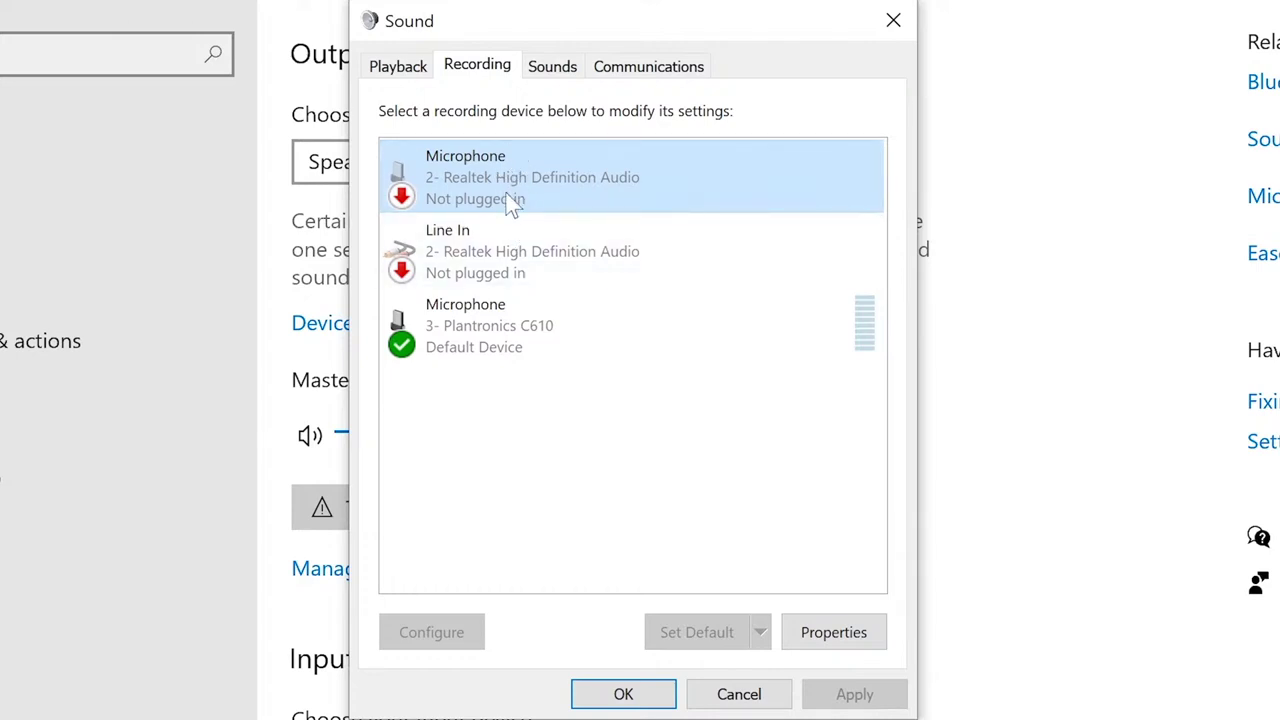
{"action": "left_click", "coordinate": [524, 244]}
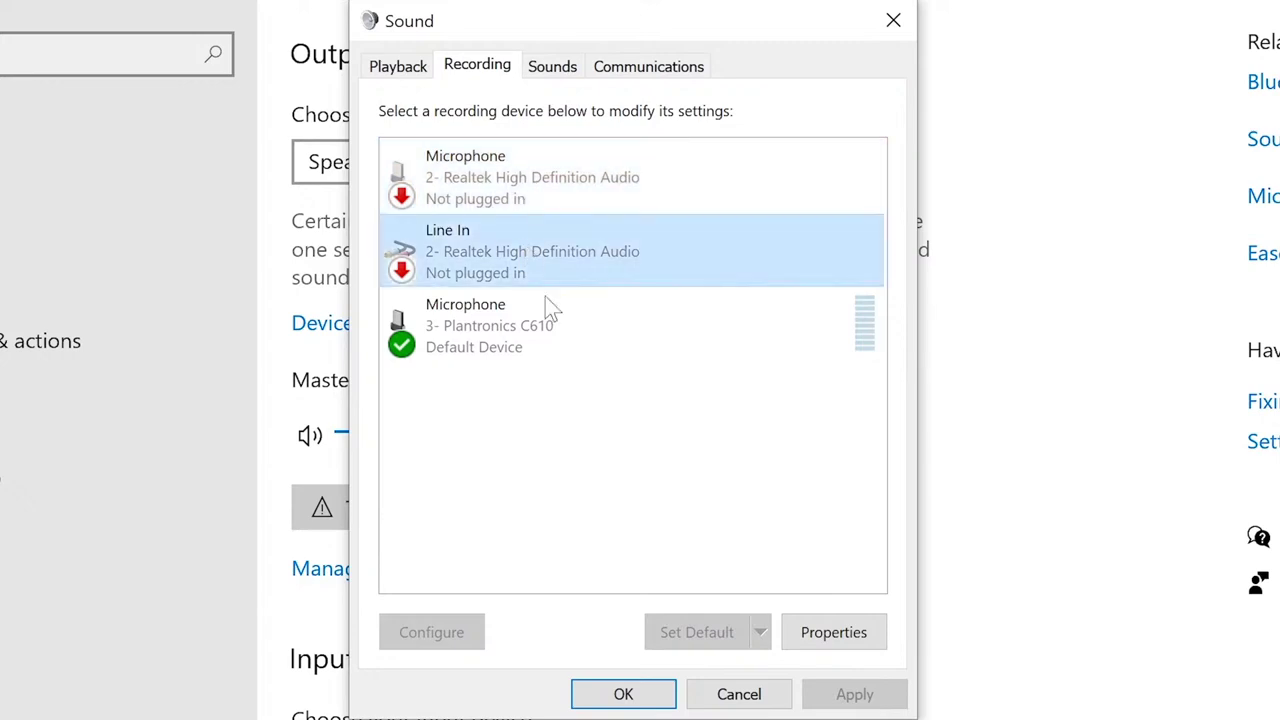
{"action": "left_click", "coordinate": [530, 190]}
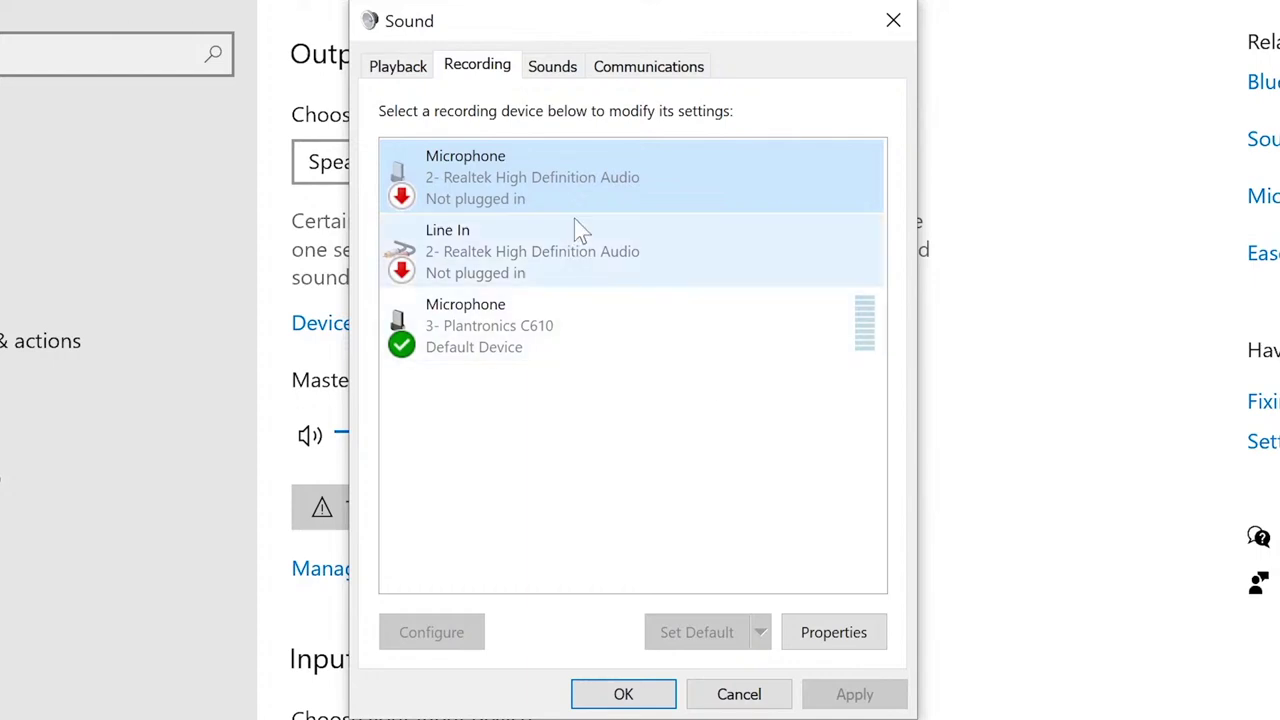
{"action": "left_click", "coordinate": [530, 257]}
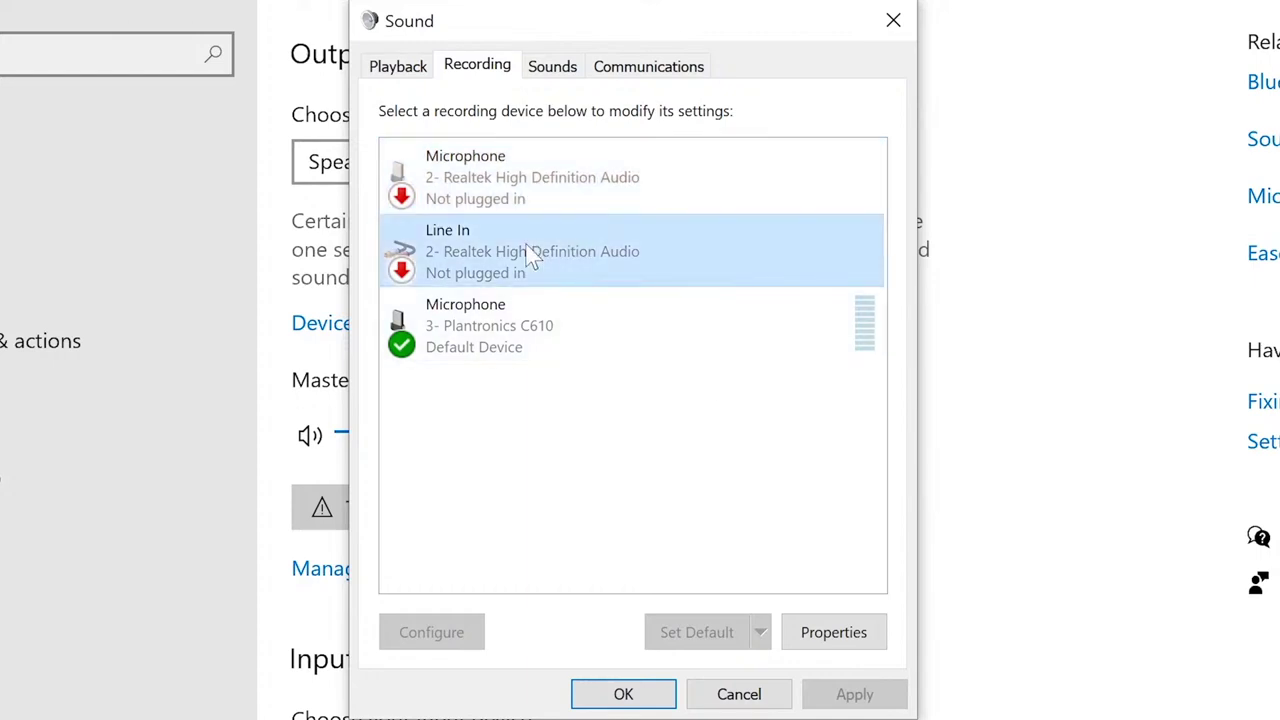
{"action": "left_click", "coordinate": [556, 180]}
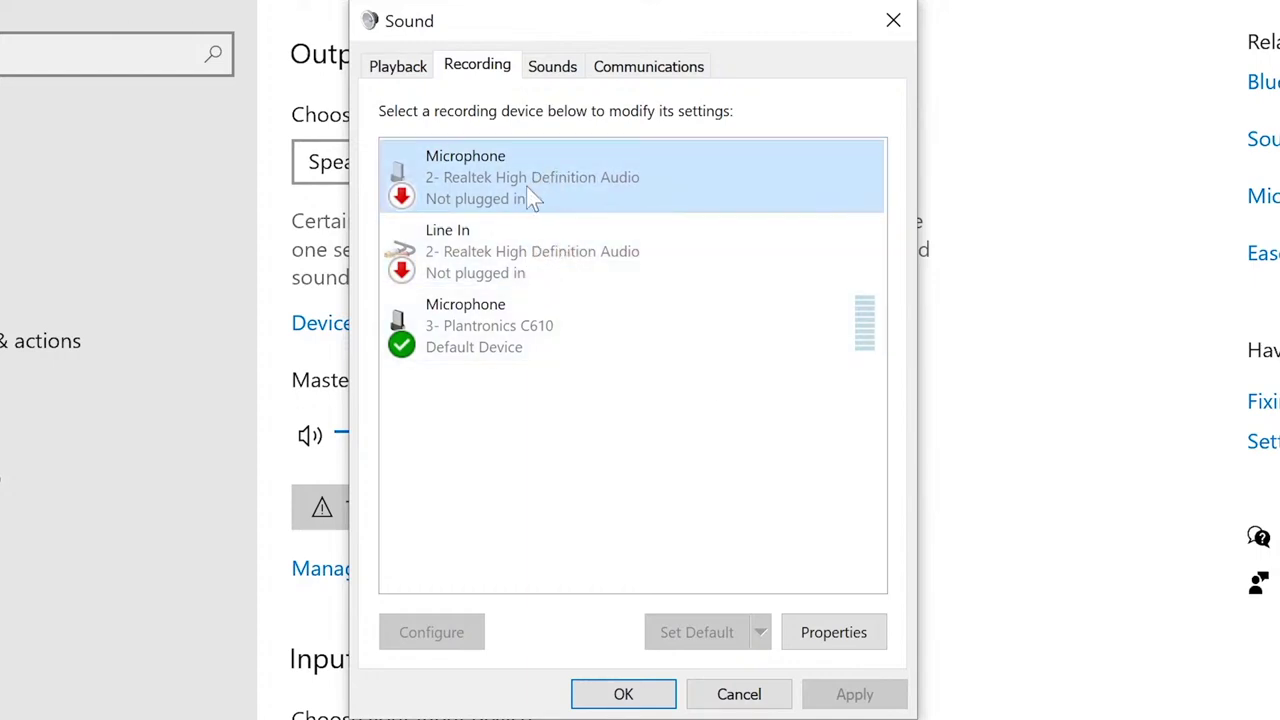
{"action": "left_click", "coordinate": [522, 253]}
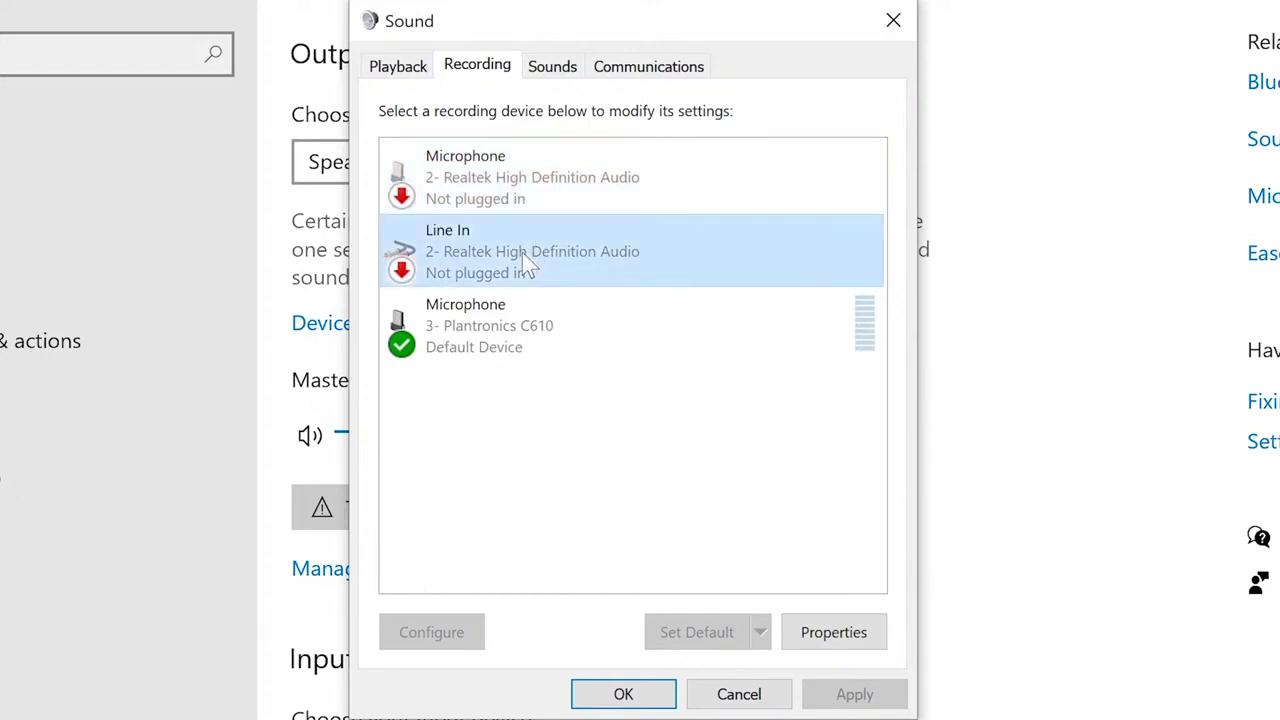
{"action": "left_click", "coordinate": [537, 178]}
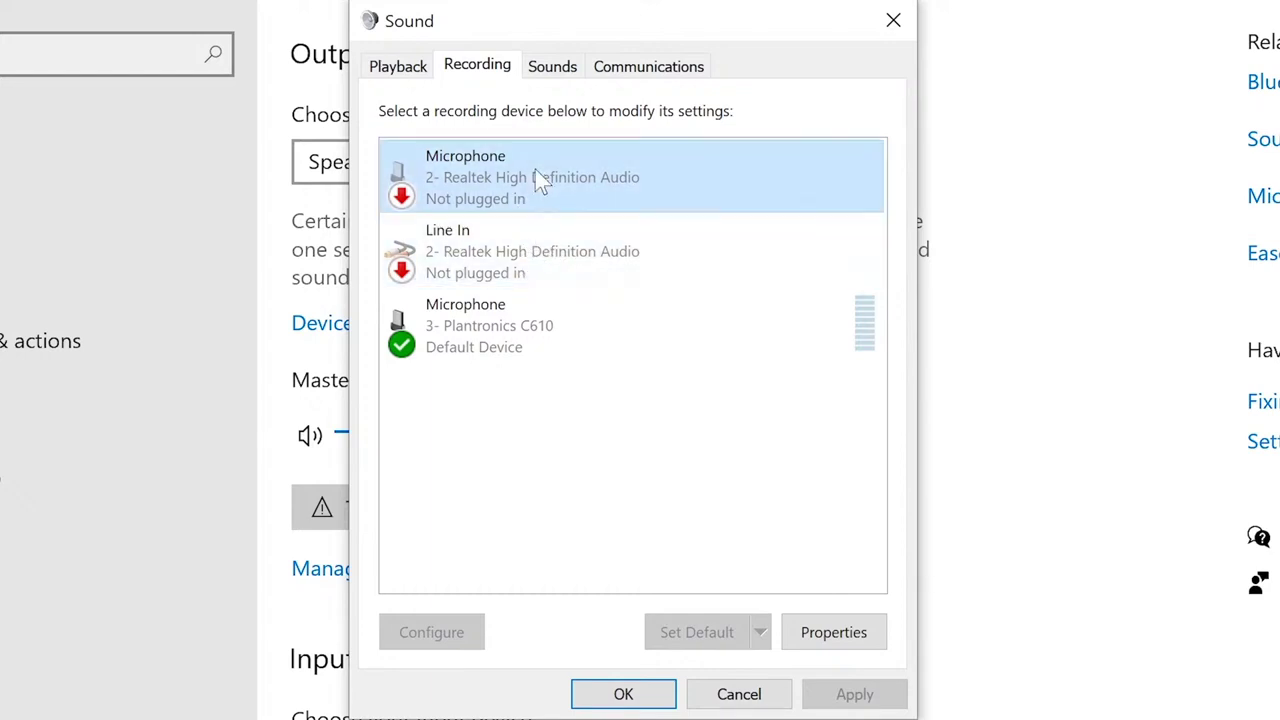
{"action": "left_click", "coordinate": [531, 235]}
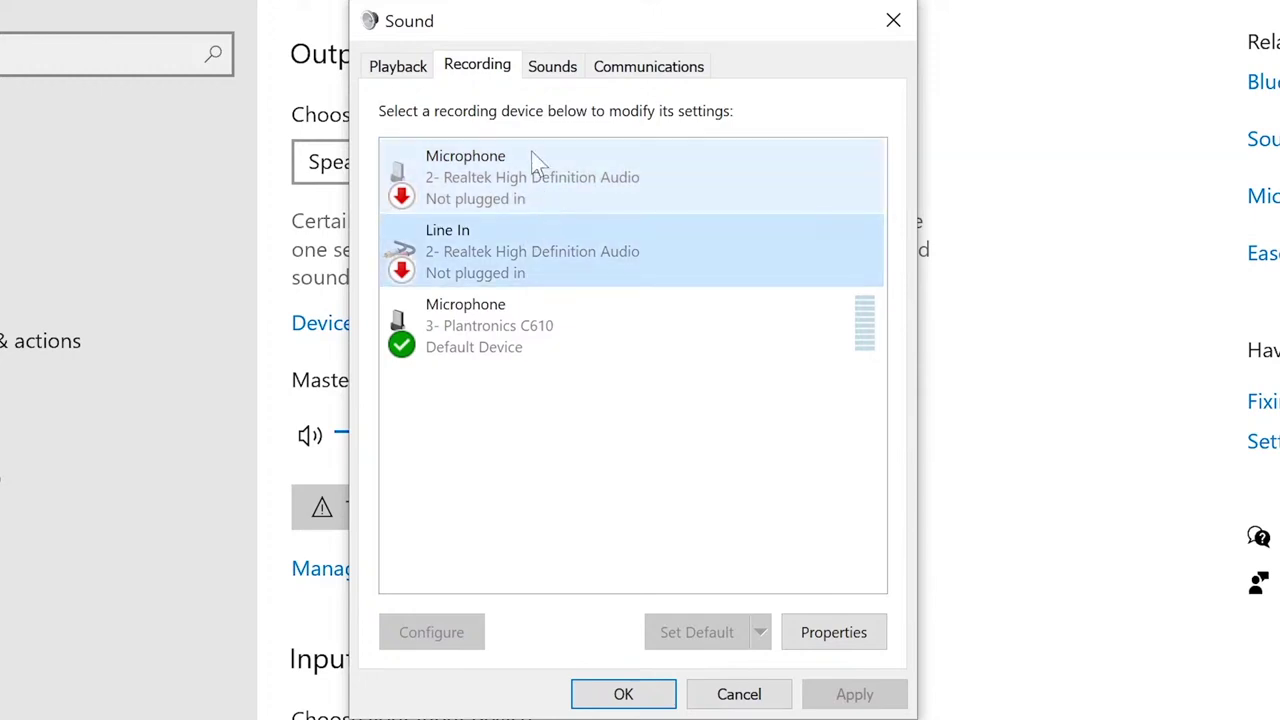
Recheck the playback and recording lists, then cancel the Sound dialog unchanged.
{"action": "left_click", "coordinate": [422, 68]}
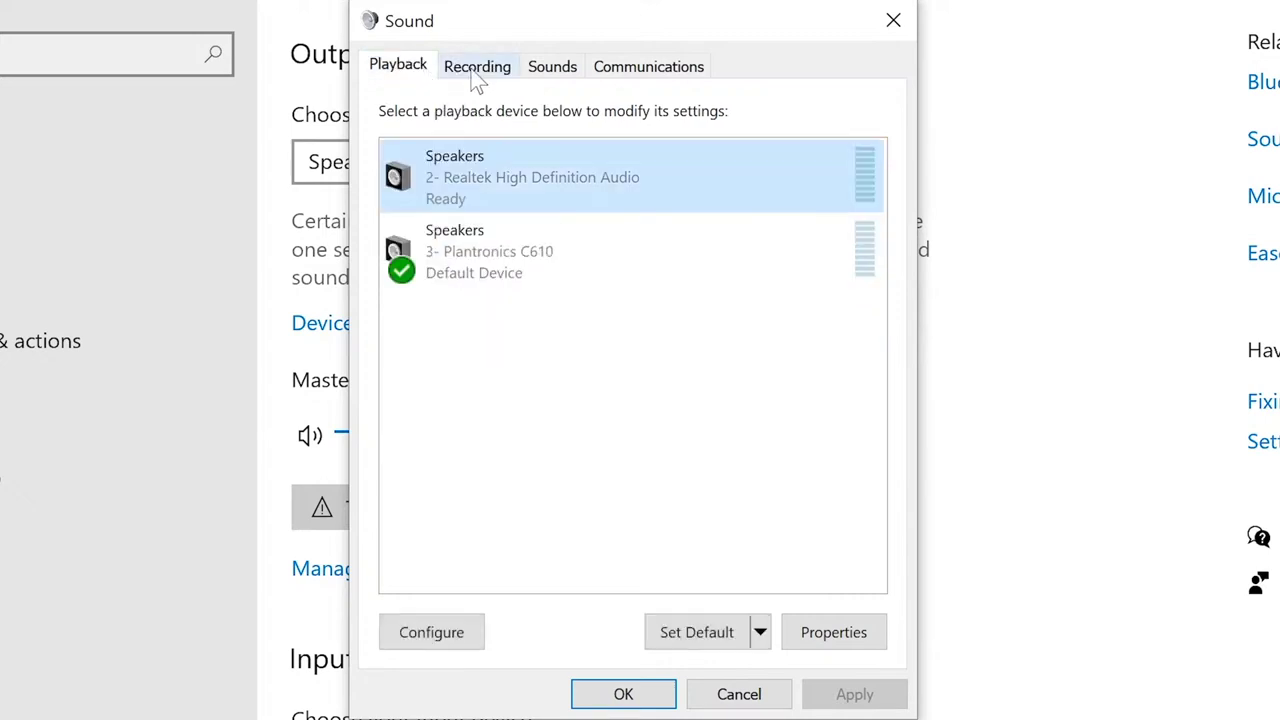
{"action": "left_click", "coordinate": [474, 74]}
{"action": "left_click", "coordinate": [751, 697]}
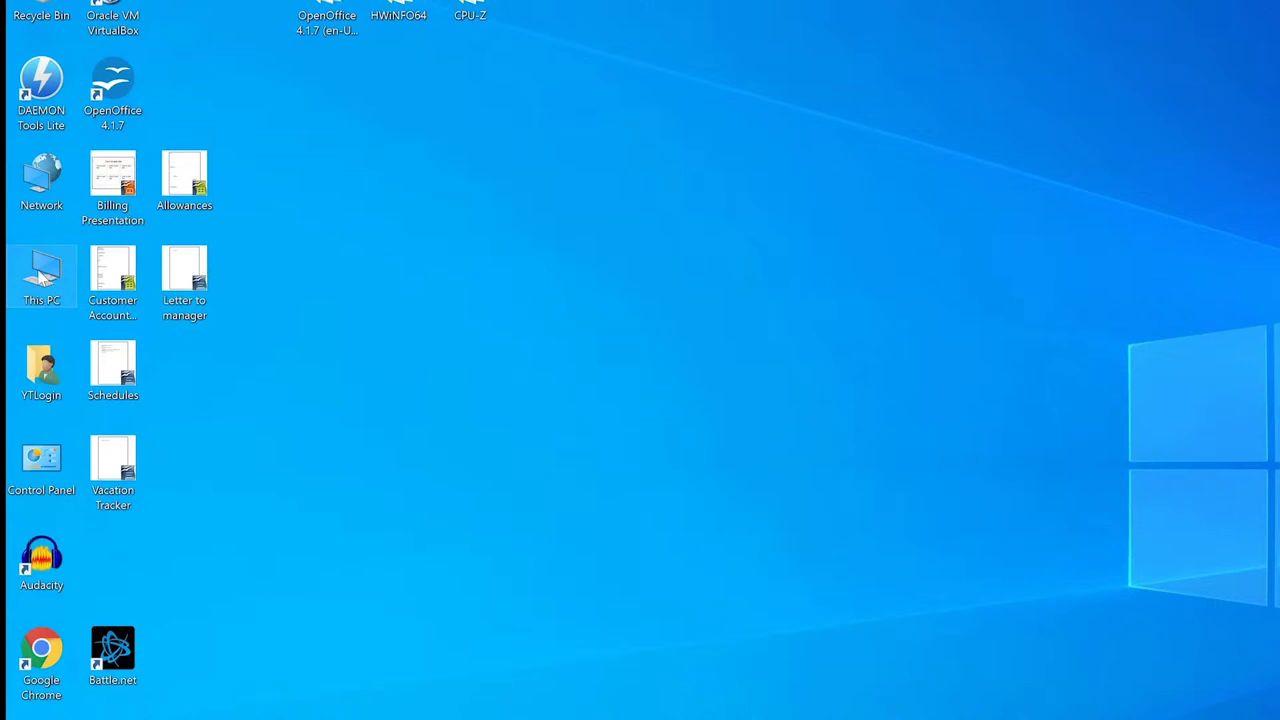
Launch Device Manager from This PC's properties, centre it, and collapse Display adapters.
{"action": "right_click", "coordinate": [42, 279]}
{"action": "left_click", "coordinate": [142, 490]}
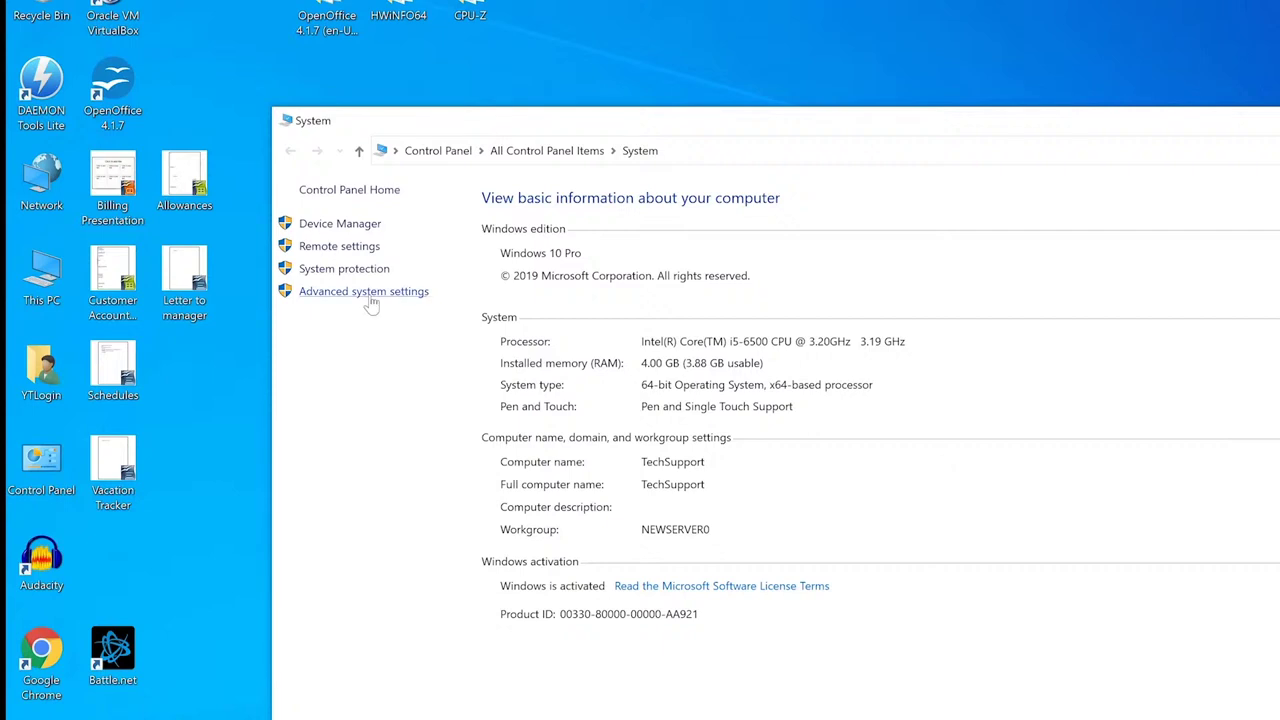
{"action": "left_click", "coordinate": [340, 223]}
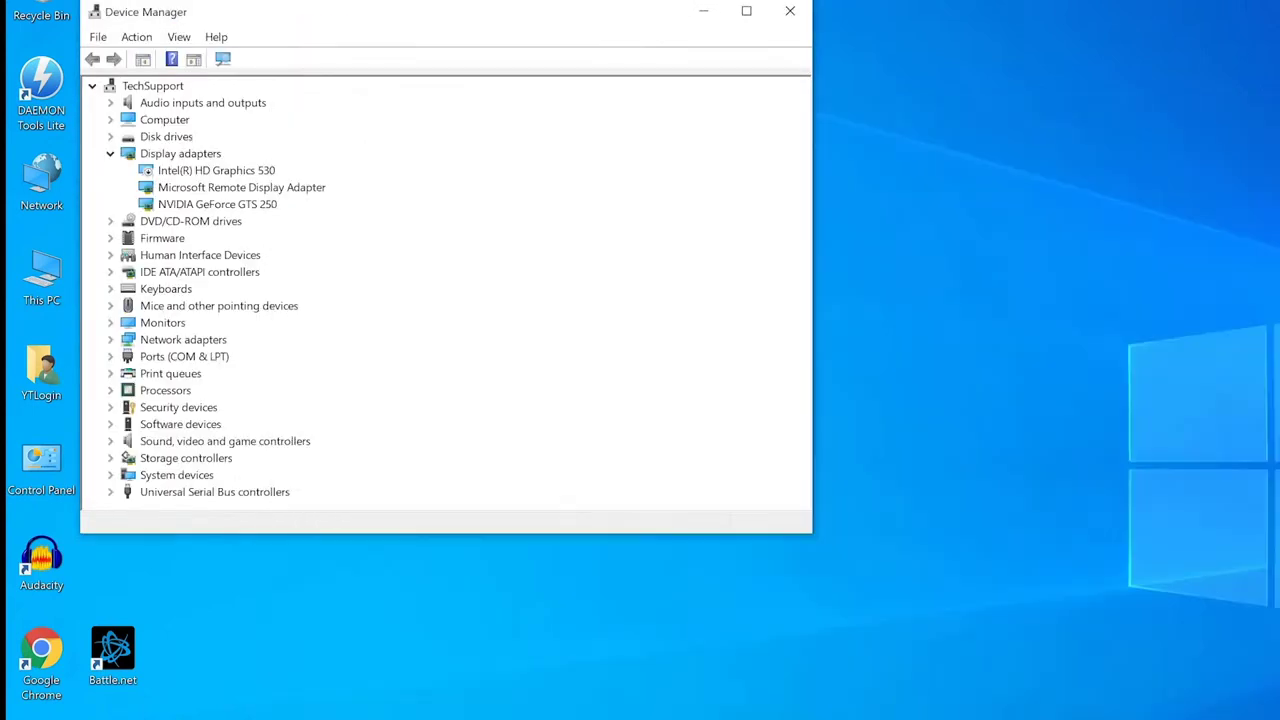
{"action": "left_click_drag", "start_coordinate": [464, 19], "coordinate": [777, 157]}
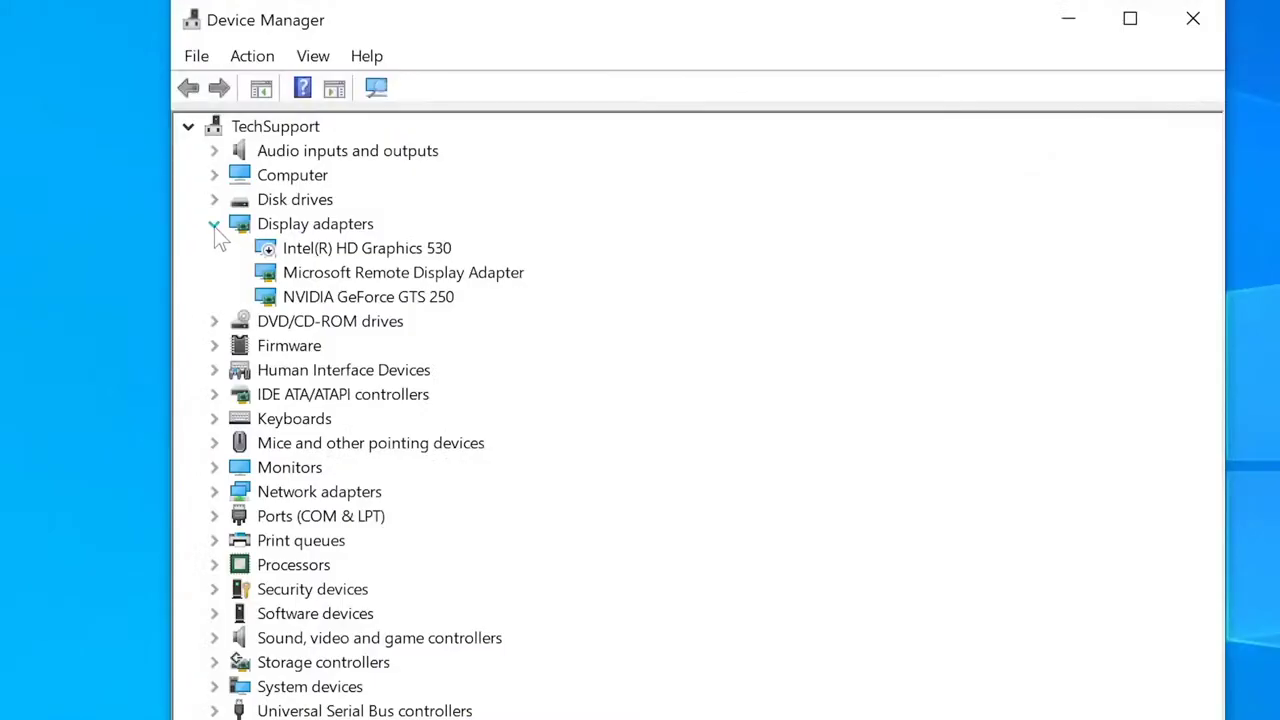
{"action": "left_click", "coordinate": [406, 267]}
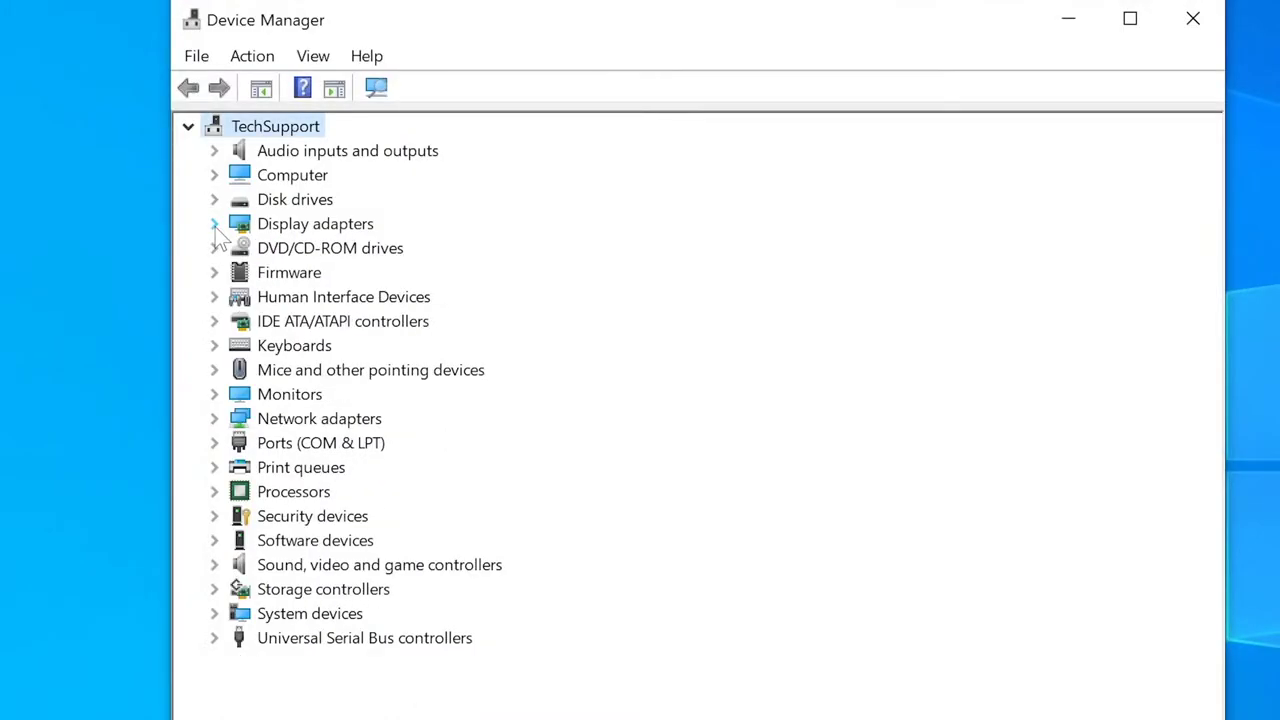
Expand Audio inputs and outputs and inspect the Plantronics C610 and Realtek devices.
{"action": "left_click", "coordinate": [215, 152]}
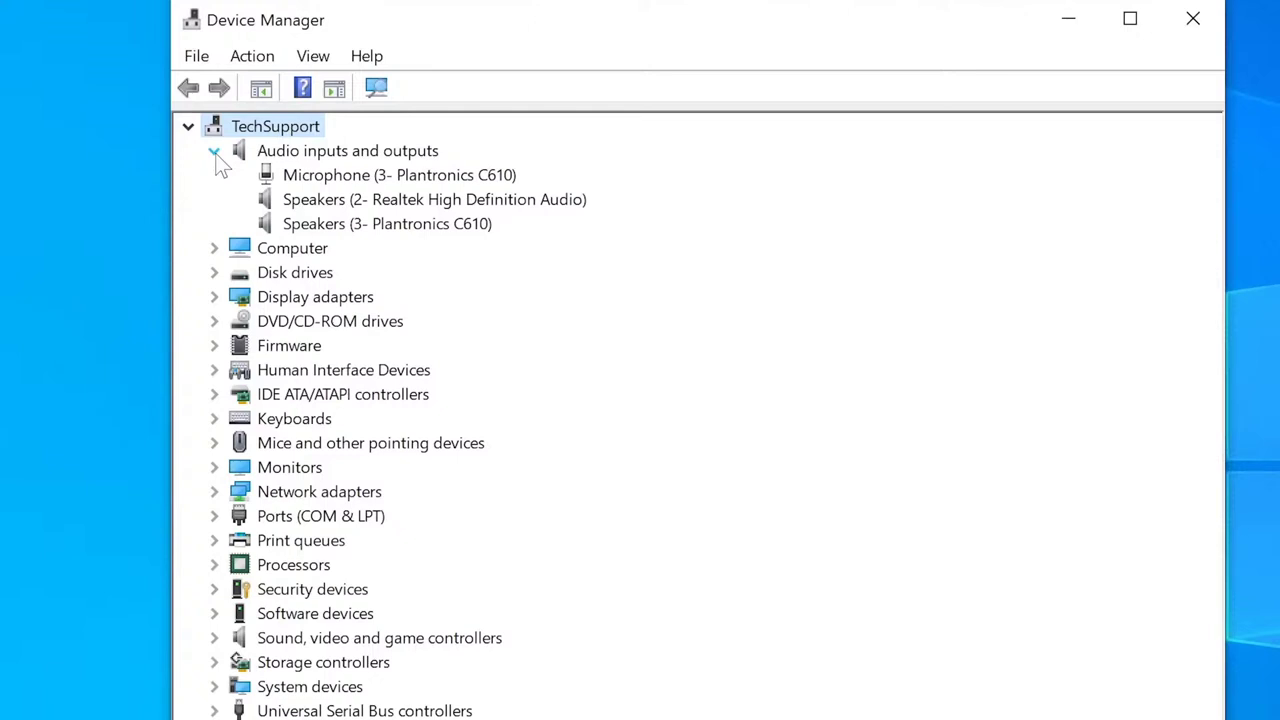
{"action": "left_click", "coordinate": [364, 182]}
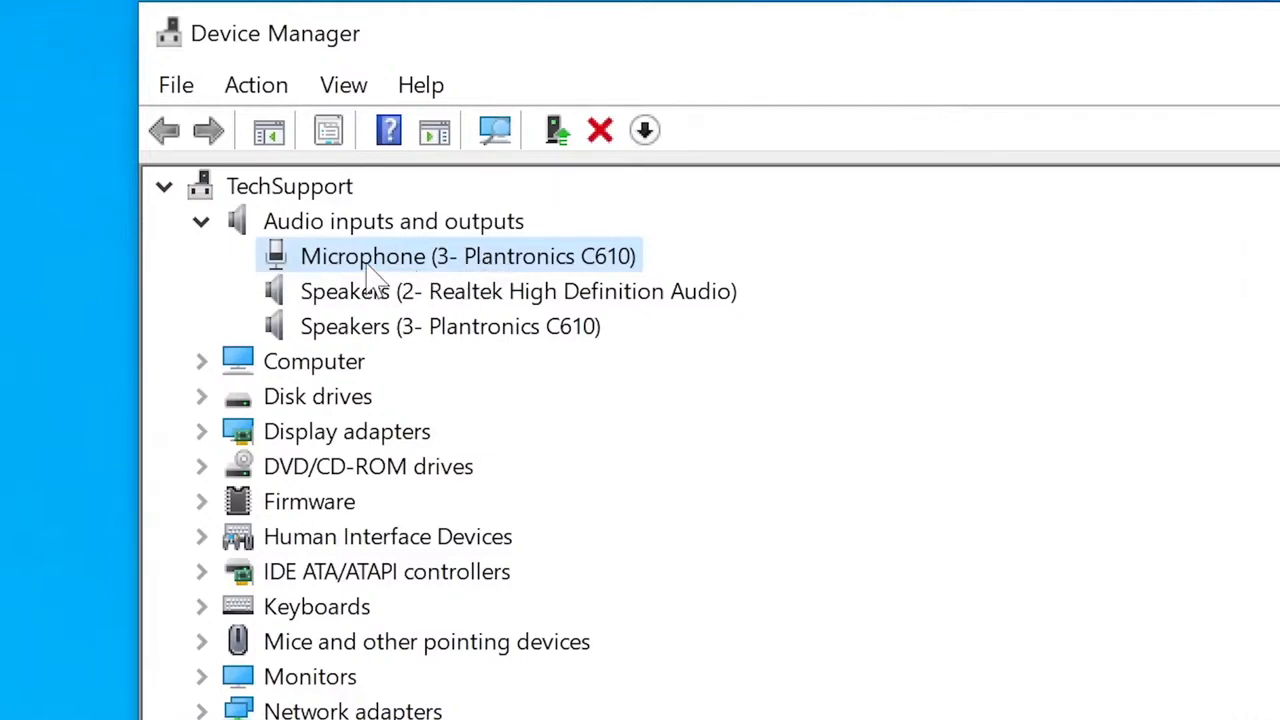
{"action": "left_click", "coordinate": [368, 332]}
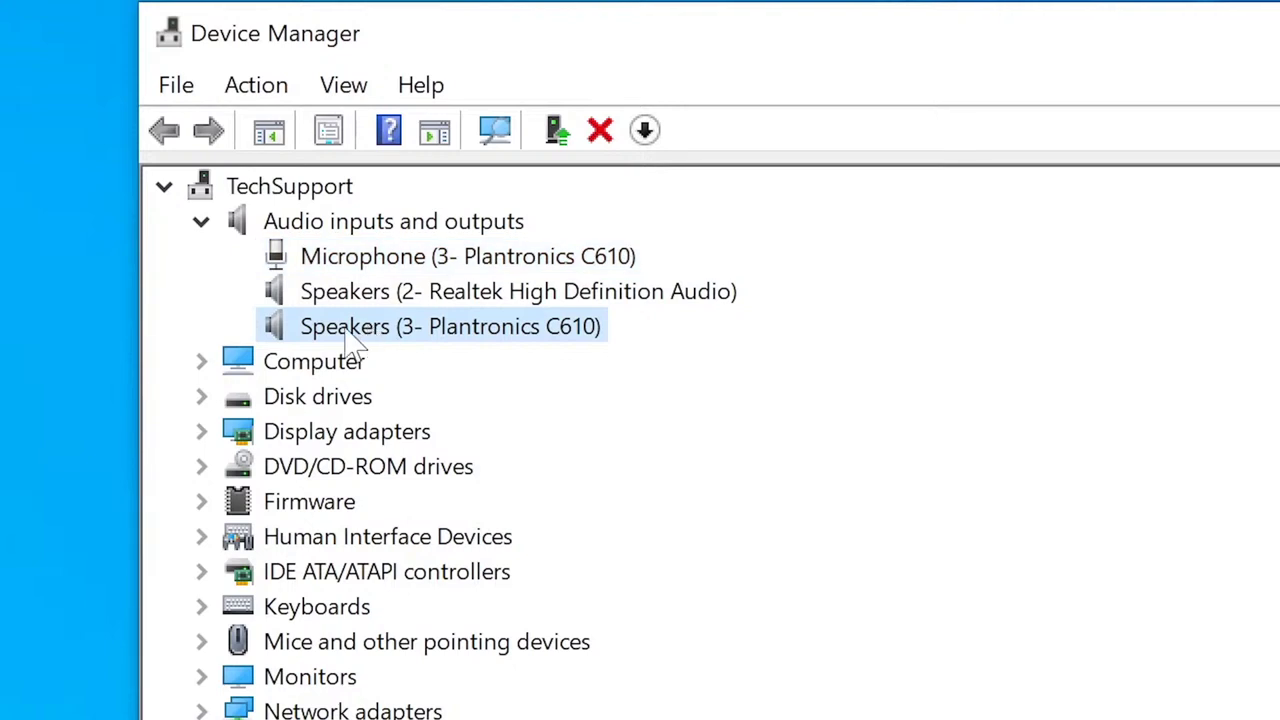
{"action": "left_click", "coordinate": [371, 259]}
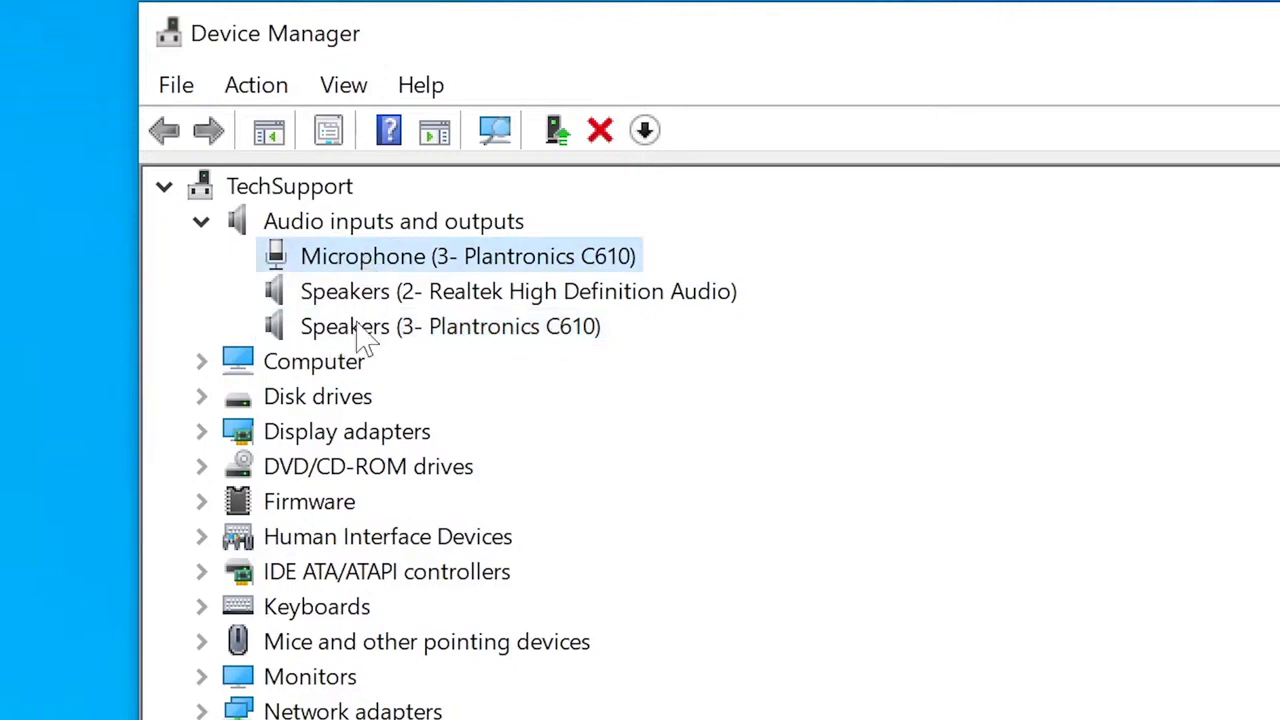
{"action": "left_click", "coordinate": [362, 338]}
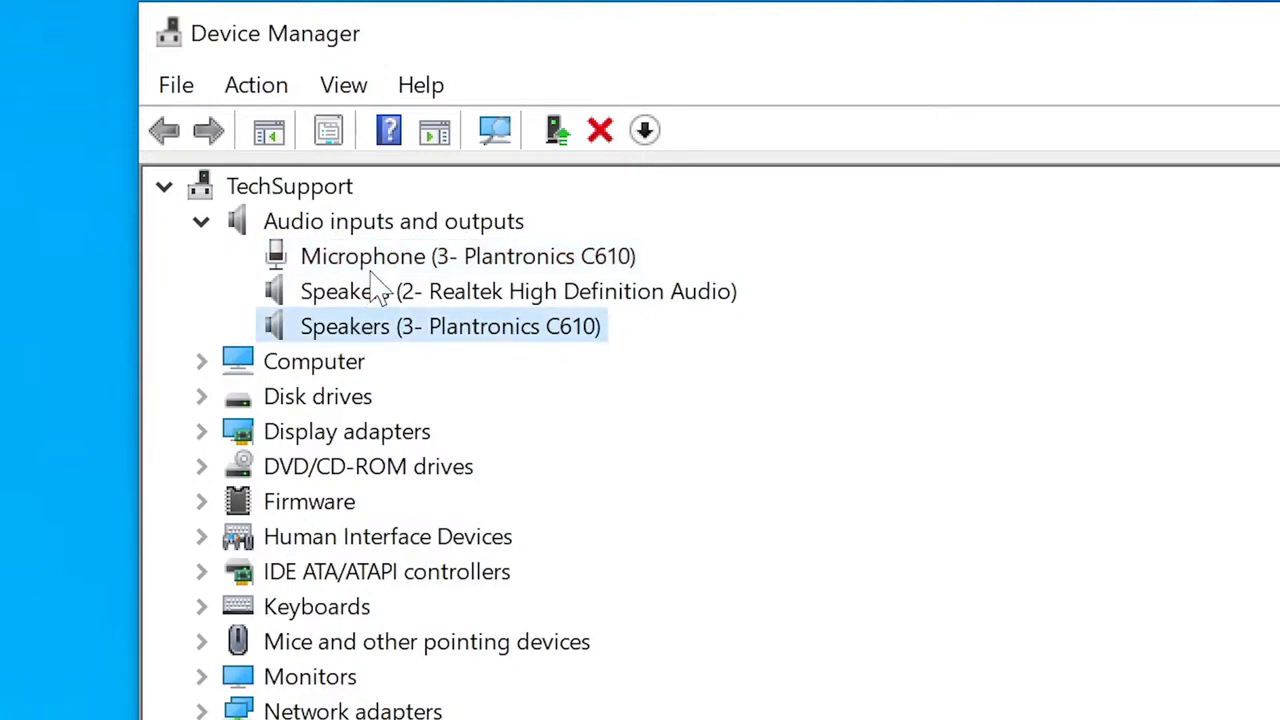
{"action": "left_click", "coordinate": [383, 296]}
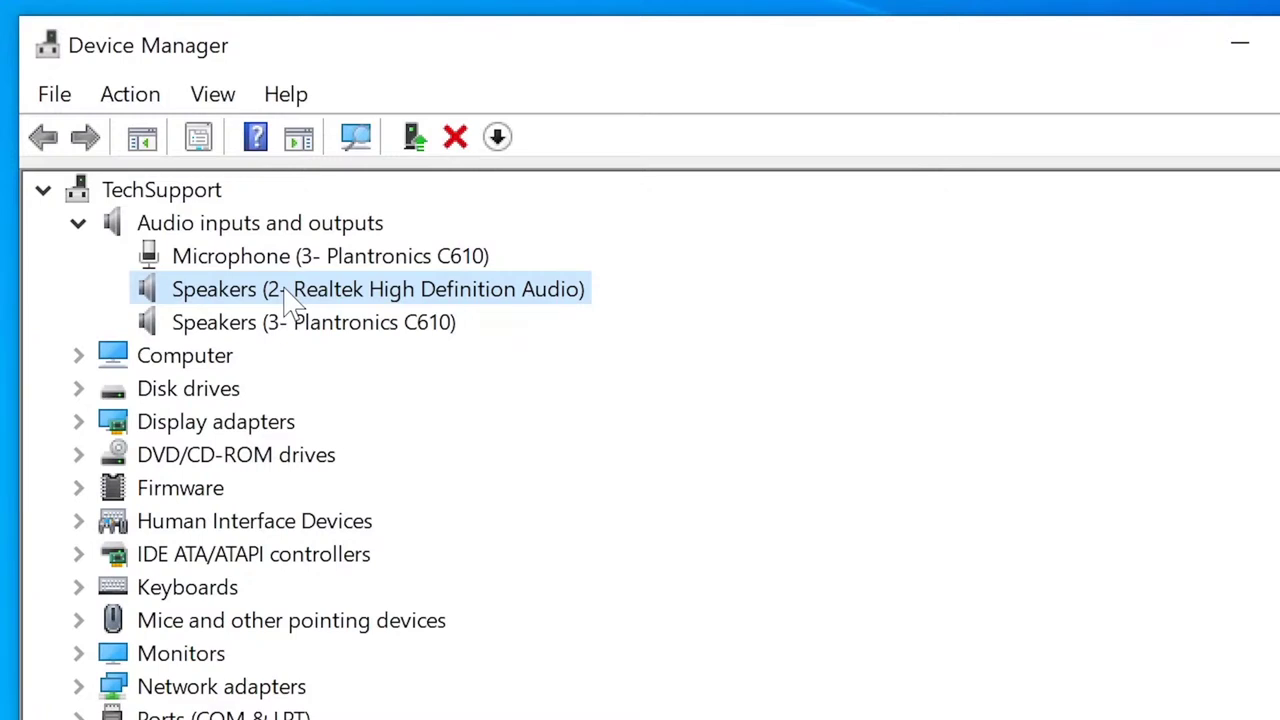
Check the Realtek speakers' driver (3/18/2019, version 10.0.18362.1) and start updating it.
{"action": "right_click", "coordinate": [289, 295]}
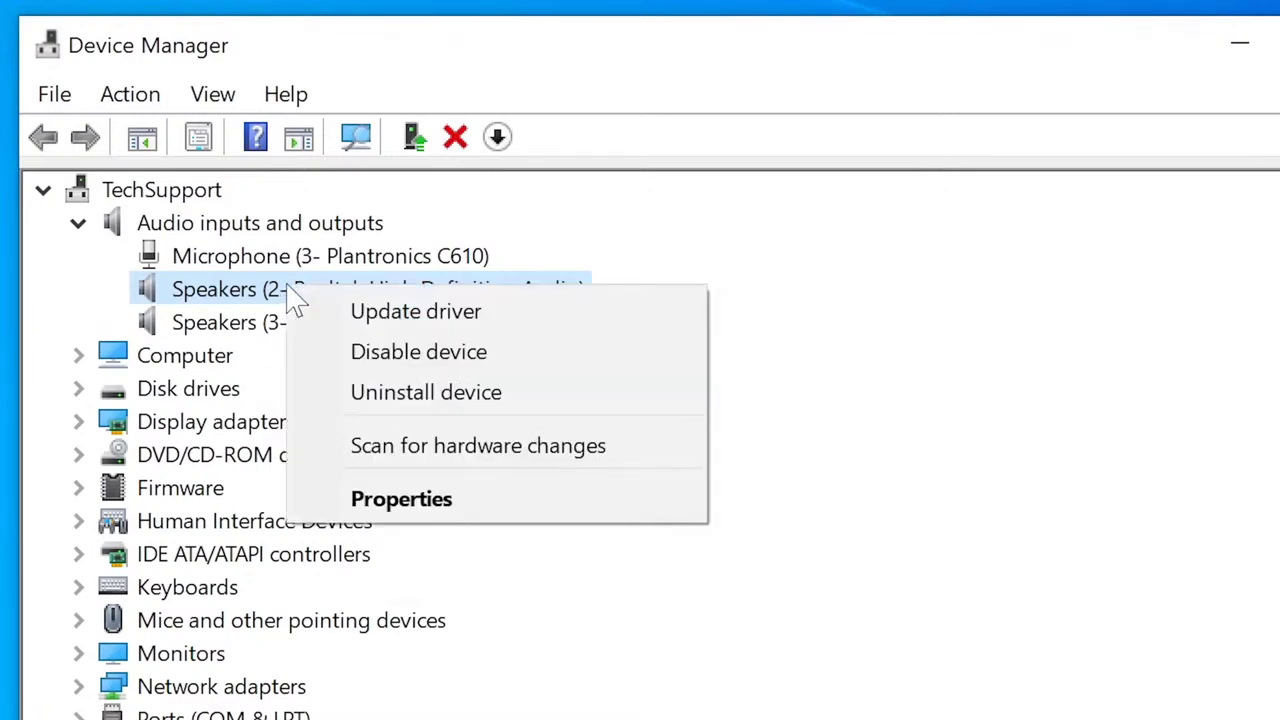
{"action": "left_click", "coordinate": [424, 512]}
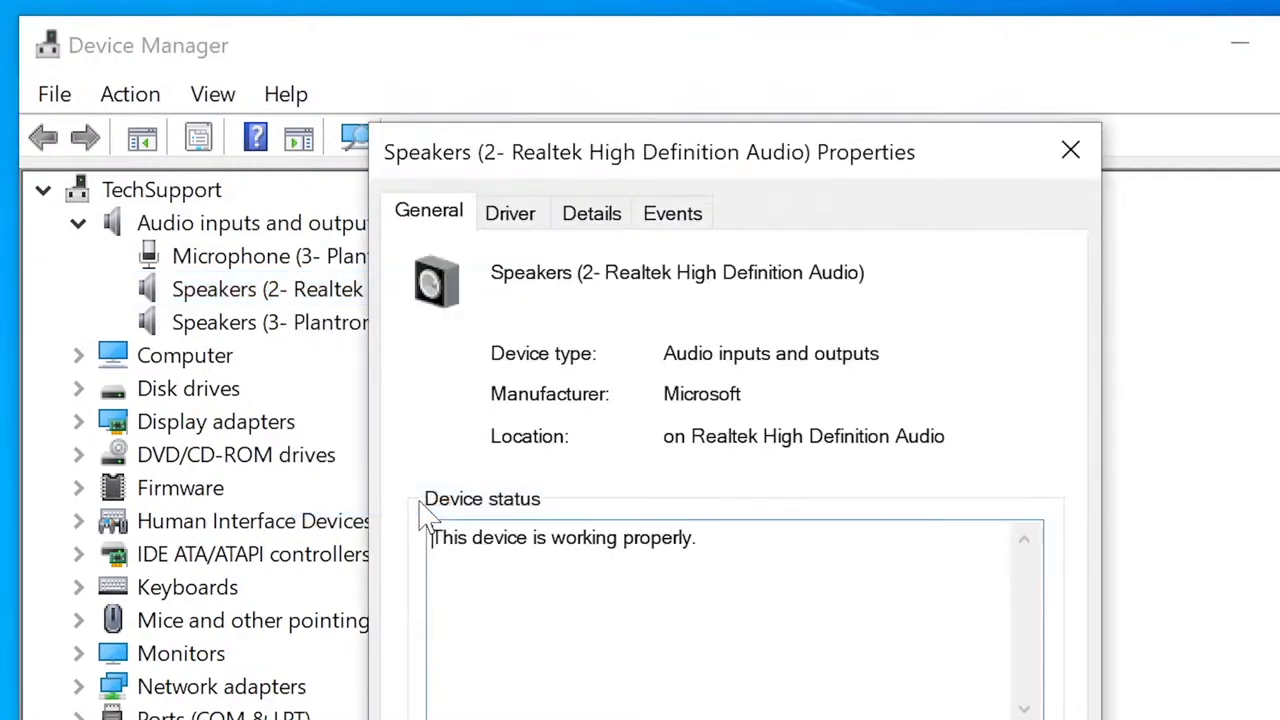
{"action": "left_click", "coordinate": [522, 224]}
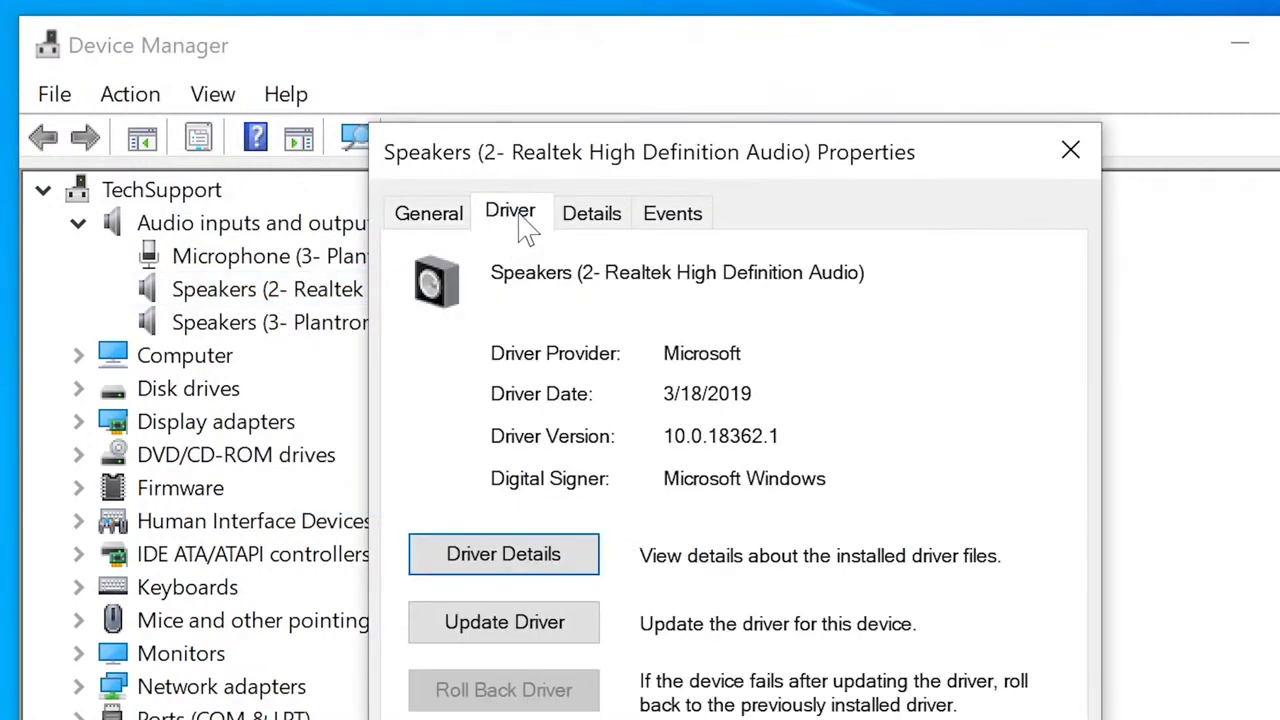
{"action": "left_click_drag", "start_coordinate": [572, 162], "coordinate": [556, 158]}
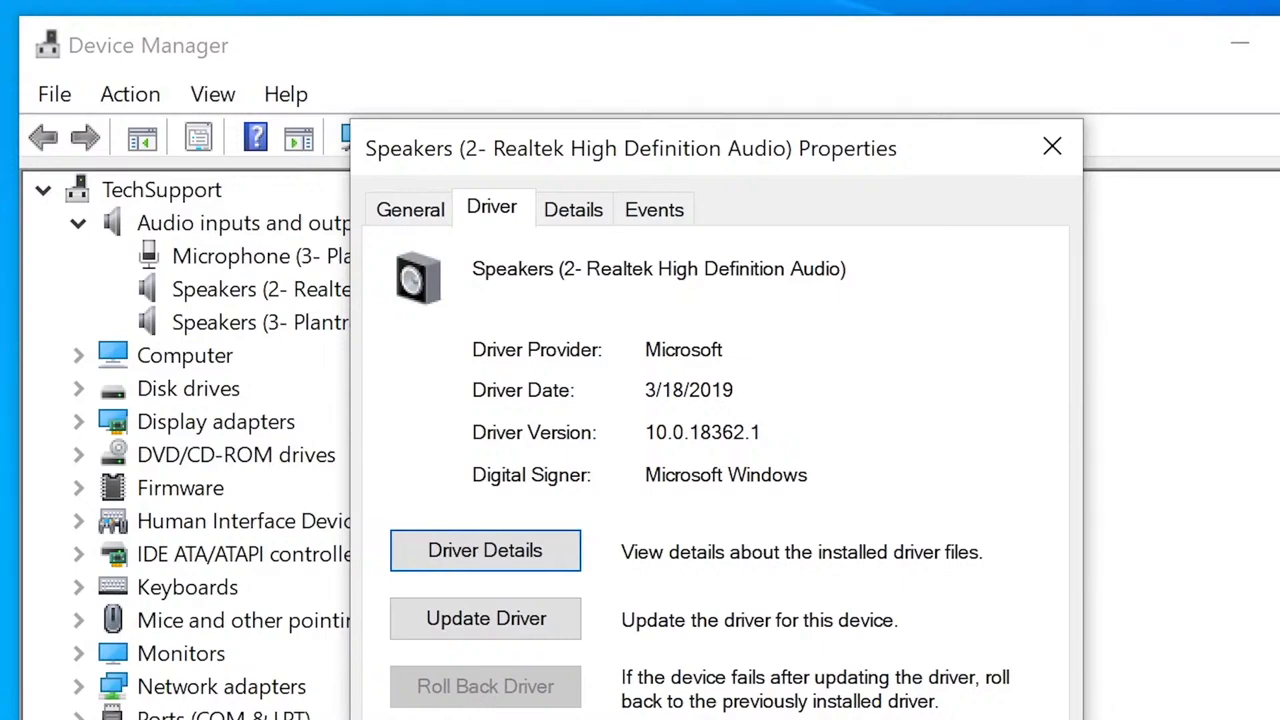
{"action": "left_click_drag", "start_coordinate": [671, 131], "coordinate": [657, 337]}
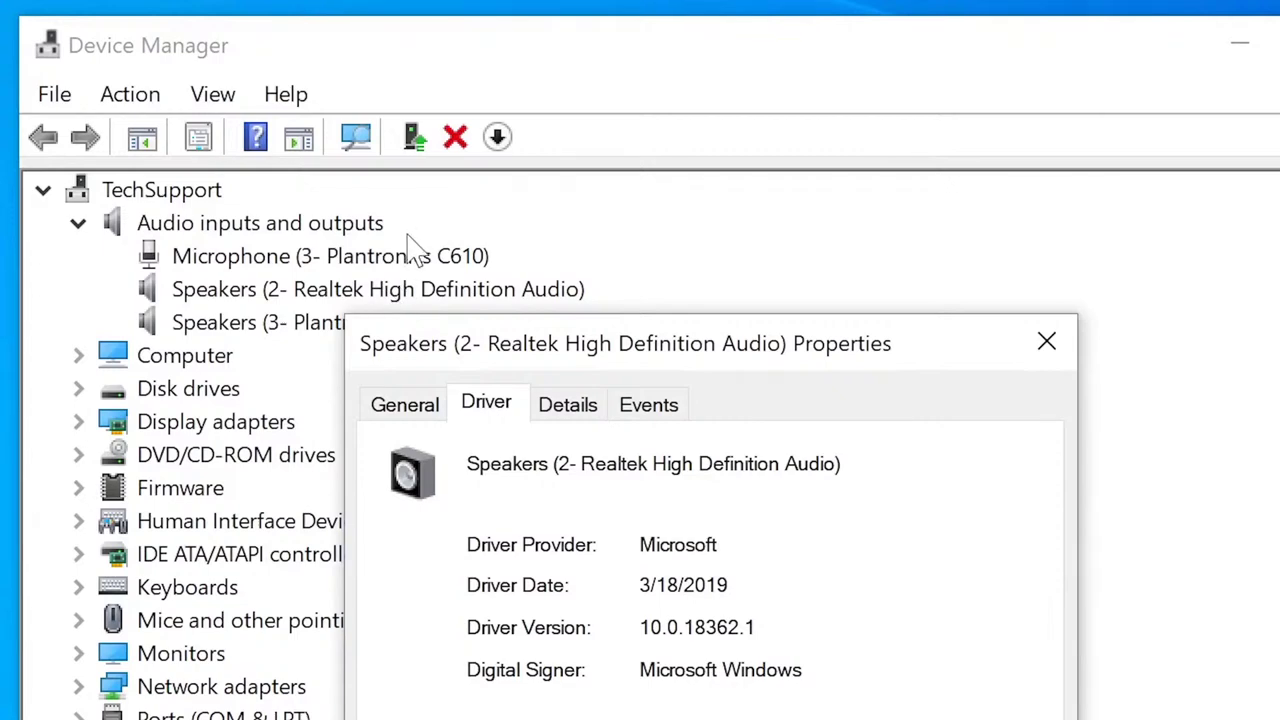
{"action": "left_click_drag", "start_coordinate": [592, 355], "coordinate": [566, 83]}
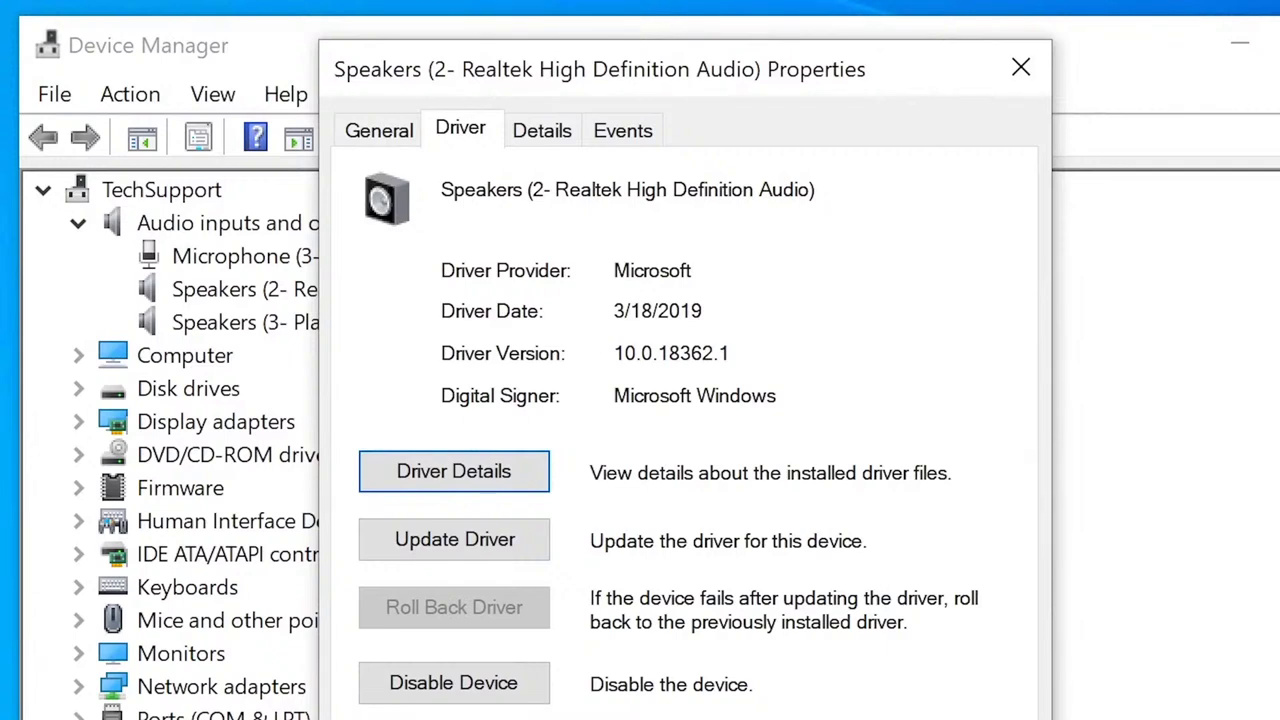
{"action": "left_click_drag", "start_coordinate": [613, 311], "coordinate": [704, 311]}
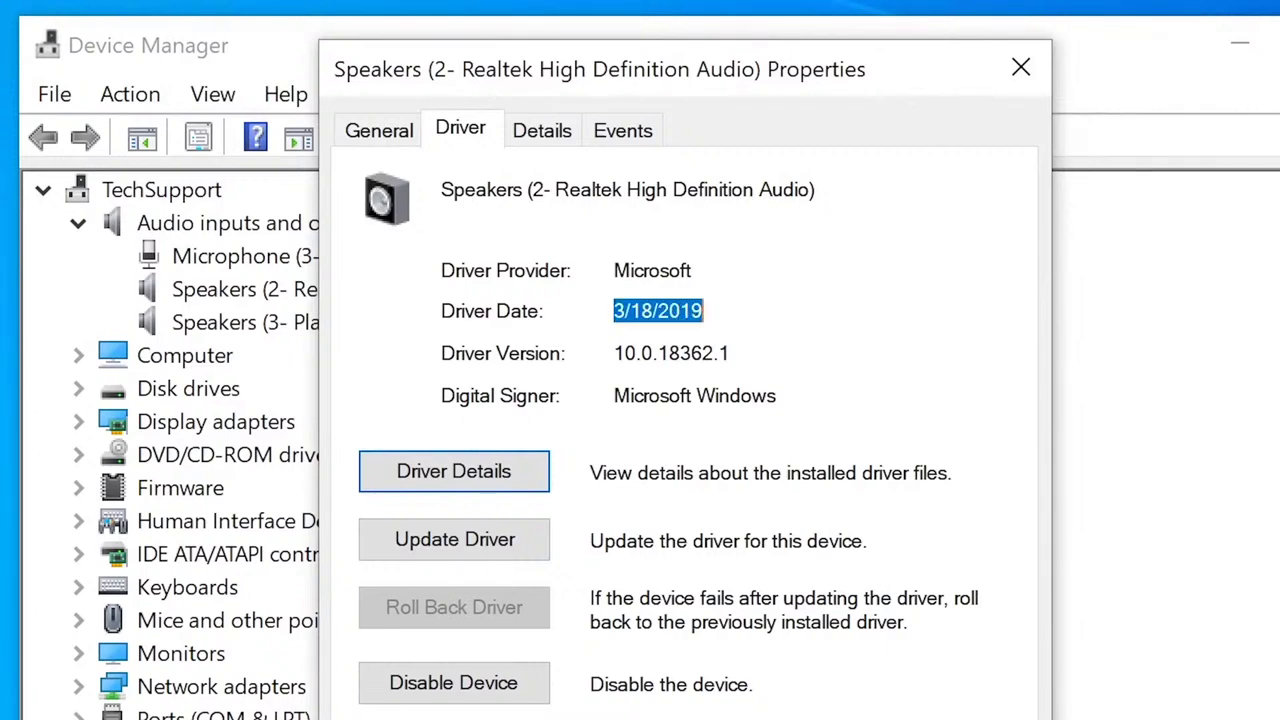
{"action": "left_click", "coordinate": [467, 547]}
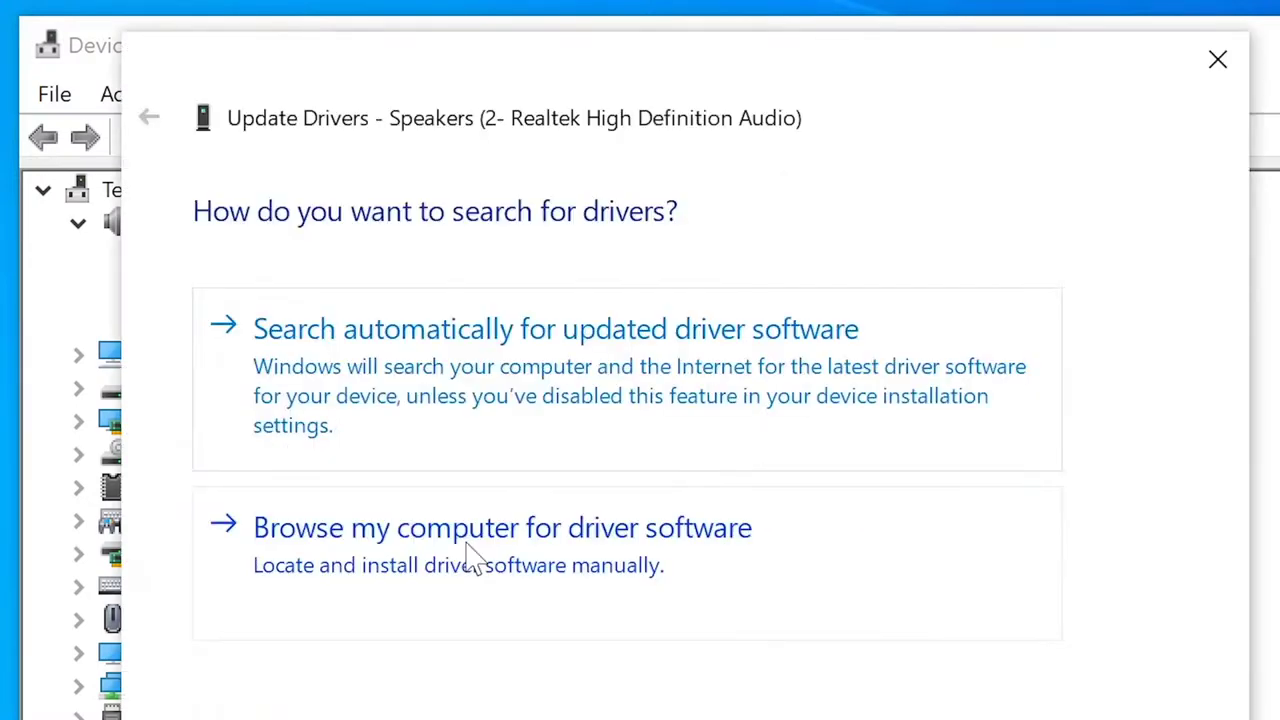
Auto-search for a Realtek speaker driver, find the best already installed, and close both dialogs.
{"action": "left_click", "coordinate": [662, 378]}
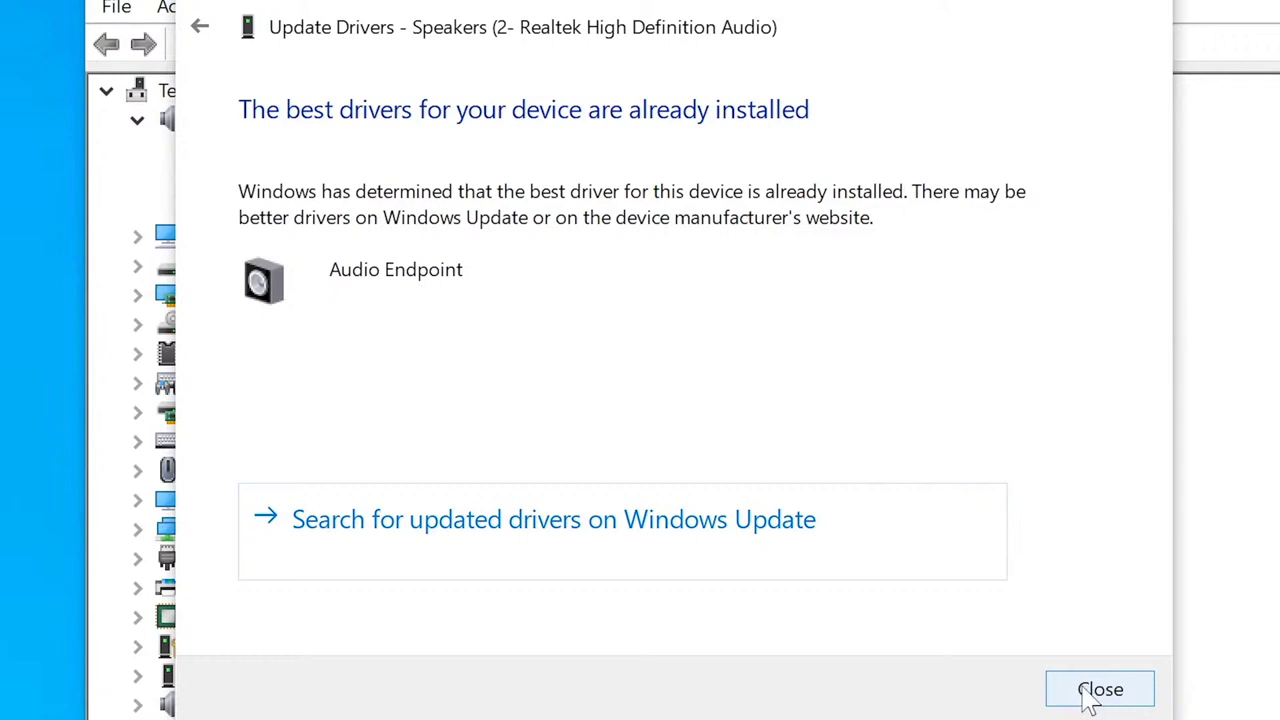
{"action": "left_click", "coordinate": [1082, 686]}
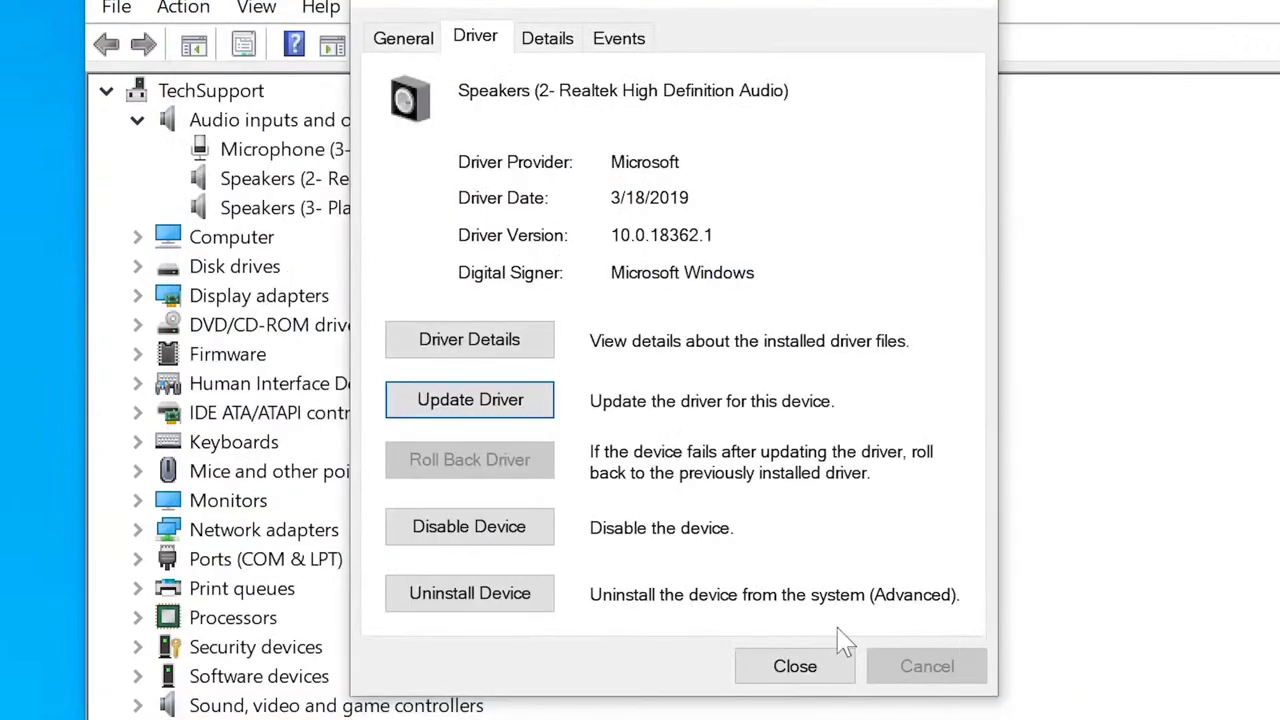
{"action": "left_click", "coordinate": [808, 662]}
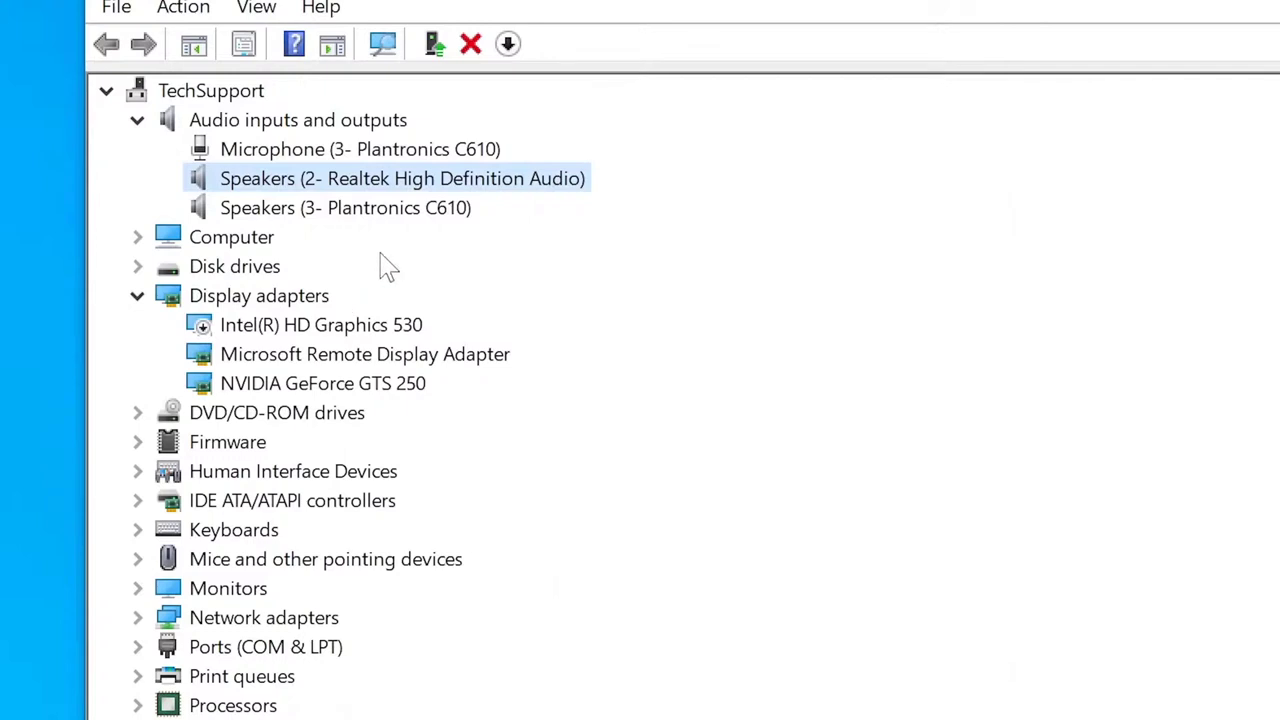
{"action": "left_click", "coordinate": [137, 296]}
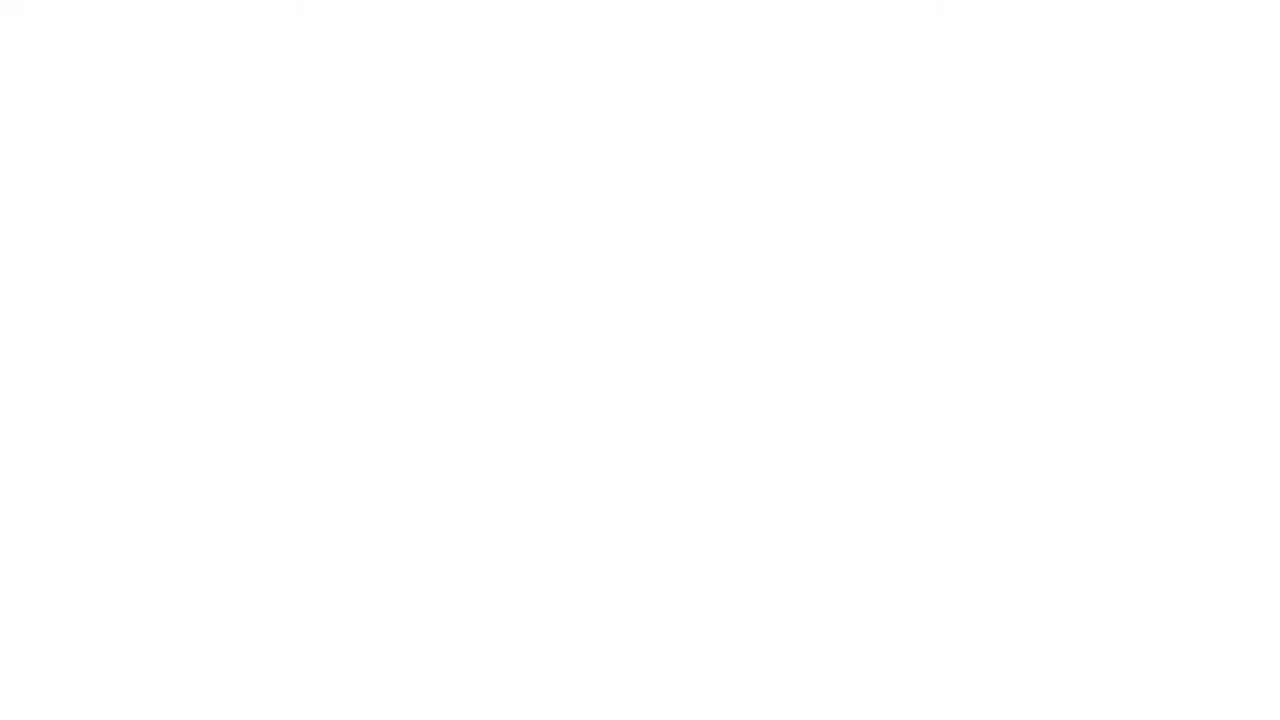
Google 'hp 840 g3 drivers' and go to HP's EliteBook 840 G3 drivers page.
{"action": "type", "text": "g"}
{"action": "key", "text": "Return"}
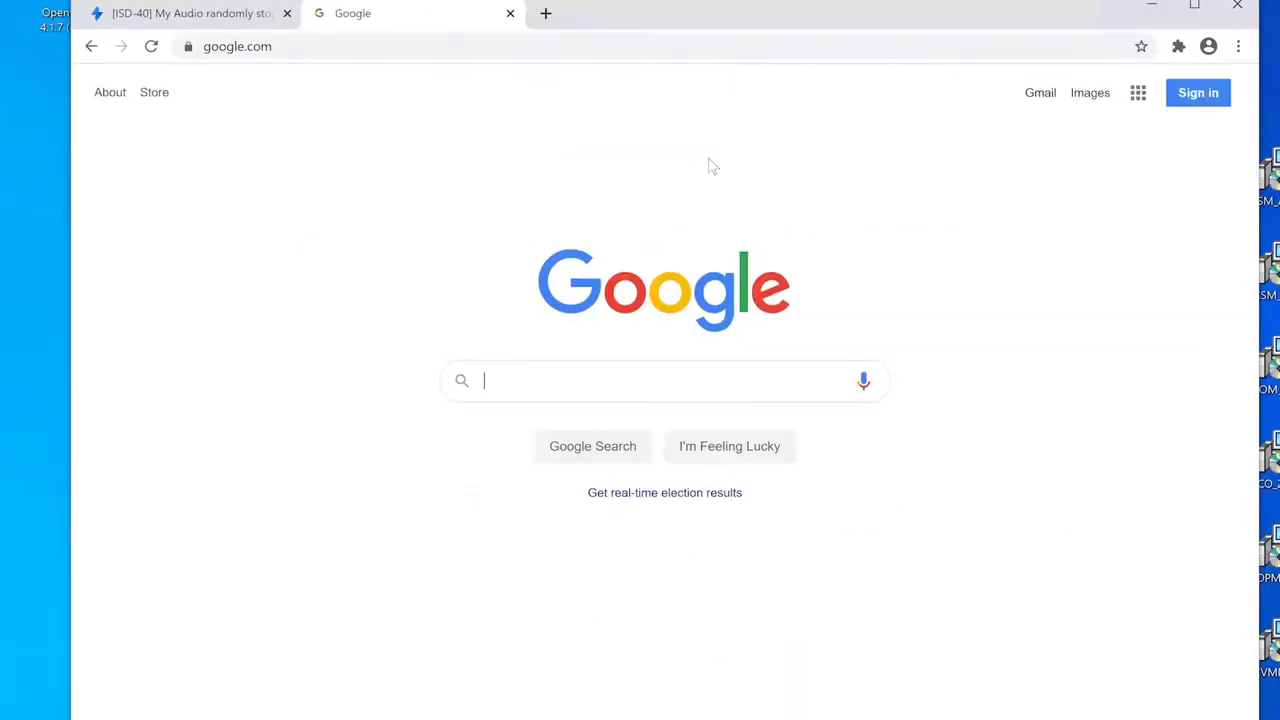
{"action": "type", "text": "hp "}
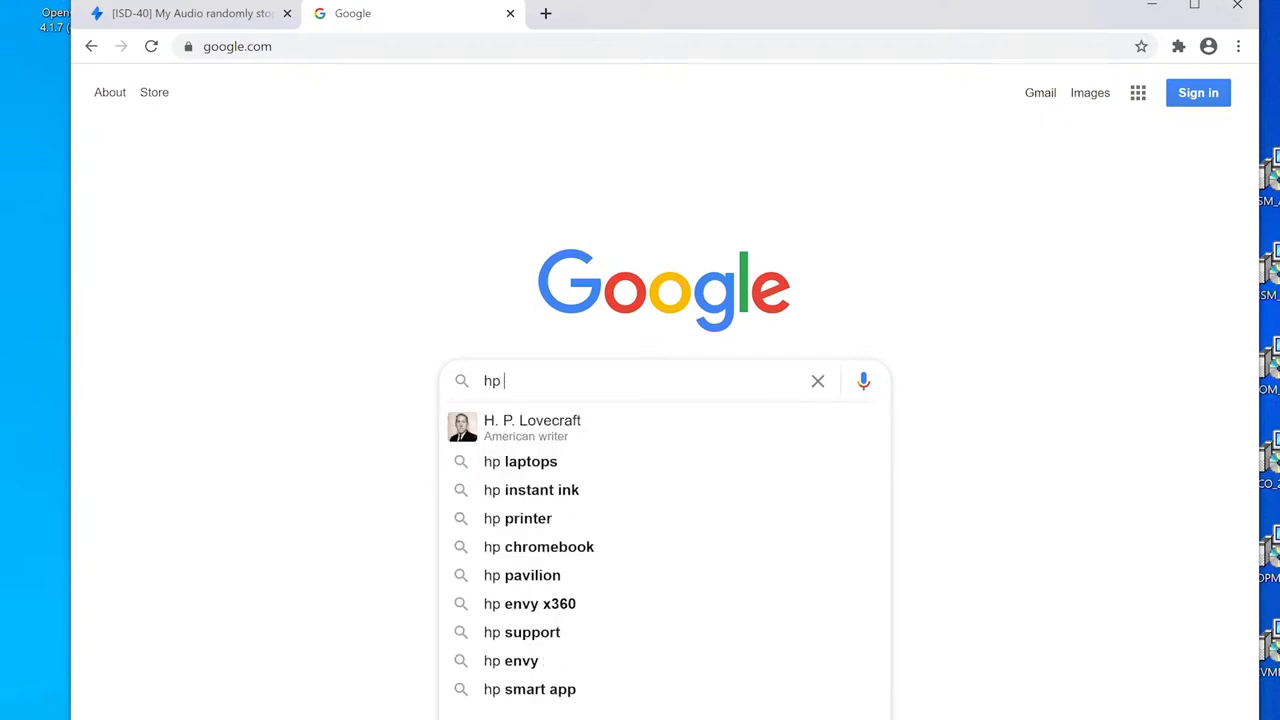
{"action": "type", "text": "840 "}
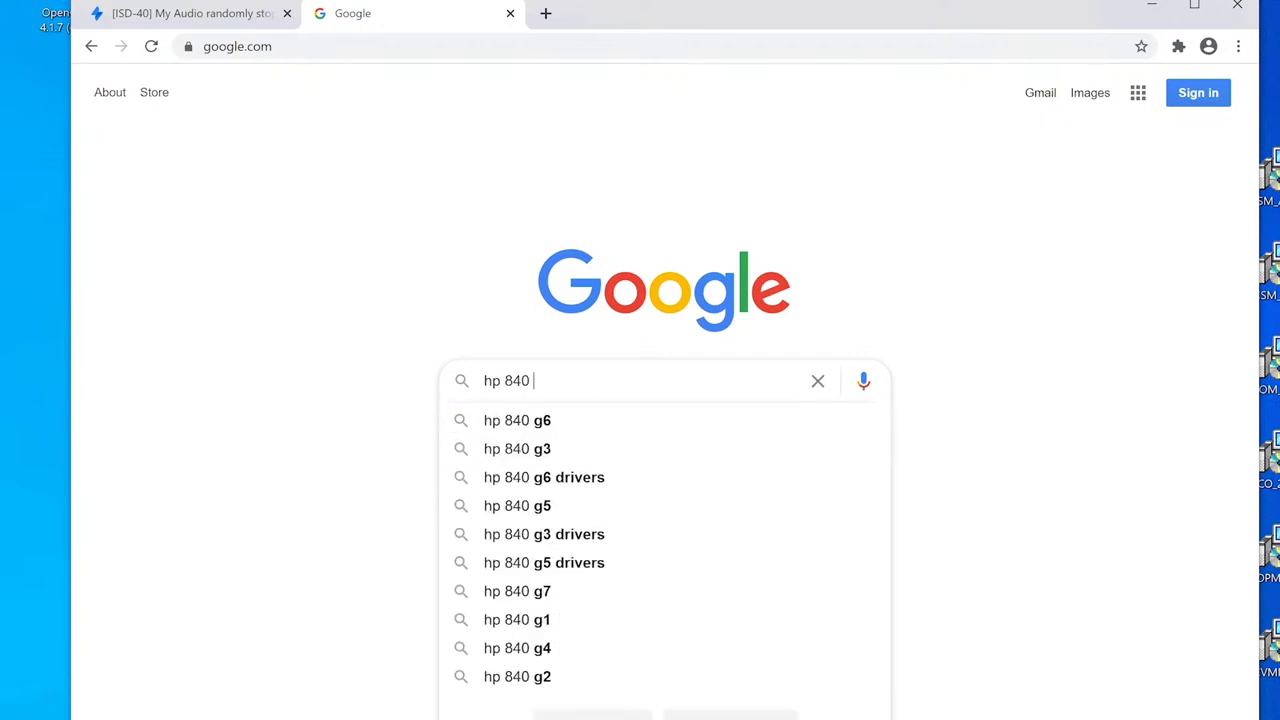
{"action": "type", "text": "g3 drivers"}
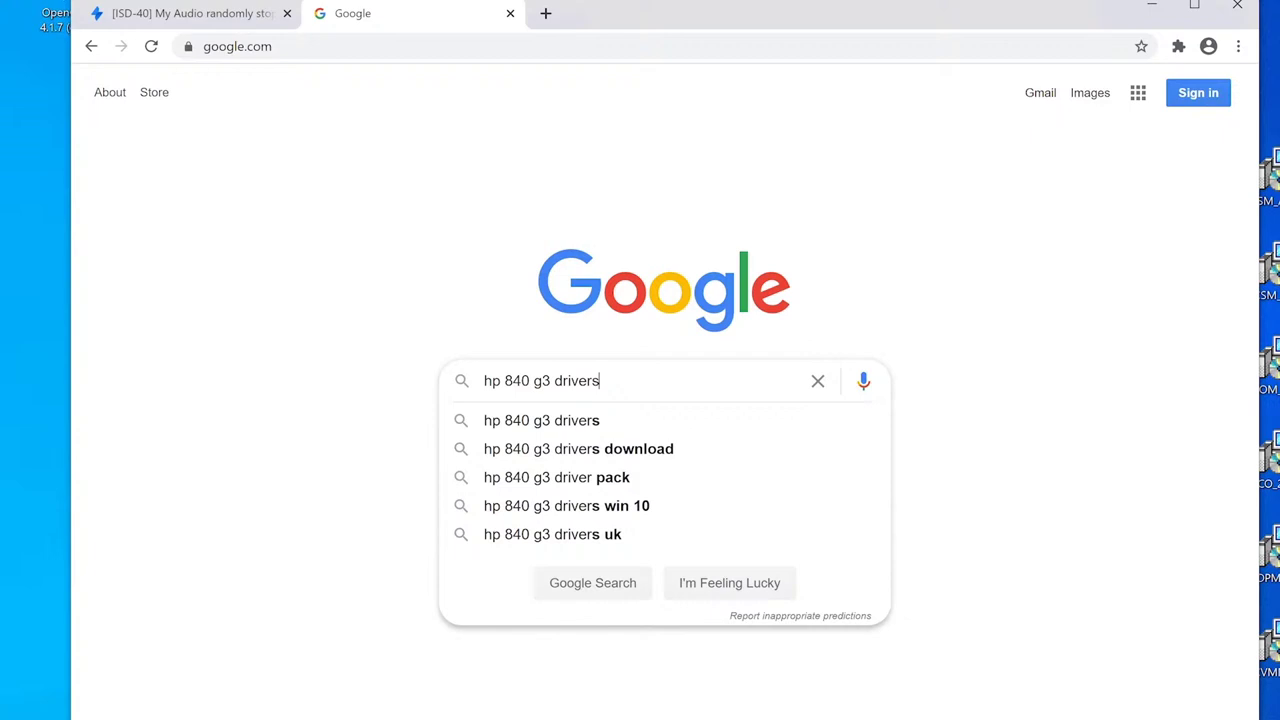
{"action": "key", "text": "Return"}
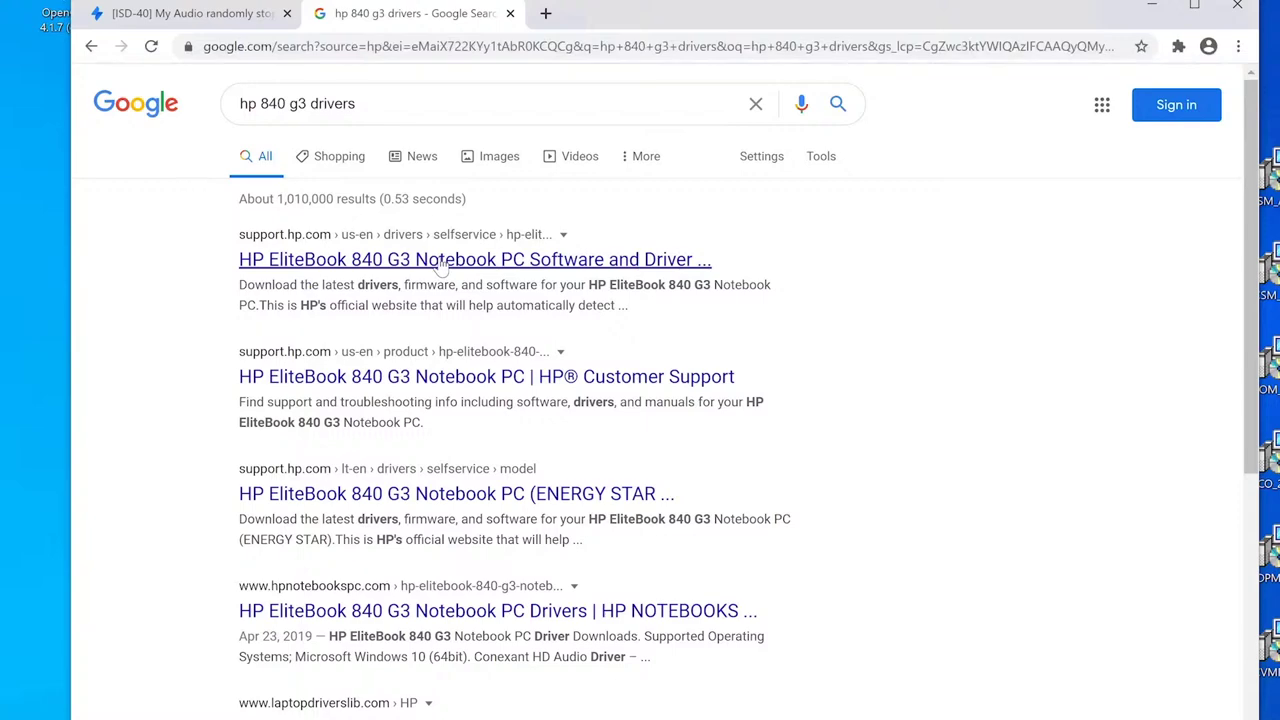
{"action": "left_click", "coordinate": [440, 264]}
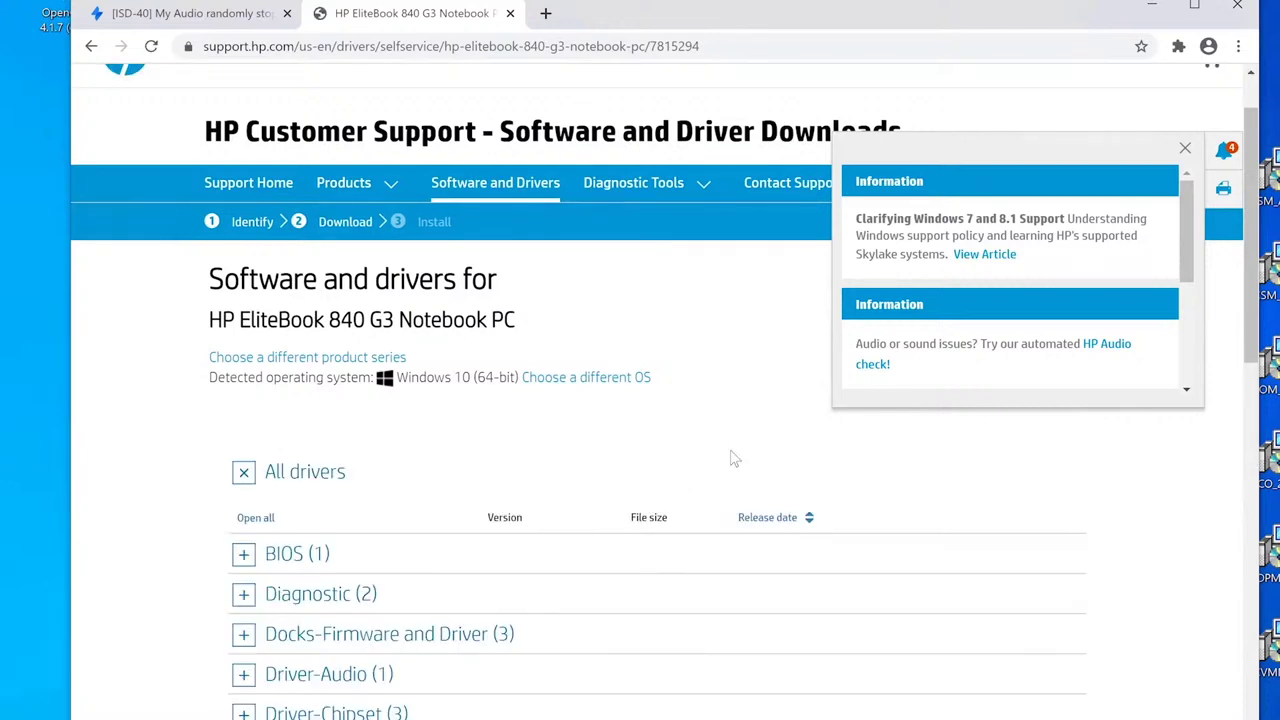
Under Driver-Audio, note the Conexant HD Audio Driver's Sep 18, 2020 date, then close the page.
{"action": "scroll", "coordinate": [731, 458], "scroll_direction": "down", "scroll_amount": 1}
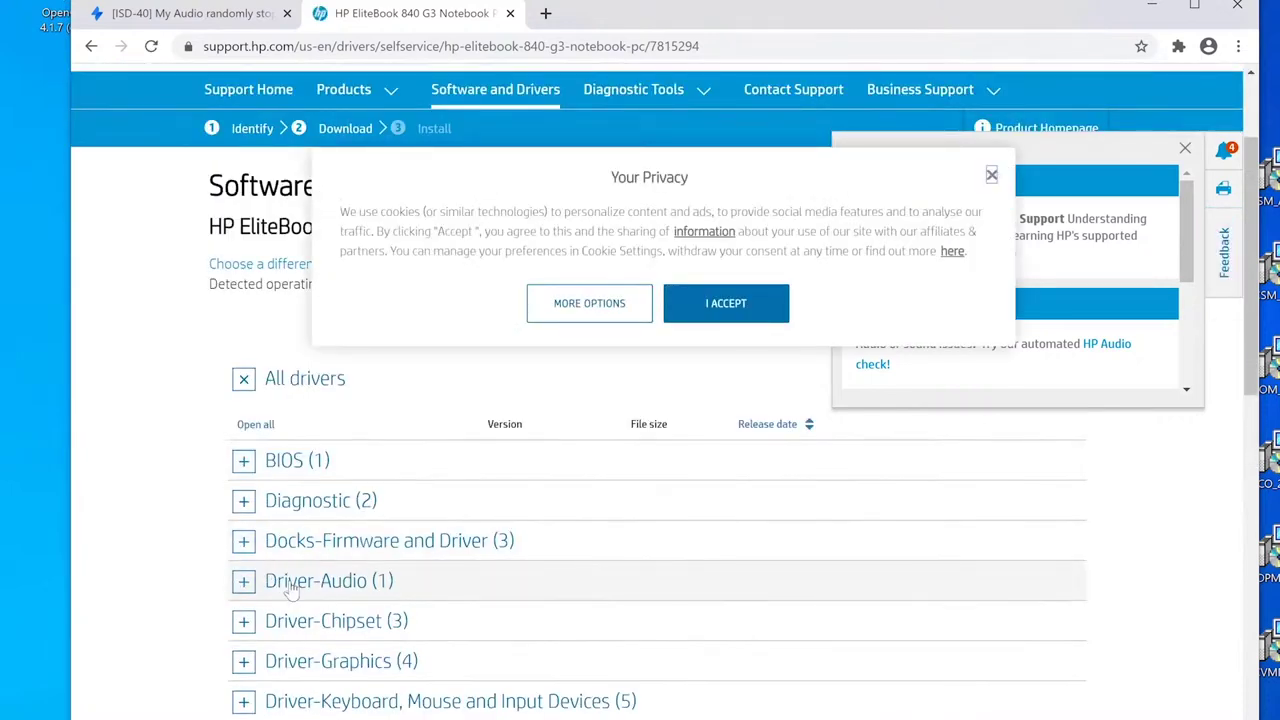
{"action": "left_click", "coordinate": [291, 590]}
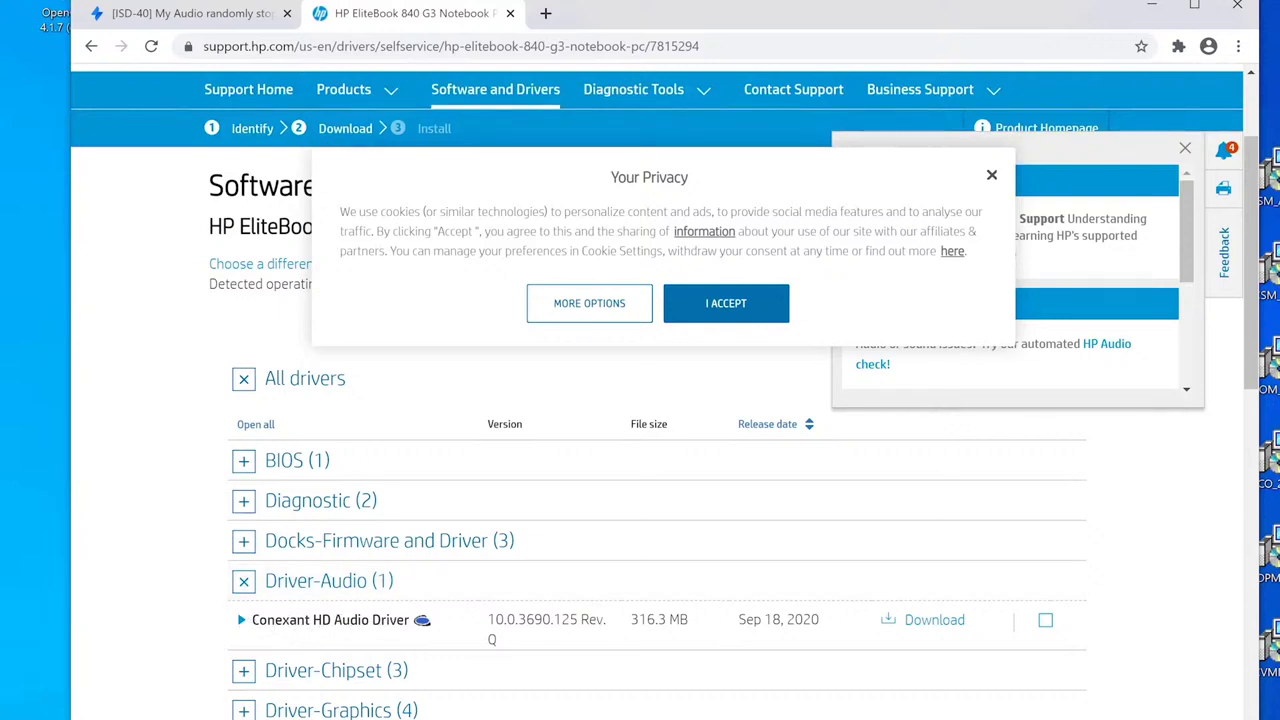
{"action": "left_click_drag", "start_coordinate": [738, 620], "coordinate": [820, 620]}
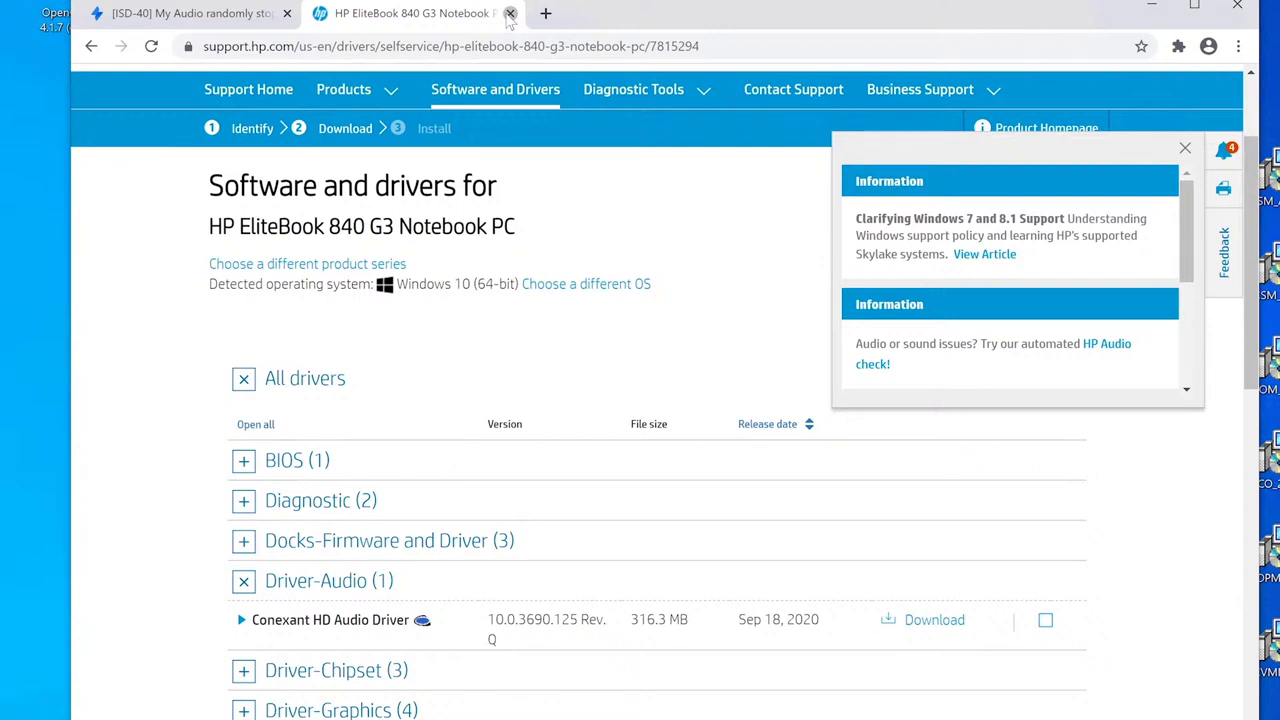
{"action": "left_click", "coordinate": [510, 13]}
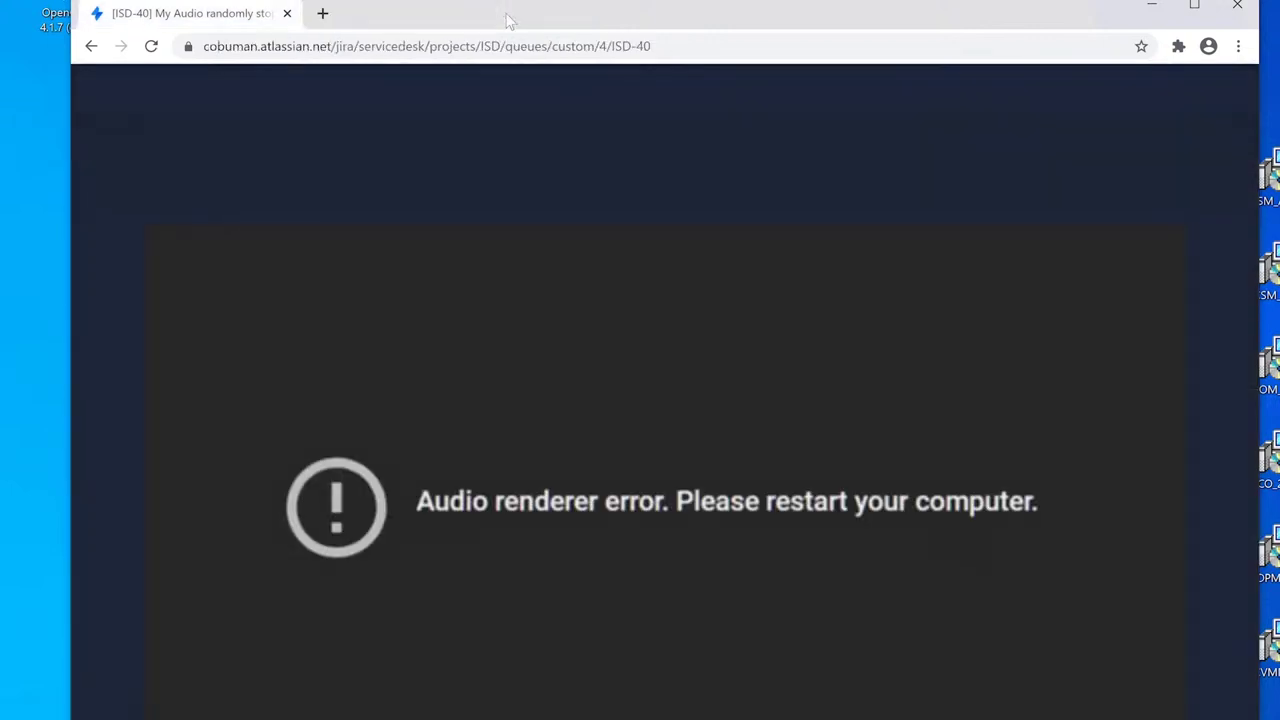
{"action": "left_click", "coordinate": [91, 46]}
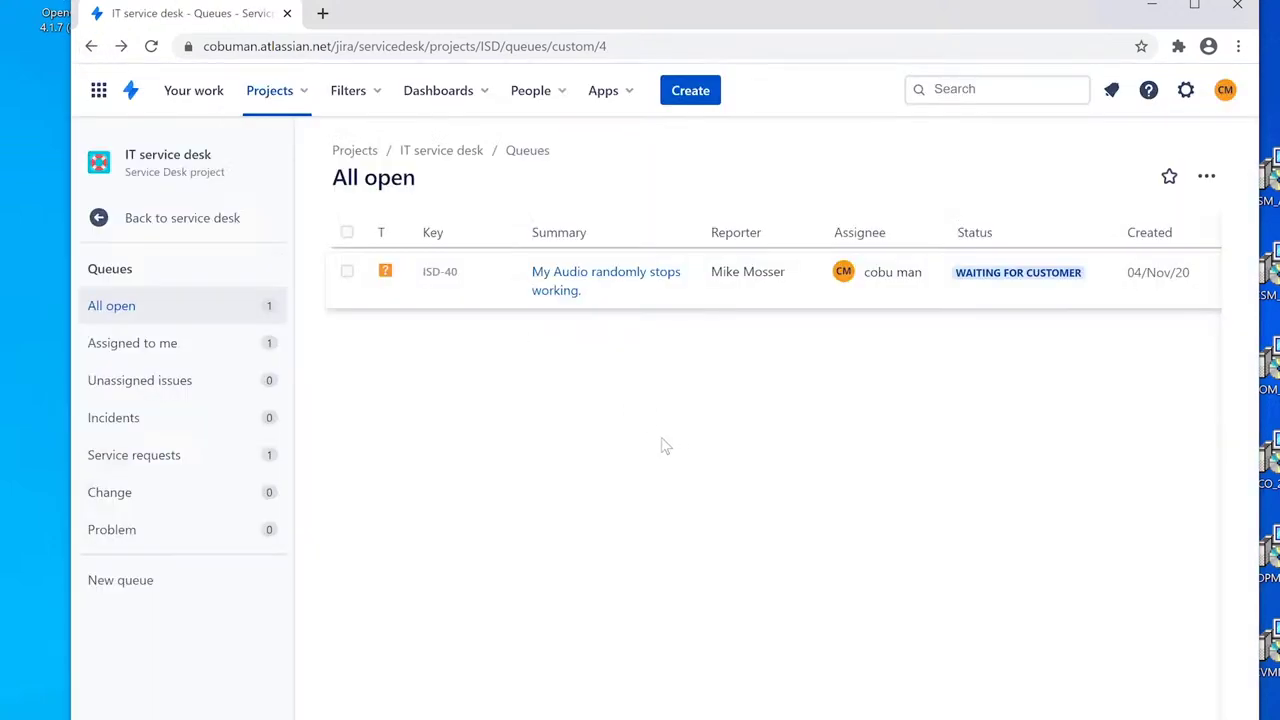
{"action": "left_click", "coordinate": [570, 276]}
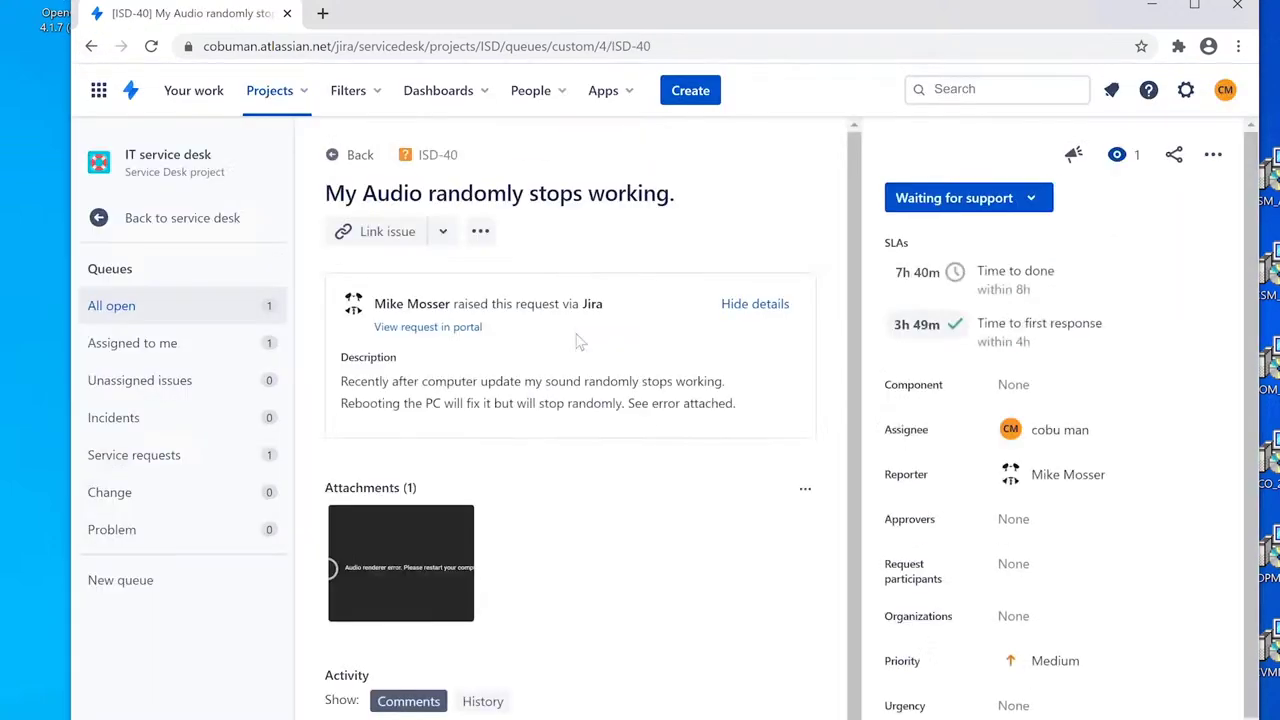
{"action": "left_click", "coordinate": [390, 557]}
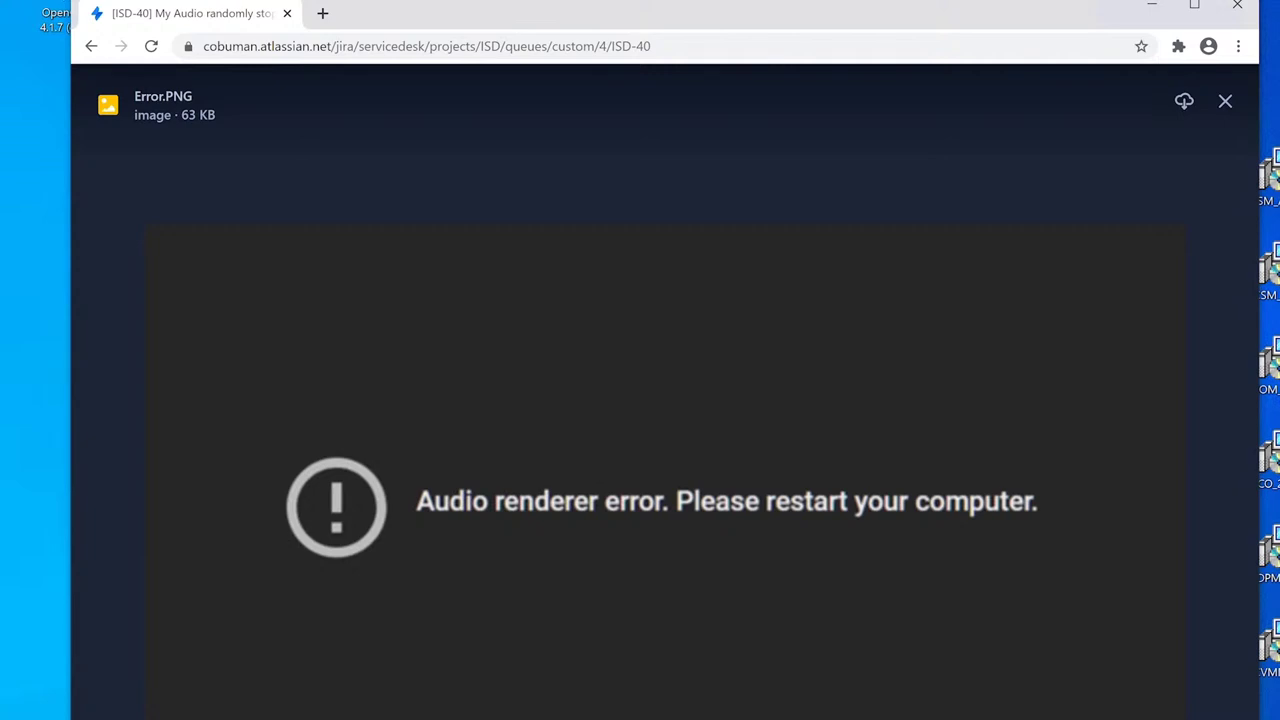
Switch to Device Manager with Alt+Tab and refresh the Audio inputs and outputs group.
{"action": "key", "text": "alt+Tab"}
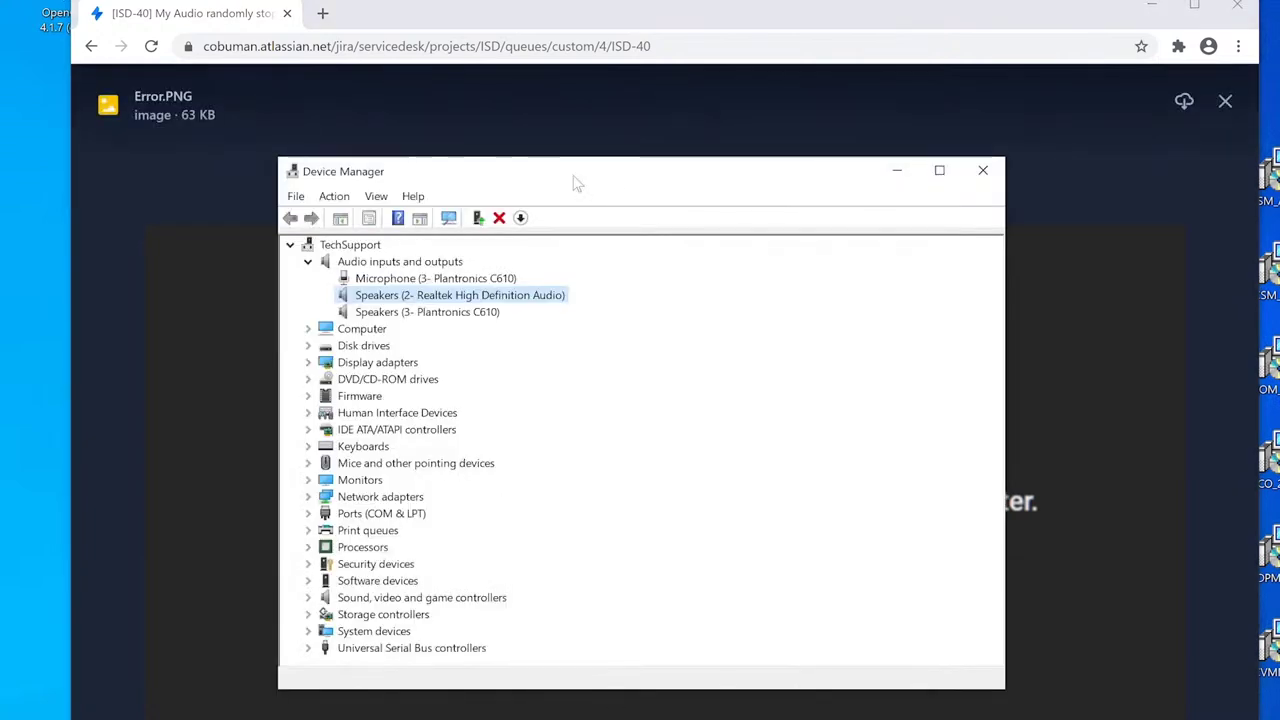
{"action": "mouse_move", "coordinate": [640, 176]}
{"action": "left_mouse_down"}
{"action": "mouse_move", "coordinate": [477, 177]}
{"action": "mouse_move", "coordinate": [620, 186]}
{"action": "left_mouse_up"}
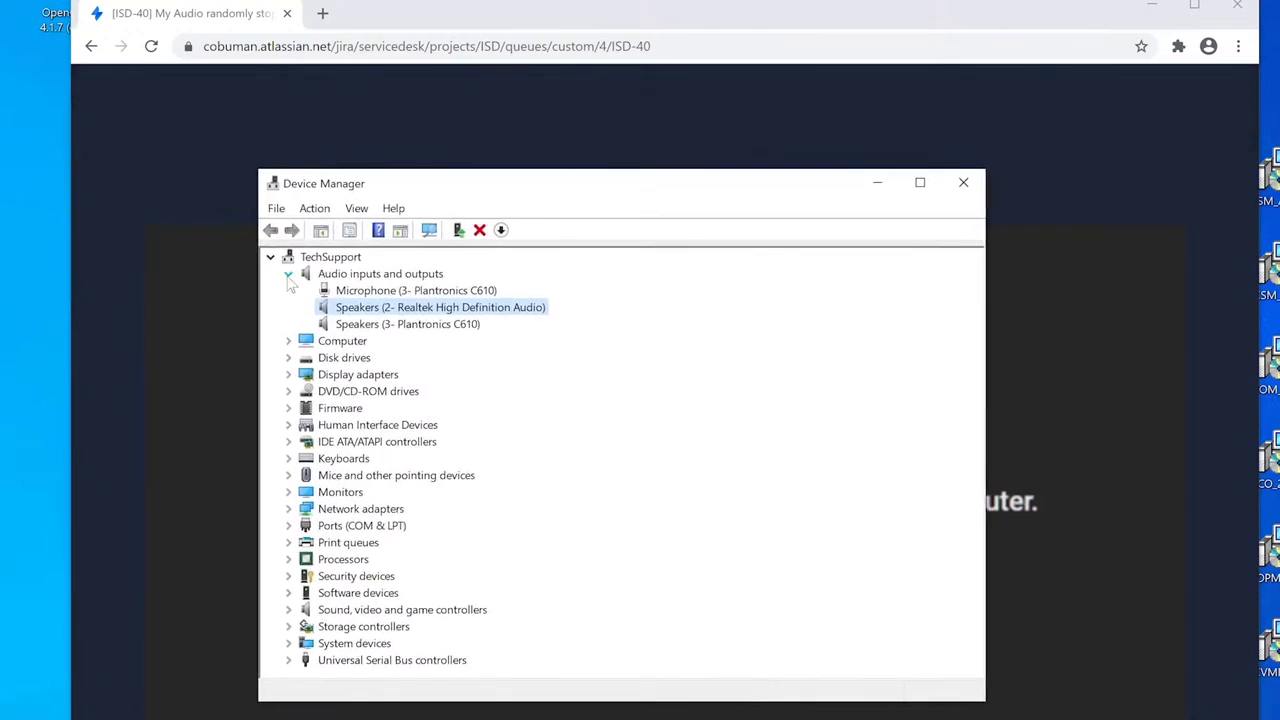
{"action": "left_click", "coordinate": [288, 274]}
{"action": "left_click", "coordinate": [288, 276]}
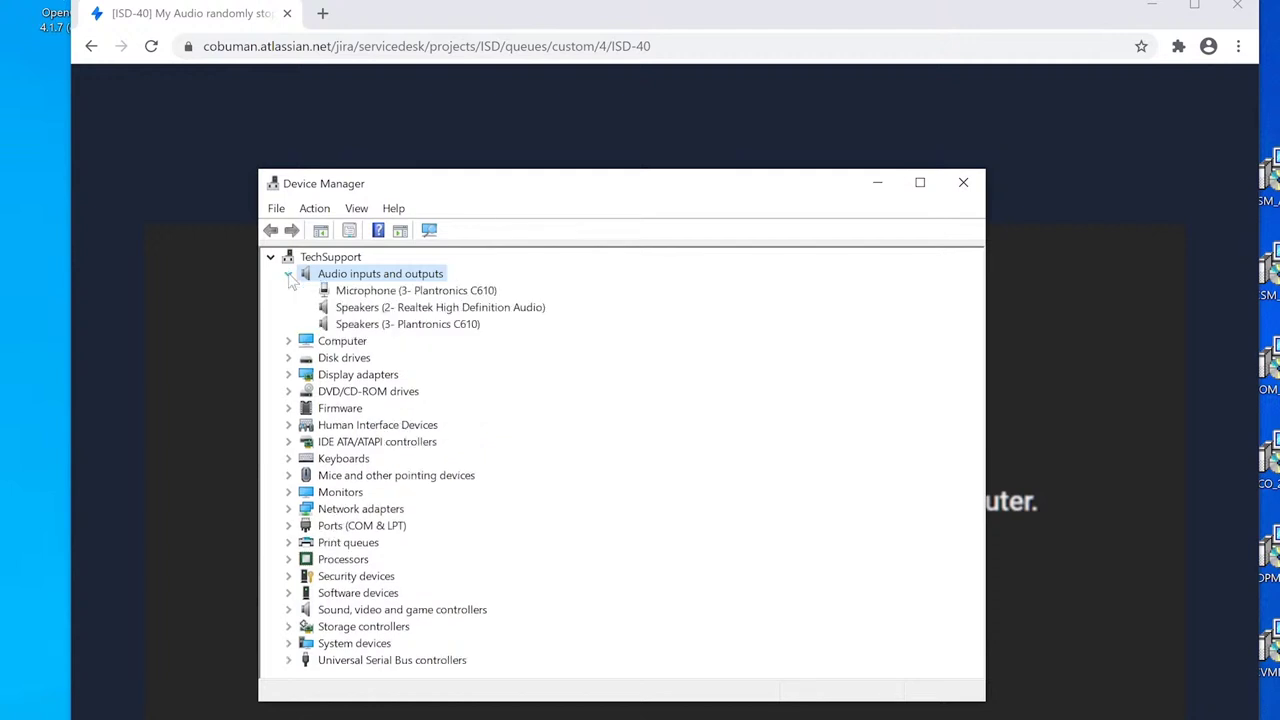
Cycle through the Realtek speakers, Plantronics C610 speakers and Plantronics C610 microphone.
{"action": "left_click", "coordinate": [371, 309]}
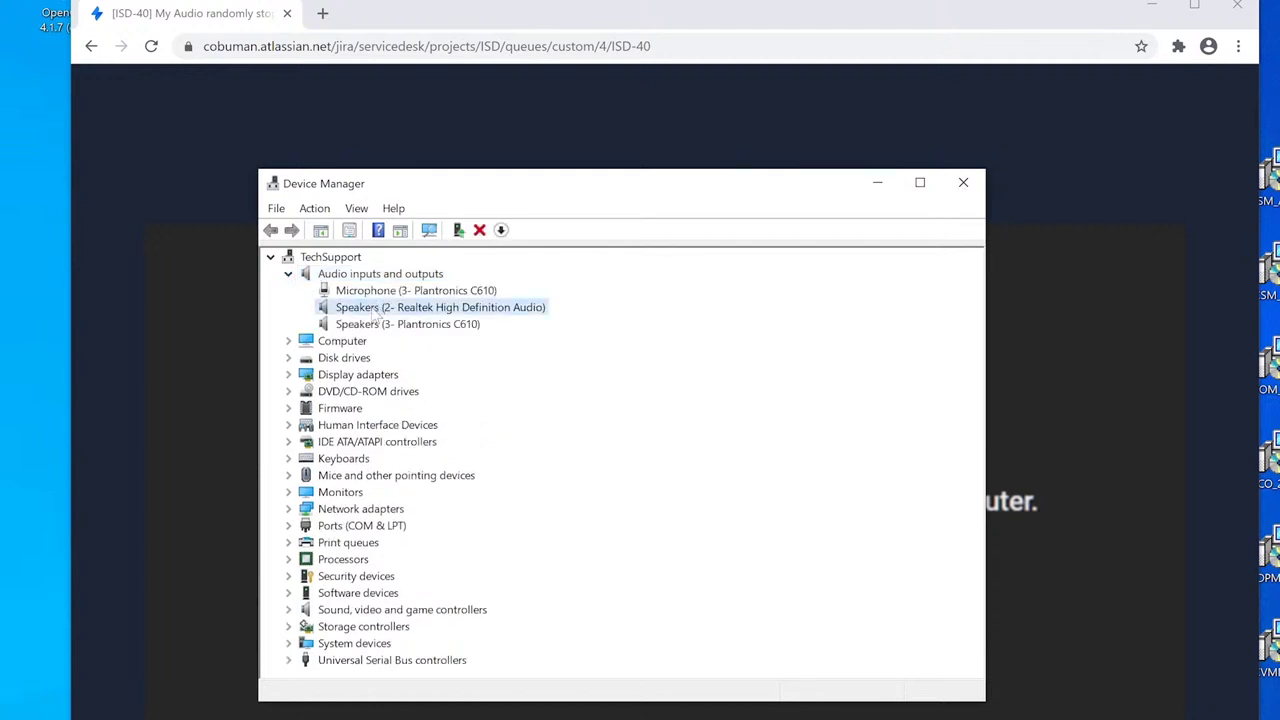
{"action": "left_click", "coordinate": [371, 326]}
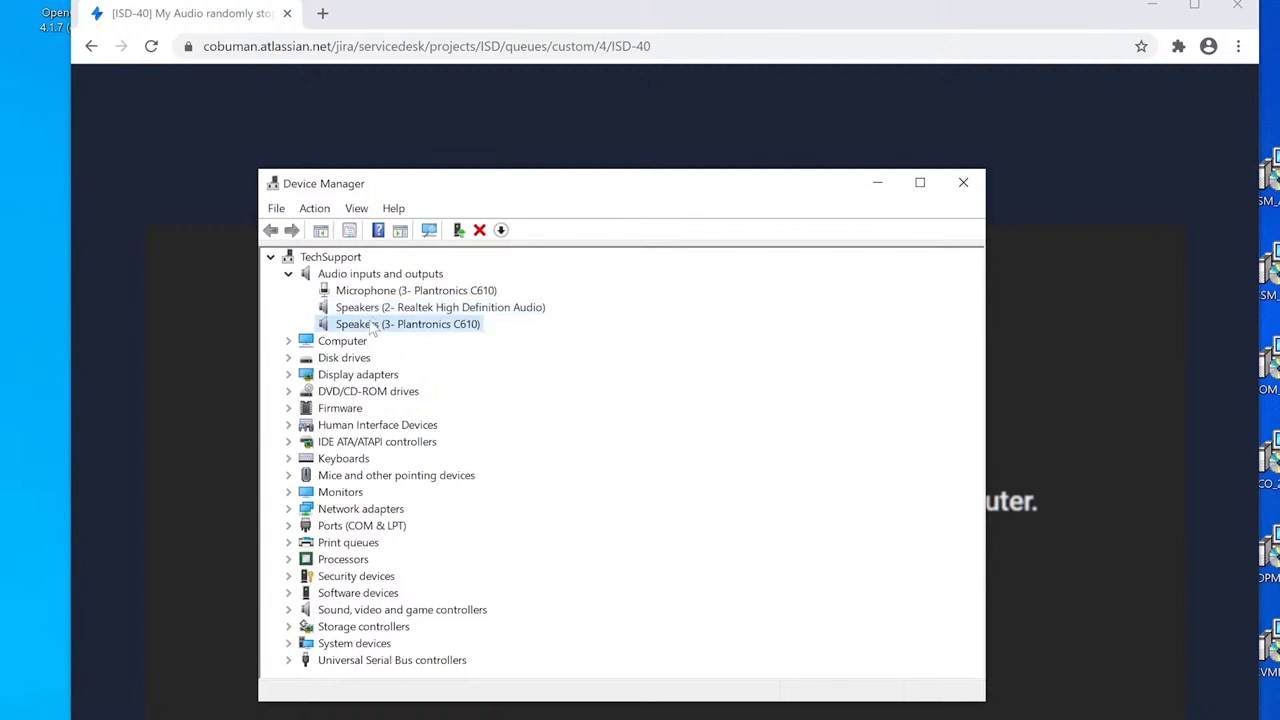
{"action": "left_click", "coordinate": [392, 294]}
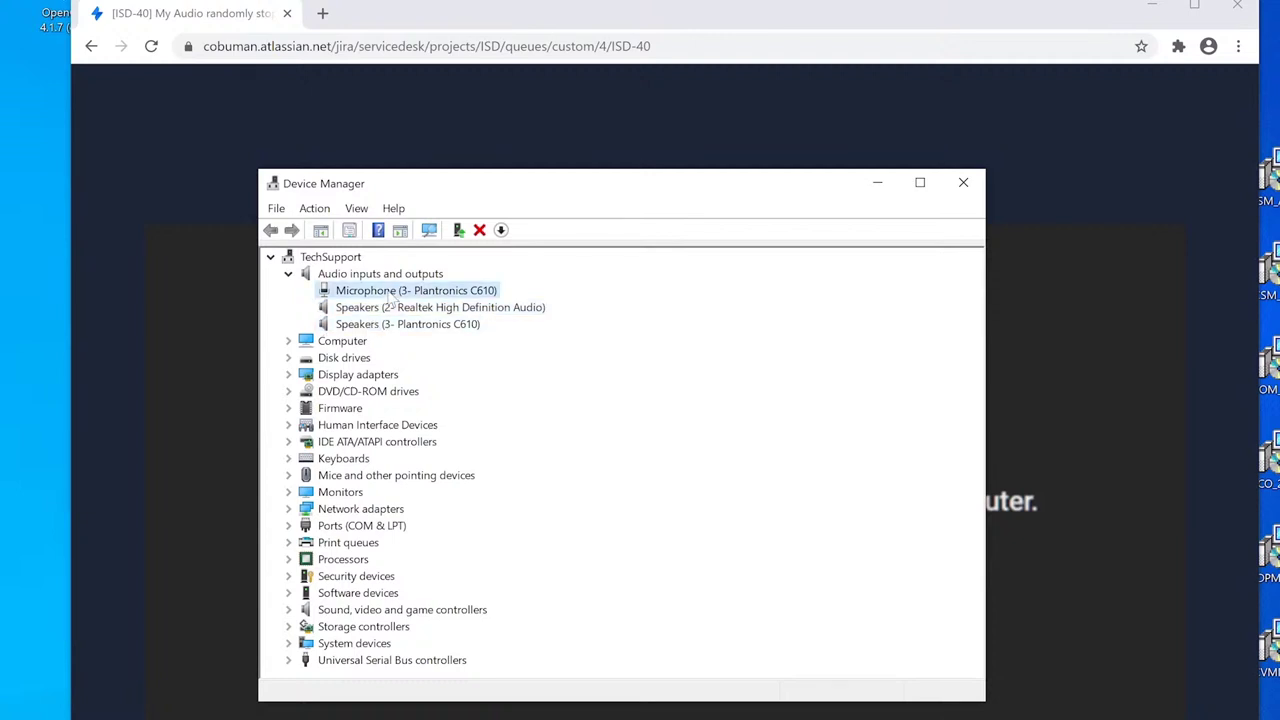
{"action": "left_click", "coordinate": [390, 326]}
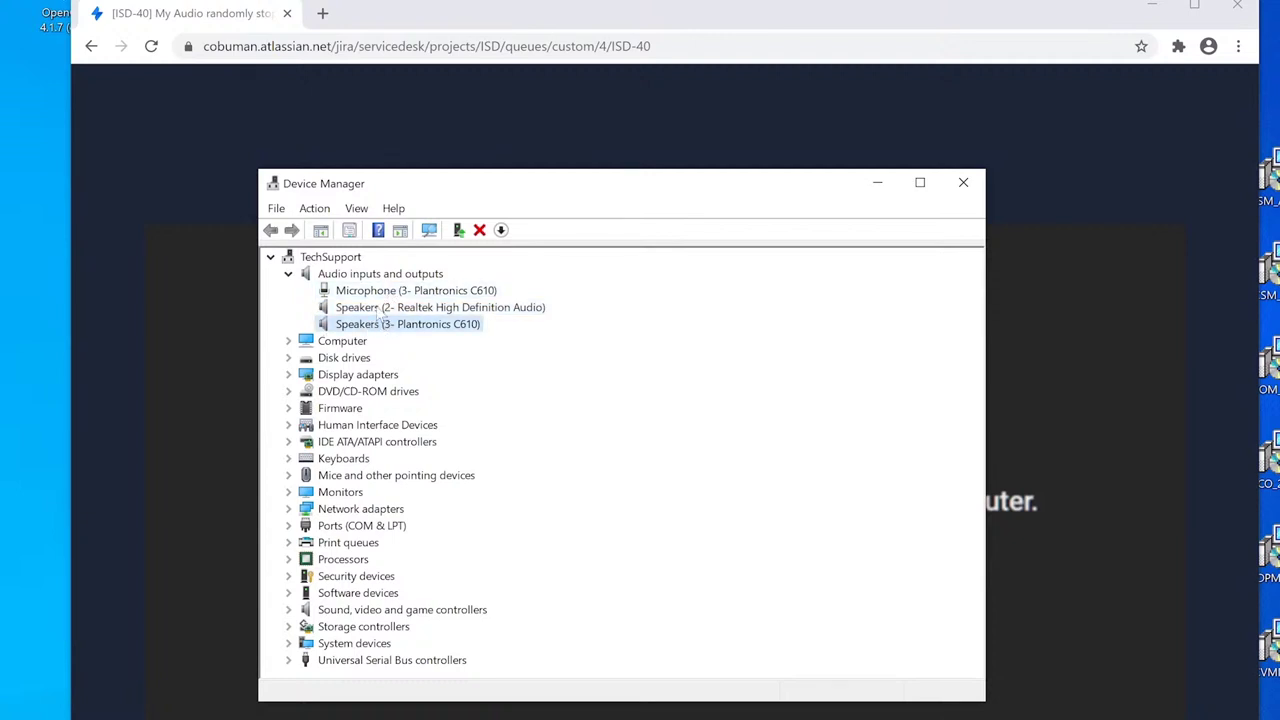
{"action": "left_click", "coordinate": [377, 309]}
{"action": "left_click", "coordinate": [386, 292]}
{"action": "left_click", "coordinate": [384, 326]}
{"action": "left_click", "coordinate": [381, 309]}
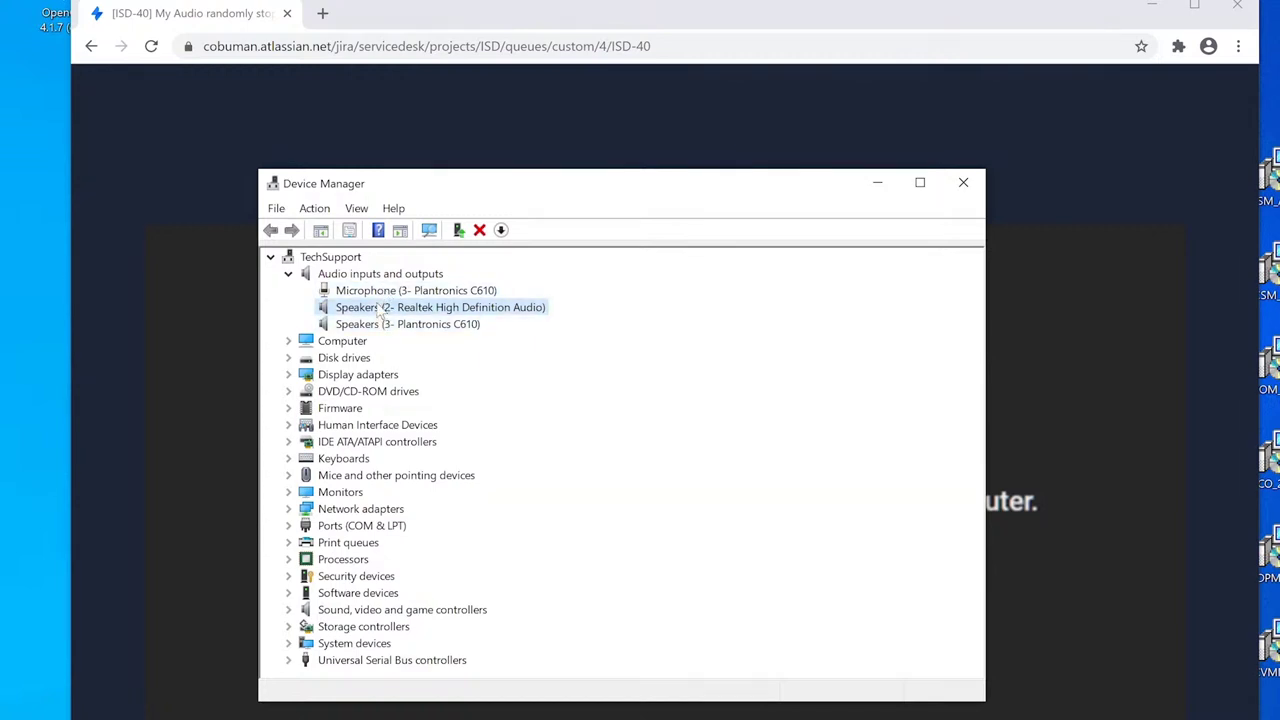
{"action": "left_click", "coordinate": [385, 292]}
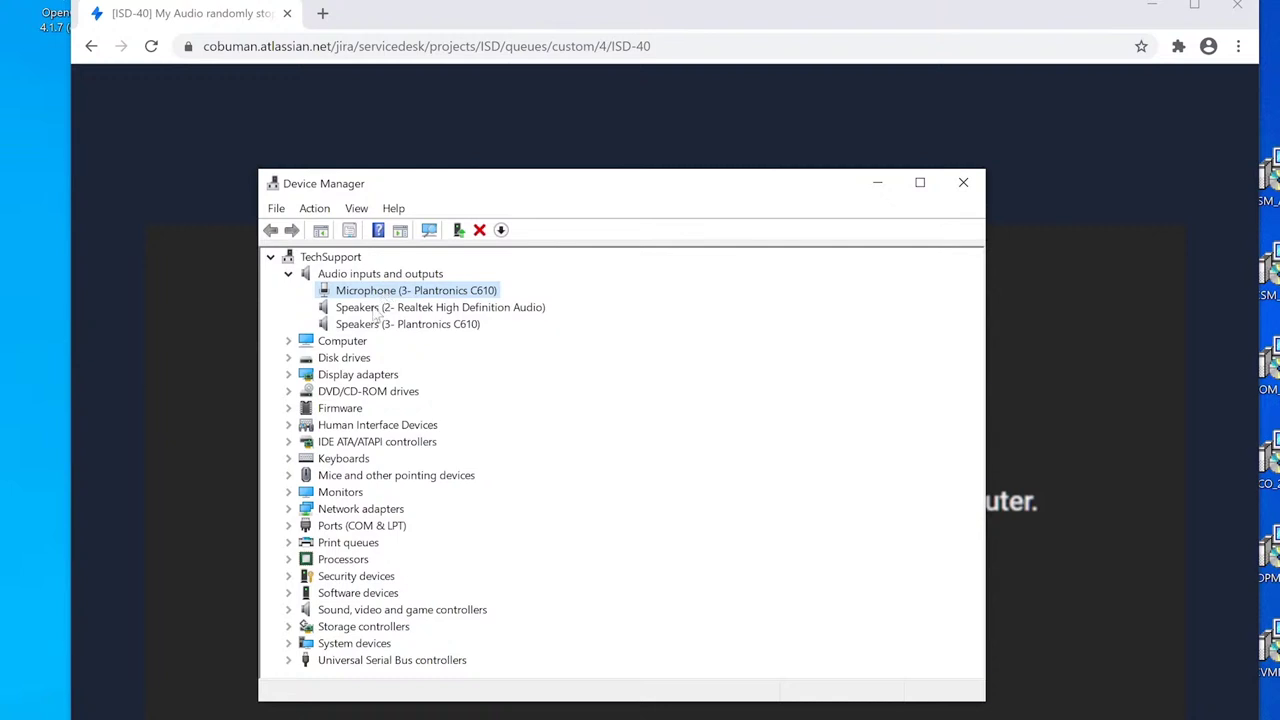
{"action": "left_click", "coordinate": [374, 309]}
{"action": "left_click", "coordinate": [369, 326]}
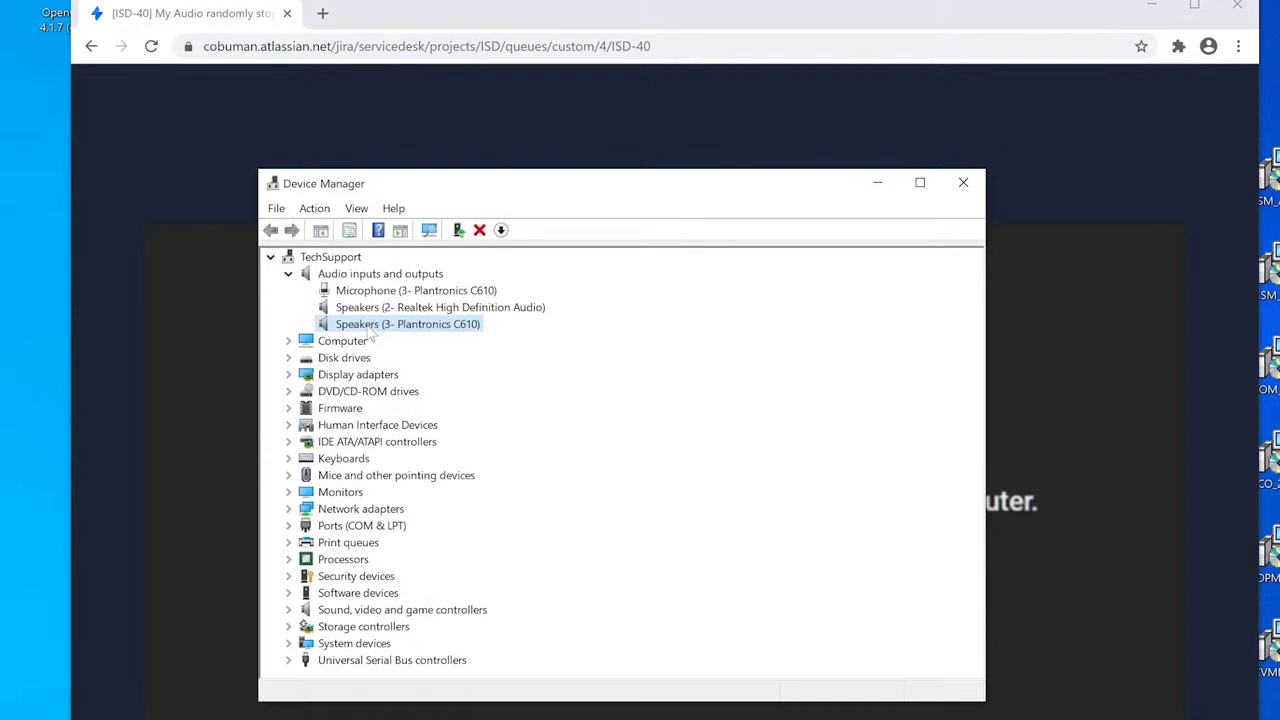
{"action": "left_click", "coordinate": [390, 309]}
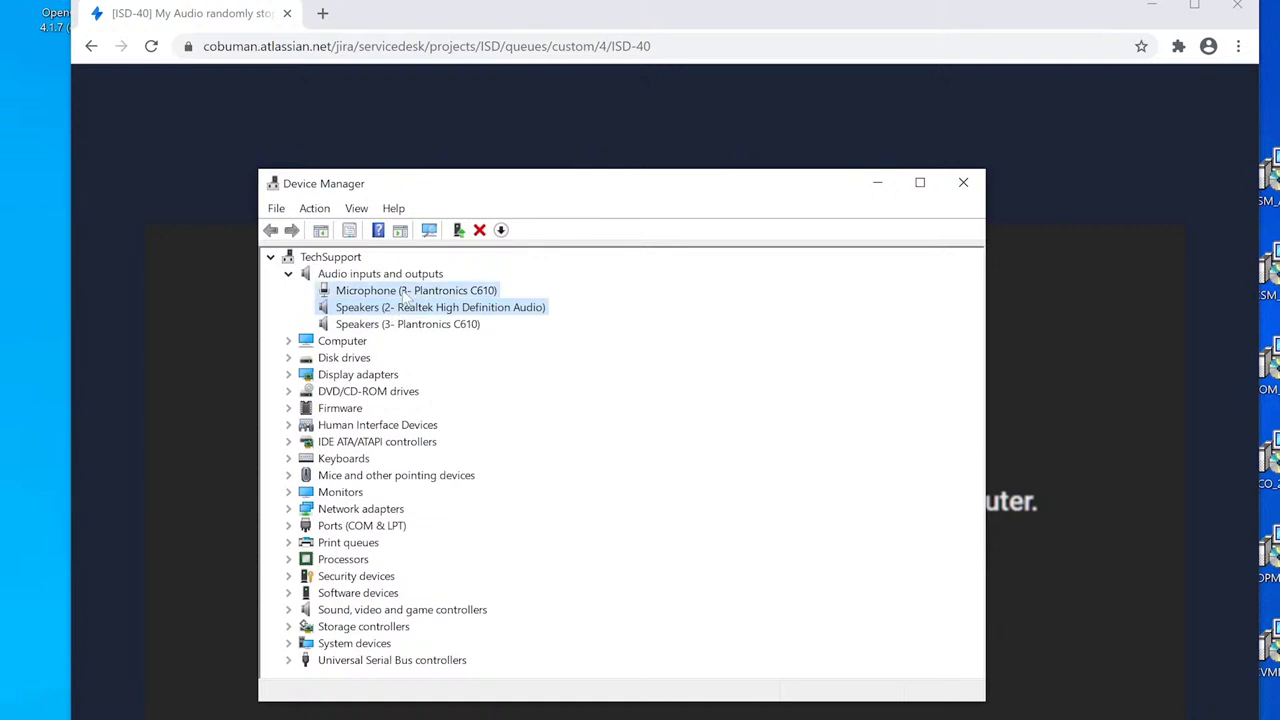
{"action": "left_click", "coordinate": [406, 292]}
{"action": "left_click", "coordinate": [398, 310]}
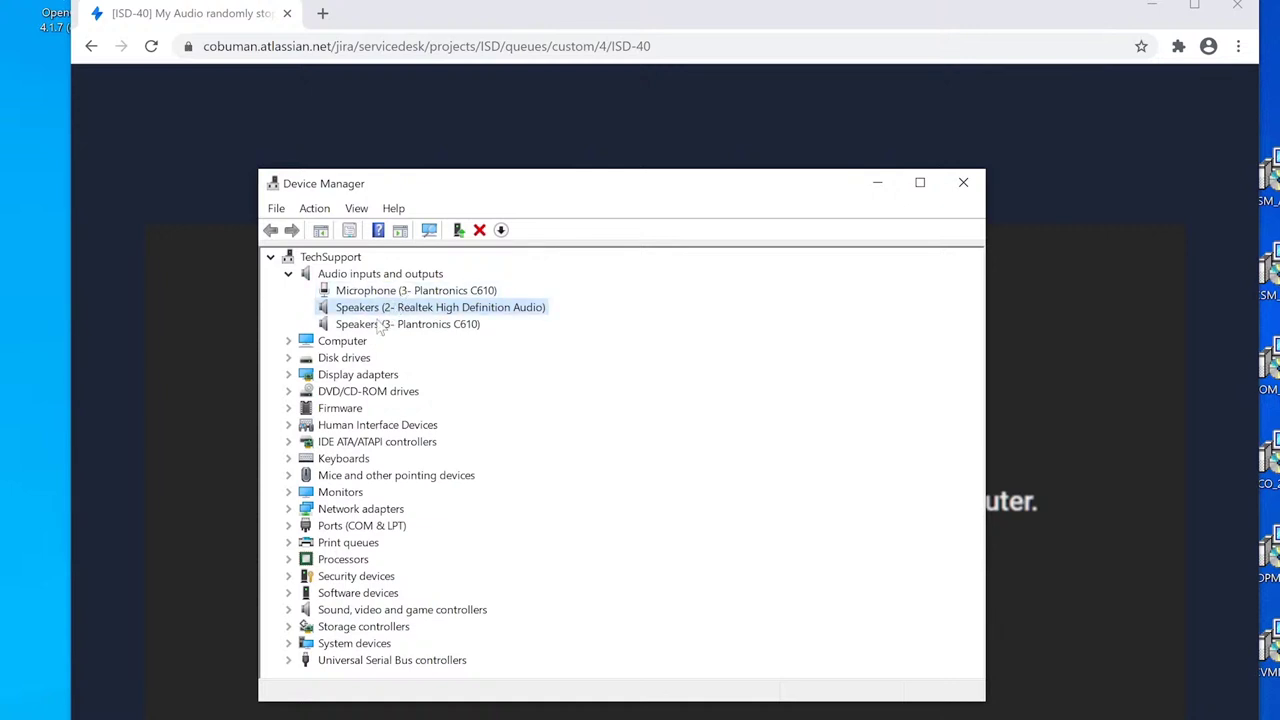
{"action": "left_click", "coordinate": [380, 326]}
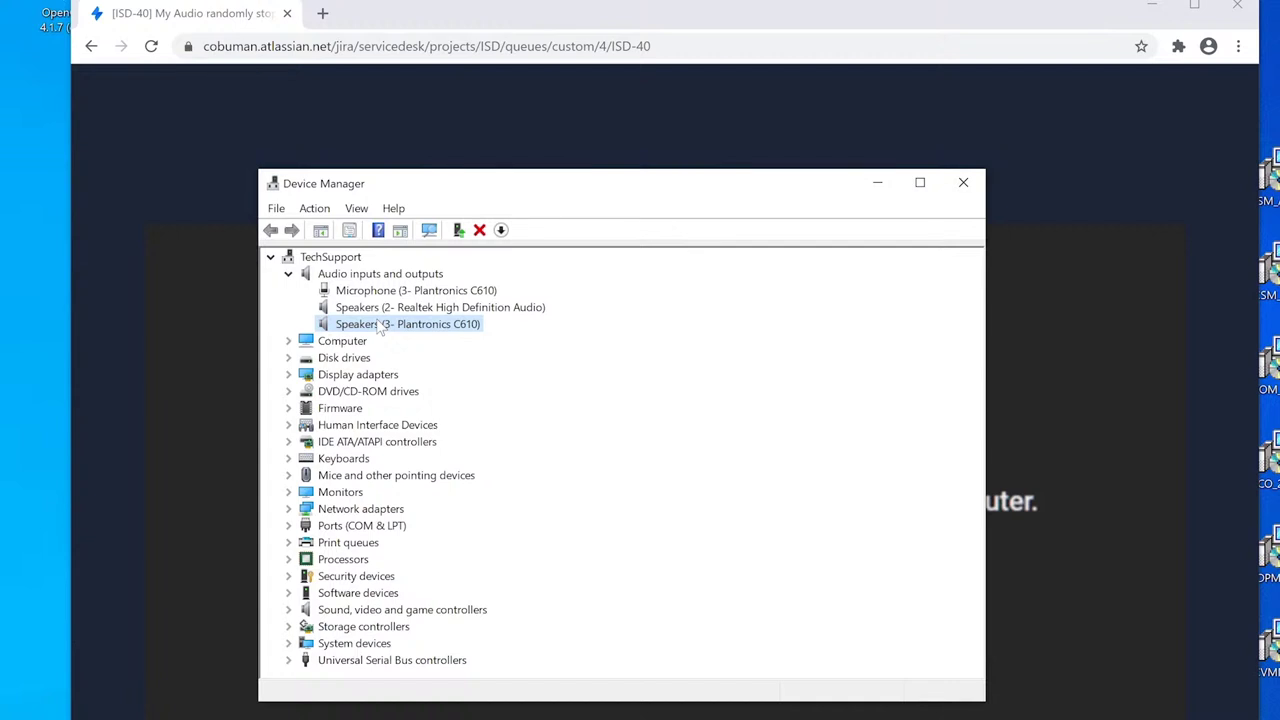
{"action": "left_click", "coordinate": [404, 310]}
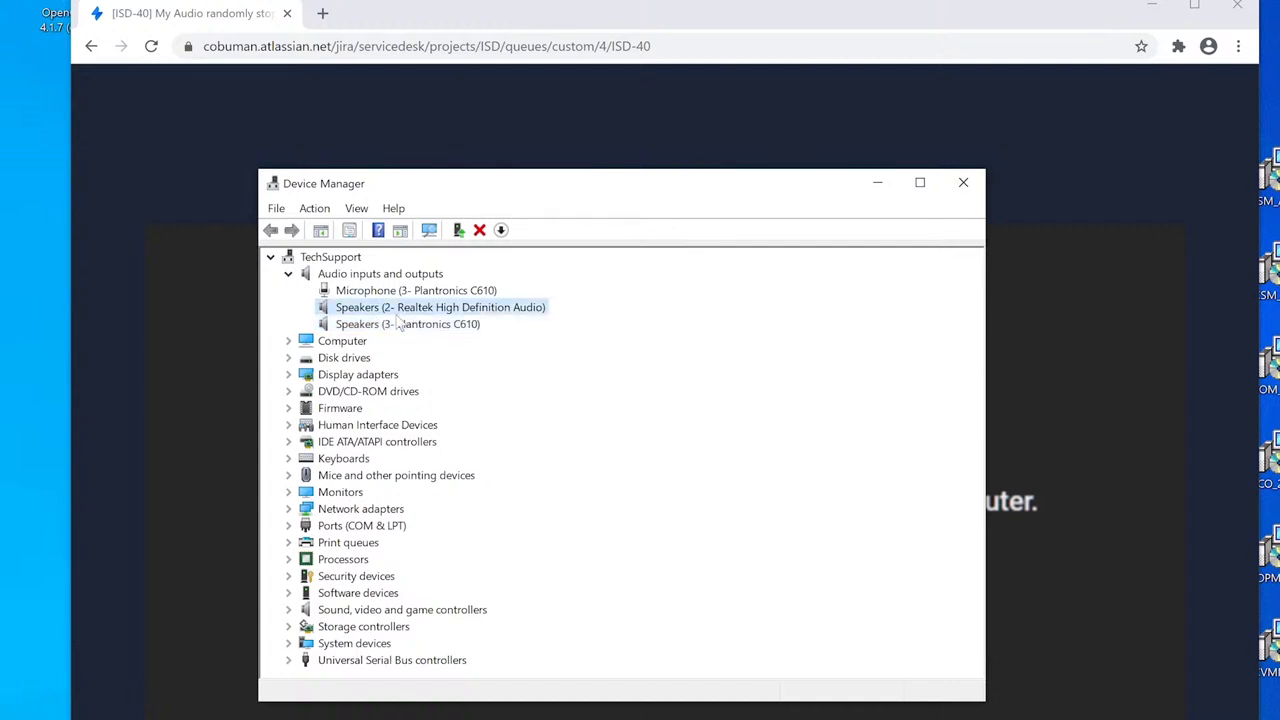
{"action": "left_click", "coordinate": [413, 294]}
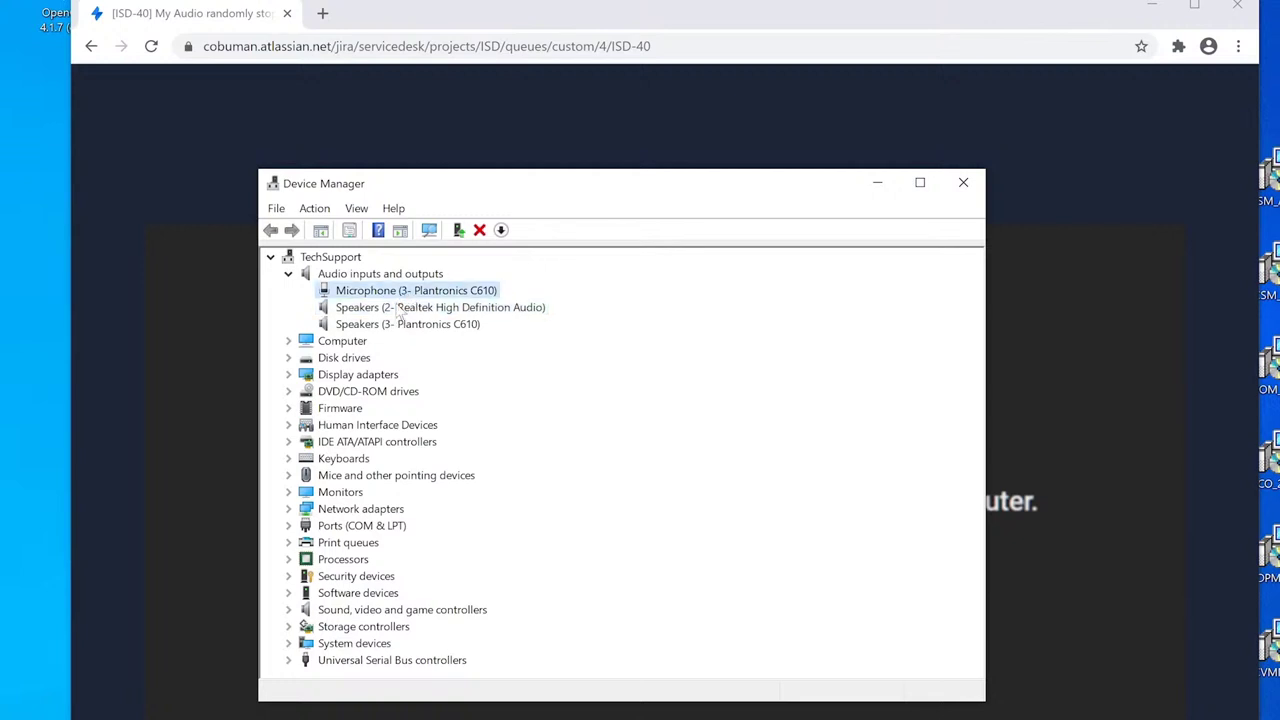
{"action": "left_click", "coordinate": [397, 310]}
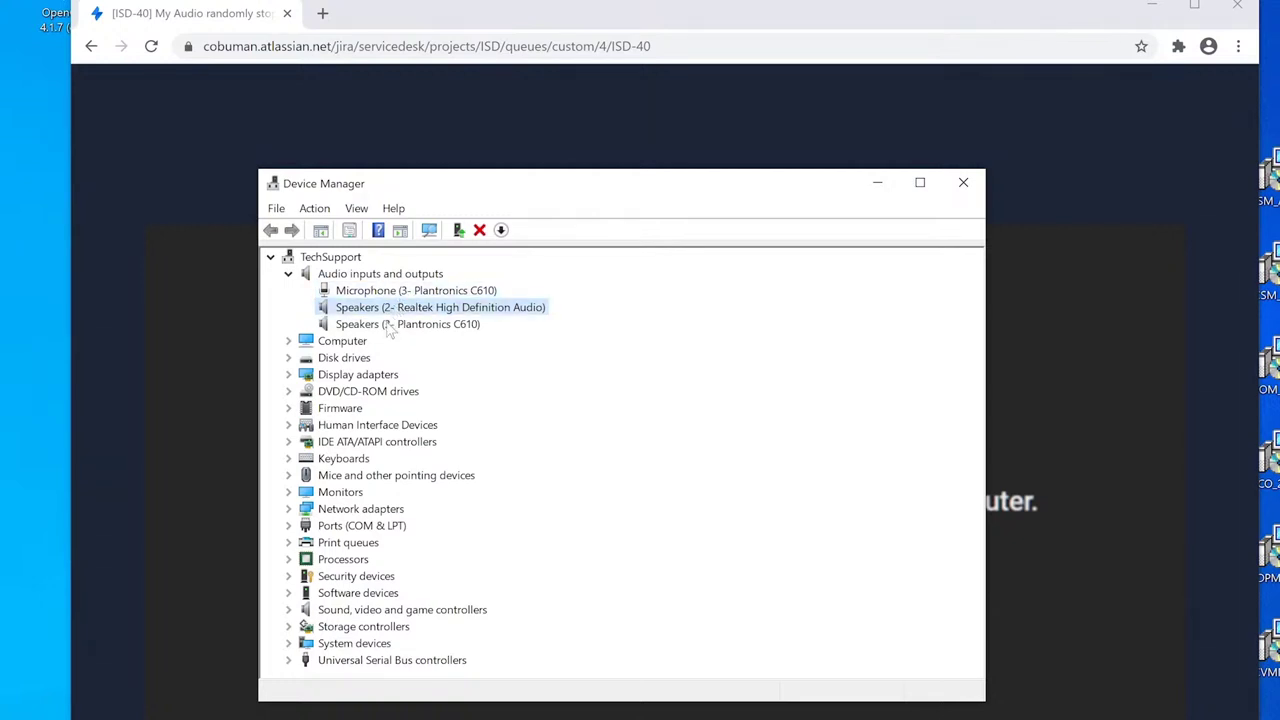
{"action": "left_click", "coordinate": [390, 328]}
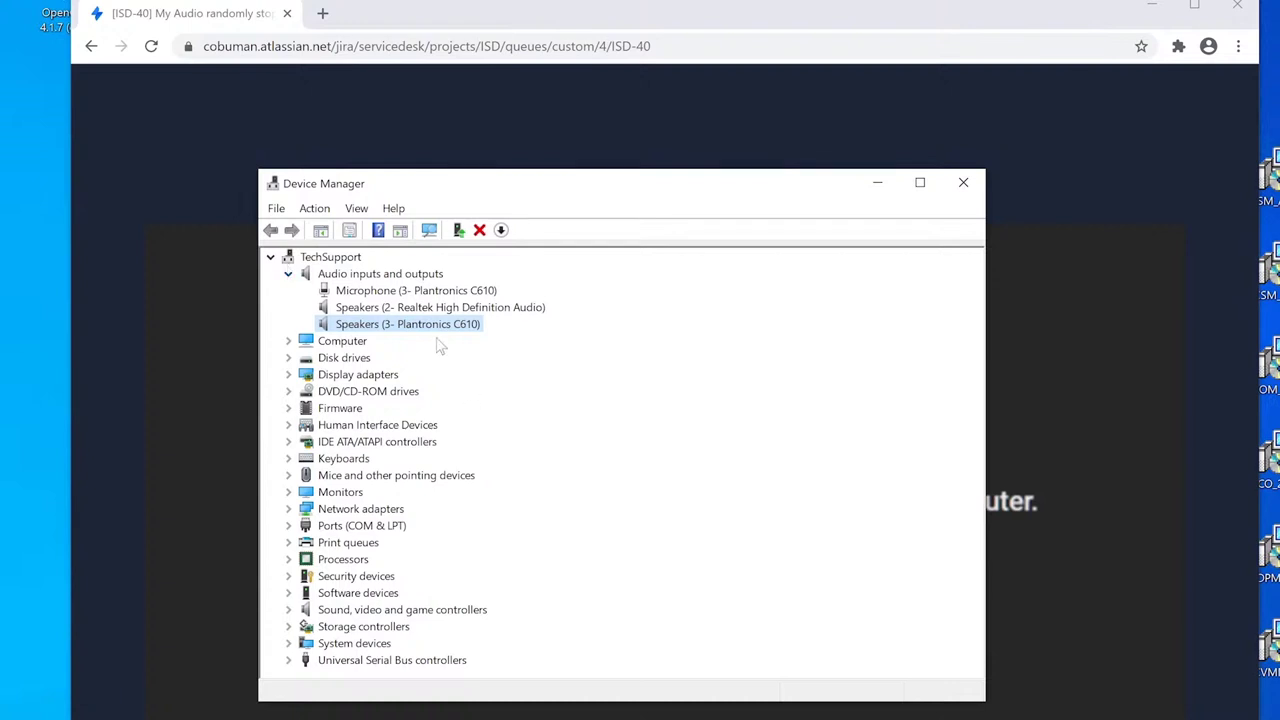
{"action": "left_click", "coordinate": [414, 311]}
{"action": "left_click", "coordinate": [422, 291]}
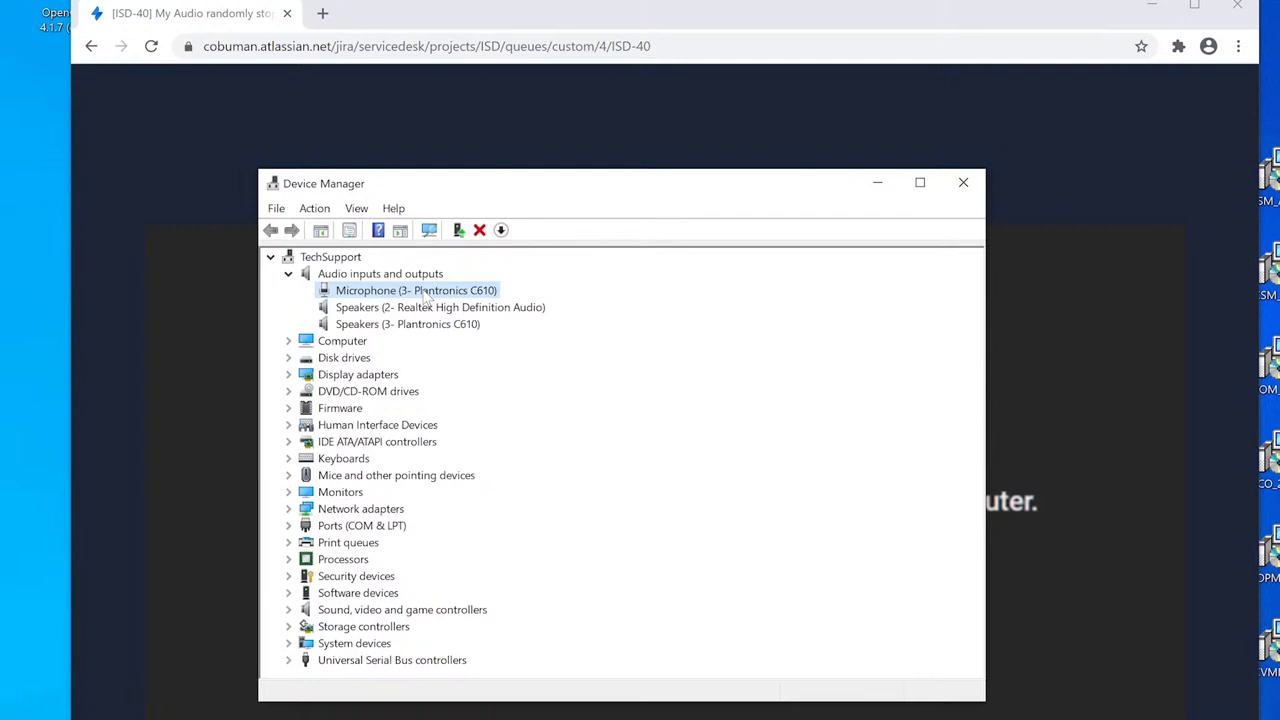
{"action": "left_click_drag", "start_coordinate": [717, 186], "coordinate": [737, 166]}
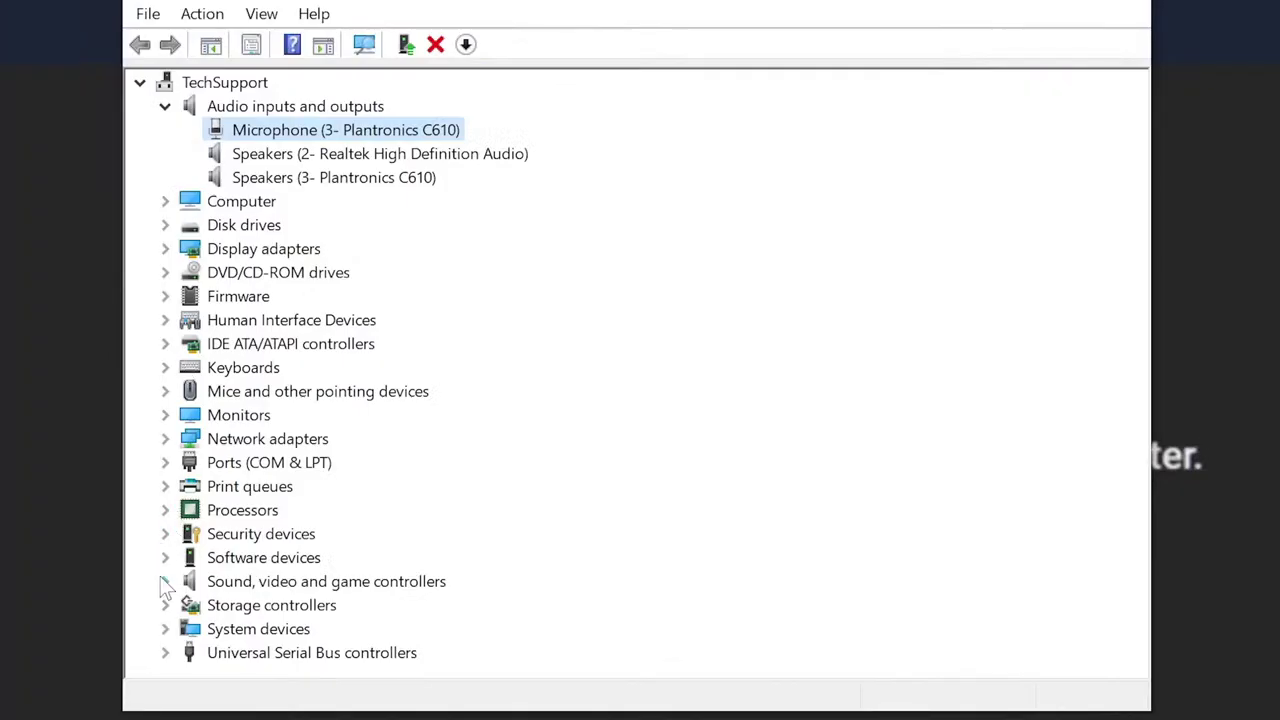
Expand Sound, video and game controllers and disable Intel(R) Display Audio, confirming with Yes.
{"action": "left_click", "coordinate": [303, 589]}
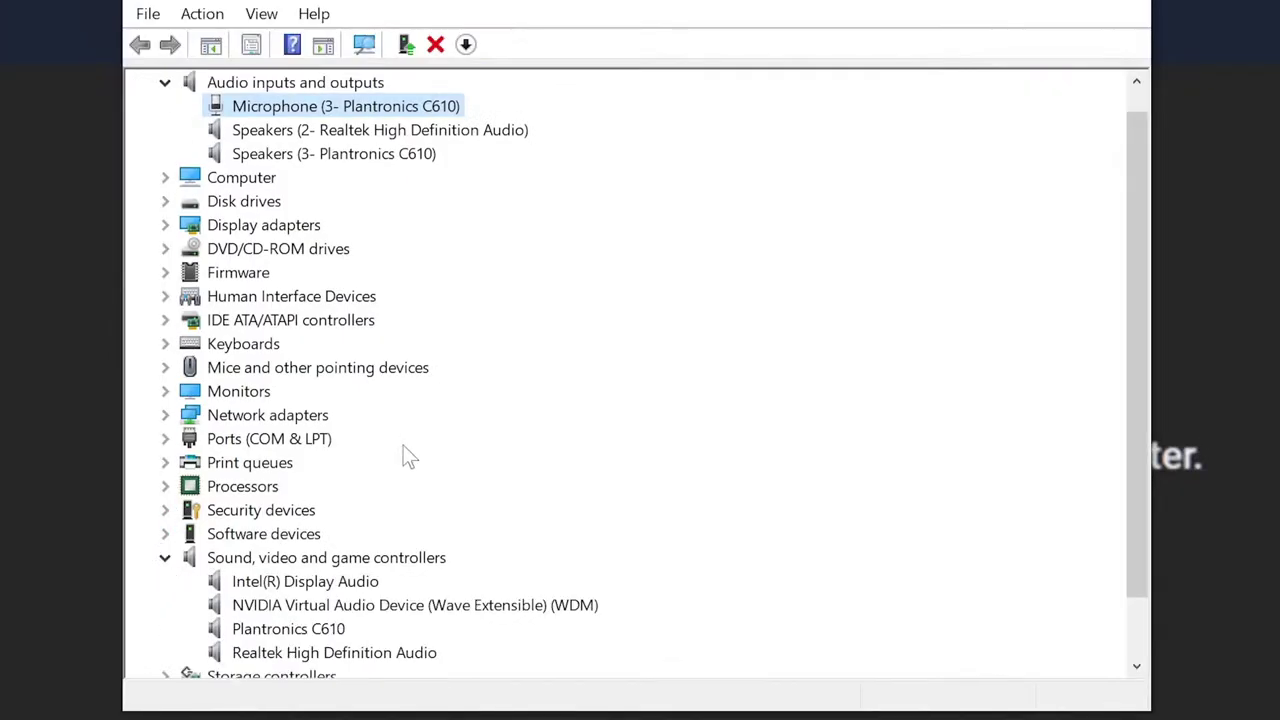
{"action": "scroll", "coordinate": [409, 455], "scroll_direction": "down", "scroll_amount": 1}
{"action": "left_click", "coordinate": [305, 514]}
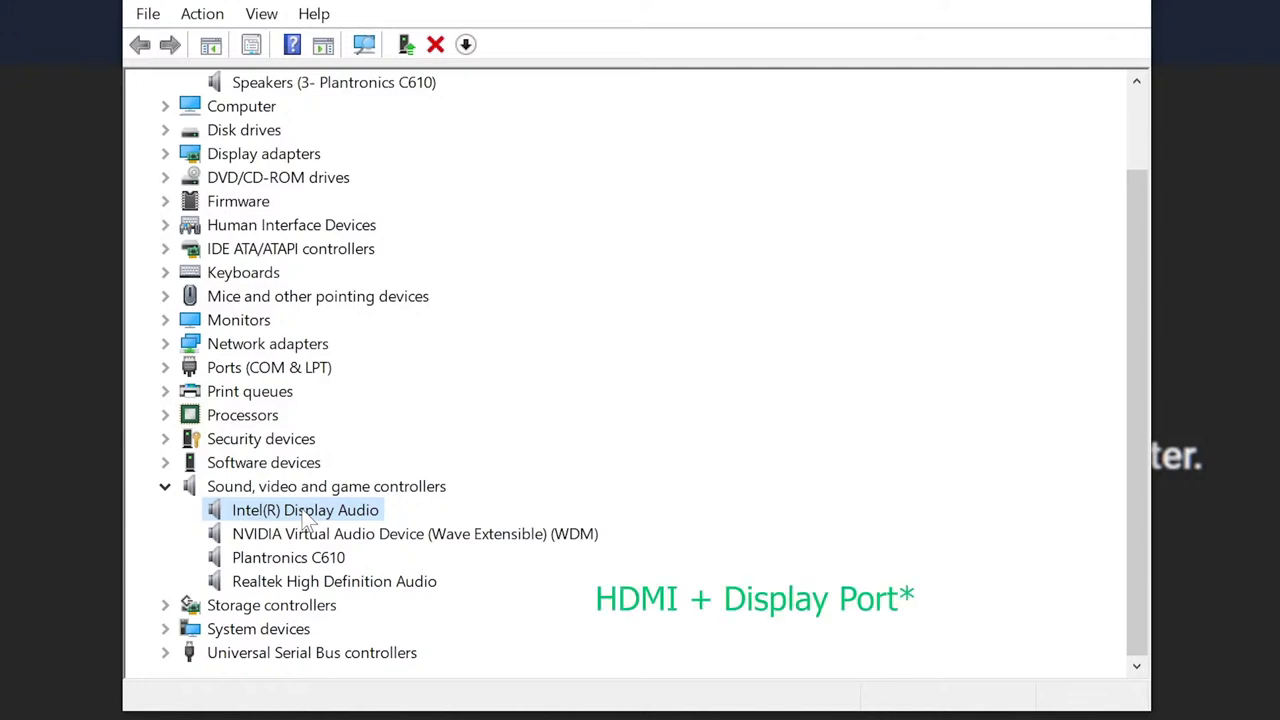
{"action": "right_click", "coordinate": [305, 515]}
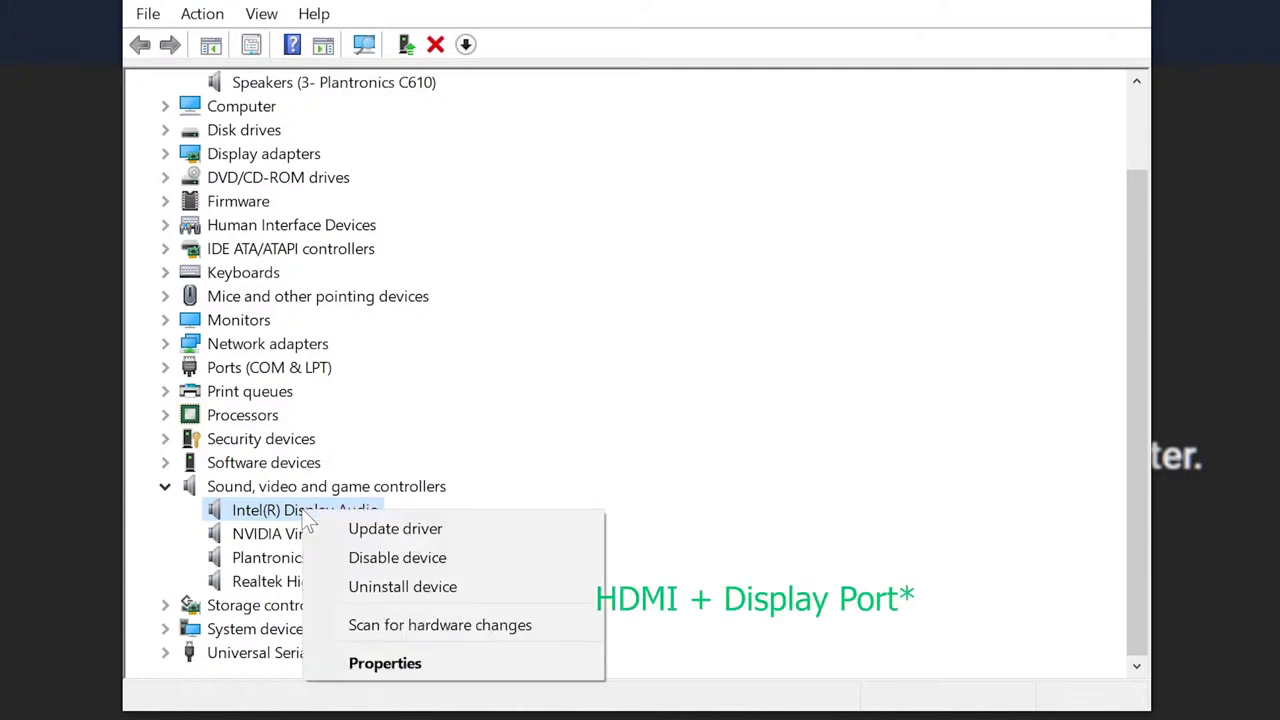
{"action": "left_click", "coordinate": [440, 563]}
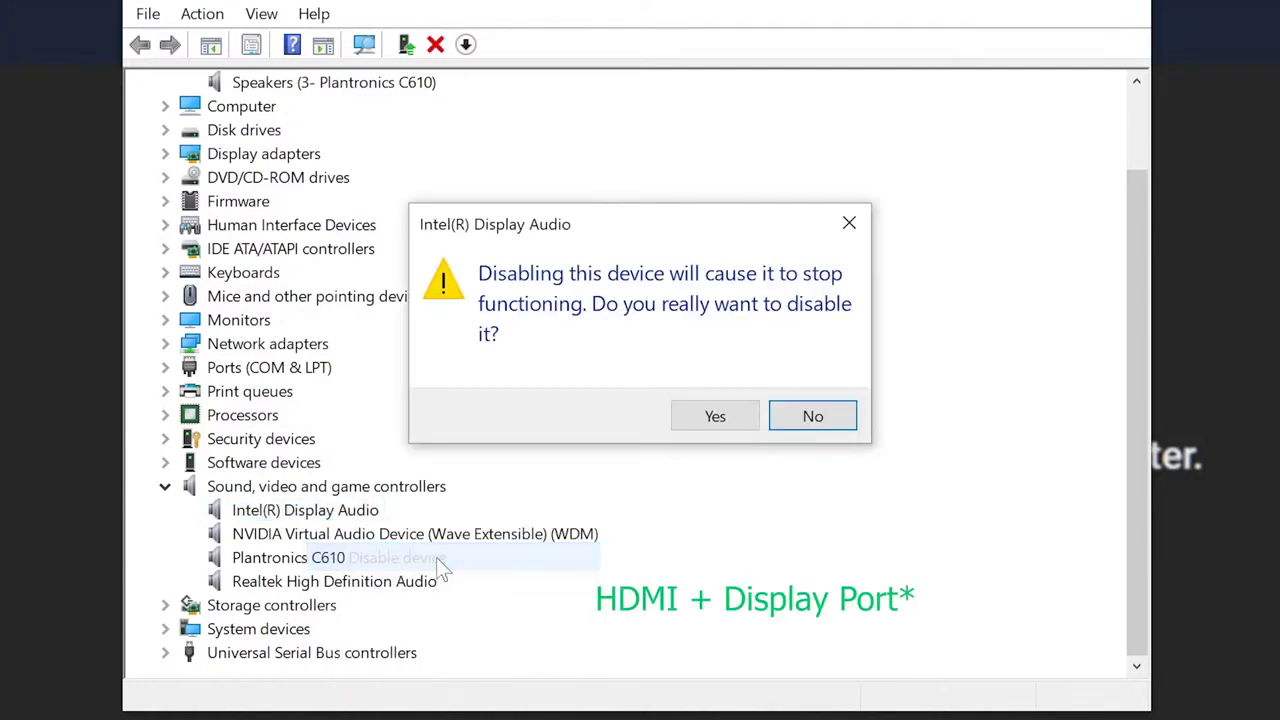
{"action": "left_click", "coordinate": [713, 420]}
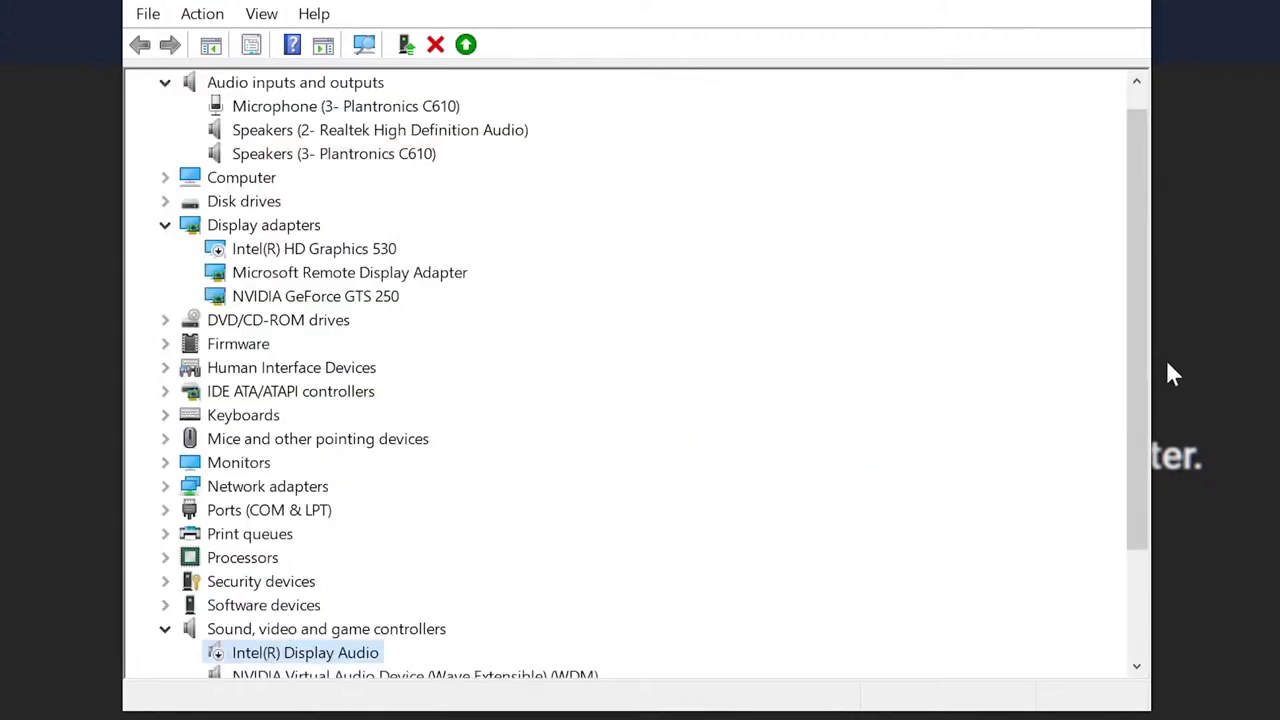
Look over the Realtek speakers and the Plantronics C610 speakers and microphone.
{"action": "left_click_drag", "start_coordinate": [1147, 397], "coordinate": [1125, 262]}
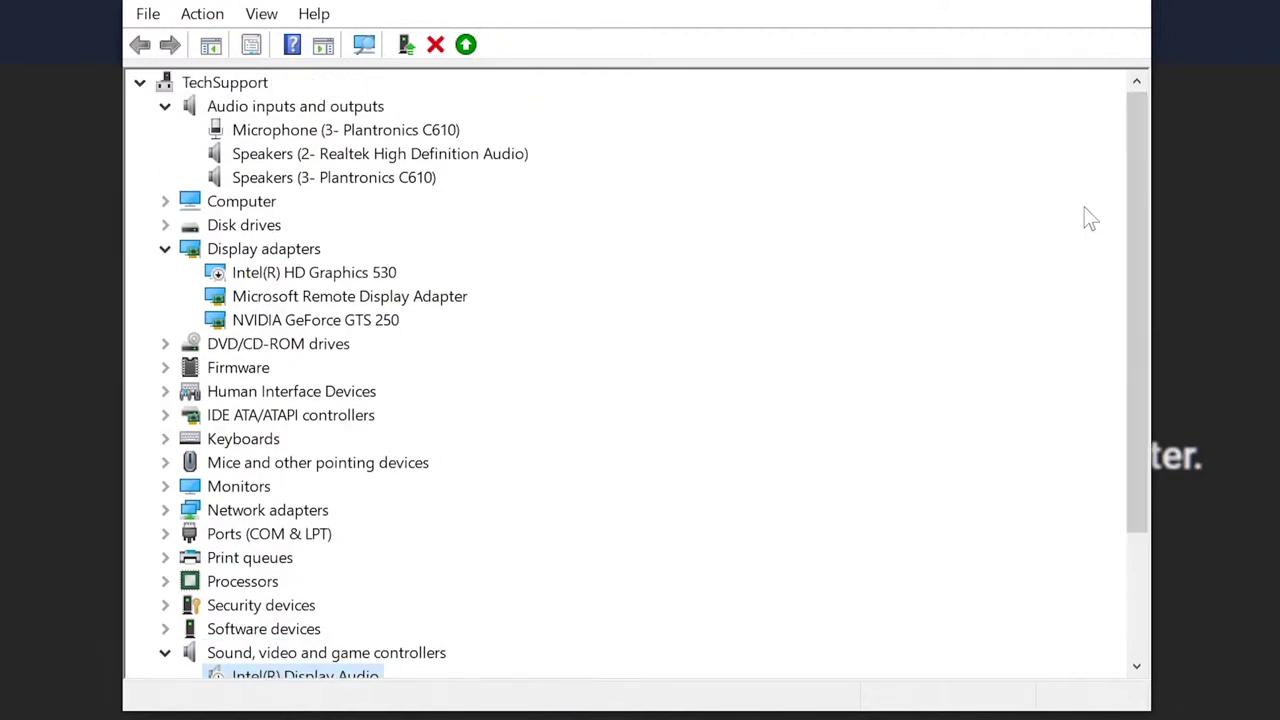
{"action": "left_click", "coordinate": [368, 158]}
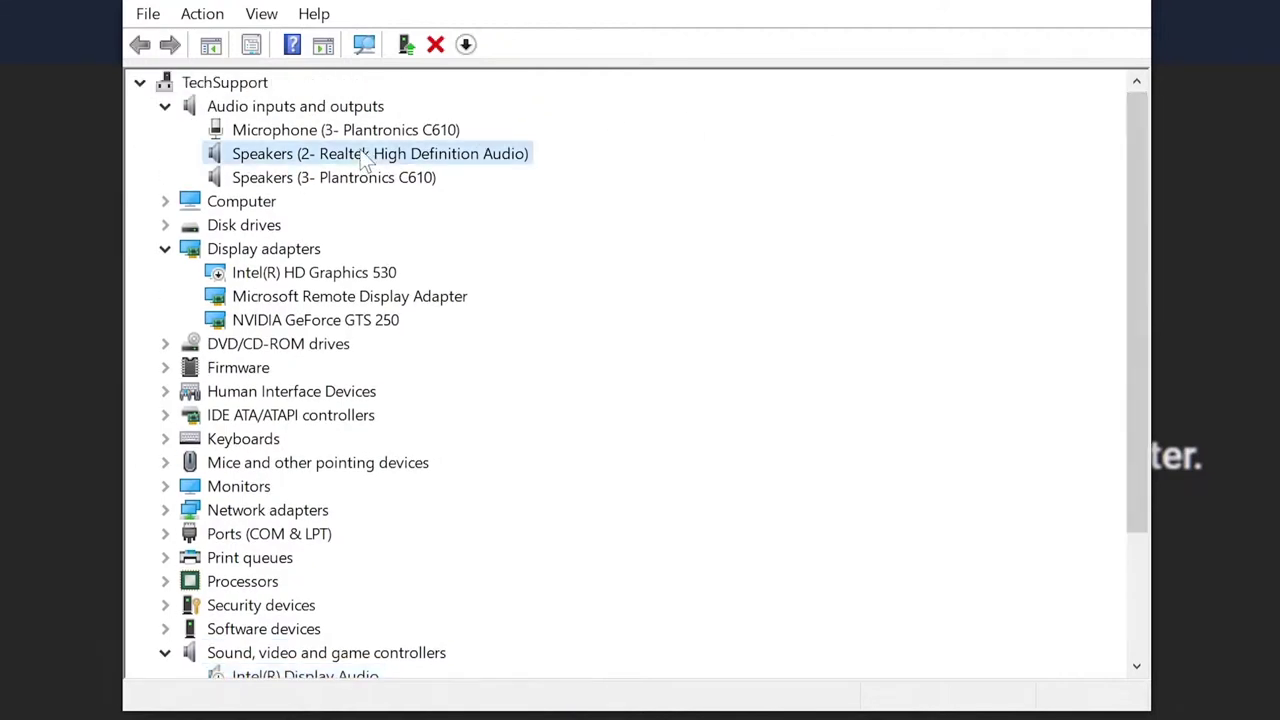
{"action": "right_click", "coordinate": [375, 158]}
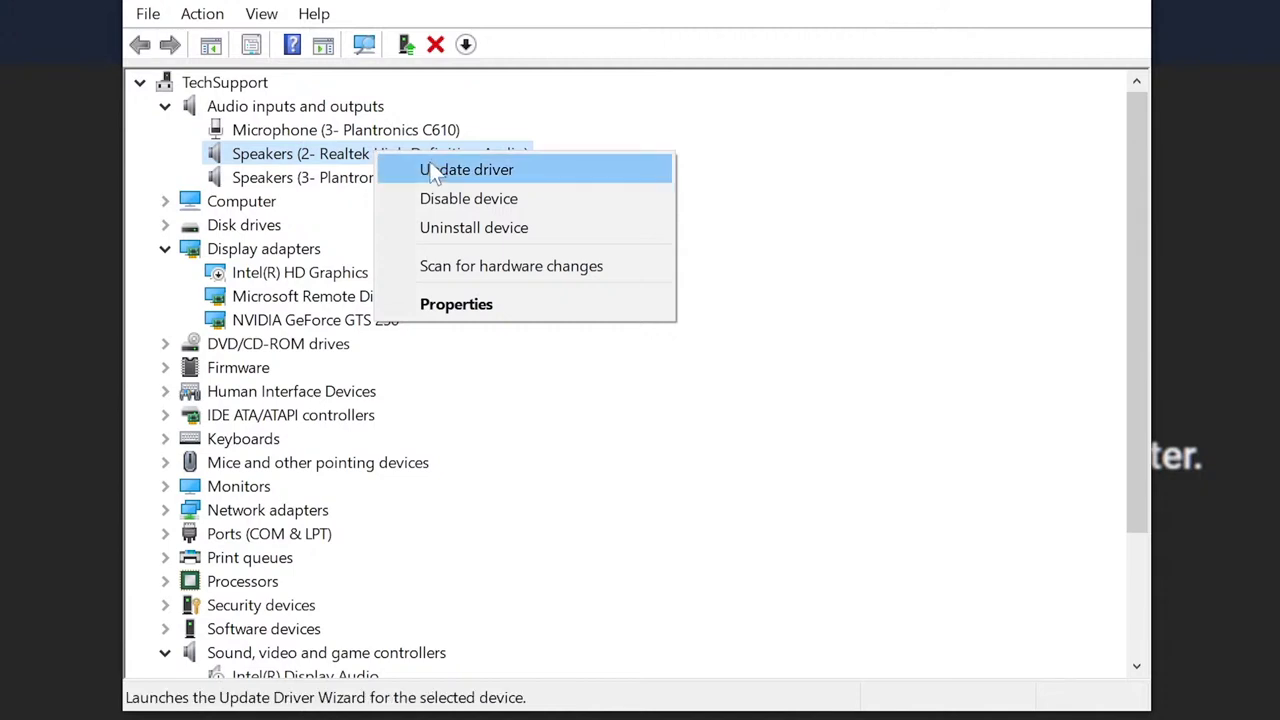
{"action": "left_click", "coordinate": [300, 163]}
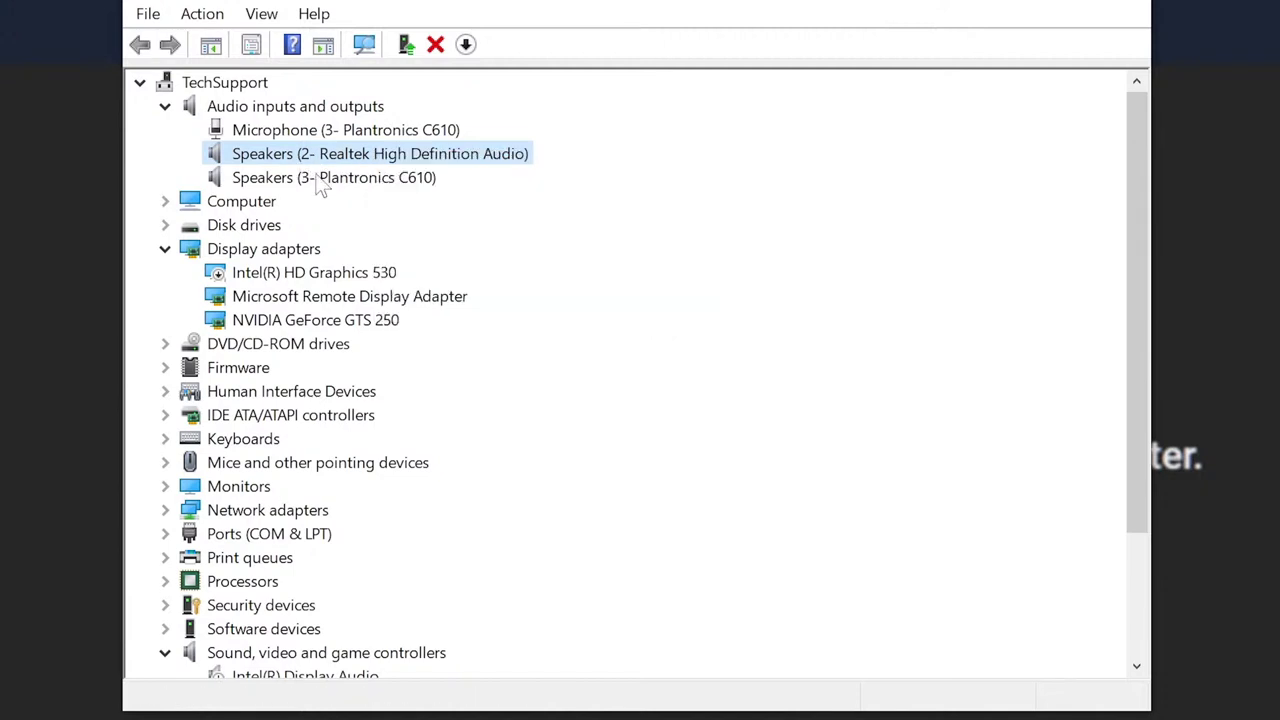
{"action": "left_click", "coordinate": [322, 180]}
{"action": "left_click", "coordinate": [344, 141]}
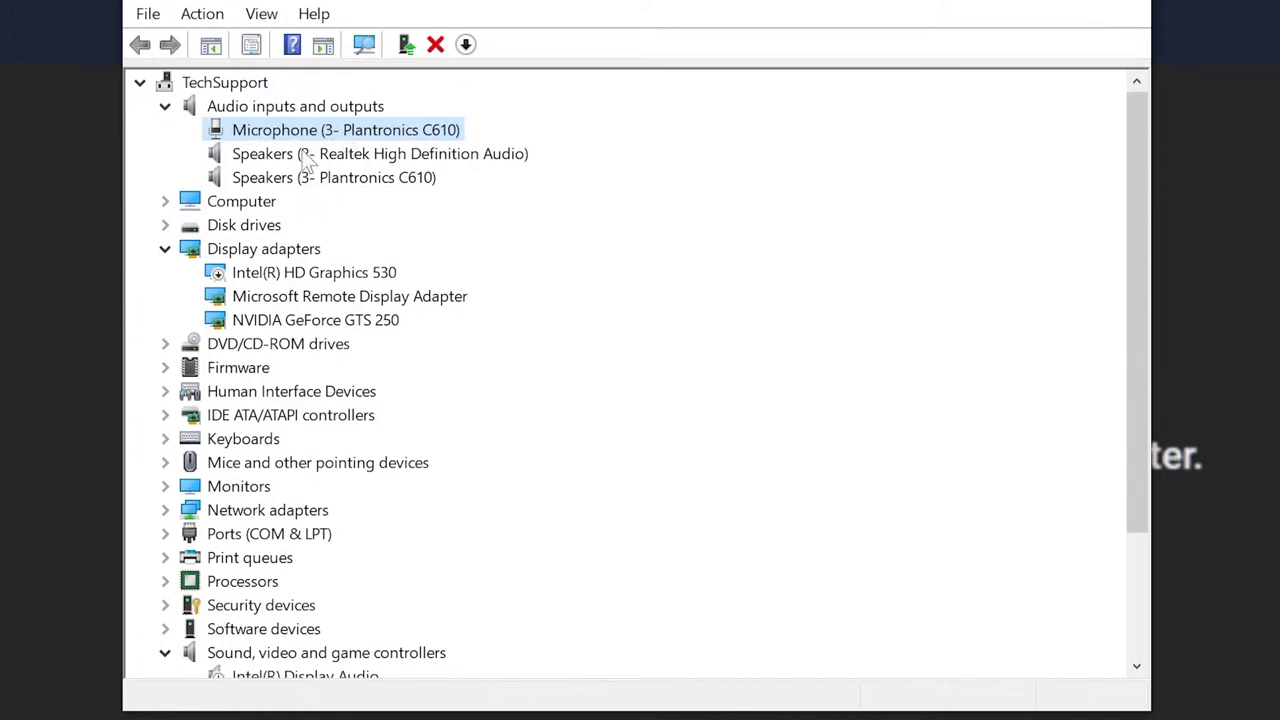
{"action": "left_click", "coordinate": [303, 158]}
{"action": "left_click", "coordinate": [323, 131]}
{"action": "left_click", "coordinate": [313, 158]}
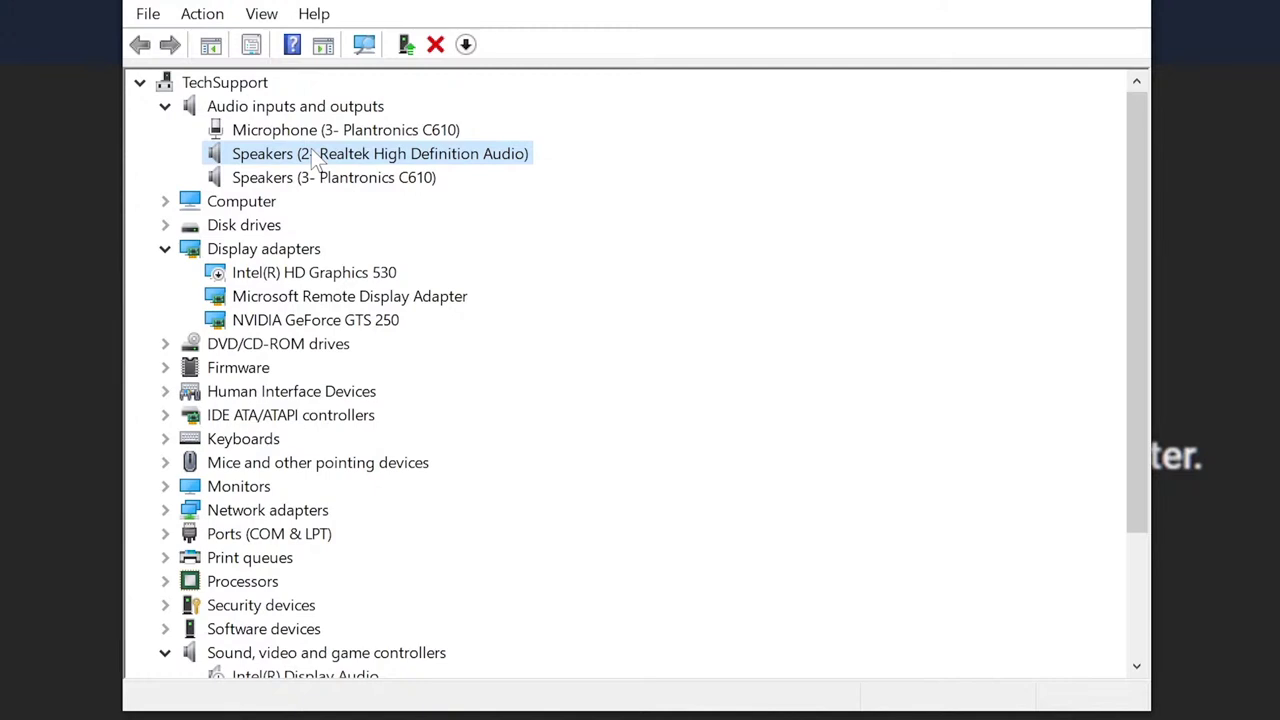
{"action": "left_click", "coordinate": [323, 133]}
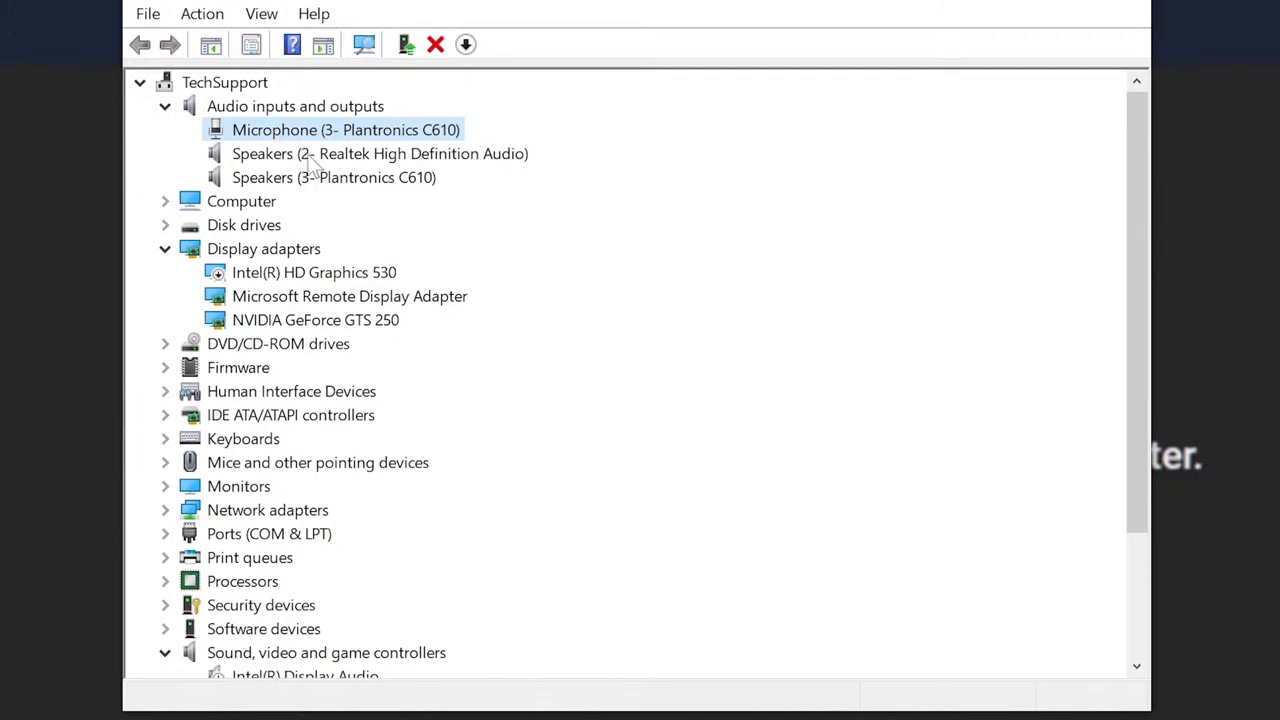
{"action": "left_click", "coordinate": [308, 158]}
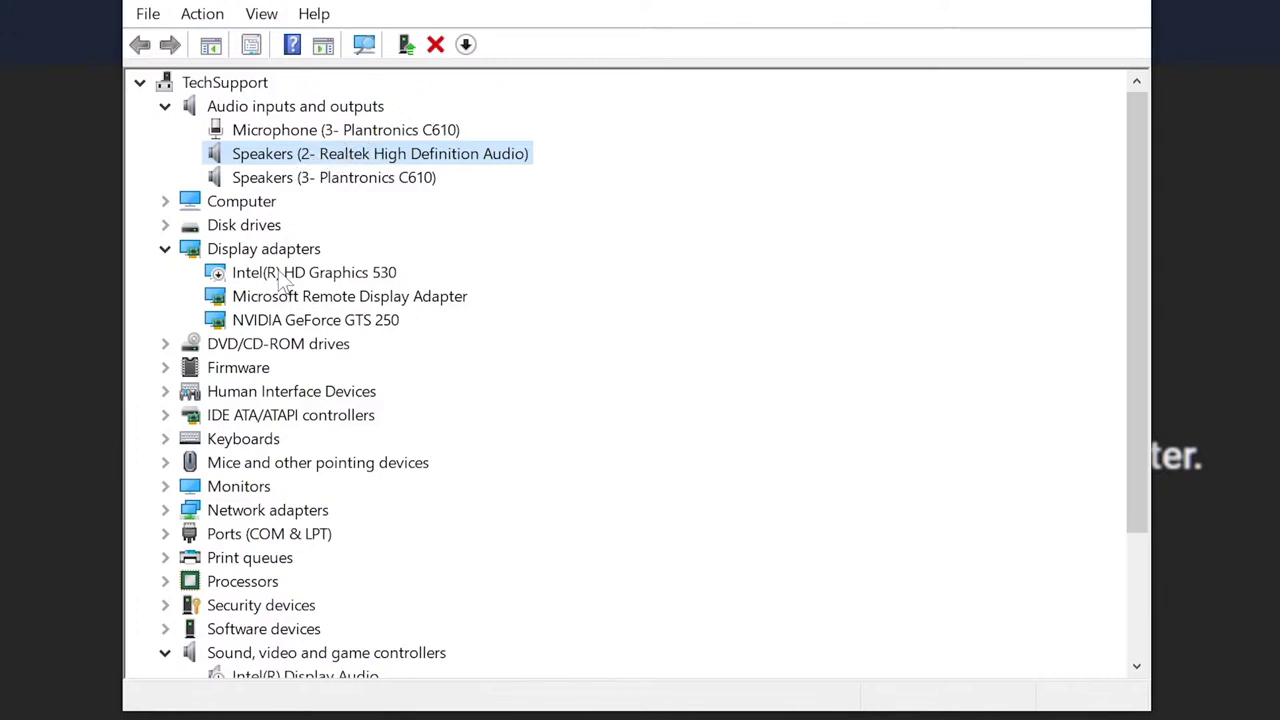
Collapse Display adapters and select the Intel(R) Display Audio device.
{"action": "left_click", "coordinate": [167, 249]}
{"action": "scroll", "coordinate": [380, 340], "scroll_direction": "down", "scroll_amount": 2}
{"action": "left_click", "coordinate": [262, 511]}
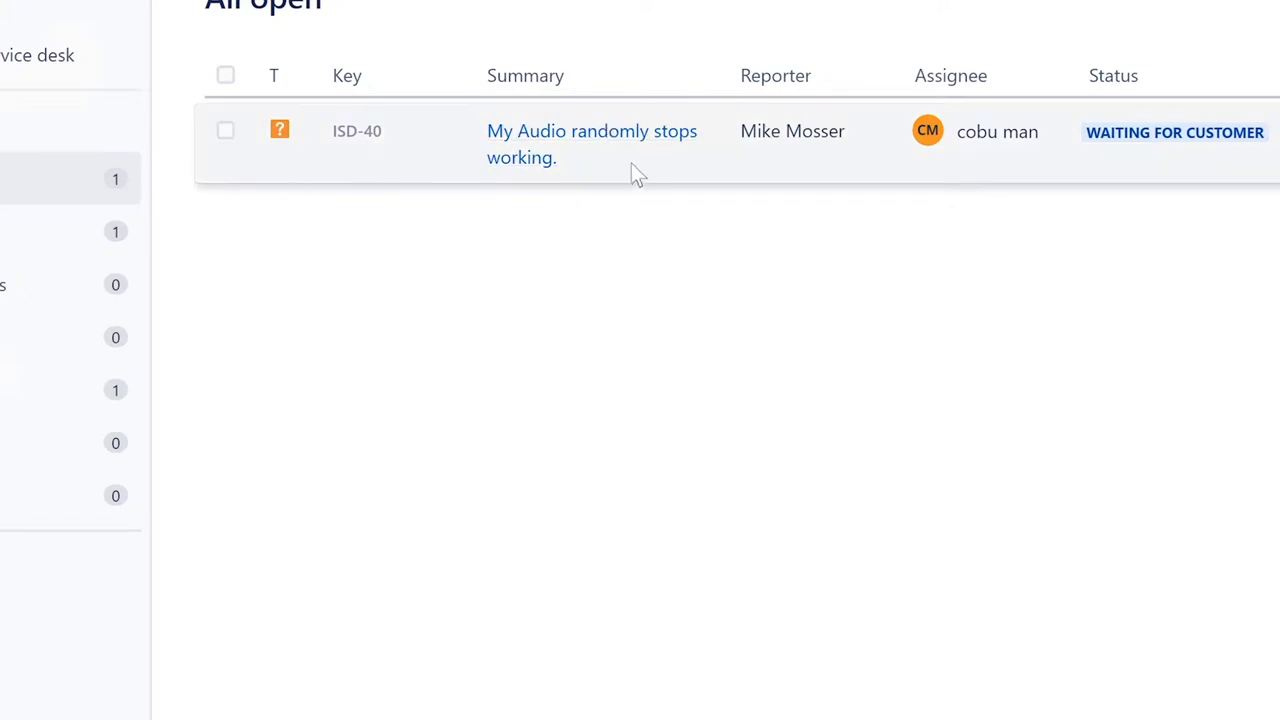
Open the 'My Audio randomly stops working' ticket and begin a reply to the customer.
{"action": "left_click", "coordinate": [627, 148]}
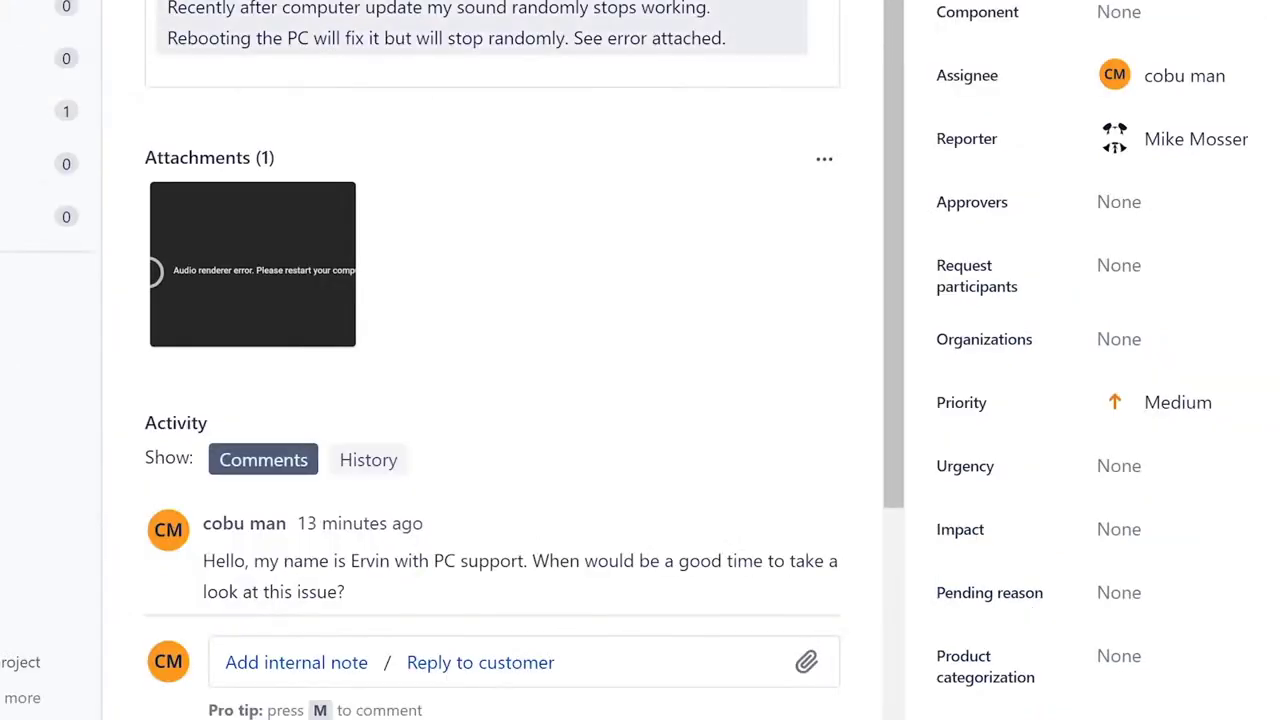
{"action": "scroll", "coordinate": [552, 346], "scroll_direction": "down", "scroll_amount": 2}
{"action": "scroll", "coordinate": [503, 67], "scroll_direction": "down", "scroll_amount": 1}
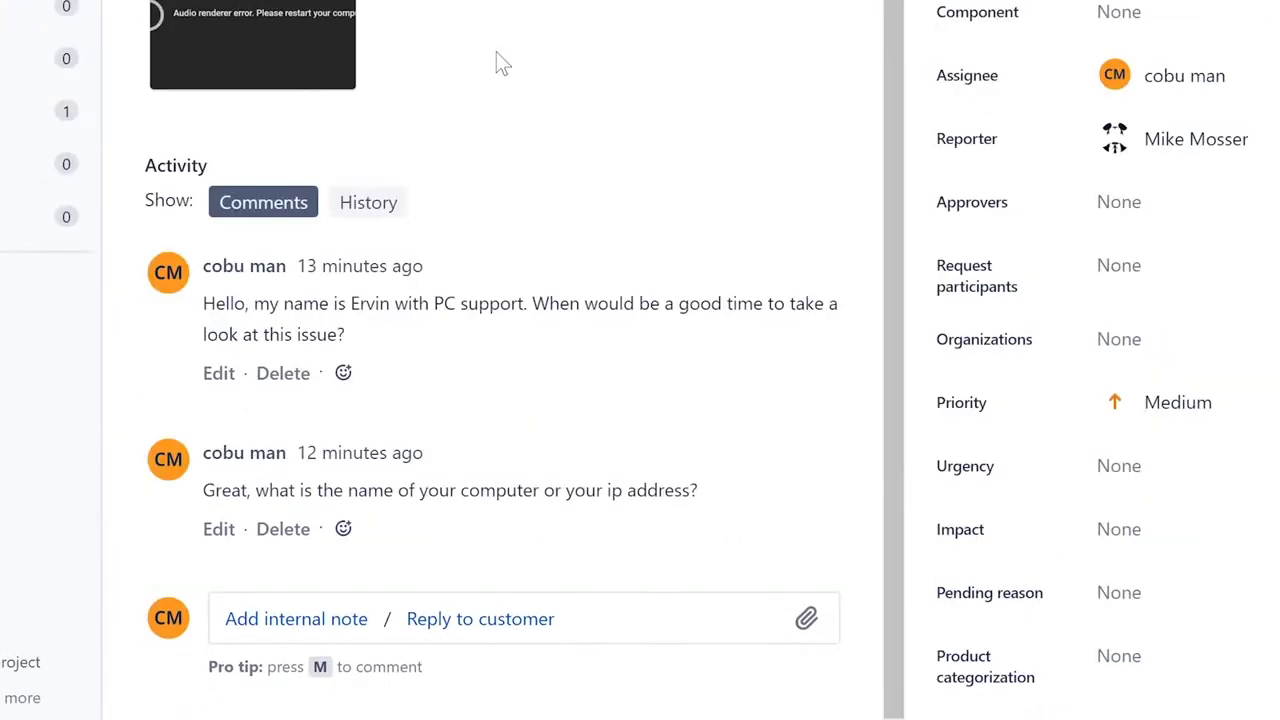
{"action": "left_click", "coordinate": [480, 620]}
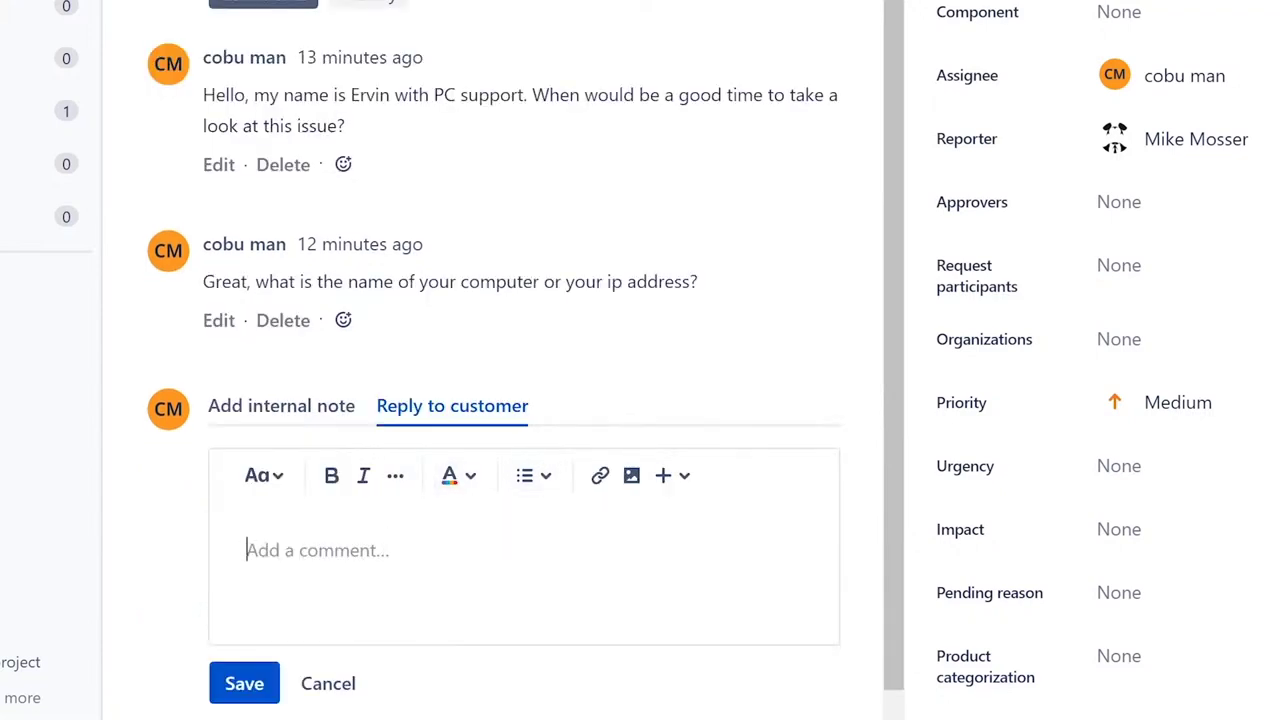
Post the reply 'Updated Audio drivers and disabled Intel Audio Device' to the customer.
{"action": "type", "text": "Up"}
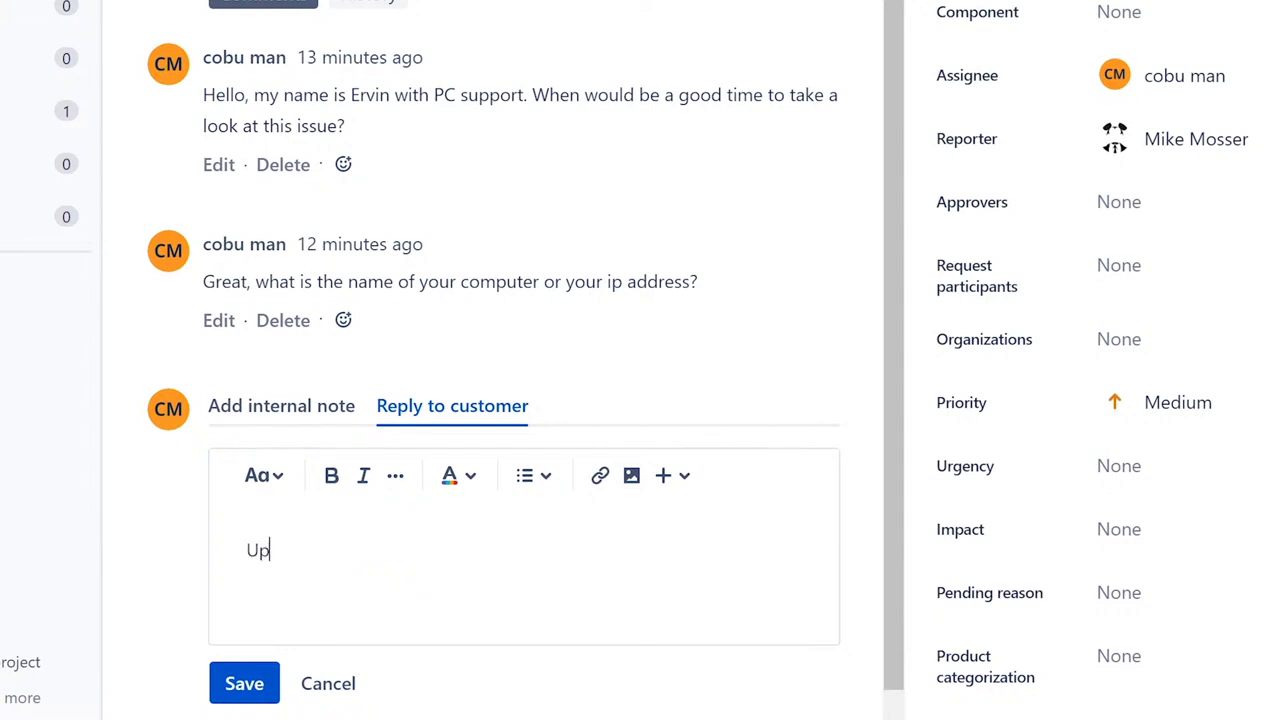
{"action": "type", "text": "dated Audio drvier"}
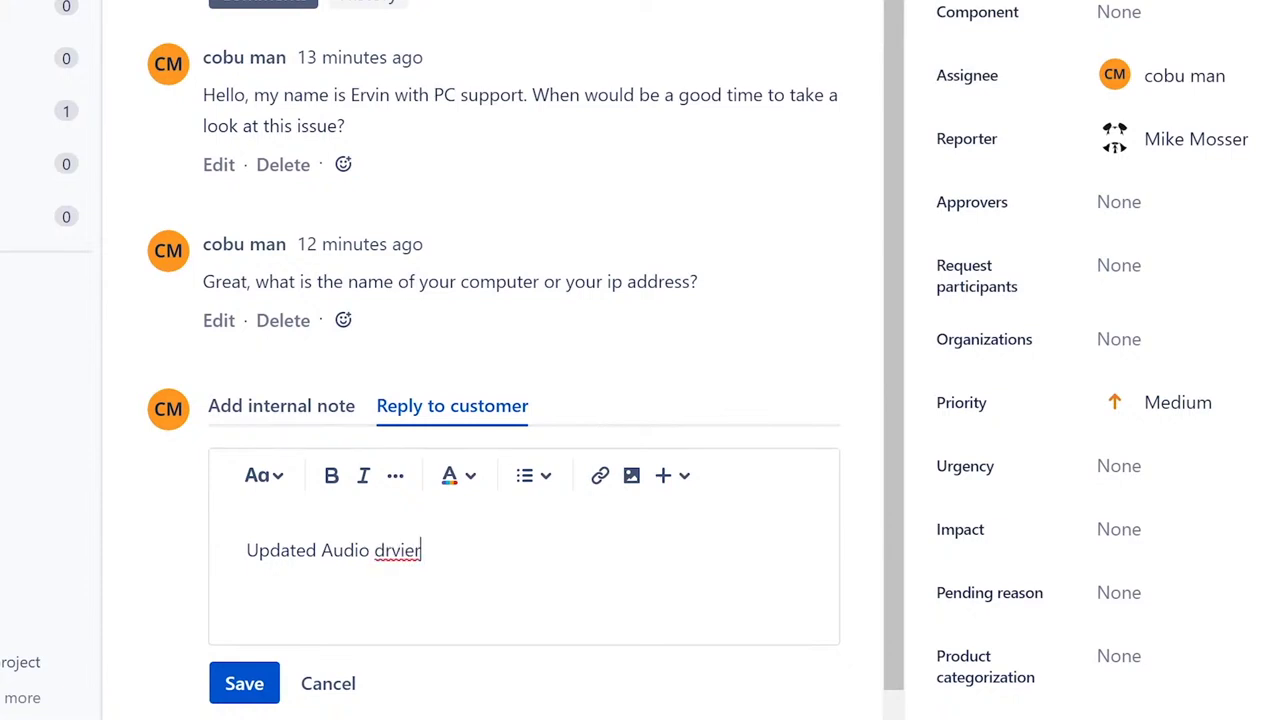
{"action": "key", "text": "BackSpace"}
{"action": "key", "text": "BackSpace"}
{"action": "key", "text": "BackSpace"}
{"action": "key", "text": "BackSpace"}
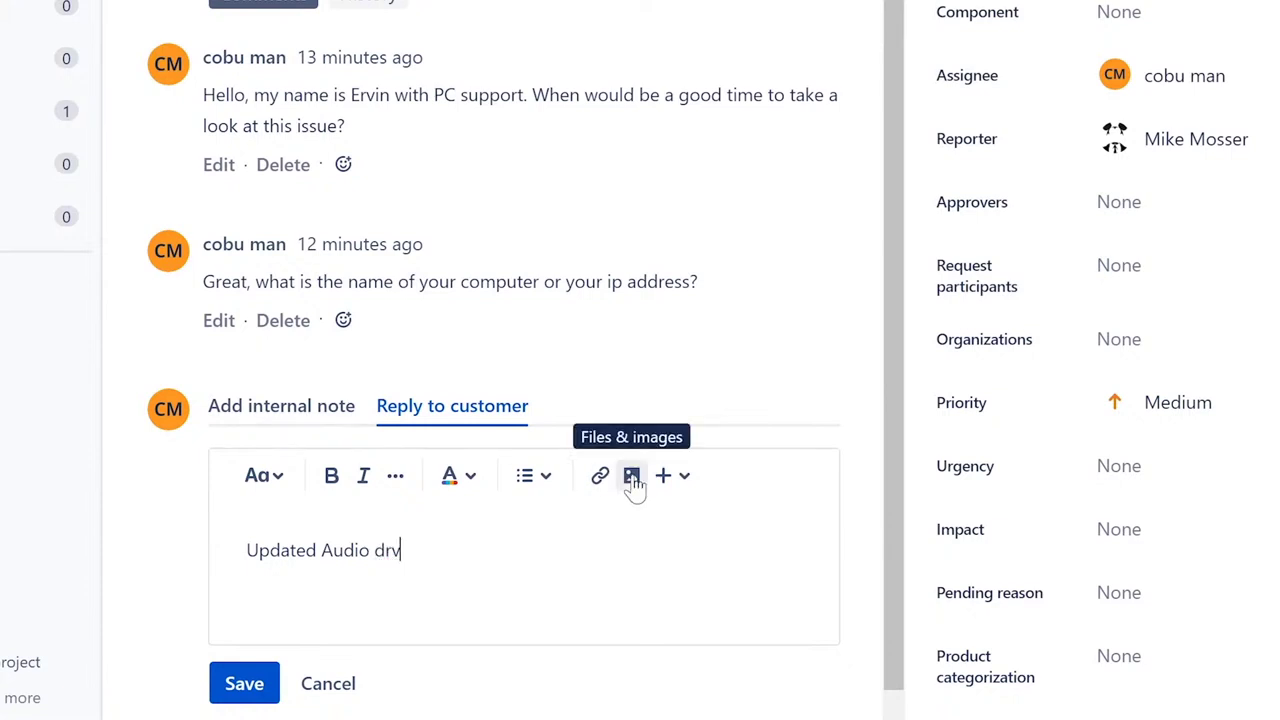
{"action": "type", "text": "ivers"}
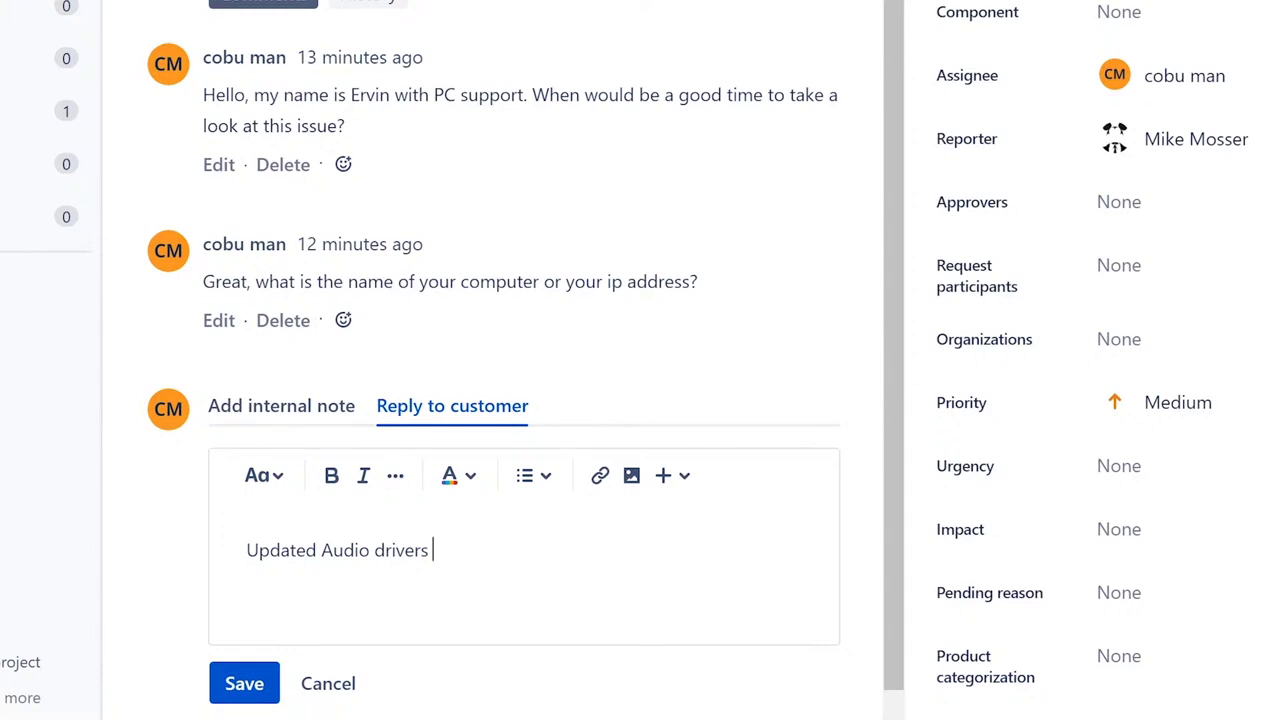
{"action": "type", "text": "for user"}
{"action": "type", "text": "s"}
{"action": "key", "text": "BackSpace"}
{"action": "key", "text": "BackSpace"}
{"action": "key", "text": "BackSpace"}
{"action": "key", "text": "BackSpace"}
{"action": "key", "text": "BackSpace"}
{"action": "key", "text": "BackSpace"}
{"action": "key", "text": "BackSpace"}
{"action": "key", "text": "BackSpace"}
{"action": "key", "text": "BackSpace"}
{"action": "key", "text": "BackSpace"}
{"action": "type", "text": "and si"}
{"action": "key", "text": "BackSpace"}
{"action": "key", "text": "BackSpace"}
{"action": "type", "text": "disabled Intel Audi"}
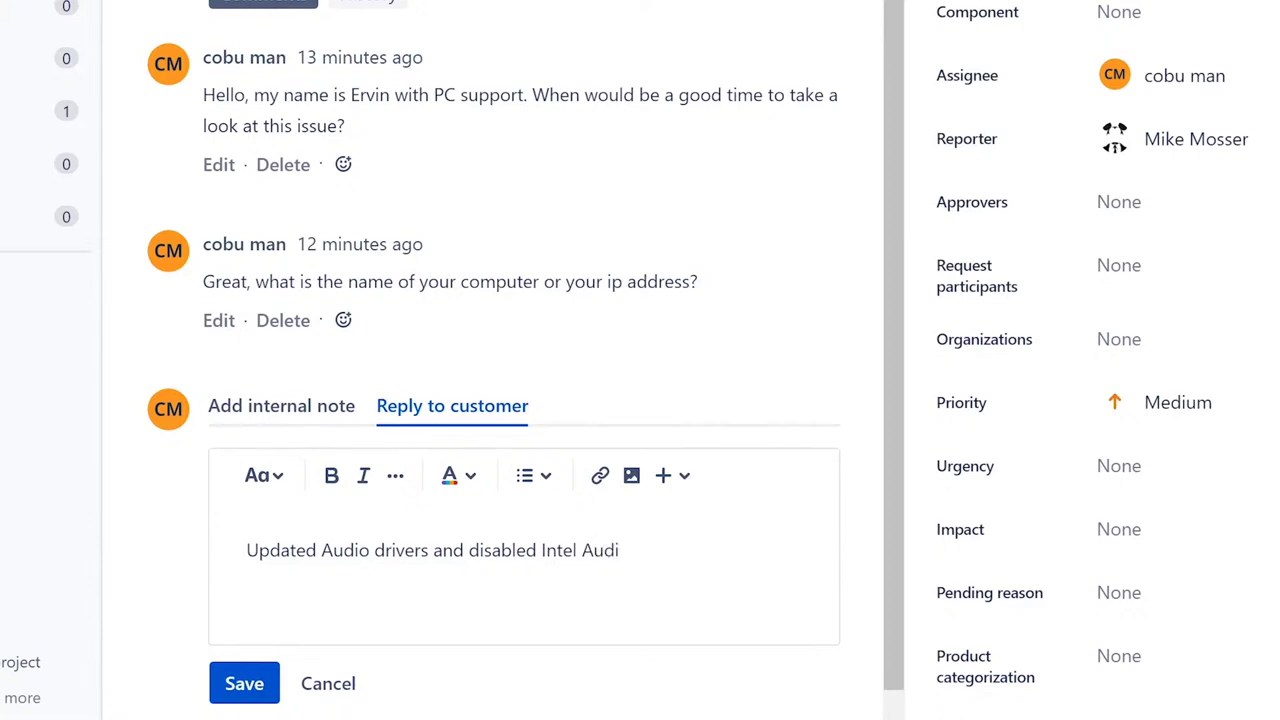
{"action": "type", "text": "o Device. E"}
{"action": "type", "text": "rvin"}
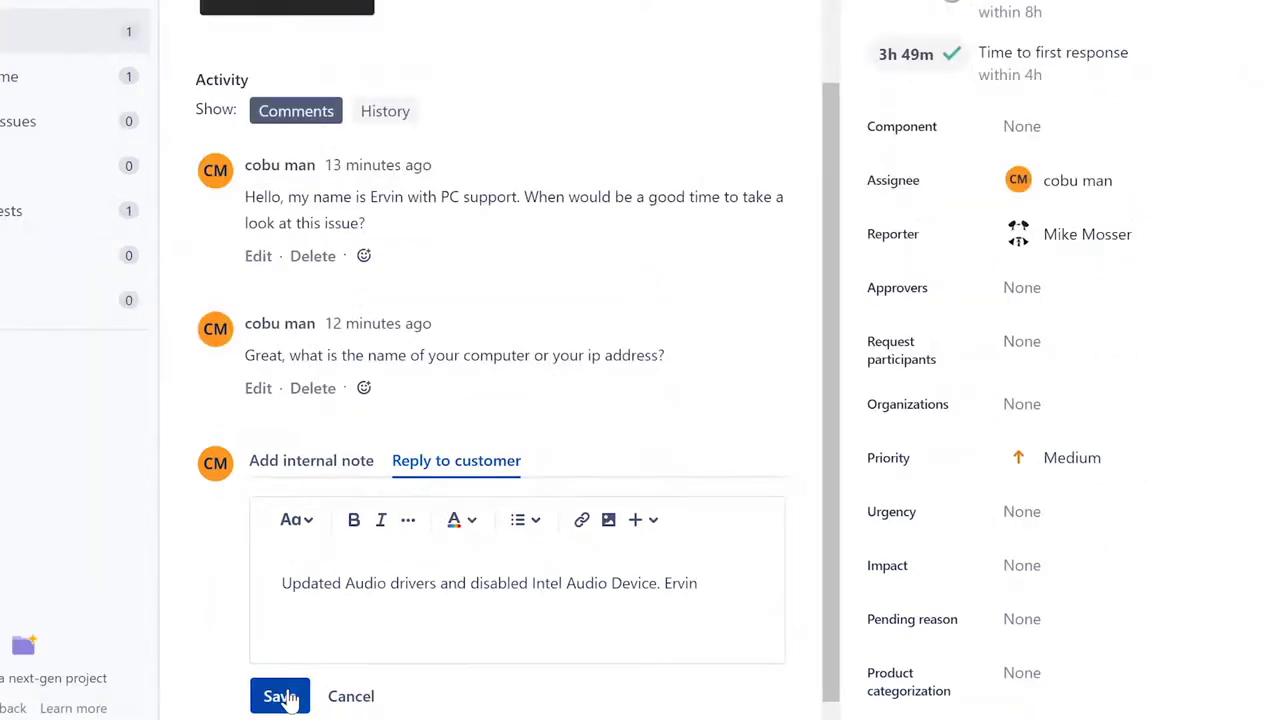
{"action": "left_click", "coordinate": [244, 683]}
Transition the request's status to Complete.
{"action": "left_click", "coordinate": [930, 3]}
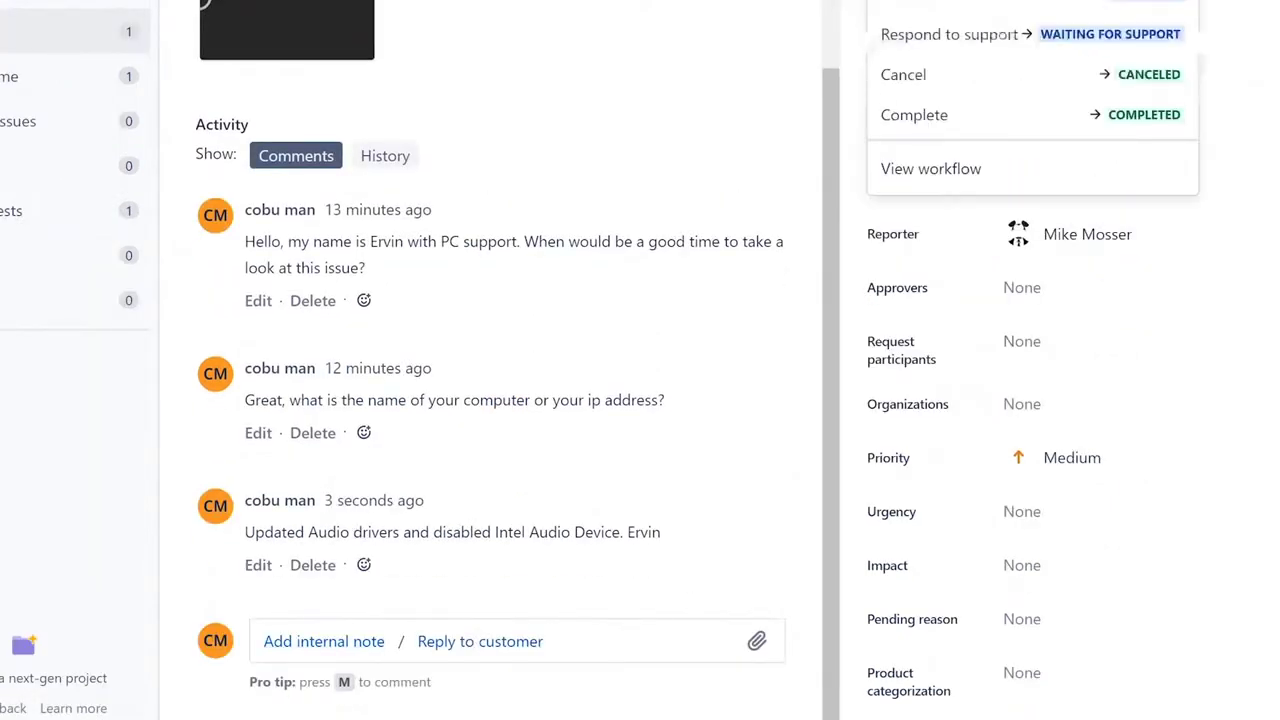
{"action": "left_click", "coordinate": [946, 118]}
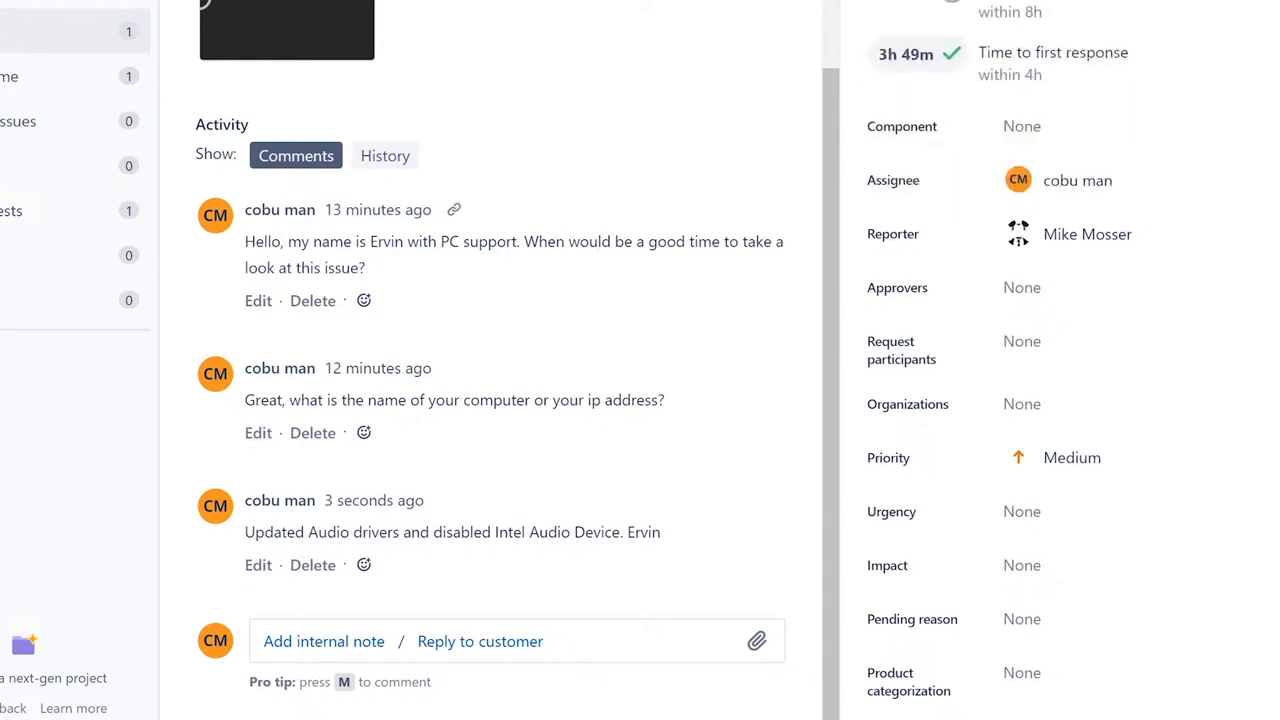
{"action": "scroll", "coordinate": [580, 249], "scroll_direction": "up", "scroll_amount": 2}
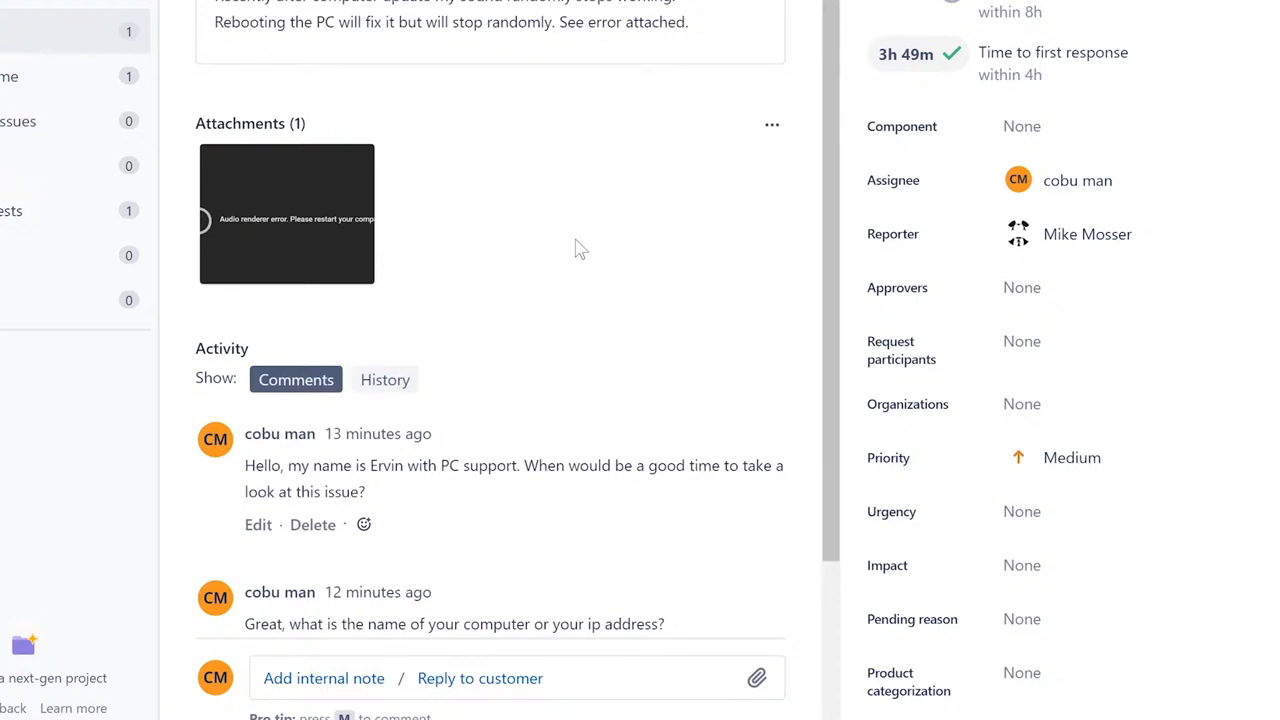
{"action": "scroll", "coordinate": [580, 249], "scroll_direction": "up", "scroll_amount": 1}
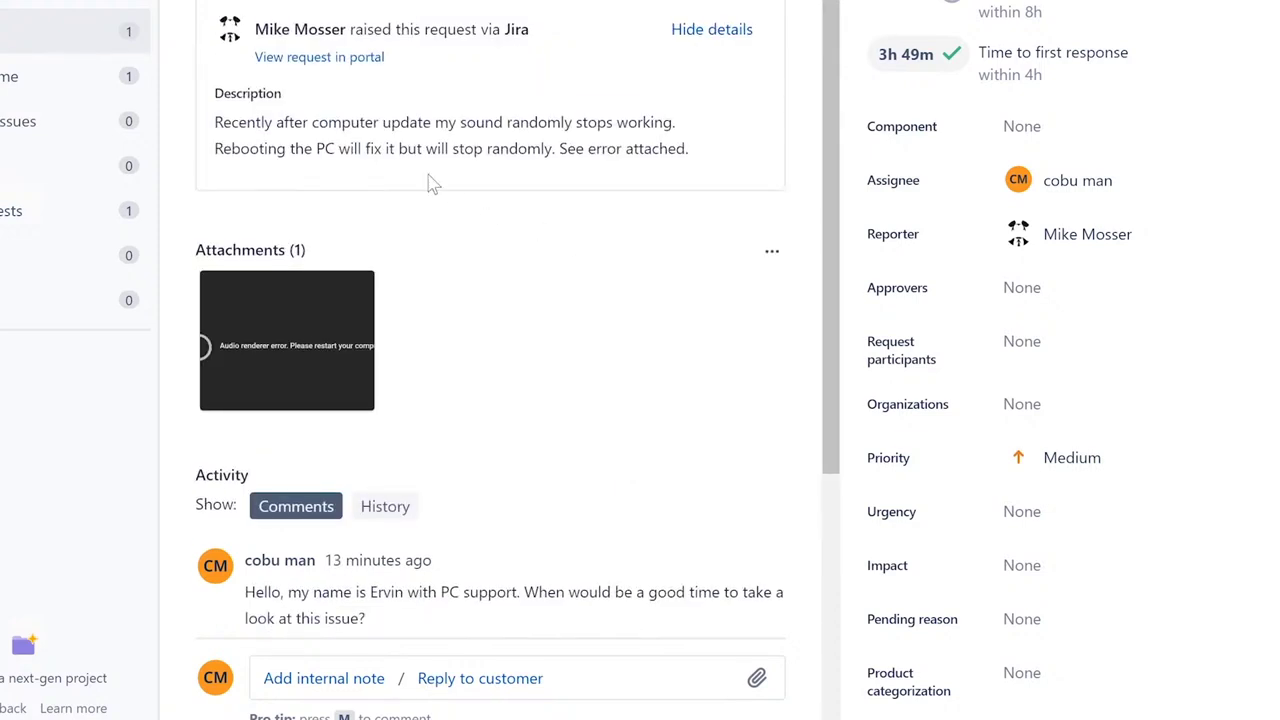
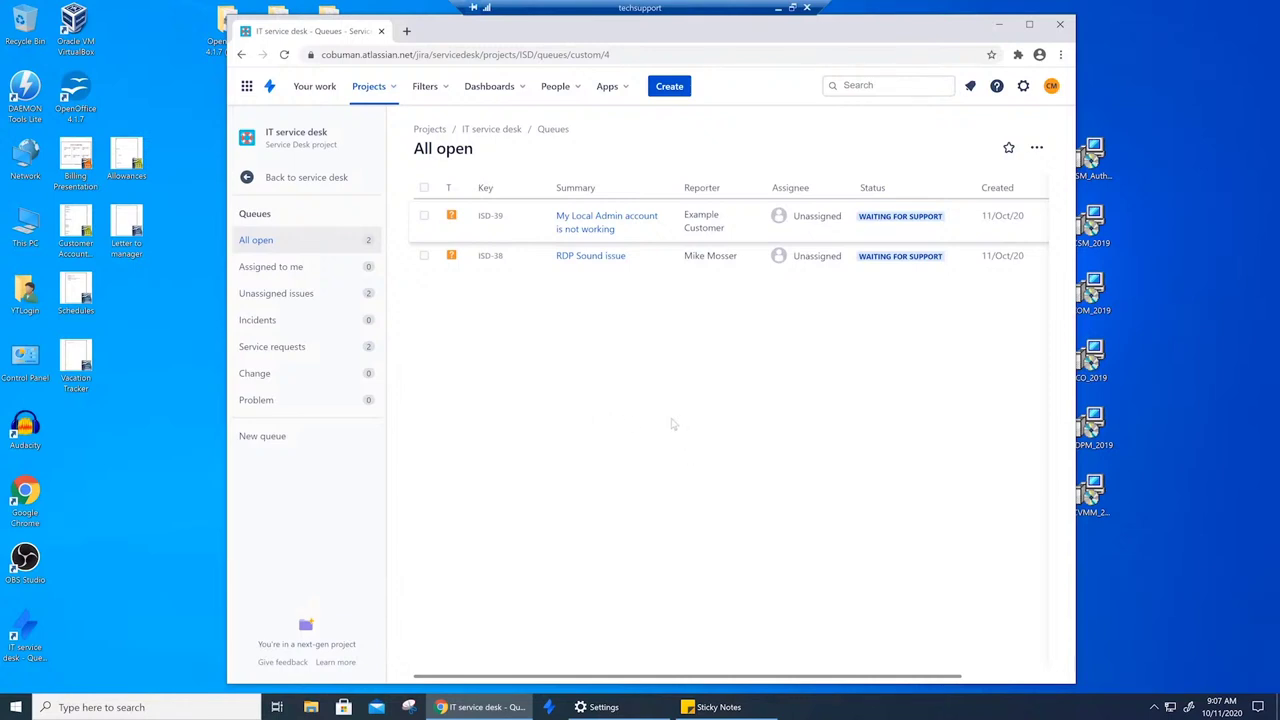
Bring the sticky note forward and highlight the Member Shoutout words and the member's name.
{"action": "mouse_move", "coordinate": [718, 707]}
{"action": "left_click", "coordinate": [738, 678]}
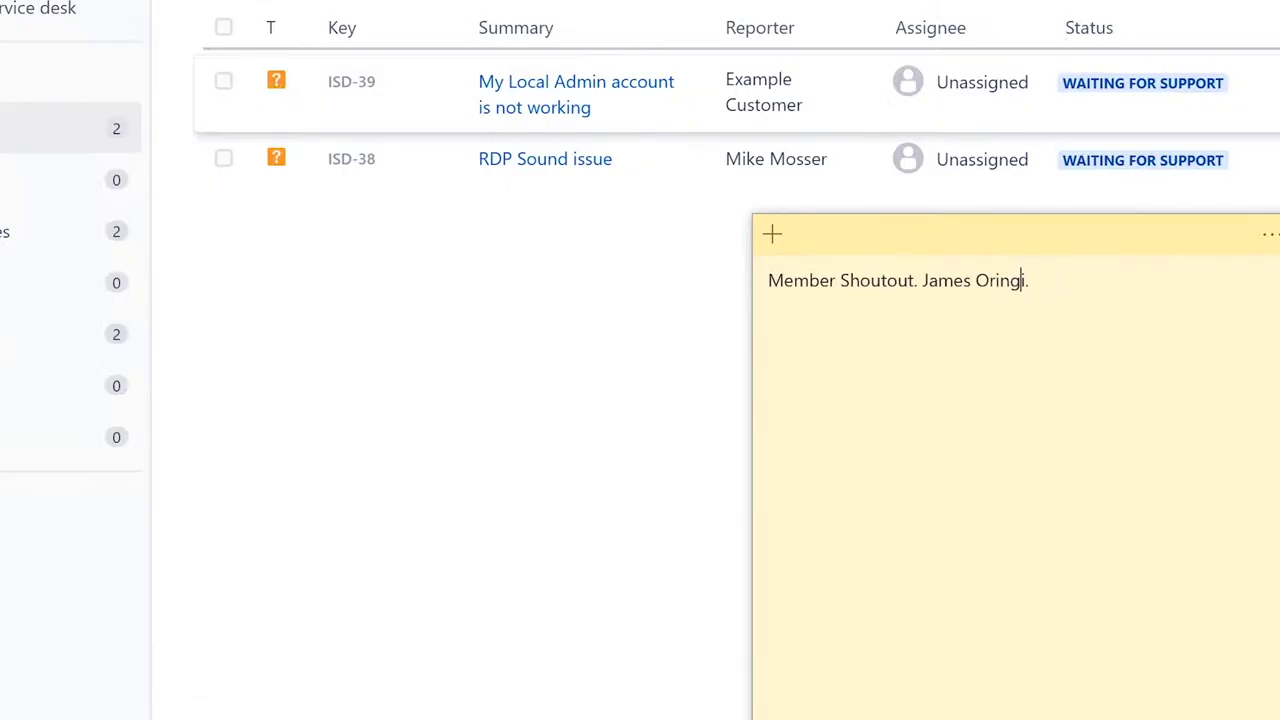
{"action": "key", "text": "shift+Left"}
{"action": "key", "text": "shift+Left"}
{"action": "key", "text": "shift+Left"}
{"action": "key", "text": "shift+Left"}
{"action": "key", "text": "shift+Left"}
{"action": "key", "text": "shift+Left"}
{"action": "key", "text": "shift+Left"}
{"action": "key", "text": "shift+Left"}
{"action": "key", "text": "shift+Left"}
{"action": "key", "text": "shift+Left"}
{"action": "key", "text": "shift+Left"}
{"action": "key", "text": "shift+Left"}
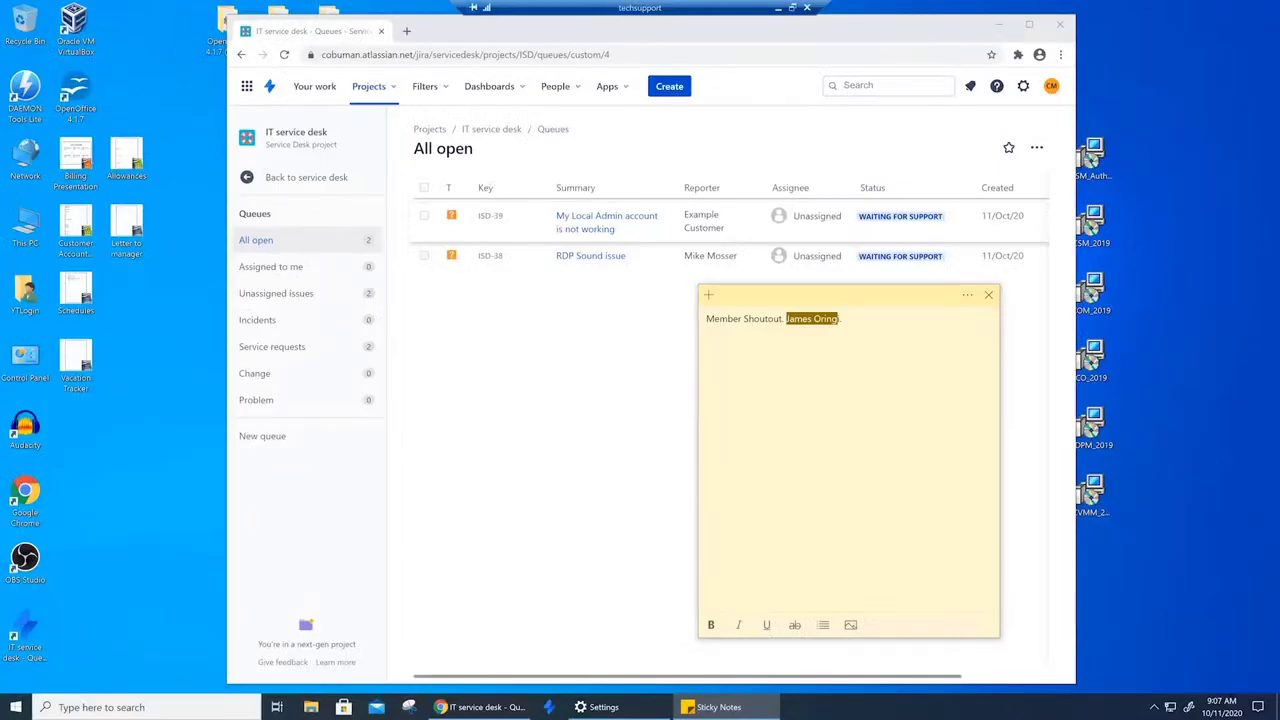
{"action": "key", "text": "ctrl+a"}
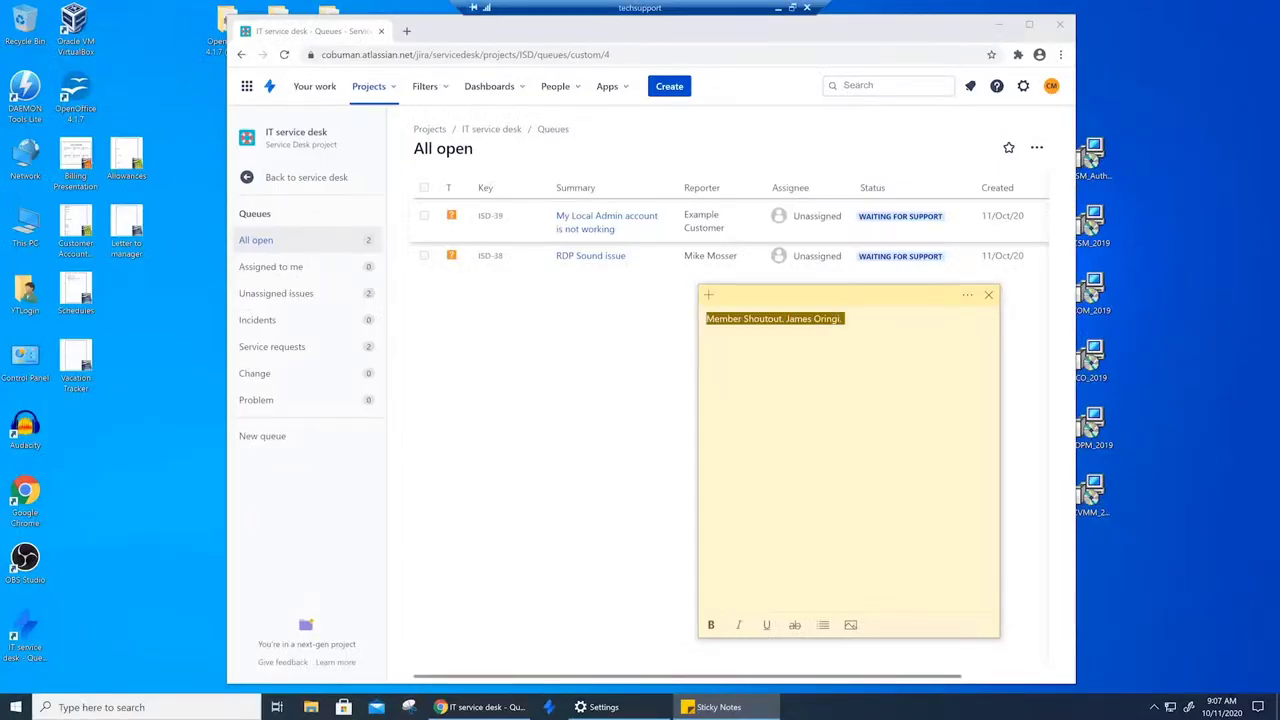
{"action": "left_click", "coordinate": [760, 318]}
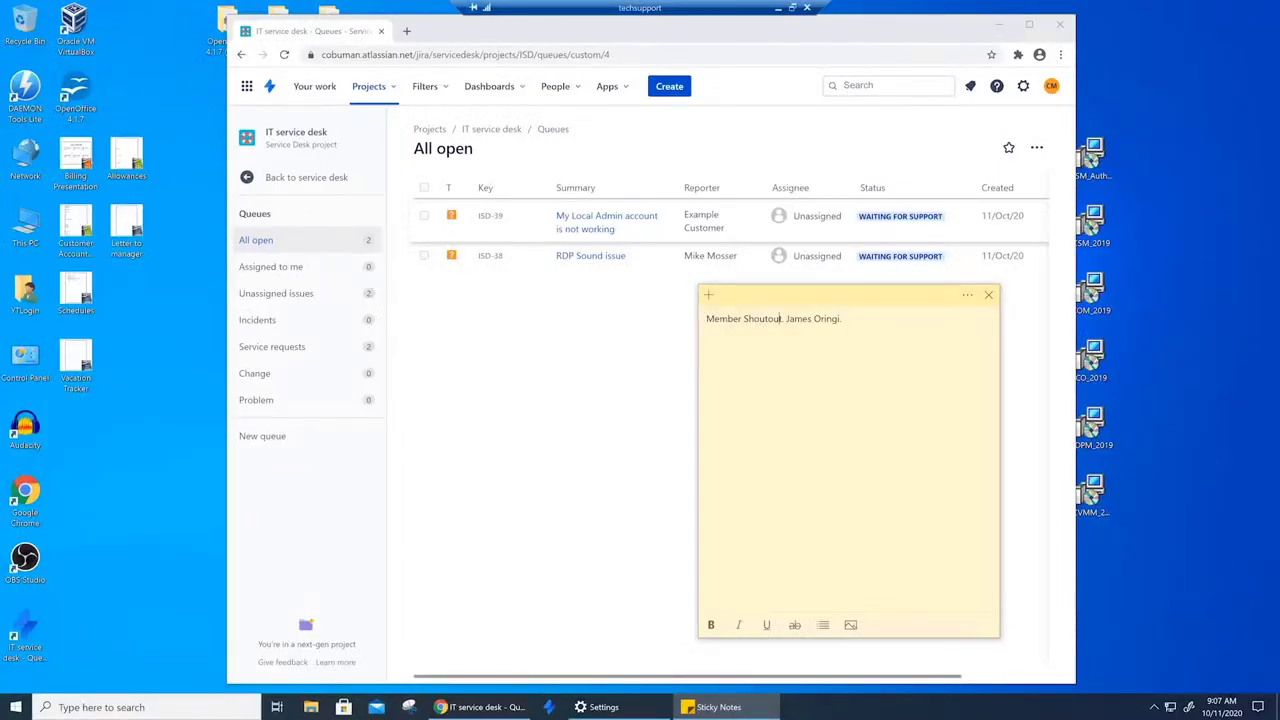
{"action": "key", "text": "shift+Left"}
{"action": "key", "text": "shift+Left"}
{"action": "key", "text": "shift+Left"}
{"action": "key", "text": "shift+Left"}
{"action": "key", "text": "shift+Left"}
{"action": "key", "text": "shift+Left"}
{"action": "key", "text": "shift+Left"}
{"action": "key", "text": "shift+Left"}
{"action": "key", "text": "shift+Left"}
{"action": "key", "text": "shift+Left"}
{"action": "key", "text": "shift+Left"}
{"action": "key", "text": "shift+Left"}
{"action": "key", "text": "shift+Left"}
{"action": "key", "text": "shift+Left"}
{"action": "left_click", "coordinate": [727, 318]}
{"action": "key", "text": "Home"}
{"action": "key", "text": "shift+Right"}
{"action": "key", "text": "shift+Right"}
{"action": "key", "text": "shift+Right"}
{"action": "key", "text": "shift+Right"}
{"action": "key", "text": "shift+Right"}
{"action": "key", "text": "shift+Right"}
{"action": "key", "text": "shift+Right"}
{"action": "key", "text": "shift+Right"}
{"action": "key", "text": "shift+Right"}
{"action": "key", "text": "shift+Right"}
{"action": "key", "text": "shift+Right"}
{"action": "key", "text": "shift+Right"}
{"action": "key", "text": "shift+Right"}
{"action": "key", "text": "shift+Right"}
{"action": "key", "text": "shift+Right"}
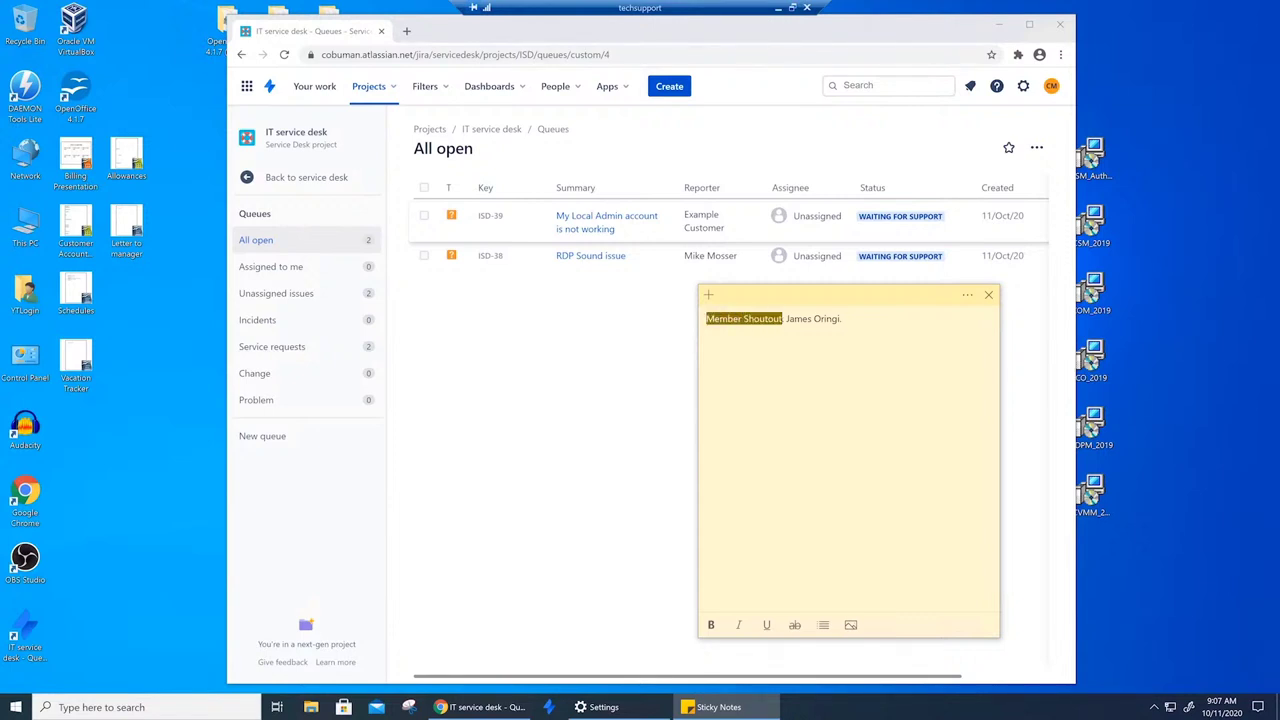
{"action": "key", "text": "Right"}
{"action": "key", "text": "Right"}
{"action": "key", "text": "Right"}
{"action": "key", "text": "shift+Right"}
{"action": "key", "text": "shift+Right"}
{"action": "key", "text": "shift+Right"}
{"action": "key", "text": "shift+Right"}
{"action": "key", "text": "shift+Right"}
{"action": "key", "text": "shift+Right"}
{"action": "key", "text": "shift+Right"}
{"action": "key", "text": "shift+Right"}
{"action": "key", "text": "shift+Right"}
{"action": "key", "text": "shift+Right"}
{"action": "key", "text": "shift+Right"}
{"action": "key", "text": "shift+Right"}
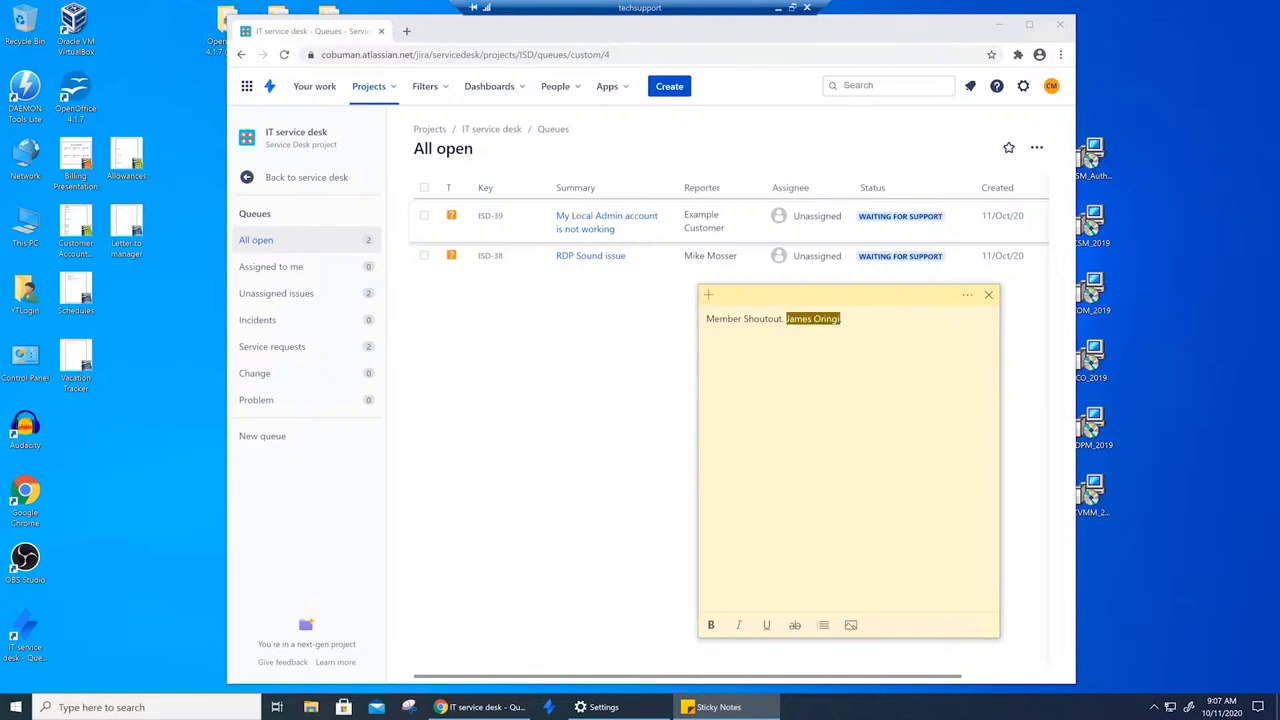
{"action": "key", "text": "Right"}
{"action": "left_click_drag", "start_coordinate": [784, 318], "coordinate": [846, 320]}
{"action": "key", "text": "Right"}
Select all the note text, then open ISD-38 'RDP Sound issue' from the All open queue.
{"action": "key", "text": "ctrl+a"}
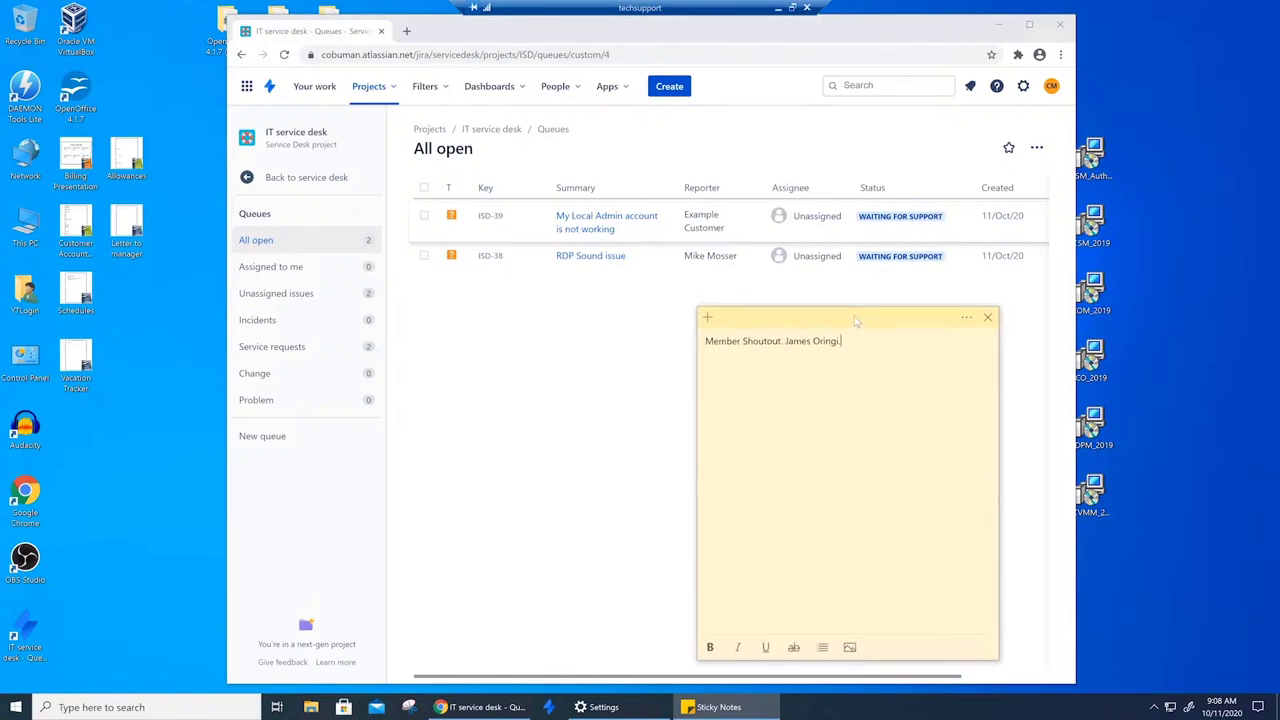
{"action": "left_click", "coordinate": [577, 154]}
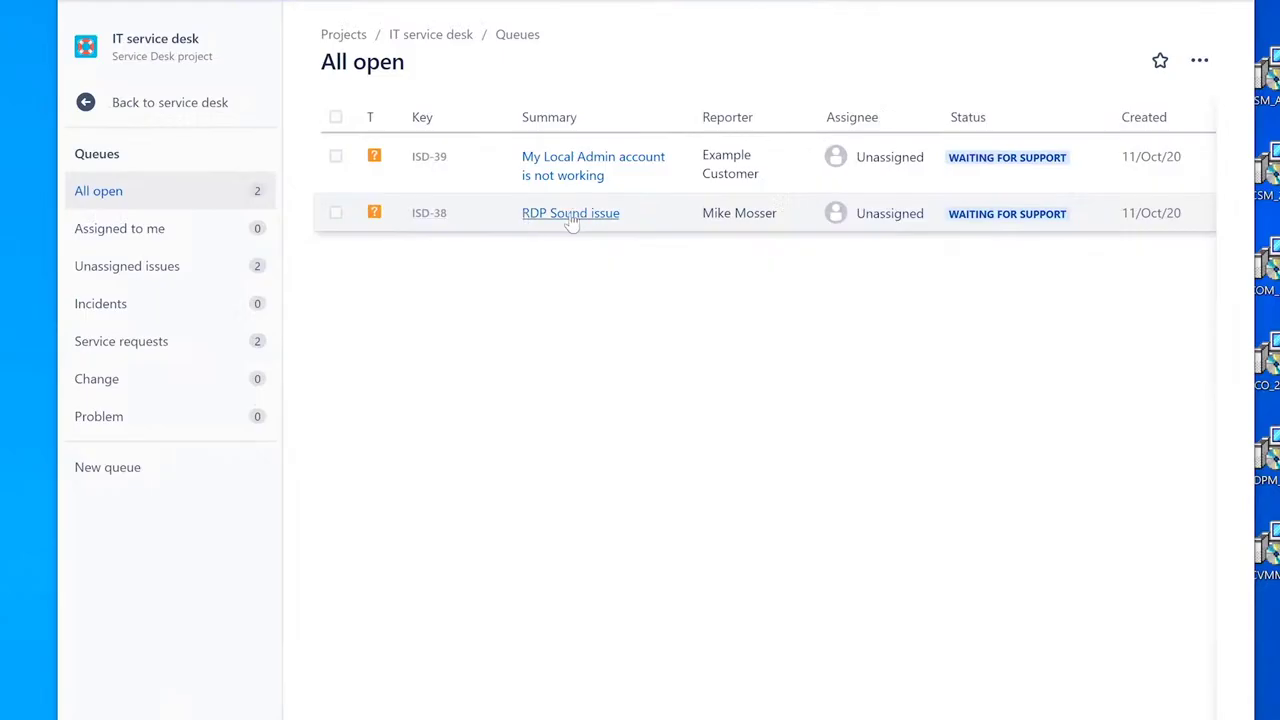
{"action": "left_click", "coordinate": [570, 214]}
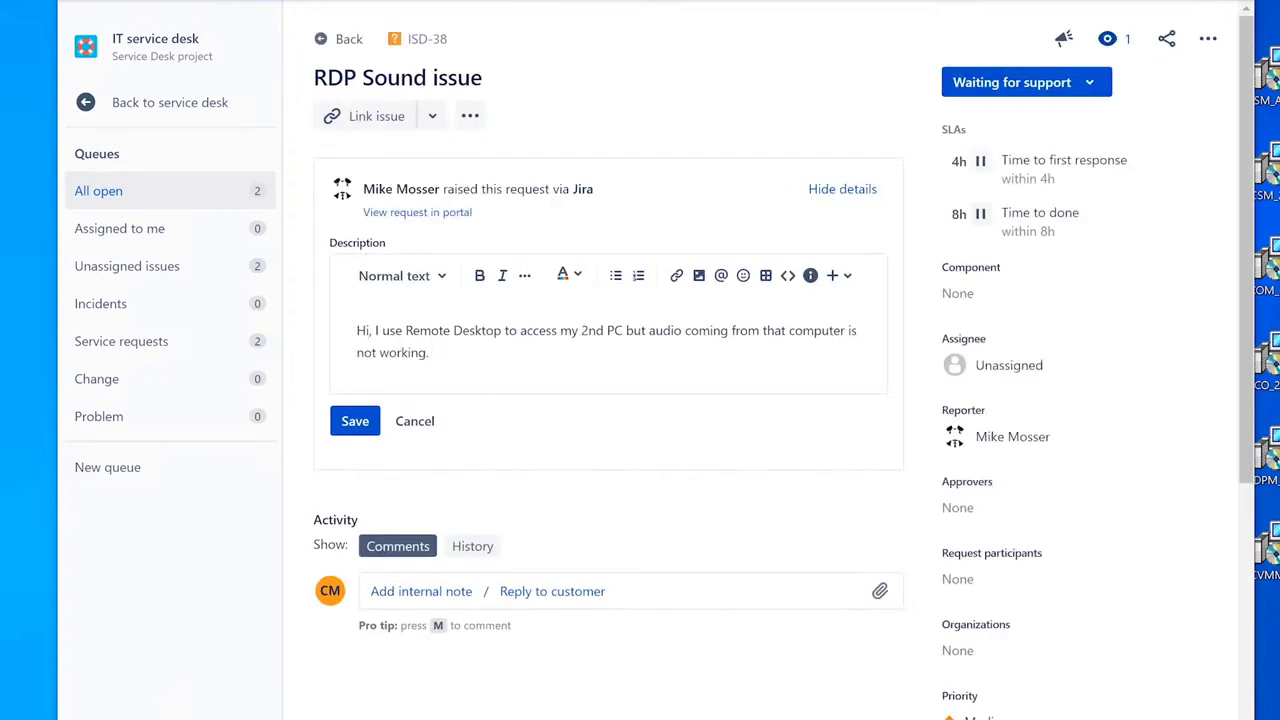
{"action": "triple_click", "coordinate": [357, 336]}
{"action": "left_click", "coordinate": [486, 331]}
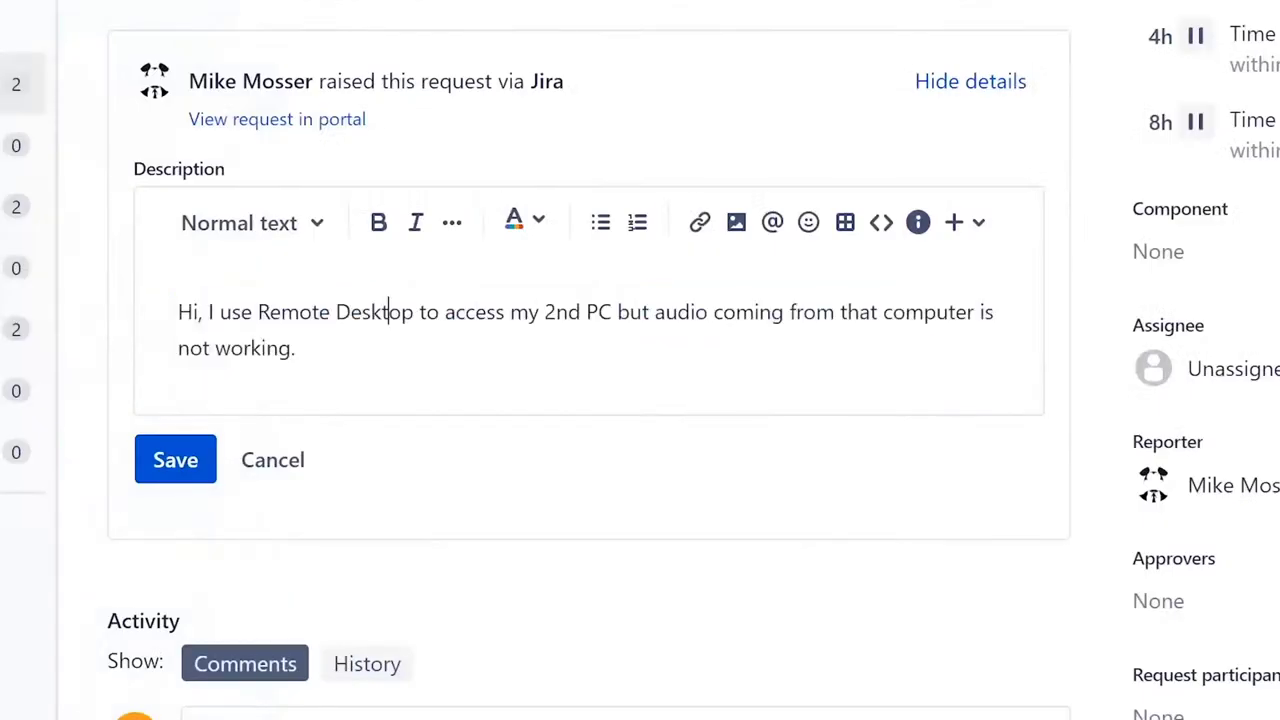
{"action": "left_click_drag", "start_coordinate": [454, 331], "coordinate": [617, 312]}
{"action": "left_click_drag", "start_coordinate": [652, 312], "coordinate": [483, 380]}
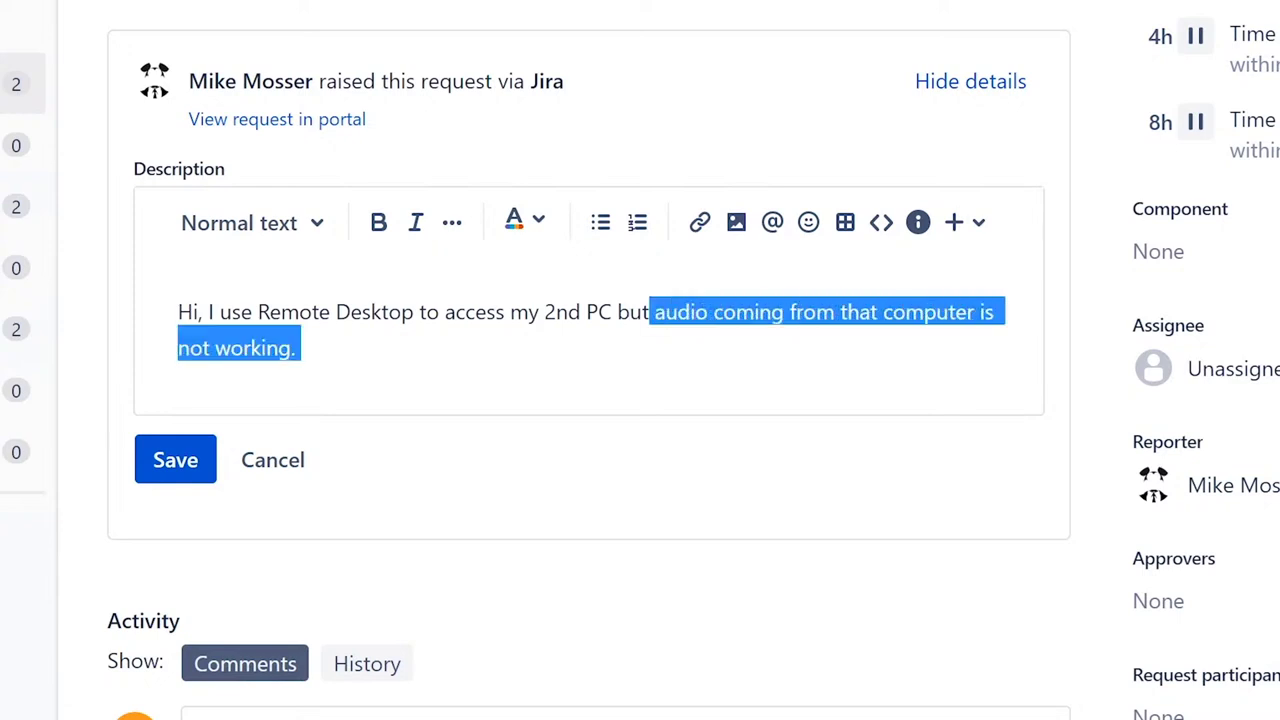
{"action": "left_click", "coordinate": [300, 348]}
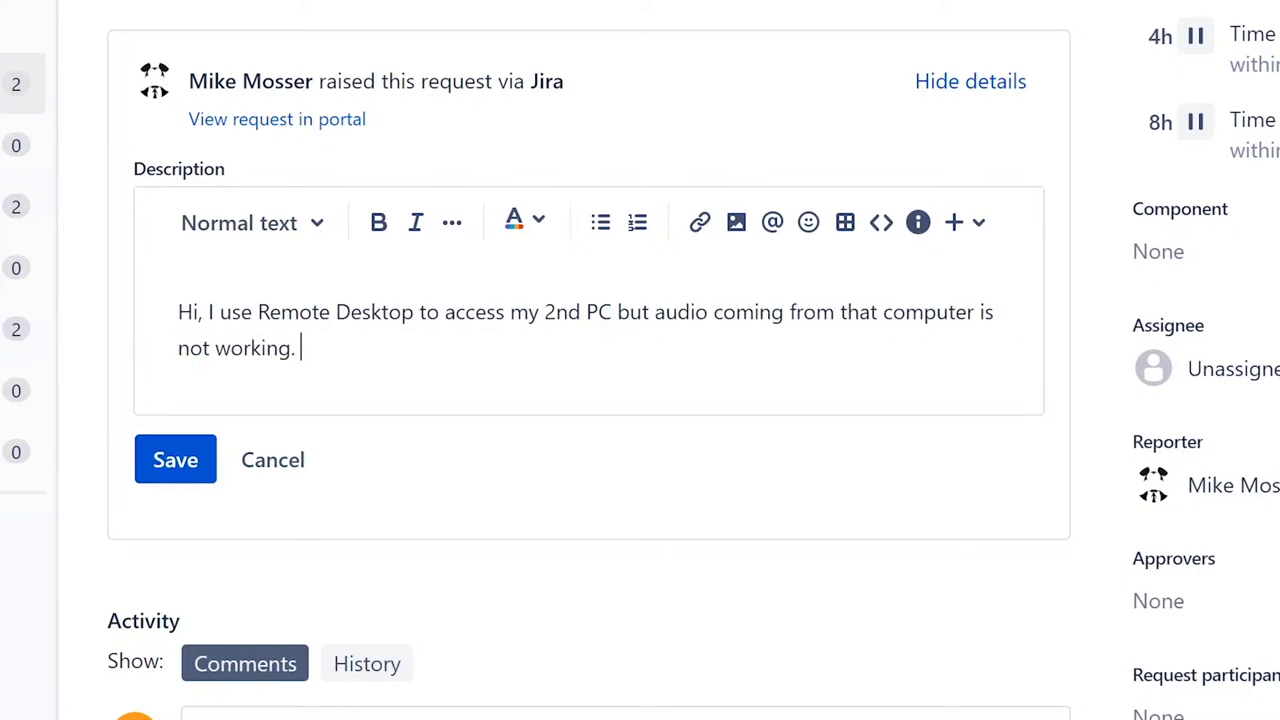
{"action": "left_click_drag", "start_coordinate": [258, 312], "coordinate": [413, 312]}
{"action": "left_click", "coordinate": [544, 312]}
{"action": "left_click_drag", "start_coordinate": [544, 312], "coordinate": [612, 312]}
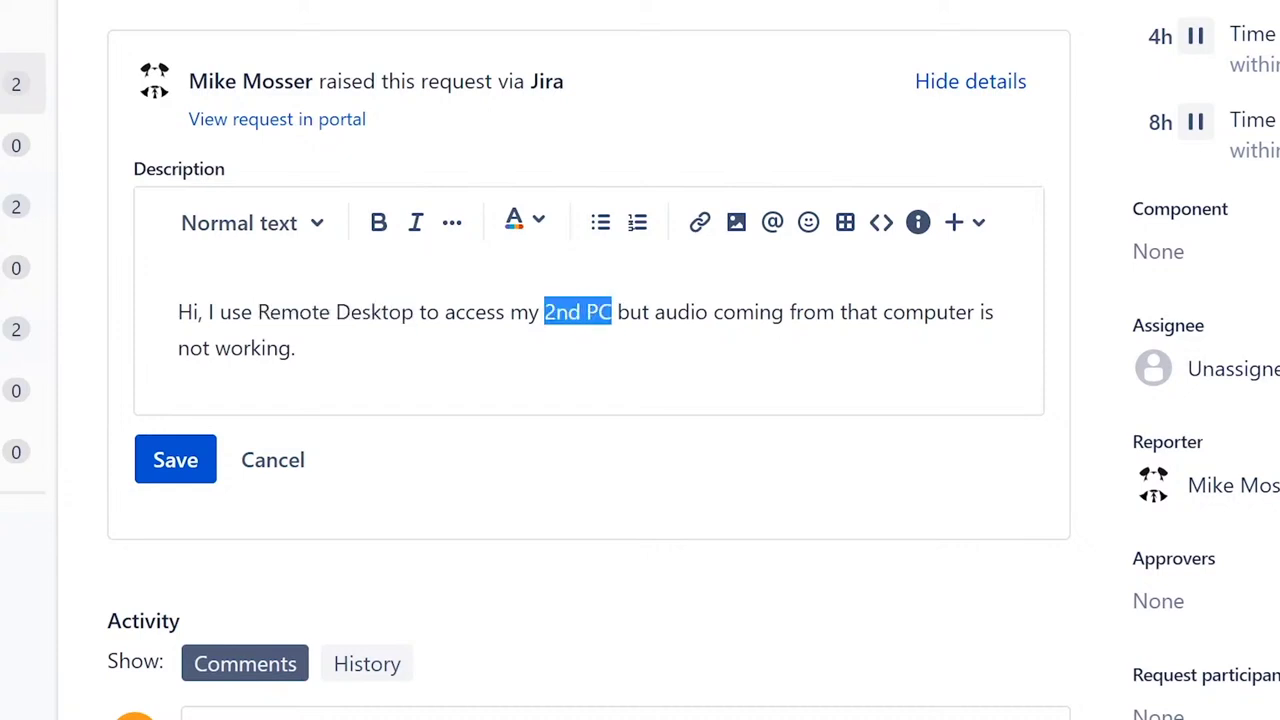
{"action": "left_click", "coordinate": [300, 348]}
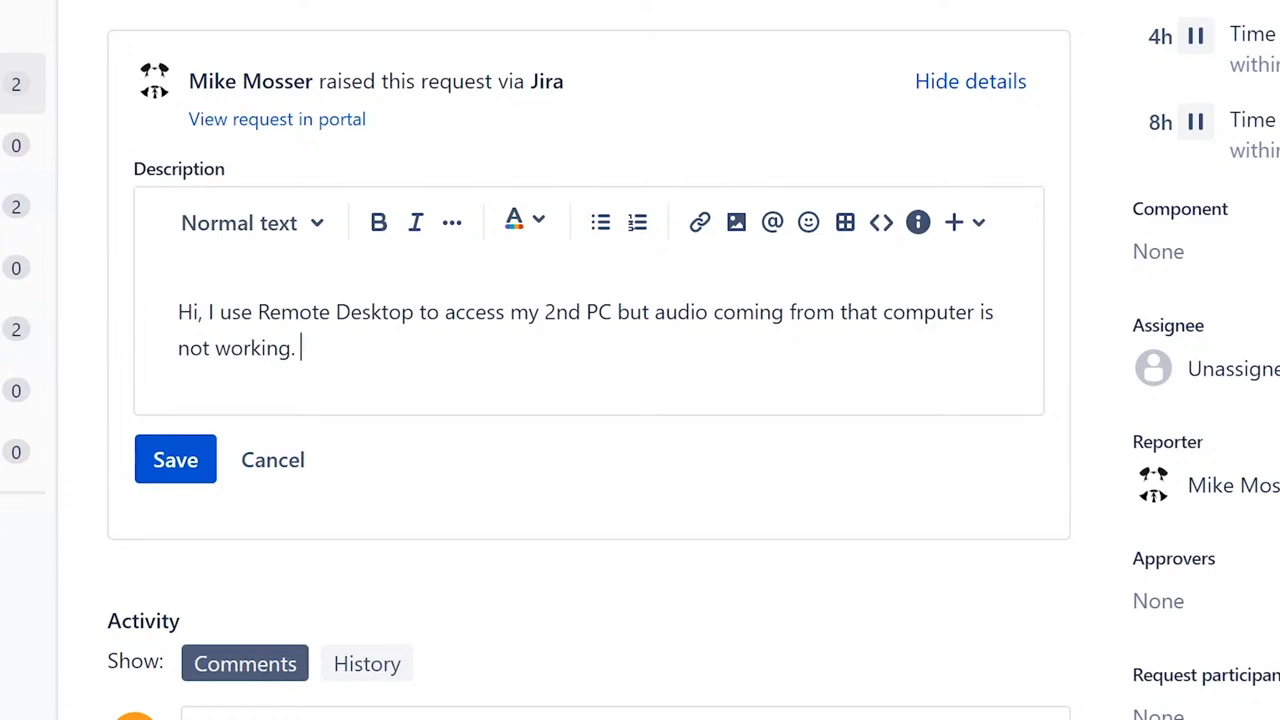
{"action": "left_click_drag", "start_coordinate": [258, 312], "coordinate": [413, 312]}
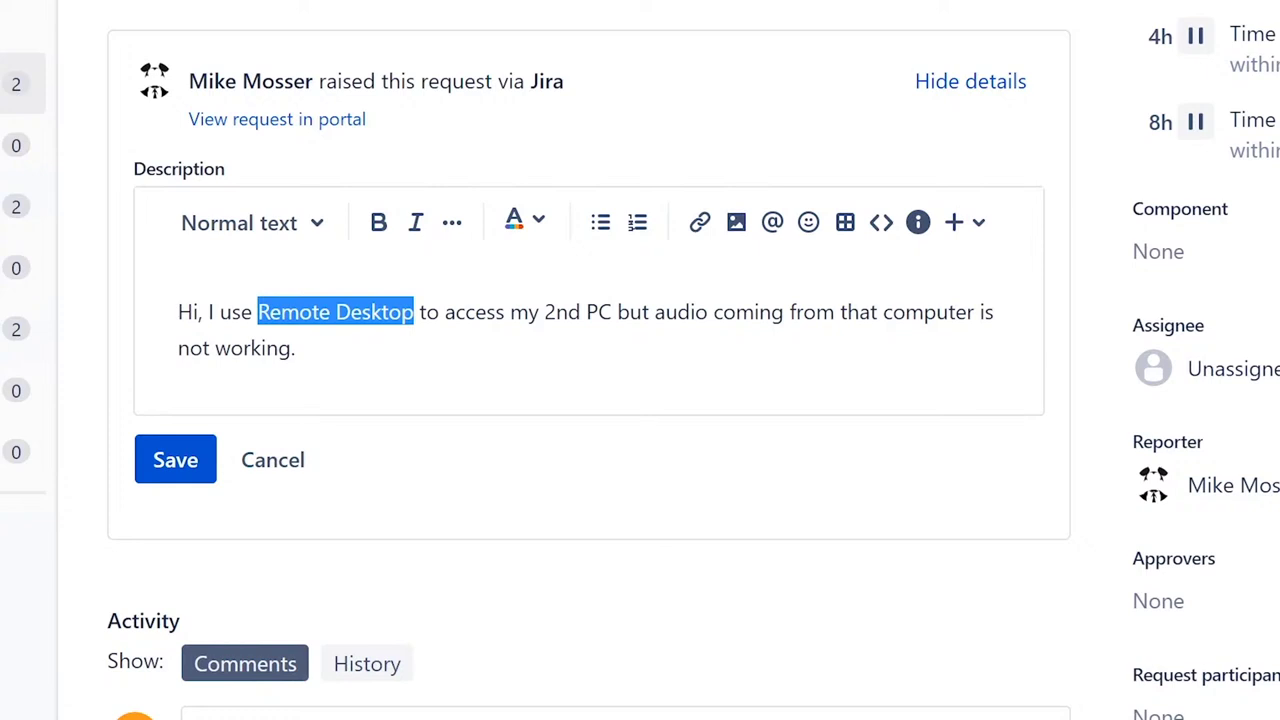
{"action": "left_click", "coordinate": [366, 383]}
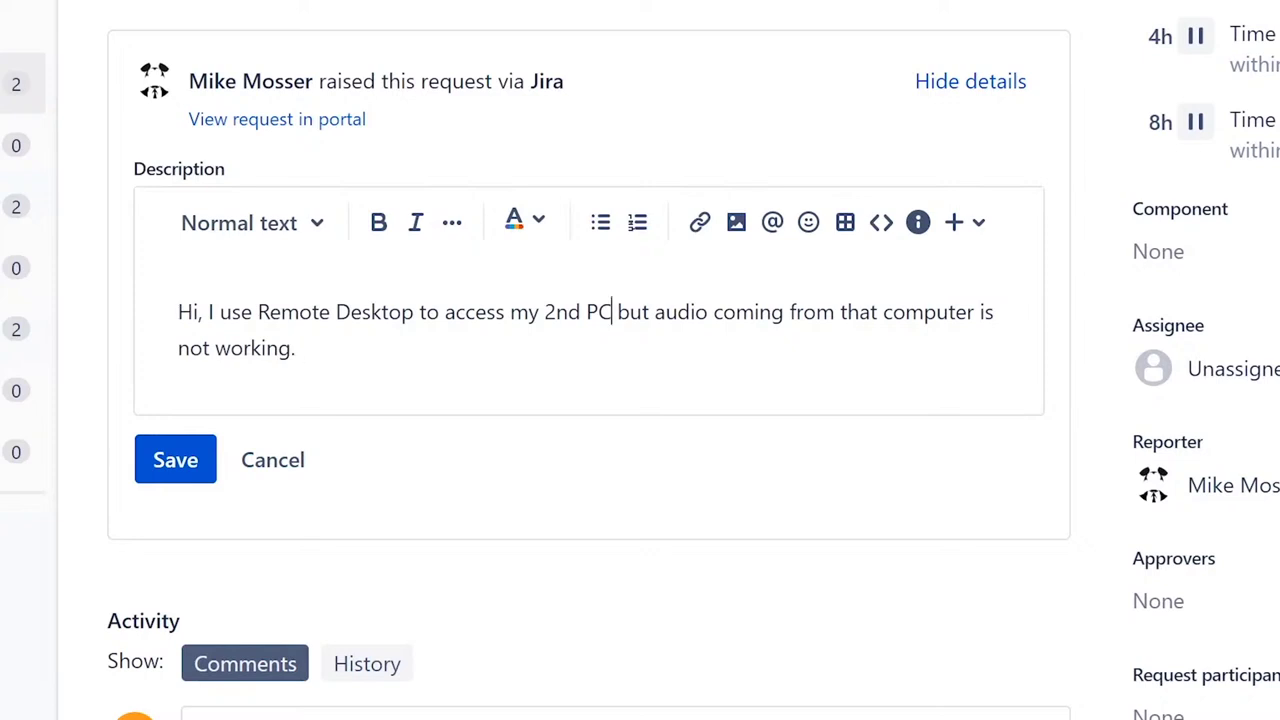
{"action": "left_click_drag", "start_coordinate": [612, 312], "coordinate": [544, 312]}
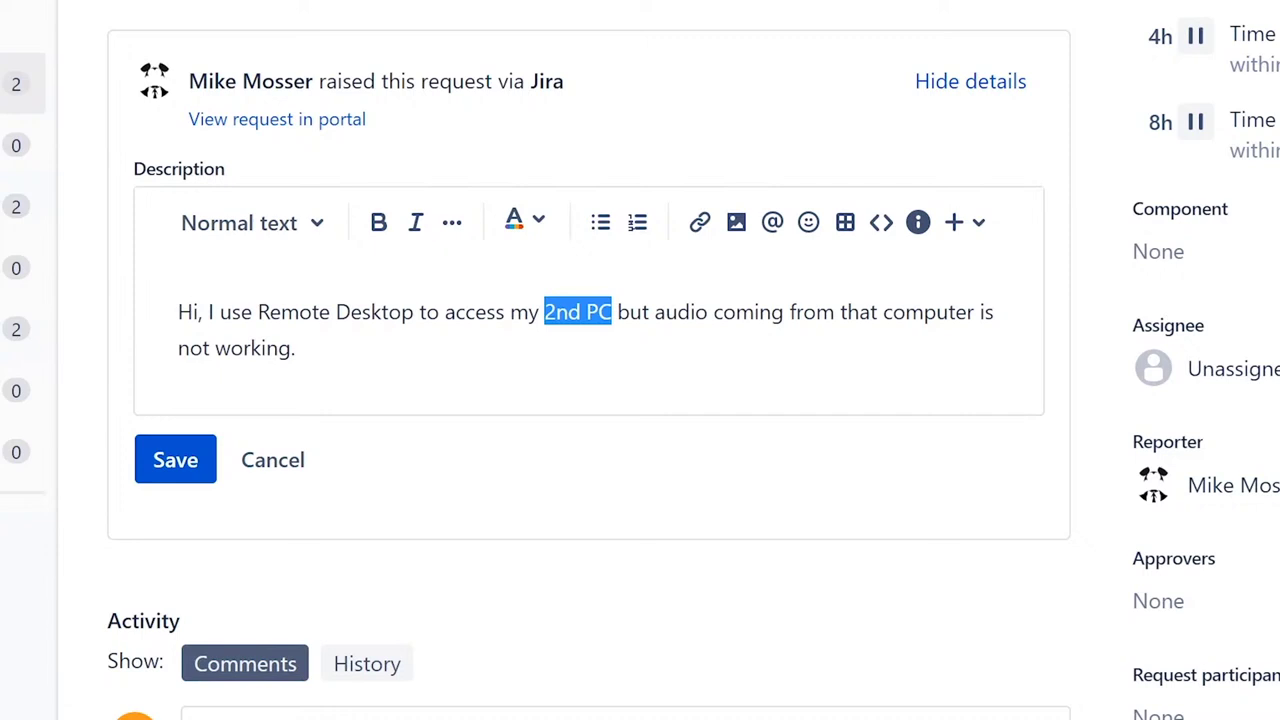
{"action": "left_click", "coordinate": [300, 347]}
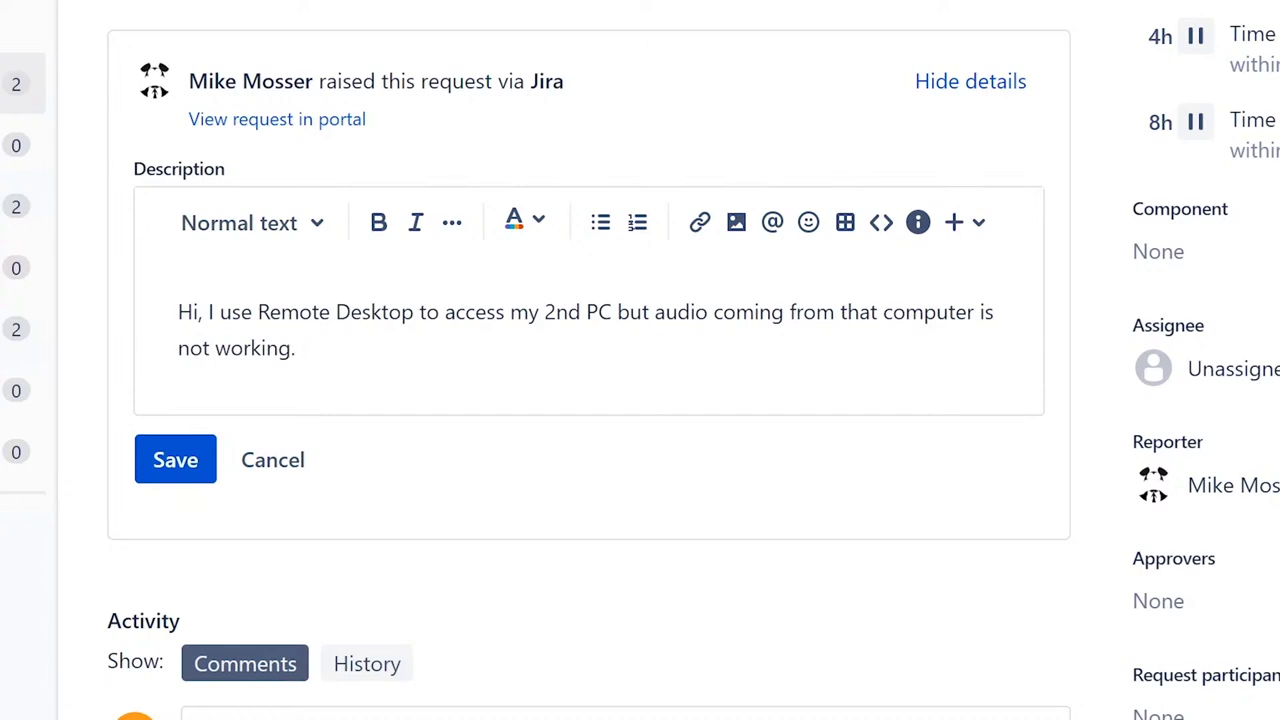
{"action": "left_click_drag", "start_coordinate": [258, 312], "coordinate": [414, 312]}
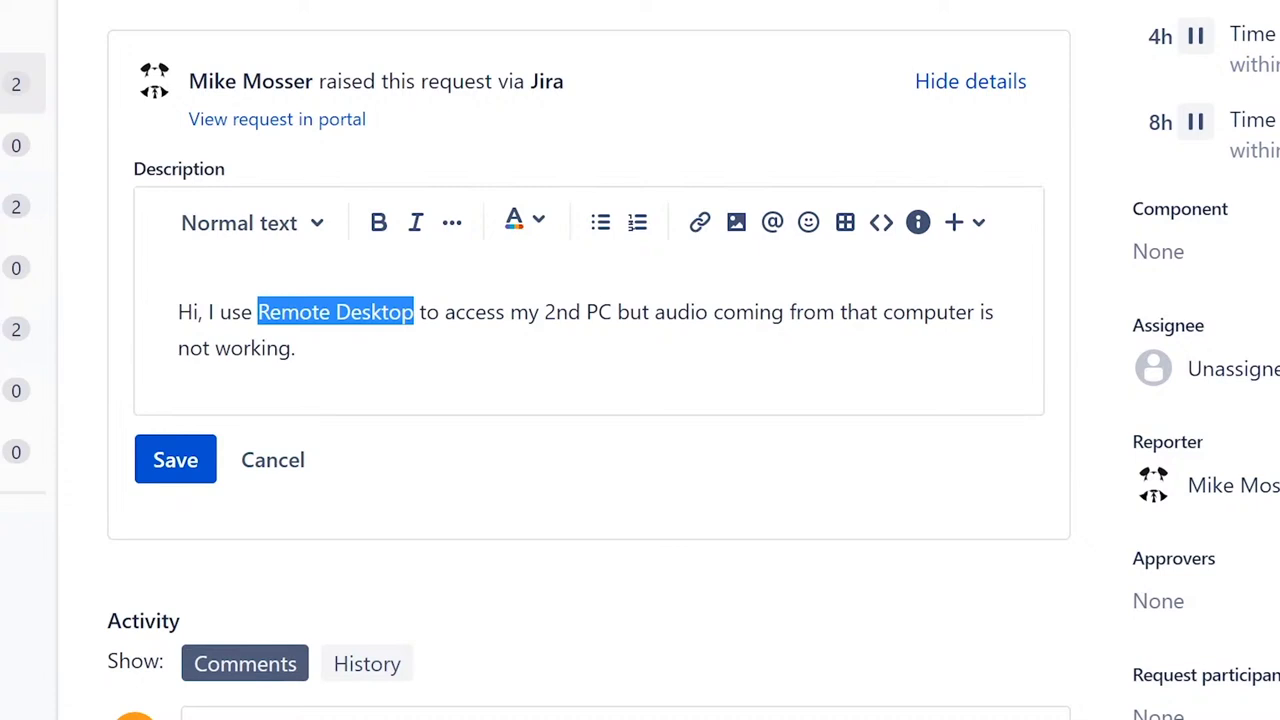
{"action": "left_click_drag", "start_coordinate": [540, 312], "coordinate": [974, 312]}
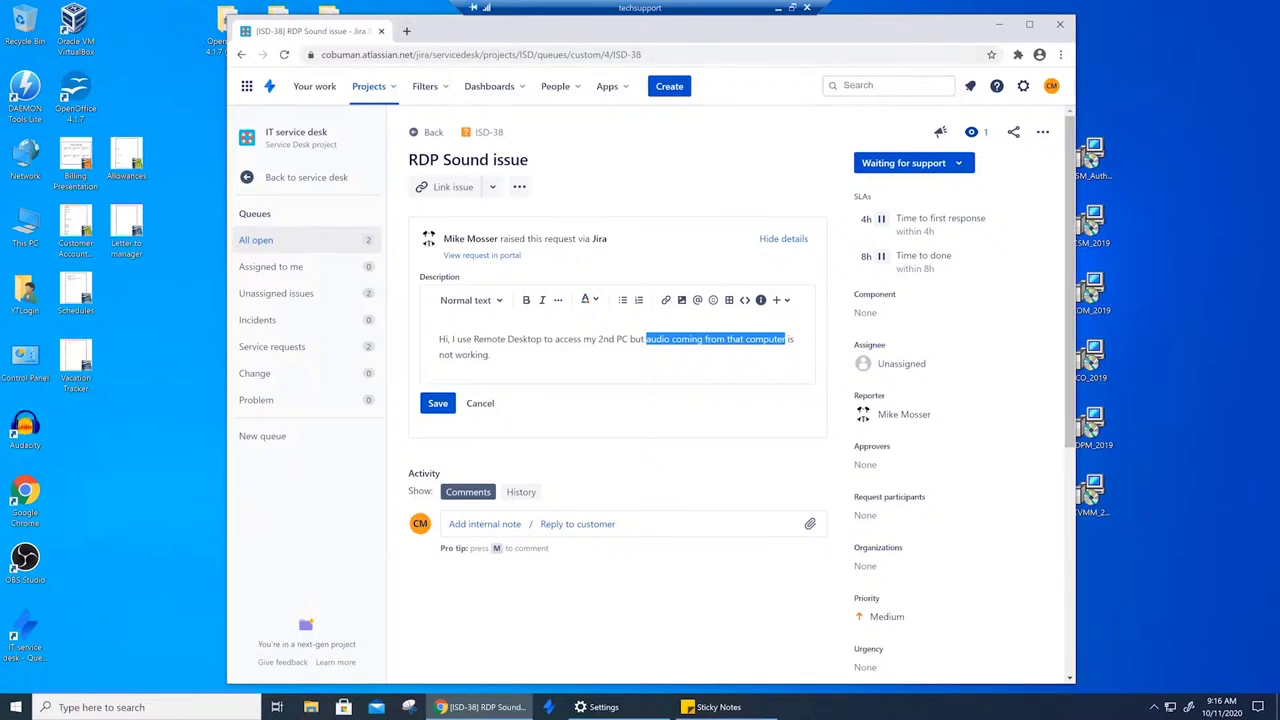
{"action": "left_click", "coordinate": [716, 339]}
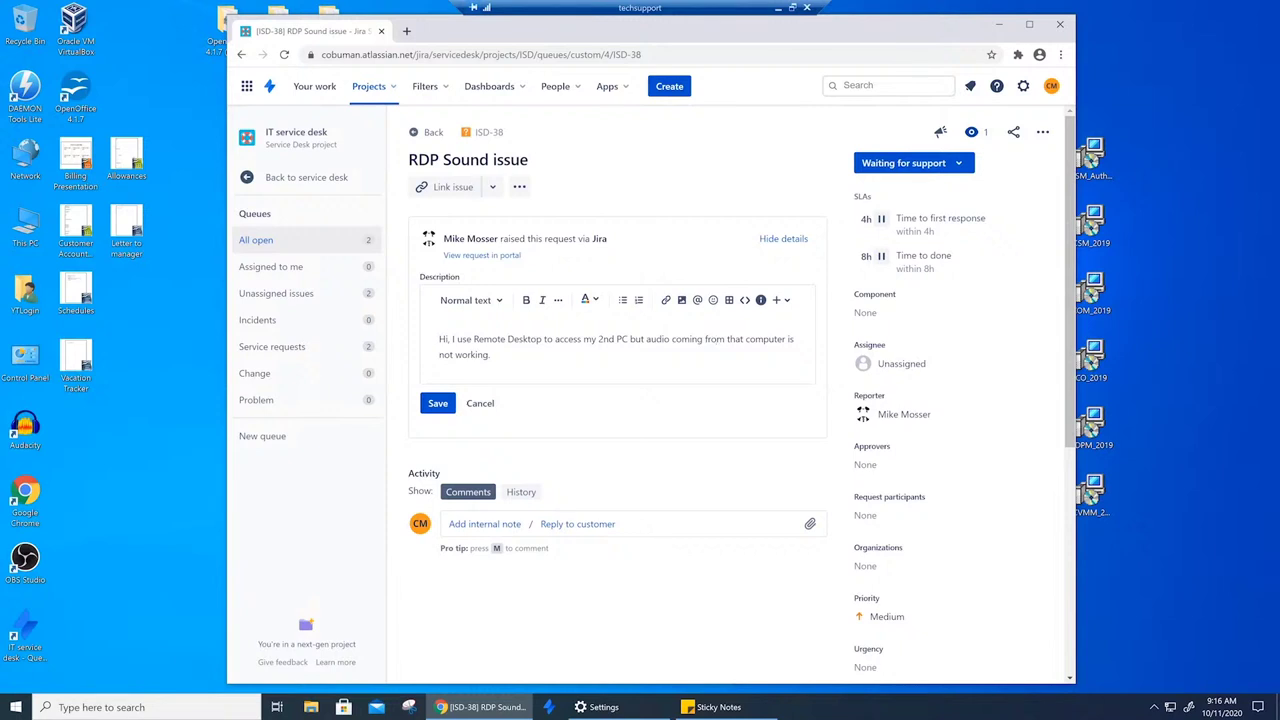
{"action": "left_click_drag", "start_coordinate": [646, 339], "coordinate": [492, 355]}
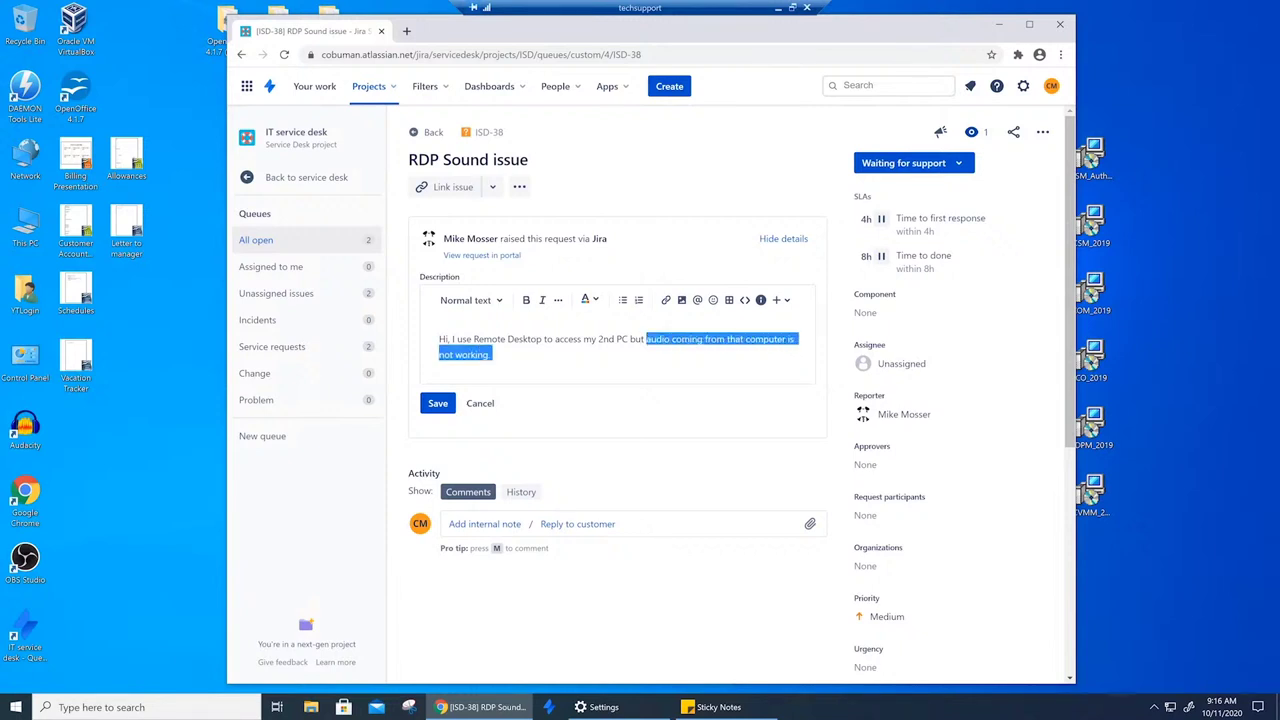
{"action": "left_click", "coordinate": [212, 697]}
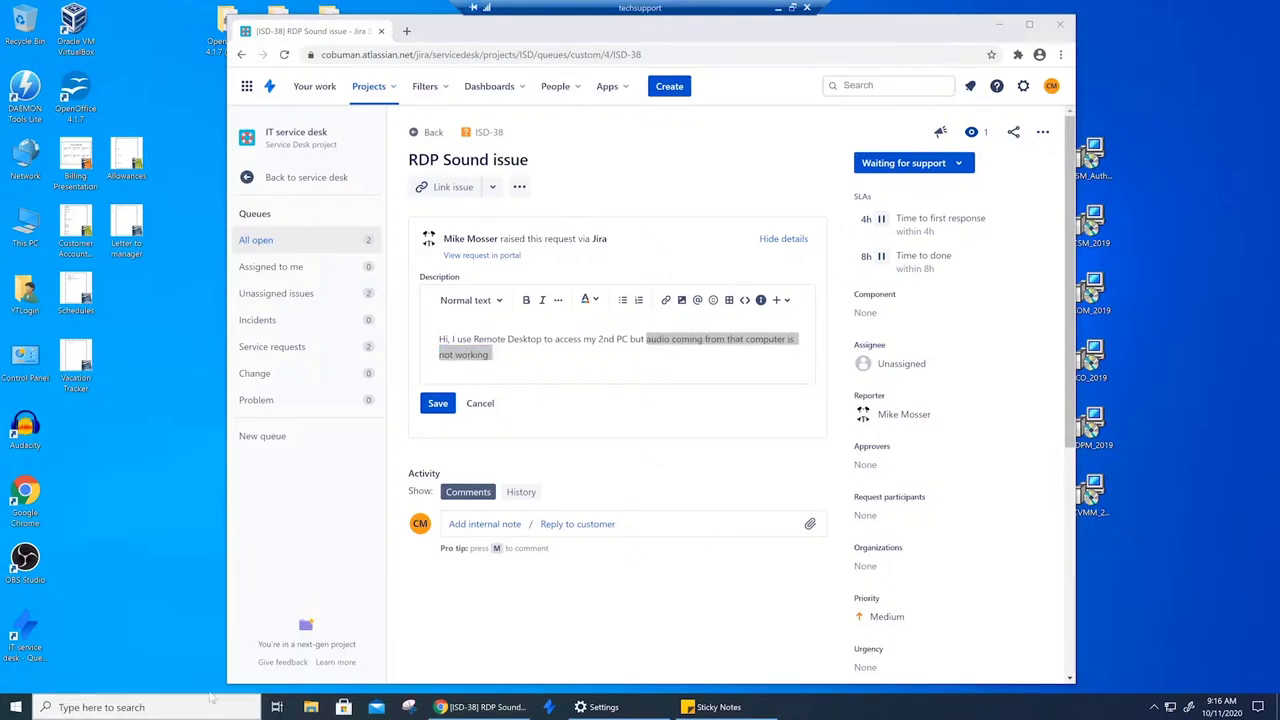
Launch Remote Desktop Connection and expand its full connection options.
{"action": "type", "text": "remote"}
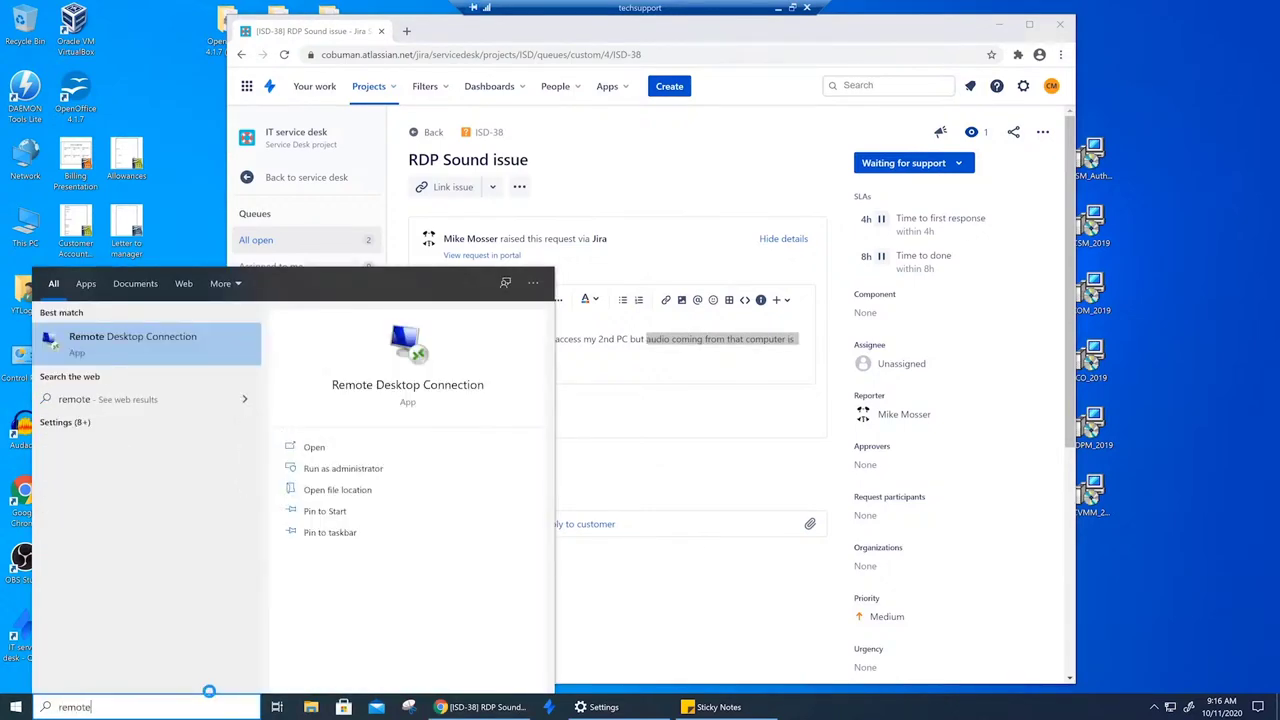
{"action": "key", "text": "Return"}
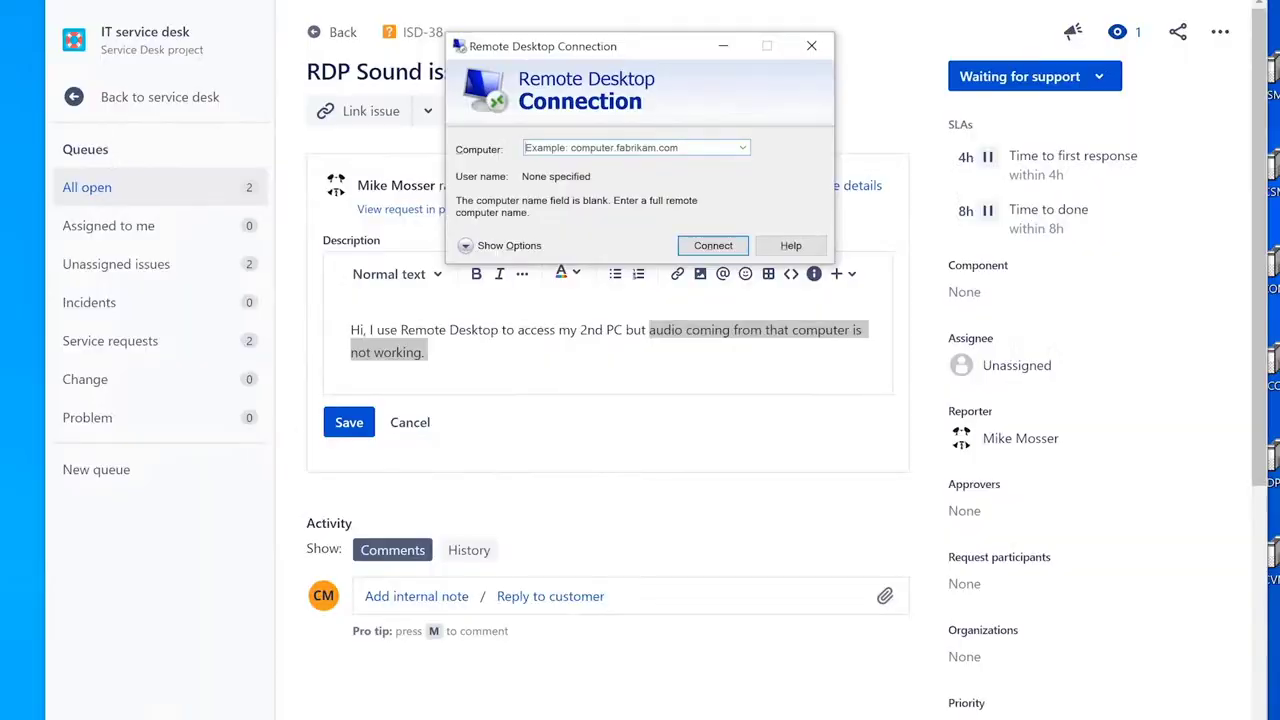
{"action": "left_click_drag", "start_coordinate": [663, 45], "coordinate": [660, 238]}
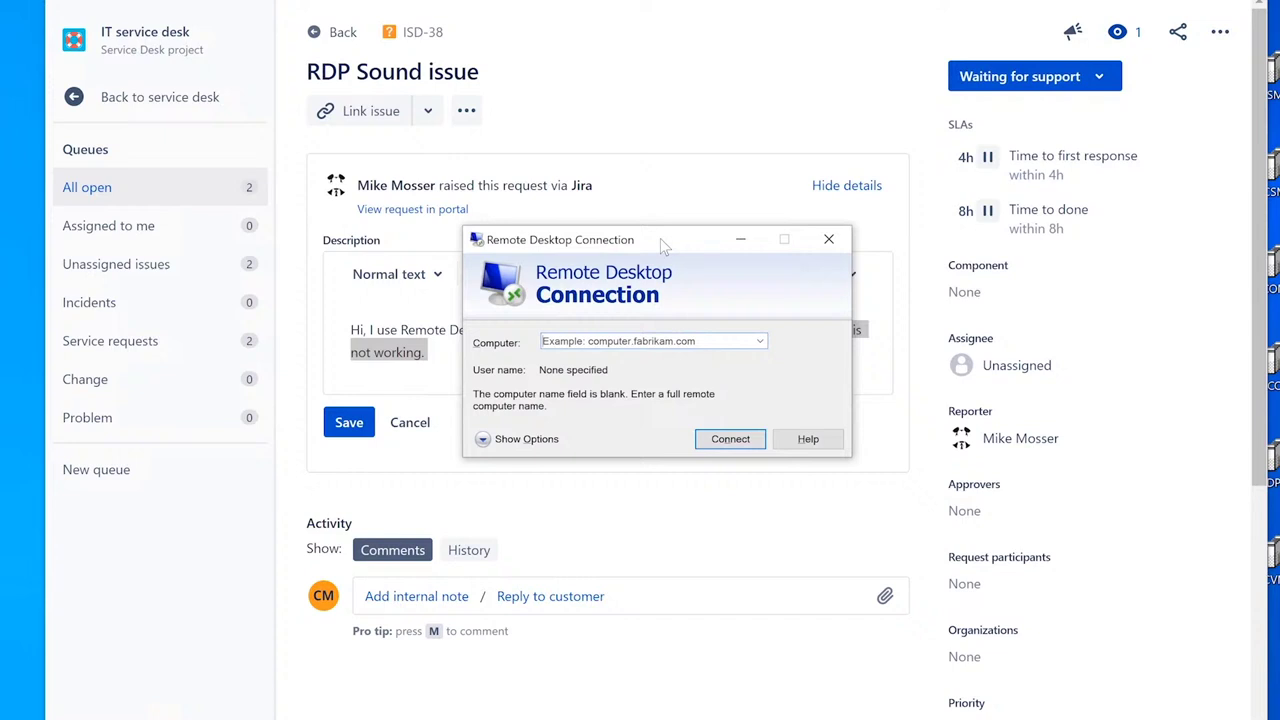
{"action": "left_click", "coordinate": [520, 440]}
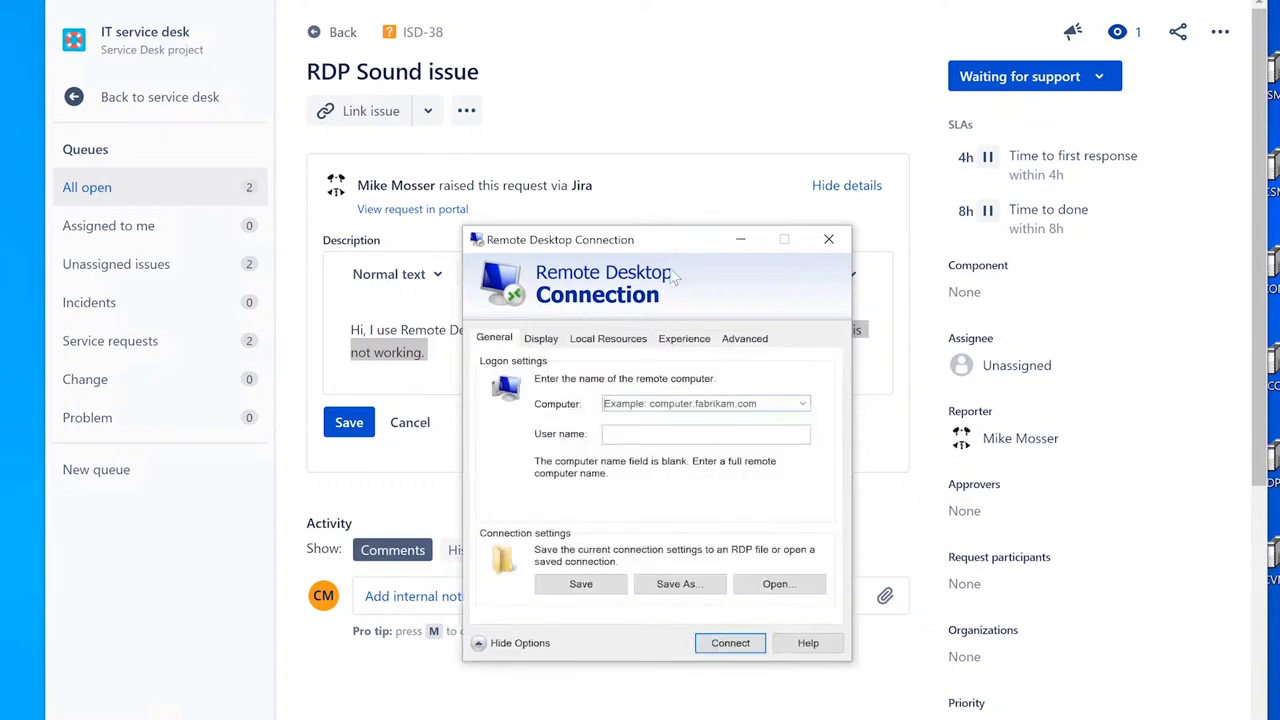
{"action": "left_click_drag", "start_coordinate": [670, 245], "coordinate": [655, 159]}
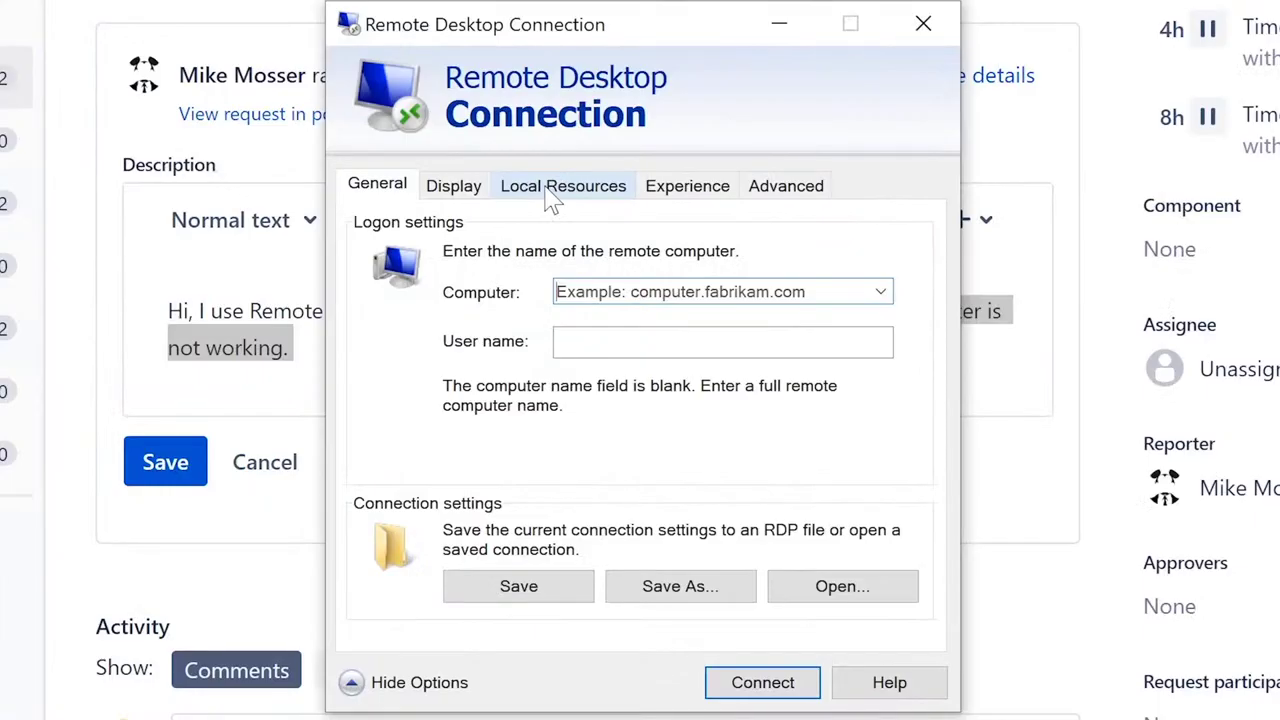
Inspect the Local Resources remote audio settings, cancel without changes, and minimize the window.
{"action": "left_click", "coordinate": [553, 195]}
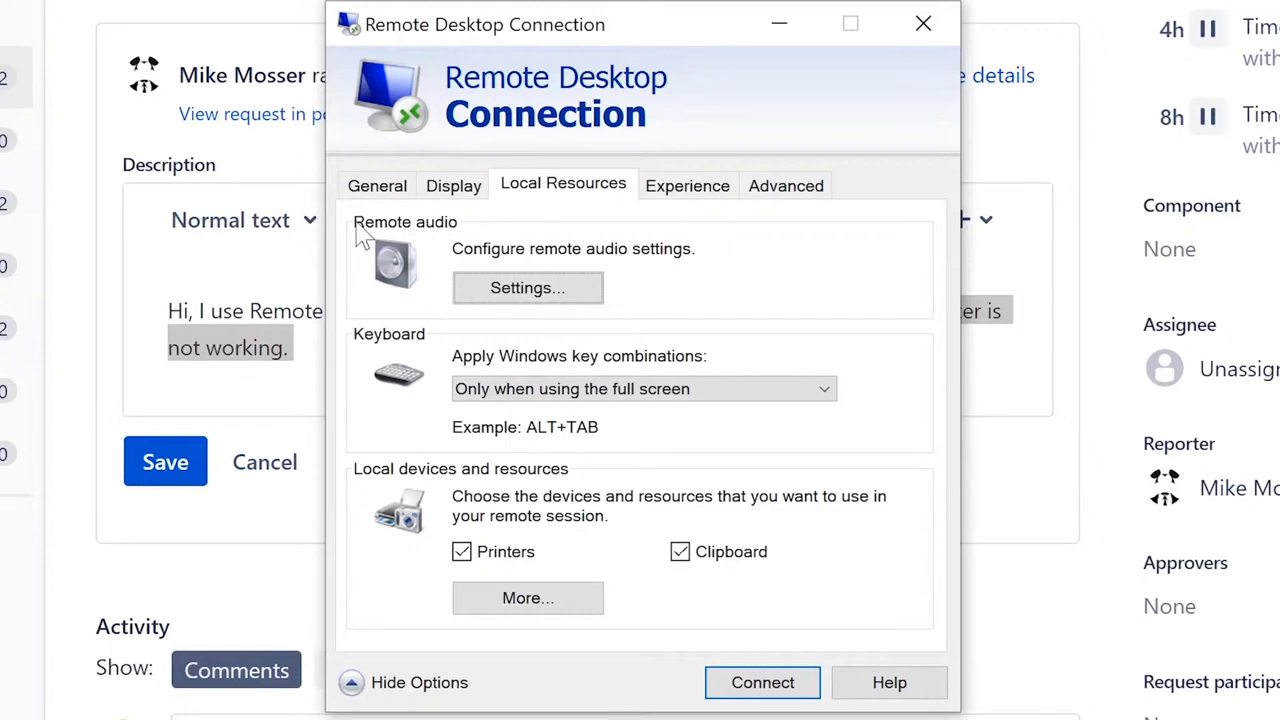
{"action": "left_click", "coordinate": [516, 297]}
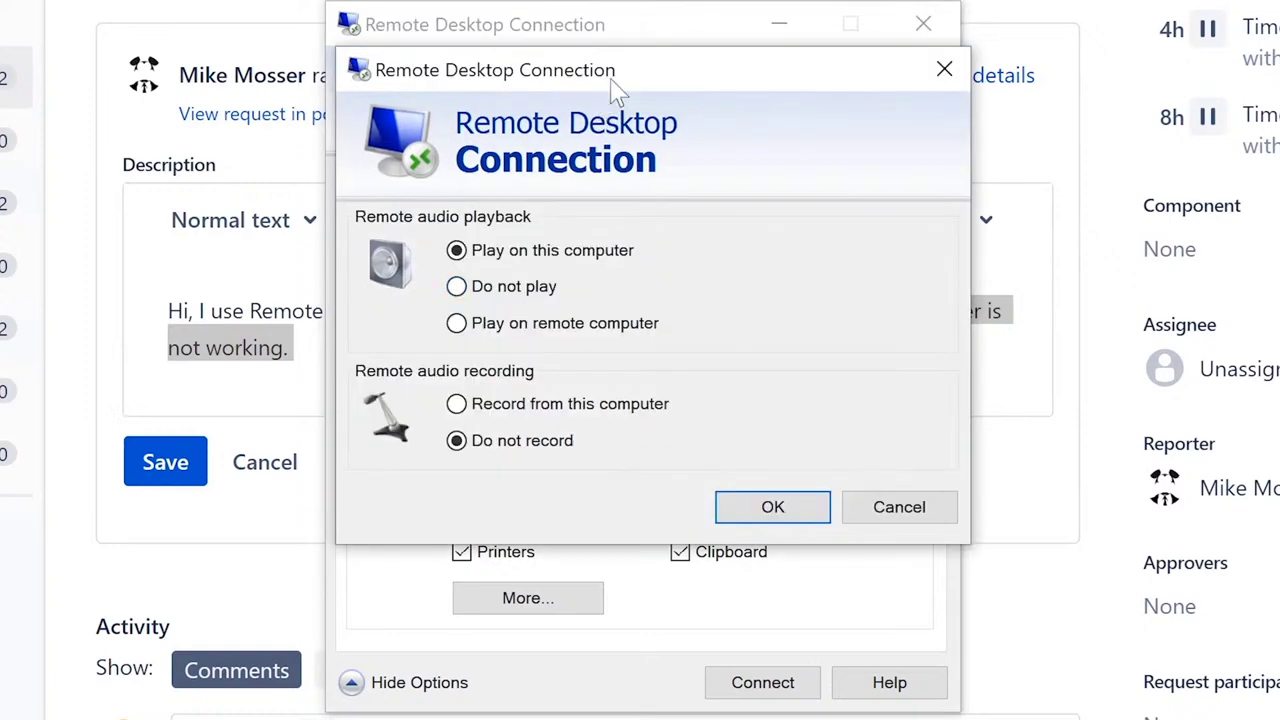
{"action": "left_click_drag", "start_coordinate": [632, 75], "coordinate": [614, 214]}
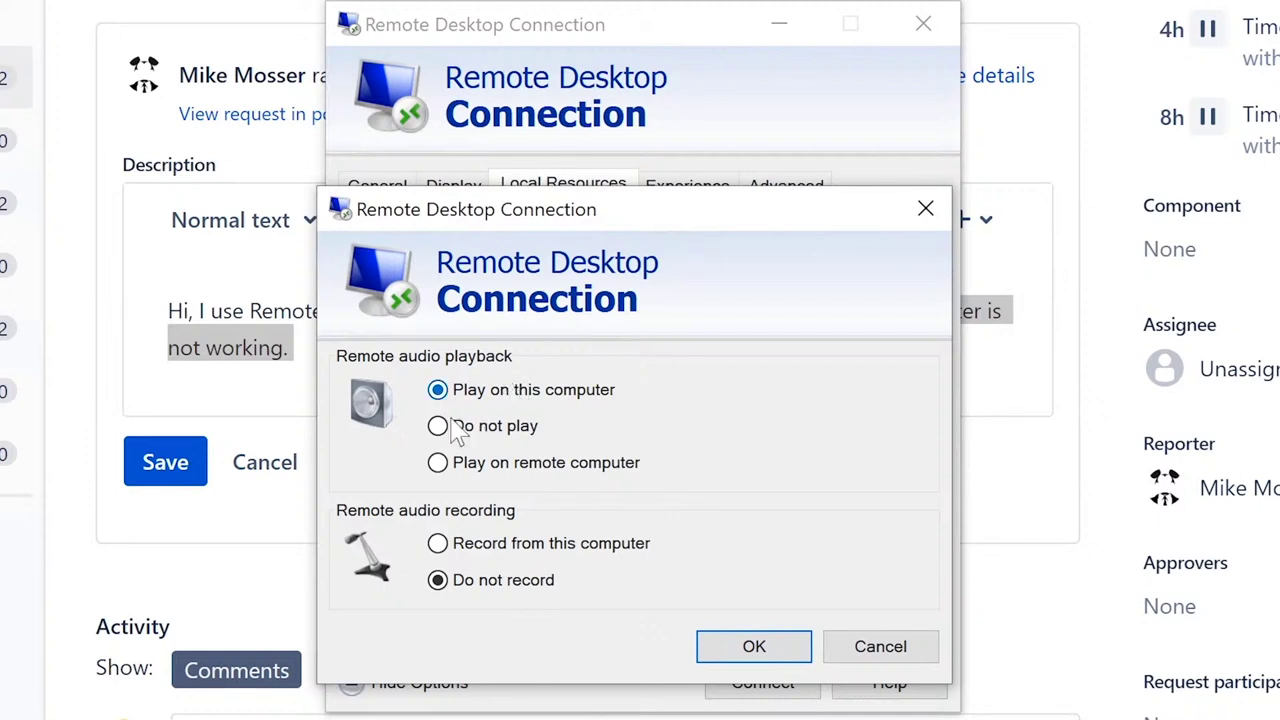
{"action": "left_click", "coordinate": [900, 658]}
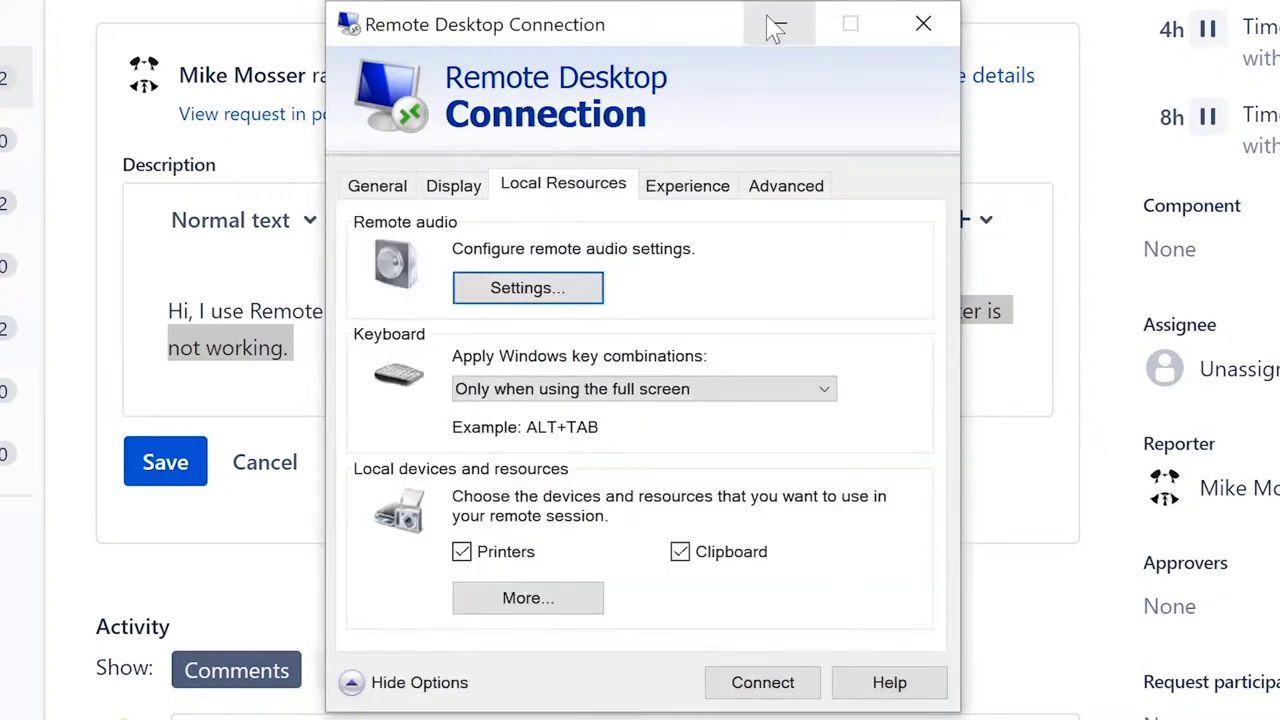
{"action": "left_click", "coordinate": [776, 25]}
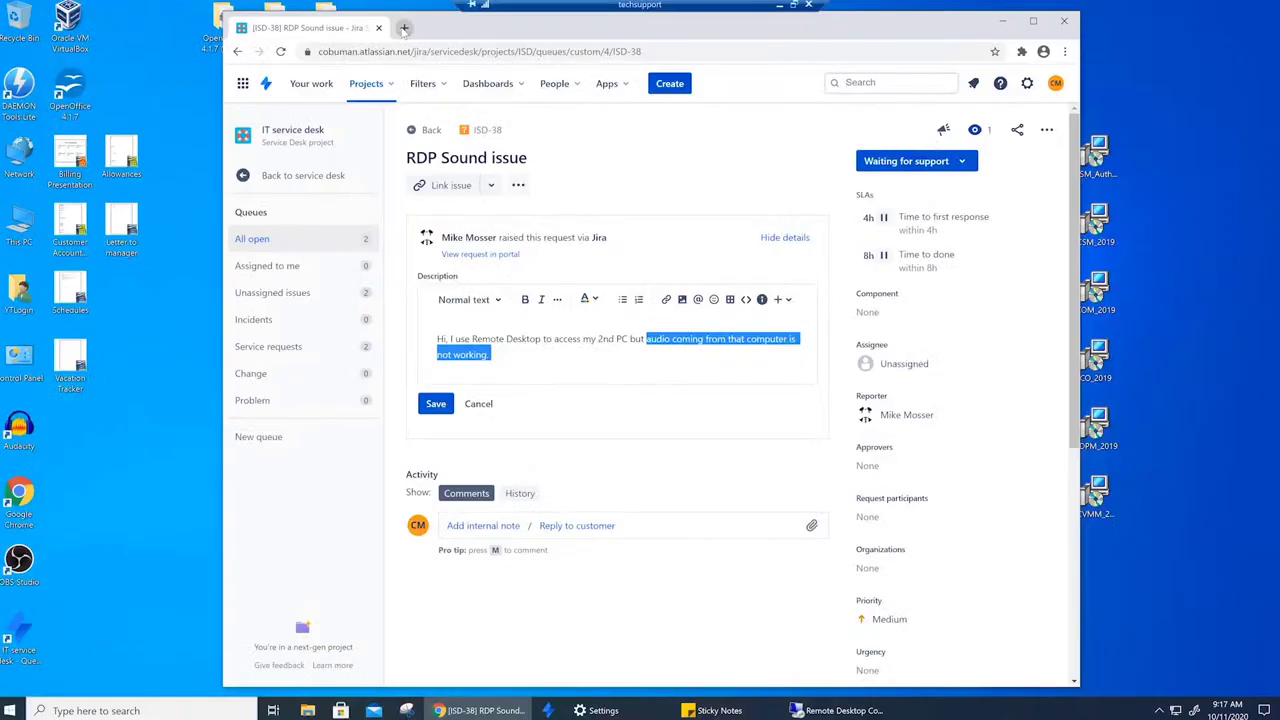
Open the cobuman YouTube channel in a new tab and dismiss the membership popup.
{"action": "left_click", "coordinate": [402, 27]}
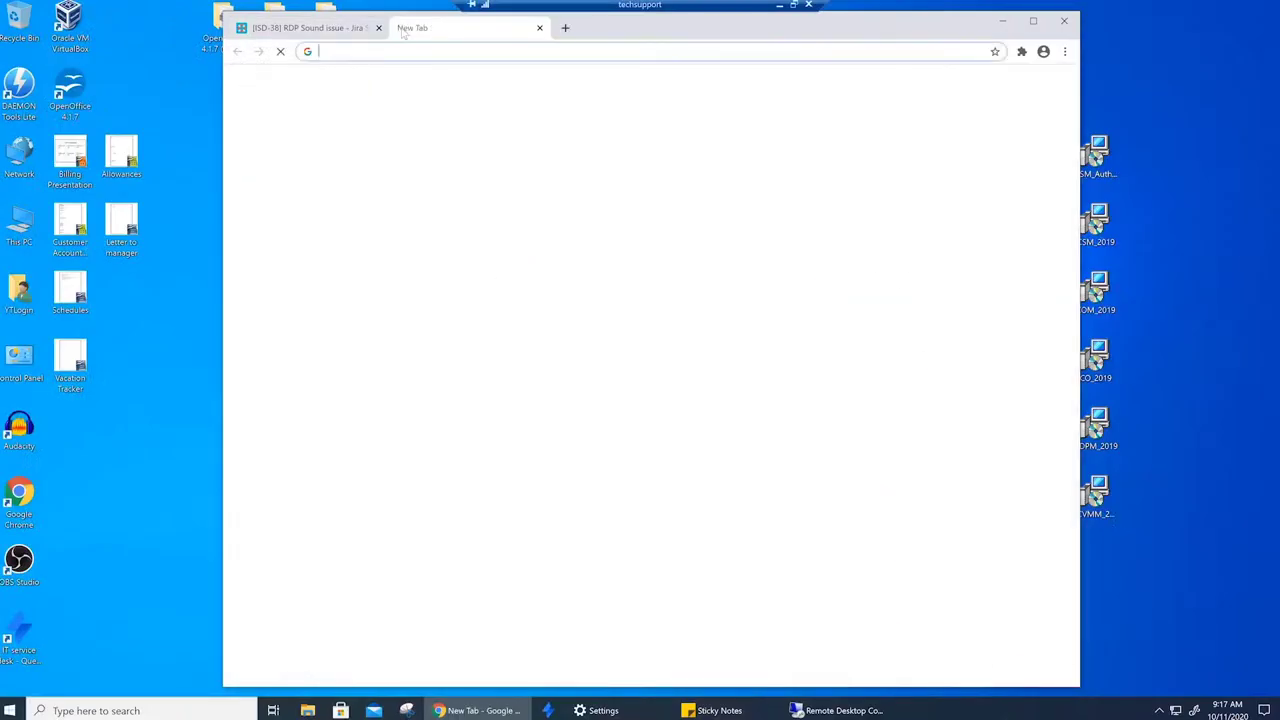
{"action": "type", "text": "y"}
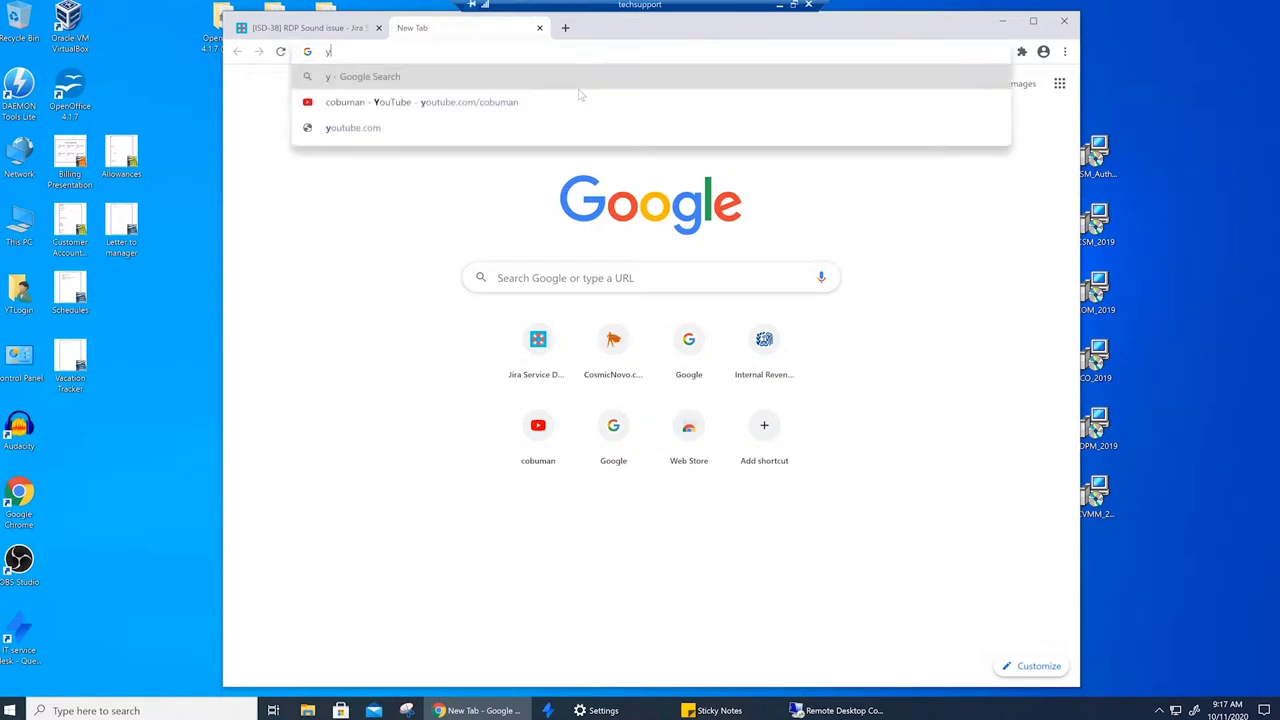
{"action": "type", "text": "outube.com"}
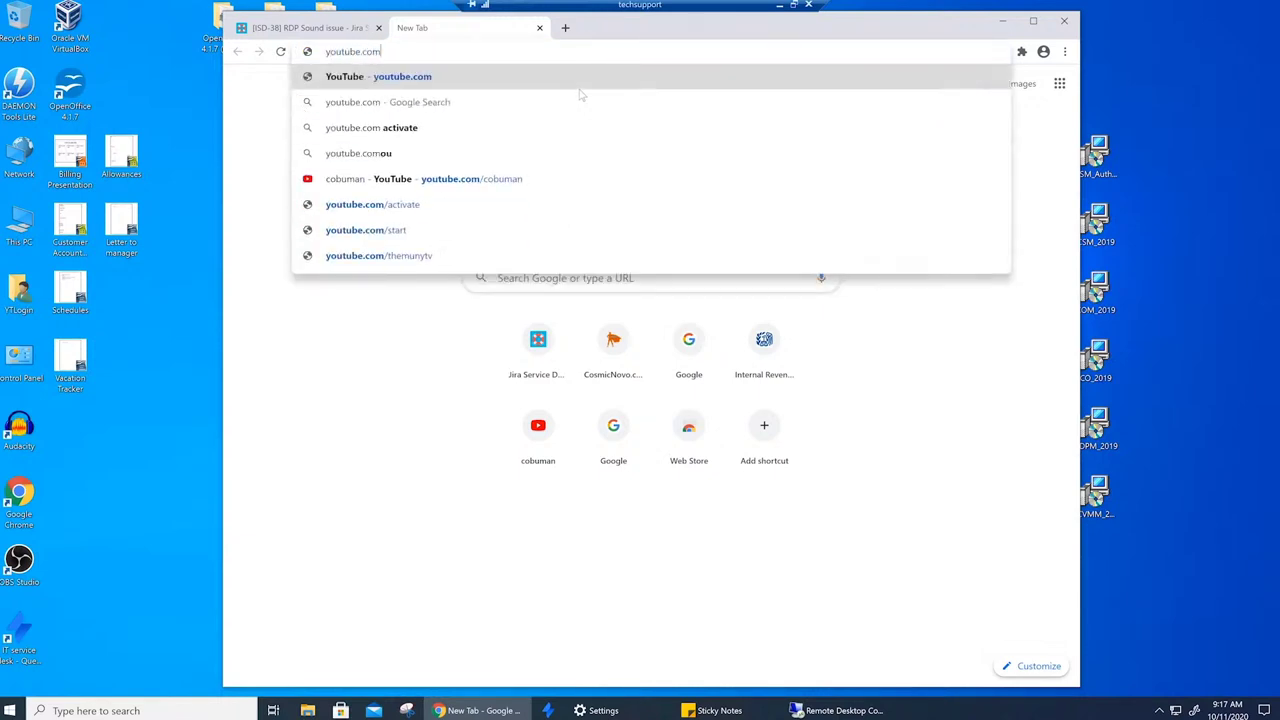
{"action": "key", "text": "Down"}
{"action": "key", "text": "Down"}
{"action": "key", "text": "Down"}
{"action": "key", "text": "Down"}
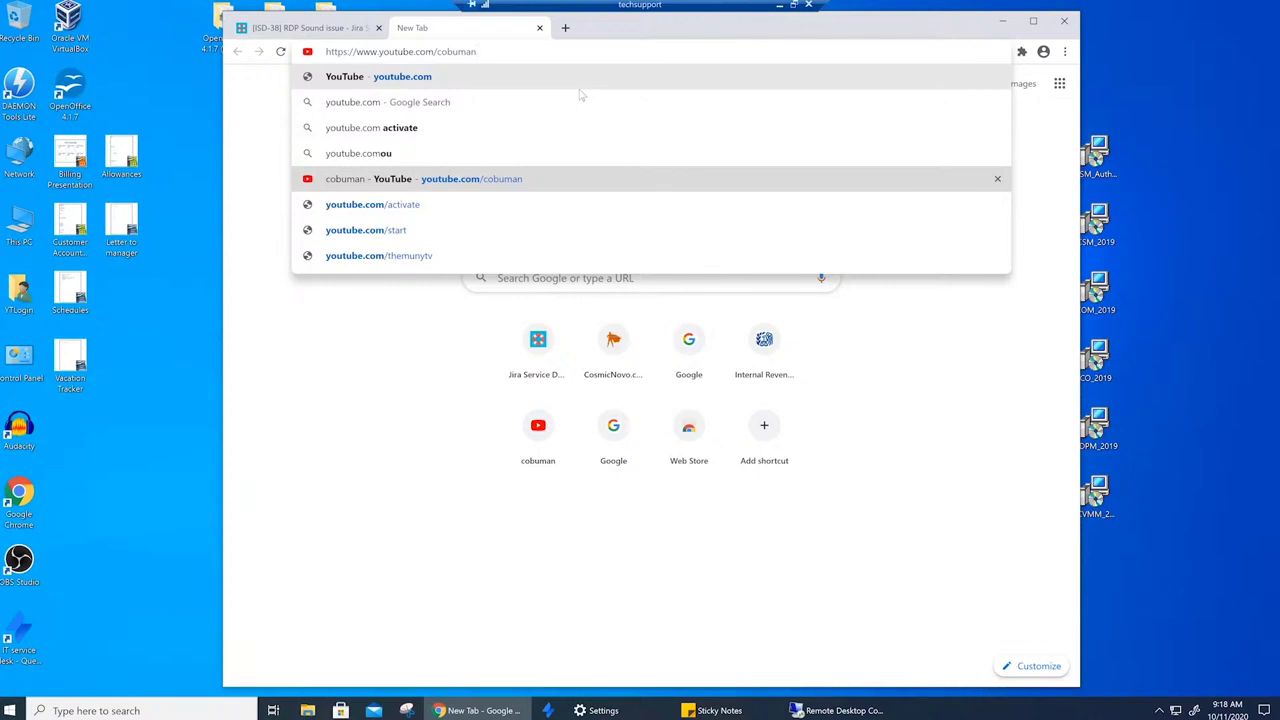
{"action": "key", "text": "Return"}
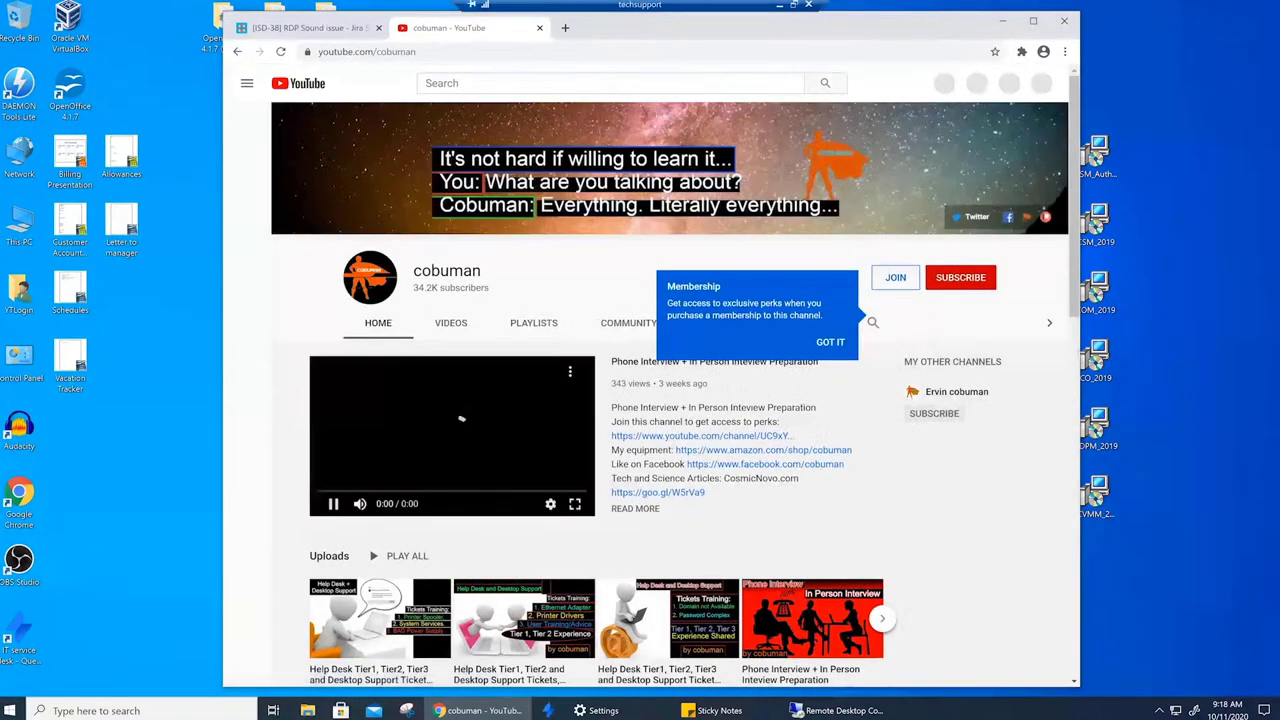
{"action": "left_click", "coordinate": [834, 343]}
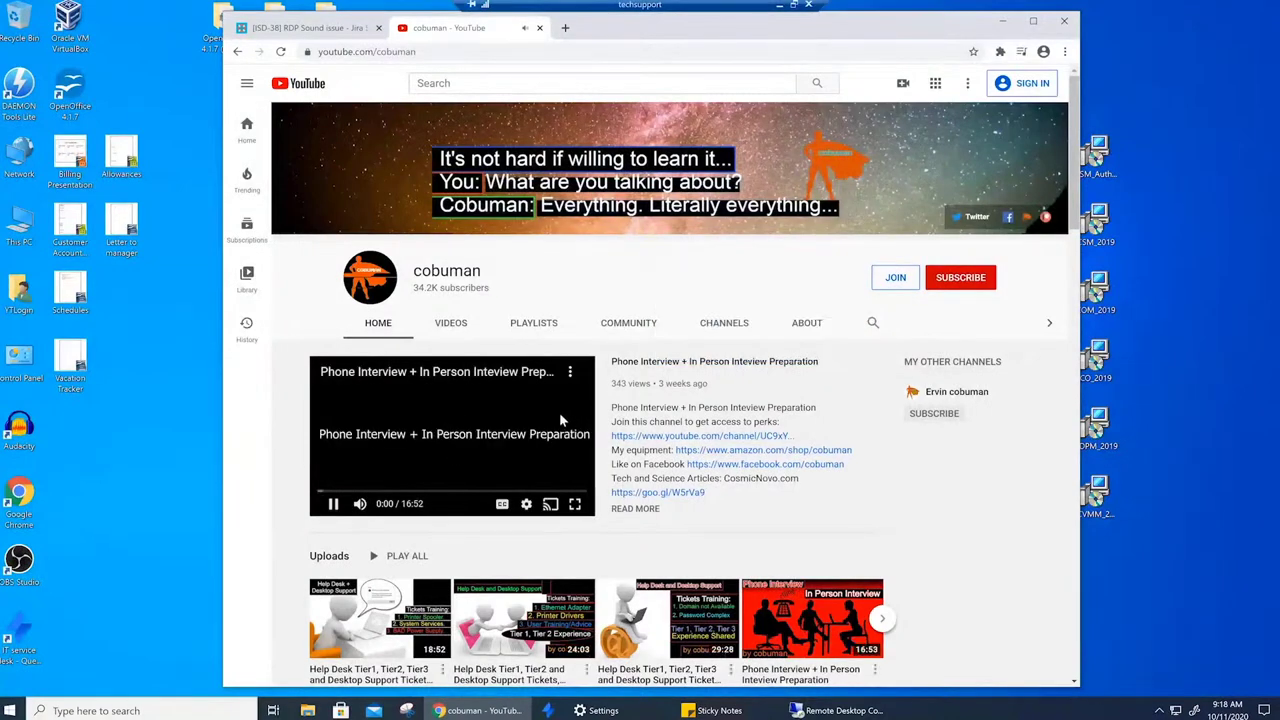
Skip ahead in the featured video, raise the volume, and pause it at 1:54.
{"action": "scroll", "coordinate": [559, 412], "scroll_direction": "down", "scroll_amount": 1}
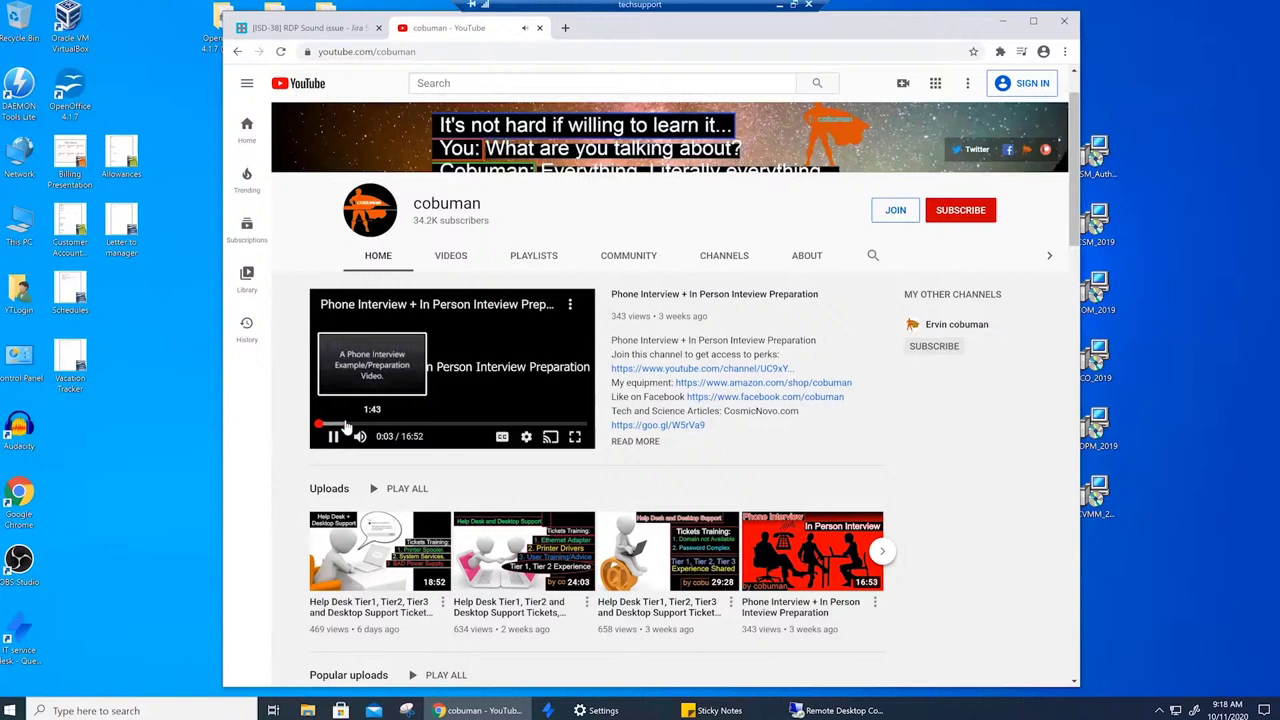
{"action": "left_click", "coordinate": [345, 423]}
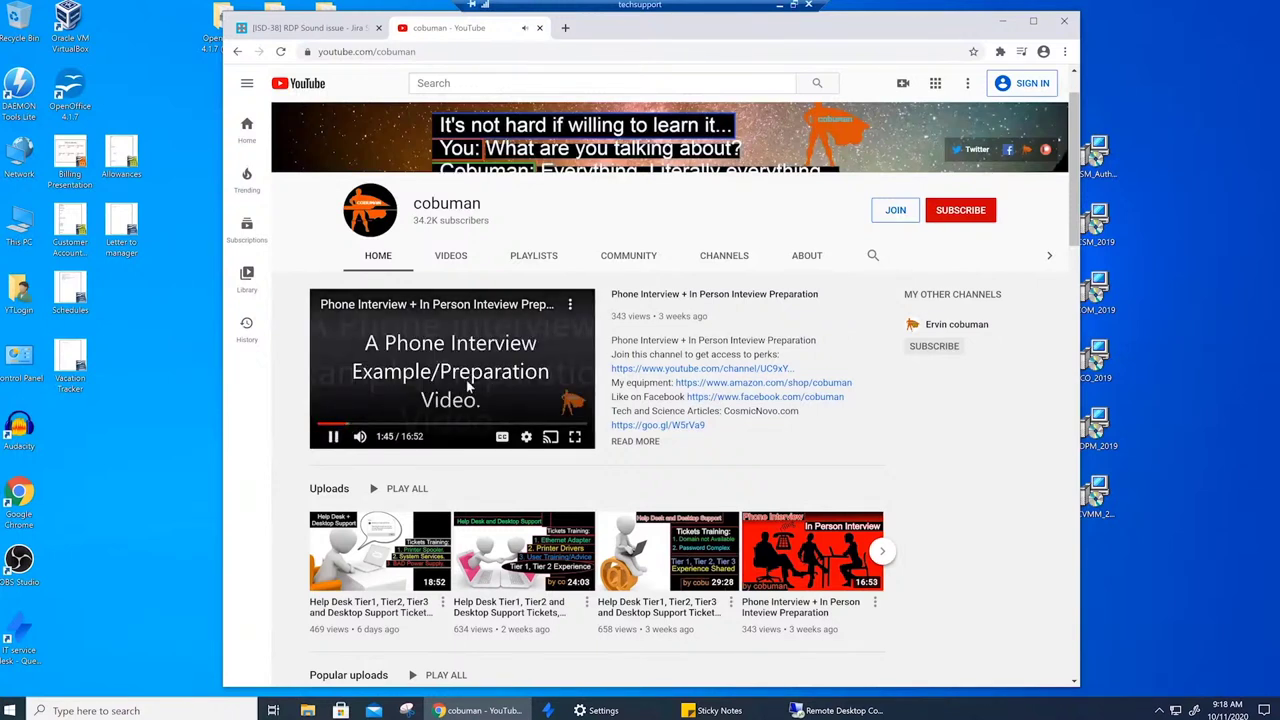
{"action": "key", "text": "XF86AudioLowerVolume"}
{"action": "key", "text": "XF86AudioRaiseVolume"}
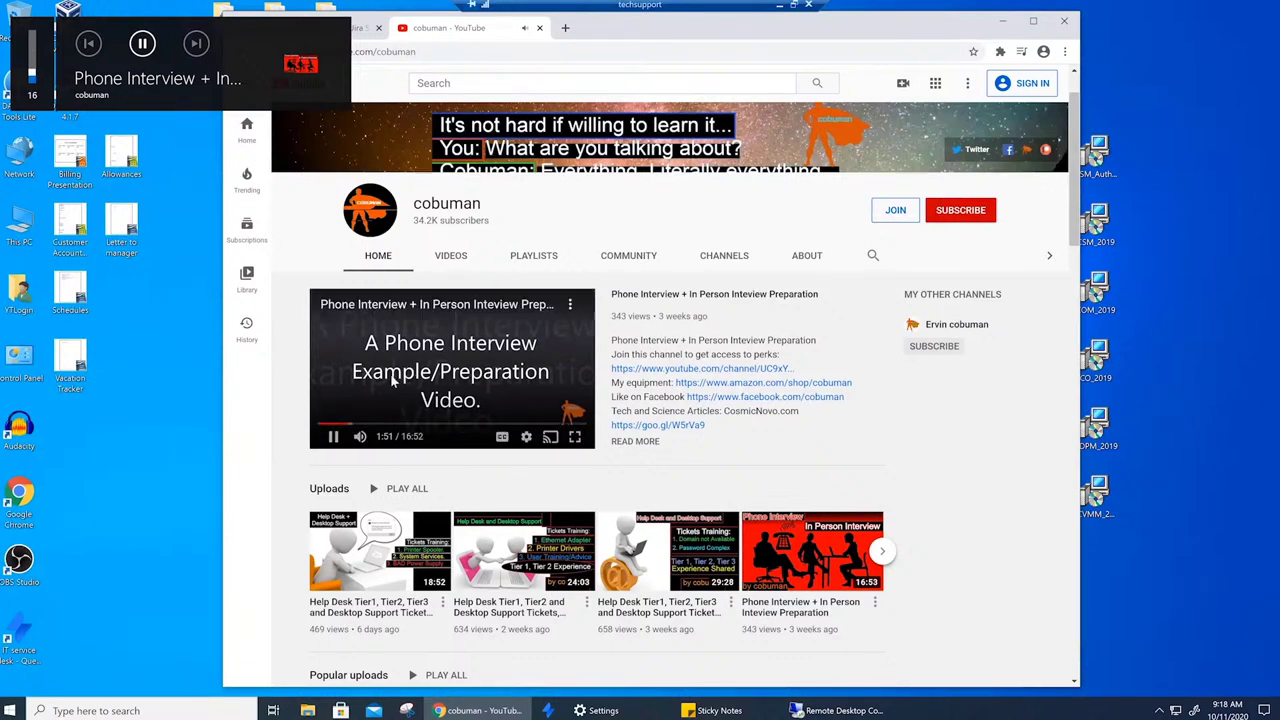
{"action": "left_click", "coordinate": [334, 437]}
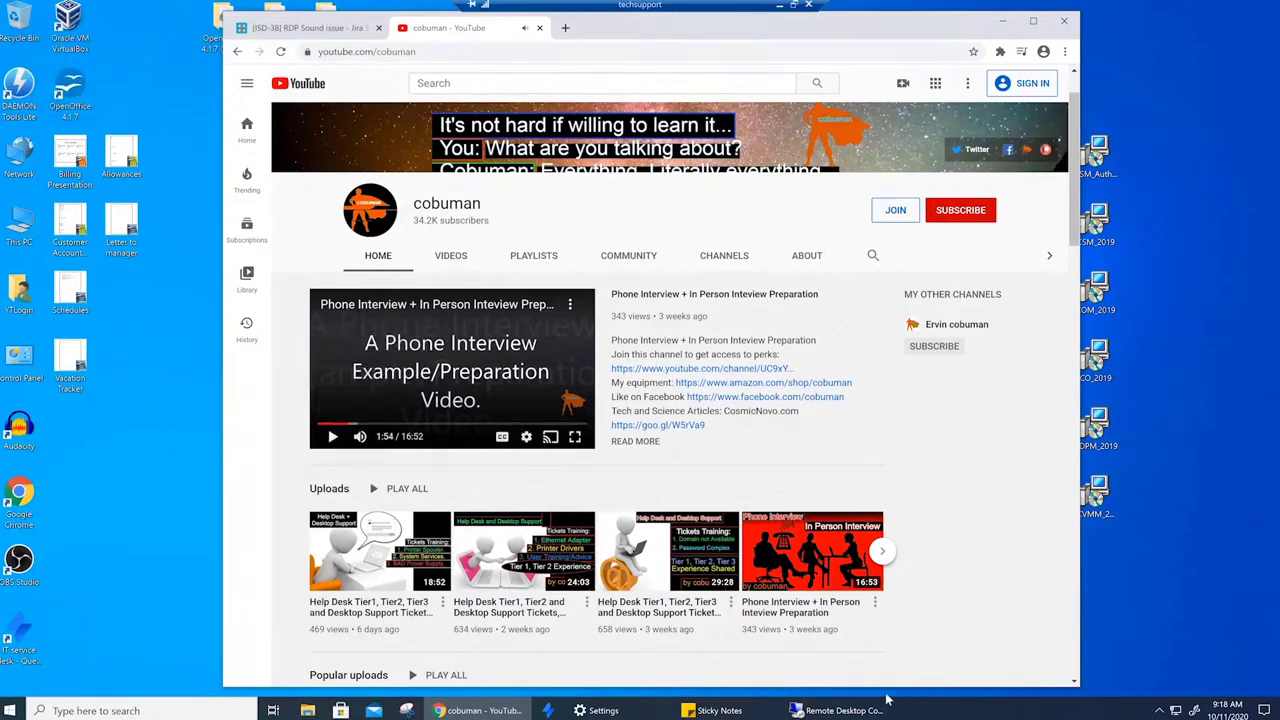
{"action": "left_click", "coordinate": [845, 711]}
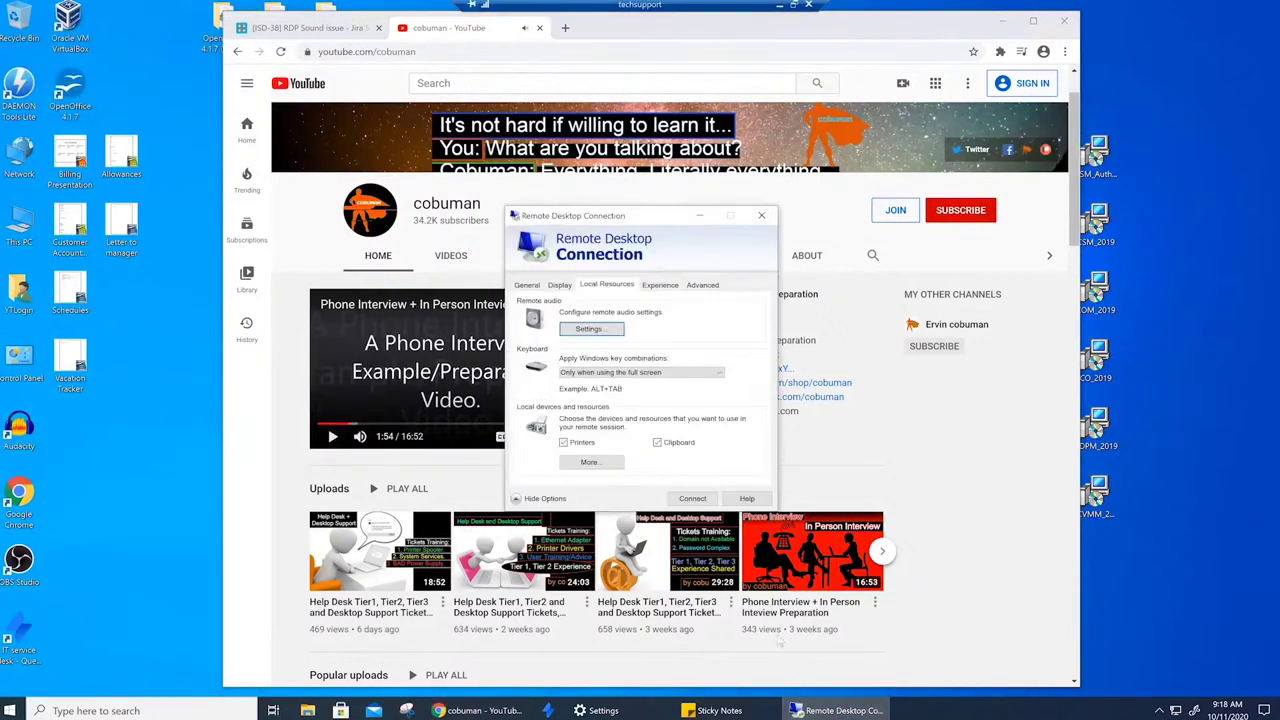
Glance at the remote audio settings without changes, then relaunch Remote Desktop Connection.
{"action": "left_click", "coordinate": [589, 329]}
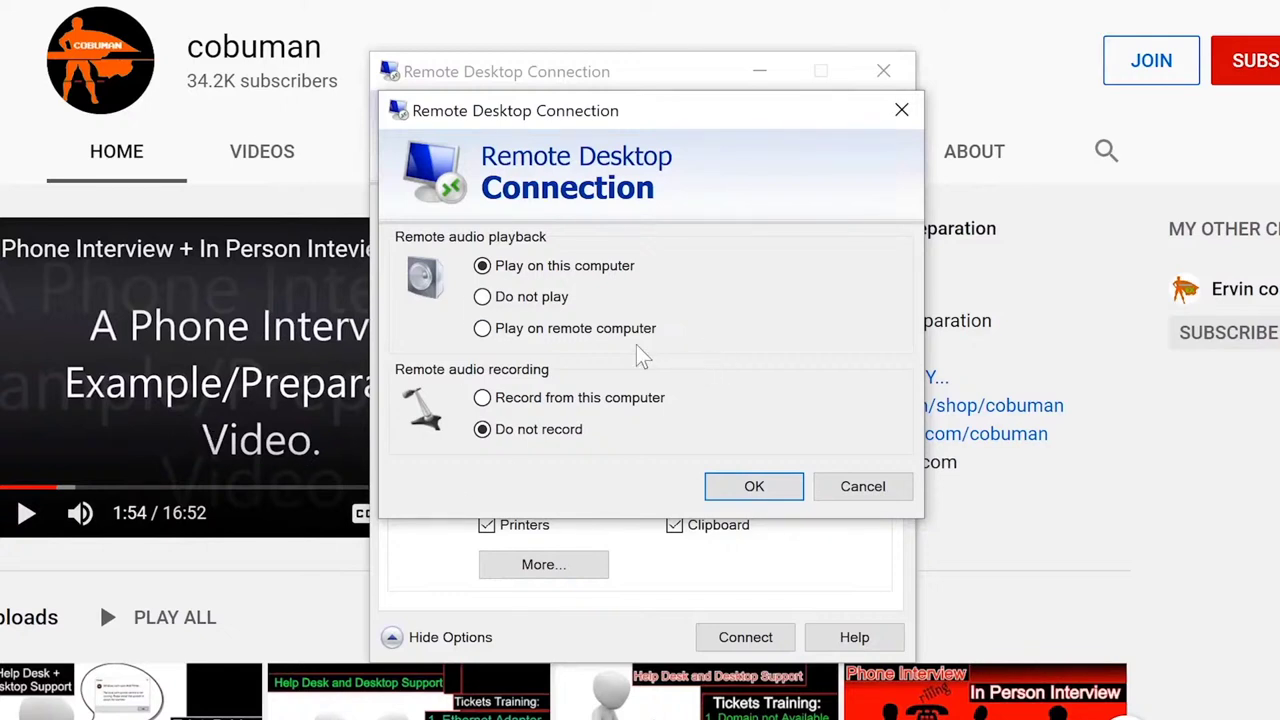
{"action": "left_click", "coordinate": [866, 490]}
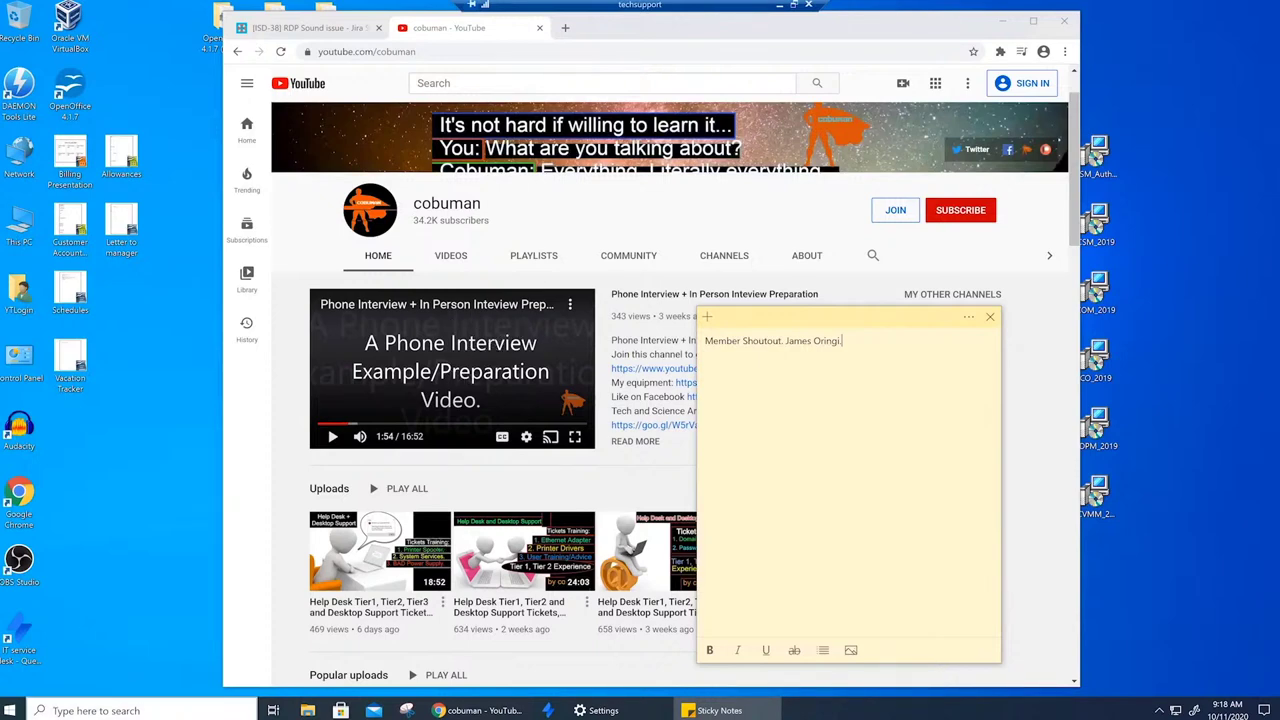
{"action": "key", "text": "super"}
{"action": "type", "text": "remote"}
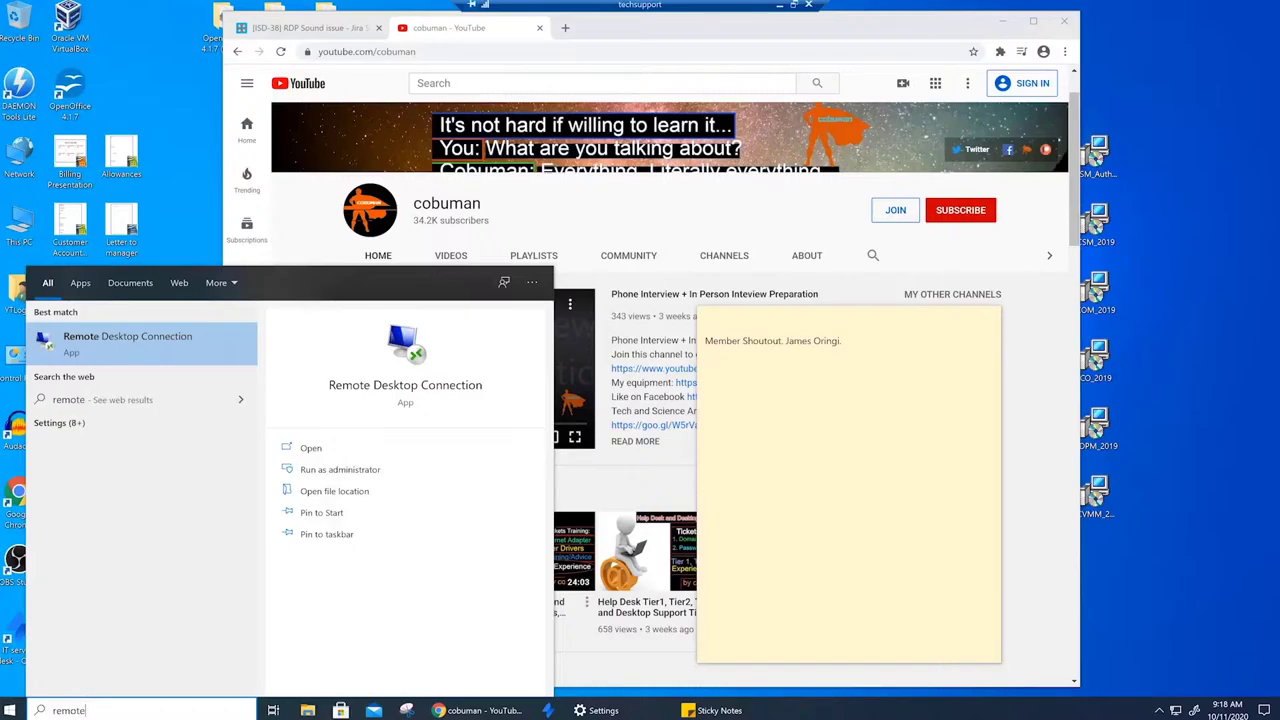
{"action": "key", "text": "Return"}
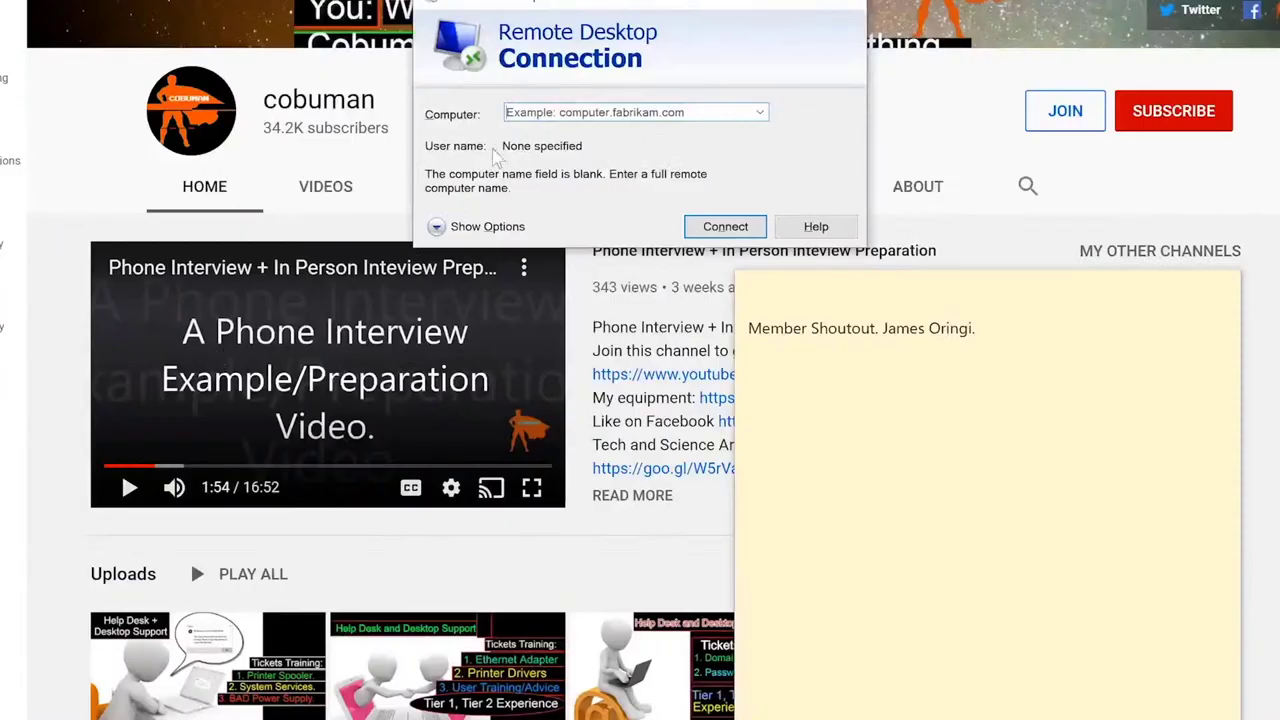
Set remote audio to Play on this computer under Local Resources and confirm with OK.
{"action": "left_click", "coordinate": [480, 226]}
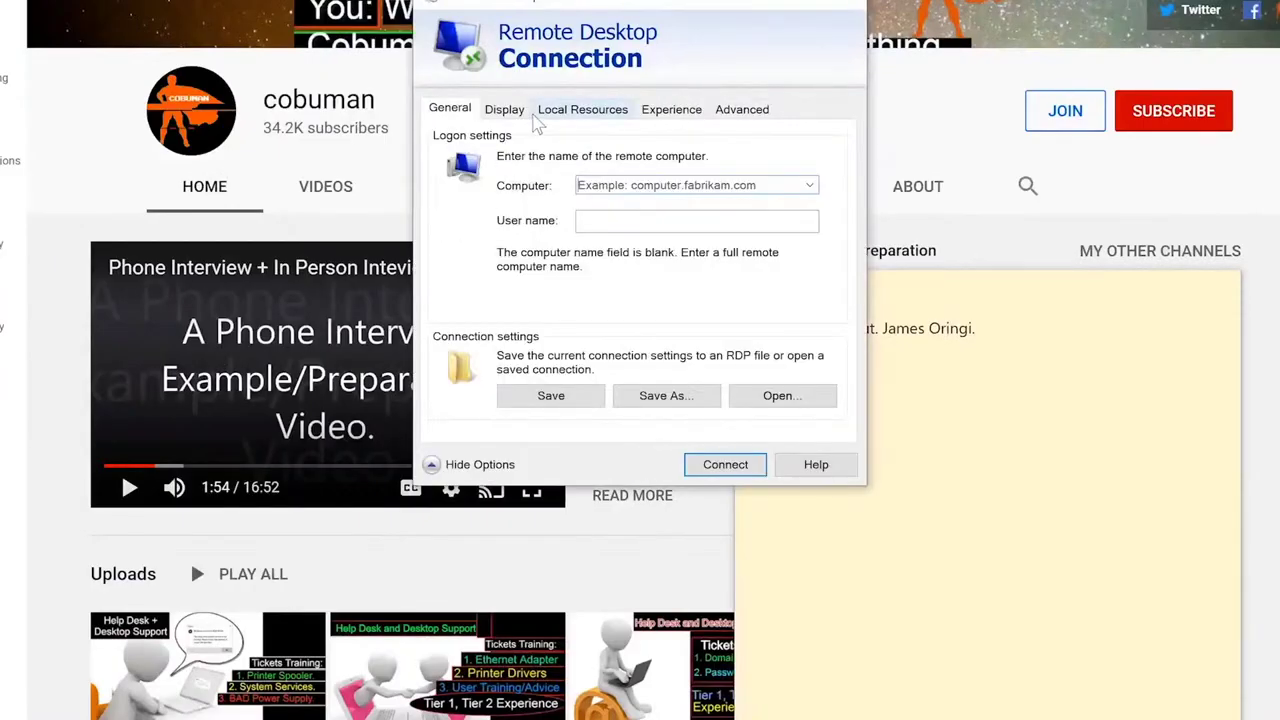
{"action": "left_click", "coordinate": [583, 110]}
{"action": "left_click", "coordinate": [557, 182]}
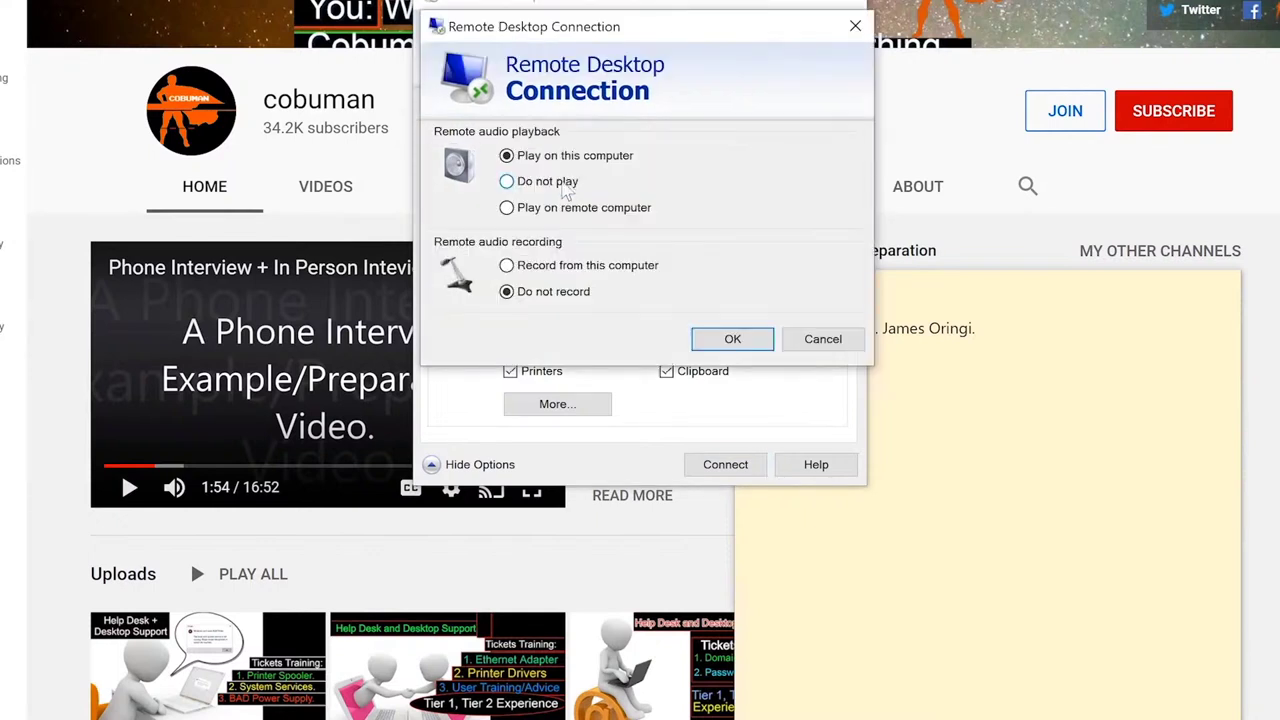
{"action": "left_click", "coordinate": [568, 208]}
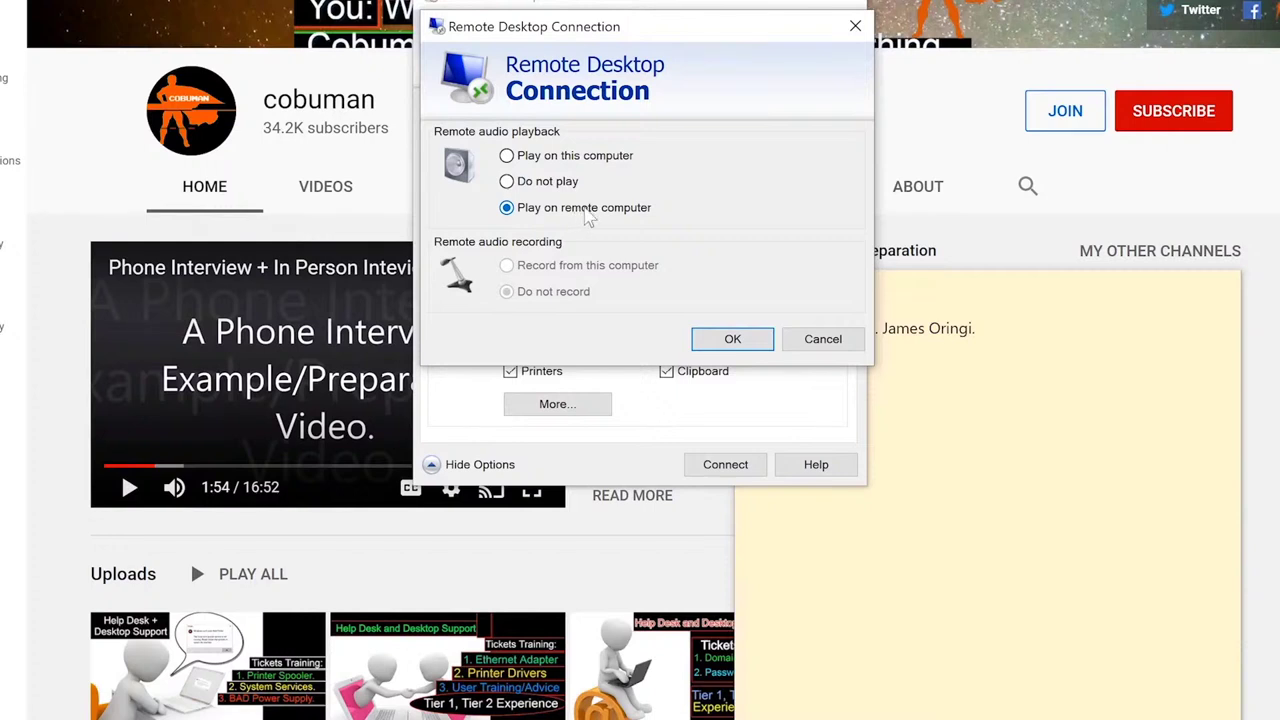
{"action": "left_click", "coordinate": [541, 163]}
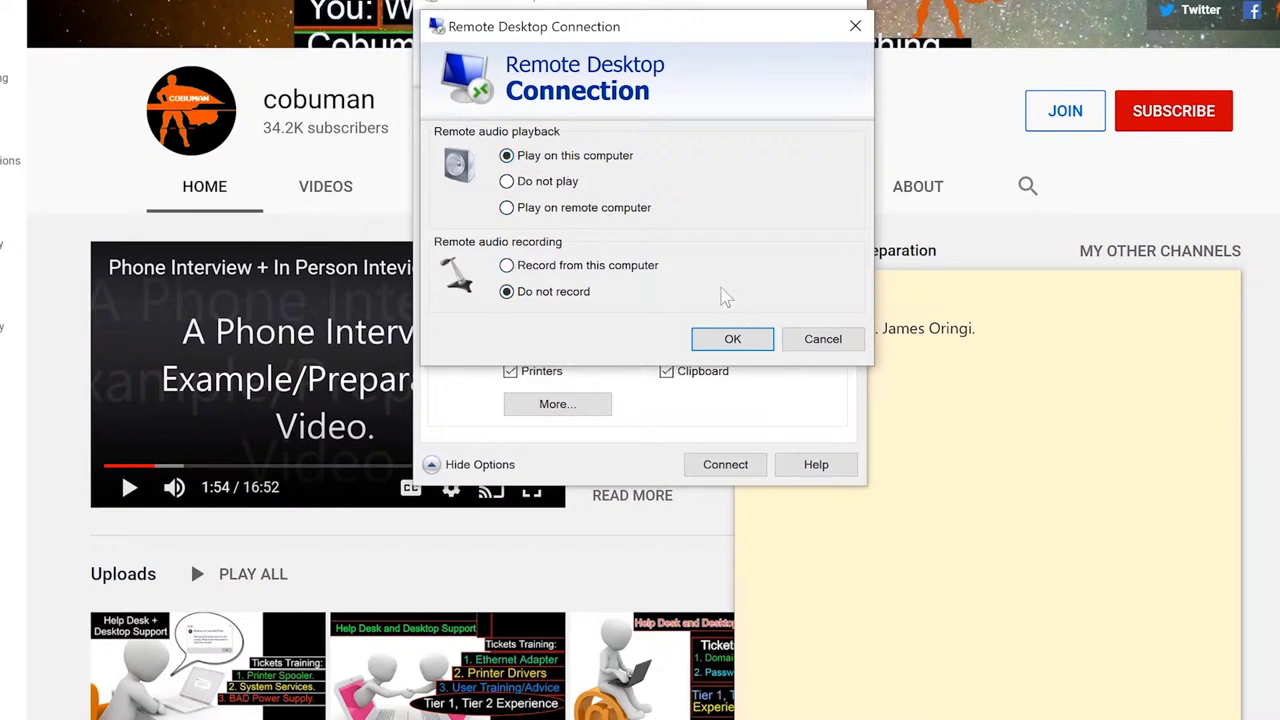
{"action": "left_click", "coordinate": [731, 339]}
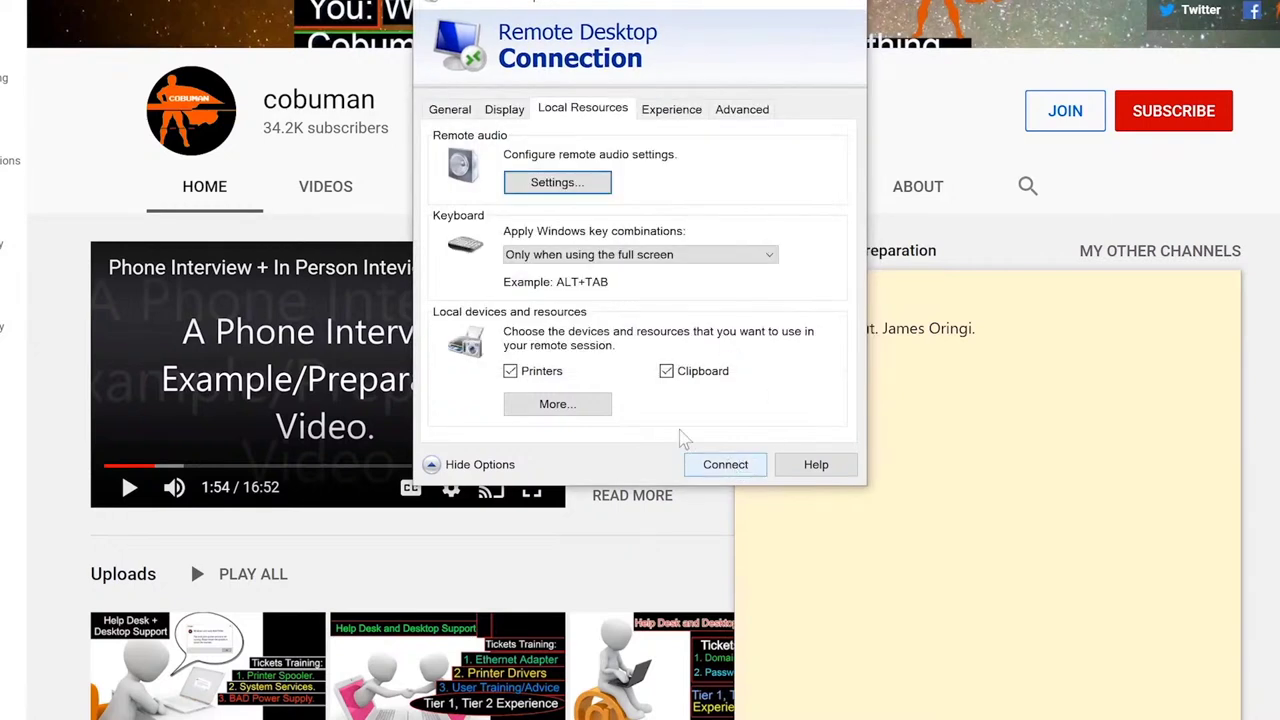
Dismiss the blank computer name error, then close Remote Desktop Connection and the sticky note.
{"action": "left_click", "coordinate": [716, 463]}
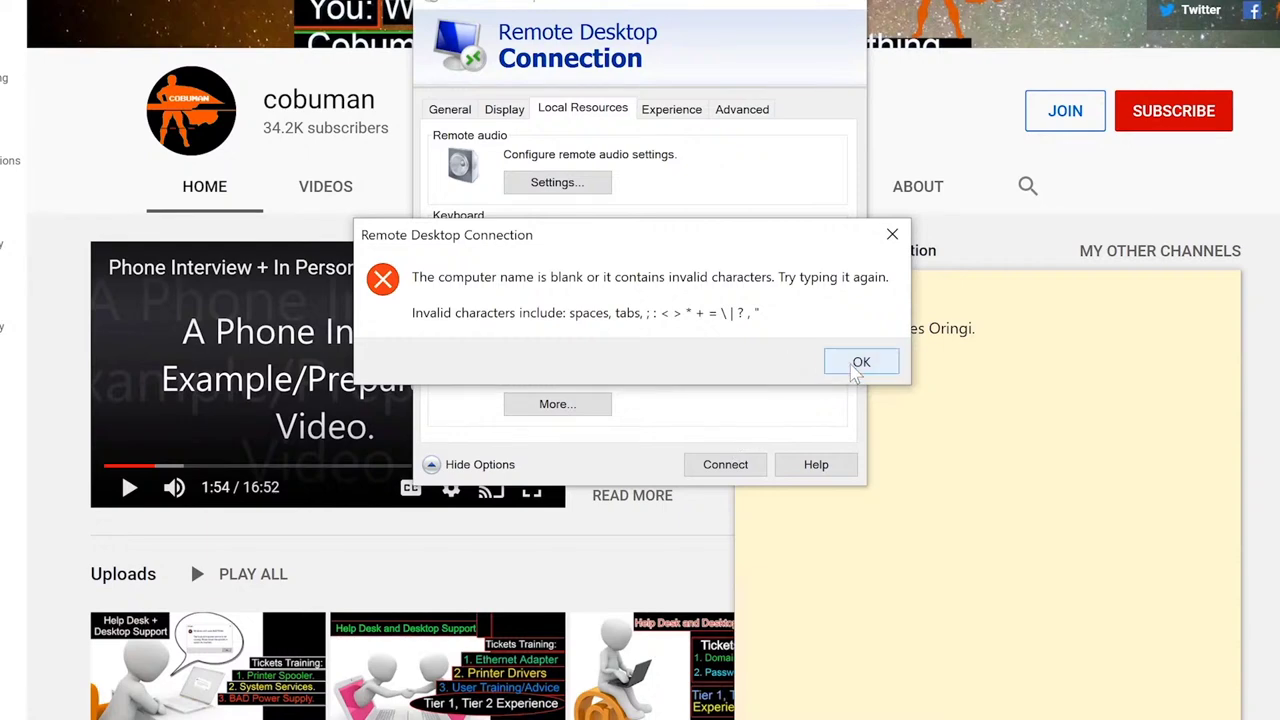
{"action": "left_click", "coordinate": [860, 361]}
{"action": "left_click", "coordinate": [553, 183]}
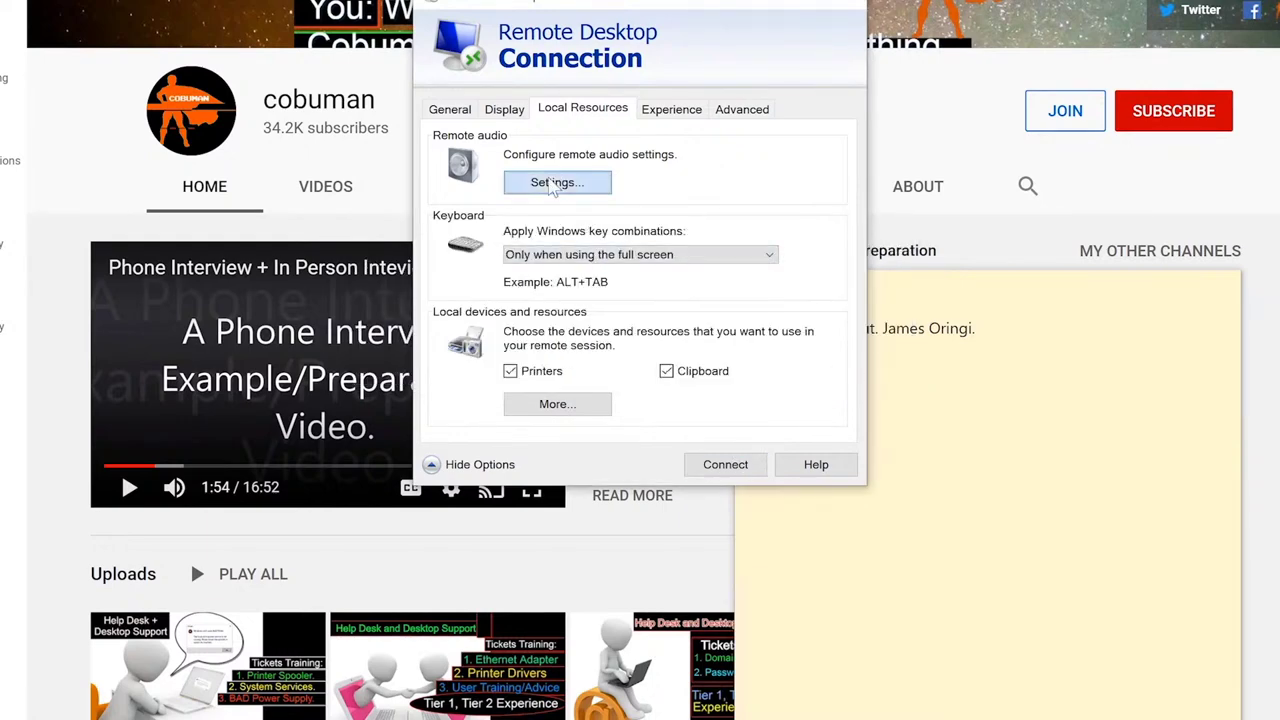
{"action": "left_click", "coordinate": [823, 341]}
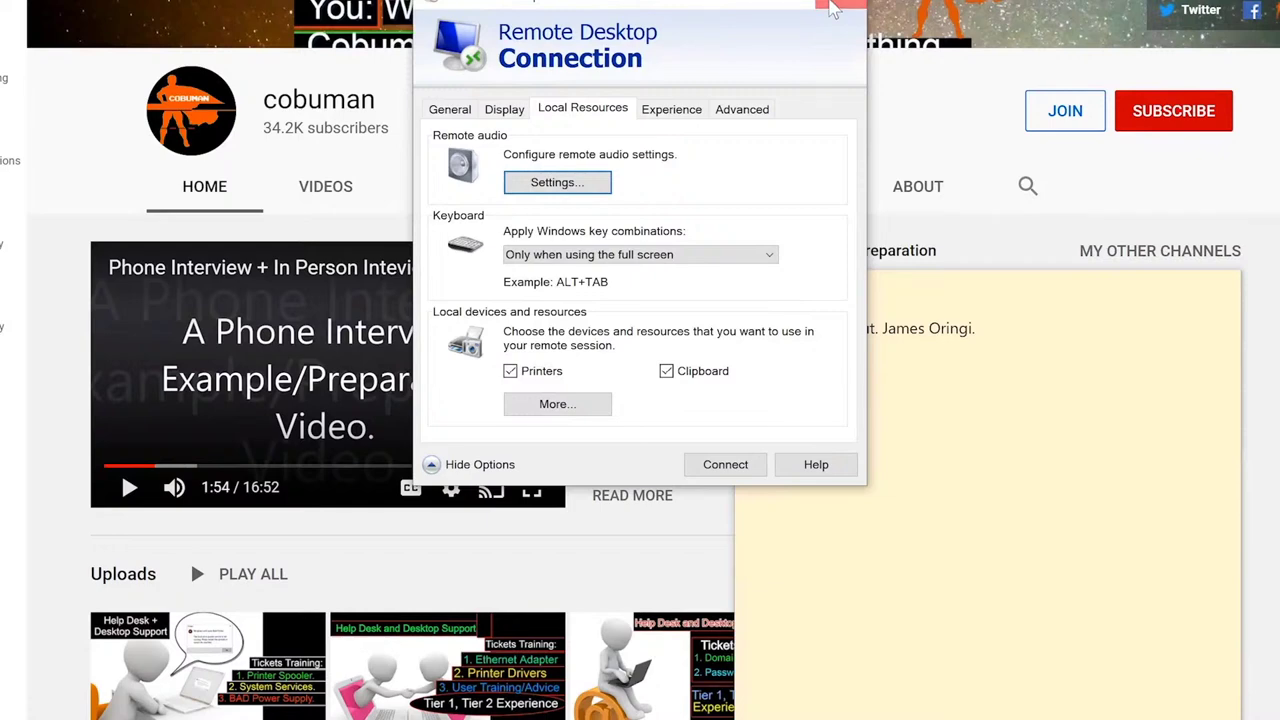
{"action": "left_click", "coordinate": [834, 8]}
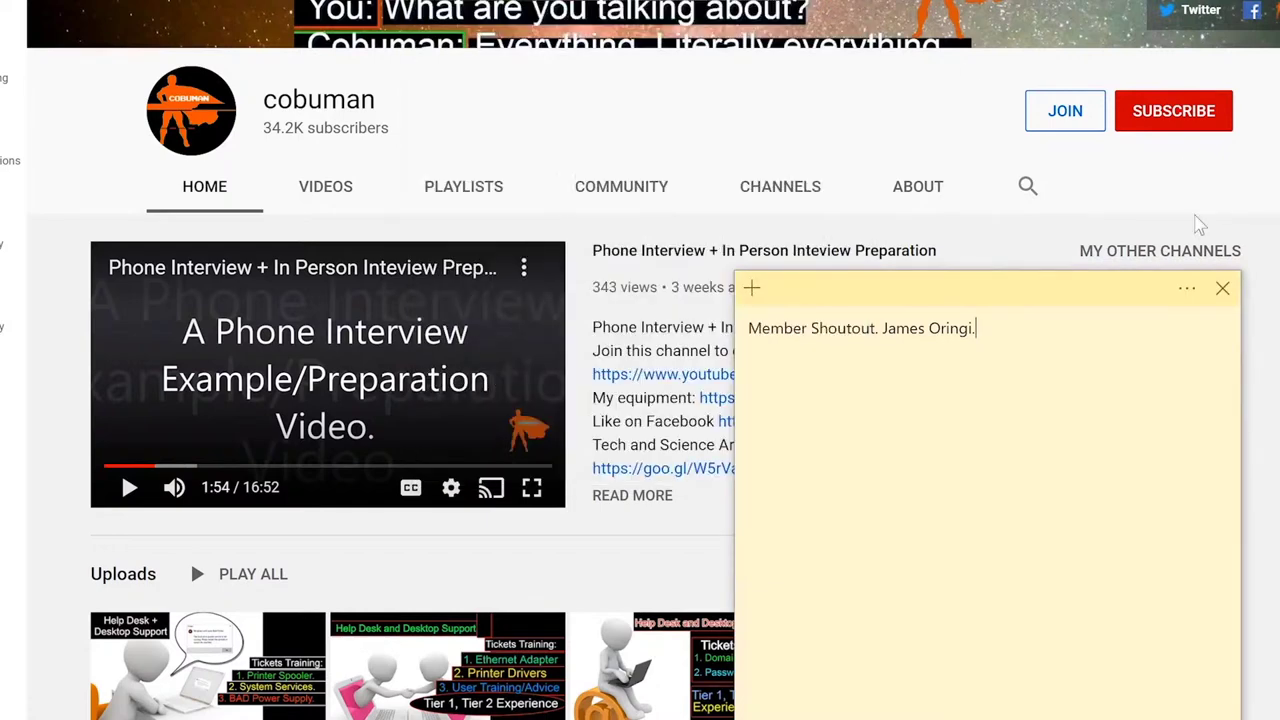
{"action": "left_click", "coordinate": [1222, 288]}
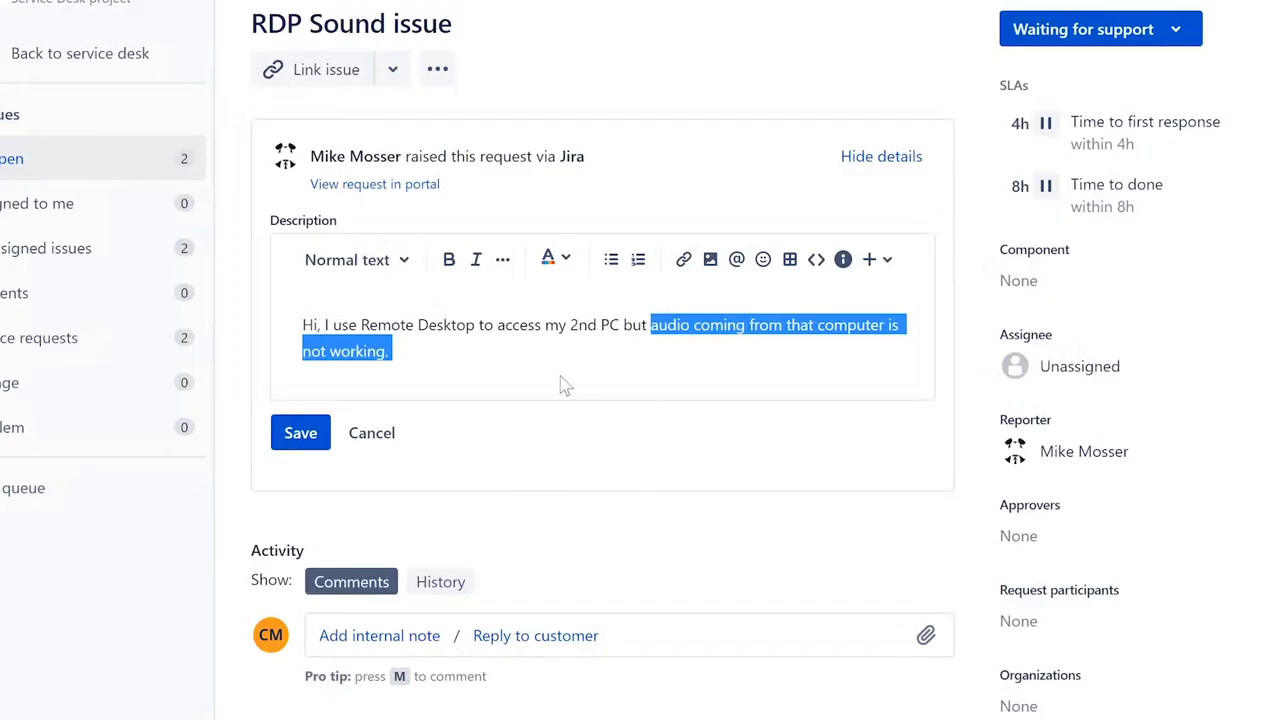
{"action": "left_click", "coordinate": [565, 387]}
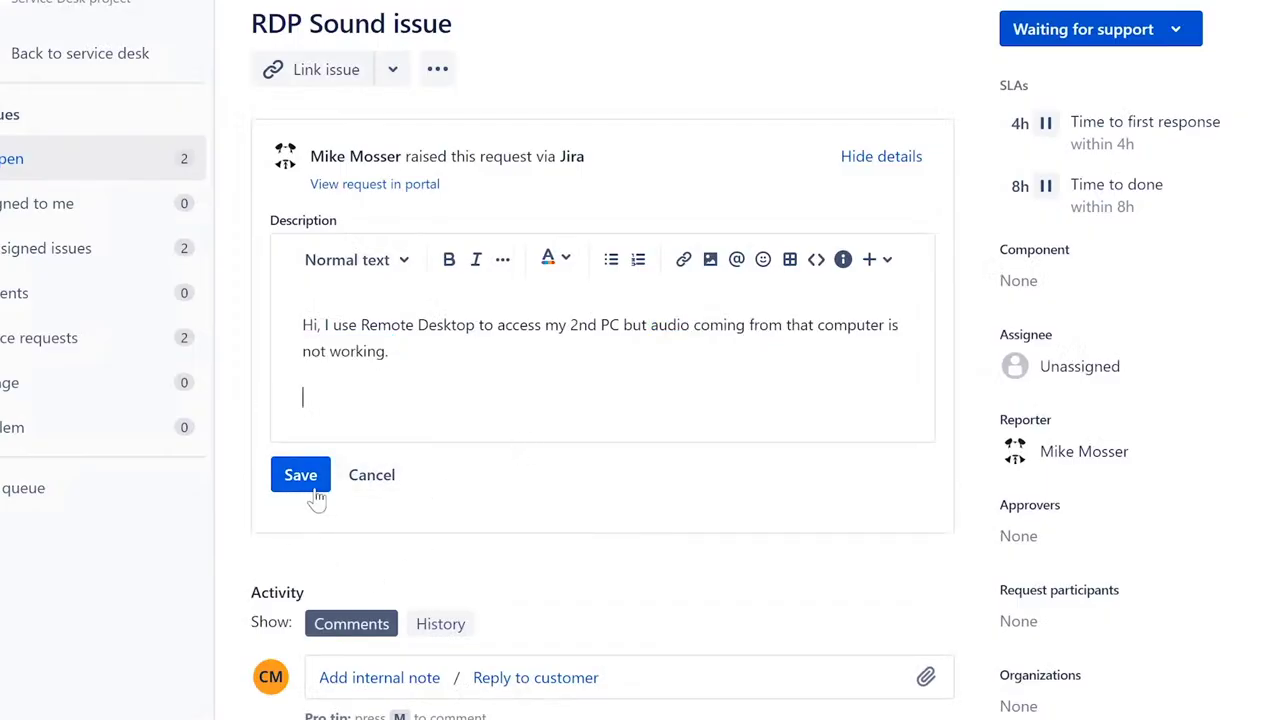
Save the internal note 'Changed Remote Desktop Settings to play audio on a local computer.' on ISD-38.
{"action": "left_click", "coordinate": [395, 477]}
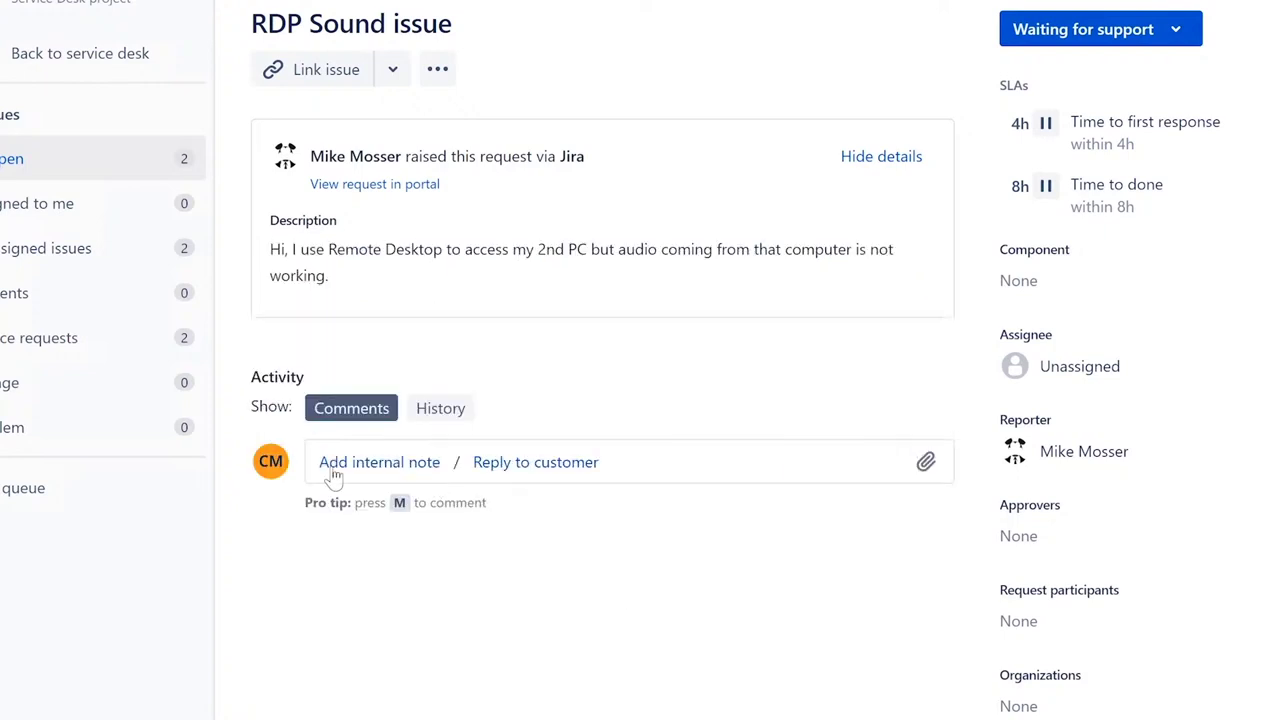
{"action": "left_click", "coordinate": [378, 466]}
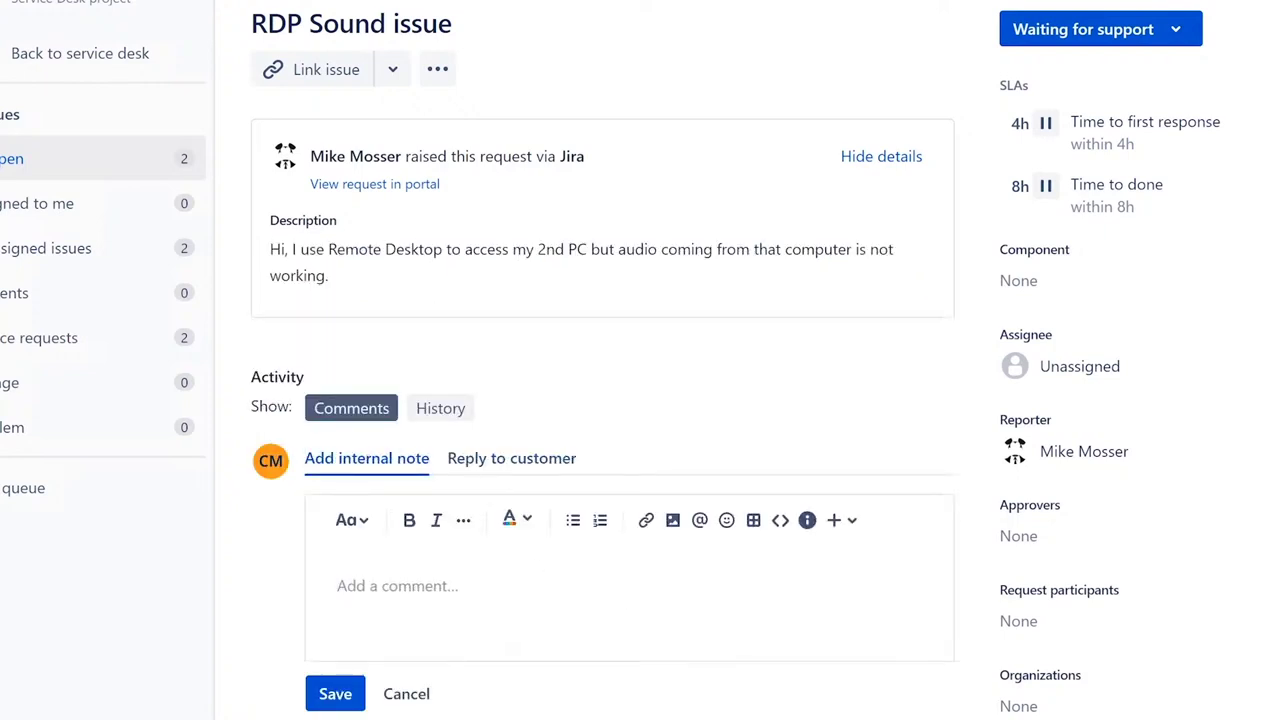
{"action": "type", "text": "Changed se"}
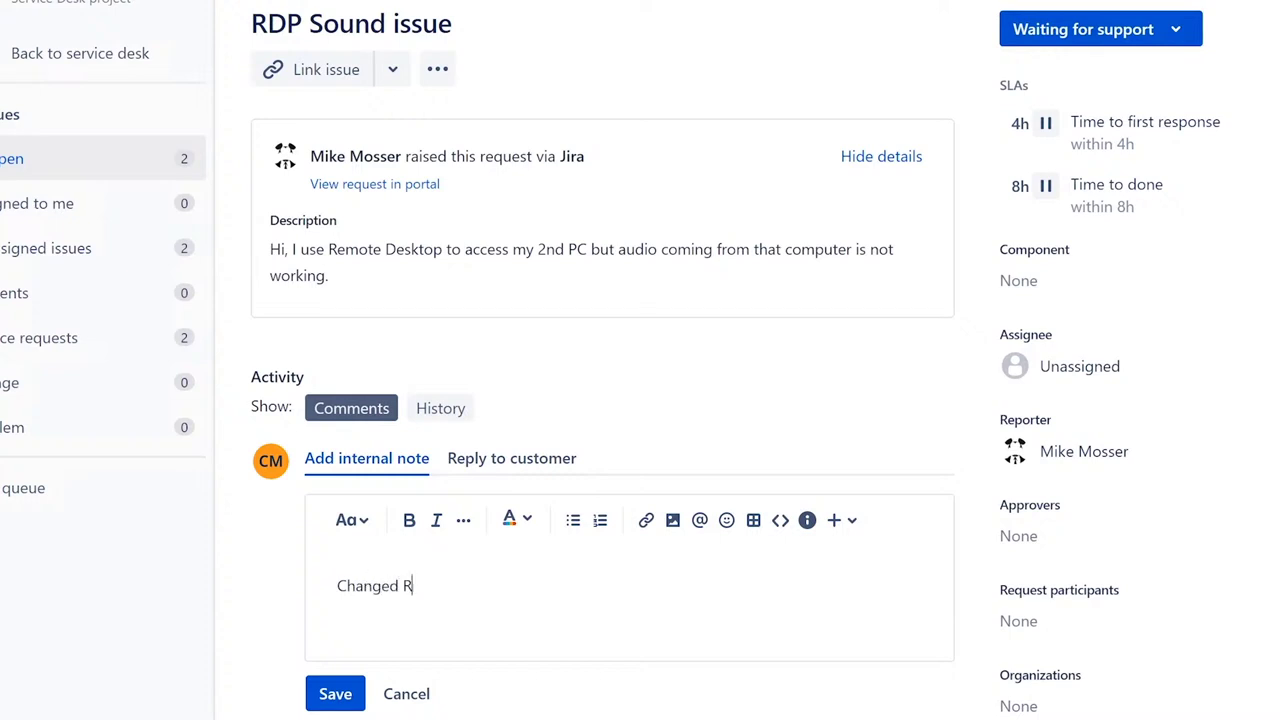
{"action": "type", "text": "emote Des"}
{"action": "type", "text": "kot"}
{"action": "type", "text": "top Setting"}
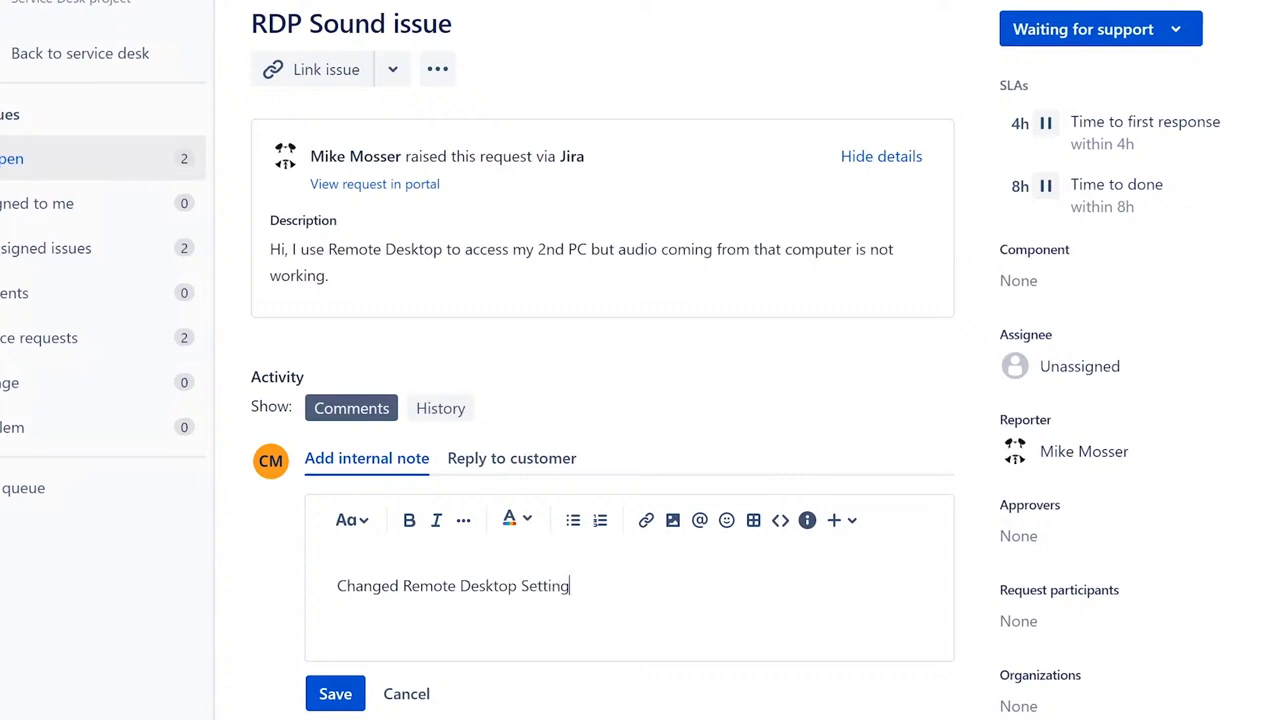
{"action": "type", "text": "s to play"}
{"action": "type", "text": " adui"}
{"action": "type", "text": "udio on"}
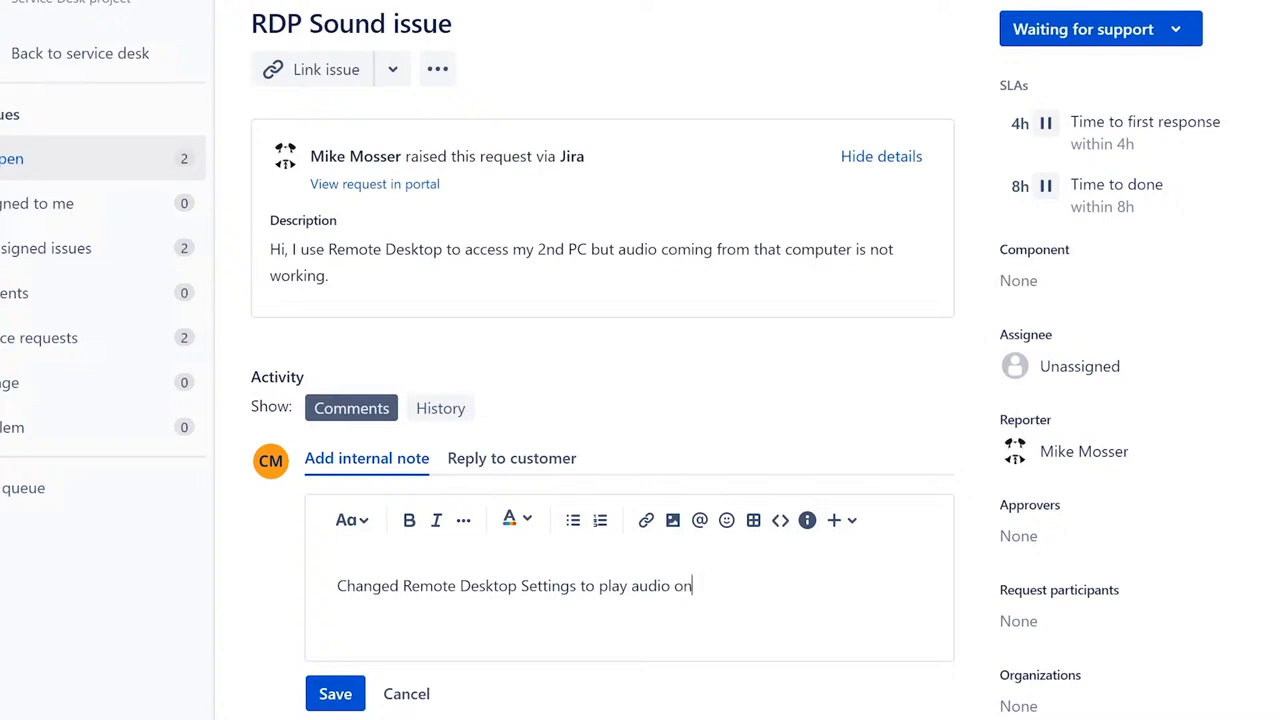
{"action": "type", "text": " a local computer."}
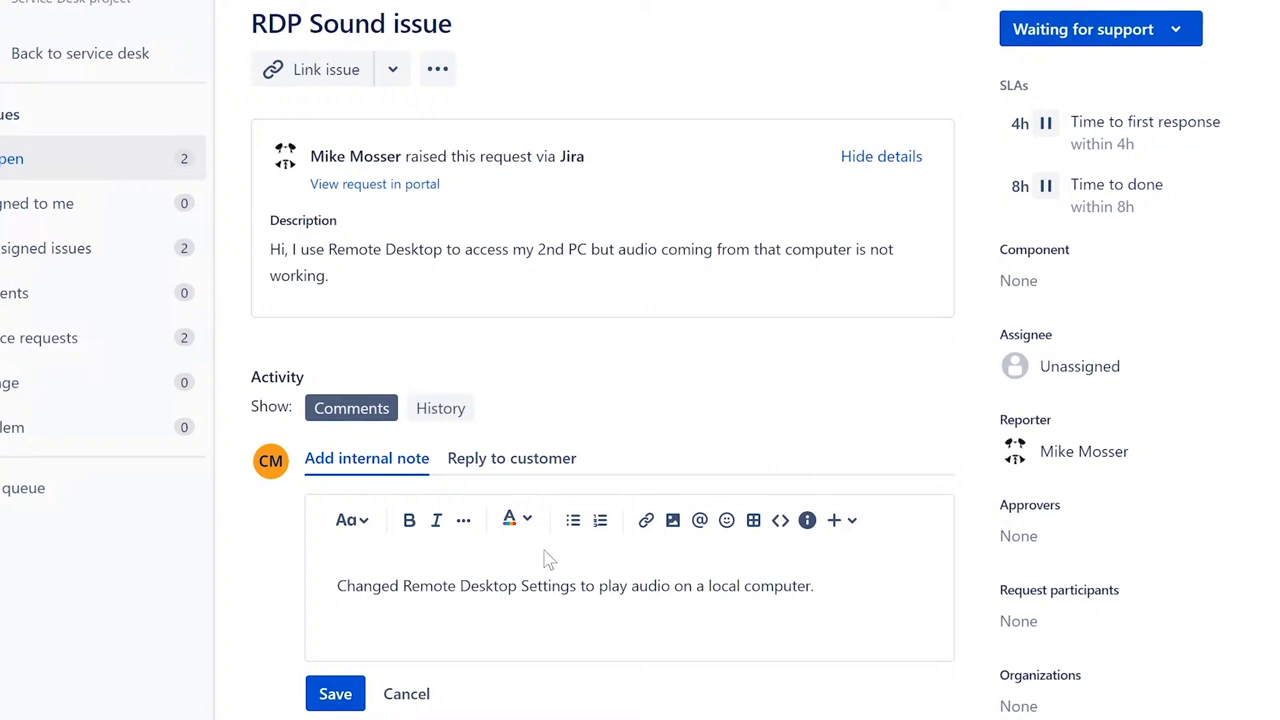
{"action": "left_click", "coordinate": [338, 694]}
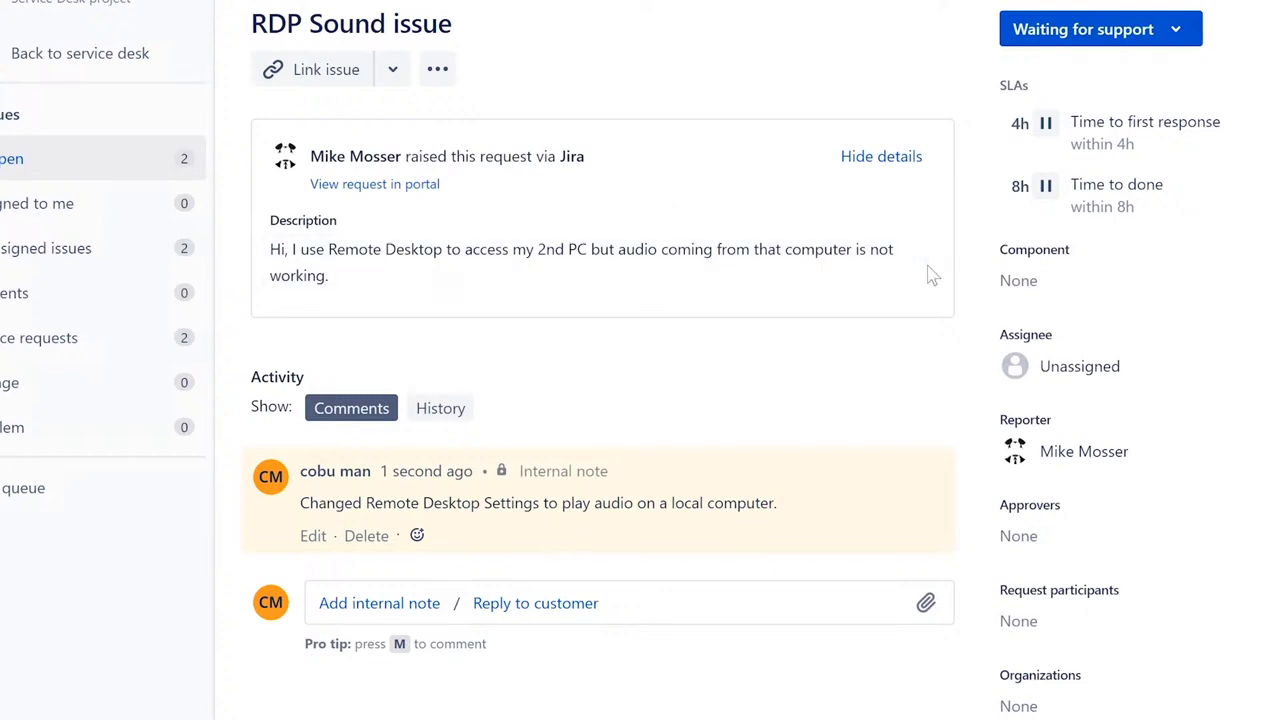
{"action": "left_click", "coordinate": [1085, 366]}
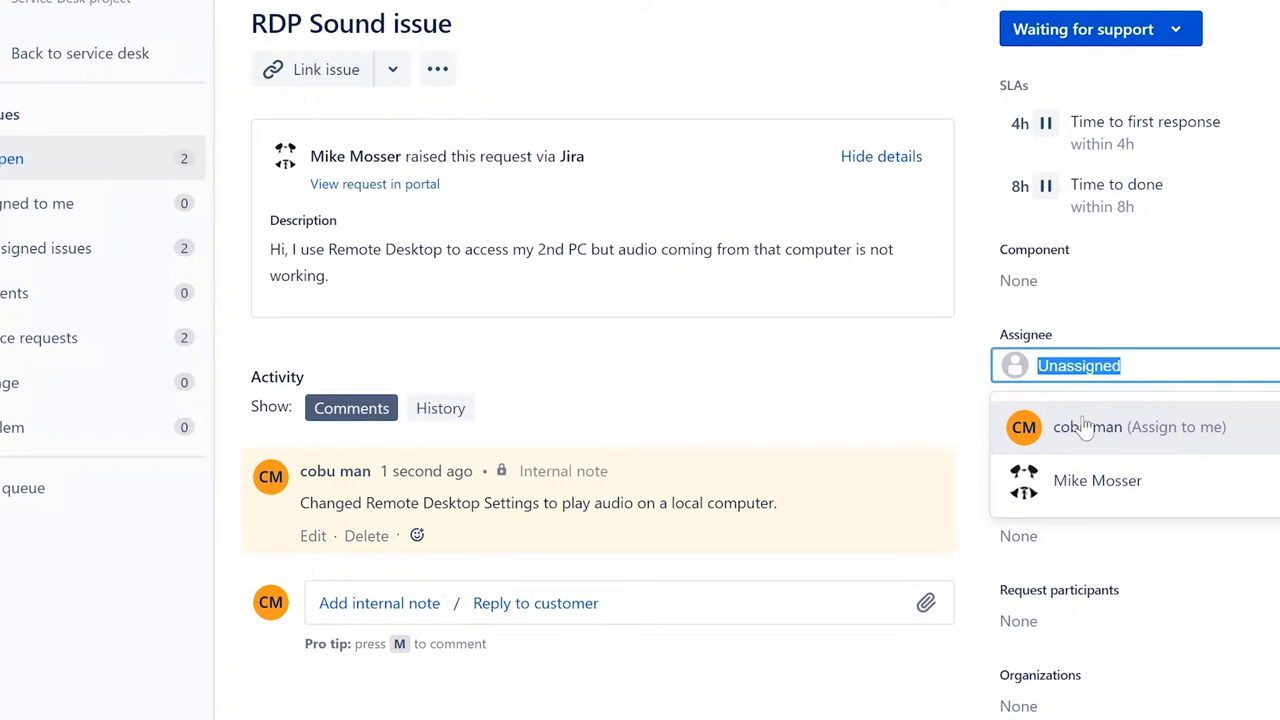
Assign ISD-38 to yourself and change its status from Waiting for support to Completed.
{"action": "left_click", "coordinate": [1087, 427]}
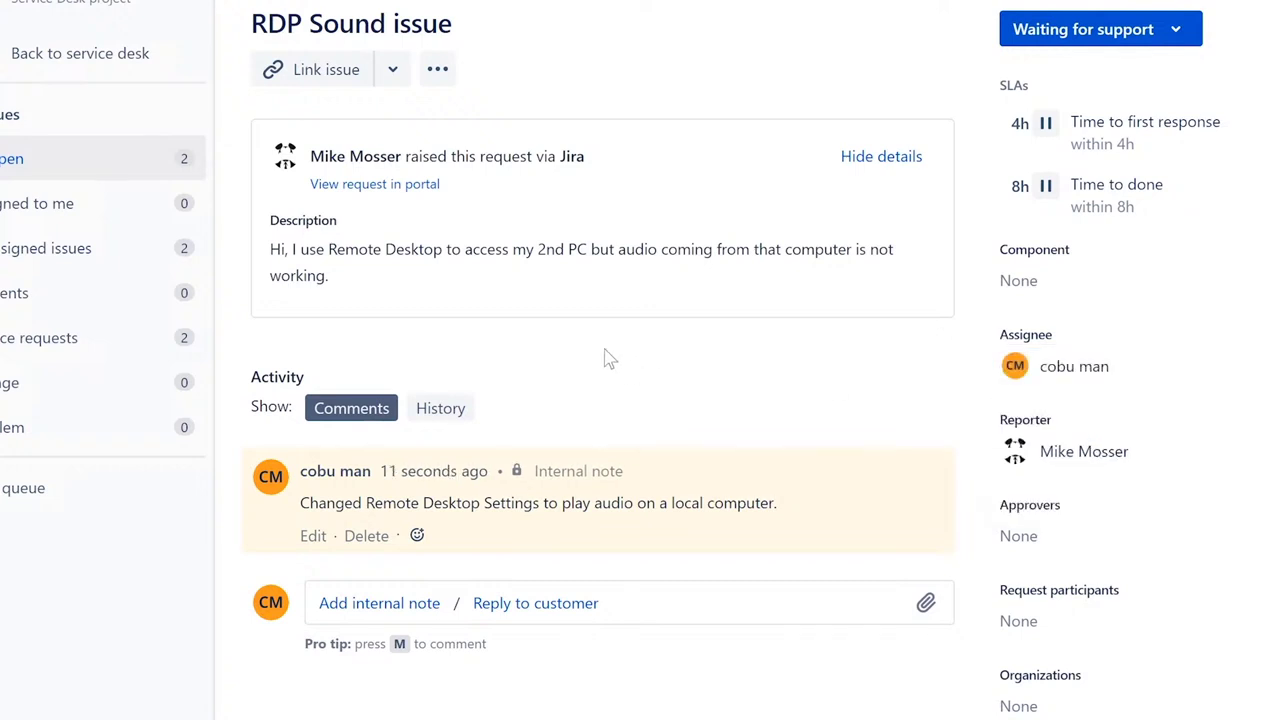
{"action": "left_click", "coordinate": [1170, 38]}
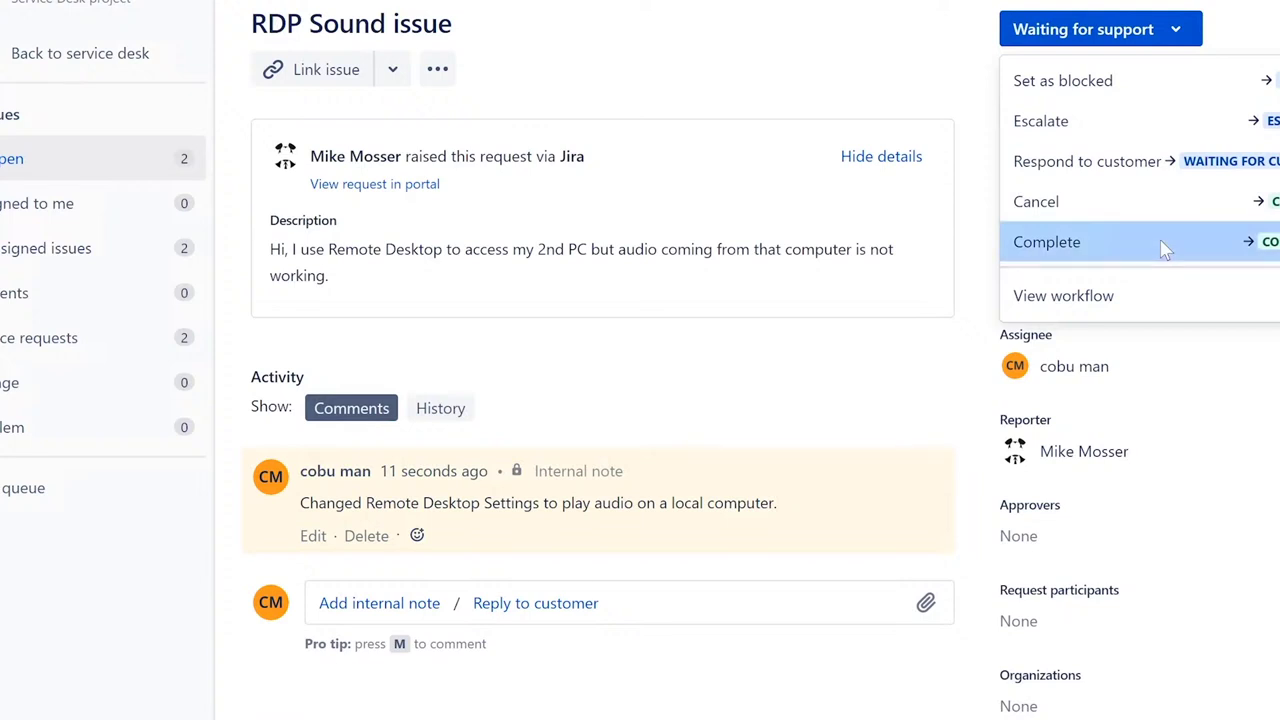
{"action": "left_click", "coordinate": [1088, 246]}
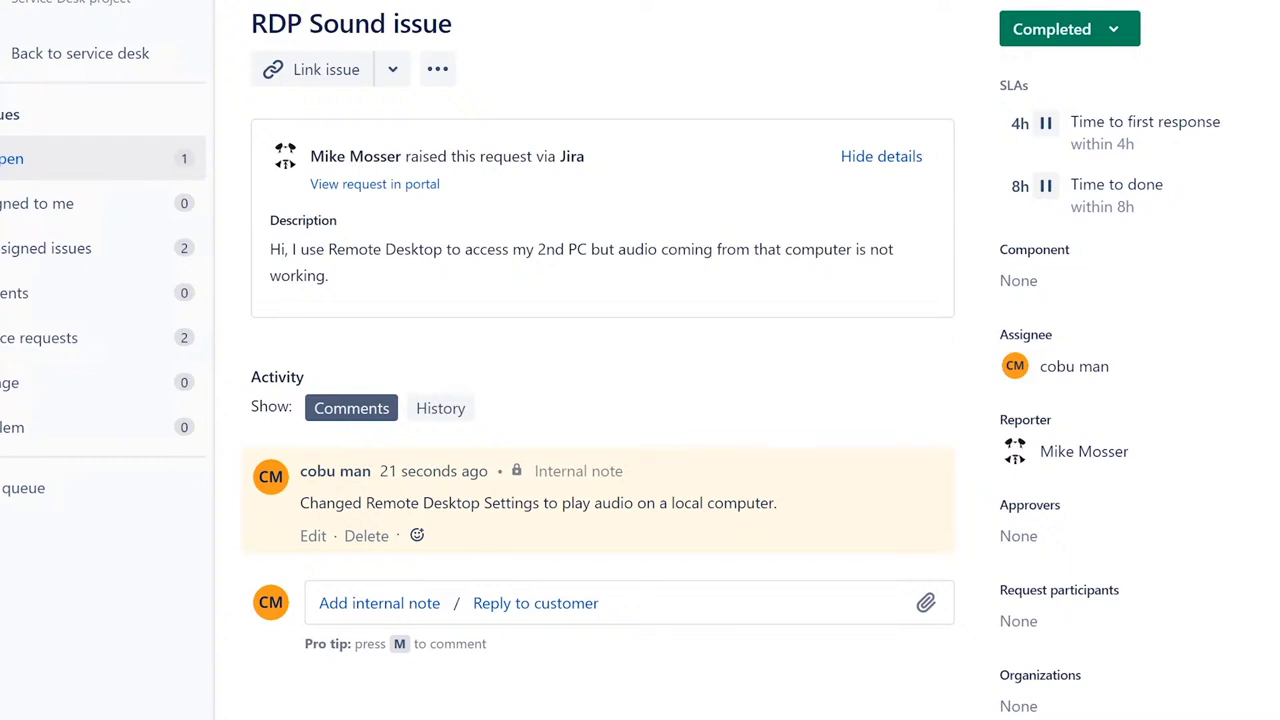
{"action": "key", "text": "super"}
Launch Remote Desktop Connection locally, then again from the remote PC's search, and position the dialog.
{"action": "type", "text": "remote"}
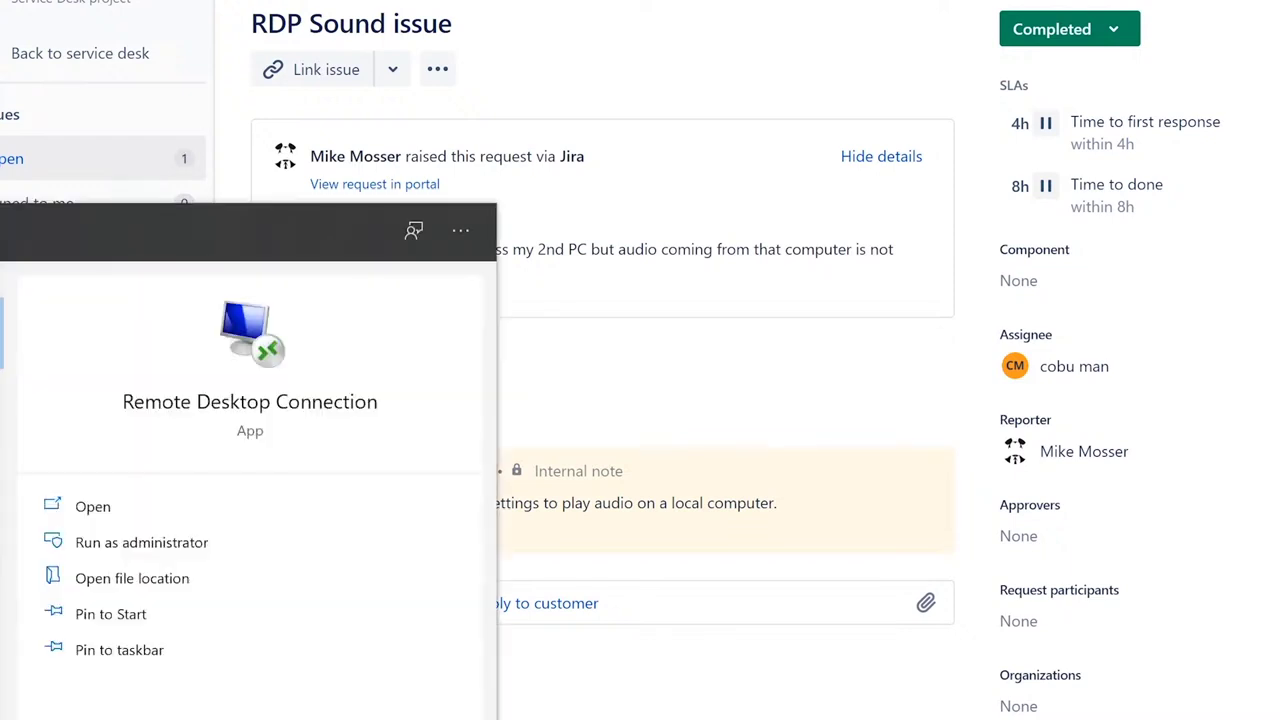
{"action": "key", "text": "Return"}
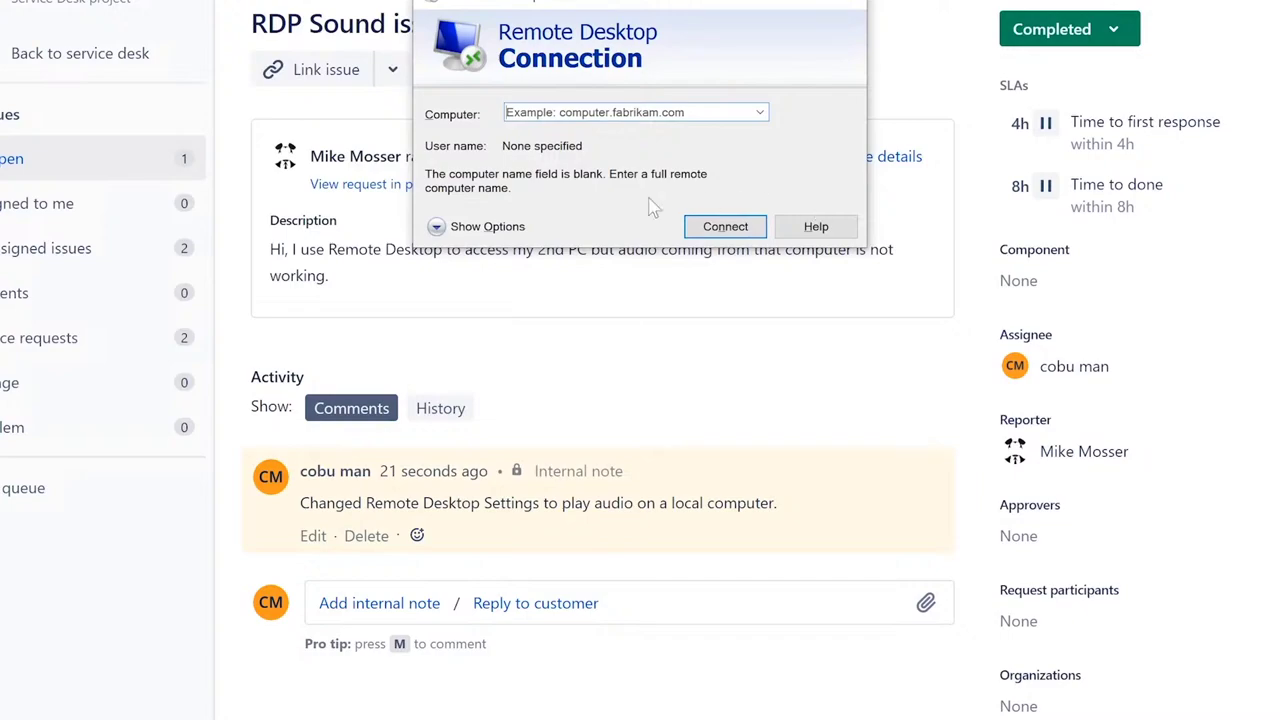
{"action": "left_click", "coordinate": [480, 229]}
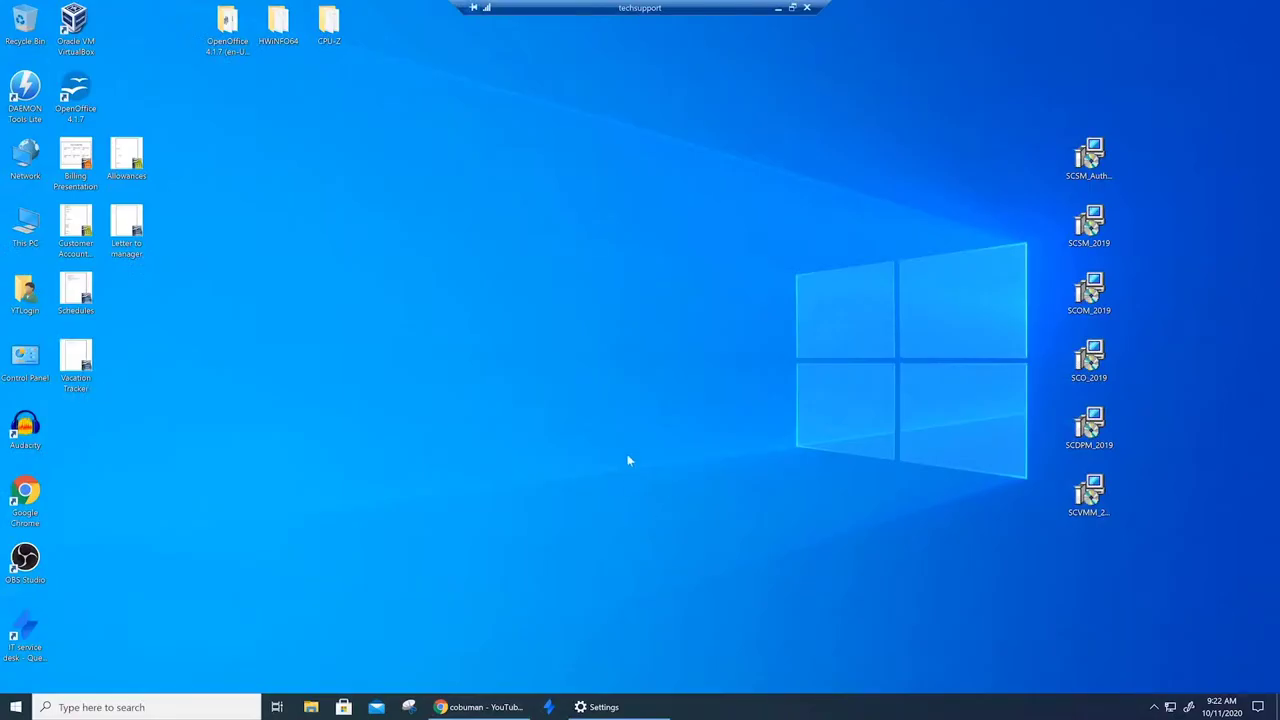
{"action": "left_click", "coordinate": [127, 707]}
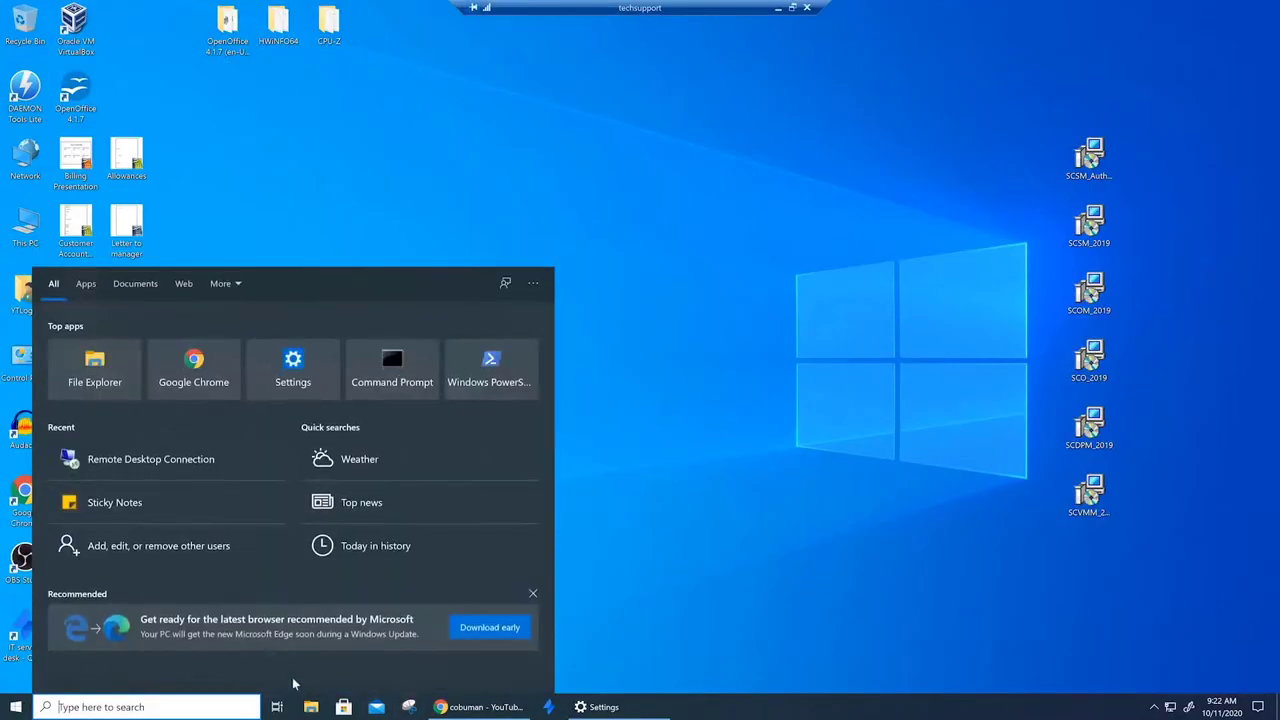
{"action": "type", "text": "remote"}
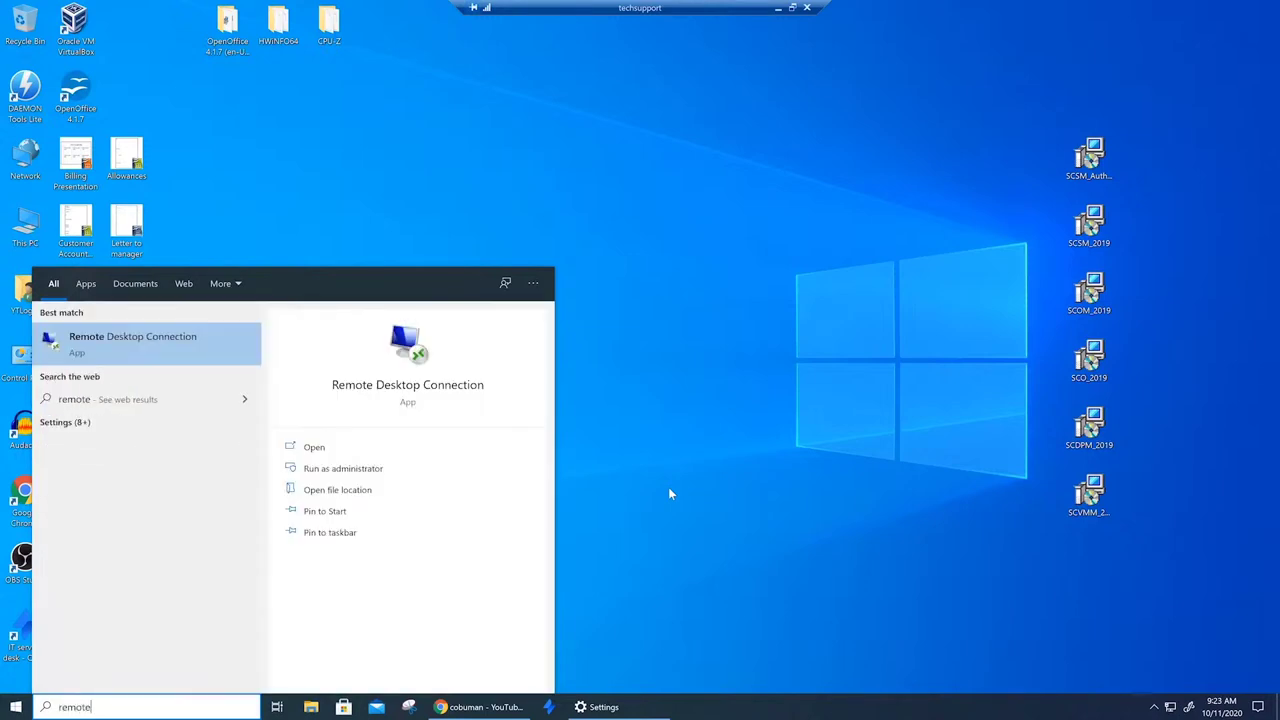
{"action": "key", "text": "Return"}
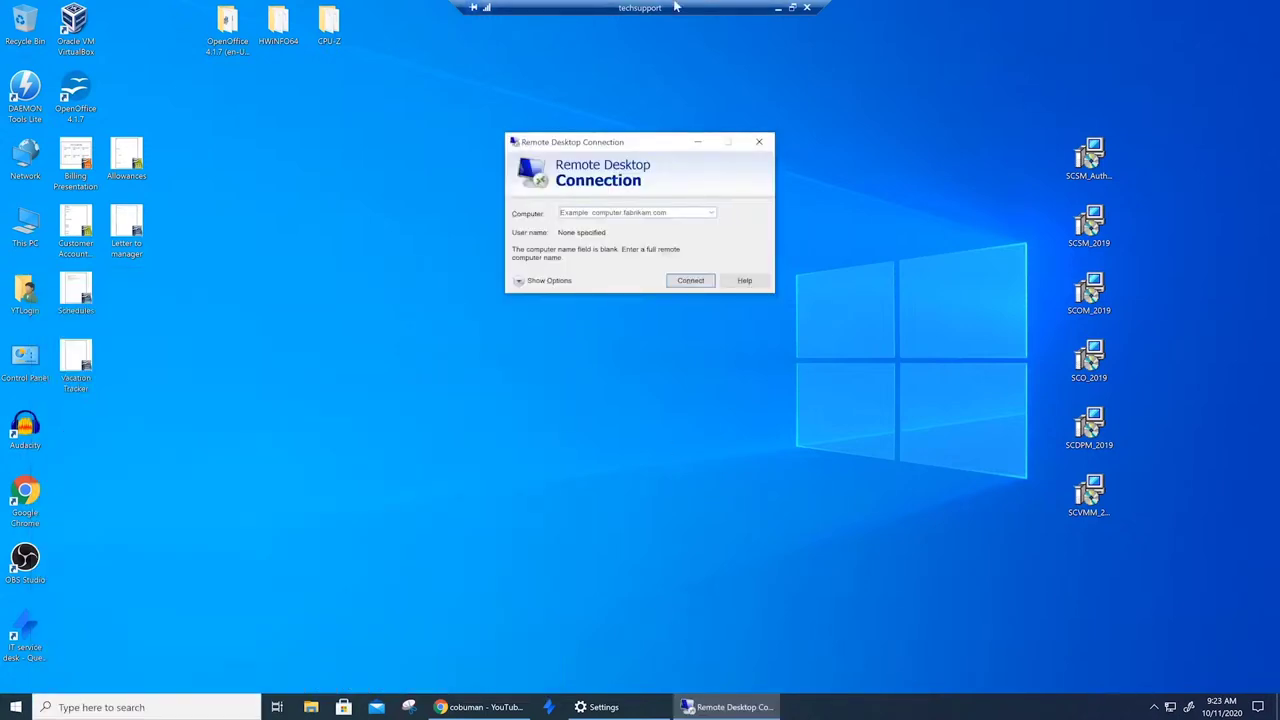
{"action": "left_click_drag", "start_coordinate": [632, 145], "coordinate": [644, 166]}
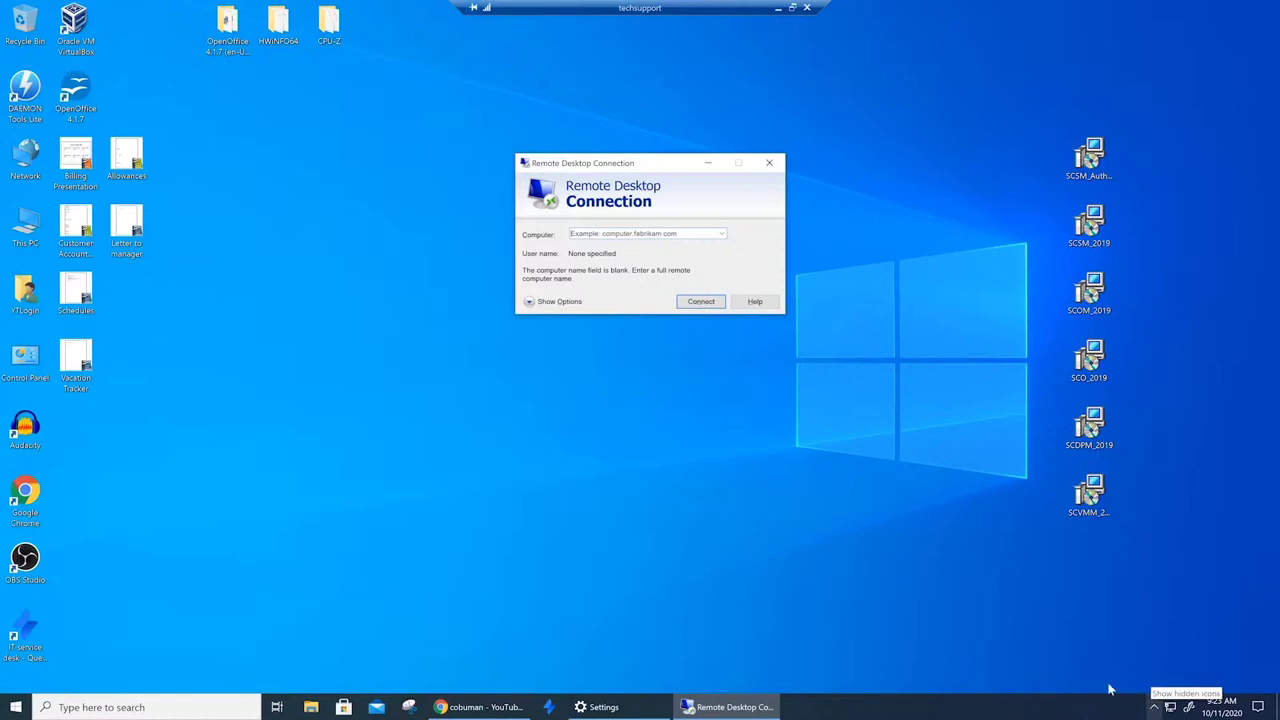
{"action": "left_click_drag", "start_coordinate": [641, 168], "coordinate": [634, 183]}
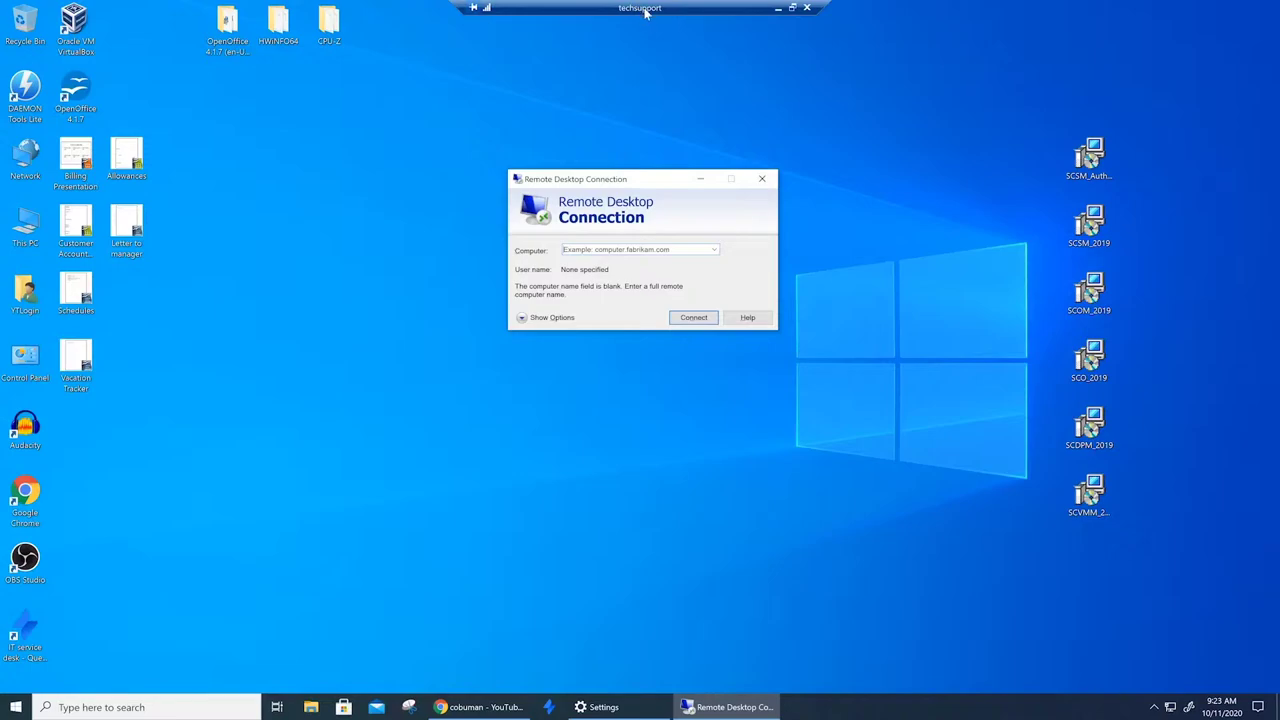
Check the Remote Audio volume level from the hidden tray icons.
{"action": "left_click", "coordinate": [1152, 706]}
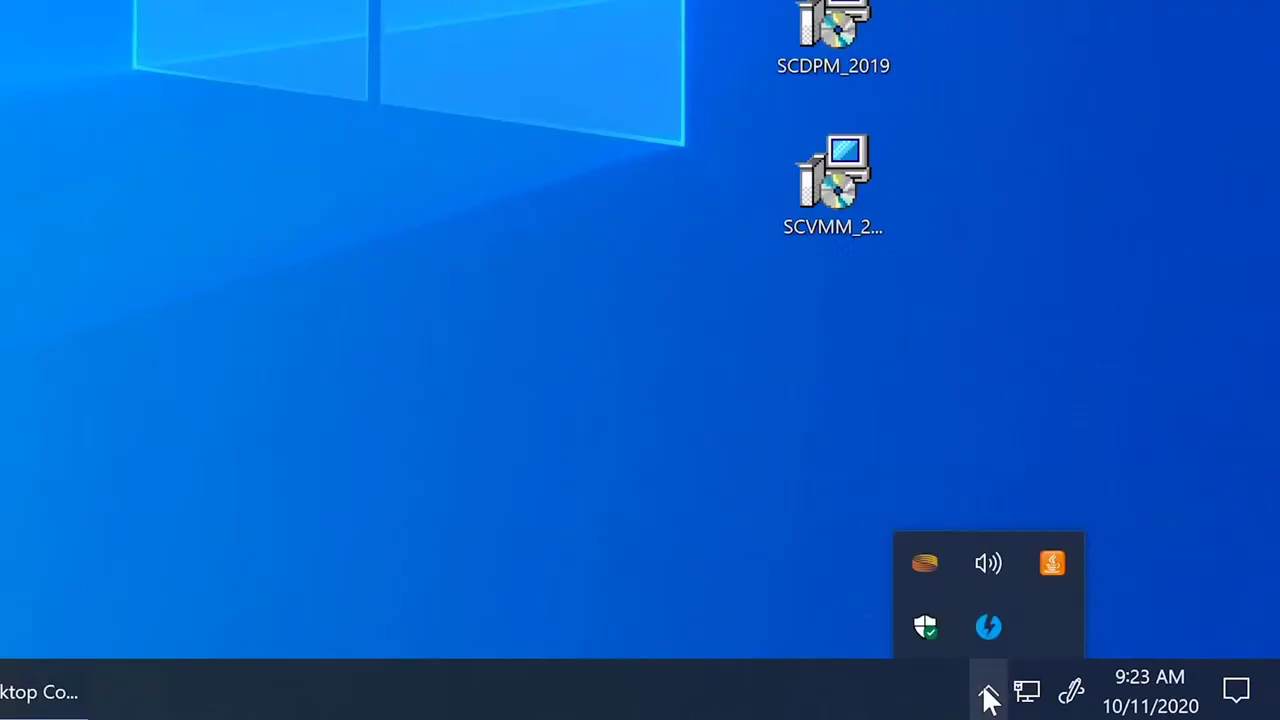
{"action": "left_click", "coordinate": [1158, 655]}
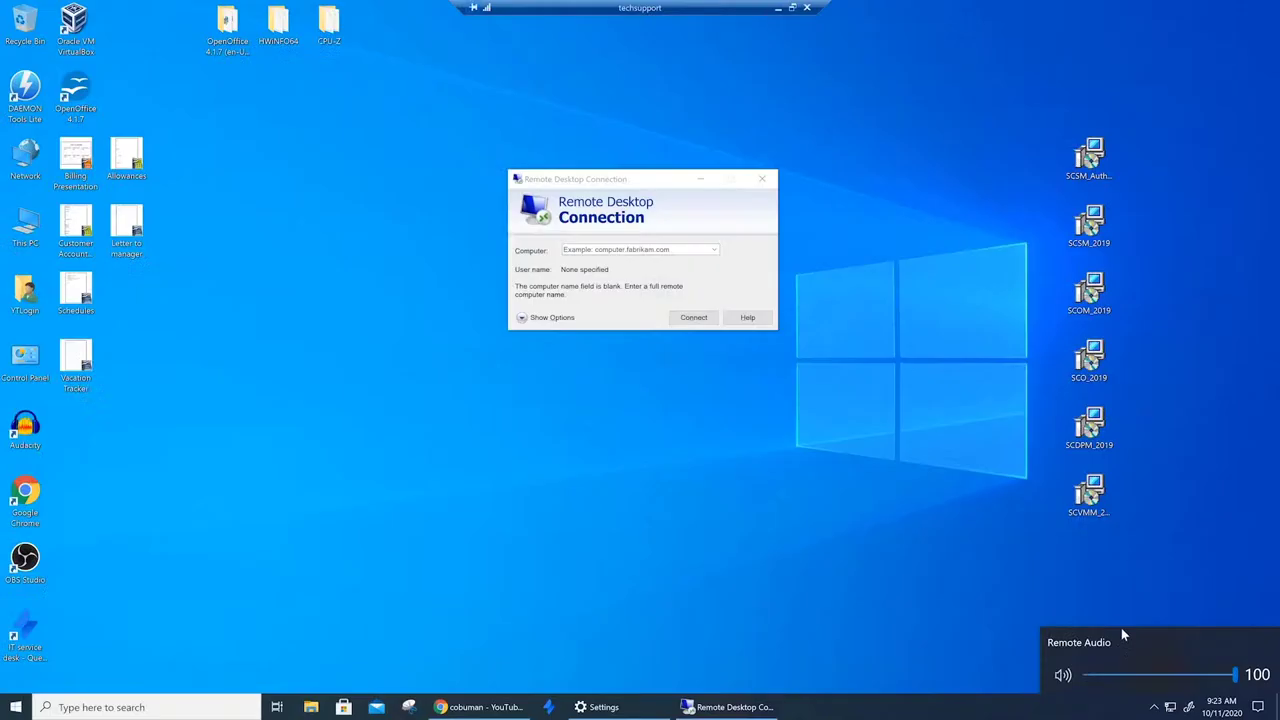
{"action": "left_click", "coordinate": [1157, 707]}
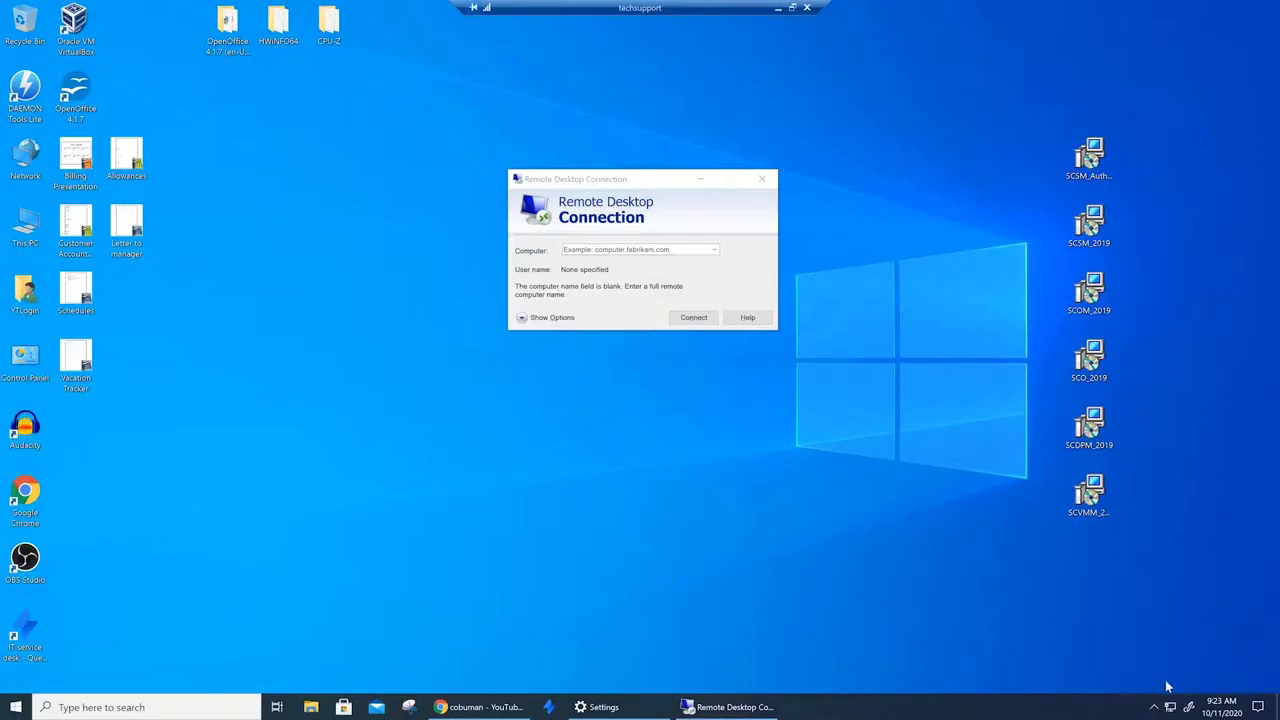
{"action": "left_click", "coordinate": [1155, 707]}
Confirm Remote Audio is the Sound settings output device at volume 100, then close Settings.
{"action": "right_click", "coordinate": [1155, 653]}
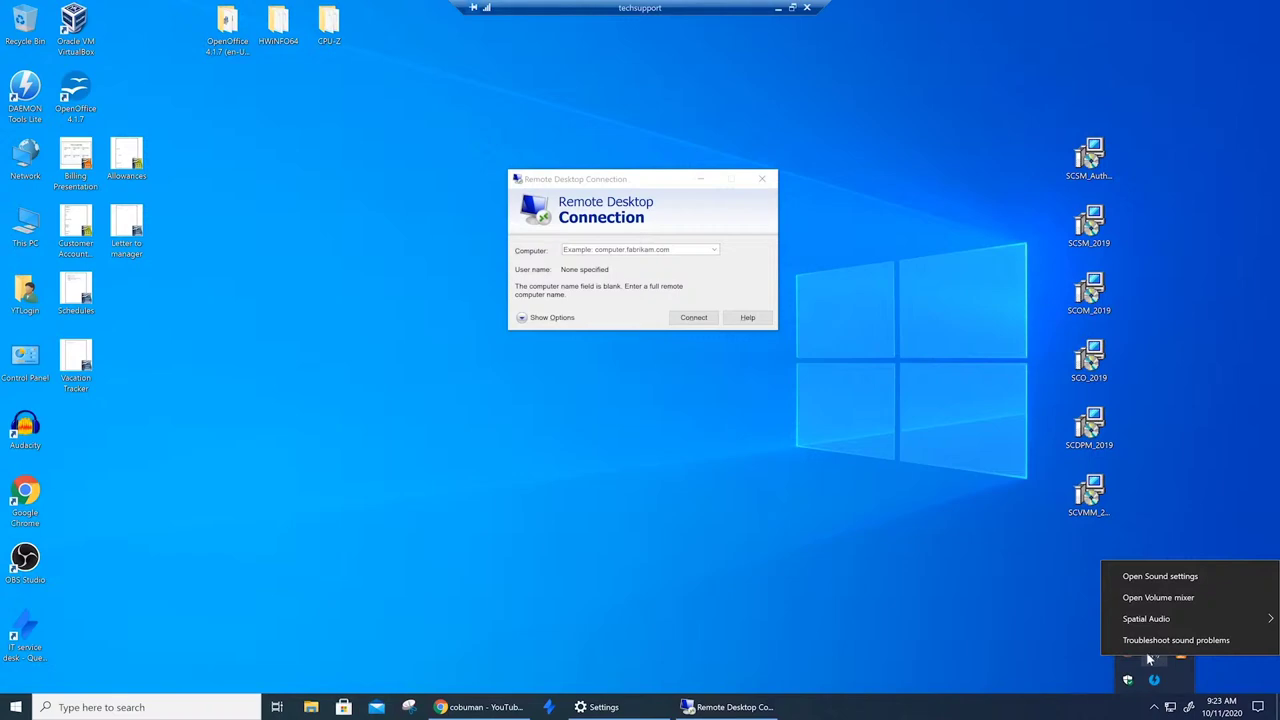
{"action": "left_click", "coordinate": [1176, 578]}
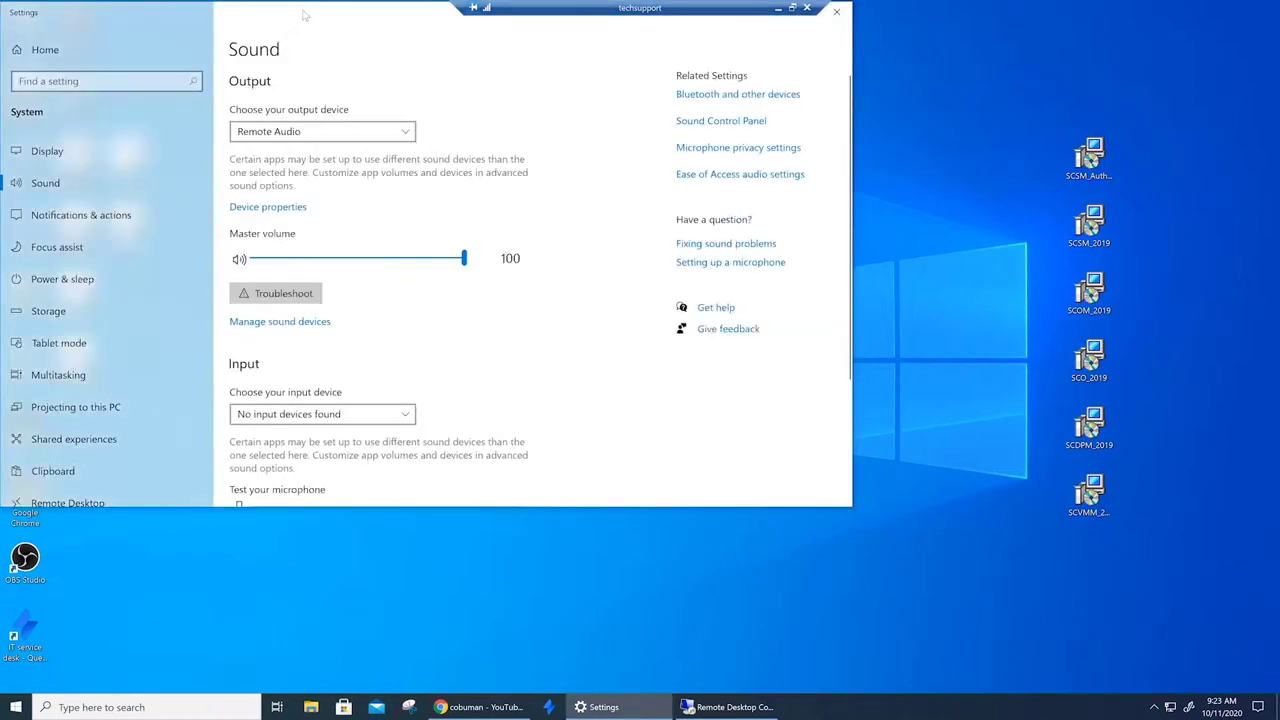
{"action": "left_click_drag", "start_coordinate": [307, 15], "coordinate": [473, 84]}
{"action": "left_click", "coordinate": [500, 199]}
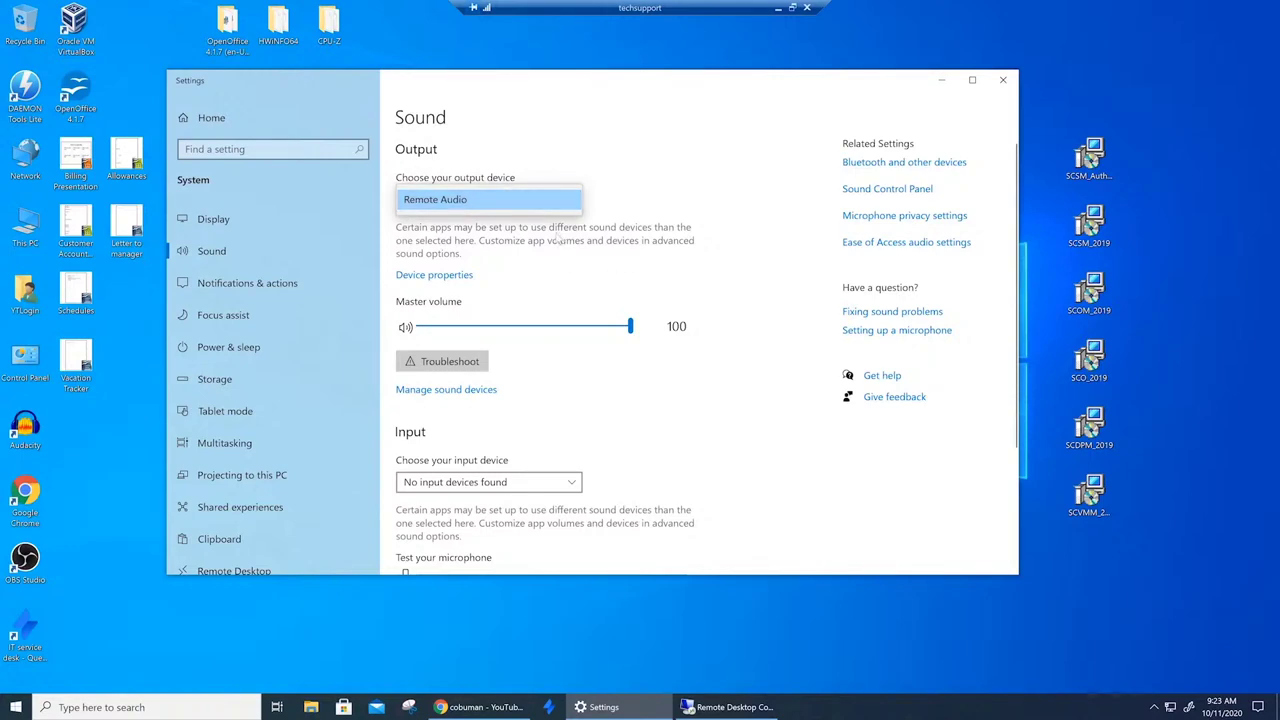
{"action": "left_click", "coordinate": [629, 256]}
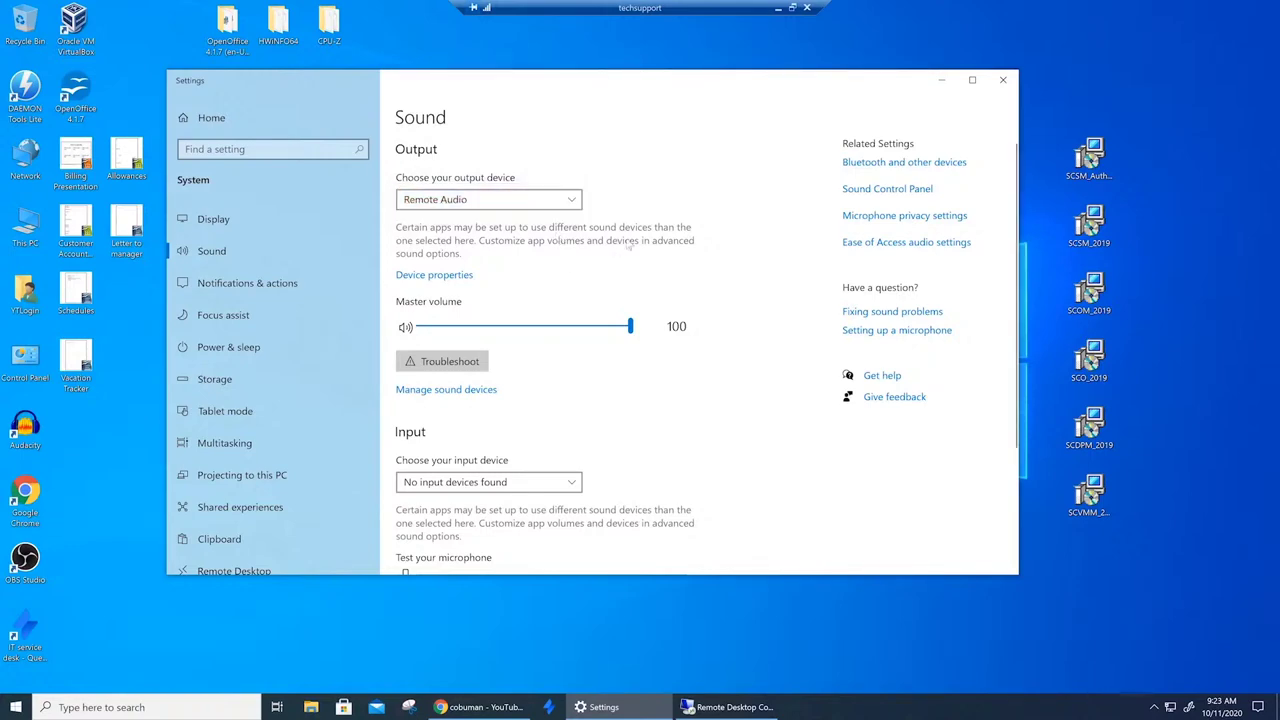
{"action": "left_click_drag", "start_coordinate": [697, 79], "coordinate": [742, 92]}
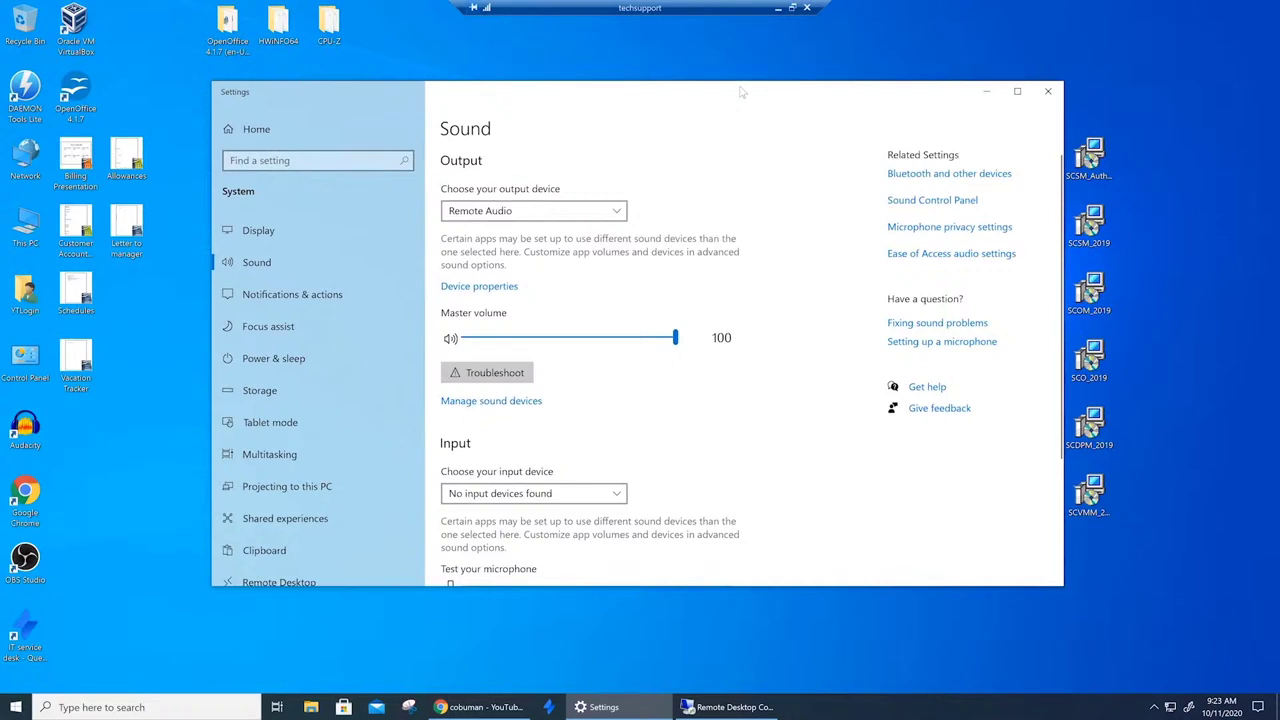
{"action": "left_click", "coordinate": [1049, 93]}
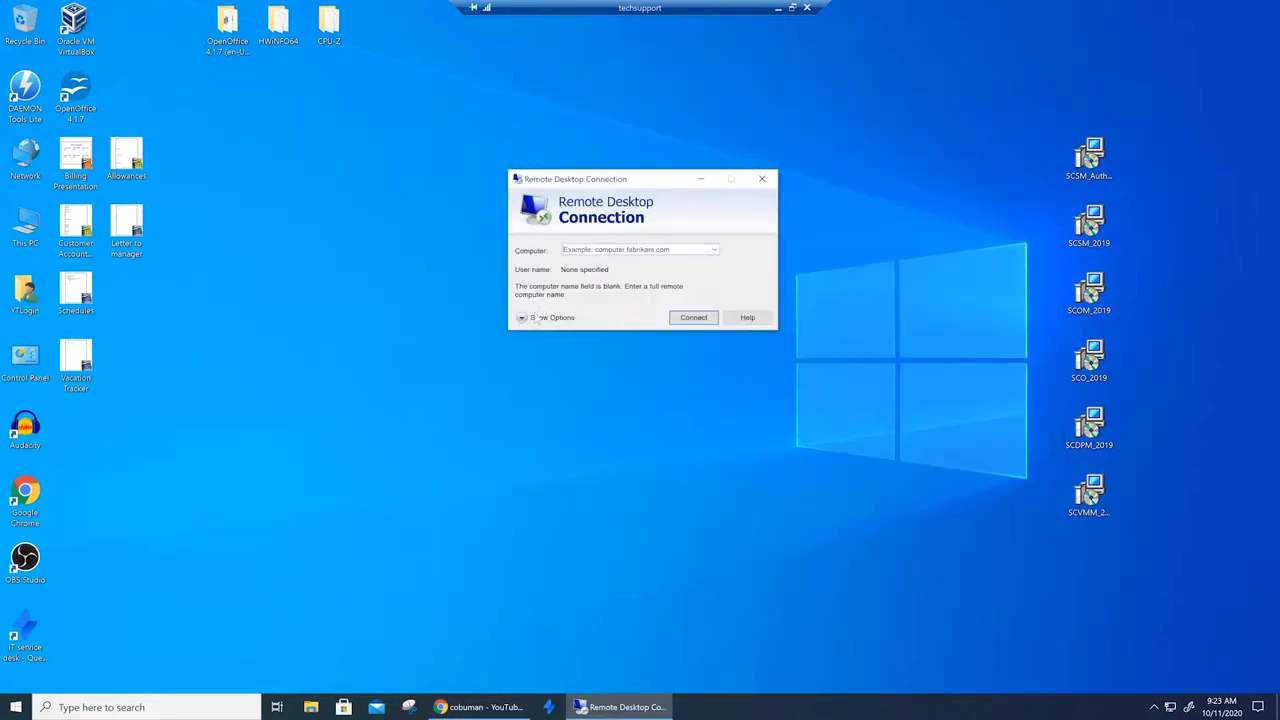
{"action": "left_click", "coordinate": [537, 318]}
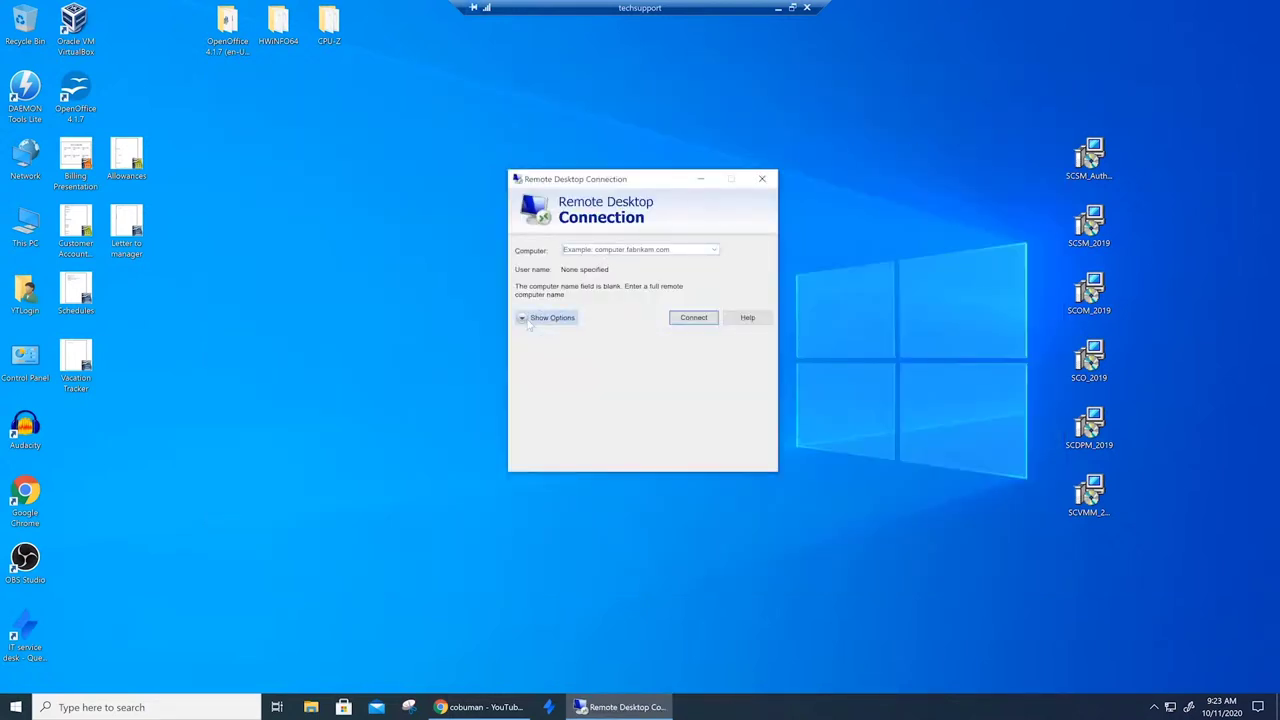
Set remote audio to Play on remote computer under Local Resources and confirm.
{"action": "left_click", "coordinate": [609, 249]}
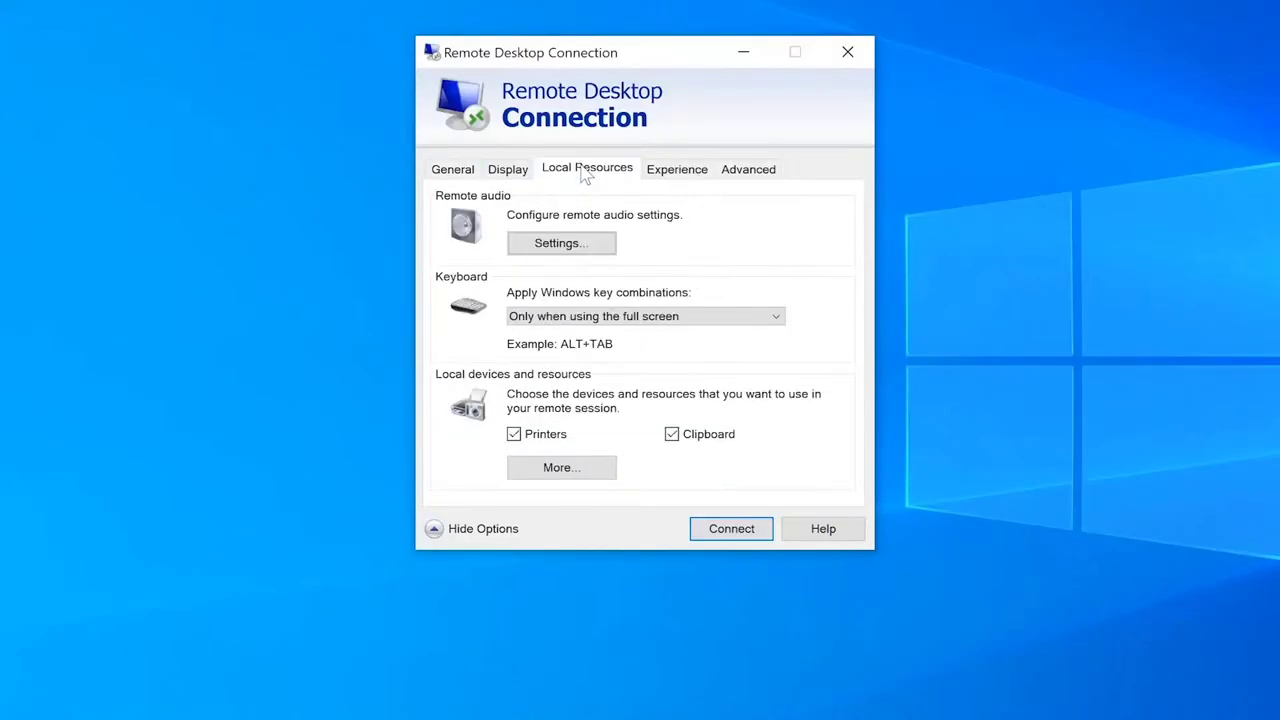
{"action": "left_click", "coordinate": [567, 250]}
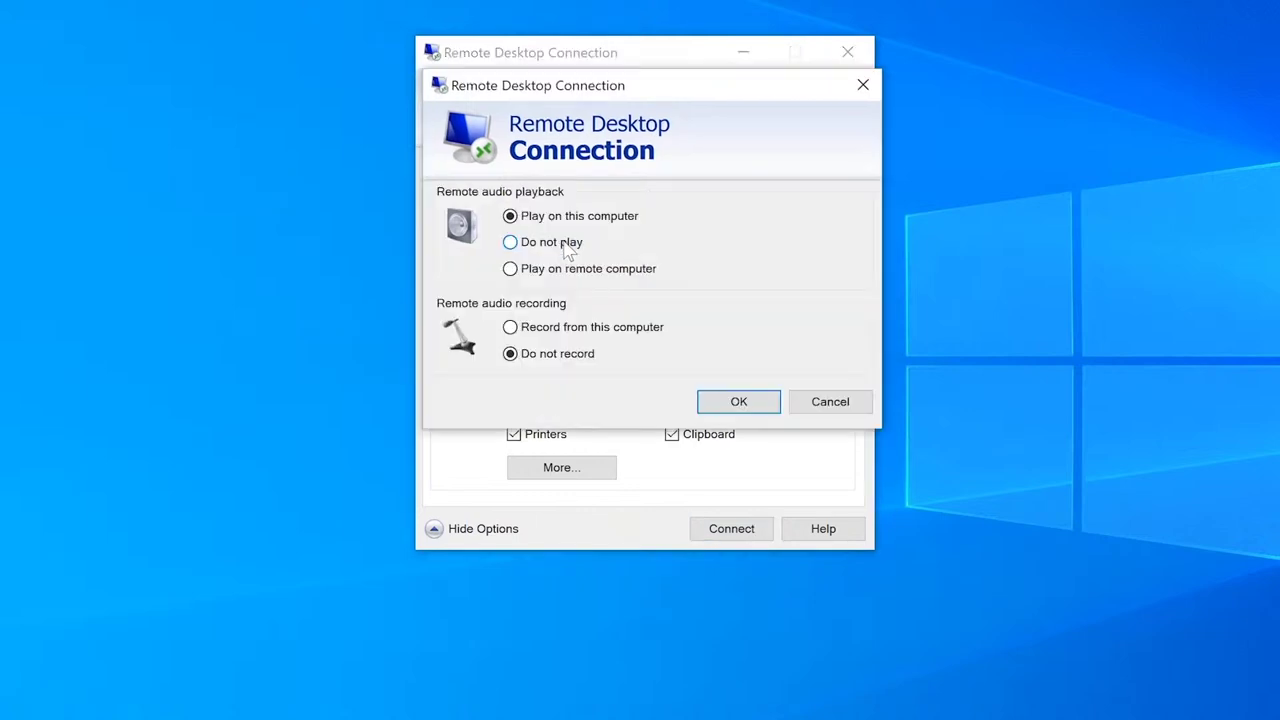
{"action": "left_click", "coordinate": [547, 276]}
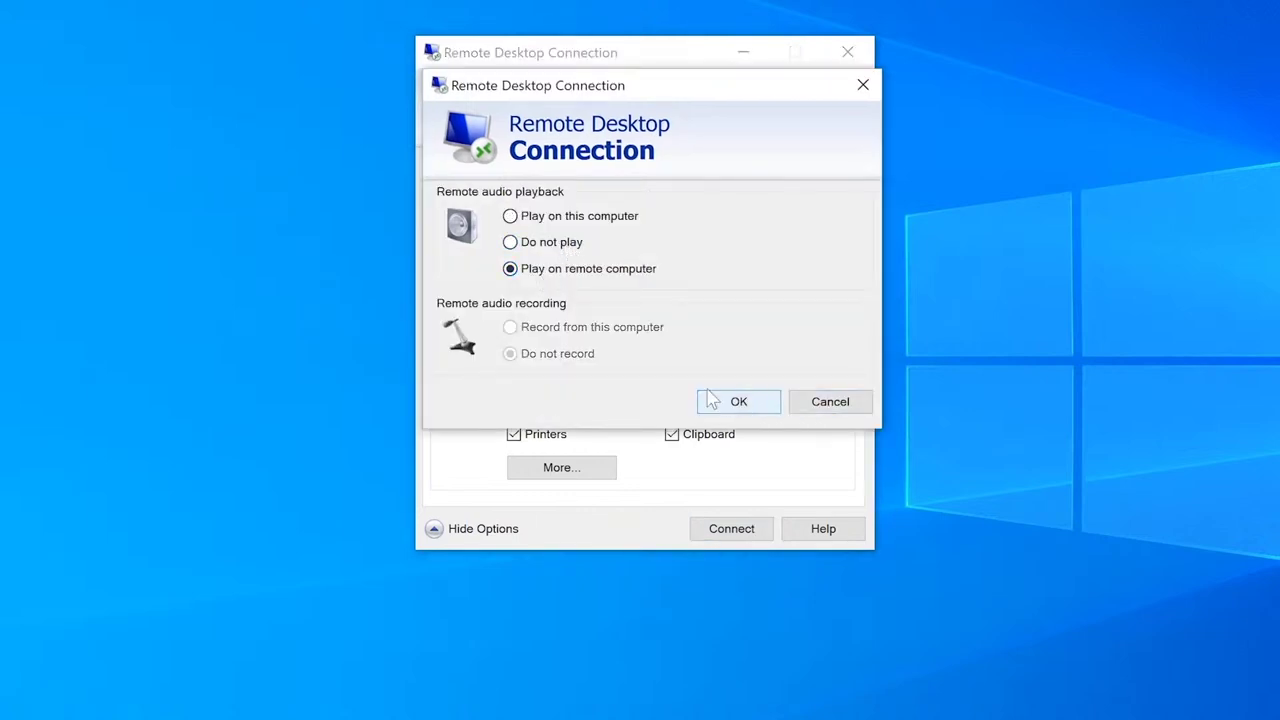
{"action": "left_click", "coordinate": [738, 402]}
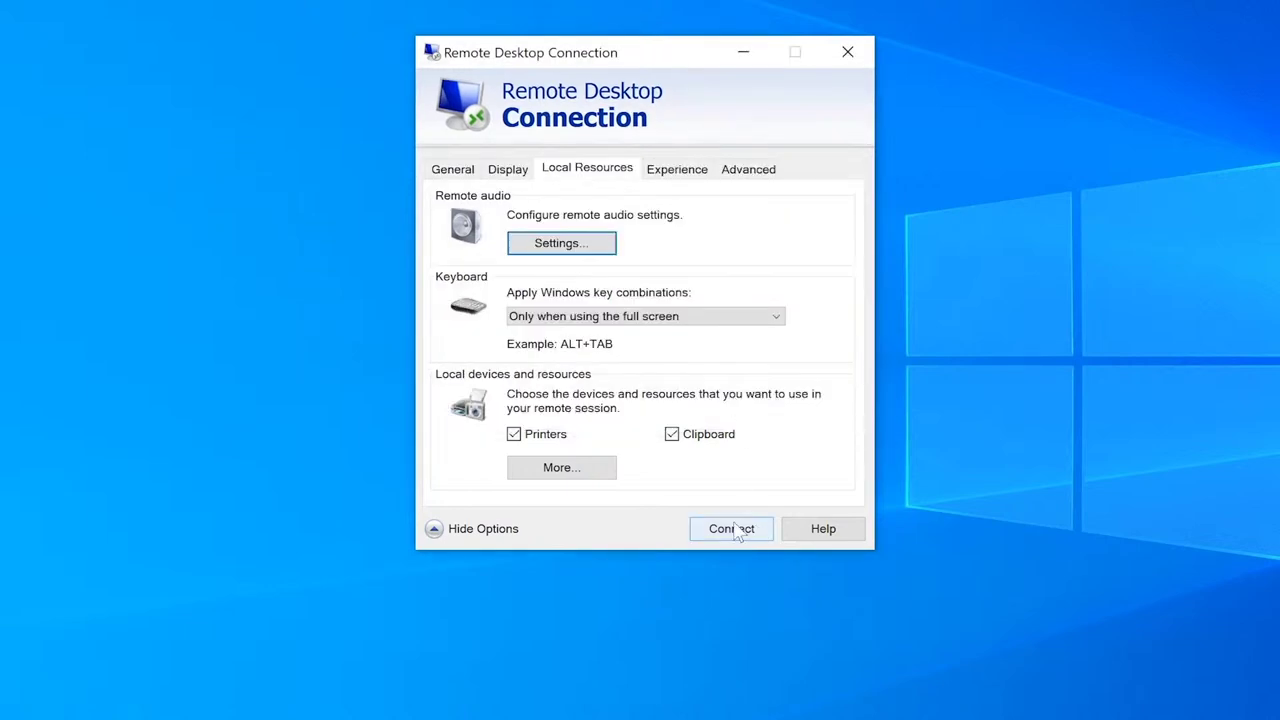
Enter 'userscomputername' as the computer name and connect.
{"action": "left_click", "coordinate": [452, 170]}
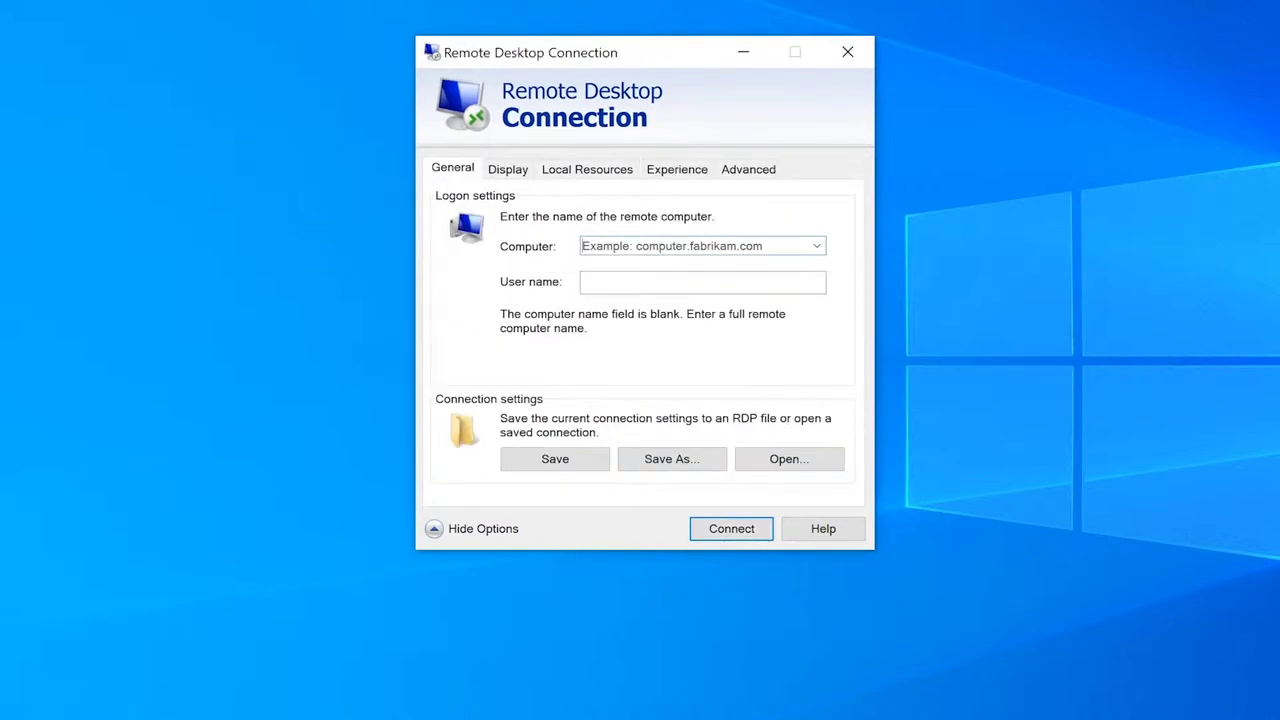
{"action": "type", "text": "users"}
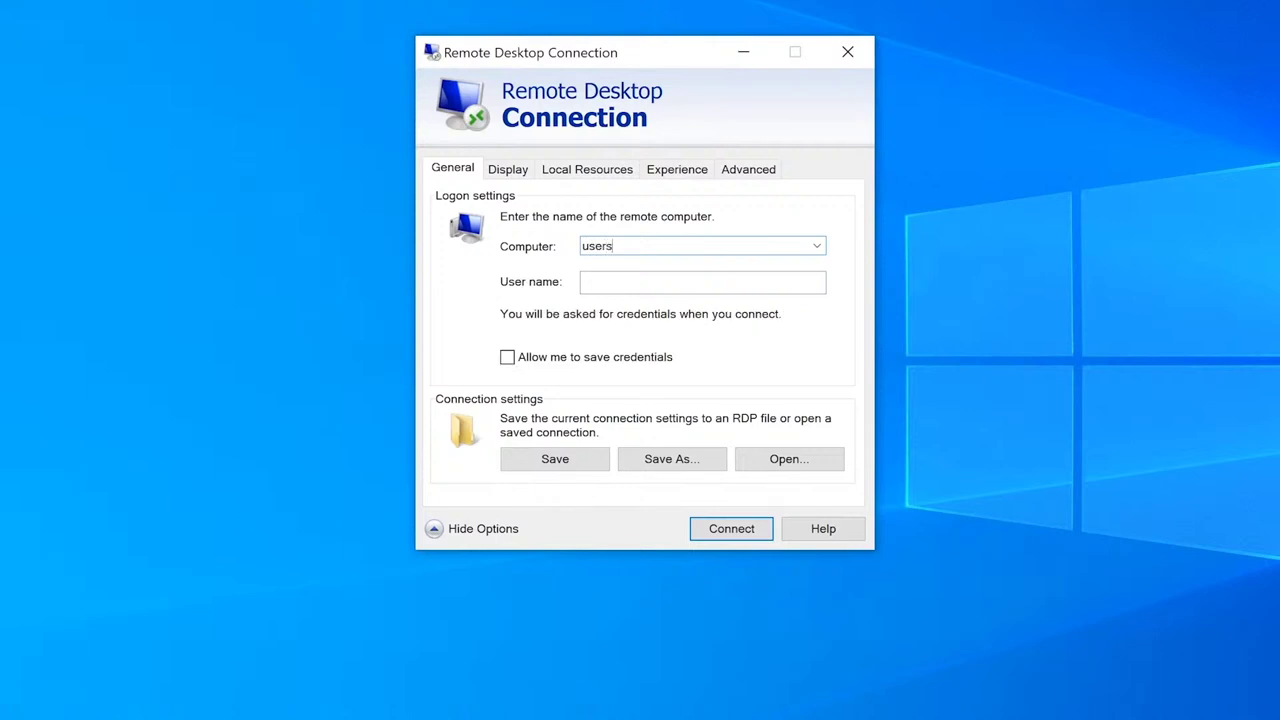
{"action": "type", "text": "computername"}
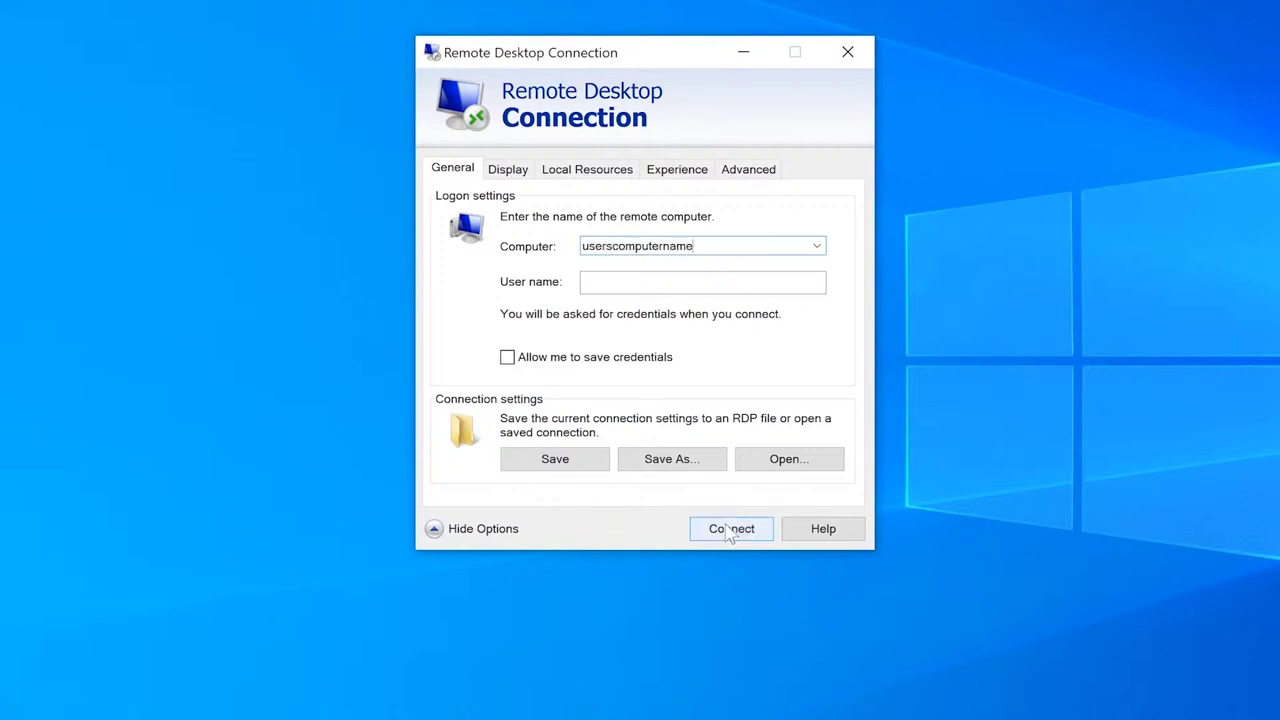
{"action": "left_click", "coordinate": [725, 527]}
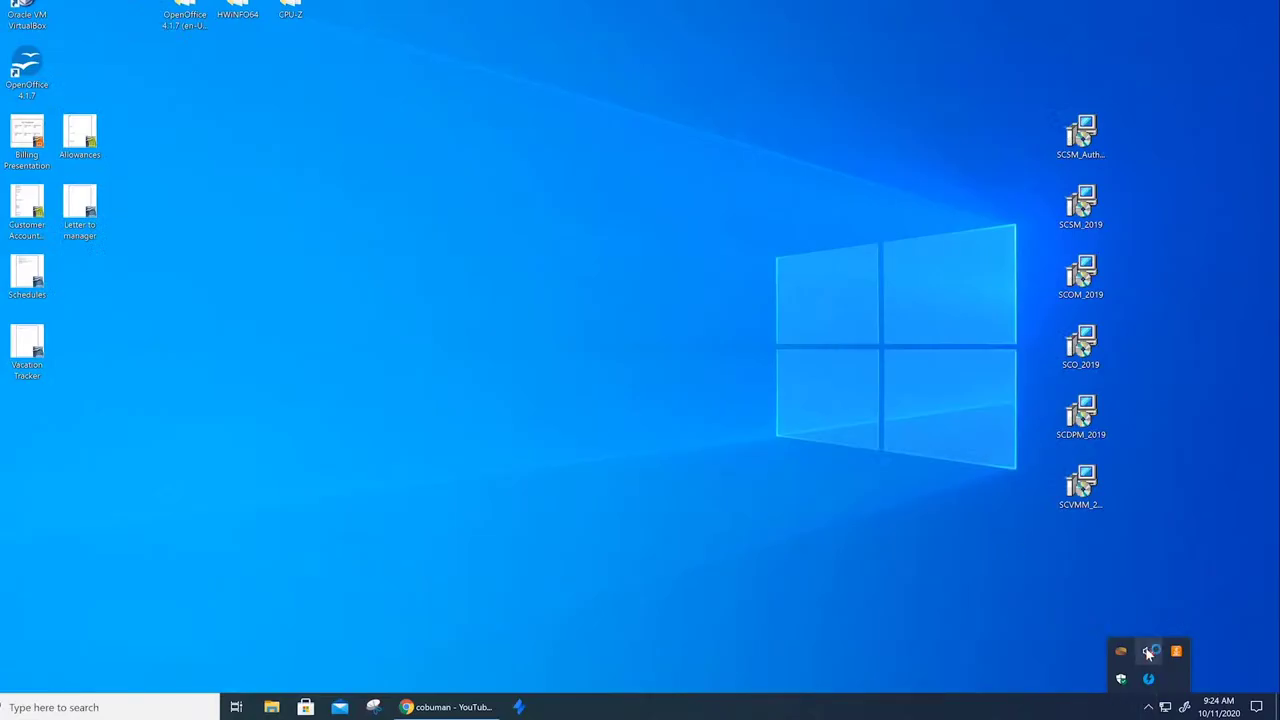
Run the Playing Audio troubleshooter through to its end and close it.
{"action": "left_click", "coordinate": [1148, 652]}
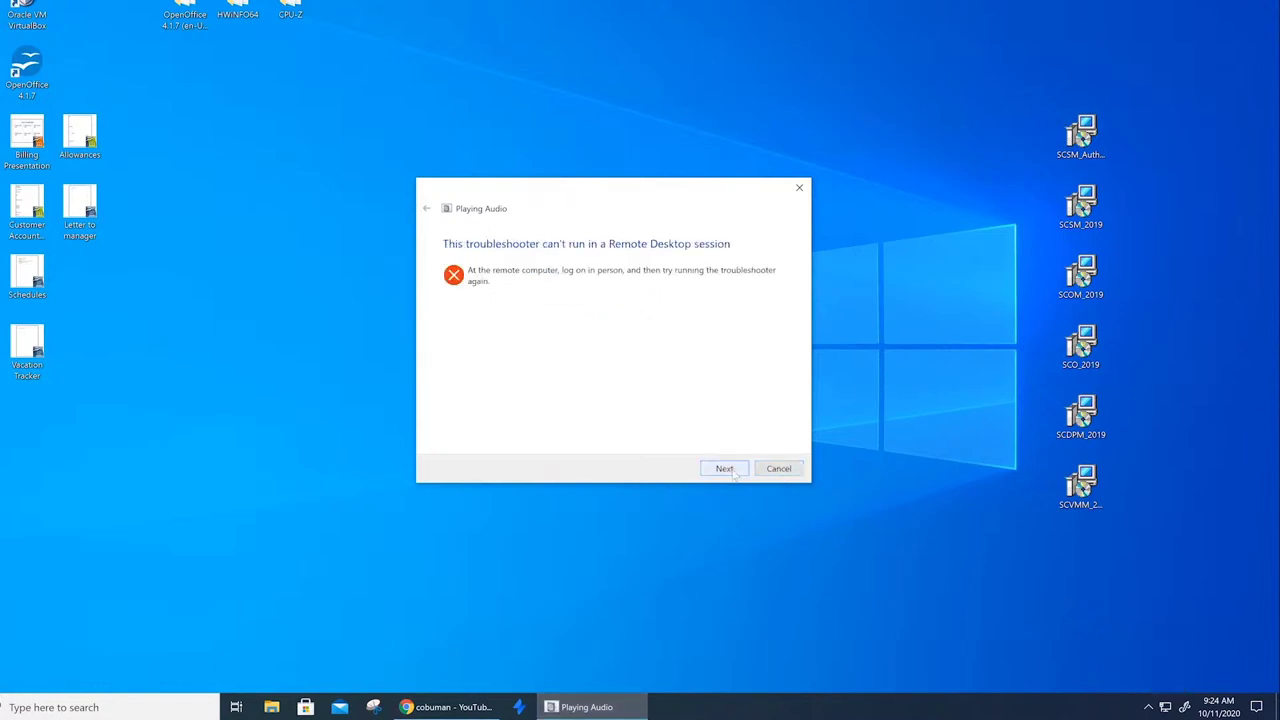
{"action": "left_click", "coordinate": [730, 472]}
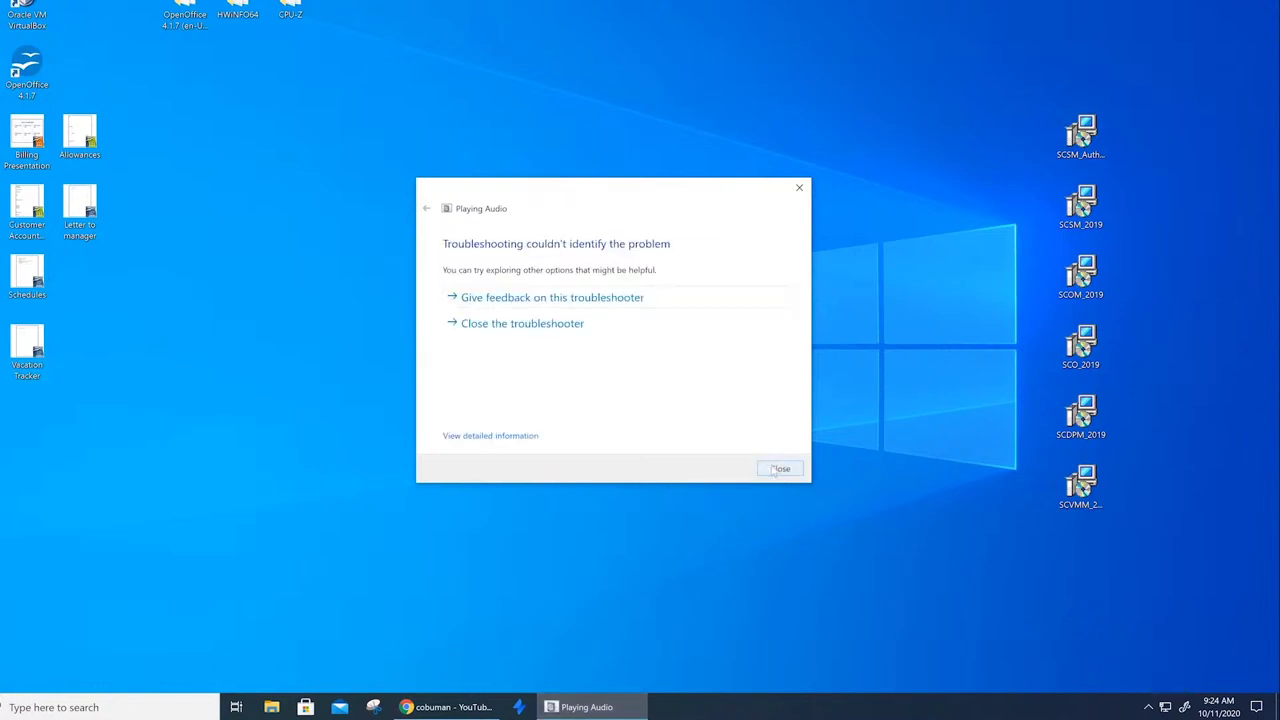
{"action": "left_click", "coordinate": [779, 468]}
Check the speaker volume level at 16 and bring up the speaker's sound options menu.
{"action": "left_click", "coordinate": [1148, 704]}
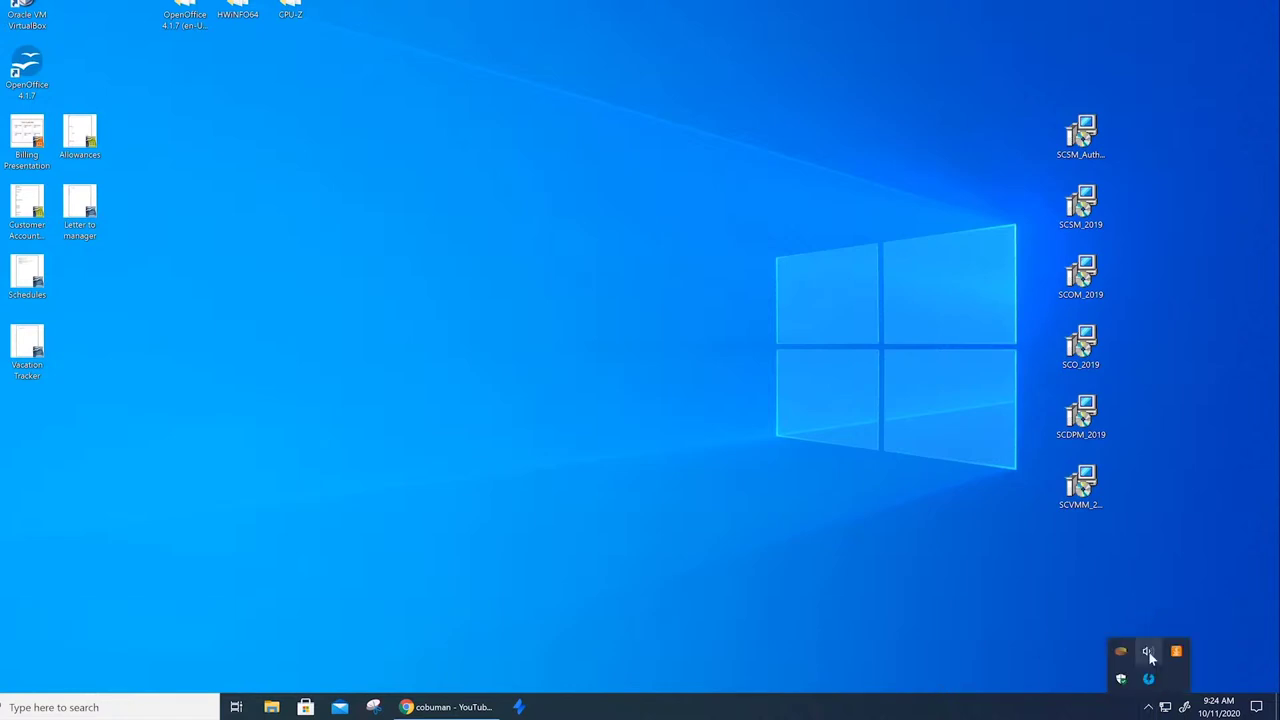
{"action": "left_click", "coordinate": [1148, 652]}
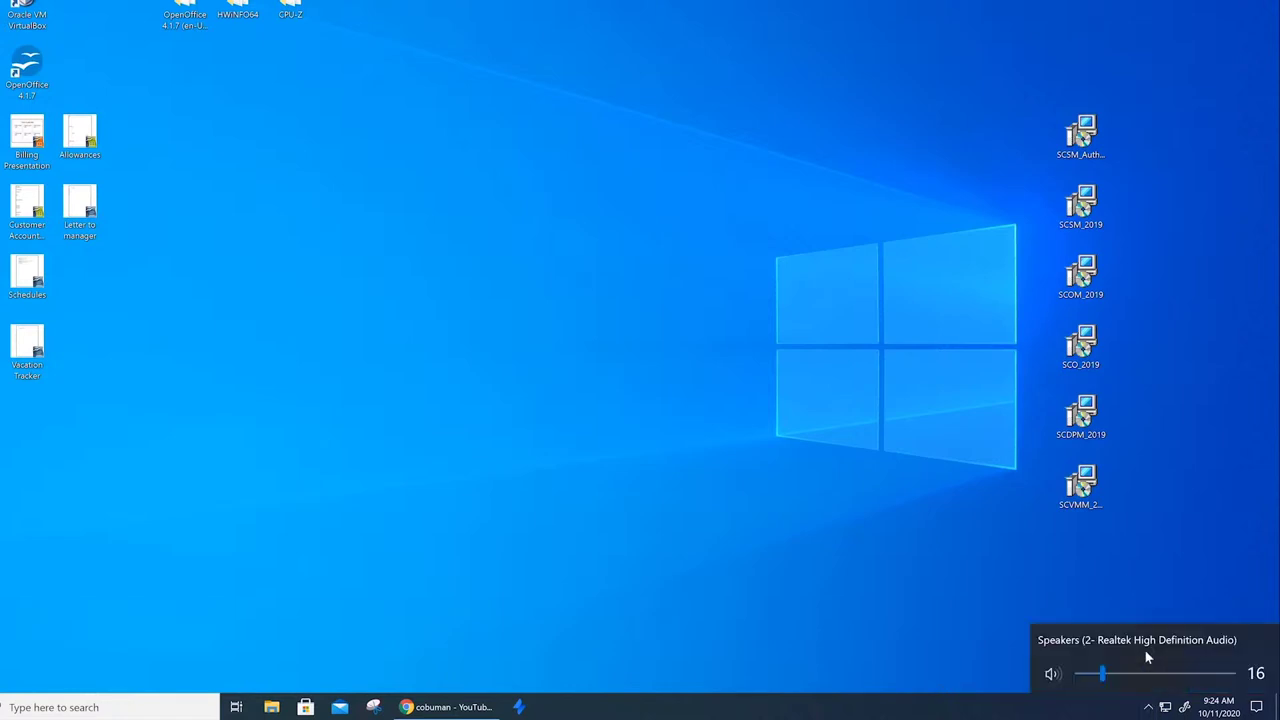
{"action": "left_click", "coordinate": [1148, 705]}
{"action": "left_click", "coordinate": [1150, 705]}
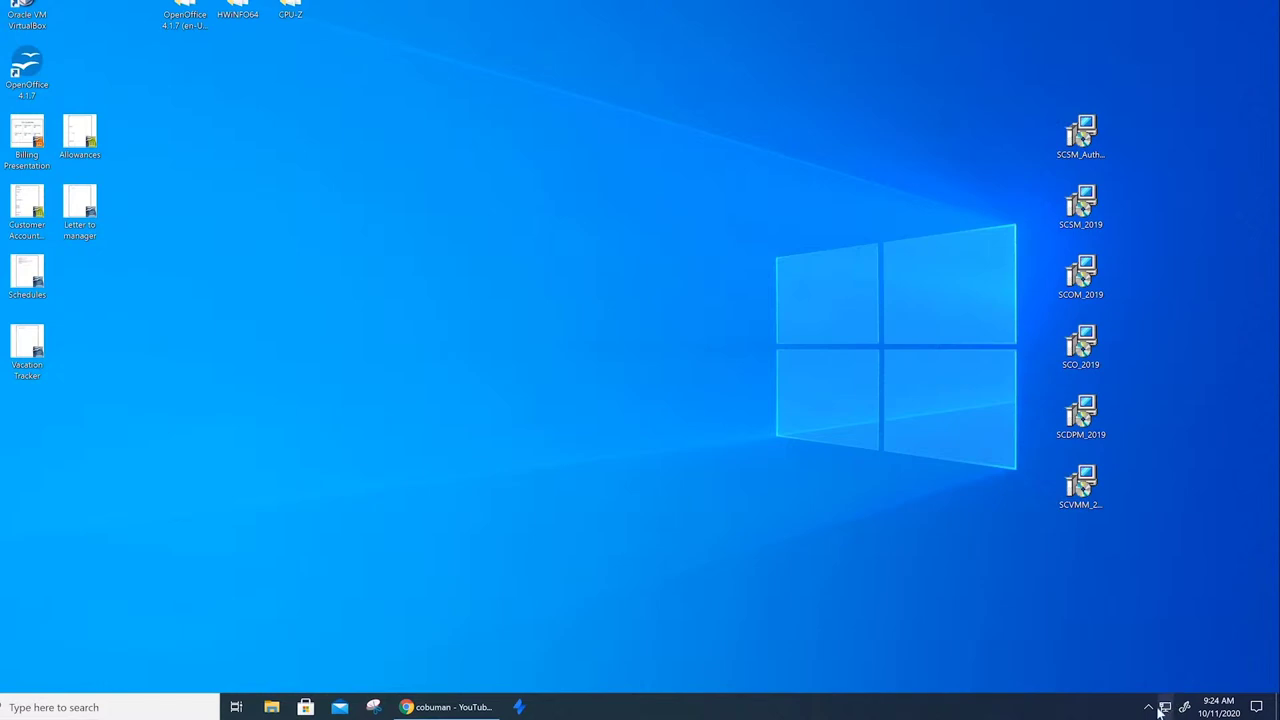
{"action": "left_click", "coordinate": [1150, 706]}
{"action": "right_click", "coordinate": [1146, 650]}
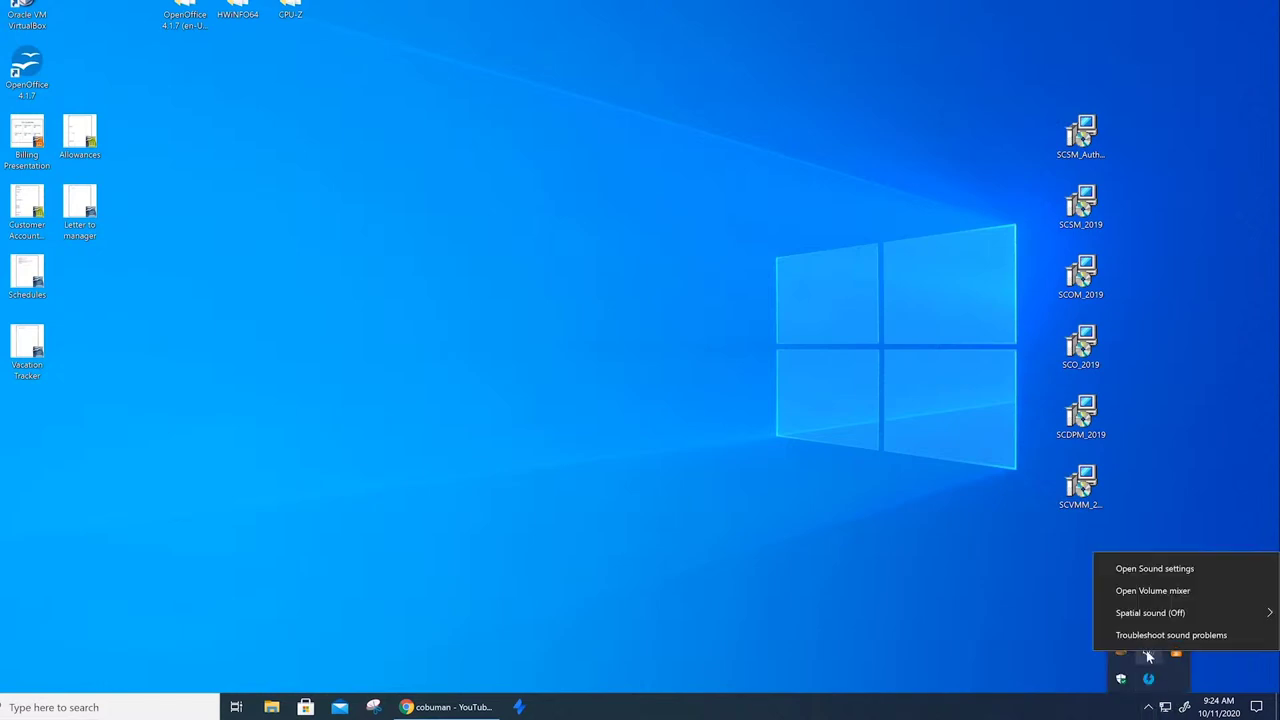
Open Sound settings, keep Speakers (2- Plantronics C610) as the output device, and start a Windows search.
{"action": "left_click", "coordinate": [1155, 568]}
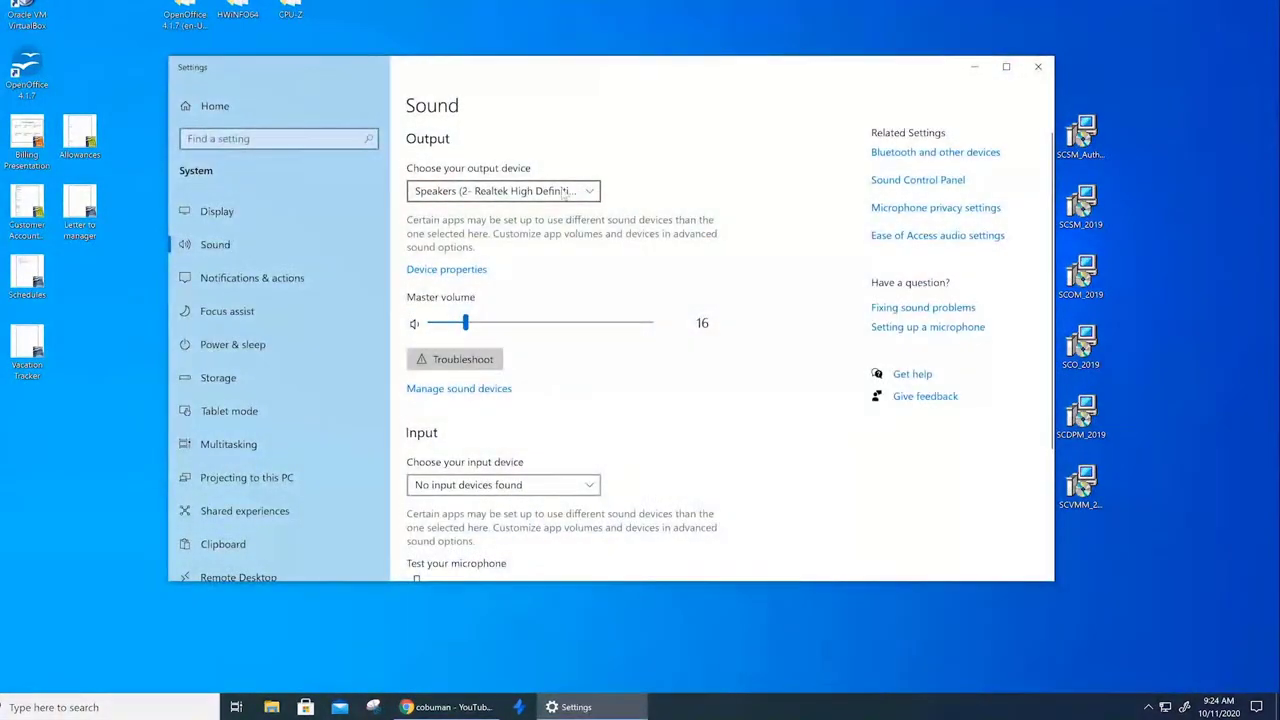
{"action": "left_click", "coordinate": [563, 192]}
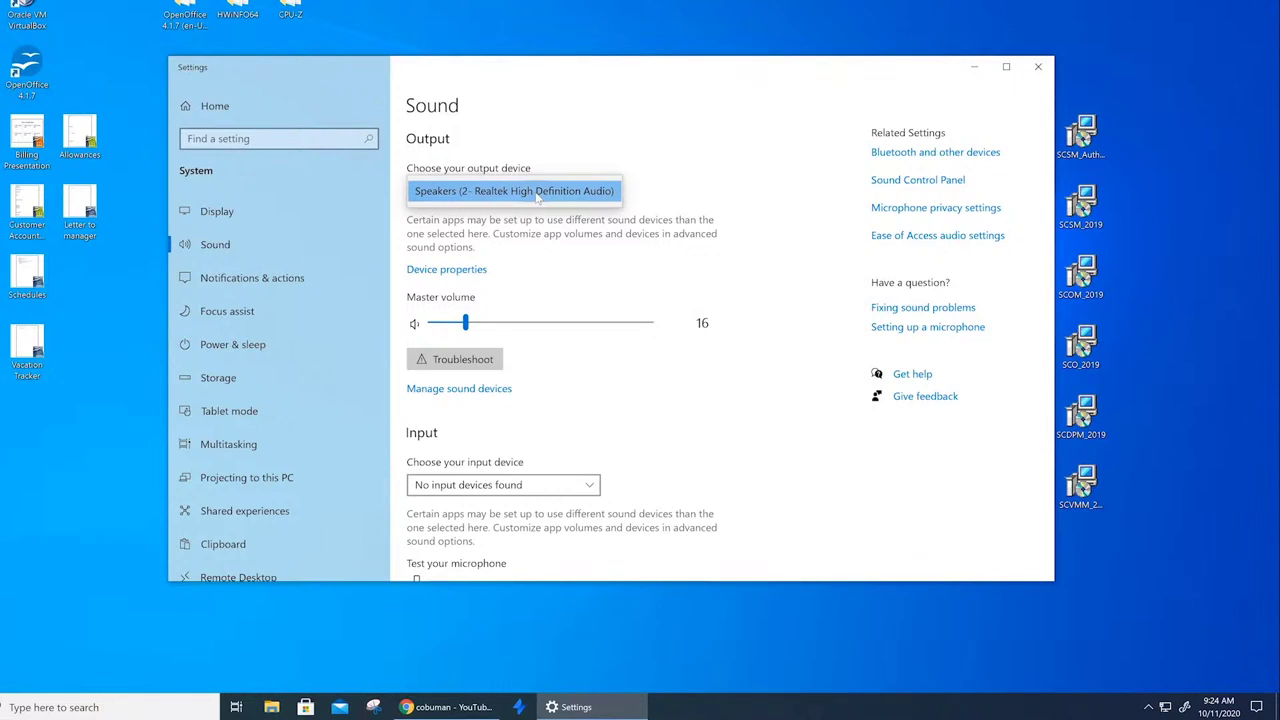
{"action": "left_click", "coordinate": [547, 233]}
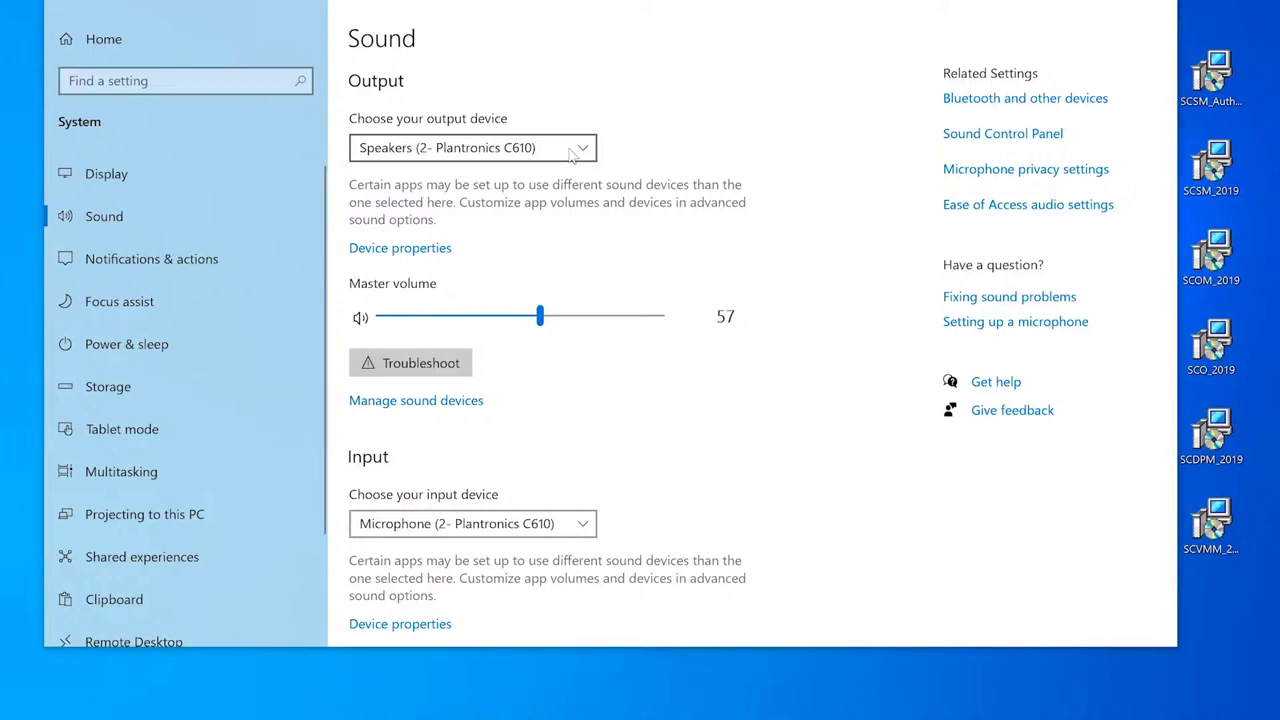
{"action": "left_click", "coordinate": [576, 150]}
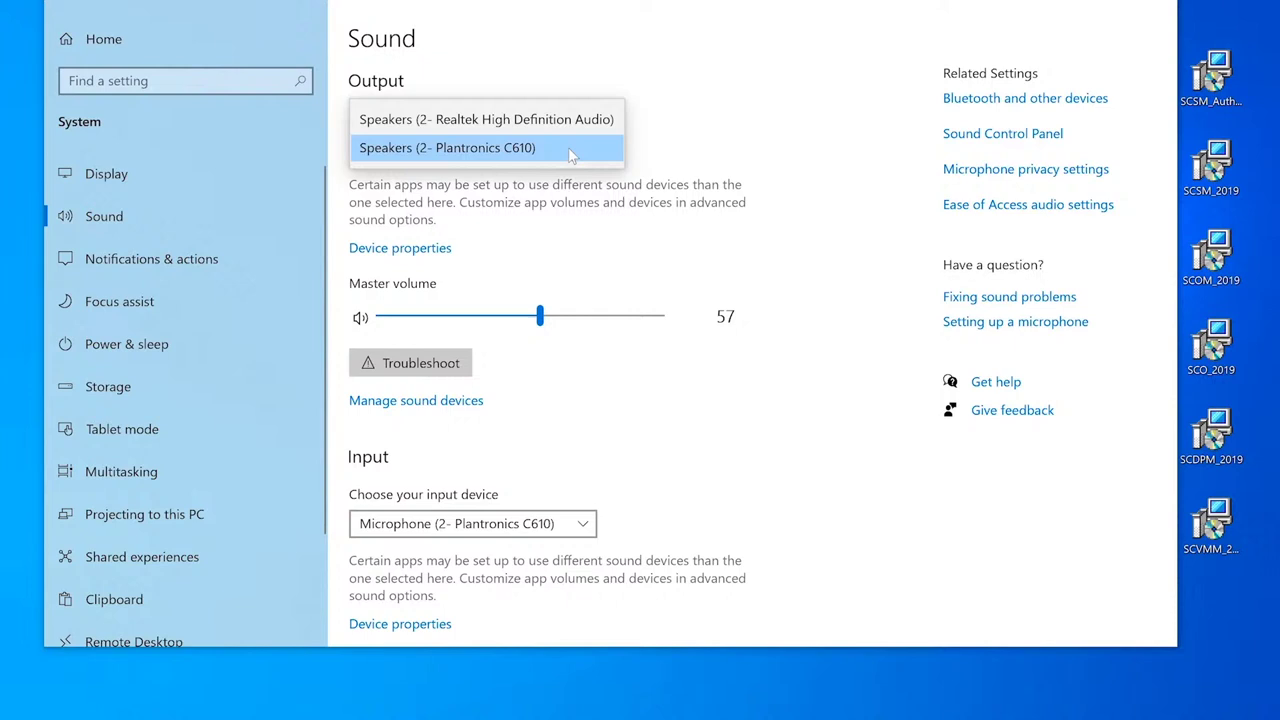
{"action": "left_click", "coordinate": [603, 234]}
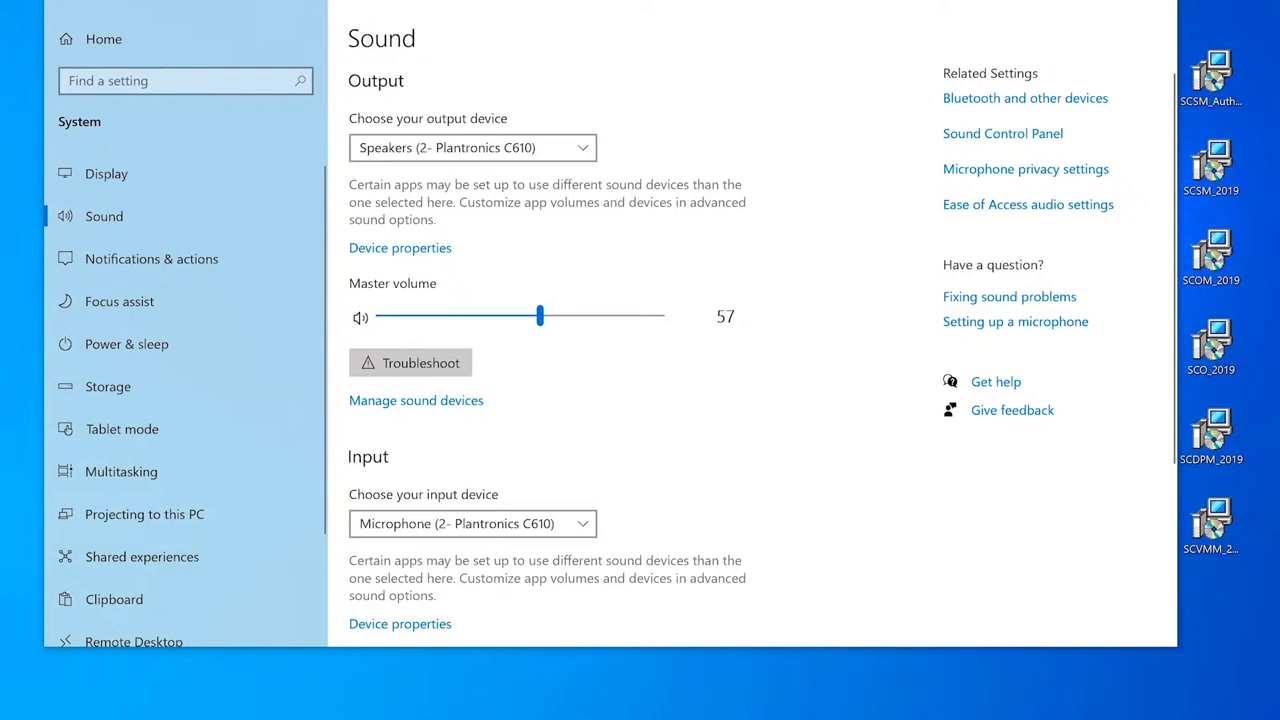
{"action": "key", "text": "super"}
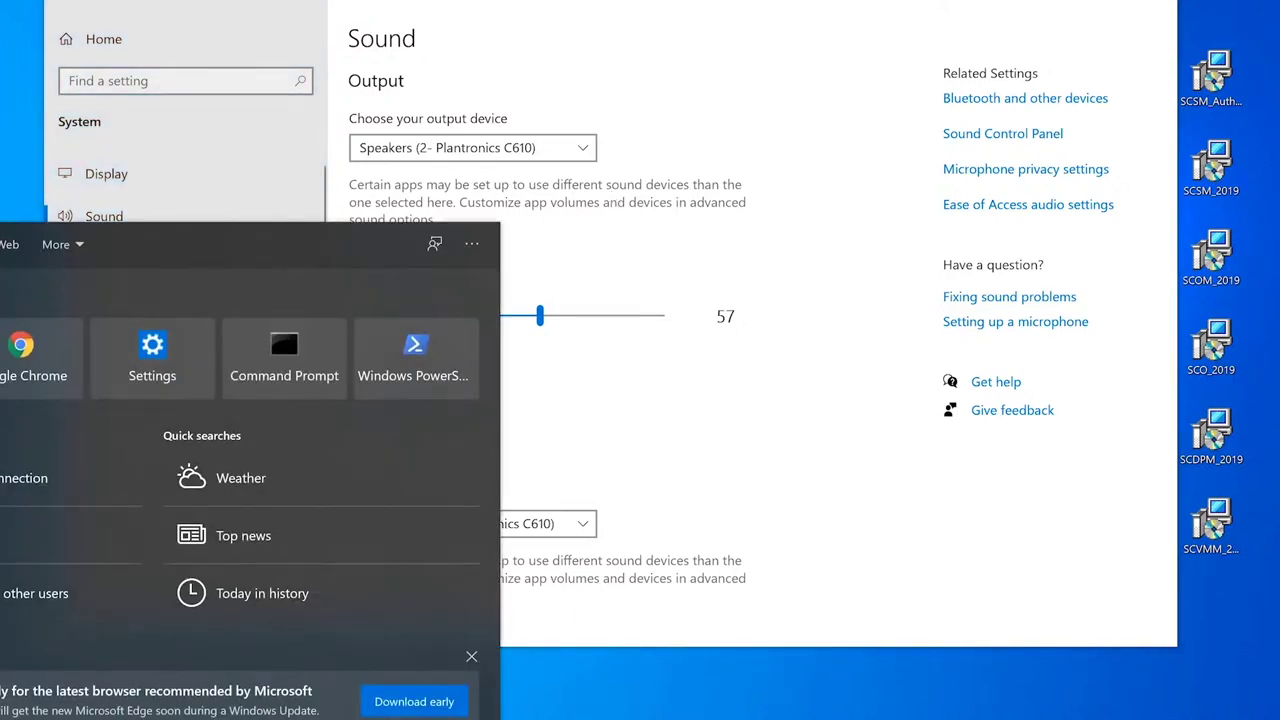
Open Remote Desktop Connection and review its Local Resources remote audio settings without changing them.
{"action": "type", "text": "remote"}
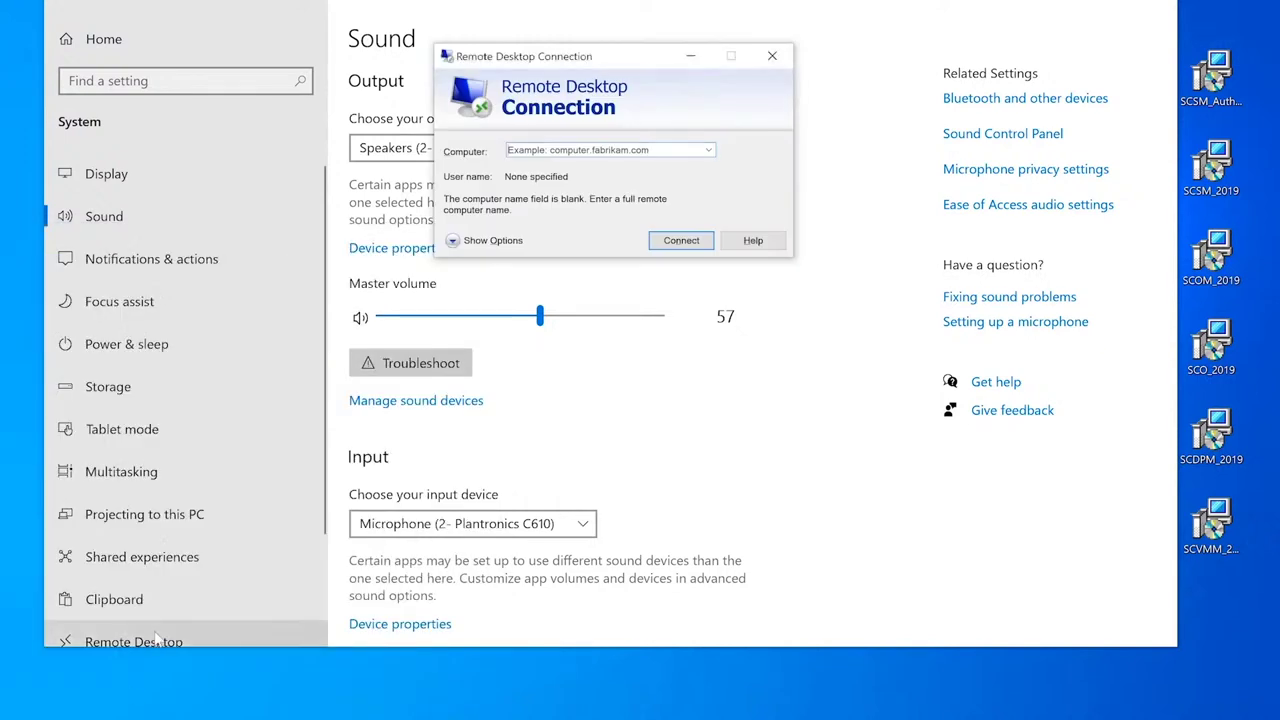
{"action": "left_click", "coordinate": [455, 241]}
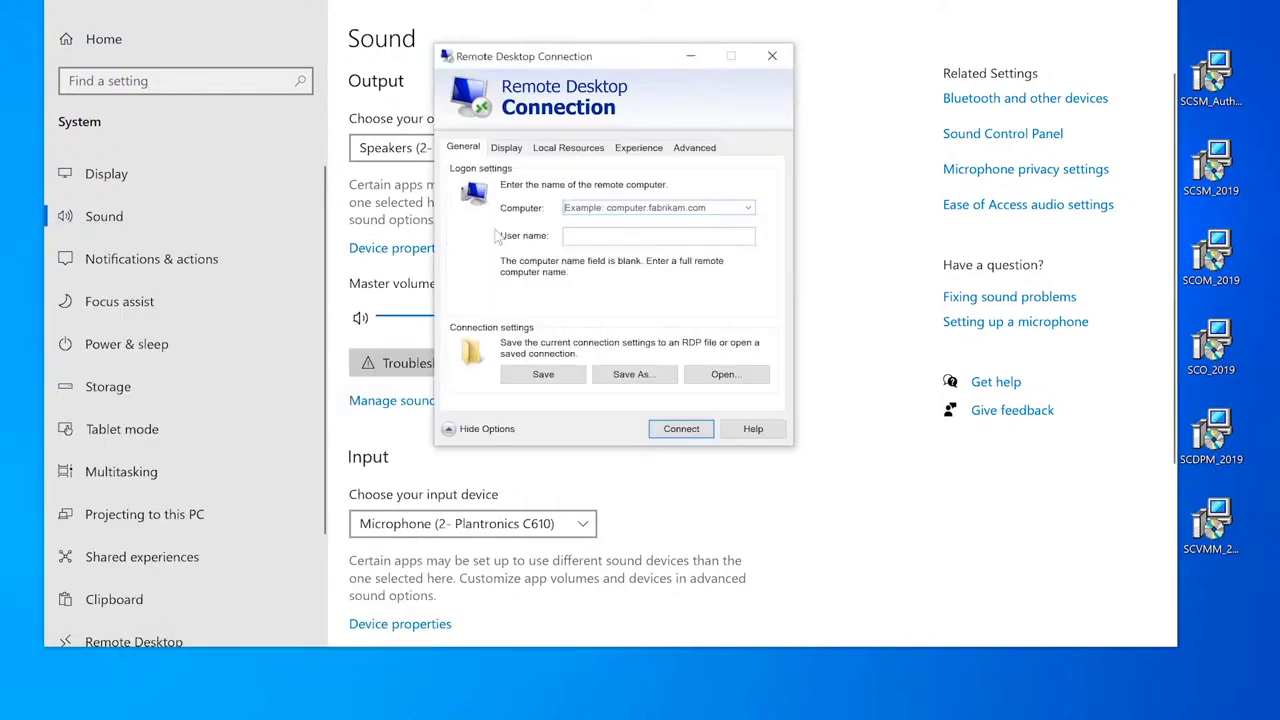
{"action": "left_click", "coordinate": [567, 147]}
{"action": "left_click", "coordinate": [552, 206]}
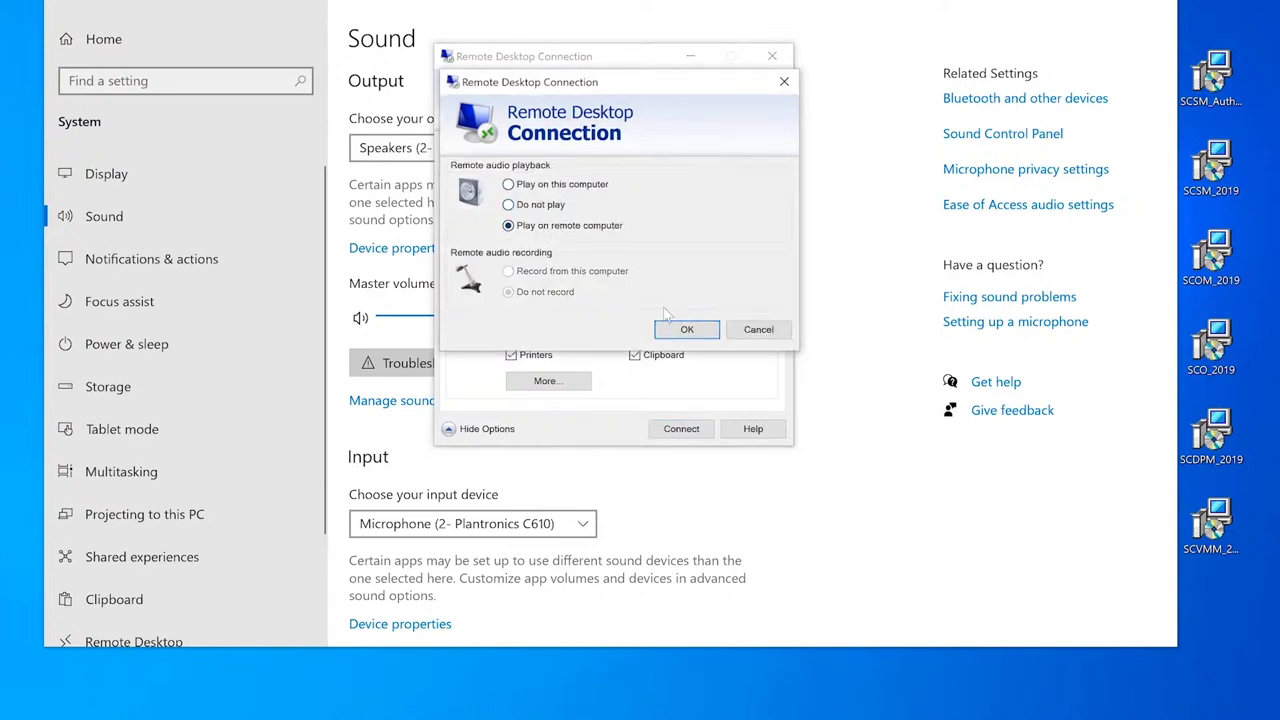
{"action": "left_click", "coordinate": [760, 333]}
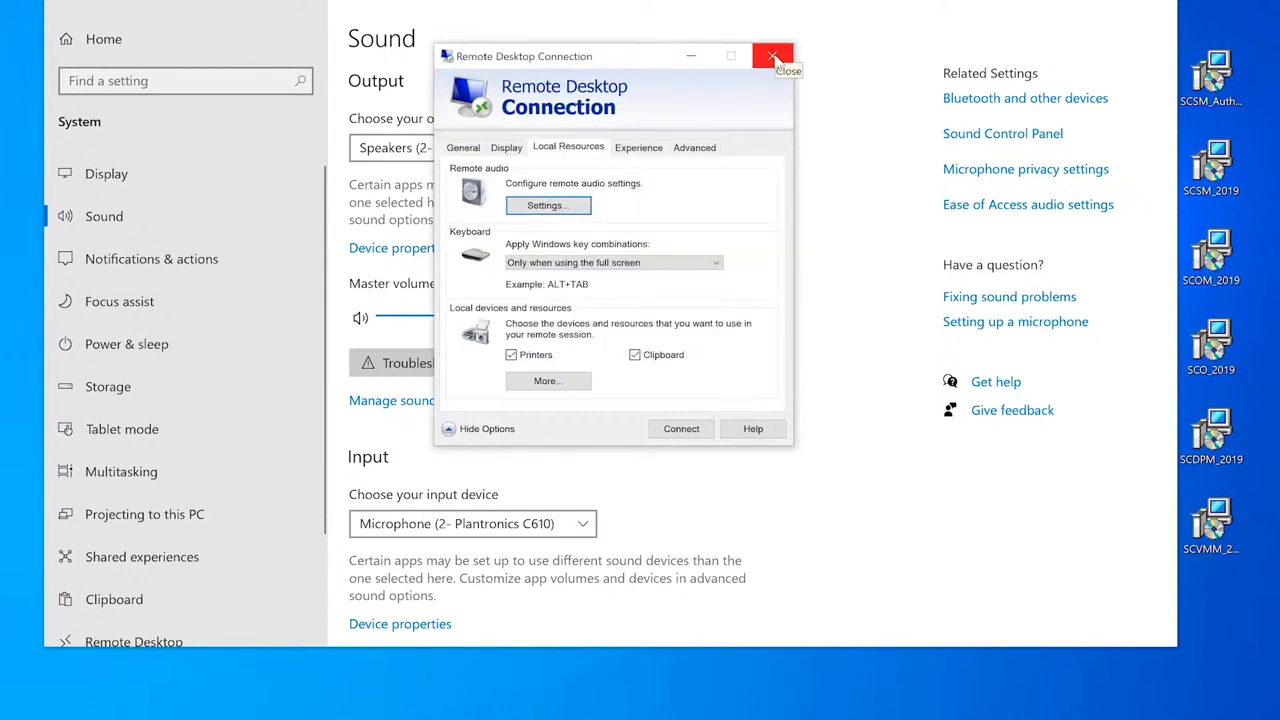
Close Remote Desktop Connection and the Sound settings window.
{"action": "left_click_drag", "start_coordinate": [629, 63], "coordinate": [623, 100]}
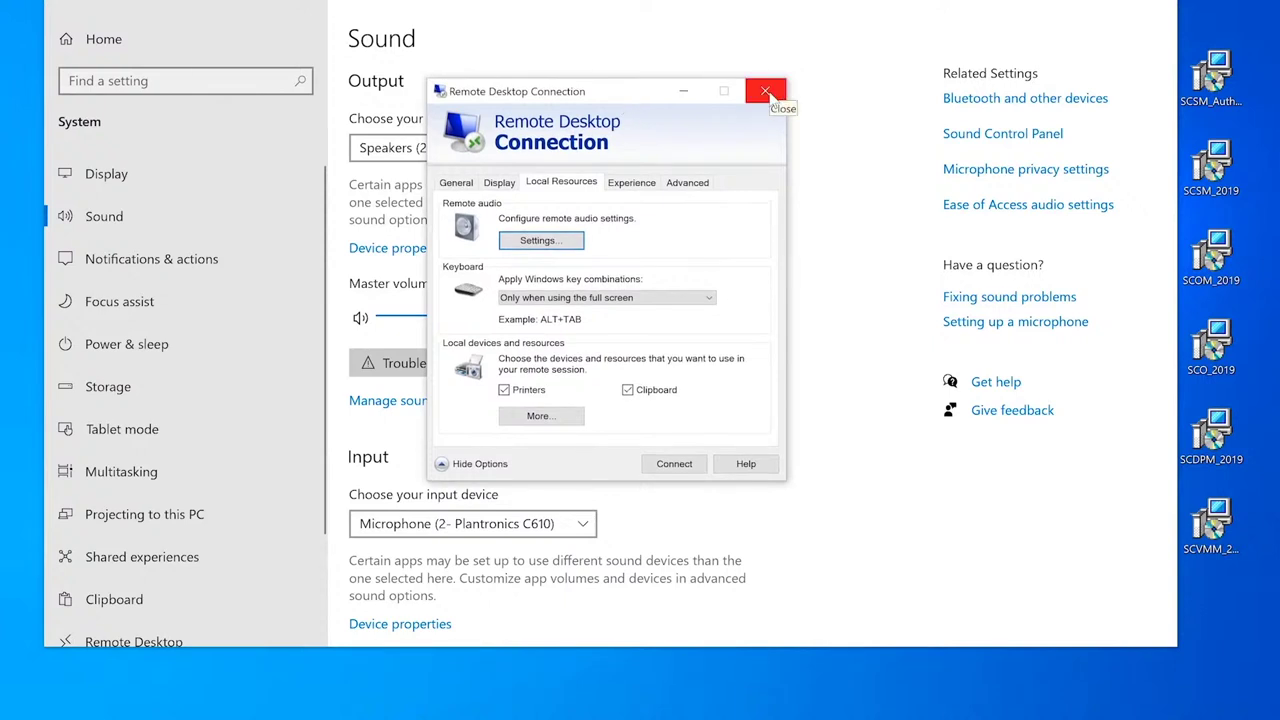
{"action": "left_click", "coordinate": [772, 96]}
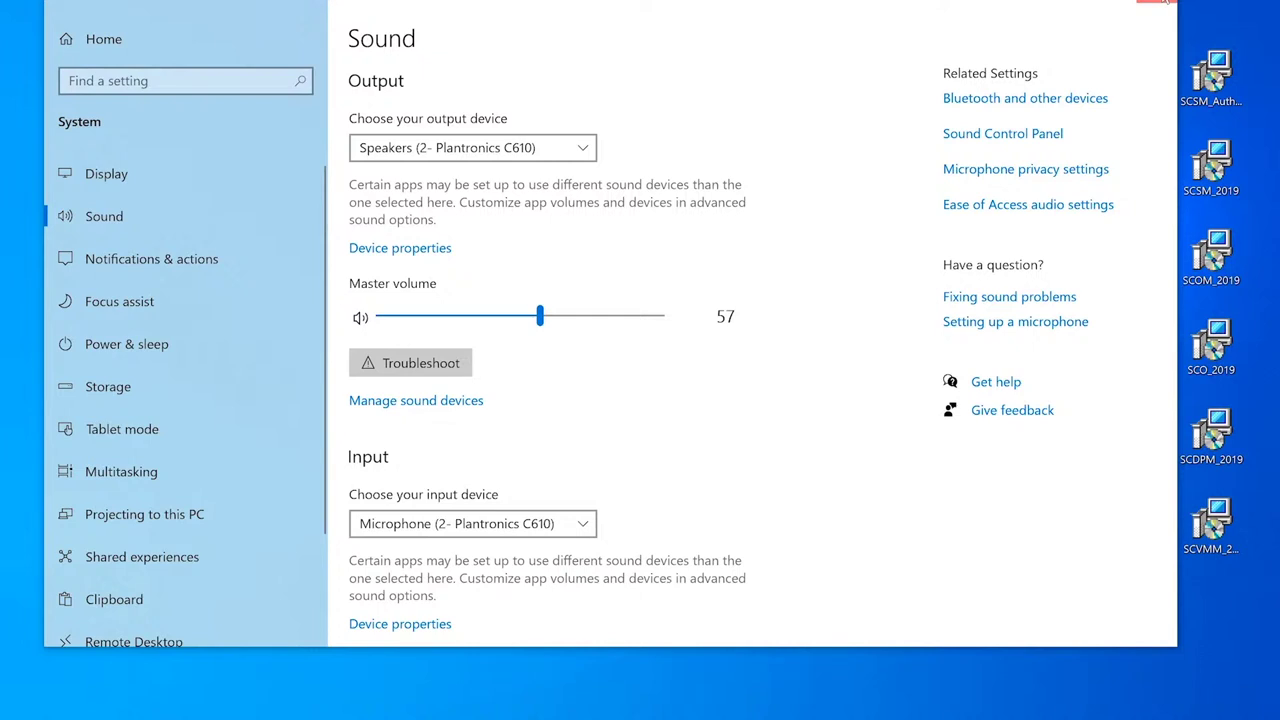
{"action": "left_click", "coordinate": [1160, 3]}
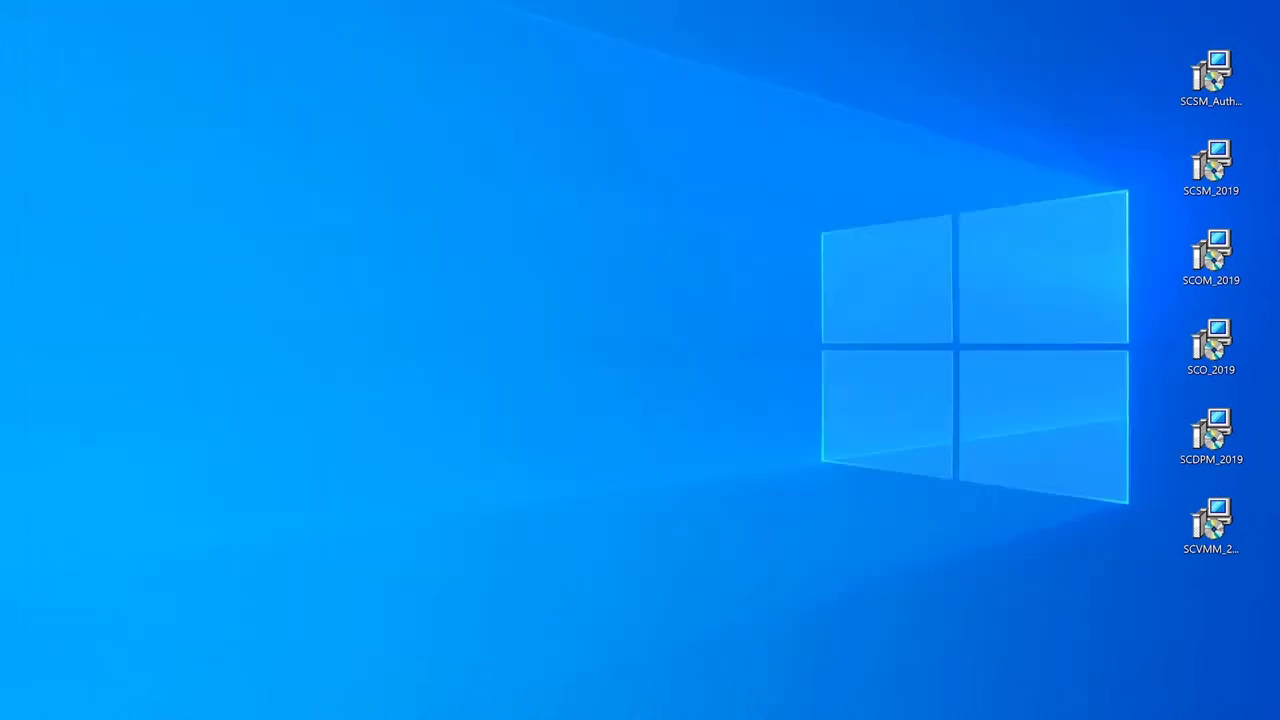
Return to Chrome and open ticket ISD-39, 'My Local Admin account is not working'.
{"action": "mouse_move", "coordinate": [400, 719]}
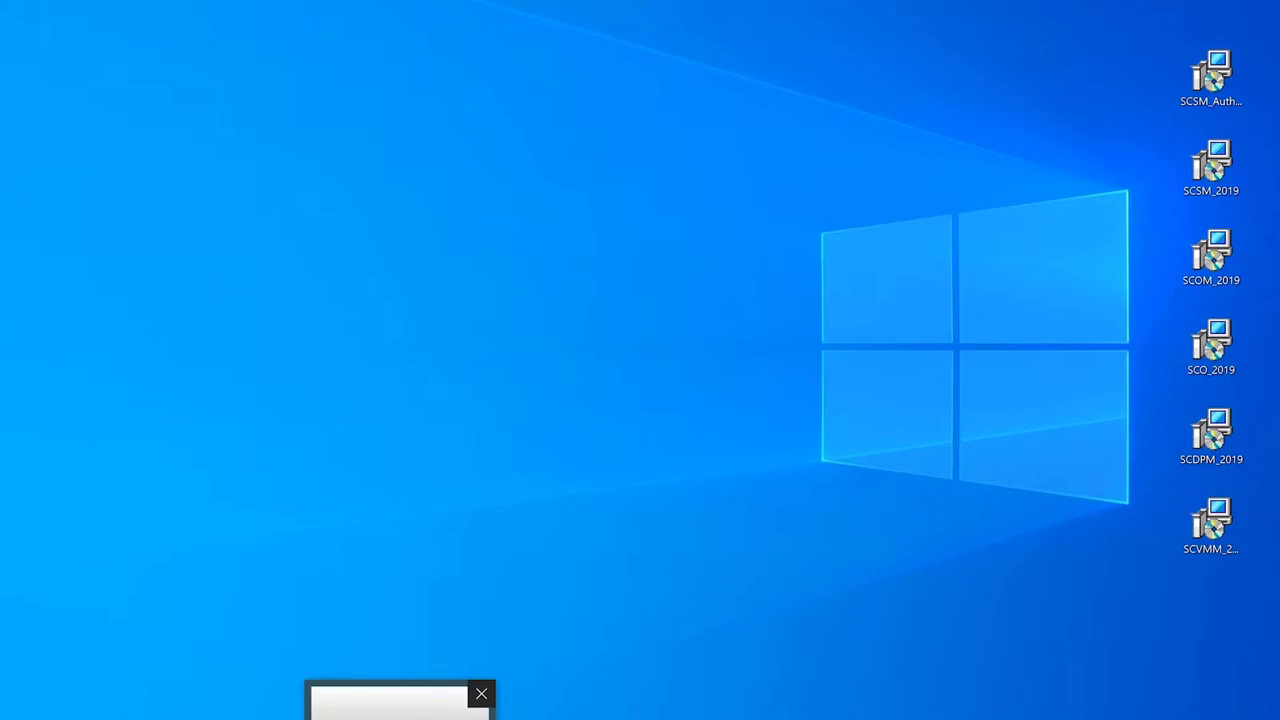
{"action": "left_click", "coordinate": [390, 702]}
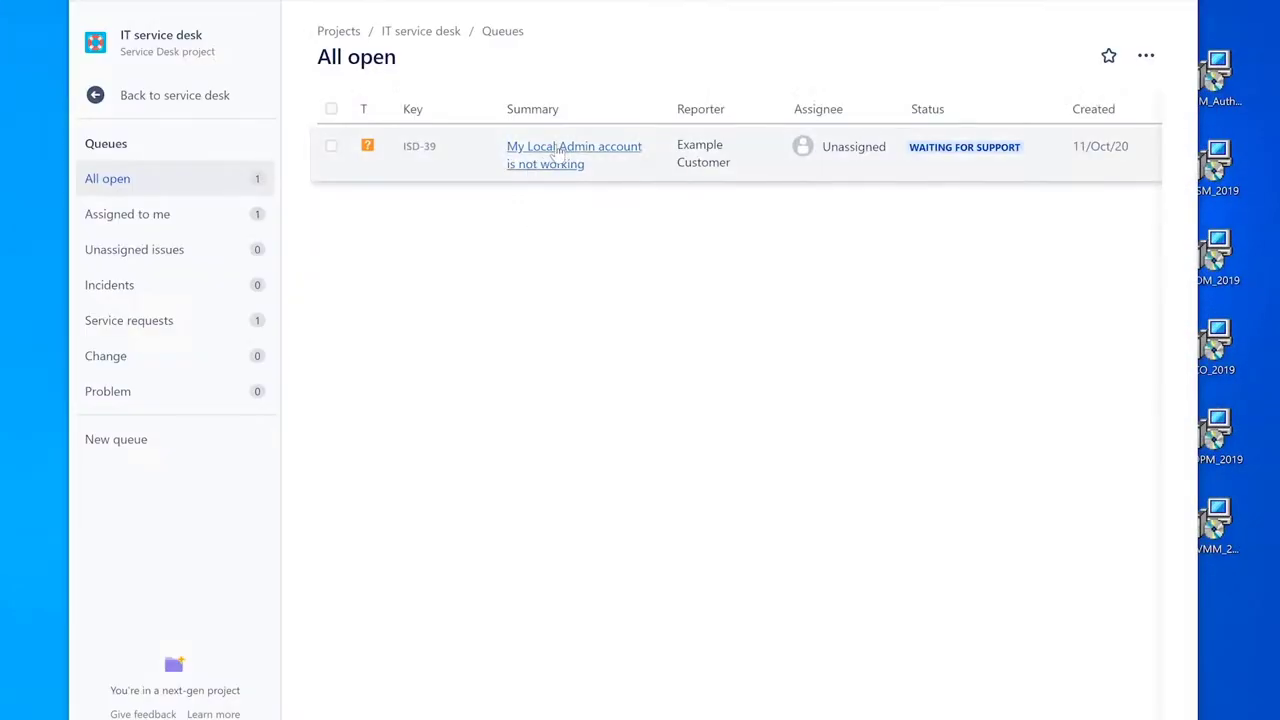
{"action": "left_click", "coordinate": [553, 152]}
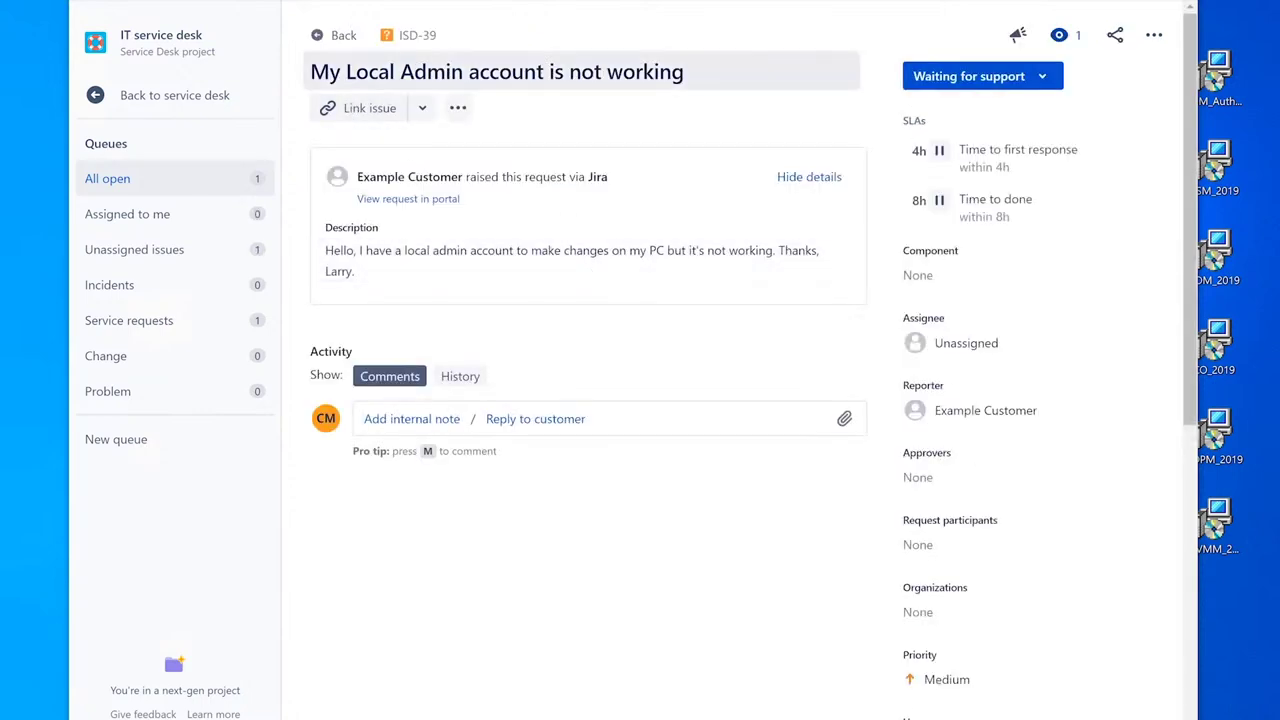
Read through the ticket title and description, then put the Description field into edit mode.
{"action": "left_click_drag", "start_coordinate": [310, 72], "coordinate": [602, 74]}
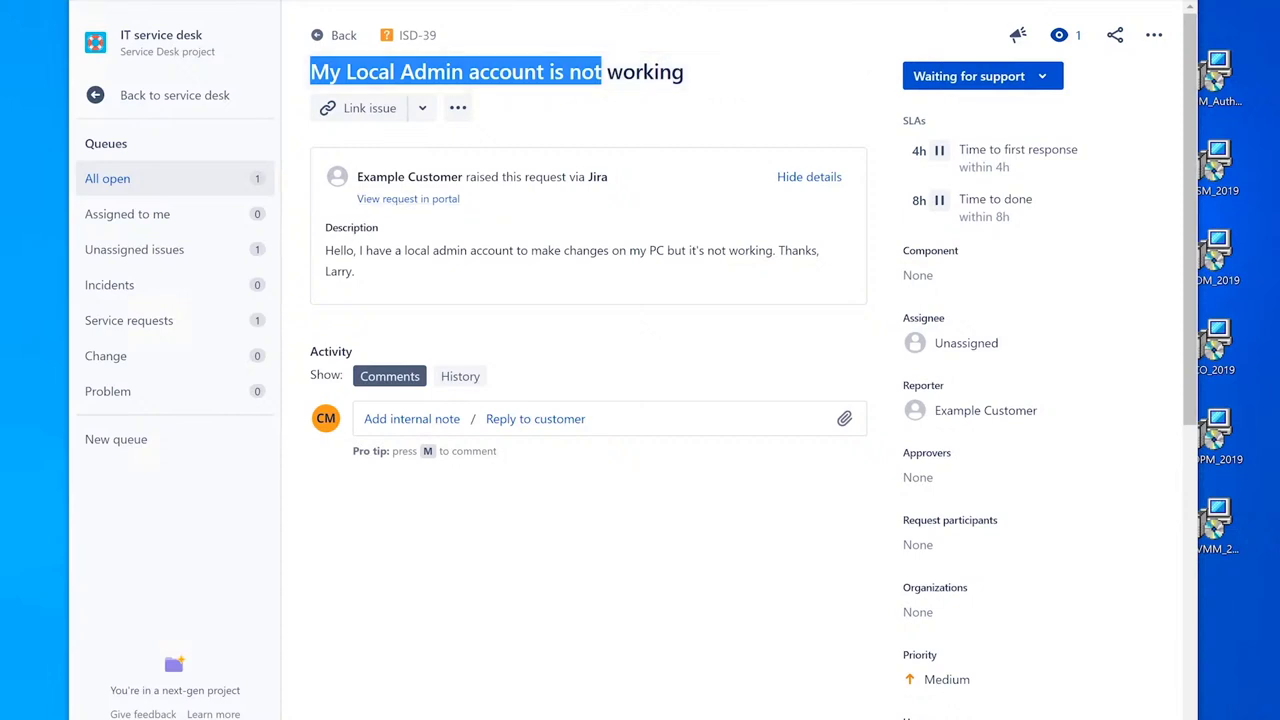
{"action": "left_click_drag", "start_coordinate": [325, 251], "coordinate": [664, 251]}
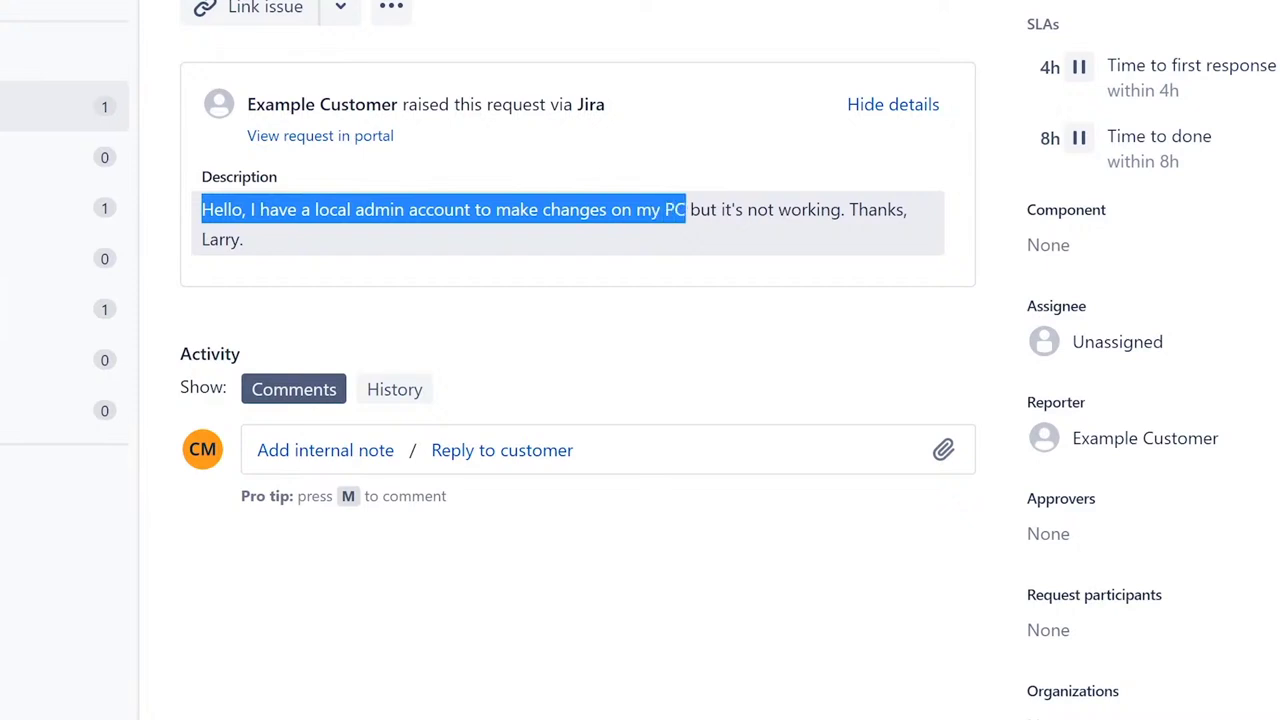
{"action": "left_click_drag", "start_coordinate": [686, 209], "coordinate": [250, 209]}
{"action": "left_click", "coordinate": [849, 209]}
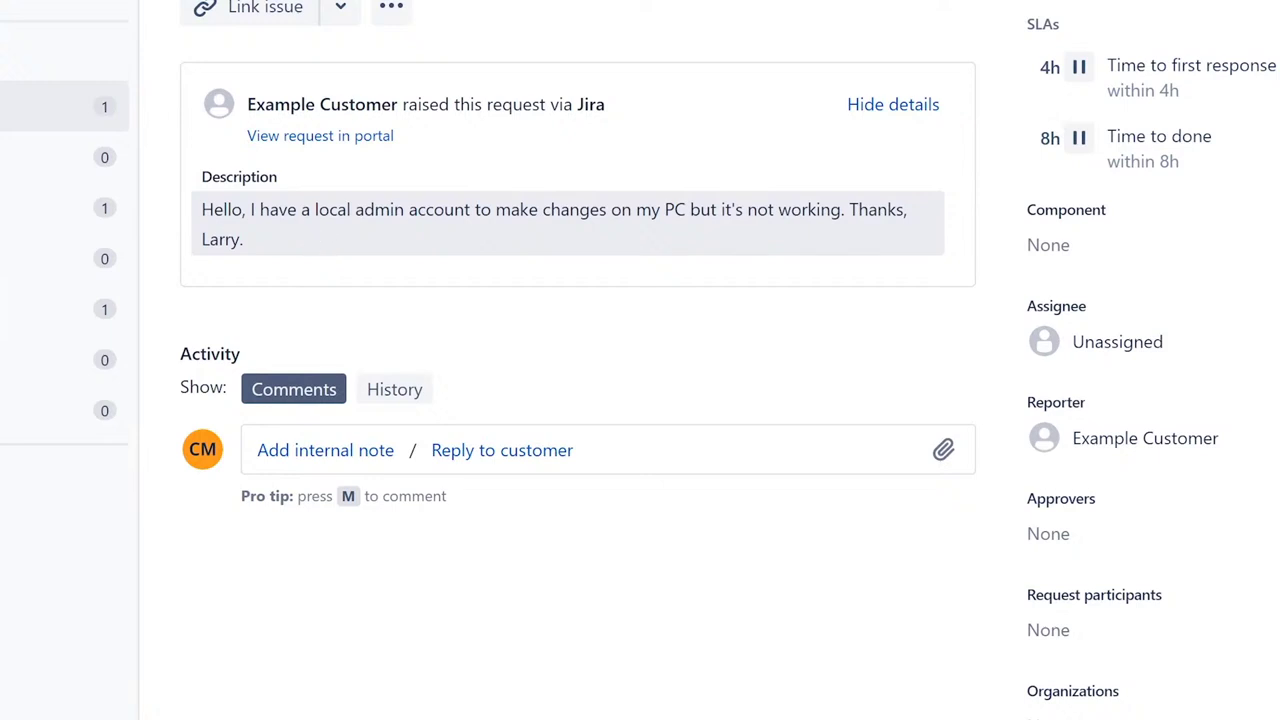
{"action": "left_click", "coordinate": [330, 240]}
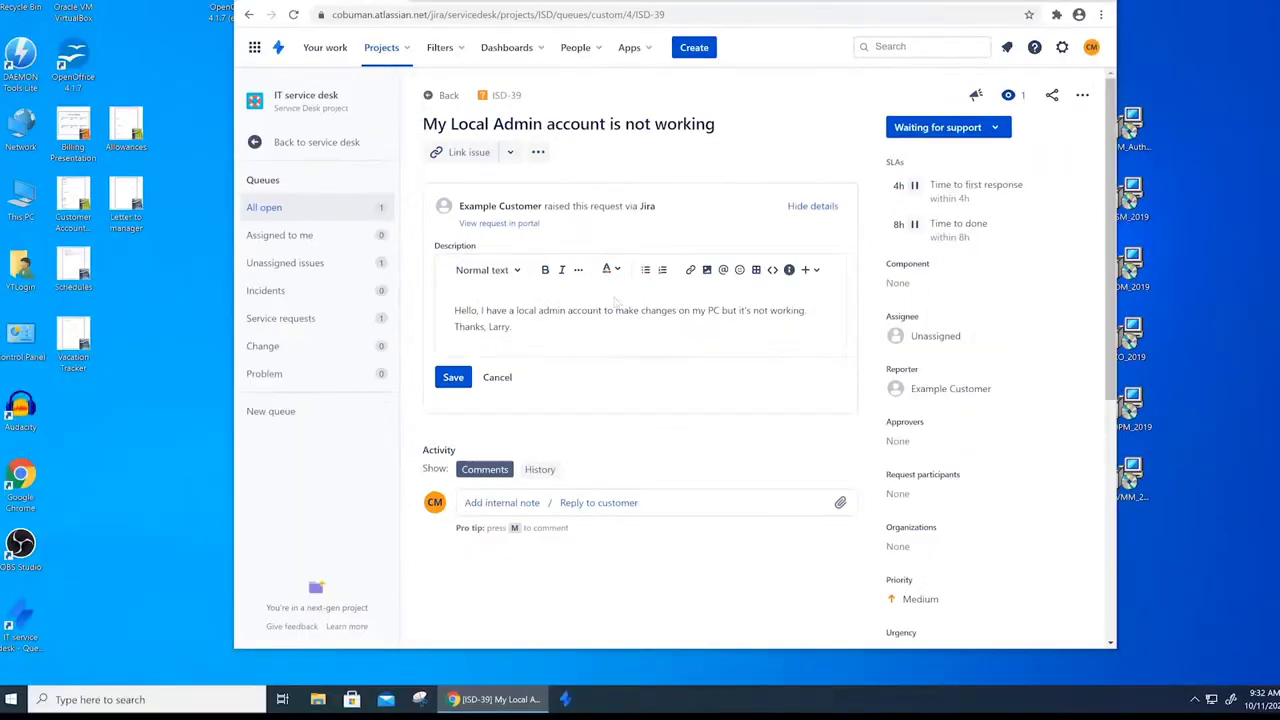
Assign ISD-39 to yourself with the Assignee field's 'Assign to me' option.
{"action": "left_click", "coordinate": [966, 336]}
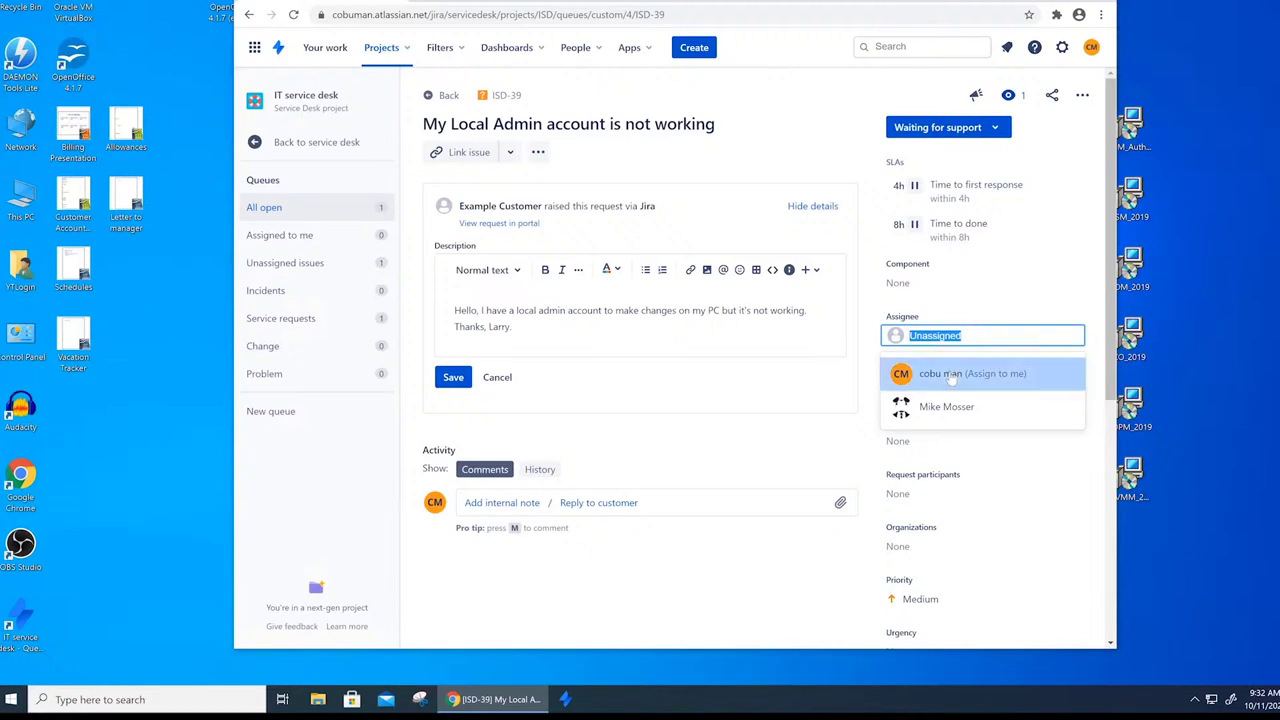
{"action": "left_click", "coordinate": [951, 375]}
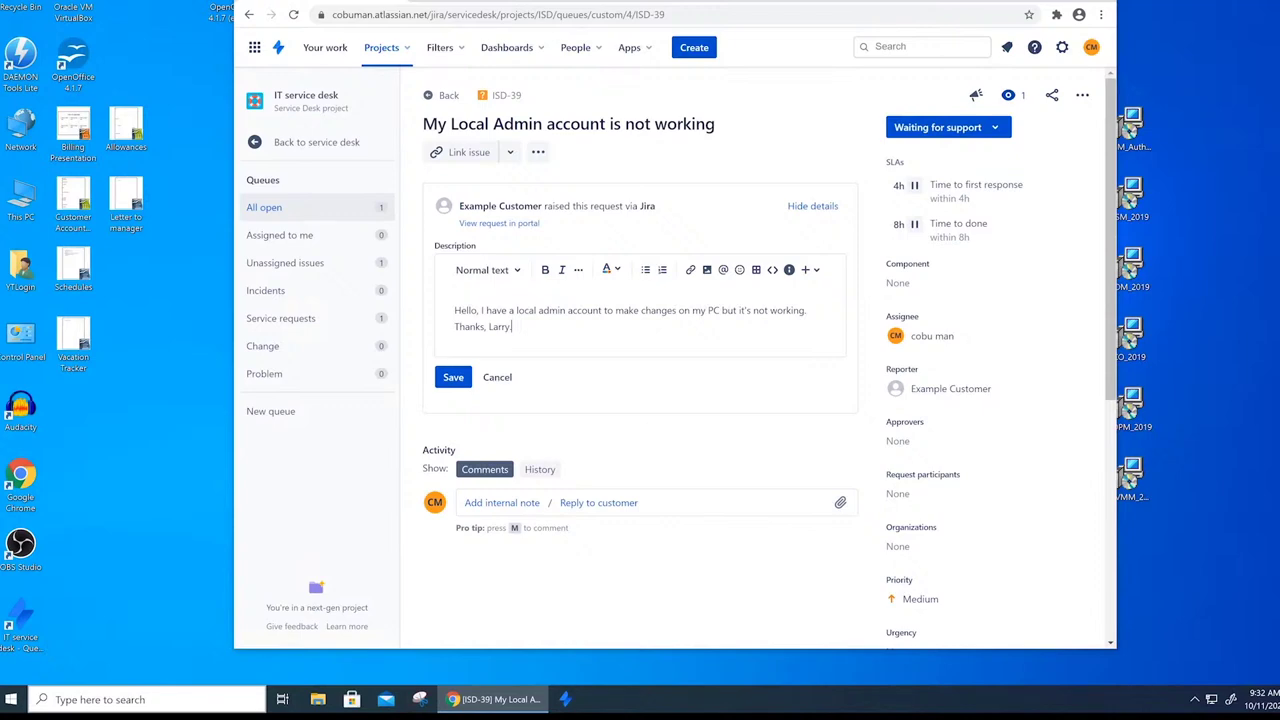
{"action": "key", "text": "super+s"}
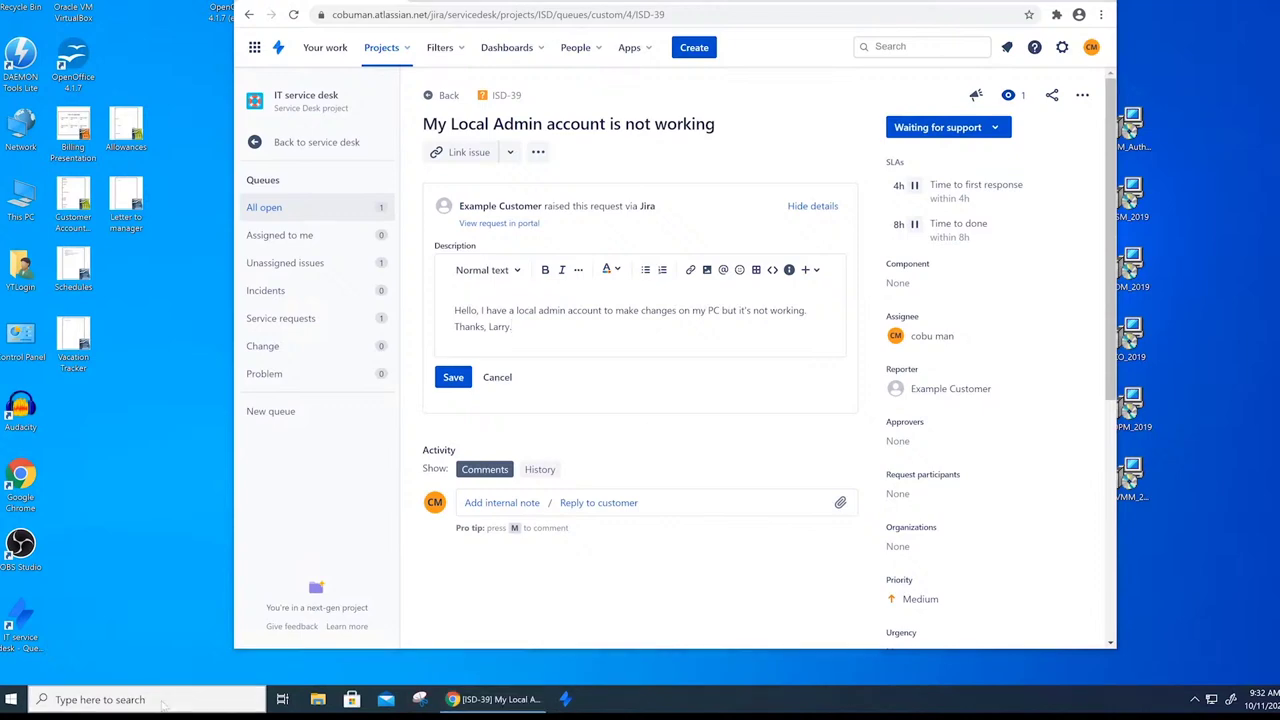
Search 'users', review both local administrator accounts in Family & other users, then open System.
{"action": "type", "text": "users"}
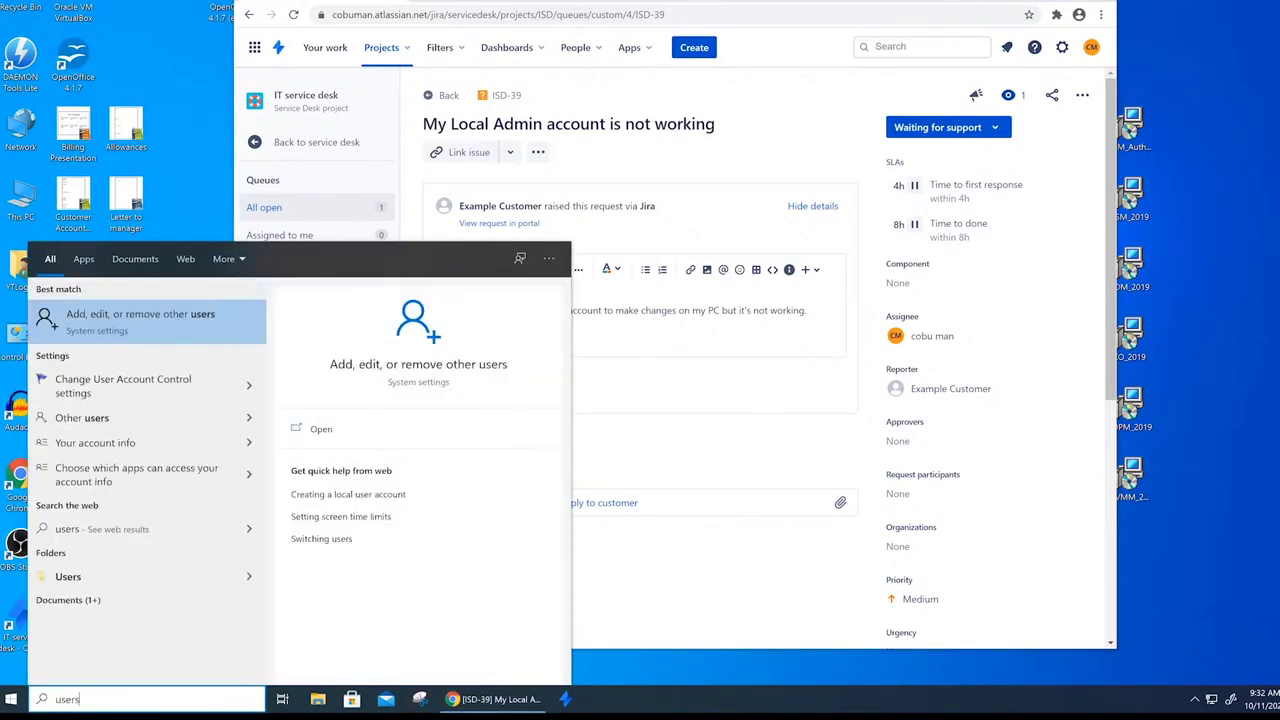
{"action": "left_click", "coordinate": [115, 323]}
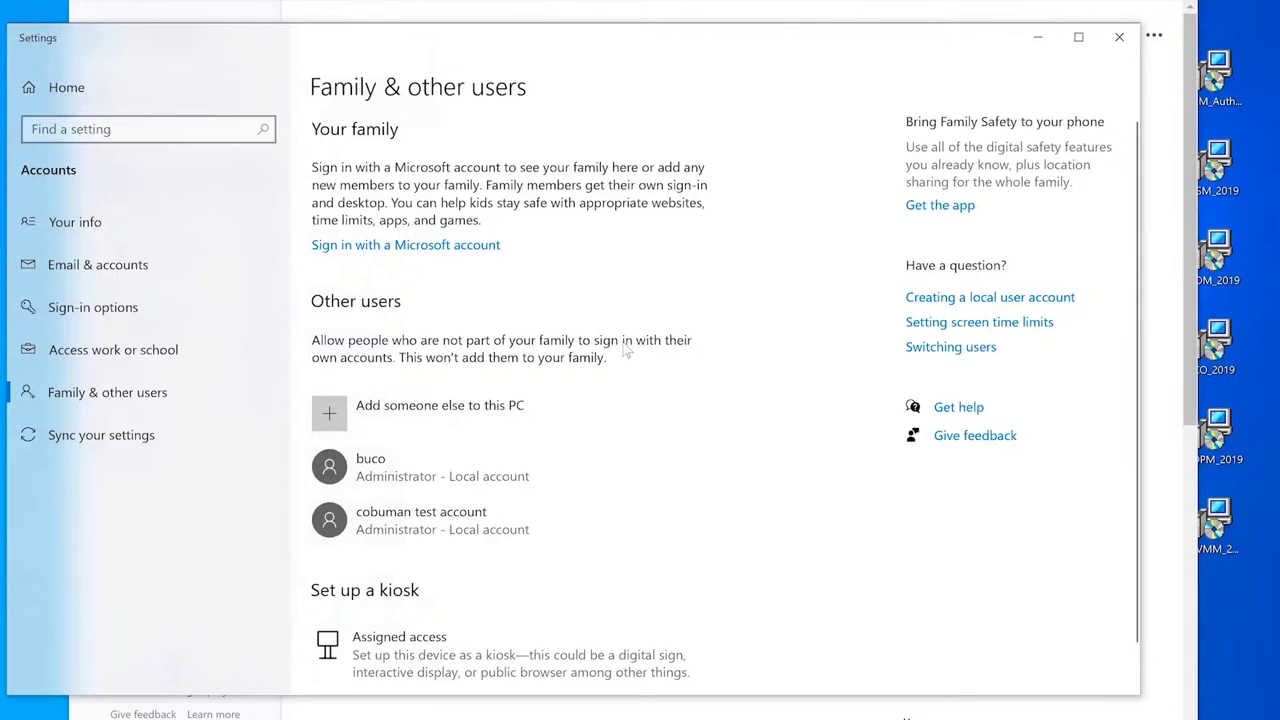
{"action": "scroll", "coordinate": [627, 347], "scroll_direction": "down", "scroll_amount": 1}
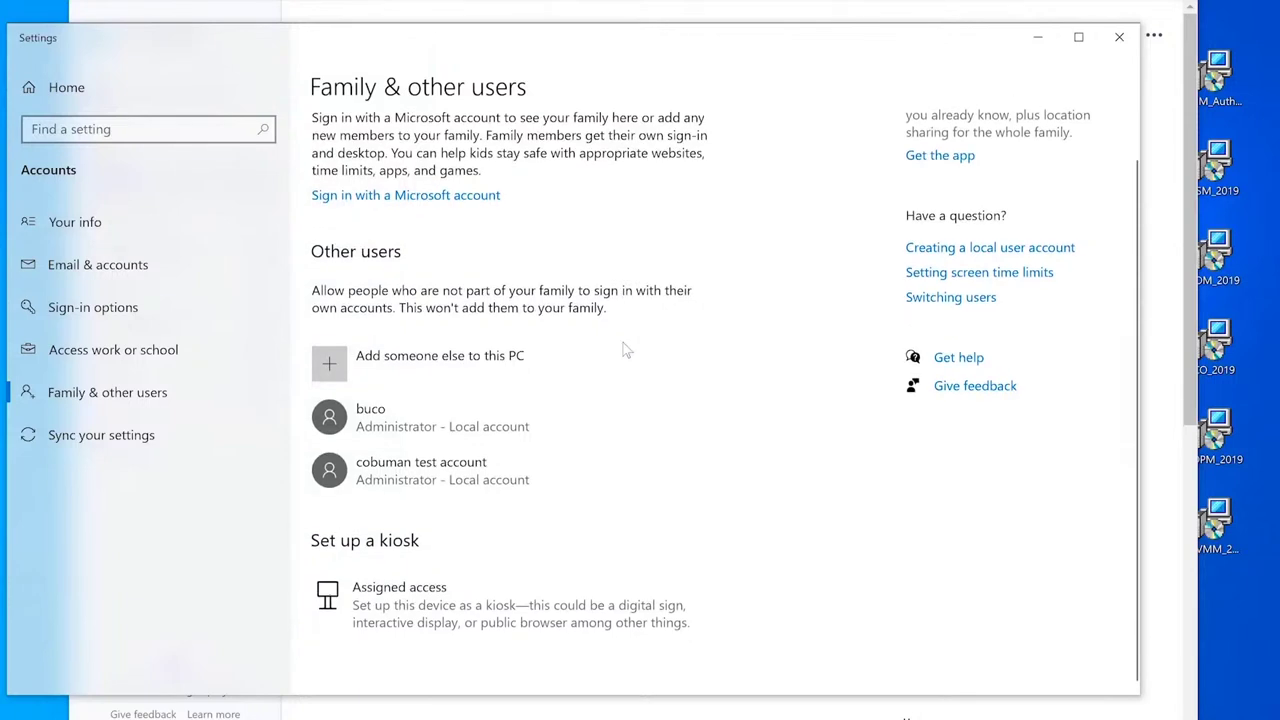
{"action": "left_click", "coordinate": [545, 436]}
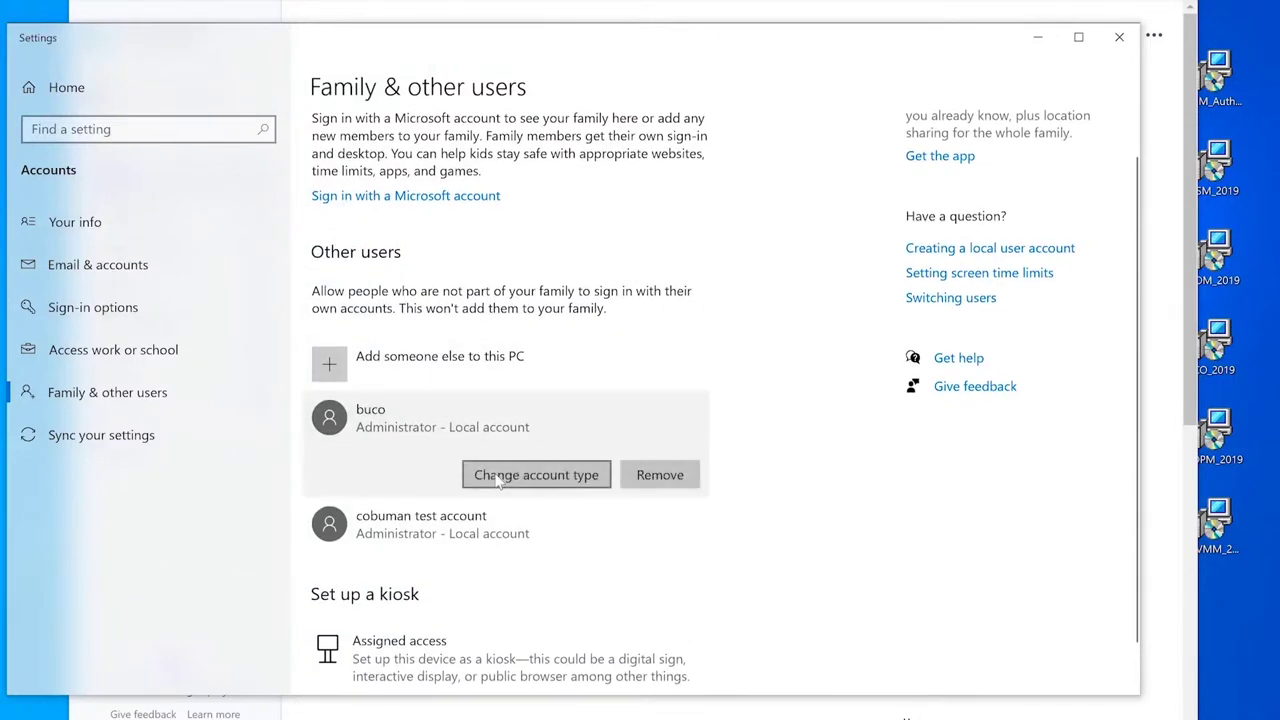
{"action": "left_click", "coordinate": [525, 535]}
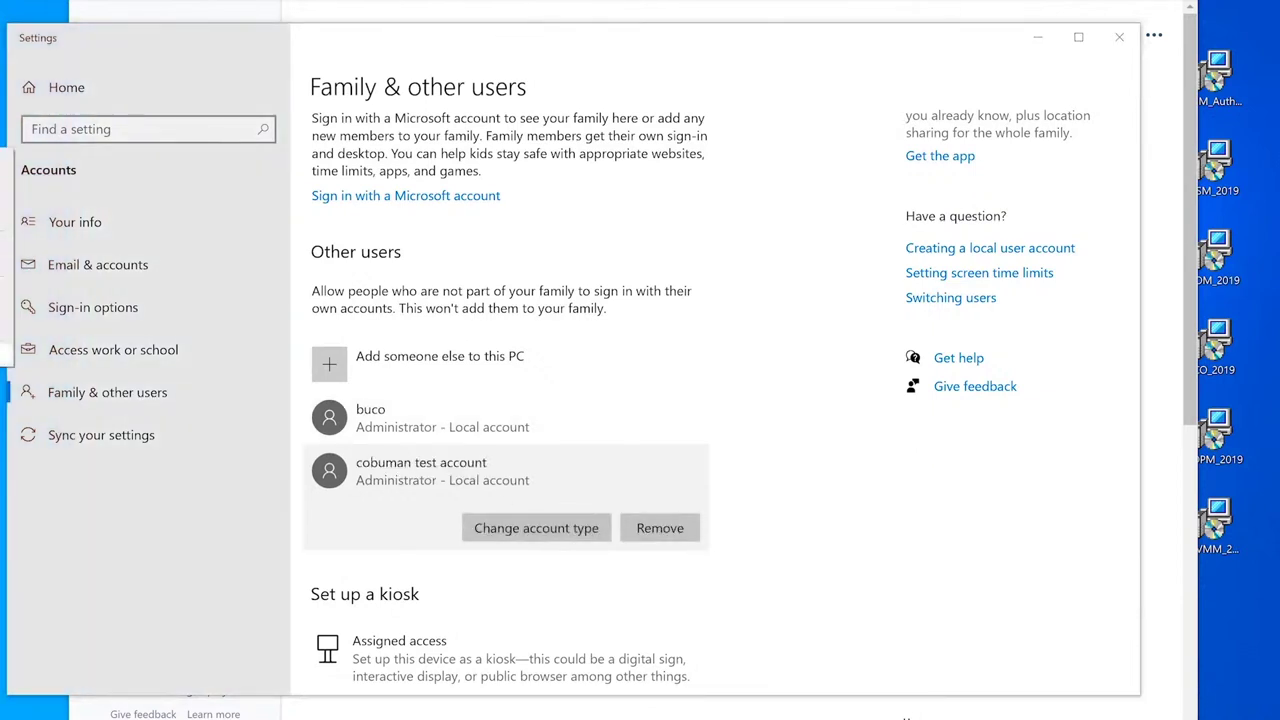
{"action": "key", "text": "super+Pause"}
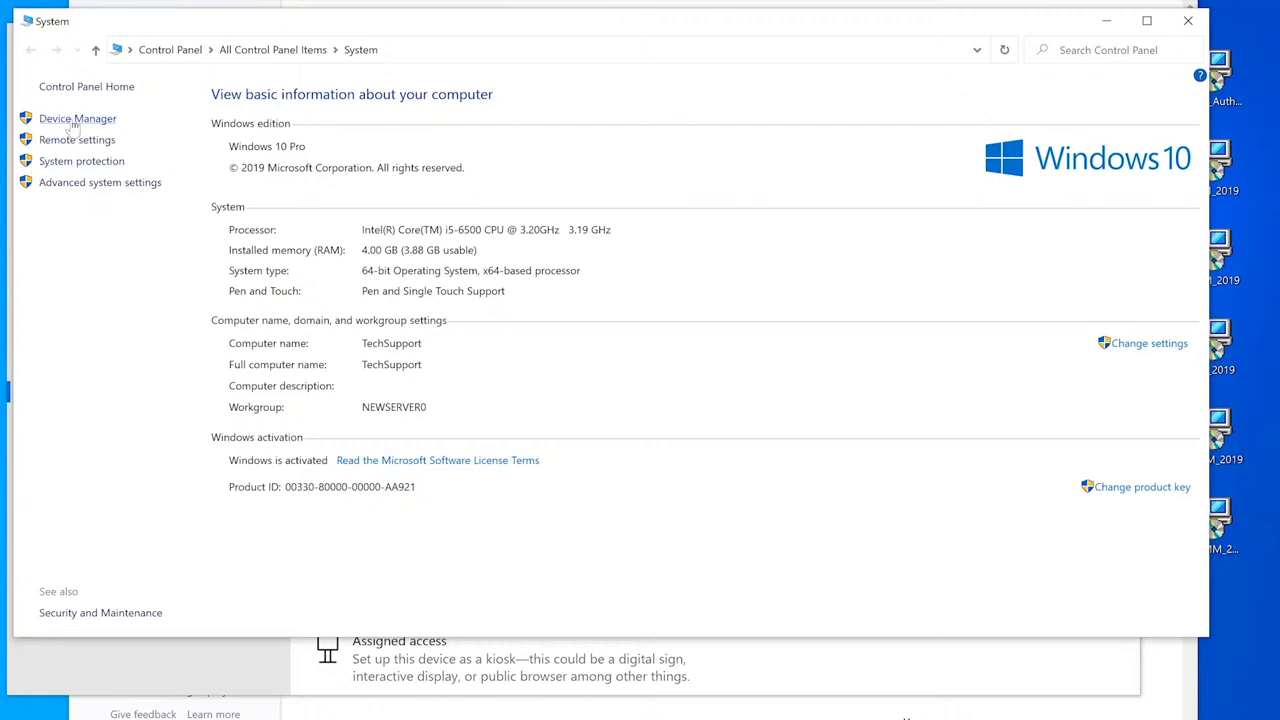
Open the User Profiles list from Advanced system settings and close the System page.
{"action": "left_click", "coordinate": [82, 184]}
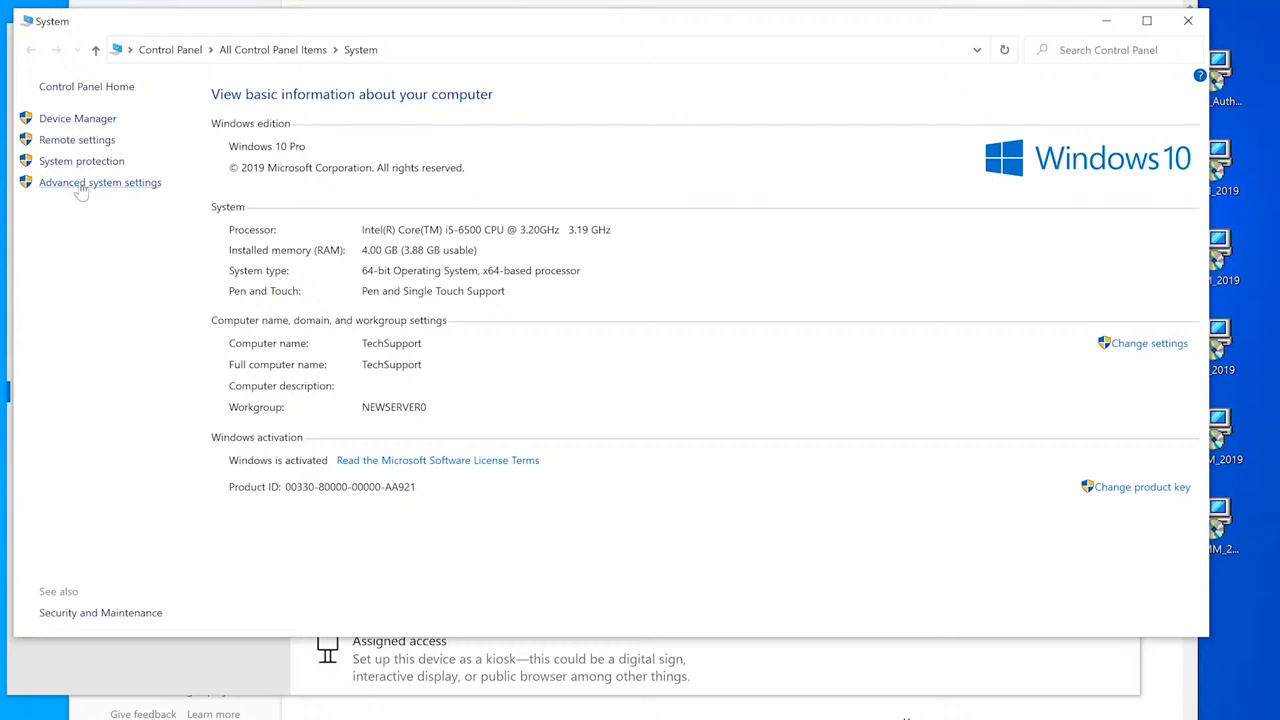
{"action": "left_click", "coordinate": [1192, 20]}
{"action": "left_click", "coordinate": [1192, 20]}
{"action": "left_click_drag", "start_coordinate": [72, 2], "coordinate": [250, 93]}
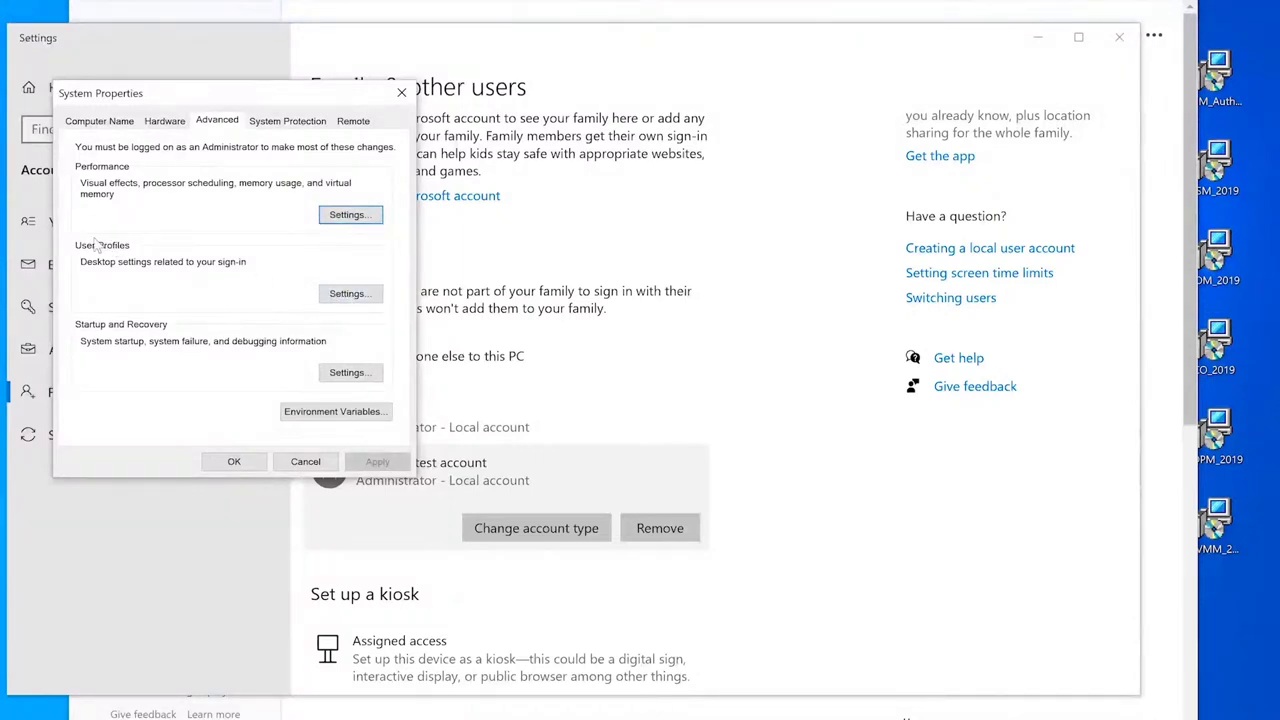
{"action": "left_click", "coordinate": [348, 294]}
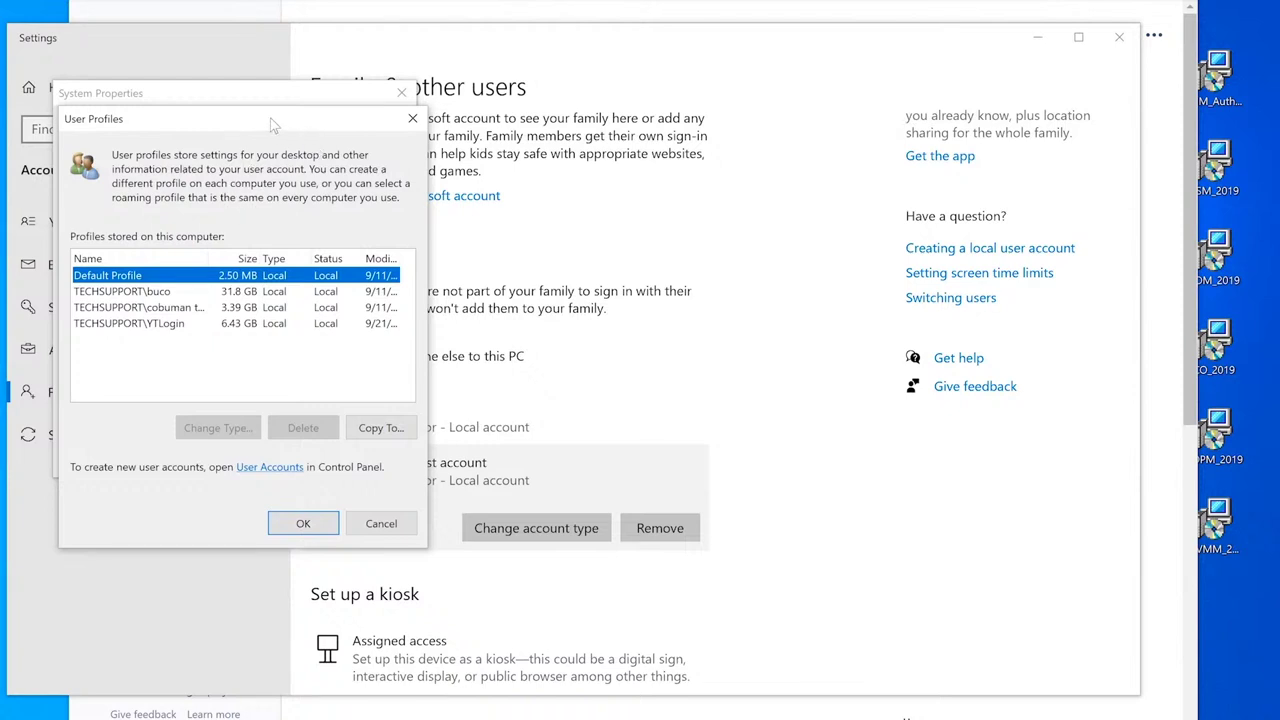
Arrange the windows and re-check the first and test administrator accounts in Settings.
{"action": "left_click_drag", "start_coordinate": [262, 121], "coordinate": [224, 127]}
{"action": "left_click_drag", "start_coordinate": [622, 32], "coordinate": [818, 22]}
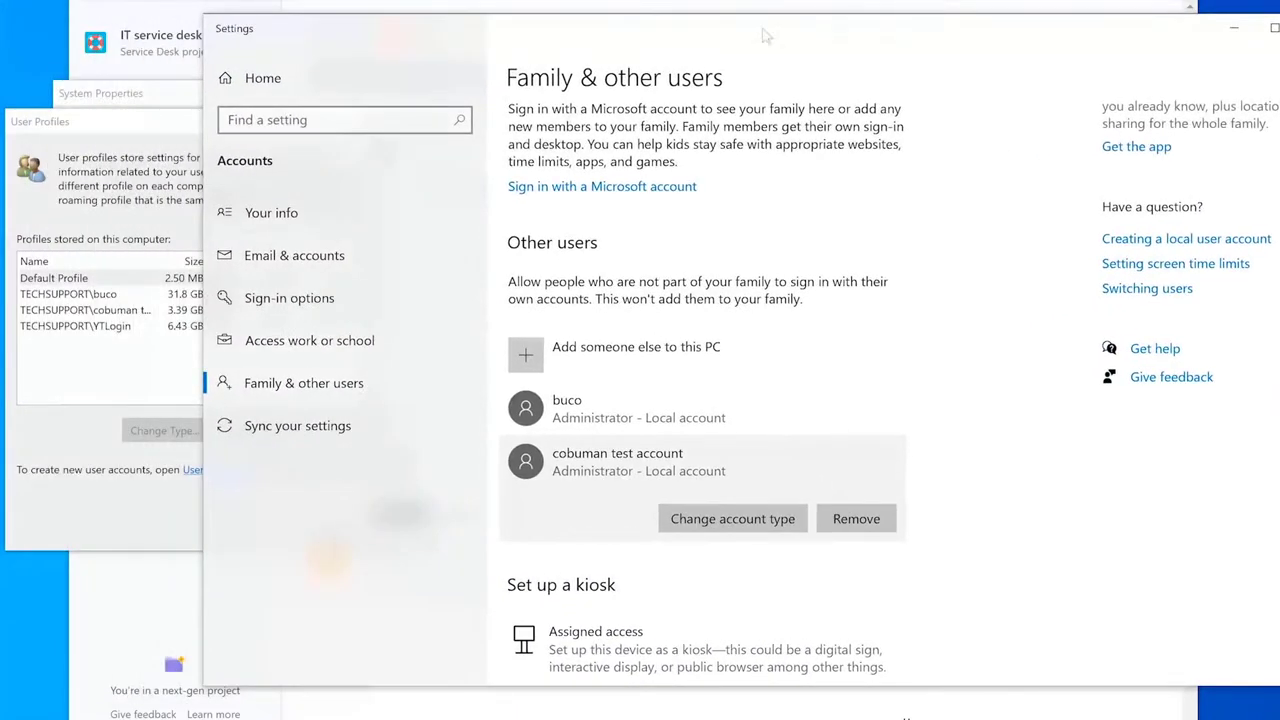
{"action": "left_click_drag", "start_coordinate": [178, 130], "coordinate": [267, 258]}
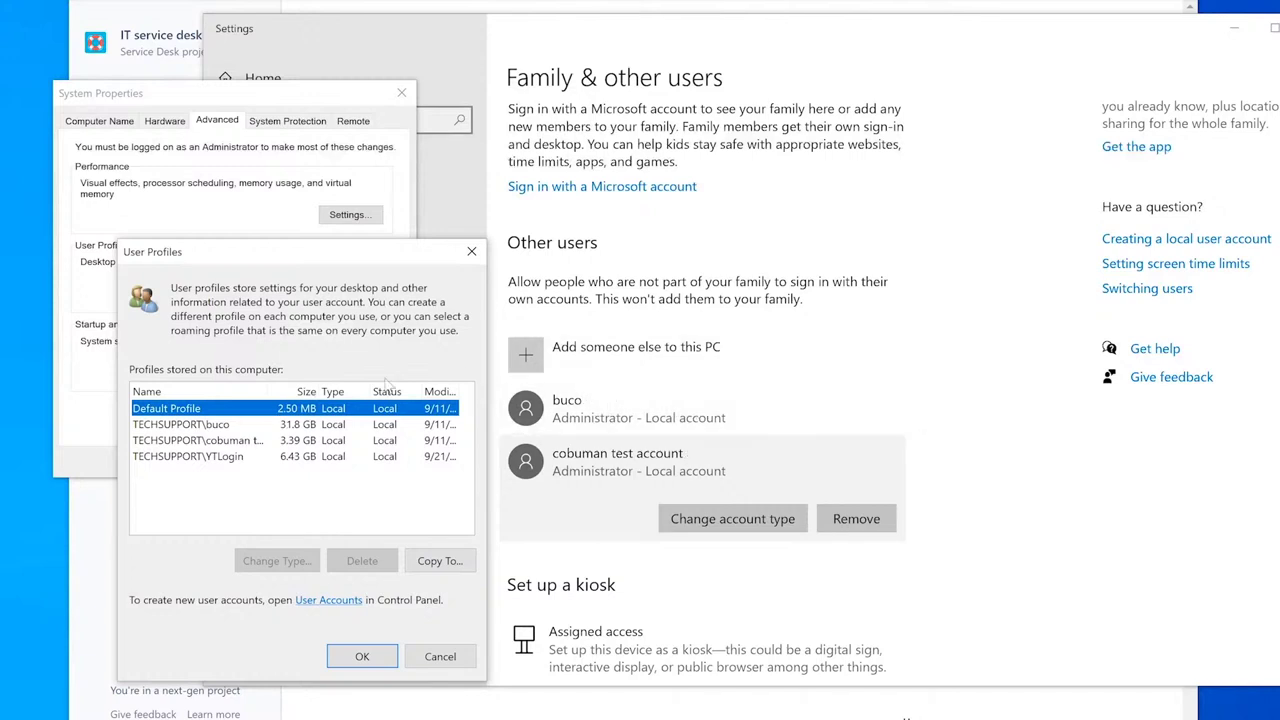
{"action": "left_click", "coordinate": [572, 80]}
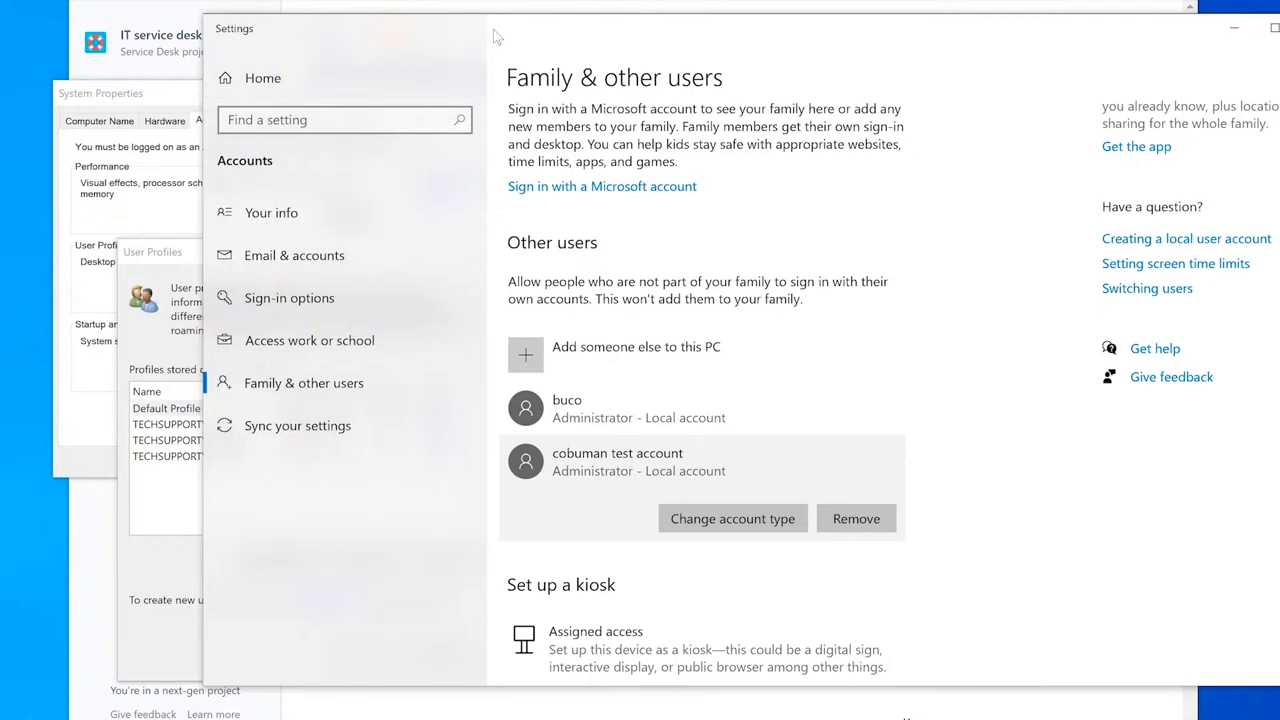
{"action": "left_click_drag", "start_coordinate": [474, 27], "coordinate": [378, 18]}
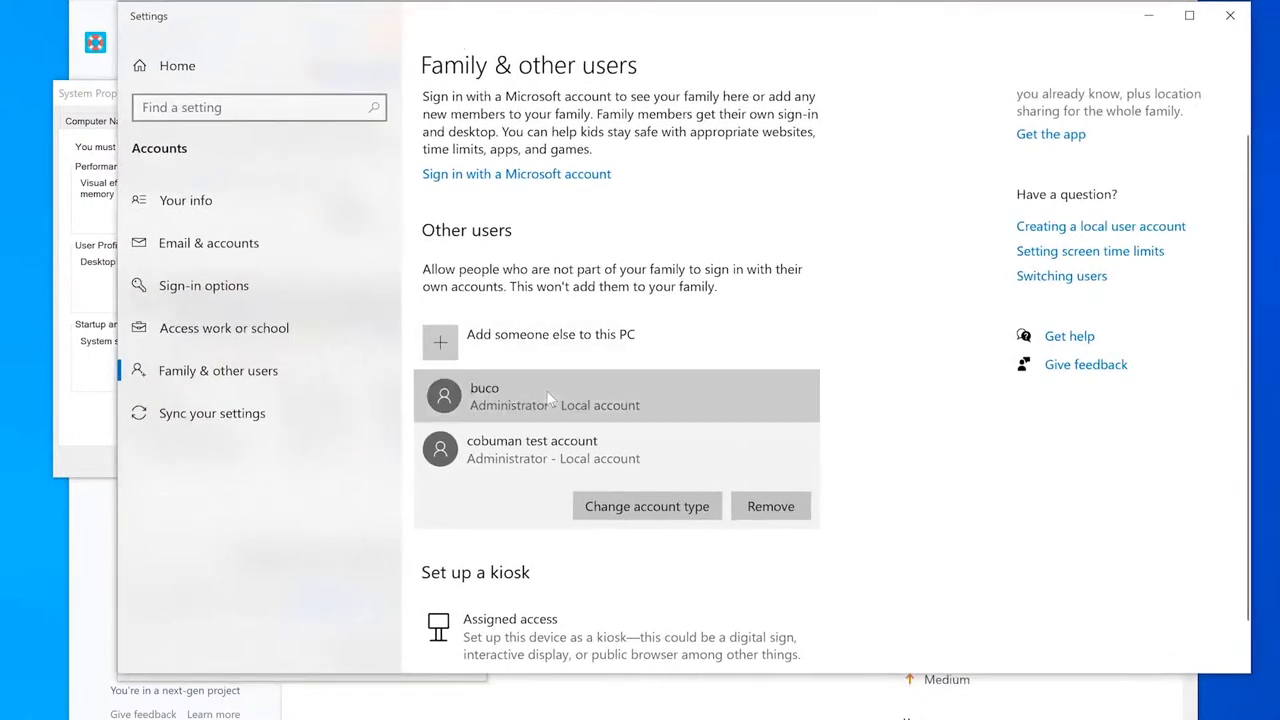
{"action": "left_click", "coordinate": [584, 399]}
{"action": "left_click", "coordinate": [540, 503]}
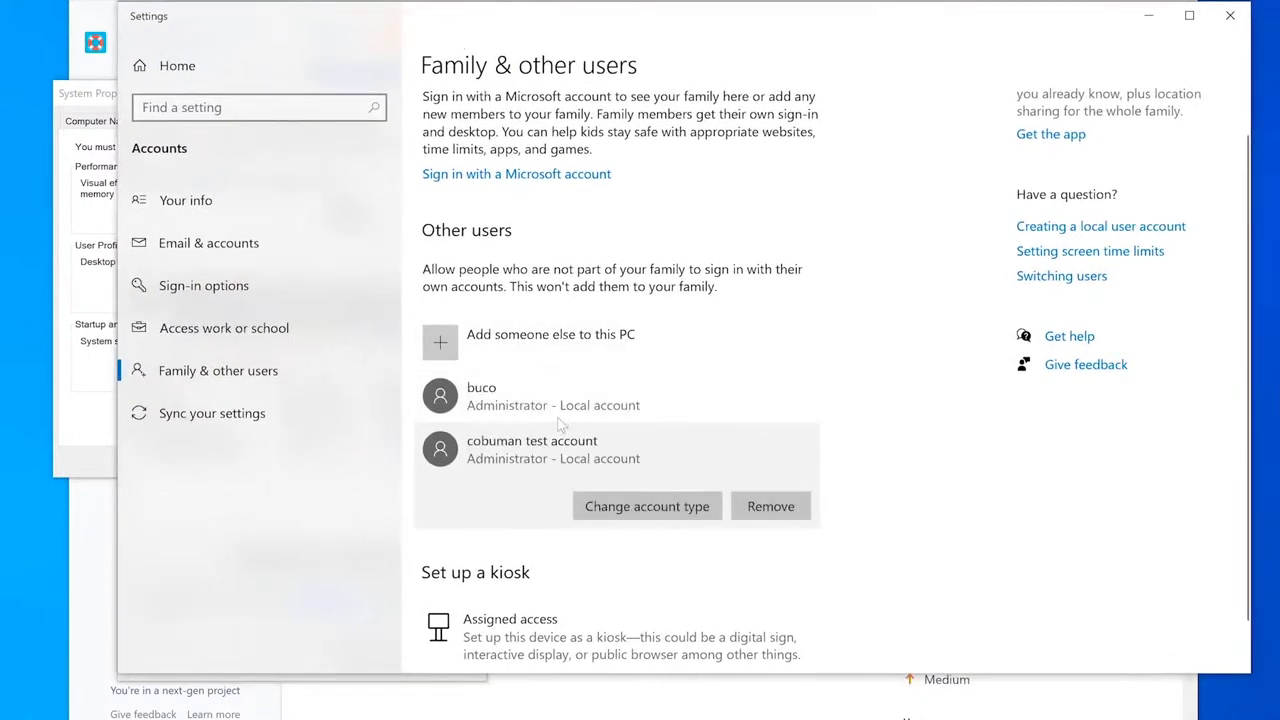
{"action": "left_click", "coordinate": [561, 403]}
{"action": "left_click", "coordinate": [512, 495]}
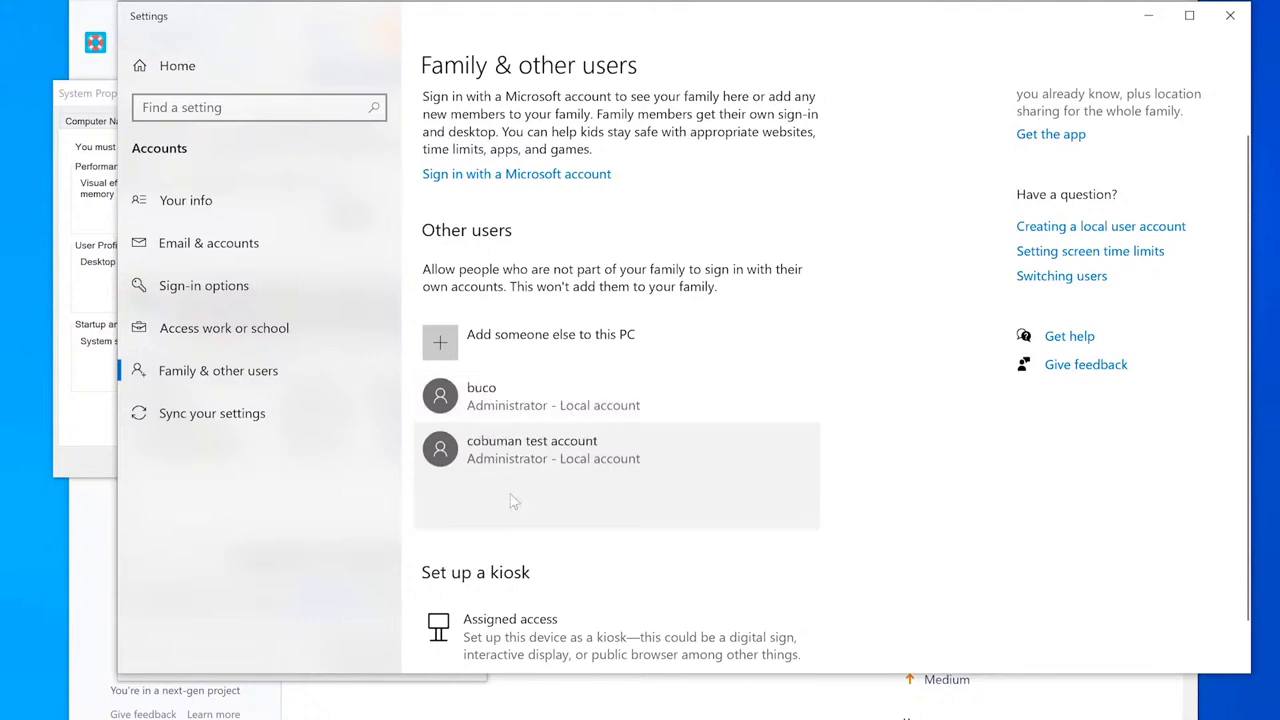
Select the test account's profile and the last stored profile in User Profiles.
{"action": "left_click", "coordinate": [82, 96]}
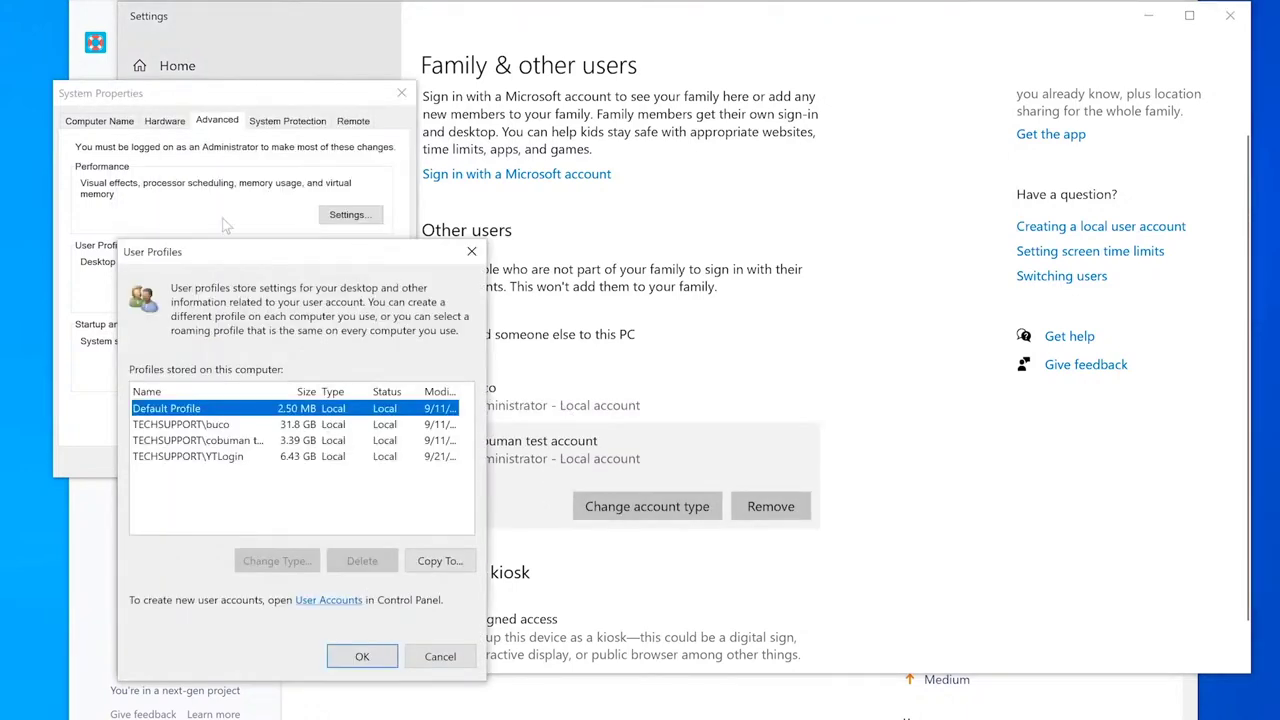
{"action": "left_click", "coordinate": [233, 440]}
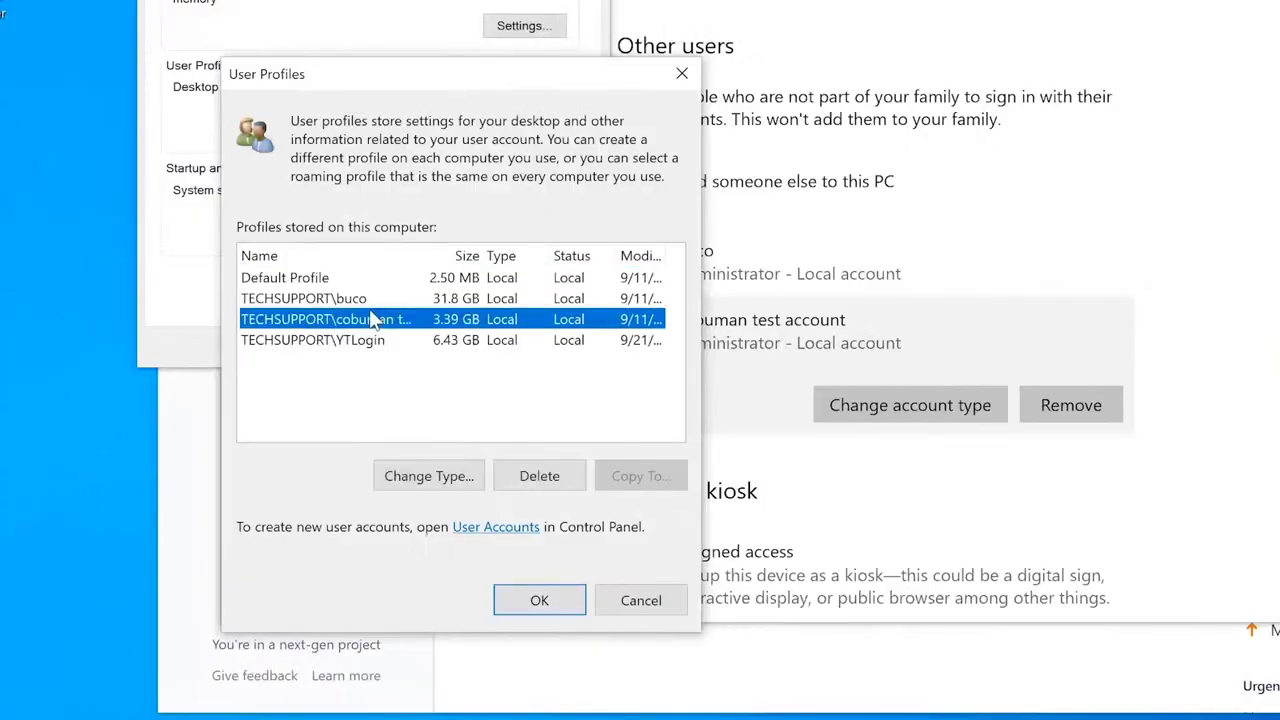
{"action": "left_click", "coordinate": [361, 341]}
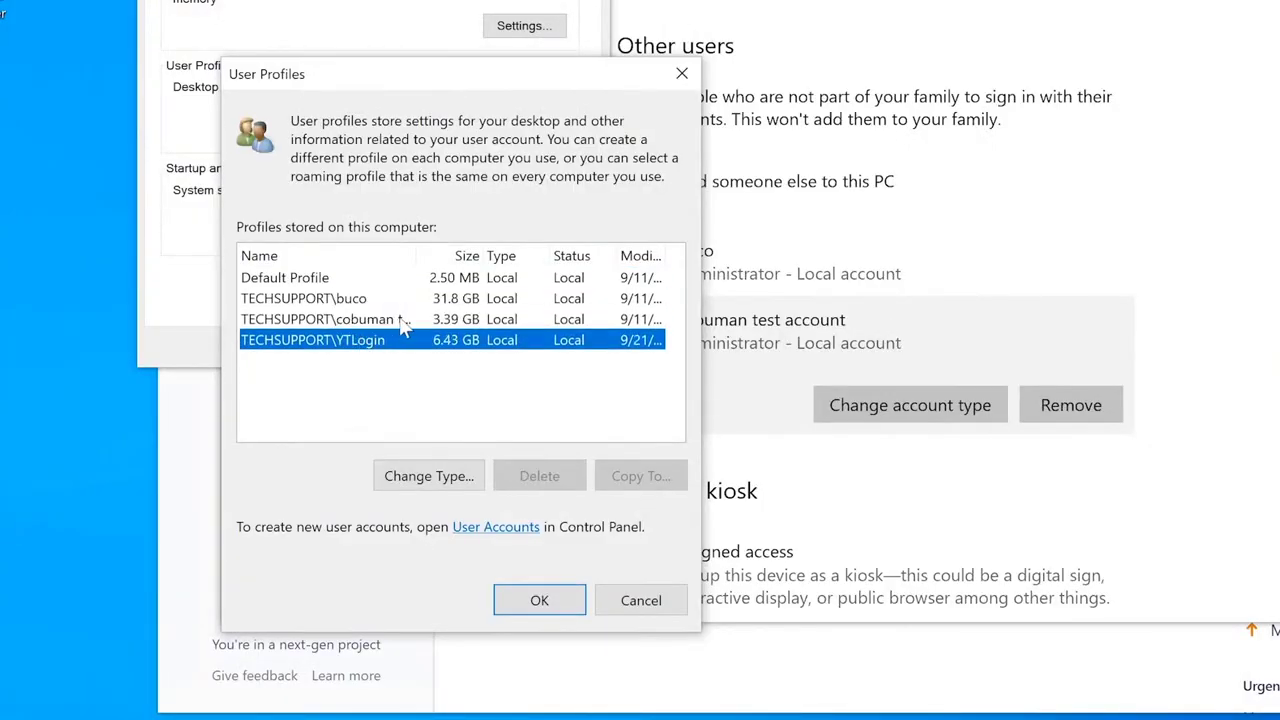
Step through the first administrator, test account and last stored profiles to compare their sizes.
{"action": "left_click", "coordinate": [403, 325]}
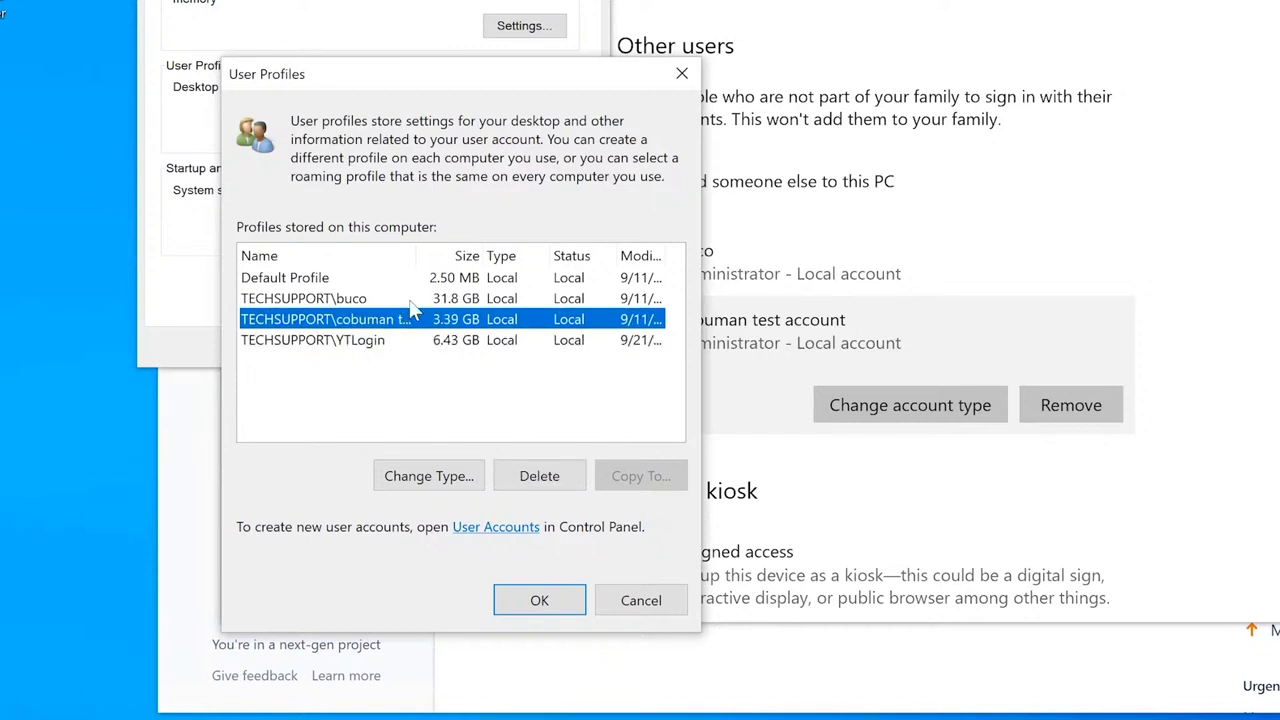
{"action": "key", "text": "Up"}
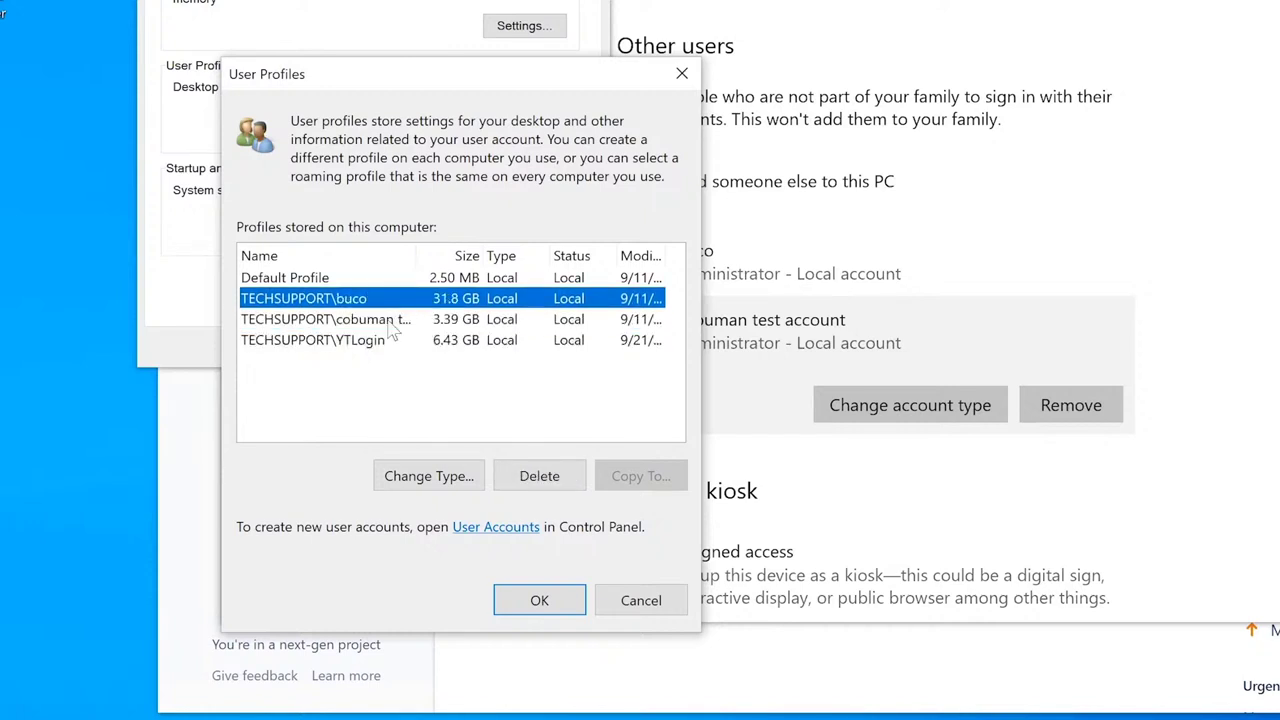
{"action": "key", "text": "Down"}
{"action": "key", "text": "Up"}
{"action": "left_click", "coordinate": [416, 321]}
{"action": "left_click", "coordinate": [401, 342]}
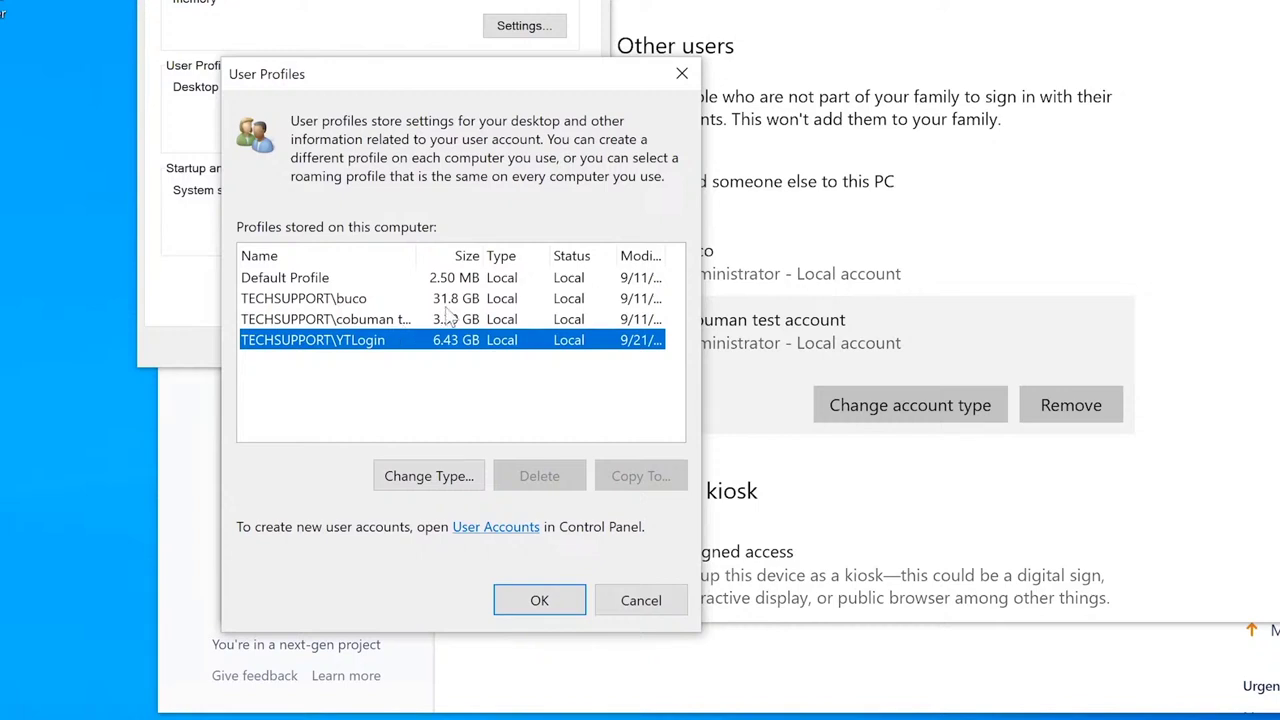
{"action": "left_click", "coordinate": [418, 305]}
{"action": "left_click", "coordinate": [409, 320]}
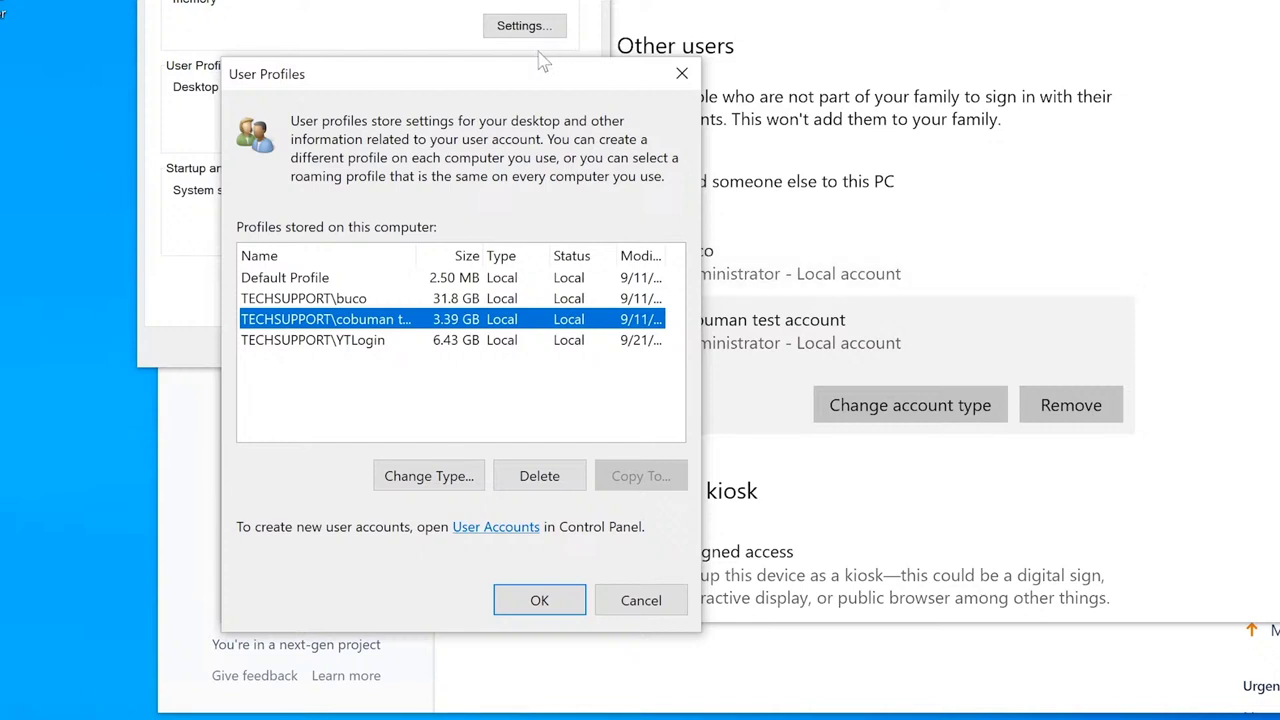
Compare the cobuman and buco stored profiles, then open File Explorer.
{"action": "left_click_drag", "start_coordinate": [540, 70], "coordinate": [424, 33]}
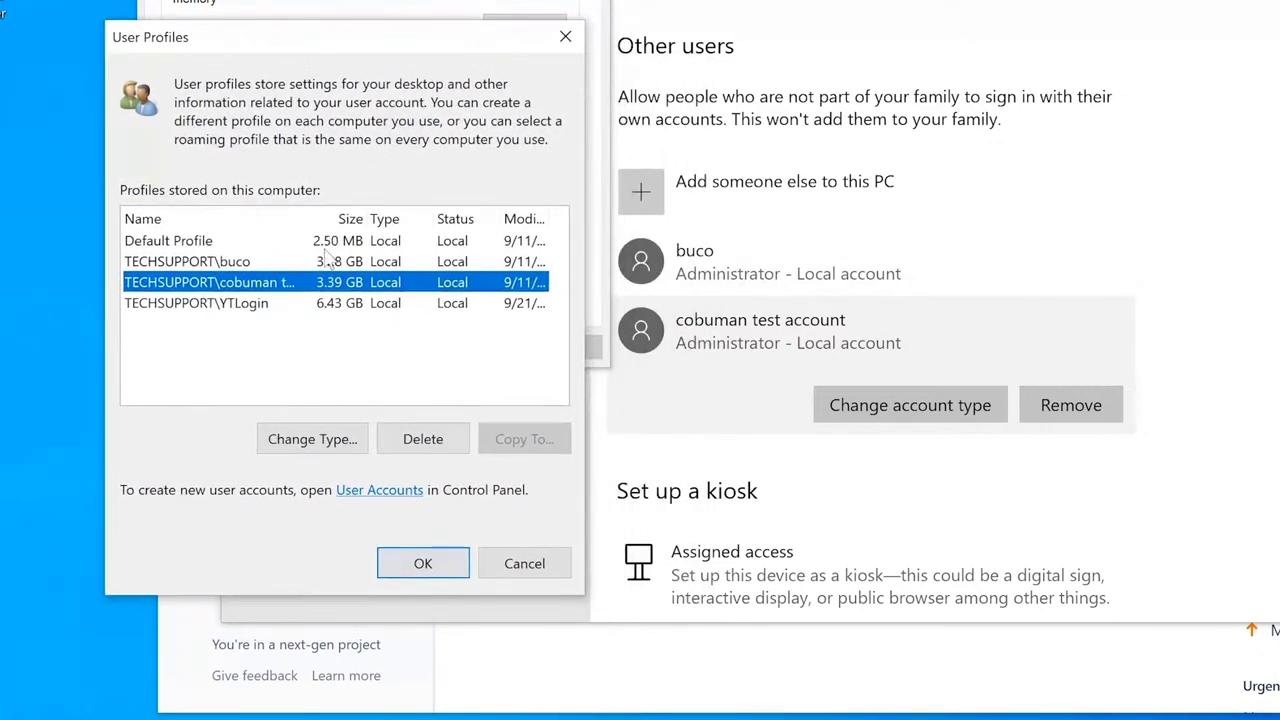
{"action": "left_click", "coordinate": [327, 262]}
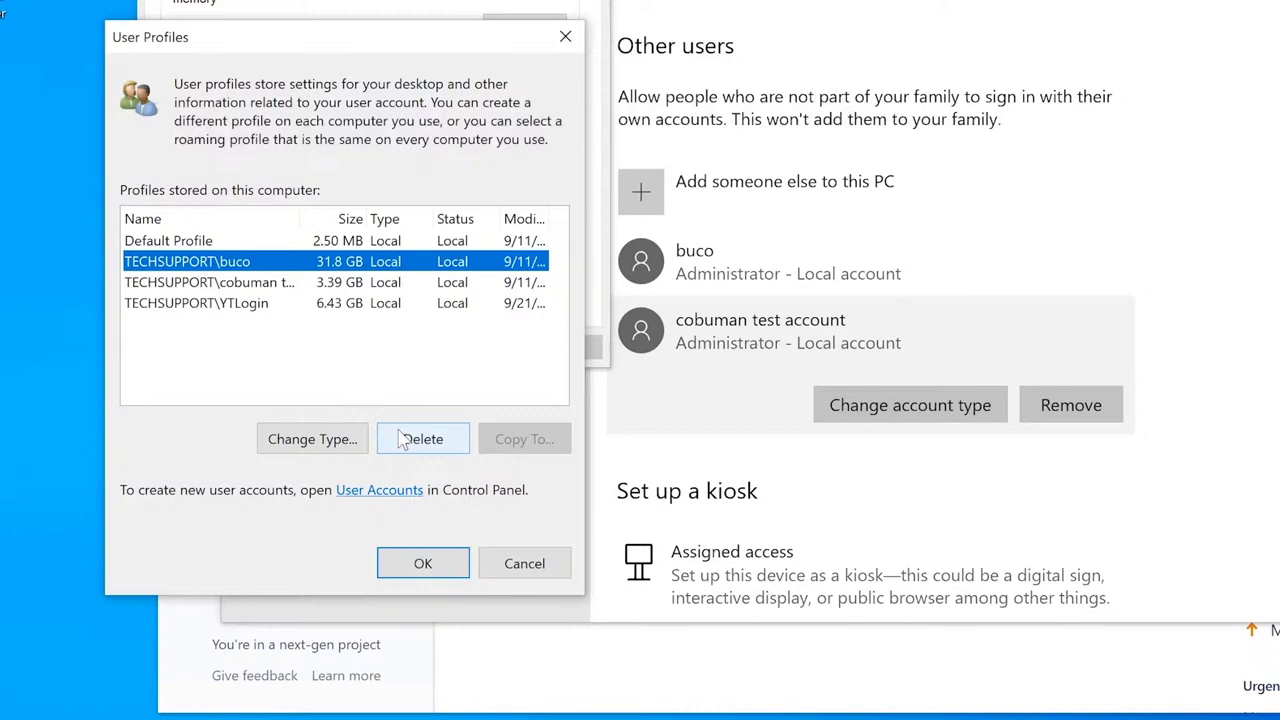
{"action": "left_click", "coordinate": [368, 286]}
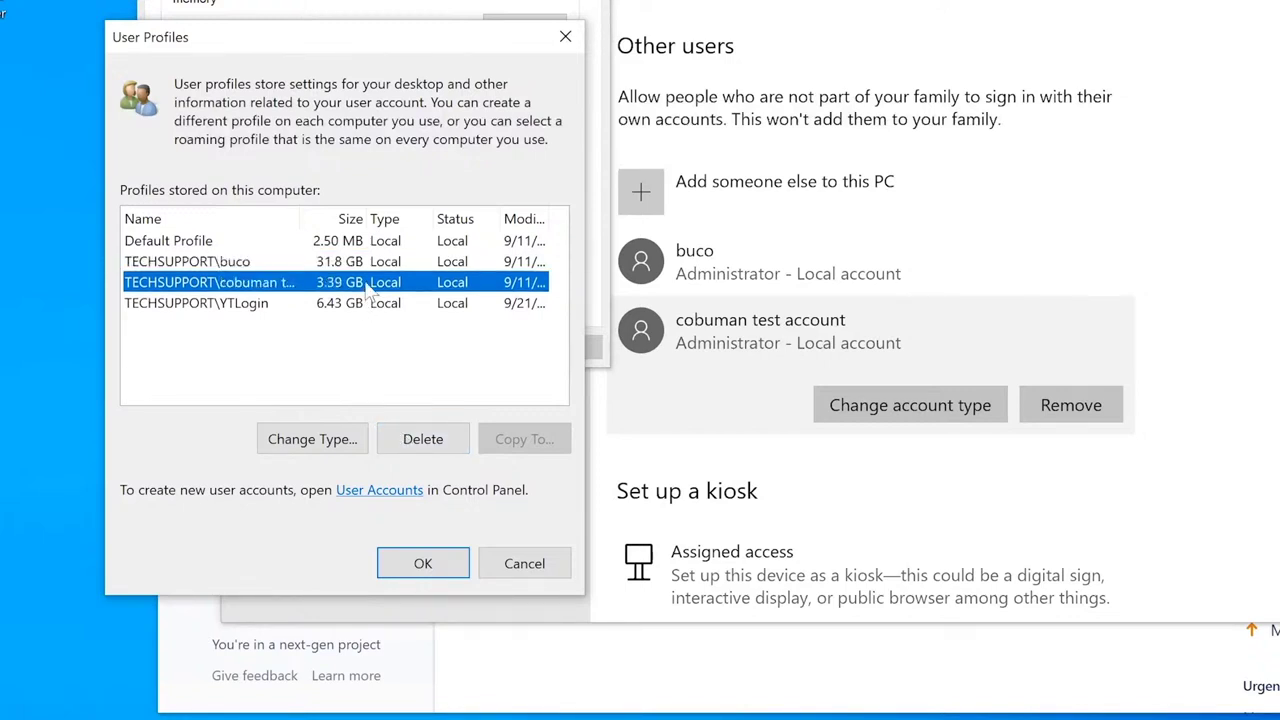
{"action": "left_click", "coordinate": [368, 264]}
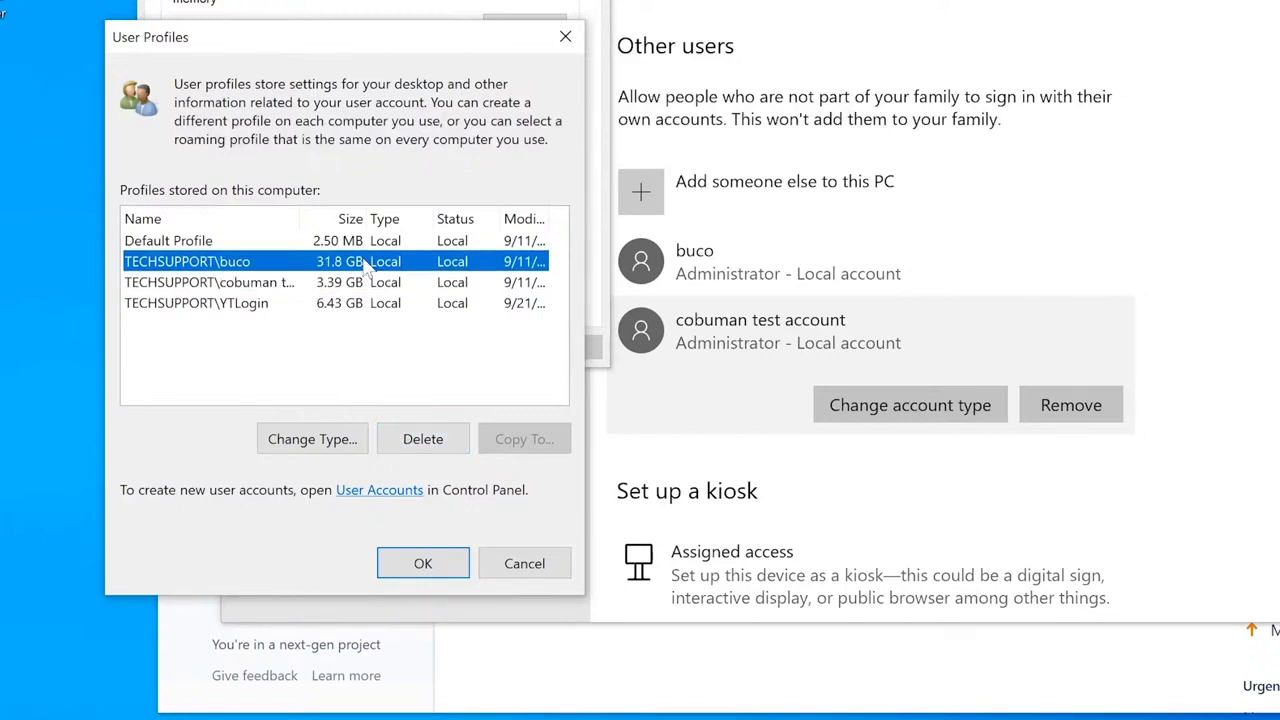
{"action": "key", "text": "super+e"}
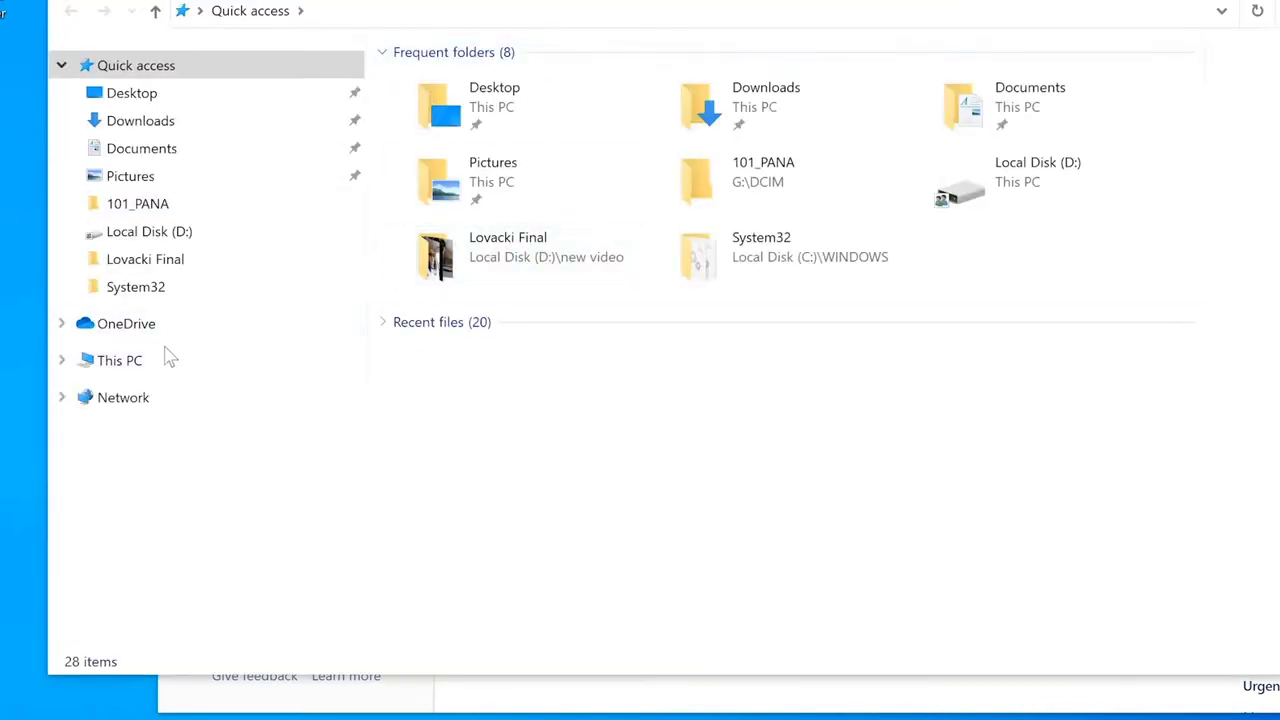
Browse to C:\Users and match the buco, cobuman and YTLogin folders to their stored profiles.
{"action": "left_click", "coordinate": [155, 364]}
{"action": "double_click", "coordinate": [521, 366]}
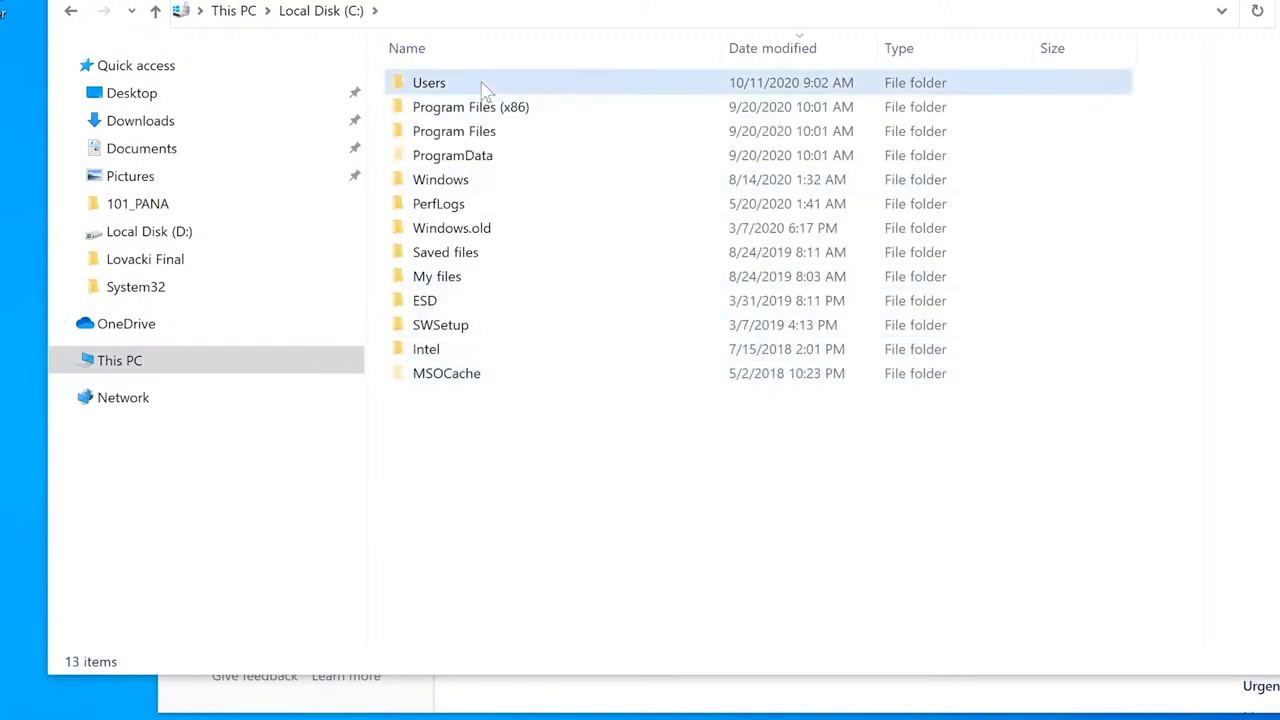
{"action": "double_click", "coordinate": [485, 88]}
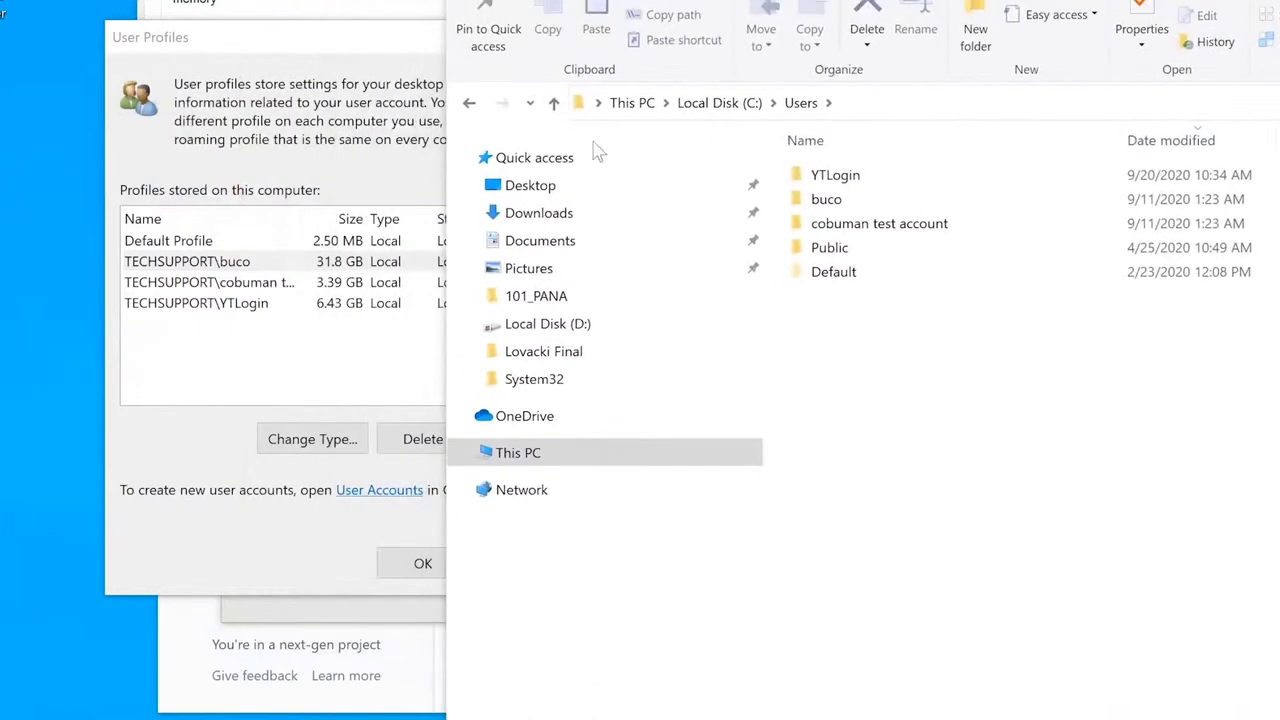
{"action": "left_click", "coordinate": [835, 199]}
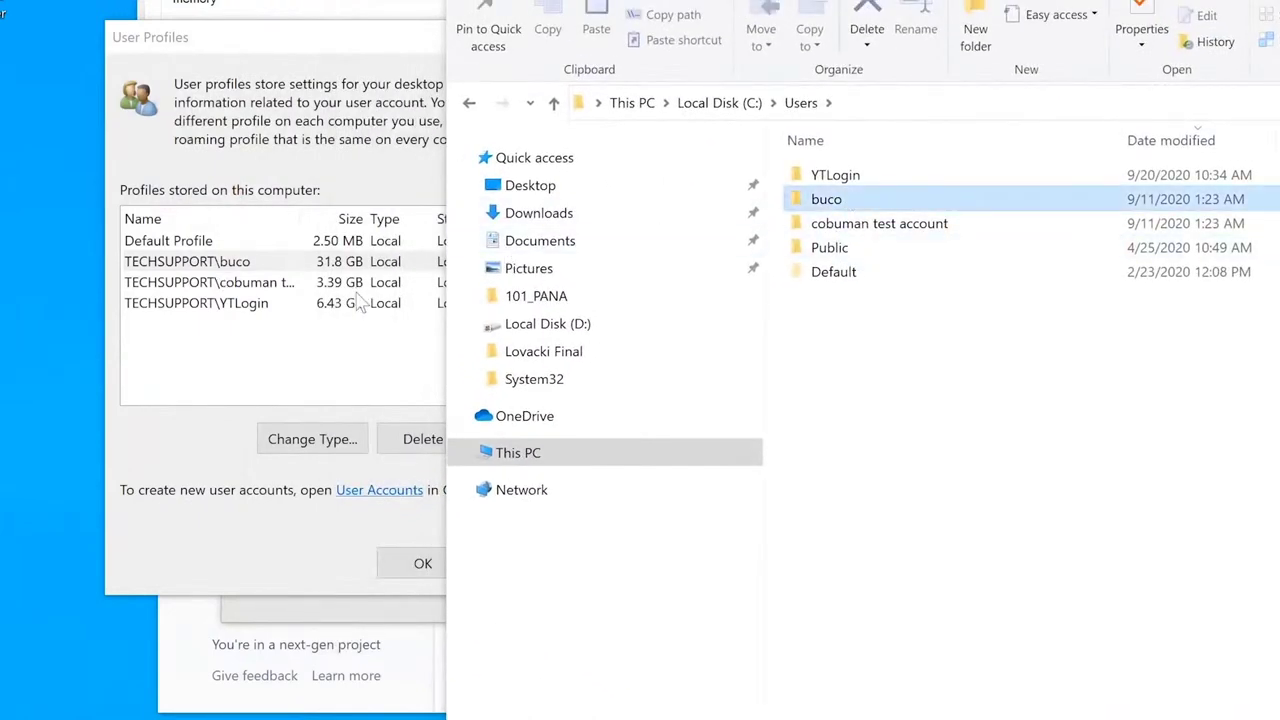
{"action": "left_click", "coordinate": [871, 230]}
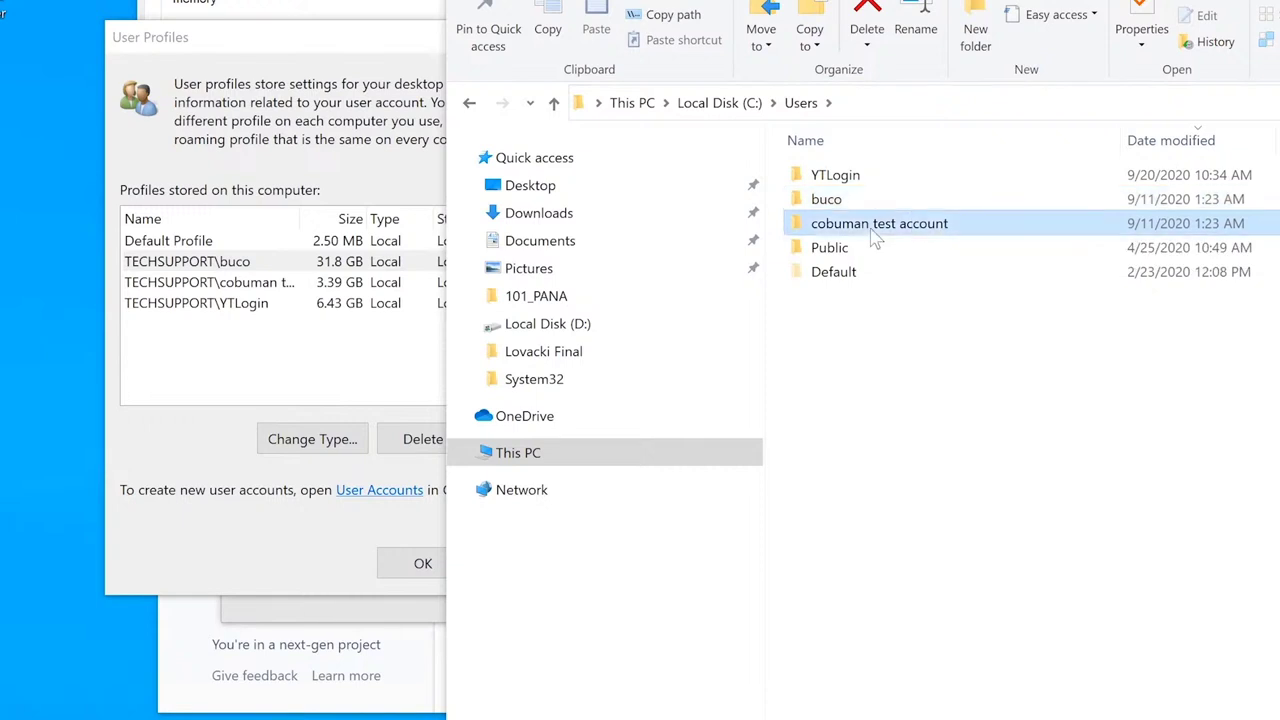
{"action": "left_click", "coordinate": [255, 283]}
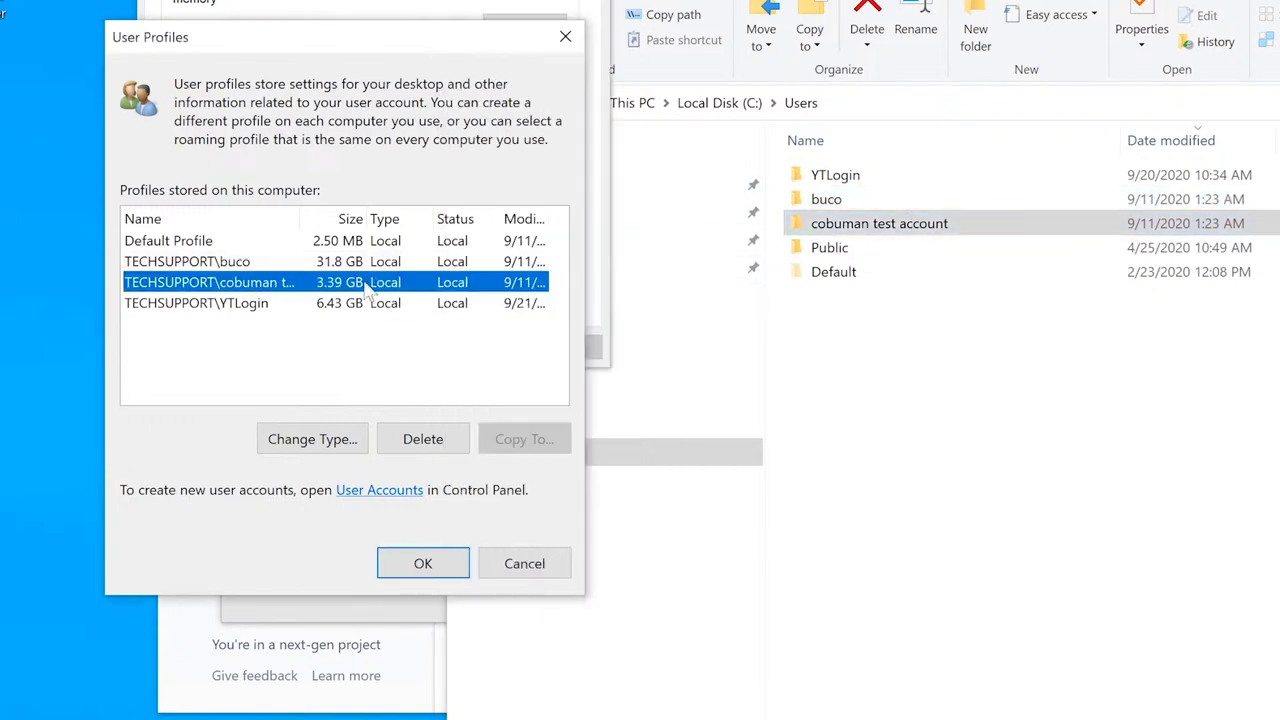
{"action": "left_click", "coordinate": [846, 174]}
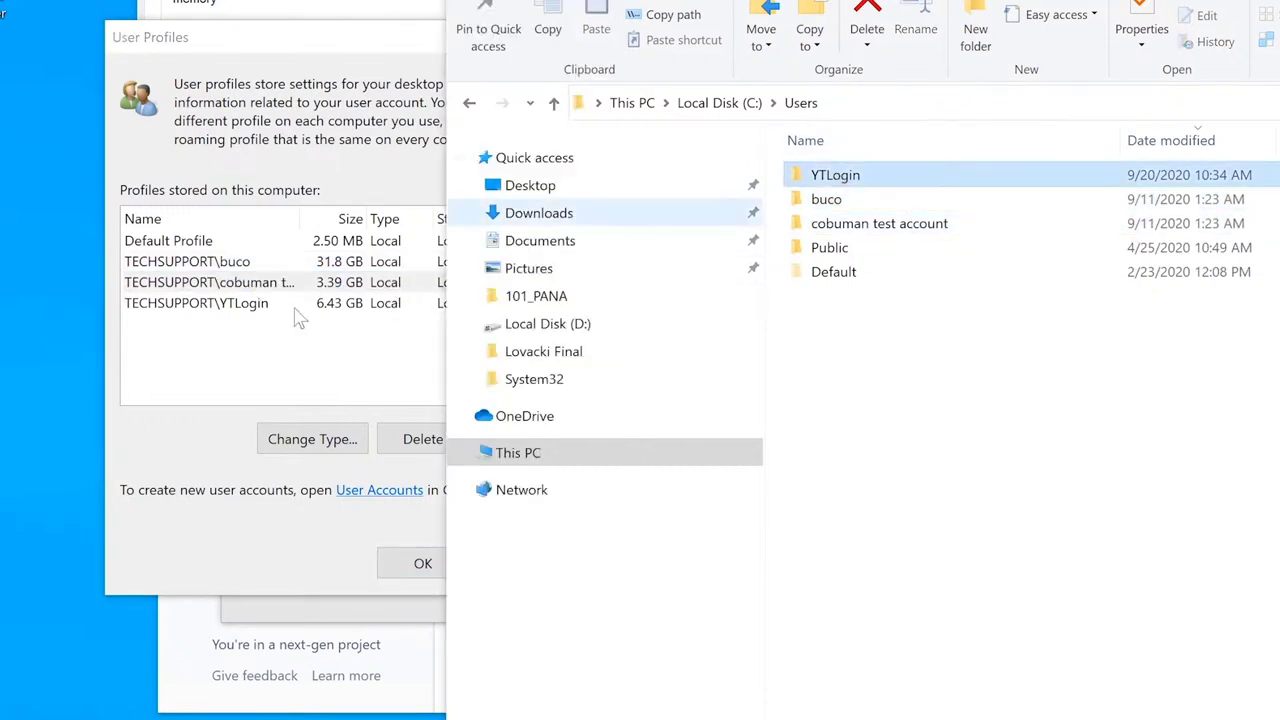
{"action": "left_click", "coordinate": [234, 304]}
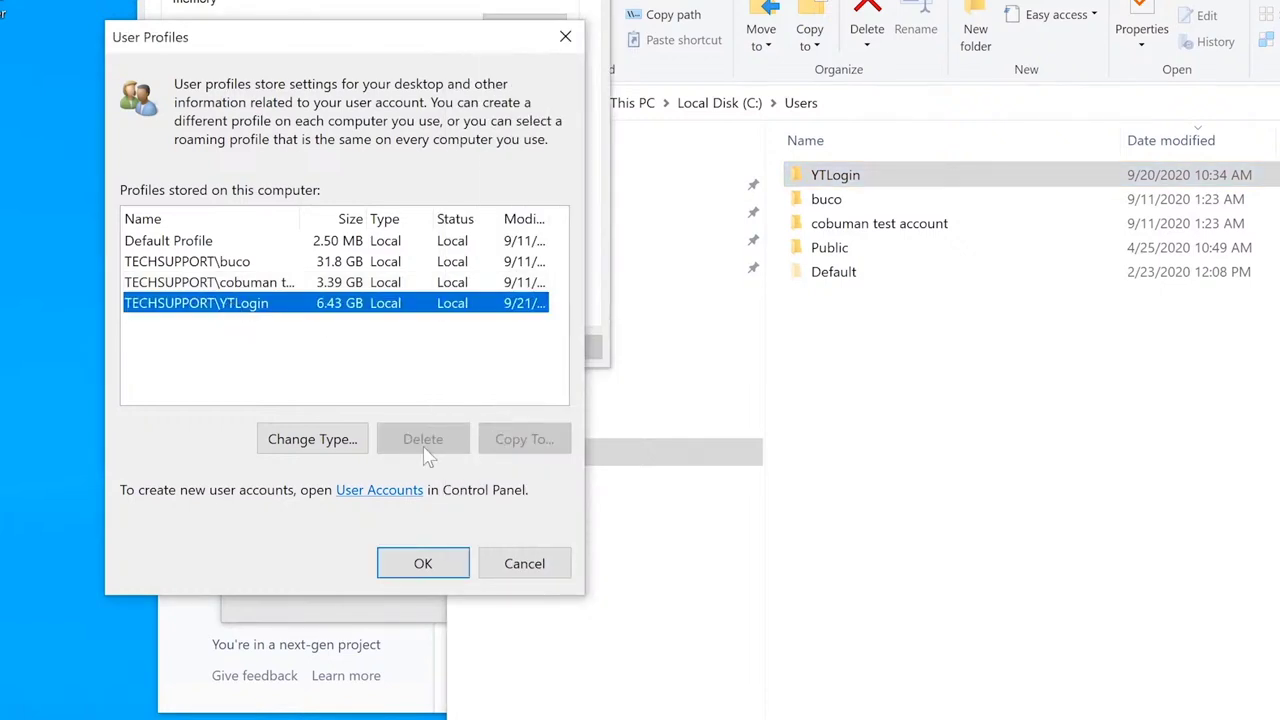
Check which stored profiles in the User Profiles list can be deleted.
{"action": "left_click", "coordinate": [452, 283]}
{"action": "left_click", "coordinate": [455, 304]}
{"action": "left_click", "coordinate": [415, 285]}
{"action": "left_click", "coordinate": [388, 306]}
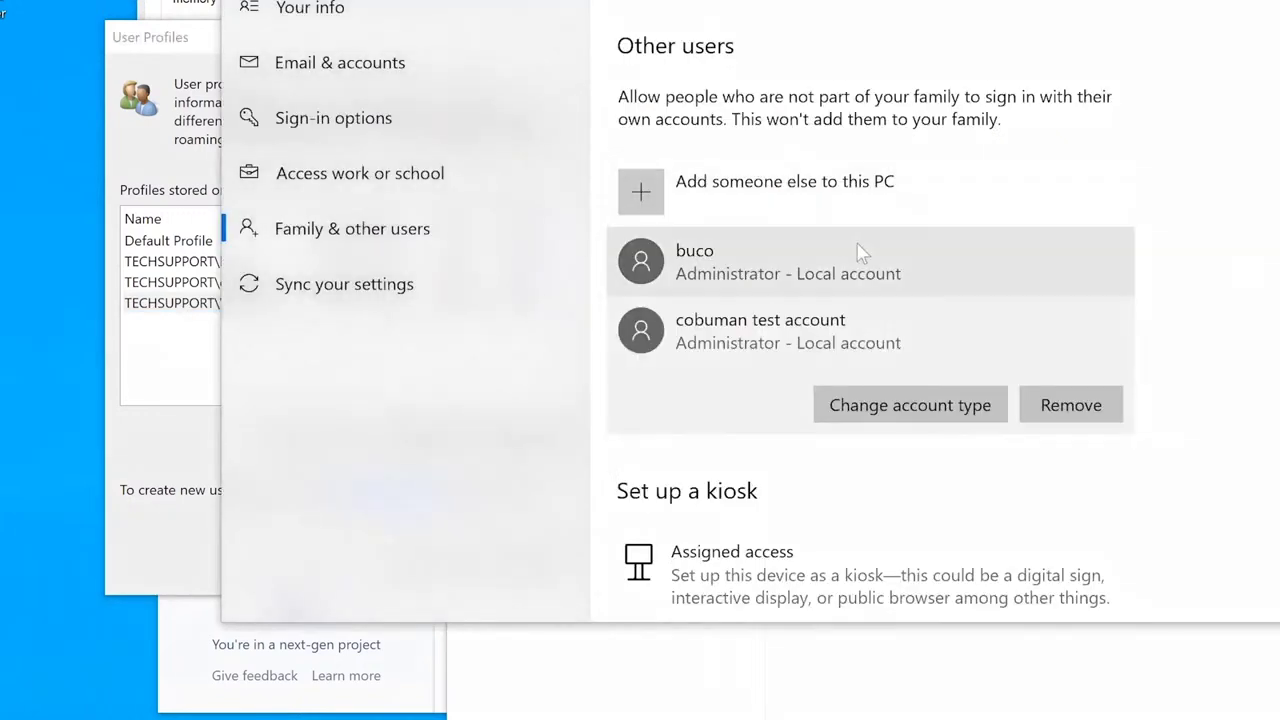
Select the buco profile, open the C:\Users\buco folder, and cancel the User Profiles dialog.
{"action": "left_click_drag", "start_coordinate": [197, 42], "coordinate": [163, 32]}
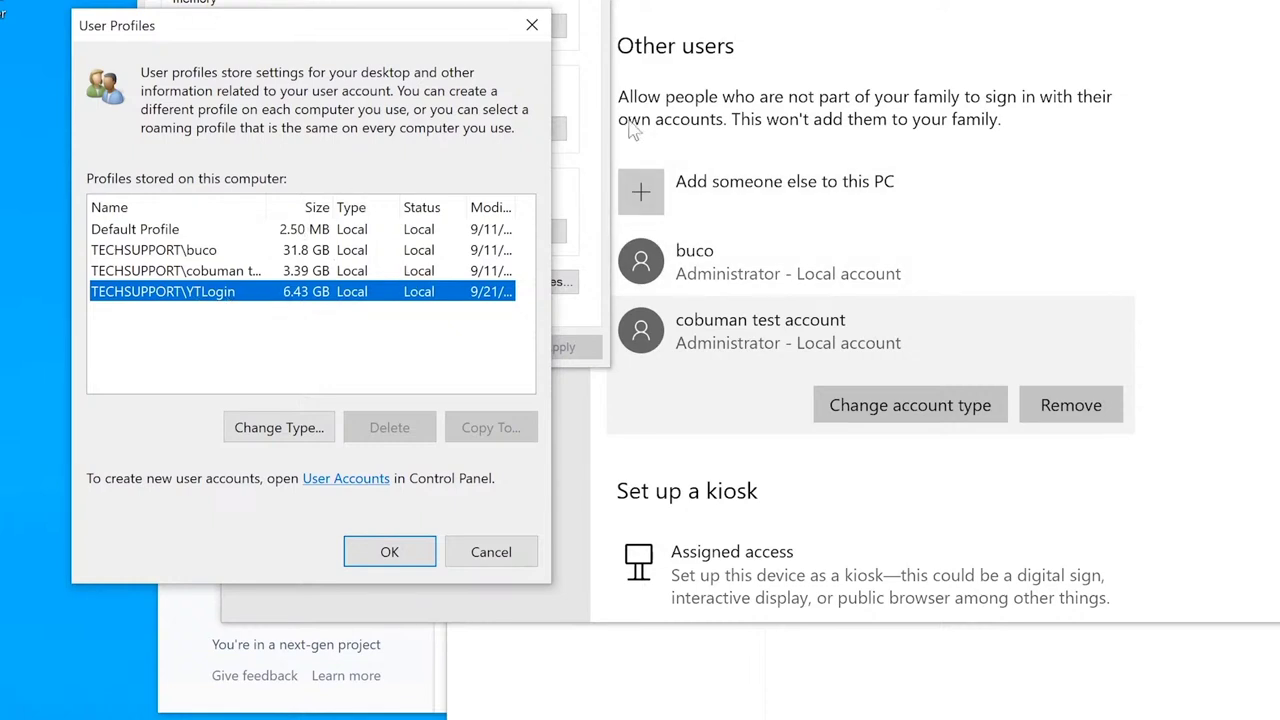
{"action": "key", "text": "alt+Tab"}
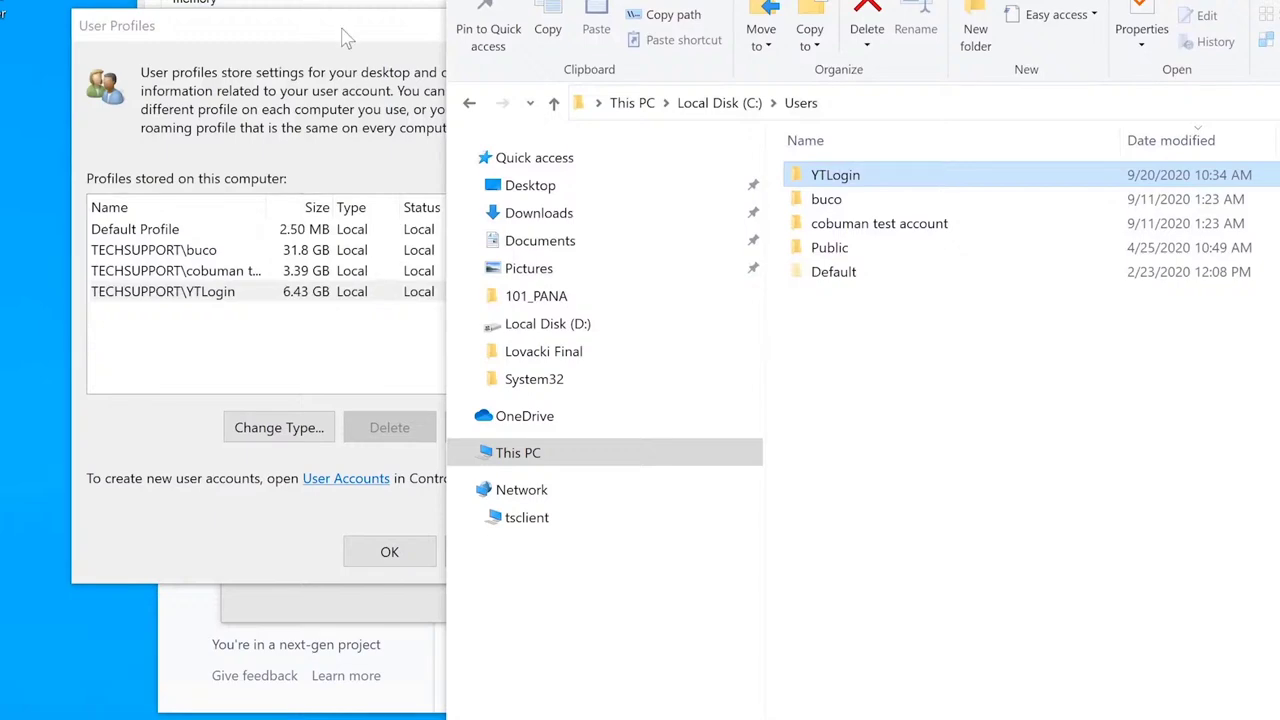
{"action": "left_click_drag", "start_coordinate": [355, 33], "coordinate": [524, 2]}
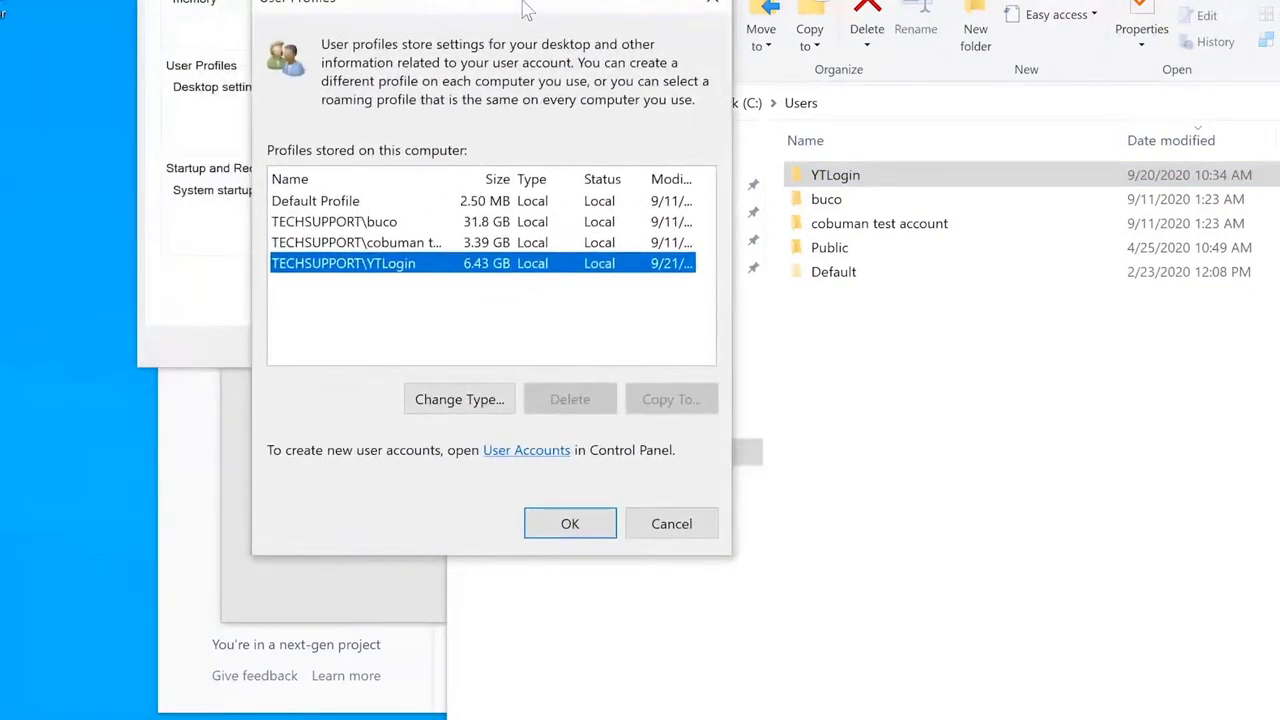
{"action": "left_click", "coordinate": [538, 228]}
{"action": "left_click", "coordinate": [810, 203]}
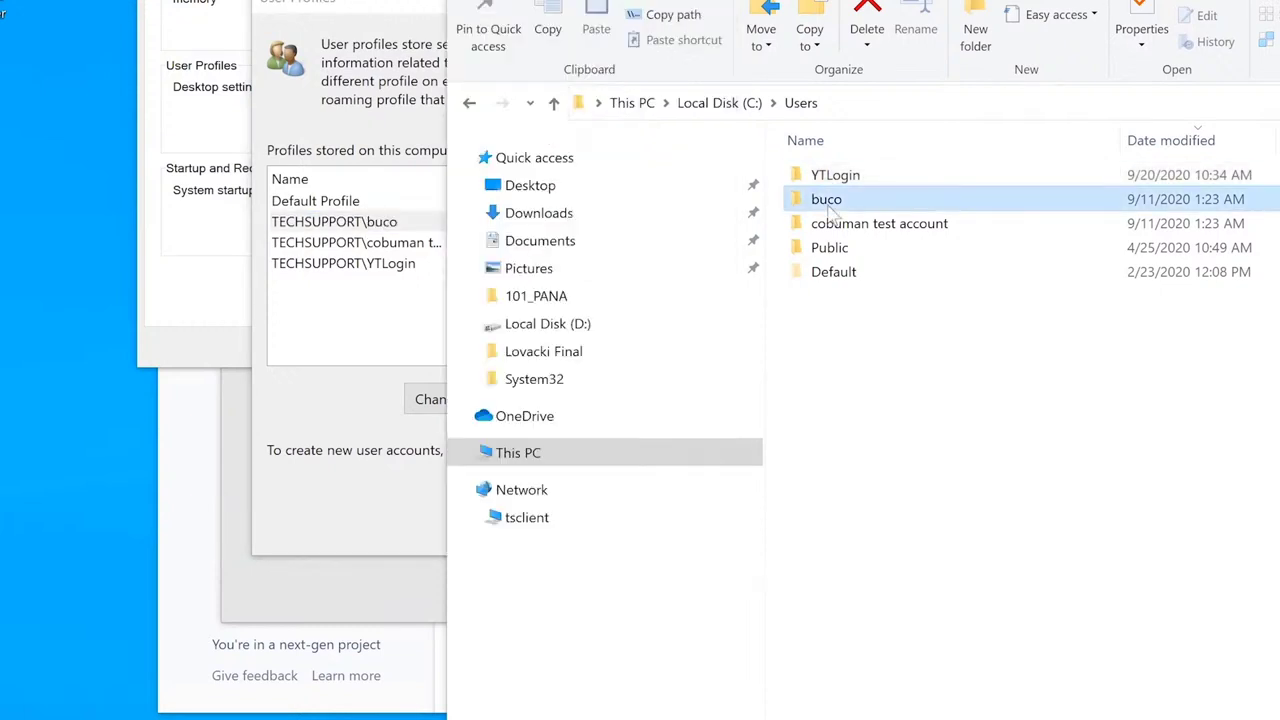
{"action": "left_click", "coordinate": [390, 222]}
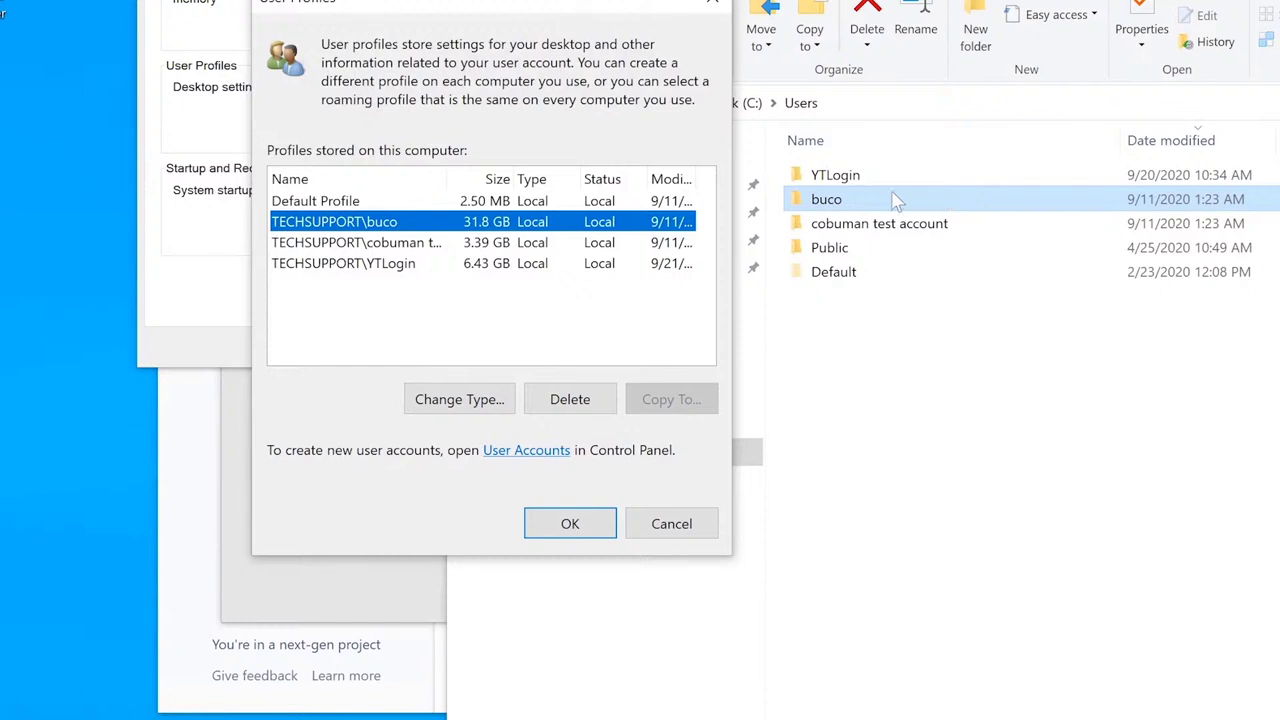
{"action": "double_click", "coordinate": [850, 200]}
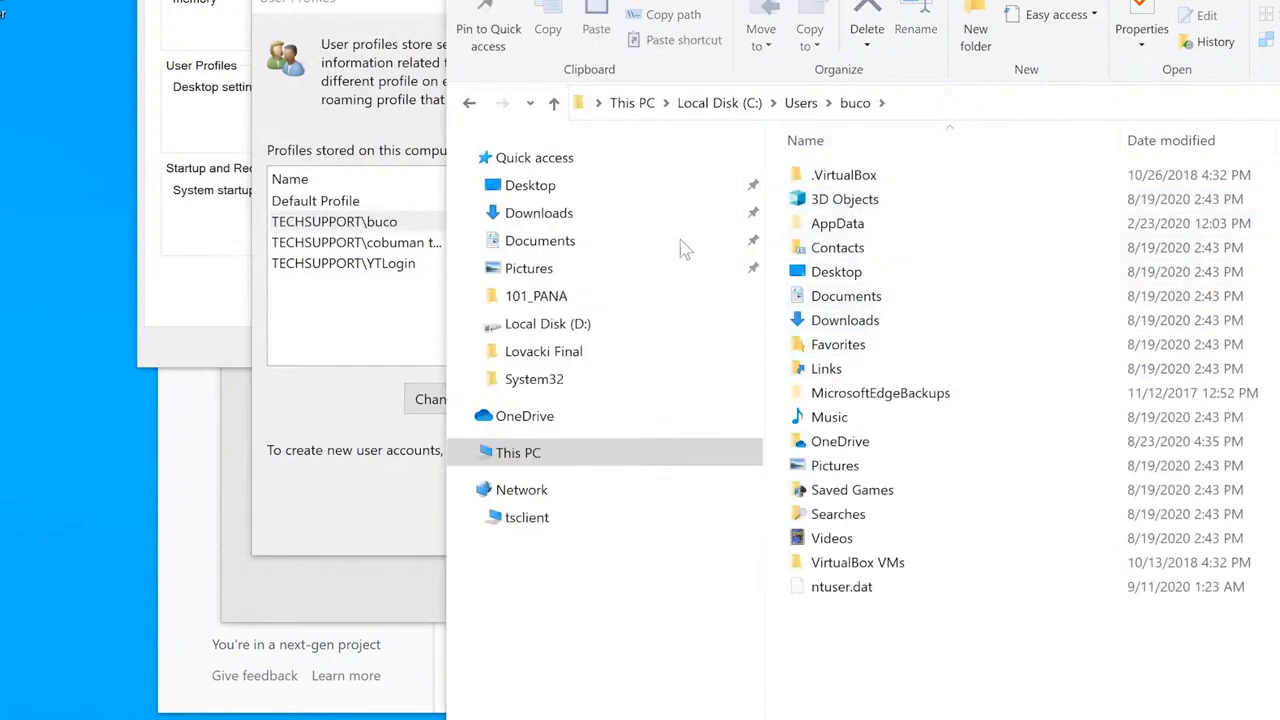
{"action": "left_click_drag", "start_coordinate": [408, 8], "coordinate": [253, 4]}
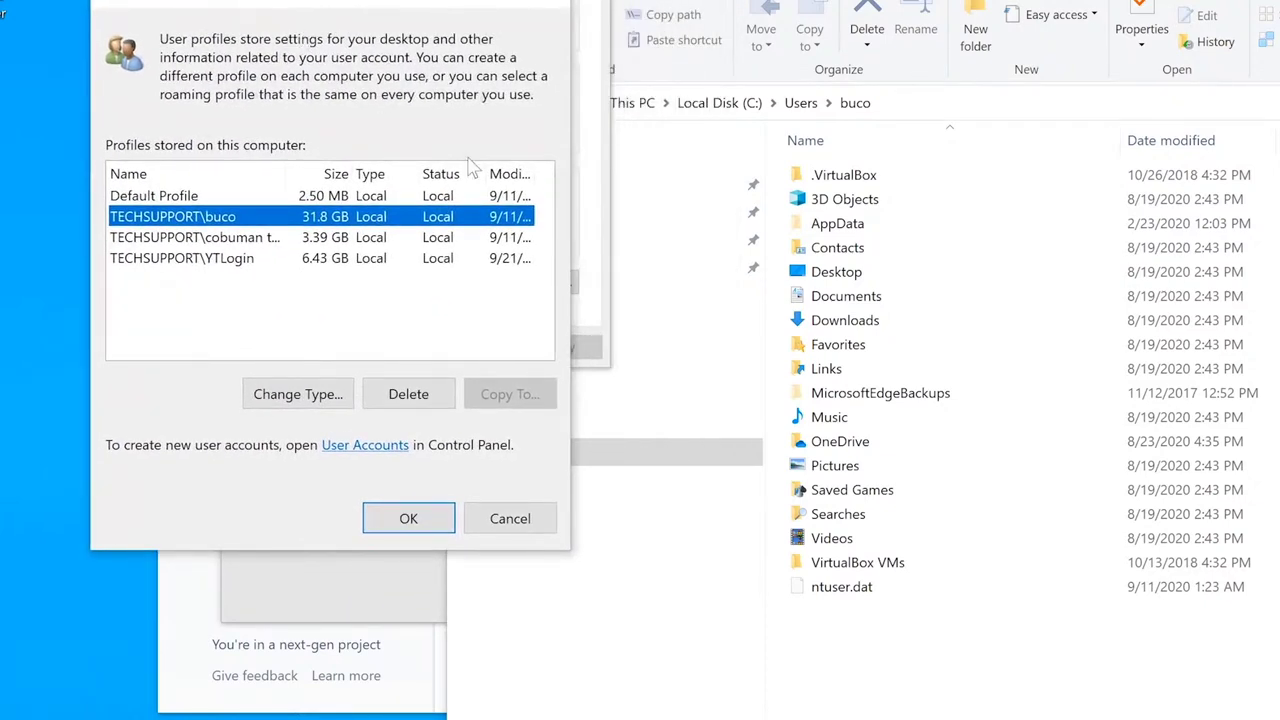
{"action": "left_click", "coordinate": [507, 524]}
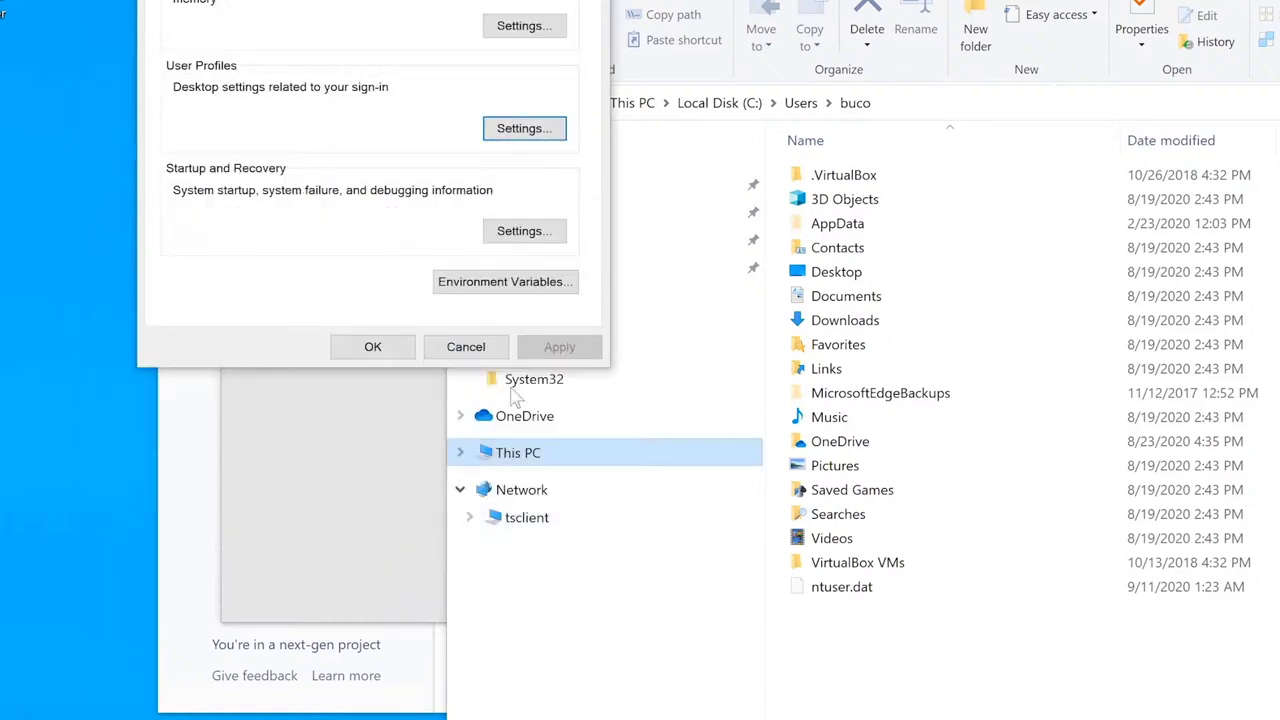
Move System Properties aside and choose 'Add someone else to this PC' in Family & other users.
{"action": "left_click_drag", "start_coordinate": [400, 0], "coordinate": [117, 0]}
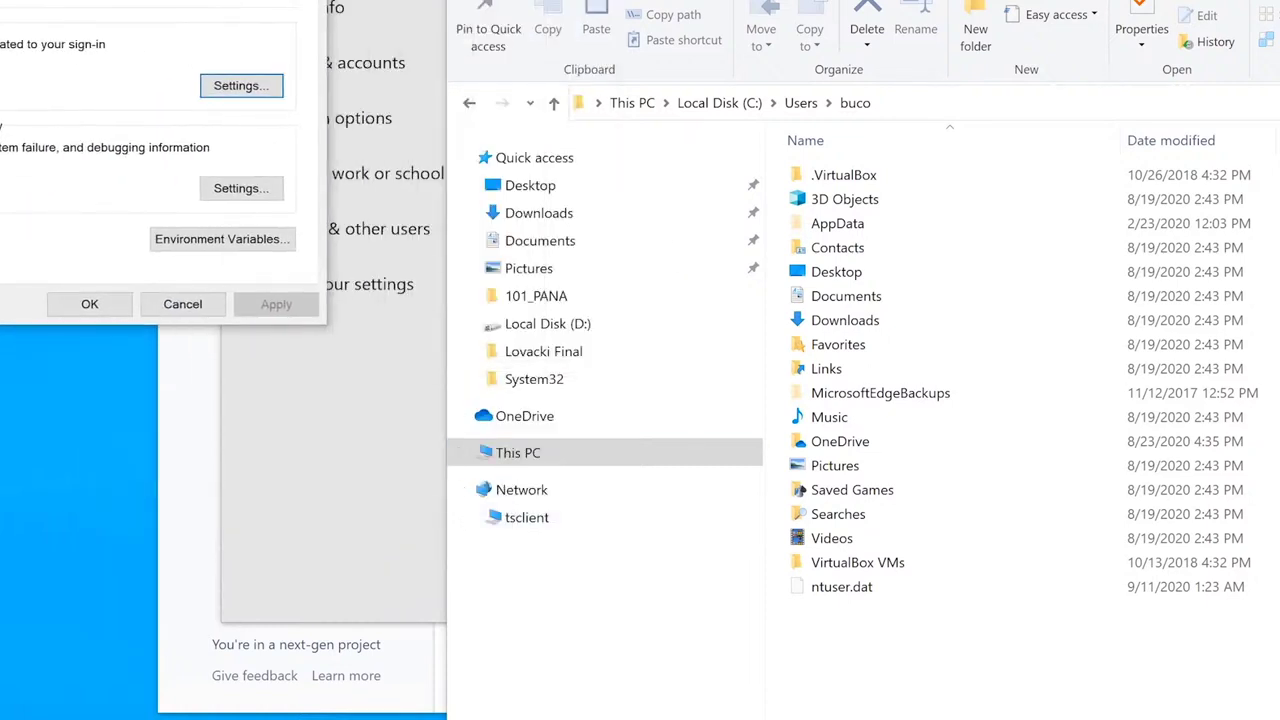
{"action": "key", "text": "alt+Tab"}
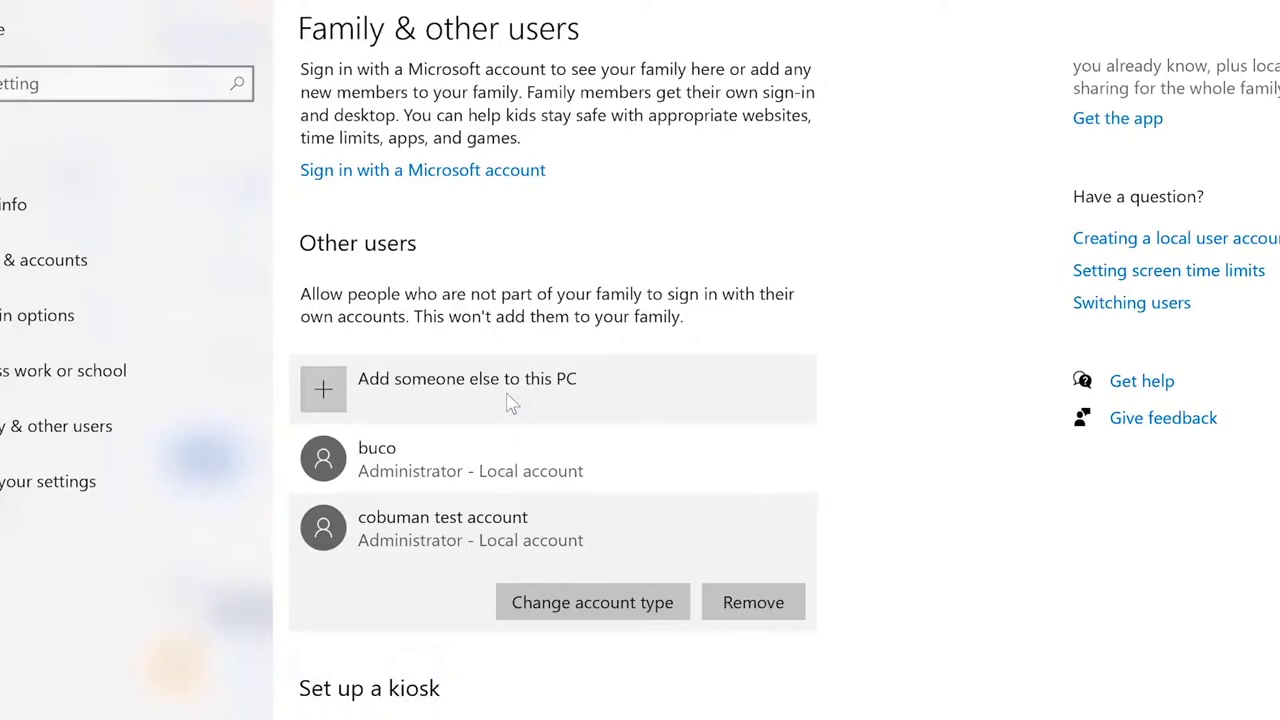
{"action": "left_click", "coordinate": [508, 400]}
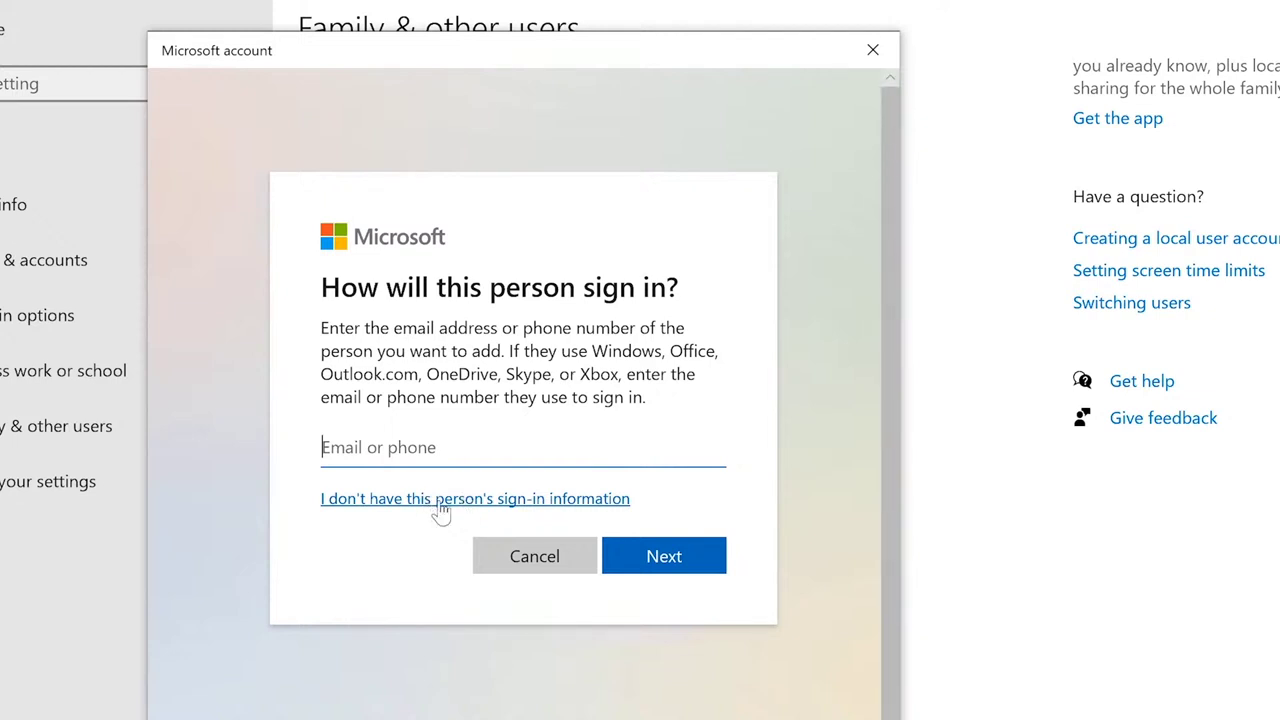
Add a local user without a Microsoft account named LocalAdmin and enter its password twice.
{"action": "left_click", "coordinate": [443, 505]}
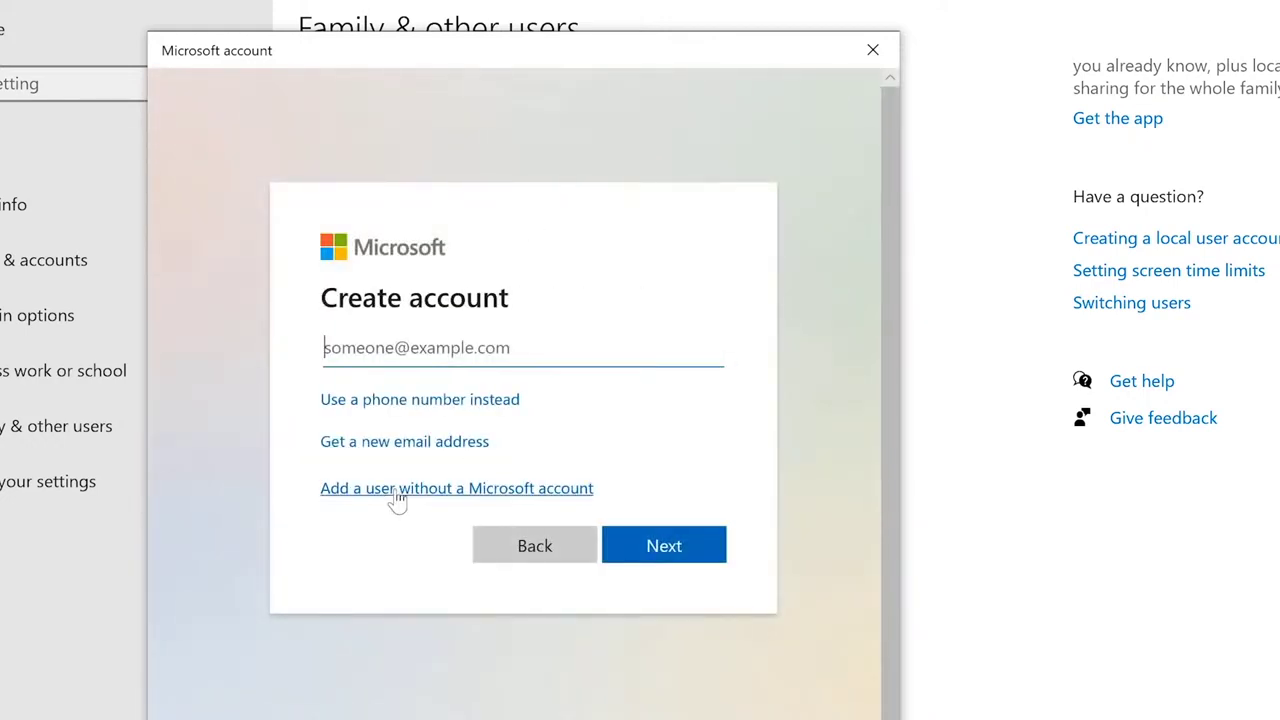
{"action": "left_click", "coordinate": [397, 492]}
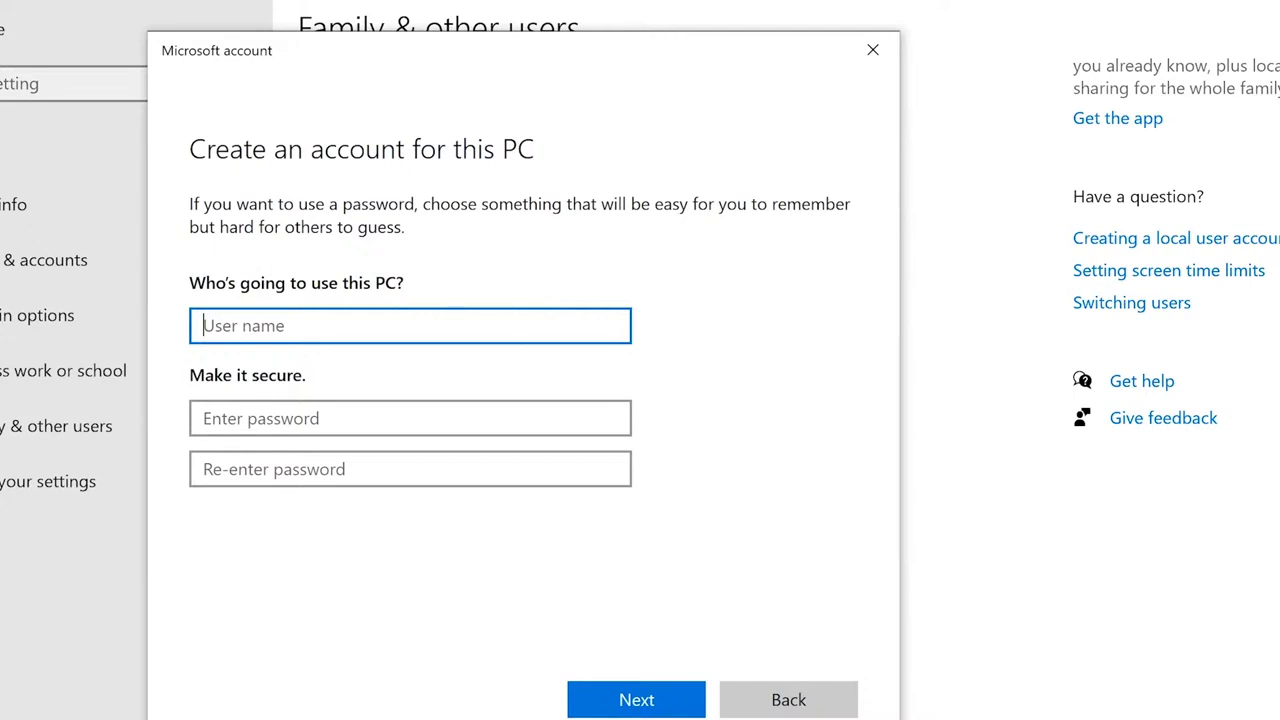
{"action": "type", "text": "LocalAdmin"}
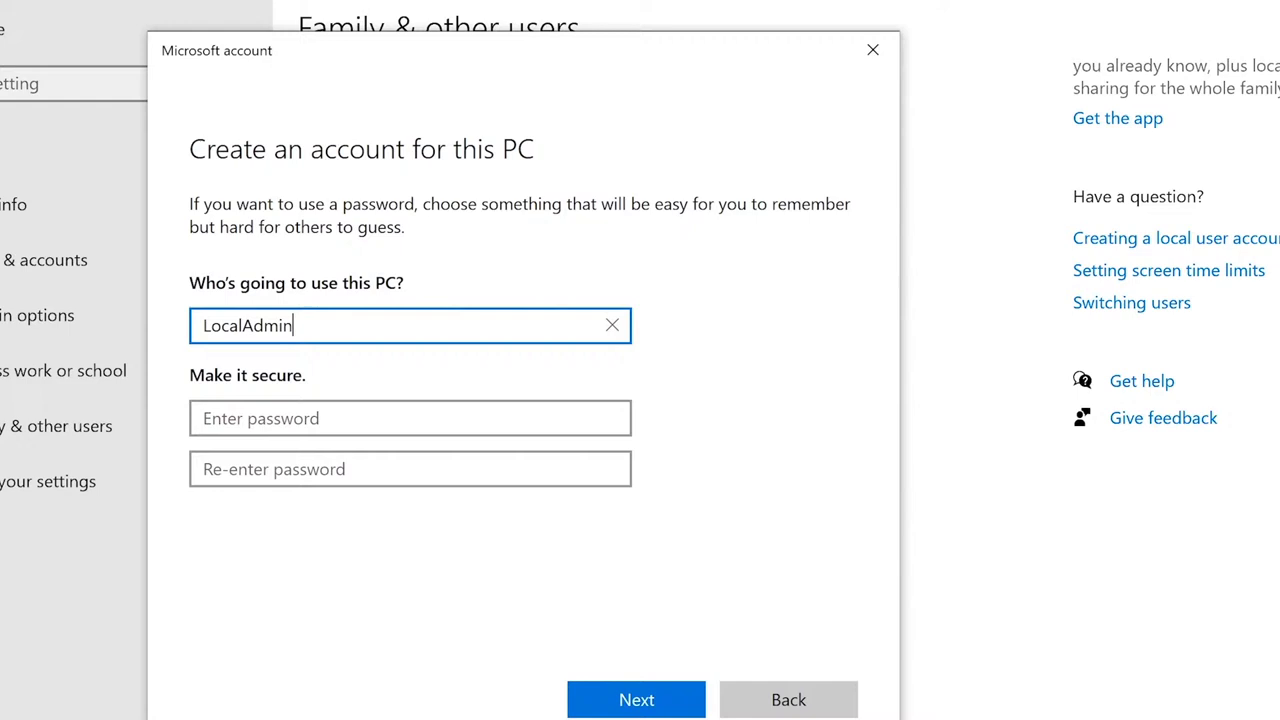
{"action": "key", "text": "Tab"}
{"action": "type", "text": "********"}
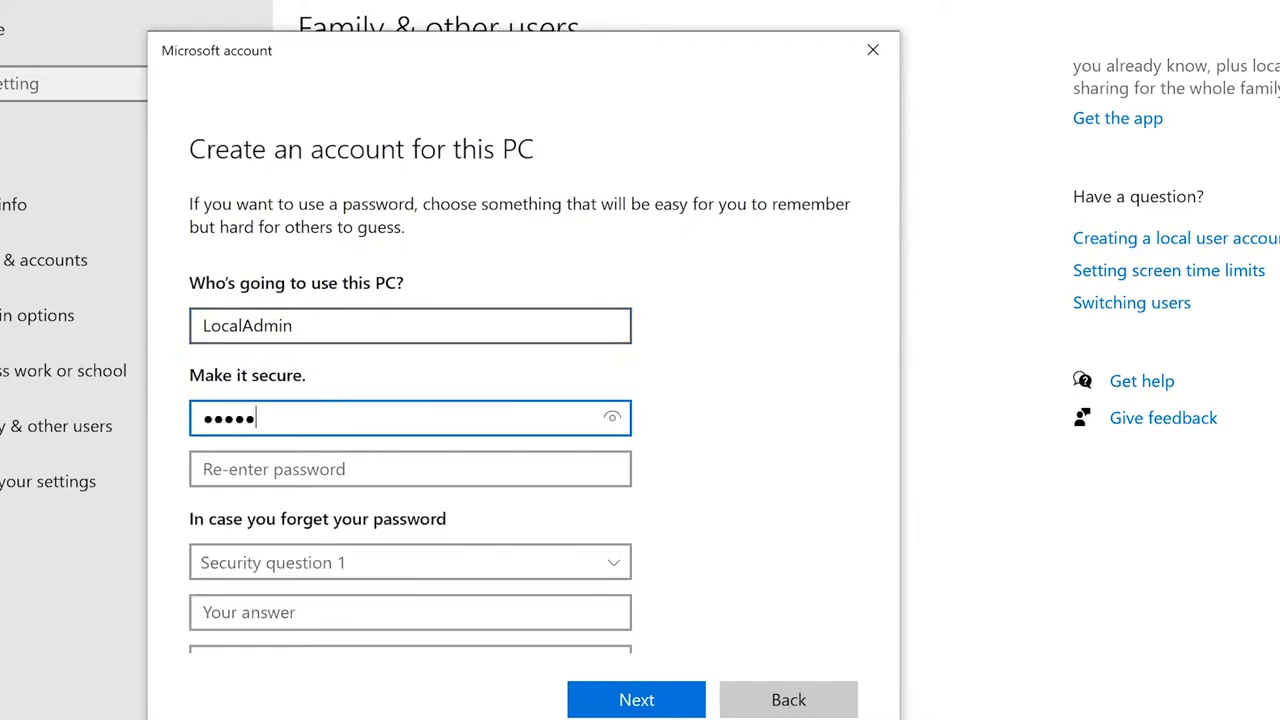
{"action": "key", "text": "Tab"}
{"action": "type", "text": "****"}
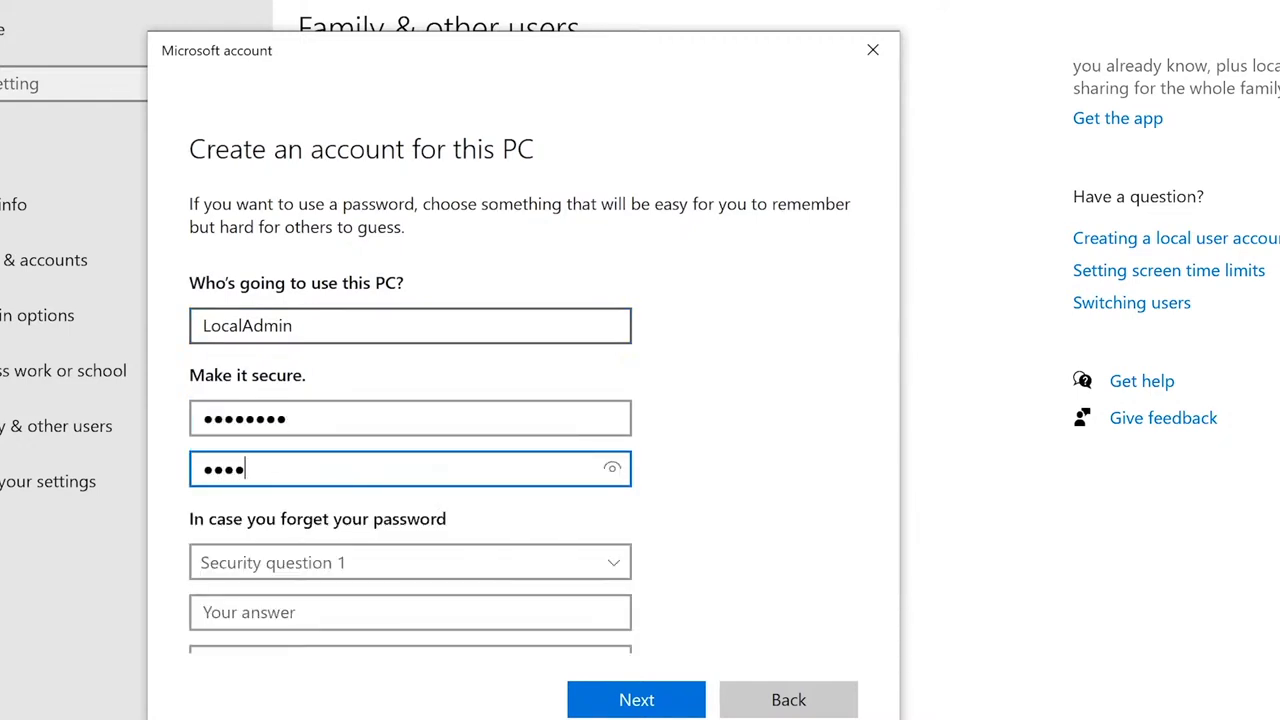
{"action": "type", "text": "****"}
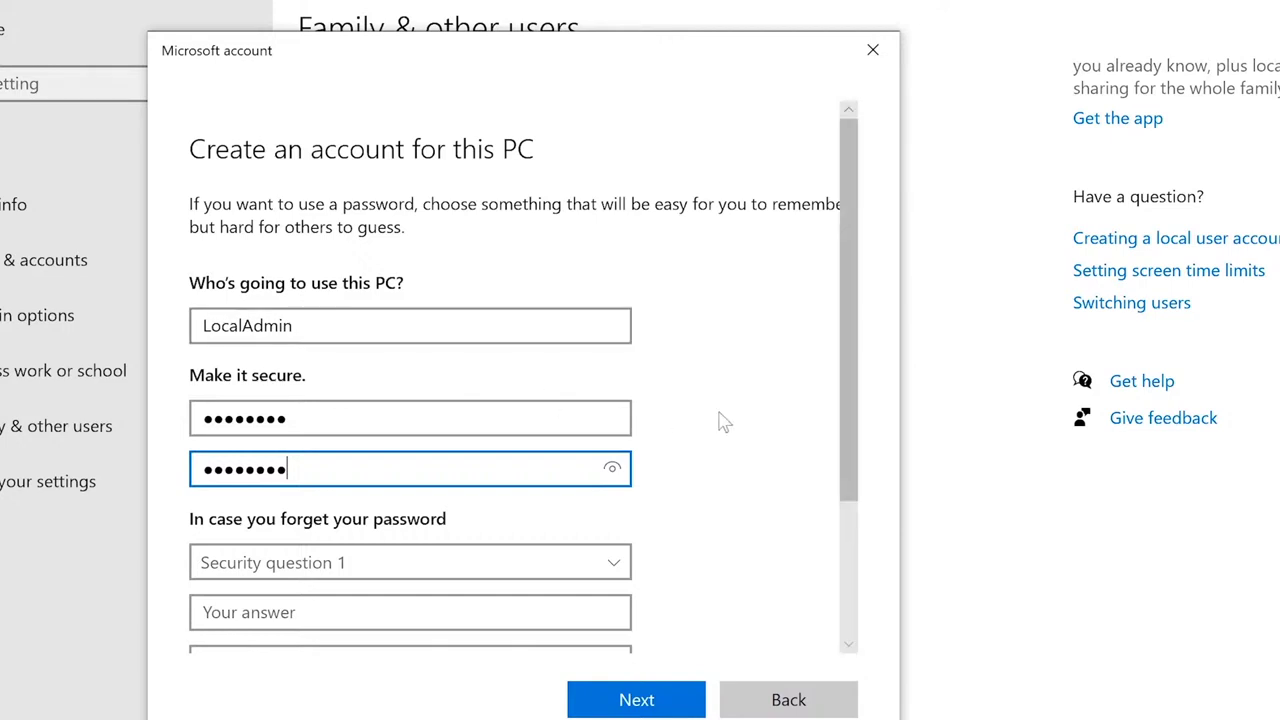
Choose the first pet's name and city of birth security questions and enter their answers.
{"action": "scroll", "coordinate": [728, 422], "scroll_direction": "down", "scroll_amount": 3}
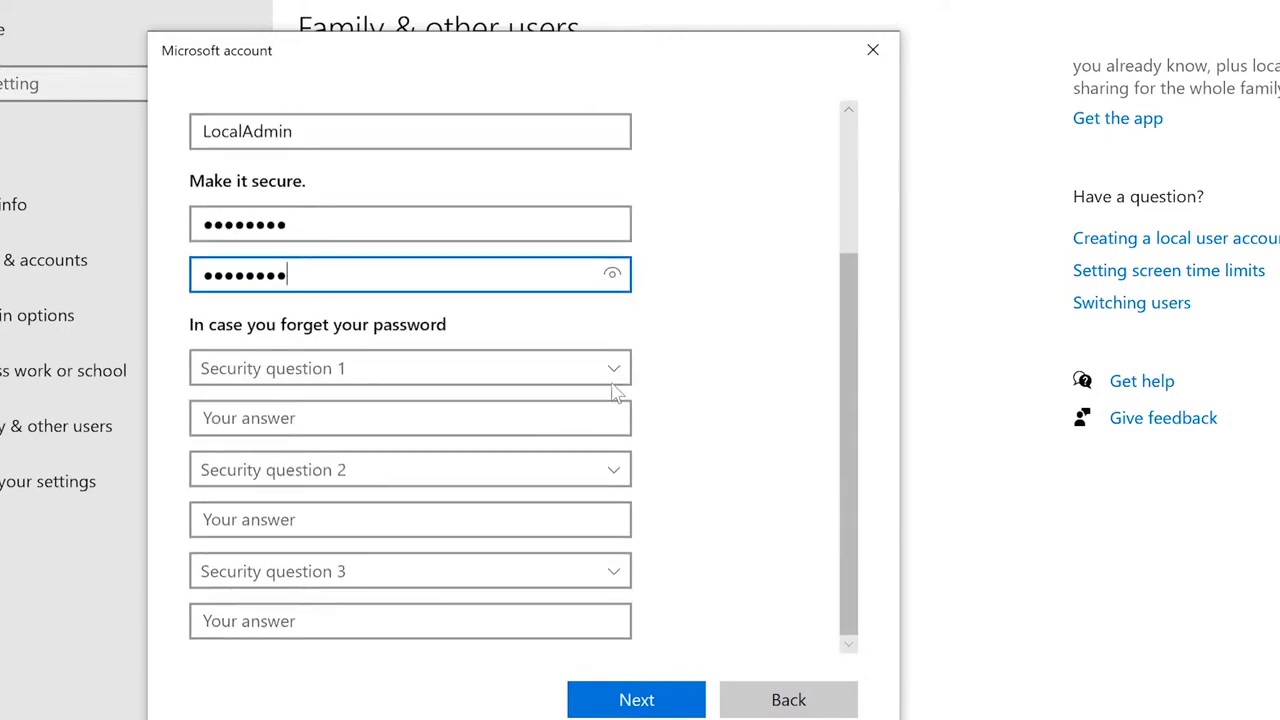
{"action": "left_click", "coordinate": [585, 368]}
{"action": "left_click", "coordinate": [500, 391]}
{"action": "key", "text": "Tab"}
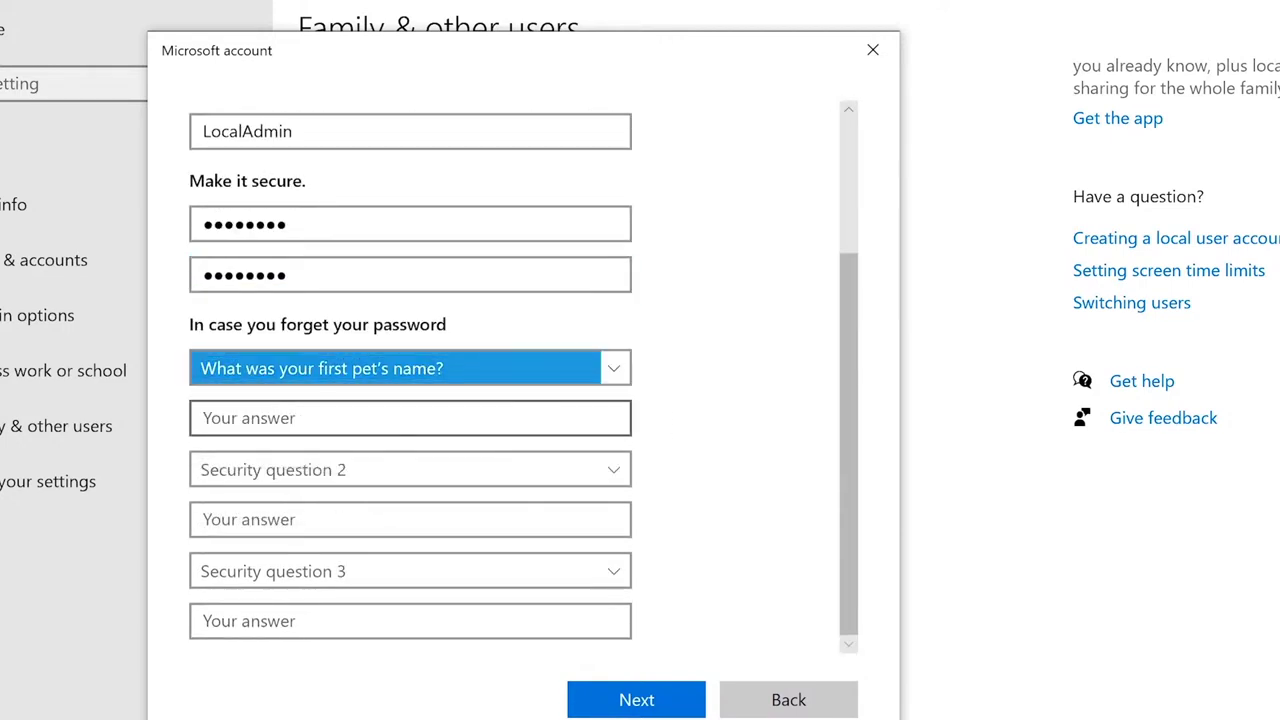
{"action": "left_click", "coordinate": [414, 470]}
{"action": "key", "text": "Down"}
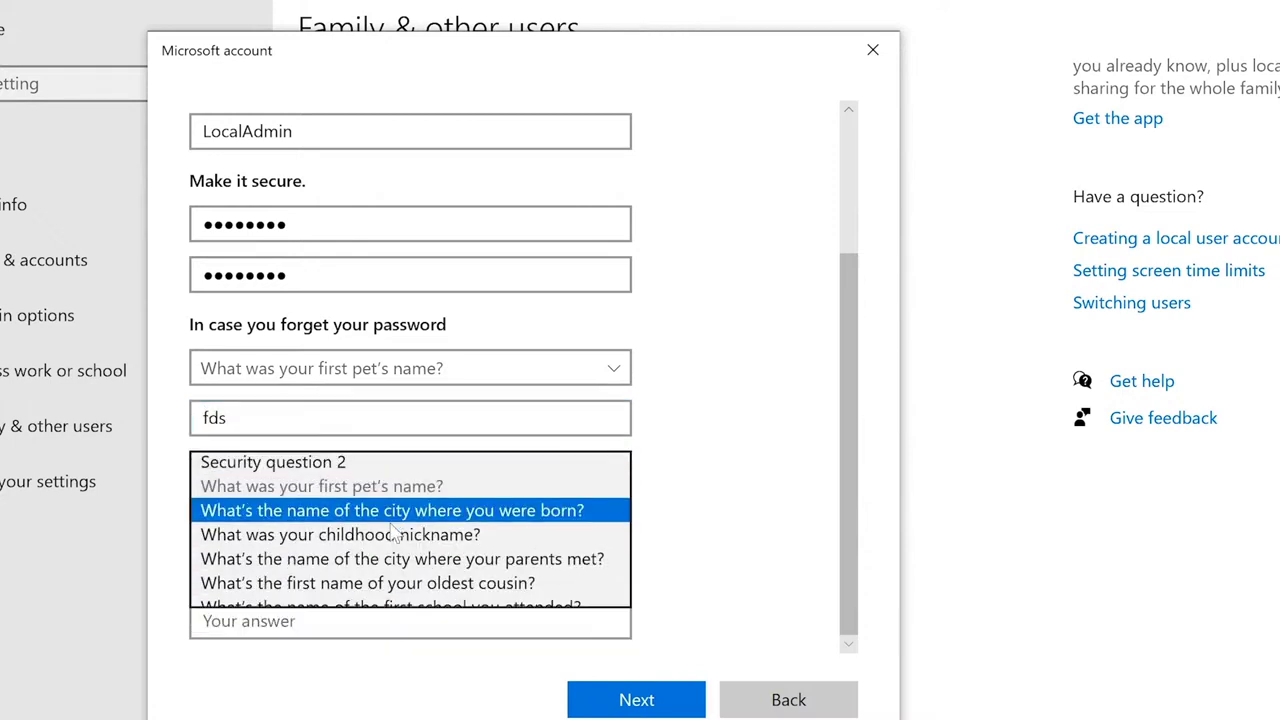
{"action": "key", "text": "Return"}
{"action": "key", "text": "Tab"}
{"action": "left_click", "coordinate": [509, 577]}
{"action": "left_click", "coordinate": [509, 551]}
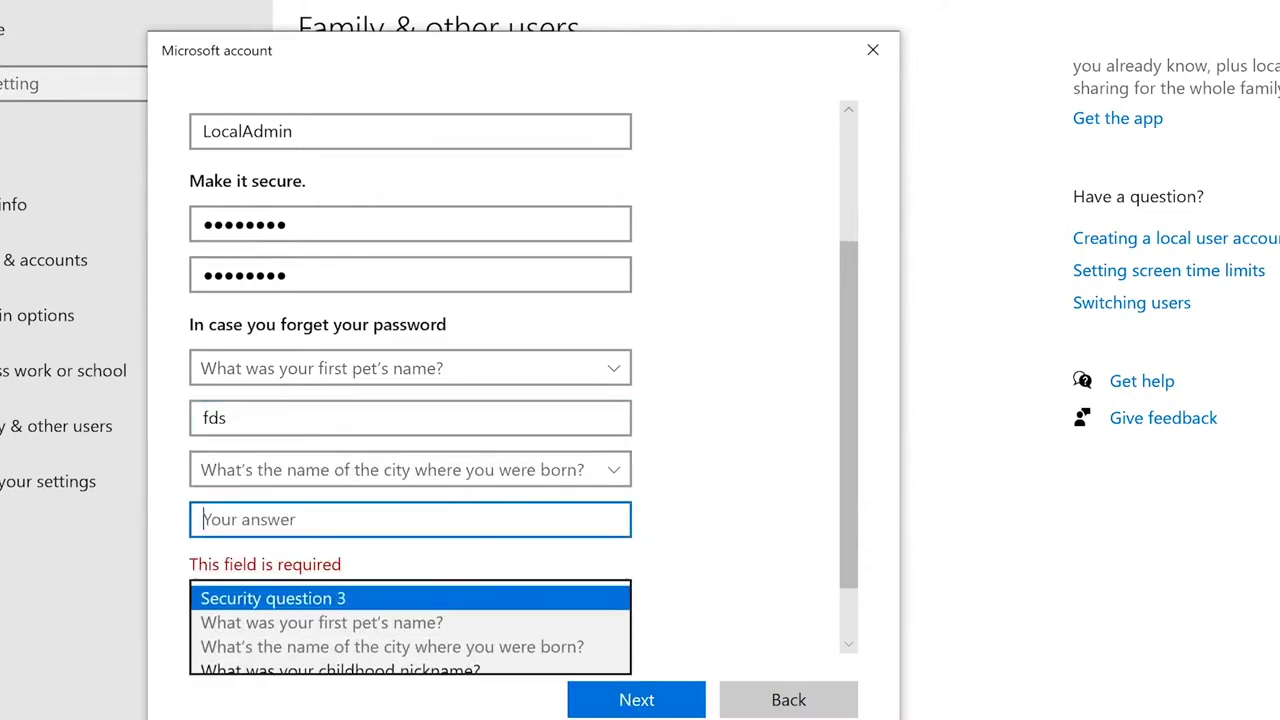
Answer the childhood nickname security question and submit the new LocalAdmin account.
{"action": "left_click", "coordinate": [560, 580]}
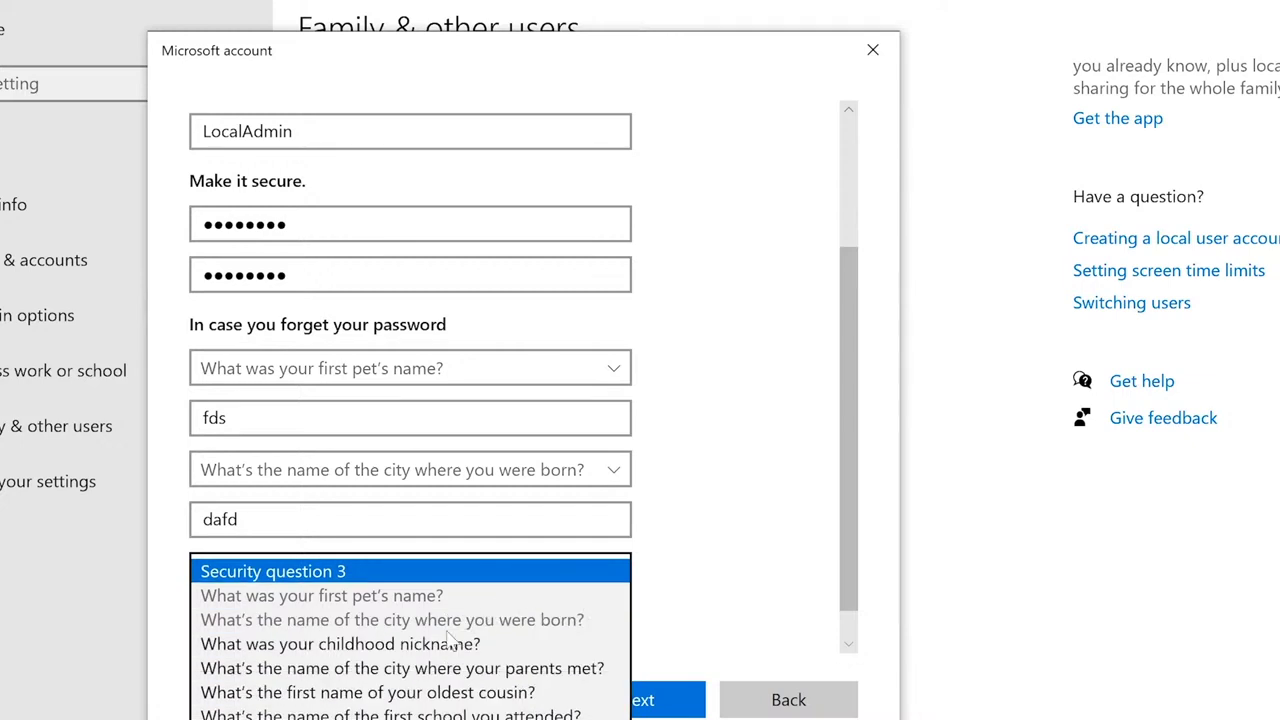
{"action": "left_click", "coordinate": [447, 644]}
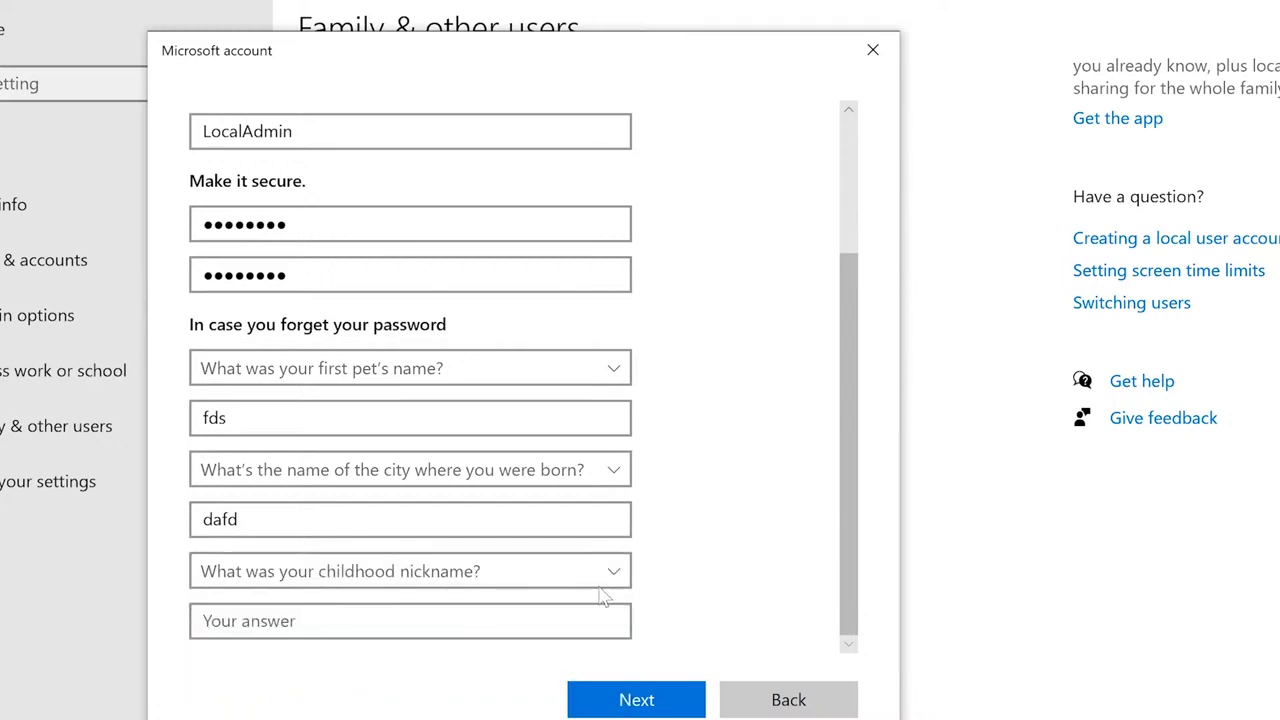
{"action": "left_click", "coordinate": [410, 621]}
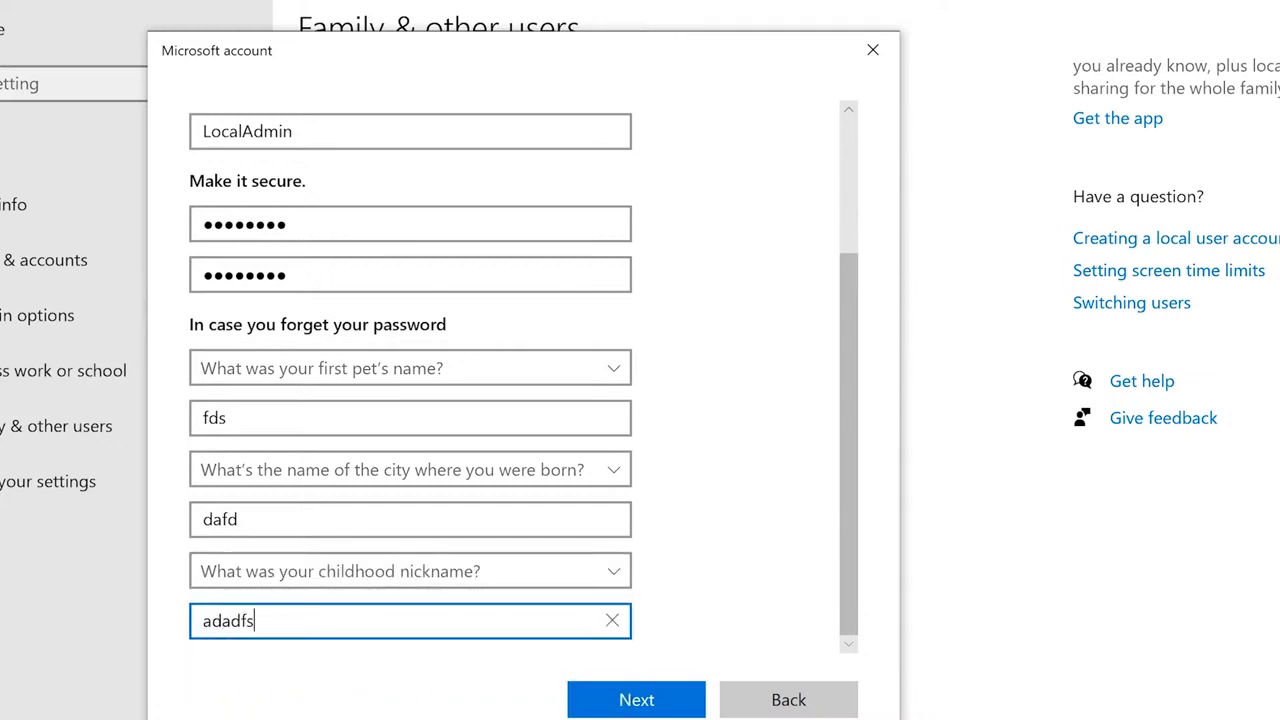
{"action": "left_click", "coordinate": [638, 699]}
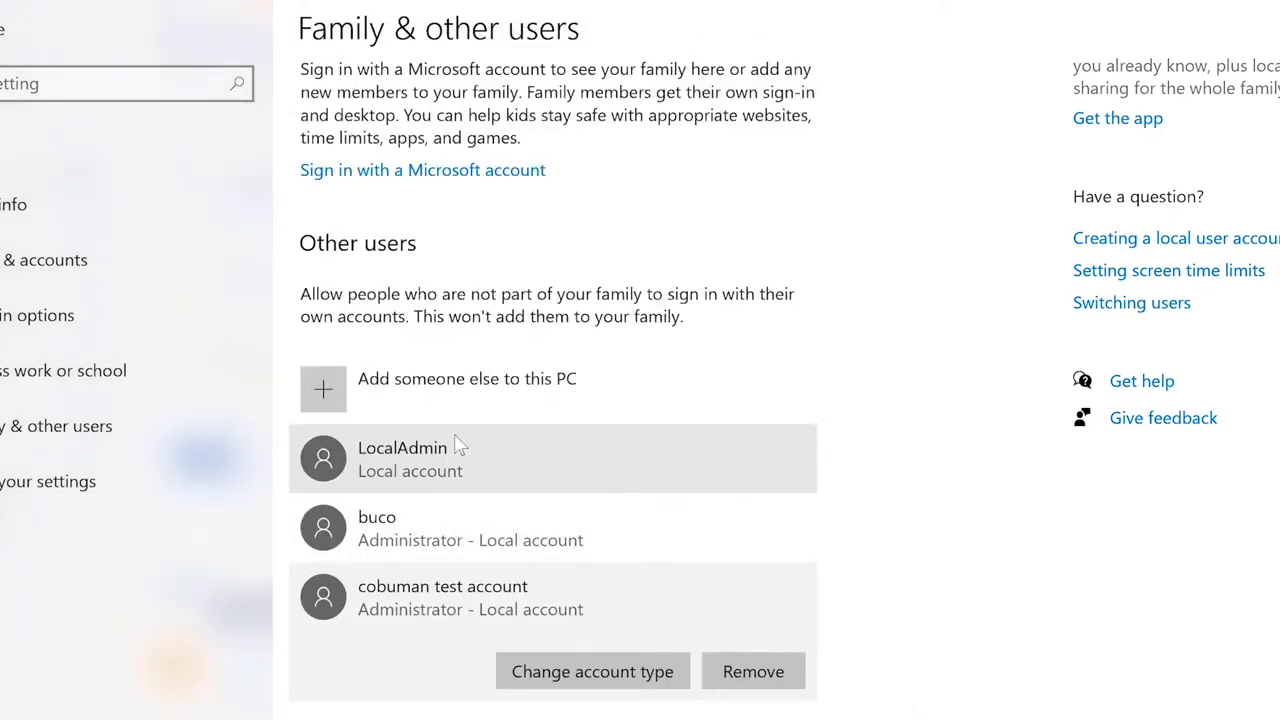
Change LocalAdmin's account type from standard local account to Administrator and confirm.
{"action": "left_click", "coordinate": [436, 466]}
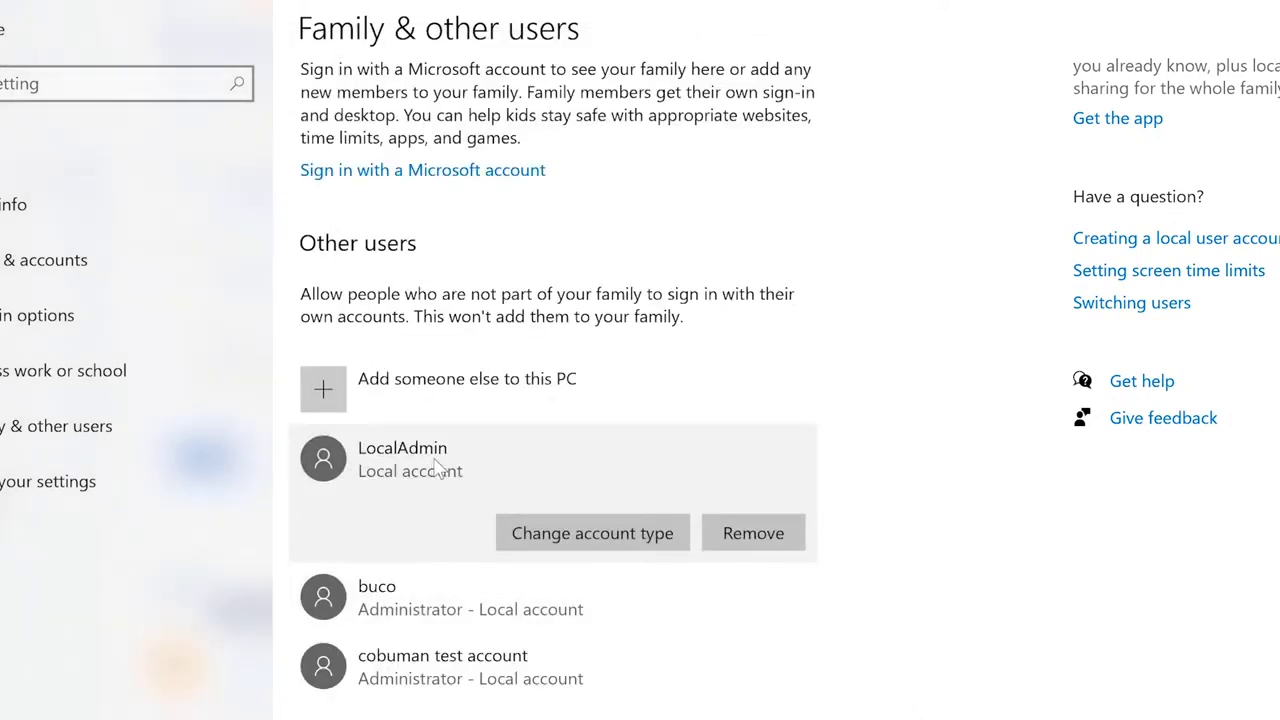
{"action": "left_click", "coordinate": [606, 537]}
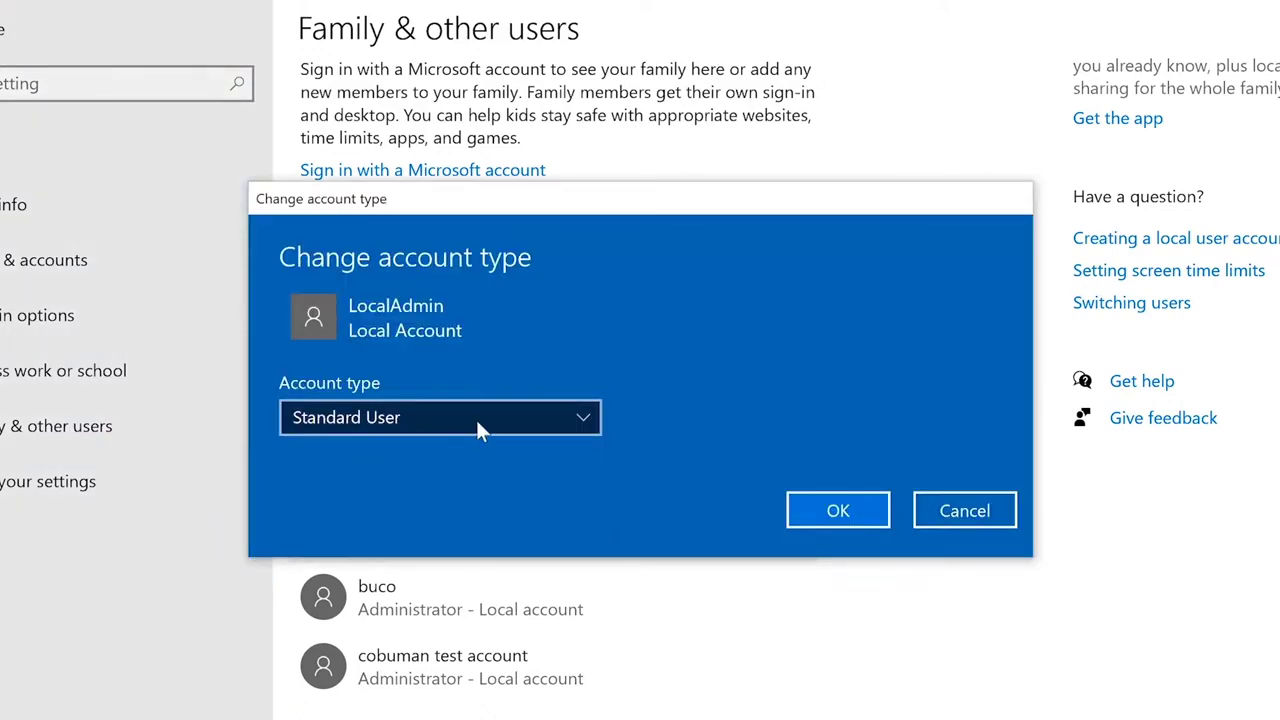
{"action": "left_click", "coordinate": [475, 420]}
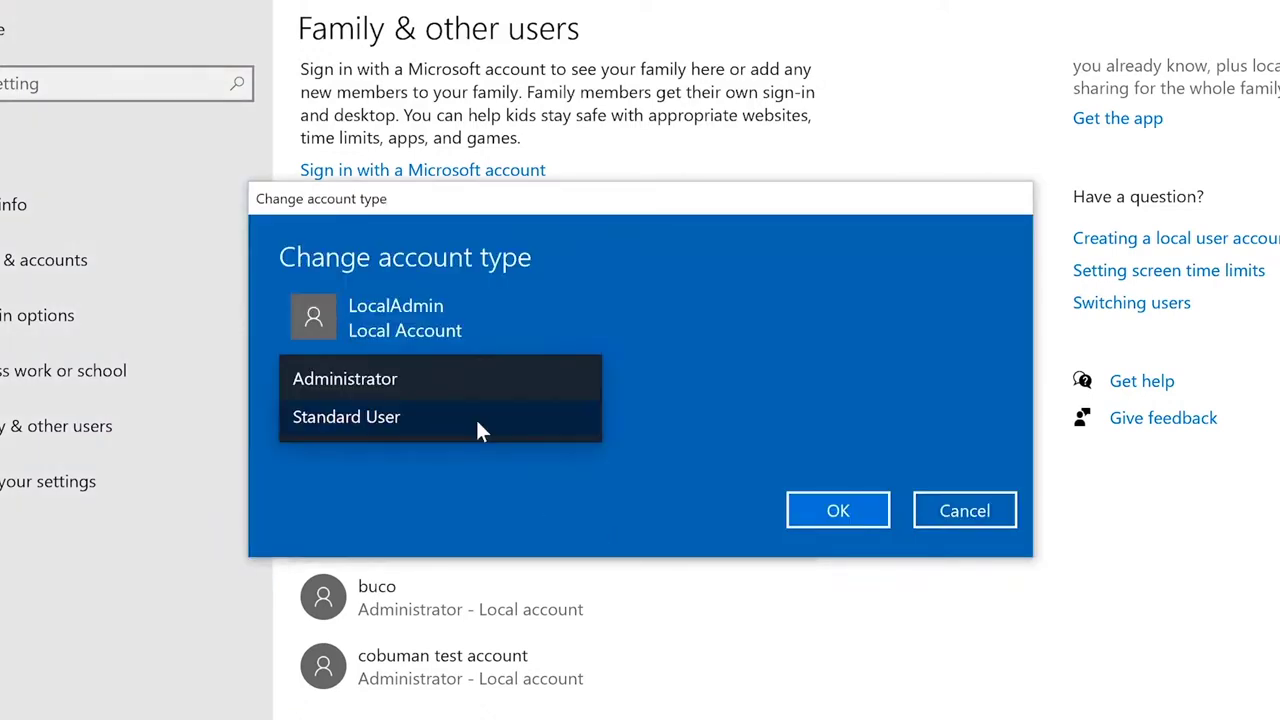
{"action": "left_click", "coordinate": [418, 380]}
{"action": "left_click", "coordinate": [837, 509]}
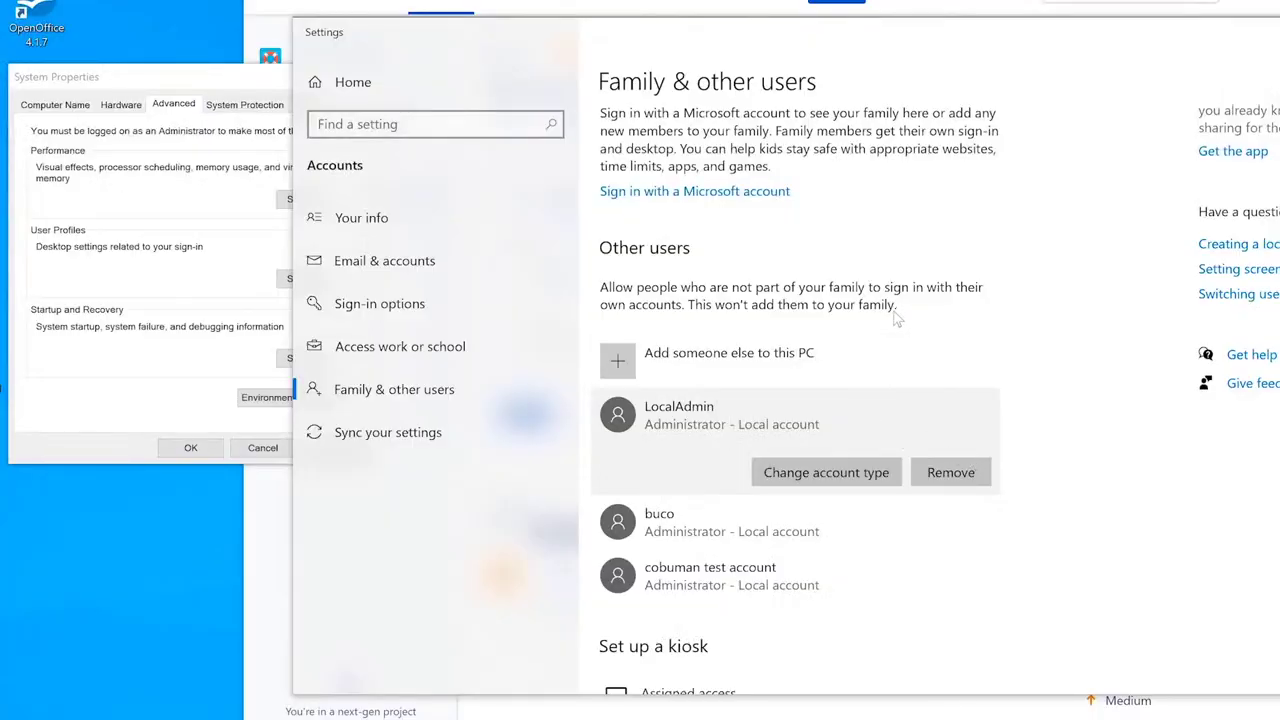
In System Properties, open User Profiles and review the buco and cobuman test account profiles.
{"action": "left_click", "coordinate": [155, 207]}
{"action": "left_click", "coordinate": [307, 278]}
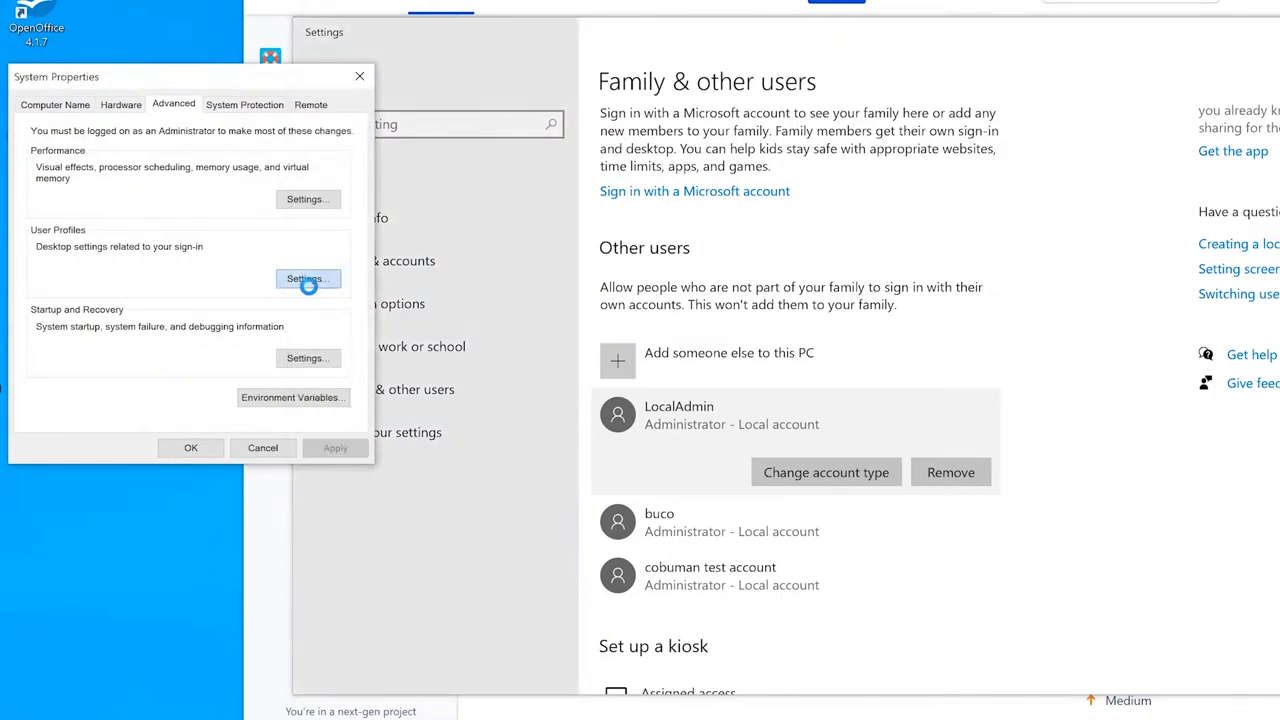
{"action": "left_click", "coordinate": [128, 278]}
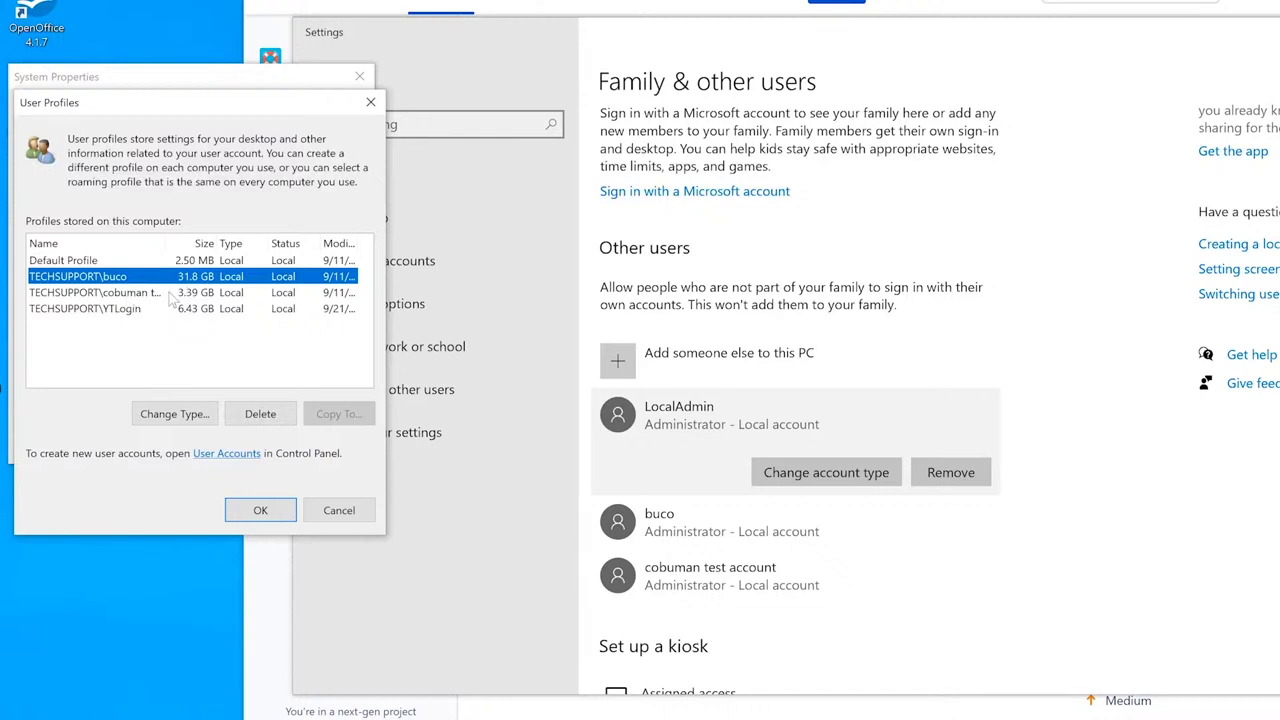
{"action": "left_click", "coordinate": [171, 293]}
Open File Explorer and browse to This PC > Local Disk (C:) > Users.
{"action": "key", "text": "super+e"}
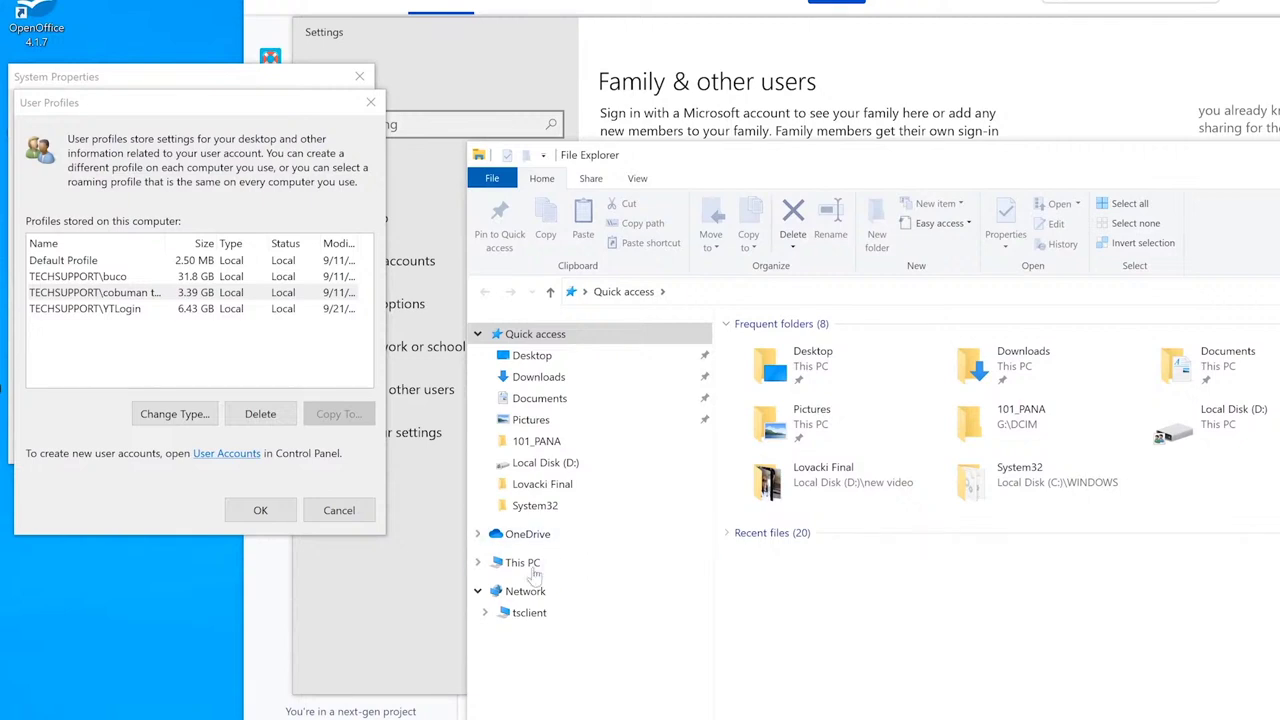
{"action": "left_click", "coordinate": [540, 563]}
{"action": "left_click", "coordinate": [850, 593]}
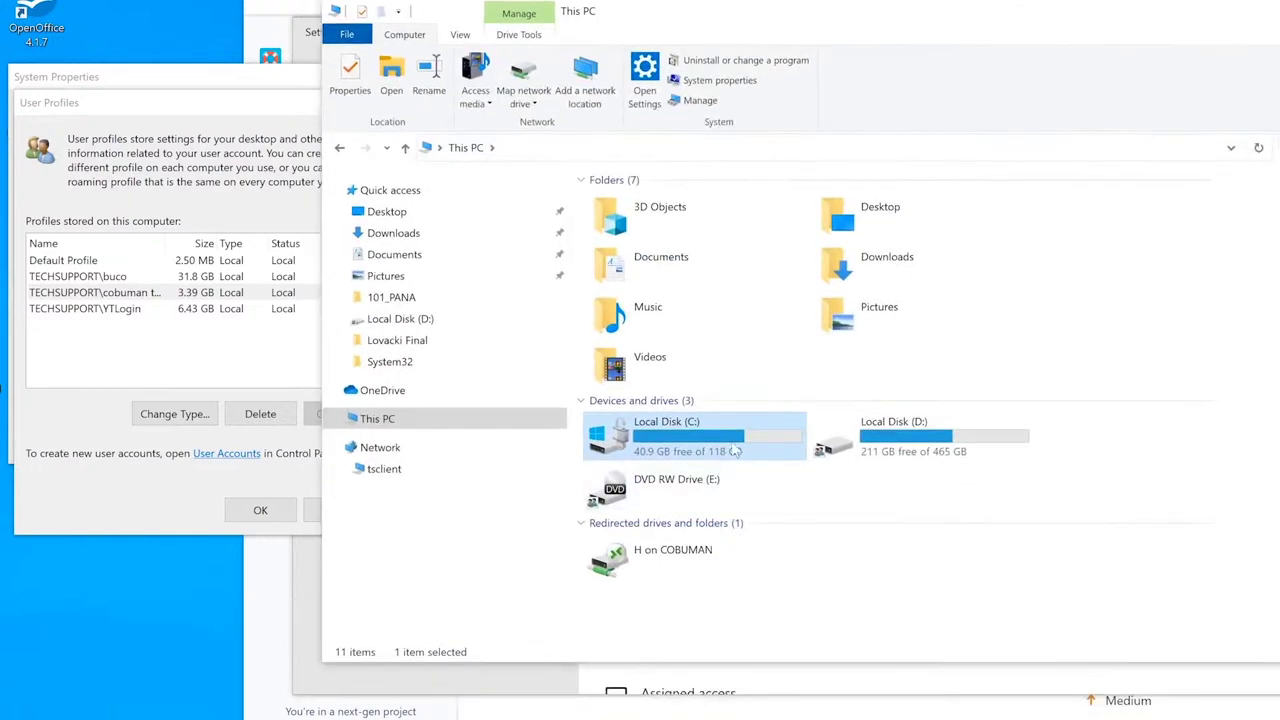
{"action": "double_click", "coordinate": [735, 451]}
{"action": "left_click", "coordinate": [660, 205]}
{"action": "double_click", "coordinate": [660, 205]}
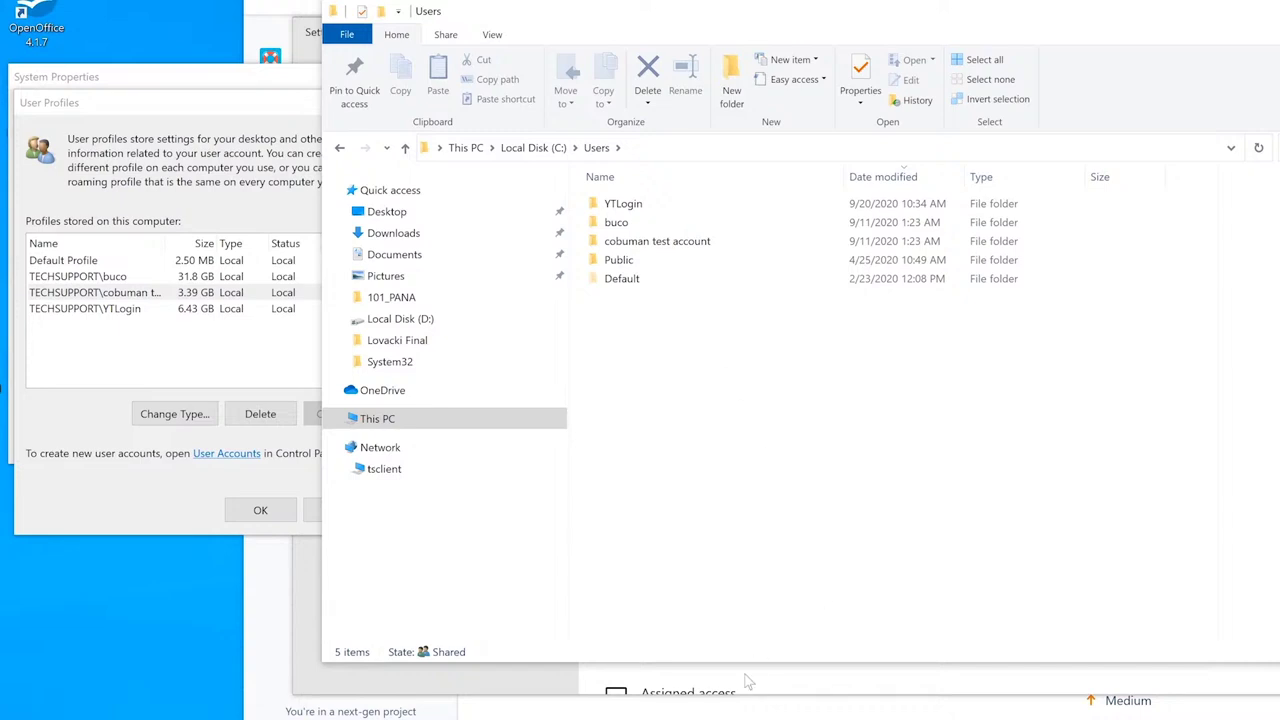
Arrange the windows, close the User Profiles list, and move System Properties aside.
{"action": "left_click", "coordinate": [523, 687]}
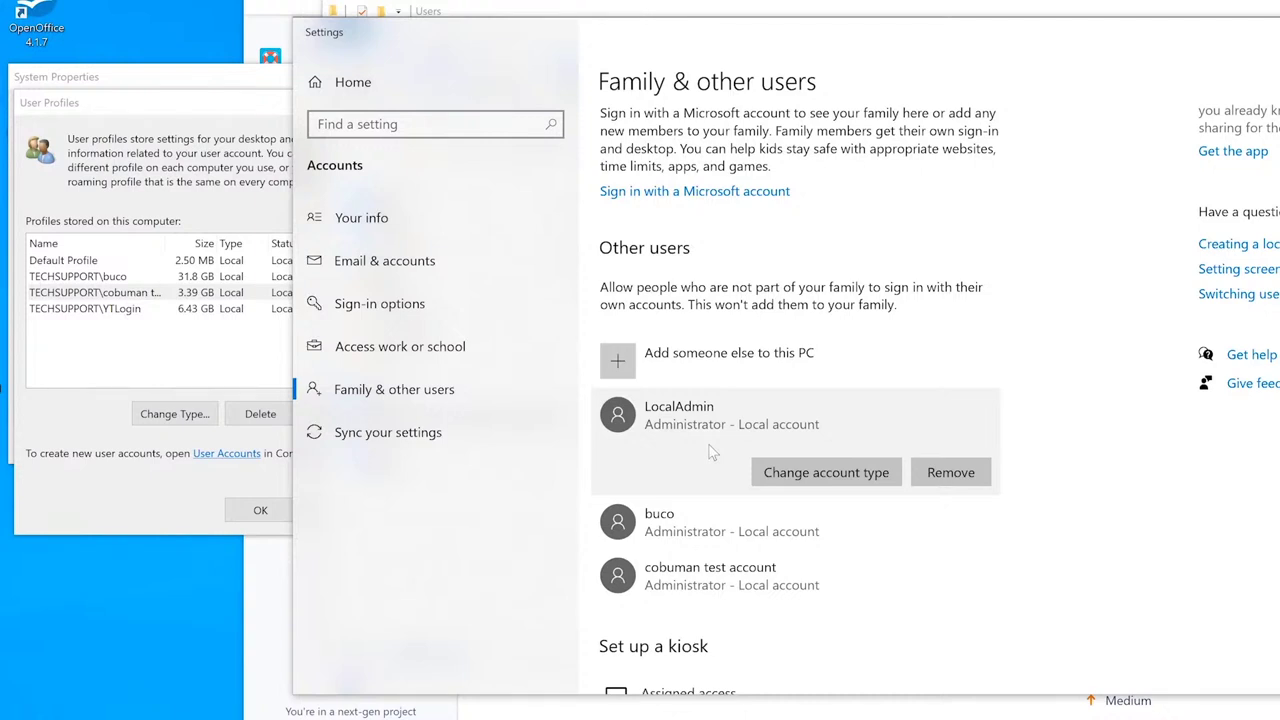
{"action": "left_click", "coordinate": [872, 14]}
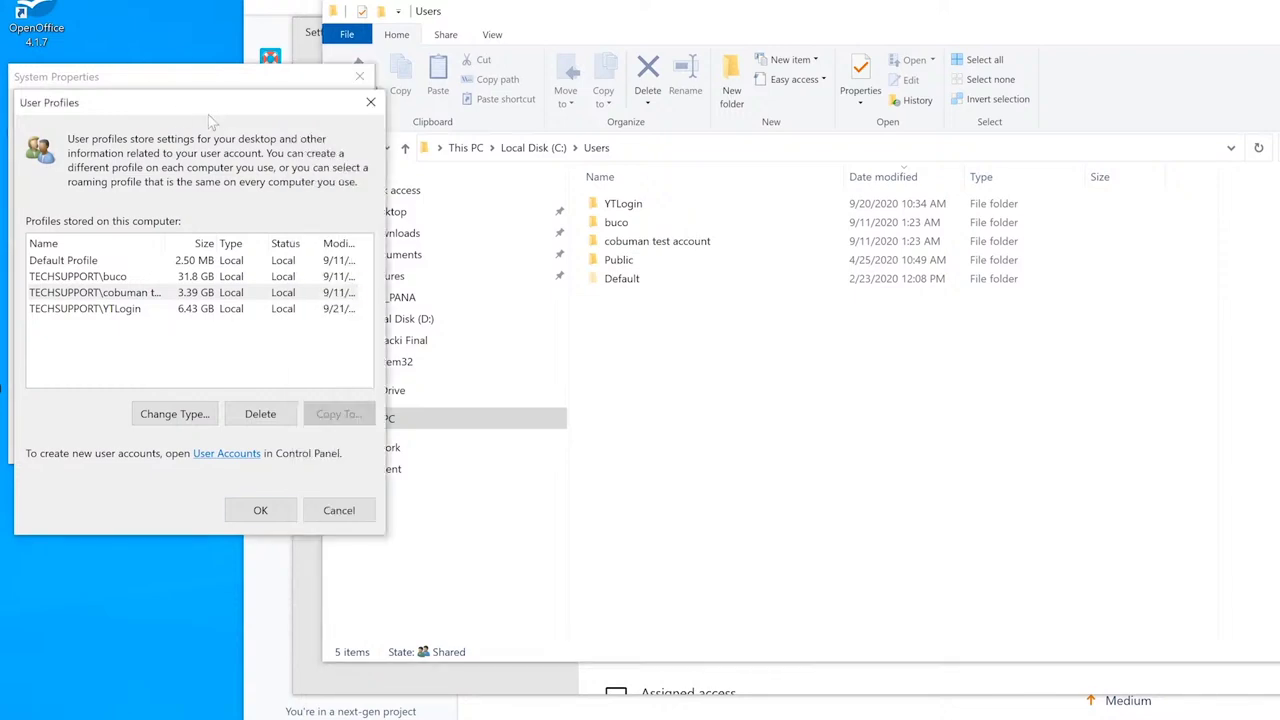
{"action": "left_click_drag", "start_coordinate": [336, 94], "coordinate": [425, 77]}
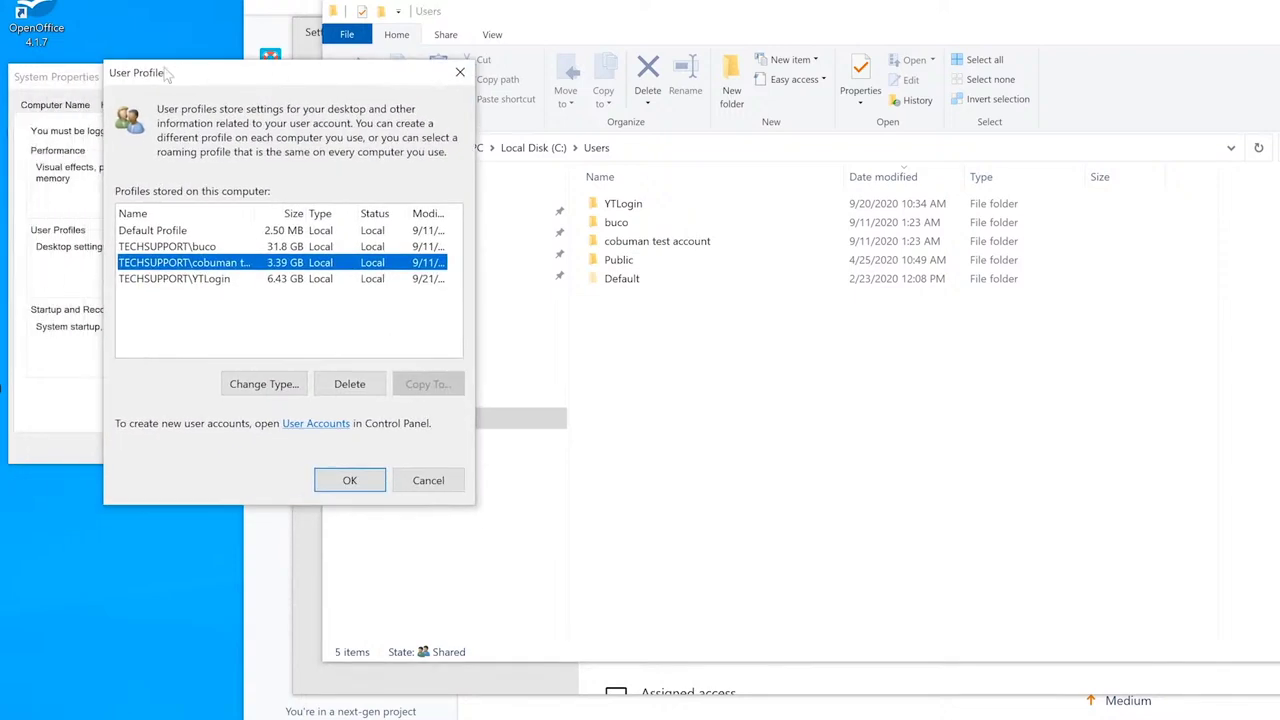
{"action": "left_click", "coordinate": [460, 72]}
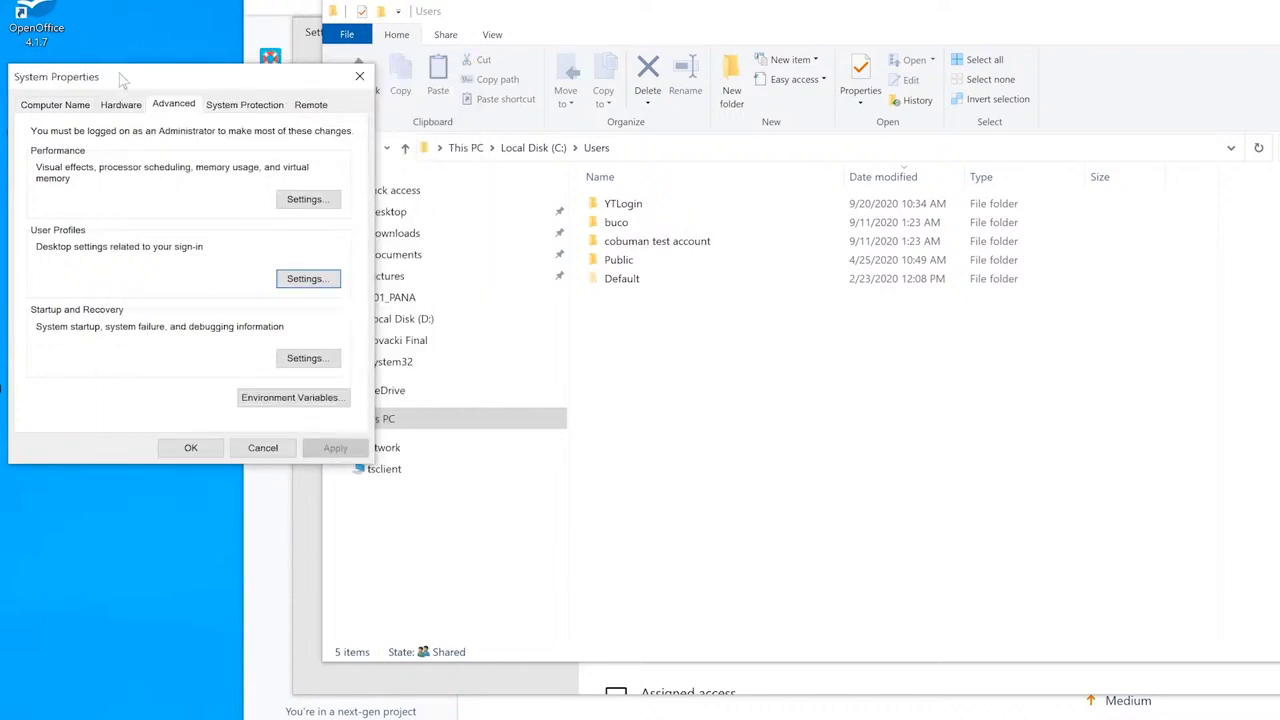
{"action": "left_click_drag", "start_coordinate": [122, 78], "coordinate": [247, 48]}
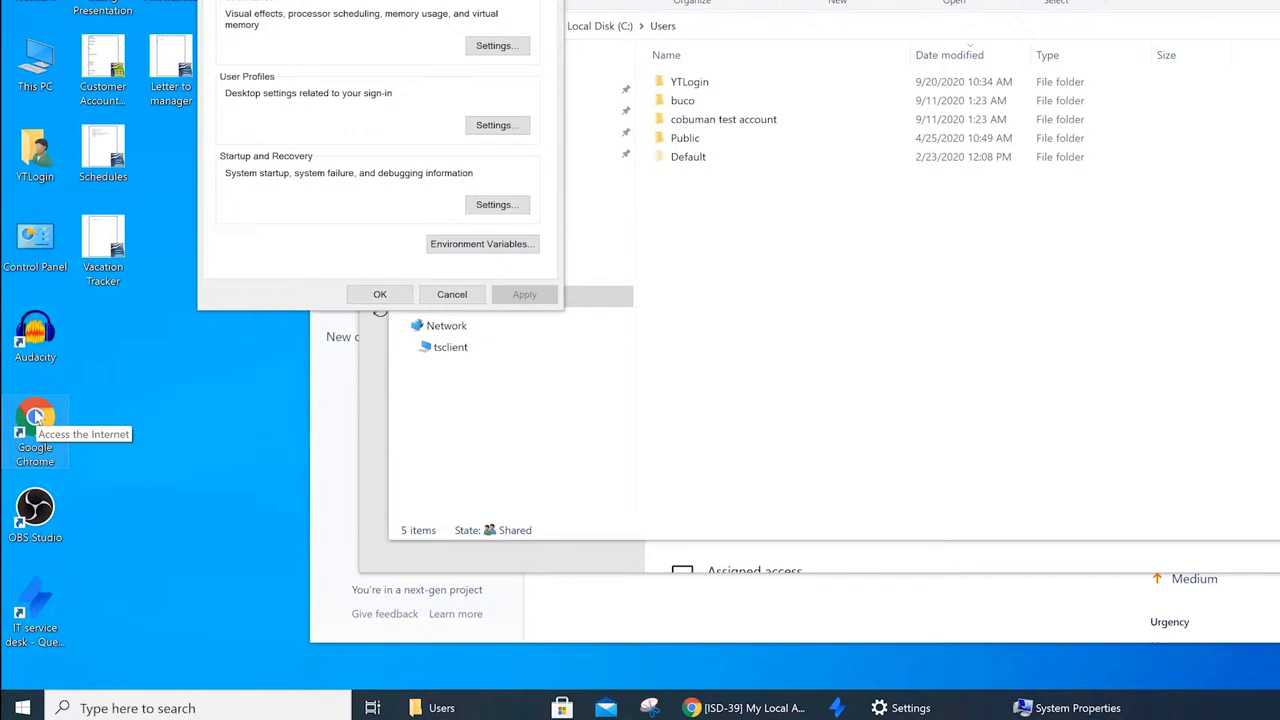
Use the Google Chrome shortcut's extended menu to run Chrome as a different user.
{"action": "right_click", "coordinate": [33, 414]}
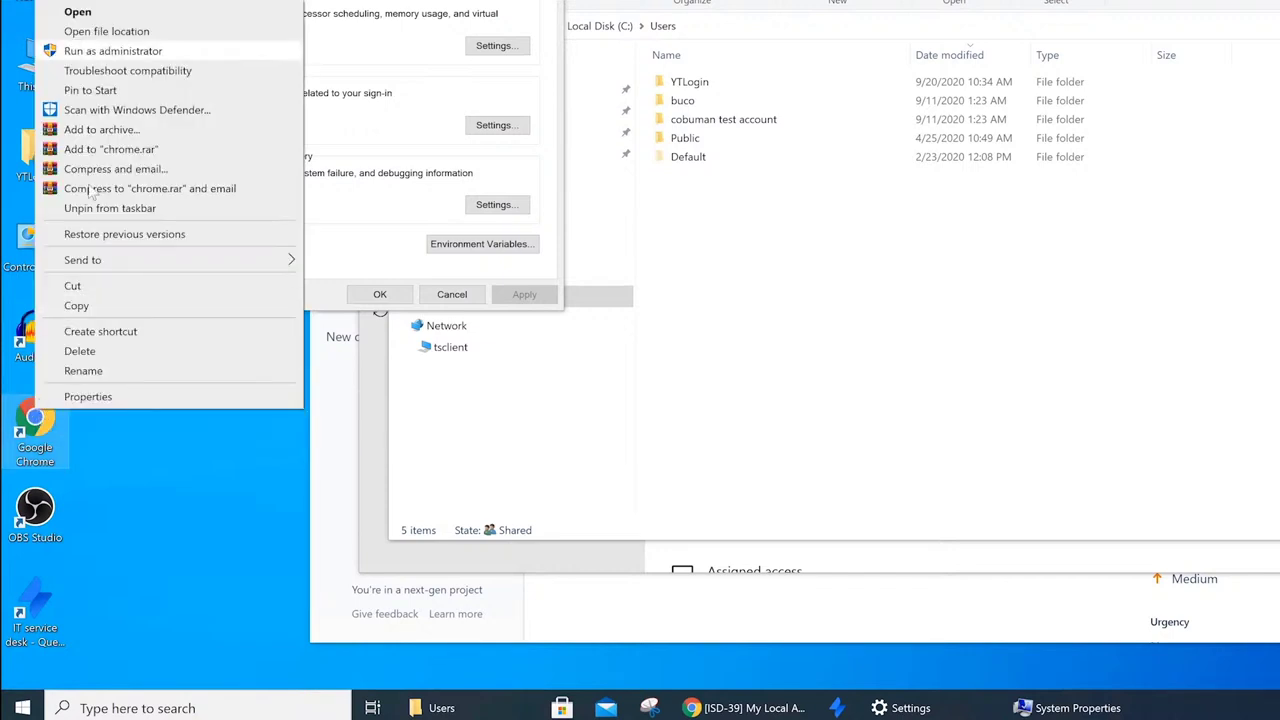
{"action": "left_click", "coordinate": [28, 440]}
{"action": "right_click", "coordinate": [25, 435]}
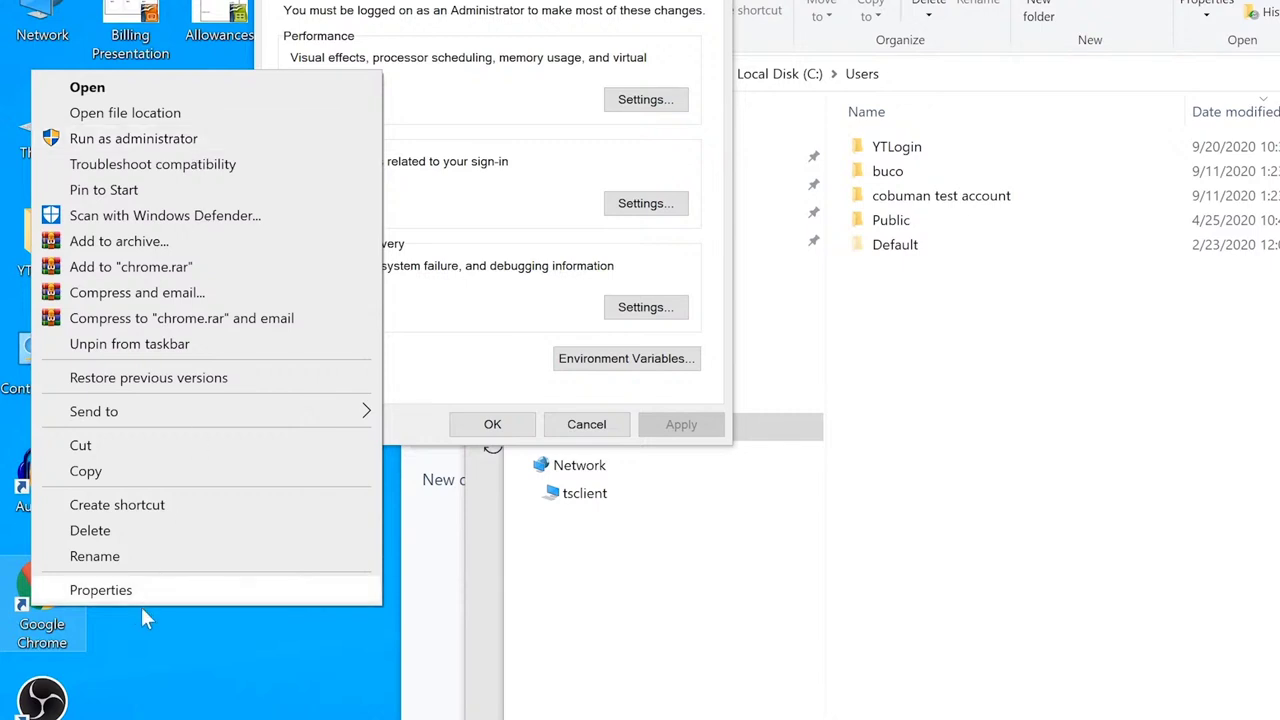
{"action": "left_click", "coordinate": [130, 655]}
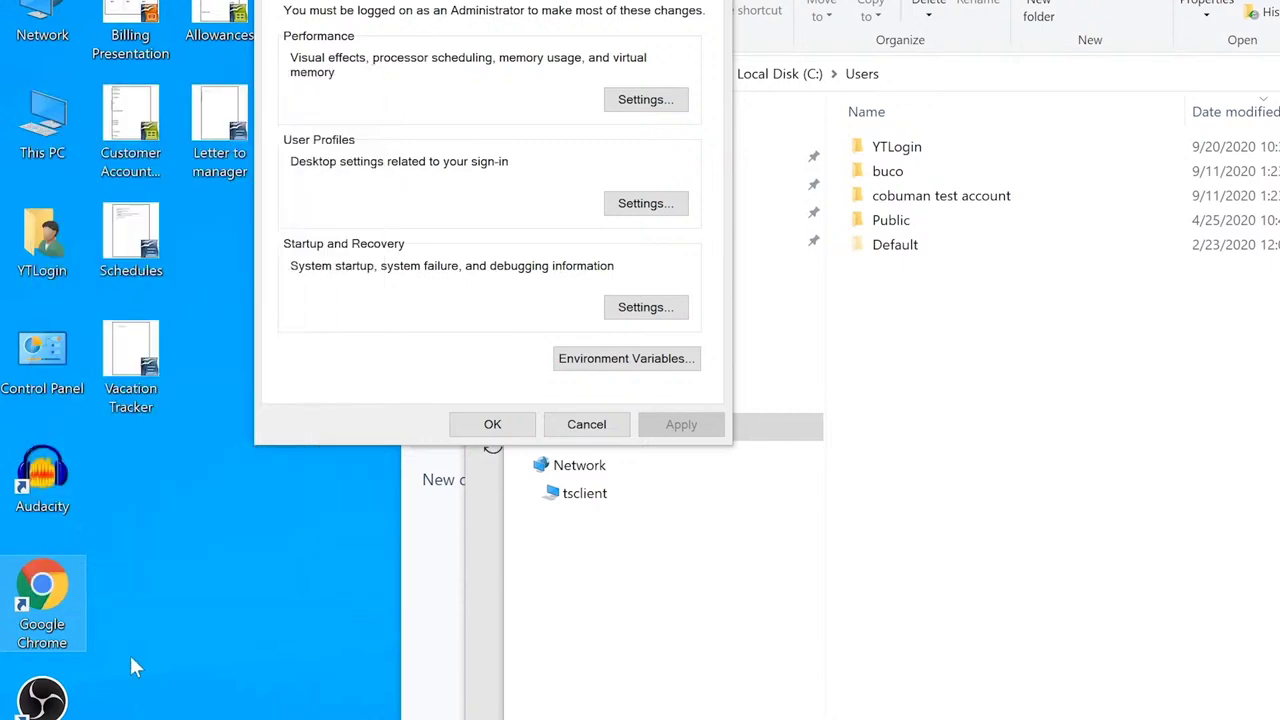
{"action": "right_click", "coordinate": [35, 603]}
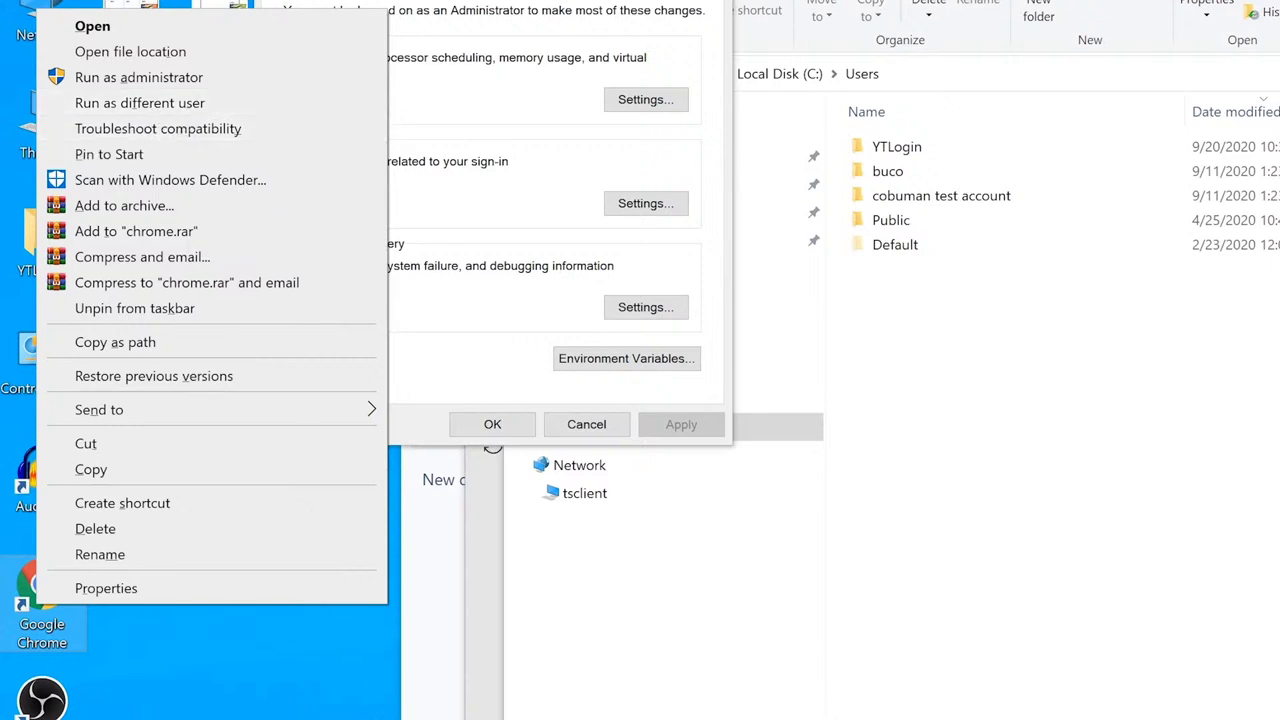
{"action": "key", "text": "Escape"}
{"action": "right_click", "coordinate": [35, 595]}
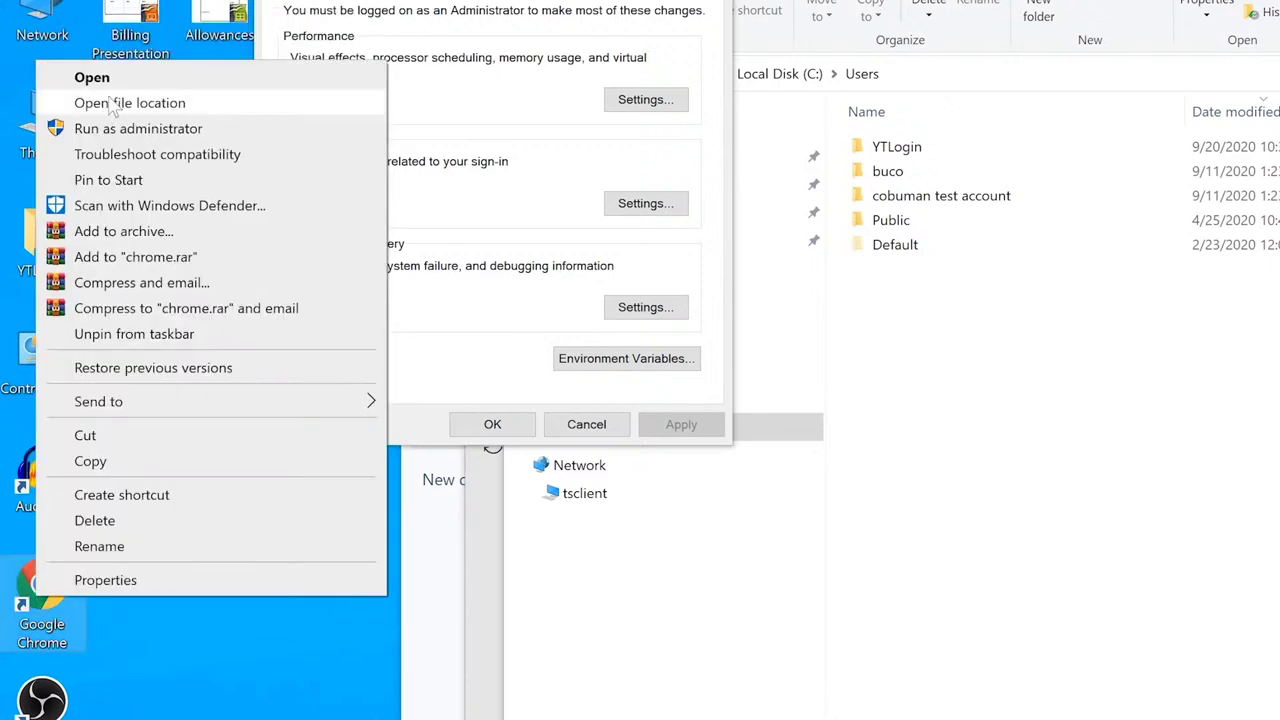
{"action": "key", "text": "Escape"}
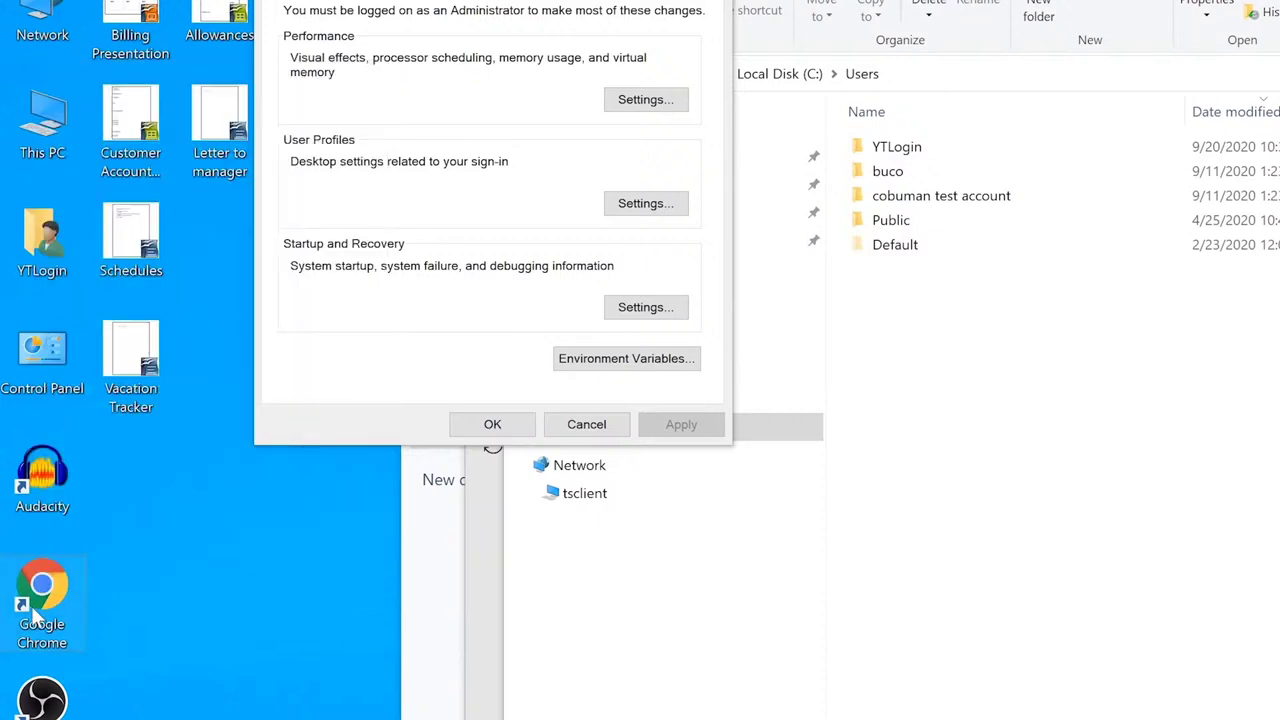
{"action": "right_click", "coordinate": [38, 598]}
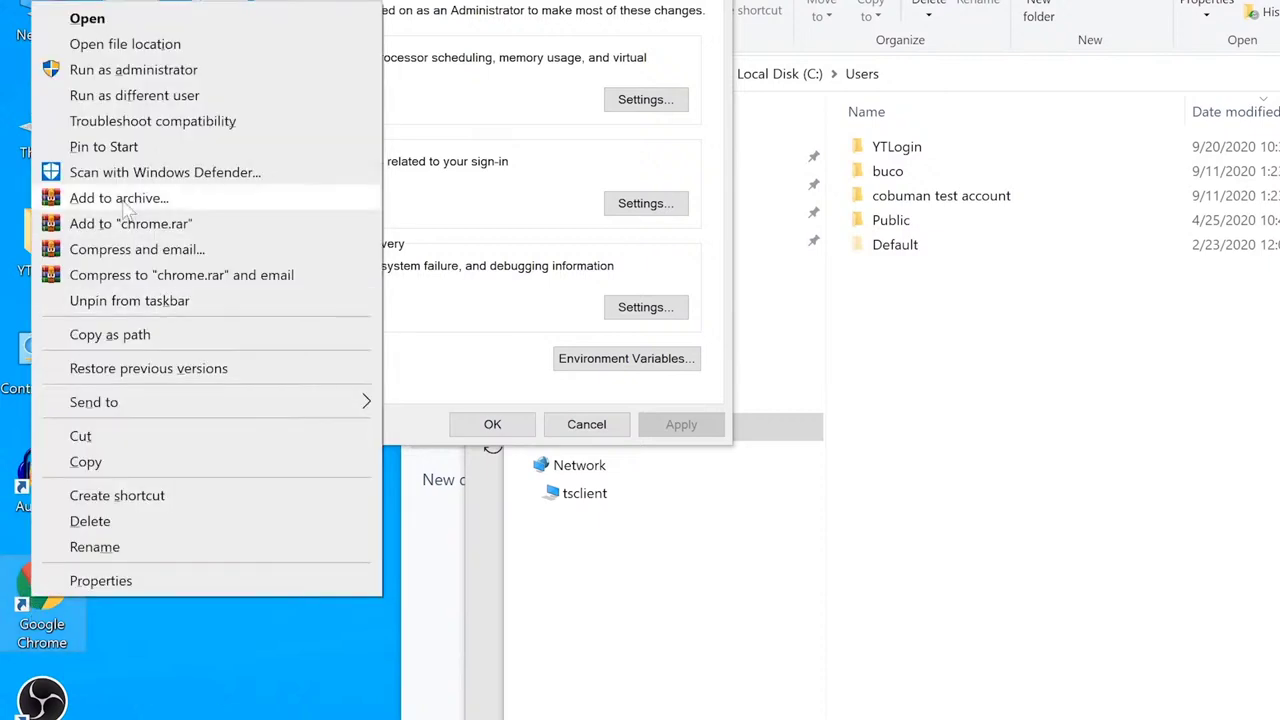
{"action": "left_click", "coordinate": [163, 95]}
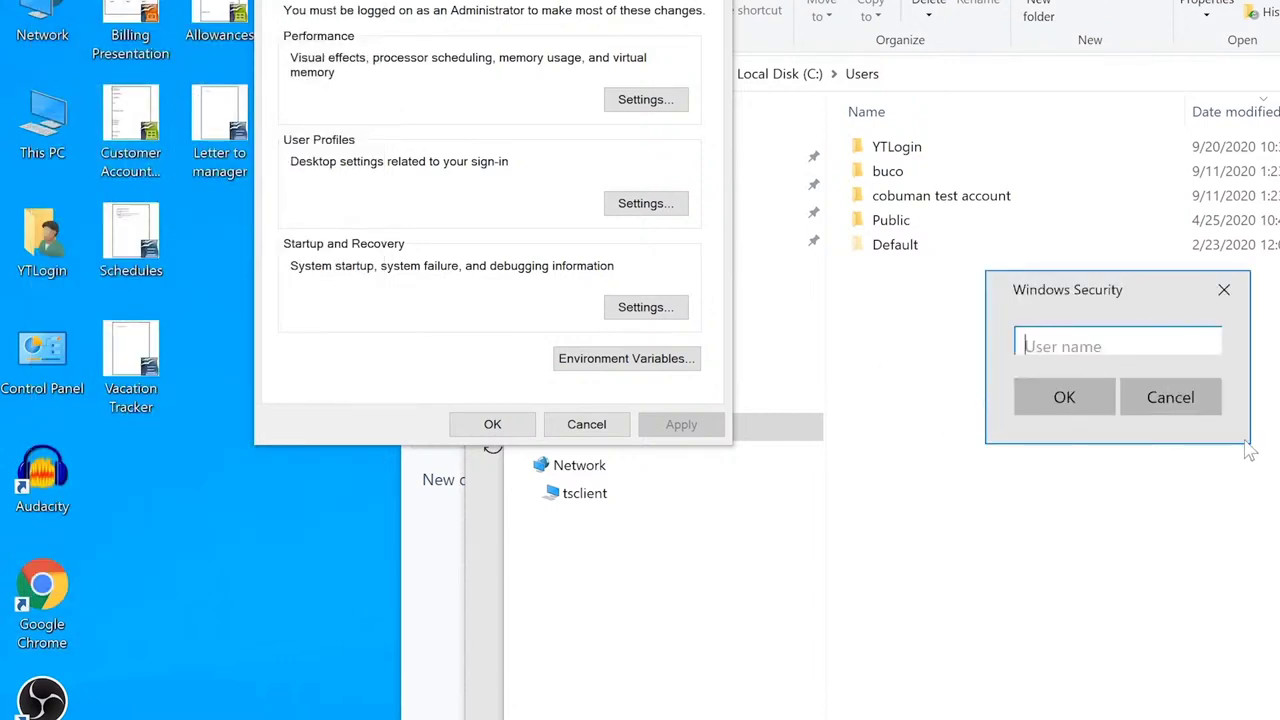
Enter LocalAdmin as the user name in the Windows Security prompt and confirm with OK.
{"action": "left_click_drag", "start_coordinate": [1003, 296], "coordinate": [958, 238]}
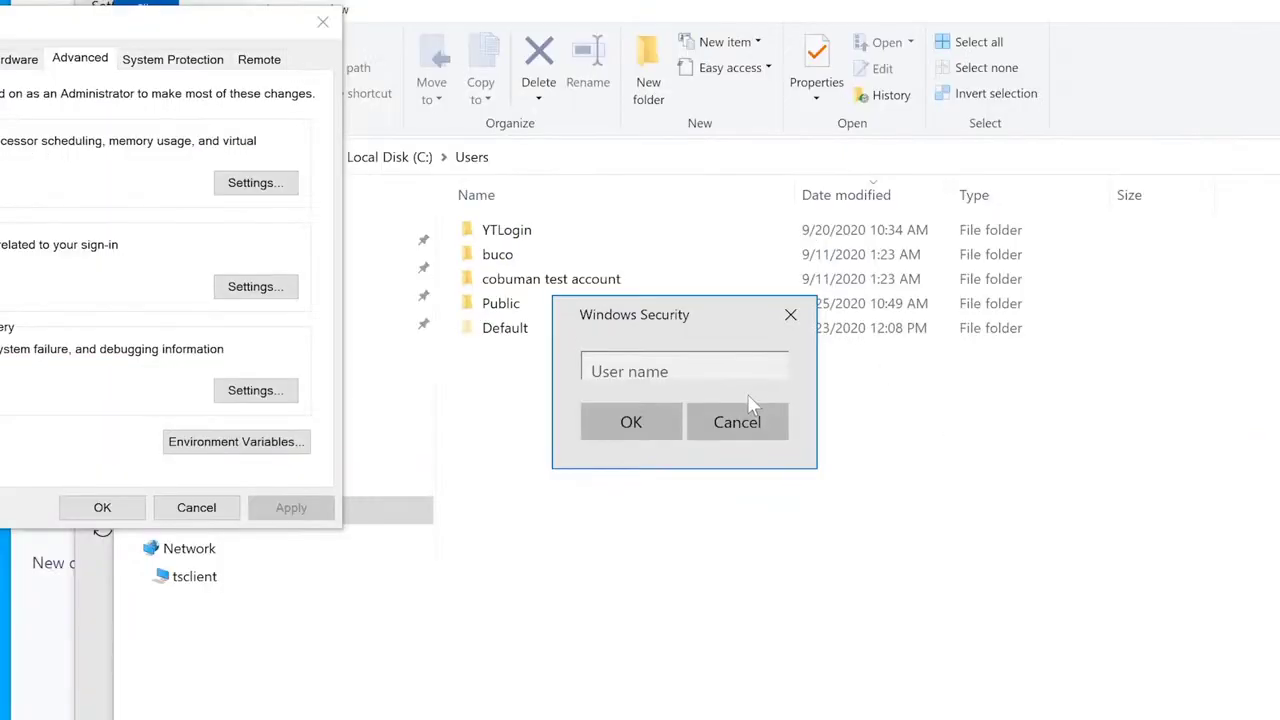
{"action": "left_click", "coordinate": [1127, 336]}
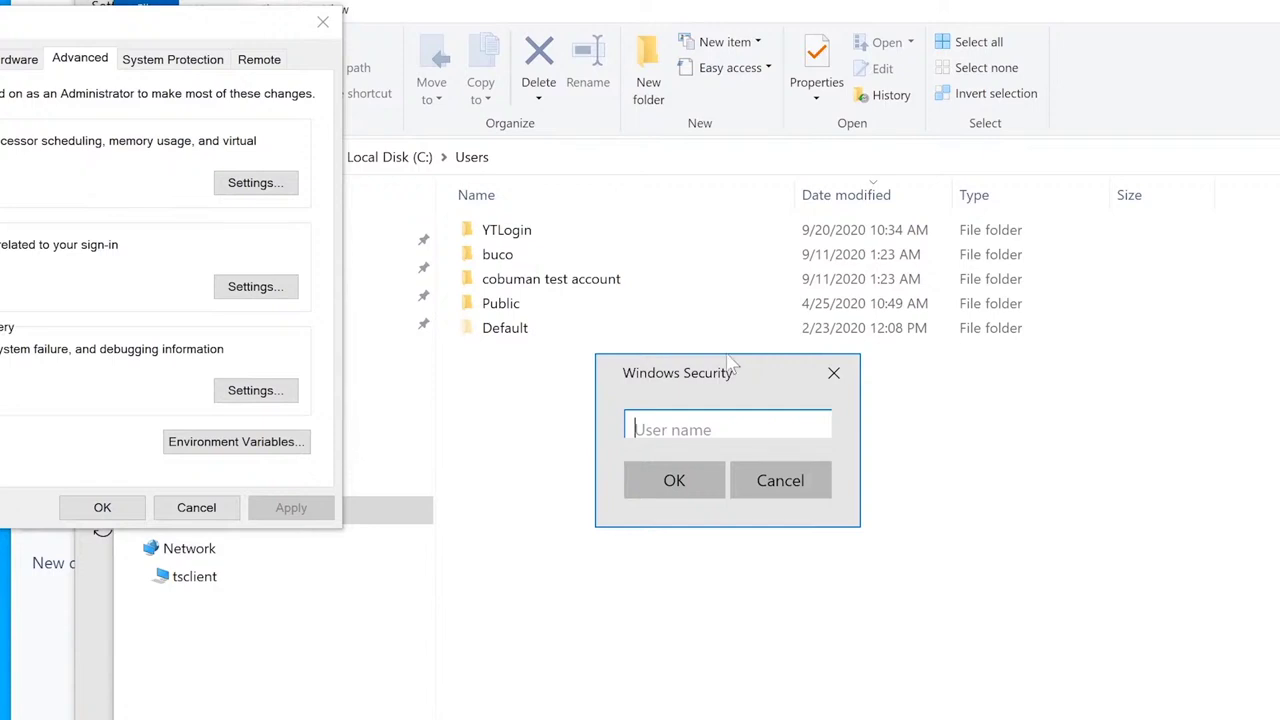
{"action": "left_click_drag", "start_coordinate": [738, 368], "coordinate": [676, 341]}
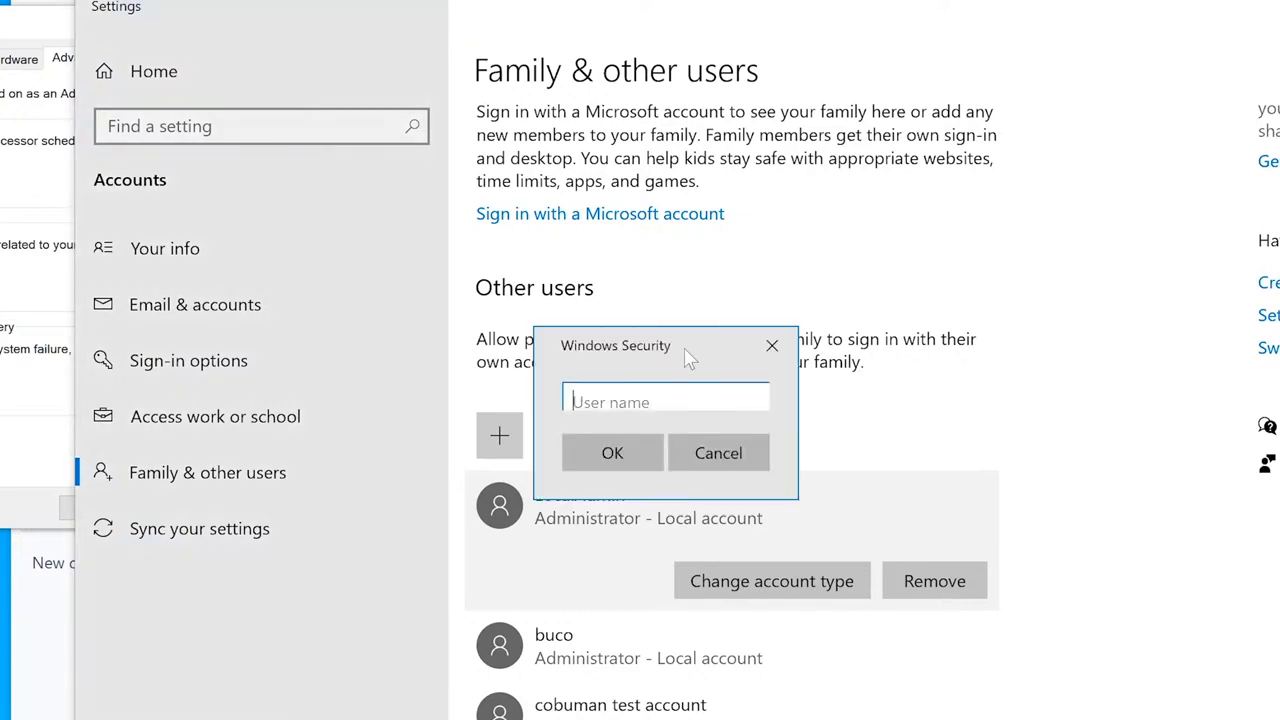
{"action": "type", "text": "L"}
{"action": "left_click_drag", "start_coordinate": [688, 358], "coordinate": [688, 240]}
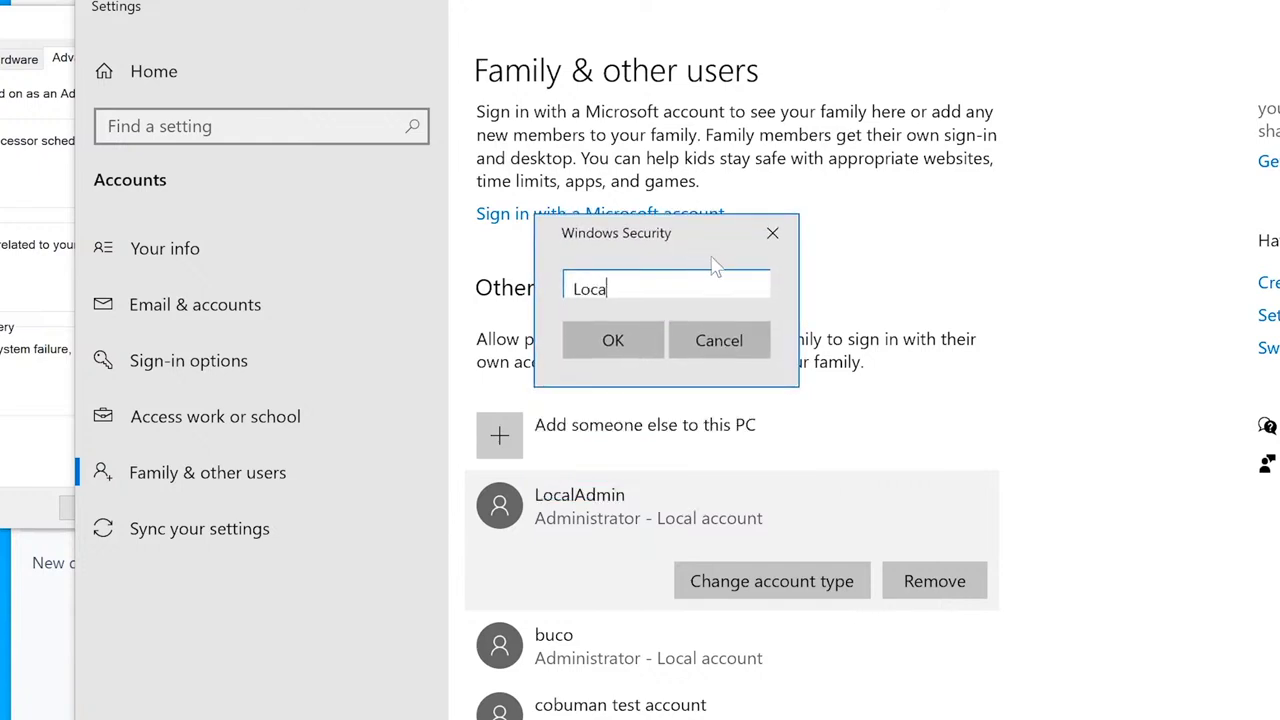
{"action": "type", "text": "Admin"}
{"action": "key", "text": "Return"}
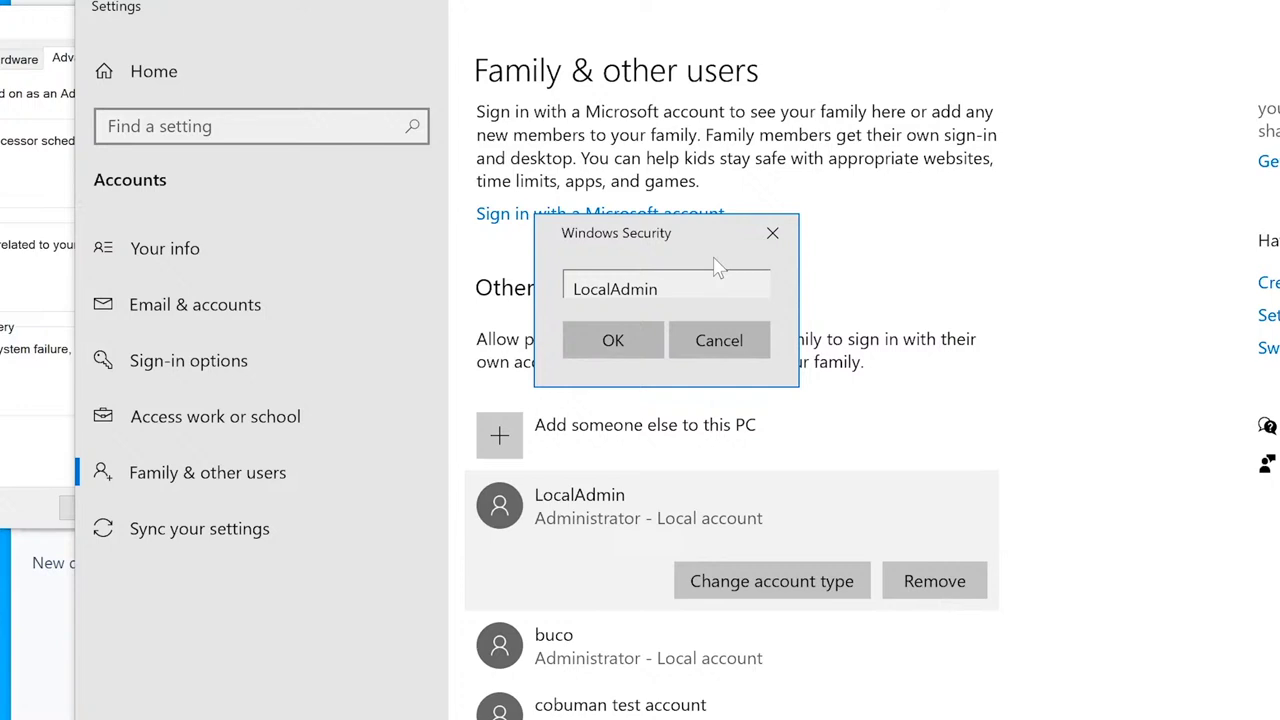
{"action": "left_click", "coordinate": [617, 346]}
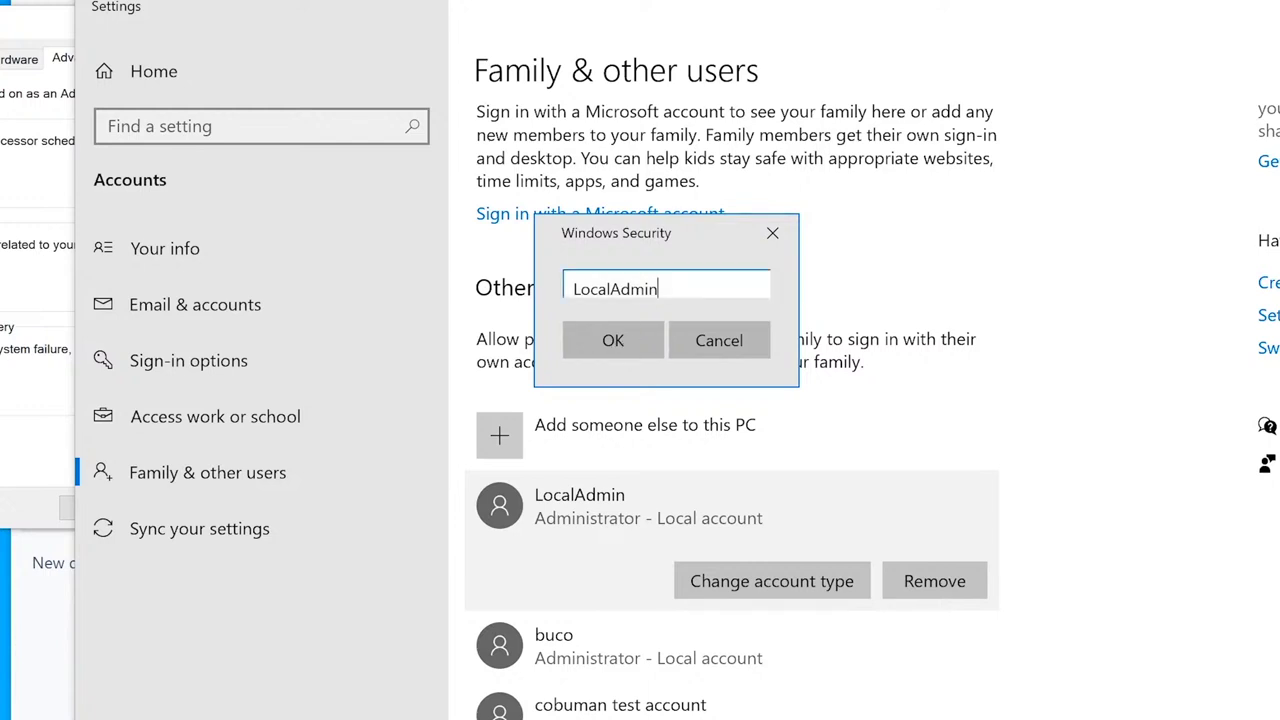
{"action": "left_click", "coordinate": [636, 342]}
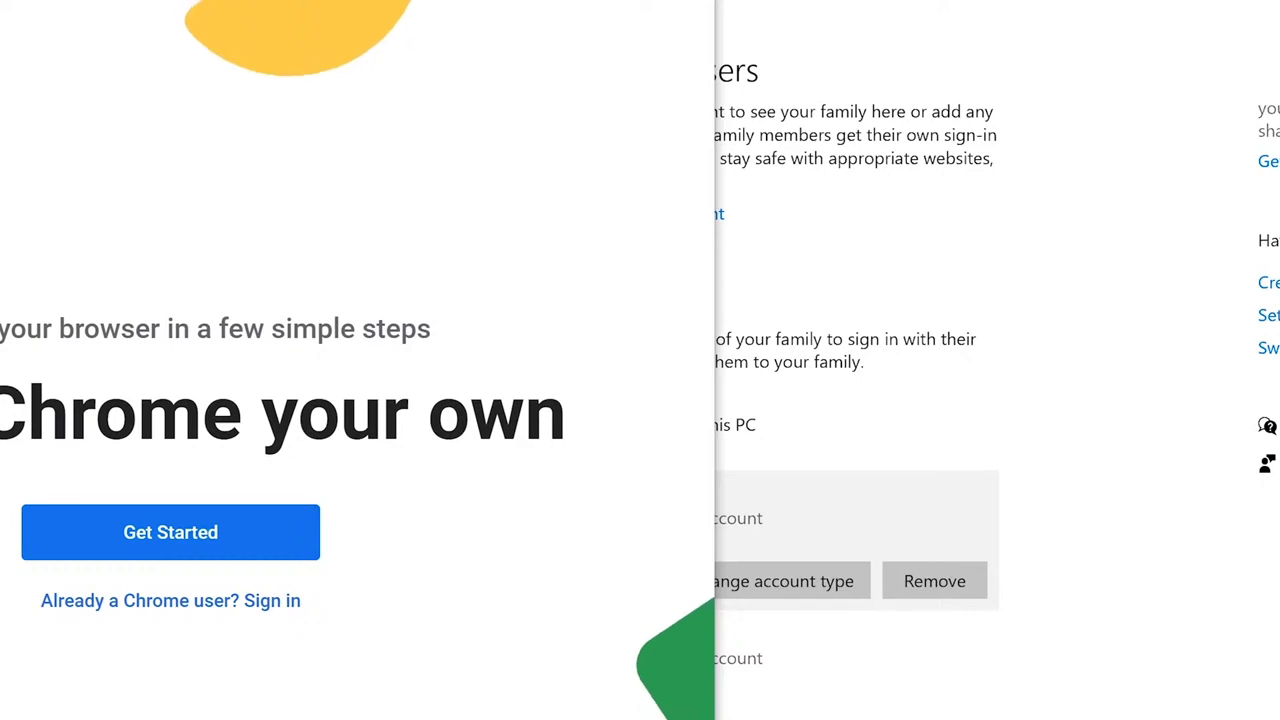
Move the Chrome Welcome window aside, check the ISD-39 ticket, then return to Welcome to Chrome.
{"action": "left_click_drag", "start_coordinate": [477, 41], "coordinate": [1279, 143]}
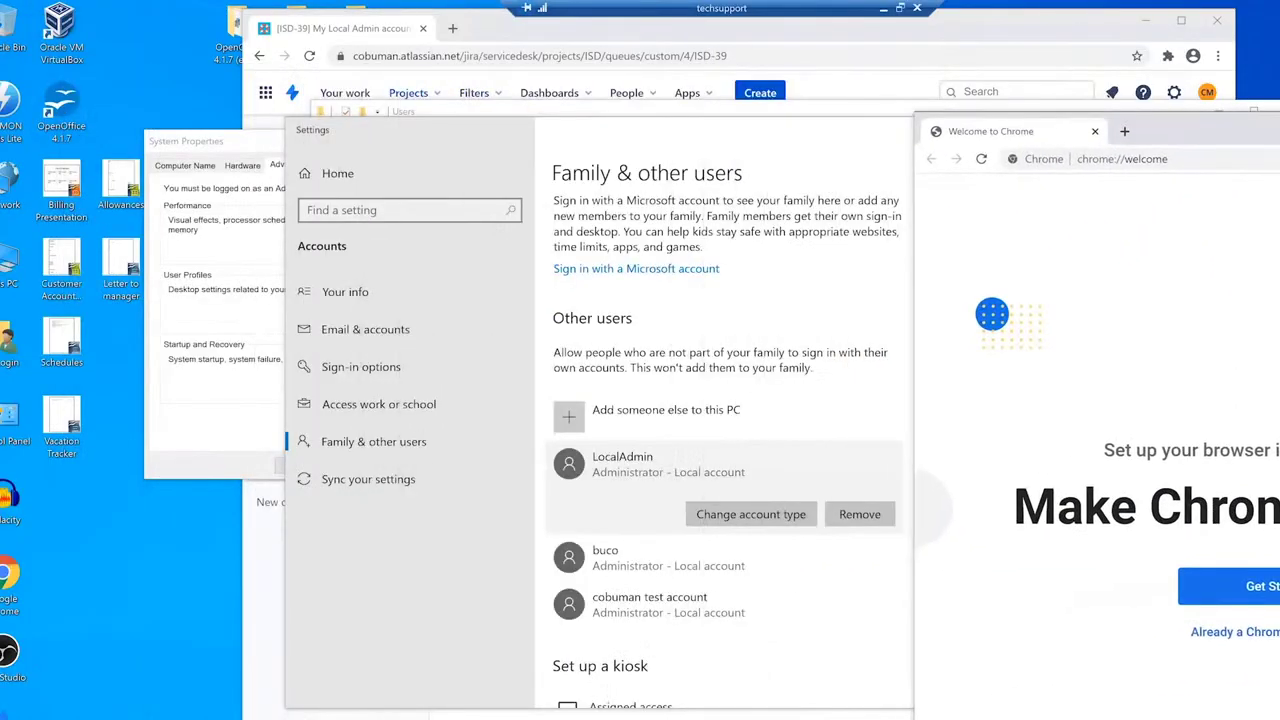
{"action": "left_click_drag", "start_coordinate": [1188, 116], "coordinate": [536, 50]}
{"action": "left_click", "coordinate": [968, 28]}
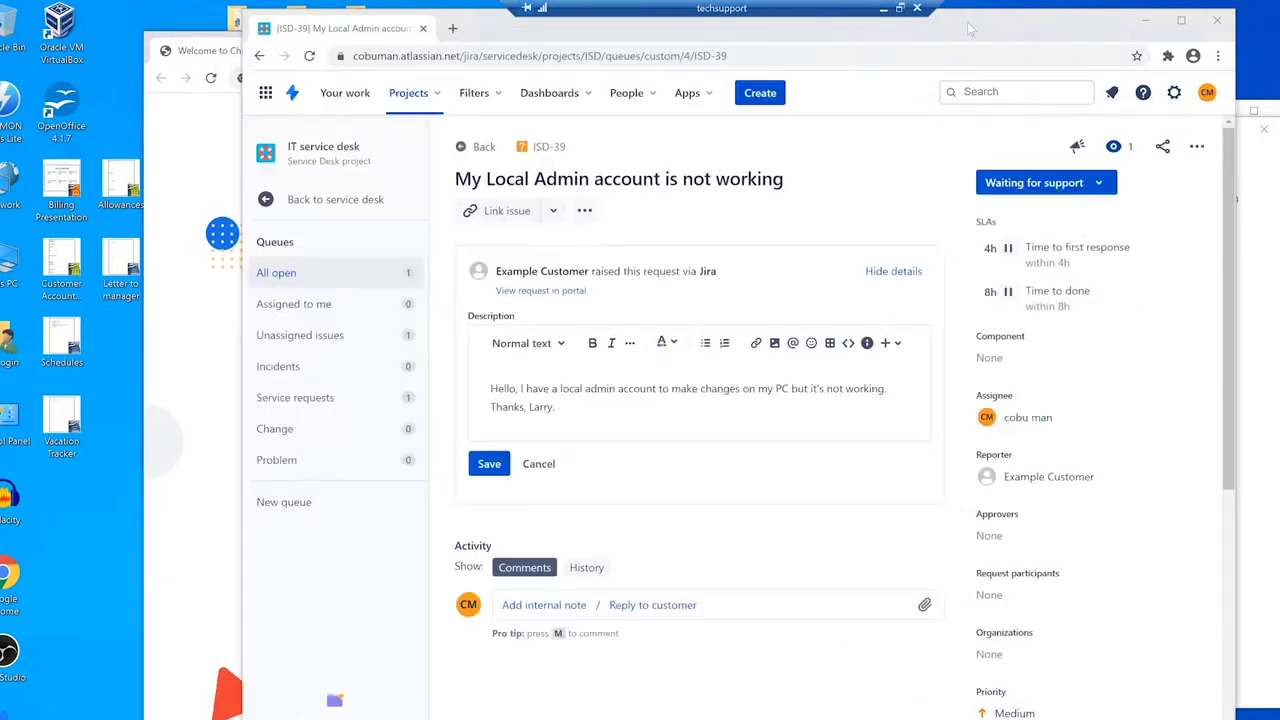
{"action": "left_click", "coordinate": [186, 50]}
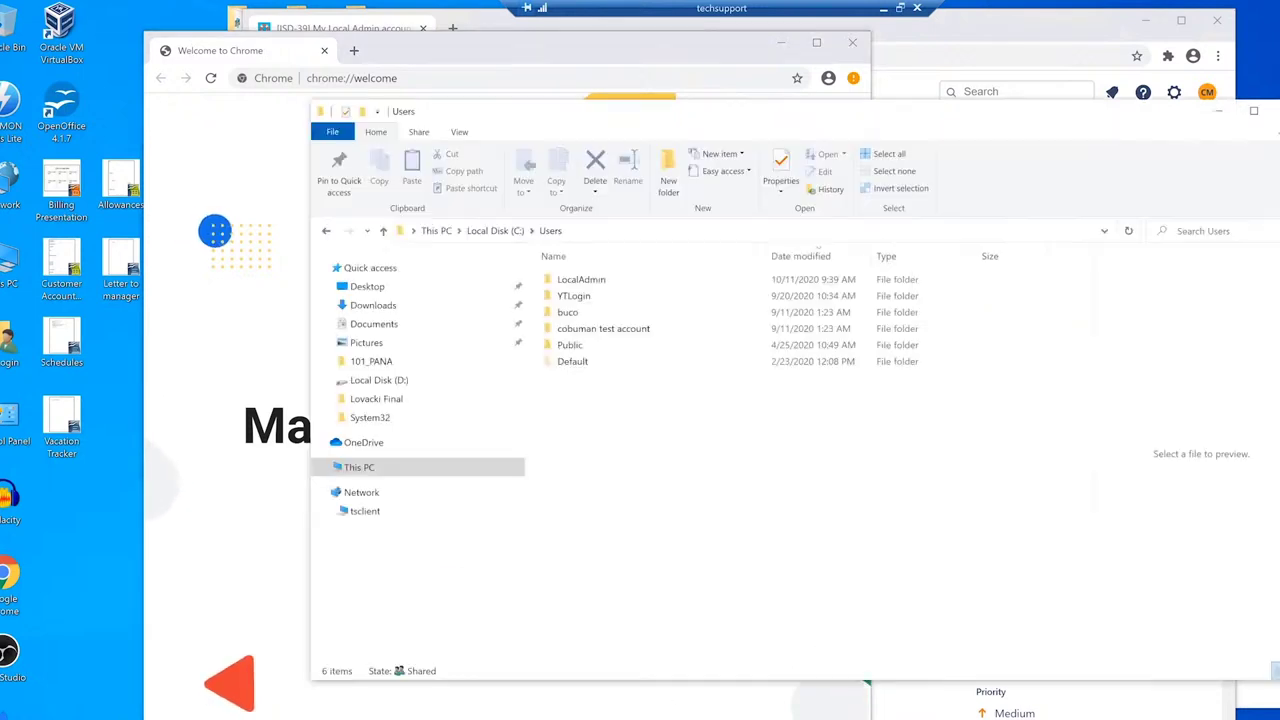
Select the new LocalAdmin folder in C:\Users, try opening it, and cancel the permission prompt.
{"action": "left_click_drag", "start_coordinate": [782, 127], "coordinate": [837, 146]}
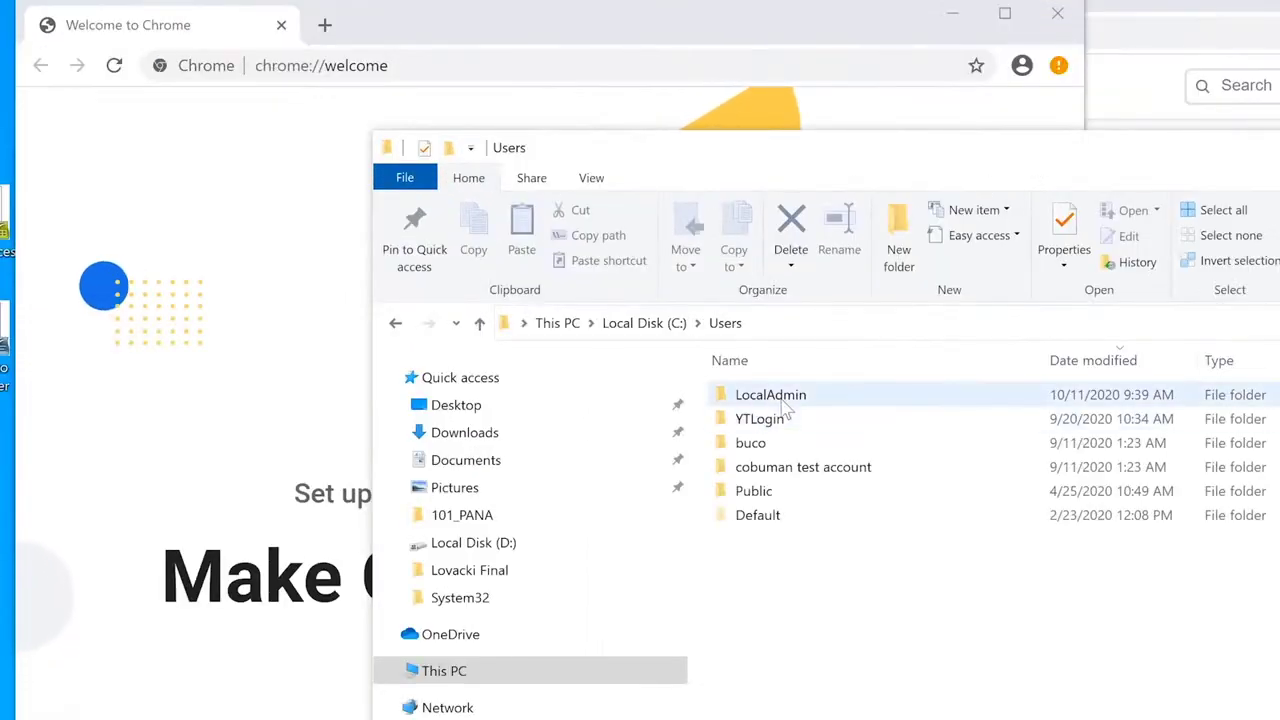
{"action": "left_click", "coordinate": [783, 400]}
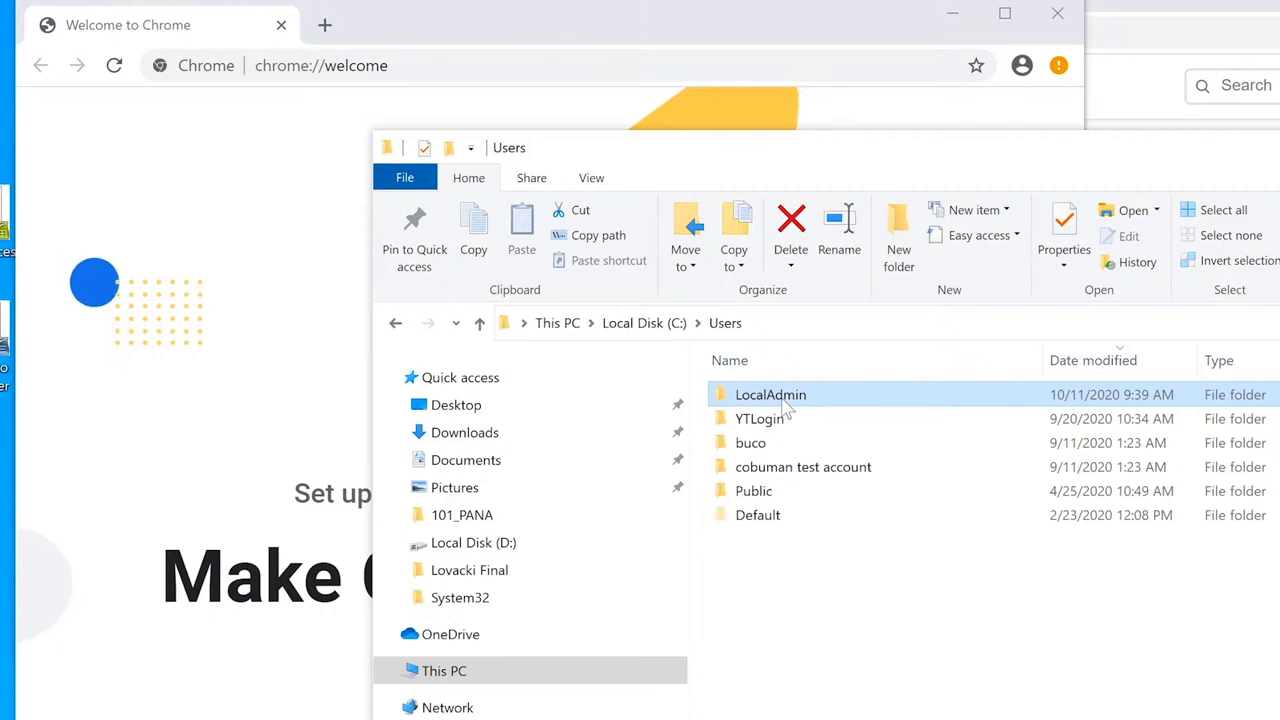
{"action": "double_click", "coordinate": [798, 398]}
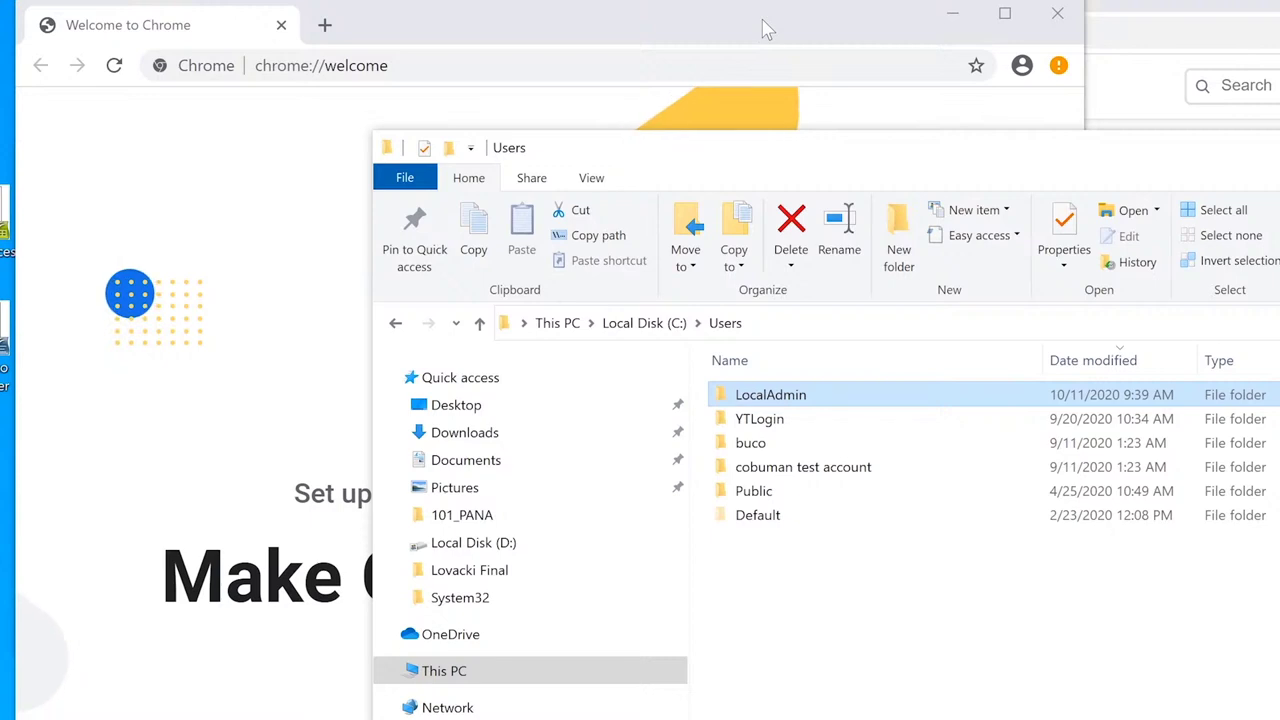
{"action": "left_click_drag", "start_coordinate": [765, 30], "coordinate": [666, 38]}
{"action": "left_click", "coordinate": [1143, 160]}
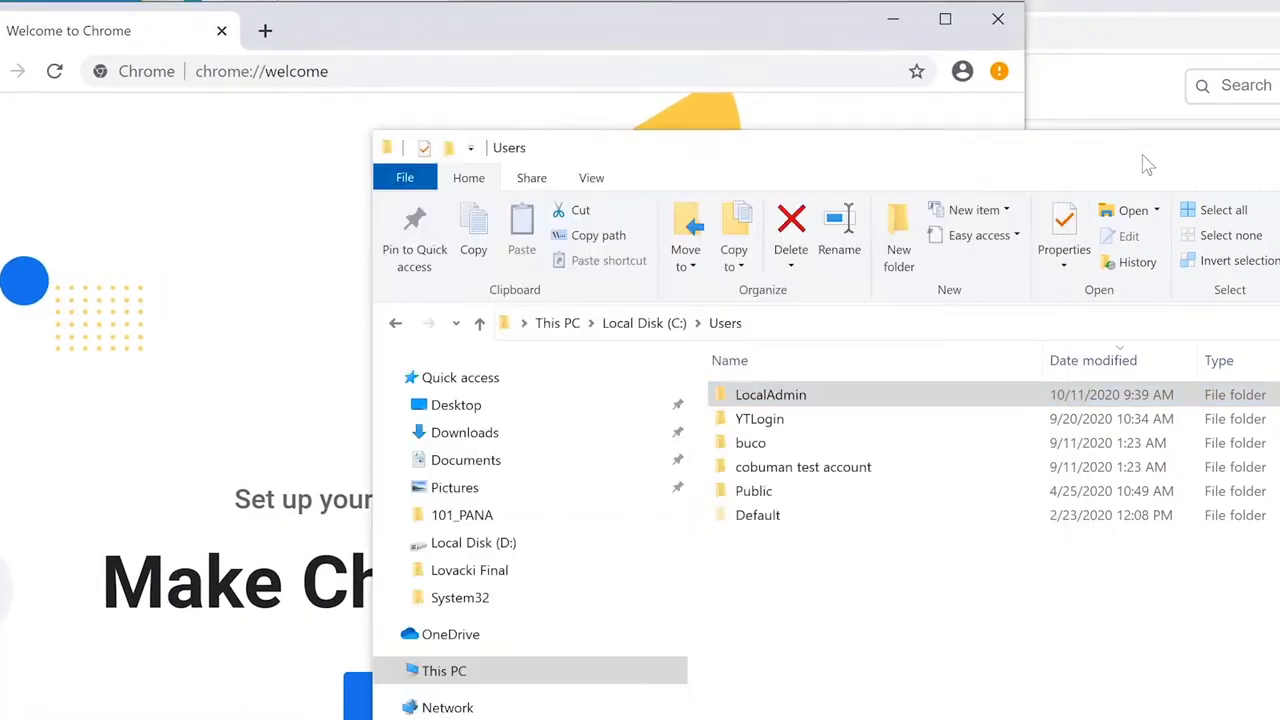
{"action": "double_click", "coordinate": [786, 395]}
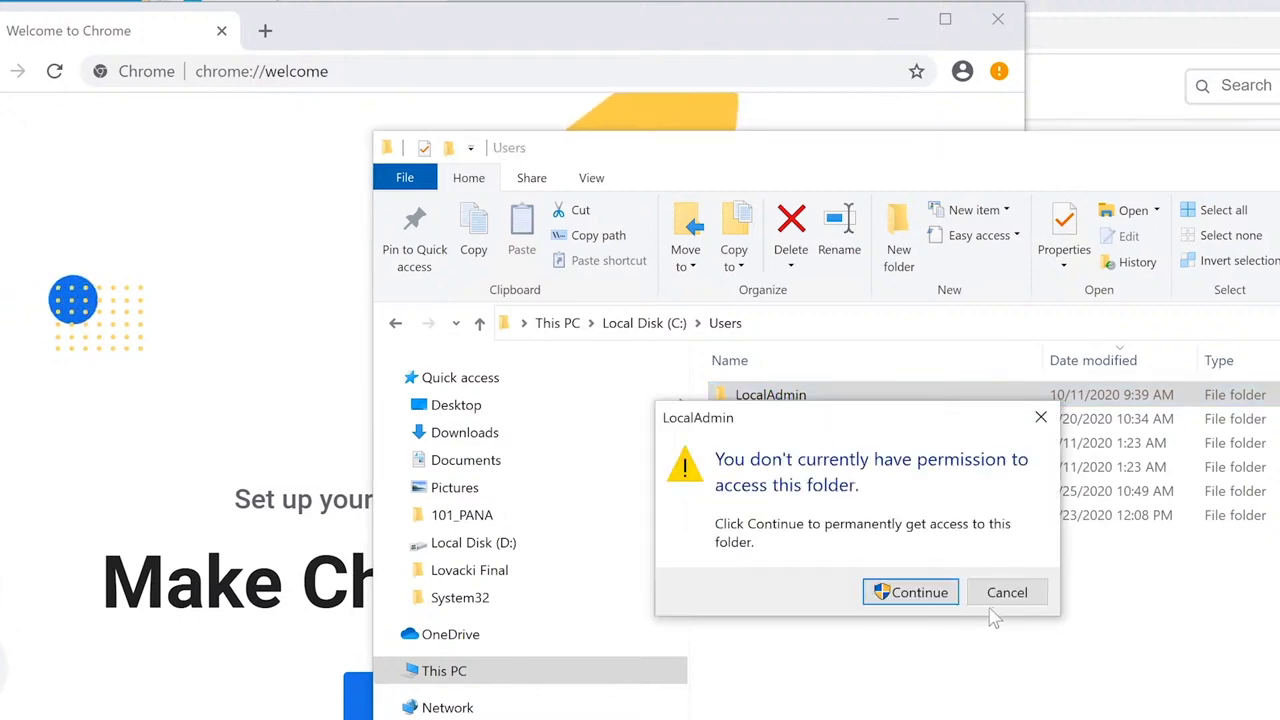
{"action": "left_click", "coordinate": [1000, 594]}
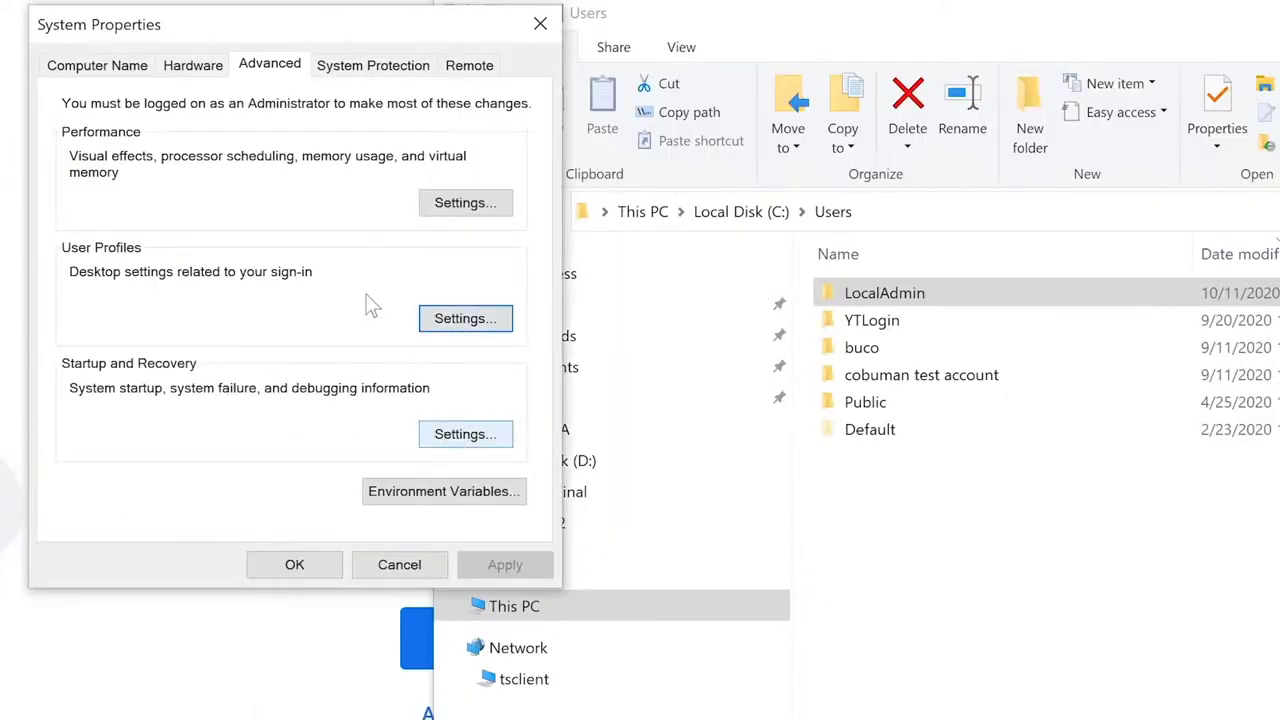
{"action": "left_click", "coordinate": [443, 318]}
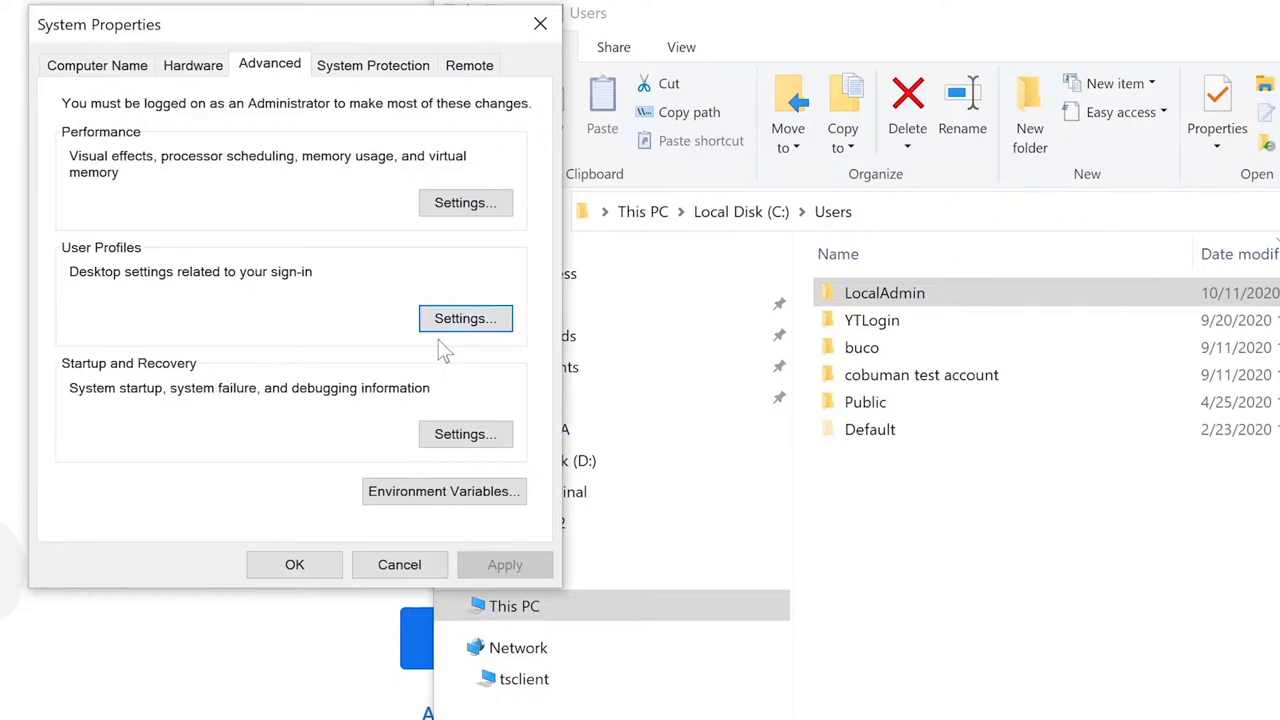
Select the 78.1 MB TECHSUPPORT\LocalAdmin profile in User Profiles, then close Chrome's welcome window.
{"action": "left_click", "coordinate": [458, 317]}
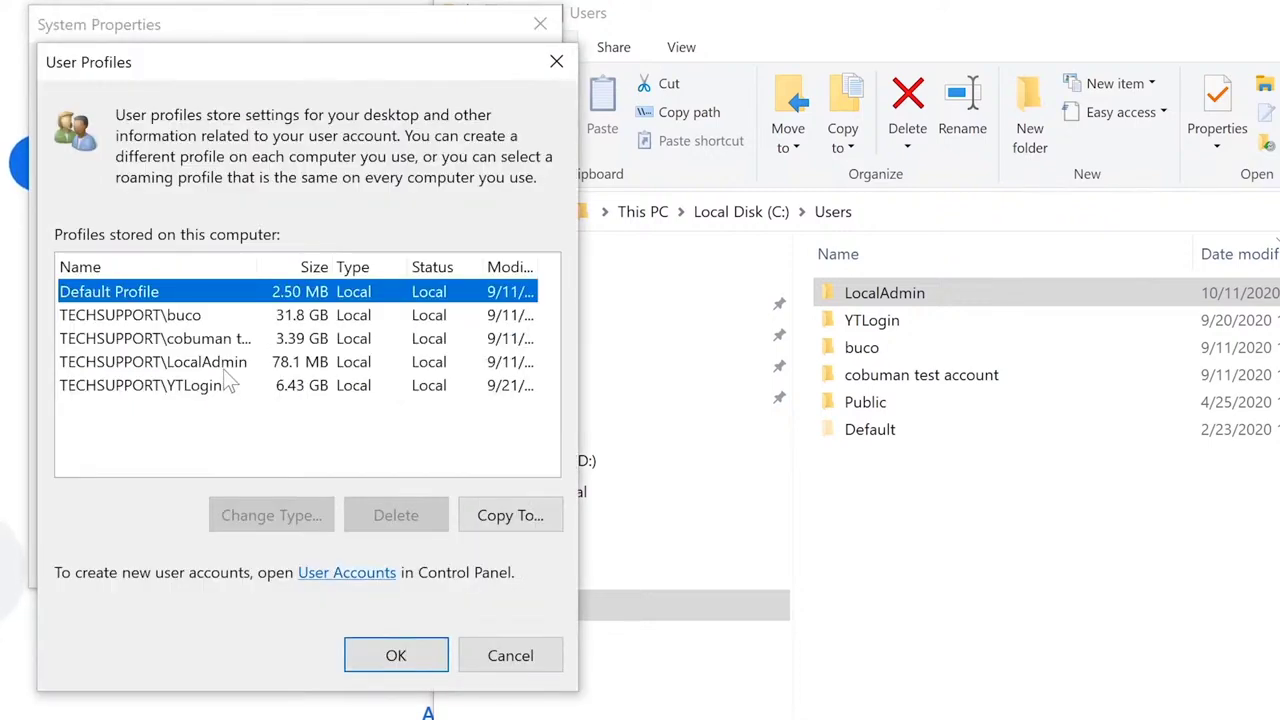
{"action": "left_click", "coordinate": [224, 368]}
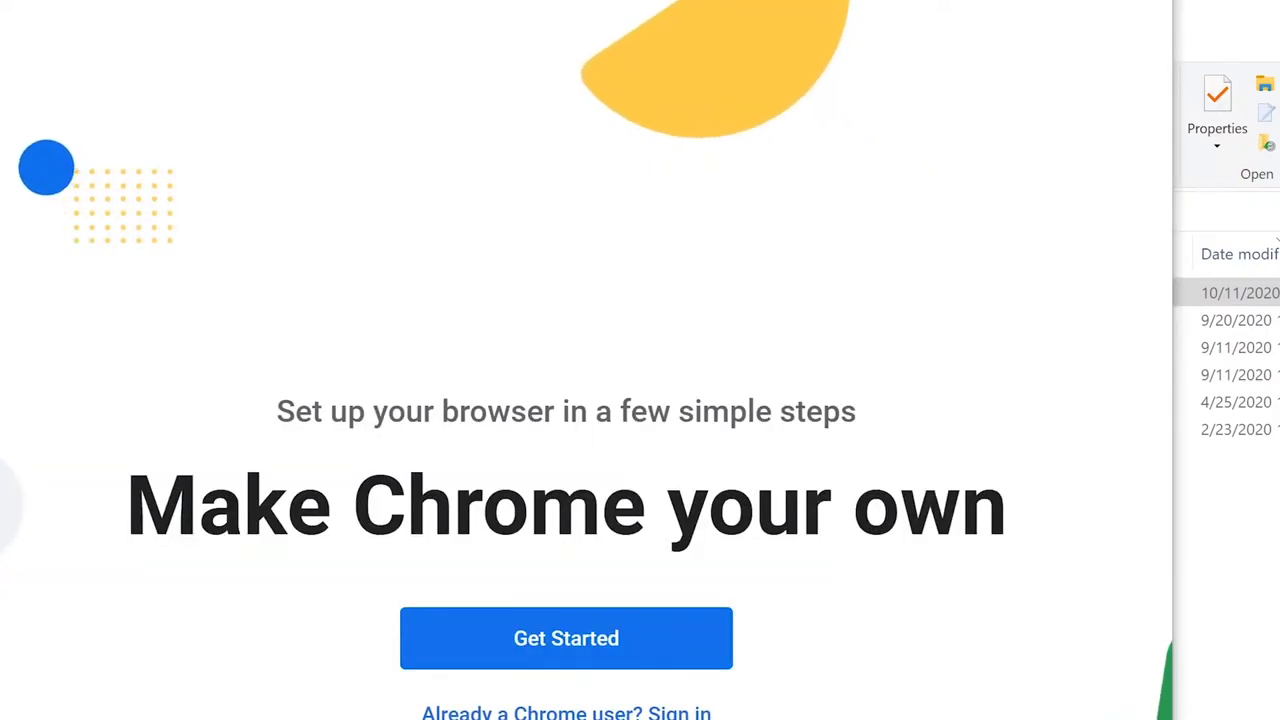
{"action": "key", "text": "alt+F4"}
Open the LocalAdmin folder granting access, and browse AppData\Local's Google and Microsoft folders.
{"action": "right_click", "coordinate": [882, 289]}
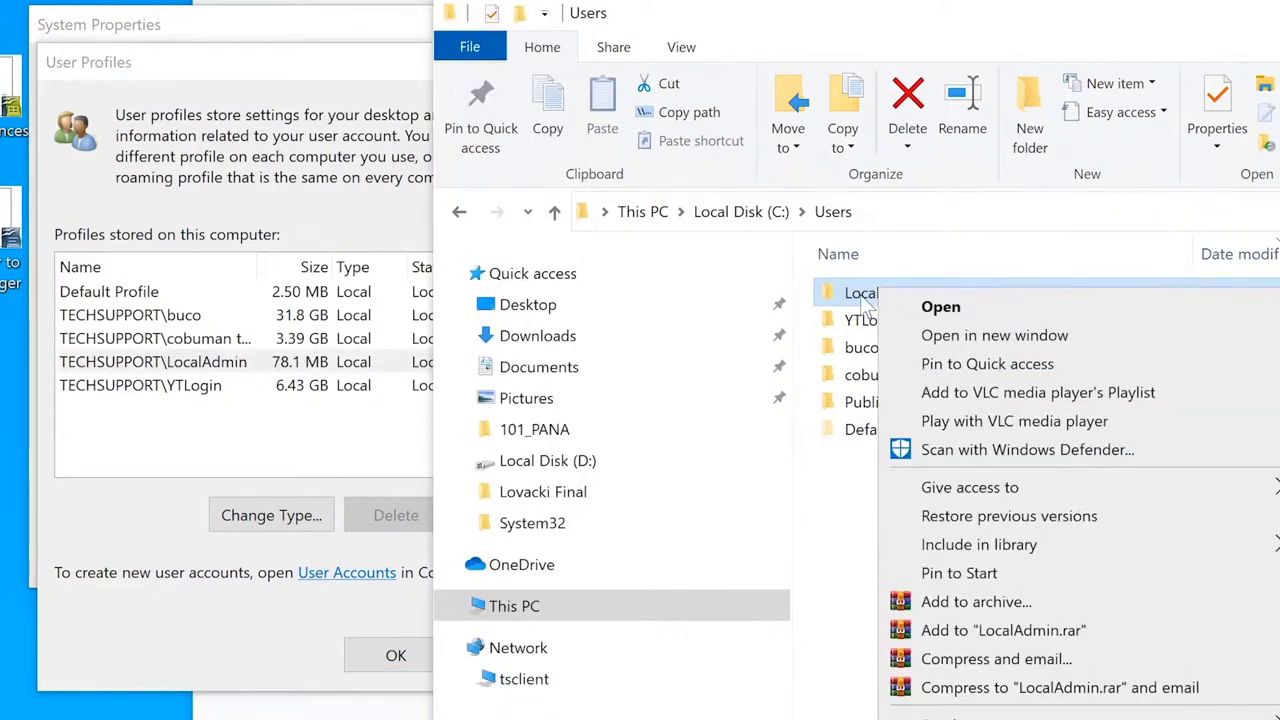
{"action": "left_click", "coordinate": [940, 306]}
{"action": "left_click", "coordinate": [1070, 515]}
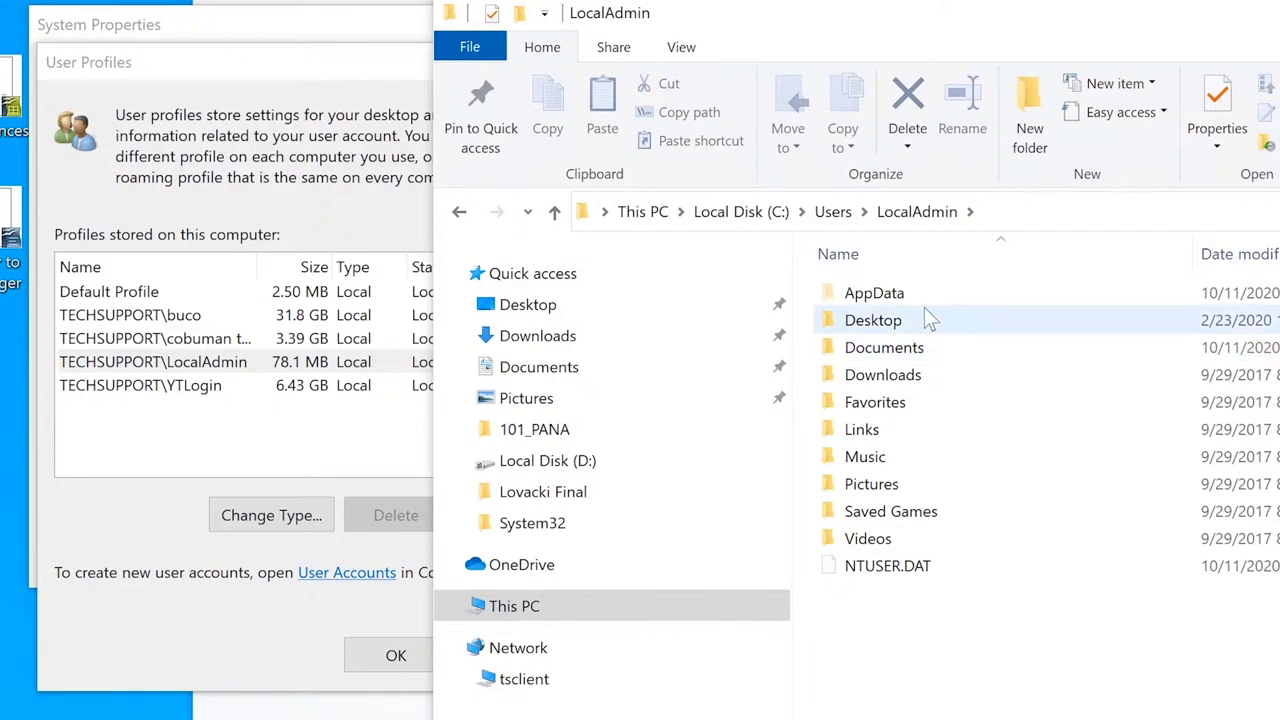
{"action": "double_click", "coordinate": [860, 294]}
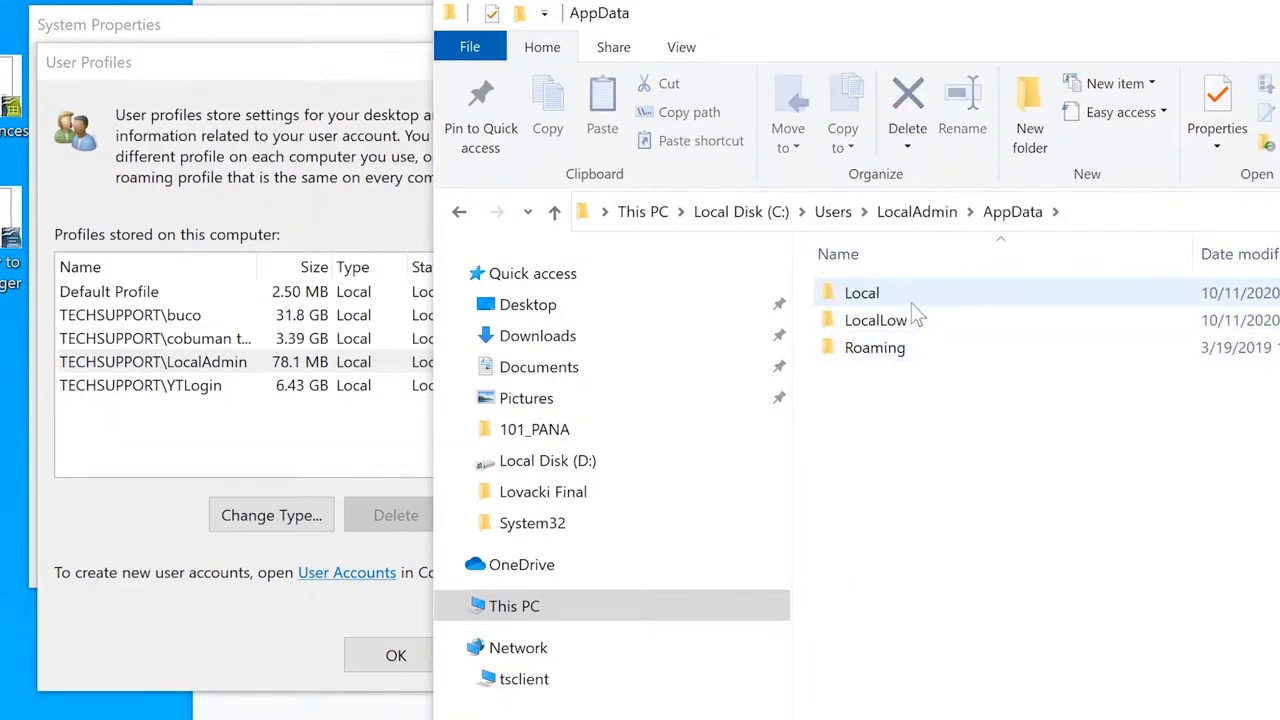
{"action": "double_click", "coordinate": [900, 293]}
{"action": "left_click", "coordinate": [915, 291]}
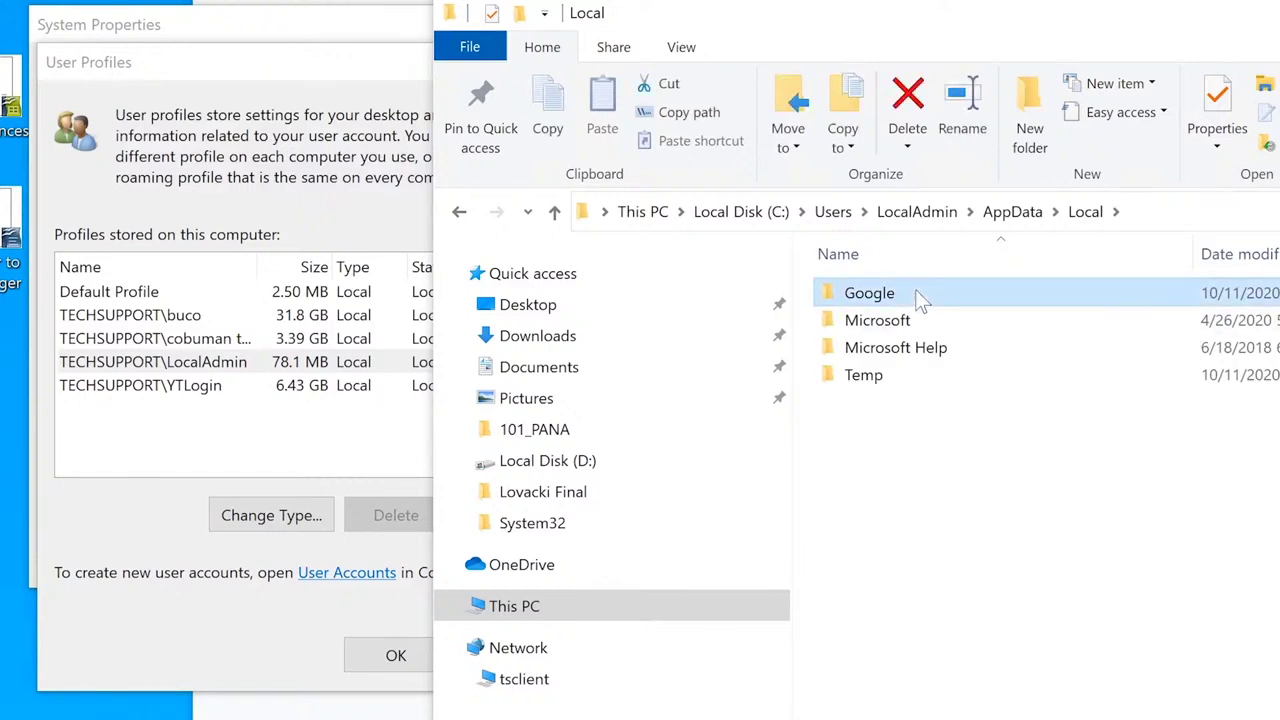
{"action": "key", "text": "Down"}
{"action": "key", "text": "Down"}
{"action": "key", "text": "Down"}
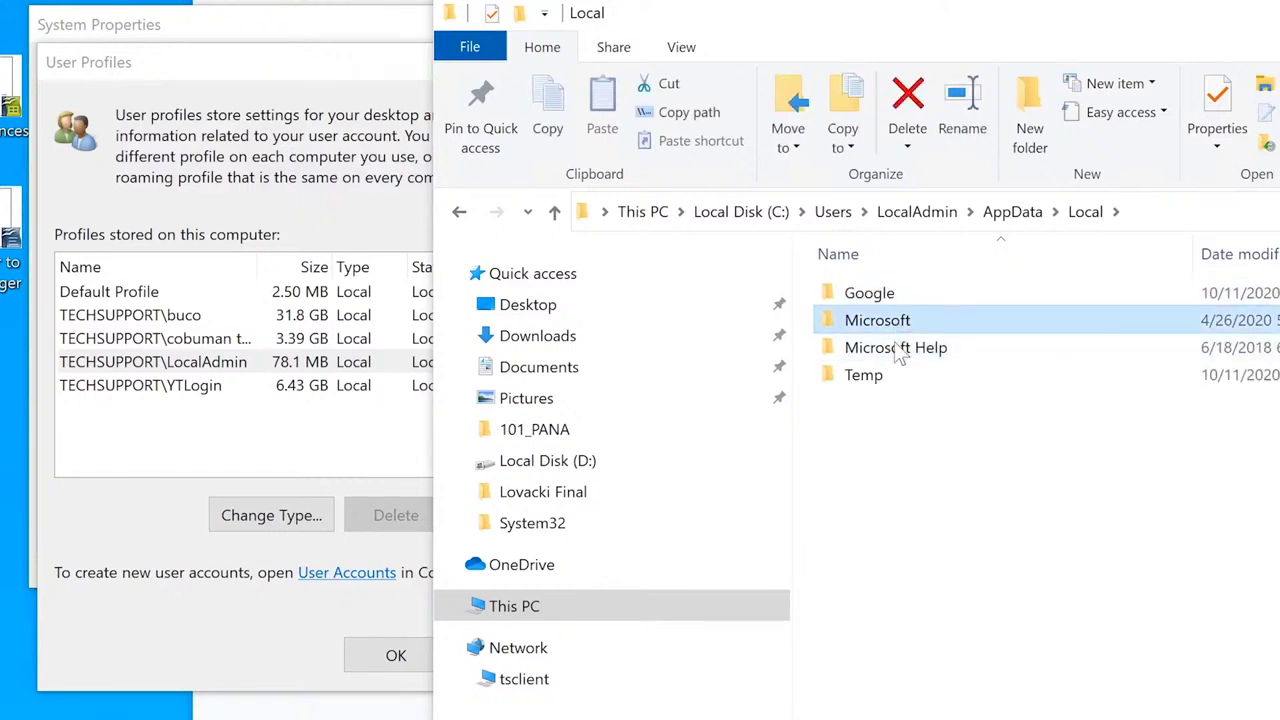
{"action": "left_click", "coordinate": [897, 322]}
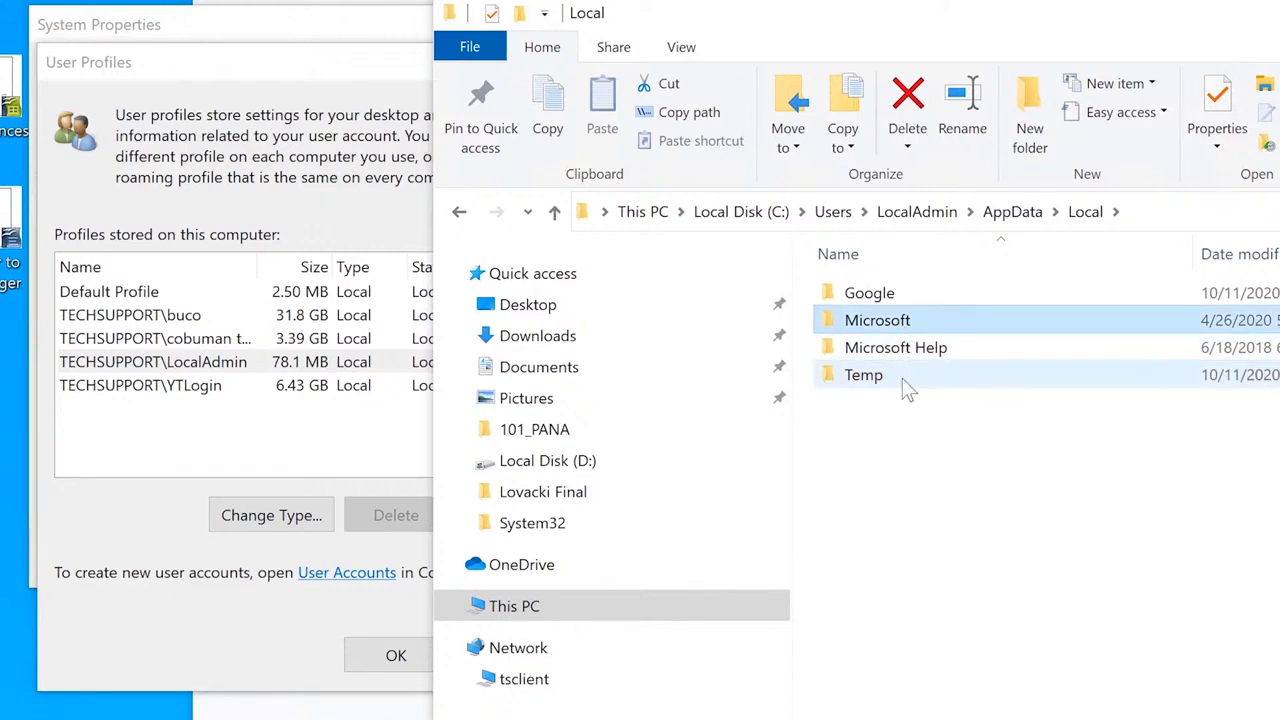
{"action": "left_click", "coordinate": [913, 297]}
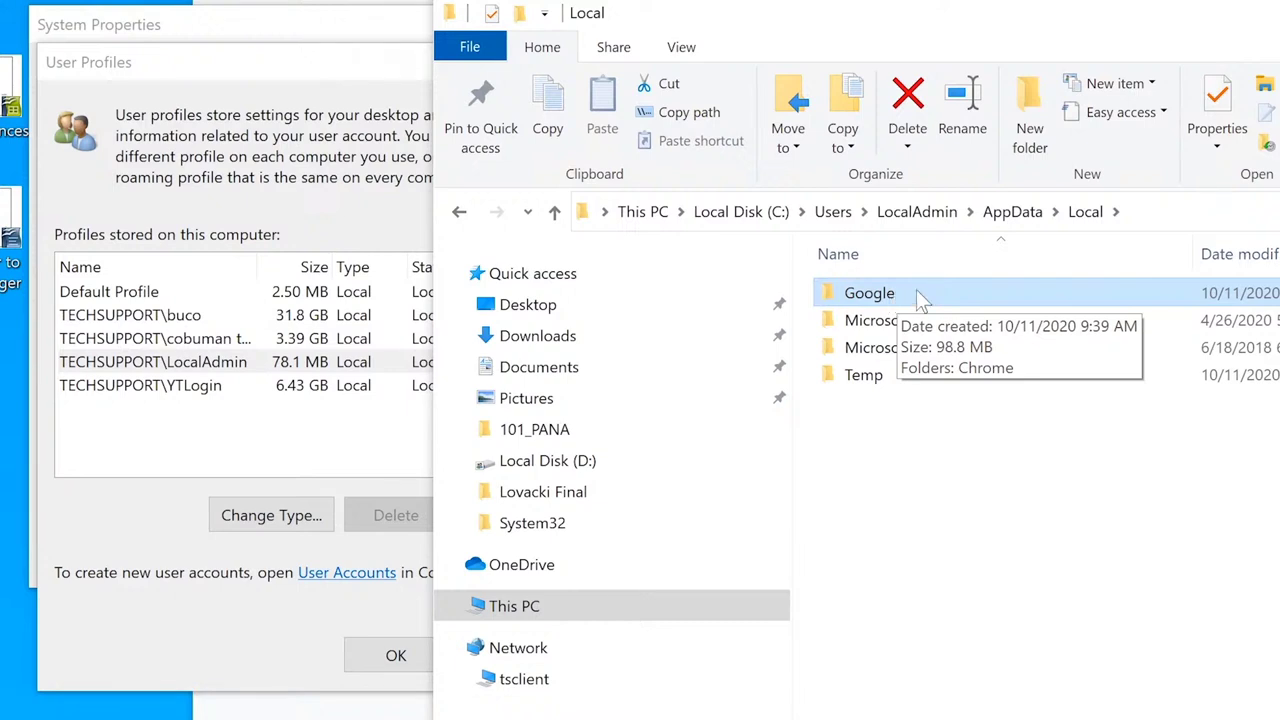
Navigate back up from AppData to Local Disk (C:) and open the Users folder.
{"action": "left_click", "coordinate": [460, 212]}
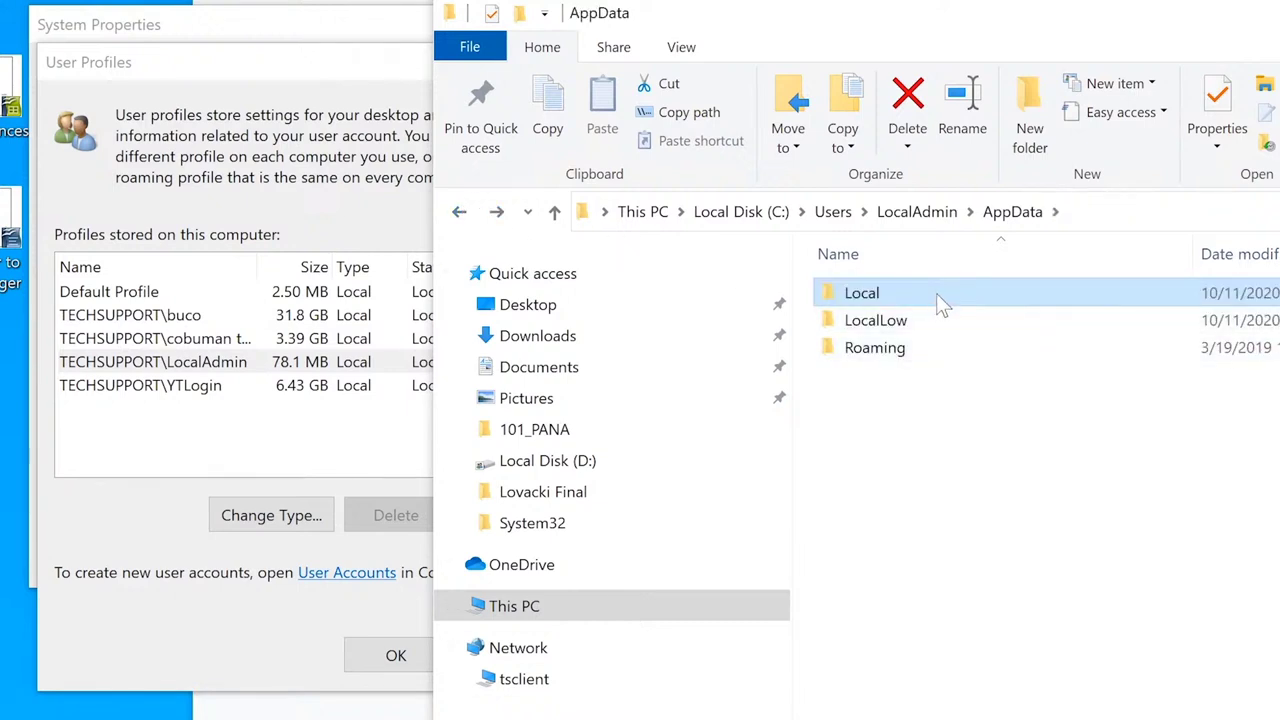
{"action": "key", "text": "F2"}
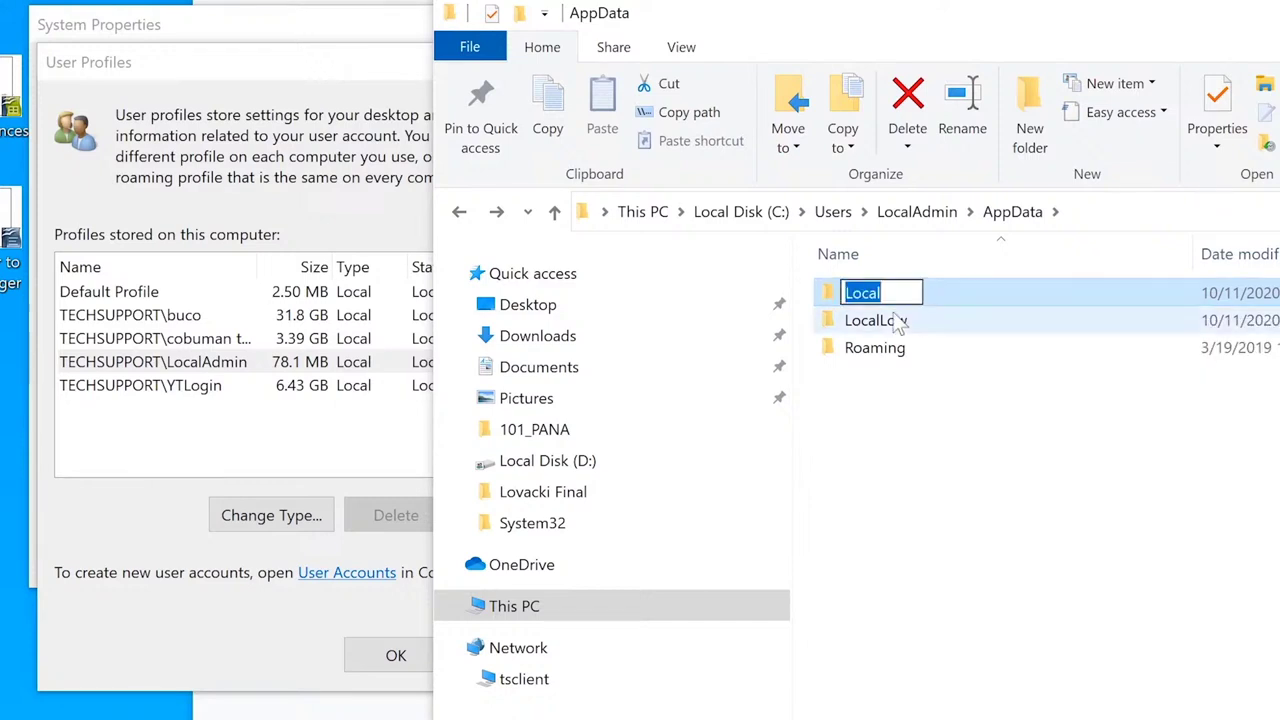
{"action": "left_click", "coordinate": [898, 320]}
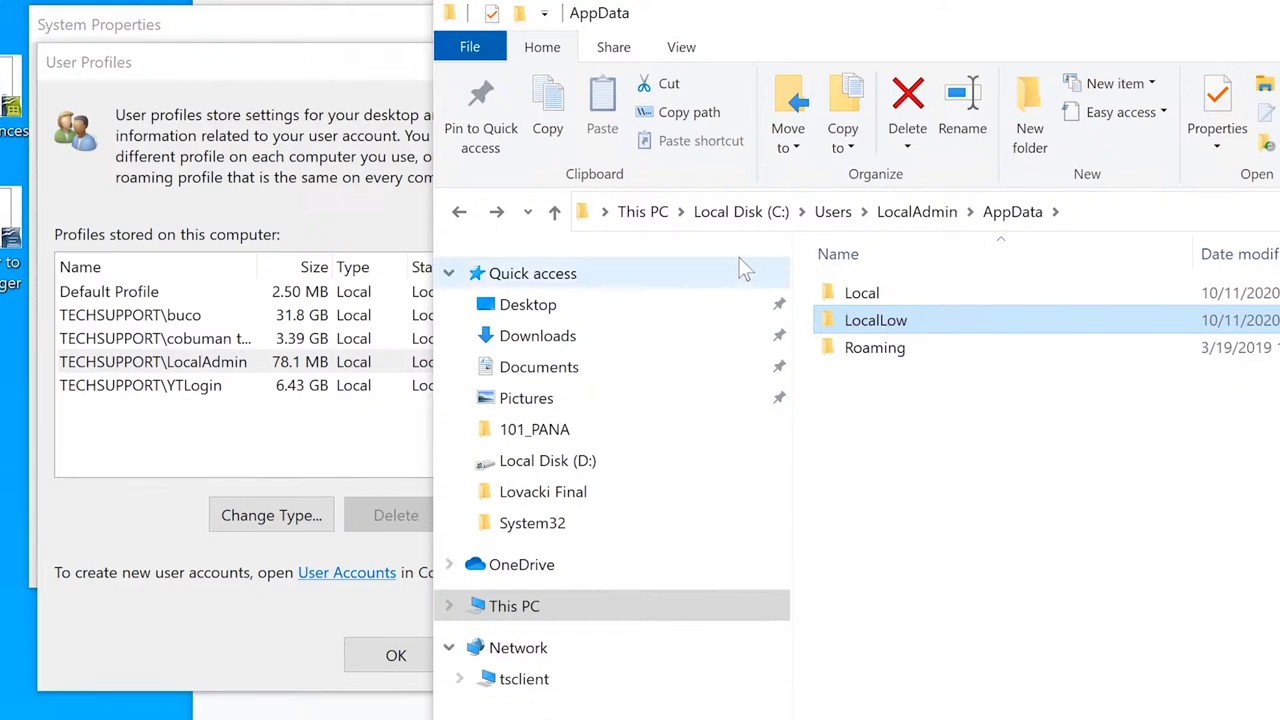
{"action": "left_click", "coordinate": [458, 212]}
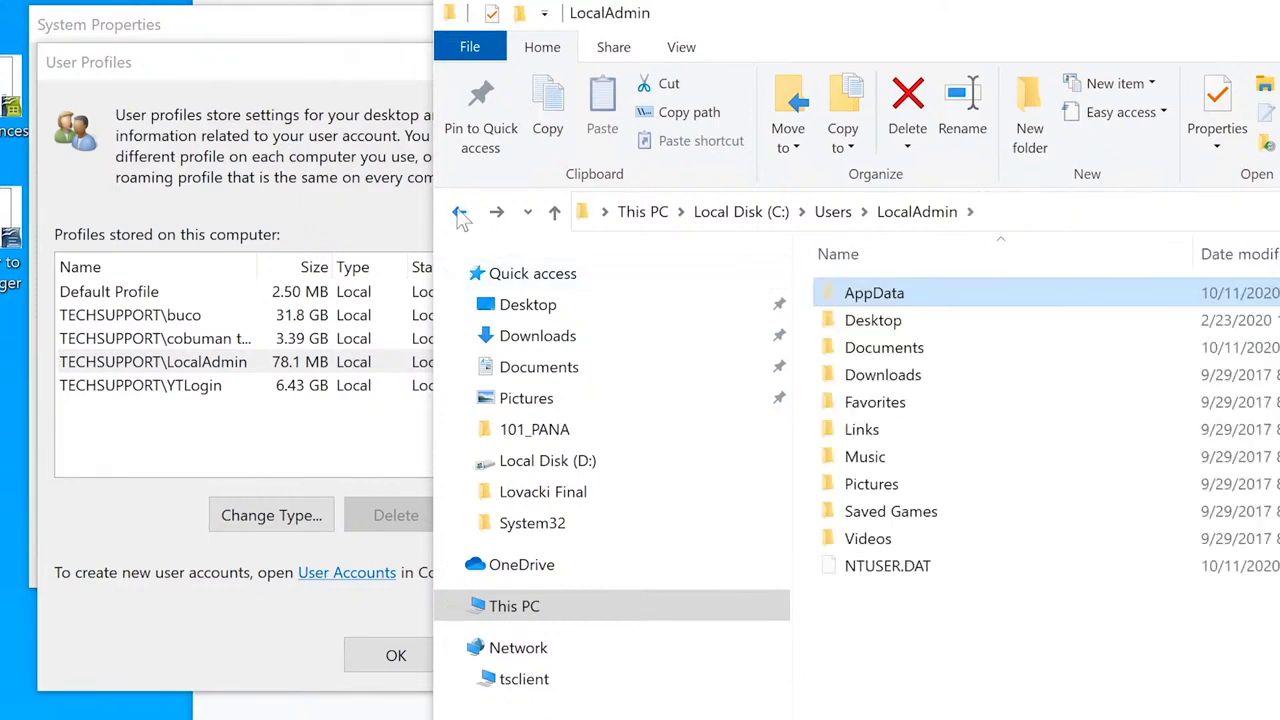
{"action": "left_click", "coordinate": [460, 213]}
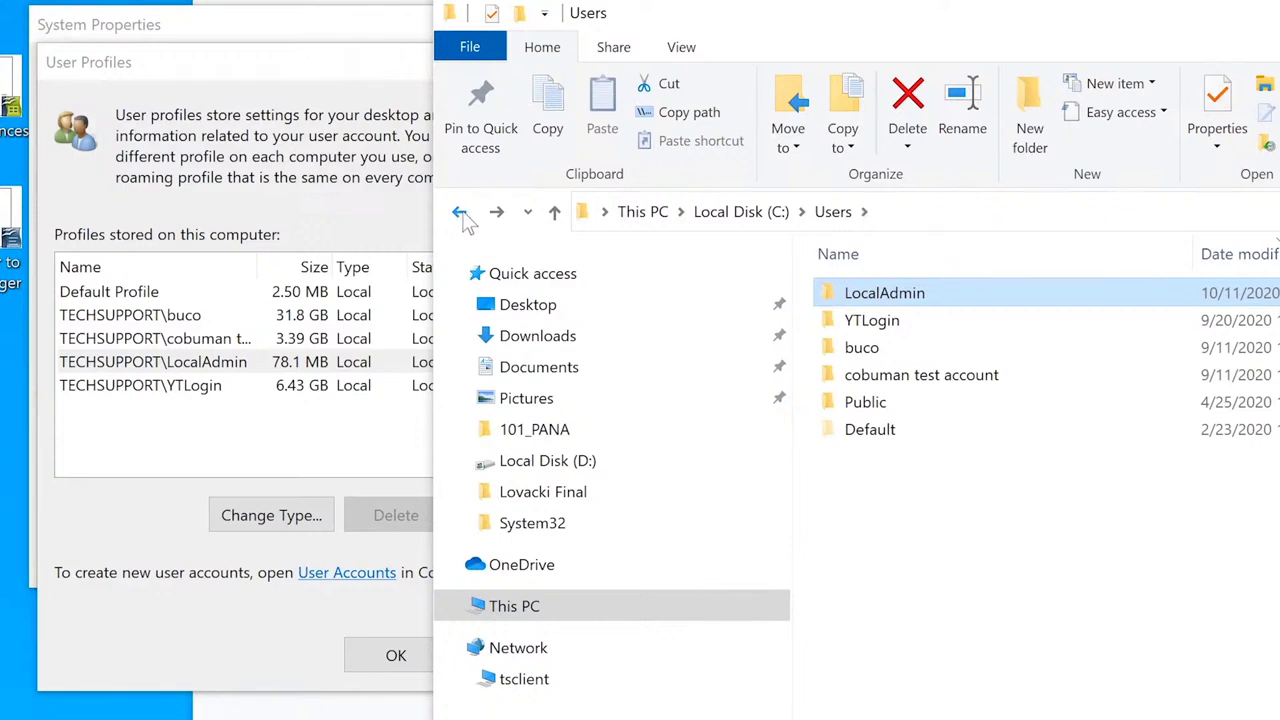
{"action": "left_click", "coordinate": [460, 213]}
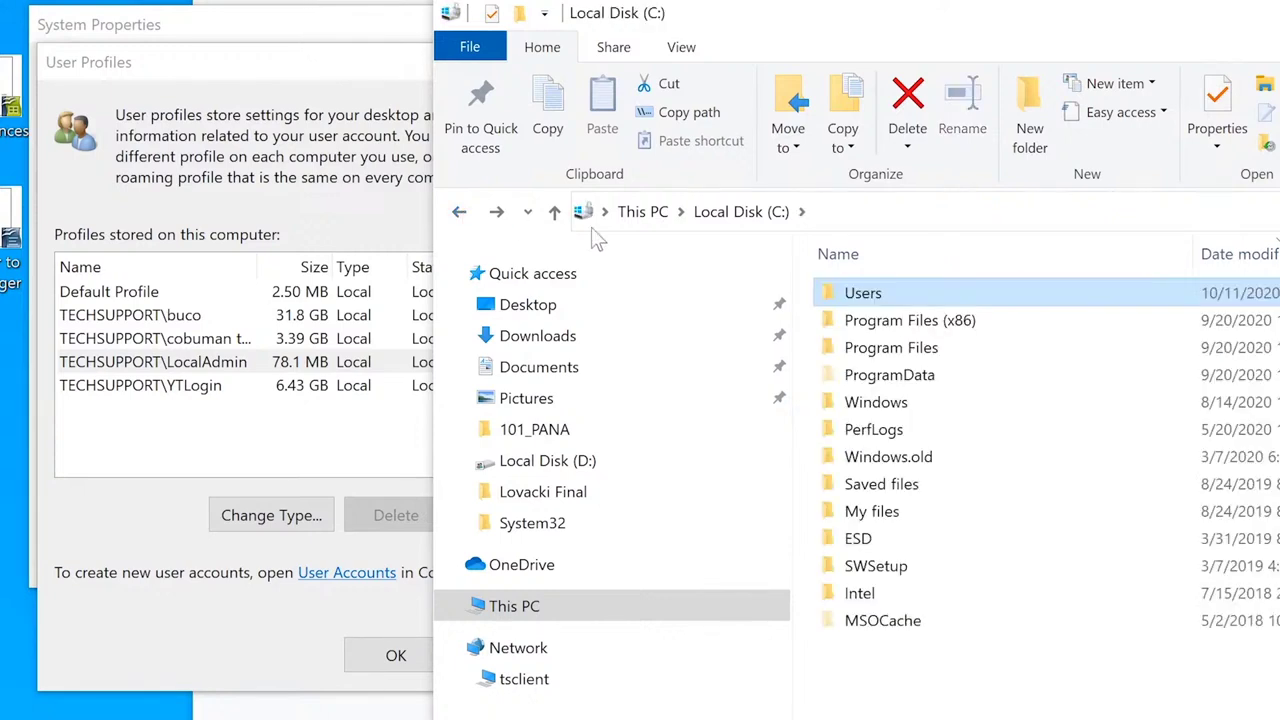
{"action": "double_click", "coordinate": [893, 302]}
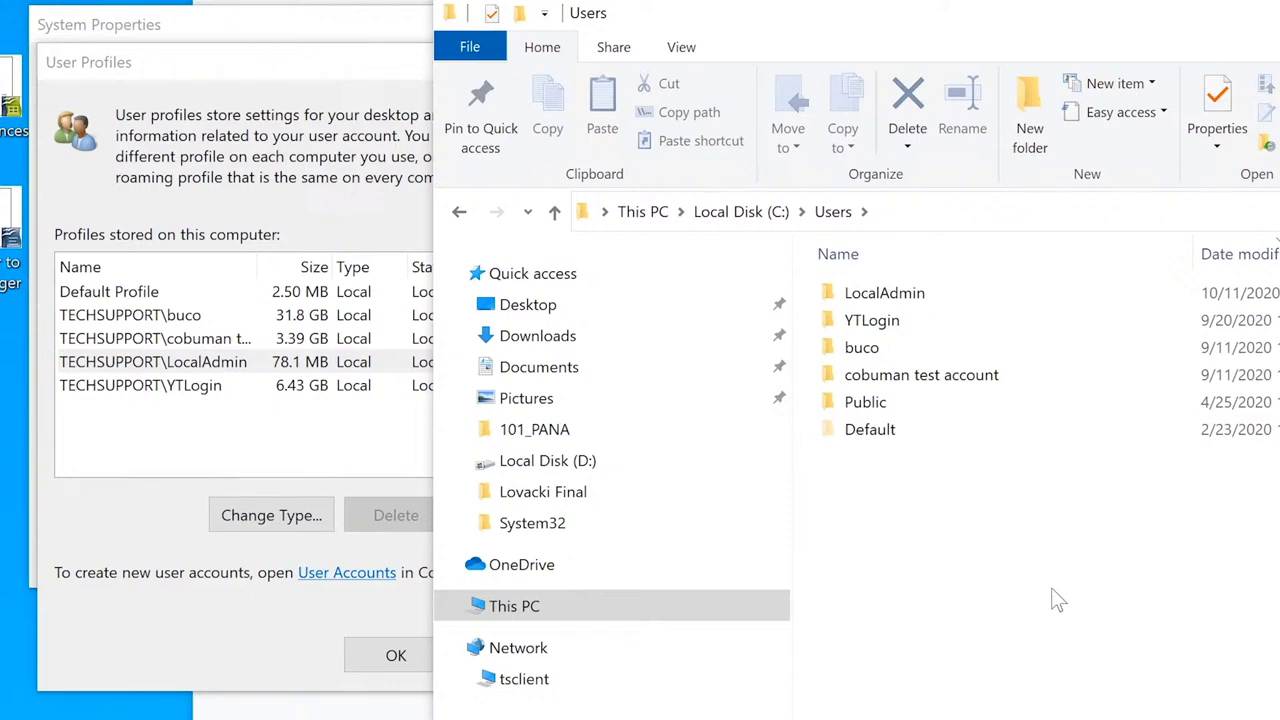
Compare the LocalAdmin folder in C:\Users with the LocalAdmin entry in User Profiles.
{"action": "left_click", "coordinate": [972, 296]}
{"action": "left_click", "coordinate": [966, 287]}
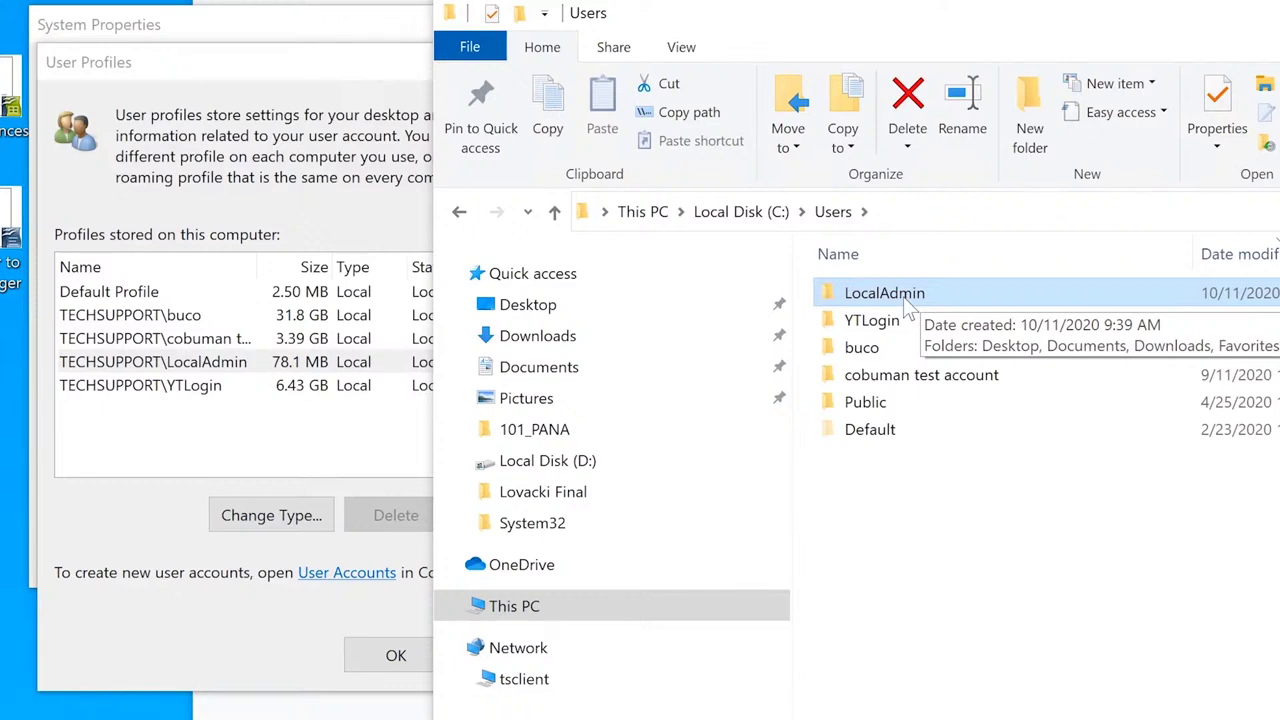
{"action": "left_click", "coordinate": [318, 62]}
{"action": "left_click_drag", "start_coordinate": [318, 62], "coordinate": [288, 61]}
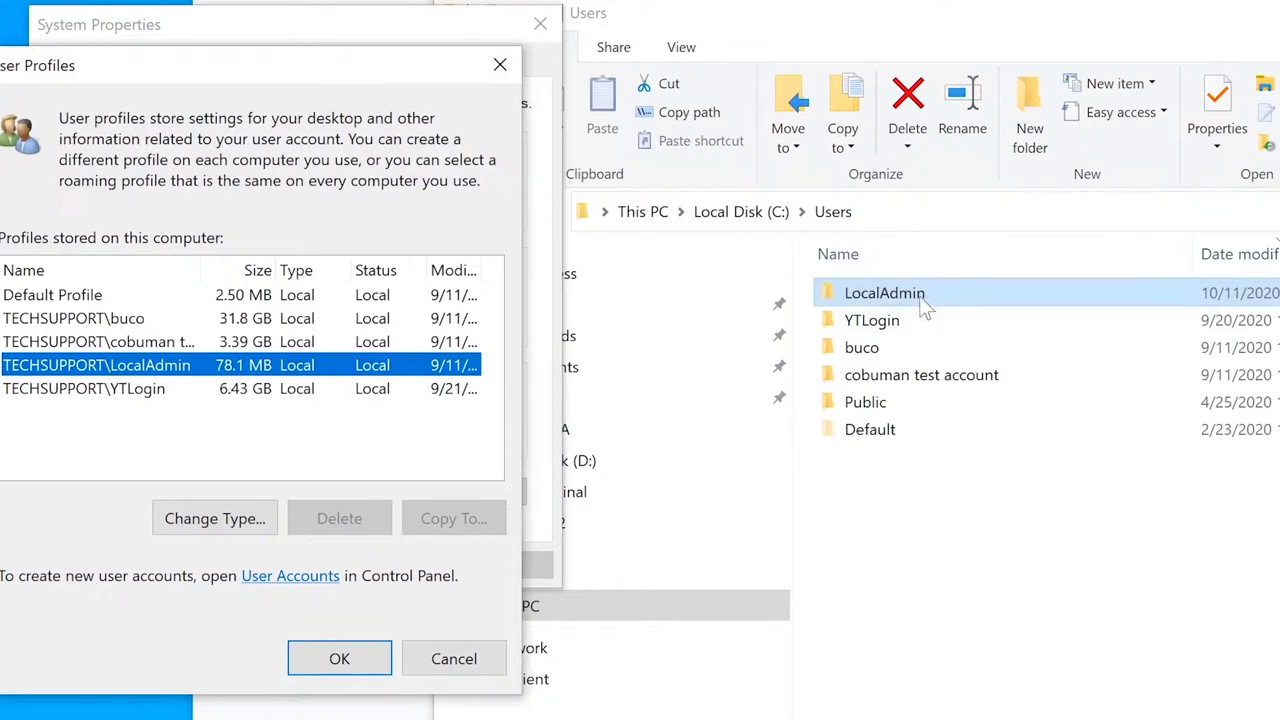
{"action": "left_click", "coordinate": [900, 322]}
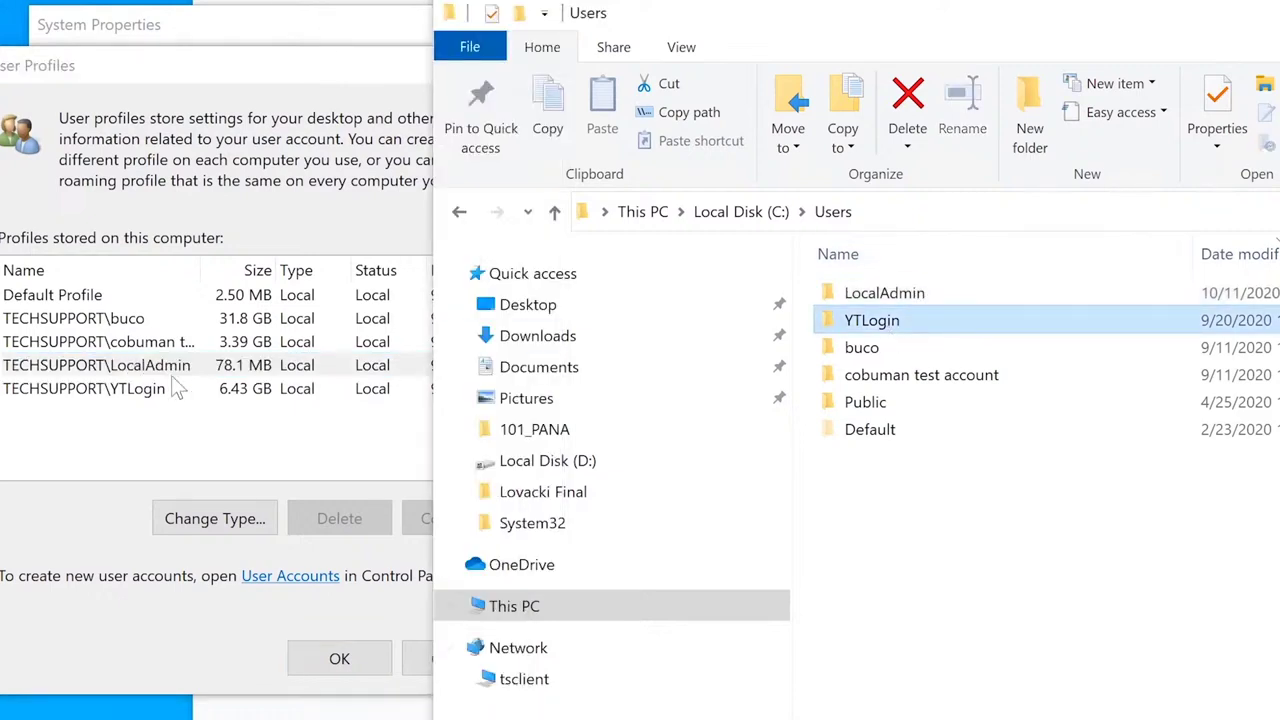
{"action": "left_click", "coordinate": [267, 377]}
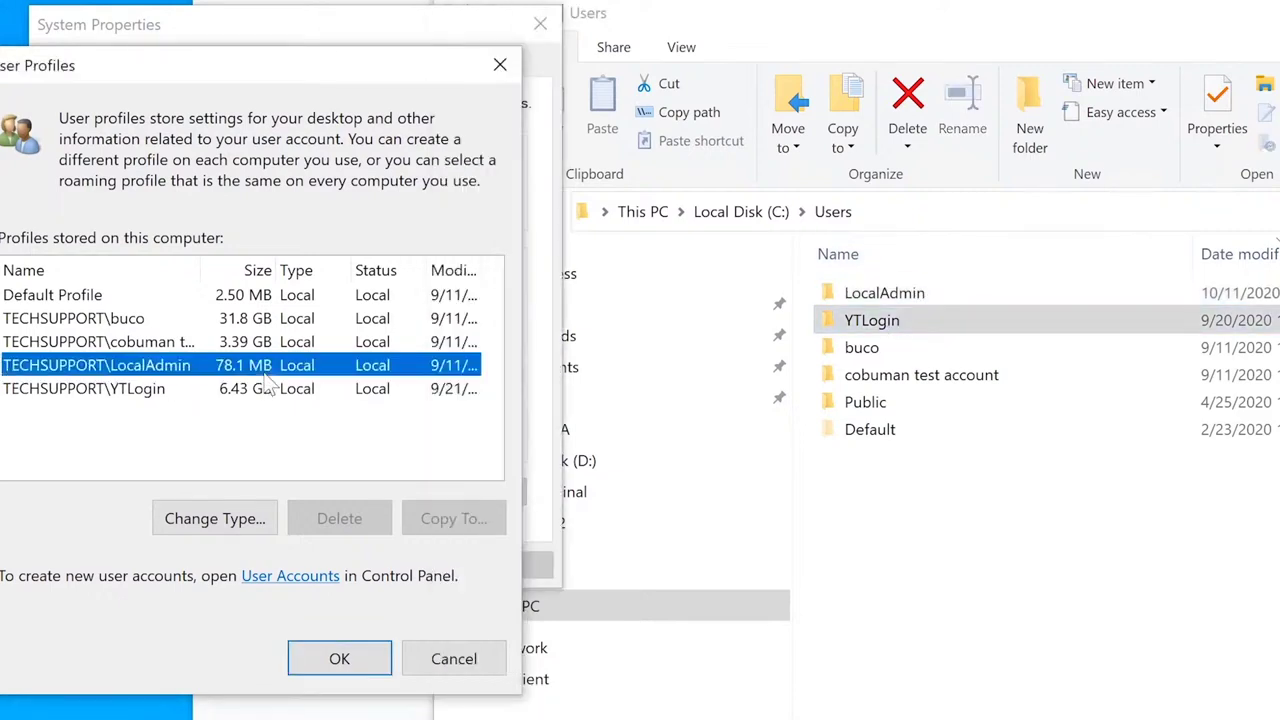
{"action": "left_click", "coordinate": [948, 292]}
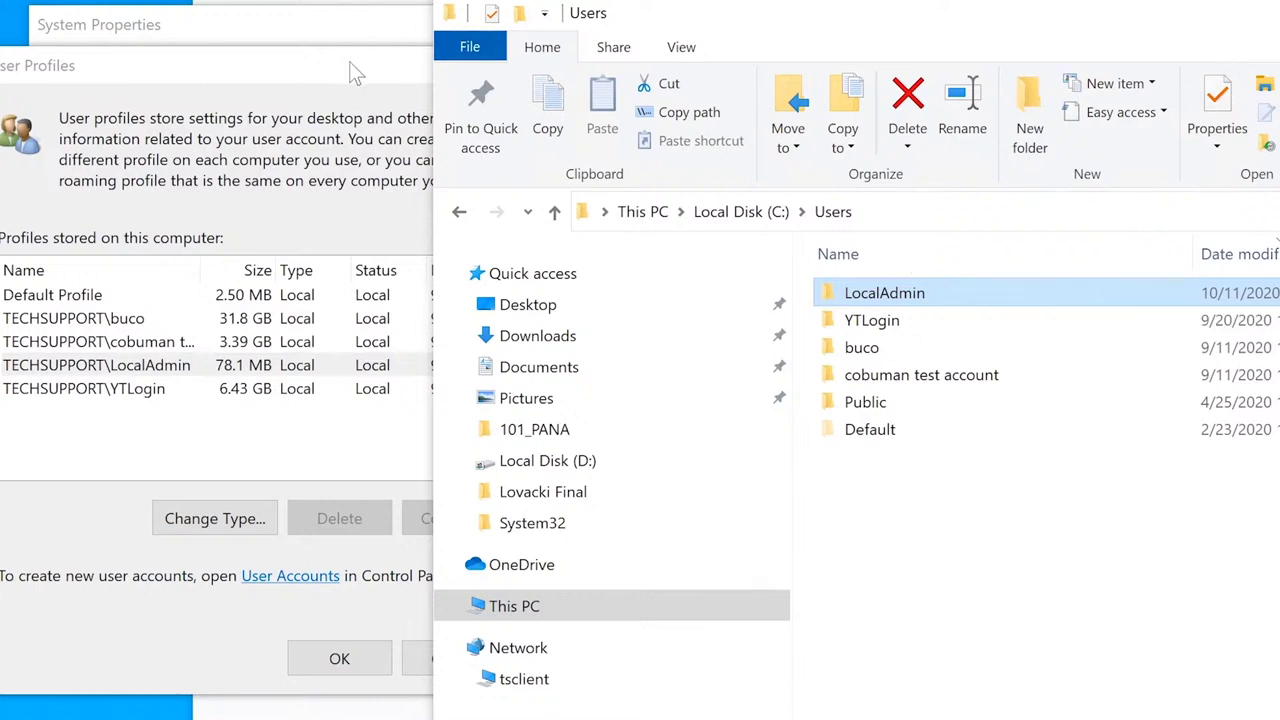
Close the User Profiles list and the System Properties window.
{"action": "left_click_drag", "start_coordinate": [356, 72], "coordinate": [343, 73]}
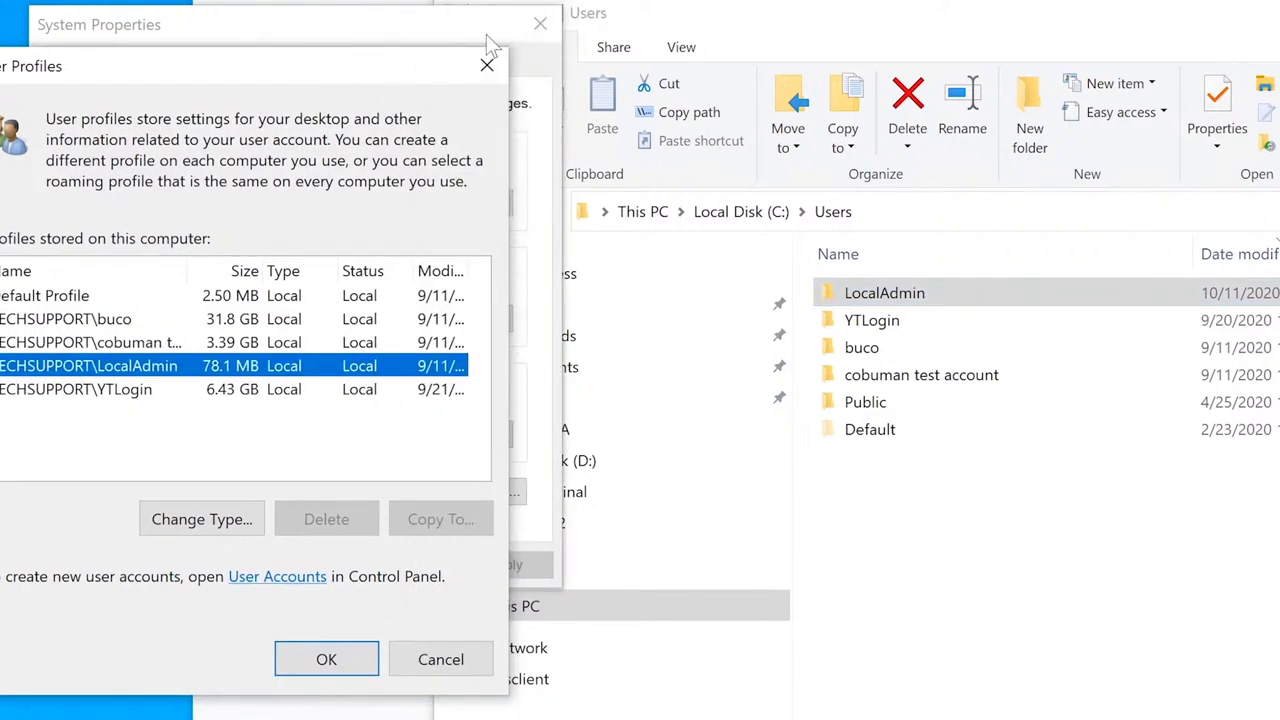
{"action": "left_click", "coordinate": [484, 72]}
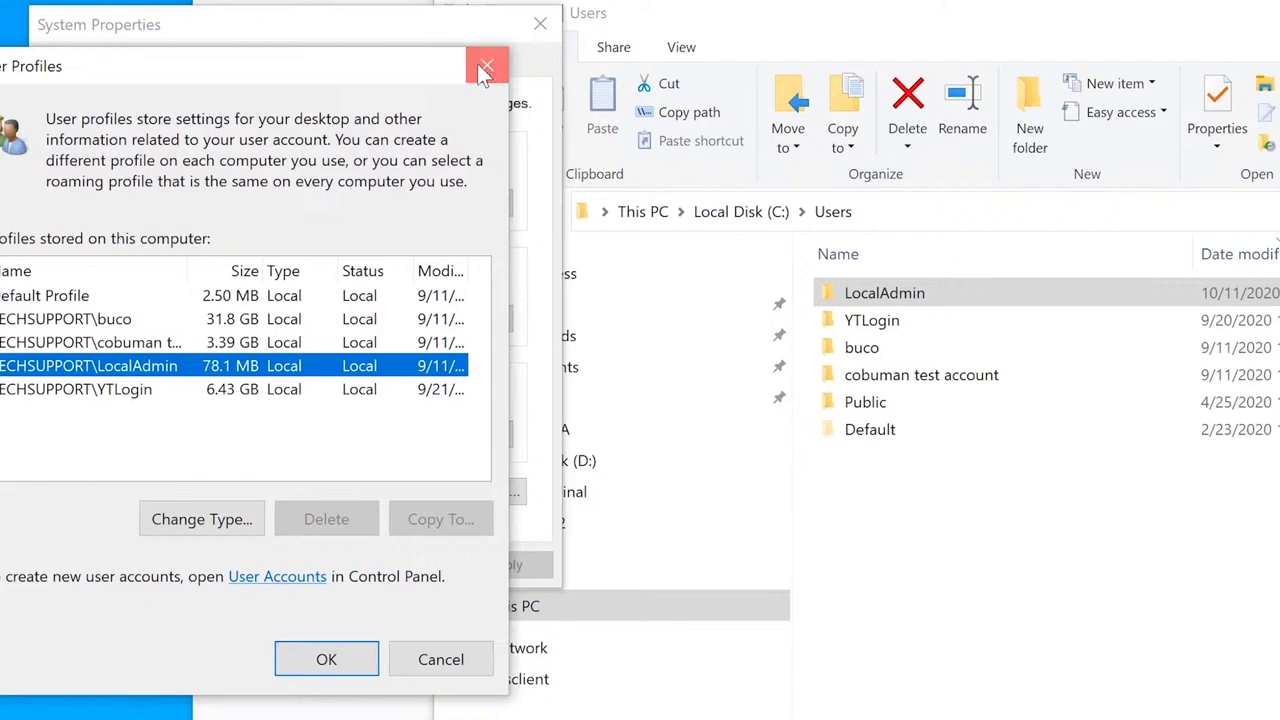
{"action": "left_click", "coordinate": [540, 23]}
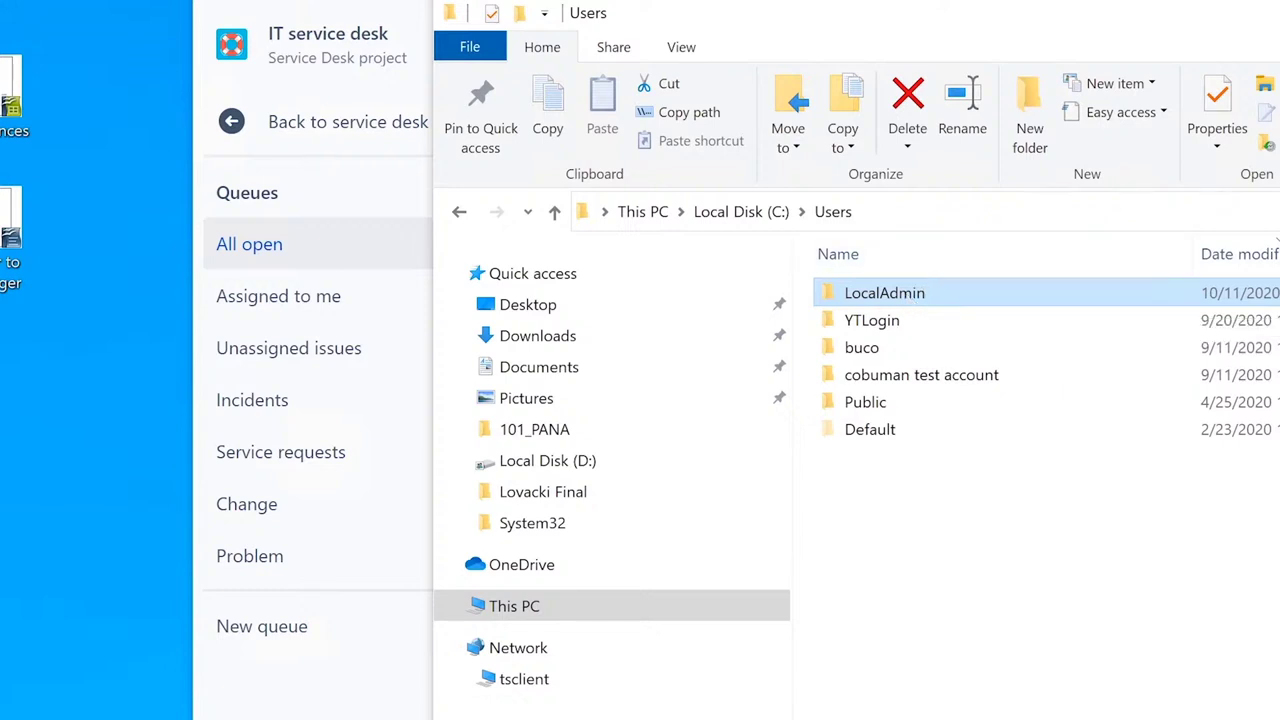
Post a customer reply on ISD-39 saying a LocalAdmin local admin profile was created, including its password.
{"action": "key", "text": "alt+Tab"}
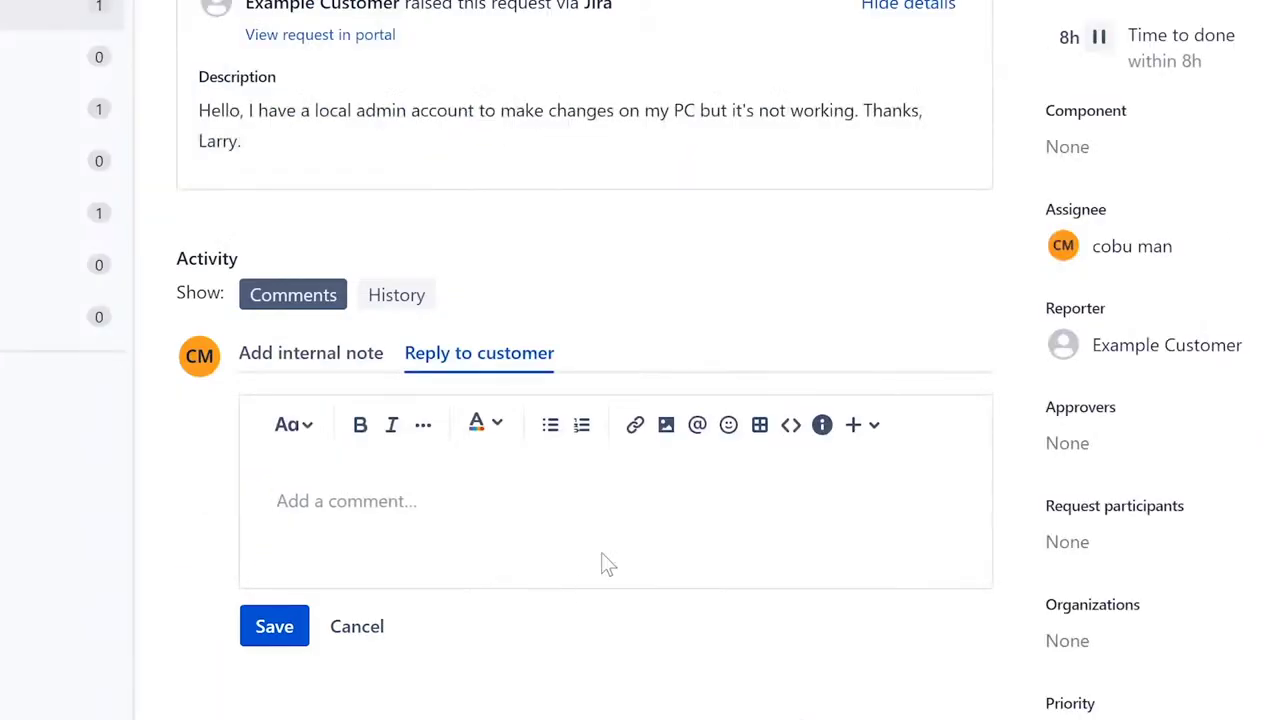
{"action": "type", "text": "Hello Larry,"}
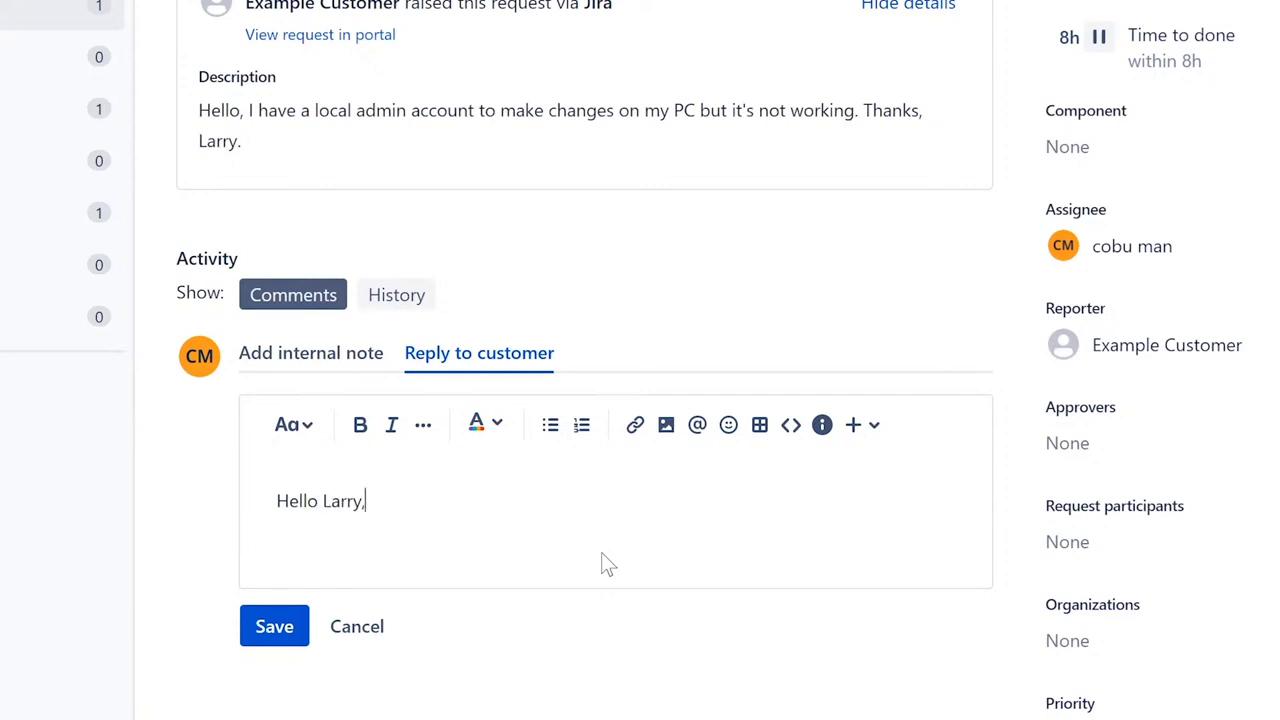
{"action": "type", "text": " I've created alo"}
{"action": "key", "text": "BackSpace"}
{"action": "key", "text": "BackSpace"}
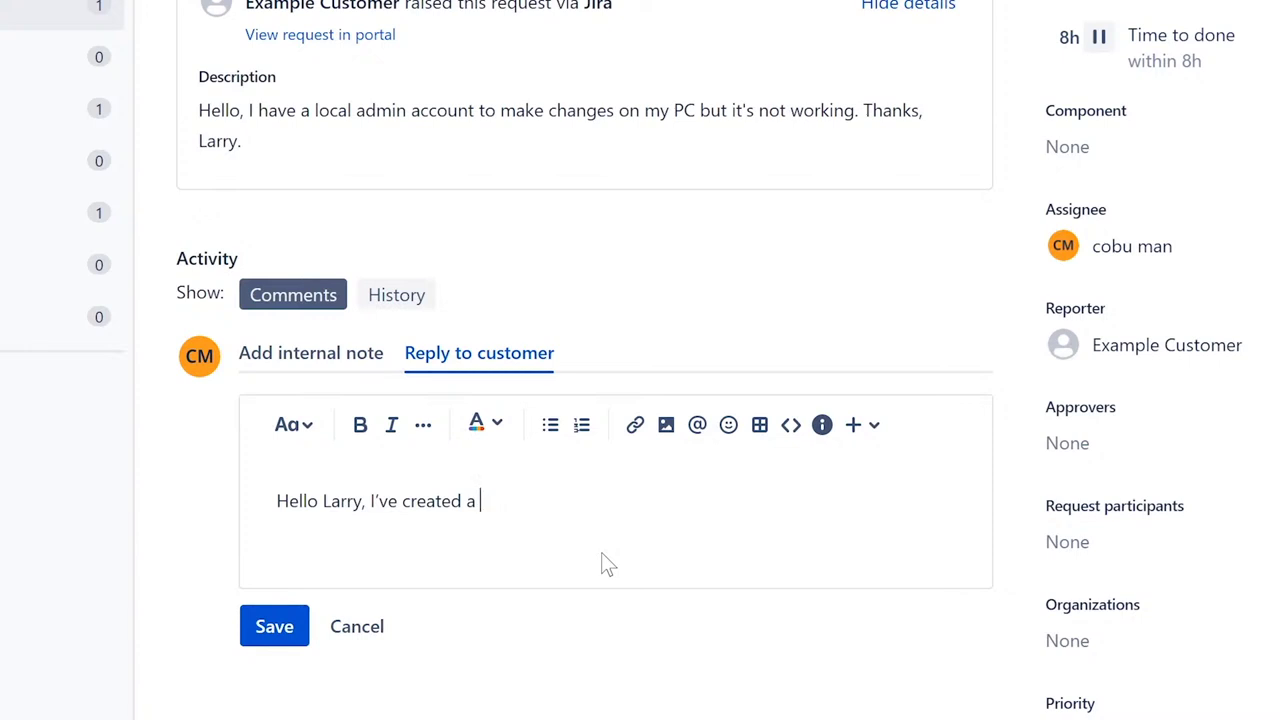
{"action": "type", "text": "local admin profile "}
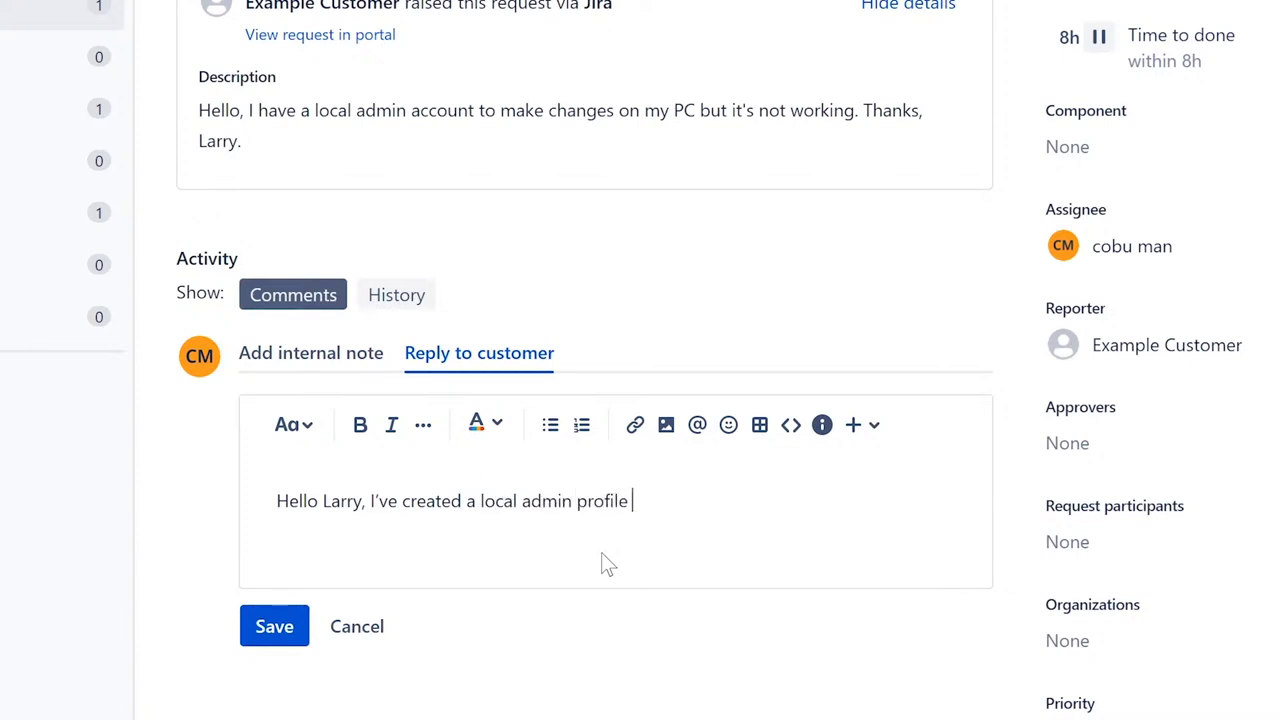
{"action": "type", "text": "named LocalA"}
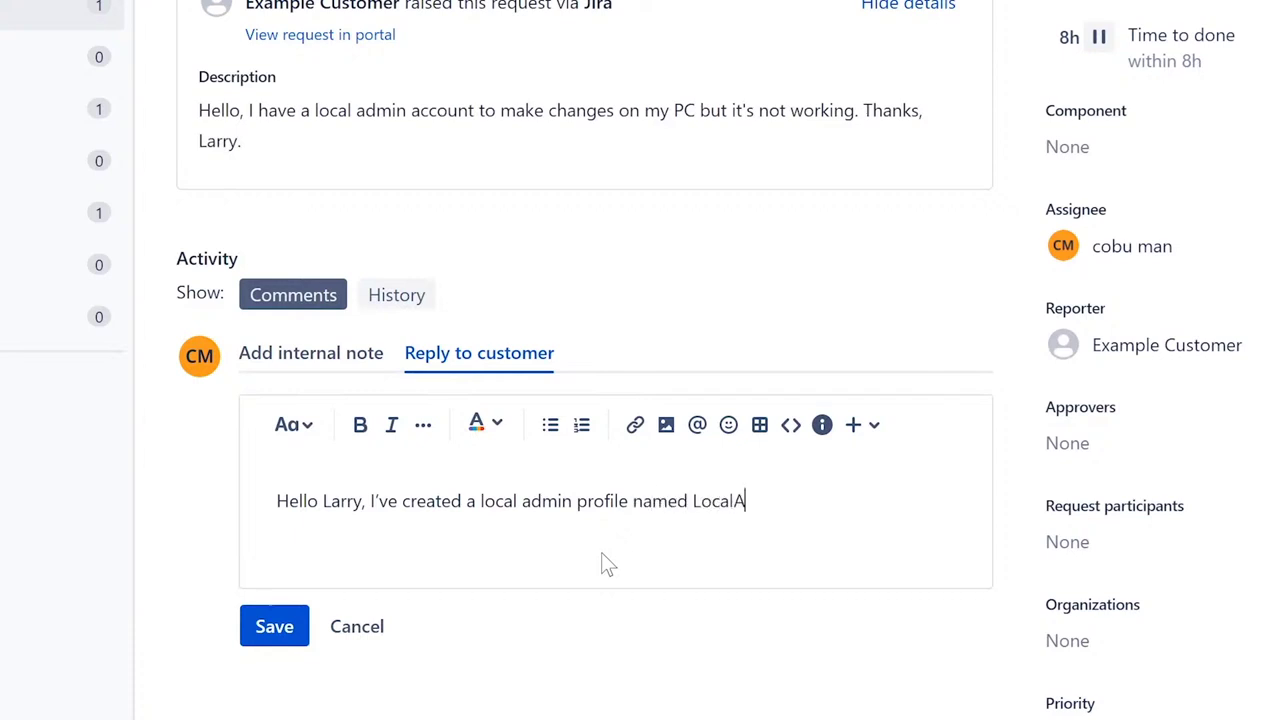
{"action": "type", "text": "dmin and the pa"}
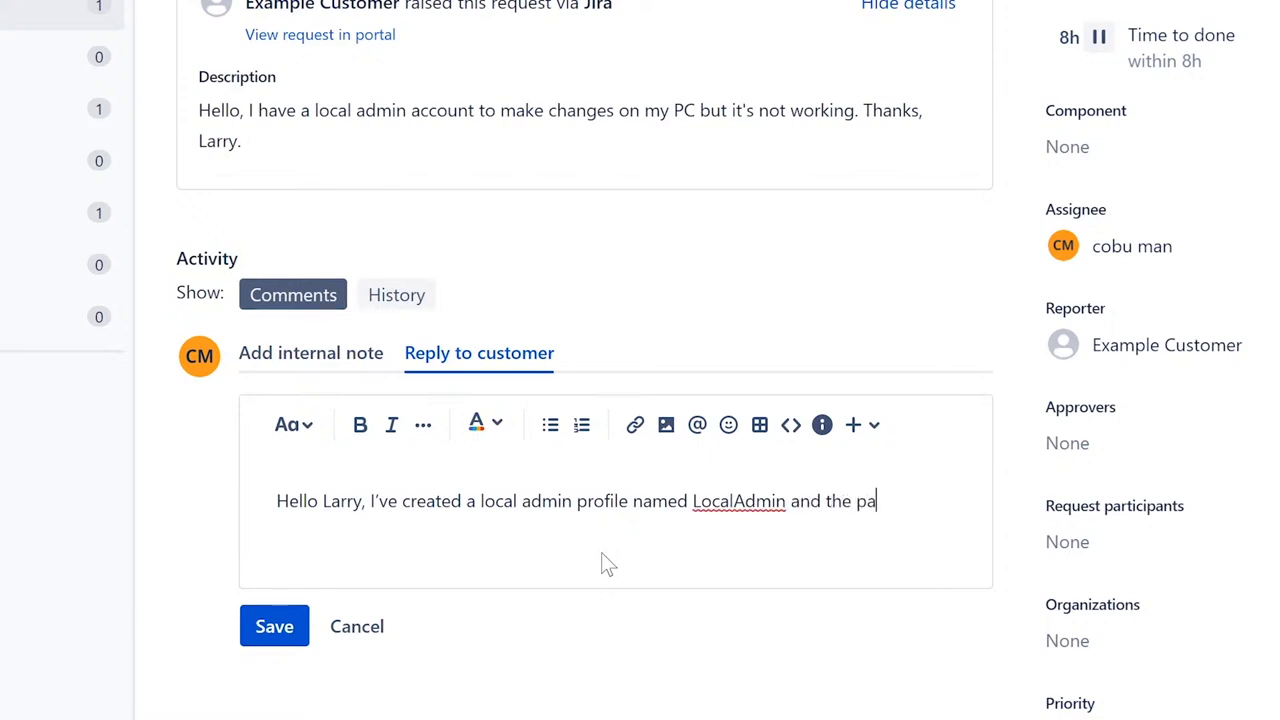
{"action": "type", "text": "ssword is XXXXXX"}
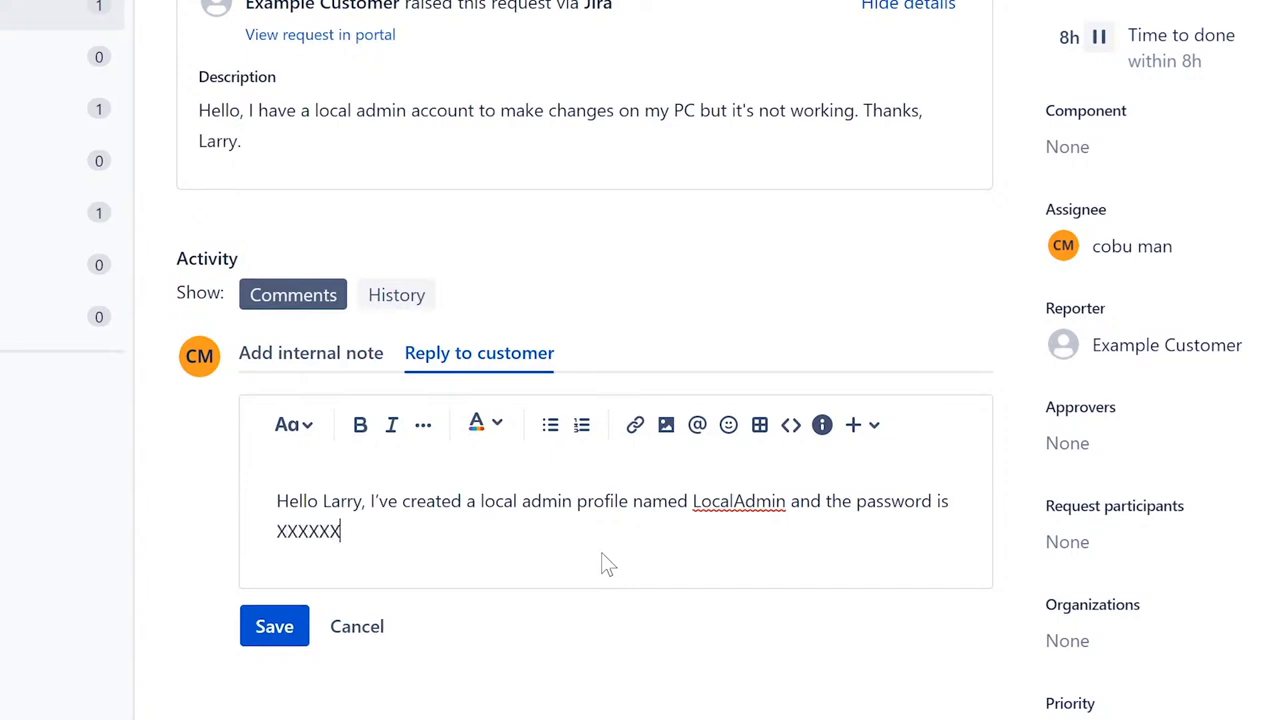
{"action": "type", "text": ". Ervin"}
{"action": "left_click_drag", "start_coordinate": [692, 501], "coordinate": [786, 501]}
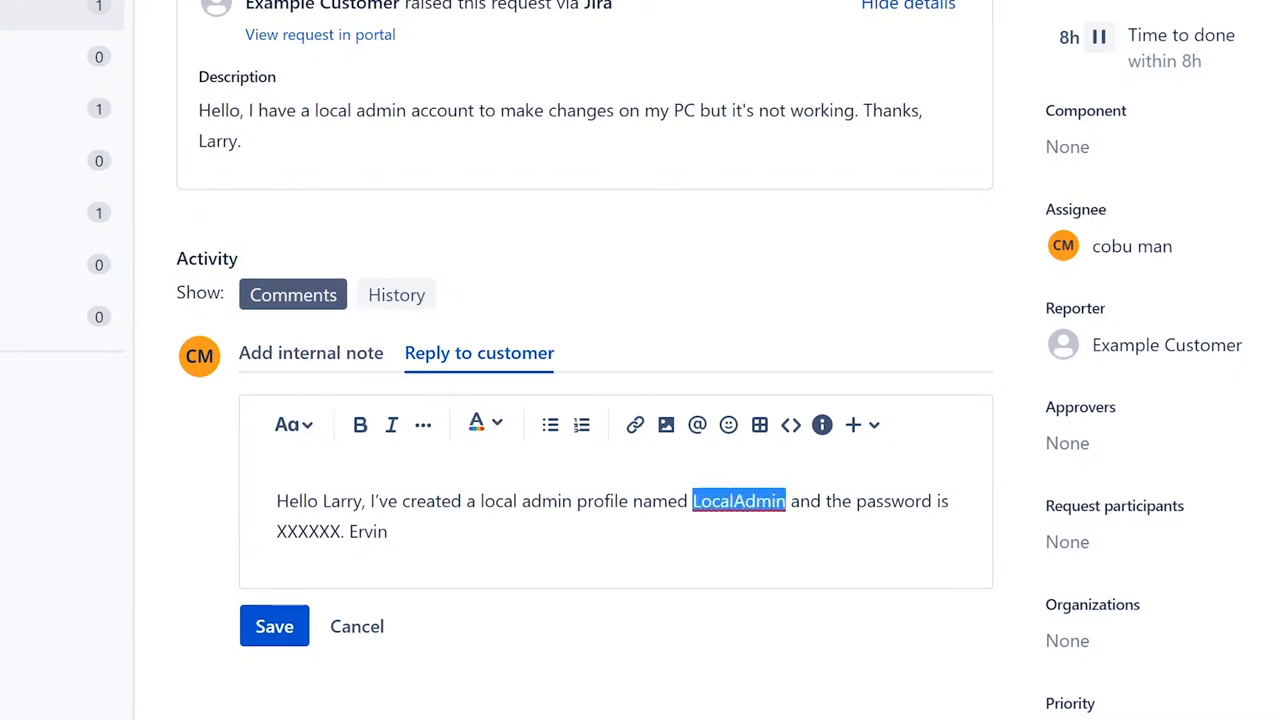
{"action": "left_click", "coordinate": [541, 501]}
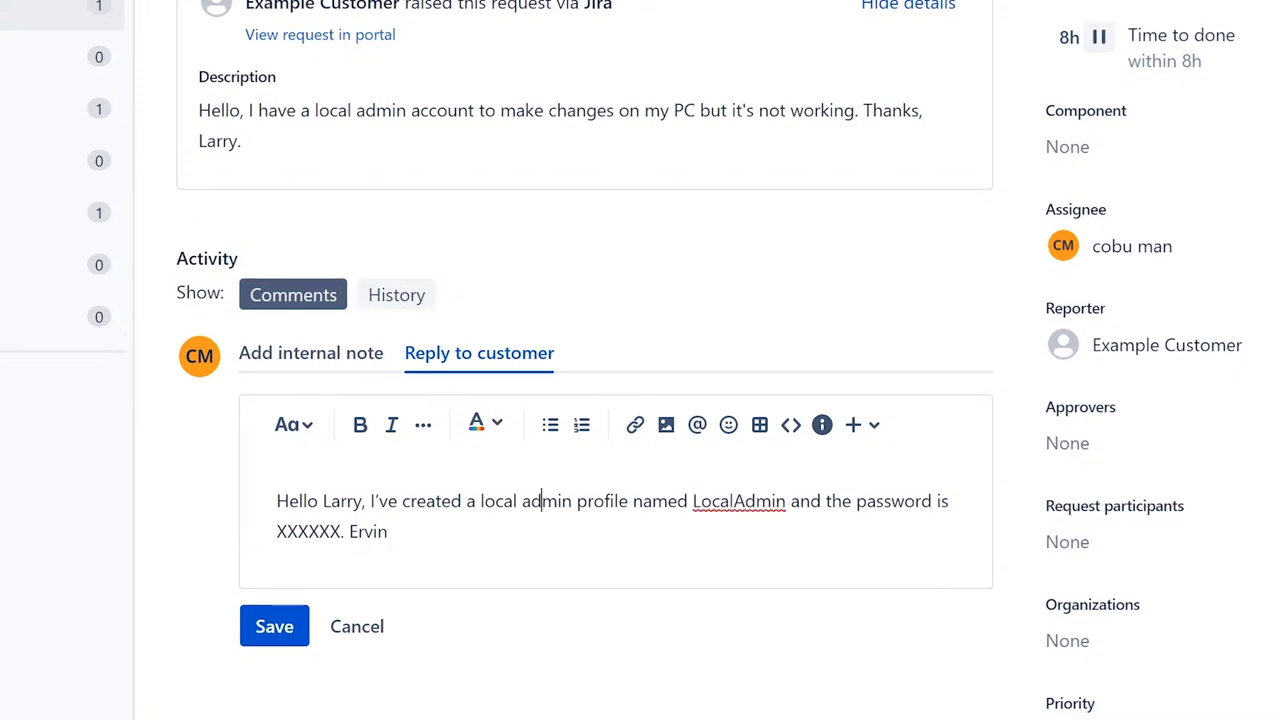
{"action": "left_click", "coordinate": [268, 630]}
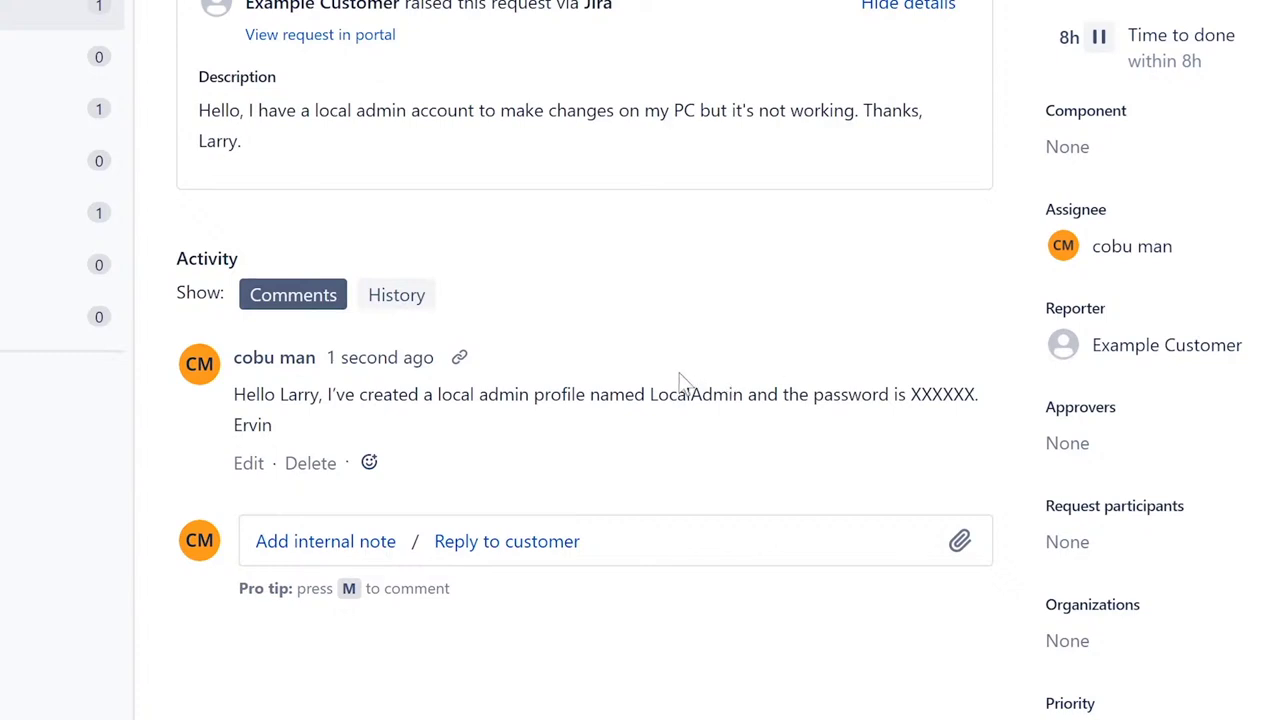
Review the posted LocalAdmin reply, then transition ticket ISD-39 from Waiting for support to Completed.
{"action": "left_click_drag", "start_coordinate": [648, 394], "coordinate": [743, 394]}
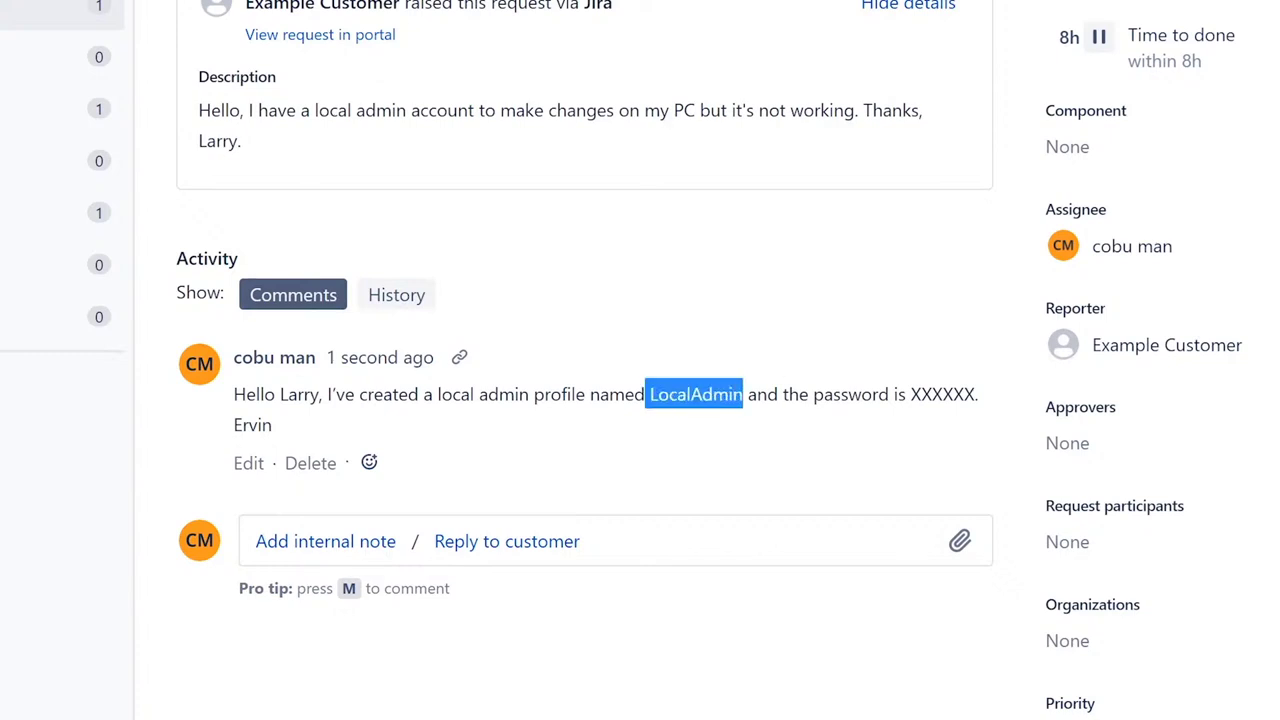
{"action": "left_click", "coordinate": [743, 394]}
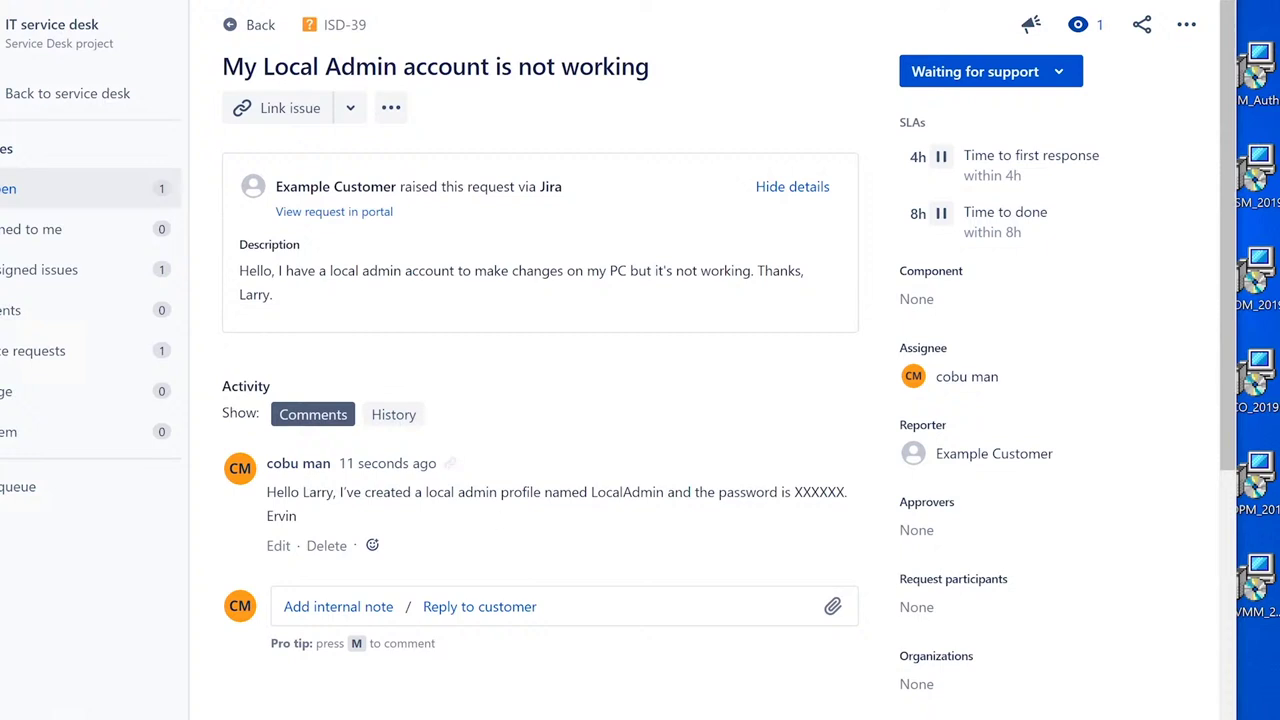
{"action": "left_click", "coordinate": [1045, 74]}
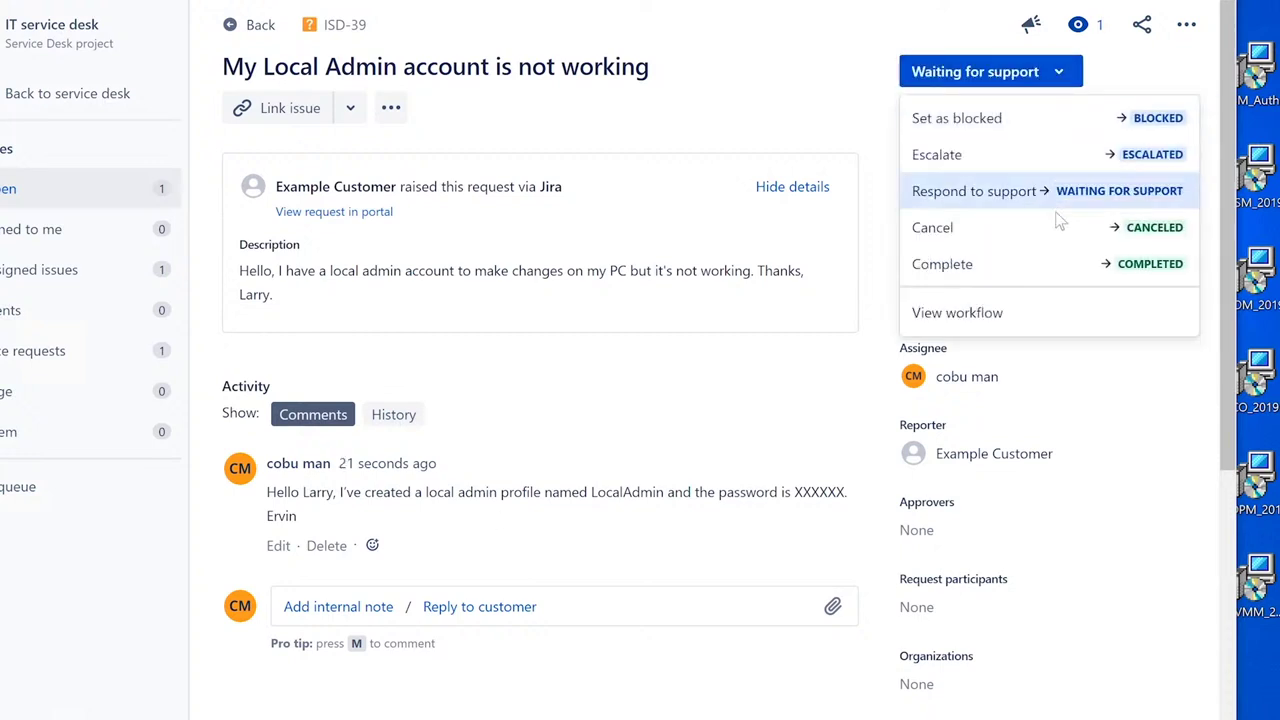
{"action": "left_click", "coordinate": [1058, 274]}
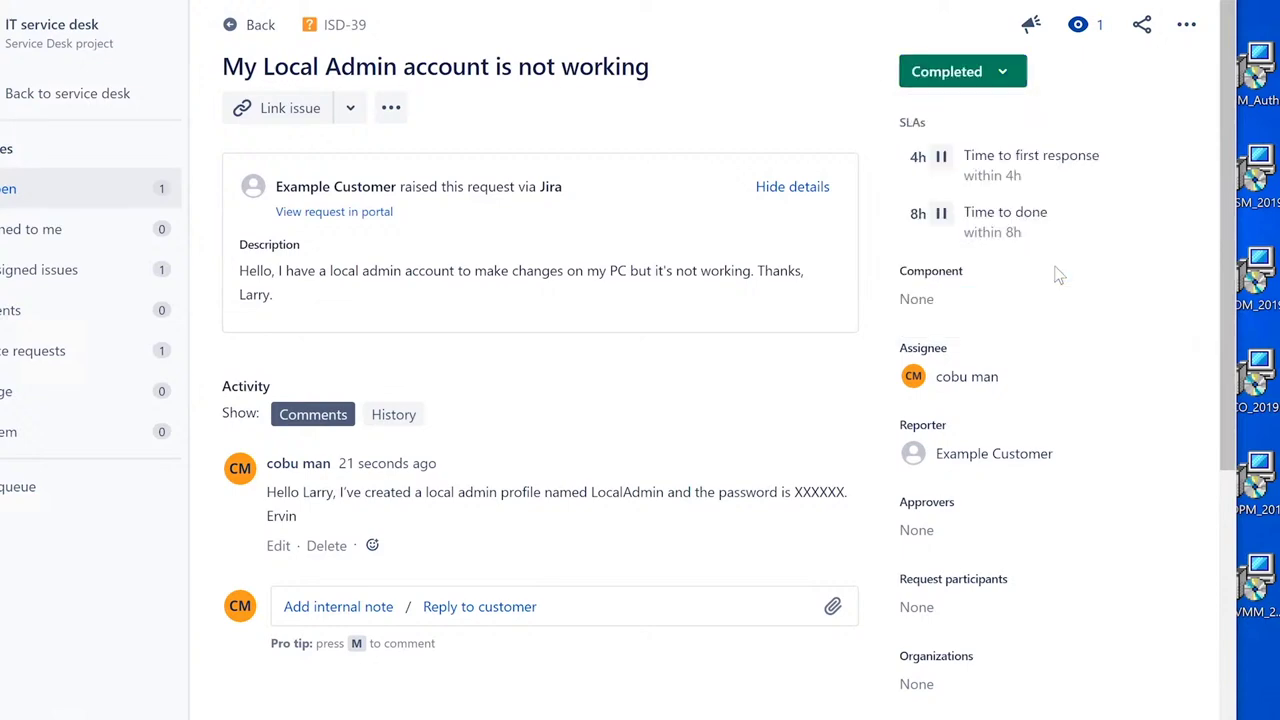
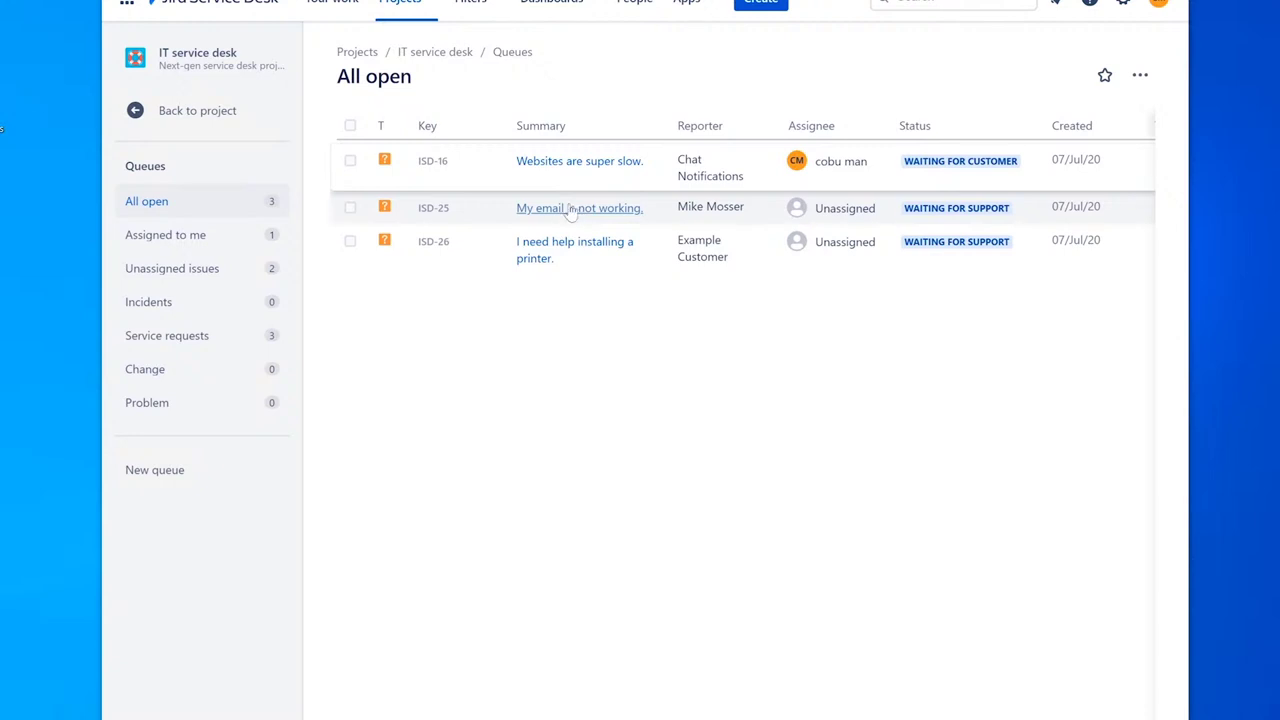
Open ticket ISD-25 'My email is not working.', view its login screenshot full-size, and bring up the Assignee choices.
{"action": "left_click", "coordinate": [570, 209]}
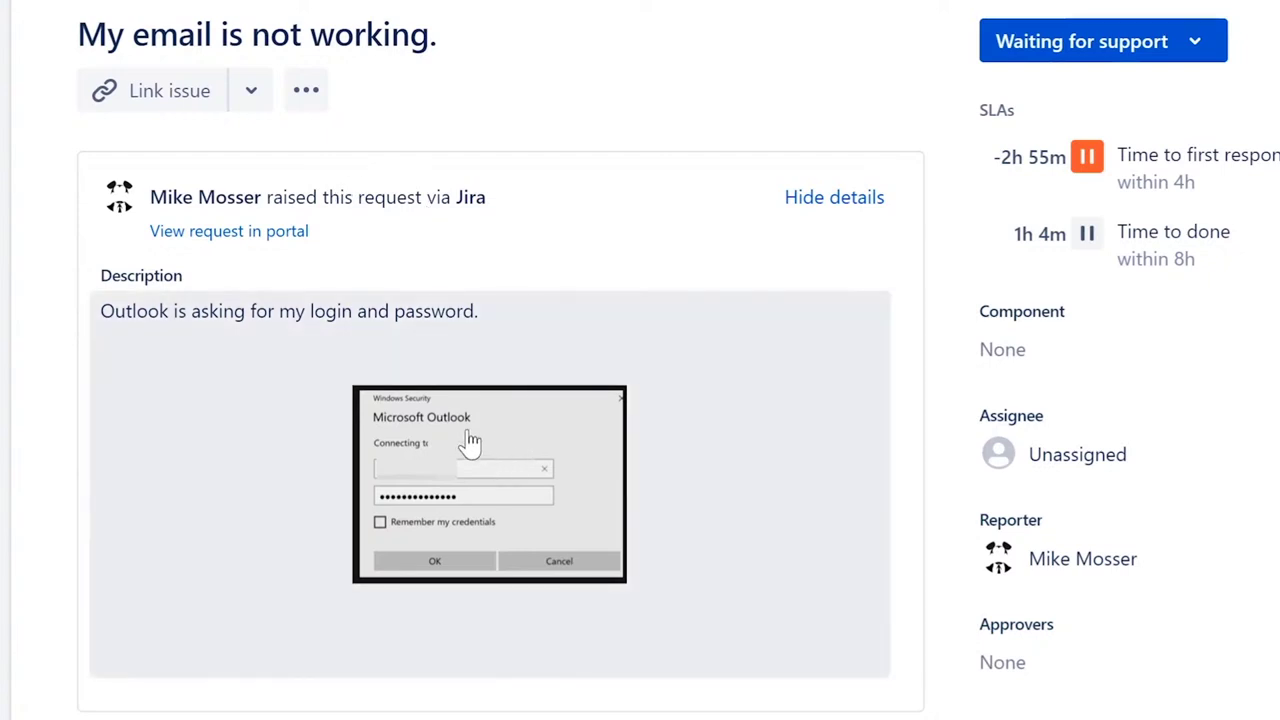
{"action": "left_click", "coordinate": [505, 487]}
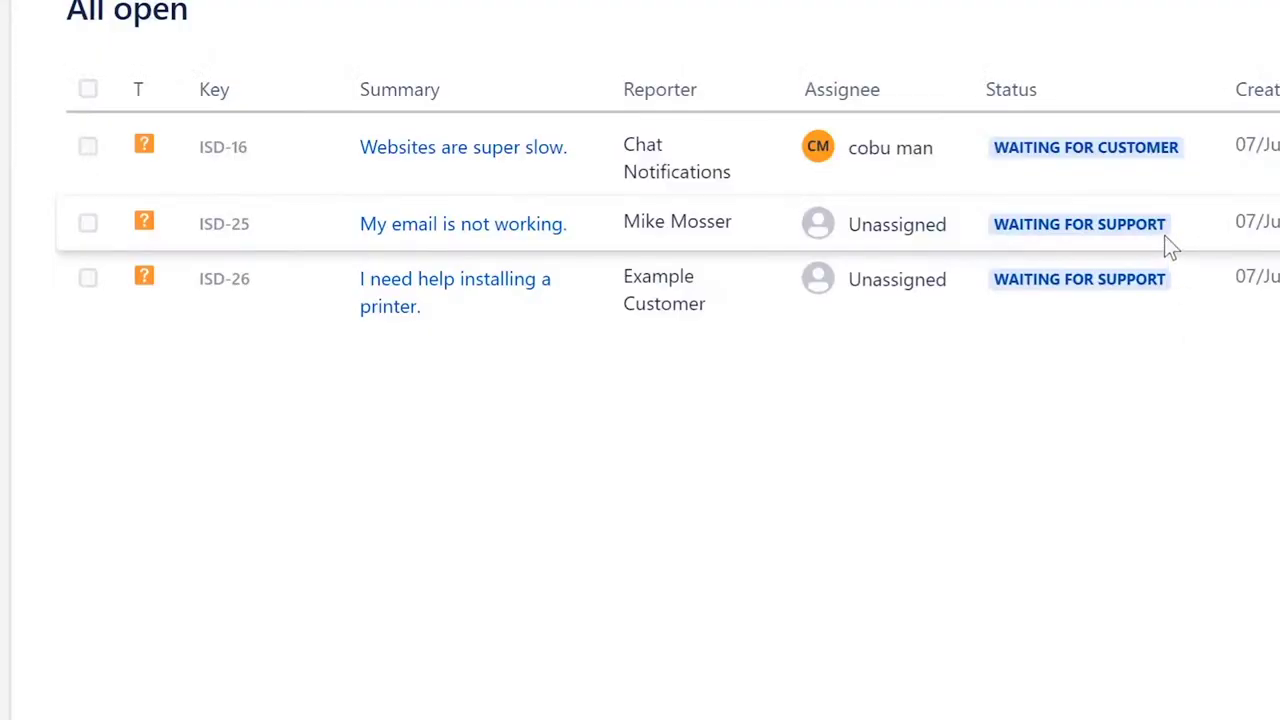
{"action": "left_click", "coordinate": [460, 226]}
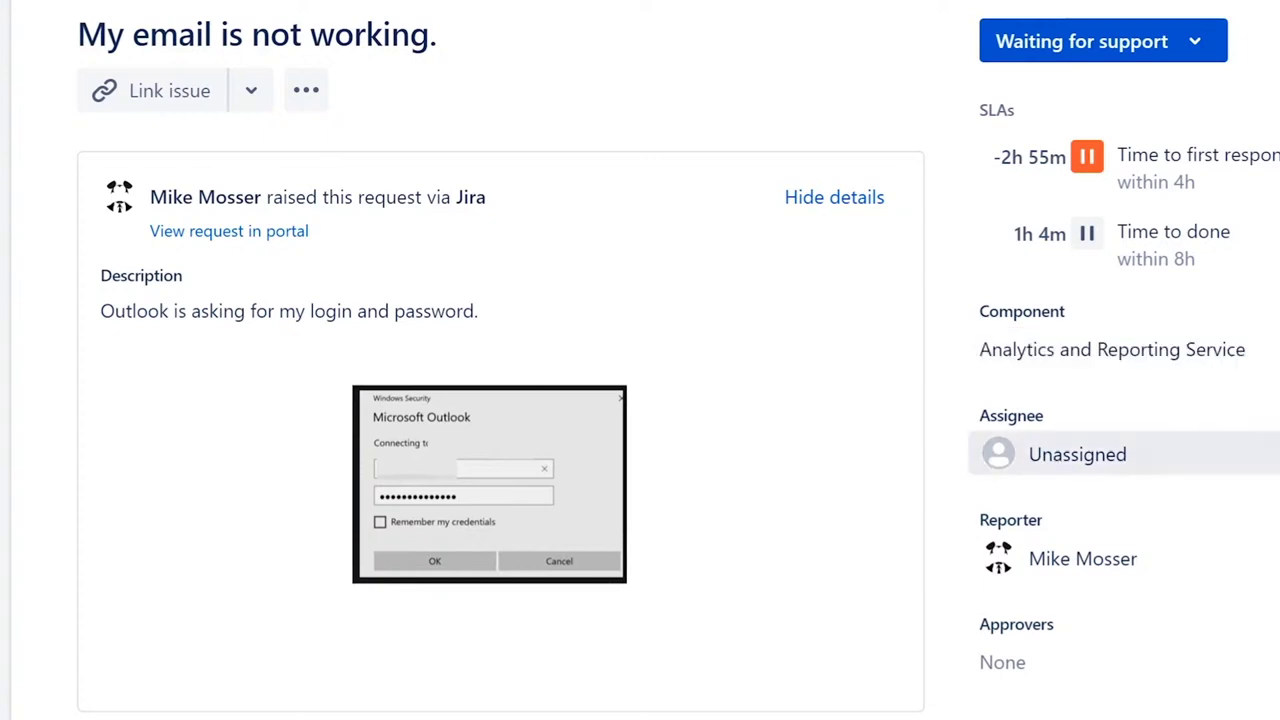
{"action": "left_click", "coordinate": [1077, 454]}
Assign ISD-25 to yourself and review its title, Outlook description and login screenshot.
{"action": "left_click", "coordinate": [1062, 522]}
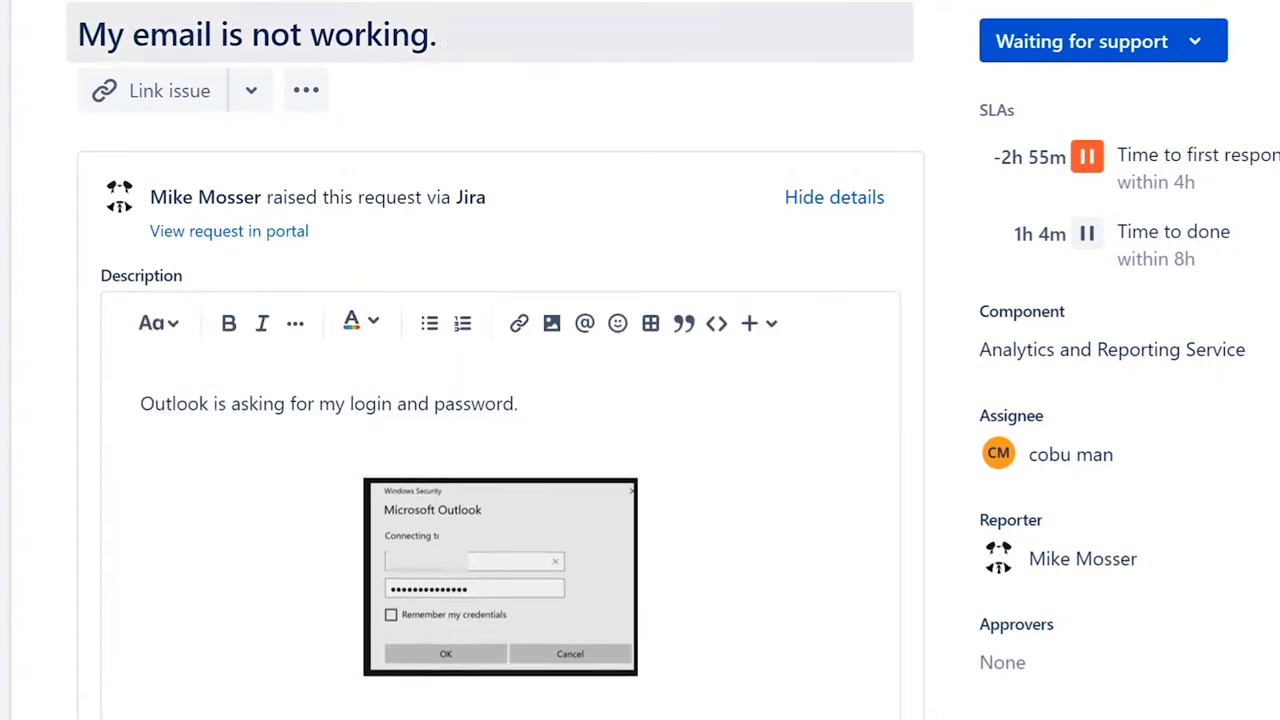
{"action": "left_click_drag", "start_coordinate": [445, 40], "coordinate": [42, 14]}
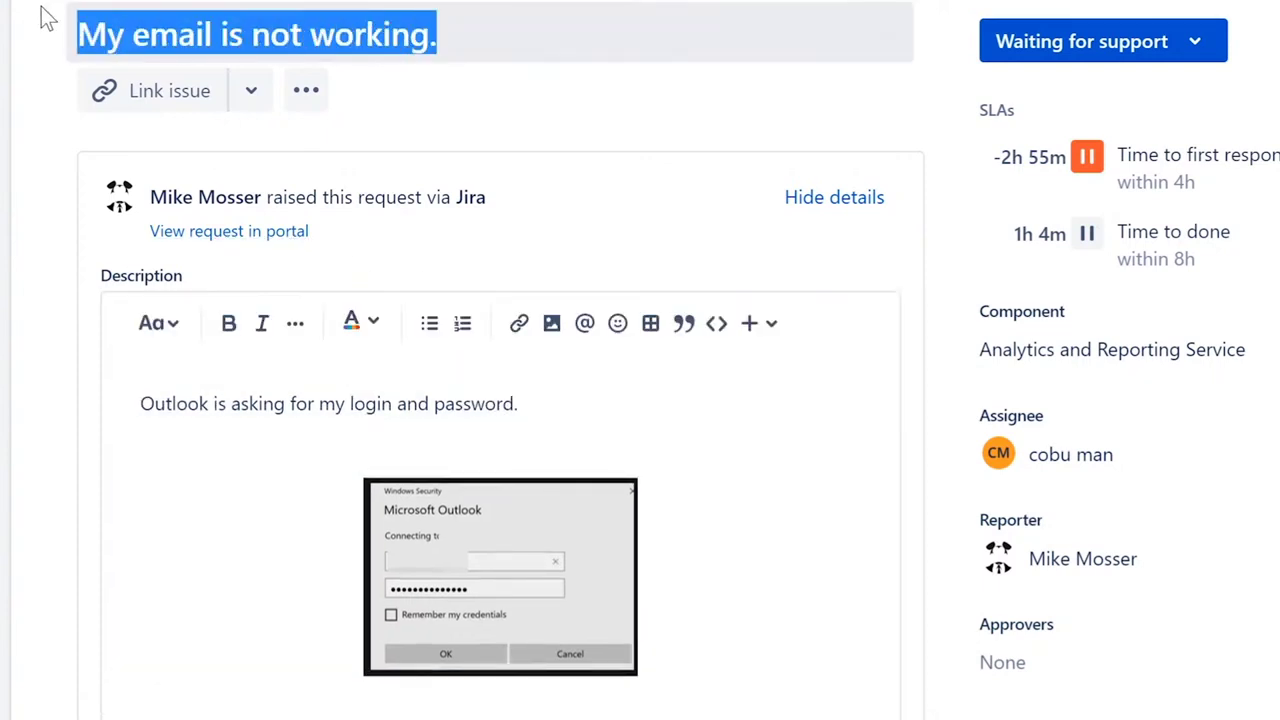
{"action": "left_click", "coordinate": [140, 403]}
{"action": "left_click_drag", "start_coordinate": [140, 403], "coordinate": [522, 403]}
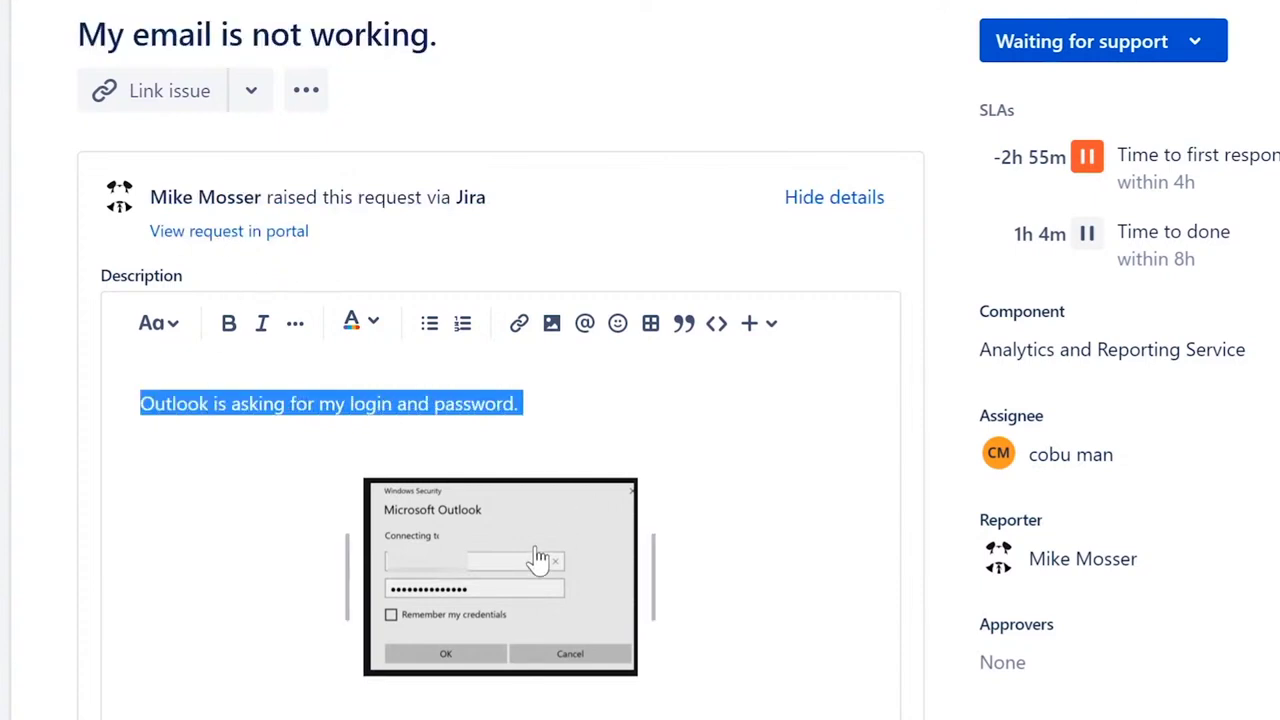
{"action": "scroll", "coordinate": [553, 522], "scroll_direction": "down", "scroll_amount": 3}
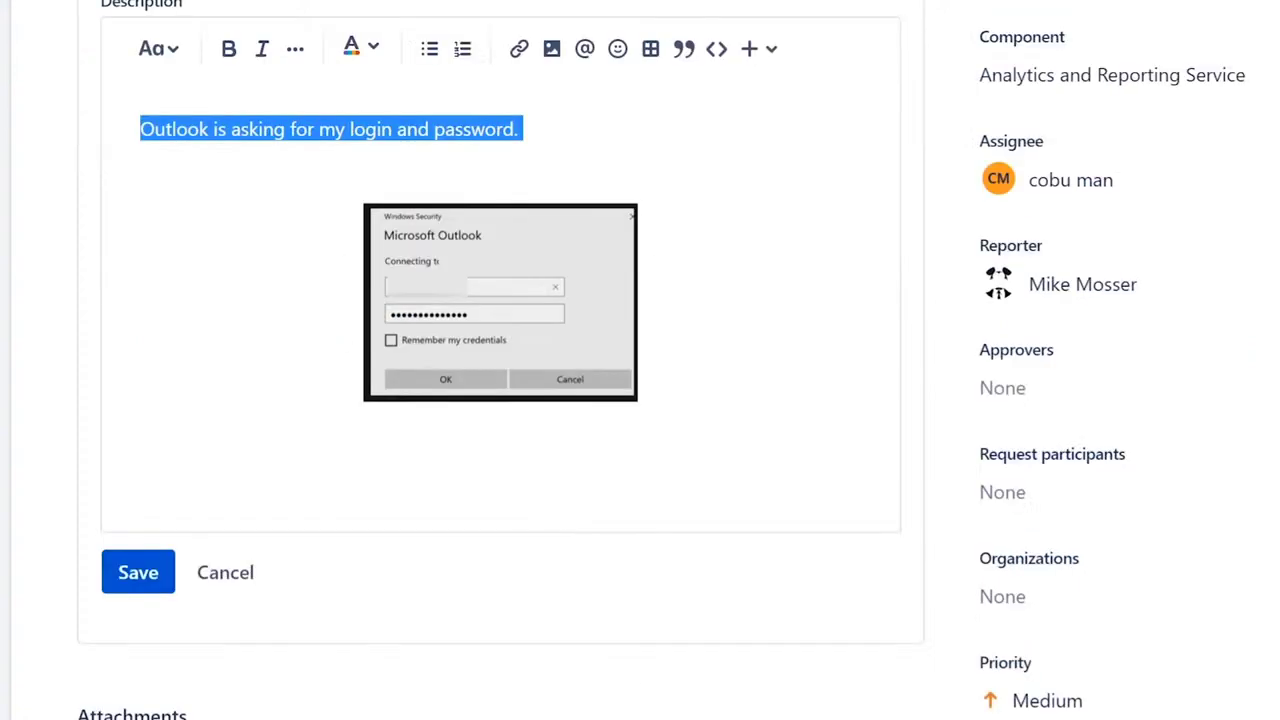
{"action": "scroll", "coordinate": [500, 360], "scroll_direction": "down", "scroll_amount": 3}
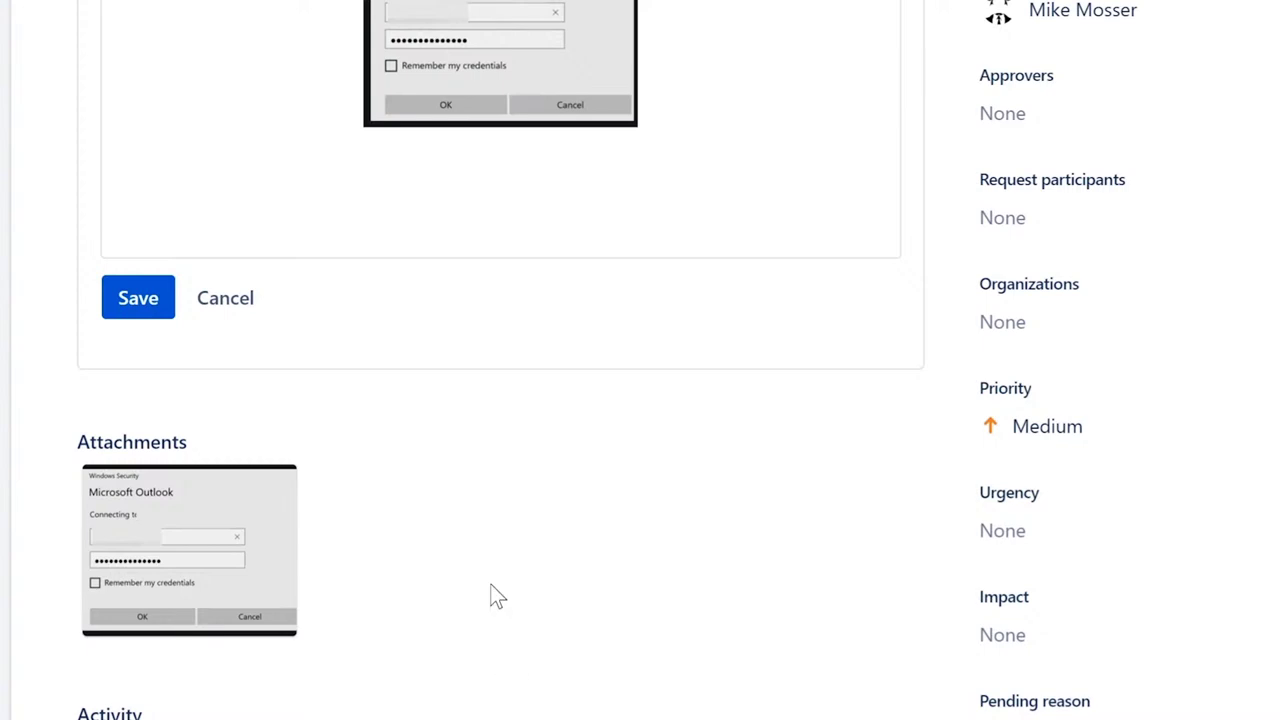
{"action": "scroll", "coordinate": [491, 594], "scroll_direction": "up", "scroll_amount": 6}
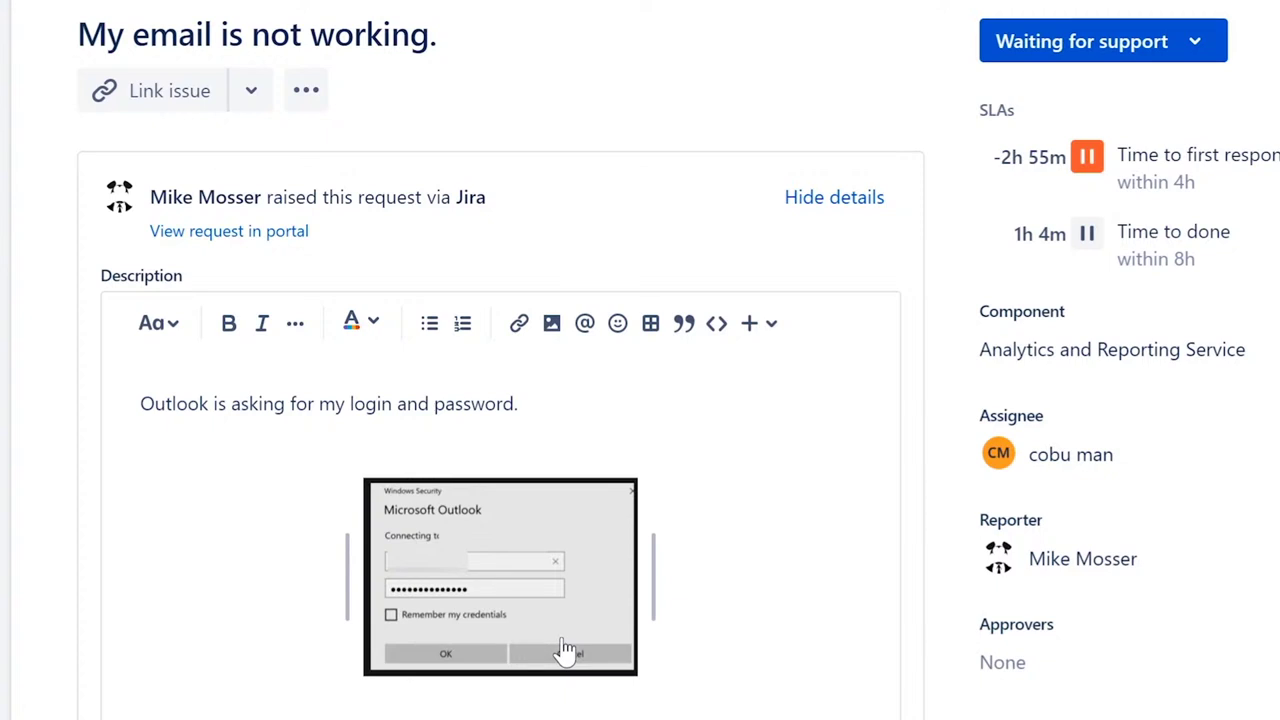
{"action": "left_click", "coordinate": [491, 547]}
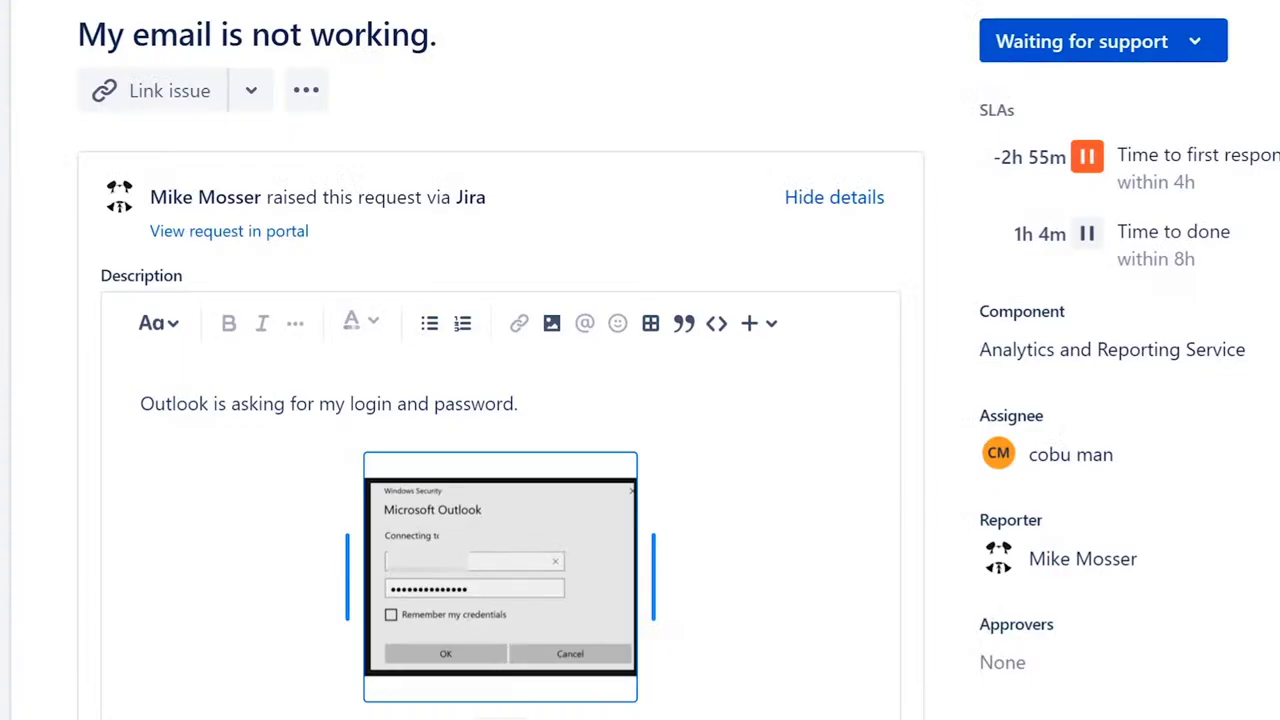
{"action": "scroll", "coordinate": [697, 508], "scroll_direction": "down", "scroll_amount": 3}
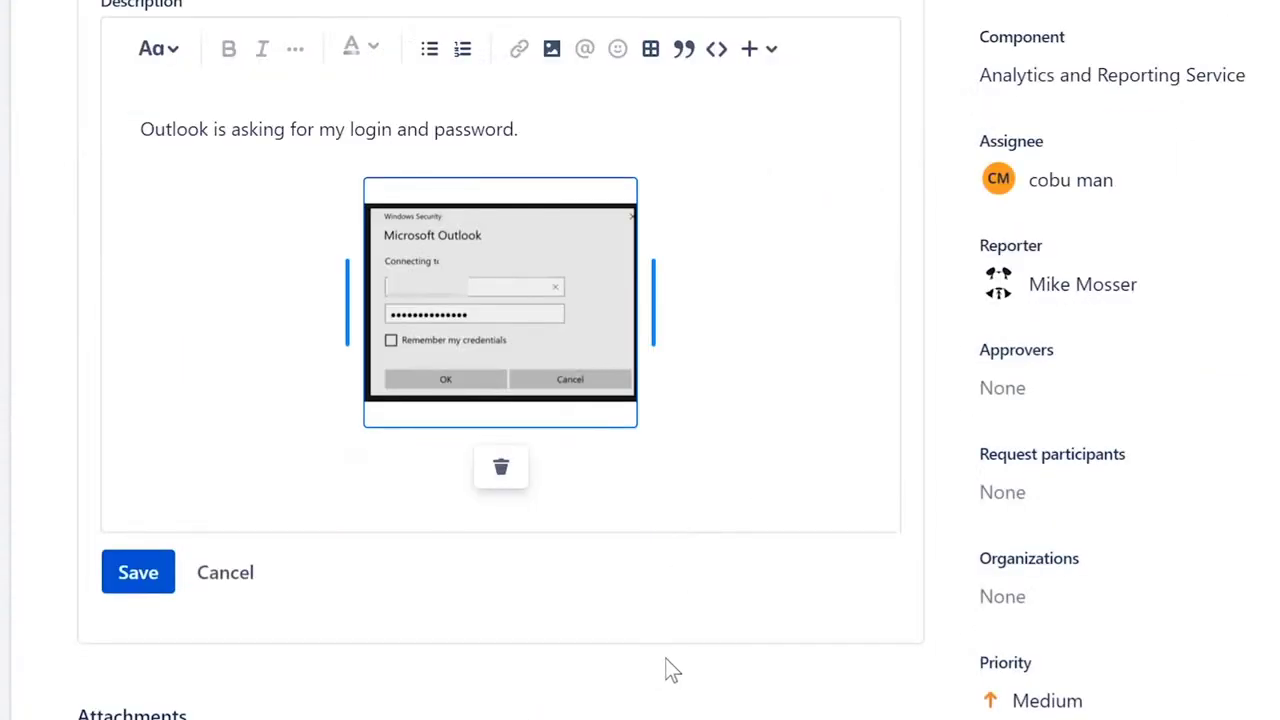
{"action": "scroll", "coordinate": [672, 670], "scroll_direction": "down", "scroll_amount": 4}
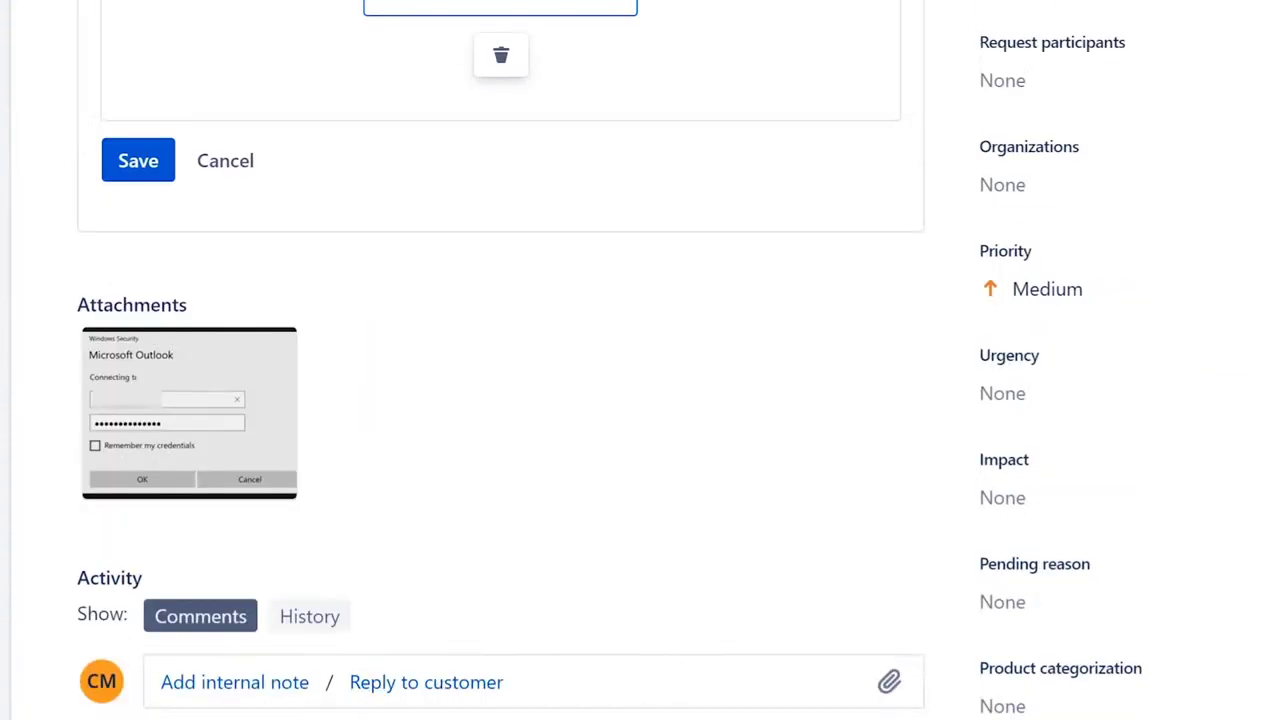
Post a customer reply introducing yourself from Pc support and asking whether they recently changed their password.
{"action": "left_click", "coordinate": [426, 682]}
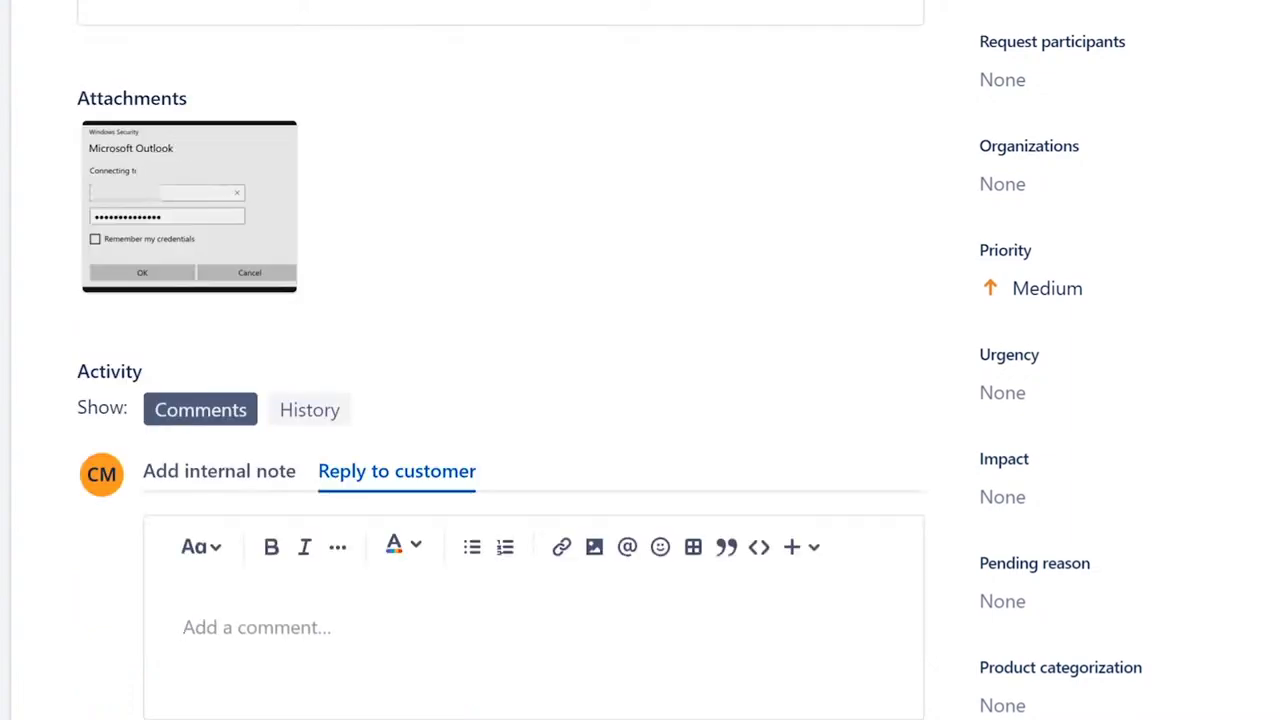
{"action": "type", "text": "Hello, "}
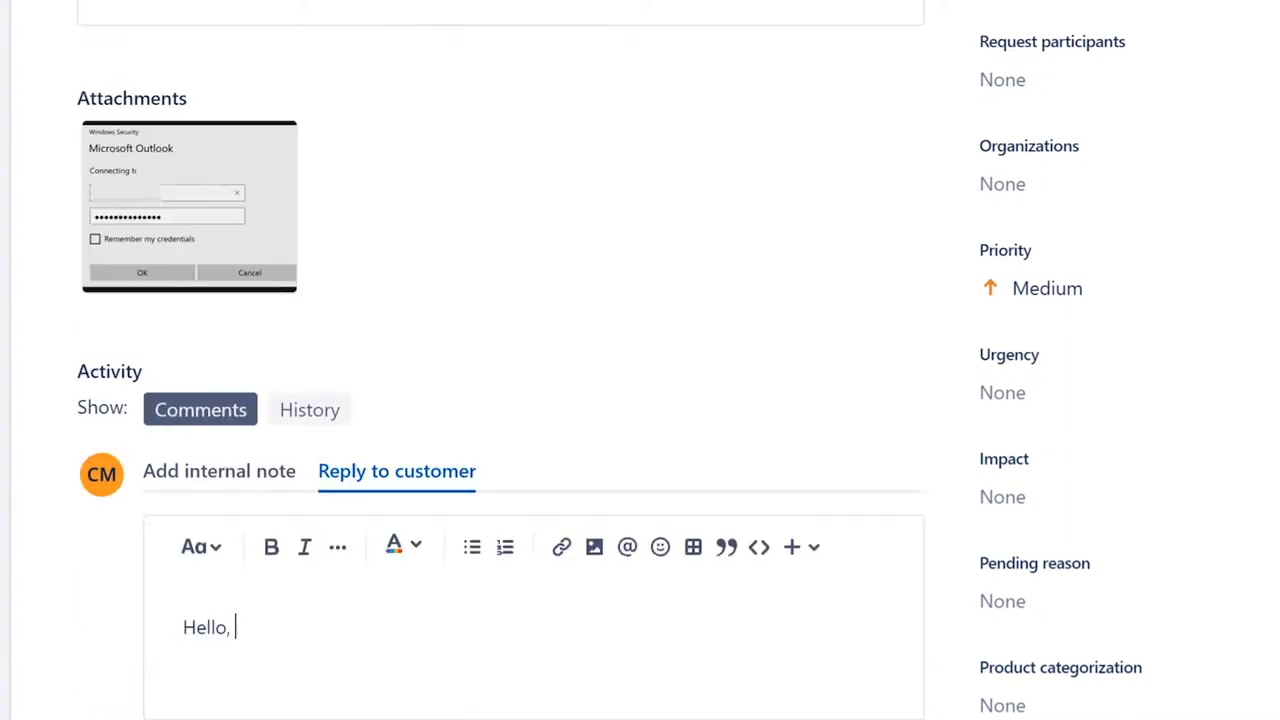
{"action": "type", "text": "my name is Ervin "}
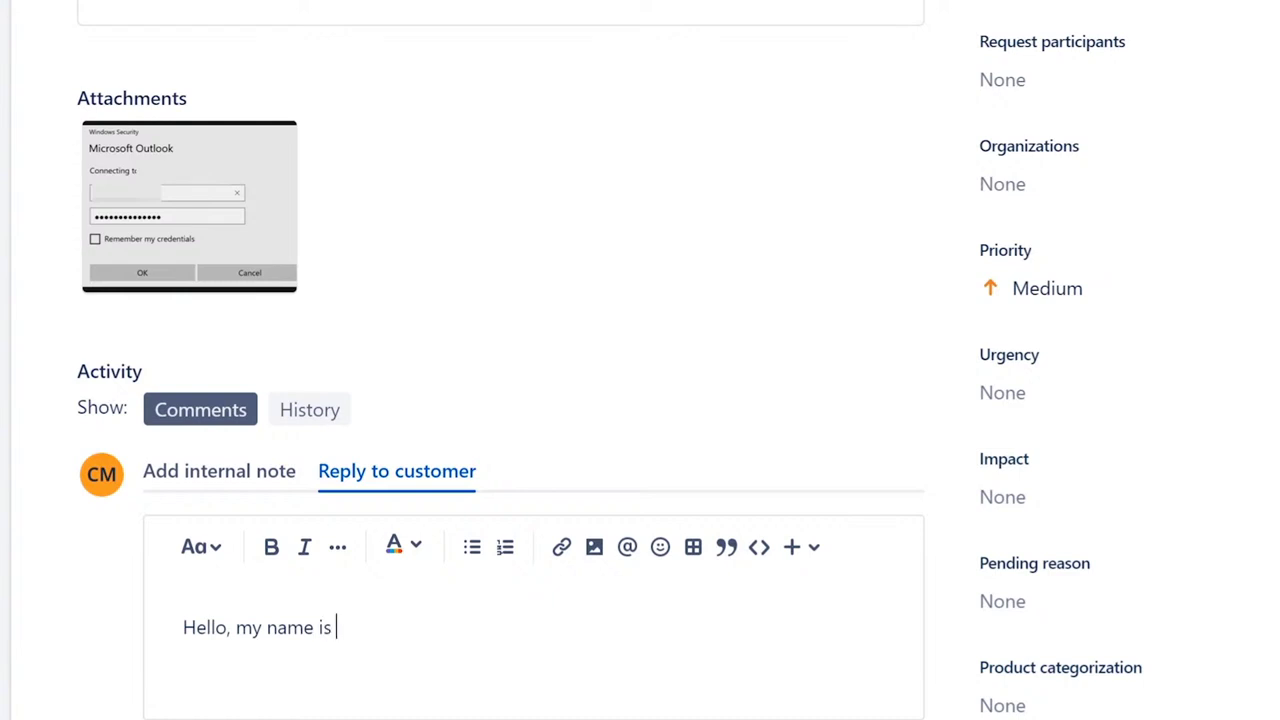
{"action": "type", "text": "with "}
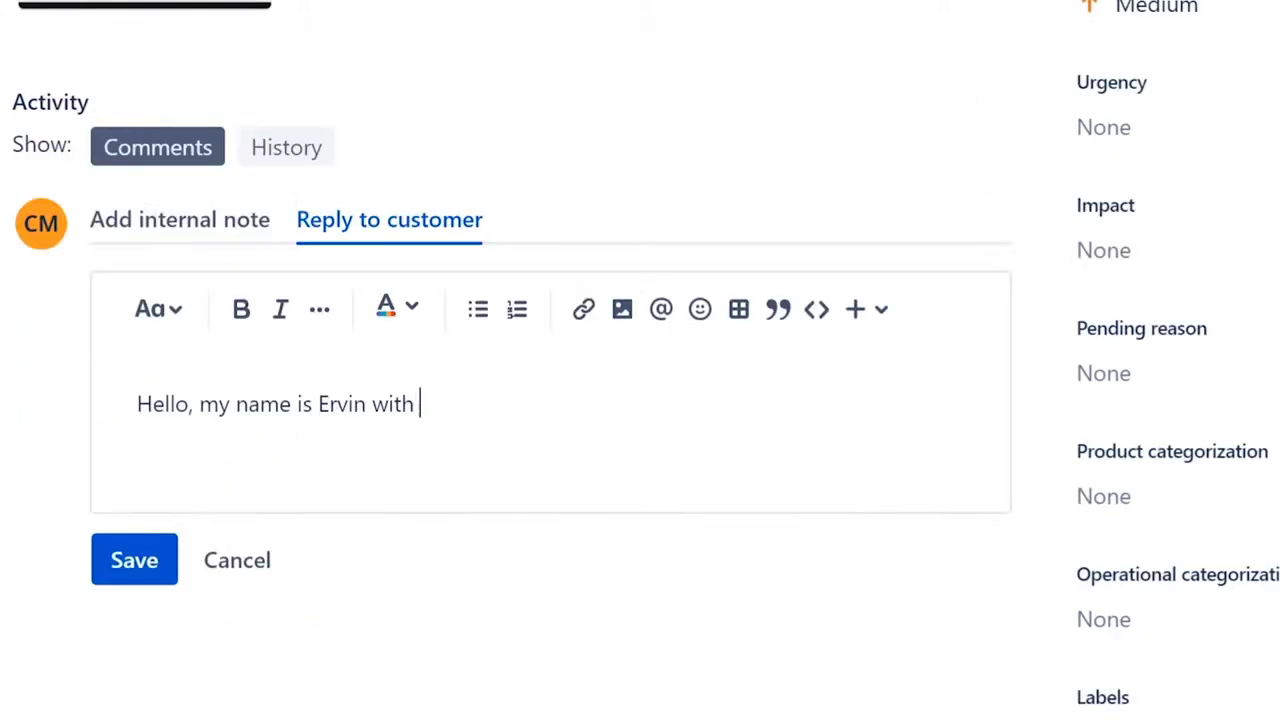
{"action": "type", "text": "Pc support."}
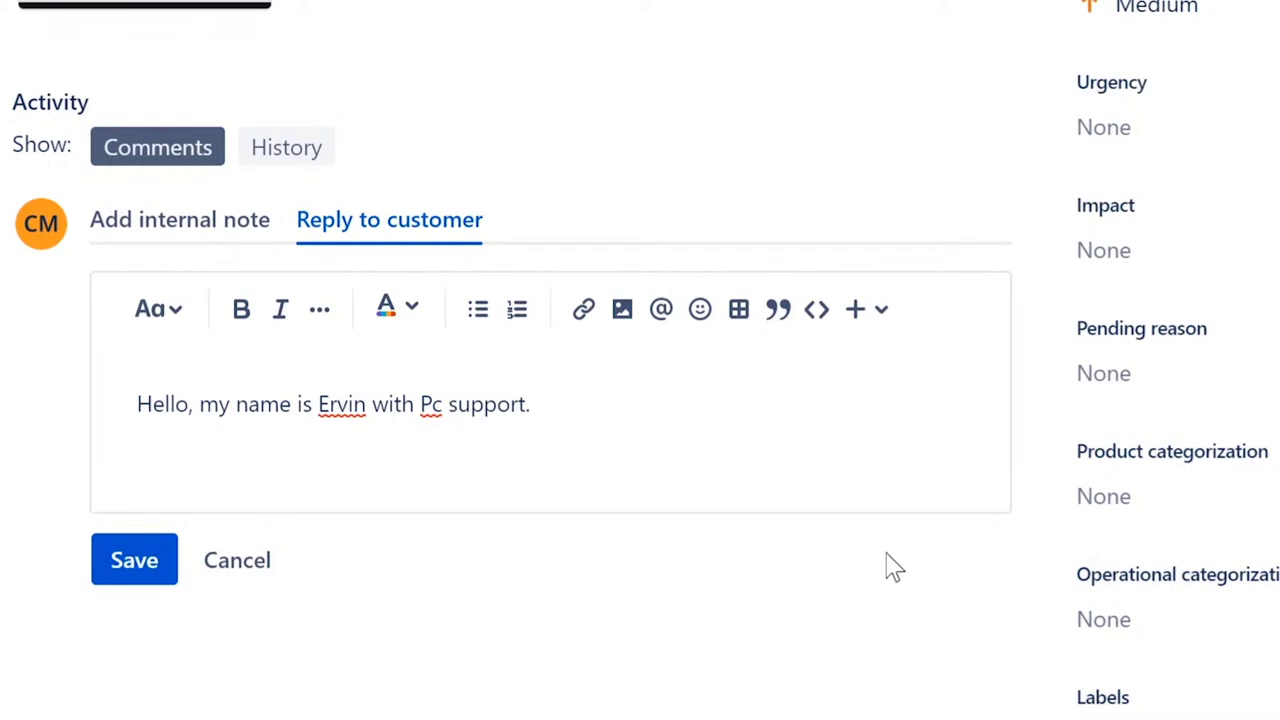
{"action": "scroll", "coordinate": [820, 520], "scroll_direction": "up", "scroll_amount": 5}
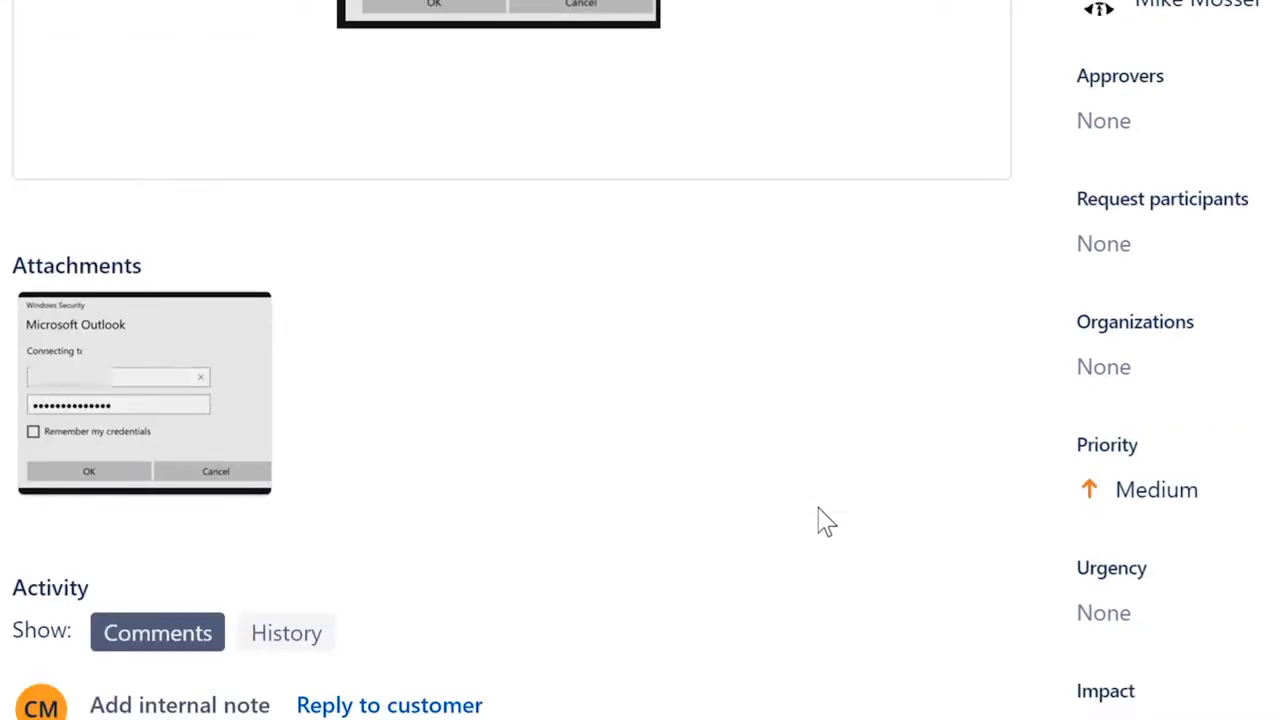
{"action": "scroll", "coordinate": [825, 520], "scroll_direction": "up", "scroll_amount": 3}
{"action": "scroll", "coordinate": [822, 521], "scroll_direction": "down", "scroll_amount": 8}
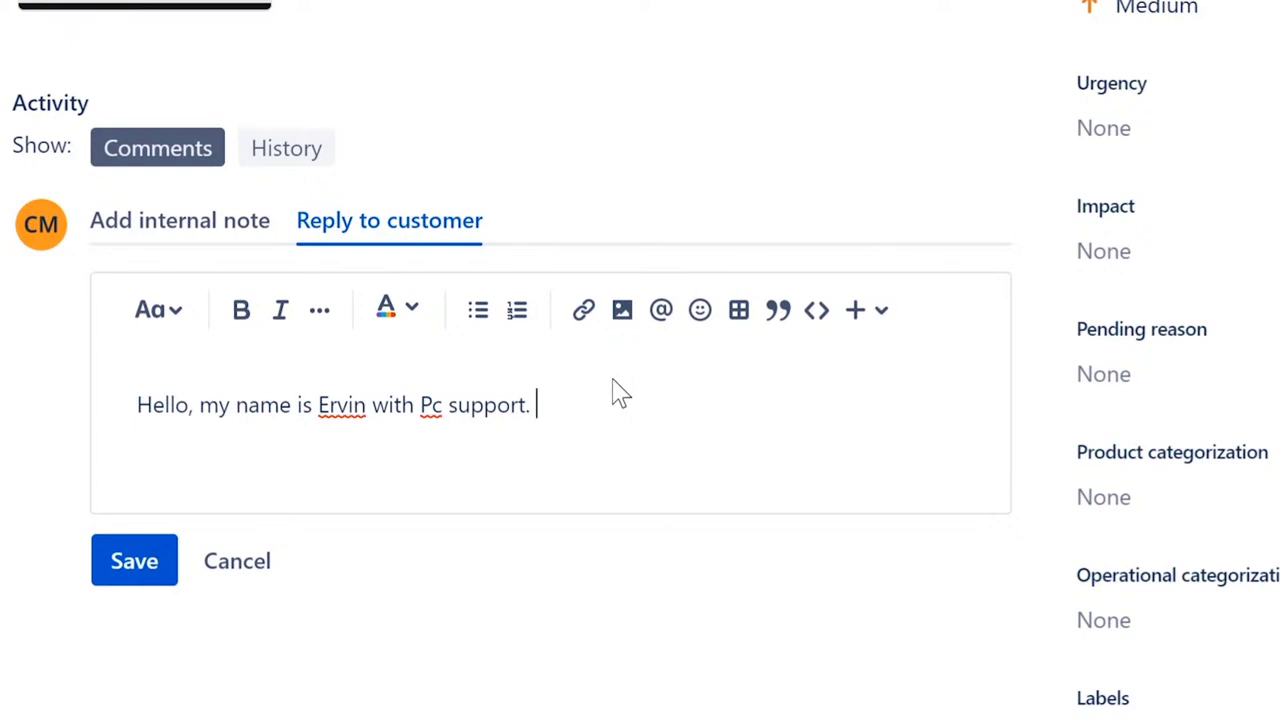
{"action": "type", "text": "I hae"}
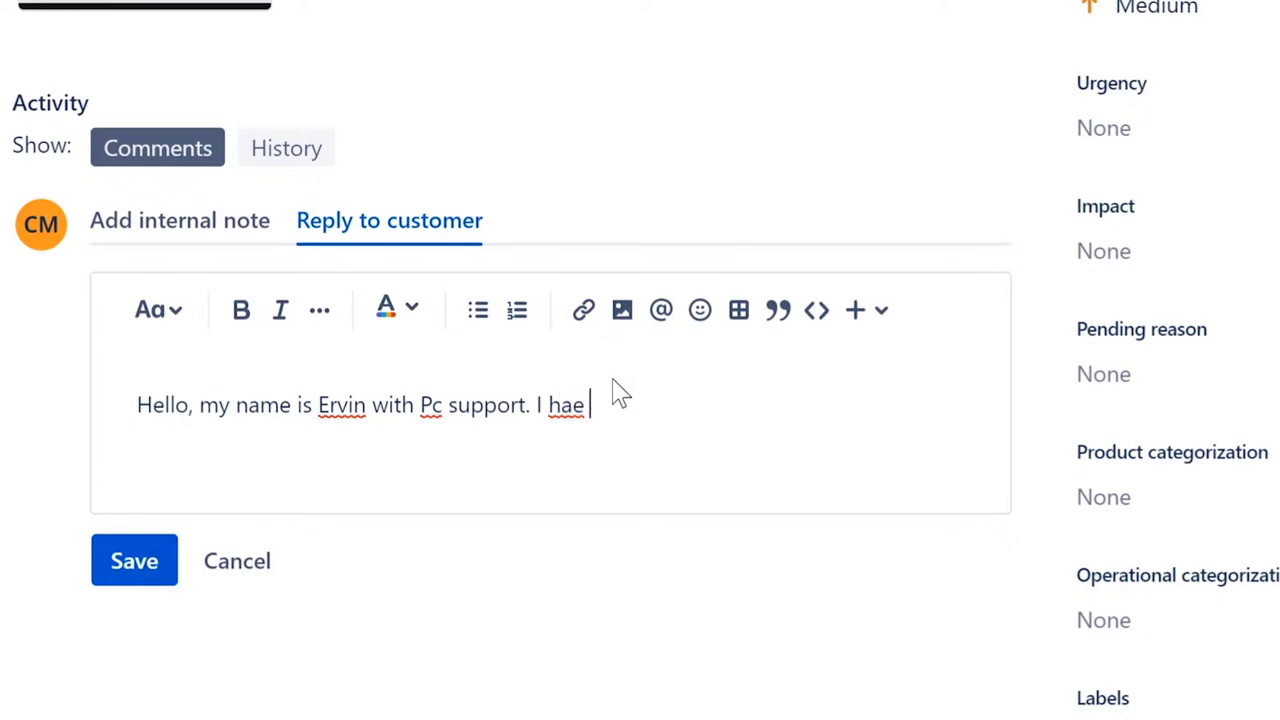
{"action": "type", "text": " you"}
{"action": "key", "text": "BackSpace"}
{"action": "key", "text": "BackSpace"}
{"action": "key", "text": "BackSpace"}
{"action": "key", "text": "BackSpace"}
{"action": "key", "text": "BackSpace"}
{"action": "type", "text": "ve your jtic"}
{"action": "key", "text": "BackSpace"}
{"action": "key", "text": "BackSpace"}
{"action": "key", "text": "BackSpace"}
{"action": "key", "text": "BackSpace"}
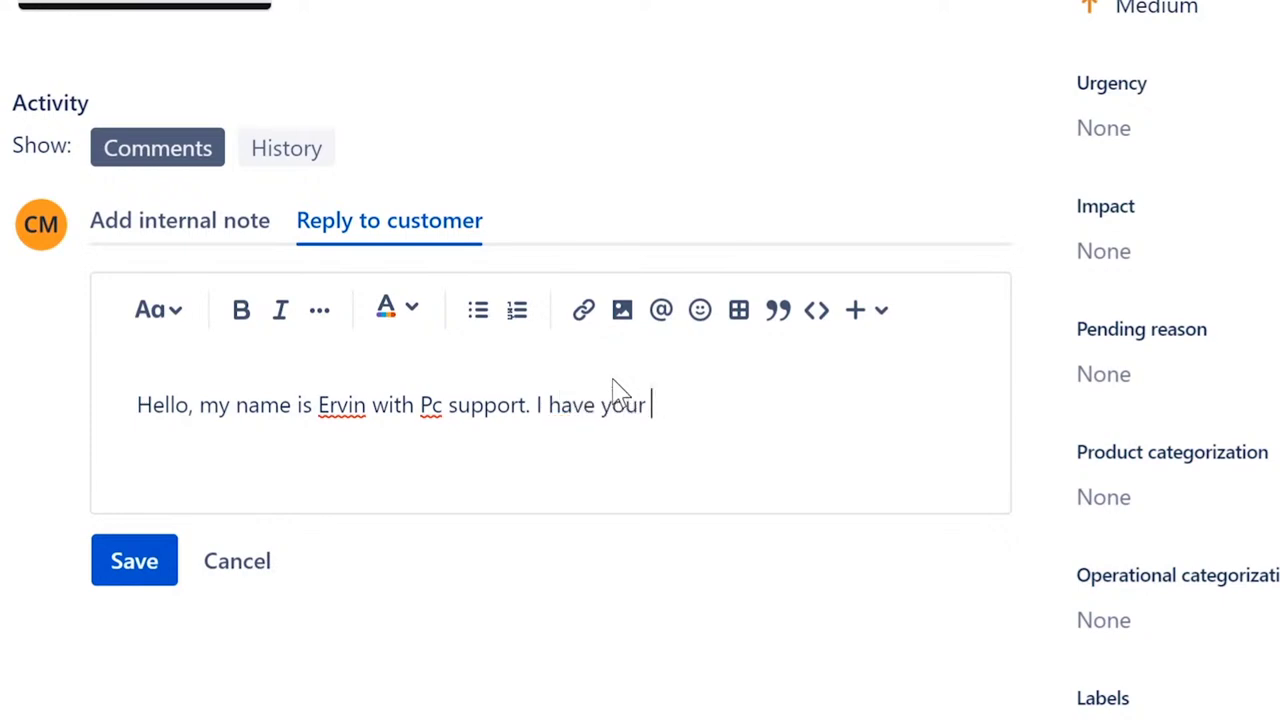
{"action": "type", "text": "ticket abo"}
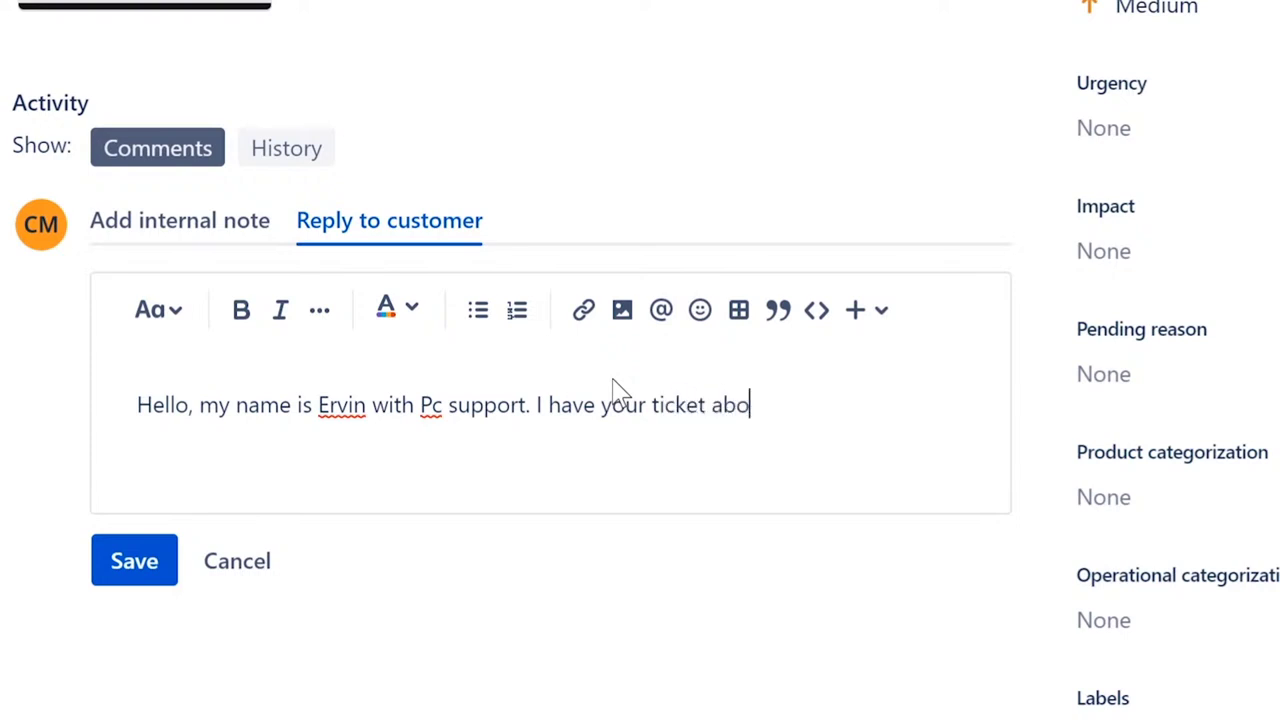
{"action": "type", "text": "ut email not wo"}
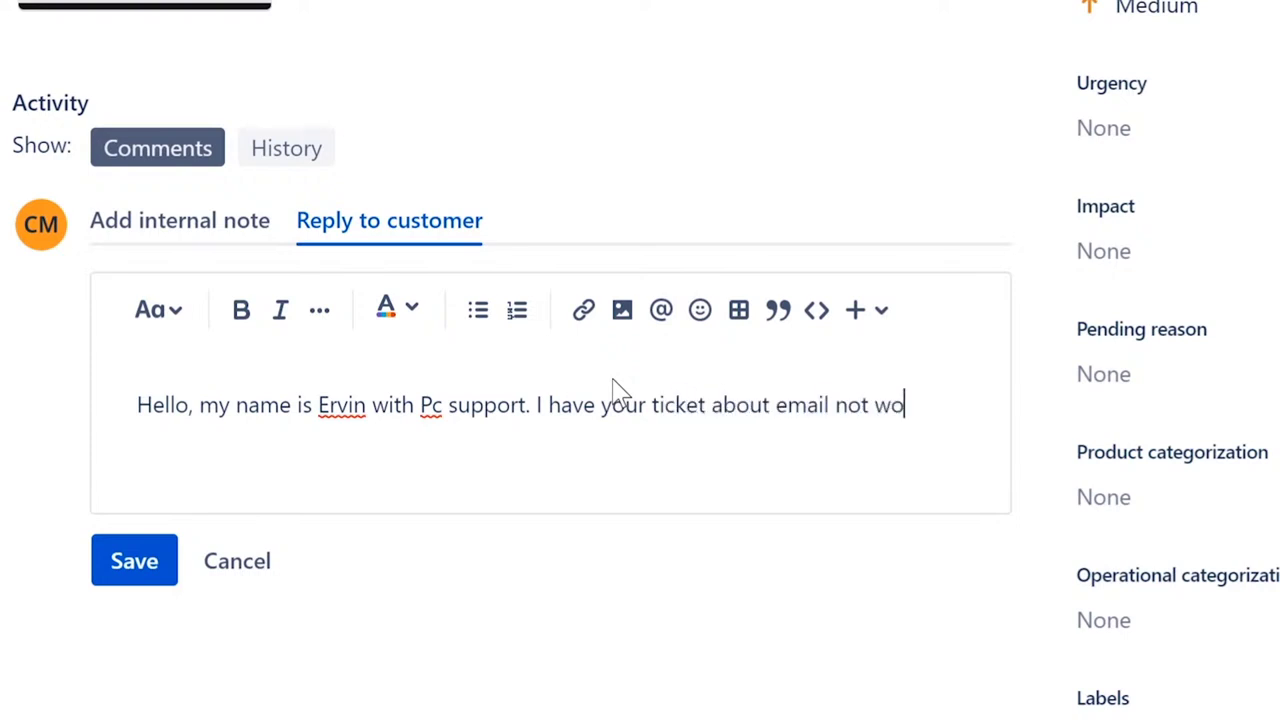
{"action": "type", "text": "rking. Did"}
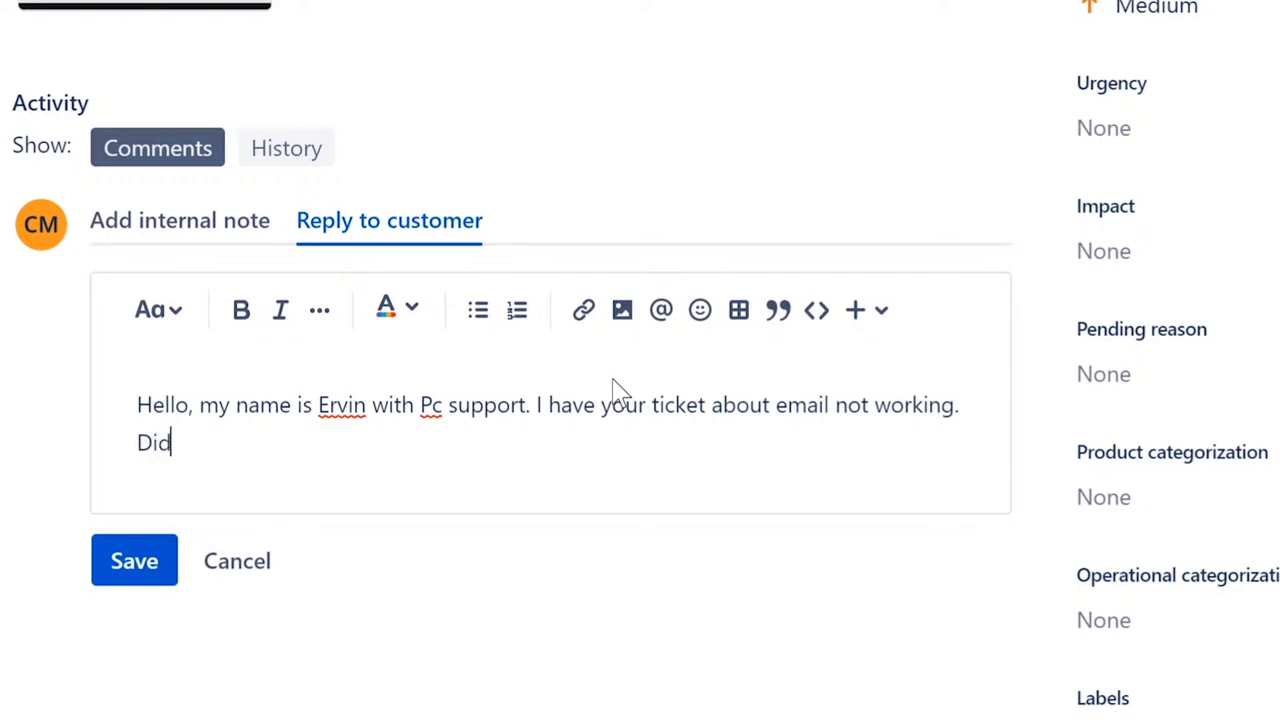
{"action": "type", "text": " you by chance change "}
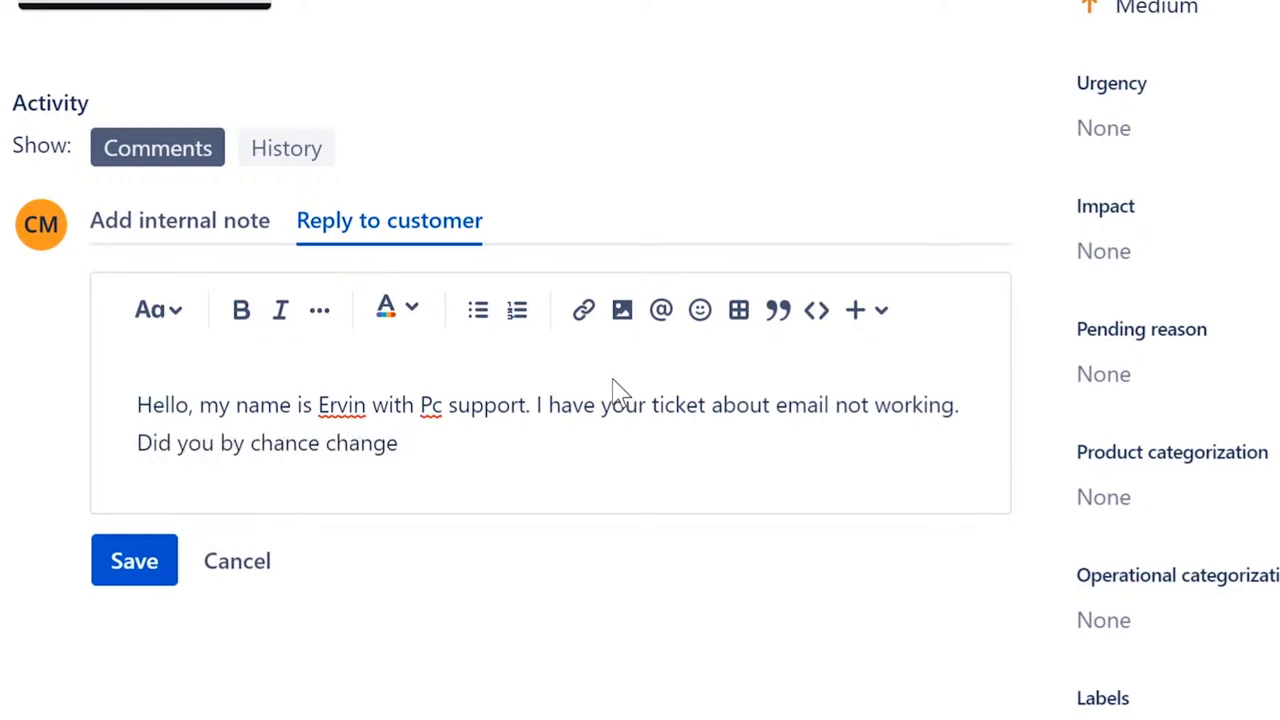
{"action": "type", "text": "you password"}
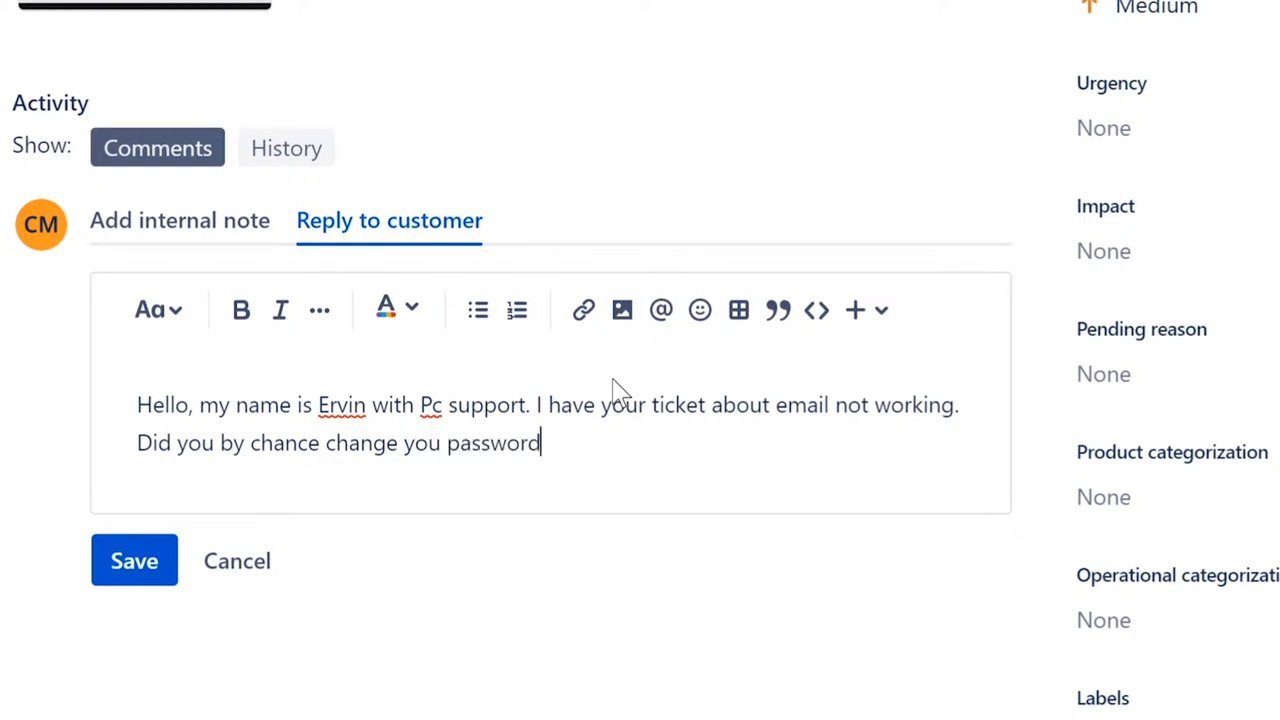
{"action": "type", "text": " recene"}
{"action": "key", "text": "BackSpace"}
{"action": "type", "text": "tly?"}
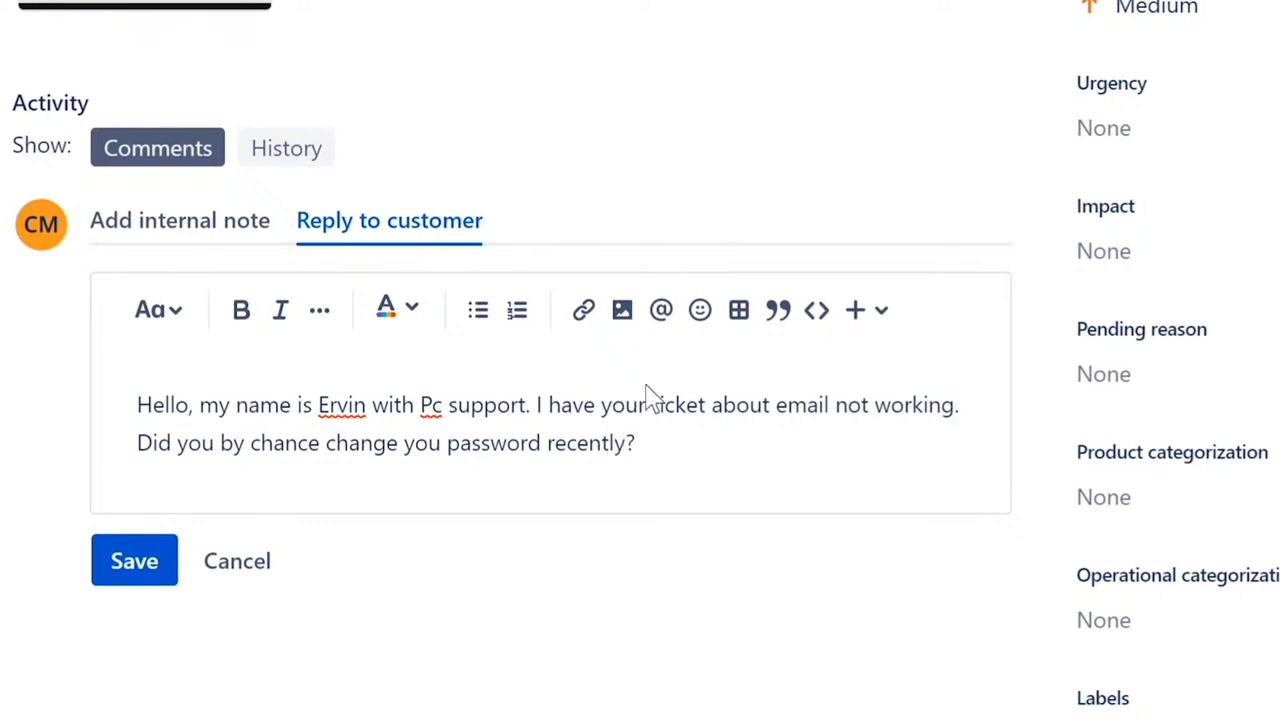
{"action": "left_click", "coordinate": [124, 572]}
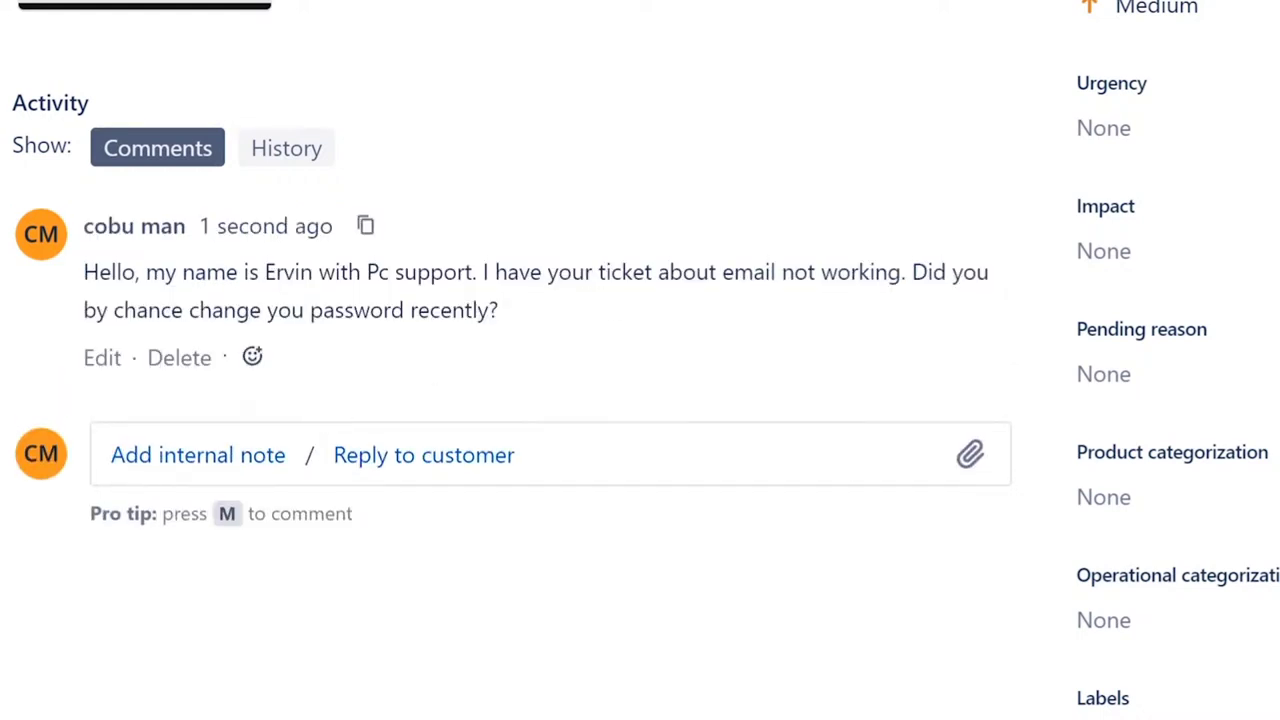
{"action": "scroll", "coordinate": [470, 318], "scroll_direction": "up", "scroll_amount": 5}
Select the reporter's full name in the ISD-25 request header.
{"action": "scroll", "coordinate": [528, 360], "scroll_direction": "up", "scroll_amount": 3}
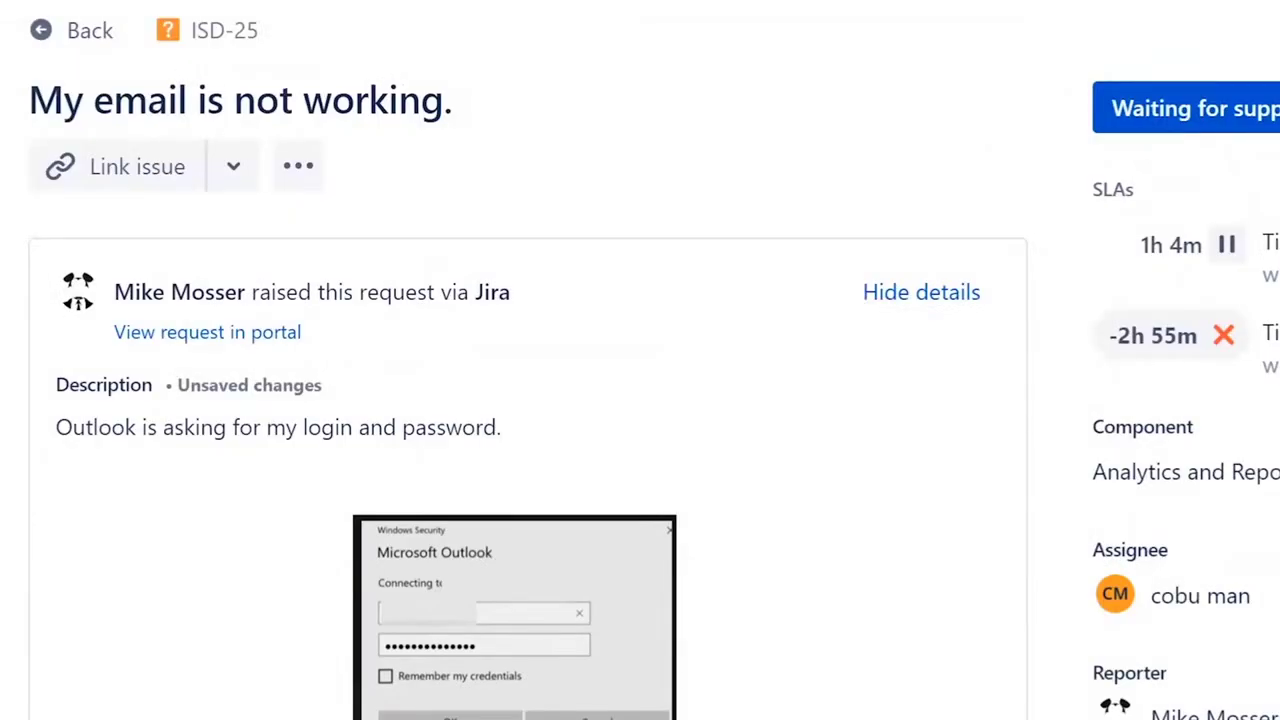
{"action": "left_click_drag", "start_coordinate": [114, 292], "coordinate": [246, 292]}
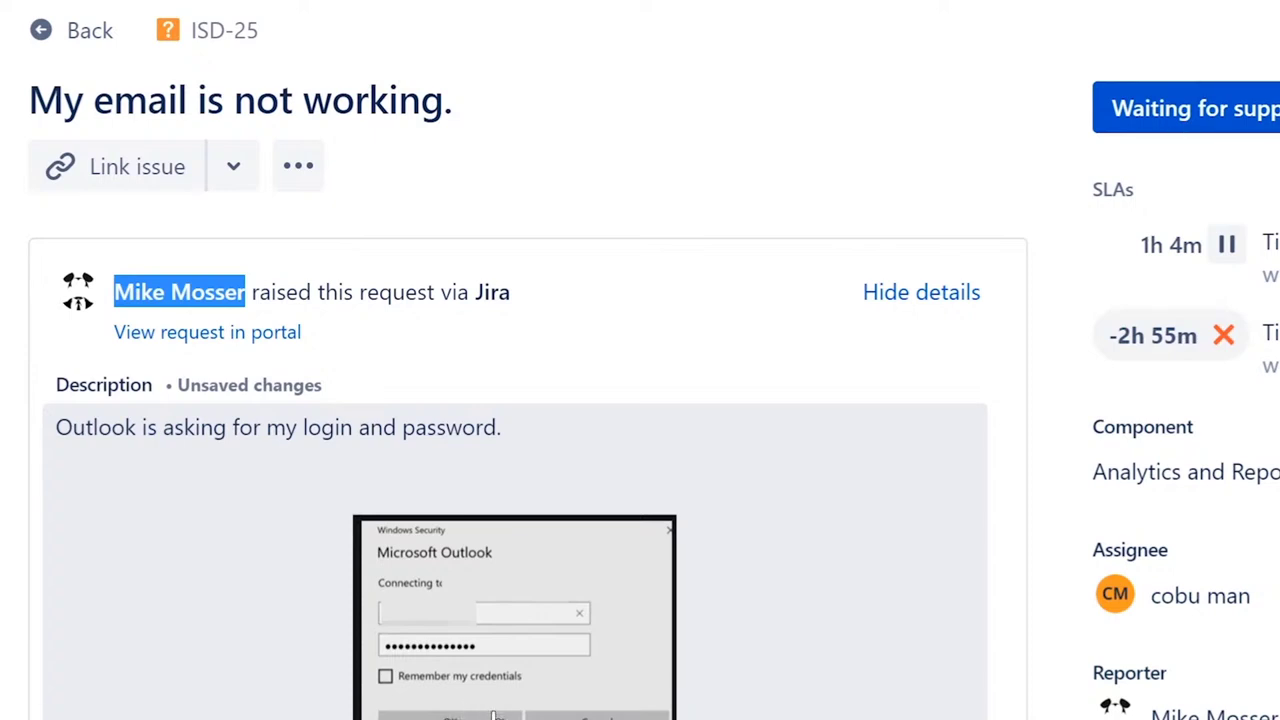
Scroll through the ticket's attachments and activity, then back to the top.
{"action": "scroll", "coordinate": [493, 713], "scroll_direction": "down", "scroll_amount": 2}
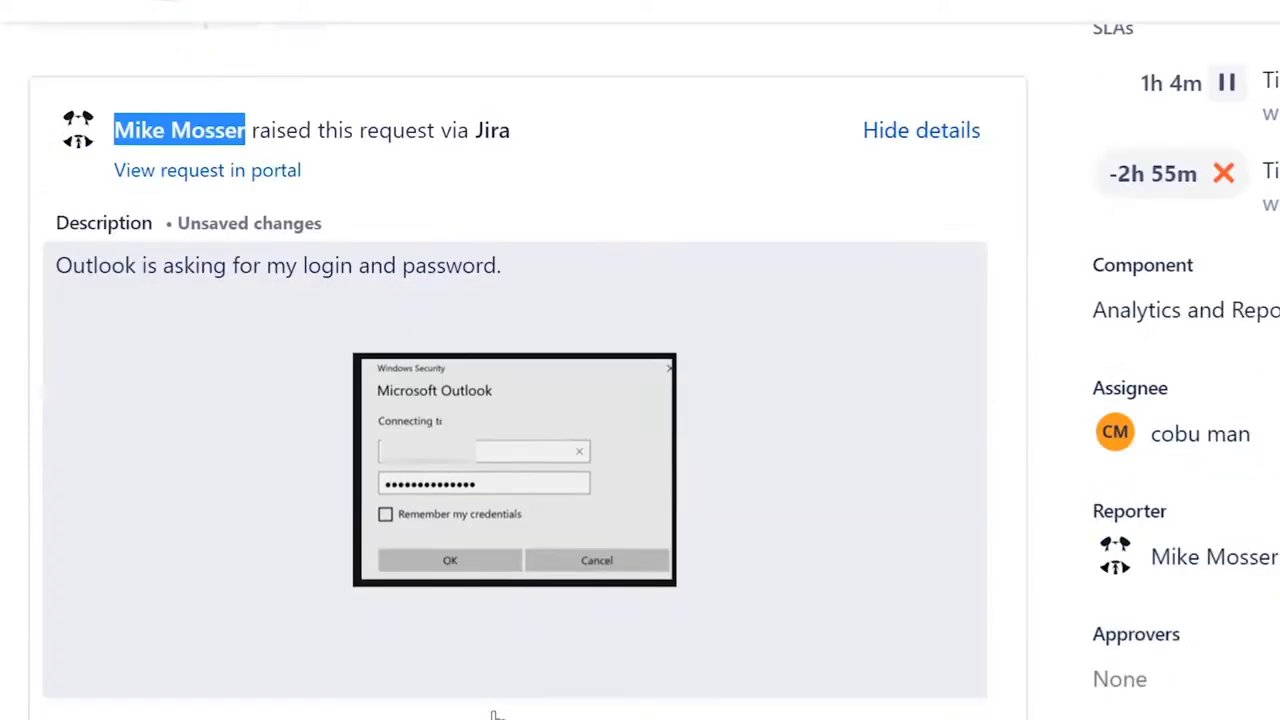
{"action": "scroll", "coordinate": [528, 400], "scroll_direction": "down", "scroll_amount": 5}
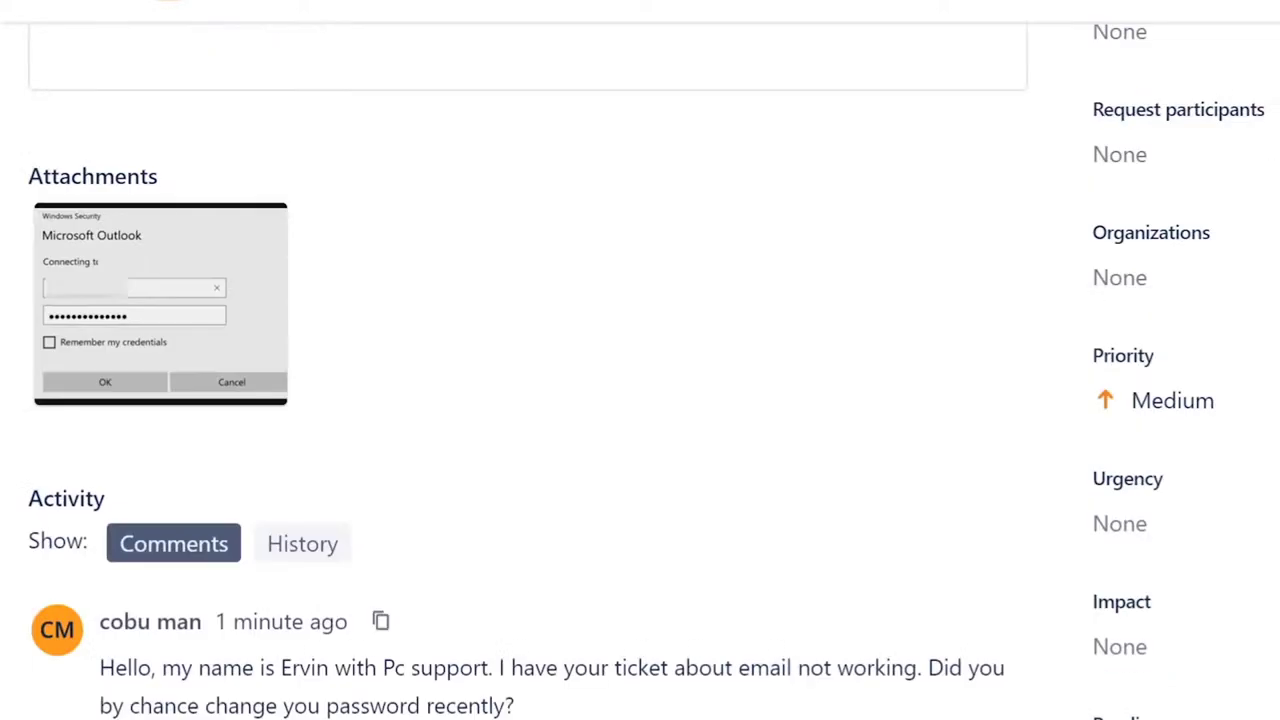
{"action": "scroll", "coordinate": [640, 400], "scroll_direction": "down", "scroll_amount": 4}
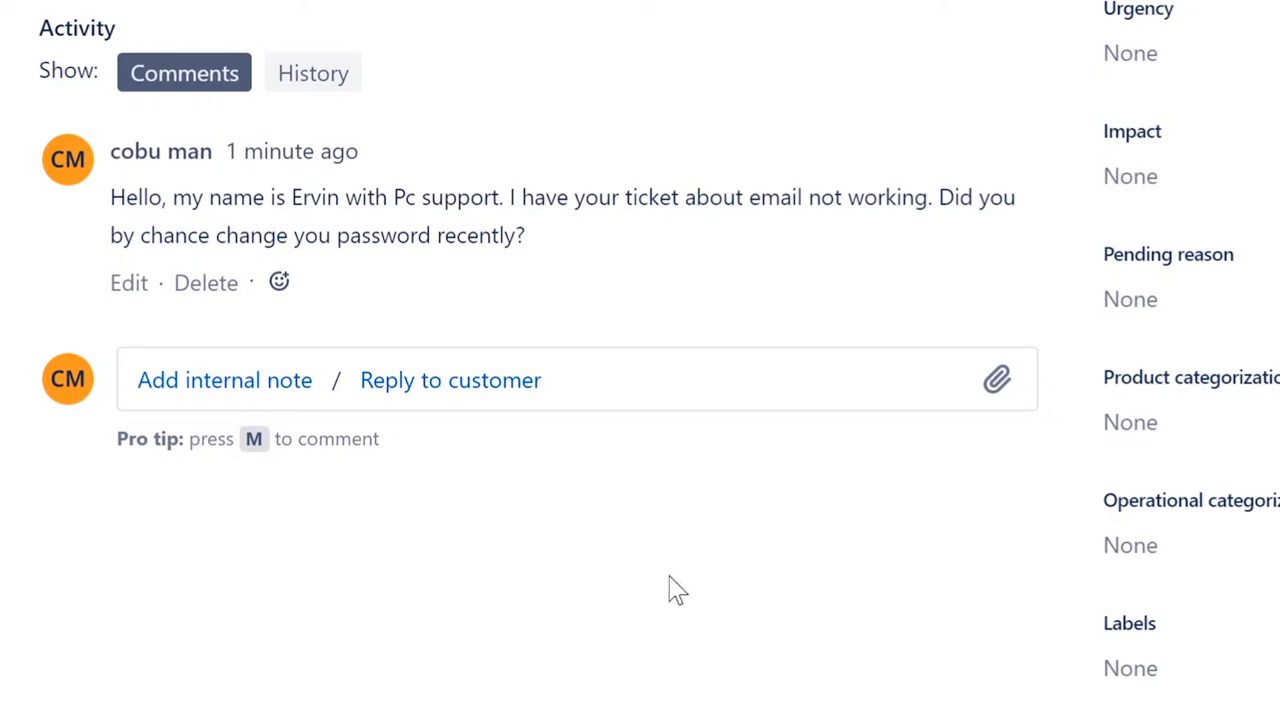
{"action": "scroll", "coordinate": [677, 590], "scroll_direction": "up", "scroll_amount": 5}
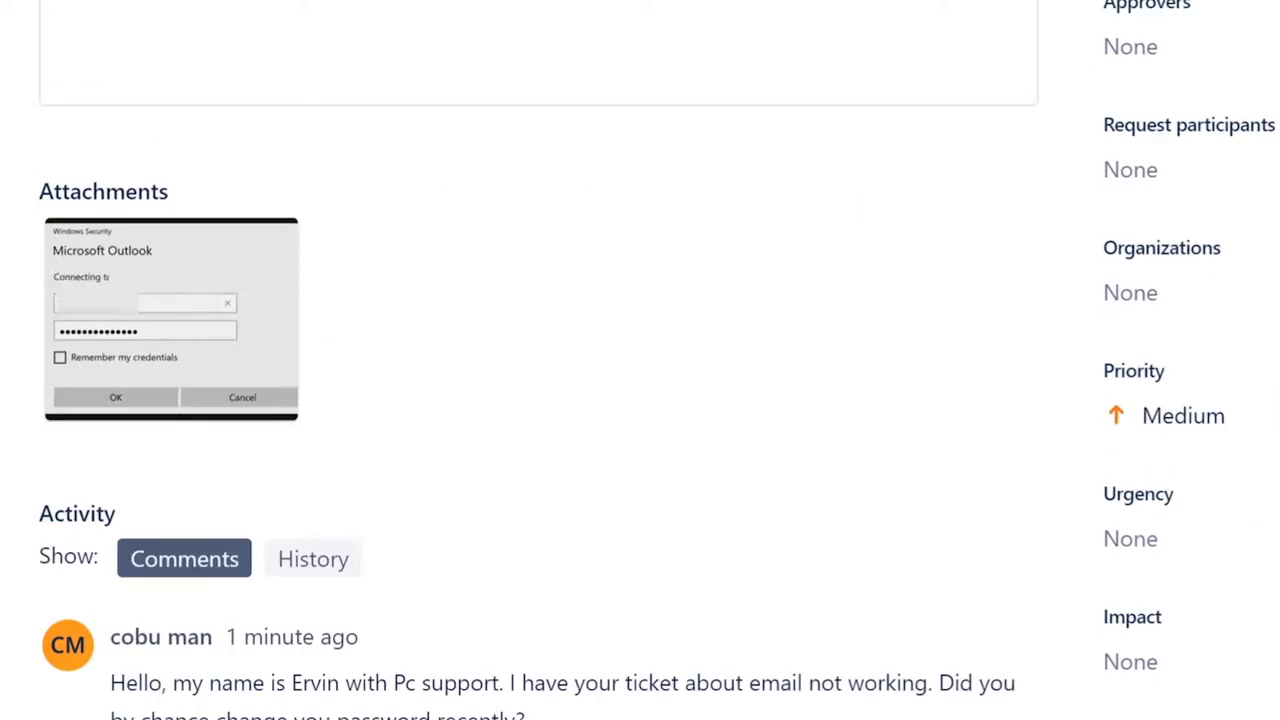
{"action": "scroll", "coordinate": [580, 190], "scroll_direction": "up", "scroll_amount": 3}
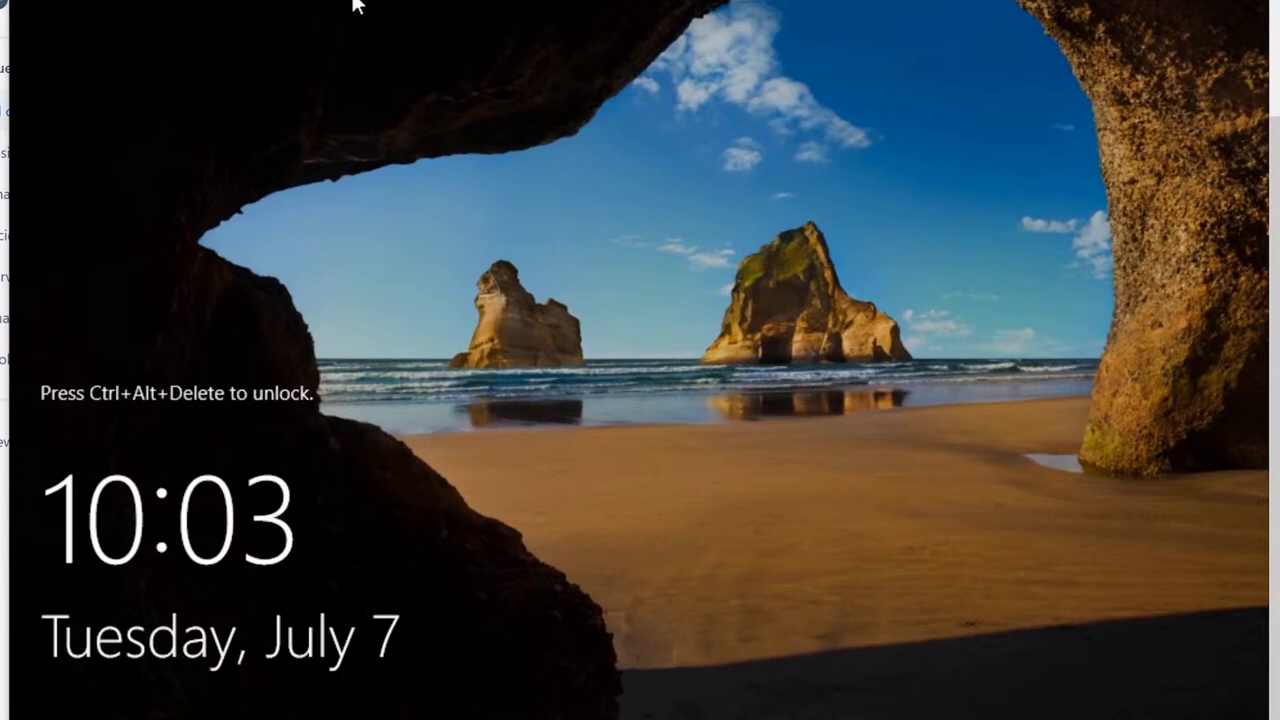
Sign in to the Windows Server VM as Administrator using Insert Ctrl-Alt-Del.
{"action": "left_click", "coordinate": [355, 5]}
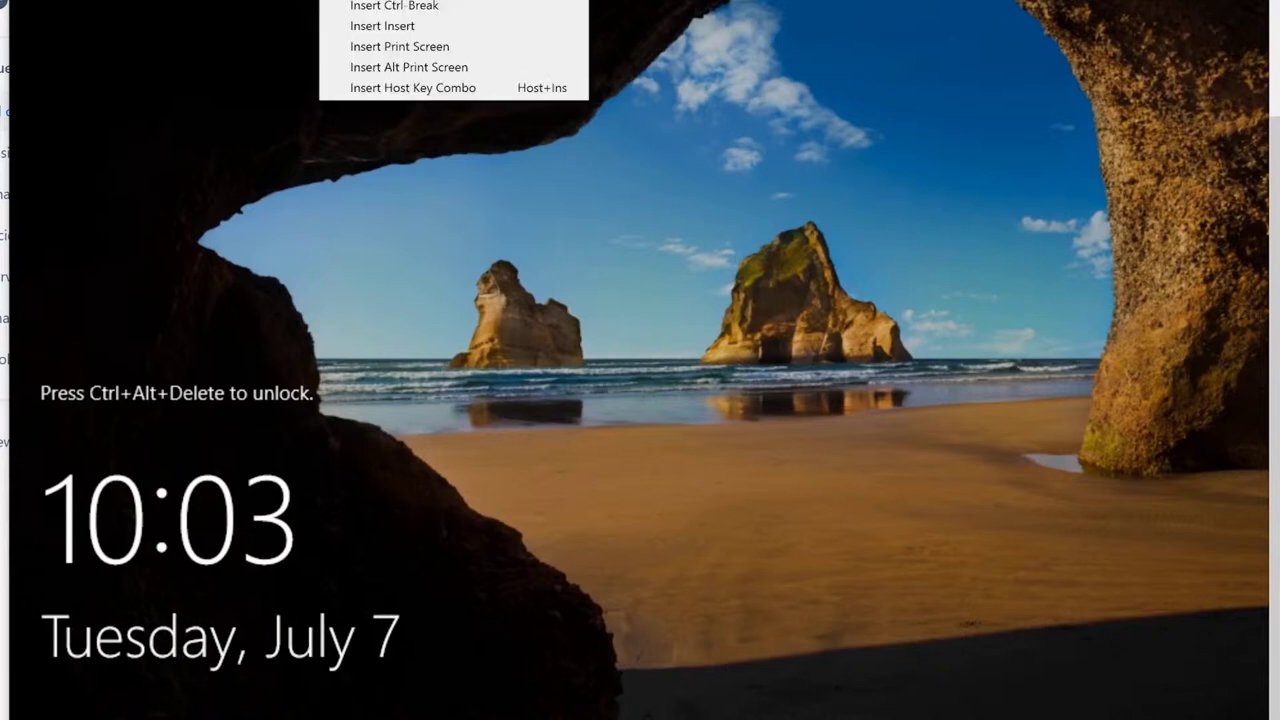
{"action": "left_click", "coordinate": [357, 5]}
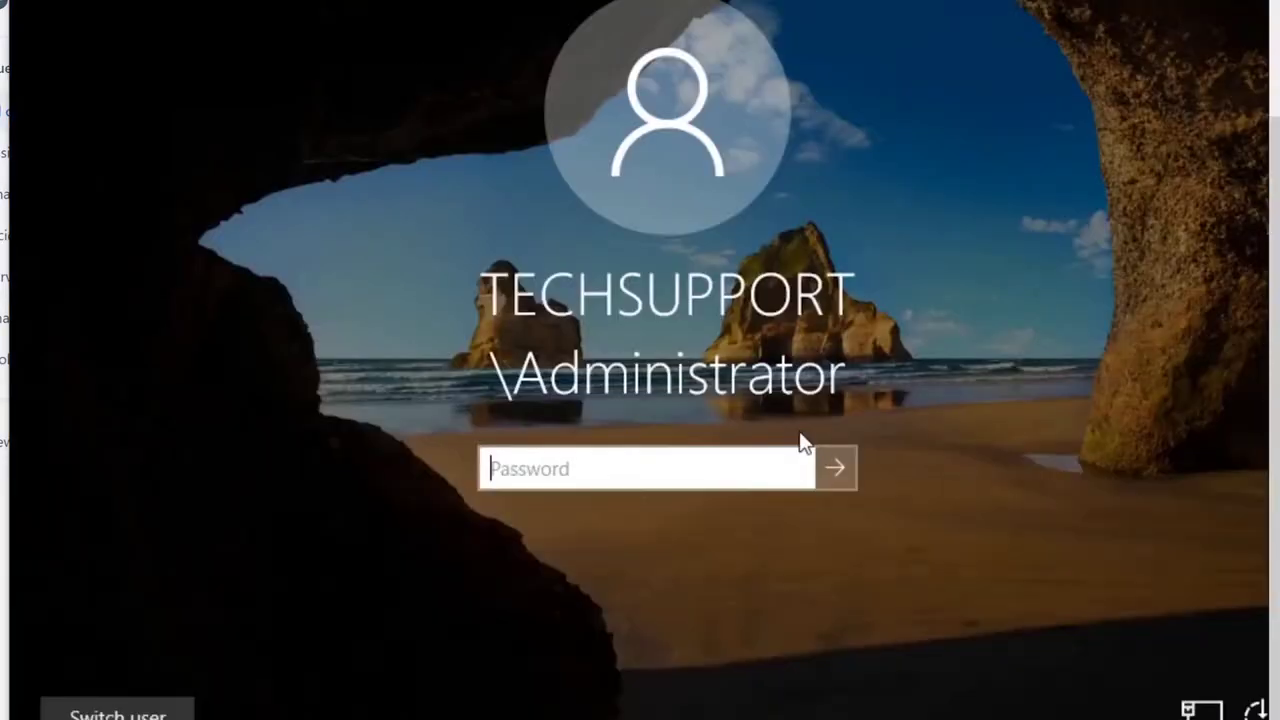
{"action": "type", "text": "*****"}
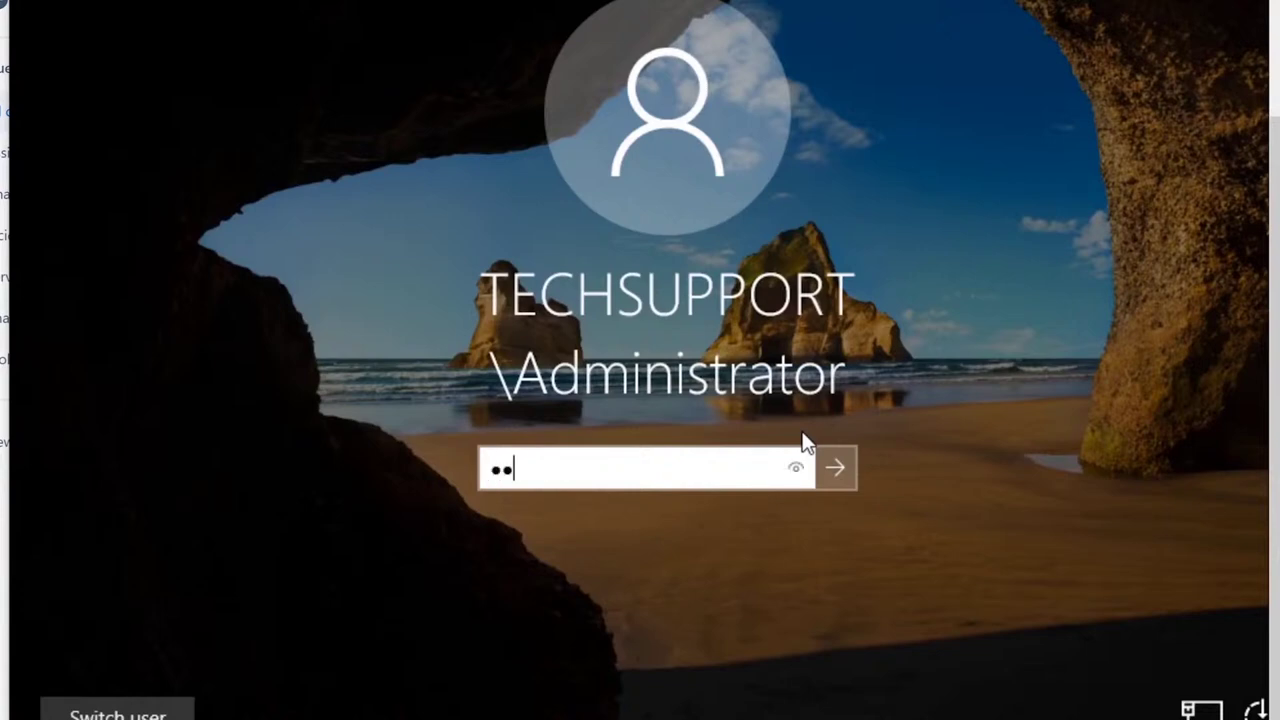
{"action": "type", "text": "***"}
{"action": "key", "text": "Return"}
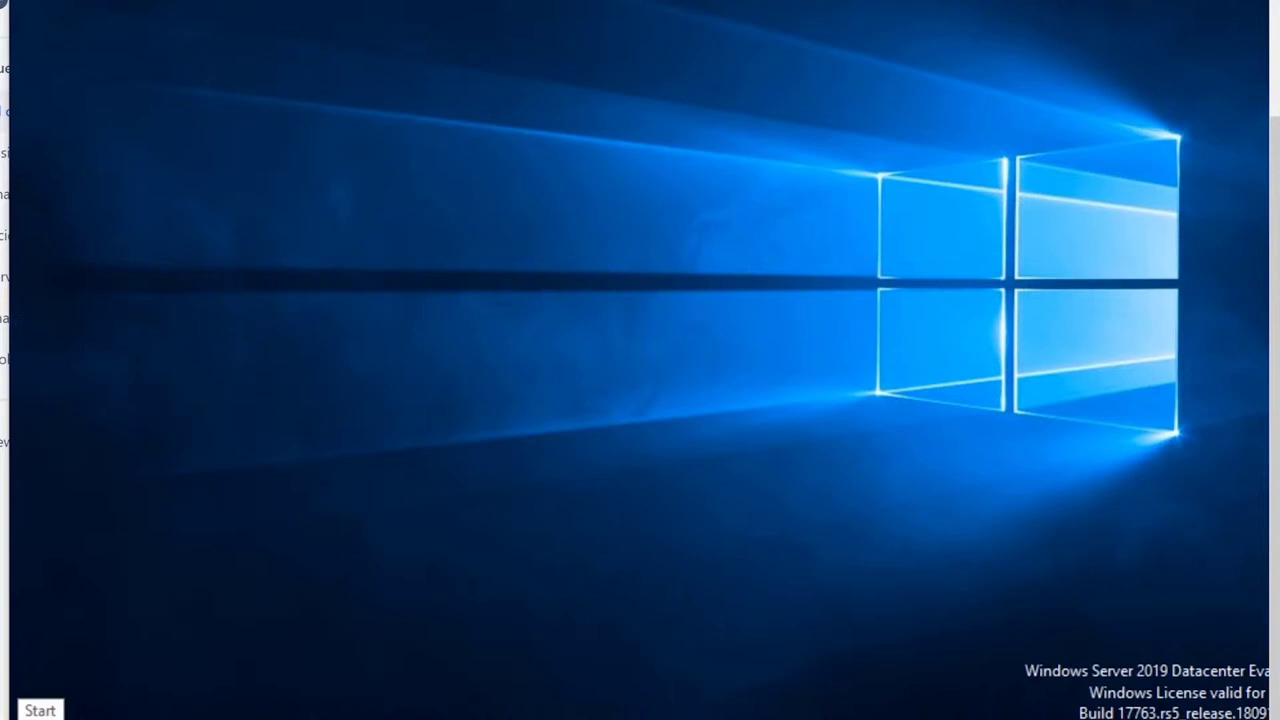
Launch Active Directory Users and Computers from Windows Administrative Tools.
{"action": "left_click", "coordinate": [20, 714]}
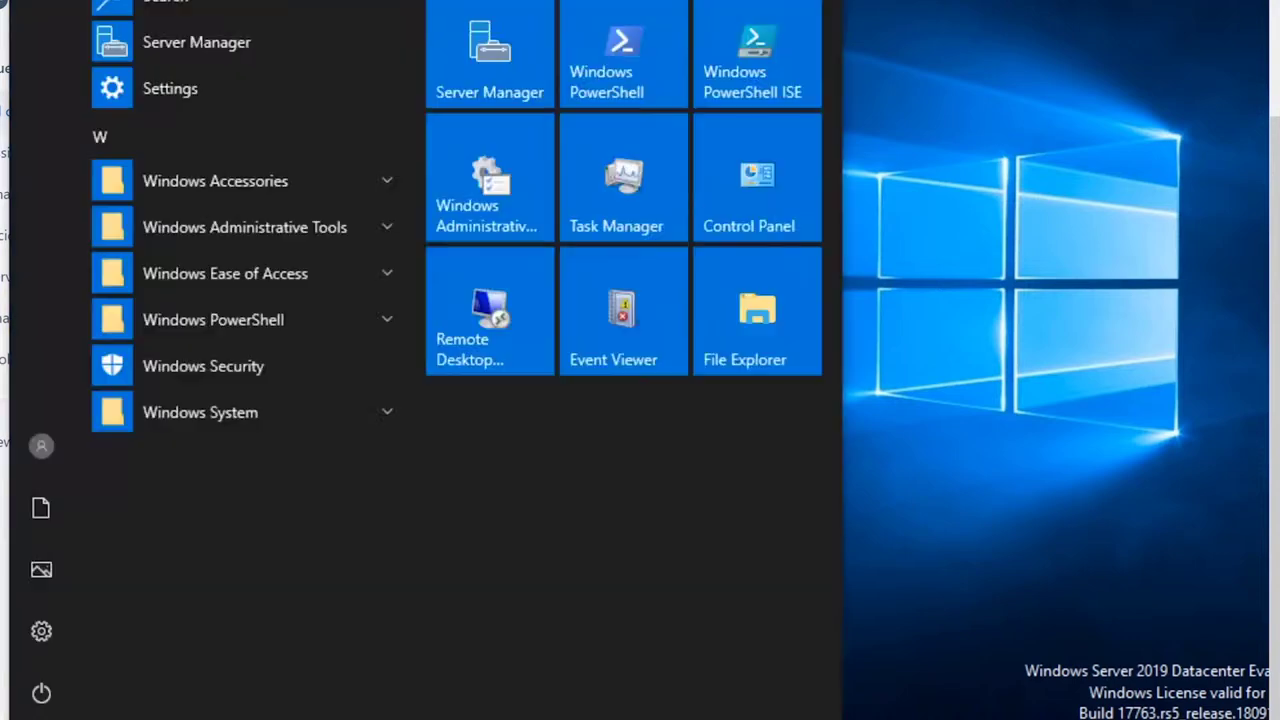
{"action": "left_click", "coordinate": [289, 230]}
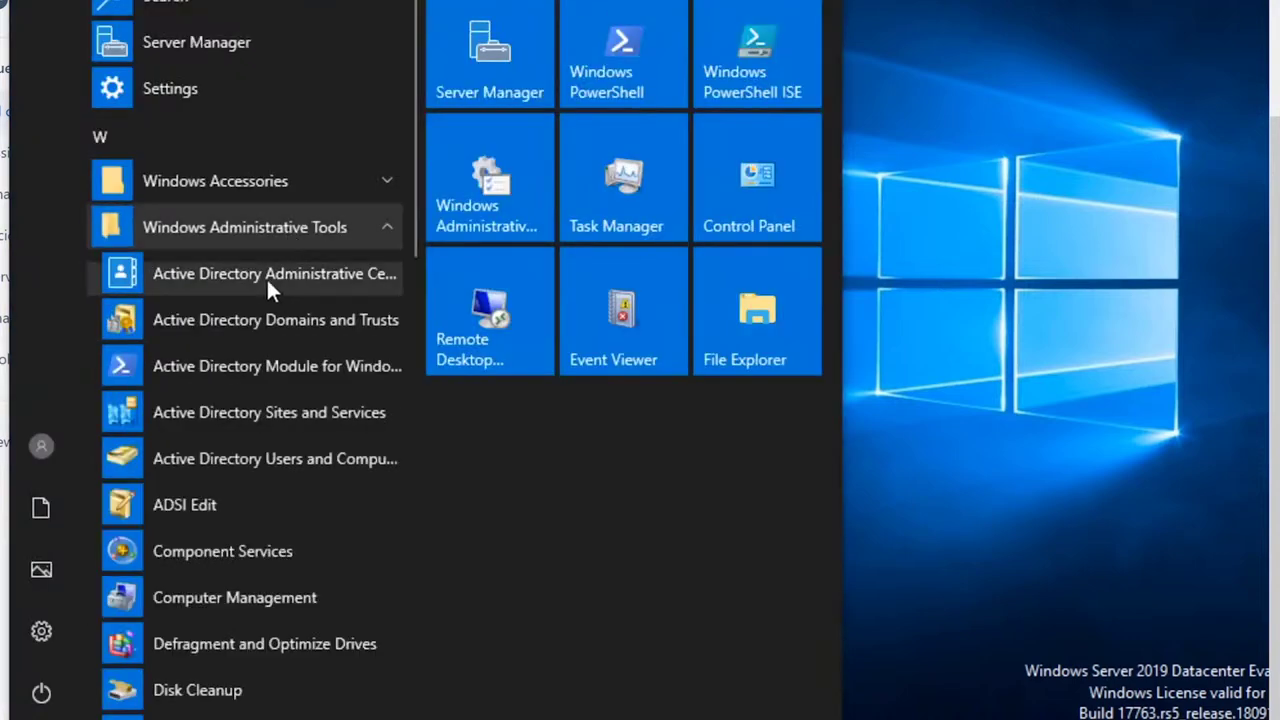
{"action": "left_click", "coordinate": [228, 456]}
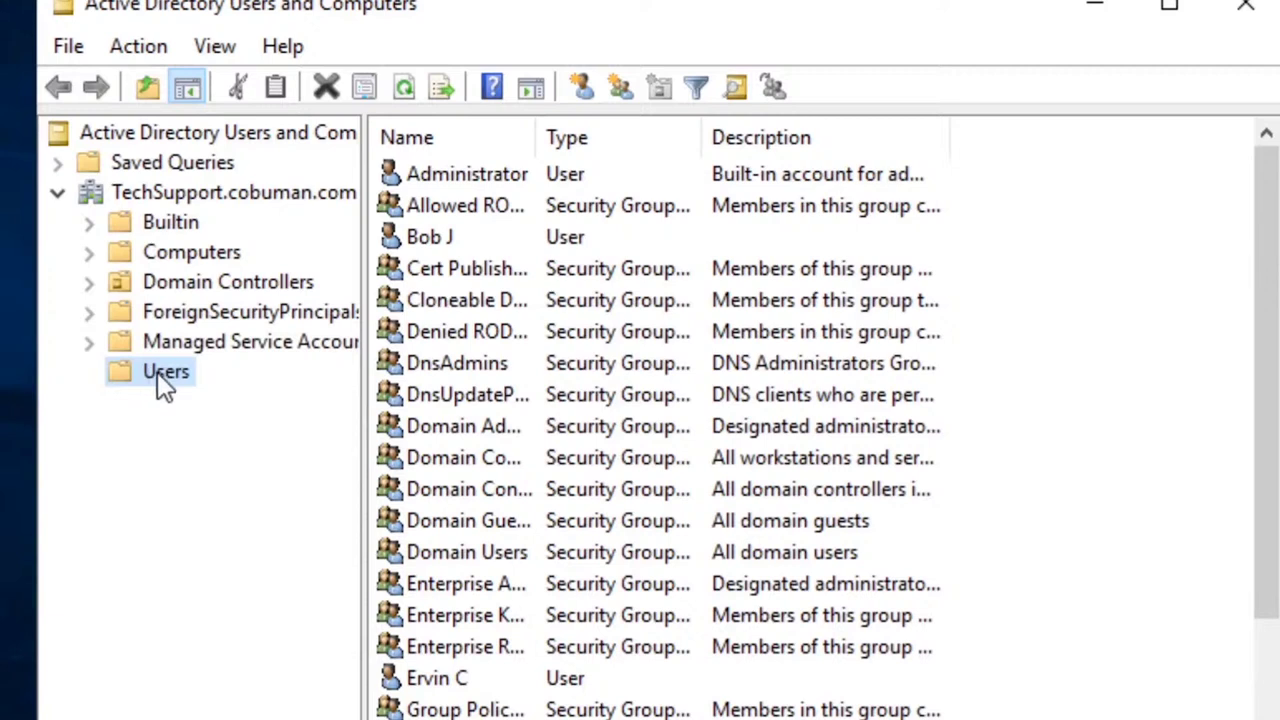
Select the TechSupport.cobuman.com Users container and open its context menu.
{"action": "left_click", "coordinate": [160, 382]}
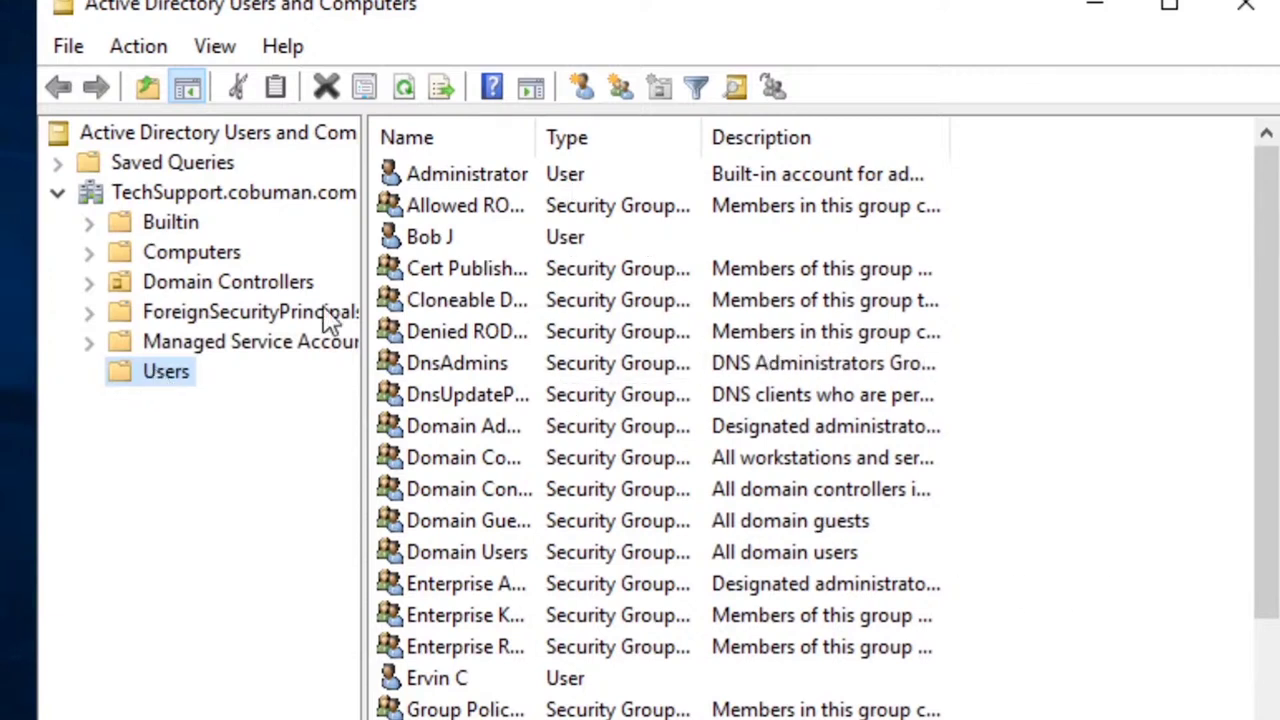
{"action": "right_click", "coordinate": [176, 392]}
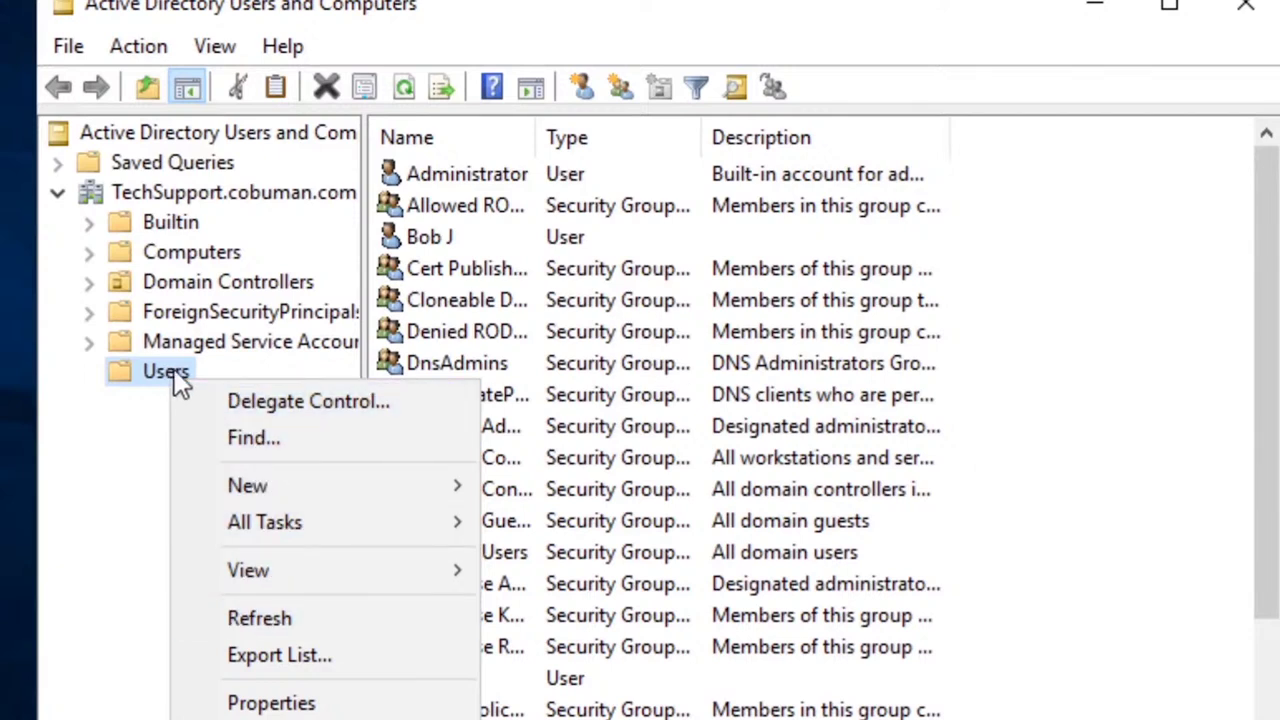
Search Users for the reporter's name with Find and select the matching user account.
{"action": "left_click", "coordinate": [233, 428]}
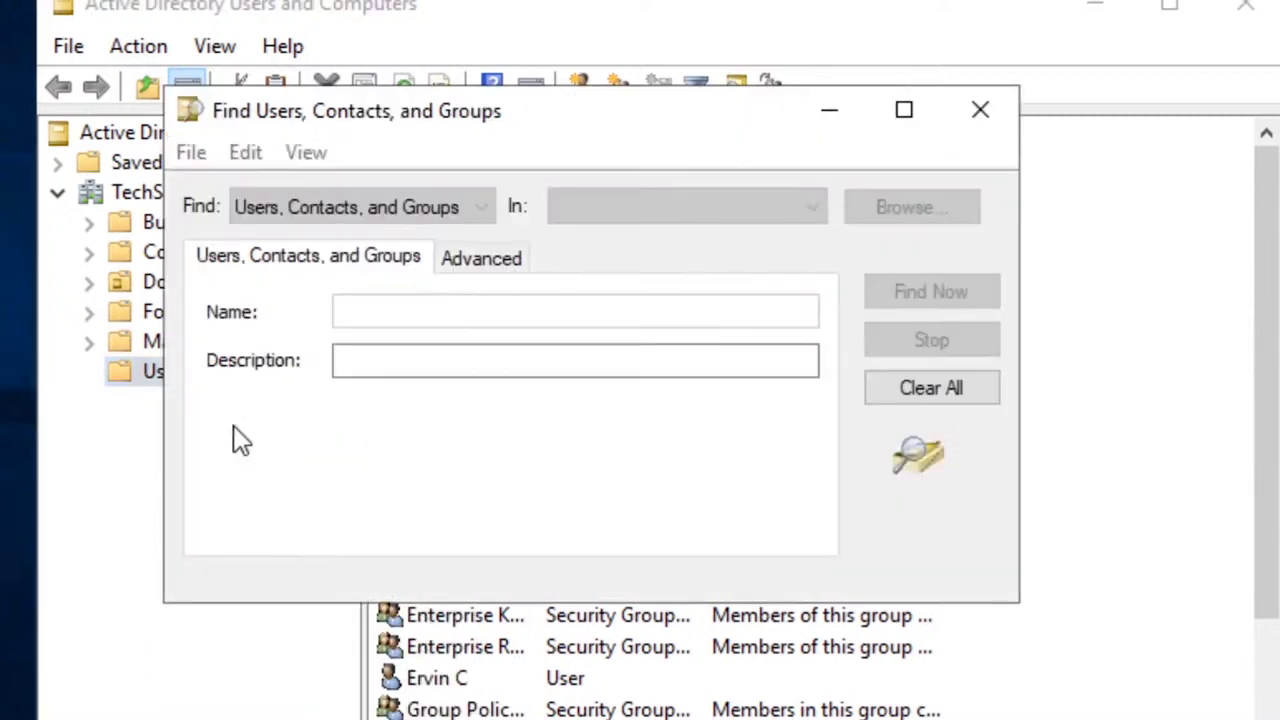
{"action": "left_click", "coordinate": [396, 311]}
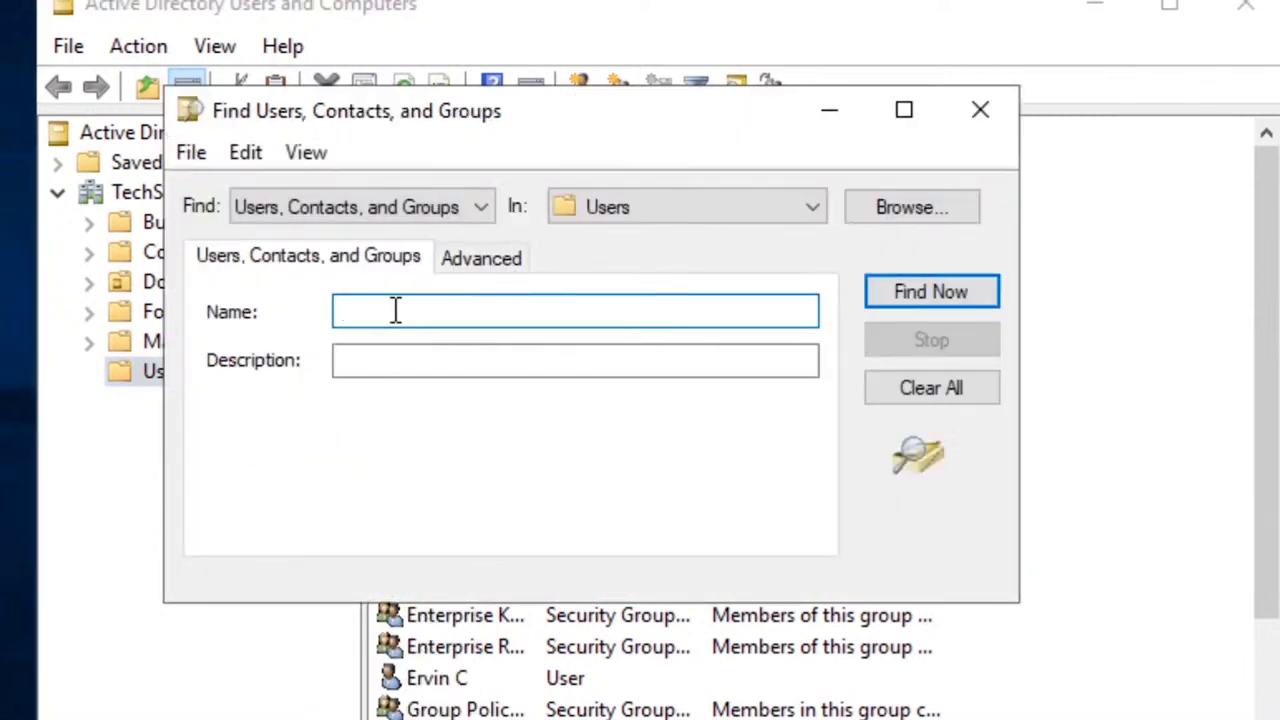
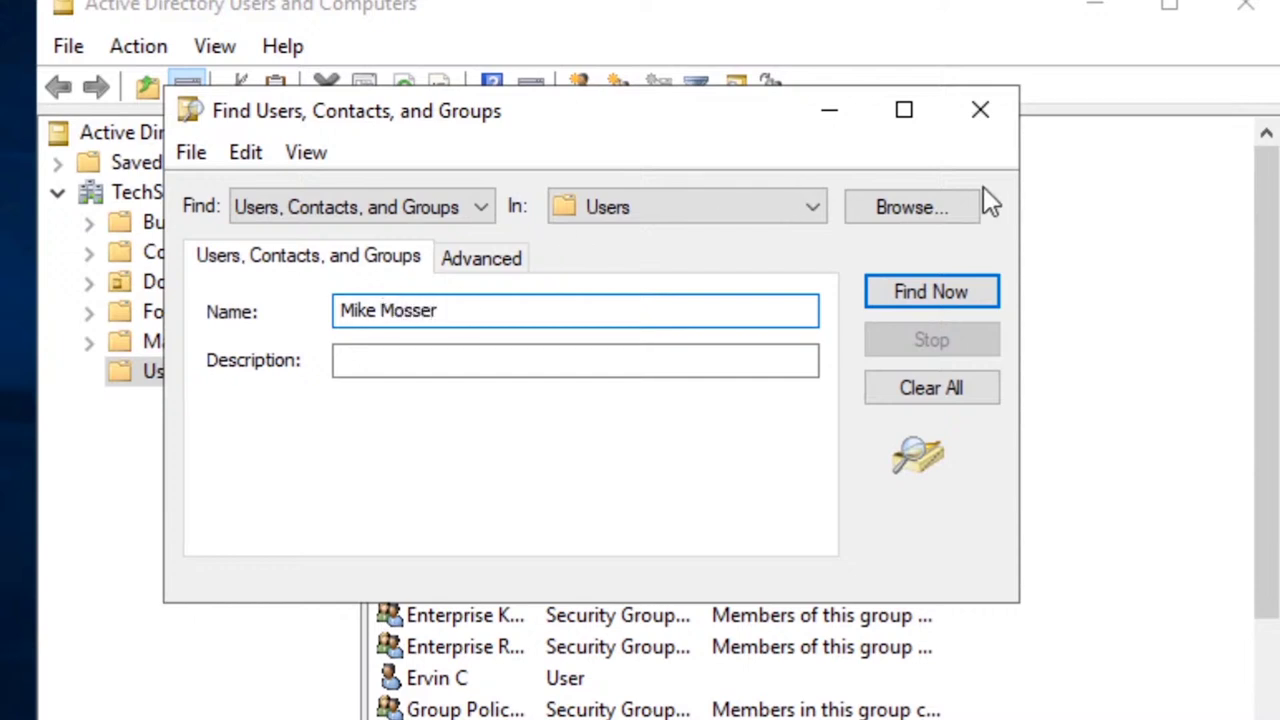
{"action": "left_click", "coordinate": [913, 298]}
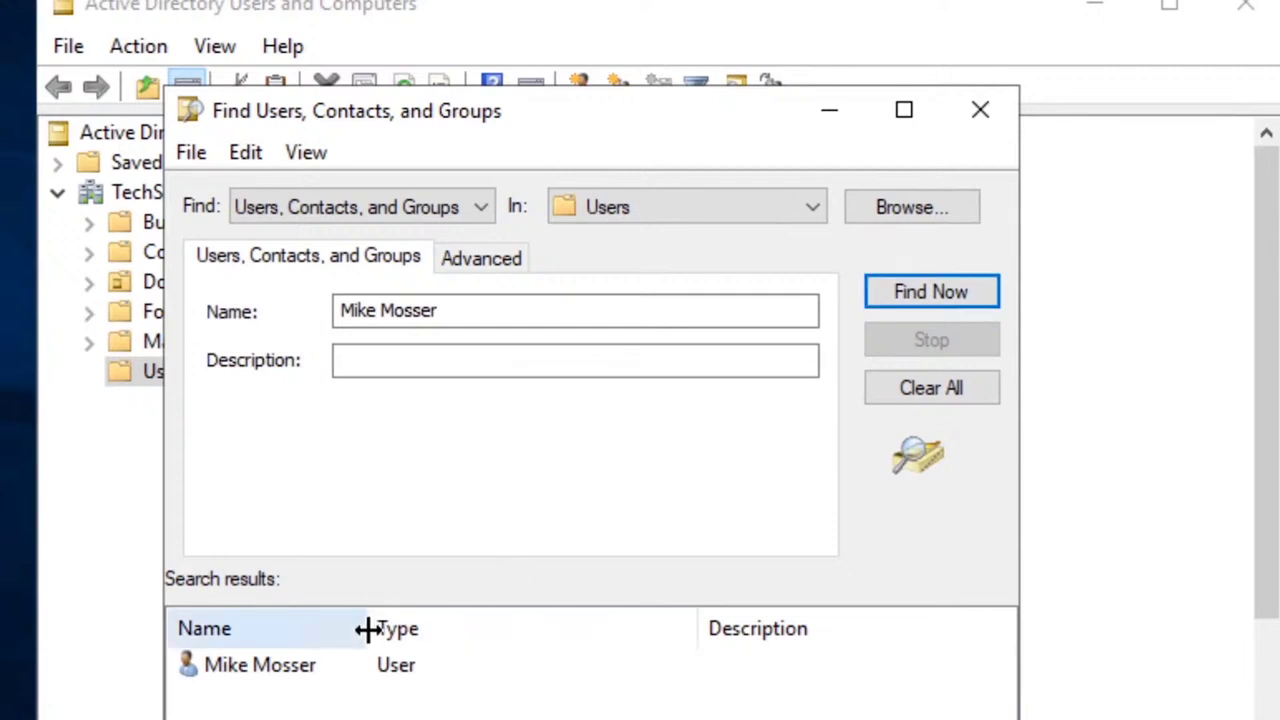
{"action": "left_click", "coordinate": [291, 684]}
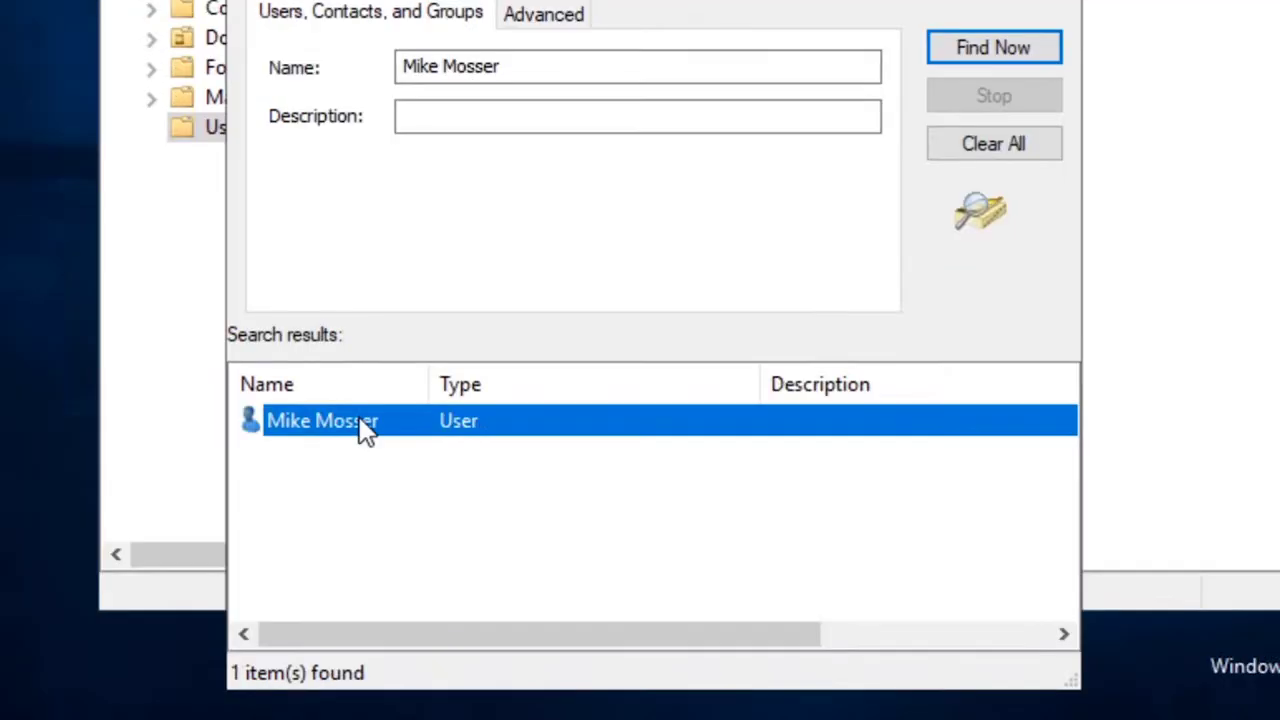
Open Reset Password for the found user and enter the new password plus its confirmation.
{"action": "right_click", "coordinate": [366, 430]}
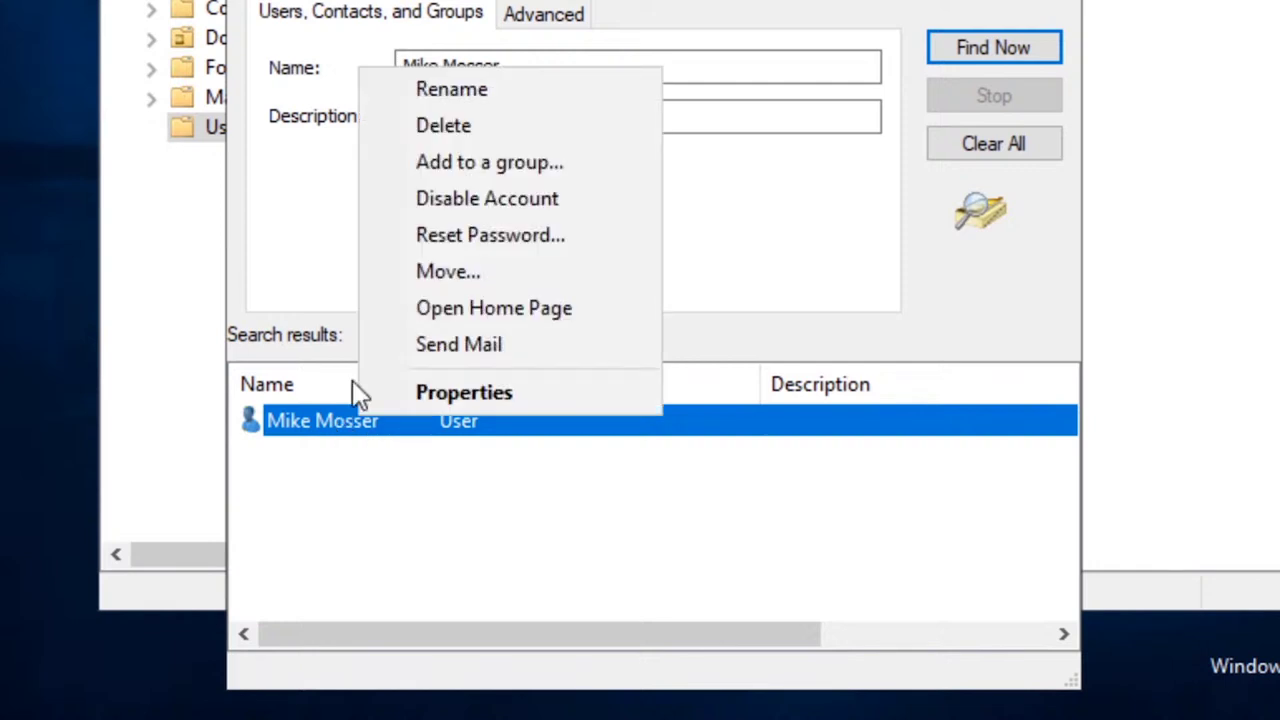
{"action": "left_click", "coordinate": [493, 241]}
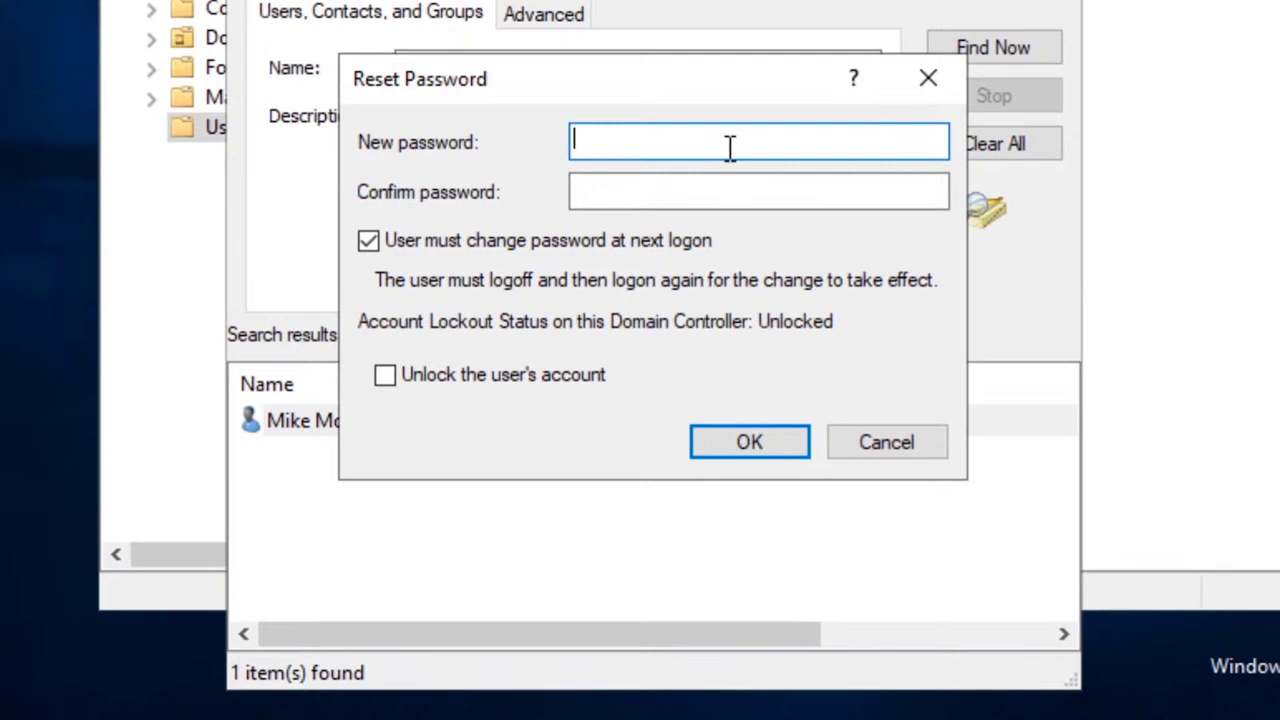
{"action": "type", "text": "*************"}
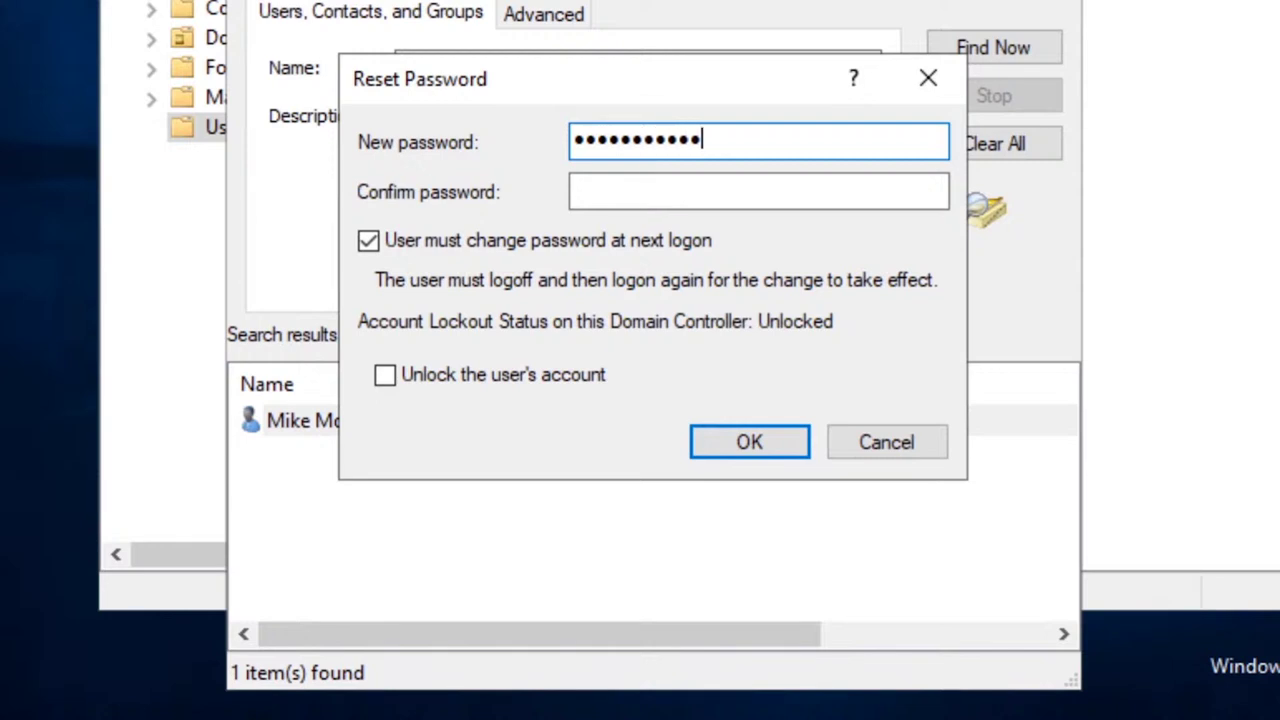
{"action": "key", "text": "Tab"}
{"action": "type", "text": "****"}
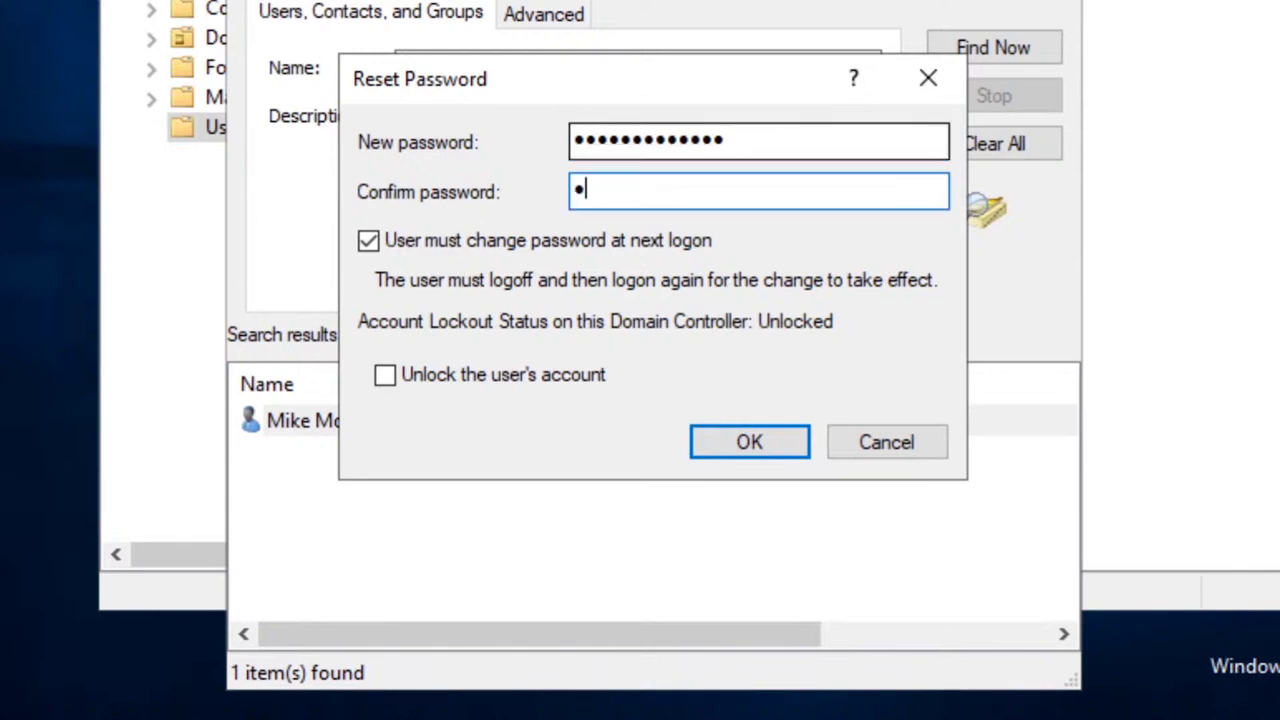
{"action": "type", "text": "********"}
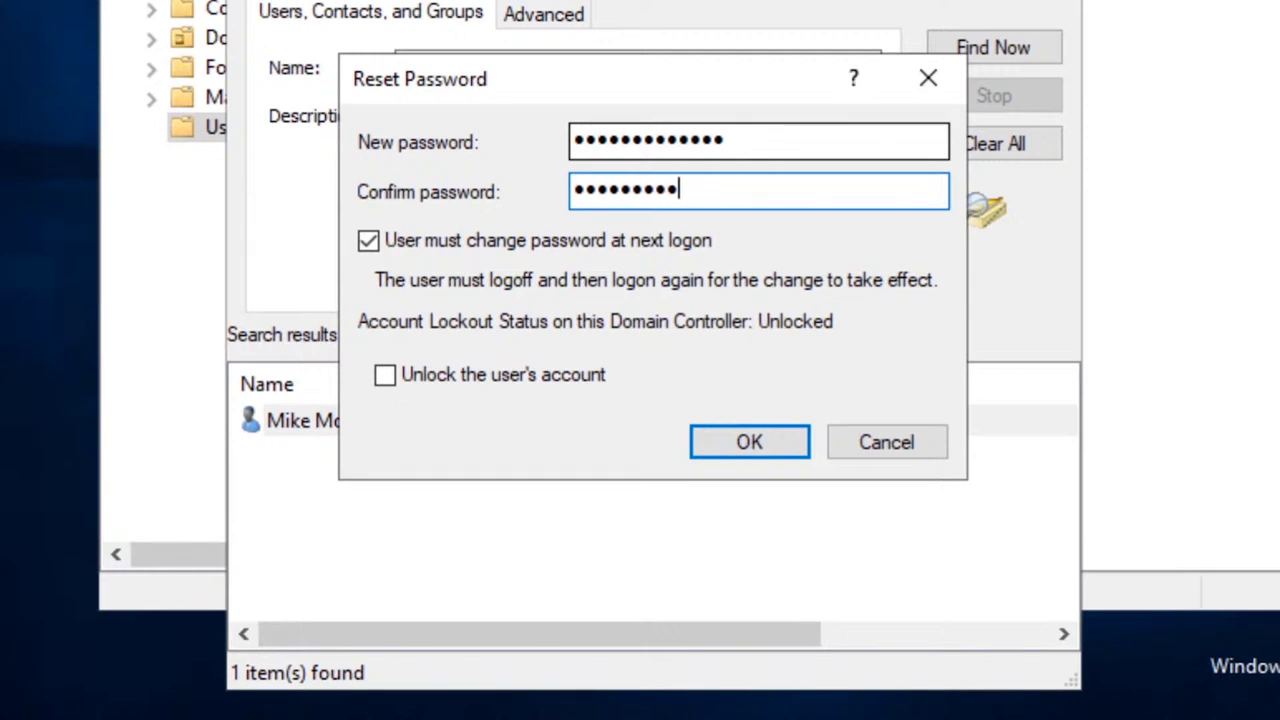
{"action": "type", "text": "**"}
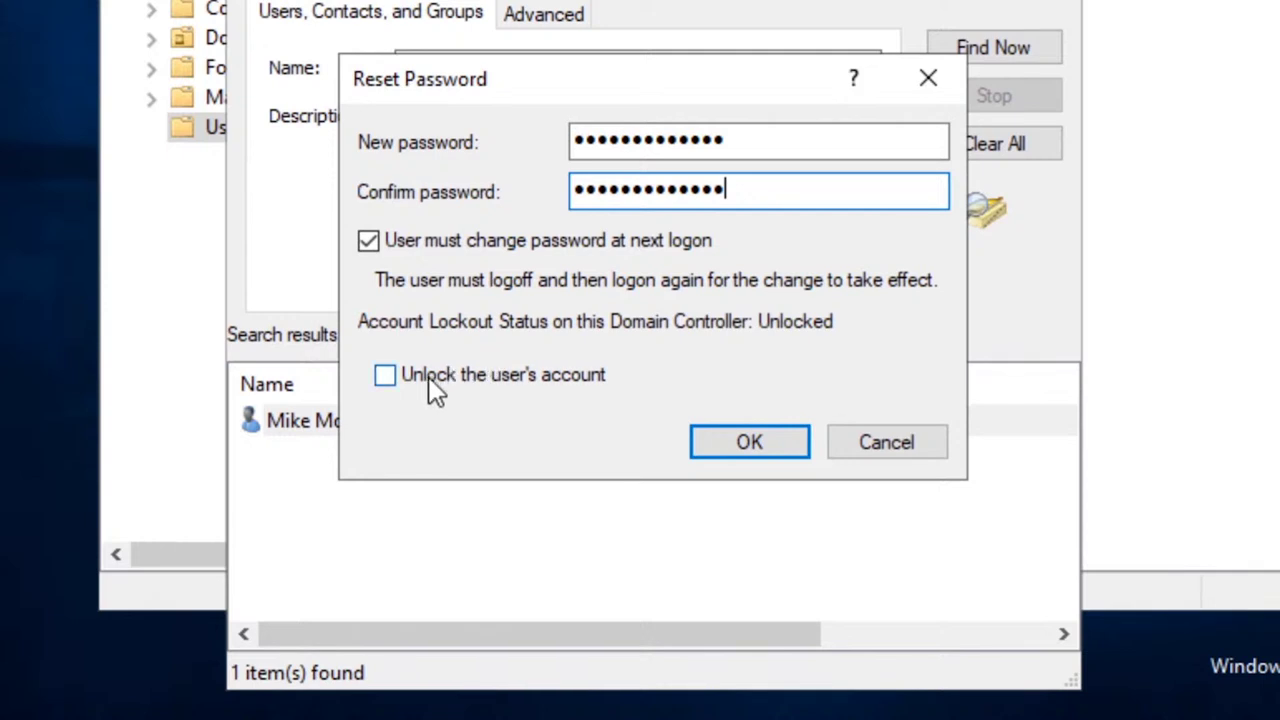
Recheck both password fields, tick 'Unlock the user's account', and confirm the reset with OK.
{"action": "left_click", "coordinate": [747, 141]}
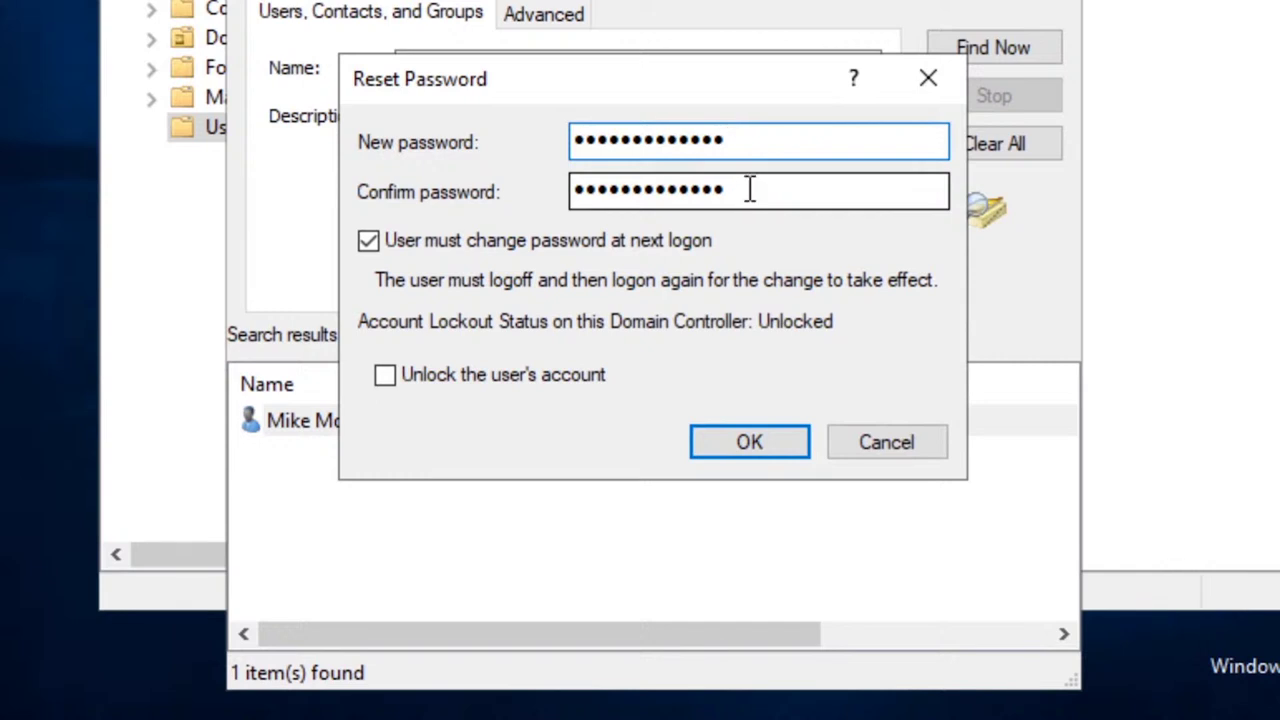
{"action": "left_click", "coordinate": [749, 190]}
{"action": "left_click", "coordinate": [760, 140]}
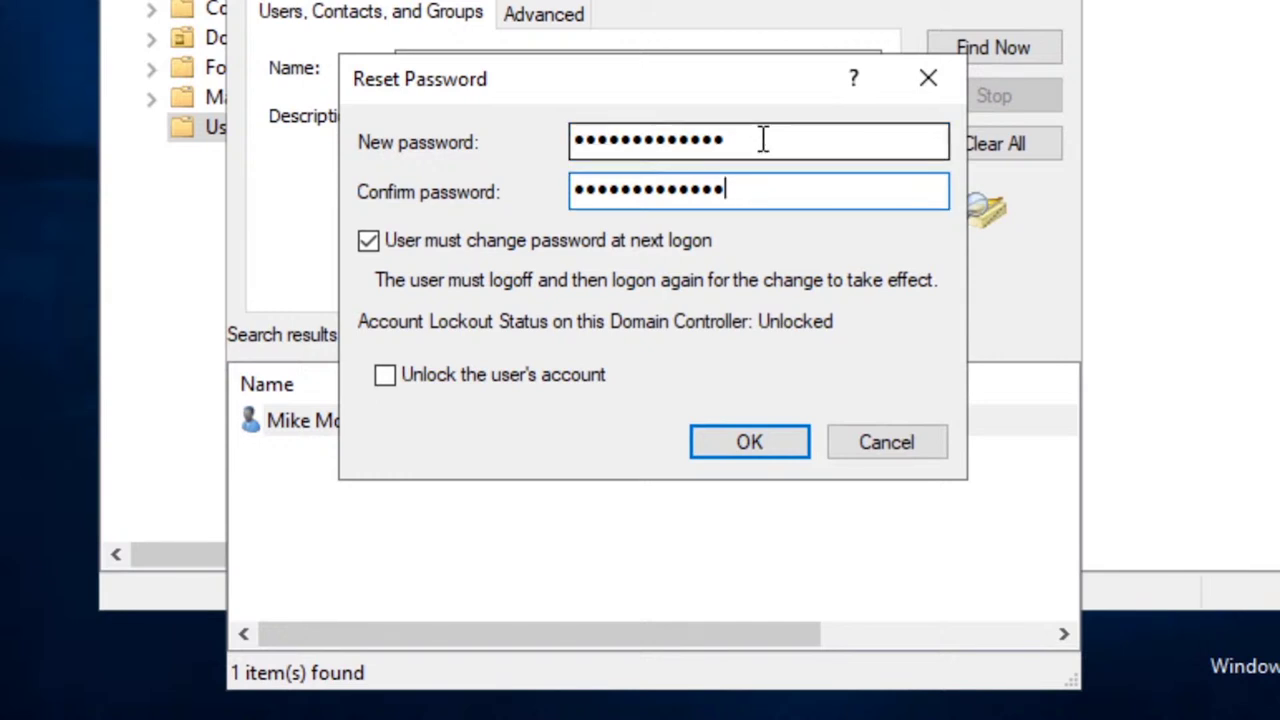
{"action": "left_click", "coordinate": [740, 190]}
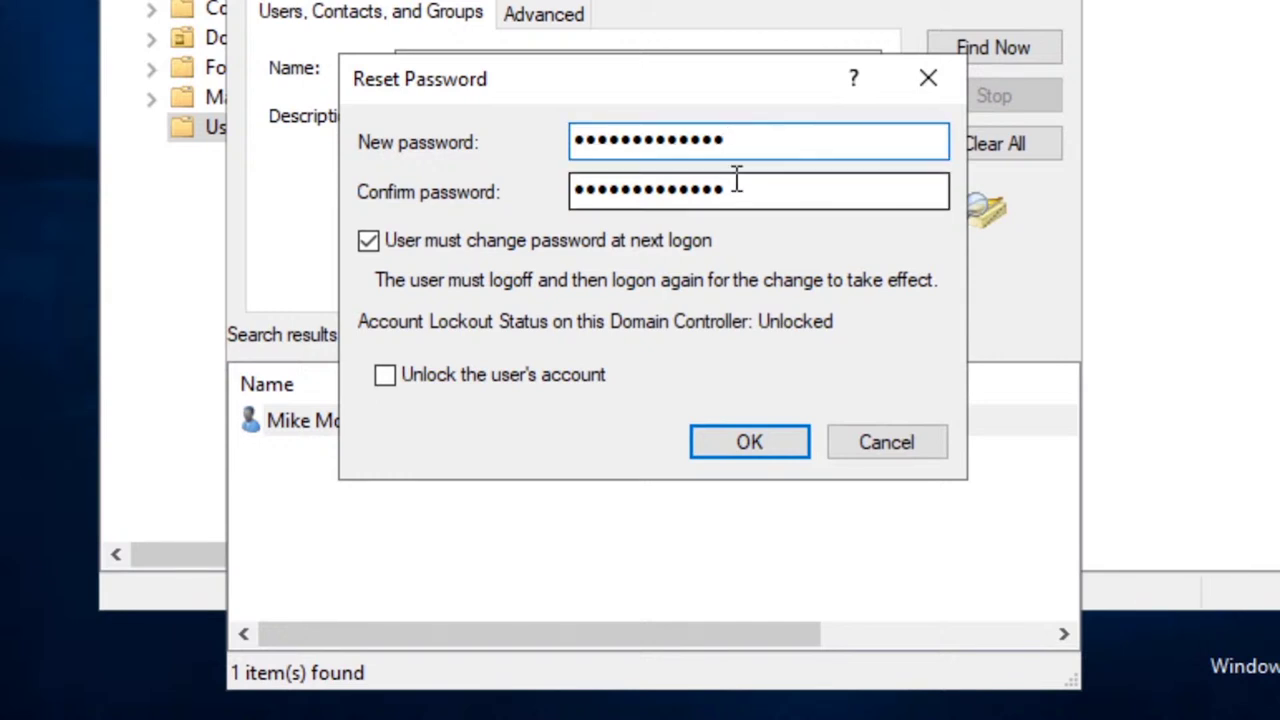
{"action": "left_click", "coordinate": [752, 137]}
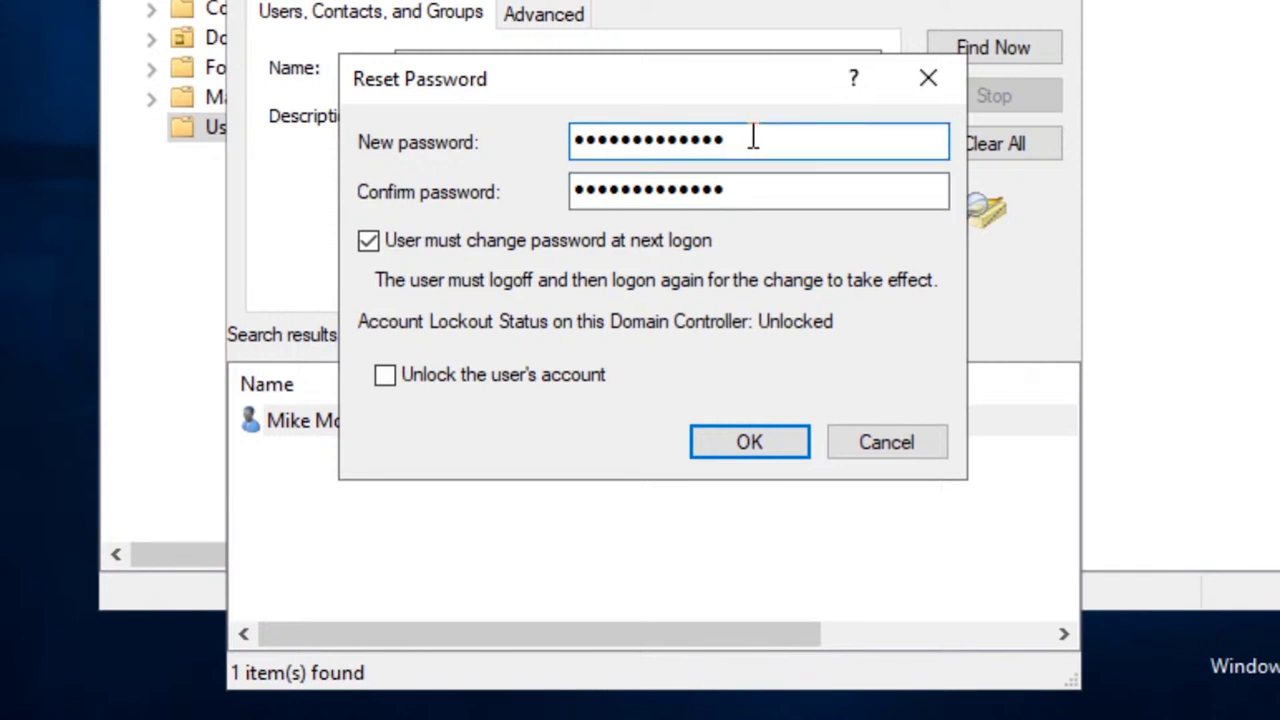
{"action": "left_click", "coordinate": [731, 189]}
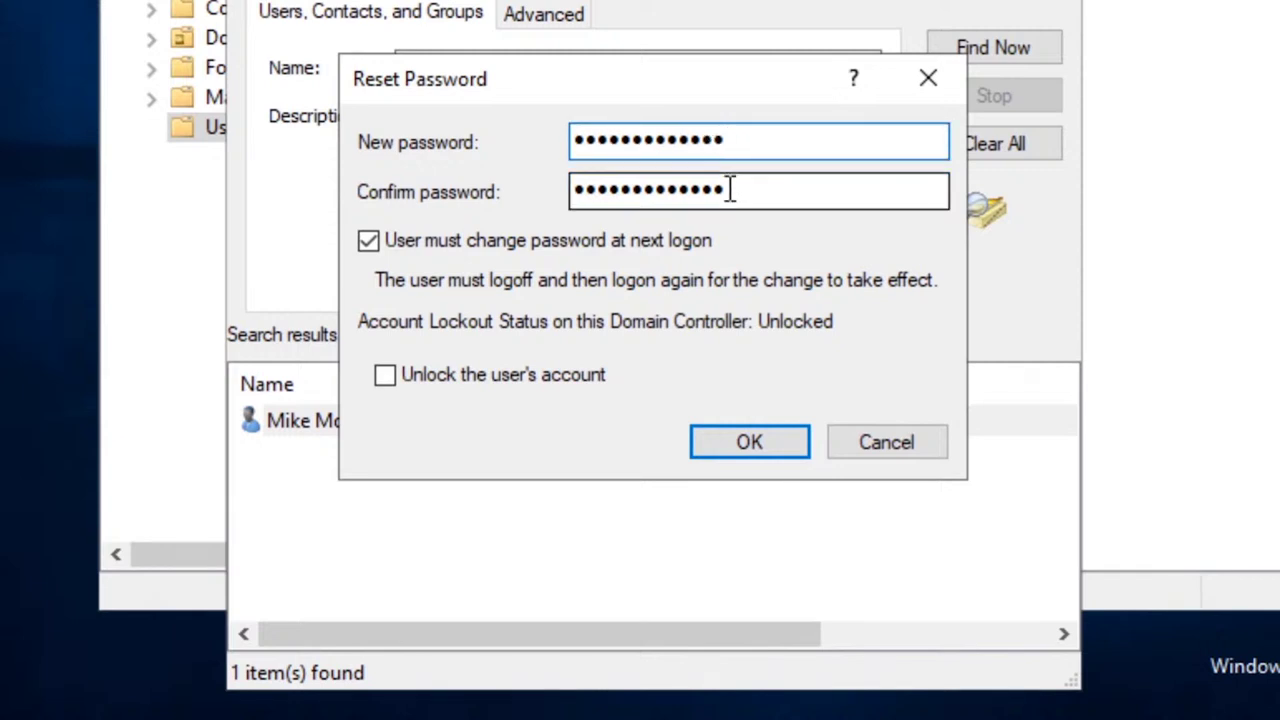
{"action": "left_click", "coordinate": [760, 148]}
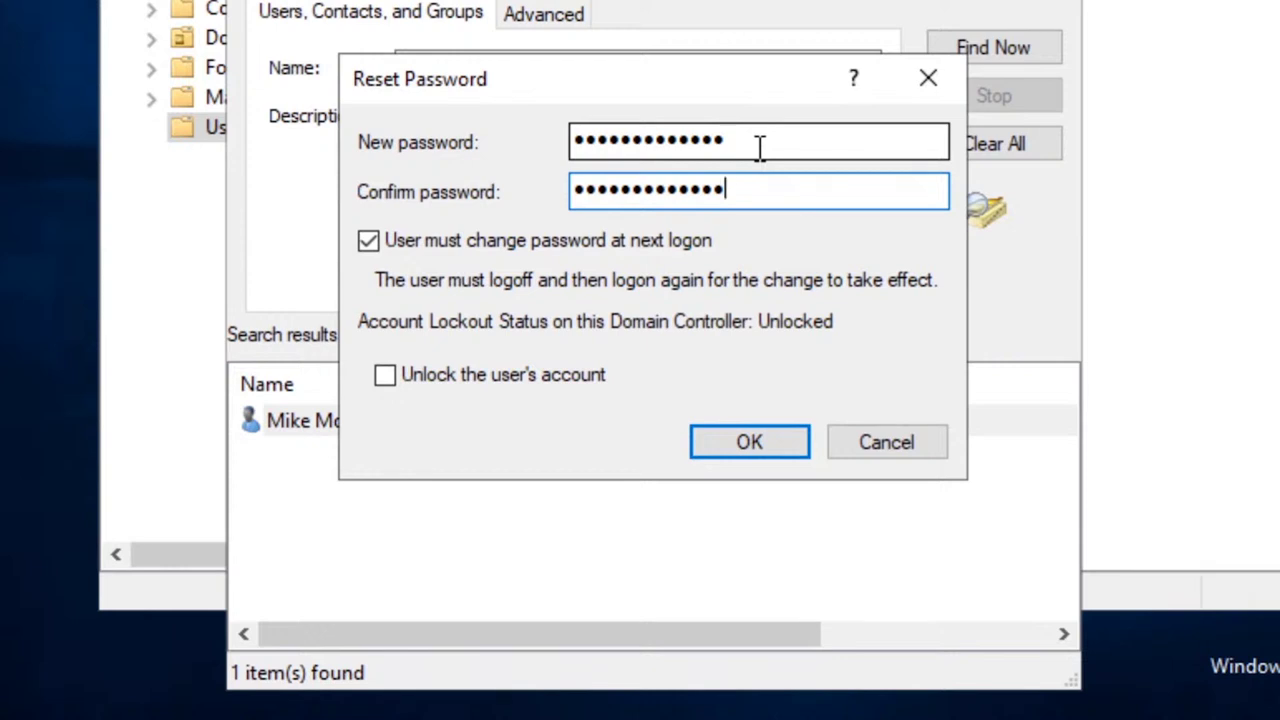
{"action": "left_click", "coordinate": [389, 377]}
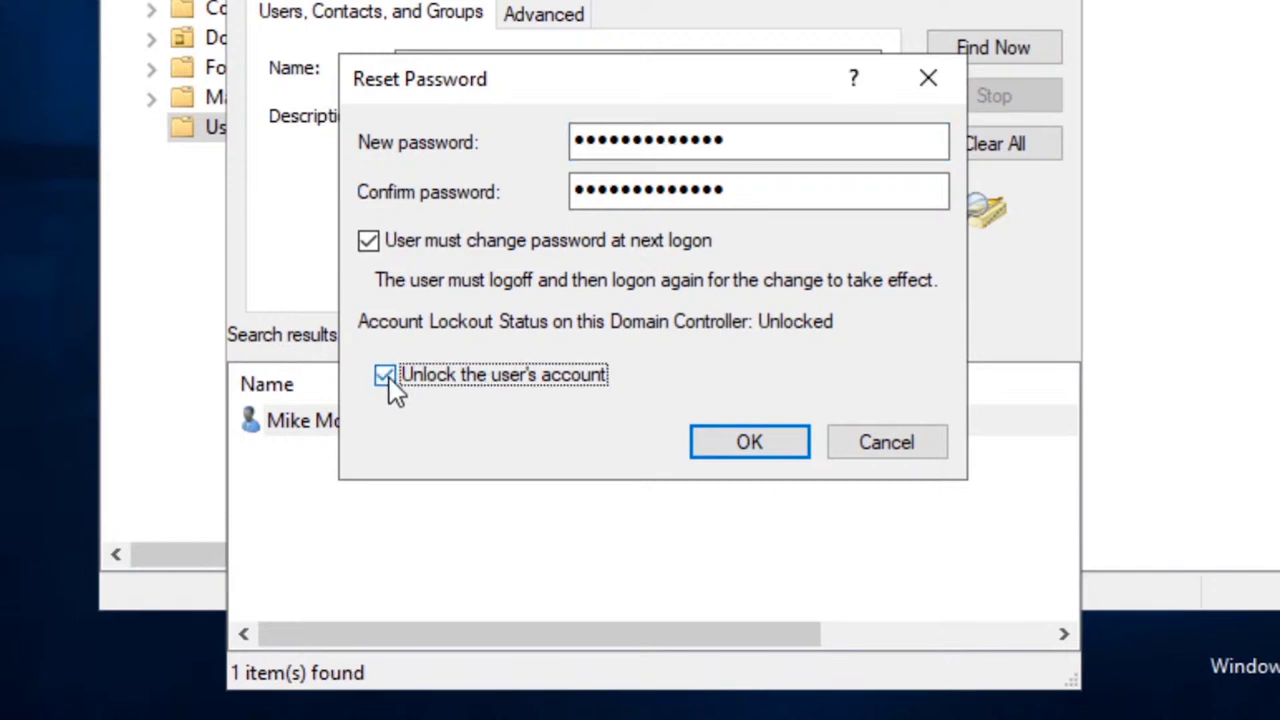
{"action": "left_click", "coordinate": [724, 447]}
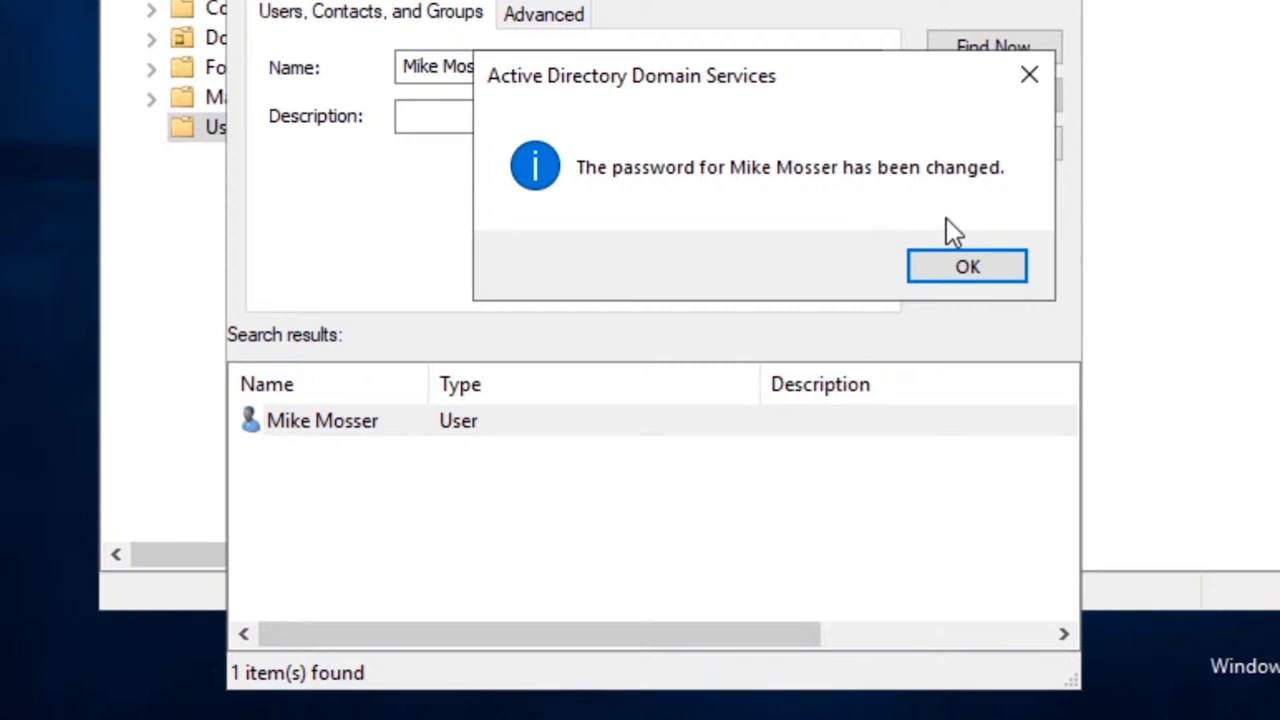
Dismiss the password-changed notice, lock the server session, and send Ctrl-Alt-Del for the administrator sign-in.
{"action": "left_click", "coordinate": [952, 268]}
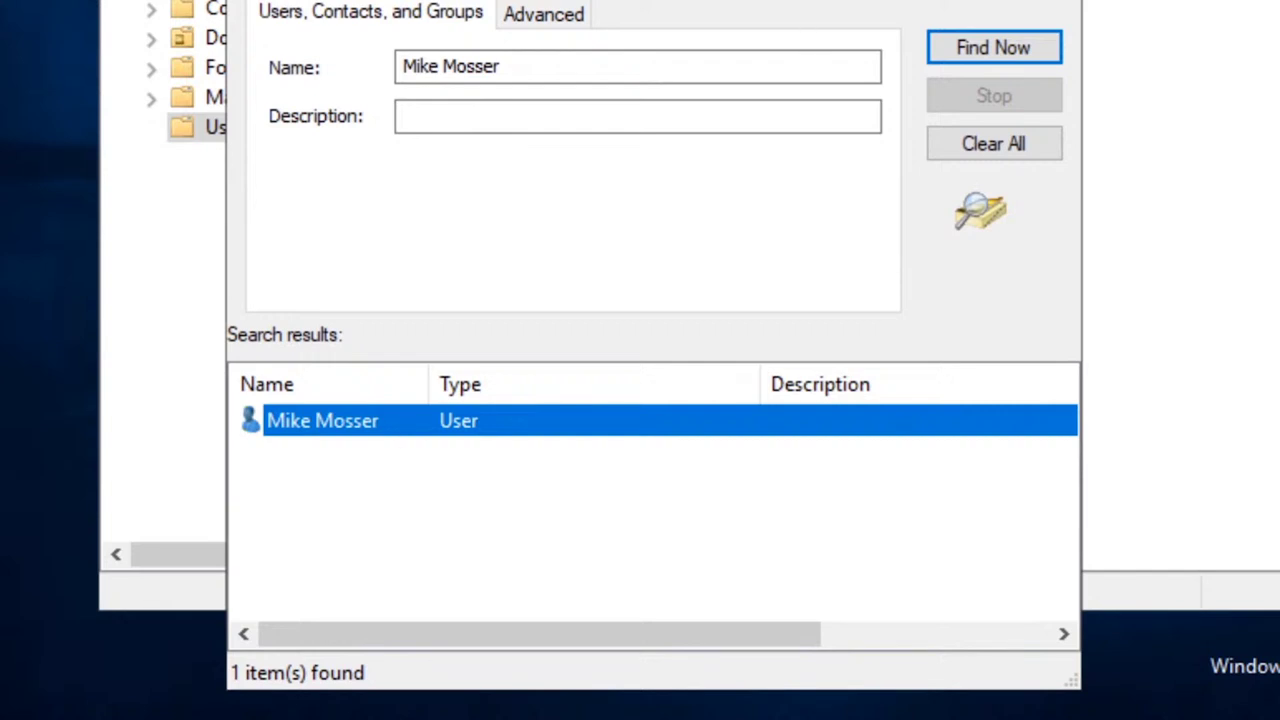
{"action": "key", "text": "super"}
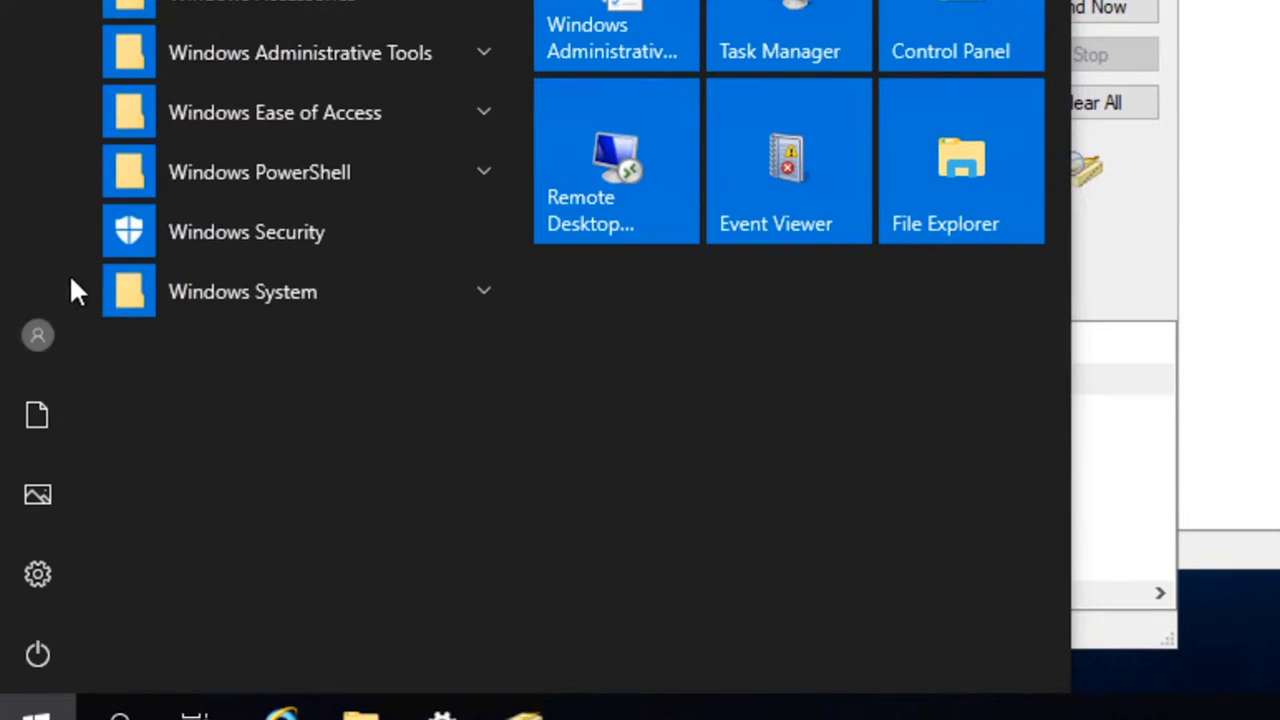
{"action": "left_click", "coordinate": [38, 333]}
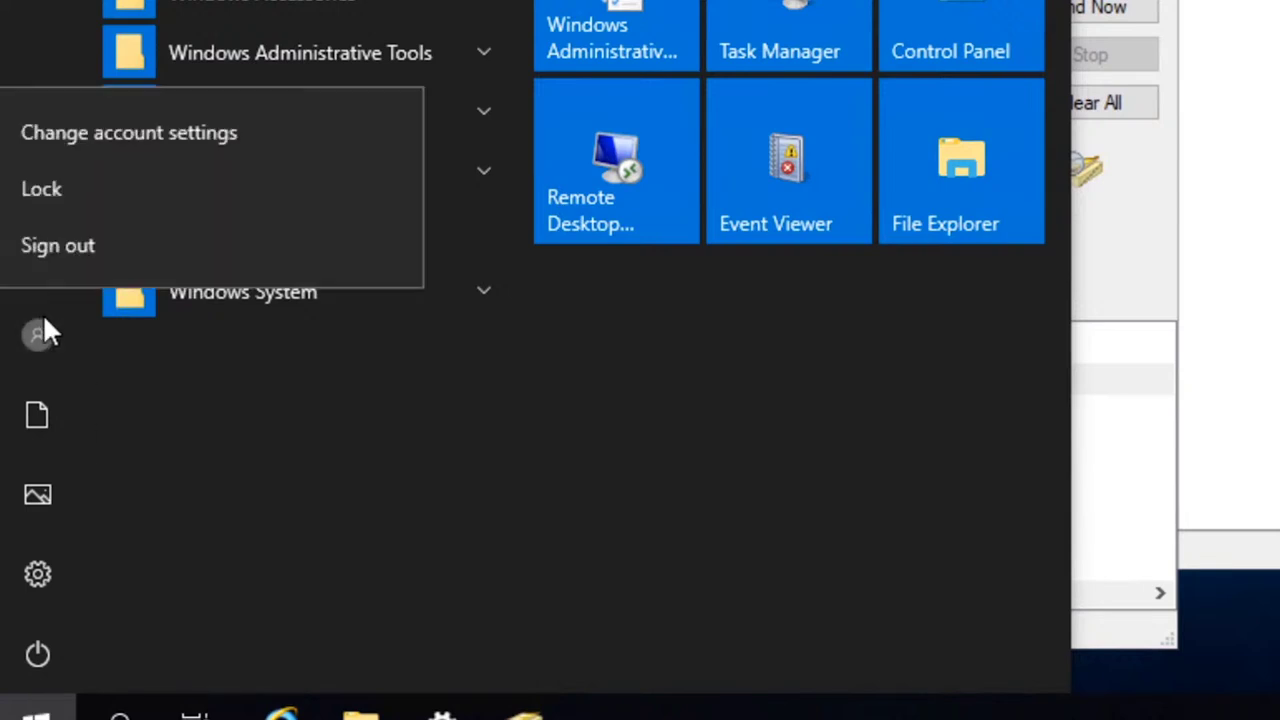
{"action": "left_click", "coordinate": [106, 200]}
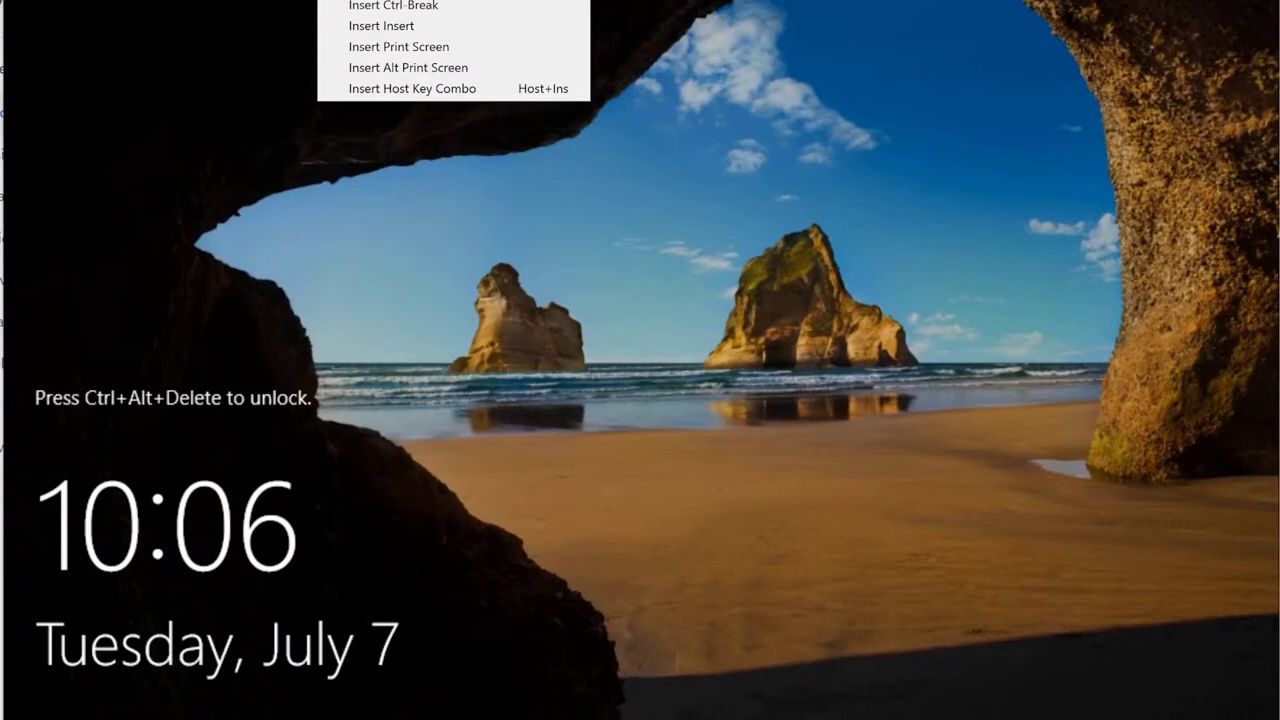
{"action": "left_click", "coordinate": [386, 1]}
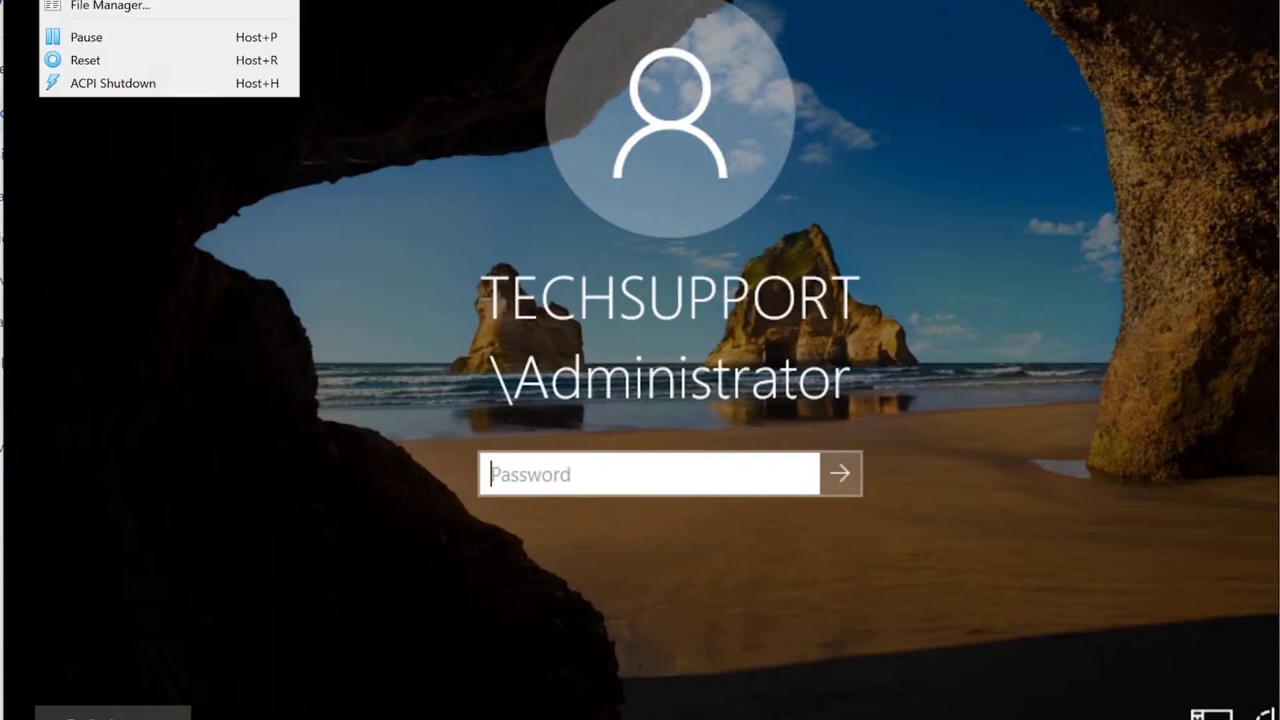
{"action": "left_click", "coordinate": [113, 35]}
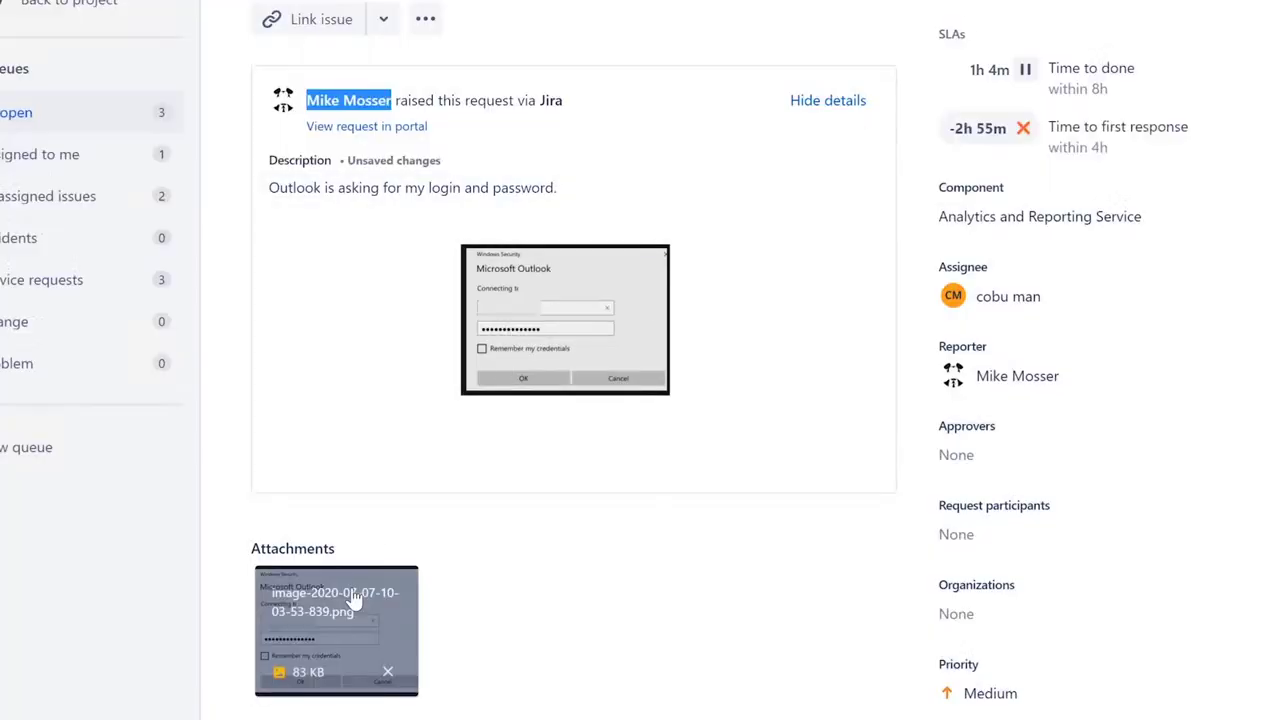
{"action": "left_click", "coordinate": [360, 598]}
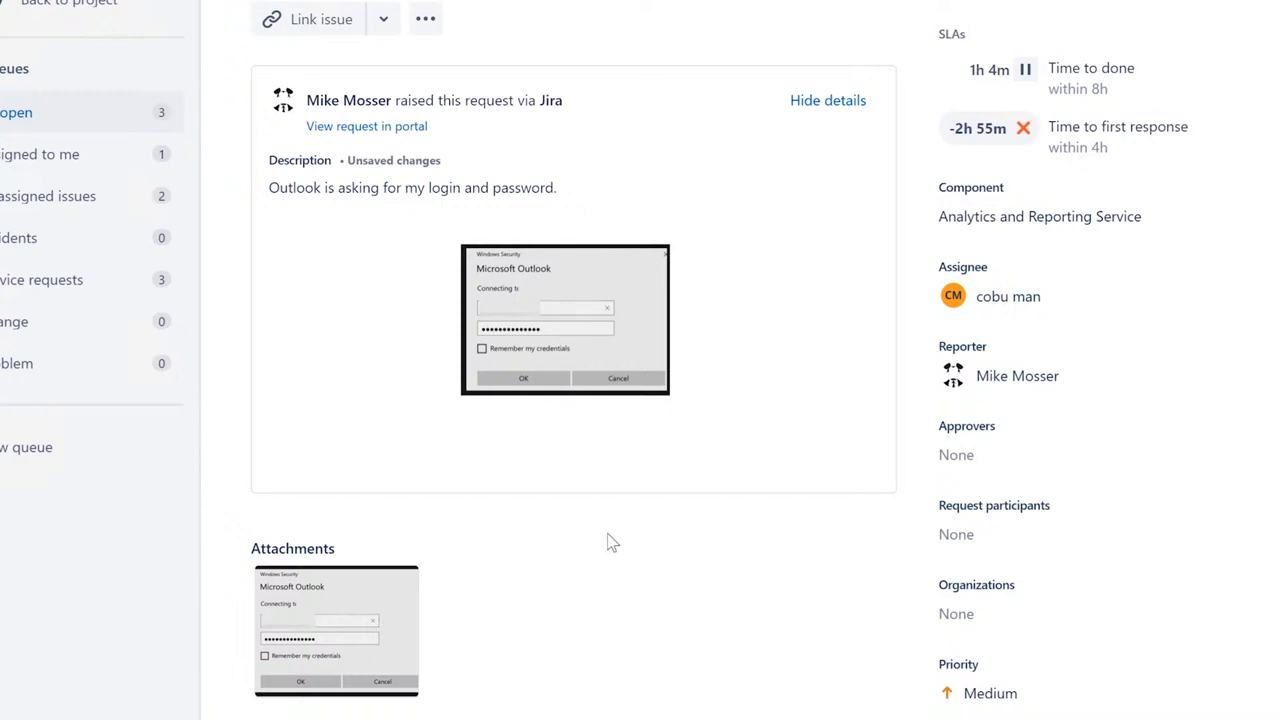
Save the internal note 'Resolved issue by password reset' in the ticket's Activity section.
{"action": "scroll", "coordinate": [612, 541], "scroll_direction": "down", "scroll_amount": 3}
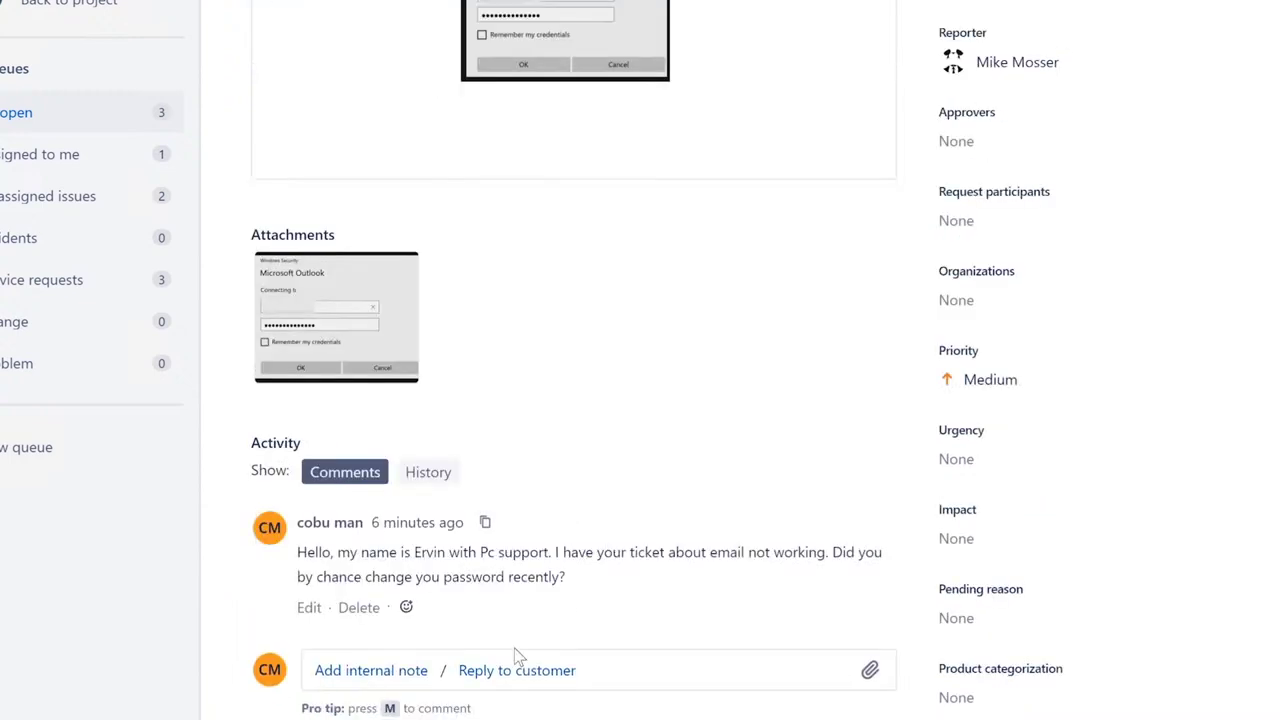
{"action": "left_click", "coordinate": [513, 670]}
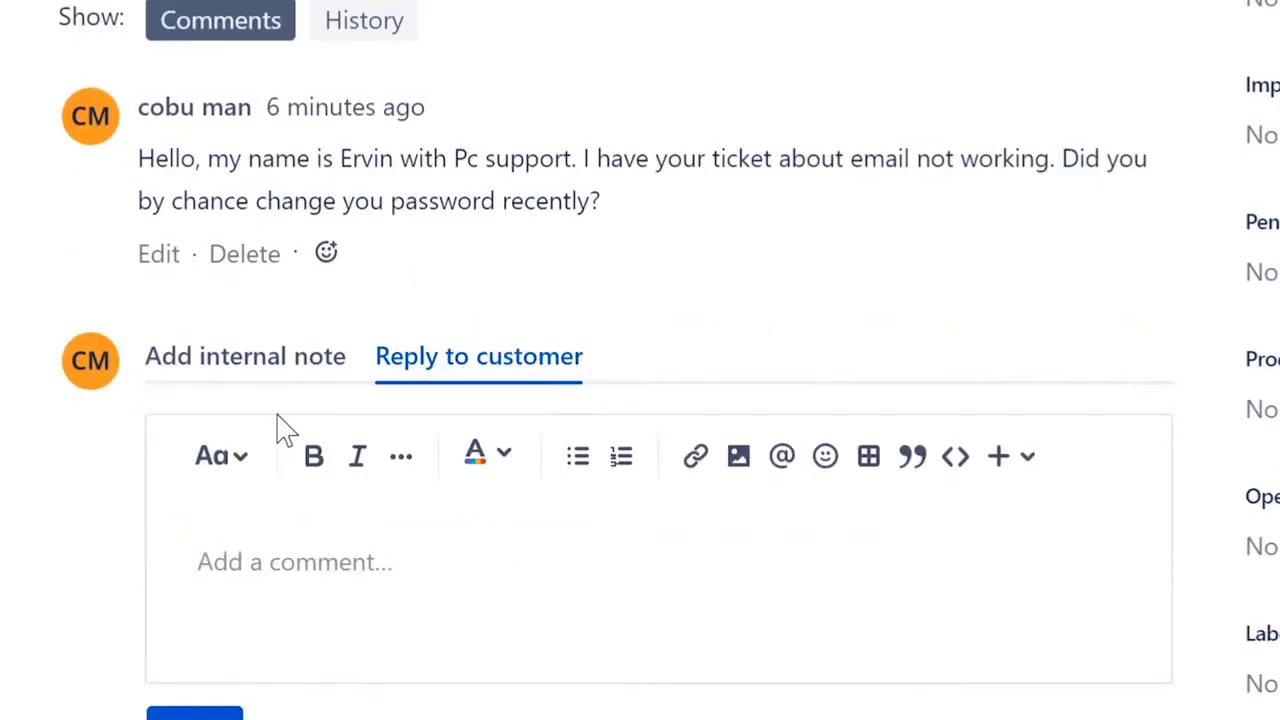
{"action": "left_click", "coordinate": [301, 382]}
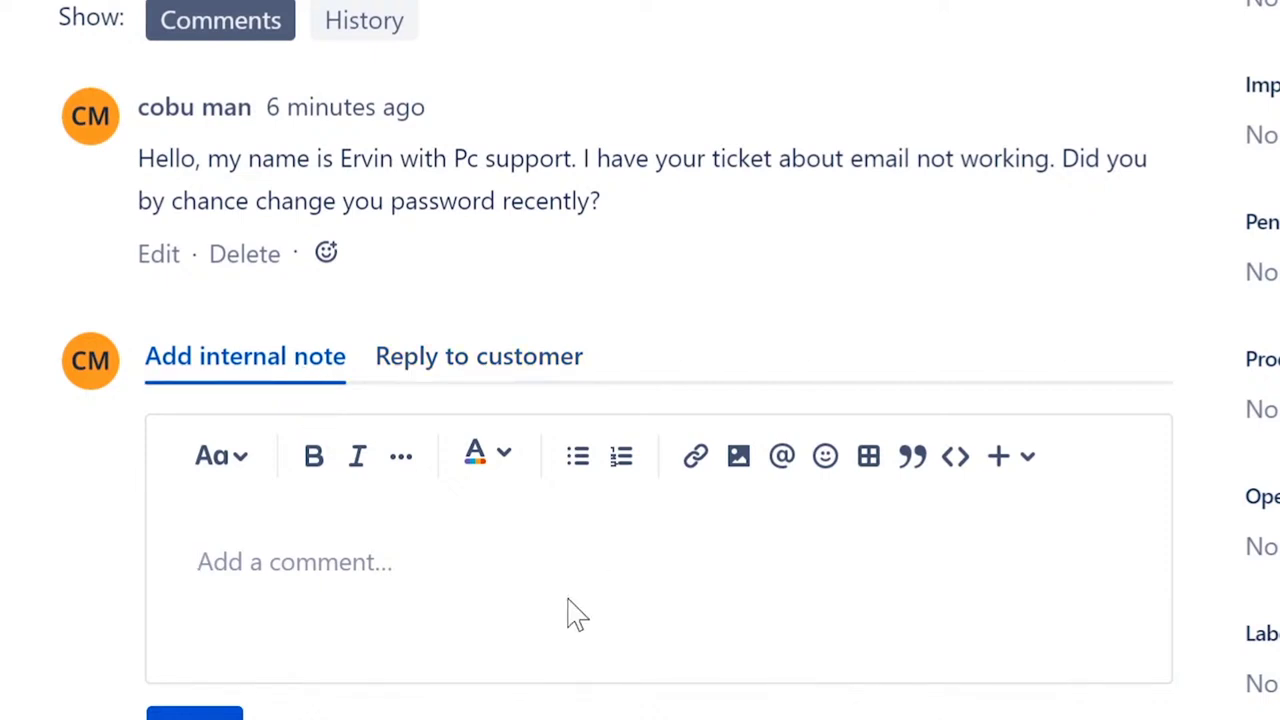
{"action": "type", "text": "R"}
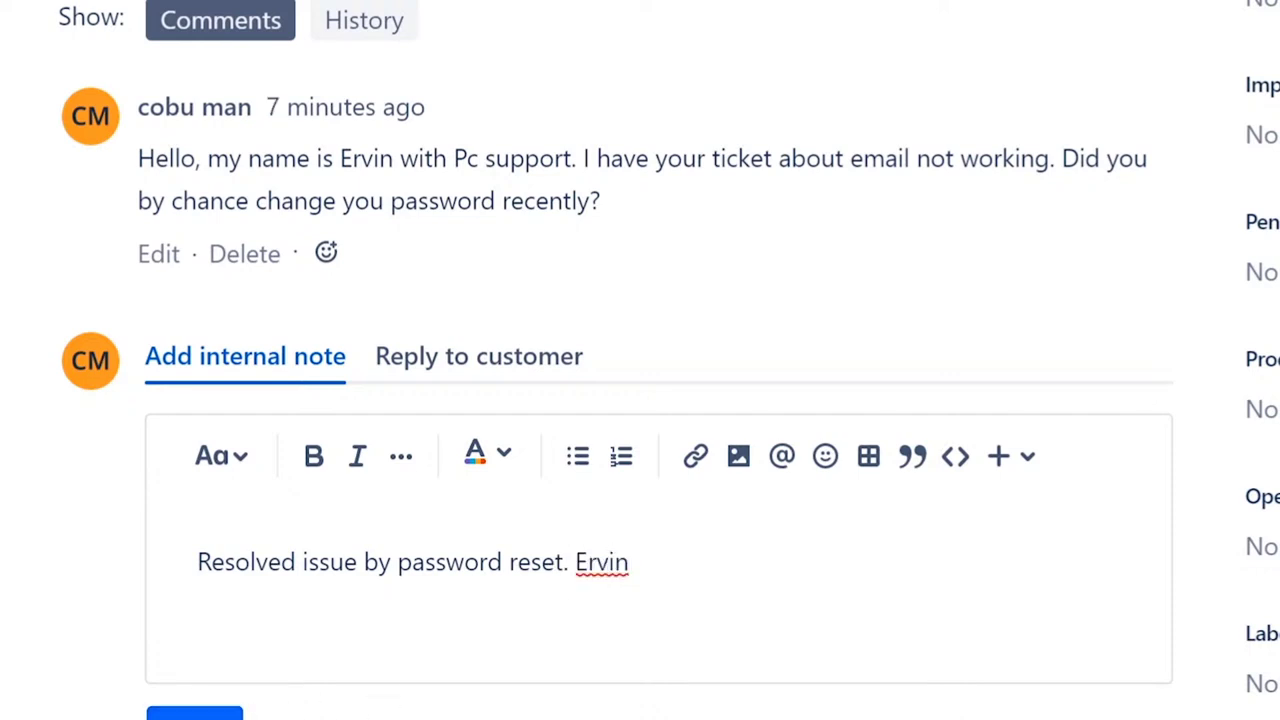
{"action": "key", "text": "ctrl+Return"}
{"action": "scroll", "coordinate": [830, 50], "scroll_direction": "up", "scroll_amount": 7}
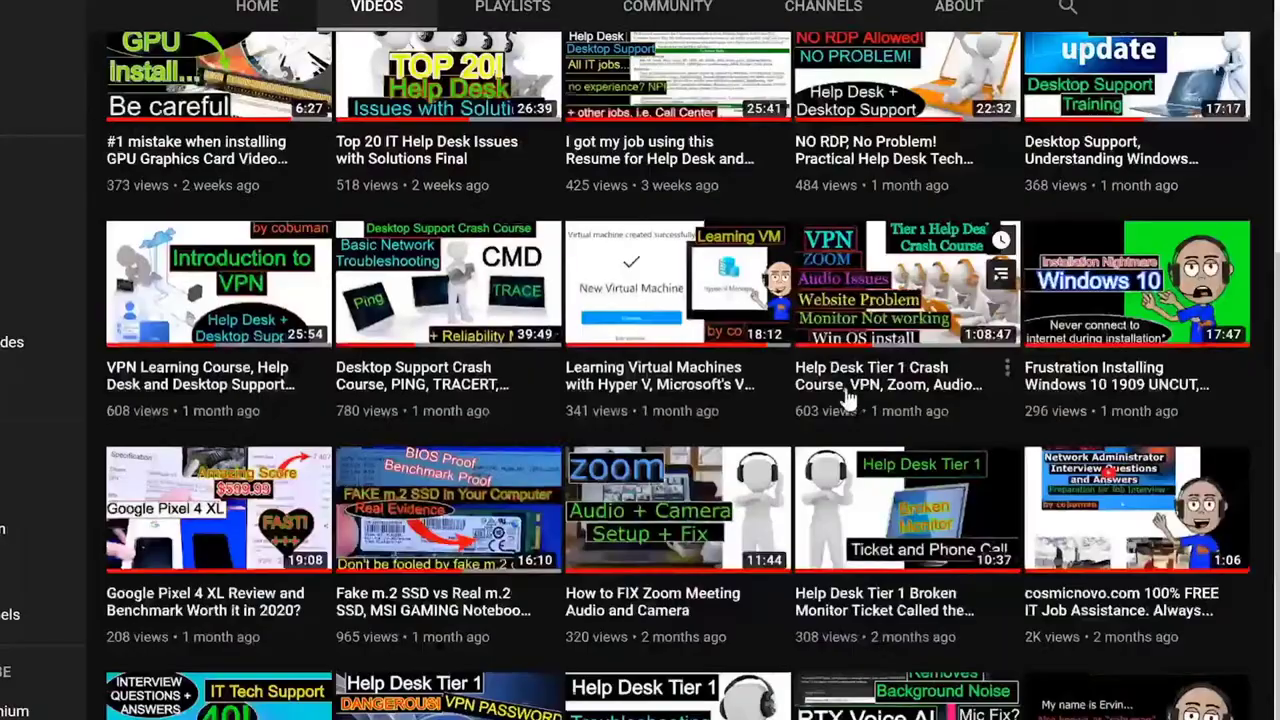
Search the YouTube channel's videos for 'Networking'.
{"action": "scroll", "coordinate": [848, 400], "scroll_direction": "down", "scroll_amount": 2}
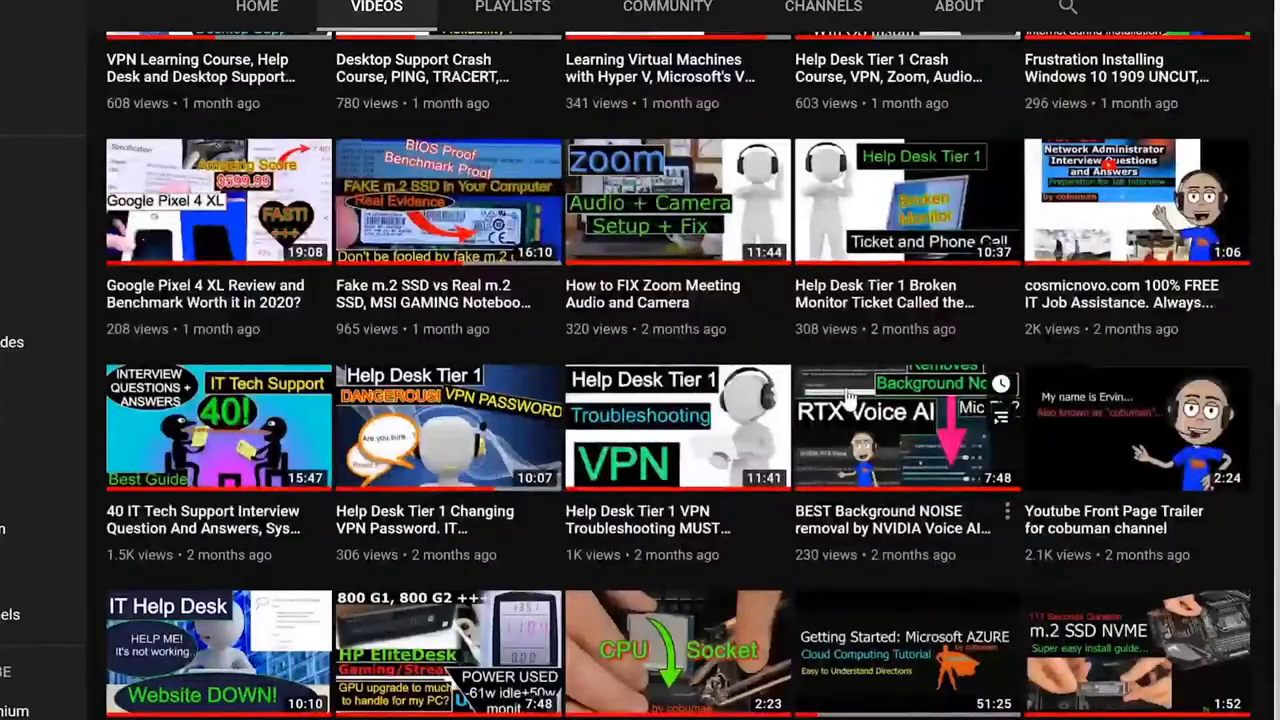
{"action": "scroll", "coordinate": [848, 397], "scroll_direction": "up", "scroll_amount": 7}
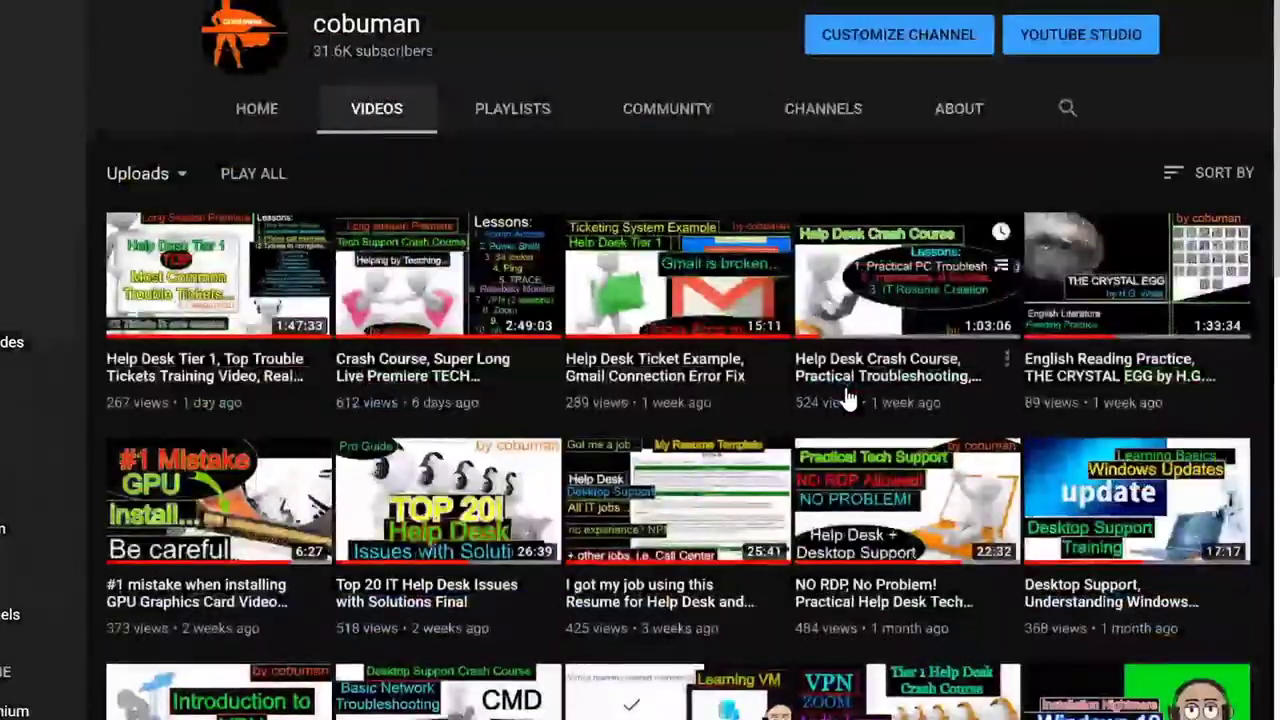
{"action": "scroll", "coordinate": [848, 397], "scroll_direction": "down", "scroll_amount": 3}
{"action": "scroll", "coordinate": [846, 398], "scroll_direction": "up", "scroll_amount": 7}
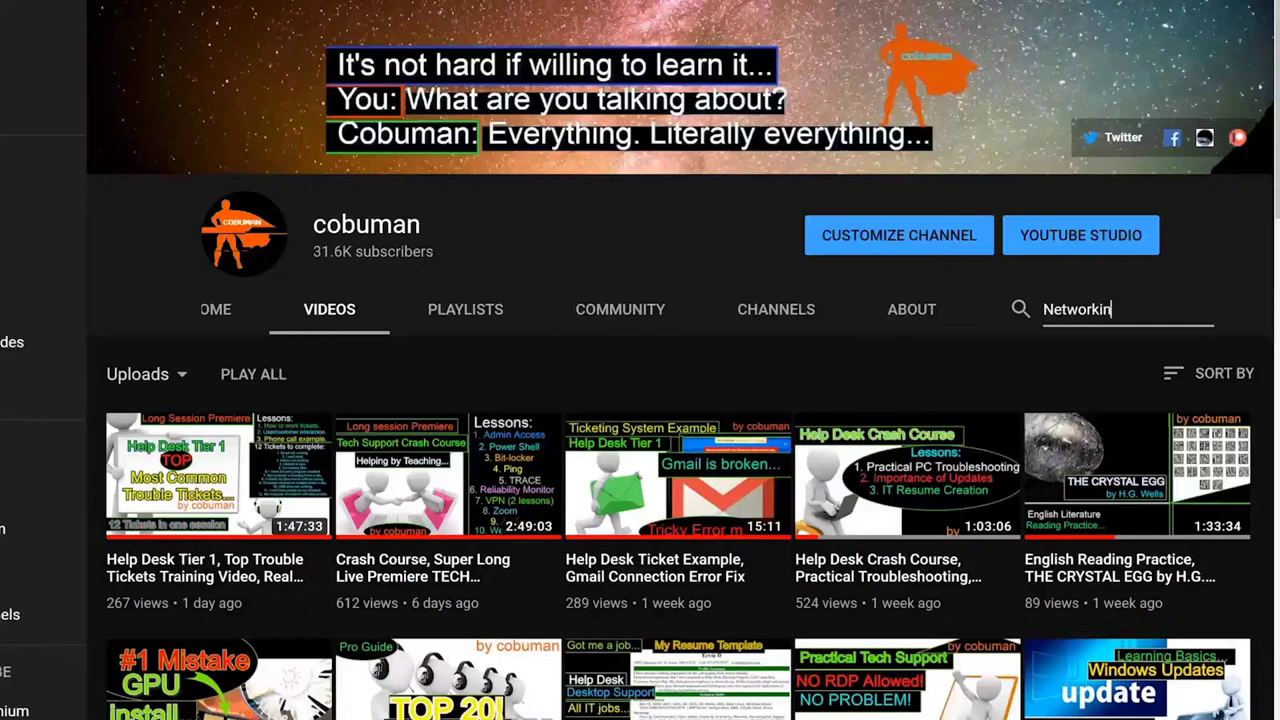
{"action": "key", "text": "Return"}
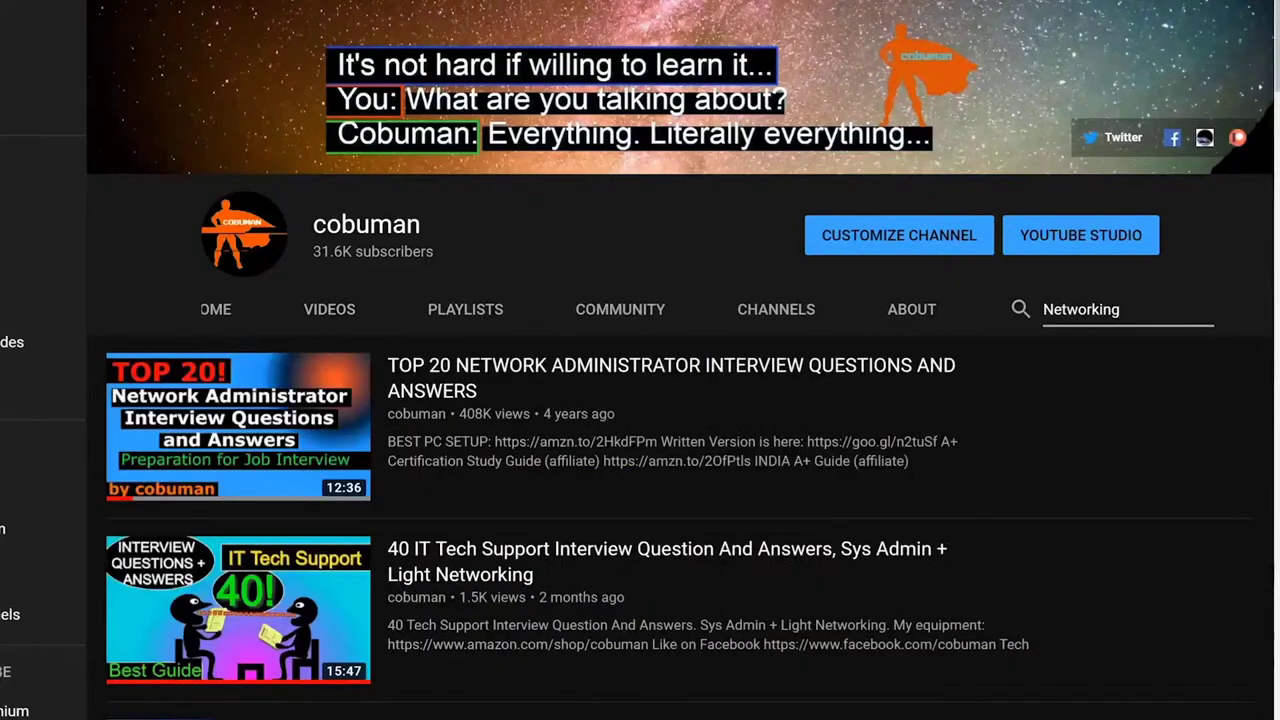
Scroll through the CosmicNovo website's IT interview-question articles and recent posts.
{"action": "scroll", "coordinate": [660, 634], "scroll_direction": "down", "scroll_amount": 1}
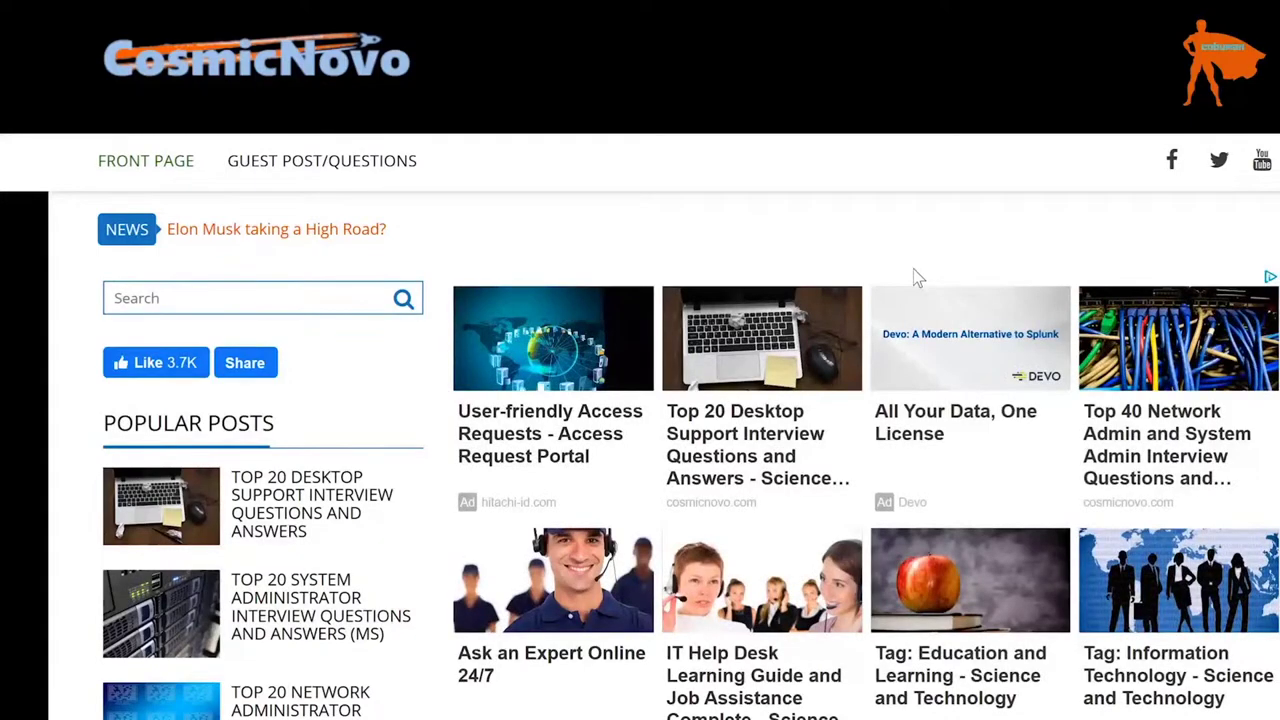
{"action": "scroll", "coordinate": [916, 277], "scroll_direction": "down", "scroll_amount": 5}
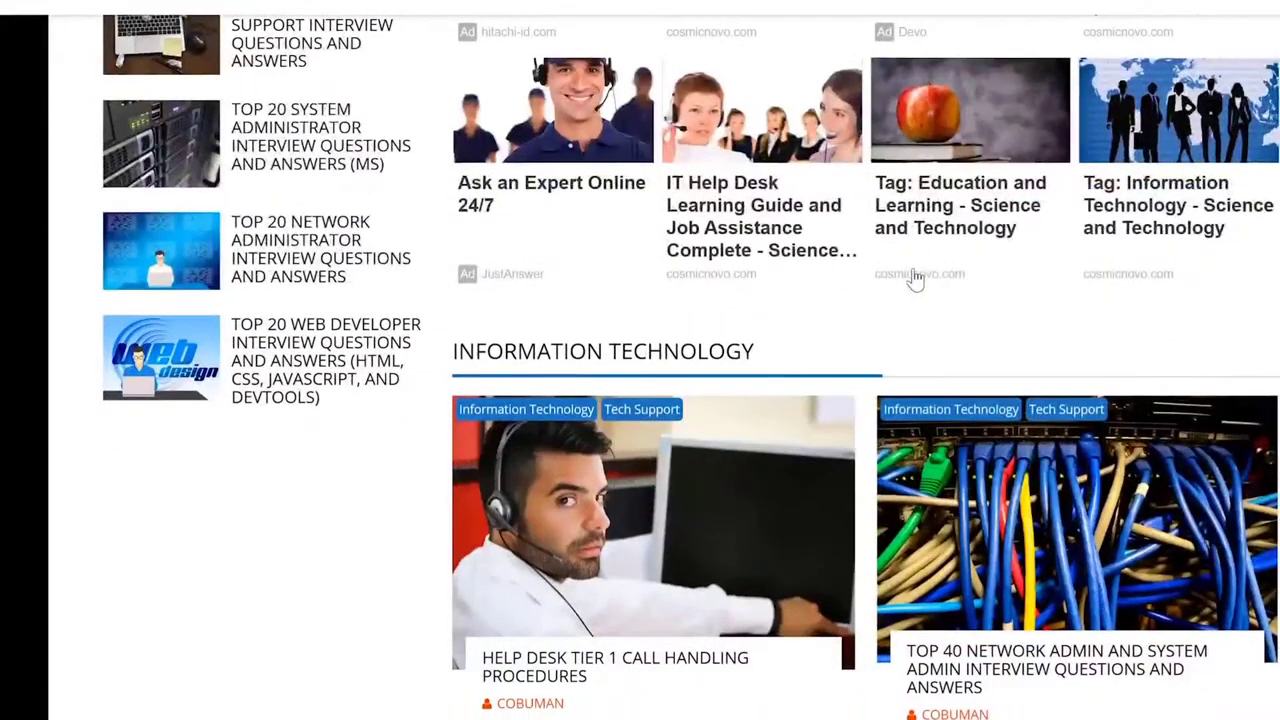
{"action": "scroll", "coordinate": [916, 277], "scroll_direction": "down", "scroll_amount": 8}
{"action": "scroll", "coordinate": [640, 360], "scroll_direction": "down", "scroll_amount": 6}
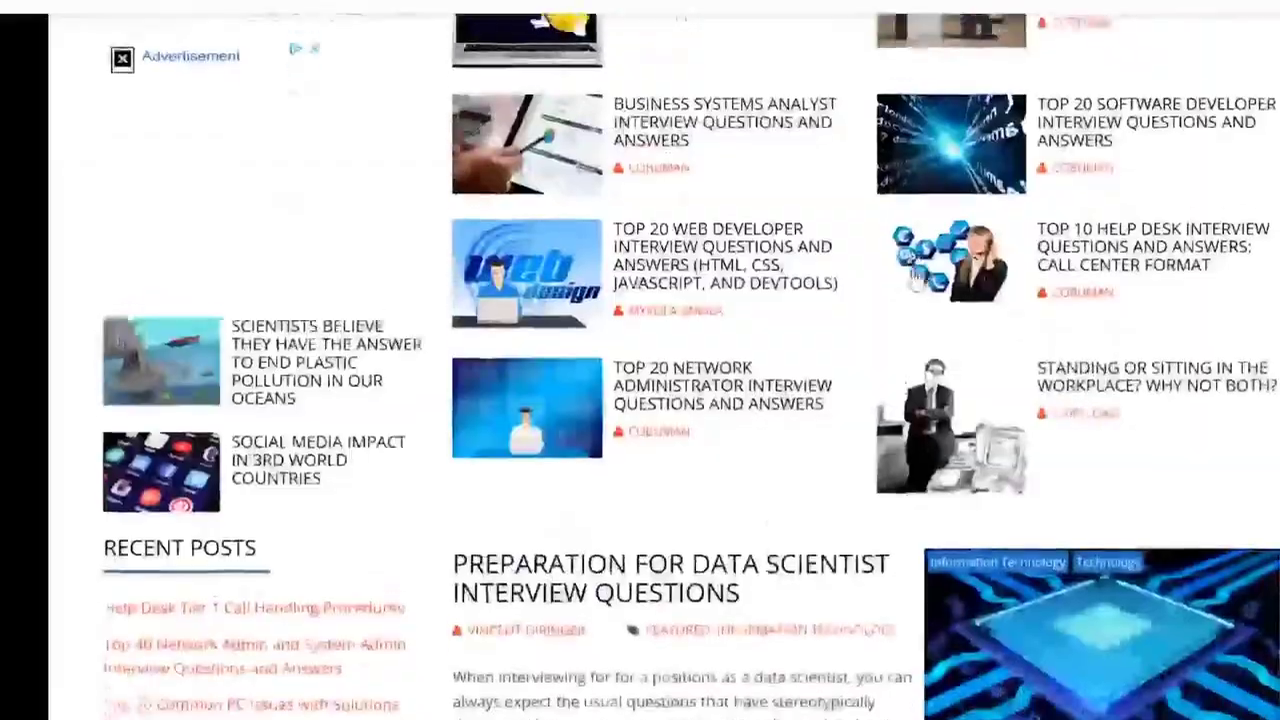
{"action": "scroll", "coordinate": [640, 360], "scroll_direction": "up", "scroll_amount": 4}
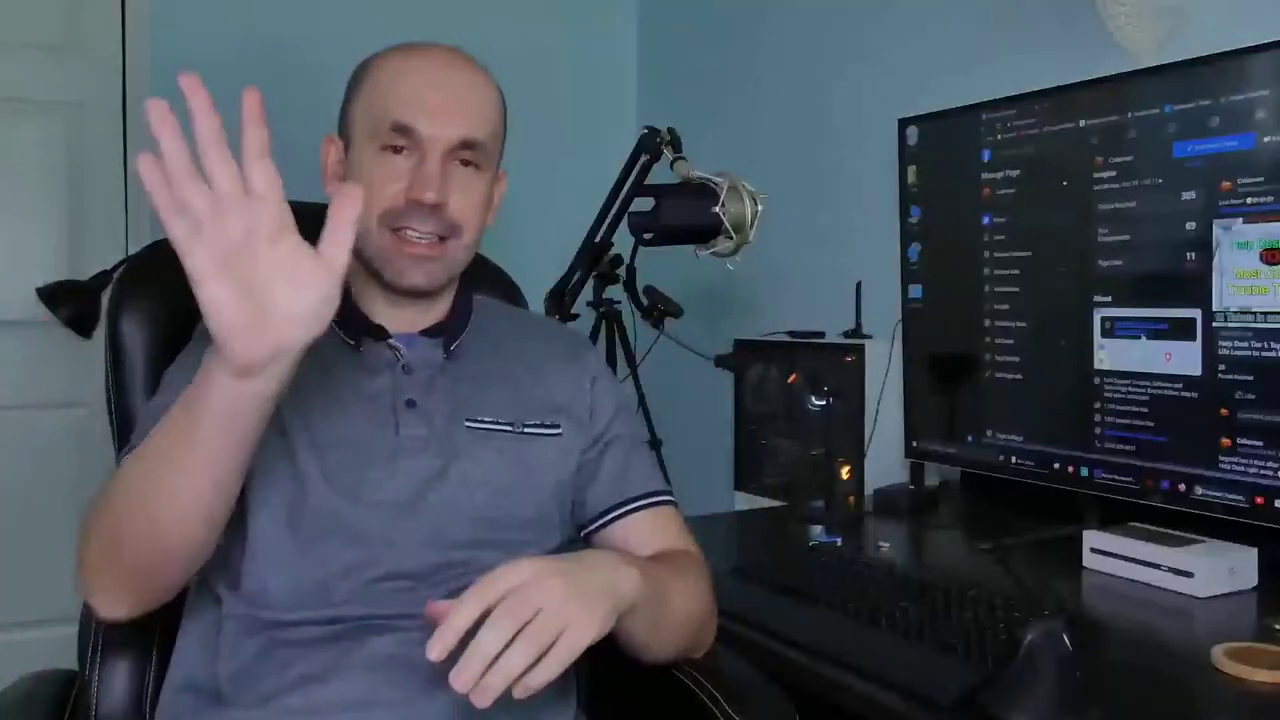
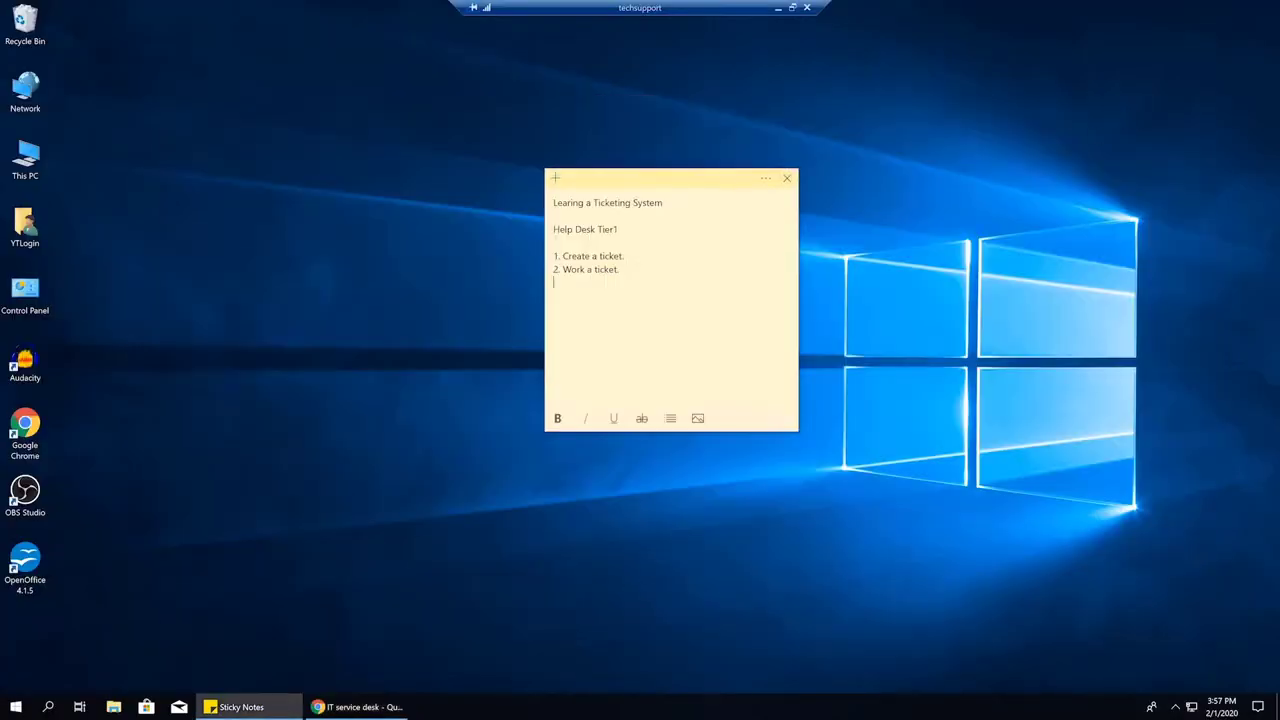
Highlight the 'Create a ticket' line in the note and bring Jira's All open queue forward.
{"action": "triple_click", "coordinate": [588, 256]}
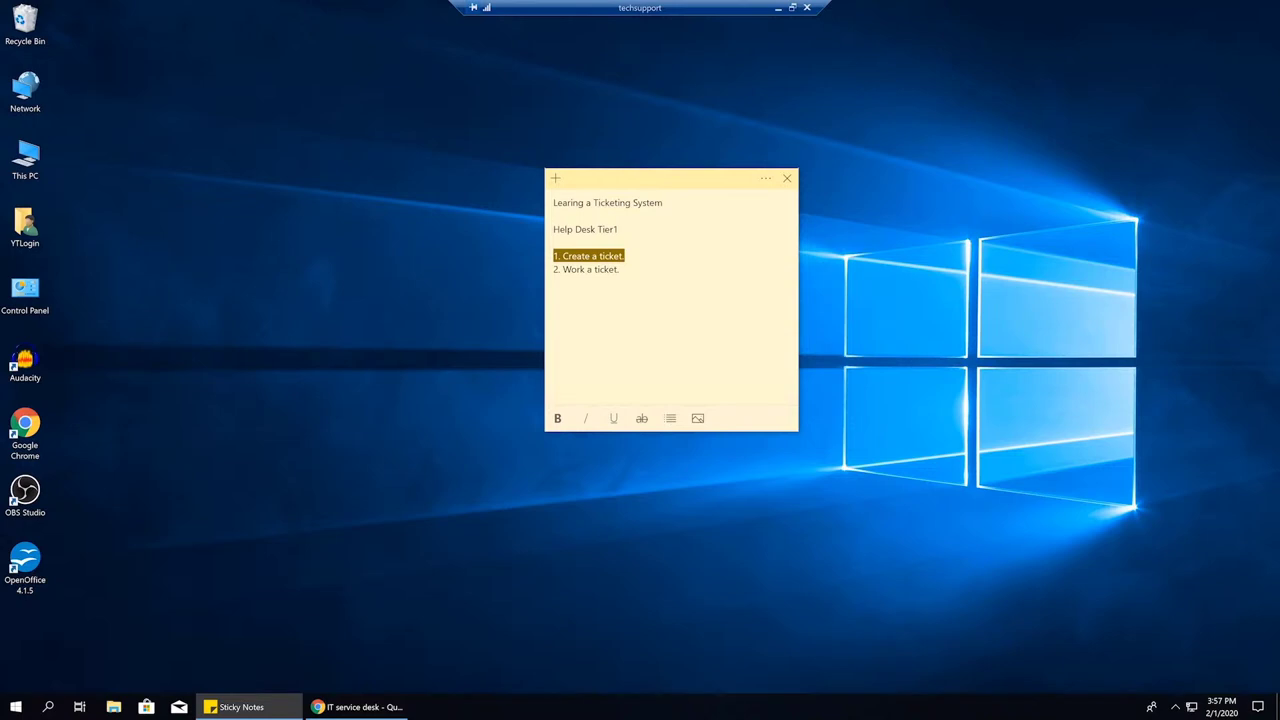
{"action": "left_click", "coordinate": [357, 707]}
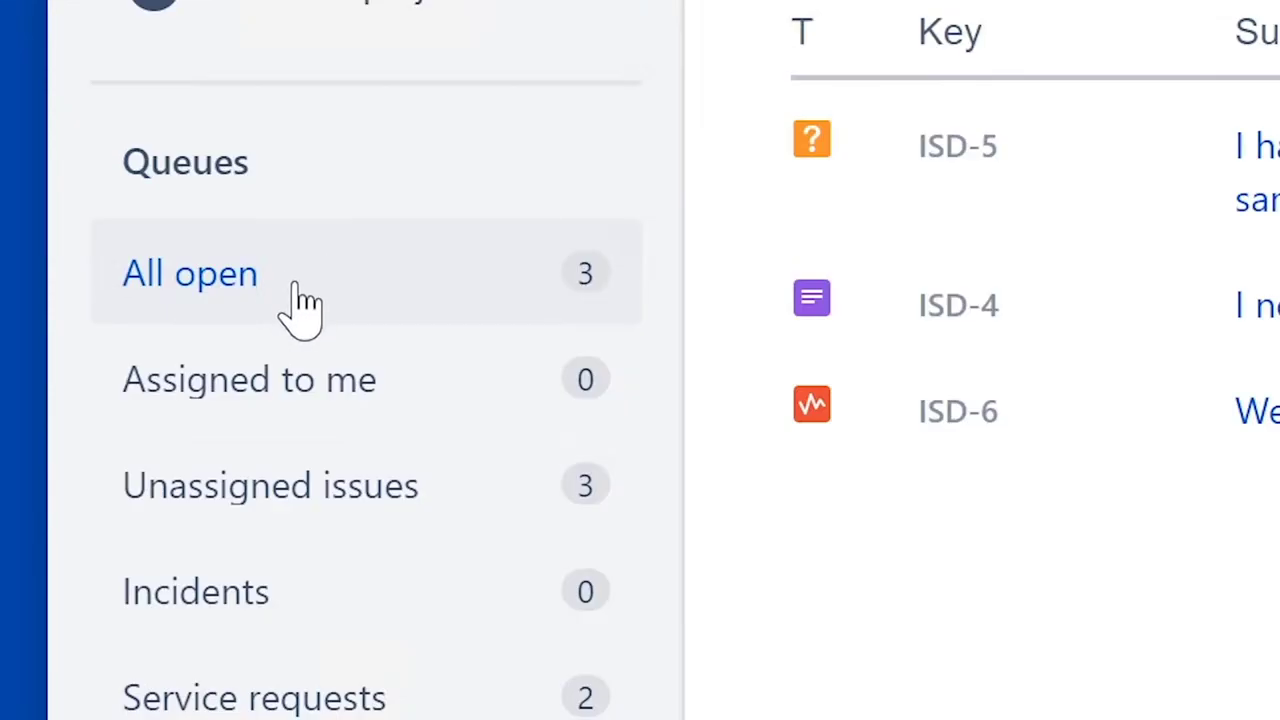
{"action": "left_click", "coordinate": [92, 242]}
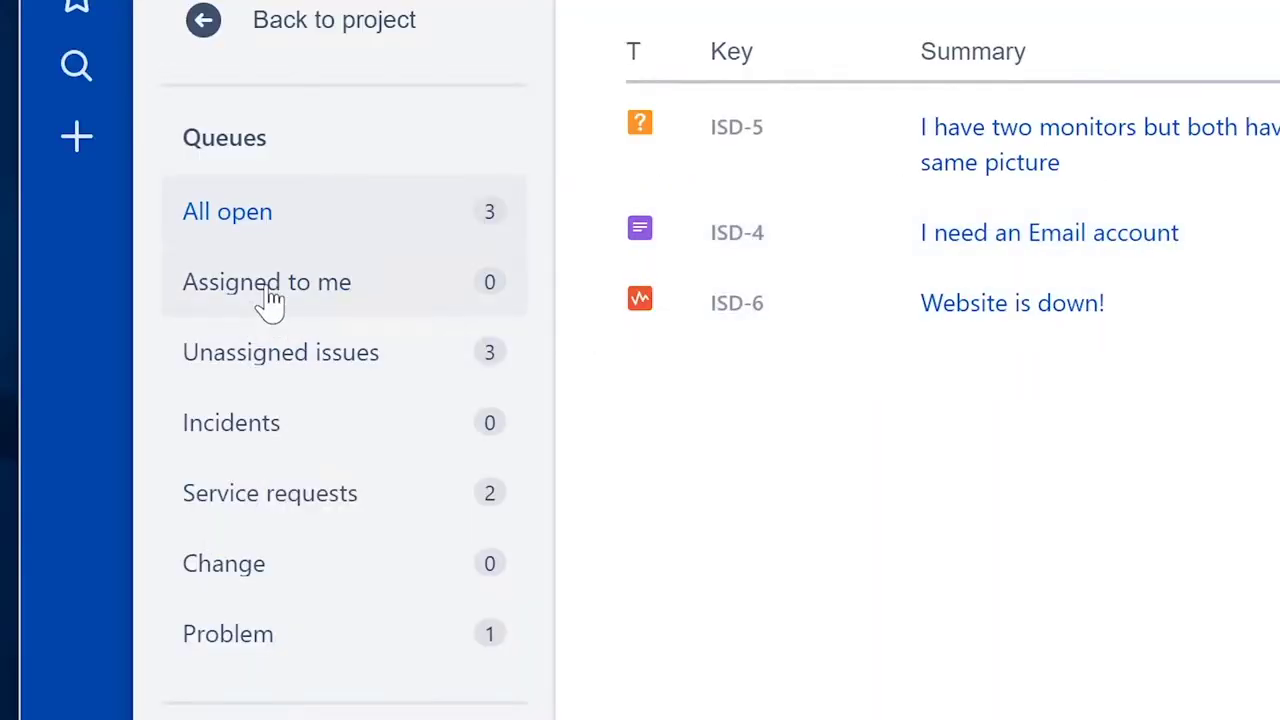
{"action": "left_click", "coordinate": [270, 300]}
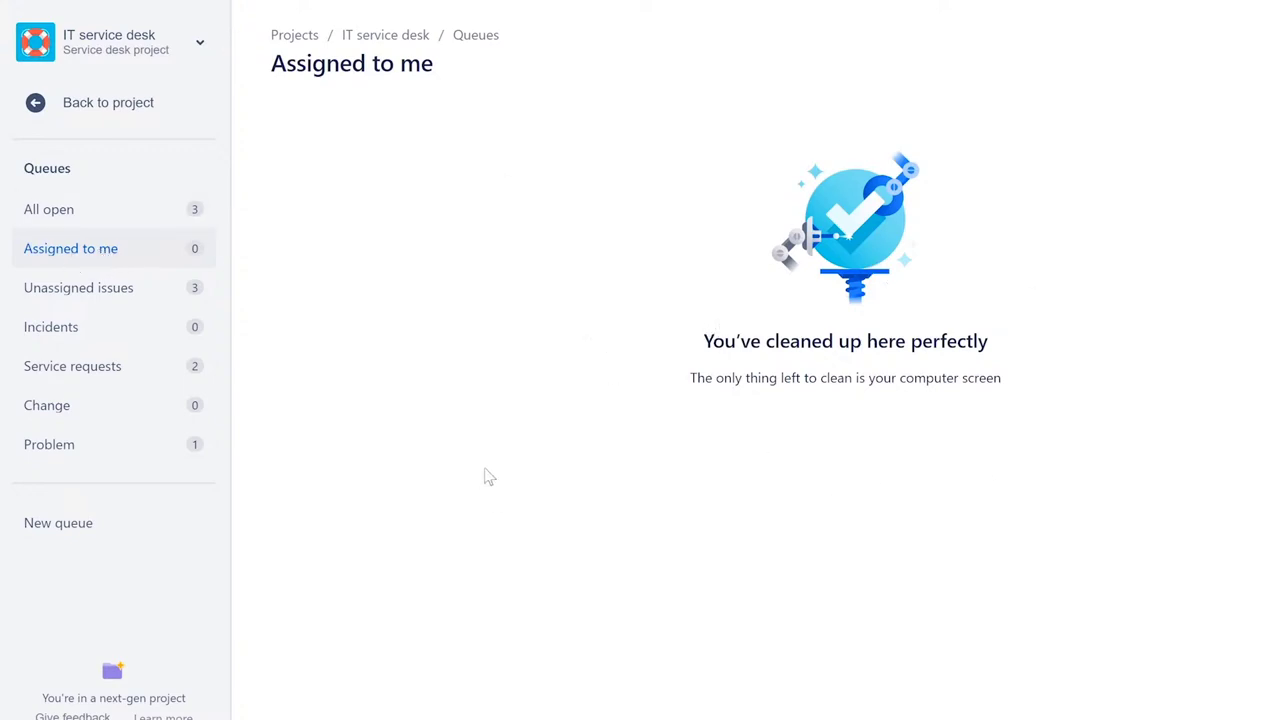
{"action": "left_click", "coordinate": [88, 292]}
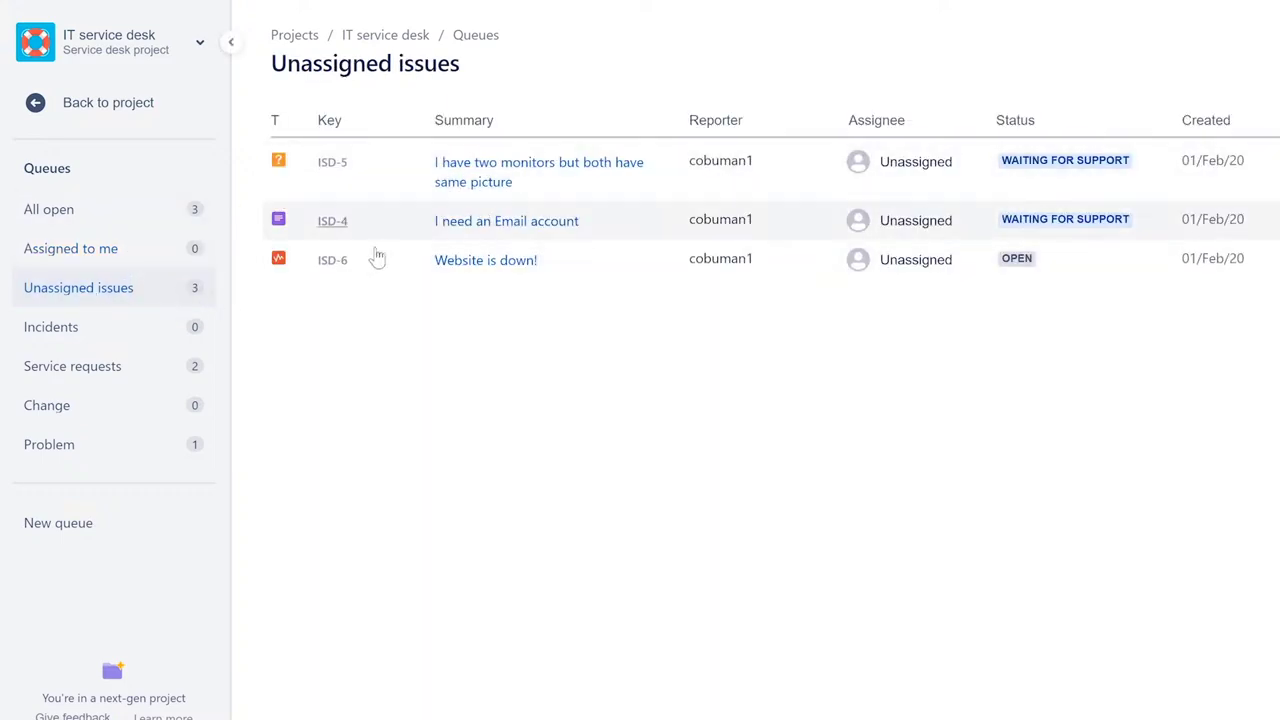
{"action": "left_click", "coordinate": [93, 209]}
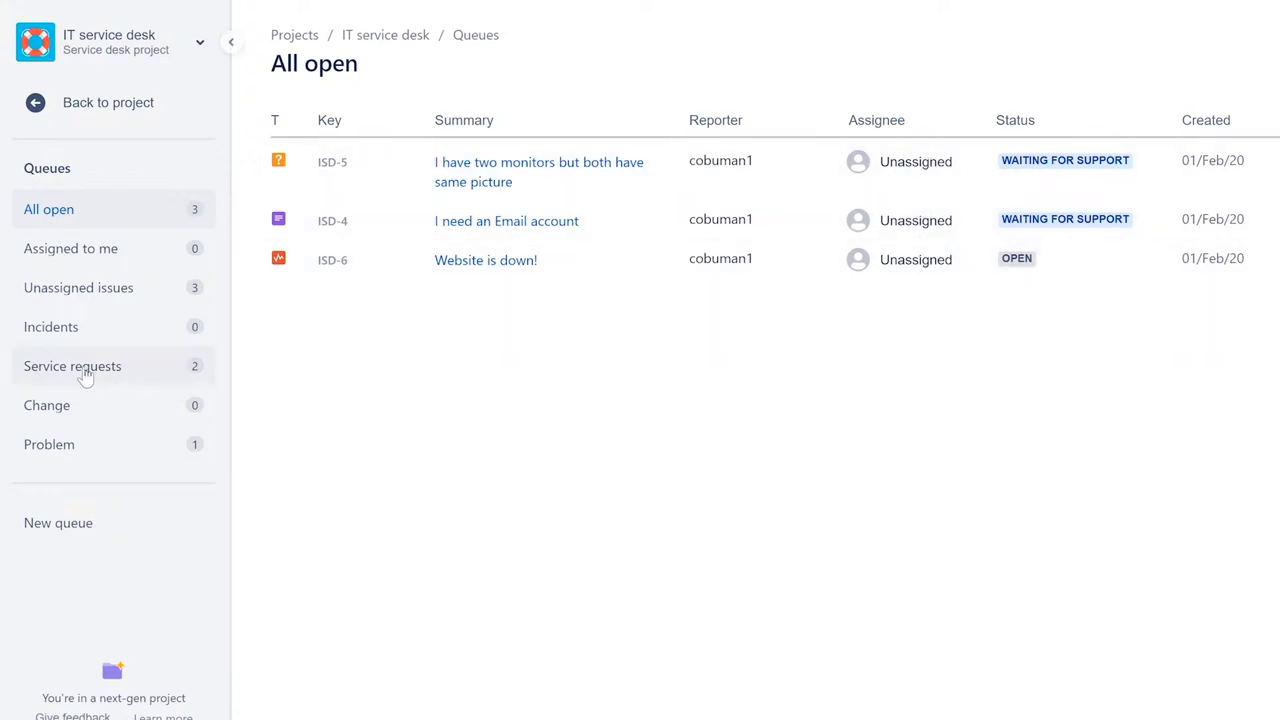
{"action": "left_click", "coordinate": [88, 337]}
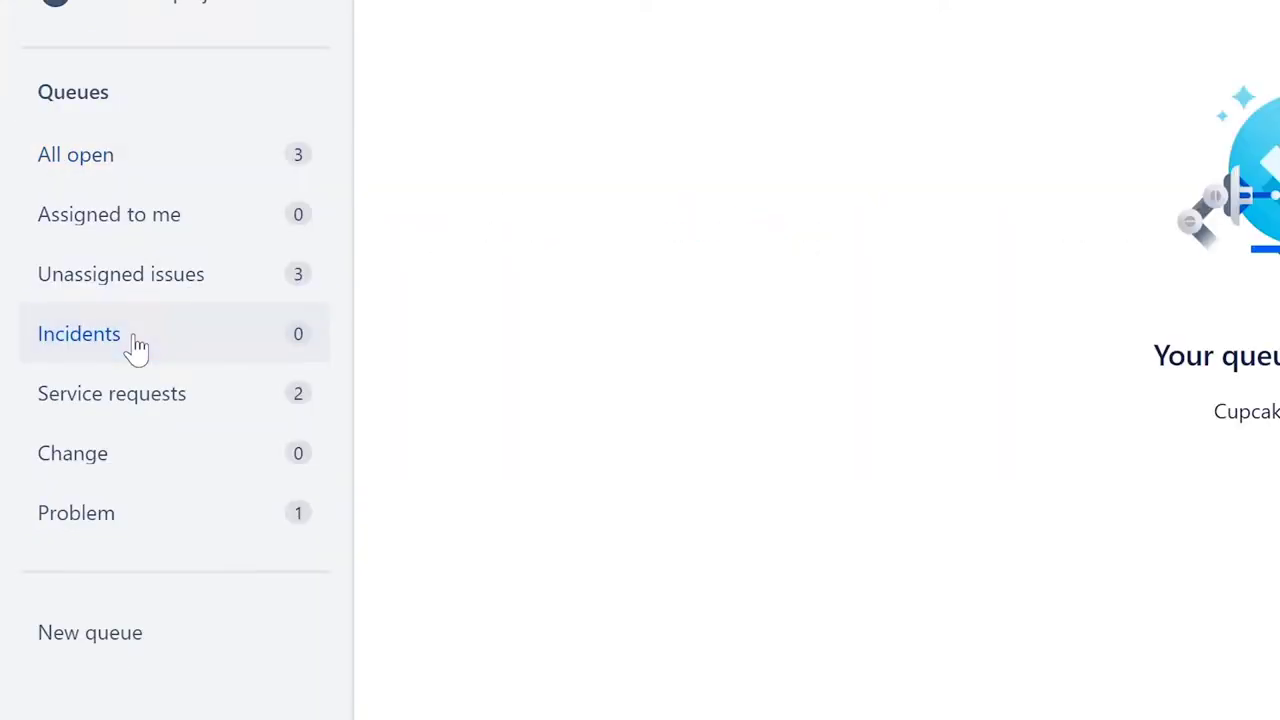
{"action": "left_click", "coordinate": [126, 408]}
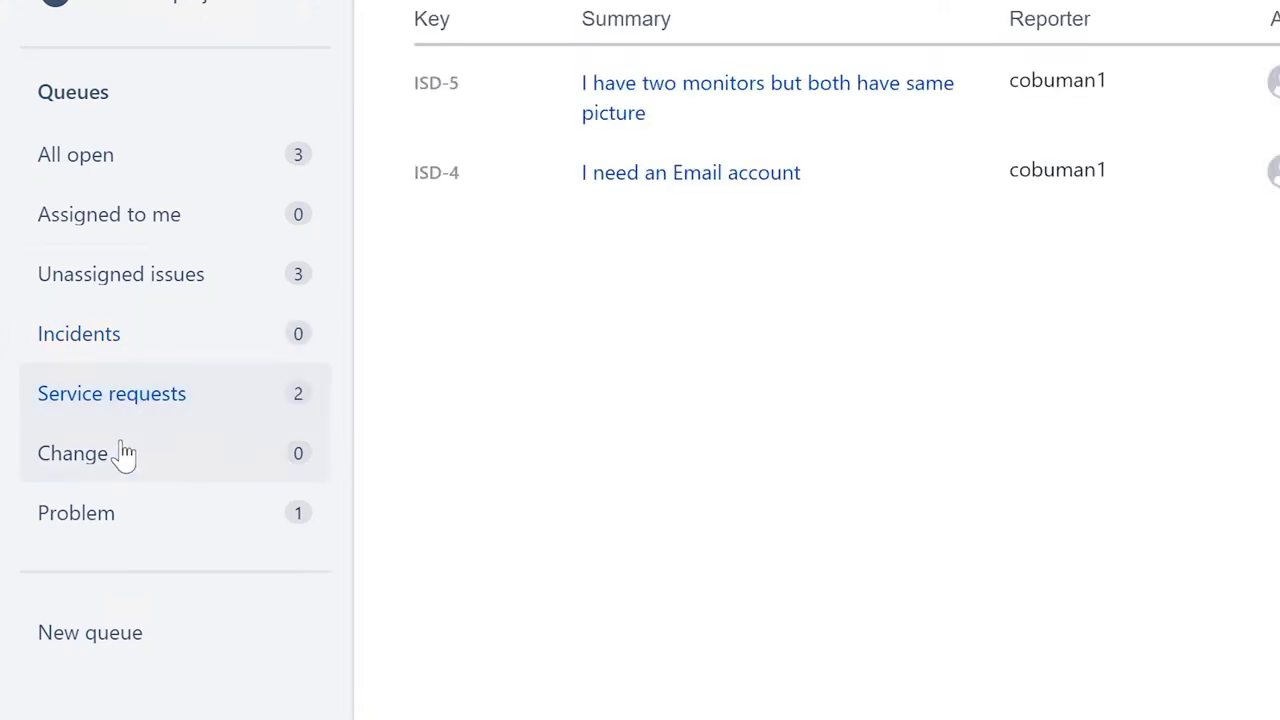
{"action": "left_click", "coordinate": [123, 455]}
{"action": "left_click", "coordinate": [121, 518]}
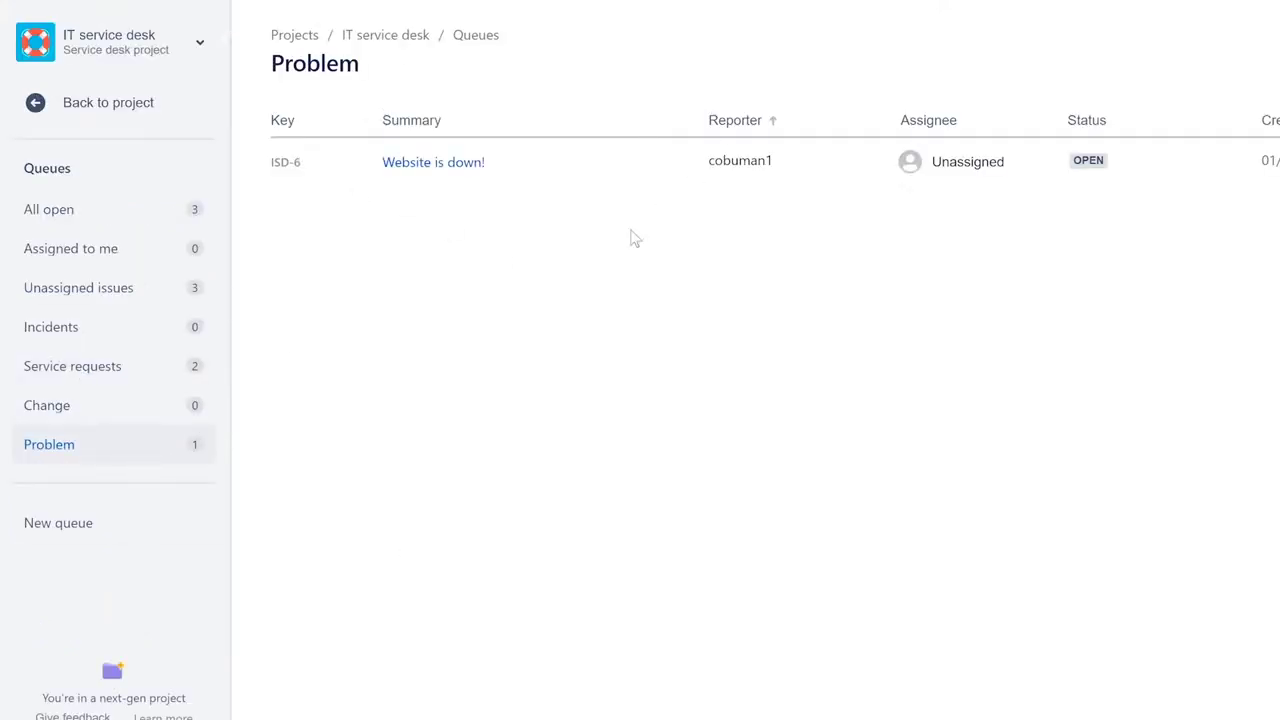
{"action": "left_click", "coordinate": [113, 216]}
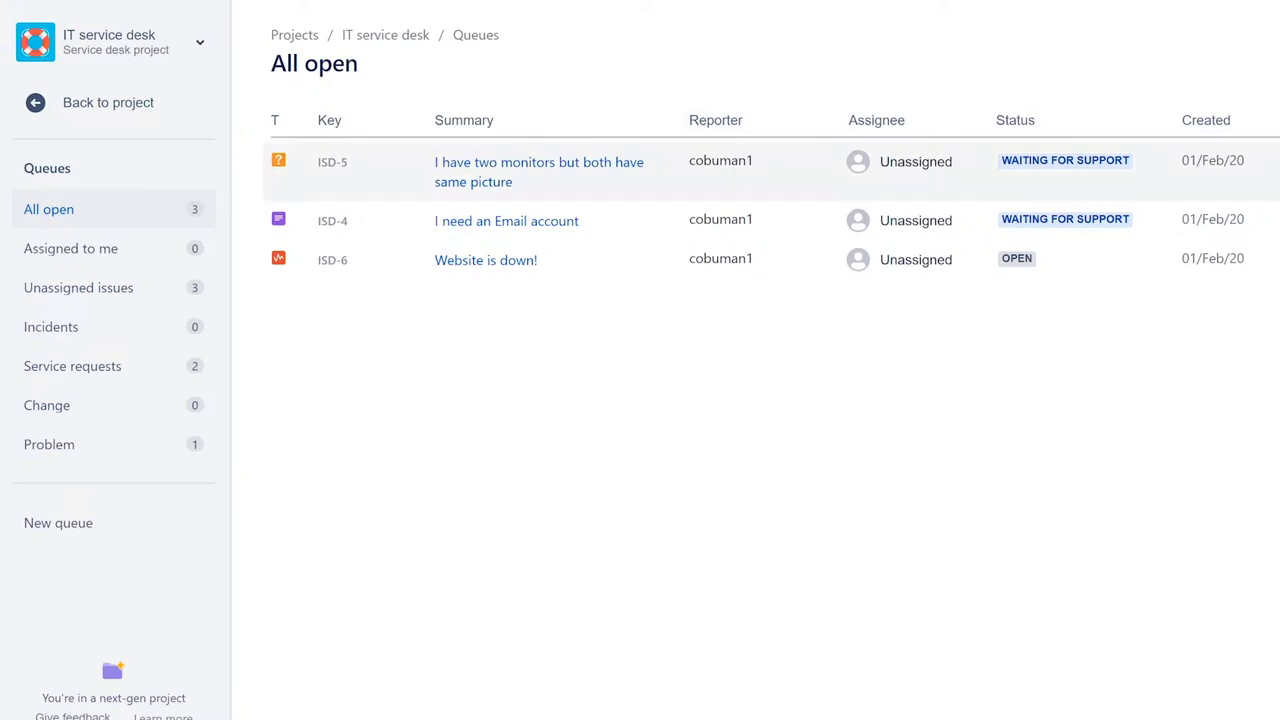
{"action": "left_click_drag", "start_coordinate": [756, 163], "coordinate": [689, 161]}
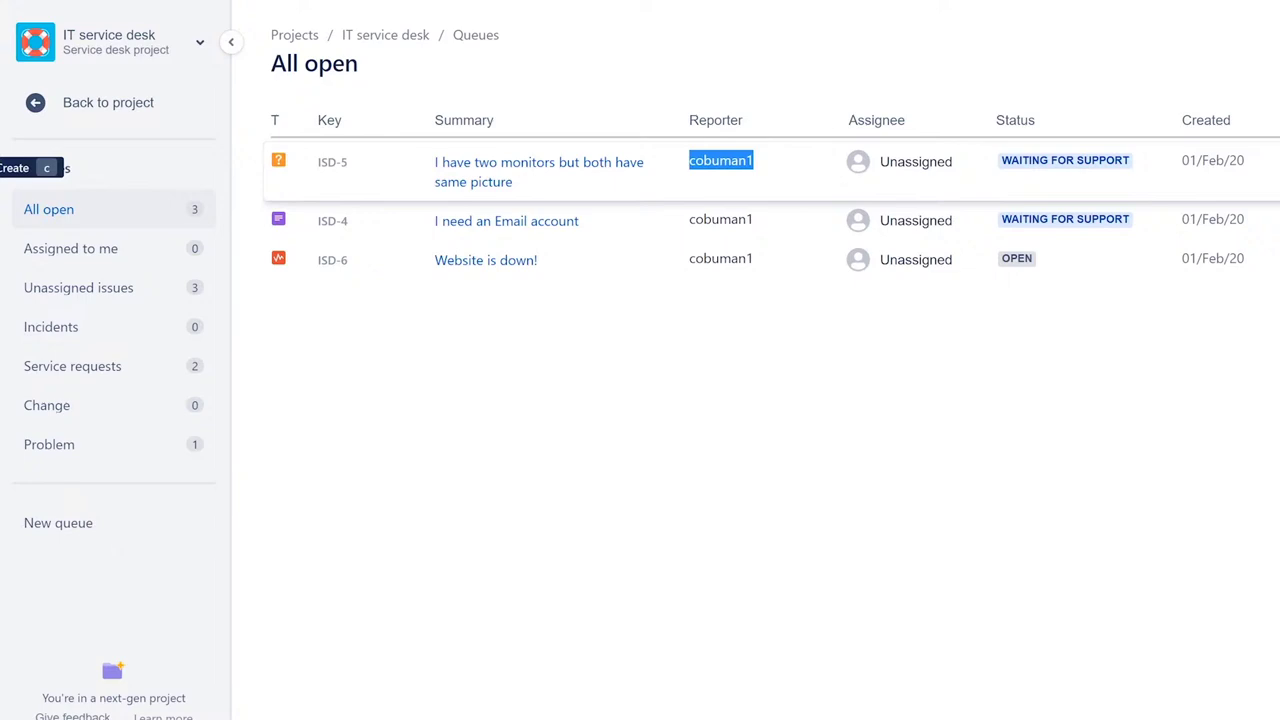
Start a new IT service desk issue and set its type to Get IT help.
{"action": "key", "text": "c"}
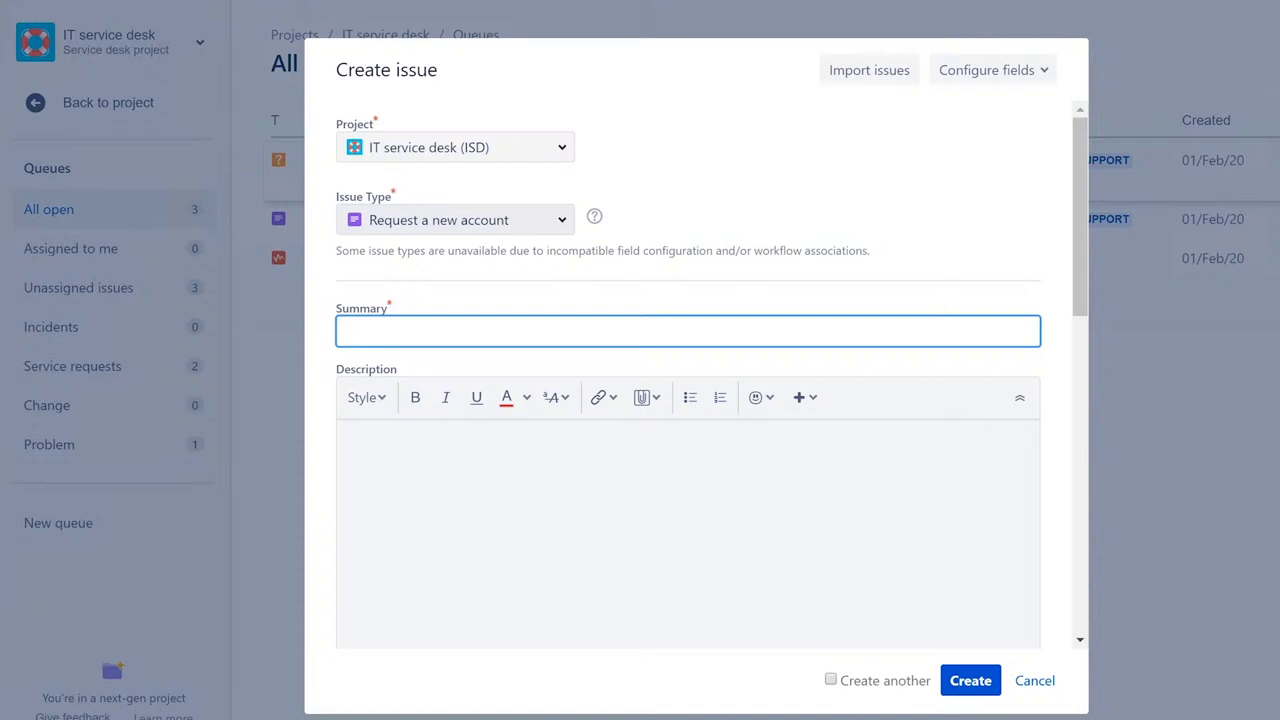
{"action": "left_click", "coordinate": [455, 220]}
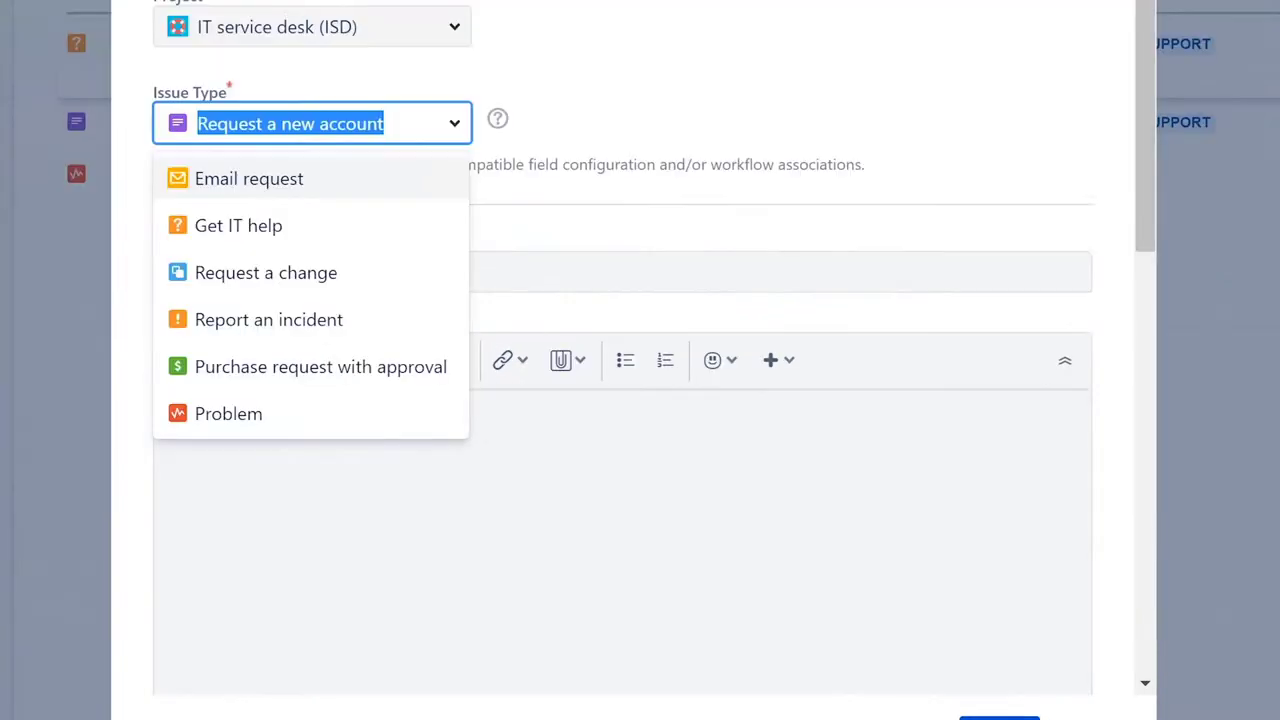
{"action": "left_click", "coordinate": [609, 68]}
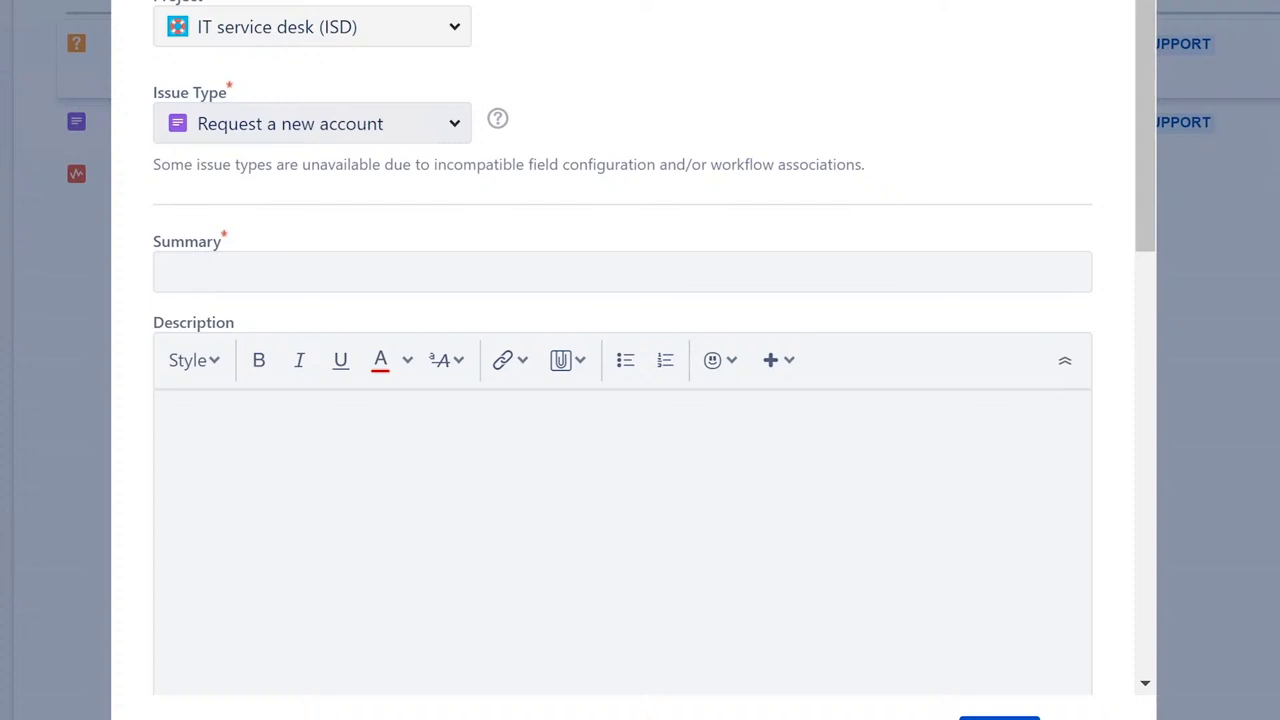
{"action": "left_click", "coordinate": [312, 123]}
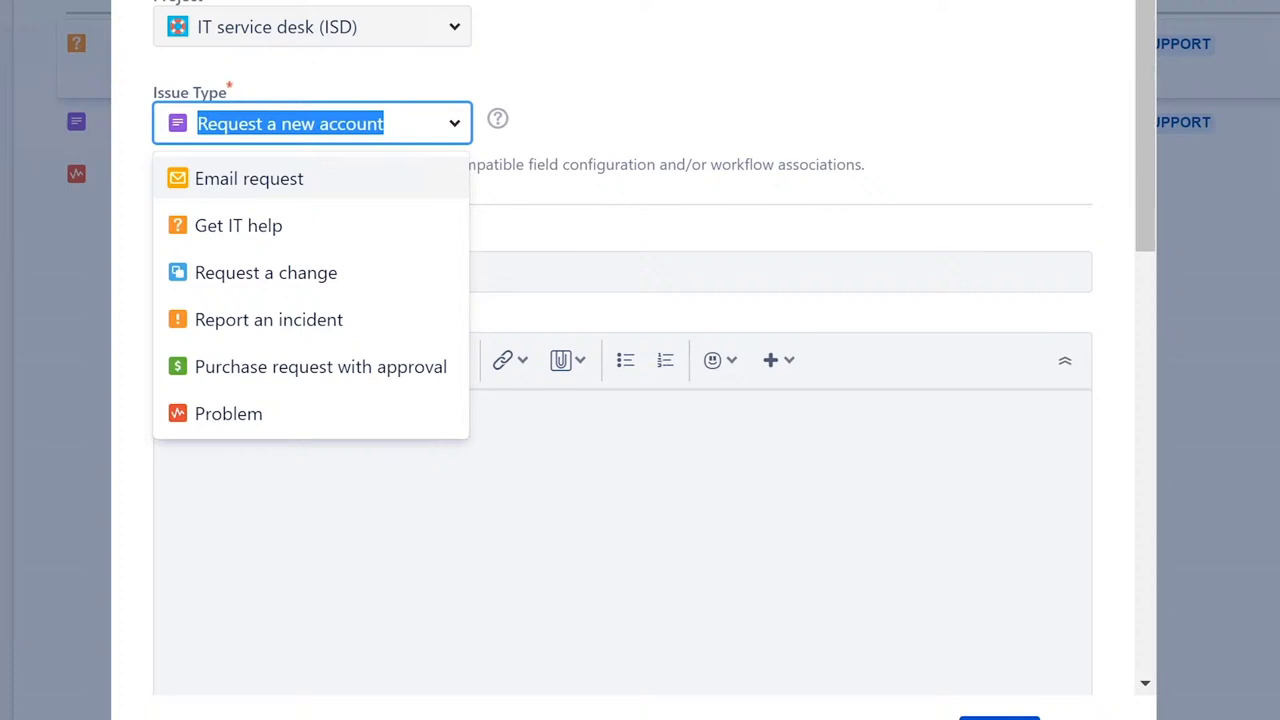
{"action": "type", "text": "r"}
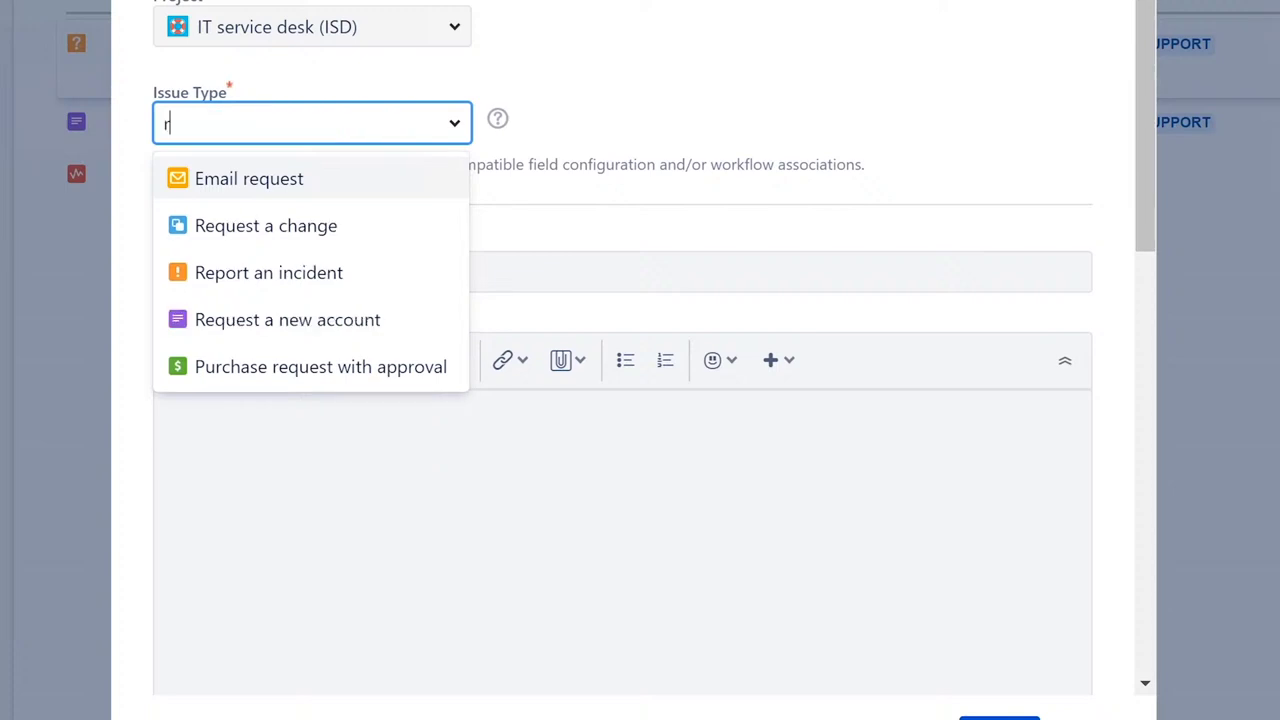
{"action": "type", "text": "eport"}
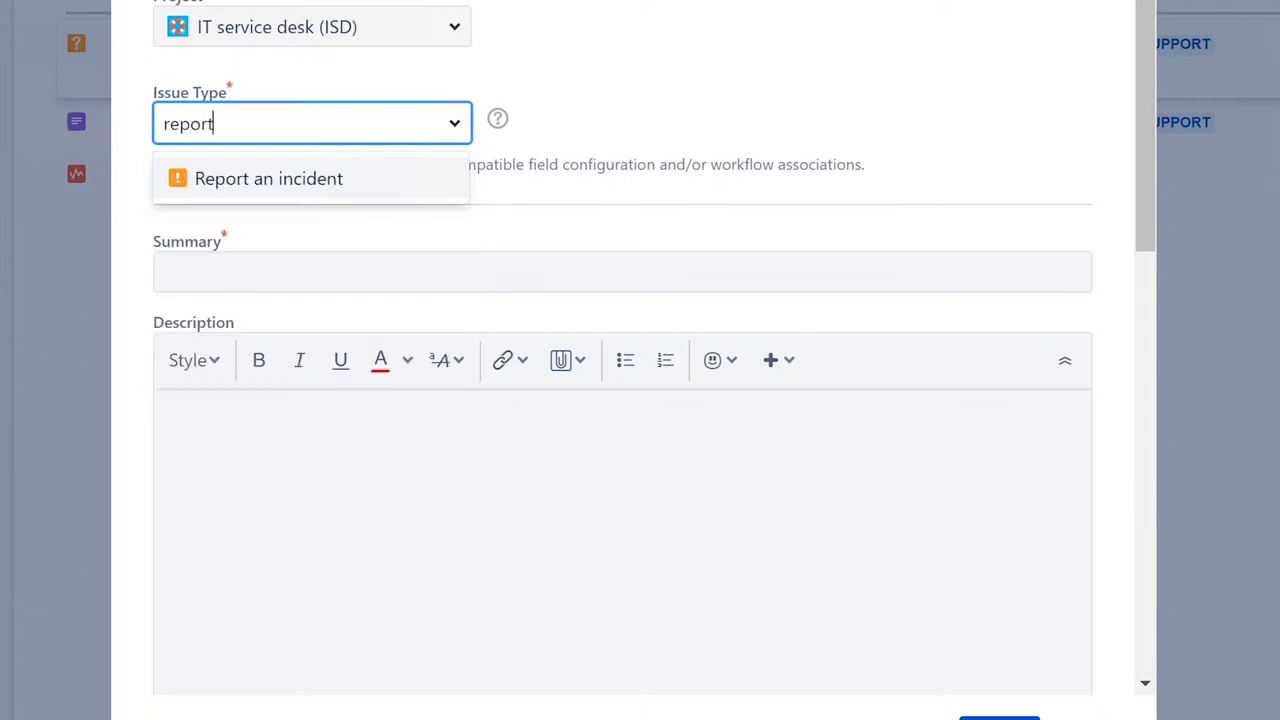
{"action": "left_click", "coordinate": [298, 182]}
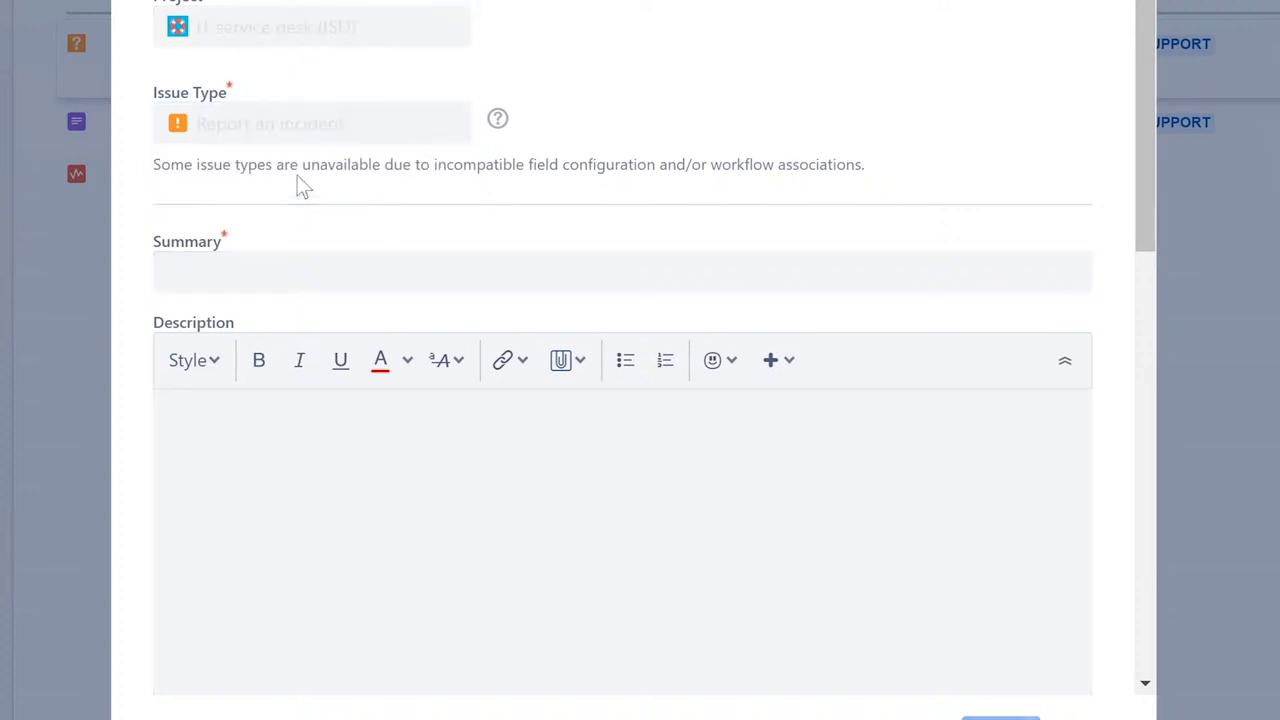
{"action": "left_click", "coordinate": [310, 123]}
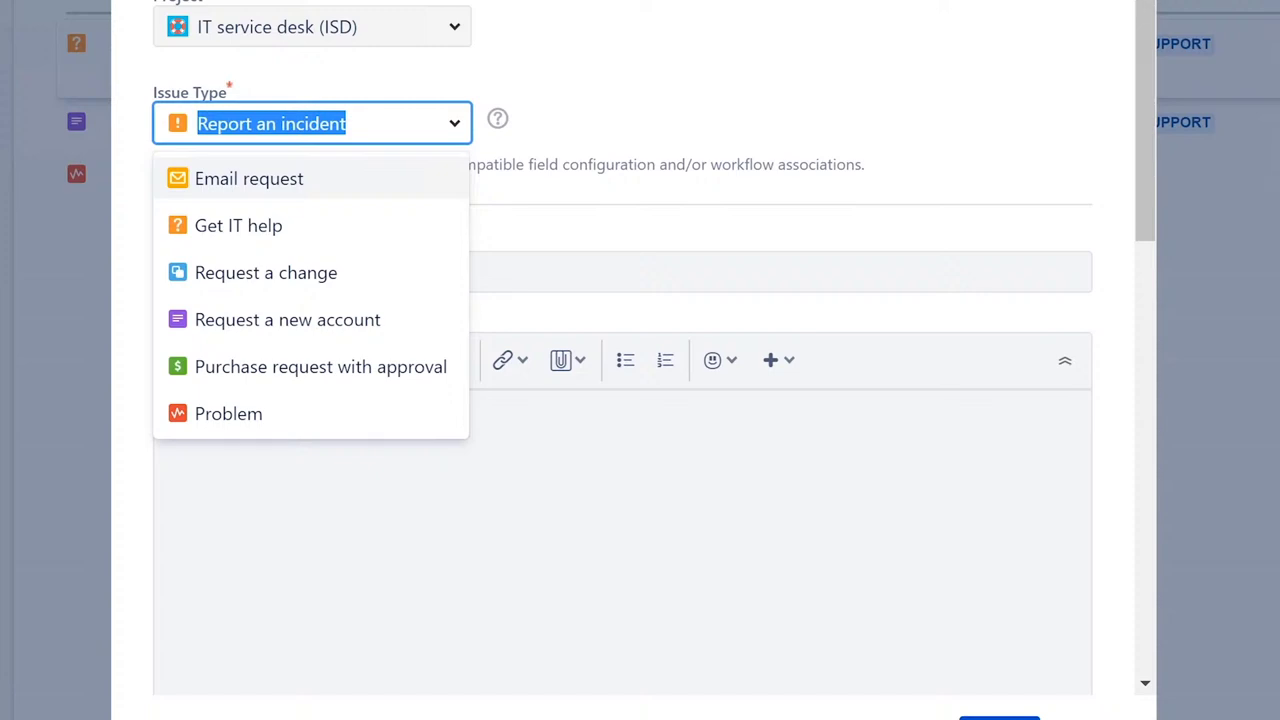
{"action": "type", "text": "get"}
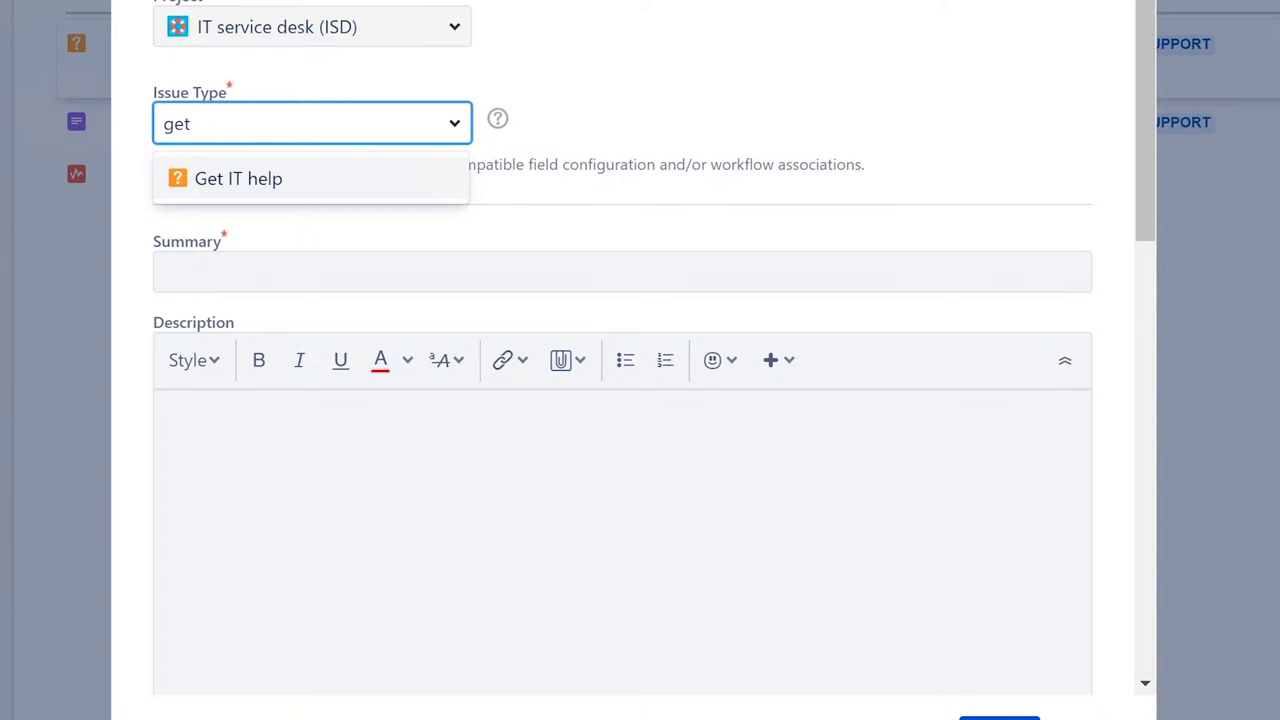
{"action": "left_click", "coordinate": [309, 180]}
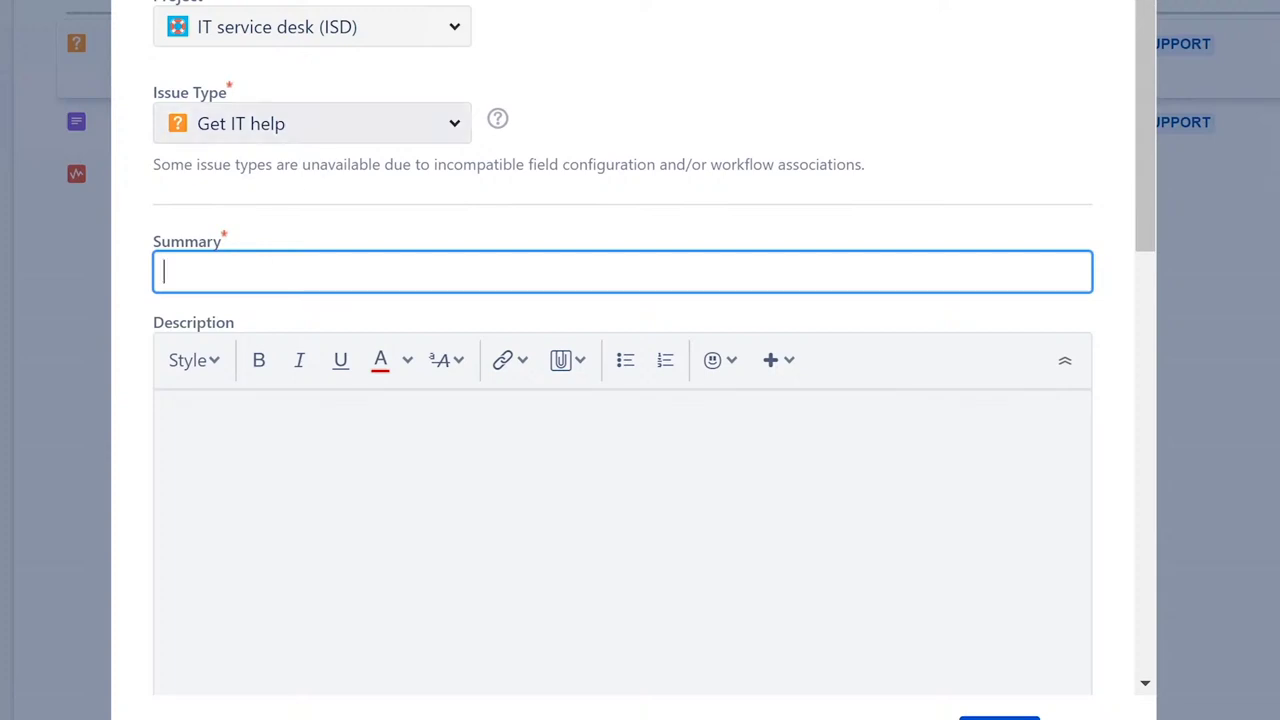
Enter TEST as the ticket summary.
{"action": "left_click_drag", "start_coordinate": [232, 93], "coordinate": [142, 88]}
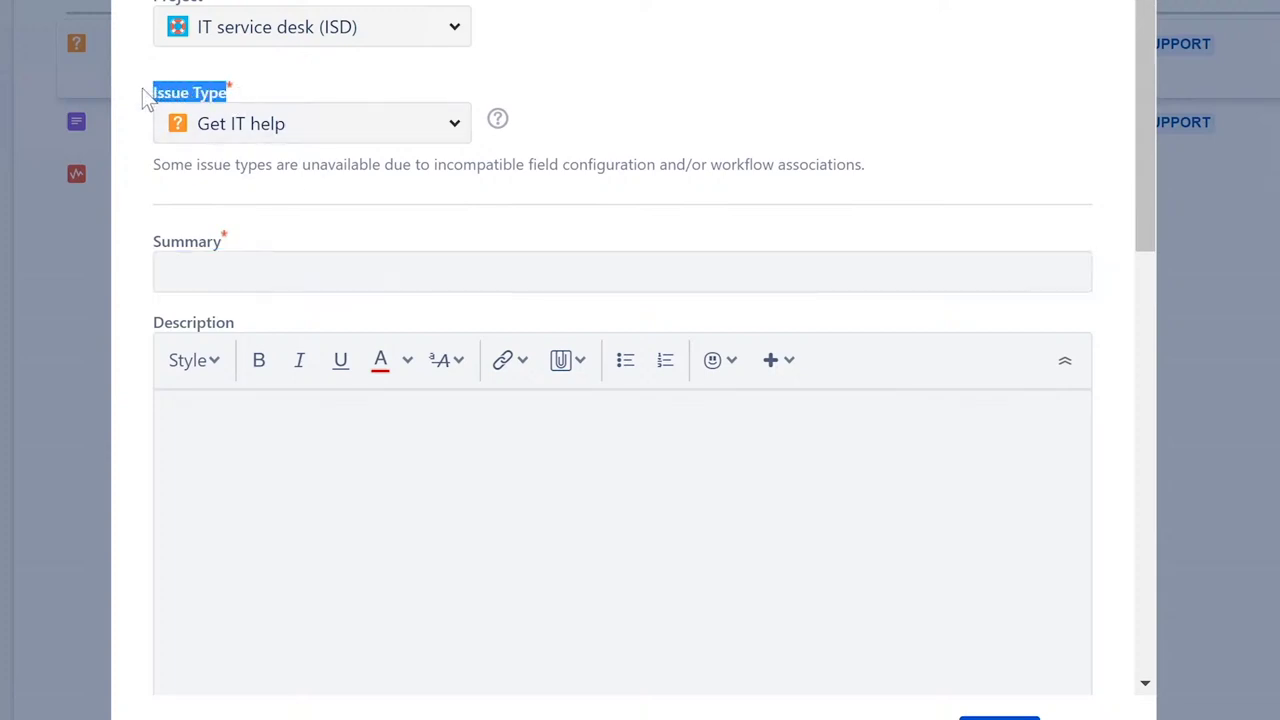
{"action": "left_click", "coordinate": [290, 271]}
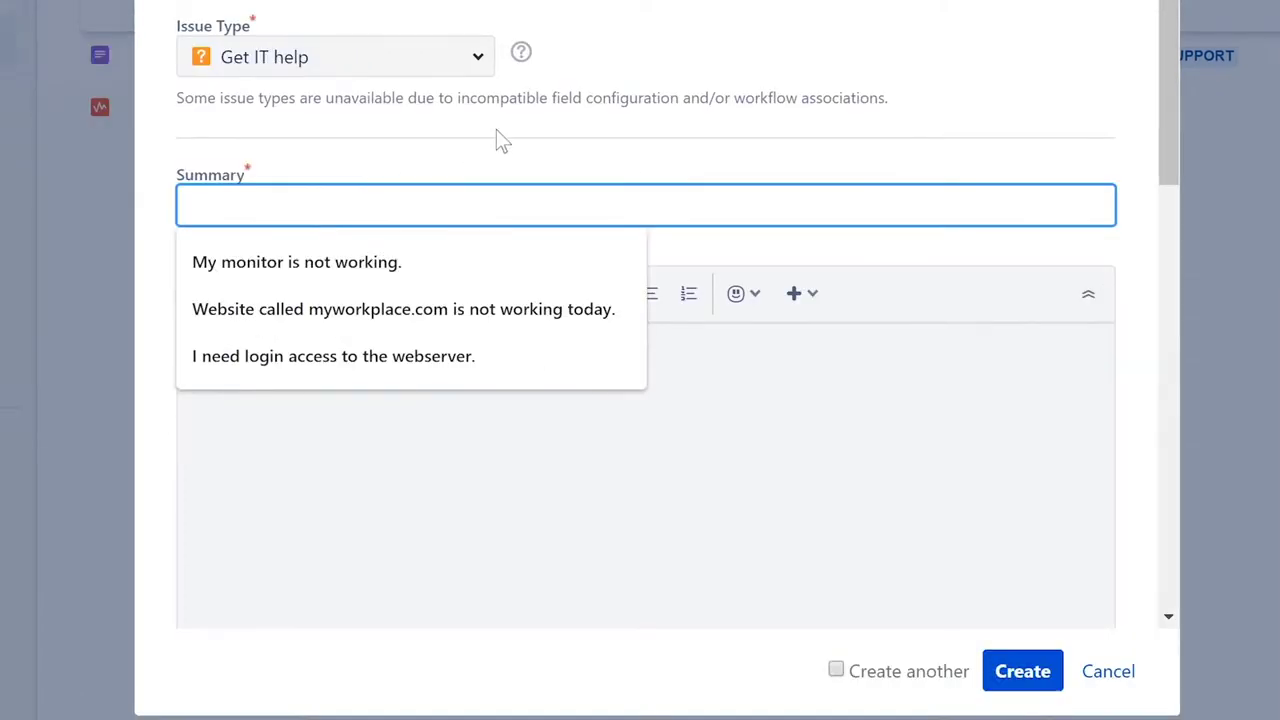
{"action": "key", "text": "Down"}
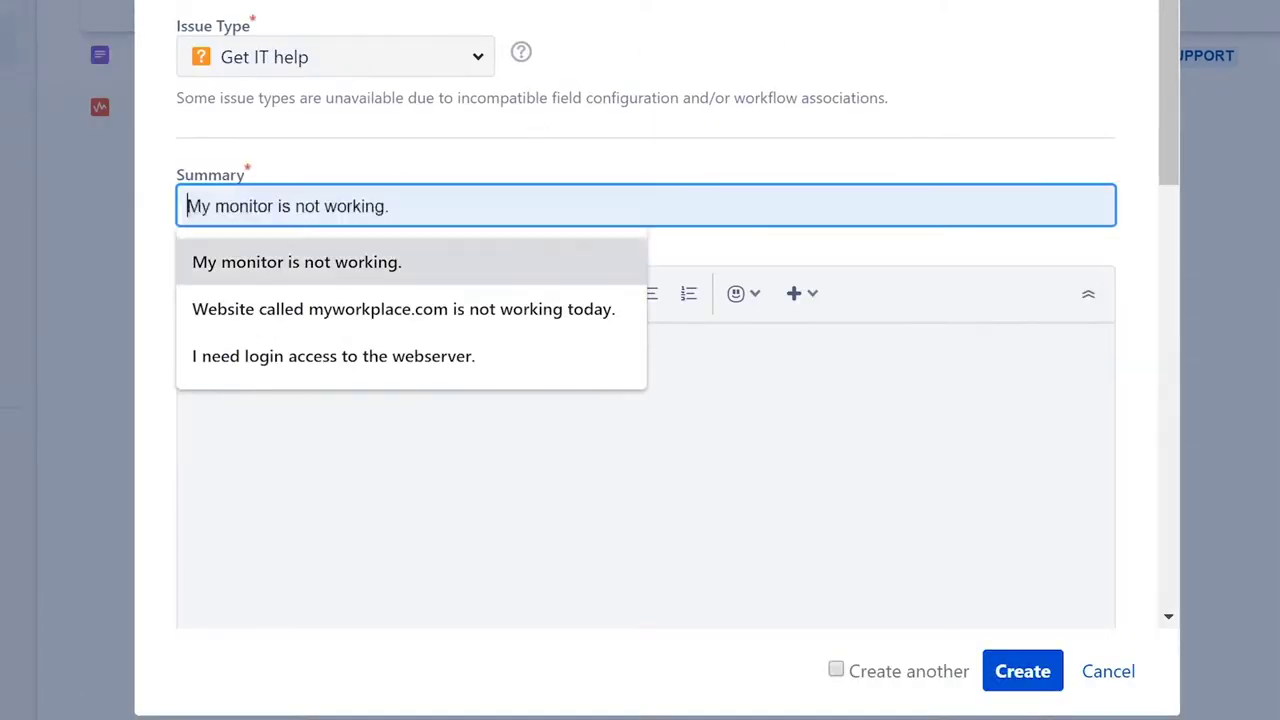
{"action": "key", "text": "Tab"}
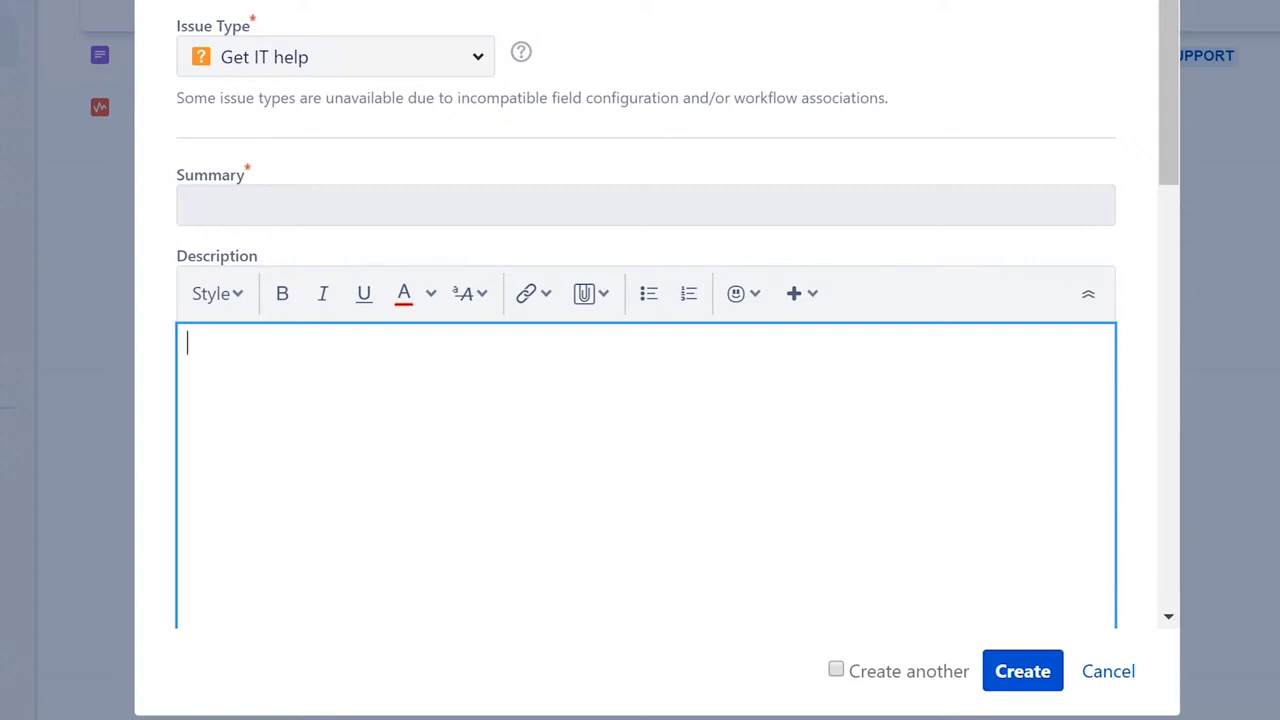
{"action": "key", "text": "shift+Tab"}
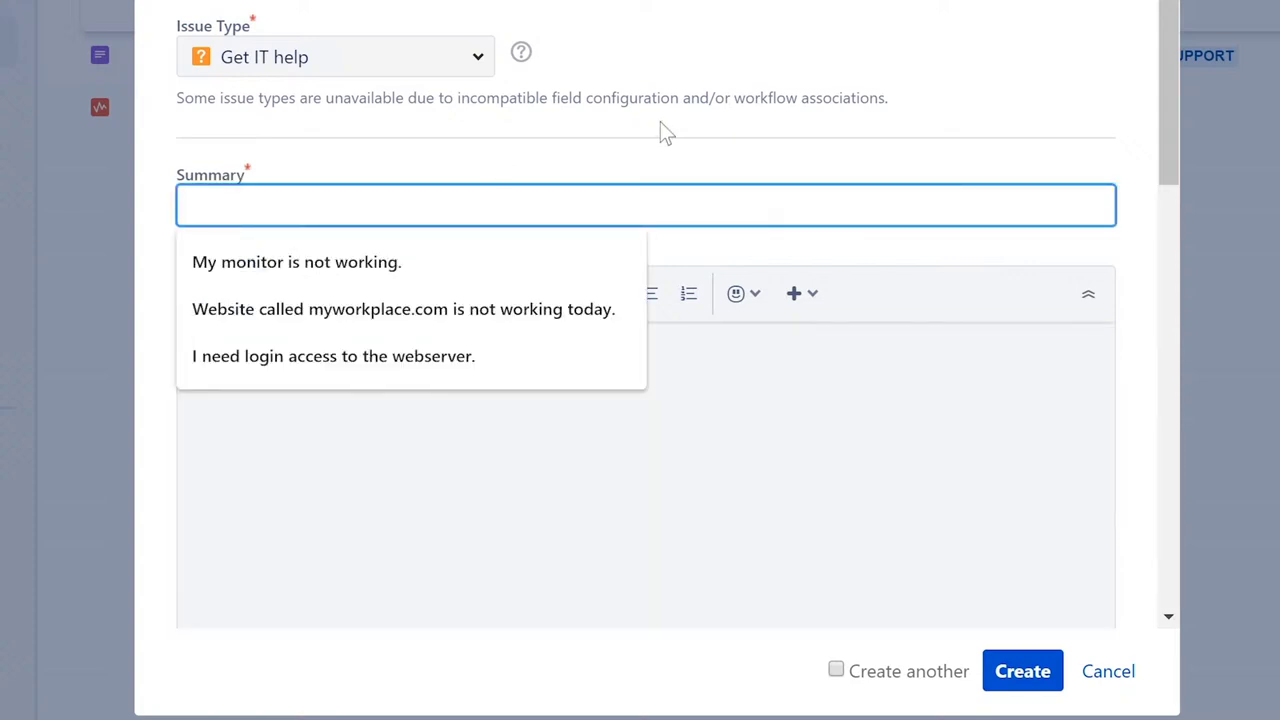
{"action": "type", "text": "TEST"}
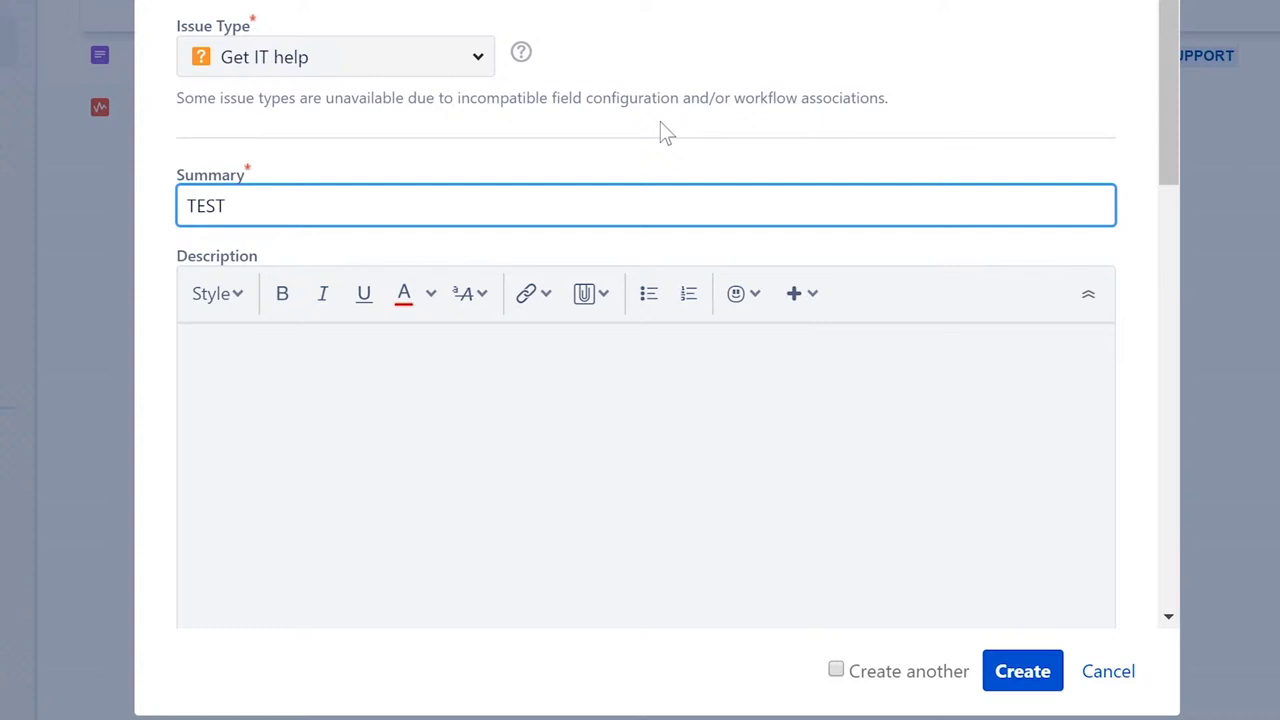
Enter TEST as the description and scroll down to the Component and Assignee fields.
{"action": "key", "text": "Tab"}
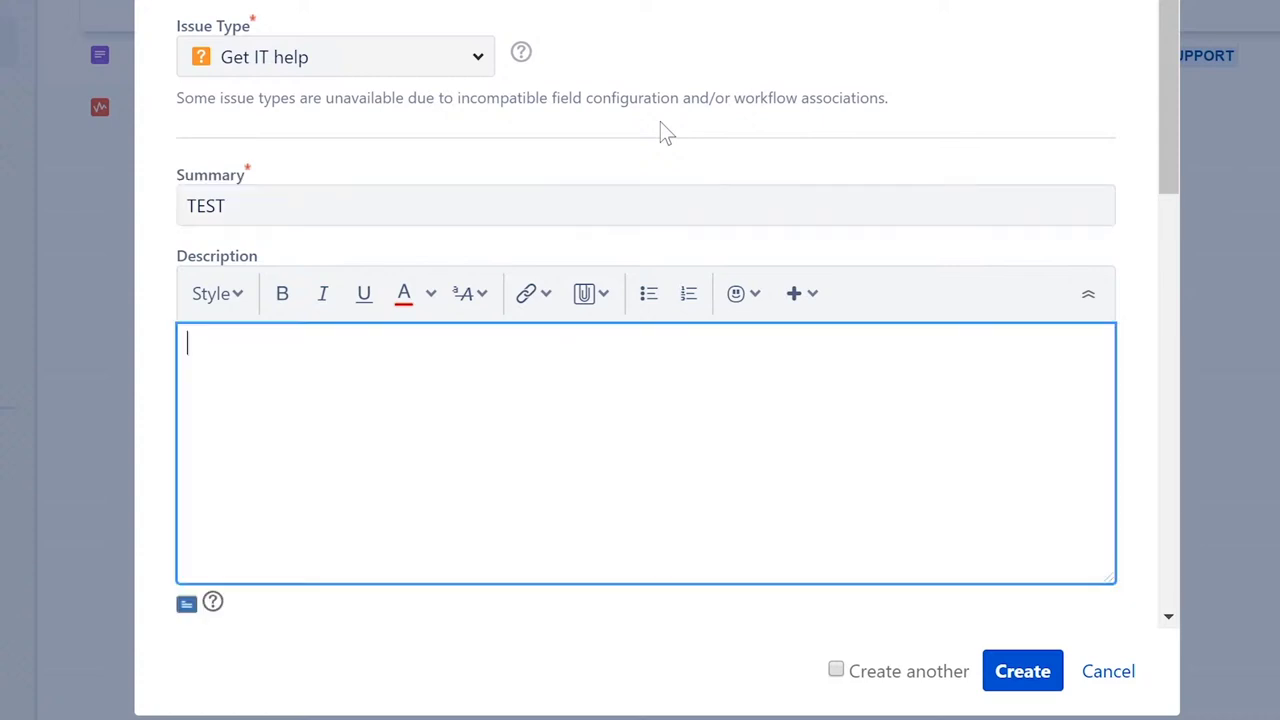
{"action": "type", "text": "TEST"}
{"action": "scroll", "coordinate": [660, 128], "scroll_direction": "down", "scroll_amount": 1}
{"action": "scroll", "coordinate": [660, 128], "scroll_direction": "down", "scroll_amount": 1}
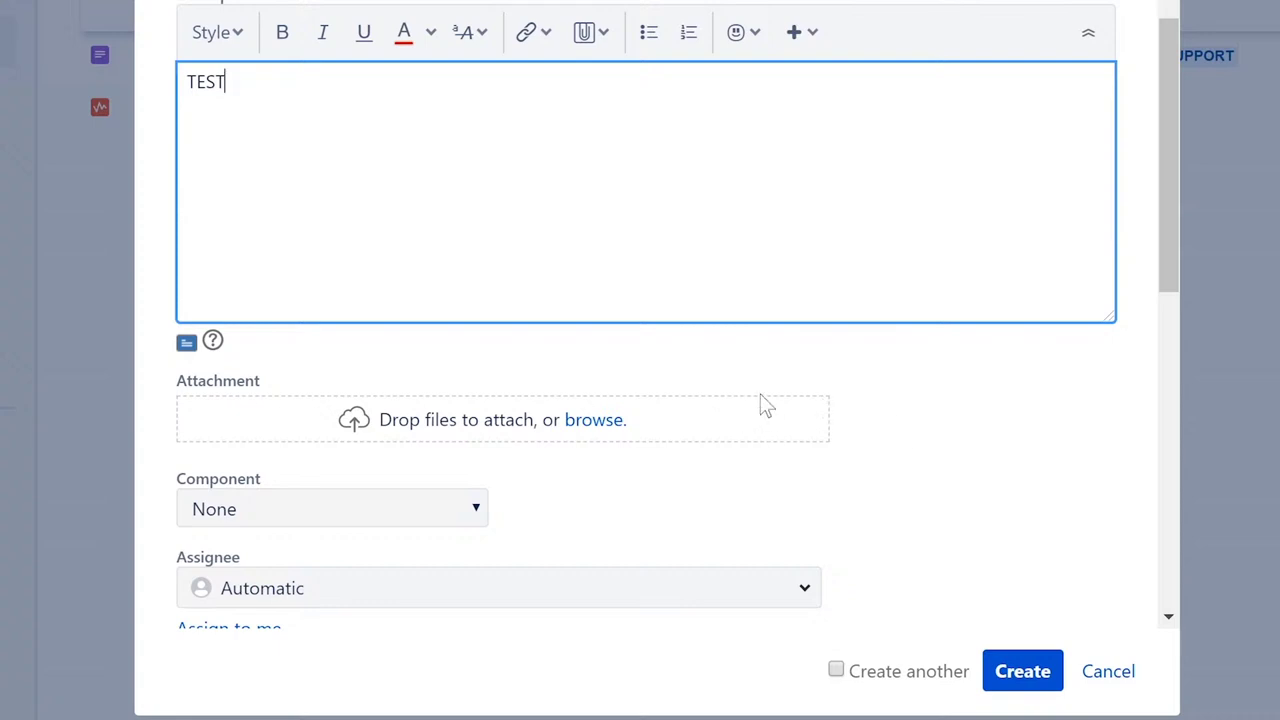
{"action": "scroll", "coordinate": [762, 405], "scroll_direction": "down", "scroll_amount": 1}
{"action": "scroll", "coordinate": [760, 400], "scroll_direction": "down", "scroll_amount": 1}
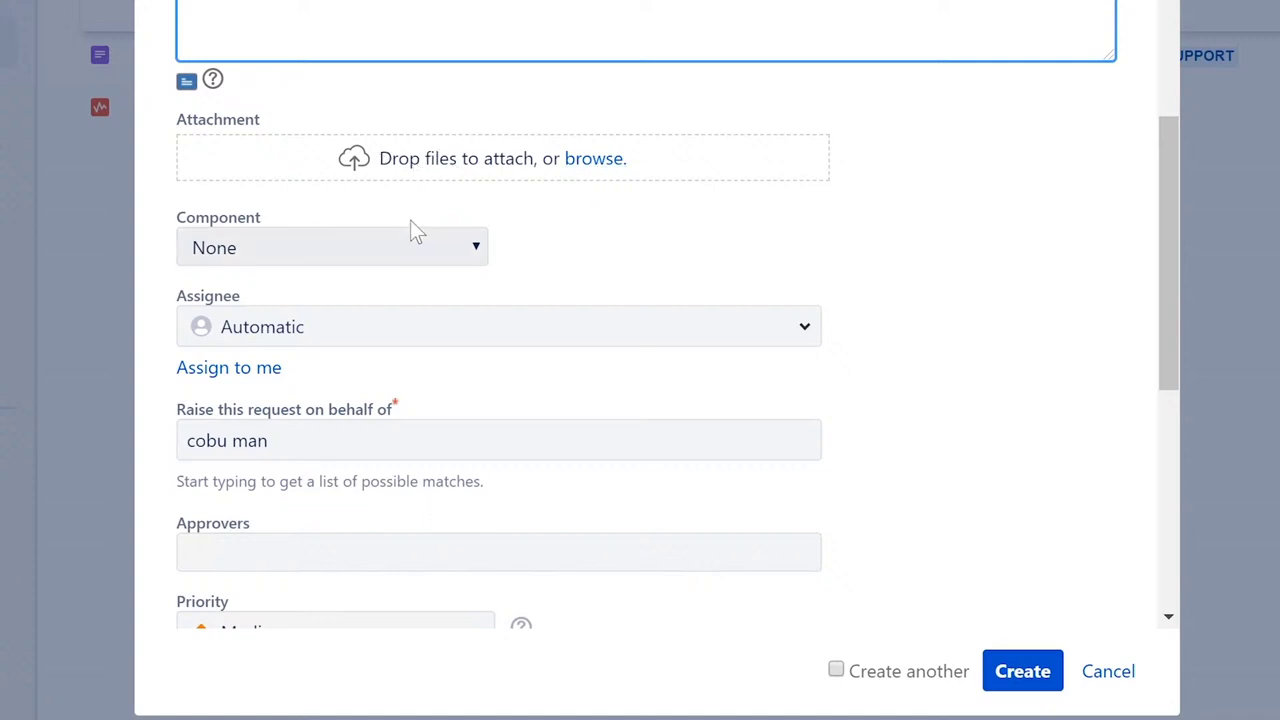
{"action": "scroll", "coordinate": [398, 176], "scroll_direction": "down", "scroll_amount": 2}
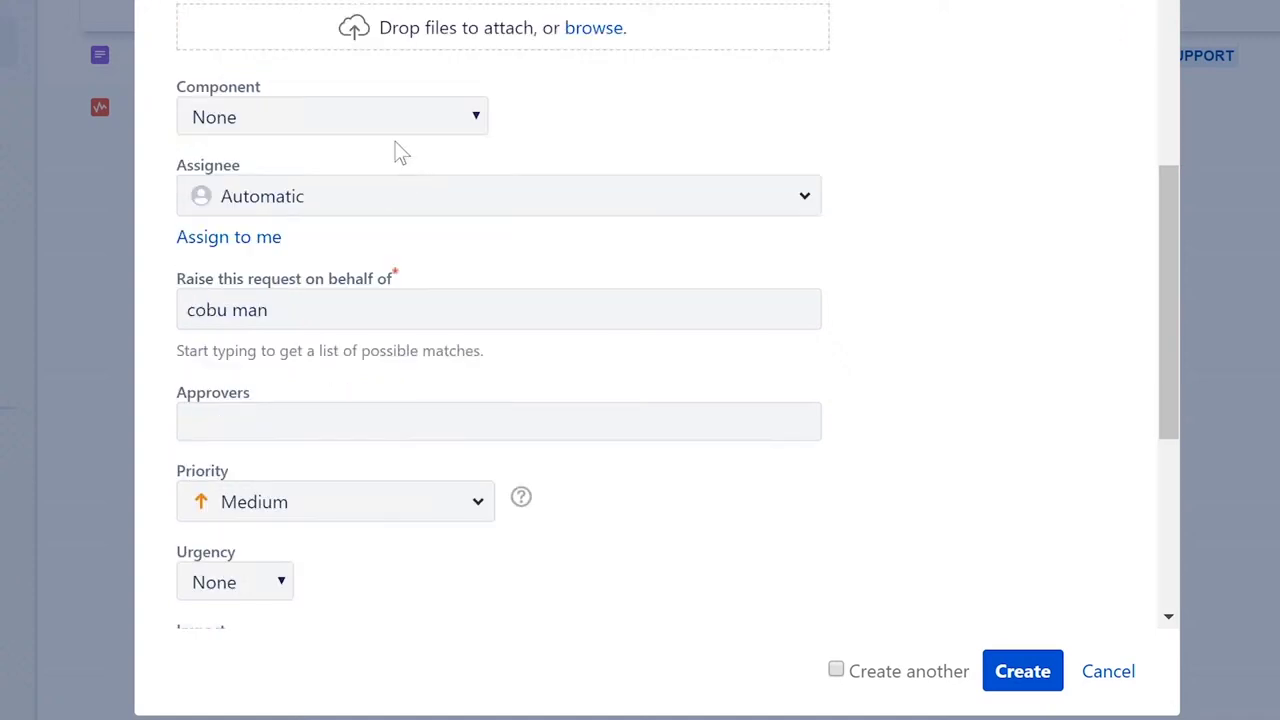
Set Component to Active Directory, leaving Assignee as Automatic.
{"action": "left_click", "coordinate": [390, 119]}
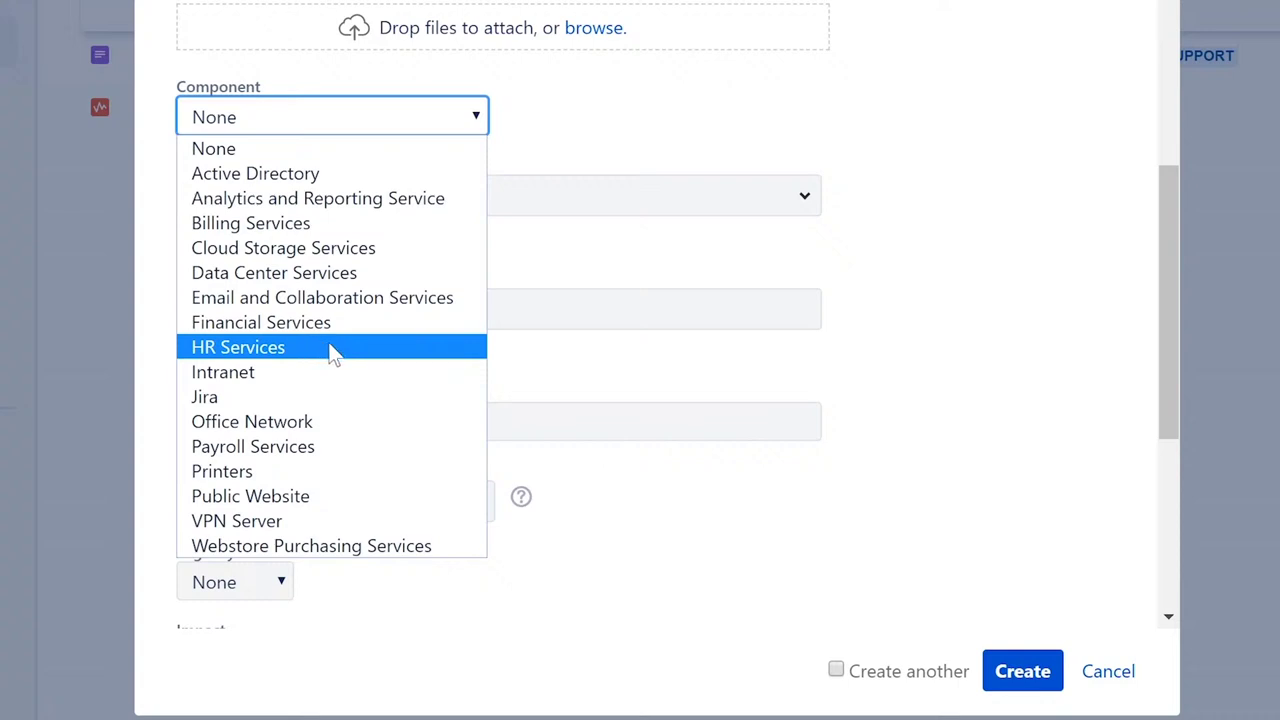
{"action": "left_click", "coordinate": [252, 173]}
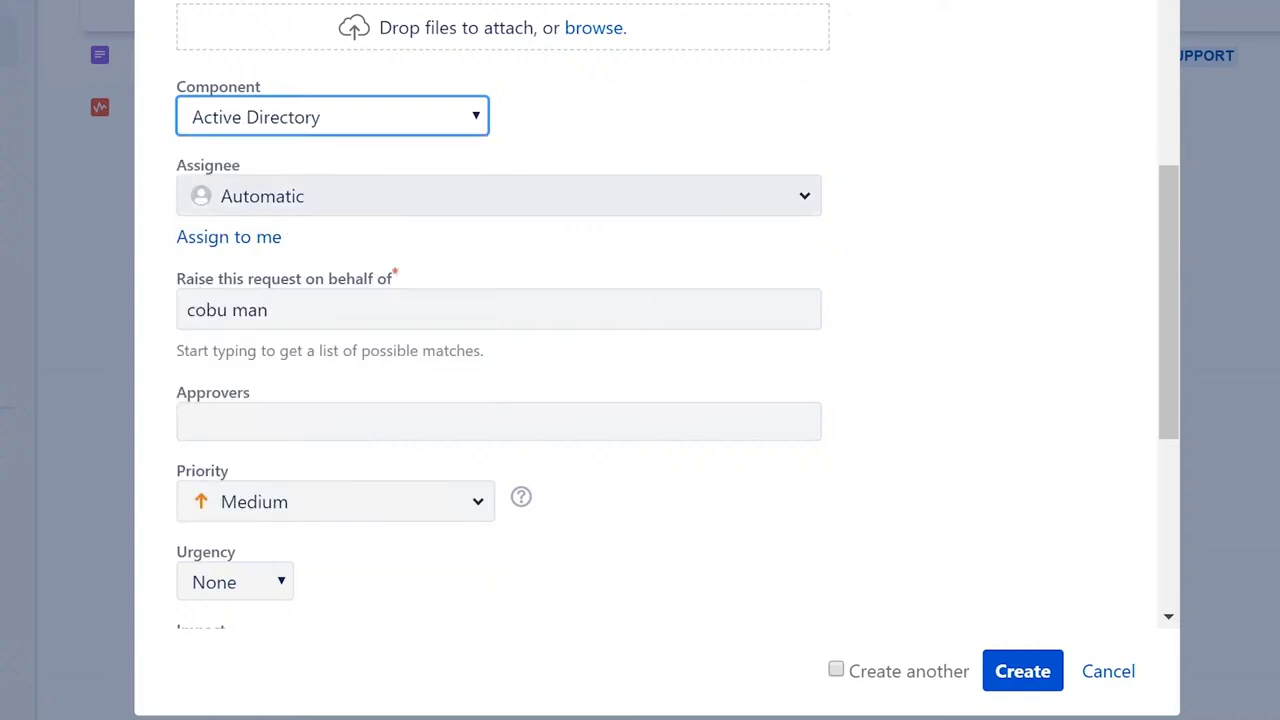
{"action": "key", "text": "Tab"}
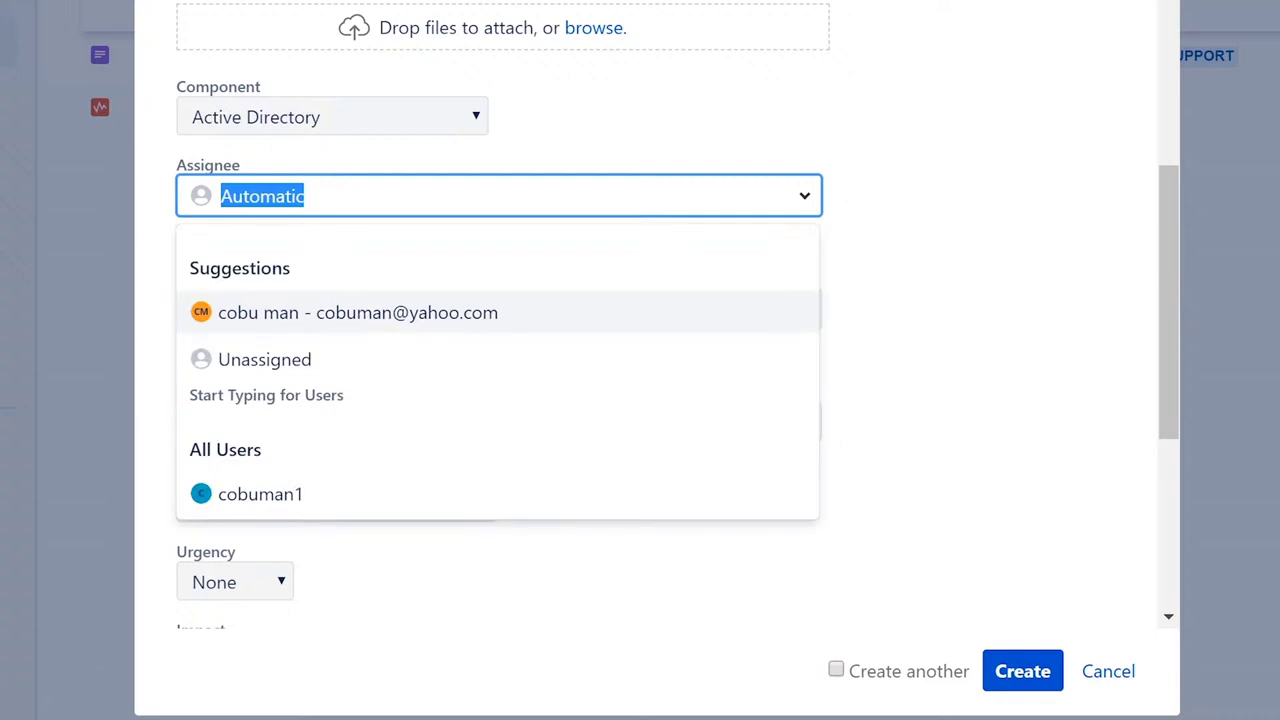
{"action": "left_click", "coordinate": [968, 148]}
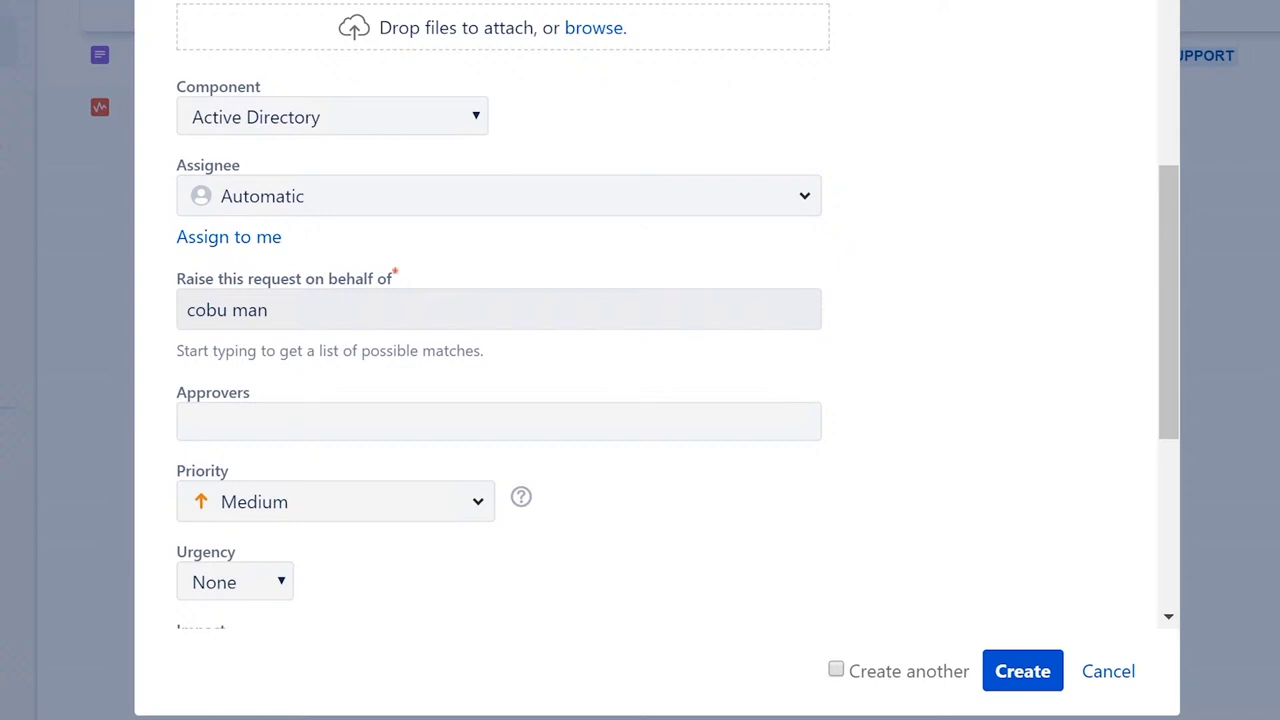
Raise the request on behalf of the matching suggested user.
{"action": "left_click", "coordinate": [498, 310]}
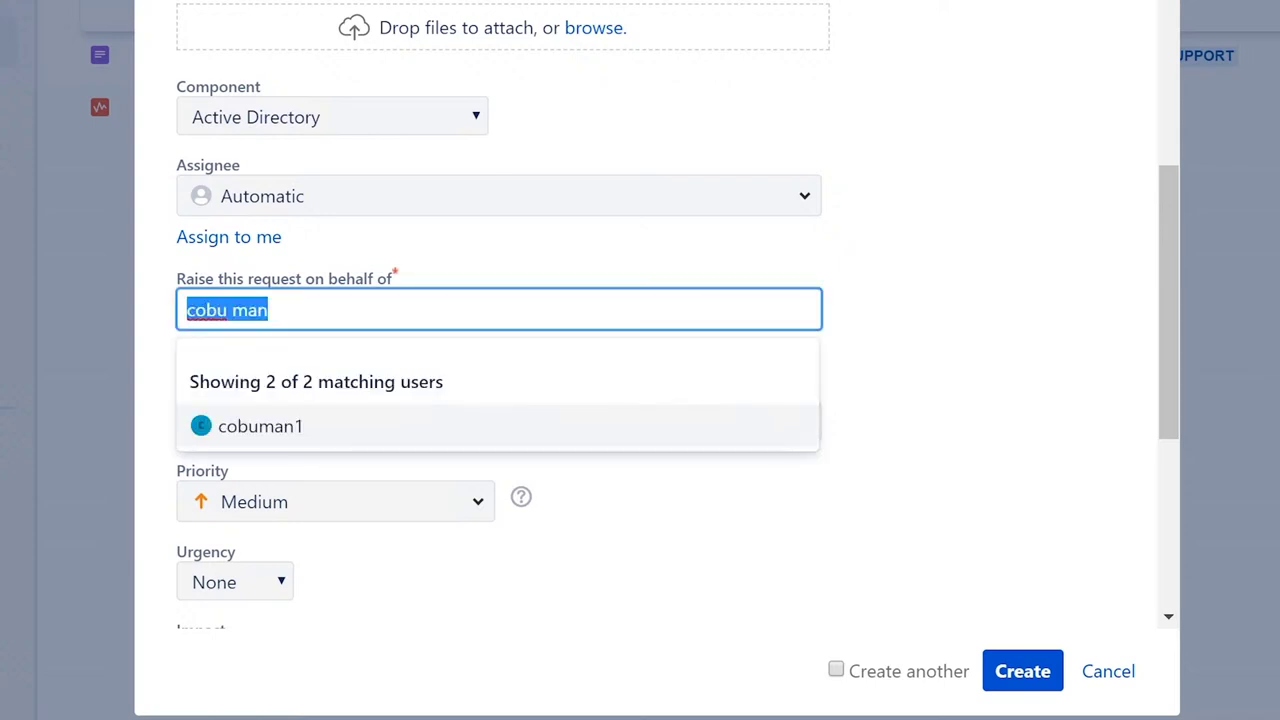
{"action": "left_click", "coordinate": [281, 430]}
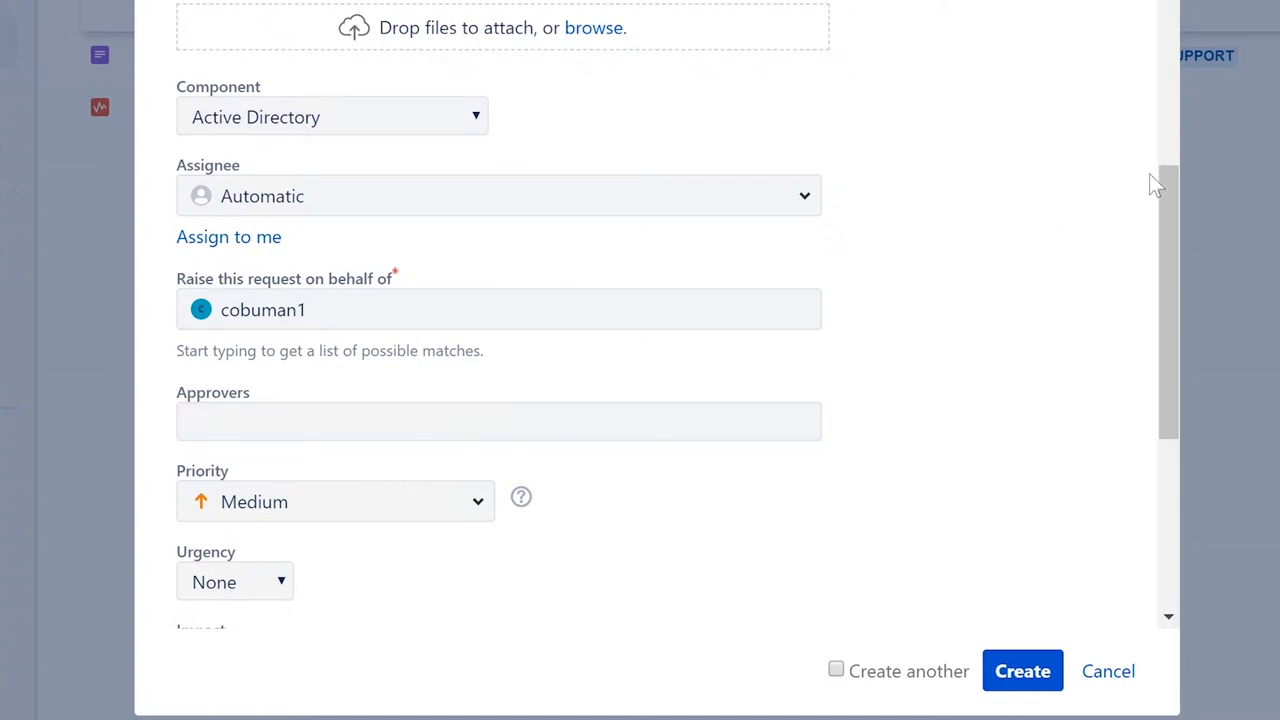
{"action": "left_click_drag", "start_coordinate": [1164, 172], "coordinate": [1146, 257]}
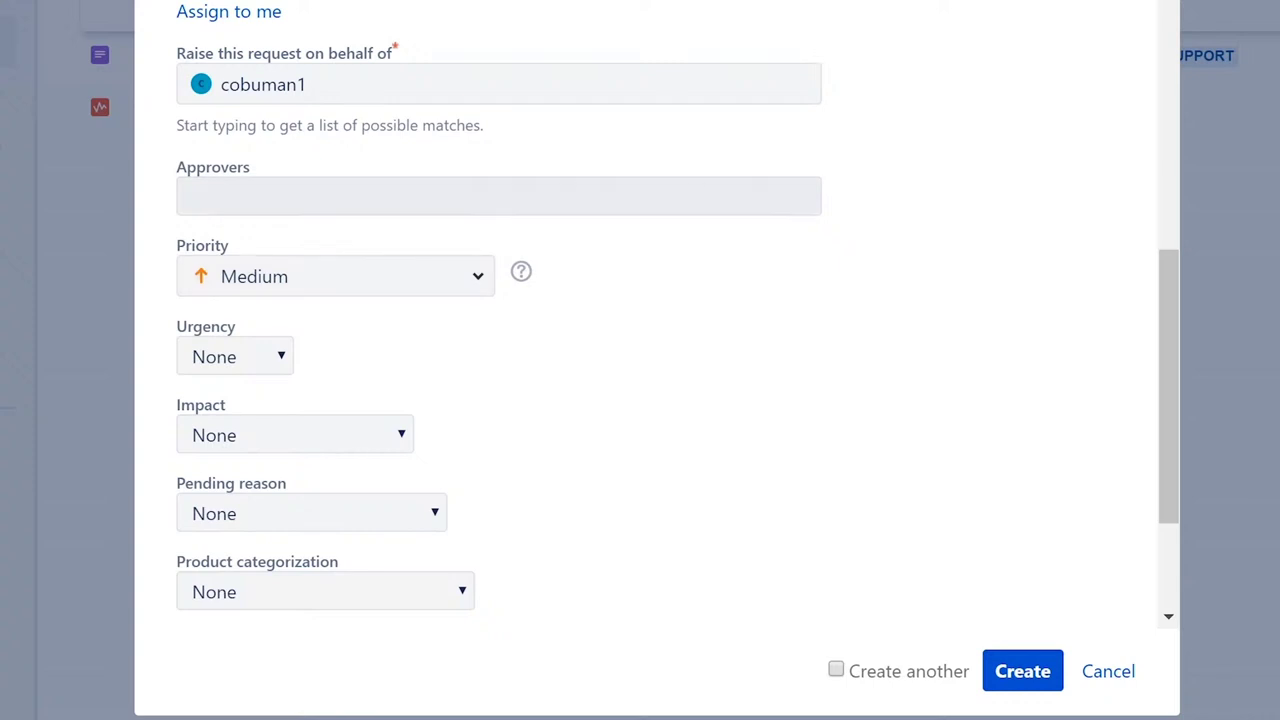
Leave Approvers empty and set Priority to Highest.
{"action": "left_click", "coordinate": [185, 197]}
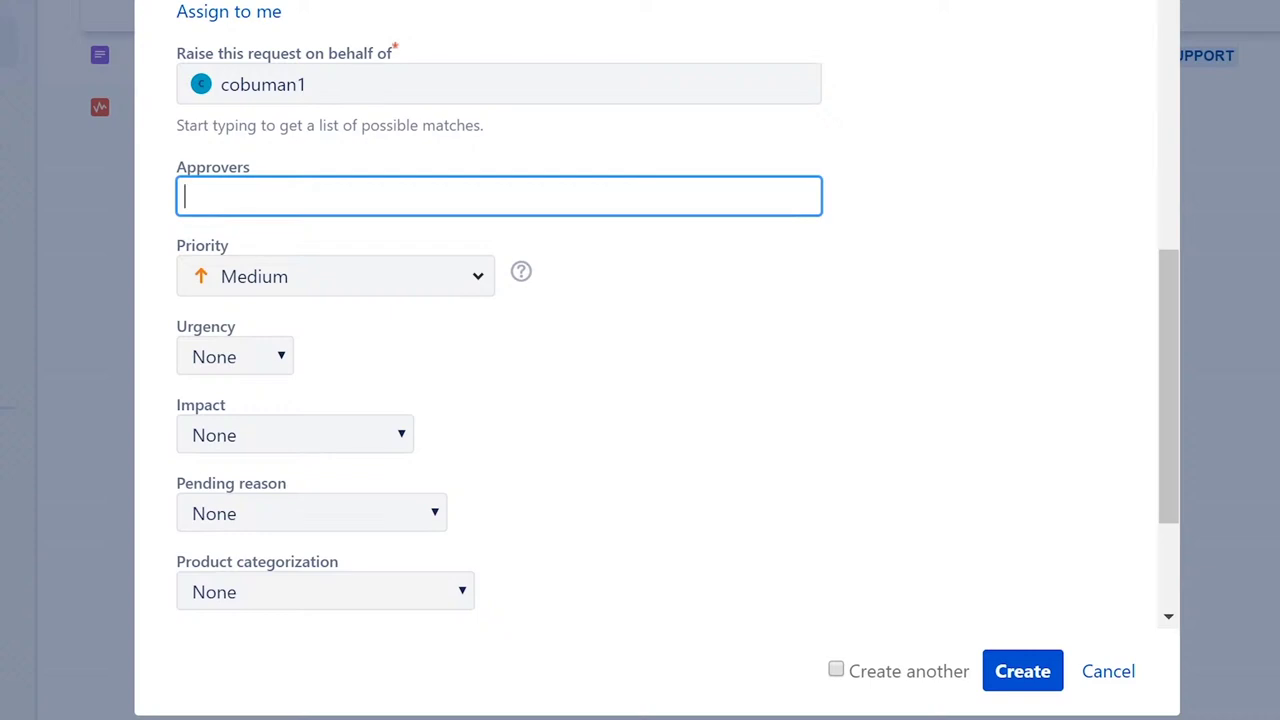
{"action": "left_click", "coordinate": [612, 318]}
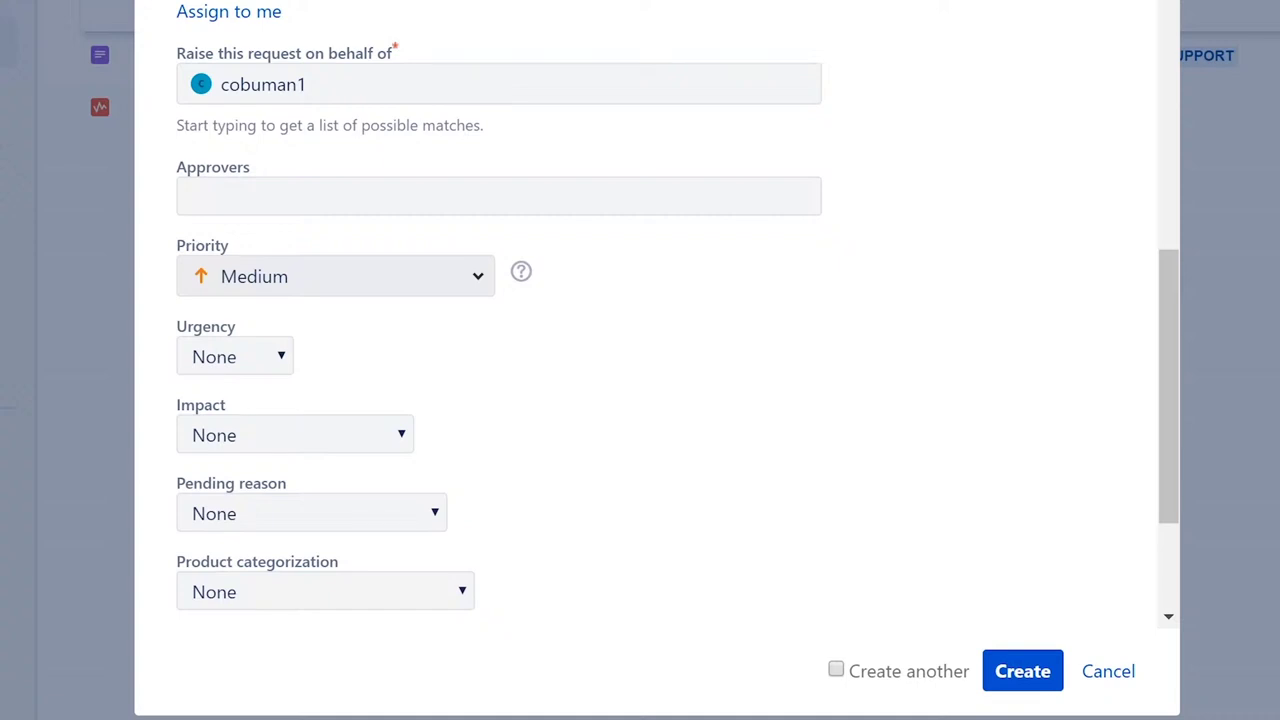
{"action": "left_click", "coordinate": [478, 276]}
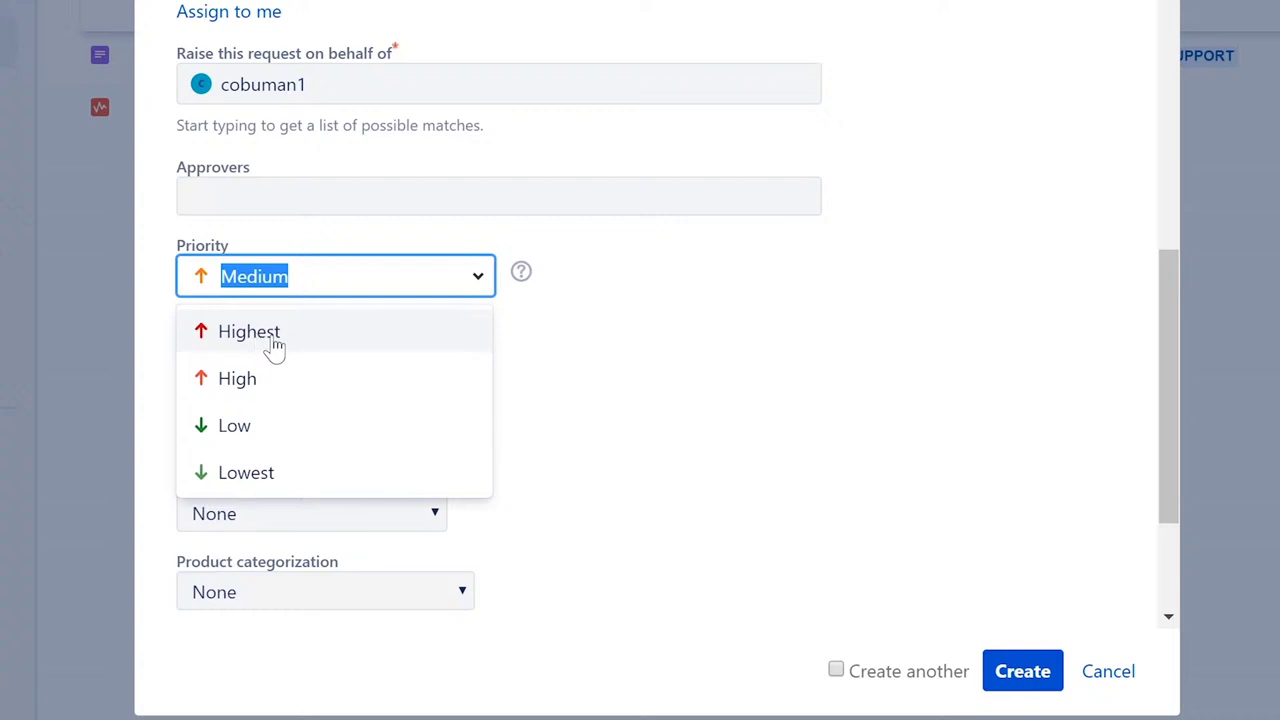
{"action": "left_click", "coordinate": [281, 342]}
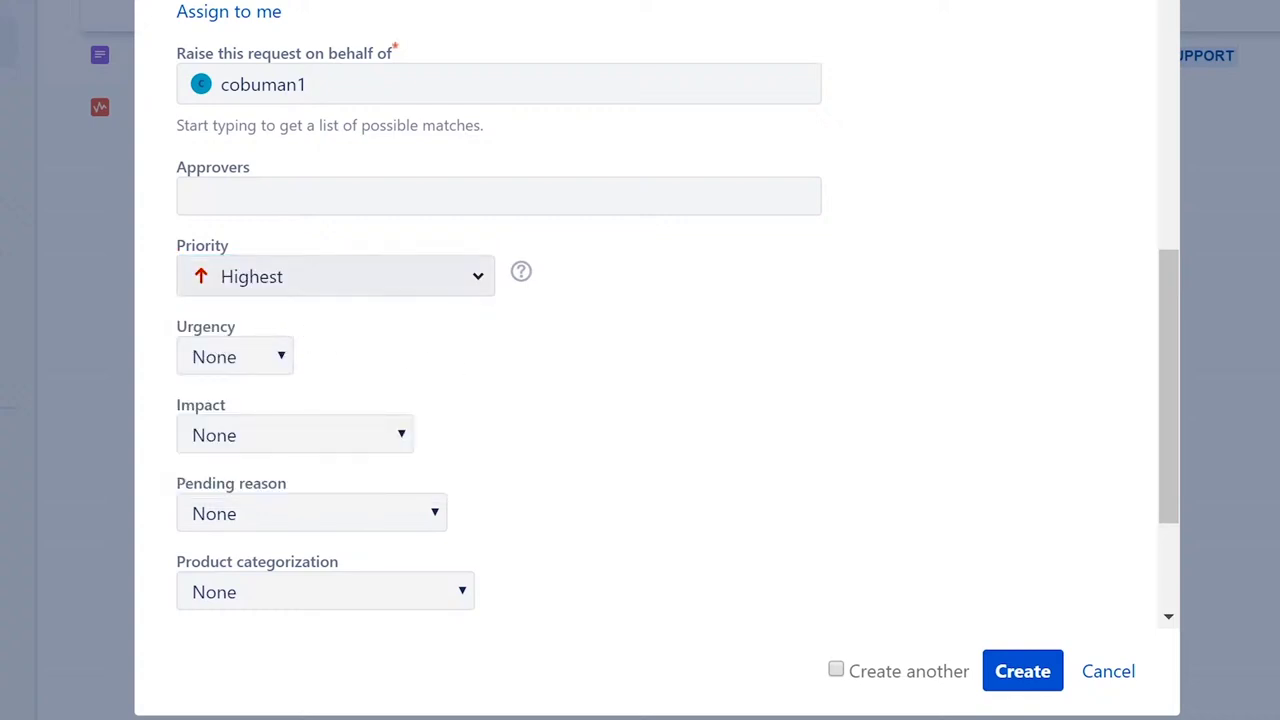
Keep Priority at Highest and set Urgency to Critical.
{"action": "left_click", "coordinate": [374, 278]}
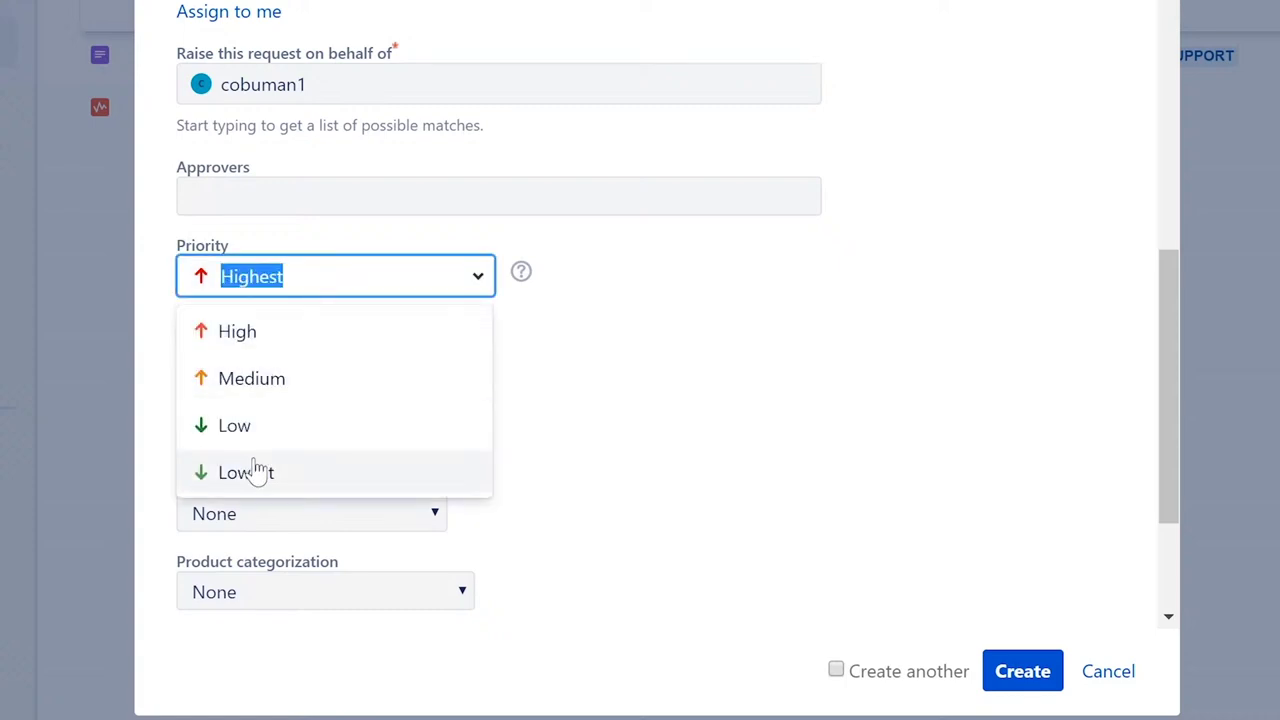
{"action": "left_click", "coordinate": [630, 374]}
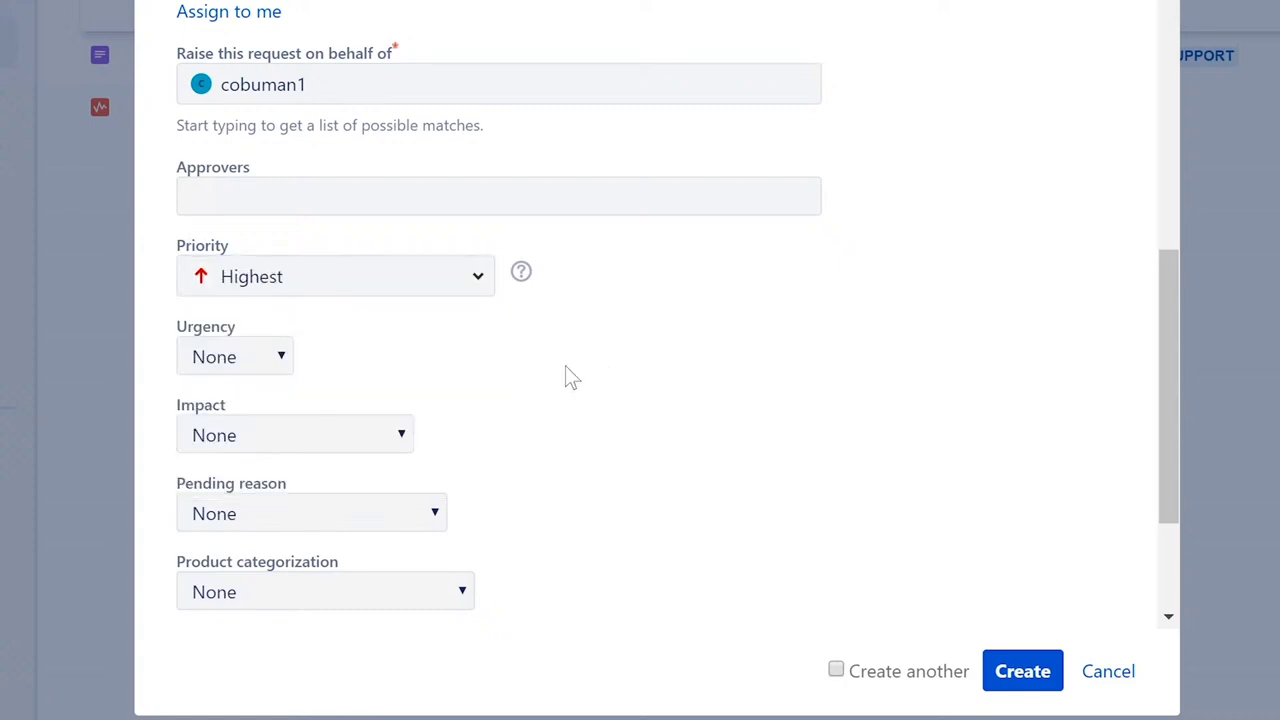
{"action": "left_click", "coordinate": [256, 368]}
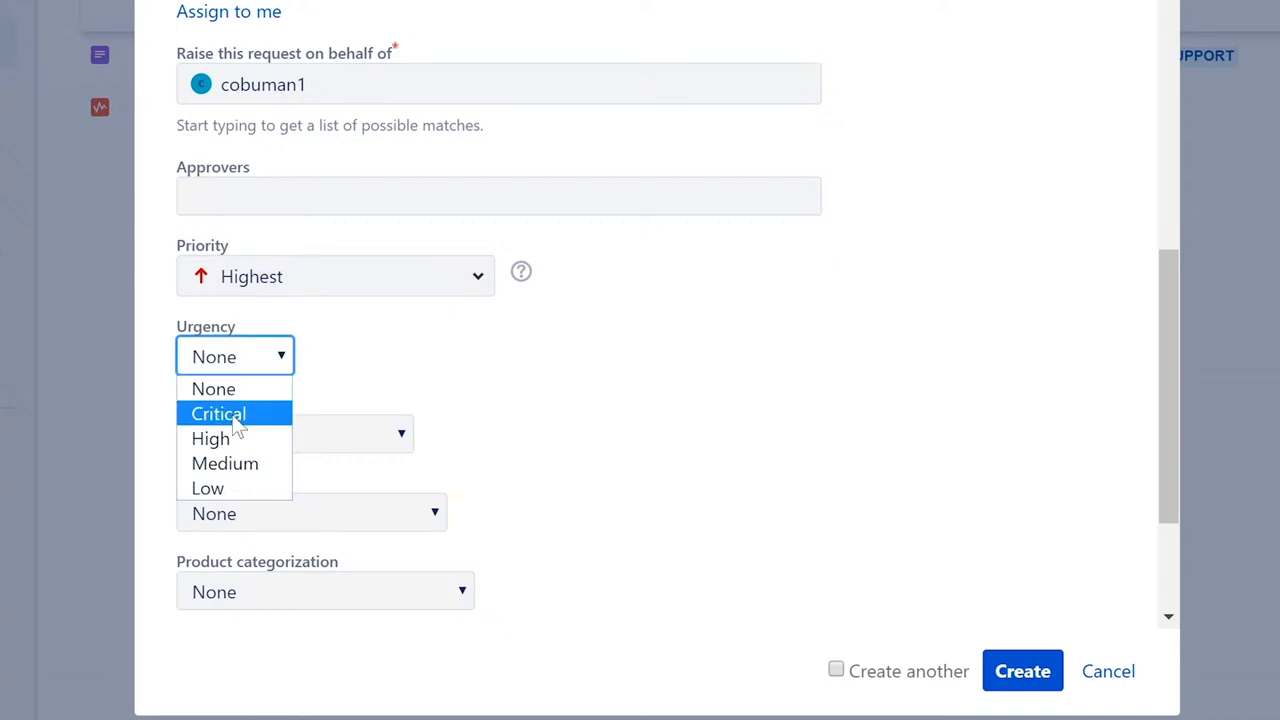
{"action": "left_click", "coordinate": [237, 425]}
{"action": "left_click", "coordinate": [453, 368]}
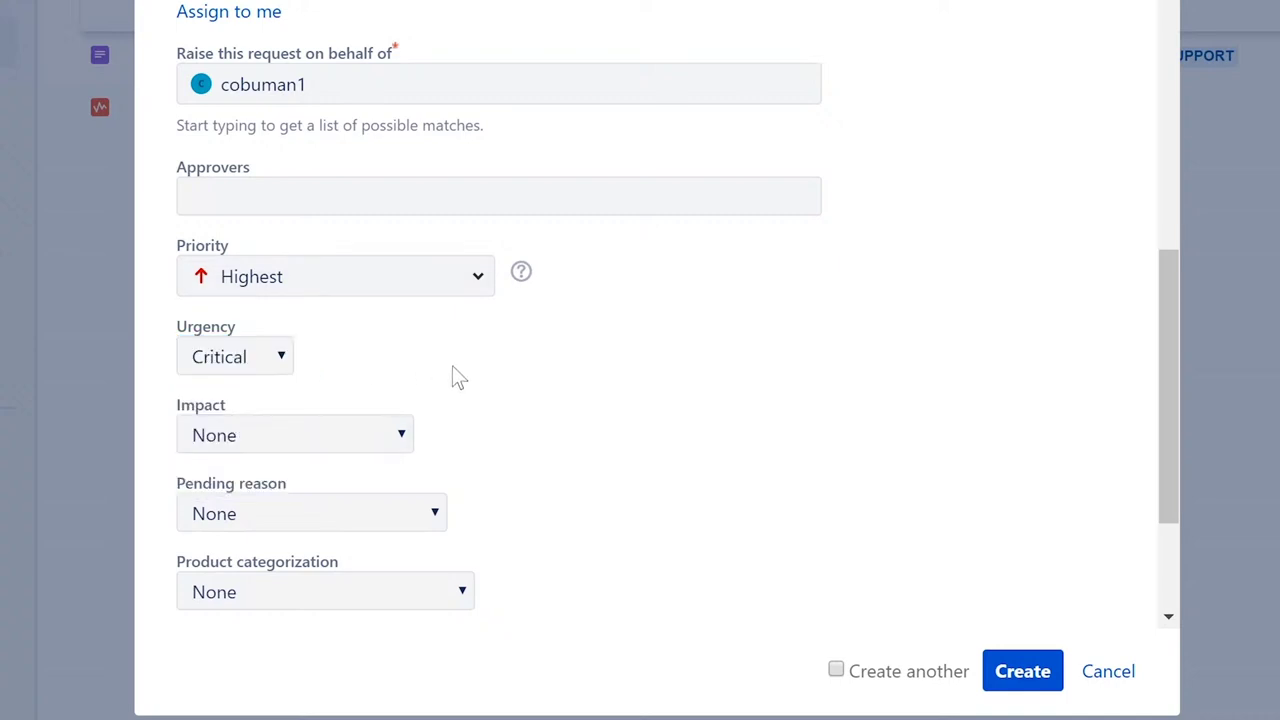
Set Impact to Extensive / Widespread and leave Pending reason as None.
{"action": "scroll", "coordinate": [462, 375], "scroll_direction": "down", "scroll_amount": 1}
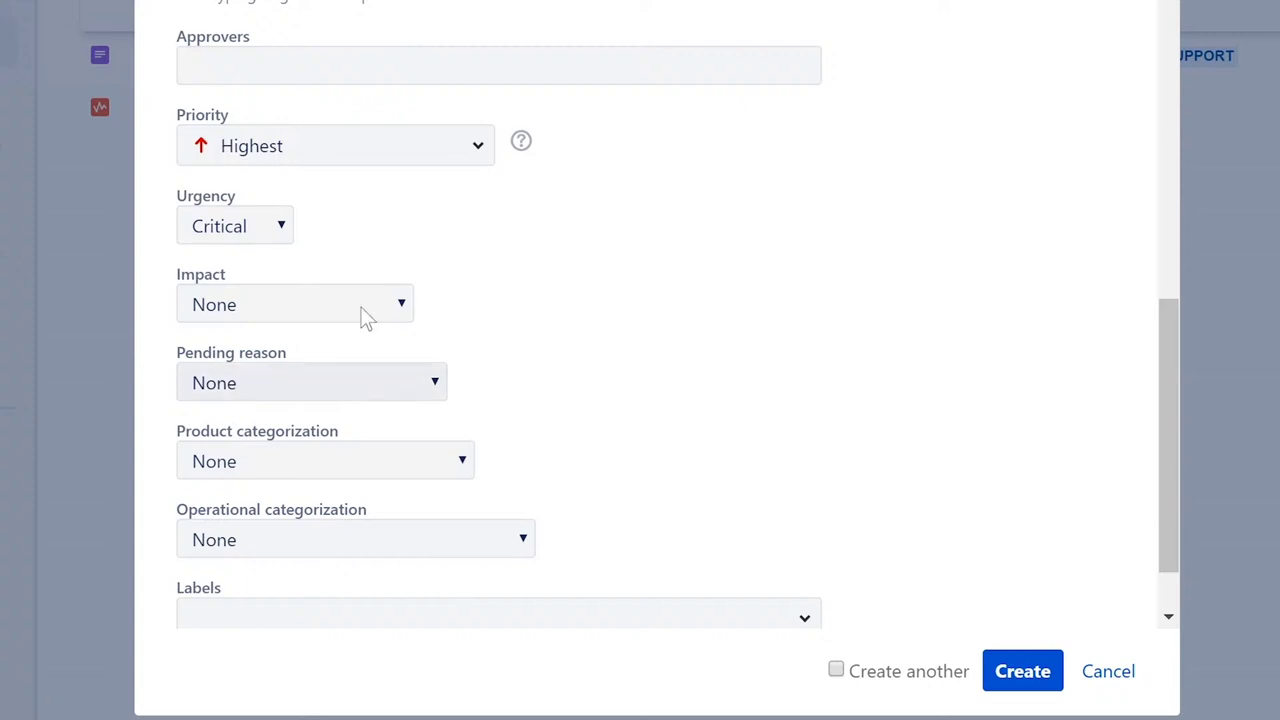
{"action": "left_click", "coordinate": [285, 310]}
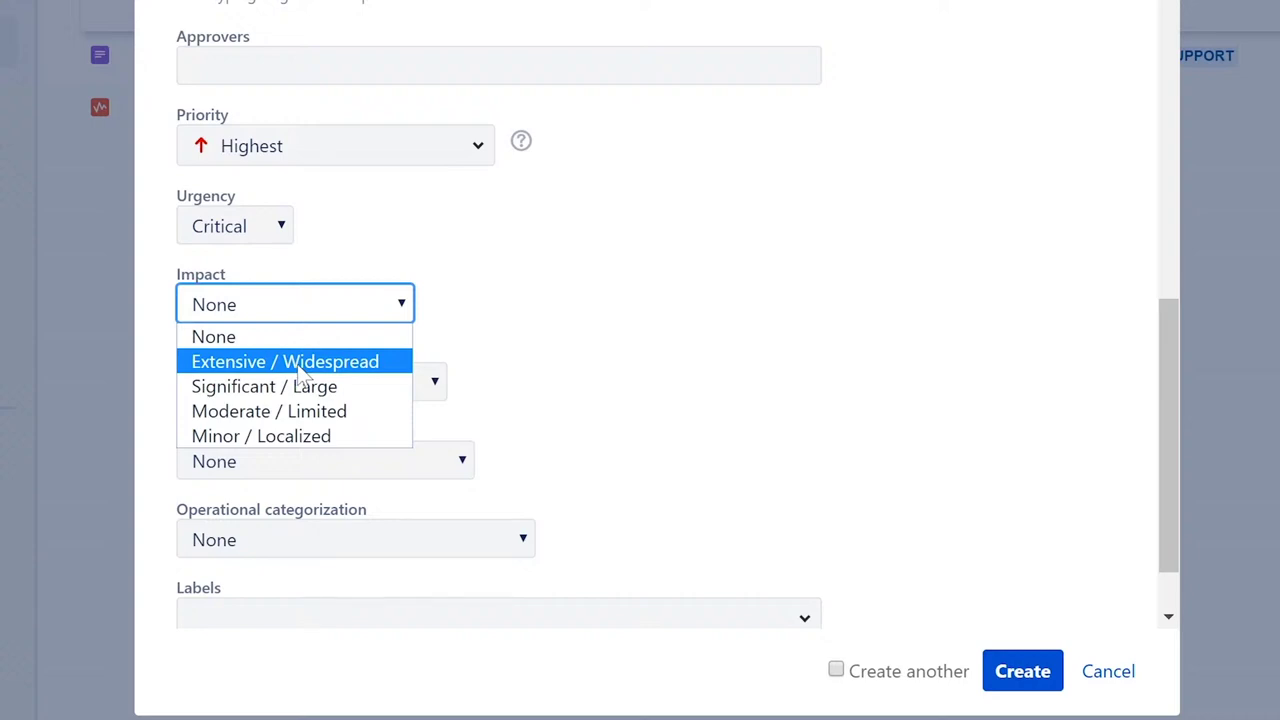
{"action": "left_click", "coordinate": [300, 368]}
{"action": "left_click", "coordinate": [303, 305]}
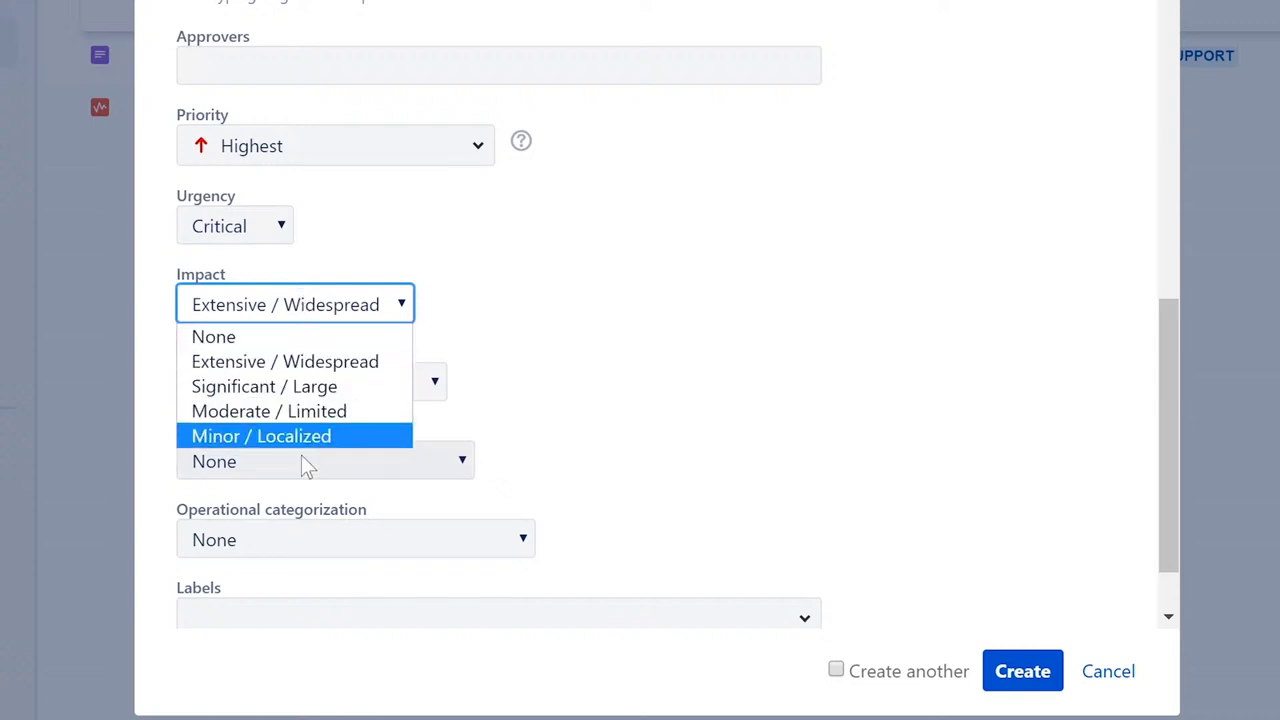
{"action": "key", "text": "Tab"}
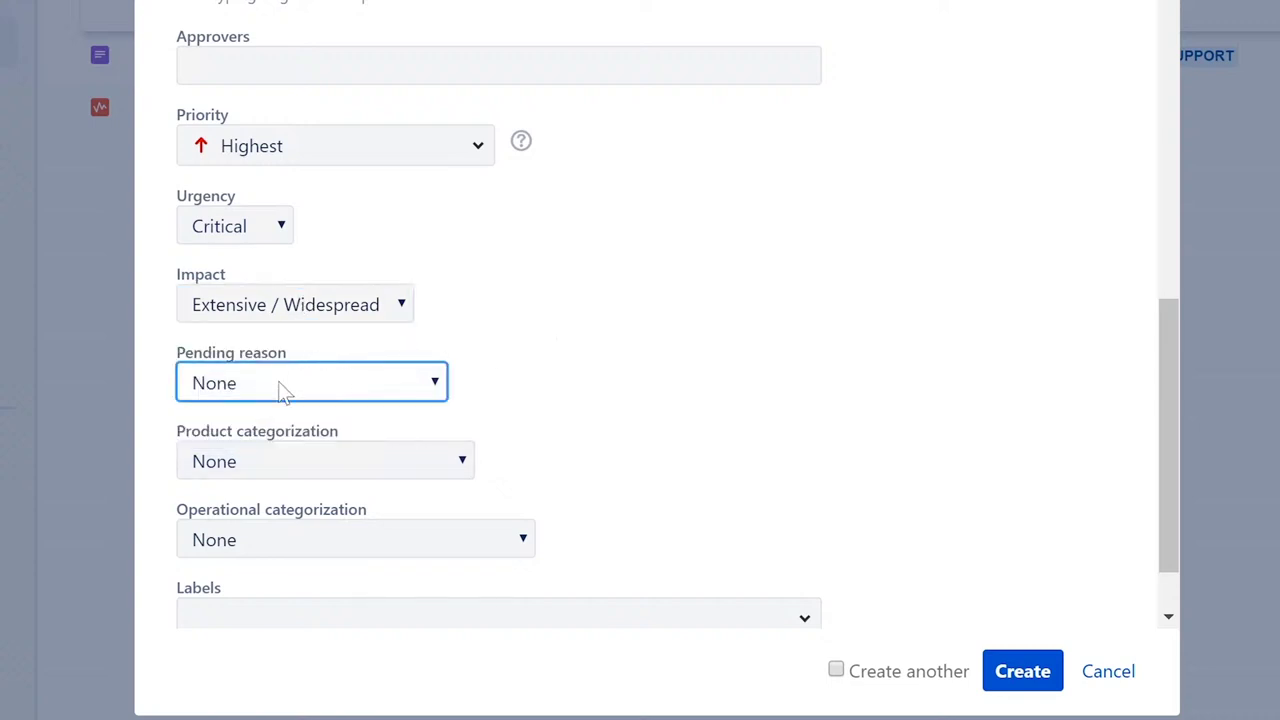
{"action": "left_click", "coordinate": [316, 395]}
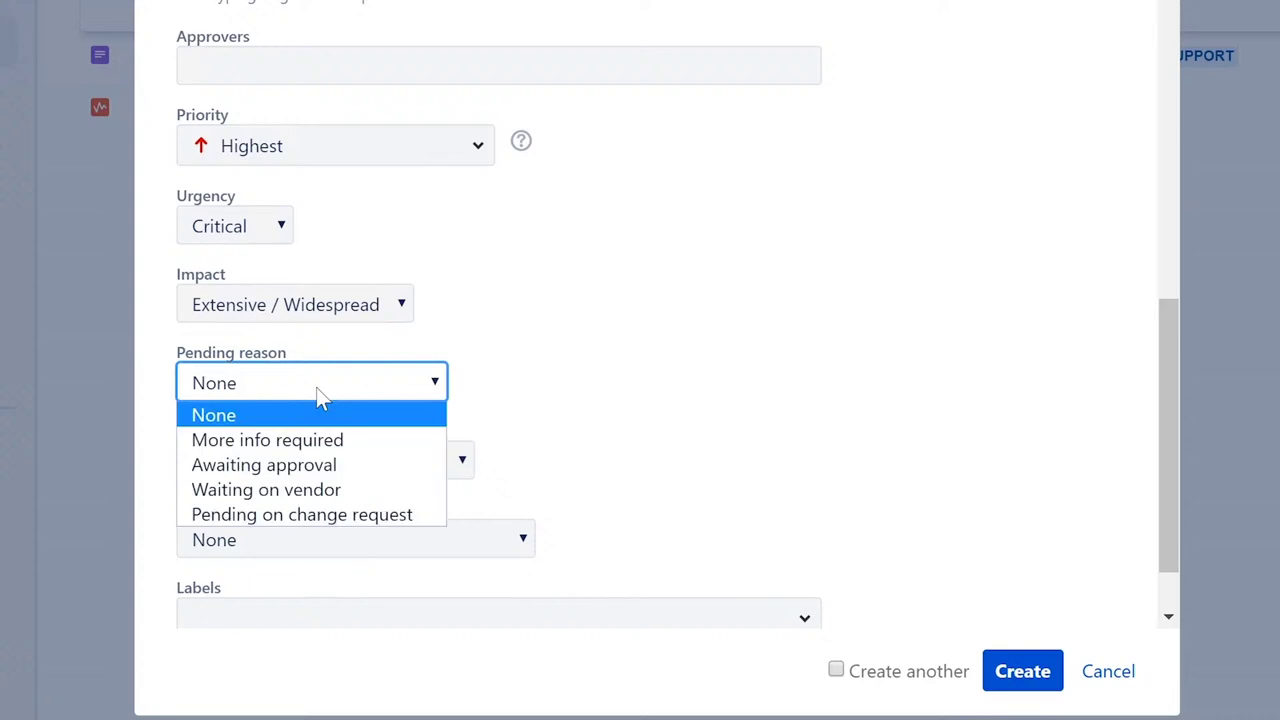
{"action": "left_click", "coordinate": [543, 339]}
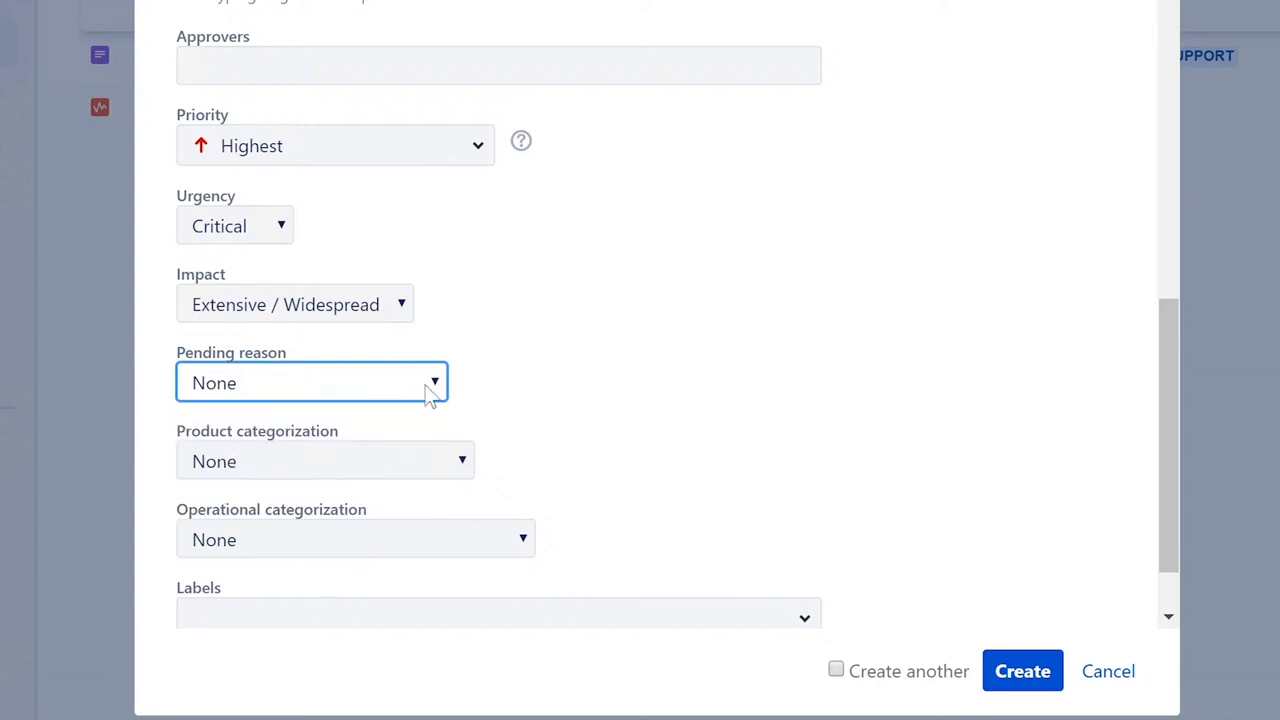
{"action": "scroll", "coordinate": [537, 364], "scroll_direction": "down", "scroll_amount": 2}
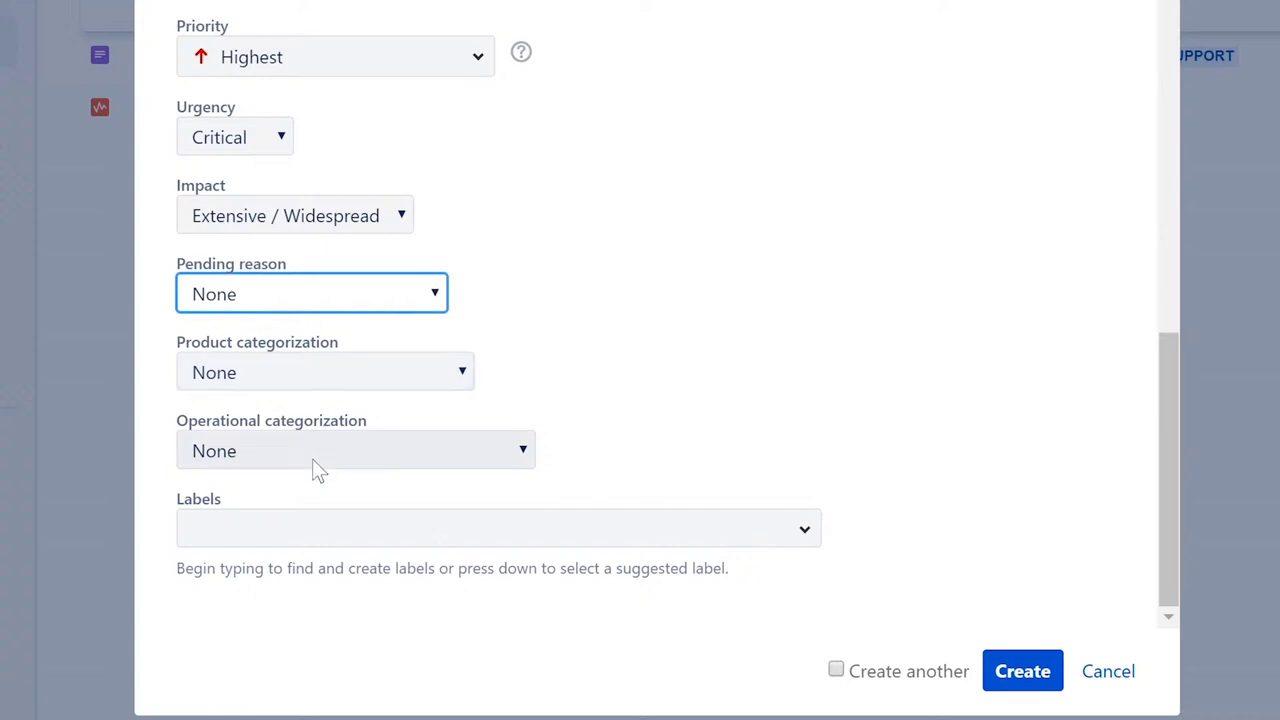
Leave Product categorization as None and set Operational categorization to Connectivity.
{"action": "left_click", "coordinate": [289, 374]}
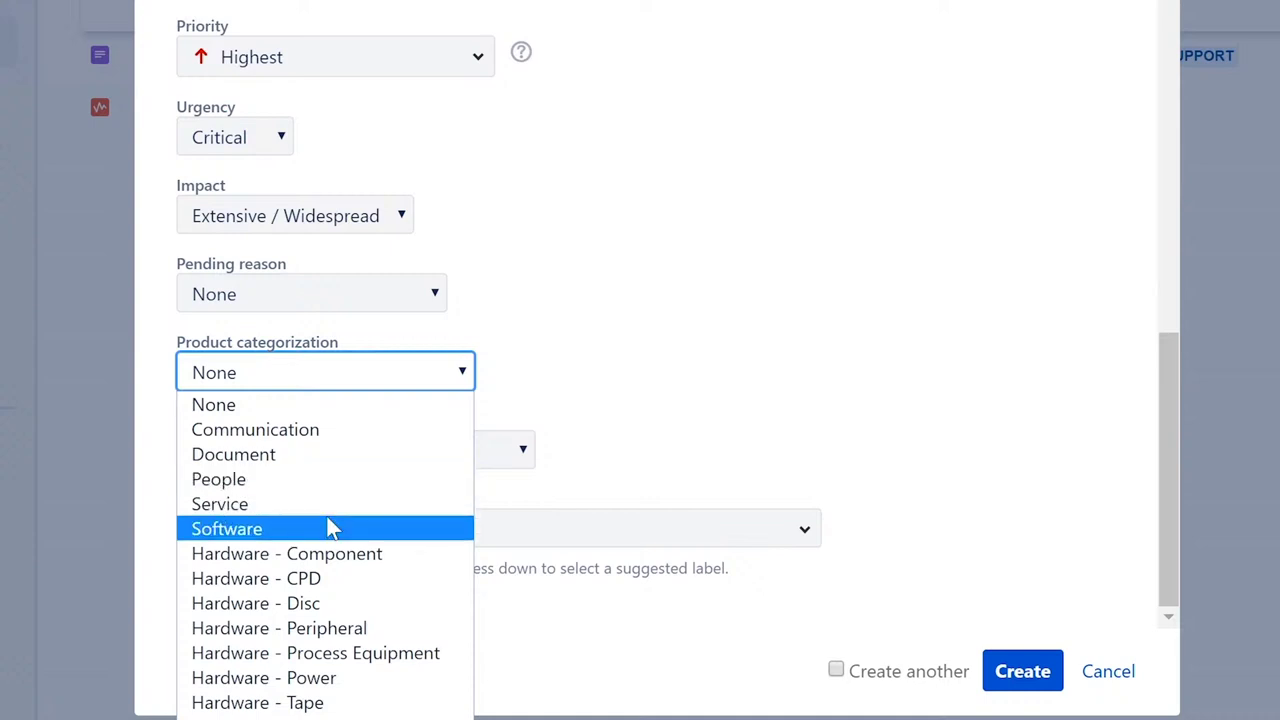
{"action": "left_click", "coordinate": [552, 375]}
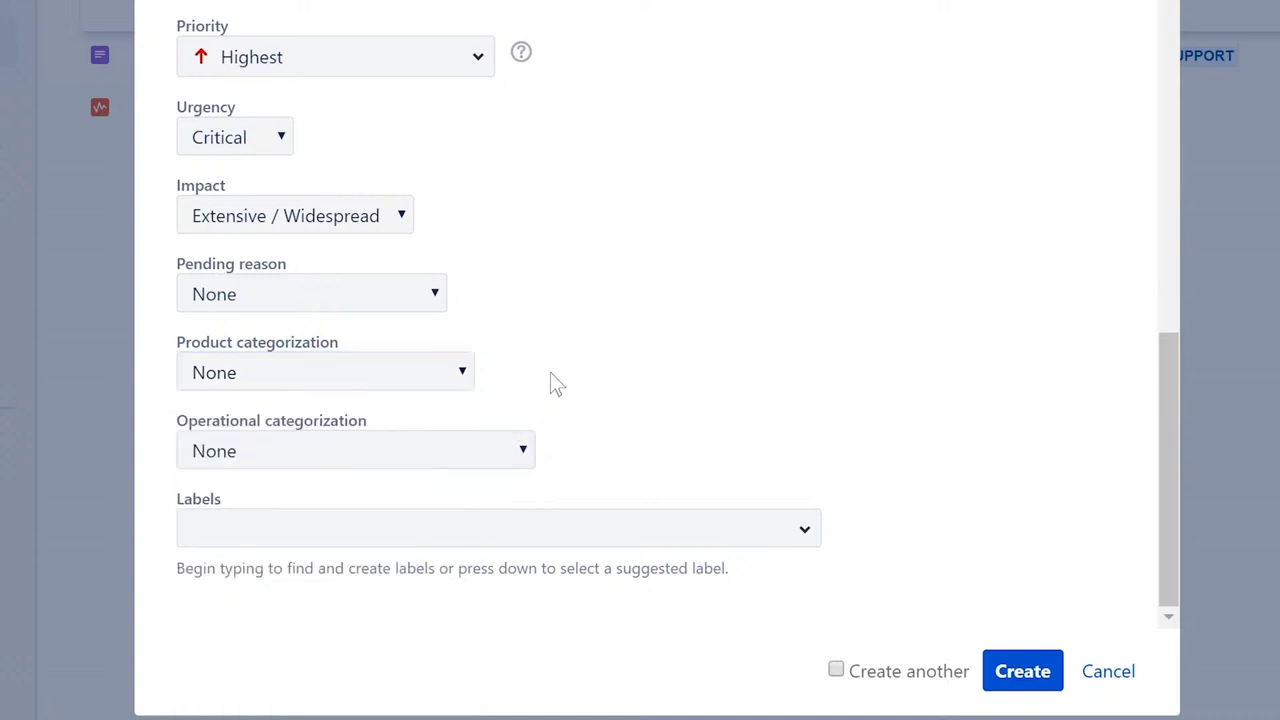
{"action": "left_click", "coordinate": [498, 455]}
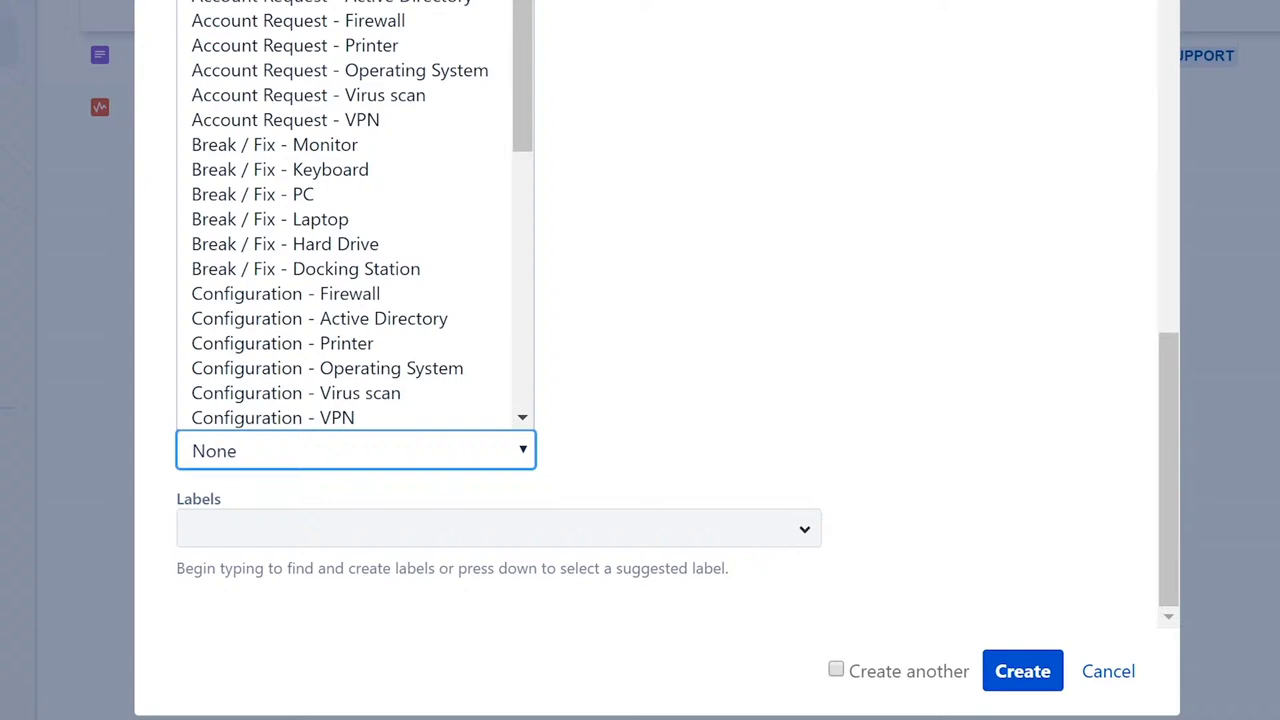
{"action": "key", "text": "Return"}
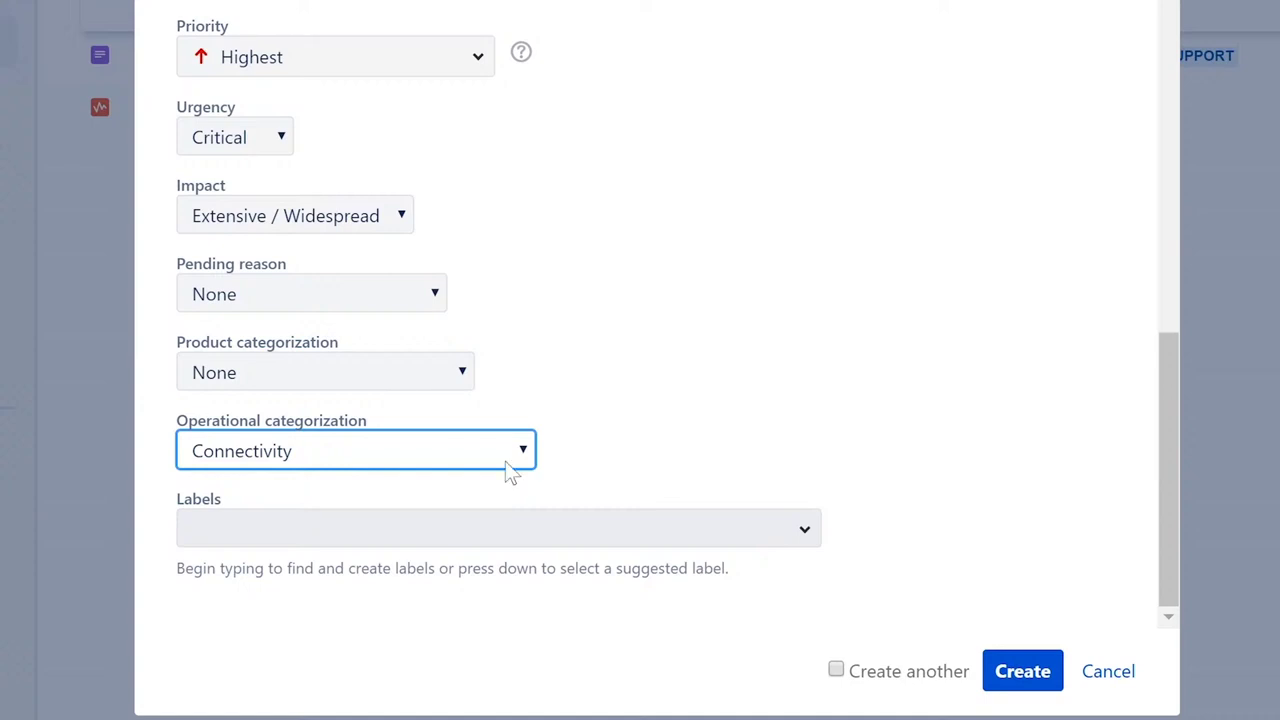
{"action": "left_click", "coordinate": [656, 361]}
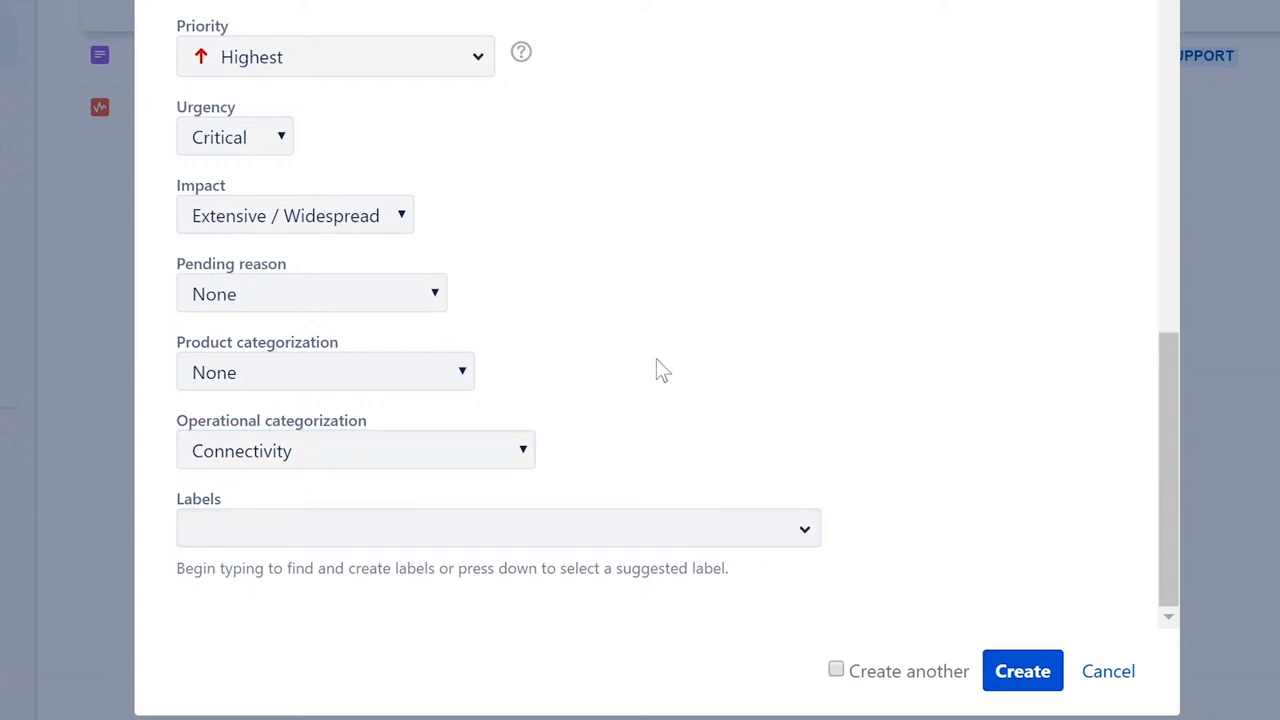
Leave Labels empty and create the TEST ticket.
{"action": "key", "text": "Tab"}
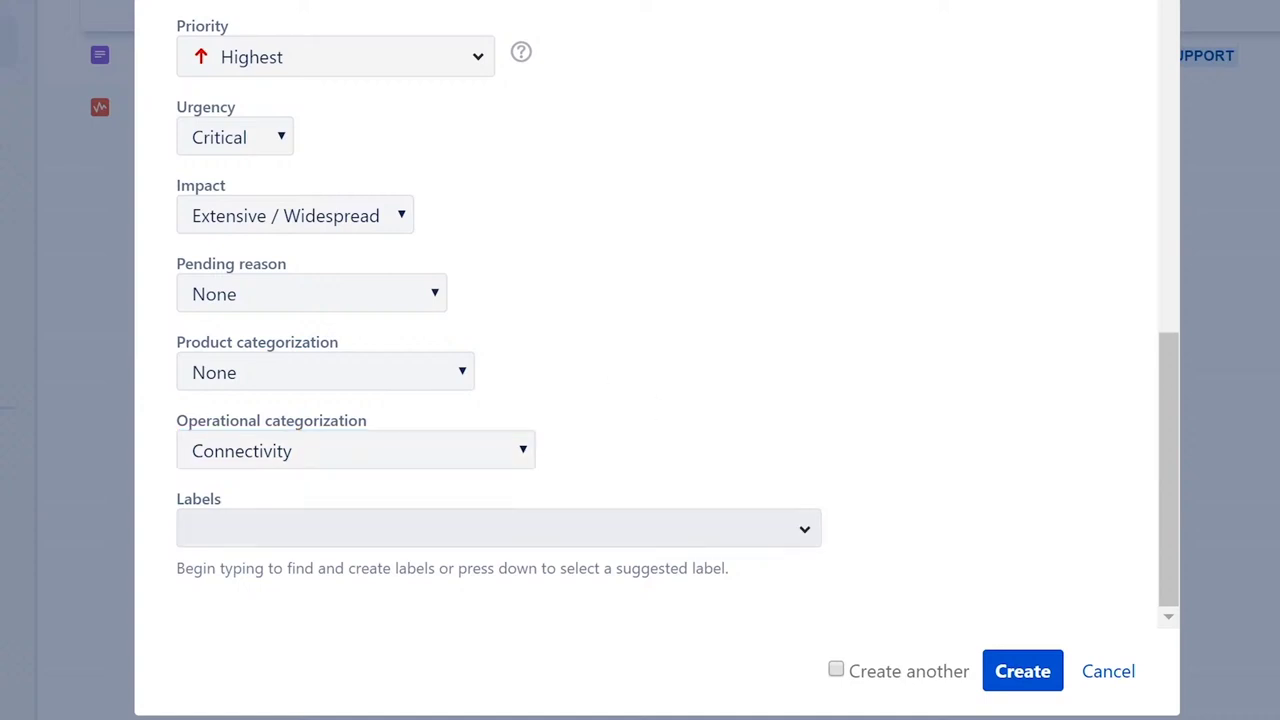
{"action": "left_click", "coordinate": [185, 528]}
{"action": "left_click", "coordinate": [803, 530]}
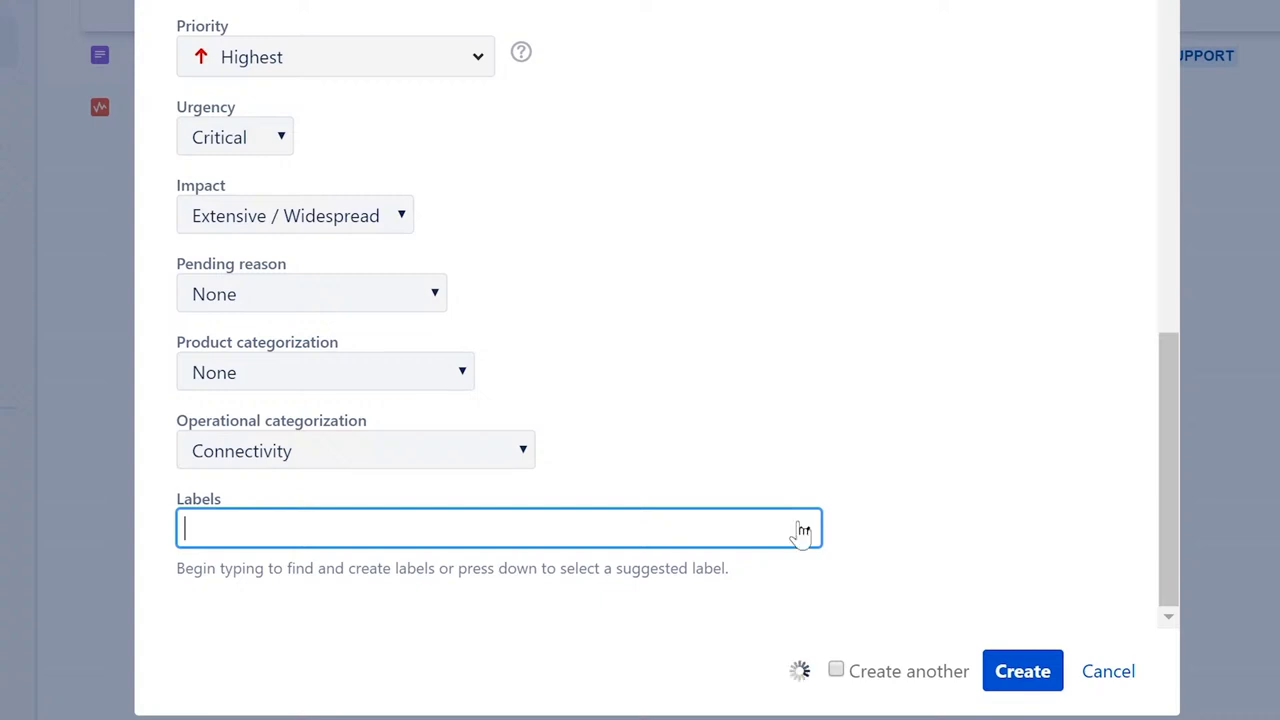
{"action": "left_click", "coordinate": [860, 478]}
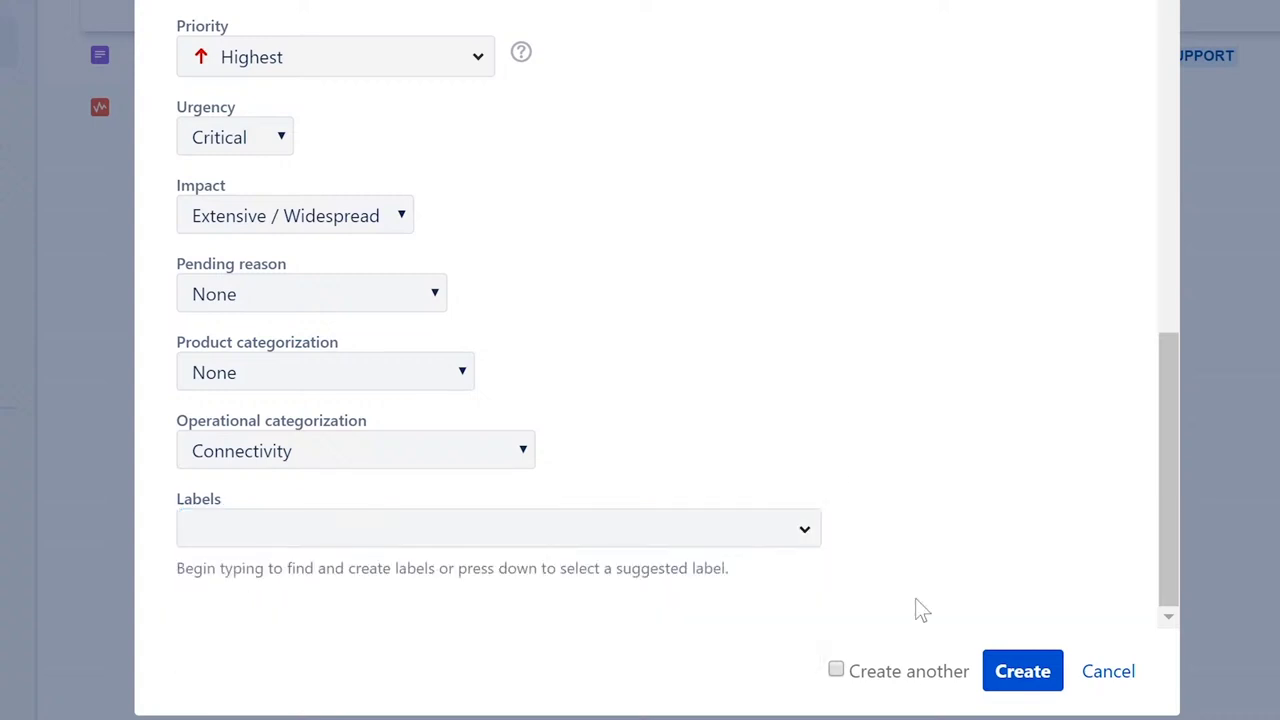
{"action": "left_click", "coordinate": [1023, 672]}
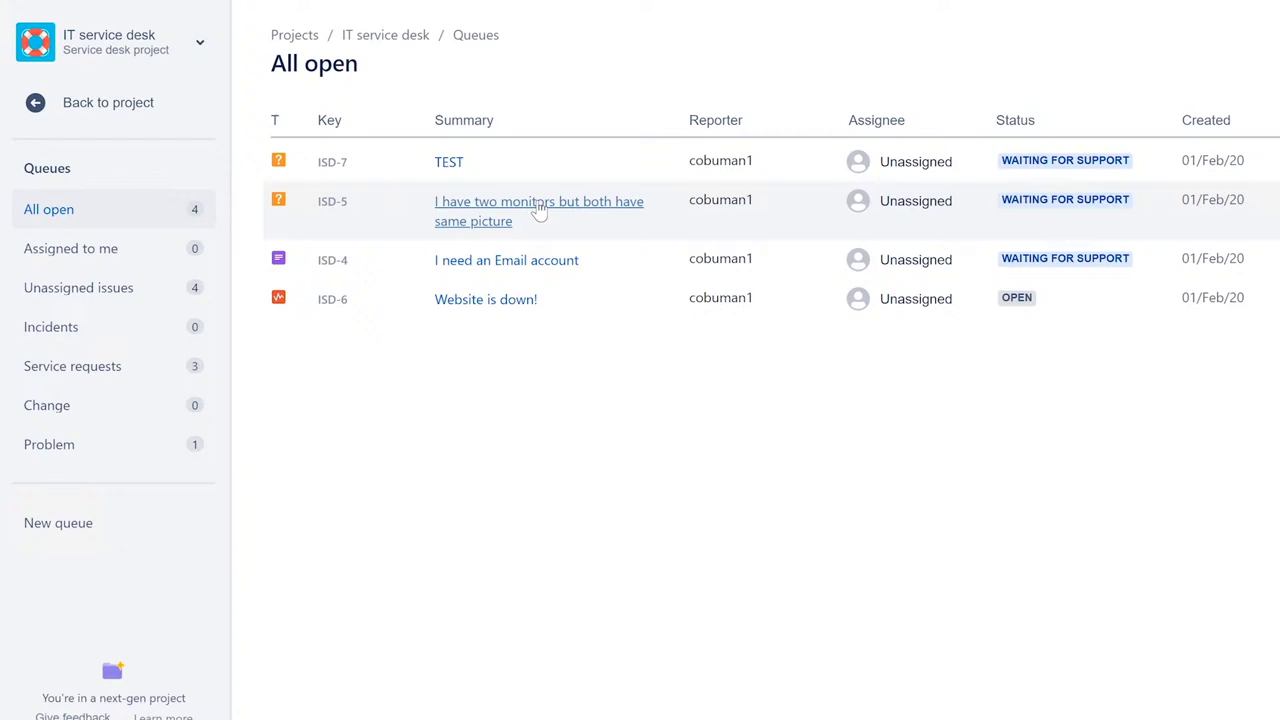
Open ISD-5 'I have two monitors but both have same picture' from the queue.
{"action": "left_click", "coordinate": [538, 207]}
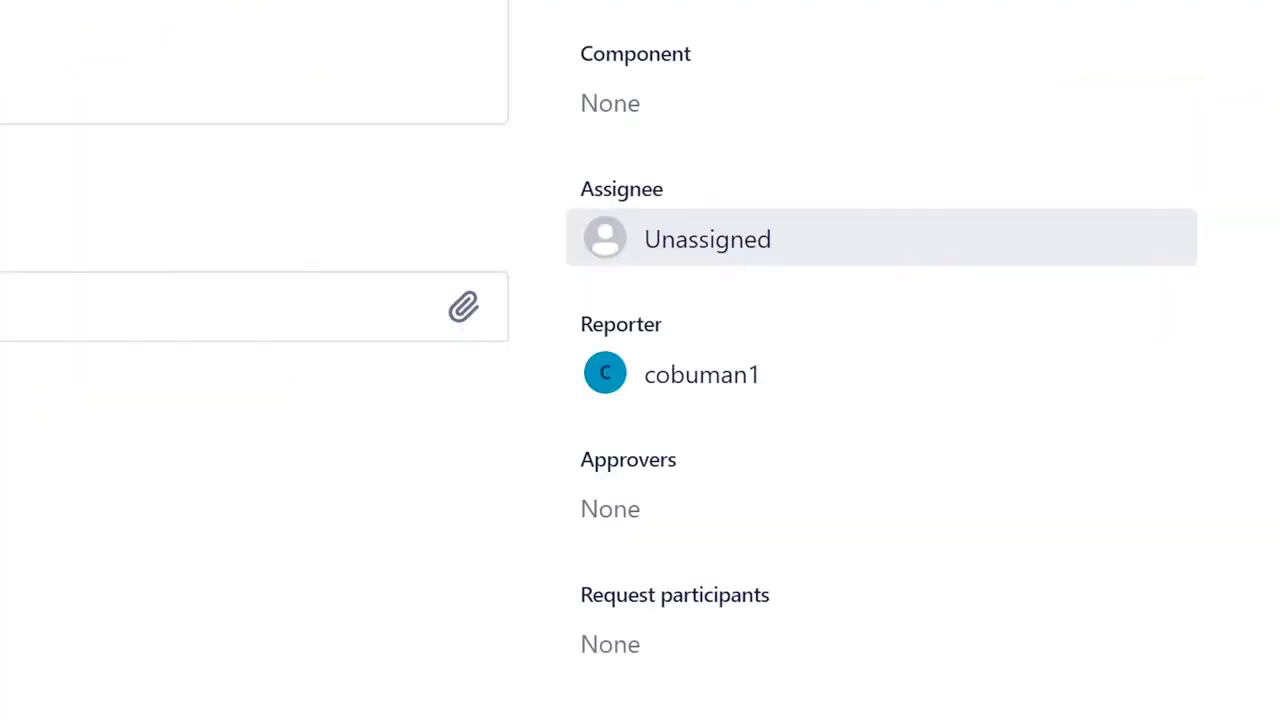
Assign ISD-5 to myself, check it in the All open queue, and reopen it.
{"action": "left_click", "coordinate": [707, 239]}
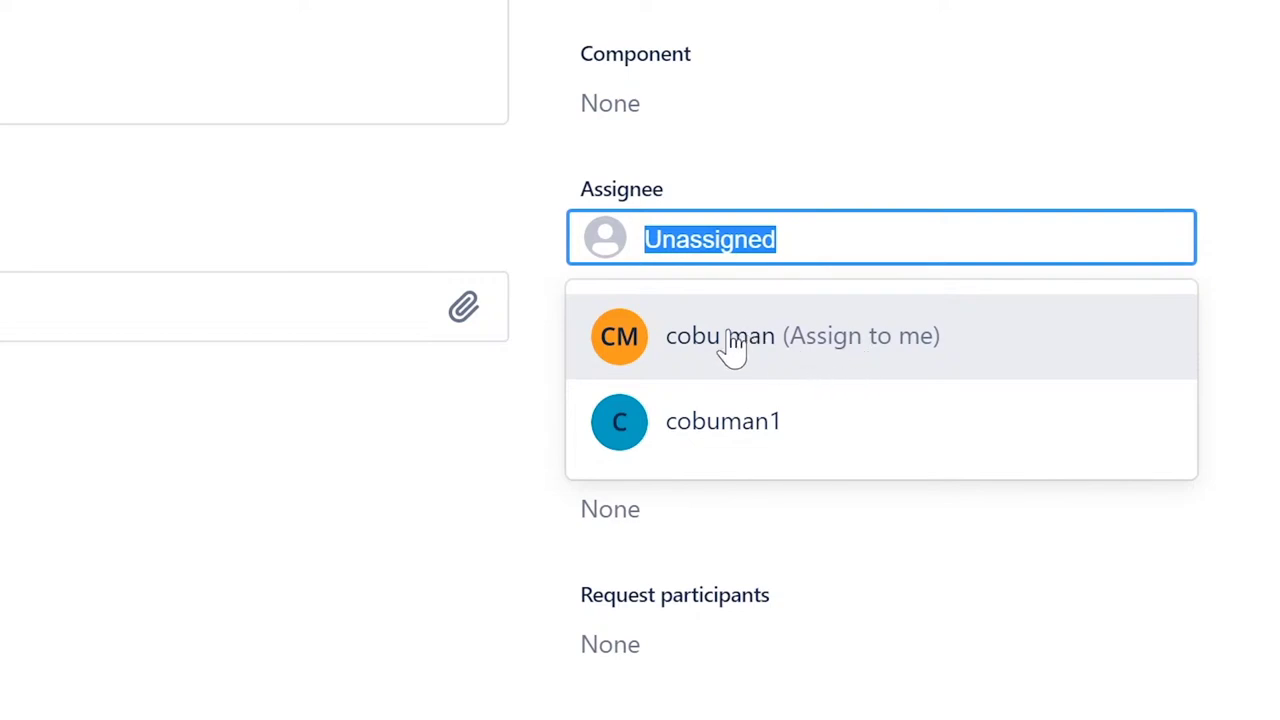
{"action": "left_click", "coordinate": [840, 345]}
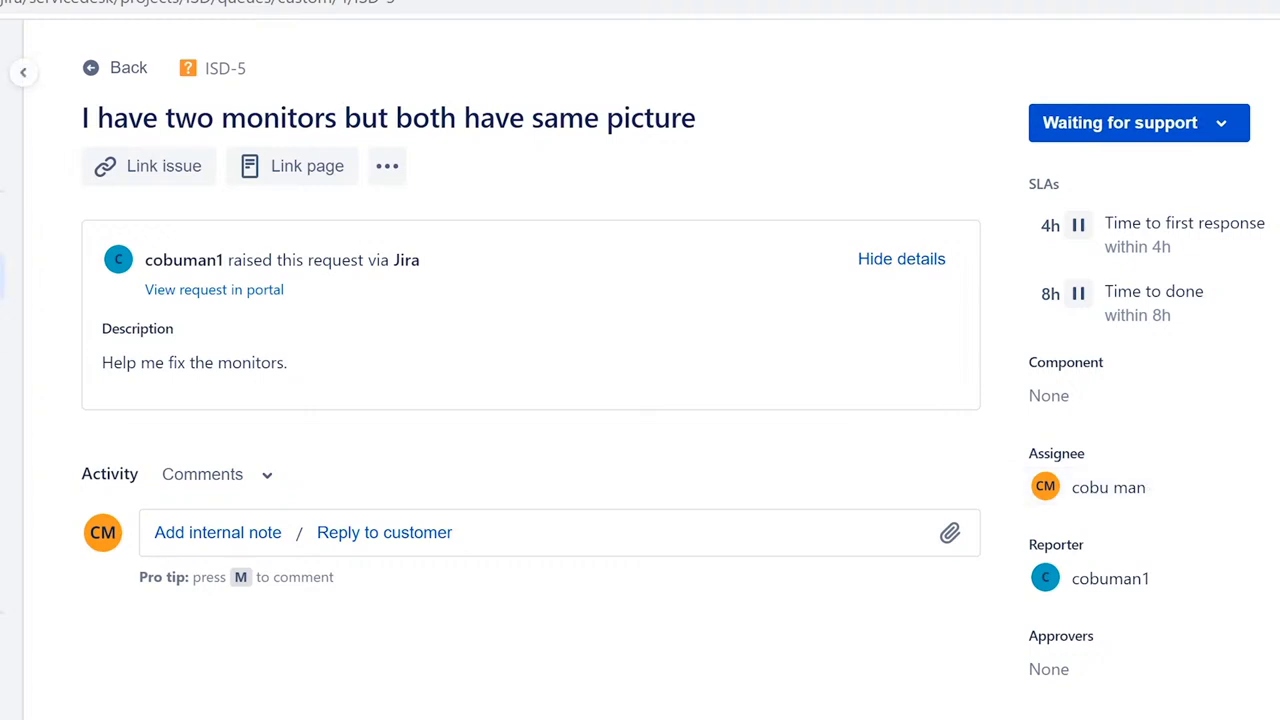
{"action": "key", "text": "alt+Left"}
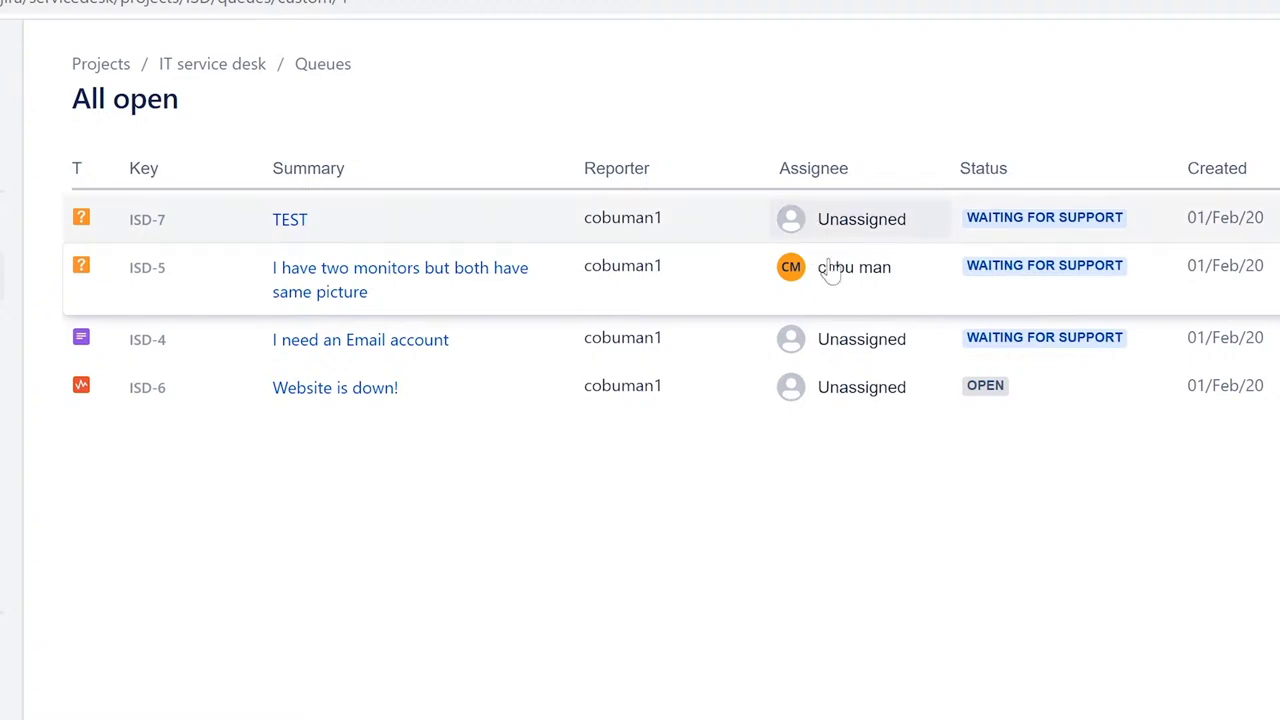
{"action": "mouse_move", "coordinate": [848, 280]}
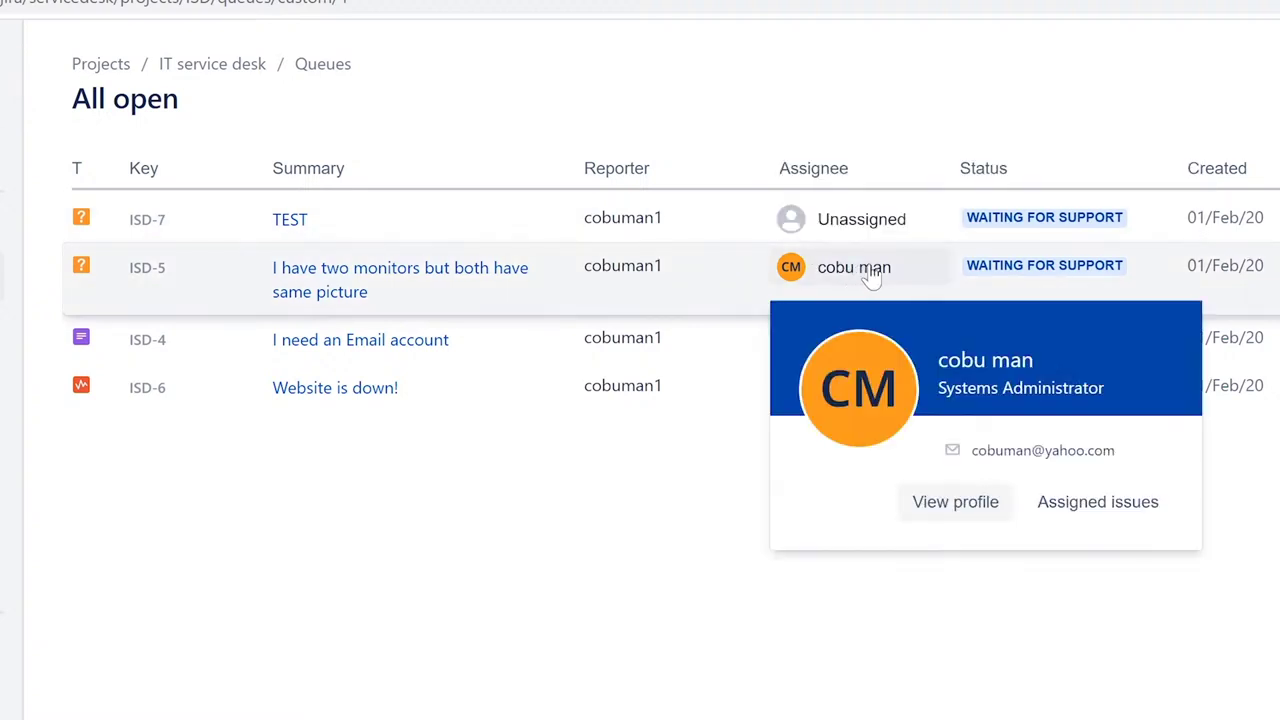
{"action": "left_click", "coordinate": [395, 280]}
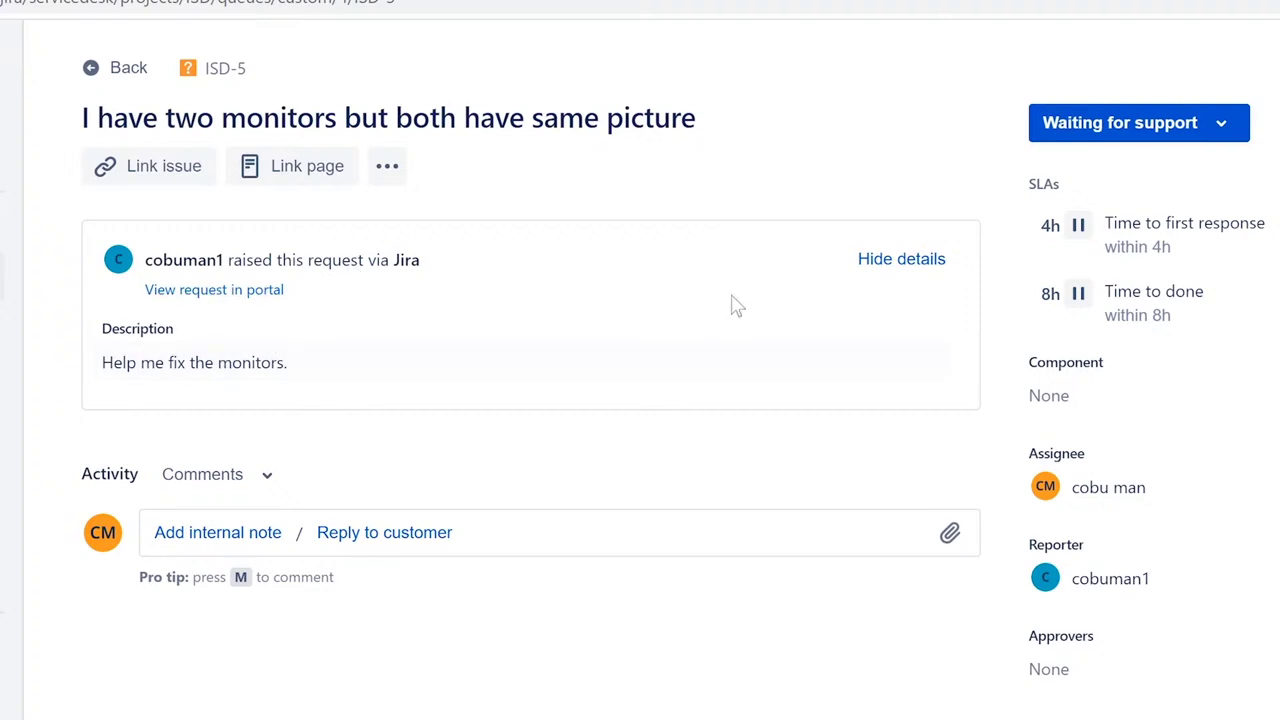
{"action": "left_click", "coordinate": [198, 292]}
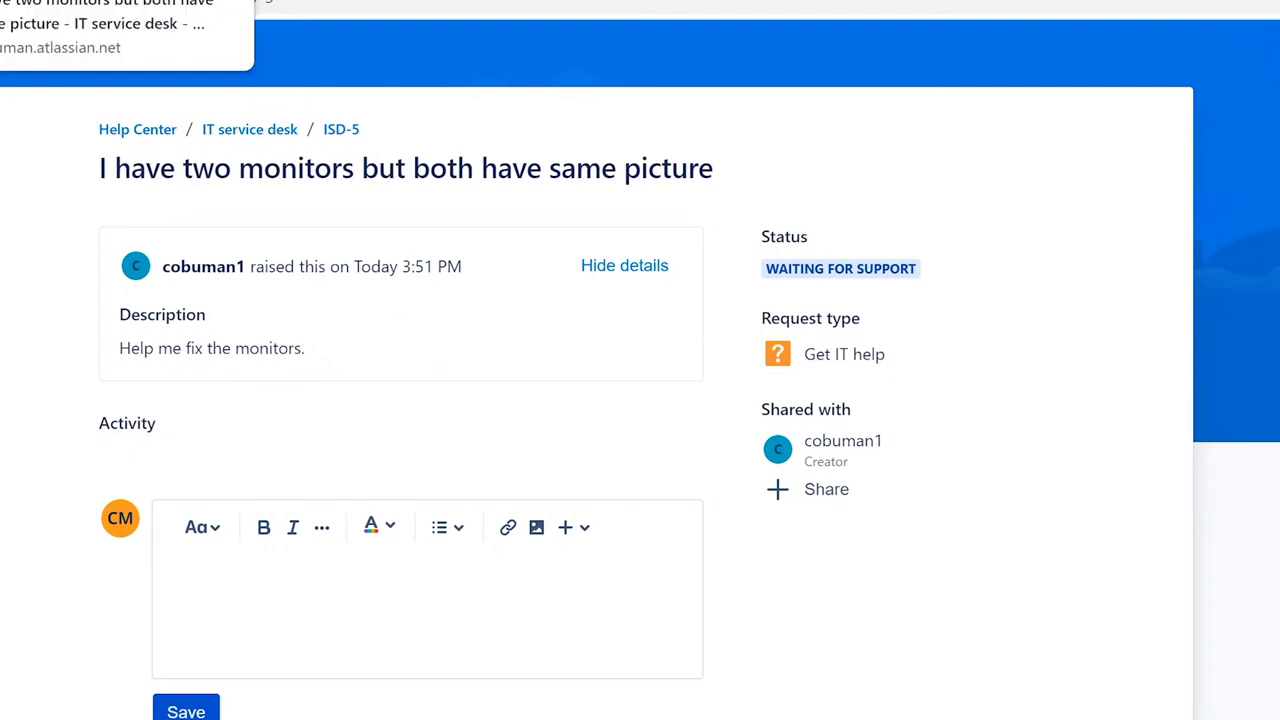
{"action": "left_click", "coordinate": [200, 1]}
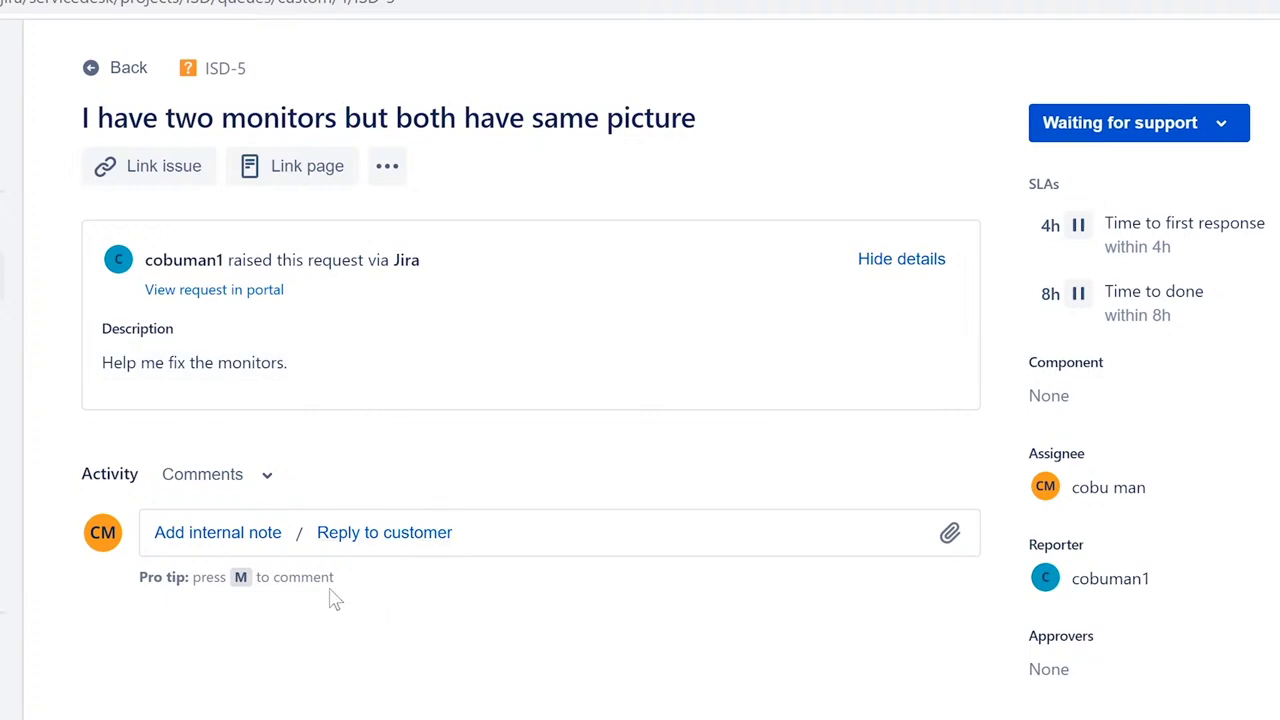
Begin the customer reply introducing the agent with Tech Support at STL, MO, about the monitor ticket.
{"action": "left_click", "coordinate": [390, 535]}
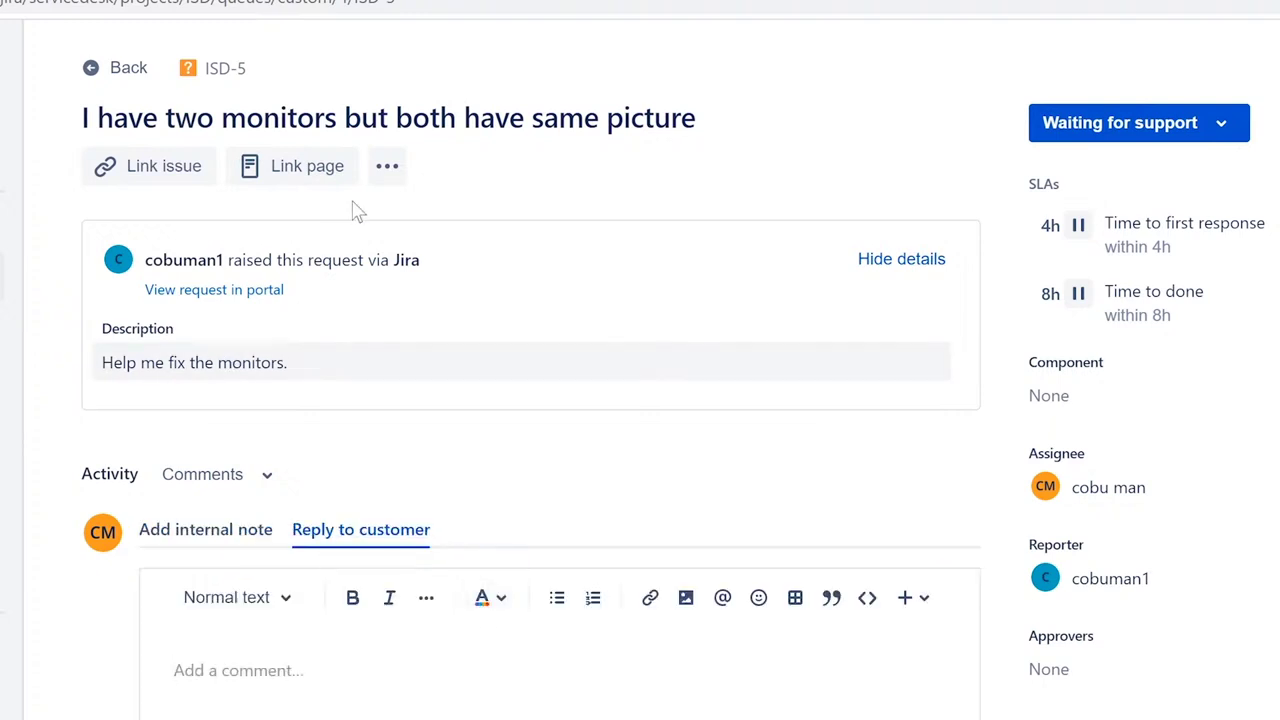
{"action": "left_click", "coordinate": [84, 118]}
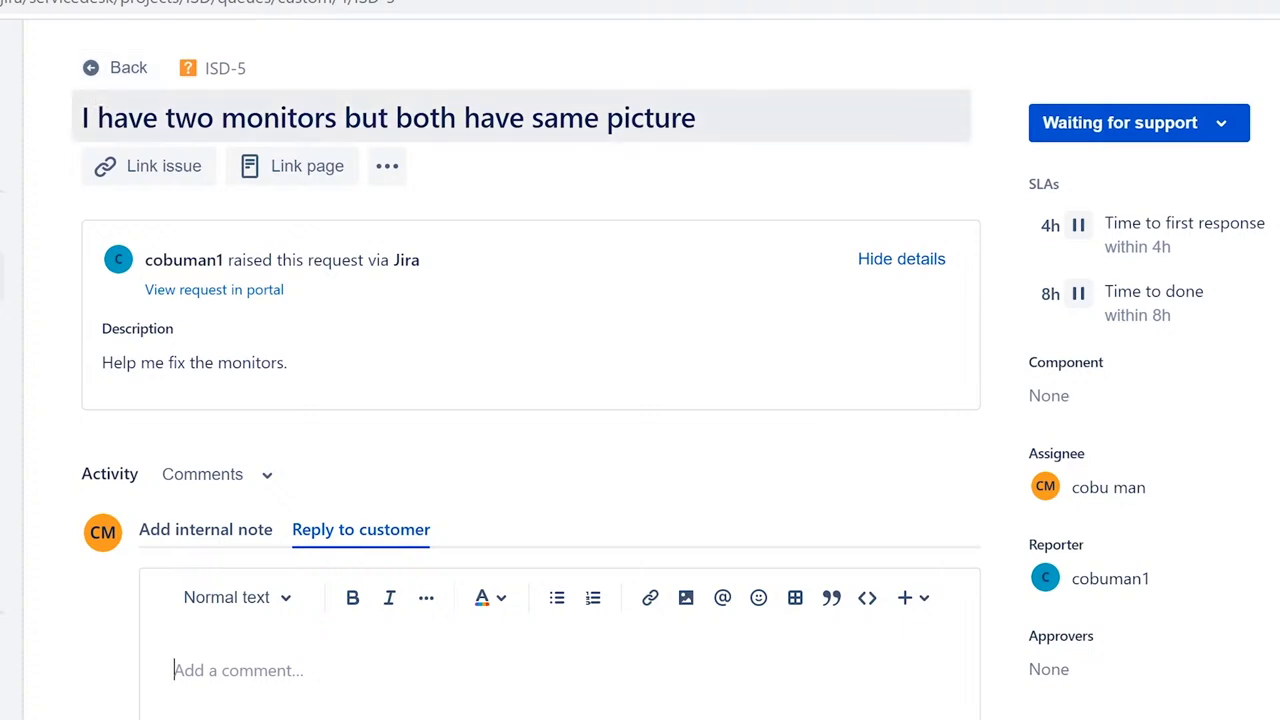
{"action": "left_click_drag", "start_coordinate": [82, 118], "coordinate": [700, 125]}
{"action": "left_click", "coordinate": [174, 670]}
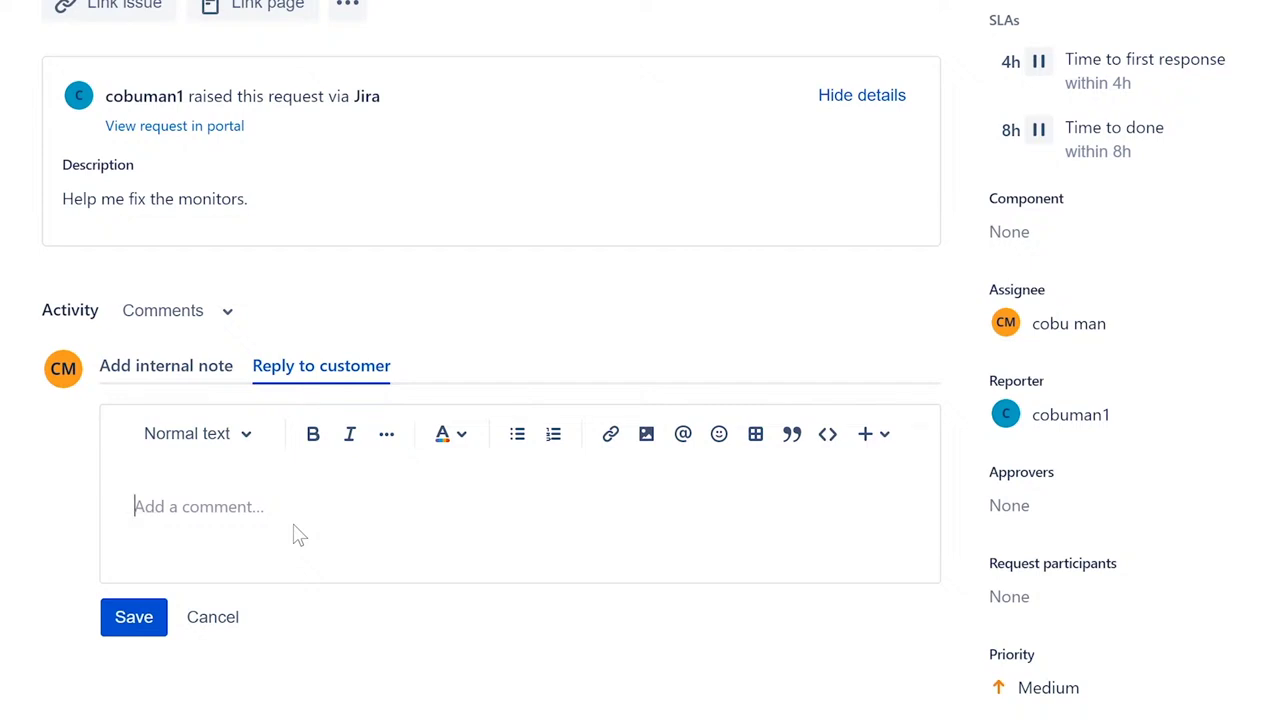
{"action": "type", "text": "Hello, my "}
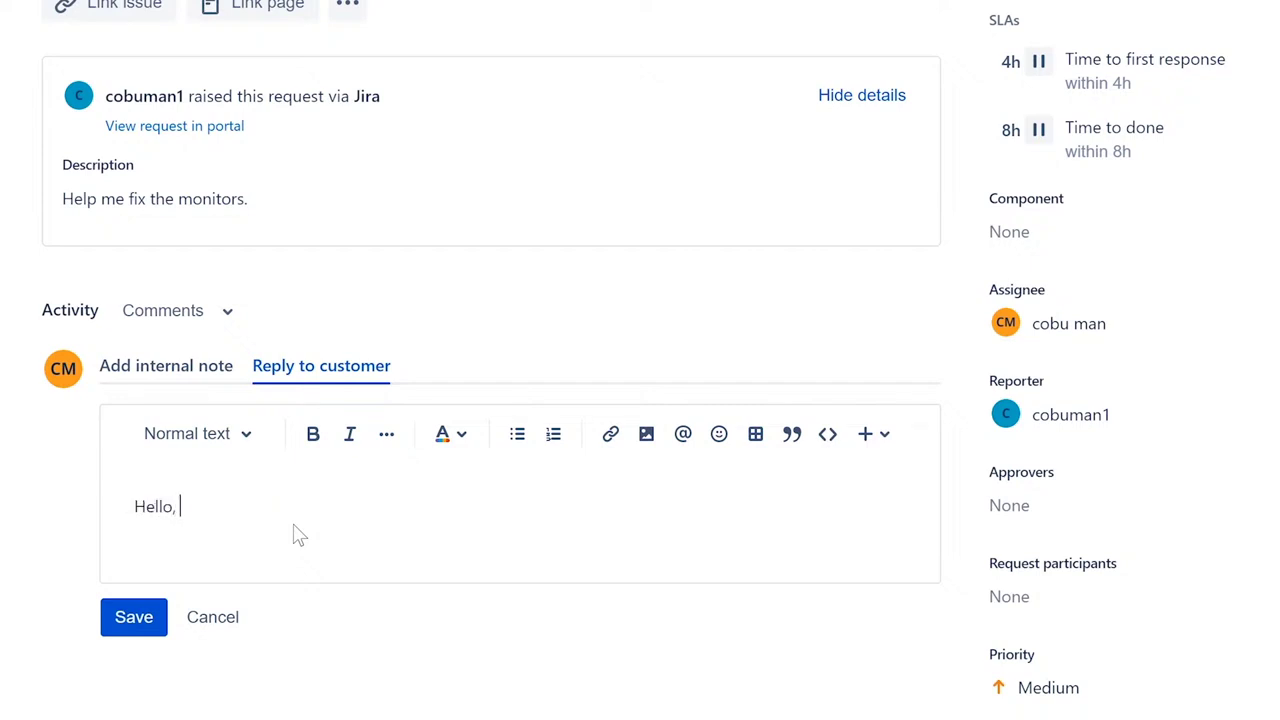
{"action": "type", "text": "name is Ervin "}
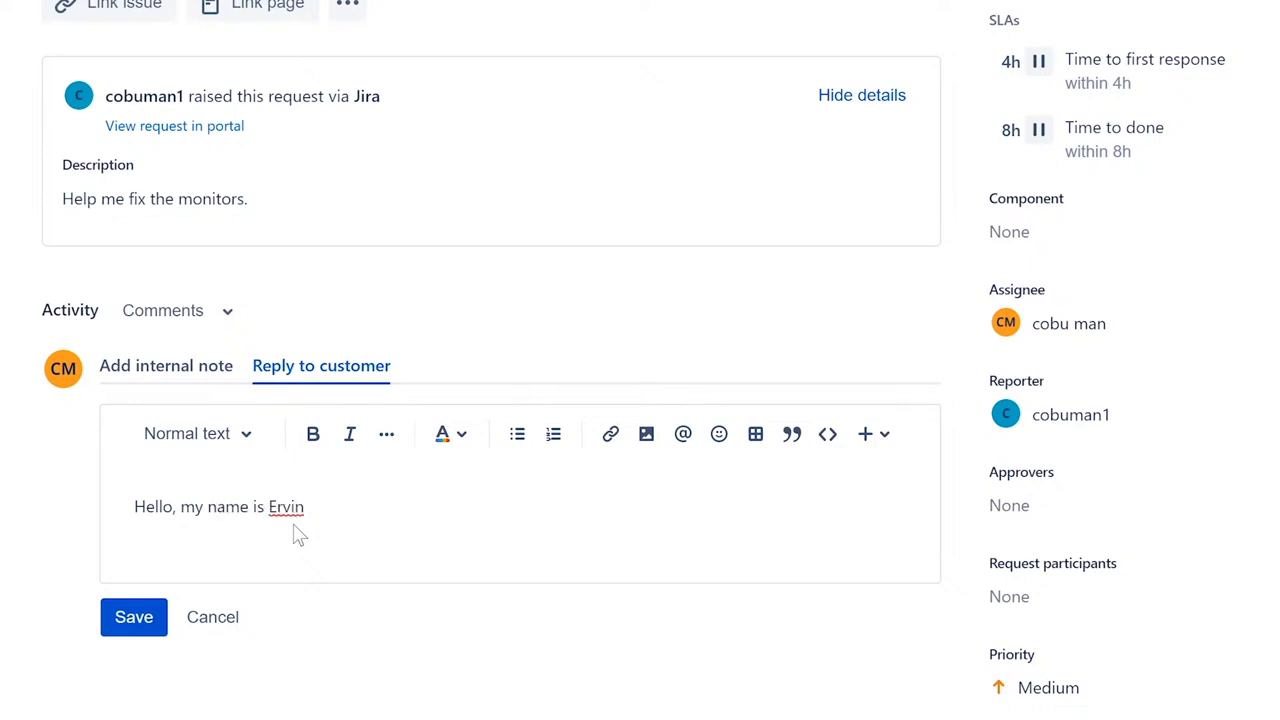
{"action": "type", "text": "at"}
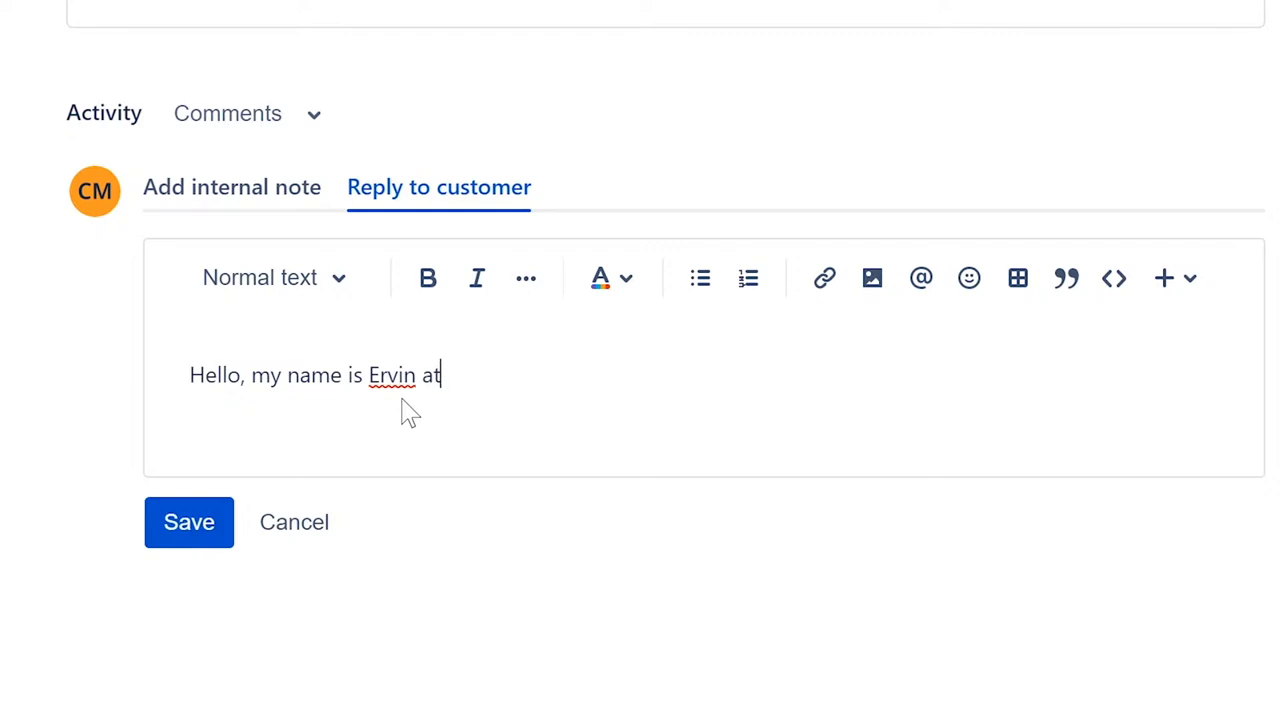
{"action": "key", "text": "BackSpace"}
{"action": "key", "text": "BackSpace"}
{"action": "type", "text": "with Tech SuPpo"}
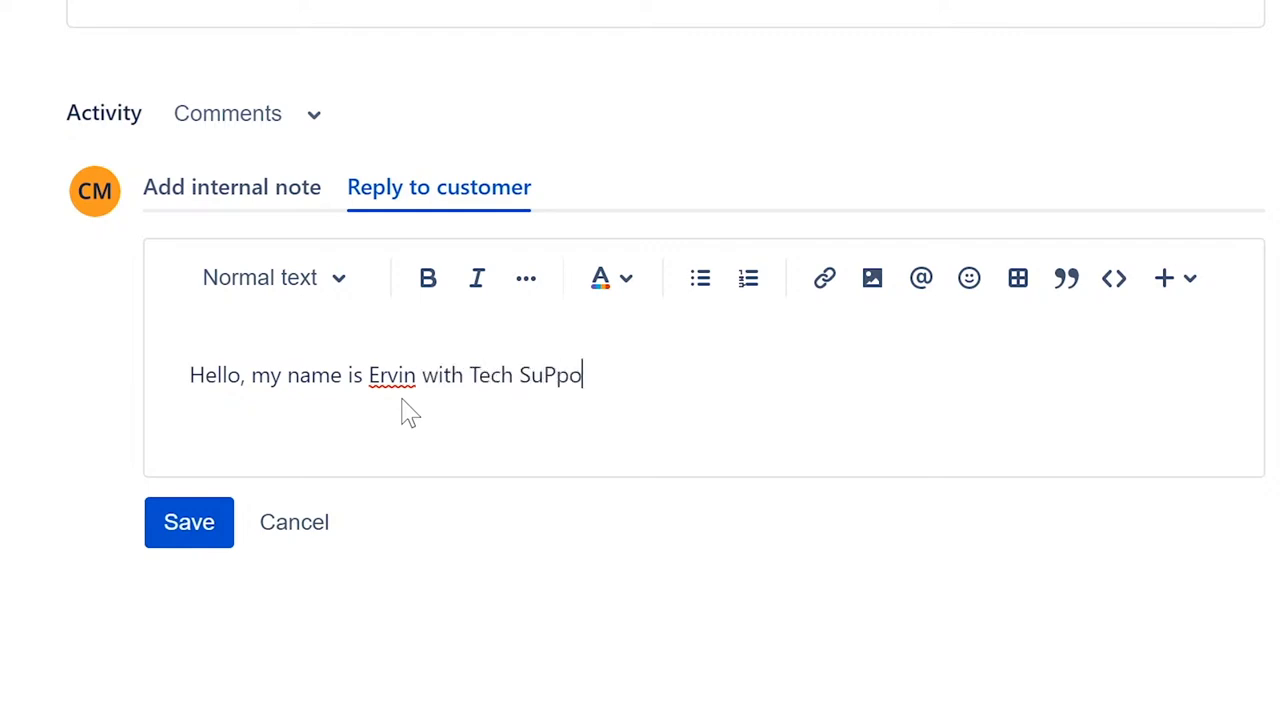
{"action": "type", "text": "rt"}
{"action": "key", "text": "BackSpace"}
{"action": "key", "text": "BackSpace"}
{"action": "key", "text": "BackSpace"}
{"action": "key", "text": "BackSpace"}
{"action": "key", "text": "BackSpace"}
{"action": "type", "text": "po"}
{"action": "key", "text": "BackSpace"}
{"action": "type", "text": "port at STL"}
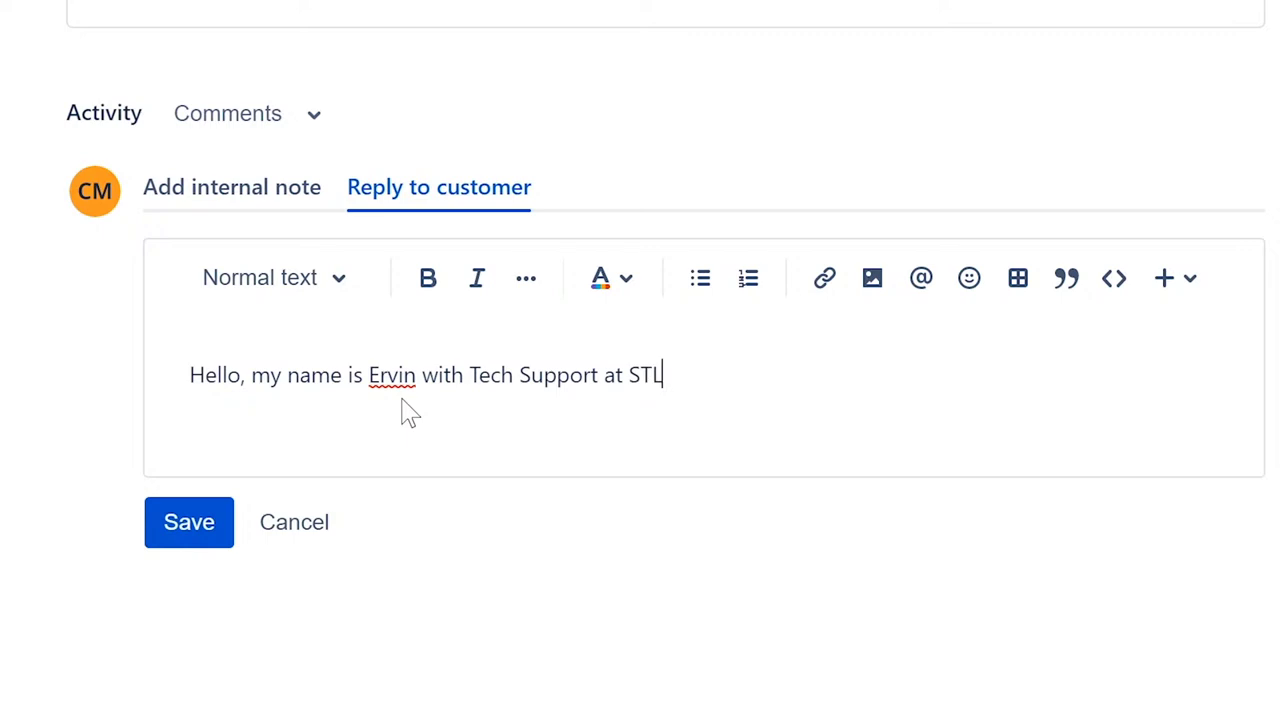
{"action": "type", "text": ", MO."}
{"action": "type", "text": "I have your t"}
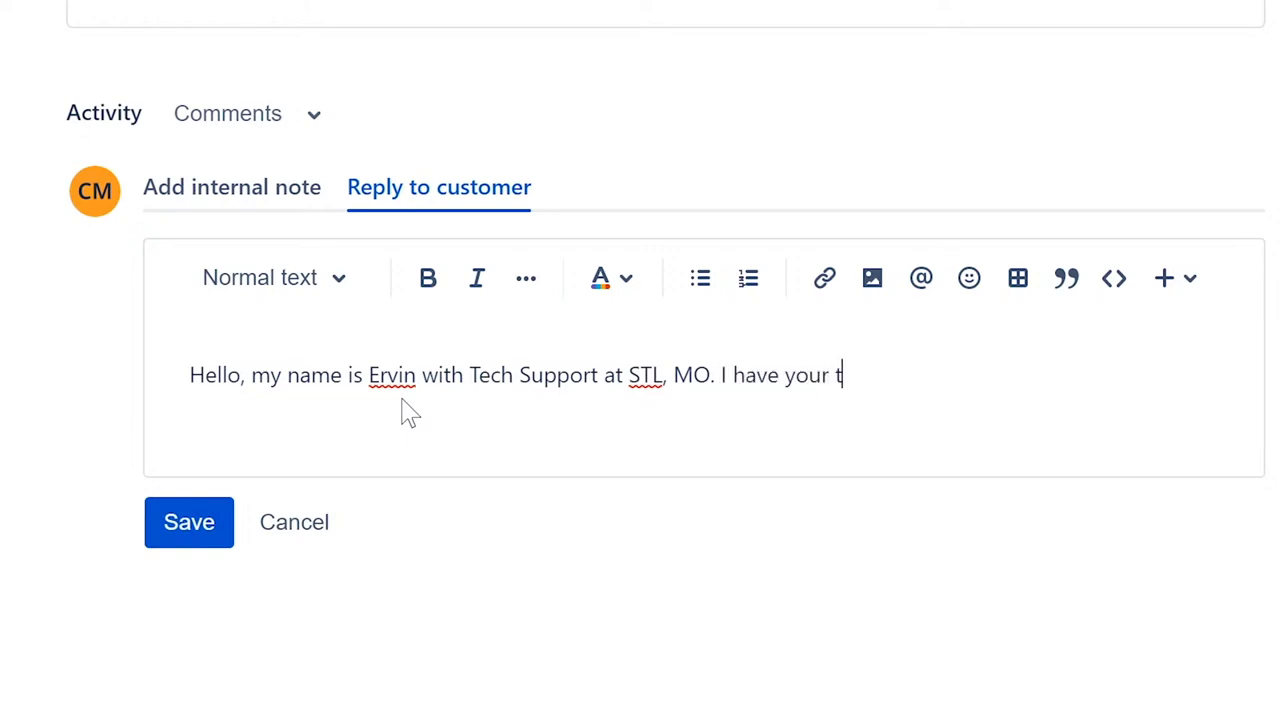
{"action": "type", "text": "icket about "}
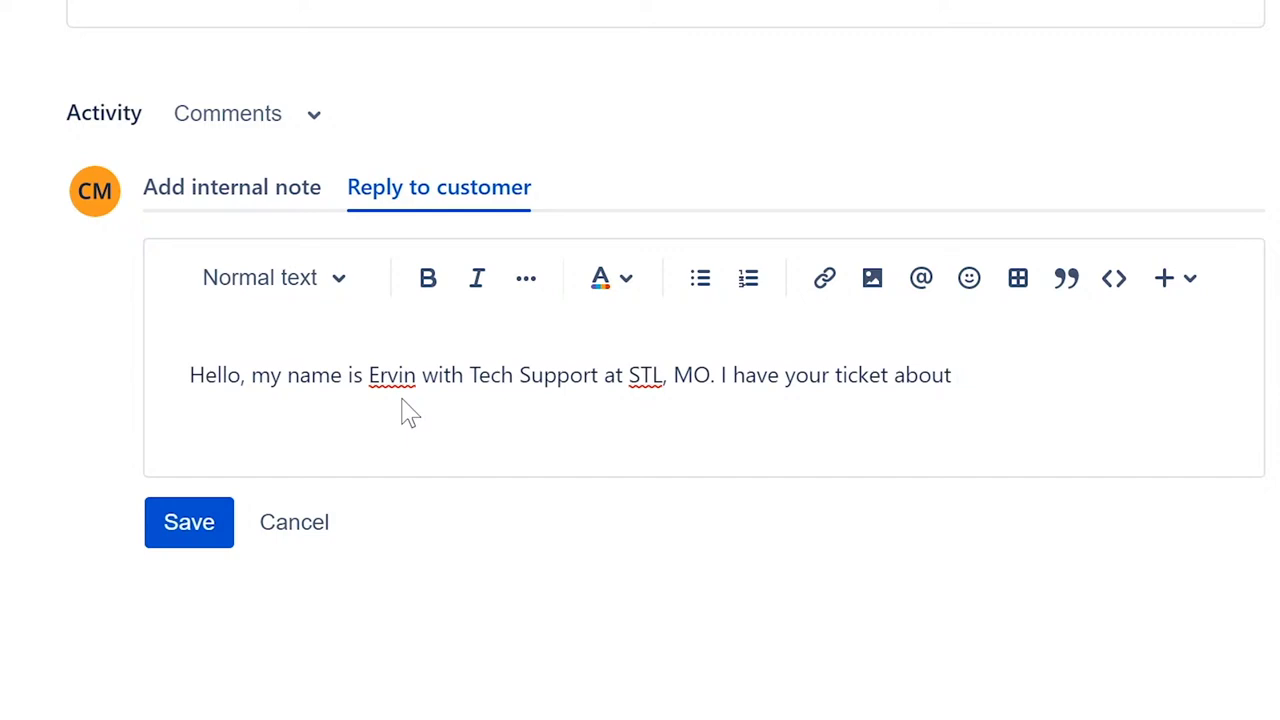
{"action": "type", "text": "a monitor."}
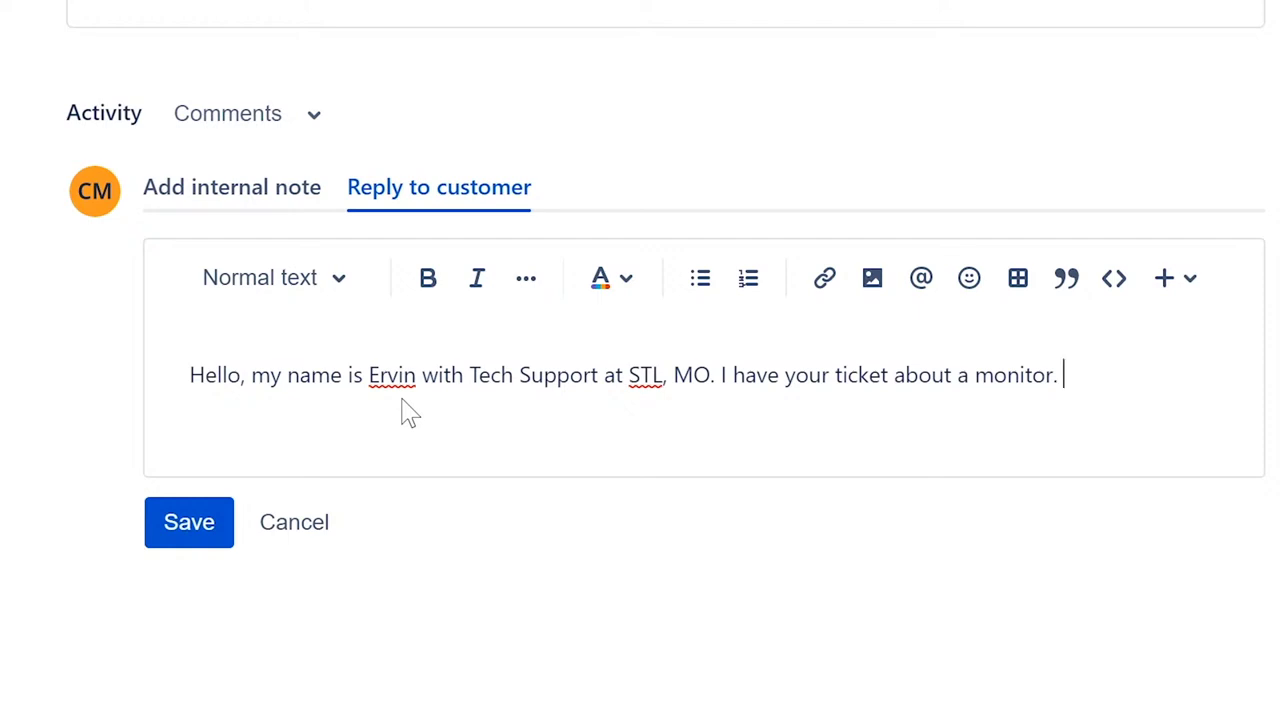
Add the line 'Have you tried Expanding your Desktop on to 2nd monitor?'.
{"action": "key", "text": "Return"}
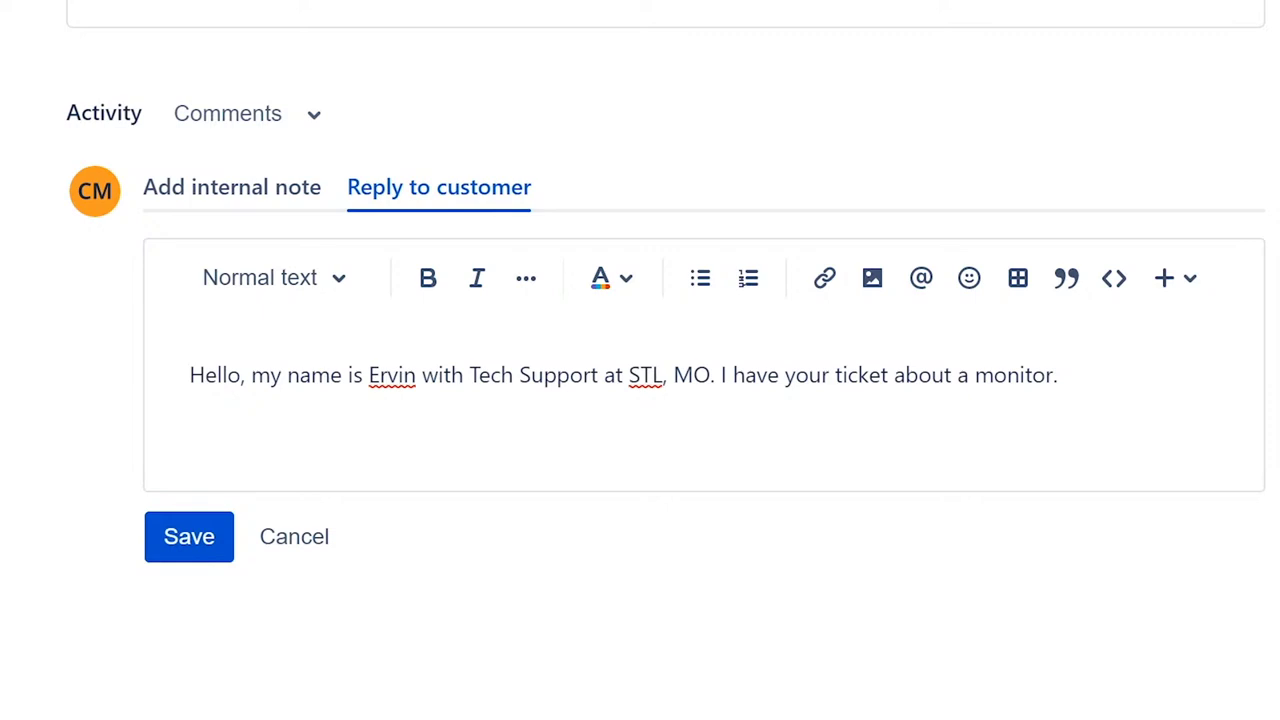
{"action": "type", "text": "Have you tried "}
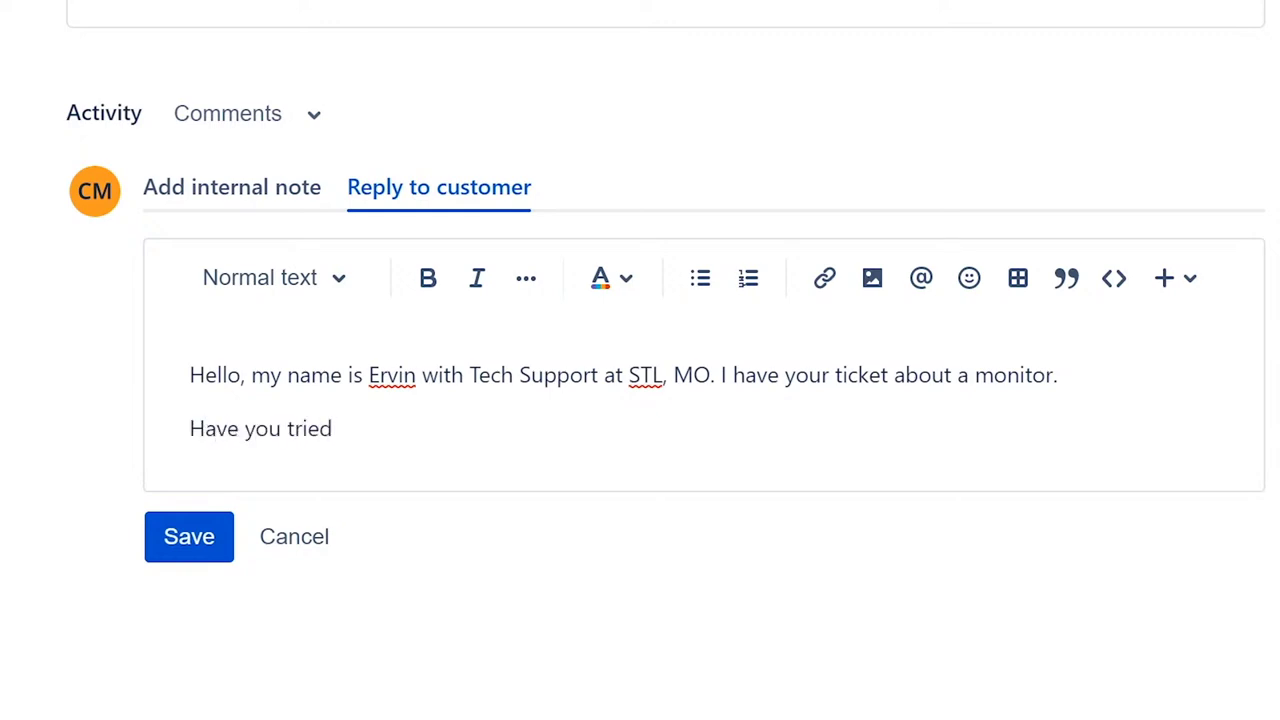
{"action": "type", "text": "e"}
{"action": "key", "text": "BackSpace"}
{"action": "type", "text": "Expanding your D"}
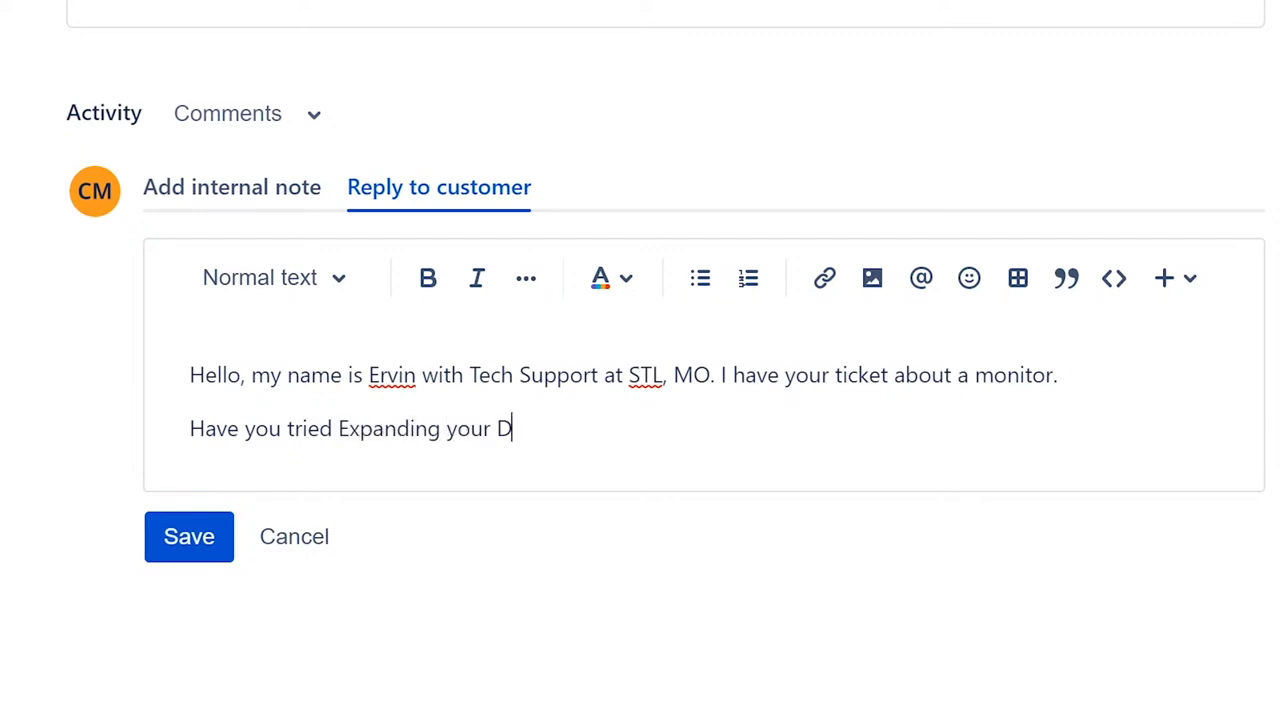
{"action": "type", "text": "esktop o"}
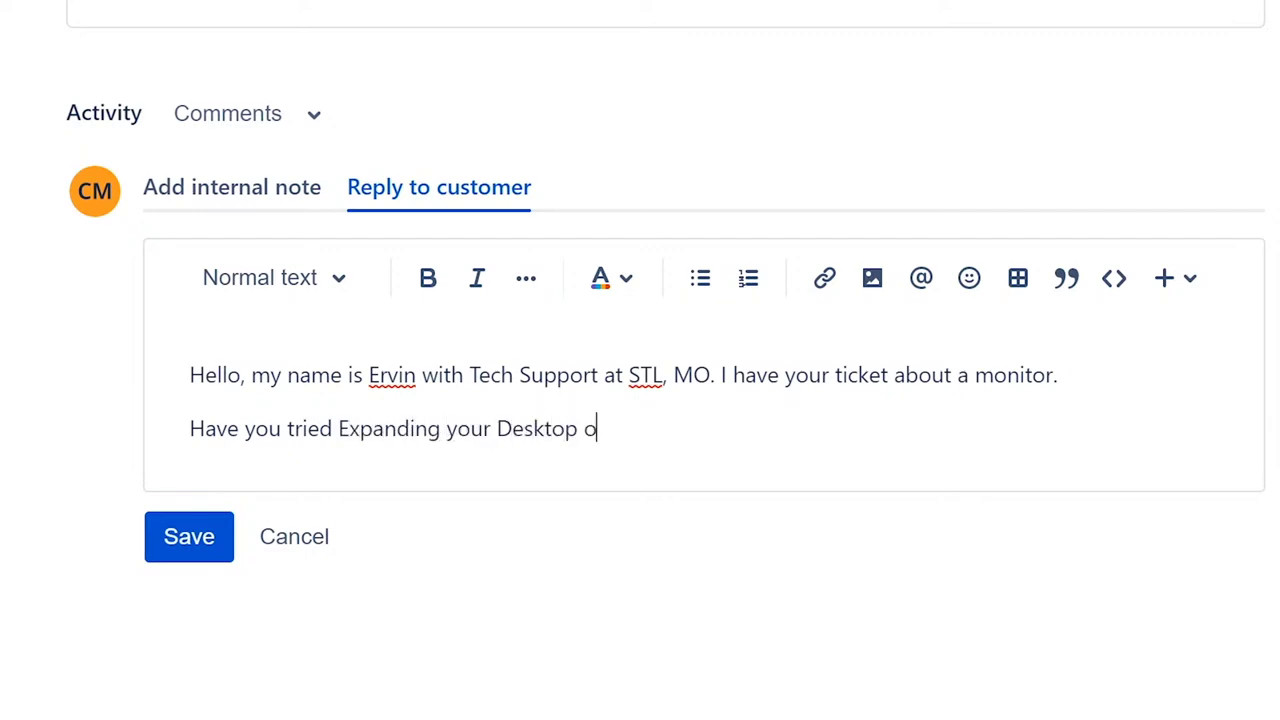
{"action": "type", "text": "n to s"}
{"action": "key", "text": "BackSpace"}
{"action": "type", "text": "2nd "}
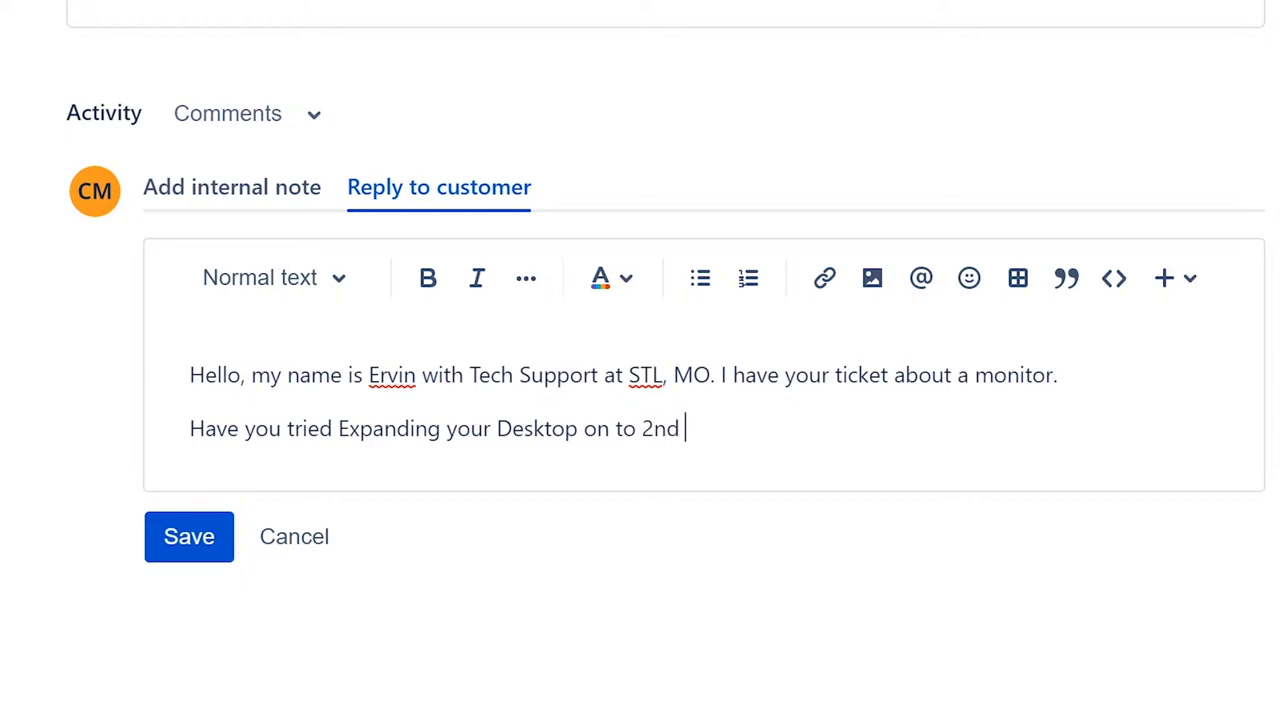
{"action": "type", "text": "monitor."}
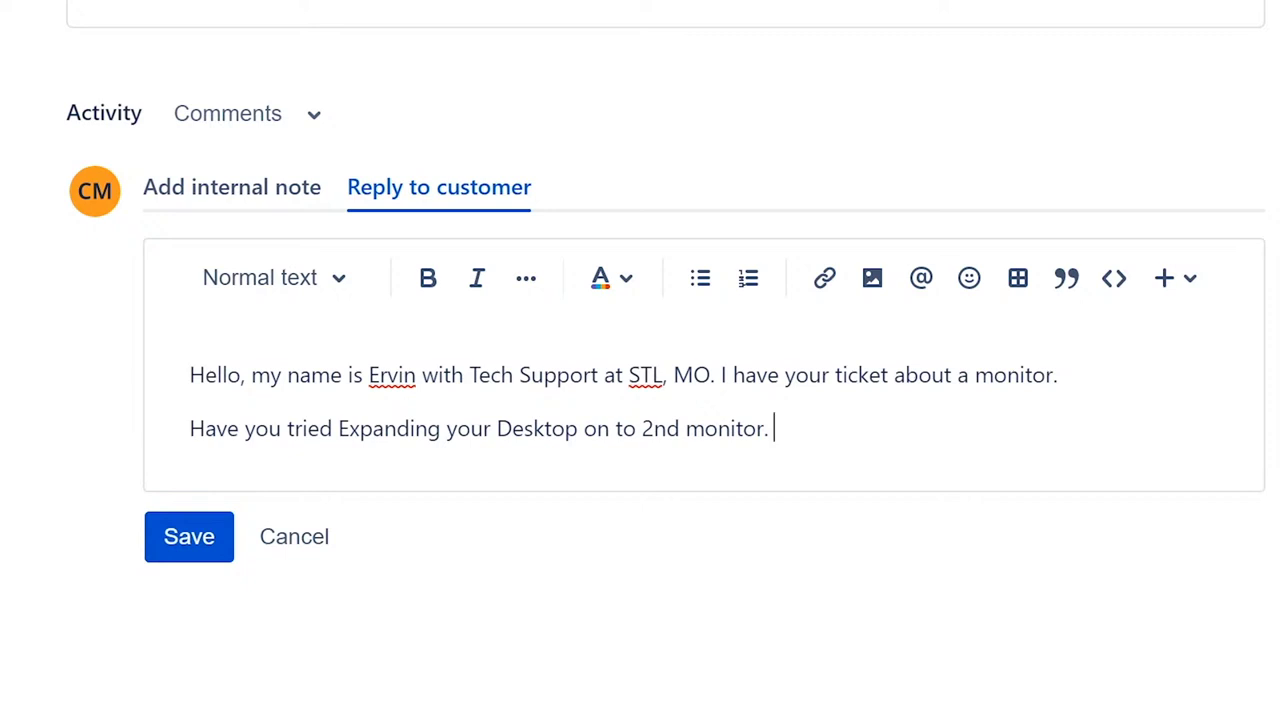
{"action": "key", "text": "BackSpace"}
{"action": "type", "text": "?"}
Add a line offering to stop by to take a look and asking when suits, then post the reply.
{"action": "key", "text": "Return"}
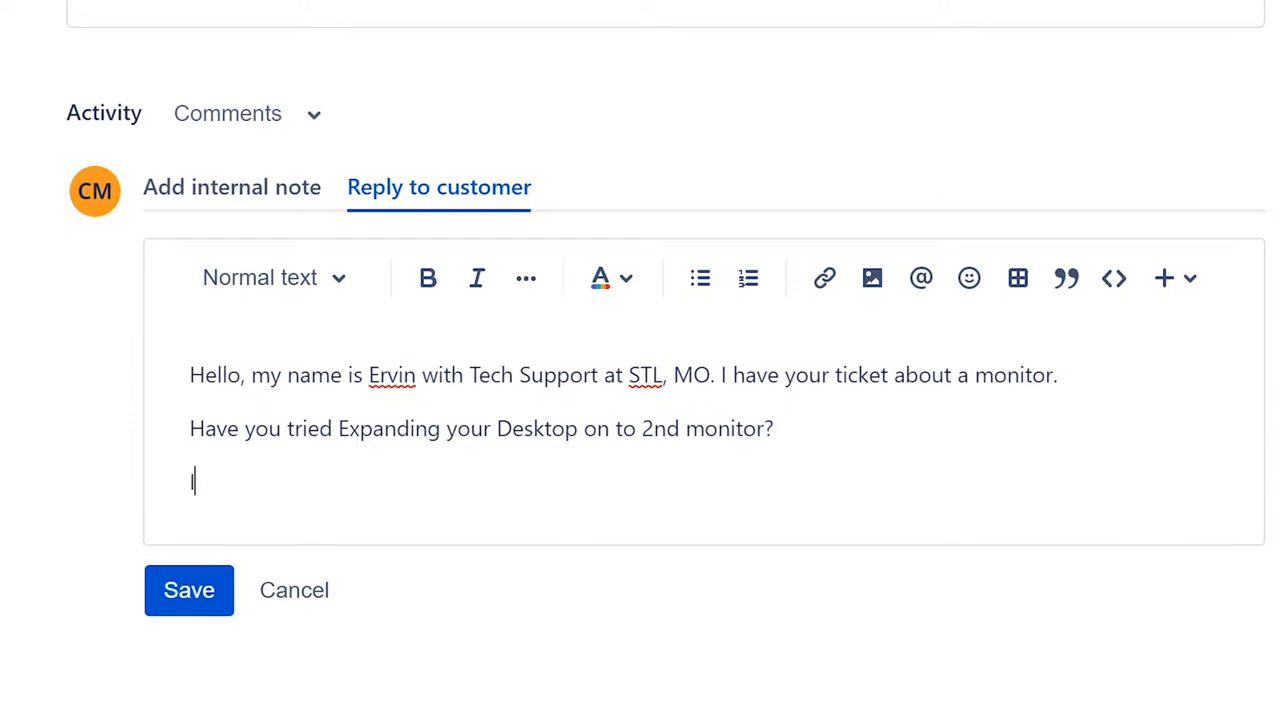
{"action": "type", "text": "May I stop by to tka"}
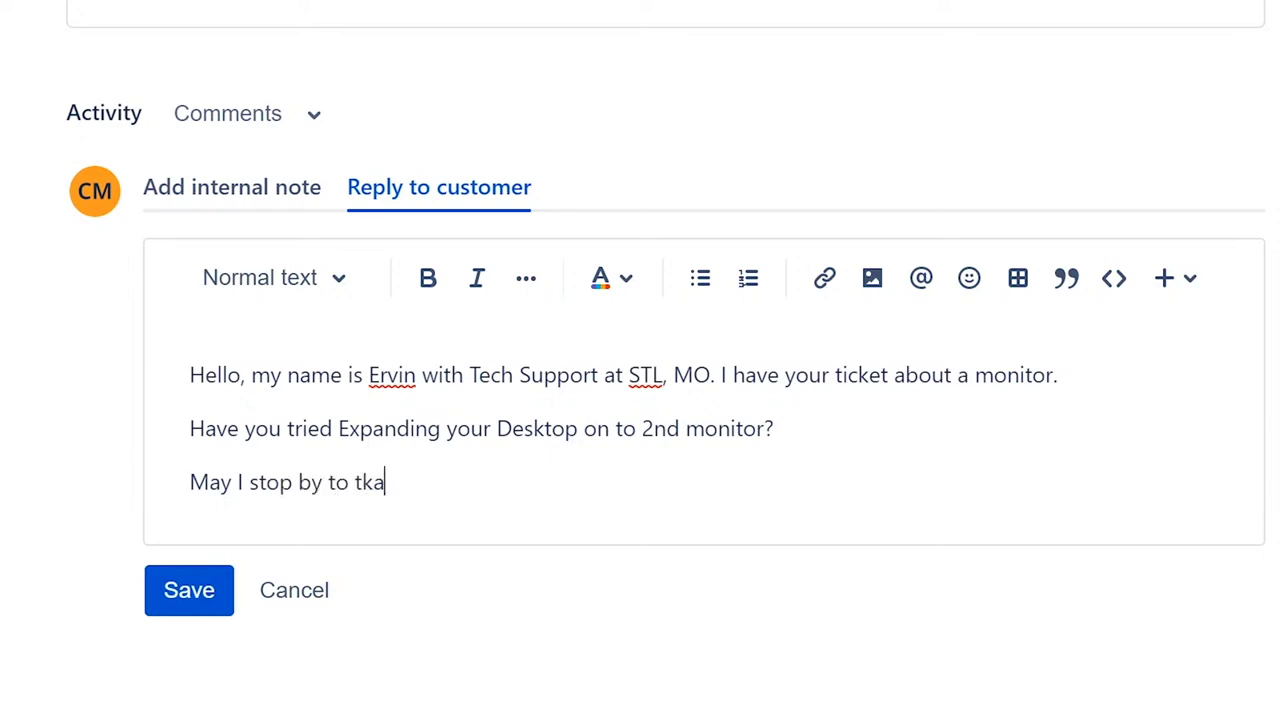
{"action": "key", "text": "BackSpace"}
{"action": "key", "text": "BackSpace"}
{"action": "type", "text": "ake a look? Whe"}
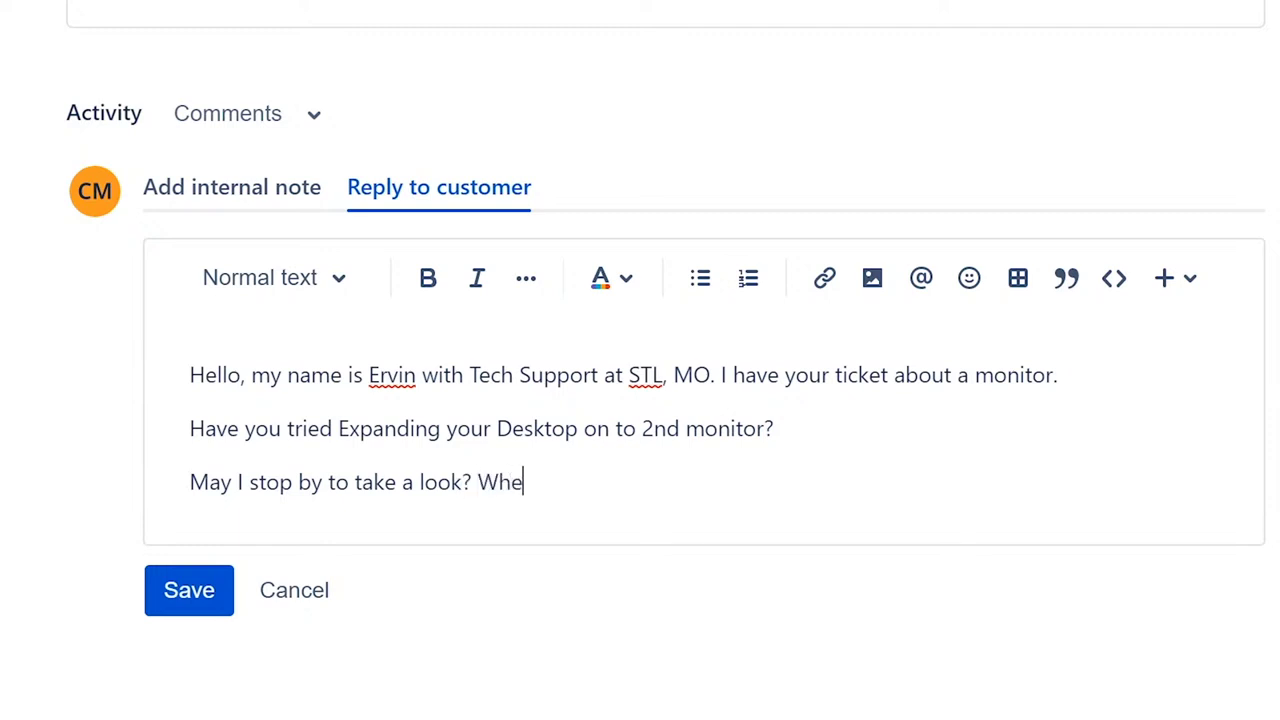
{"action": "type", "text": "n would be good for y"}
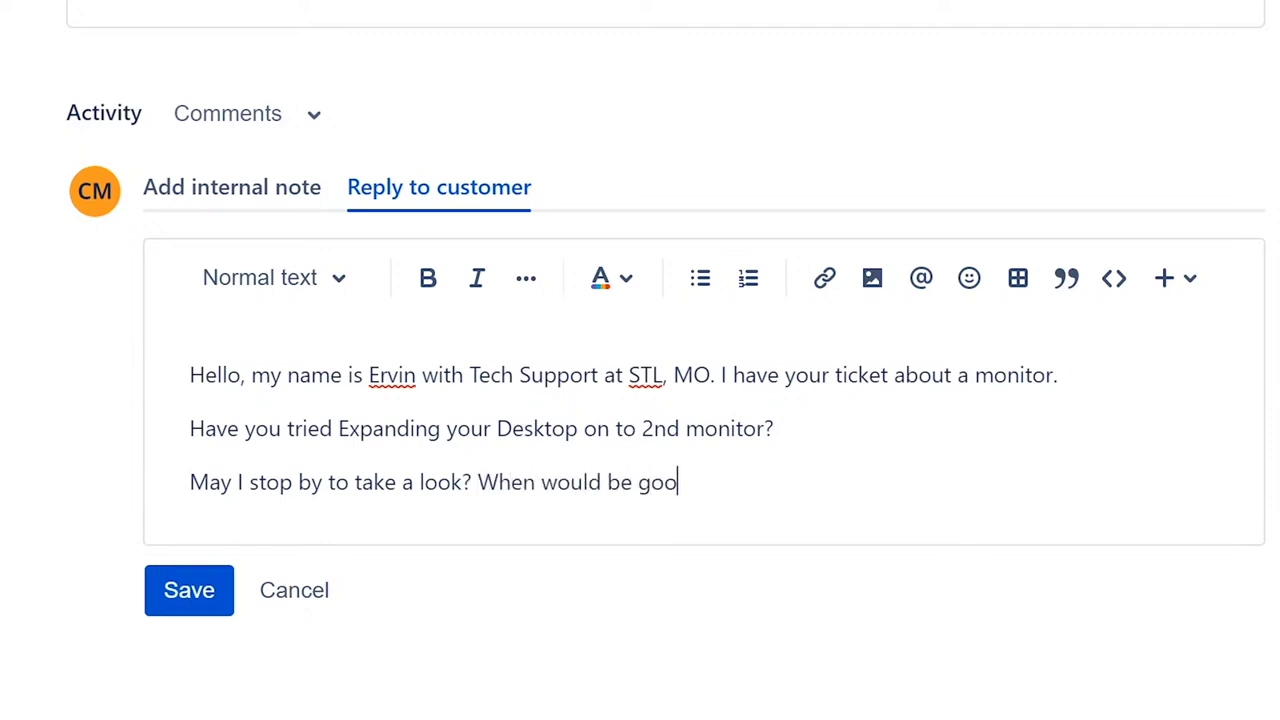
{"action": "type", "text": "?"}
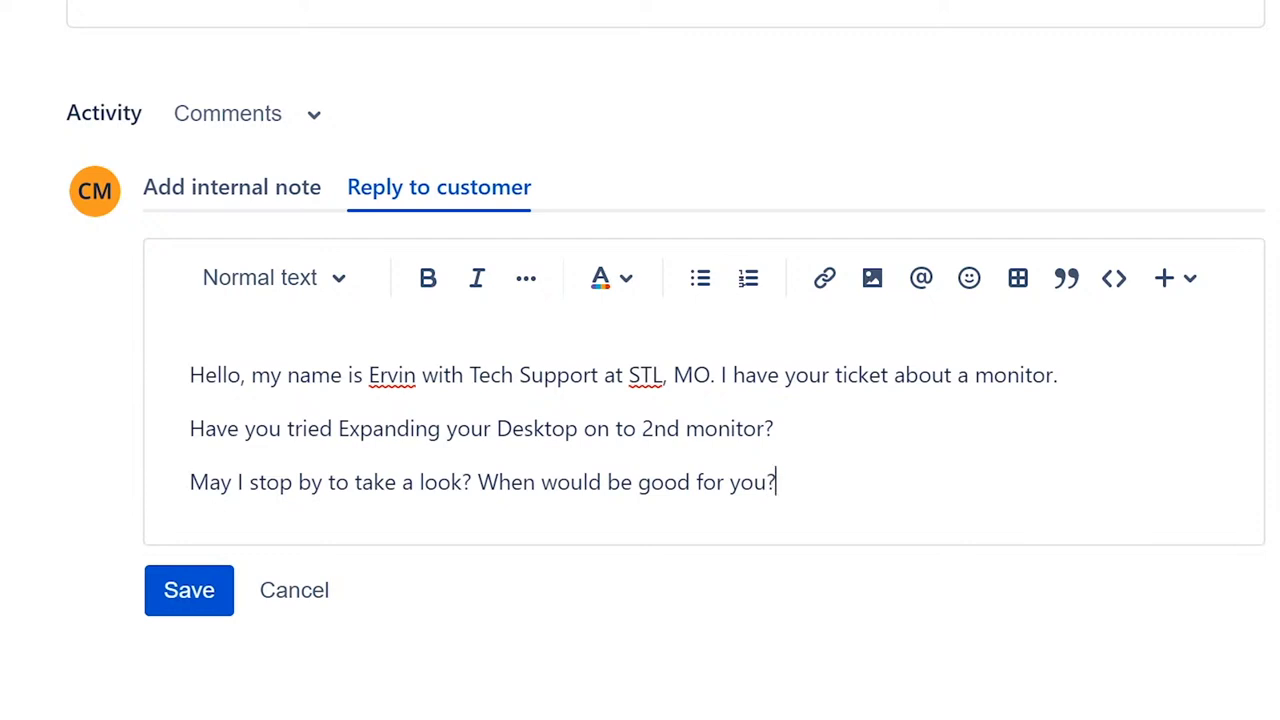
{"action": "left_click", "coordinate": [177, 605]}
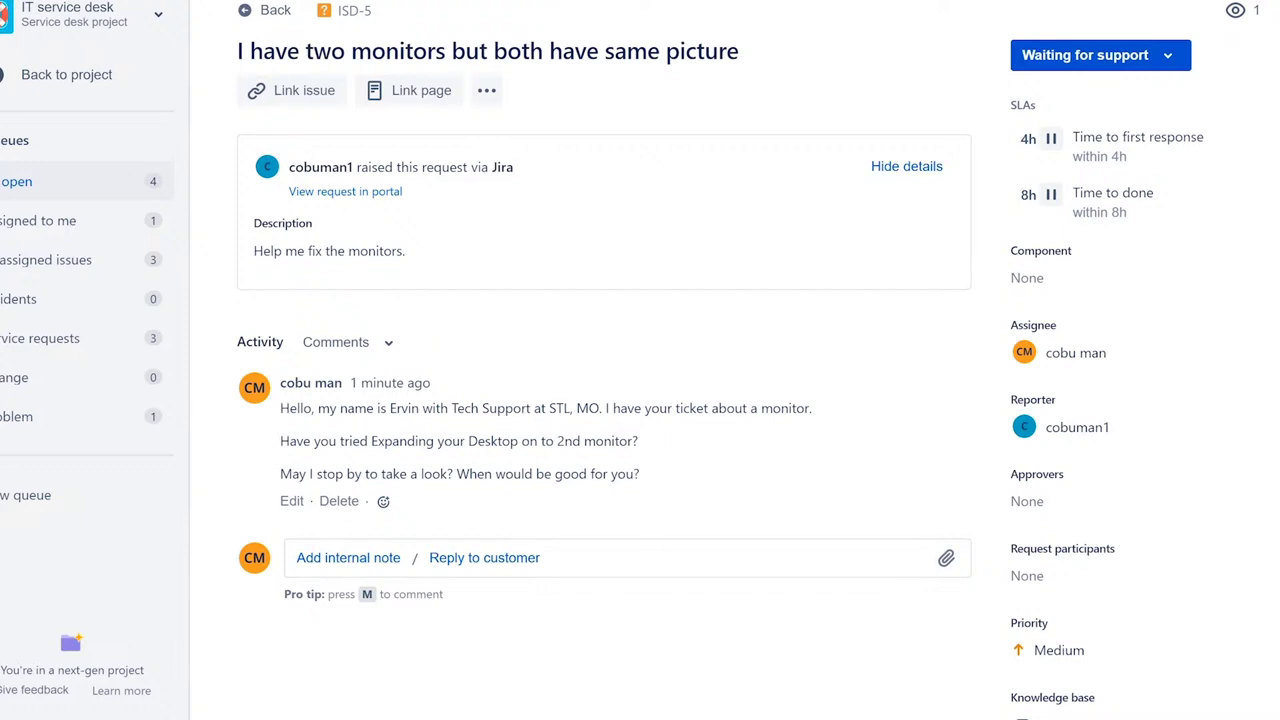
Add and save the internal note 'Reached out to user and awaiting feedback.' on ISD-5.
{"action": "left_click_drag", "start_coordinate": [389, 408], "coordinate": [421, 408]}
{"action": "left_click", "coordinate": [519, 436]}
{"action": "scroll", "coordinate": [563, 414], "scroll_direction": "down", "scroll_amount": 1}
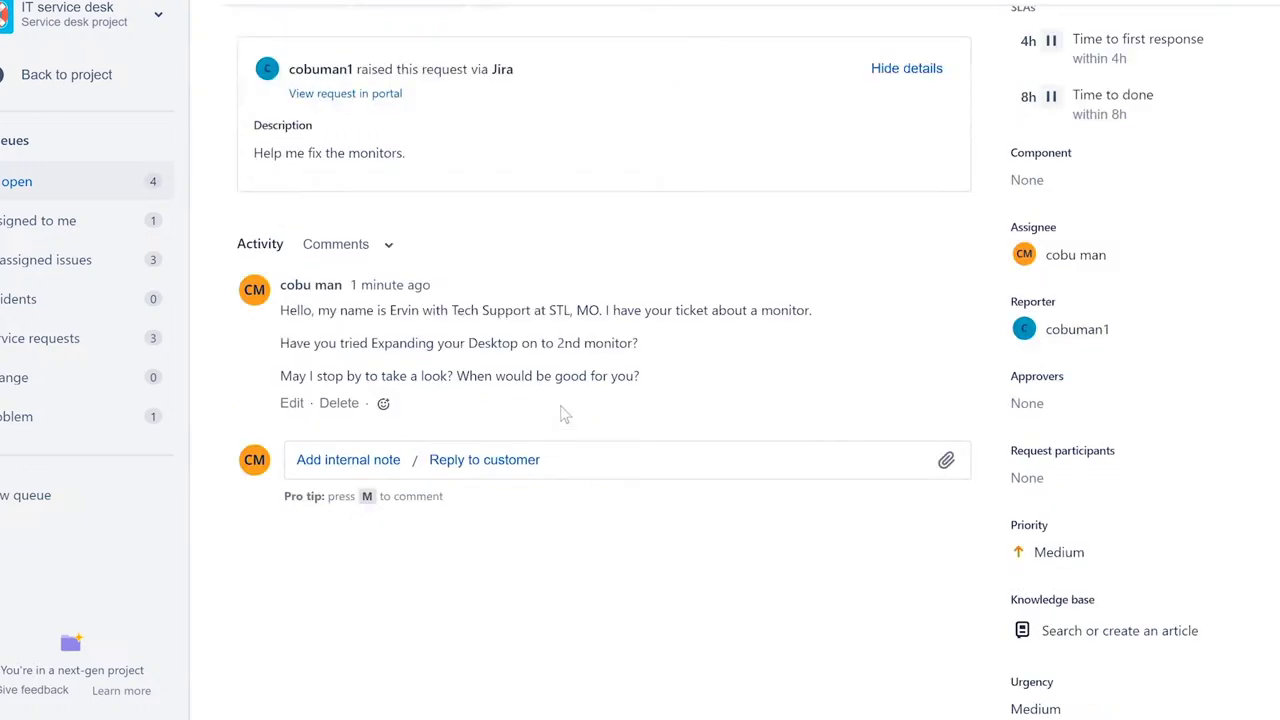
{"action": "left_click", "coordinate": [363, 462]}
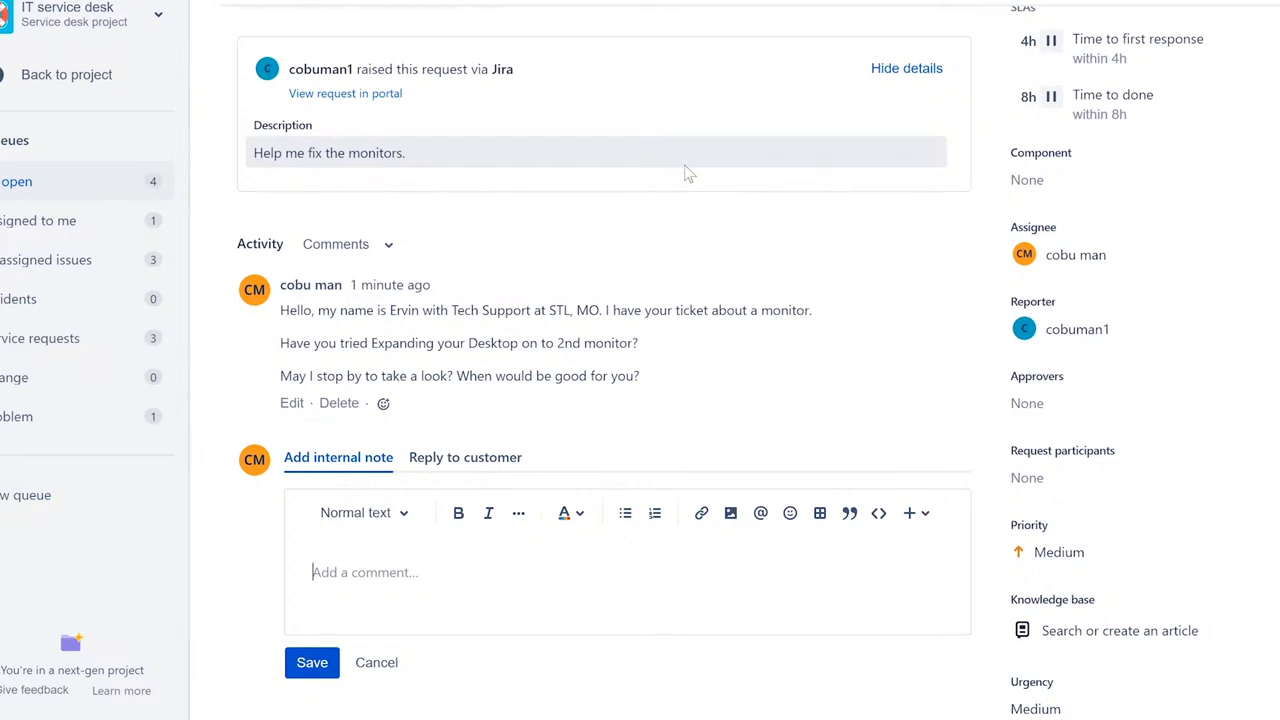
{"action": "type", "text": "Reached out to "}
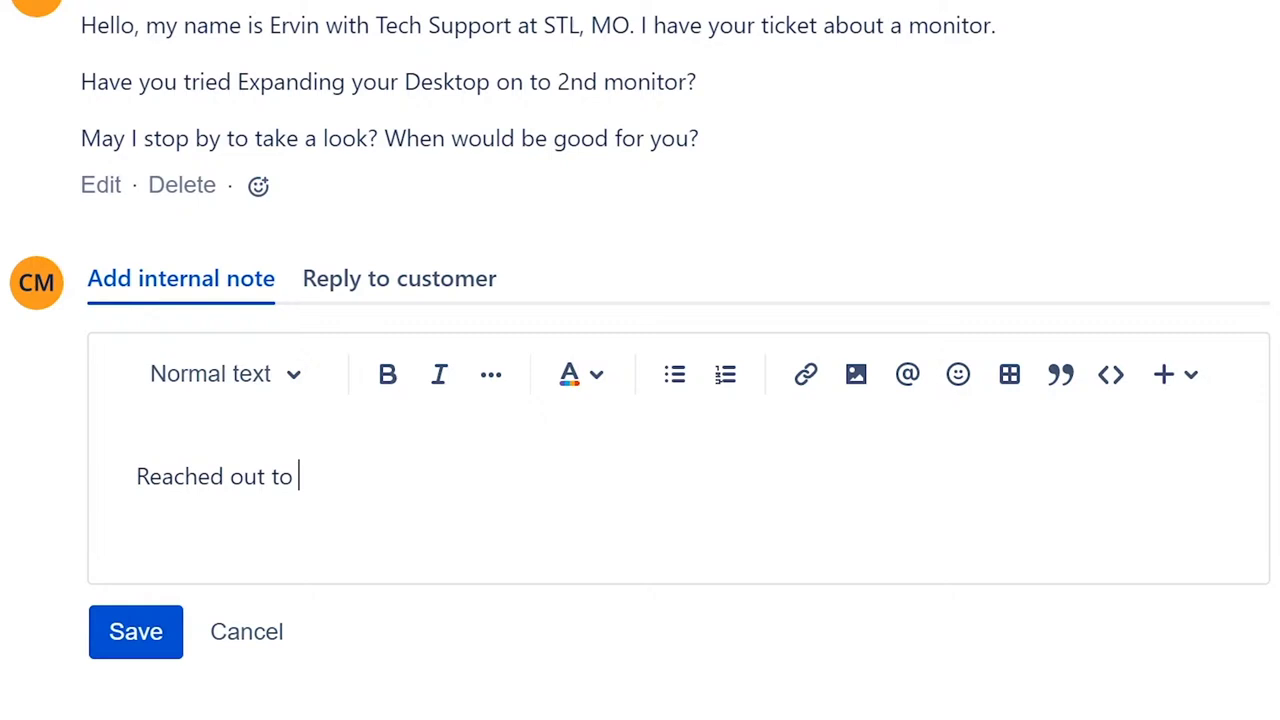
{"action": "type", "text": "compus"}
{"action": "key", "text": "BackSpace"}
{"action": "key", "text": "BackSpace"}
{"action": "key", "text": "BackSpace"}
{"action": "key", "text": "BackSpace"}
{"action": "key", "text": "BackSpace"}
{"action": "key", "text": "BackSpace"}
{"action": "type", "text": "user and awaiting "}
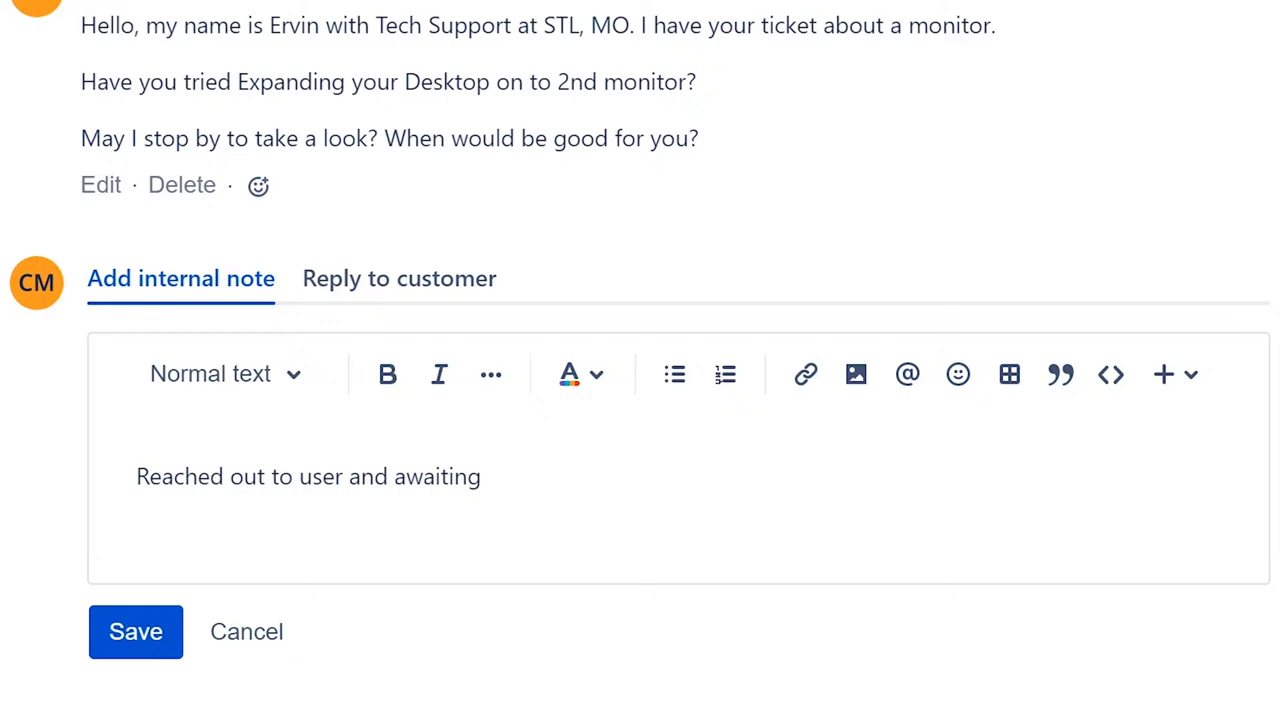
{"action": "type", "text": "feedback."}
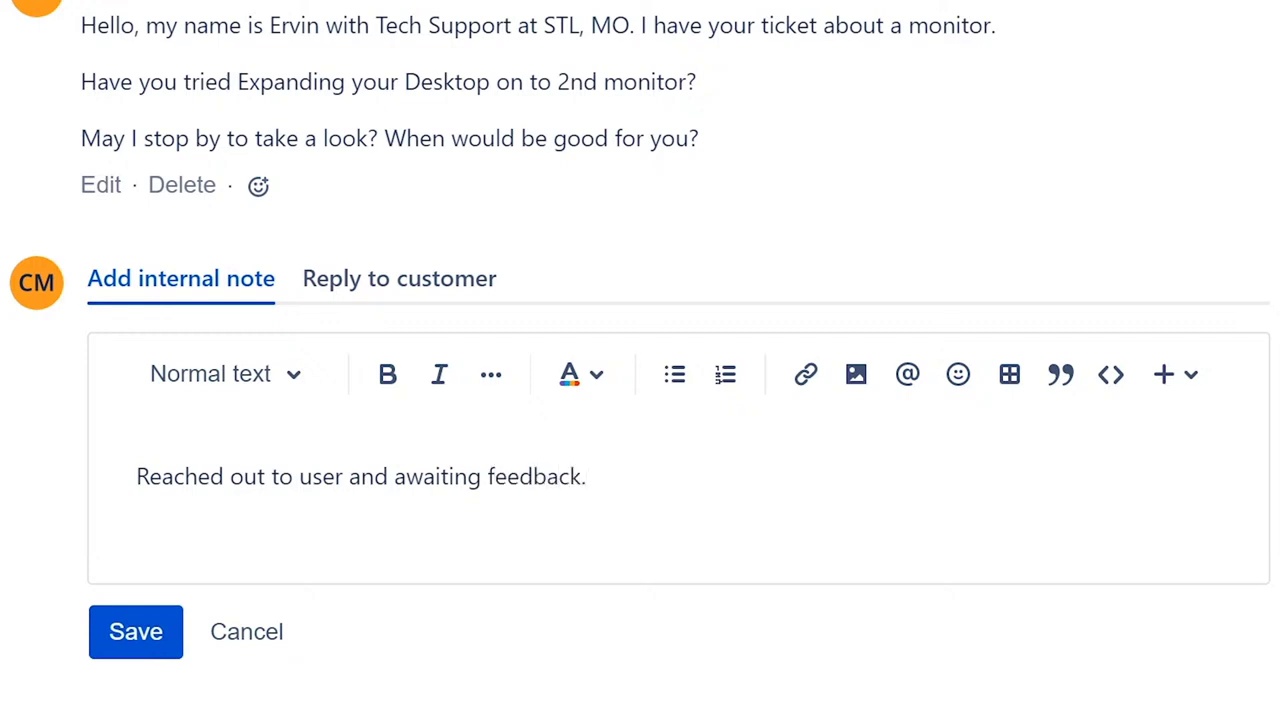
{"action": "left_click", "coordinate": [138, 636]}
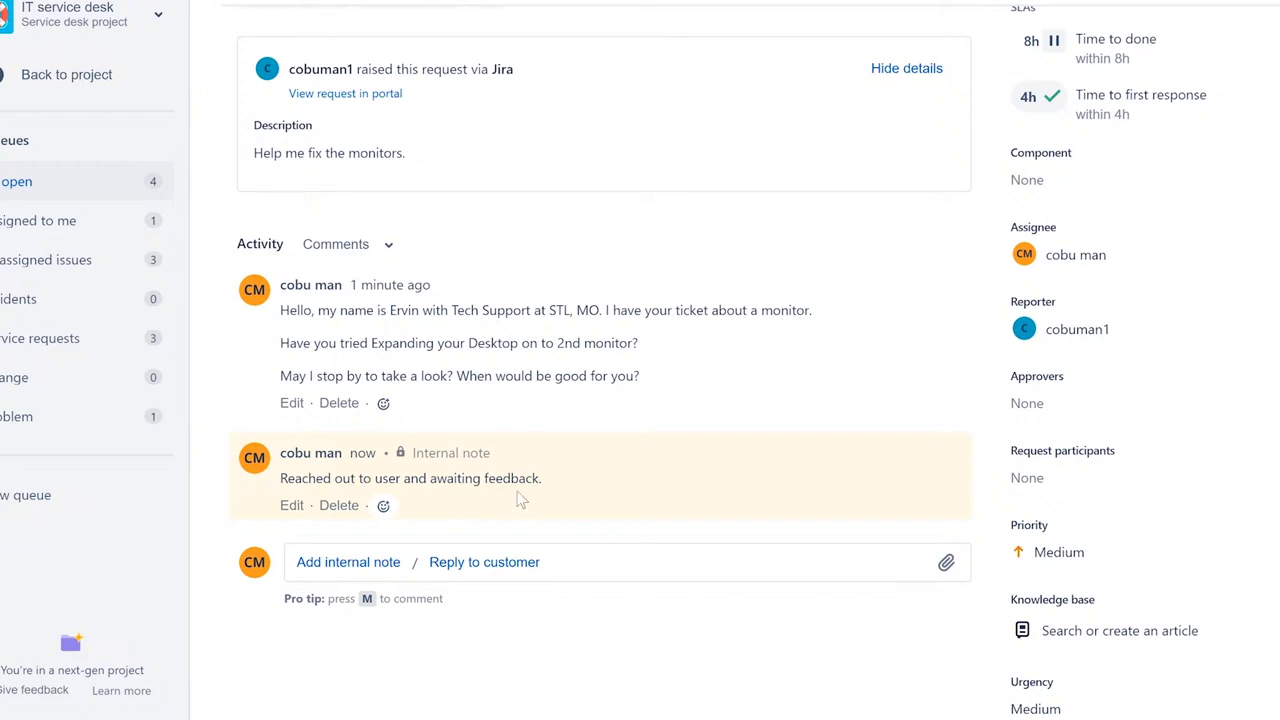
Add another internal note on ISD-5 reading 'Configured dual monitor.' and save it.
{"action": "scroll", "coordinate": [520, 500], "scroll_direction": "up", "scroll_amount": 1}
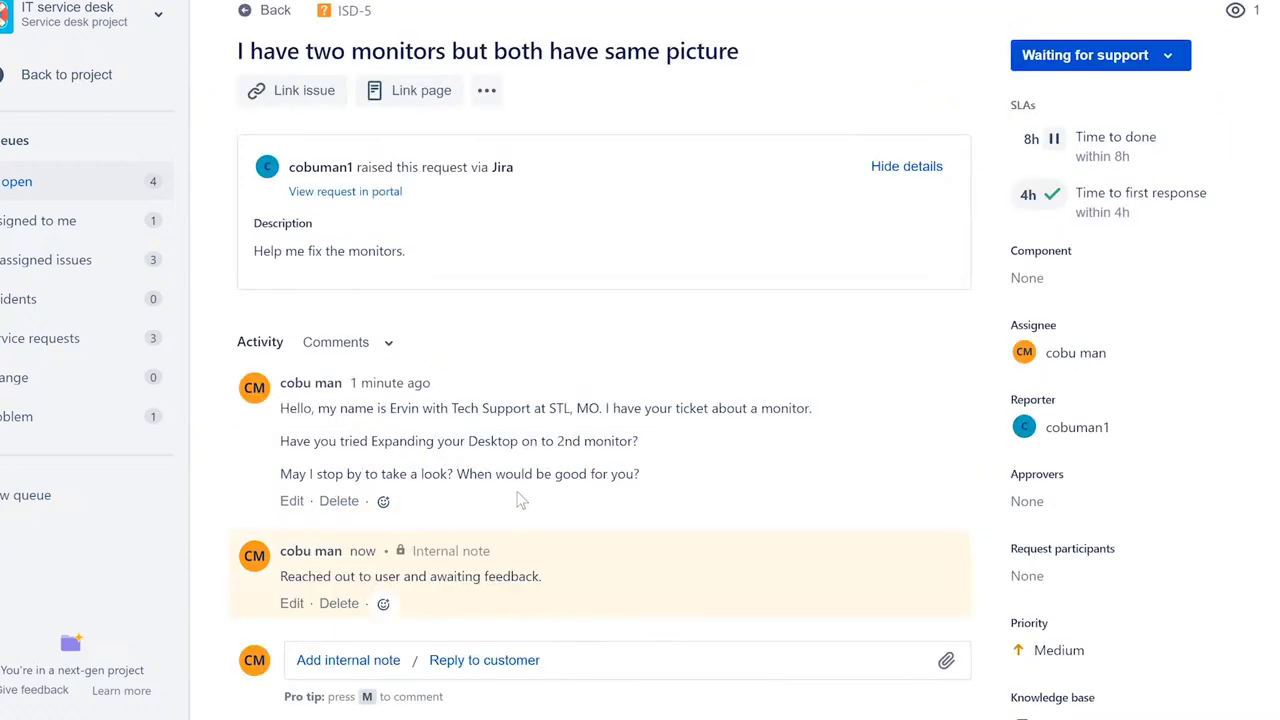
{"action": "scroll", "coordinate": [520, 500], "scroll_direction": "down", "scroll_amount": 1}
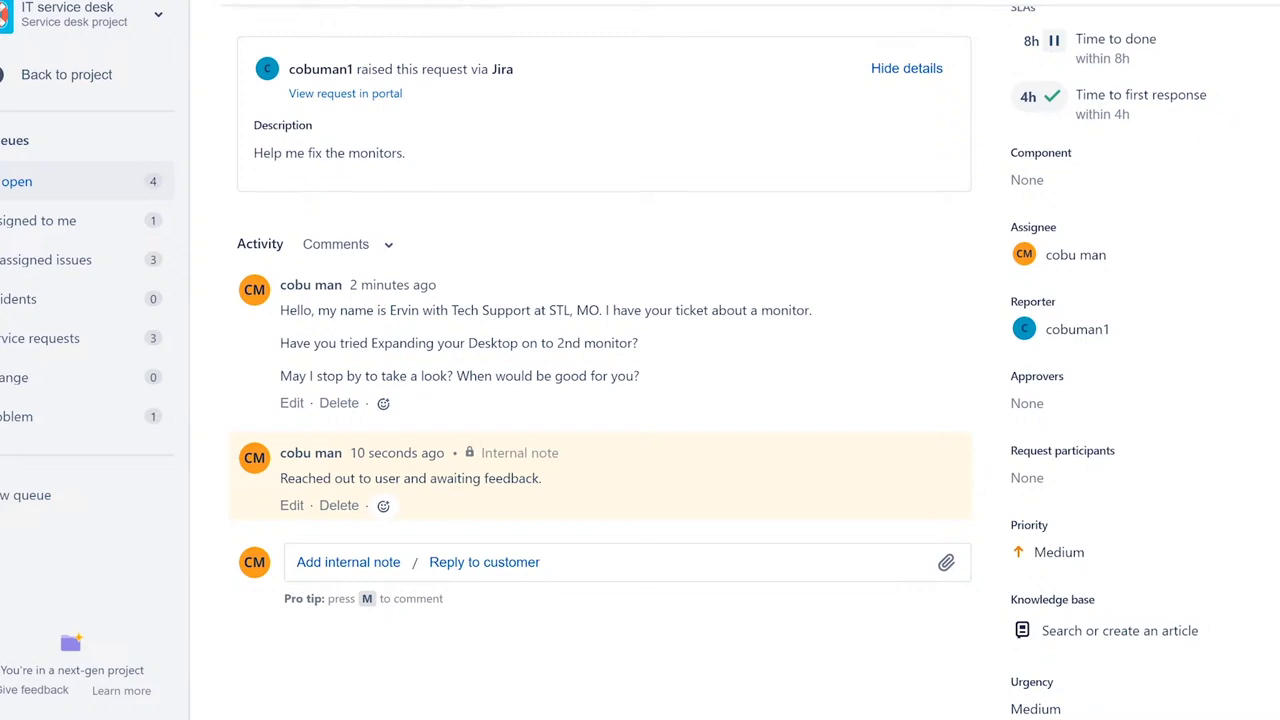
{"action": "scroll", "coordinate": [700, 400], "scroll_direction": "up", "scroll_amount": 1}
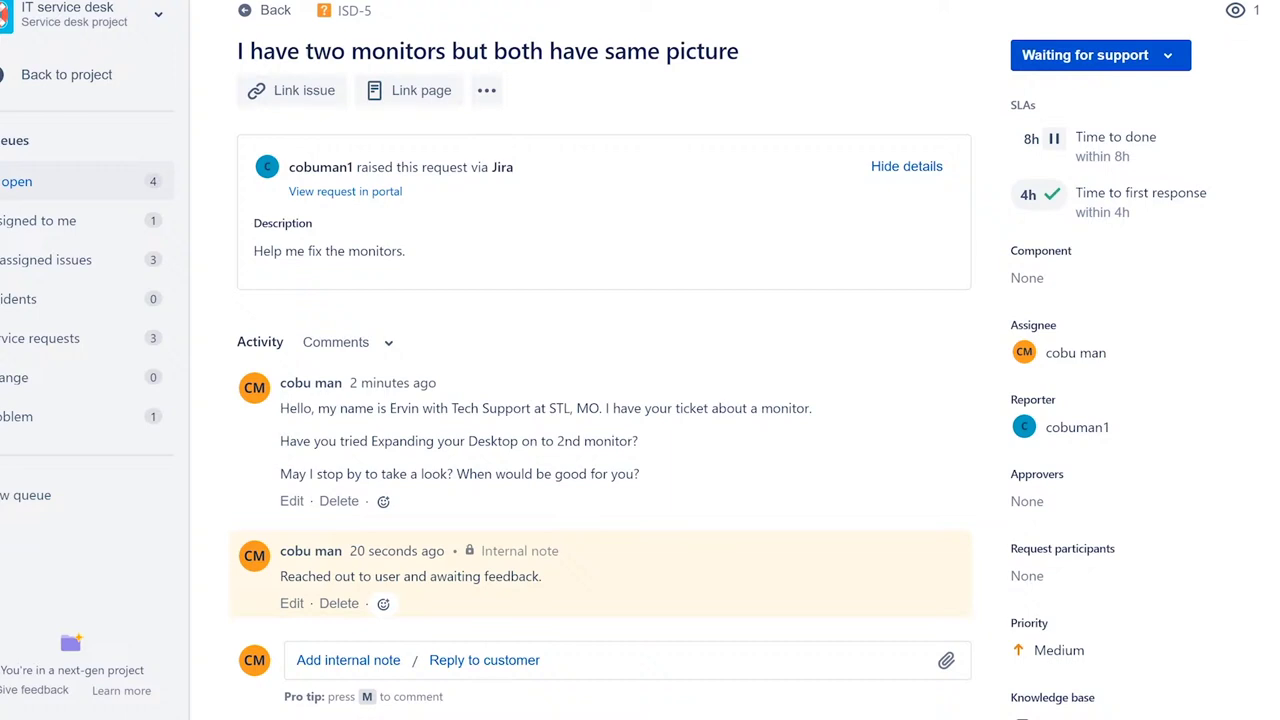
{"action": "scroll", "coordinate": [600, 400], "scroll_direction": "down", "scroll_amount": 1}
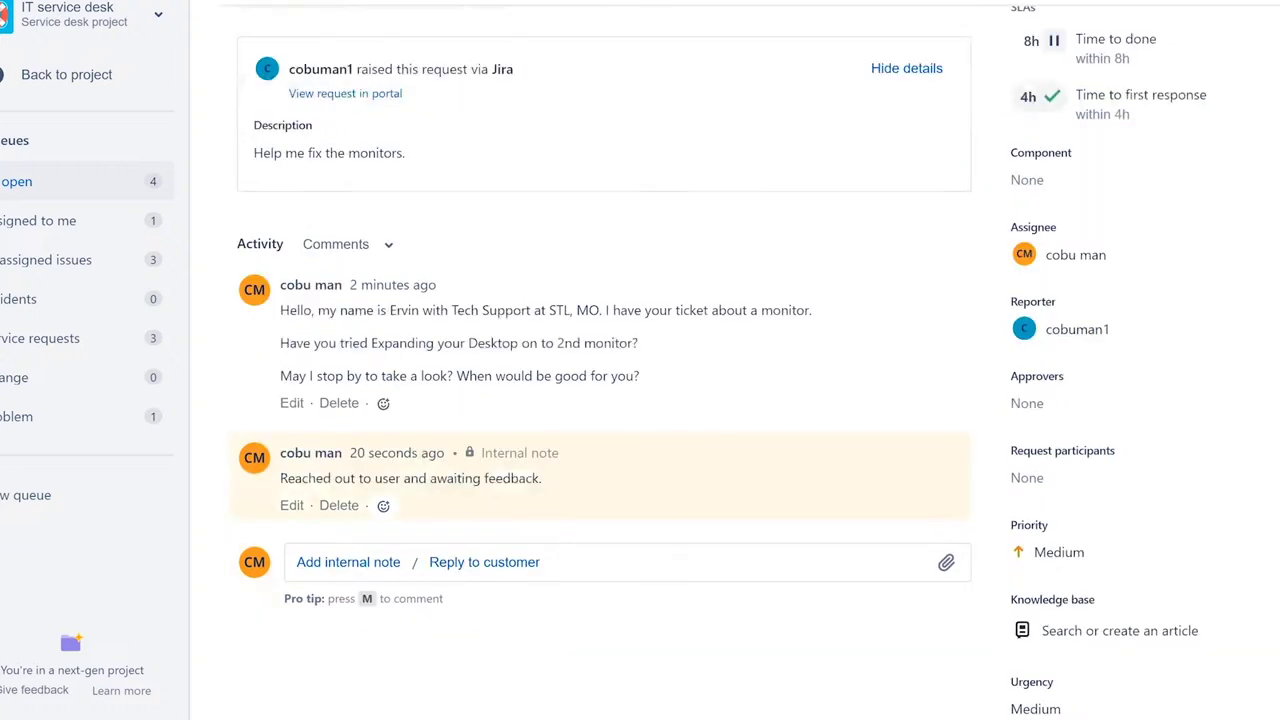
{"action": "left_click", "coordinate": [370, 564]}
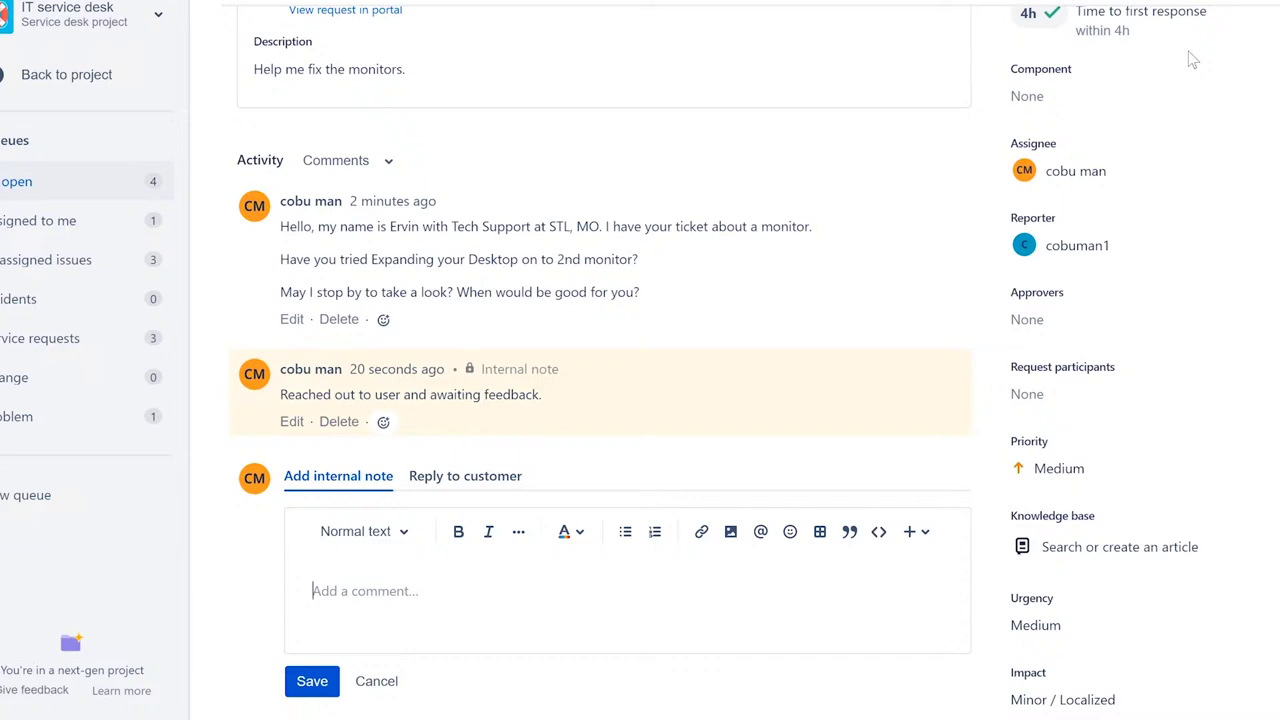
{"action": "type", "text": "Configured dual monitor "}
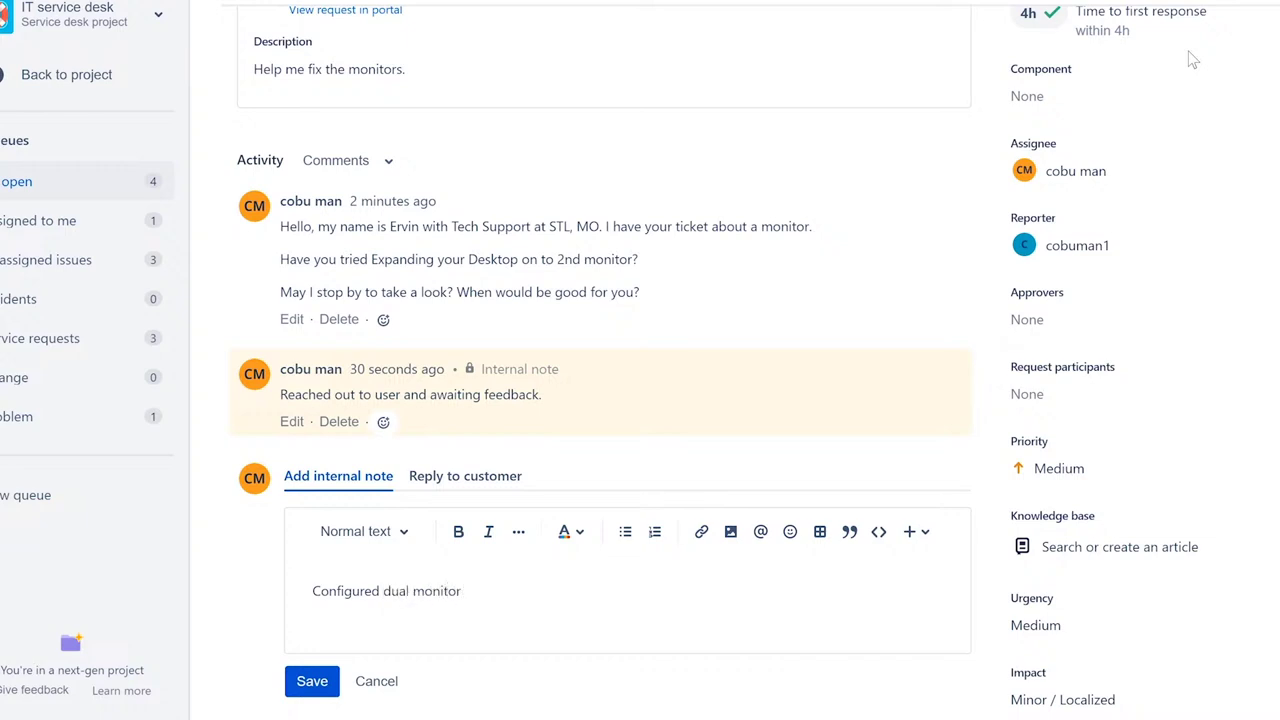
{"action": "type", "text": "."}
{"action": "left_click", "coordinate": [316, 683]}
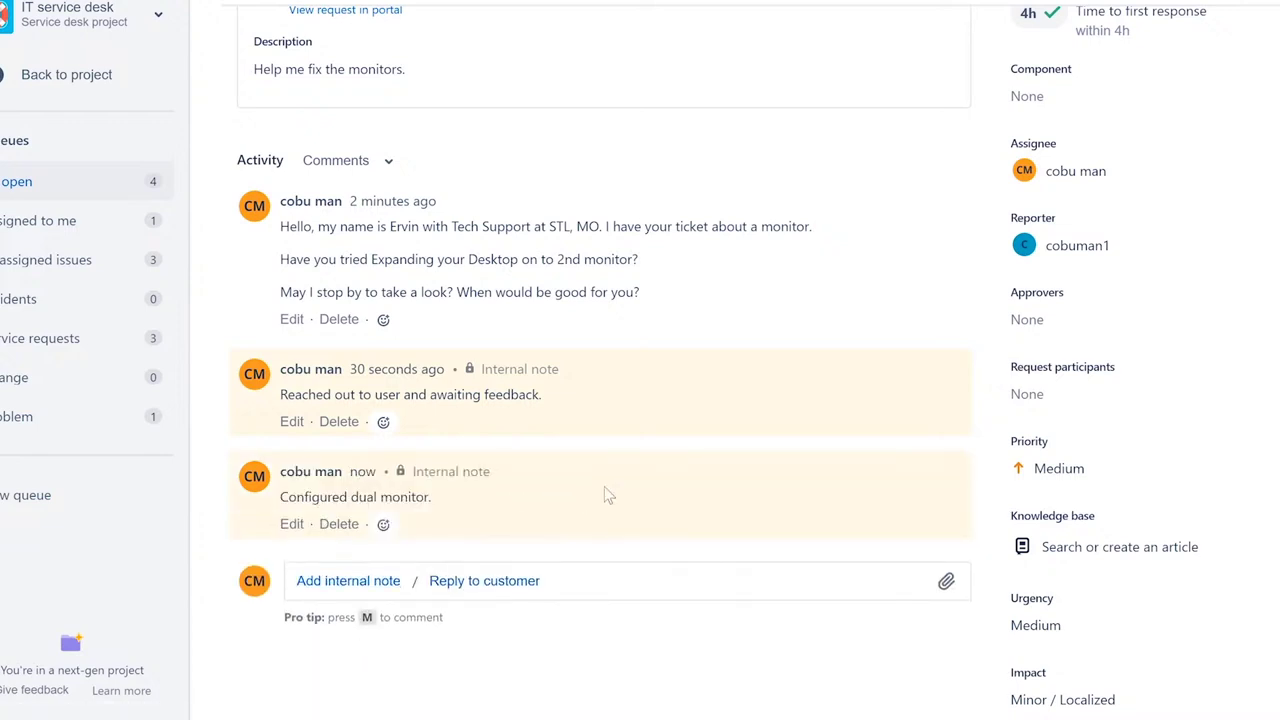
{"action": "scroll", "coordinate": [750, 376], "scroll_direction": "up", "scroll_amount": 1}
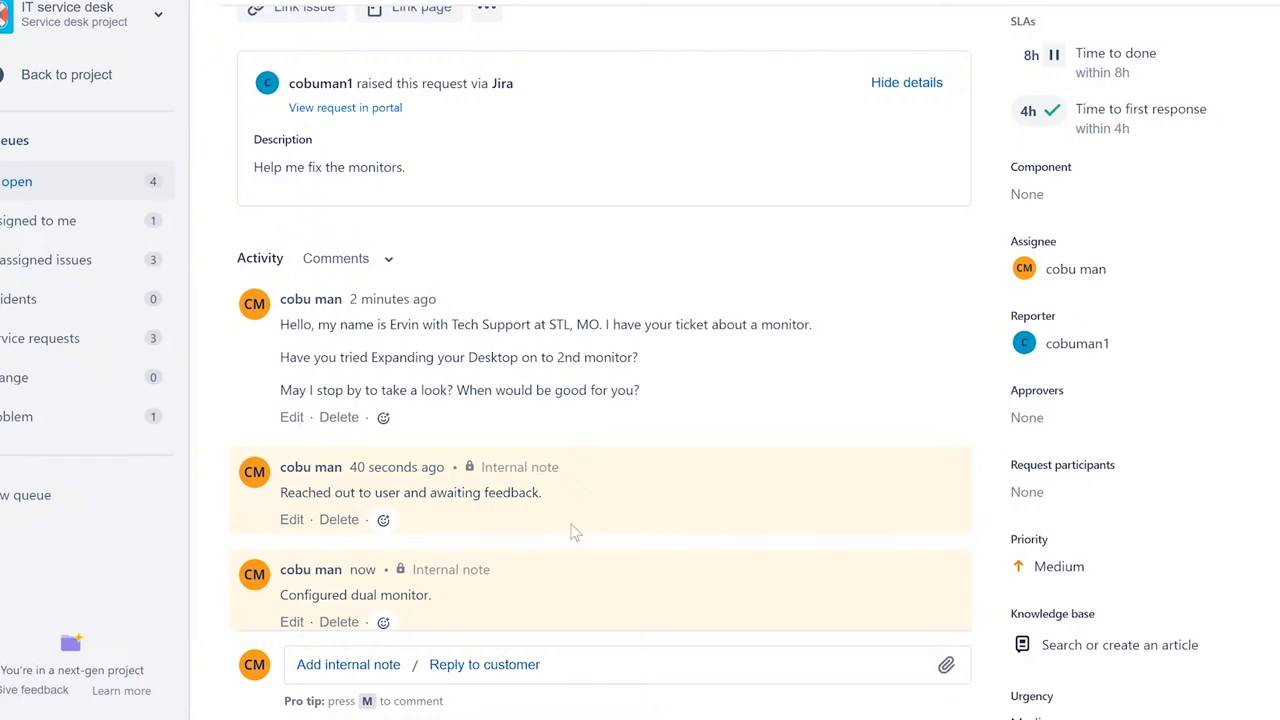
{"action": "scroll", "coordinate": [575, 533], "scroll_direction": "up", "scroll_amount": 2}
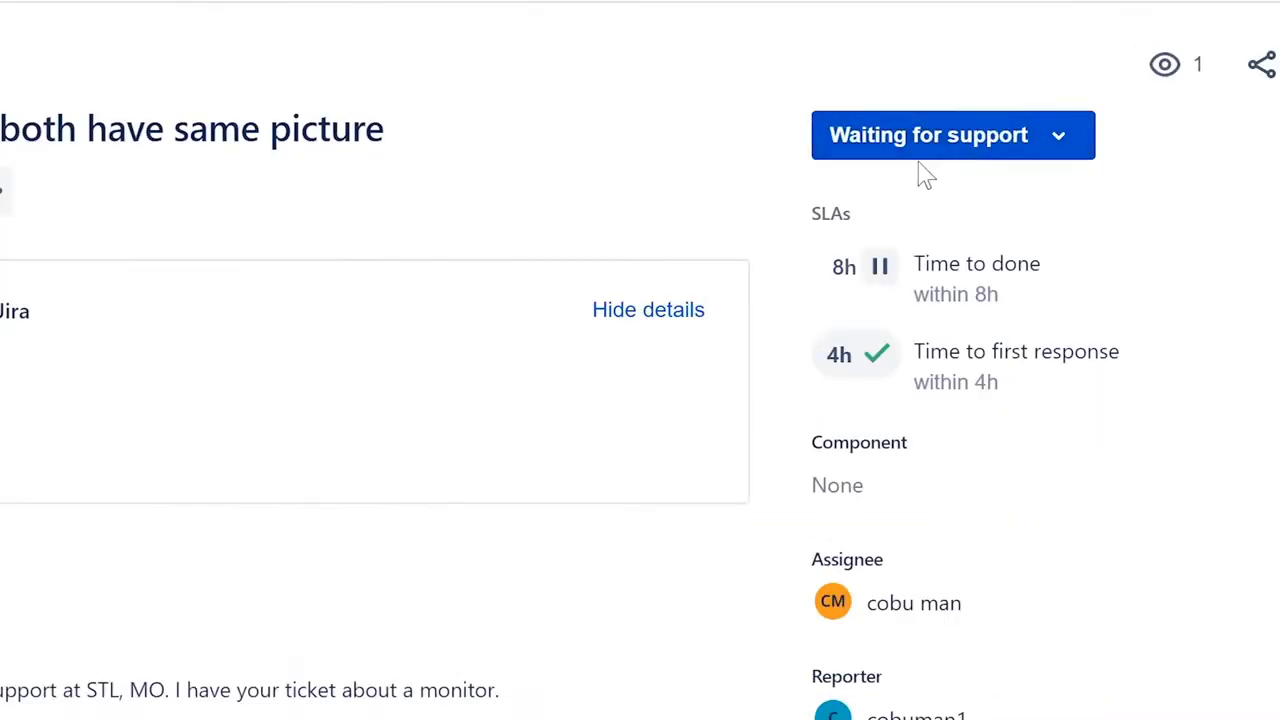
Move ISD-5 from Waiting for support to Completed and check its two watchers.
{"action": "left_click", "coordinate": [1050, 151]}
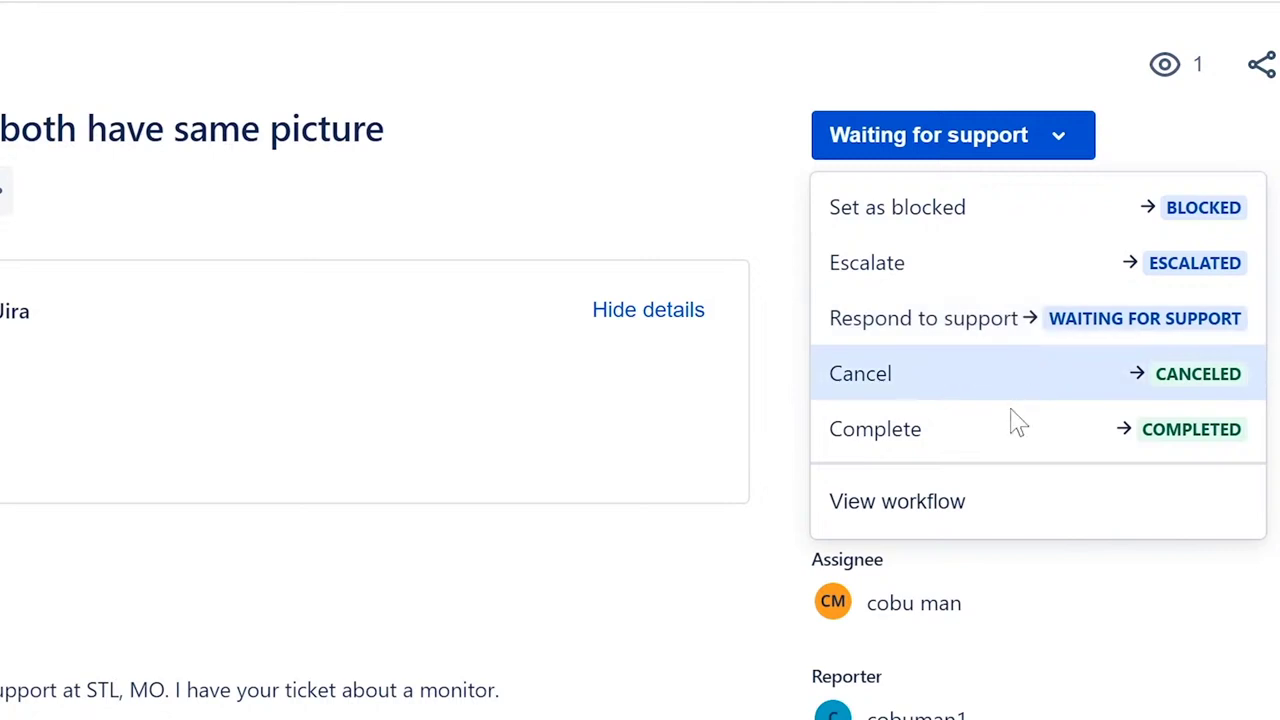
{"action": "left_click", "coordinate": [995, 450]}
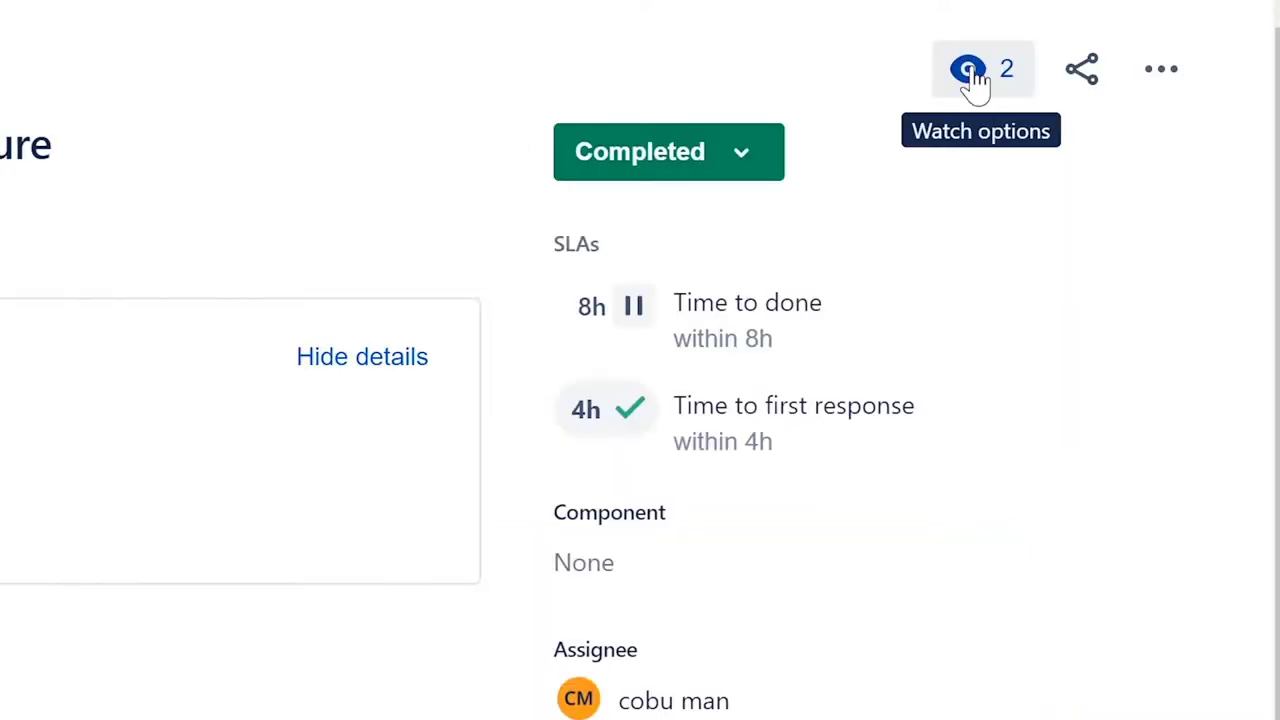
{"action": "left_click", "coordinate": [968, 80]}
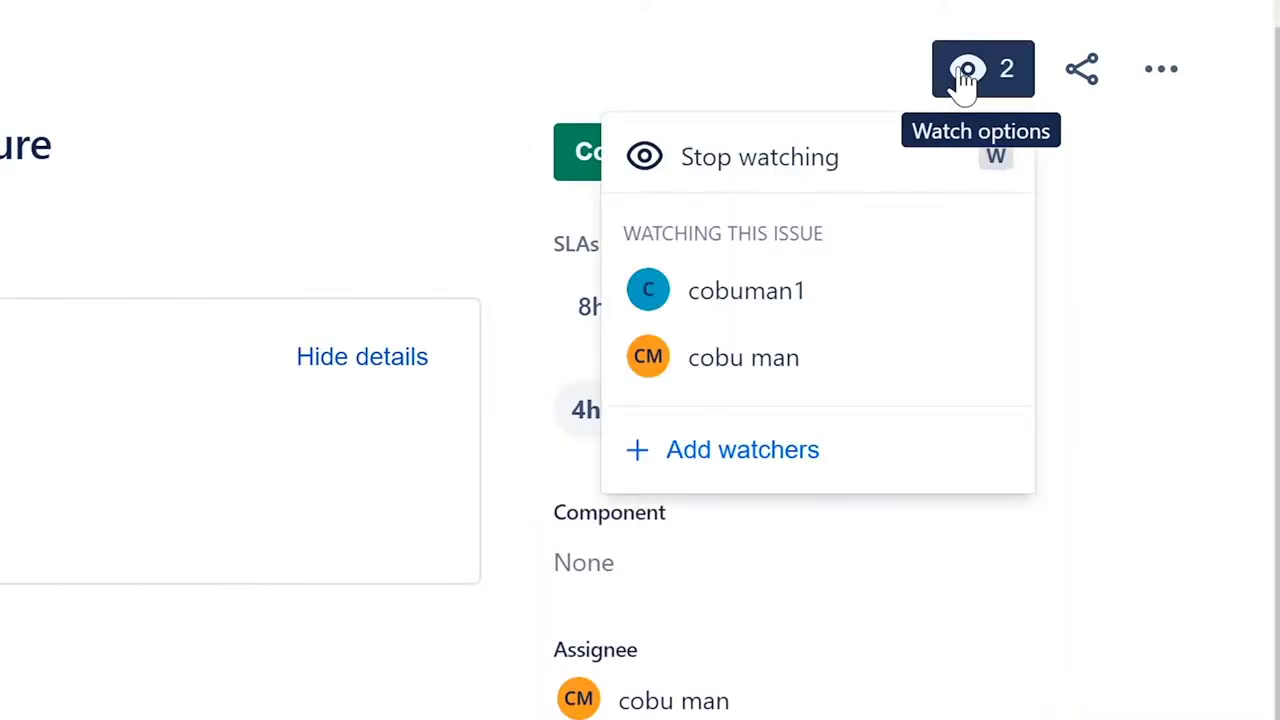
{"action": "mouse_move", "coordinate": [774, 340]}
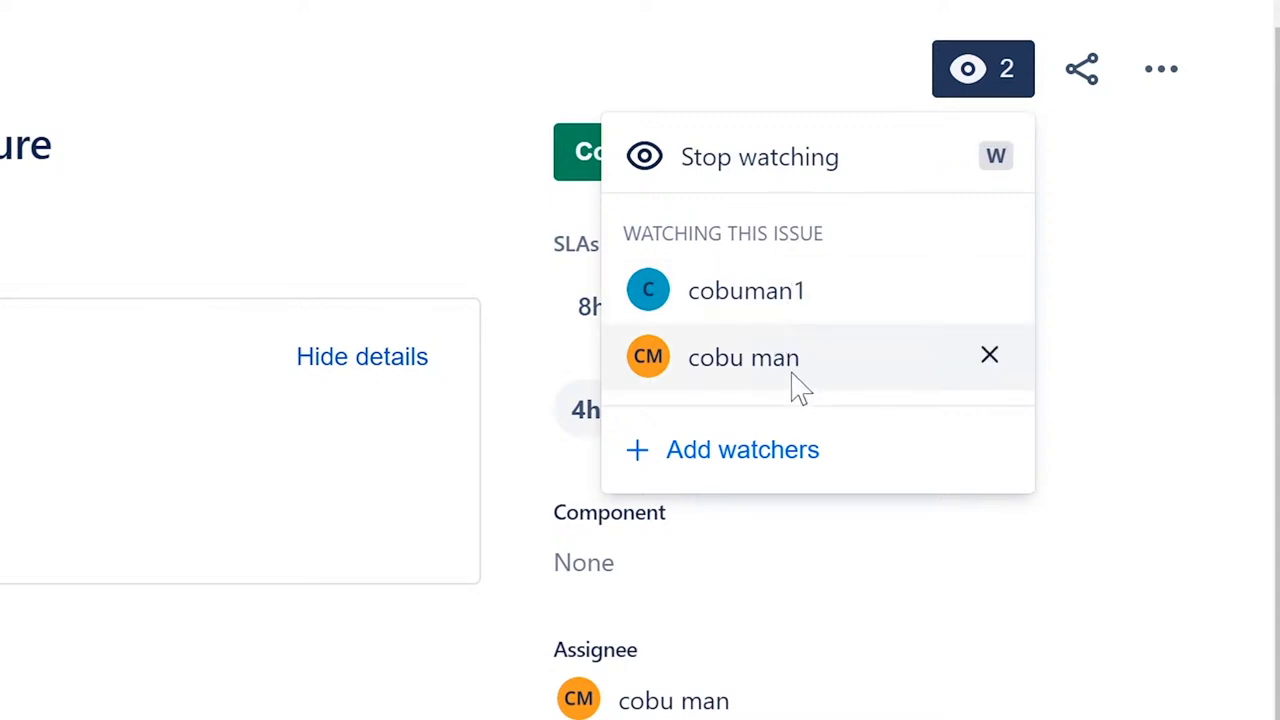
{"action": "mouse_move", "coordinate": [760, 318]}
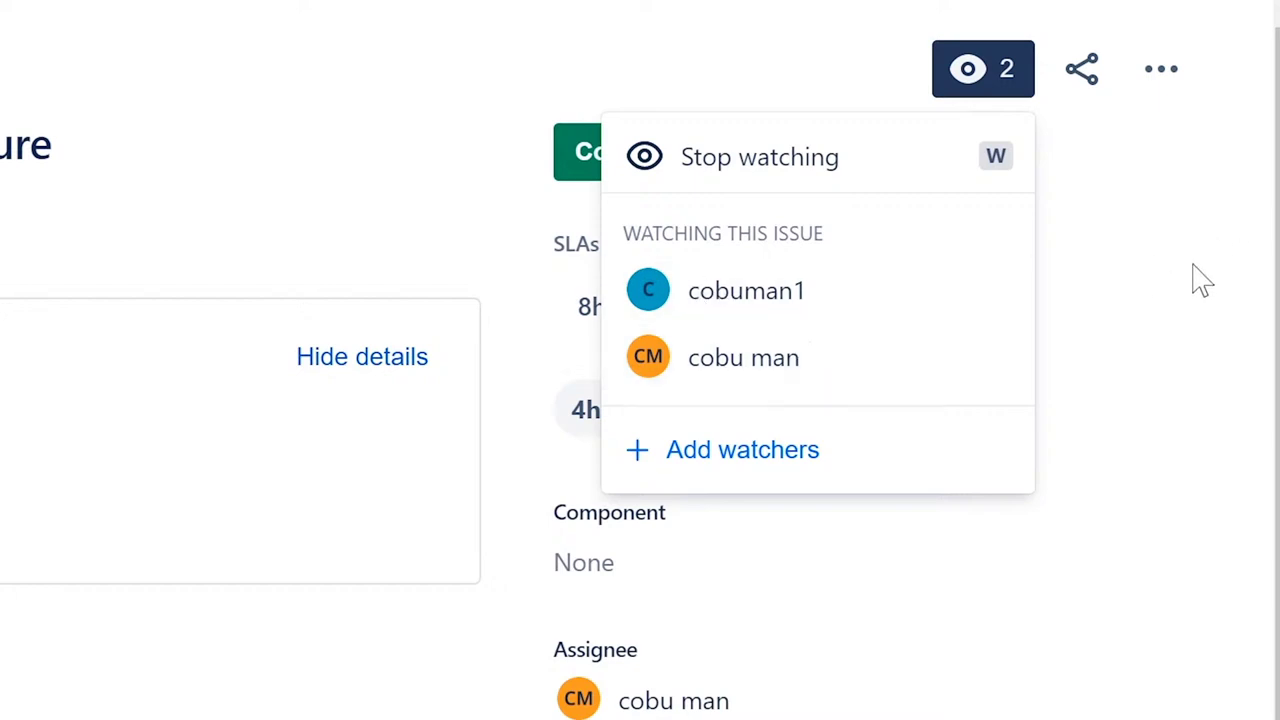
{"action": "left_click", "coordinate": [1158, 333]}
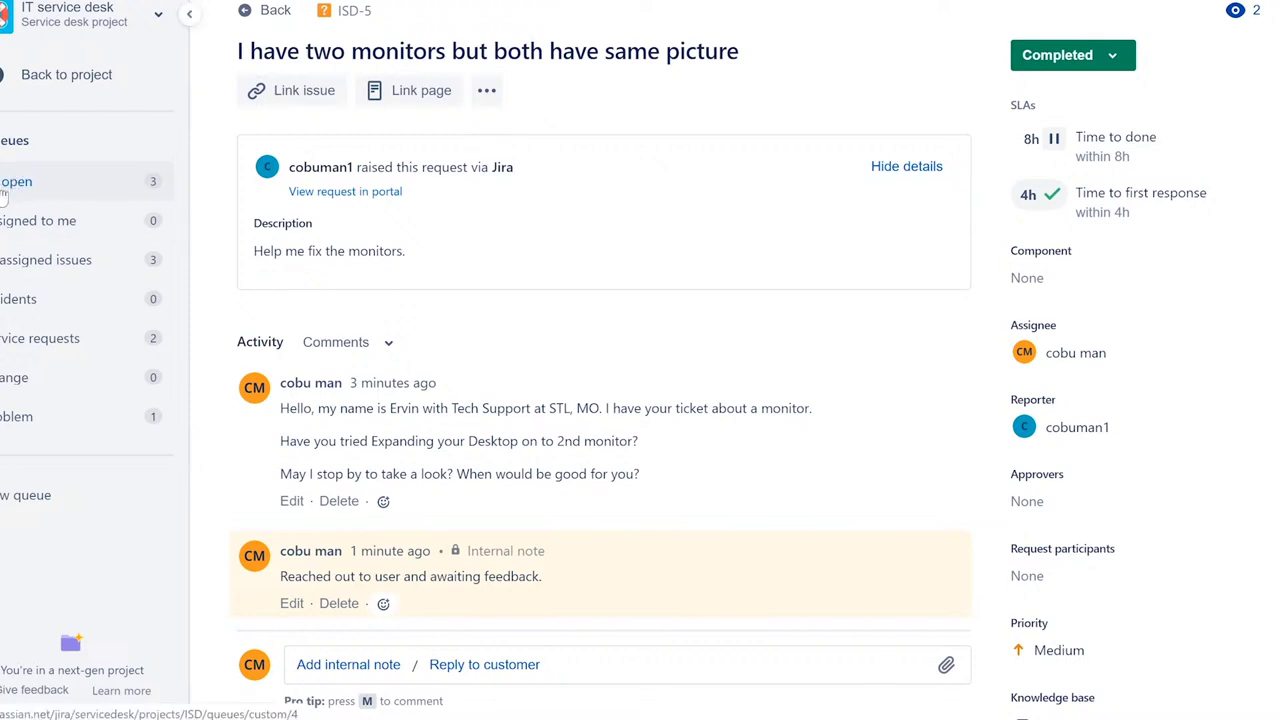
From the All open queue, open the ISD-6 'Website is down!' request.
{"action": "left_click", "coordinate": [44, 190]}
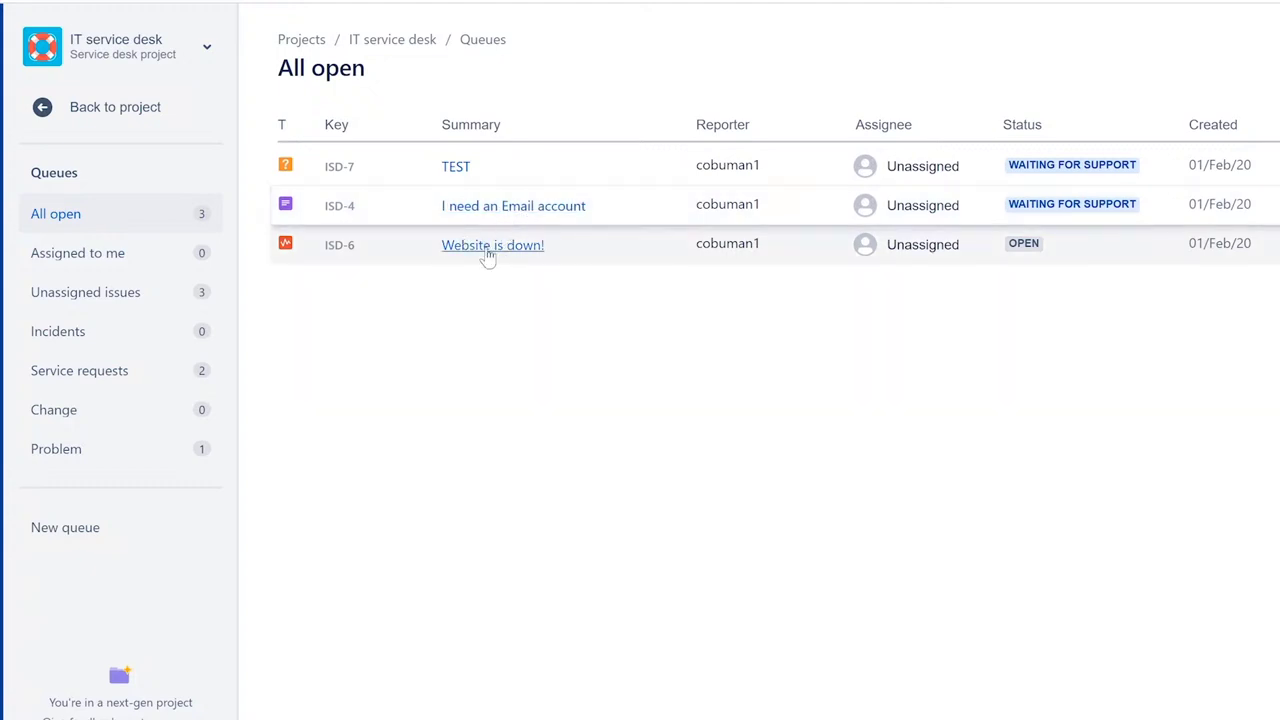
{"action": "left_click", "coordinate": [488, 250]}
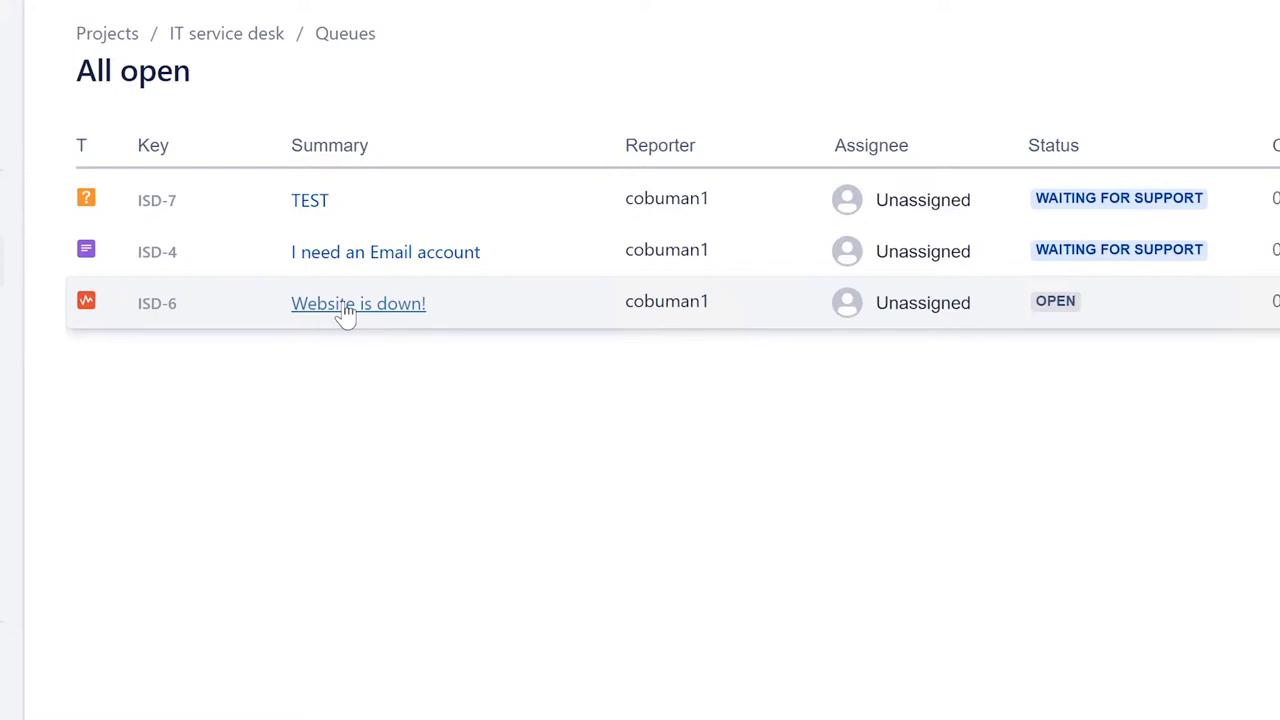
{"action": "left_click", "coordinate": [345, 305]}
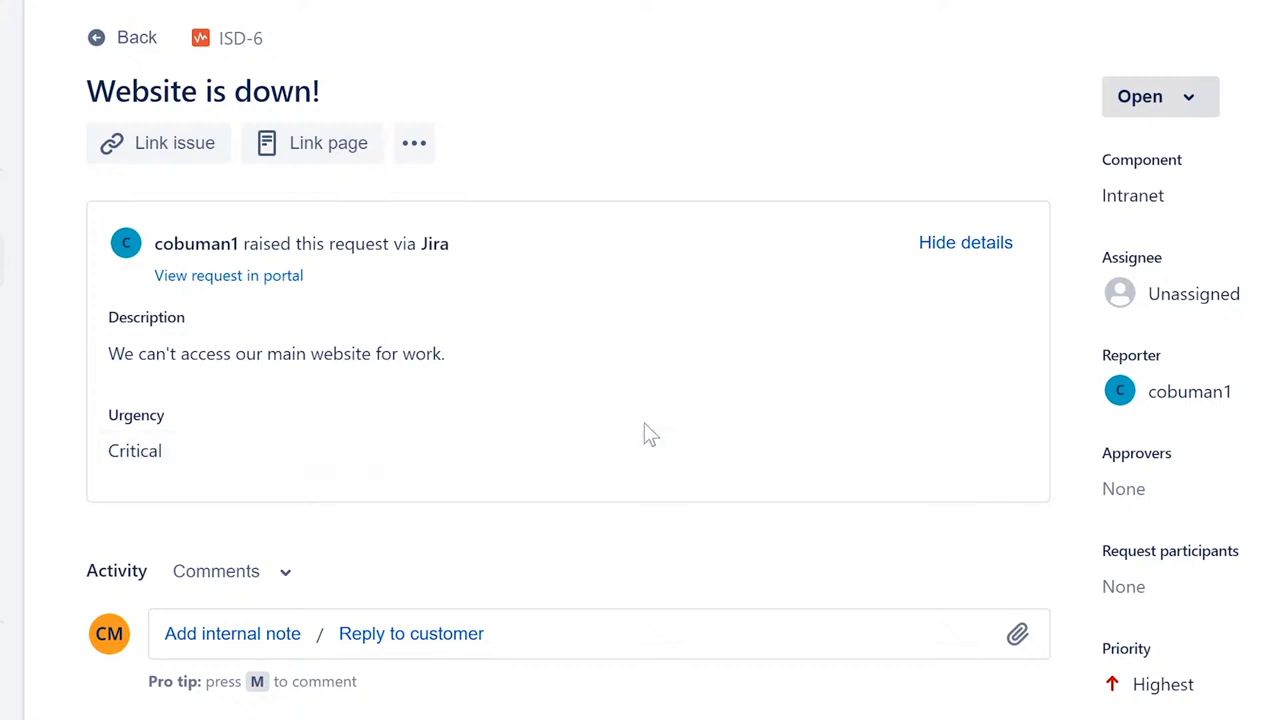
{"action": "scroll", "coordinate": [645, 435], "scroll_direction": "down", "scroll_amount": 2}
{"action": "scroll", "coordinate": [645, 435], "scroll_direction": "up", "scroll_amount": 2}
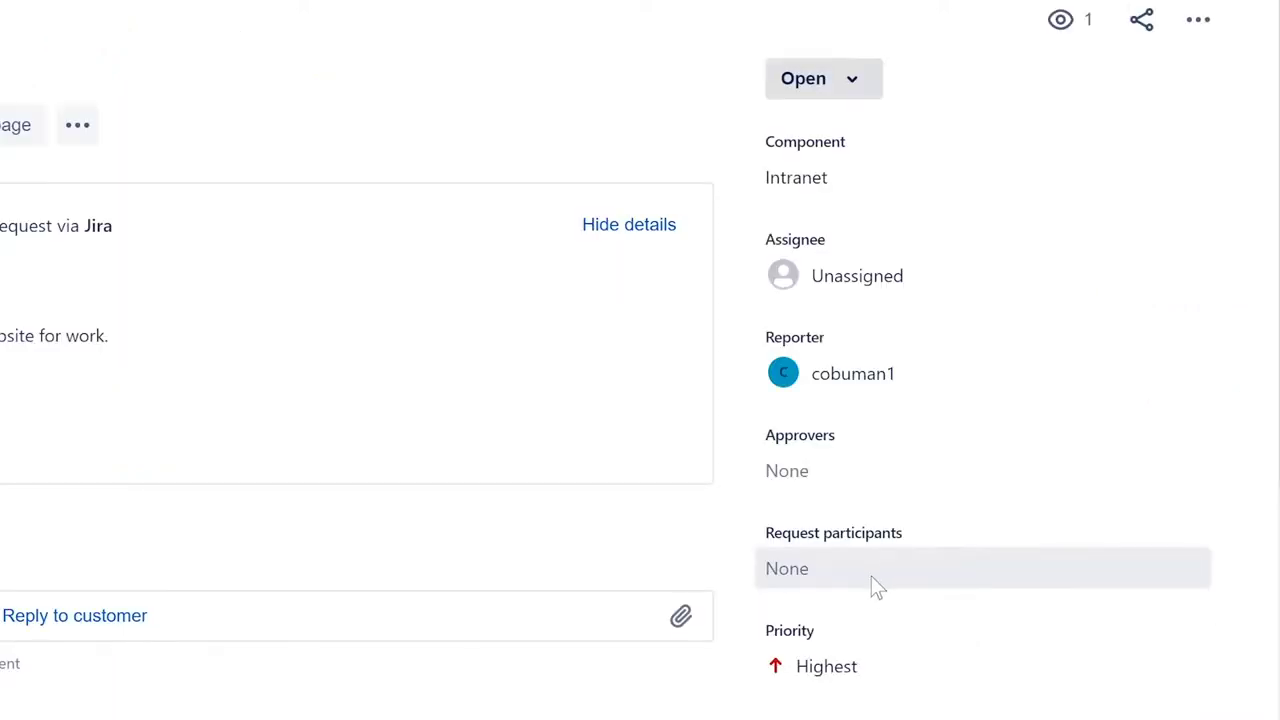
{"action": "scroll", "coordinate": [870, 588], "scroll_direction": "down", "scroll_amount": 2}
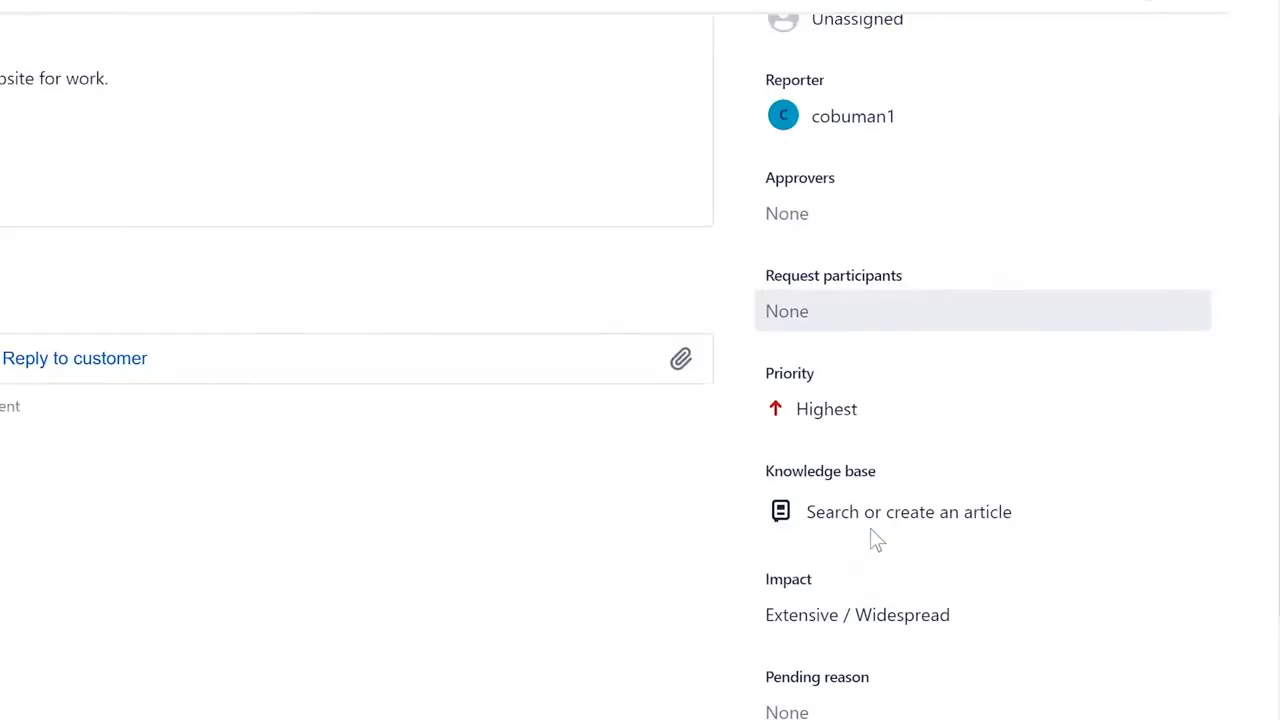
{"action": "left_click", "coordinate": [852, 312]}
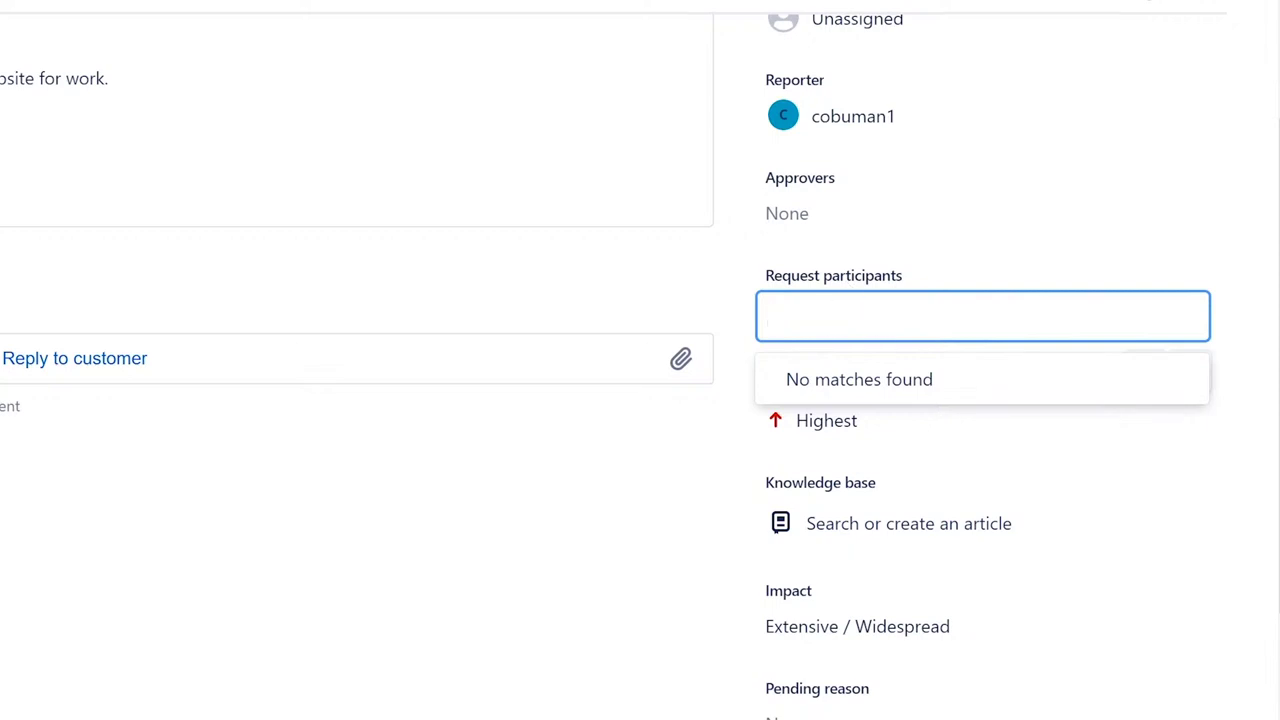
{"action": "type", "text": "Joe Sm"}
{"action": "key", "text": "BackSpace"}
{"action": "type", "text": "h"}
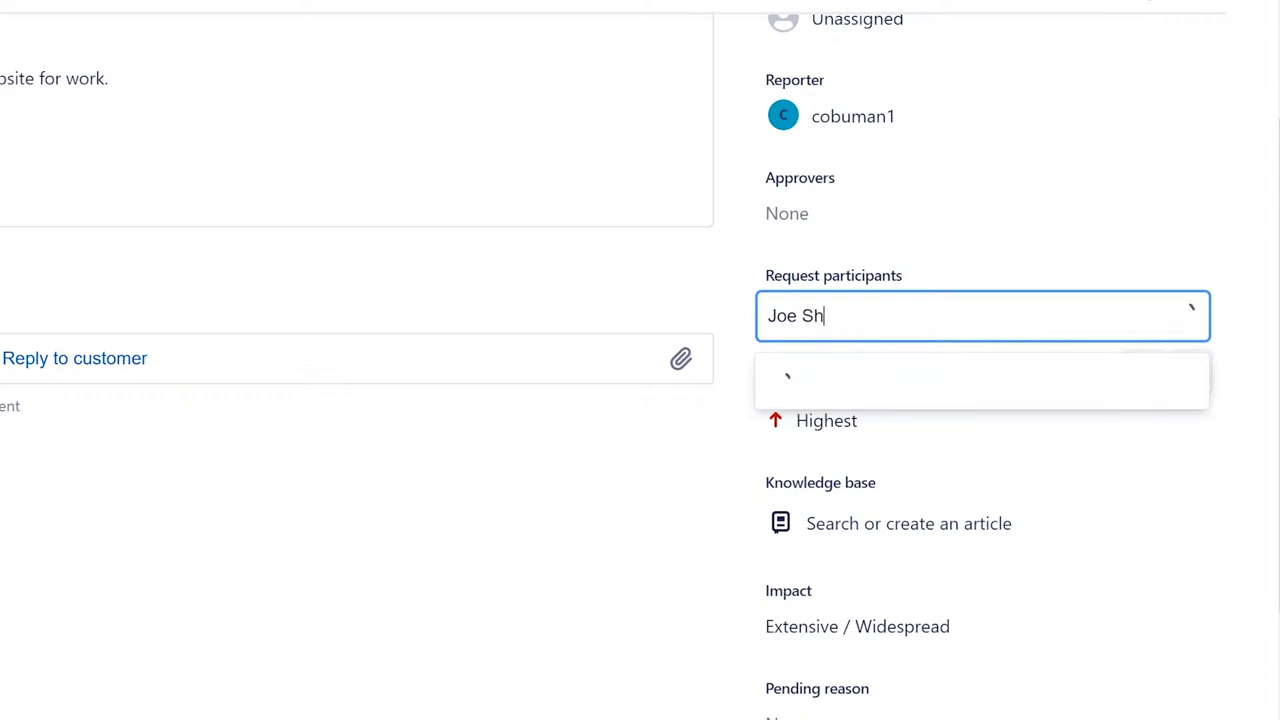
{"action": "type", "text": "smo"}
{"action": "key", "text": "BackSpace"}
{"action": "key", "text": "BackSpace"}
{"action": "key", "text": "BackSpace"}
{"action": "type", "text": "mo"}
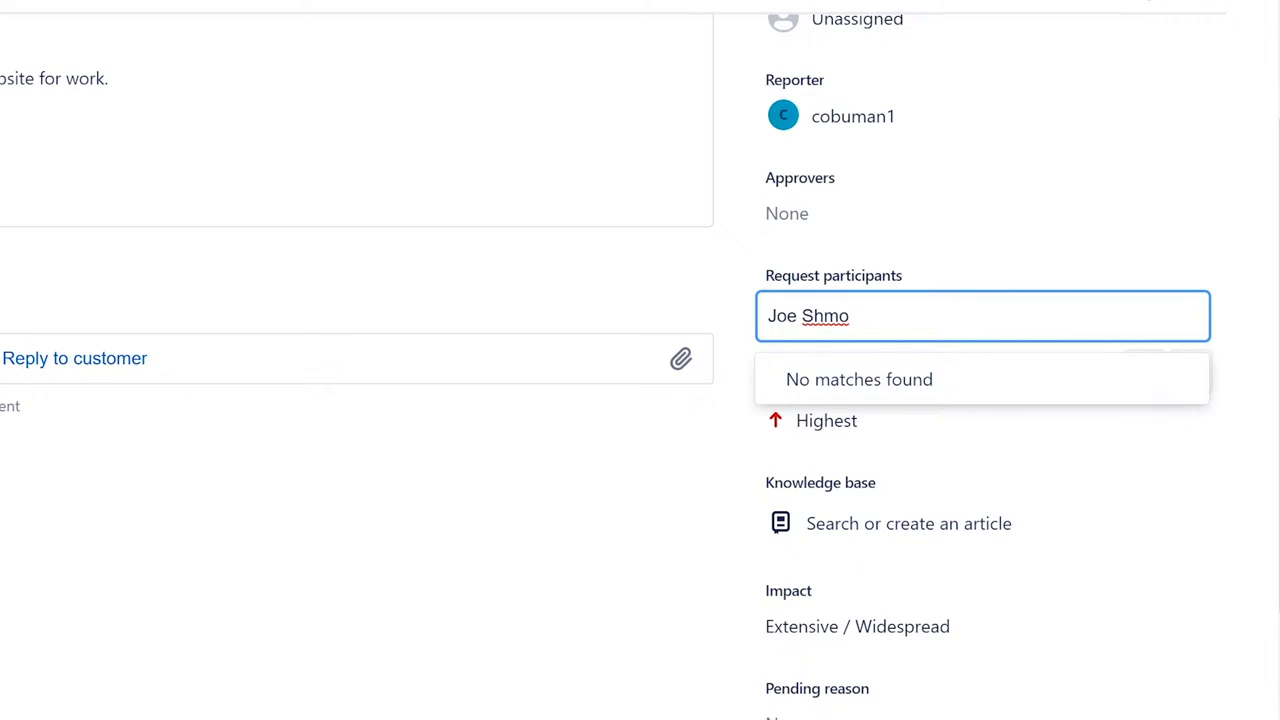
{"action": "type", "text": ", "}
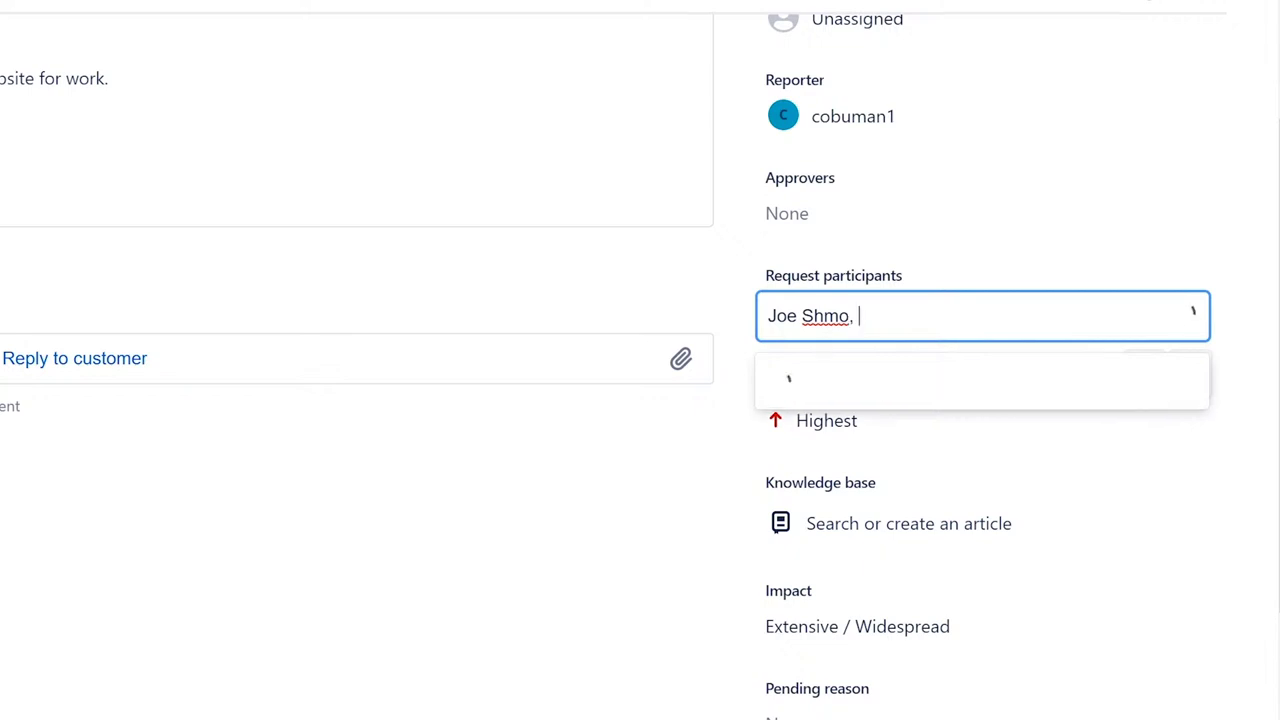
{"action": "type", "text": "Bob Itsaboy"}
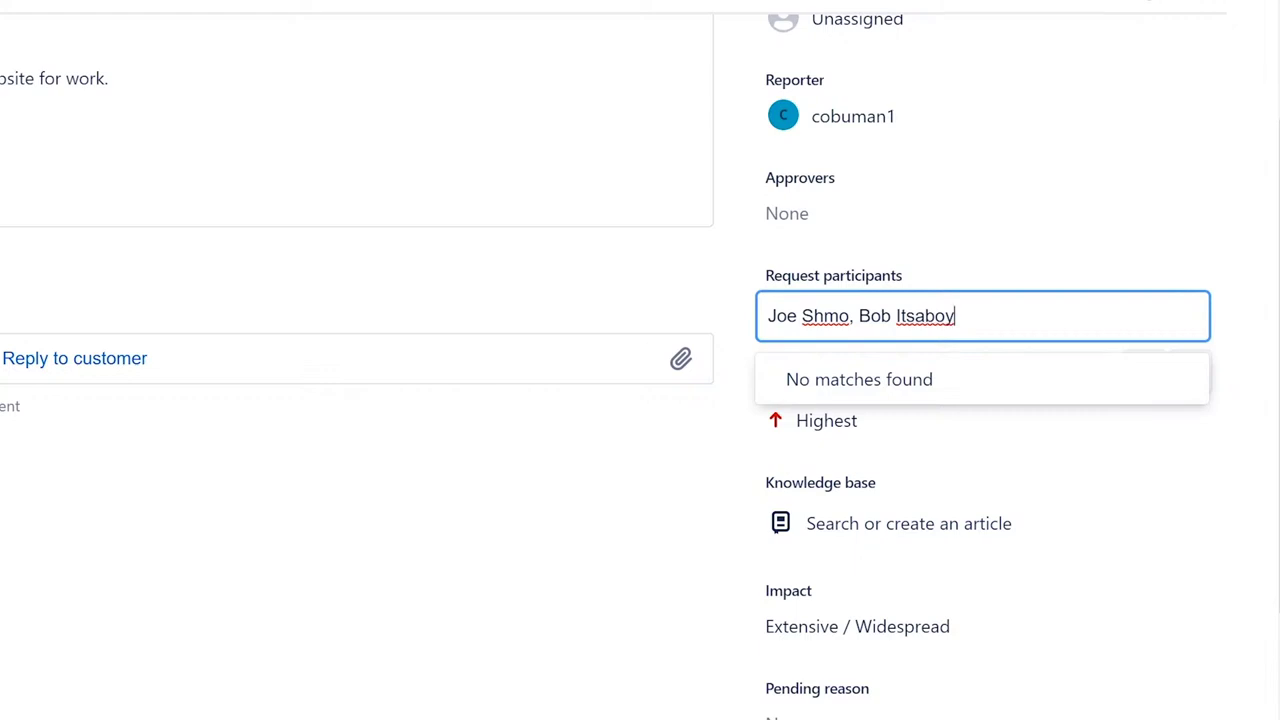
{"action": "key", "text": "BackSpace"}
{"action": "key", "text": "BackSpace"}
{"action": "key", "text": "BackSpace"}
{"action": "key", "text": "BackSpace"}
{"action": "key", "text": "BackSpace"}
{"action": "key", "text": "BackSpace"}
{"action": "key", "text": "BackSpace"}
{"action": "key", "text": "BackSpace"}
{"action": "key", "text": "BackSpace"}
{"action": "key", "text": "BackSpace"}
{"action": "key", "text": "BackSpace"}
{"action": "key", "text": "BackSpace"}
{"action": "key", "text": "BackSpace"}
{"action": "key", "text": "BackSpace"}
{"action": "key", "text": "BackSpace"}
{"action": "key", "text": "BackSpace"}
{"action": "key", "text": "BackSpace"}
{"action": "key", "text": "BackSpace"}
{"action": "key", "text": "BackSpace"}
{"action": "key", "text": "BackSpace"}
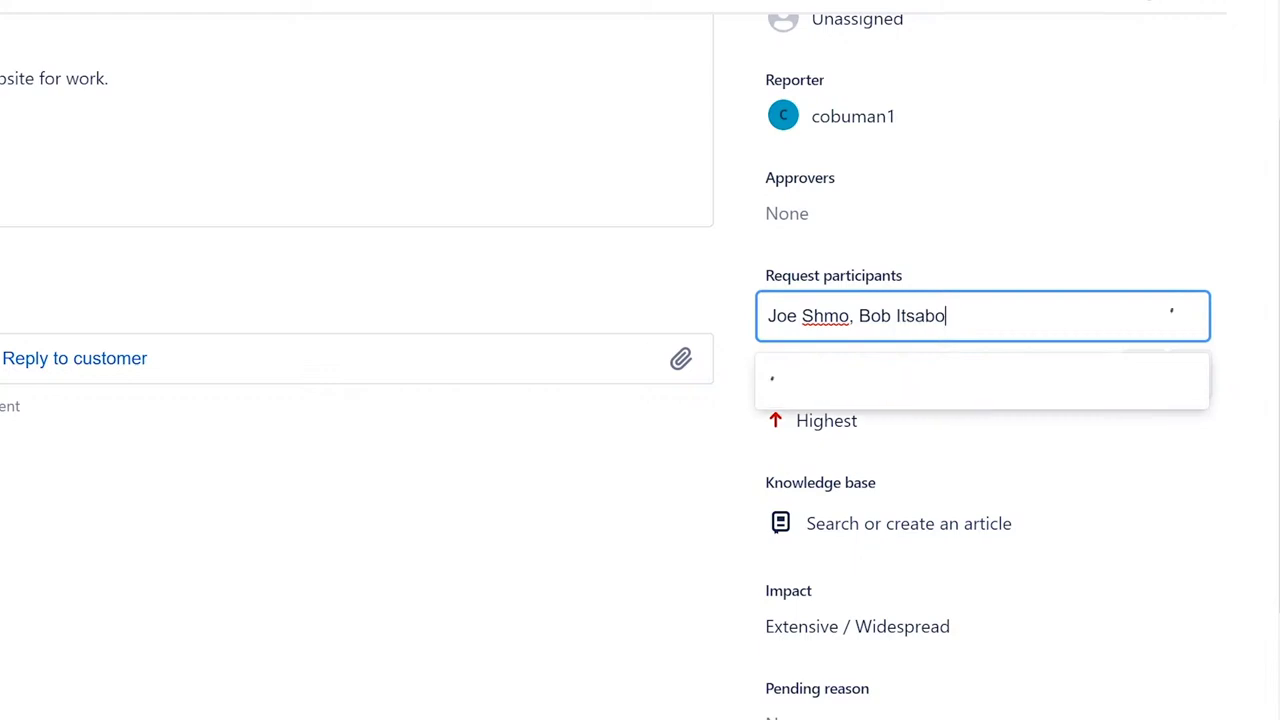
Reply to the customer asking how many people are impacted, when it last worked, and if the link is correct.
{"action": "left_click", "coordinate": [627, 560]}
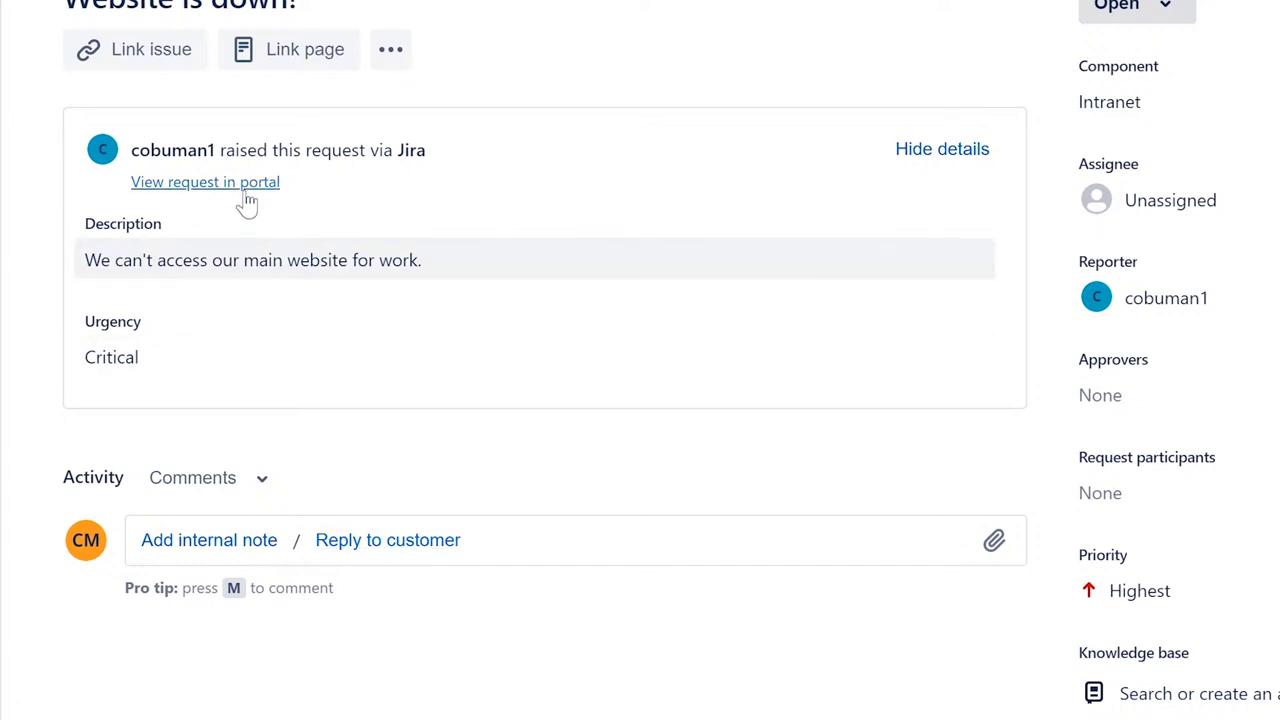
{"action": "left_click", "coordinate": [414, 547]}
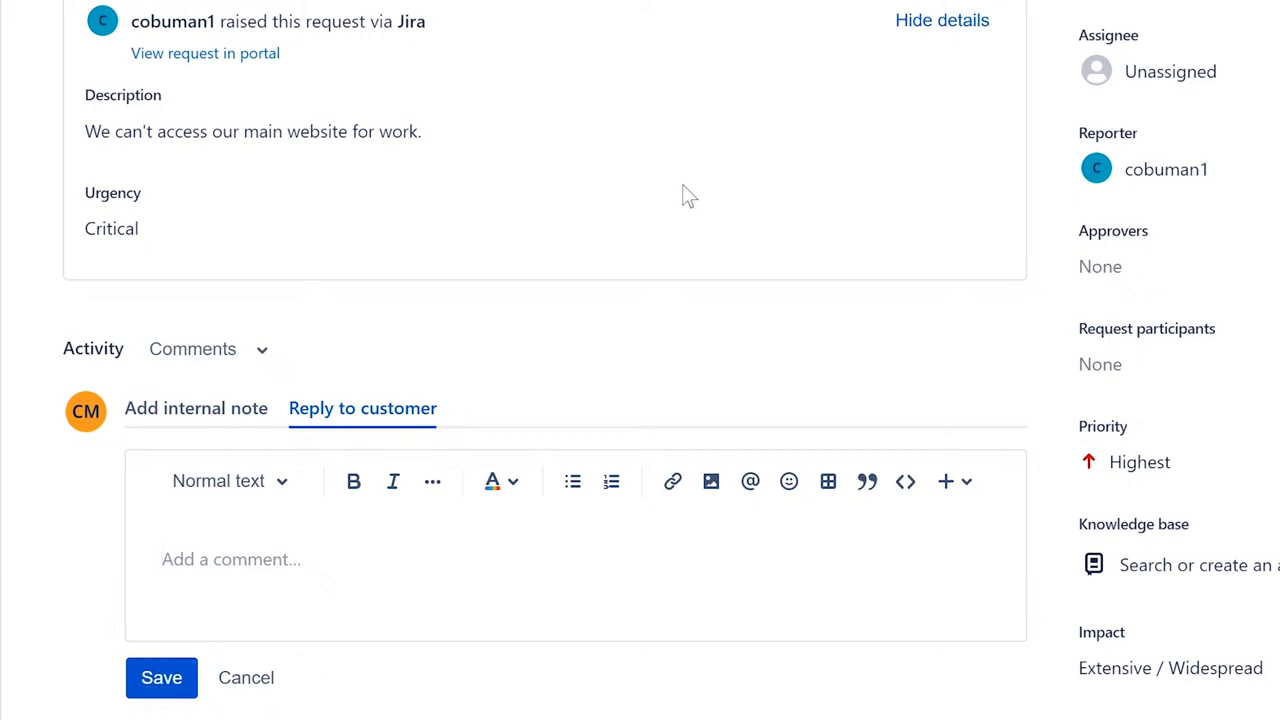
{"action": "type", "text": "How many"}
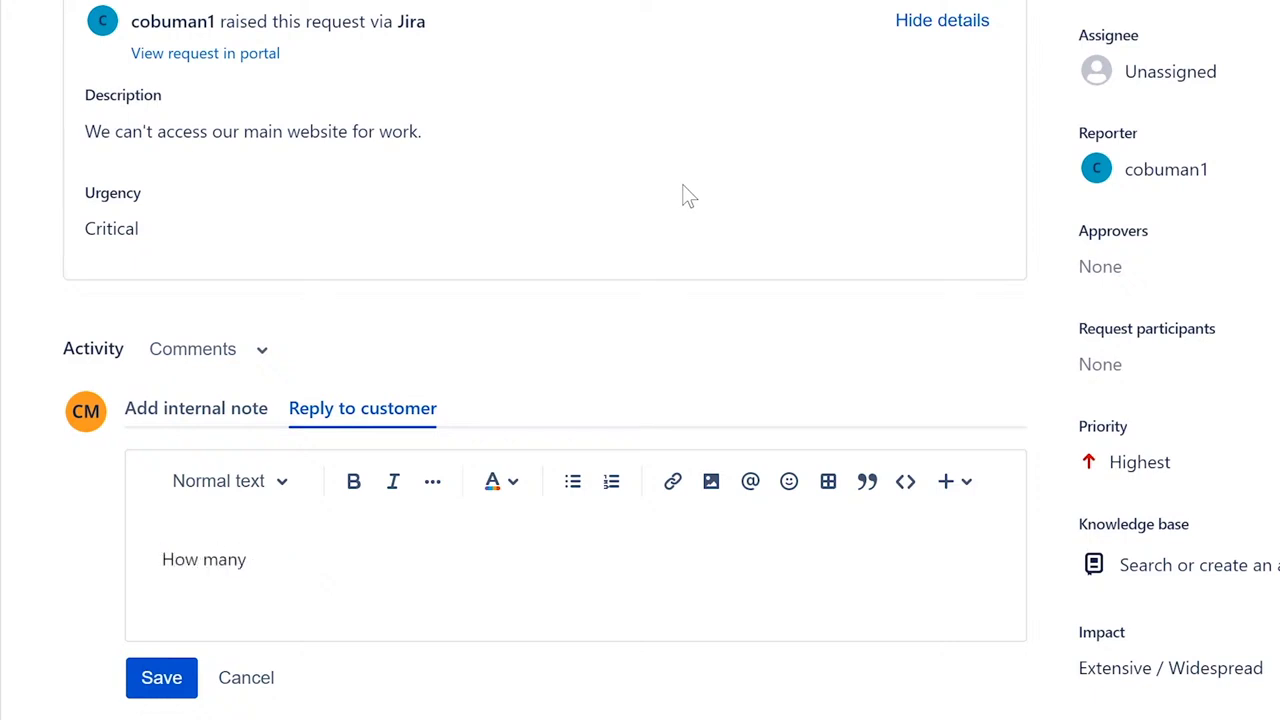
{"action": "type", "text": " upeople are impacted."}
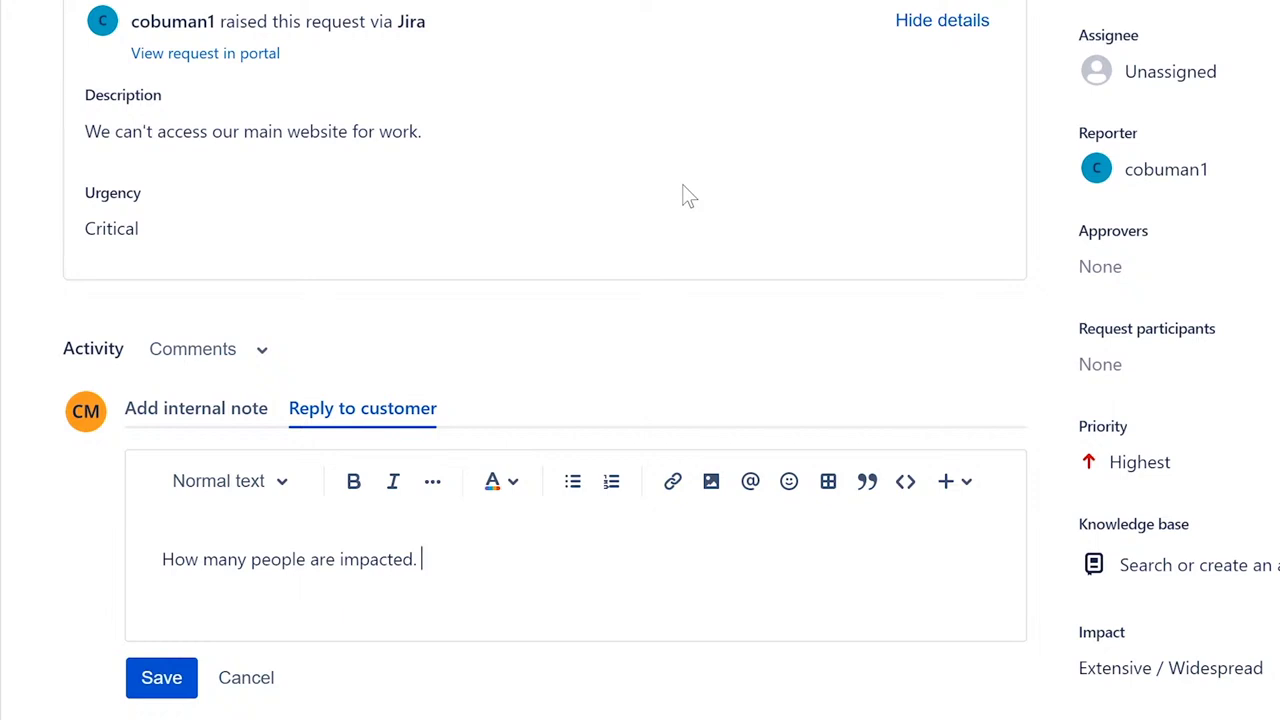
{"action": "type", "text": "?"}
{"action": "key", "text": "Return"}
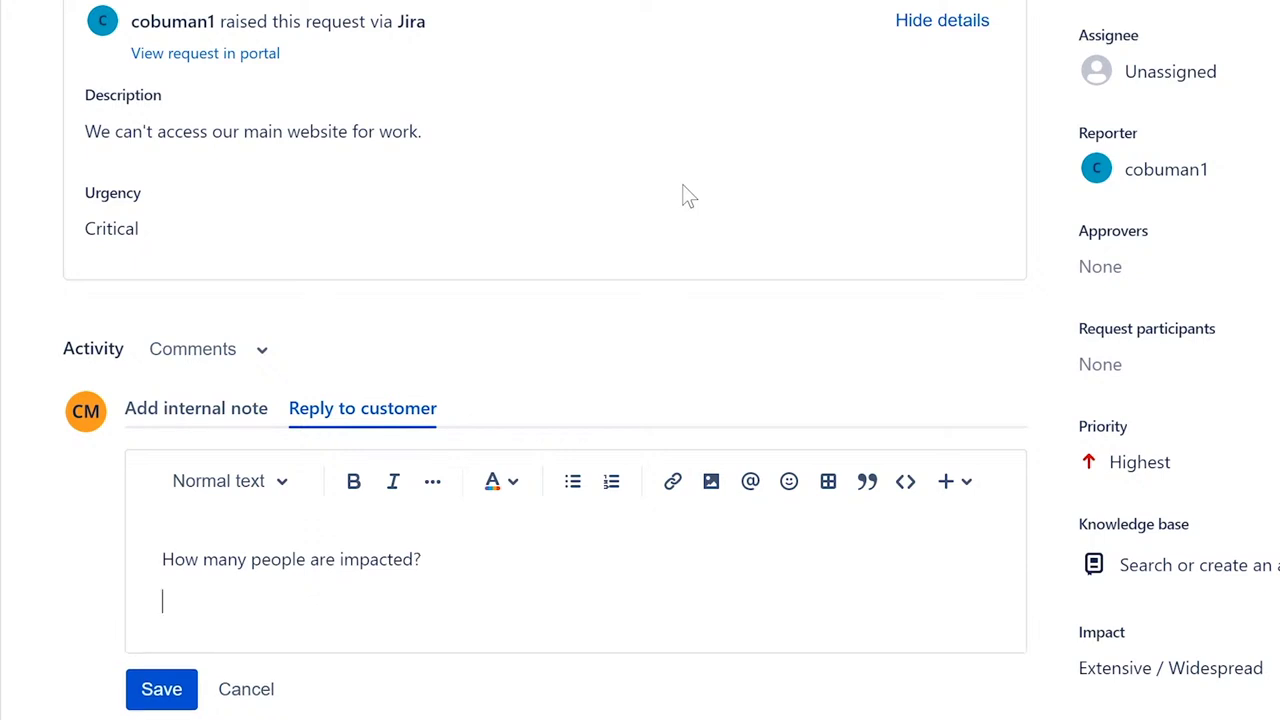
{"action": "type", "text": "When was the l"}
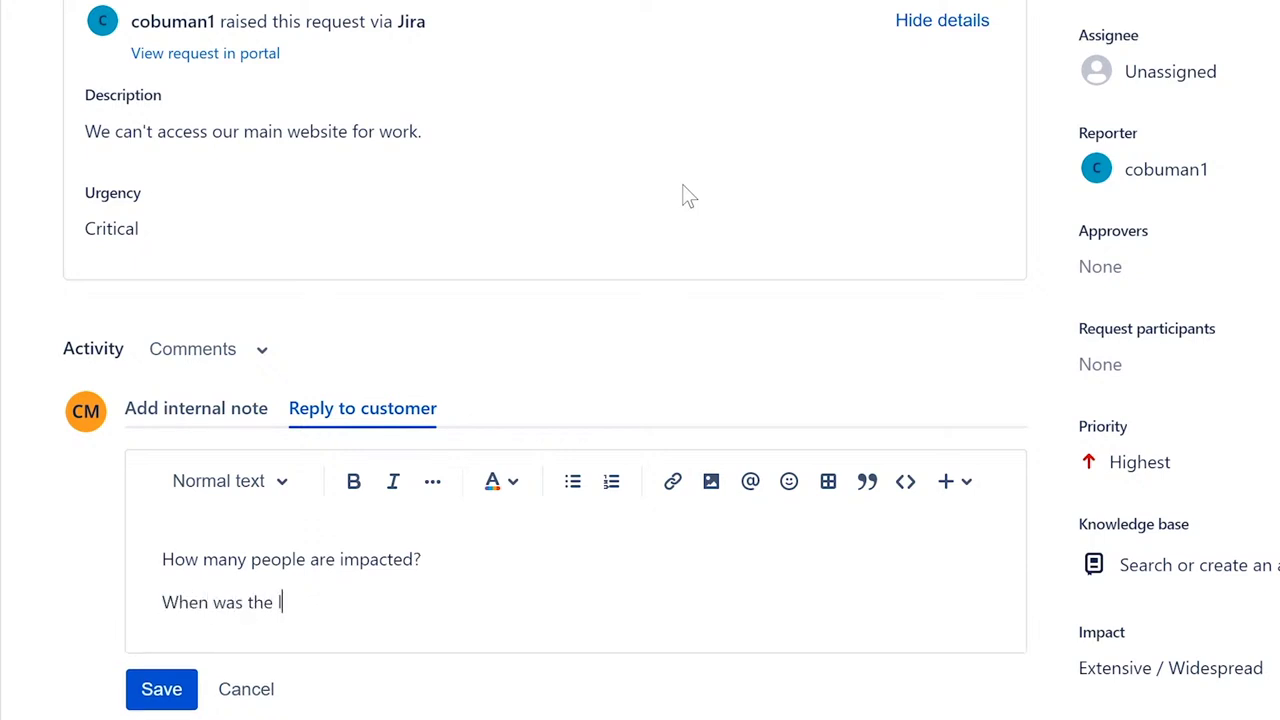
{"action": "type", "text": "ast time it w"}
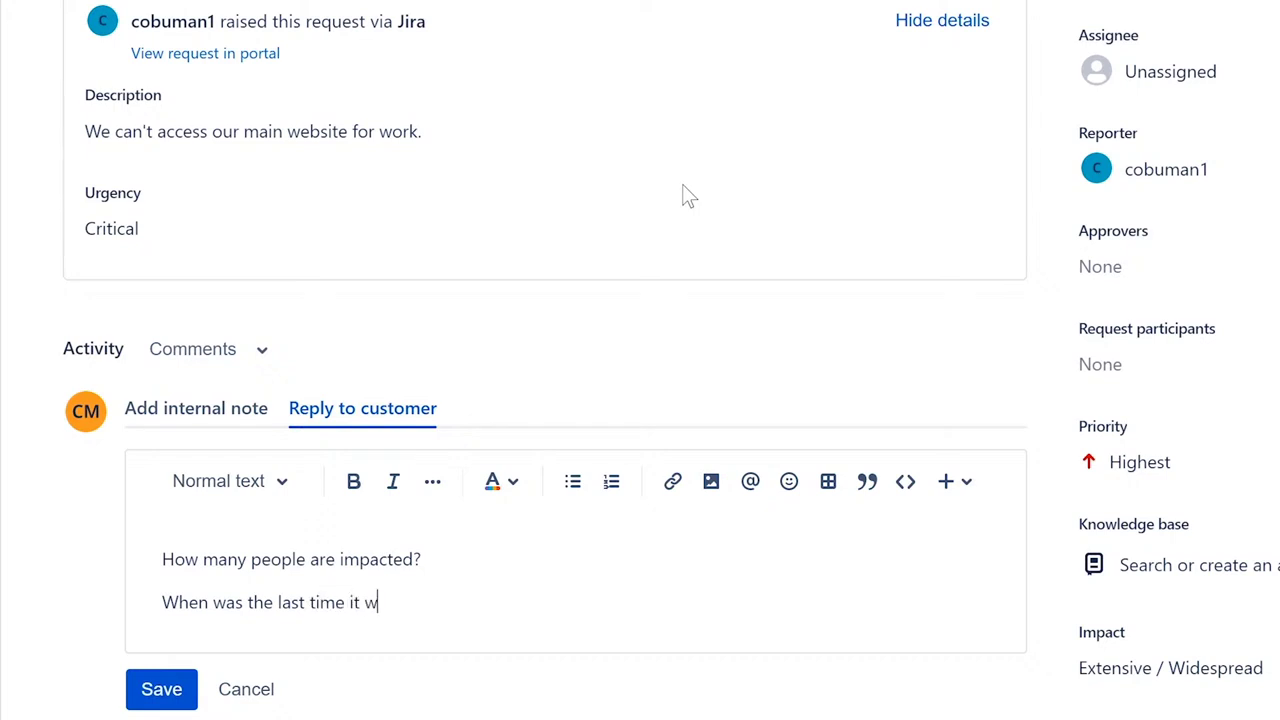
{"action": "type", "text": "orked?"}
{"action": "key", "text": "Return"}
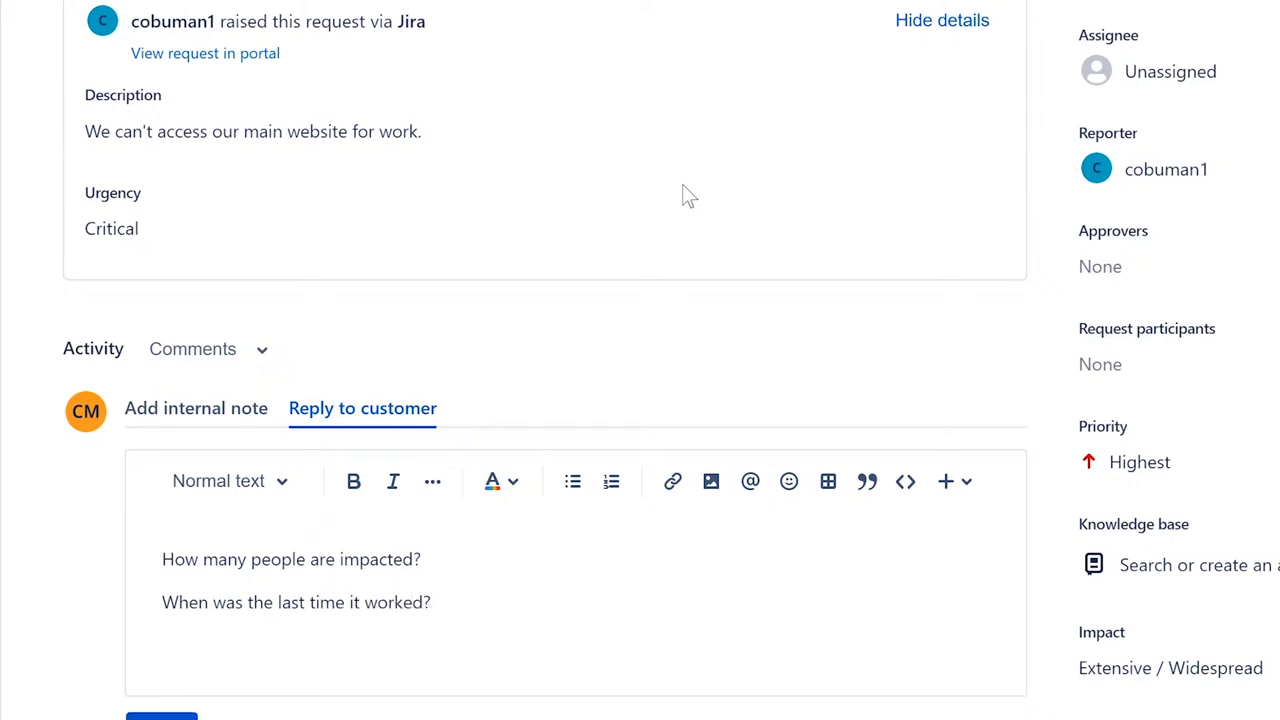
{"action": "type", "text": "Are you useing the correc"}
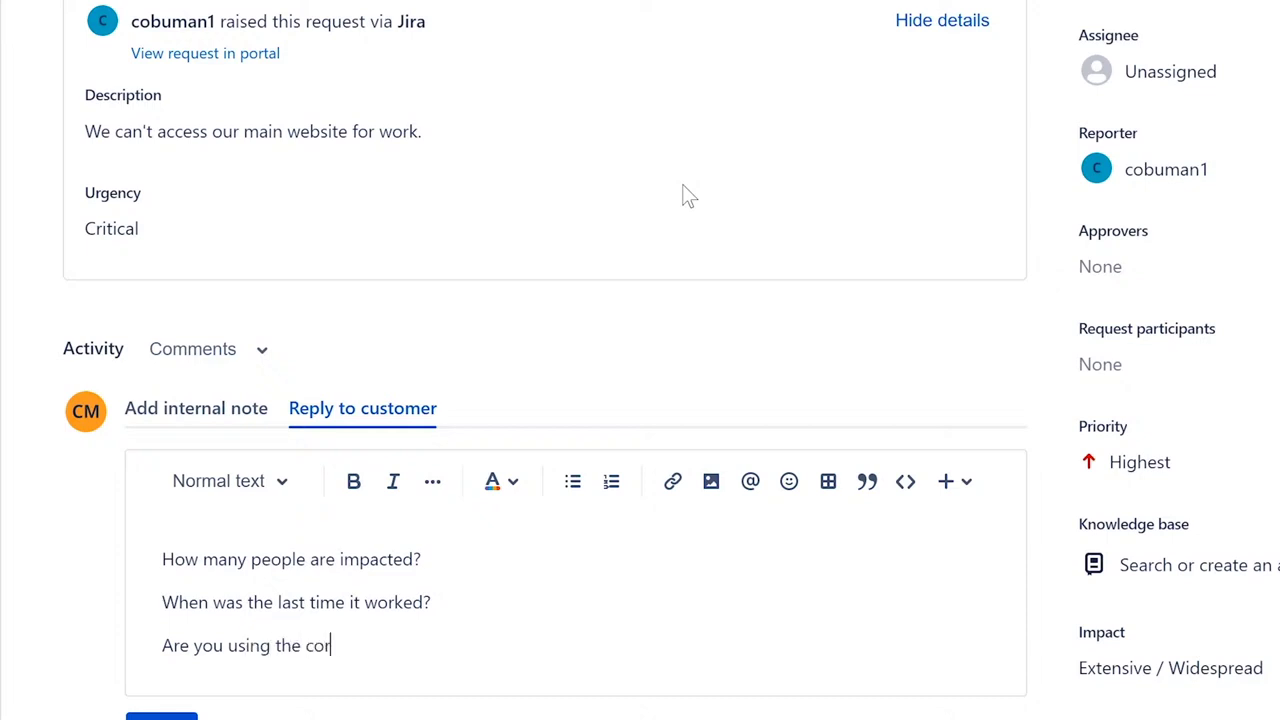
{"action": "type", "text": "t link?"}
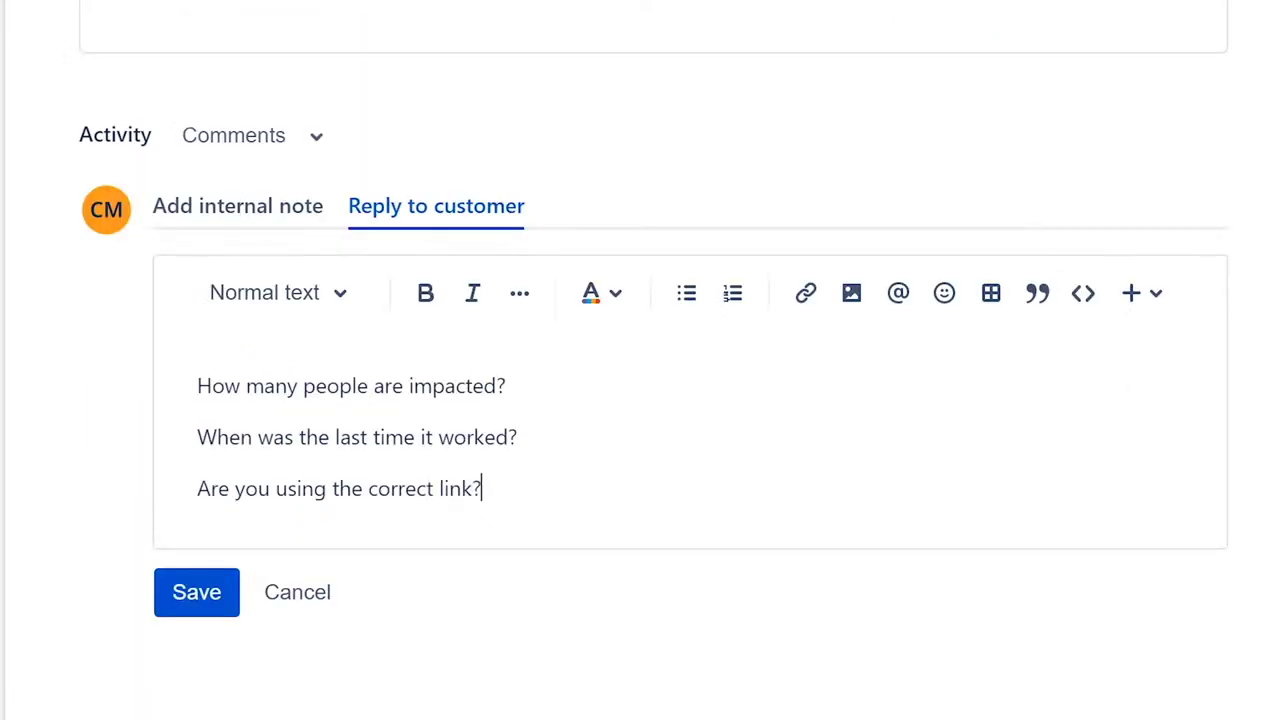
{"action": "key", "text": "Return"}
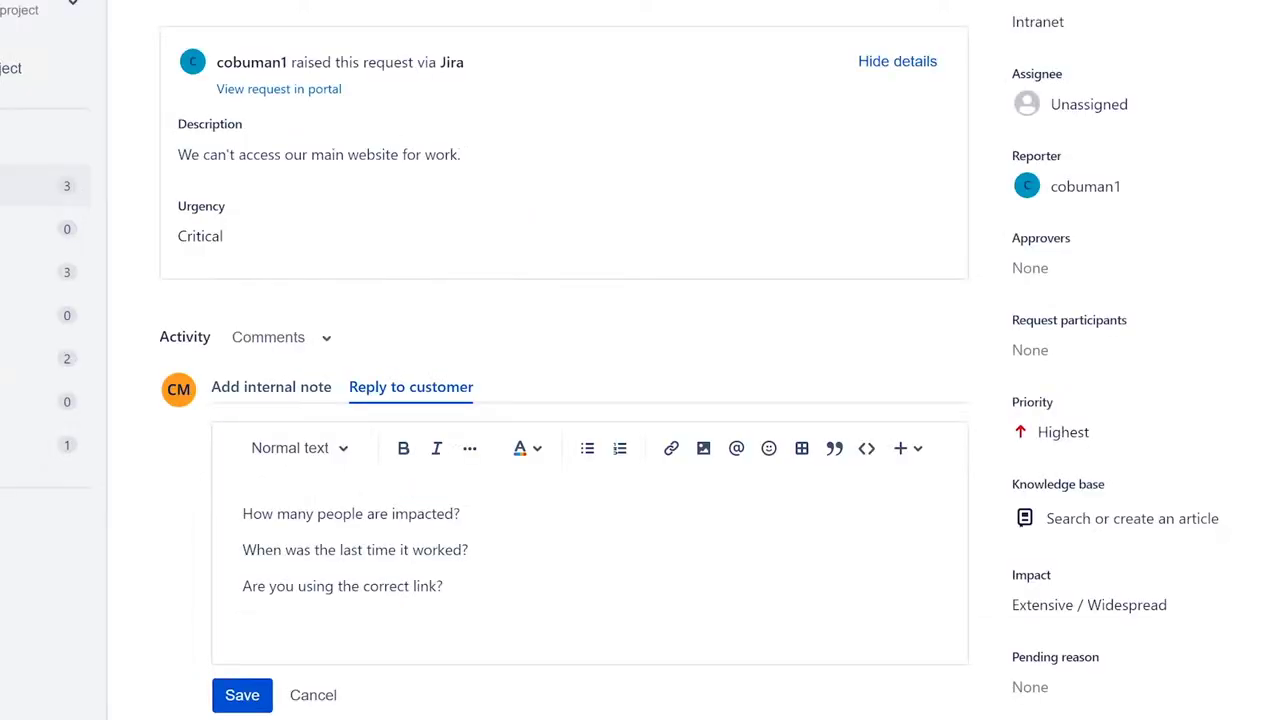
{"action": "left_click", "coordinate": [246, 697]}
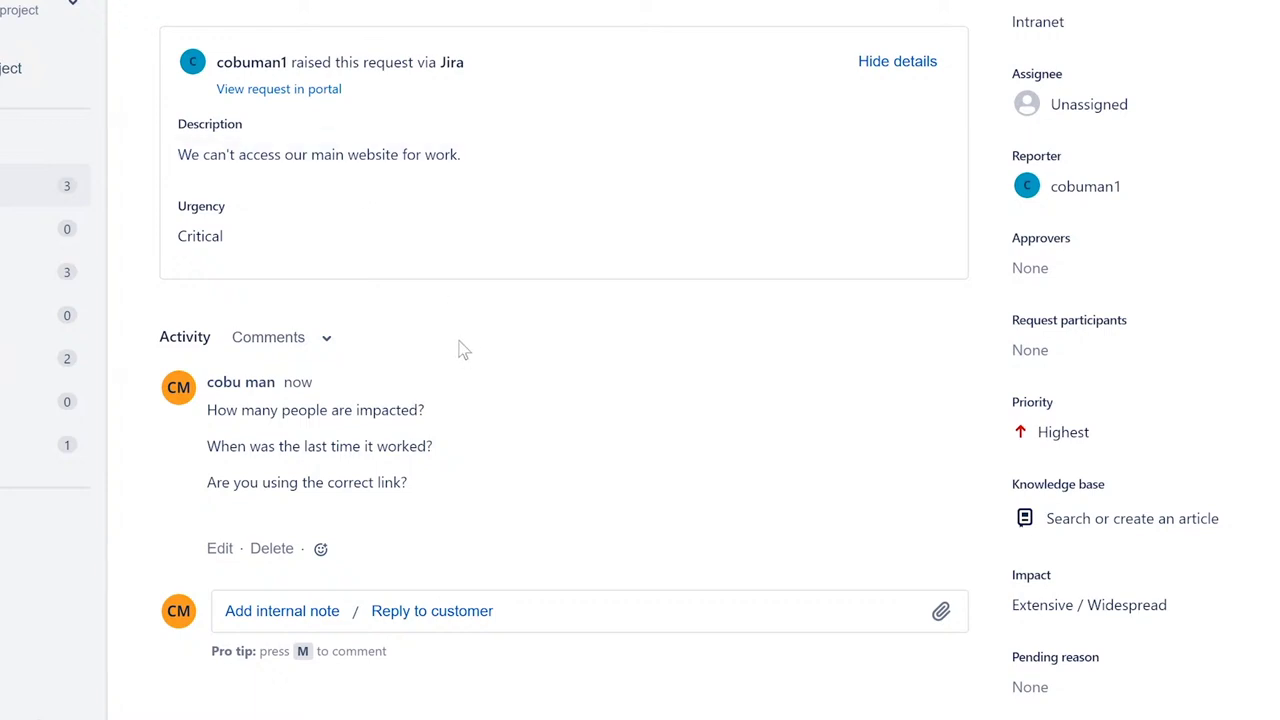
Save an internal note on ISD-6 reading 'Contacted user requesting more information.'.
{"action": "scroll", "coordinate": [464, 350], "scroll_direction": "up", "scroll_amount": 1}
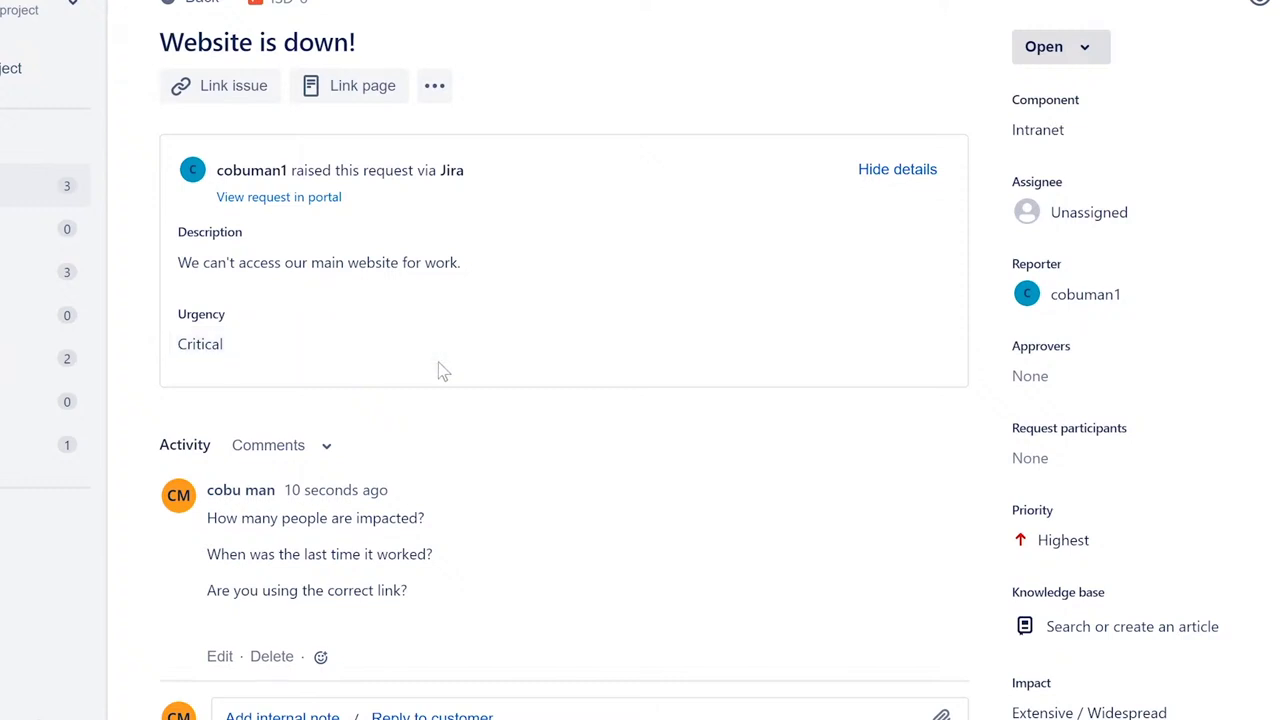
{"action": "scroll", "coordinate": [460, 340], "scroll_direction": "down", "scroll_amount": 1}
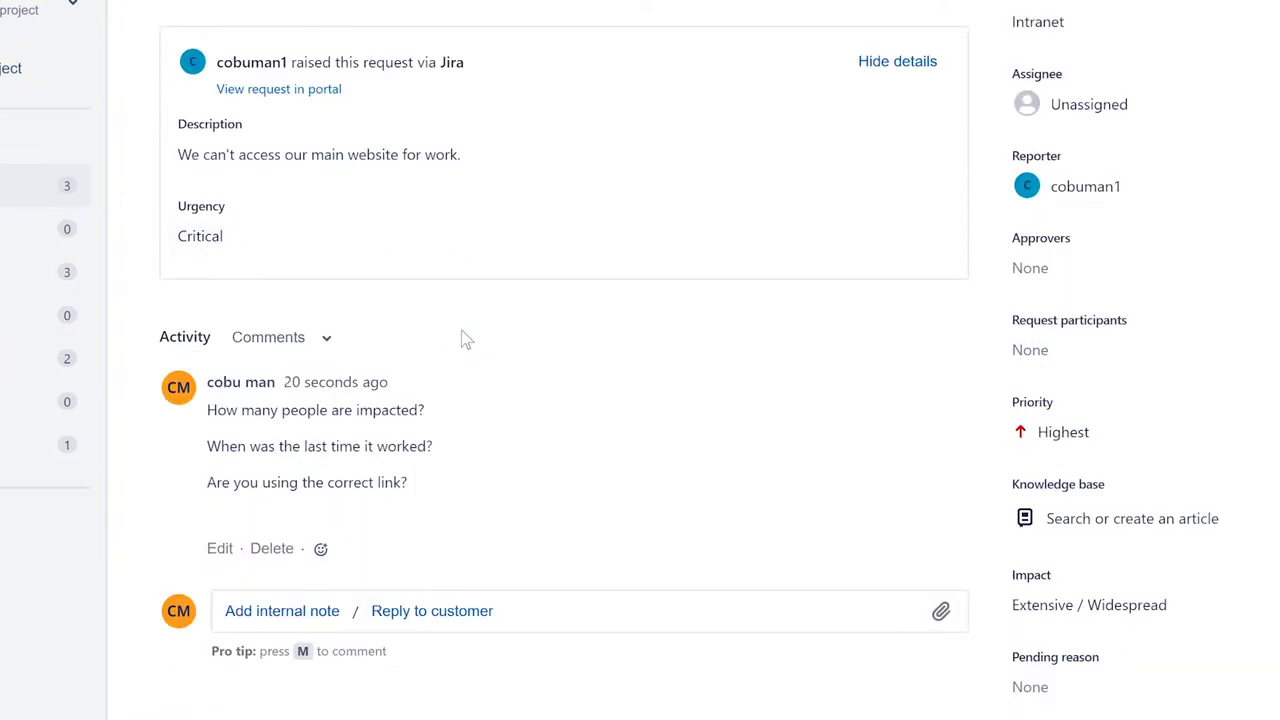
{"action": "left_click", "coordinate": [333, 608]}
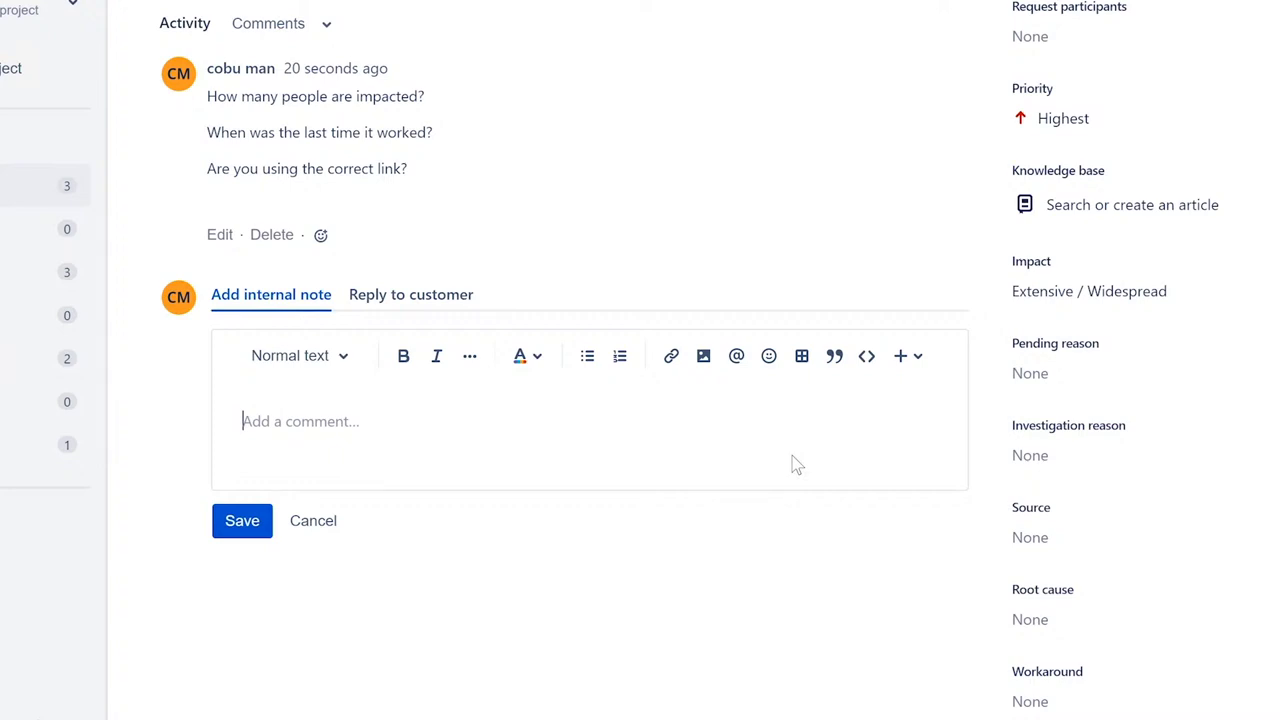
{"action": "type", "text": "Contacted "}
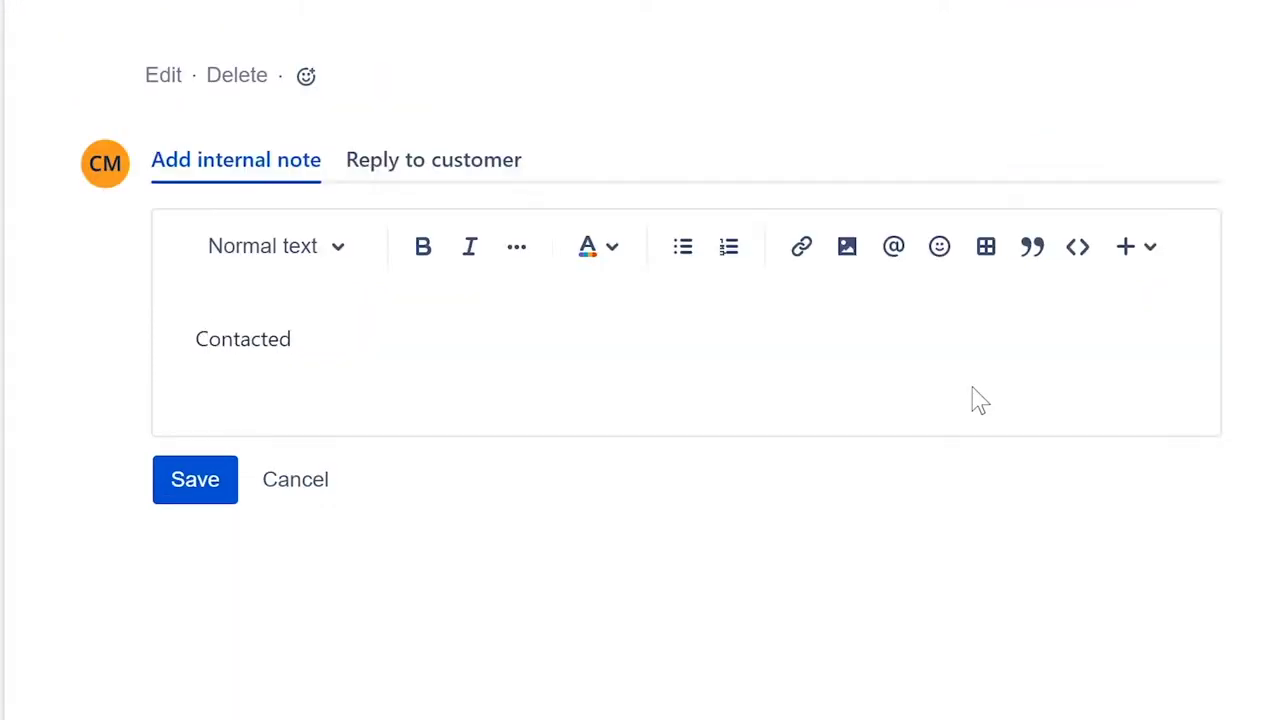
{"action": "type", "text": "user with more"}
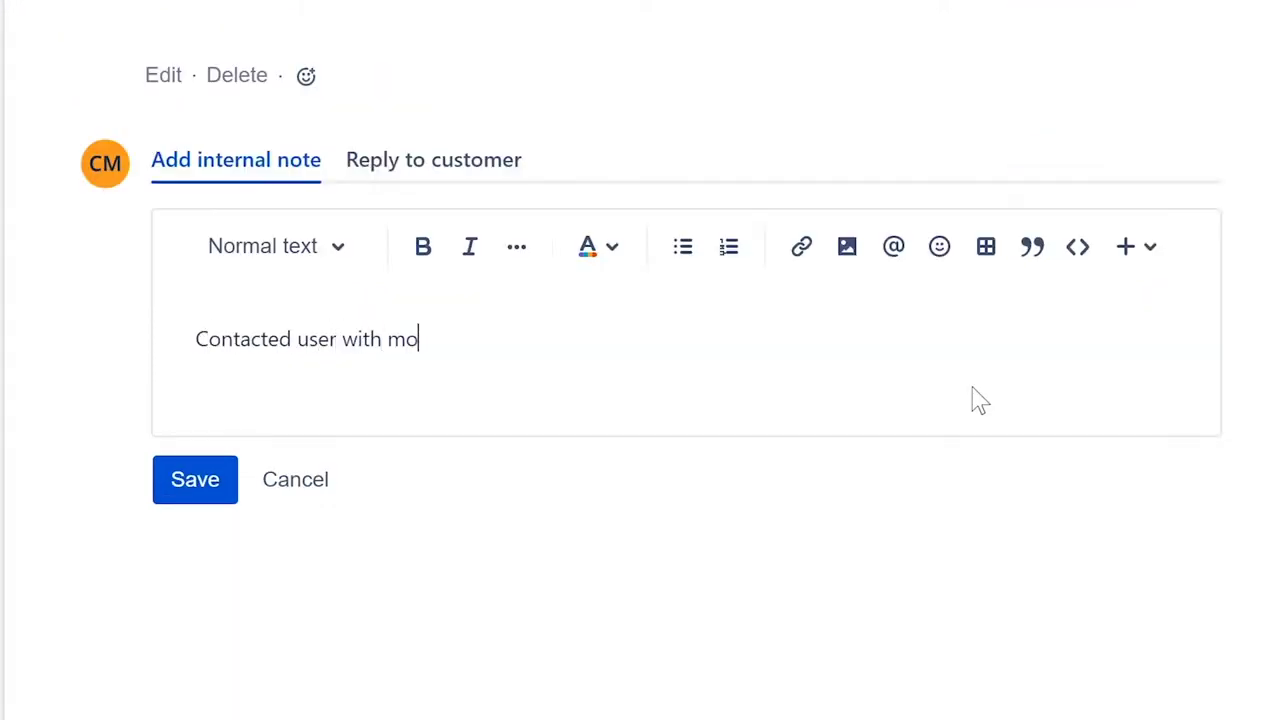
{"action": "key", "text": "BackSpace"}
{"action": "key", "text": "BackSpace"}
{"action": "key", "text": "BackSpace"}
{"action": "key", "text": "BackSpace"}
{"action": "key", "text": "BackSpace"}
{"action": "key", "text": "BackSpace"}
{"action": "key", "text": "BackSpace"}
{"action": "key", "text": "BackSpace"}
{"action": "key", "text": "BackSpace"}
{"action": "type", "text": "requesting m"}
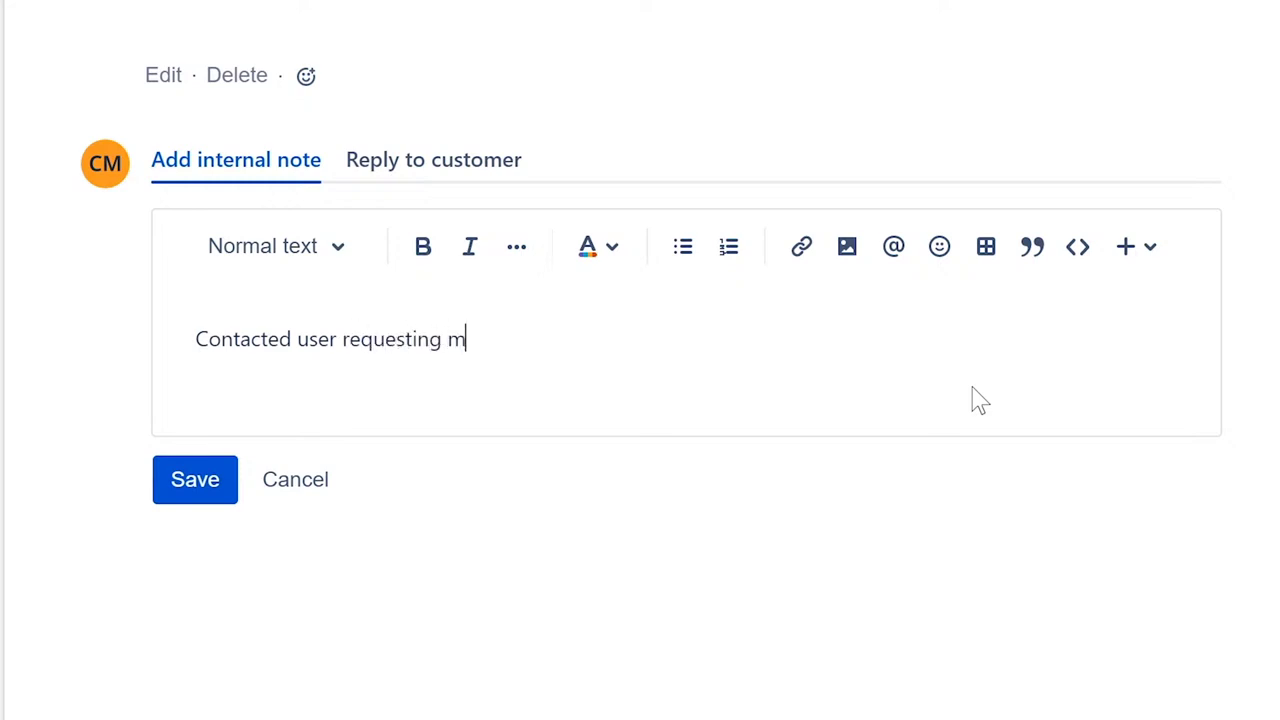
{"action": "type", "text": "or einfo"}
{"action": "key", "text": "BackSpace"}
{"action": "key", "text": "BackSpace"}
{"action": "key", "text": "BackSpace"}
{"action": "key", "text": "BackSpace"}
{"action": "key", "text": "BackSpace"}
{"action": "key", "text": "BackSpace"}
{"action": "type", "text": "e information."}
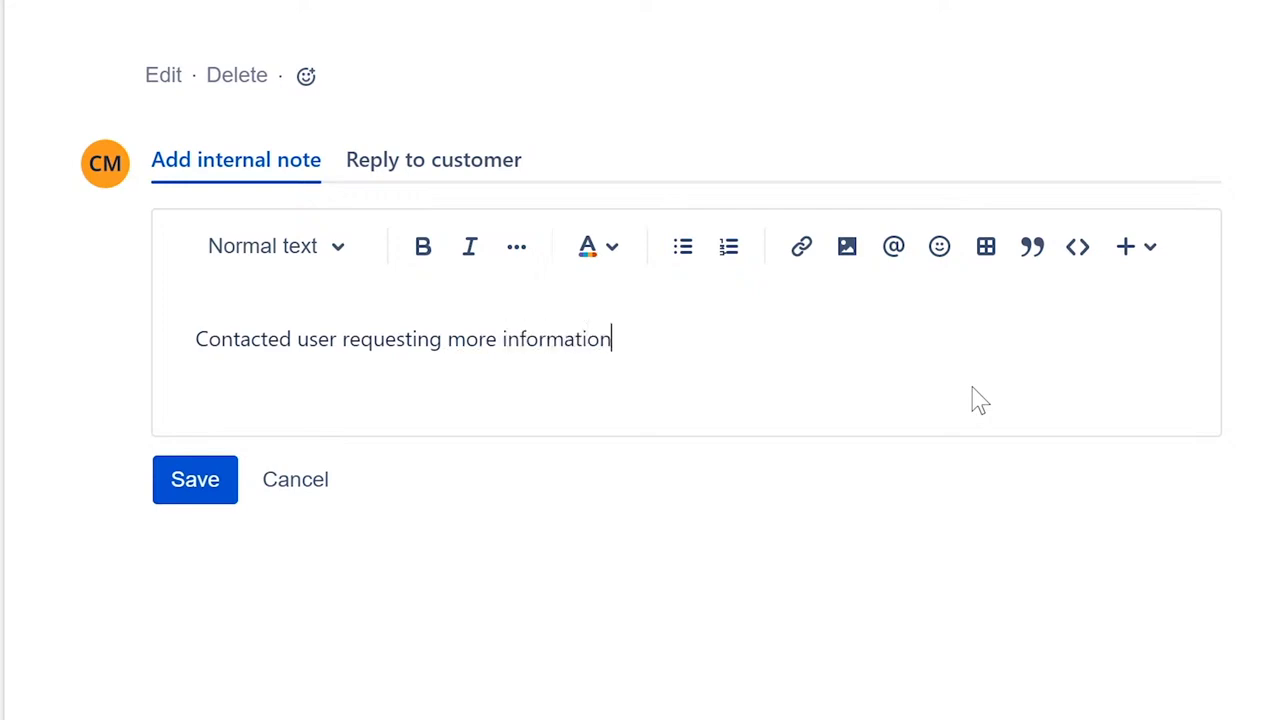
{"action": "left_click", "coordinate": [200, 482]}
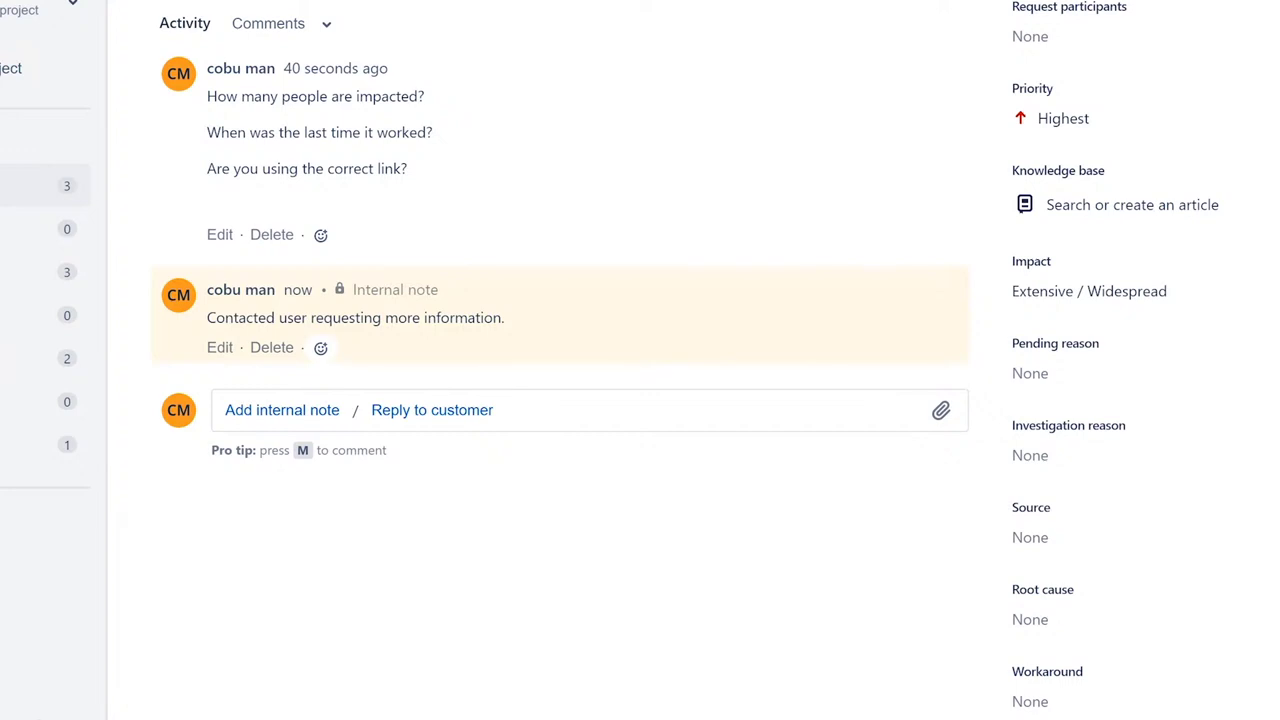
{"action": "left_click_drag", "start_coordinate": [279, 318], "coordinate": [511, 325]}
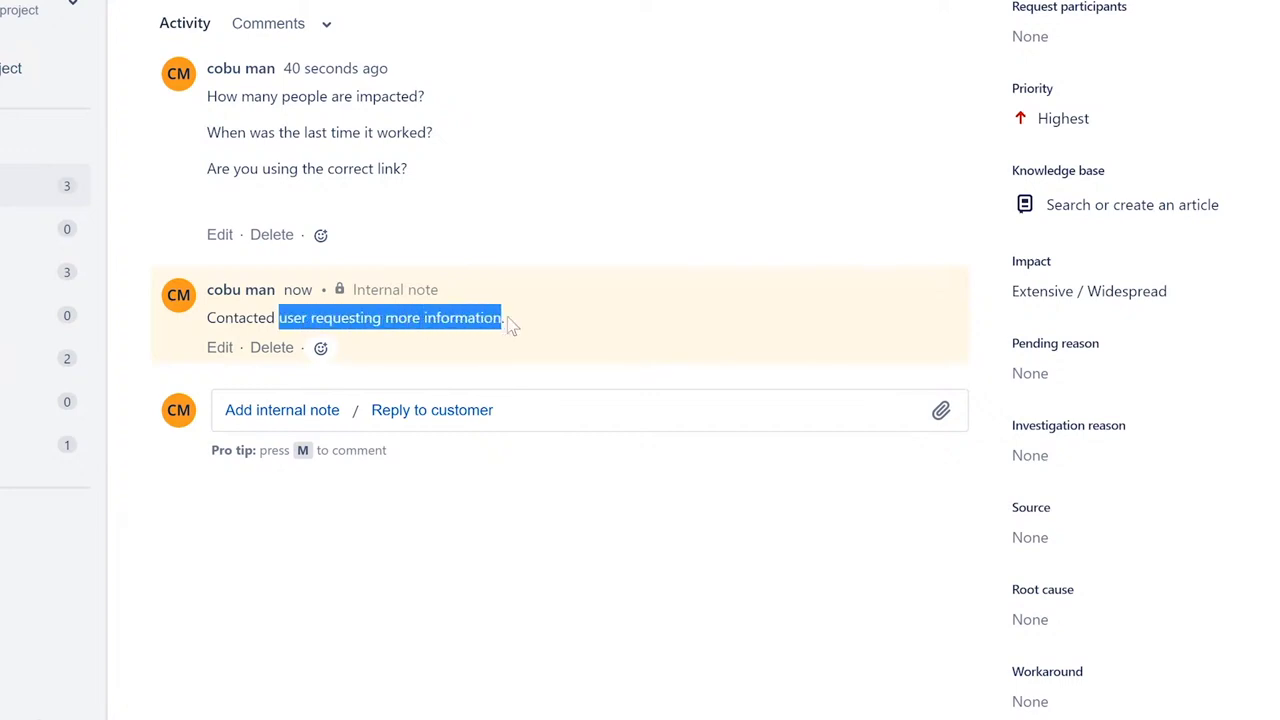
{"action": "left_click", "coordinate": [510, 323]}
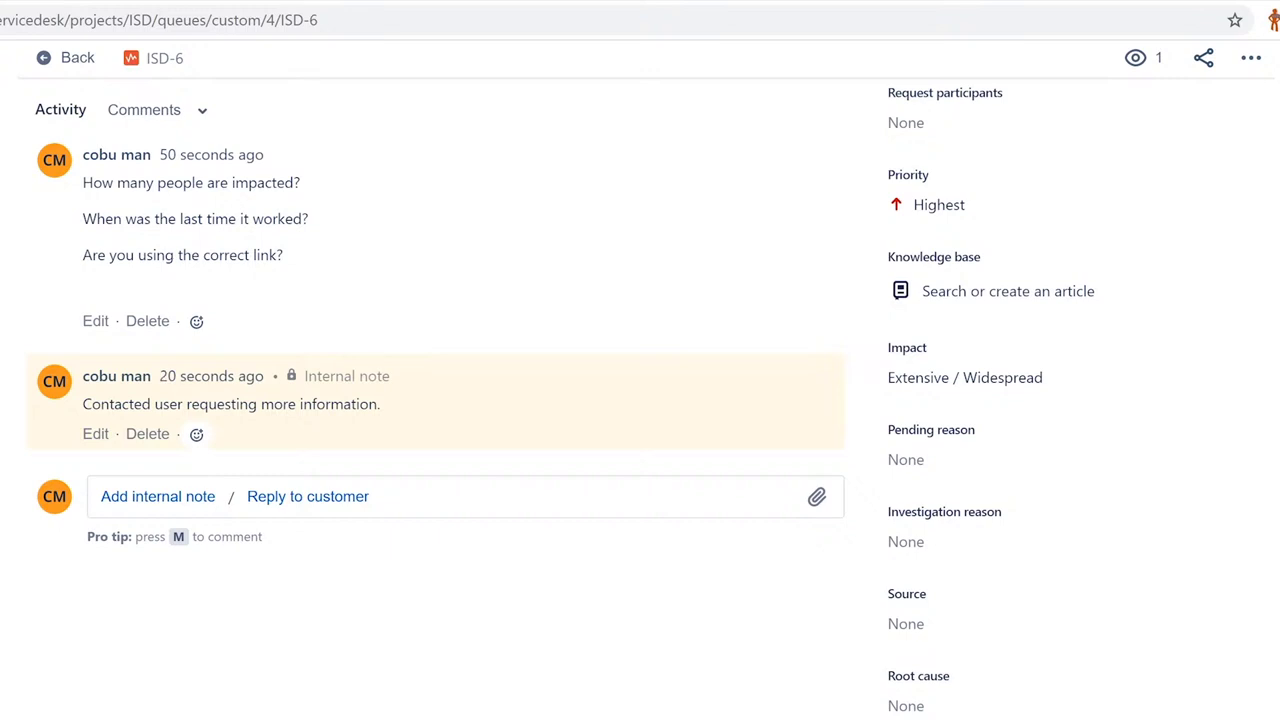
{"action": "scroll", "coordinate": [440, 400], "scroll_direction": "up", "scroll_amount": 2}
{"action": "scroll", "coordinate": [200, 414], "scroll_direction": "up", "scroll_amount": 2}
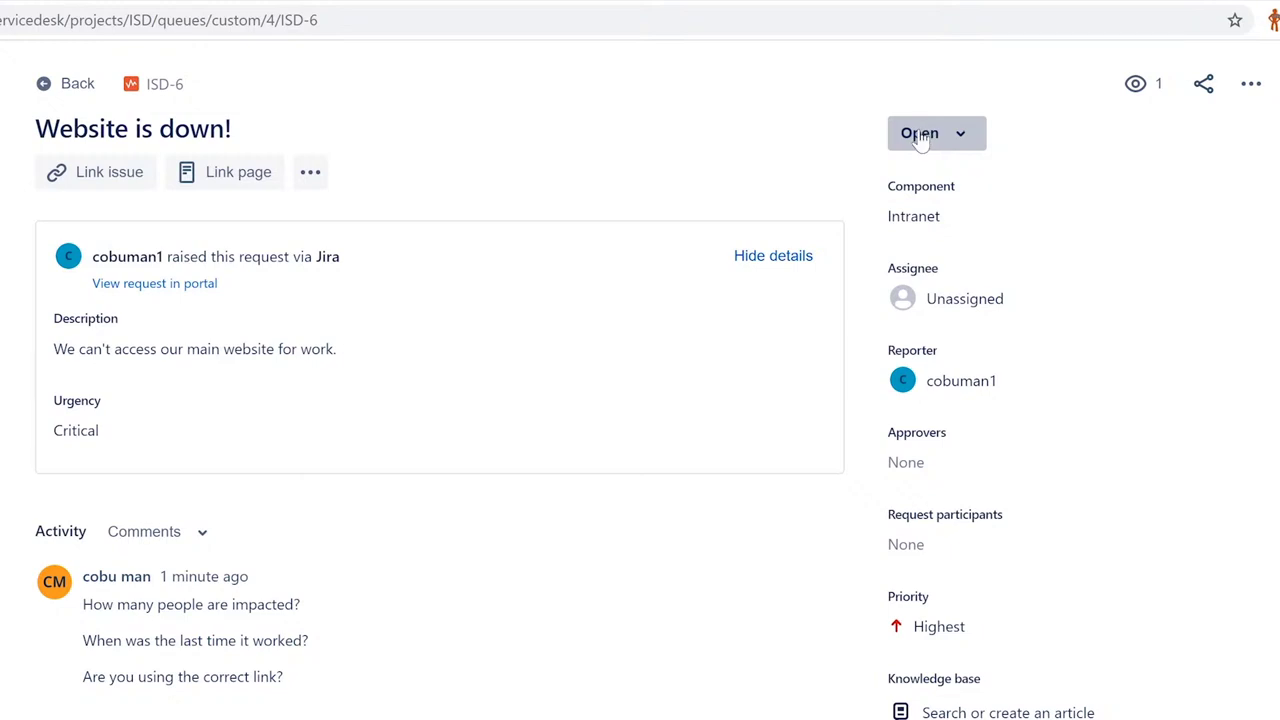
{"action": "left_click", "coordinate": [962, 133]}
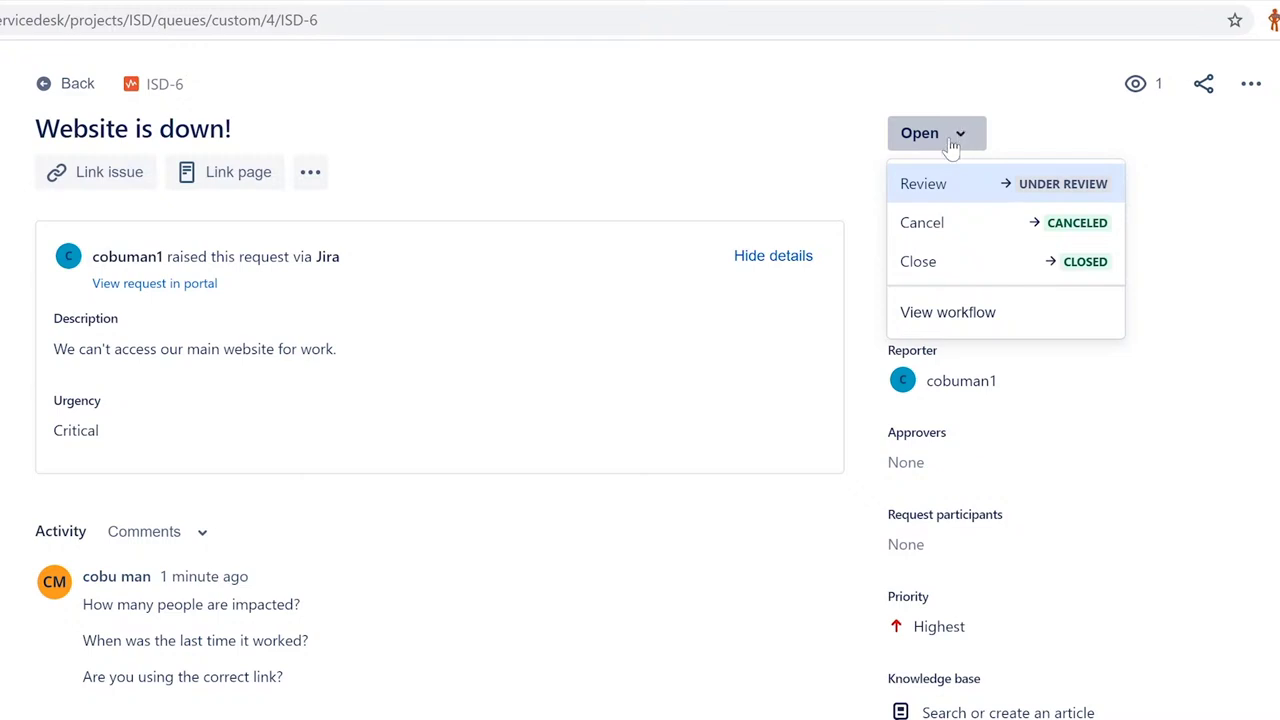
{"action": "left_click", "coordinate": [960, 134]}
{"action": "left_click", "coordinate": [961, 134]}
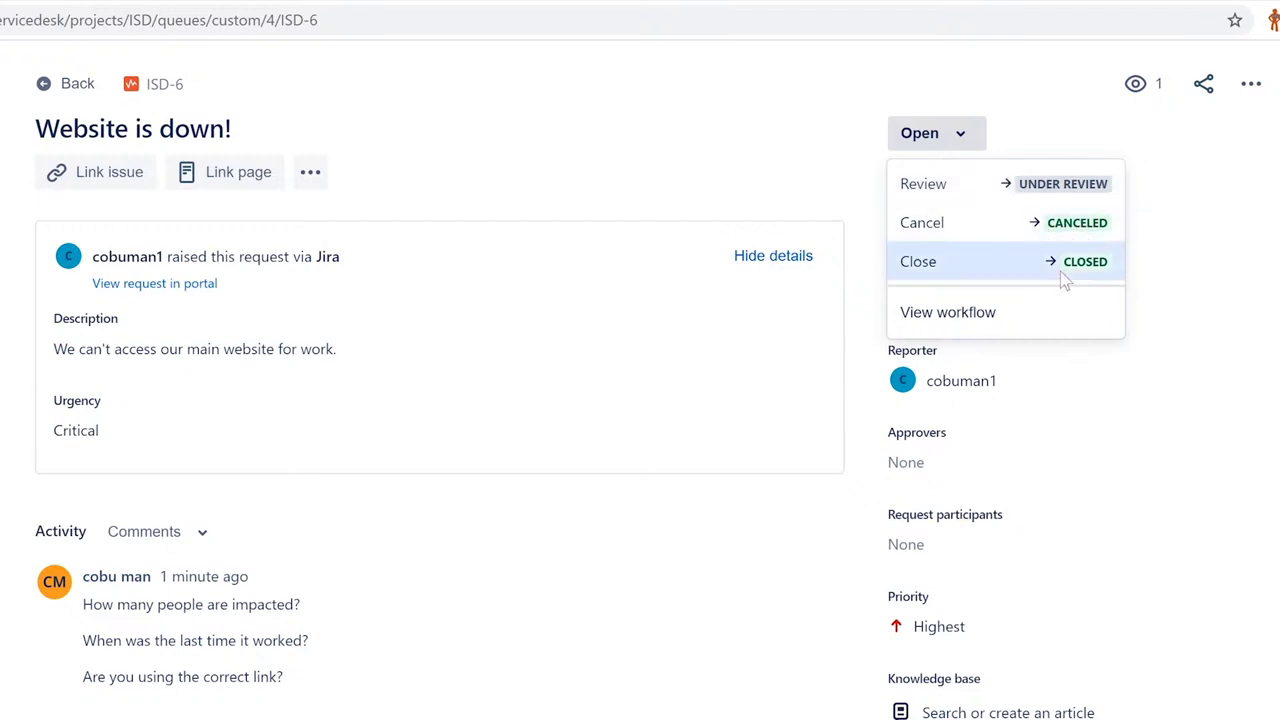
{"action": "left_click", "coordinate": [1214, 268]}
{"action": "scroll", "coordinate": [1218, 272], "scroll_direction": "down", "scroll_amount": 8}
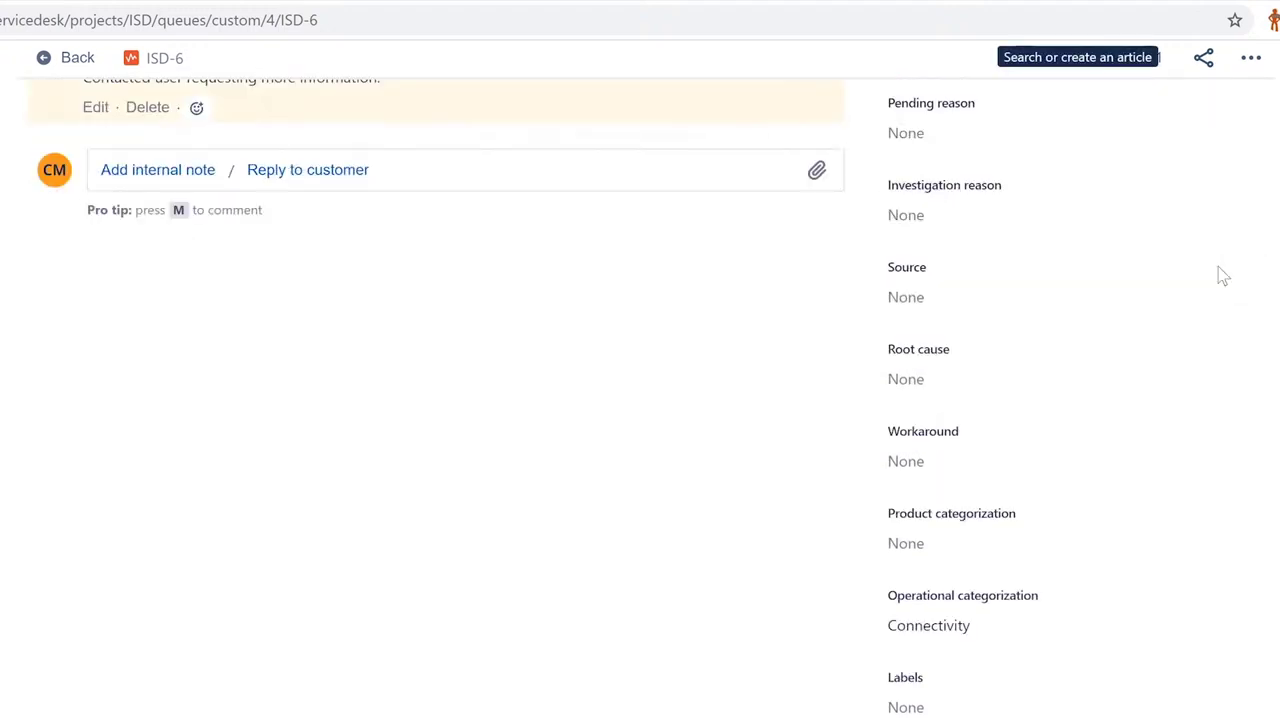
{"action": "scroll", "coordinate": [1218, 272], "scroll_direction": "up", "scroll_amount": 8}
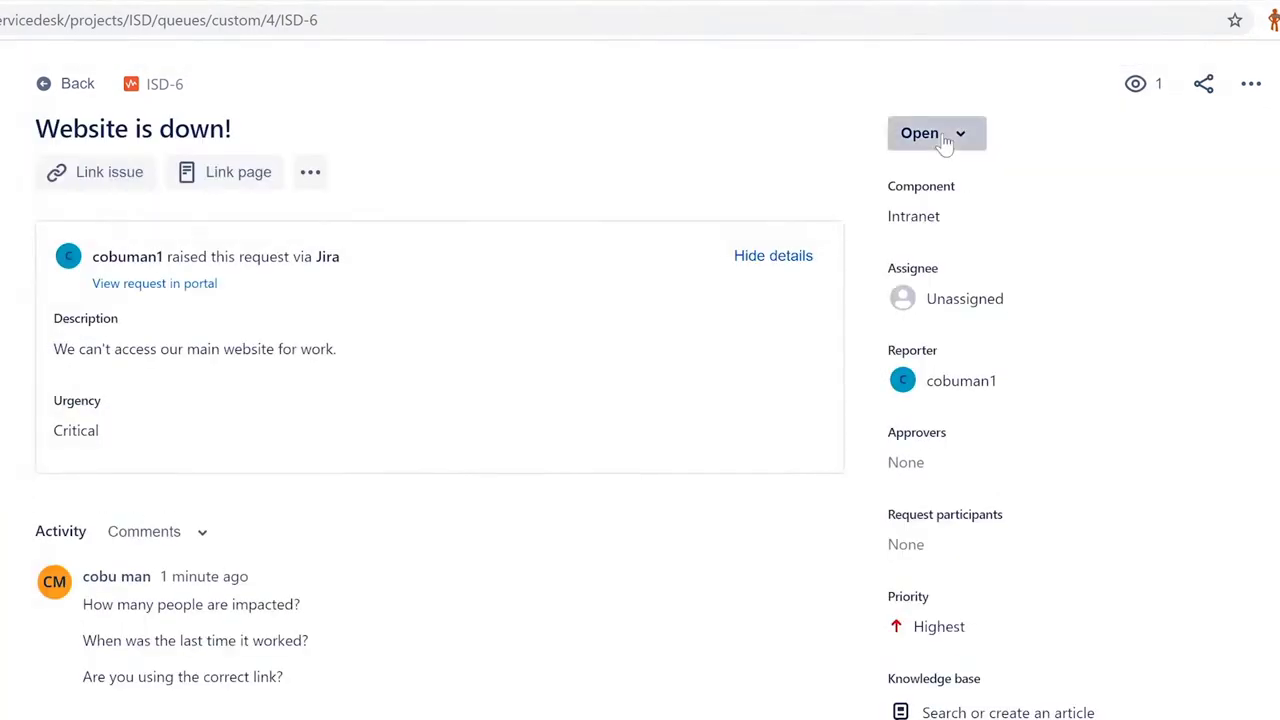
{"action": "left_click", "coordinate": [945, 143]}
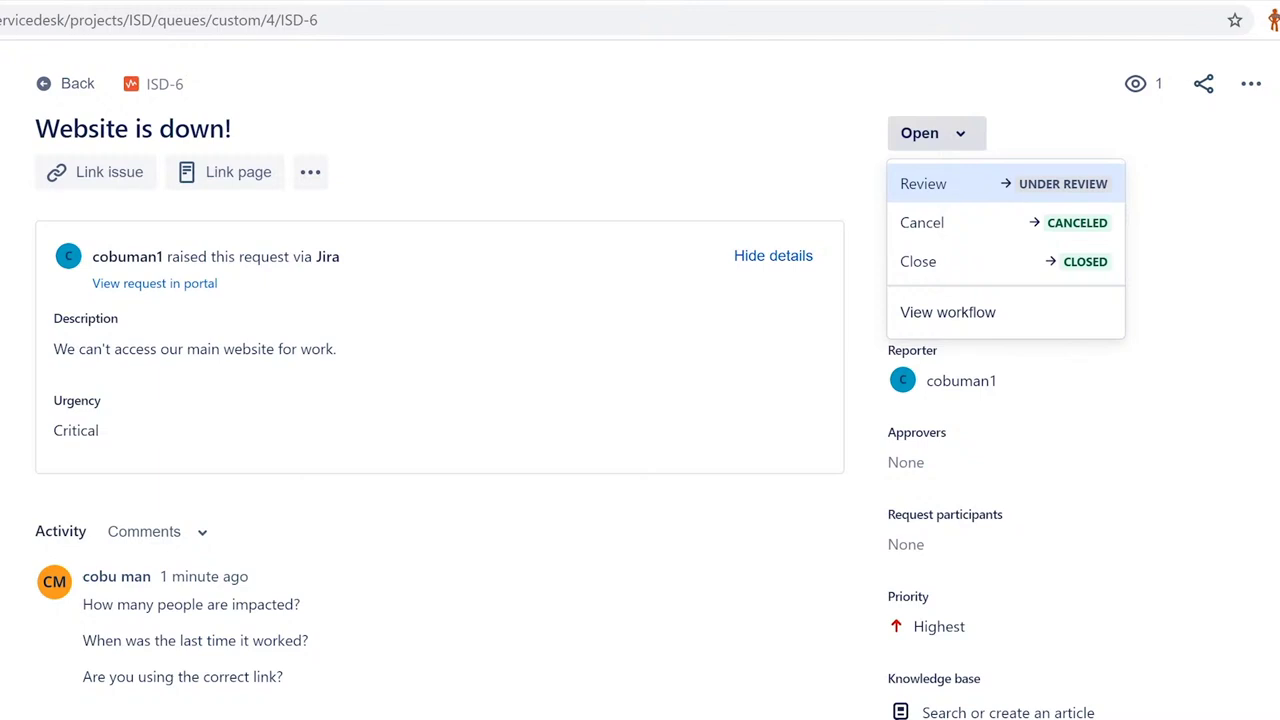
{"action": "key", "text": "Escape"}
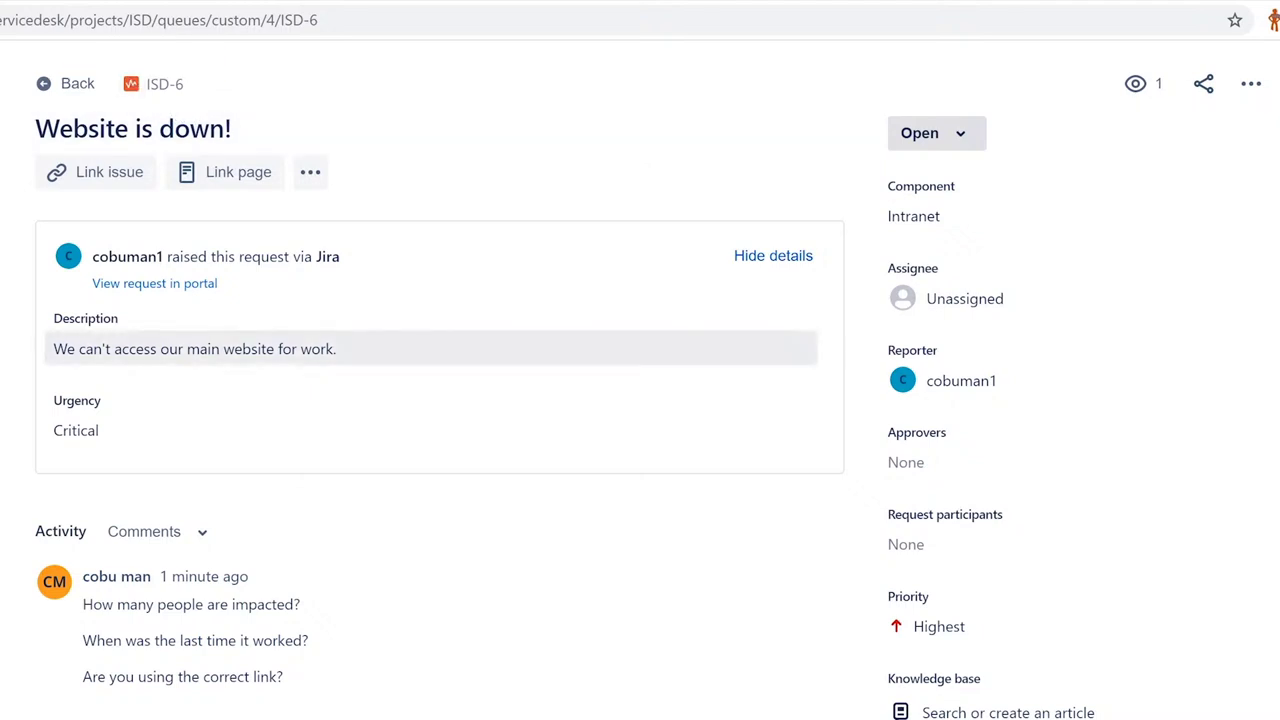
Assign ISD-6 to yourself, then go back to the All open queue.
{"action": "left_click", "coordinate": [283, 349]}
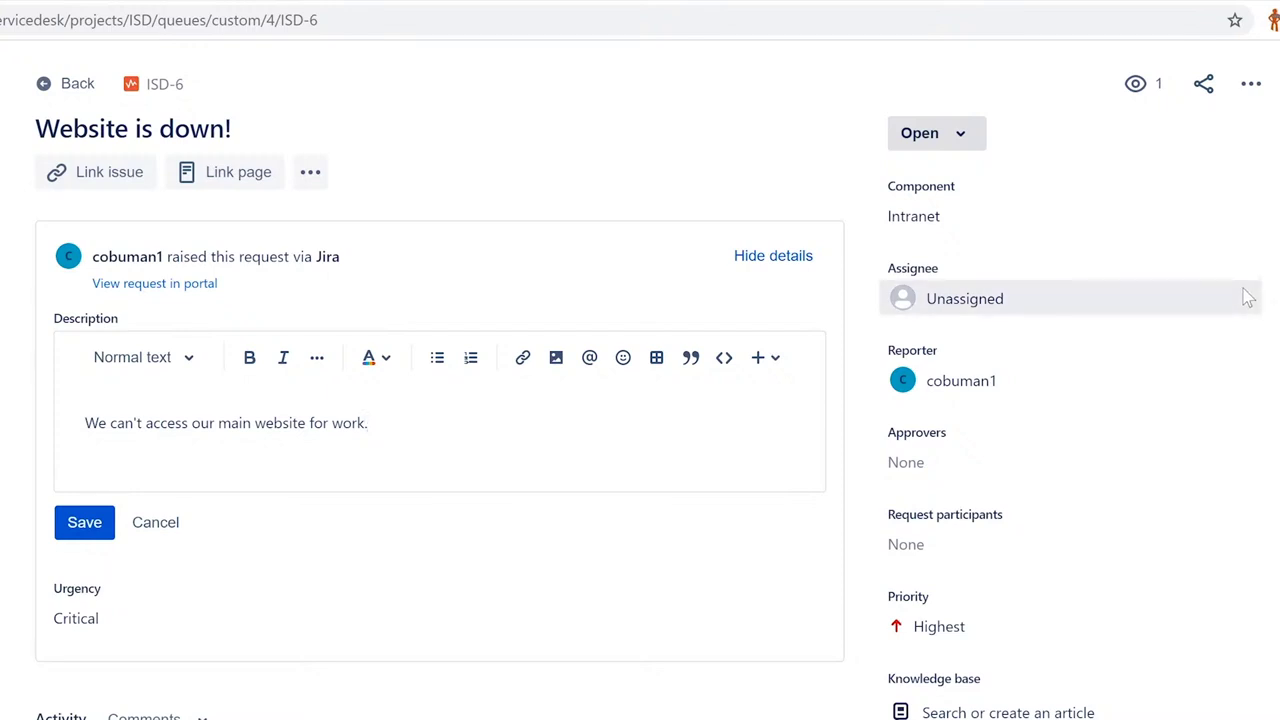
{"action": "left_click", "coordinate": [1245, 297]}
{"action": "key", "text": "Escape"}
{"action": "left_click", "coordinate": [1010, 298]}
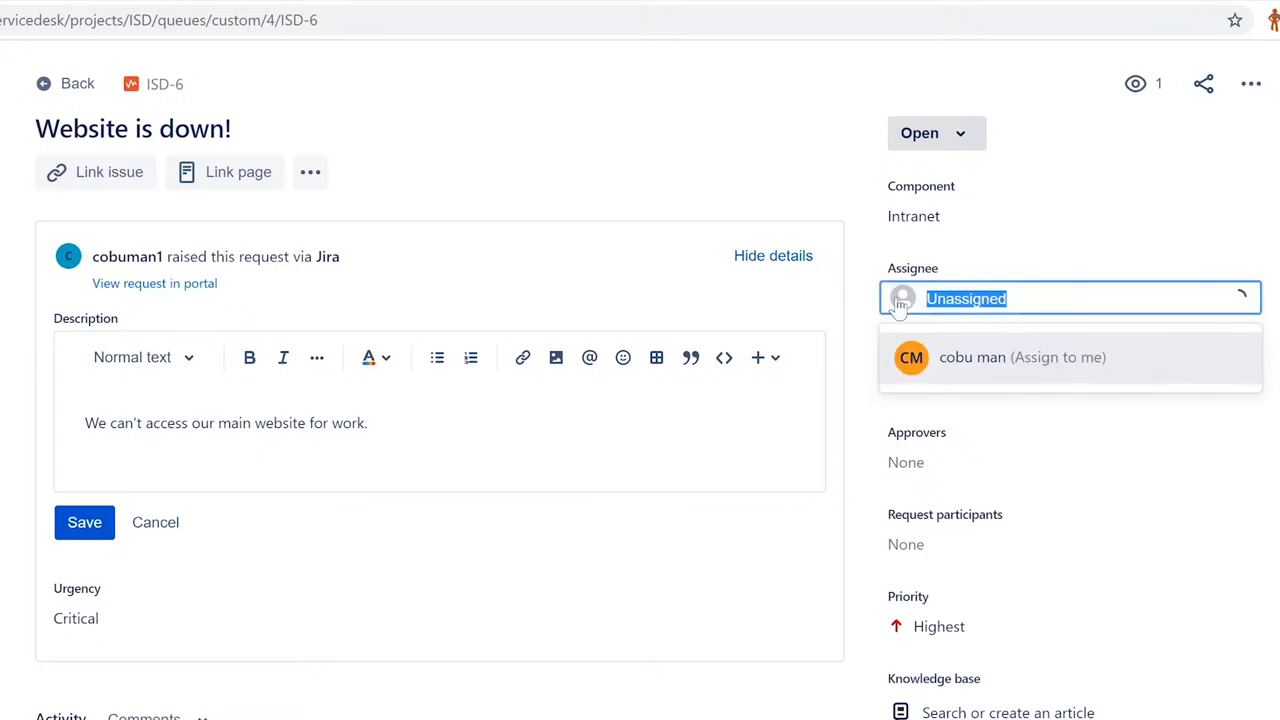
{"action": "left_click", "coordinate": [1010, 360]}
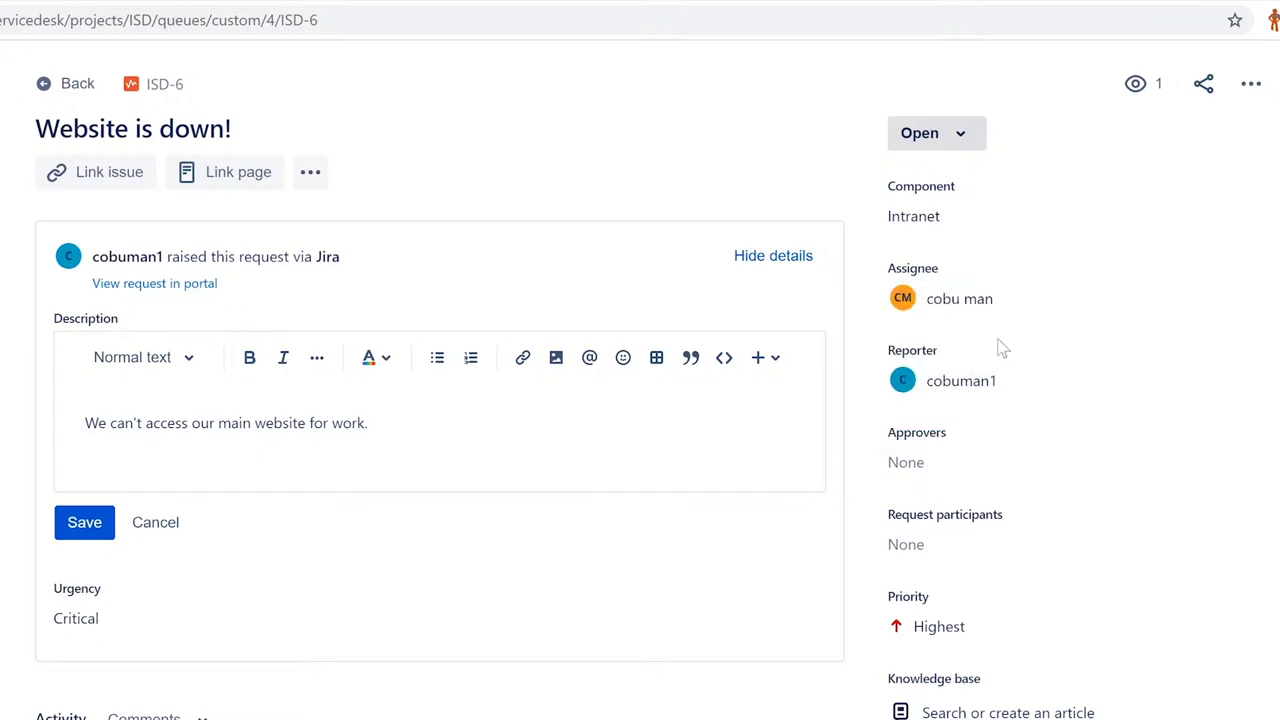
{"action": "left_click", "coordinate": [958, 133]}
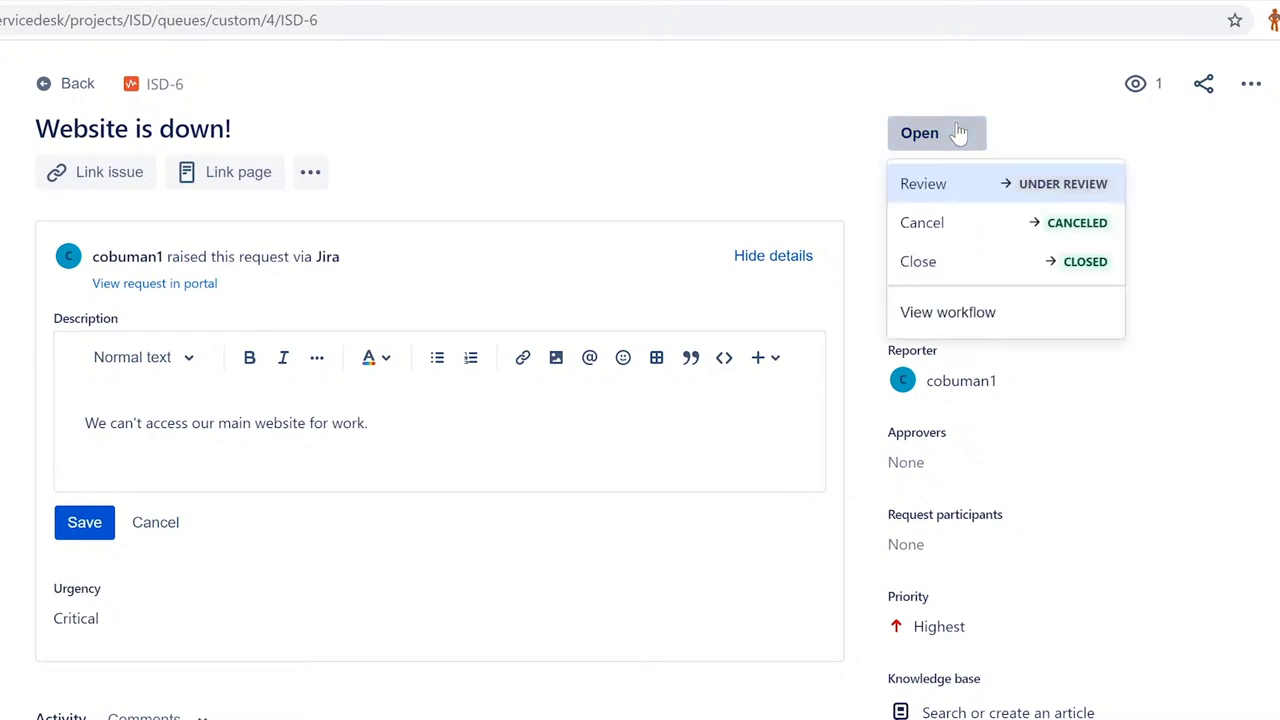
{"action": "left_click", "coordinate": [958, 133]}
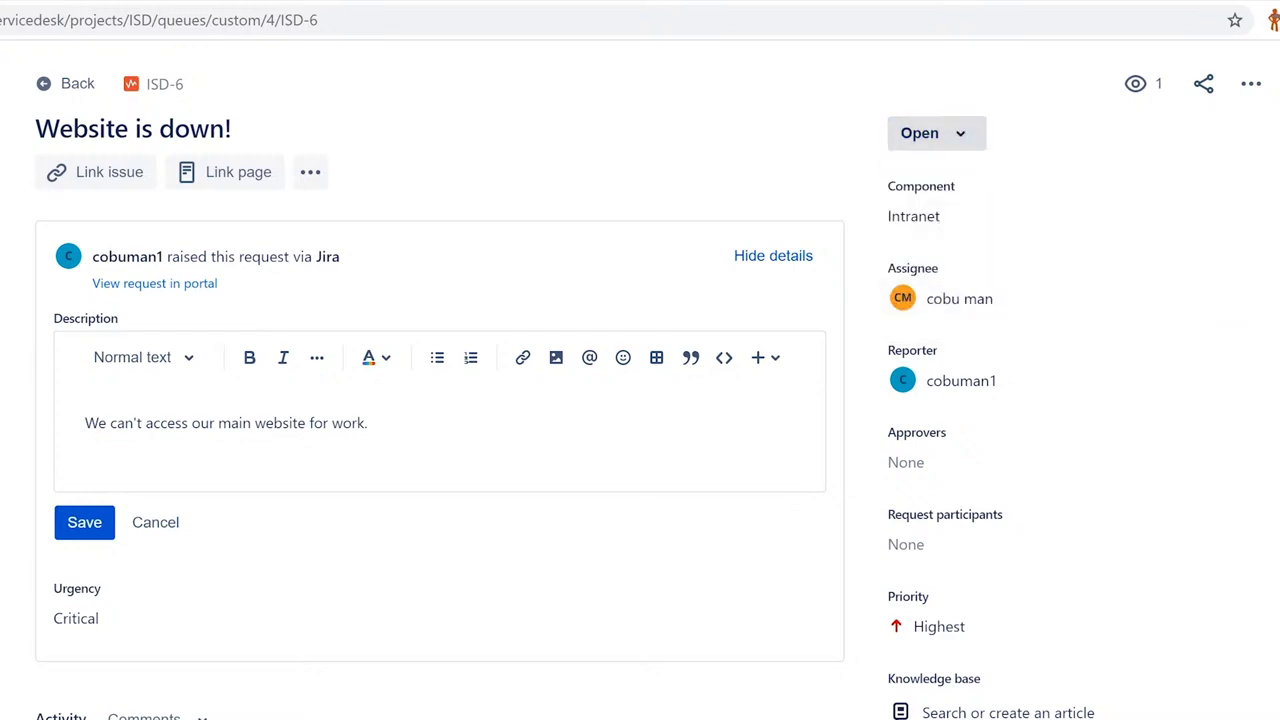
{"action": "mouse_move", "coordinate": [1116, 392]}
{"action": "key", "text": "alt+Left"}
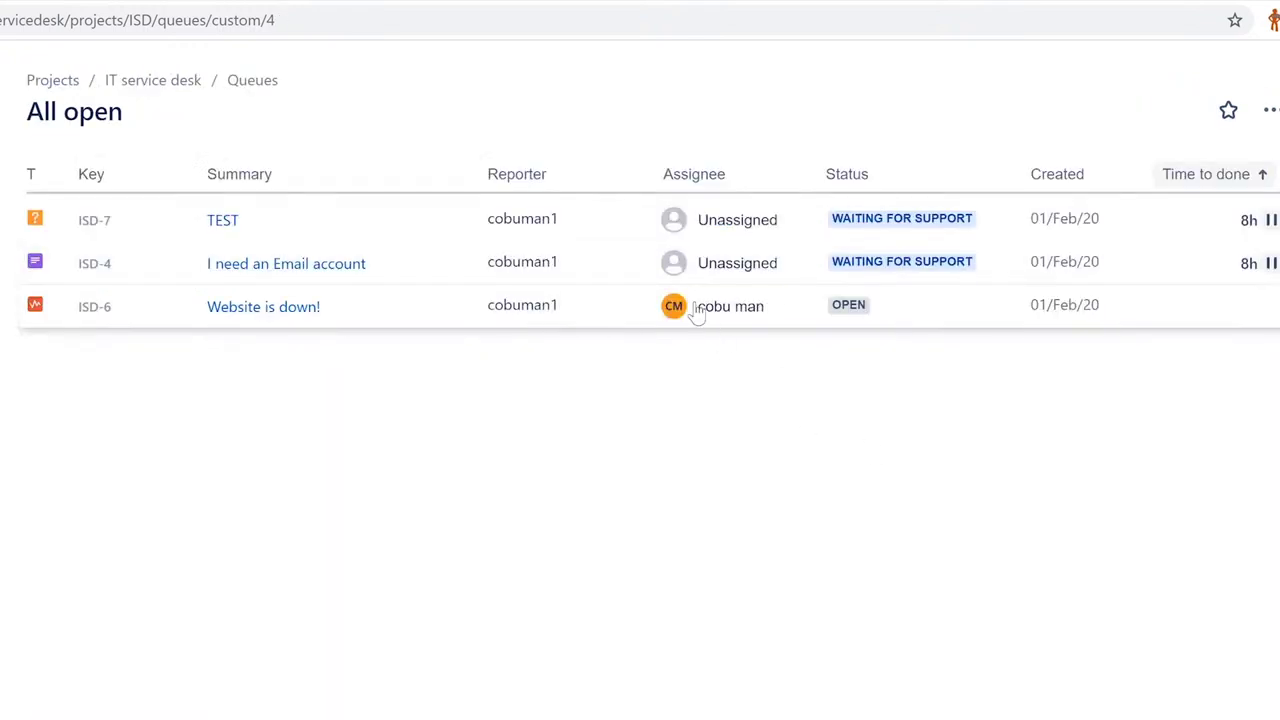
View the Assigned to me queue, return to All open, then go back to the project's main navigation.
{"action": "mouse_move", "coordinate": [797, 313]}
{"action": "left_click", "coordinate": [110, 270]}
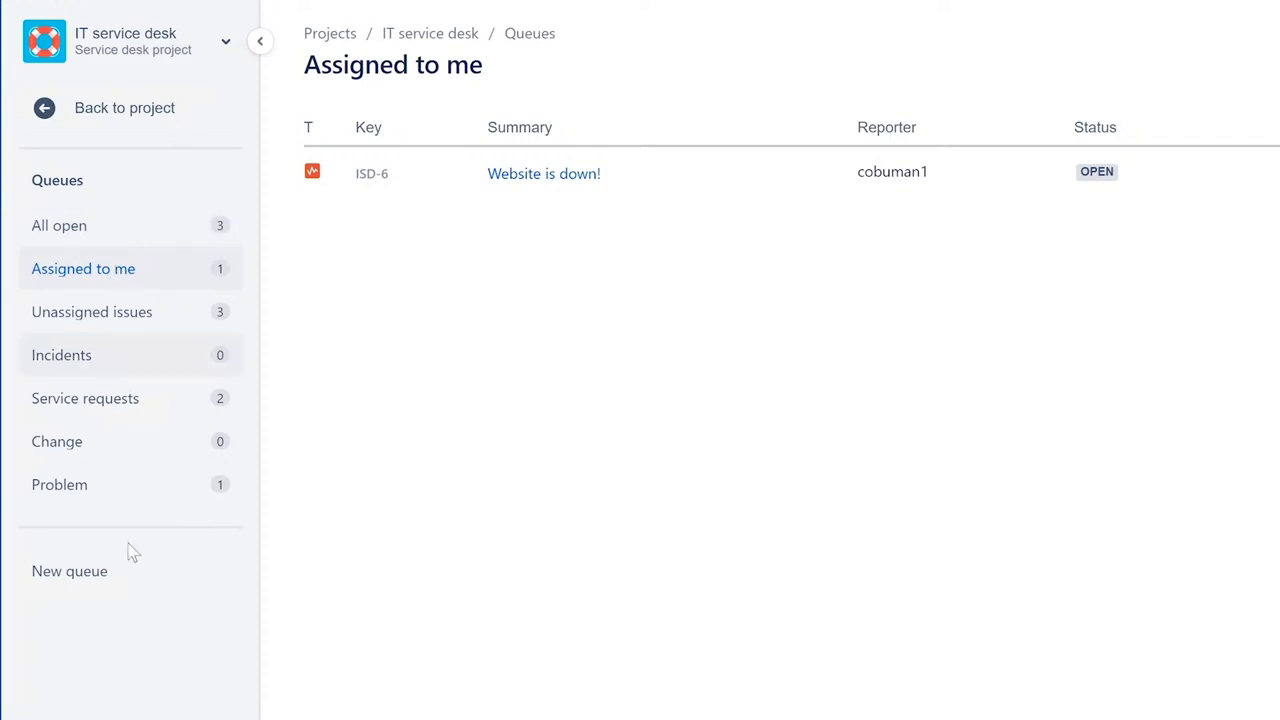
{"action": "left_click", "coordinate": [123, 221]}
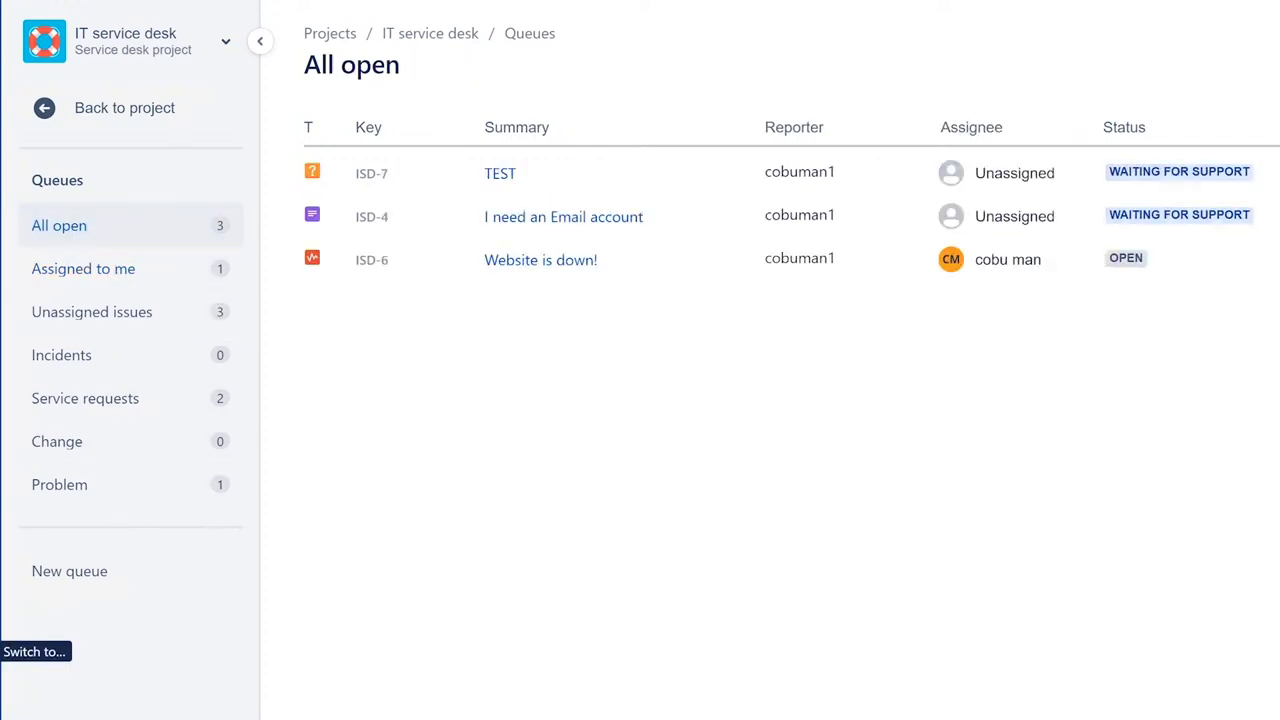
{"action": "left_click", "coordinate": [3, 636]}
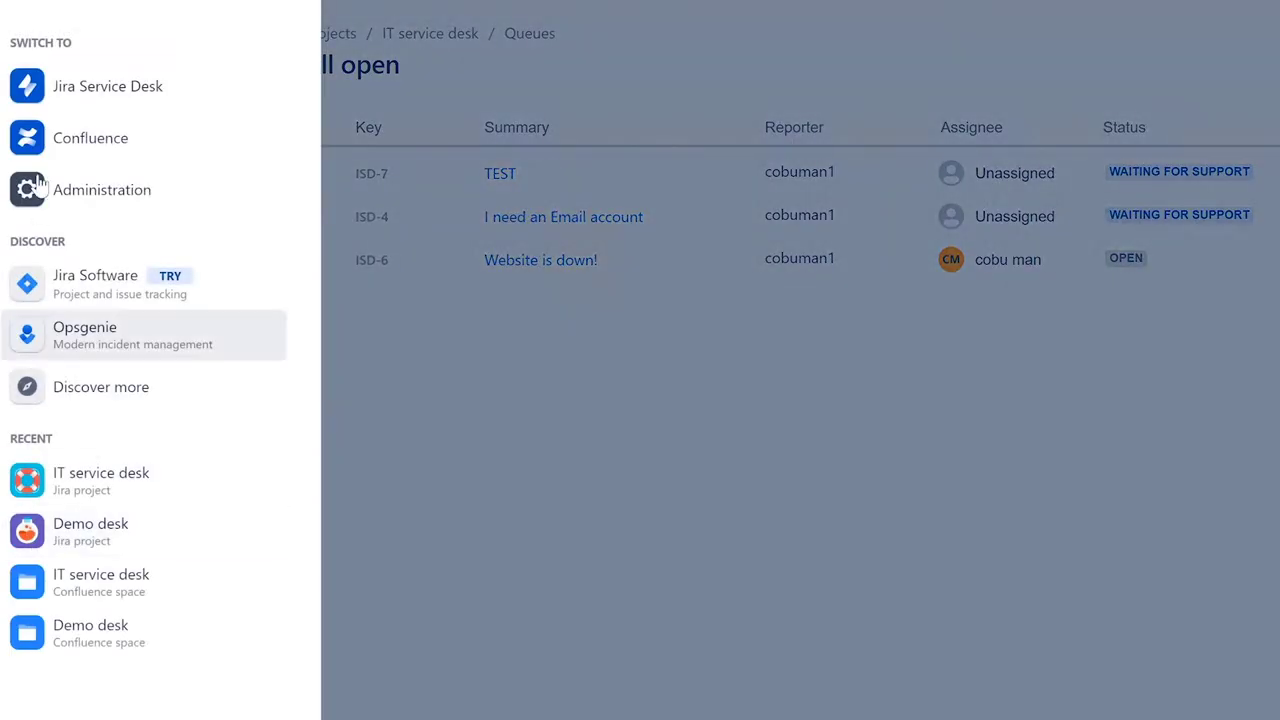
{"action": "key", "text": "Escape"}
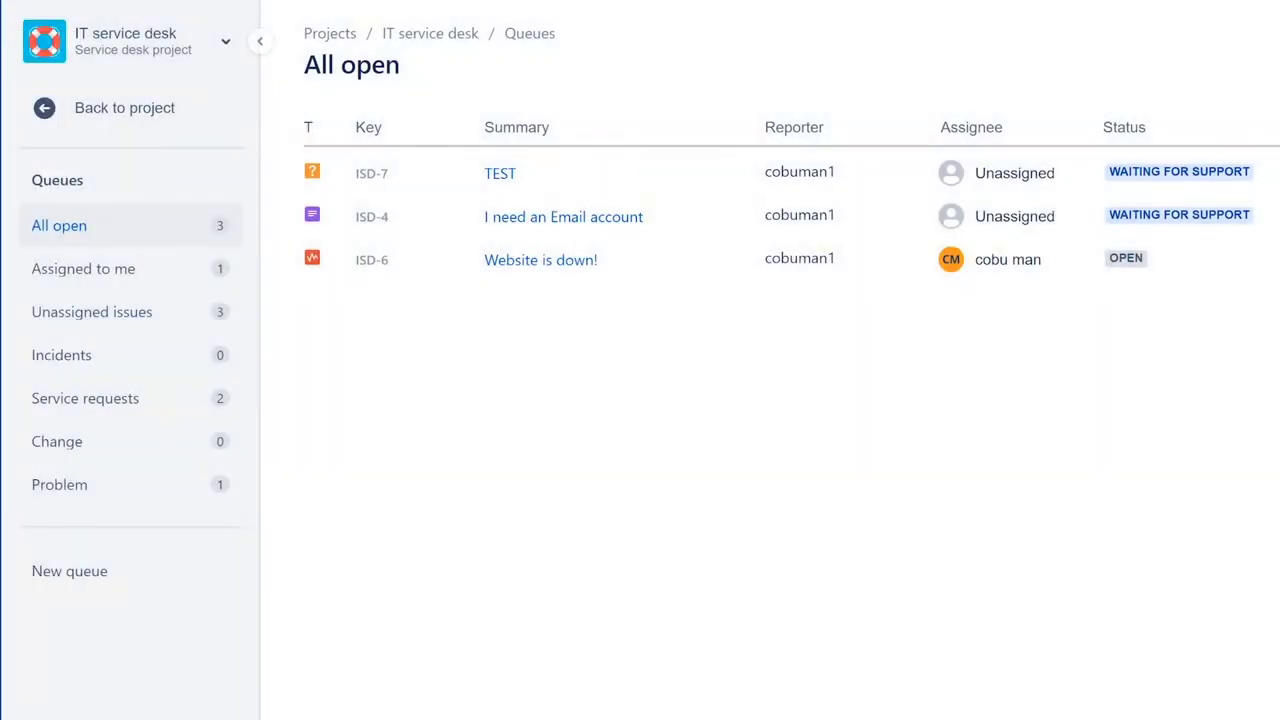
{"action": "left_click", "coordinate": [88, 118]}
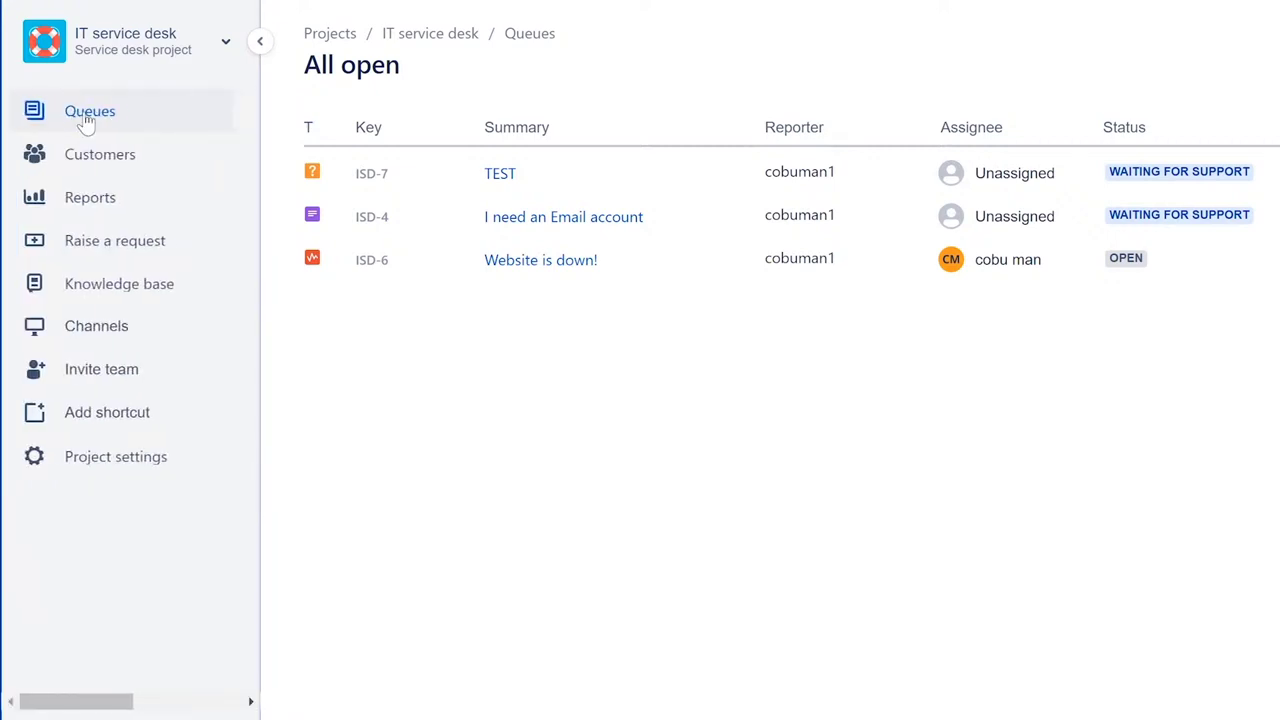
Review the admin agent's in-progress issue in the Workload report, then reopen the All open queue.
{"action": "left_click", "coordinate": [90, 200]}
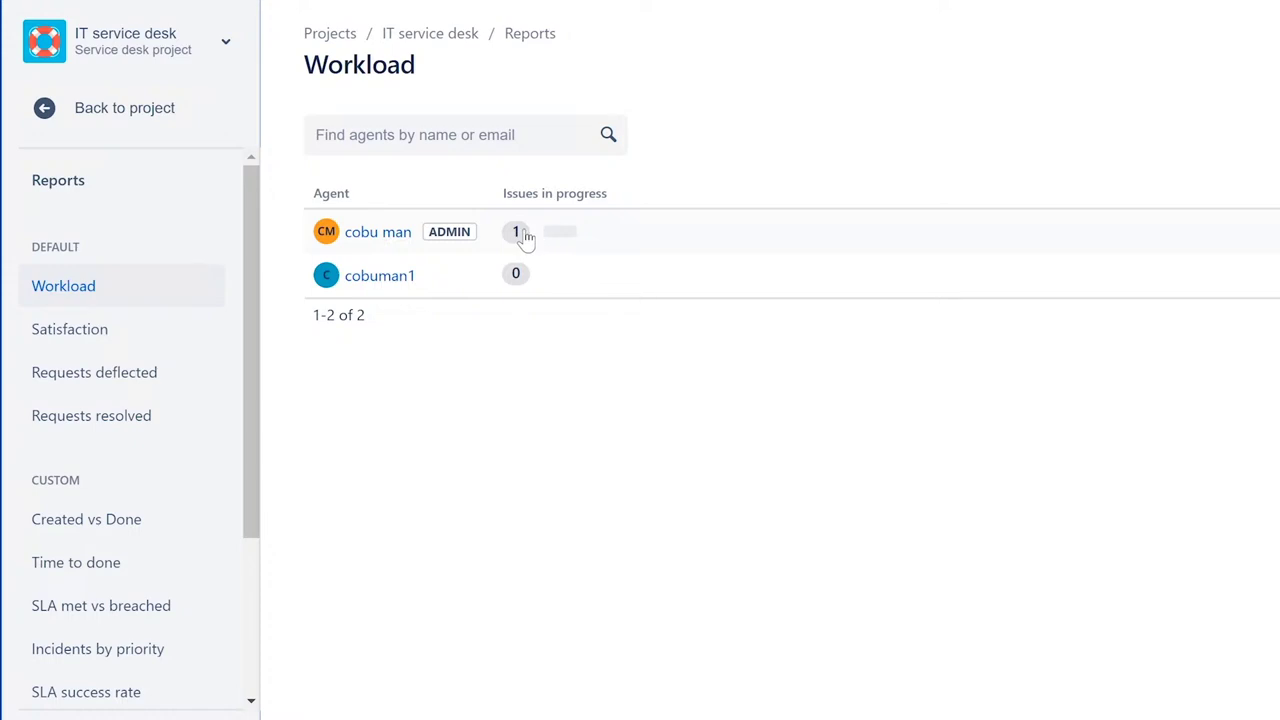
{"action": "left_click", "coordinate": [563, 234]}
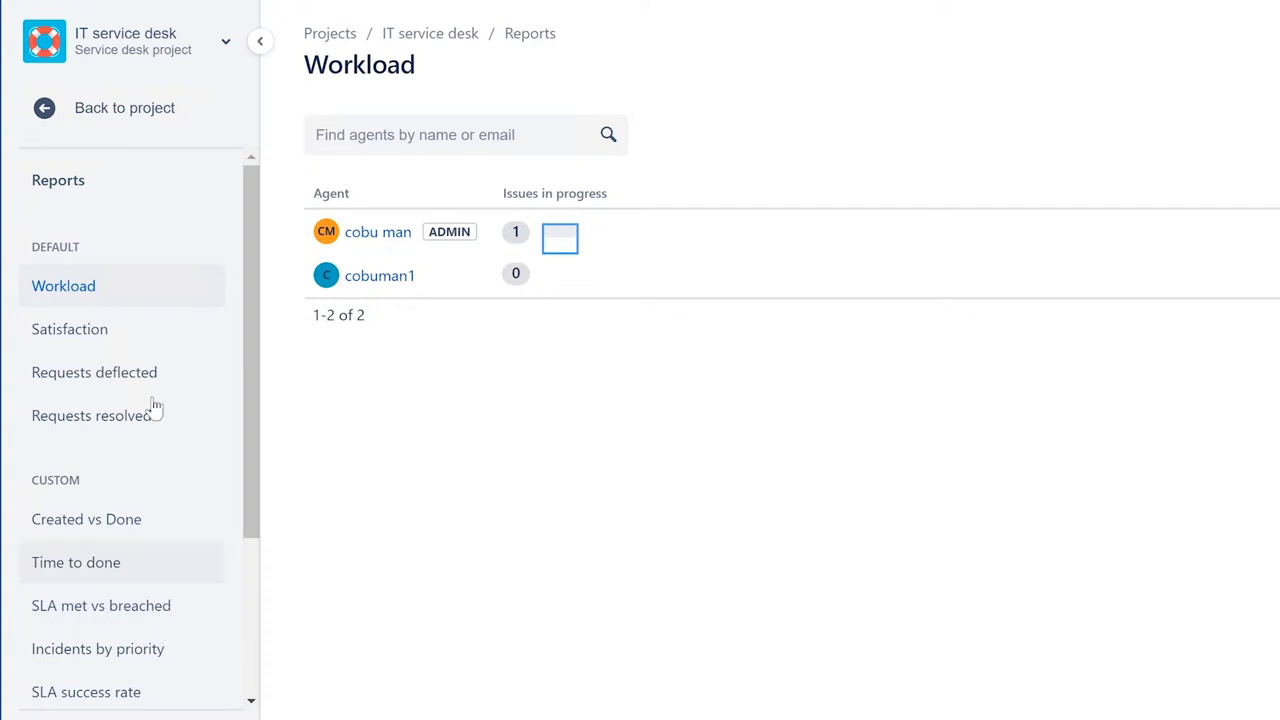
{"action": "left_click", "coordinate": [52, 118]}
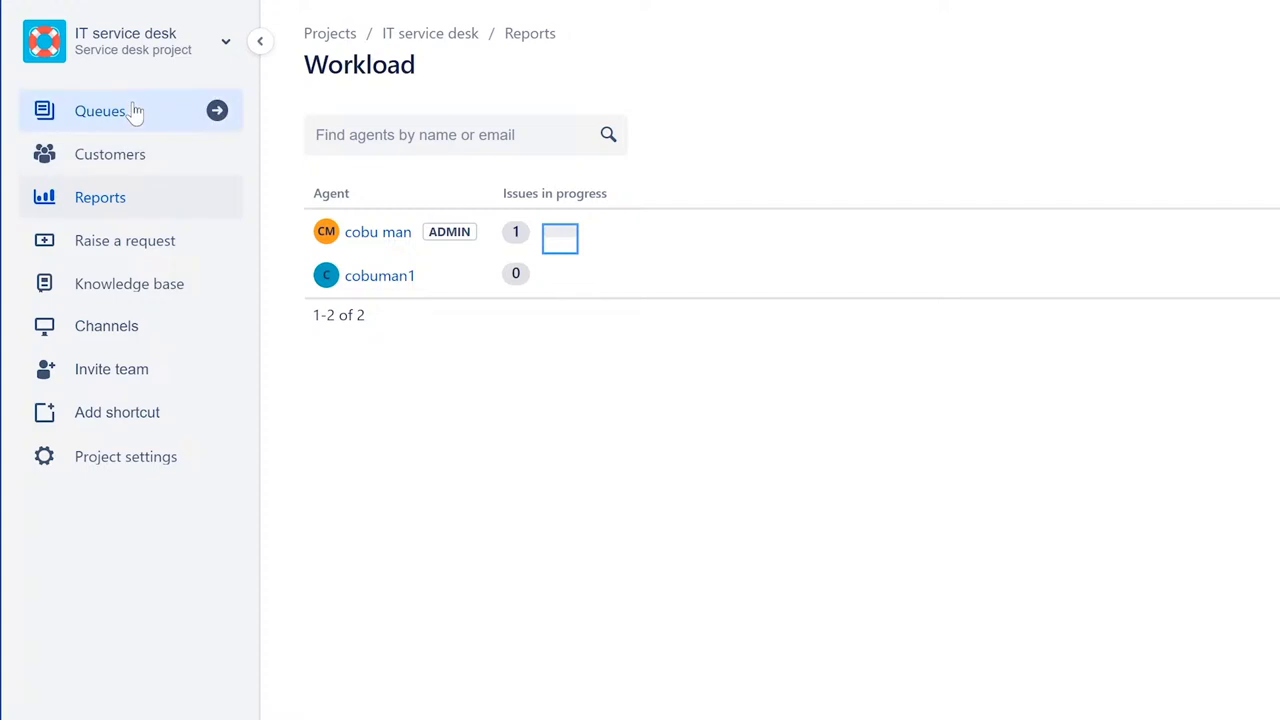
{"action": "left_click", "coordinate": [135, 113]}
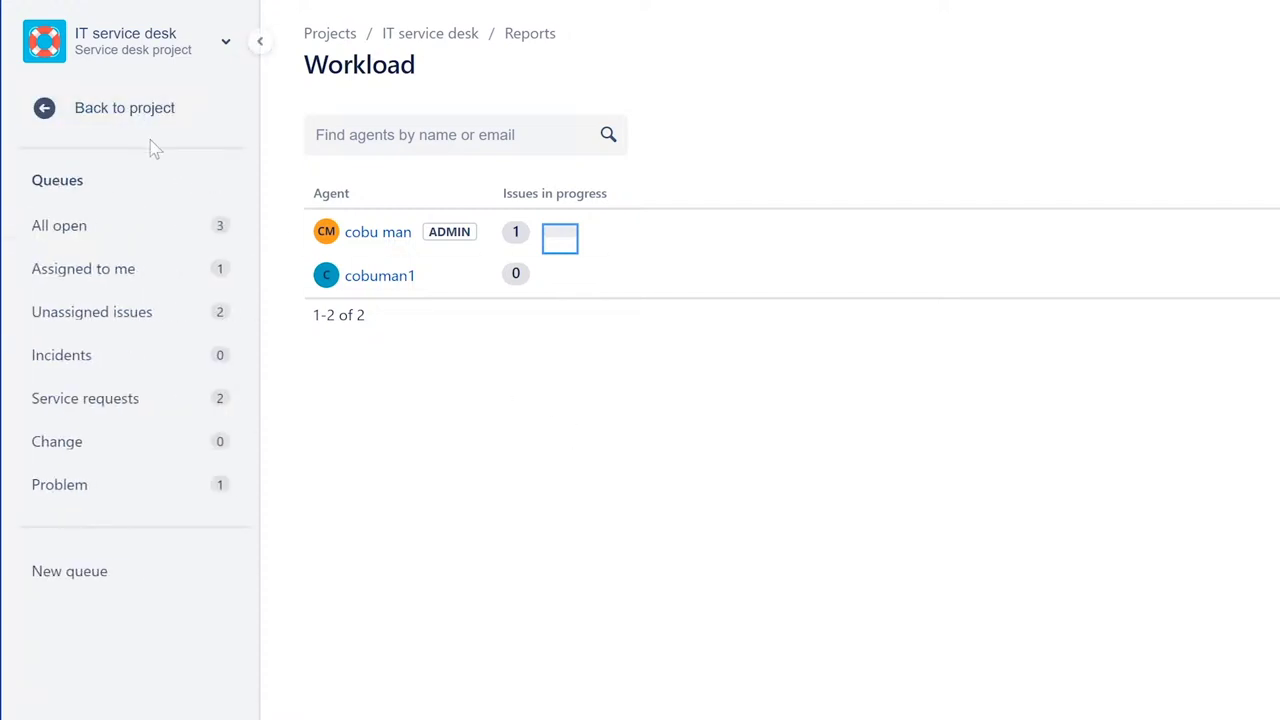
{"action": "left_click", "coordinate": [97, 237]}
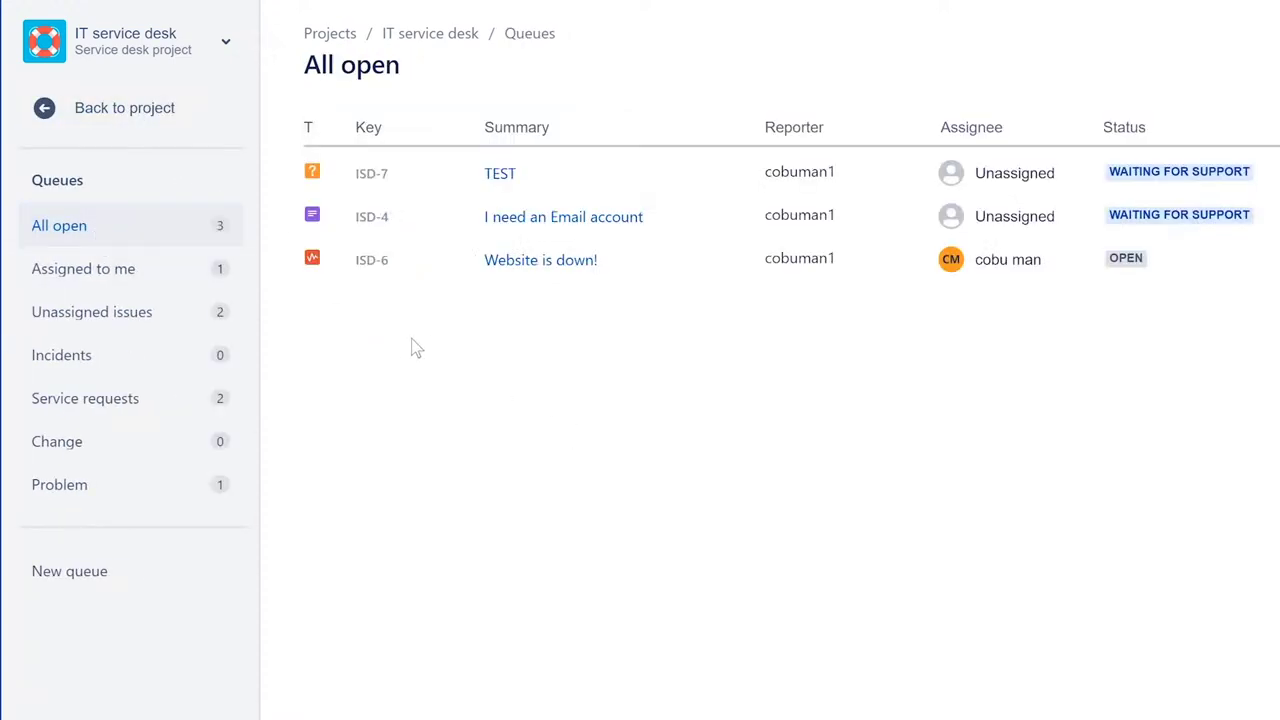
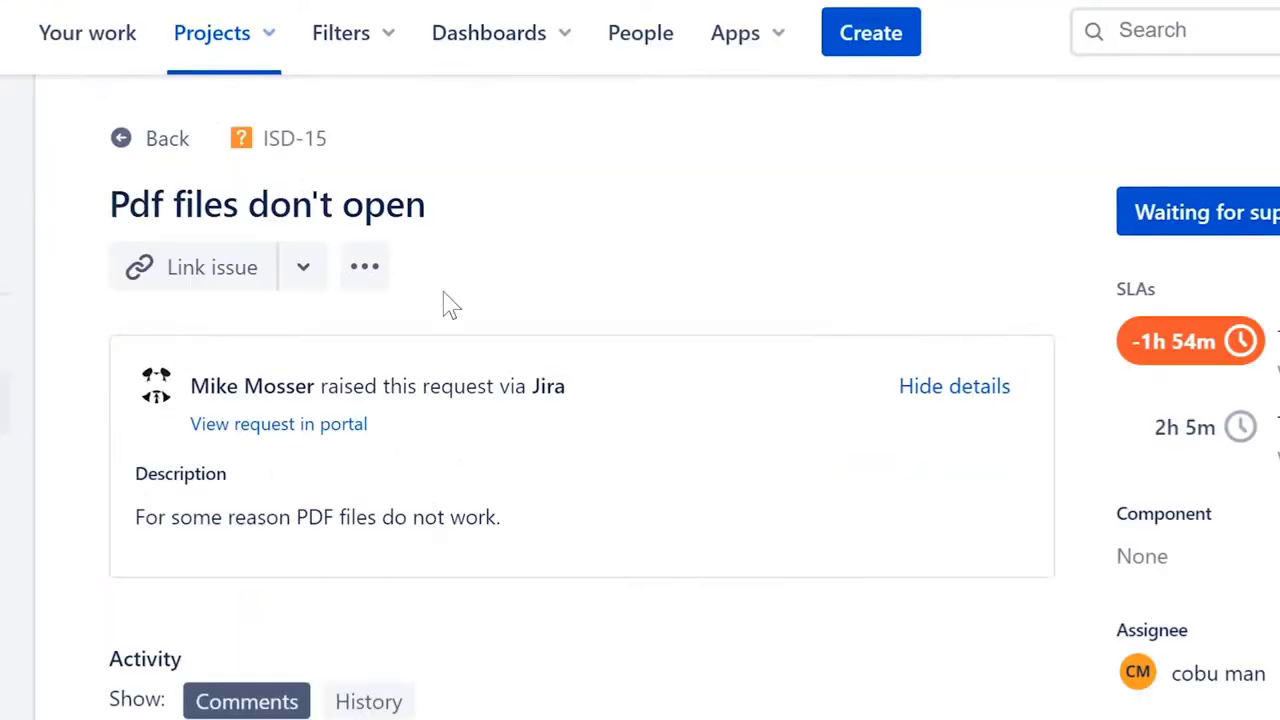
{"action": "mouse_move", "coordinate": [428, 204]}
{"action": "left_mouse_down"}
{"action": "mouse_move", "coordinate": [243, 204]}
{"action": "mouse_move", "coordinate": [400, 705]}
{"action": "mouse_move", "coordinate": [428, 204]}
{"action": "left_mouse_up"}
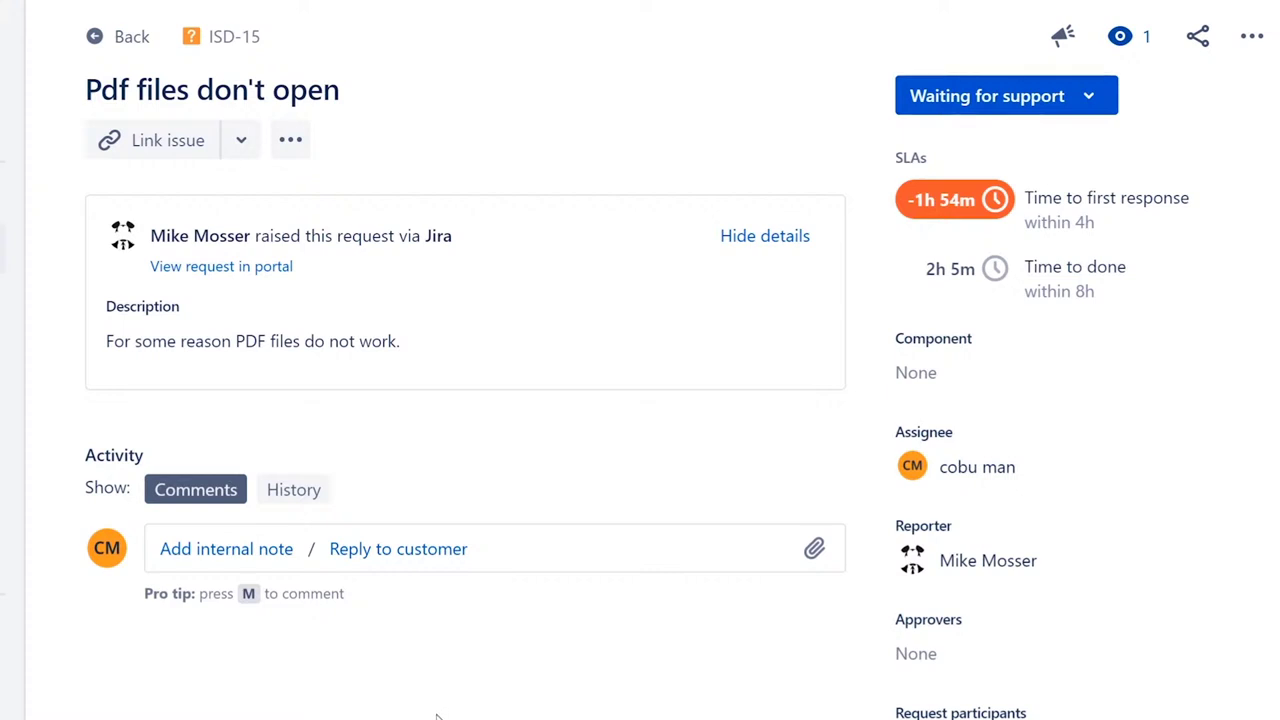
Reply to the ISD-15 customer as Help Desk support, asking for their computer name or IP address.
{"action": "left_click", "coordinate": [420, 562]}
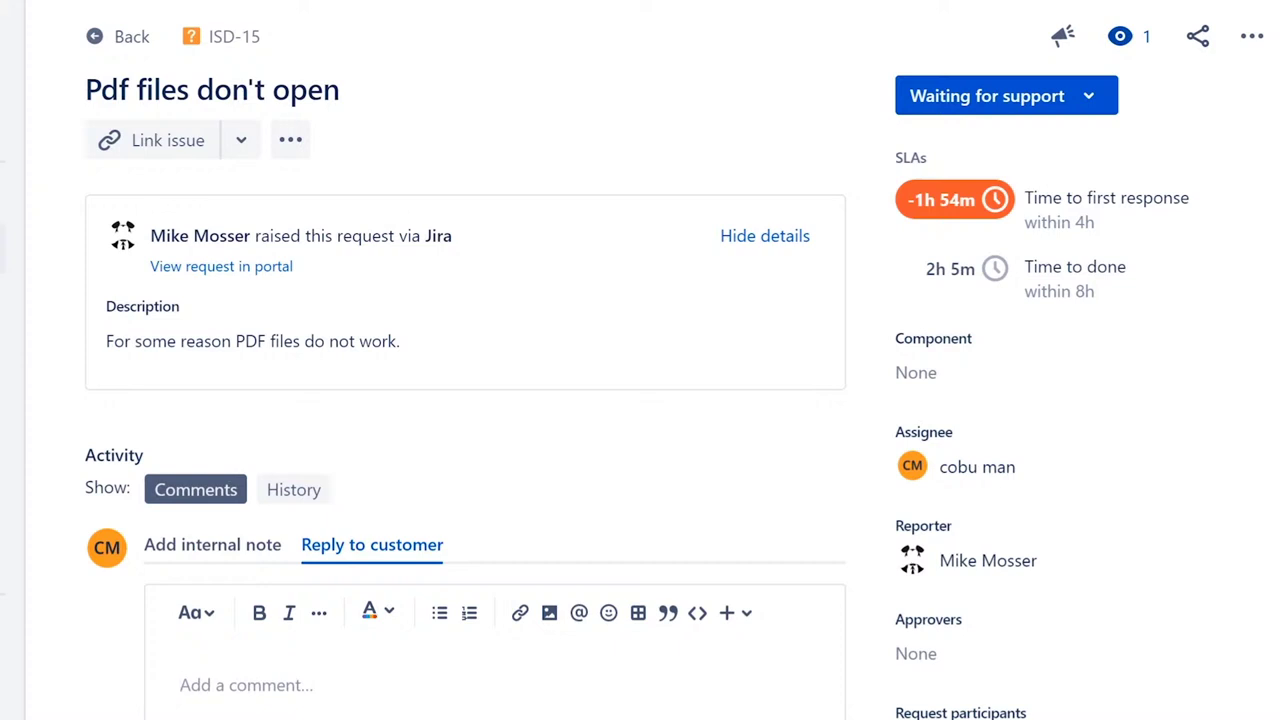
{"action": "type", "text": "Hello,"}
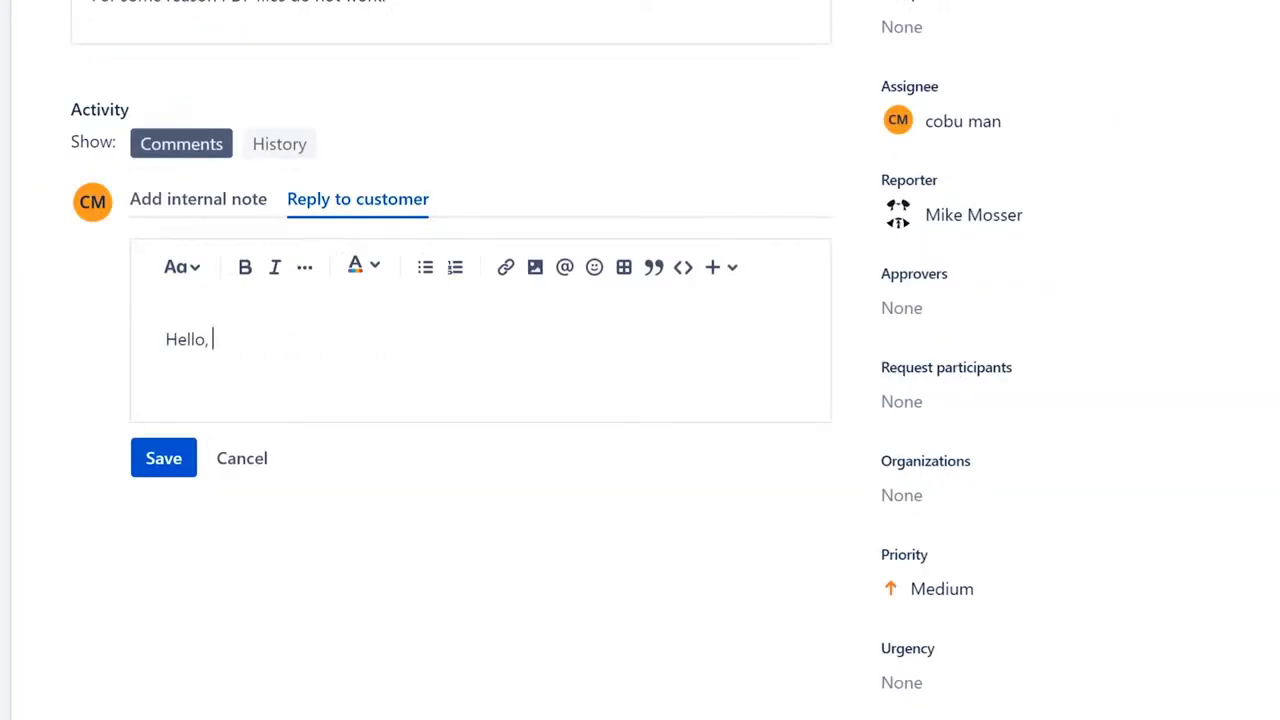
{"action": "type", "text": " My nam eis"}
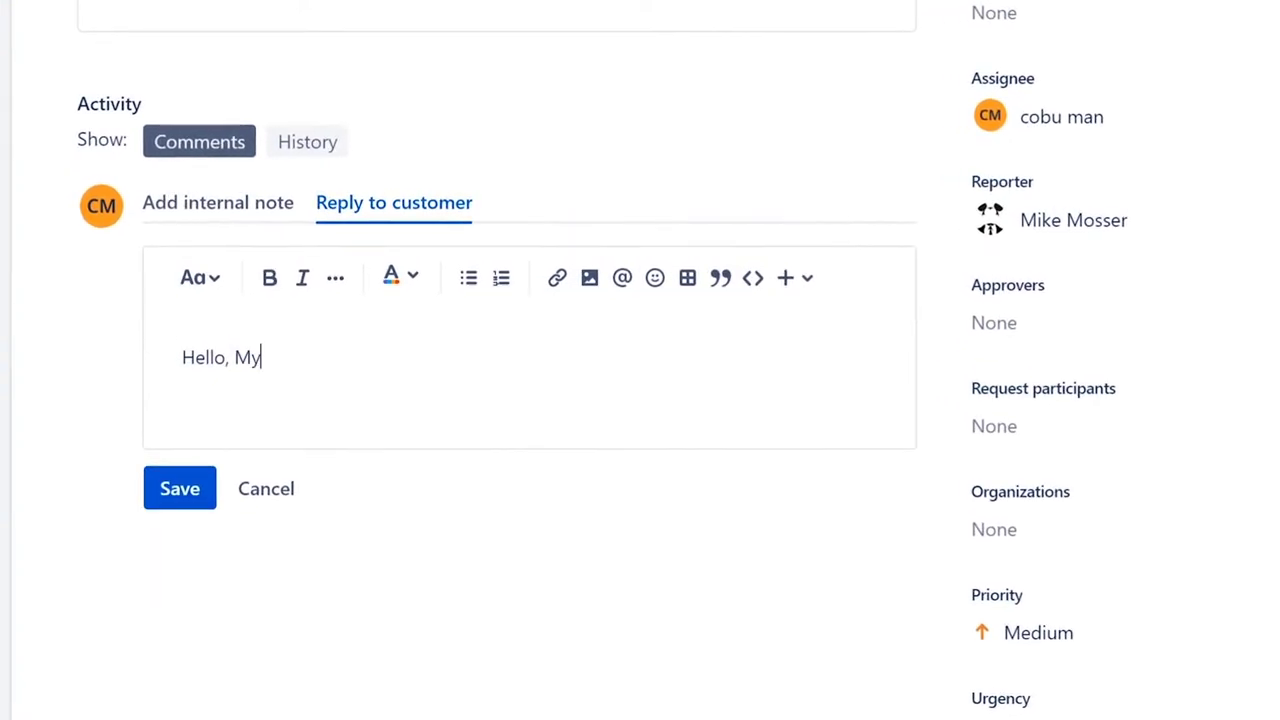
{"action": "key", "text": "BackSpace"}
{"action": "key", "text": "BackSpace"}
{"action": "key", "text": "BackSpace"}
{"action": "key", "text": "BackSpace"}
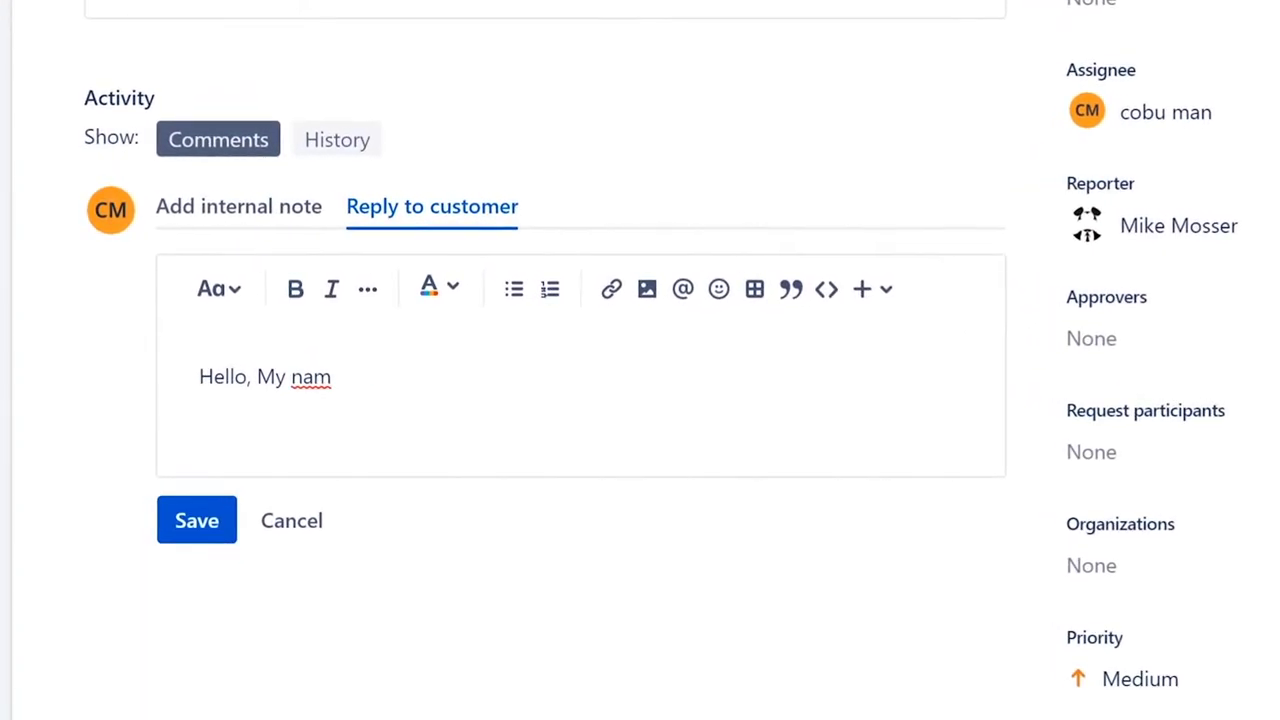
{"action": "type", "text": "e is Ervin wt"}
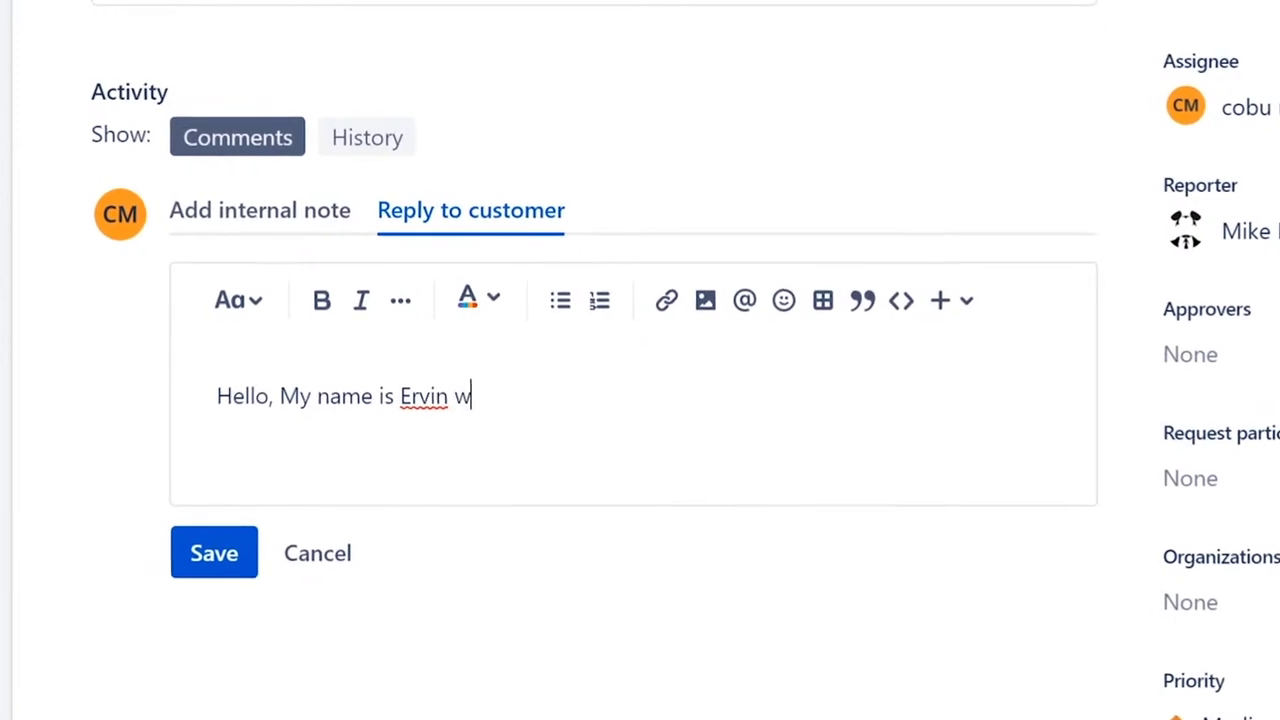
{"action": "type", "text": "ih"}
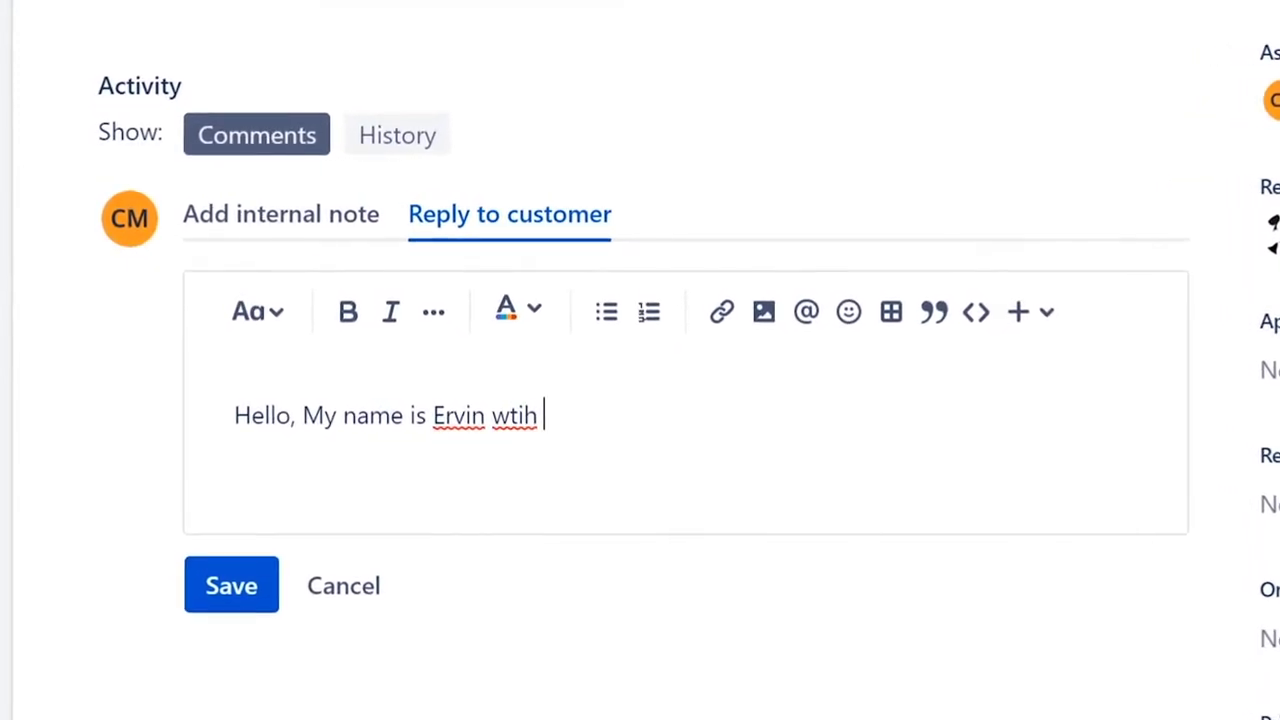
{"action": "key", "text": "BackSpace"}
{"action": "key", "text": "BackSpace"}
{"action": "key", "text": "BackSpace"}
{"action": "type", "text": "ith "}
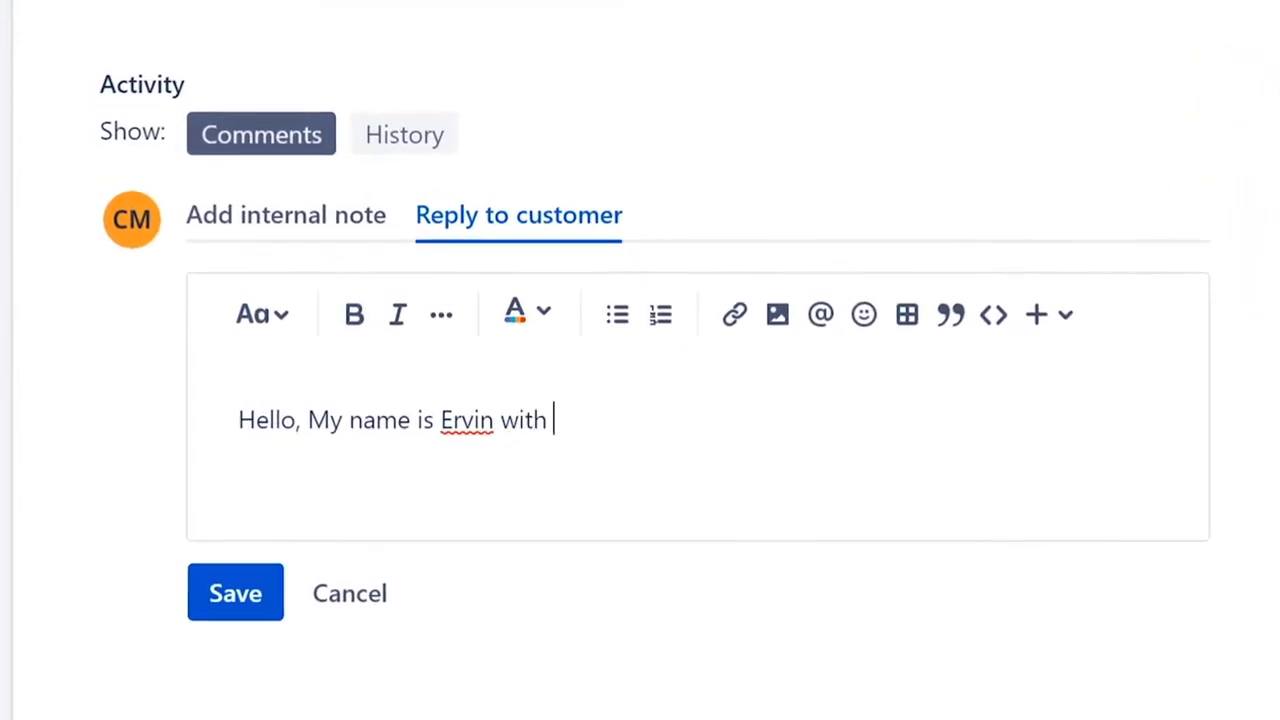
{"action": "type", "text": "Help Desk"}
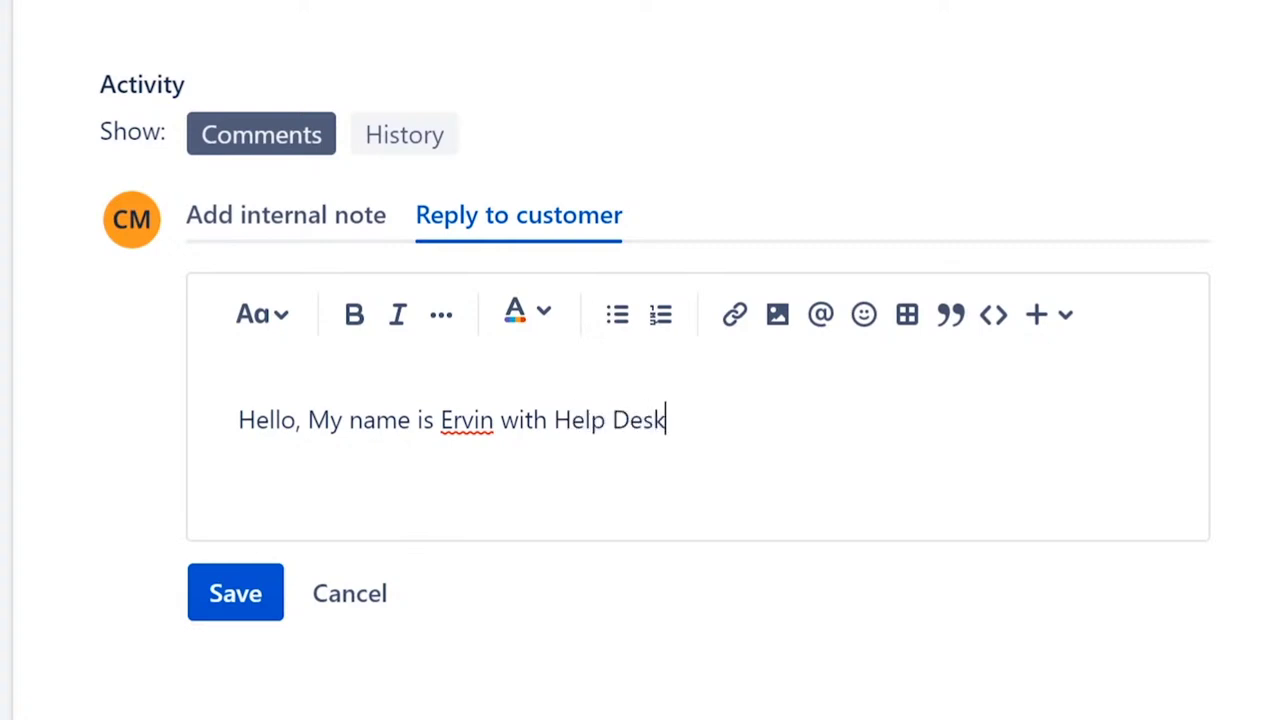
{"action": "type", "text": " support."}
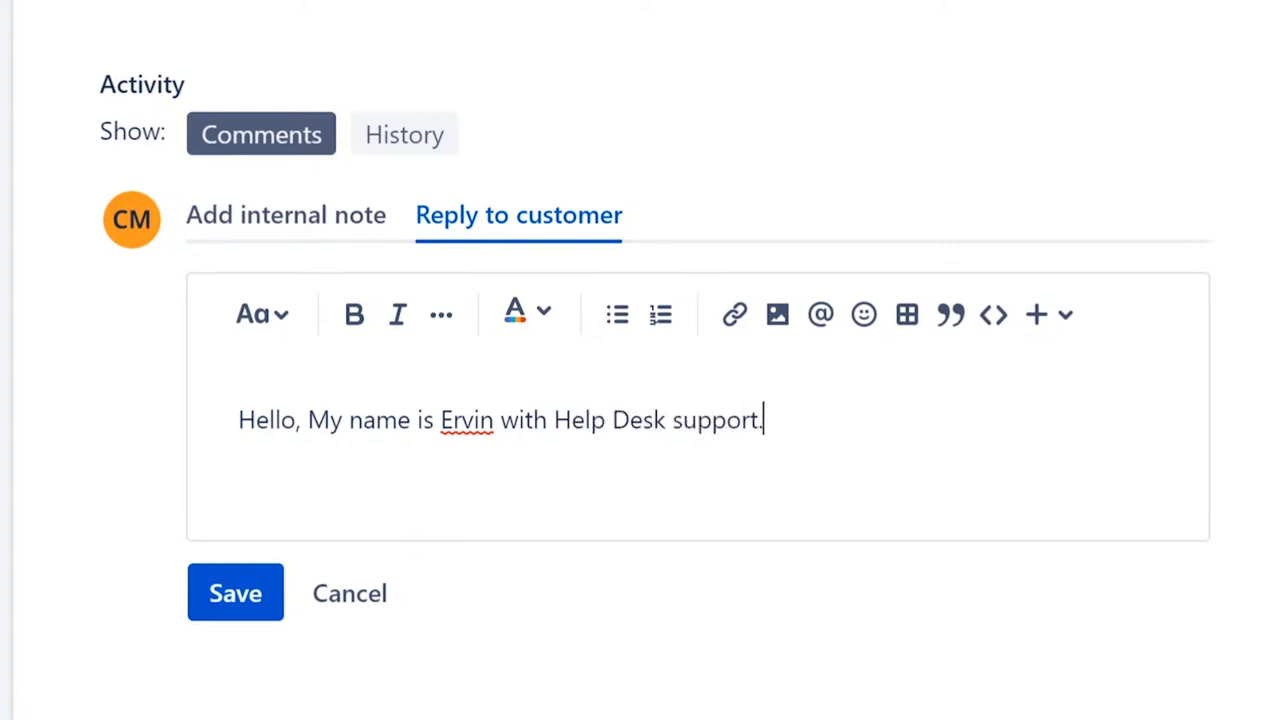
{"action": "type", "text": " I have your ticket "}
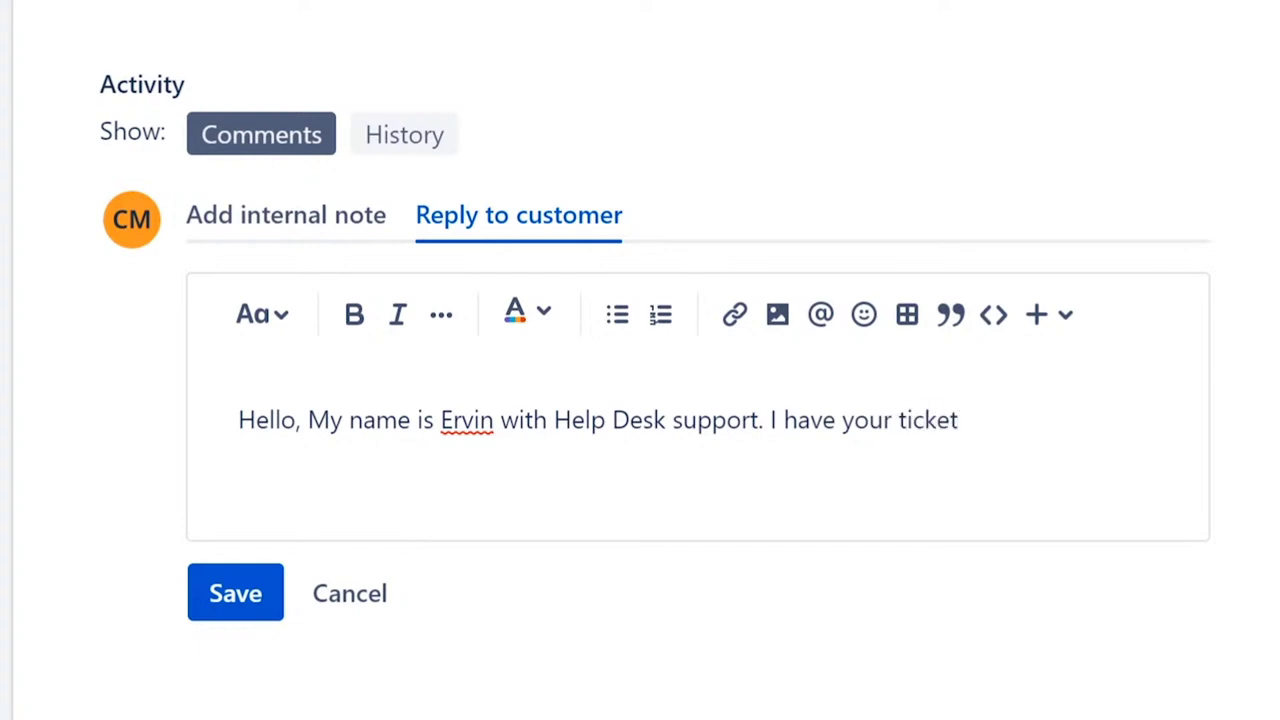
{"action": "type", "text": "about"}
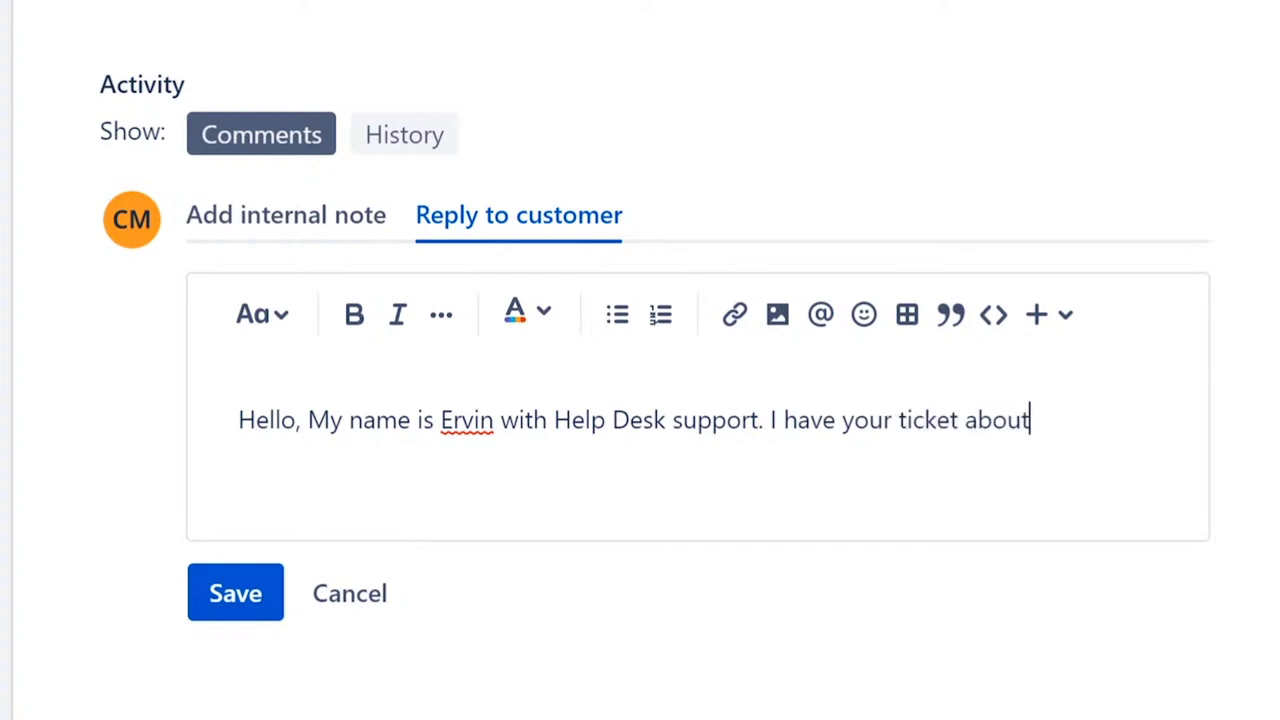
{"action": "type", "text": " pdf files "}
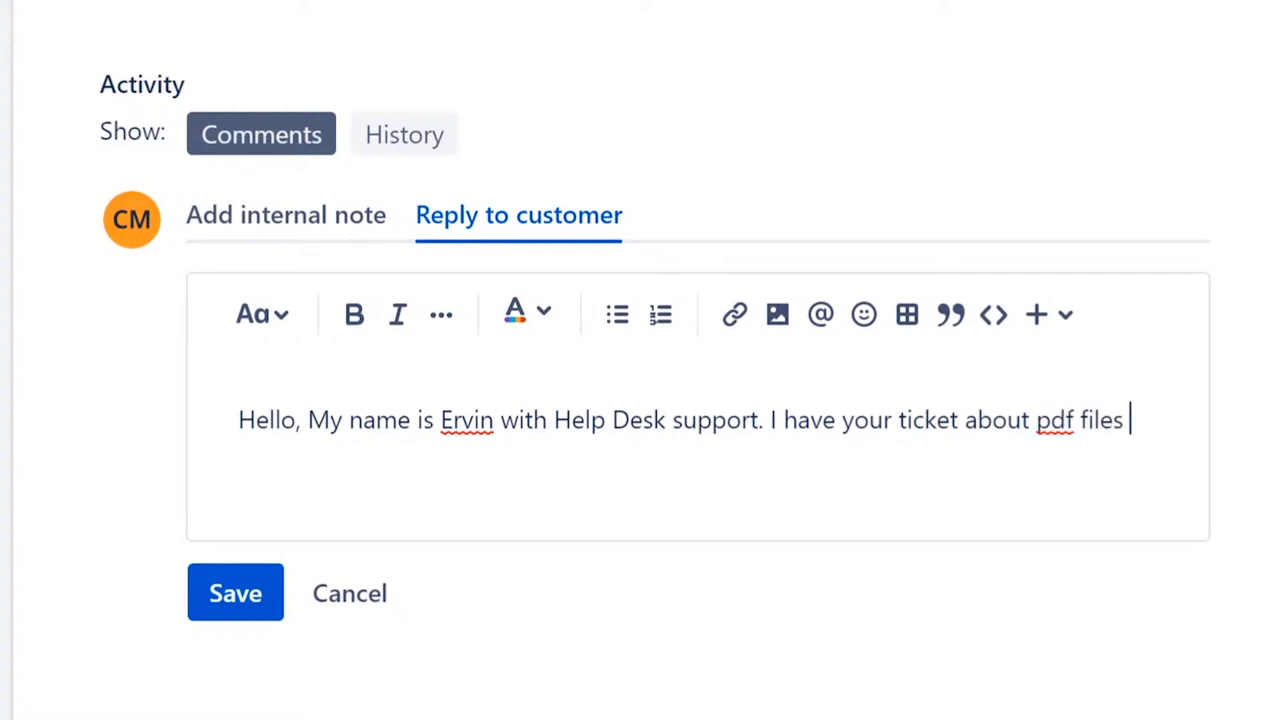
{"action": "type", "text": "not working. C"}
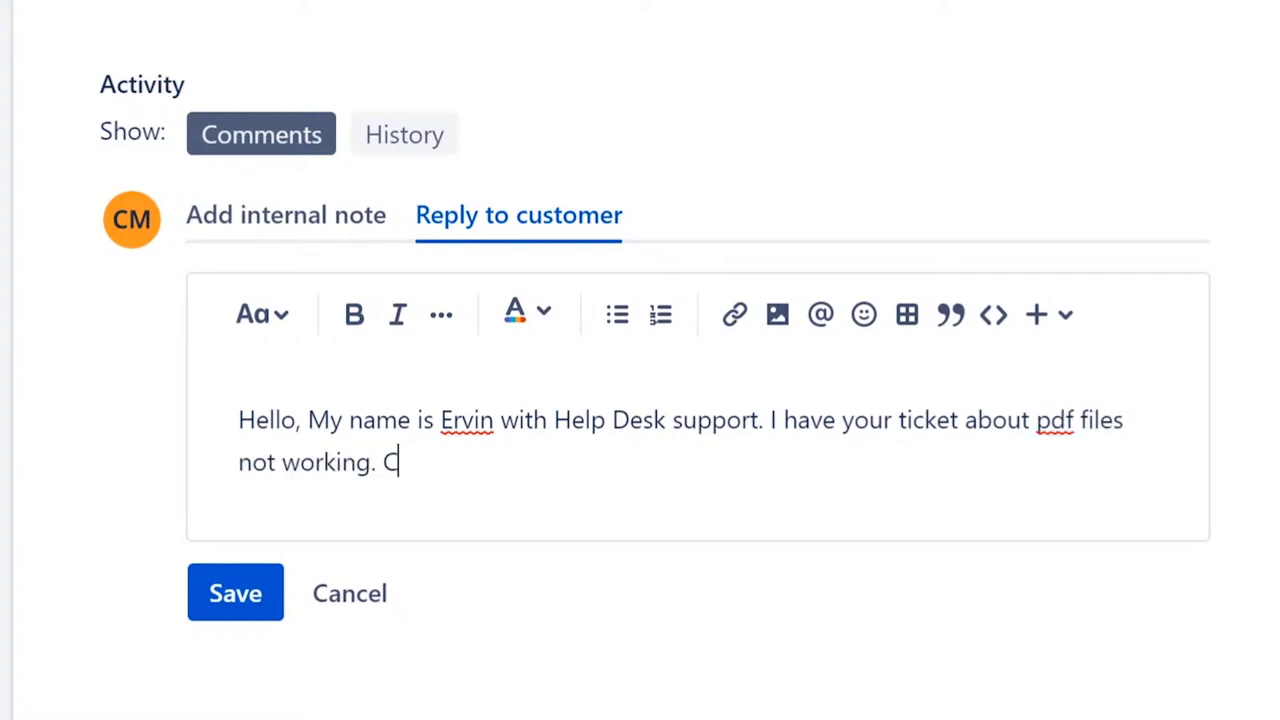
{"action": "type", "text": "an you please "}
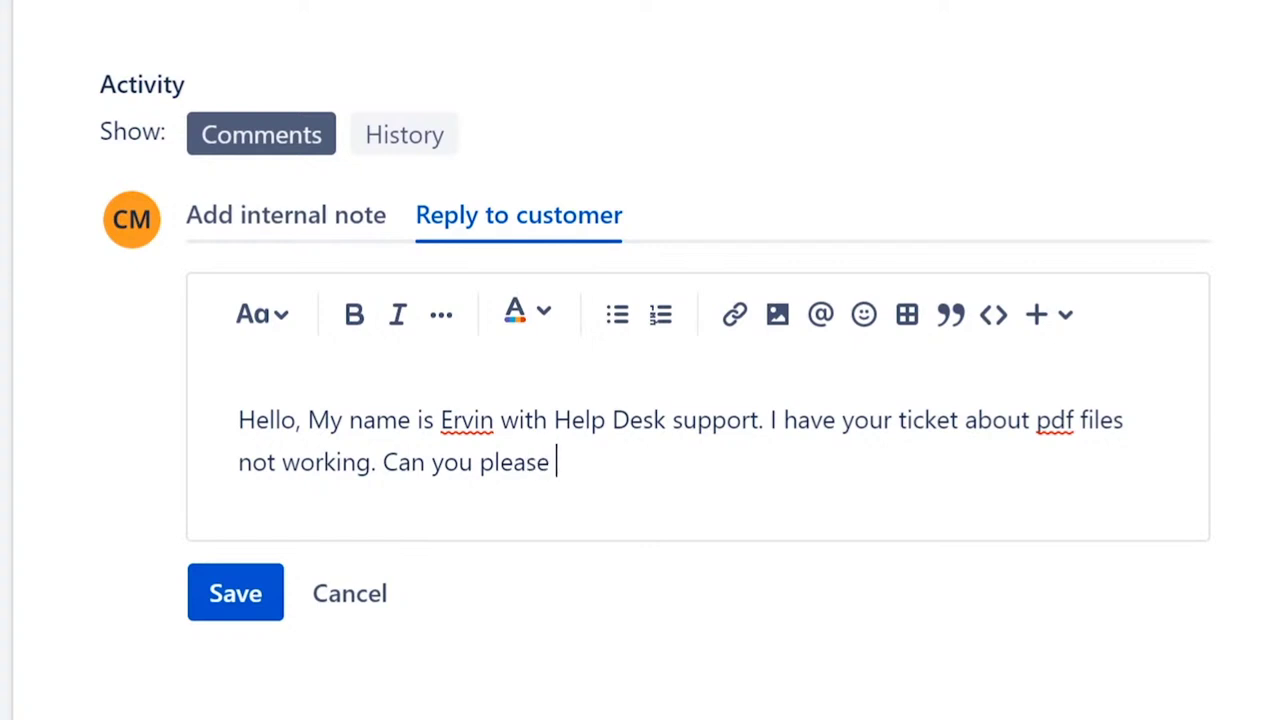
{"action": "type", "text": "send me you"}
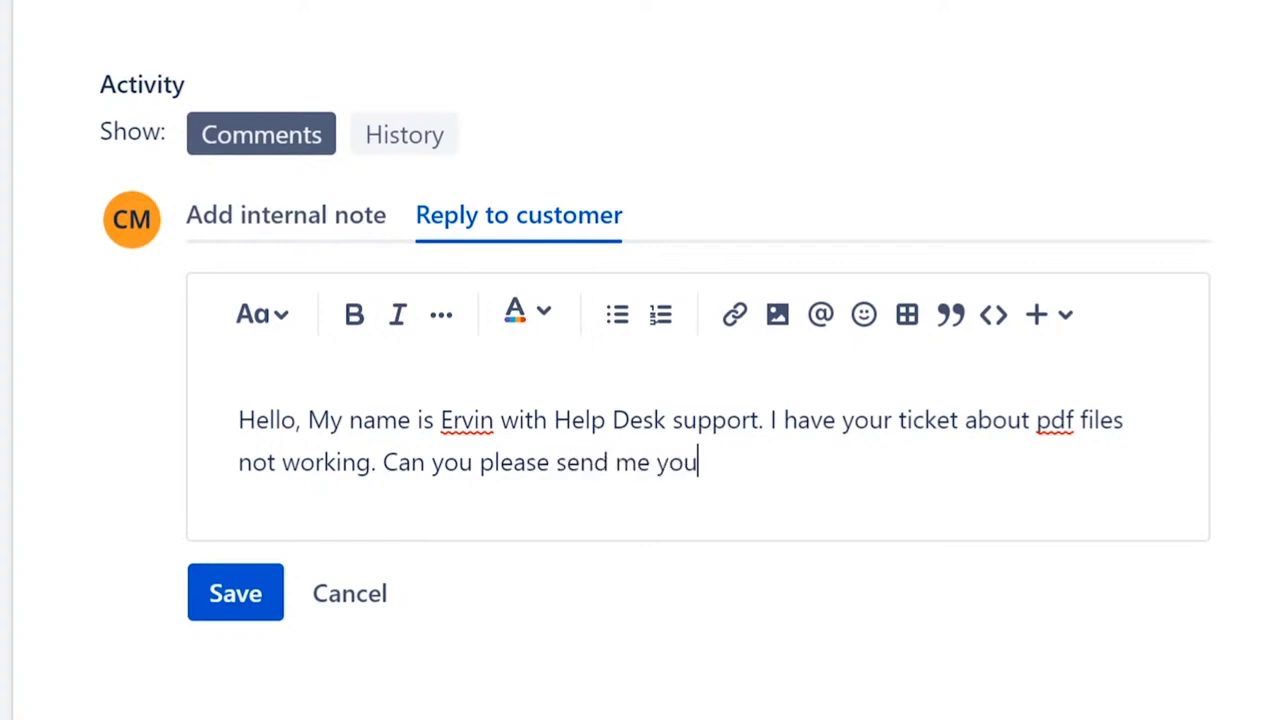
{"action": "type", "text": "r computer na"}
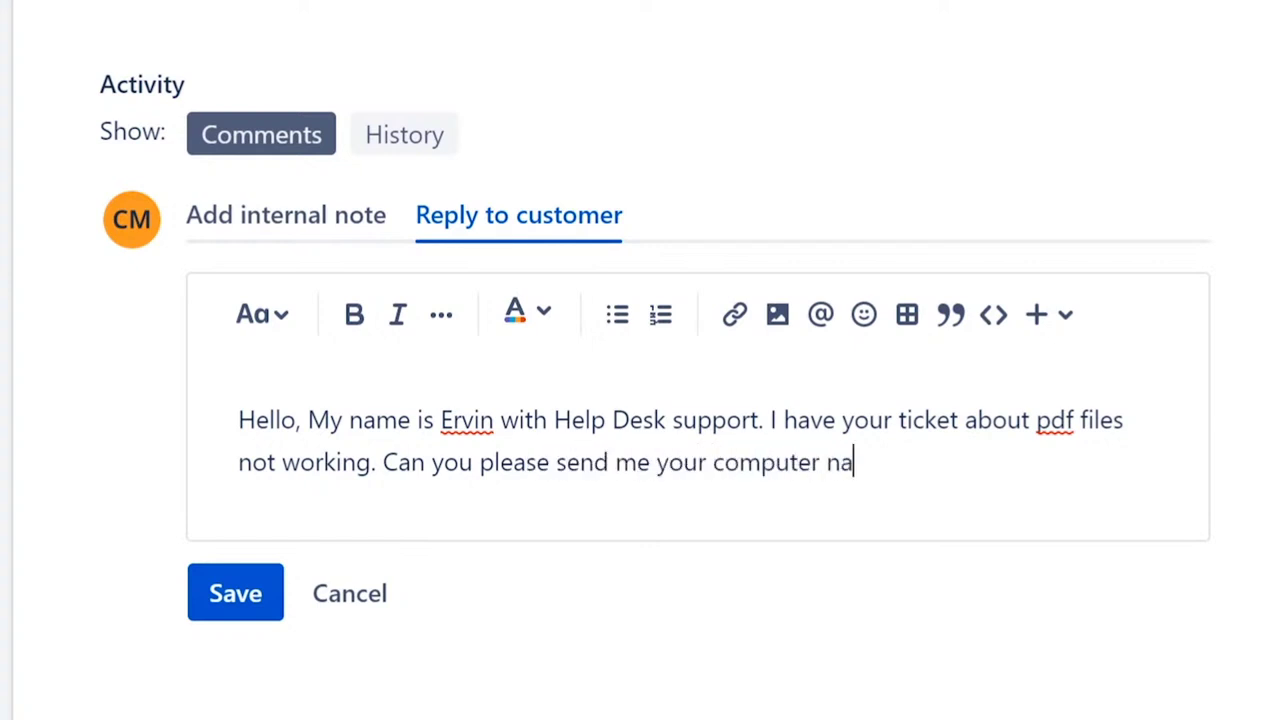
{"action": "type", "text": "me or ip ad"}
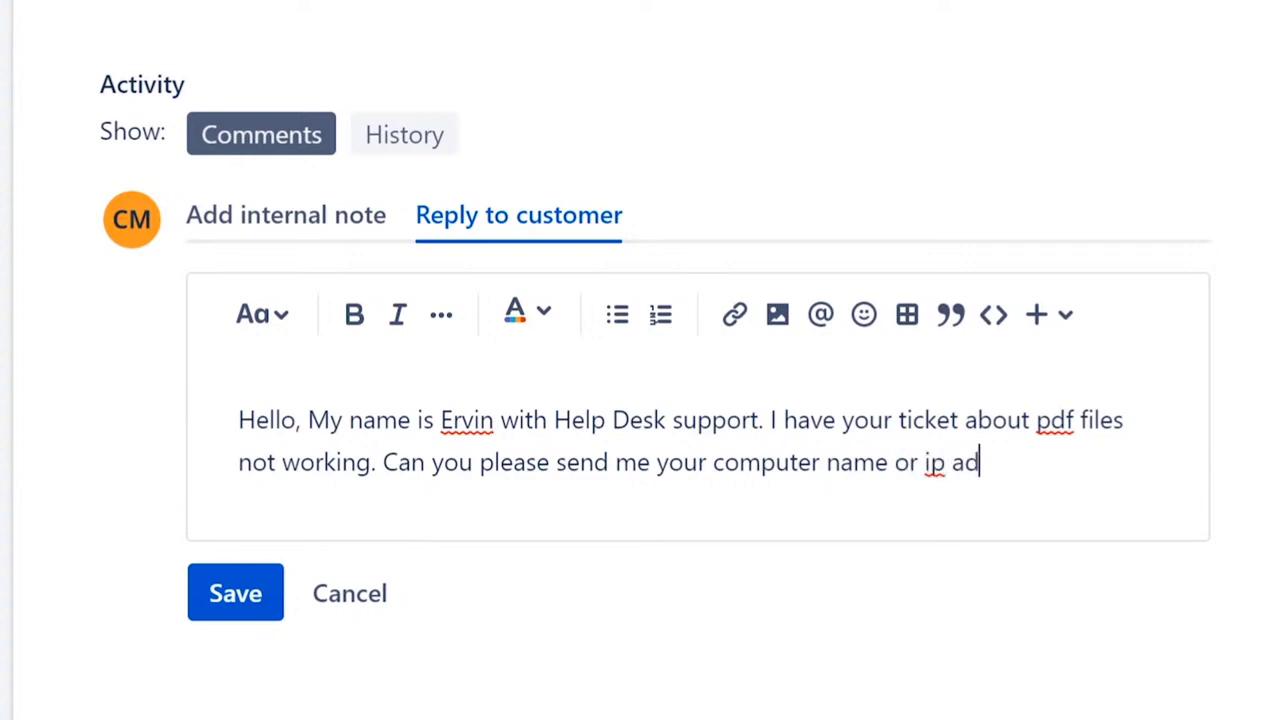
{"action": "type", "text": "dress."}
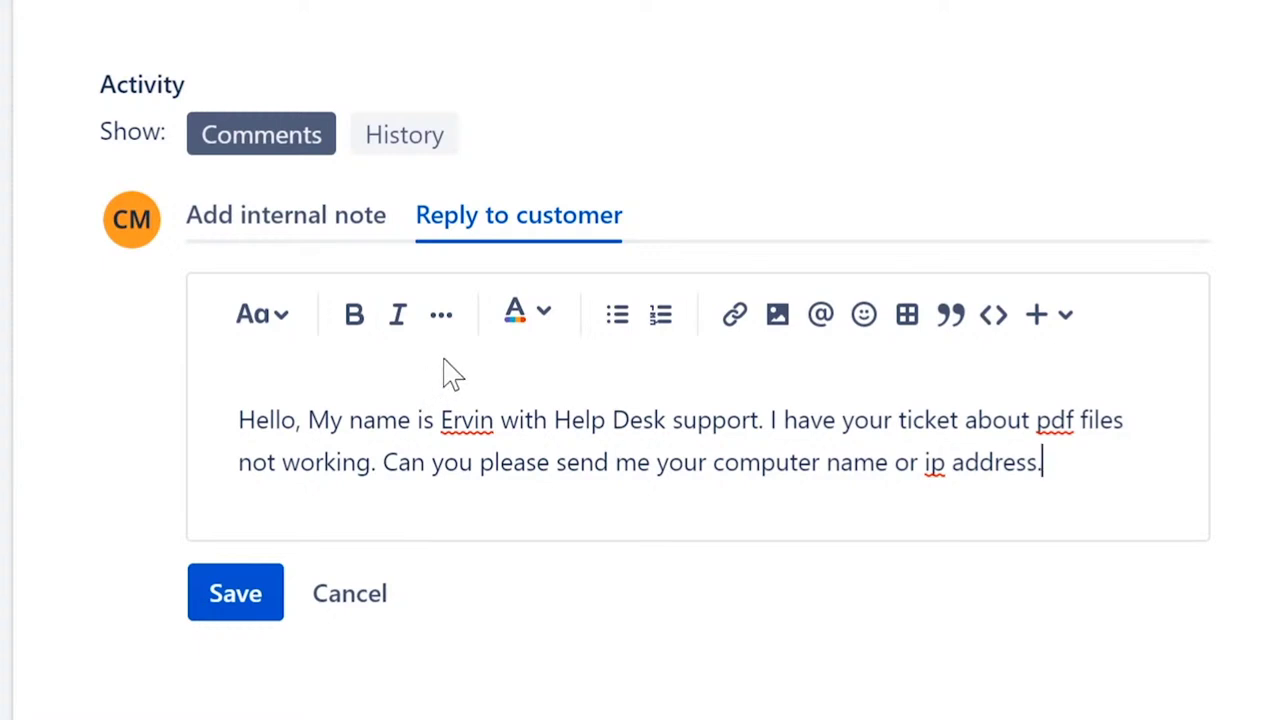
{"action": "left_click", "coordinate": [245, 615]}
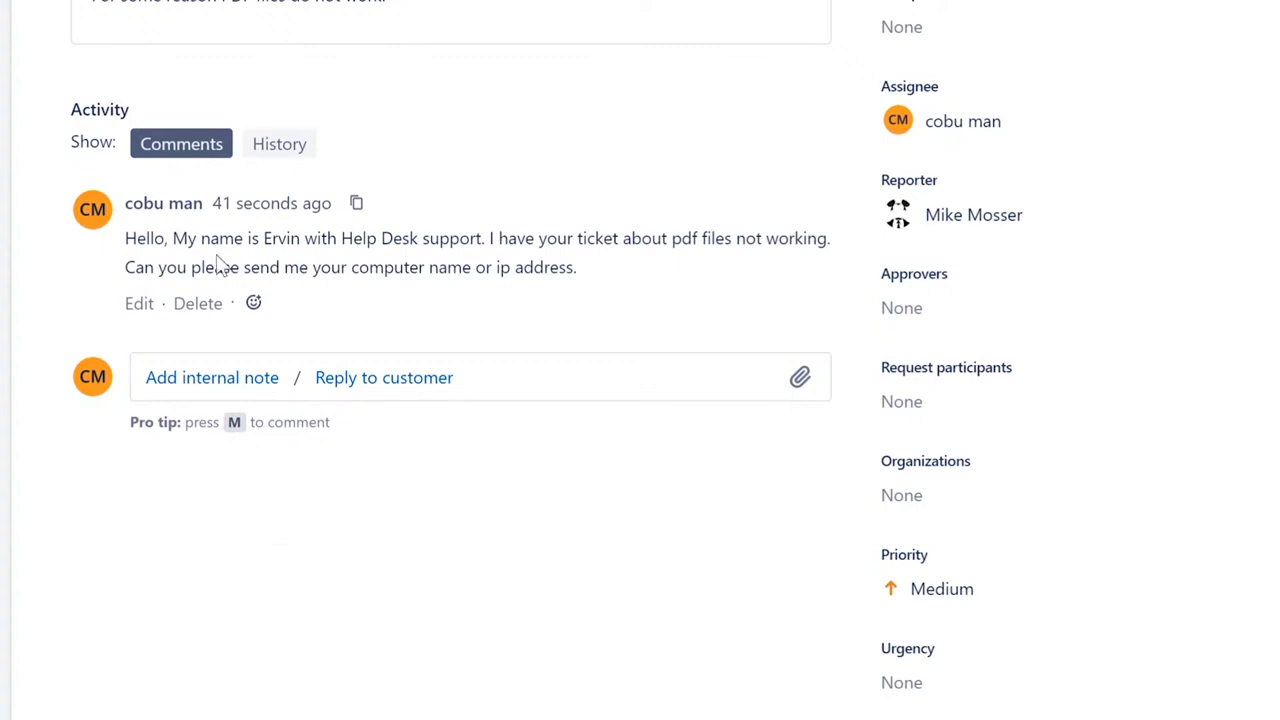
{"action": "left_click_drag", "start_coordinate": [350, 267], "coordinate": [471, 267]}
{"action": "left_click_drag", "start_coordinate": [743, 387], "coordinate": [867, 387]}
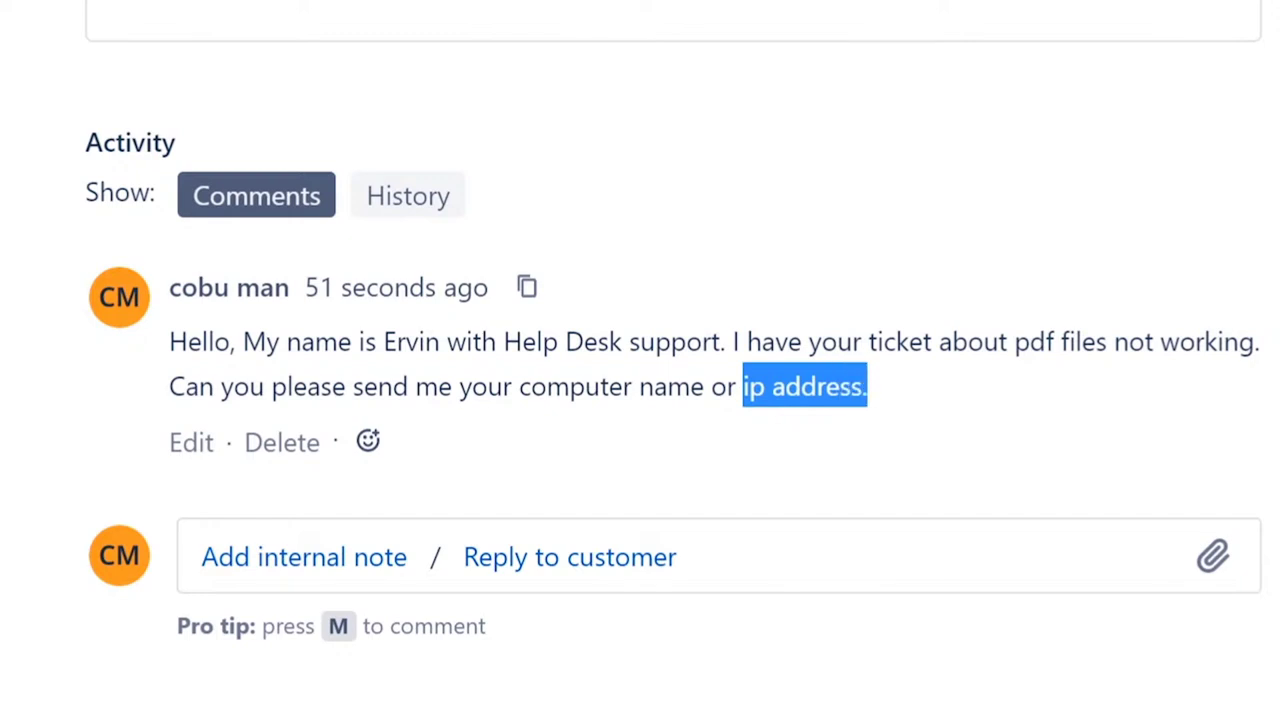
{"action": "left_click", "coordinate": [889, 394]}
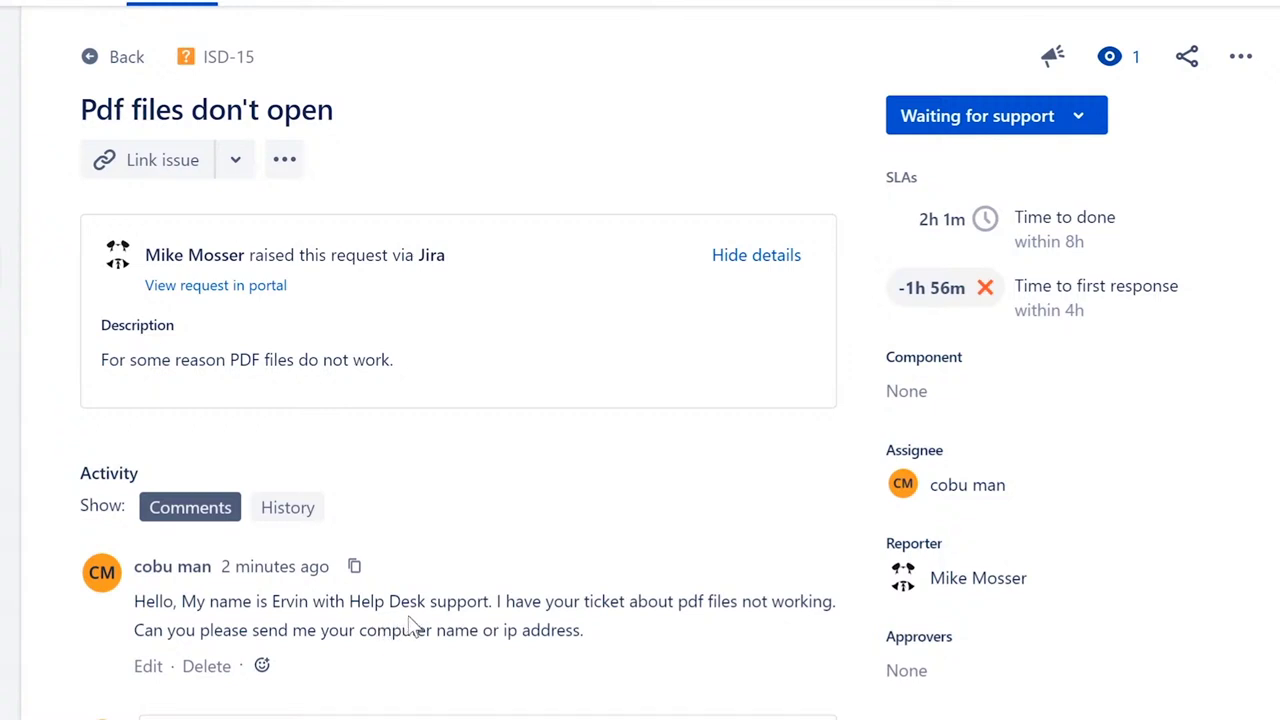
Post the internal note 'Users's pc name is cobuman1.' on ISD-15.
{"action": "key", "text": "m"}
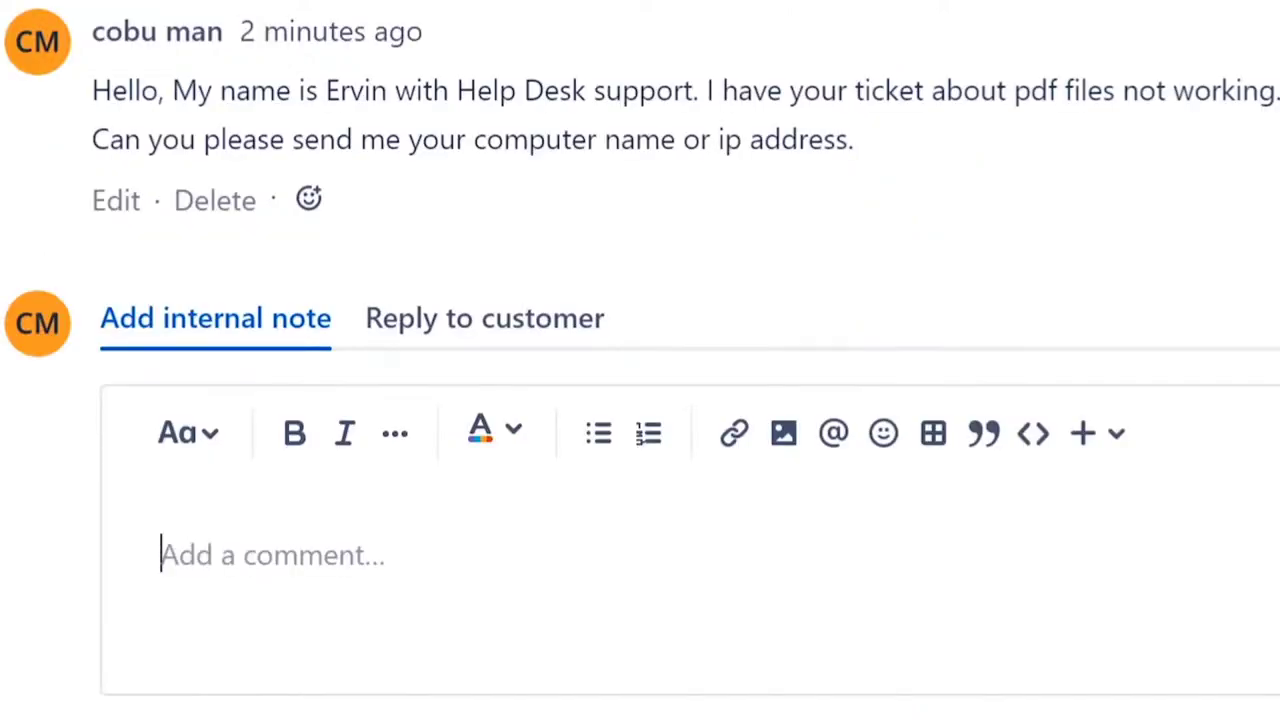
{"action": "type", "text": "cobuman"}
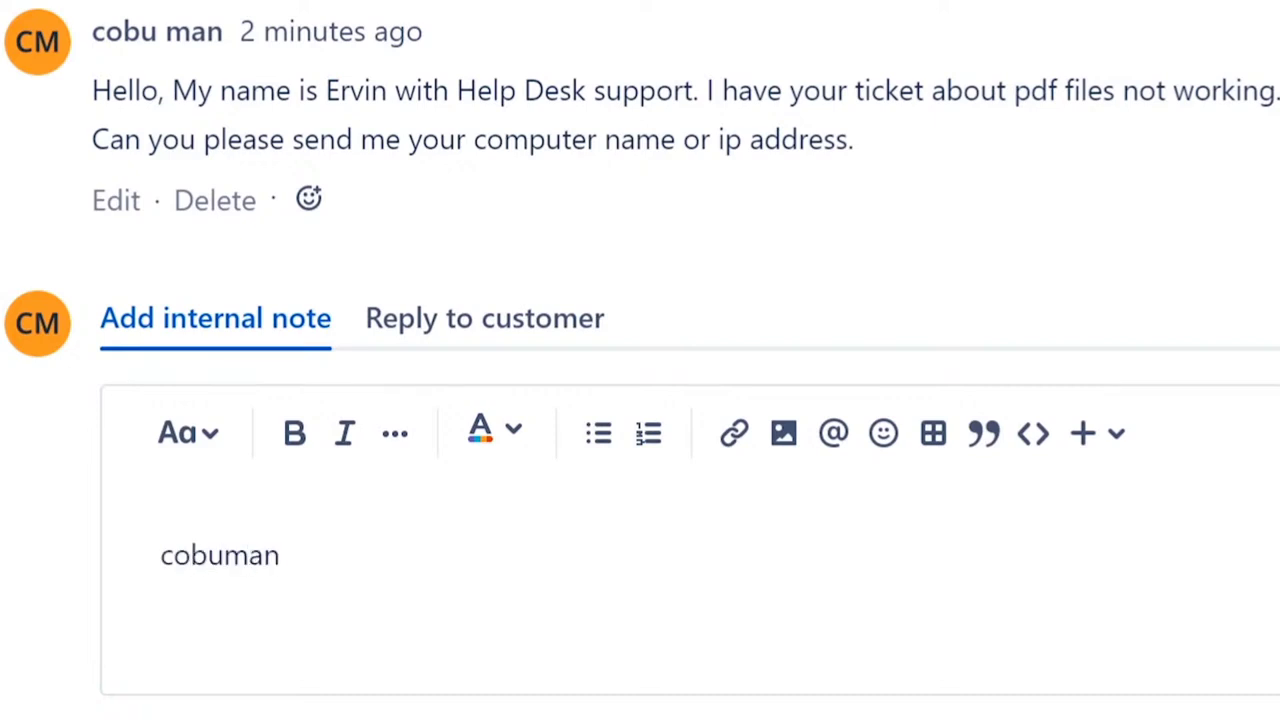
{"action": "type", "text": "1"}
{"action": "left_click", "coordinate": [280, 555]}
{"action": "left_click", "coordinate": [161, 555]}
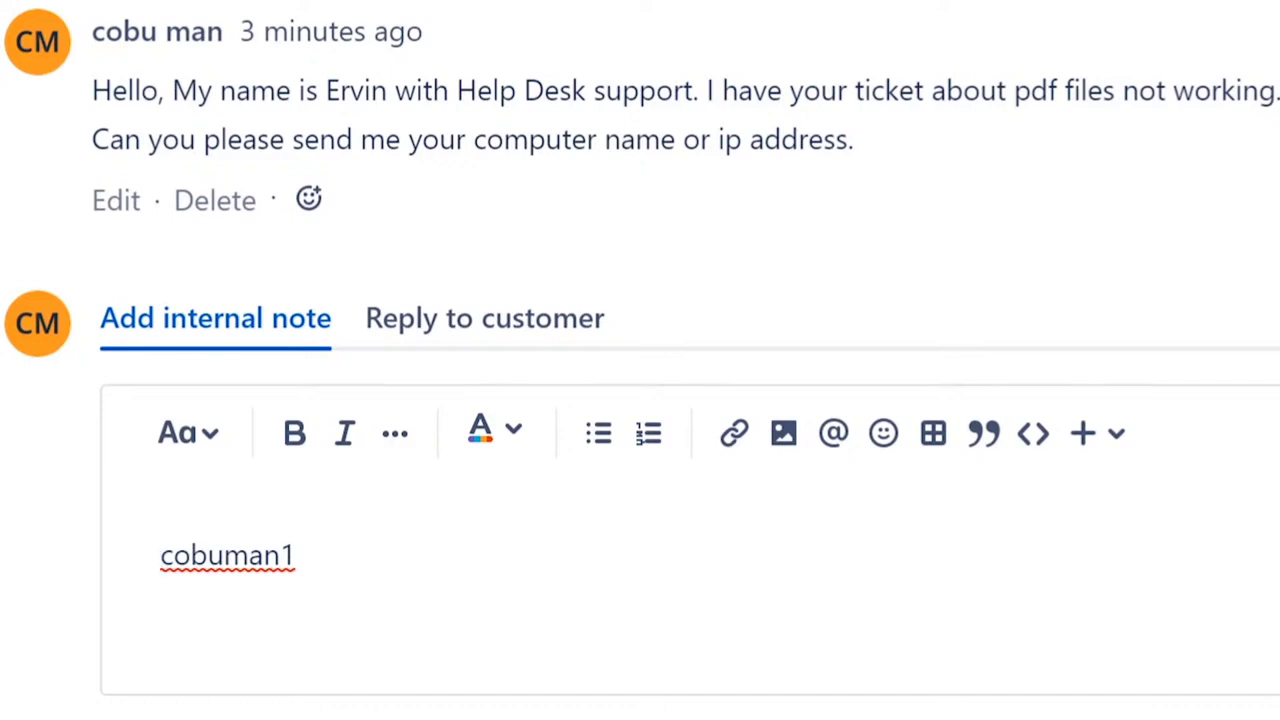
{"action": "type", "text": "cus"}
{"action": "key", "text": "BackSpace"}
{"action": "key", "text": "BackSpace"}
{"action": "key", "text": "BackSpace"}
{"action": "type", "text": "user"}
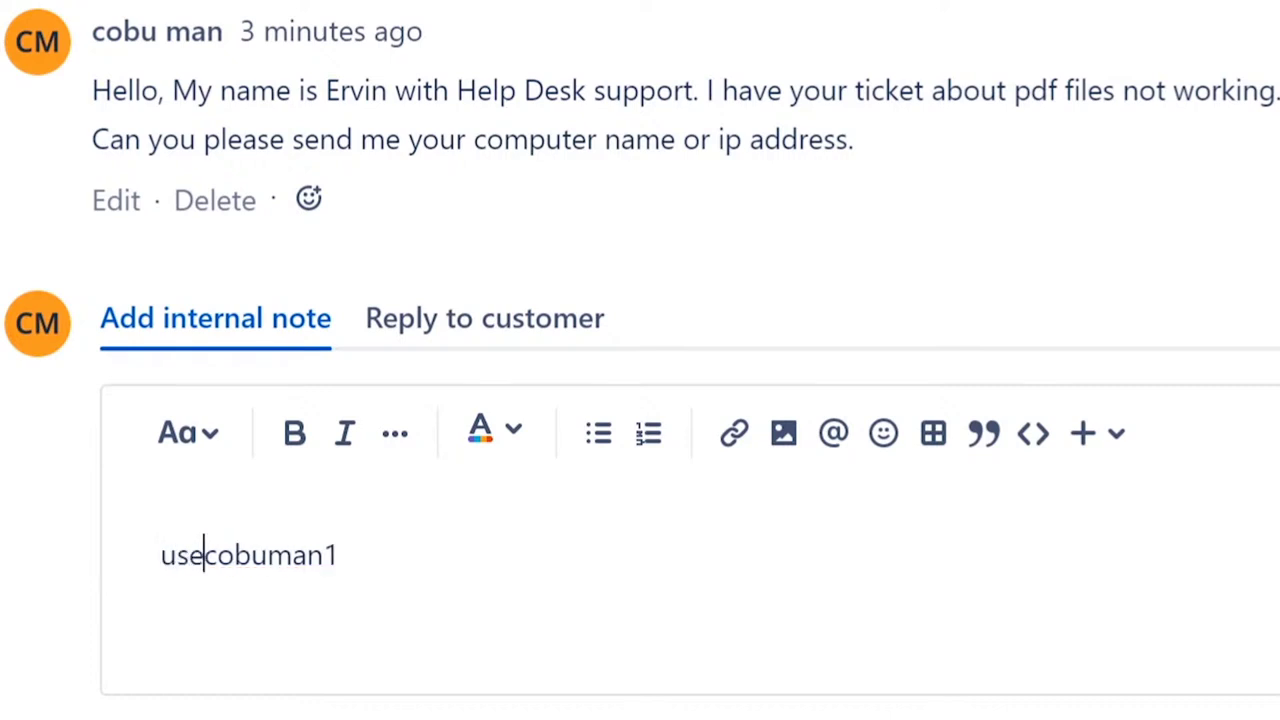
{"action": "key", "text": "BackSpace"}
{"action": "key", "text": "BackSpace"}
{"action": "key", "text": "BackSpace"}
{"action": "key", "text": "BackSpace"}
{"action": "type", "text": "Users'"}
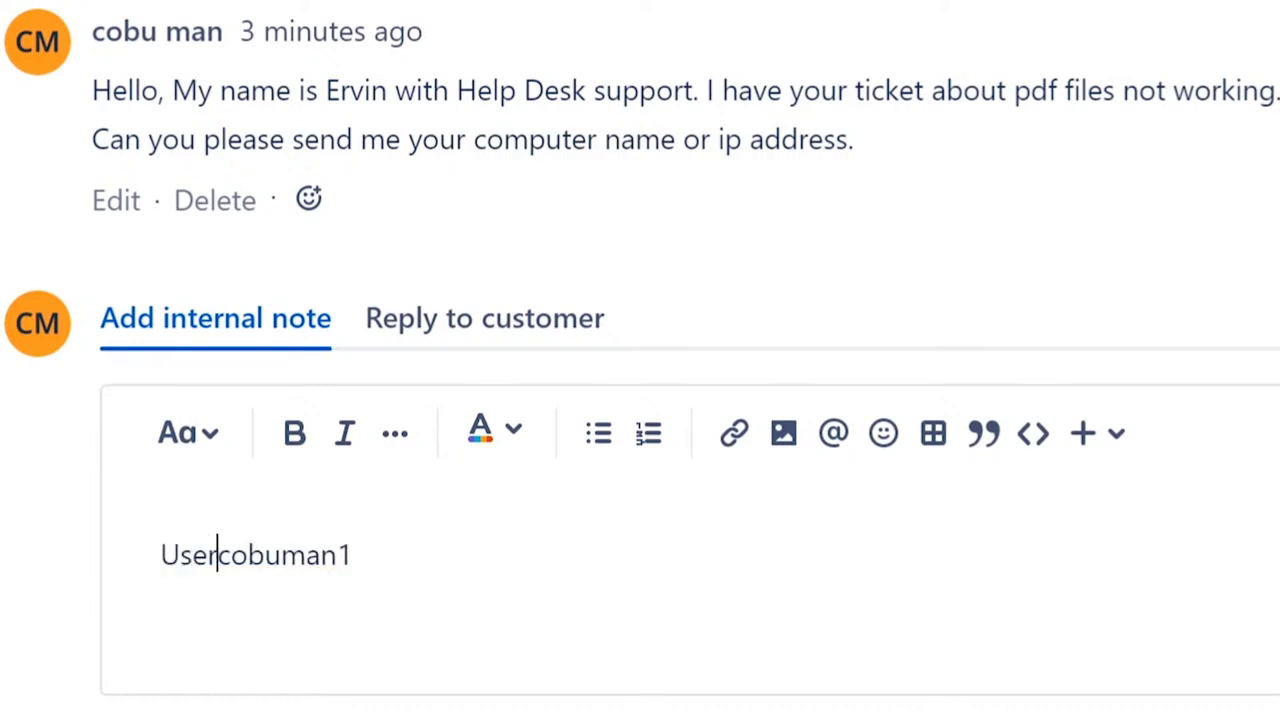
{"action": "type", "text": "s pc na"}
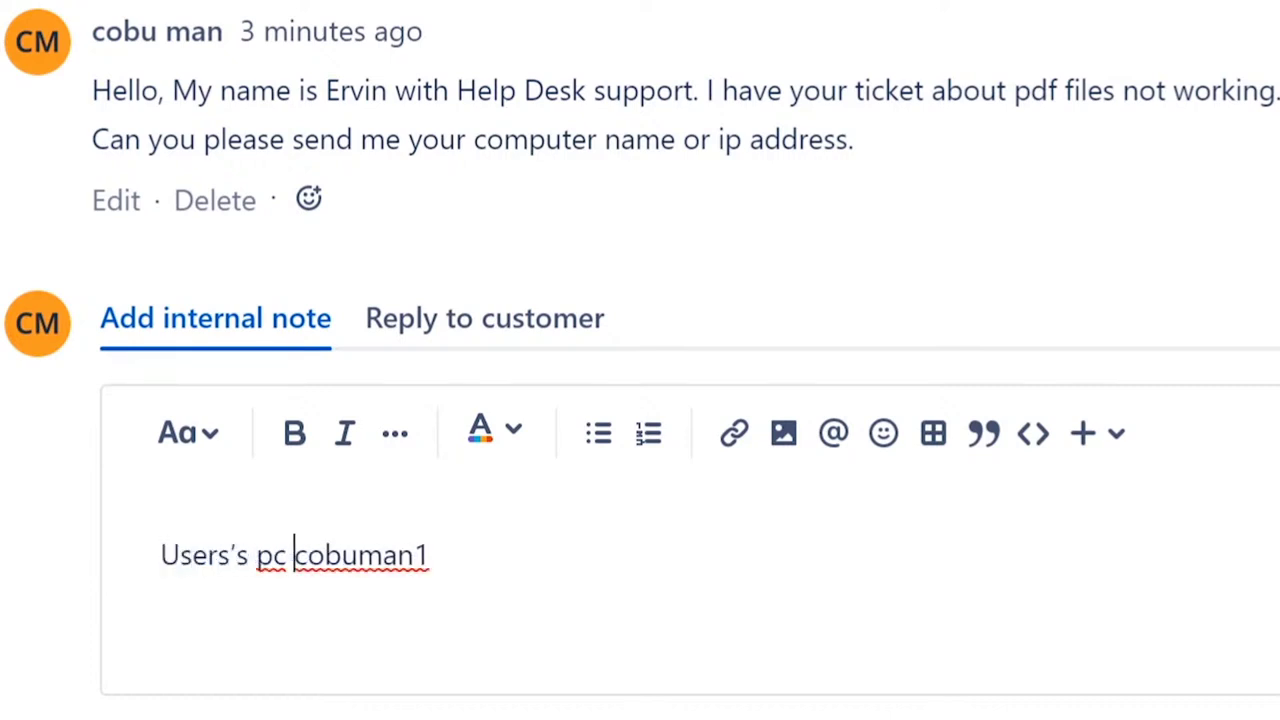
{"action": "type", "text": "me is"}
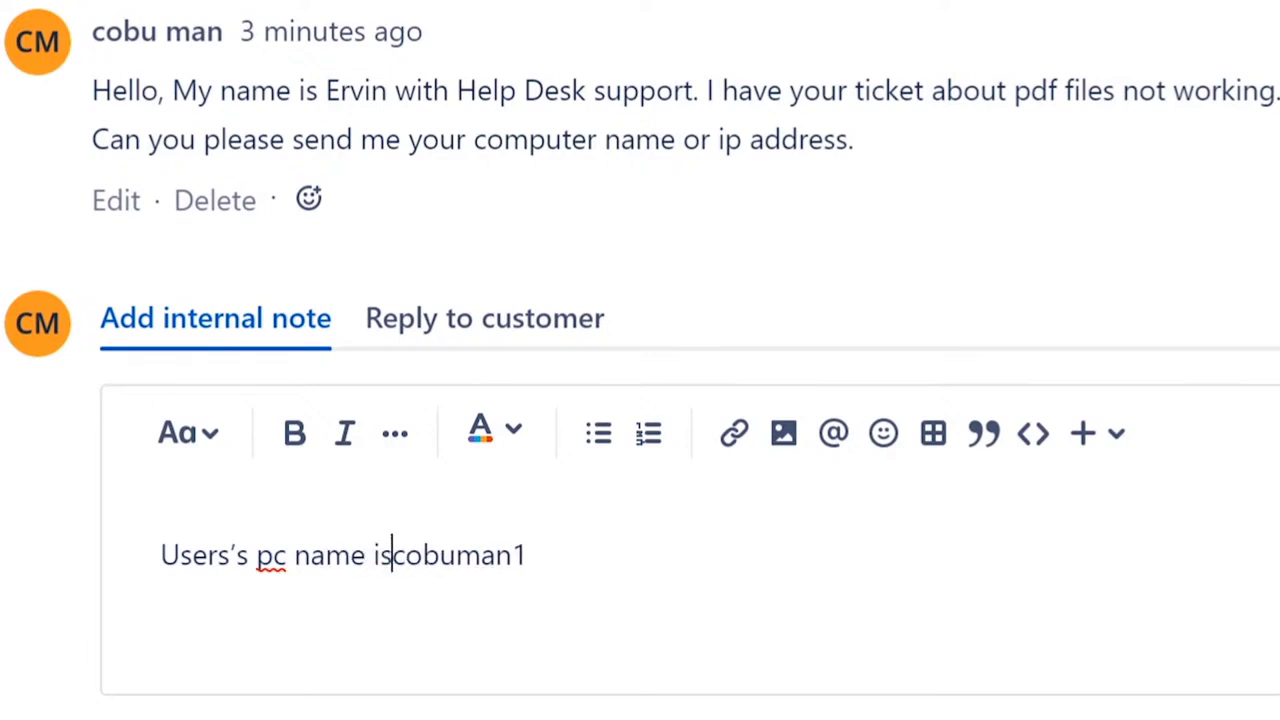
{"action": "key", "text": "Right"}
{"action": "key", "text": "Right"}
{"action": "key", "text": "Right"}
{"action": "key", "text": "Right"}
{"action": "key", "text": "Right"}
{"action": "key", "text": "Right"}
{"action": "key", "text": "Right"}
{"action": "key", "text": "Right"}
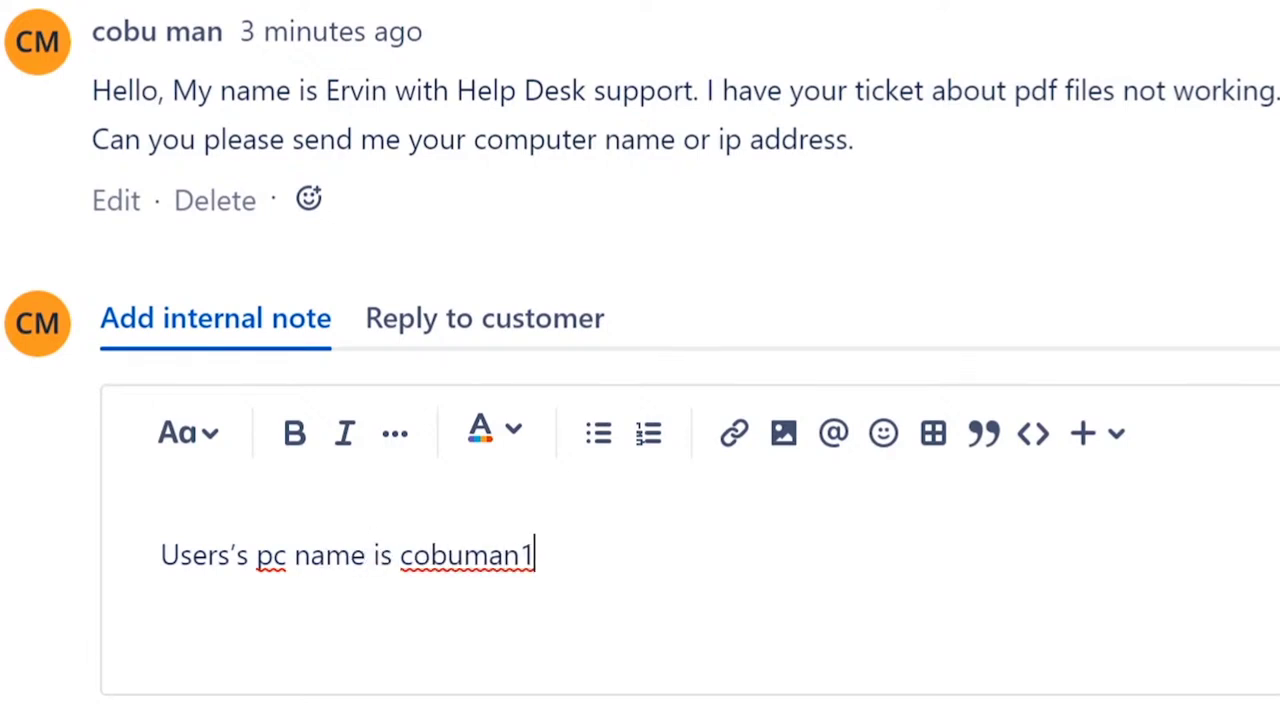
{"action": "type", "text": "."}
{"action": "left_click", "coordinate": [178, 712]}
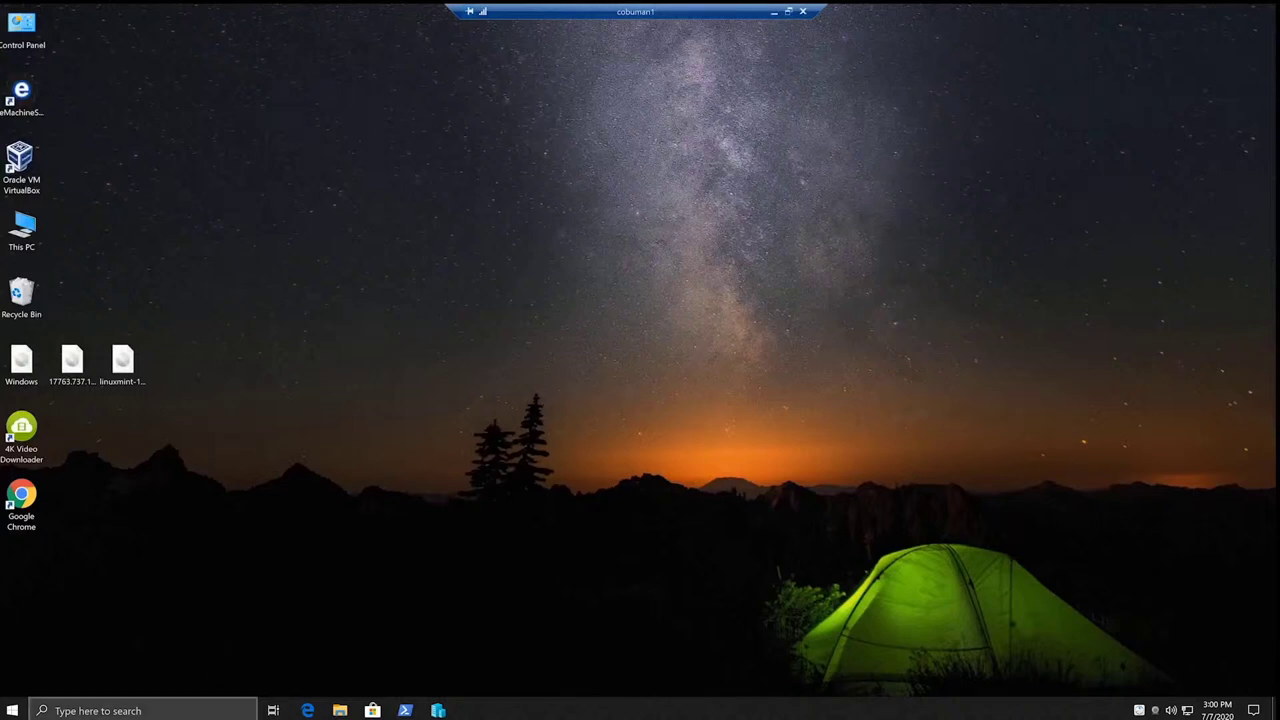
Search the remote PC for 'adobe' from the taskbar search box.
{"action": "left_click", "coordinate": [98, 710]}
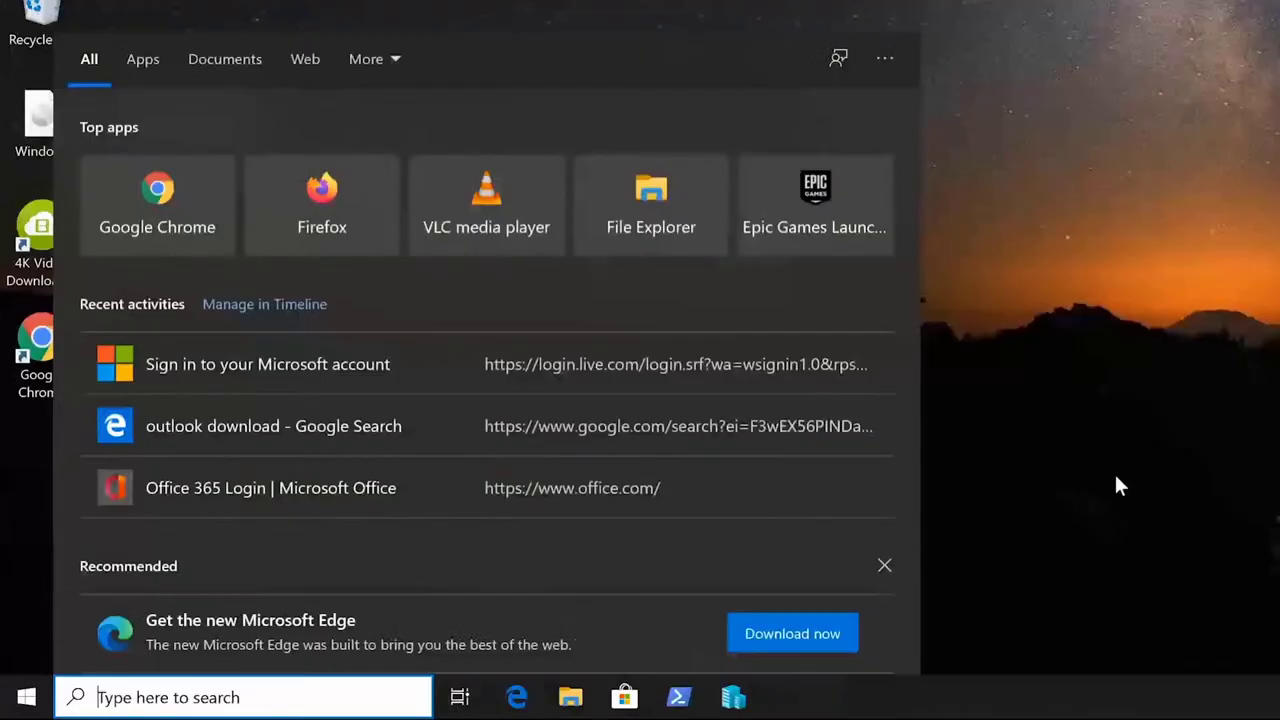
{"action": "type", "text": "adobe"}
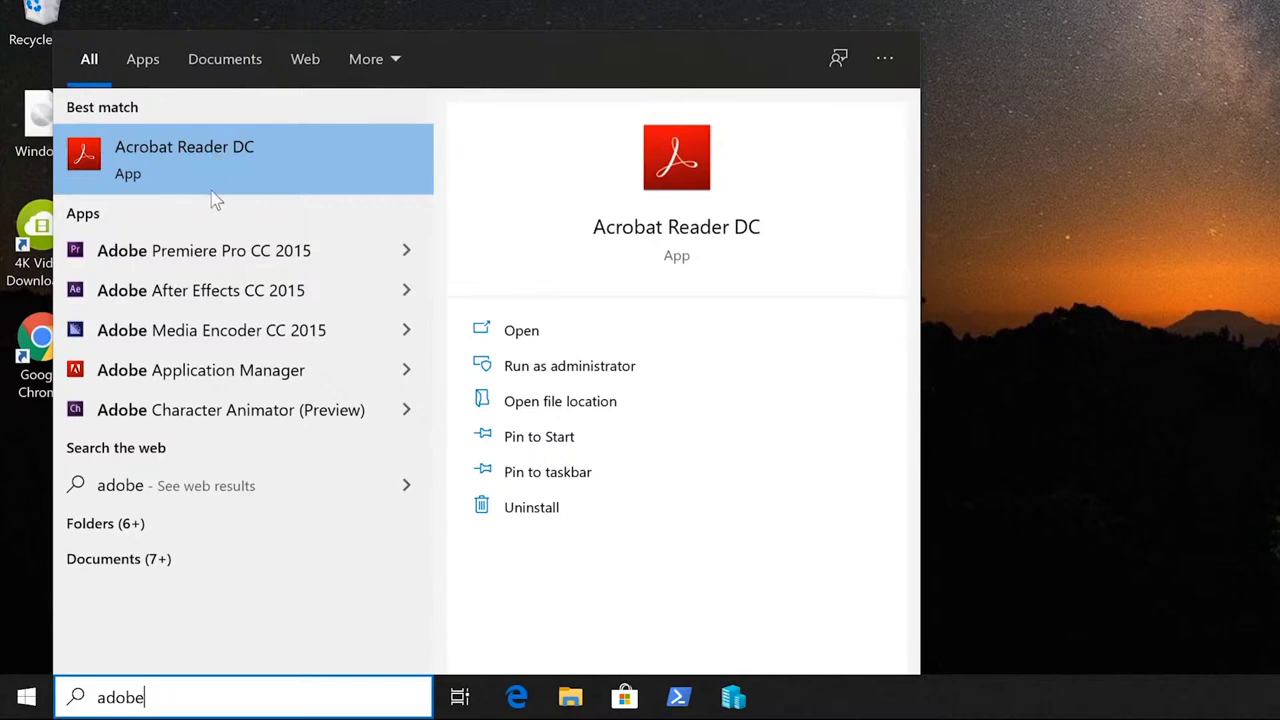
Search the remote PC for 'file asso' and open Choose default apps by file type.
{"action": "key", "text": "Escape"}
{"action": "left_click", "coordinate": [27, 697]}
{"action": "key", "text": "Escape"}
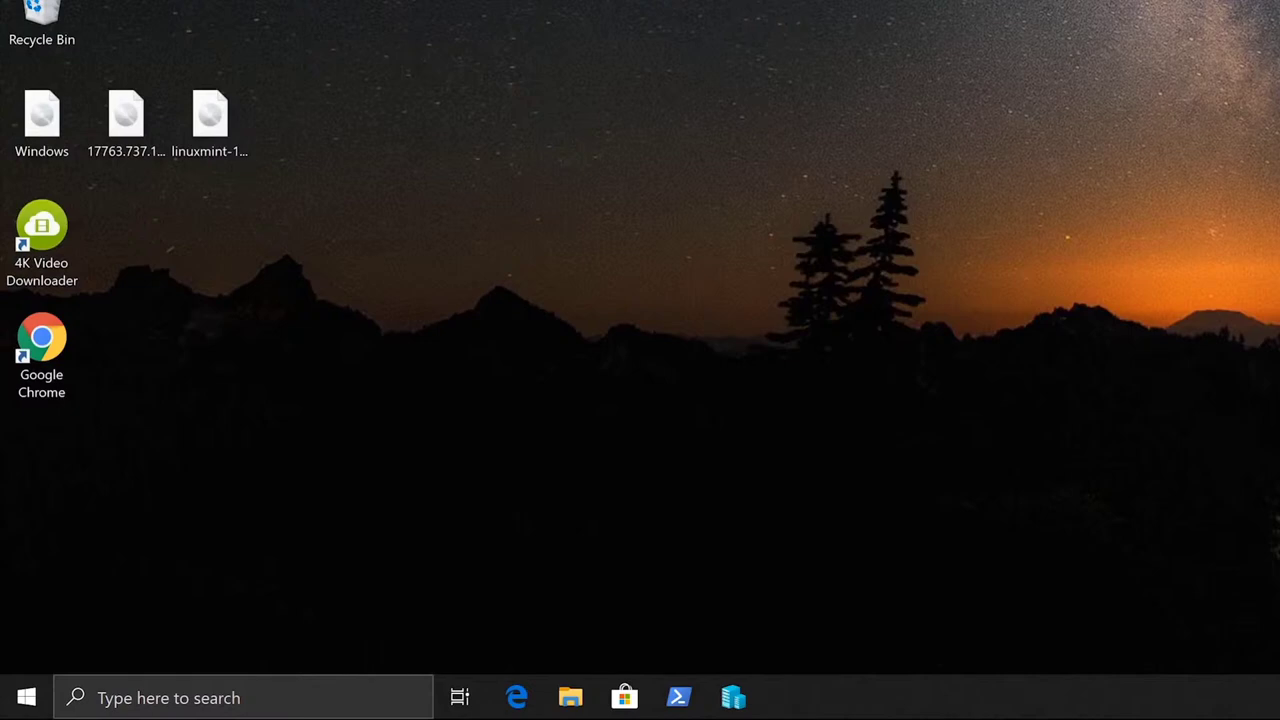
{"action": "left_click", "coordinate": [250, 697]}
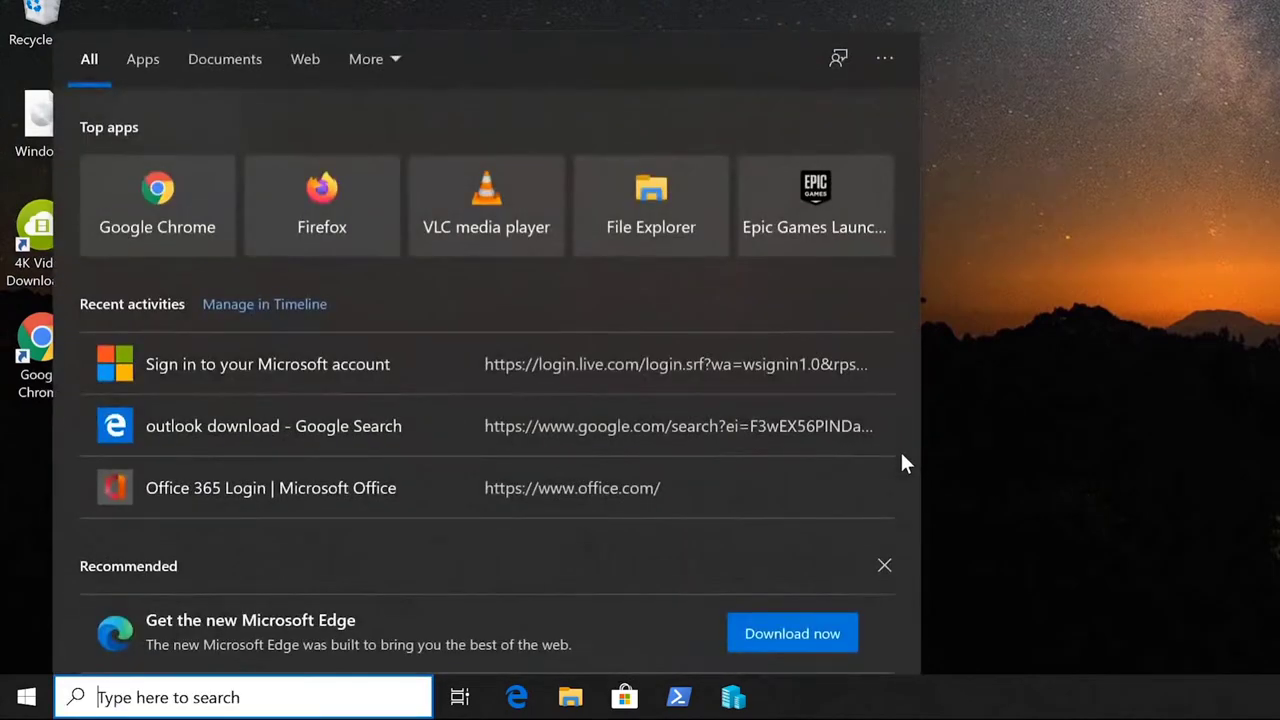
{"action": "type", "text": "file"}
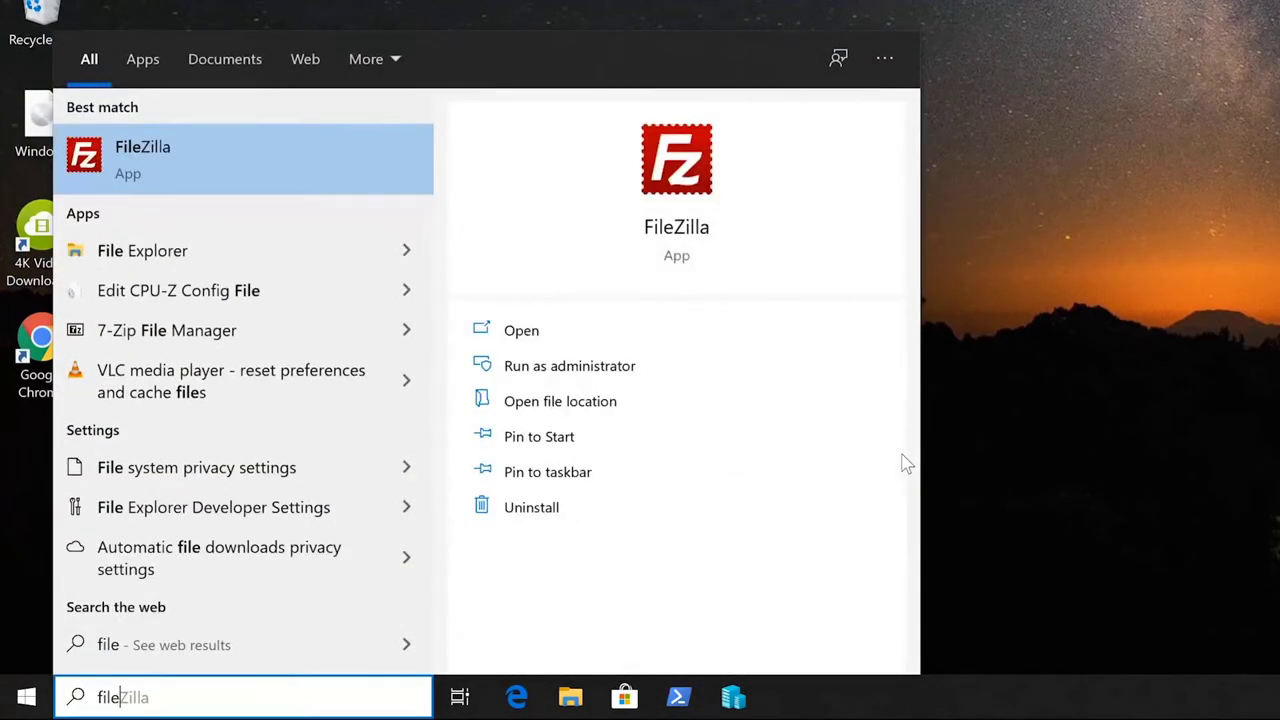
{"action": "type", "text": " asso"}
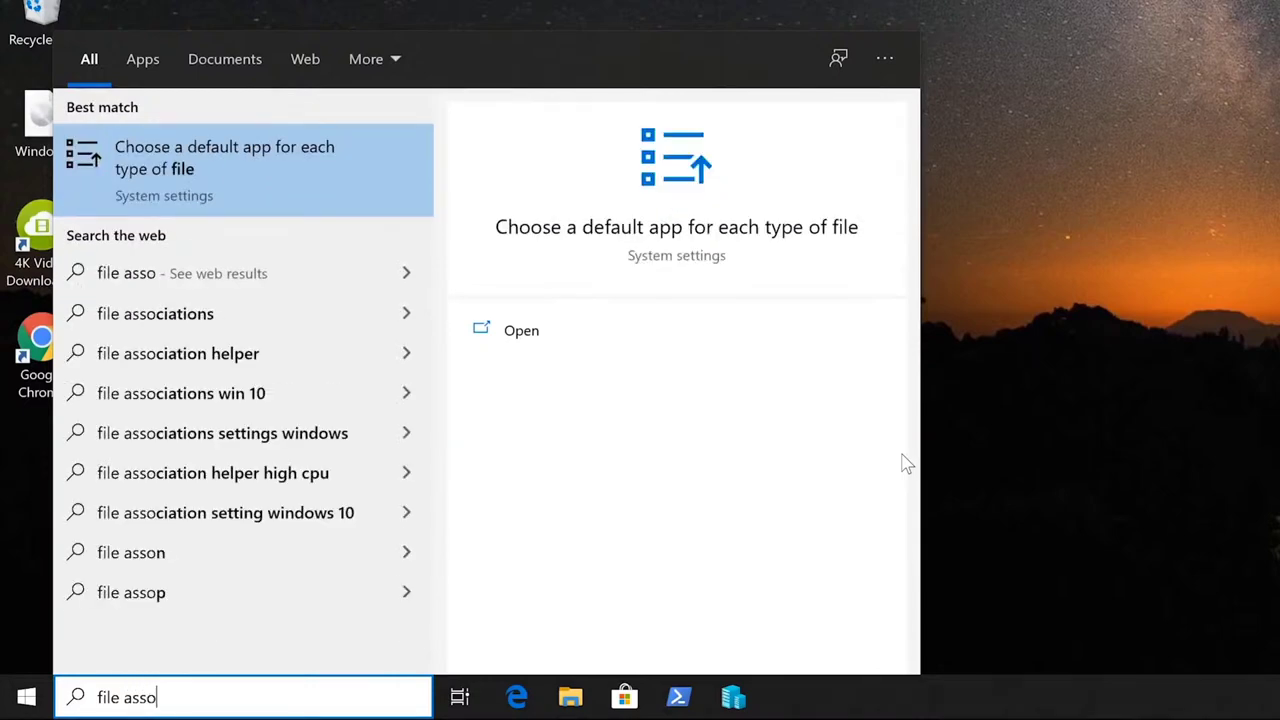
{"action": "left_click", "coordinate": [246, 171]}
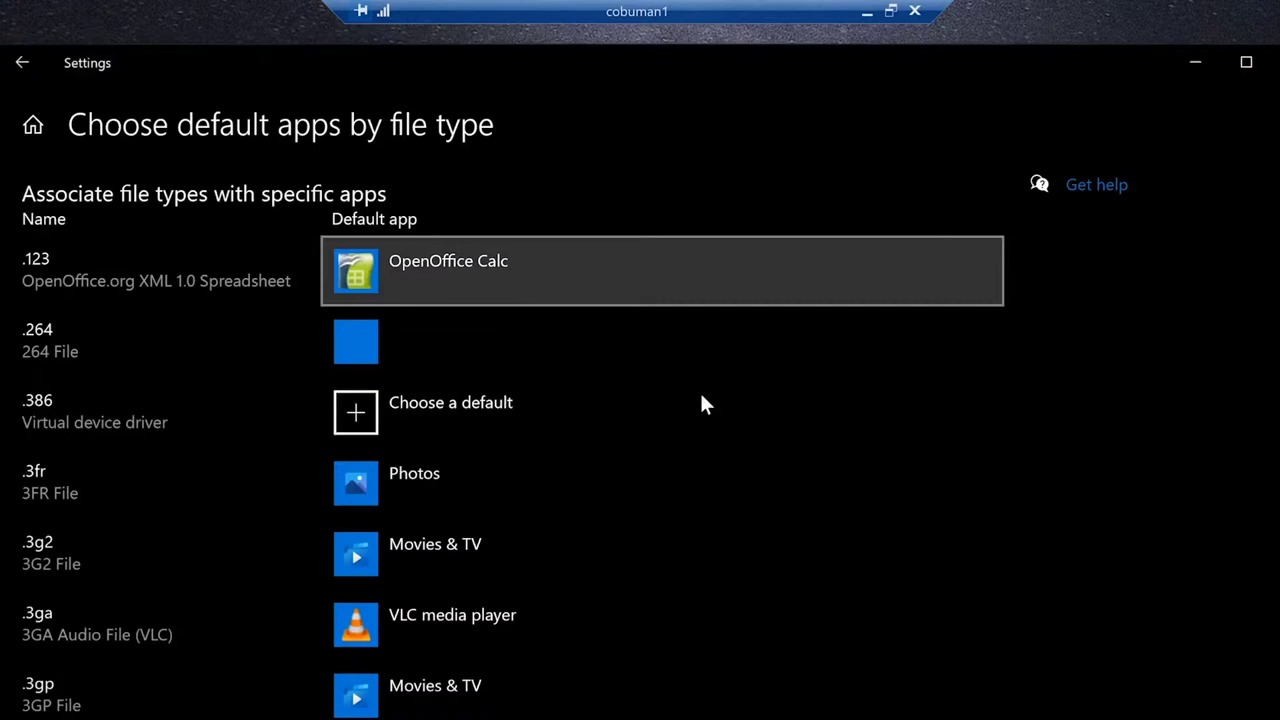
Change the .pdf default app from Microsoft Edge to Adobe Acrobat Reader DC.
{"action": "scroll", "coordinate": [716, 438], "scroll_direction": "down", "scroll_amount": 10}
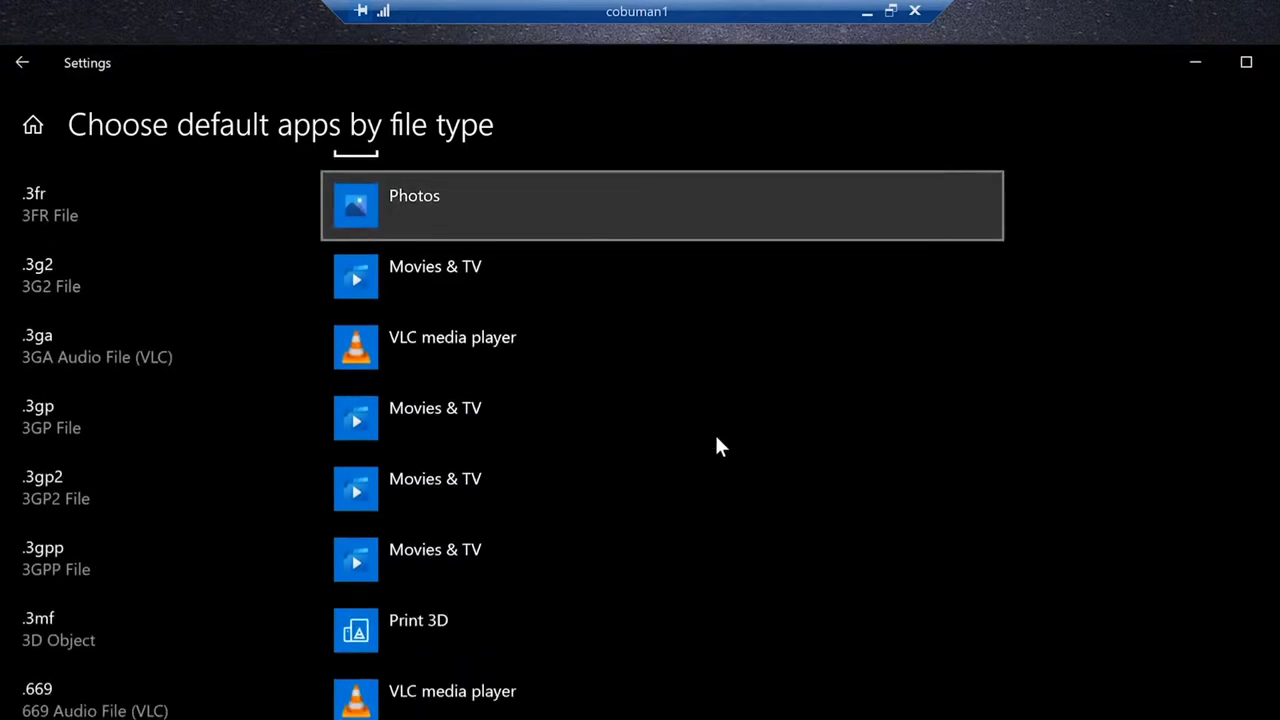
{"action": "scroll", "coordinate": [713, 441], "scroll_direction": "down", "scroll_amount": 6}
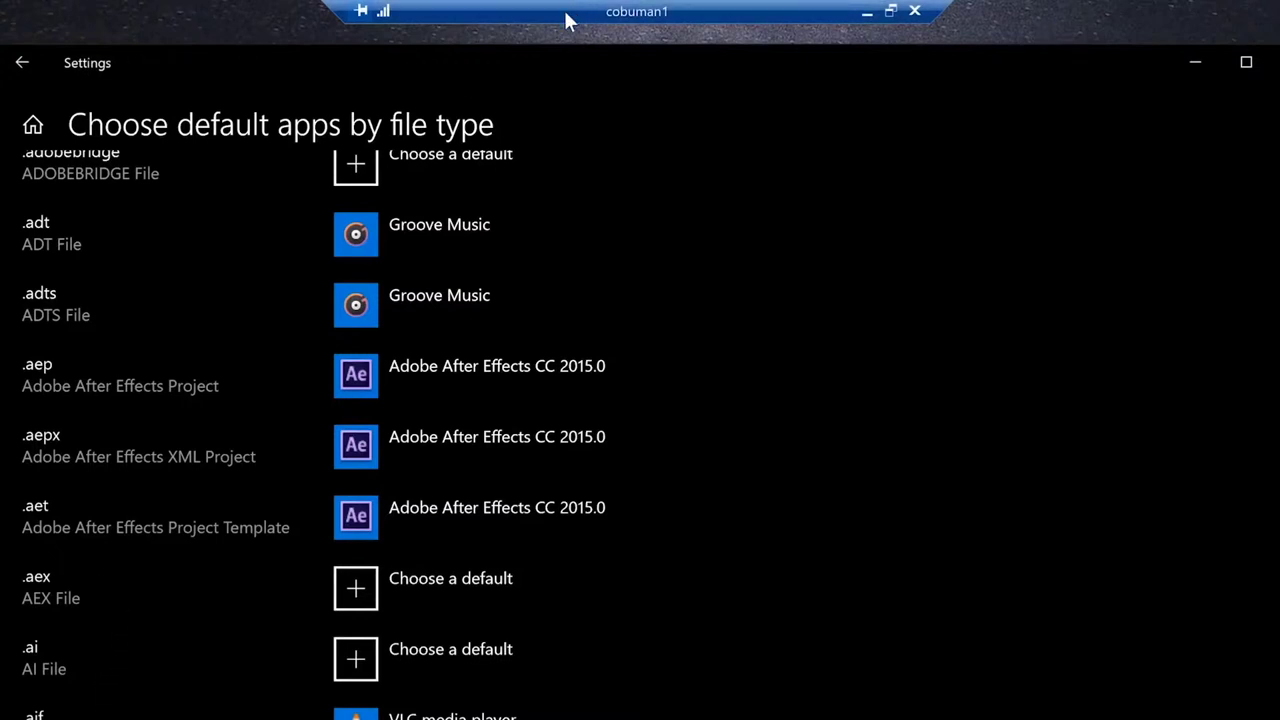
{"action": "left_click_drag", "start_coordinate": [537, 63], "coordinate": [755, 40]}
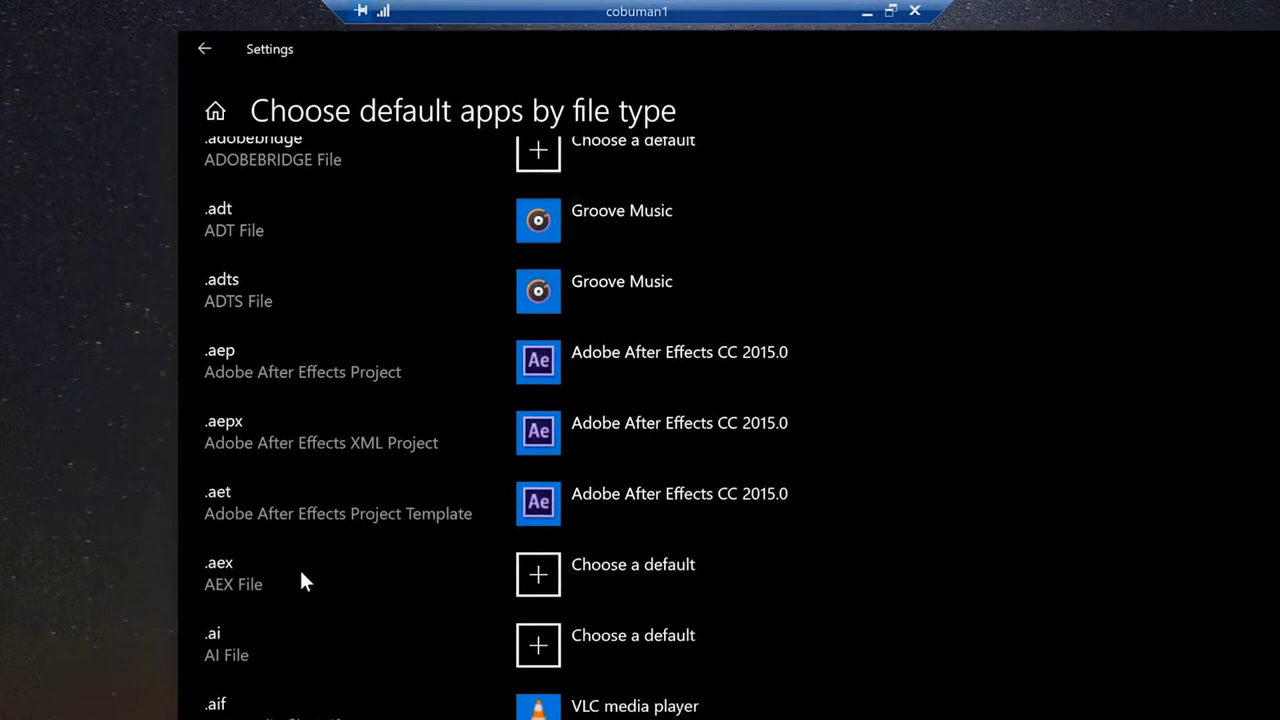
{"action": "scroll", "coordinate": [301, 573], "scroll_direction": "down", "scroll_amount": 20}
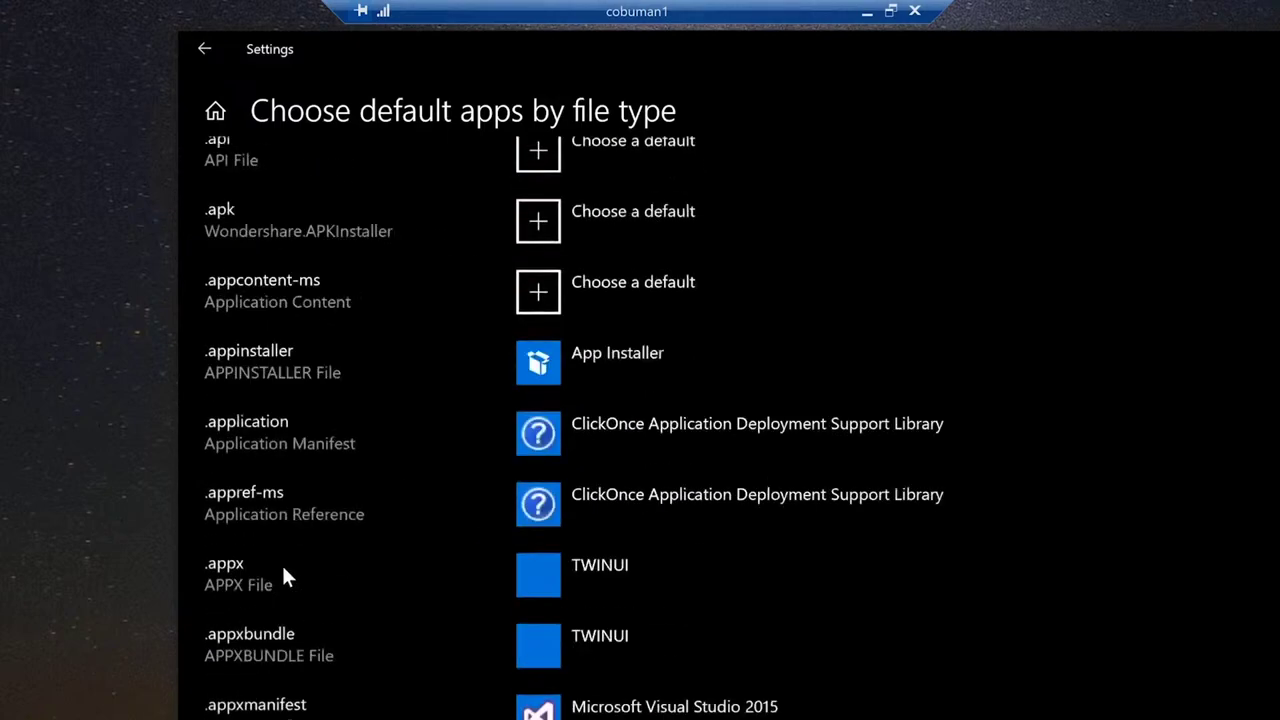
{"action": "scroll", "coordinate": [290, 565], "scroll_direction": "down", "scroll_amount": 20}
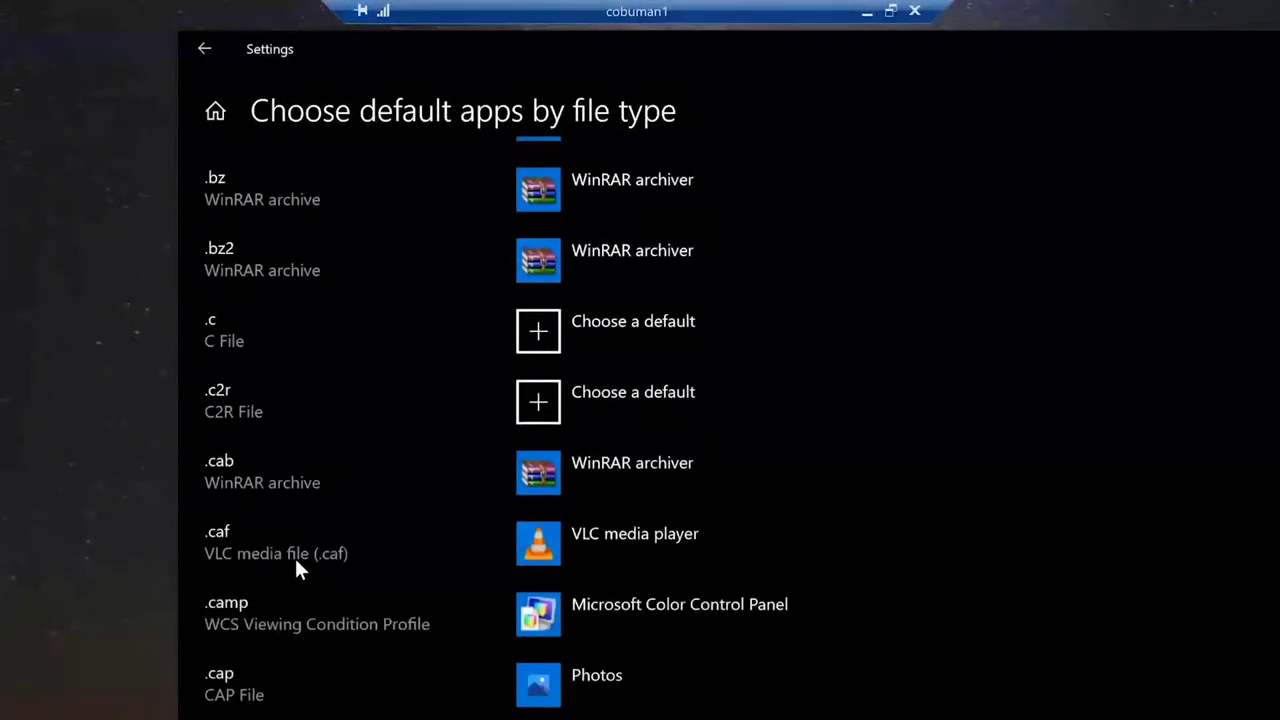
{"action": "scroll", "coordinate": [295, 558], "scroll_direction": "down", "scroll_amount": 20}
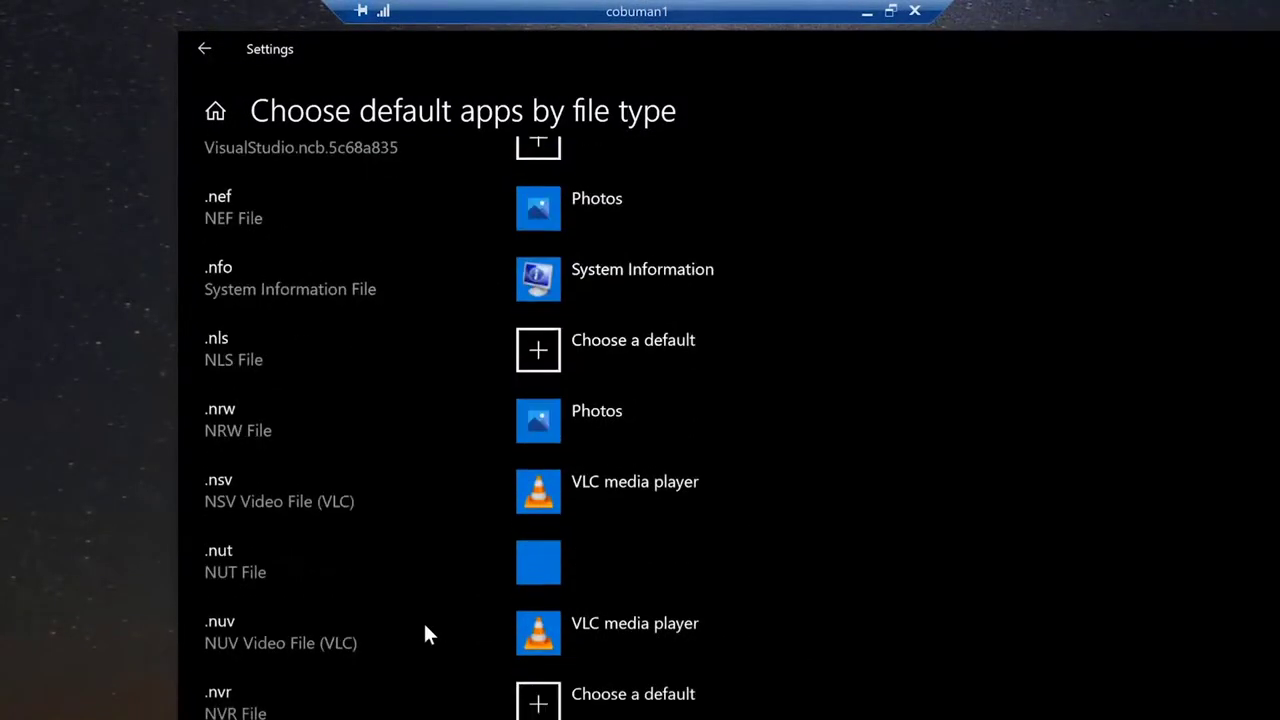
{"action": "scroll", "coordinate": [422, 620], "scroll_direction": "down", "scroll_amount": 10}
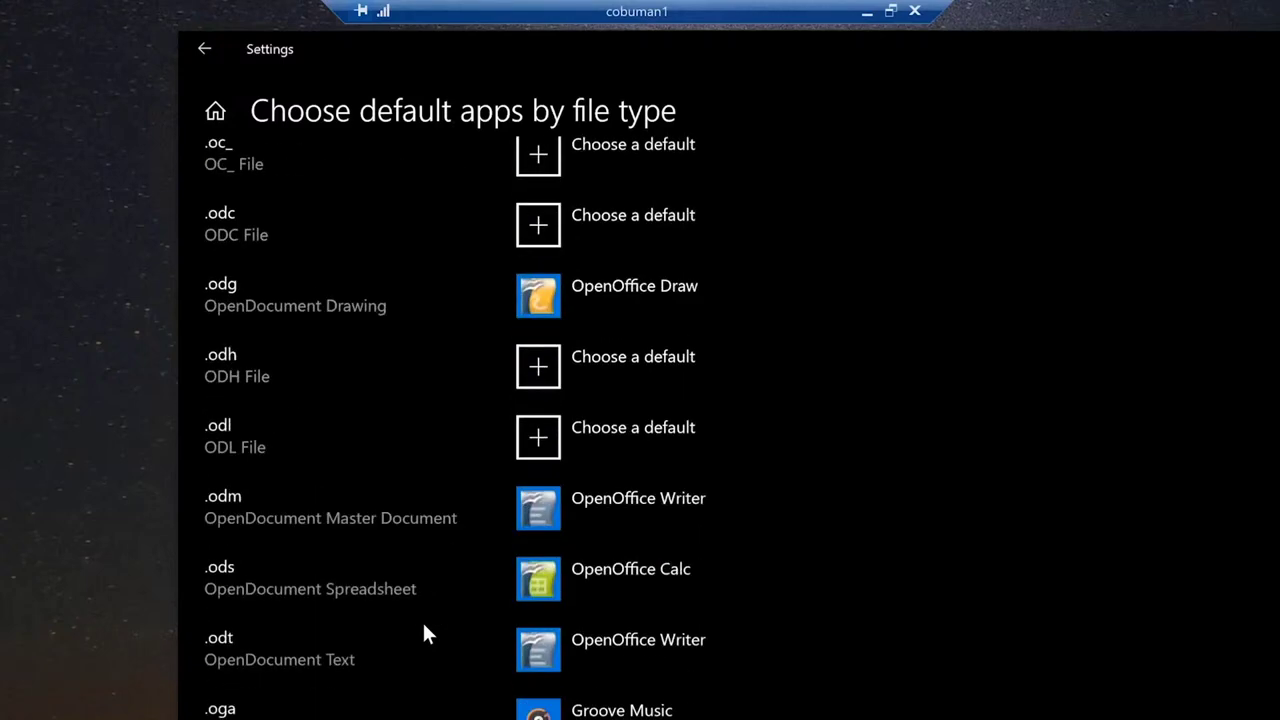
{"action": "scroll", "coordinate": [422, 620], "scroll_direction": "down", "scroll_amount": 10}
{"action": "scroll", "coordinate": [421, 625], "scroll_direction": "down", "scroll_amount": 8}
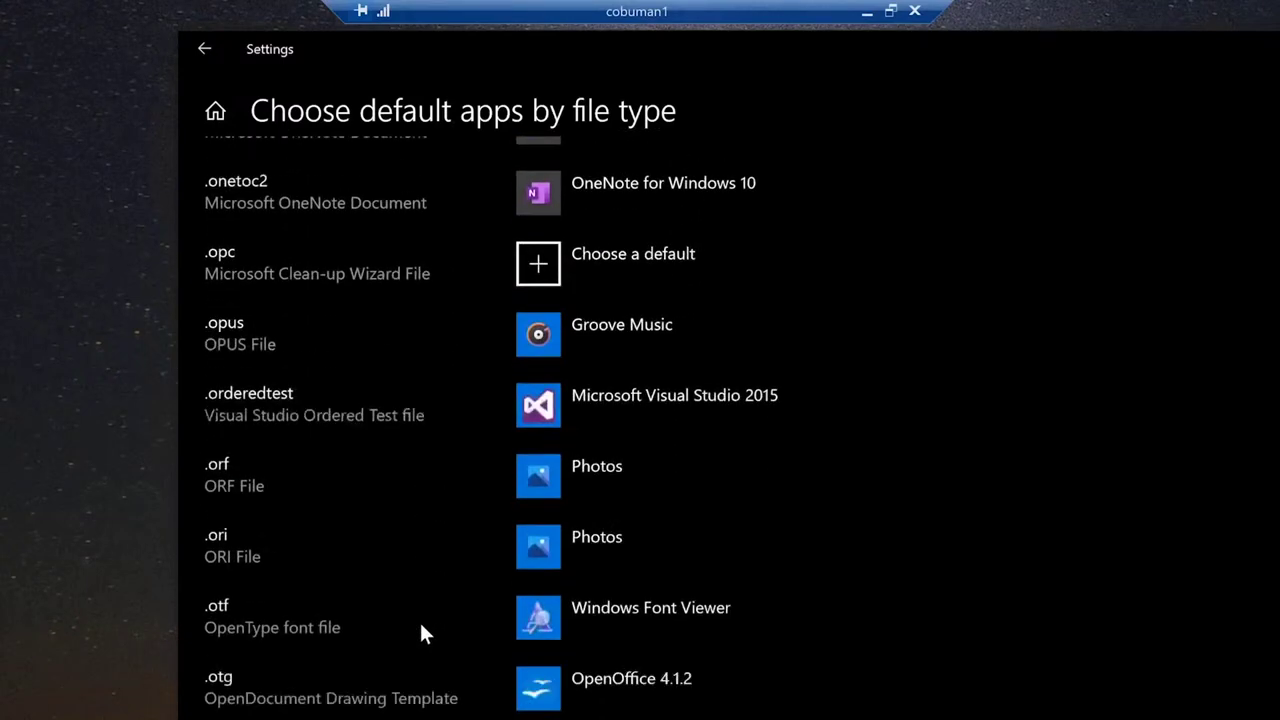
{"action": "scroll", "coordinate": [421, 628], "scroll_direction": "down", "scroll_amount": 5}
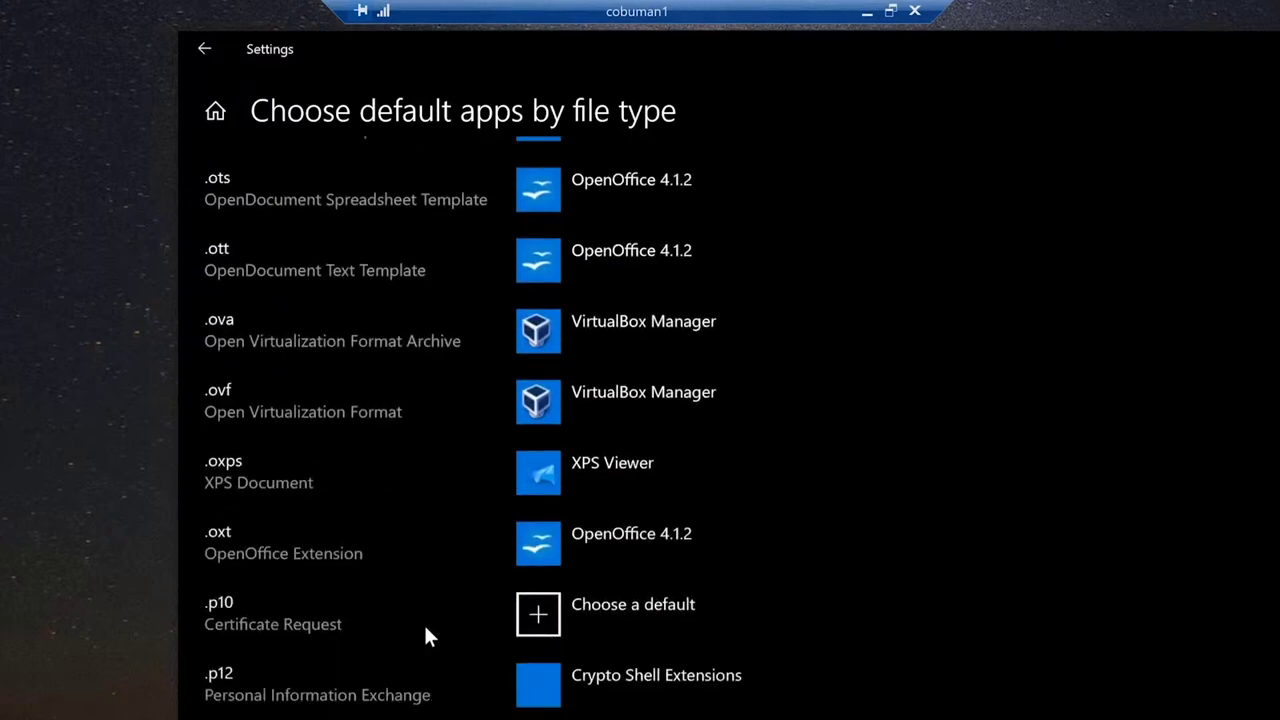
{"action": "scroll", "coordinate": [425, 637], "scroll_direction": "down", "scroll_amount": 6}
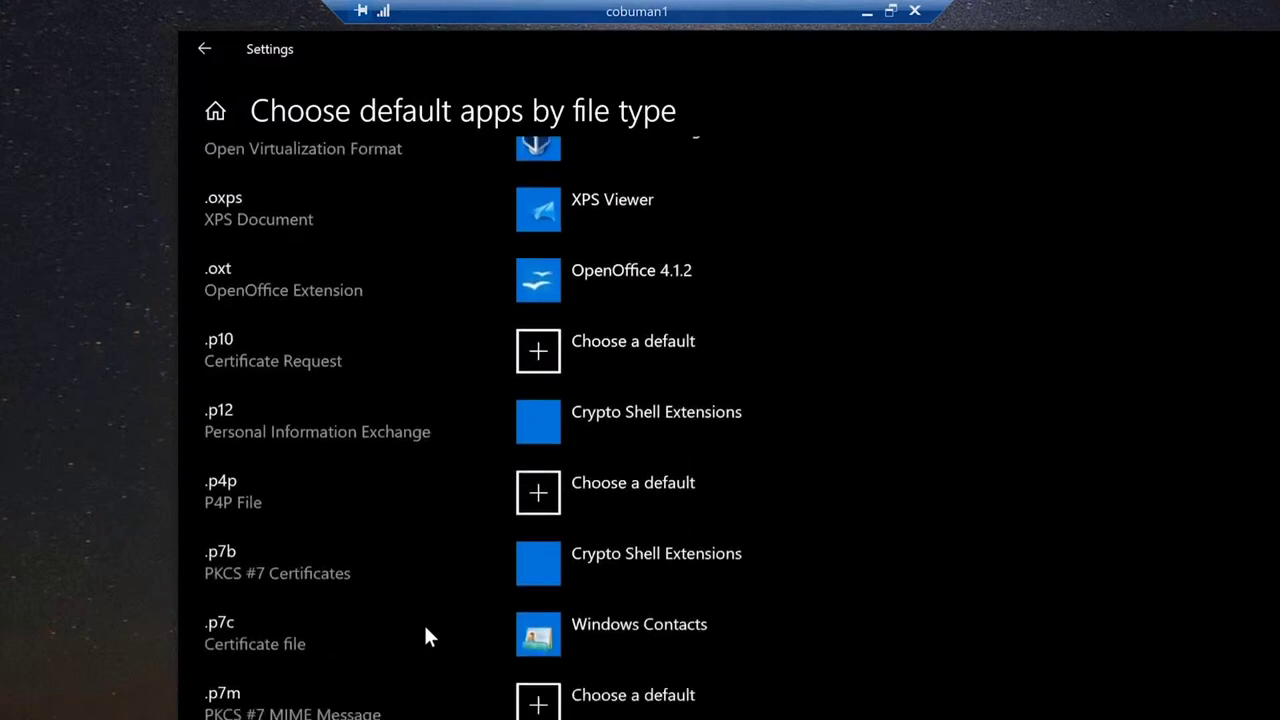
{"action": "scroll", "coordinate": [425, 628], "scroll_direction": "down", "scroll_amount": 4}
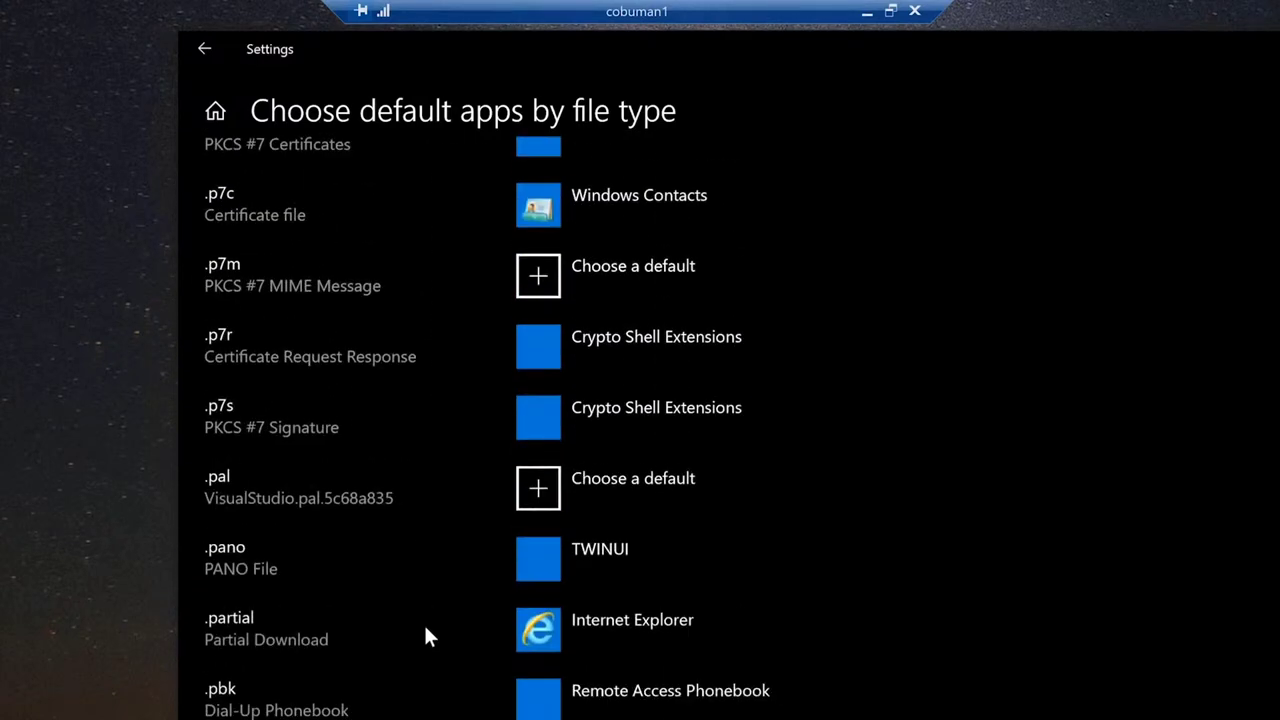
{"action": "scroll", "coordinate": [352, 662], "scroll_direction": "down", "scroll_amount": 2}
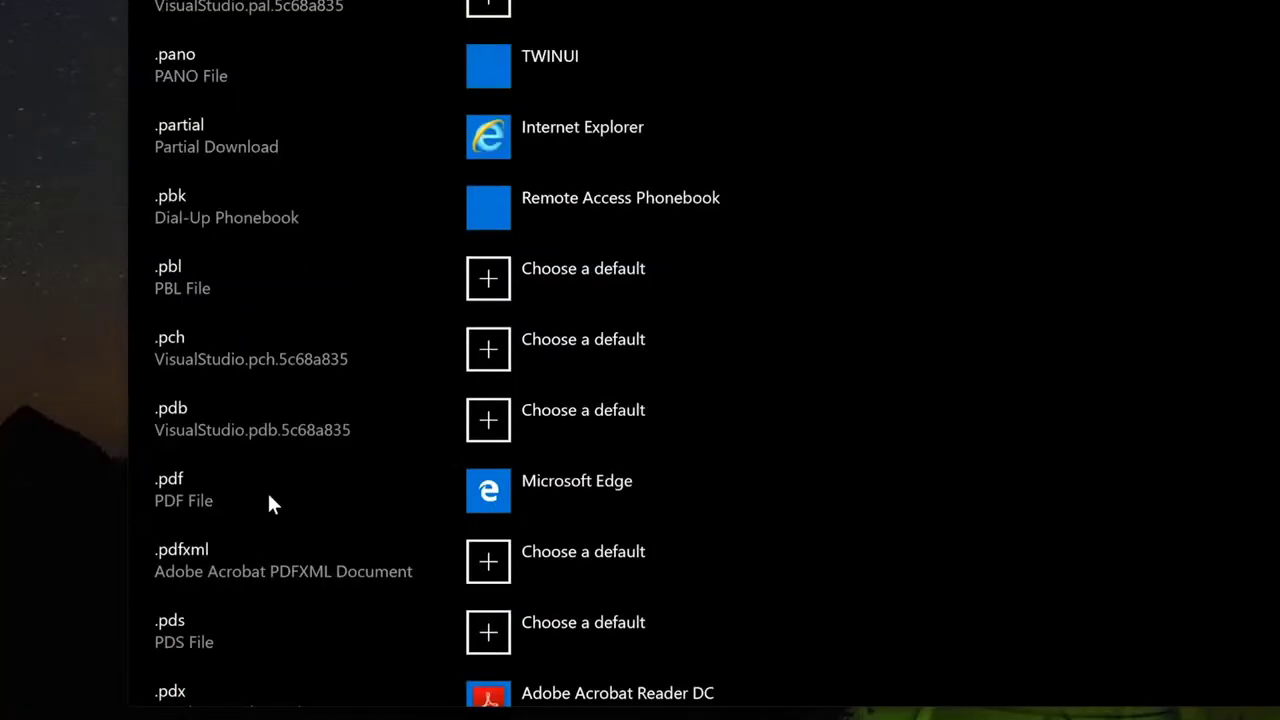
{"action": "scroll", "coordinate": [228, 470], "scroll_direction": "down", "scroll_amount": 3}
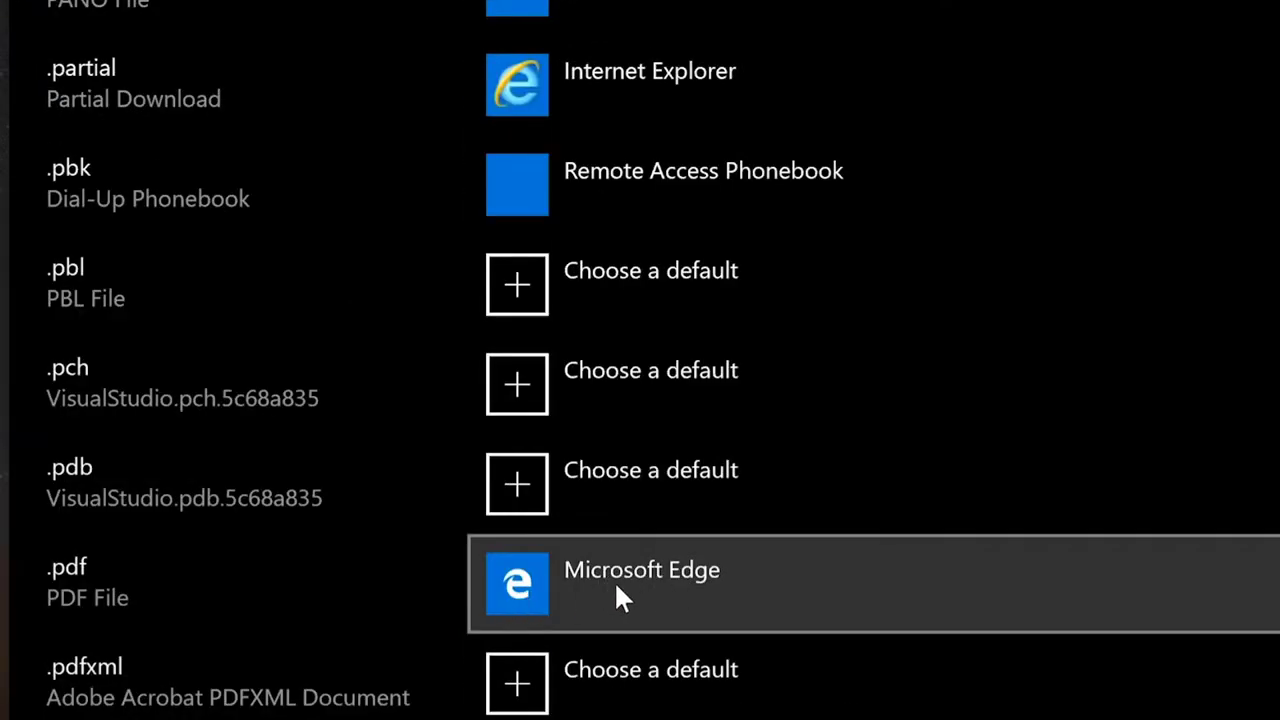
{"action": "left_click", "coordinate": [640, 597]}
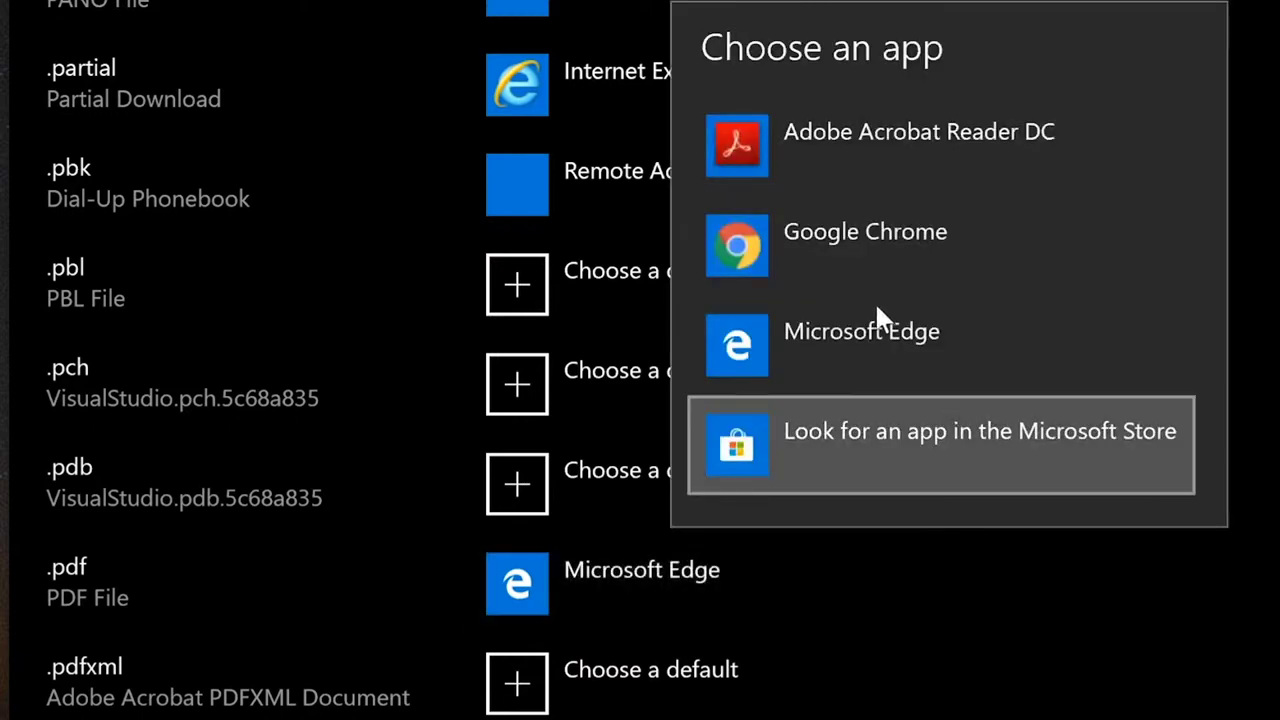
{"action": "left_click", "coordinate": [906, 133]}
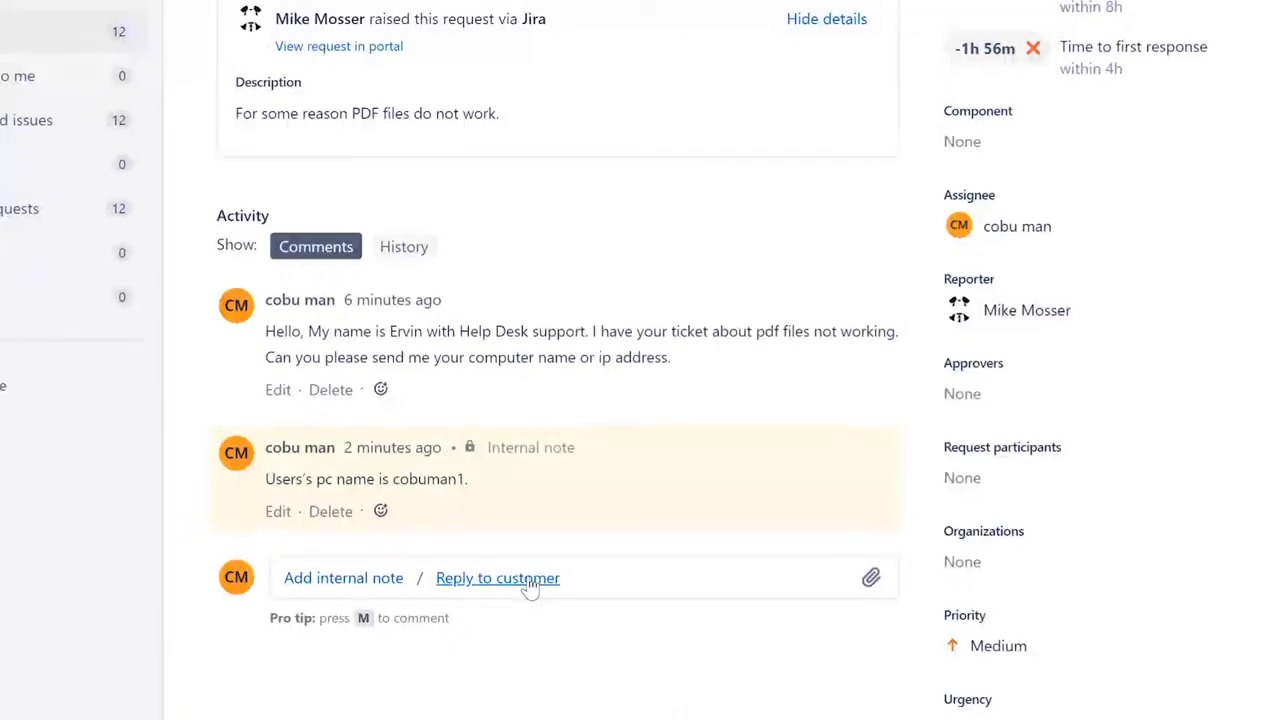
Save the internal note 'Changed file association to resolve .pdf issues.', signed by the agent.
{"action": "left_click", "coordinate": [358, 586]}
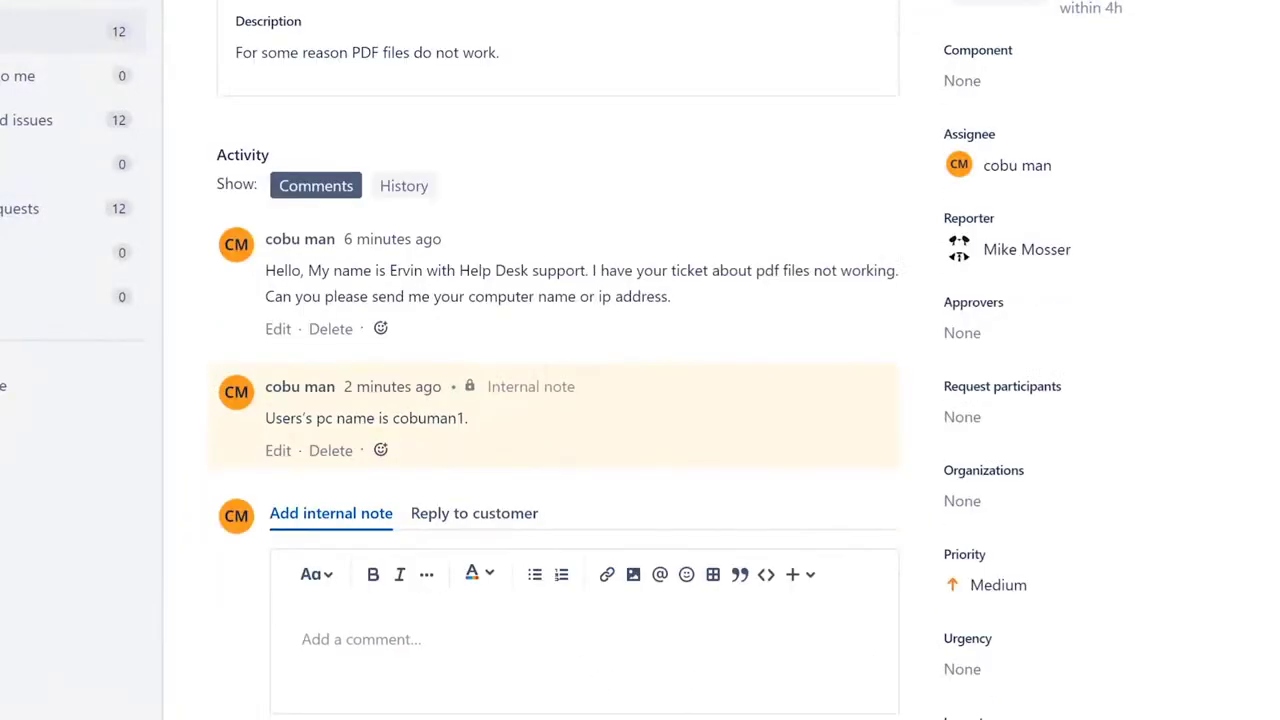
{"action": "type", "text": "Changed ff"}
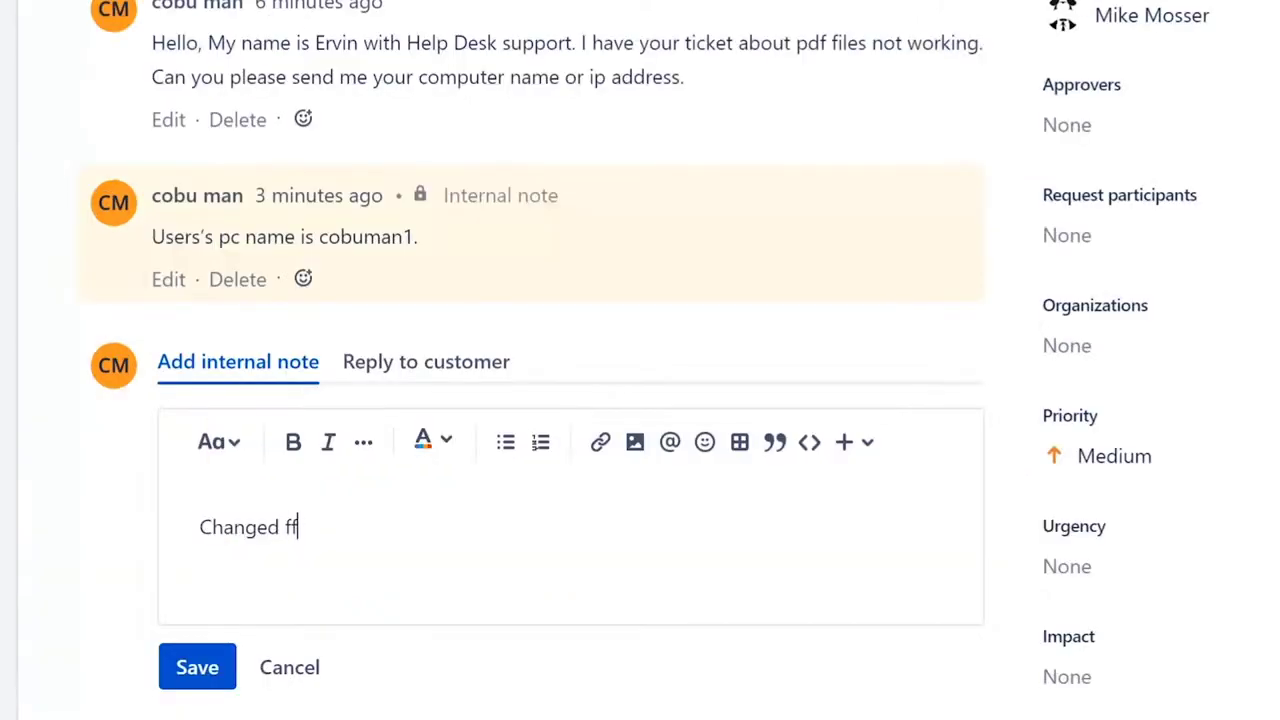
{"action": "key", "text": "BackSpace"}
{"action": "type", "text": "ile associtaion"}
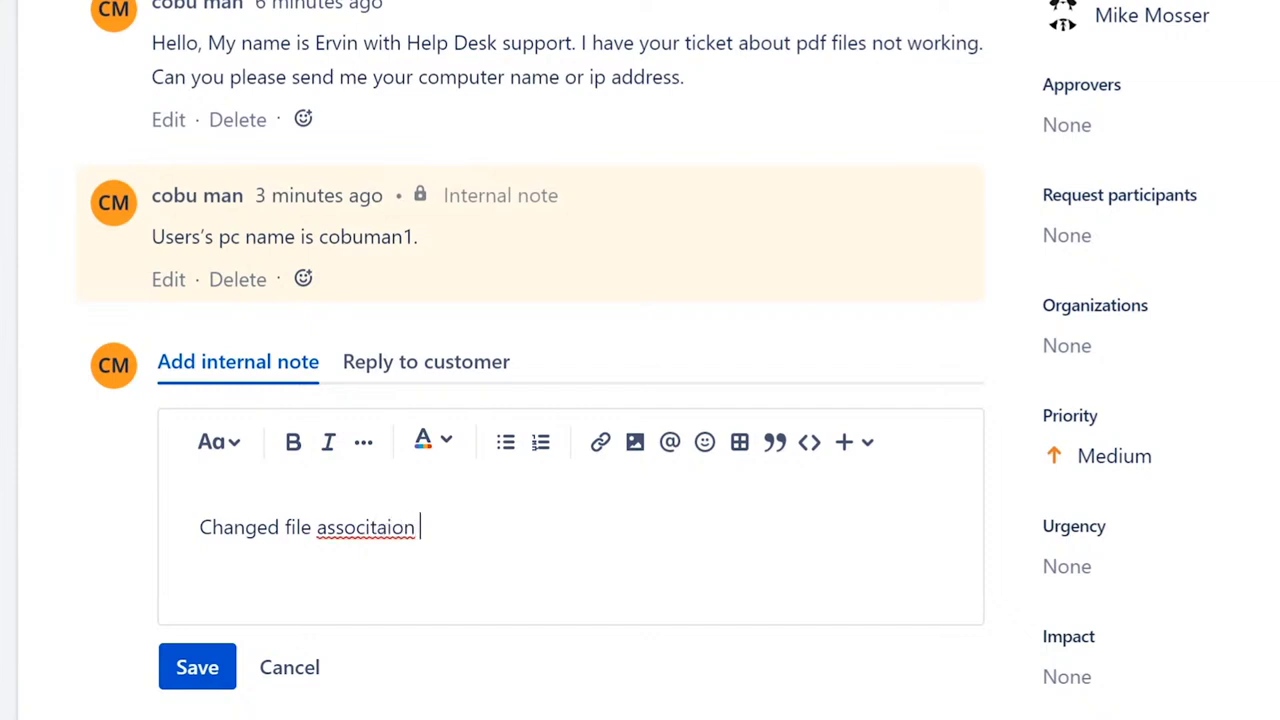
{"action": "right_click", "coordinate": [390, 525]}
{"action": "left_click", "coordinate": [518, 170]}
{"action": "type", "text": "to allow pdf"}
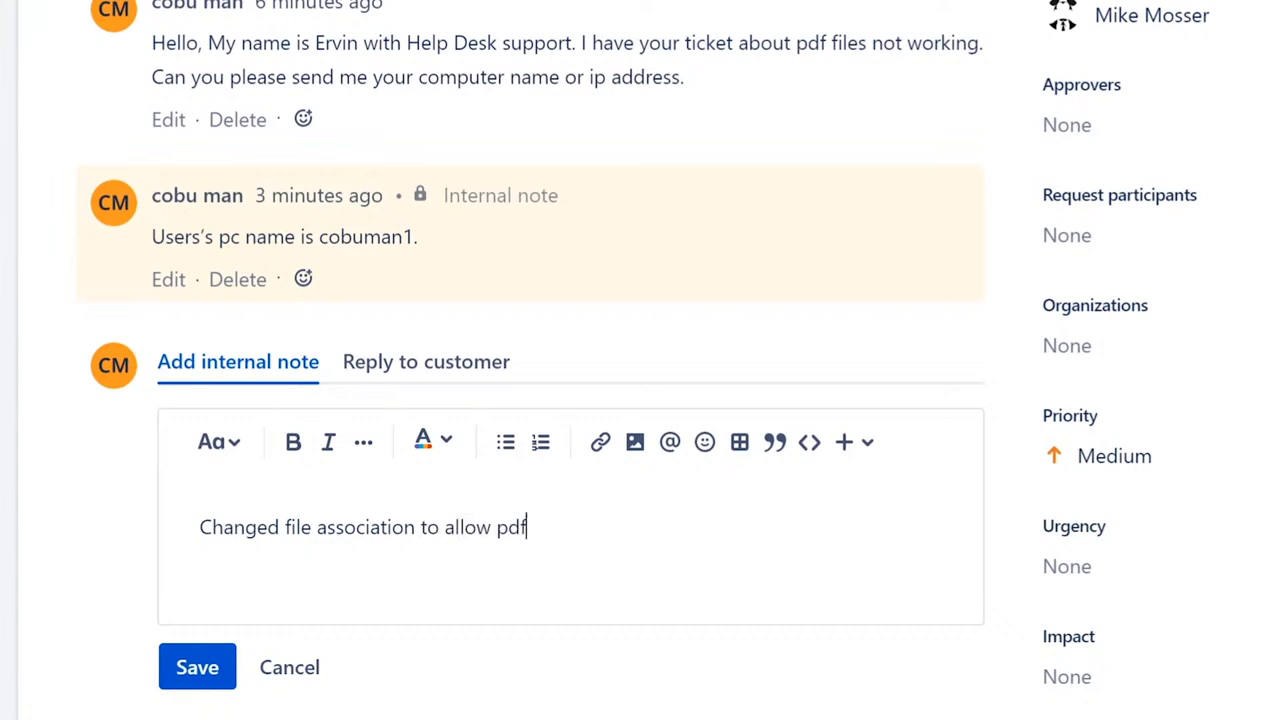
{"action": "key", "text": "BackSpace"}
{"action": "key", "text": "BackSpace"}
{"action": "key", "text": "BackSpace"}
{"action": "key", "text": "BackSpace"}
{"action": "key", "text": "BackSpace"}
{"action": "key", "text": "BackSpace"}
{"action": "key", "text": "BackSpace"}
{"action": "key", "text": "BackSpace"}
{"action": "key", "text": "BackSpace"}
{"action": "type", "text": "resolve"}
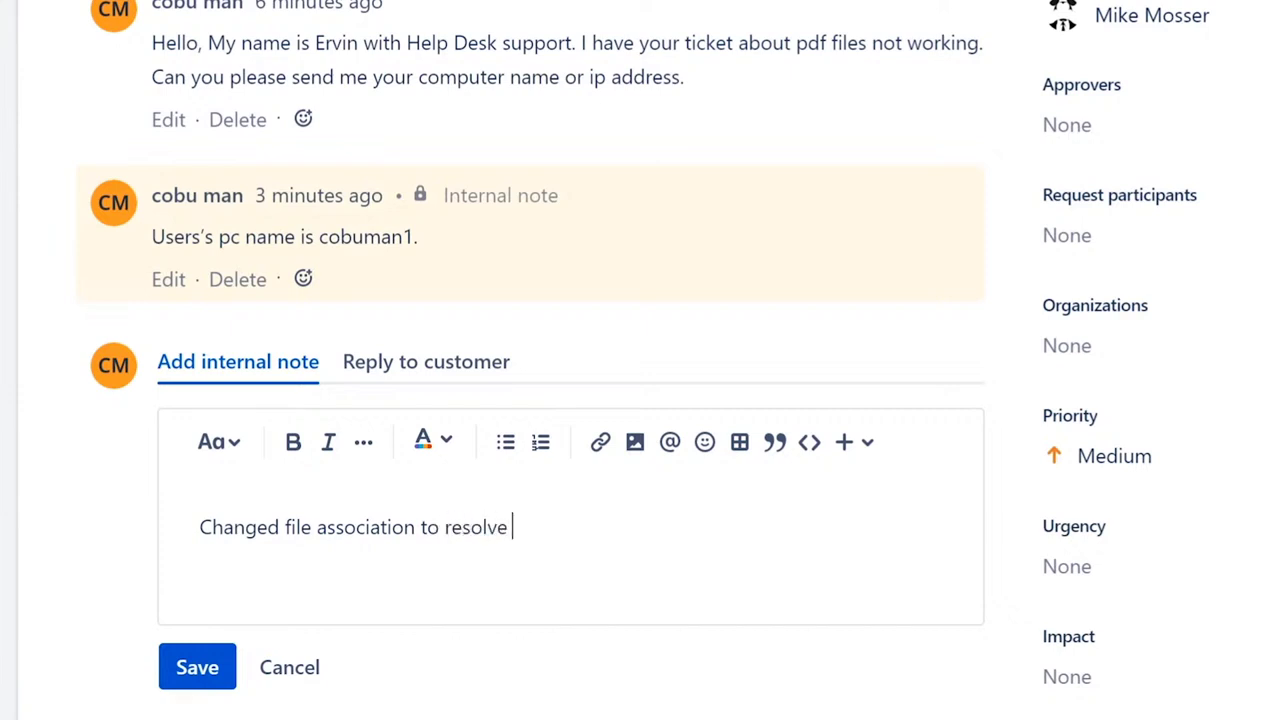
{"action": "type", "text": " .pdf issues"}
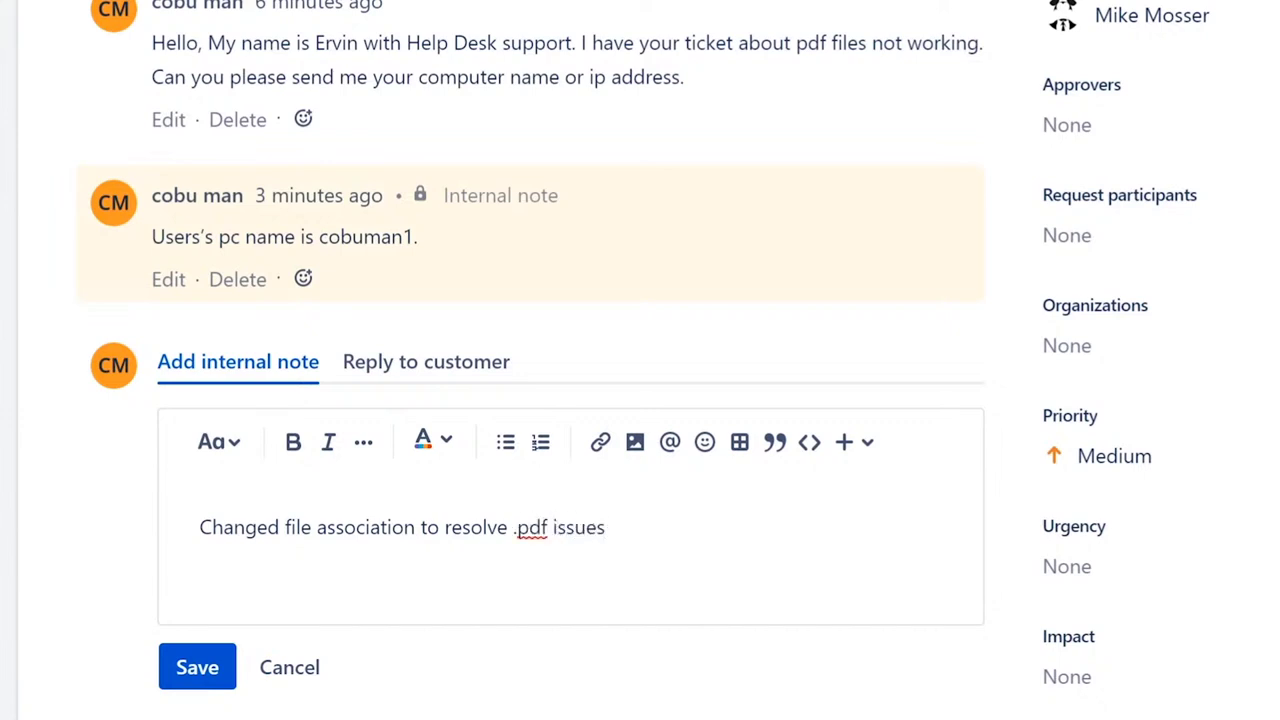
{"action": "type", "text": ". Ervin"}
{"action": "left_click", "coordinate": [198, 674]}
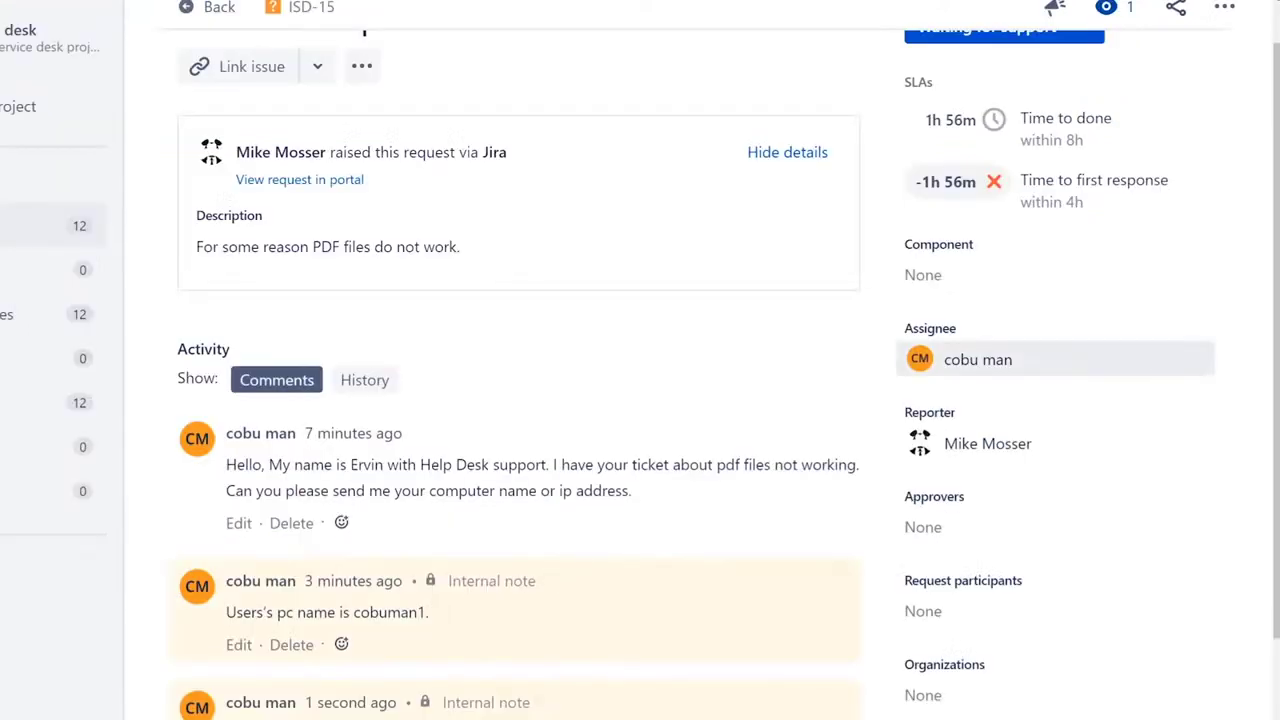
Change the ISD-15 status from Waiting for support to Completed.
{"action": "scroll", "coordinate": [1100, 240], "scroll_direction": "up", "scroll_amount": 1}
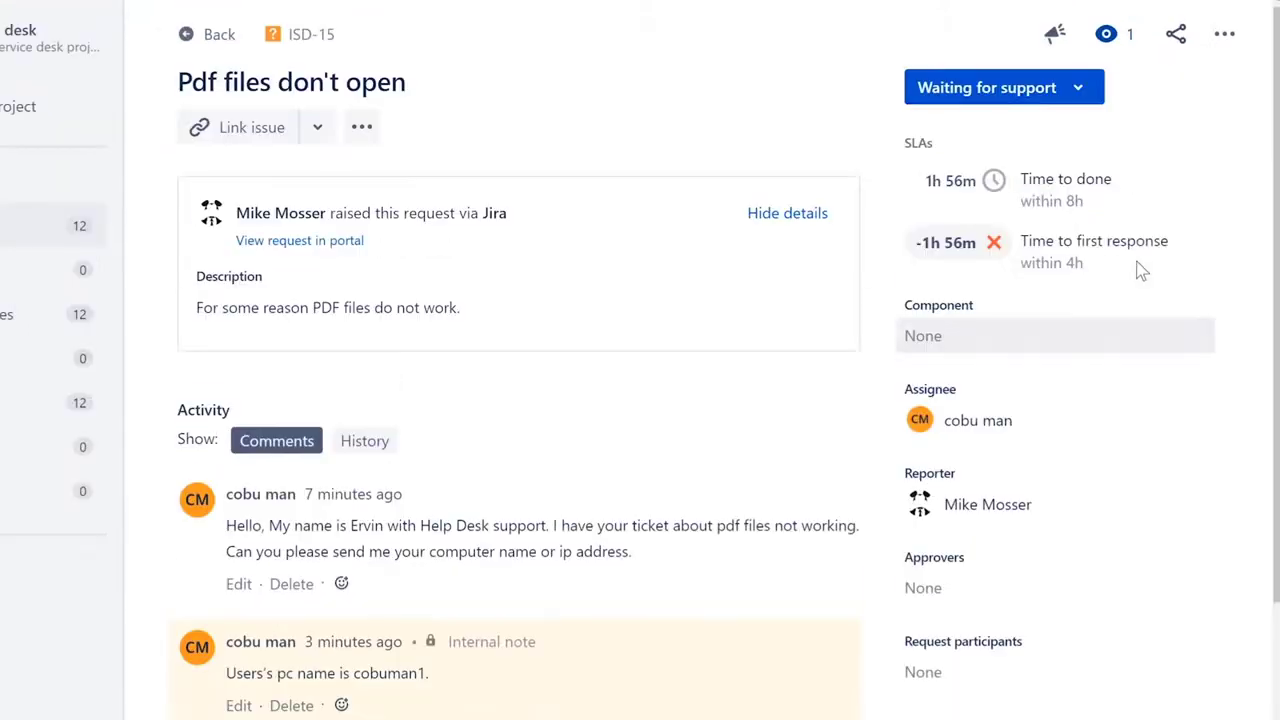
{"action": "left_click", "coordinate": [1026, 100]}
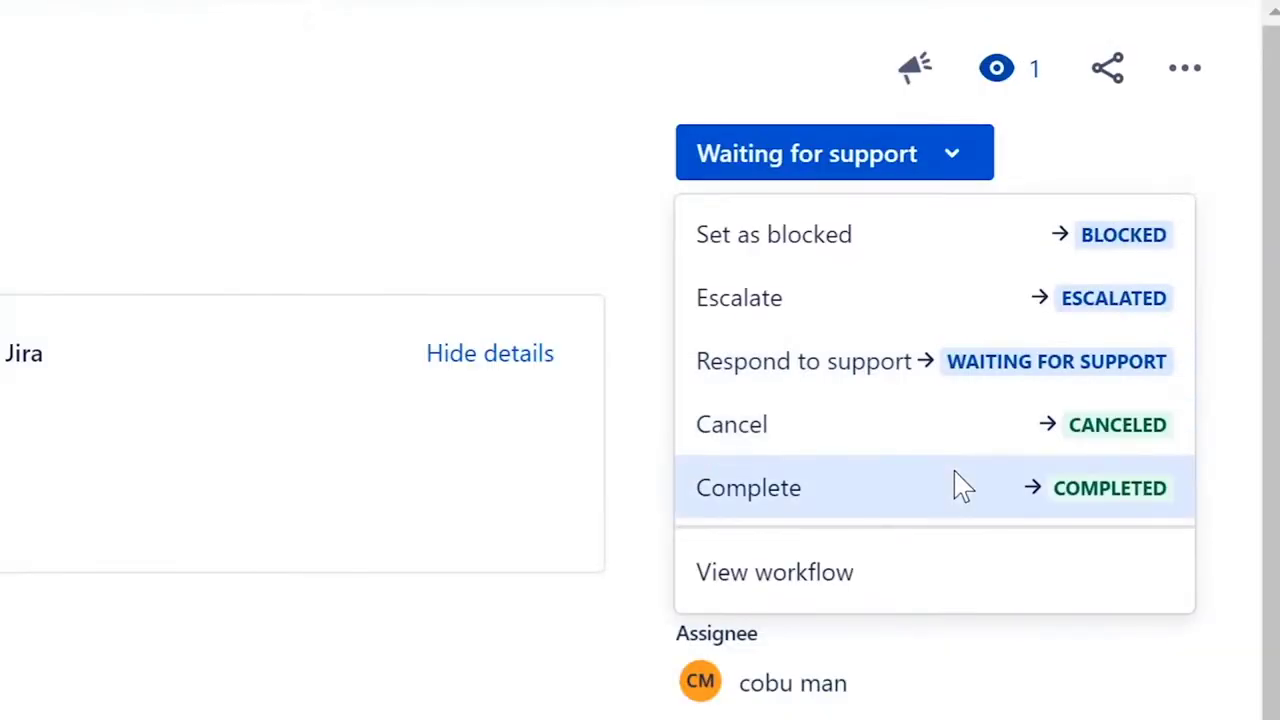
{"action": "left_click", "coordinate": [960, 487]}
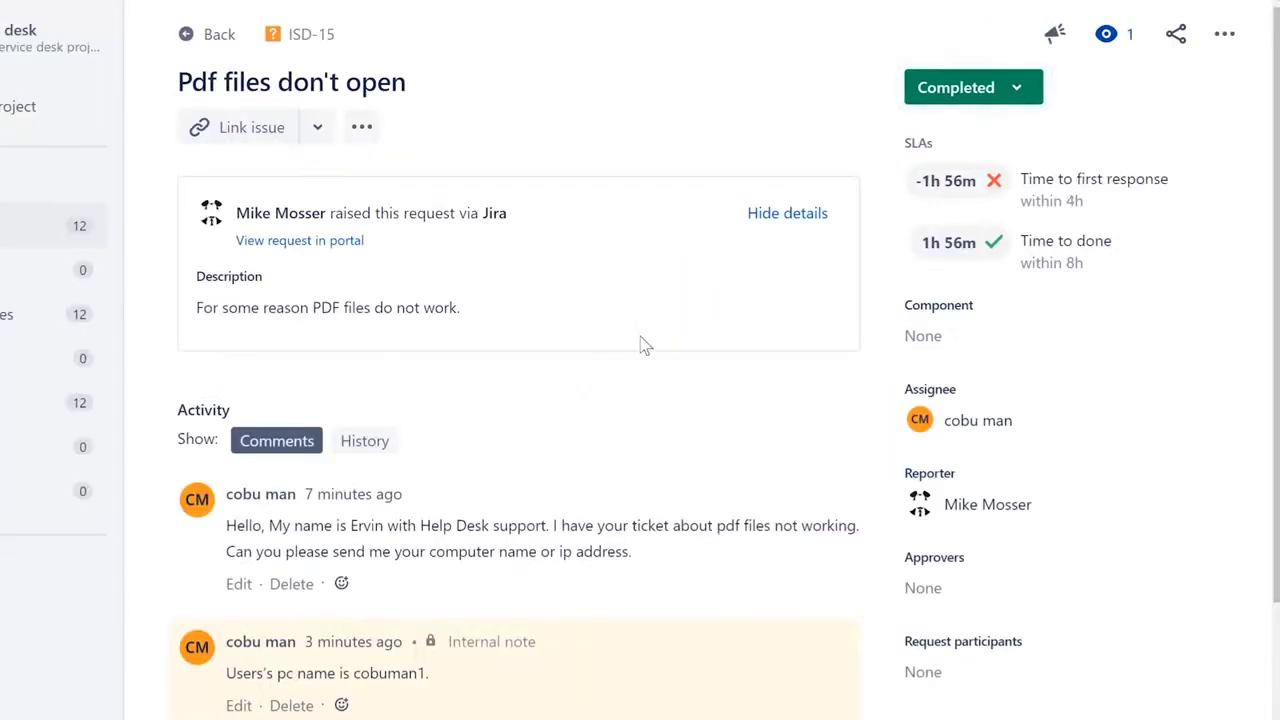
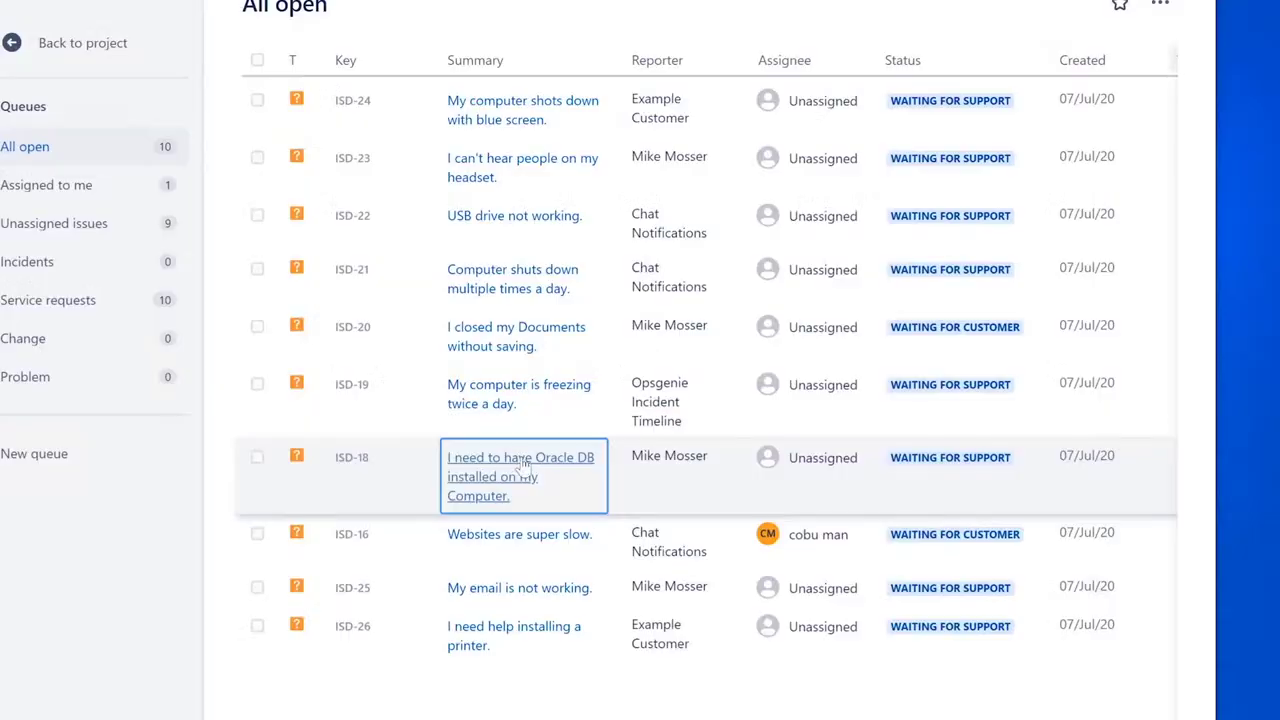
Open ticket ISD-18 from the queue and assign it to yourself.
{"action": "left_click", "coordinate": [523, 465]}
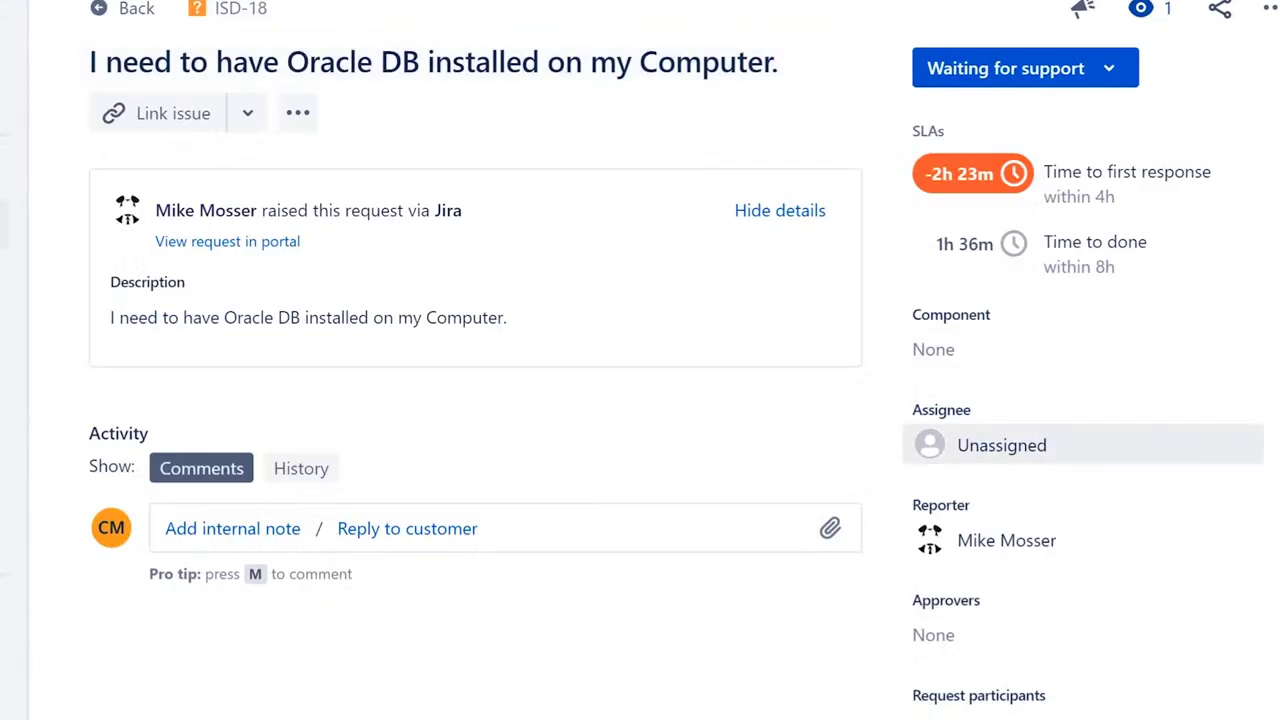
{"action": "left_click", "coordinate": [975, 448]}
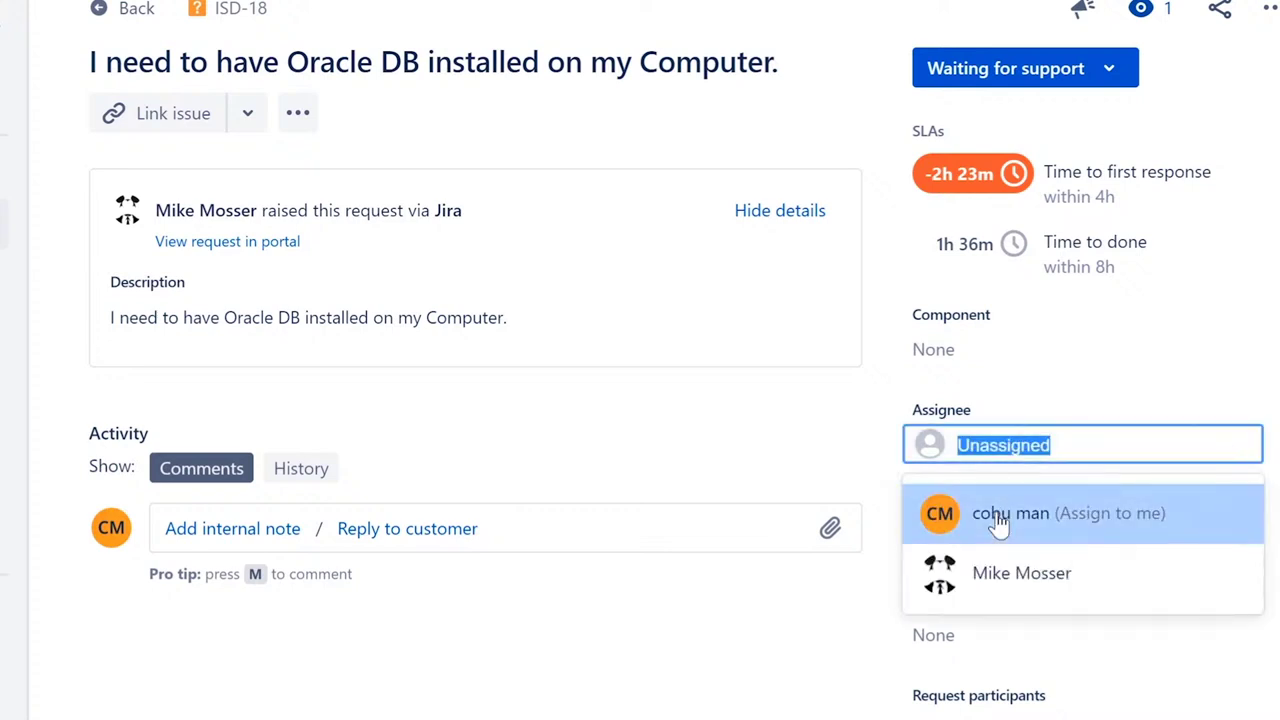
{"action": "left_click", "coordinate": [1000, 514]}
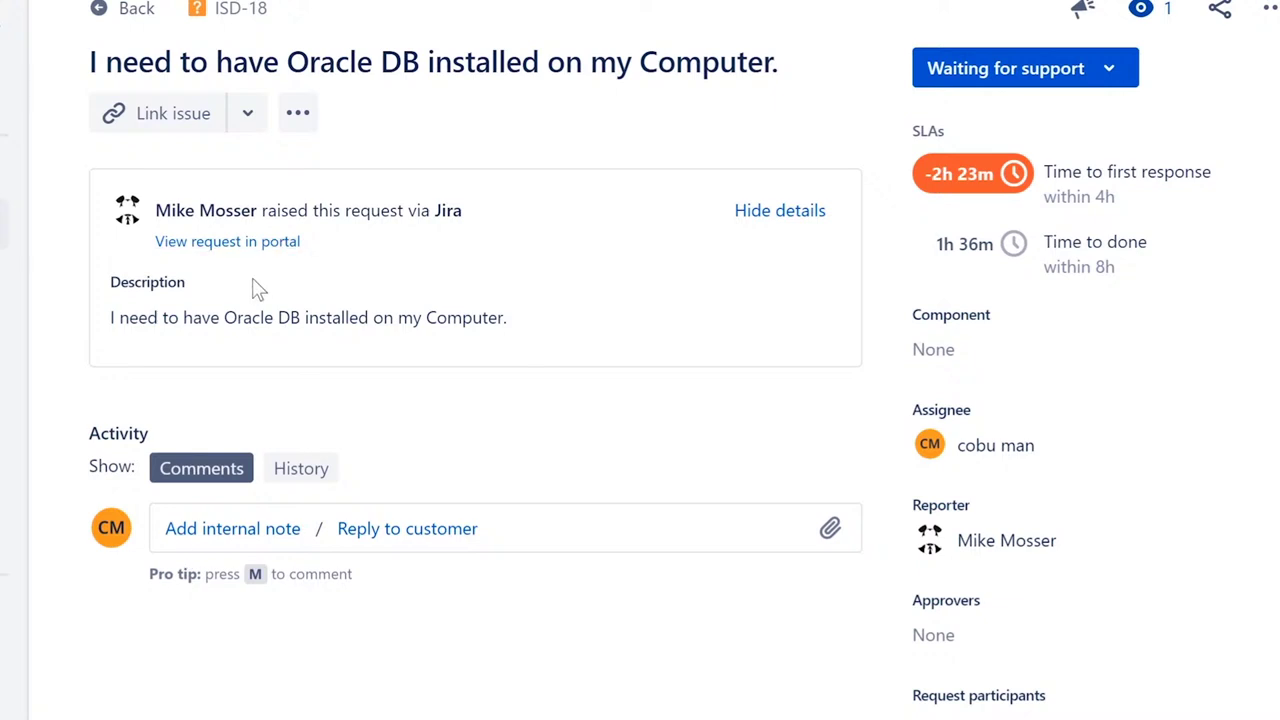
Highlight the ticket title and the requester's name while explaining the request.
{"action": "left_click_drag", "start_coordinate": [90, 62], "coordinate": [797, 77]}
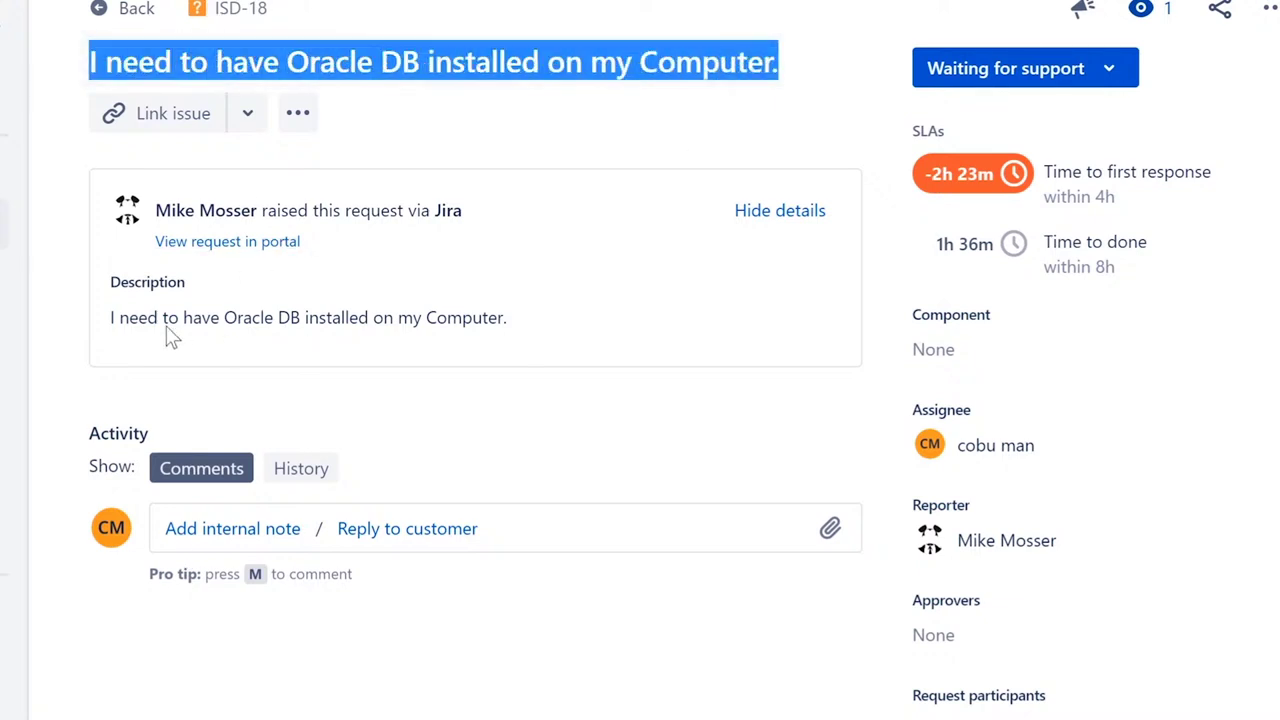
{"action": "left_click", "coordinate": [555, 336]}
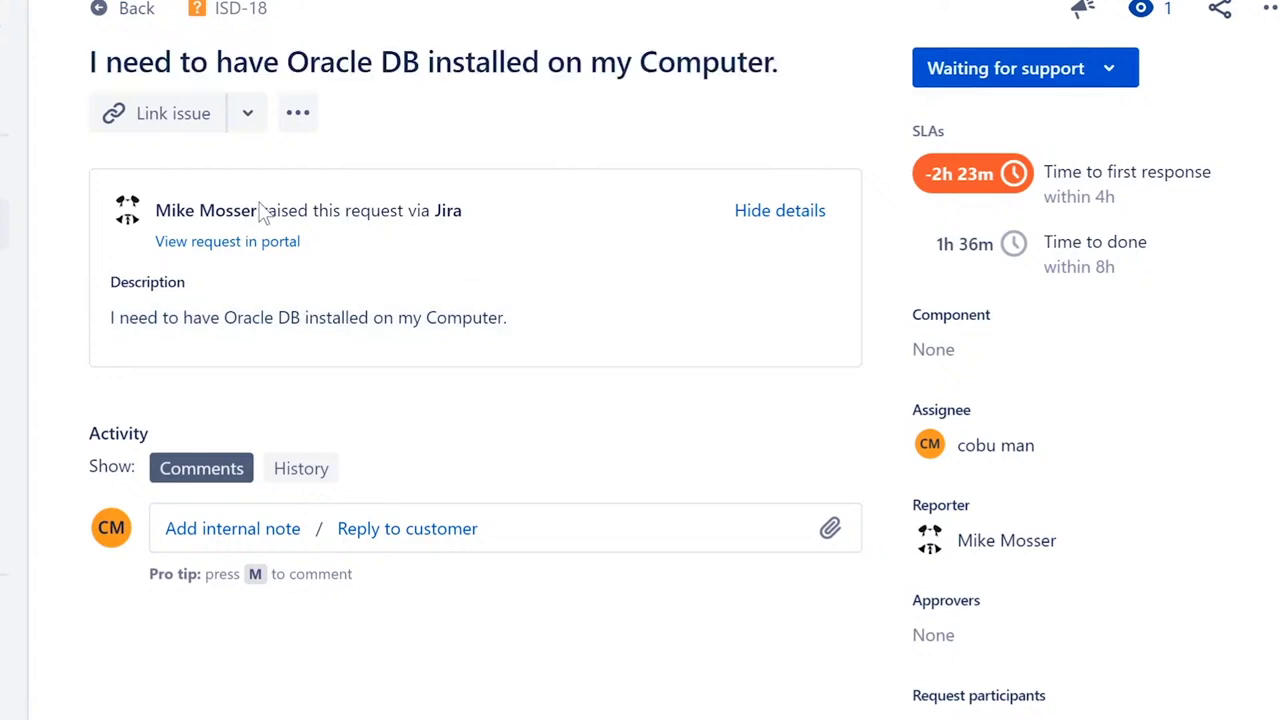
{"action": "left_click_drag", "start_coordinate": [258, 210], "coordinate": [155, 212]}
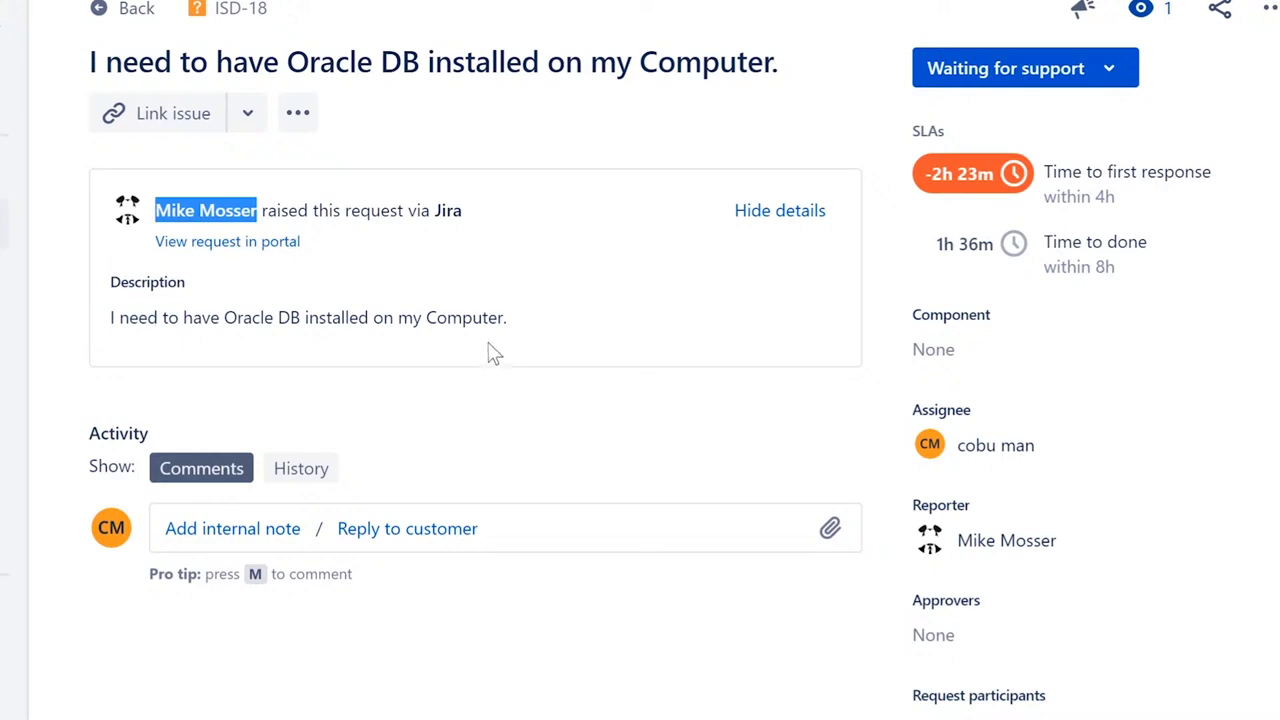
{"action": "left_click", "coordinate": [497, 412]}
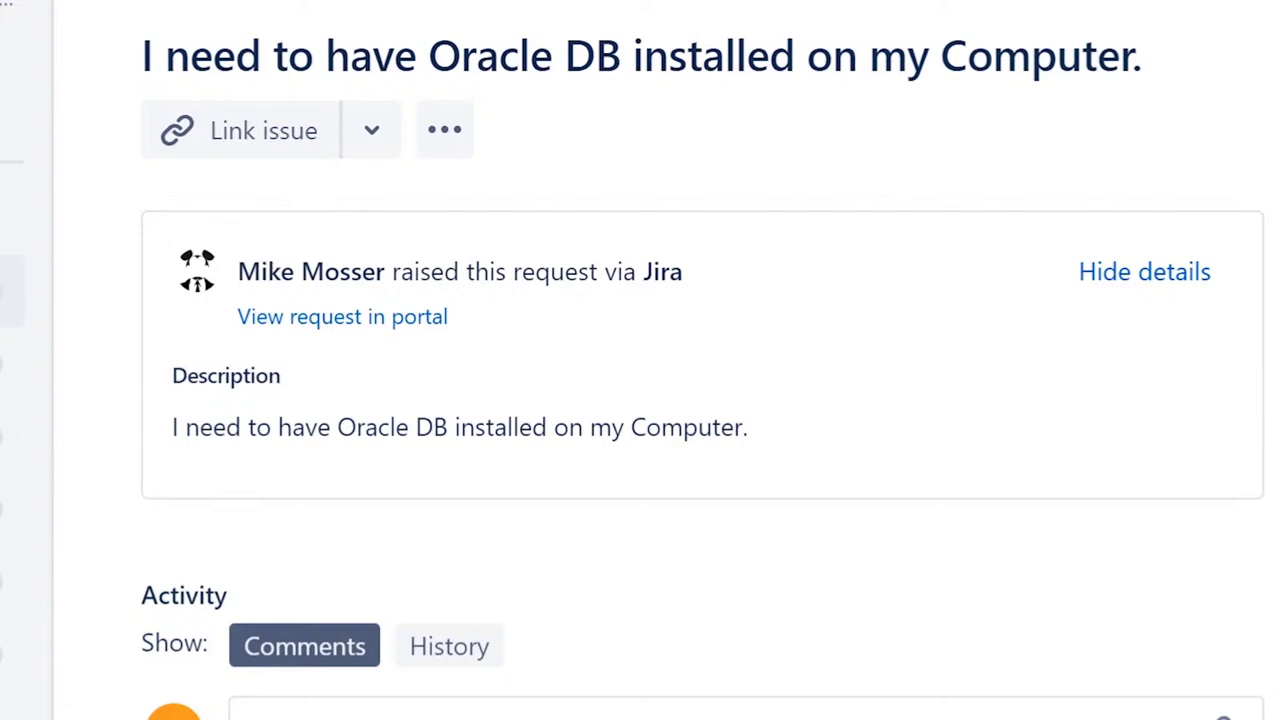
{"action": "left_click_drag", "start_coordinate": [237, 271], "coordinate": [391, 274]}
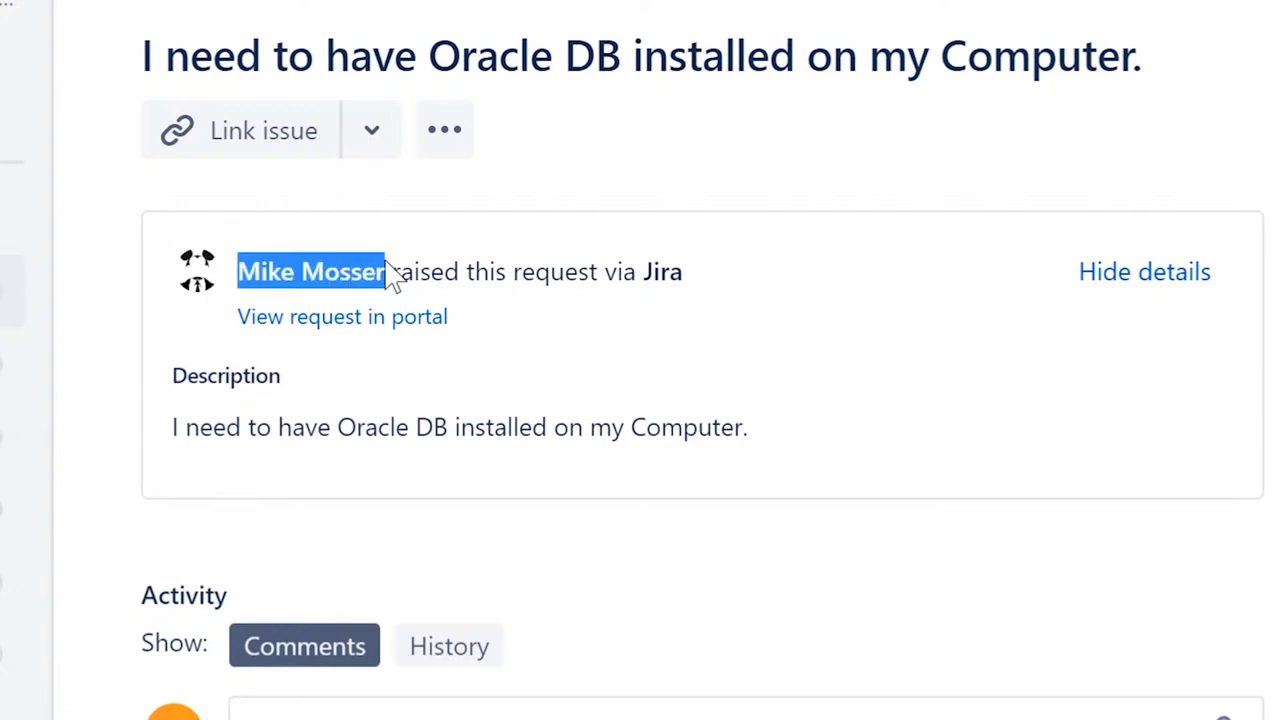
{"action": "left_click", "coordinate": [390, 272]}
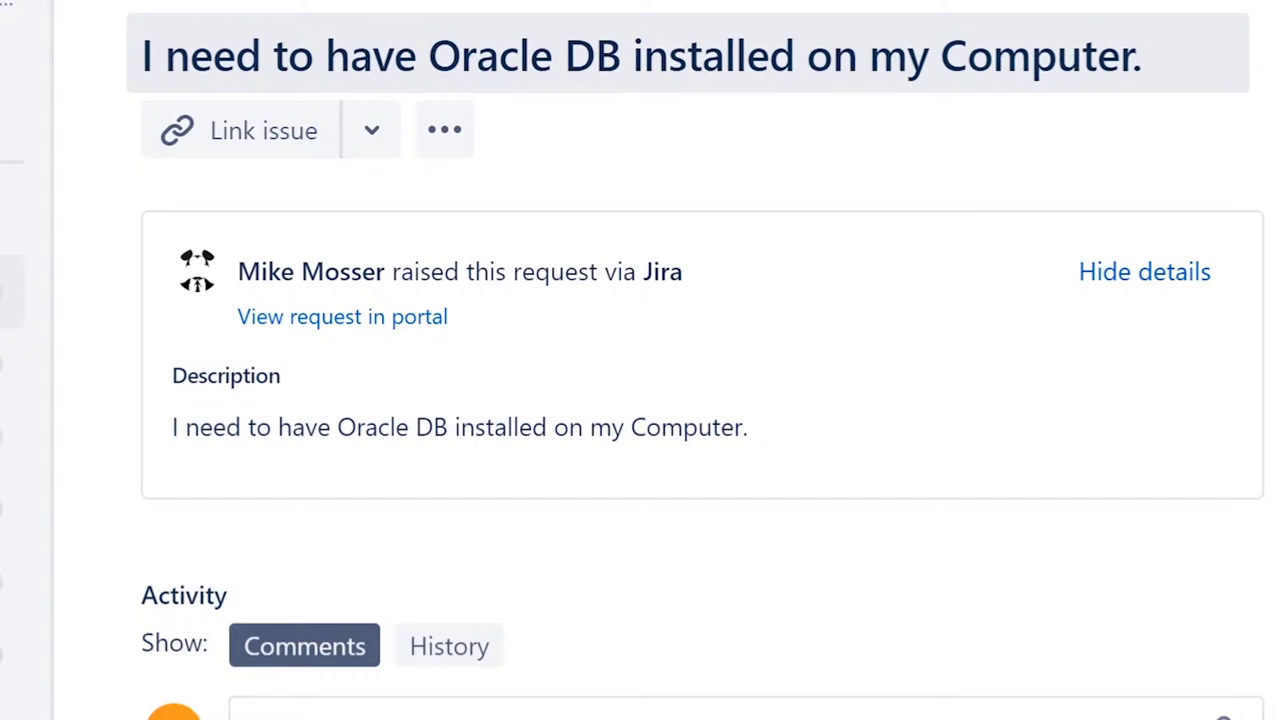
{"action": "left_click", "coordinate": [606, 55]}
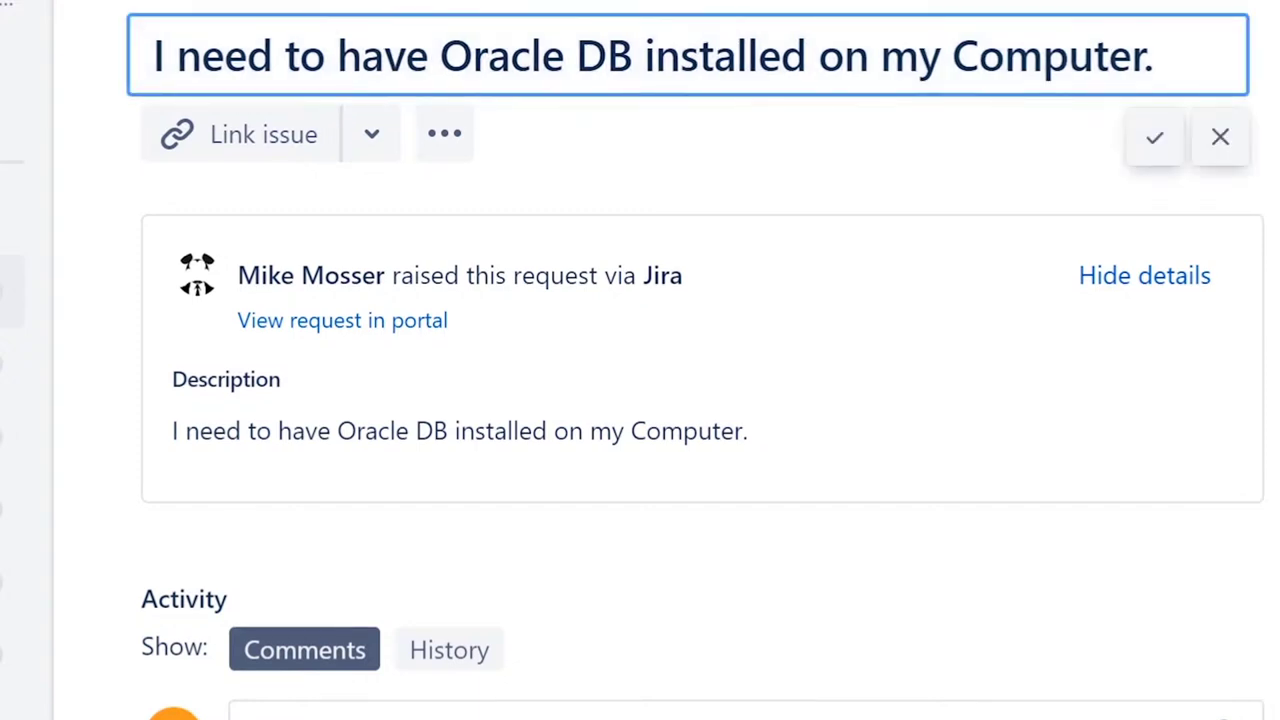
{"action": "left_click", "coordinate": [632, 55]}
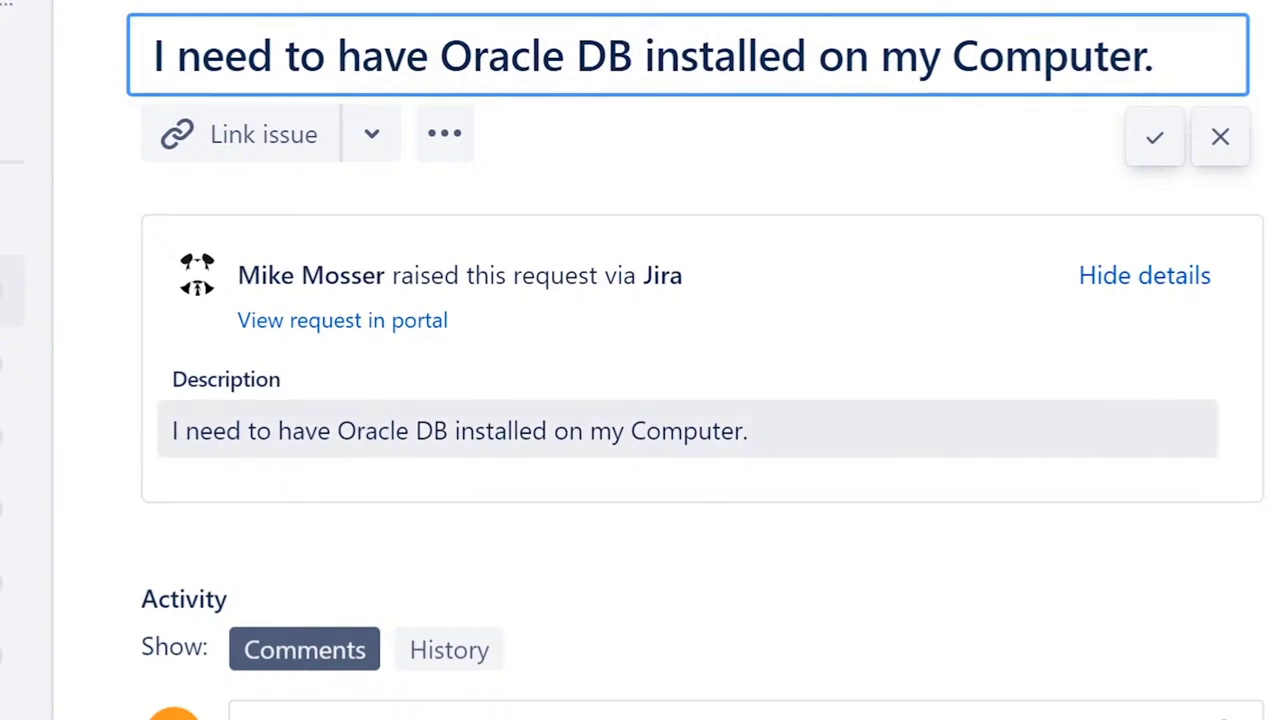
{"action": "left_click", "coordinate": [436, 432]}
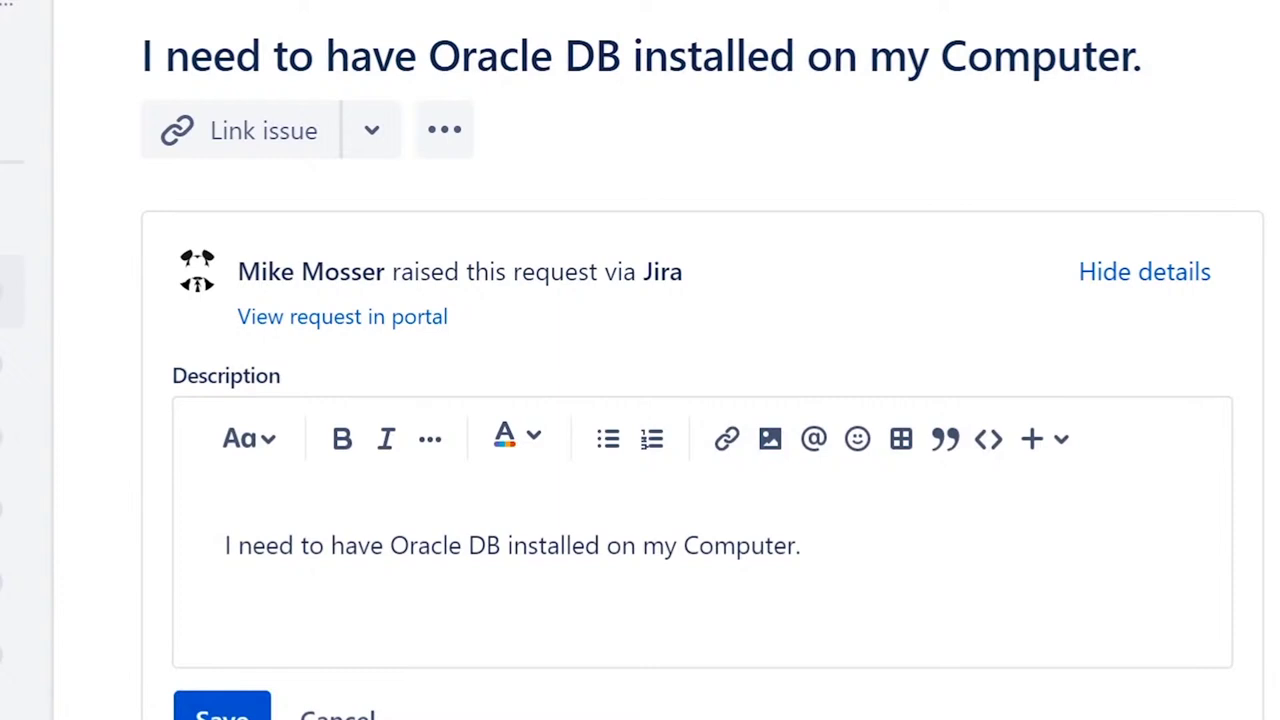
{"action": "key", "text": "ctrl+Return"}
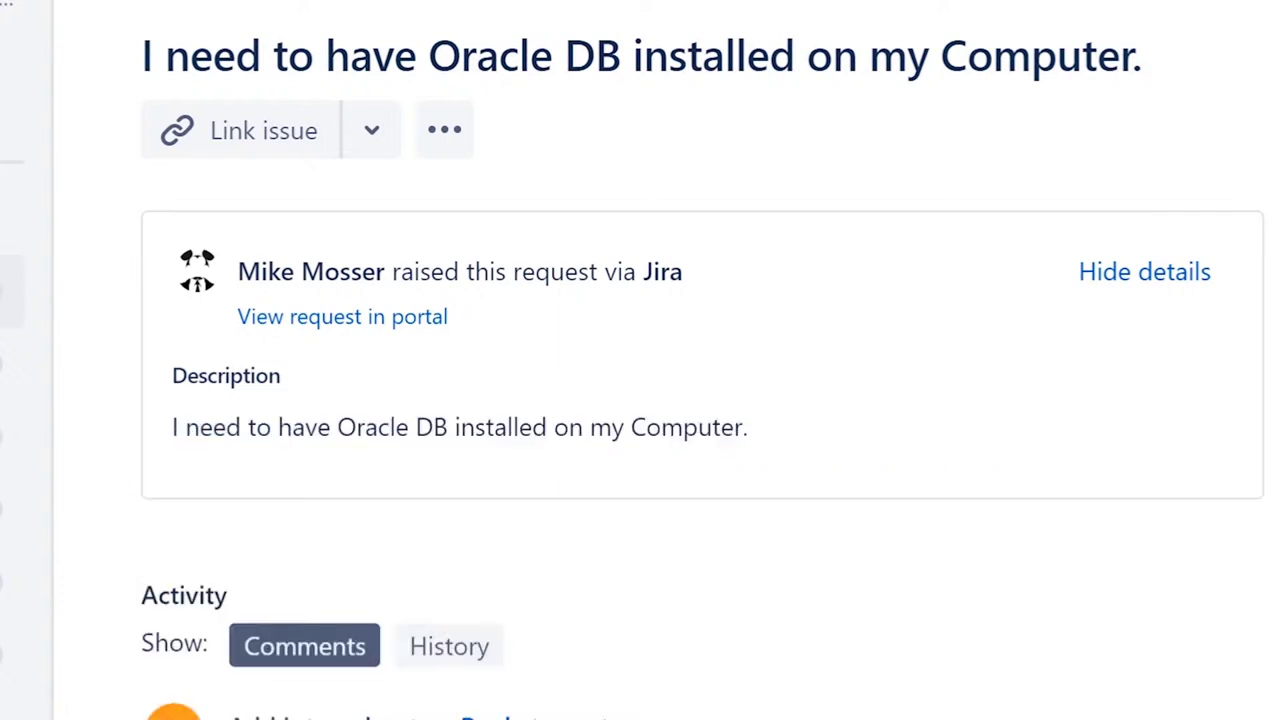
Draft a customer reply introducing yourself and referencing the Oracle DB installation ticket.
{"action": "type", "text": "mHello, m"}
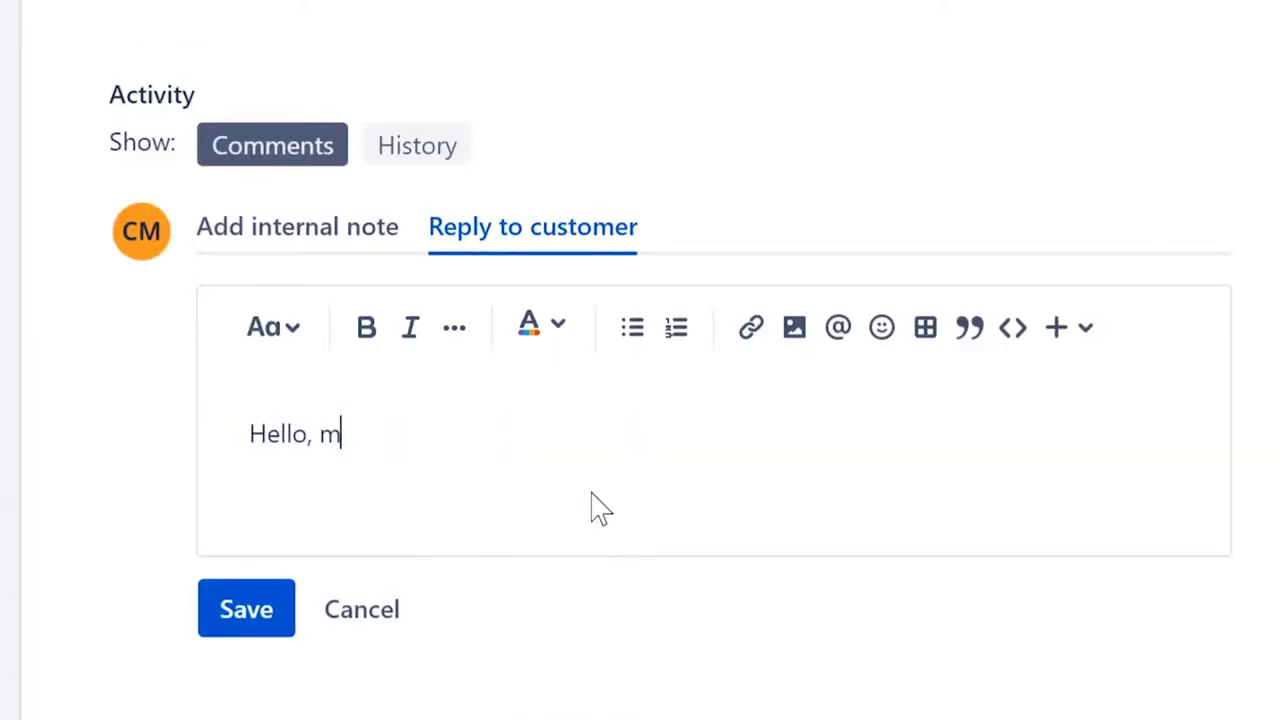
{"action": "type", "text": "y names is "}
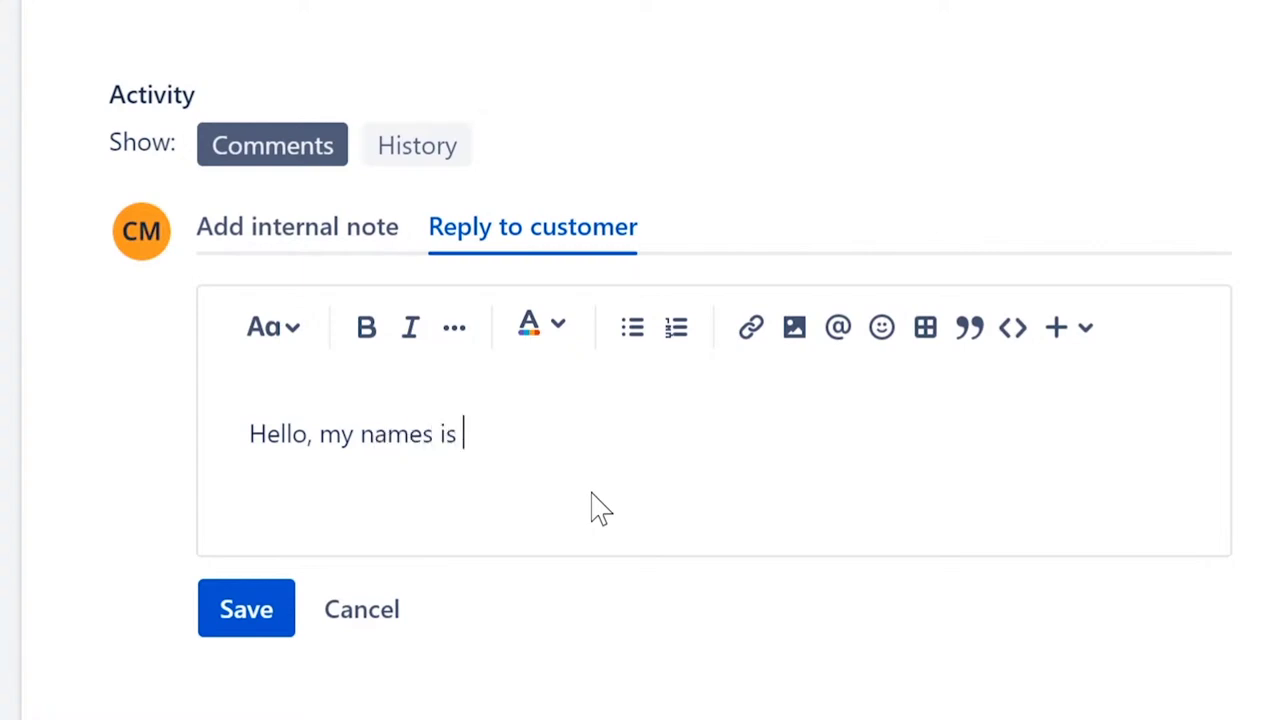
{"action": "type", "text": "Ervin."}
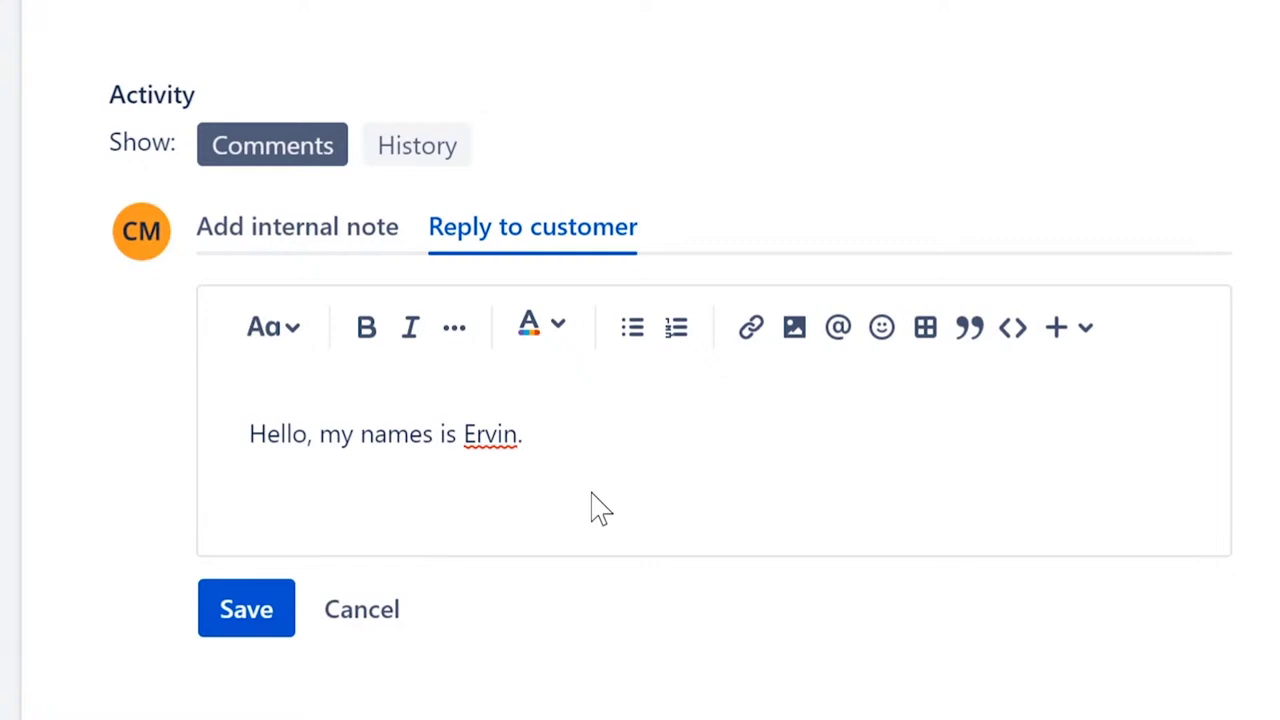
{"action": "key", "text": "BackSpace"}
{"action": "type", "text": "with Pc"}
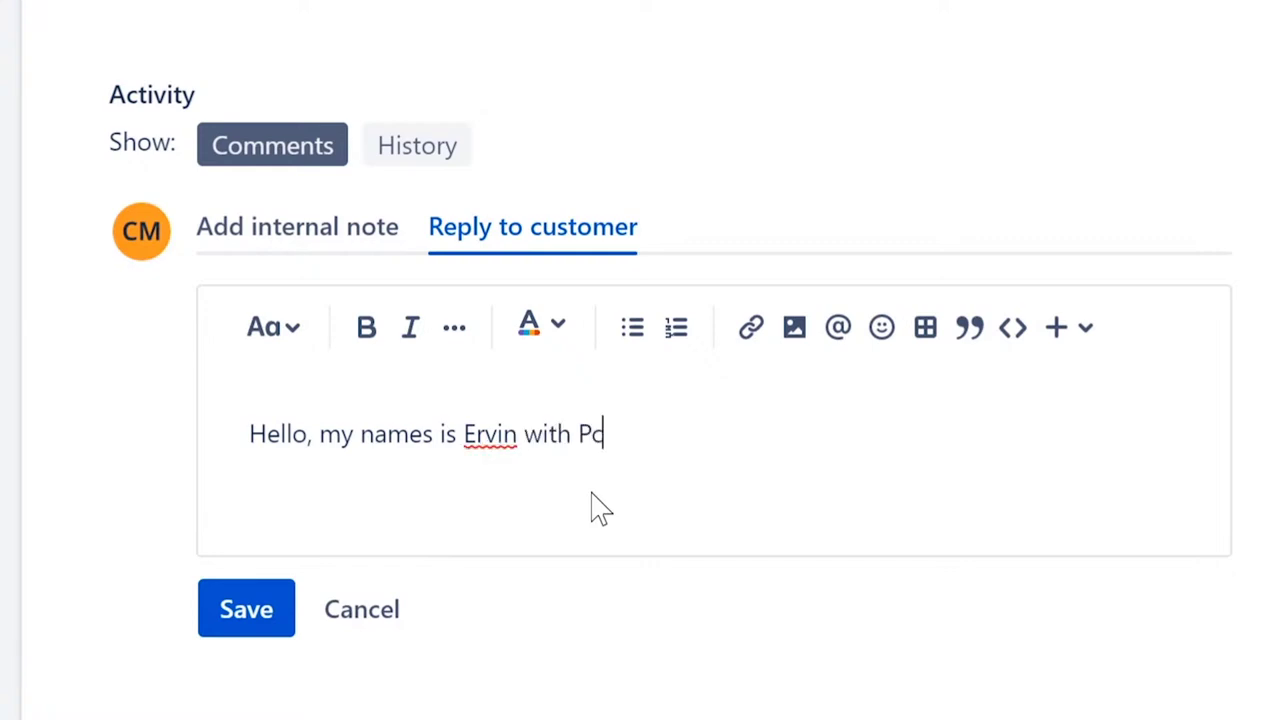
{"action": "type", "text": " support. "}
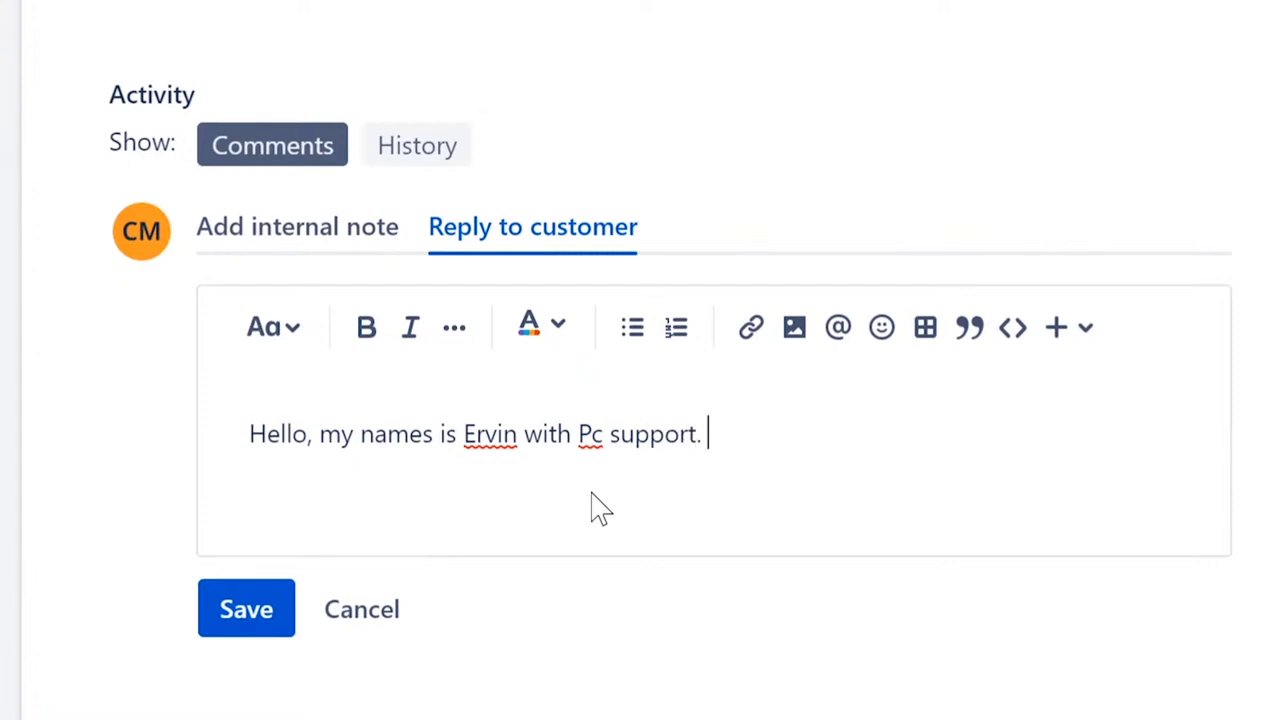
{"action": "type", "text": "I have your ticket about"}
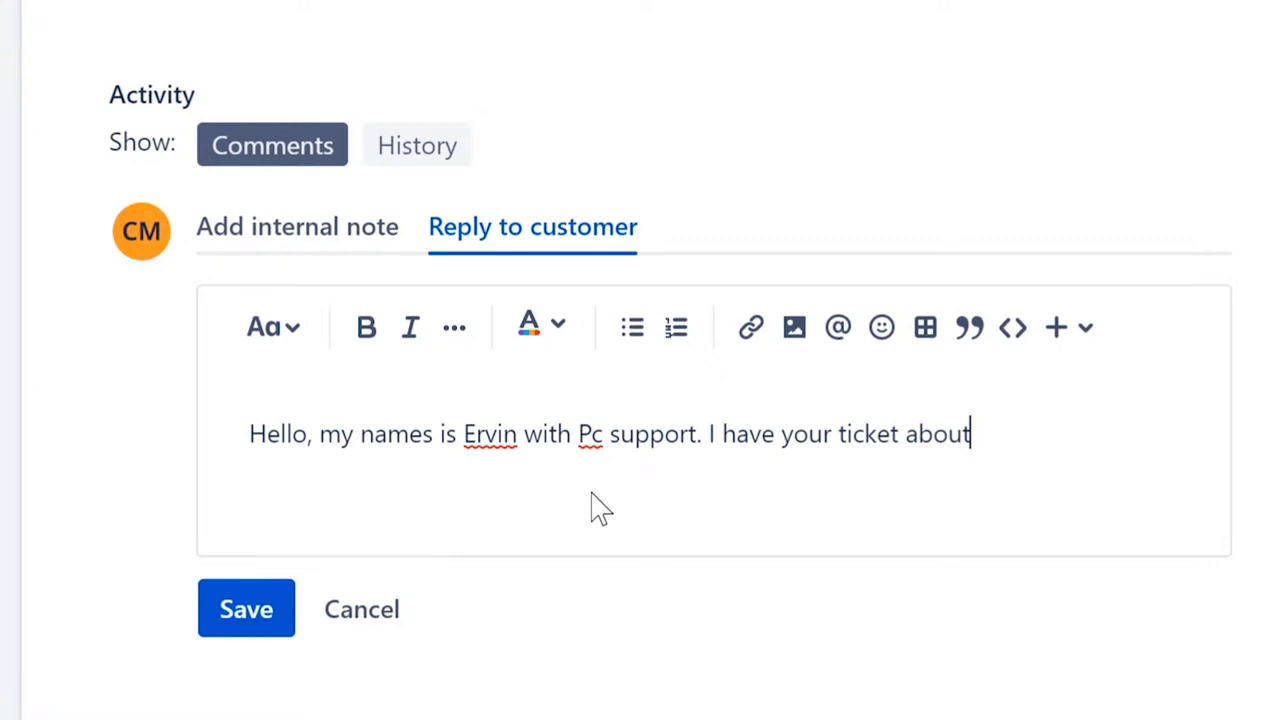
{"action": "type", "text": " instal"}
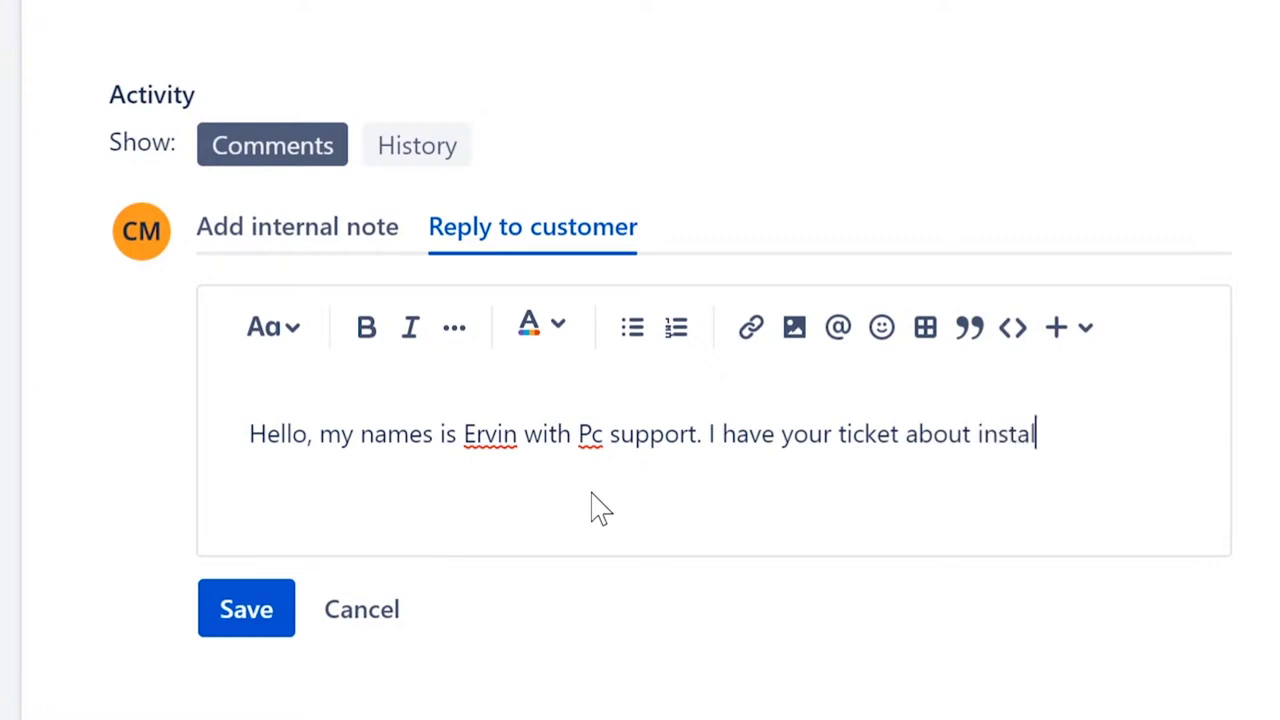
{"action": "type", "text": "ling o"}
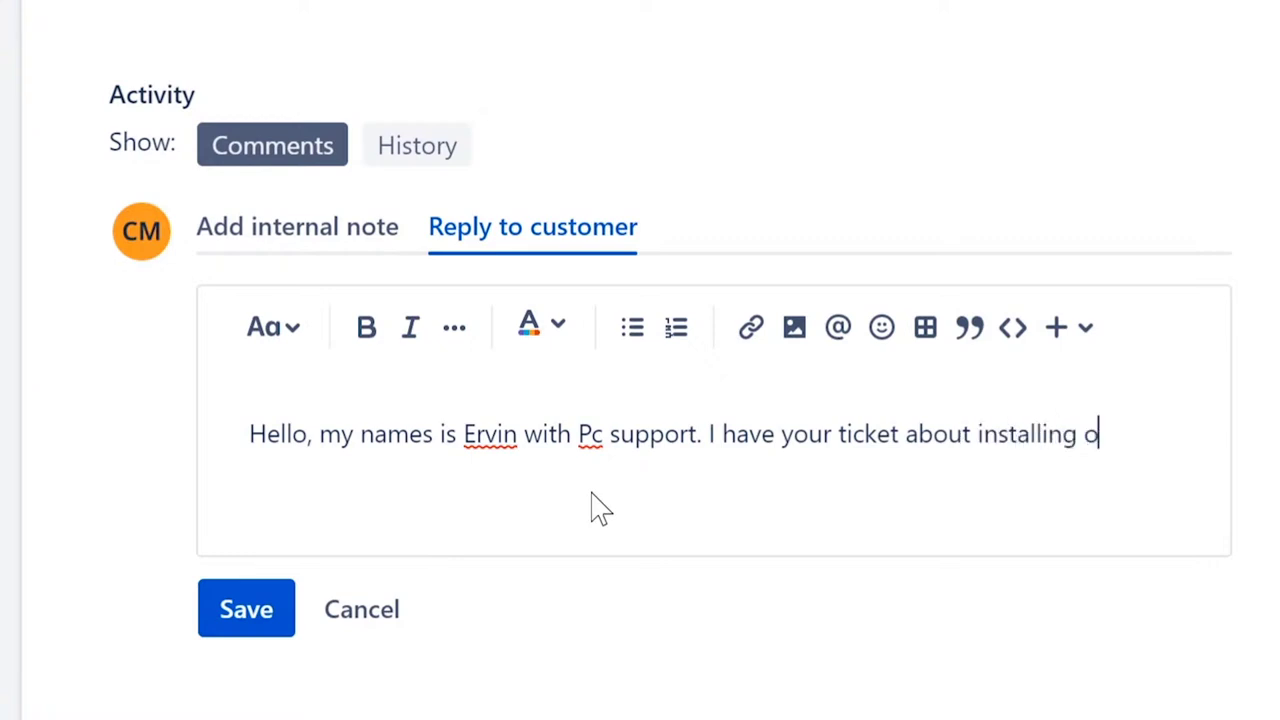
{"action": "key", "text": "BackSpace"}
{"action": "type", "text": "Oracle "}
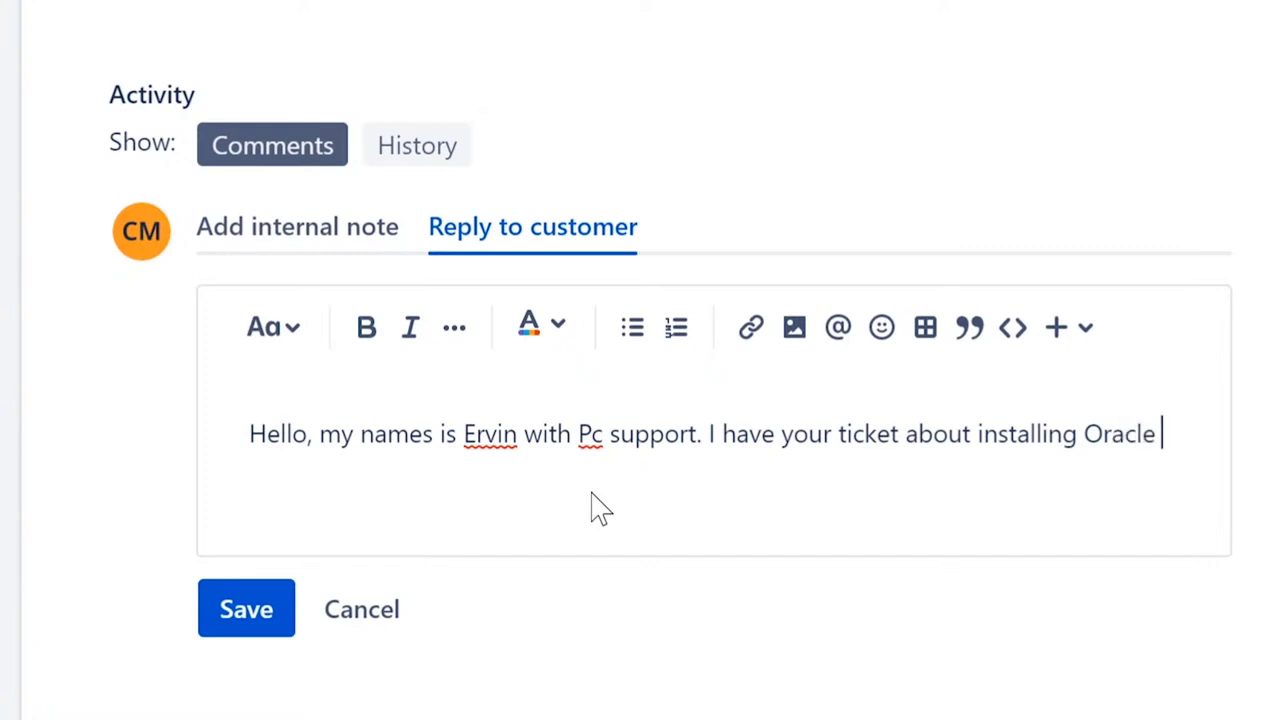
{"action": "type", "text": "DB"}
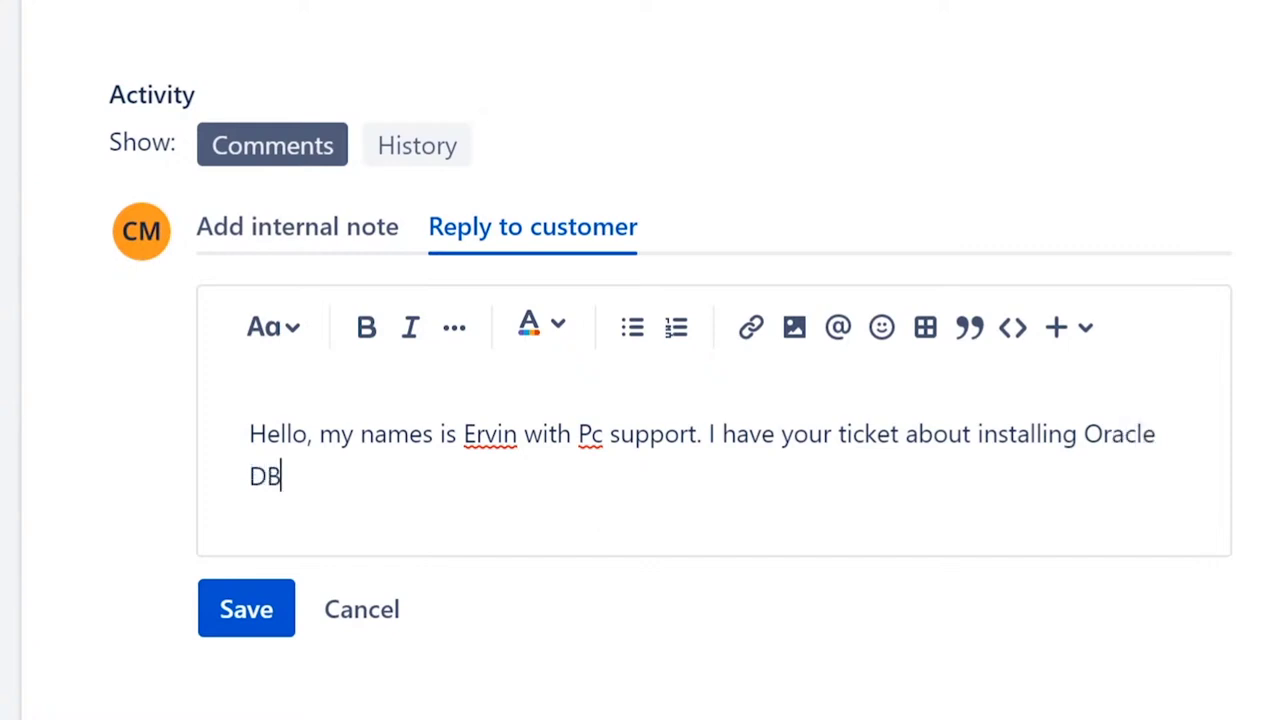
{"action": "type", "text": "; do you hav"}
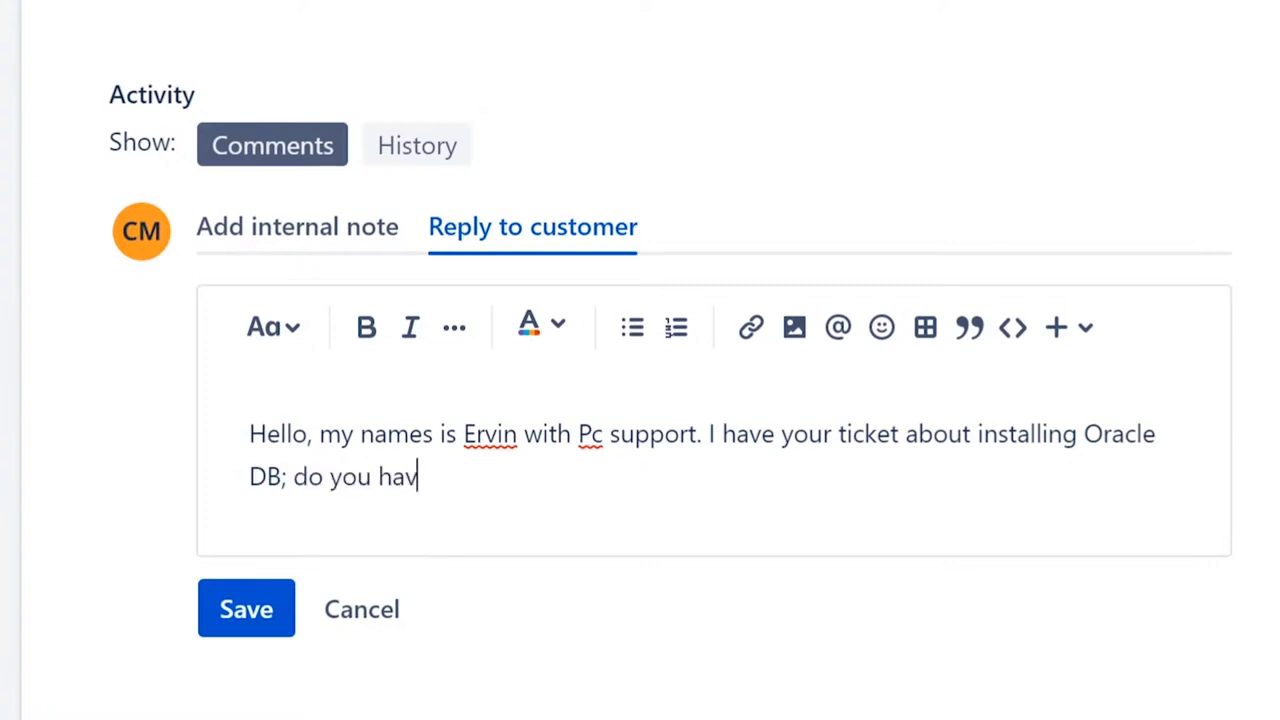
{"action": "type", "text": "e"}
{"action": "key", "text": "BackSpace"}
{"action": "key", "text": "BackSpace"}
{"action": "key", "text": "BackSpace"}
{"action": "key", "text": "BackSpace"}
{"action": "key", "text": "BackSpace"}
{"action": "key", "text": "BackSpace"}
{"action": "key", "text": "BackSpace"}
{"action": "key", "text": "BackSpace"}
{"action": "key", "text": "BackSpace"}
{"action": "key", "text": "BackSpace"}
{"action": "type", "text": "i"}
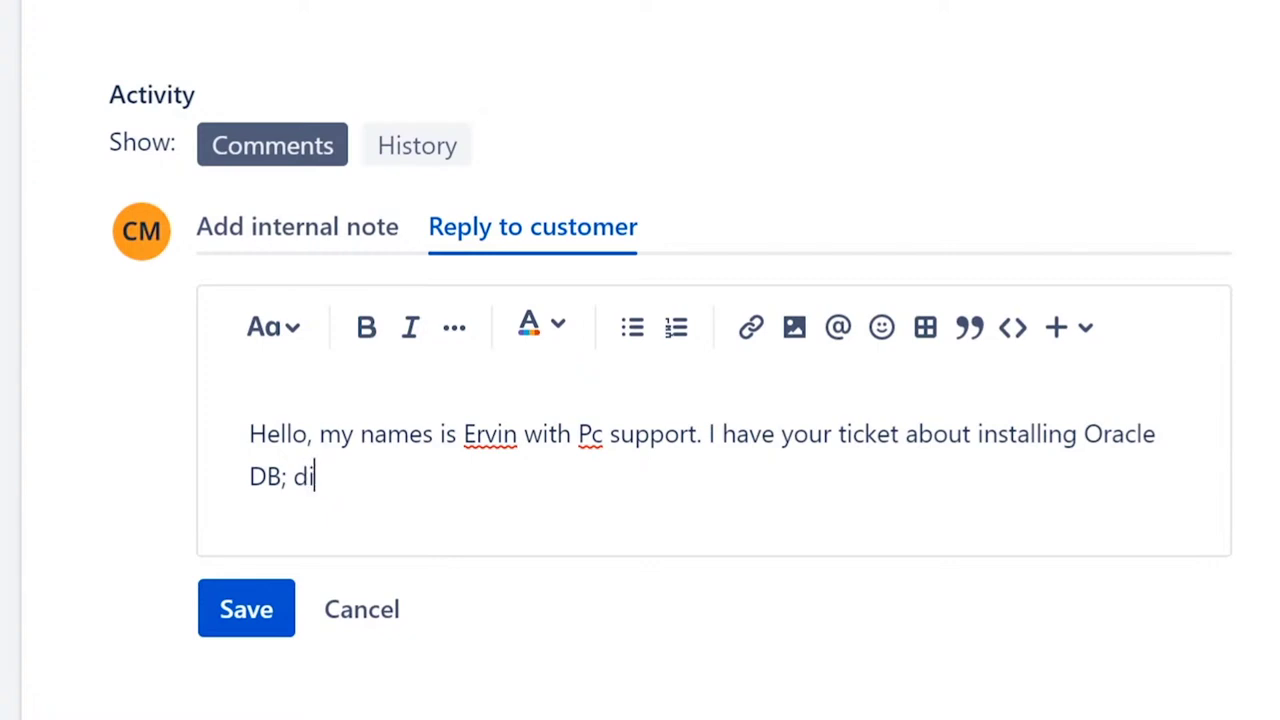
{"action": "type", "text": "d you request"}
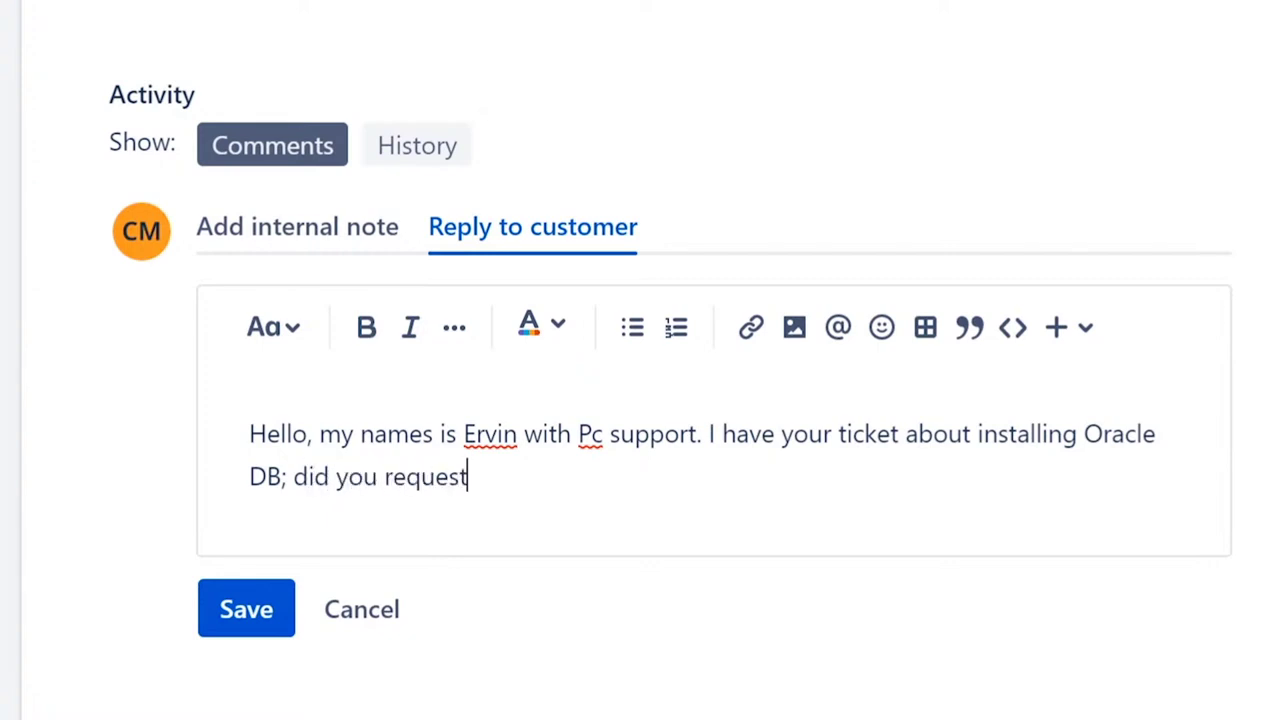
{"action": "type", "text": " a licen"}
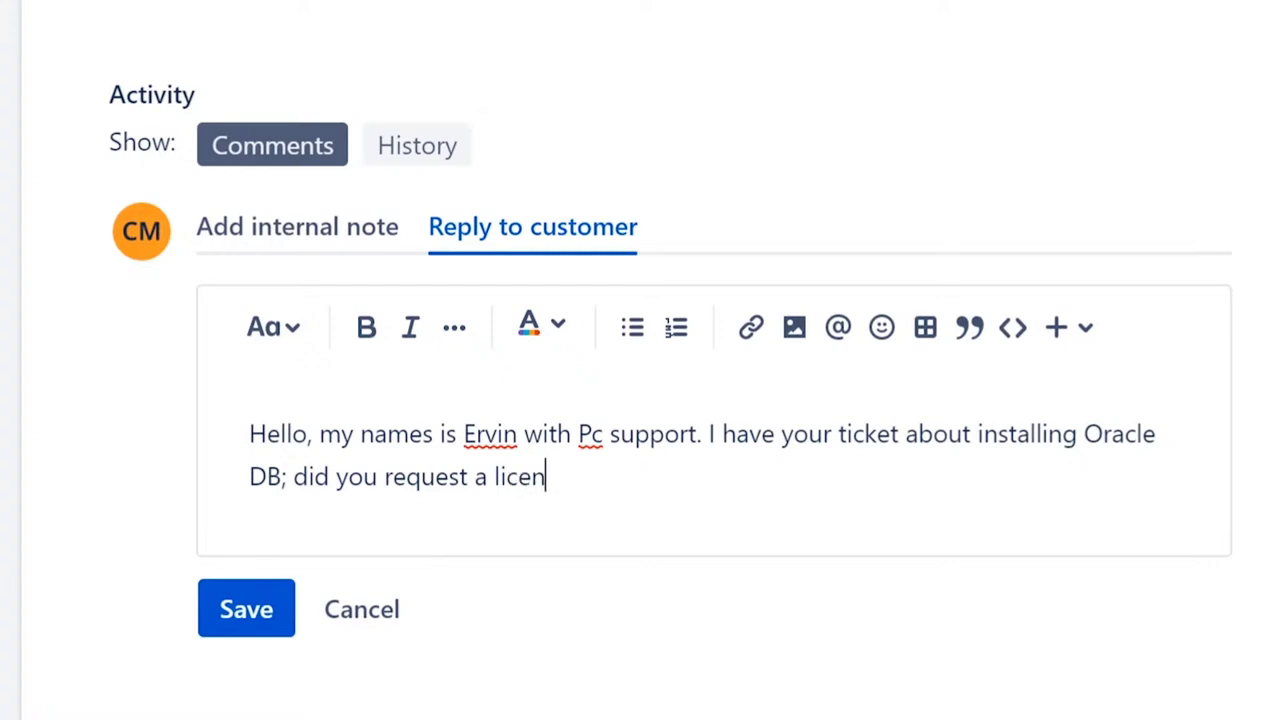
{"action": "type", "text": "se for this "}
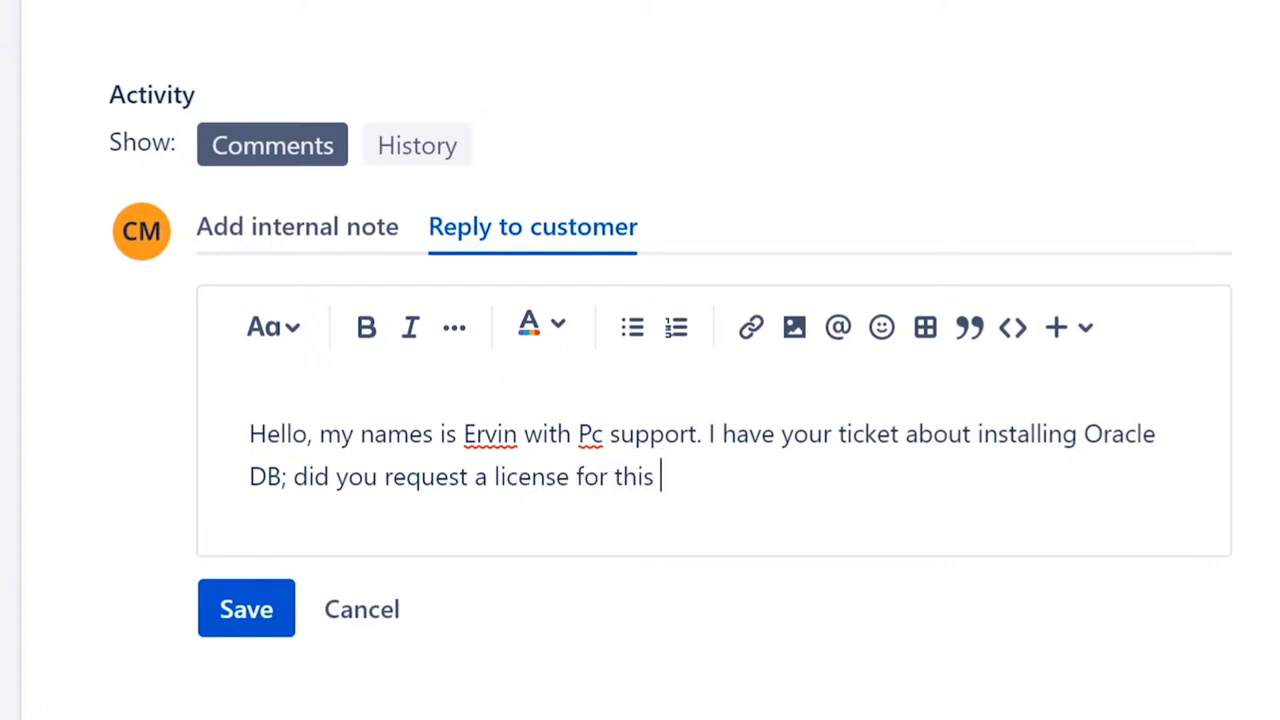
{"action": "type", "text": "foftwar"}
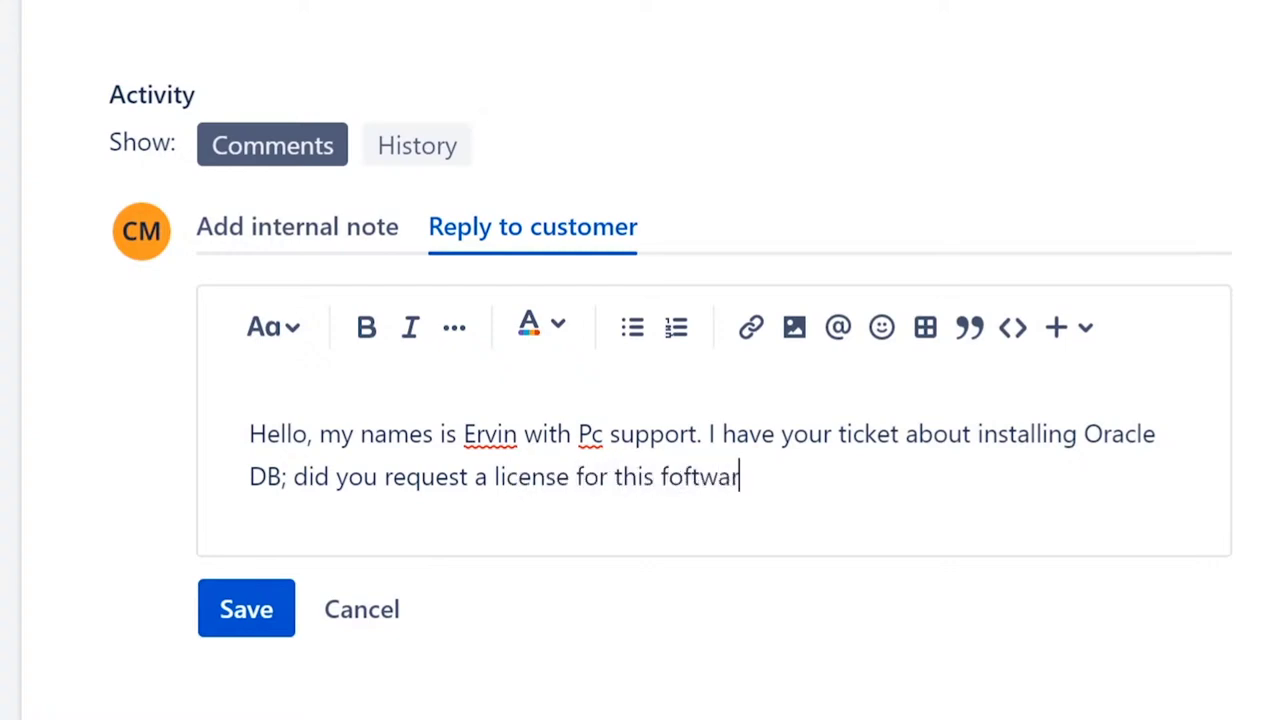
{"action": "key", "text": "BackSpace"}
{"action": "key", "text": "BackSpace"}
{"action": "key", "text": "BackSpace"}
{"action": "key", "text": "BackSpace"}
{"action": "key", "text": "BackSpace"}
{"action": "key", "text": "BackSpace"}
{"action": "key", "text": "BackSpace"}
{"action": "type", "text": "soft"}
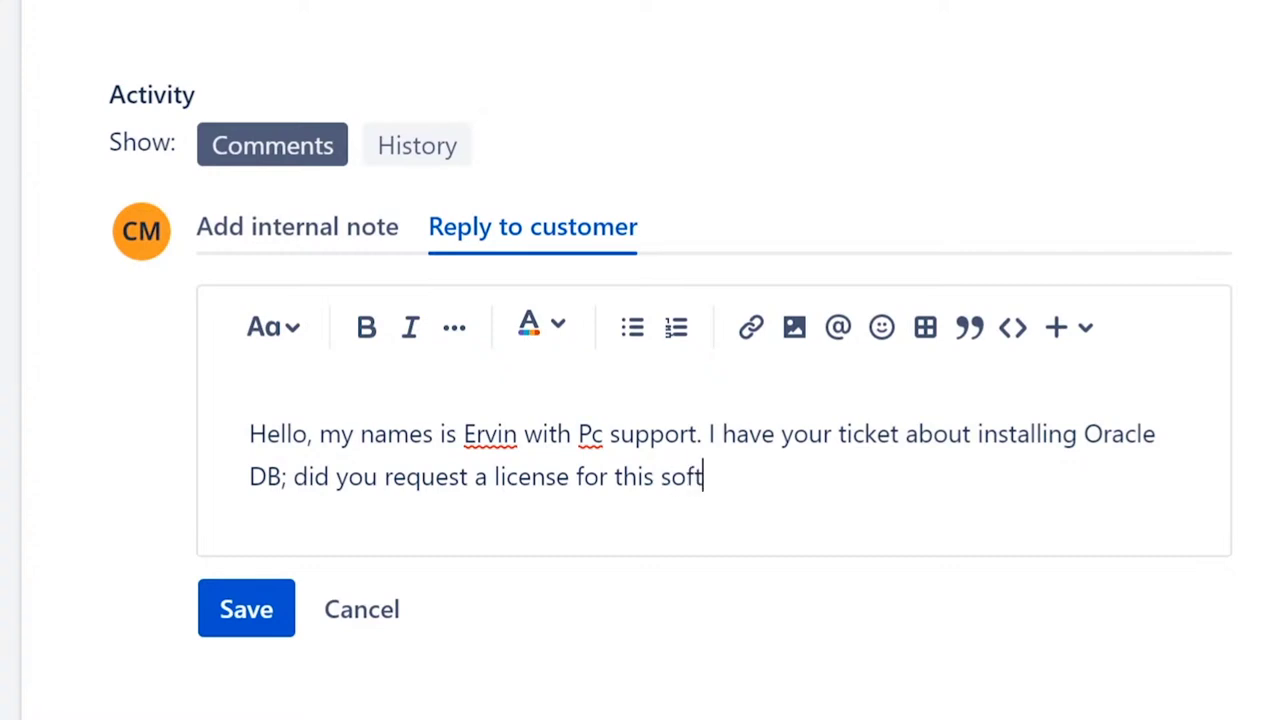
{"action": "type", "text": "ware."}
{"action": "type", "text": "?"}
Replace the license question with checking the approved software list, and save the reply.
{"action": "key", "text": "BackSpace"}
{"action": "key", "text": "BackSpace"}
{"action": "key", "text": "BackSpace"}
{"action": "key", "text": "BackSpace"}
{"action": "key", "text": "BackSpace"}
{"action": "key", "text": "BackSpace"}
{"action": "key", "text": "BackSpace"}
{"action": "key", "text": "BackSpace"}
{"action": "key", "text": "BackSpace"}
{"action": "key", "text": "BackSpace"}
{"action": "key", "text": "BackSpace"}
{"action": "key", "text": "BackSpace"}
{"action": "key", "text": "BackSpace"}
{"action": "key", "text": "BackSpace"}
{"action": "key", "text": "BackSpace"}
{"action": "key", "text": "BackSpace"}
{"action": "key", "text": "BackSpace"}
{"action": "key", "text": "BackSpace"}
{"action": "key", "text": "BackSpace"}
{"action": "key", "text": "BackSpace"}
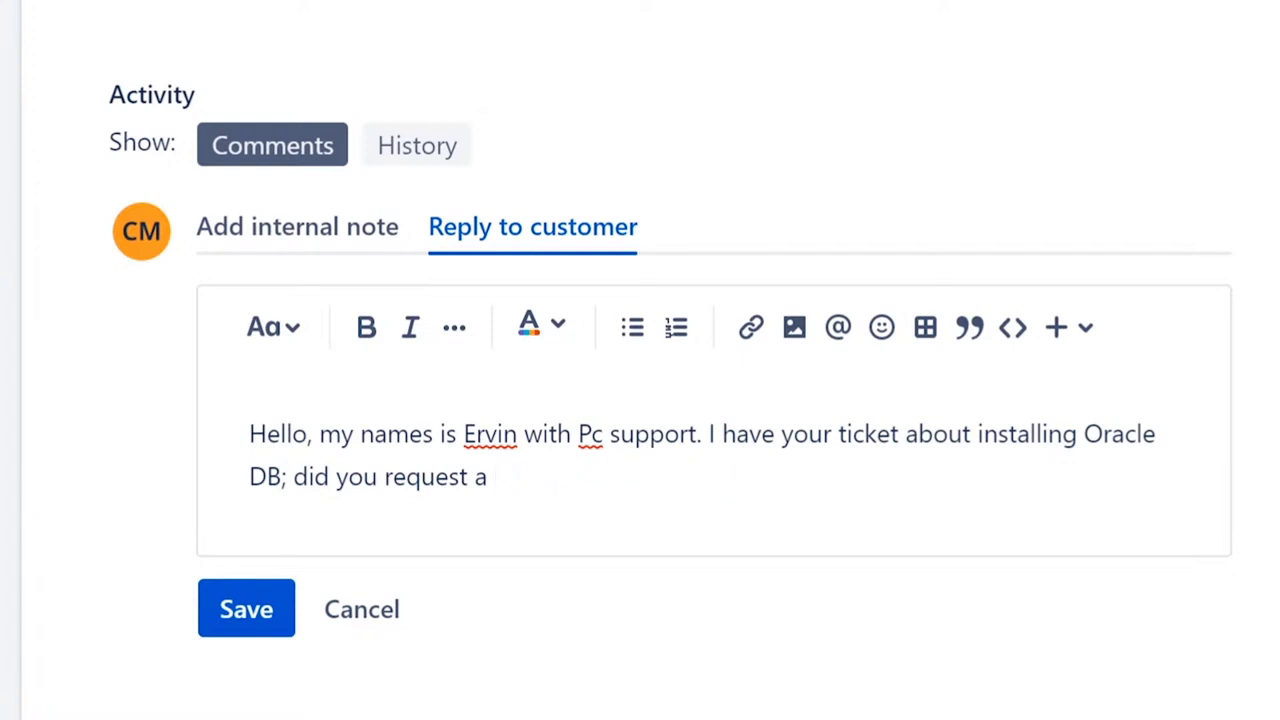
{"action": "key", "text": "BackSpace"}
{"action": "key", "text": "BackSpace"}
{"action": "key", "text": "BackSpace"}
{"action": "key", "text": "BackSpace"}
{"action": "key", "text": "BackSpace"}
{"action": "key", "text": "BackSpace"}
{"action": "key", "text": "BackSpace"}
{"action": "key", "text": "BackSpace"}
{"action": "key", "text": "BackSpace"}
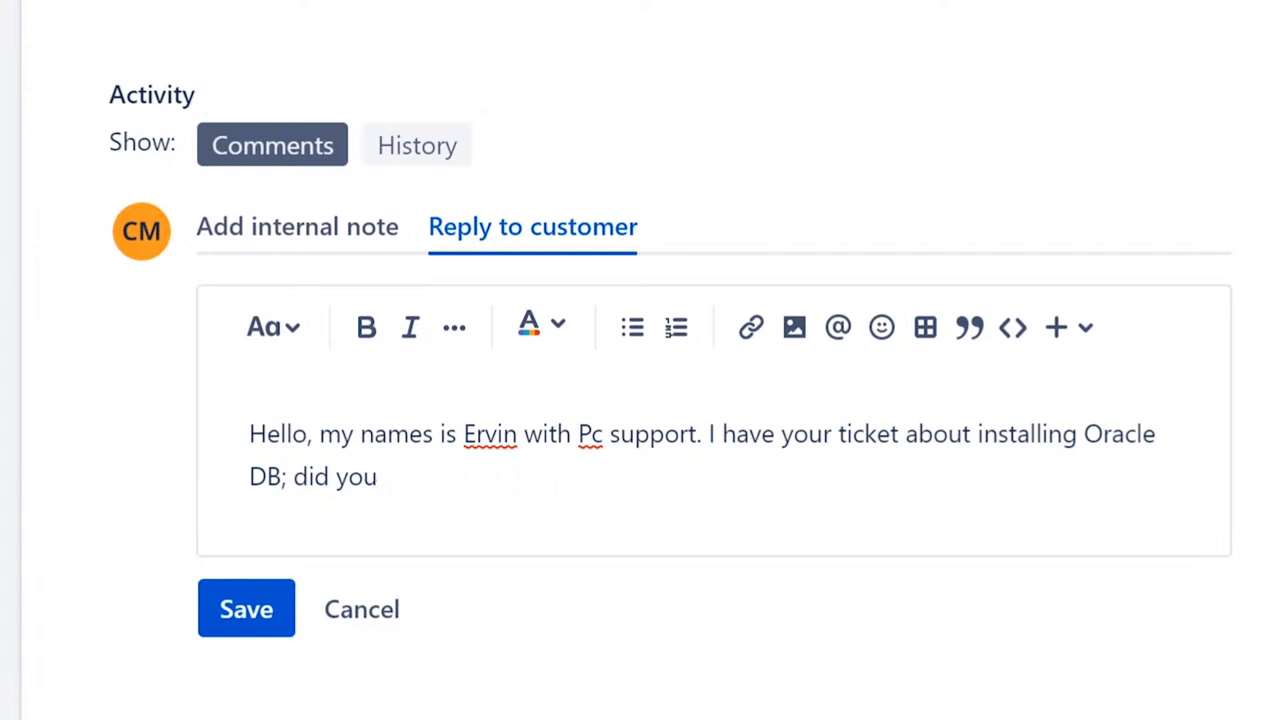
{"action": "key", "text": "BackSpace"}
{"action": "key", "text": "BackSpace"}
{"action": "key", "text": "BackSpace"}
{"action": "key", "text": "BackSpace"}
{"action": "key", "text": "BackSpace"}
{"action": "key", "text": "BackSpace"}
{"action": "key", "text": "BackSpace"}
{"action": "key", "text": "BackSpace"}
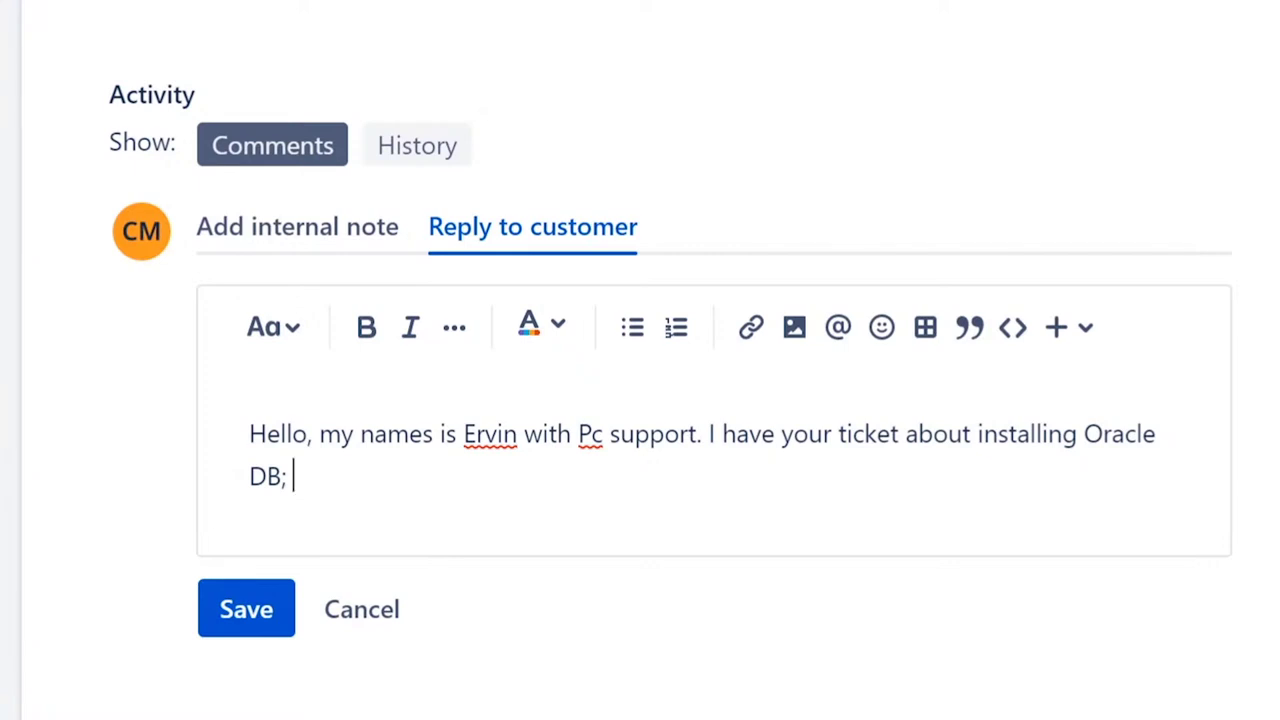
{"action": "type", "text": "before I install this fo"}
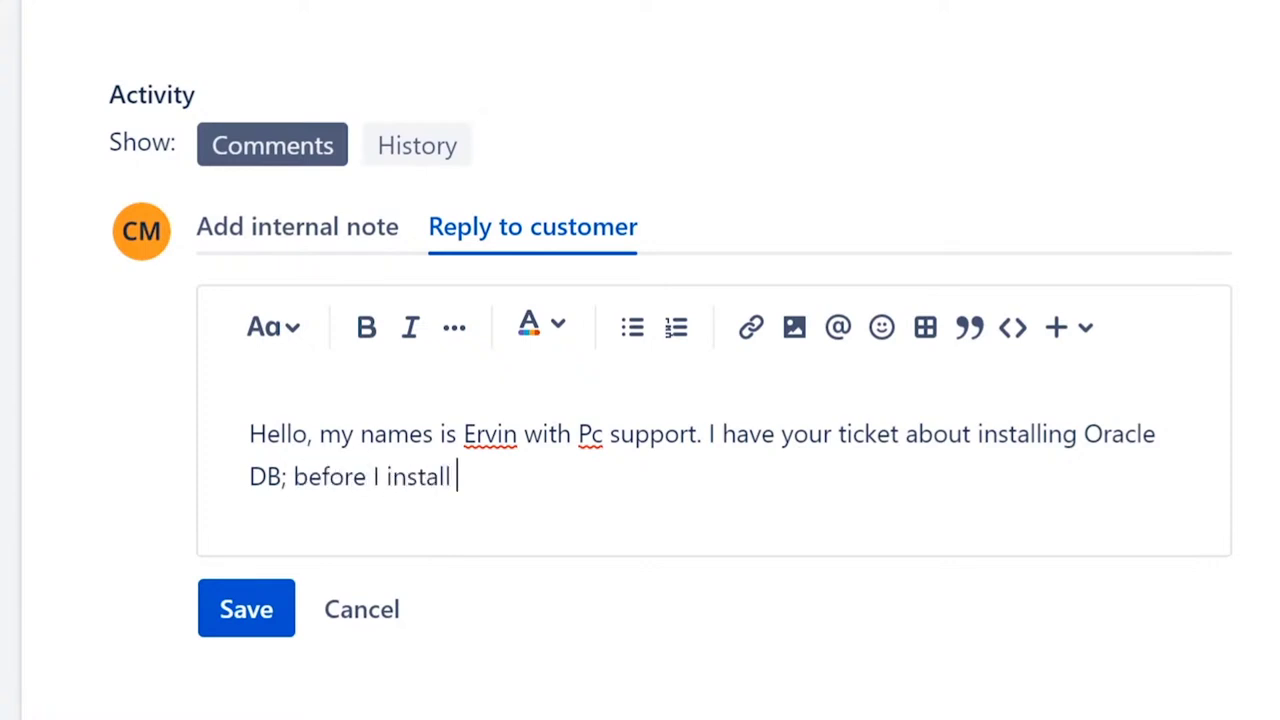
{"action": "key", "text": "BackSpace"}
{"action": "key", "text": "BackSpace"}
{"action": "type", "text": "so"}
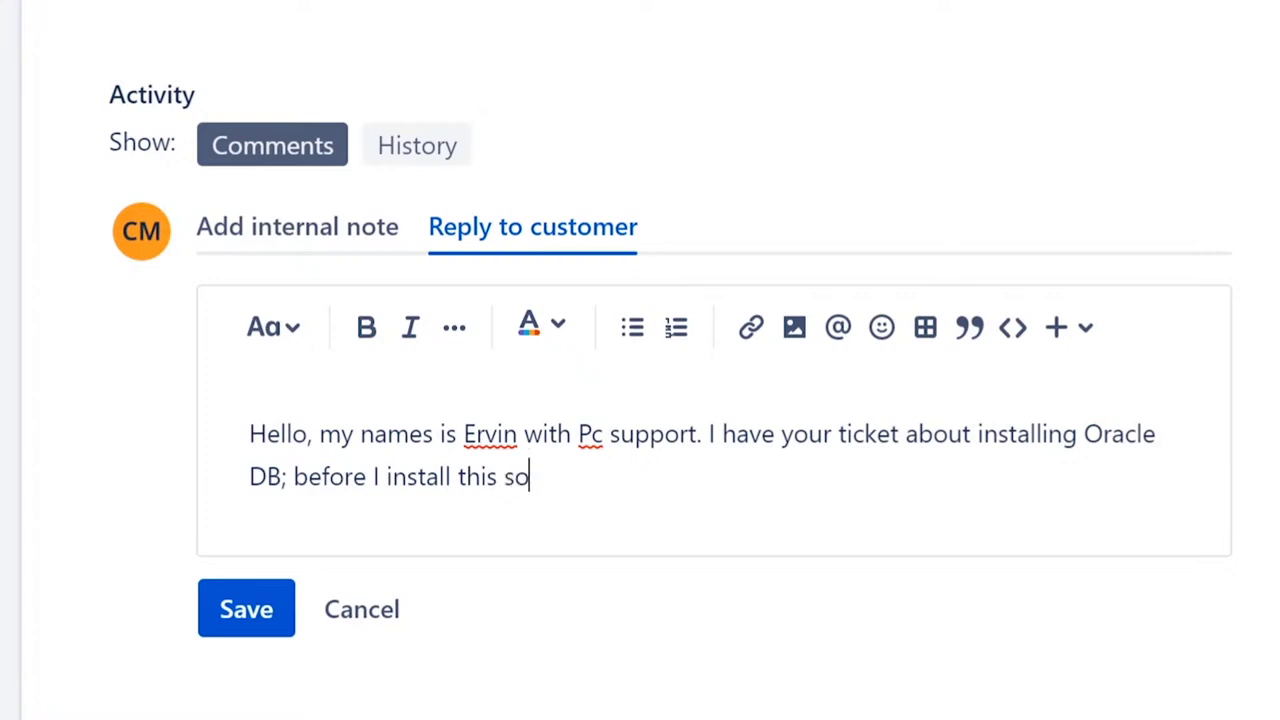
{"action": "type", "text": "ftware I ha"}
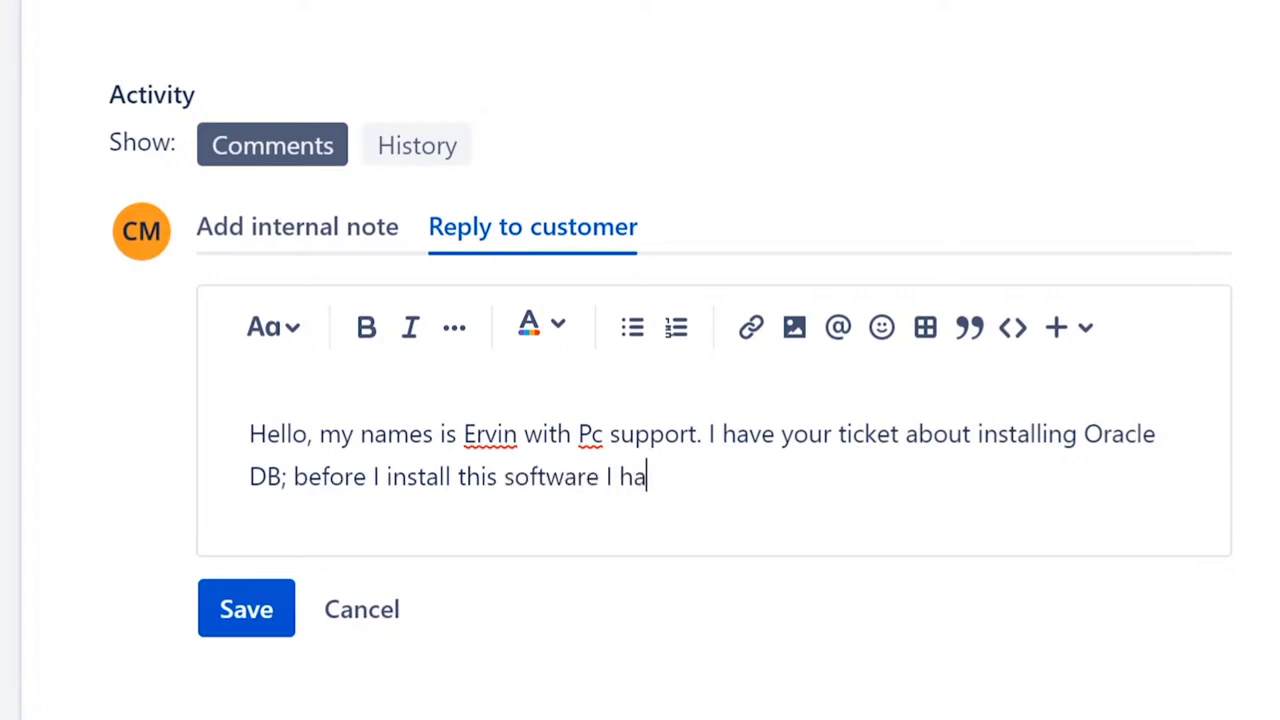
{"action": "type", "text": "ve che"}
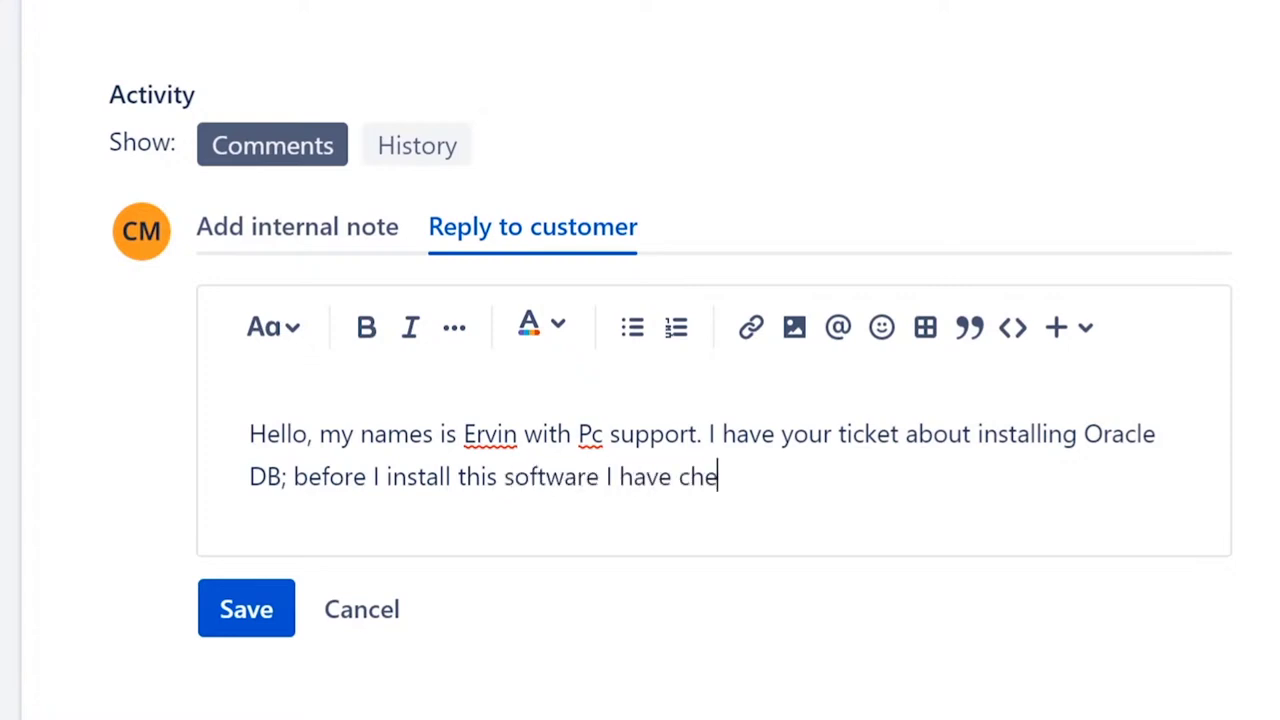
{"action": "type", "text": "ck to see i"}
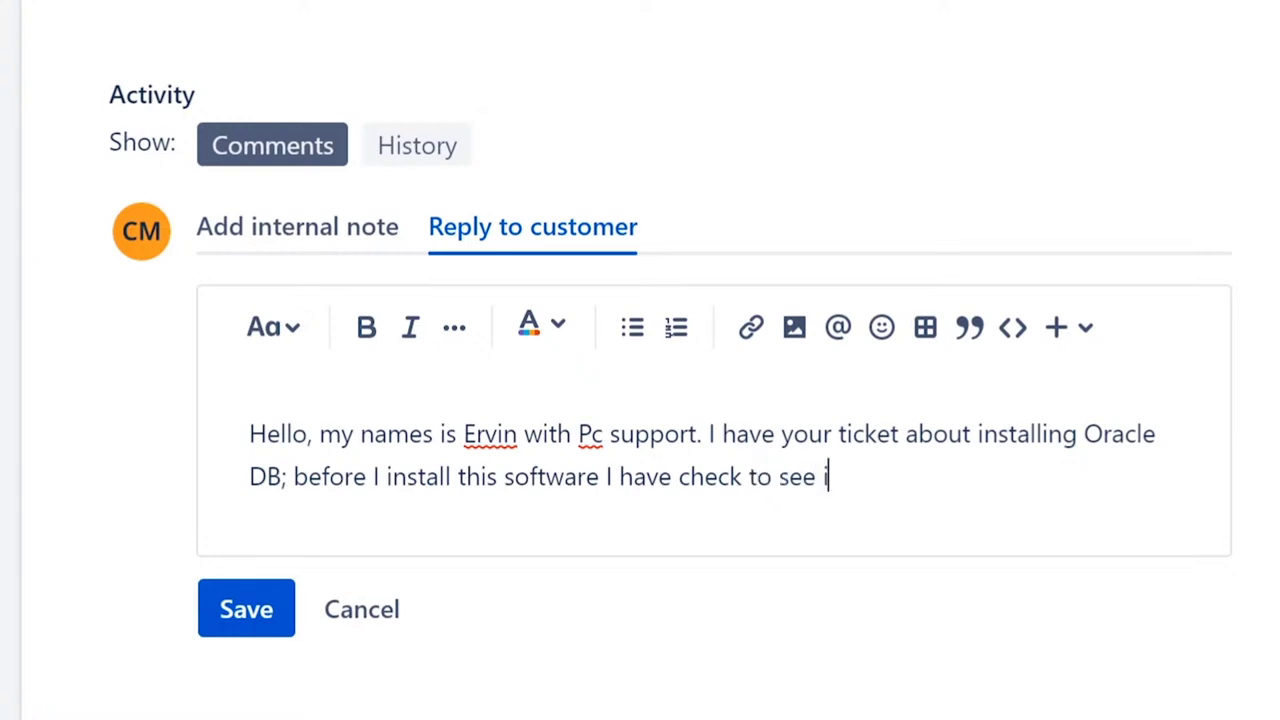
{"action": "type", "text": "f it's on approve"}
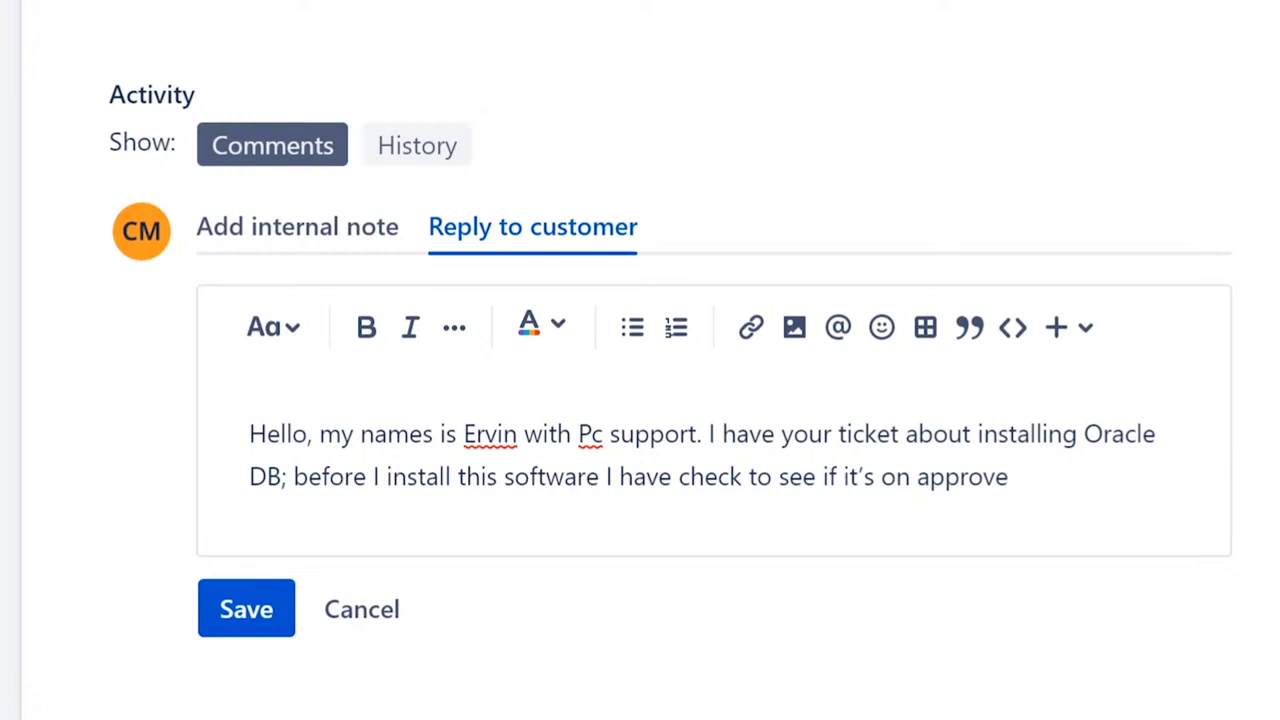
{"action": "type", "text": "d software list"}
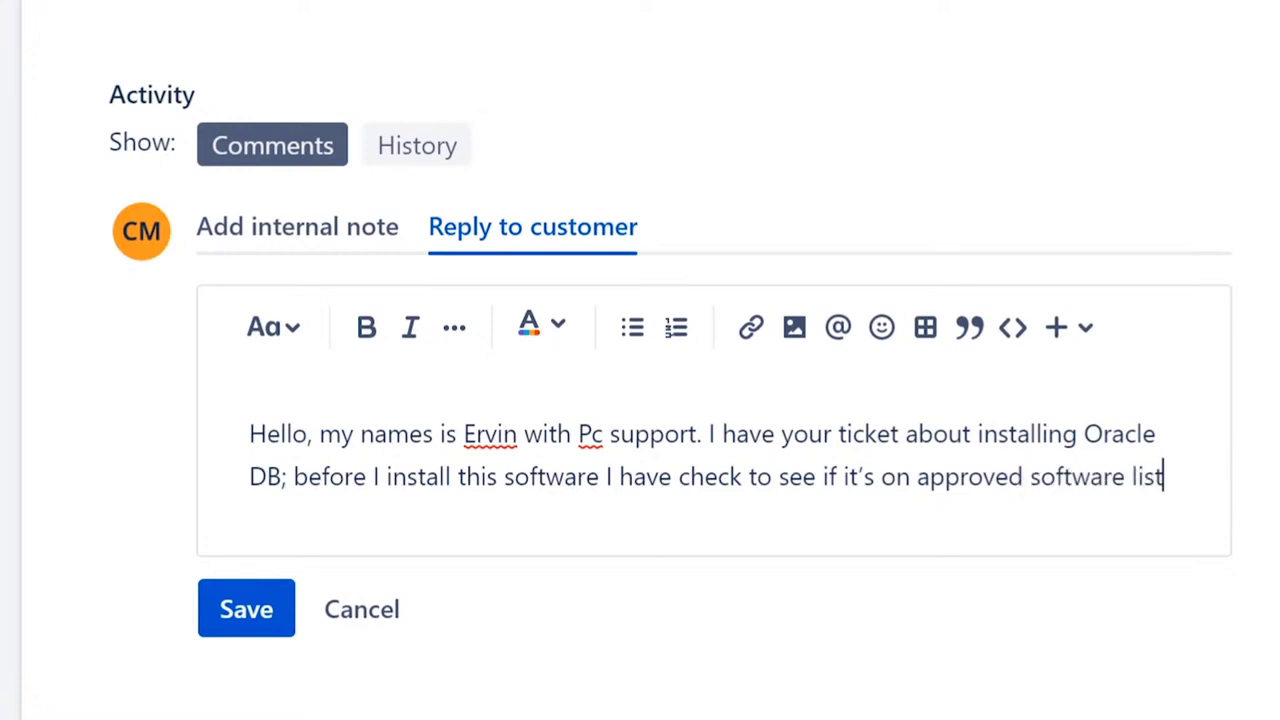
{"action": "type", "text": "..."}
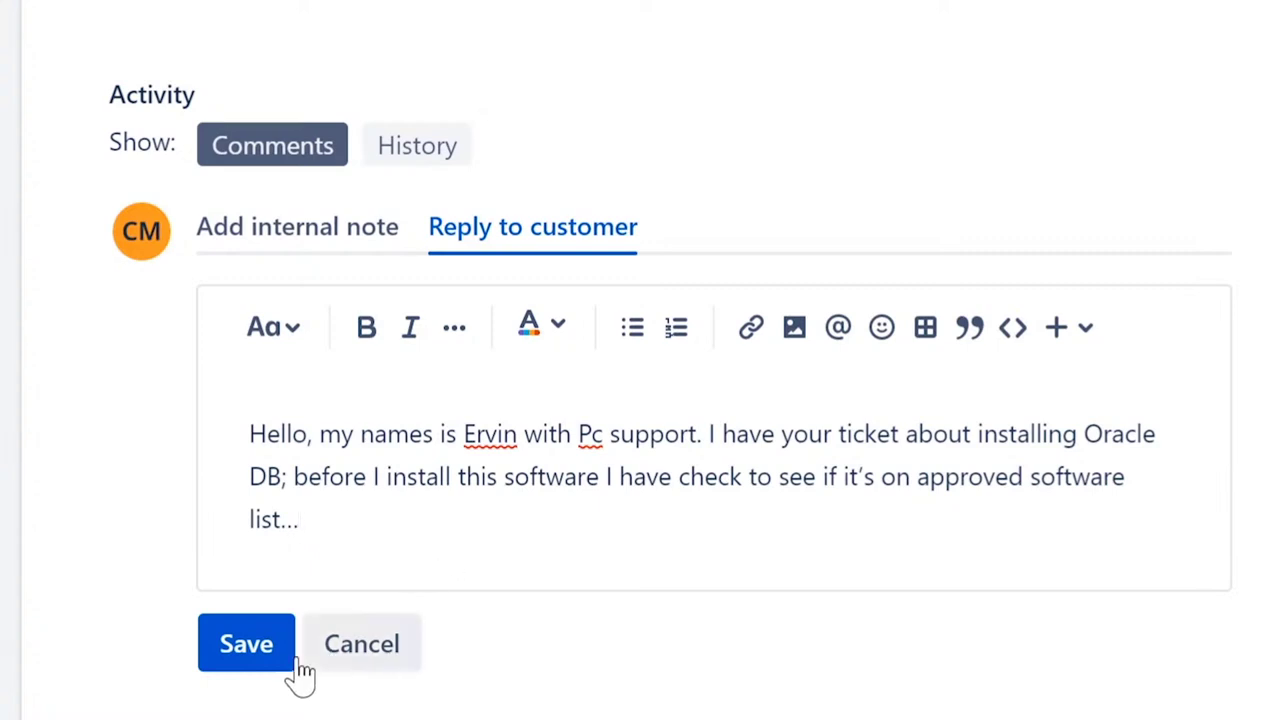
{"action": "left_click", "coordinate": [250, 645]}
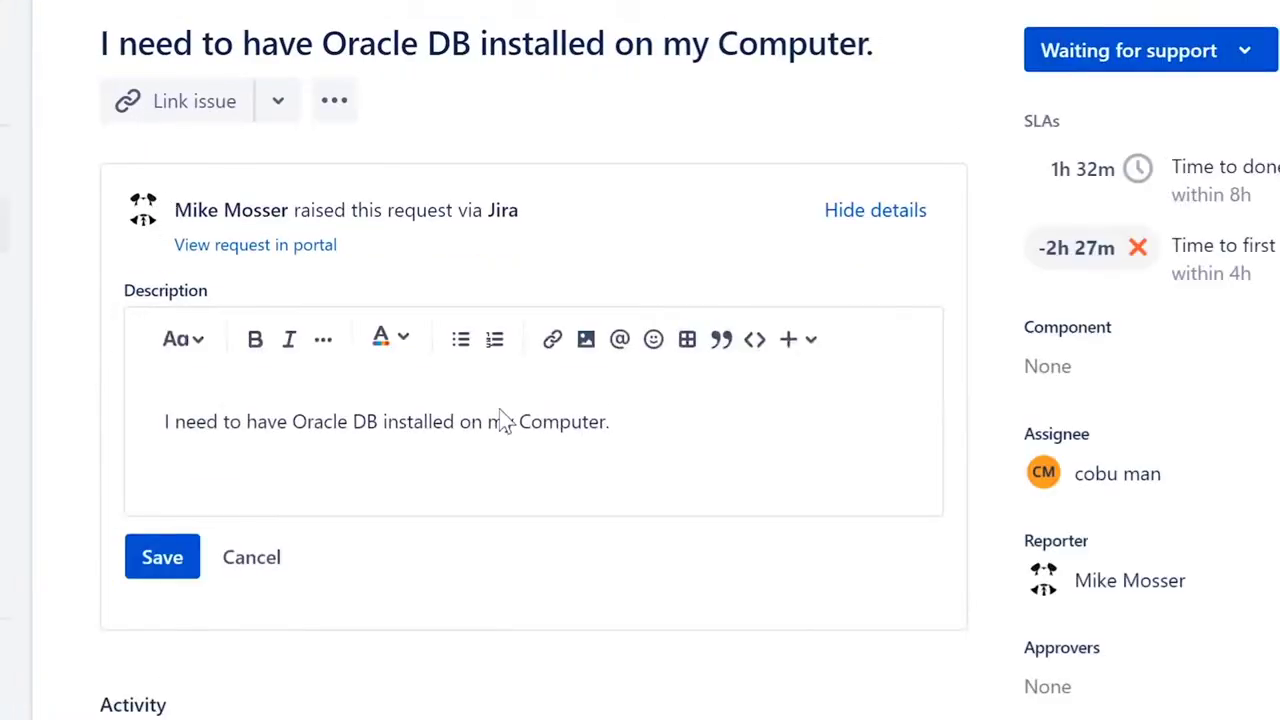
{"action": "left_click_drag", "start_coordinate": [175, 210], "coordinate": [291, 205]}
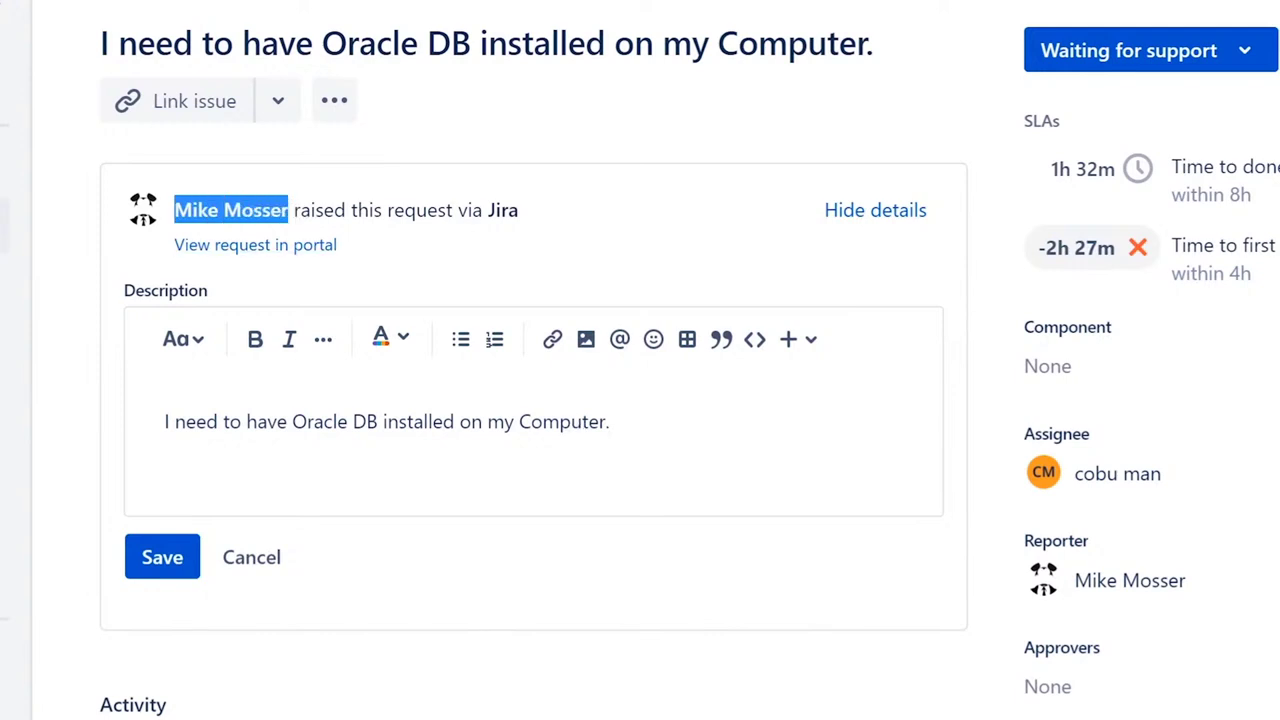
{"action": "left_click", "coordinate": [610, 421]}
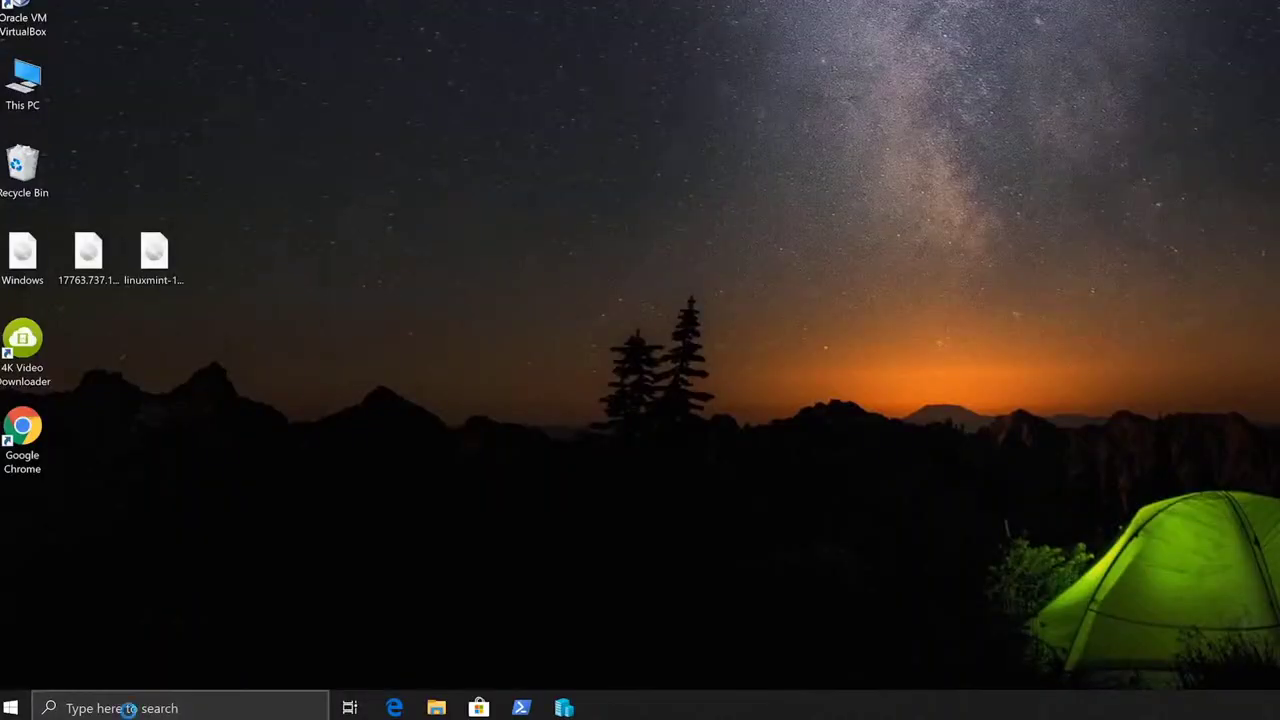
Search 'control' for Control Panel, then launch ODBC Data Sources (64-bit) from Administrative Tools.
{"action": "left_click", "coordinate": [126, 706]}
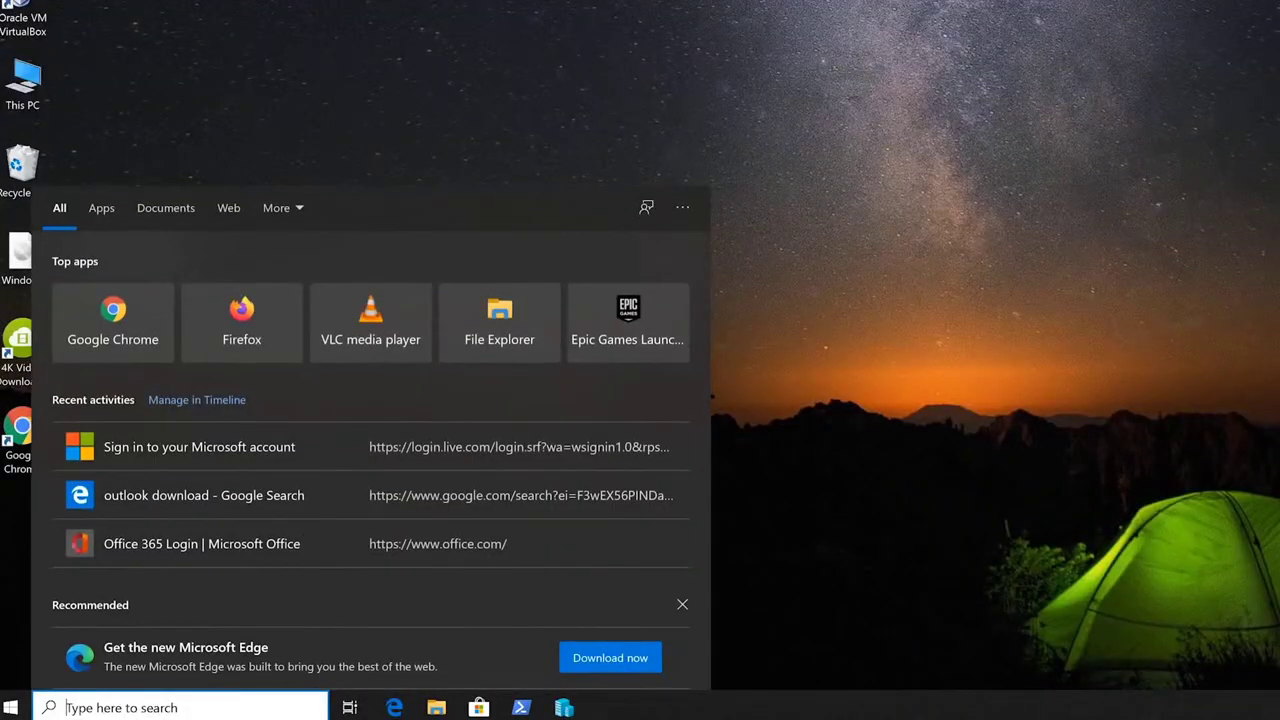
{"action": "type", "text": "control"}
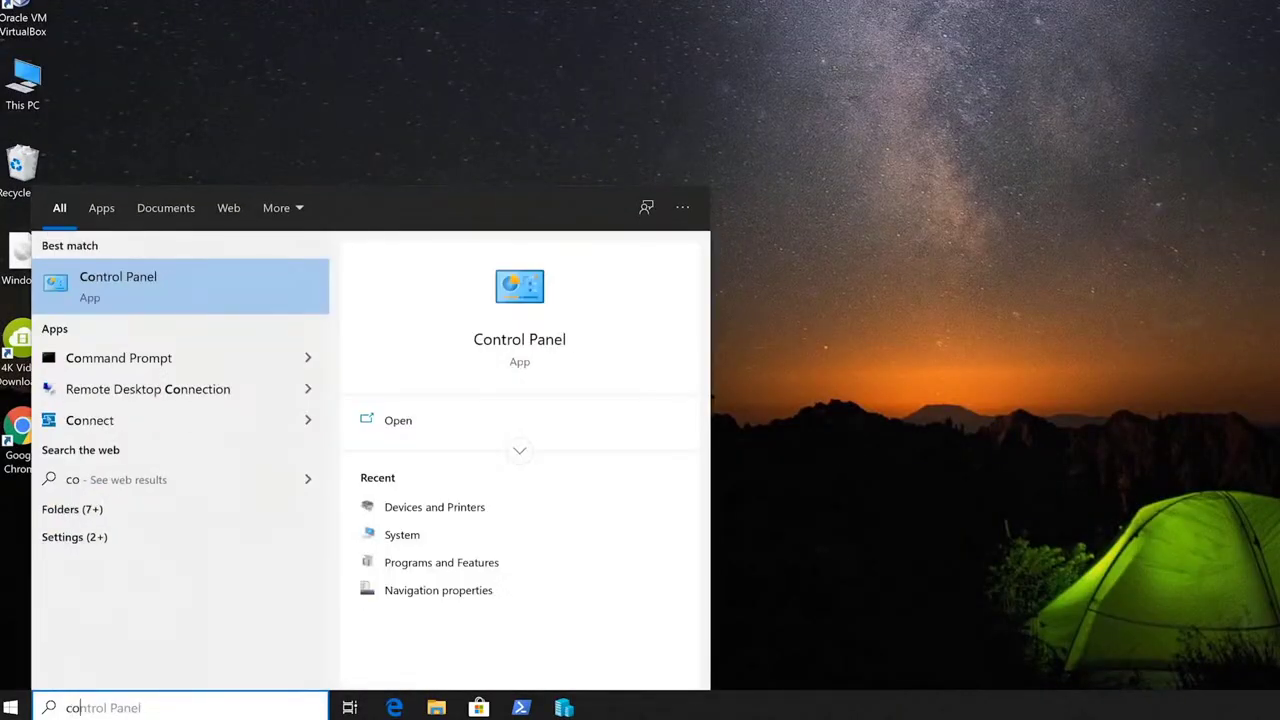
{"action": "key", "text": "Return"}
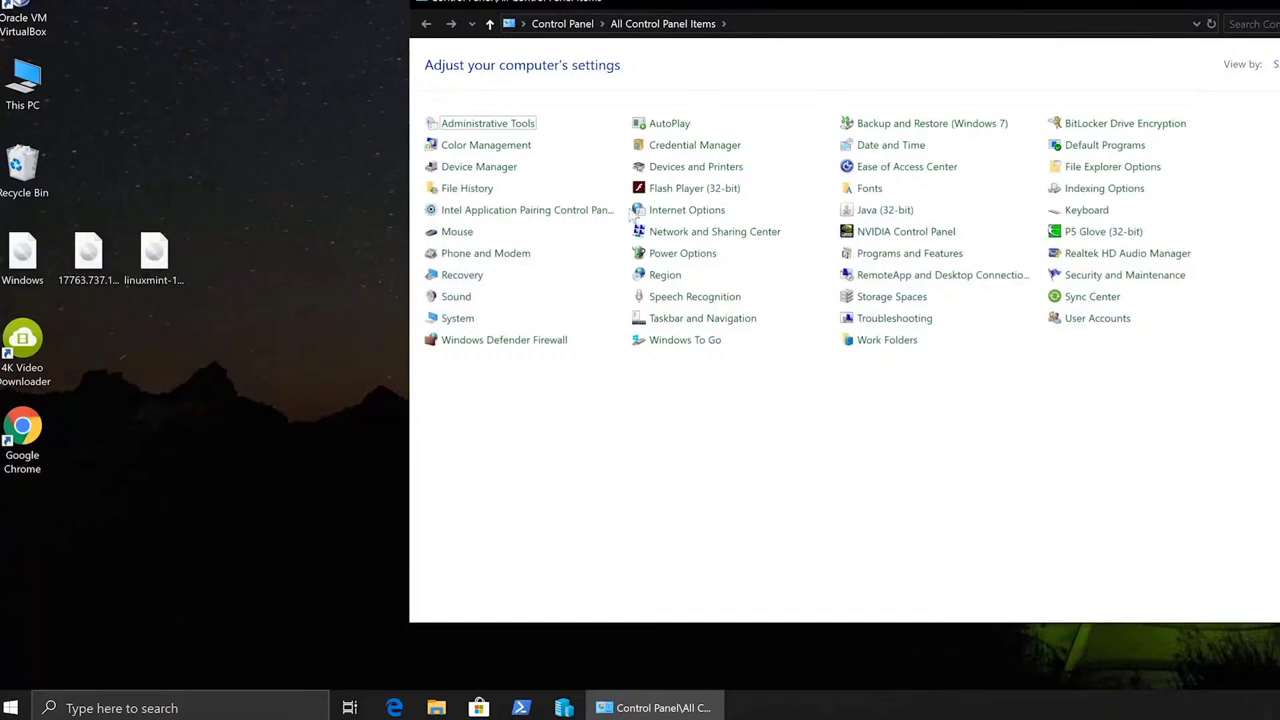
{"action": "left_click_drag", "start_coordinate": [902, 3], "coordinate": [854, 0]}
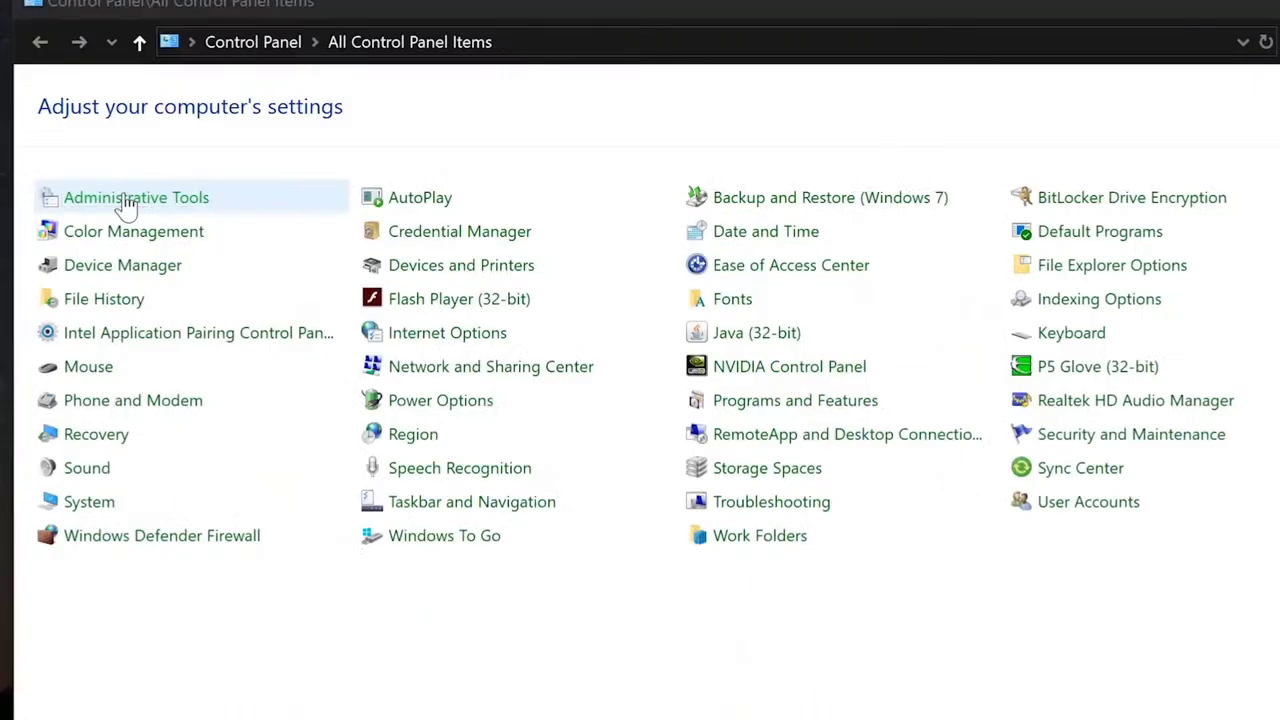
{"action": "left_click", "coordinate": [283, 235]}
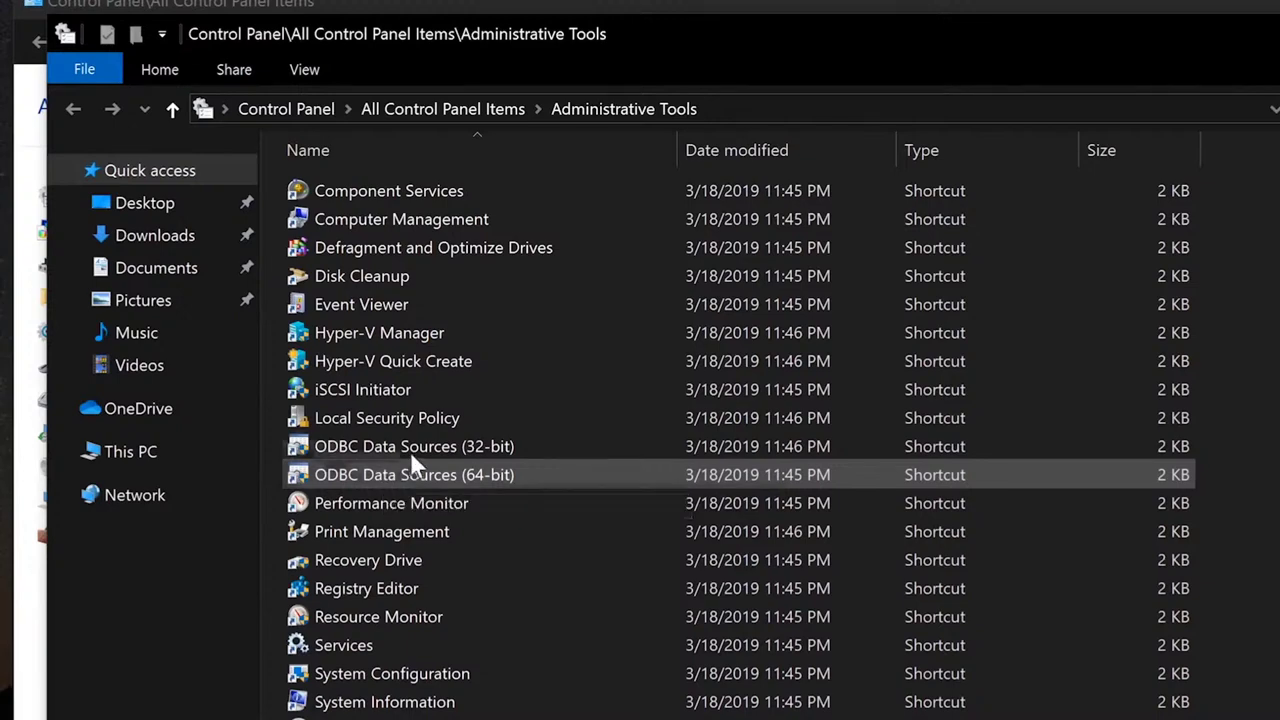
{"action": "double_click", "coordinate": [410, 478]}
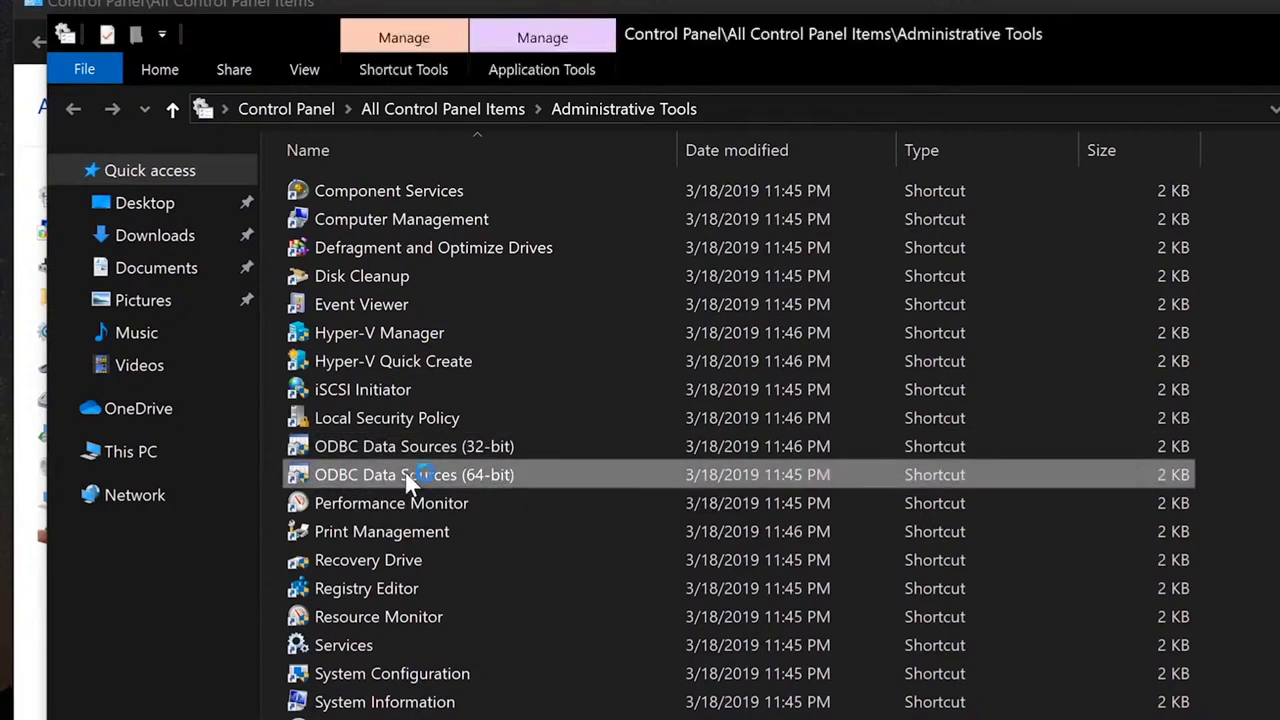
Browse the User, System and File DSN tabs and the SQL Server driver entry.
{"action": "left_click", "coordinate": [552, 236]}
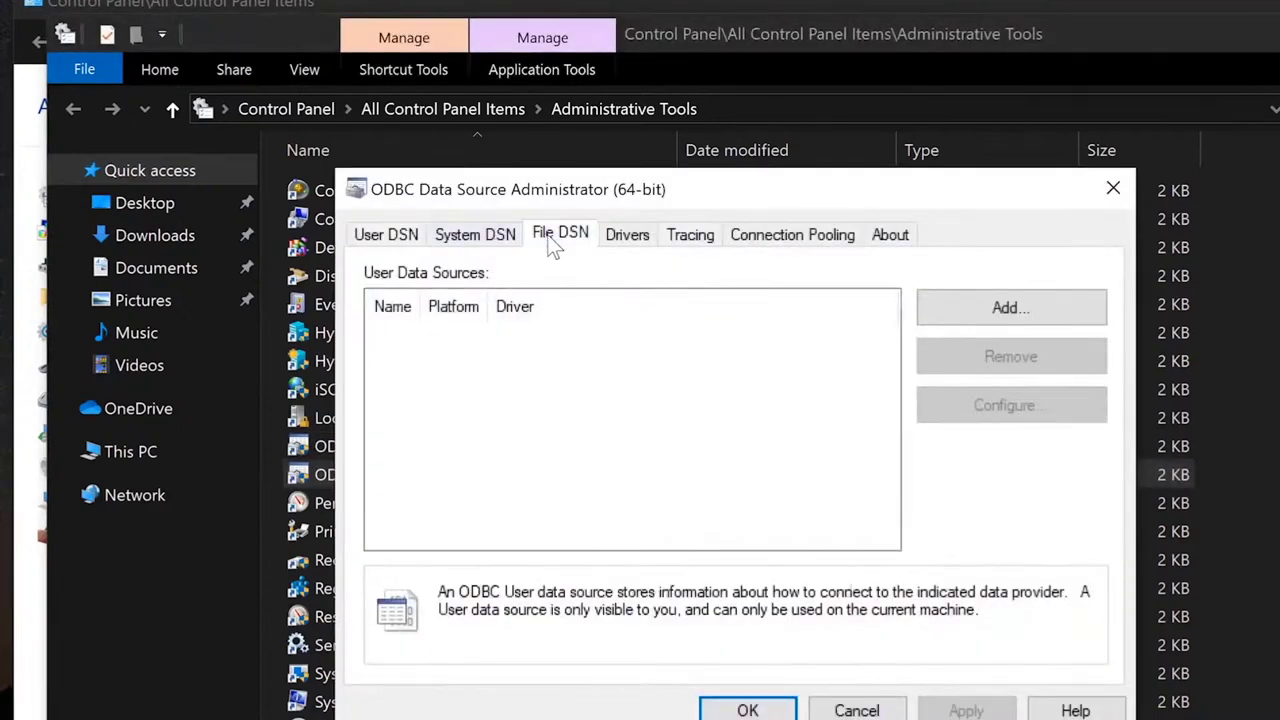
{"action": "left_click", "coordinate": [478, 236]}
{"action": "left_click", "coordinate": [383, 238]}
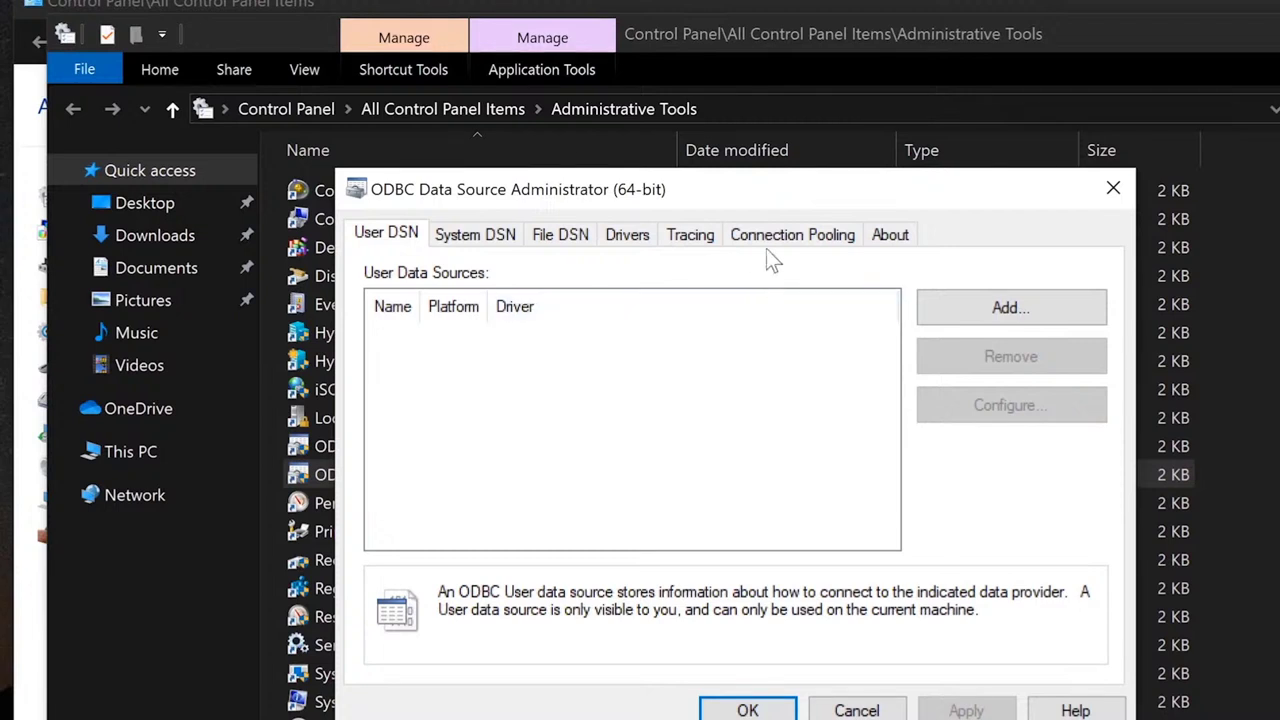
{"action": "left_click", "coordinate": [630, 242]}
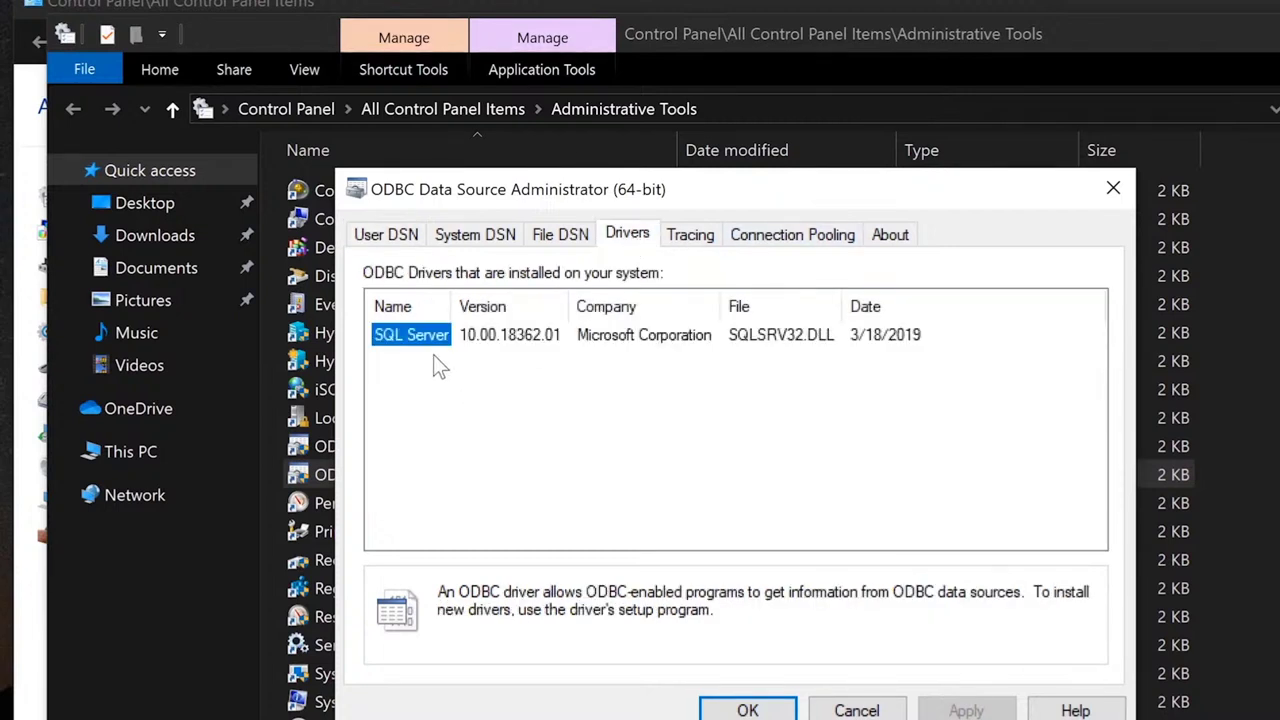
{"action": "left_click", "coordinate": [435, 403]}
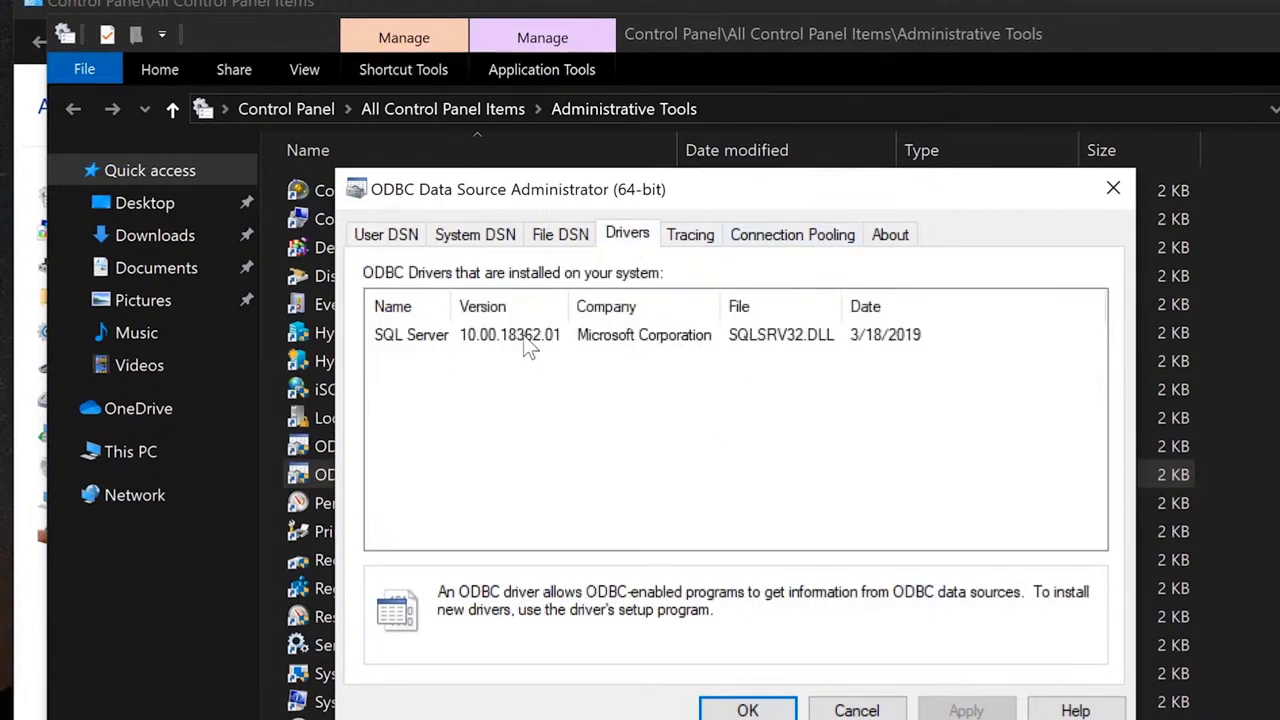
{"action": "left_click", "coordinate": [418, 337]}
{"action": "left_click", "coordinate": [385, 236]}
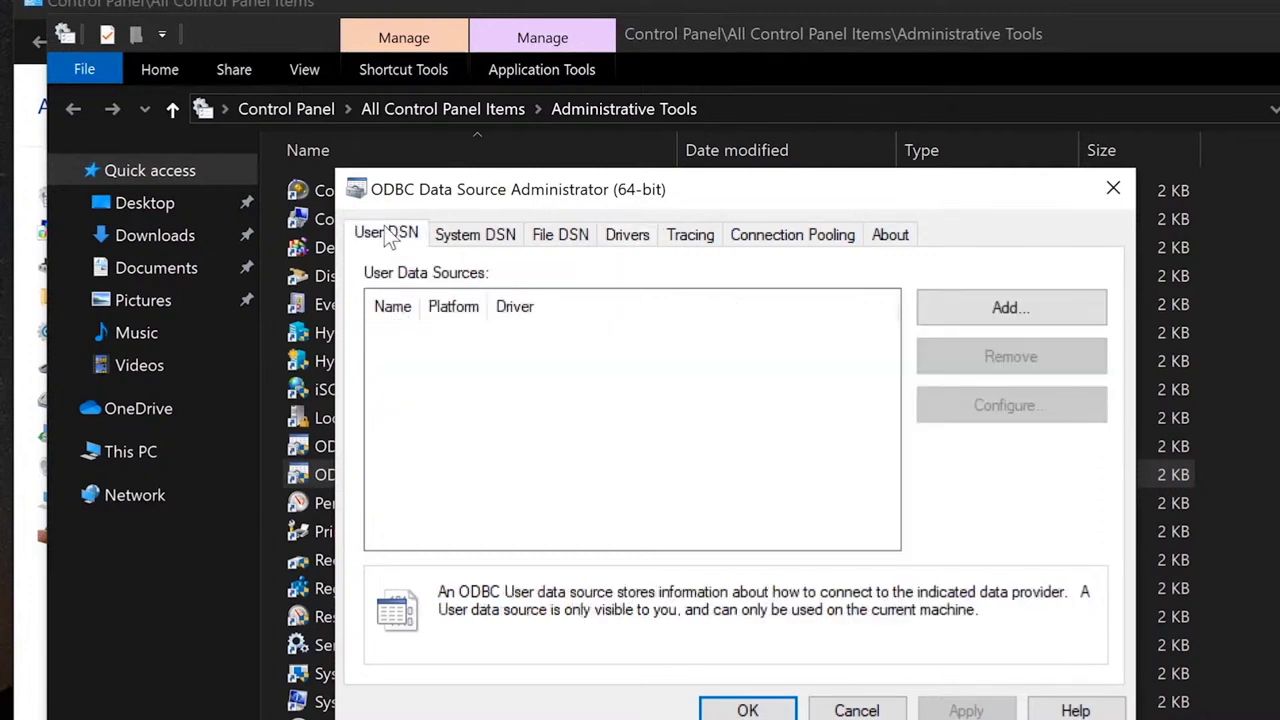
{"action": "left_click", "coordinate": [485, 236]}
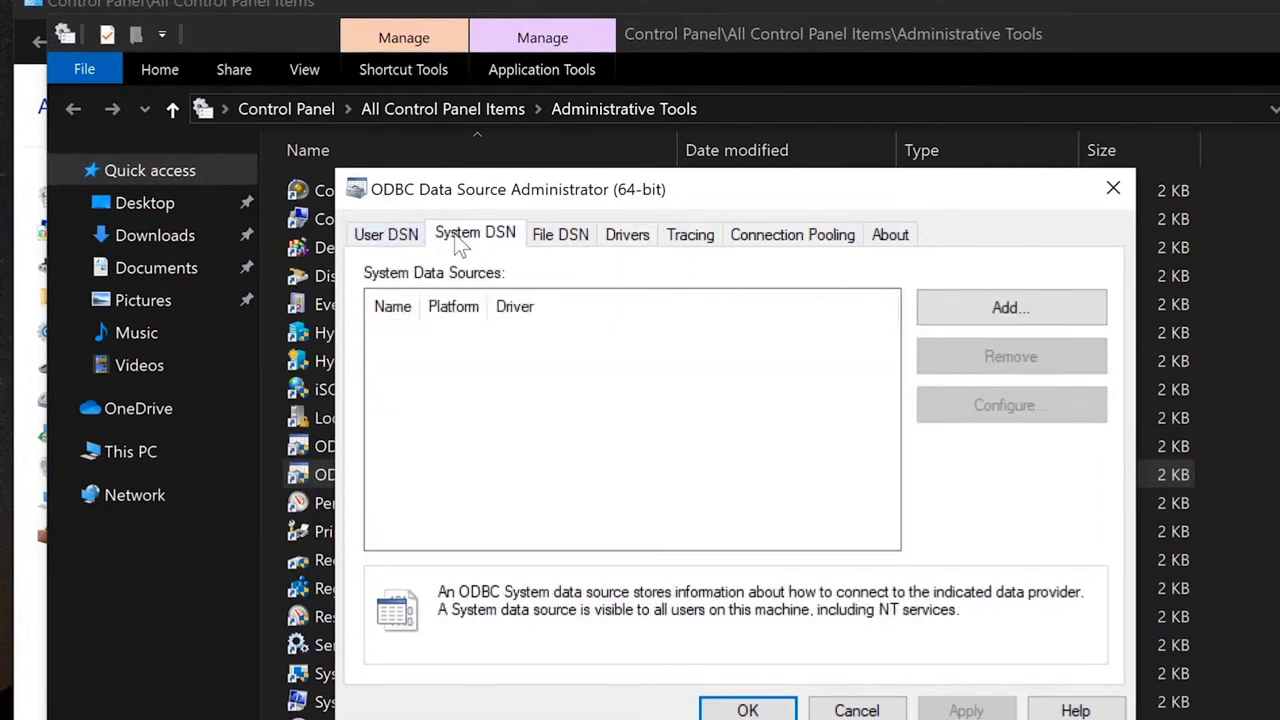
Start a new data source, cancel it, and close the ODBC administrator unchanged.
{"action": "left_click", "coordinate": [1006, 309]}
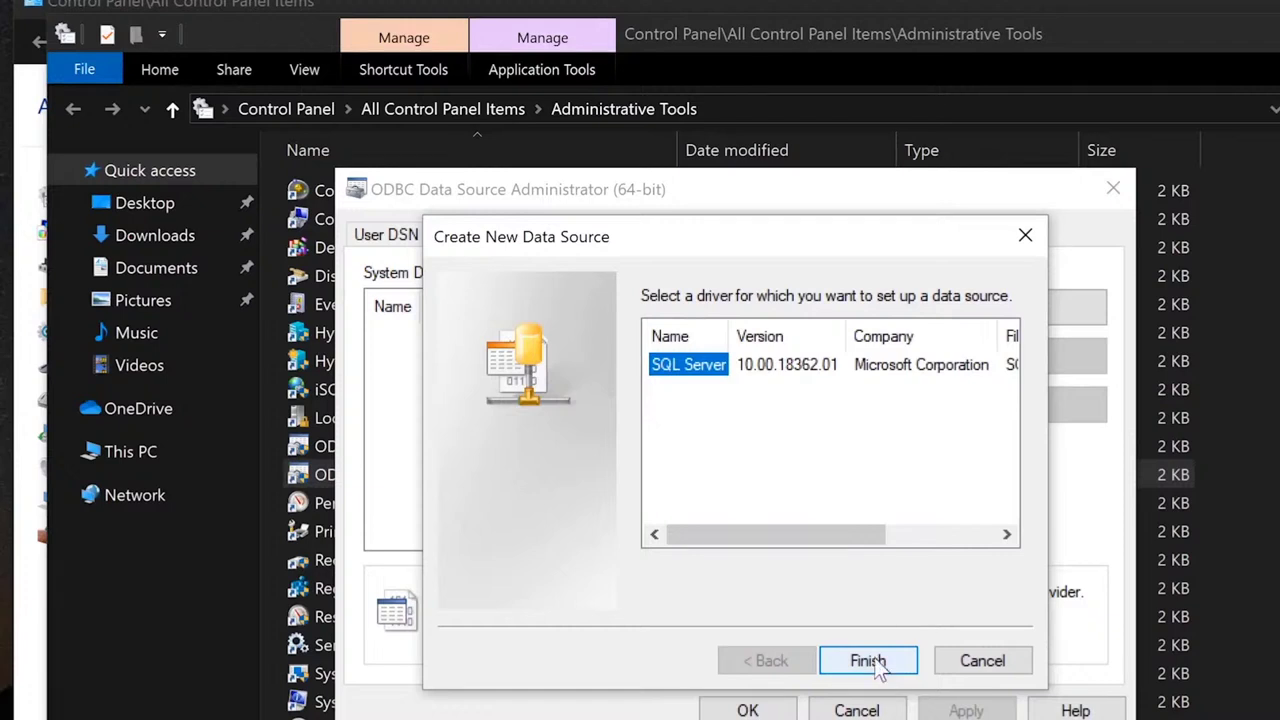
{"action": "left_click", "coordinate": [894, 443]}
{"action": "left_click", "coordinate": [982, 660]}
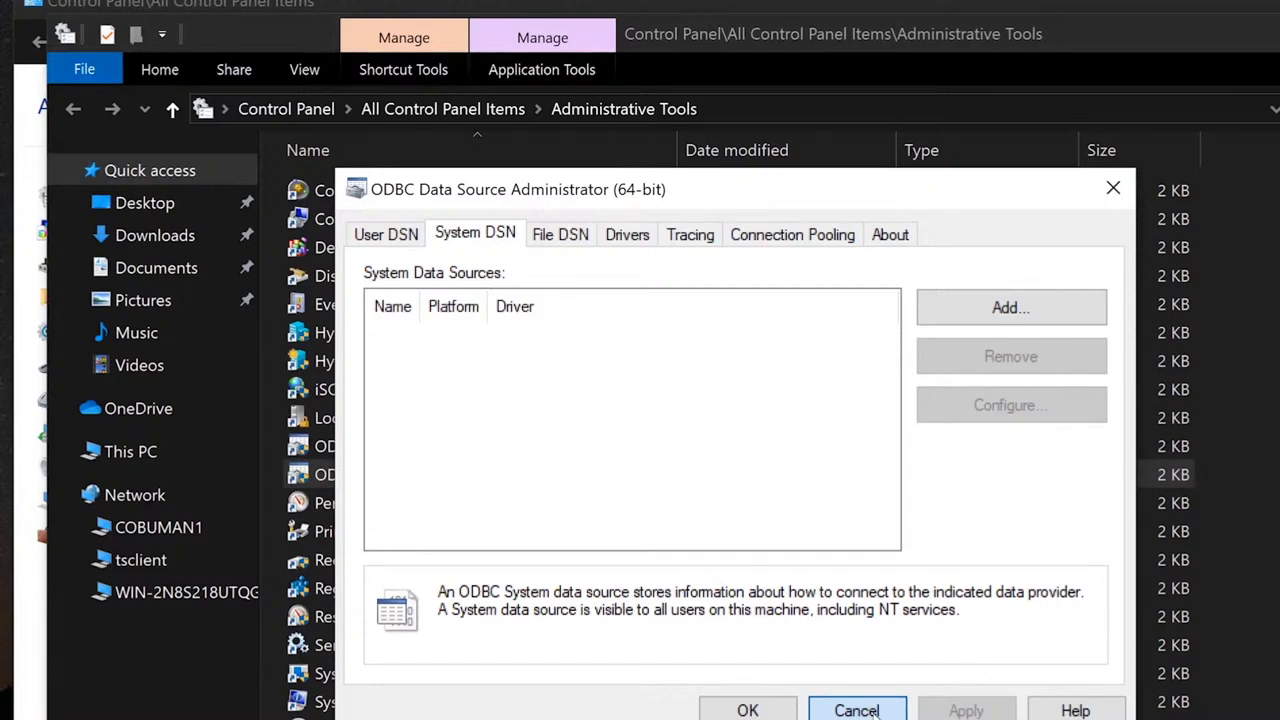
{"action": "left_click", "coordinate": [860, 710]}
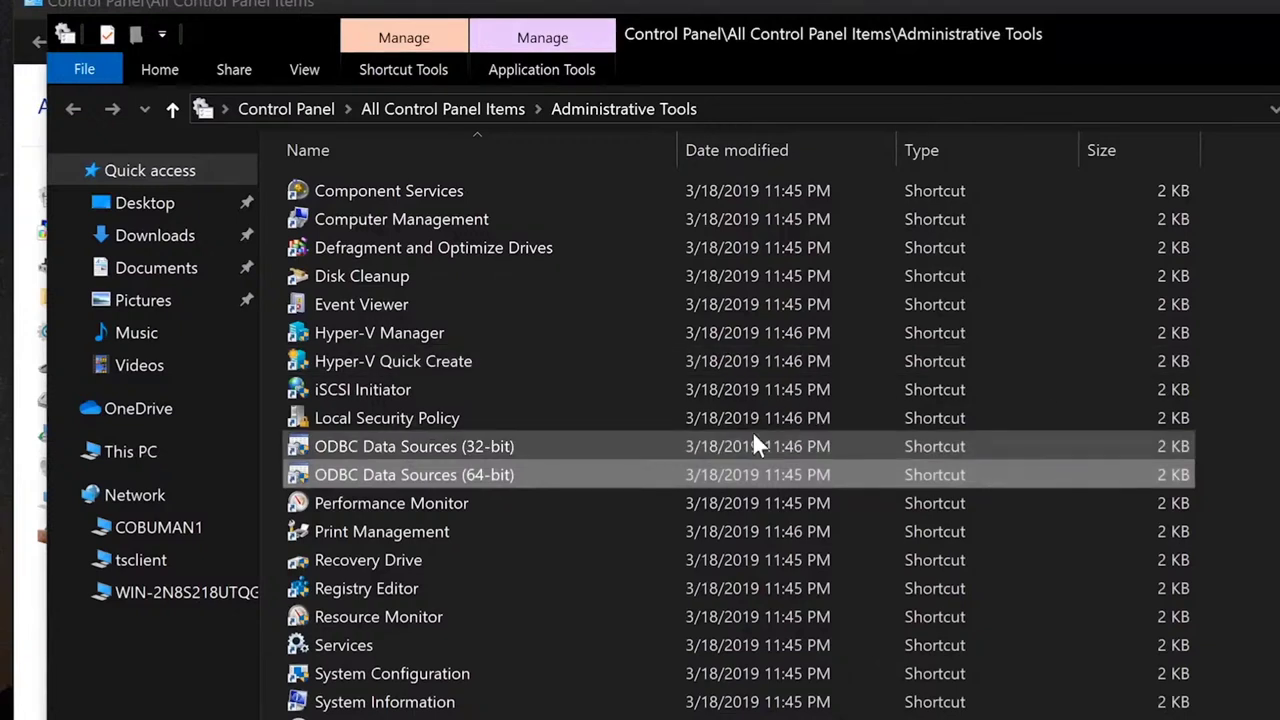
Select the ODBC Data Sources (32-bit) shortcut, then return to ISD-18's activity section.
{"action": "left_click", "coordinate": [753, 440]}
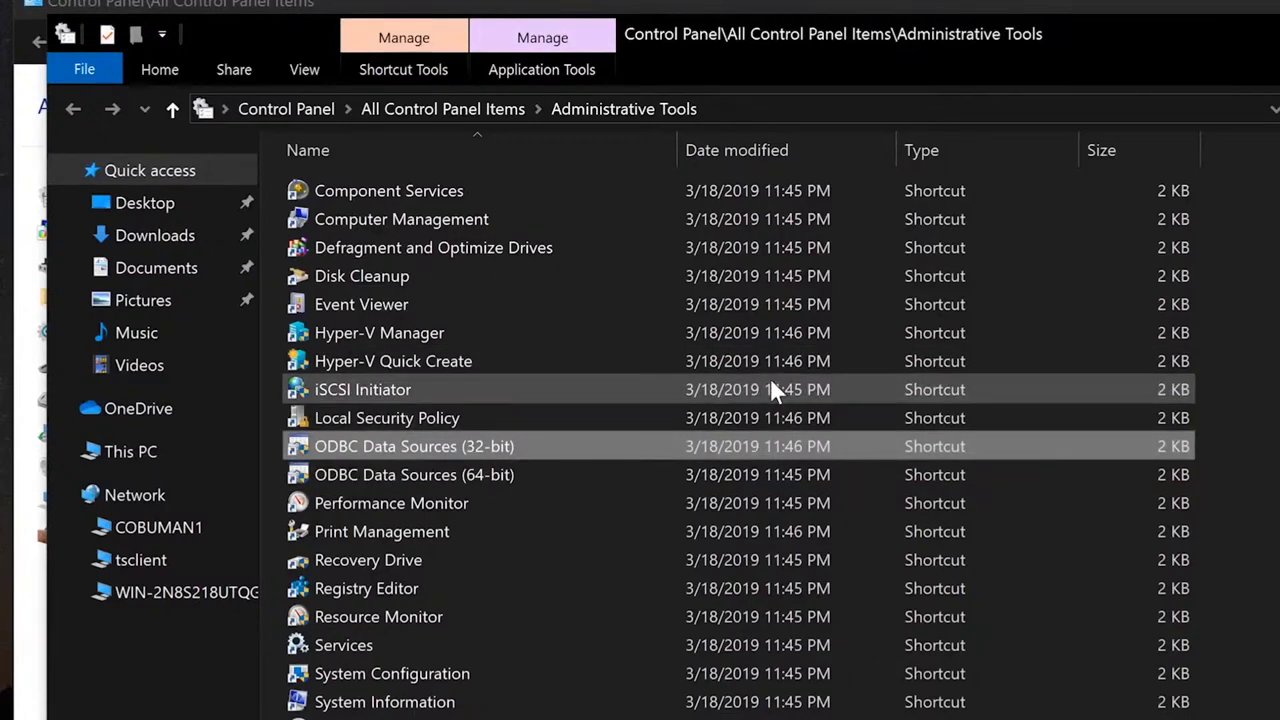
{"action": "left_click", "coordinate": [772, 389]}
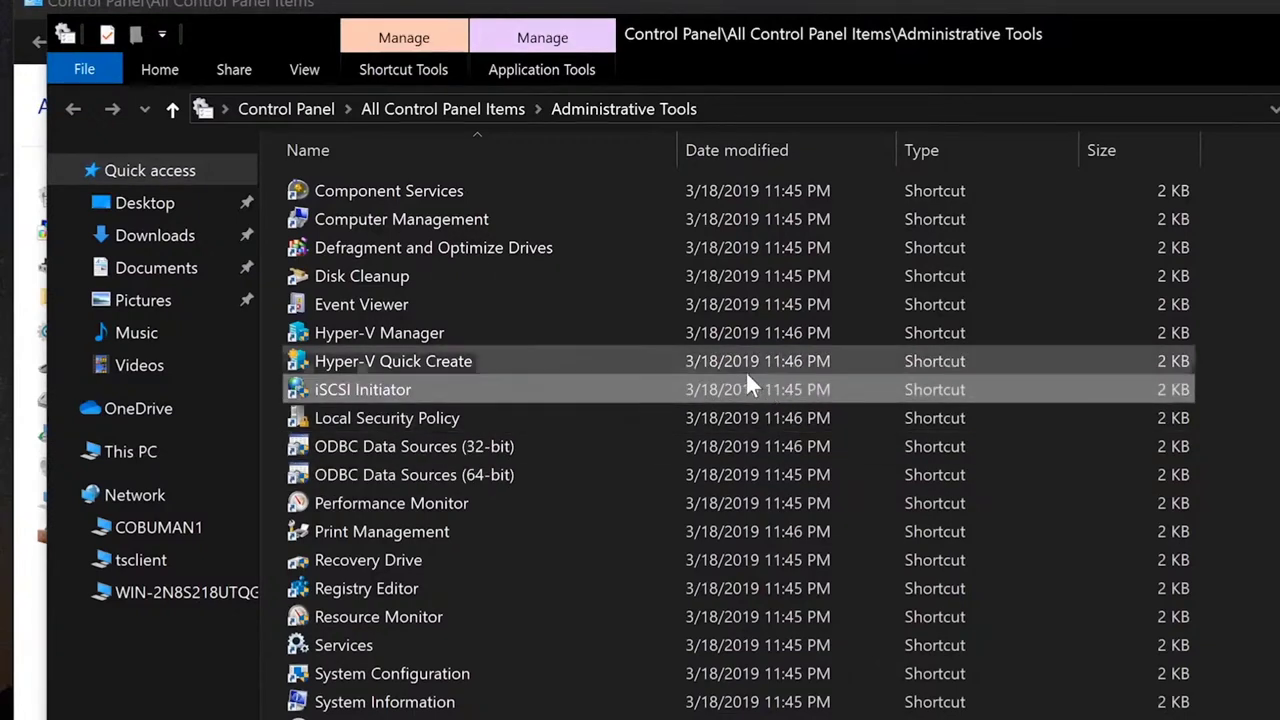
{"action": "left_click", "coordinate": [751, 360]}
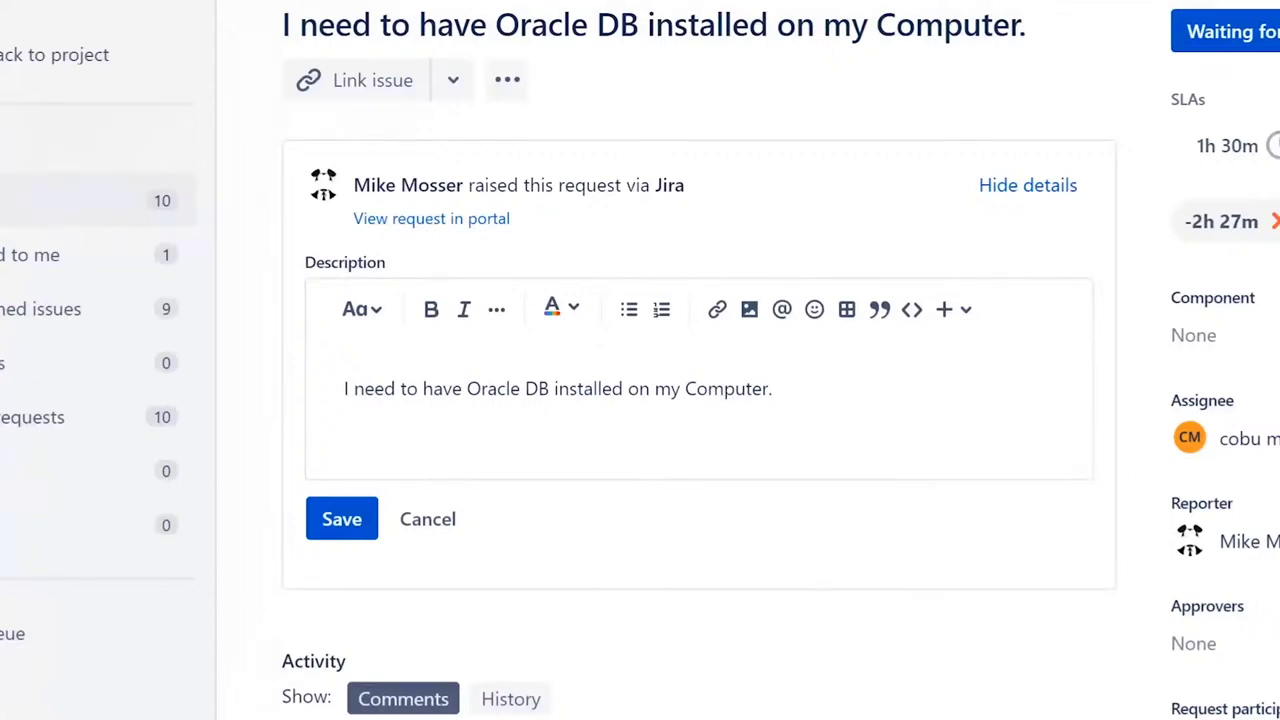
{"action": "scroll", "coordinate": [584, 493], "scroll_direction": "down", "scroll_amount": 3}
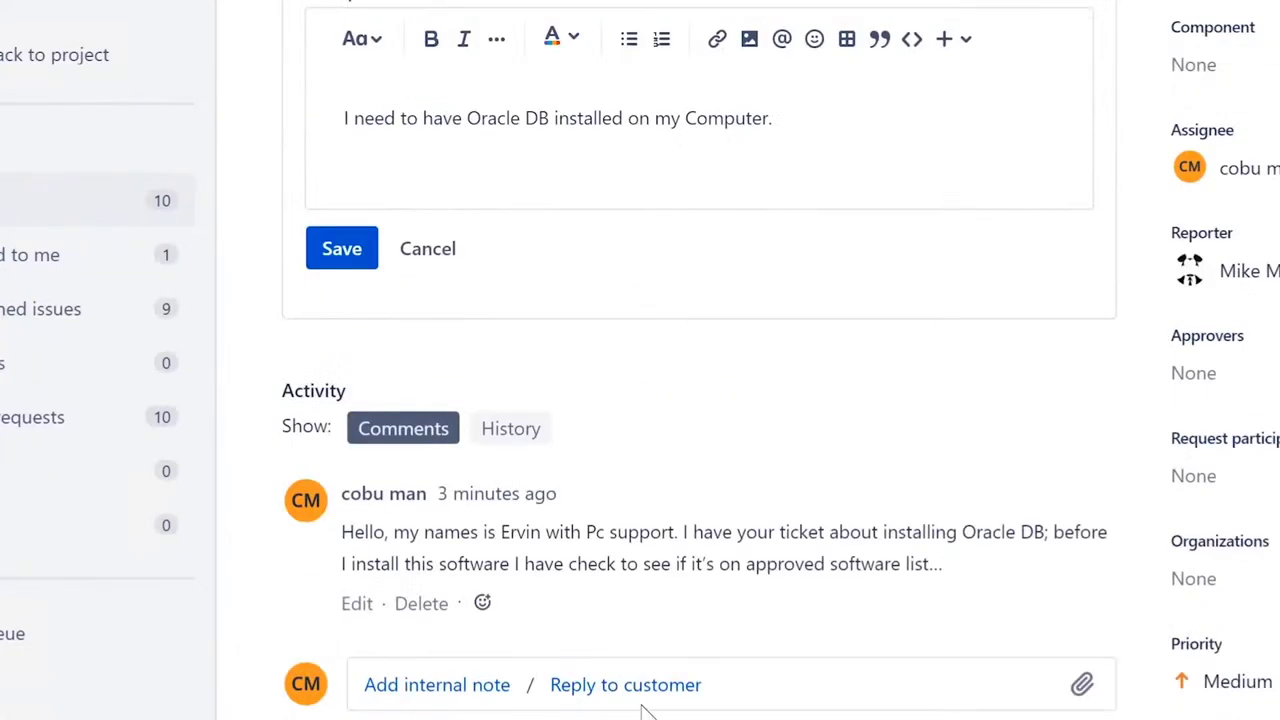
Save an internal note: 'Subscribed PC to Oracle DB, installed software as requested.'.
{"action": "left_click", "coordinate": [457, 686]}
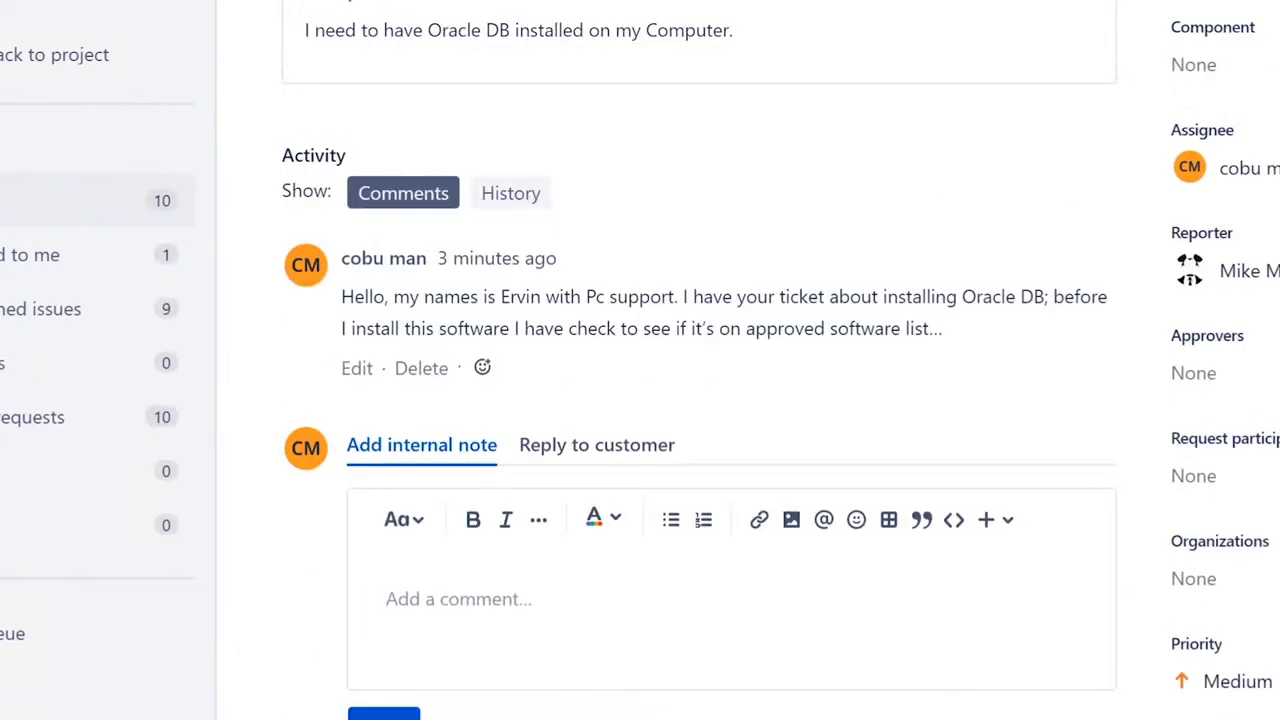
{"action": "type", "text": "IN"}
{"action": "key", "text": "BackSpace"}
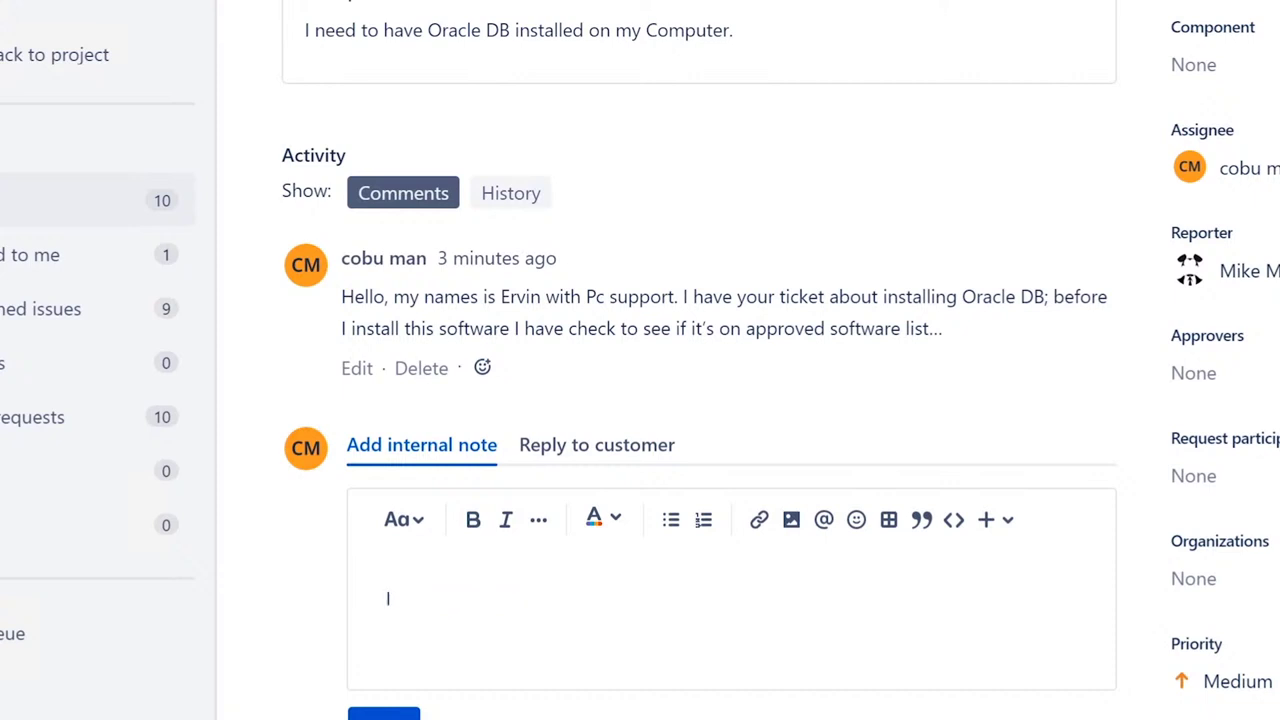
{"action": "type", "text": "nstalle"}
{"action": "key", "text": "BackSpace"}
{"action": "key", "text": "BackSpace"}
{"action": "key", "text": "BackSpace"}
{"action": "key", "text": "BackSpace"}
{"action": "key", "text": "BackSpace"}
{"action": "key", "text": "BackSpace"}
{"action": "key", "text": "BackSpace"}
{"action": "key", "text": "BackSpace"}
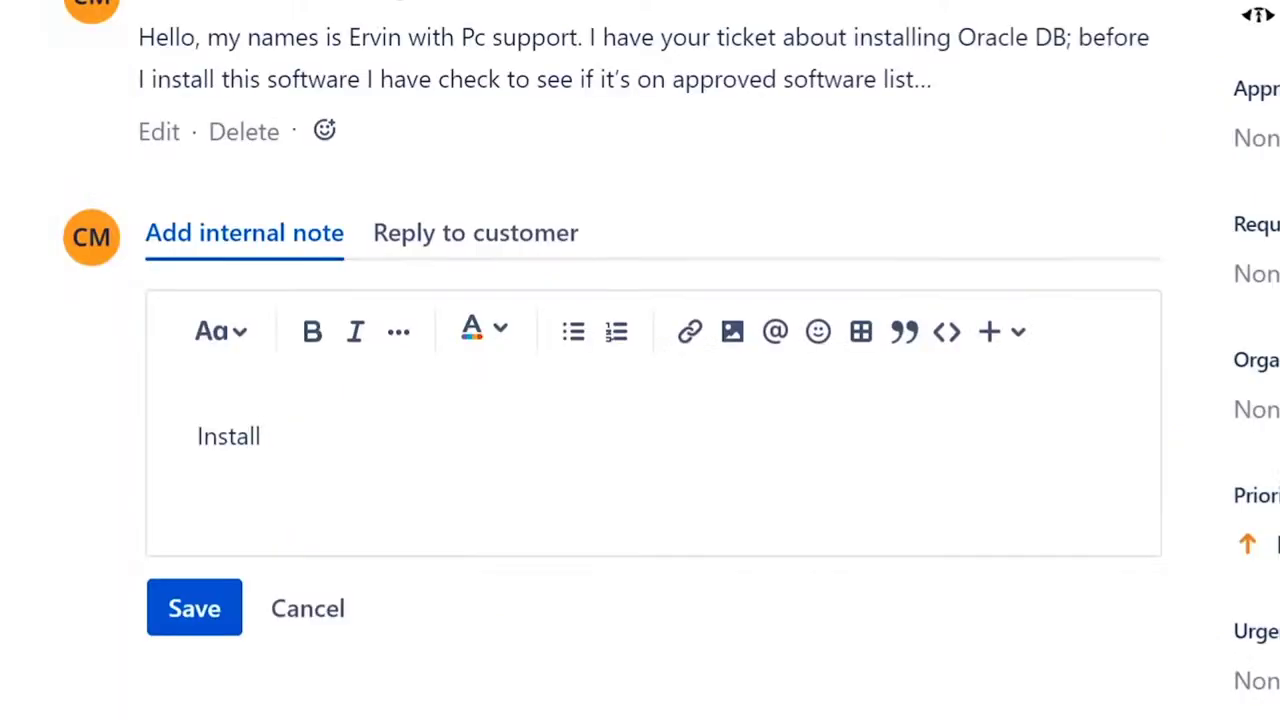
{"action": "type", "text": "Subscri"}
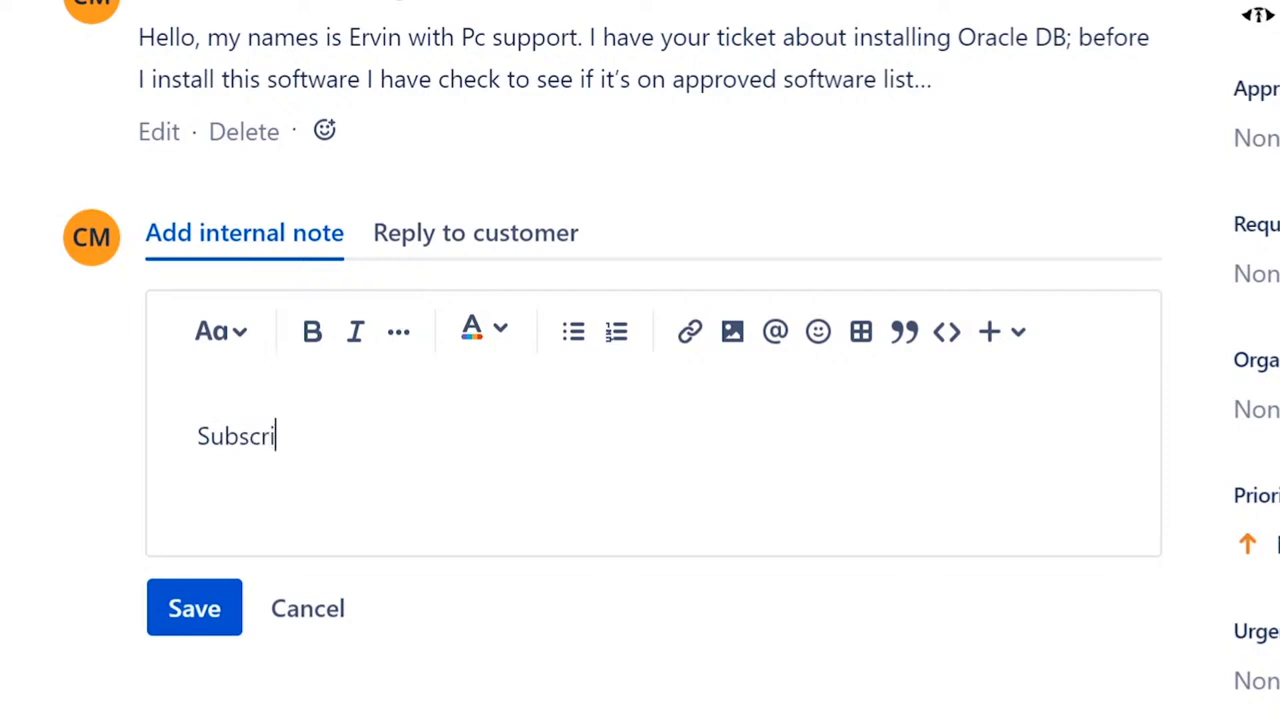
{"action": "type", "text": "bed Pc"}
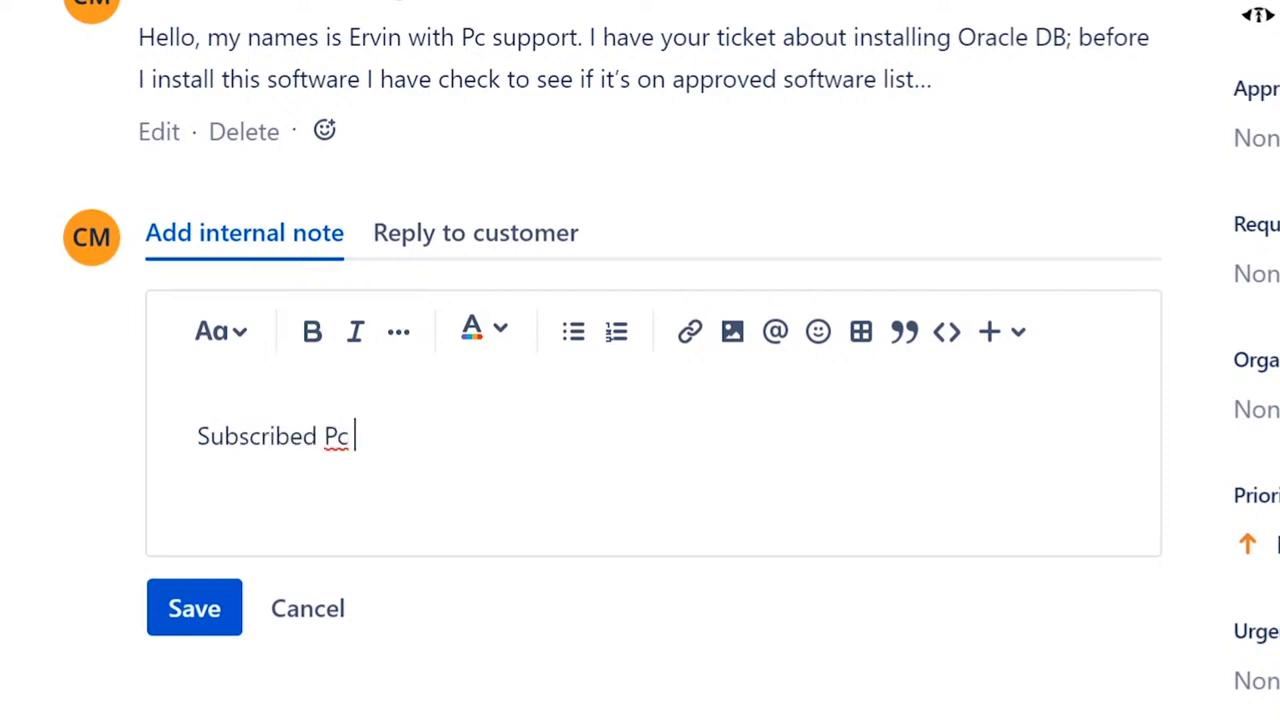
{"action": "key", "text": "BackSpace"}
{"action": "key", "text": "BackSpace"}
{"action": "type", "text": "C to Oracle D"}
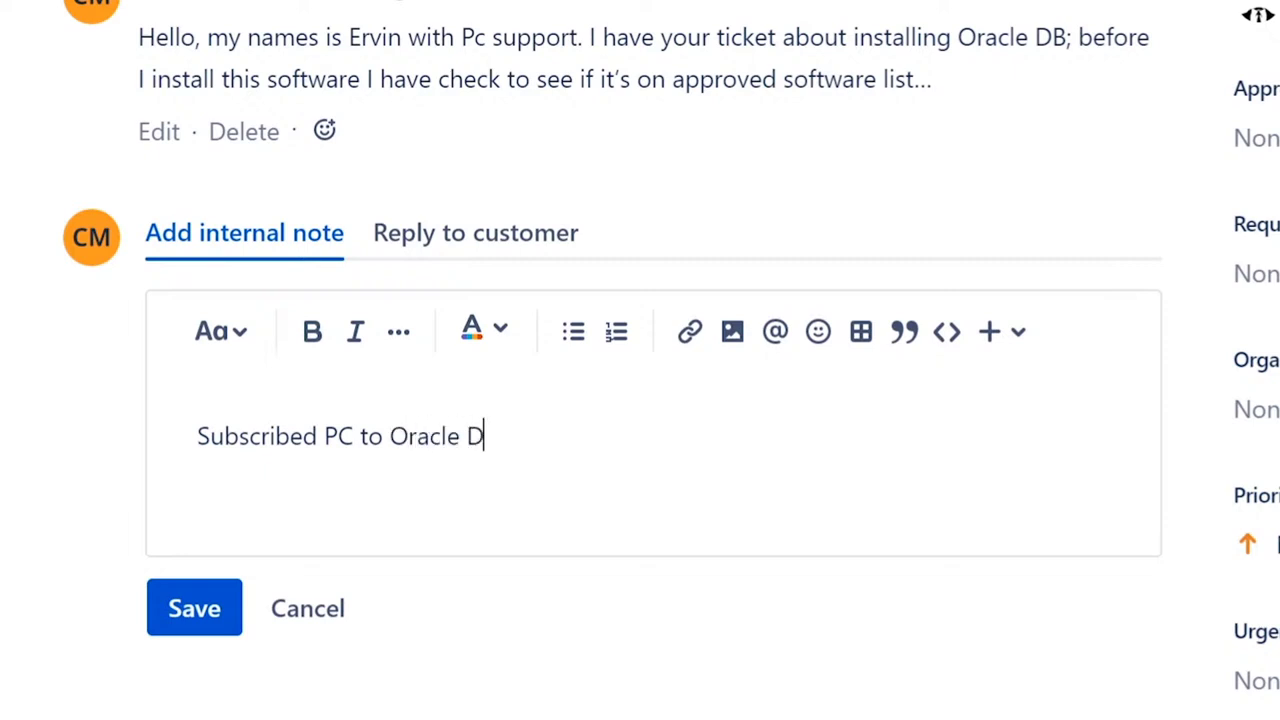
{"action": "type", "text": "B,"}
{"action": "type", "text": "/installed "}
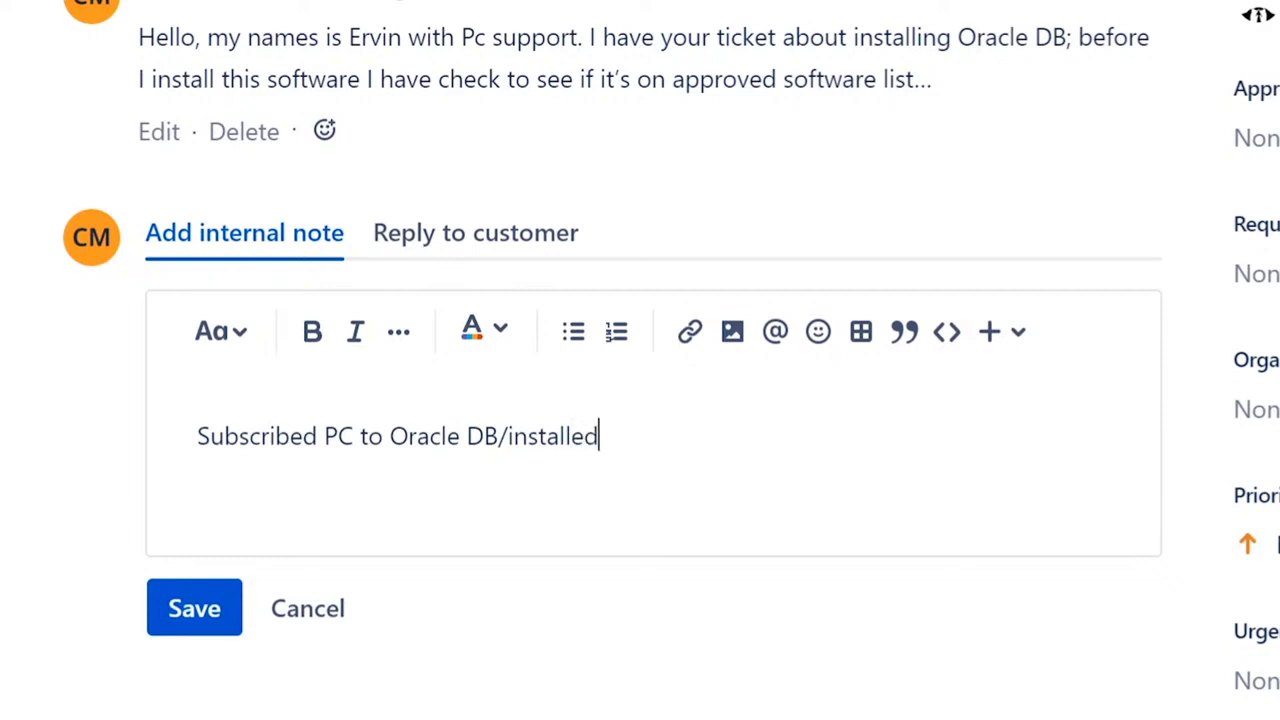
{"action": "type", "text": "softwar"}
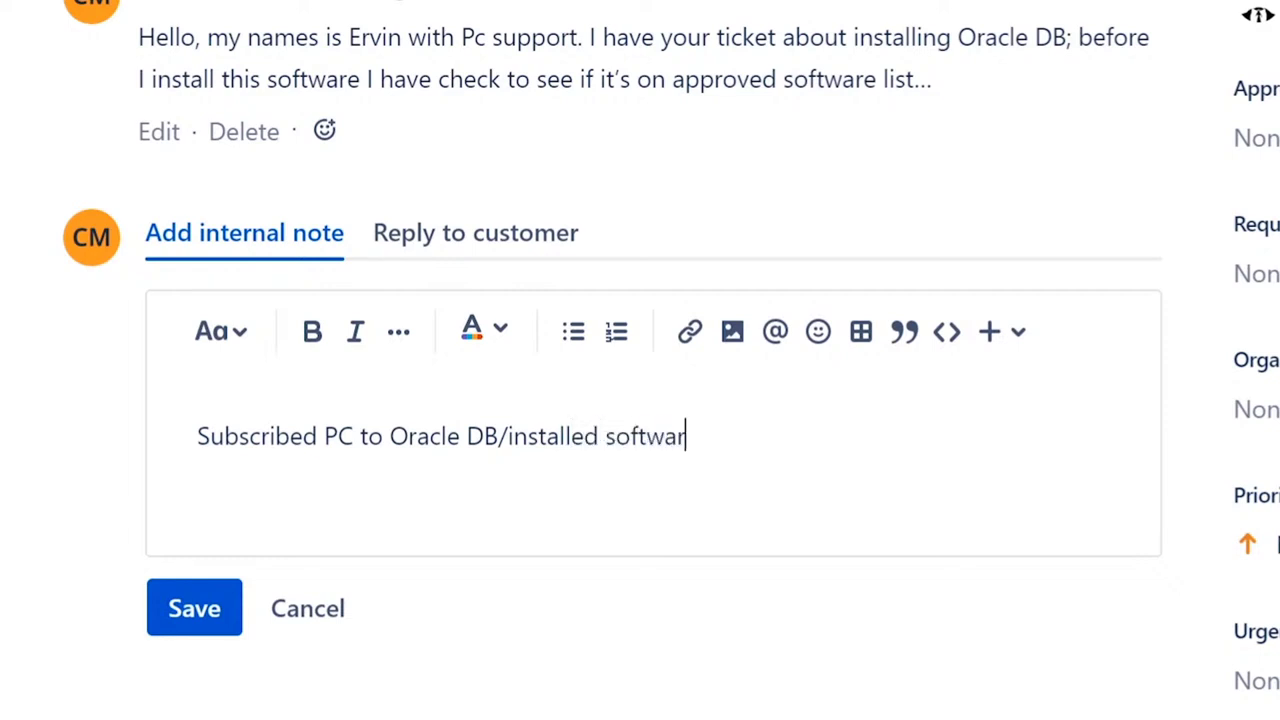
{"action": "type", "text": "e as reques"}
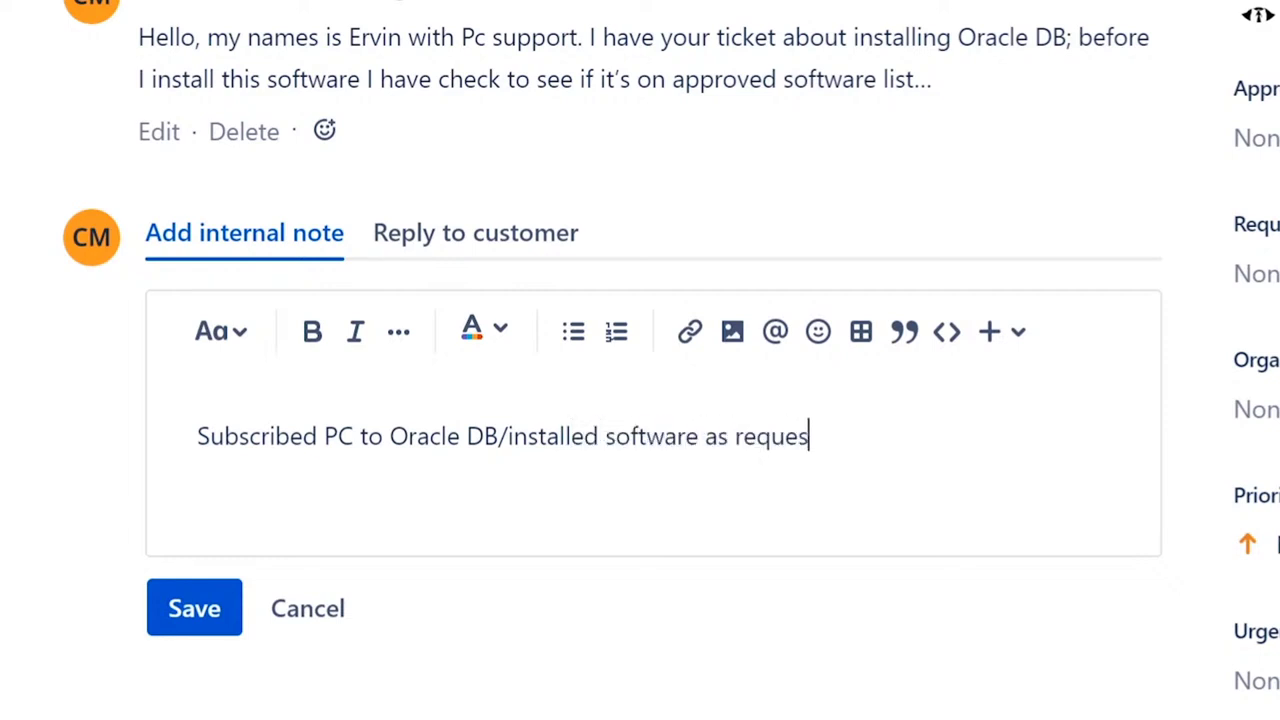
{"action": "type", "text": "ted. Ervin"}
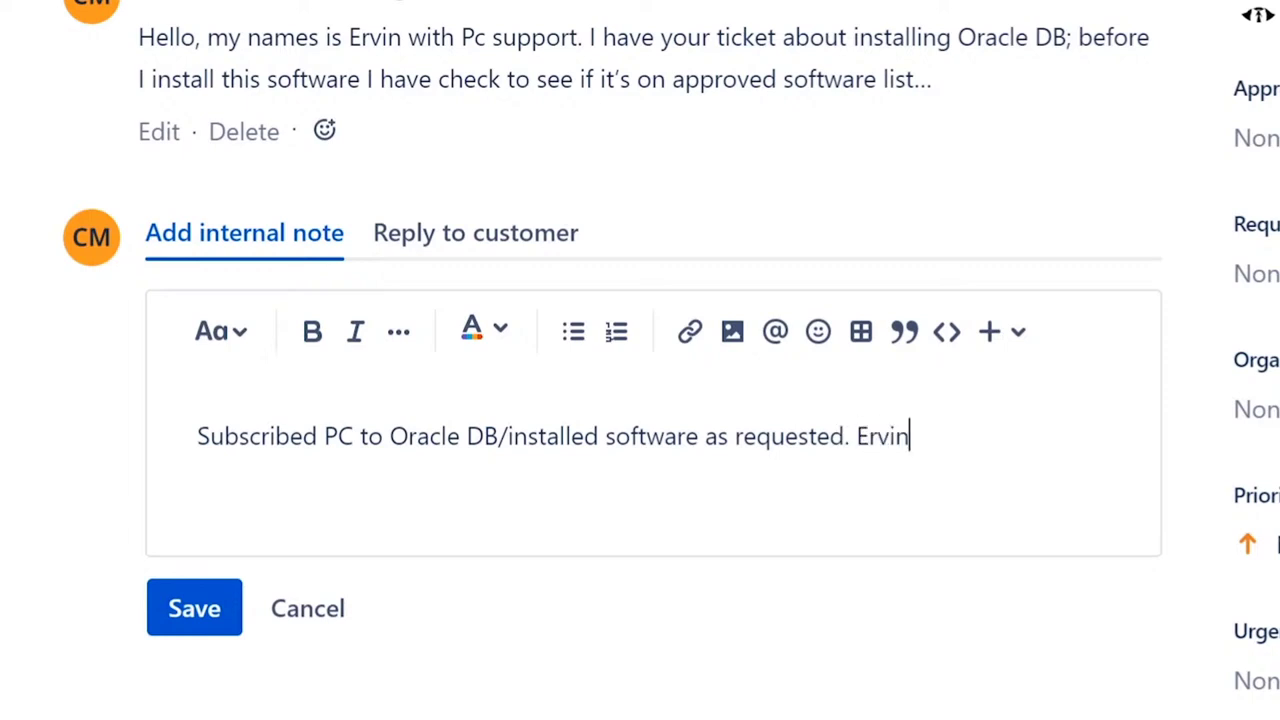
{"action": "left_click", "coordinate": [208, 627]}
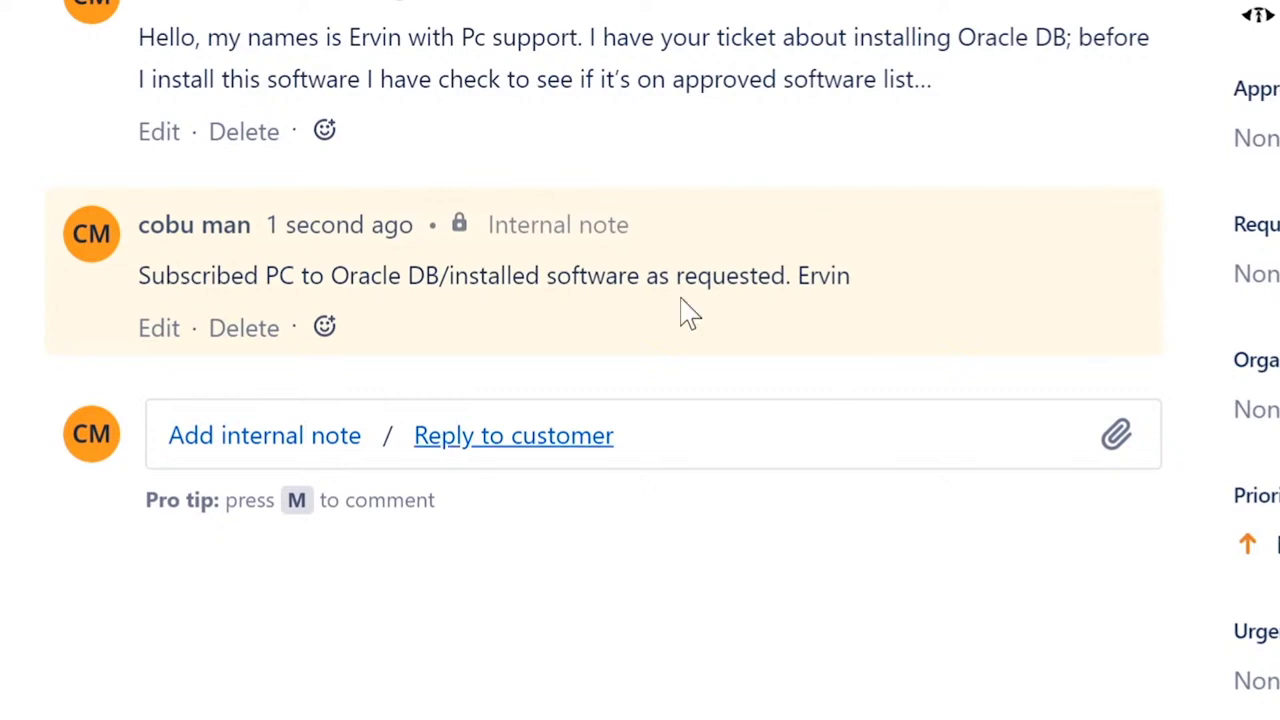
Change the ticket status from Waiting for support to Completed.
{"action": "scroll", "coordinate": [686, 305], "scroll_direction": "up", "scroll_amount": 3}
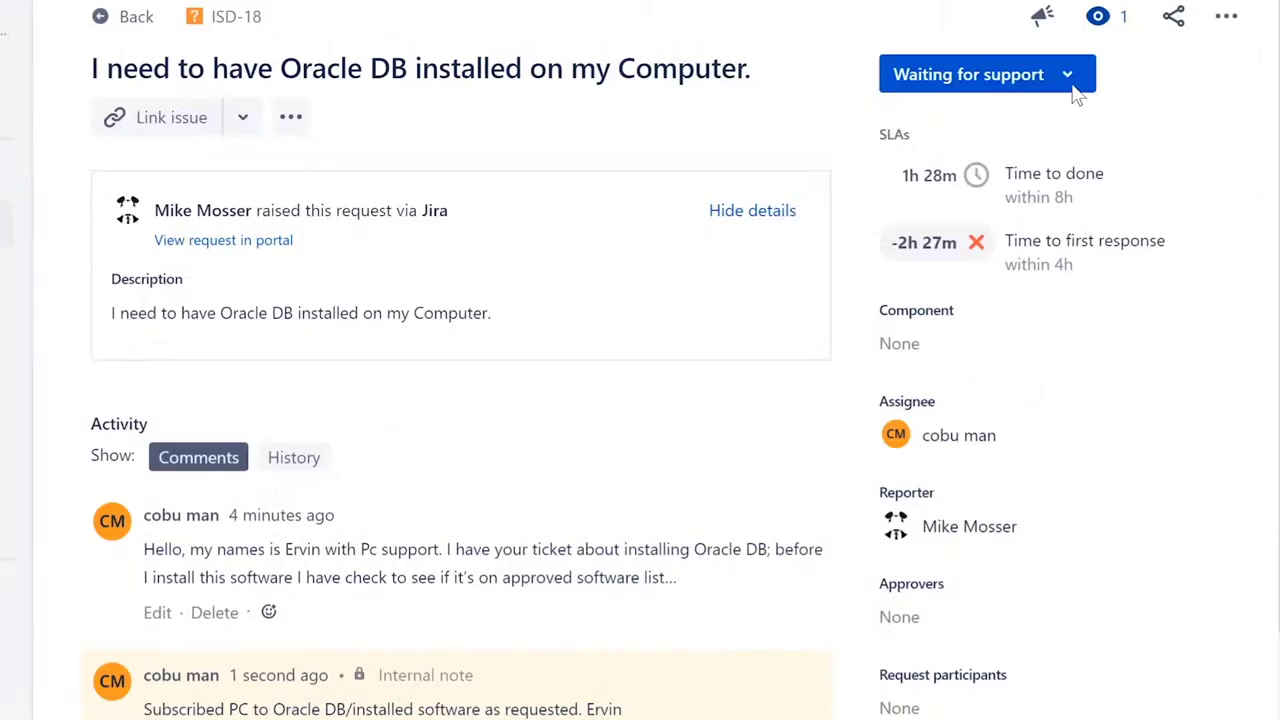
{"action": "left_click", "coordinate": [1074, 92]}
{"action": "left_click", "coordinate": [1040, 305]}
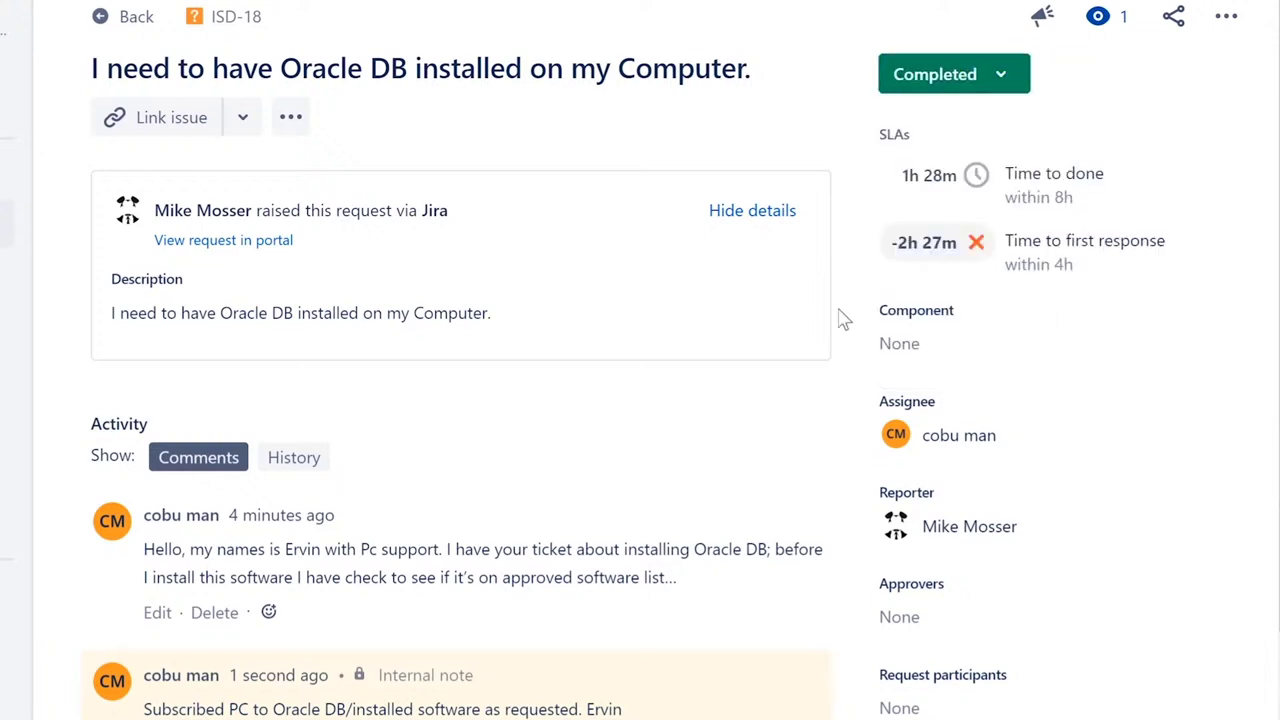
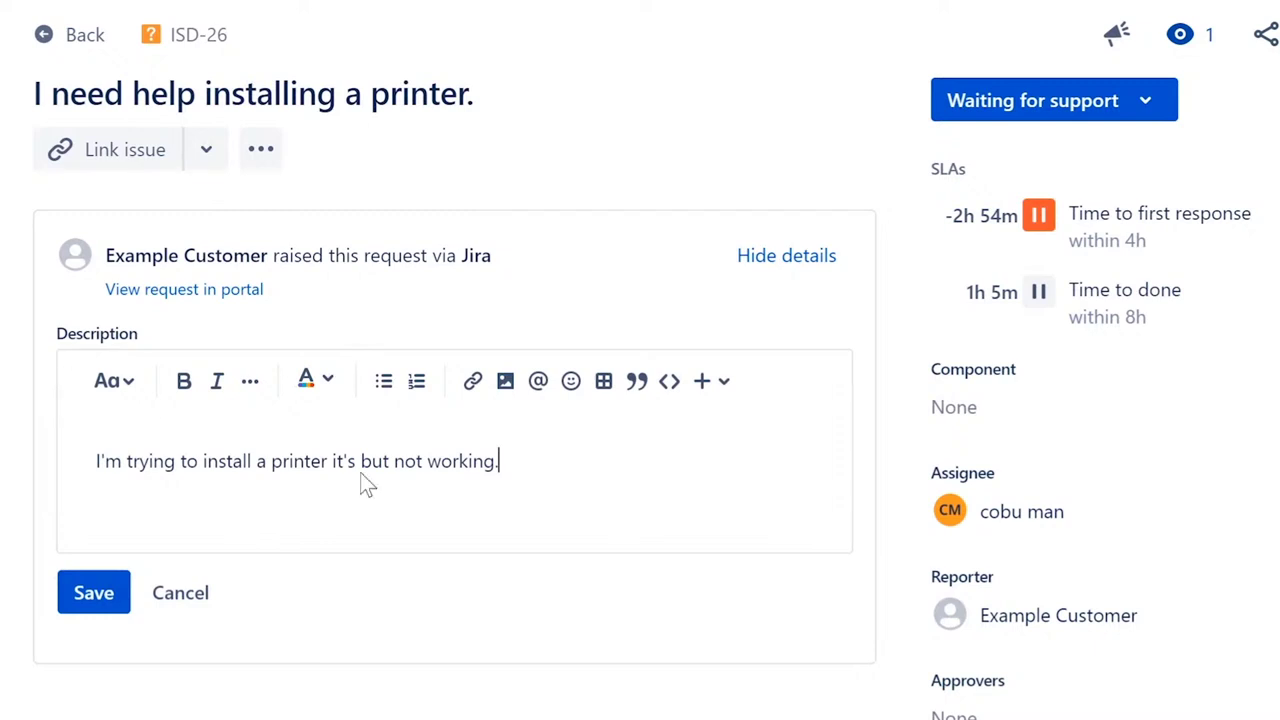
Leave the ISD-26 description unchanged and begin a customer reply asking what kind of printer they're adding.
{"action": "left_click_drag", "start_coordinate": [500, 461], "coordinate": [91, 437]}
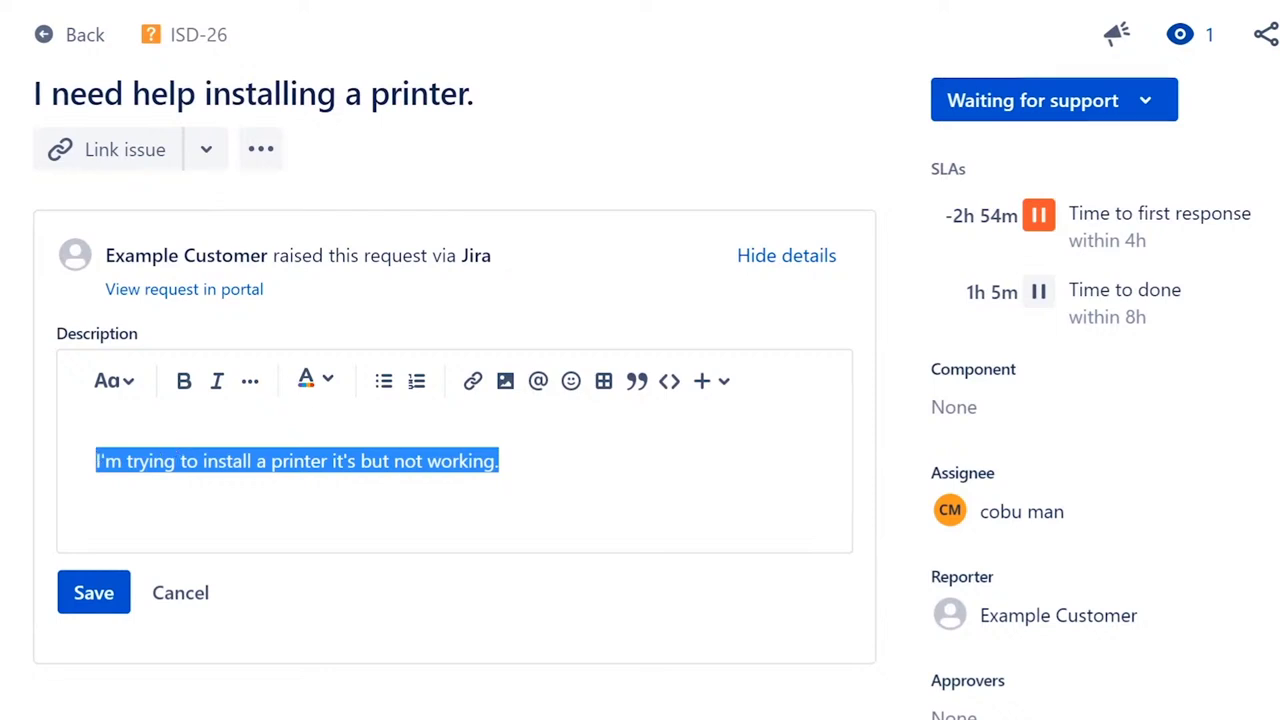
{"action": "left_click", "coordinate": [499, 461]}
{"action": "left_click_drag", "start_coordinate": [499, 461], "coordinate": [87, 463]}
{"action": "key", "text": "Right"}
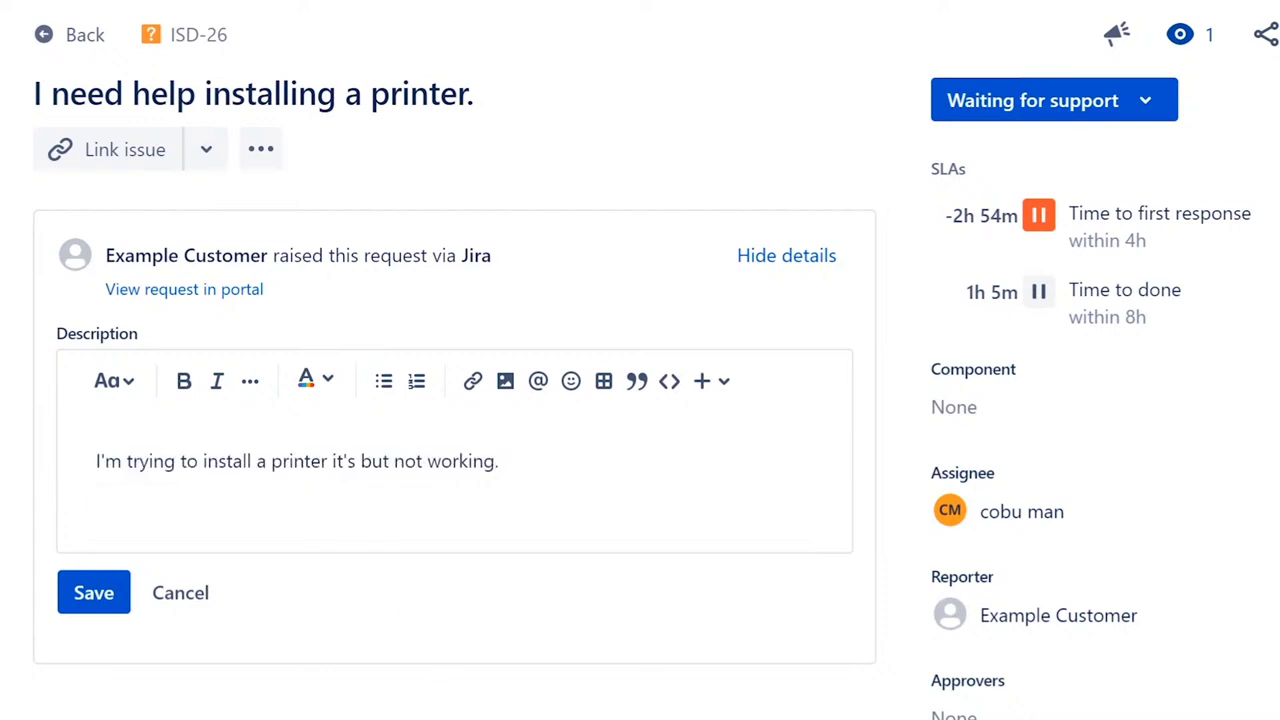
{"action": "key", "text": "ctrl+Return"}
{"action": "type", "text": "H"}
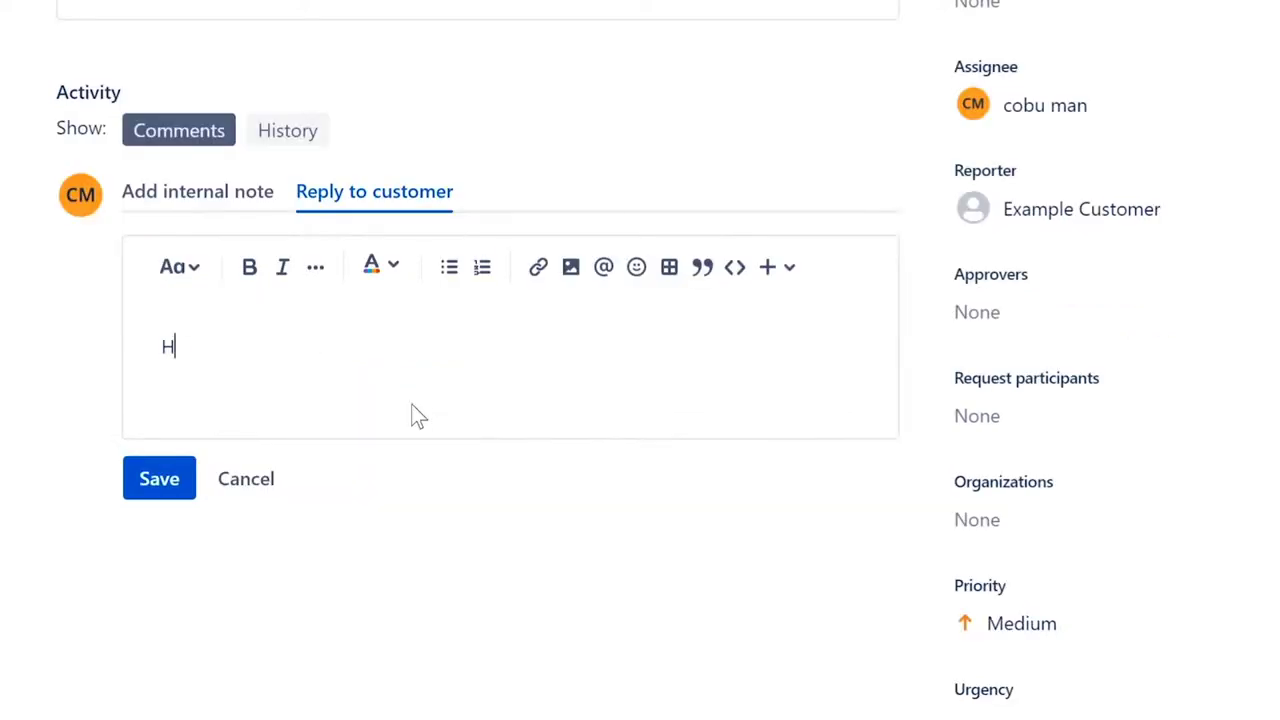
{"action": "type", "text": "ello, my name is Ervin "}
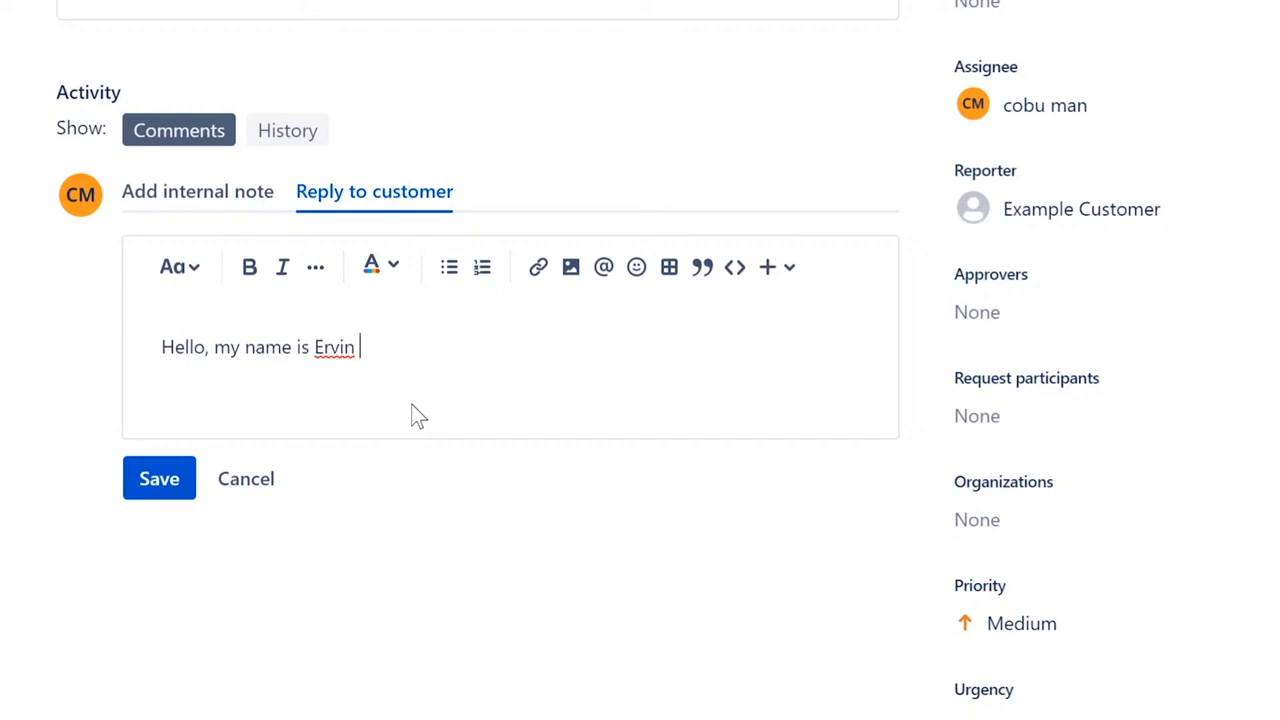
{"action": "type", "text": "with Help Desk. "}
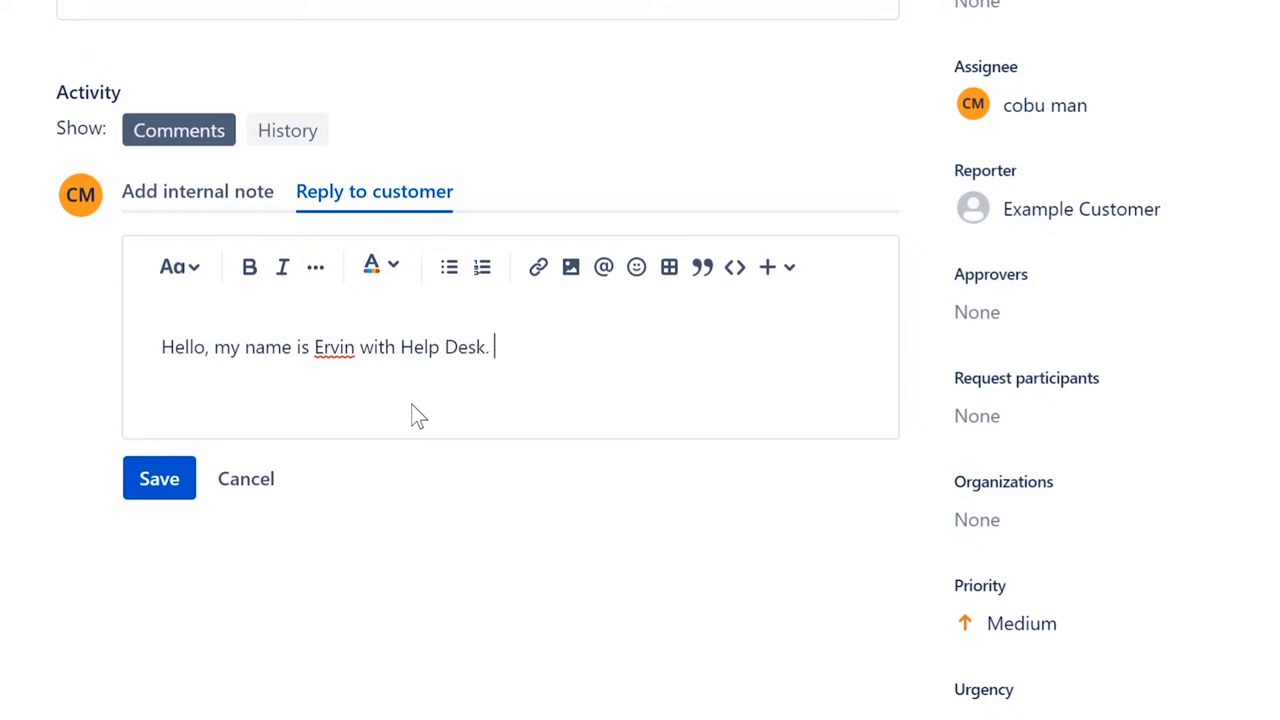
{"action": "type", "text": "What kind "}
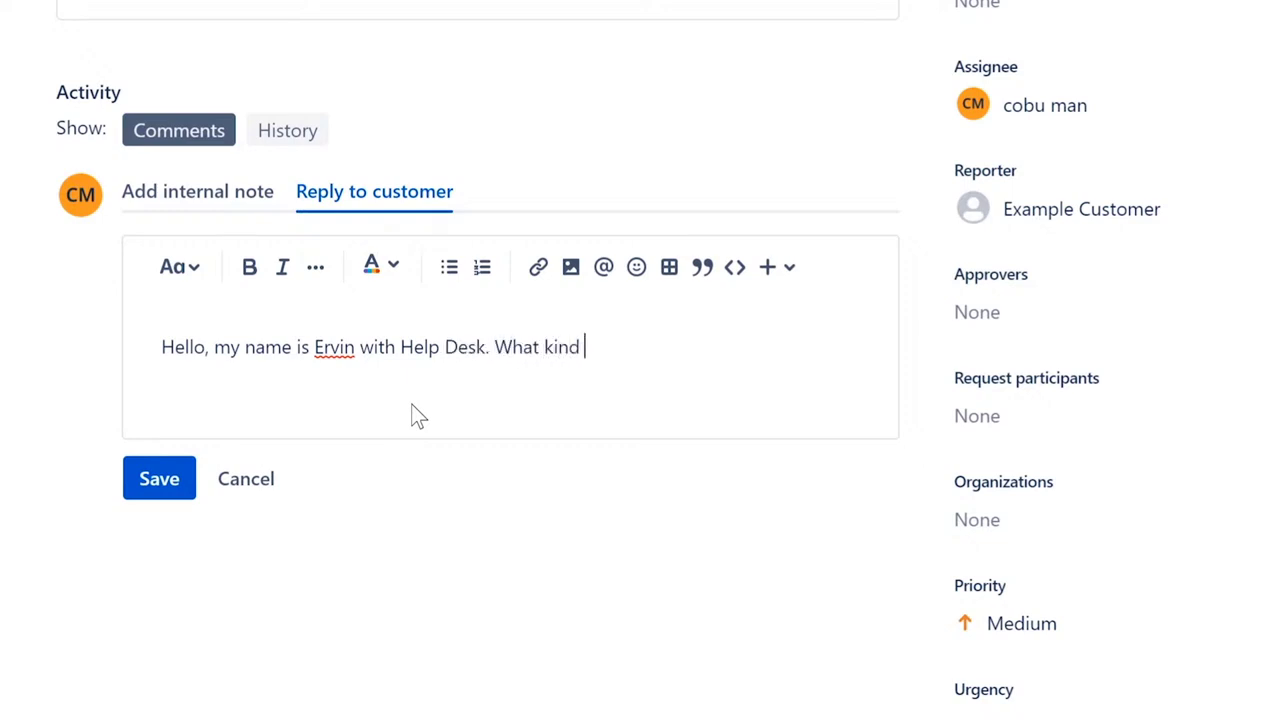
{"action": "type", "text": "of printer ar"}
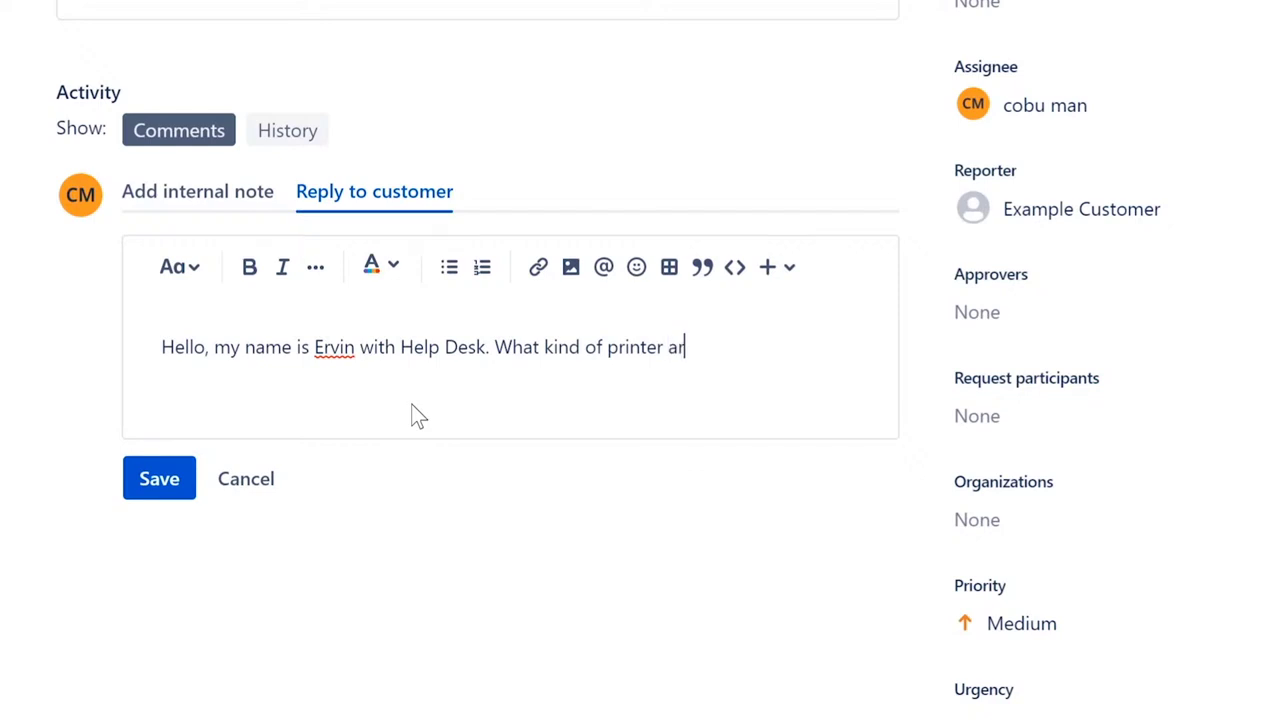
{"action": "type", "text": "e you trying to add? "}
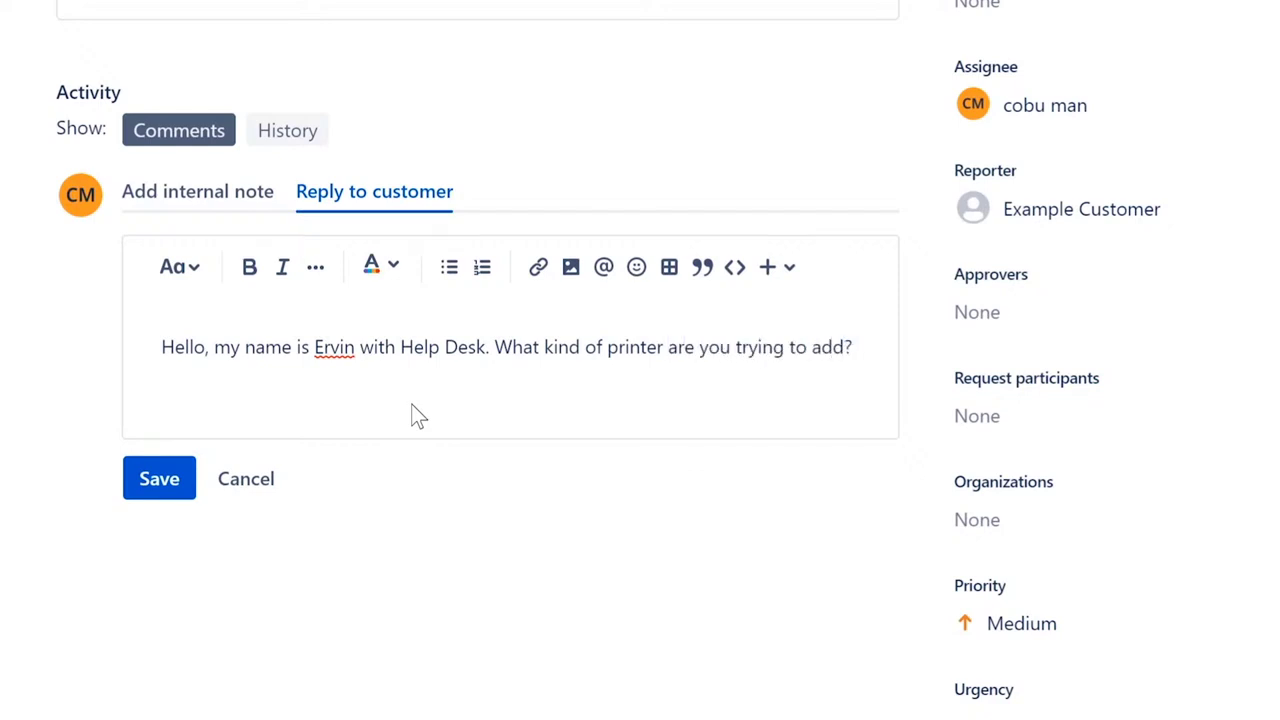
{"action": "type", "text": "Local printer or Ne"}
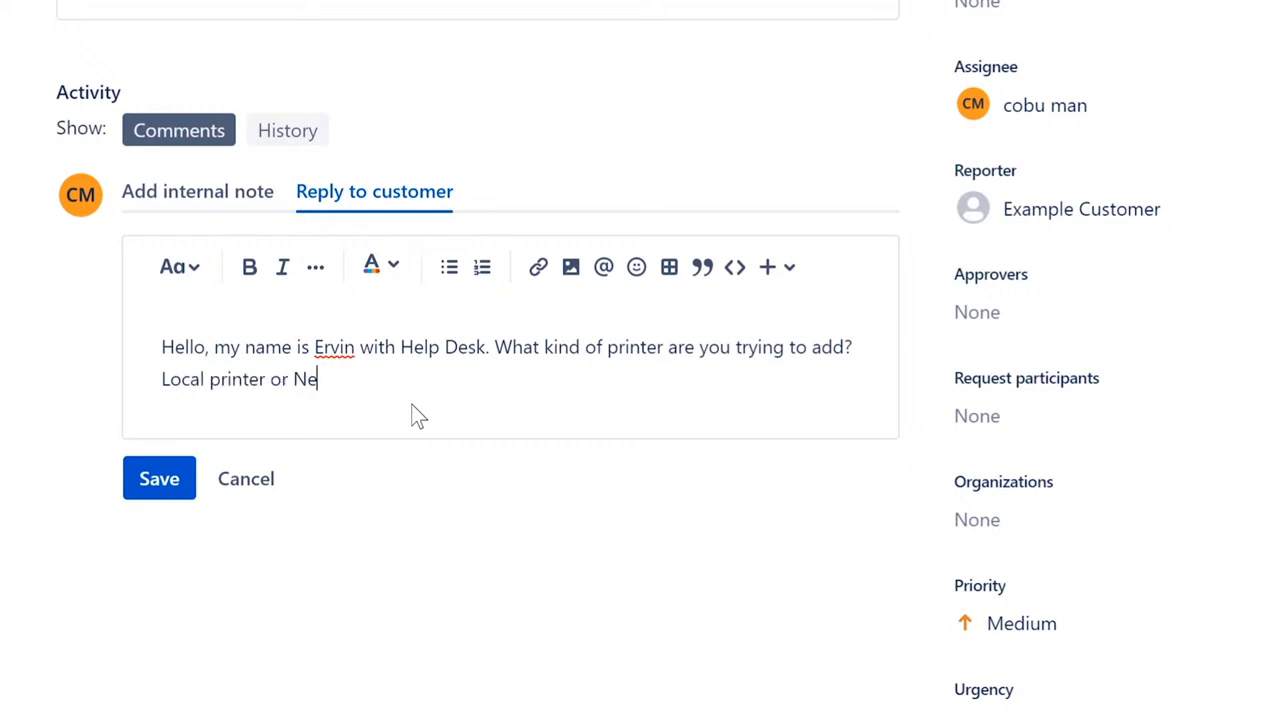
{"action": "type", "text": "twork printer?"}
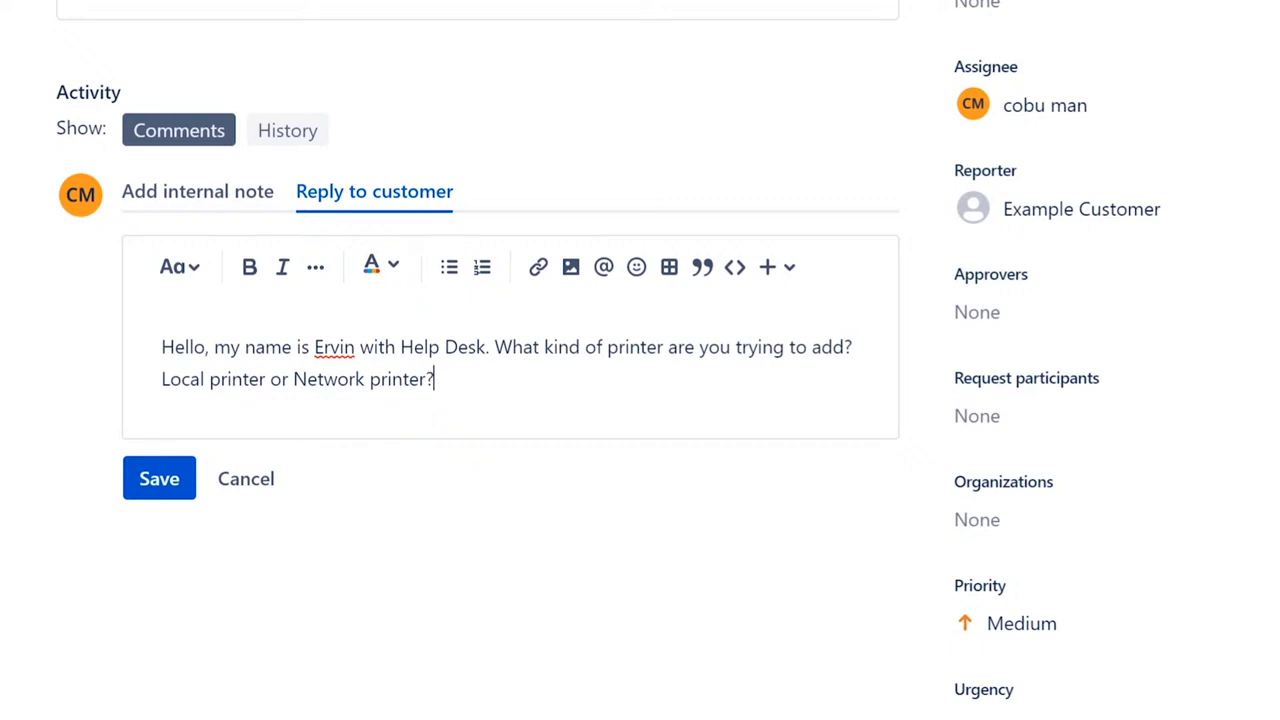
Finish the reply's question 'Local printer or Network printer?' and fix the typo in printer.
{"action": "key", "text": "ctrl+Left"}
{"action": "key", "text": "ctrl+Left"}
{"action": "key", "text": "shift+End"}
{"action": "key", "text": "shift+Left"}
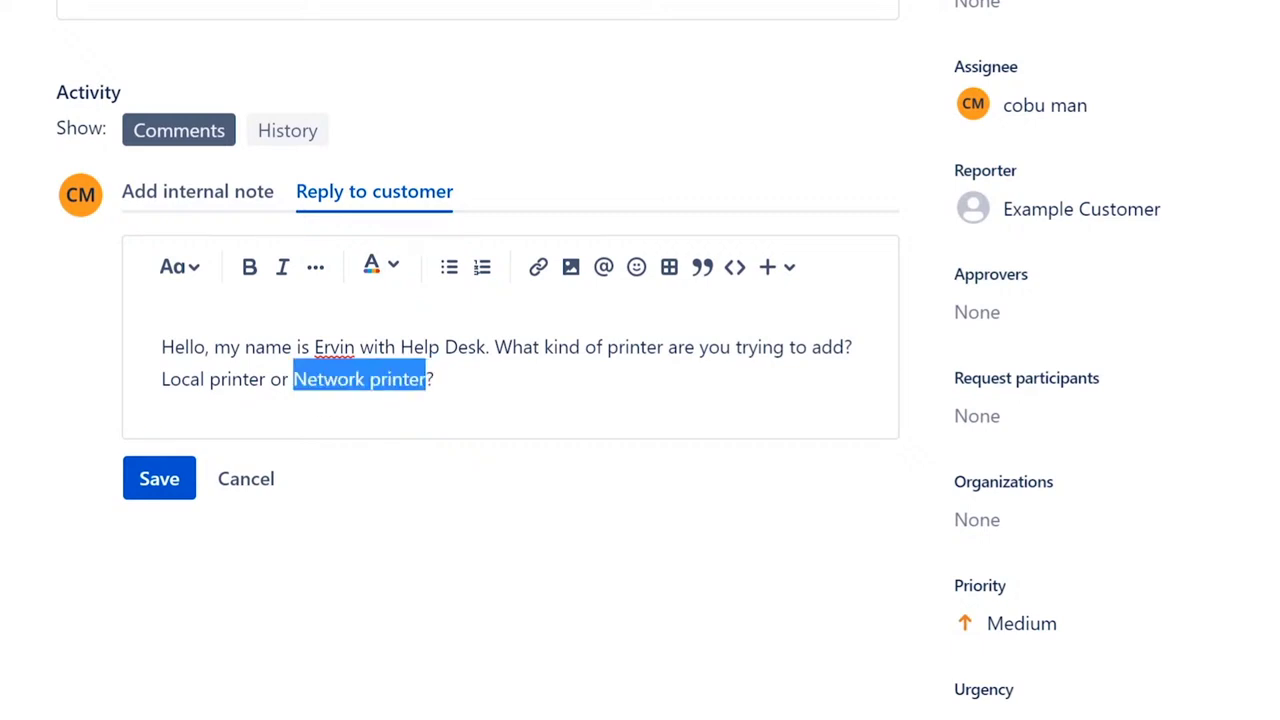
{"action": "key", "text": "End"}
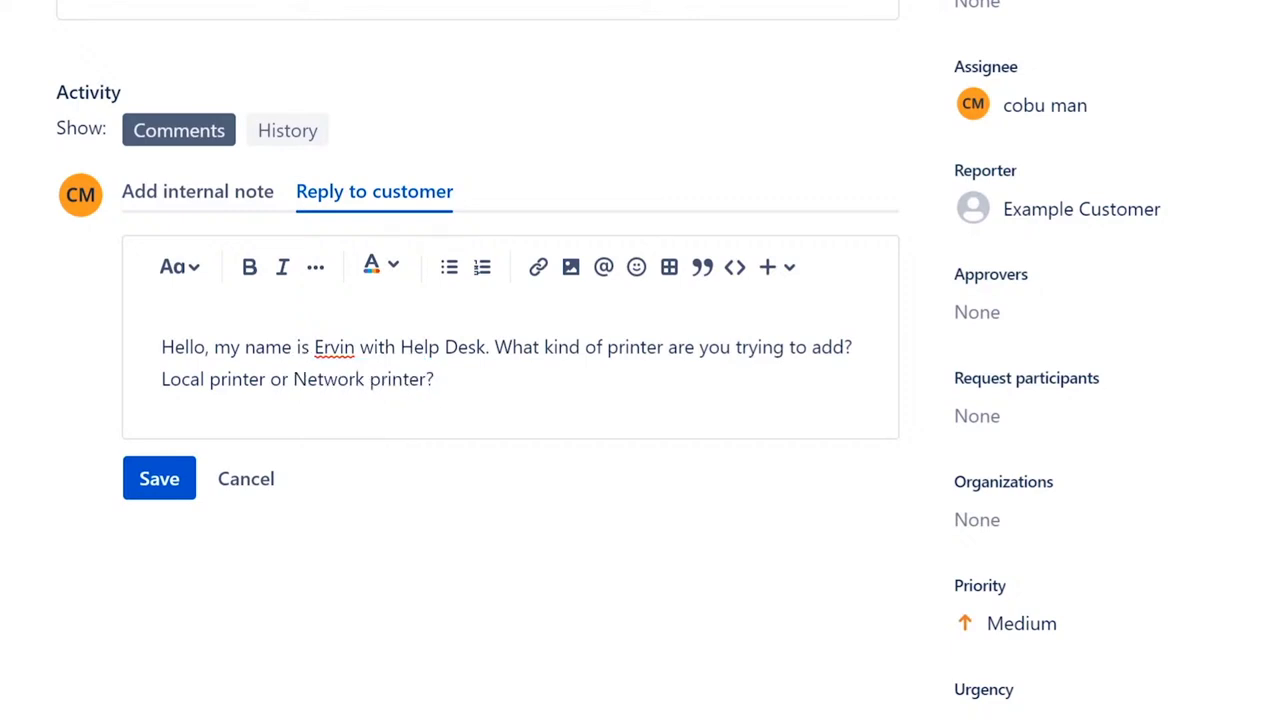
{"action": "left_click_drag", "start_coordinate": [306, 379], "coordinate": [426, 379]}
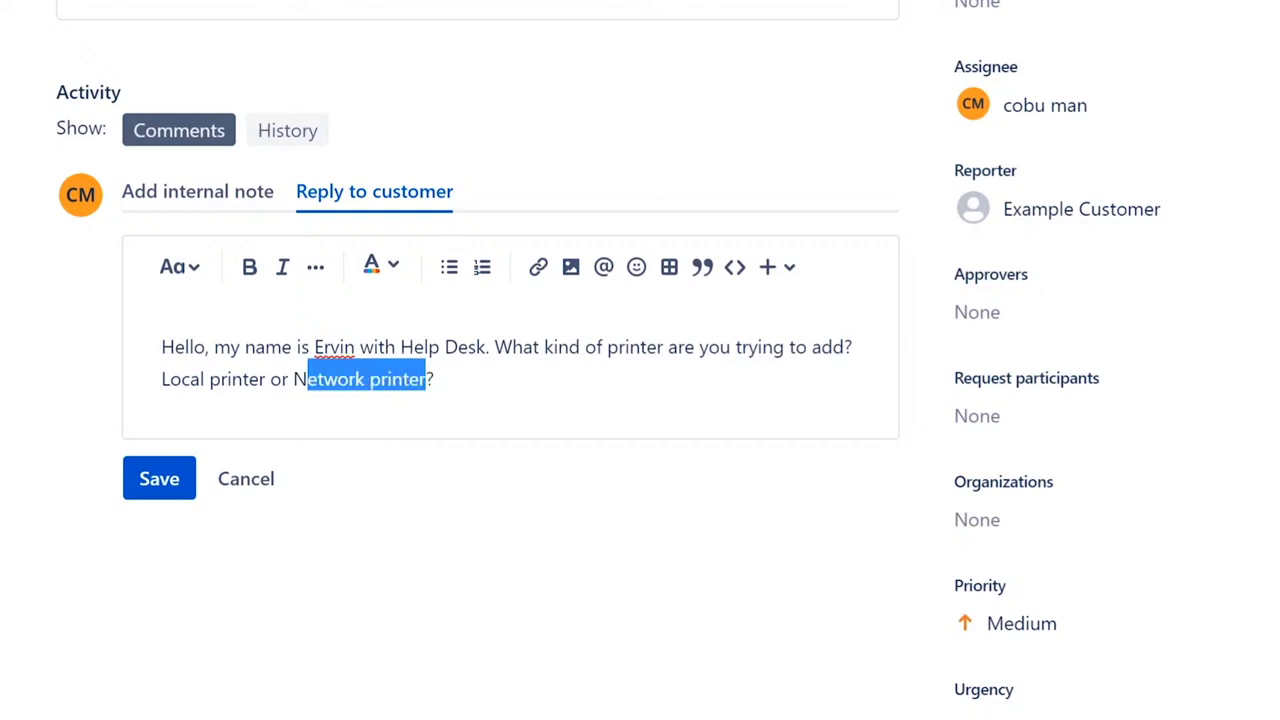
{"action": "left_click", "coordinate": [434, 379]}
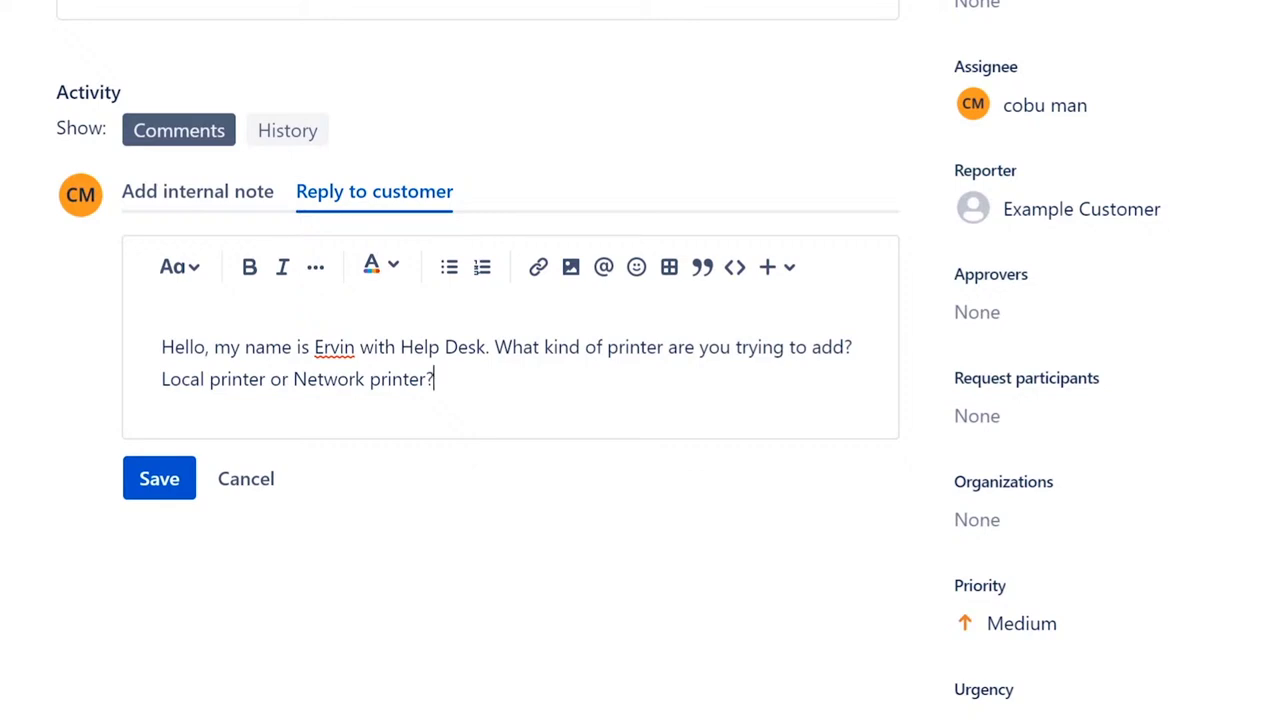
Start an extra request for the PC name, delete it, and post the reply.
{"action": "type", "text": "Also, can youp"}
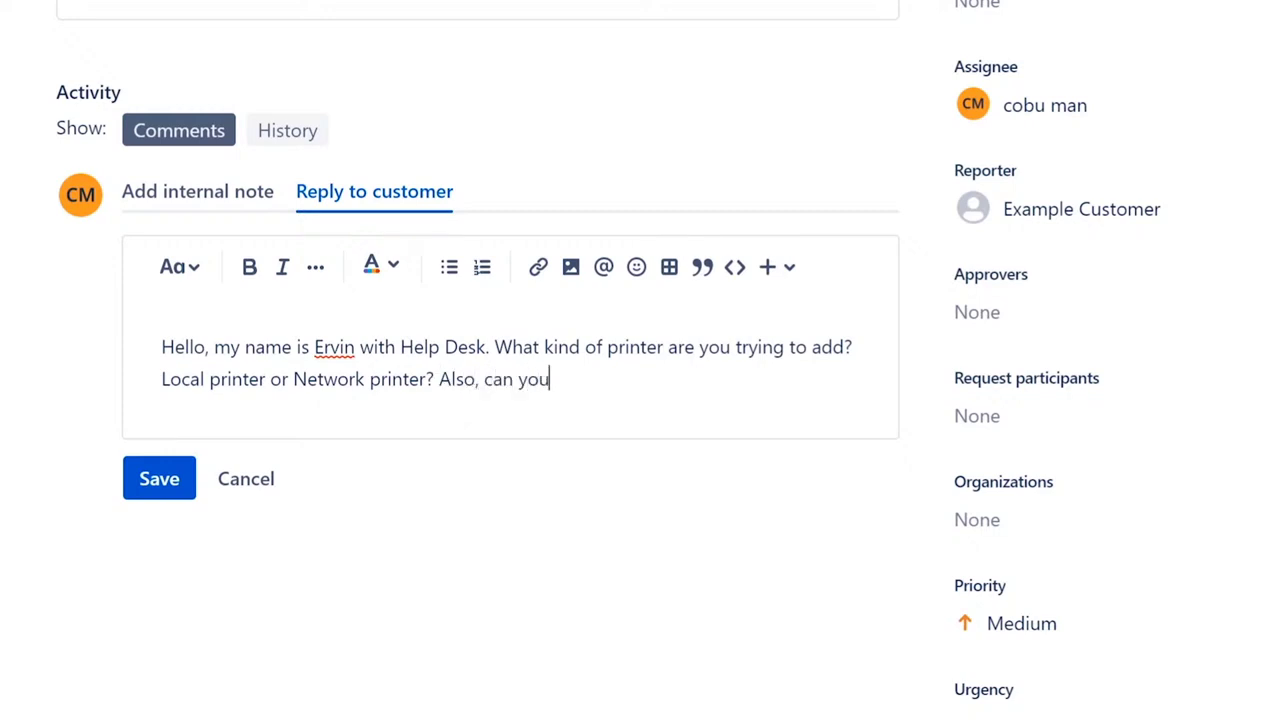
{"action": "key", "text": "BackSpace"}
{"action": "key", "text": "BackSpace"}
{"action": "type", "text": "please sne"}
{"action": "key", "text": "BackSpace"}
{"action": "key", "text": "BackSpace"}
{"action": "type", "text": "end m"}
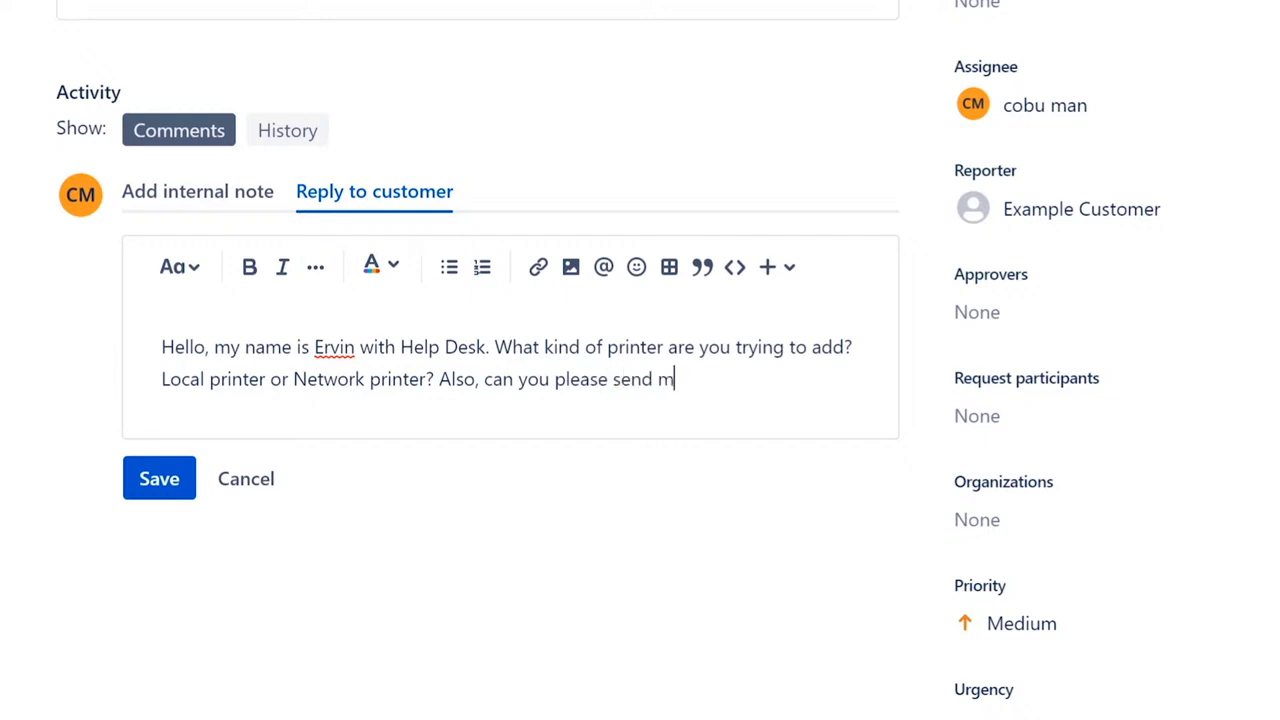
{"action": "type", "text": "e your PC na"}
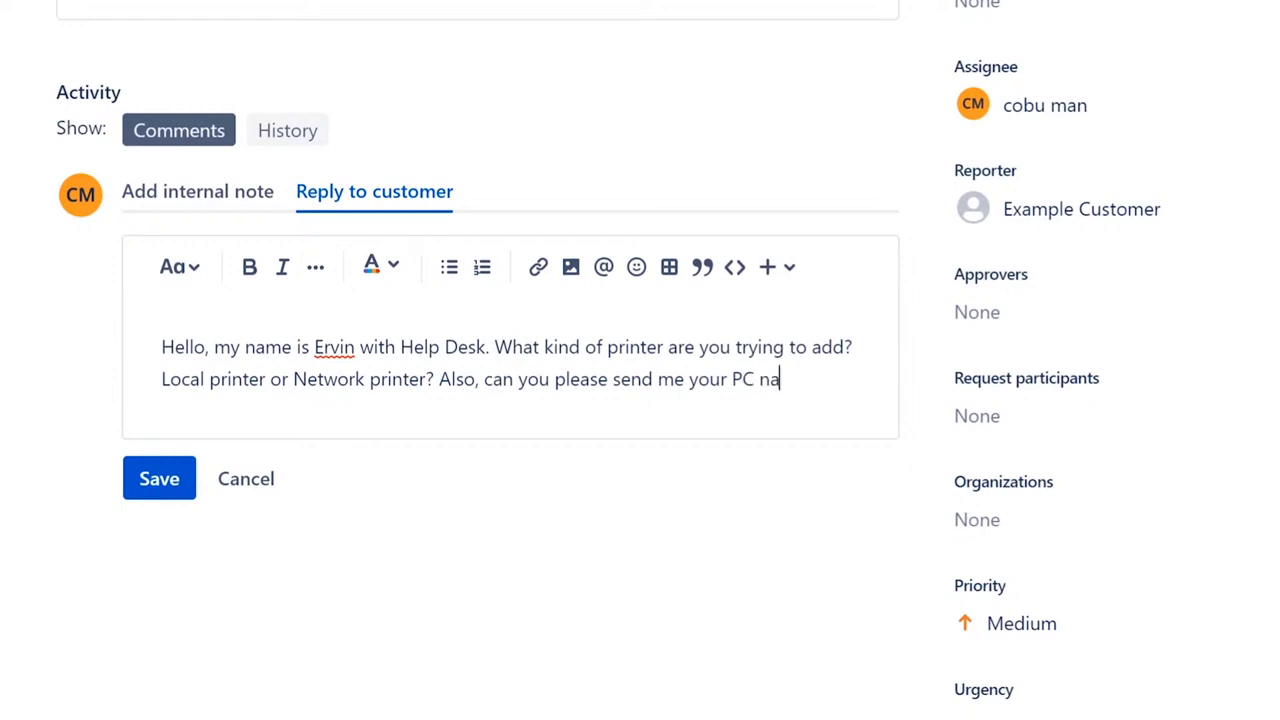
{"action": "type", "text": "me with"}
{"action": "key", "text": "BackSpace"}
{"action": "key", "text": "BackSpace"}
{"action": "key", "text": "BackSpace"}
{"action": "key", "text": "BackSpace"}
{"action": "key", "text": "BackSpace"}
{"action": "key", "text": "BackSpace"}
{"action": "key", "text": "BackSpace"}
{"action": "key", "text": "BackSpace"}
{"action": "key", "text": "BackSpace"}
{"action": "key", "text": "BackSpace"}
{"action": "key", "text": "BackSpace"}
{"action": "key", "text": "BackSpace"}
{"action": "key", "text": "BackSpace"}
{"action": "key", "text": "BackSpace"}
{"action": "key", "text": "BackSpace"}
{"action": "key", "text": "BackSpace"}
{"action": "key", "text": "BackSpace"}
{"action": "key", "text": "BackSpace"}
{"action": "key", "text": "BackSpace"}
{"action": "key", "text": "BackSpace"}
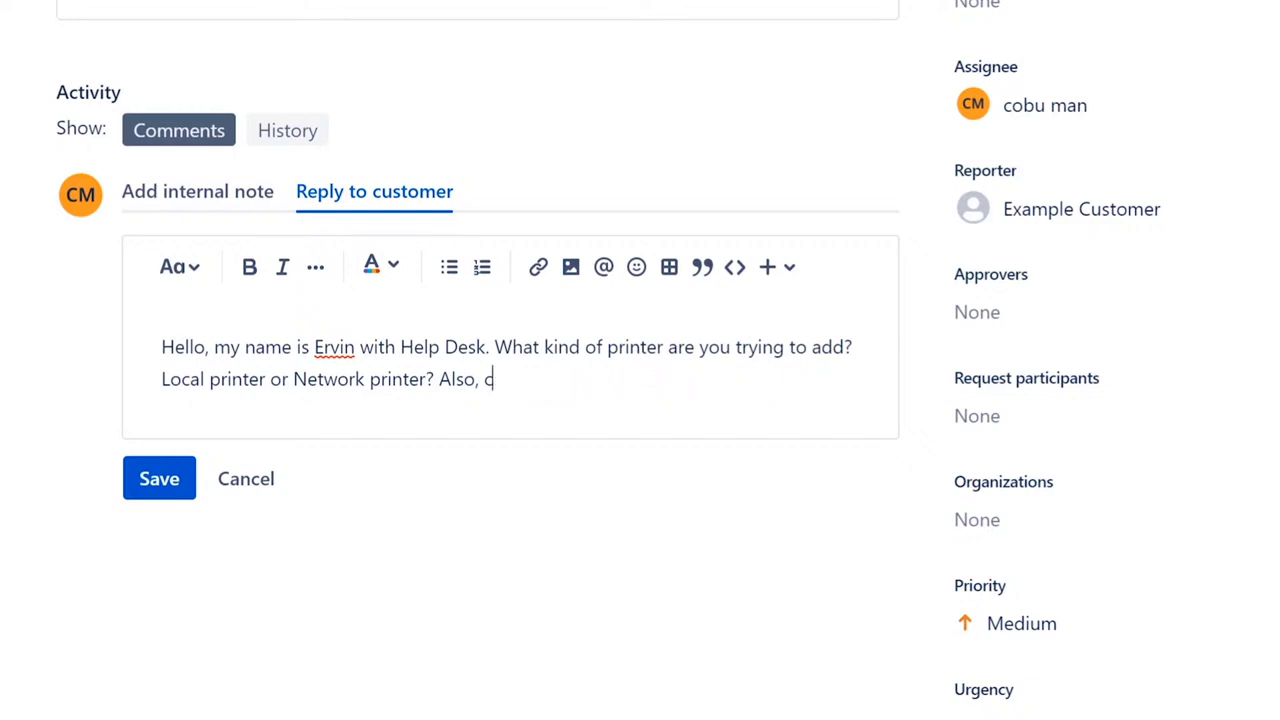
{"action": "key", "text": "BackSpace"}
{"action": "key", "text": "BackSpace"}
{"action": "key", "text": "BackSpace"}
{"action": "key", "text": "BackSpace"}
{"action": "key", "text": "BackSpace"}
{"action": "key", "text": "BackSpace"}
{"action": "key", "text": "BackSpace"}
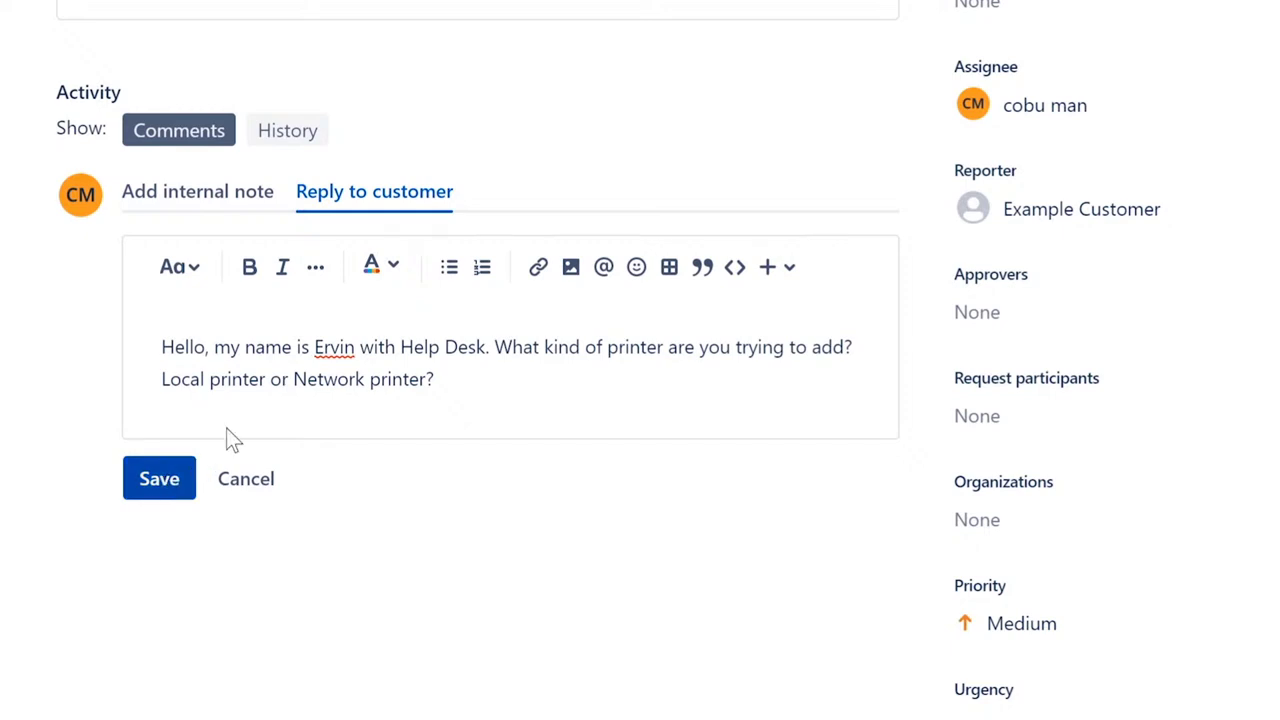
{"action": "key", "text": "ctrl+Return"}
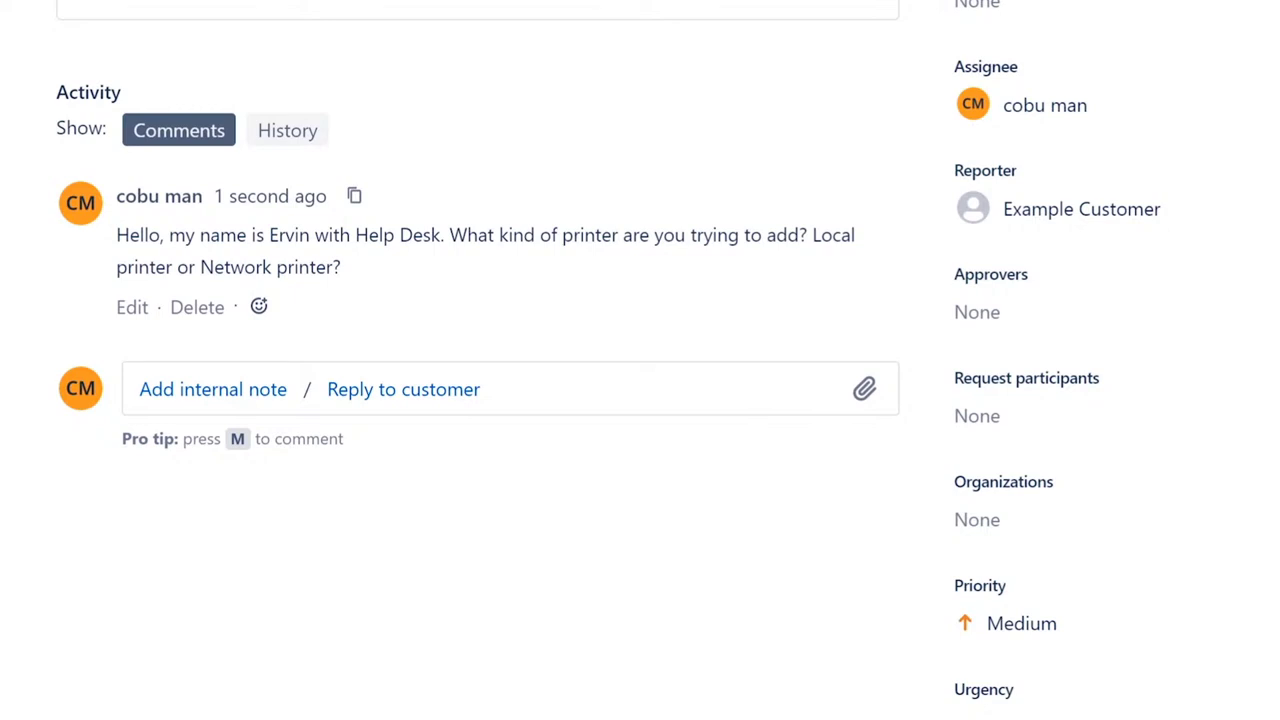
Reread the posted question, highlighting 'Local printer' and 'Network printer' in the comment.
{"action": "left_click_drag", "start_coordinate": [812, 235], "coordinate": [513, 268]}
{"action": "left_click_drag", "start_coordinate": [345, 267], "coordinate": [333, 267]}
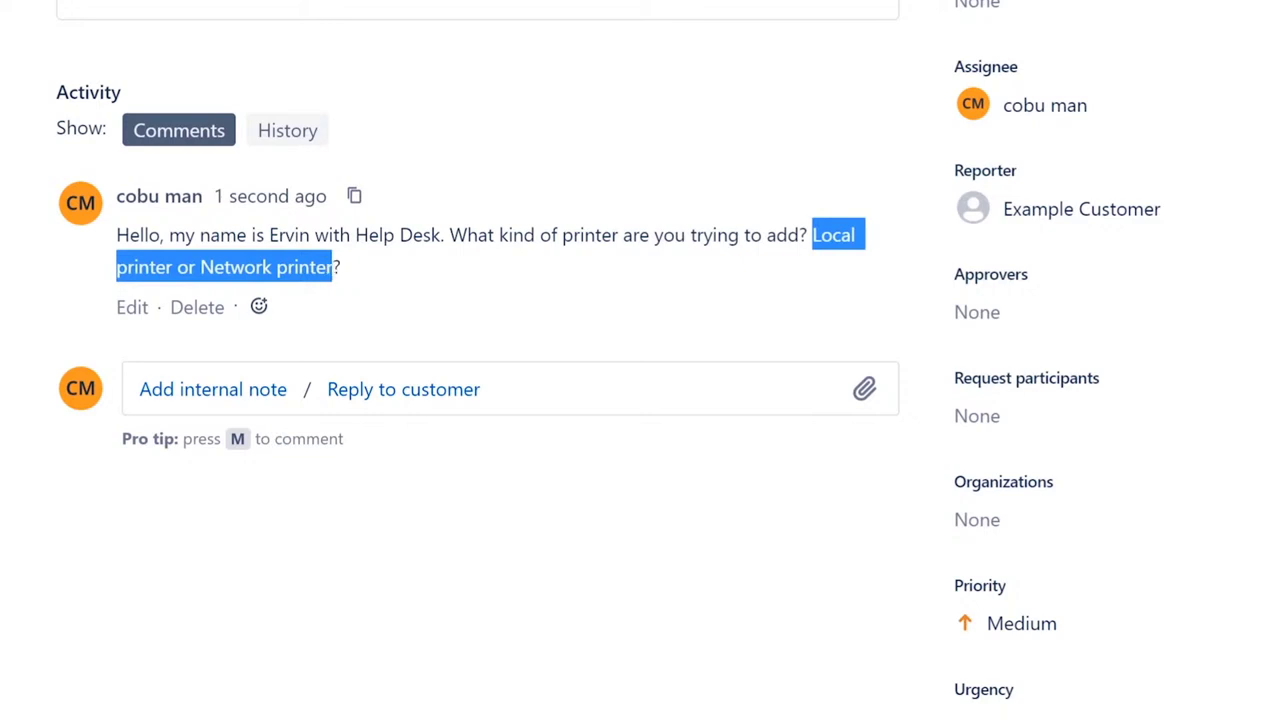
{"action": "left_click", "coordinate": [357, 270]}
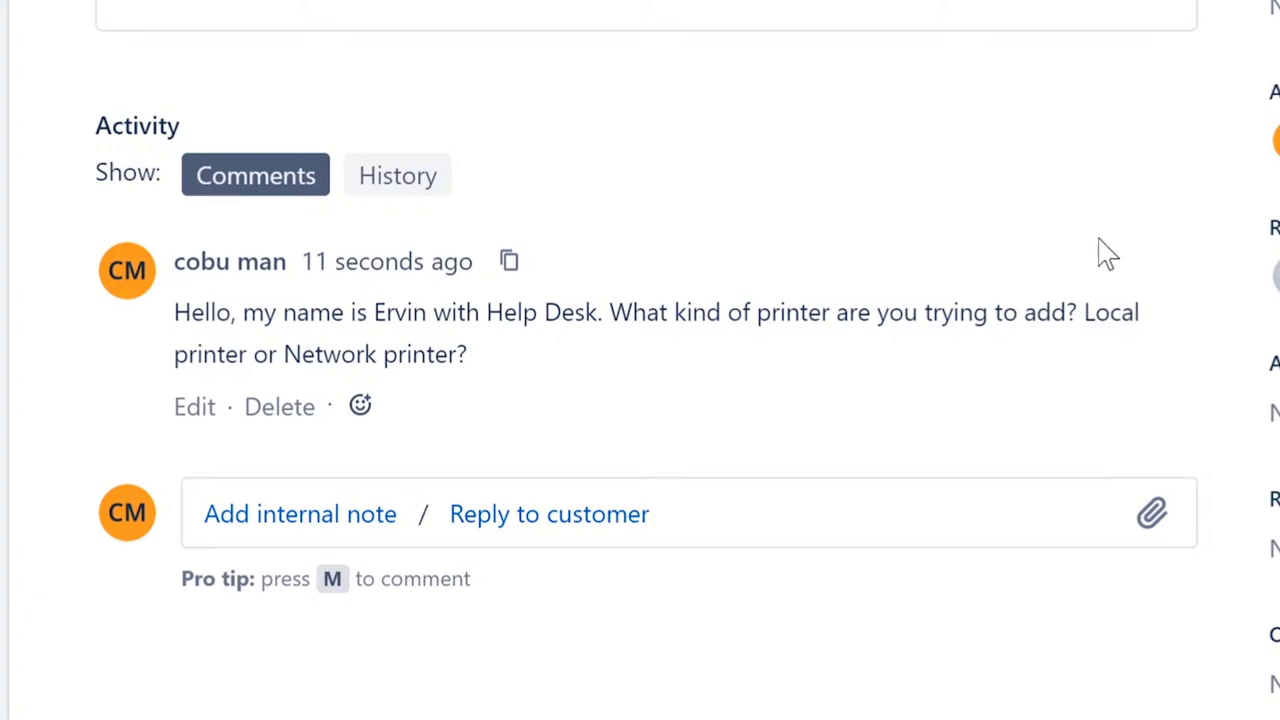
{"action": "left_click_drag", "start_coordinate": [1084, 312], "coordinate": [252, 354]}
{"action": "left_click_drag", "start_coordinate": [284, 354], "coordinate": [458, 354]}
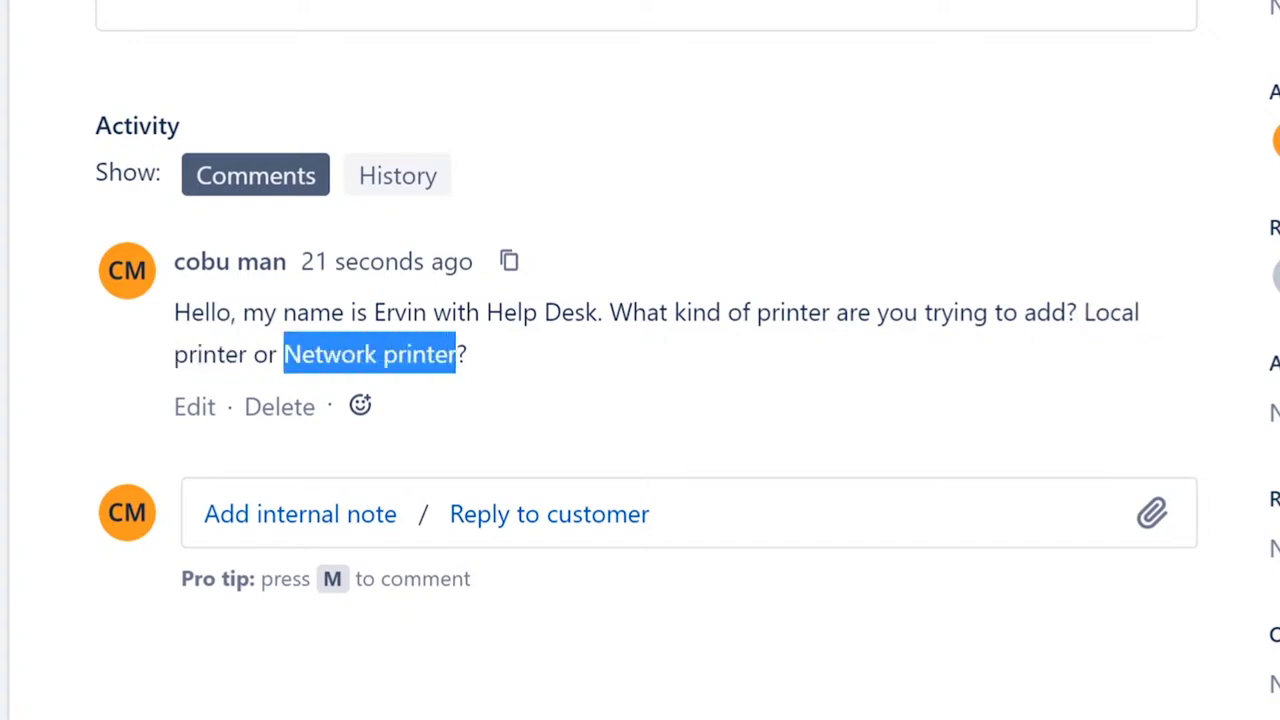
{"action": "left_click", "coordinate": [491, 366]}
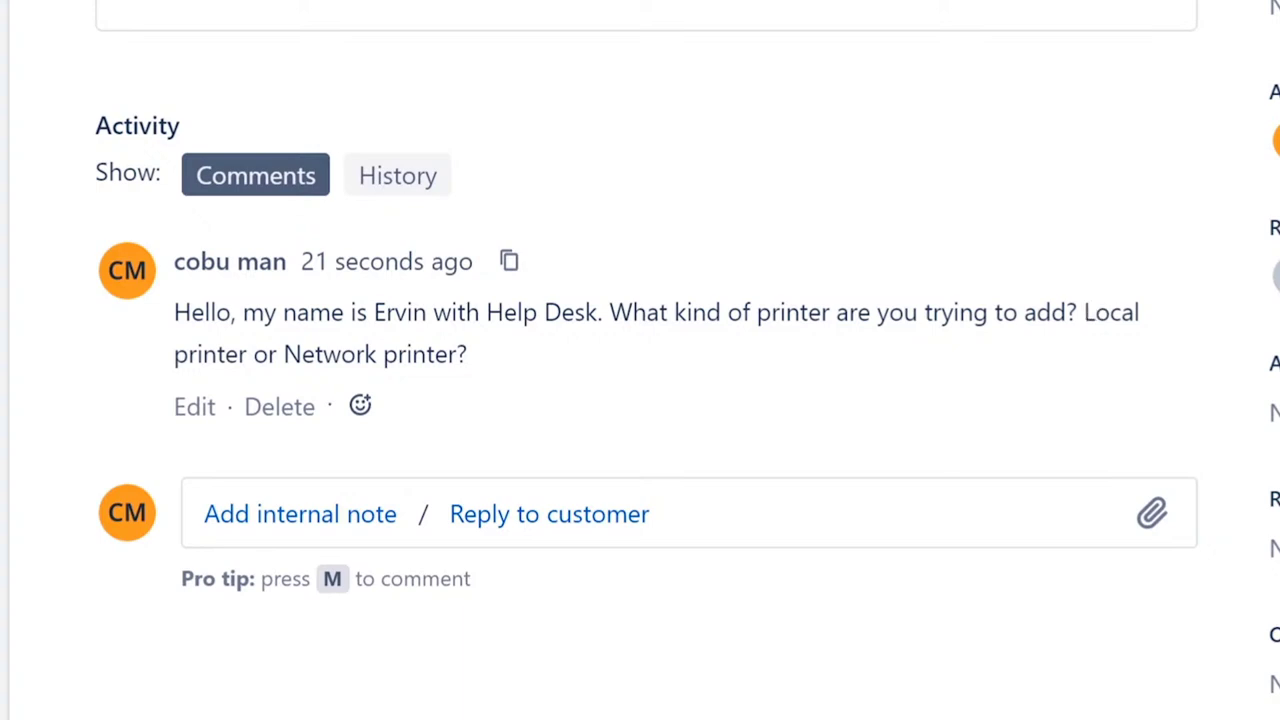
{"action": "left_click_drag", "start_coordinate": [1084, 312], "coordinate": [247, 354]}
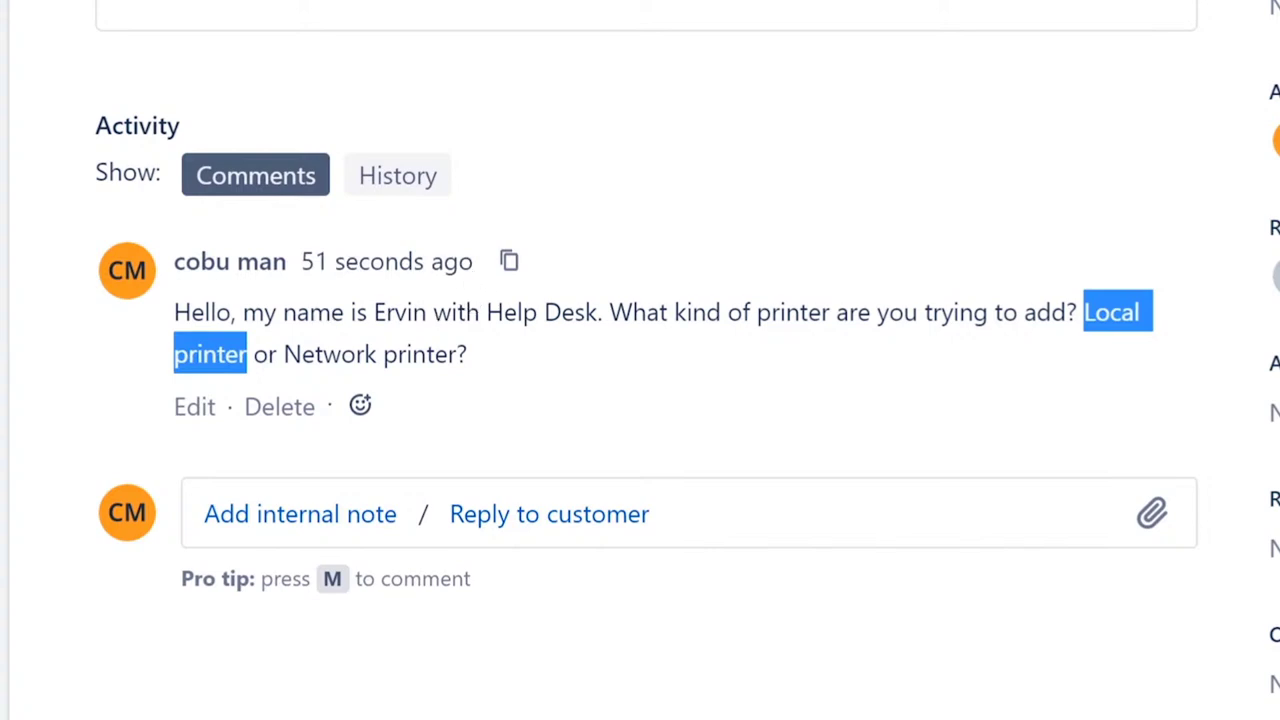
{"action": "left_click", "coordinate": [469, 288]}
Finish reviewing the earlier help desk comment and open a new Reply to customer editor.
{"action": "left_click_drag", "start_coordinate": [284, 354], "coordinate": [456, 354]}
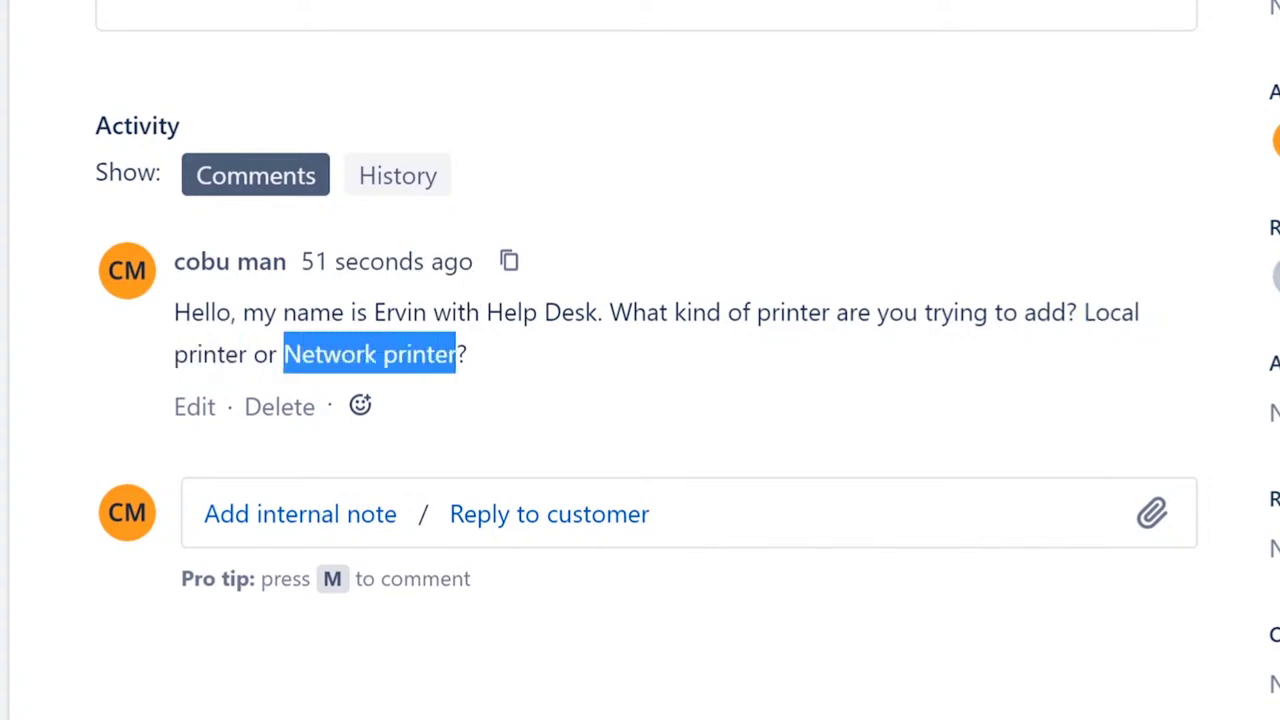
{"action": "left_click", "coordinate": [474, 363]}
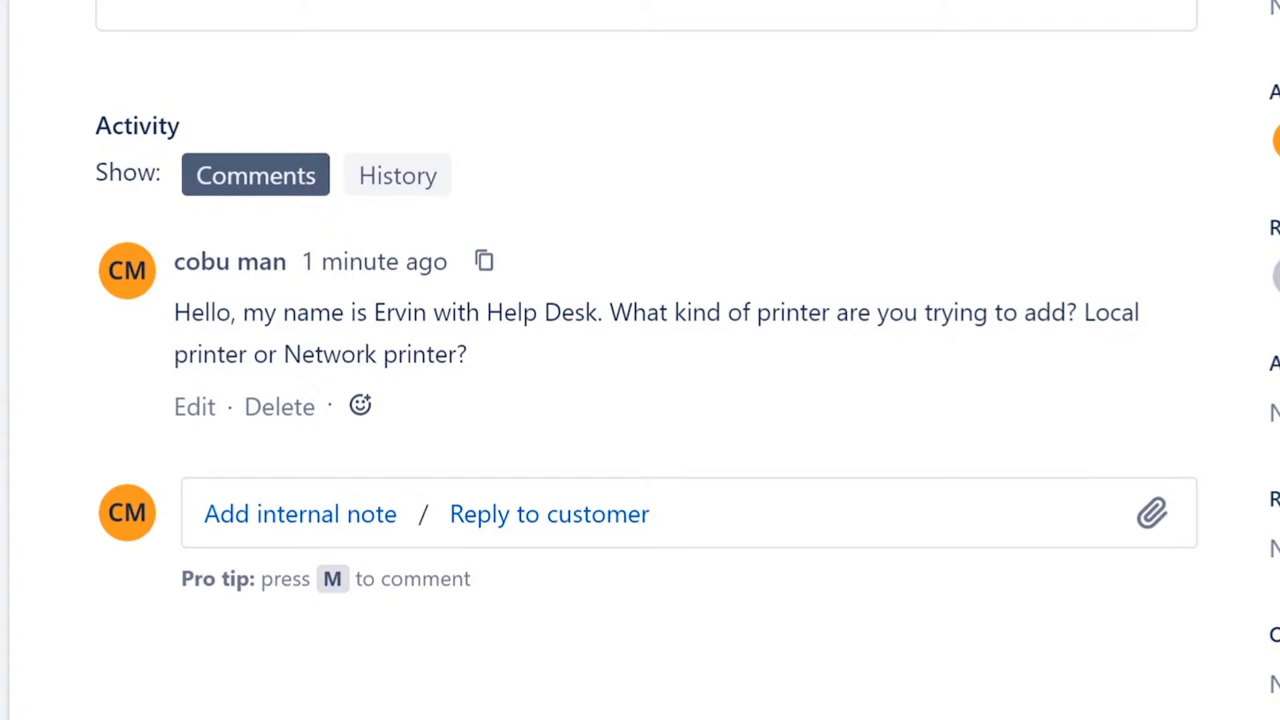
{"action": "left_click_drag", "start_coordinate": [284, 354], "coordinate": [470, 356]}
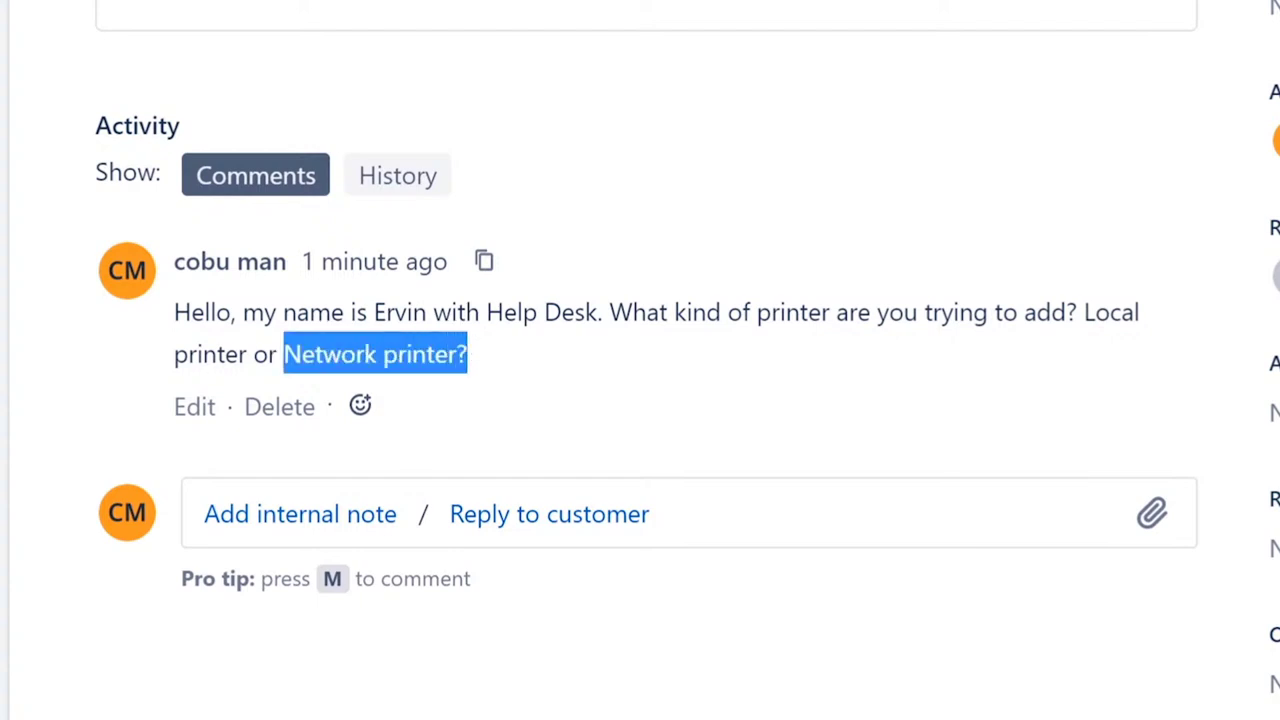
{"action": "left_click", "coordinate": [497, 368]}
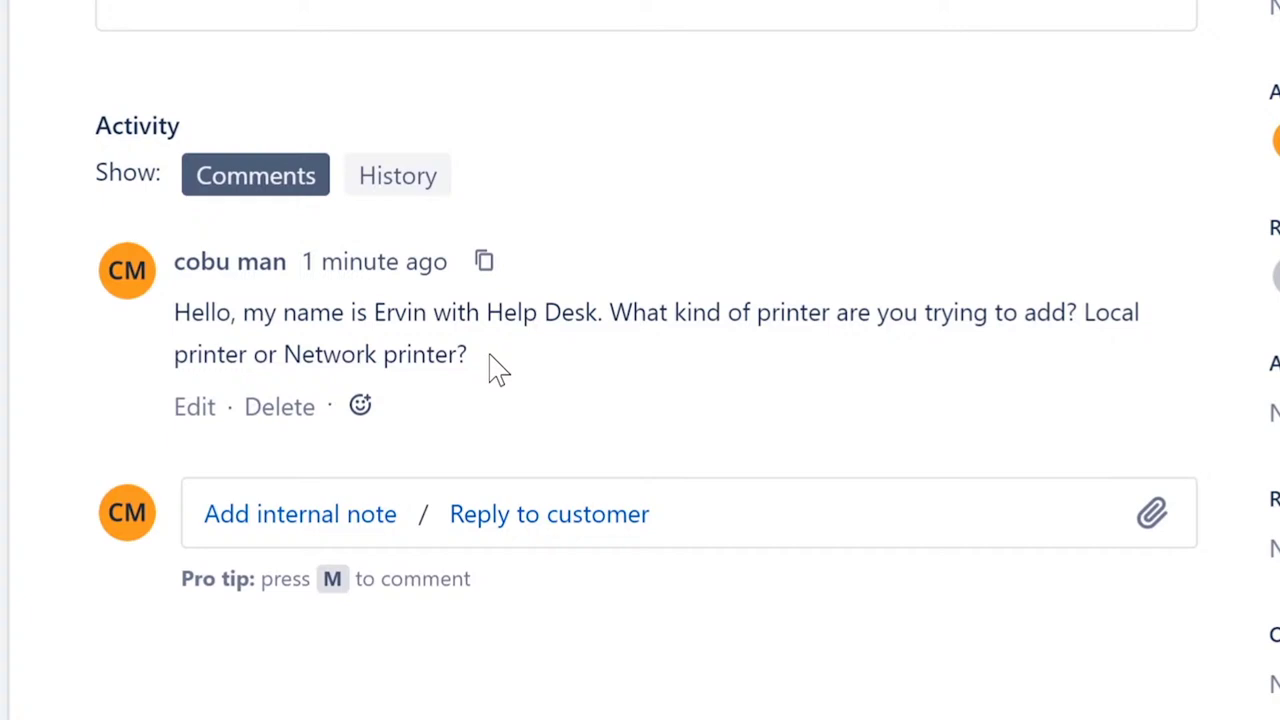
{"action": "left_click_drag", "start_coordinate": [284, 354], "coordinate": [460, 356]}
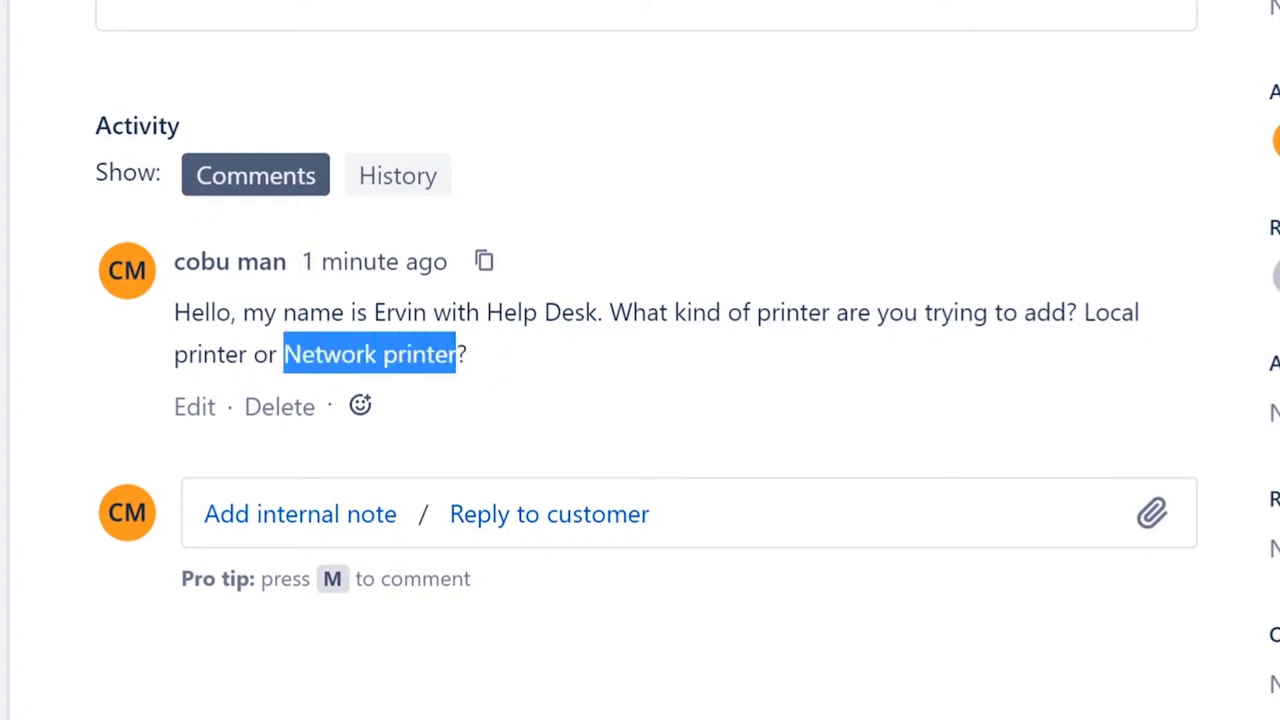
{"action": "left_click", "coordinate": [490, 372]}
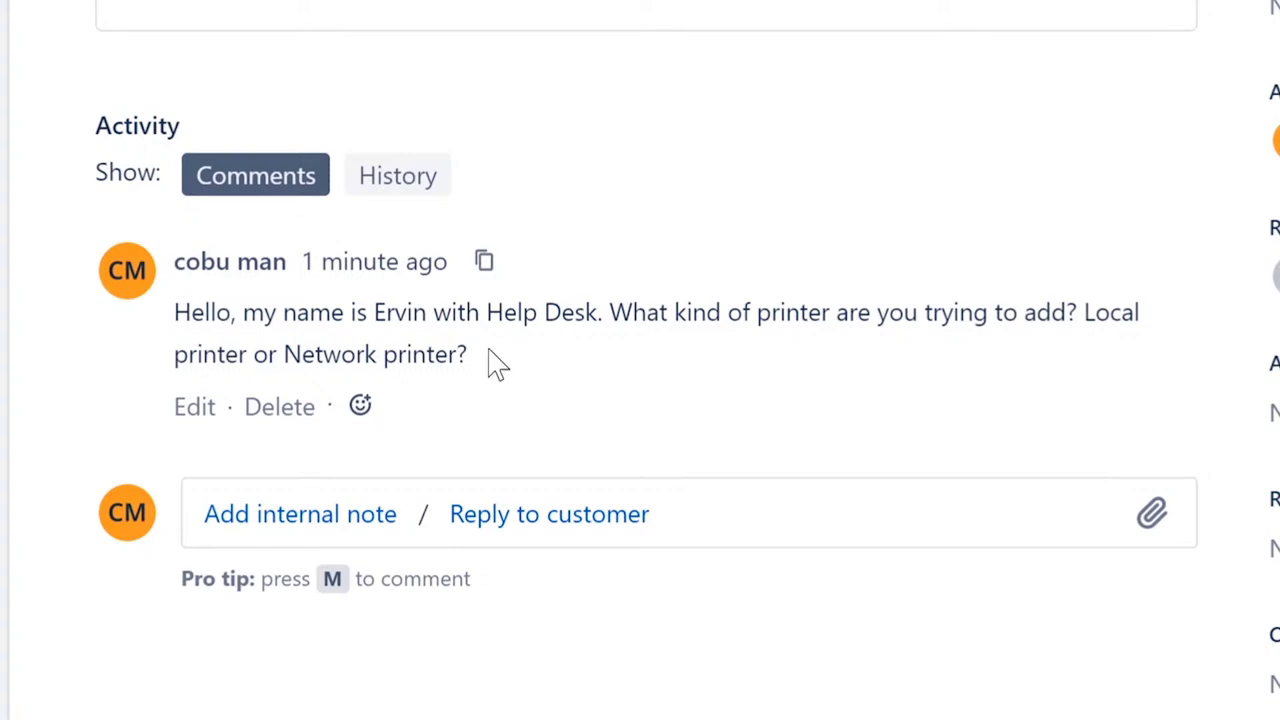
{"action": "left_click_drag", "start_coordinate": [469, 357], "coordinate": [168, 322]}
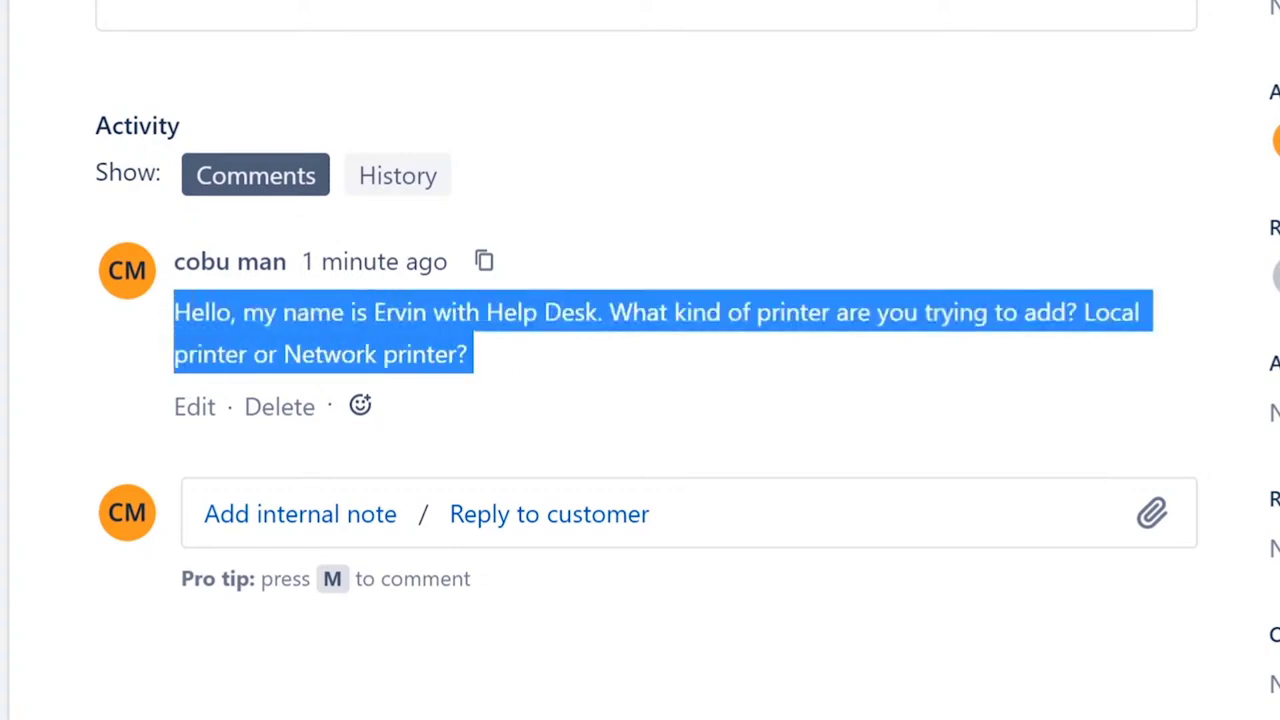
{"action": "left_click", "coordinate": [453, 339]}
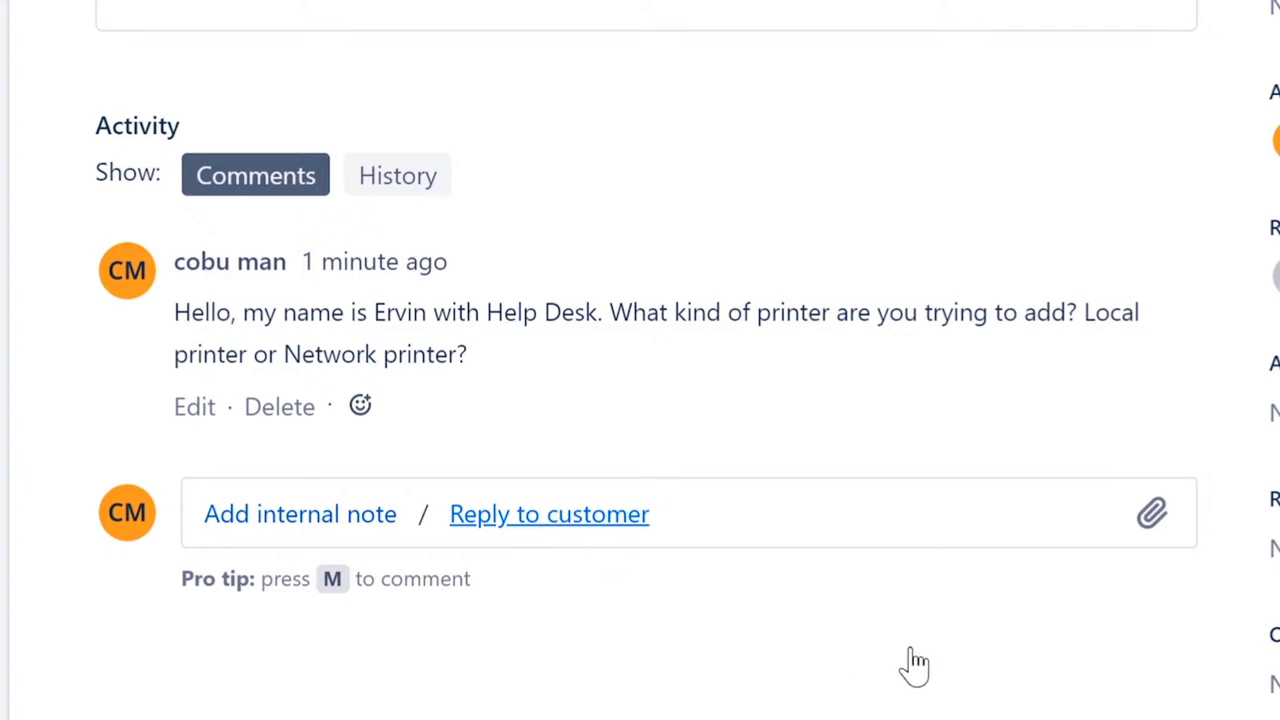
{"action": "left_click", "coordinate": [560, 515]}
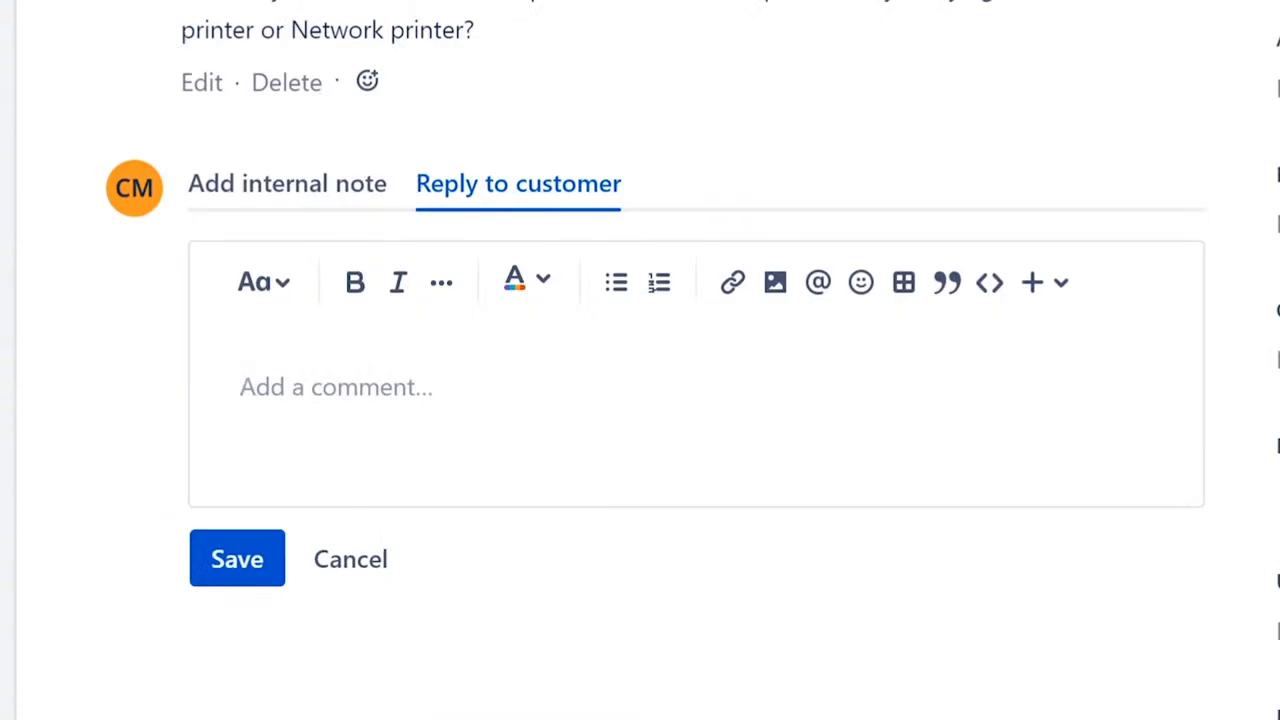
Type 'Okay, in that case can you please send me the ip address of the printer you're trying to add?'.
{"action": "type", "text": "Okay"}
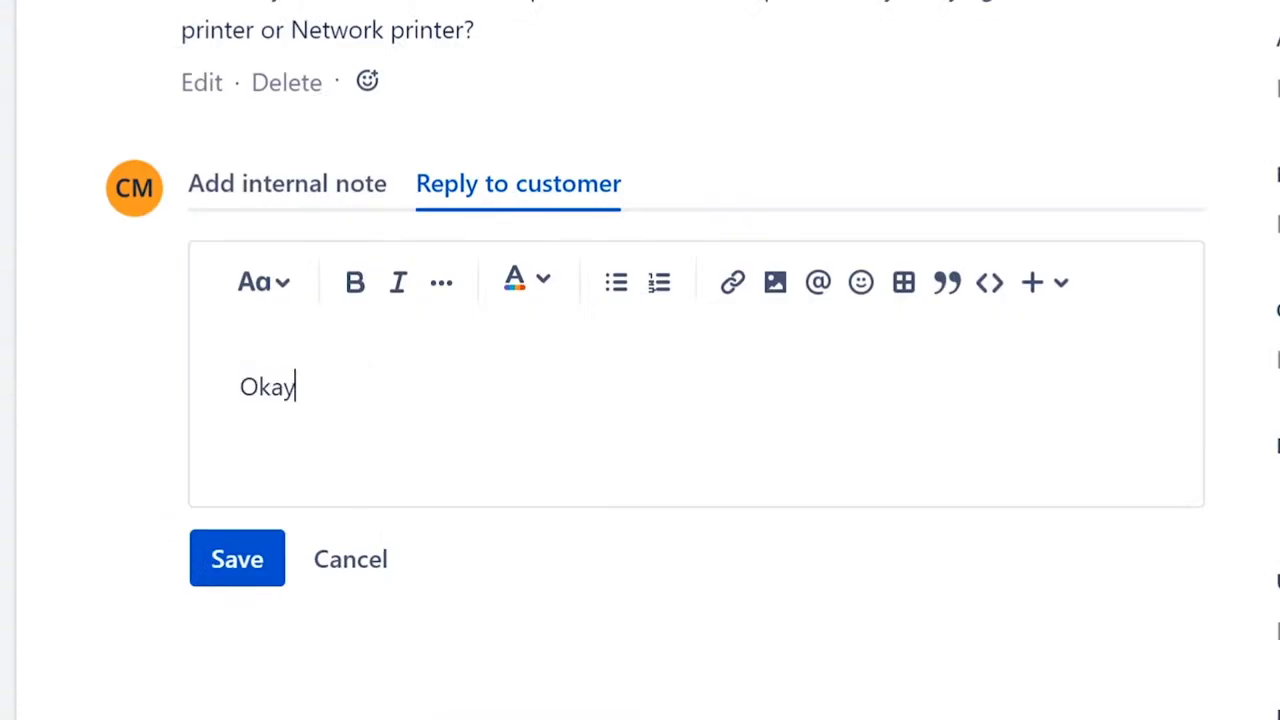
{"action": "type", "text": ", in that case can ypu"}
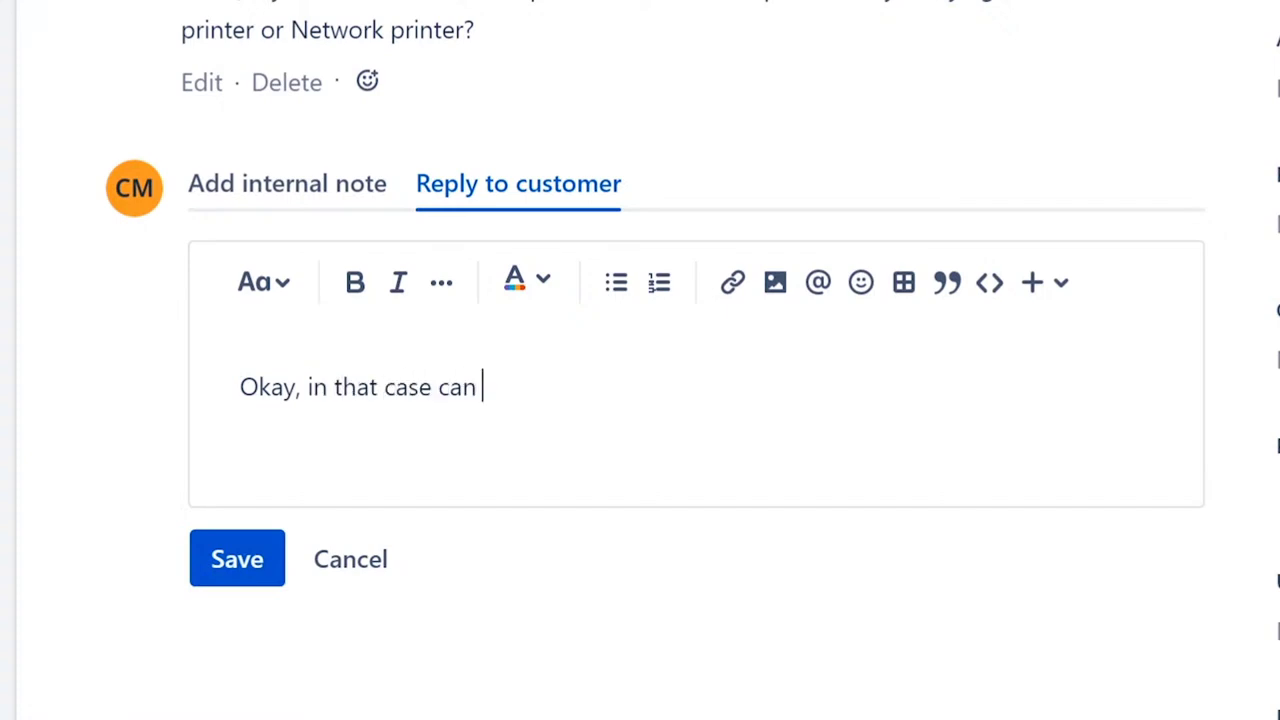
{"action": "key", "text": "BackSpace"}
{"action": "key", "text": "BackSpace"}
{"action": "type", "text": "ou please send m"}
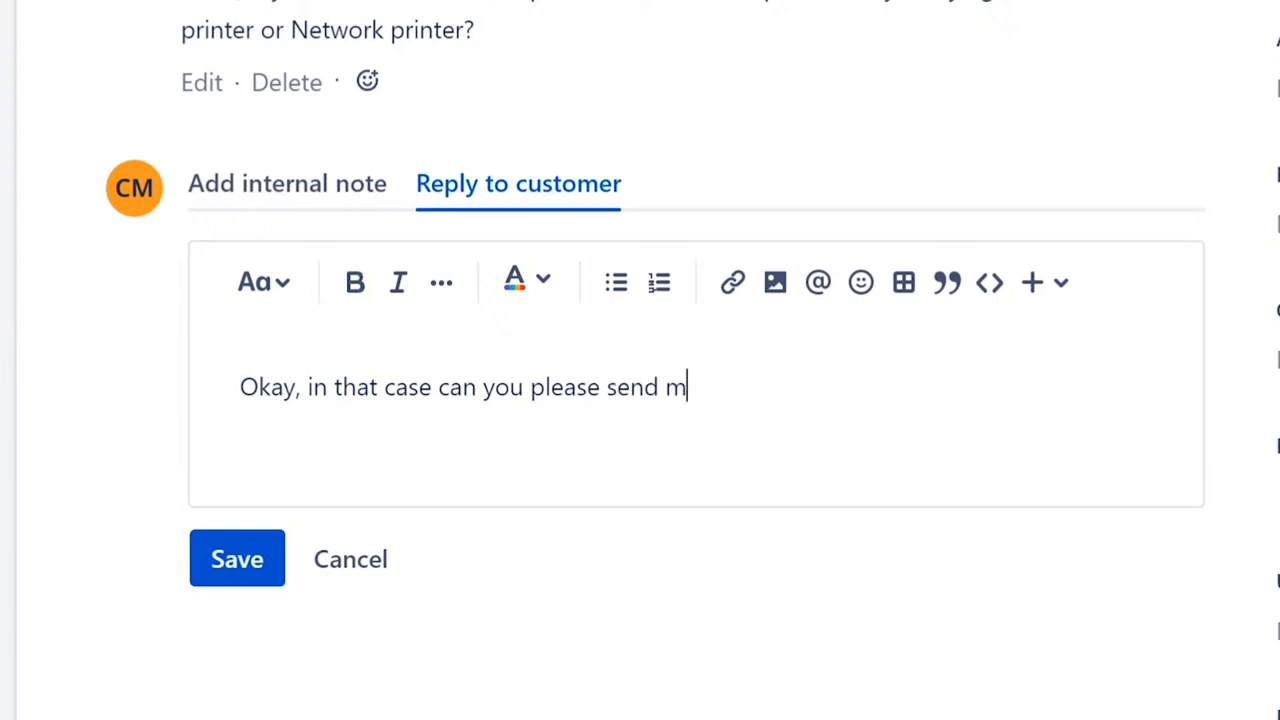
{"action": "type", "text": "e the ip add"}
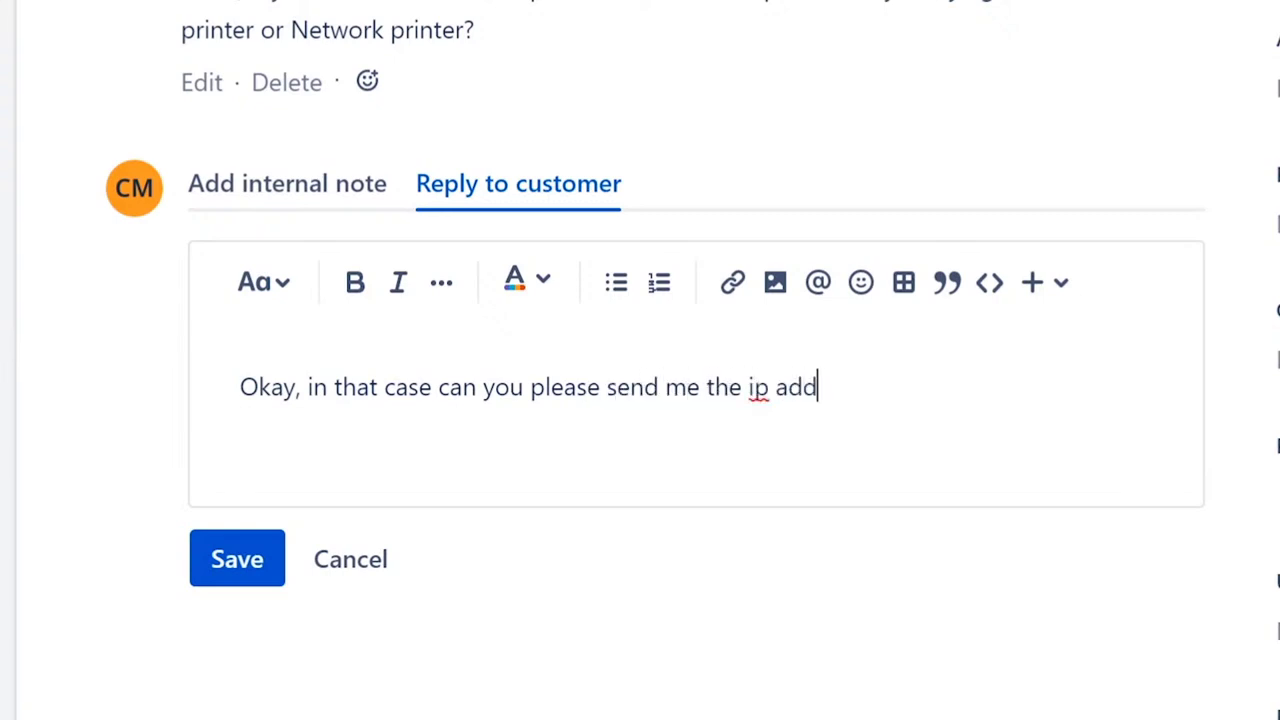
{"action": "type", "text": "ress of th"}
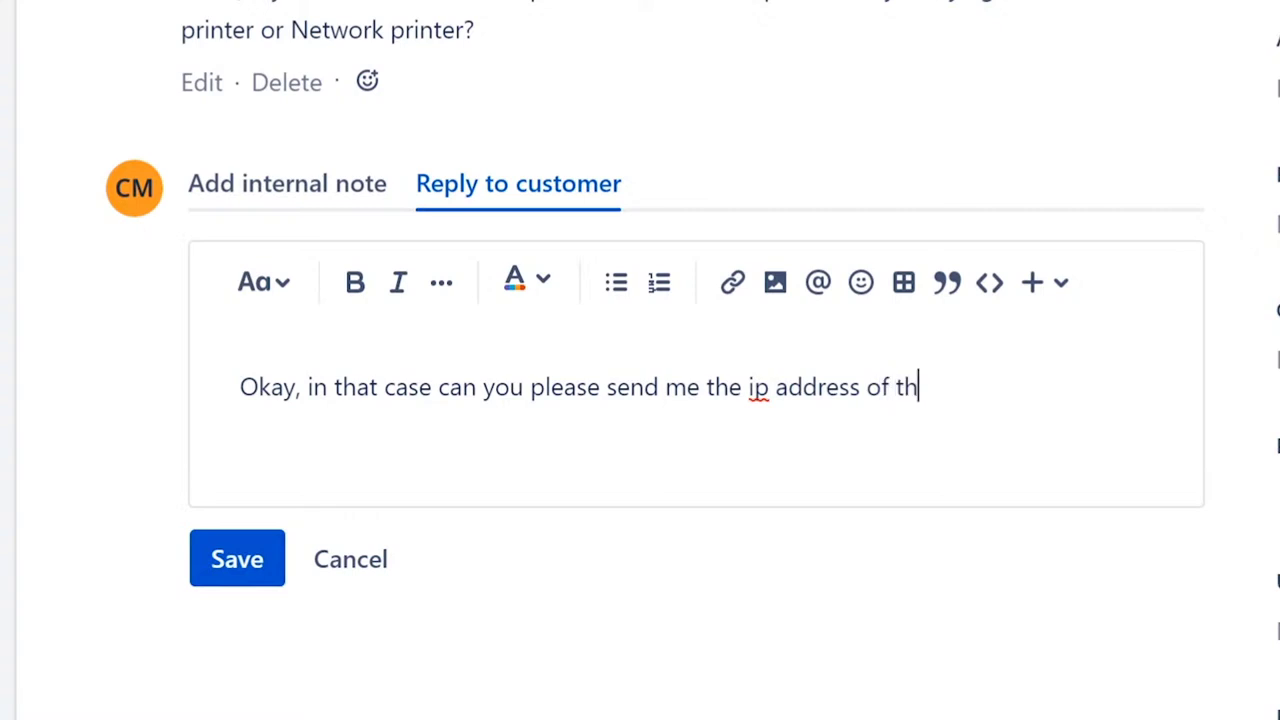
{"action": "type", "text": "e printer you"}
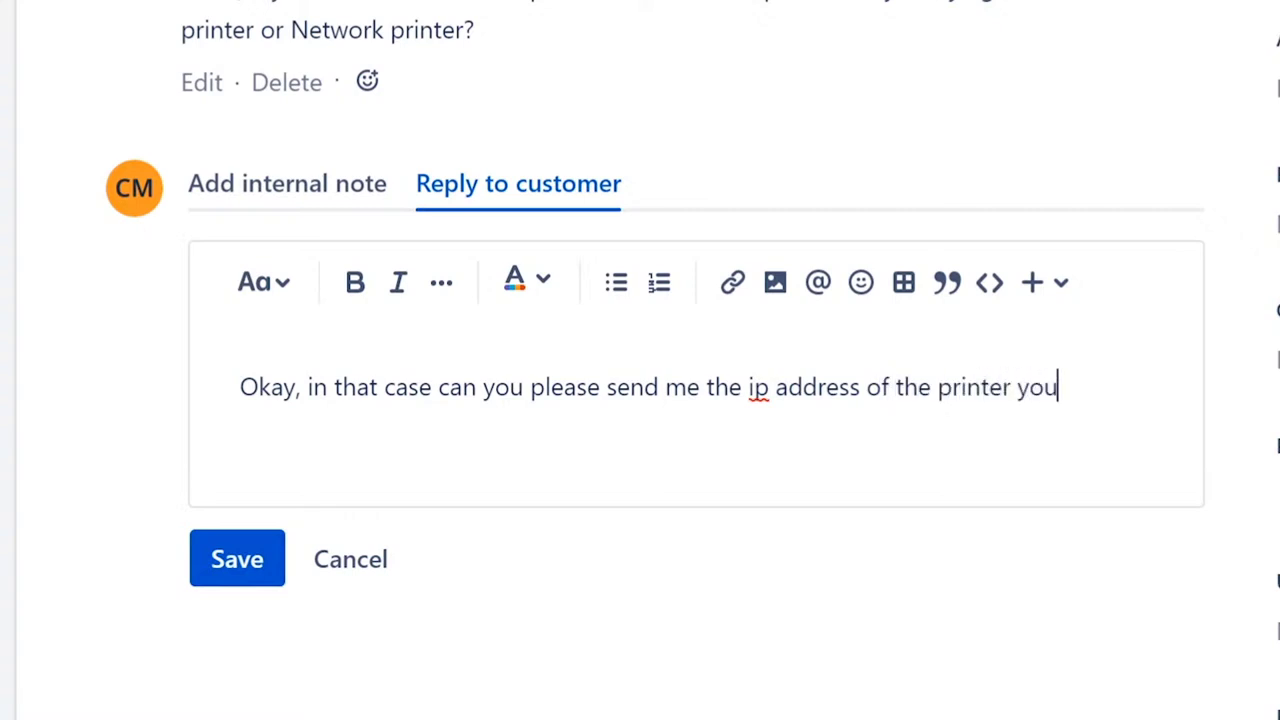
{"action": "type", "text": "'re trying to add"}
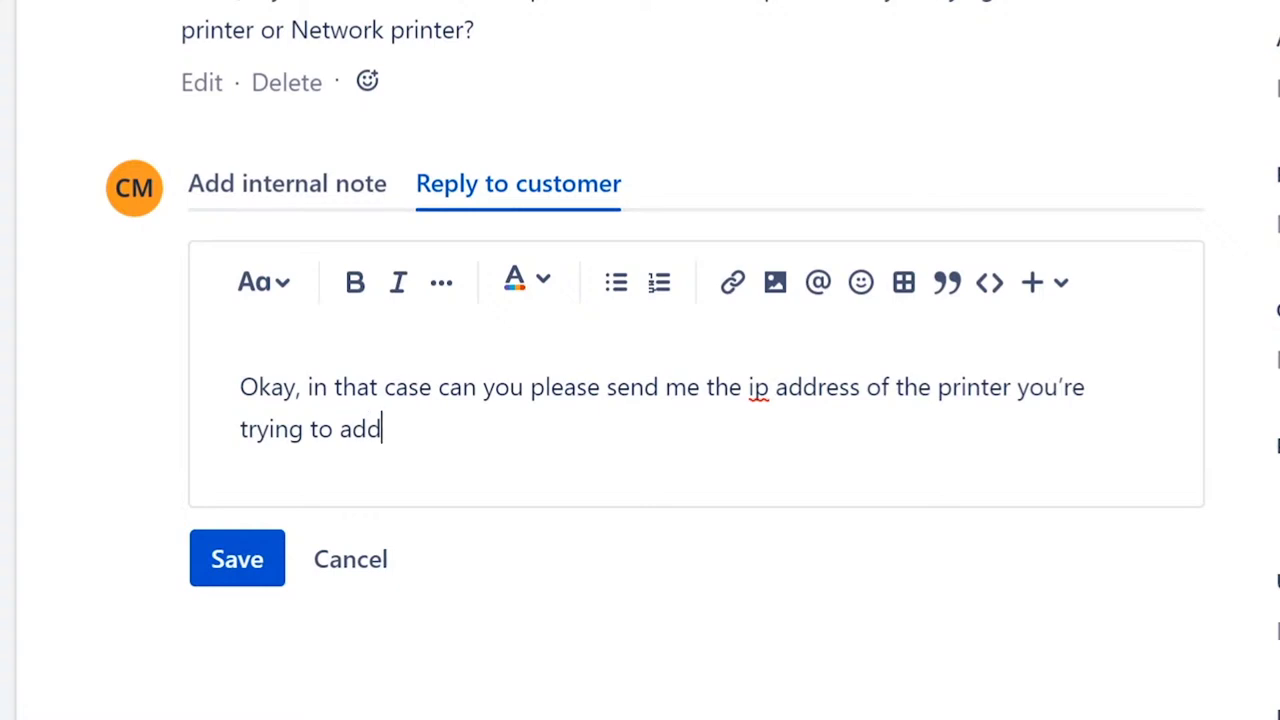
{"action": "type", "text": "?"}
Insert 'I can add the printer for you; however, I need your PC name to take control remotely,' after Okay.
{"action": "key", "text": "Up"}
{"action": "key", "text": "Left"}
{"action": "key", "text": "Left"}
{"action": "key", "text": "Left"}
{"action": "key", "text": "Left"}
{"action": "key", "text": "Left"}
{"action": "key", "text": "Left"}
{"action": "key", "text": "Left"}
{"action": "key", "text": "Left"}
{"action": "key", "text": "Left"}
{"action": "key", "text": "Left"}
{"action": "key", "text": "Left"}
{"action": "key", "text": "Right"}
{"action": "key", "text": "Right"}
{"action": "type", "text": "I can add the "}
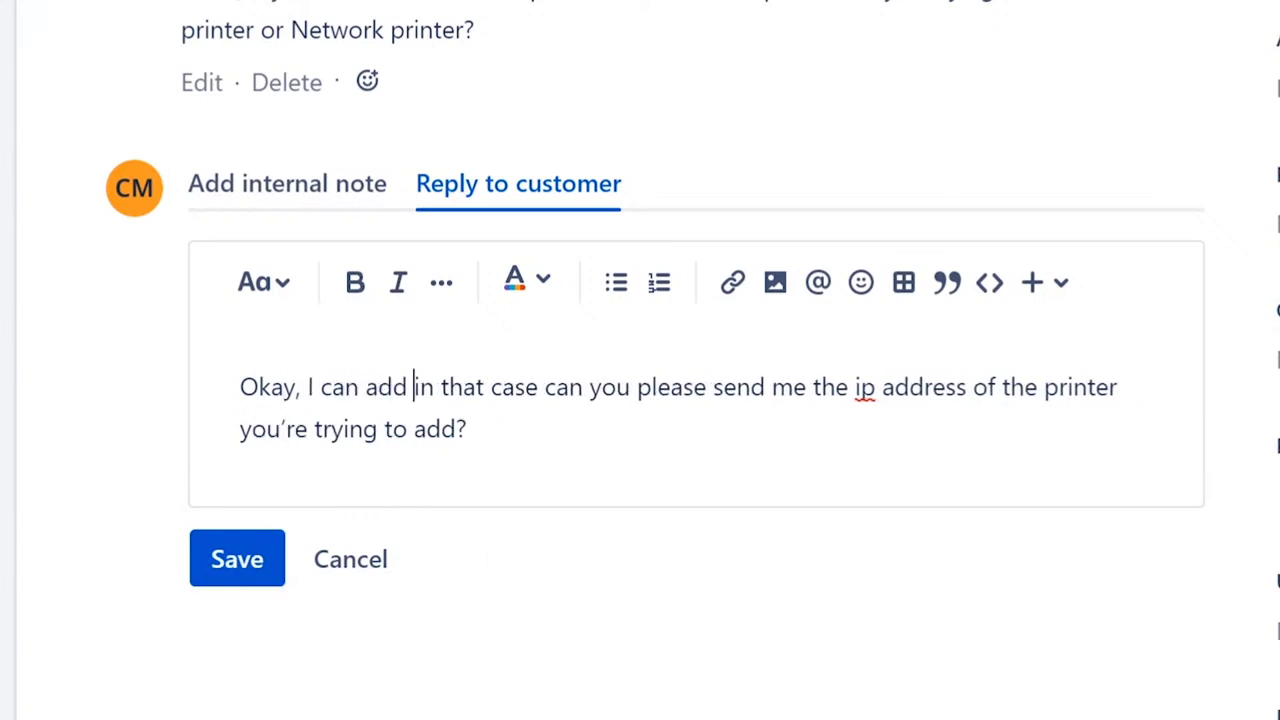
{"action": "type", "text": "printer for y"}
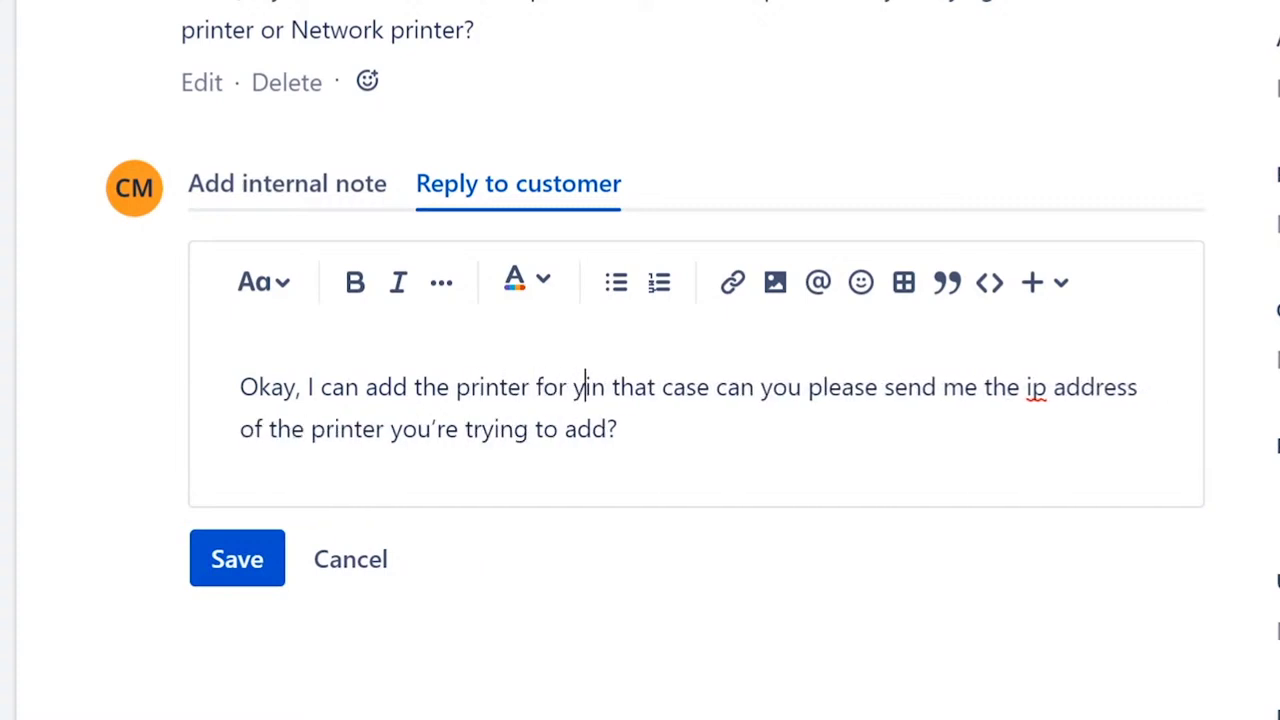
{"action": "type", "text": "ou; "}
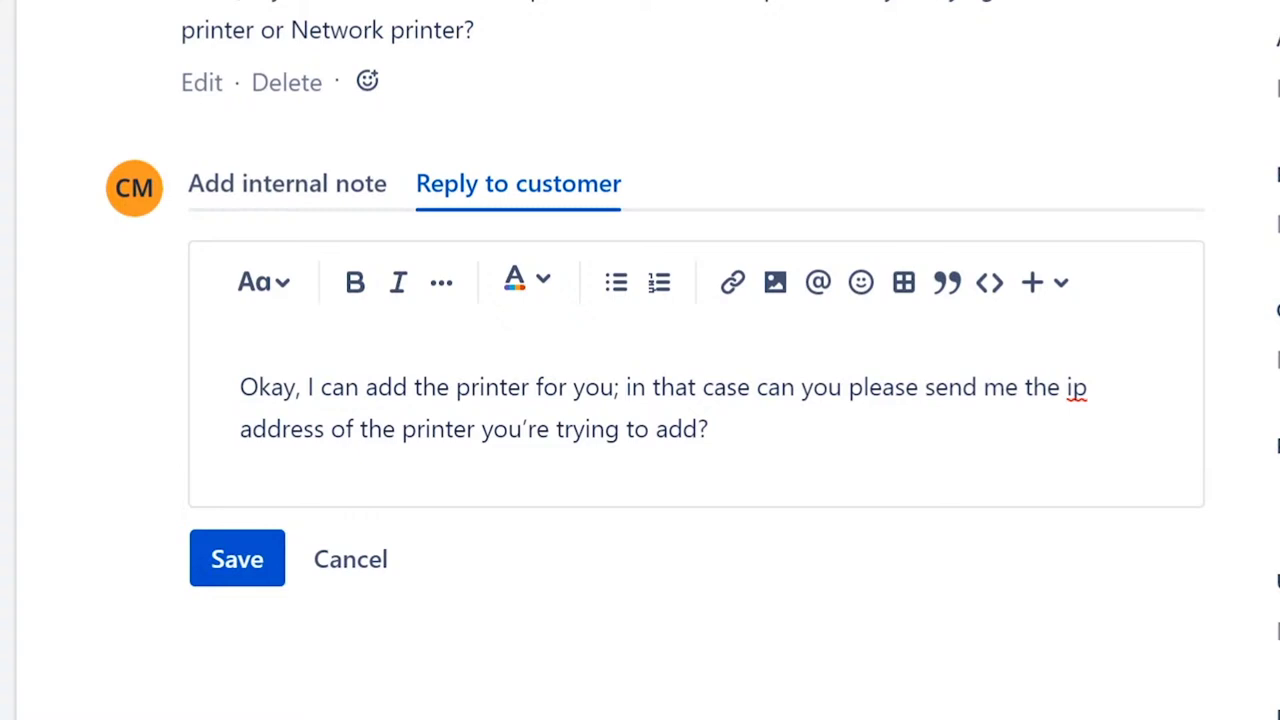
{"action": "type", "text": "however"}
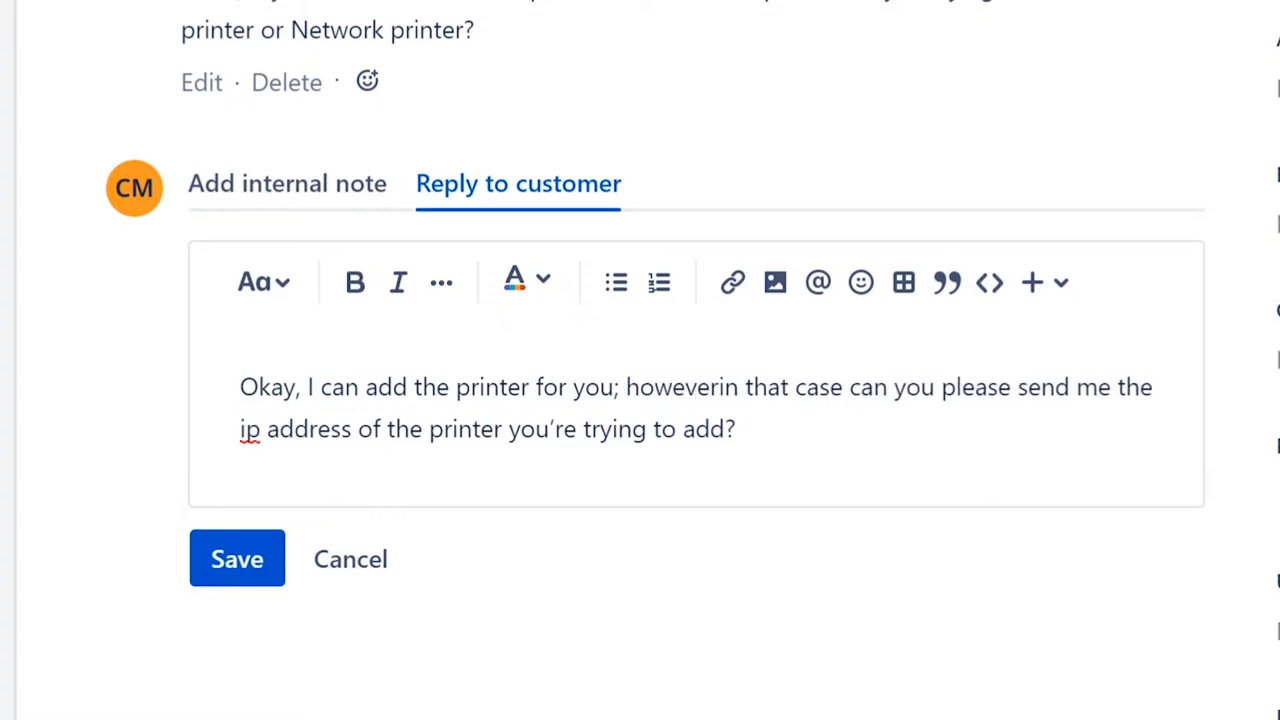
{"action": "type", "text": ", I need yo"}
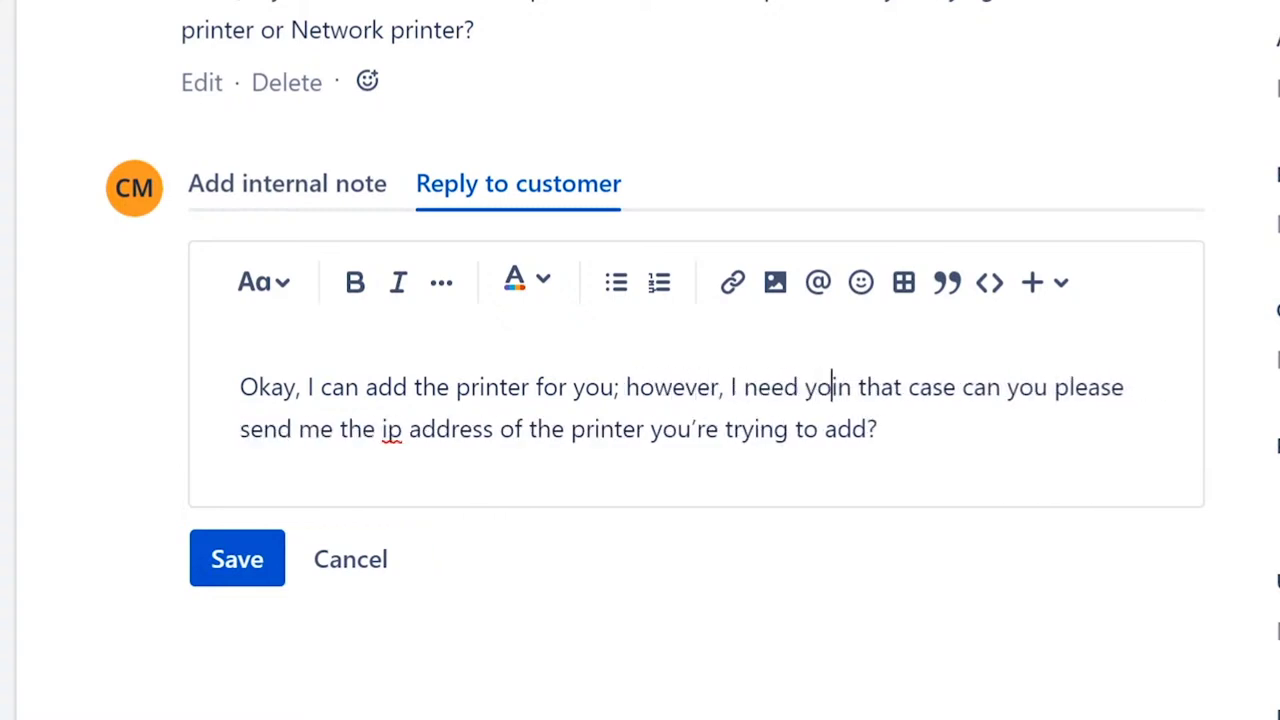
{"action": "type", "text": "ur Pc"}
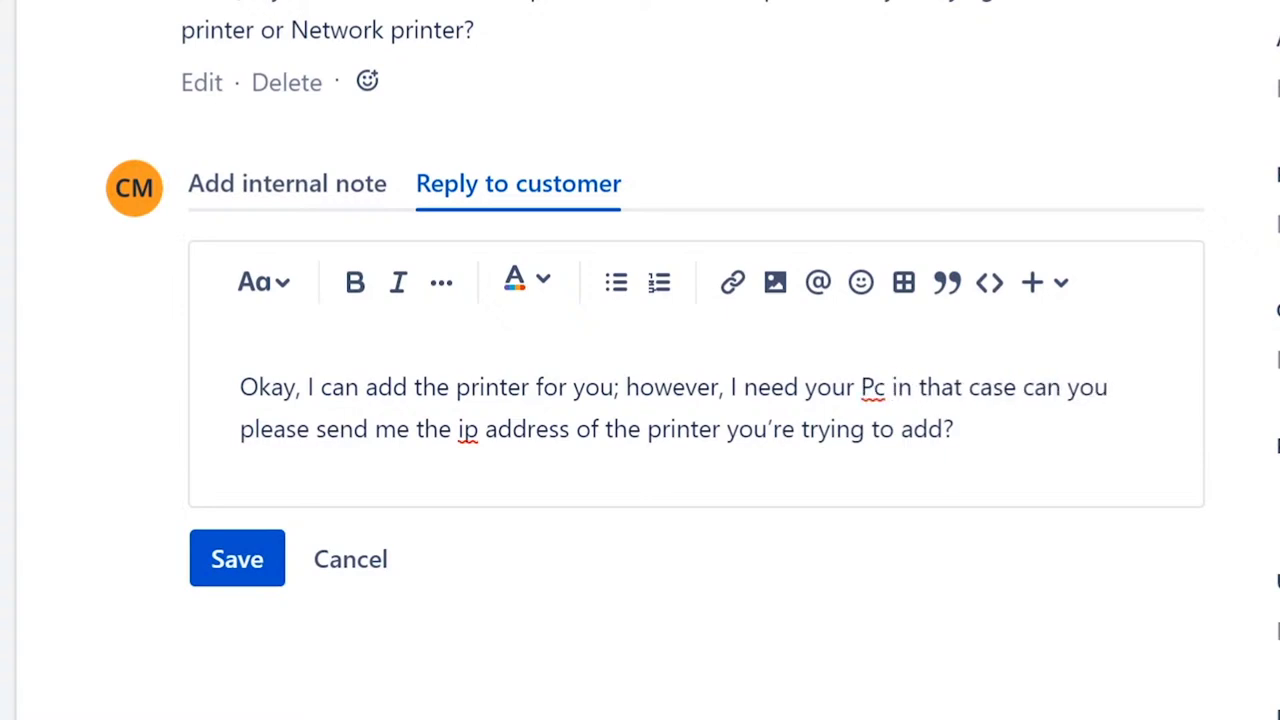
{"action": "key", "text": "BackSpace"}
{"action": "key", "text": "BackSpace"}
{"action": "type", "text": "C name"}
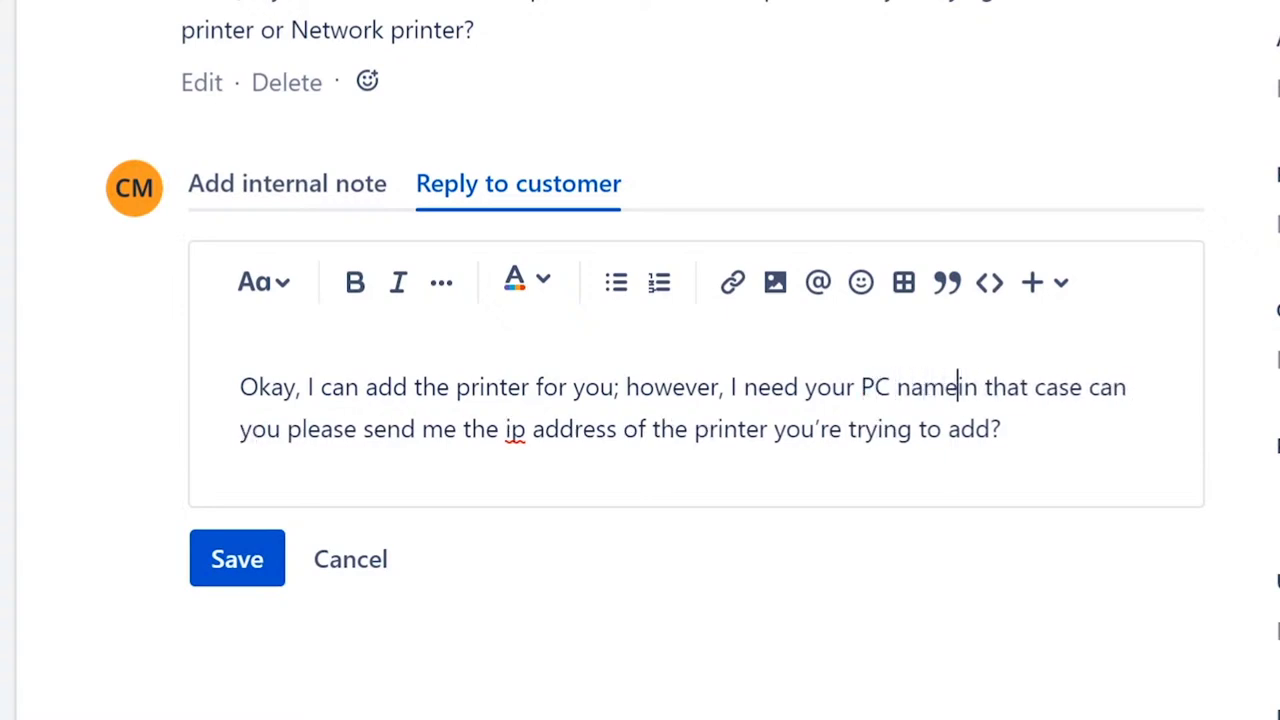
{"action": "type", "text": " to take c"}
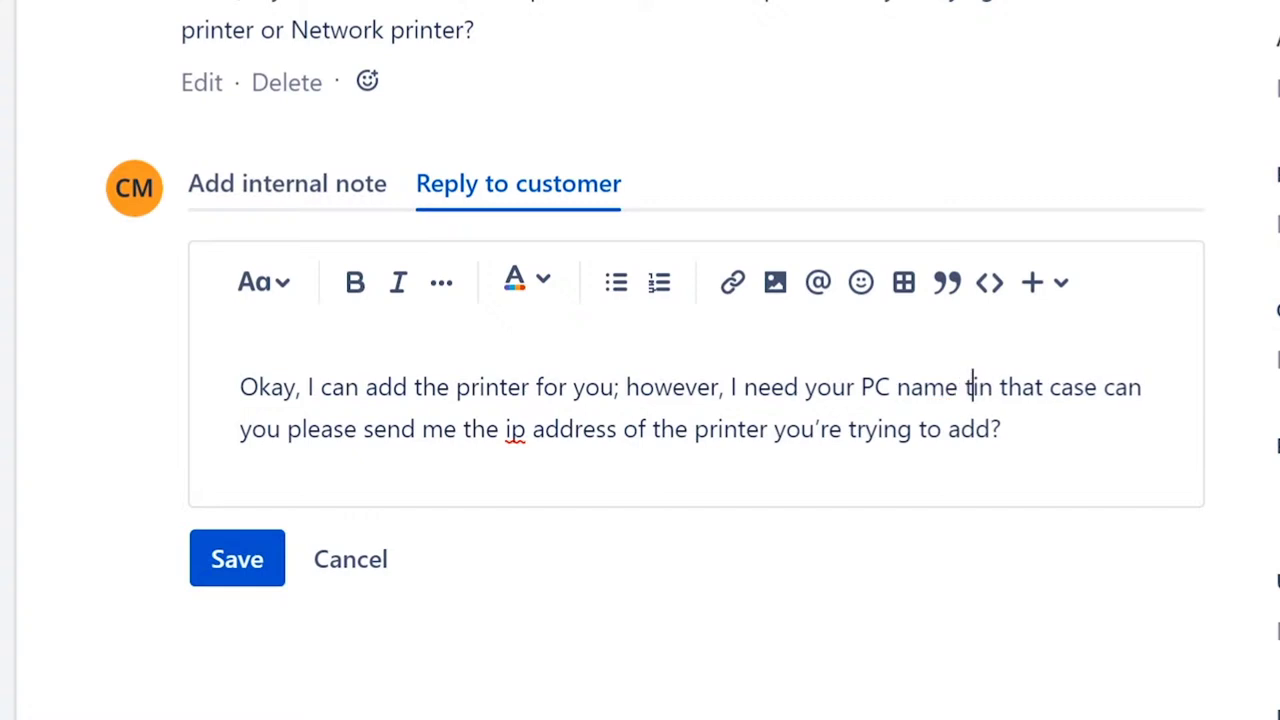
{"action": "type", "text": "ontrol"}
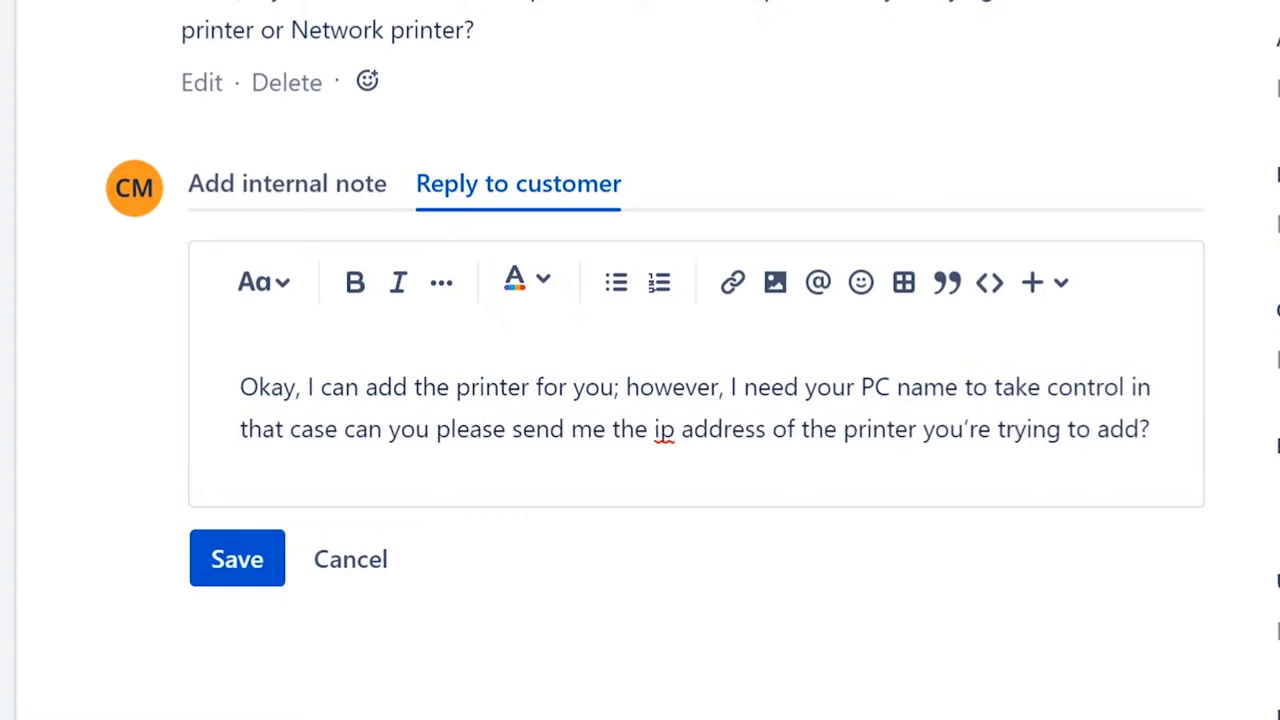
{"action": "type", "text": " remotly,"}
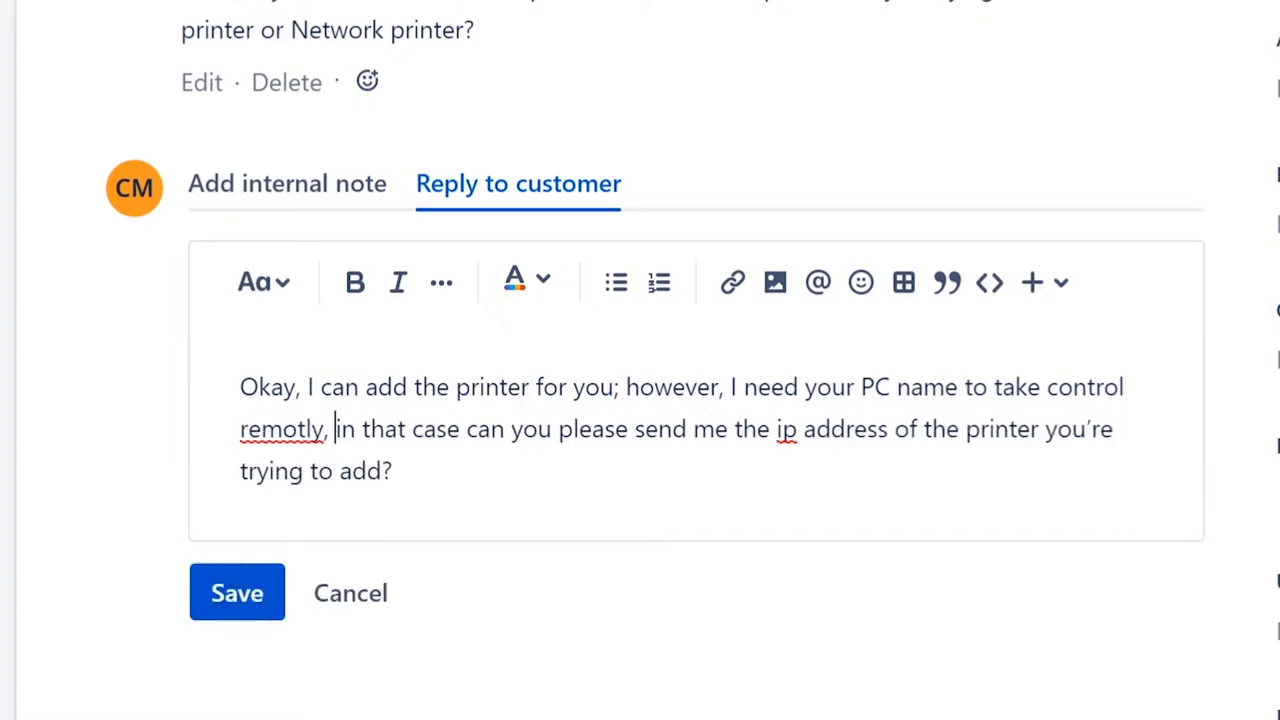
Correct 'remotly' to 'remotely' and replace ', in that case' with 'and'.
{"action": "double_click", "coordinate": [282, 430]}
{"action": "right_click", "coordinate": [292, 434]}
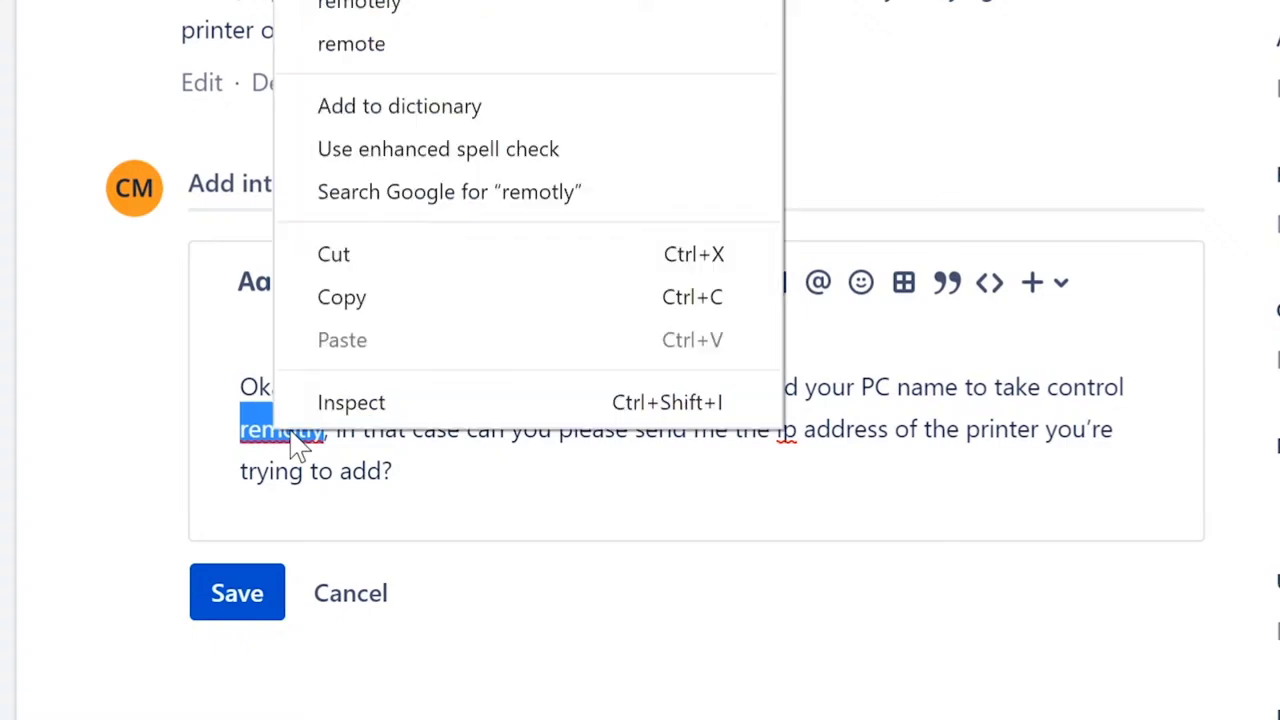
{"action": "left_click", "coordinate": [450, 5]}
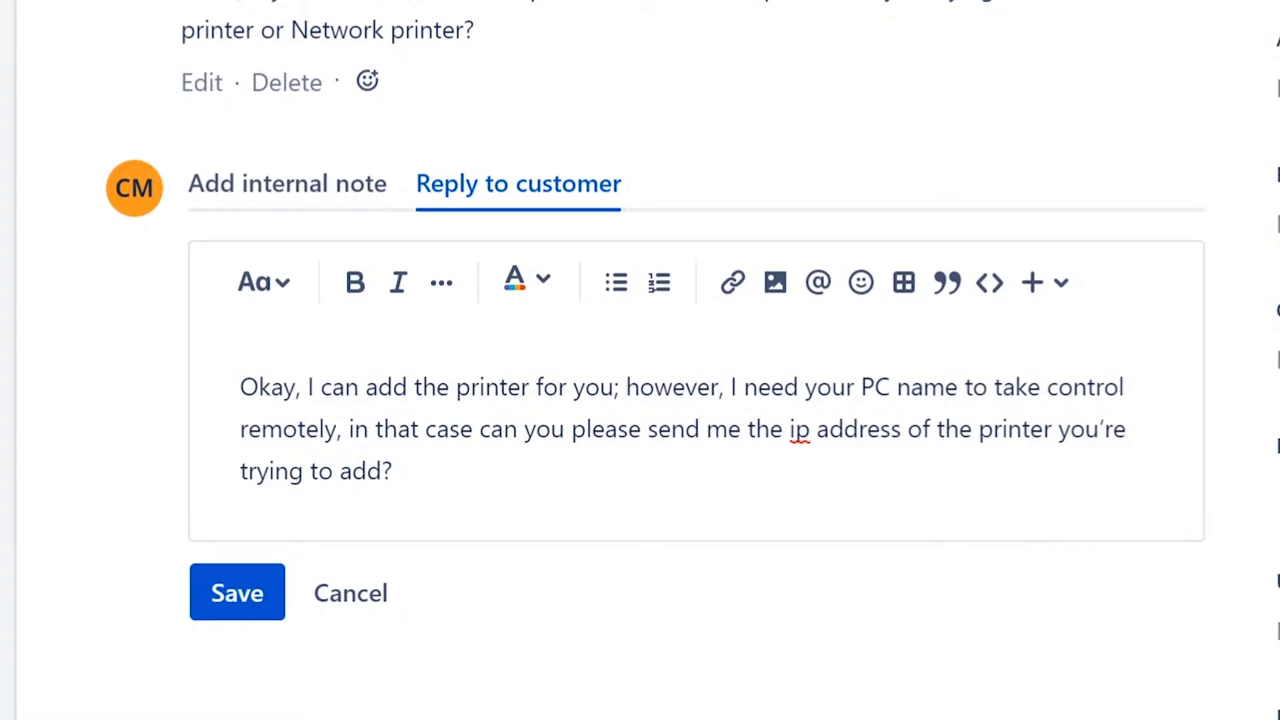
{"action": "left_click_drag", "start_coordinate": [474, 429], "coordinate": [338, 429]}
{"action": "type", "text": "and"}
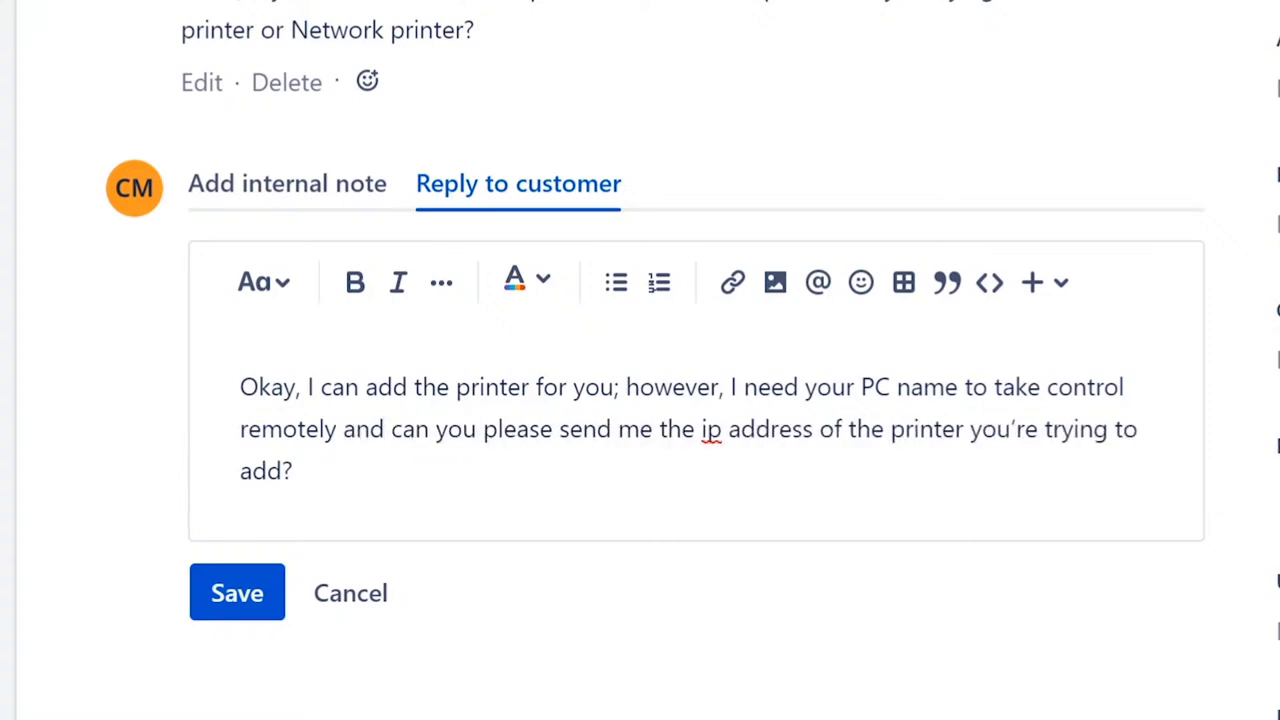
Add 'of your PC' after 'take control' in the reply.
{"action": "left_click", "coordinate": [731, 387]}
{"action": "left_click_drag", "start_coordinate": [240, 387], "coordinate": [300, 471]}
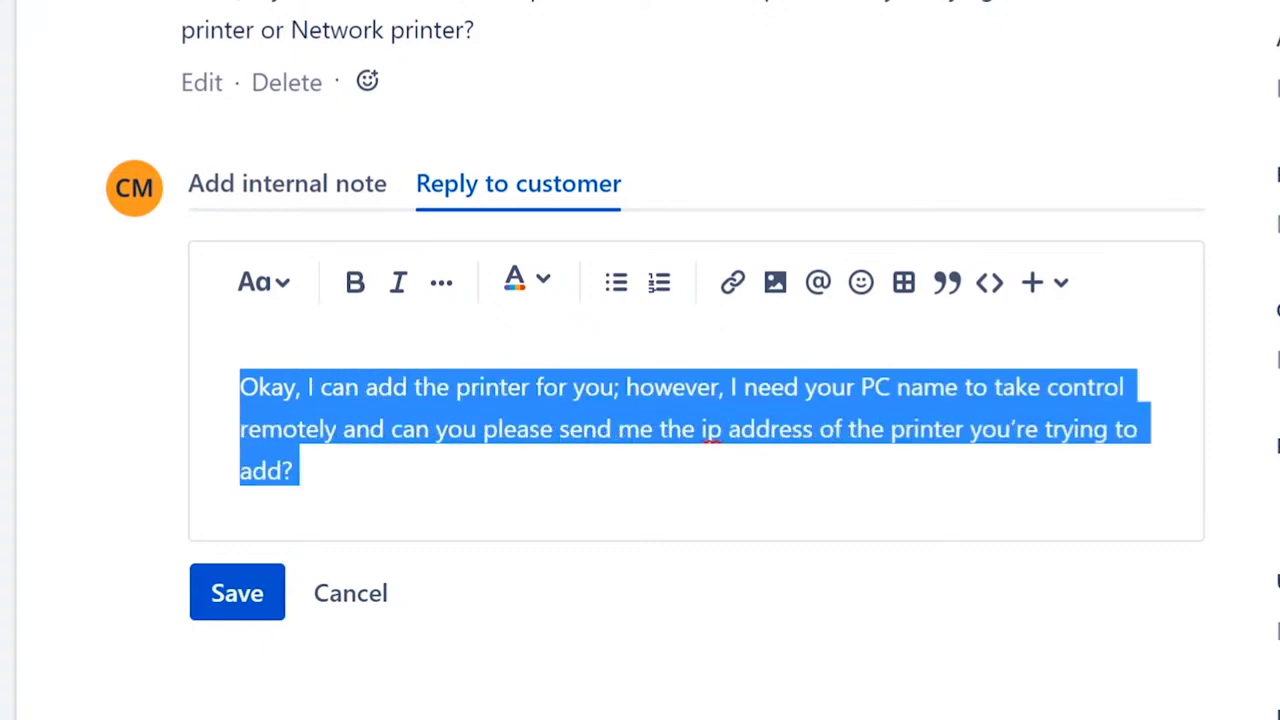
{"action": "left_click", "coordinate": [597, 429]}
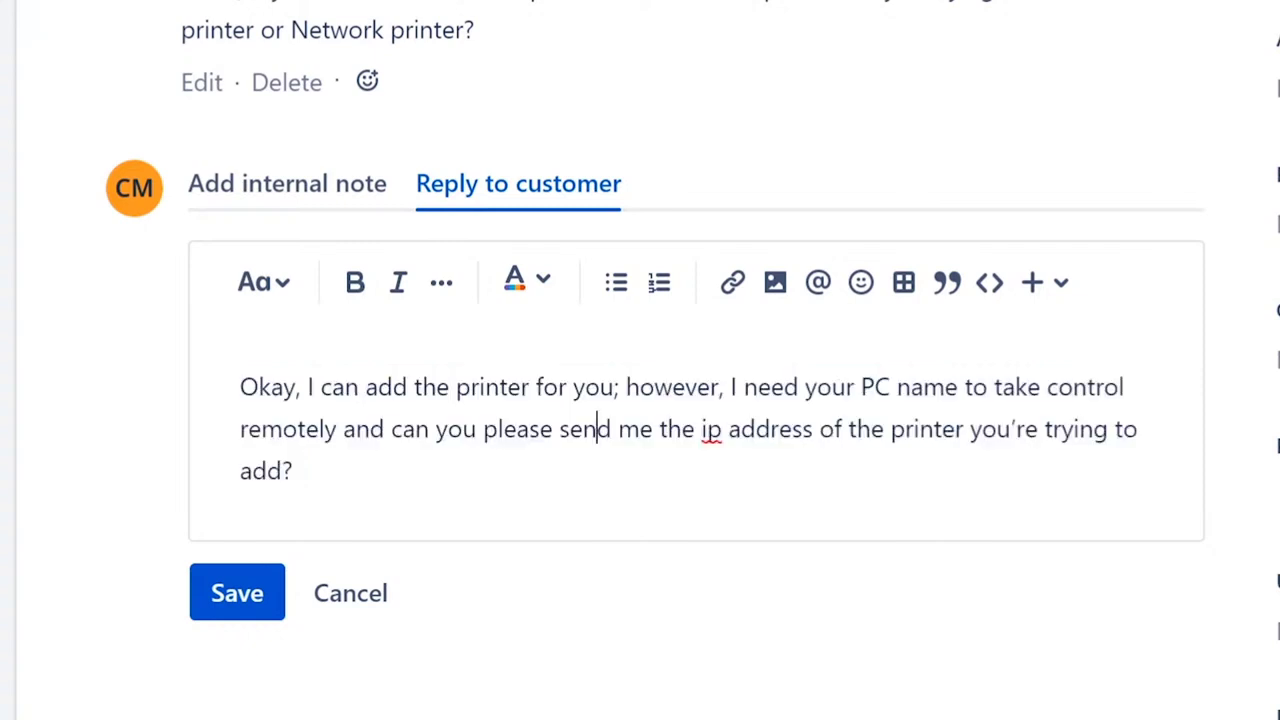
{"action": "left_click", "coordinate": [1166, 397]}
{"action": "type", "text": "of your Pc"}
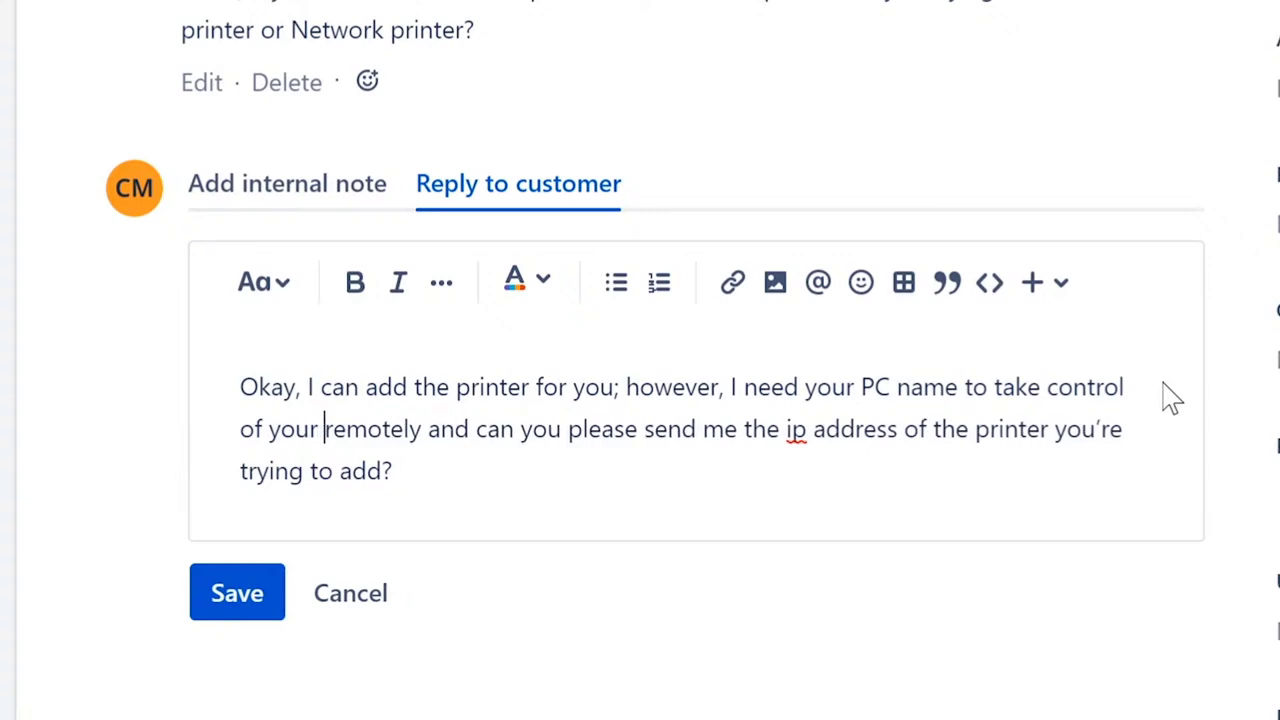
{"action": "key", "text": "BackSpace"}
{"action": "key", "text": "BackSpace"}
{"action": "type", "text": "C"}
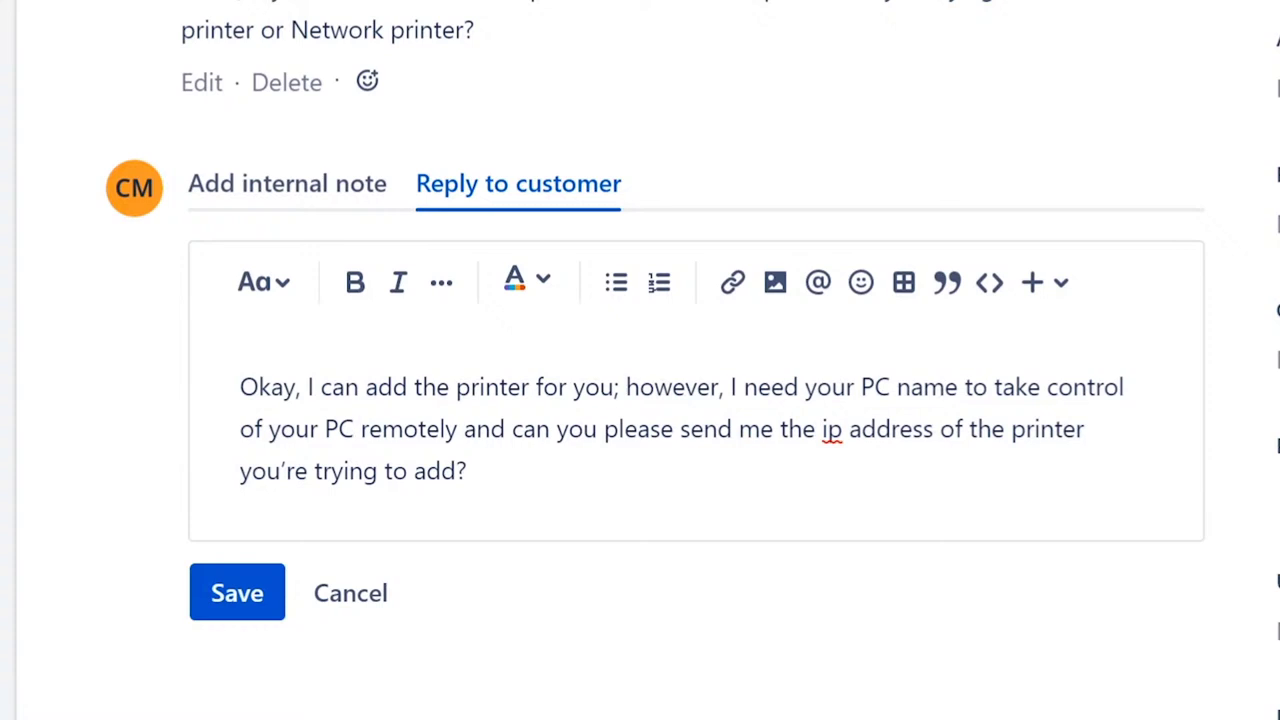
Review the closing IP address question and post the reply to the customer.
{"action": "left_click", "coordinate": [624, 429]}
{"action": "left_click_drag", "start_coordinate": [788, 429], "coordinate": [473, 471]}
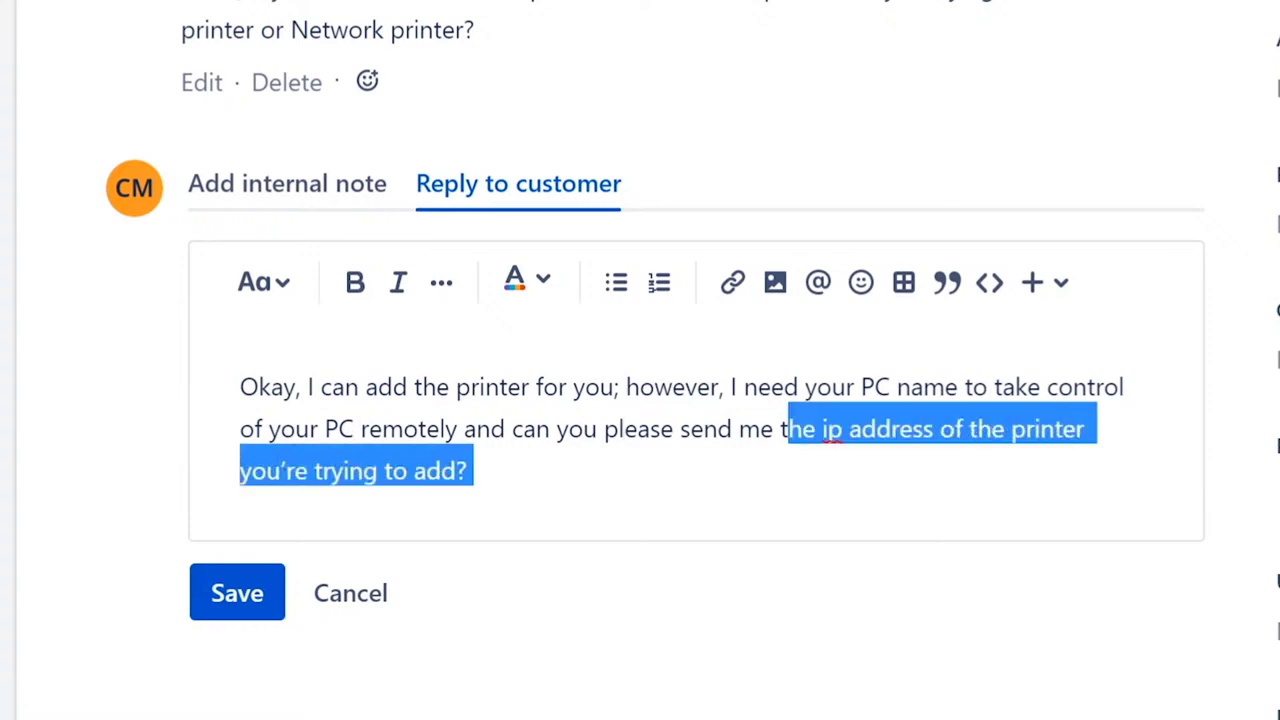
{"action": "left_click", "coordinate": [474, 471]}
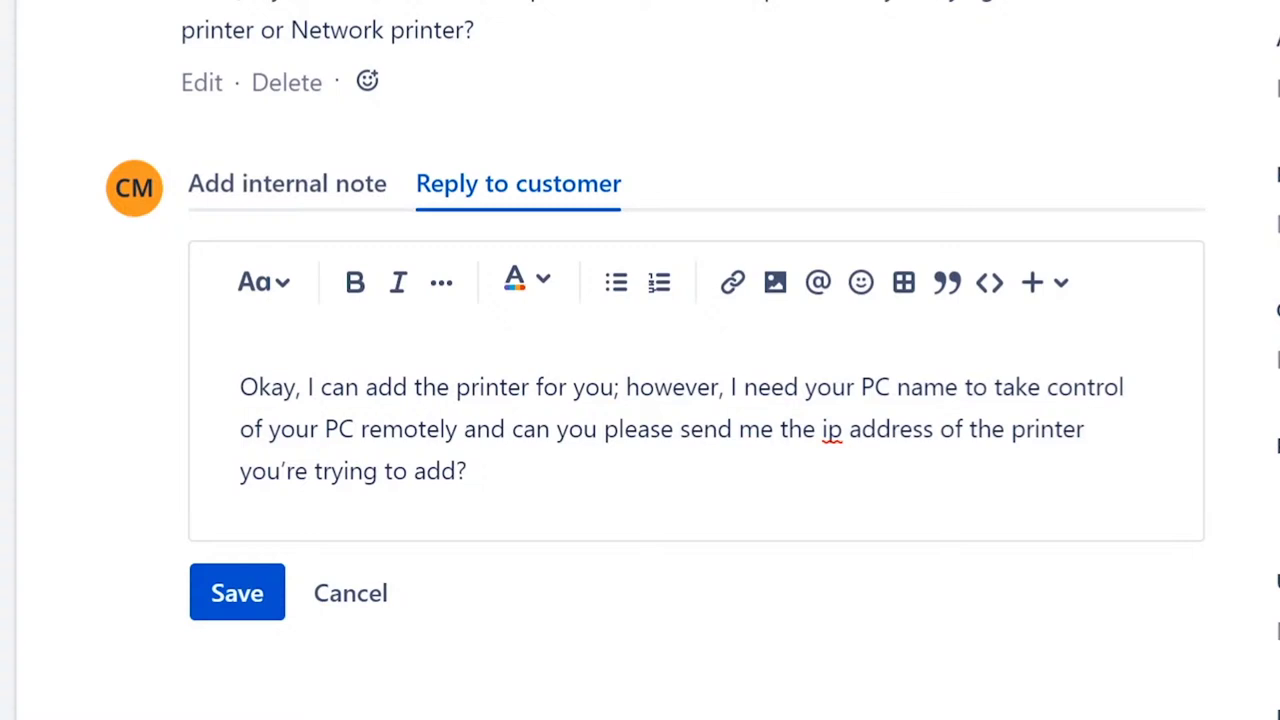
{"action": "left_click", "coordinate": [1041, 387]}
{"action": "left_click", "coordinate": [787, 429]}
{"action": "left_click", "coordinate": [474, 471]}
{"action": "left_click", "coordinate": [231, 600]}
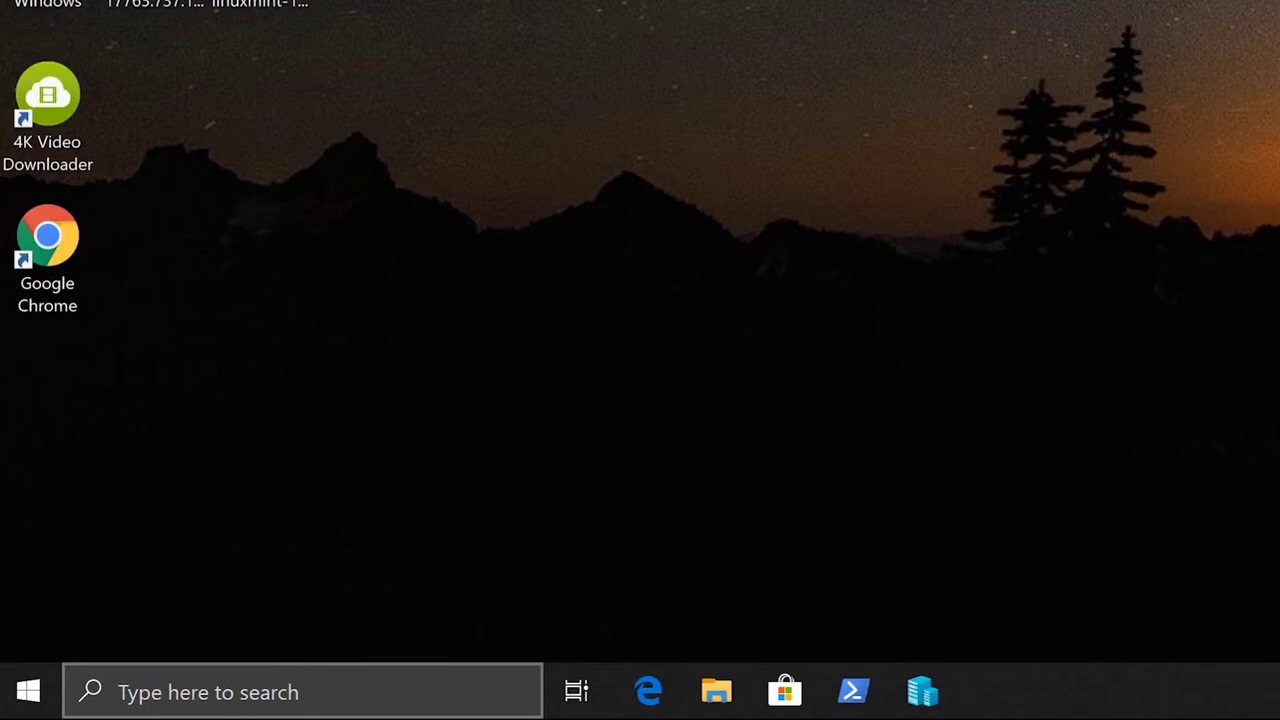
Search Windows for 'devices' and open the Printers & scanners settings.
{"action": "left_click", "coordinate": [345, 708]}
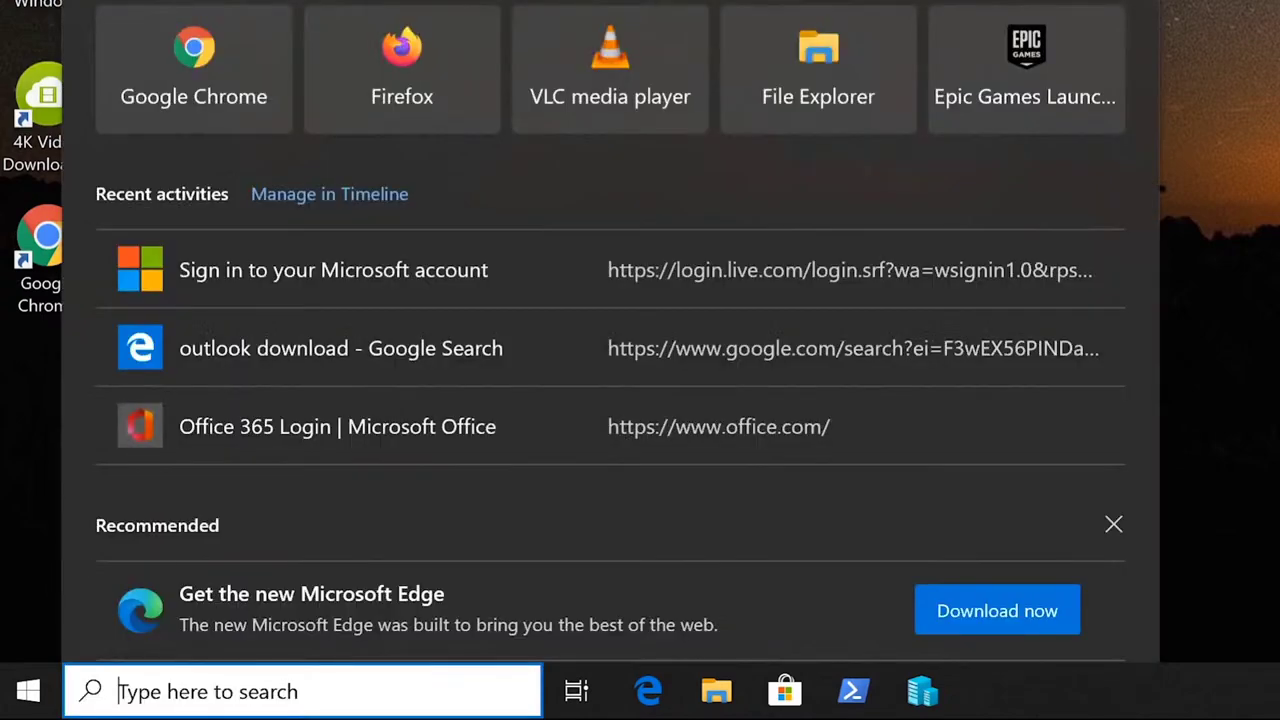
{"action": "type", "text": "de"}
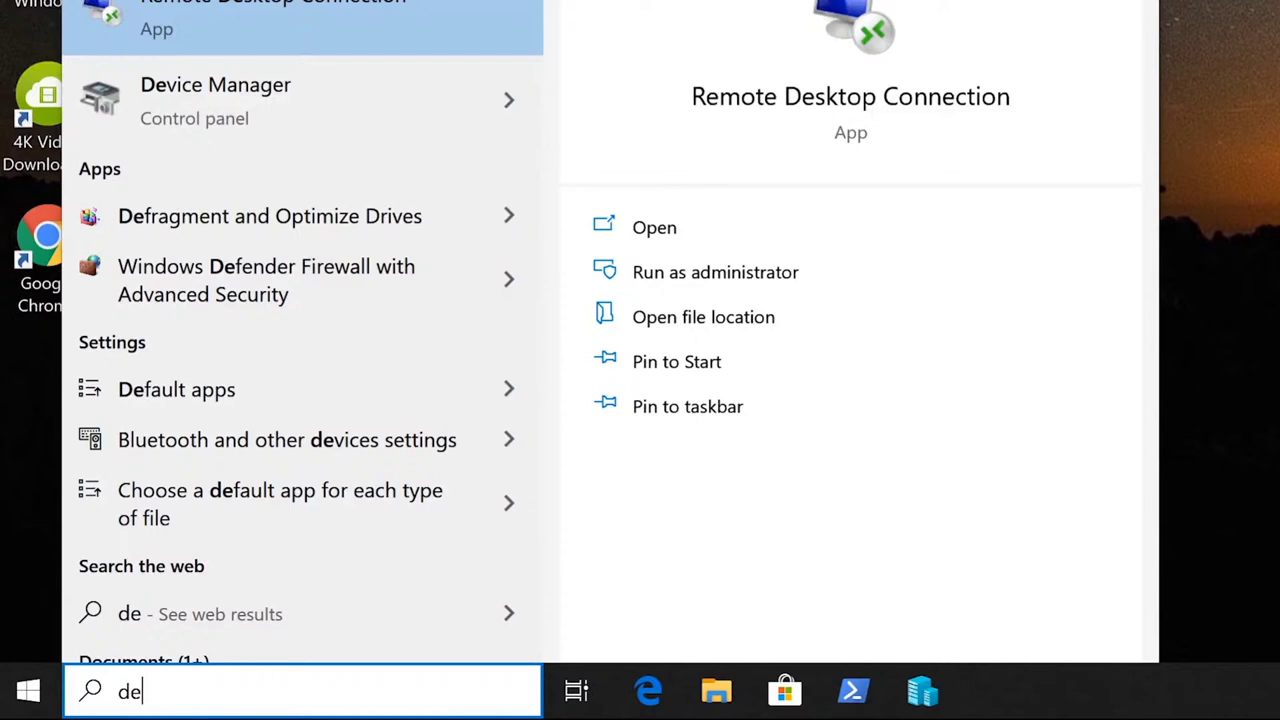
{"action": "key", "text": "BackSpace"}
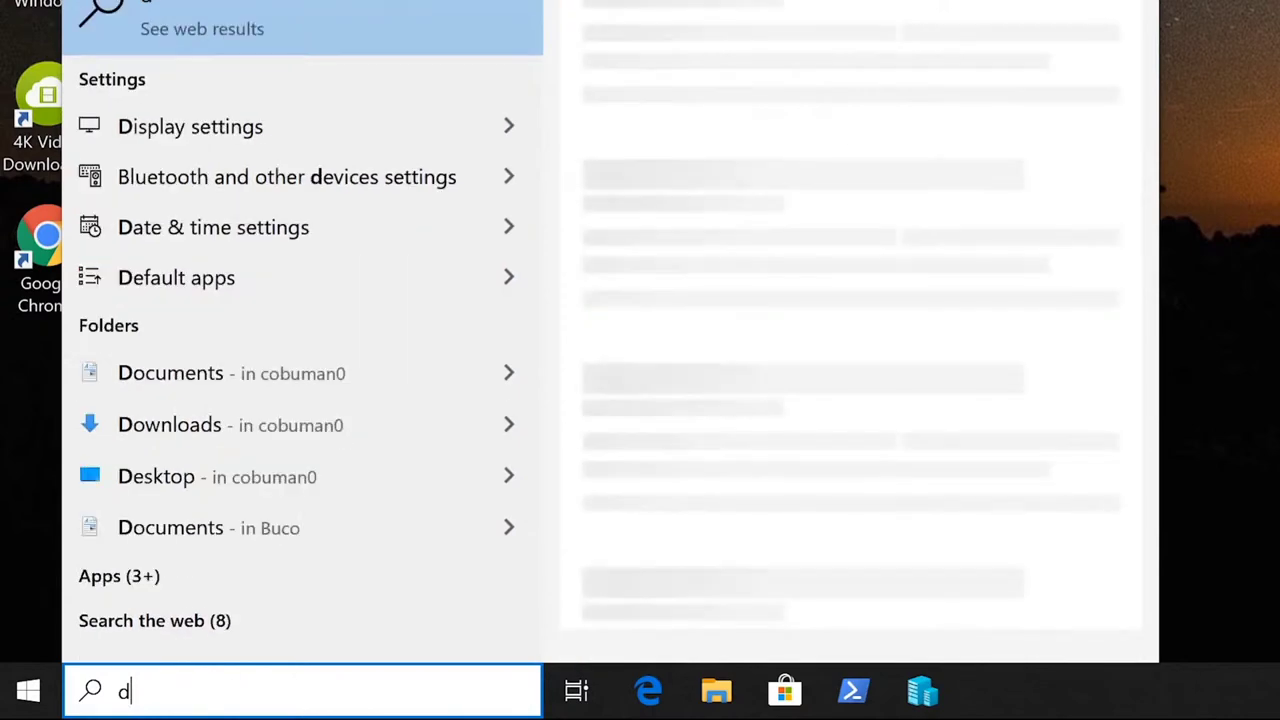
{"action": "type", "text": "evices"}
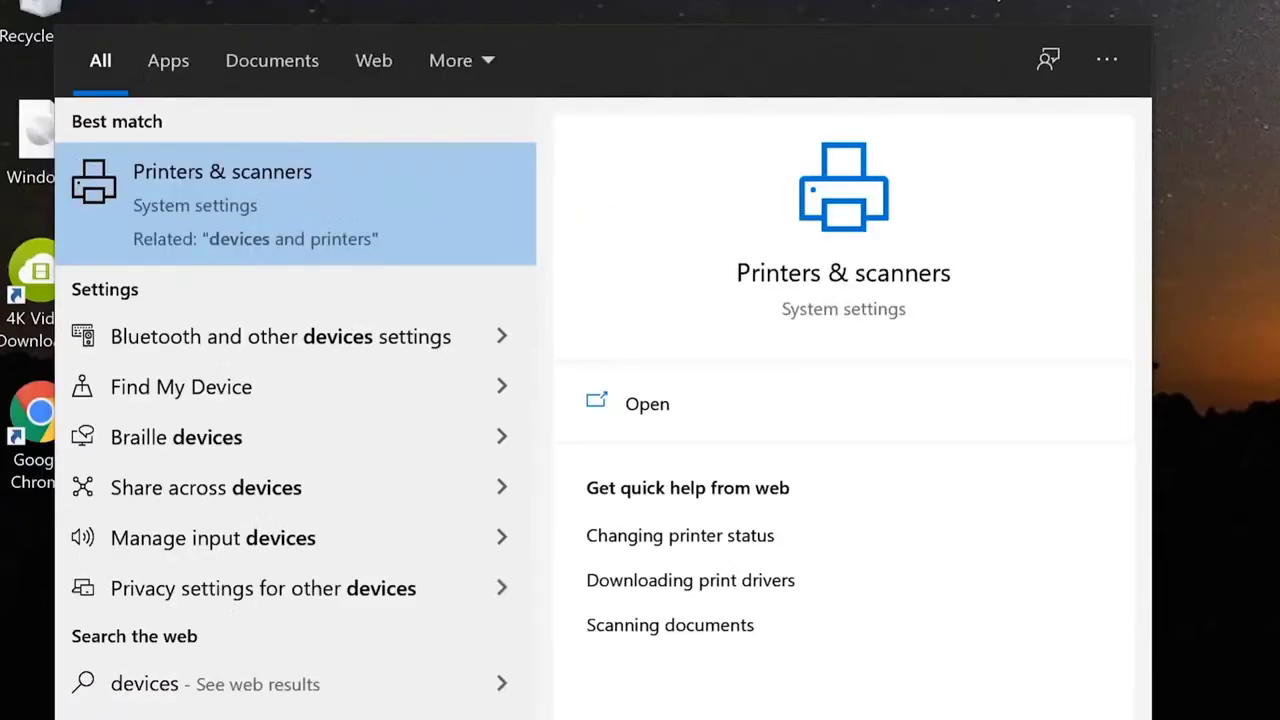
{"action": "left_click", "coordinate": [217, 22]}
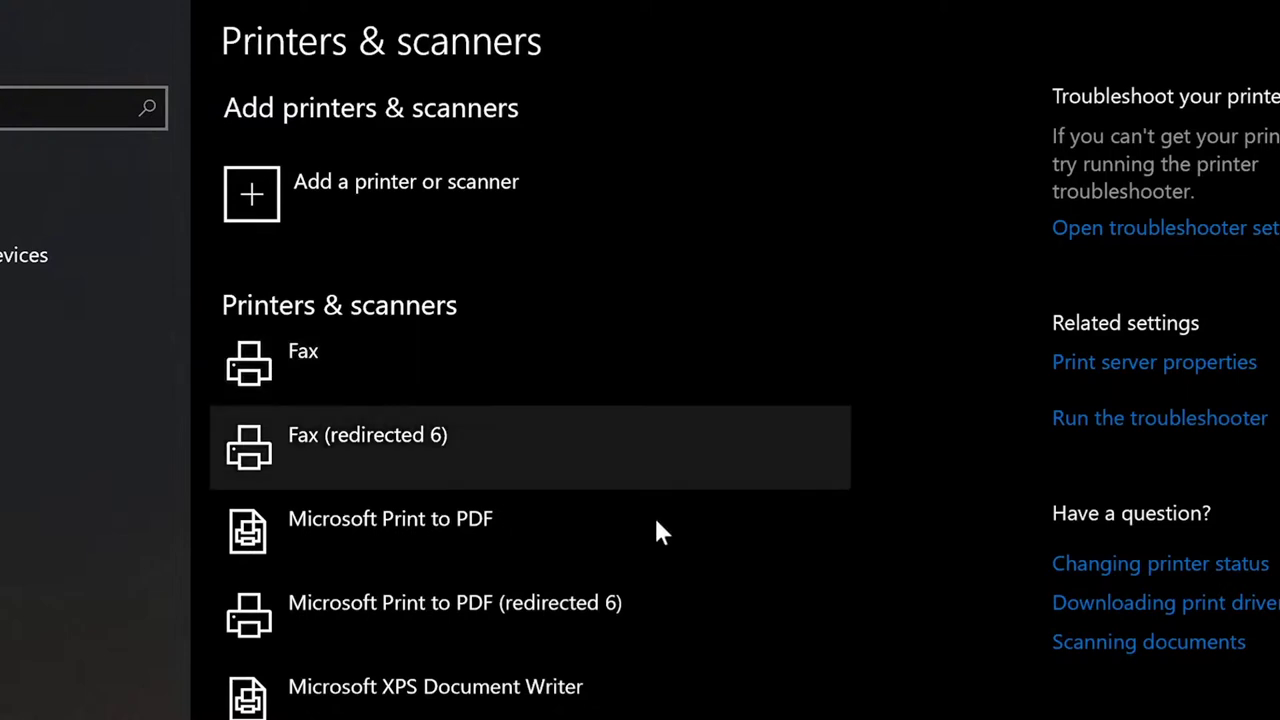
Search for printers, open the other ways to find a printer, then close that window.
{"action": "left_click", "coordinate": [511, 635]}
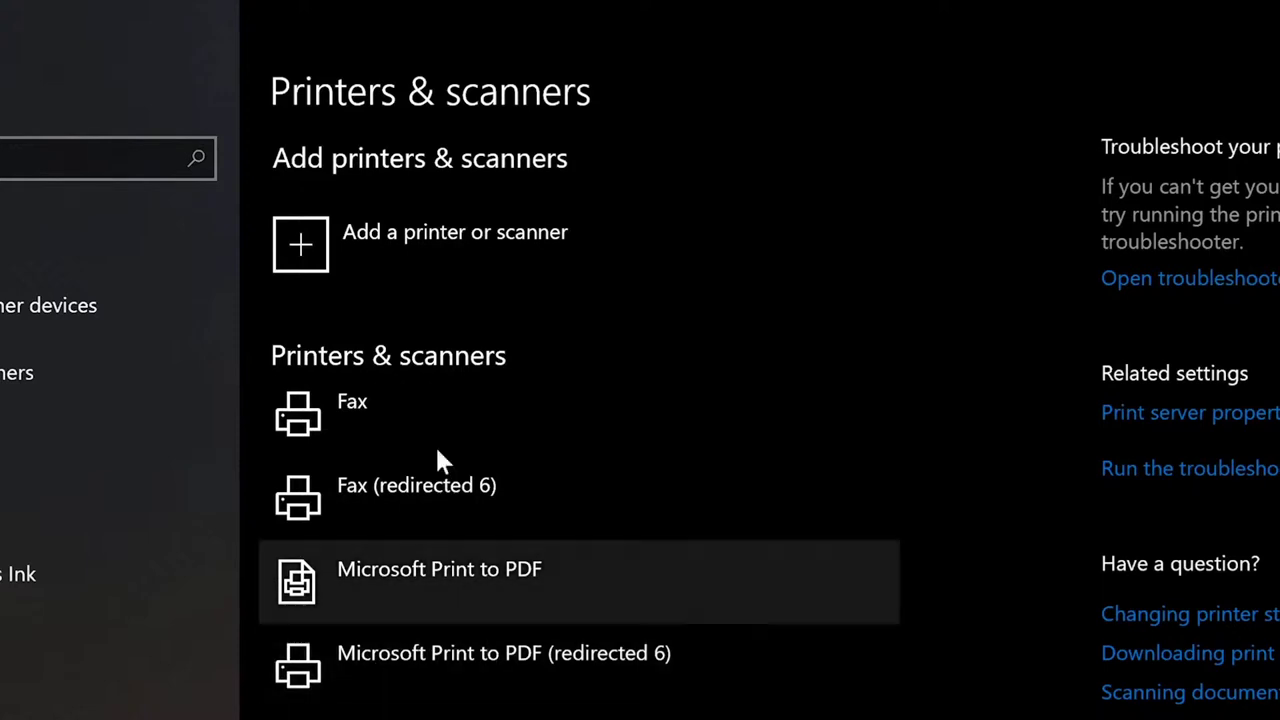
{"action": "left_click", "coordinate": [432, 228]}
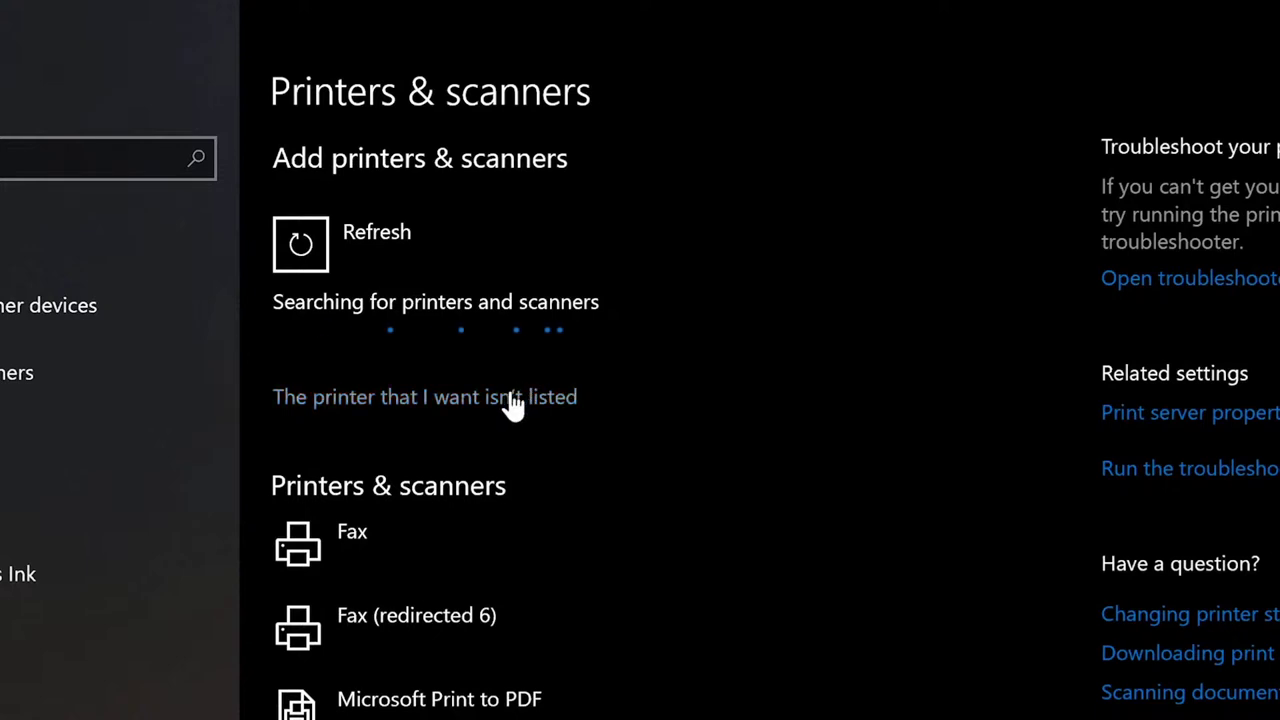
{"action": "left_click", "coordinate": [429, 398]}
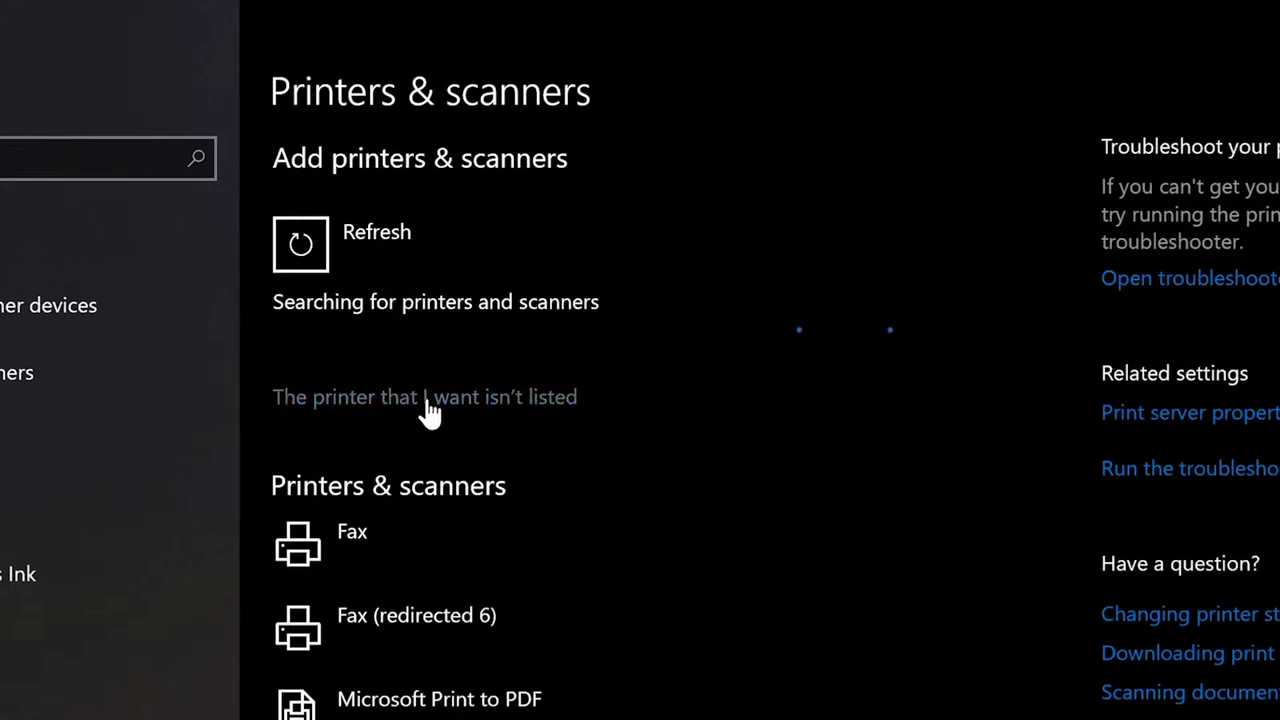
{"action": "left_click_drag", "start_coordinate": [595, 328], "coordinate": [672, 191]}
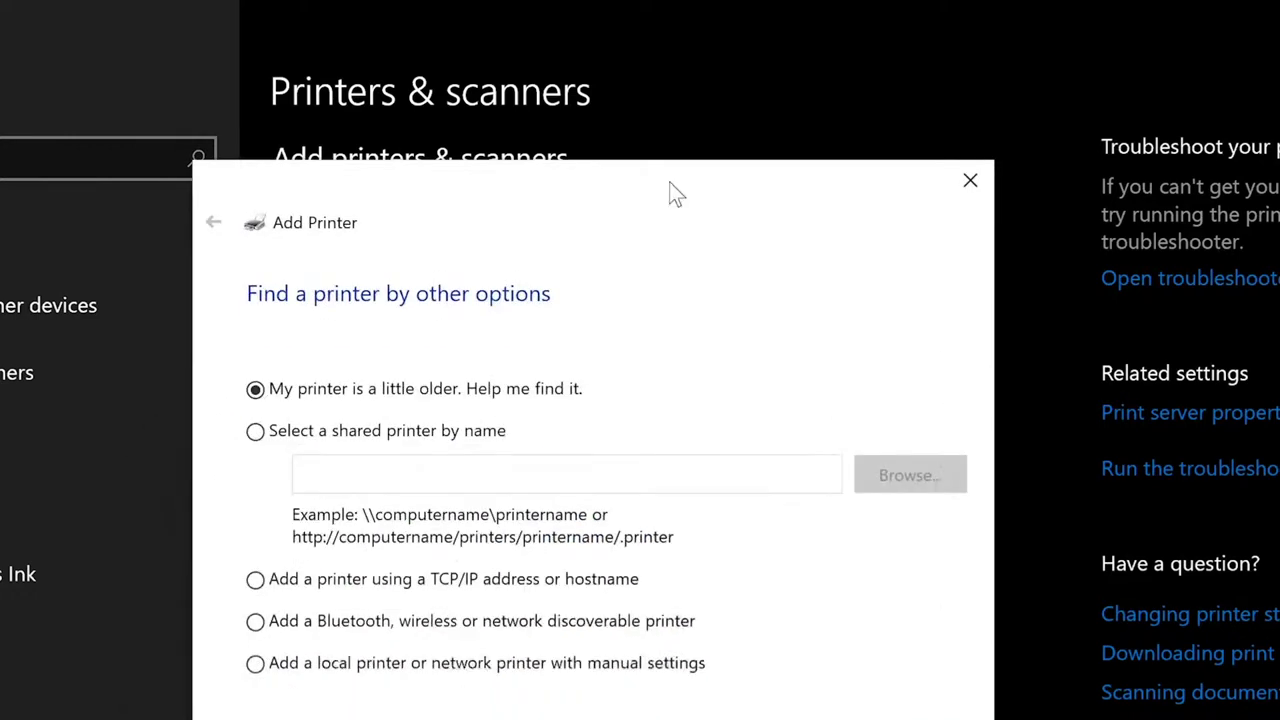
{"action": "key", "text": "Escape"}
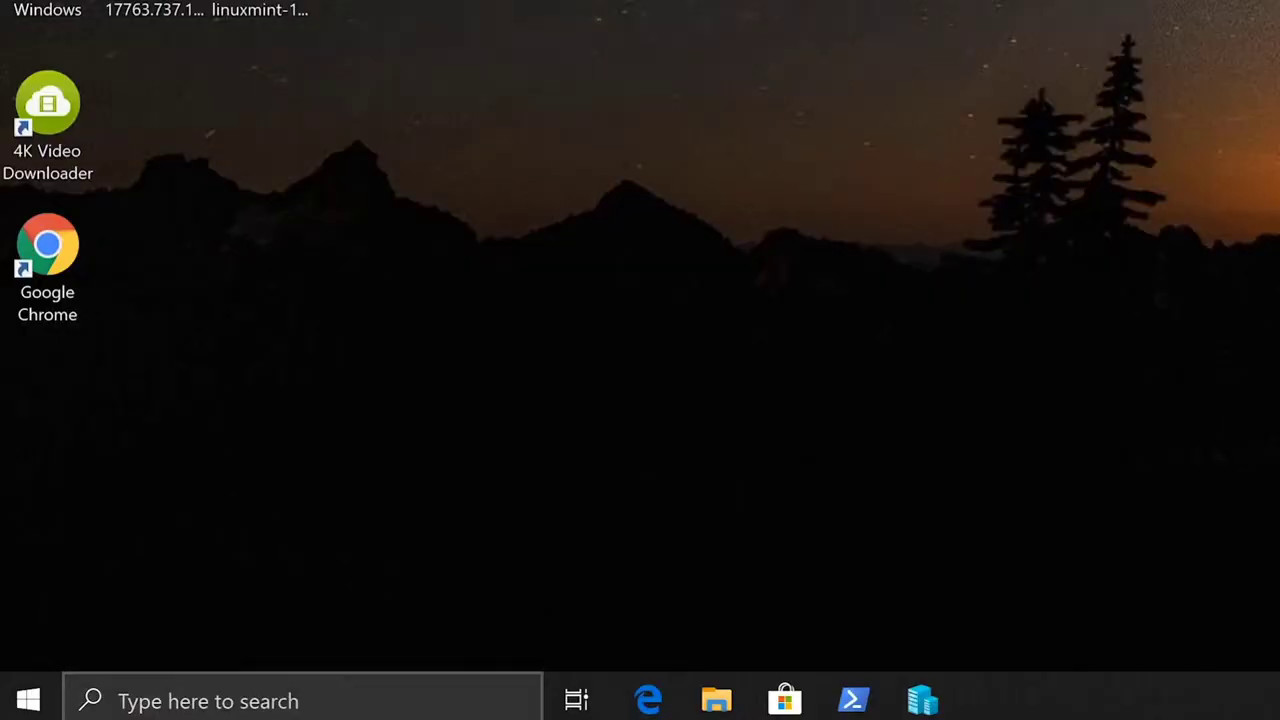
{"action": "key", "text": "super+s"}
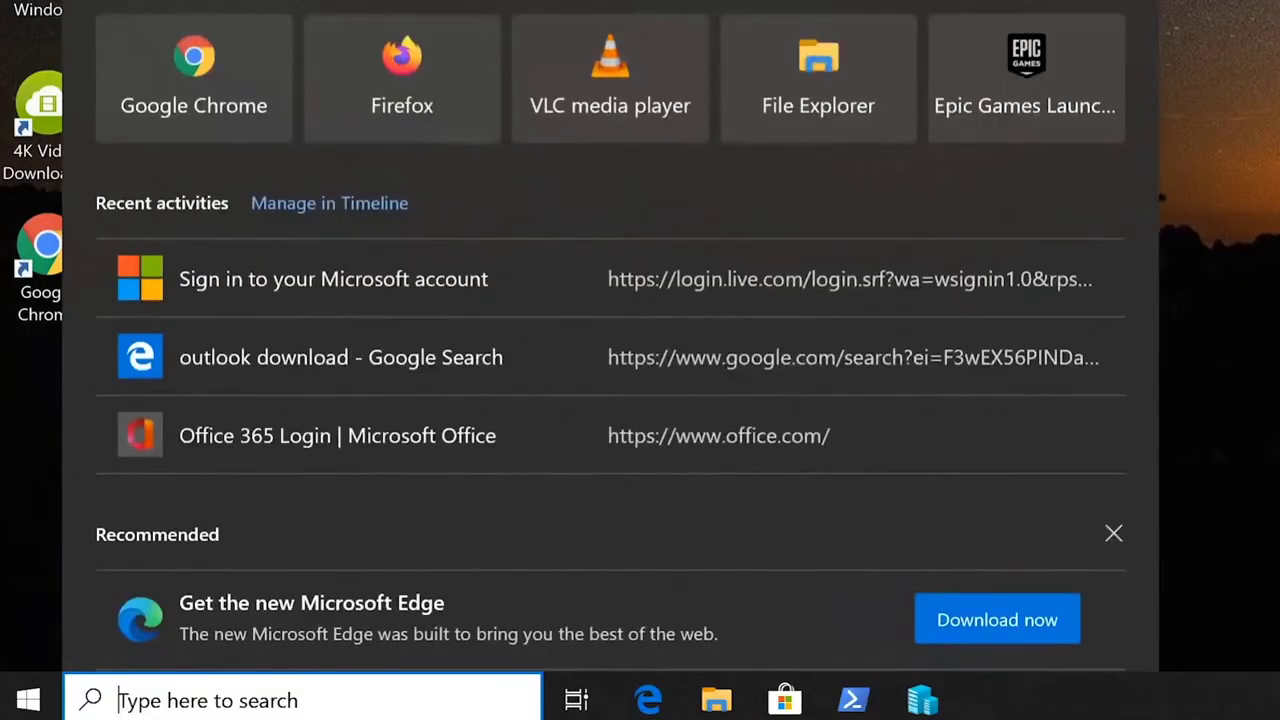
Open Control Panel's Devices and Printers, inspect the Blackwire 610 headset, and start adding a printer.
{"action": "type", "text": "contr"}
{"action": "key", "text": "Return"}
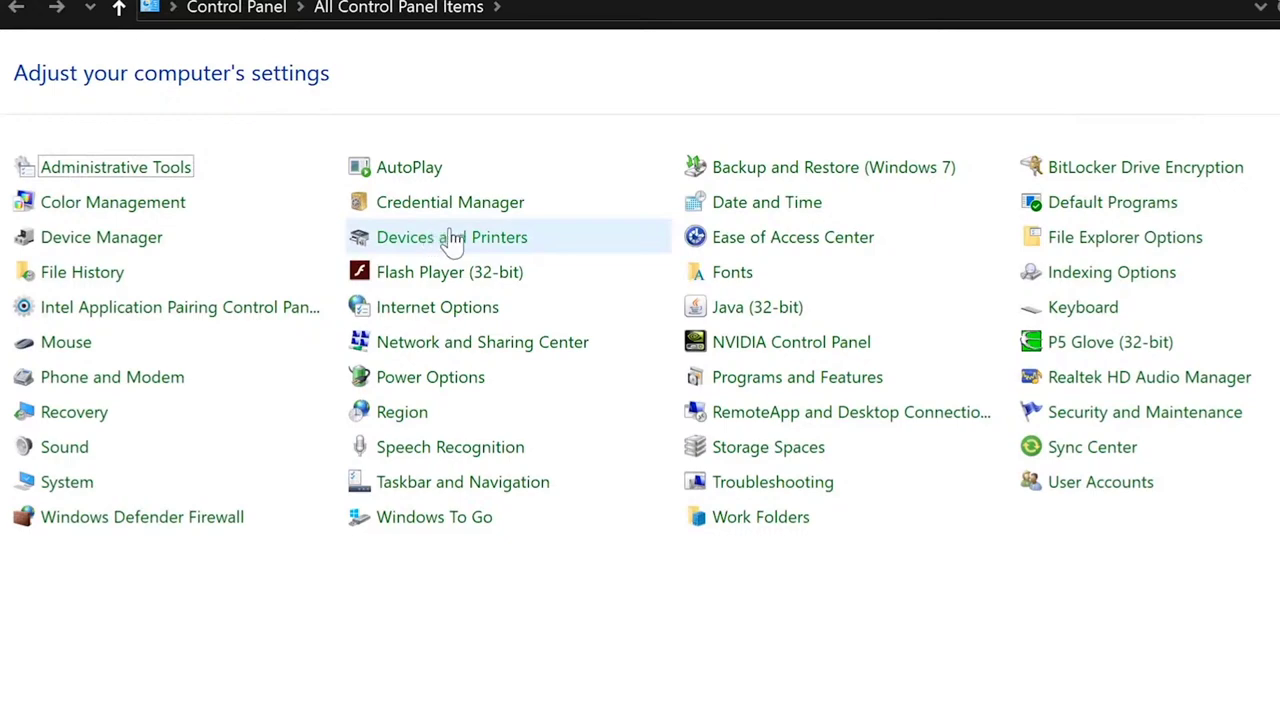
{"action": "left_click", "coordinate": [478, 240]}
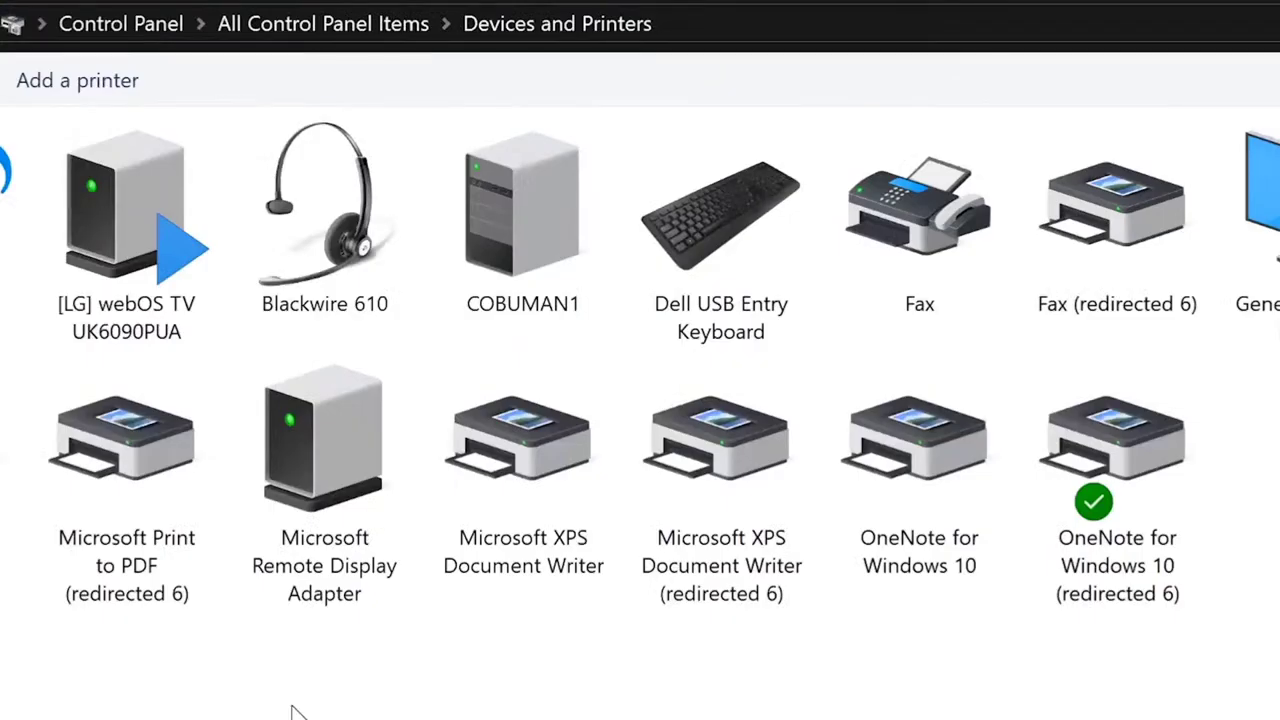
{"action": "left_click_drag", "start_coordinate": [10, 686], "coordinate": [1279, 172]}
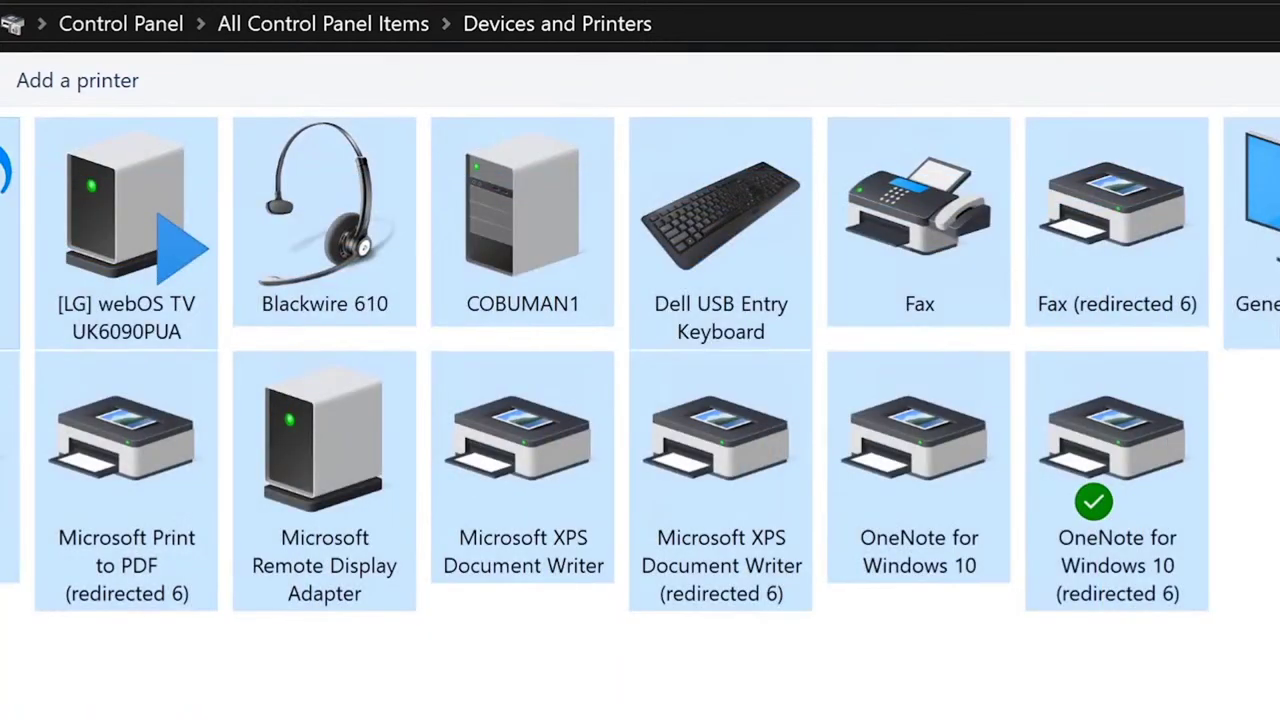
{"action": "key", "text": "Escape"}
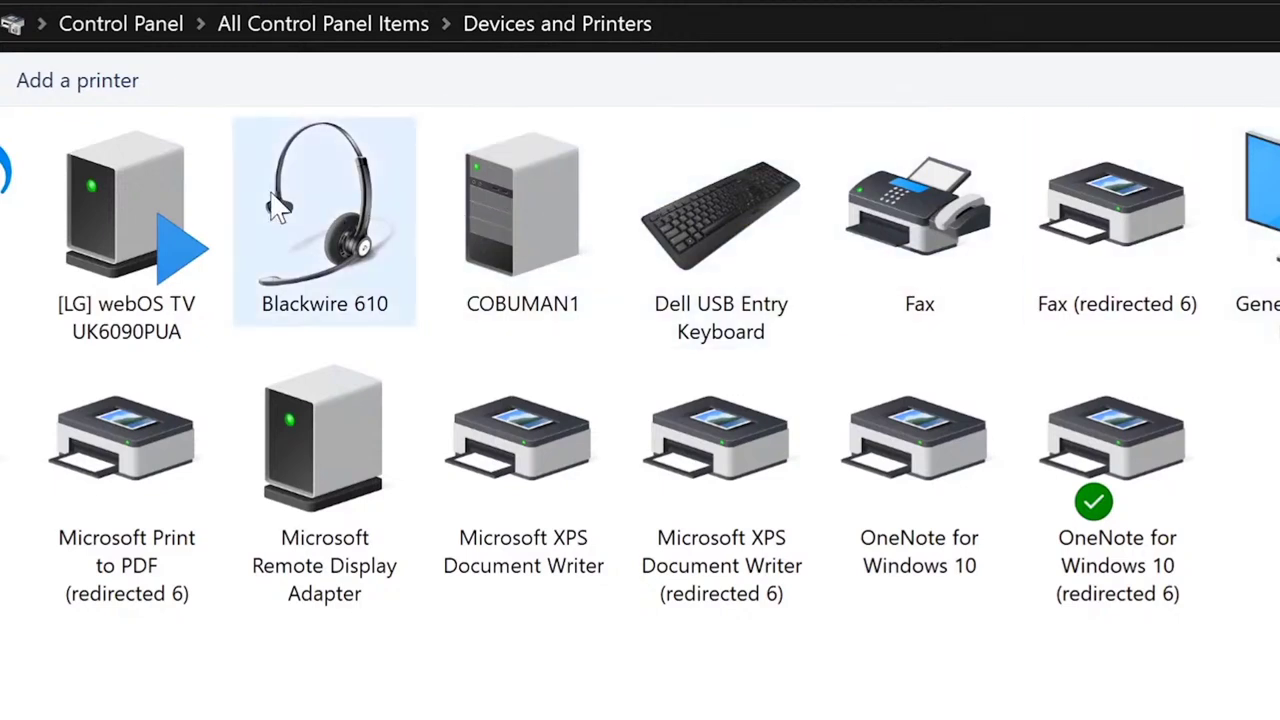
{"action": "double_click", "coordinate": [298, 205]}
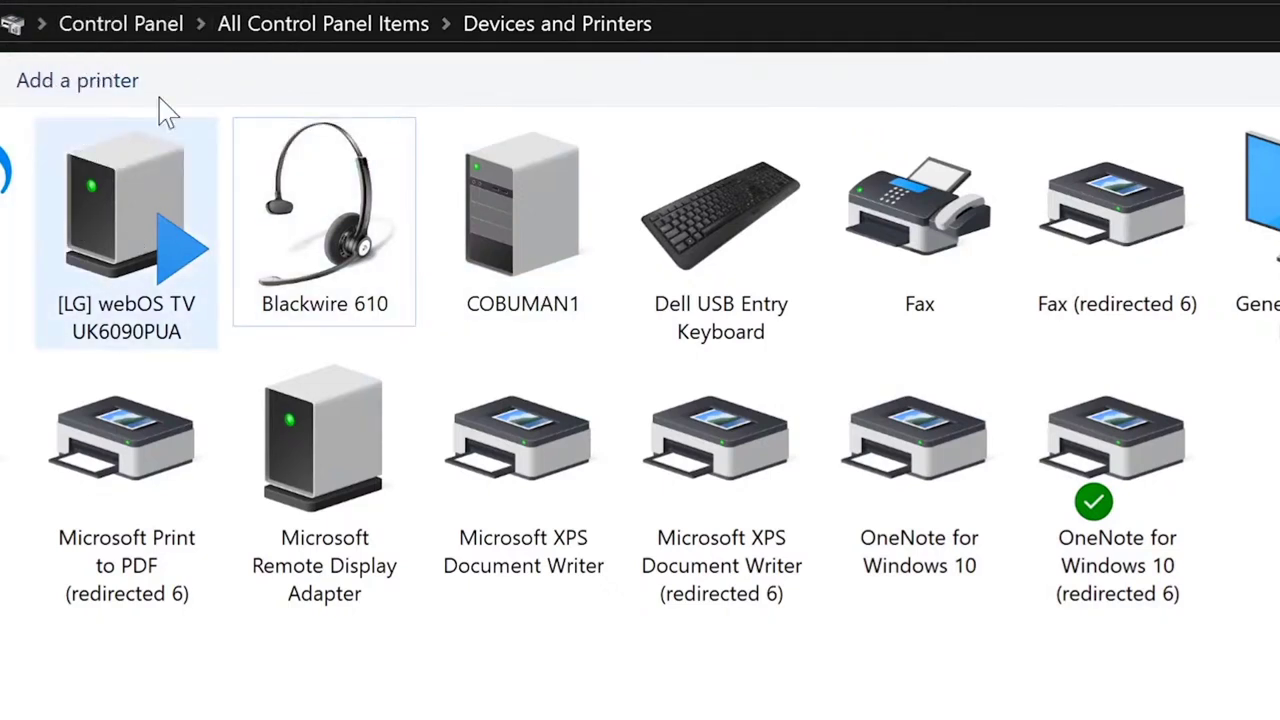
{"action": "left_click", "coordinate": [93, 86]}
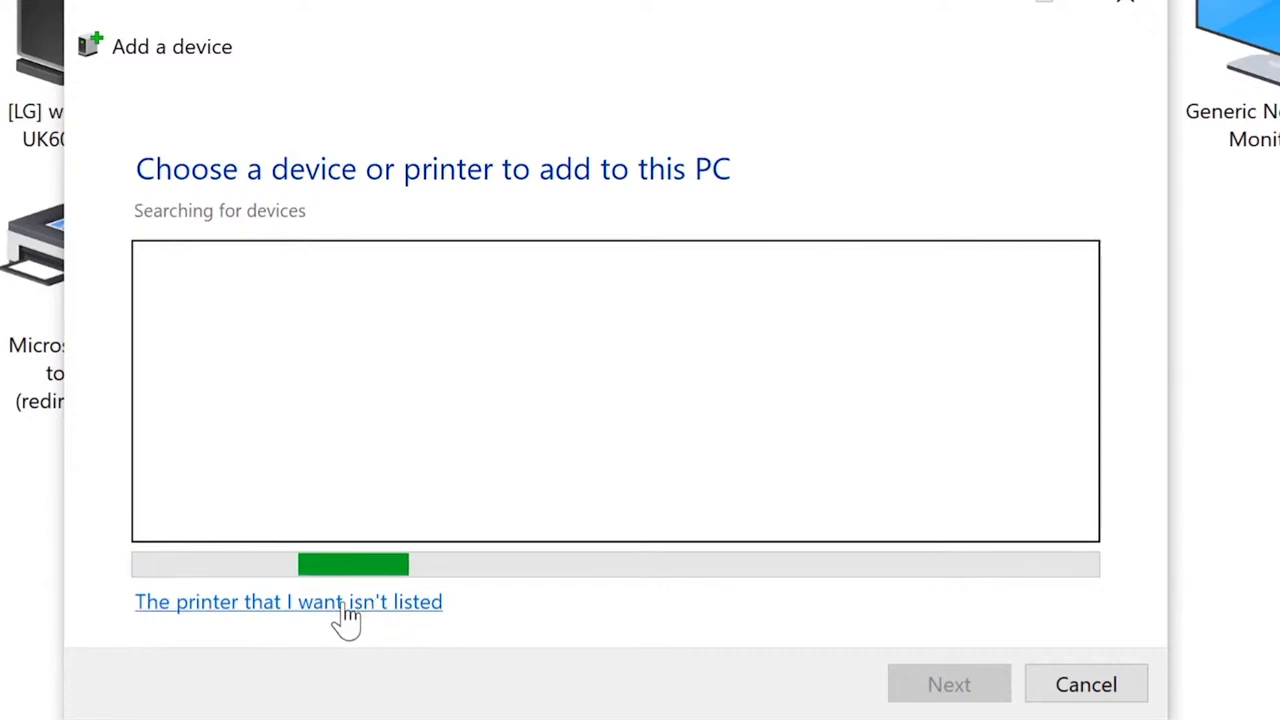
Choose to add a printer by TCP/IP address, enter 192.168.2.1, and try to connect.
{"action": "left_click", "coordinate": [343, 605]}
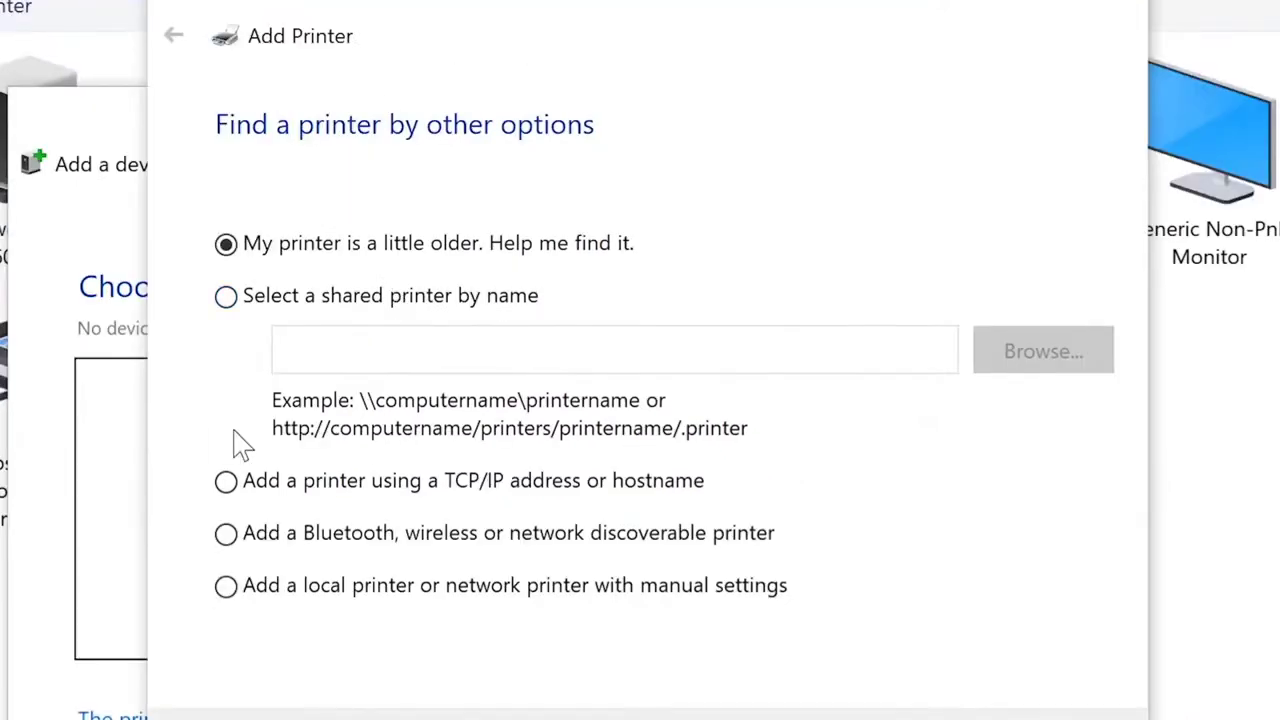
{"action": "left_click", "coordinate": [410, 600]}
{"action": "key", "text": "Return"}
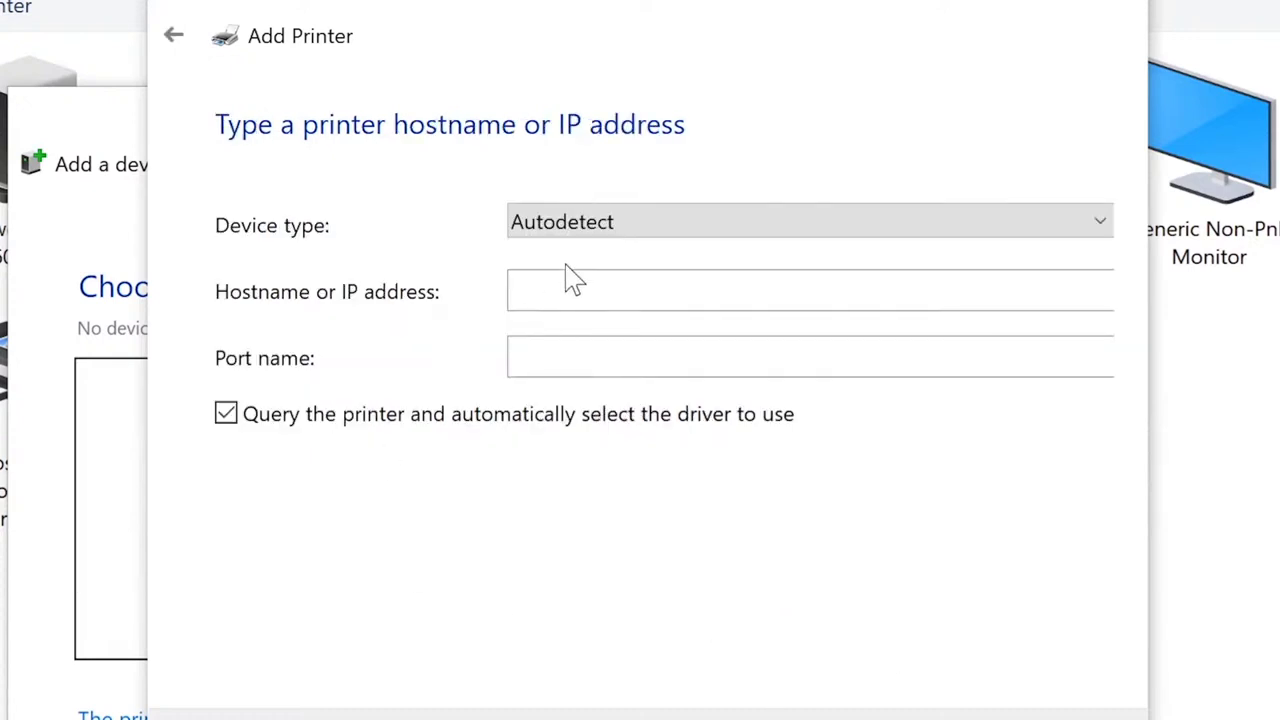
{"action": "left_click", "coordinate": [570, 280]}
{"action": "type", "text": "192"}
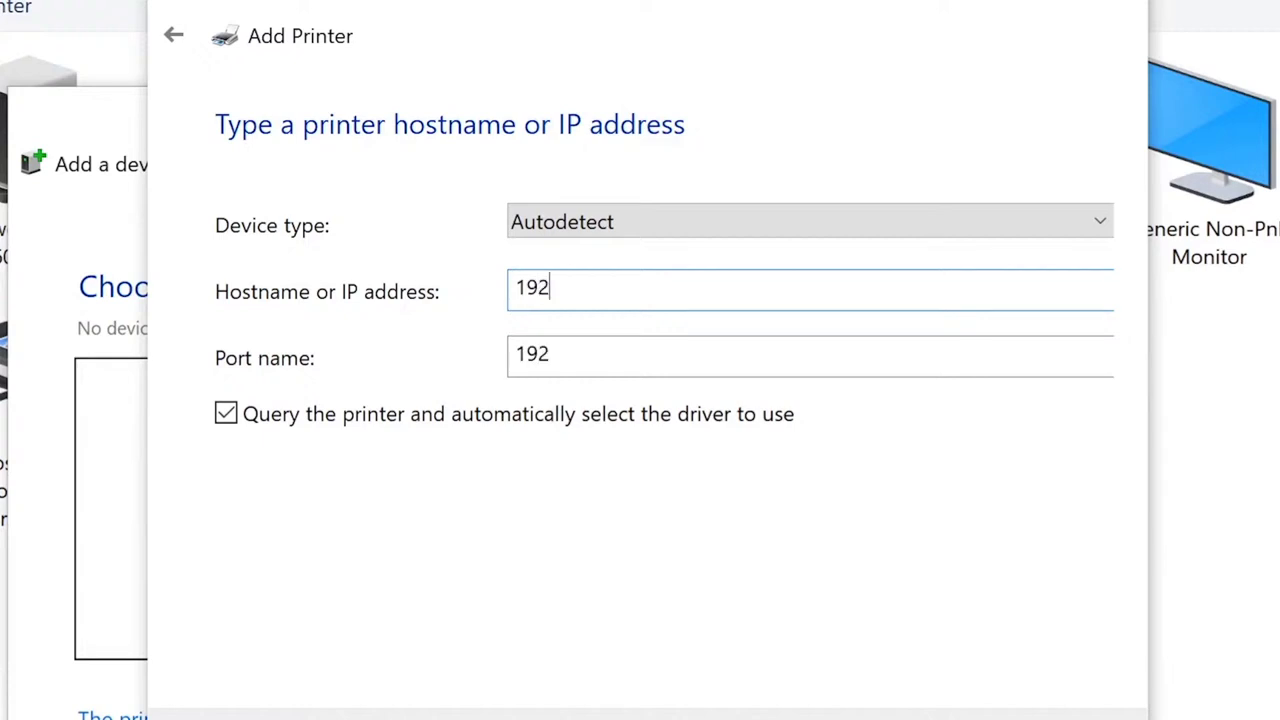
{"action": "type", "text": ".168.2.1"}
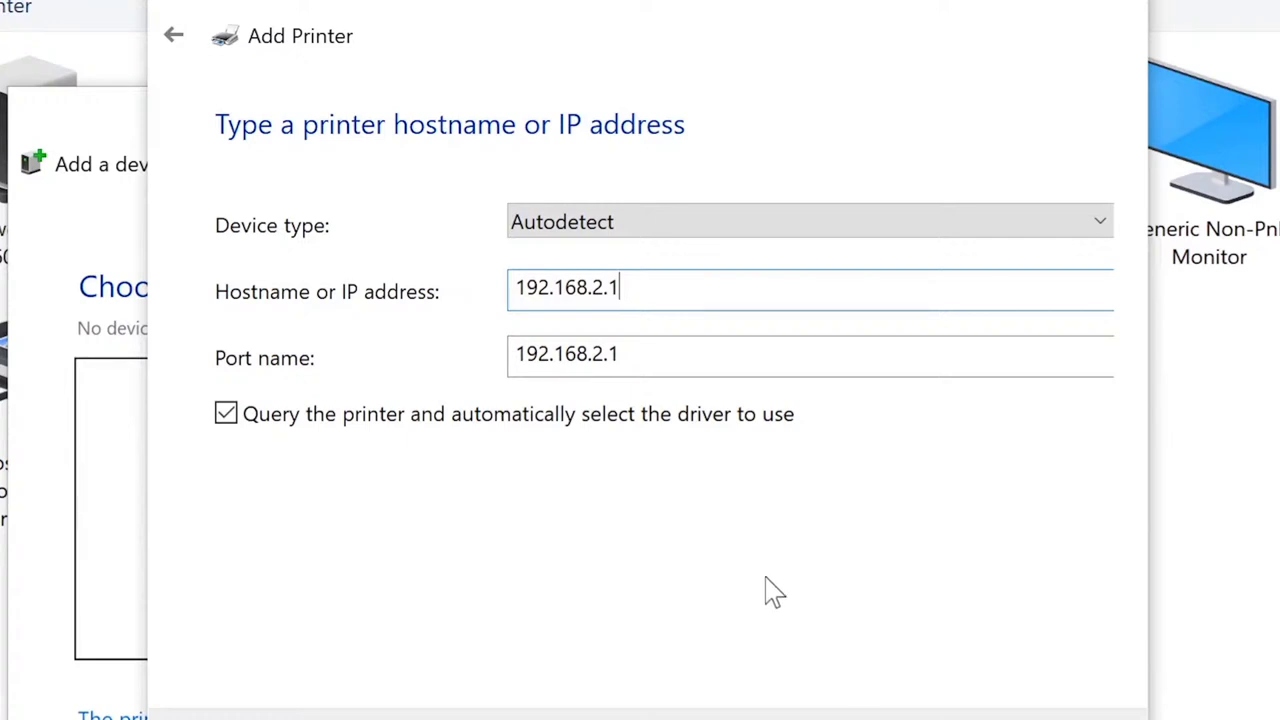
{"action": "left_click", "coordinate": [988, 714]}
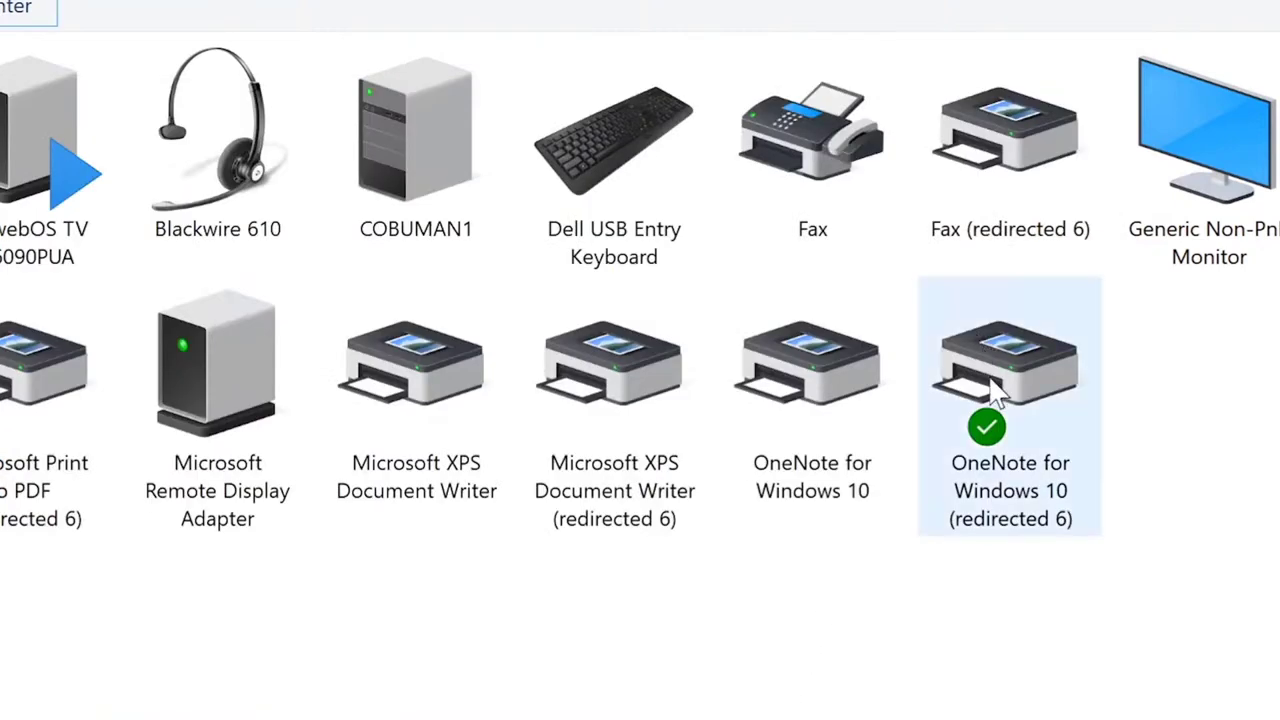
Set OneNote for Windows 10 (redirected 6) as the default printer from its right-click menu.
{"action": "left_click", "coordinate": [995, 393]}
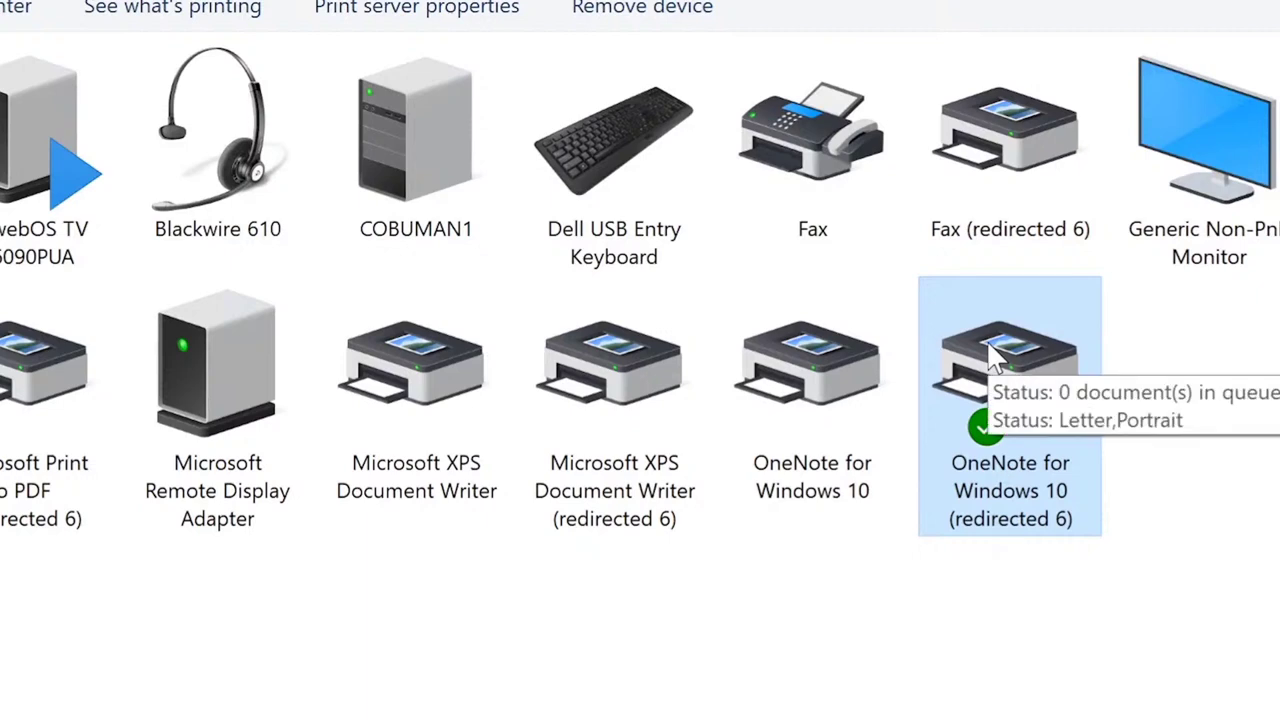
{"action": "right_click", "coordinate": [1001, 366]}
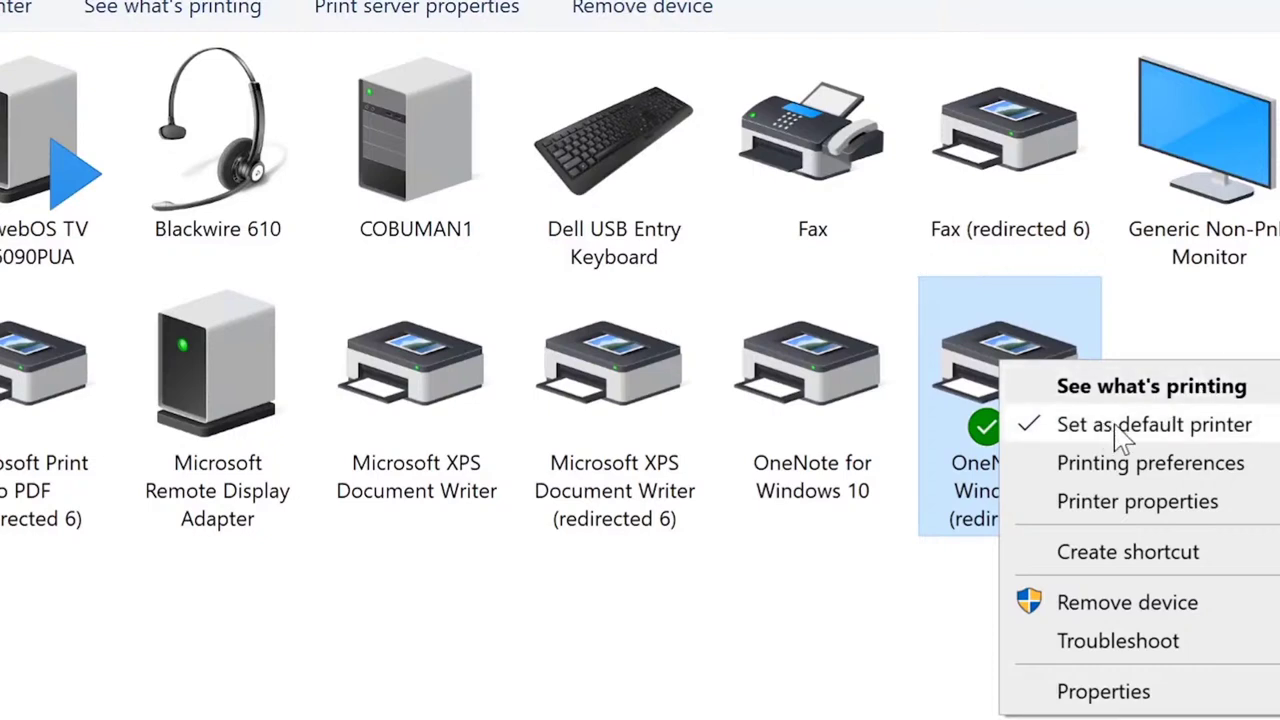
{"action": "left_click", "coordinate": [1068, 432]}
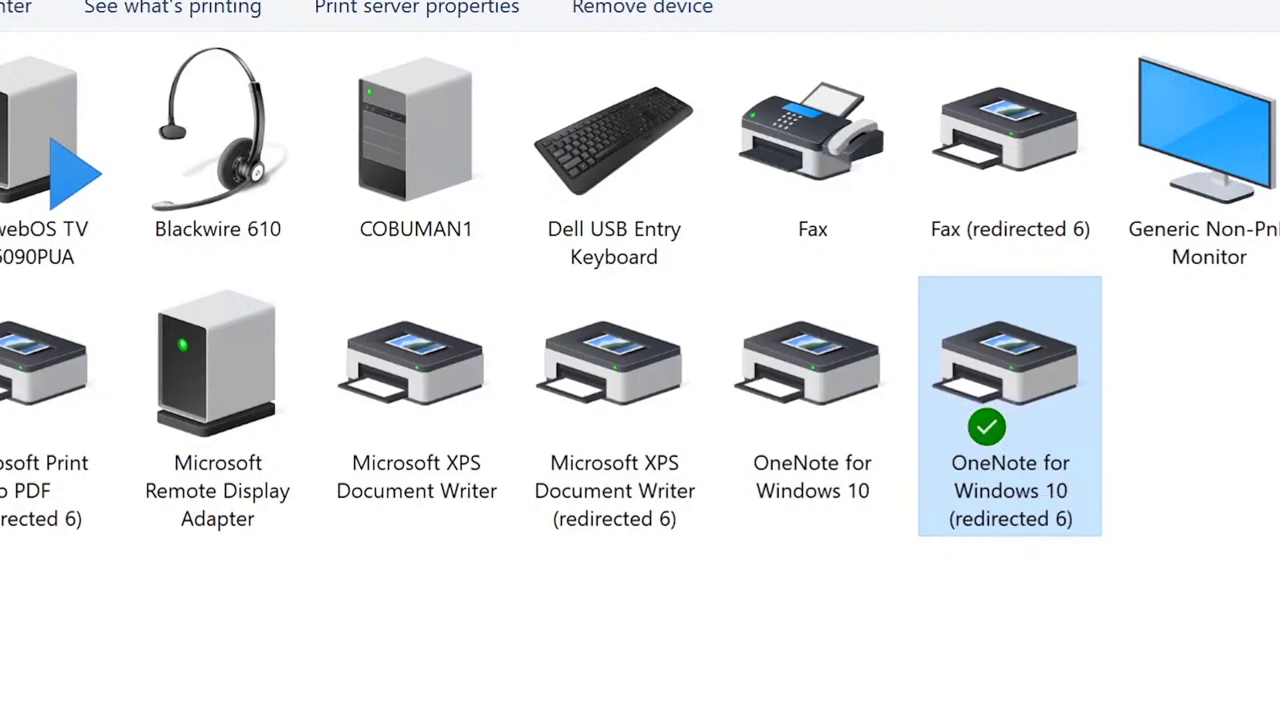
{"action": "left_click", "coordinate": [790, 615]}
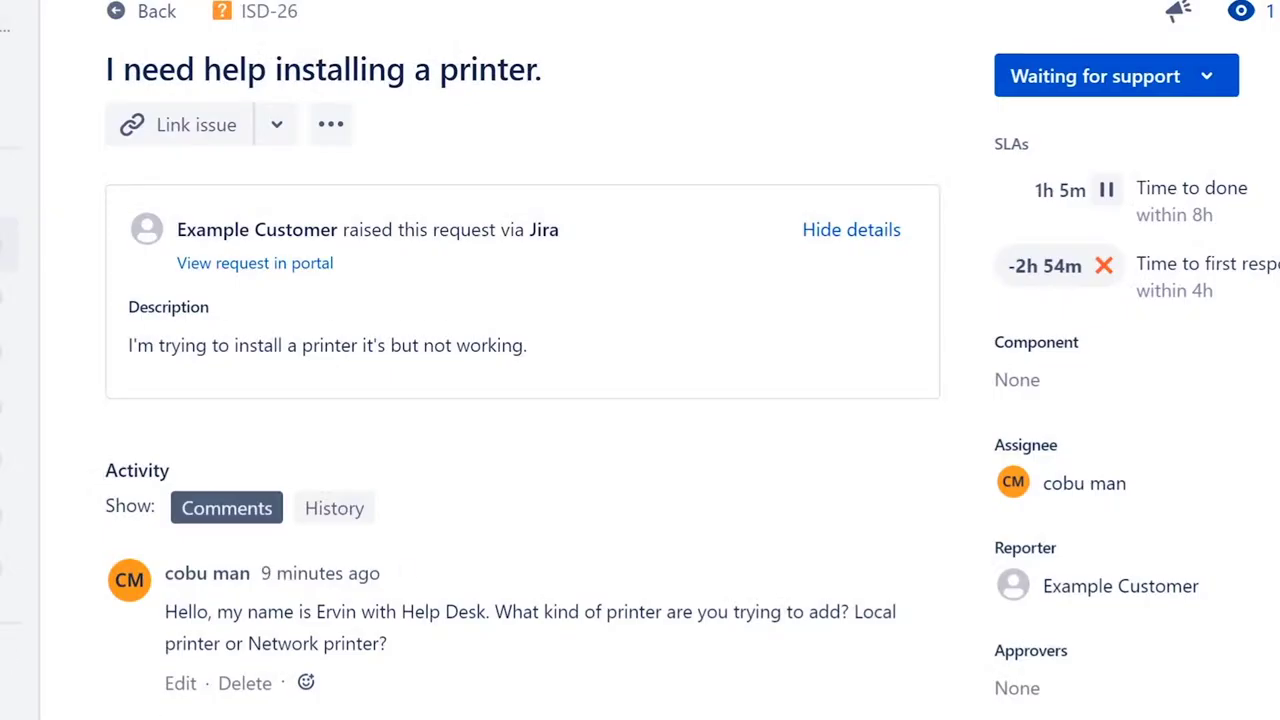
Add the internal note 'Added printer as requested.' to ISD-26, then open ticket ISD-32.
{"action": "scroll", "coordinate": [520, 400], "scroll_direction": "down", "scroll_amount": 3}
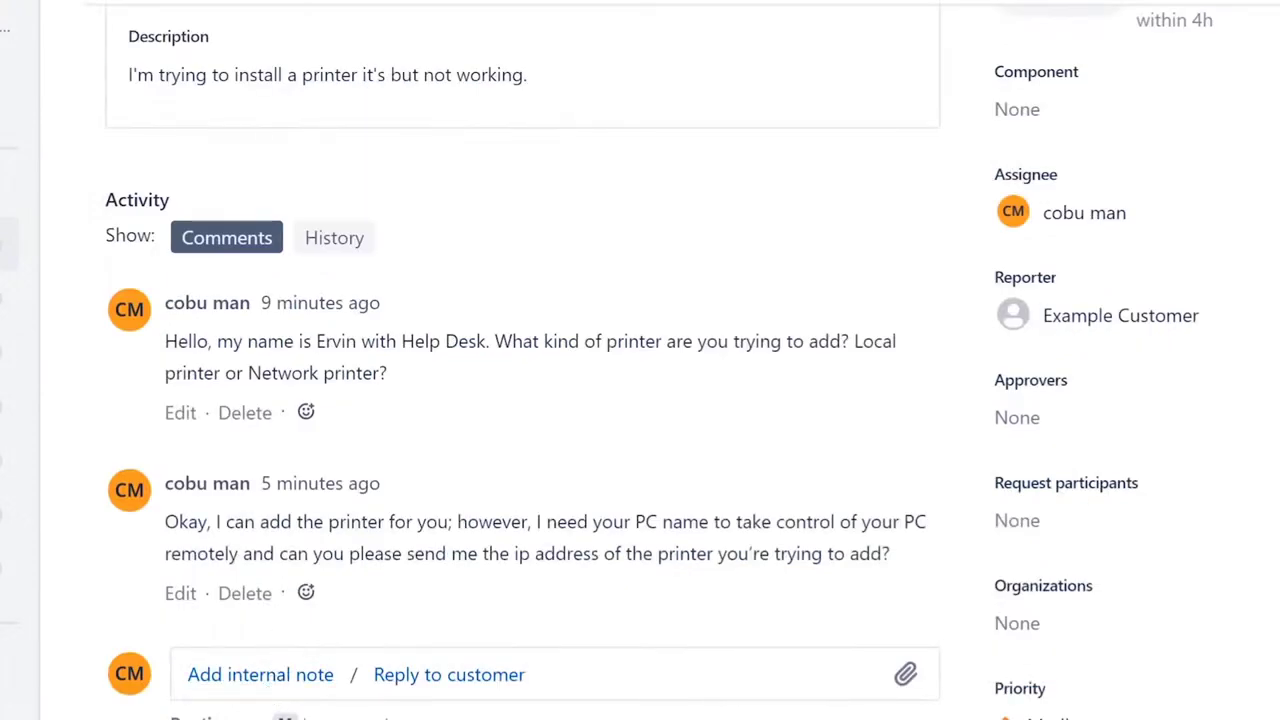
{"action": "left_click", "coordinate": [300, 675]}
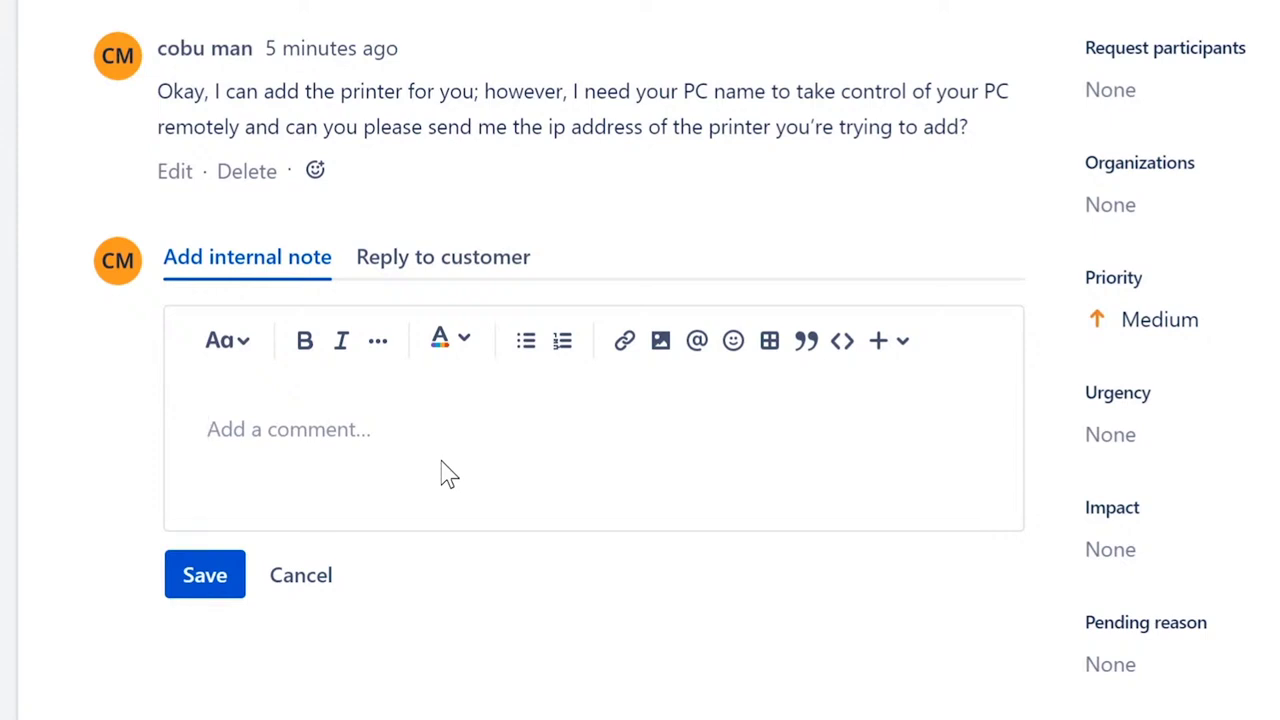
{"action": "type", "text": "Added "}
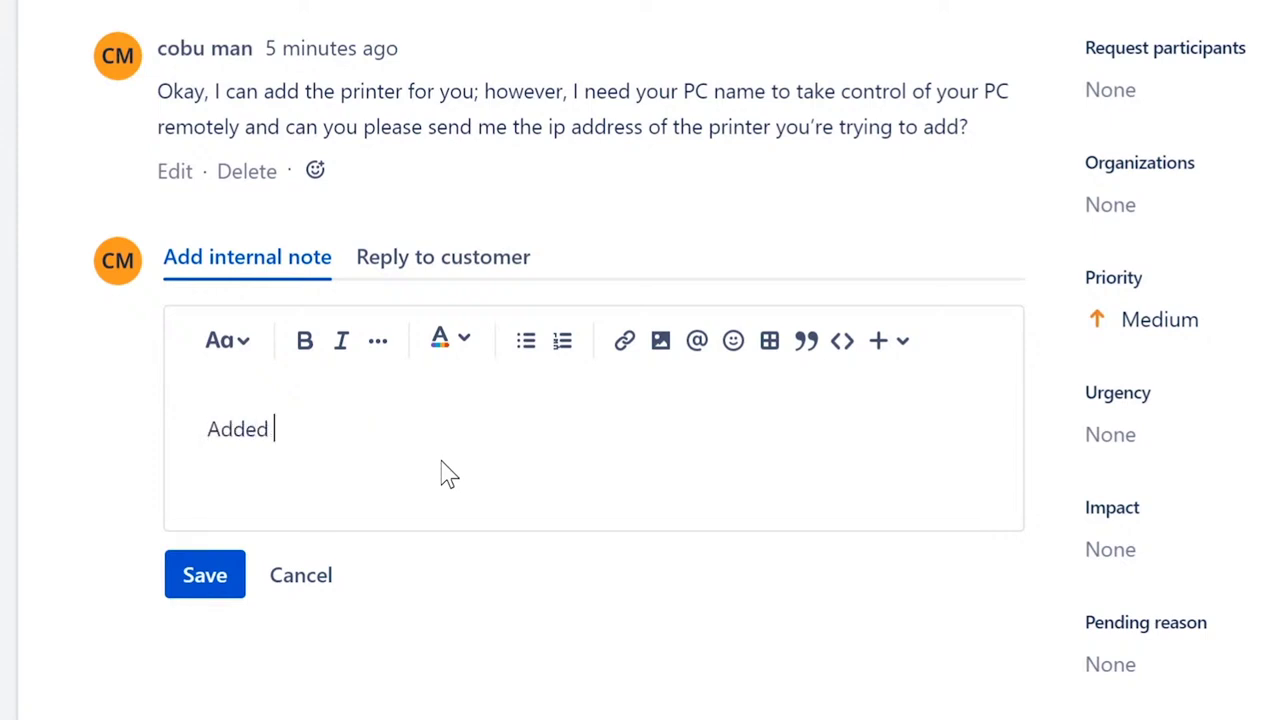
{"action": "type", "text": "printer as requeste"}
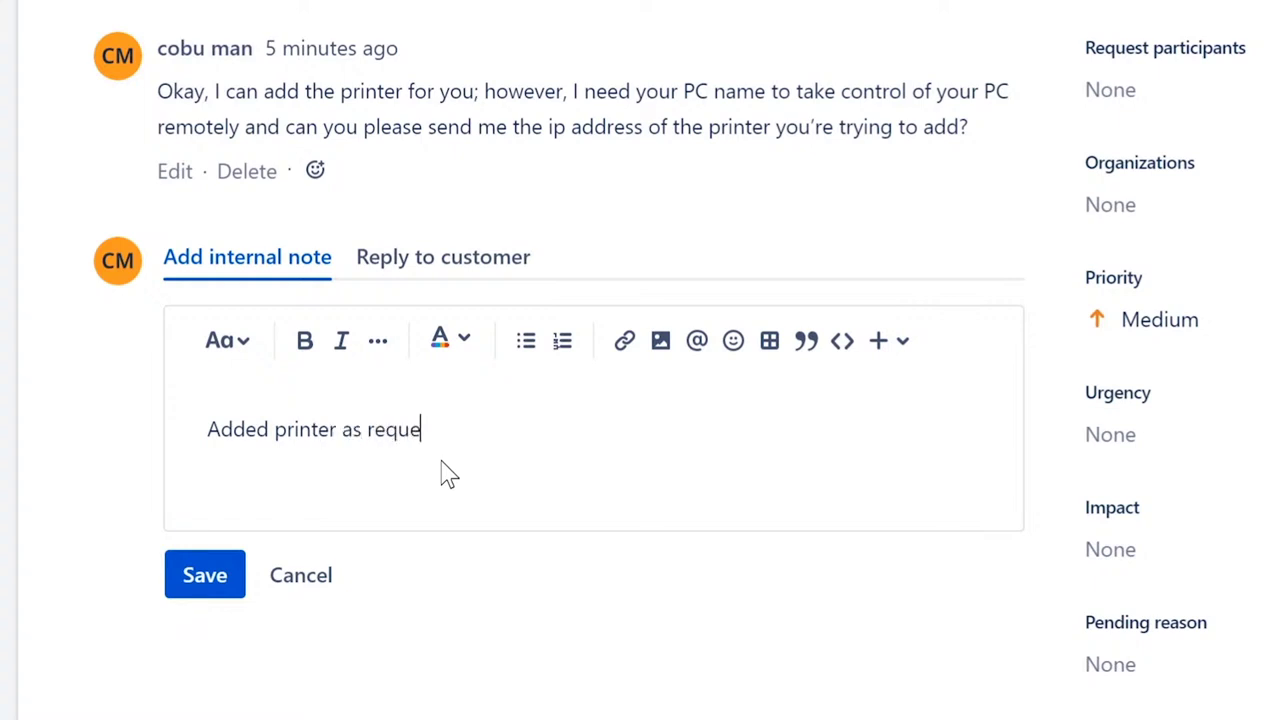
{"action": "type", "text": "d."}
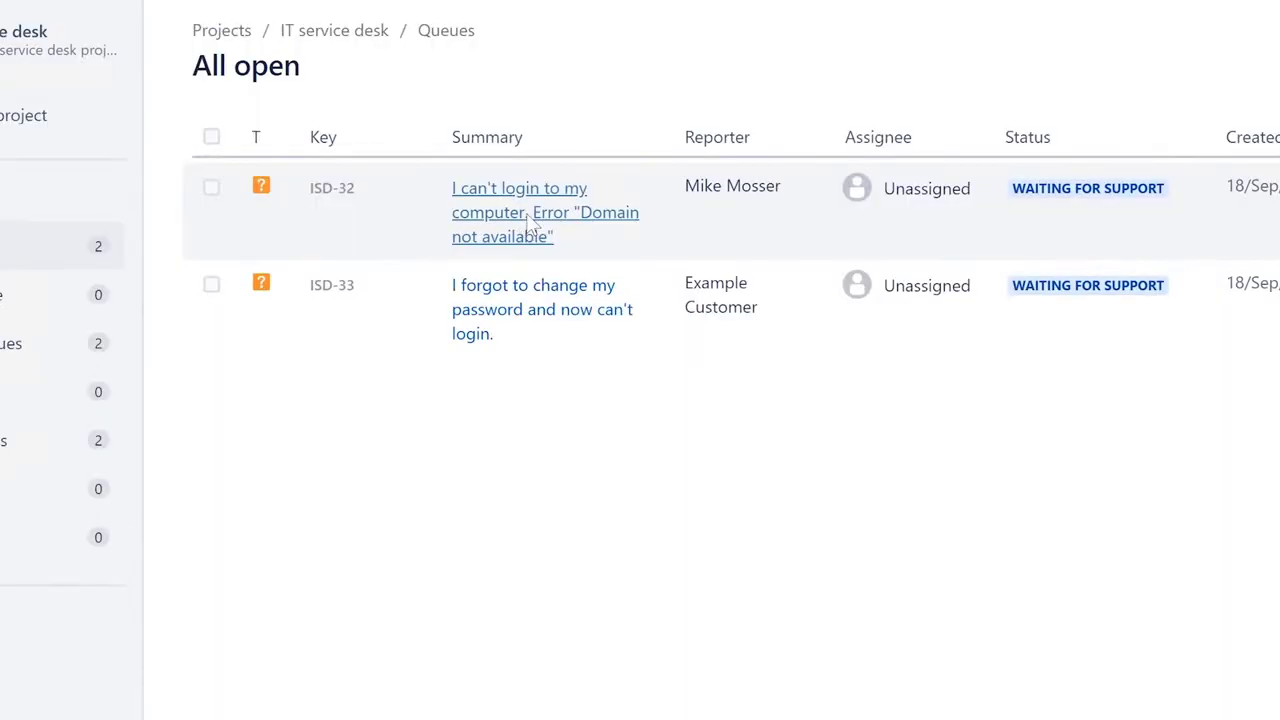
{"action": "left_click", "coordinate": [530, 225]}
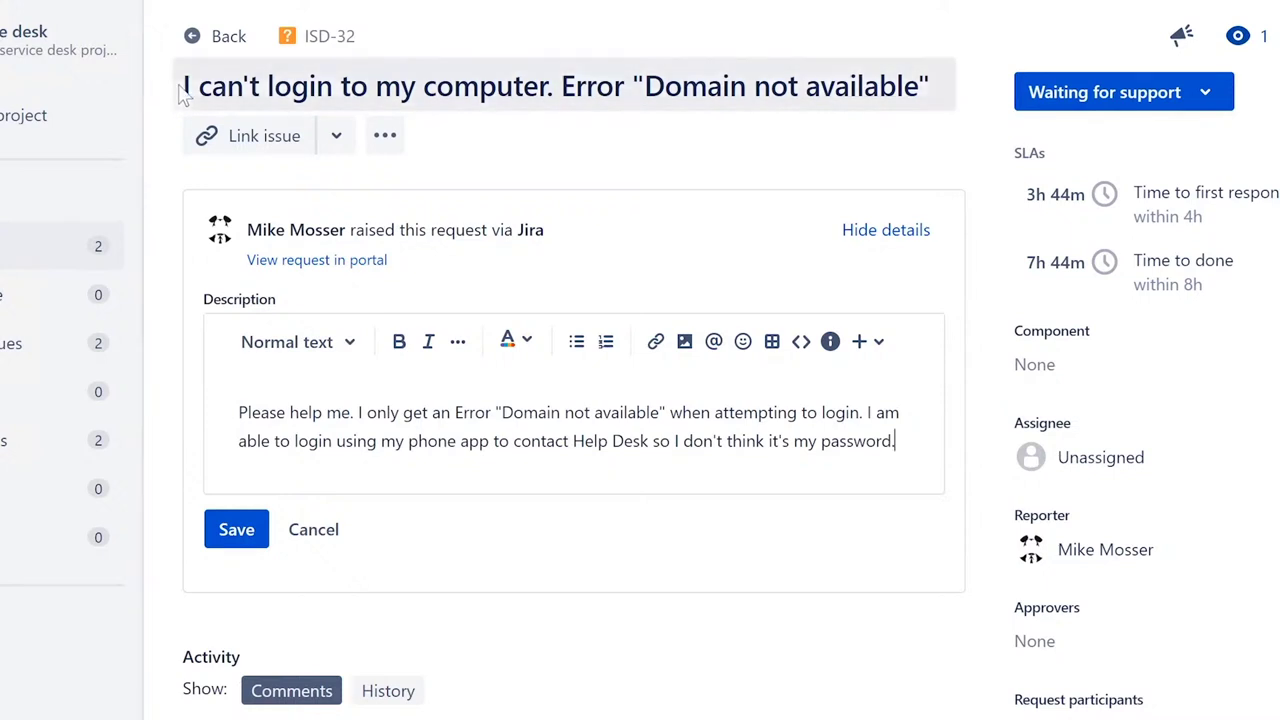
Read through ISD-32's title, requester line and description by highlighting each.
{"action": "left_click_drag", "start_coordinate": [928, 88], "coordinate": [185, 92]}
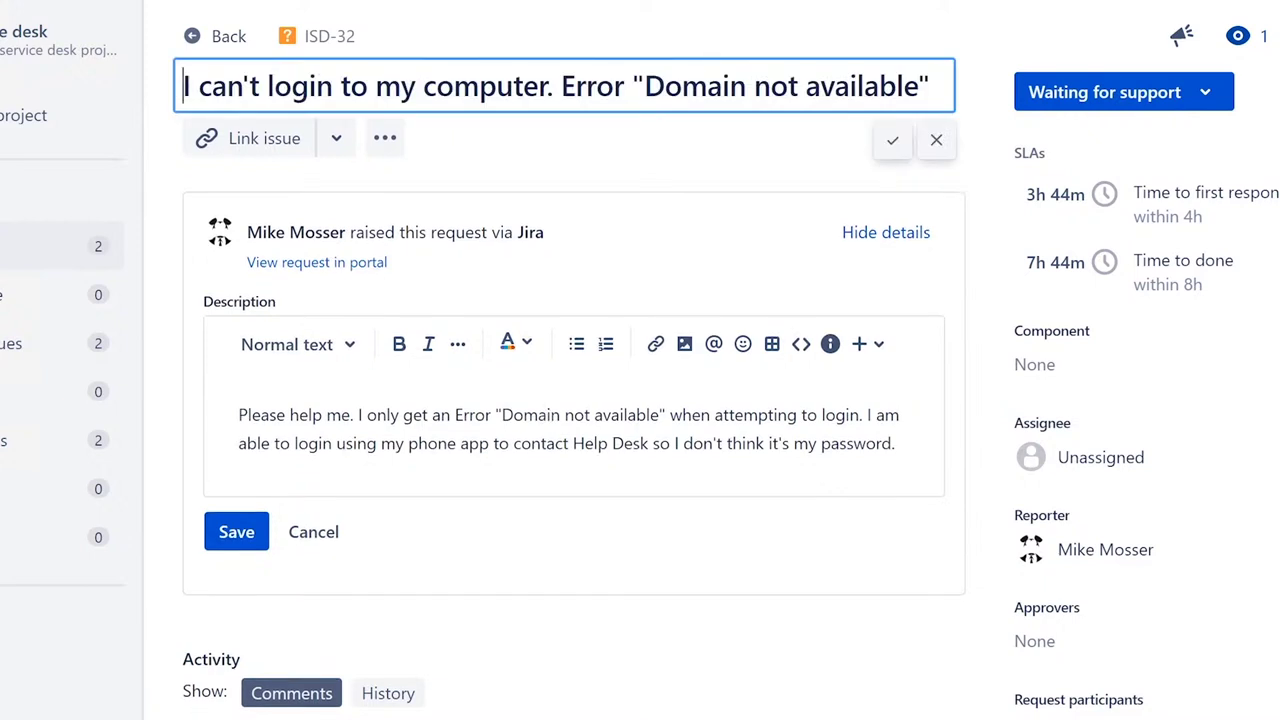
{"action": "left_click_drag", "start_coordinate": [262, 230], "coordinate": [331, 230]}
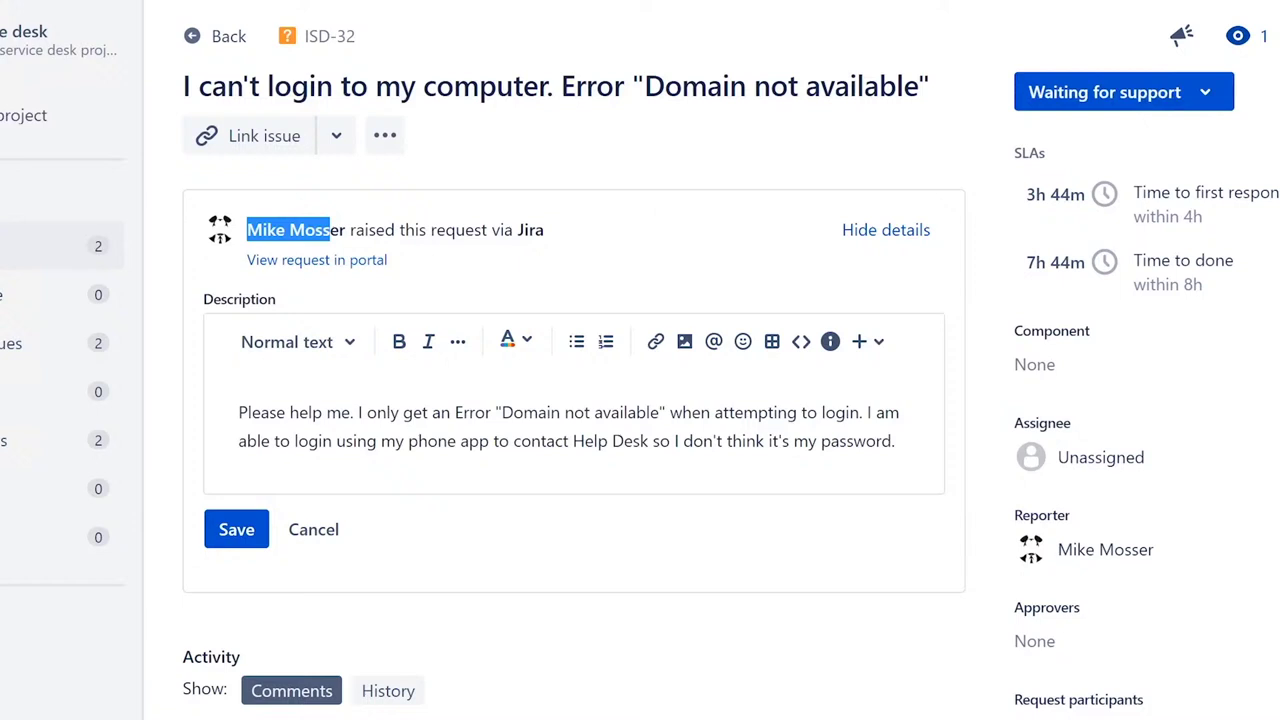
{"action": "left_click_drag", "start_coordinate": [238, 412], "coordinate": [895, 441]}
{"action": "left_click", "coordinate": [868, 412]}
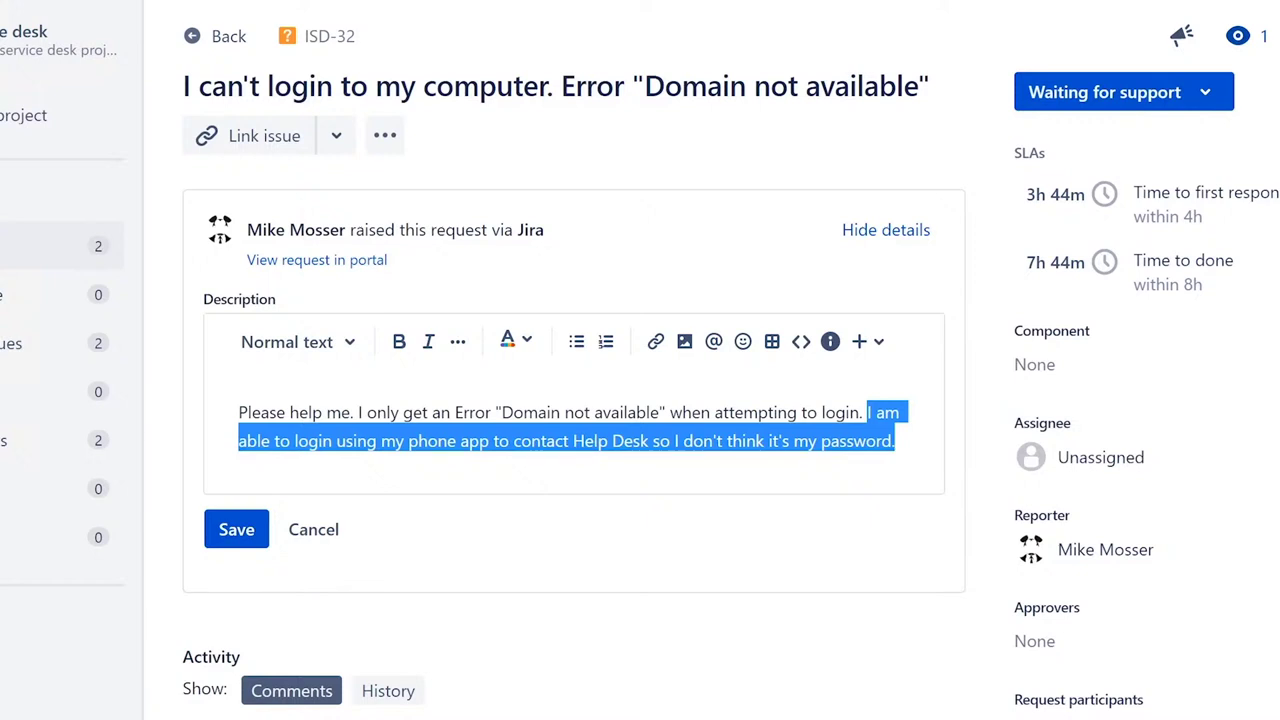
{"action": "left_click", "coordinate": [896, 441]}
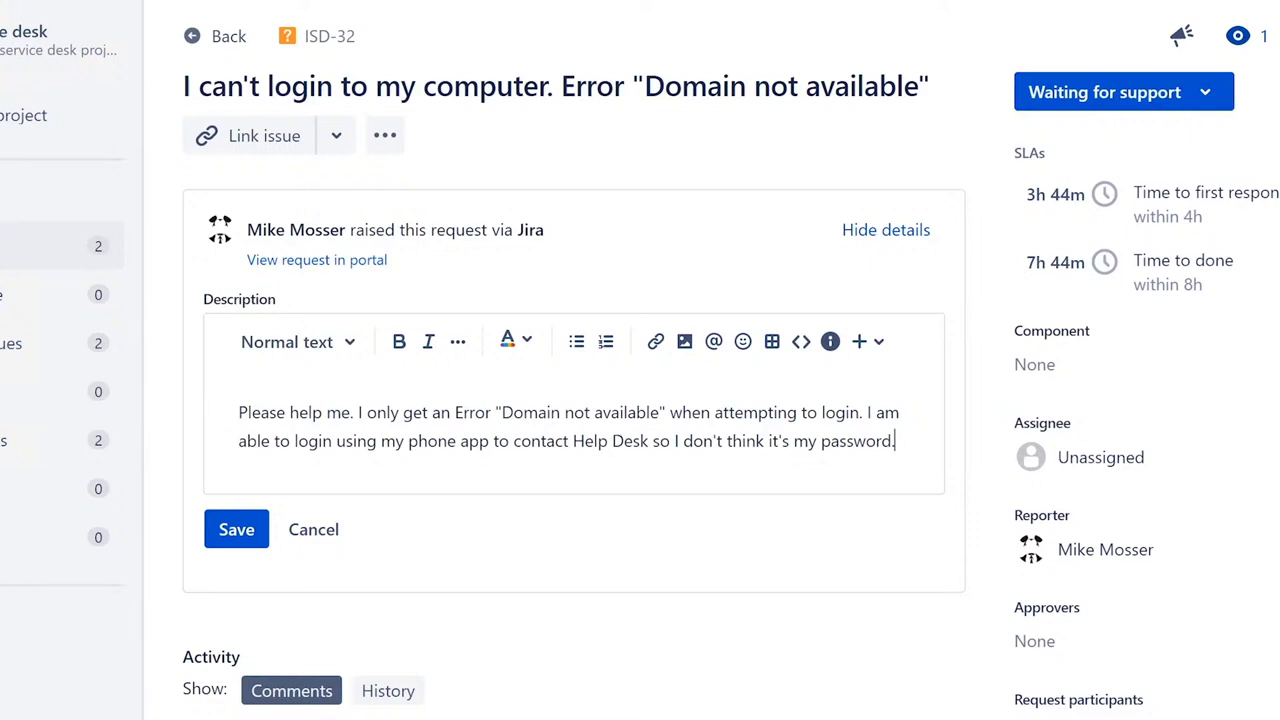
Select the quoted "Domain not available" error phrase in the description.
{"action": "left_click_drag", "start_coordinate": [495, 412], "coordinate": [666, 412]}
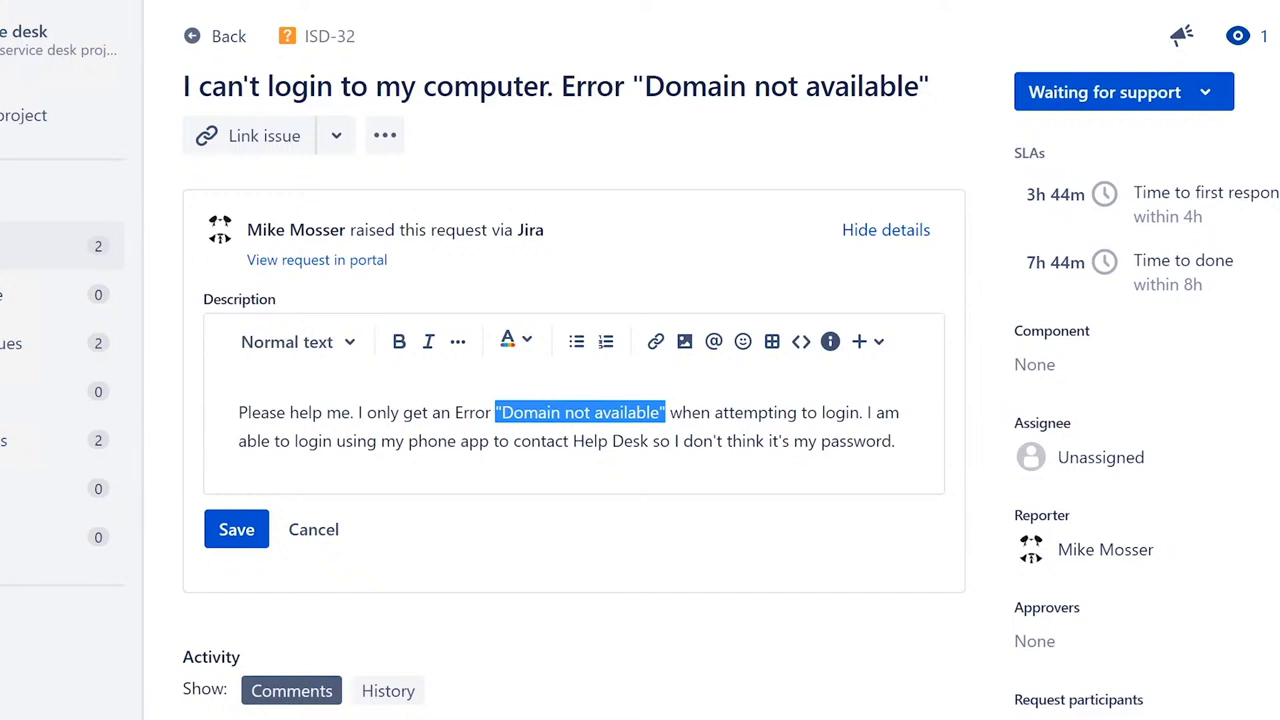
{"action": "left_click", "coordinate": [666, 412]}
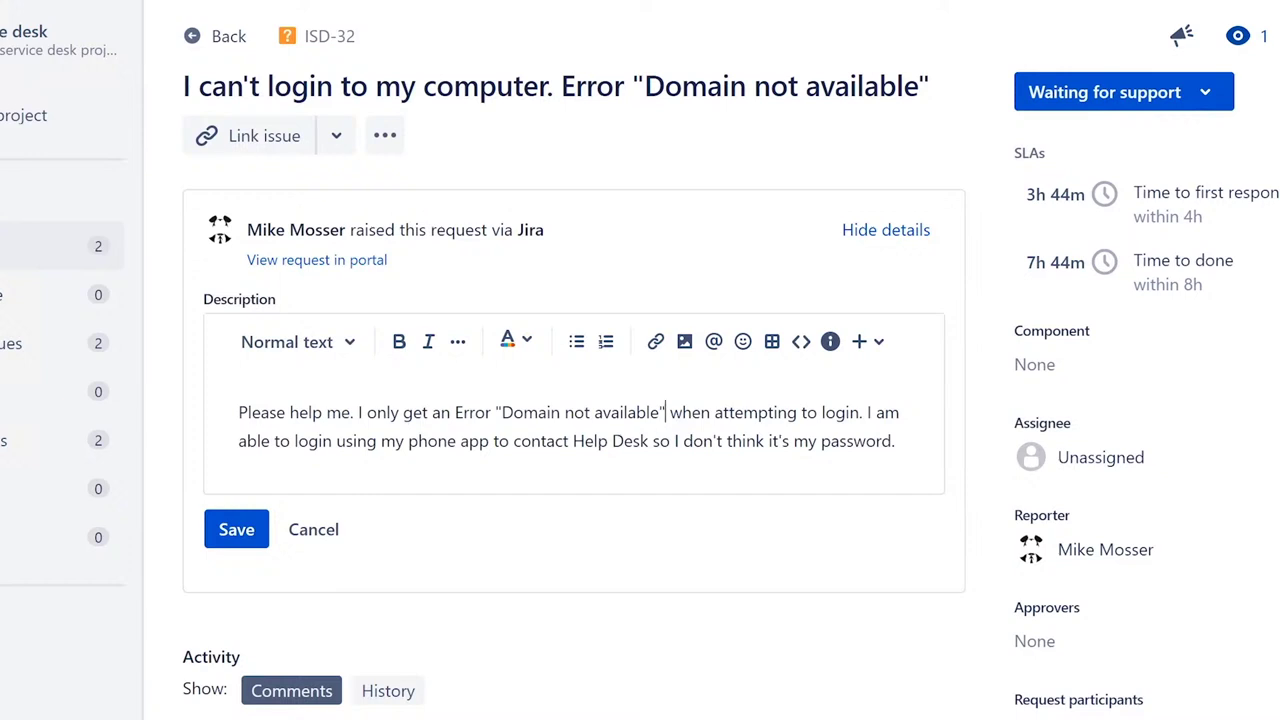
{"action": "left_click_drag", "start_coordinate": [495, 412], "coordinate": [666, 412]}
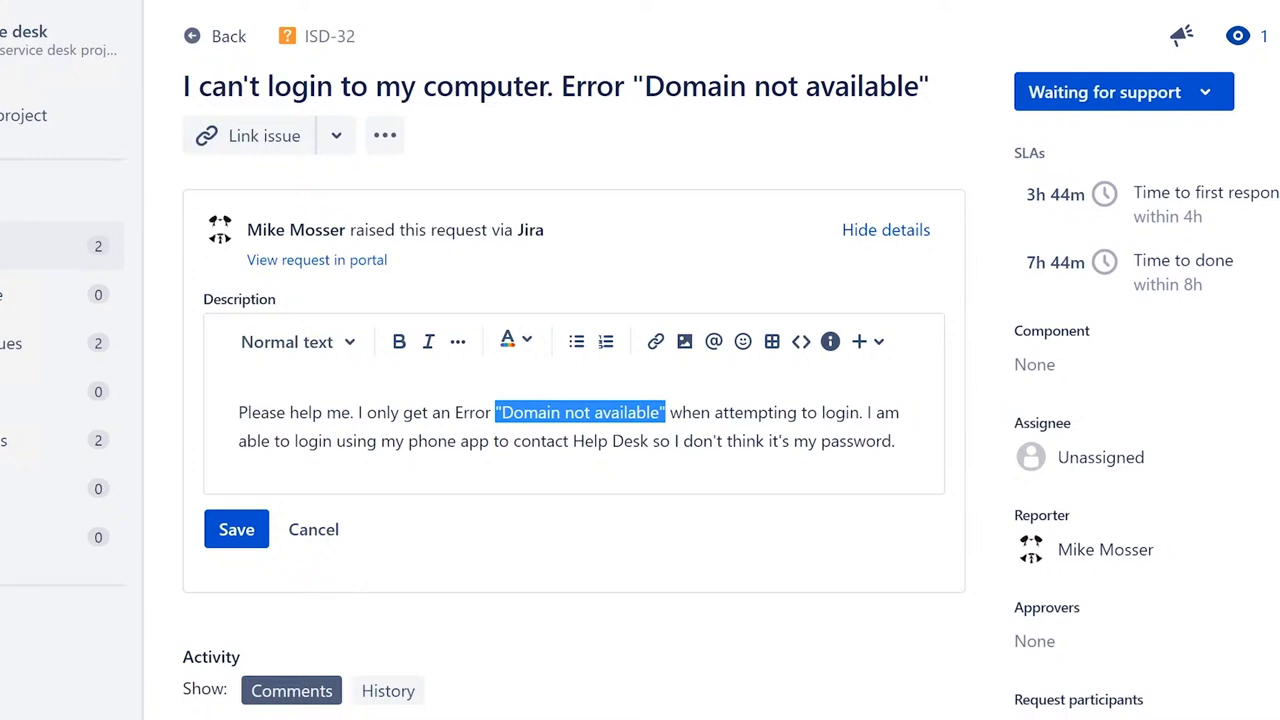
{"action": "left_click", "coordinate": [666, 412]}
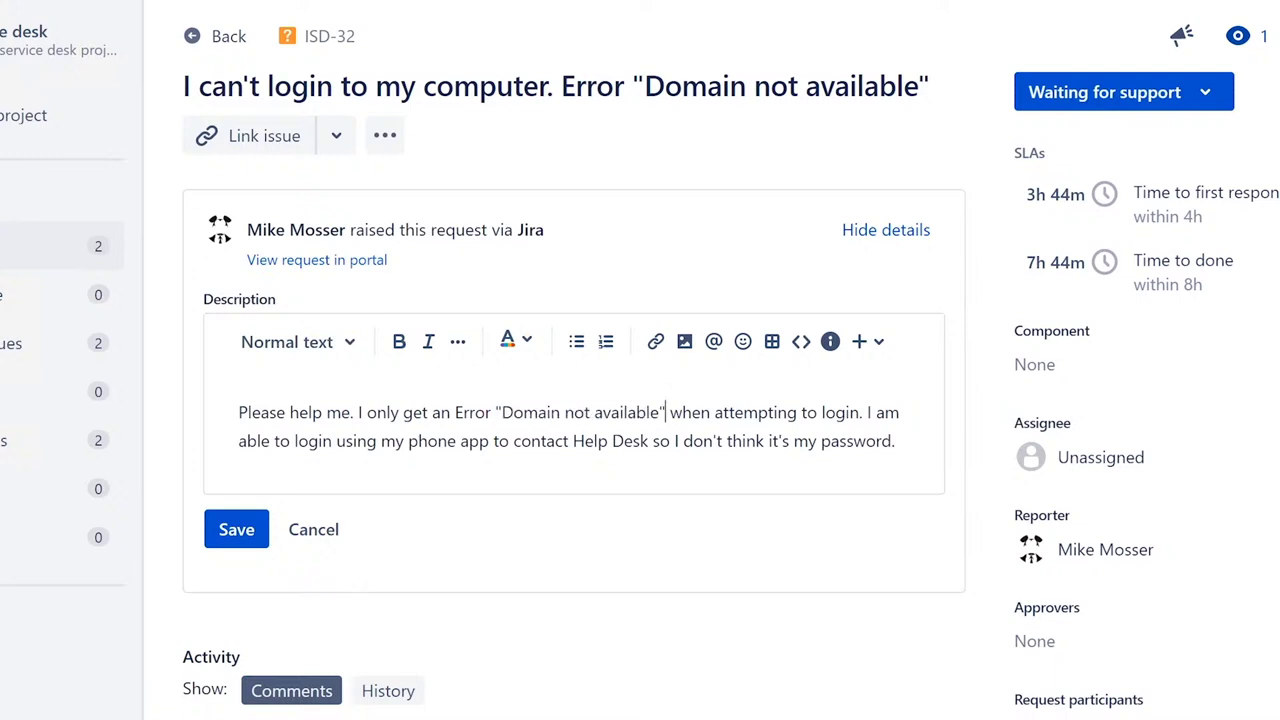
{"action": "mouse_move", "coordinate": [496, 412]}
{"action": "left_mouse_down"}
{"action": "mouse_move", "coordinate": [666, 412]}
{"action": "mouse_move", "coordinate": [495, 412]}
{"action": "left_mouse_up"}
{"action": "left_click", "coordinate": [666, 412]}
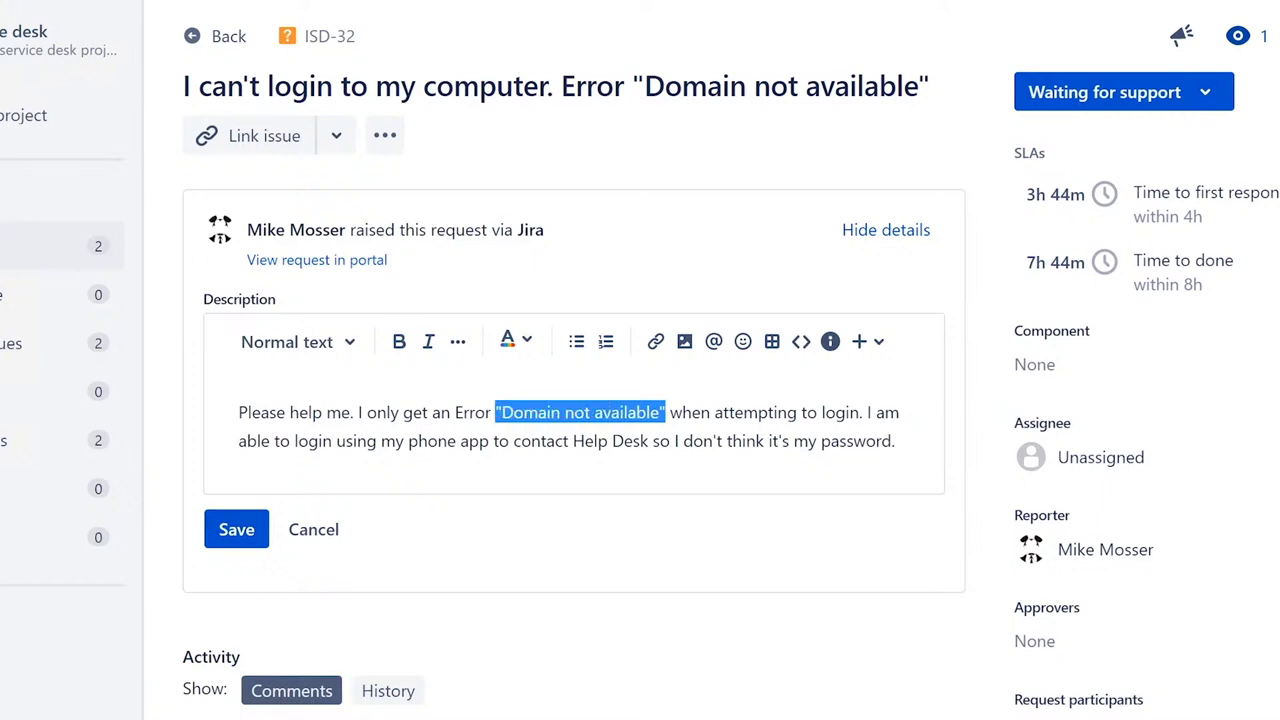
{"action": "left_click", "coordinate": [494, 412]}
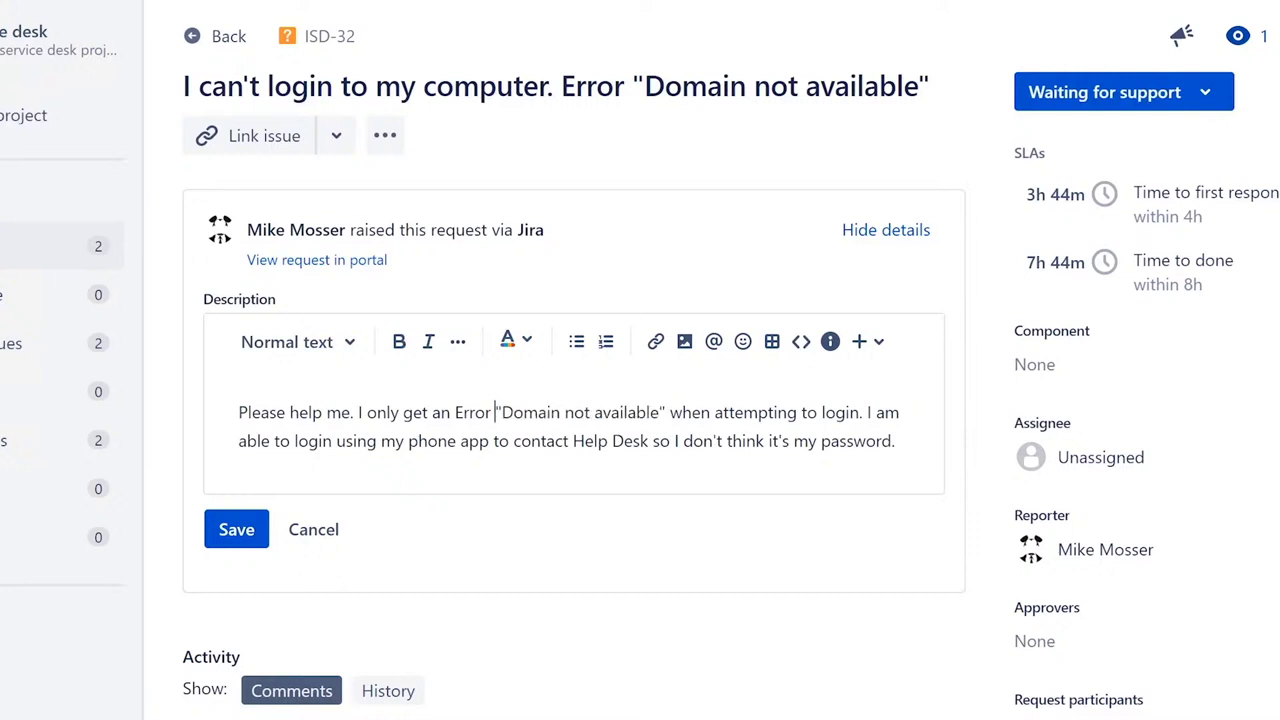
{"action": "left_click_drag", "start_coordinate": [494, 412], "coordinate": [665, 412]}
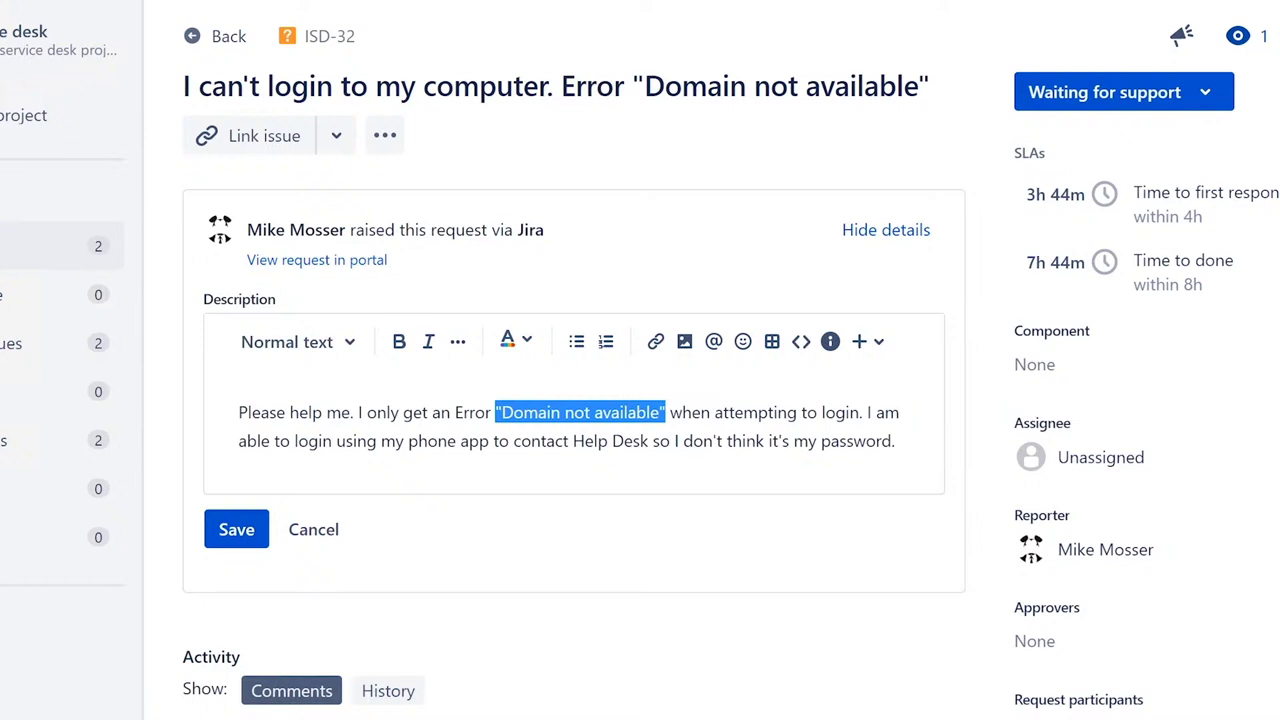
{"action": "key", "text": "shift+Left"}
{"action": "key", "text": "shift+Left"}
{"action": "key", "text": "shift+Left"}
{"action": "key", "text": "shift+Left"}
{"action": "key", "text": "shift+Left"}
{"action": "key", "text": "shift+Right"}
{"action": "key", "text": "shift+Right"}
{"action": "key", "text": "shift+Right"}
{"action": "key", "text": "shift+Right"}
{"action": "key", "text": "shift+Right"}
{"action": "left_click", "coordinate": [636, 412]}
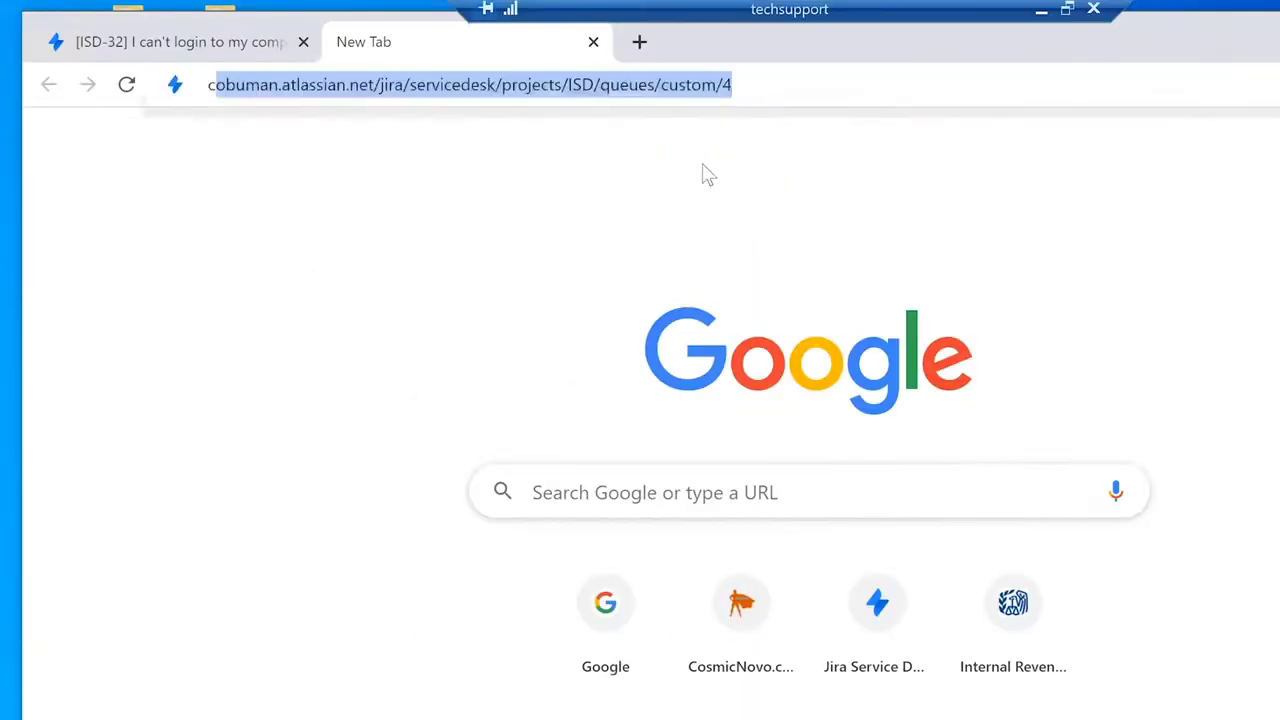
Visit CosmicNovo.com via the address bar, scroll it, then close its tab to return to ISD-32.
{"action": "type", "text": "cos"}
{"action": "key", "text": "Return"}
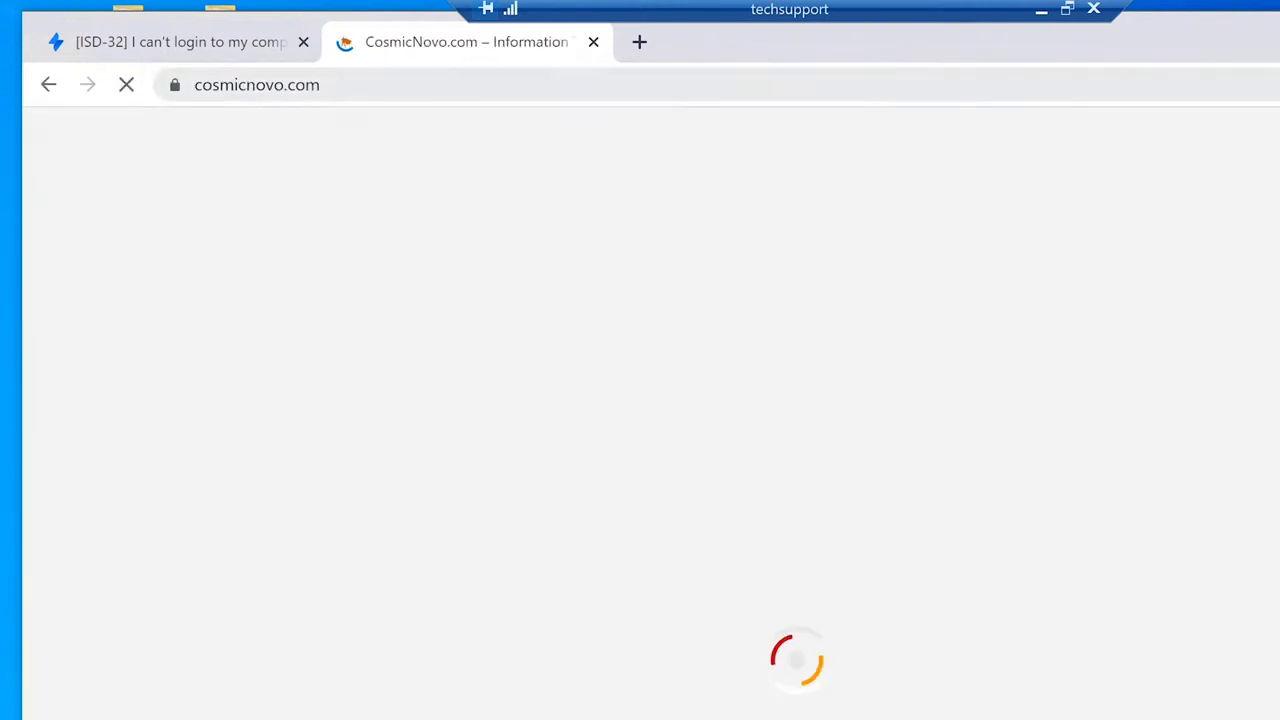
{"action": "left_click", "coordinate": [250, 86]}
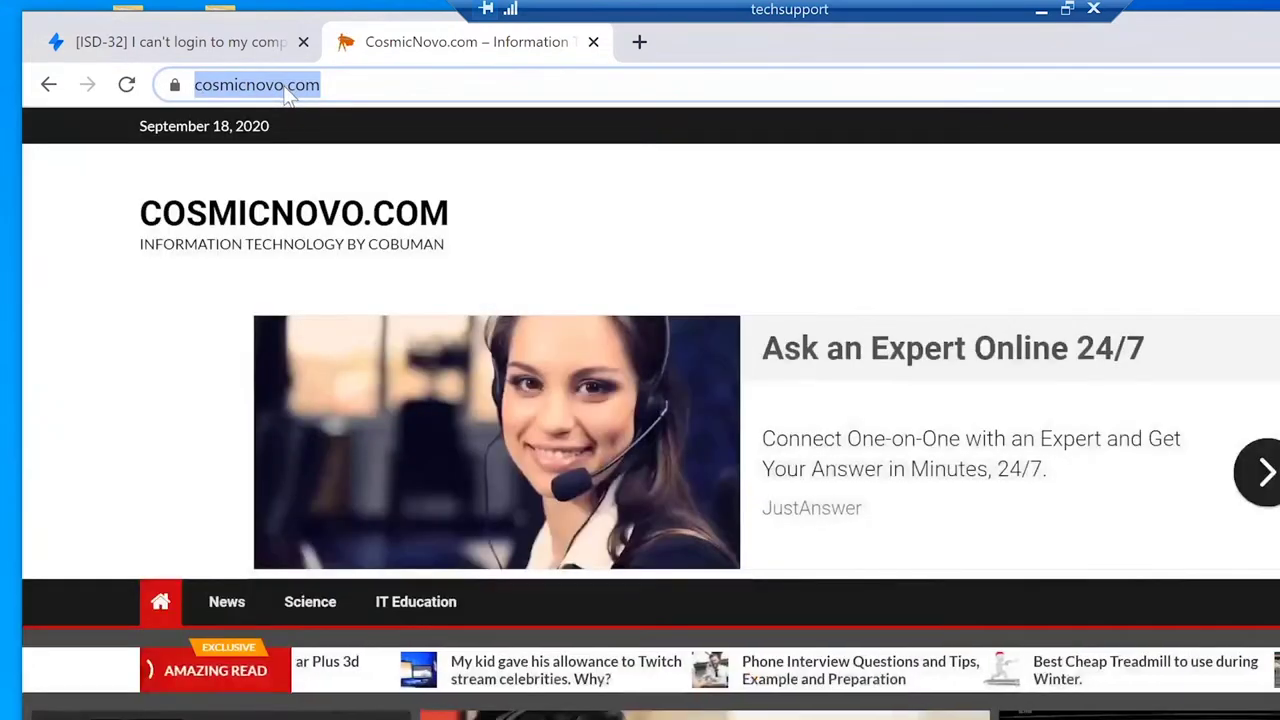
{"action": "scroll", "coordinate": [924, 474], "scroll_direction": "down", "scroll_amount": 3}
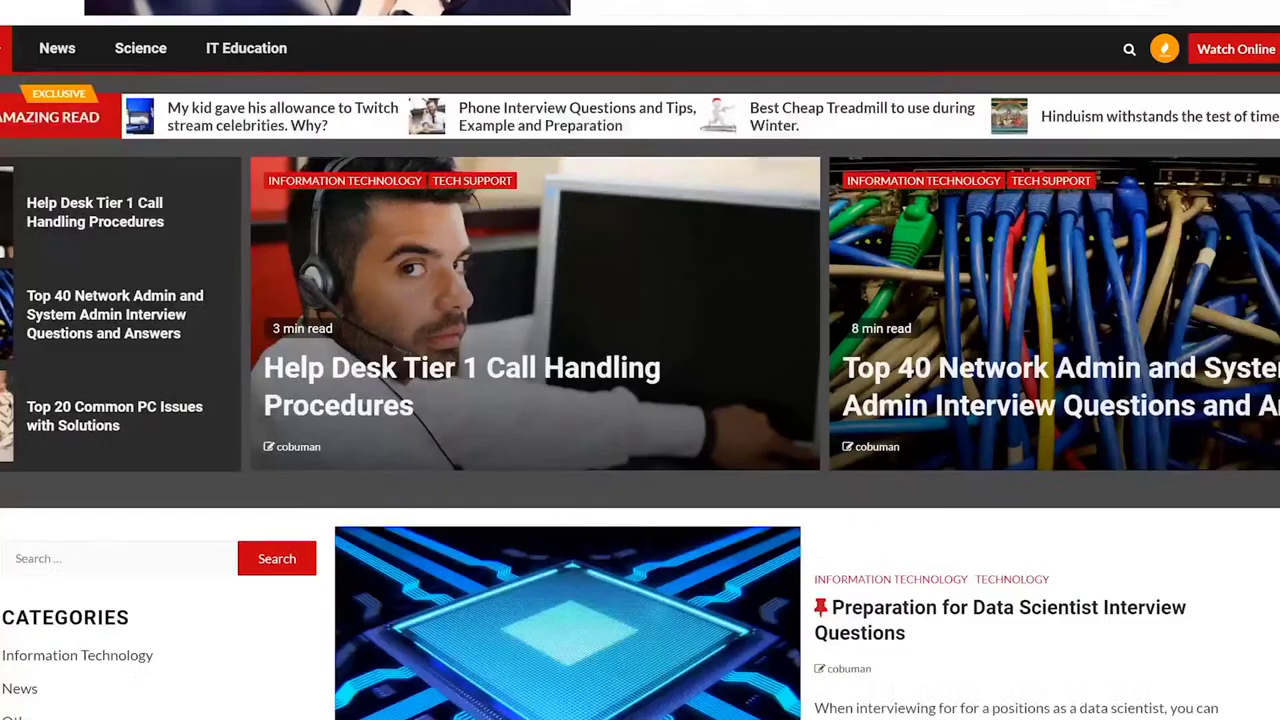
{"action": "left_click", "coordinate": [593, 42]}
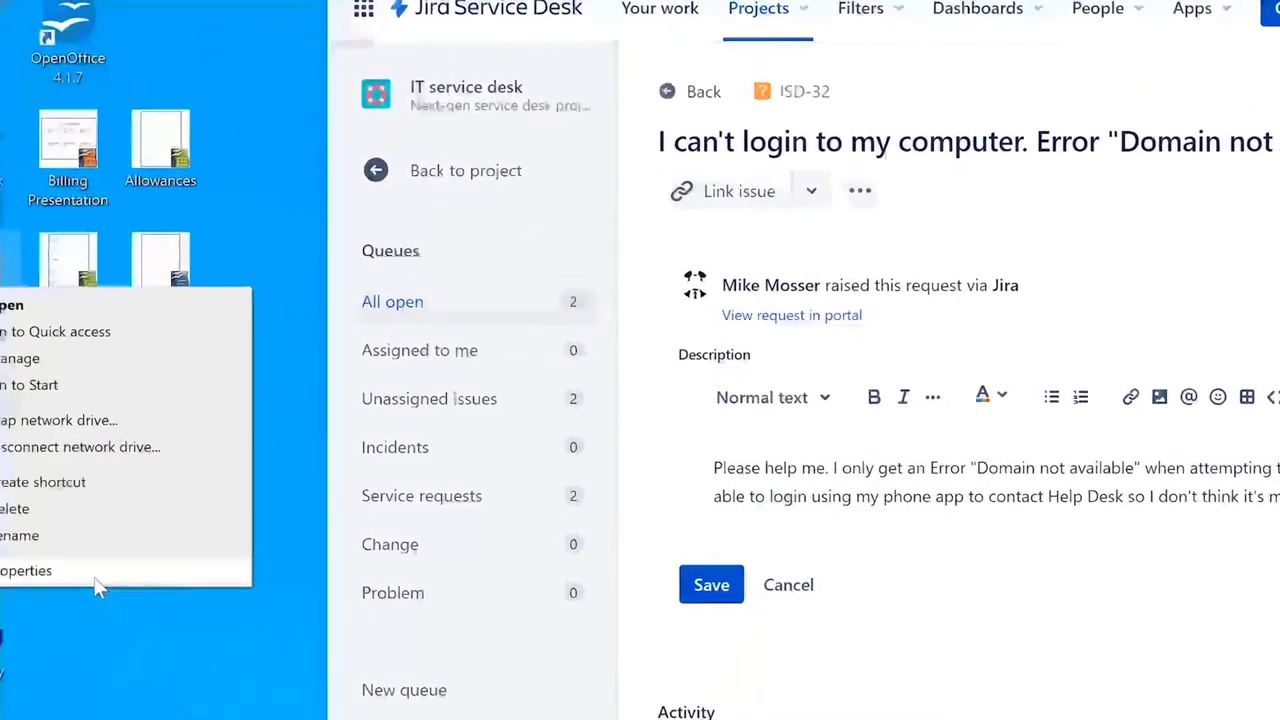
Open This PC's Properties to show the Windows System page.
{"action": "left_click", "coordinate": [45, 570]}
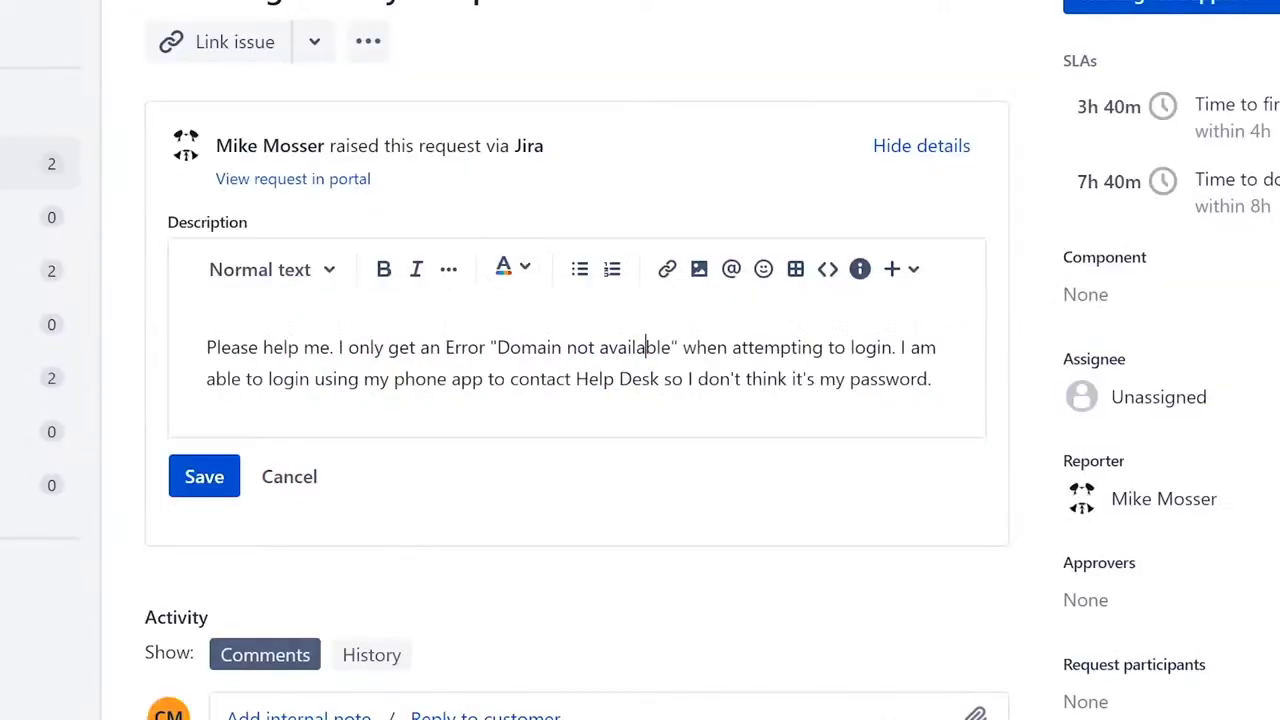
Highlight "Domain not available" in the ISD-32 description.
{"action": "left_click", "coordinate": [497, 347]}
{"action": "key", "text": "shift+Left"}
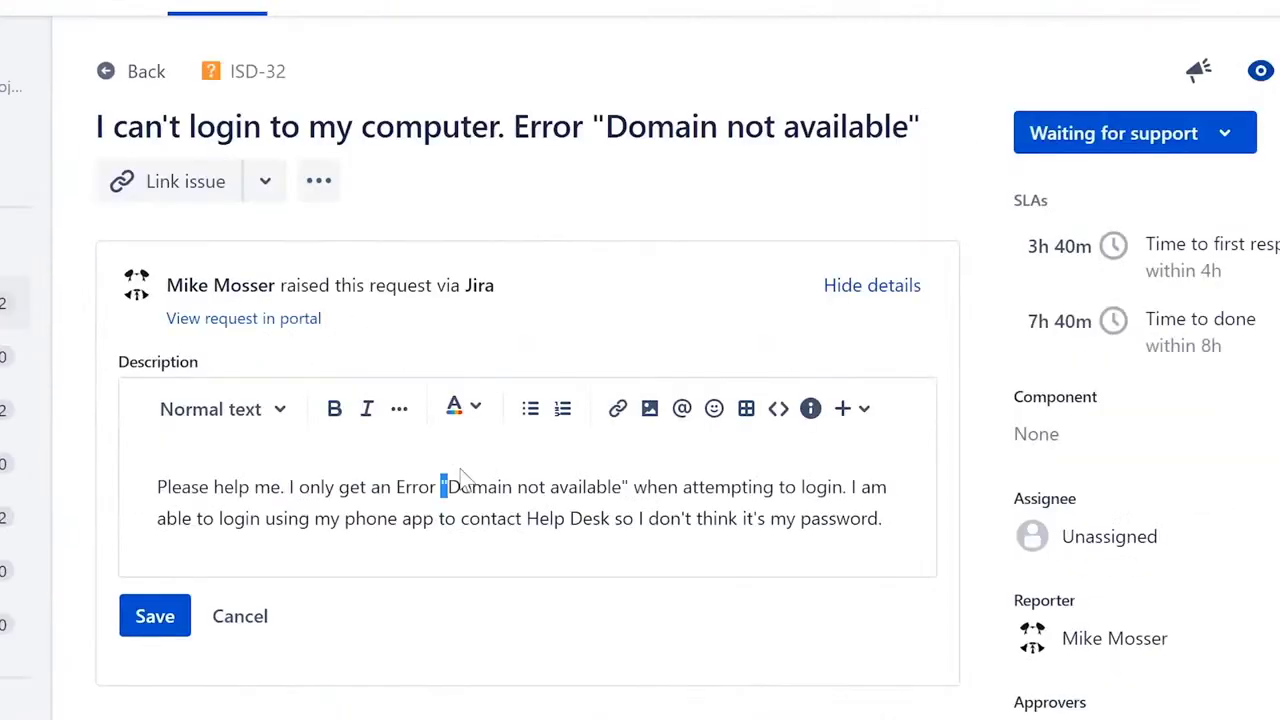
{"action": "left_click_drag", "start_coordinate": [460, 478], "coordinate": [629, 487]}
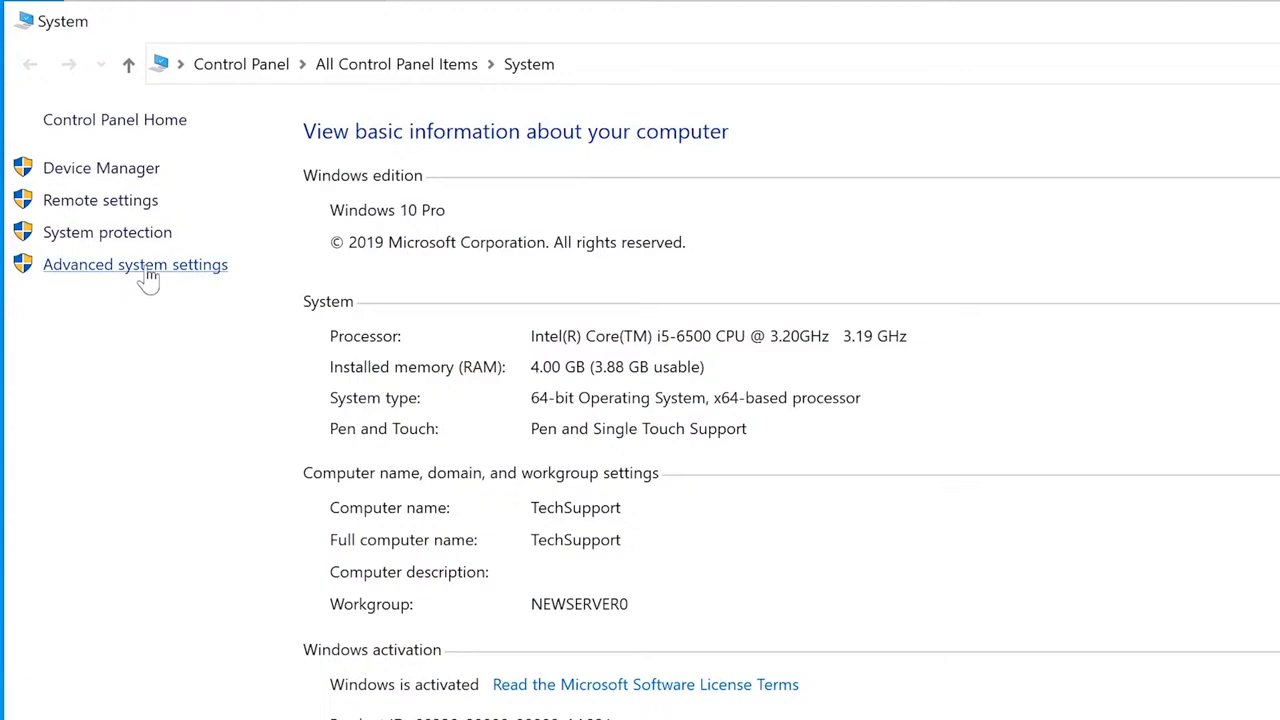
Go to Advanced system settings, Computer Name tab, and open the Change… dialog.
{"action": "left_click", "coordinate": [148, 278]}
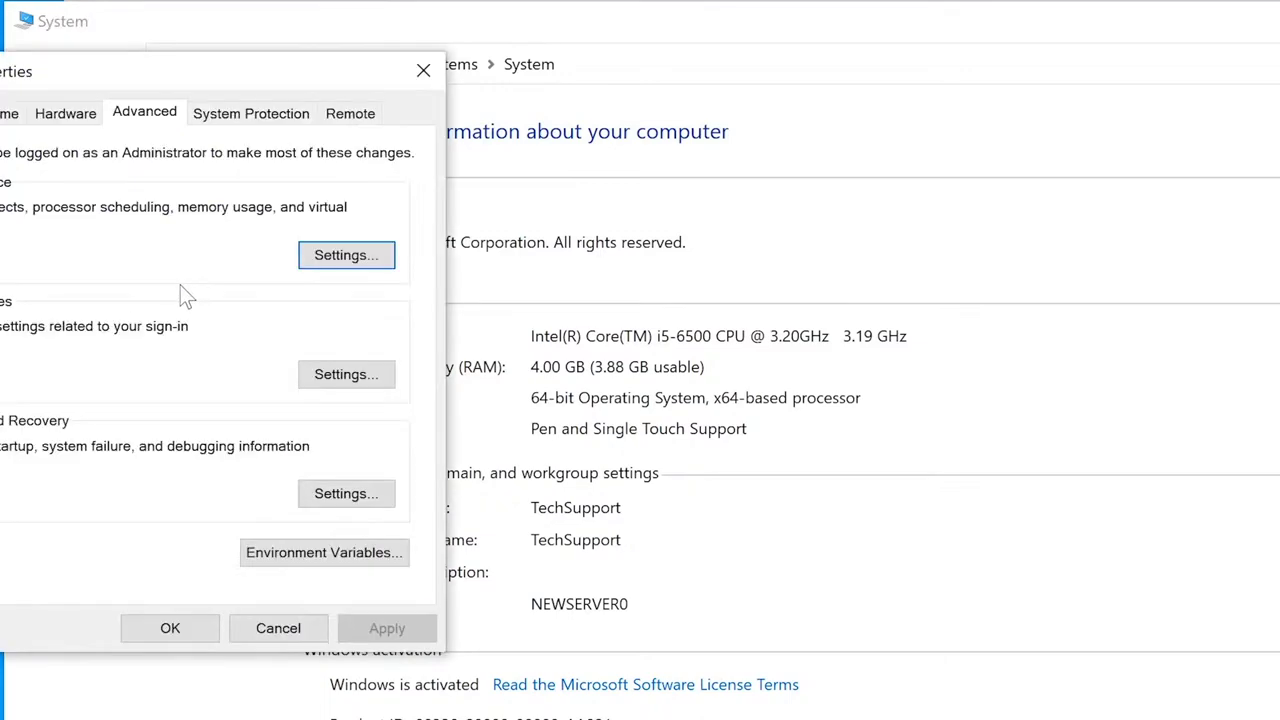
{"action": "left_click_drag", "start_coordinate": [163, 80], "coordinate": [590, 122]}
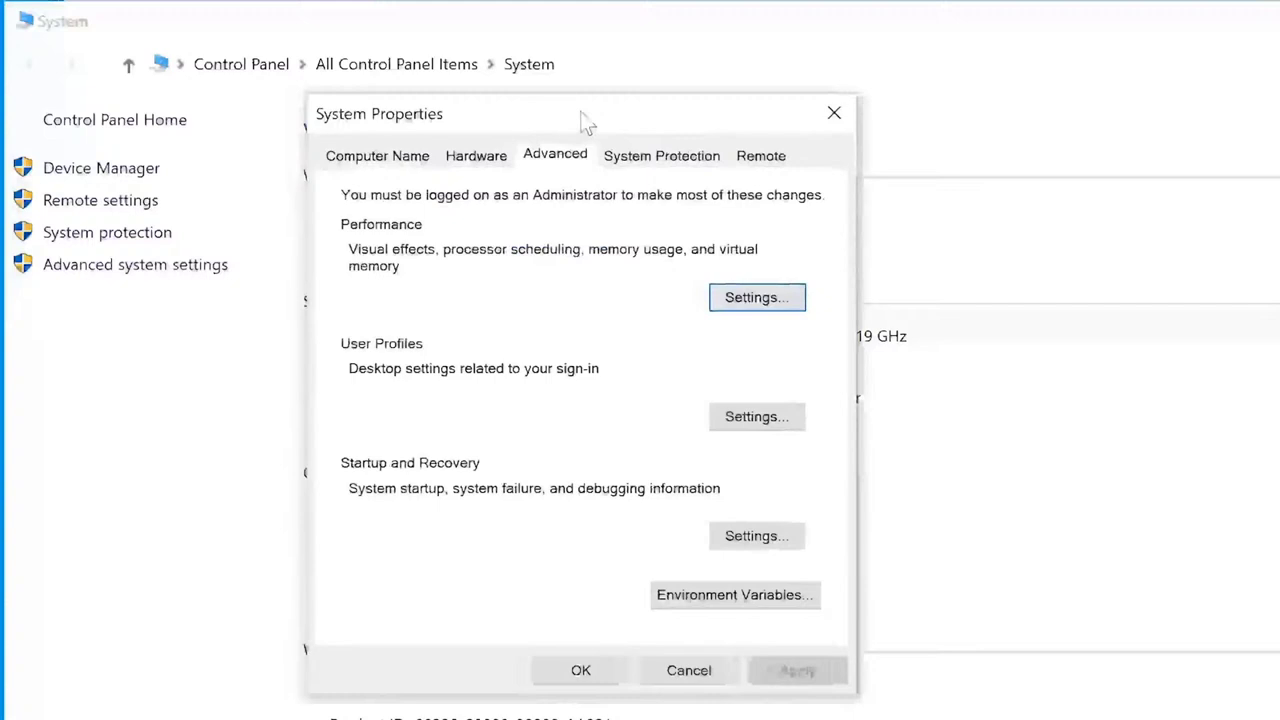
{"action": "left_click", "coordinate": [370, 160]}
{"action": "left_click_drag", "start_coordinate": [486, 114], "coordinate": [646, 103]}
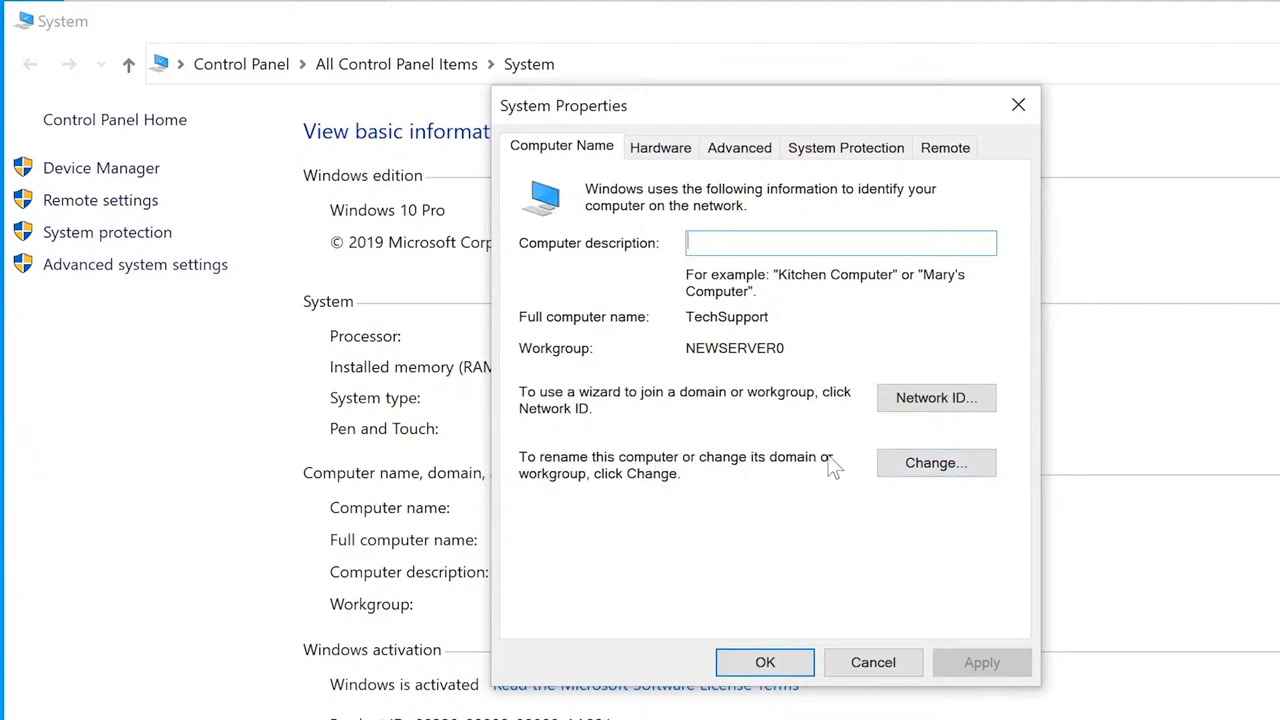
{"action": "left_click", "coordinate": [922, 464]}
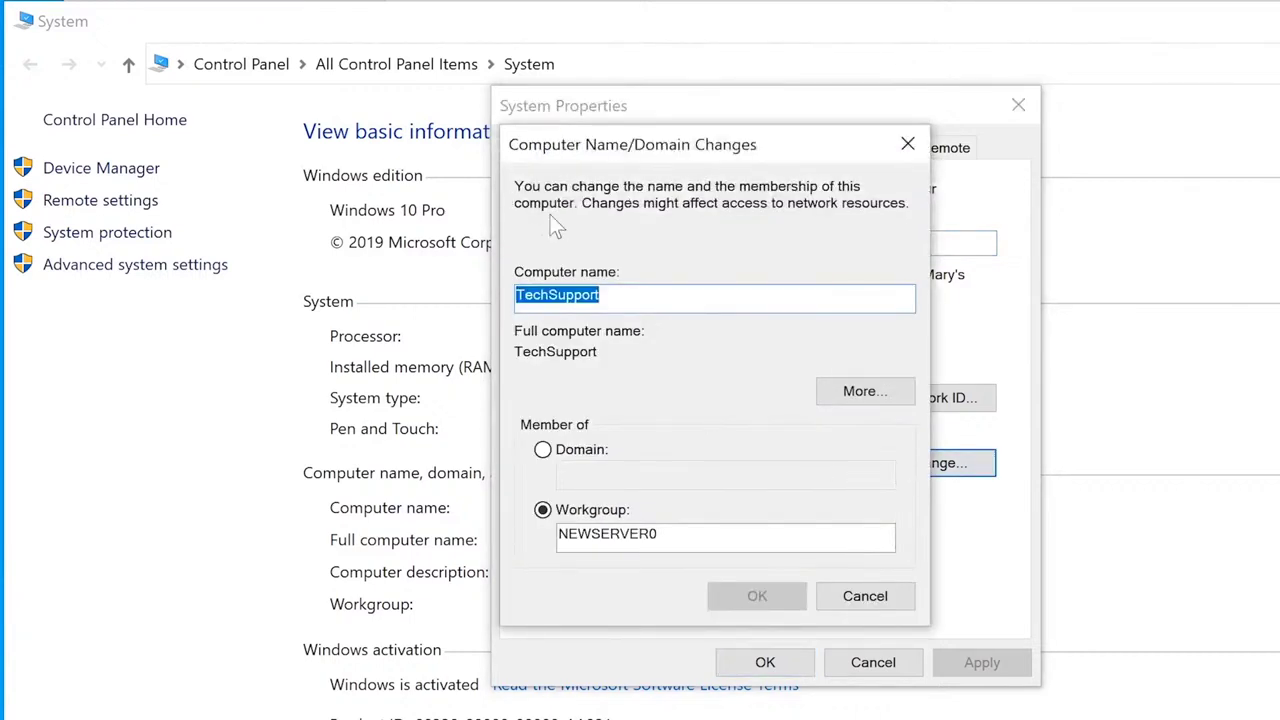
Attempt to join the techsupport.cobuman.com domain and dismiss the domain-controller error.
{"action": "left_click", "coordinate": [543, 450]}
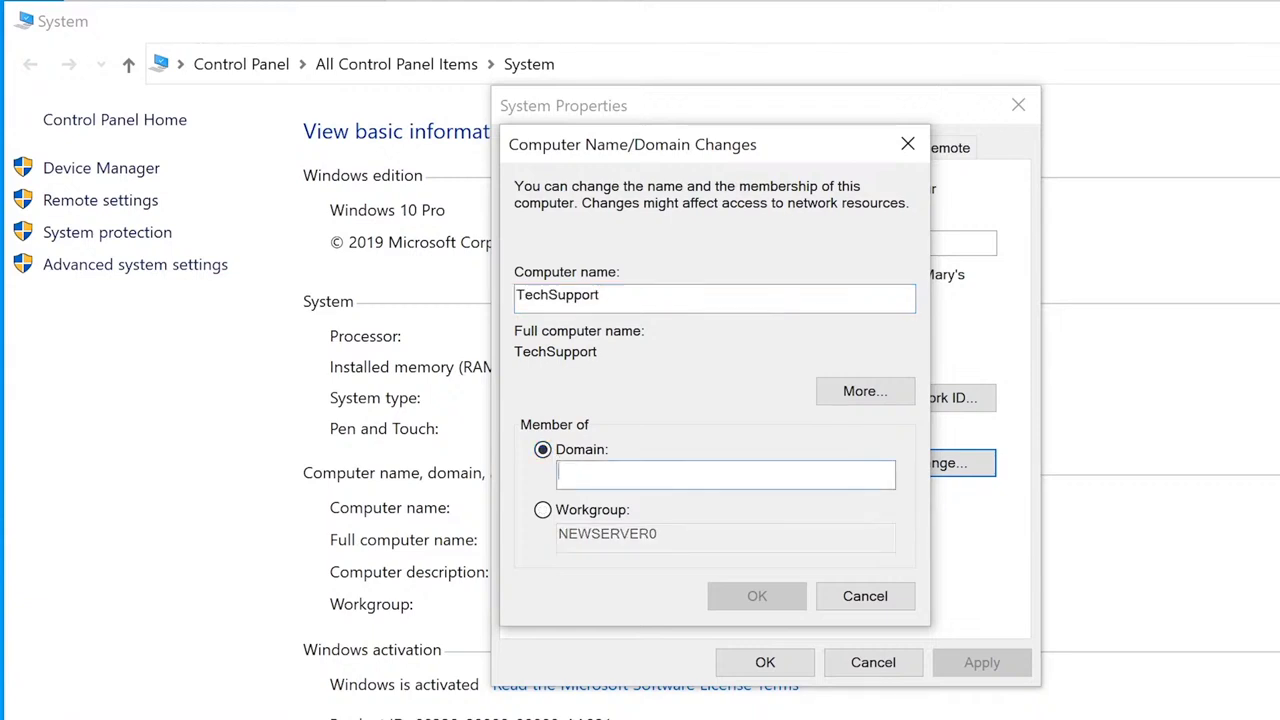
{"action": "type", "text": "tech"}
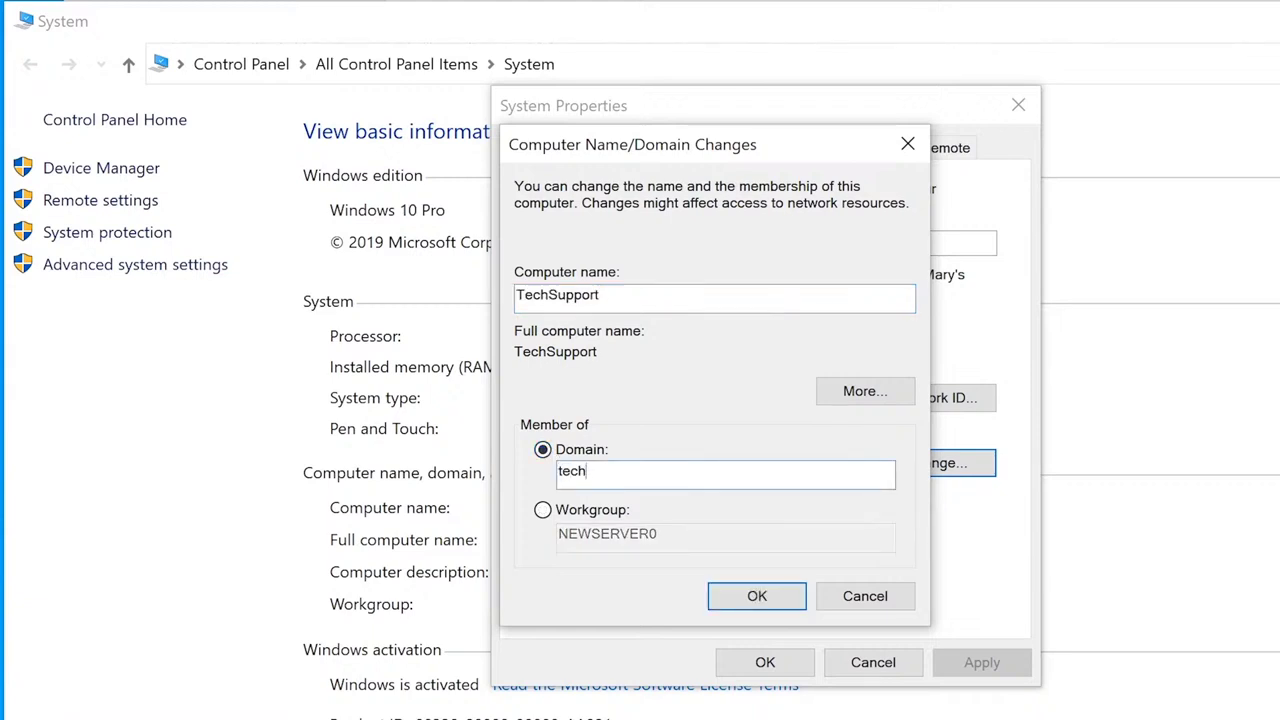
{"action": "type", "text": "support.cobuman.com"}
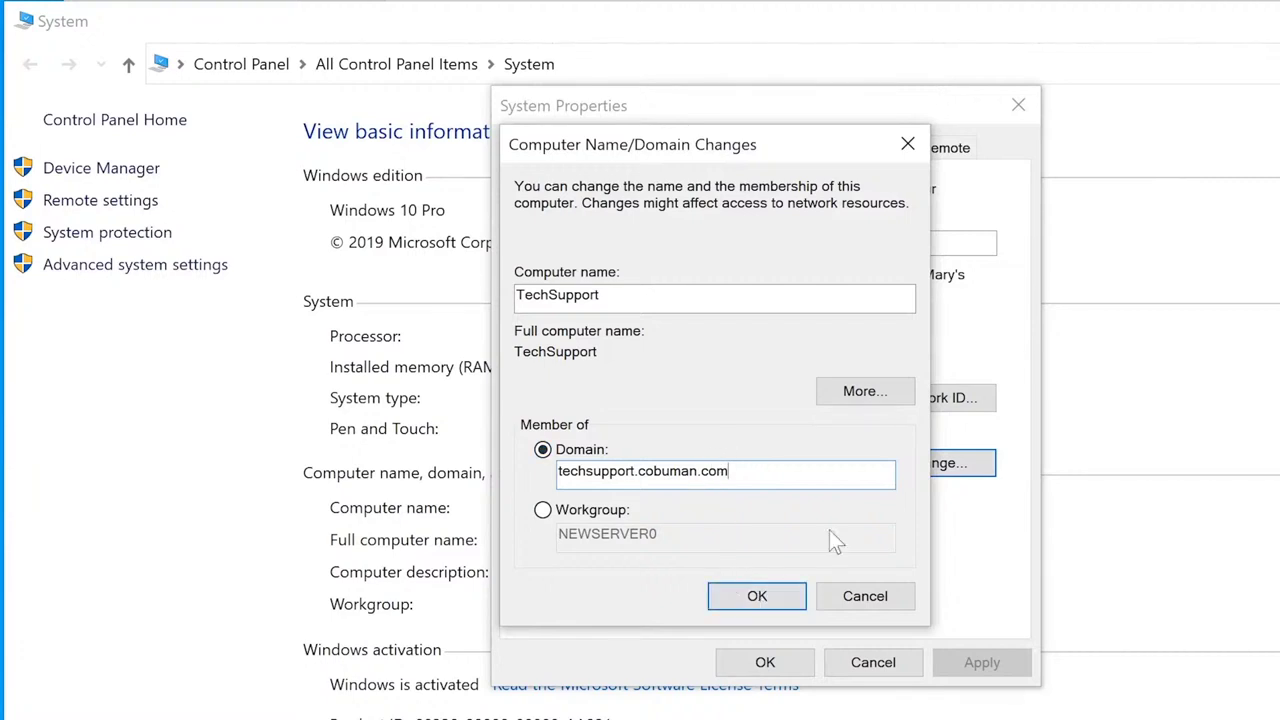
{"action": "left_click", "coordinate": [757, 596]}
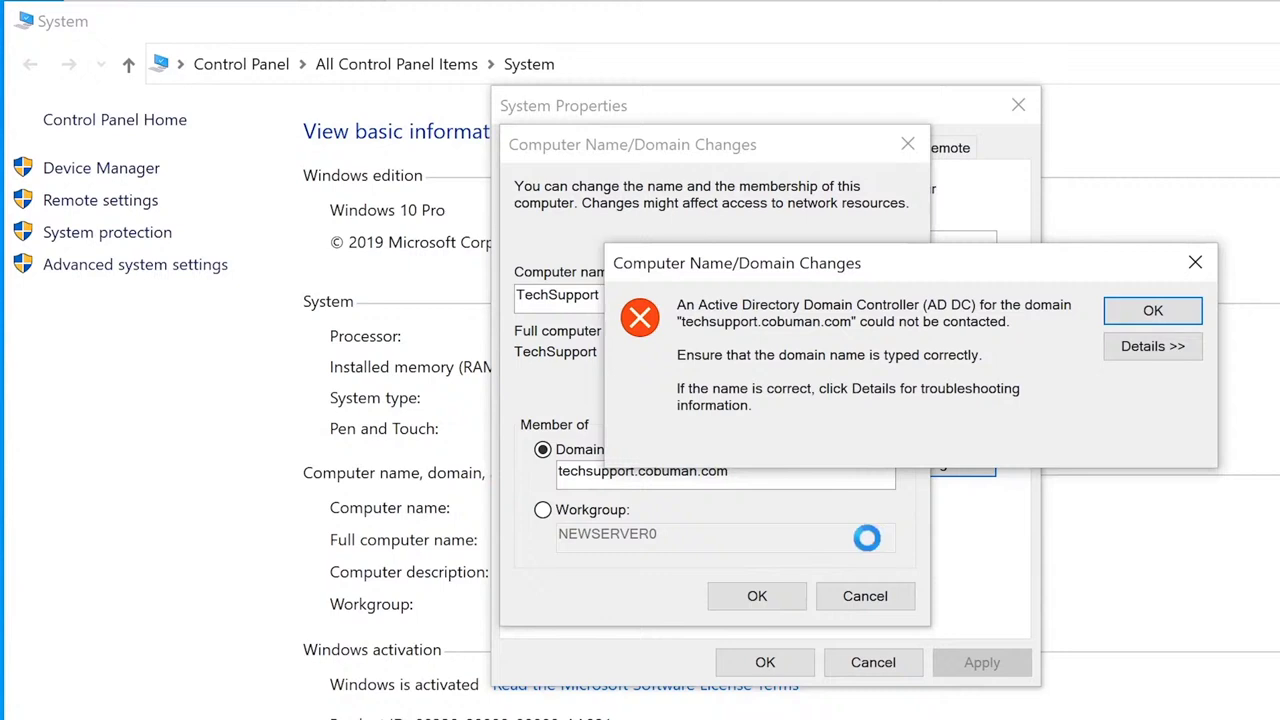
{"action": "left_click", "coordinate": [1195, 262]}
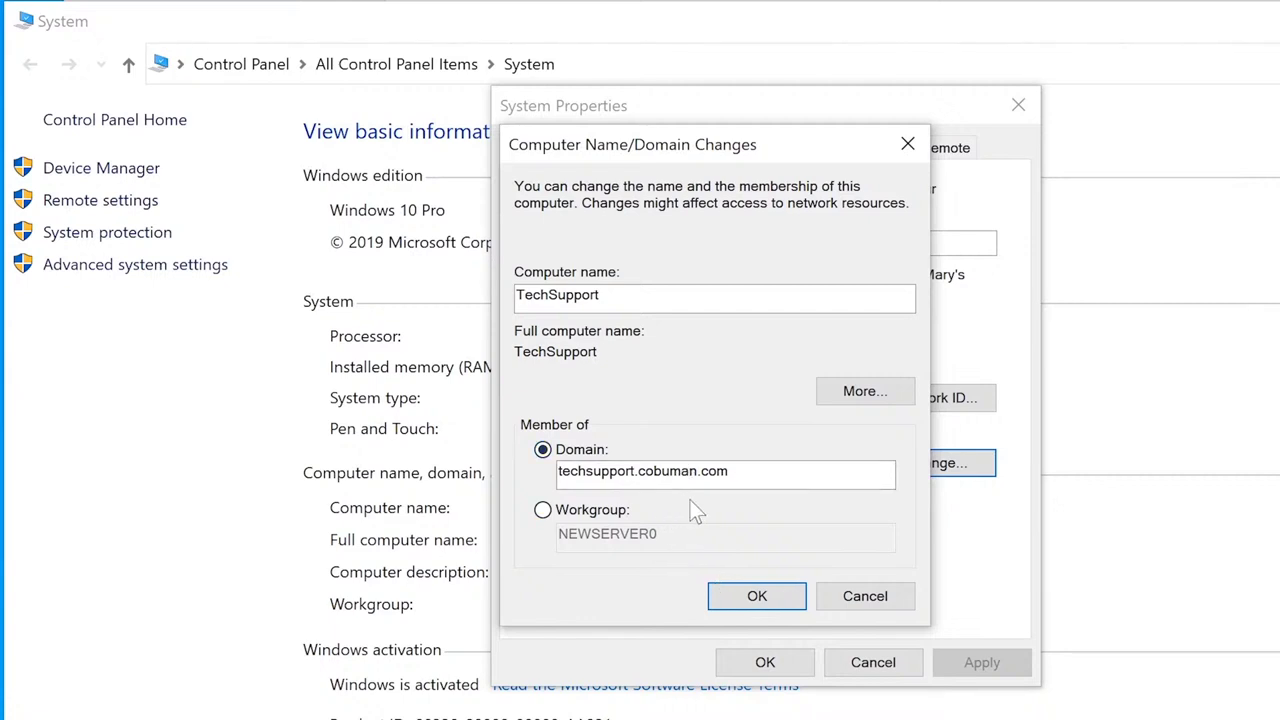
Cancel Computer Name/Domain Changes and System Properties without saving any changes.
{"action": "left_click", "coordinate": [762, 597]}
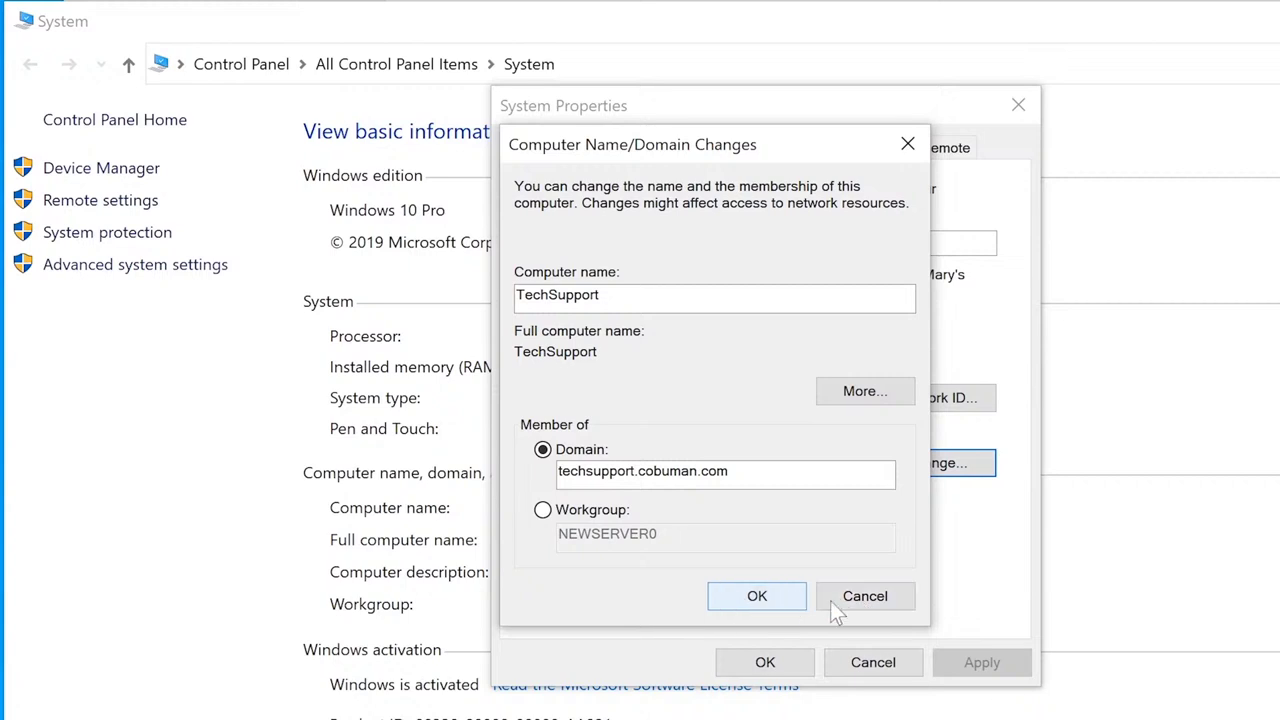
{"action": "left_click", "coordinate": [841, 603]}
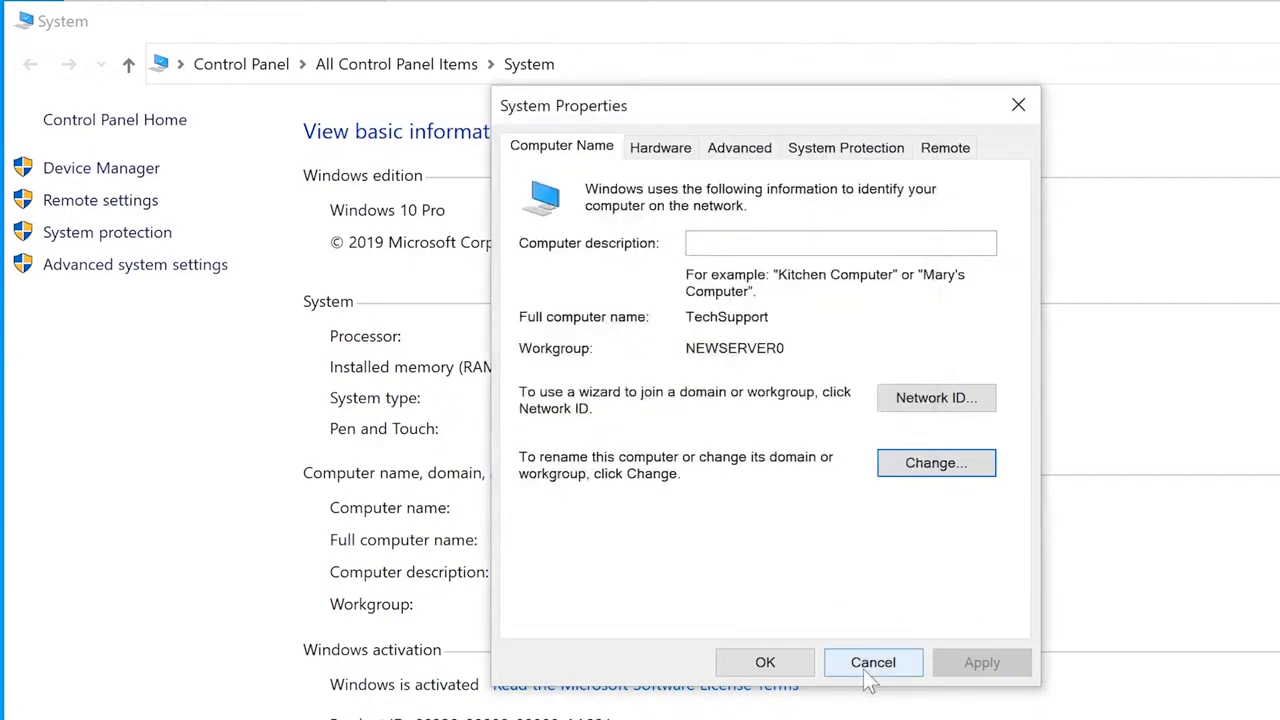
{"action": "left_click", "coordinate": [866, 663]}
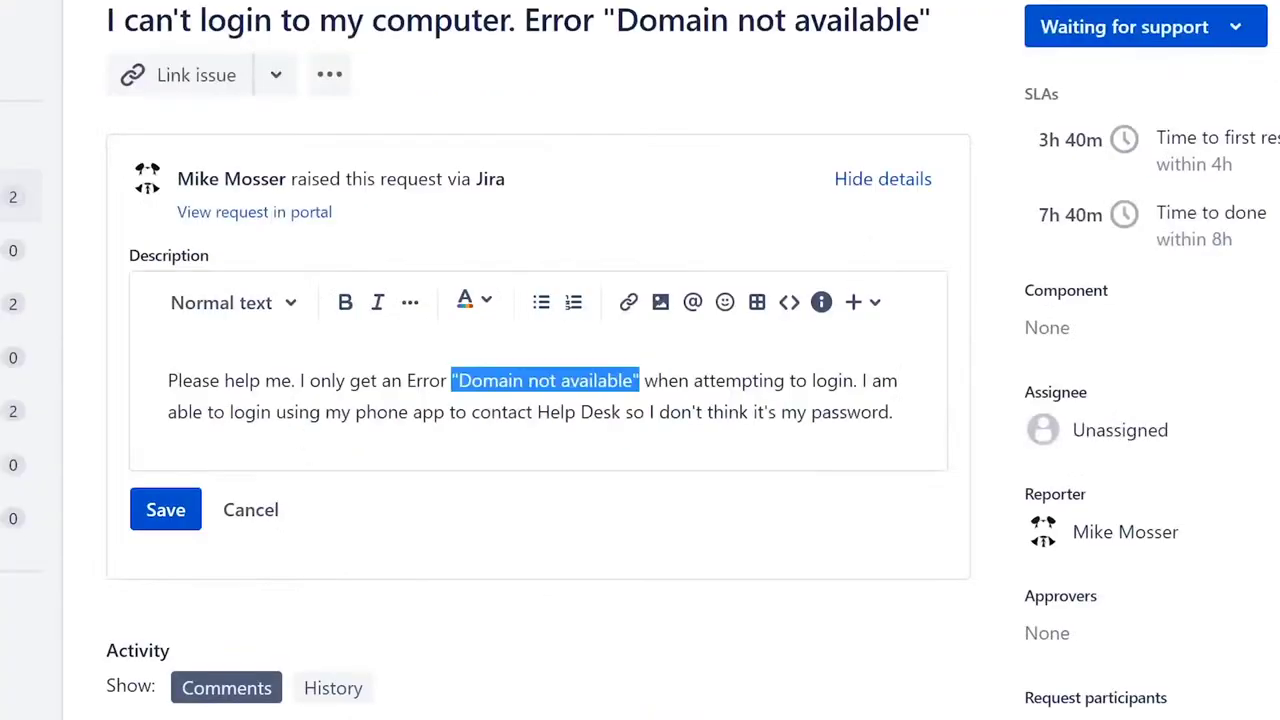
{"action": "left_click", "coordinate": [622, 380]}
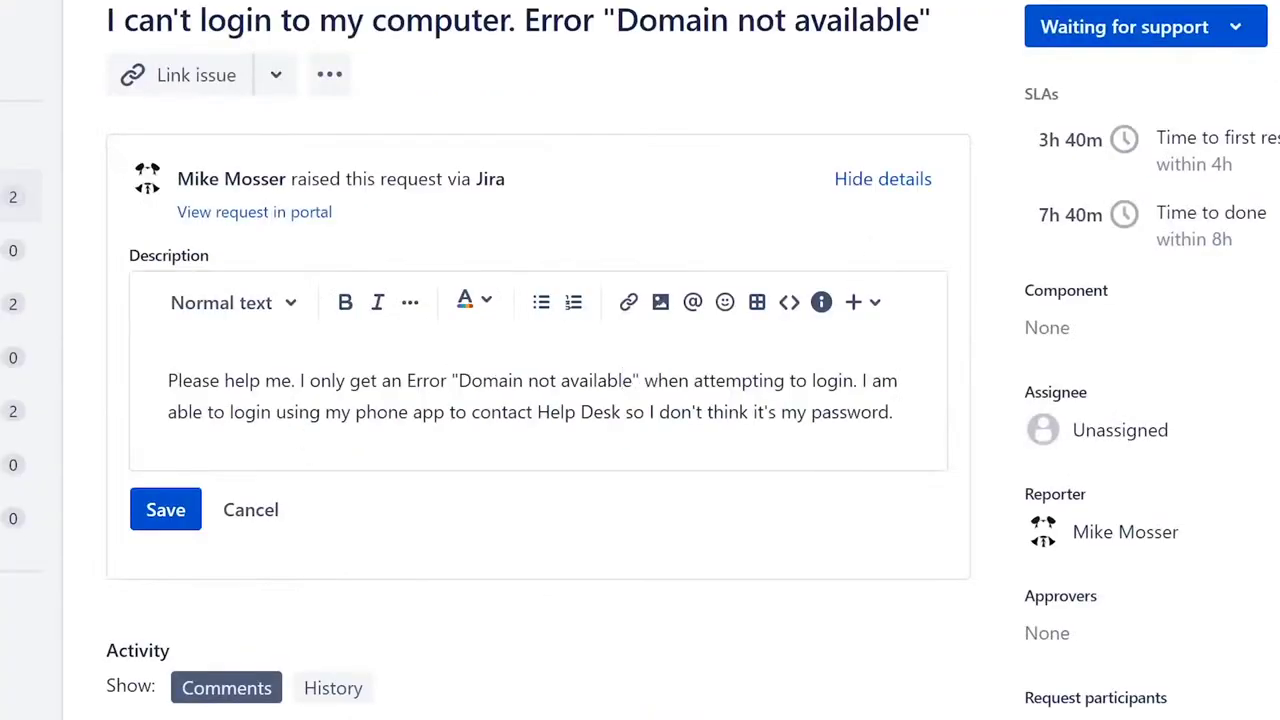
{"action": "left_click_drag", "start_coordinate": [640, 380], "coordinate": [451, 380]}
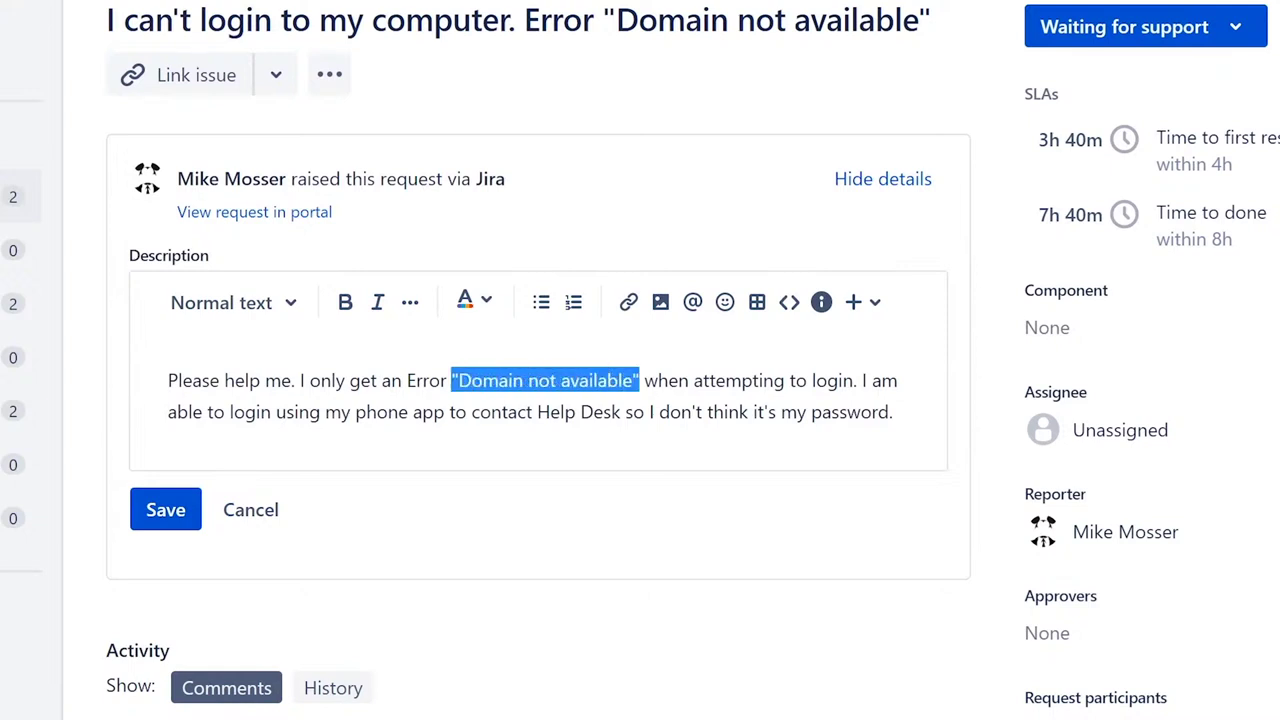
{"action": "left_click", "coordinate": [451, 380]}
{"action": "left_click_drag", "start_coordinate": [451, 380], "coordinate": [638, 380]}
{"action": "left_click", "coordinate": [451, 380]}
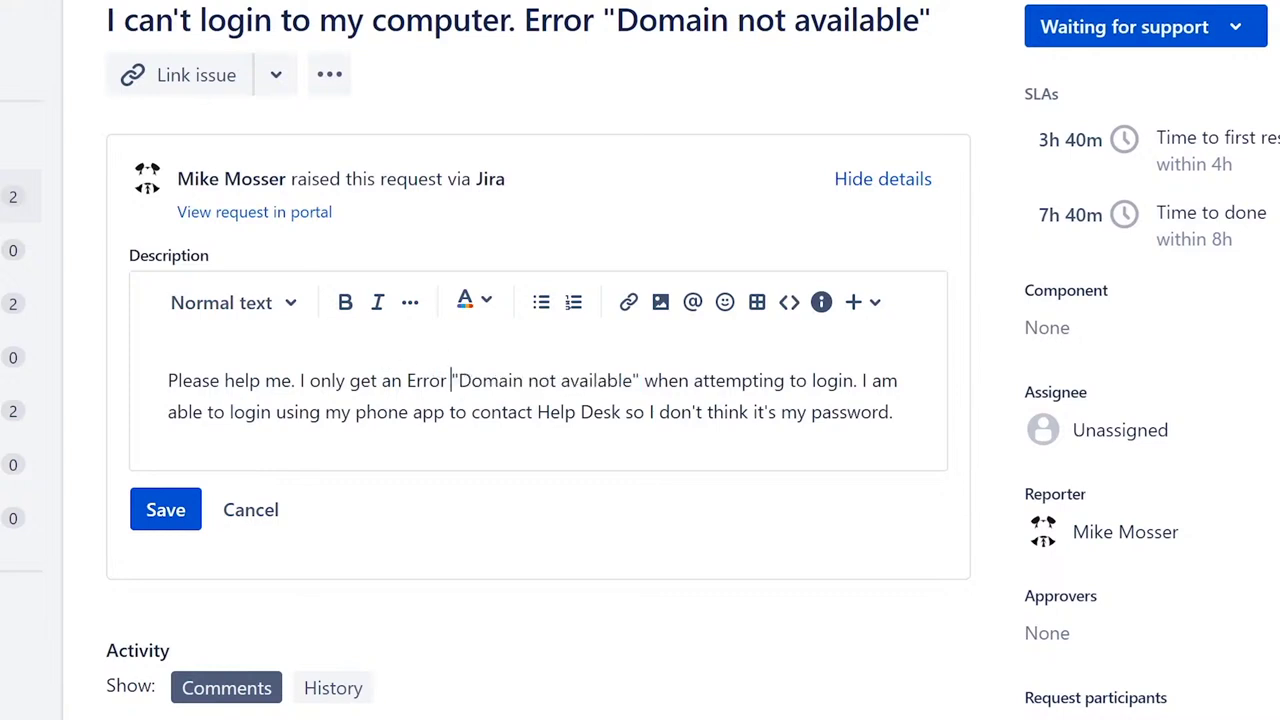
{"action": "left_click_drag", "start_coordinate": [451, 380], "coordinate": [639, 380]}
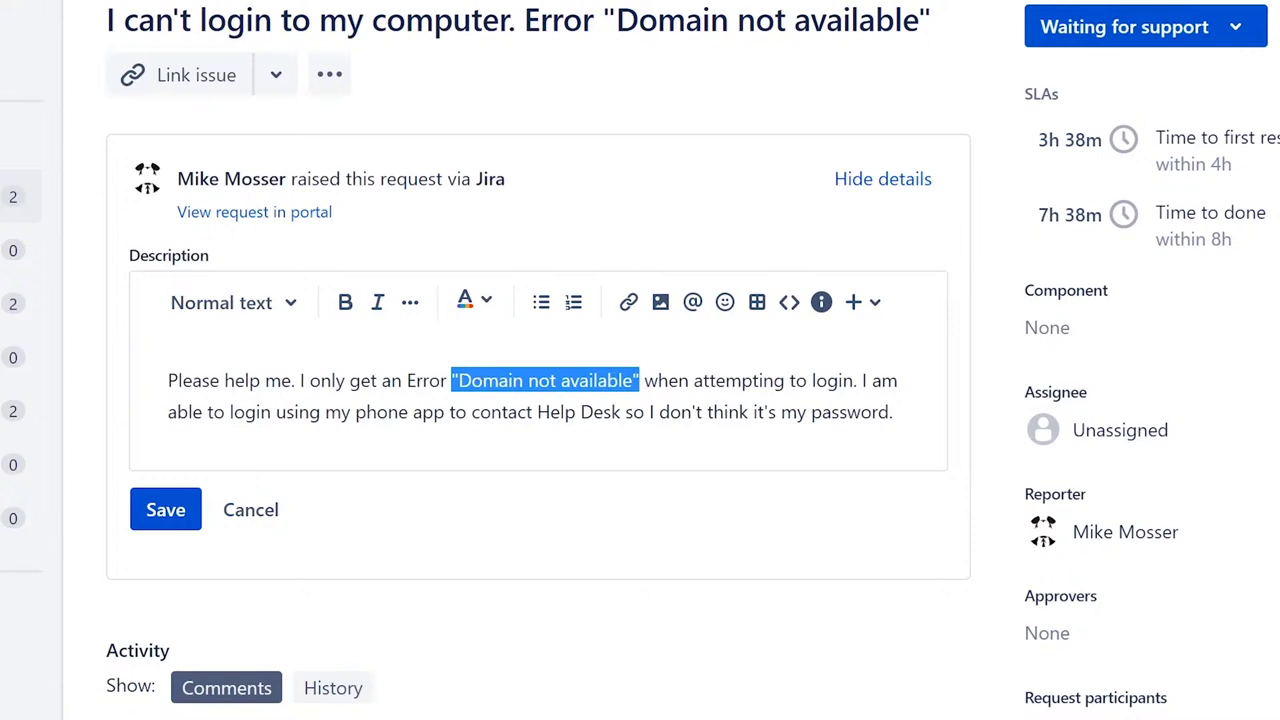
{"action": "left_click", "coordinate": [450, 380]}
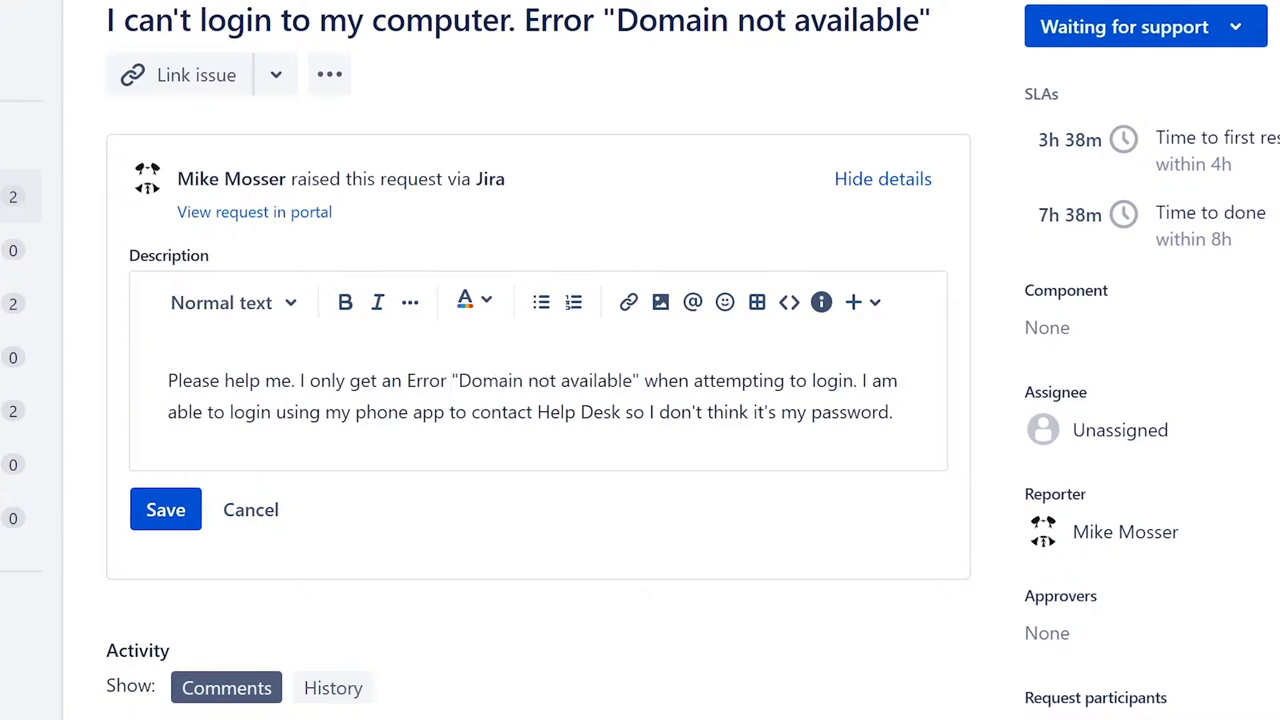
{"action": "left_click_drag", "start_coordinate": [450, 380], "coordinate": [638, 380]}
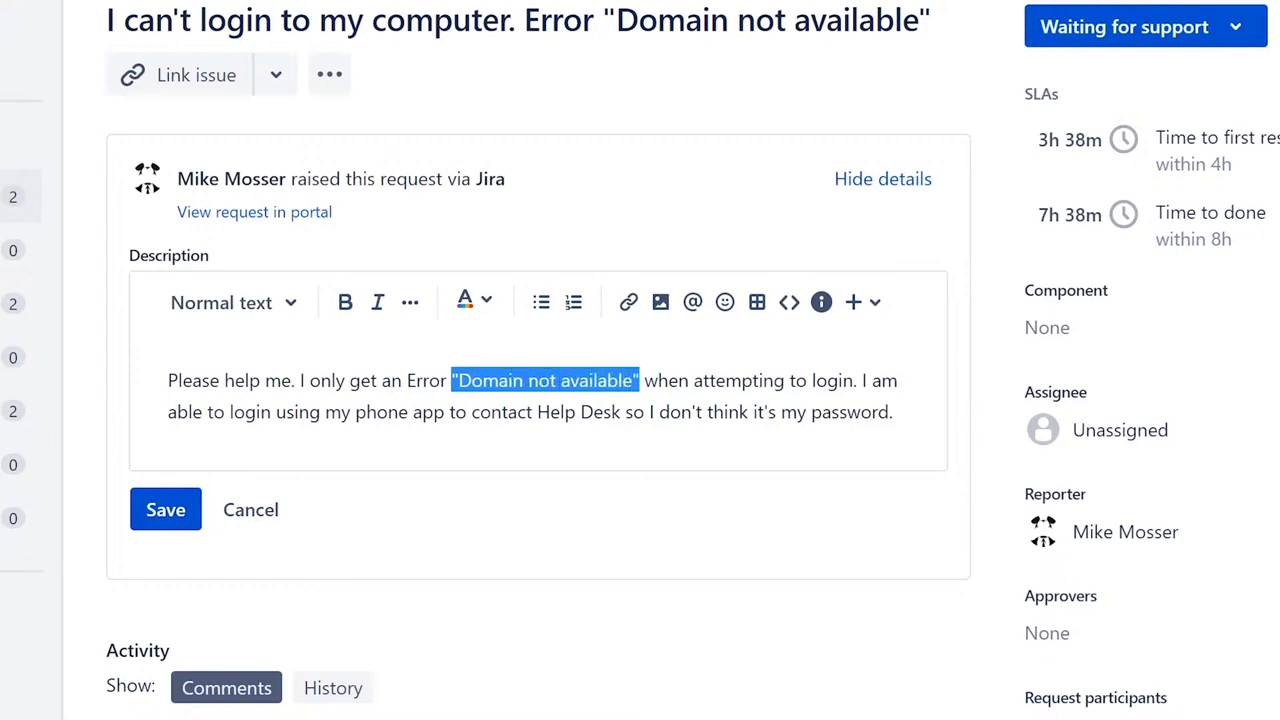
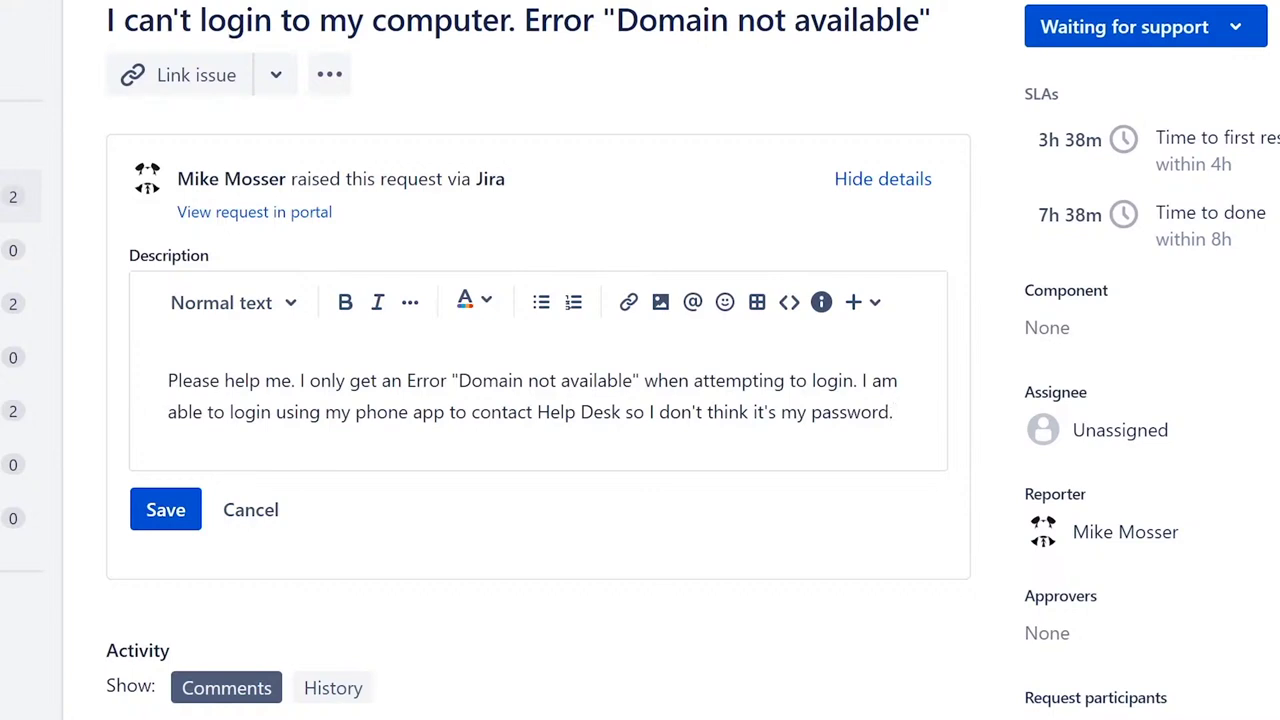
{"action": "left_click_drag", "start_coordinate": [638, 380], "coordinate": [451, 366]}
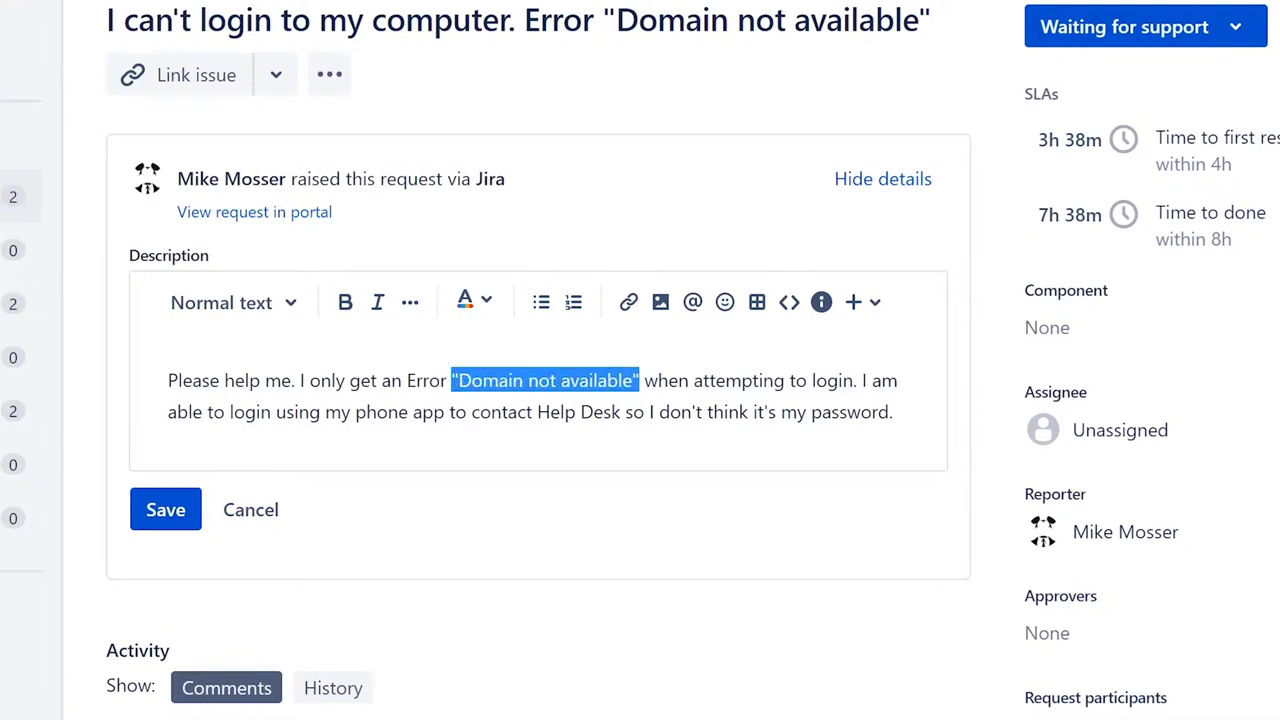
{"action": "left_click", "coordinate": [482, 380]}
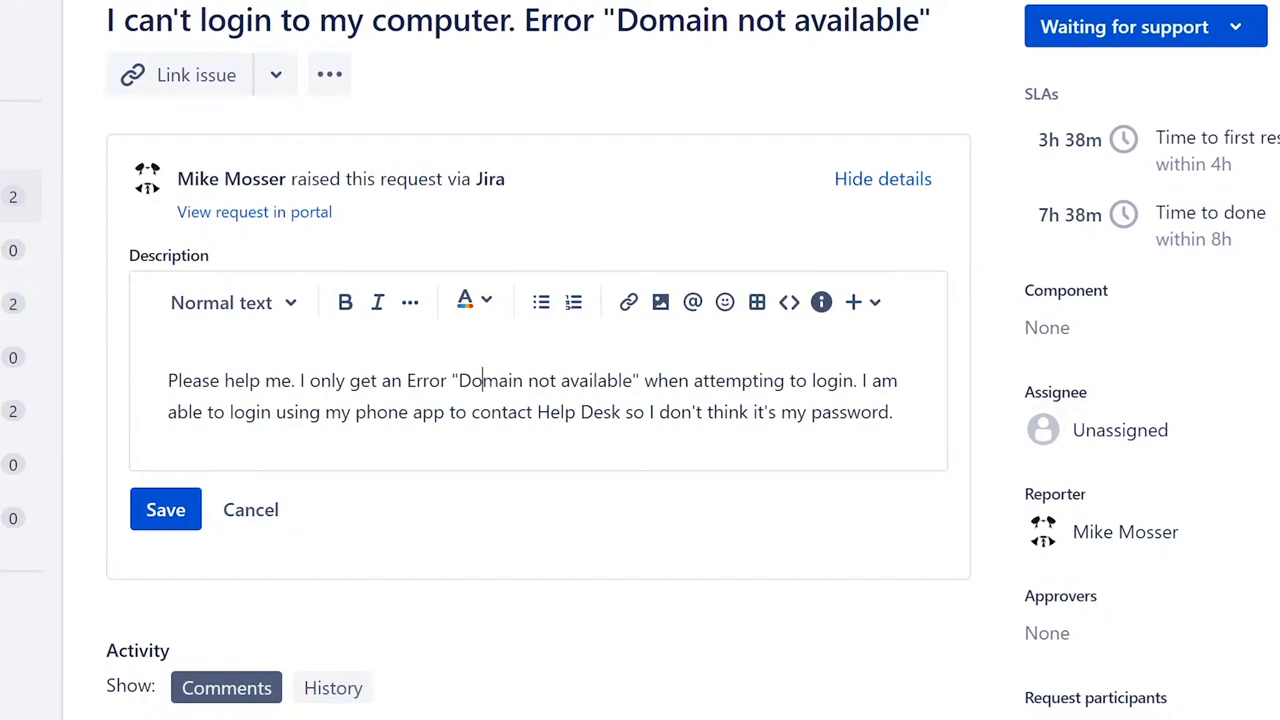
{"action": "left_click", "coordinate": [451, 380]}
{"action": "left_click_drag", "start_coordinate": [451, 380], "coordinate": [640, 380]}
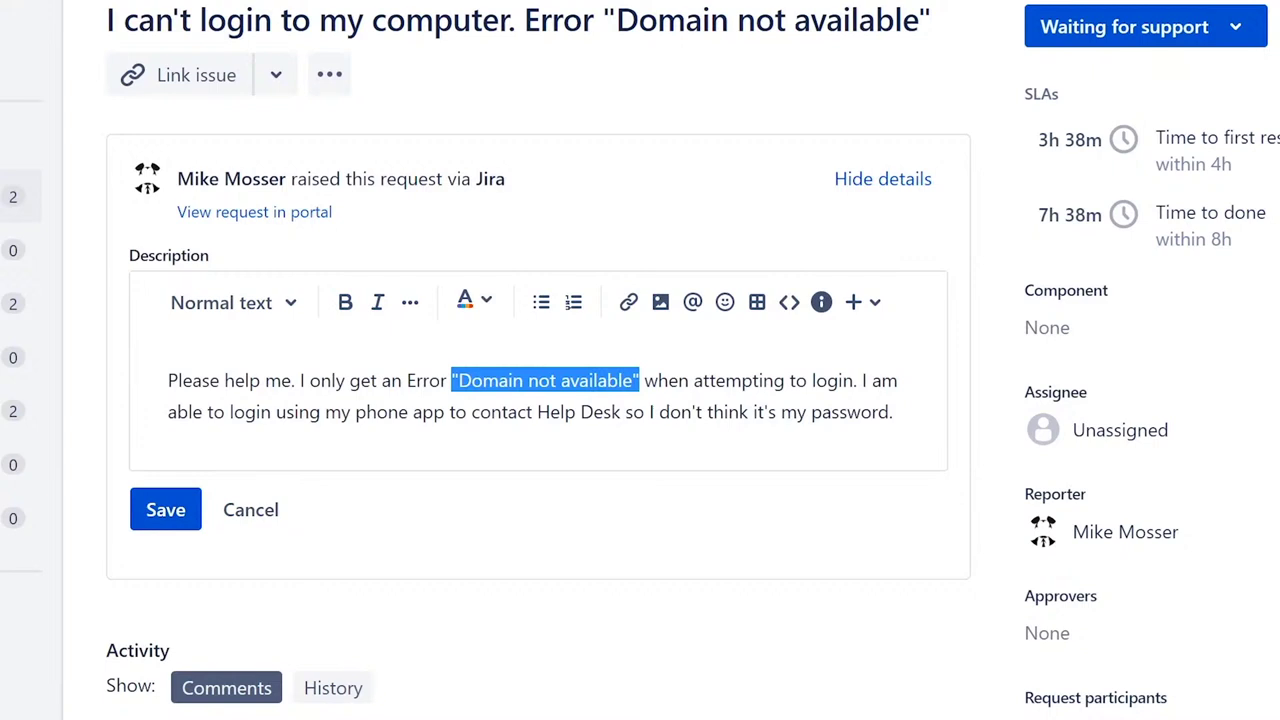
{"action": "left_click", "coordinate": [641, 380]}
{"action": "left_click_drag", "start_coordinate": [641, 380], "coordinate": [452, 380]}
{"action": "left_click", "coordinate": [457, 380]}
{"action": "left_click_drag", "start_coordinate": [450, 380], "coordinate": [639, 380]}
{"action": "left_click", "coordinate": [658, 380]}
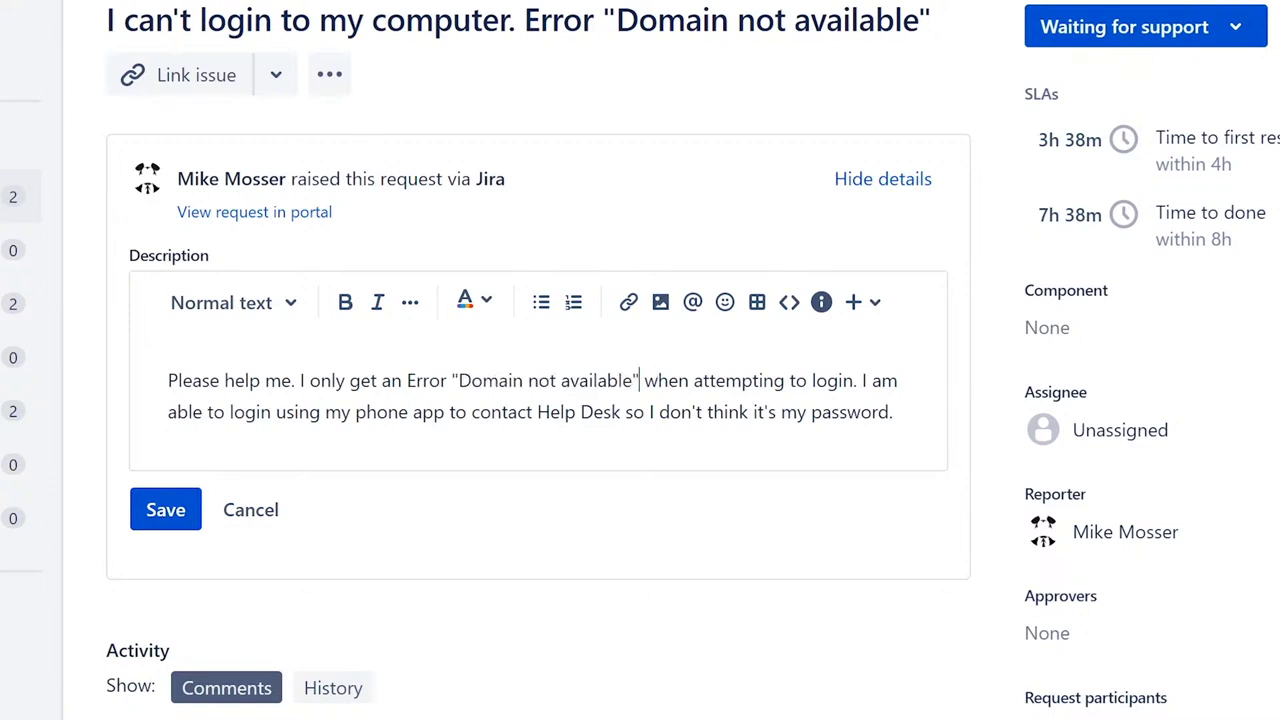
{"action": "left_click_drag", "start_coordinate": [639, 380], "coordinate": [451, 380]}
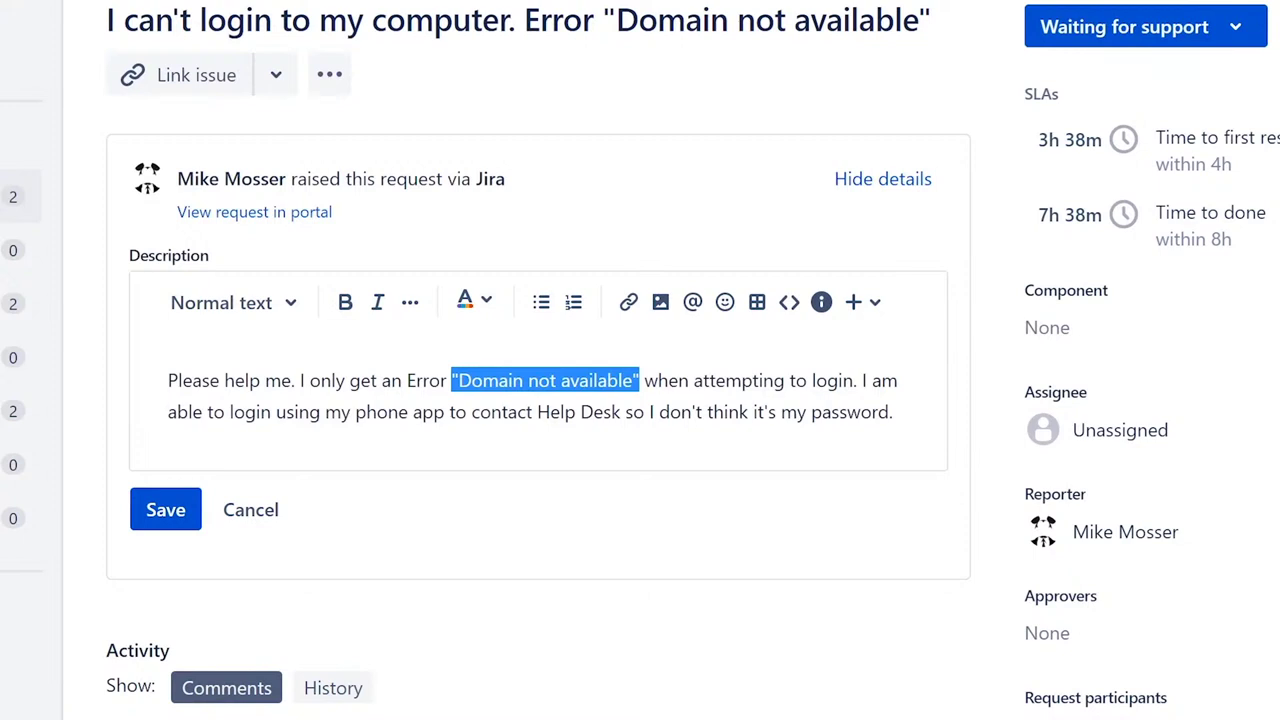
{"action": "left_click_drag", "start_coordinate": [451, 380], "coordinate": [639, 380]}
{"action": "left_click", "coordinate": [640, 380]}
{"action": "left_click_drag", "start_coordinate": [640, 380], "coordinate": [451, 380]}
{"action": "left_click", "coordinate": [457, 380]}
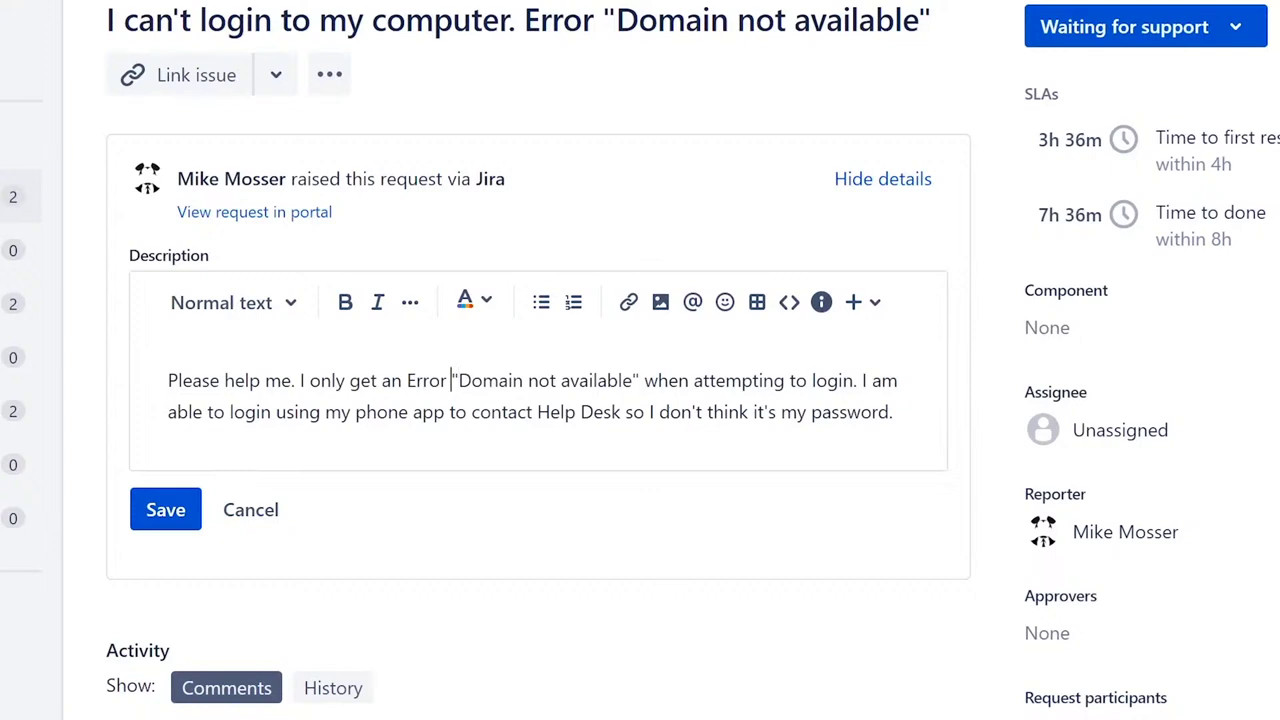
{"action": "left_click_drag", "start_coordinate": [451, 380], "coordinate": [640, 380]}
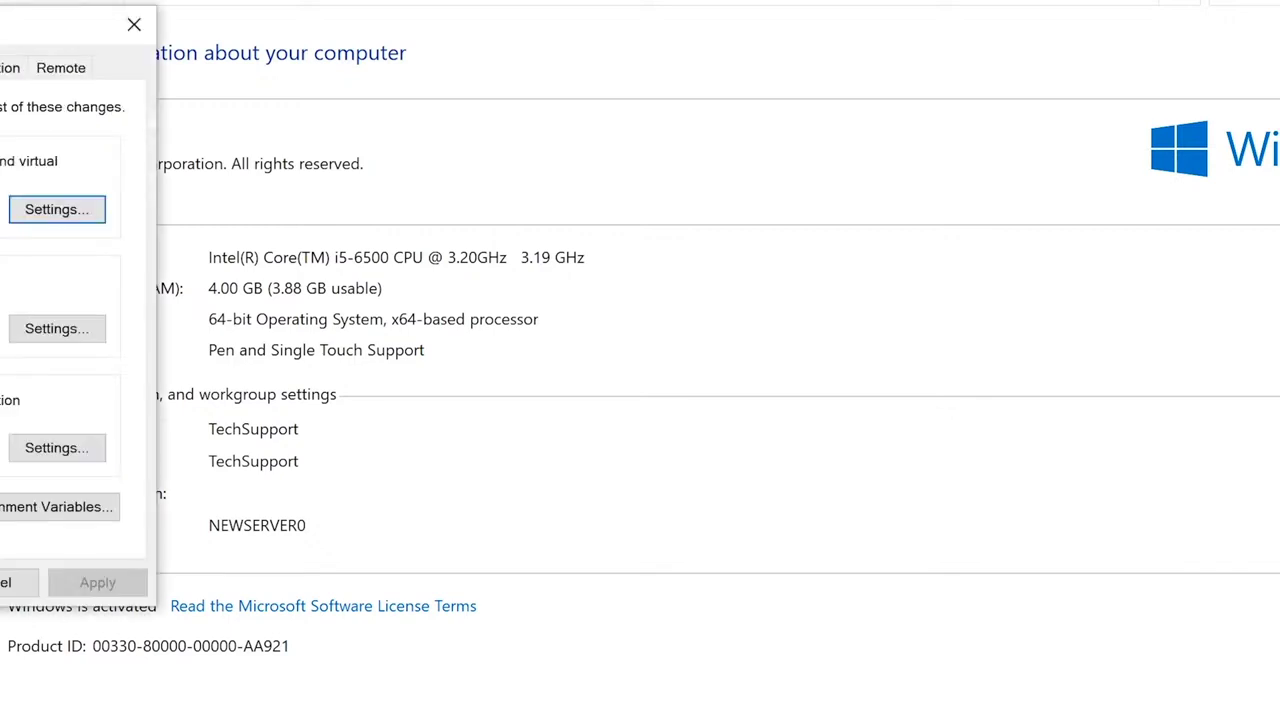
View TechSupport's computer-name and domain settings, then cancel both dialogs, keeping workgroup NEWSERVER0.
{"action": "left_click_drag", "start_coordinate": [10, 15], "coordinate": [711, 159]}
{"action": "left_click", "coordinate": [470, 200]}
{"action": "left_click_drag", "start_coordinate": [575, 159], "coordinate": [357, 34]}
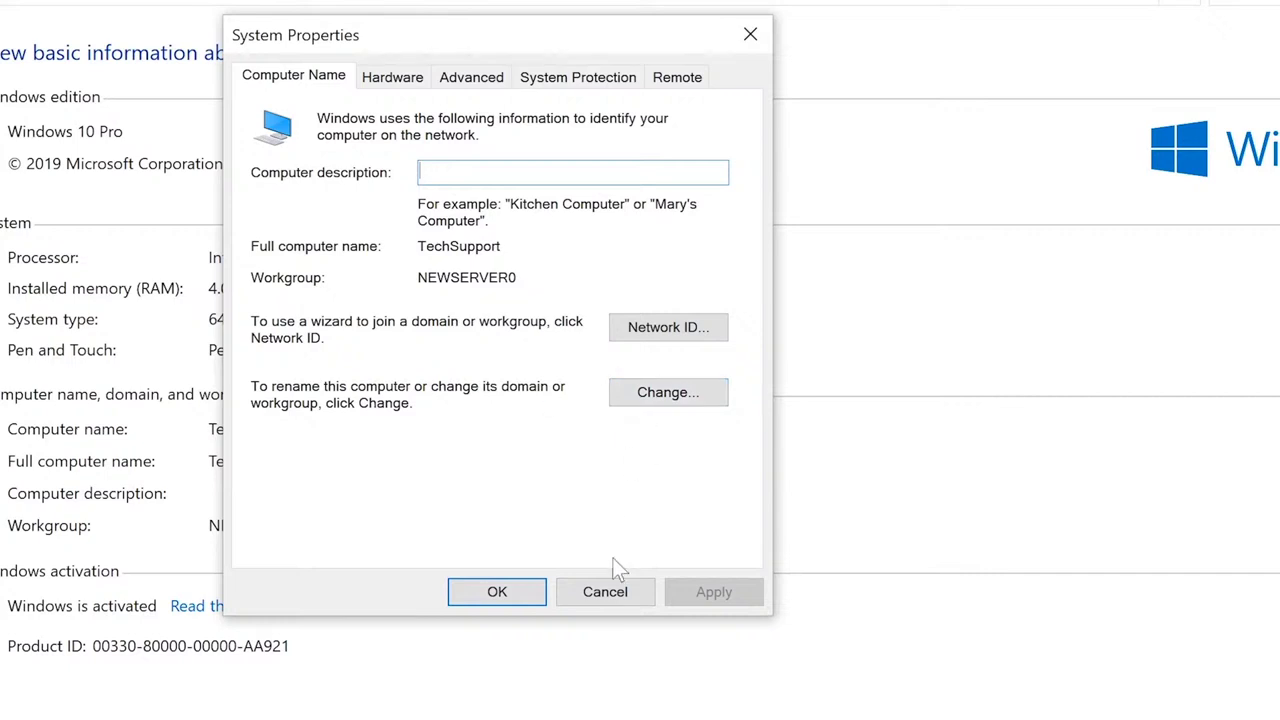
{"action": "left_click", "coordinate": [680, 404]}
{"action": "left_click", "coordinate": [596, 516]}
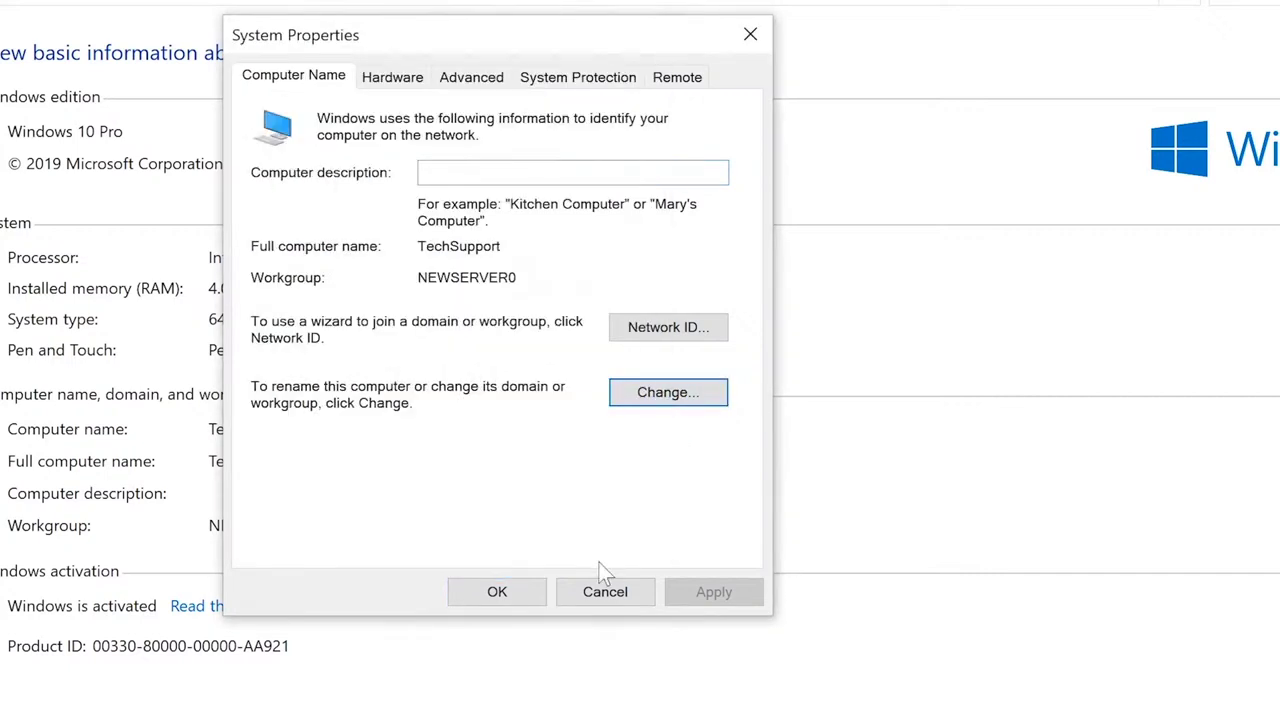
{"action": "left_click", "coordinate": [600, 592]}
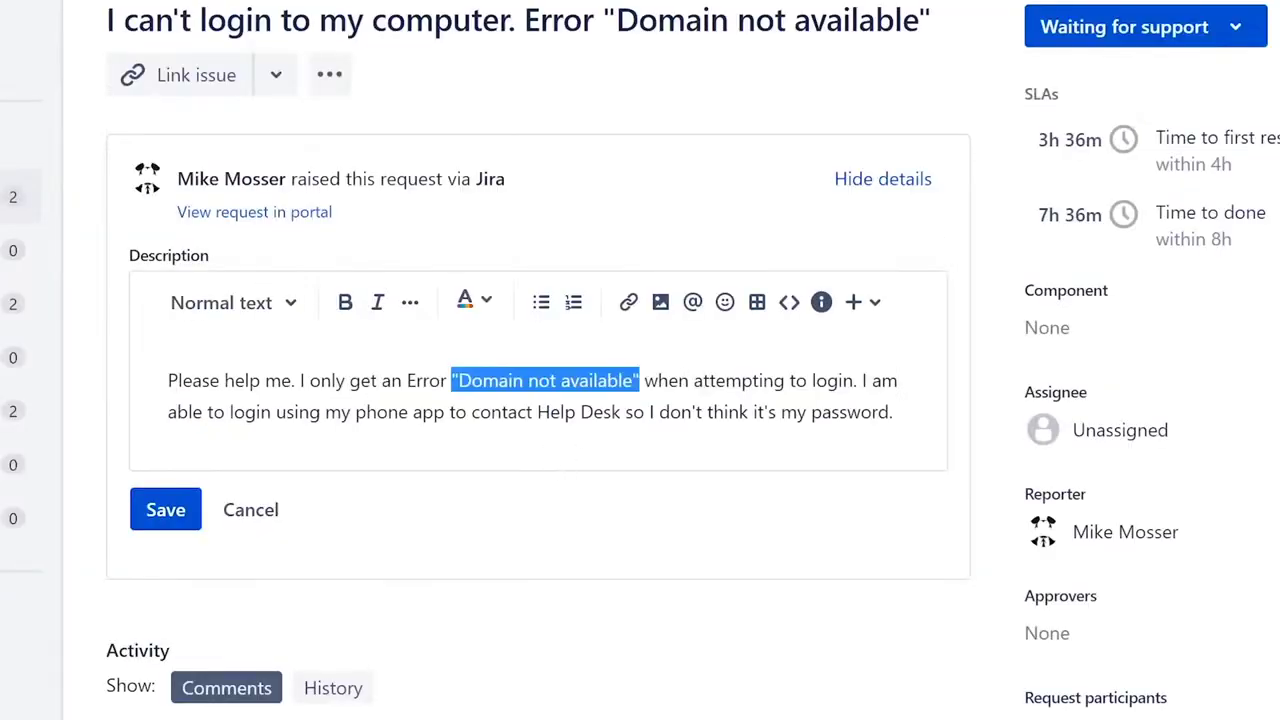
Discard the description edits, leaving the customer's message unchanged.
{"action": "left_click", "coordinate": [612, 411]}
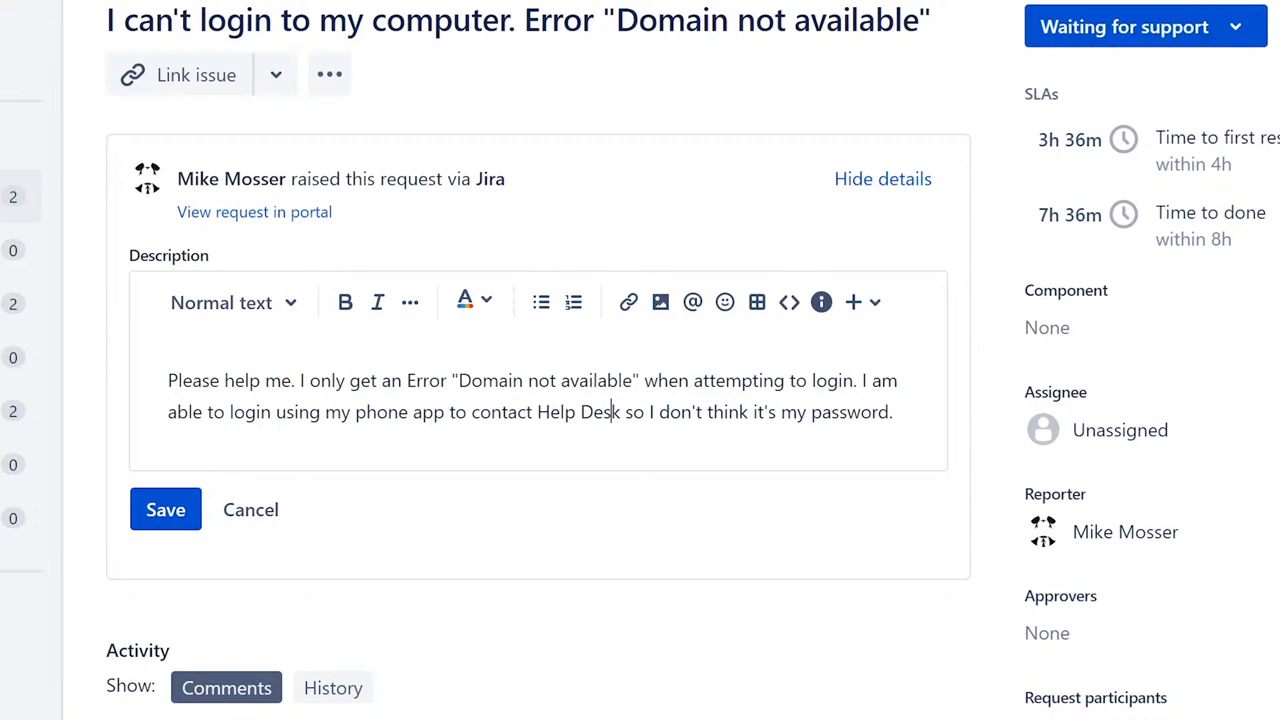
{"action": "left_click", "coordinate": [639, 380]}
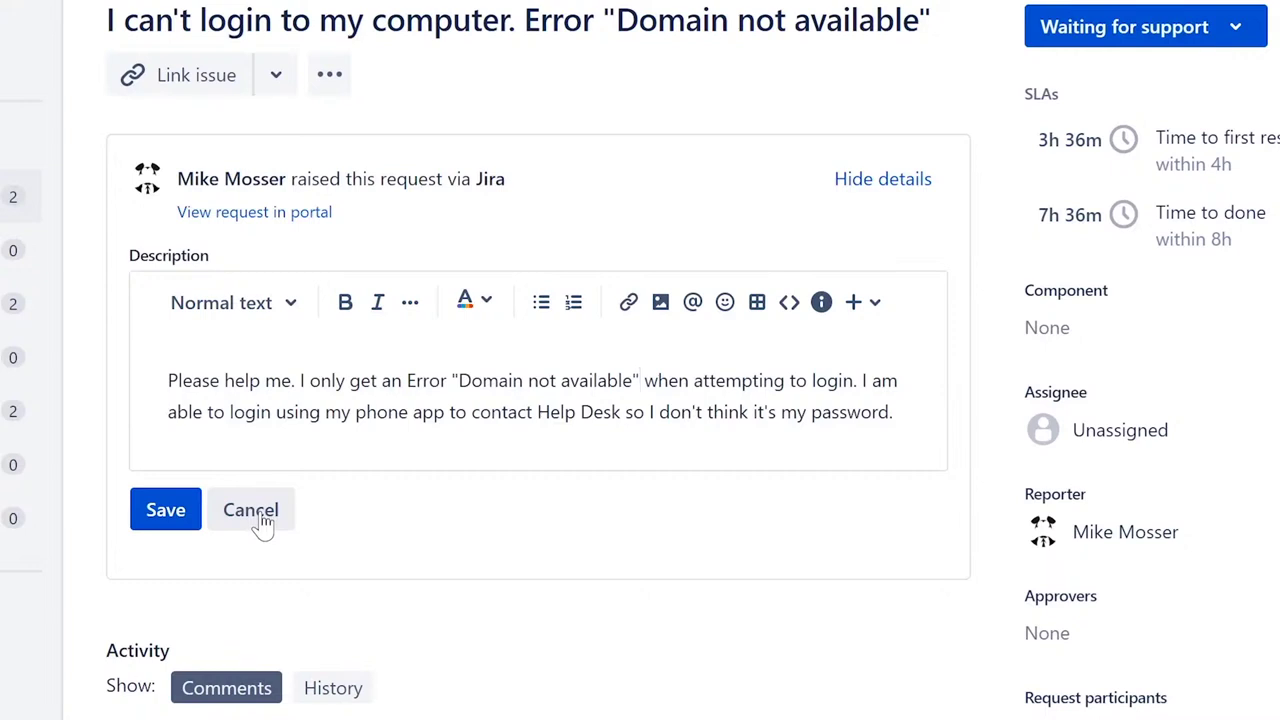
{"action": "left_click", "coordinate": [262, 520]}
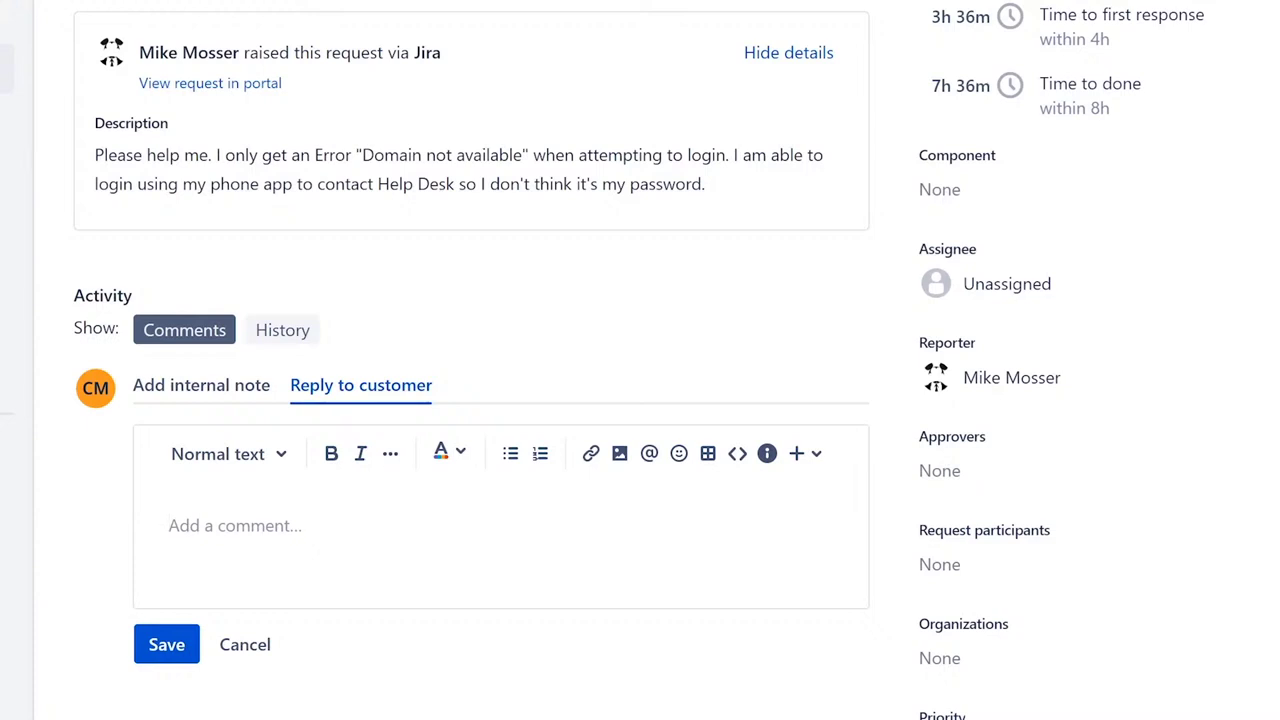
Post a reply asking to bring the computer back, adding 'Computer needs to be added to Domain.'.
{"action": "type", "text": "Can you plea"}
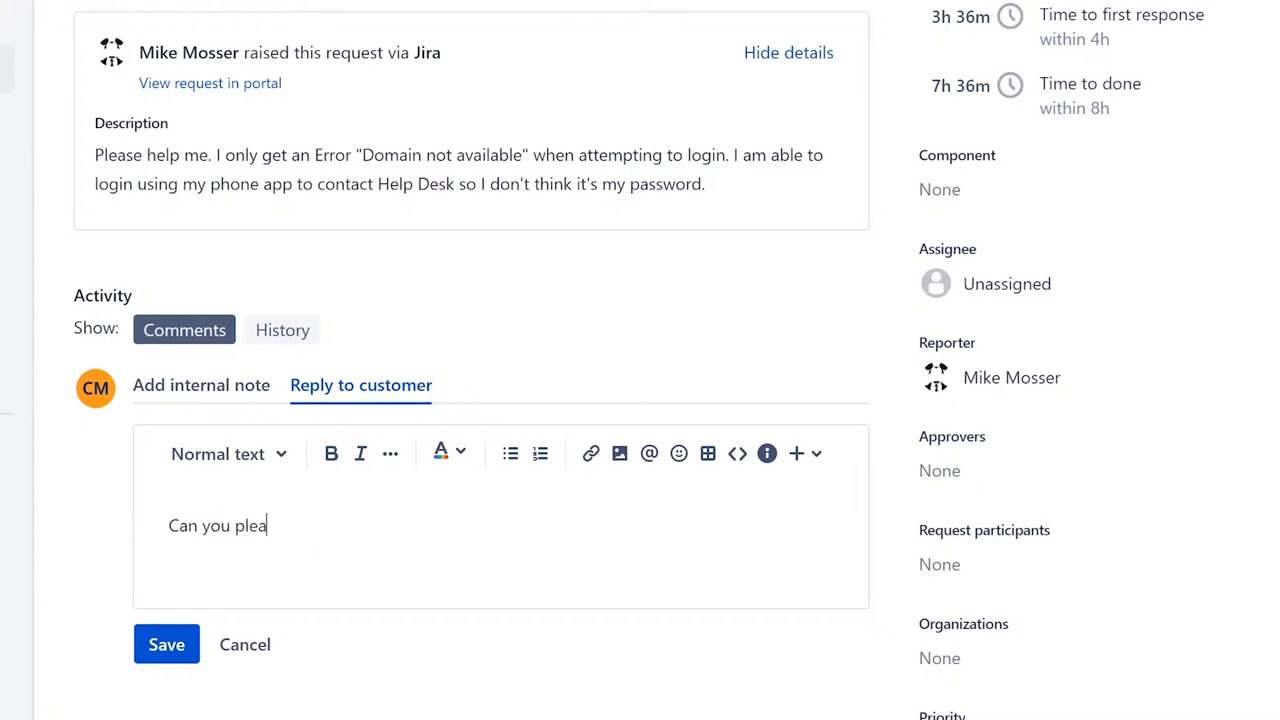
{"action": "type", "text": "se bring back the"}
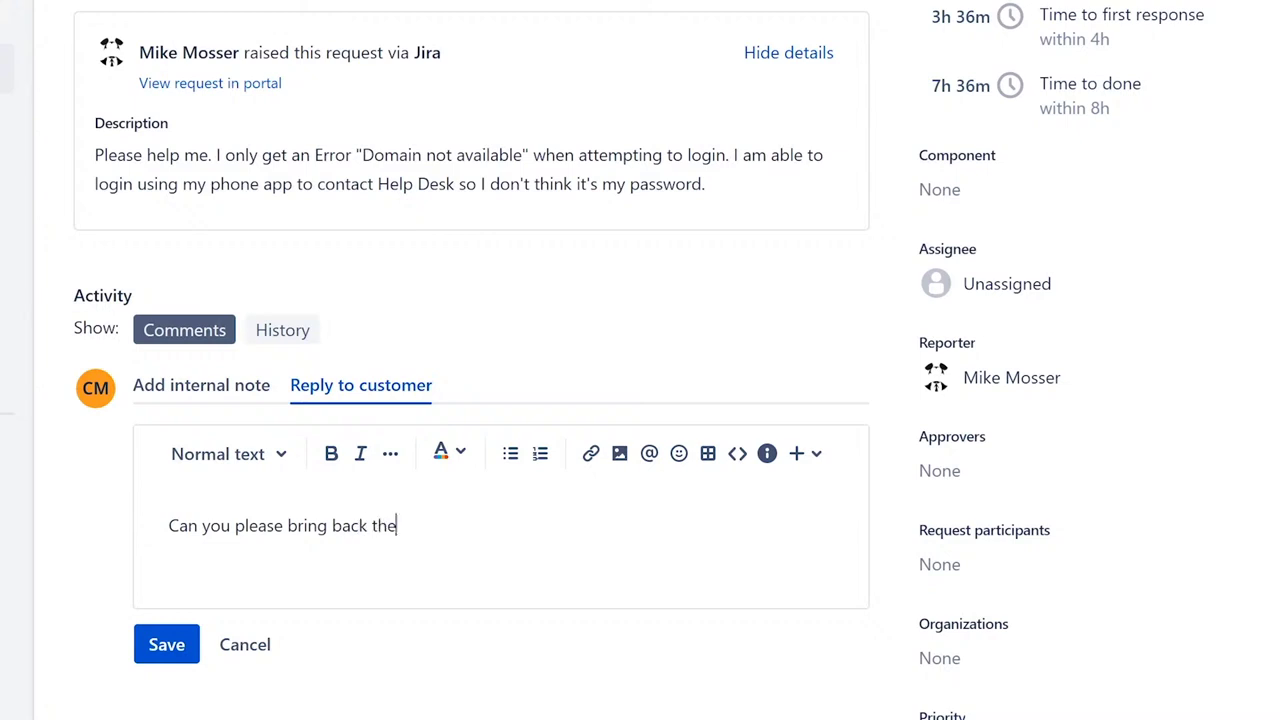
{"action": "type", "text": " computer to the office s"}
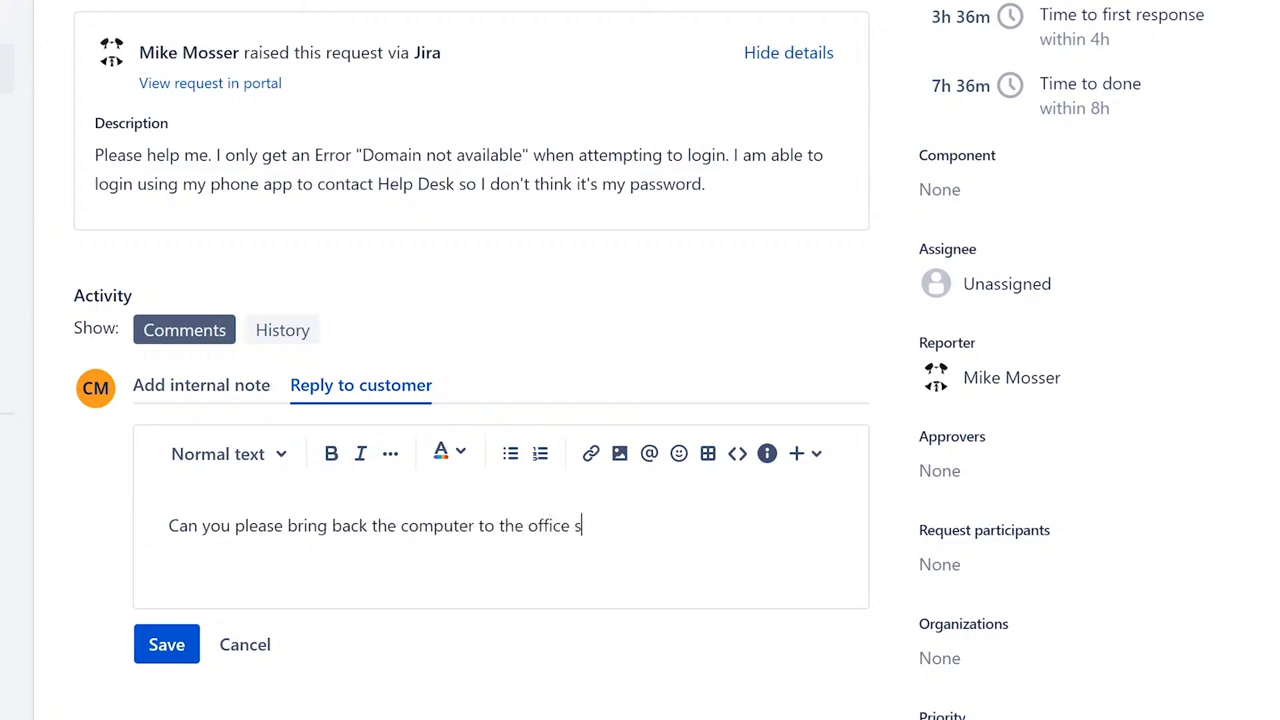
{"action": "type", "text": "o we can fix it. Ervin"}
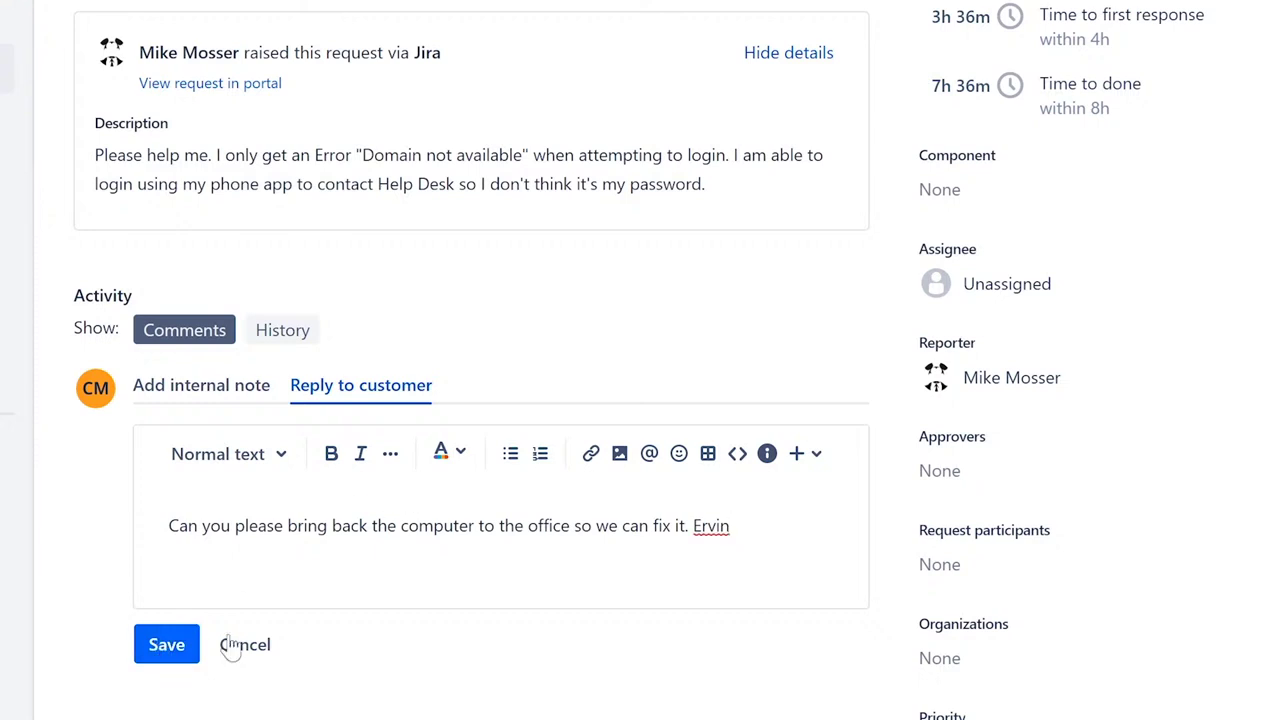
{"action": "left_click", "coordinate": [688, 525]}
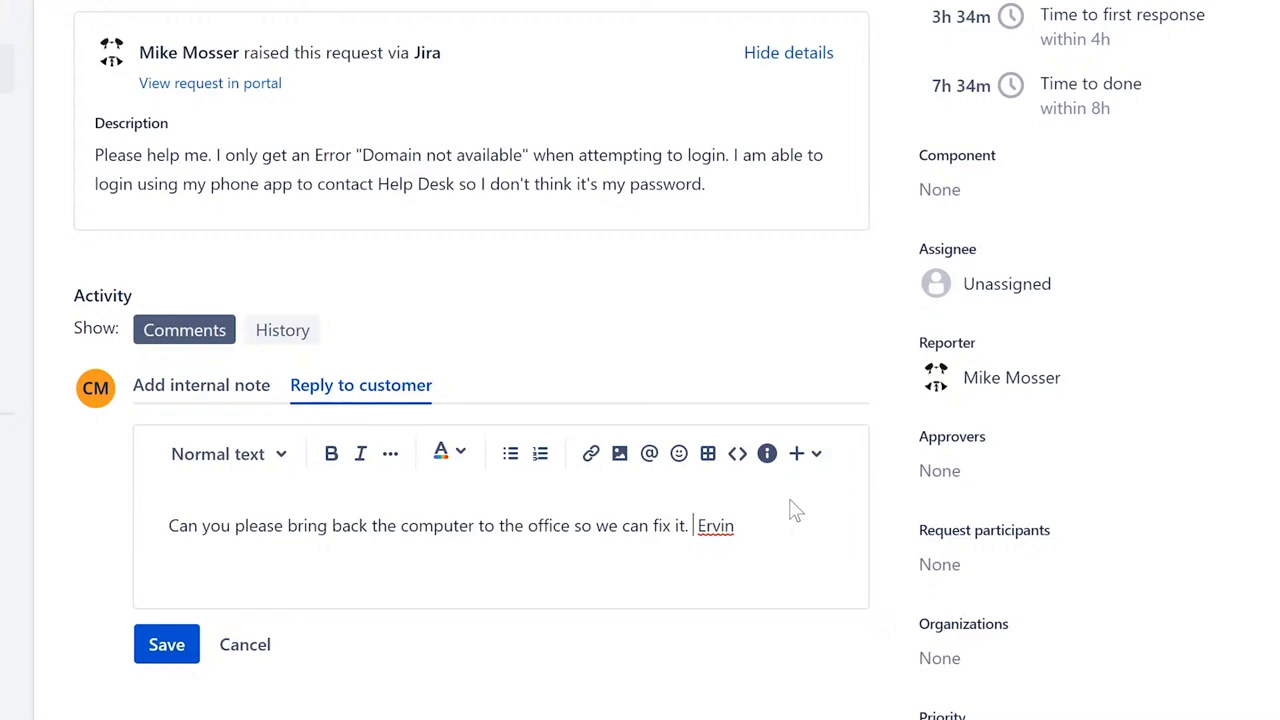
{"action": "type", "text": "Computer "}
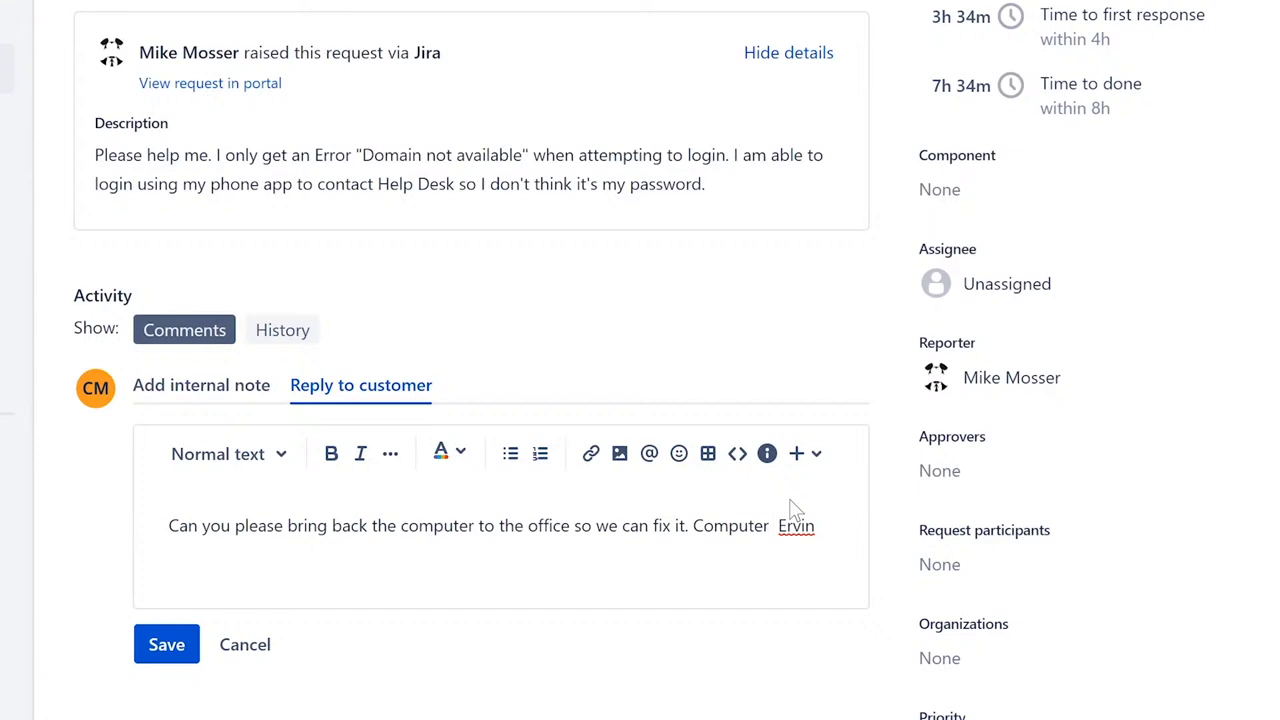
{"action": "type", "text": "needs to b"}
{"action": "type", "text": "e added to Do"}
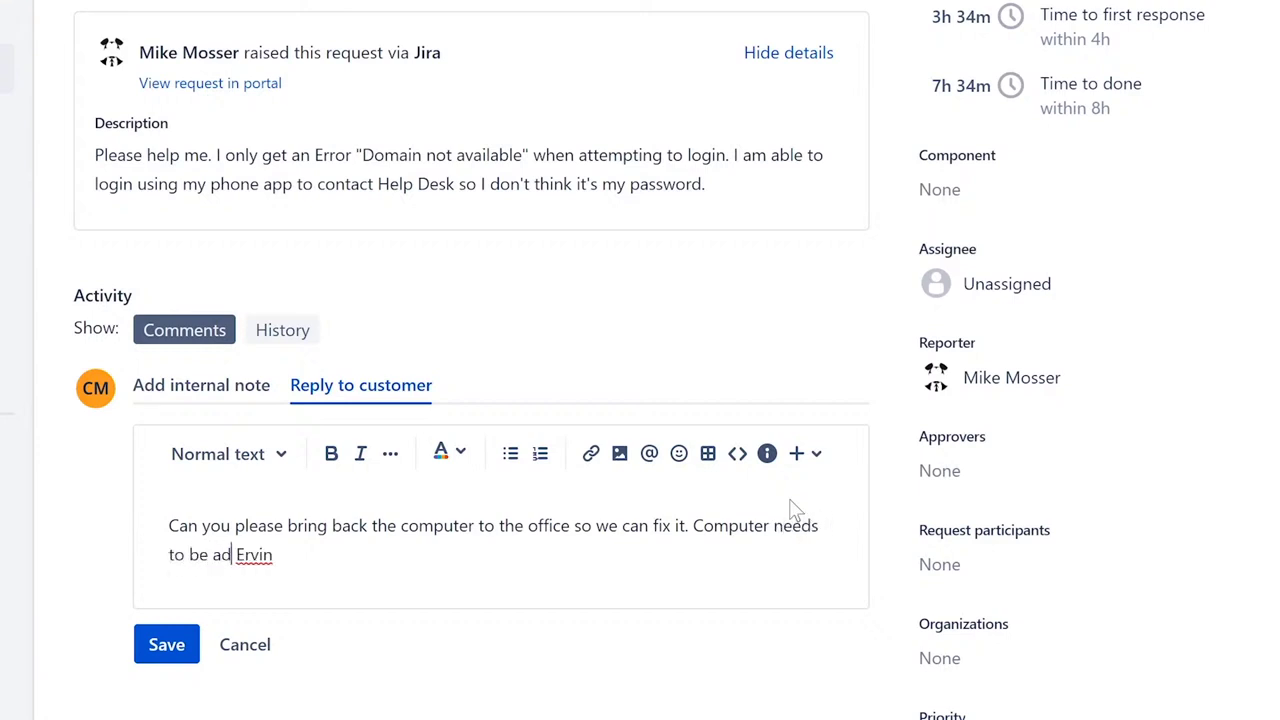
{"action": "type", "text": "main."}
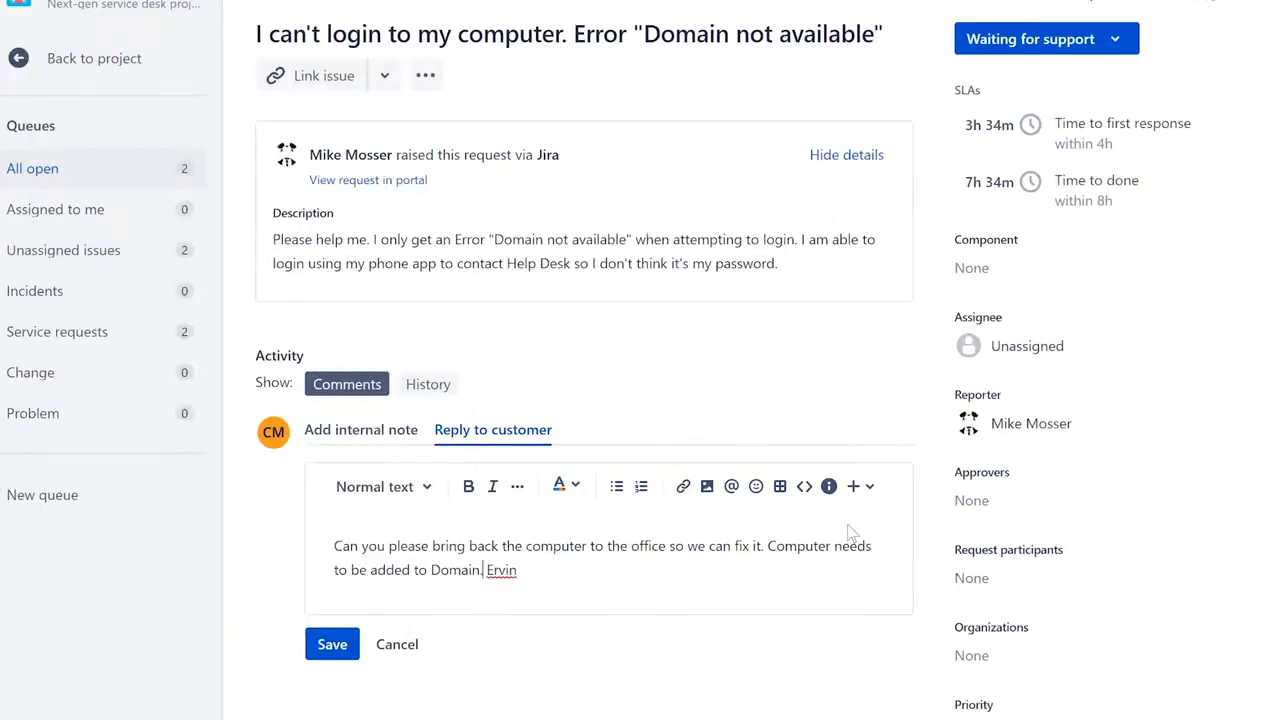
{"action": "left_click", "coordinate": [333, 648]}
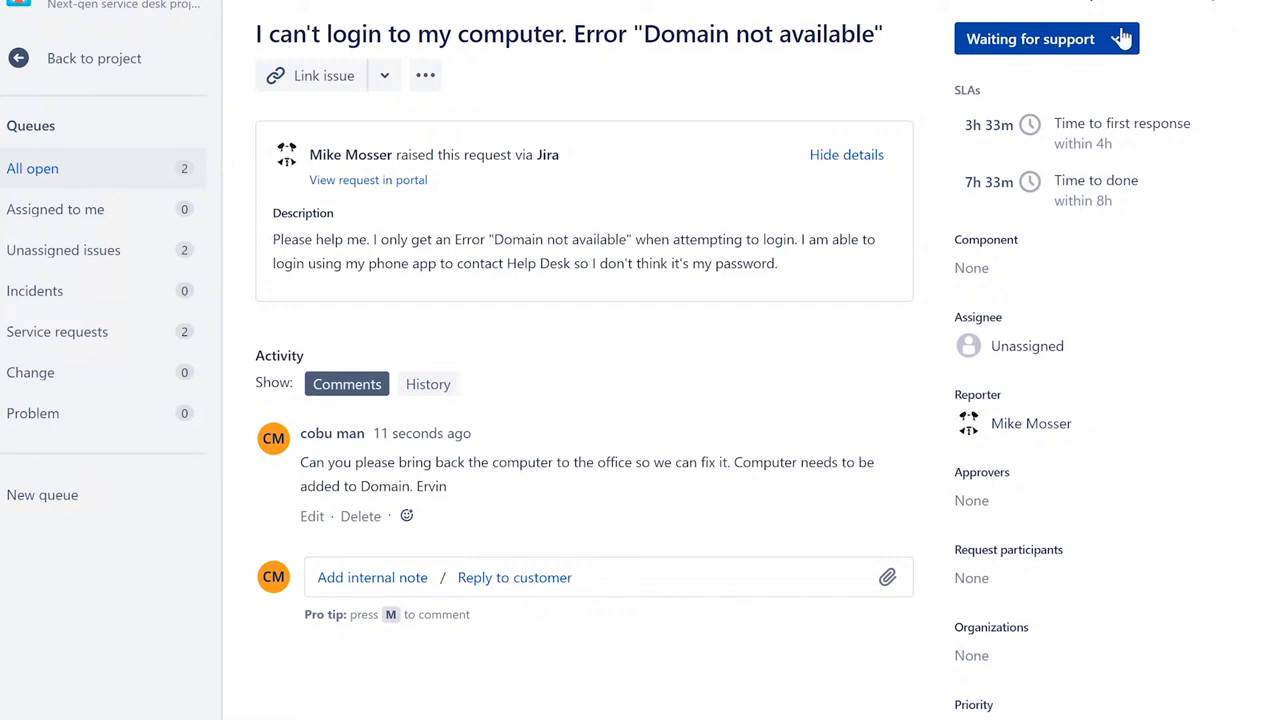
Assign ISD-32 to yourself and return to the All open queue.
{"action": "left_click", "coordinate": [1030, 346]}
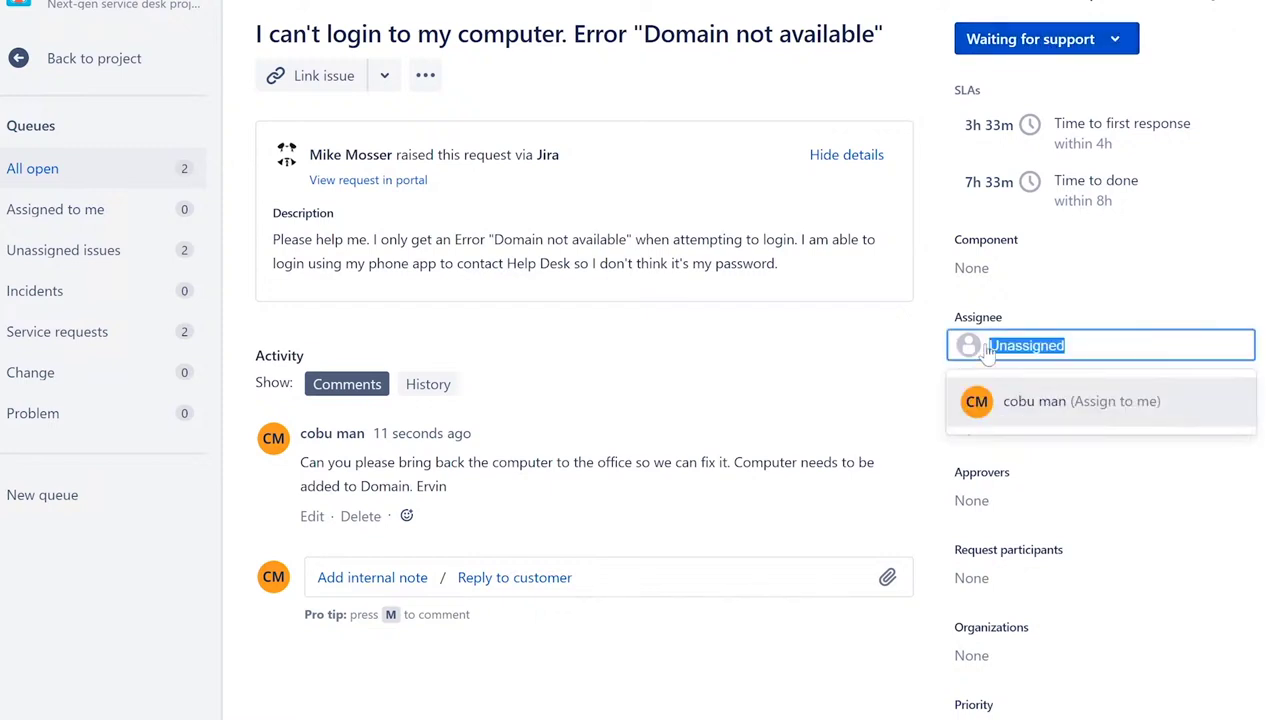
{"action": "left_click", "coordinate": [1068, 410]}
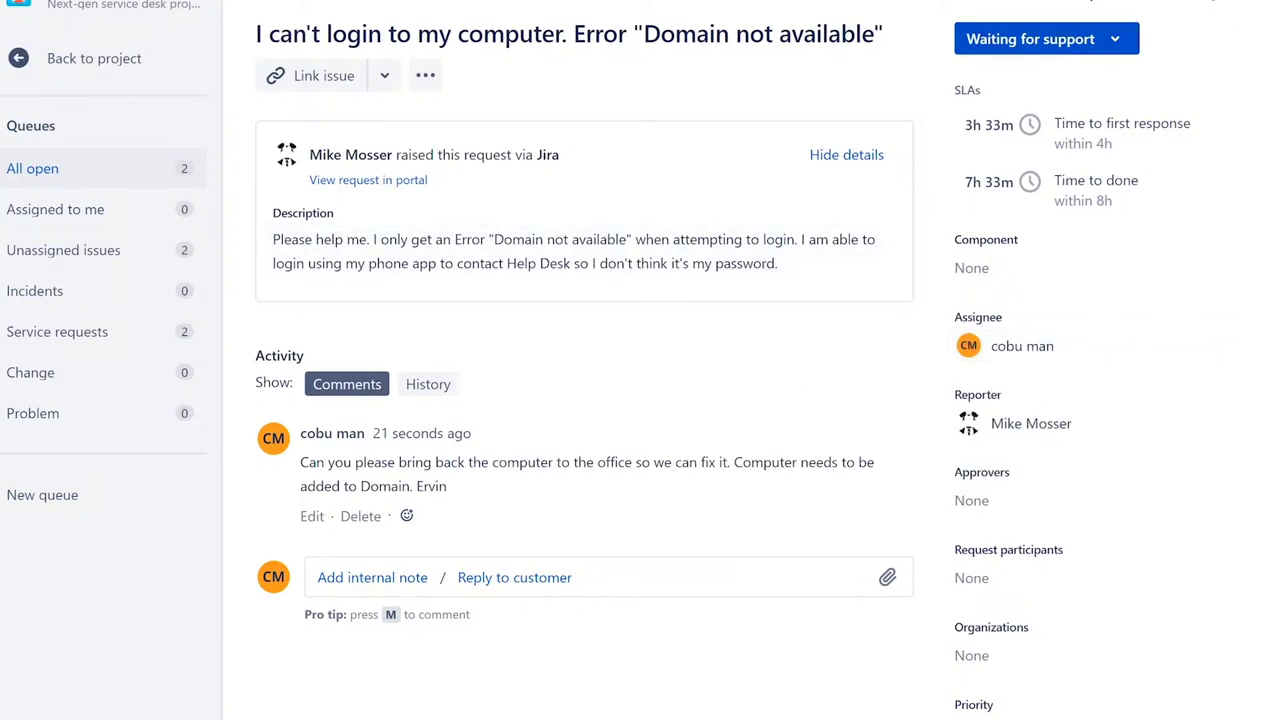
{"action": "scroll", "coordinate": [1220, 337], "scroll_direction": "down", "scroll_amount": 1}
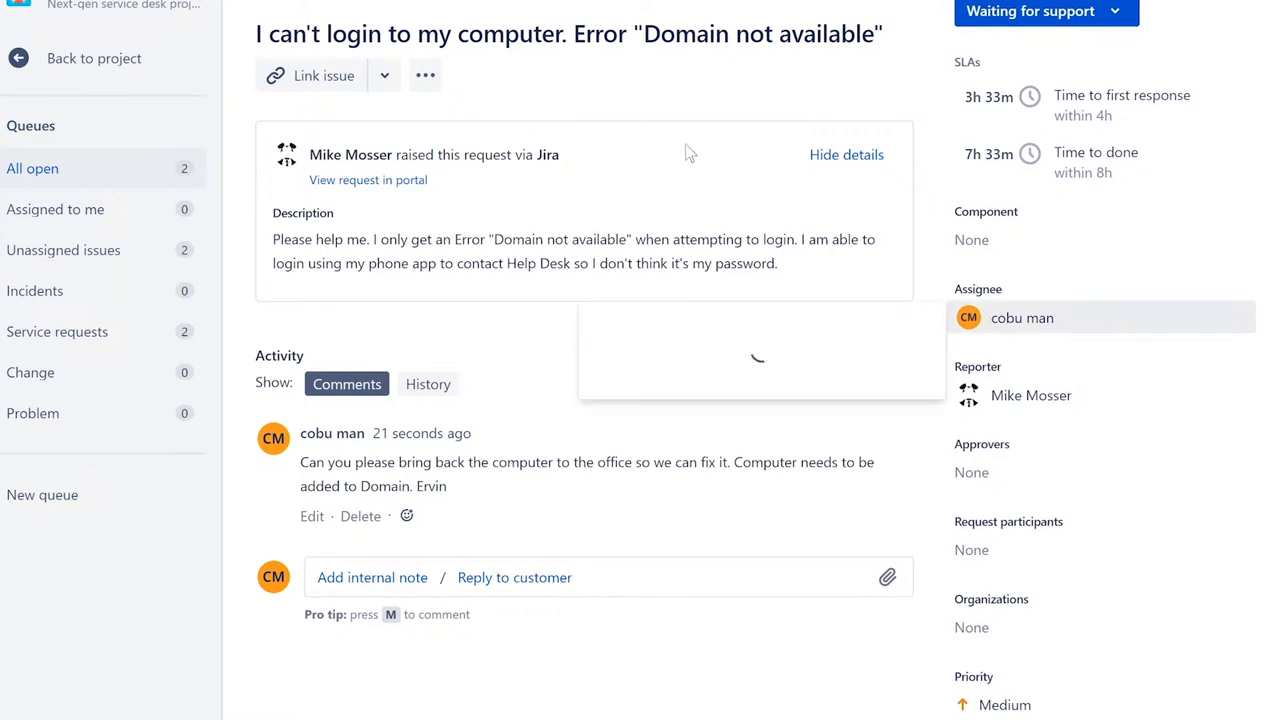
{"action": "left_click", "coordinate": [70, 176]}
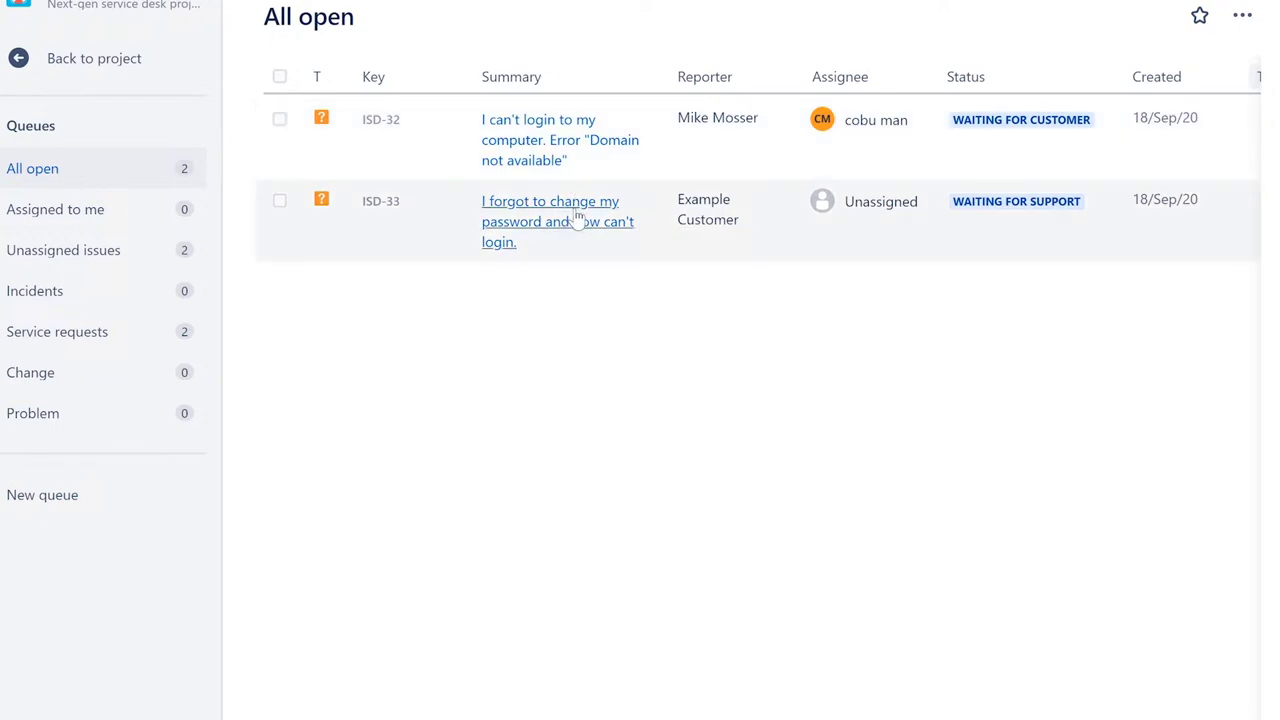
Open ISD-33 and highlight its title and the customer's problem description.
{"action": "left_click", "coordinate": [566, 207]}
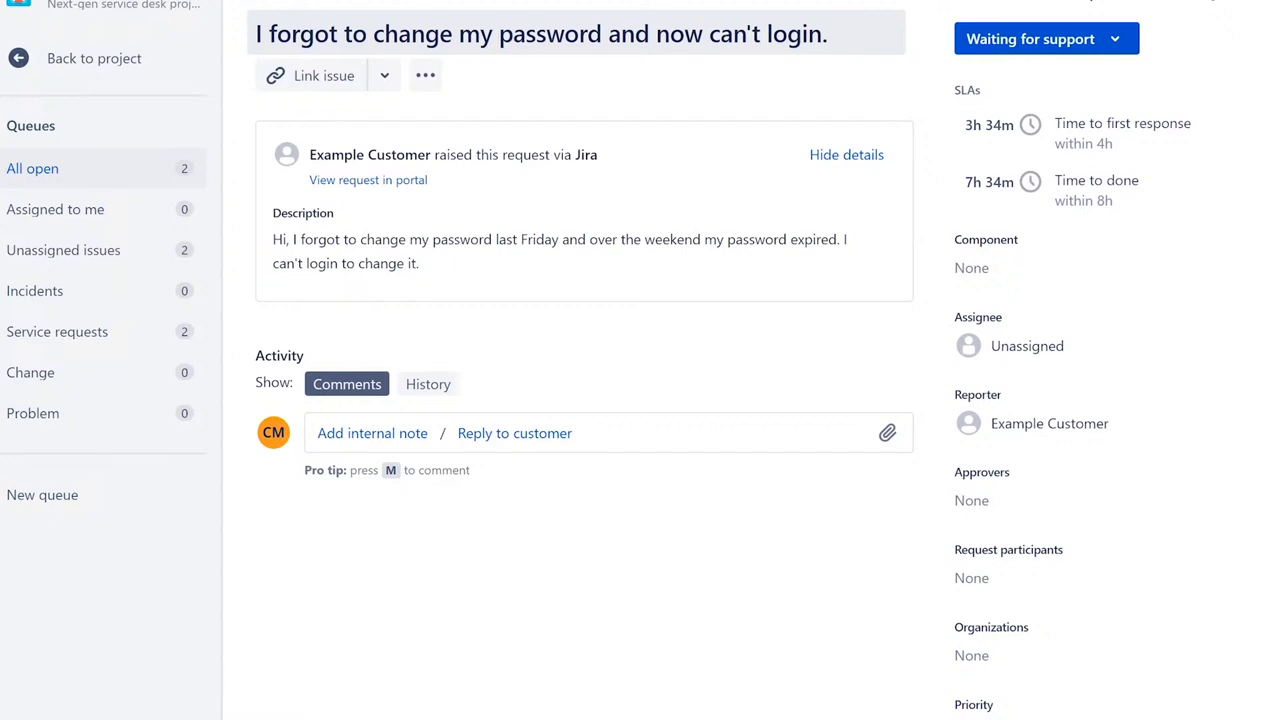
{"action": "left_click_drag", "start_coordinate": [256, 34], "coordinate": [833, 50]}
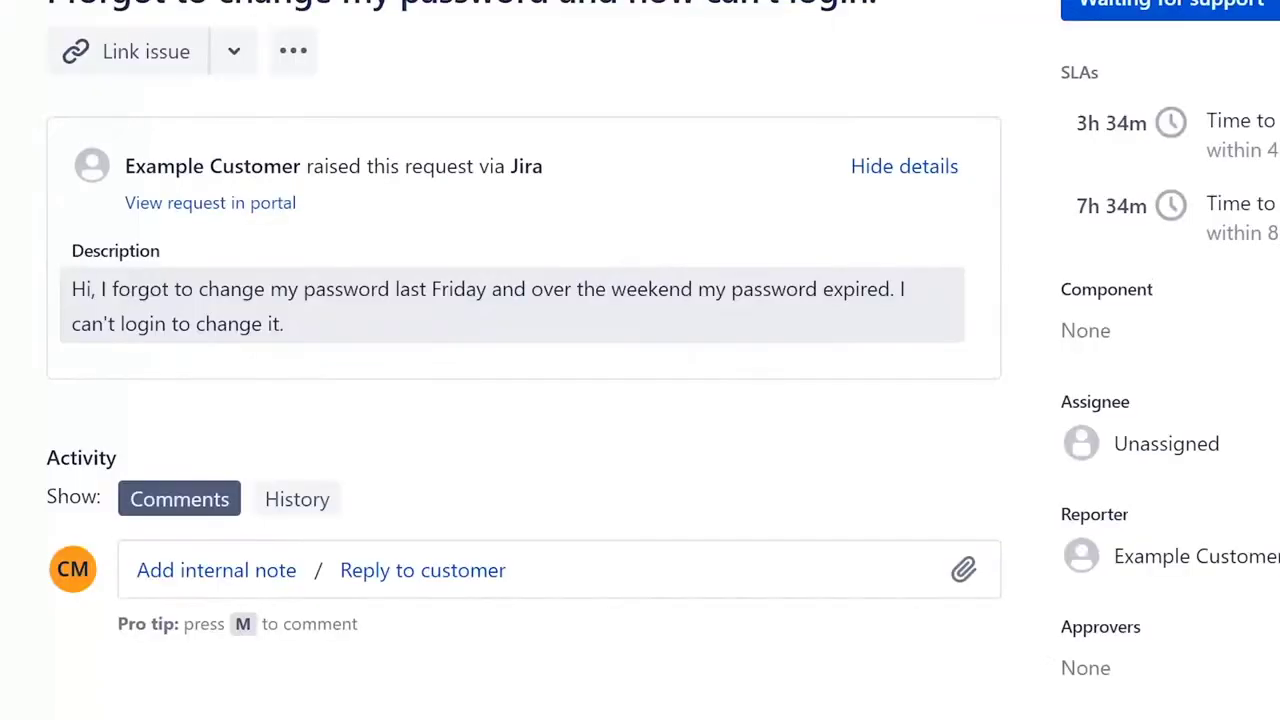
{"action": "left_click_drag", "start_coordinate": [272, 240], "coordinate": [422, 240]}
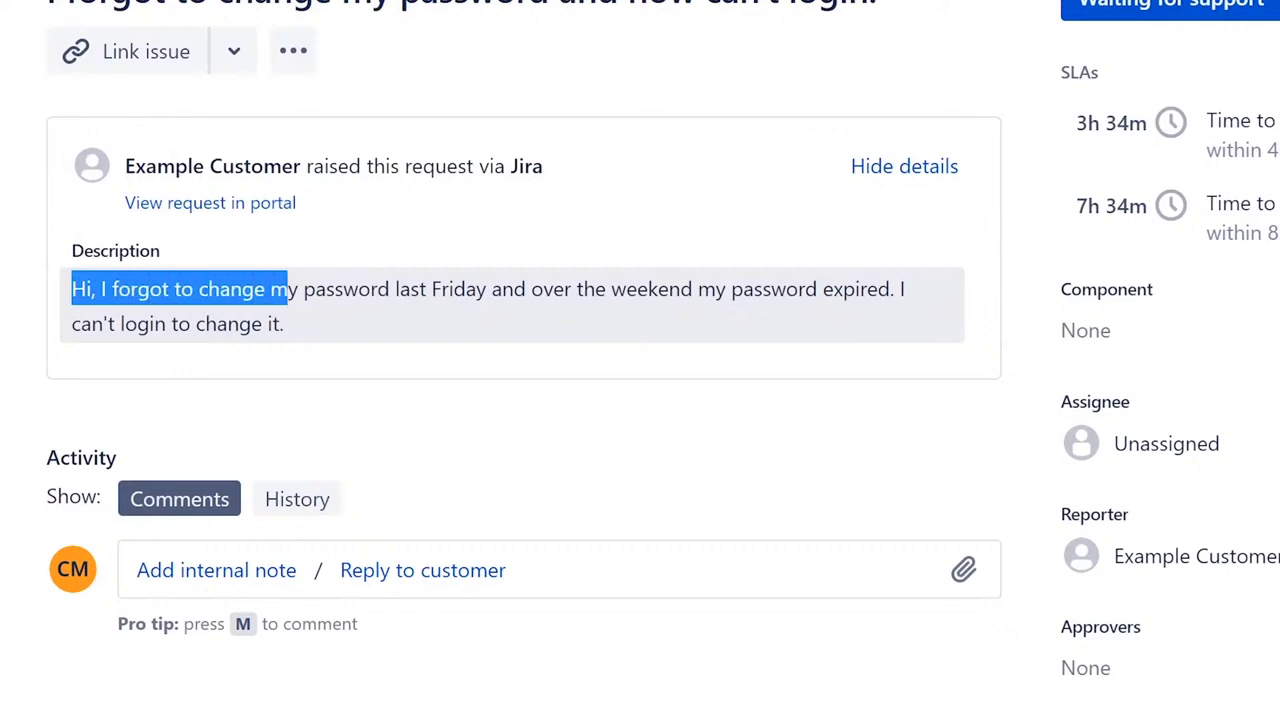
{"action": "left_click_drag", "start_coordinate": [288, 290], "coordinate": [360, 322]}
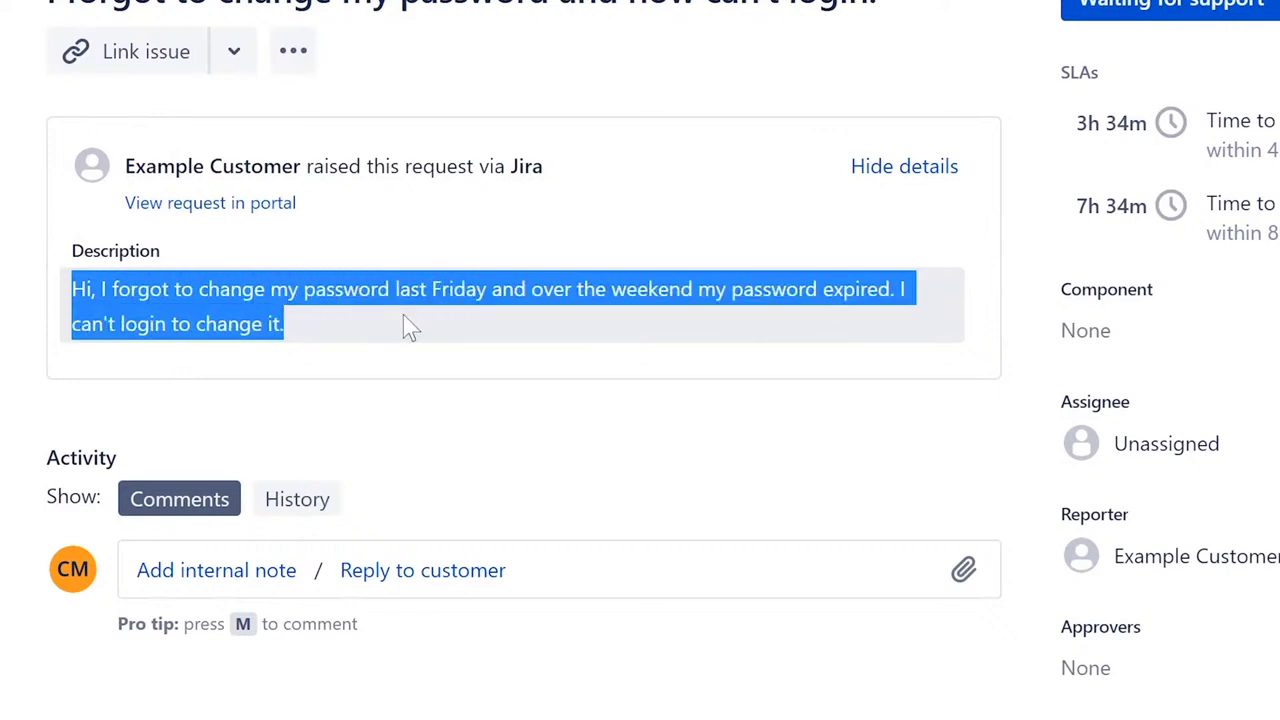
Assign ISD-33 to yourself as the support agent.
{"action": "left_click", "coordinate": [405, 322]}
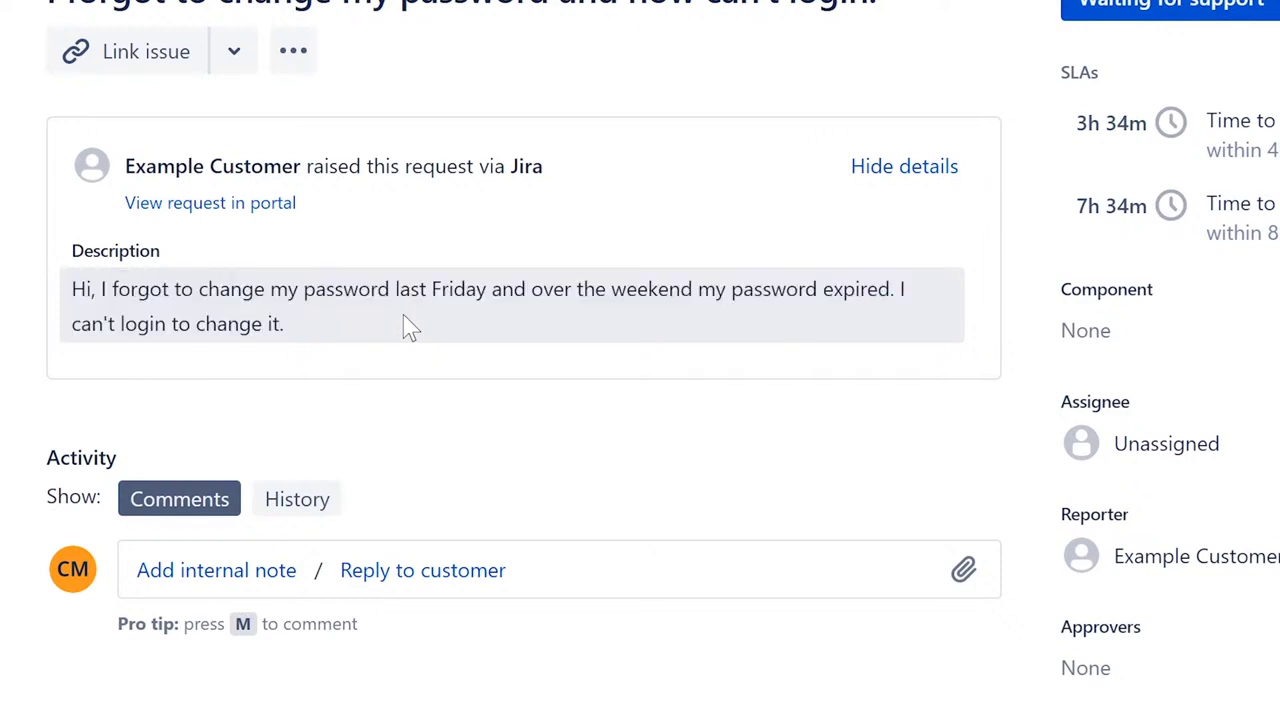
{"action": "left_click", "coordinate": [1166, 443]}
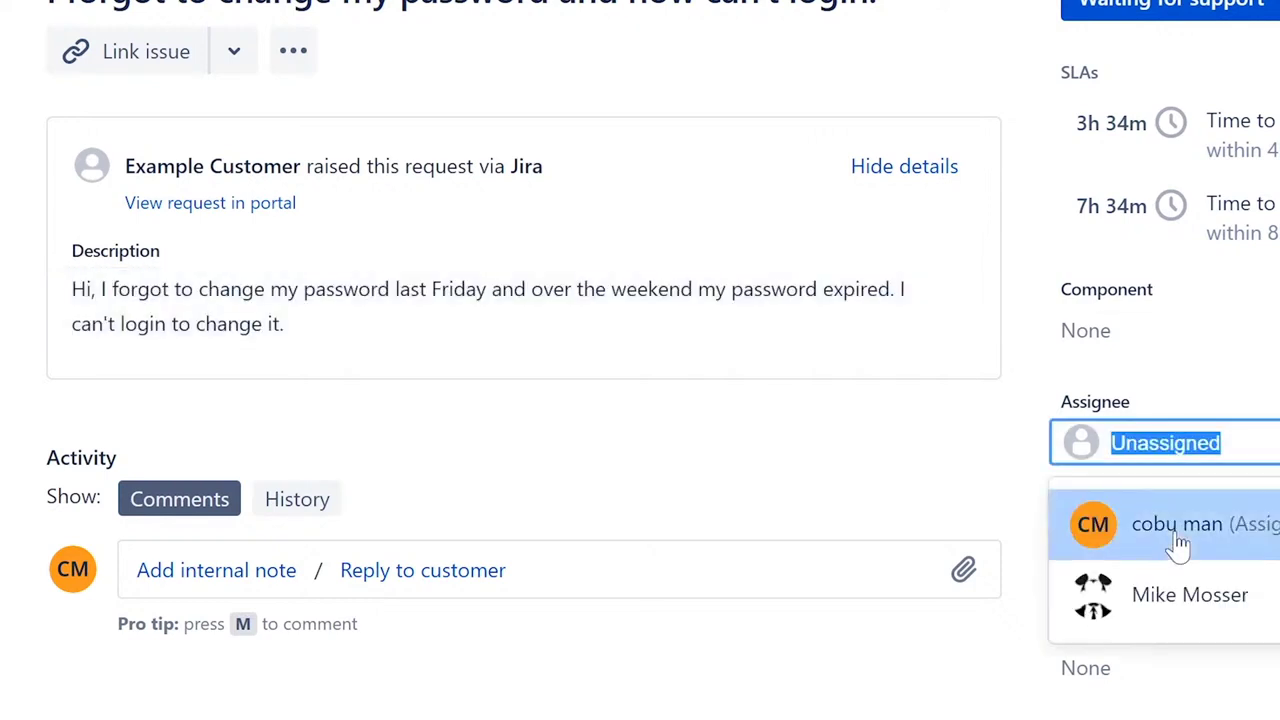
{"action": "left_click", "coordinate": [1100, 527]}
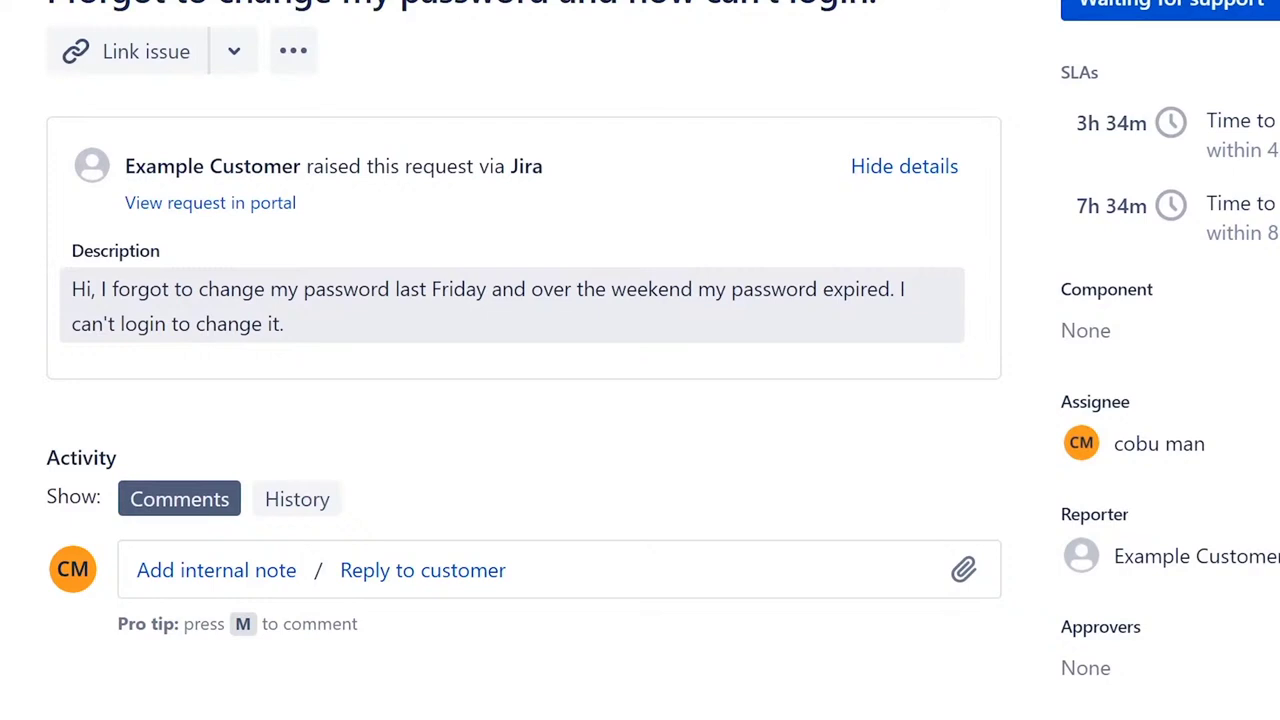
Reopen the ISD-33 description editor and save it without changes.
{"action": "left_click_drag", "start_coordinate": [96, 289], "coordinate": [890, 289]}
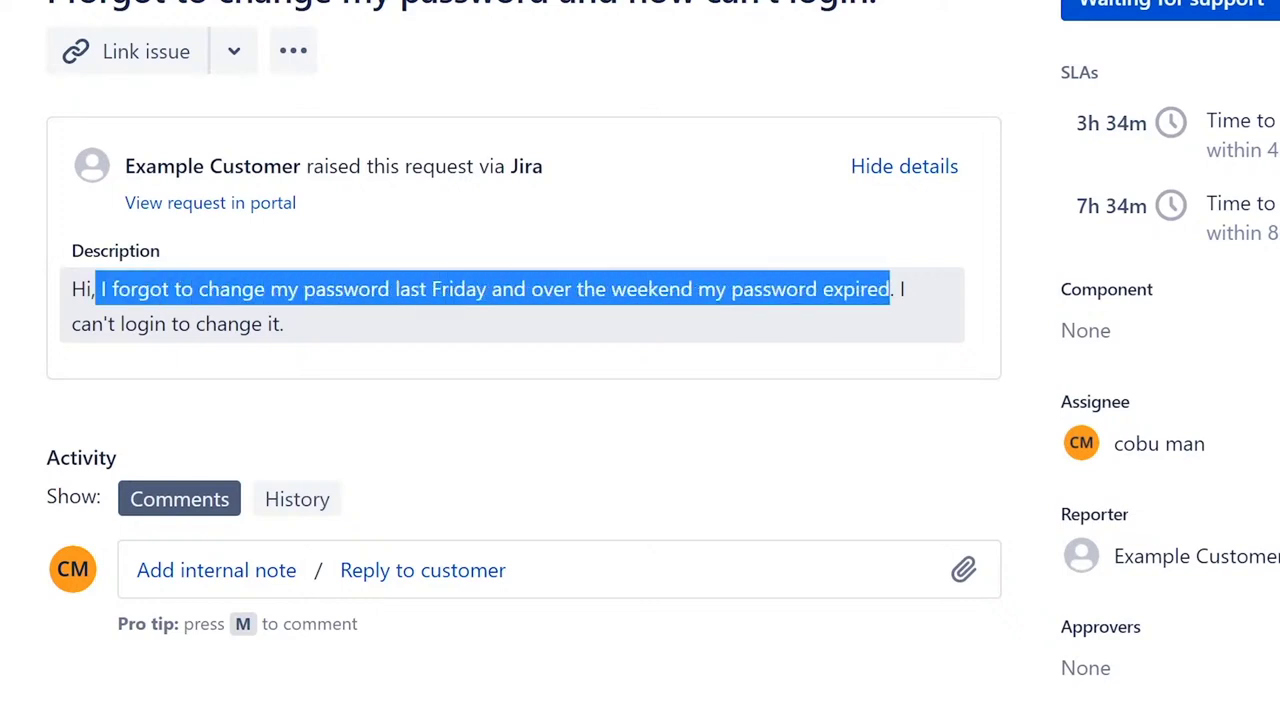
{"action": "left_click", "coordinate": [323, 332]}
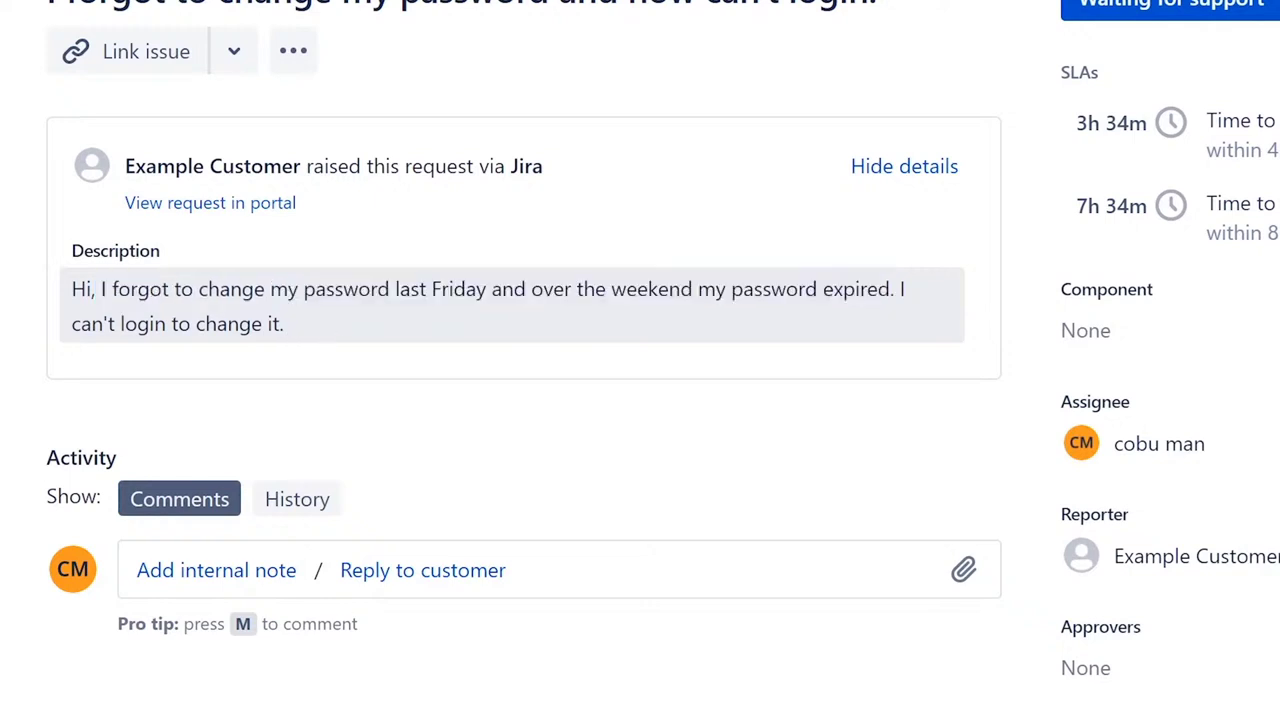
{"action": "left_click", "coordinate": [350, 298]}
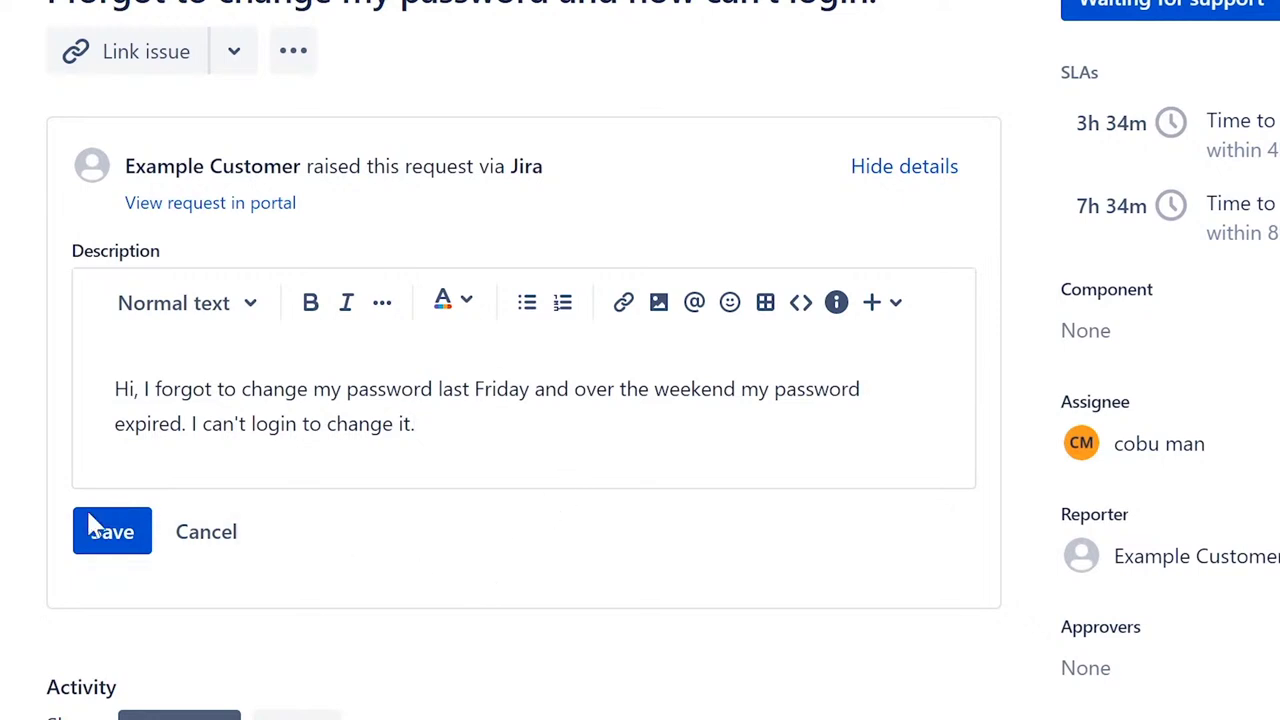
{"action": "left_click", "coordinate": [120, 535]}
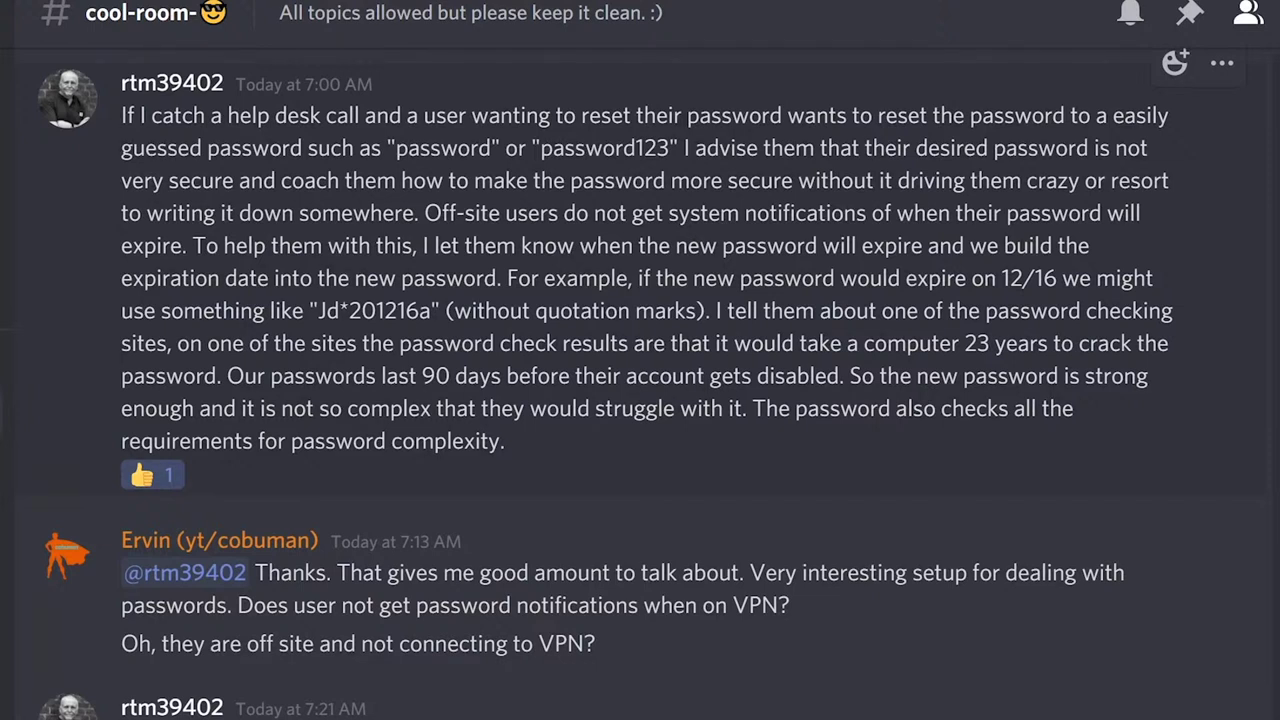
{"action": "left_click_drag", "start_coordinate": [538, 115], "coordinate": [418, 213]}
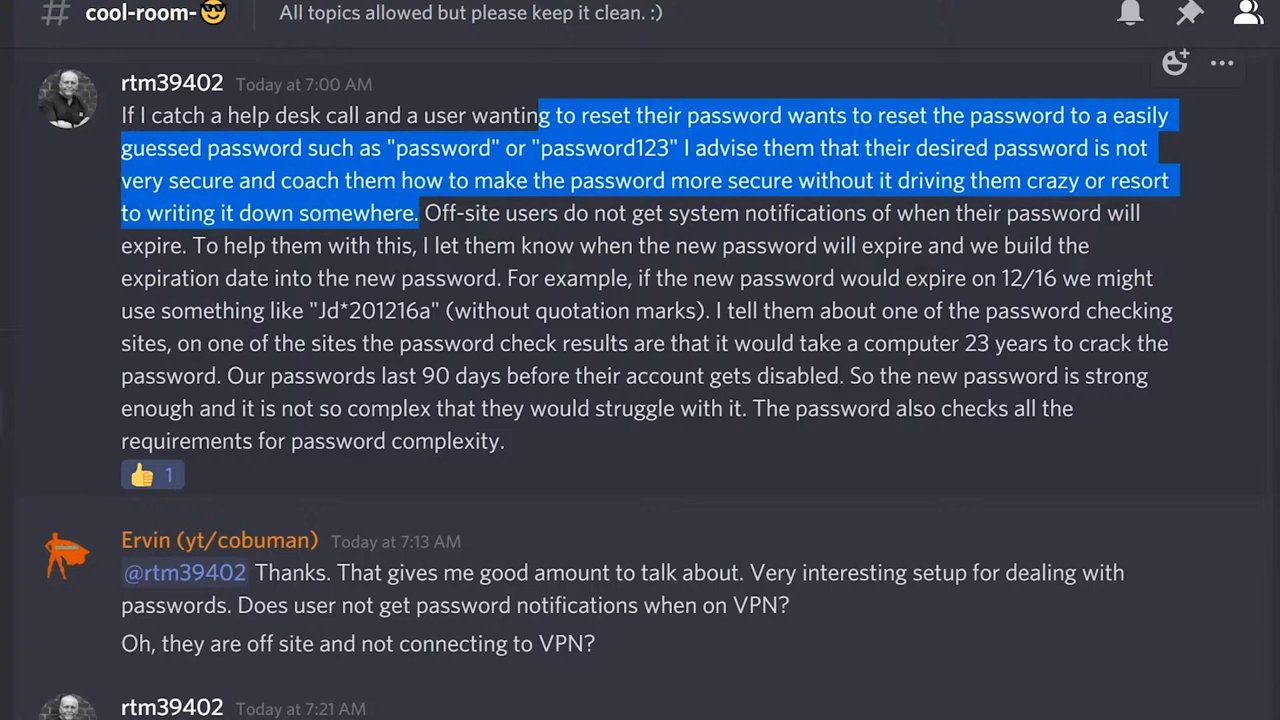
{"action": "left_click", "coordinate": [139, 458]}
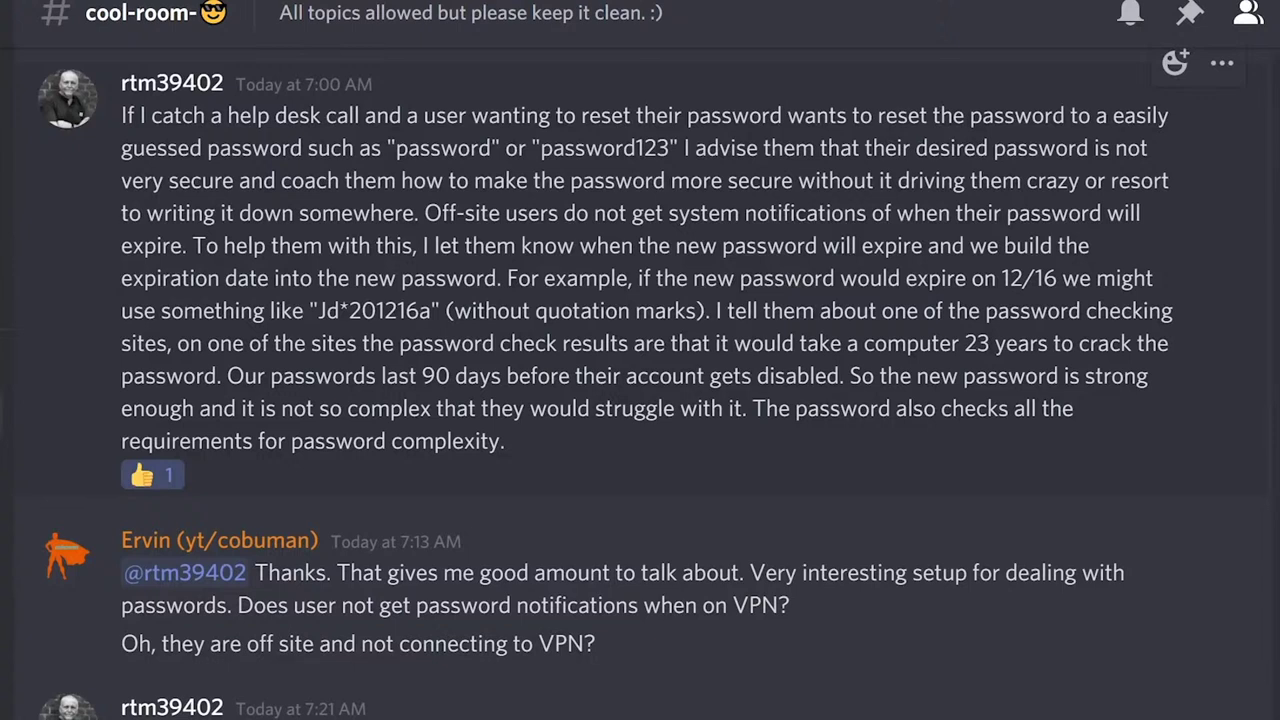
{"action": "left_click_drag", "start_coordinate": [424, 213], "coordinate": [500, 213]}
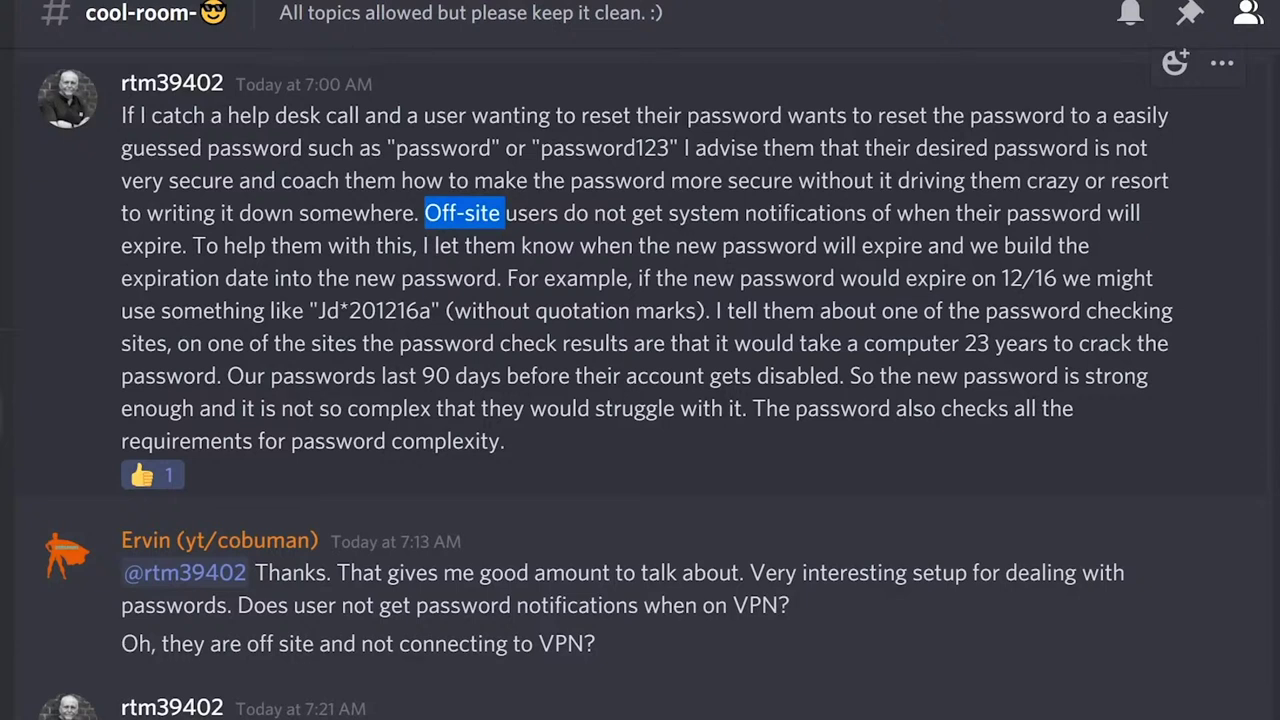
{"action": "left_click_drag", "start_coordinate": [151, 115], "coordinate": [359, 115]}
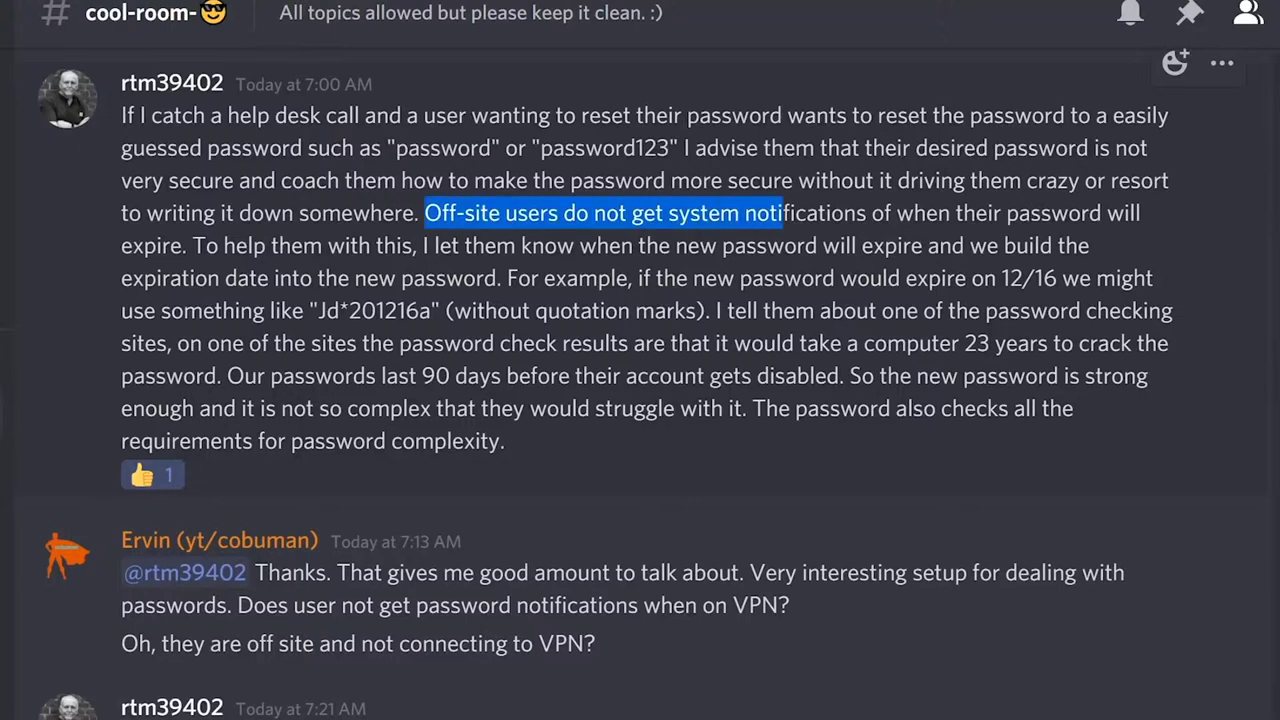
{"action": "left_click_drag", "start_coordinate": [782, 213], "coordinate": [188, 245]}
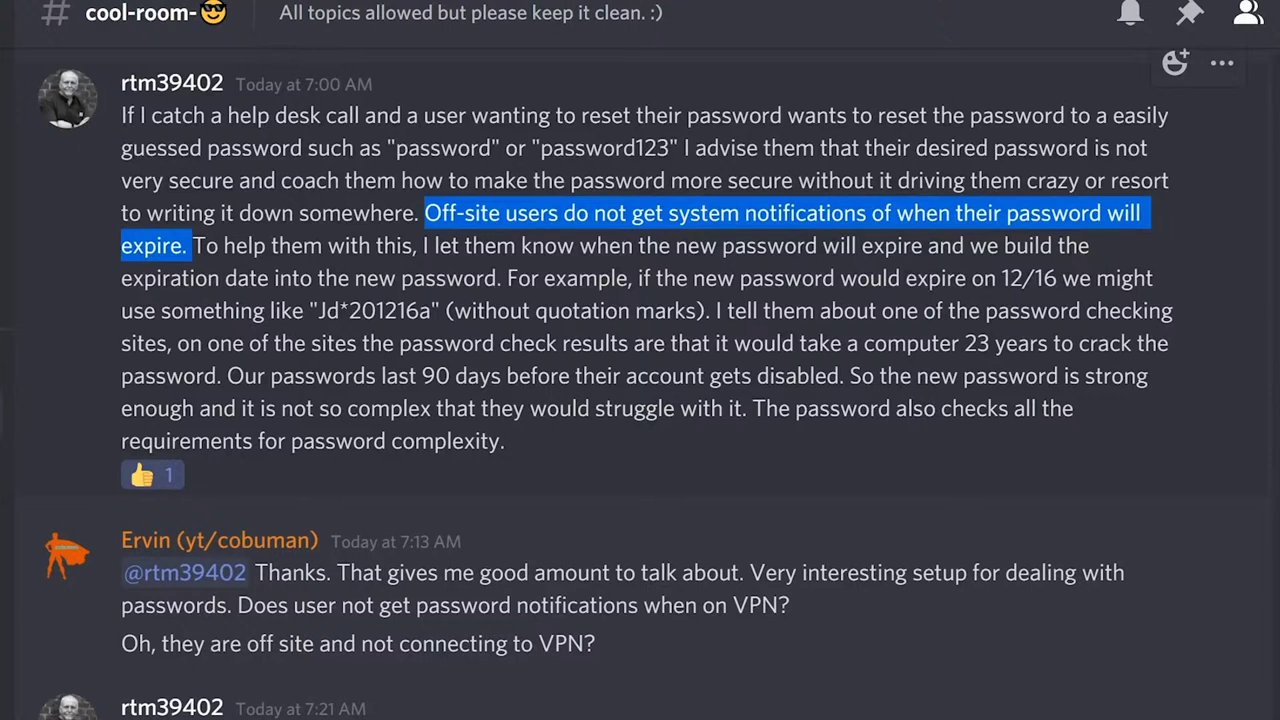
{"action": "left_click", "coordinate": [190, 245]}
{"action": "left_click_drag", "start_coordinate": [191, 245], "coordinate": [1096, 245]}
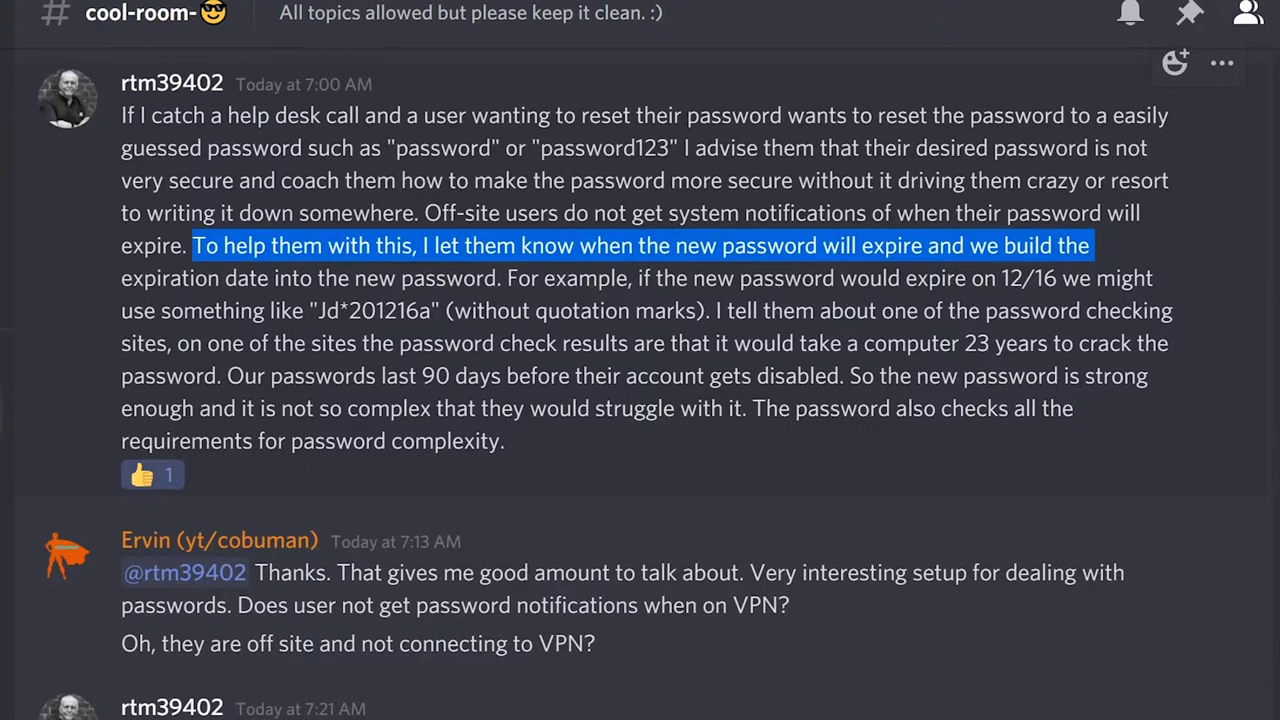
{"action": "left_click_drag", "start_coordinate": [1096, 245], "coordinate": [505, 278]}
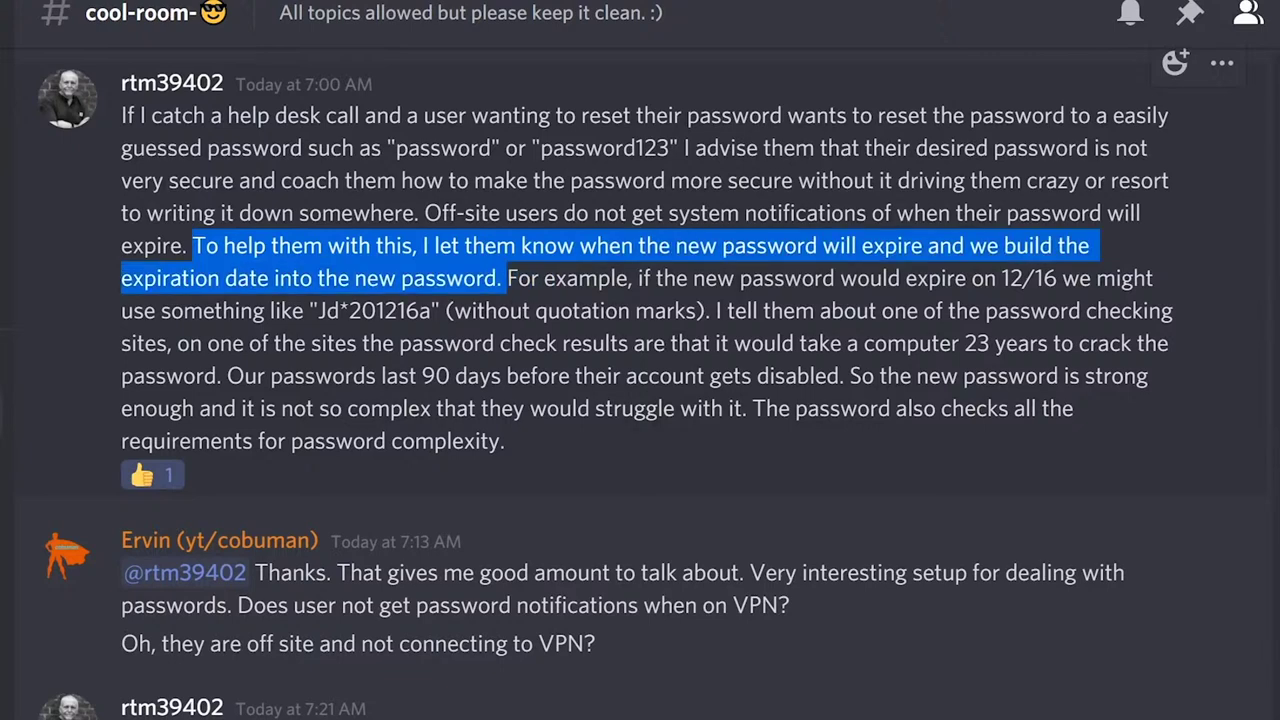
{"action": "left_click", "coordinate": [505, 278]}
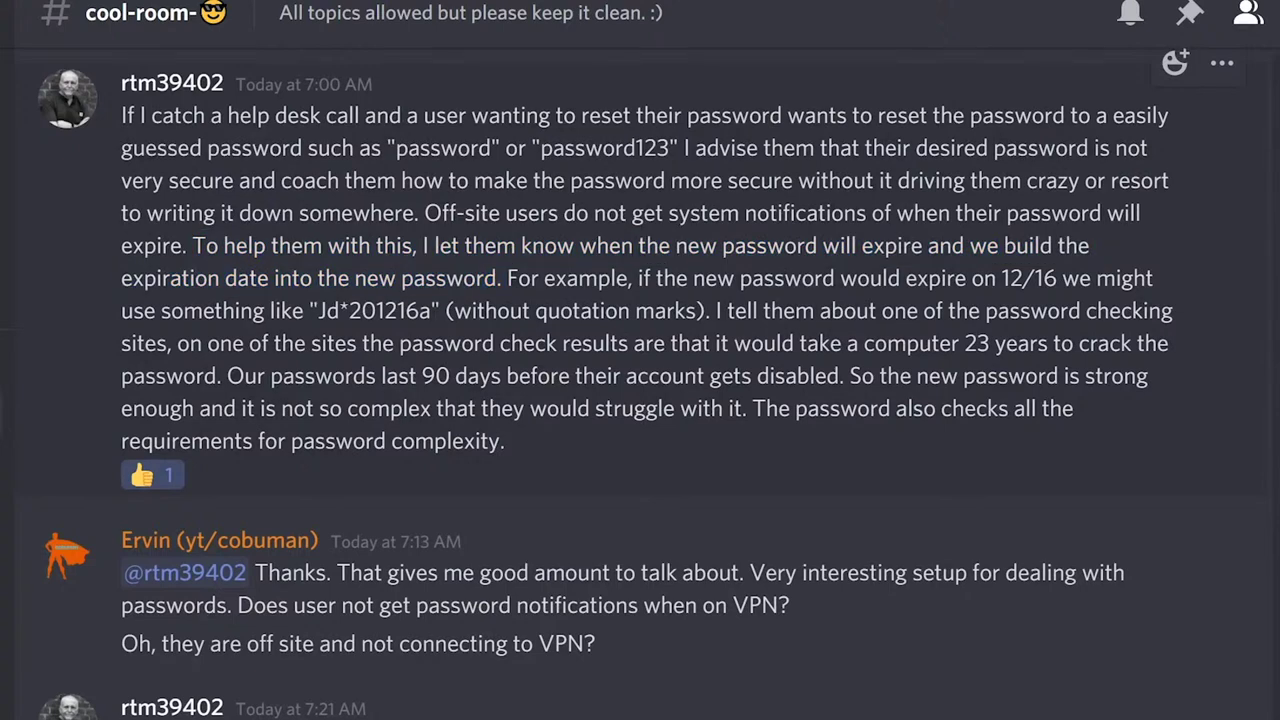
{"action": "mouse_move", "coordinate": [497, 278]}
{"action": "left_mouse_down"}
{"action": "mouse_move", "coordinate": [128, 278]}
{"action": "mouse_move", "coordinate": [520, 278]}
{"action": "left_mouse_up"}
{"action": "left_click_drag", "start_coordinate": [520, 278], "coordinate": [708, 310]}
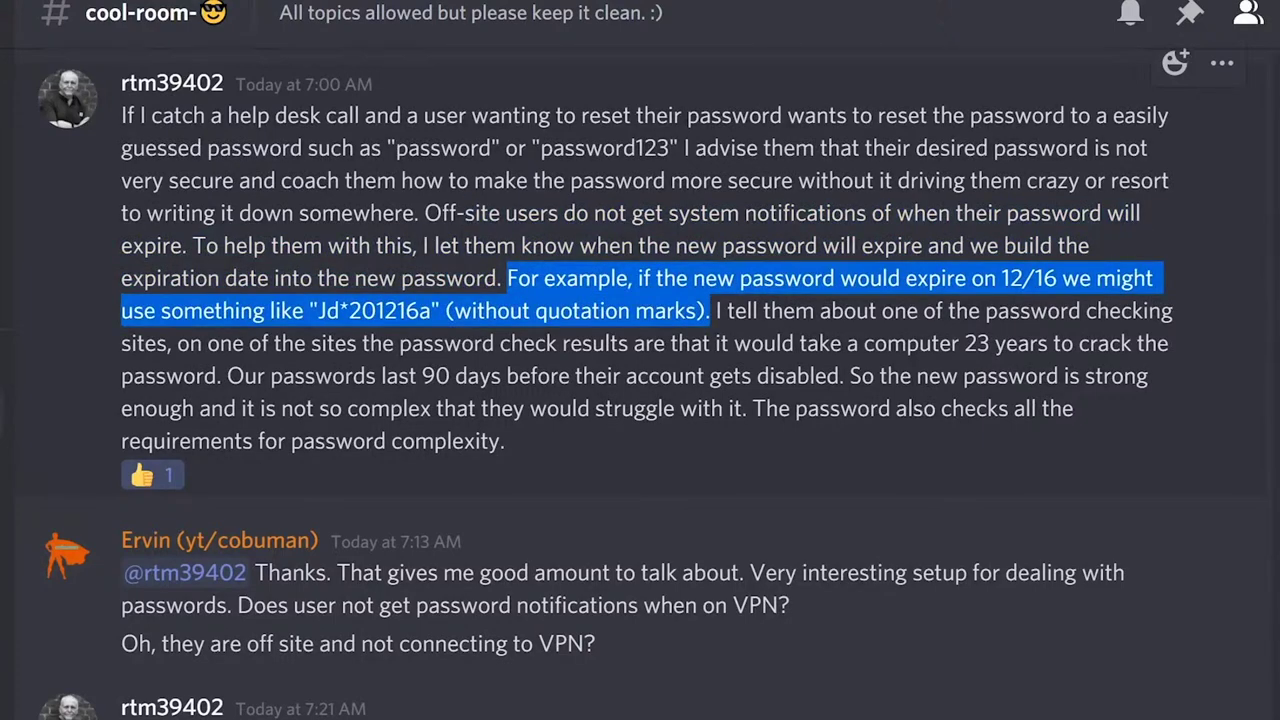
{"action": "left_click_drag", "start_coordinate": [432, 310], "coordinate": [318, 310]}
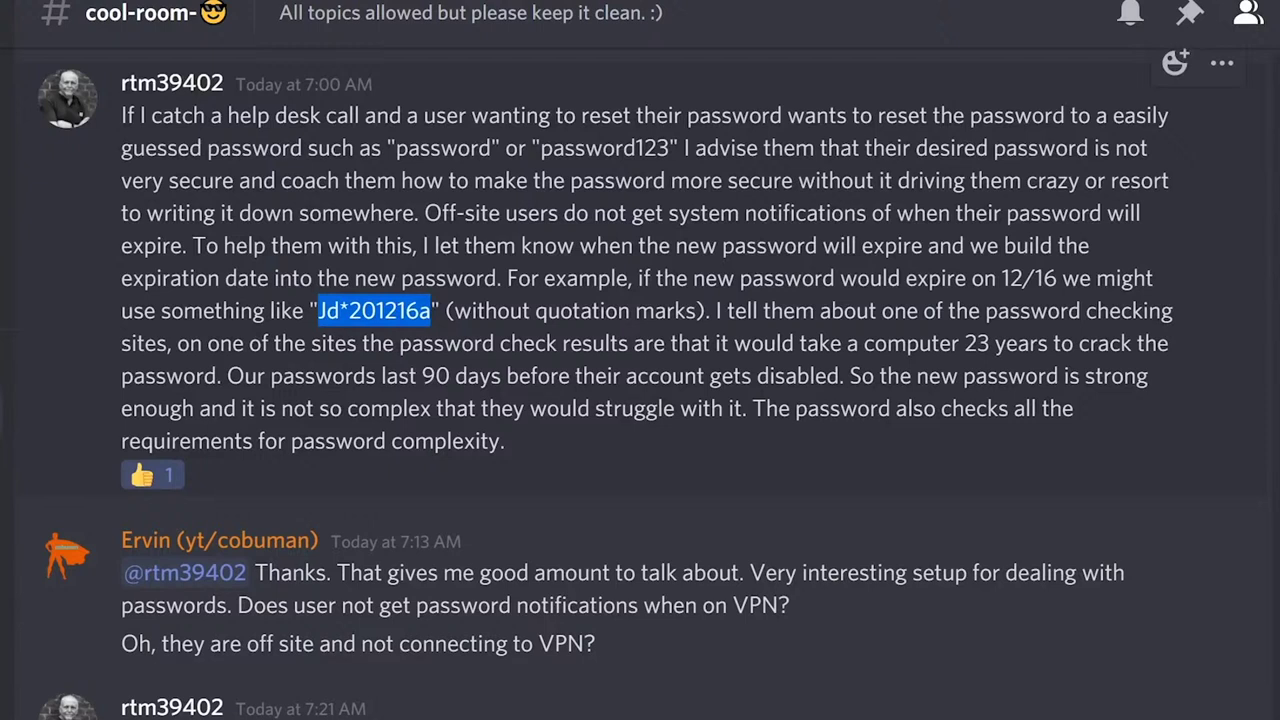
{"action": "key", "text": "Escape"}
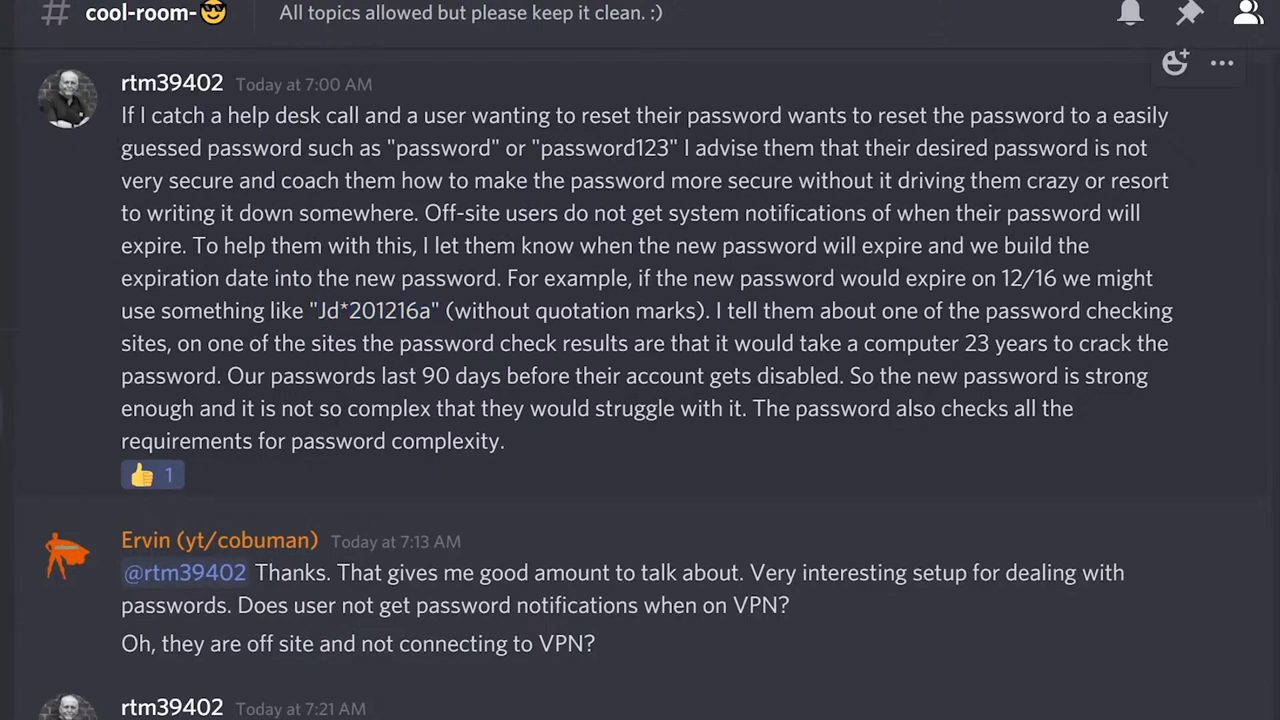
{"action": "left_click_drag", "start_coordinate": [348, 310], "coordinate": [406, 310]}
{"action": "key", "text": "Escape"}
{"action": "left_click_drag", "start_coordinate": [714, 310], "coordinate": [1179, 322]}
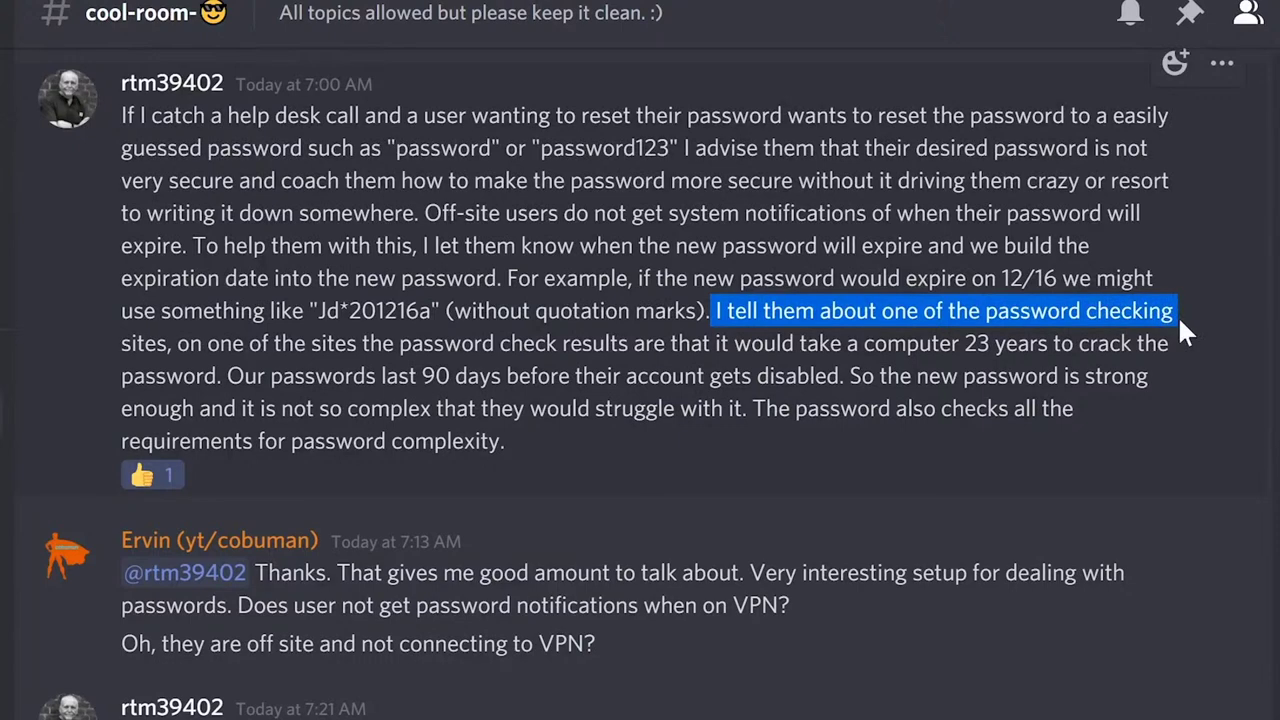
Highlight the cracking-time result, 90-day password lifetime sentence and sample password in the Discord message.
{"action": "left_click_drag", "start_coordinate": [1179, 322], "coordinate": [220, 376]}
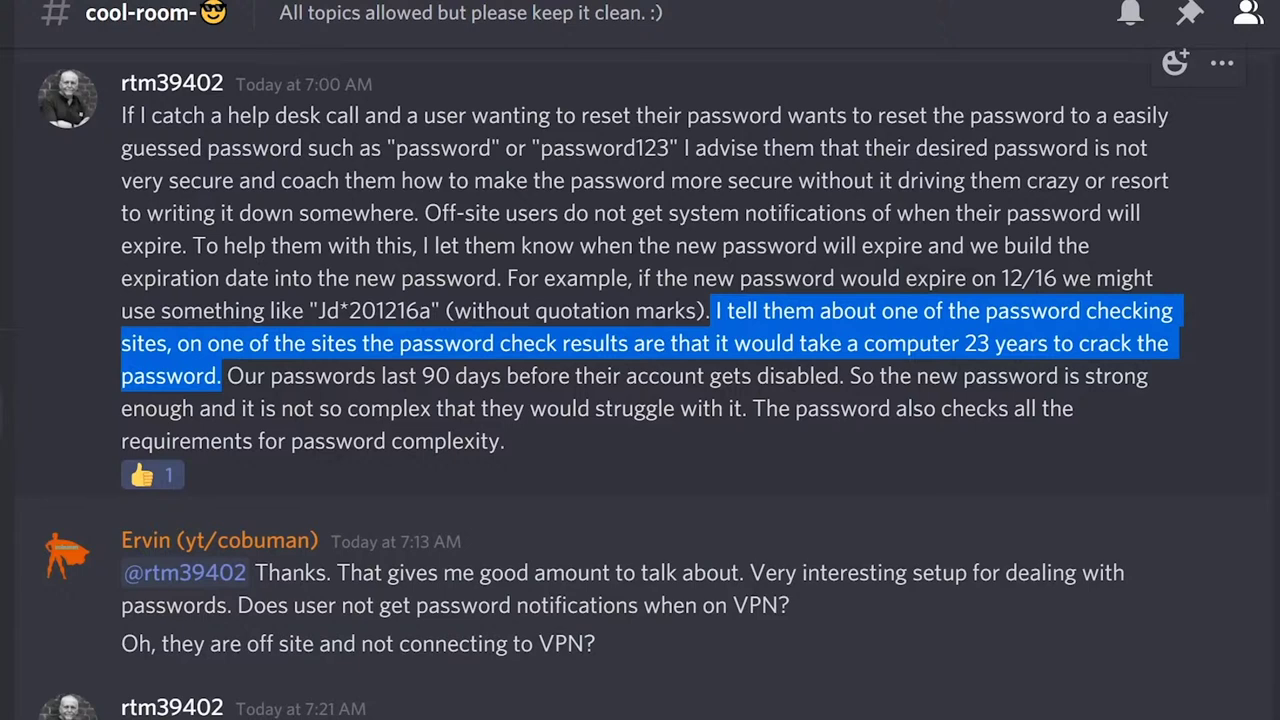
{"action": "left_click", "coordinate": [139, 458]}
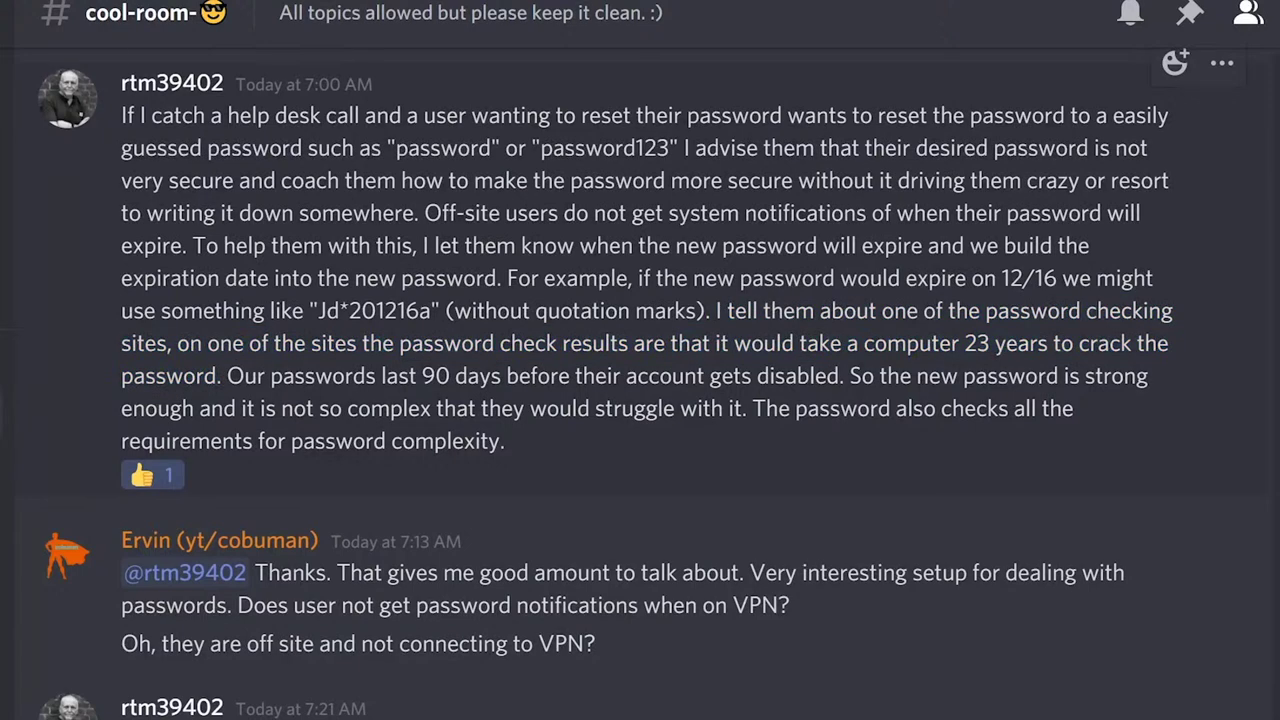
{"action": "left_click_drag", "start_coordinate": [227, 376], "coordinate": [844, 378]}
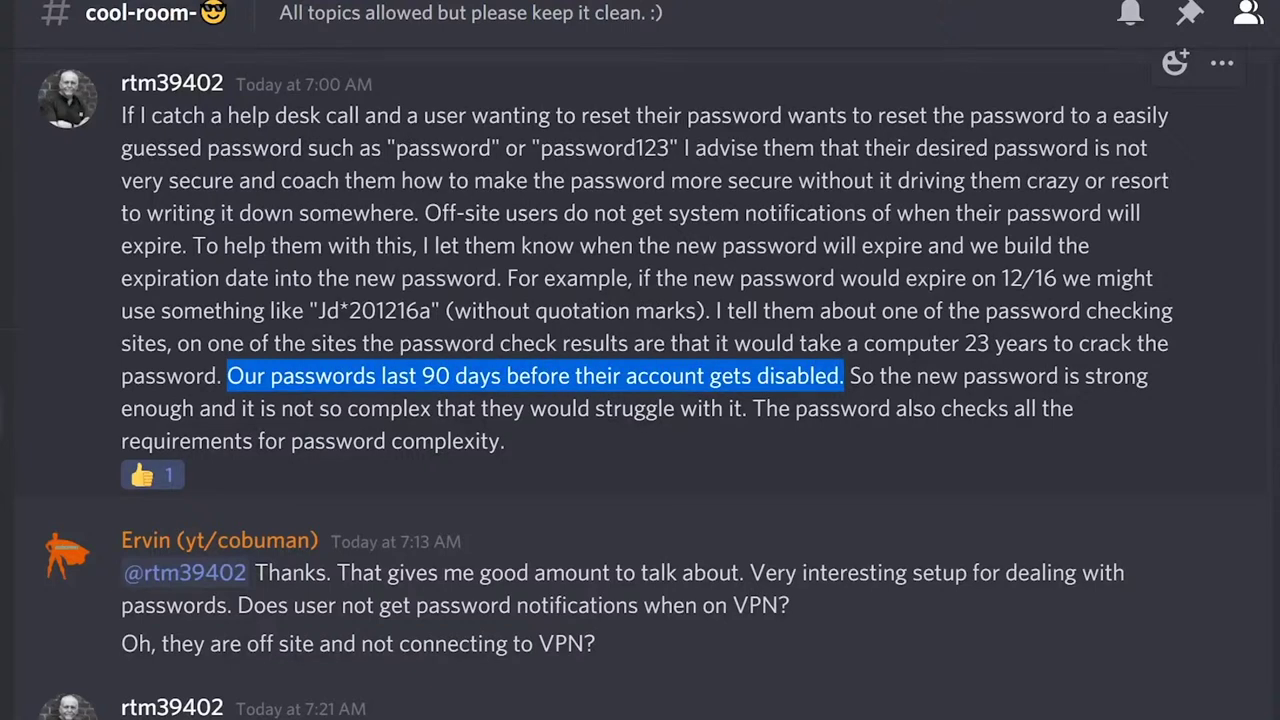
{"action": "left_click_drag", "start_coordinate": [844, 378], "coordinate": [822, 450]}
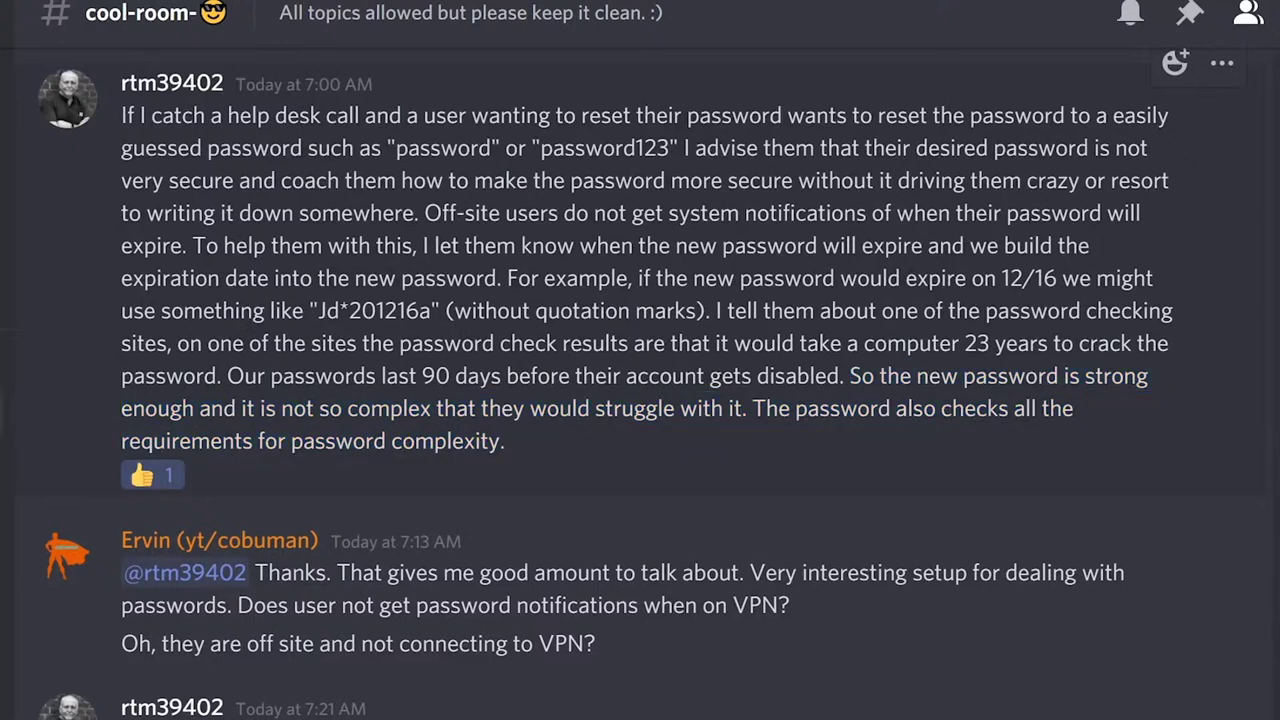
{"action": "left_click_drag", "start_coordinate": [318, 311], "coordinate": [431, 311]}
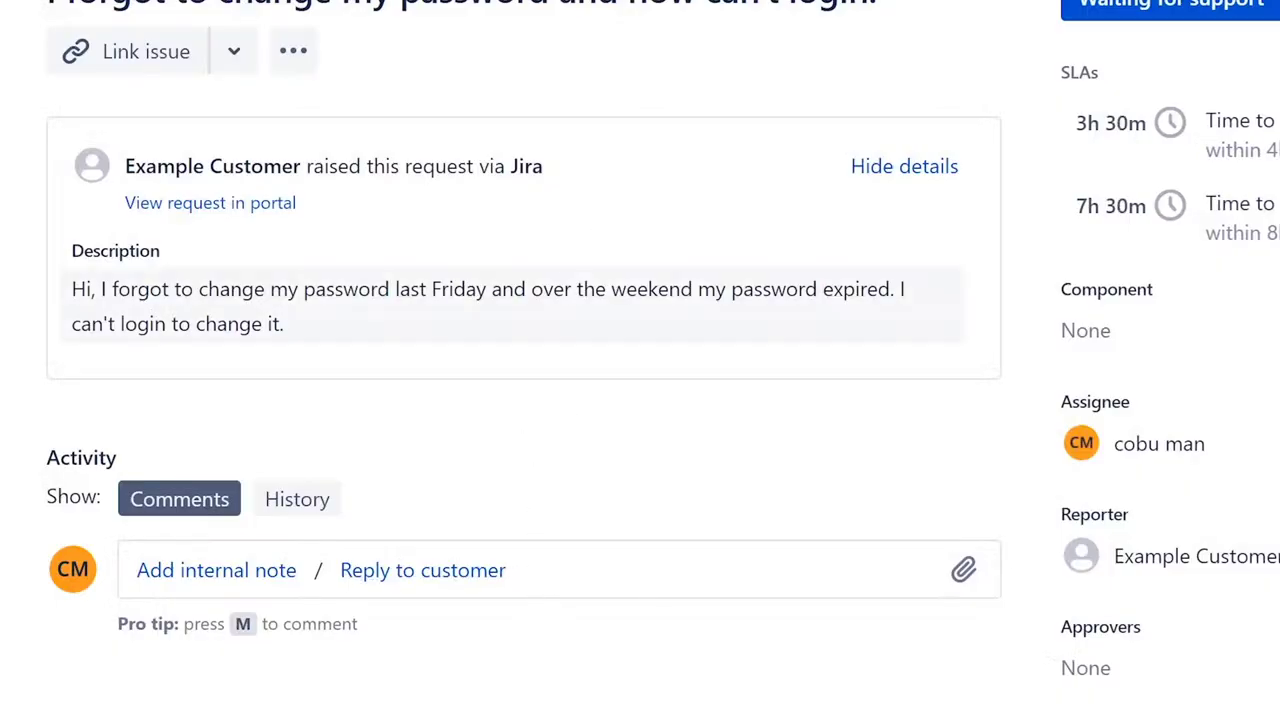
Open the ISD-33 description for editing.
{"action": "left_click", "coordinate": [535, 295]}
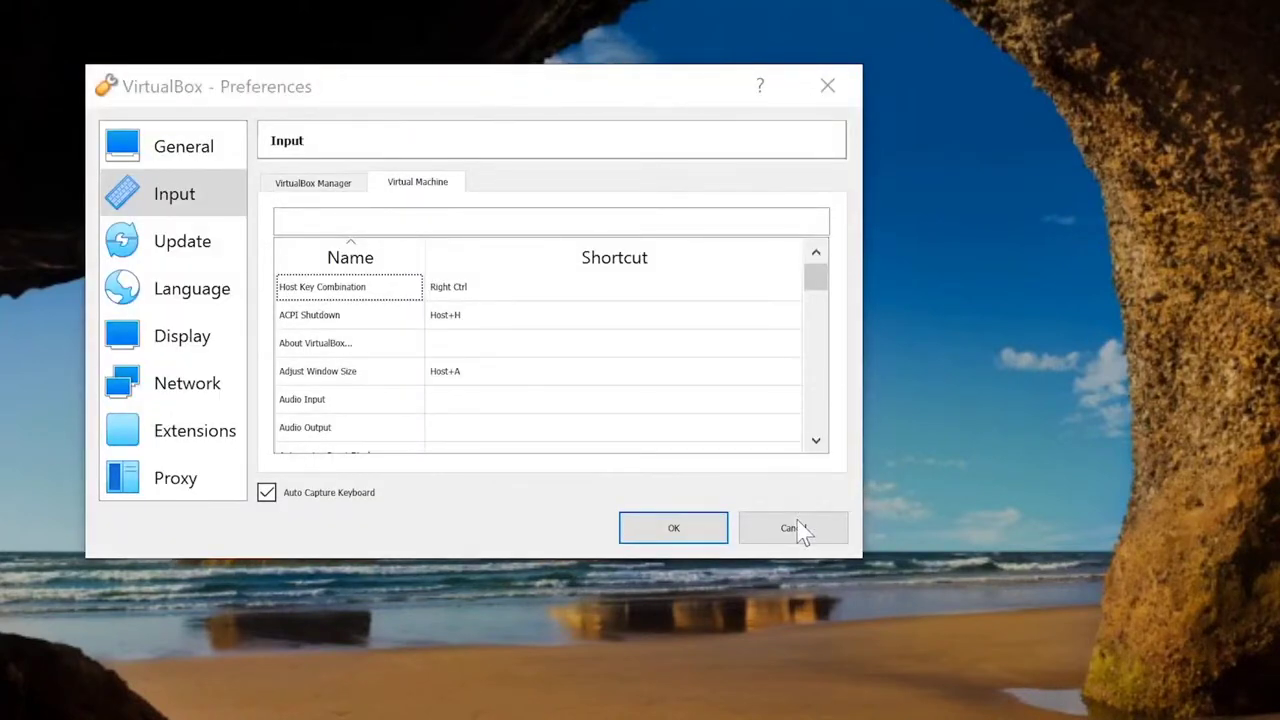
Dismiss the VirtualBox Preferences dialog and sign in to Windows Server with the Administrator password.
{"action": "left_click", "coordinate": [795, 530]}
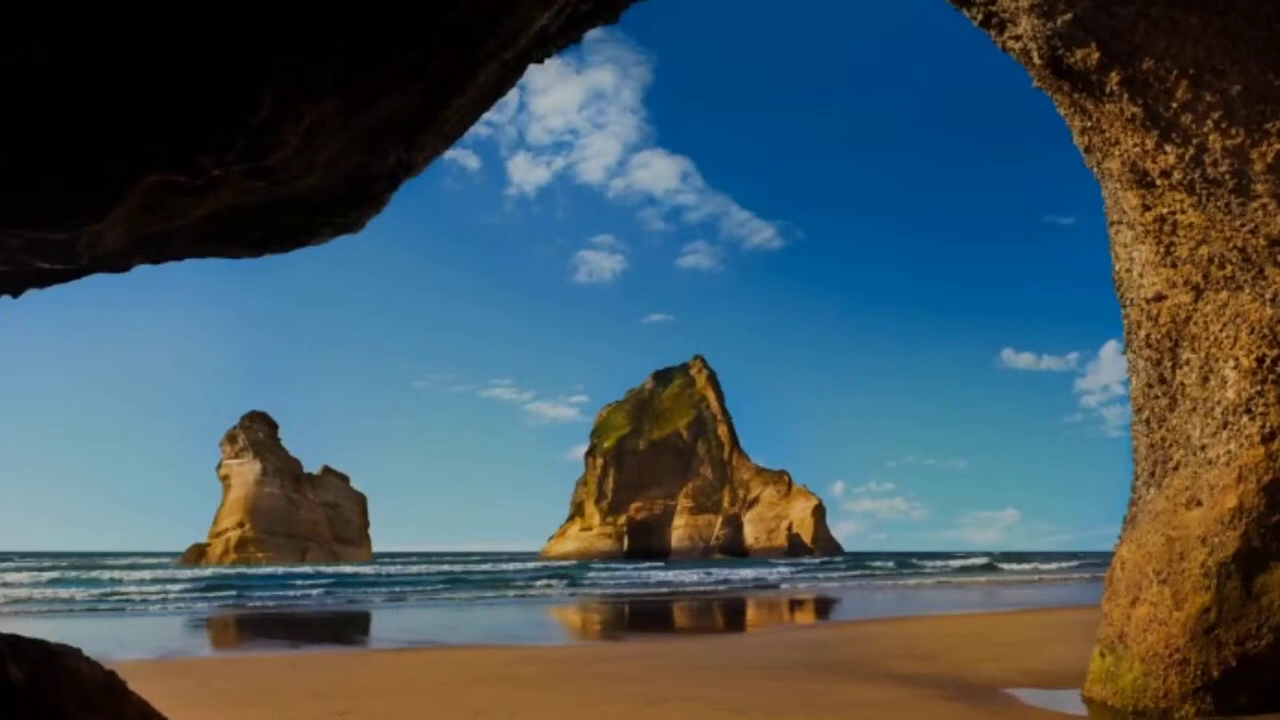
{"action": "type", "text": "********"}
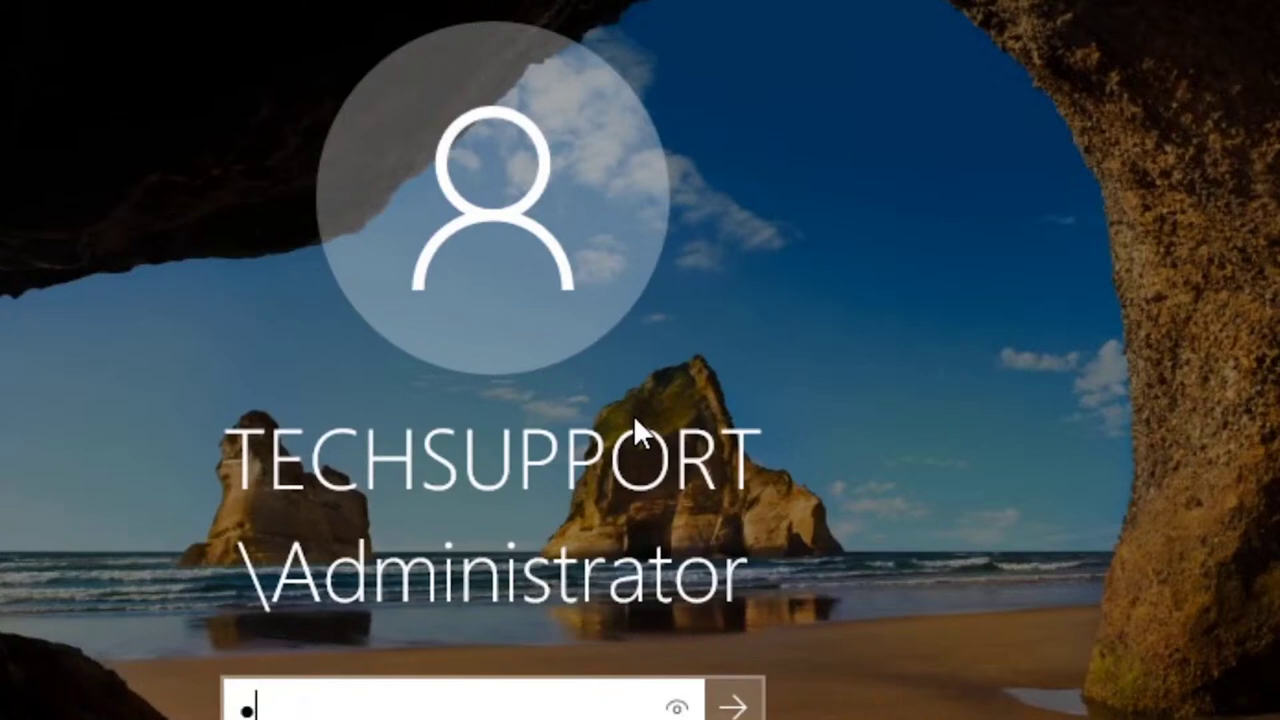
{"action": "key", "text": "Return"}
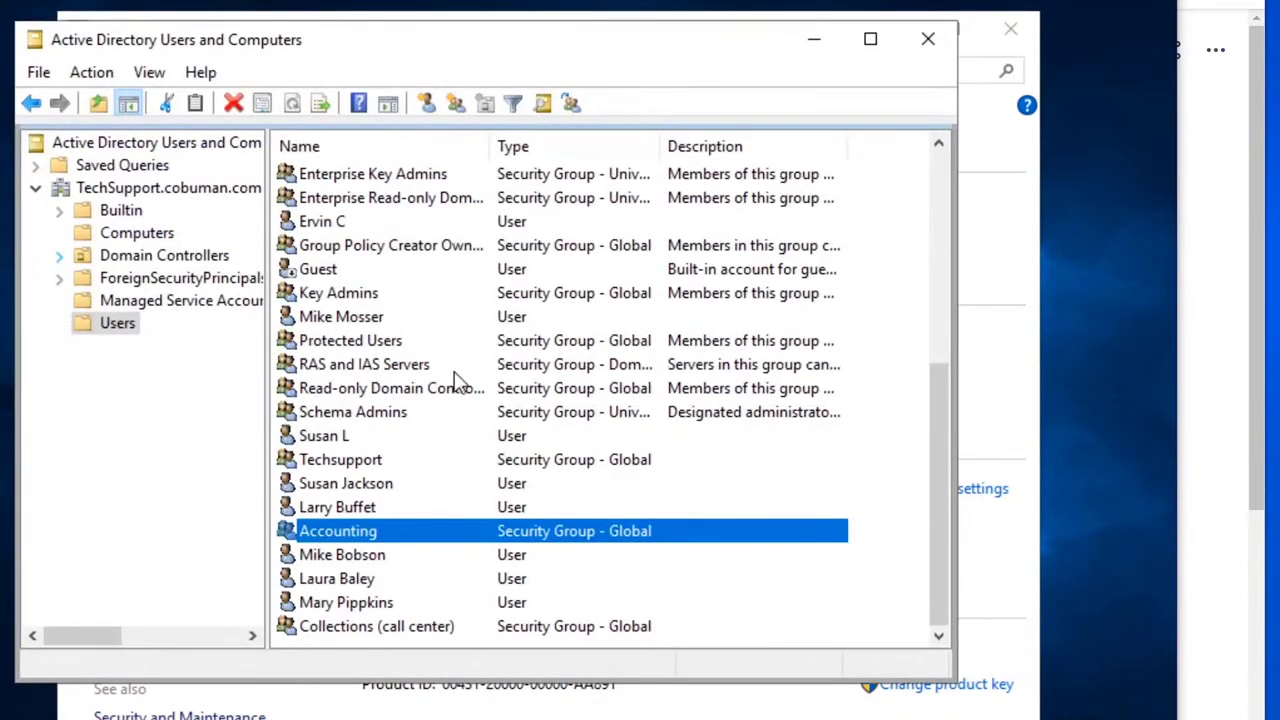
Open Find Users, Contacts, and Groups from the Users container.
{"action": "left_click", "coordinate": [458, 343]}
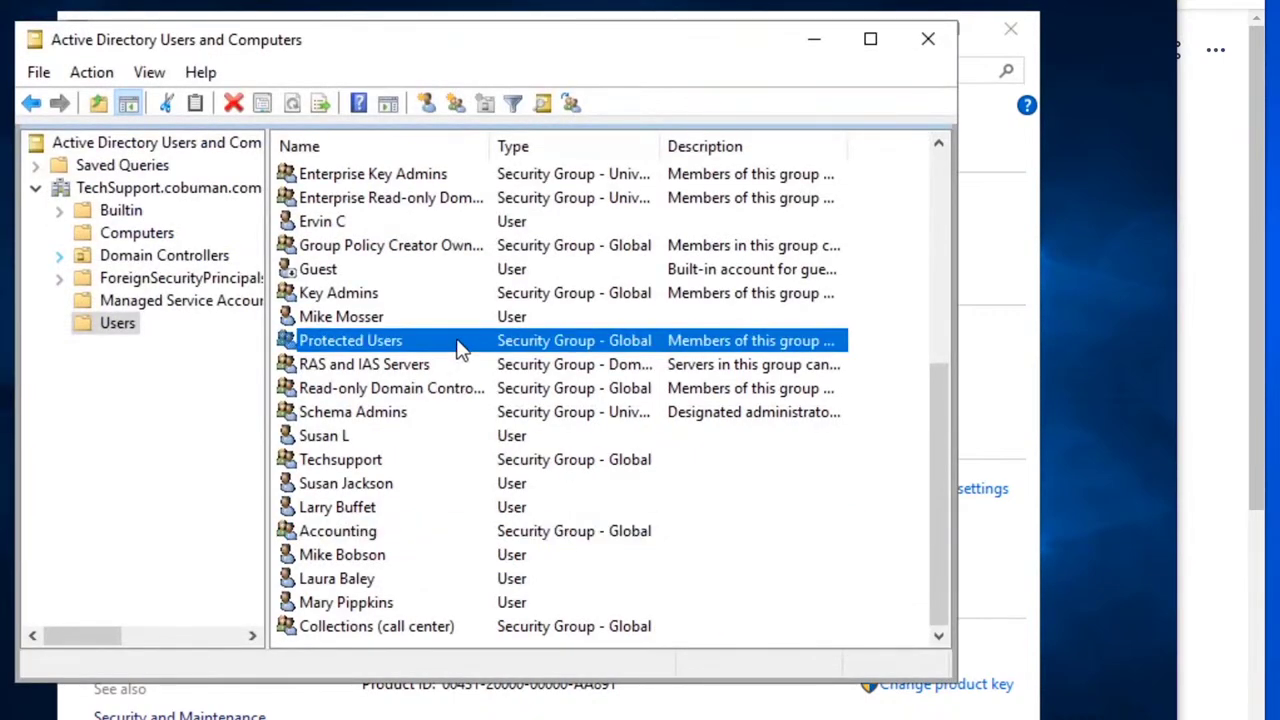
{"action": "left_click", "coordinate": [95, 322]}
{"action": "right_click", "coordinate": [97, 323]}
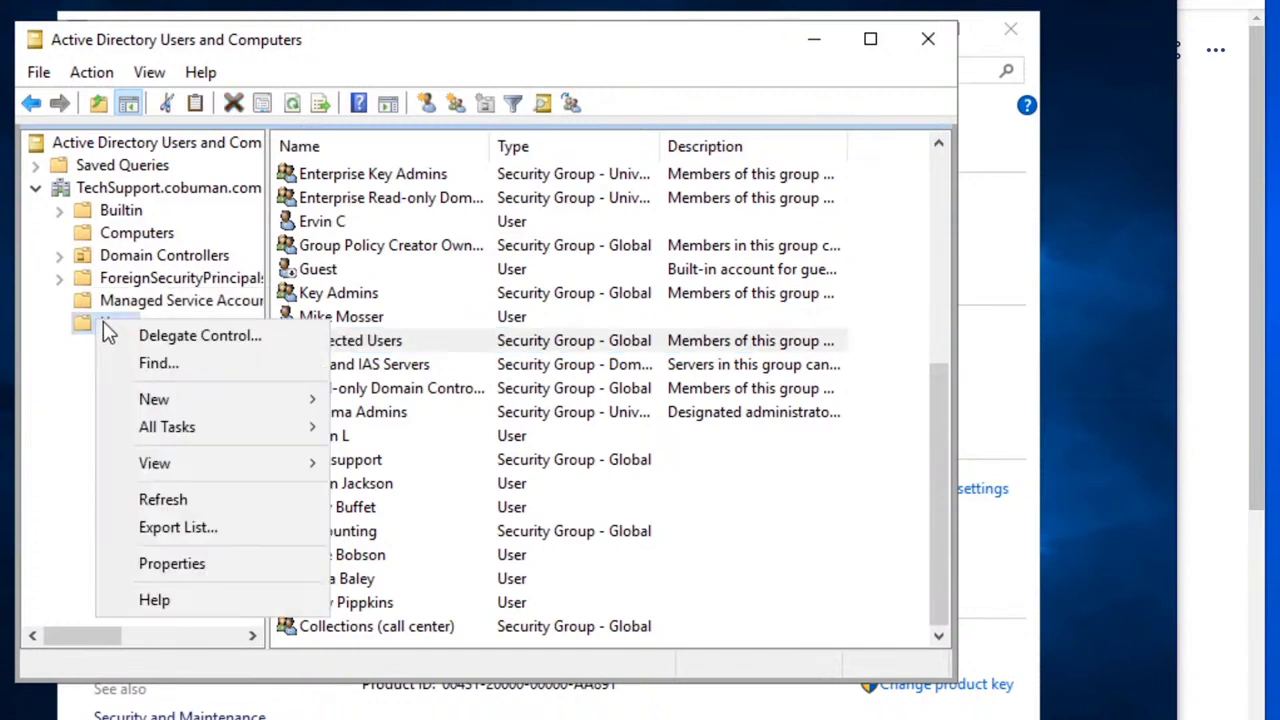
{"action": "left_click", "coordinate": [160, 366]}
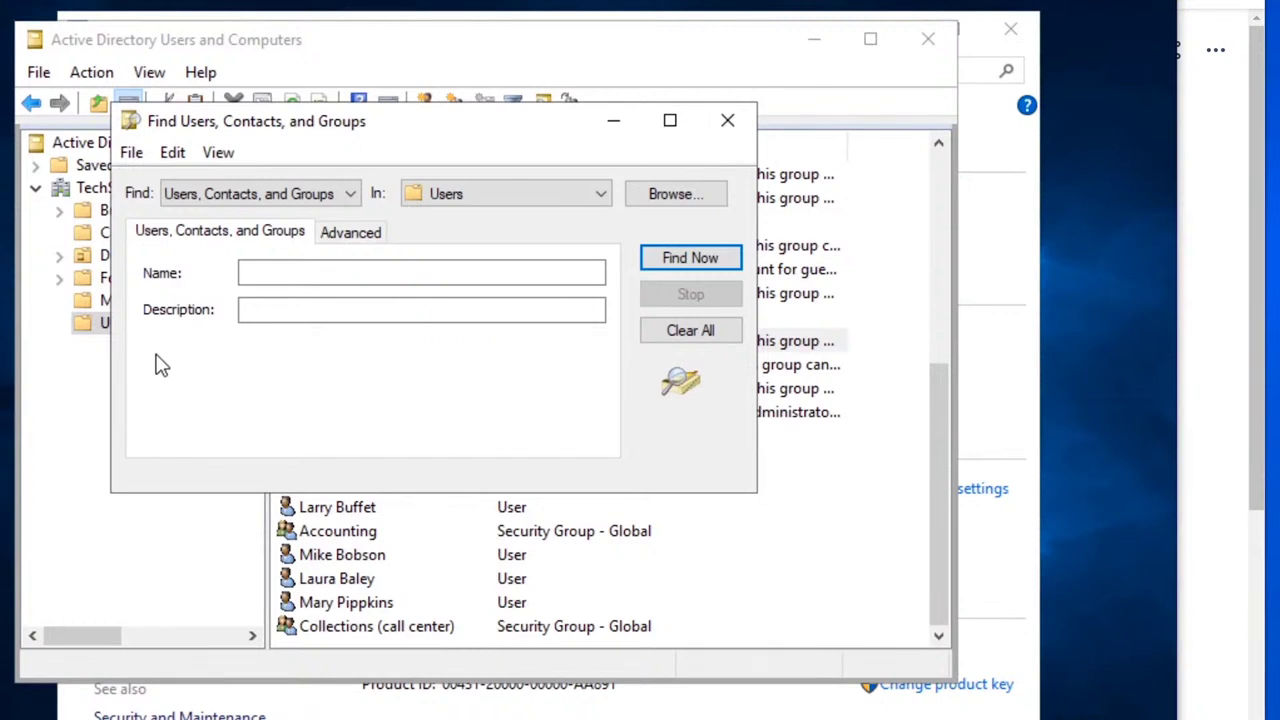
Search the directory for the user by first name and open the second match's context menu.
{"action": "left_click", "coordinate": [384, 268]}
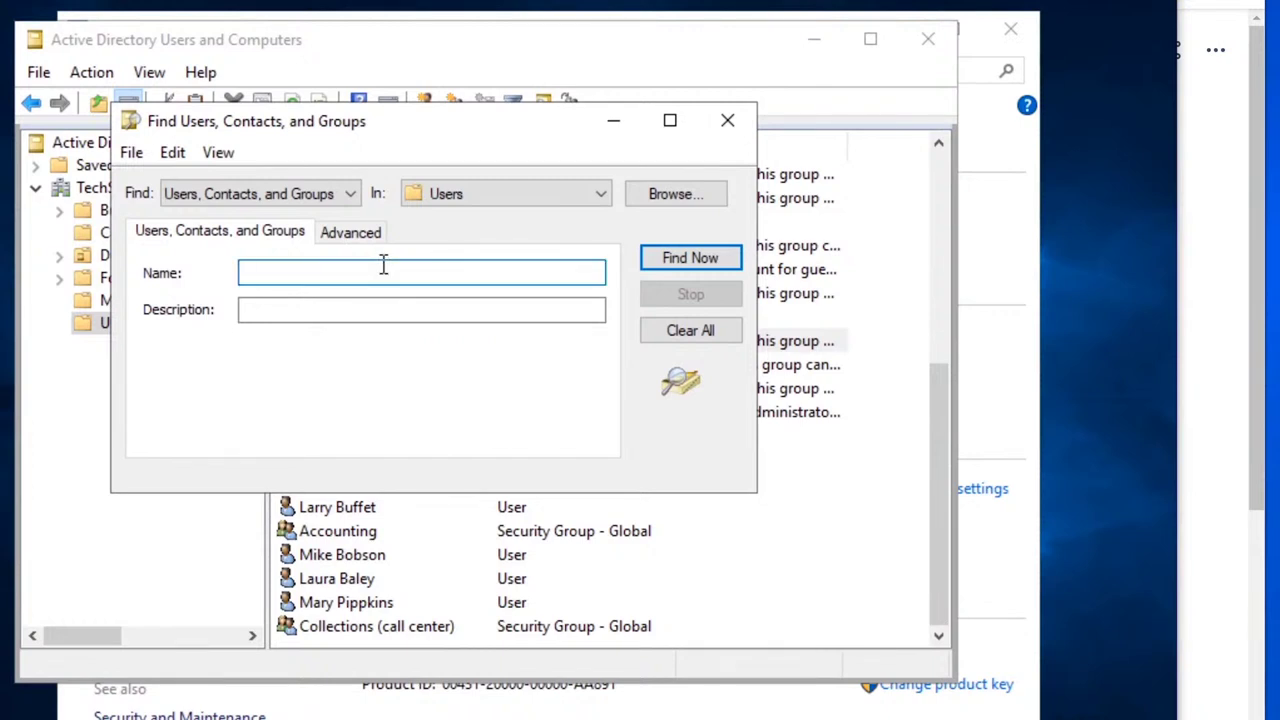
{"action": "type", "text": "mike"}
{"action": "left_click", "coordinate": [666, 262]}
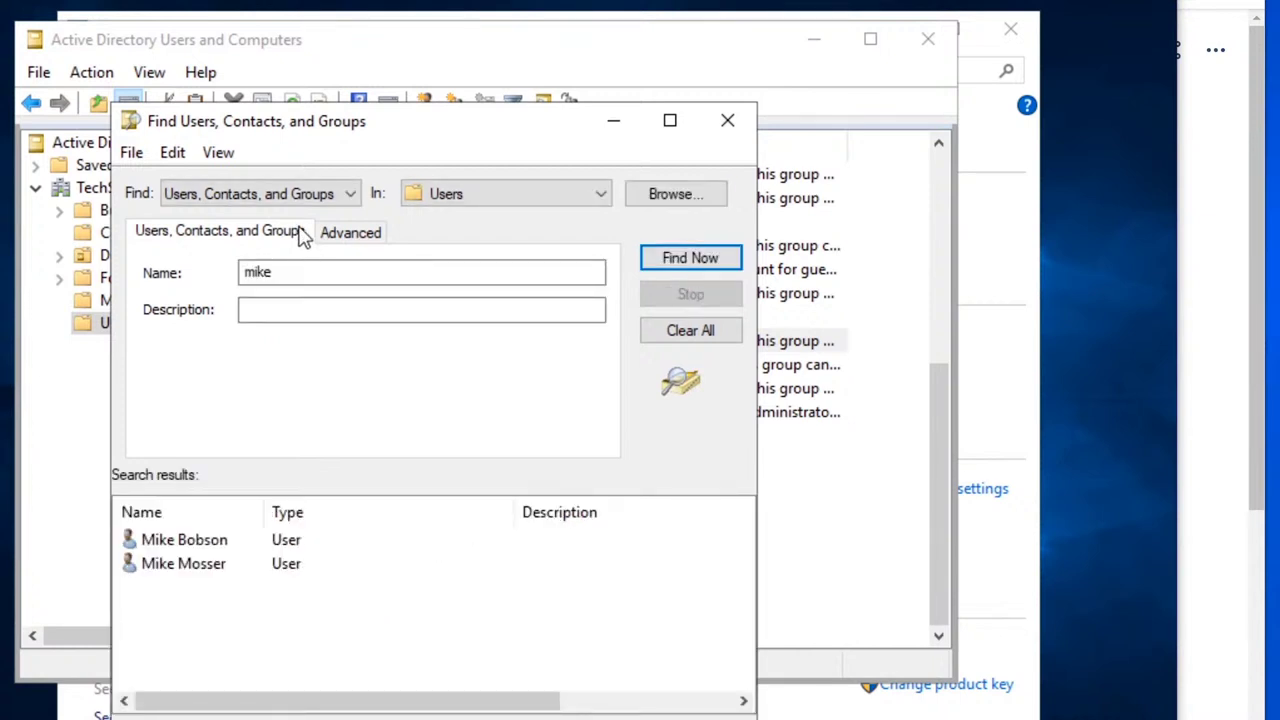
{"action": "left_click", "coordinate": [211, 566]}
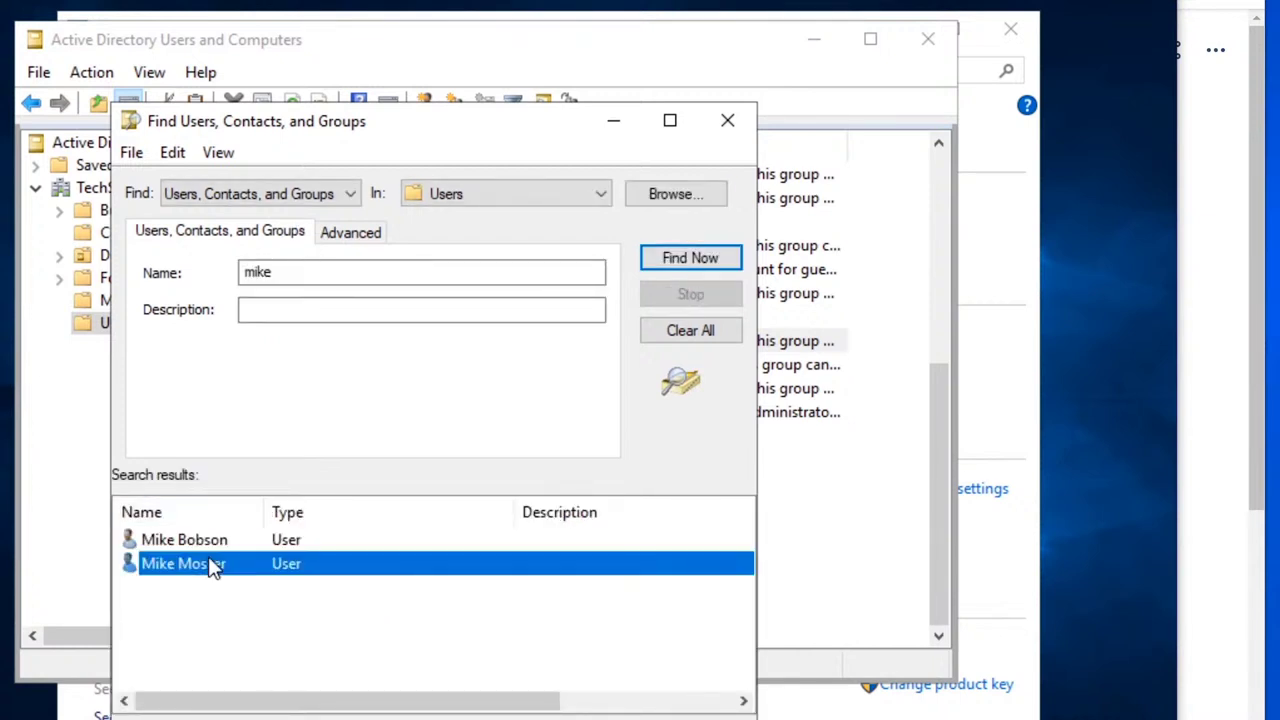
{"action": "right_click", "coordinate": [213, 566]}
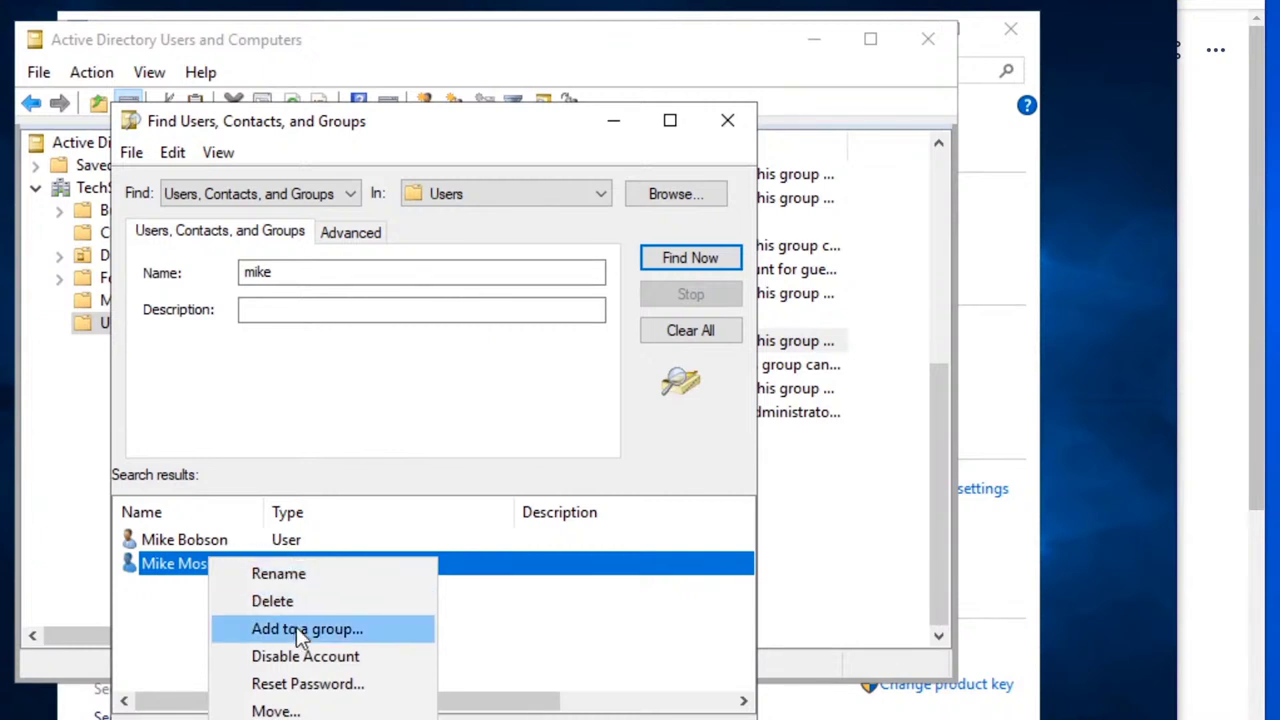
Open Reset Password for the second matching user and move between the empty new and confirm password fields.
{"action": "left_click", "coordinate": [323, 684]}
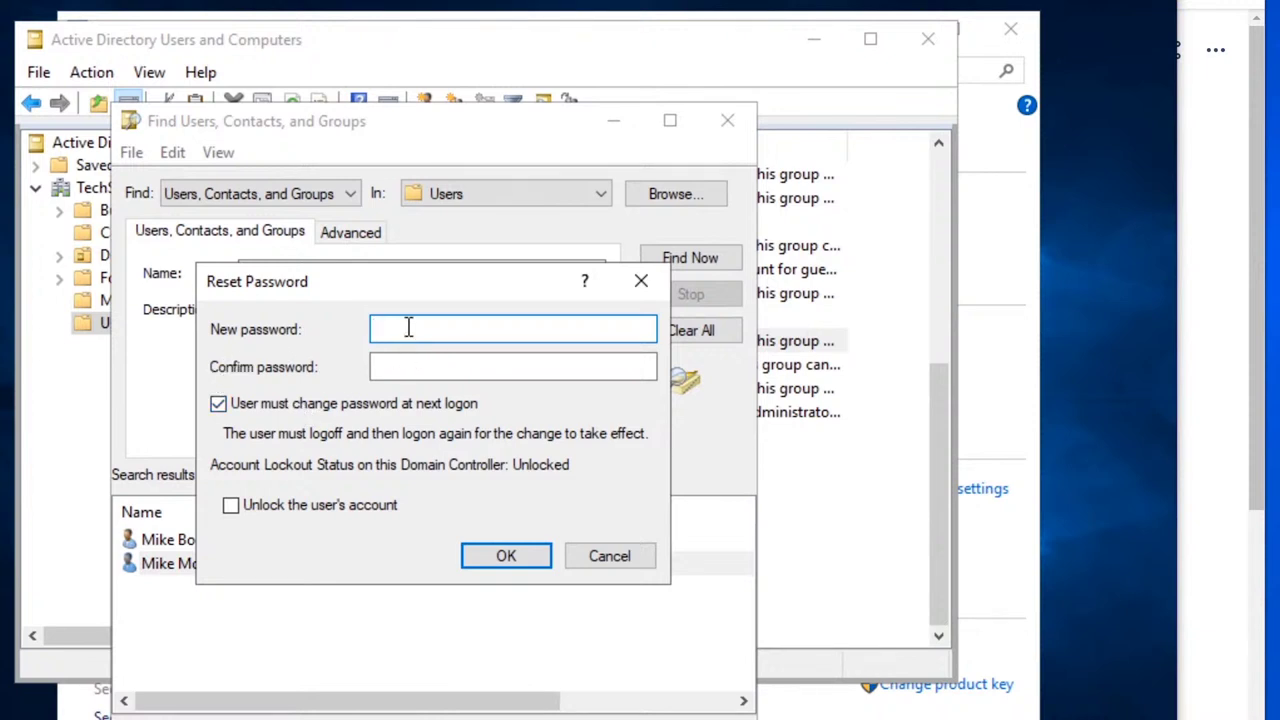
{"action": "left_click", "coordinate": [400, 363]}
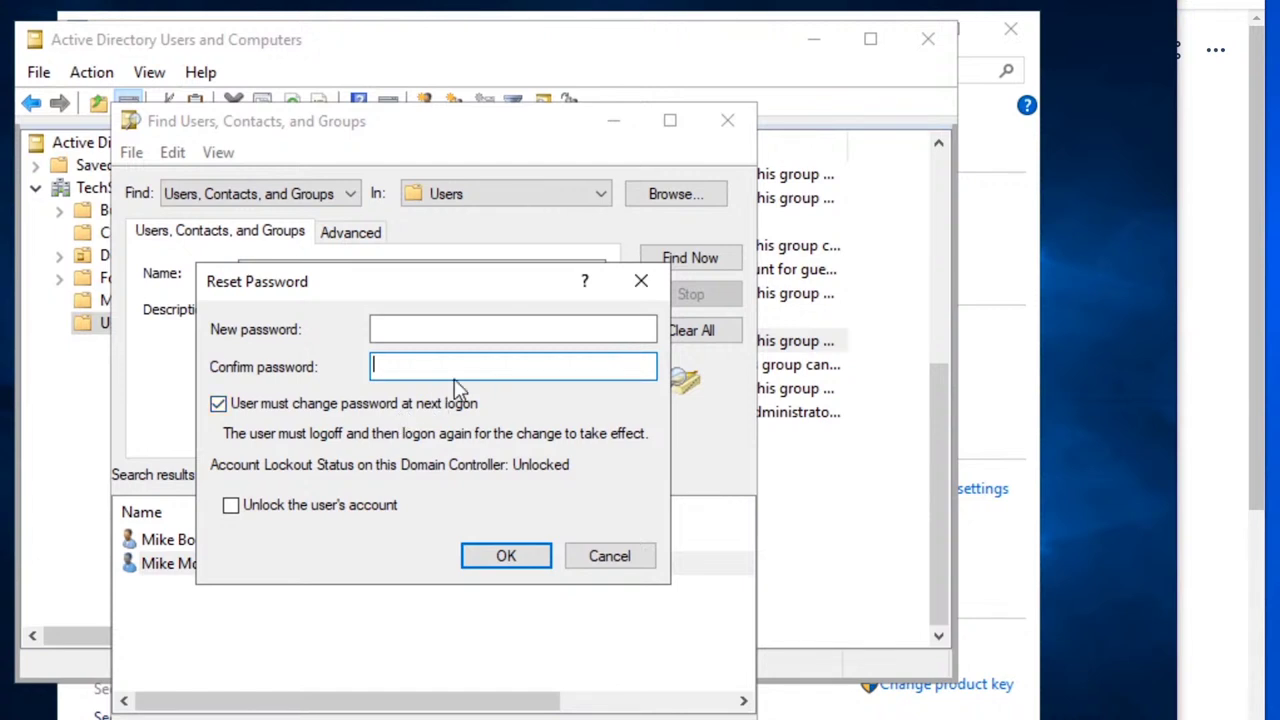
{"action": "left_click", "coordinate": [468, 331]}
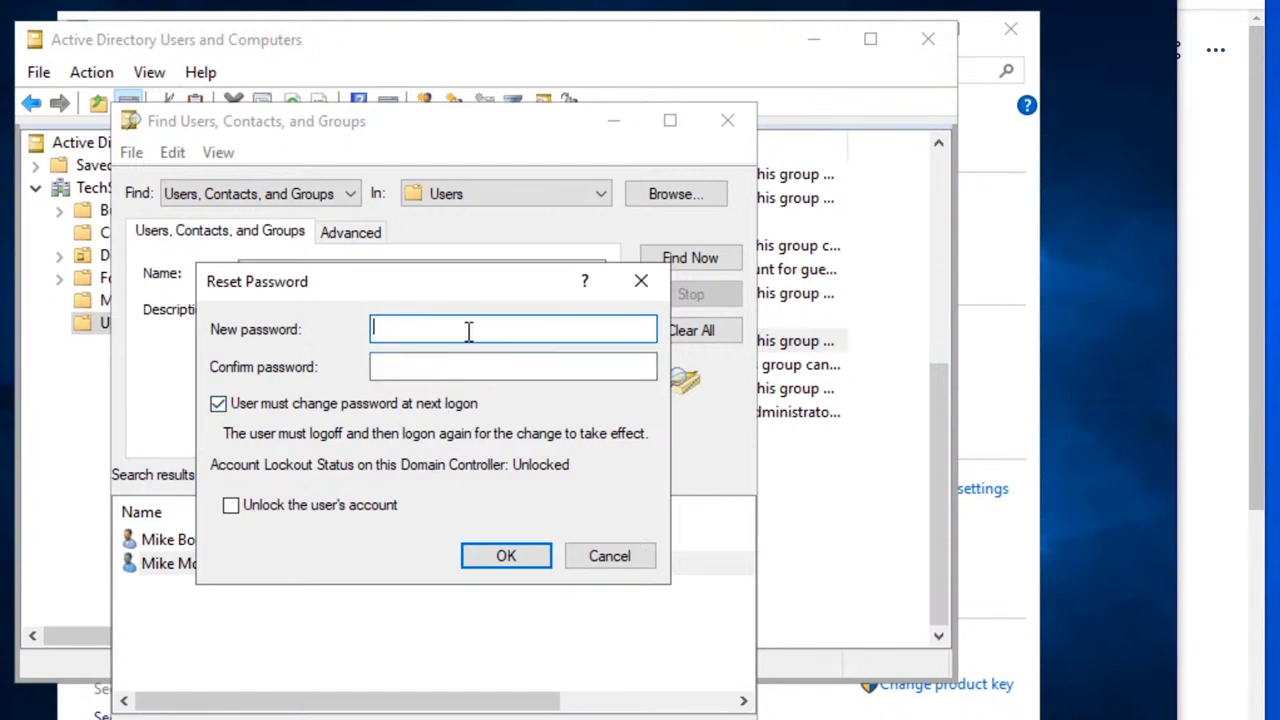
{"action": "left_click", "coordinate": [467, 365]}
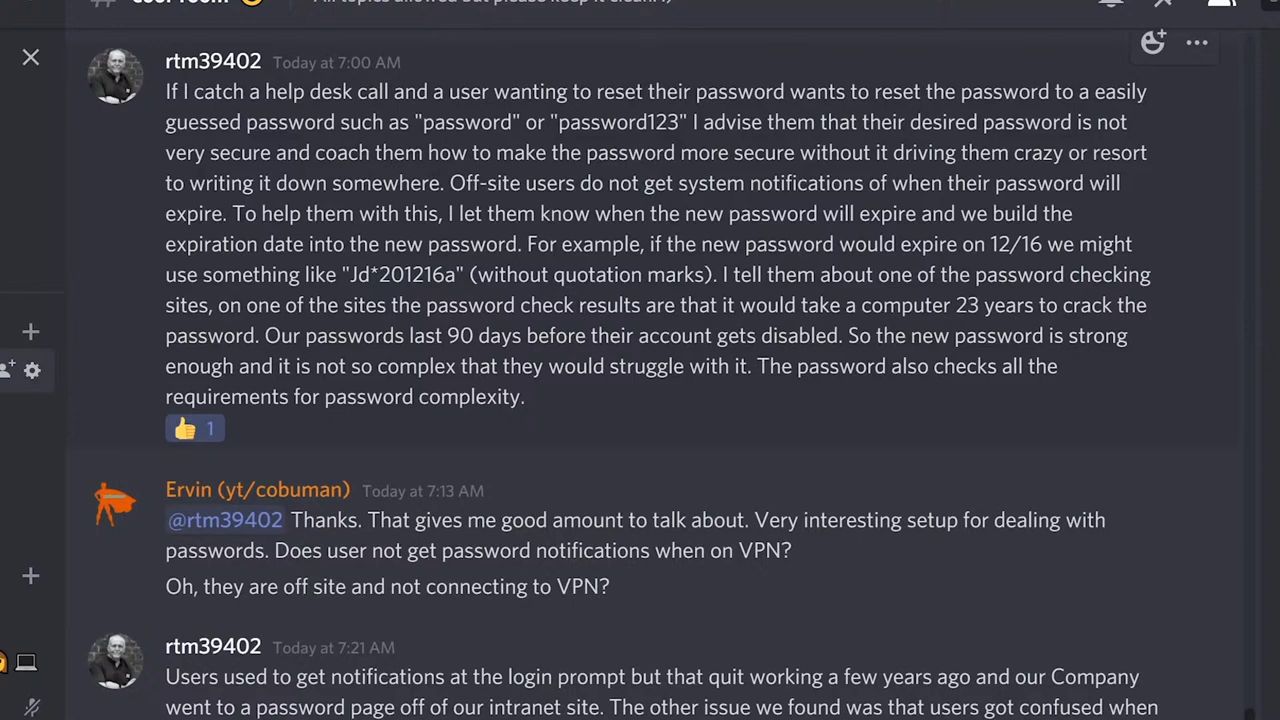
{"action": "left_click_drag", "start_coordinate": [350, 274], "coordinate": [456, 274]}
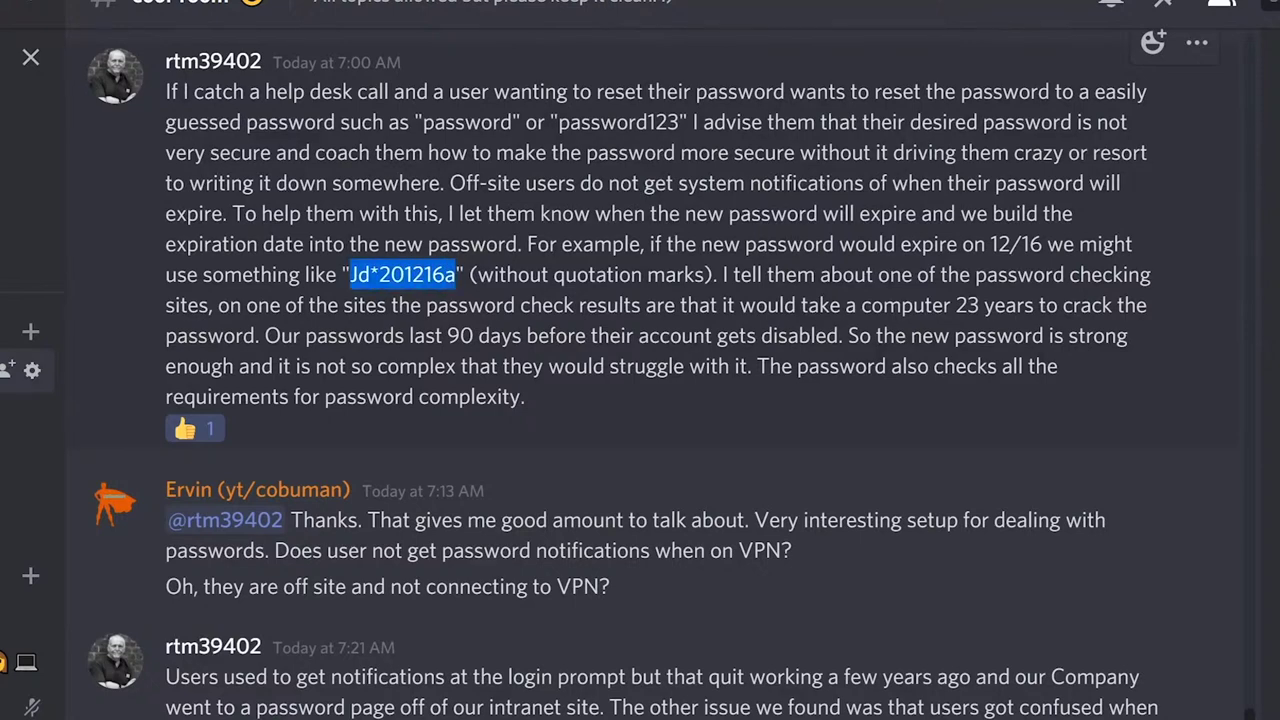
{"action": "left_click_drag", "start_coordinate": [350, 274], "coordinate": [456, 274]}
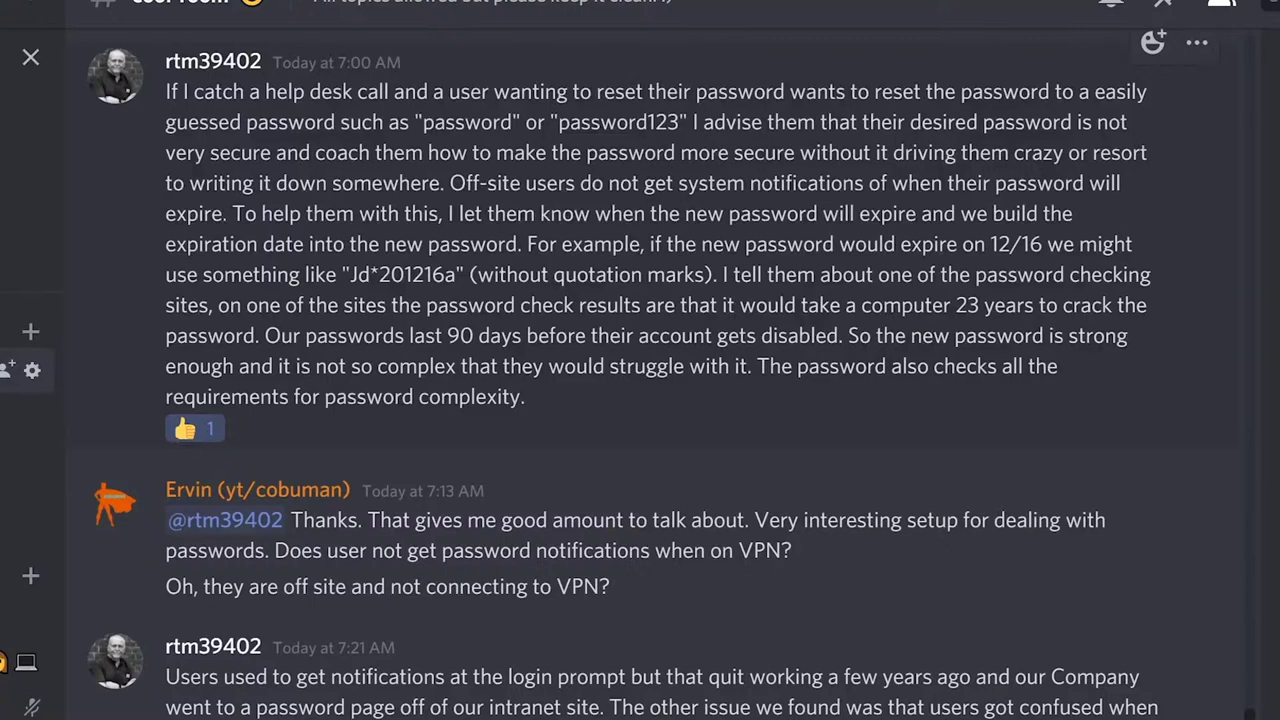
{"action": "scroll", "coordinate": [773, 302], "scroll_direction": "down", "scroll_amount": 2}
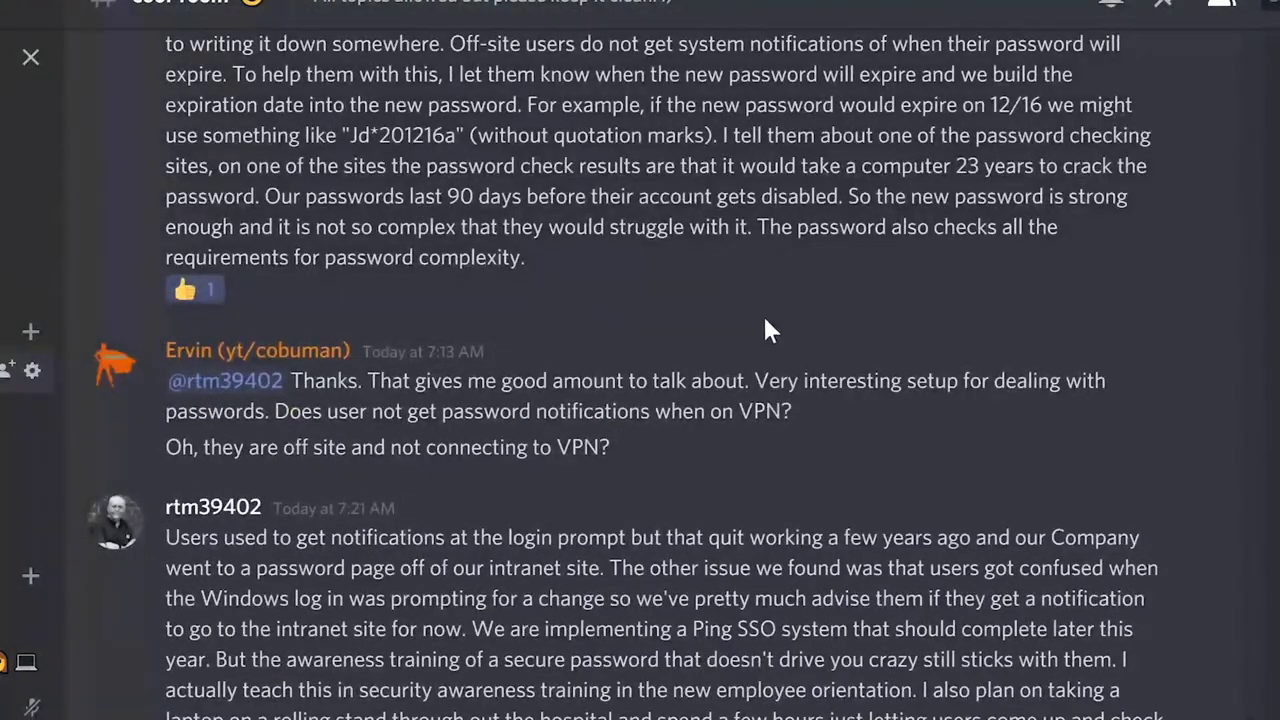
{"action": "scroll", "coordinate": [748, 320], "scroll_direction": "down", "scroll_amount": 2}
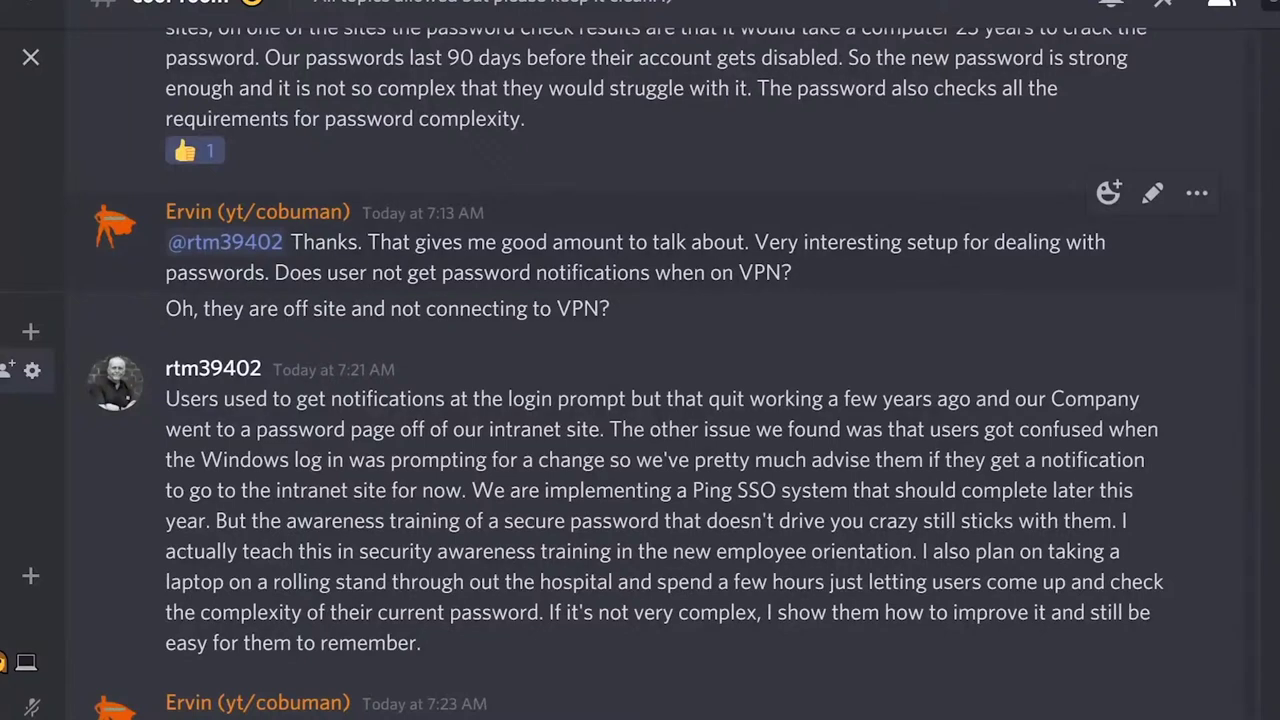
{"action": "left_click_drag", "start_coordinate": [291, 243], "coordinate": [338, 243]}
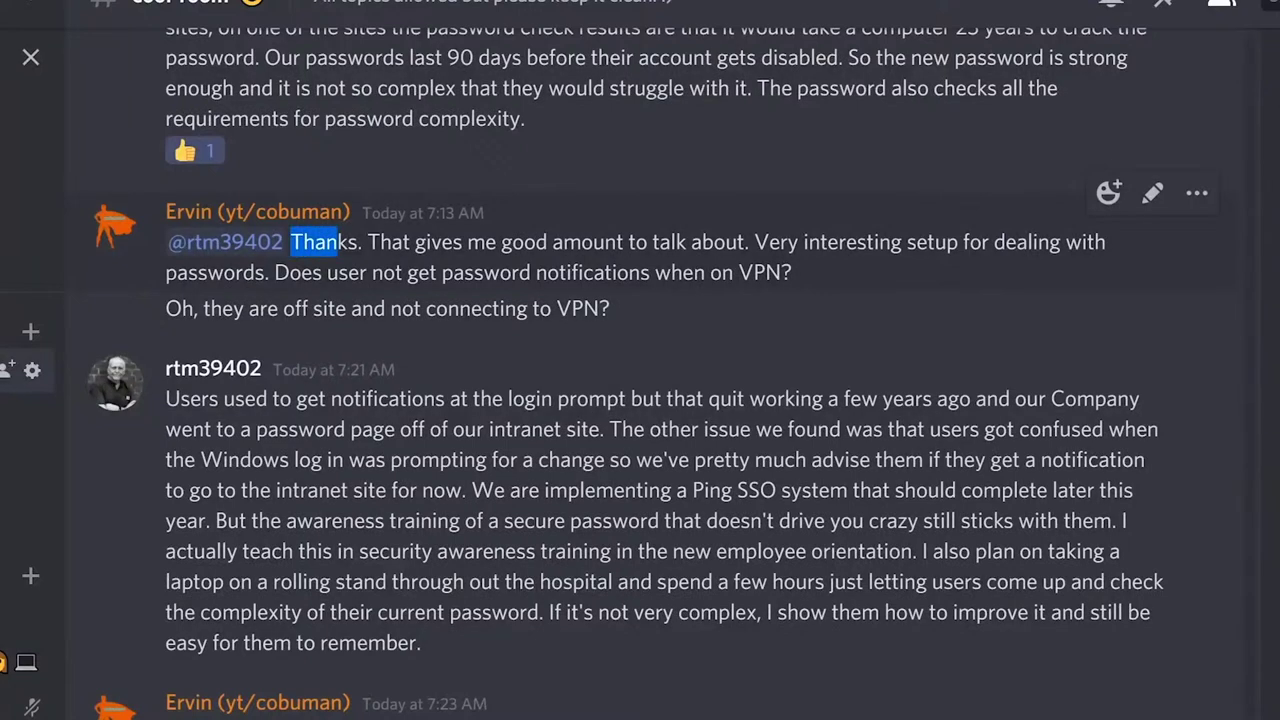
{"action": "left_click_drag", "start_coordinate": [338, 243], "coordinate": [546, 243]}
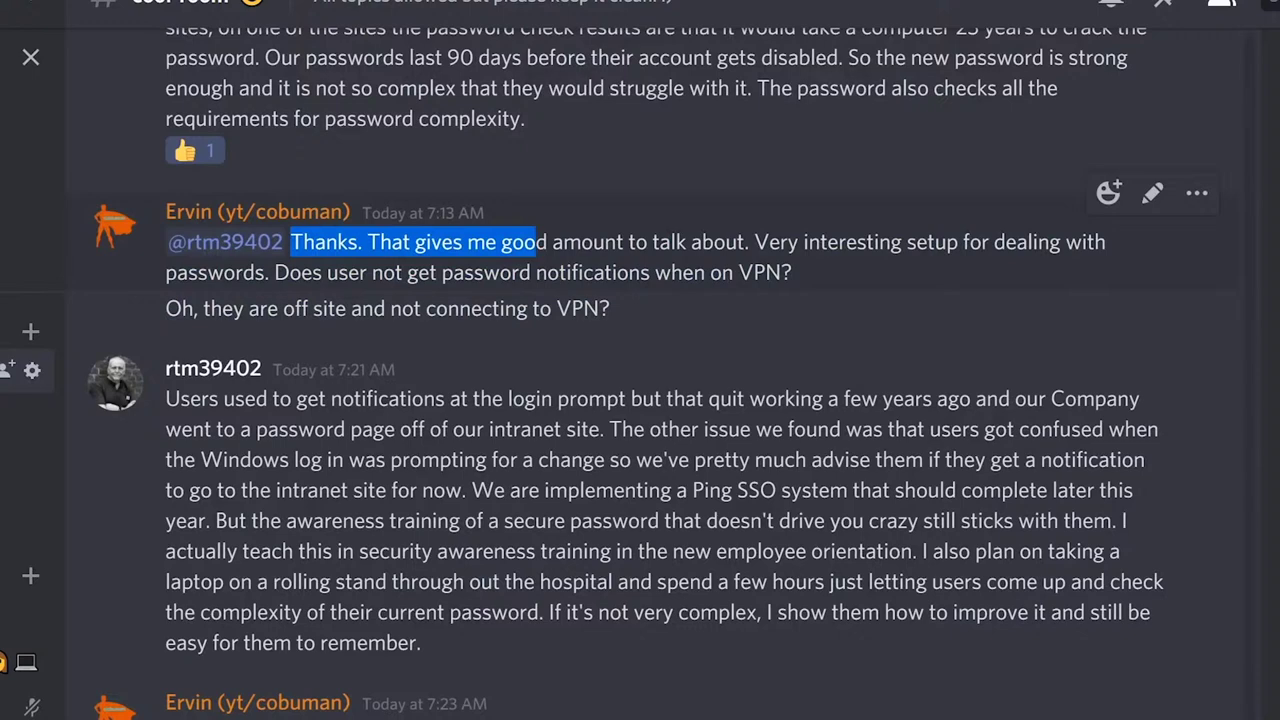
{"action": "left_click_drag", "start_coordinate": [546, 243], "coordinate": [291, 243]}
{"action": "scroll", "coordinate": [534, 262], "scroll_direction": "up", "scroll_amount": 2}
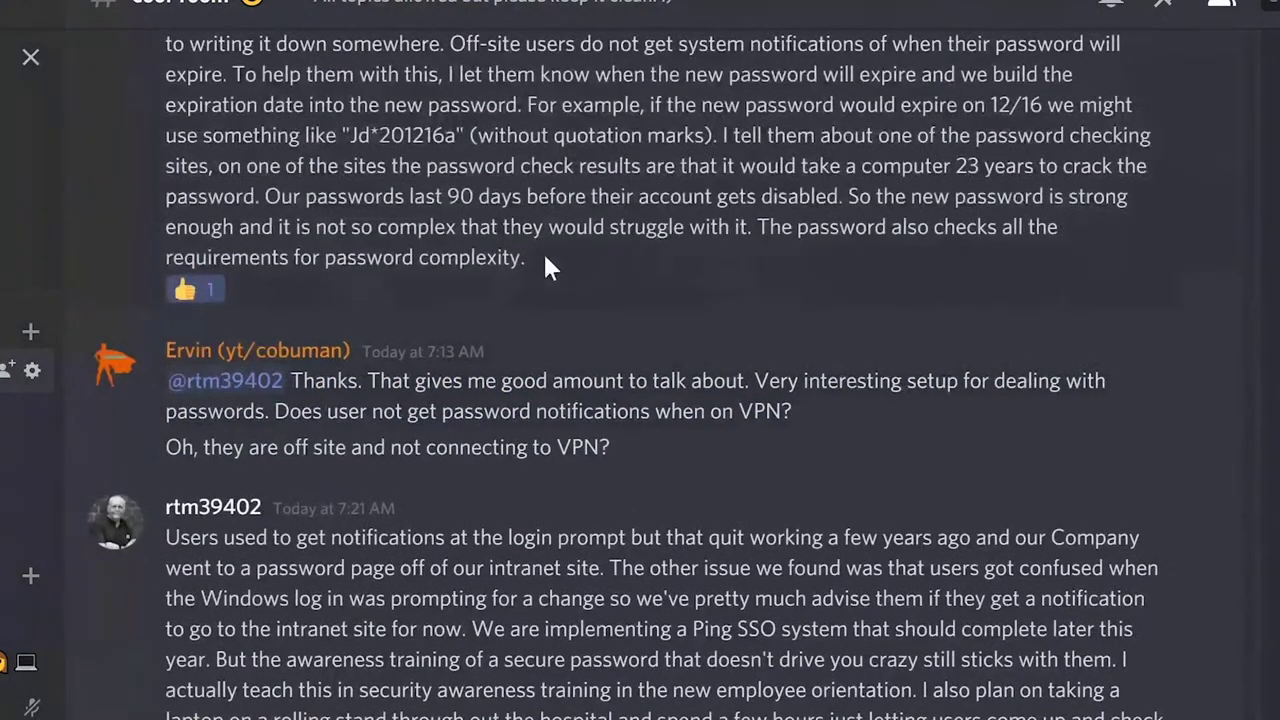
{"action": "left_click_drag", "start_coordinate": [350, 135], "coordinate": [456, 135]}
{"action": "left_click", "coordinate": [386, 369]}
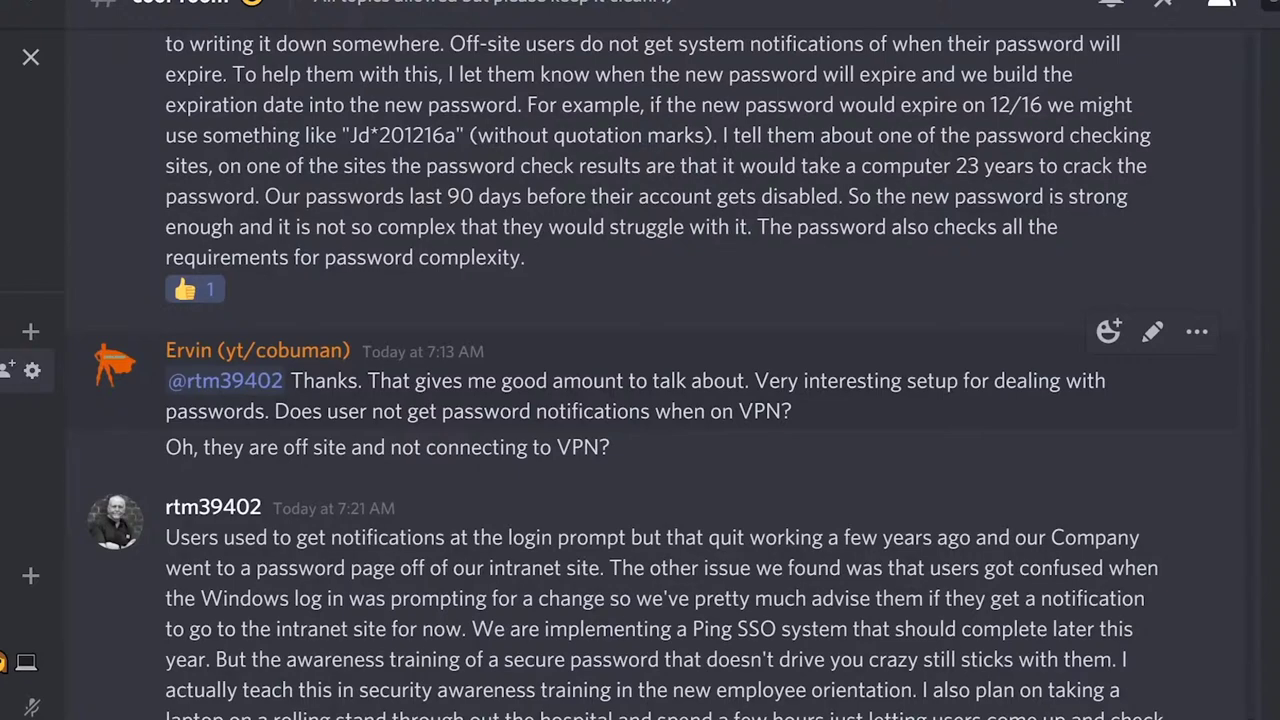
{"action": "left_click_drag", "start_coordinate": [291, 381], "coordinate": [751, 381]}
{"action": "left_click", "coordinate": [751, 381]}
{"action": "scroll", "coordinate": [449, 374], "scroll_direction": "down", "scroll_amount": 5}
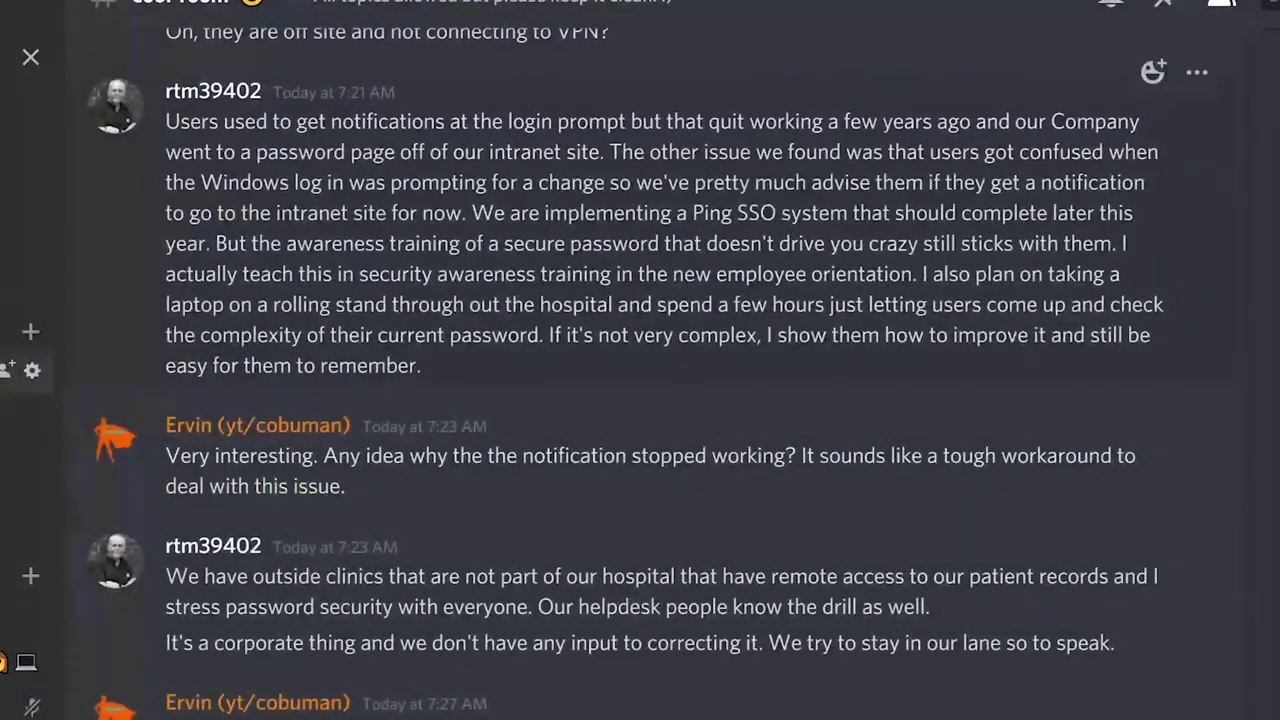
{"action": "left_click_drag", "start_coordinate": [166, 121], "coordinate": [326, 121]}
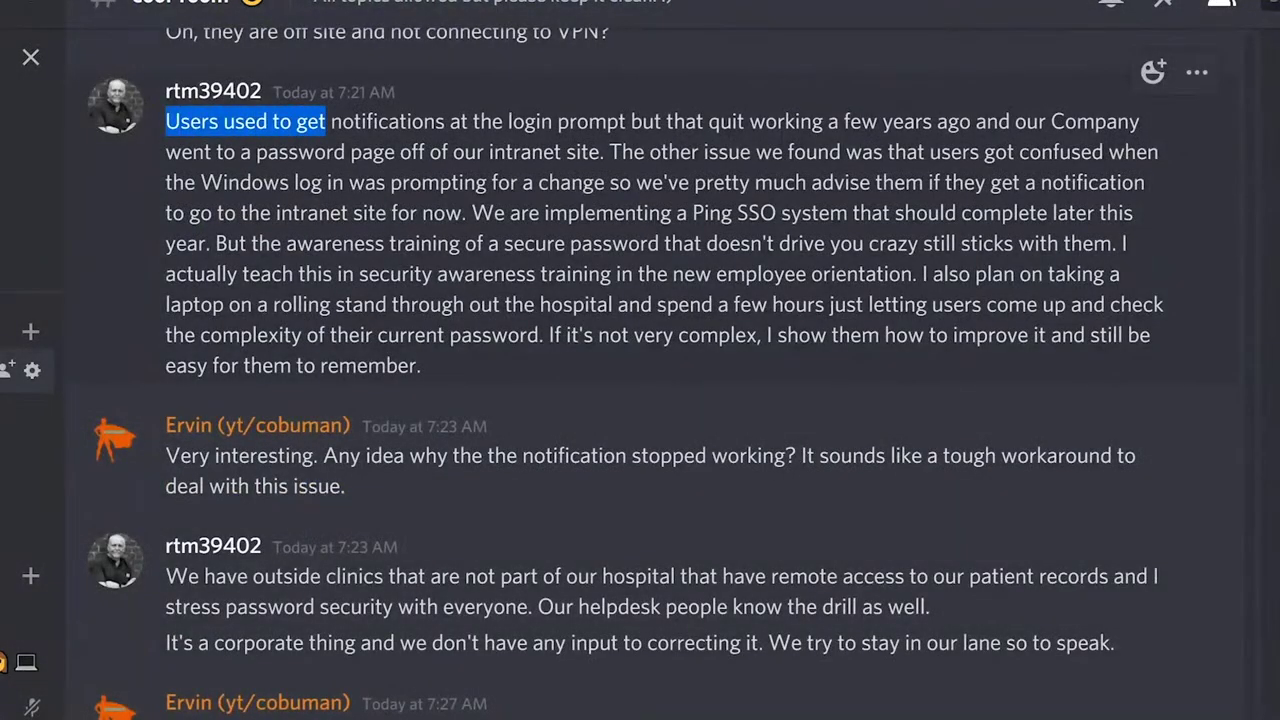
{"action": "scroll", "coordinate": [339, 116], "scroll_direction": "up", "scroll_amount": 2}
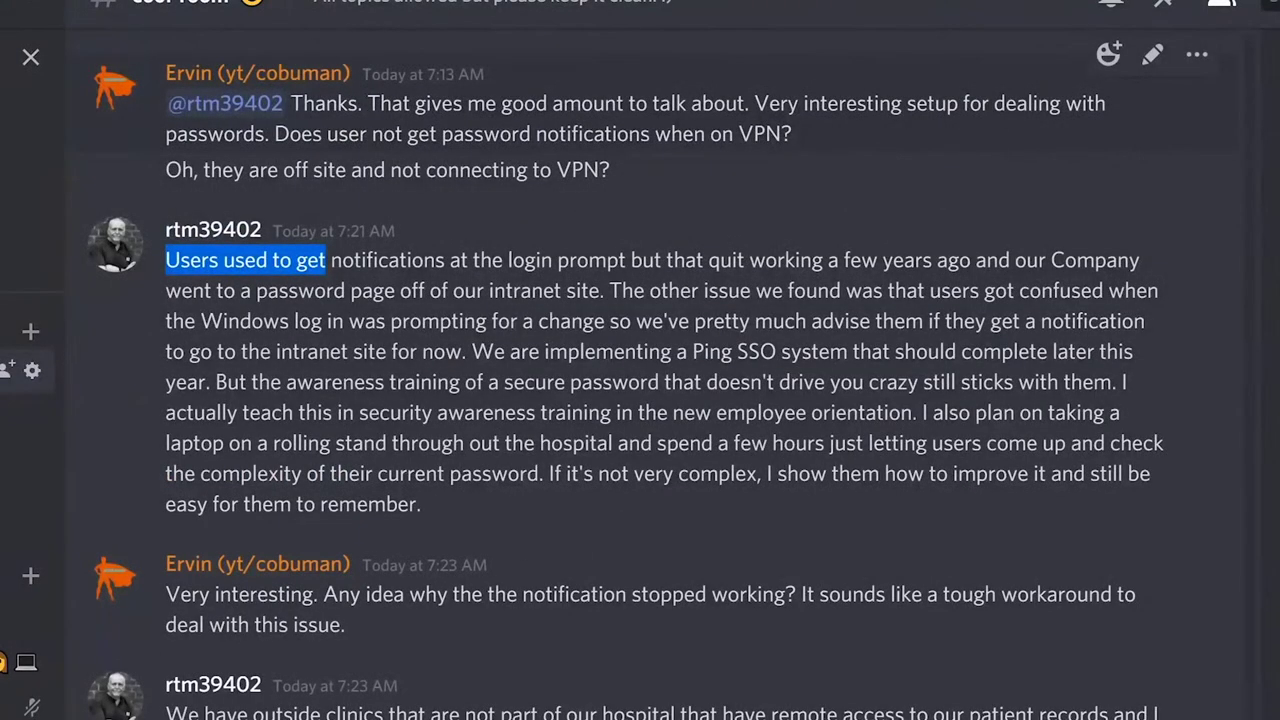
{"action": "left_click_drag", "start_coordinate": [274, 134], "coordinate": [812, 138]}
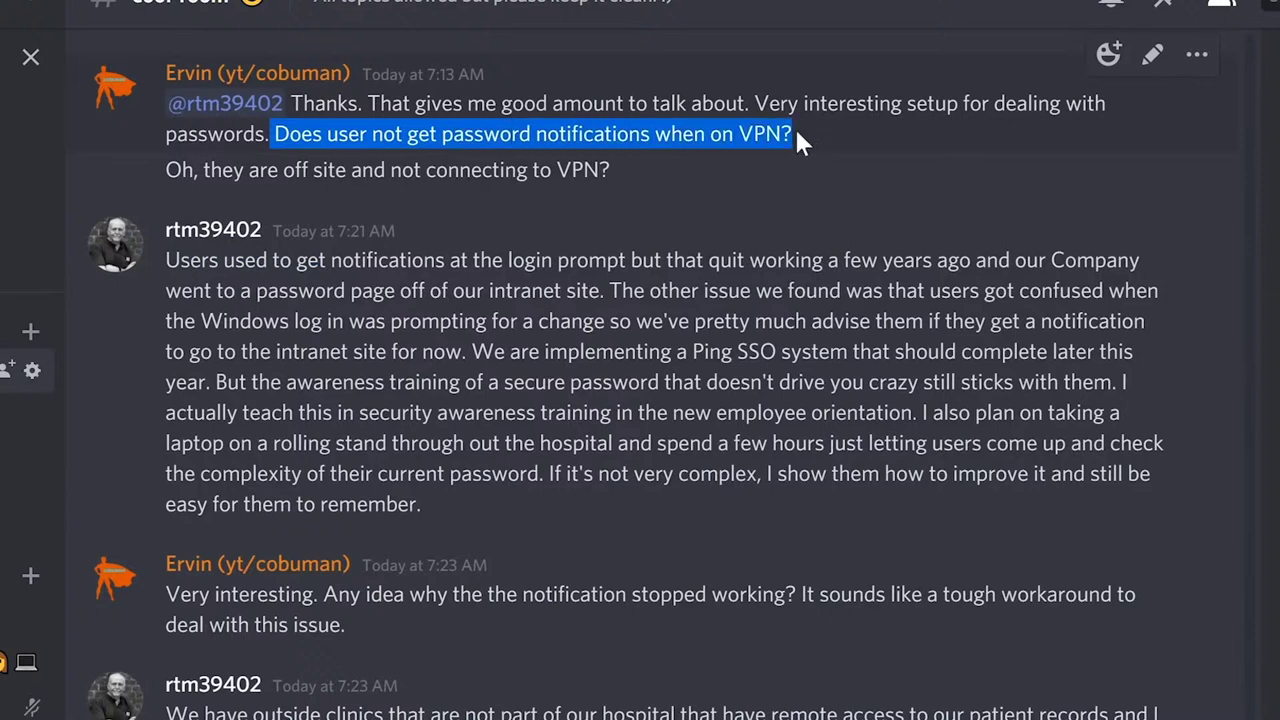
{"action": "left_click_drag", "start_coordinate": [166, 170], "coordinate": [610, 184]}
{"action": "left_click", "coordinate": [610, 210]}
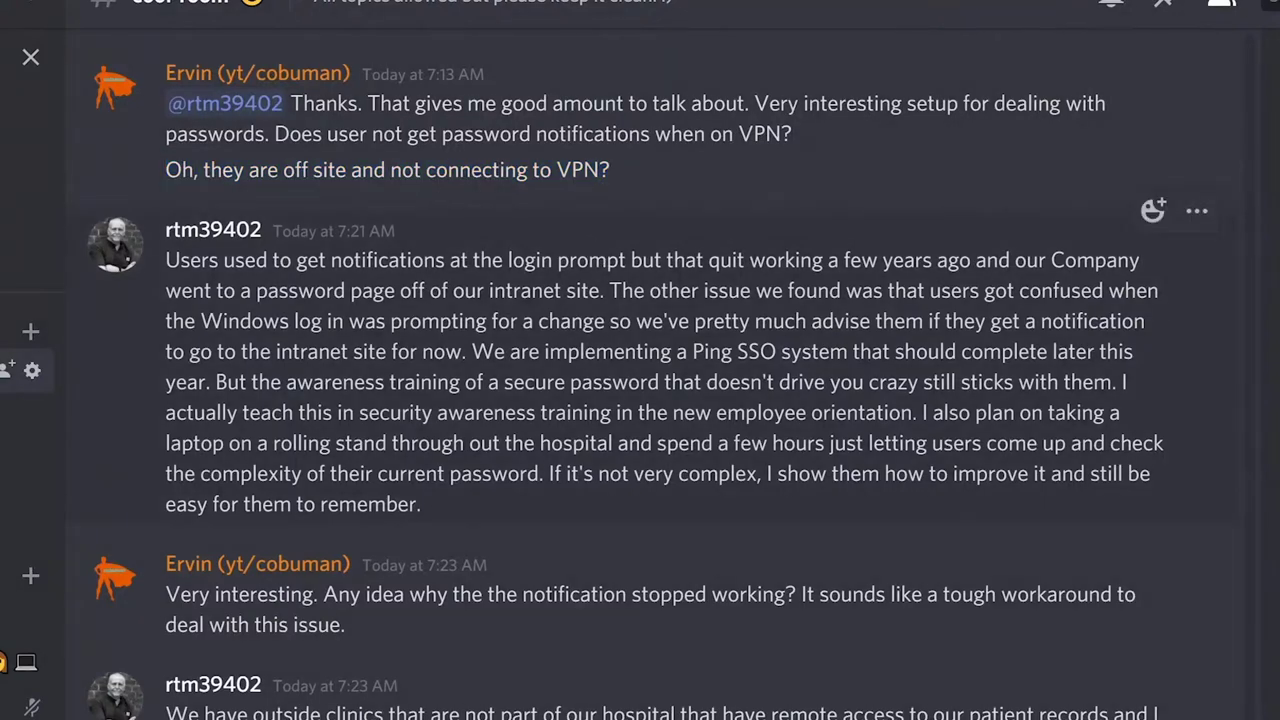
{"action": "left_click_drag", "start_coordinate": [166, 262], "coordinate": [424, 292]}
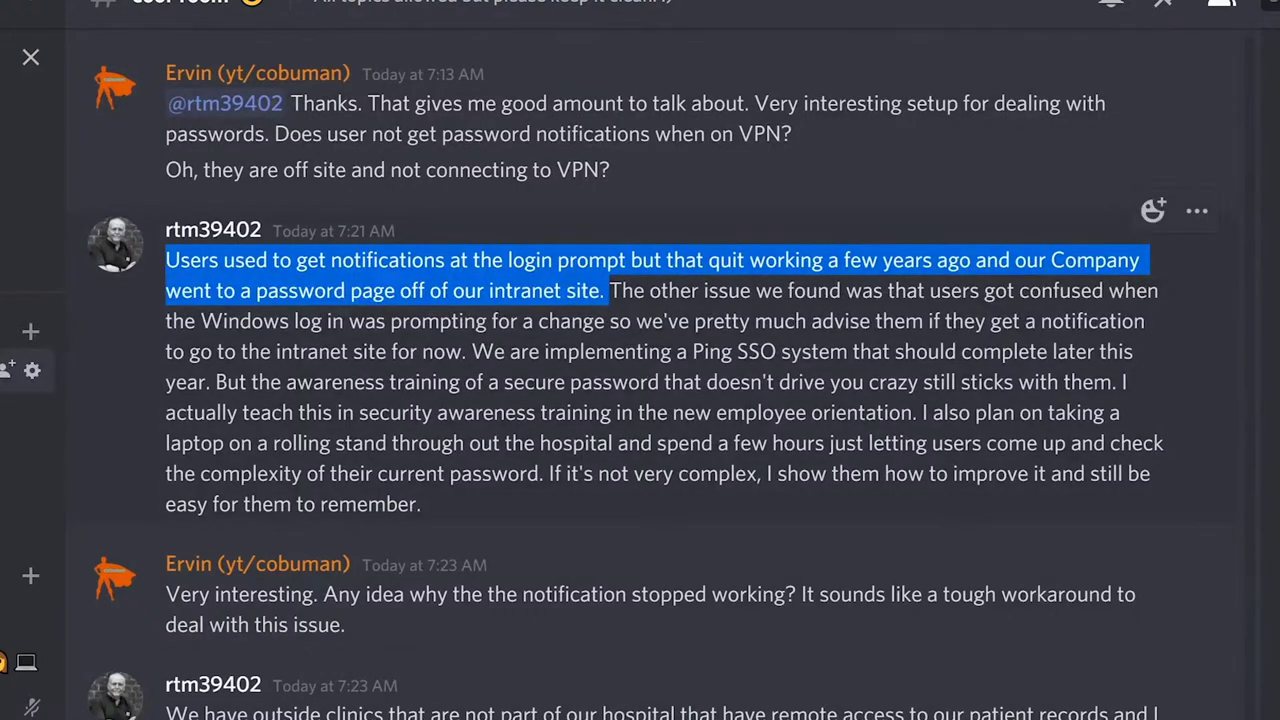
{"action": "left_click", "coordinate": [118, 275]}
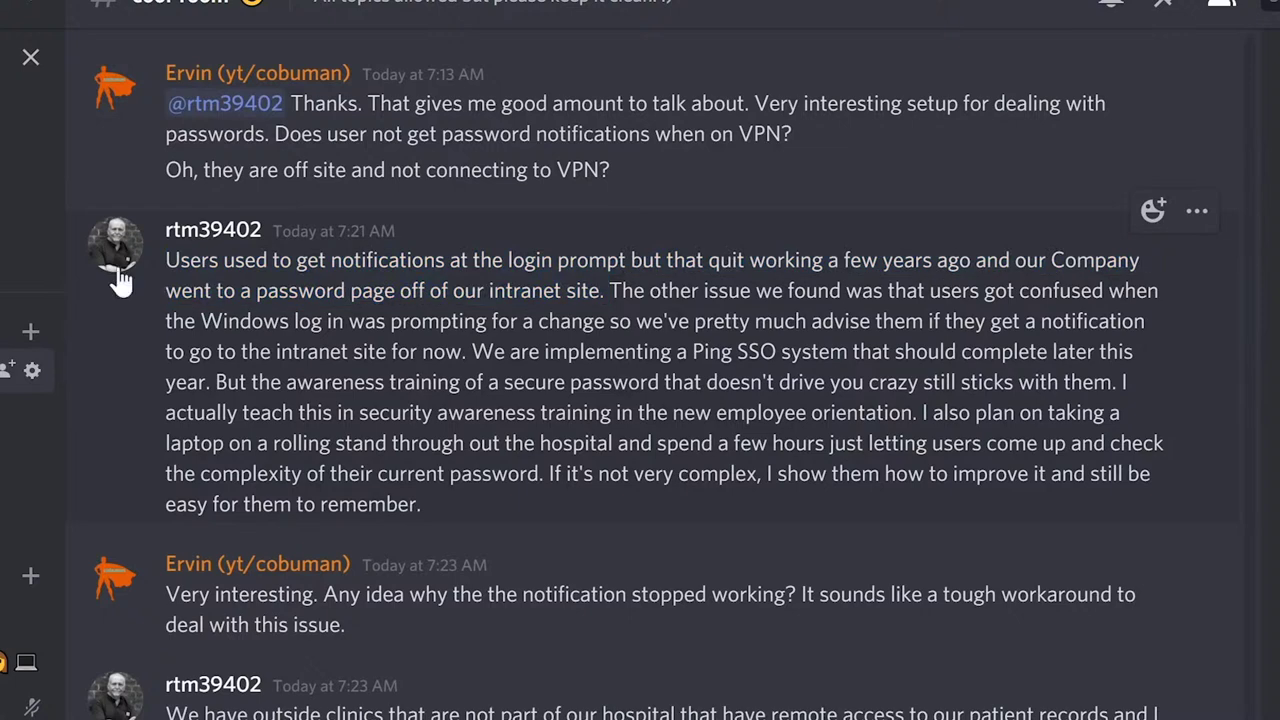
{"action": "left_click_drag", "start_coordinate": [165, 260], "coordinate": [544, 291]}
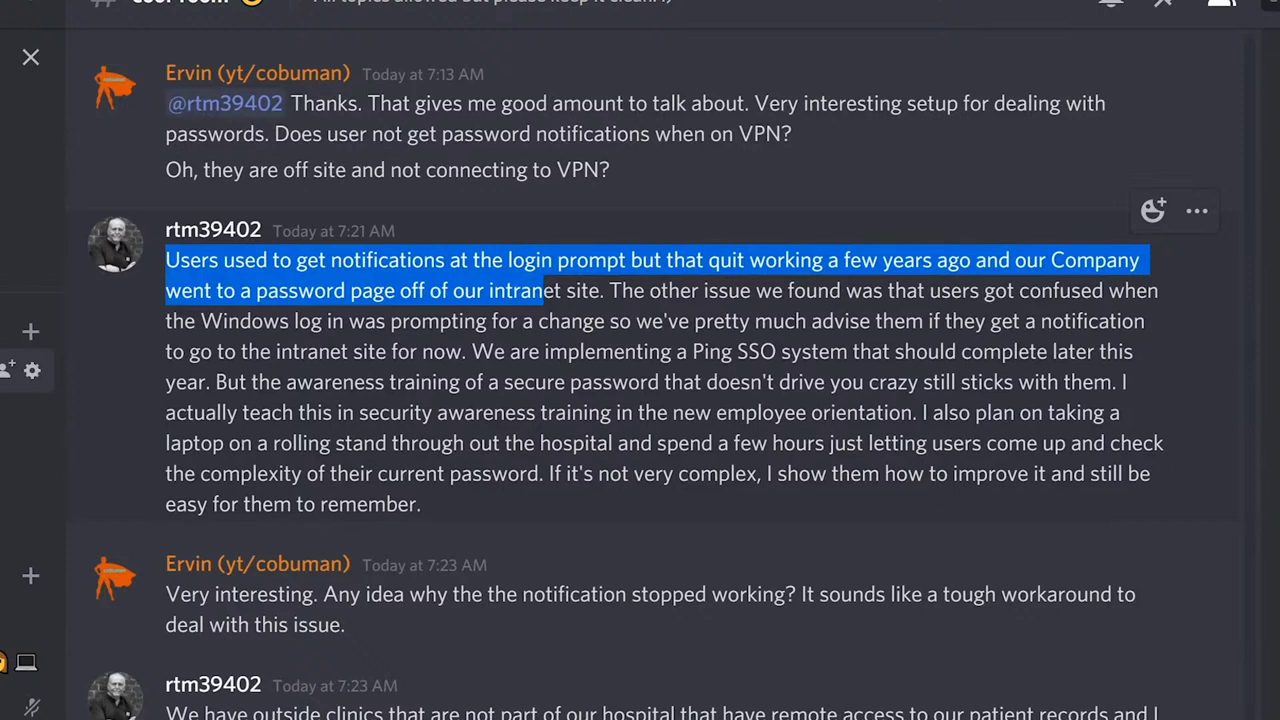
{"action": "left_click_drag", "start_coordinate": [544, 291], "coordinate": [604, 291]}
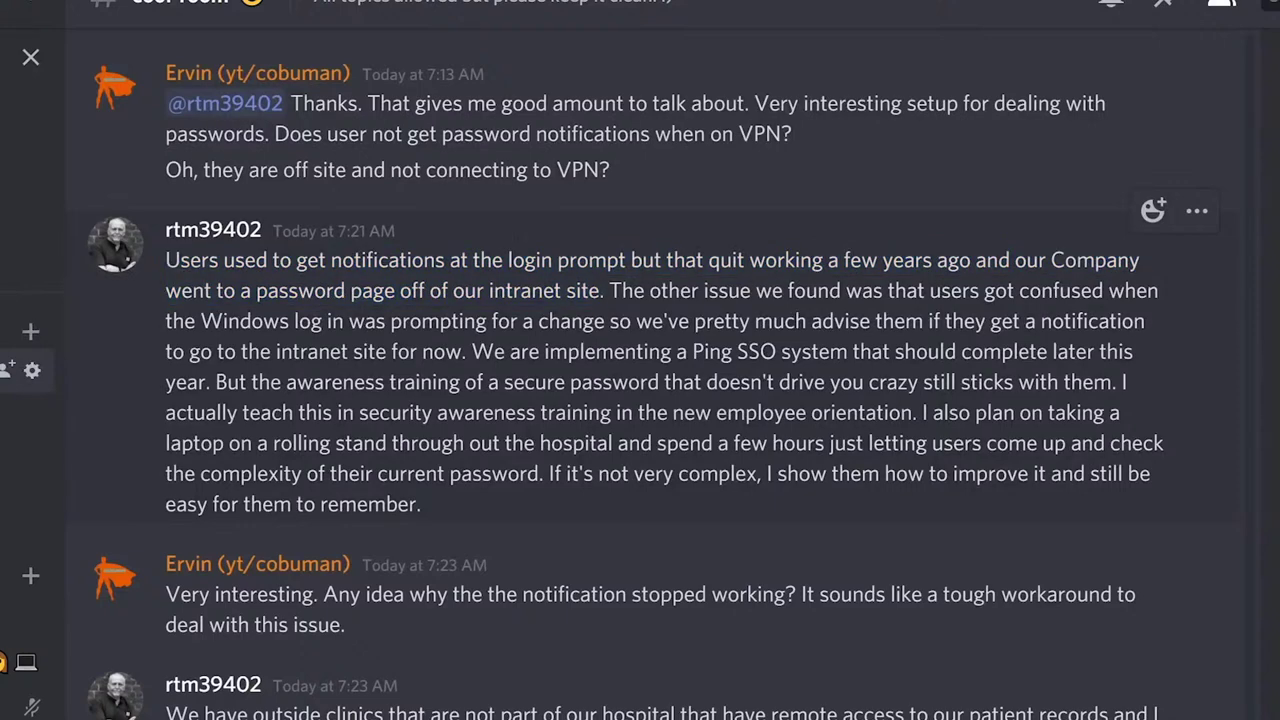
{"action": "left_click_drag", "start_coordinate": [609, 291], "coordinate": [623, 291]}
{"action": "left_click_drag", "start_coordinate": [623, 291], "coordinate": [648, 291]}
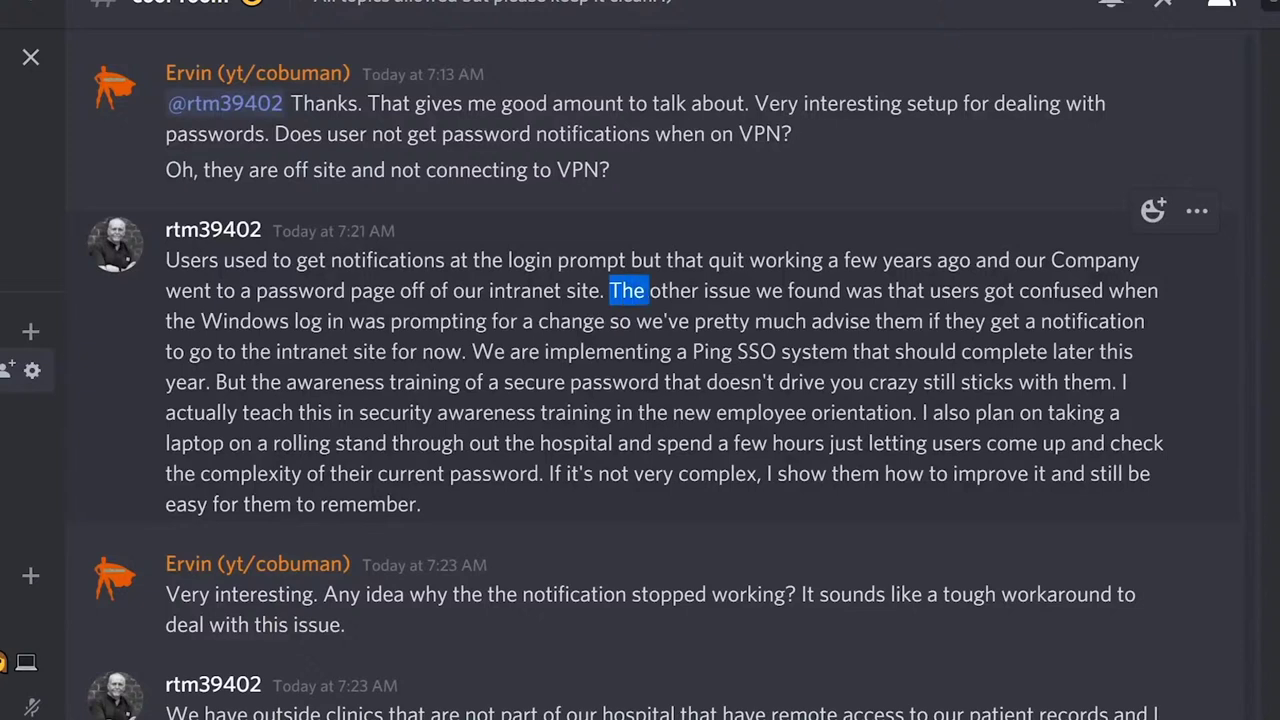
{"action": "left_click_drag", "start_coordinate": [648, 291], "coordinate": [690, 291]}
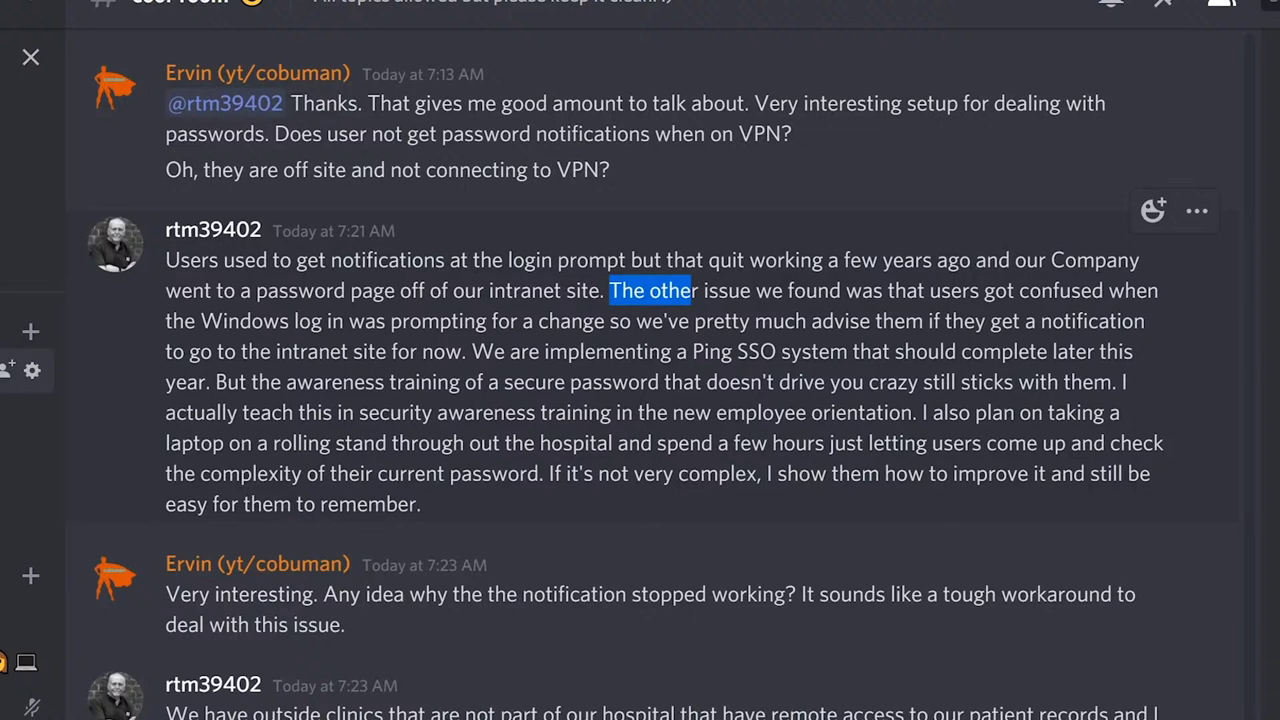
{"action": "left_click_drag", "start_coordinate": [694, 290], "coordinate": [699, 290]}
{"action": "left_click_drag", "start_coordinate": [699, 290], "coordinate": [699, 290]}
{"action": "left_click_drag", "start_coordinate": [699, 290], "coordinate": [690, 321]}
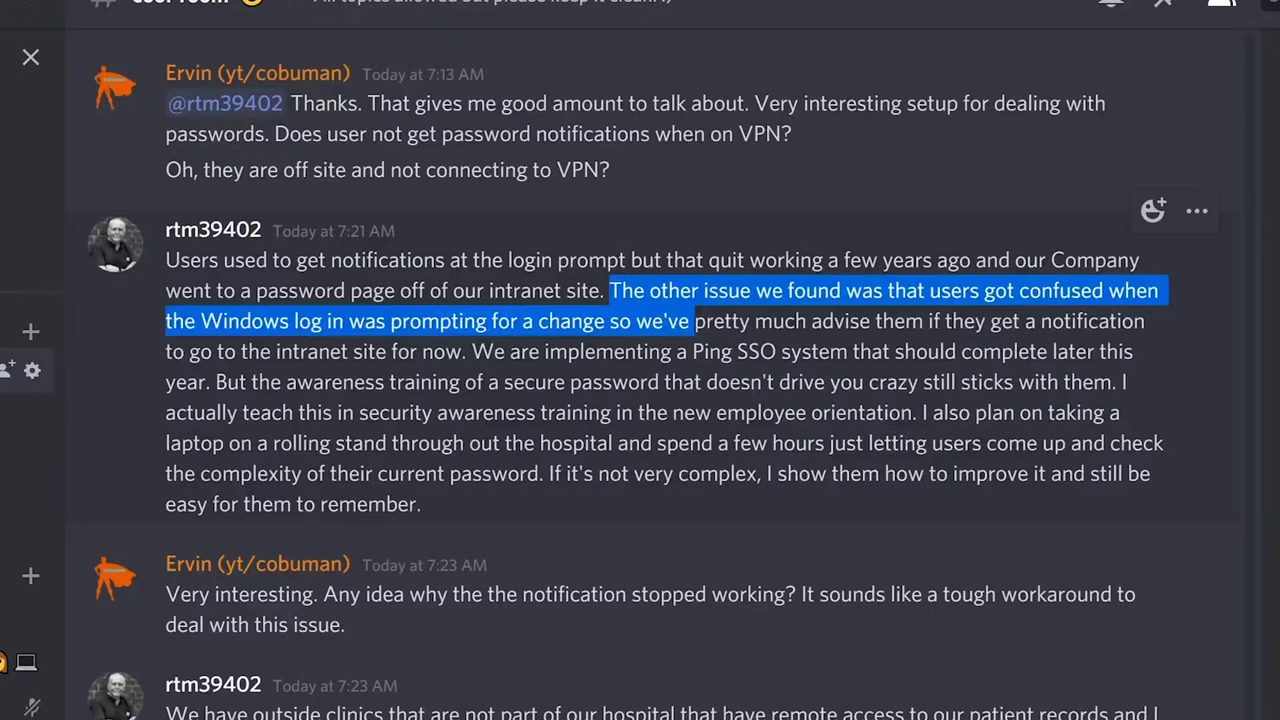
{"action": "left_click", "coordinate": [609, 290]}
{"action": "left_click_drag", "start_coordinate": [609, 290], "coordinate": [463, 351]}
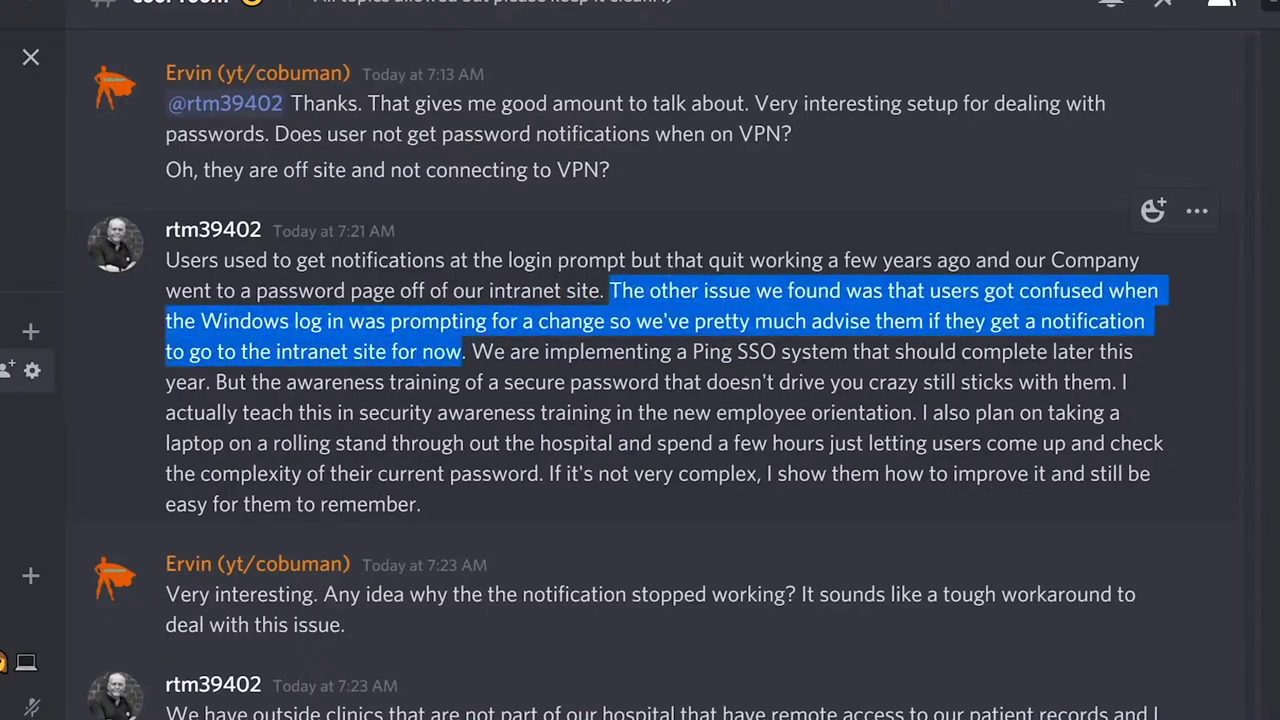
{"action": "left_click_drag", "start_coordinate": [472, 351], "coordinate": [760, 351]}
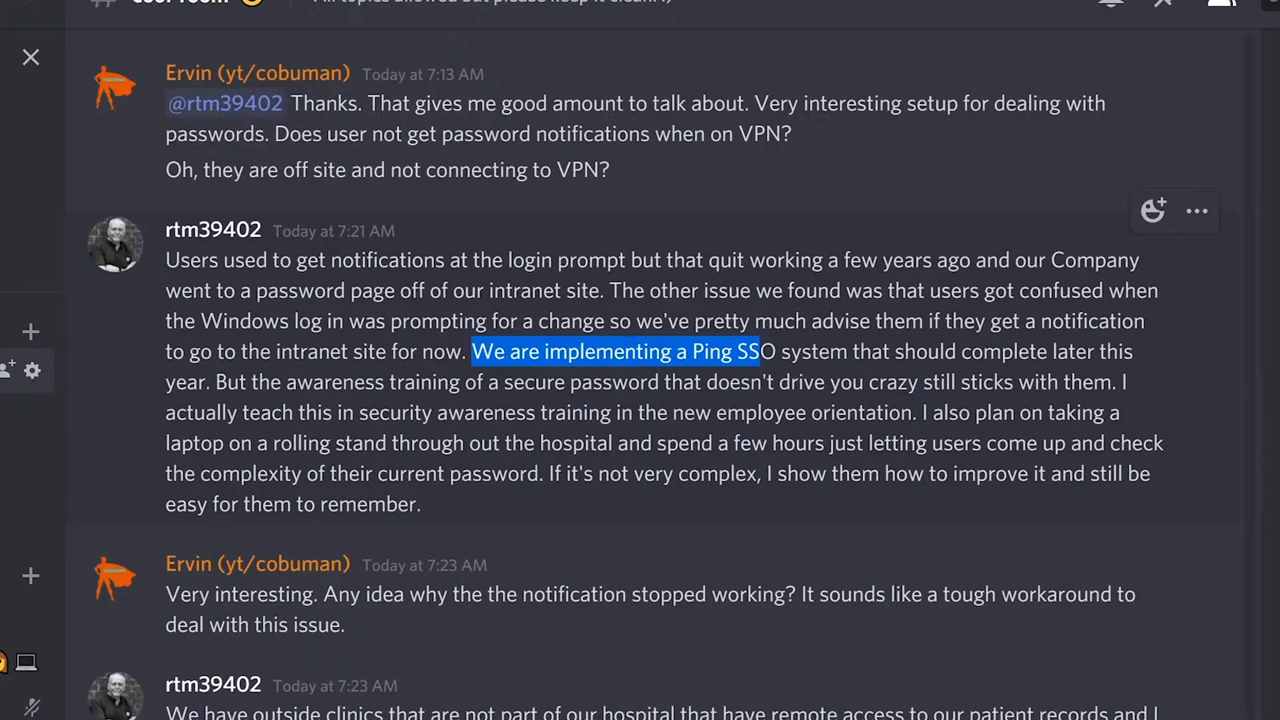
{"action": "left_click_drag", "start_coordinate": [760, 351], "coordinate": [1112, 382]}
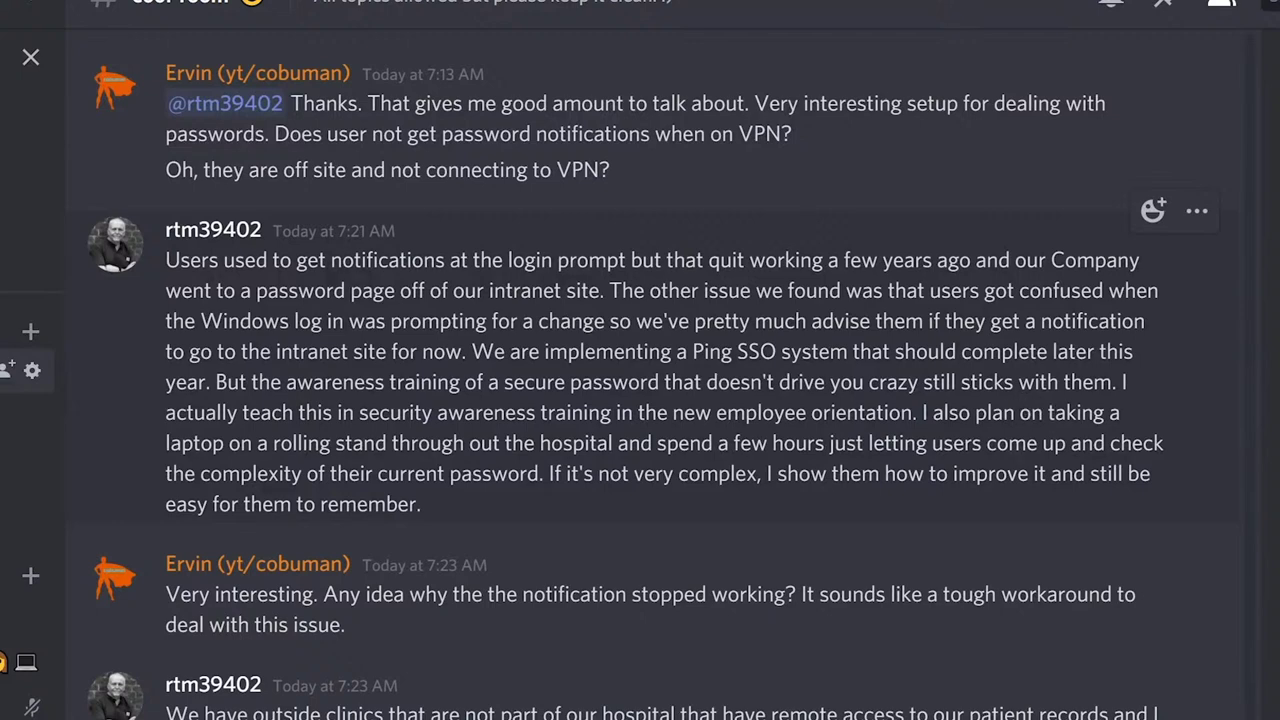
{"action": "left_click_drag", "start_coordinate": [1116, 382], "coordinate": [215, 382]}
{"action": "left_click_drag", "start_coordinate": [1118, 382], "coordinate": [916, 412]}
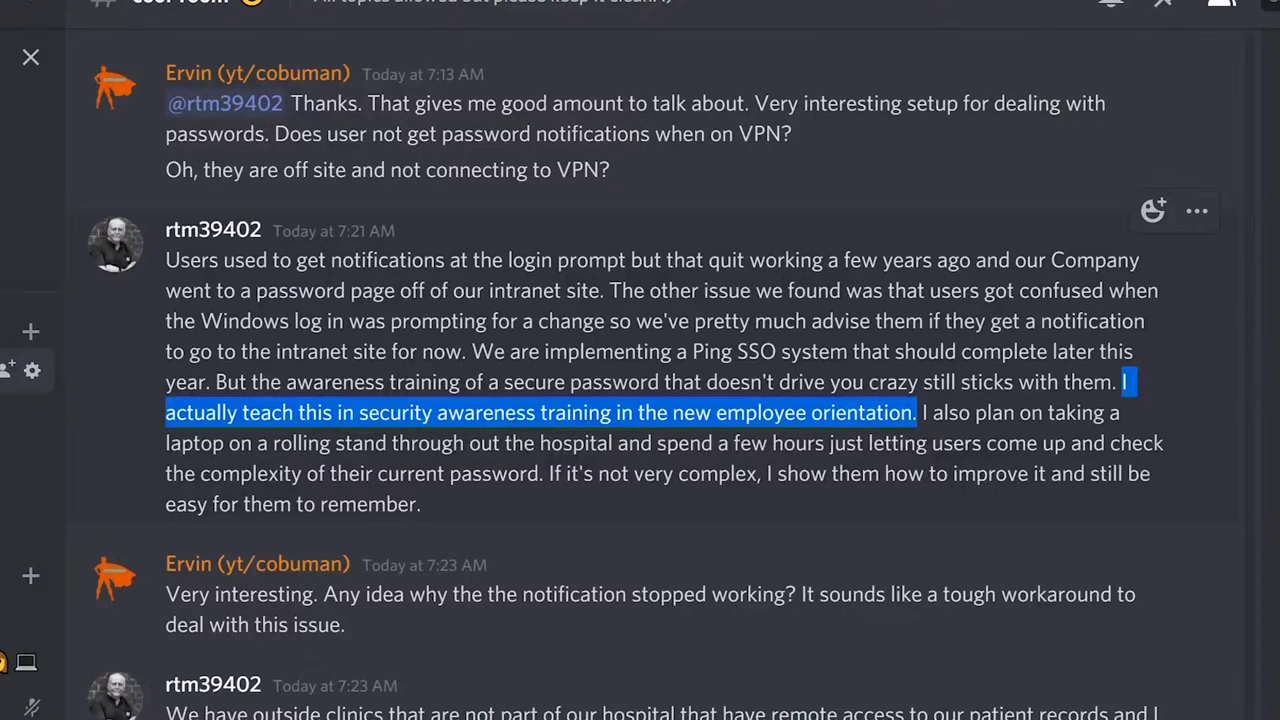
{"action": "key", "text": "Escape"}
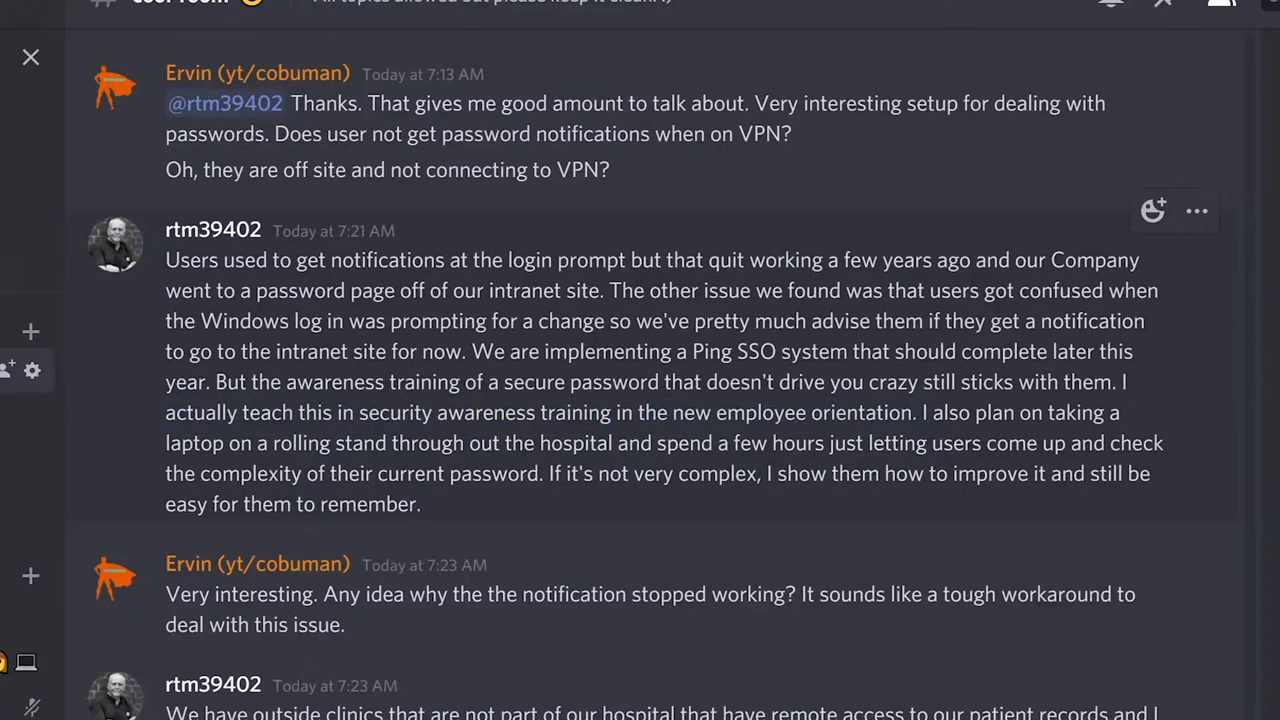
{"action": "left_click_drag", "start_coordinate": [922, 412], "coordinate": [549, 476]}
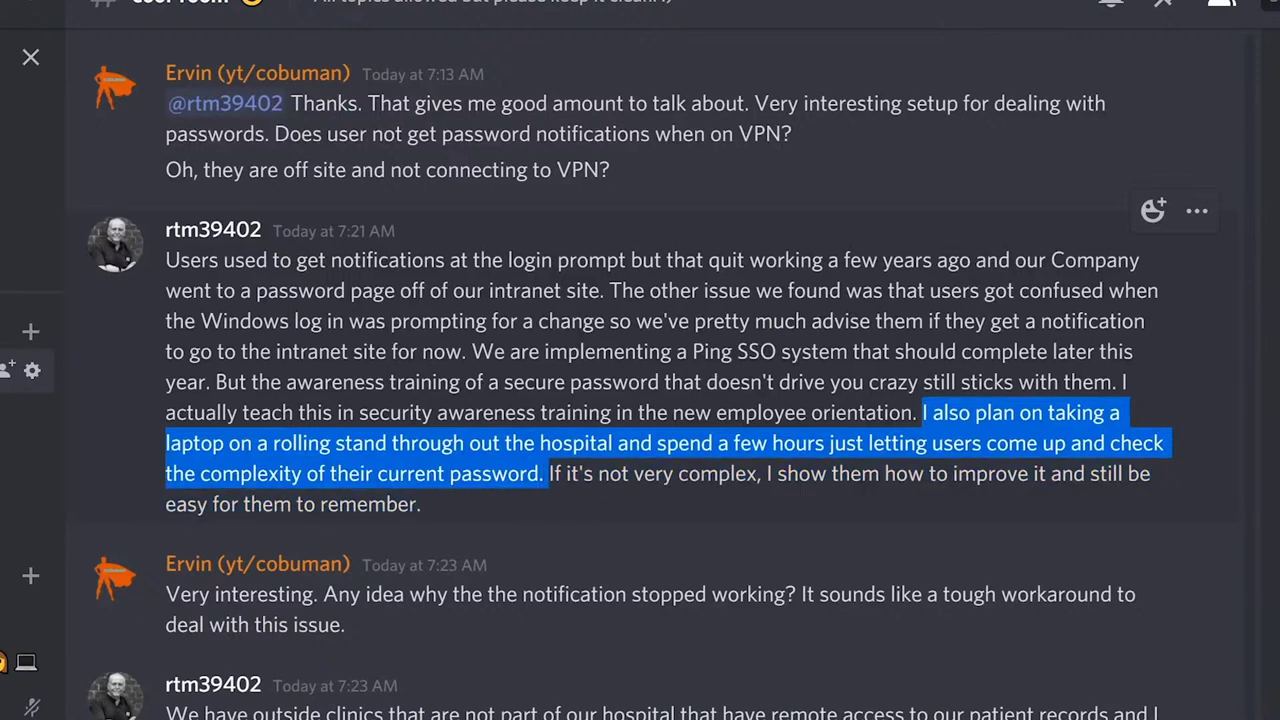
{"action": "left_click", "coordinate": [549, 476]}
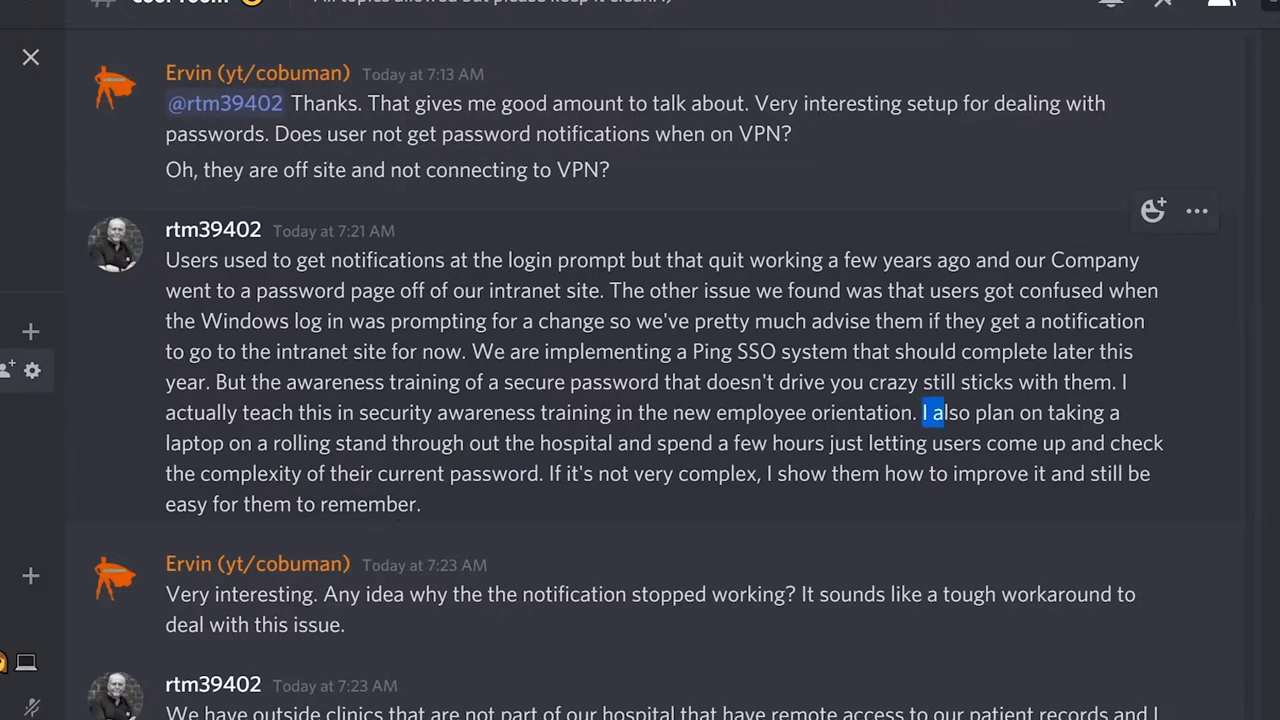
{"action": "left_click_drag", "start_coordinate": [922, 412], "coordinate": [543, 474]}
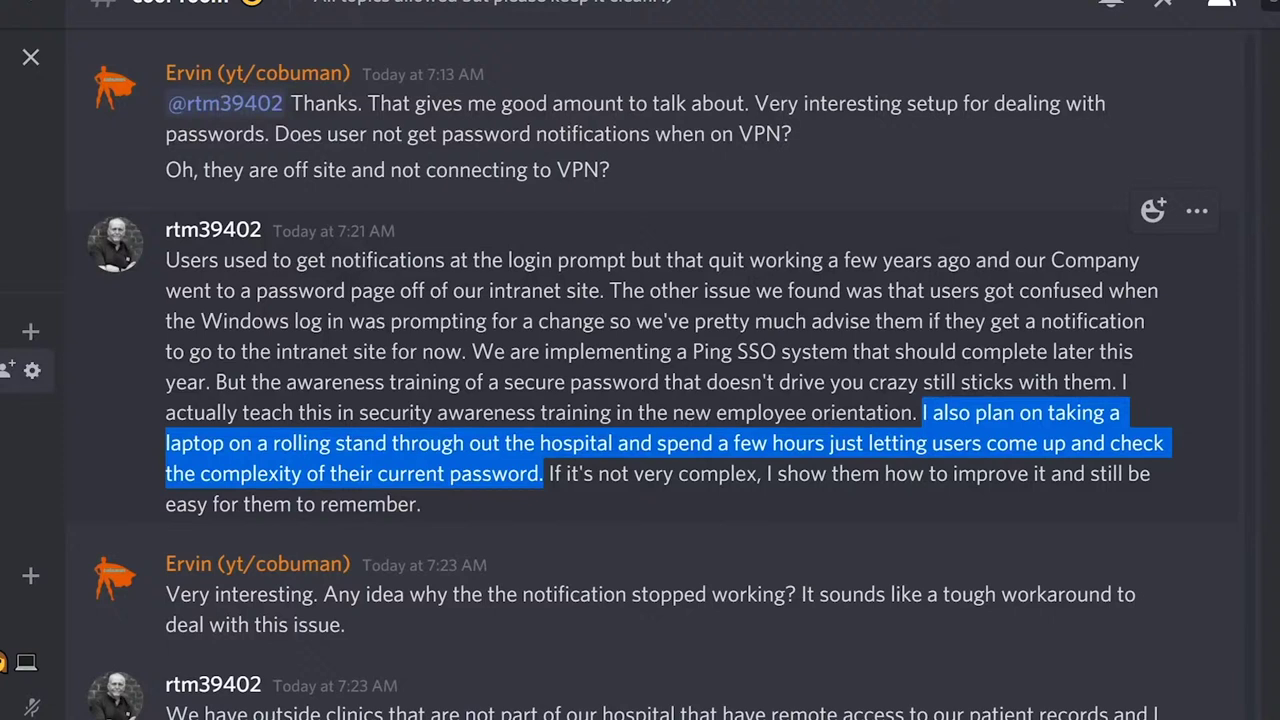
{"action": "left_click_drag", "start_coordinate": [543, 474], "coordinate": [549, 474]}
{"action": "mouse_move", "coordinate": [548, 474]}
{"action": "left_mouse_down"}
{"action": "mouse_move", "coordinate": [562, 474]}
{"action": "mouse_move", "coordinate": [549, 474]}
{"action": "left_mouse_up"}
{"action": "mouse_move", "coordinate": [549, 474]}
{"action": "left_mouse_down"}
{"action": "mouse_move", "coordinate": [526, 474]}
{"action": "mouse_move", "coordinate": [548, 474]}
{"action": "left_mouse_up"}
{"action": "left_click", "coordinate": [548, 474]}
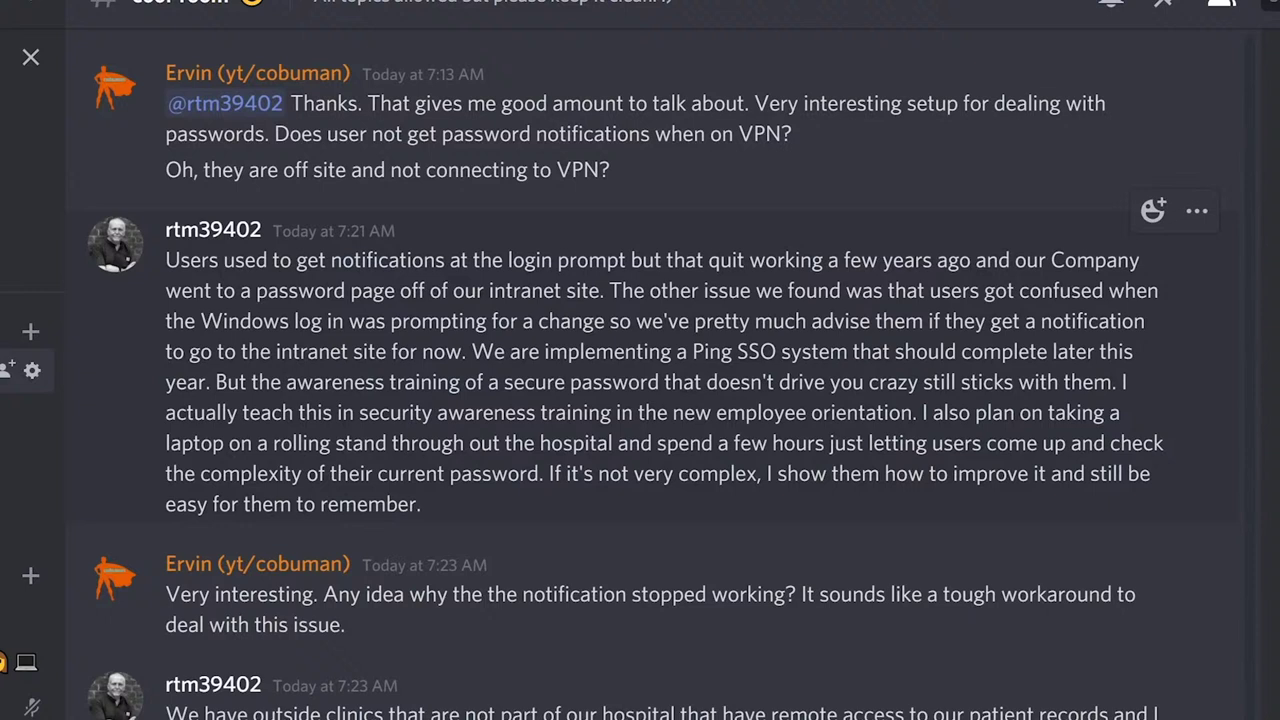
{"action": "left_click_drag", "start_coordinate": [922, 412], "coordinate": [1016, 412]}
{"action": "left_click_drag", "start_coordinate": [548, 474], "coordinate": [979, 512]}
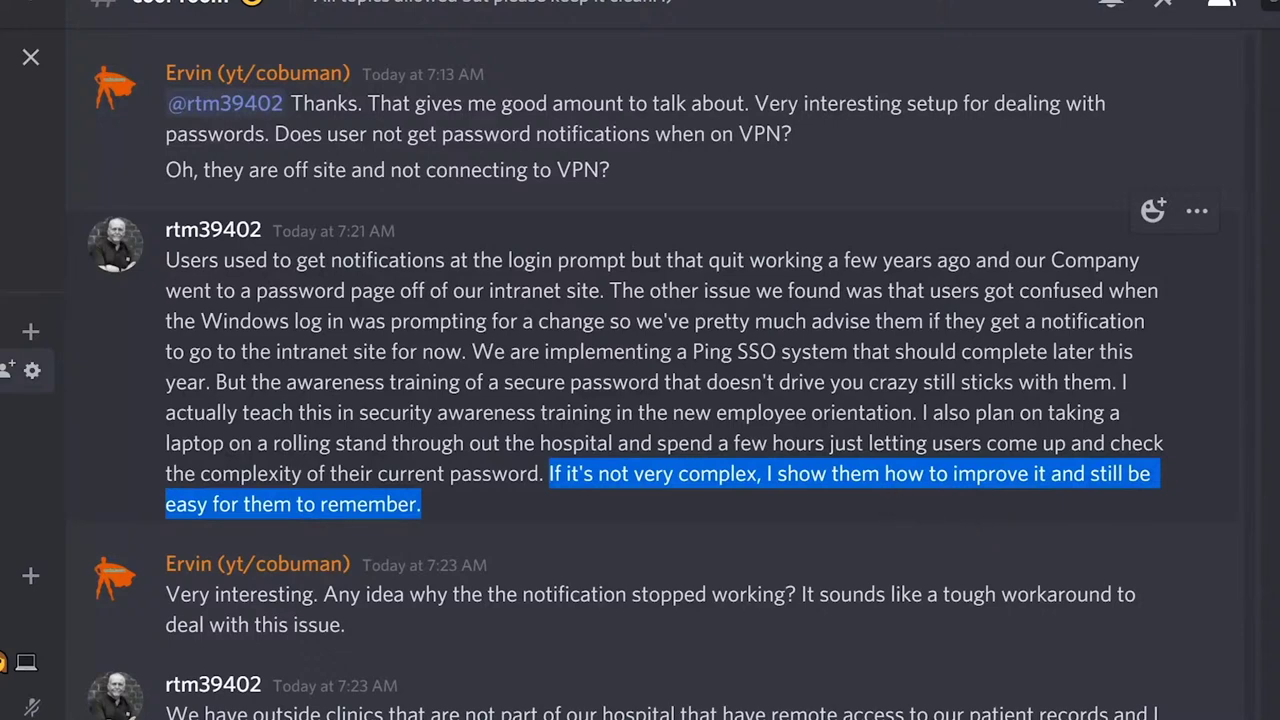
Read the later Discord messages, highlighting the sentences about outside clinics and the helpdesk people.
{"action": "scroll", "coordinate": [932, 476], "scroll_direction": "down", "scroll_amount": 4}
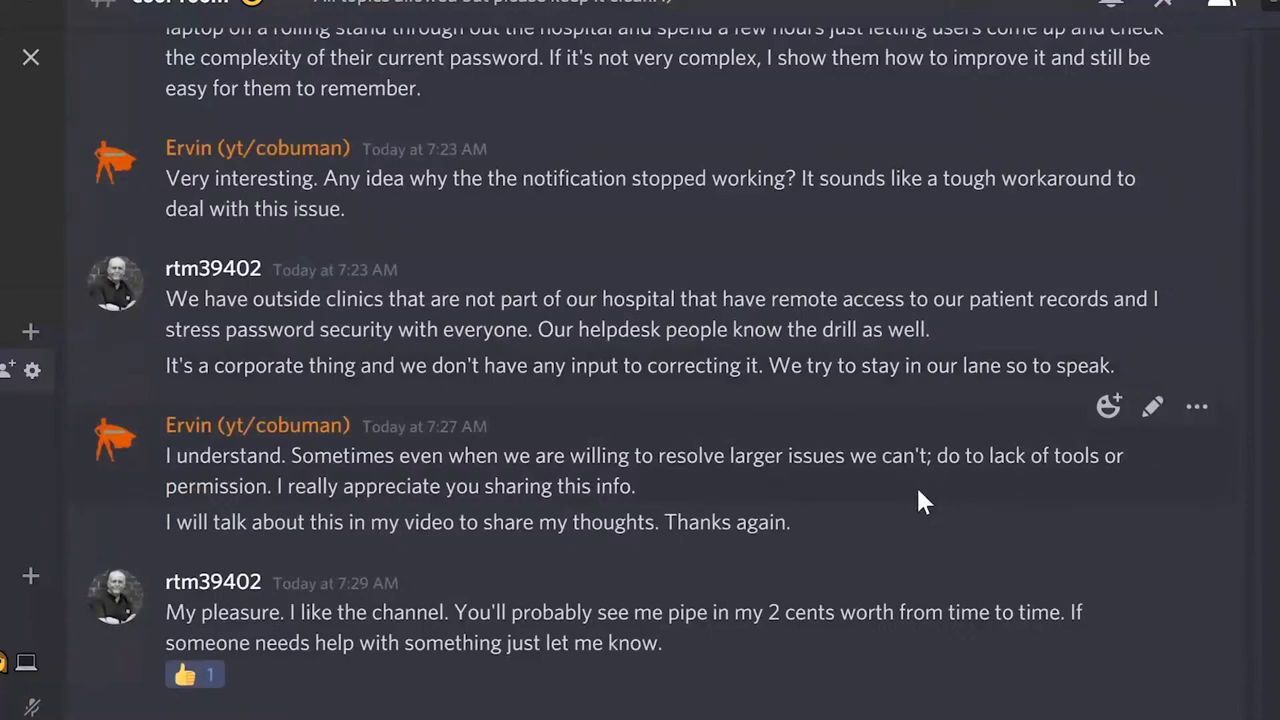
{"action": "scroll", "coordinate": [916, 485], "scroll_direction": "down", "scroll_amount": 1}
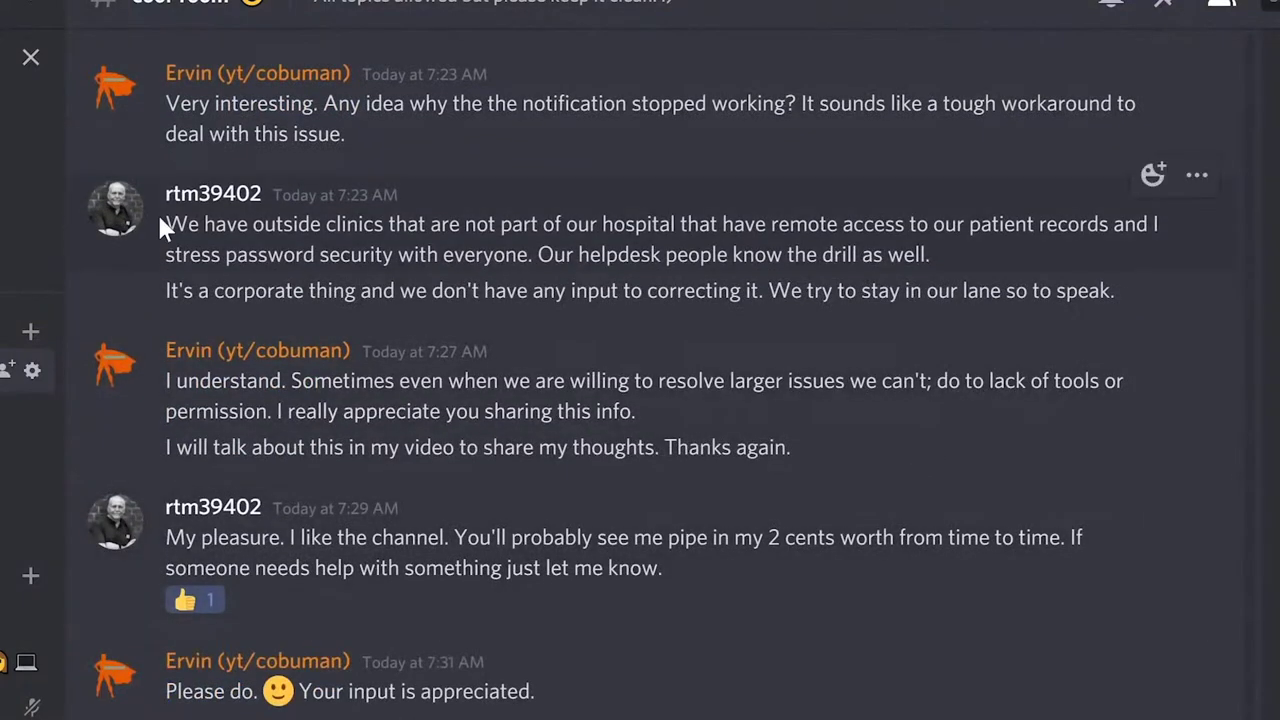
{"action": "left_click_drag", "start_coordinate": [164, 224], "coordinate": [326, 224]}
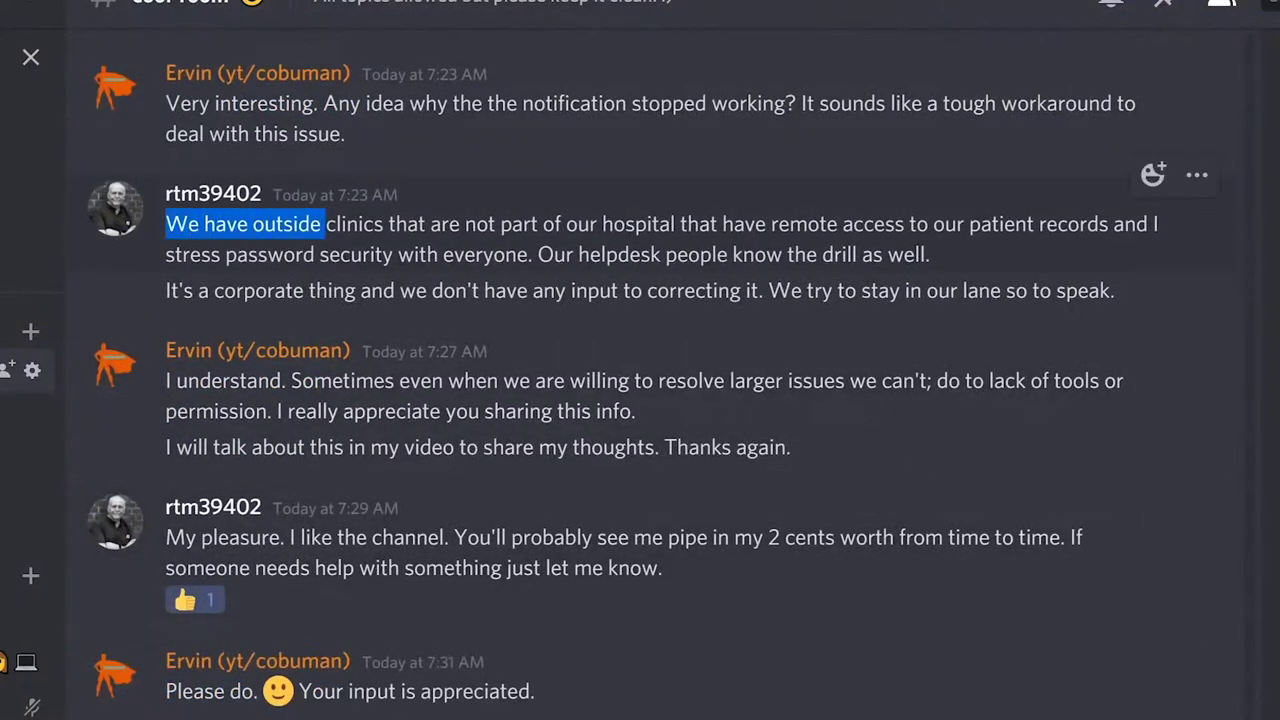
{"action": "left_click", "coordinate": [498, 210]}
{"action": "left_click_drag", "start_coordinate": [499, 215], "coordinate": [541, 224]}
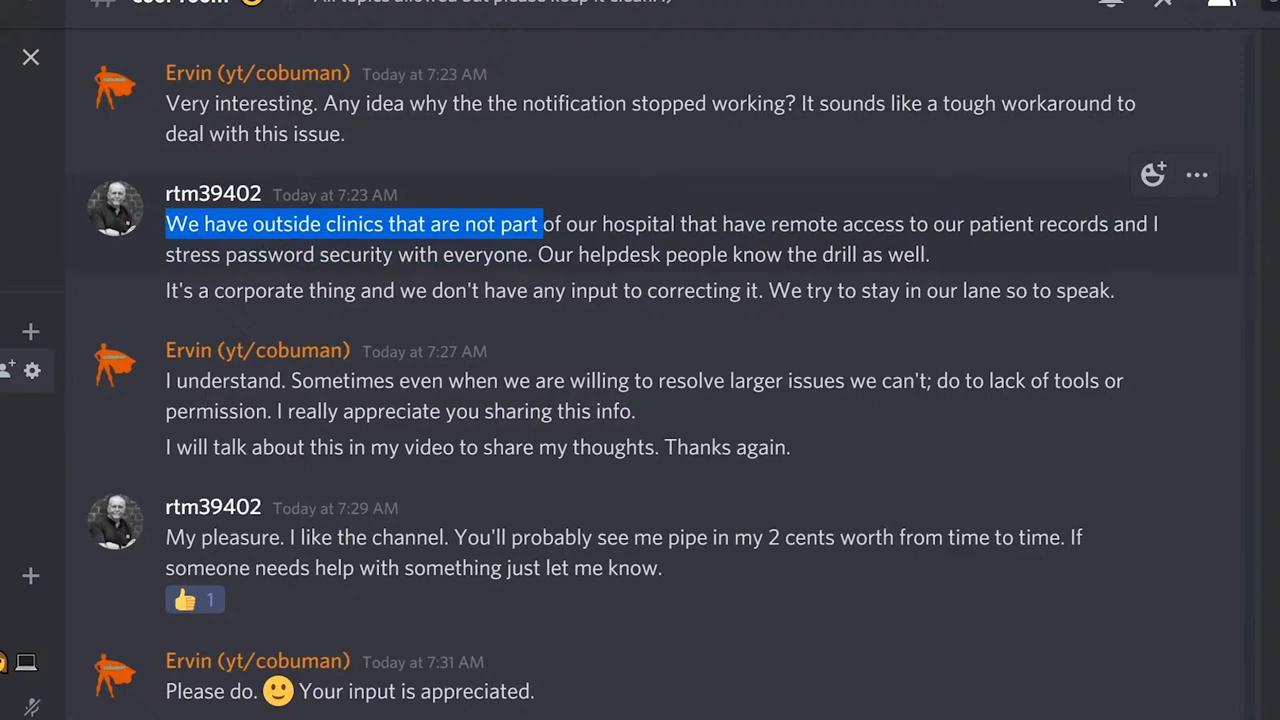
{"action": "left_click_drag", "start_coordinate": [535, 255], "coordinate": [161, 225]}
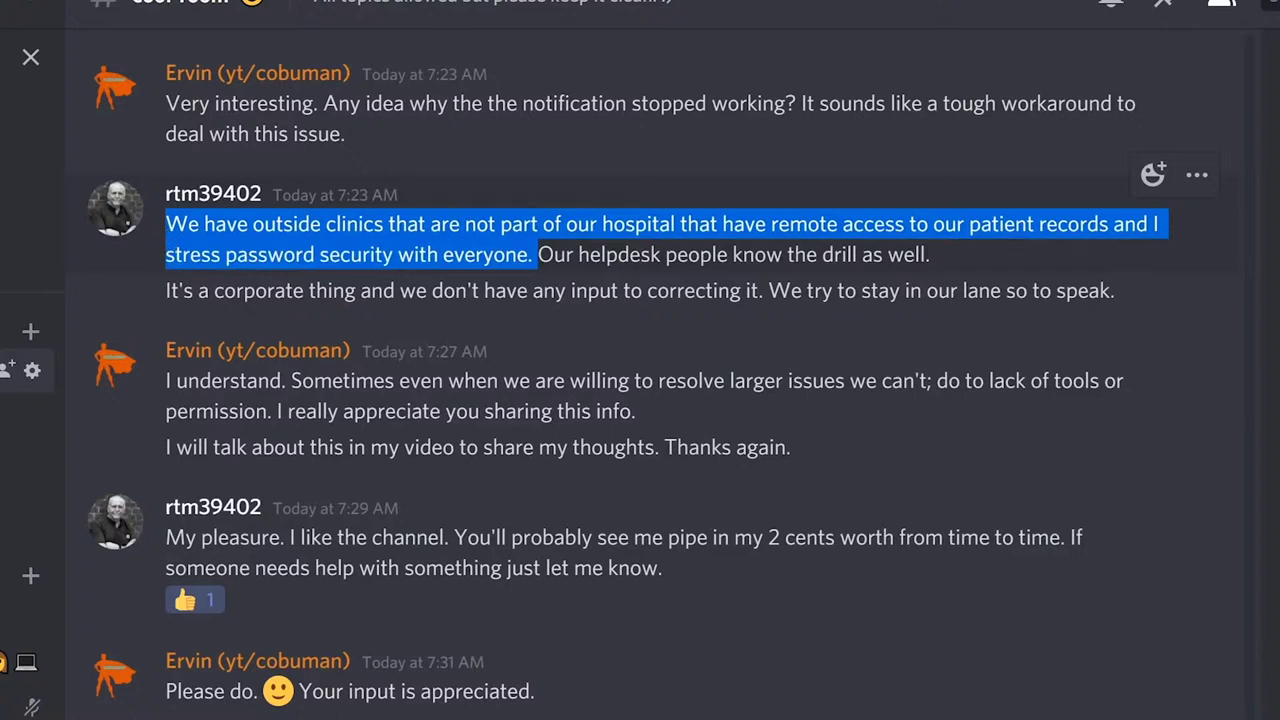
{"action": "key", "text": "Escape"}
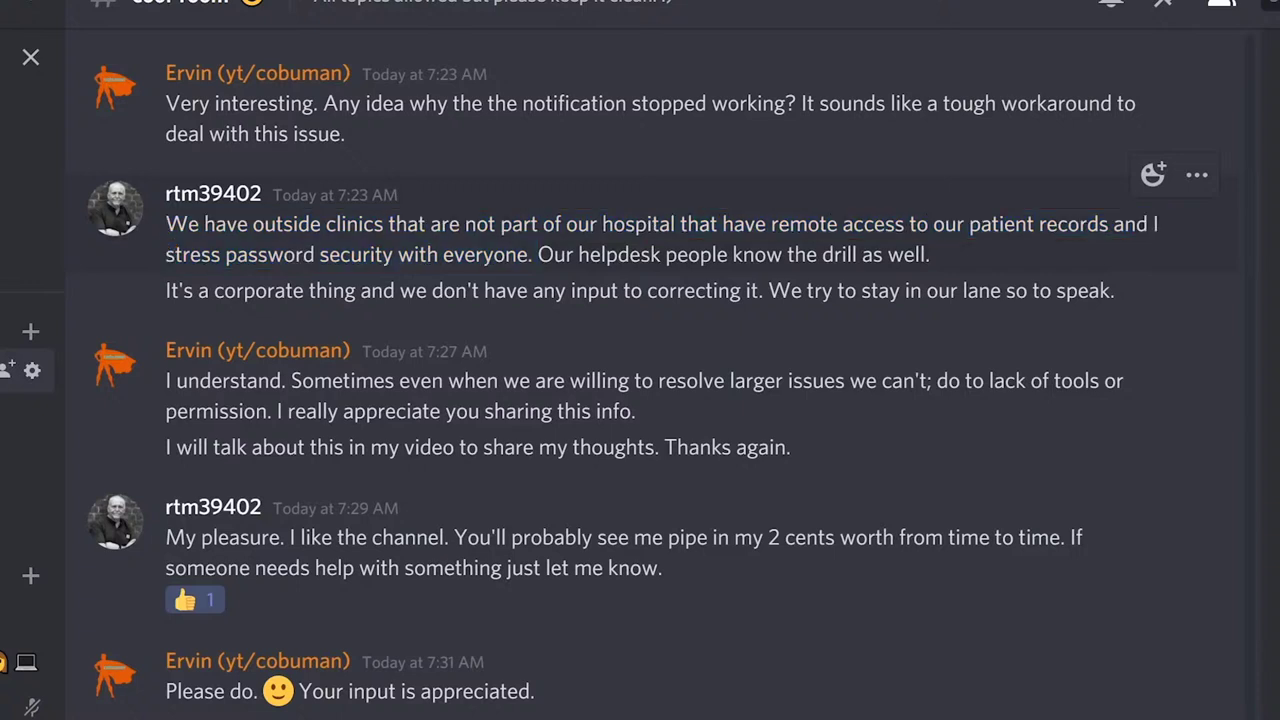
{"action": "left_click_drag", "start_coordinate": [165, 224], "coordinate": [533, 254]}
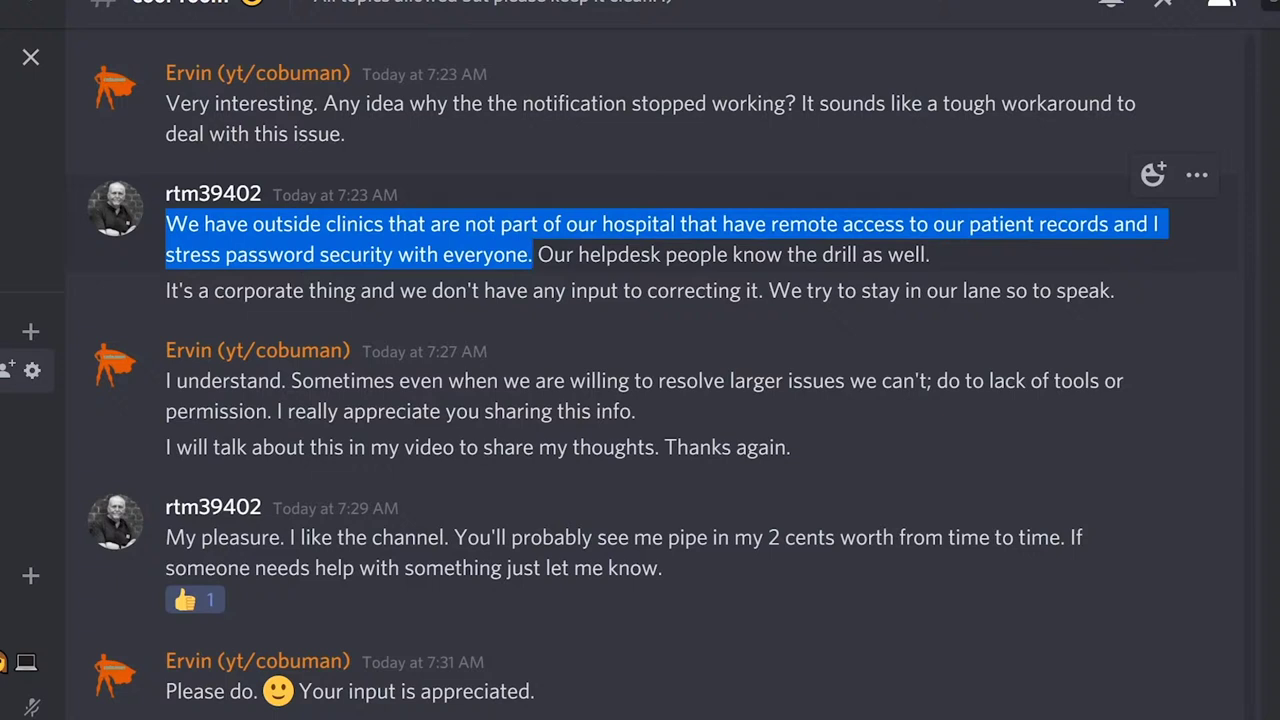
{"action": "left_click", "coordinate": [533, 254]}
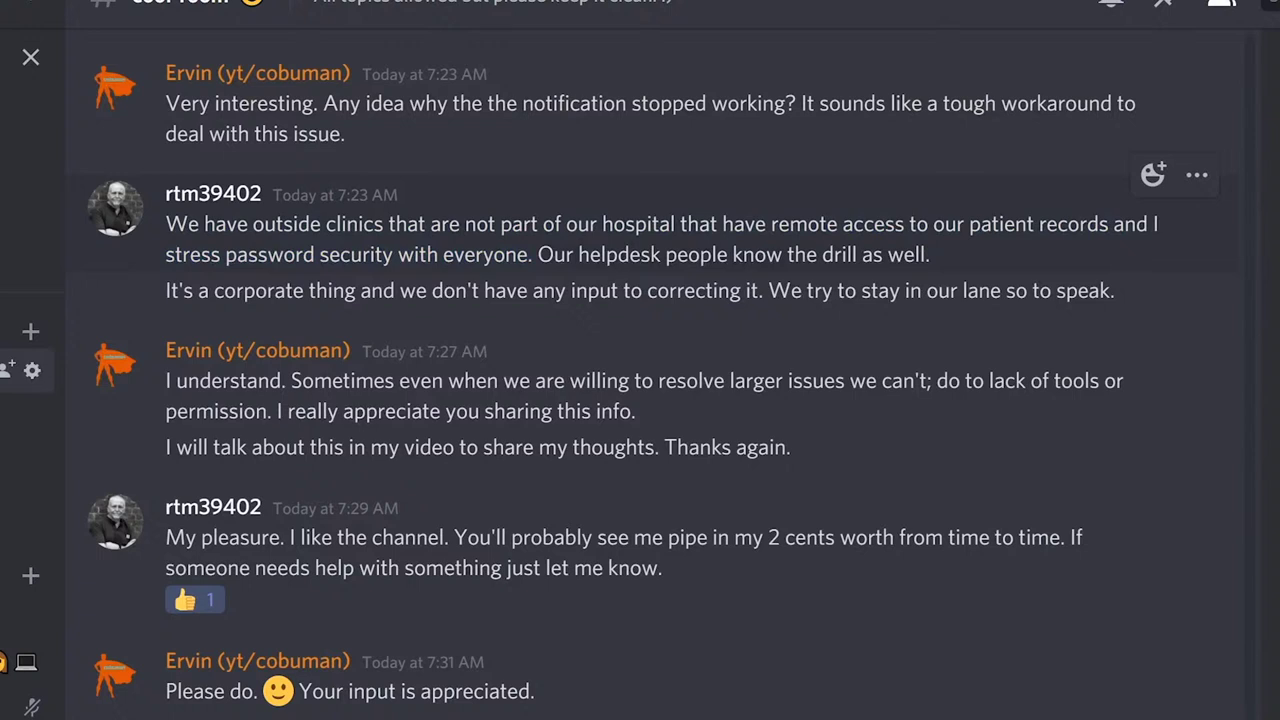
{"action": "left_click_drag", "start_coordinate": [538, 254], "coordinate": [961, 254]}
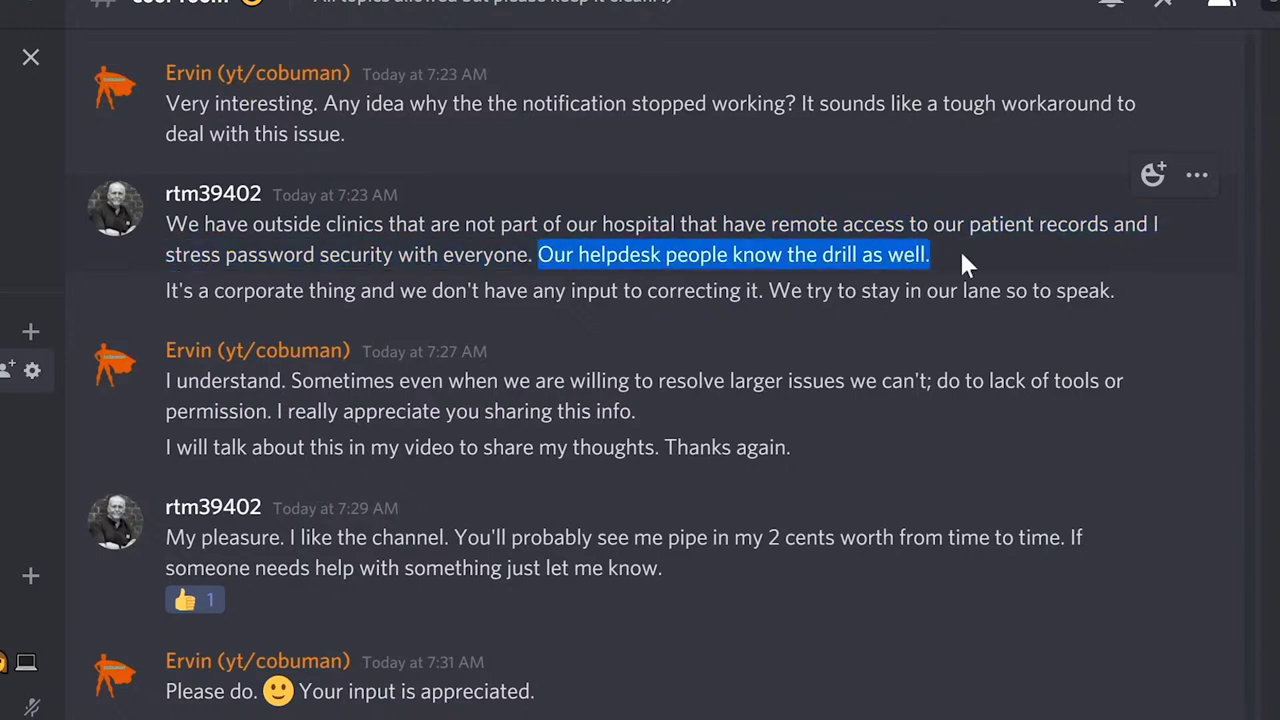
{"action": "left_click", "coordinate": [958, 251]}
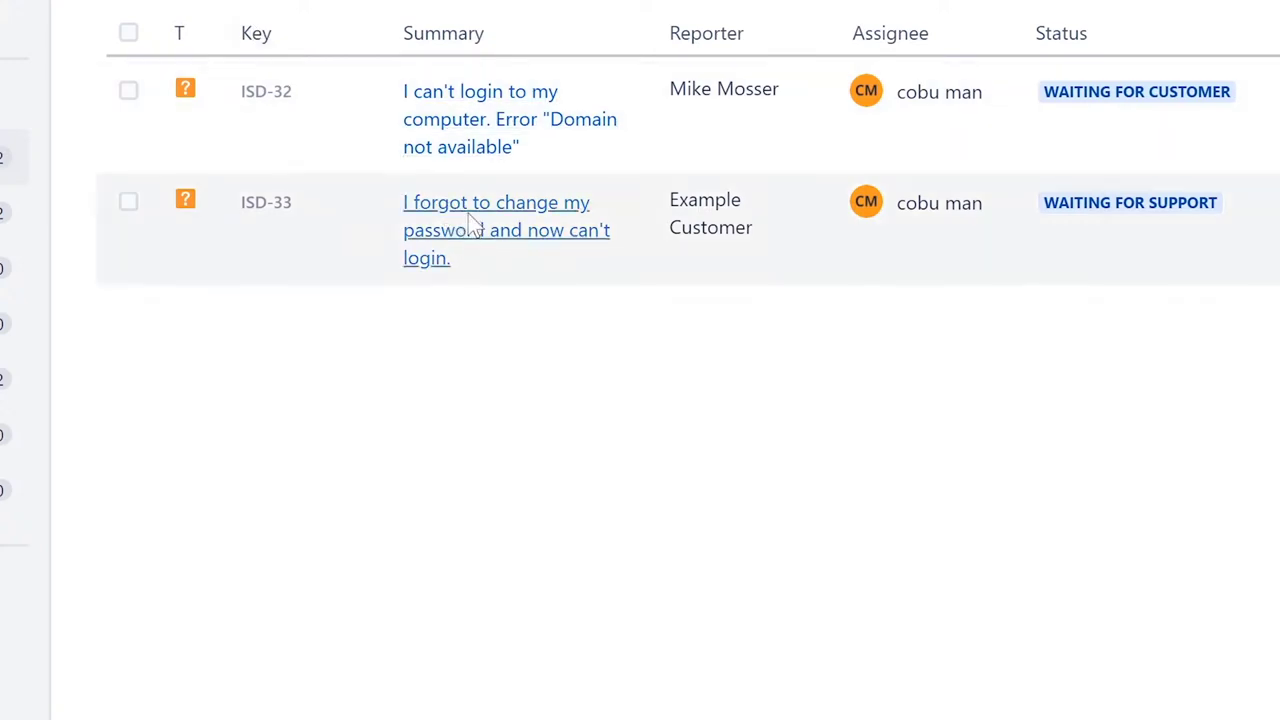
Open request ISD-33, cancel out of its description editor unchanged, and read the customer's description.
{"action": "left_click", "coordinate": [474, 226]}
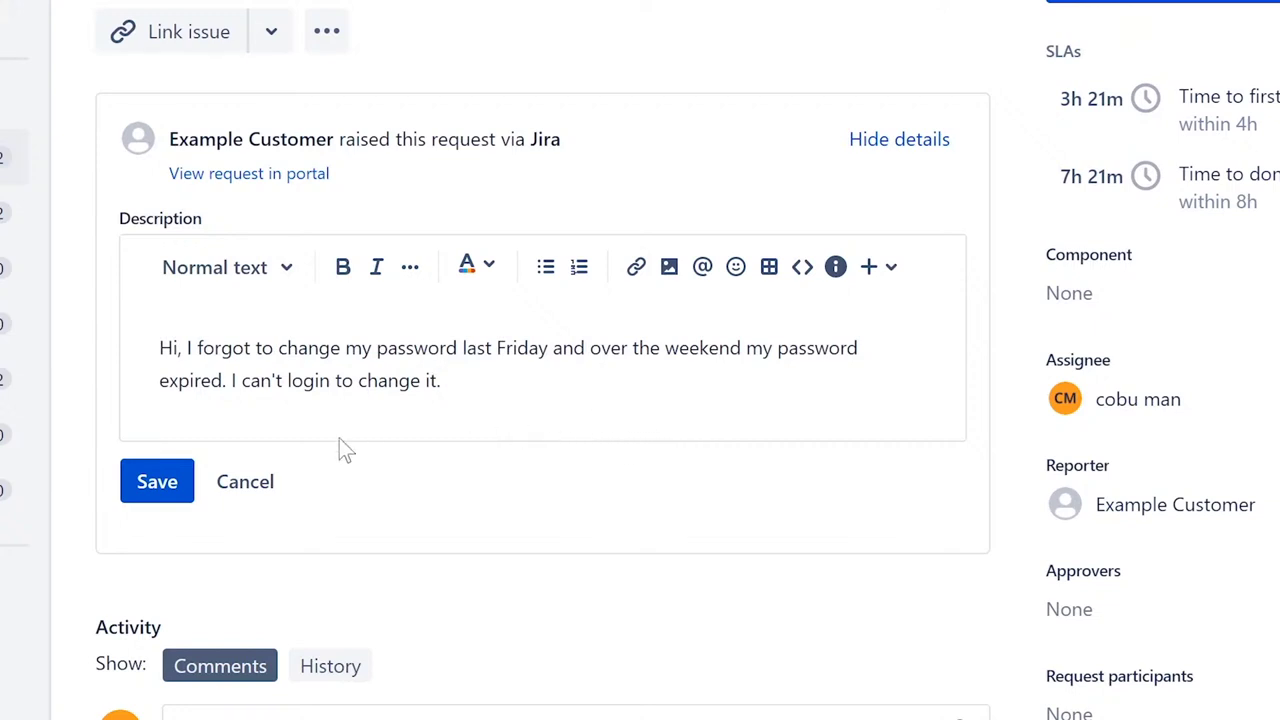
{"action": "left_click", "coordinate": [262, 488]}
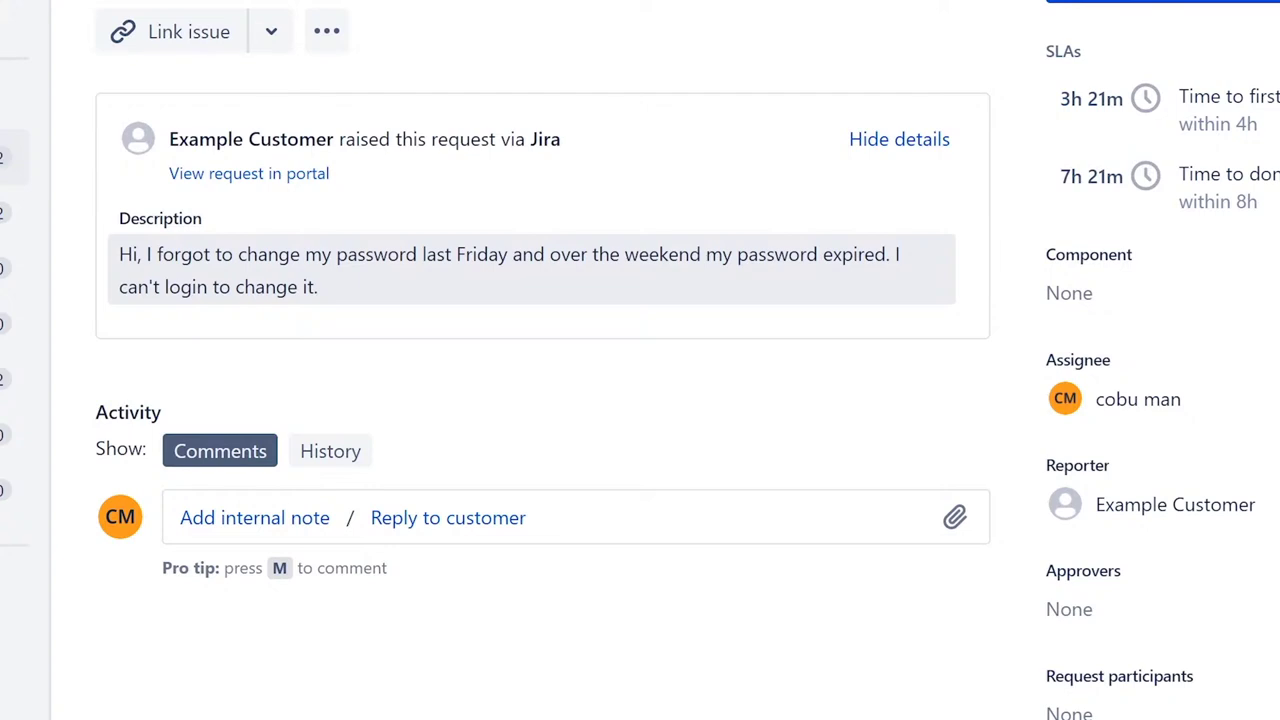
{"action": "left_click_drag", "start_coordinate": [119, 254], "coordinate": [334, 286]}
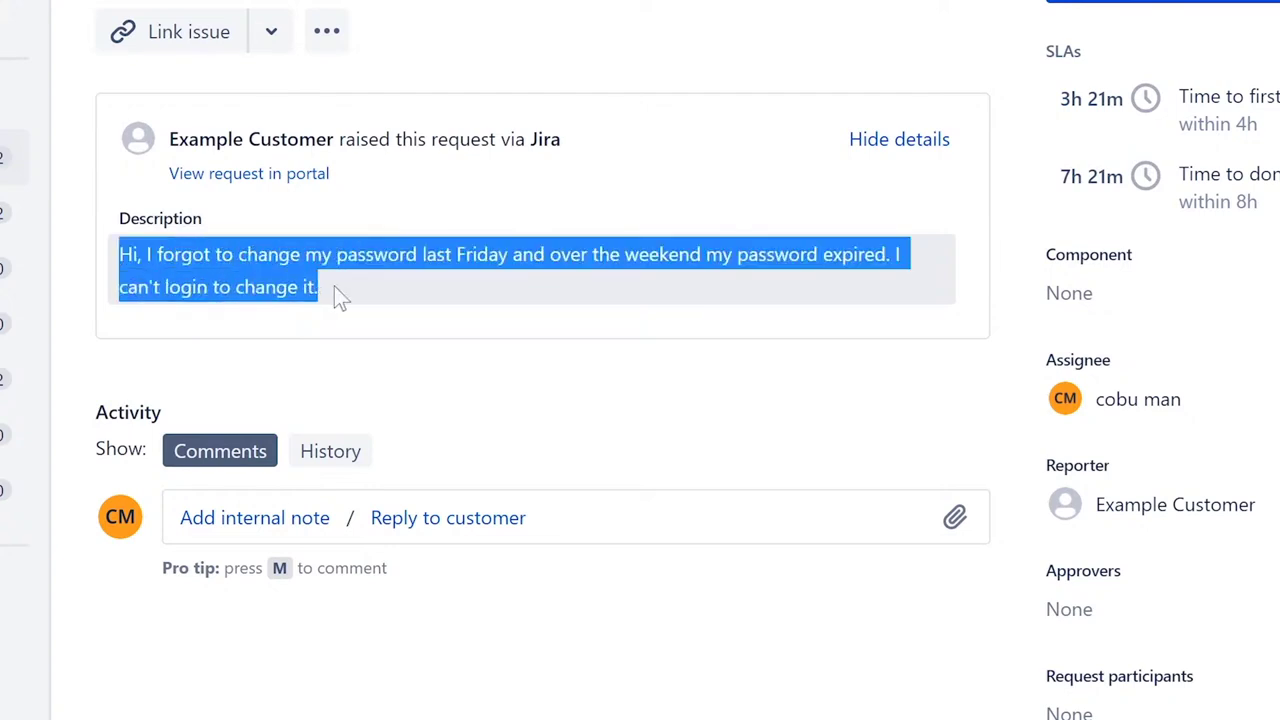
{"action": "left_click", "coordinate": [336, 286]}
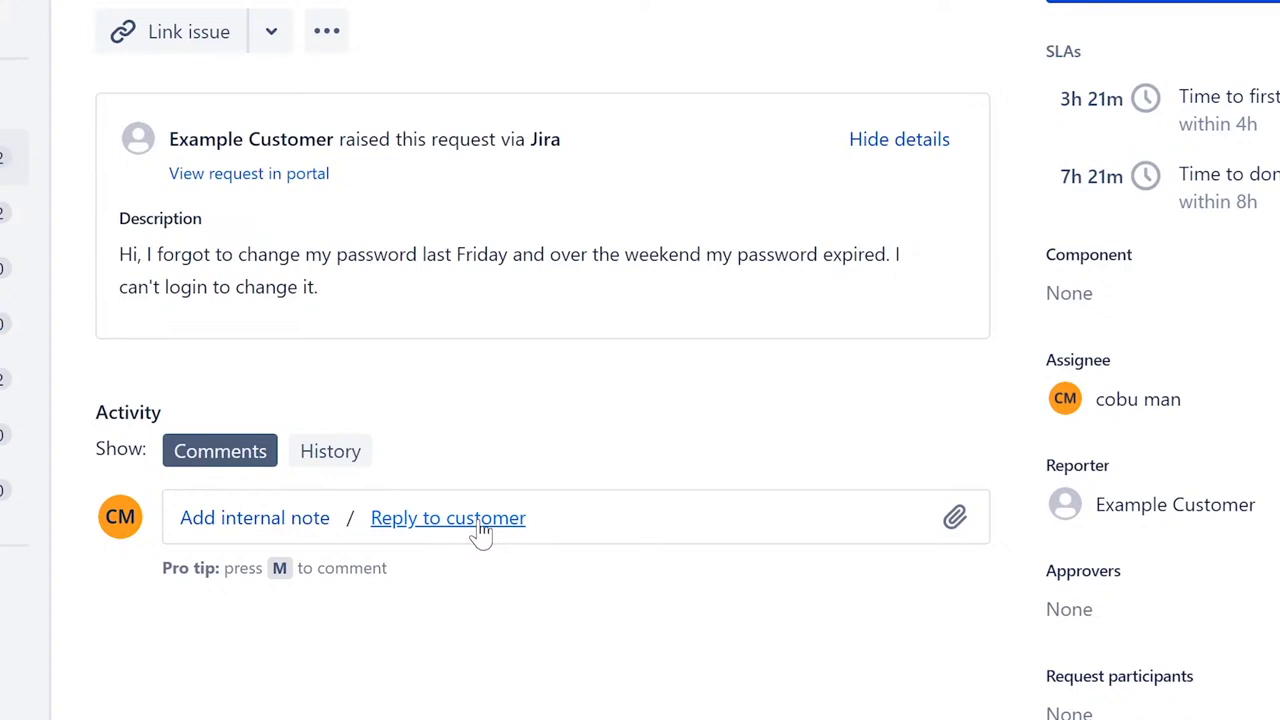
Post an internal note on ISD-33 reading 'I've reset user's password.', signed with the agent's name.
{"action": "left_click", "coordinate": [481, 531]}
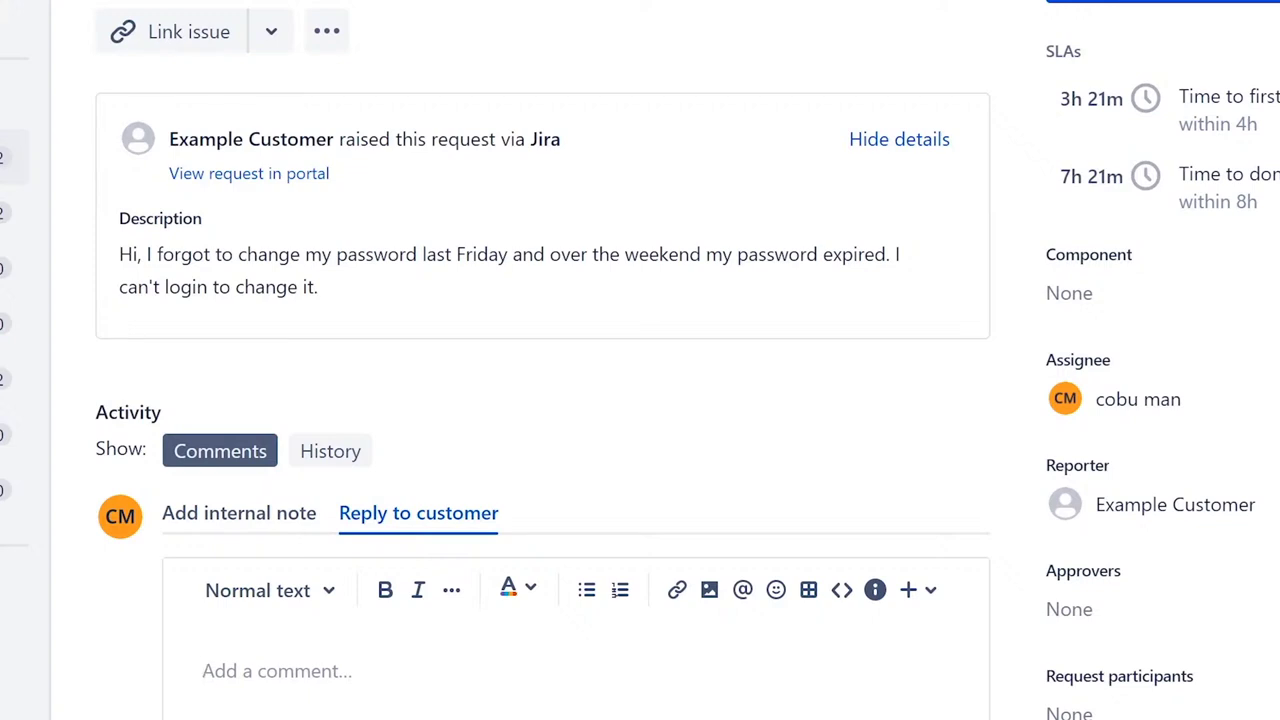
{"action": "left_click", "coordinate": [266, 510]}
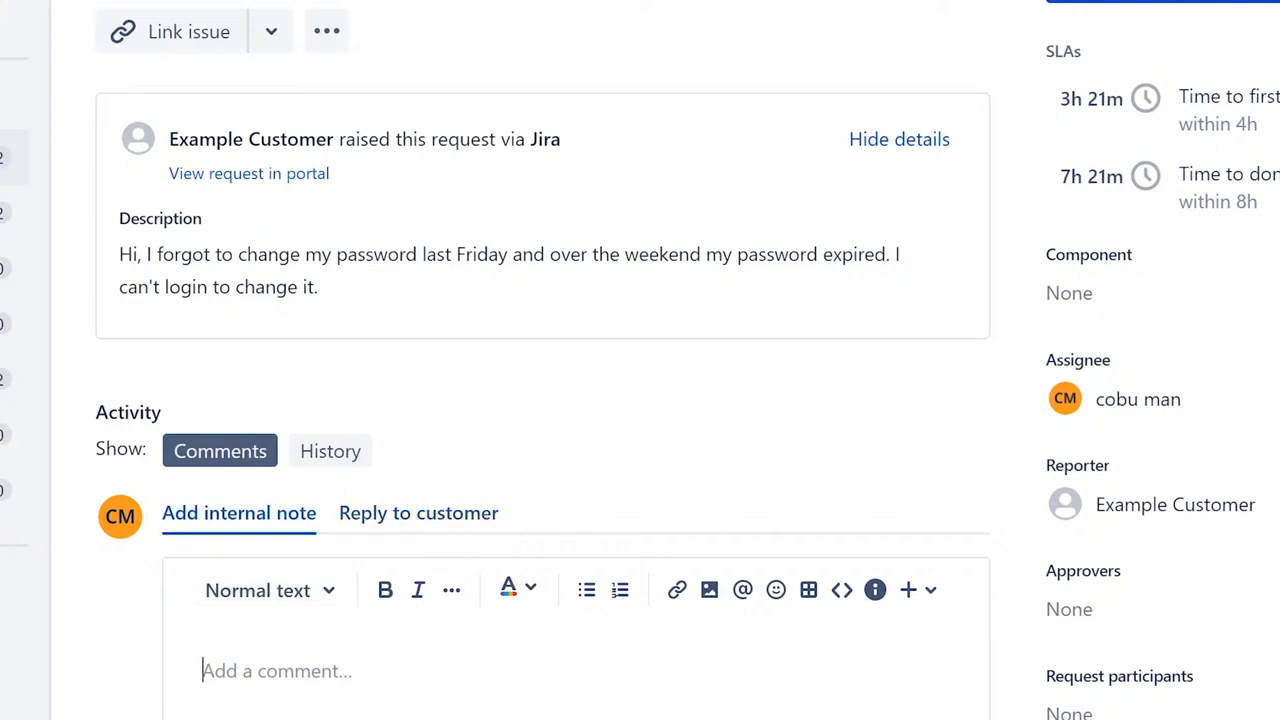
{"action": "type", "text": "I've"}
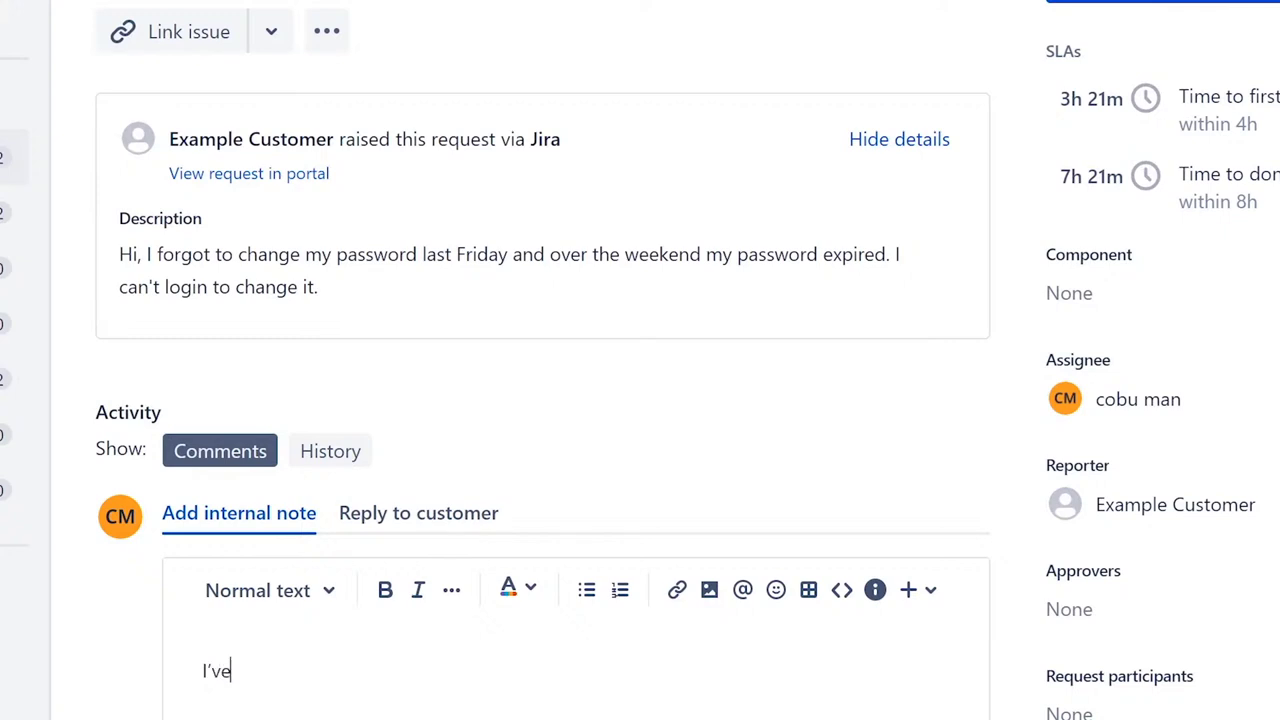
{"action": "type", "text": " reset user's password"}
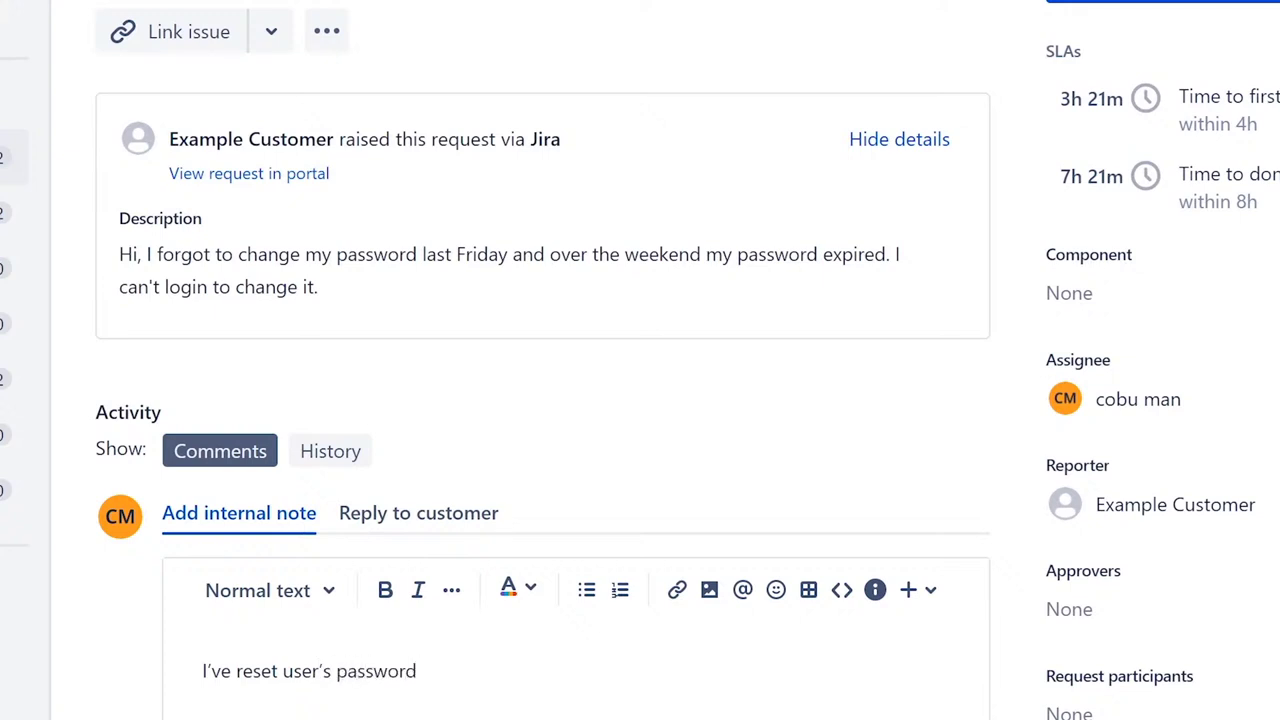
{"action": "type", "text": ". Ervin"}
{"action": "key", "text": "ctrl+Return"}
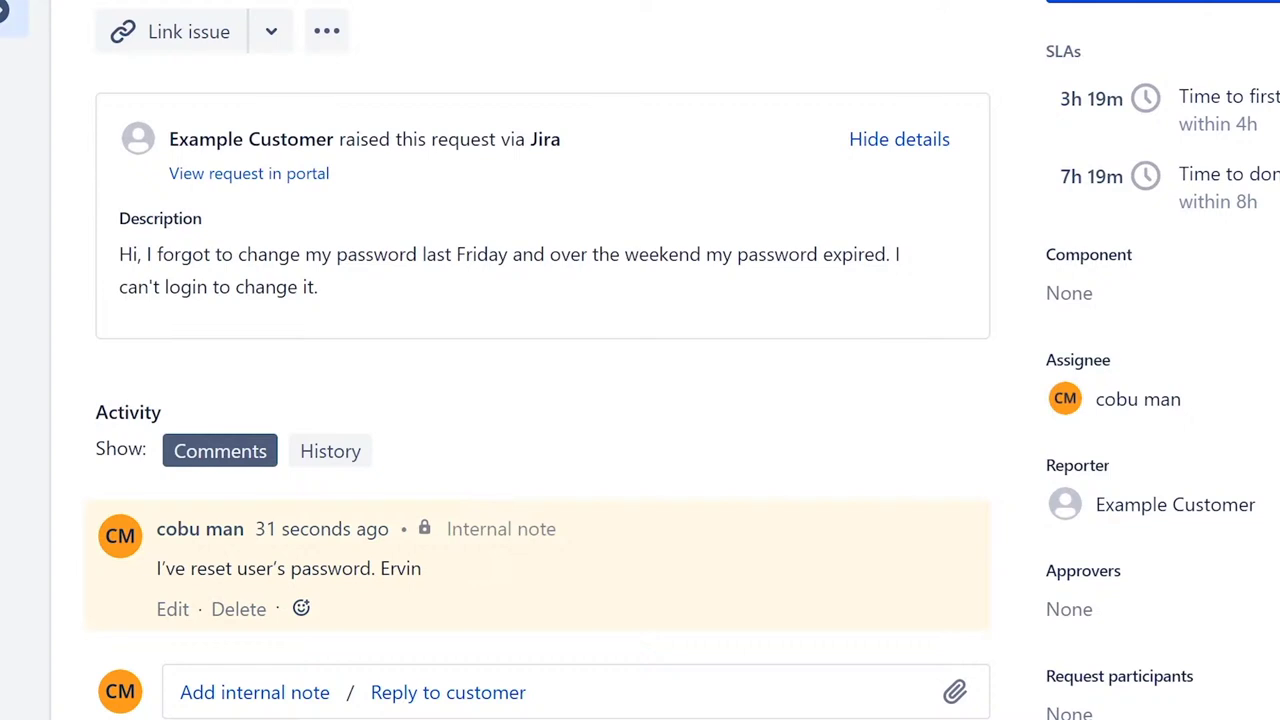
Transition ISD-33 to Complete, leaving only ISD-32 in the open queue.
{"action": "left_click", "coordinate": [4, 10]}
{"action": "left_click", "coordinate": [1262, 6]}
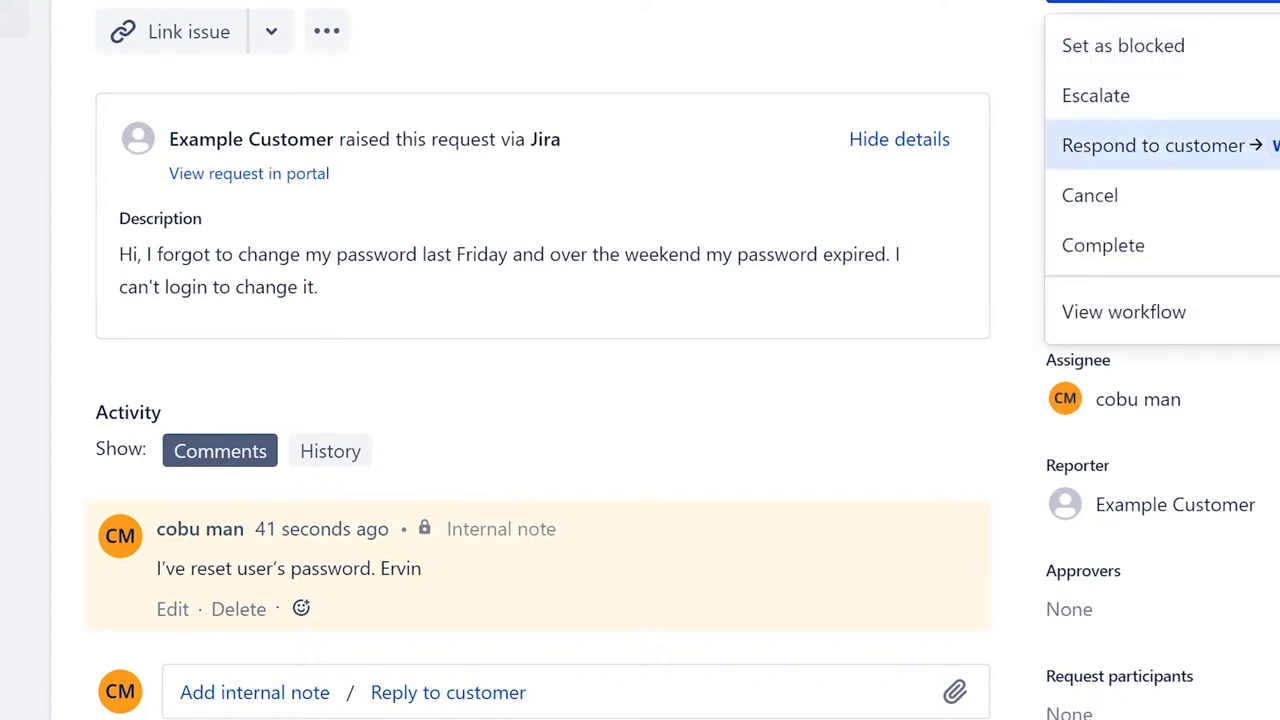
{"action": "left_click", "coordinate": [1248, 255]}
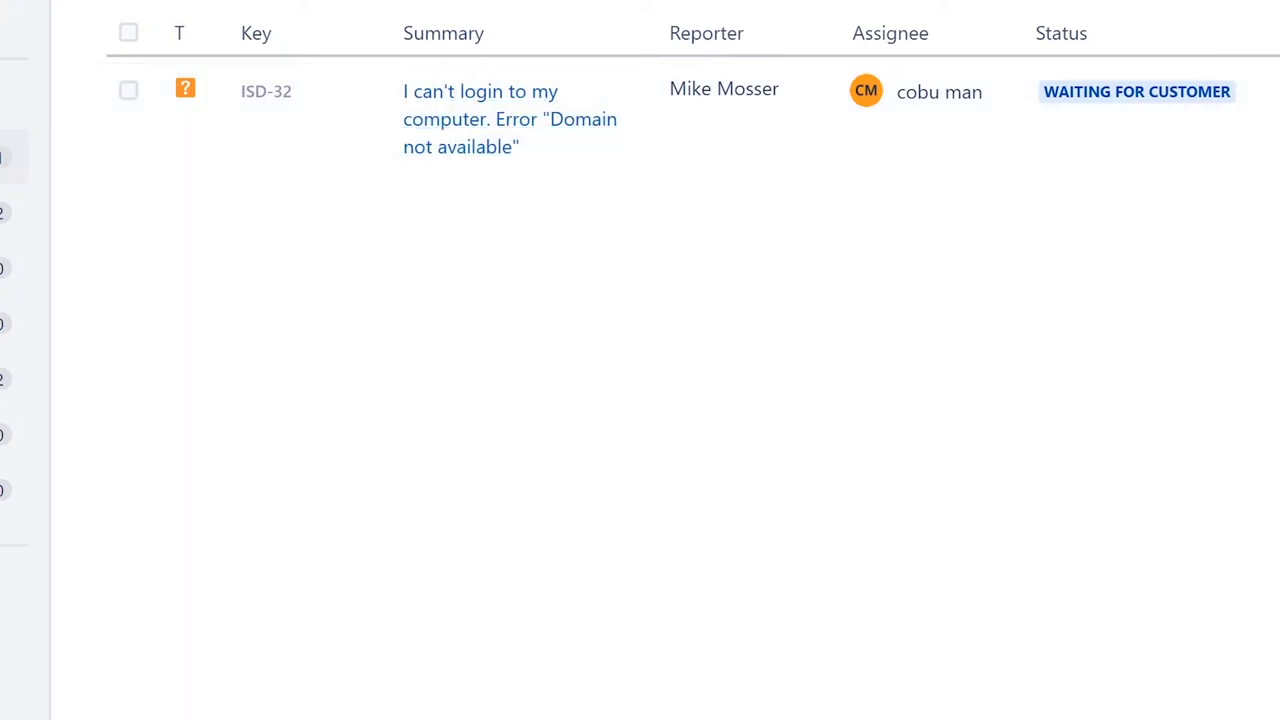
{"action": "scroll", "coordinate": [688, 100], "scroll_direction": "right", "scroll_amount": 3}
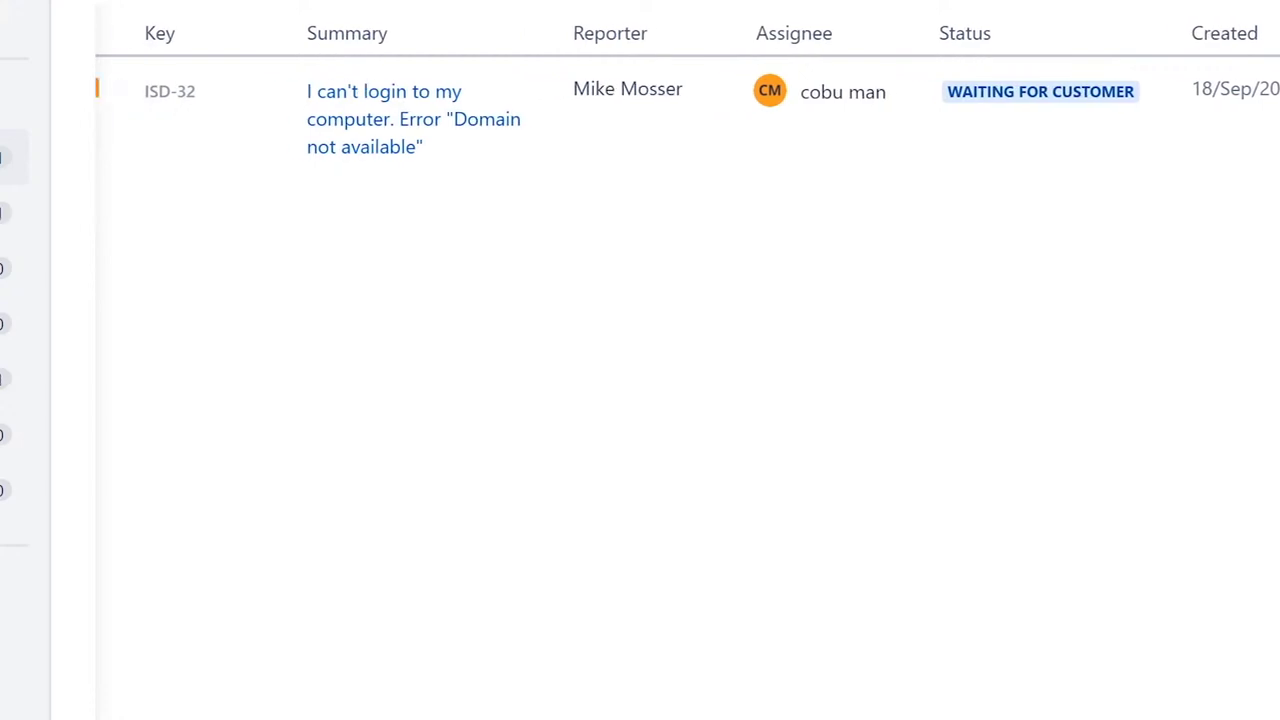
{"action": "scroll", "coordinate": [688, 100], "scroll_direction": "left", "scroll_amount": 3}
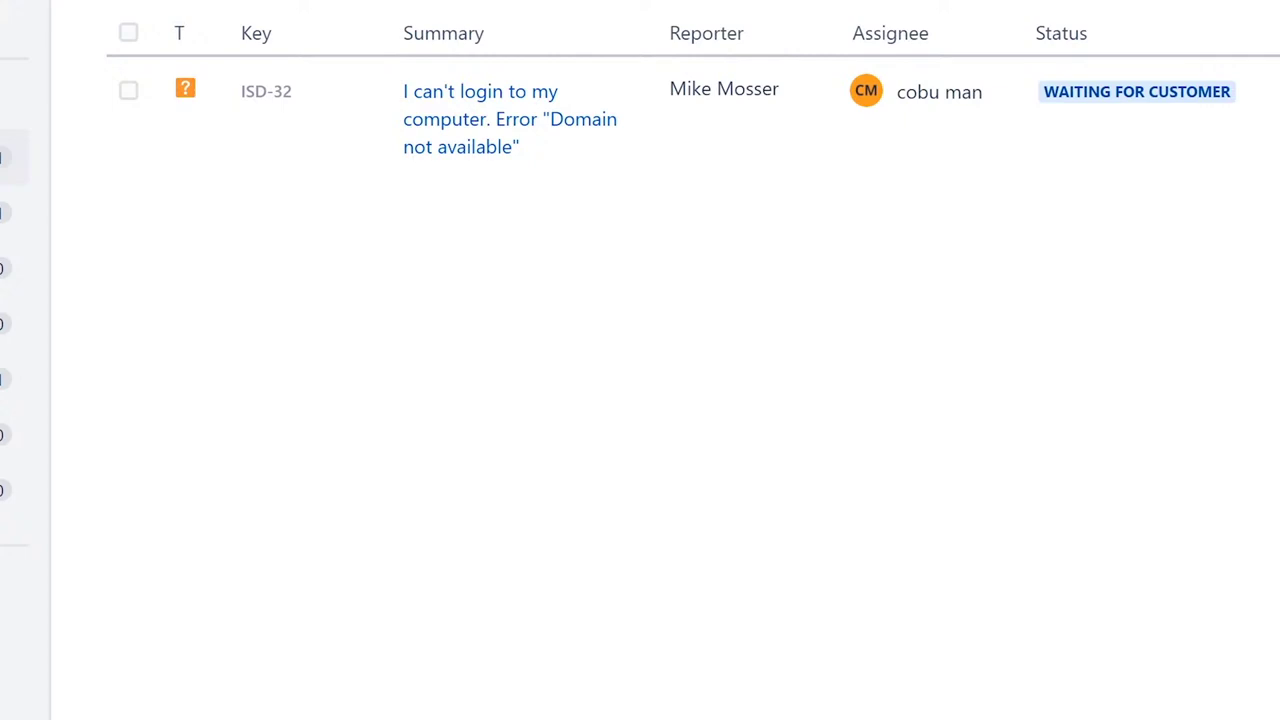
{"action": "scroll", "coordinate": [687, 90], "scroll_direction": "right", "scroll_amount": 3}
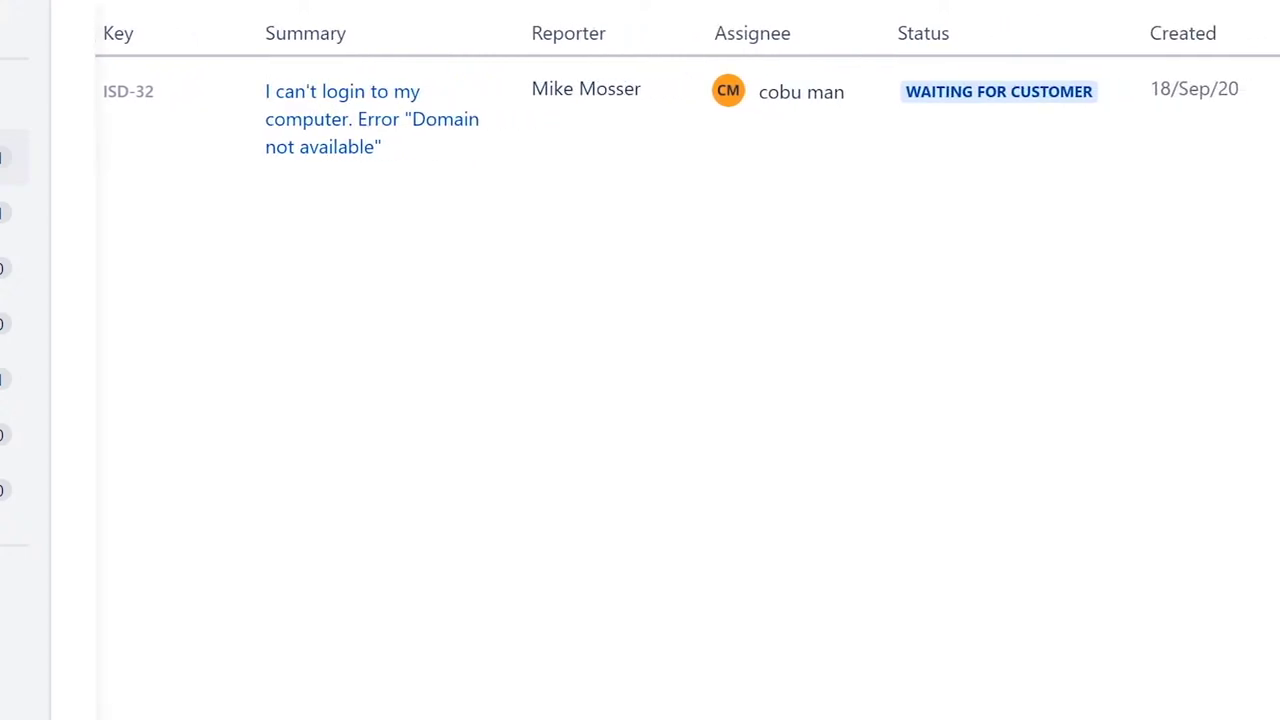
{"action": "scroll", "coordinate": [687, 90], "scroll_direction": "left", "scroll_amount": 3}
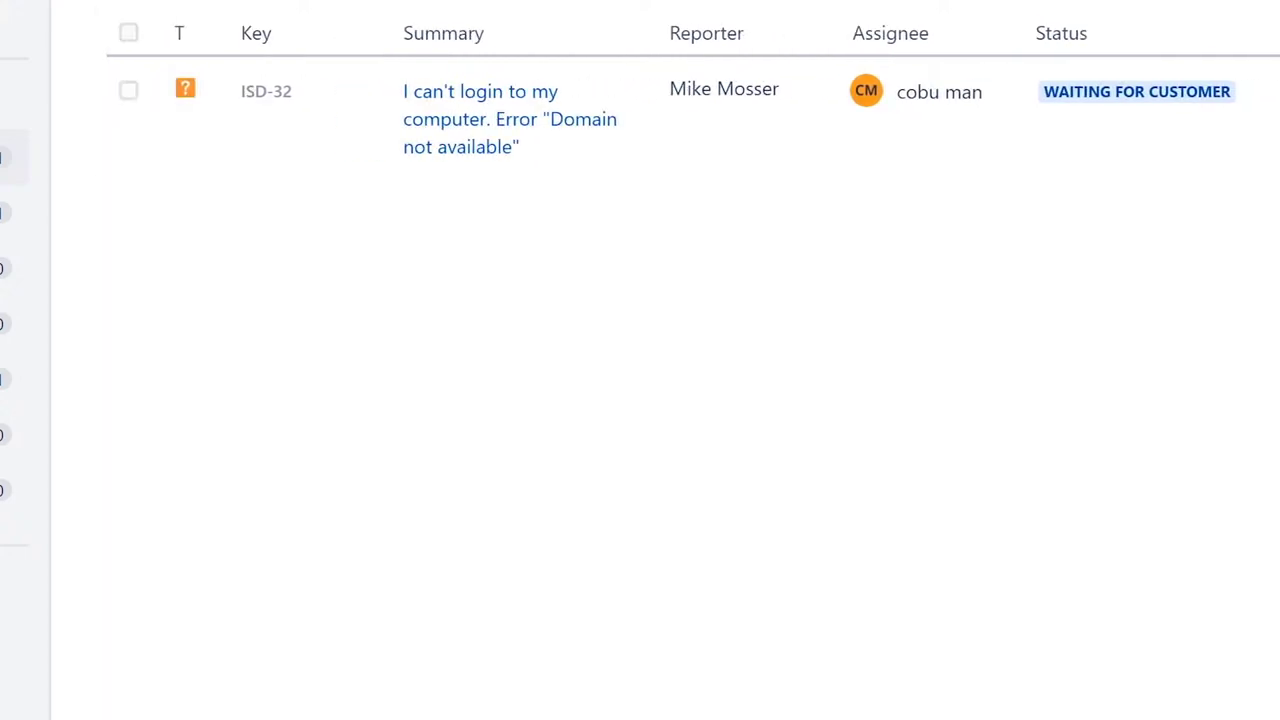
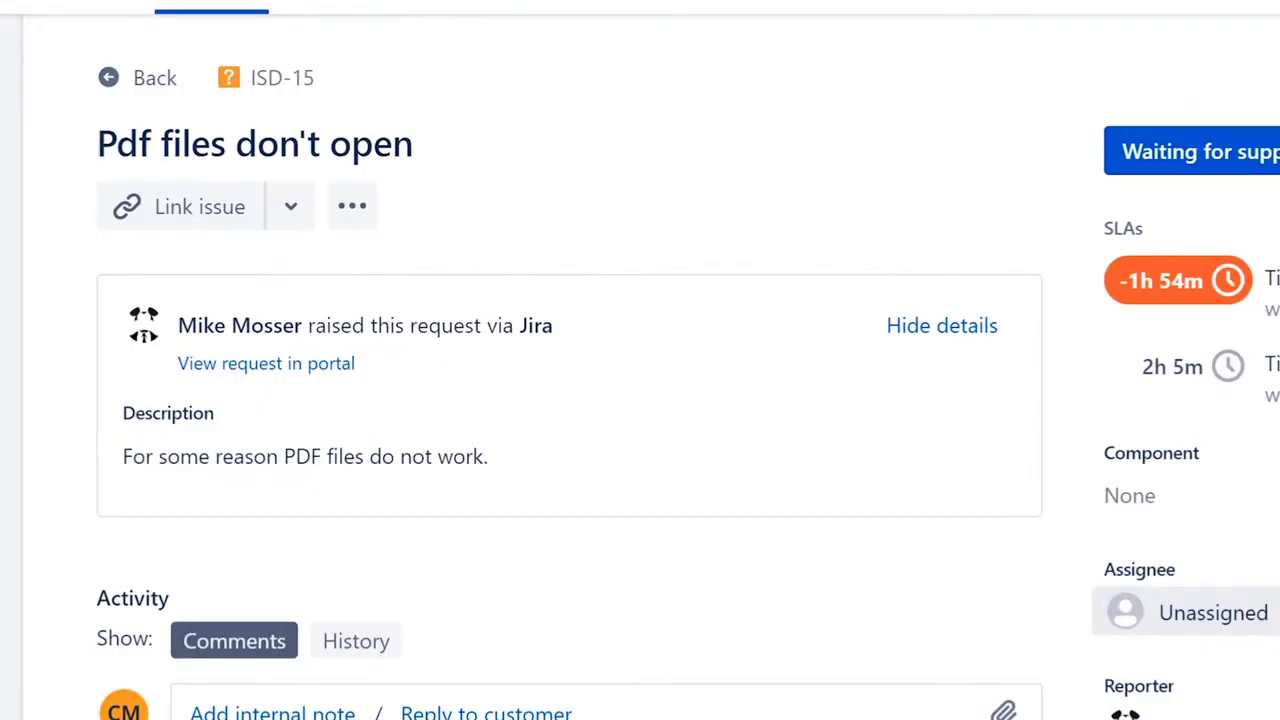
Assign ISD-15 'Pdf files don't open' to yourself from the Assignee dropdown.
{"action": "left_click", "coordinate": [1213, 612]}
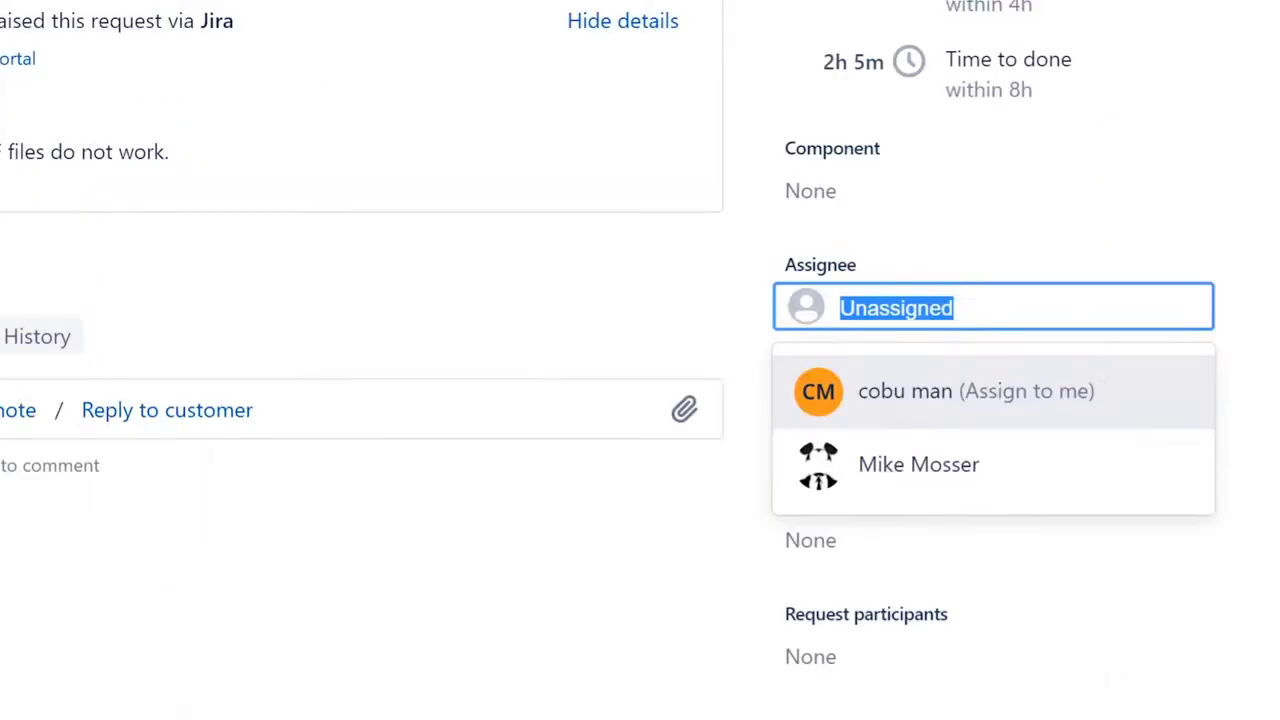
{"action": "left_click", "coordinate": [884, 392]}
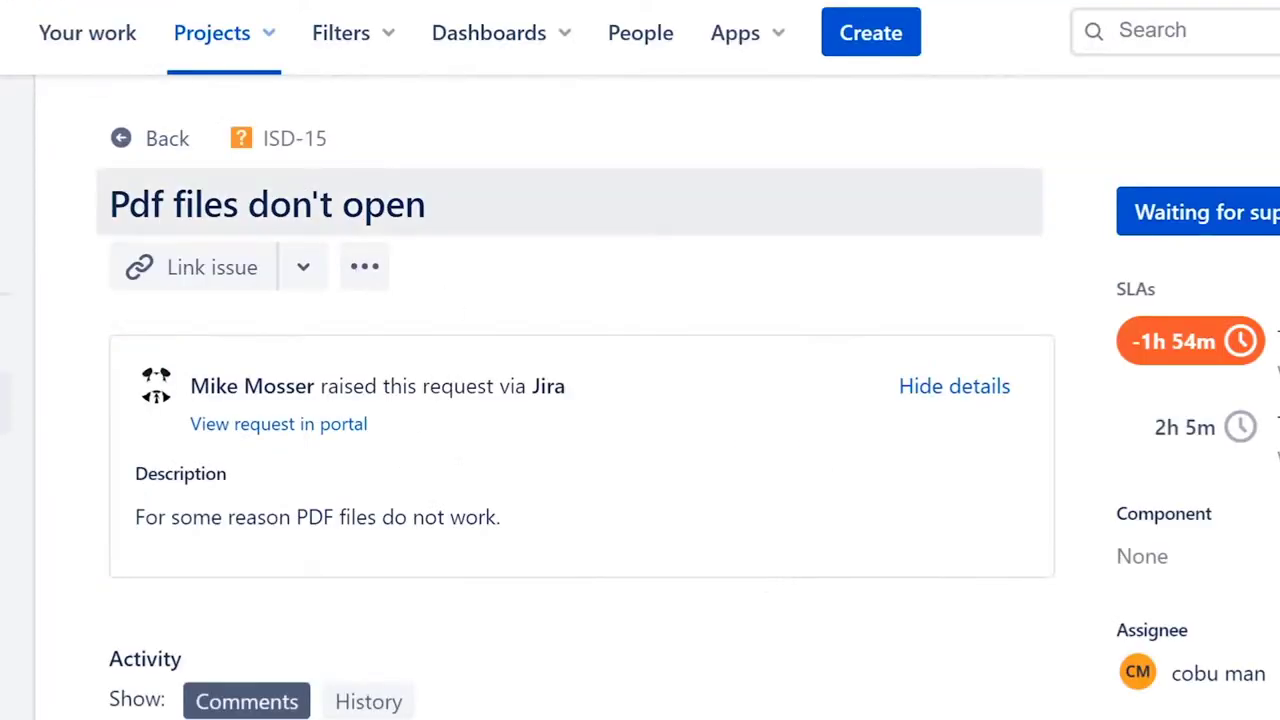
{"action": "left_click_drag", "start_coordinate": [432, 215], "coordinate": [420, 715]}
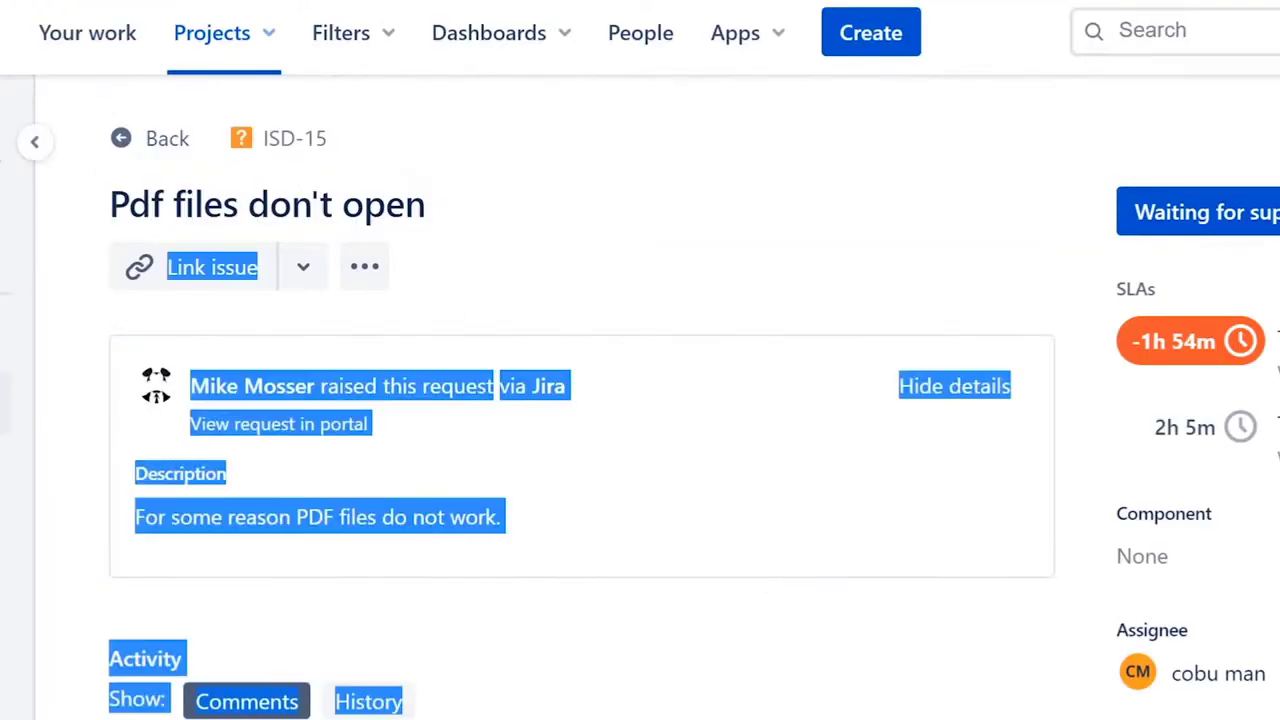
{"action": "left_click", "coordinate": [432, 215]}
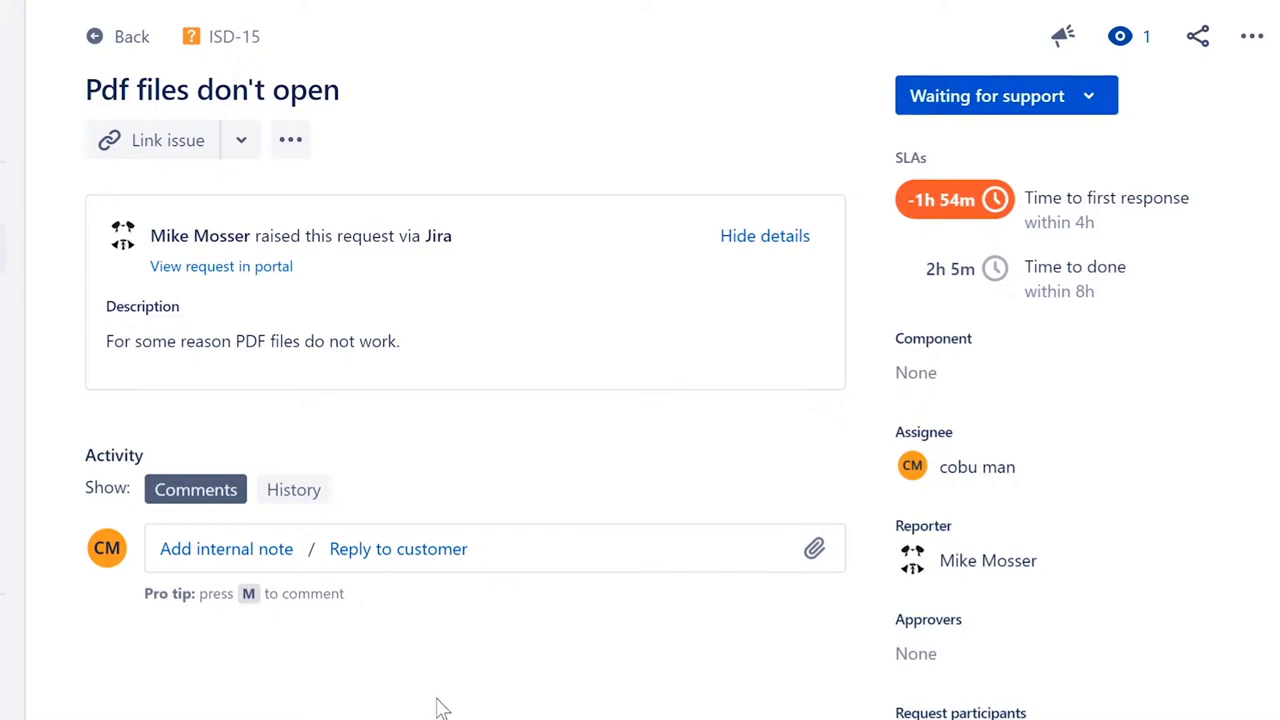
Post a customer reply introducing Help Desk support and asking for the computer name or IP address.
{"action": "left_click", "coordinate": [421, 560]}
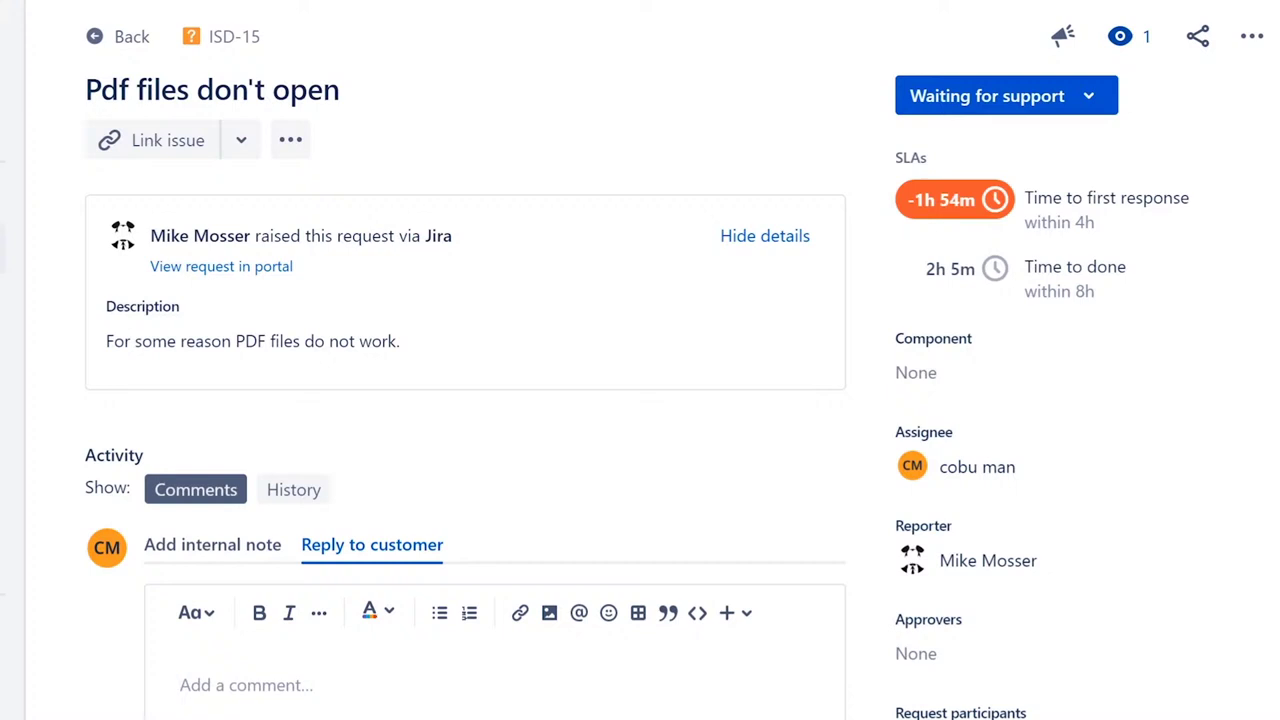
{"action": "scroll", "coordinate": [460, 400], "scroll_direction": "down", "scroll_amount": 3}
{"action": "type", "text": "Hello, "}
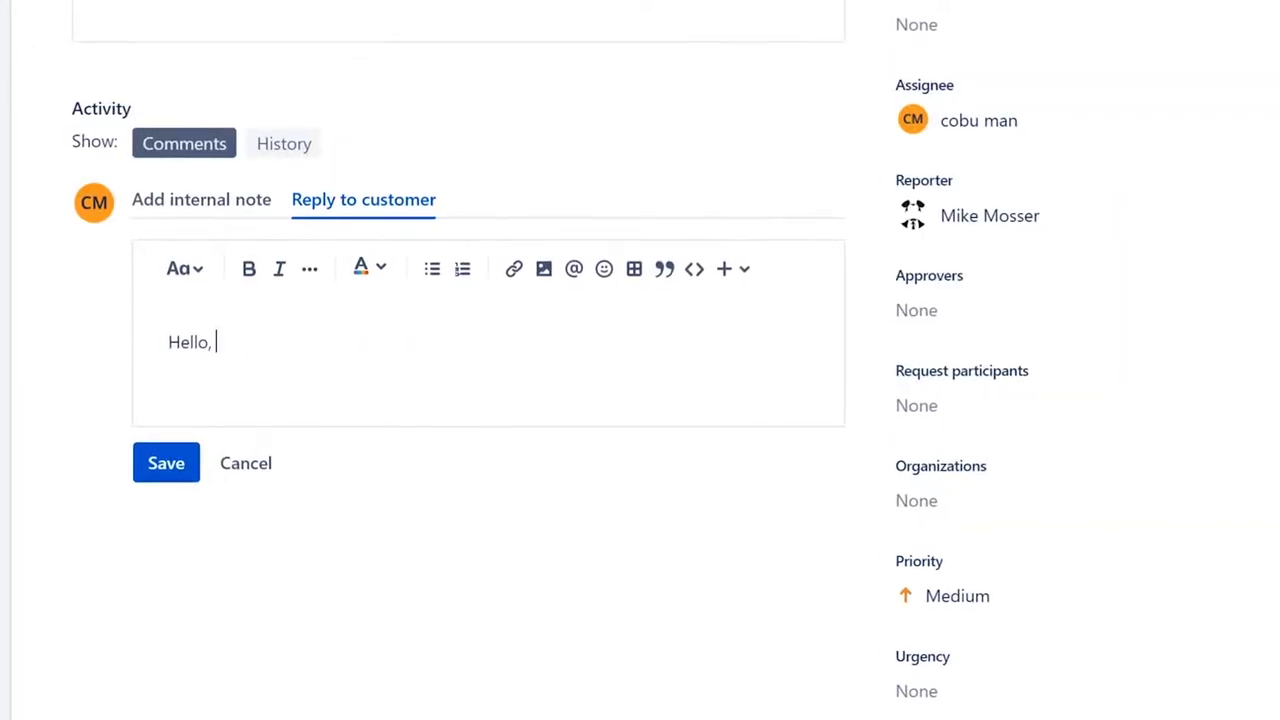
{"action": "type", "text": "My nam eis"}
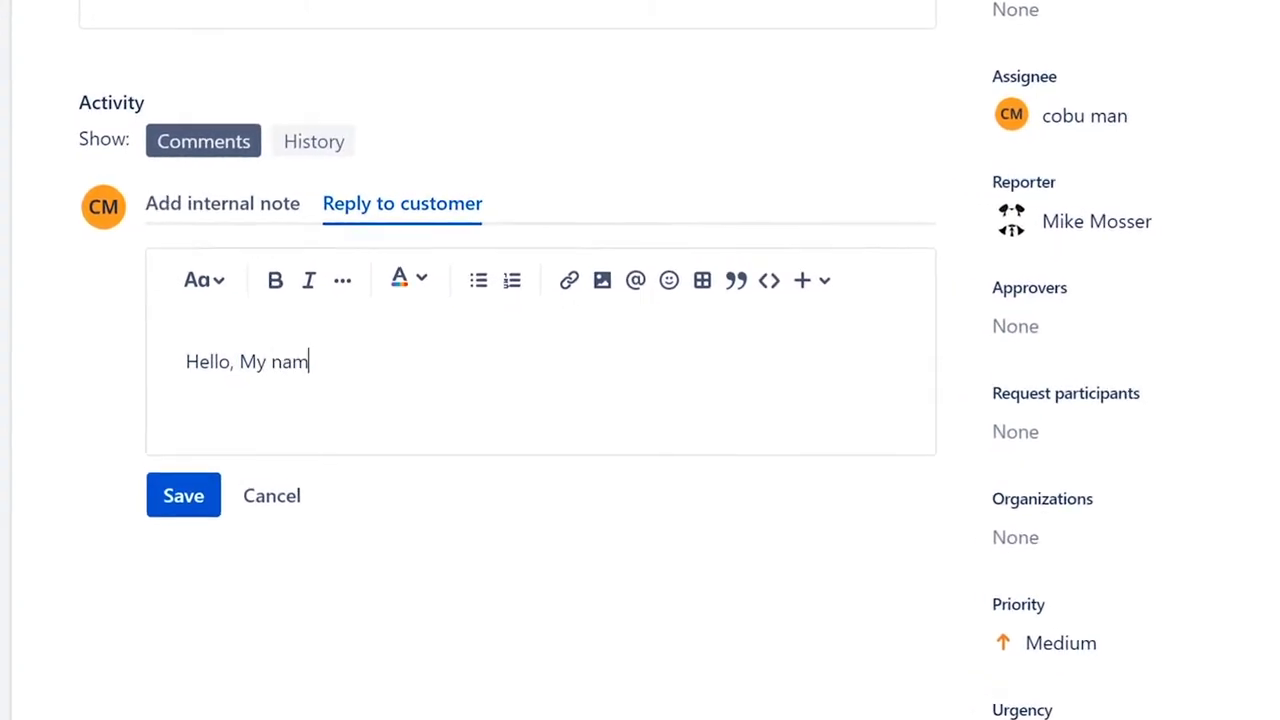
{"action": "key", "text": "BackSpace"}
{"action": "key", "text": "BackSpace"}
{"action": "key", "text": "BackSpace"}
{"action": "key", "text": "BackSpace"}
{"action": "type", "text": "e is Ervi"}
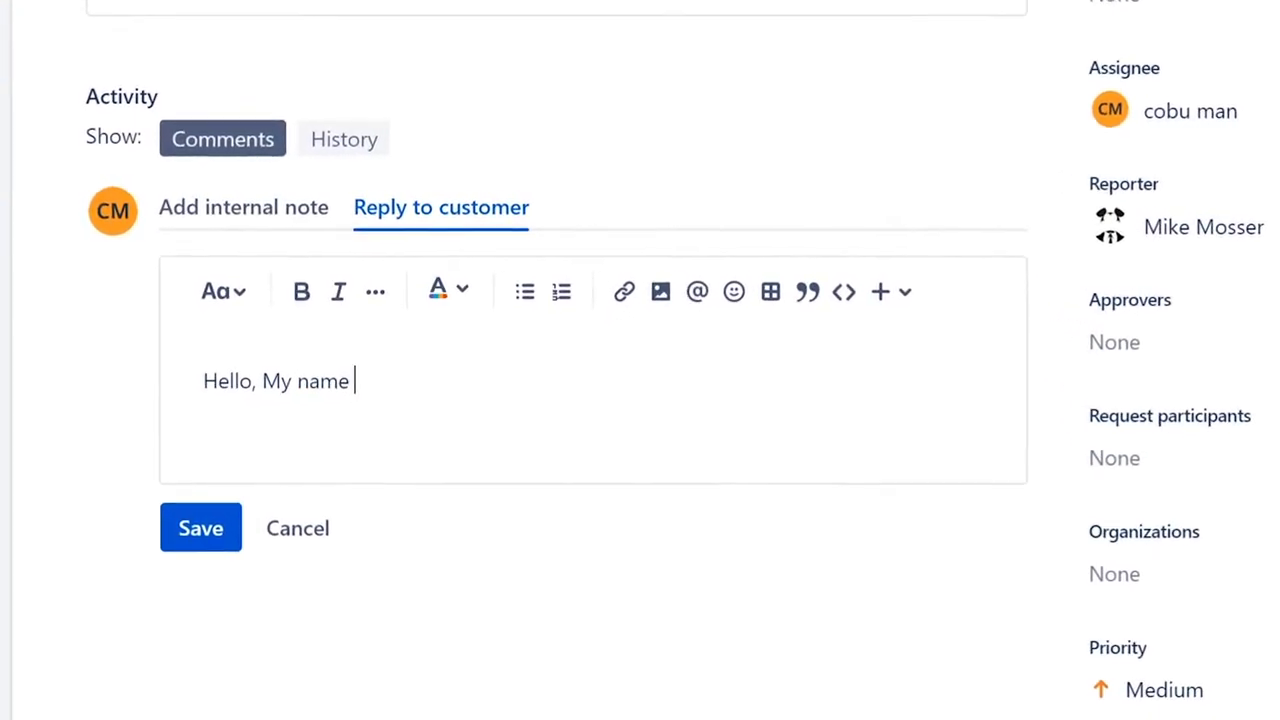
{"action": "type", "text": "n wtih"}
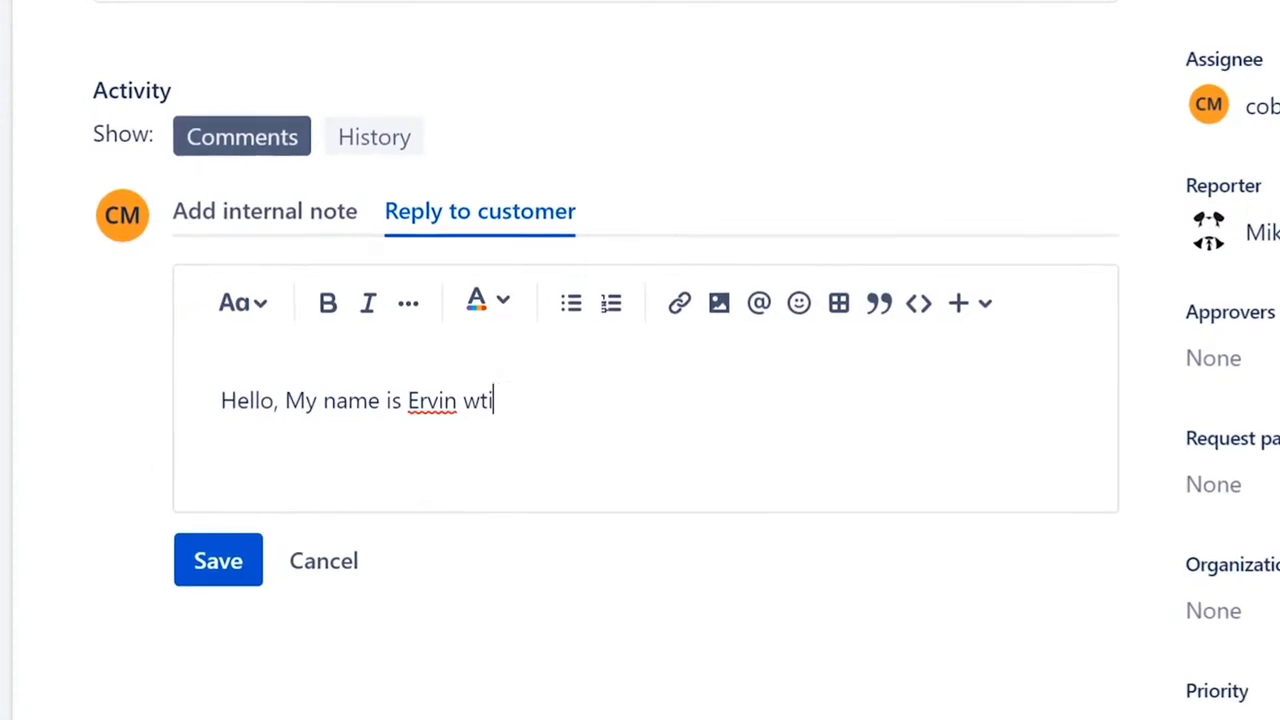
{"action": "key", "text": "BackSpace"}
{"action": "key", "text": "BackSpace"}
{"action": "key", "text": "BackSpace"}
{"action": "type", "text": "tih"}
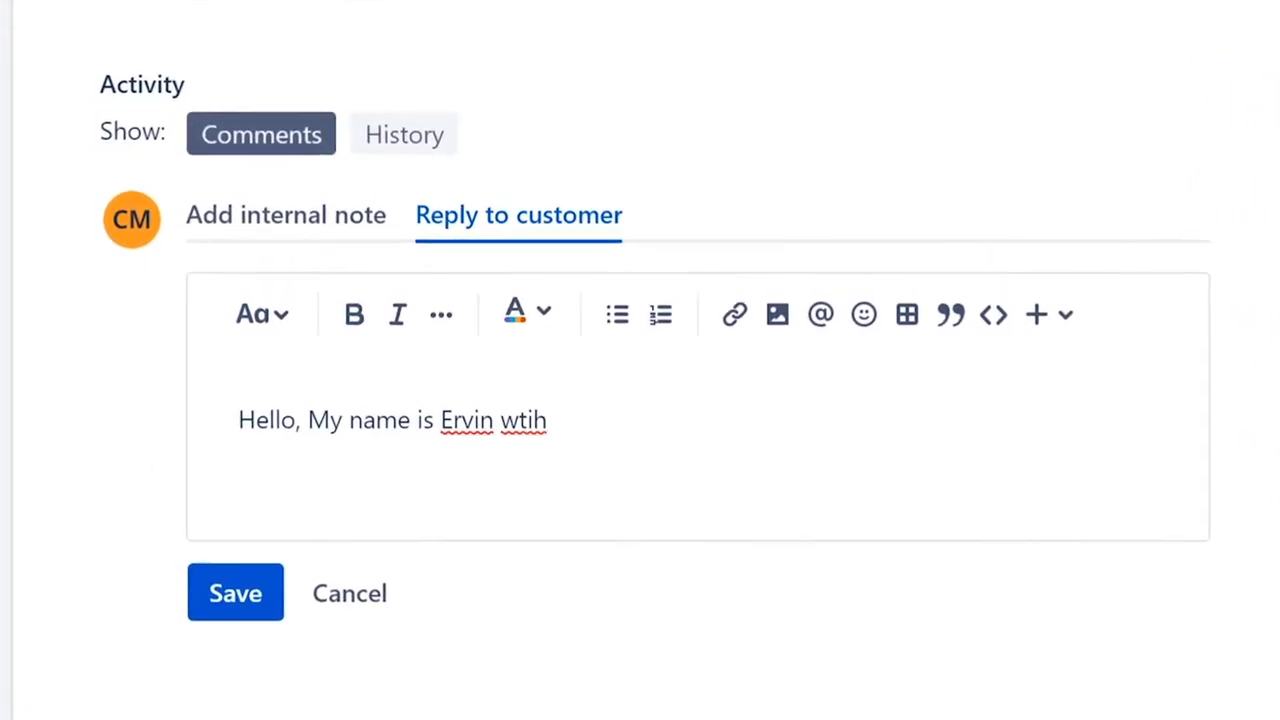
{"action": "key", "text": "BackSpace"}
{"action": "key", "text": "BackSpace"}
{"action": "key", "text": "BackSpace"}
{"action": "type", "text": "ith Help Desk "}
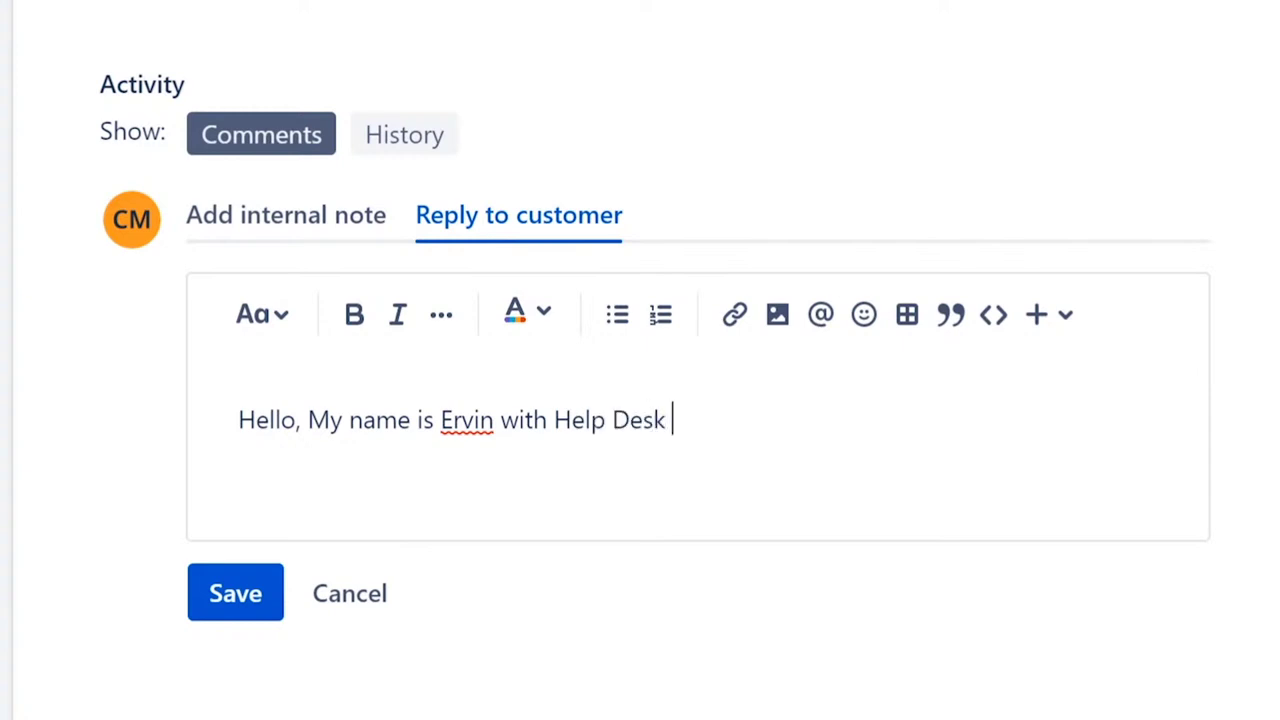
{"action": "type", "text": "support. I h"}
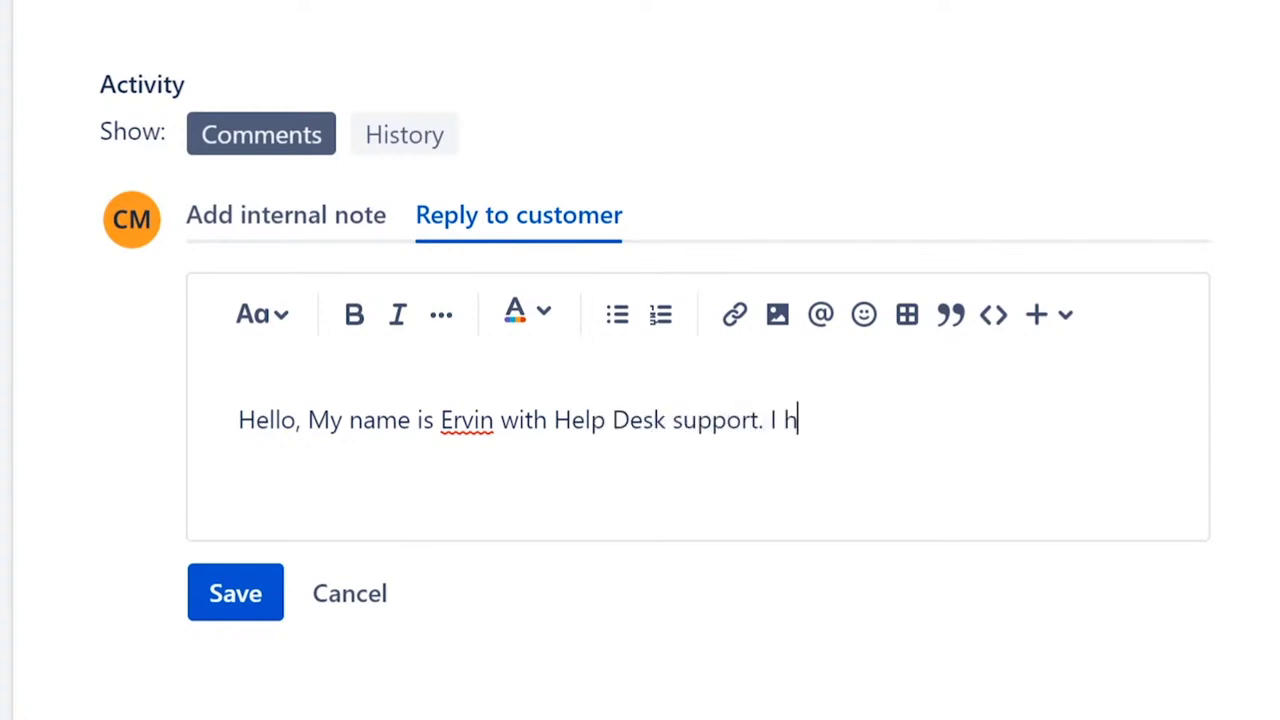
{"action": "type", "text": "ave your ticket "}
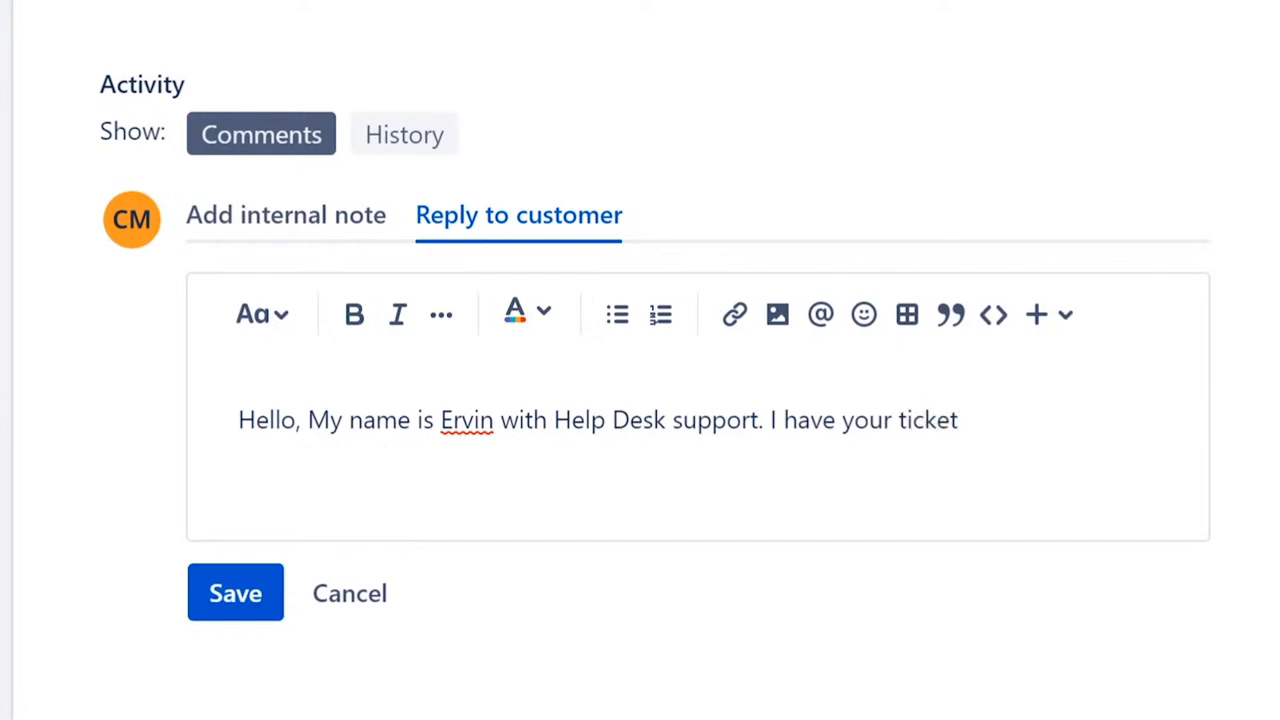
{"action": "type", "text": "about "}
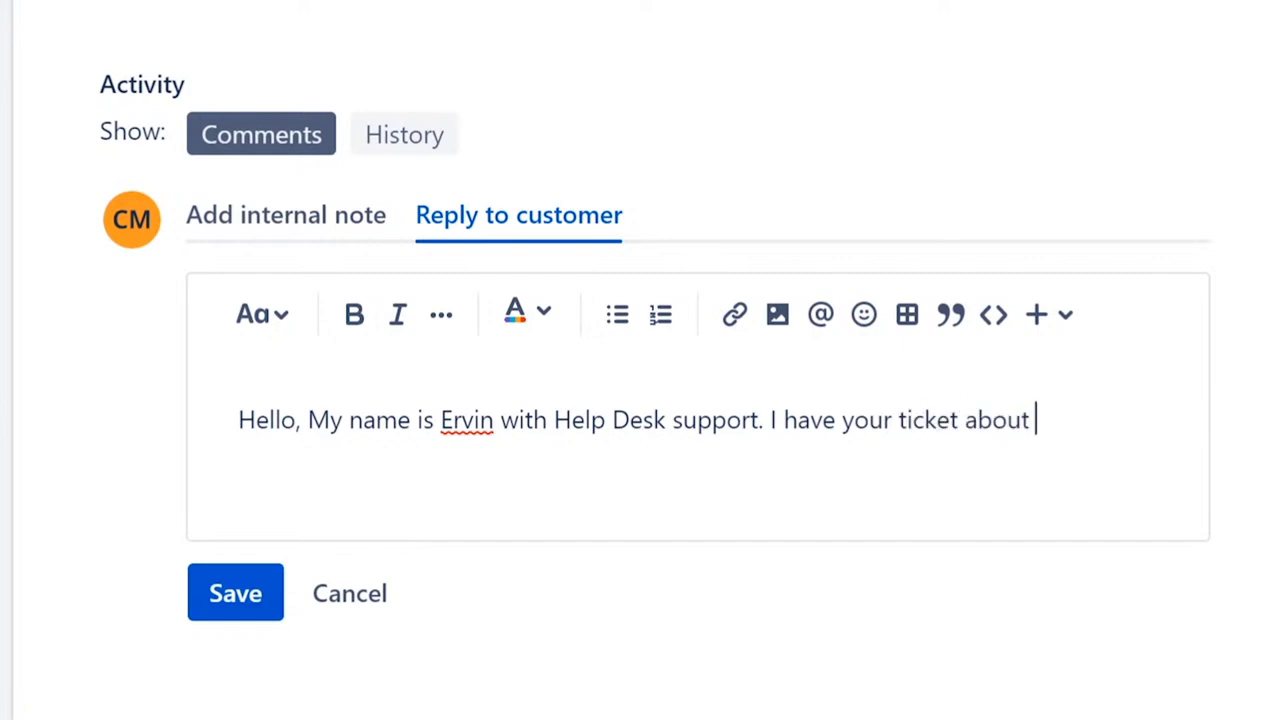
{"action": "type", "text": "pdf files not "}
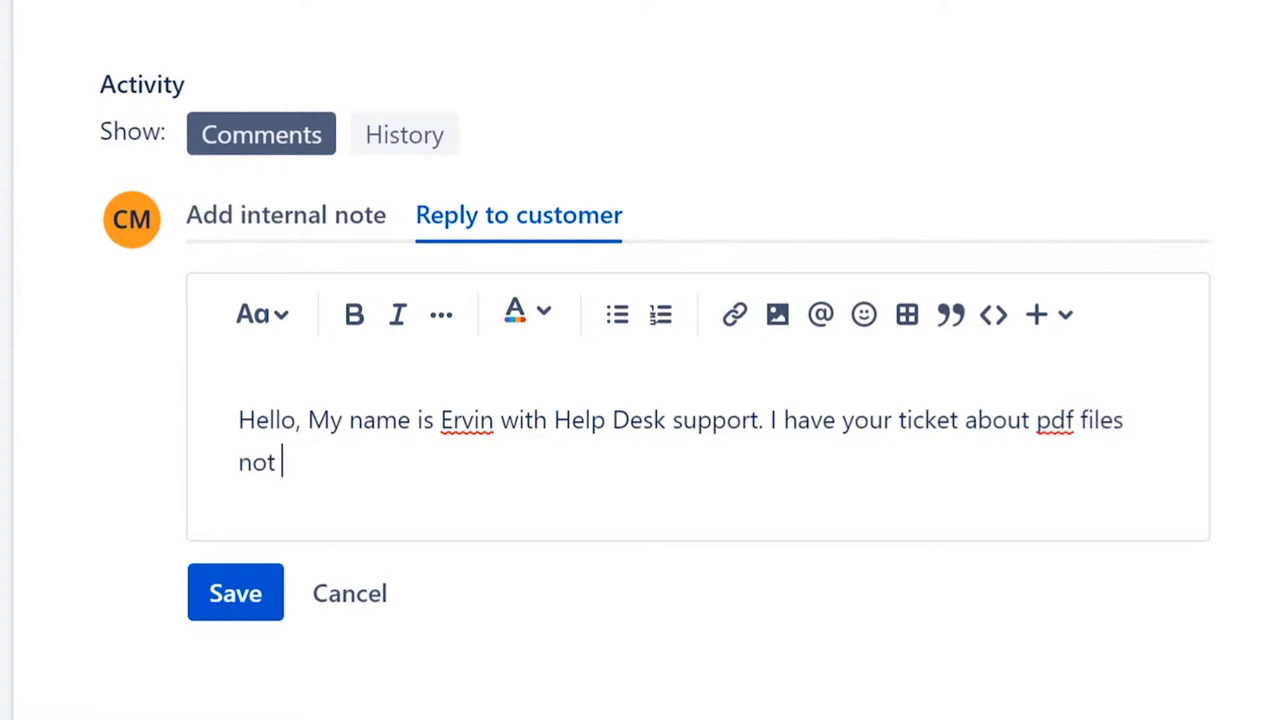
{"action": "type", "text": "working. Can "}
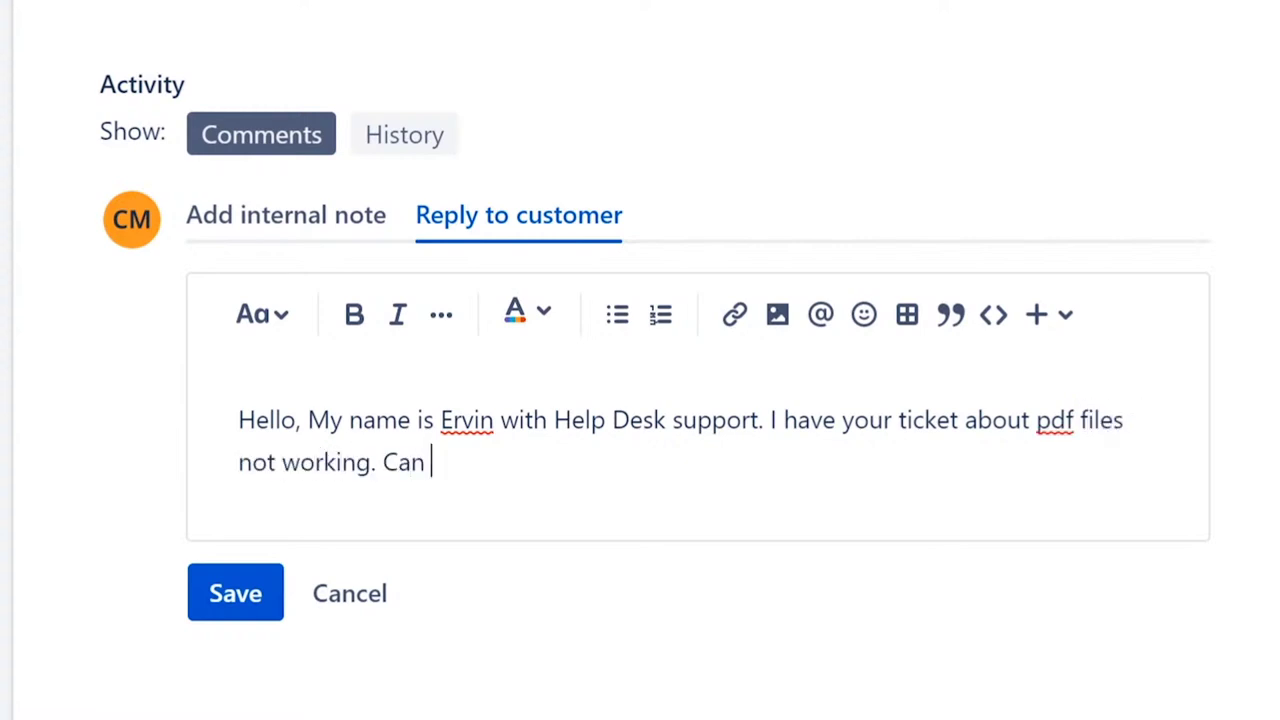
{"action": "type", "text": "you please s"}
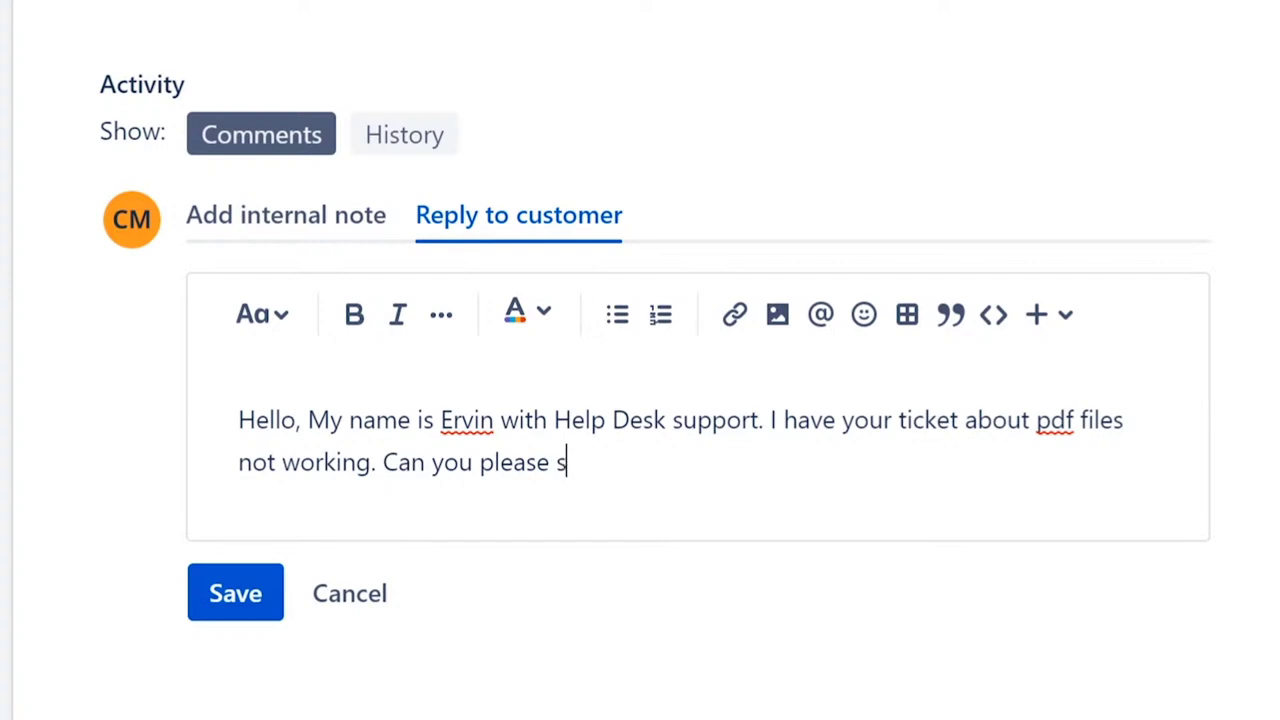
{"action": "type", "text": "end me your "}
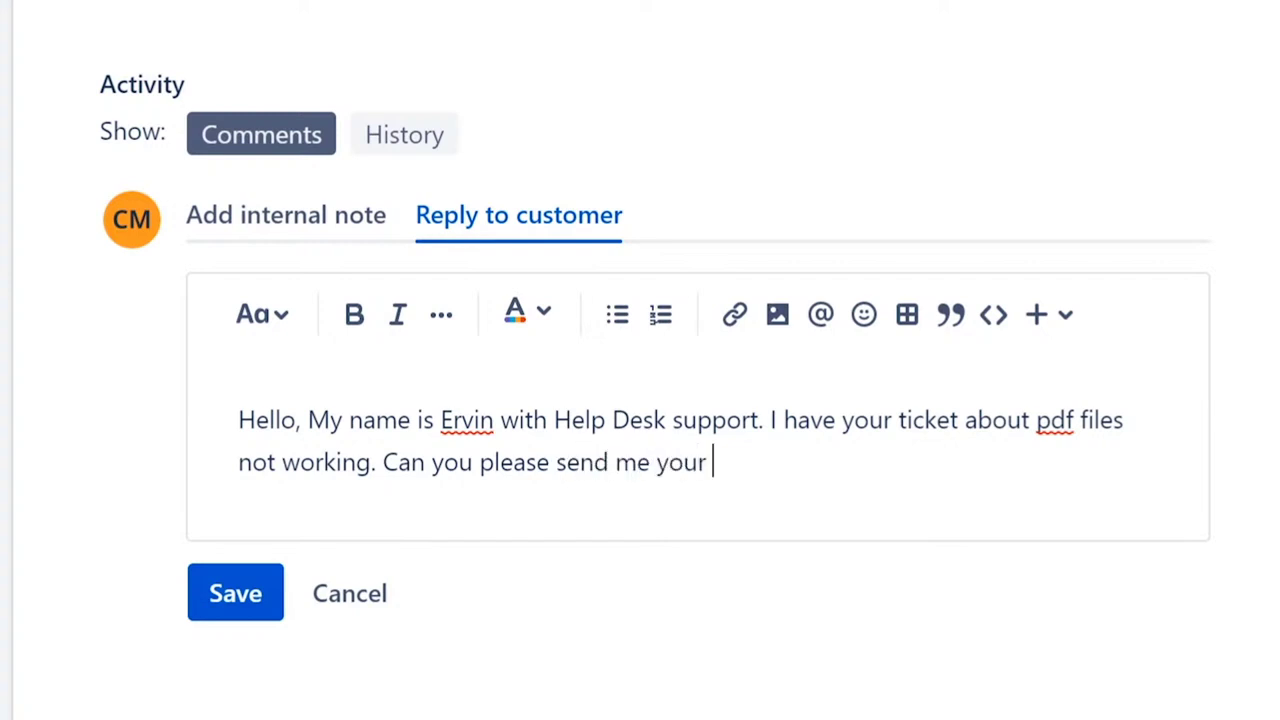
{"action": "type", "text": "computer name "}
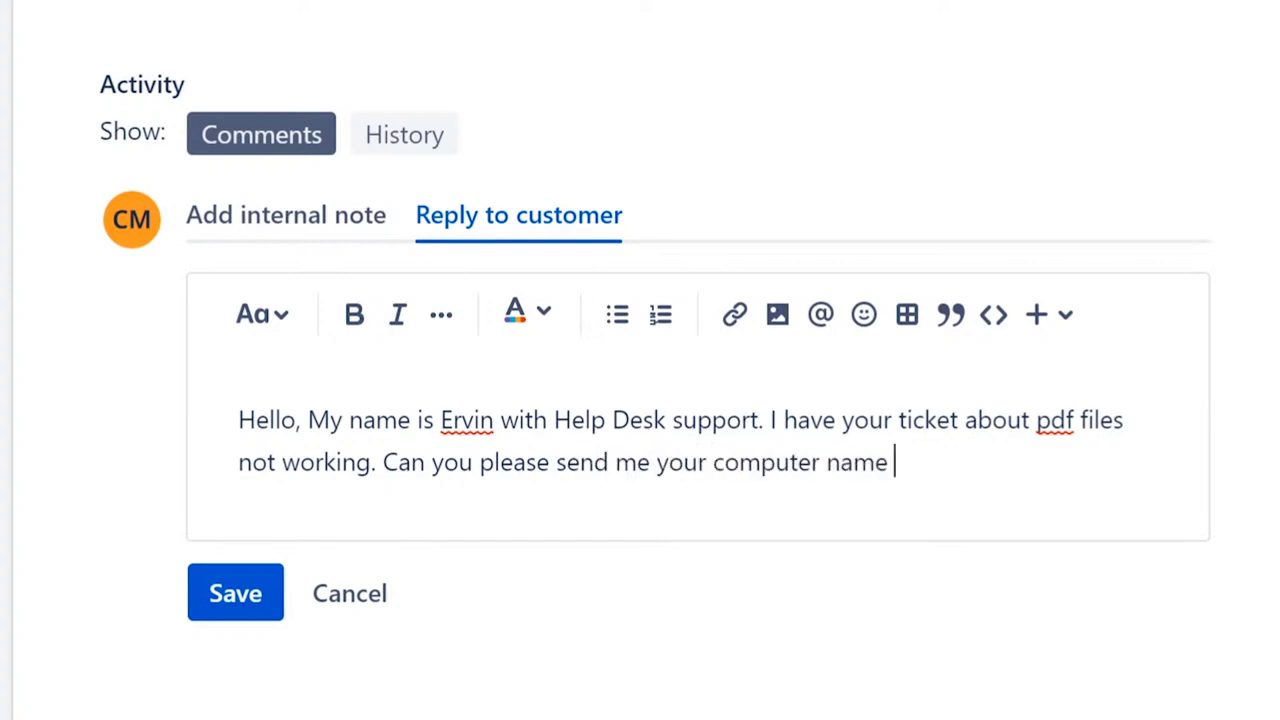
{"action": "type", "text": "or ip addr"}
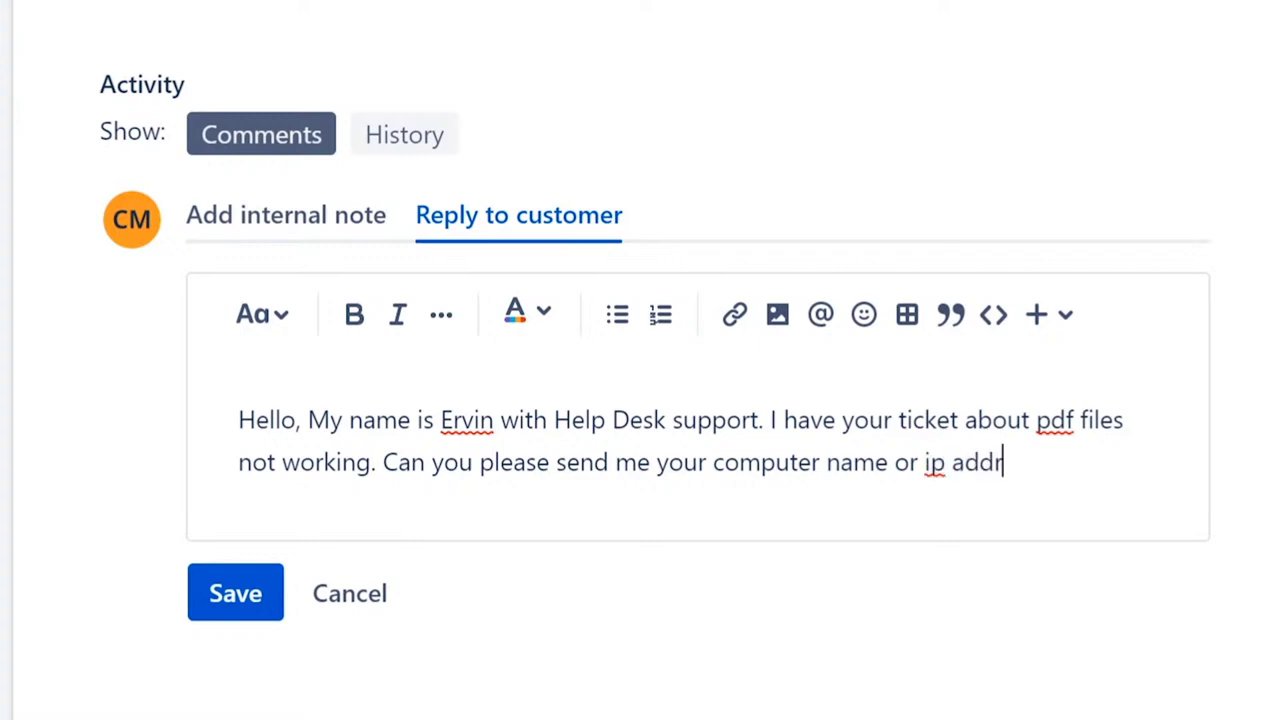
{"action": "type", "text": "ess."}
{"action": "left_click", "coordinate": [245, 612]}
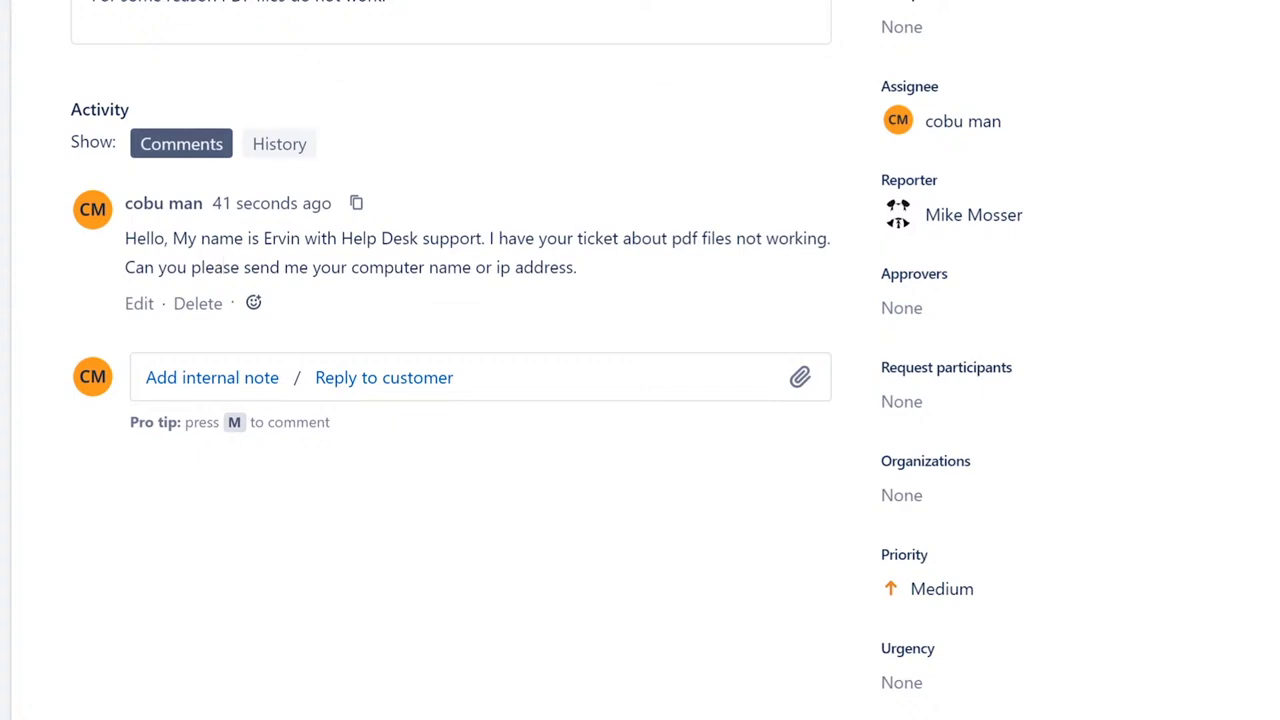
{"action": "left_click_drag", "start_coordinate": [351, 267], "coordinate": [471, 267]}
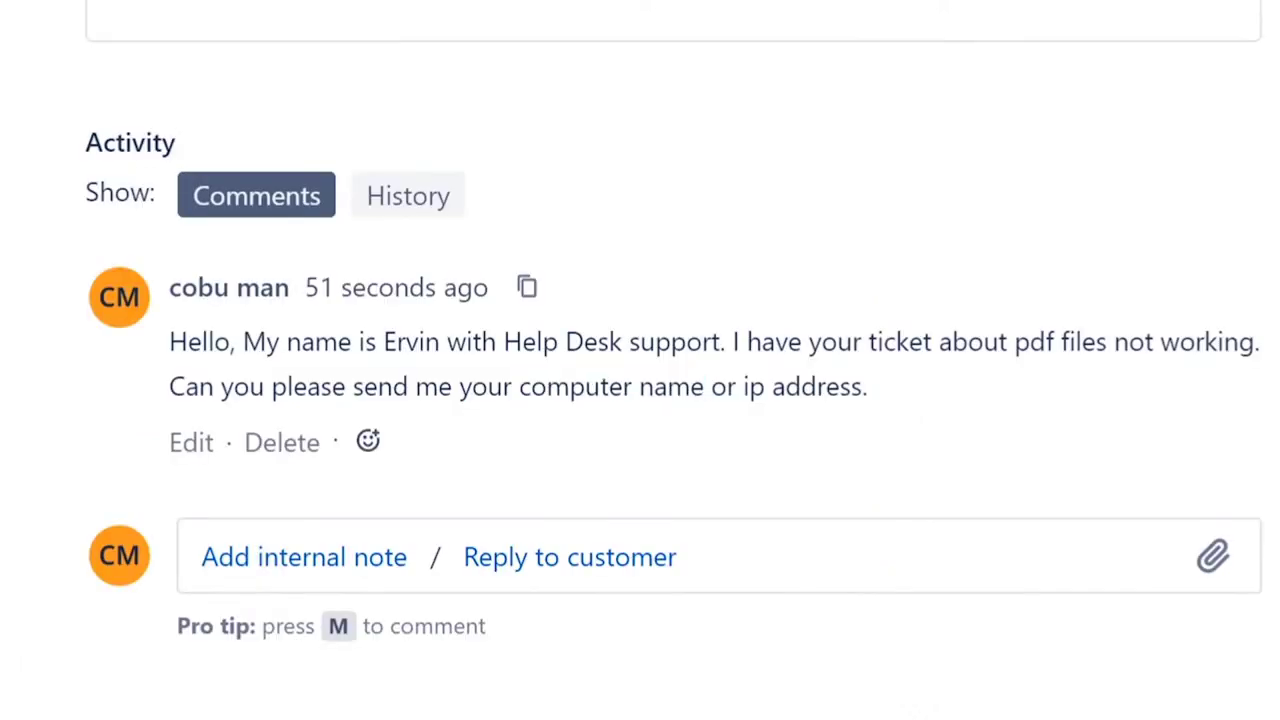
{"action": "left_click_drag", "start_coordinate": [744, 387], "coordinate": [868, 387]}
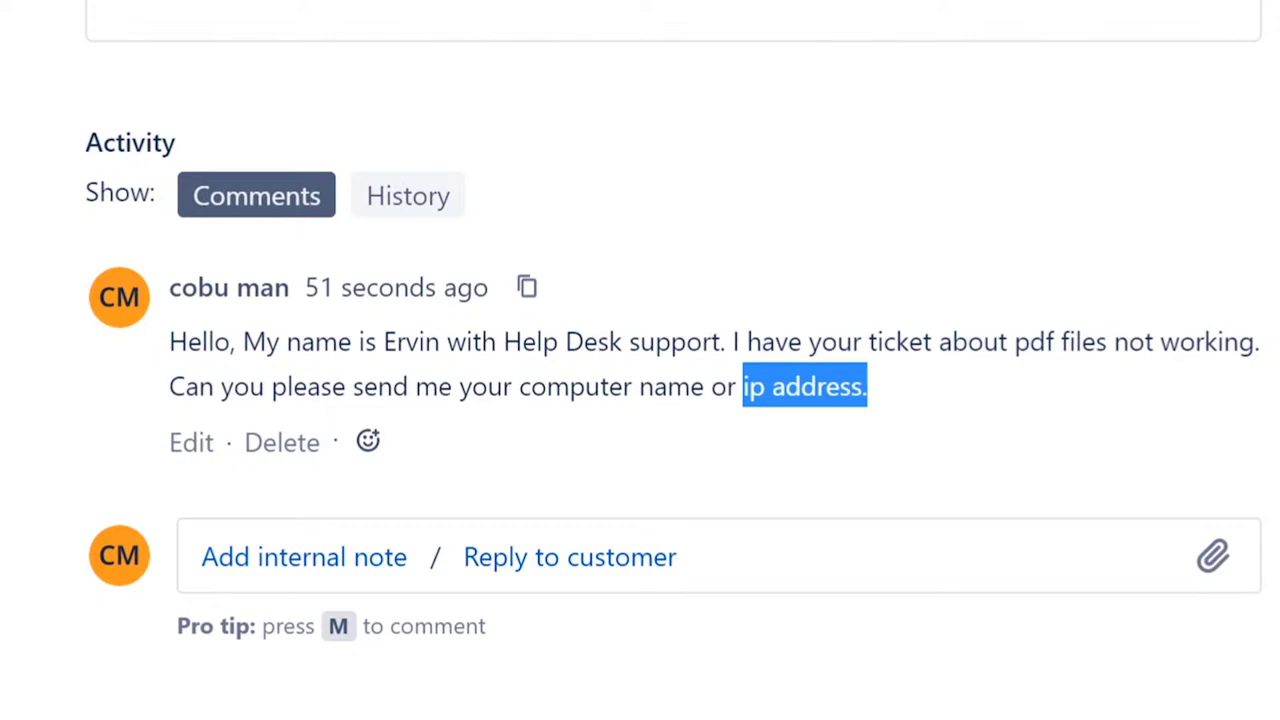
{"action": "left_click", "coordinate": [903, 403]}
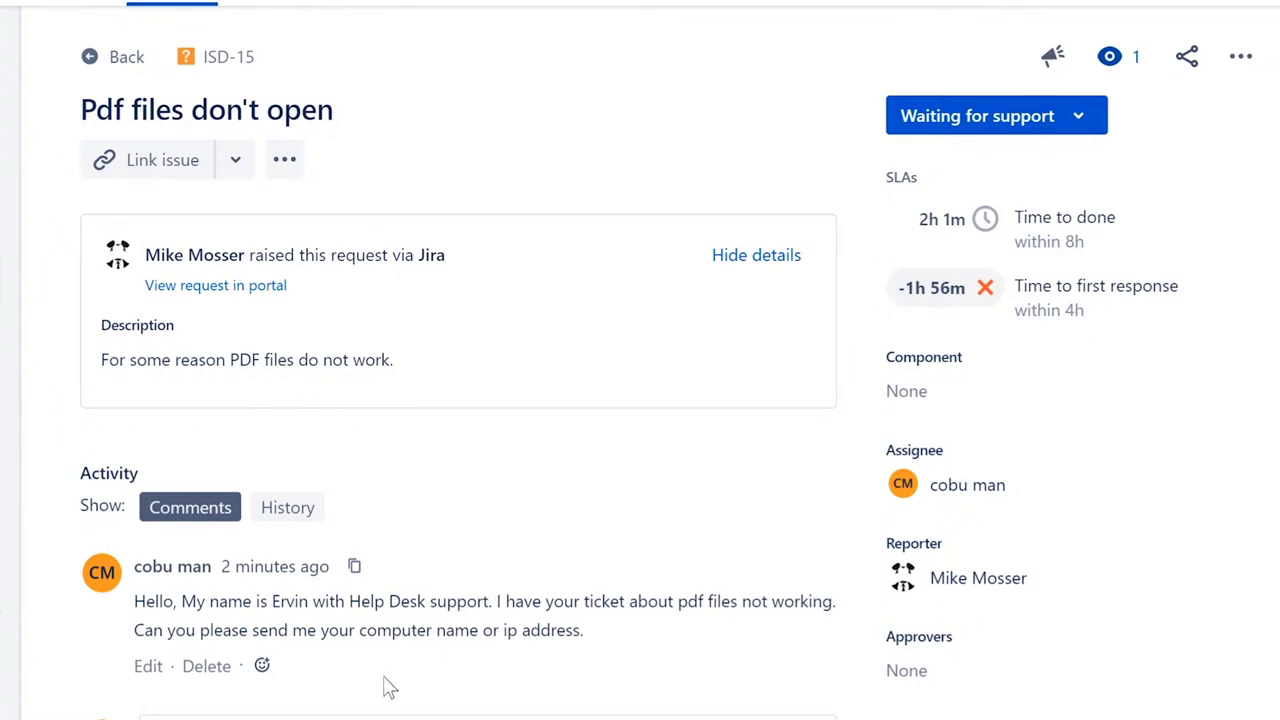
Start an internal note on ISD-15 containing the PC name cobuman1.
{"action": "left_click", "coordinate": [390, 716]}
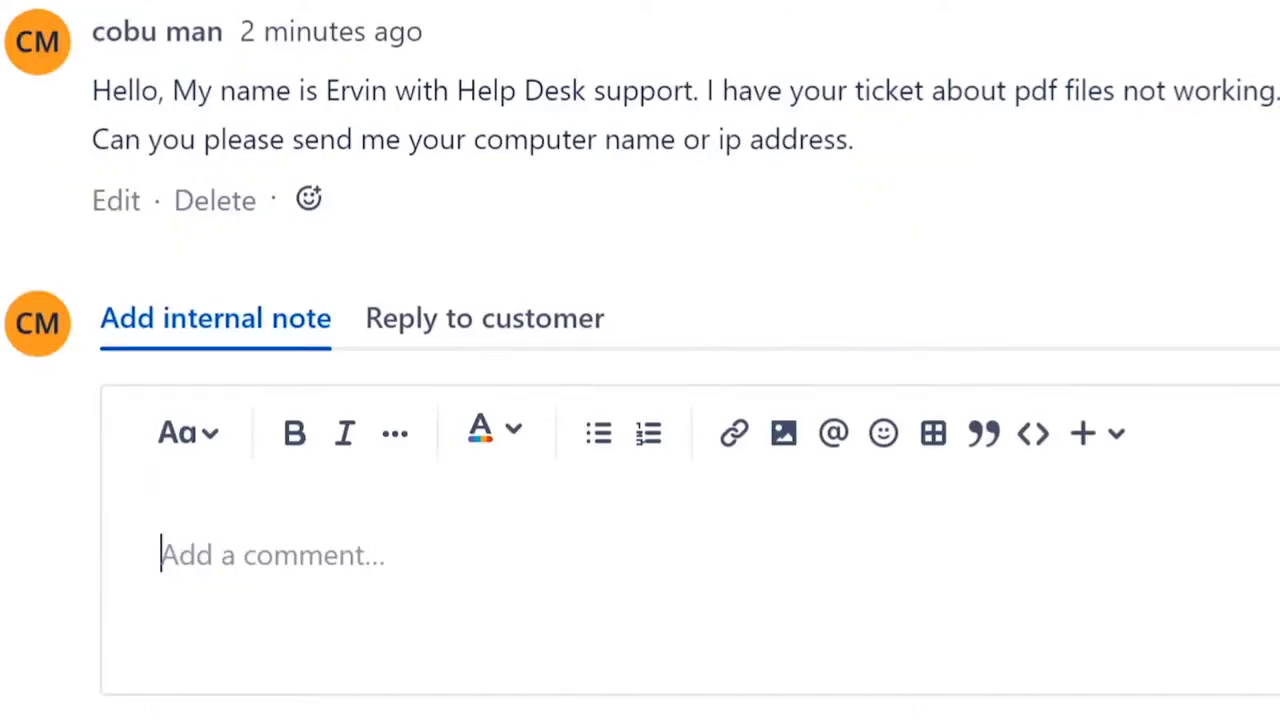
{"action": "type", "text": "cobuman"}
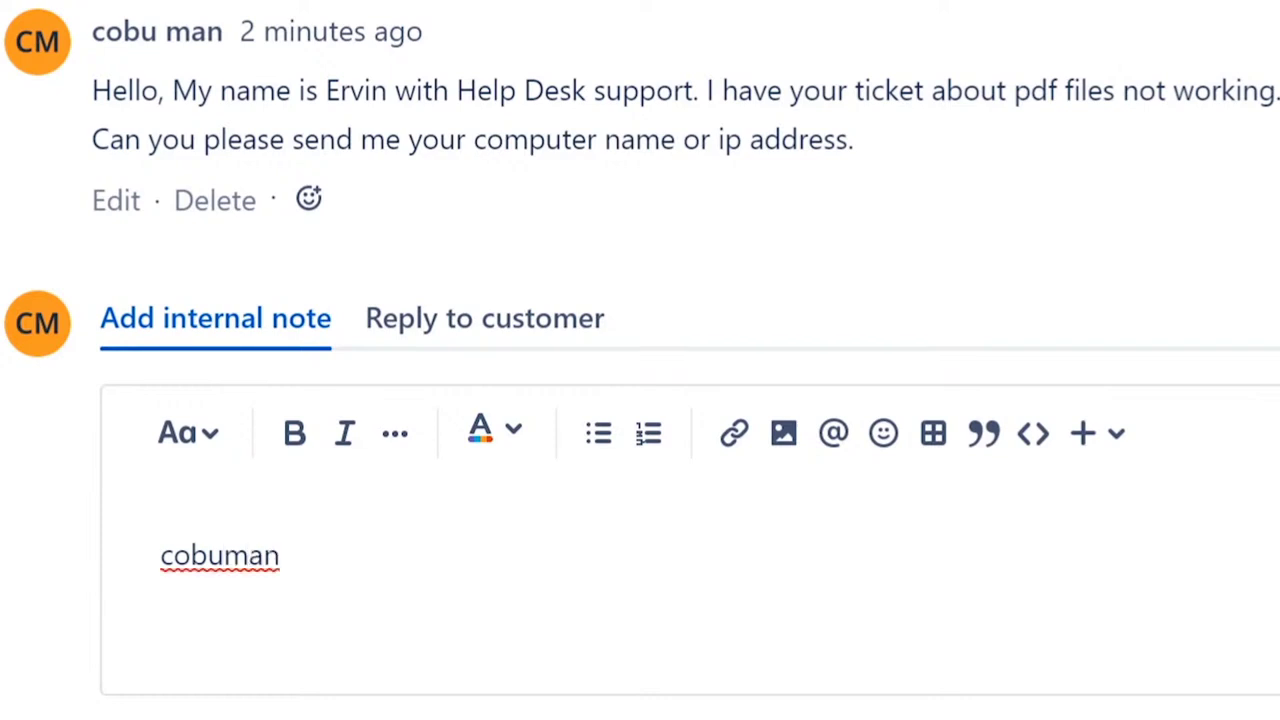
{"action": "type", "text": "1"}
{"action": "left_click", "coordinate": [280, 555]}
{"action": "left_click", "coordinate": [161, 555]}
Prefix the note with 'User's pc name is', end it with a period, and post it.
{"action": "type", "text": "cu"}
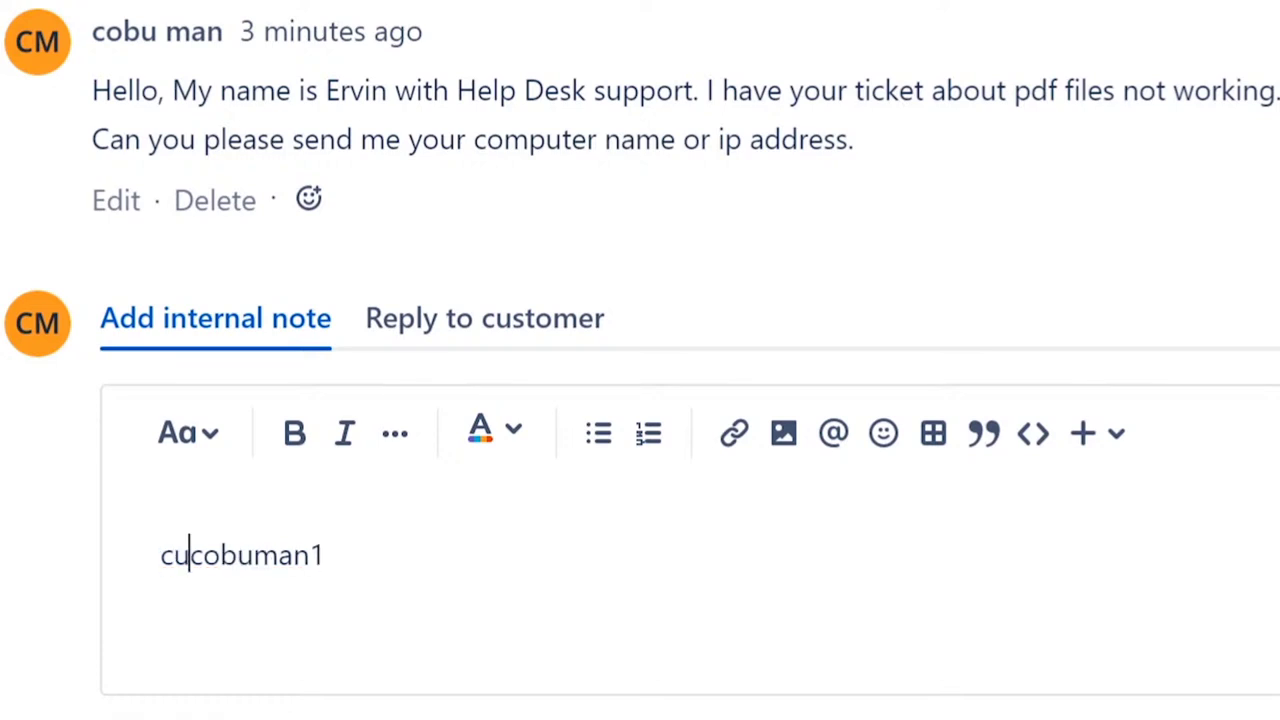
{"action": "type", "text": "s"}
{"action": "key", "text": "BackSpace"}
{"action": "key", "text": "BackSpace"}
{"action": "key", "text": "BackSpace"}
{"action": "type", "text": "user"}
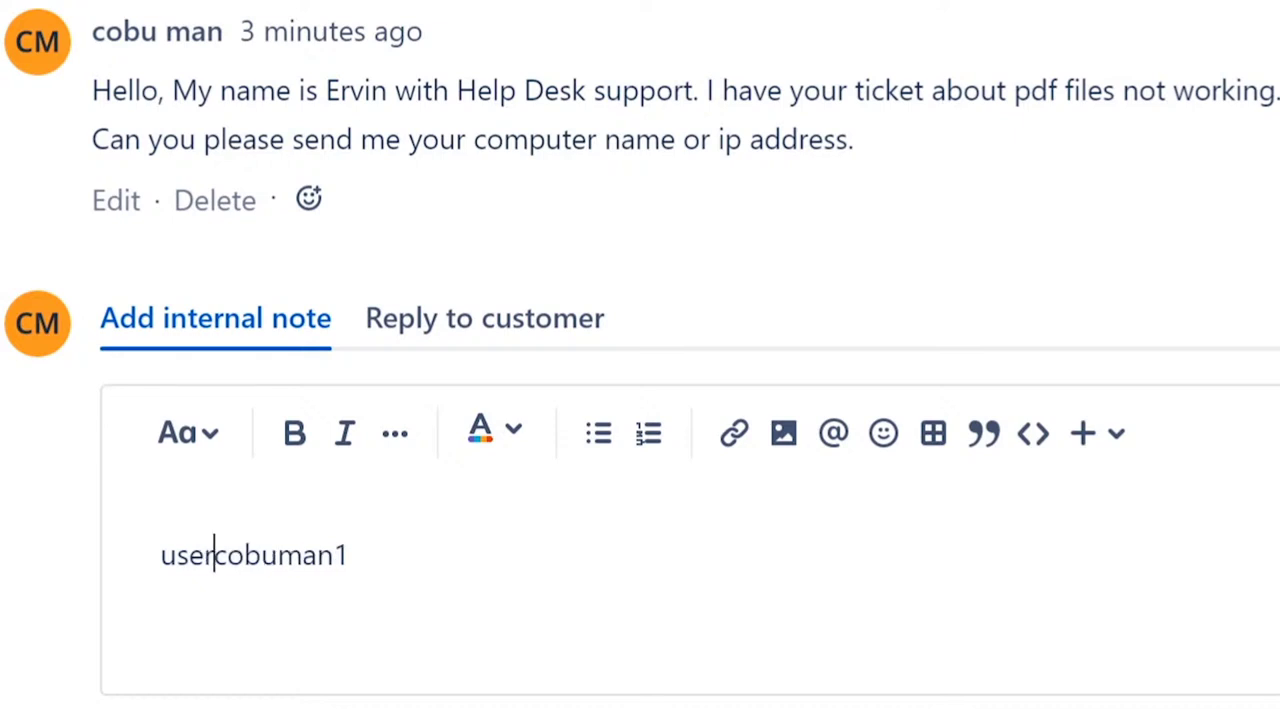
{"action": "key", "text": "BackSpace"}
{"action": "key", "text": "BackSpace"}
{"action": "key", "text": "BackSpace"}
{"action": "key", "text": "BackSpace"}
{"action": "type", "text": "Users'"}
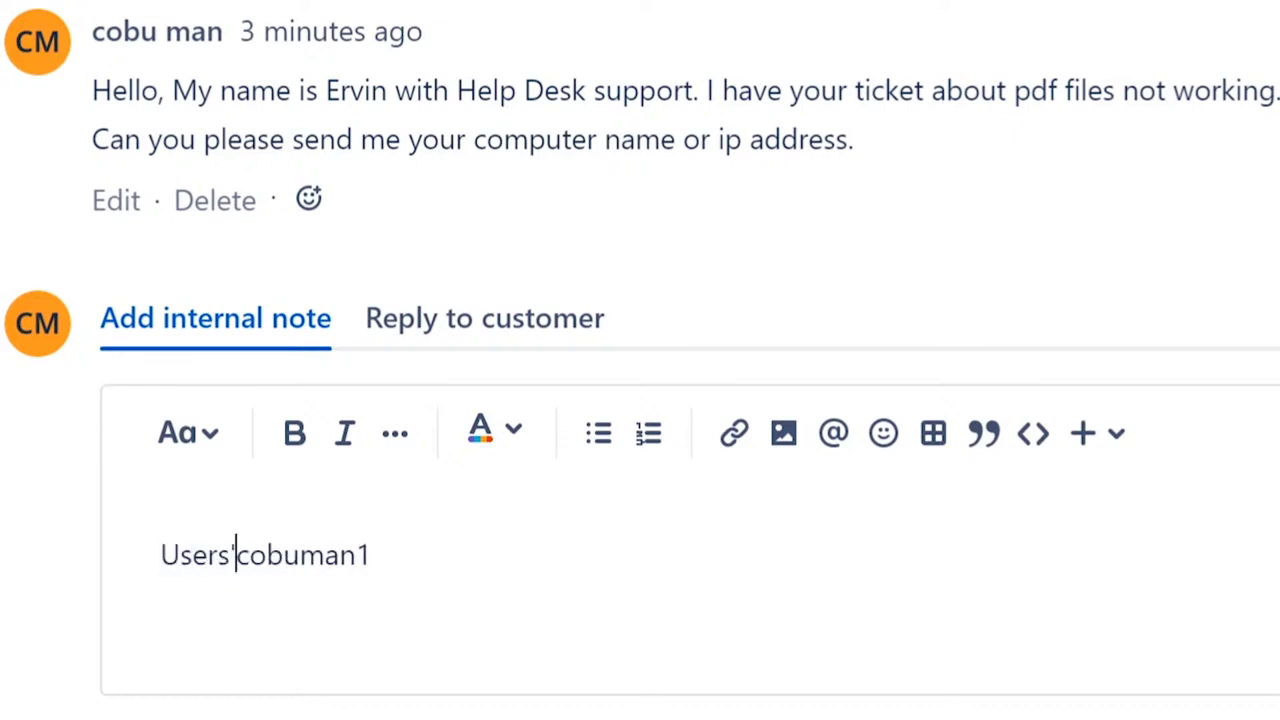
{"action": "type", "text": "s pc nam"}
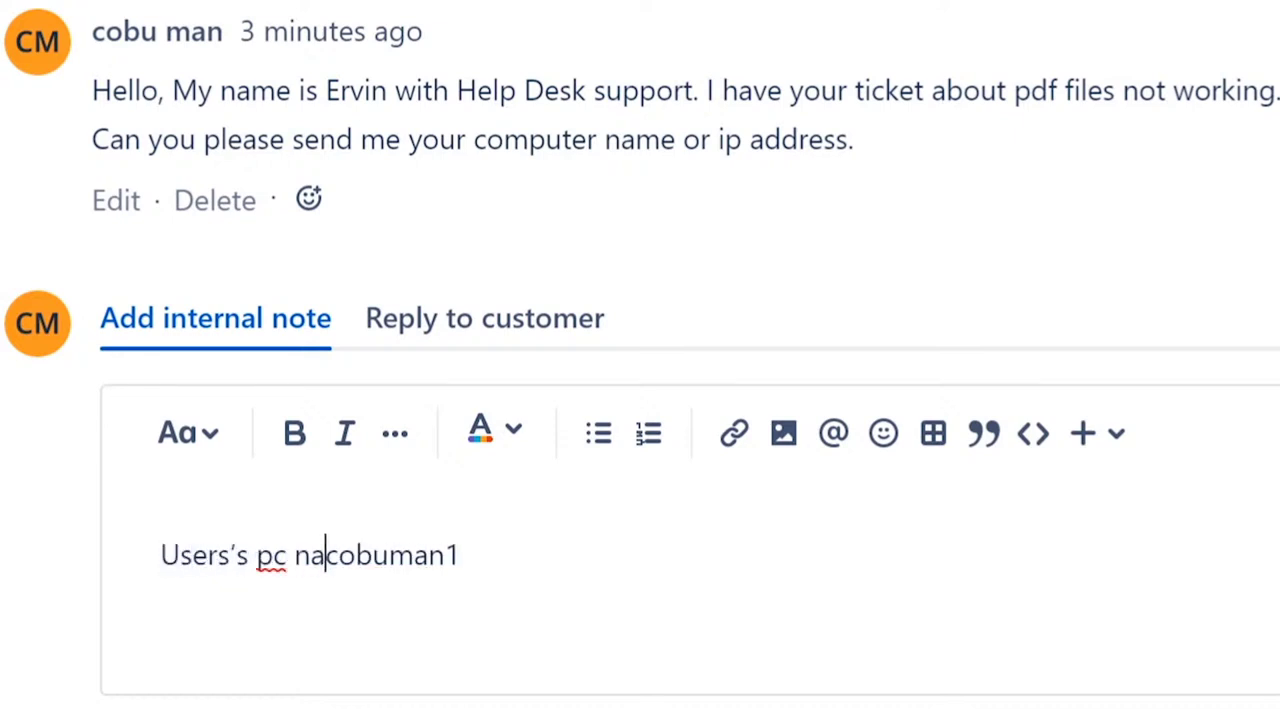
{"action": "key", "text": "BackSpace"}
{"action": "type", "text": "e is"}
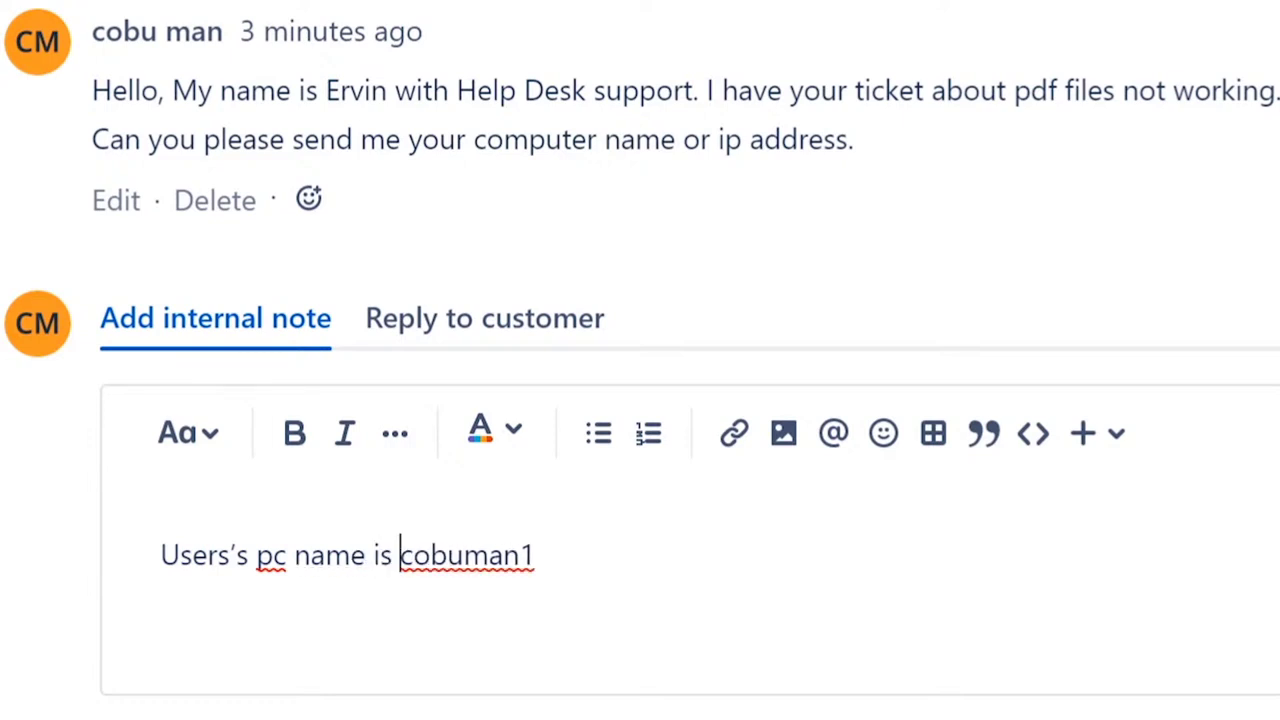
{"action": "left_click", "coordinate": [536, 555]}
{"action": "type", "text": "."}
{"action": "key", "text": "ctrl+Return"}
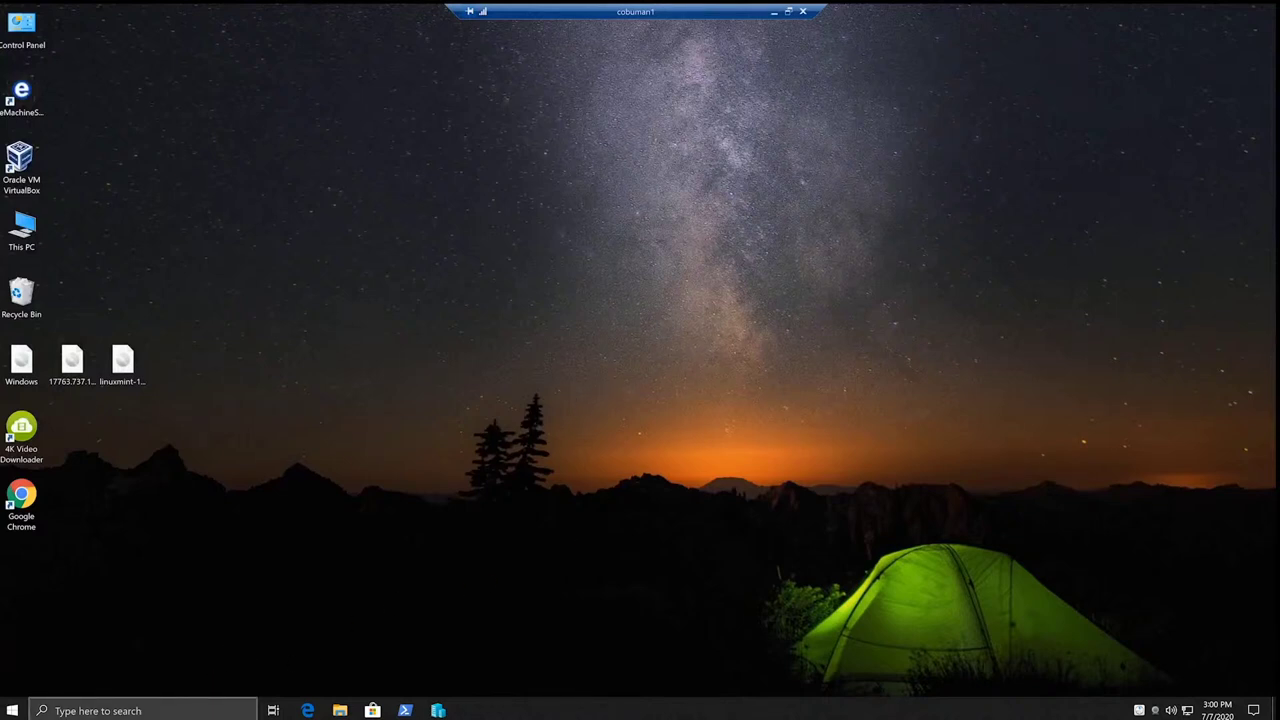
Search the remote PC for 'adobe', dismiss the results, then search for 'file asso'.
{"action": "left_click", "coordinate": [140, 710]}
{"action": "type", "text": "a"}
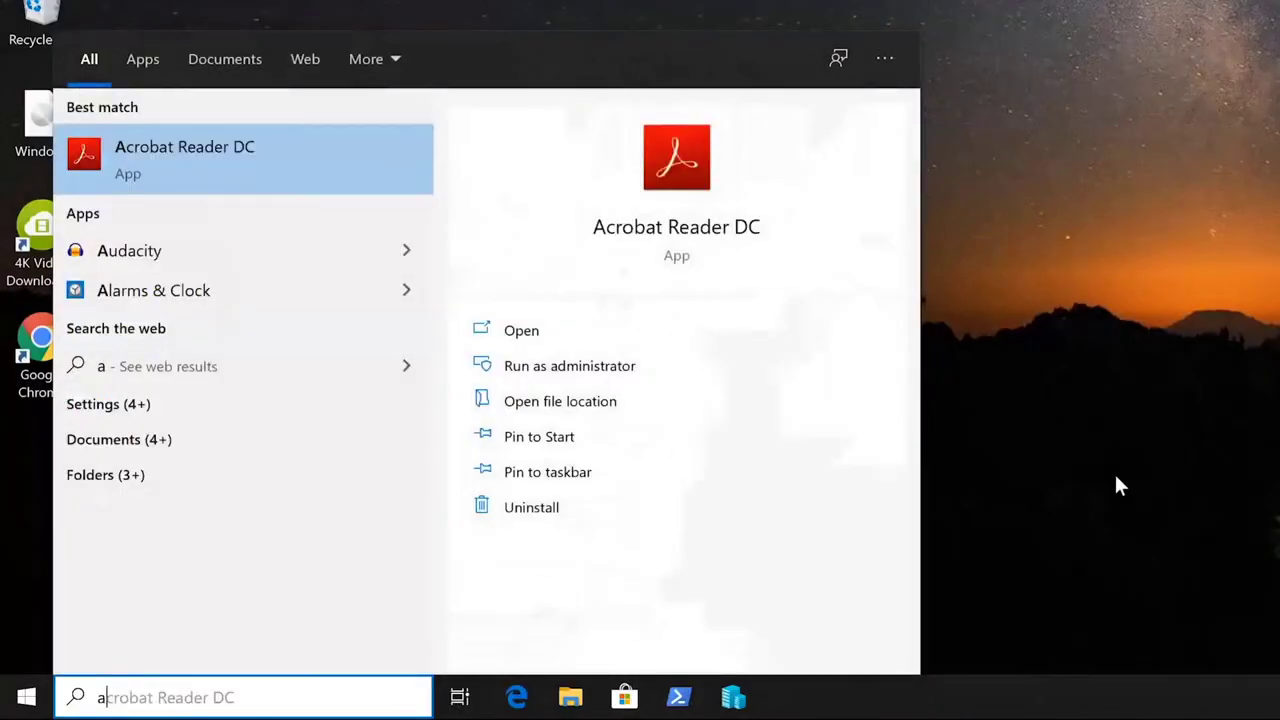
{"action": "type", "text": "dobe"}
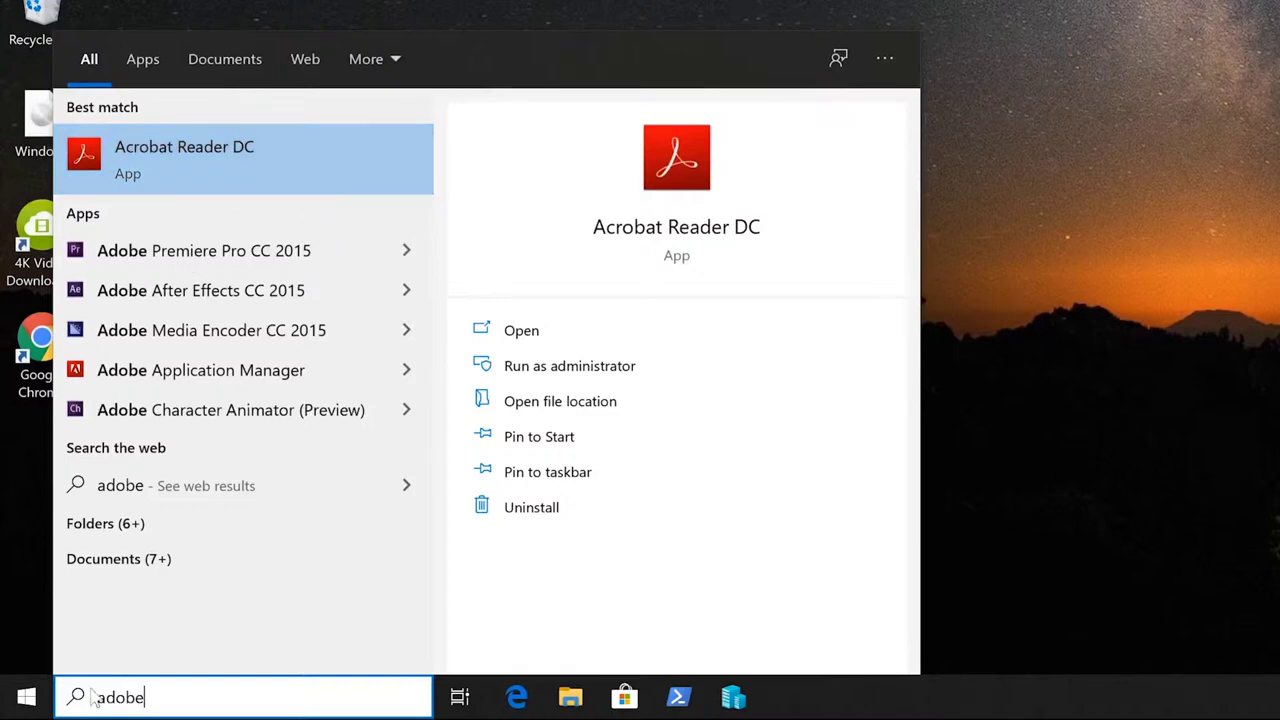
{"action": "left_click", "coordinate": [30, 700]}
{"action": "left_click", "coordinate": [30, 700]}
{"action": "left_click", "coordinate": [30, 700]}
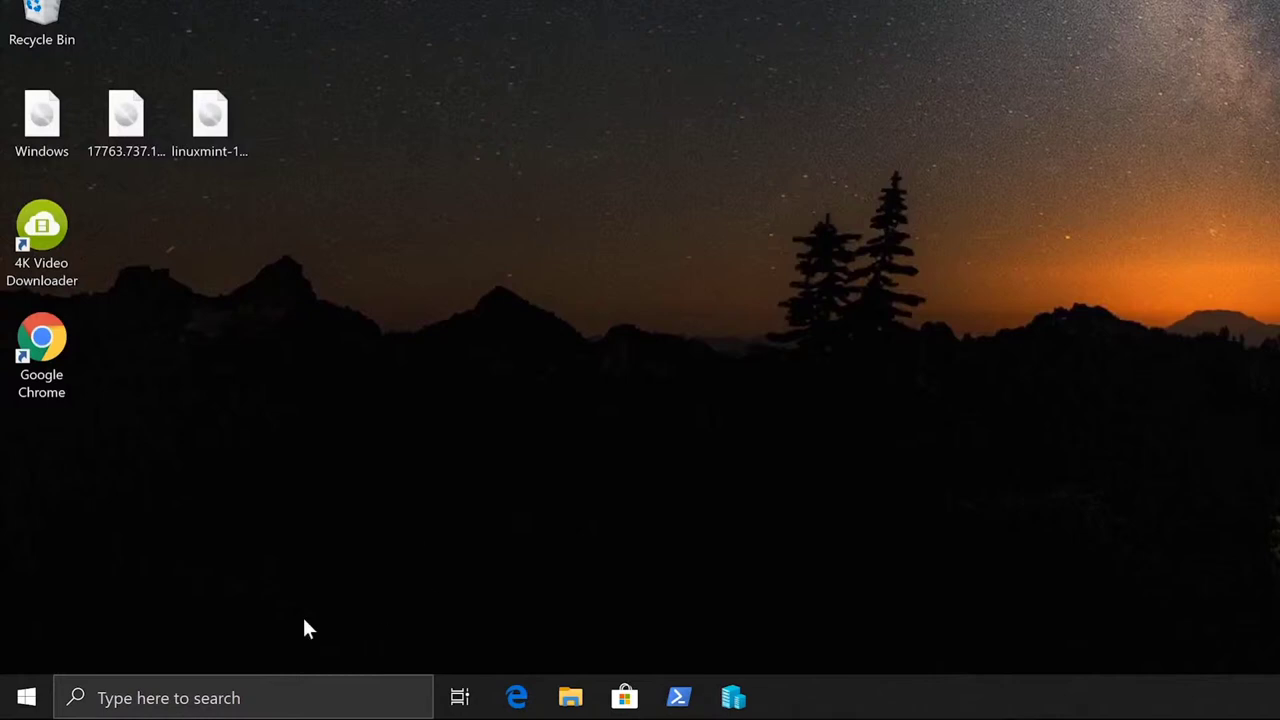
{"action": "left_click", "coordinate": [300, 697]}
{"action": "type", "text": "fi"}
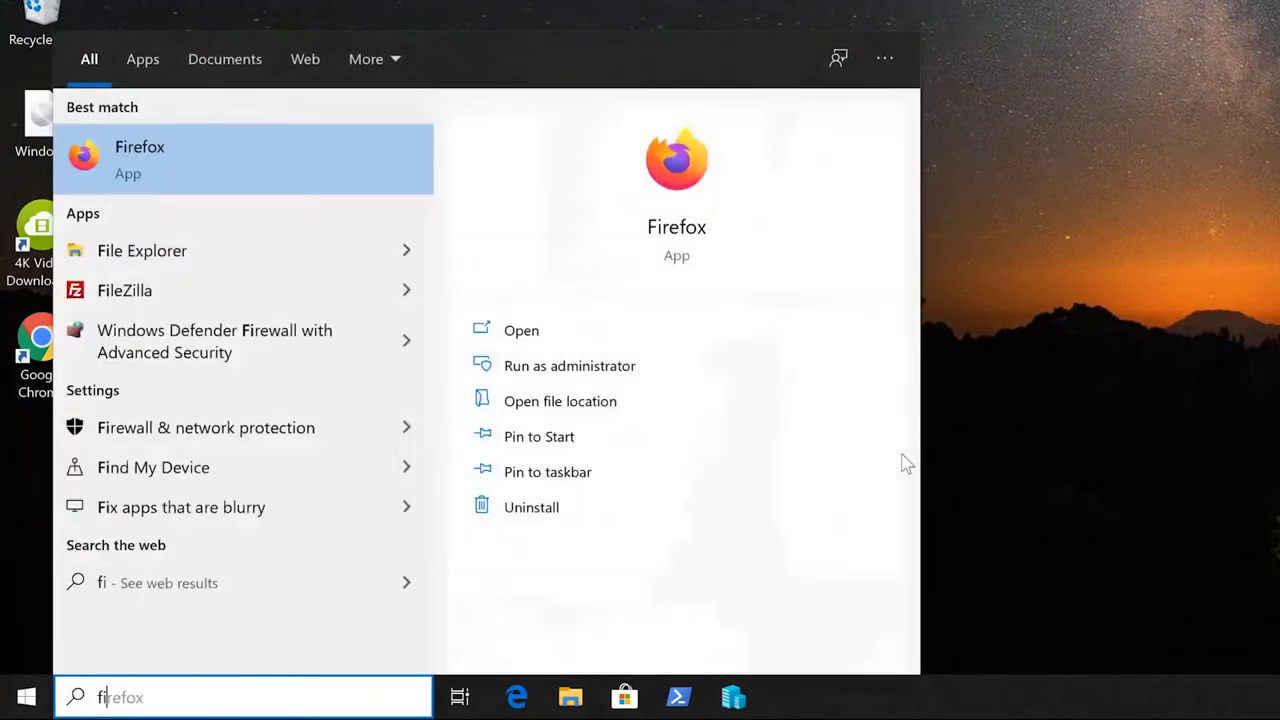
{"action": "type", "text": "le asso"}
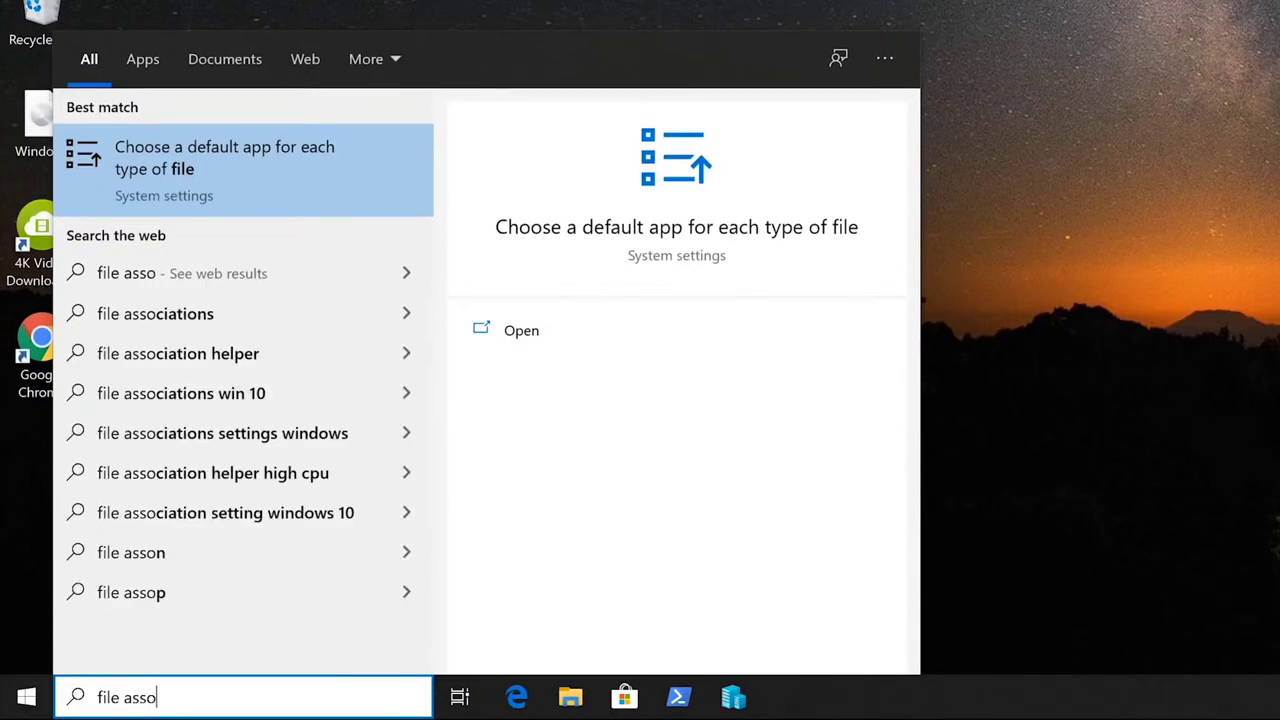
Open the 'Choose a default app for each type of file' settings page.
{"action": "left_click", "coordinate": [248, 162]}
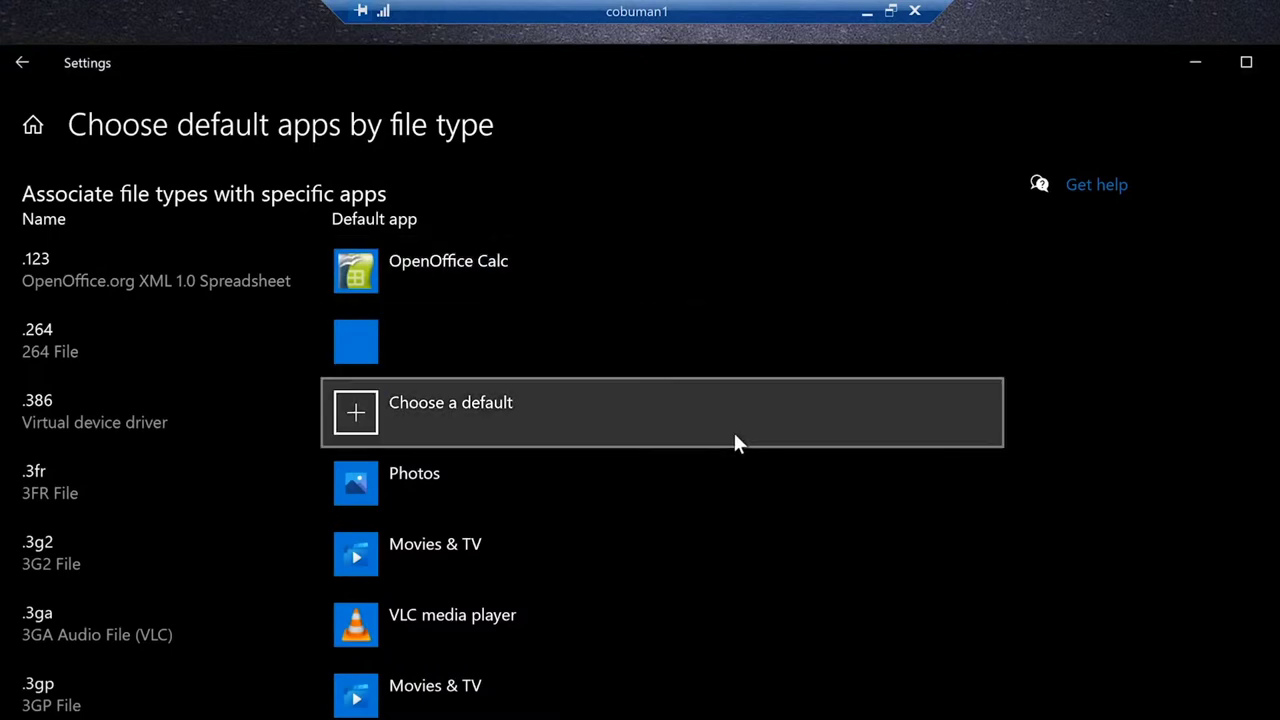
{"action": "scroll", "coordinate": [716, 438], "scroll_direction": "down", "scroll_amount": 7}
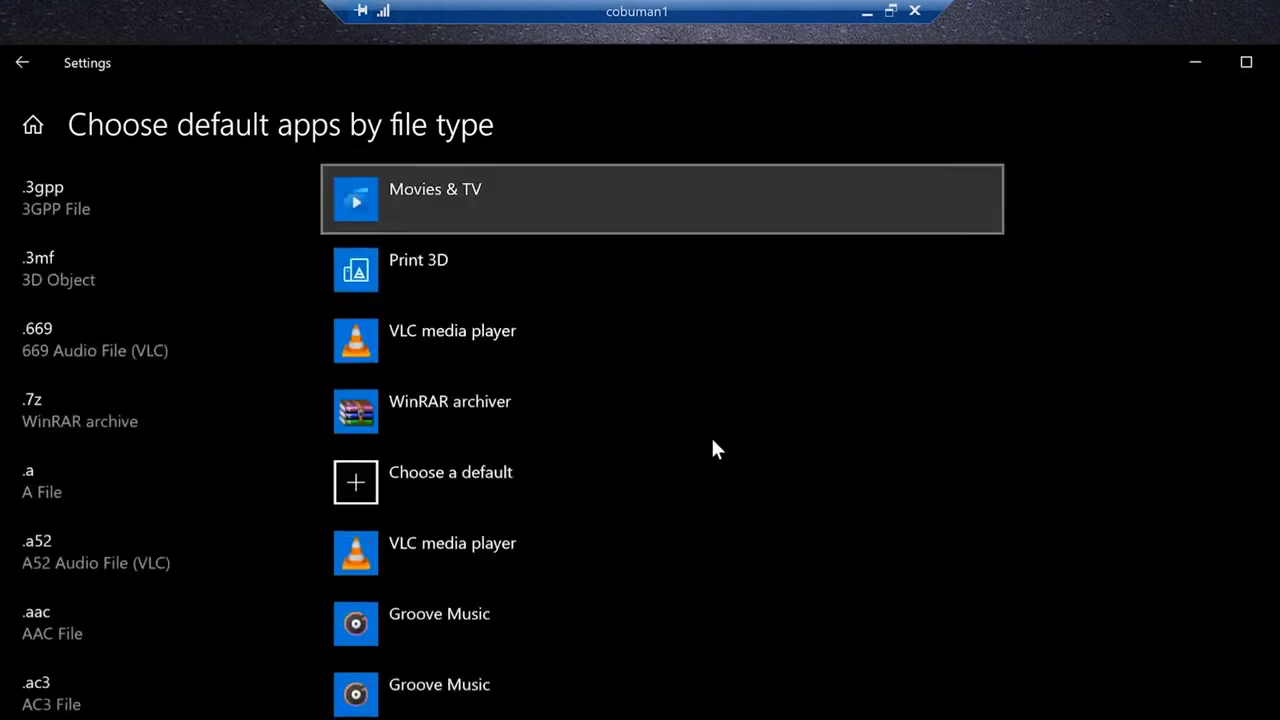
{"action": "scroll", "coordinate": [712, 450], "scroll_direction": "down", "scroll_amount": 5}
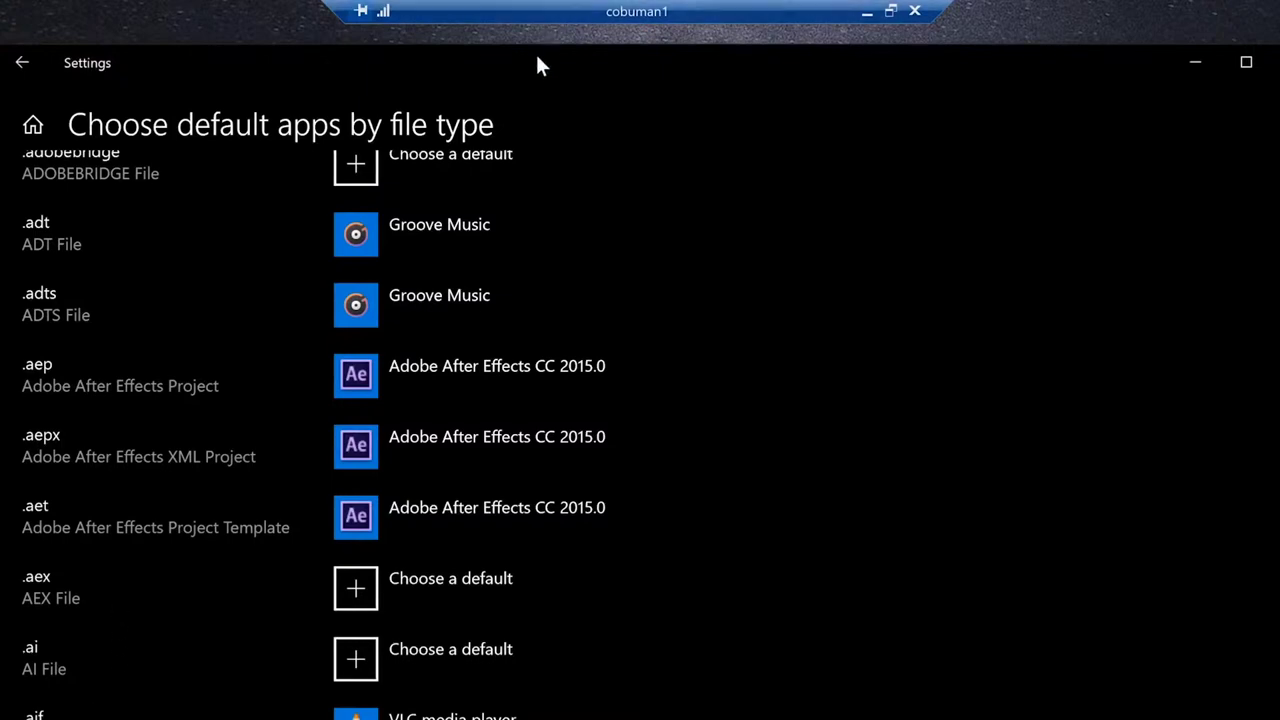
{"action": "left_click_drag", "start_coordinate": [537, 55], "coordinate": [712, 58]}
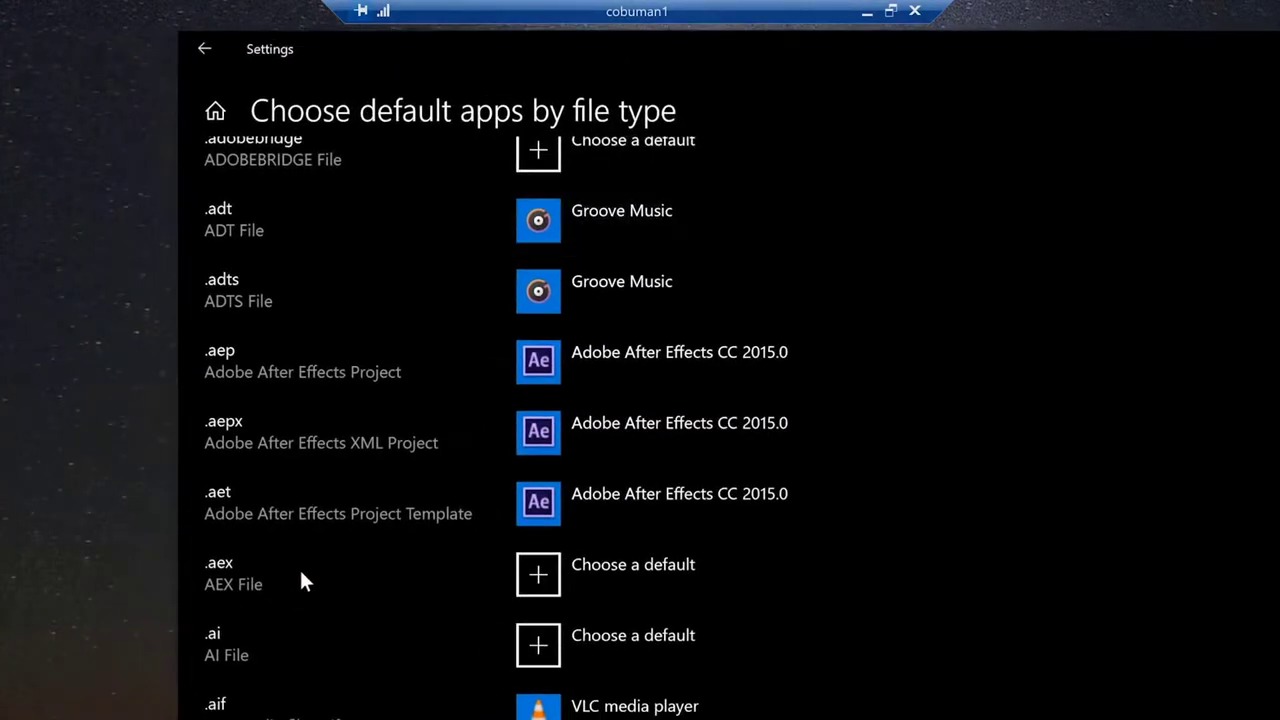
Change the .pdf default from Microsoft Edge to Adobe Acrobat Reader DC.
{"action": "scroll", "coordinate": [299, 572], "scroll_direction": "down", "scroll_amount": 12}
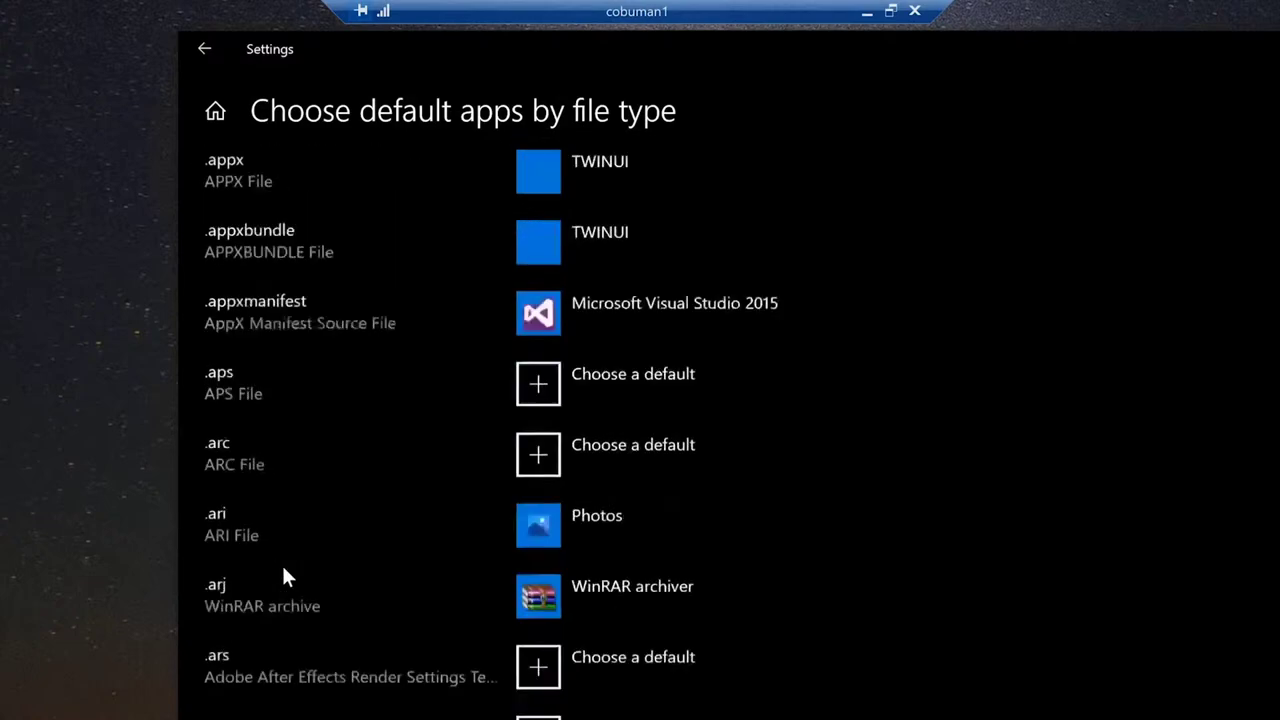
{"action": "scroll", "coordinate": [290, 568], "scroll_direction": "down", "scroll_amount": 20}
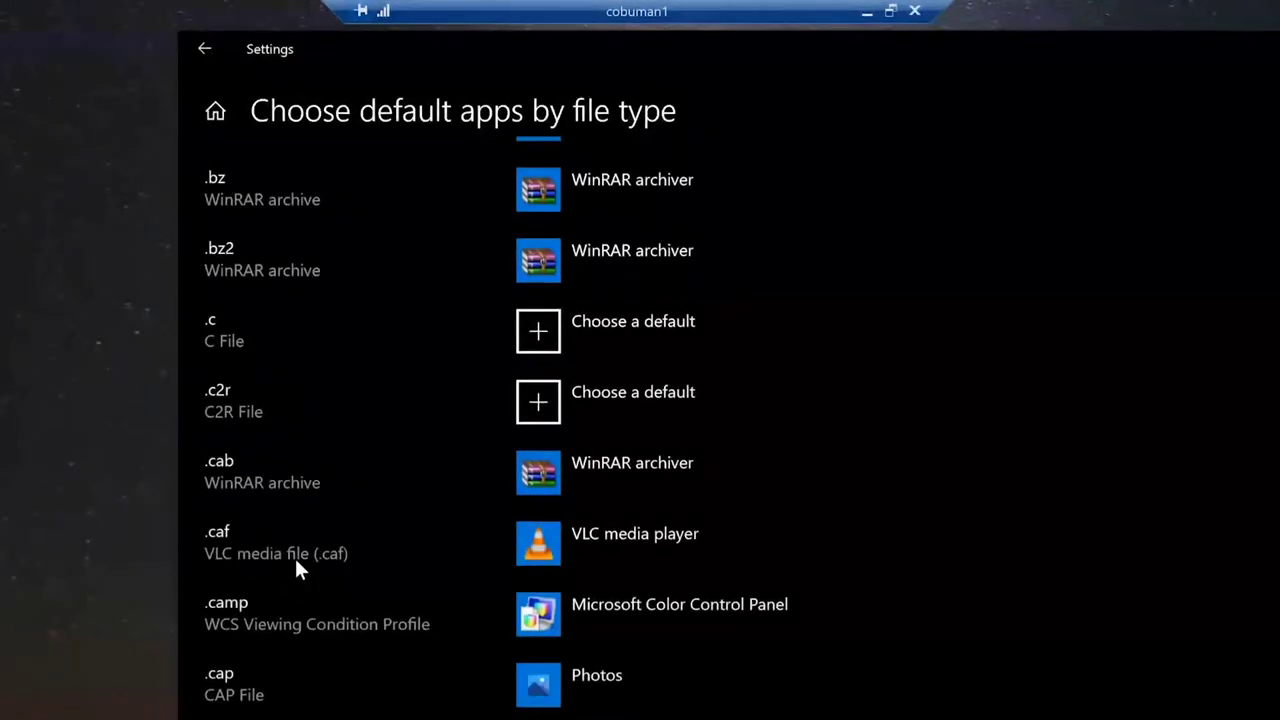
{"action": "scroll", "coordinate": [295, 558], "scroll_direction": "down", "scroll_amount": 20}
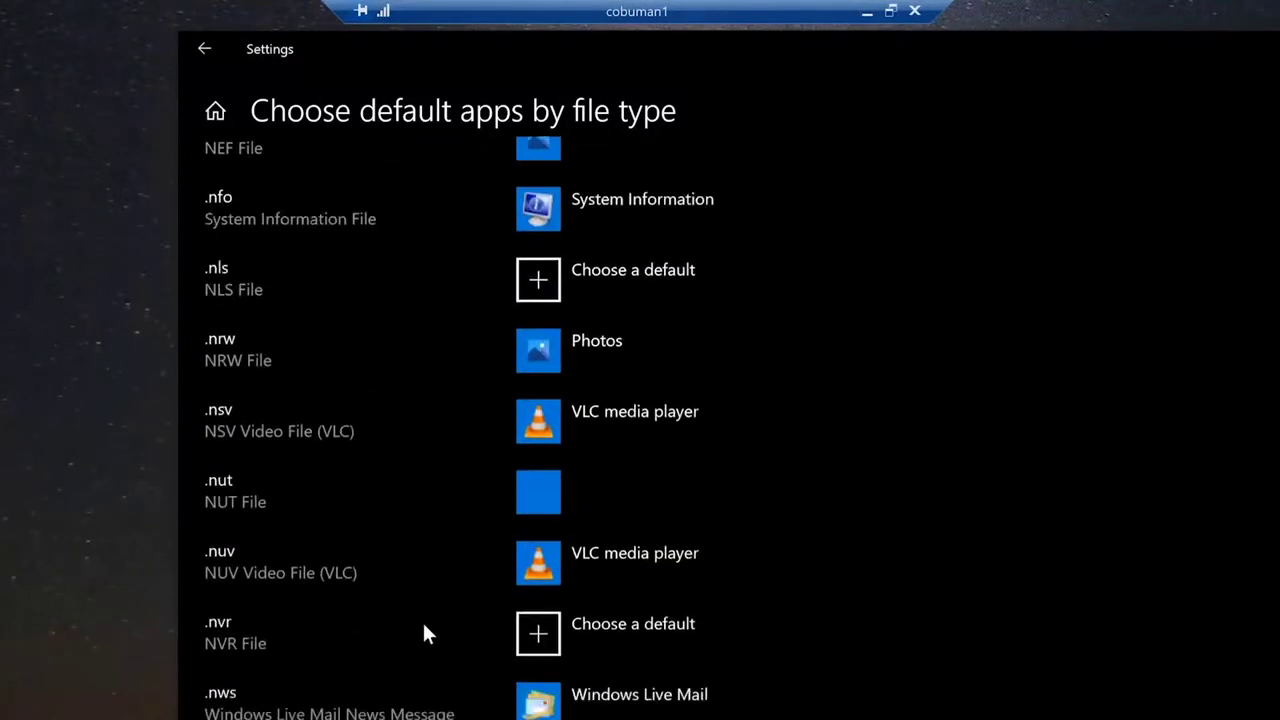
{"action": "scroll", "coordinate": [424, 633], "scroll_direction": "down", "scroll_amount": 15}
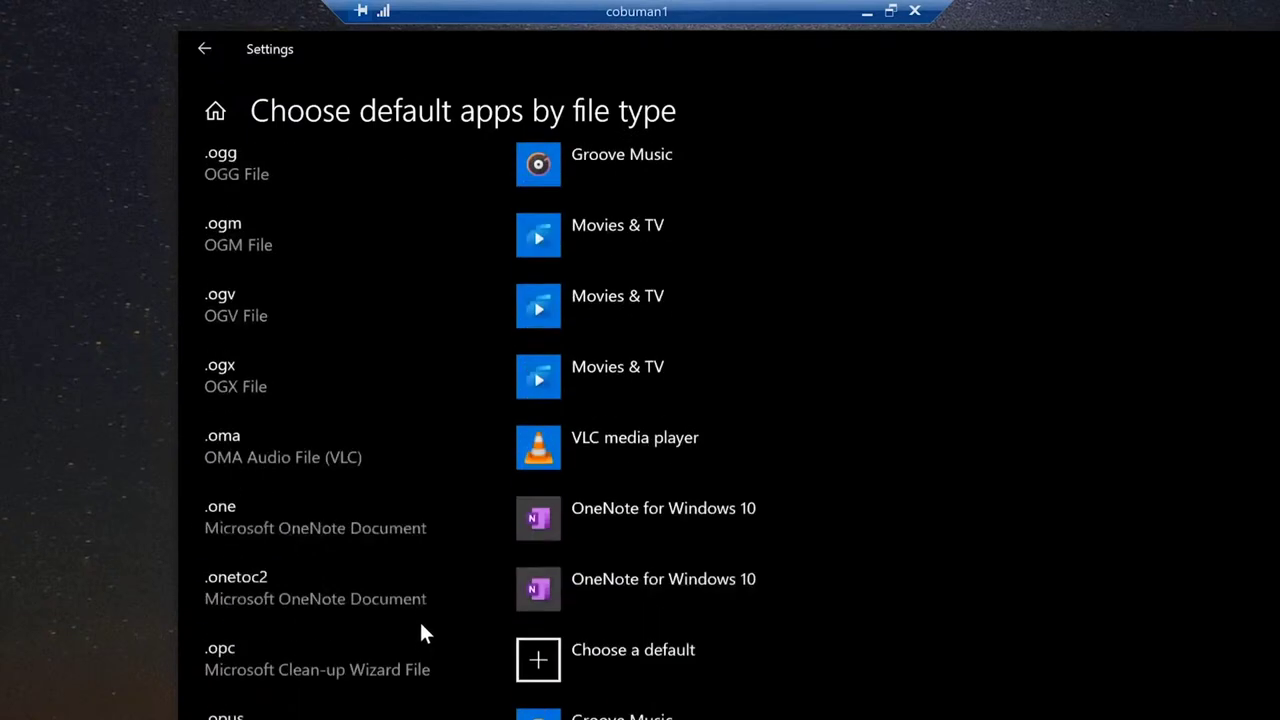
{"action": "scroll", "coordinate": [421, 626], "scroll_direction": "down", "scroll_amount": 6}
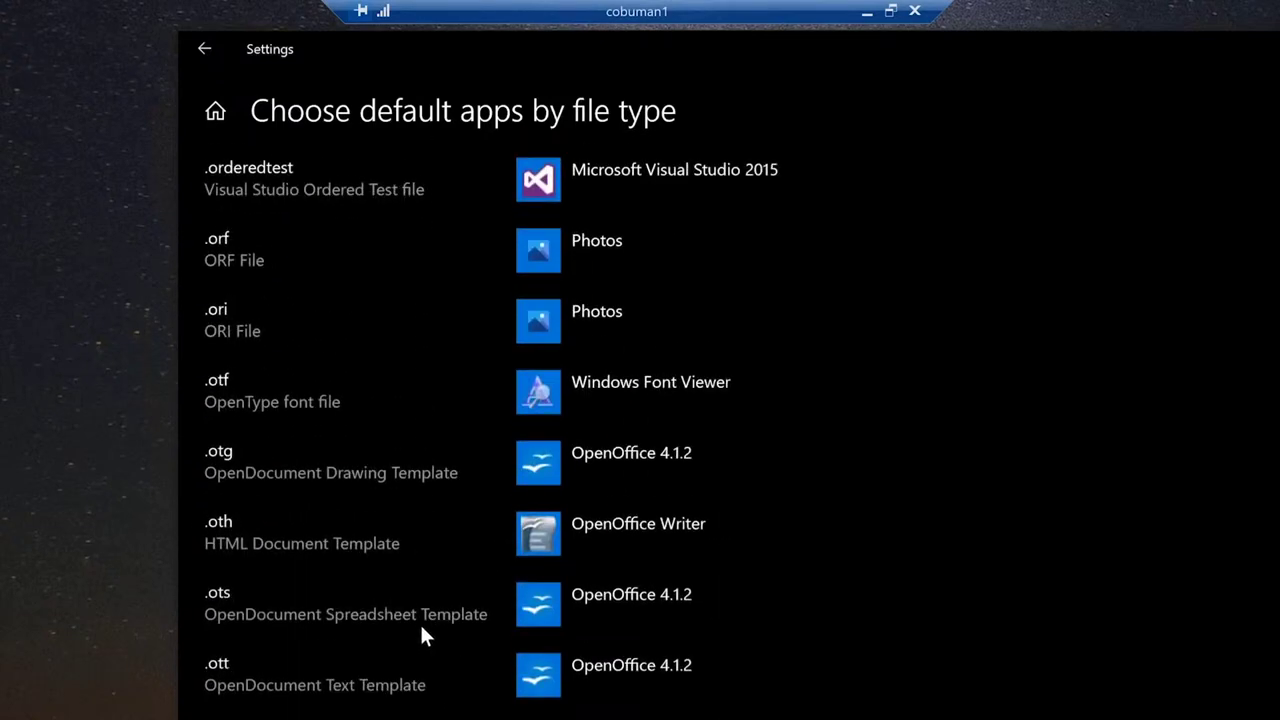
{"action": "scroll", "coordinate": [421, 622], "scroll_direction": "down", "scroll_amount": 2}
{"action": "scroll", "coordinate": [423, 622], "scroll_direction": "down", "scroll_amount": 4}
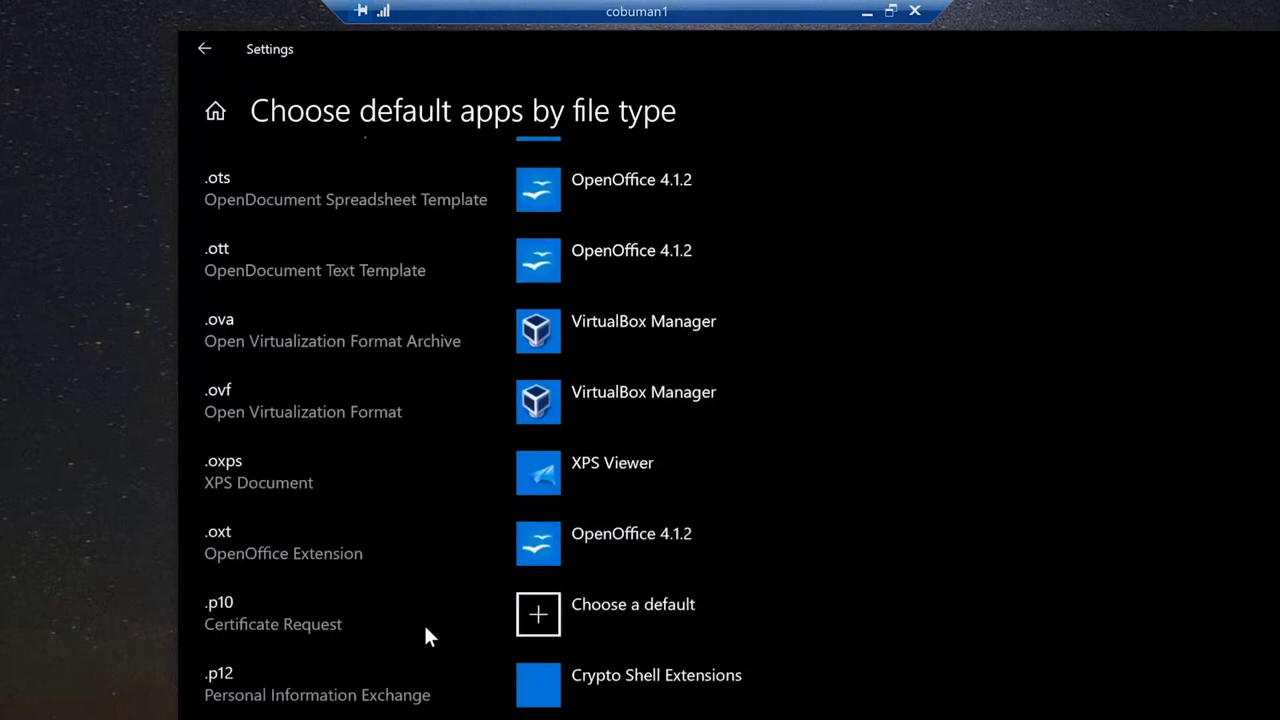
{"action": "scroll", "coordinate": [425, 630], "scroll_direction": "down", "scroll_amount": 5}
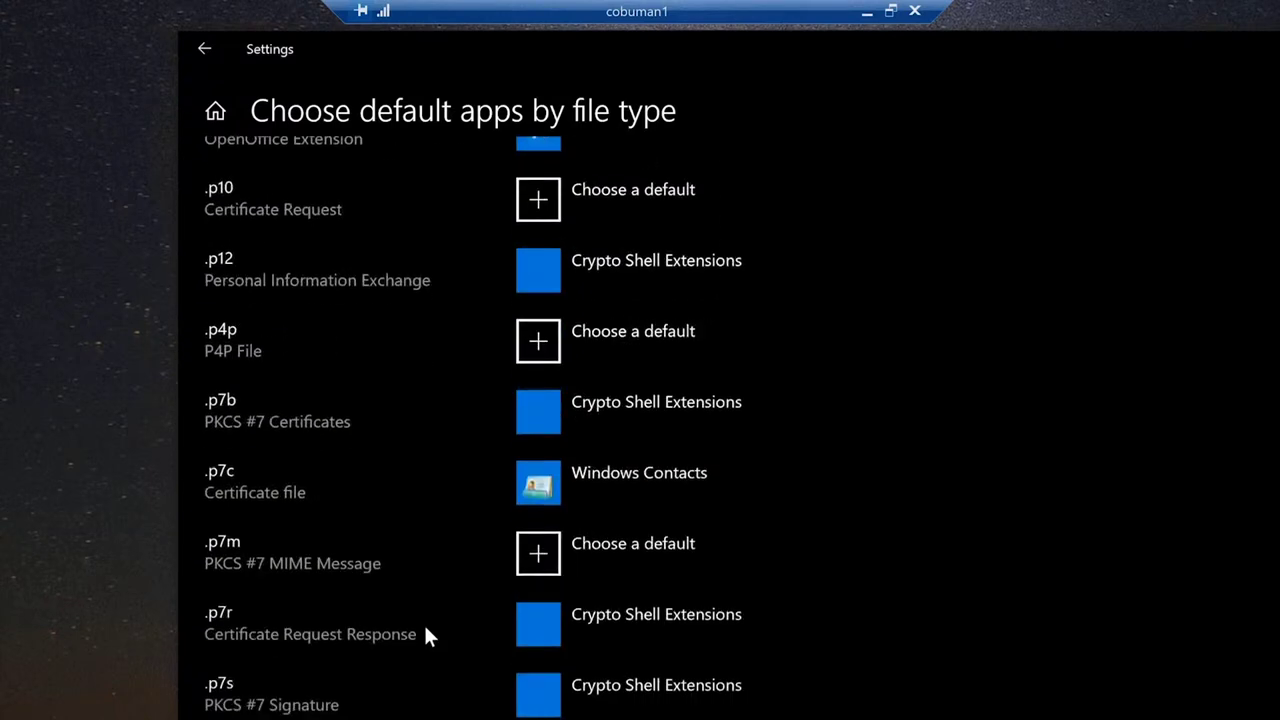
{"action": "scroll", "coordinate": [425, 628], "scroll_direction": "down", "scroll_amount": 4}
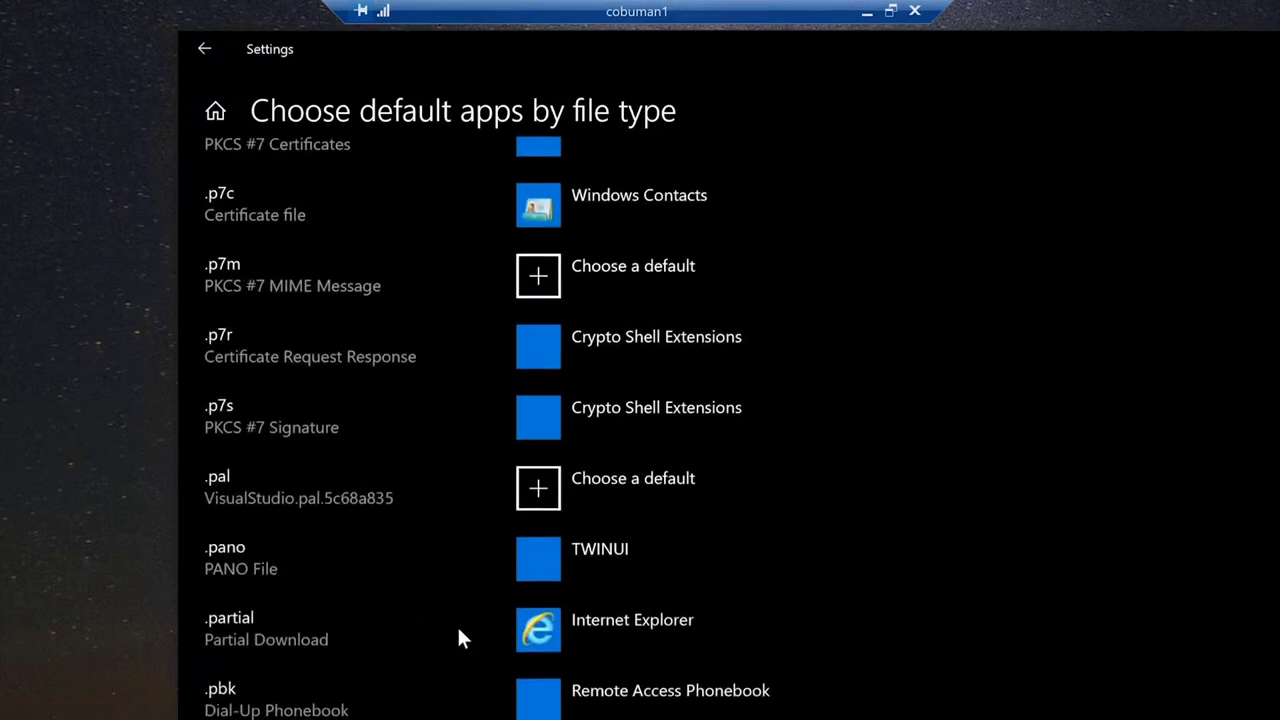
{"action": "scroll", "coordinate": [355, 673], "scroll_direction": "down", "scroll_amount": 2}
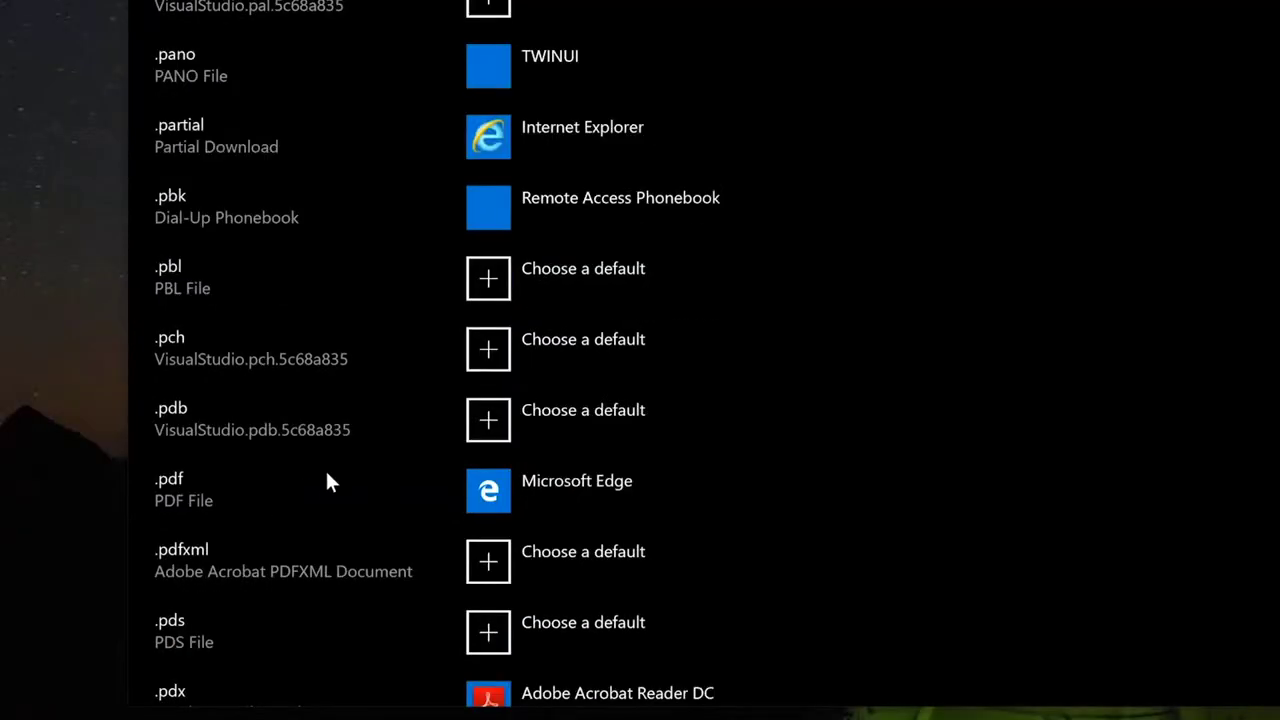
{"action": "scroll", "coordinate": [229, 474], "scroll_direction": "down", "scroll_amount": 2}
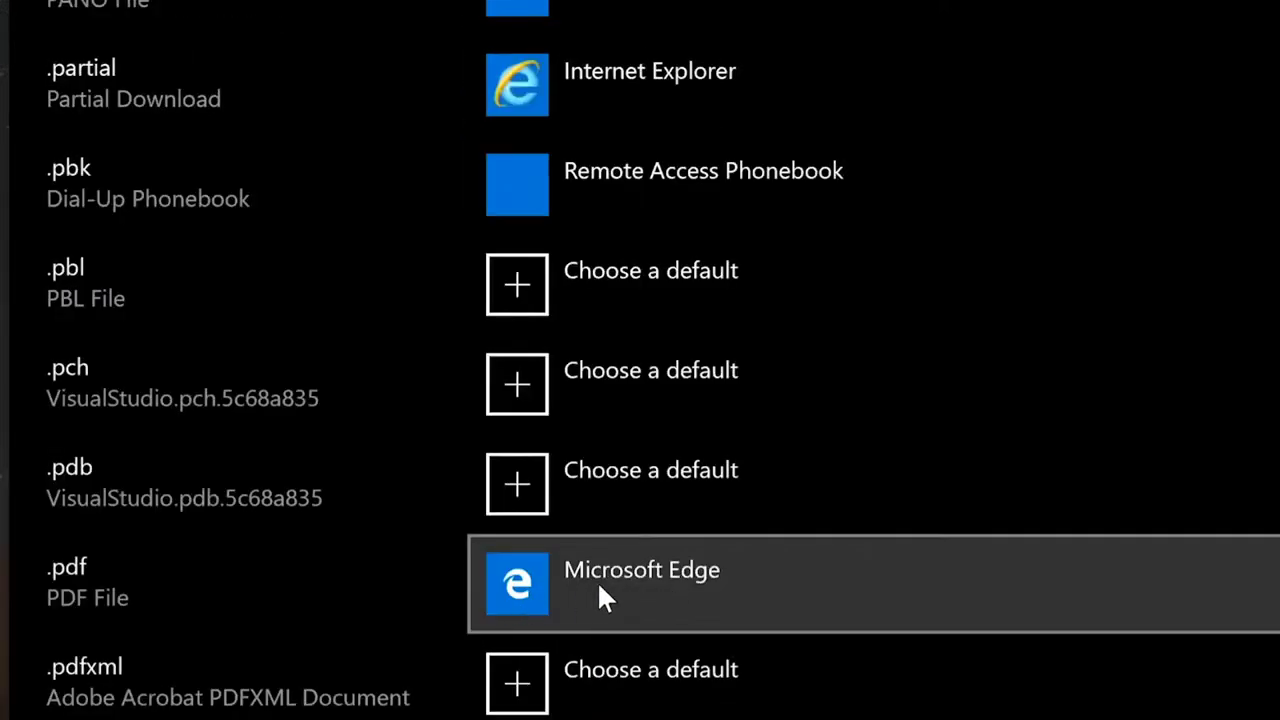
{"action": "left_click", "coordinate": [640, 592]}
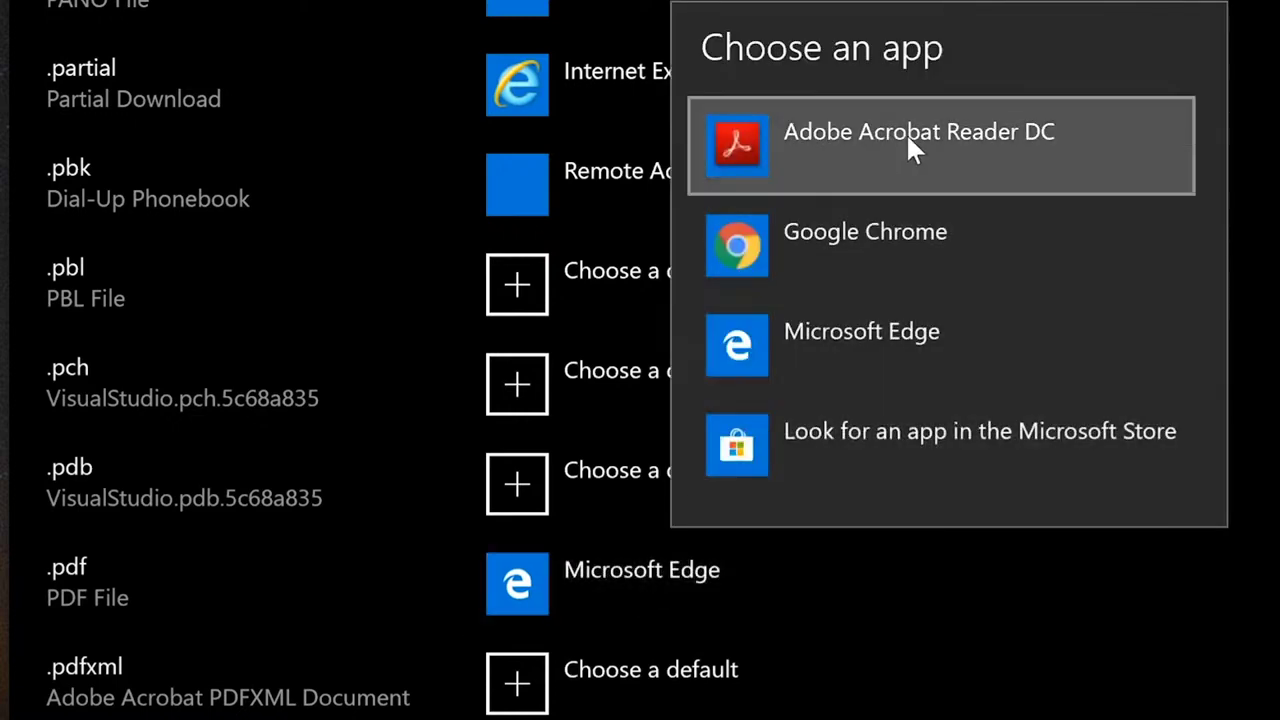
{"action": "left_click", "coordinate": [910, 140]}
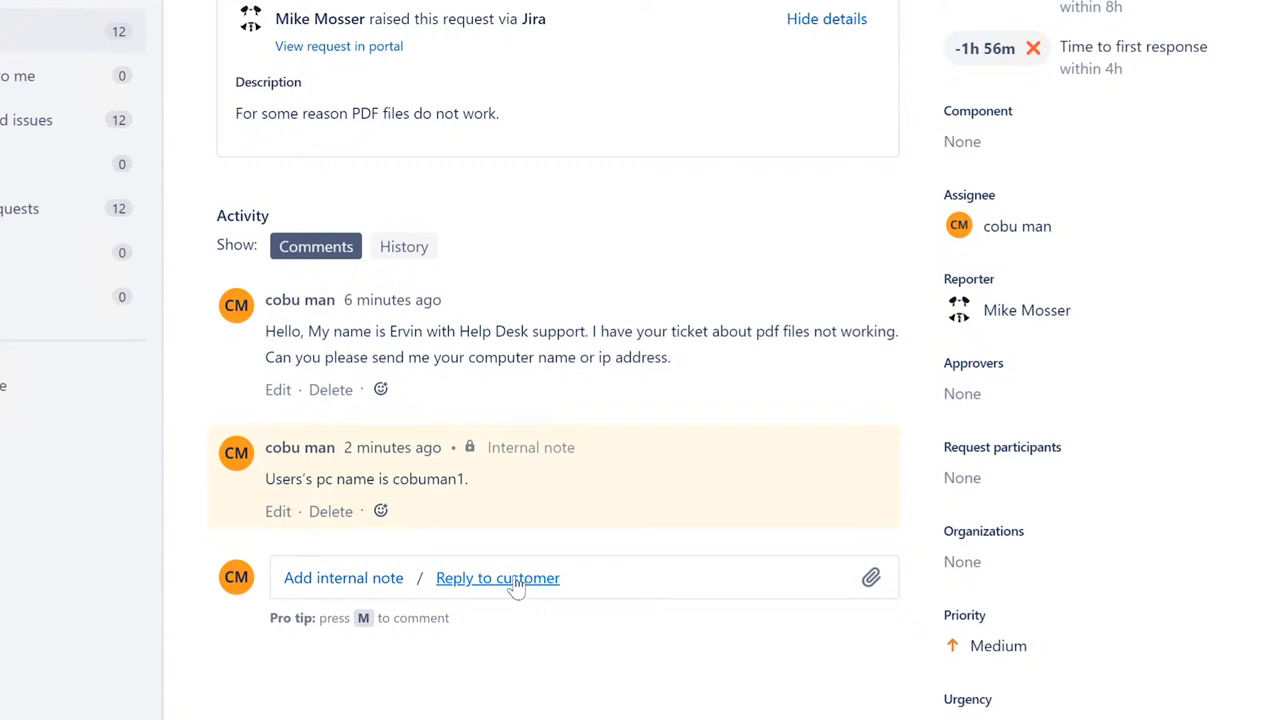
Add the internal note 'Changed file association to resolve .pdf issues.' to ISD-15.
{"action": "left_click", "coordinate": [360, 590]}
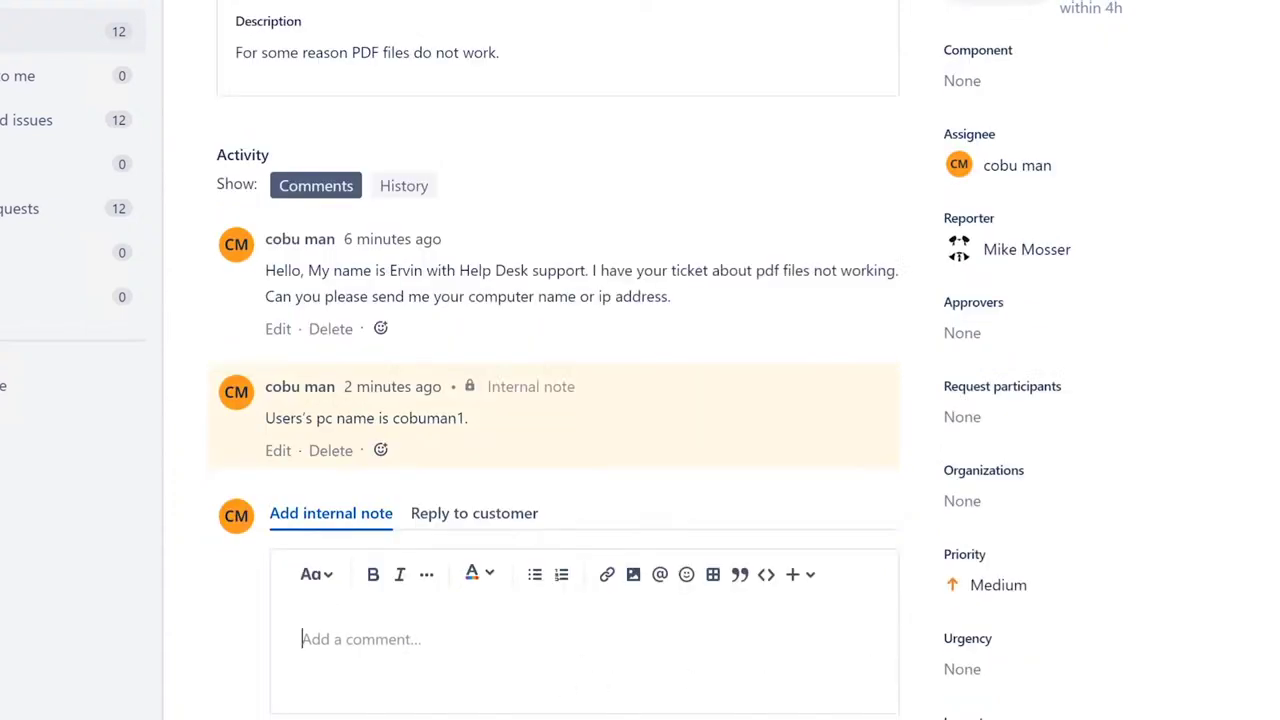
{"action": "type", "text": "Changed ff"}
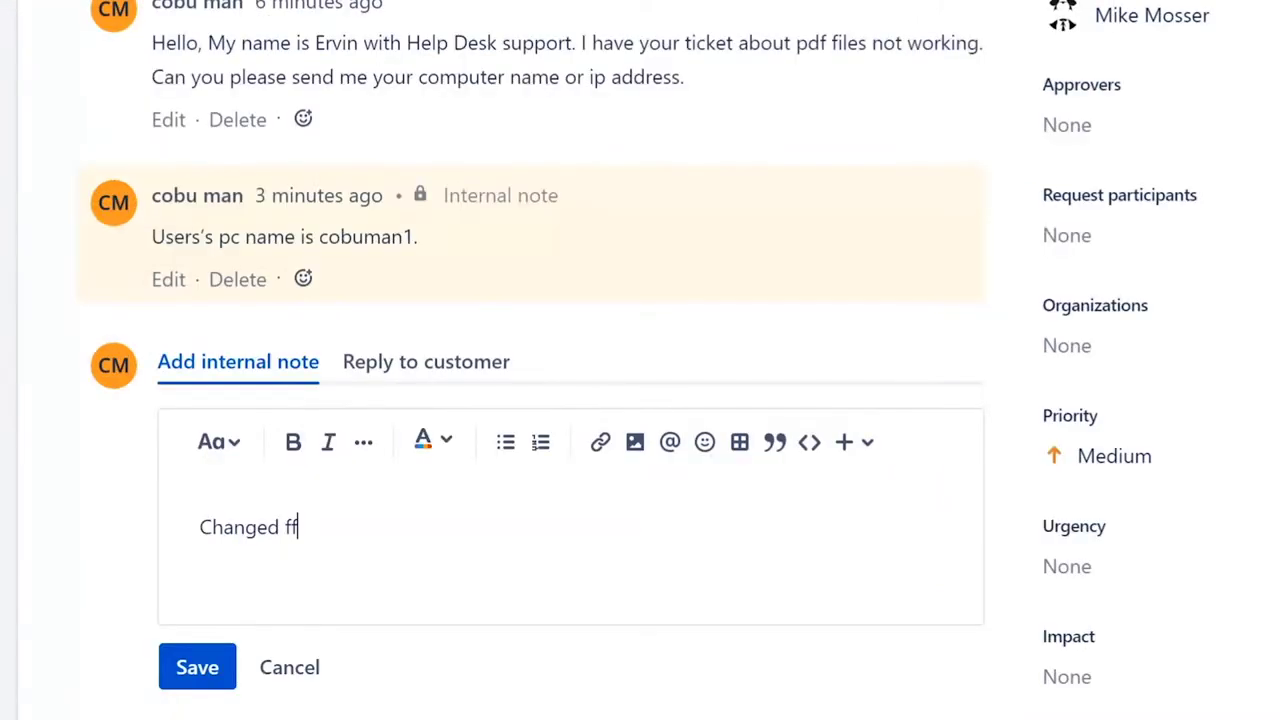
{"action": "key", "text": "BackSpace"}
{"action": "type", "text": "ile associ"}
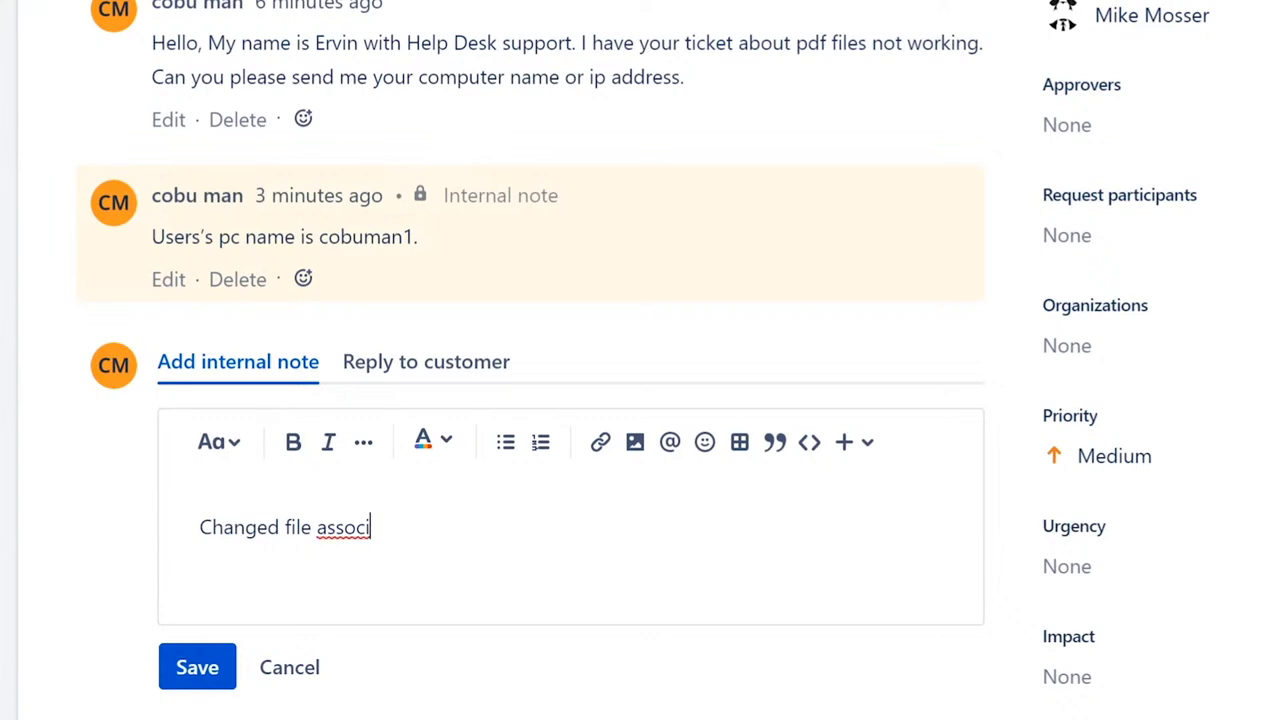
{"action": "type", "text": "taion"}
{"action": "right_click", "coordinate": [388, 527]}
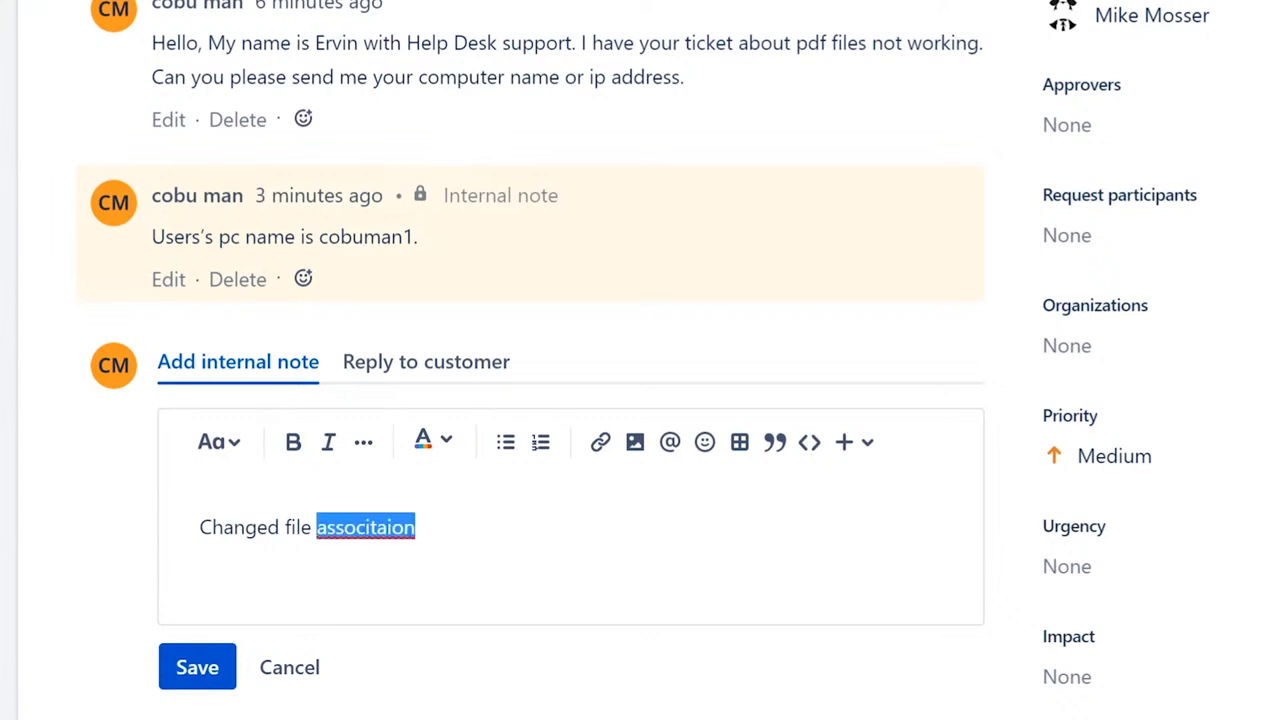
{"action": "left_click", "coordinate": [520, 176]}
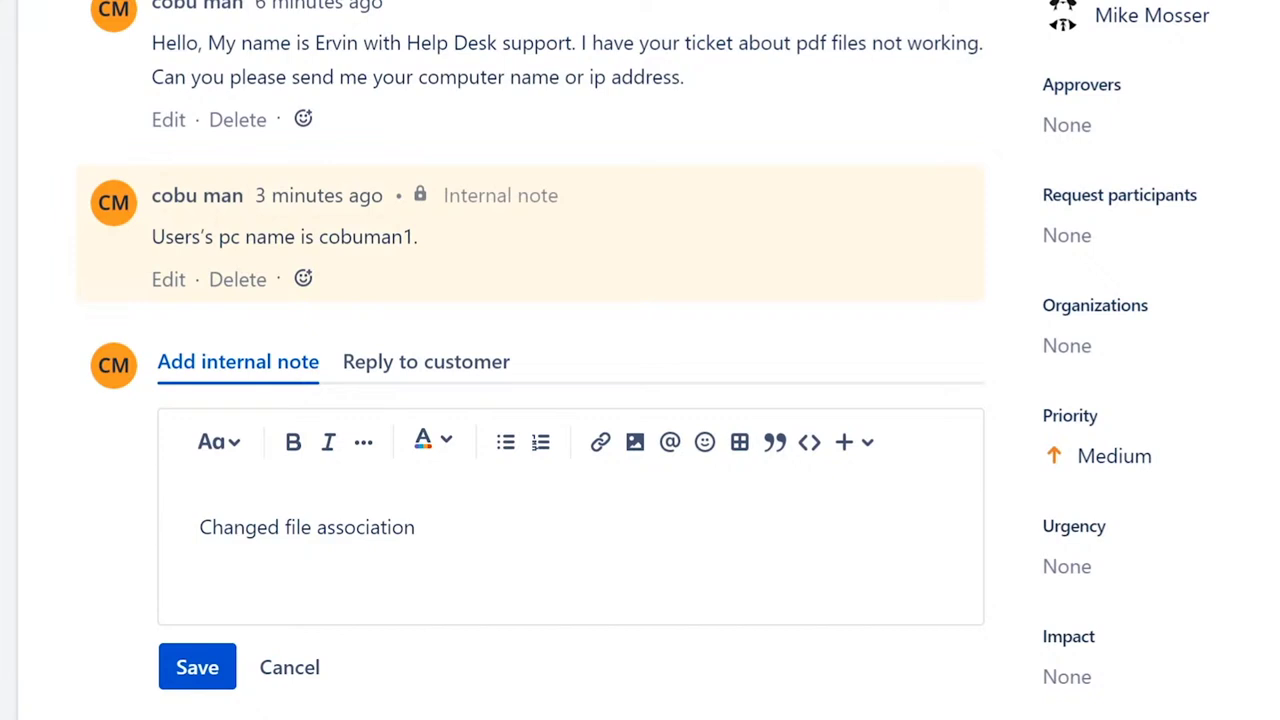
{"action": "type", "text": "to allow pdf"}
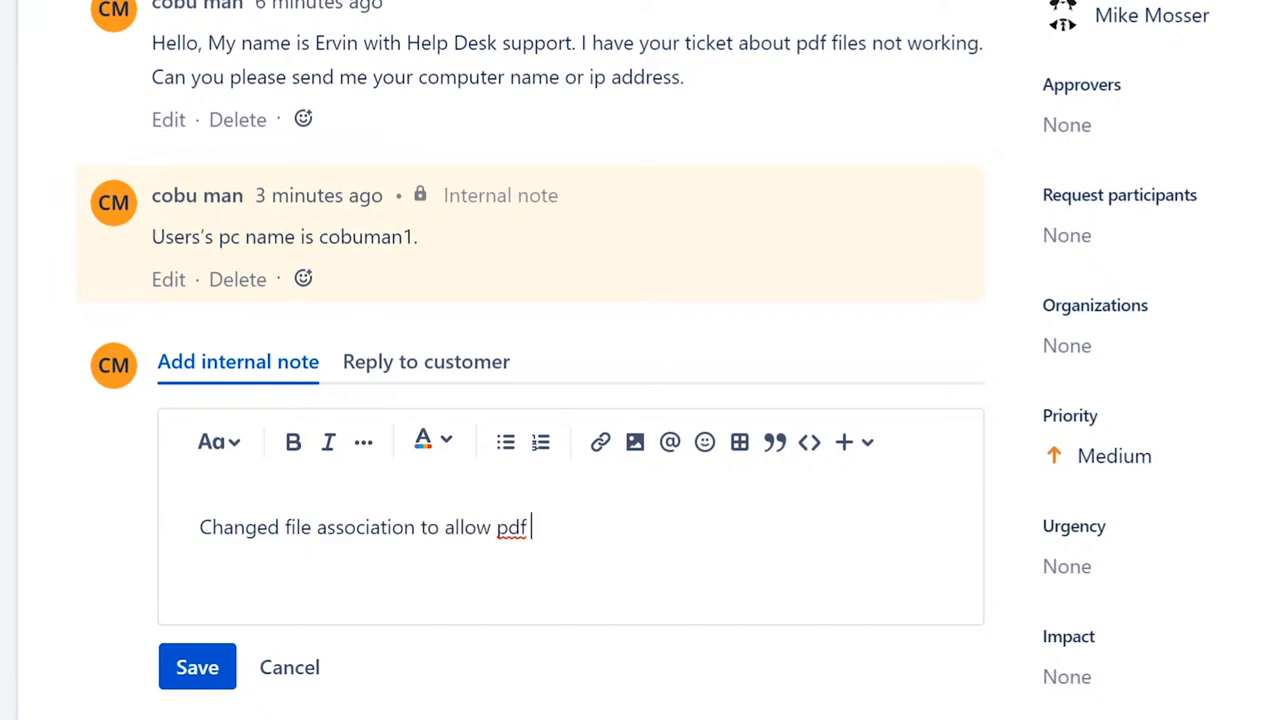
{"action": "key", "text": "BackSpace"}
{"action": "key", "text": "BackSpace"}
{"action": "key", "text": "BackSpace"}
{"action": "key", "text": "BackSpace"}
{"action": "key", "text": "BackSpace"}
{"action": "key", "text": "BackSpace"}
{"action": "key", "text": "BackSpace"}
{"action": "key", "text": "BackSpace"}
{"action": "key", "text": "BackSpace"}
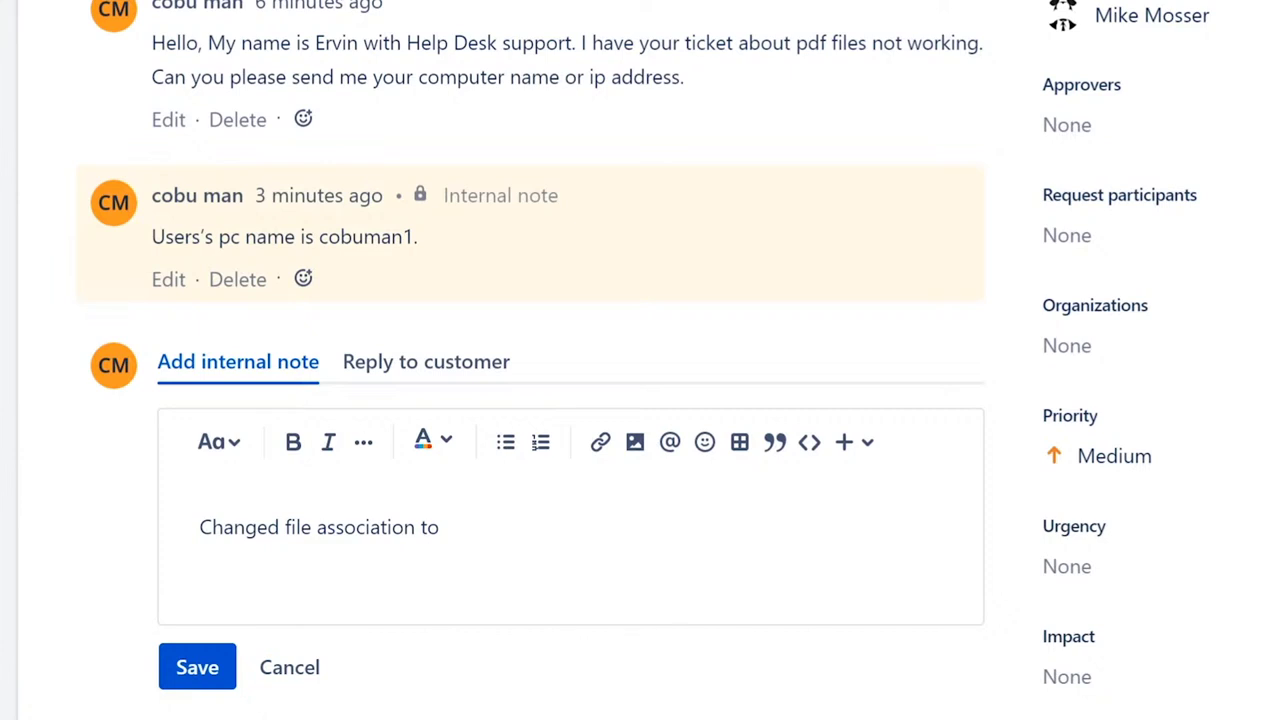
{"action": "type", "text": "resolve .pdf i"}
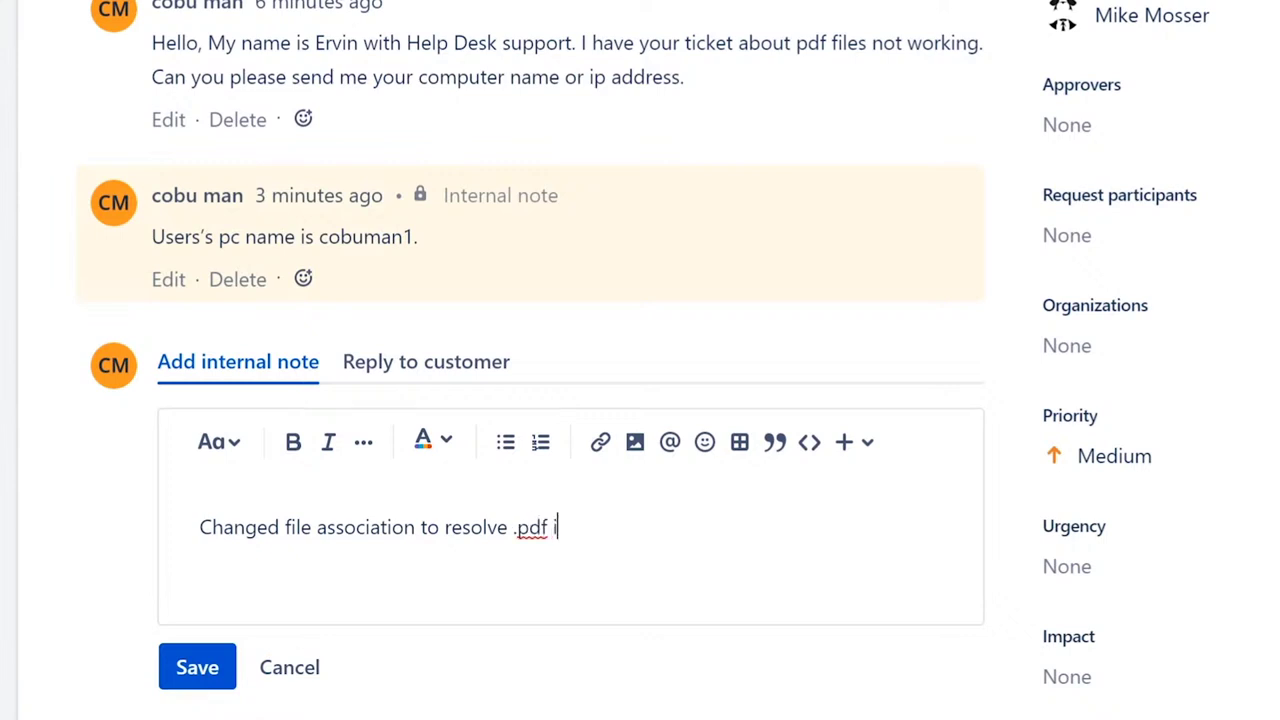
{"action": "type", "text": "ssues. Ervin"}
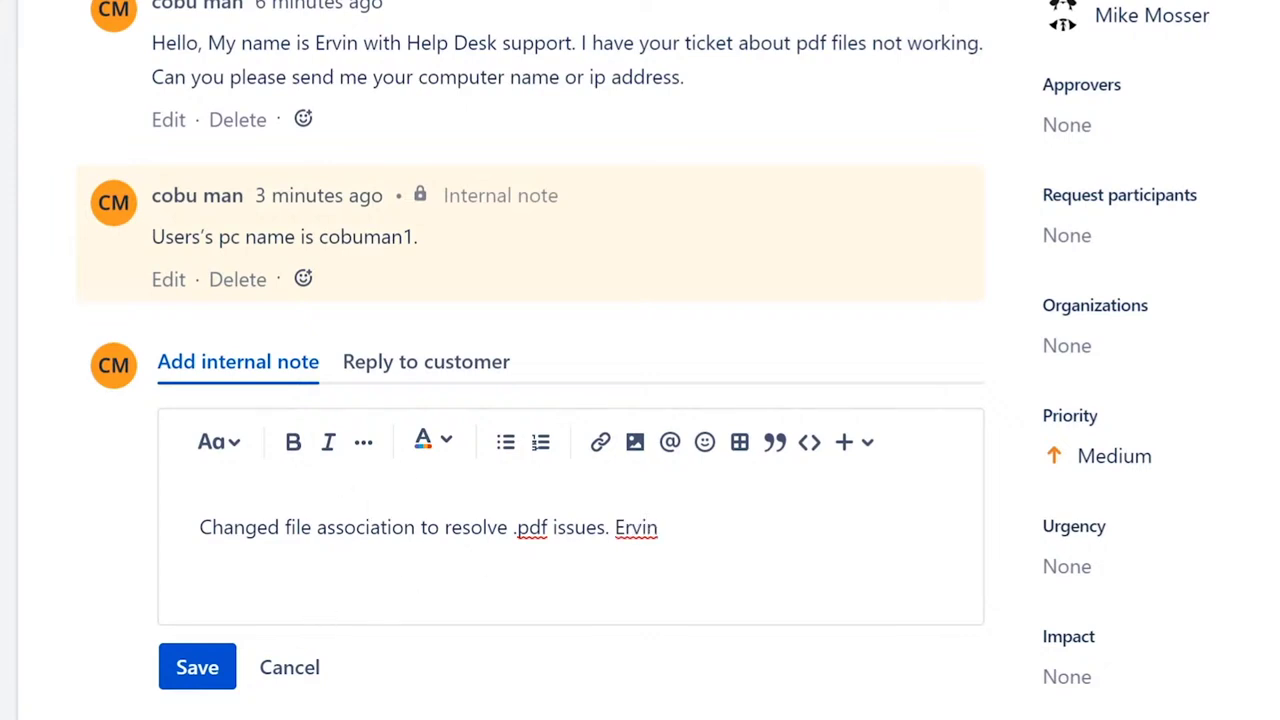
{"action": "left_click", "coordinate": [200, 672]}
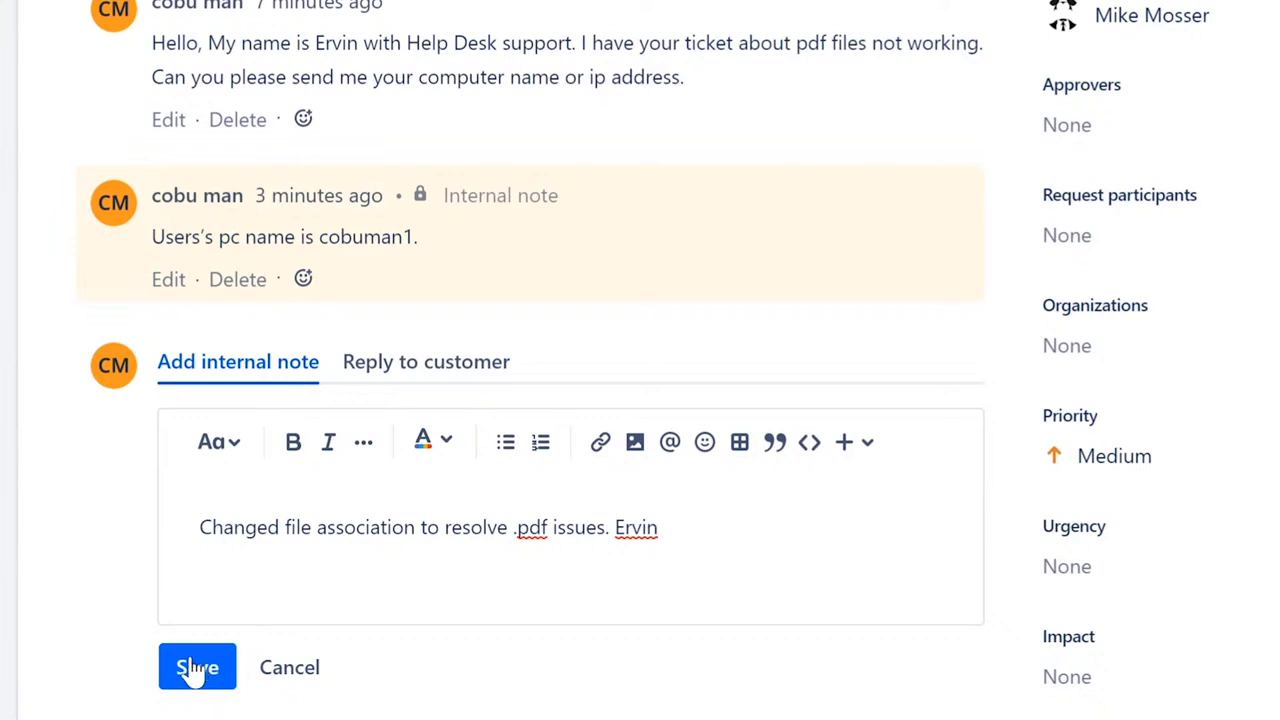
{"action": "left_click", "coordinate": [197, 670]}
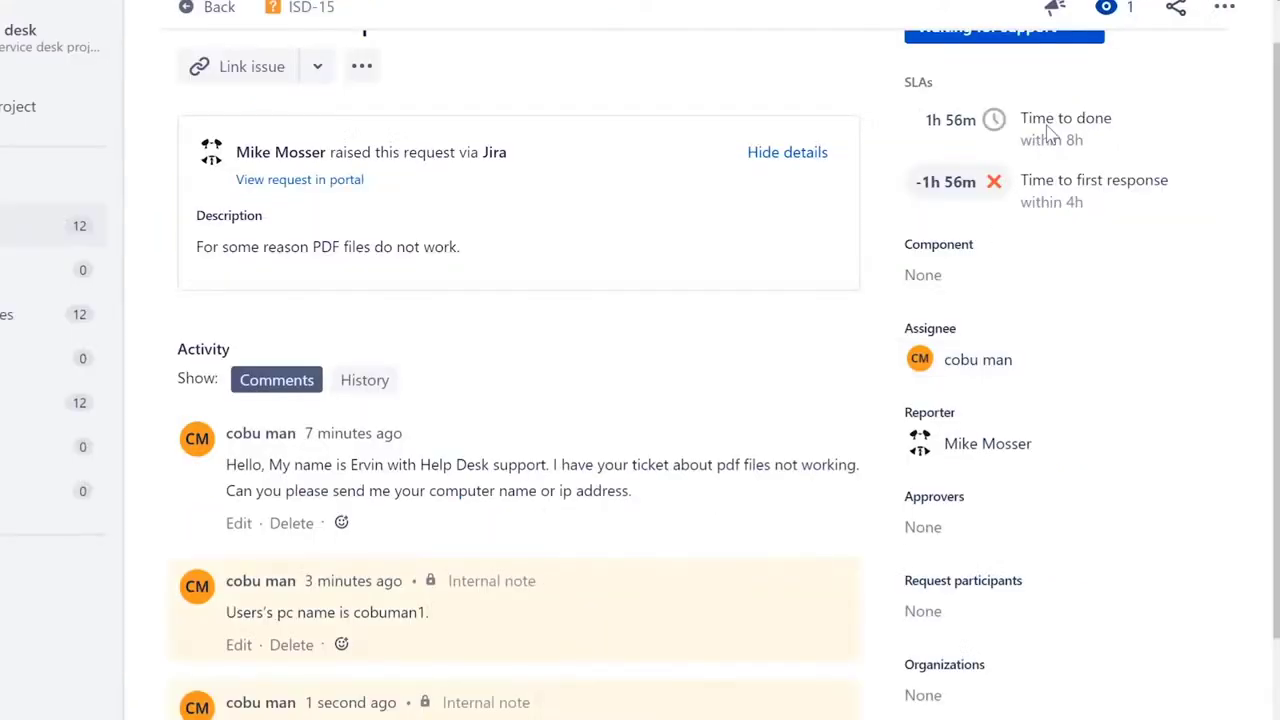
Transition ISD-15 from Waiting for support to Complete and return to the All open queue.
{"action": "scroll", "coordinate": [1094, 149], "scroll_direction": "up", "scroll_amount": 1}
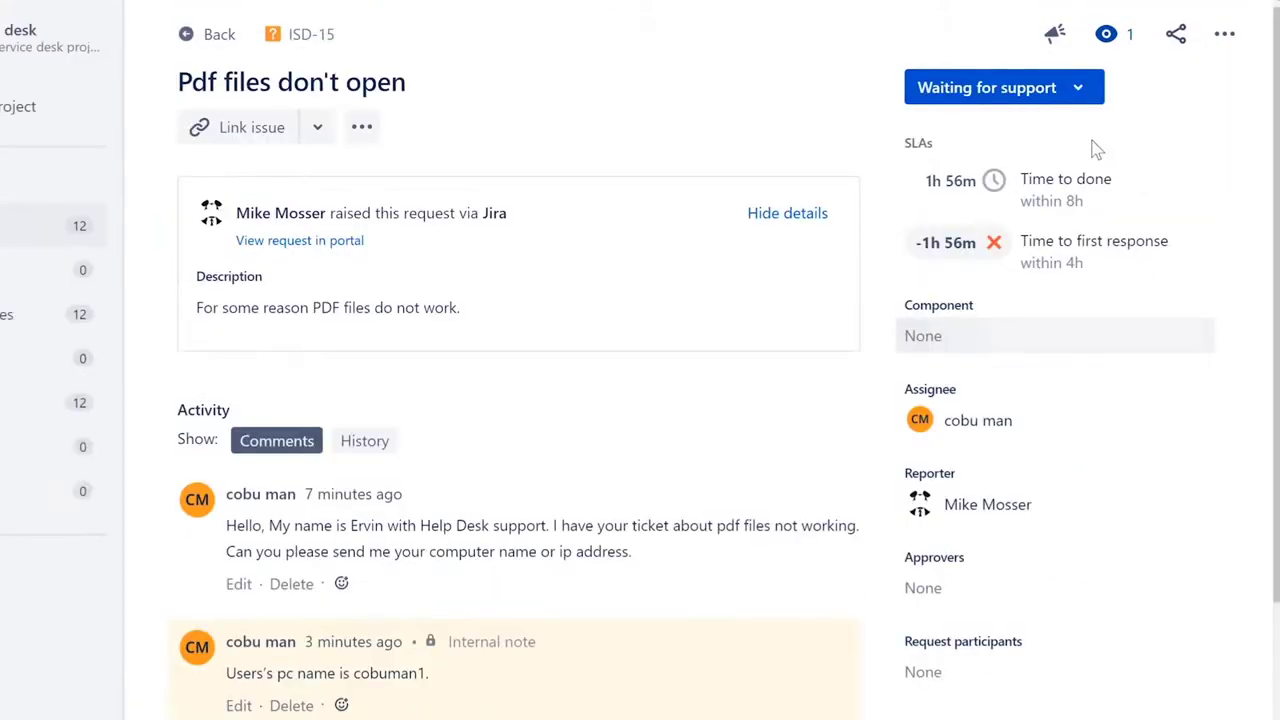
{"action": "left_click", "coordinate": [1027, 100]}
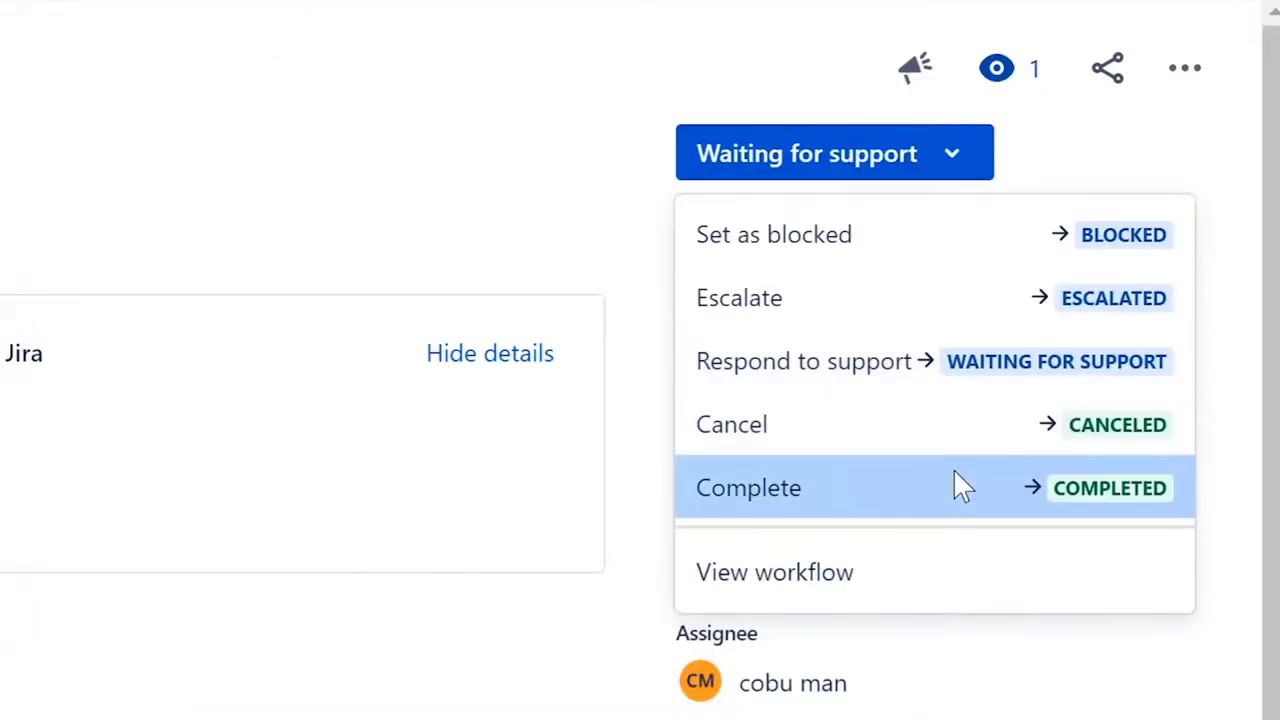
{"action": "left_click", "coordinate": [953, 476]}
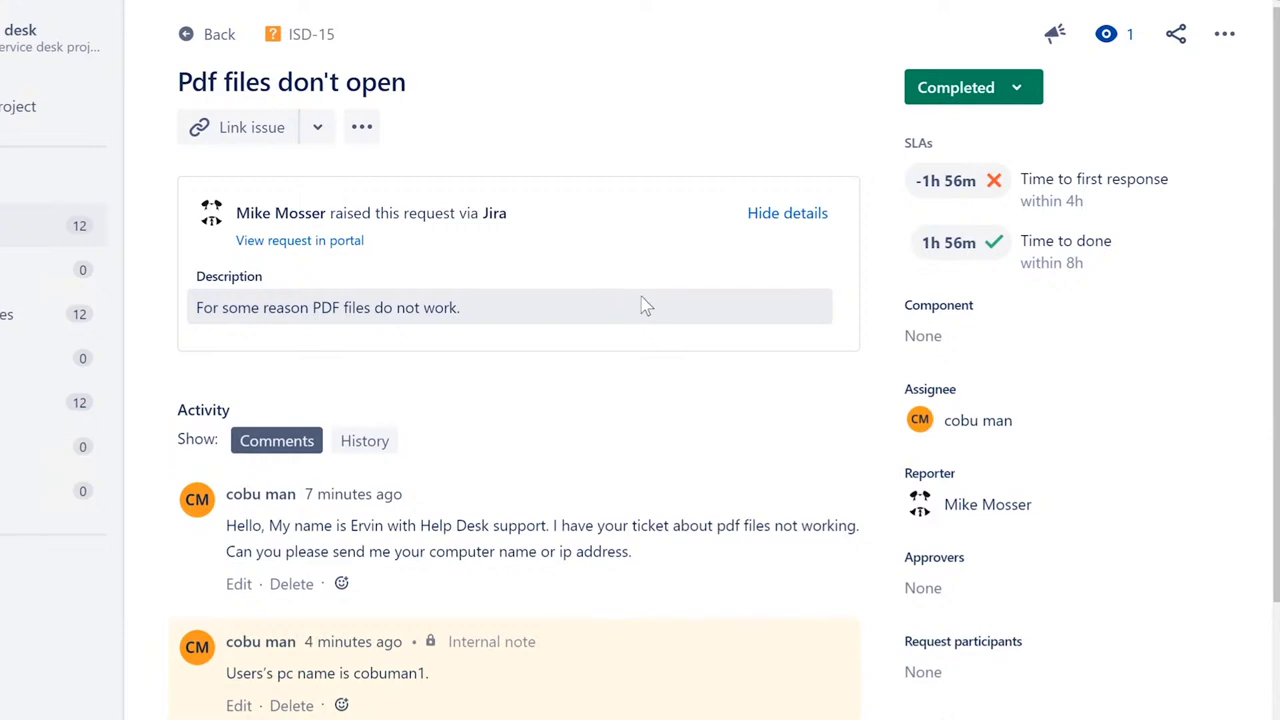
{"action": "left_click", "coordinate": [220, 40]}
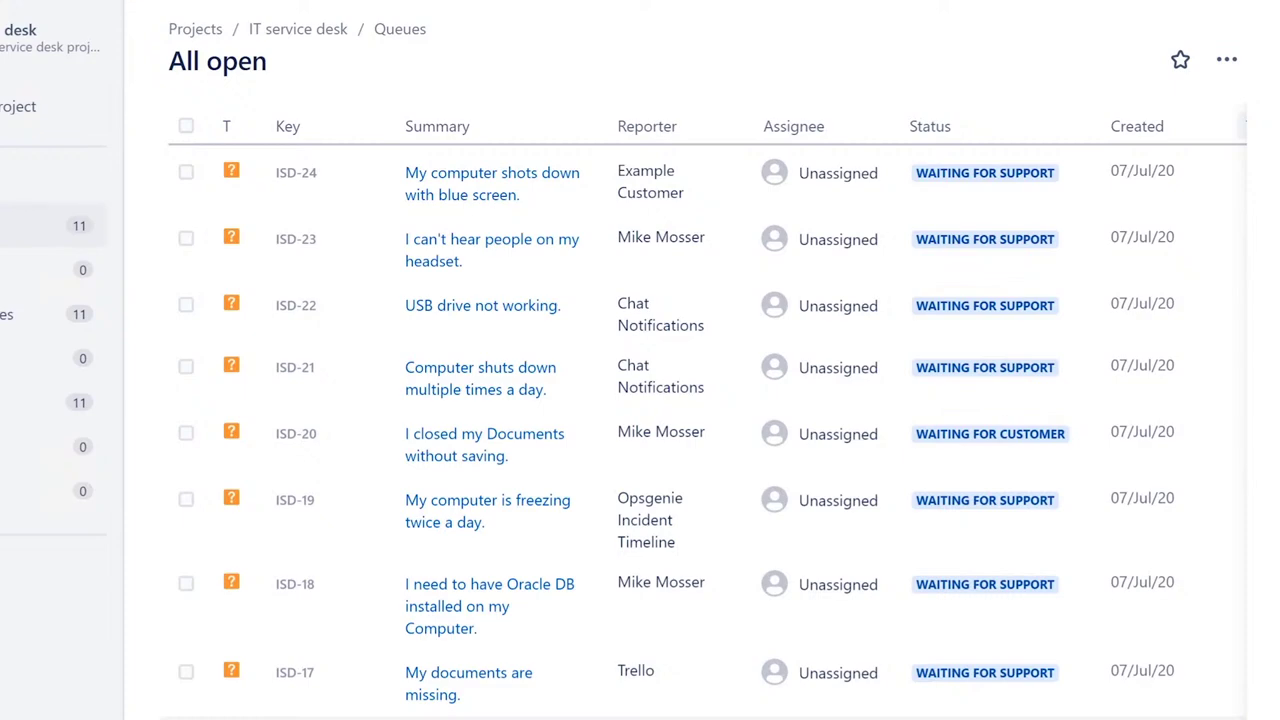
Open 'Websites are super slow.', assign it to yourself, and cancel the description edit.
{"action": "left_click", "coordinate": [531, 714]}
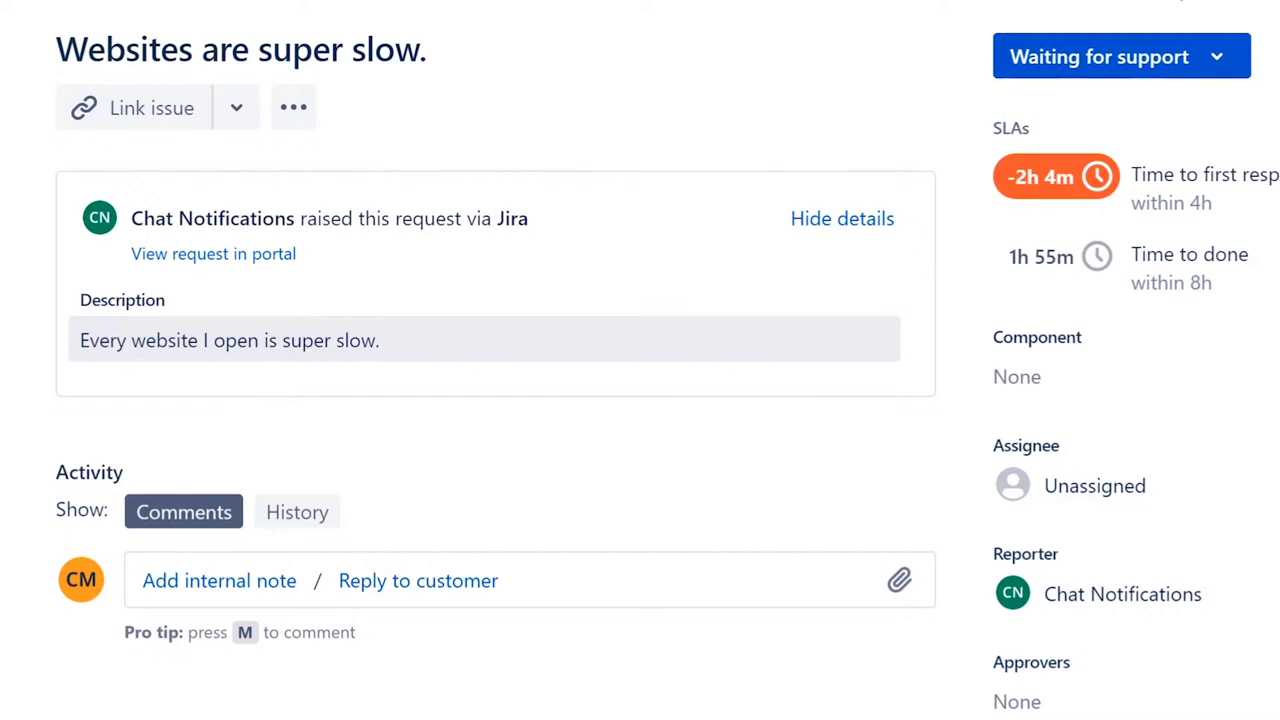
{"action": "left_click", "coordinate": [338, 358]}
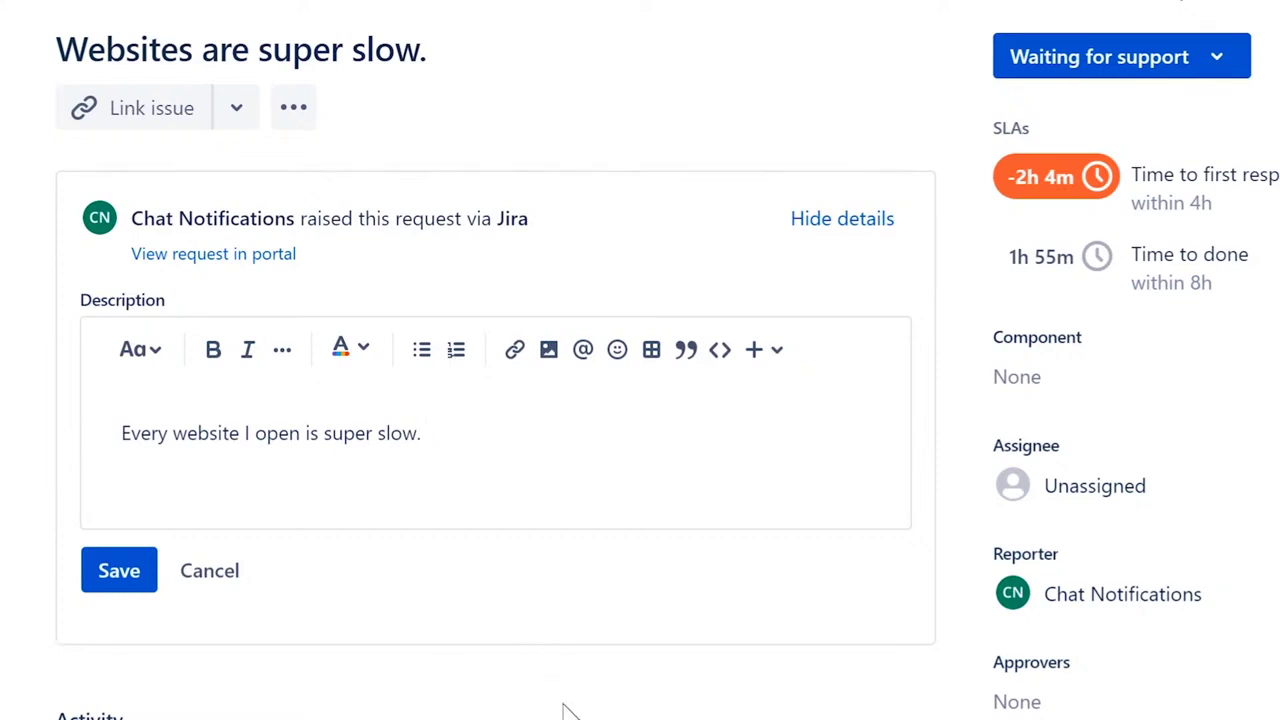
{"action": "left_click", "coordinate": [1160, 490]}
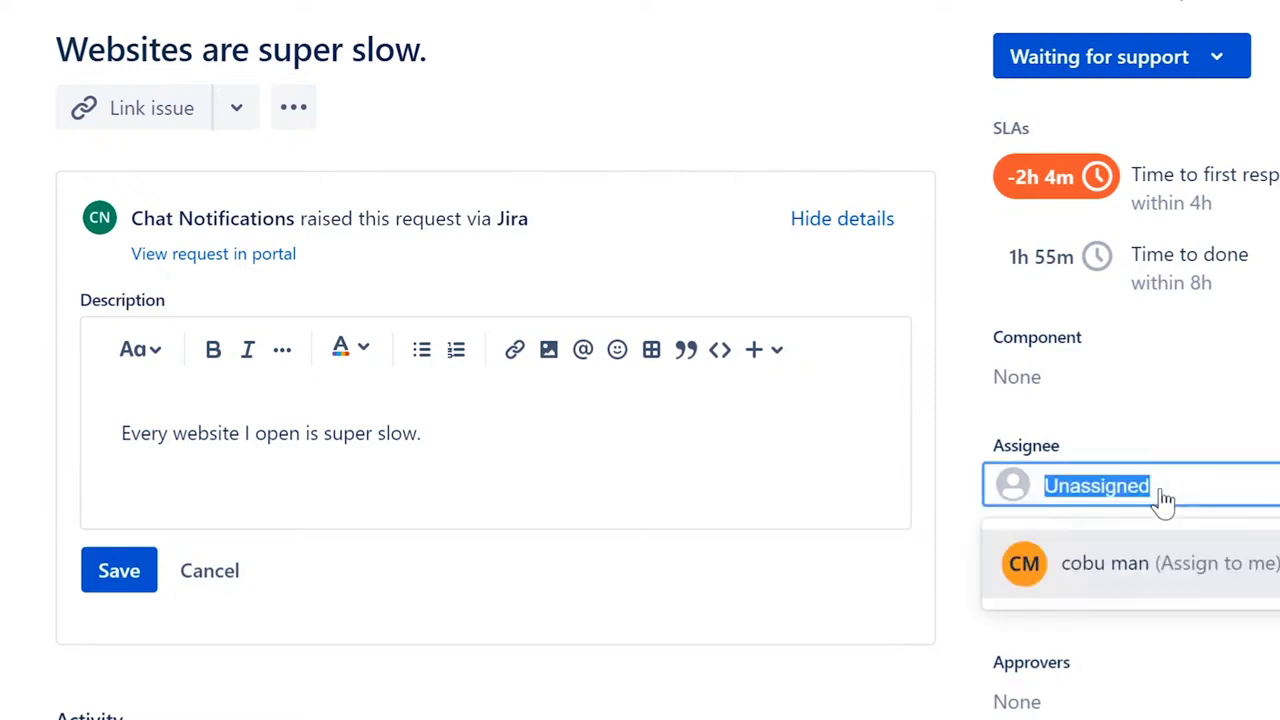
{"action": "left_click", "coordinate": [1197, 577]}
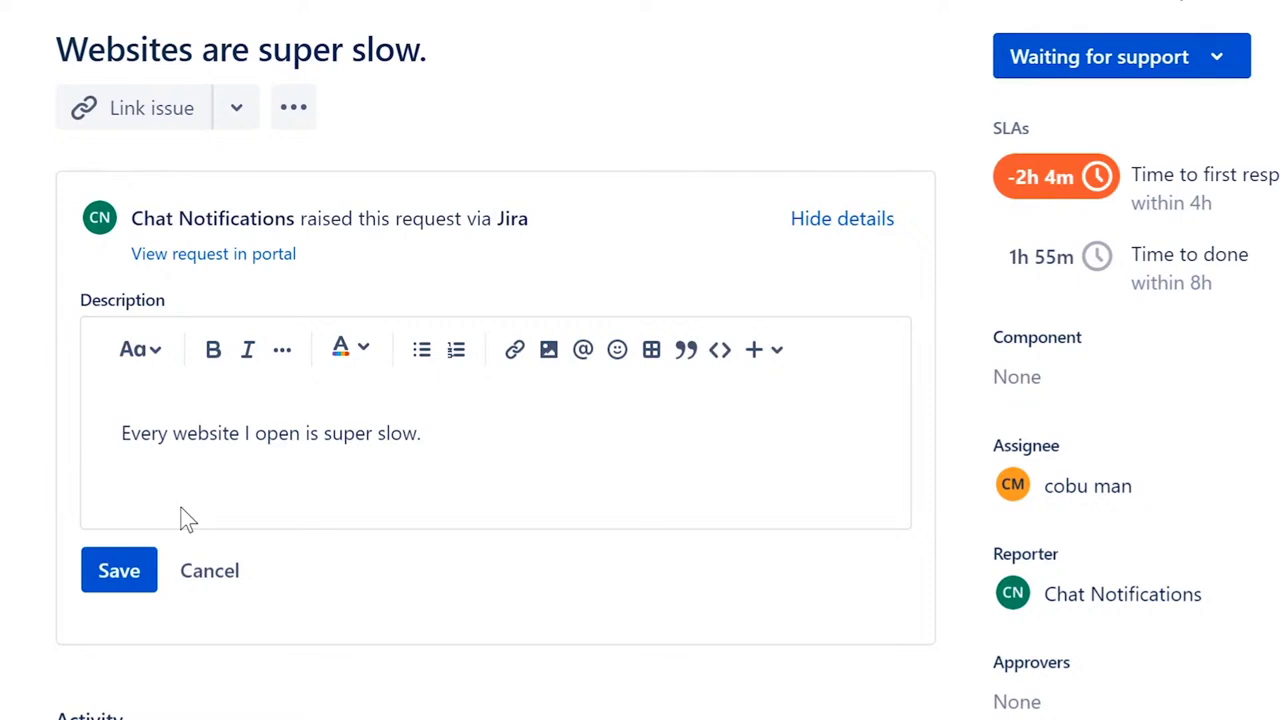
{"action": "left_click", "coordinate": [232, 580]}
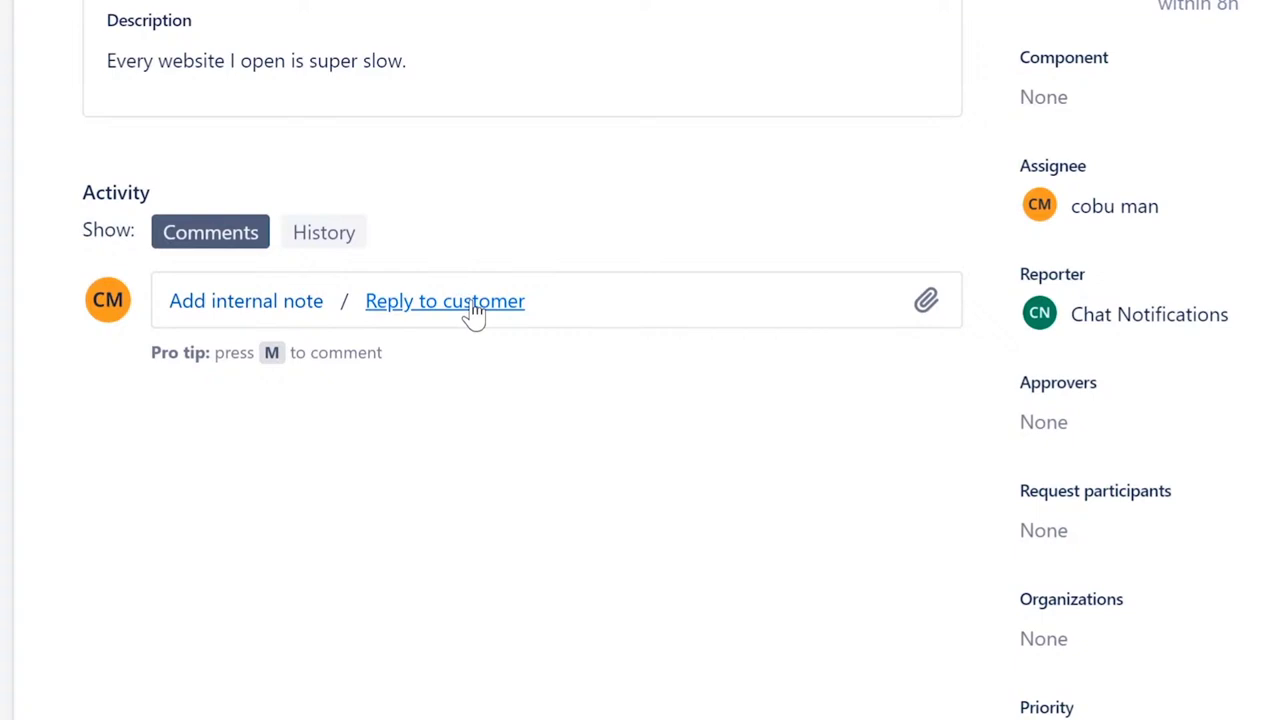
Reply offering help with the slow websites and asking for the PC name or IP address.
{"action": "left_click", "coordinate": [474, 306]}
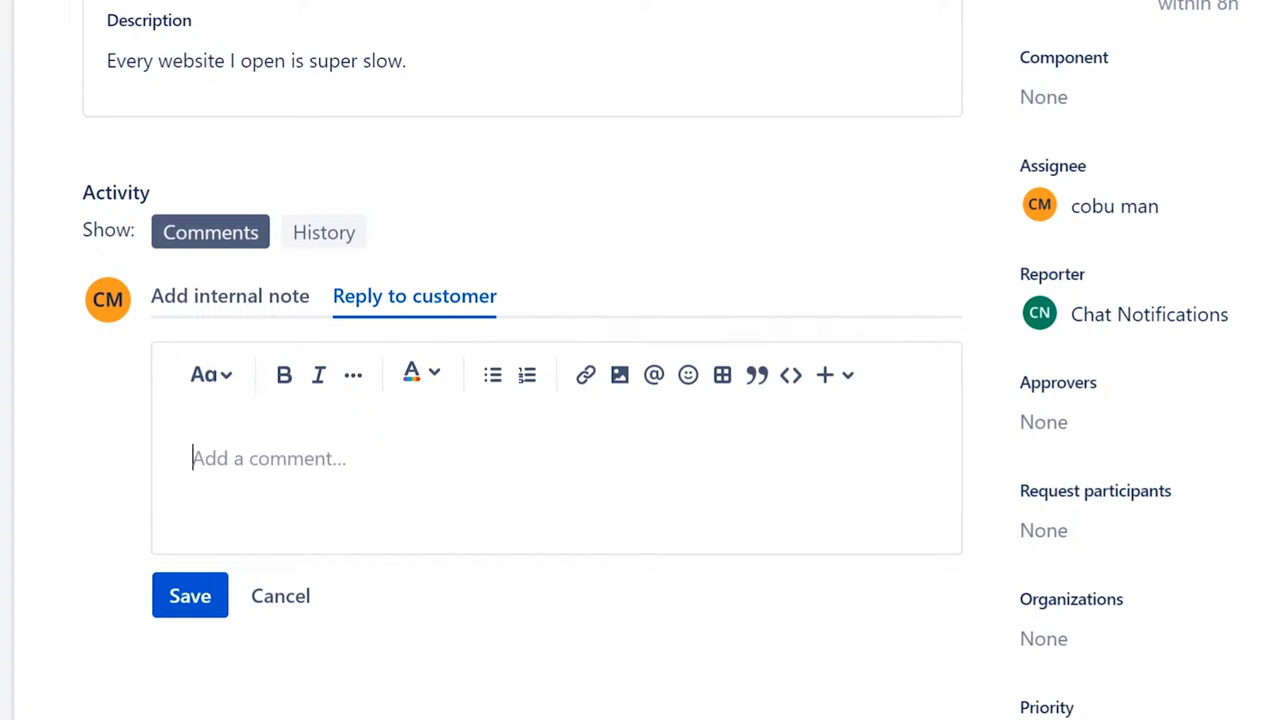
{"action": "type", "text": "Hell"}
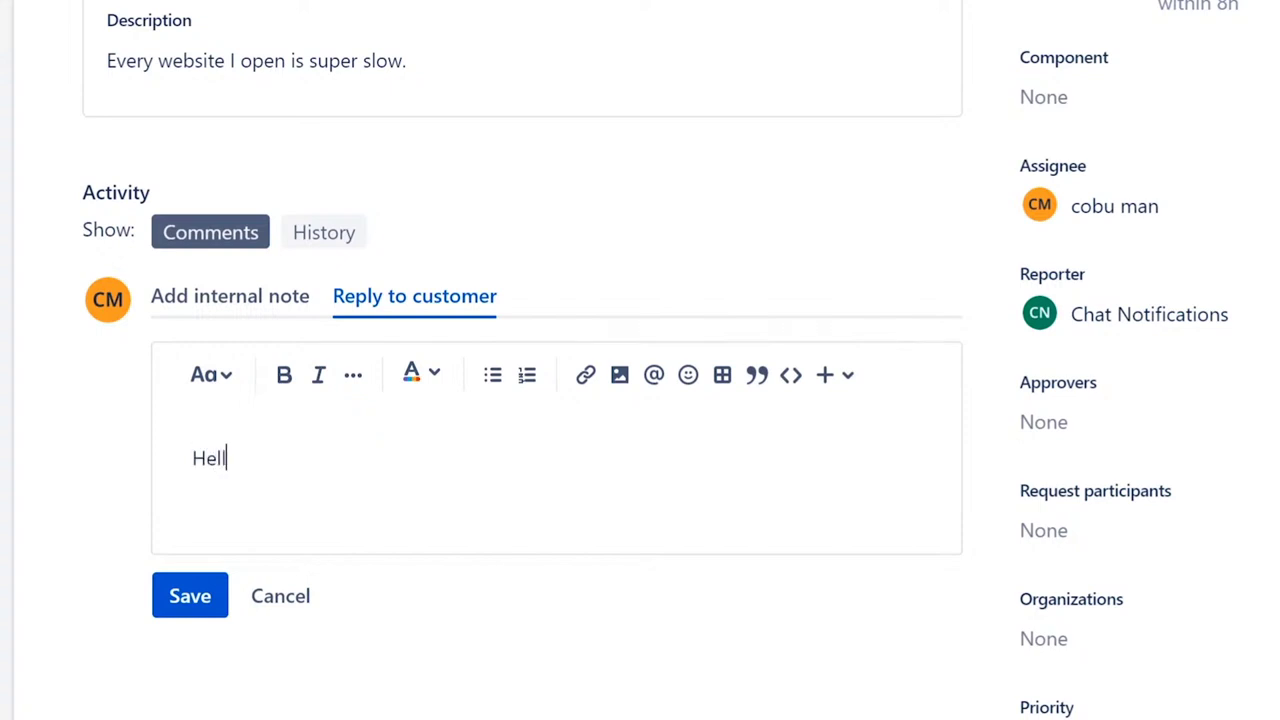
{"action": "type", "text": "o, my name"}
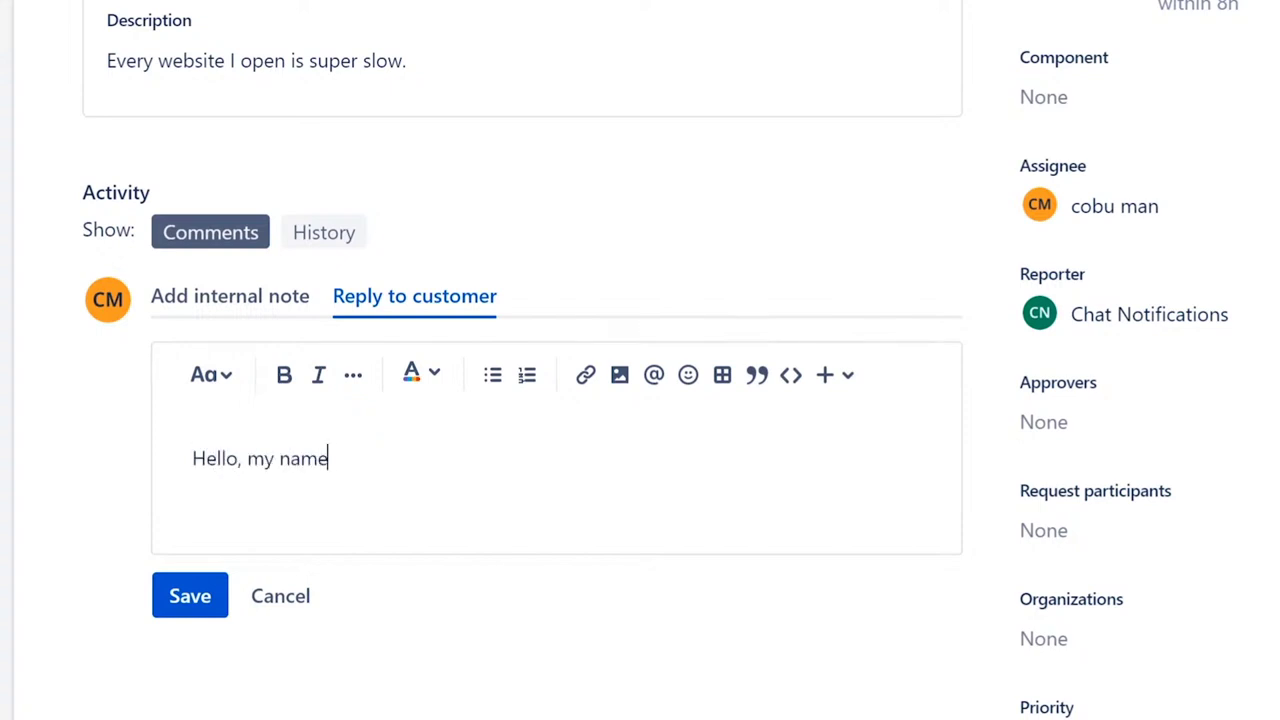
{"action": "type", "text": " is Ervin"}
{"action": "type", "text": " with Tech "}
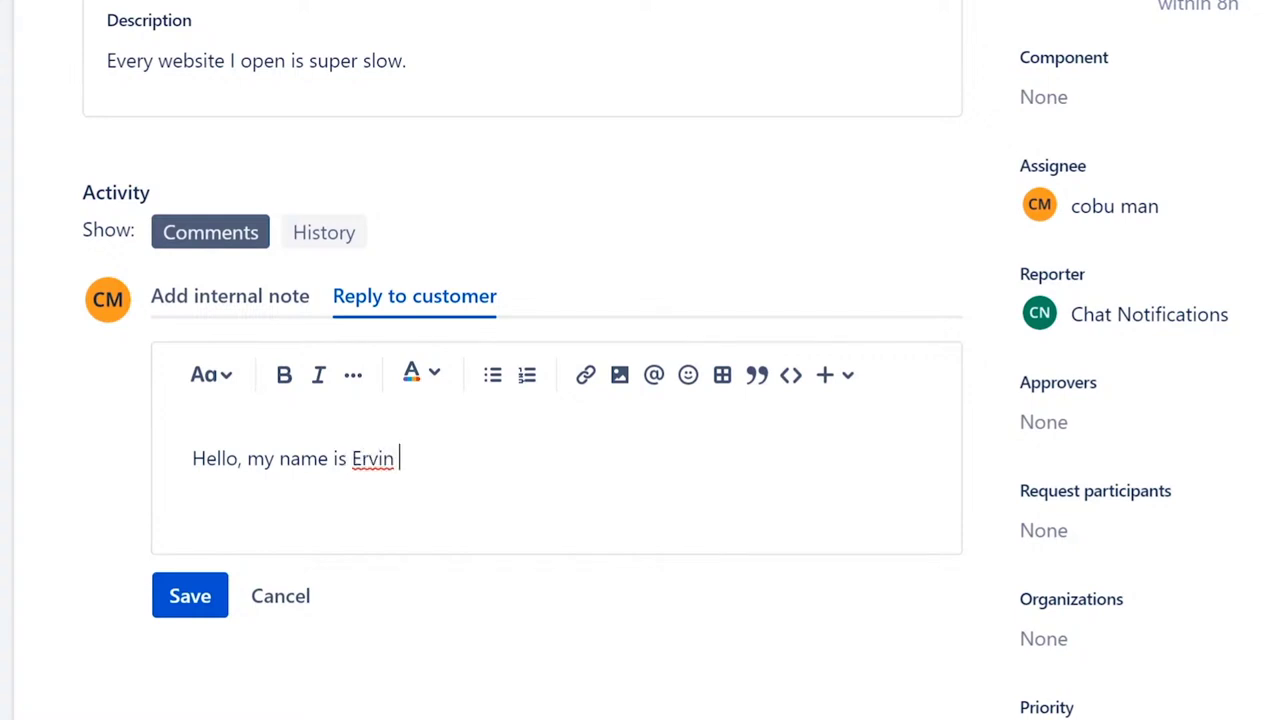
{"action": "type", "text": "Su"}
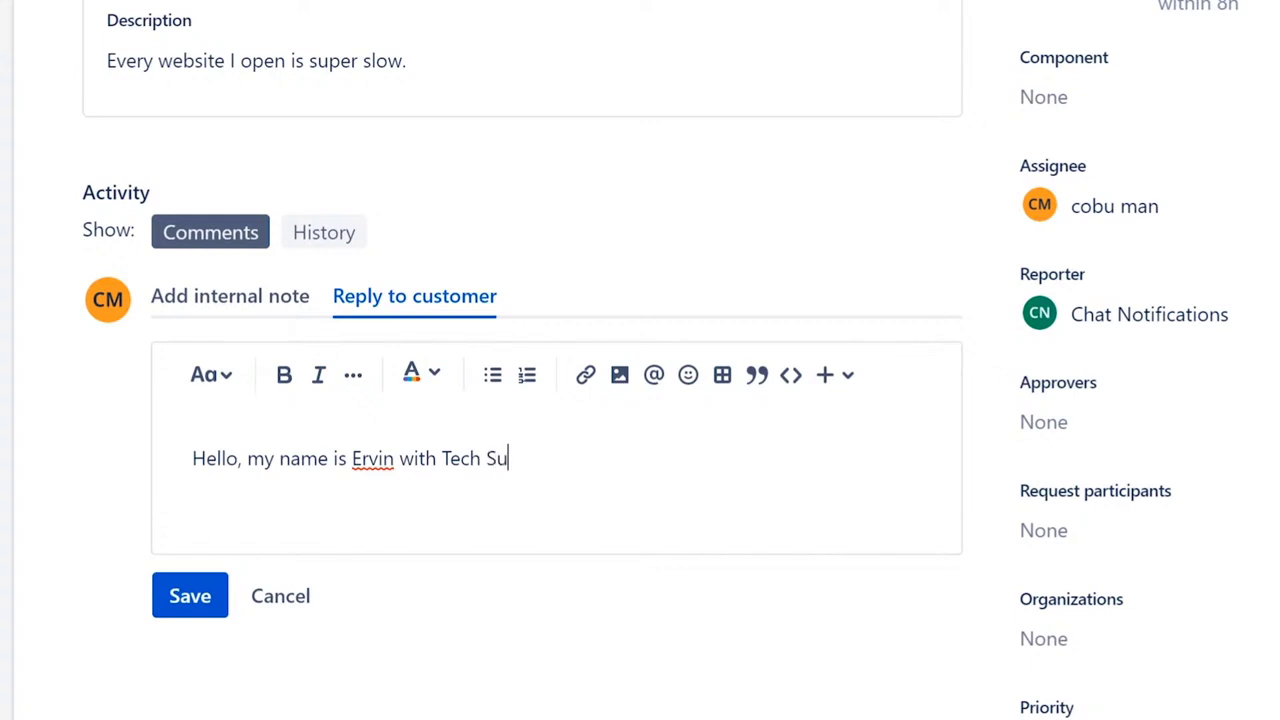
{"action": "type", "text": "pport. C"}
{"action": "key", "text": "BackSpace"}
{"action": "type", "text": "I can help you with "}
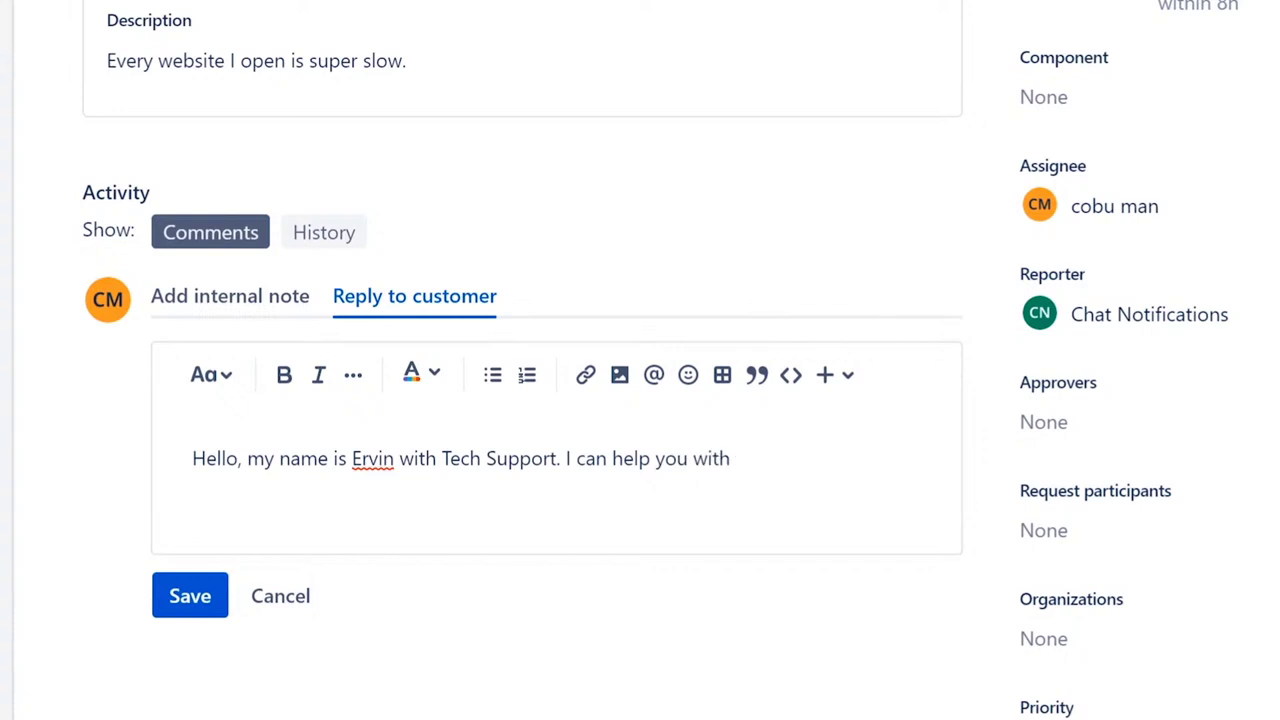
{"action": "type", "text": "slow website issue"}
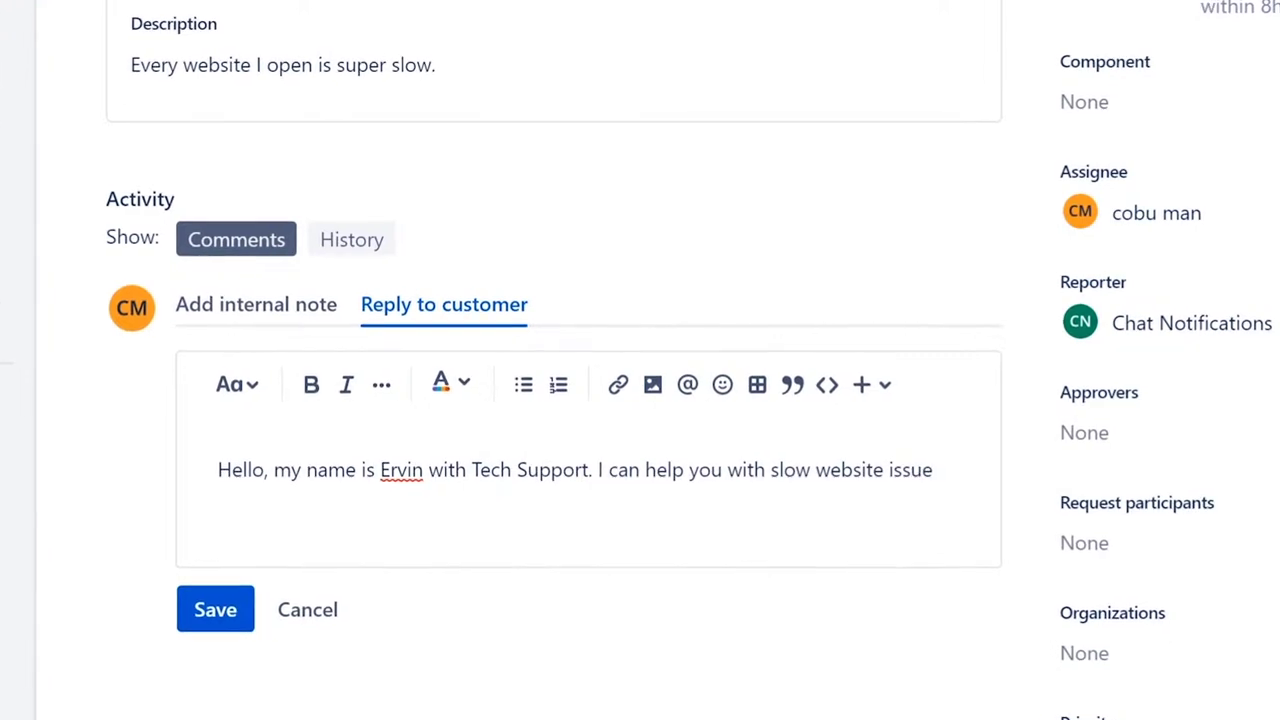
{"action": "type", "text": "... can you pleas"}
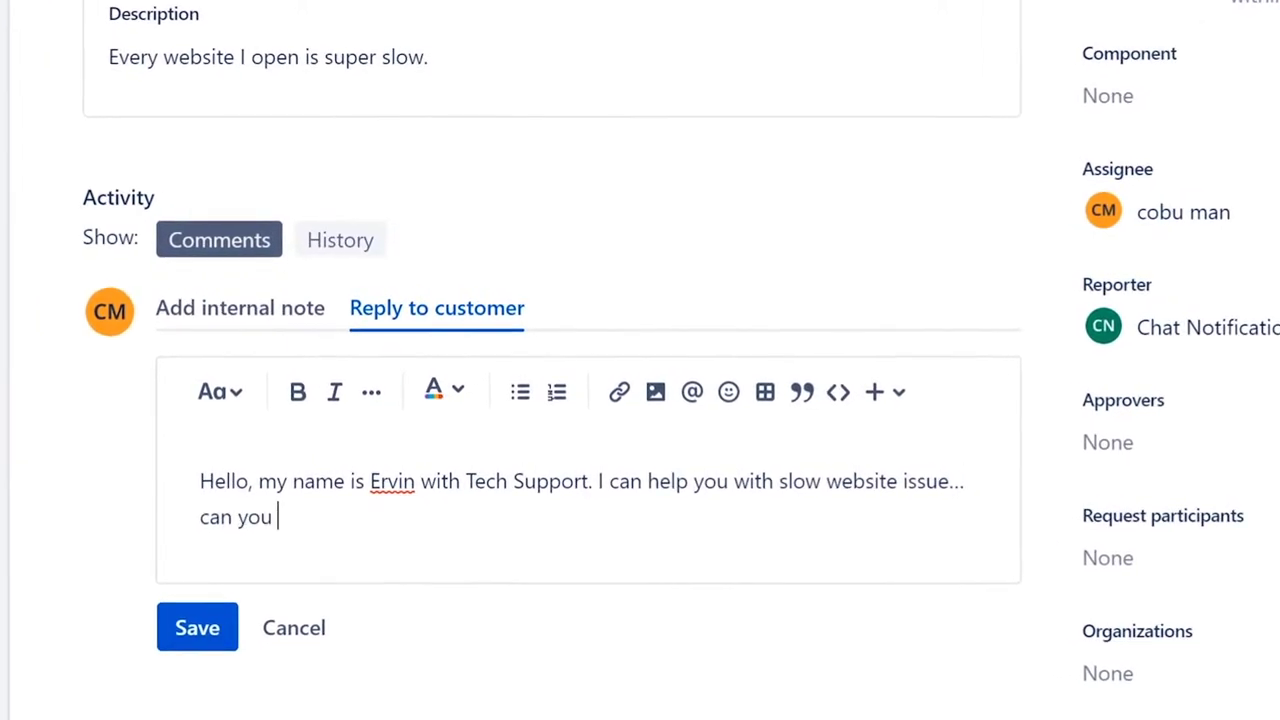
{"action": "type", "text": "e provide pc"}
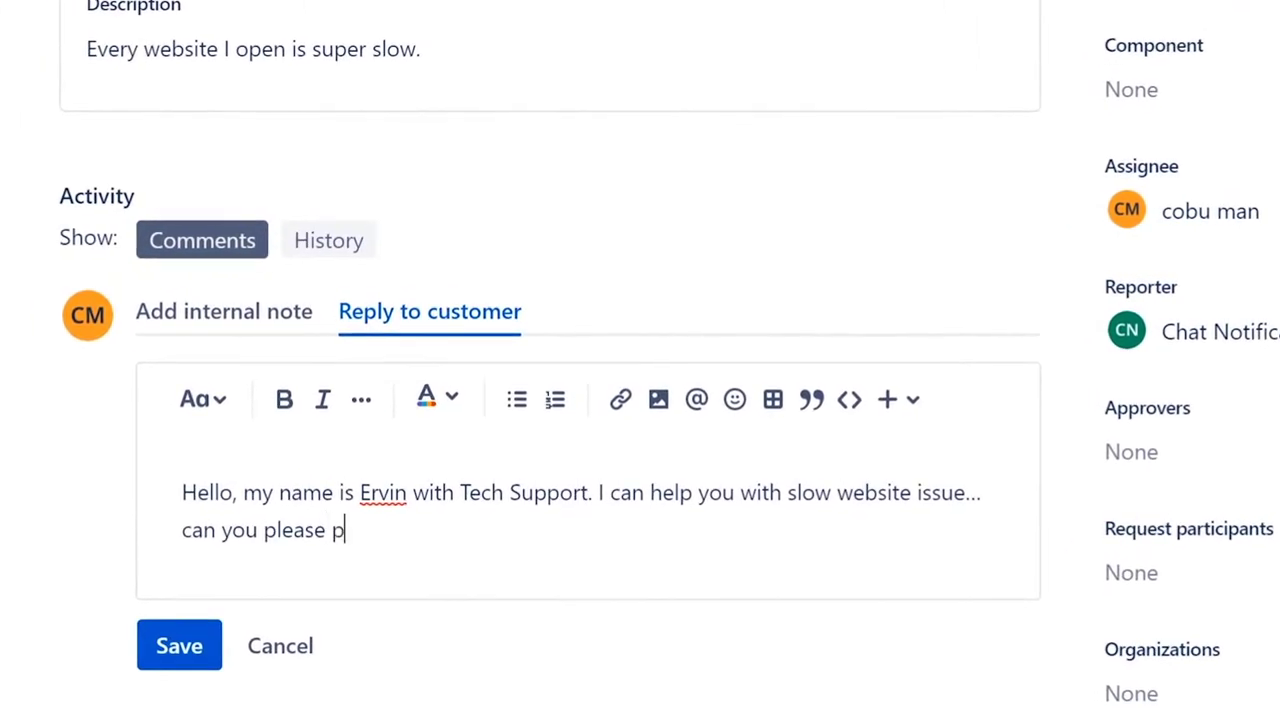
{"action": "type", "text": " name or "}
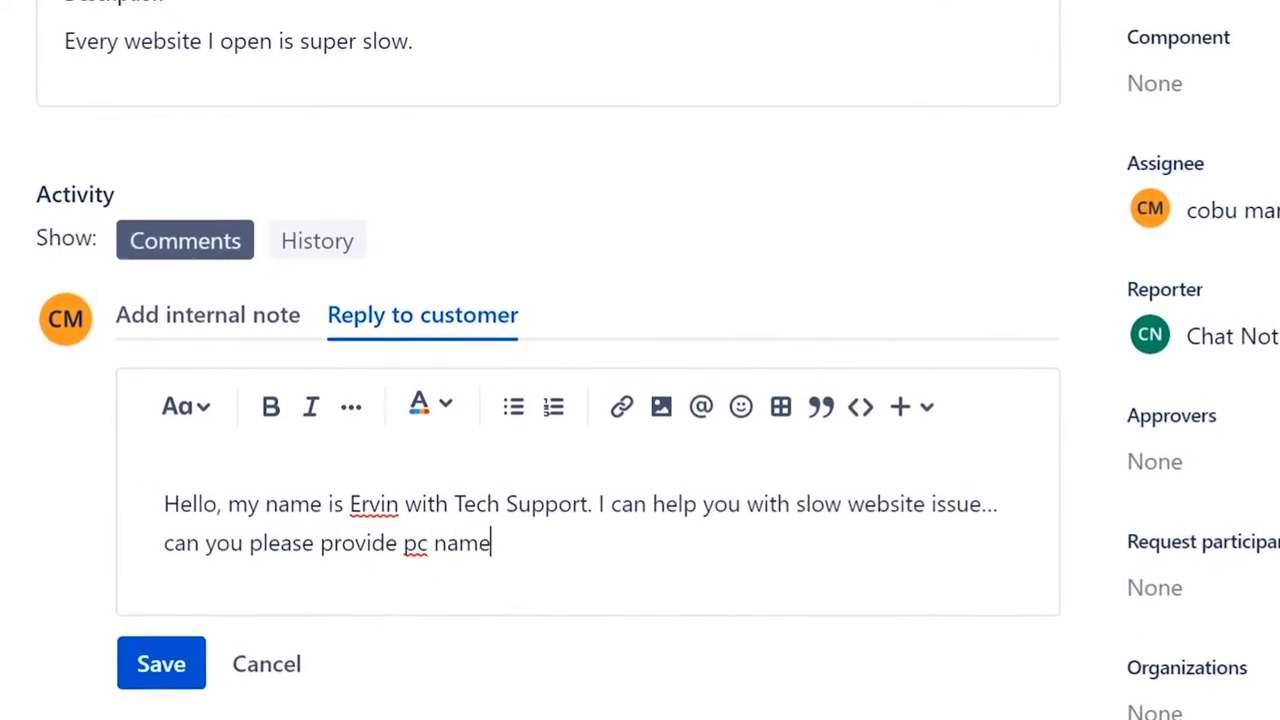
{"action": "type", "text": "ip addree"}
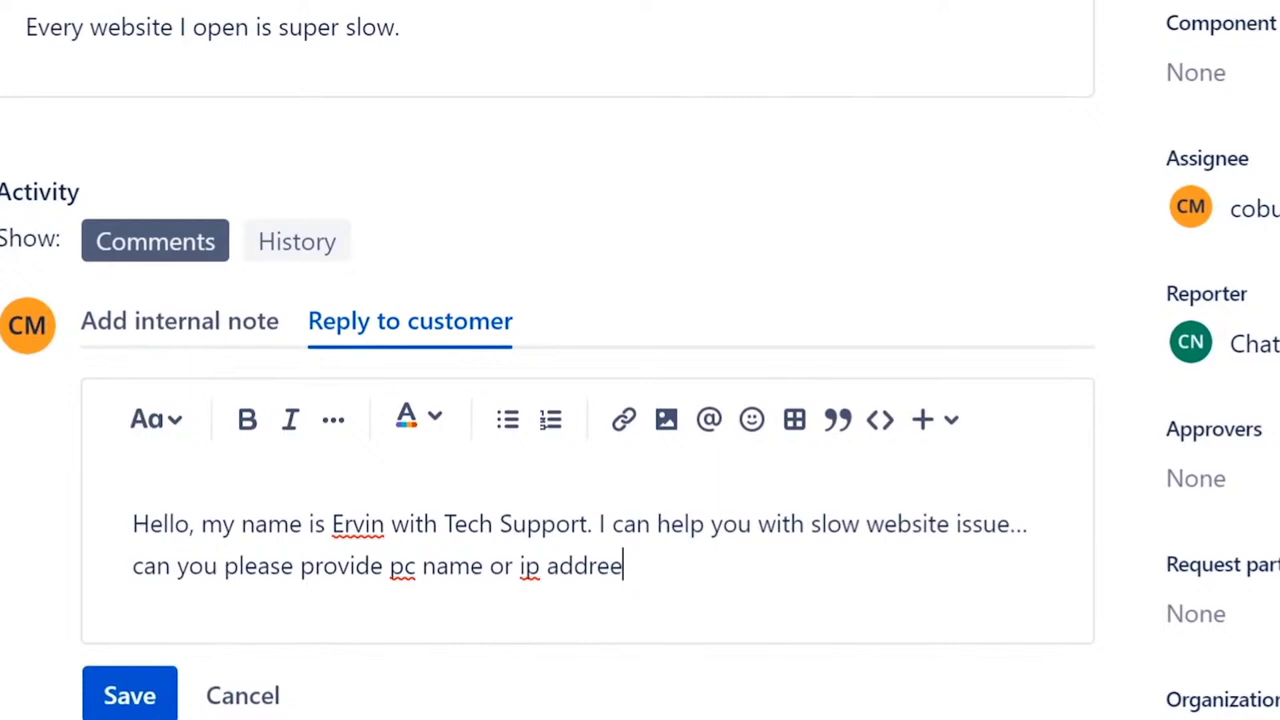
{"action": "key", "text": "BackSpace"}
{"action": "type", "text": "ss so that I"}
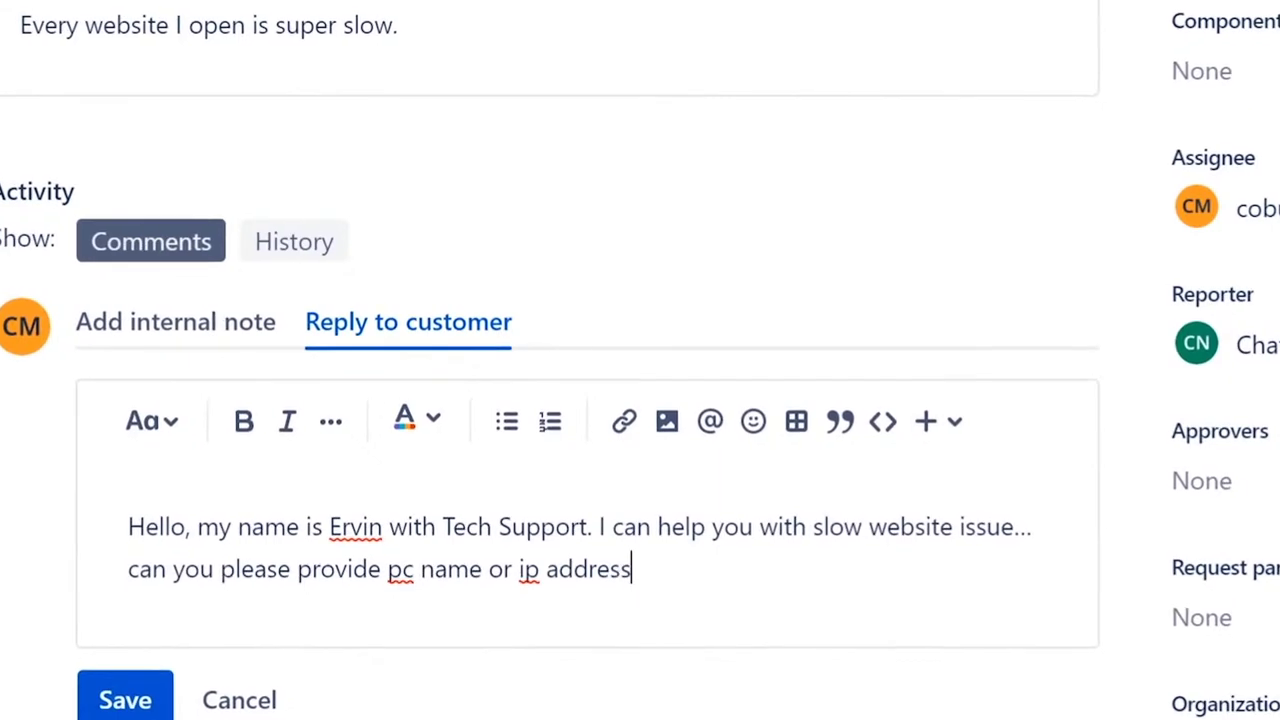
{"action": "type", "text": " can take a "}
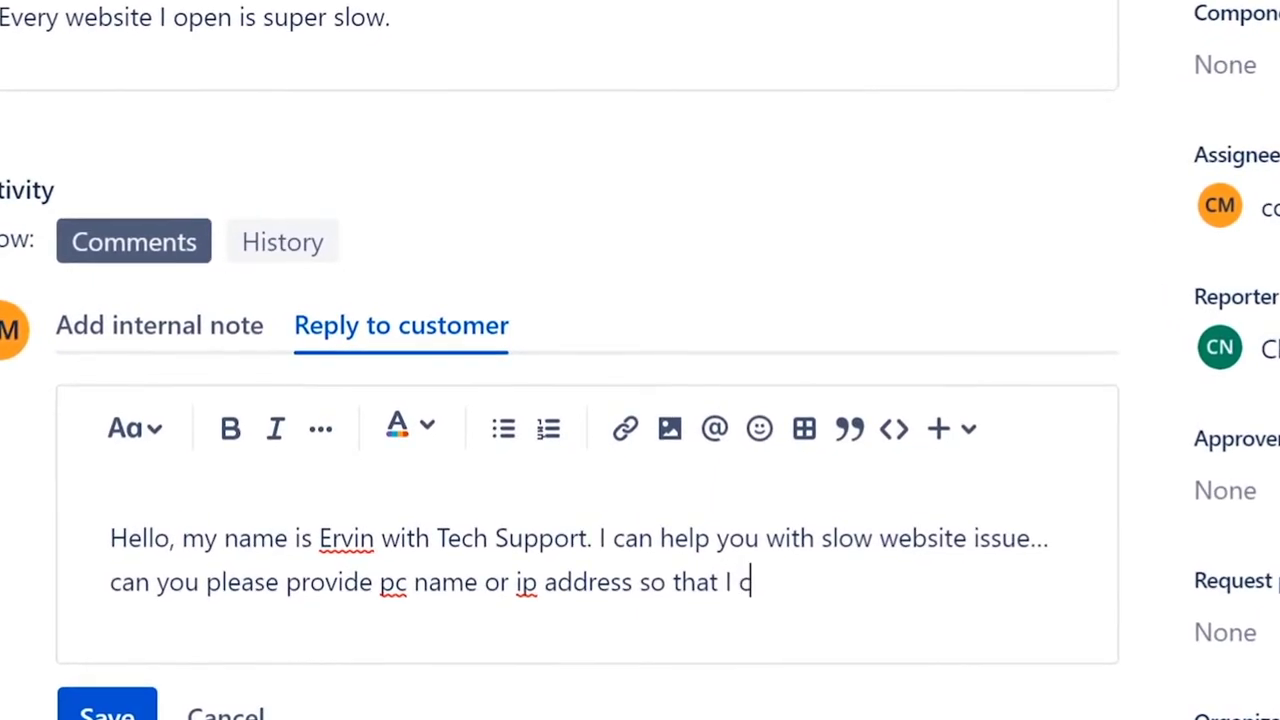
{"action": "type", "text": "look."}
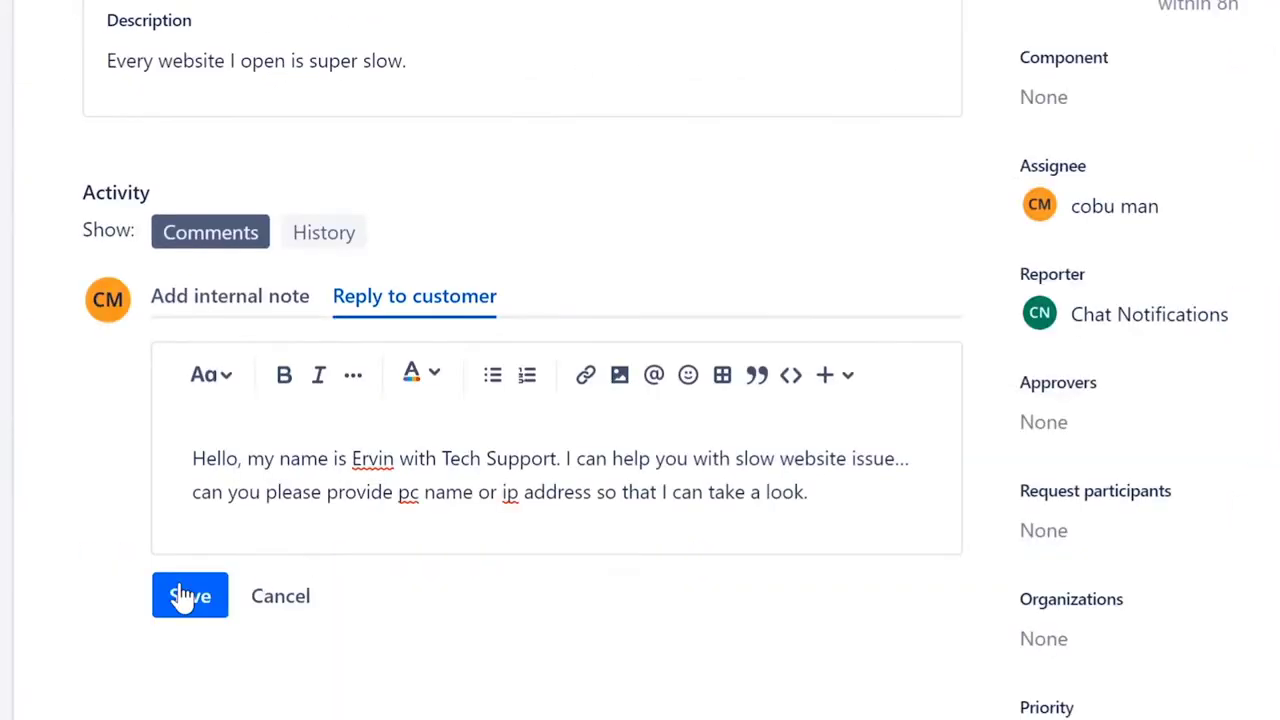
{"action": "left_click", "coordinate": [180, 597]}
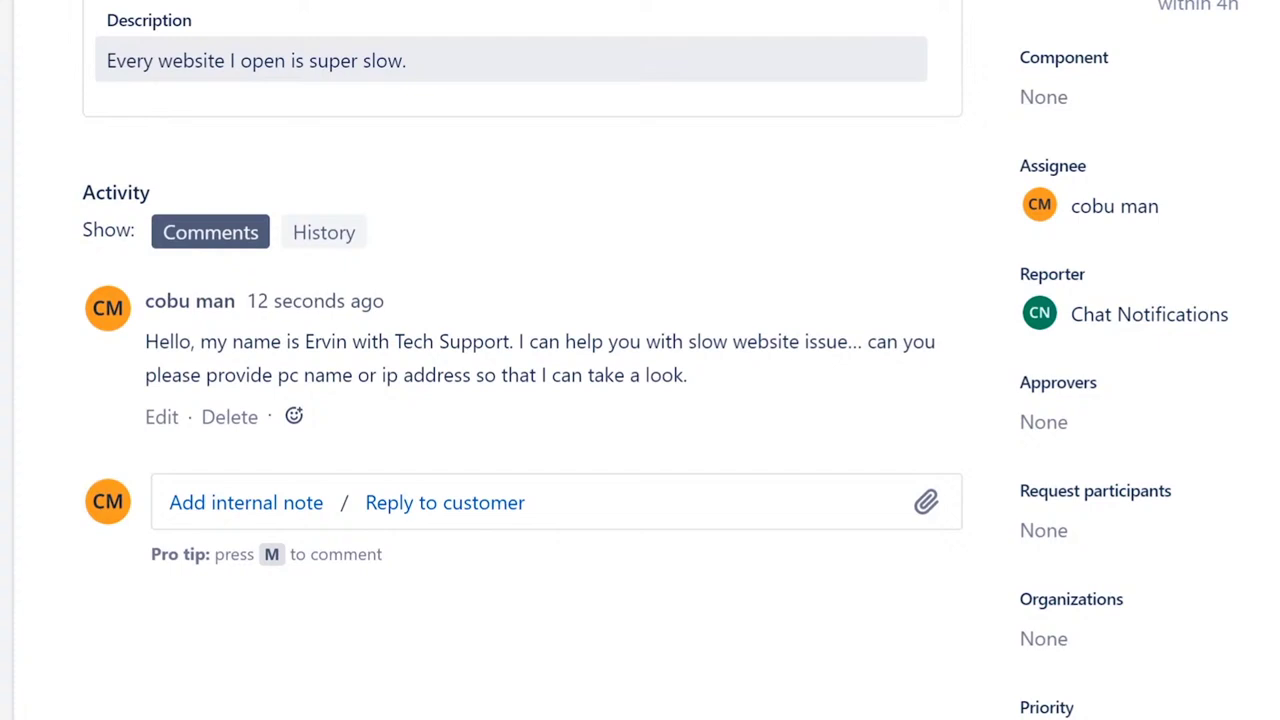
{"action": "left_click_drag", "start_coordinate": [230, 62], "coordinate": [158, 62]}
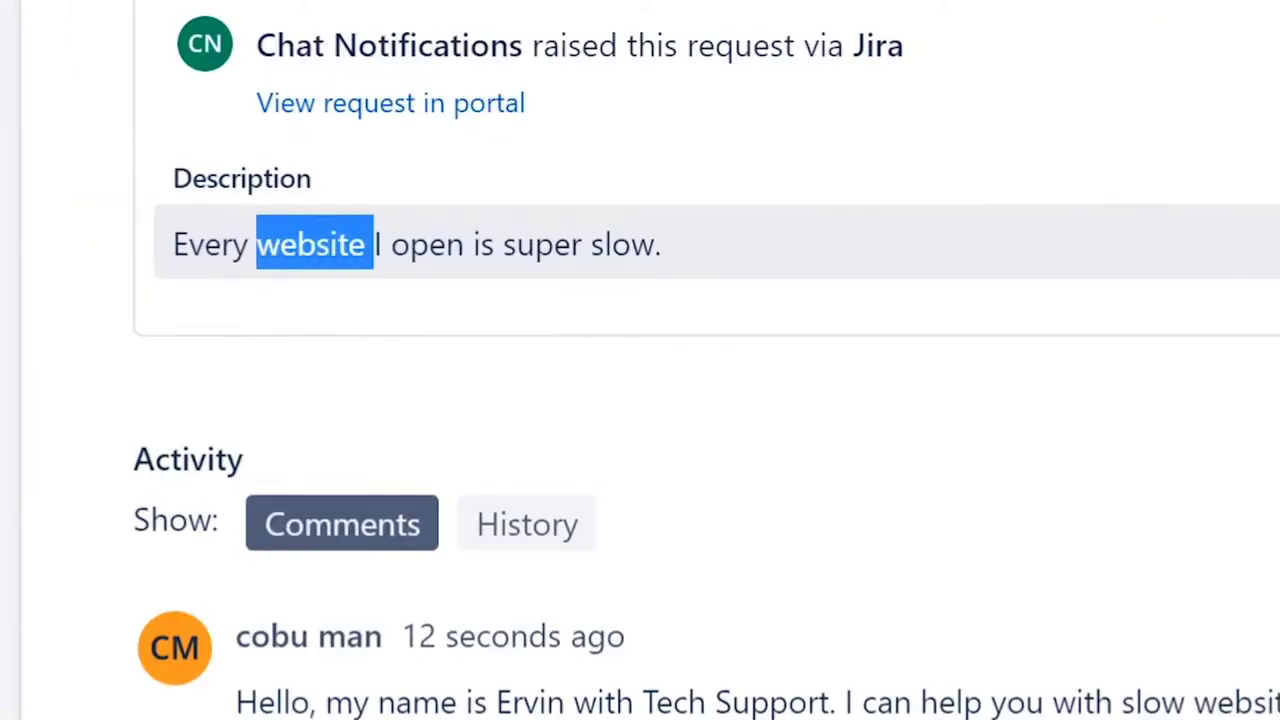
{"action": "left_click_drag", "start_coordinate": [256, 244], "coordinate": [172, 244]}
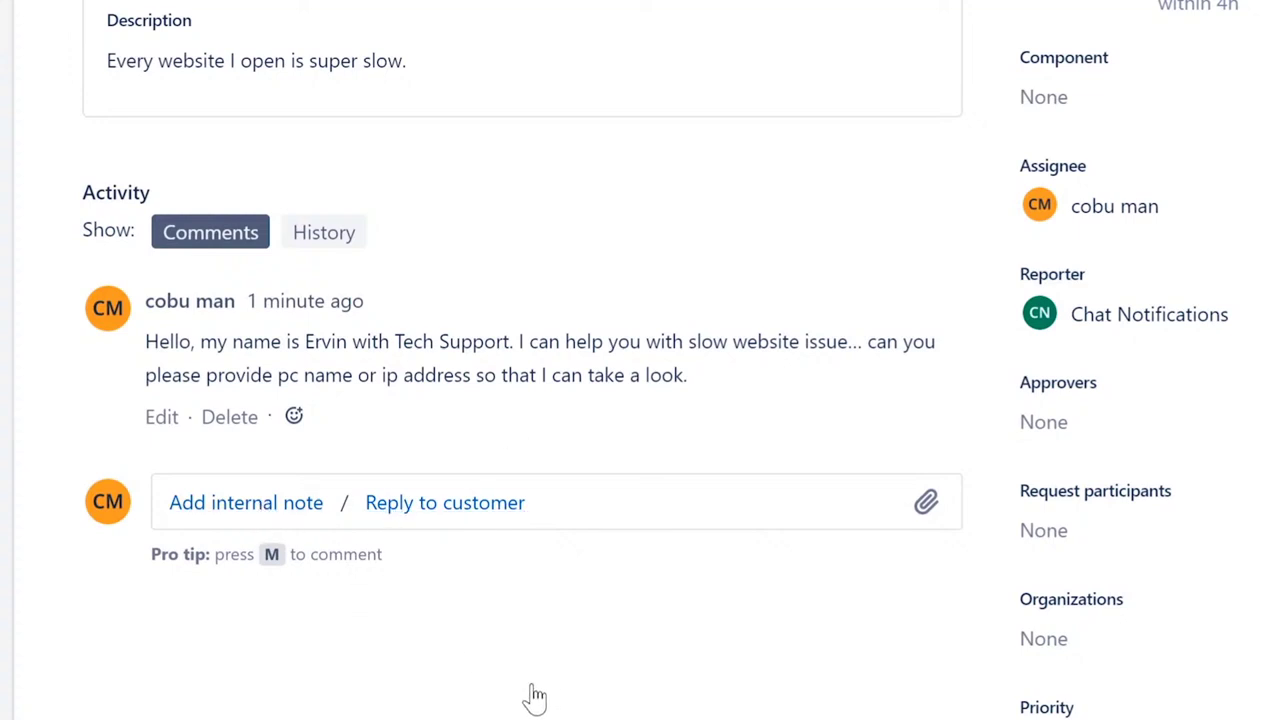
Post an internal note stating mcobuman1 is the user's PC name.
{"action": "type", "text": "m"}
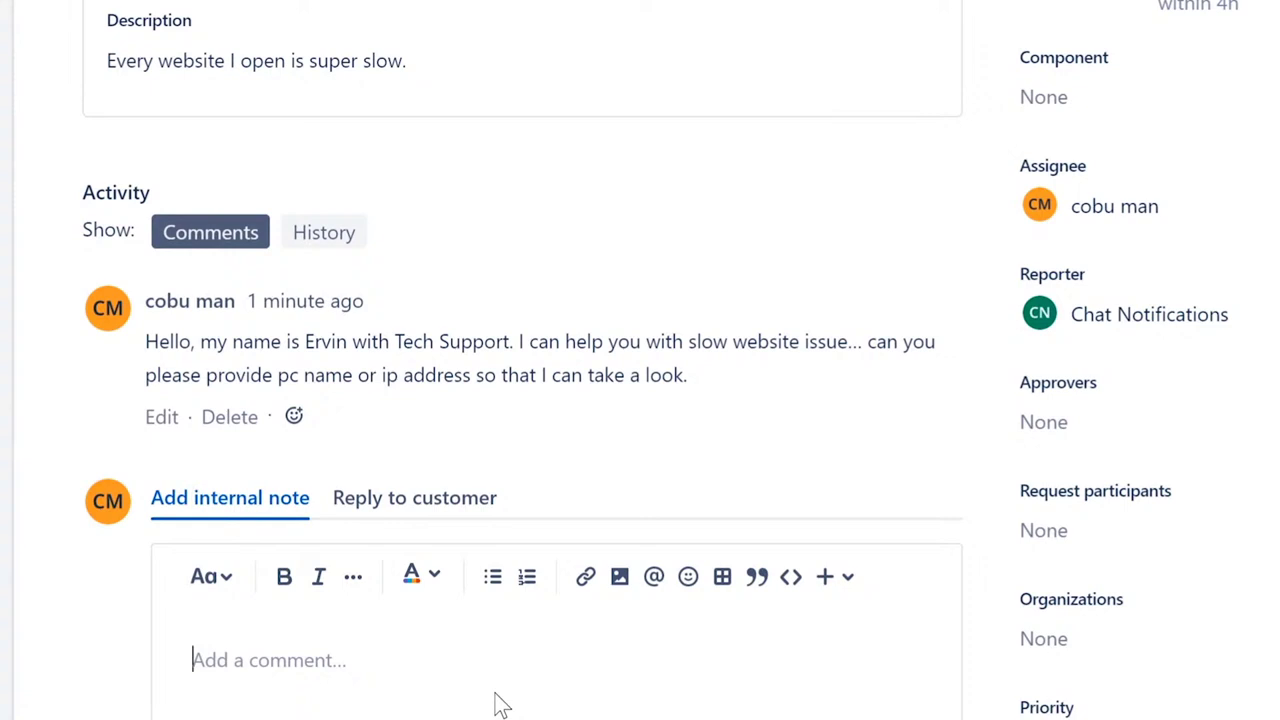
{"action": "type", "text": "cobuman1"}
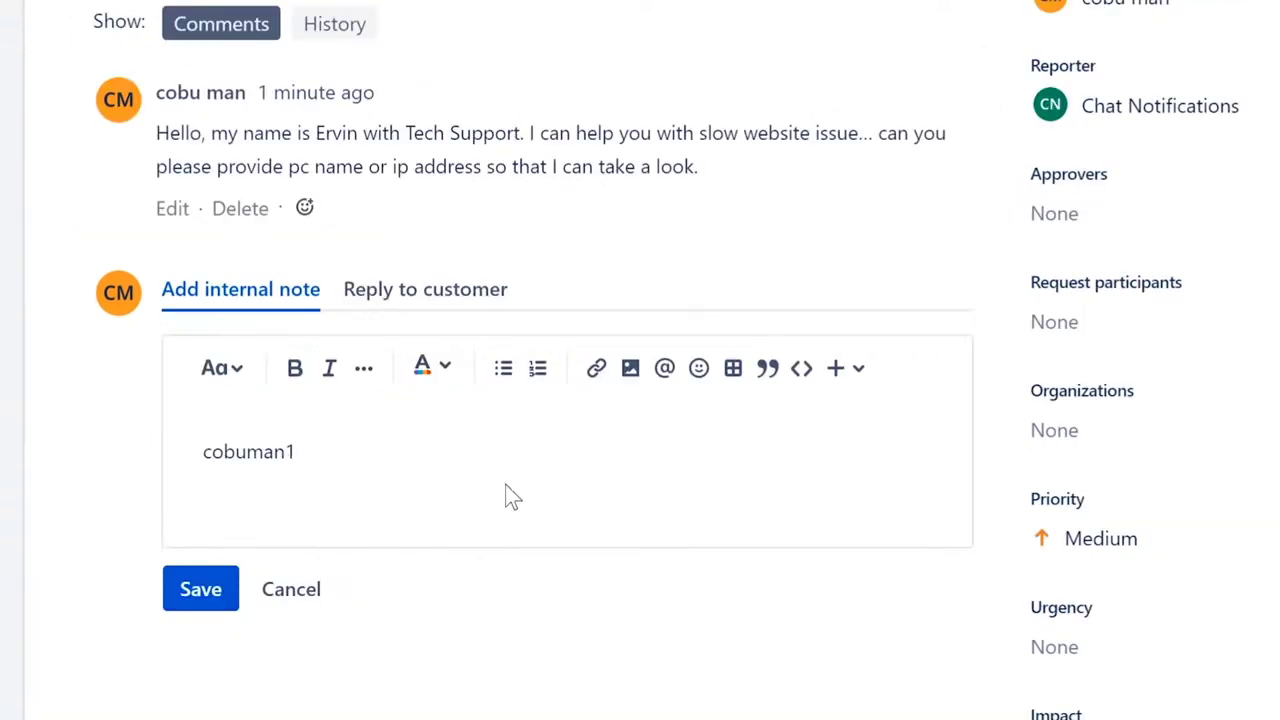
{"action": "type", "text": " is us"}
{"action": "type", "text": "er's pc name"}
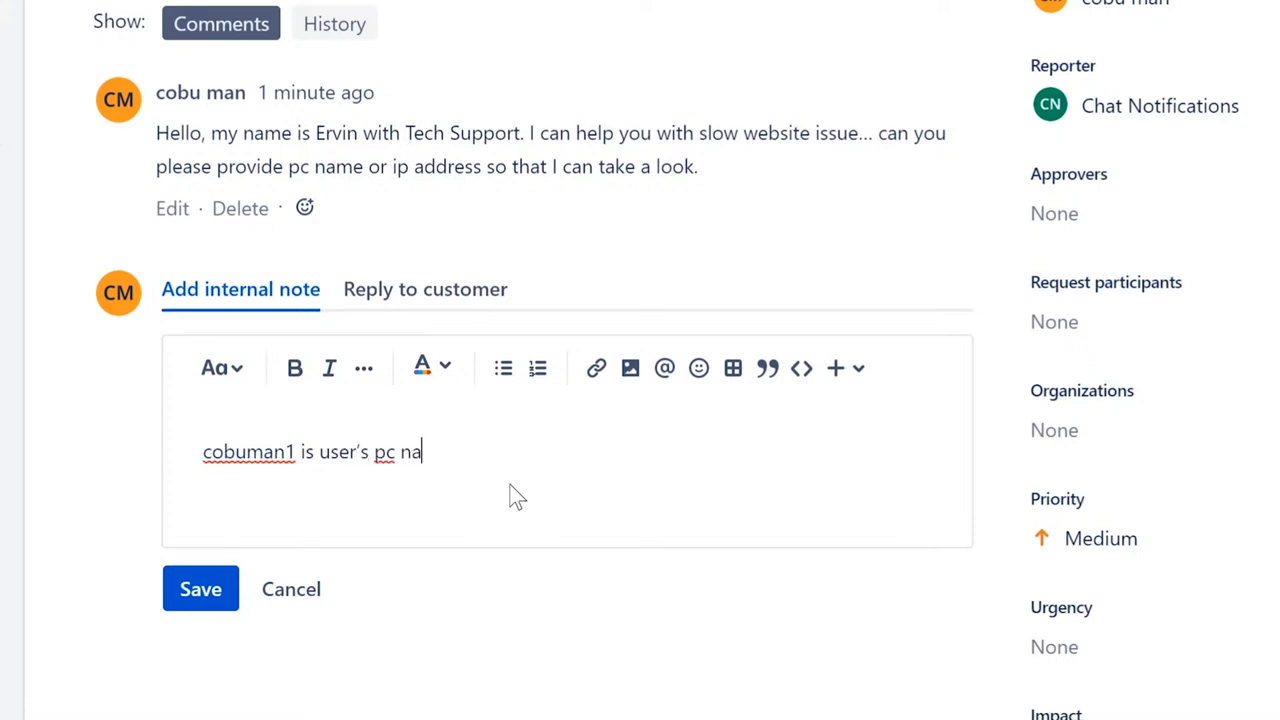
{"action": "type", "text": "."}
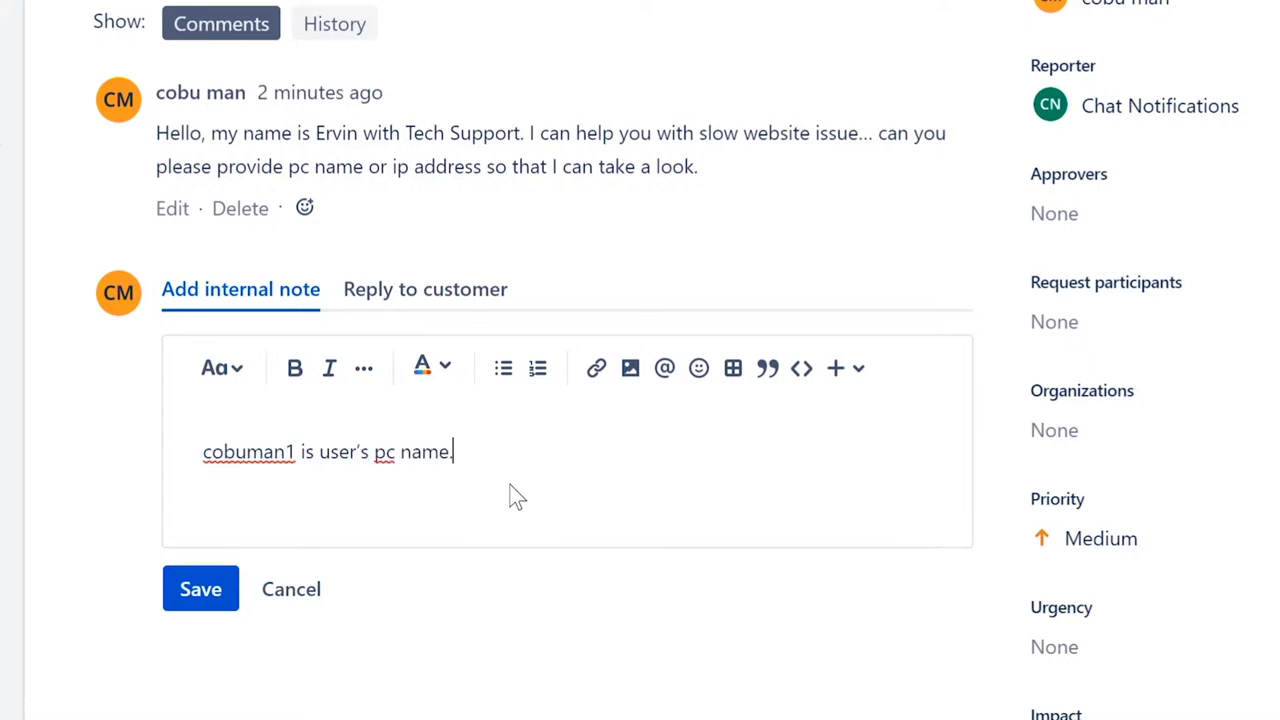
{"action": "type", "text": " Ervin"}
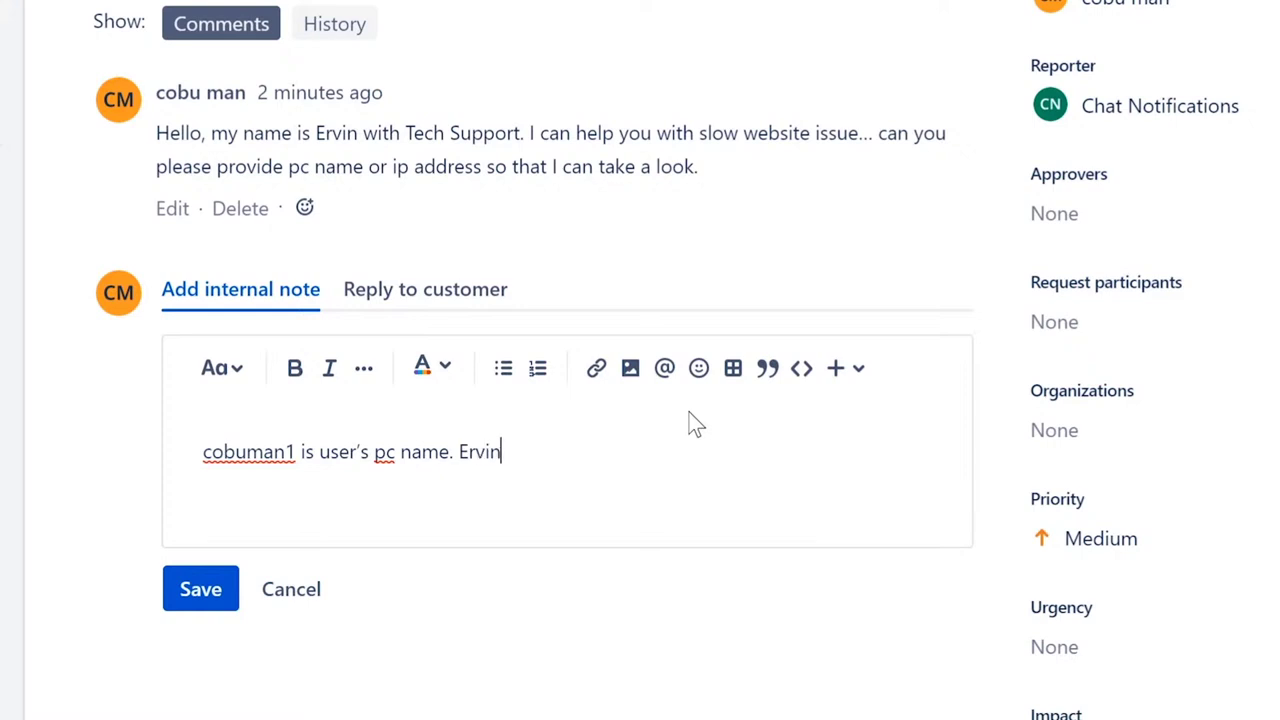
{"action": "left_click", "coordinate": [196, 589]}
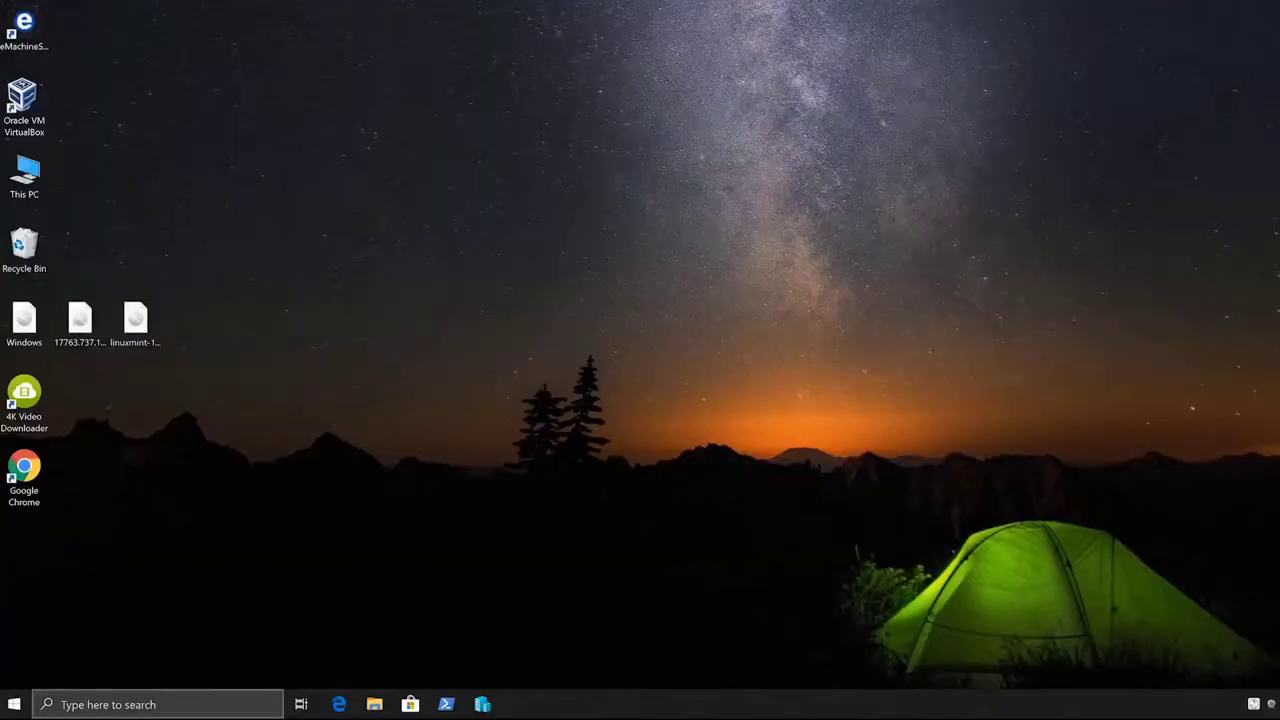
Search Windows for 'update' and start a Windows Update check on the remote PC.
{"action": "left_click", "coordinate": [150, 704]}
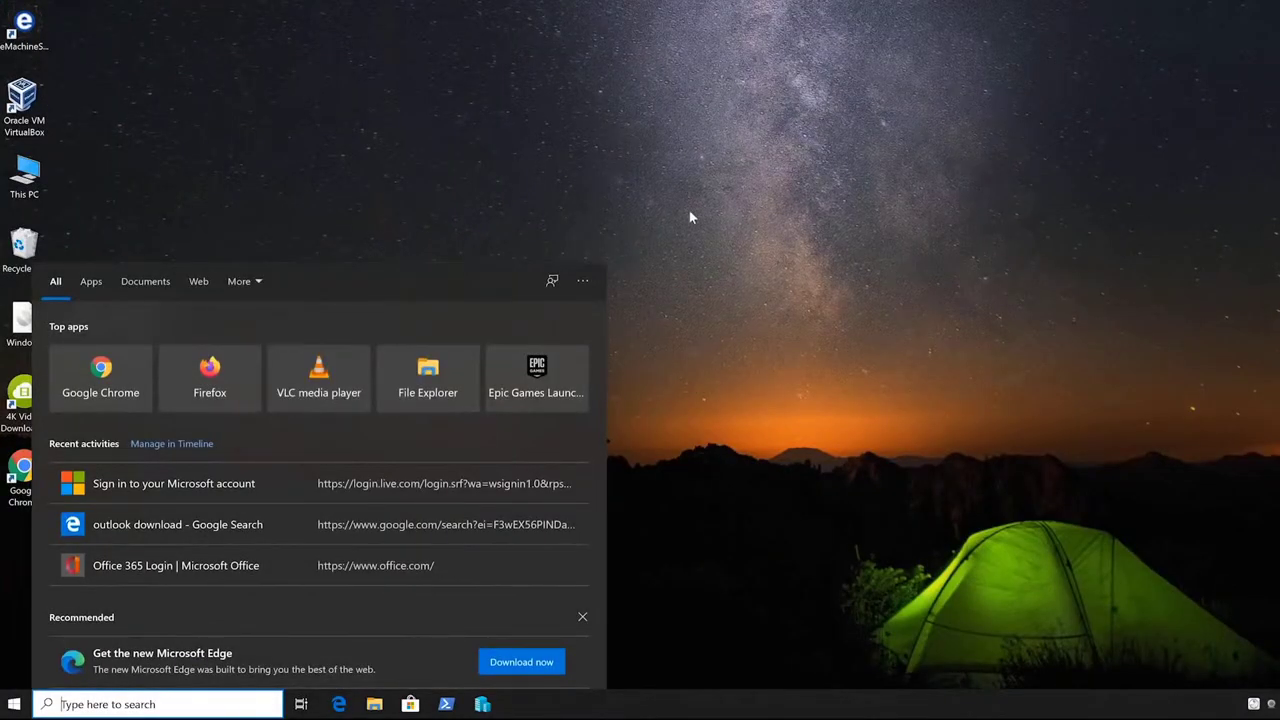
{"action": "left_click", "coordinate": [689, 212]}
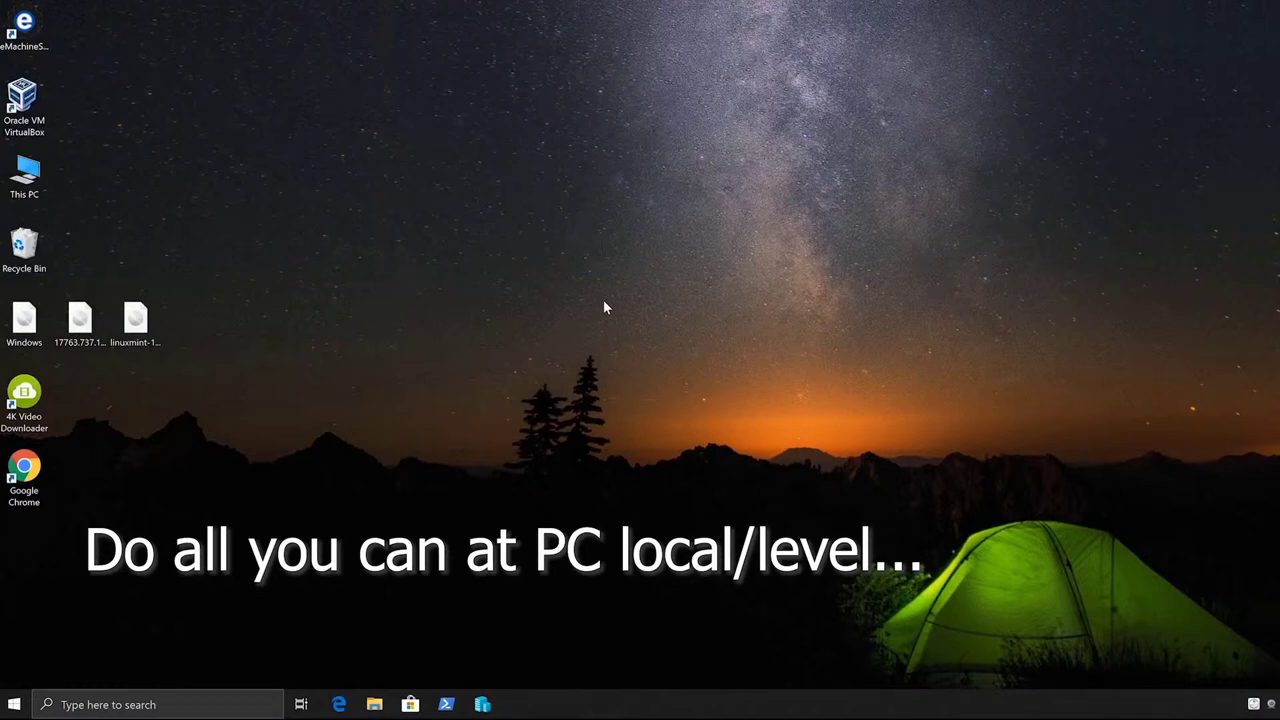
{"action": "left_click", "coordinate": [137, 704]}
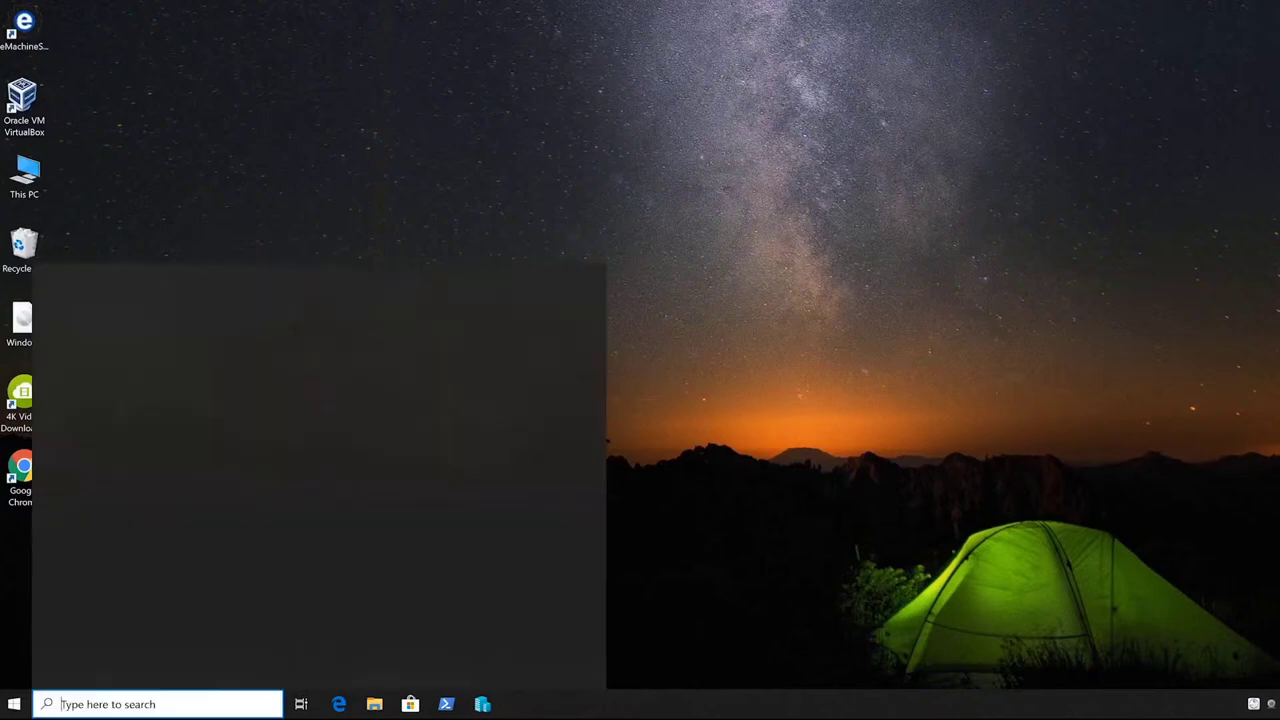
{"action": "type", "text": "update"}
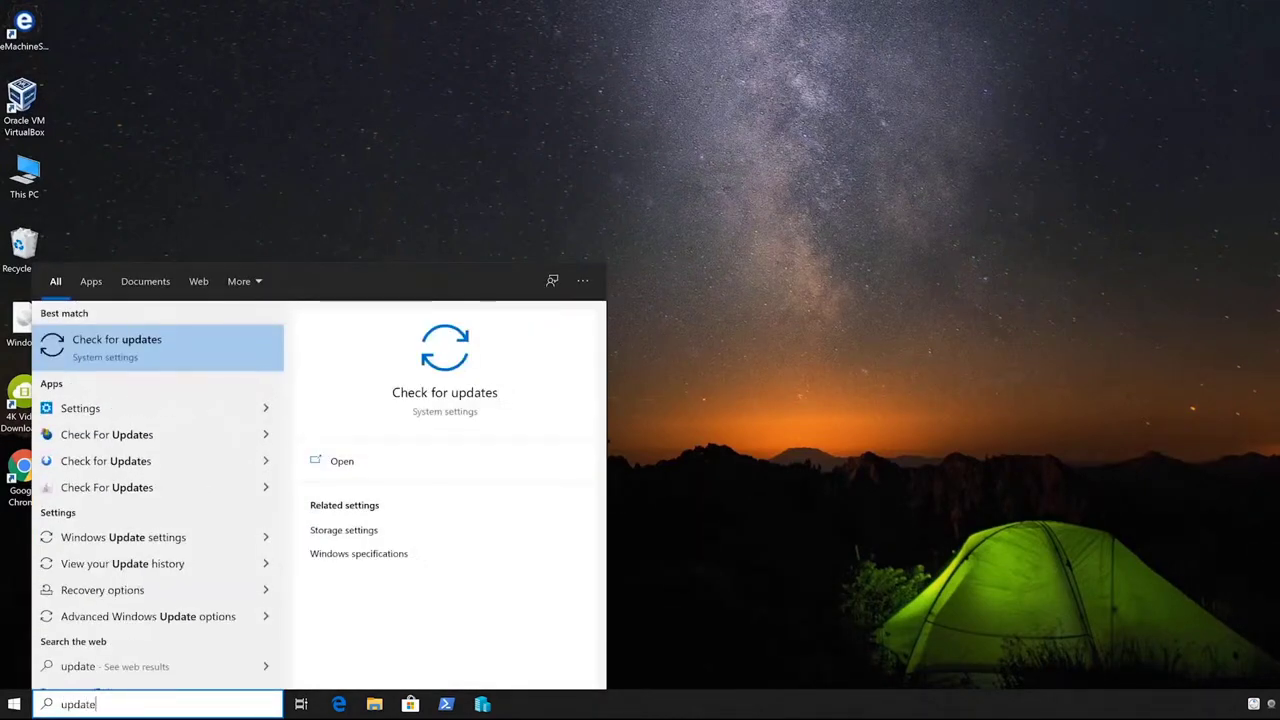
{"action": "key", "text": "Return"}
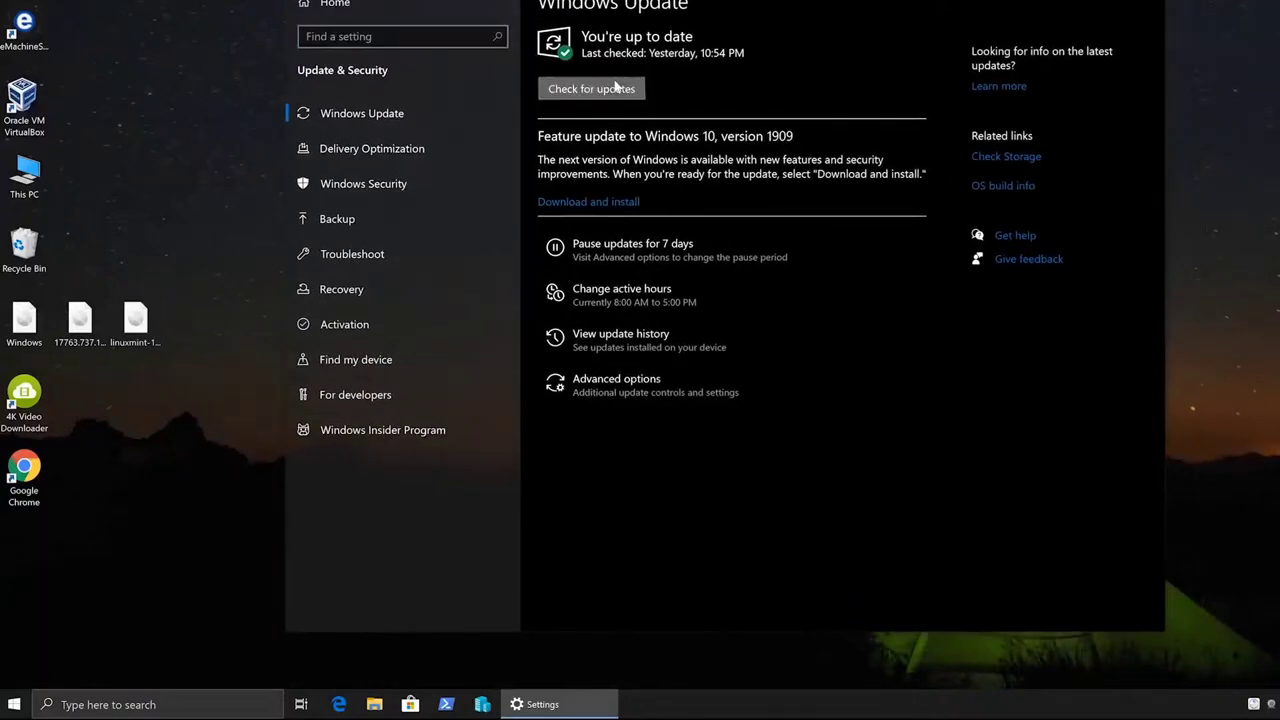
{"action": "left_click", "coordinate": [605, 88]}
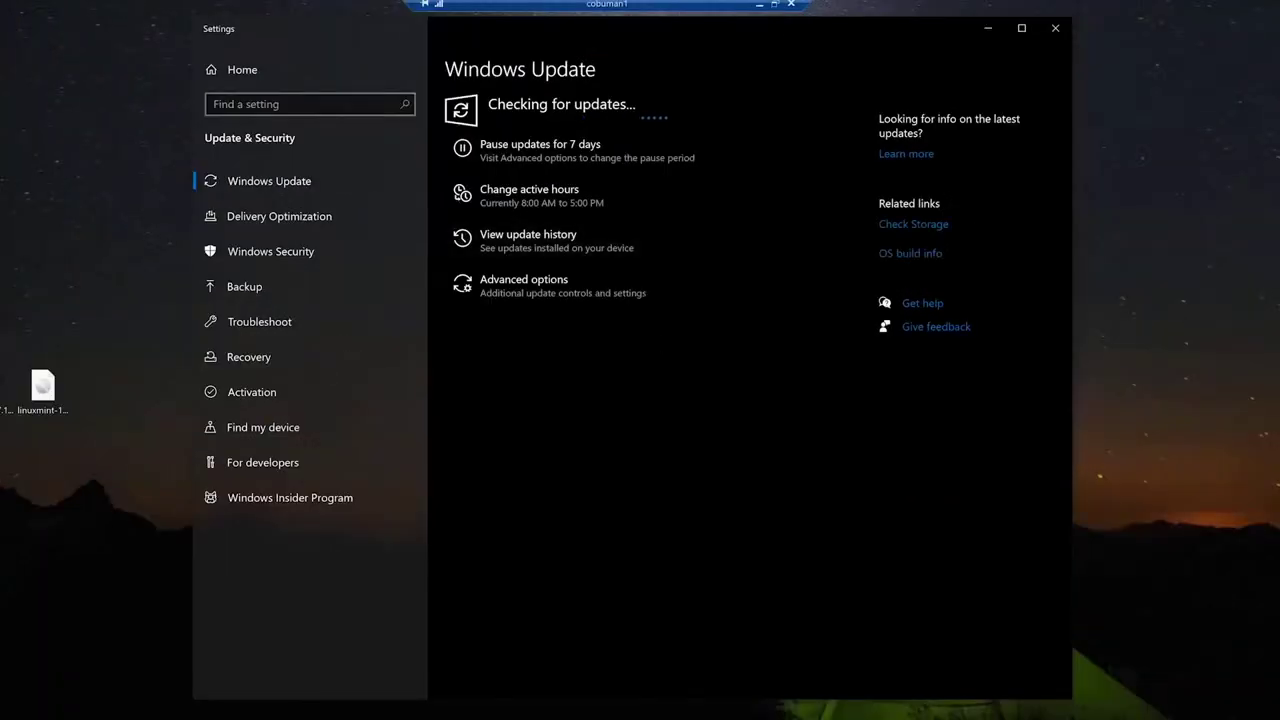
{"action": "right_click", "coordinate": [866, 716]}
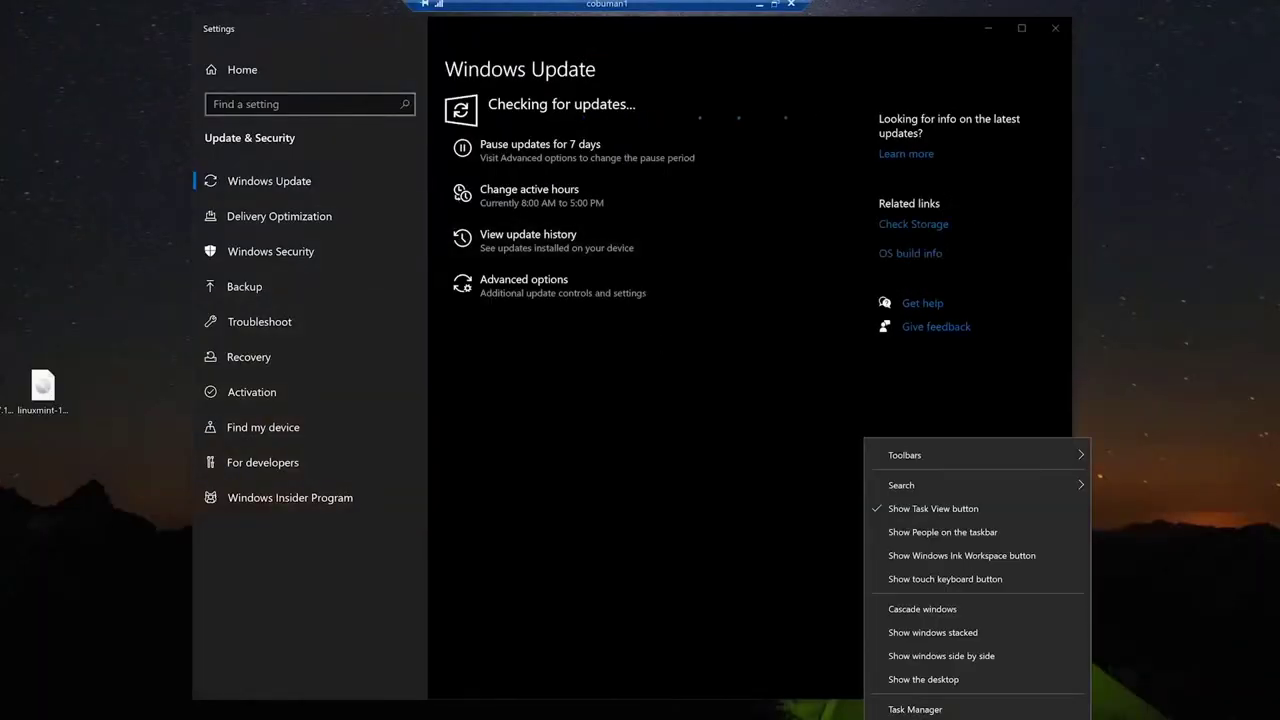
Launch Task Manager beside Windows Update and show the Ethernet throughput graph under Performance.
{"action": "left_click", "coordinate": [944, 710]}
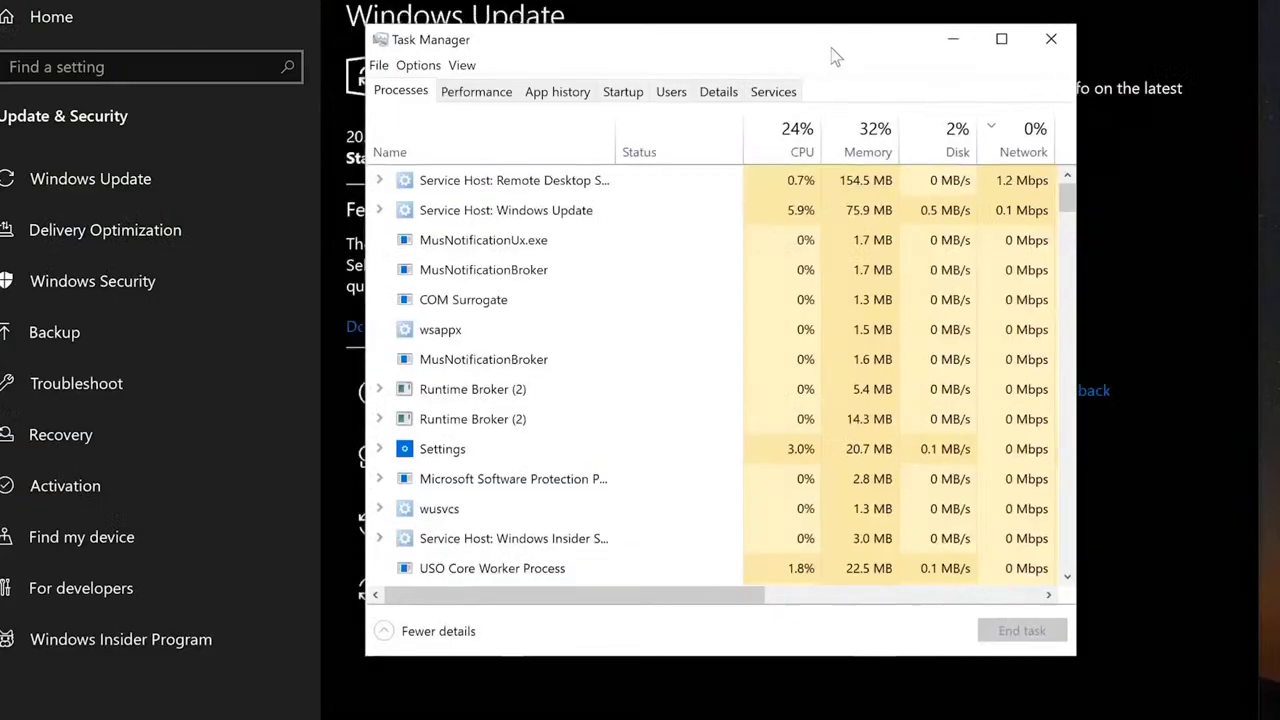
{"action": "left_click_drag", "start_coordinate": [836, 57], "coordinate": [1003, 302]}
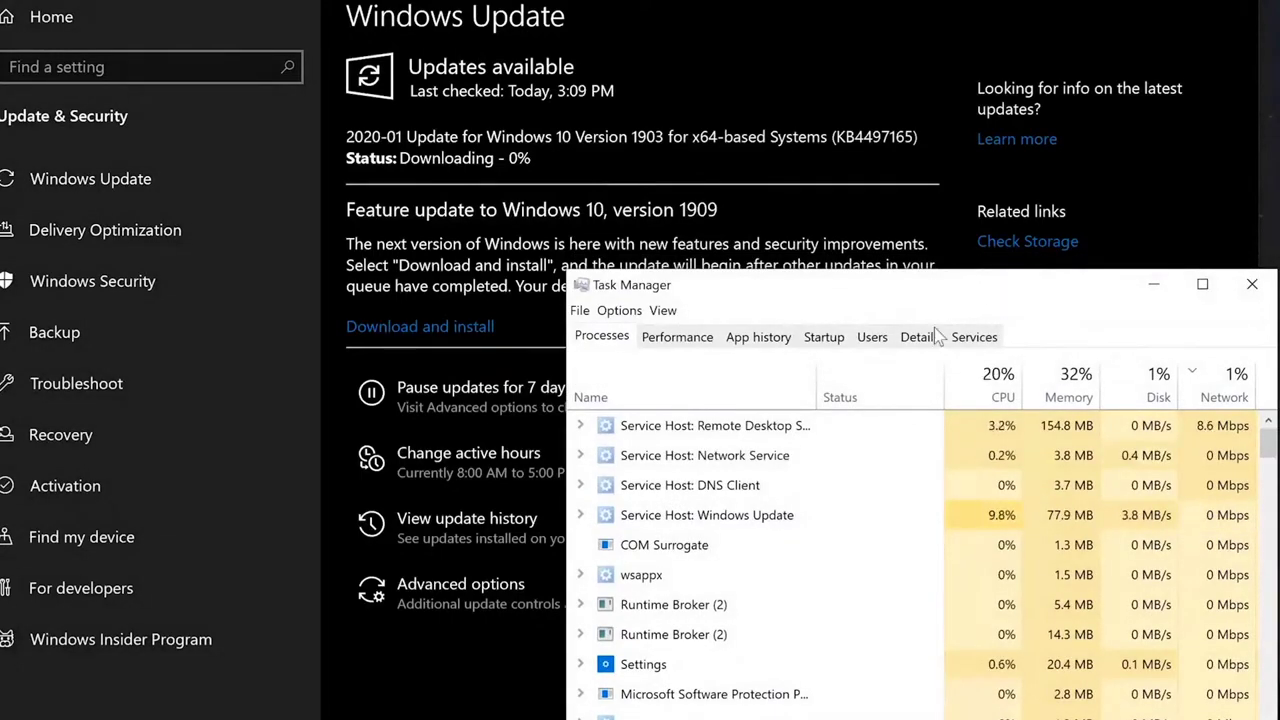
{"action": "left_click_drag", "start_coordinate": [893, 304], "coordinate": [908, 302]}
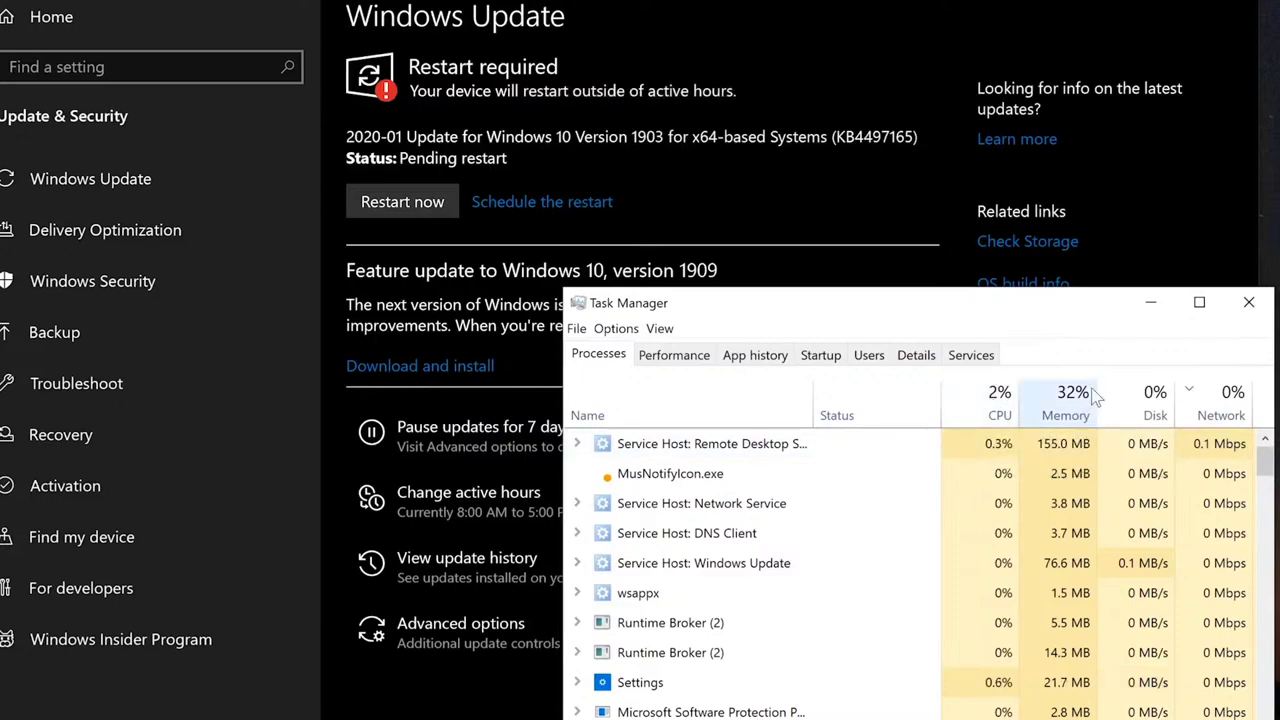
{"action": "left_click_drag", "start_coordinate": [810, 310], "coordinate": [766, 282]}
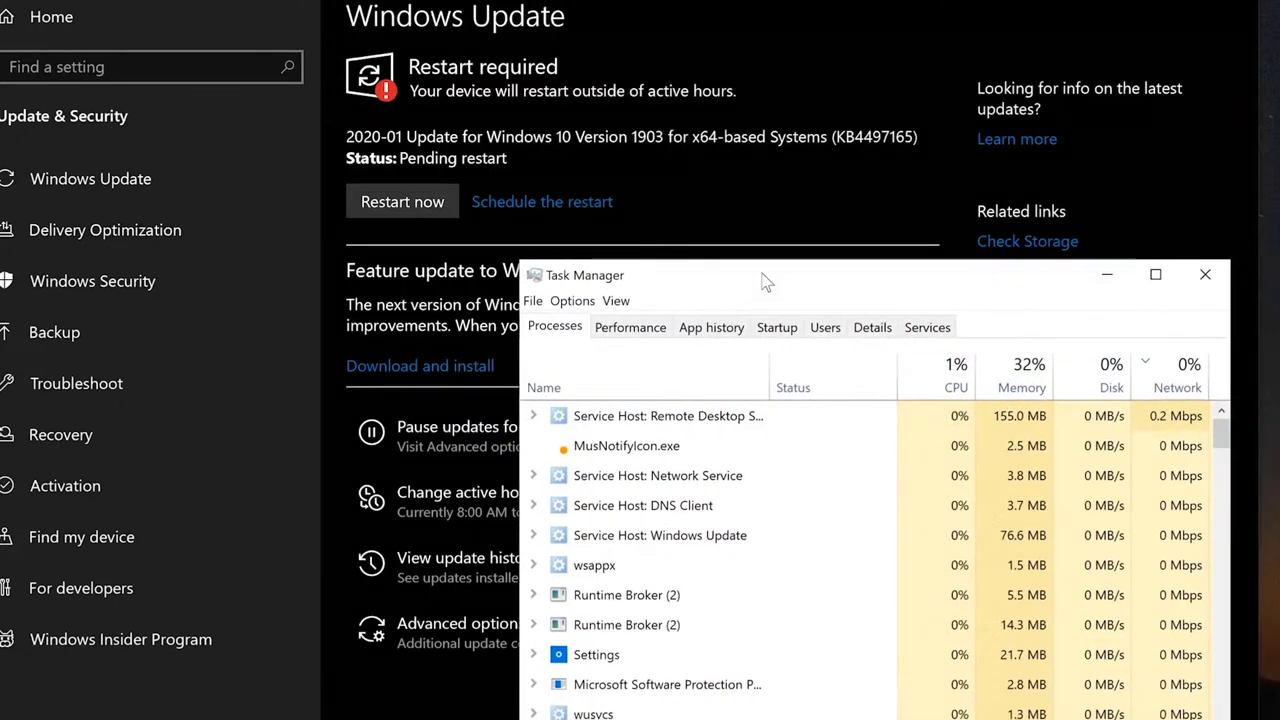
{"action": "left_click", "coordinate": [648, 330]}
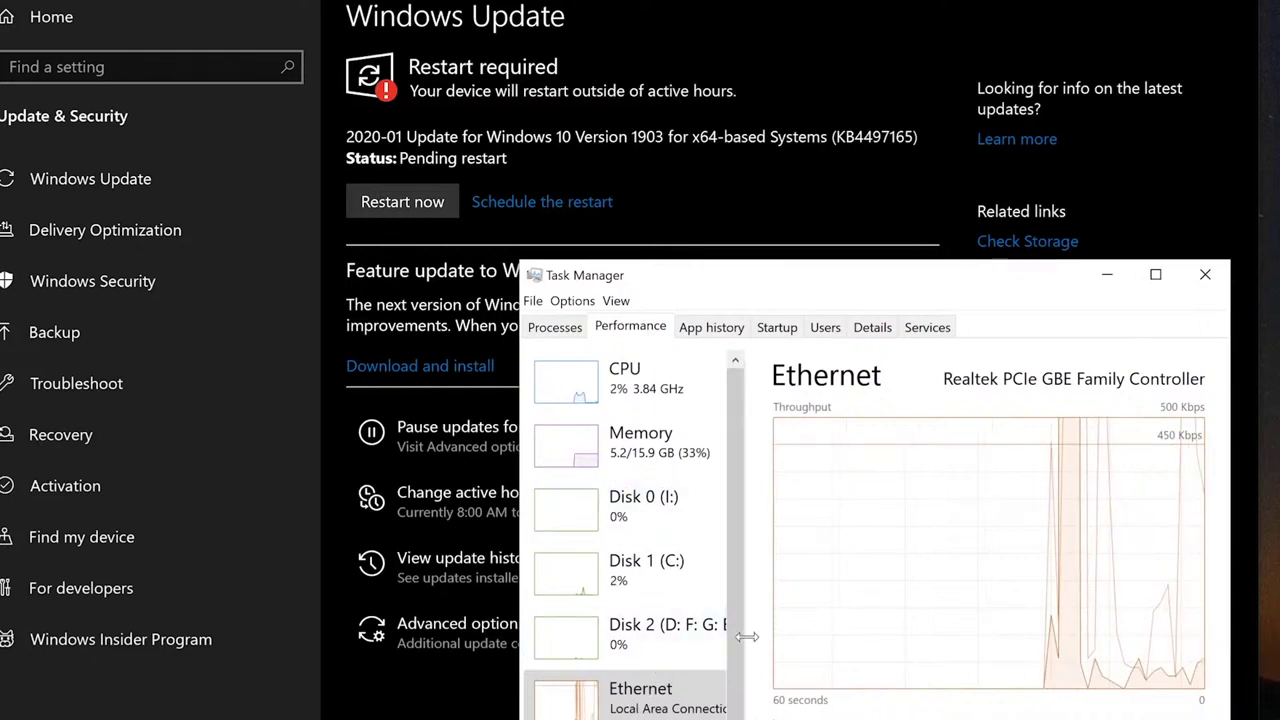
{"action": "scroll", "coordinate": [648, 690], "scroll_direction": "down", "scroll_amount": 2}
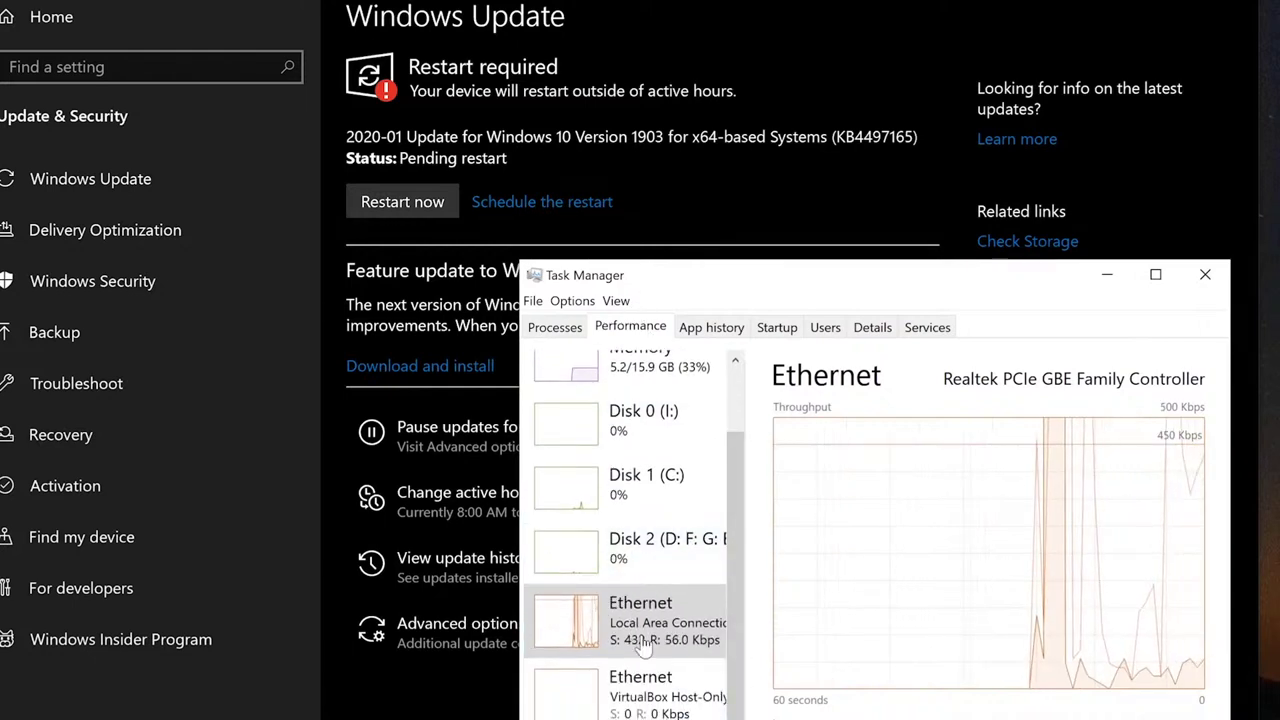
{"action": "scroll", "coordinate": [607, 565], "scroll_direction": "down", "scroll_amount": 1}
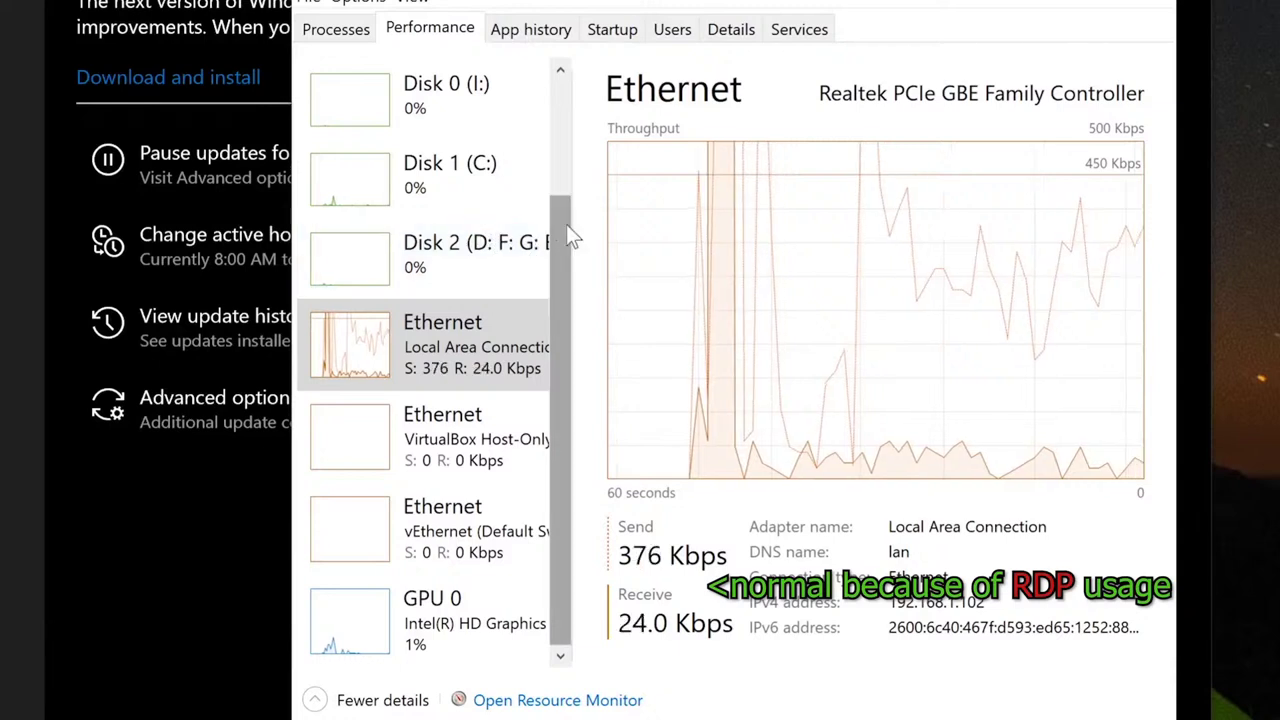
{"action": "left_click_drag", "start_coordinate": [557, 357], "coordinate": [578, 235]}
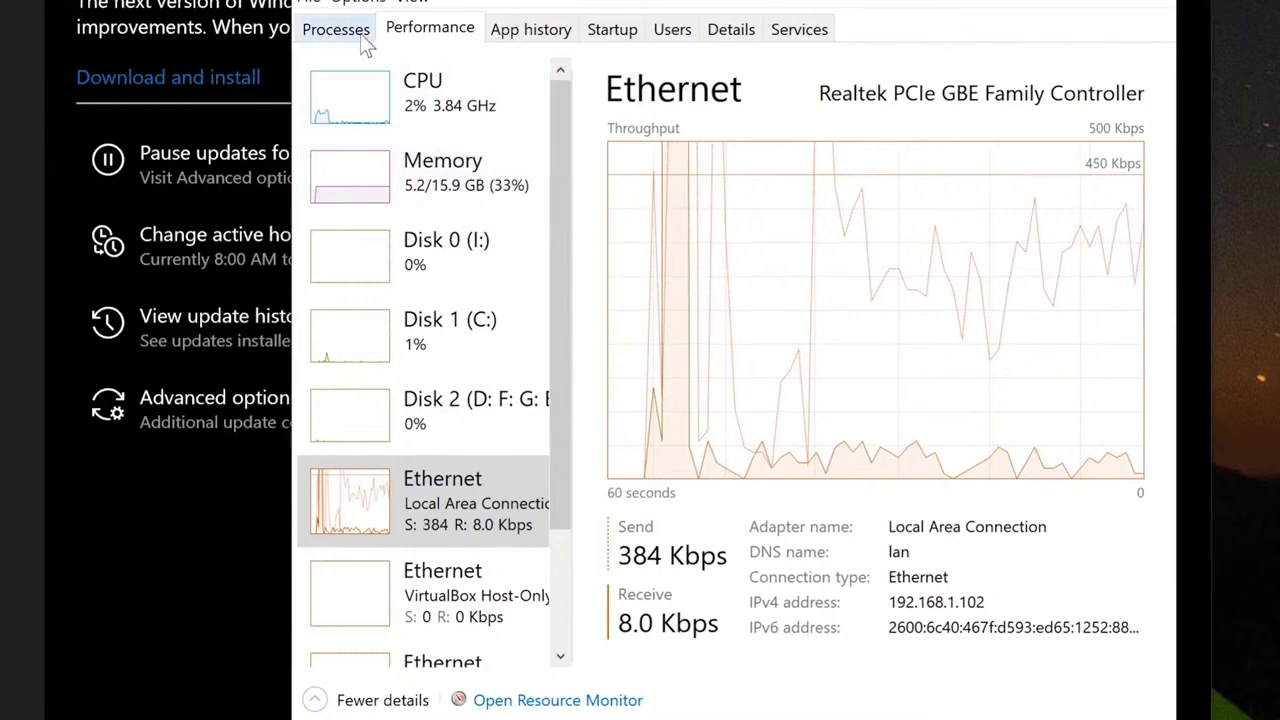
Sort processes by CPU, expand Service Host: Remote Desktop, then close and reopen Task Manager.
{"action": "left_click", "coordinate": [310, 33]}
{"action": "left_click", "coordinate": [802, 72]}
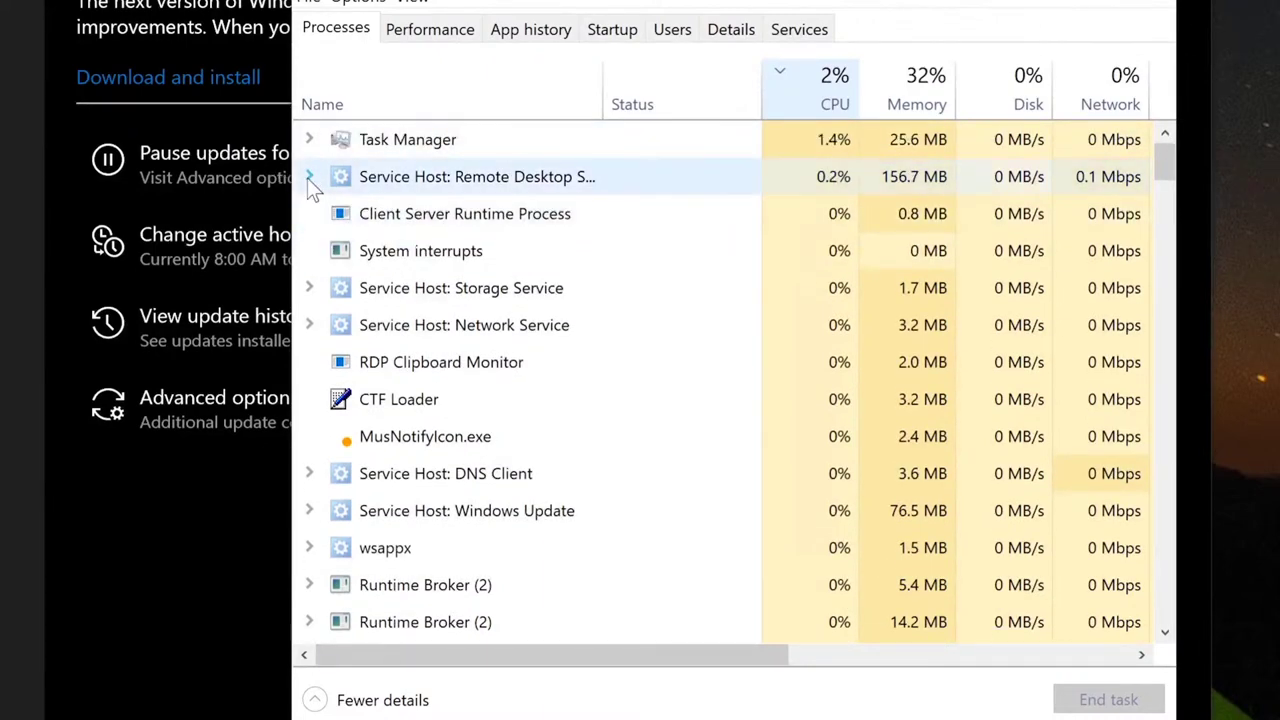
{"action": "left_click", "coordinate": [309, 177]}
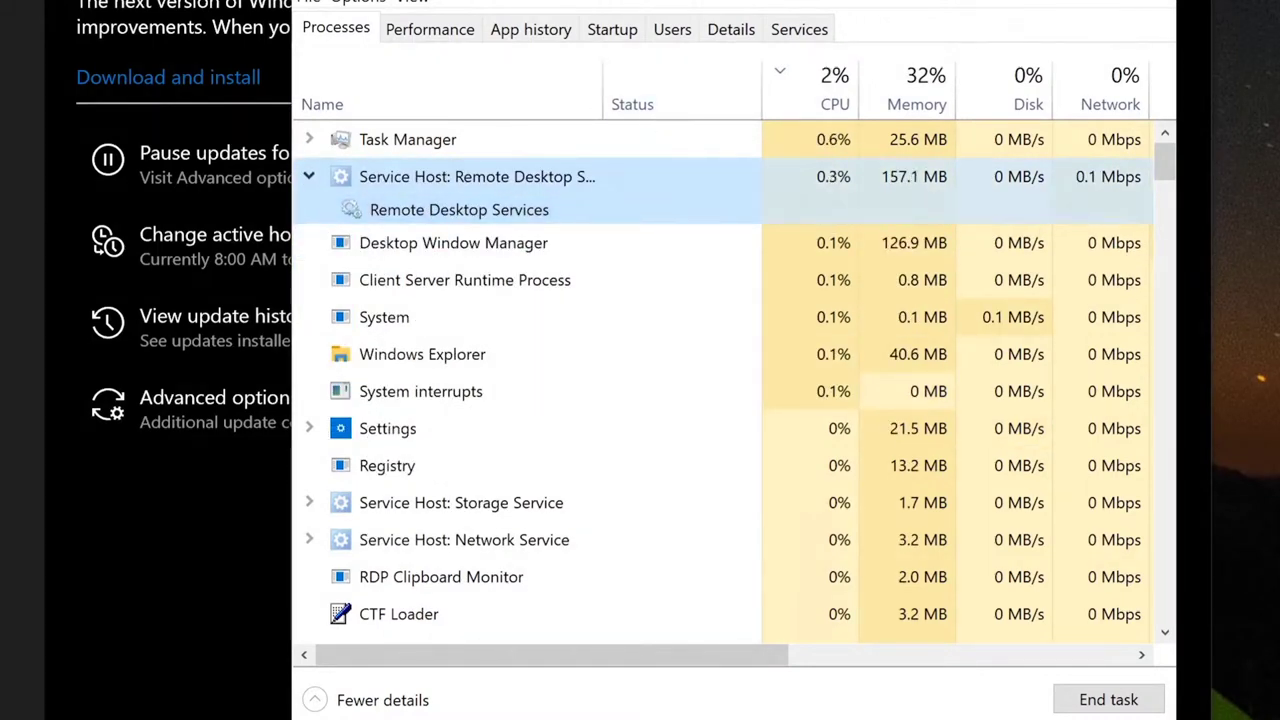
{"action": "key", "text": "alt+F4"}
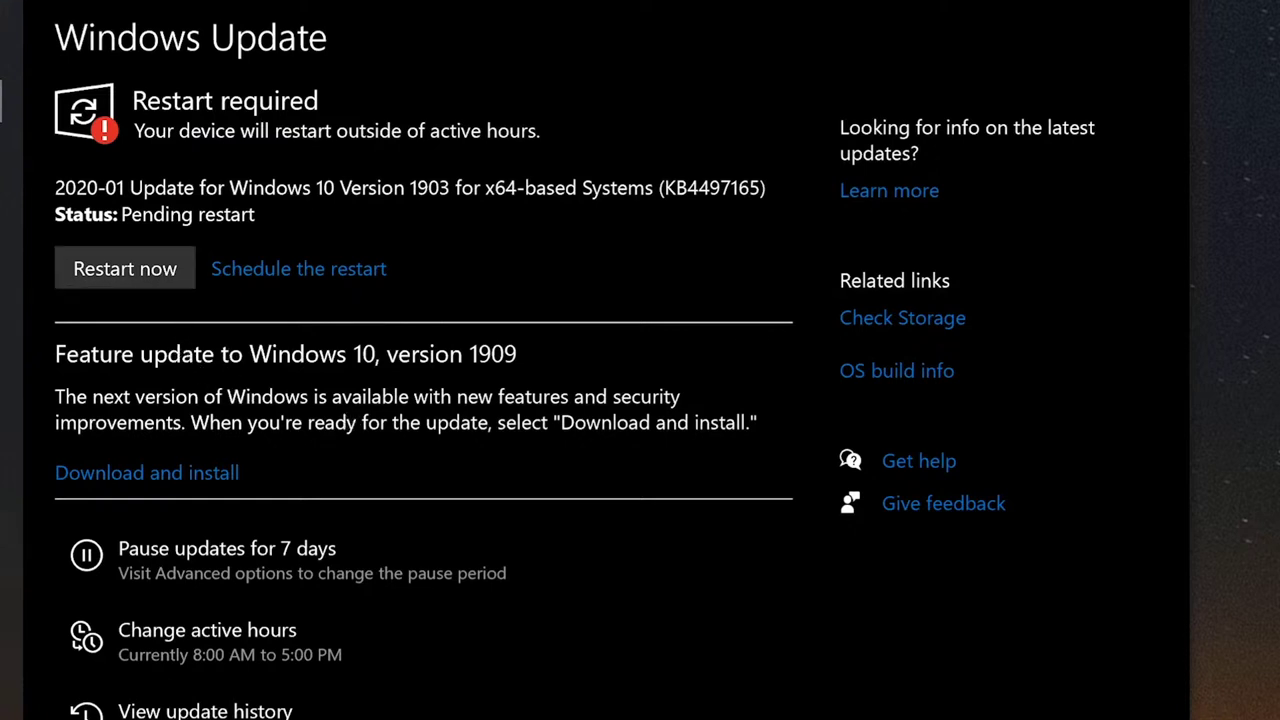
{"action": "key", "text": "ctrl+shift+Escape"}
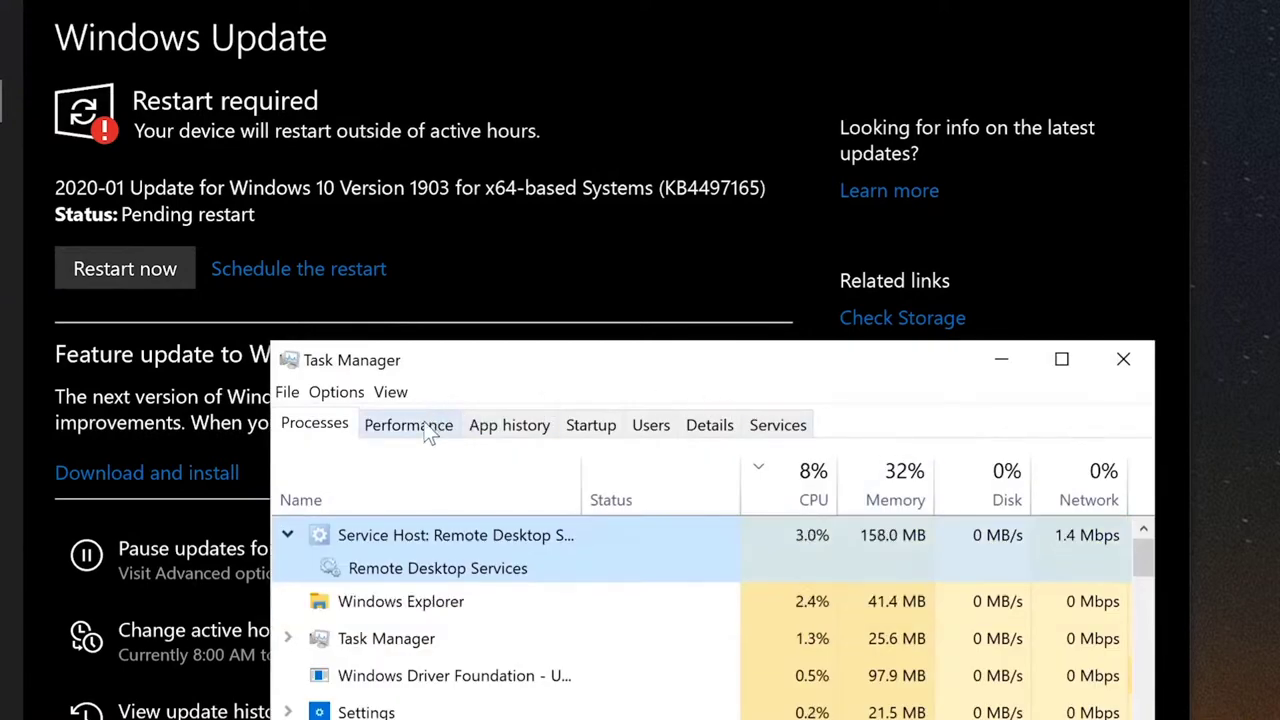
Widen the Task Manager window and resource pane, then return to Processes showing GPU columns.
{"action": "left_click", "coordinate": [408, 424]}
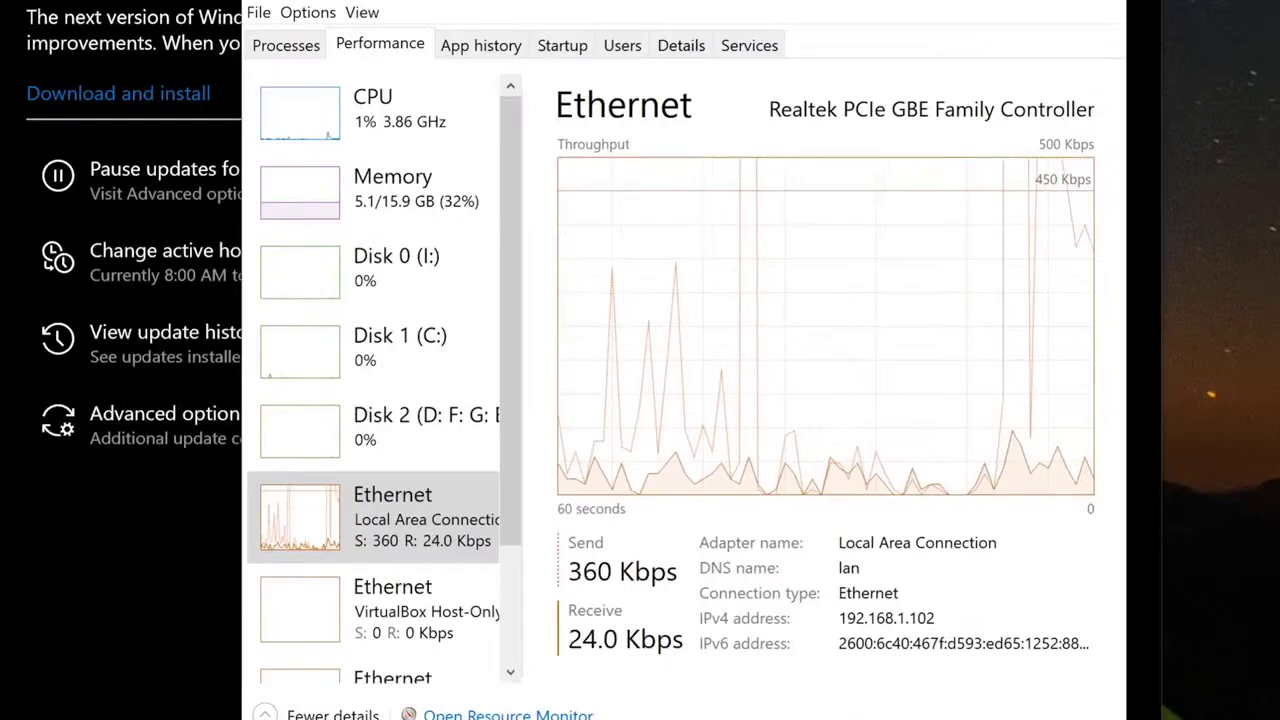
{"action": "left_click_drag", "start_coordinate": [773, 2], "coordinate": [517, 14]}
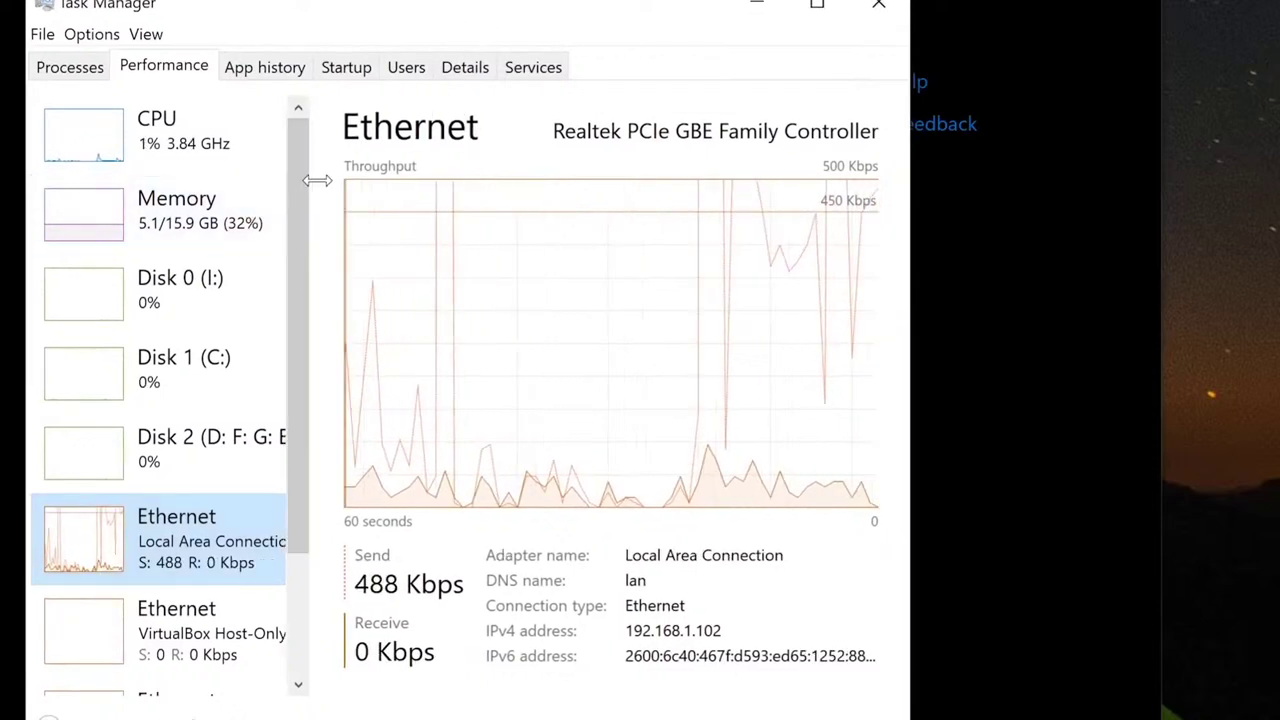
{"action": "left_click_drag", "start_coordinate": [317, 178], "coordinate": [379, 167]}
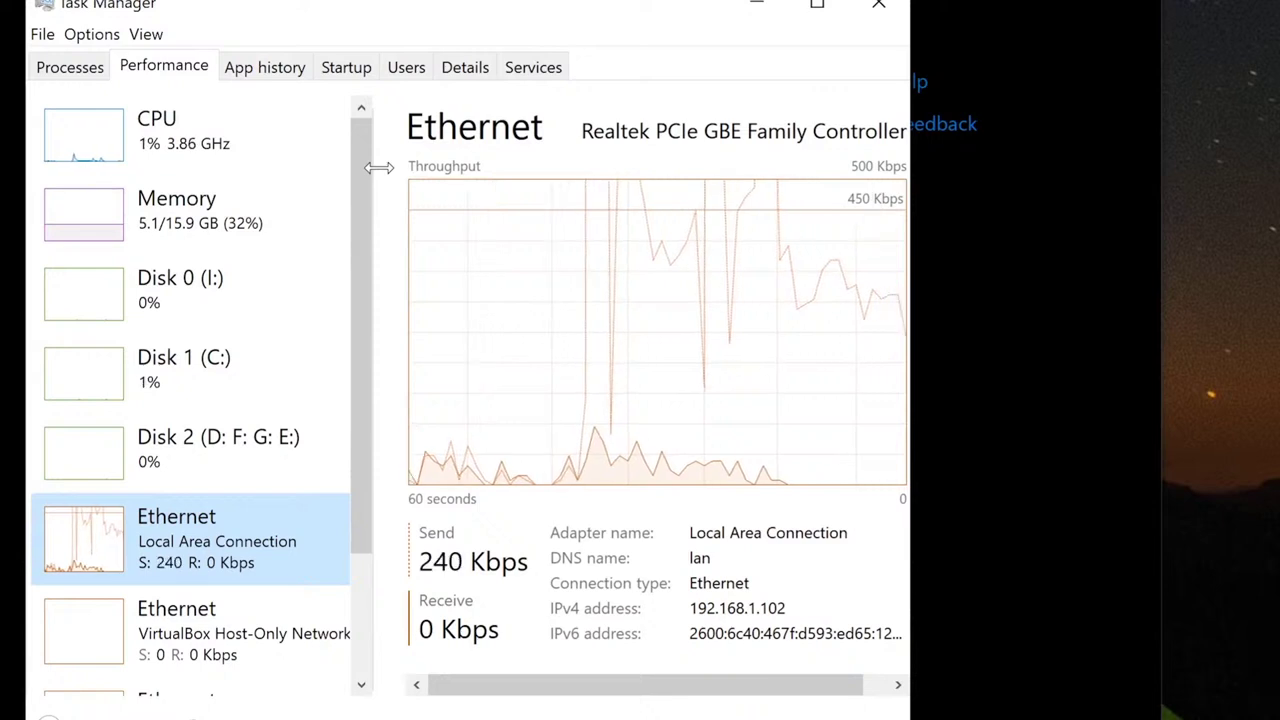
{"action": "mouse_move", "coordinate": [375, 233]}
{"action": "left_mouse_down"}
{"action": "mouse_move", "coordinate": [420, 209]}
{"action": "mouse_move", "coordinate": [374, 214]}
{"action": "left_mouse_up"}
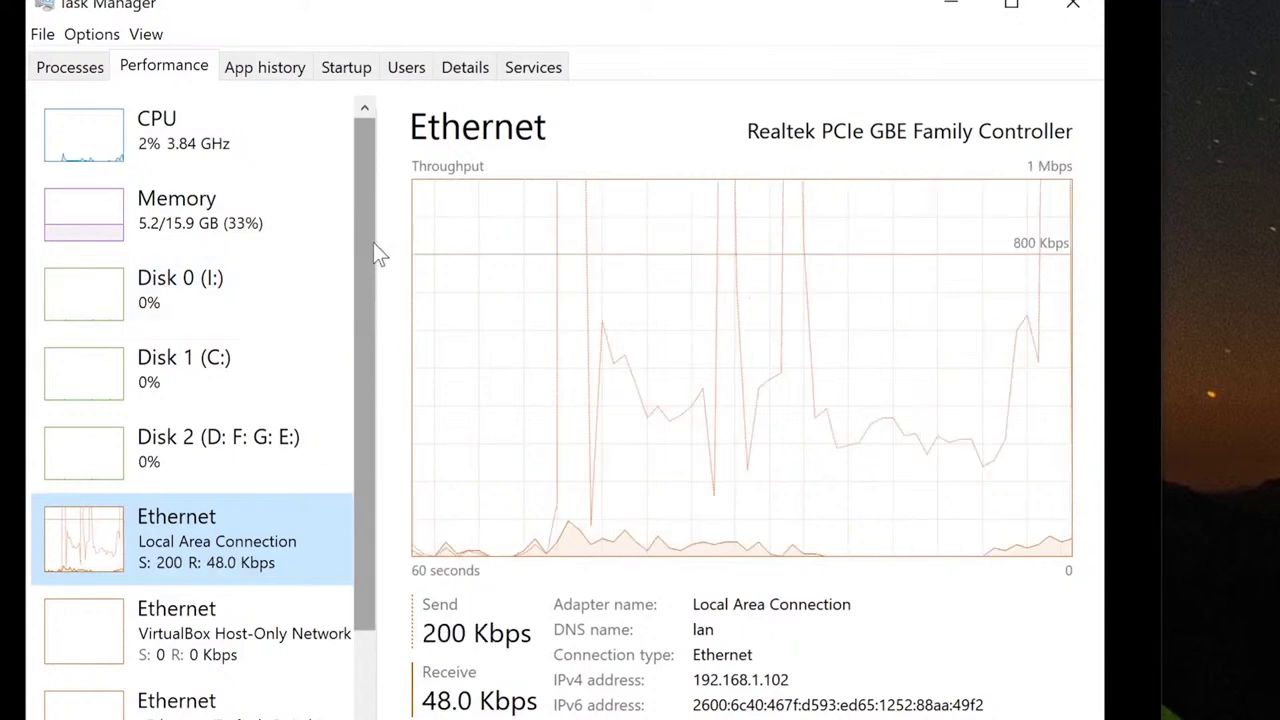
{"action": "left_click_drag", "start_coordinate": [380, 237], "coordinate": [449, 228]}
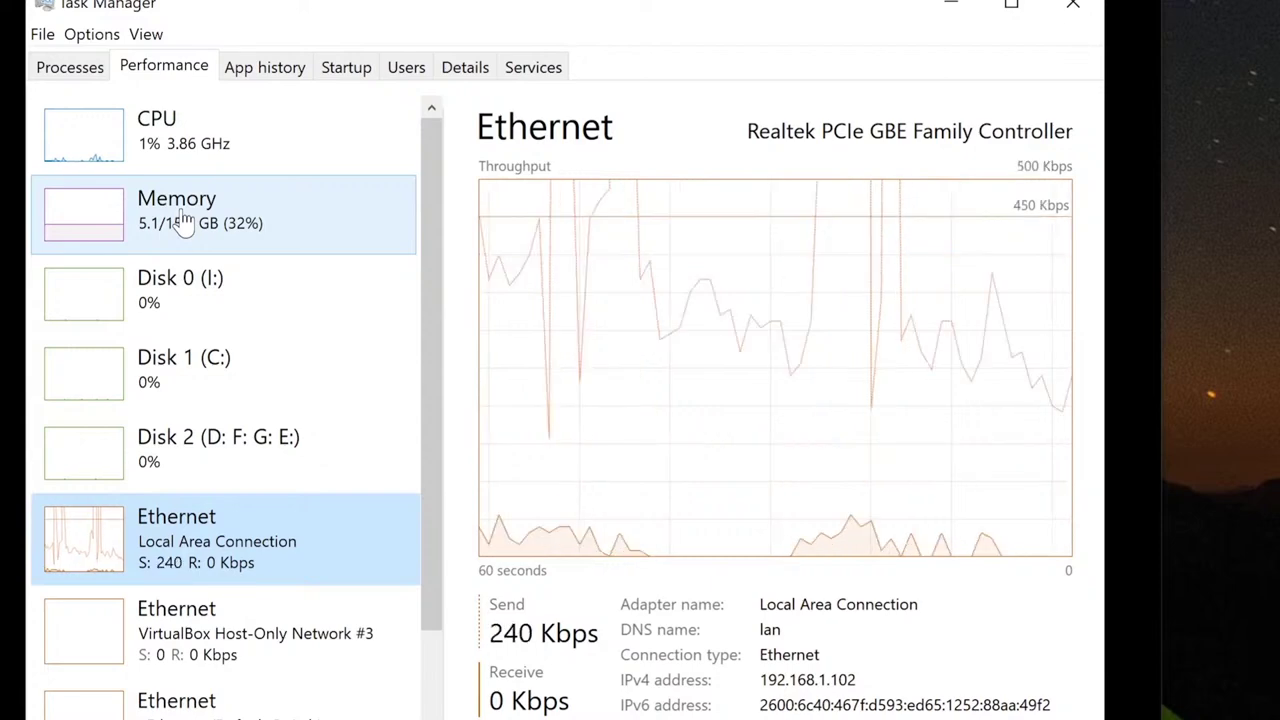
{"action": "left_click", "coordinate": [68, 66]}
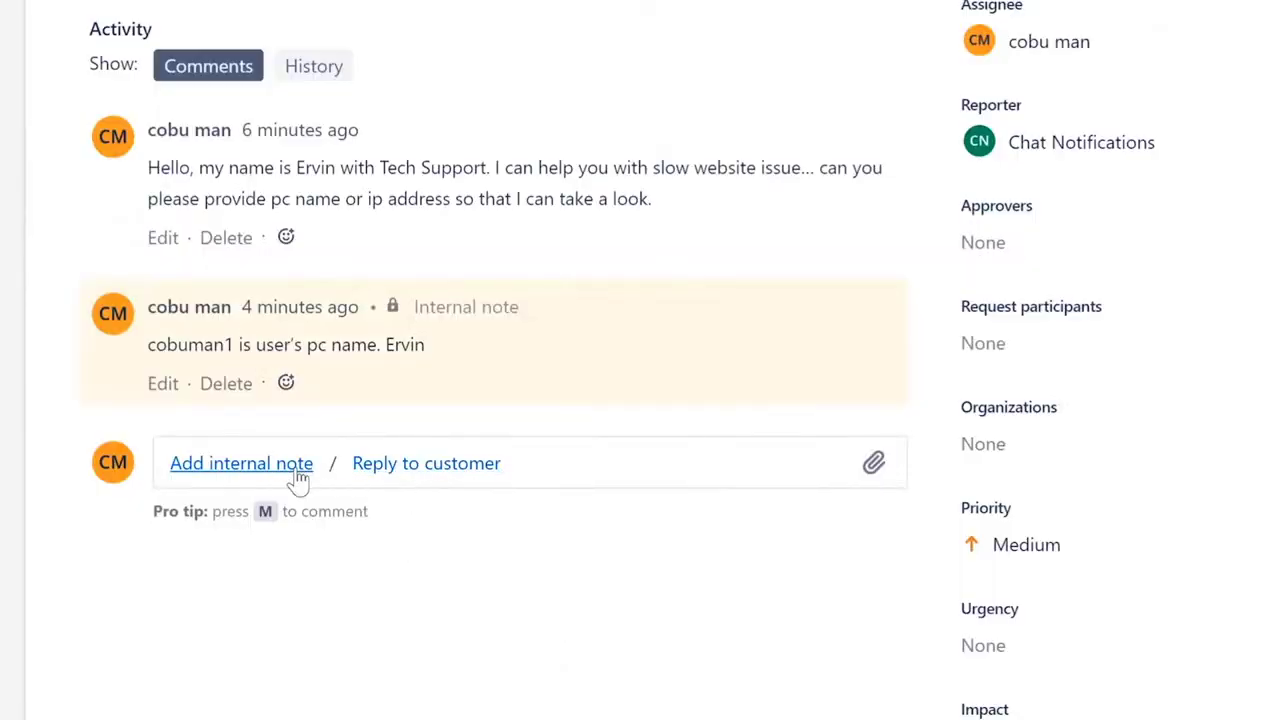
Post internal note 'There are no issues at the moment. I will keep the ticket open for 24hrs to monitor.' with the agent's signature.
{"action": "left_click", "coordinate": [206, 455]}
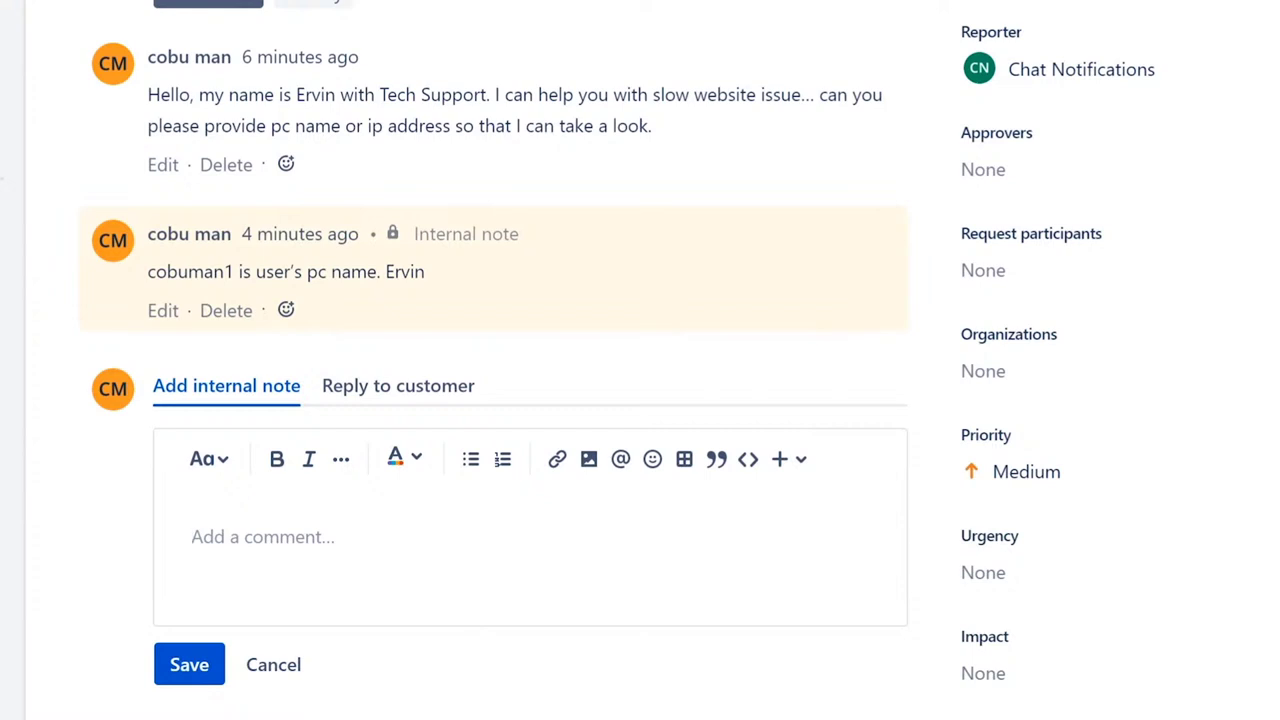
{"action": "type", "text": "There i"}
{"action": "type", "text": "re no issue"}
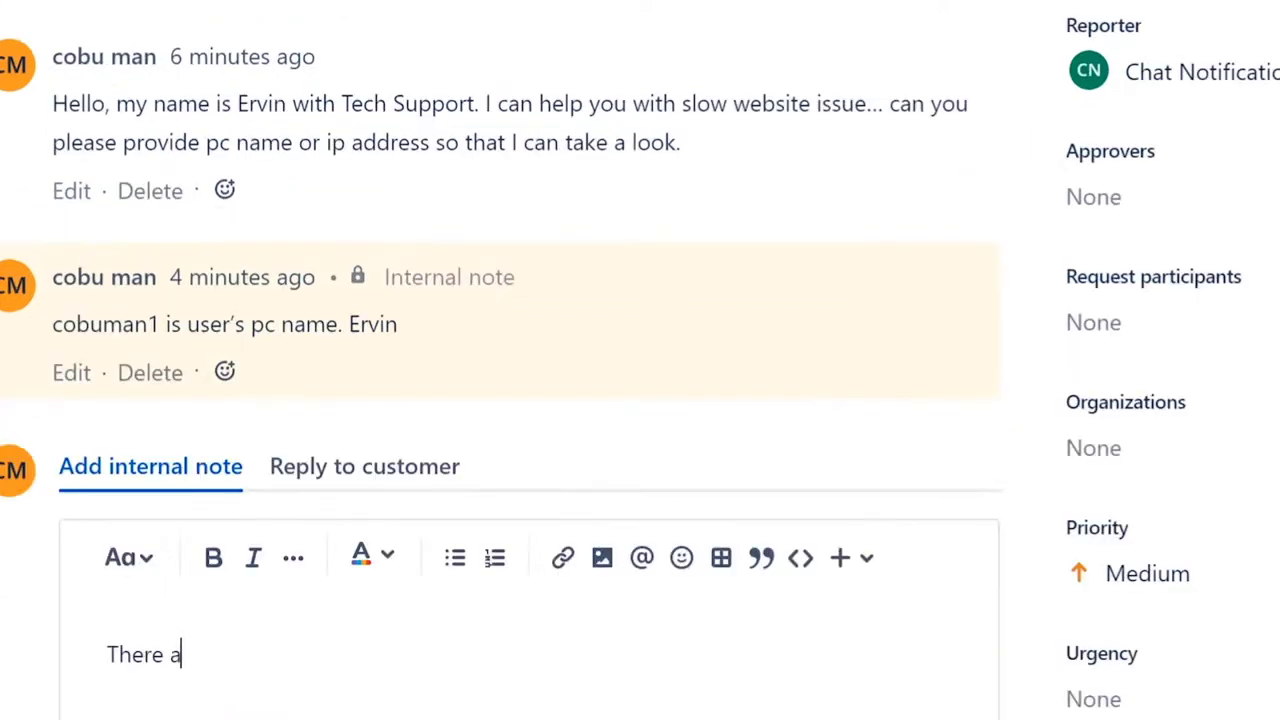
{"action": "type", "text": "s at the moment"}
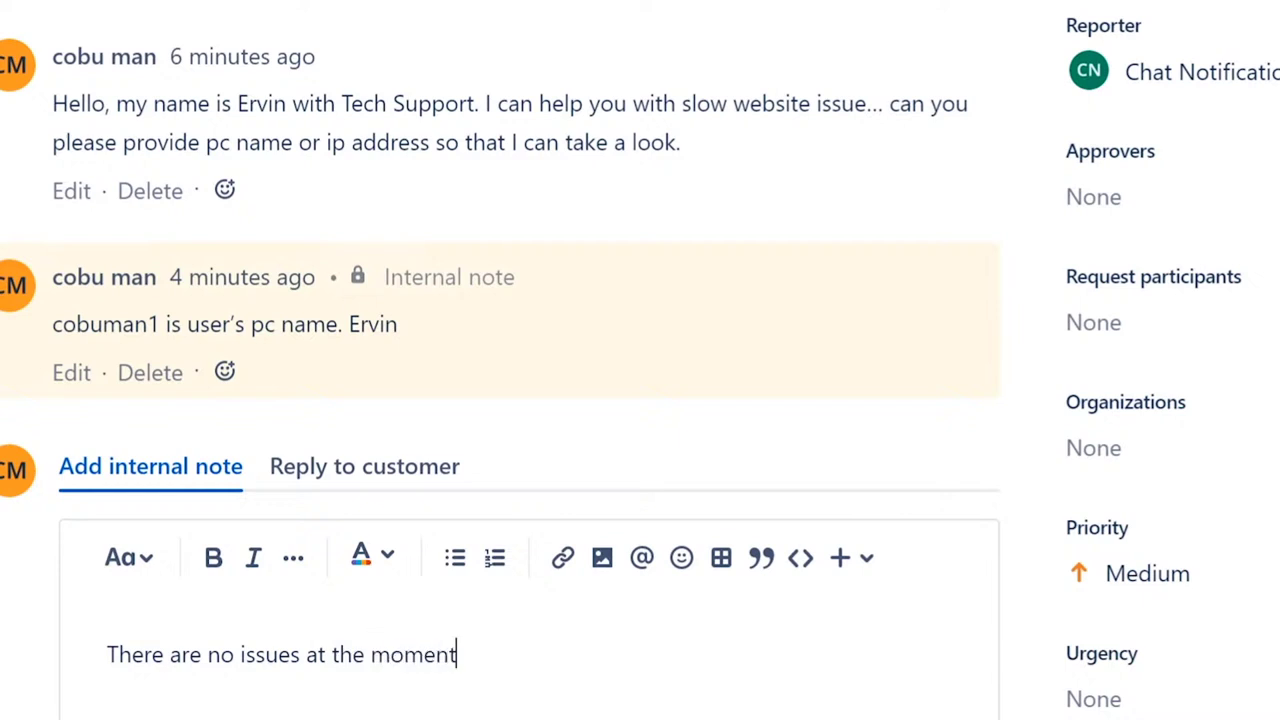
{"action": "type", "text": "."}
{"action": "scroll", "coordinate": [660, 265], "scroll_direction": "up", "scroll_amount": 1}
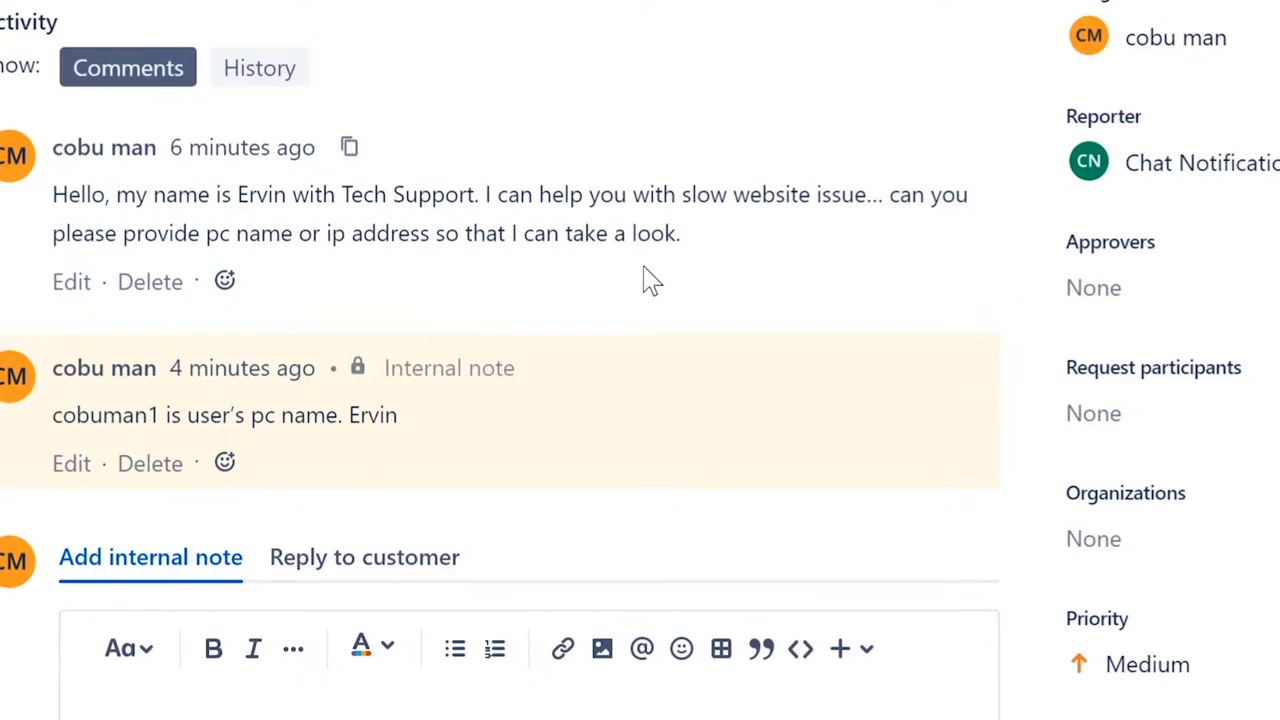
{"action": "scroll", "coordinate": [697, 195], "scroll_direction": "down", "scroll_amount": 3}
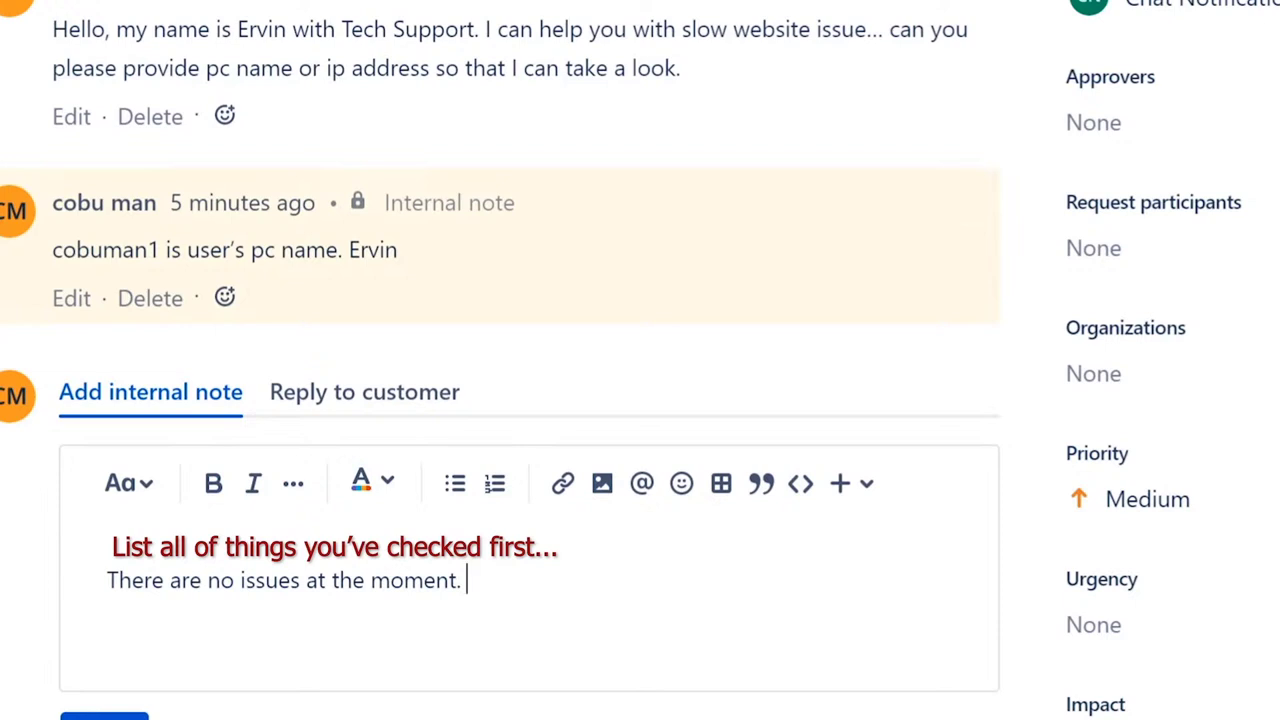
{"action": "type", "text": "I will keep the ticke topne"}
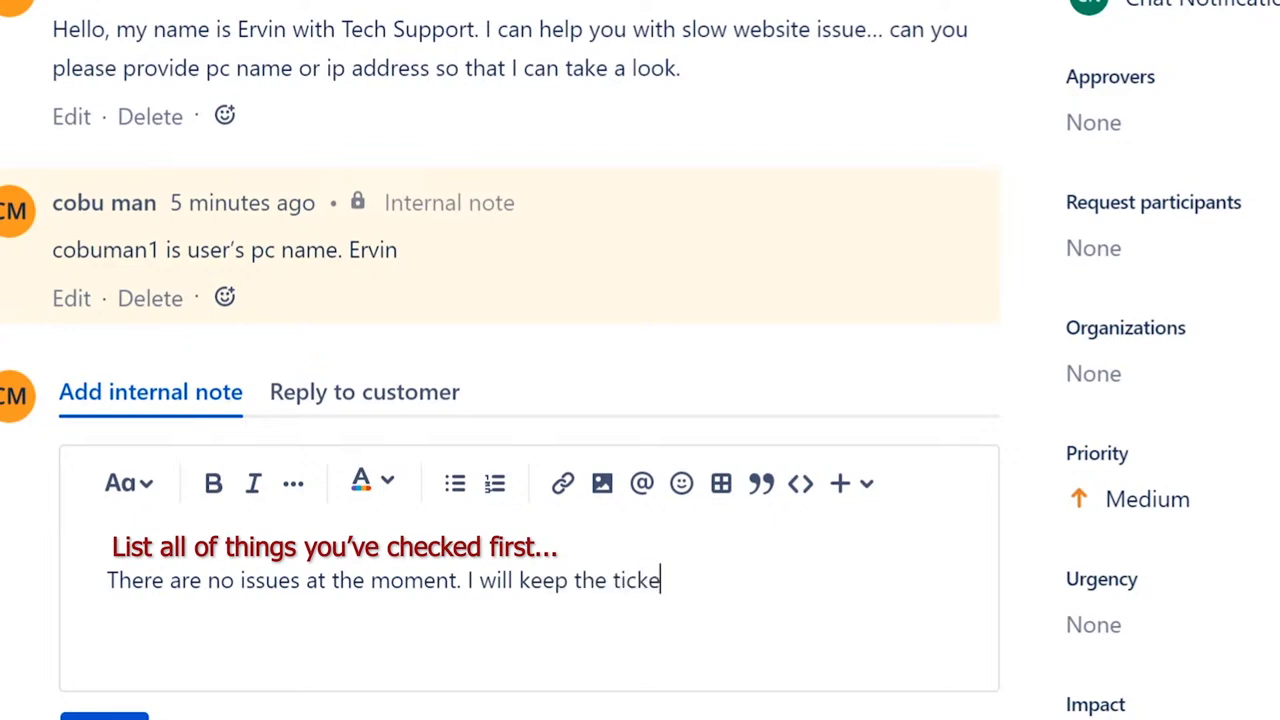
{"action": "key", "text": "BackSpace"}
{"action": "key", "text": "BackSpace"}
{"action": "key", "text": "BackSpace"}
{"action": "key", "text": "BackSpace"}
{"action": "key", "text": "BackSpace"}
{"action": "key", "text": "BackSpace"}
{"action": "type", "text": "t open for"}
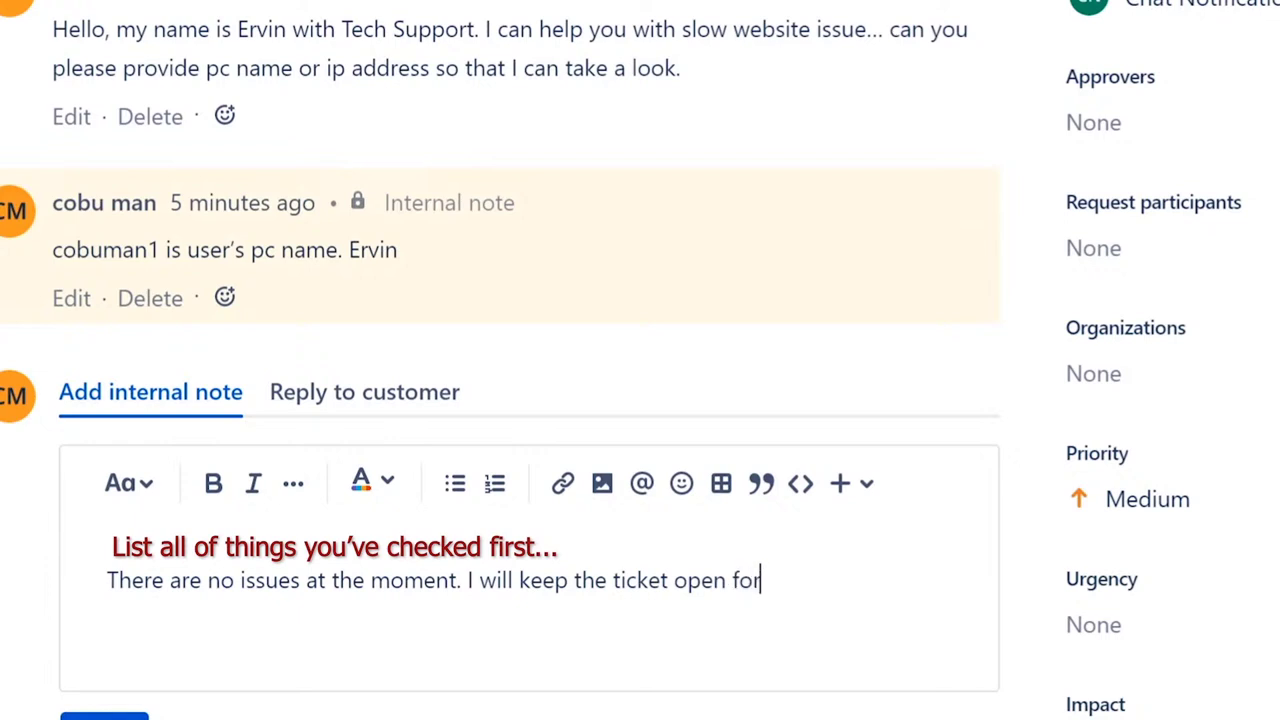
{"action": "type", "text": " 24hrs to monitor"}
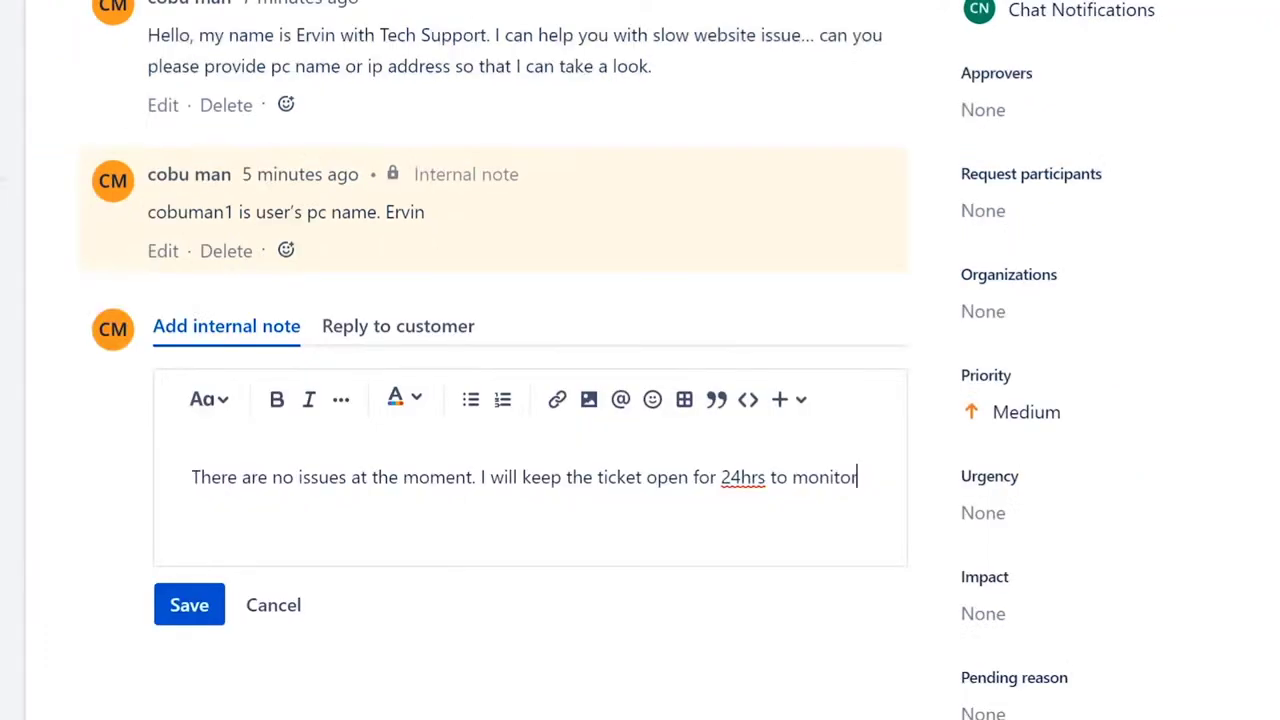
{"action": "type", "text": "."}
{"action": "key", "text": "shift+Return"}
{"action": "type", "text": "Ervin"}
{"action": "left_click", "coordinate": [207, 611]}
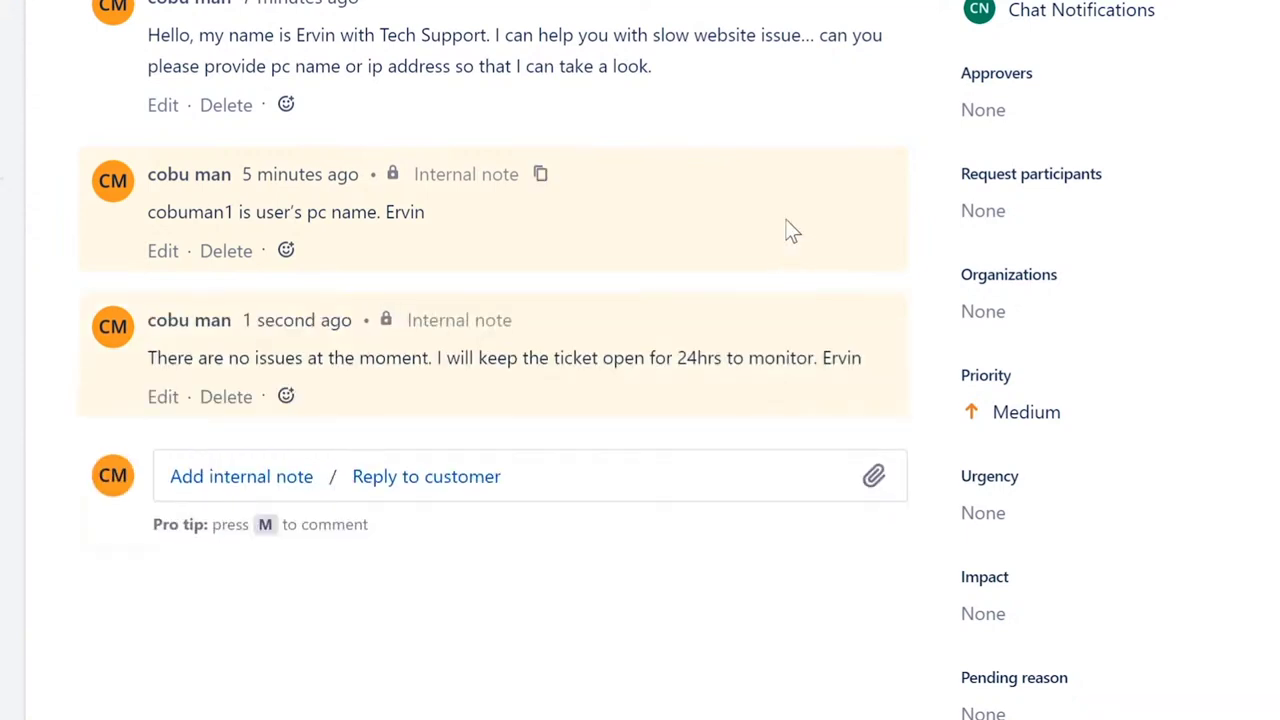
{"action": "scroll", "coordinate": [791, 229], "scroll_direction": "up", "scroll_amount": 1}
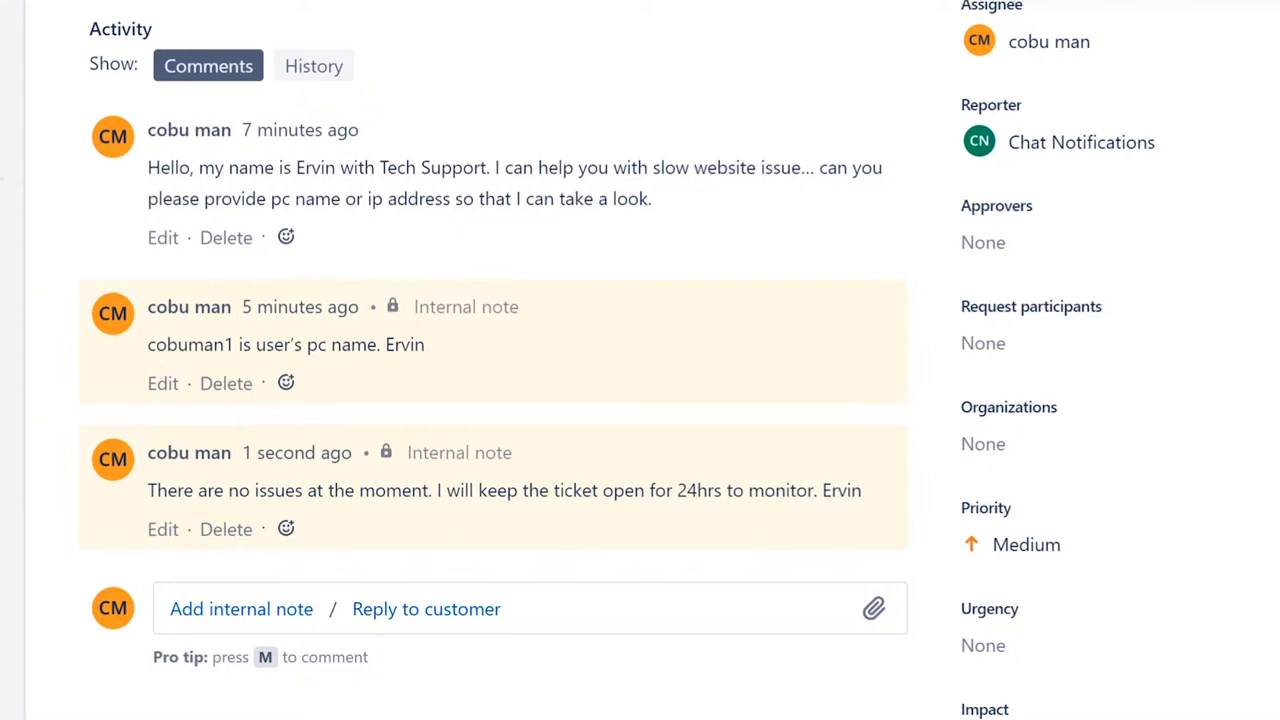
Change ISD-16's status from Waiting for support to Waiting for customer.
{"action": "left_click", "coordinate": [947, 48]}
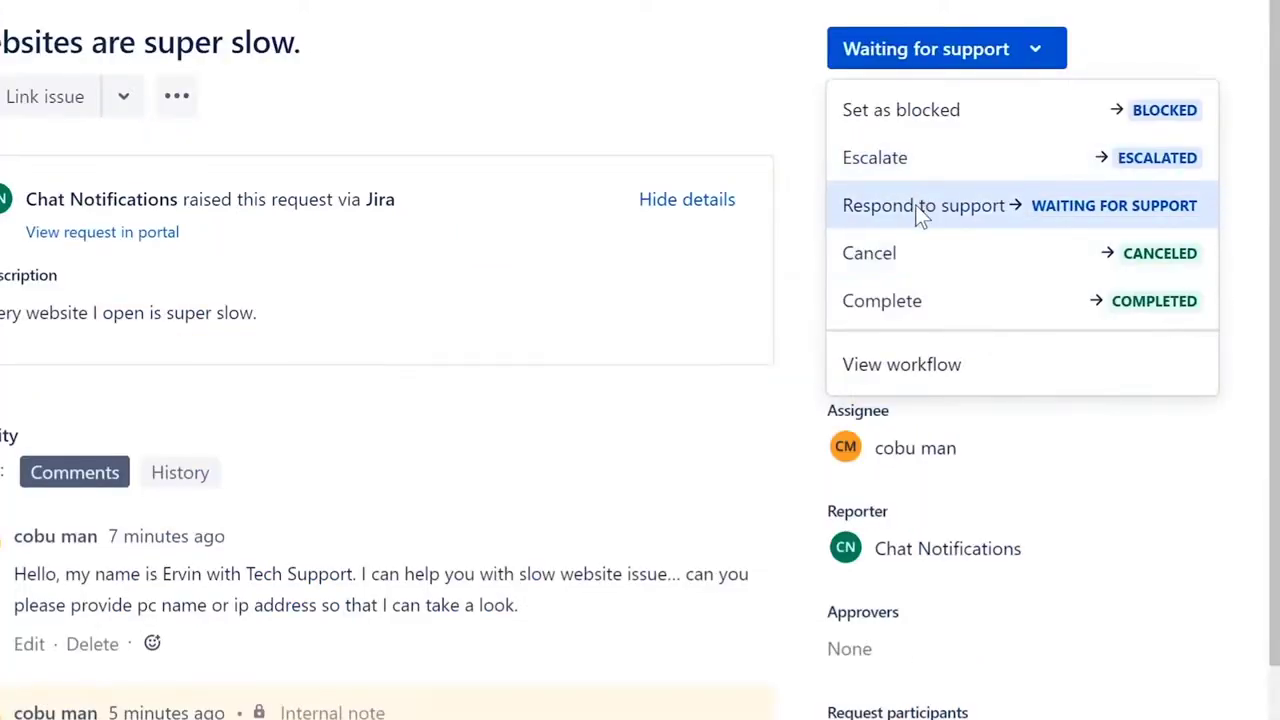
{"action": "left_click", "coordinate": [976, 200]}
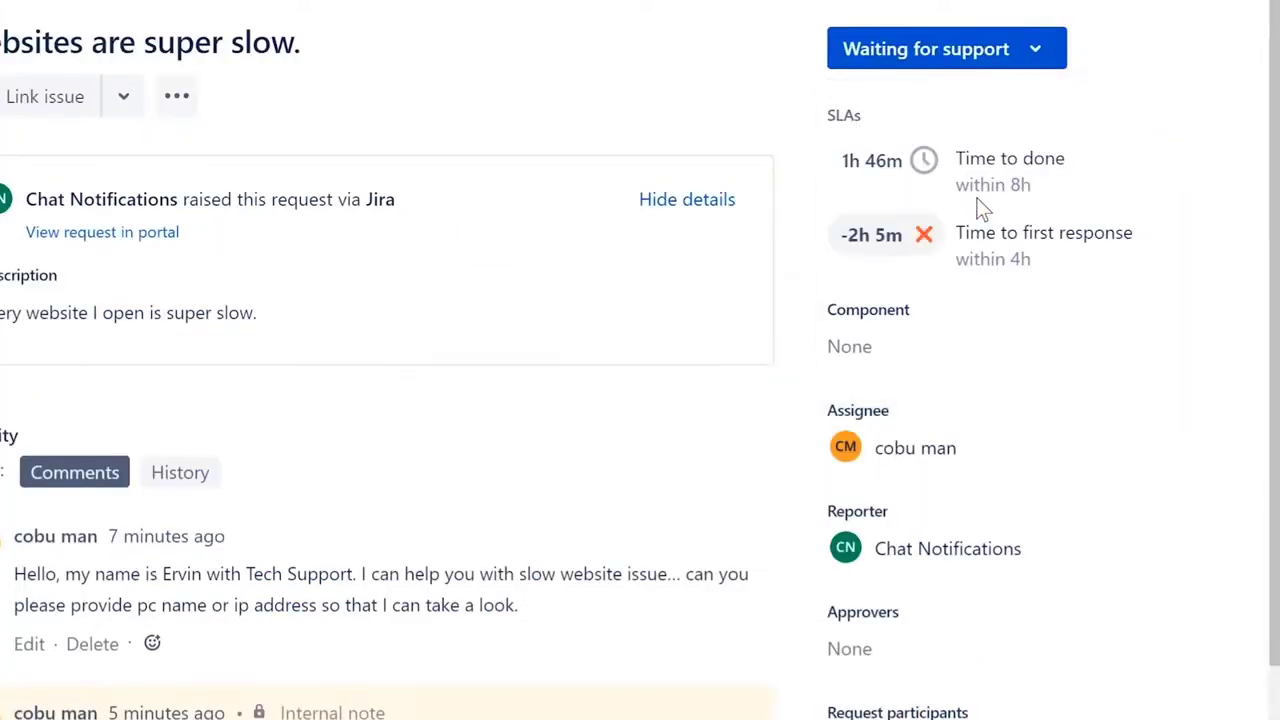
{"action": "left_click", "coordinate": [1018, 50]}
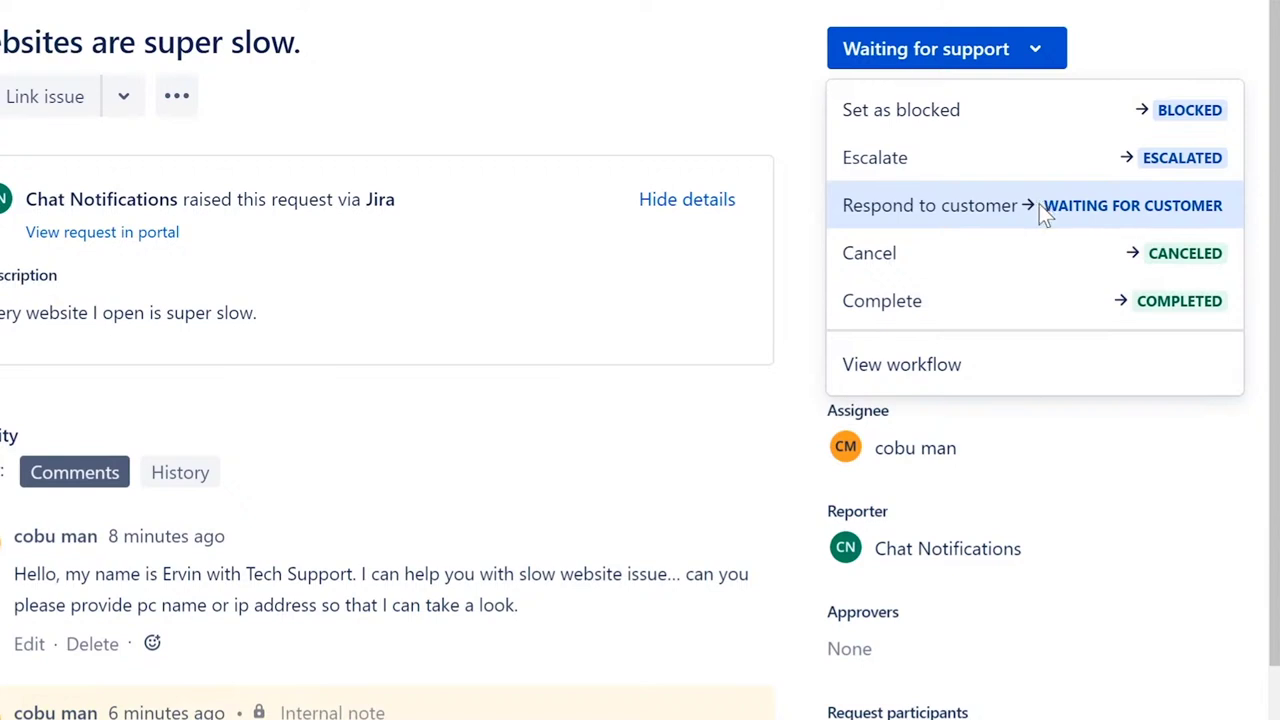
{"action": "left_click", "coordinate": [1039, 204]}
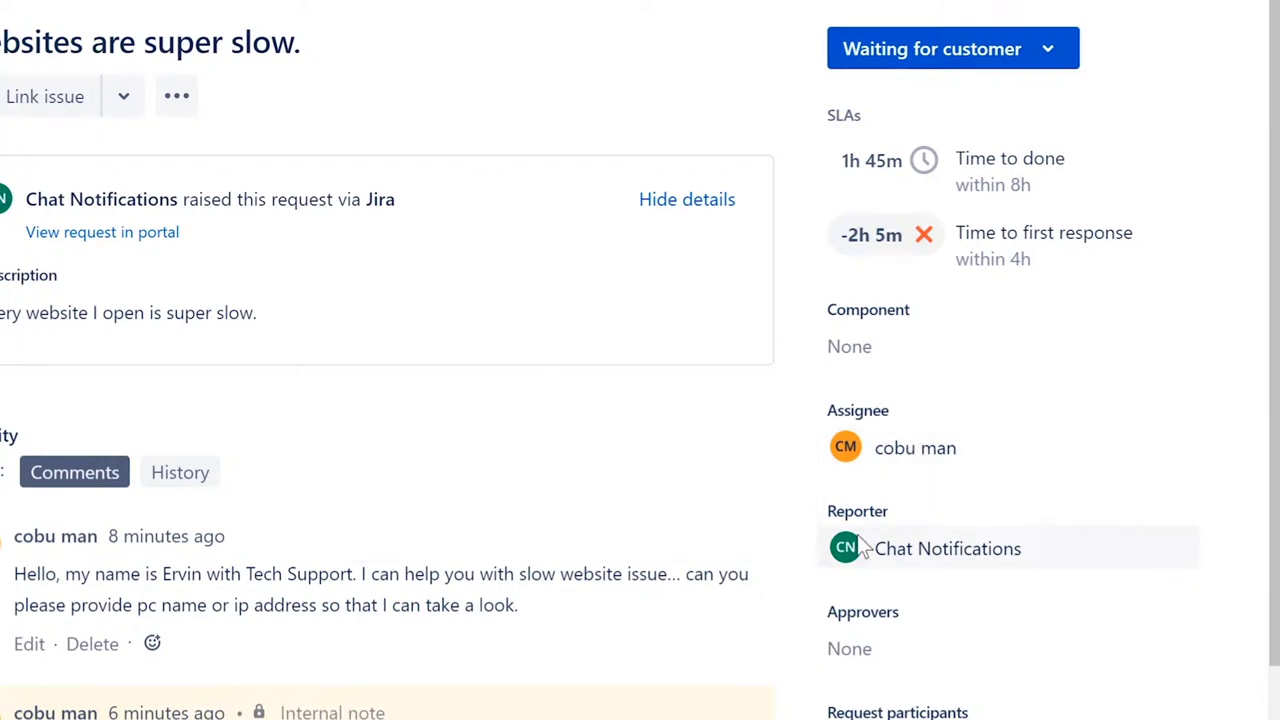
{"action": "mouse_move", "coordinate": [862, 464]}
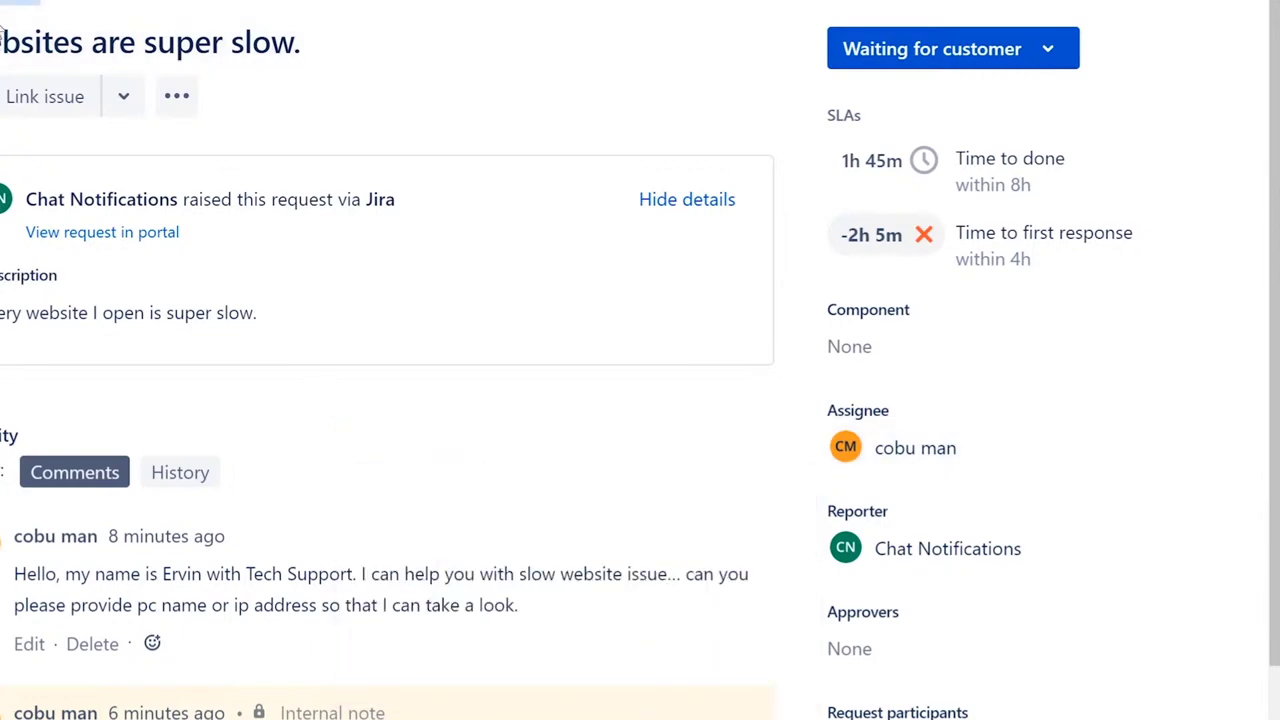
Open ticket ISD-17 'My documents are missing.' from the queue and assign it to yourself.
{"action": "key", "text": "alt+Left"}
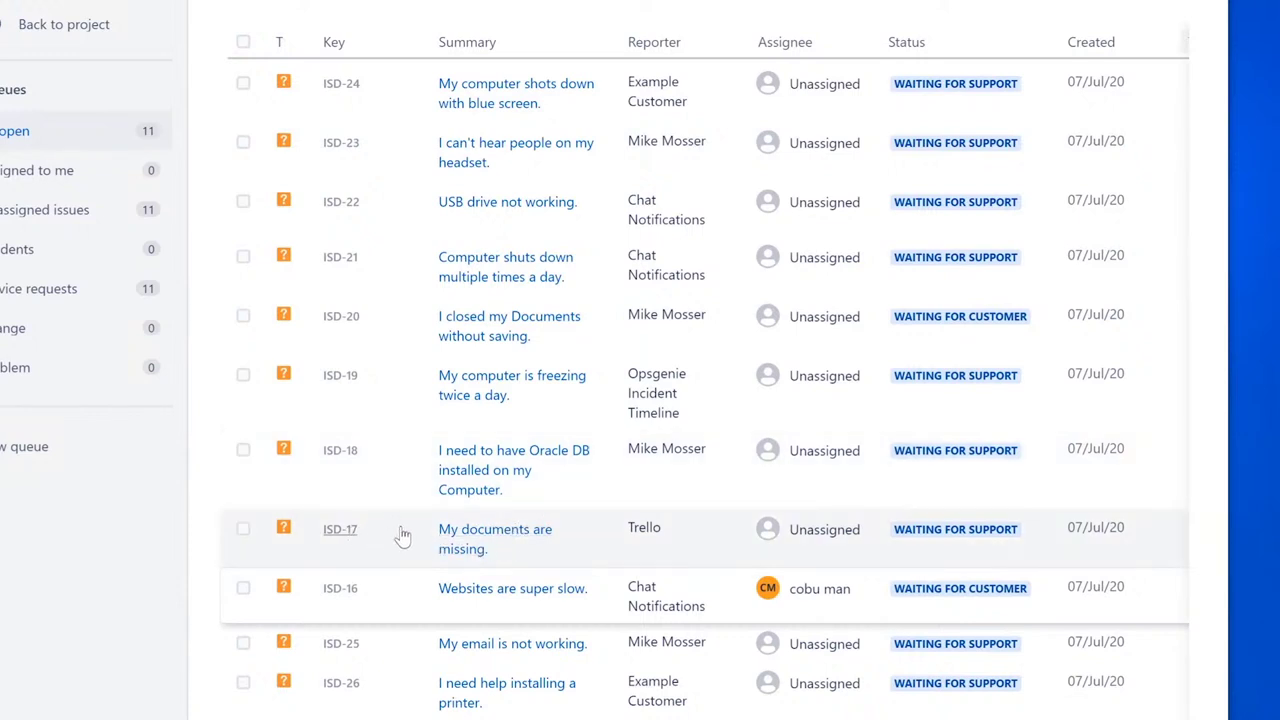
{"action": "left_click", "coordinate": [518, 540]}
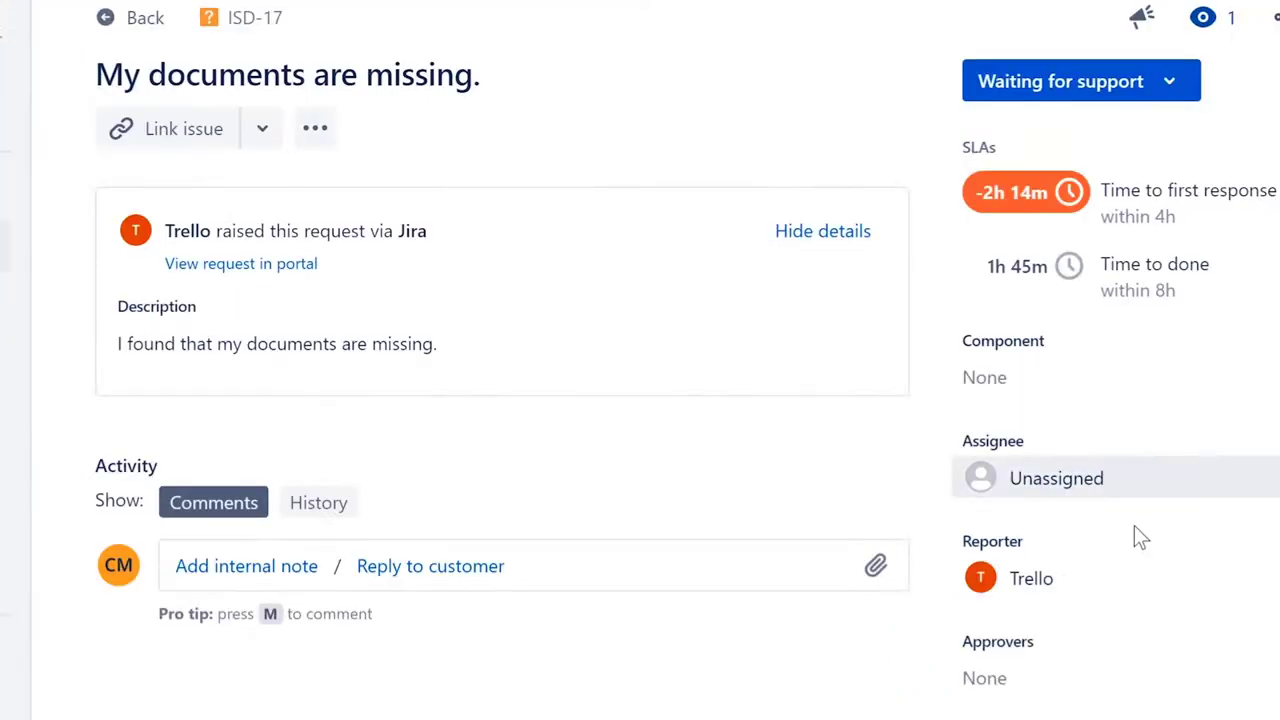
{"action": "left_click", "coordinate": [1128, 486]}
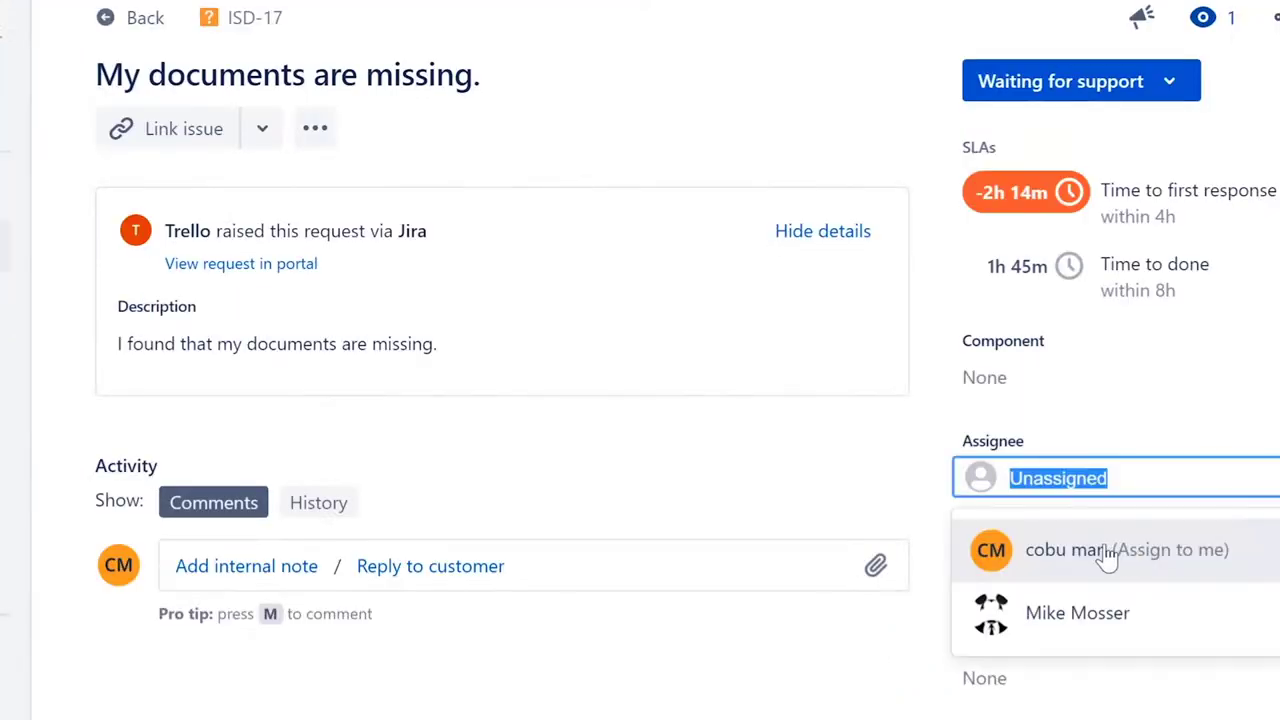
{"action": "left_click", "coordinate": [1108, 560]}
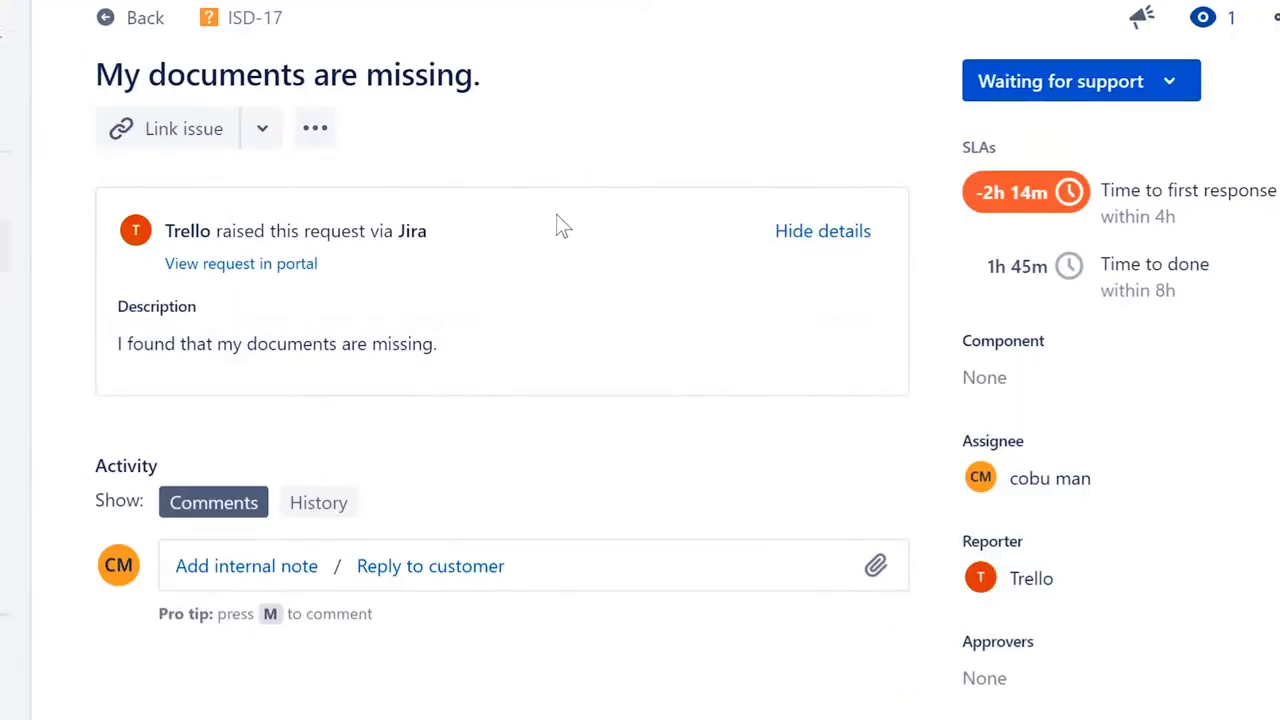
Review ISD-17's title and description, then begin a reply to the customer.
{"action": "left_click_drag", "start_coordinate": [507, 72], "coordinate": [32, 56]}
{"action": "left_click", "coordinate": [440, 345]}
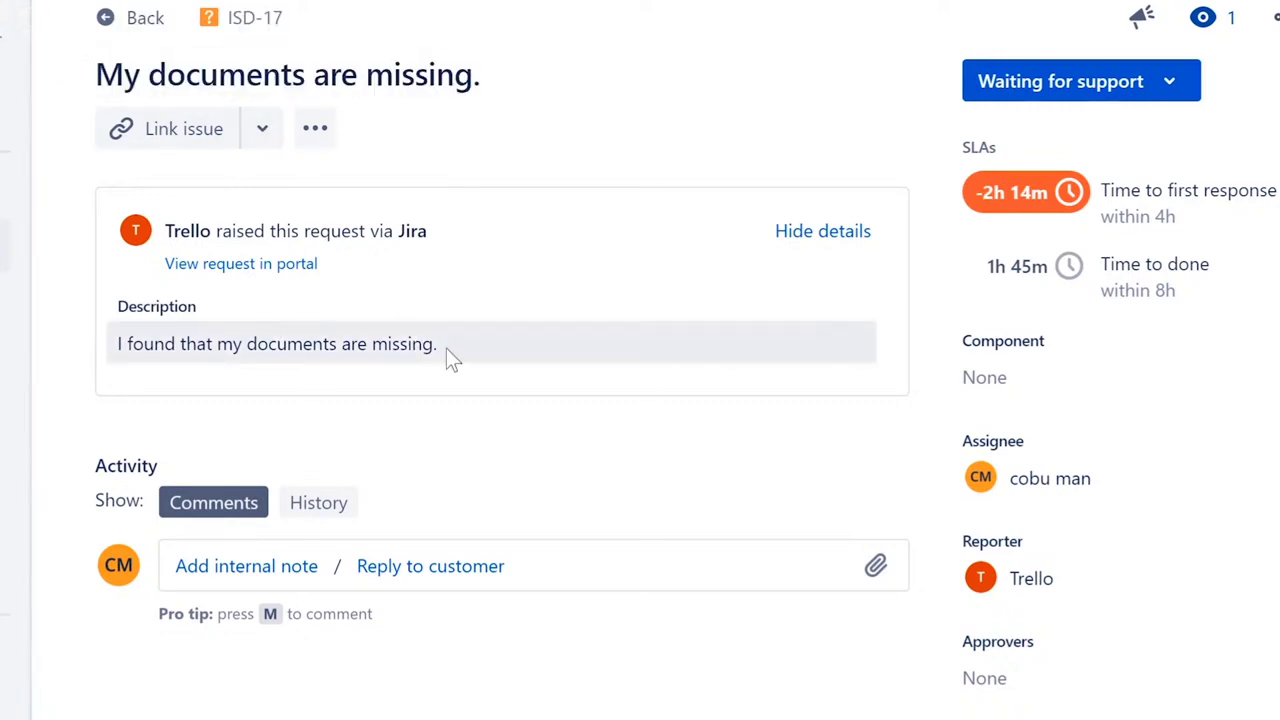
{"action": "left_click_drag", "start_coordinate": [446, 350], "coordinate": [124, 345]}
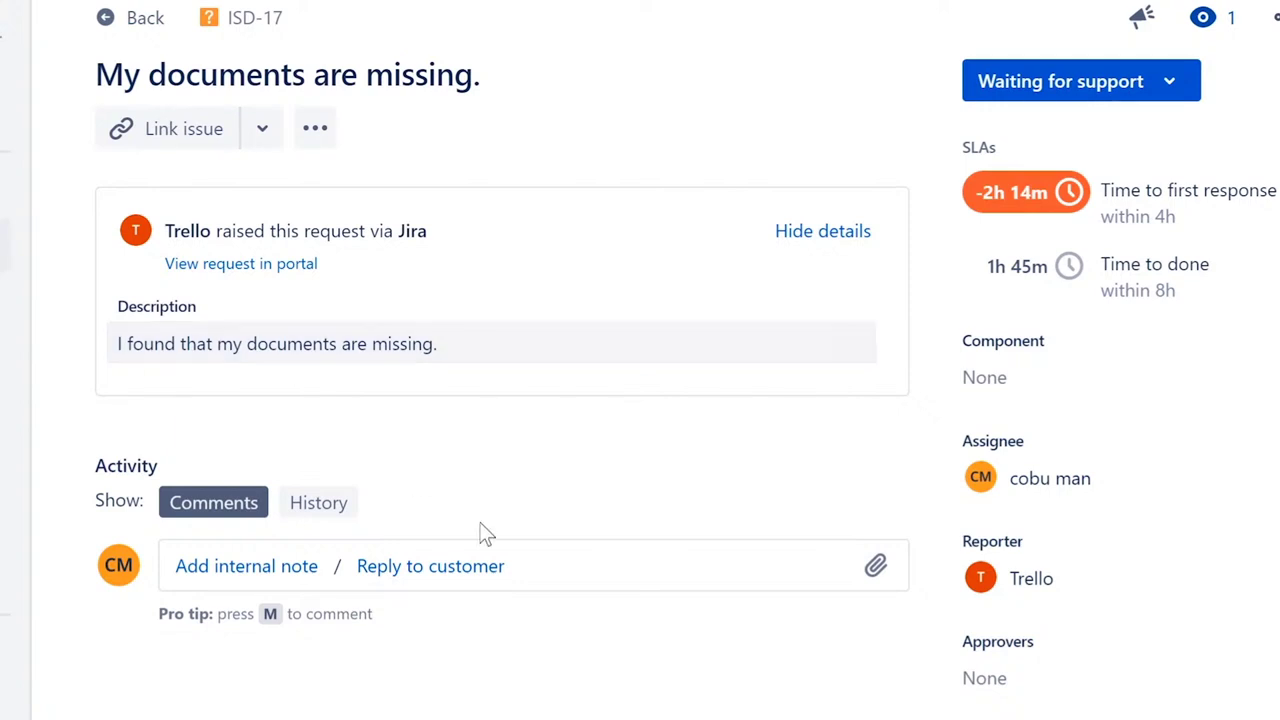
{"action": "left_click", "coordinate": [443, 581]}
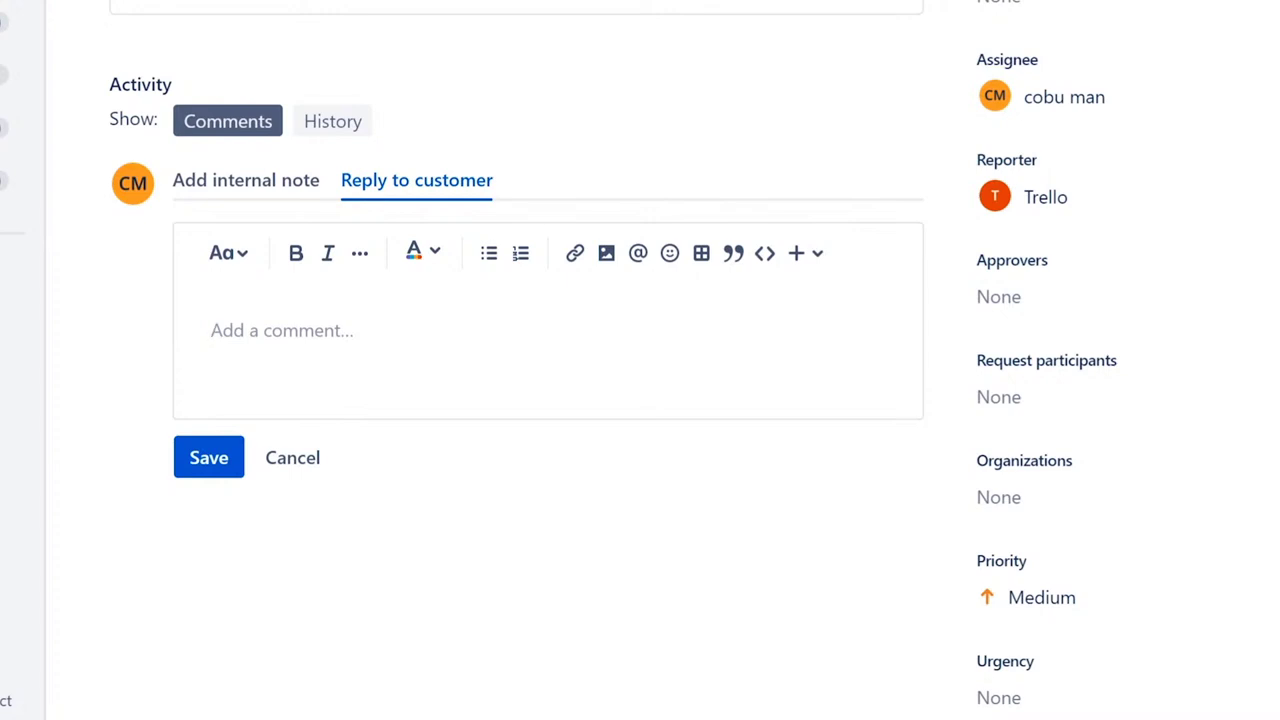
Post a Pc support reply about the missing files asking the customer for their Pc name.
{"action": "type", "text": "Hello, this is"}
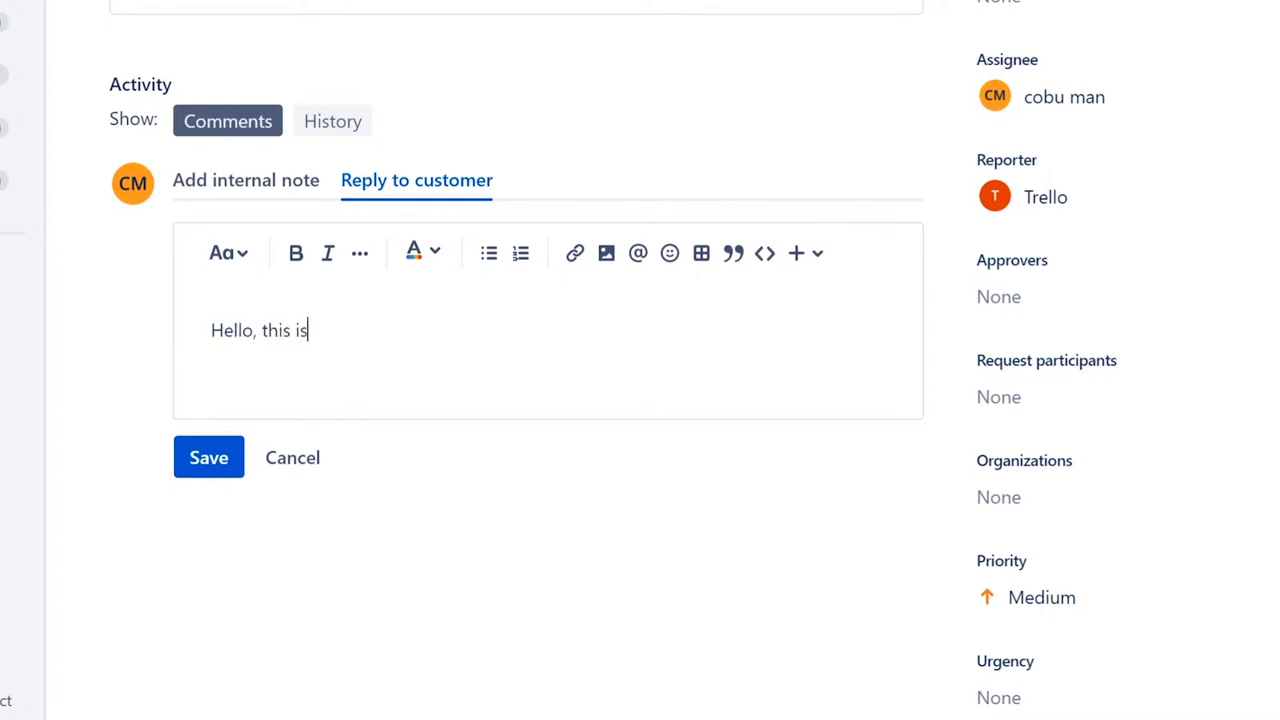
{"action": "type", "text": " Ervin with "}
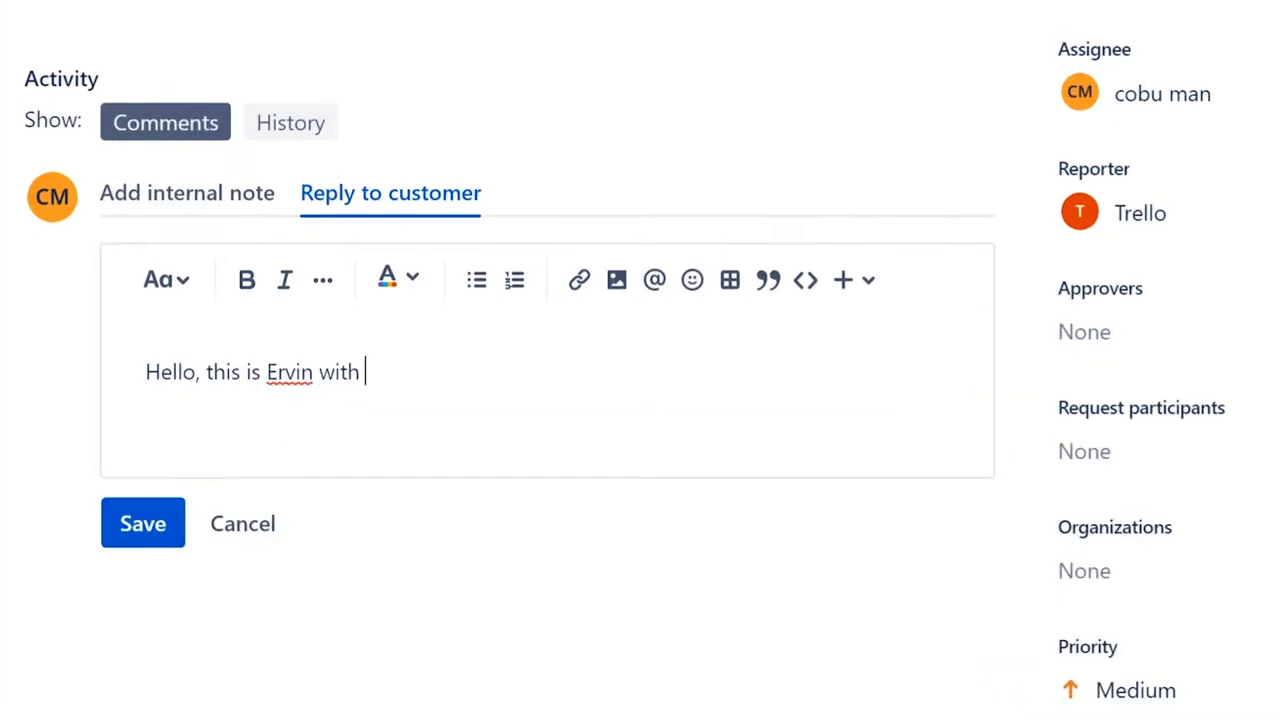
{"action": "type", "text": "cP"}
{"action": "key", "text": "BackSpace"}
{"action": "key", "text": "BackSpace"}
{"action": "type", "text": "Pc support. I "}
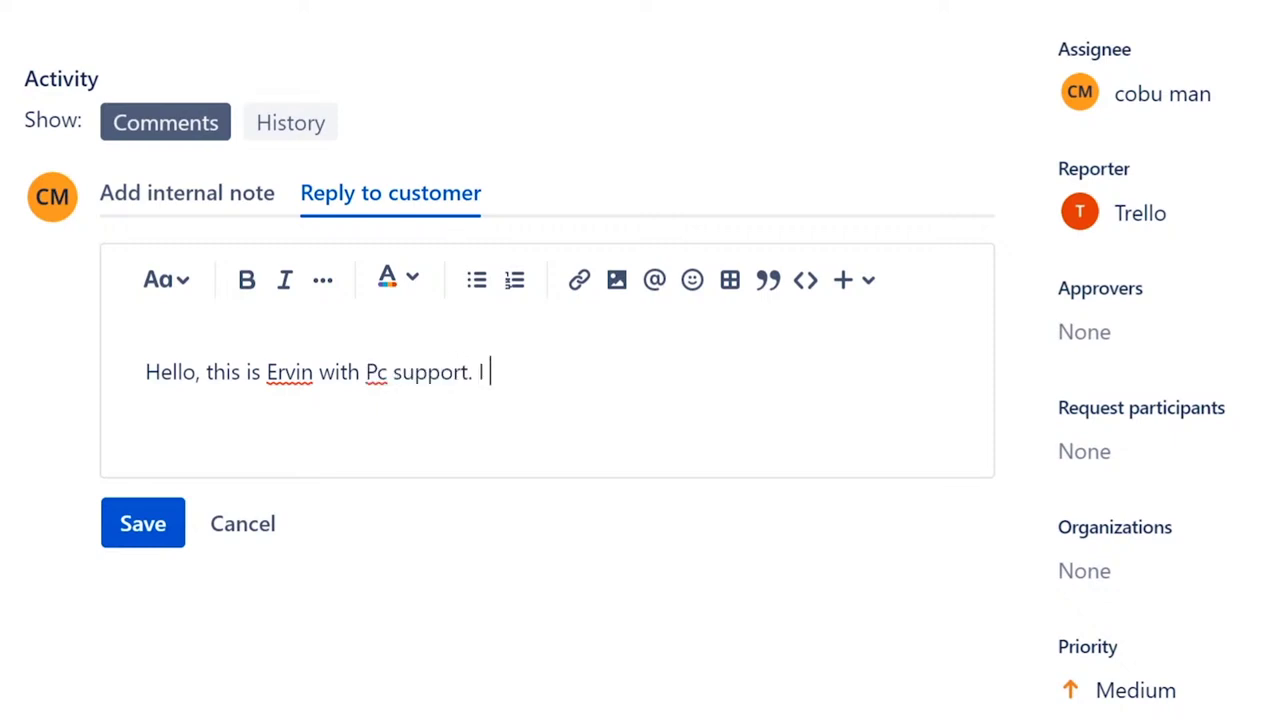
{"action": "type", "text": "have your ticke"}
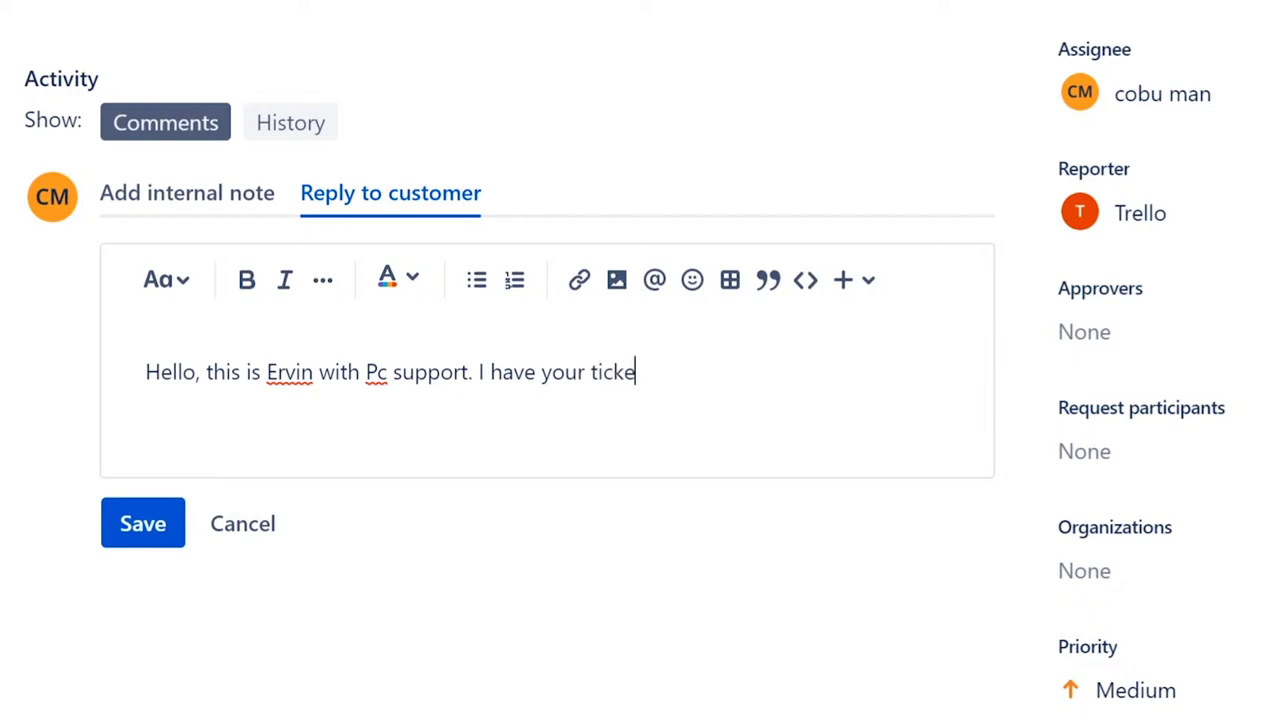
{"action": "type", "text": "t about missil"}
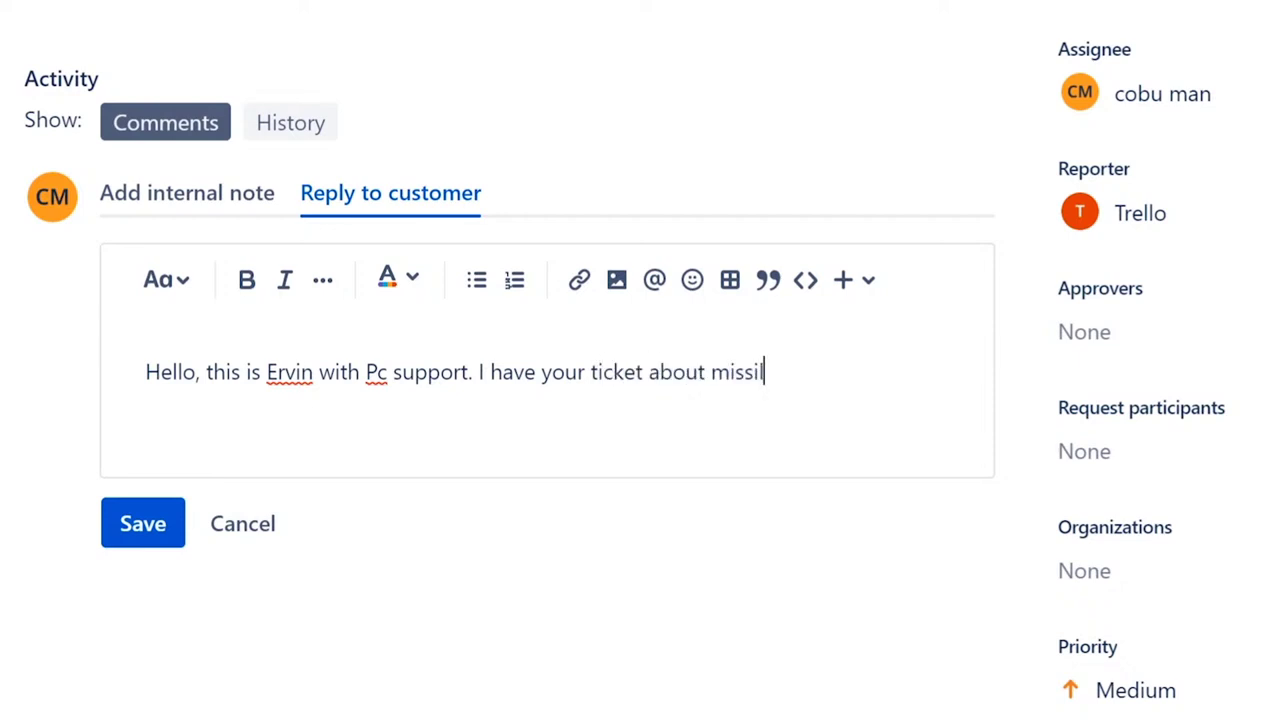
{"action": "type", "text": "ing files"}
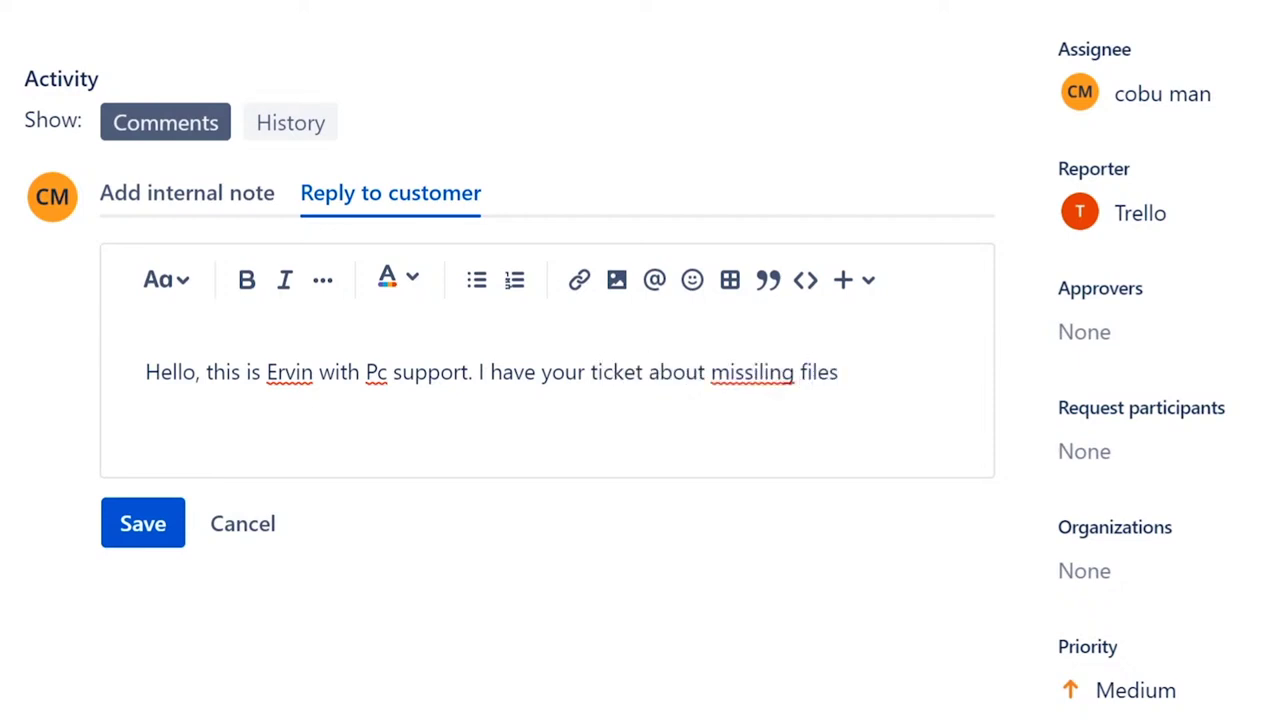
{"action": "right_click", "coordinate": [744, 372]}
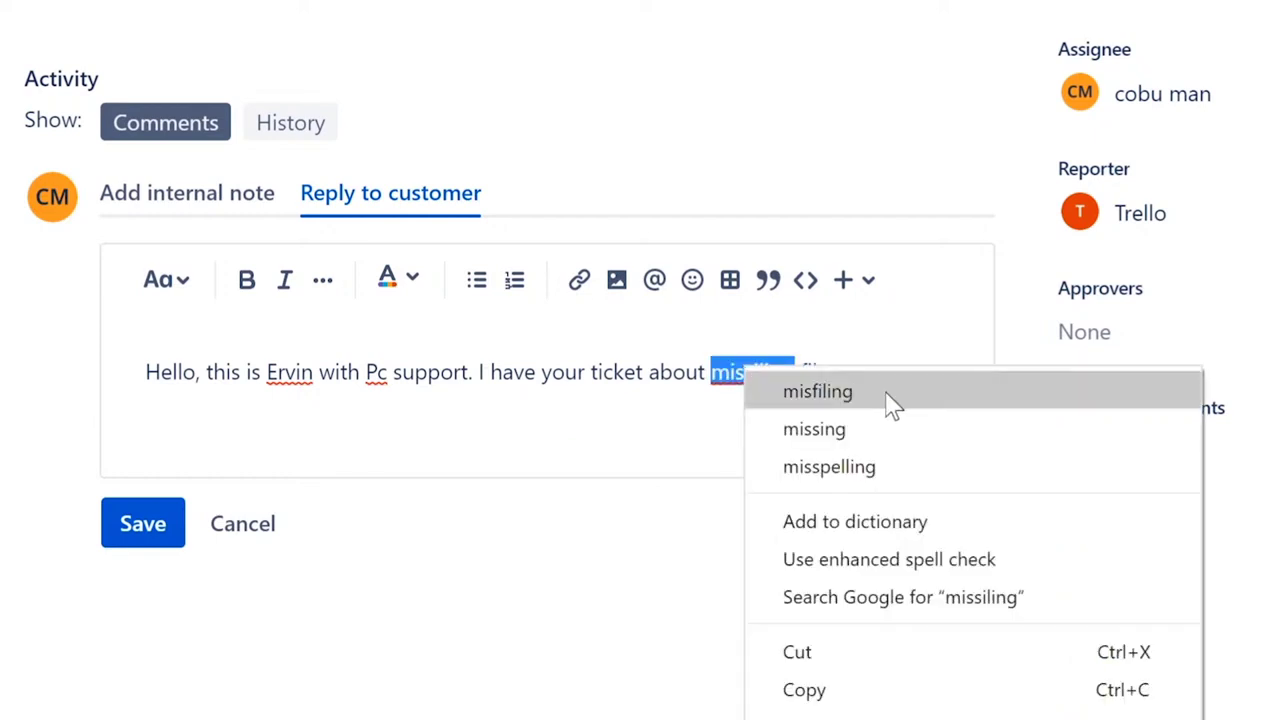
{"action": "key", "text": "Escape"}
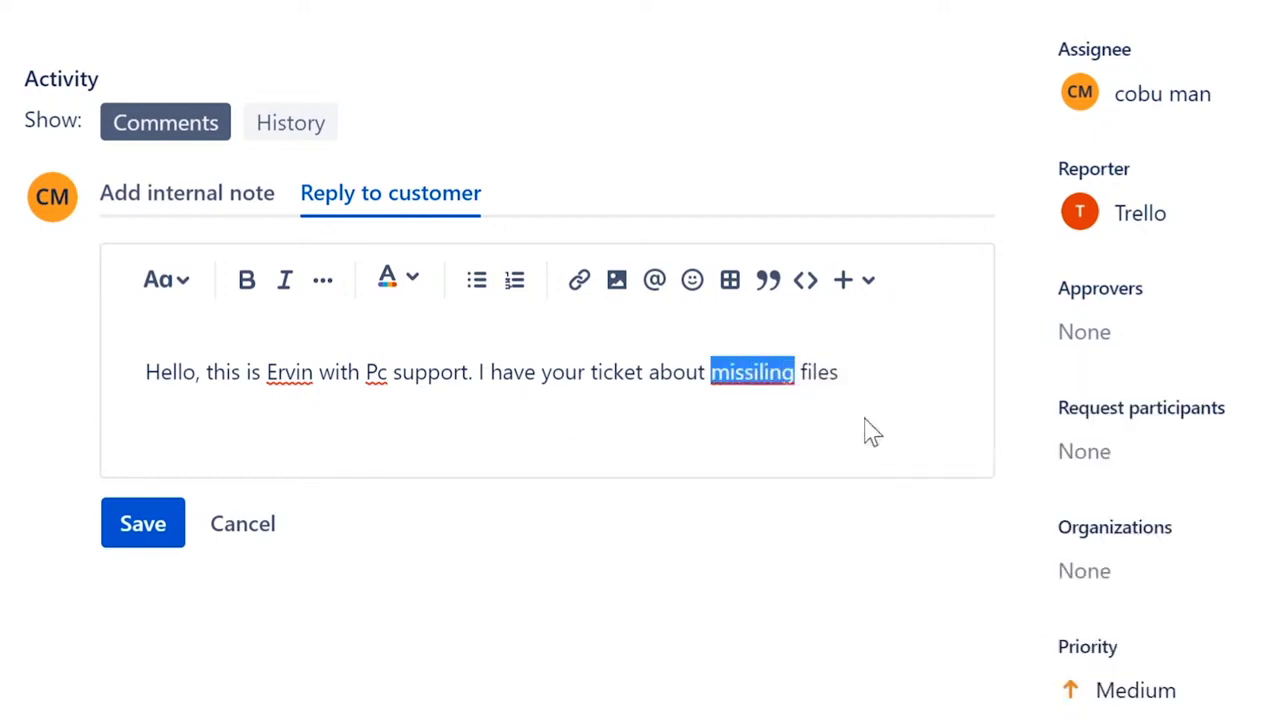
{"action": "type", "text": "missing"}
{"action": "key", "text": "End"}
{"action": "type", "text": "."}
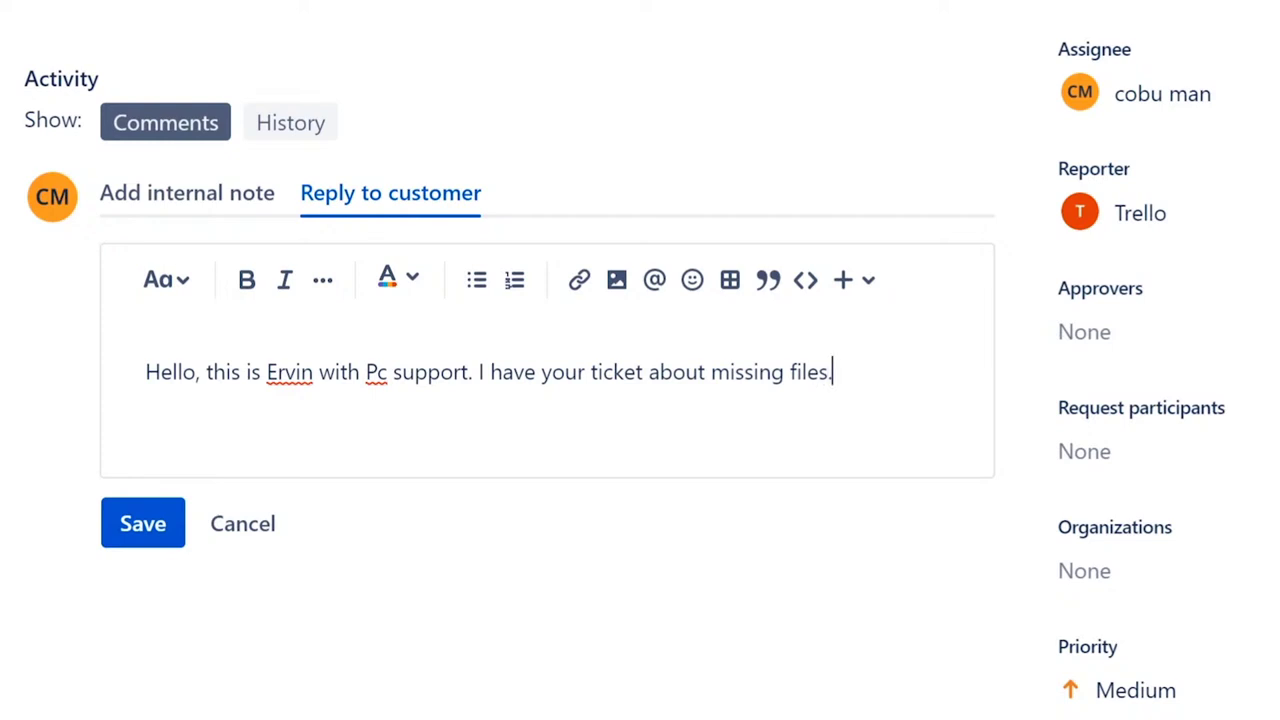
{"action": "type", "text": " Can you please"}
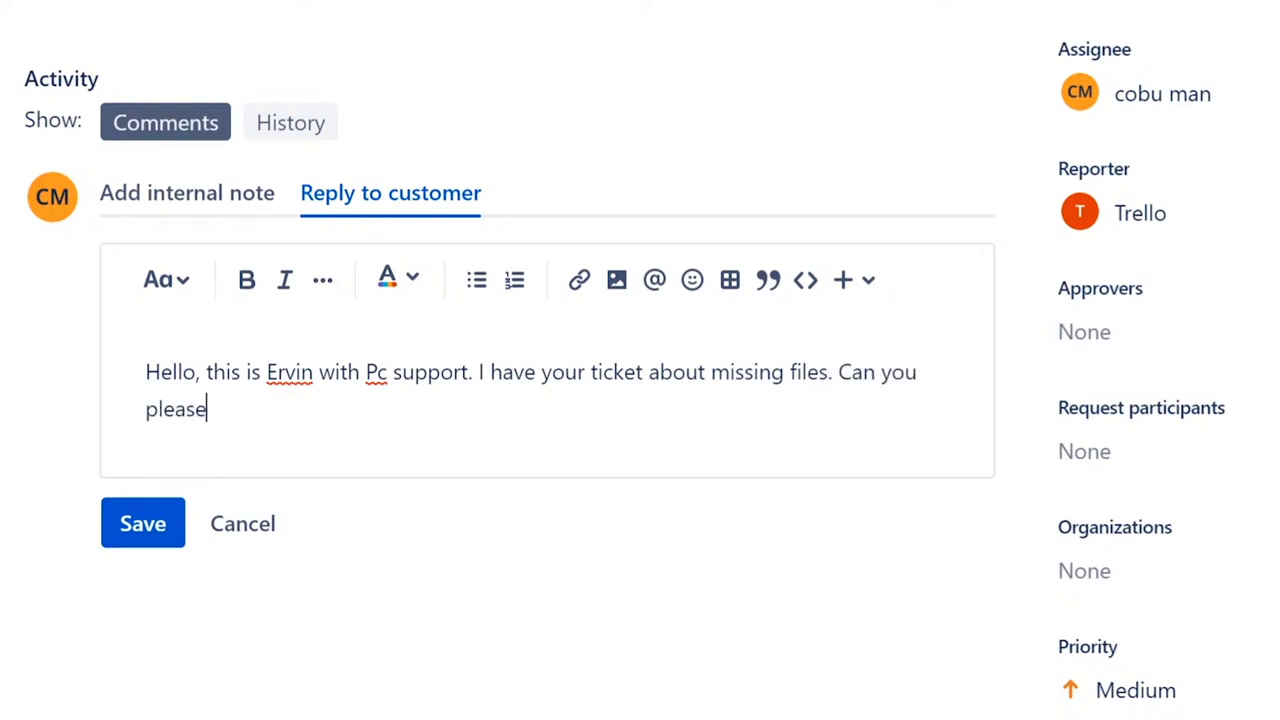
{"action": "type", "text": " provide"}
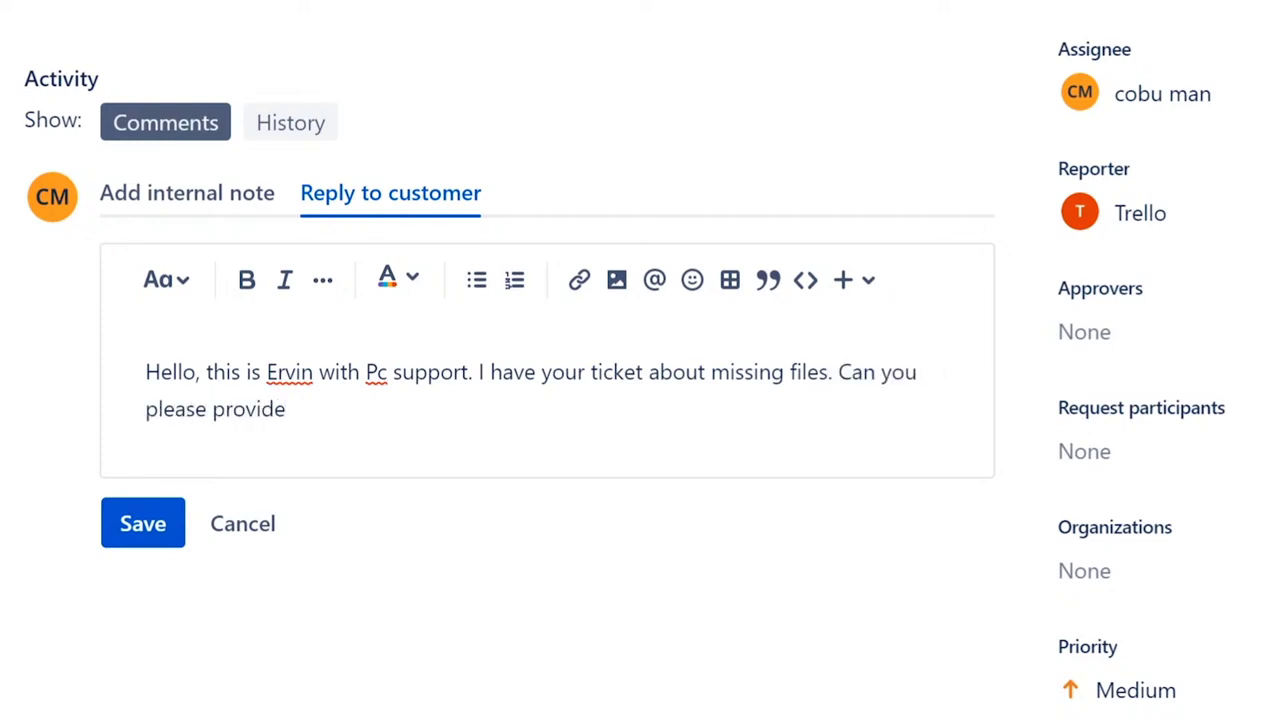
{"action": "type", "text": " your Pc name."}
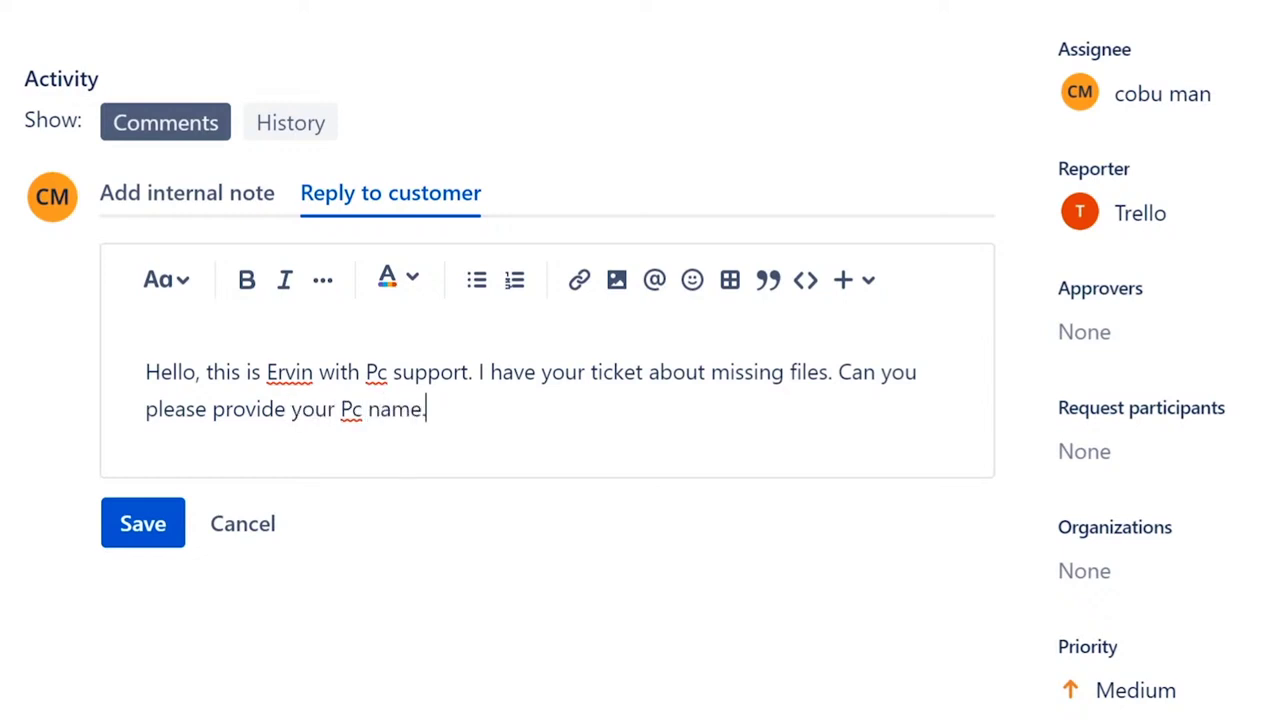
{"action": "key", "text": "BackSpace"}
{"action": "left_click", "coordinate": [362, 409]}
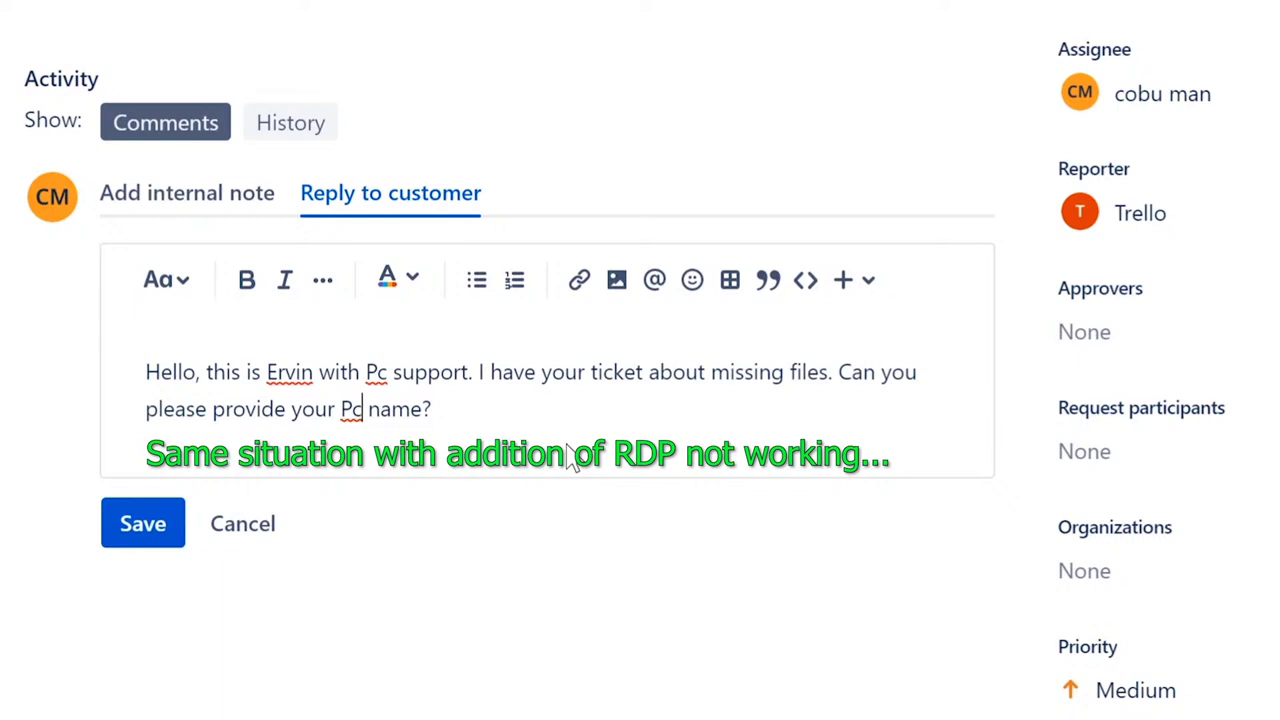
{"action": "left_click", "coordinate": [171, 534]}
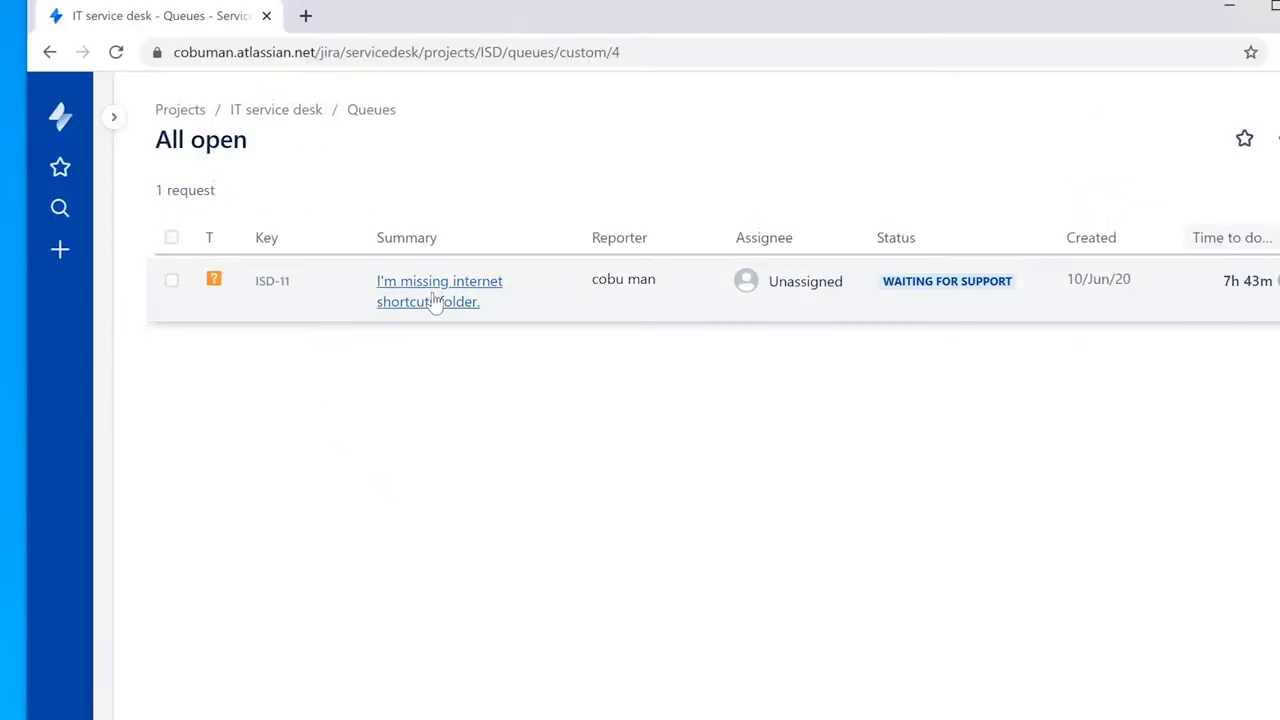
Open ISD-11 'I'm missing internet shortcuts folder.' and add an empty line to its description.
{"action": "left_click", "coordinate": [461, 291]}
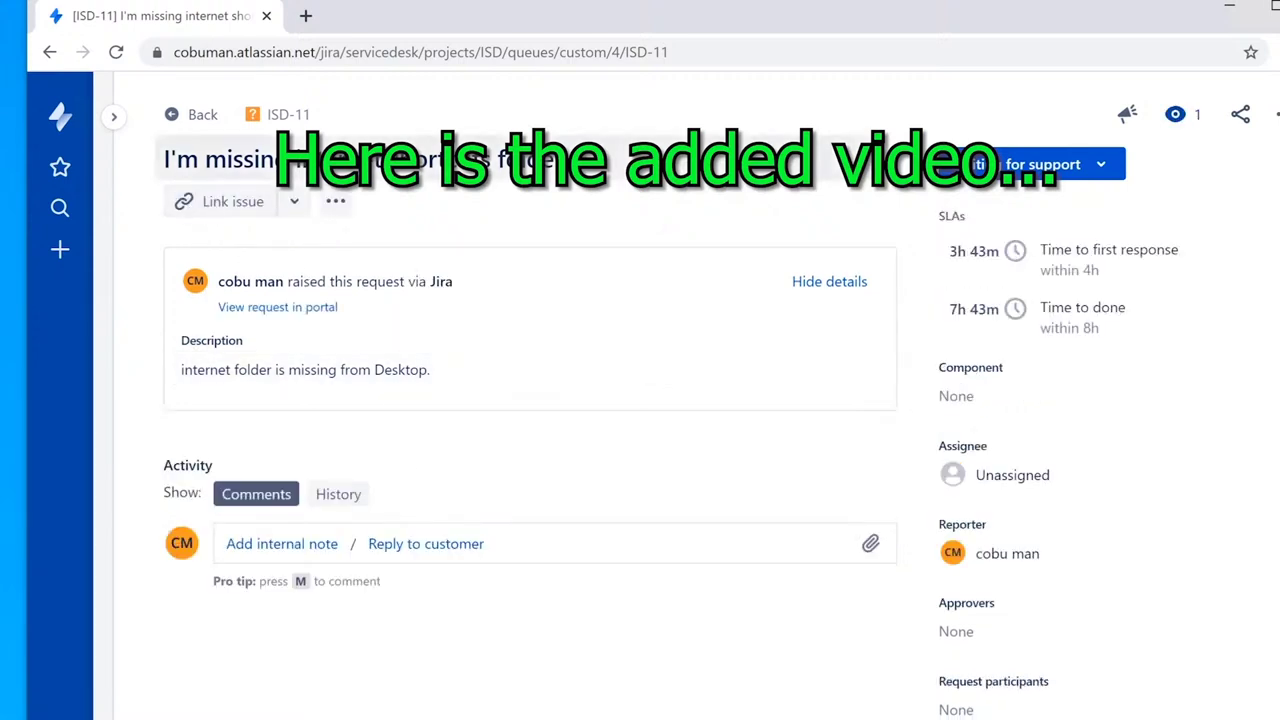
{"action": "left_click_drag", "start_coordinate": [170, 159], "coordinate": [528, 159]}
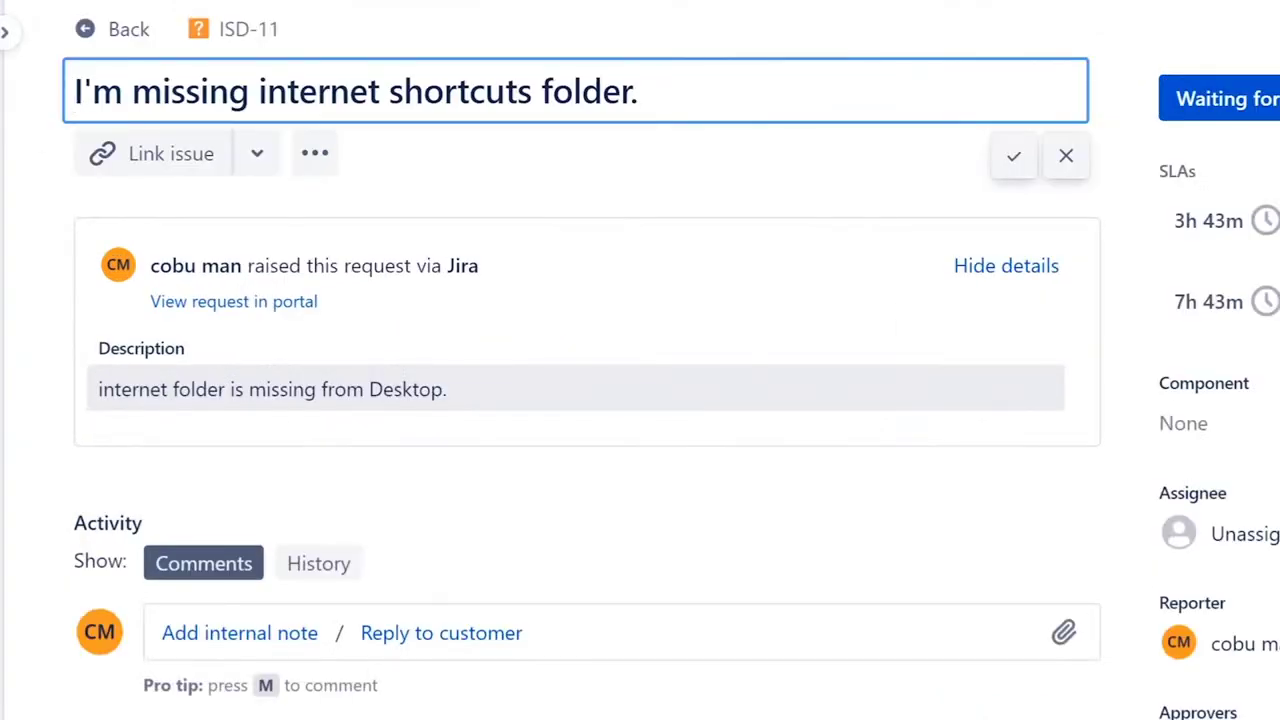
{"action": "left_click_drag", "start_coordinate": [430, 371], "coordinate": [223, 373]}
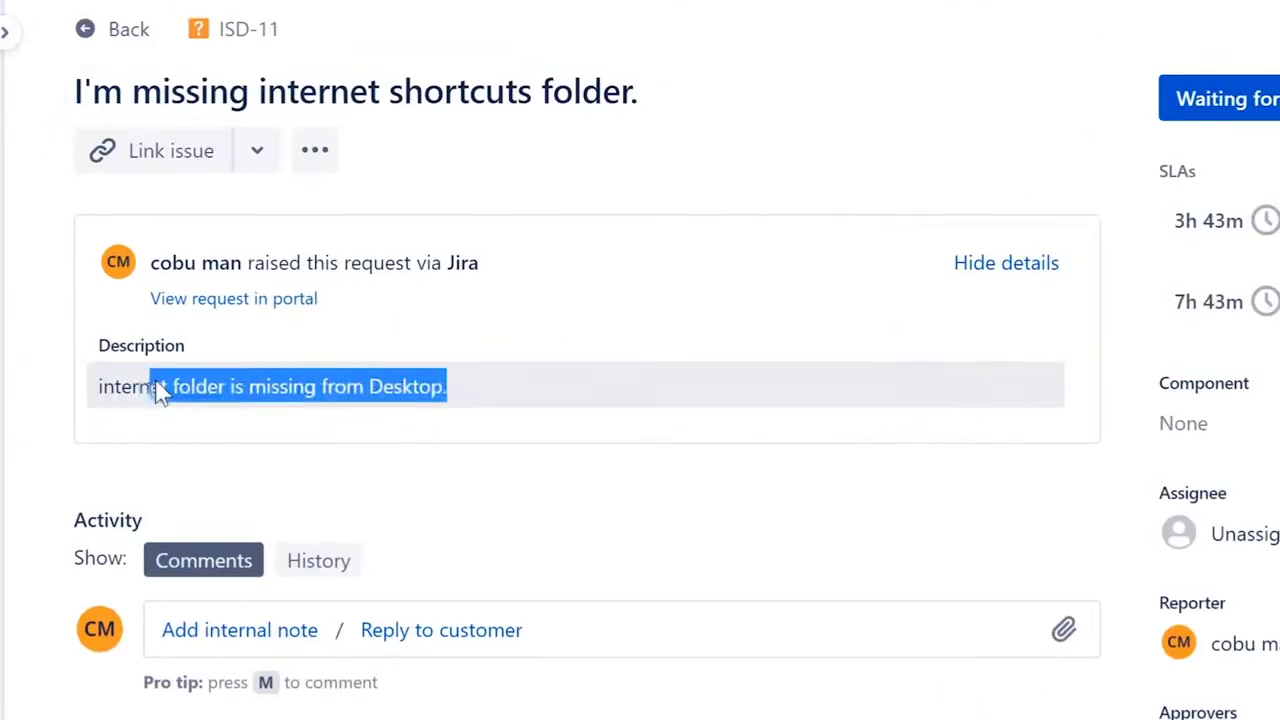
{"action": "left_click", "coordinate": [400, 374]}
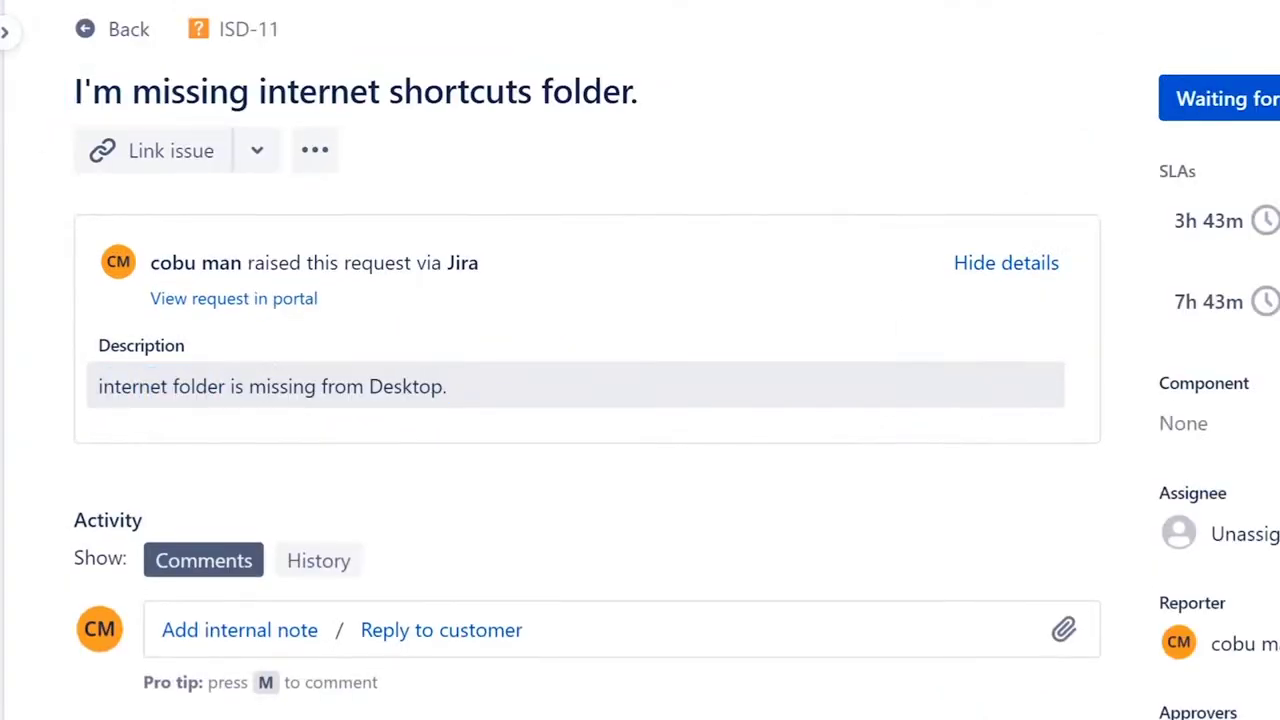
{"action": "left_click", "coordinate": [442, 390]}
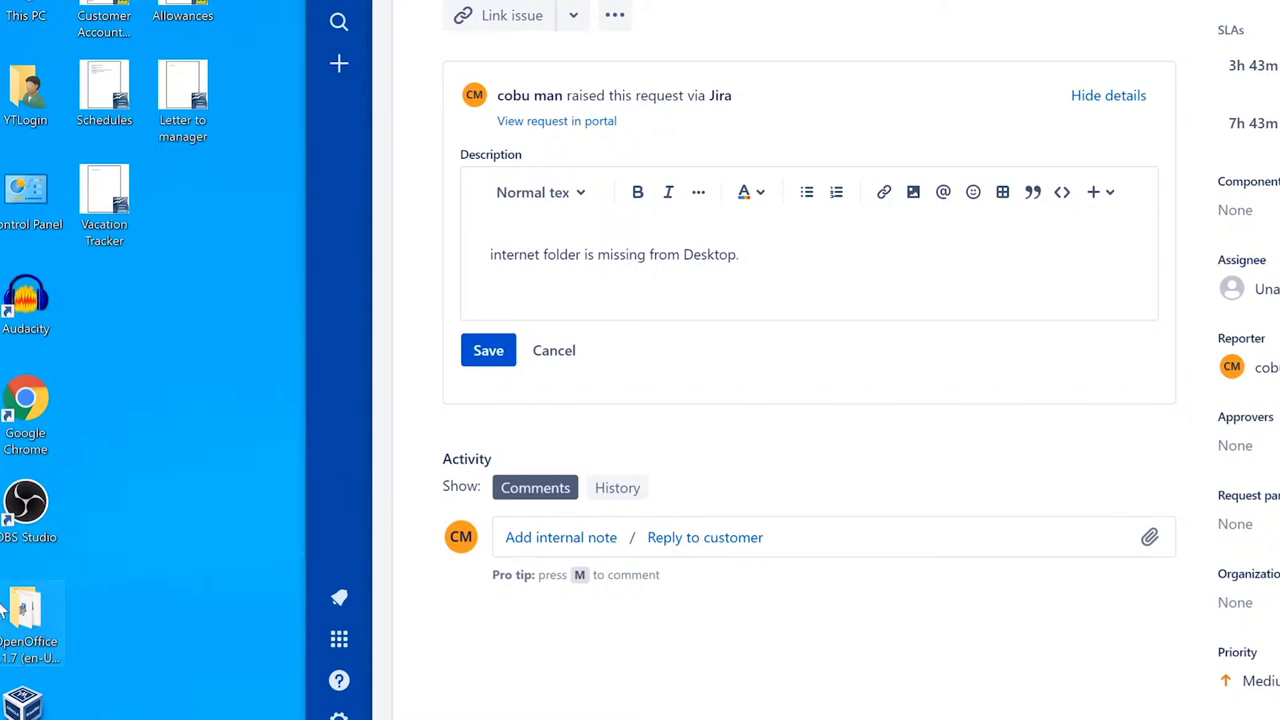
{"action": "left_click_drag", "start_coordinate": [25, 608], "coordinate": [128, 522]}
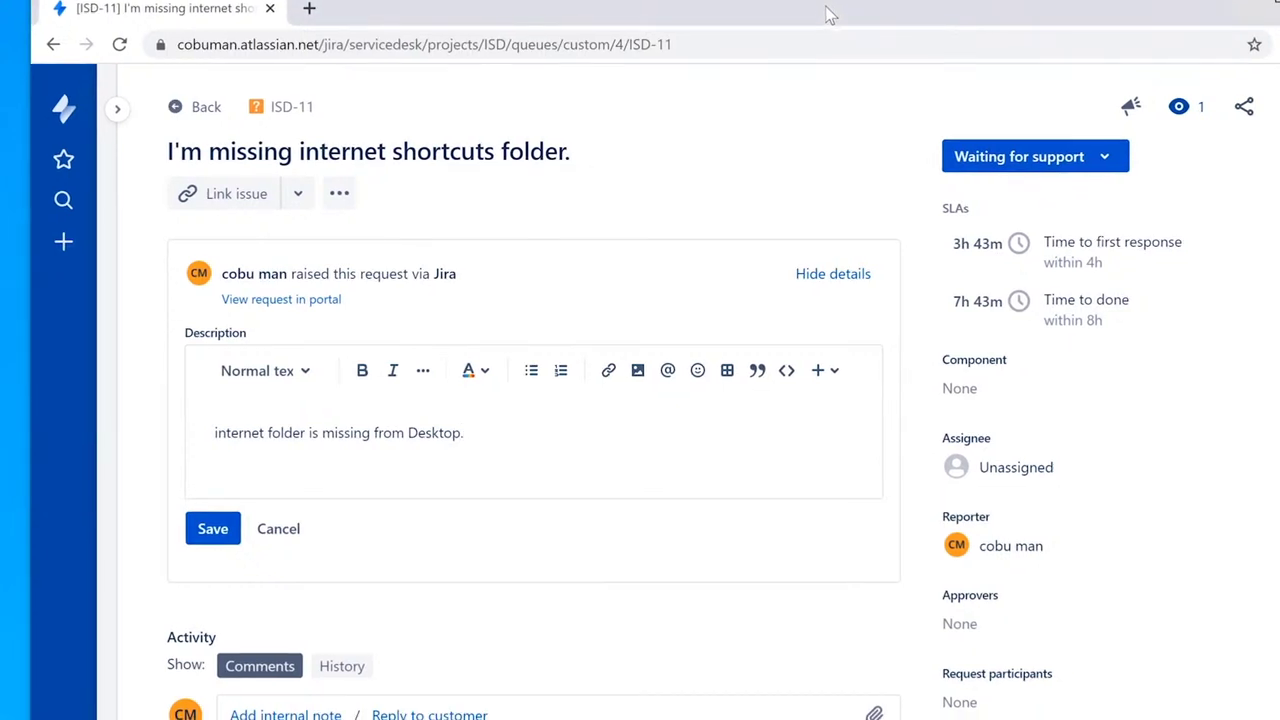
{"action": "left_click_drag", "start_coordinate": [843, 7], "coordinate": [838, 37]}
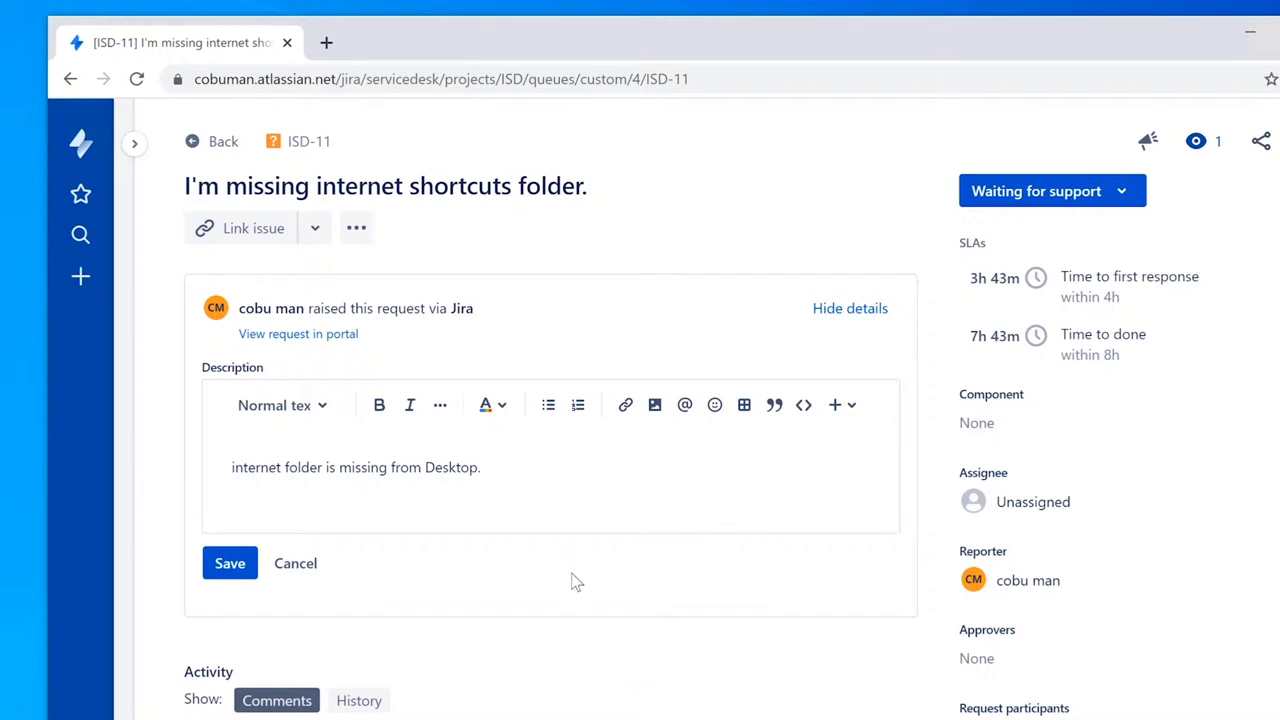
{"action": "key", "text": "Return"}
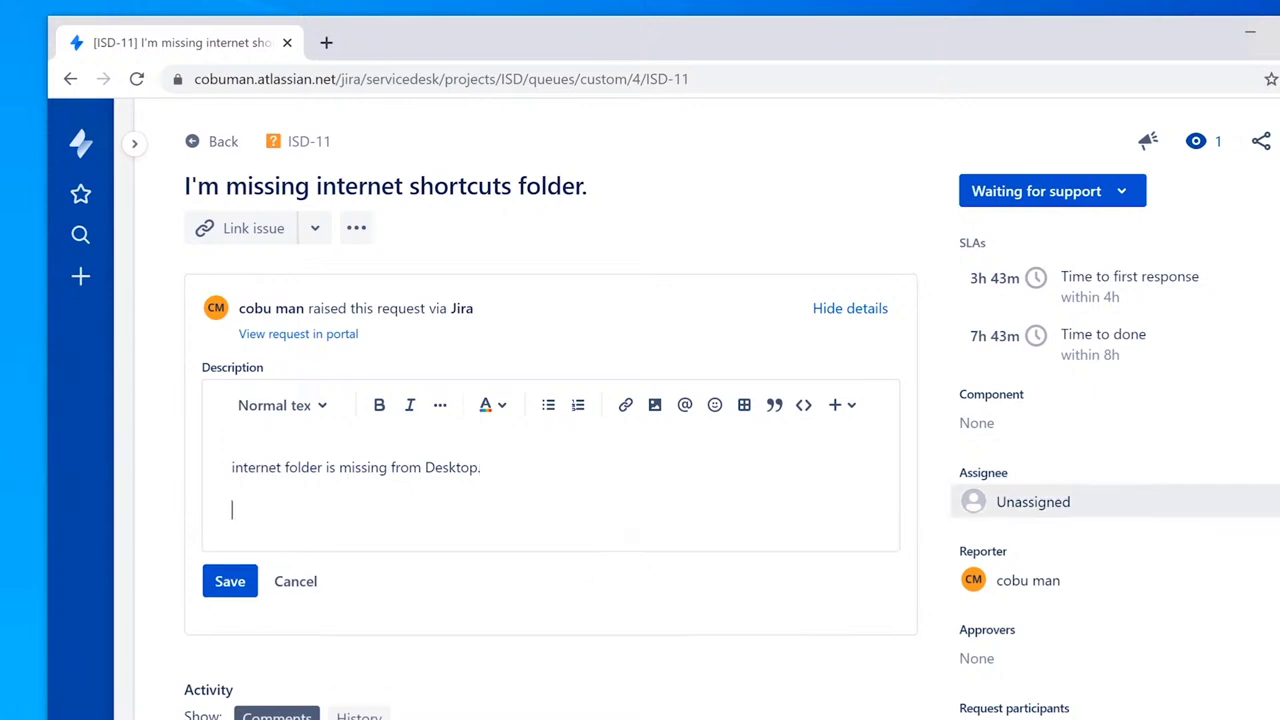
Assign ISD-11 to yourself instead of leaving it unassigned.
{"action": "left_click", "coordinate": [1033, 502]}
{"action": "left_click", "coordinate": [1086, 560]}
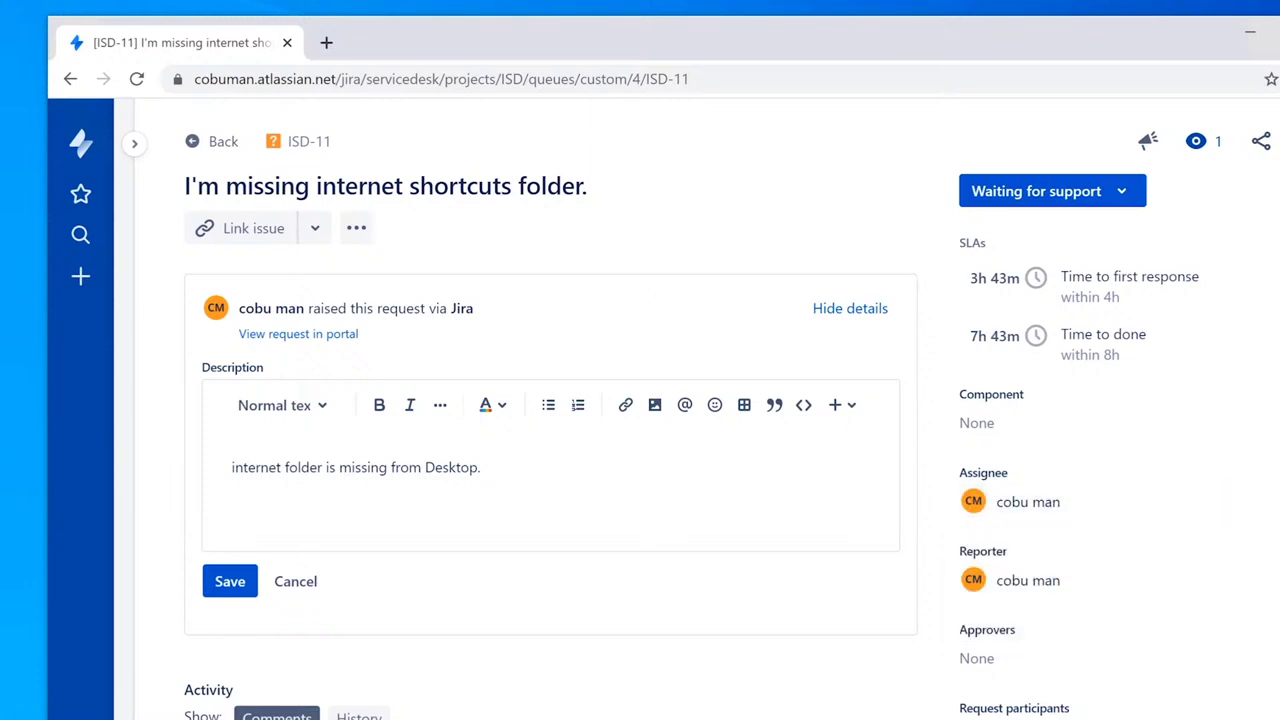
{"action": "scroll", "coordinate": [550, 450], "scroll_direction": "down", "scroll_amount": 2}
Post a Help Desk reply on ISD-11 asking for the PC name to restore the folder, signed by the agent.
{"action": "left_click", "coordinate": [474, 560]}
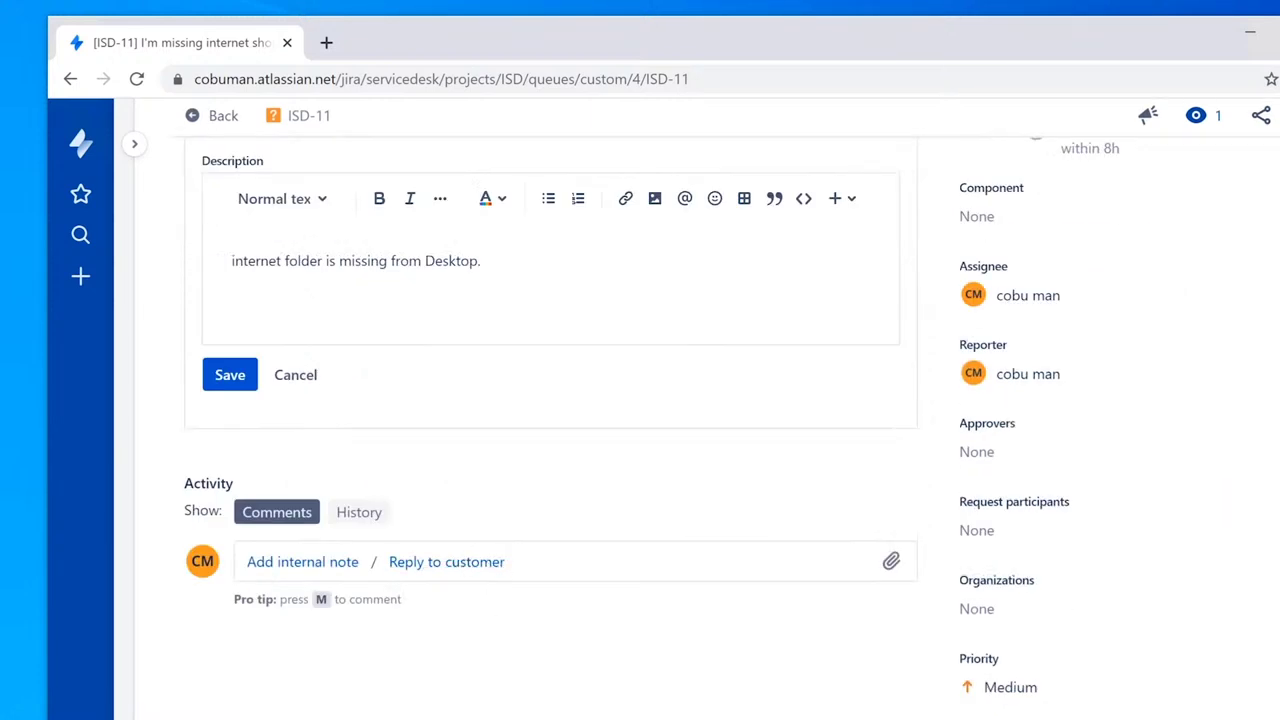
{"action": "type", "text": "Hello"}
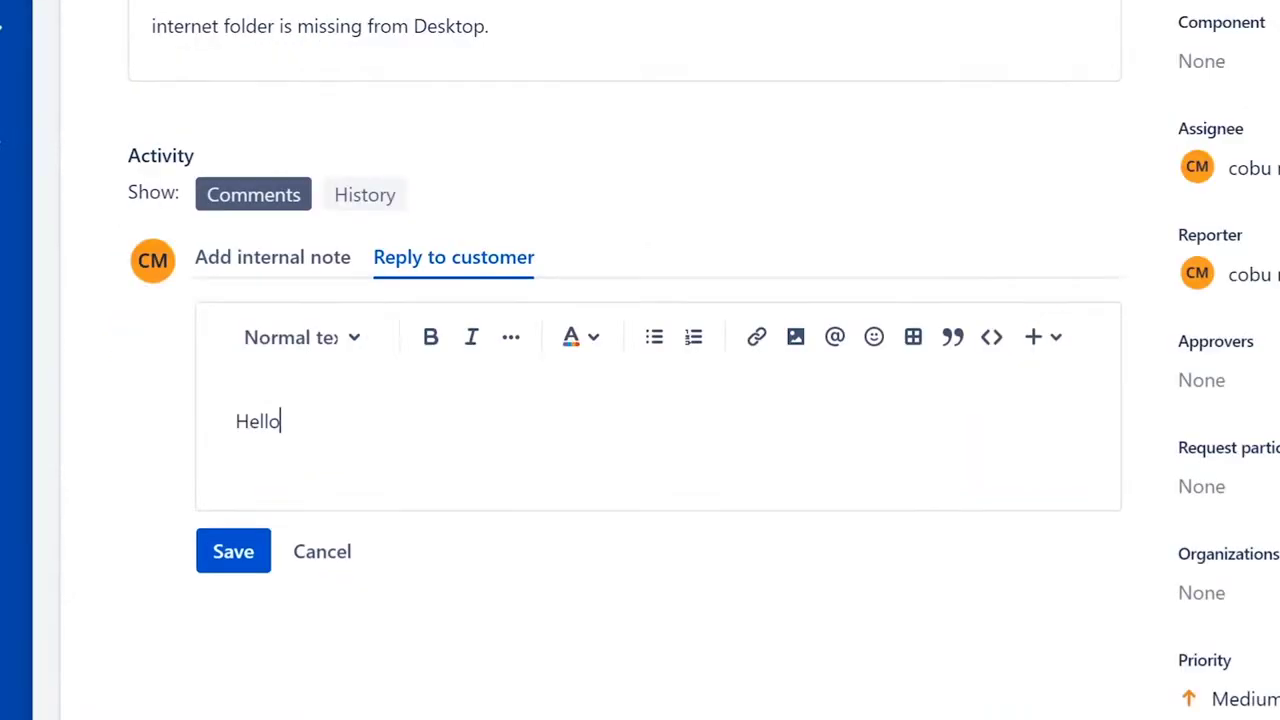
{"action": "type", "text": ", this is Ervin with EUS"}
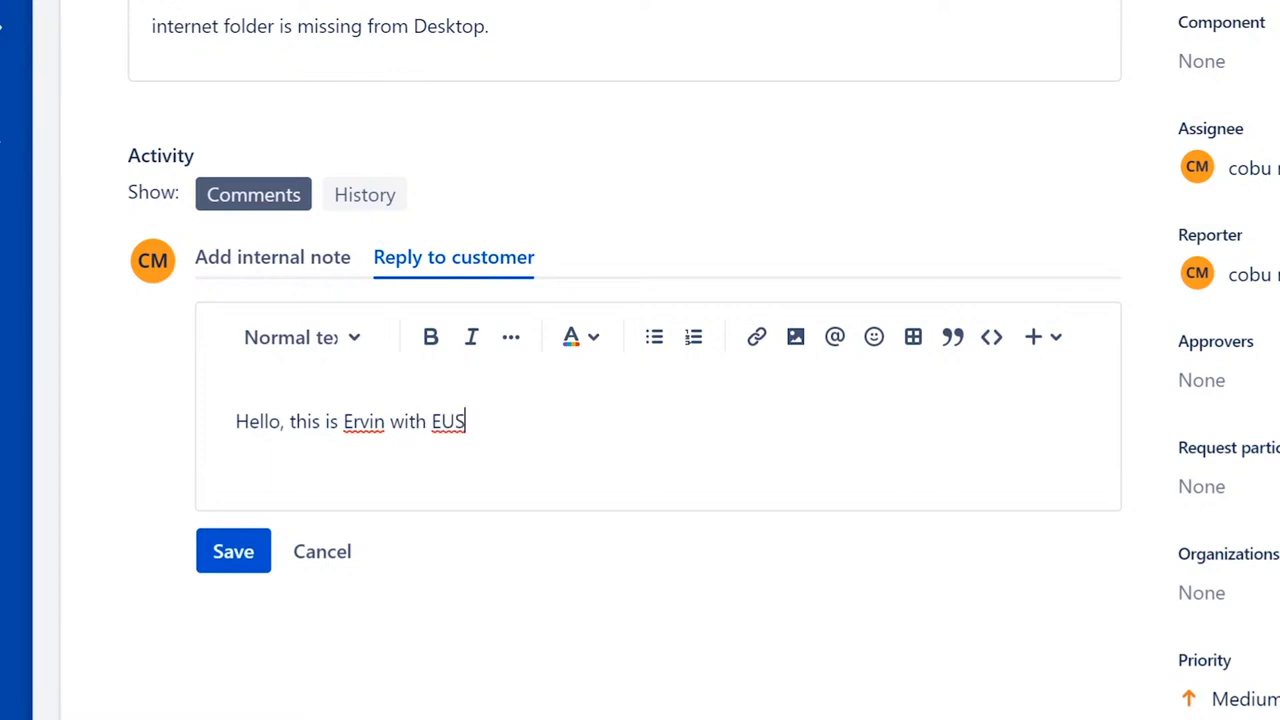
{"action": "key", "text": "BackSpace"}
{"action": "key", "text": "BackSpace"}
{"action": "key", "text": "BackSpace"}
{"action": "type", "text": "tech suppo"}
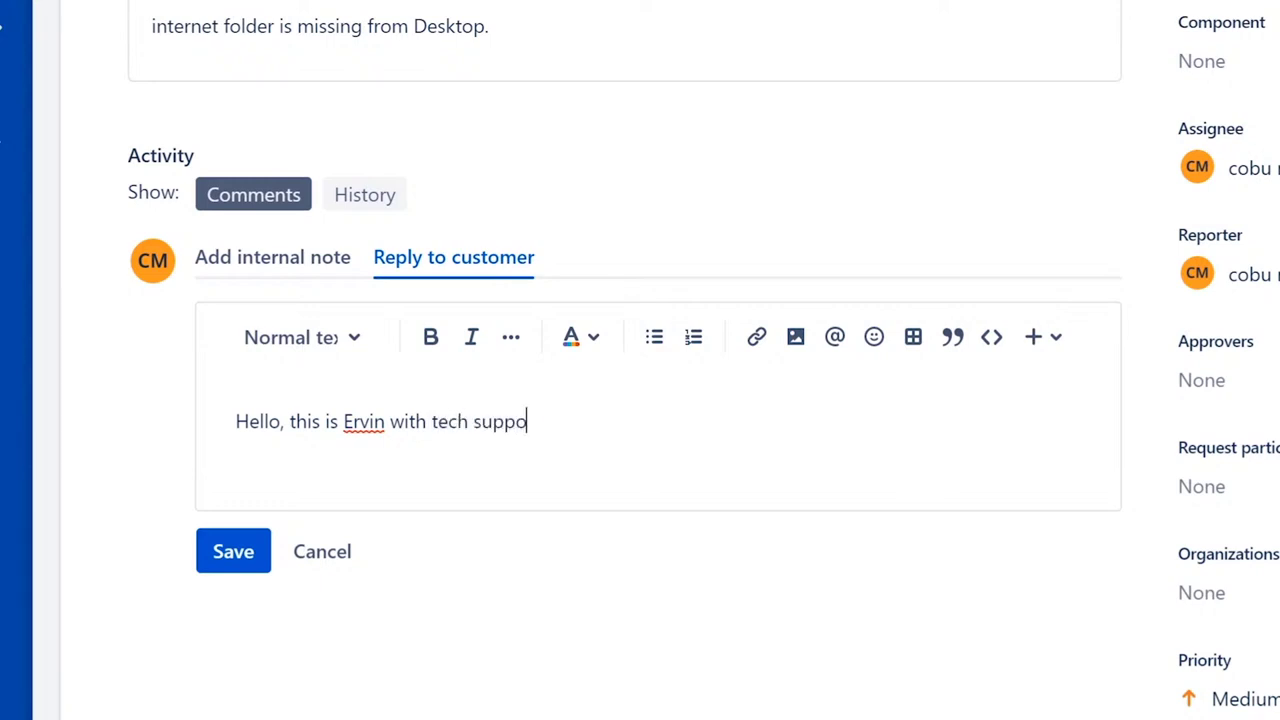
{"action": "type", "text": "rt."}
{"action": "key", "text": "BackSpace"}
{"action": "key", "text": "BackSpace"}
{"action": "key", "text": "BackSpace"}
{"action": "key", "text": "BackSpace"}
{"action": "key", "text": "BackSpace"}
{"action": "key", "text": "BackSpace"}
{"action": "key", "text": "BackSpace"}
{"action": "key", "text": "BackSpace"}
{"action": "key", "text": "BackSpace"}
{"action": "key", "text": "BackSpace"}
{"action": "key", "text": "BackSpace"}
{"action": "key", "text": "BackSpace"}
{"action": "key", "text": "BackSpace"}
{"action": "key", "text": "BackSpace"}
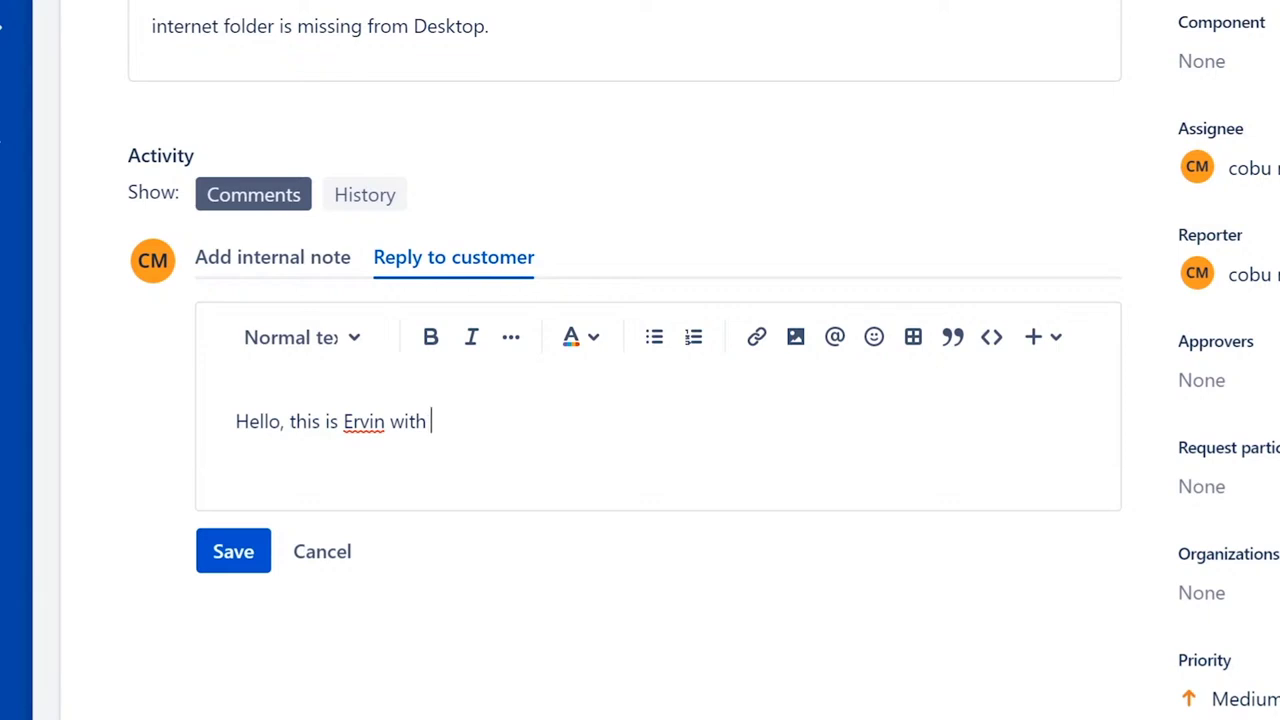
{"action": "type", "text": "Help Desk. "}
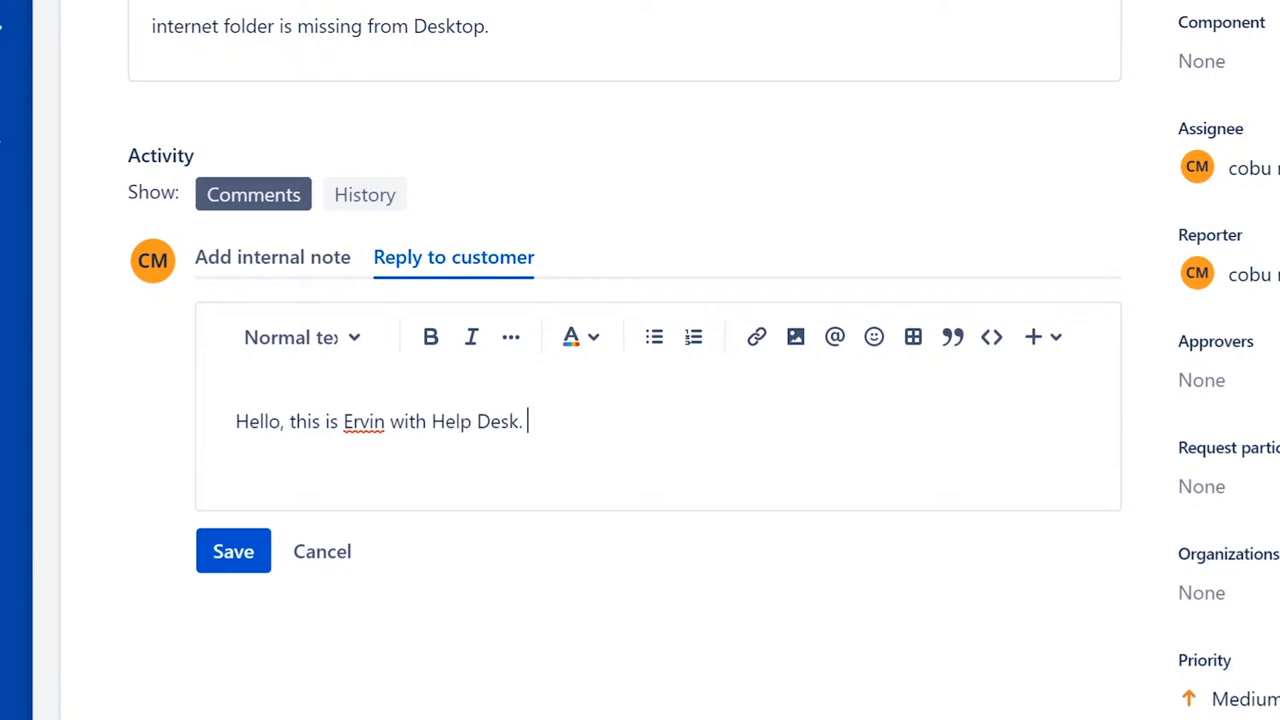
{"action": "type", "text": "Can you pleas"}
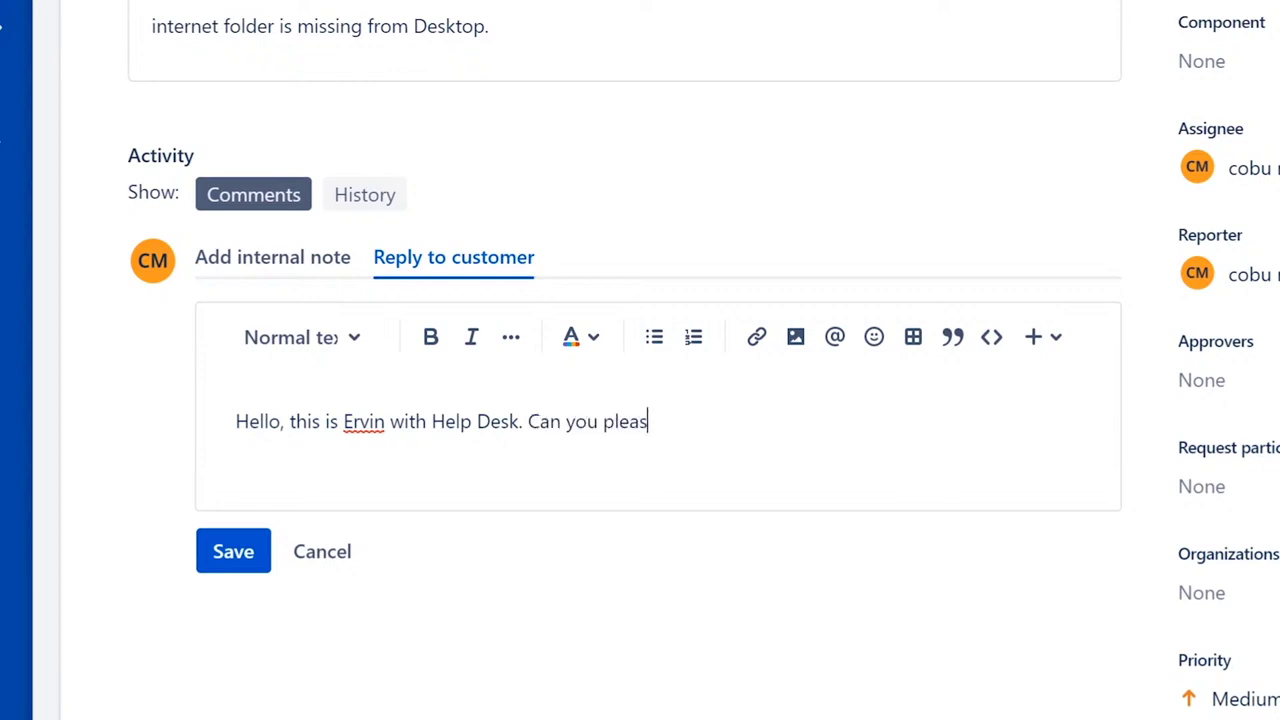
{"action": "type", "text": "e provide your "}
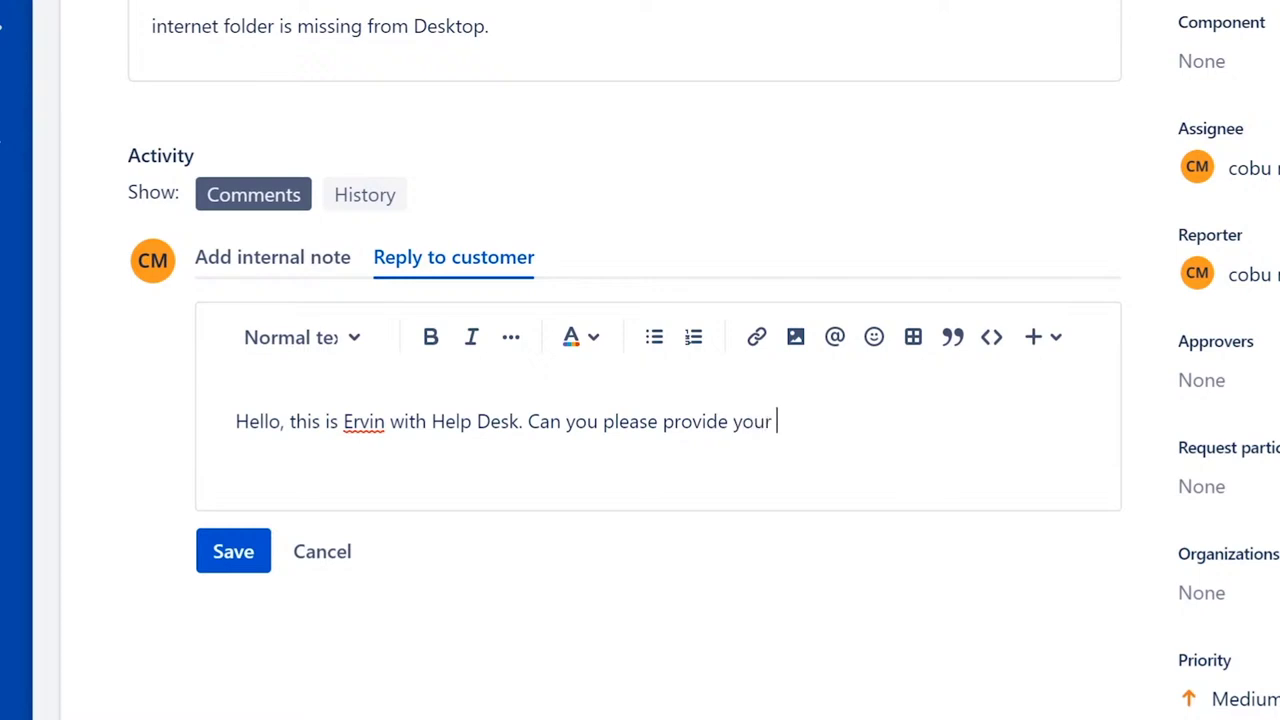
{"action": "type", "text": "PC name so that I can re"}
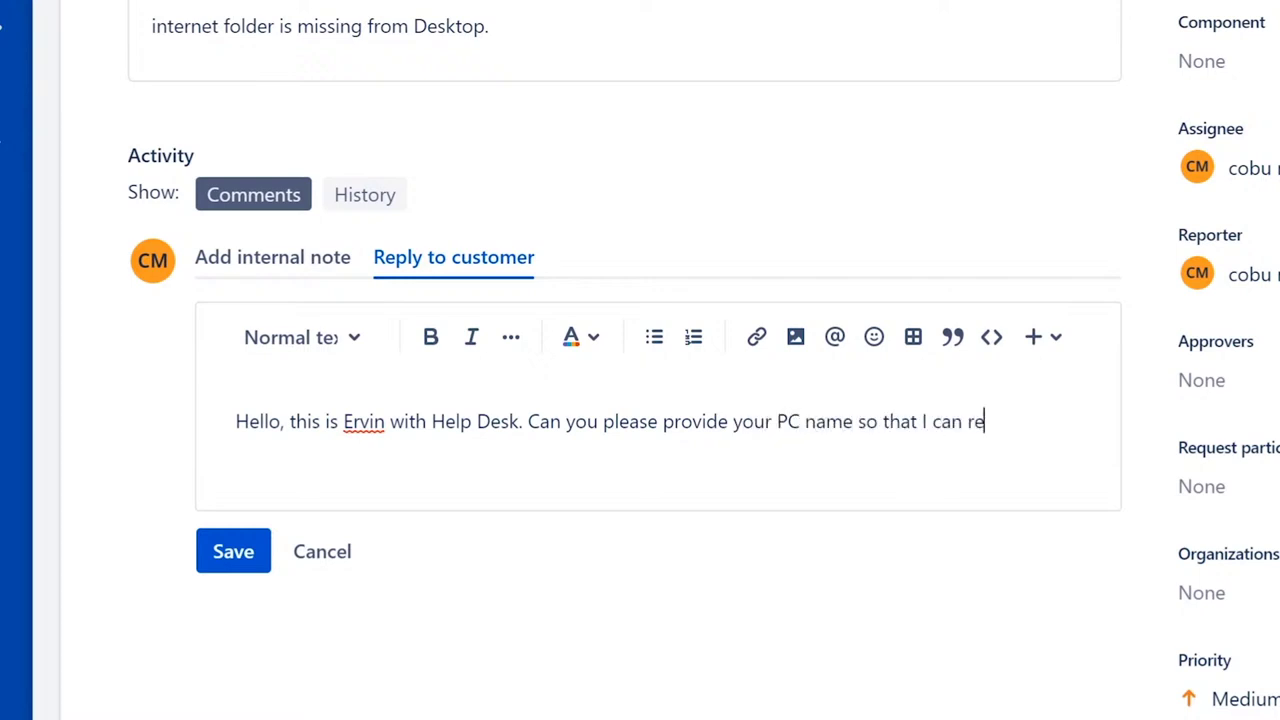
{"action": "type", "text": "store your fo"}
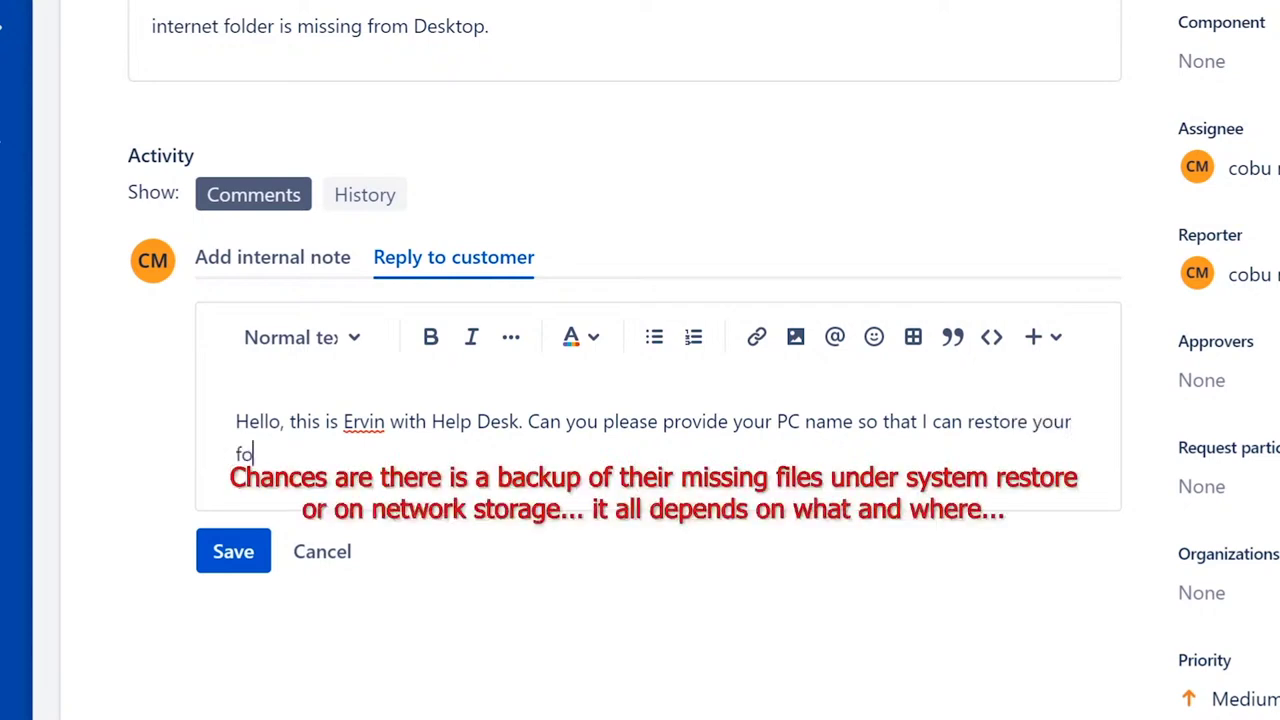
{"action": "type", "text": "lder? Thanks yo"}
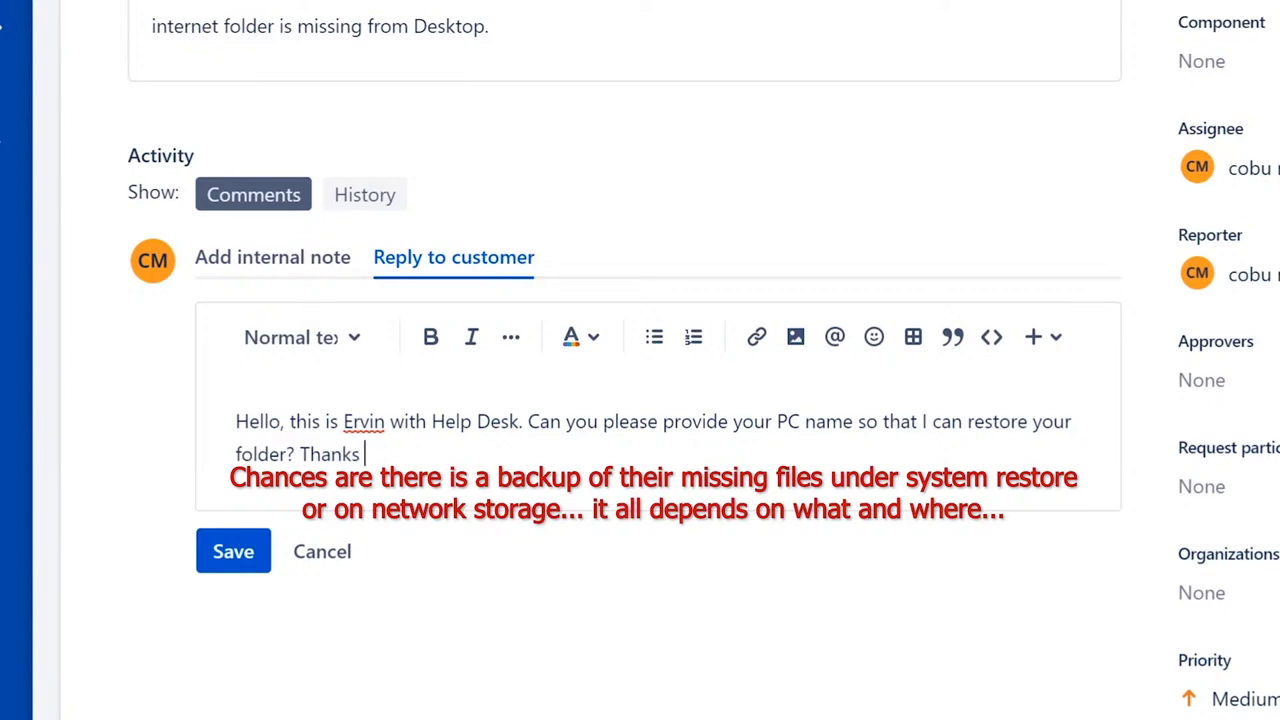
{"action": "key", "text": "BackSpace"}
{"action": "key", "text": "BackSpace"}
{"action": "key", "text": "BackSpace"}
{"action": "type", "text": ", Ervin."}
{"action": "left_click", "coordinate": [226, 549]}
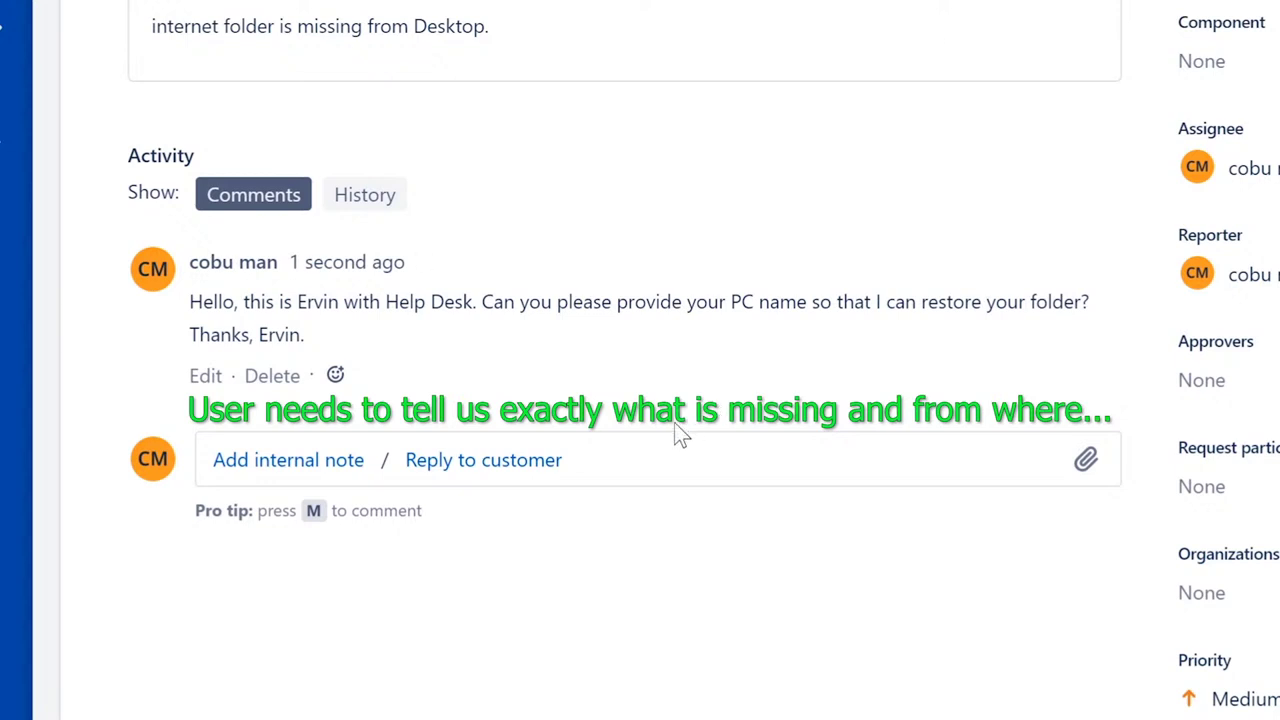
Add and save an internal note on ISD-11 reading "user's Pc name is cobuman1".
{"action": "scroll", "coordinate": [676, 432], "scroll_direction": "up", "scroll_amount": 3}
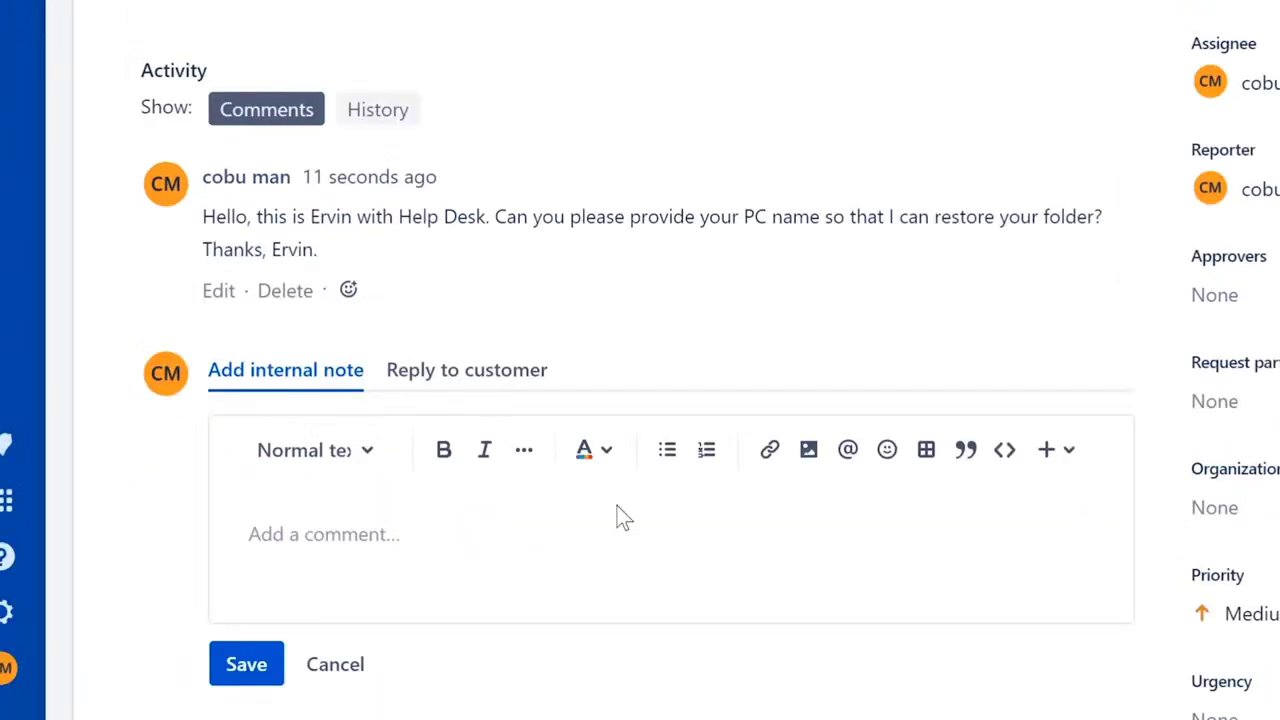
{"action": "type", "text": "cobu"}
{"action": "key", "text": "BackSpace"}
{"action": "key", "text": "BackSpace"}
{"action": "key", "text": "BackSpace"}
{"action": "key", "text": "BackSpace"}
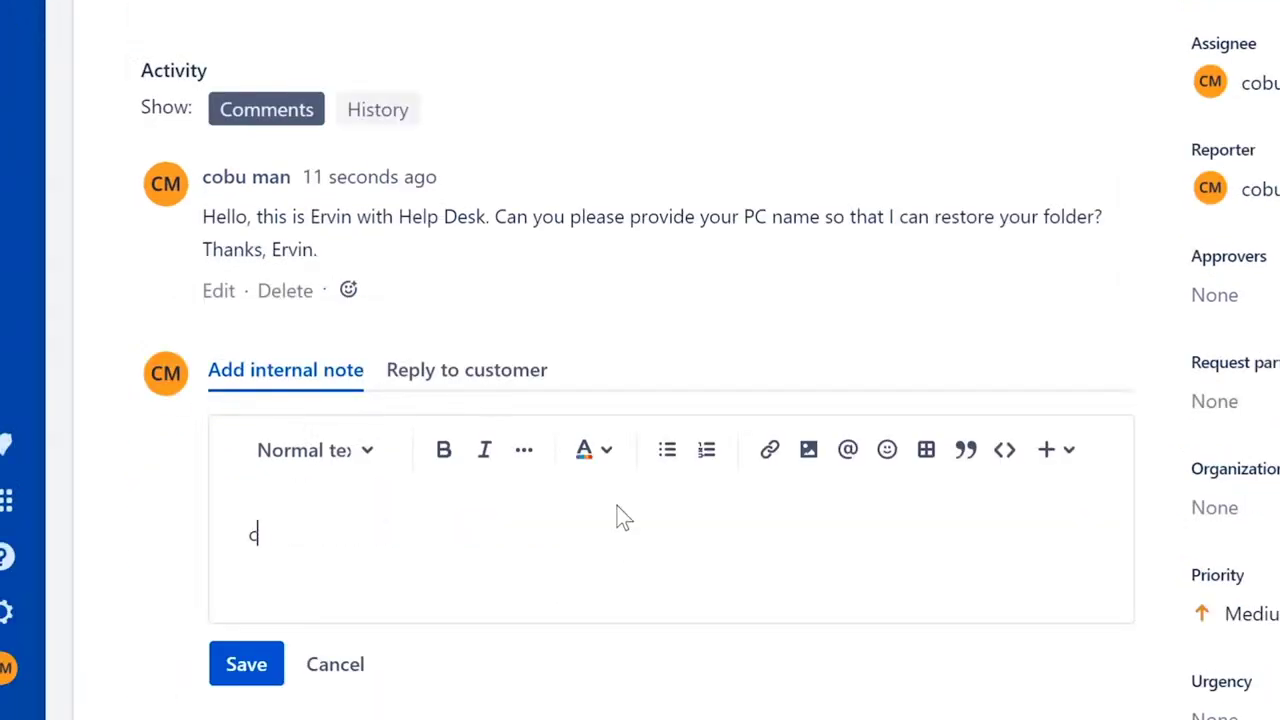
{"action": "type", "text": "the pc"}
{"action": "key", "text": "BackSpace"}
{"action": "key", "text": "BackSpace"}
{"action": "key", "text": "BackSpace"}
{"action": "key", "text": "BackSpace"}
{"action": "key", "text": "BackSpace"}
{"action": "key", "text": "BackSpace"}
{"action": "type", "text": "user's Pc name i"}
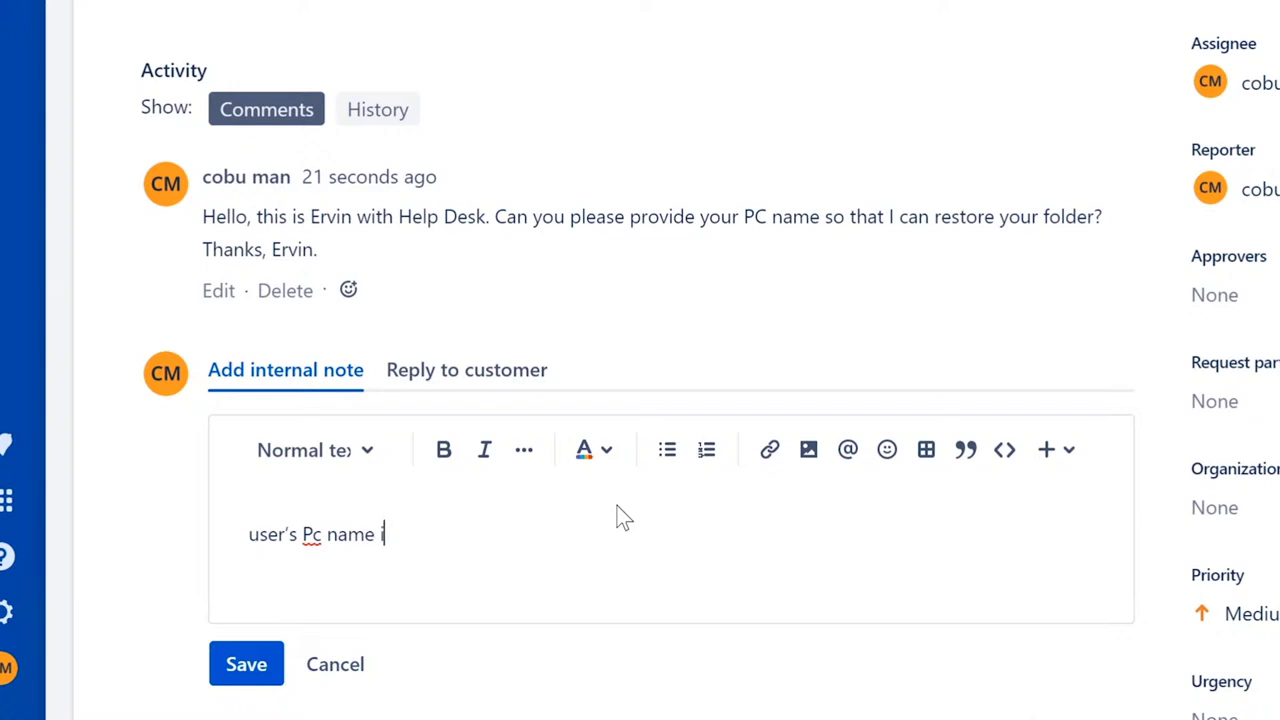
{"action": "type", "text": "s cobuman1"}
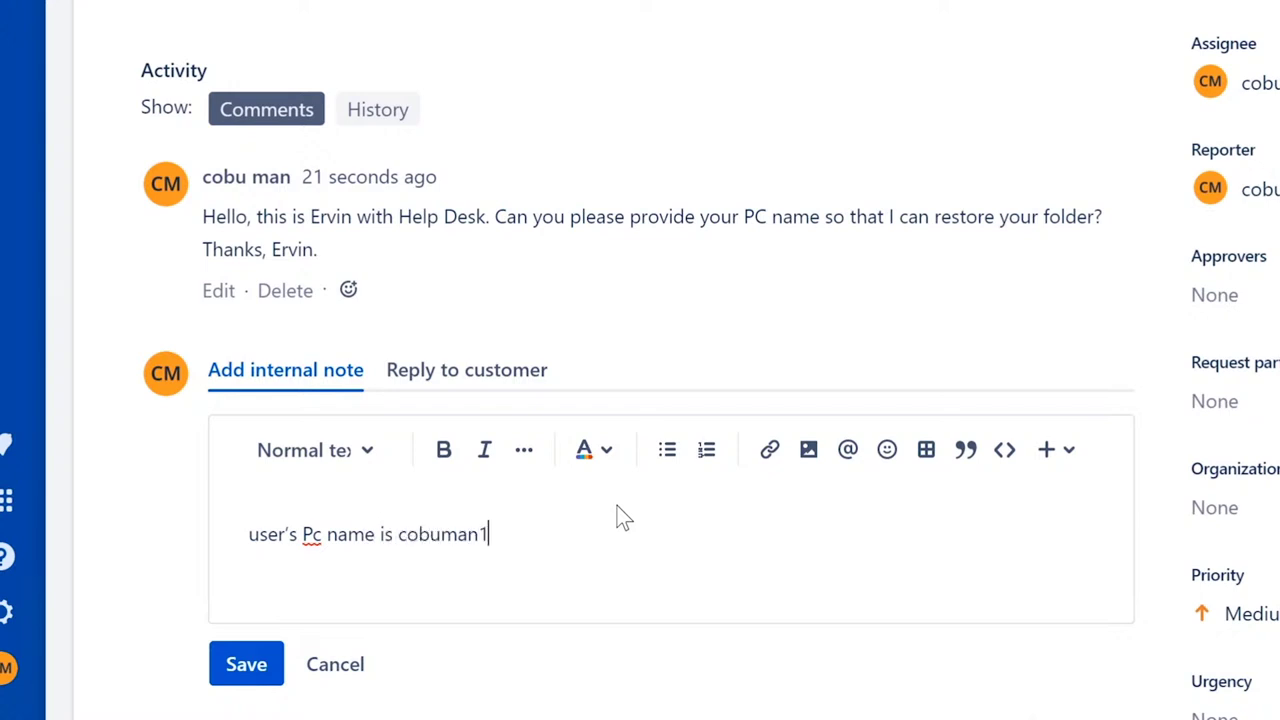
{"action": "left_click", "coordinate": [246, 664]}
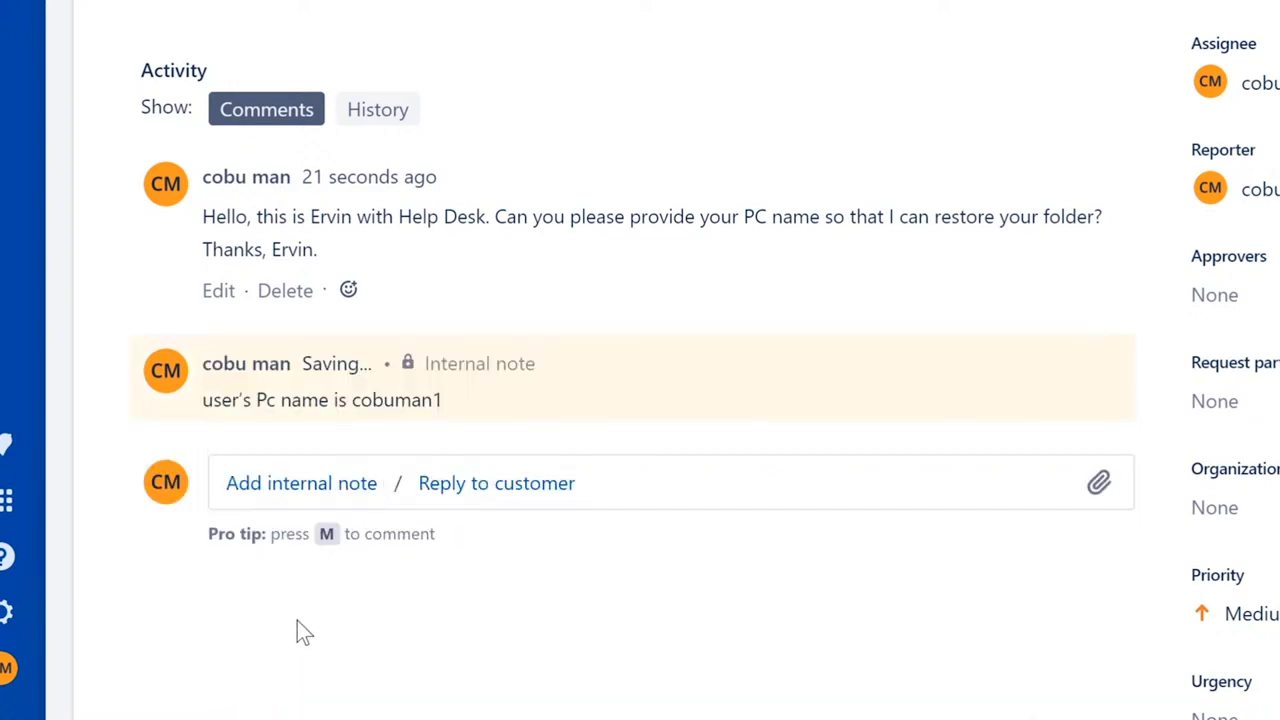
In File Explorer's Desktop folder, create a new folder named Internet Shortcuts.
{"action": "mouse_move", "coordinate": [226, 712]}
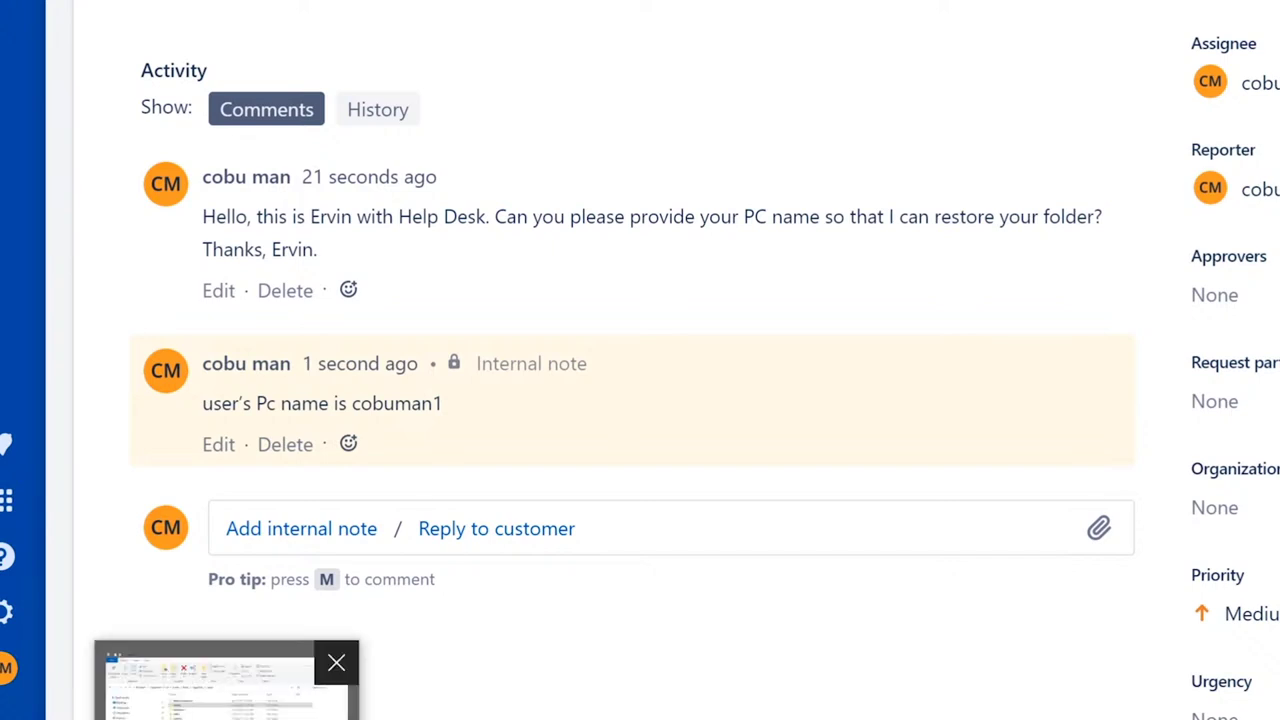
{"action": "left_click", "coordinate": [226, 690]}
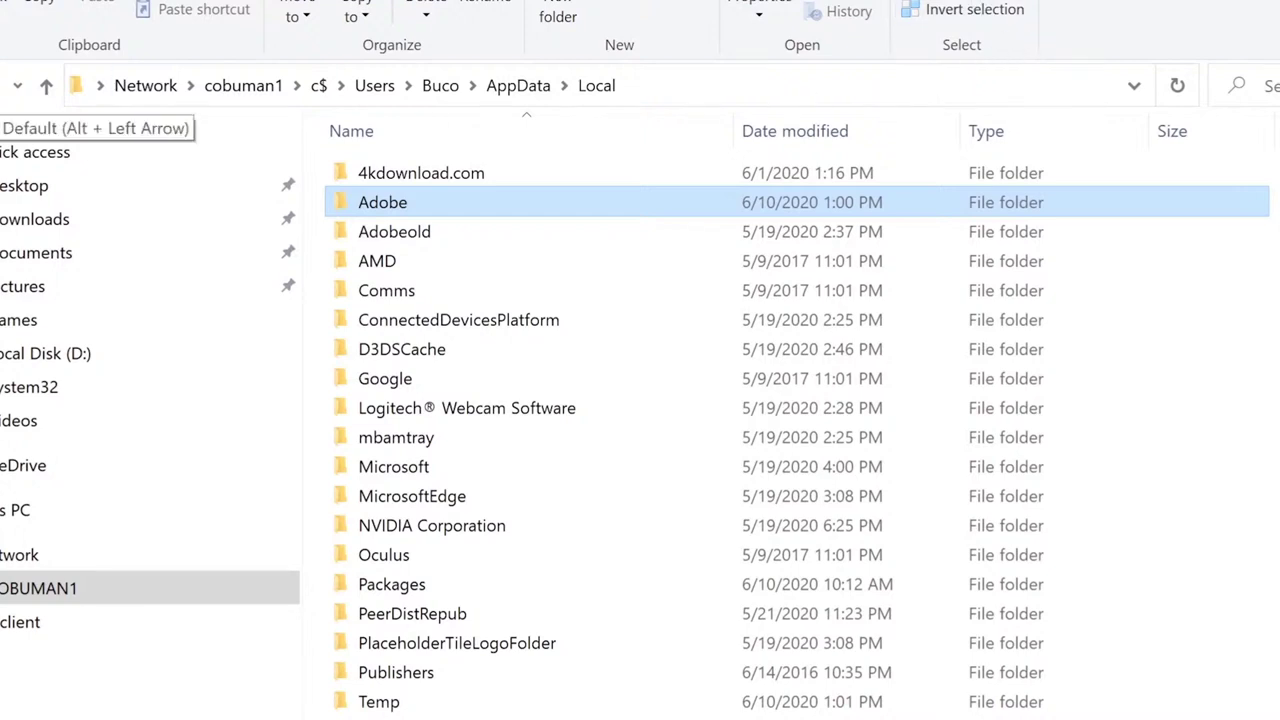
{"action": "left_click", "coordinate": [441, 86]}
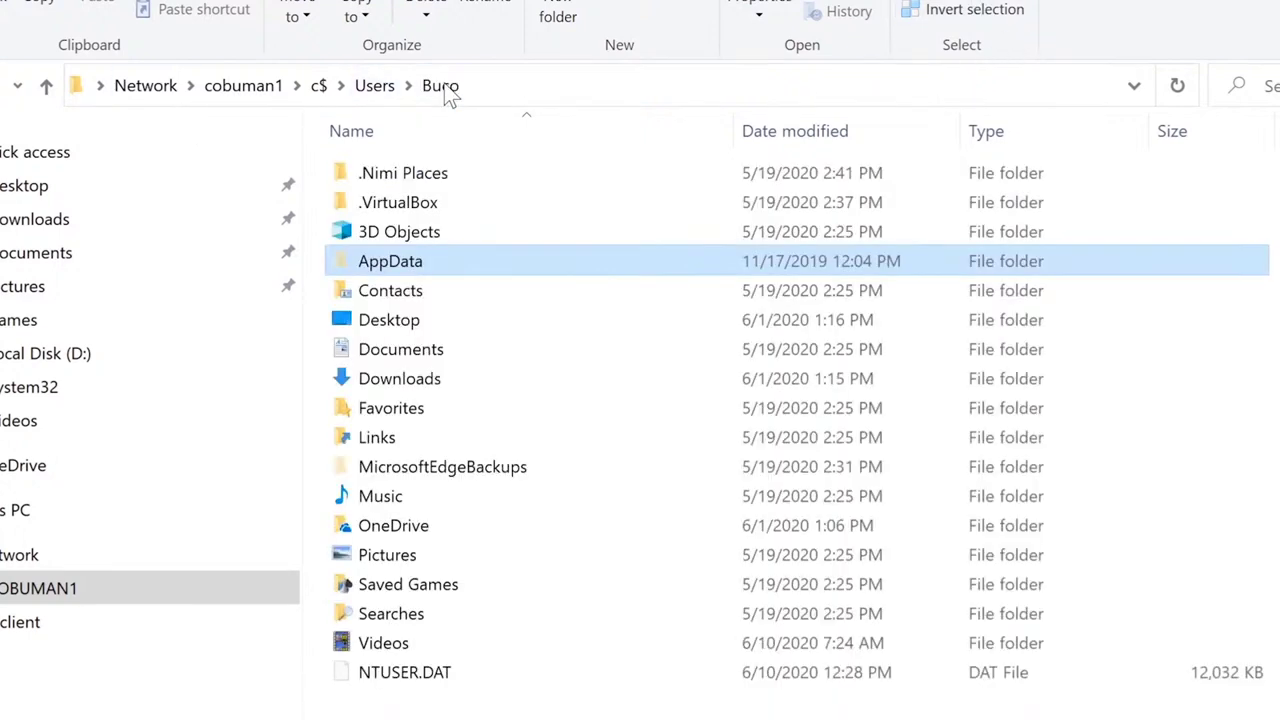
{"action": "double_click", "coordinate": [444, 321]}
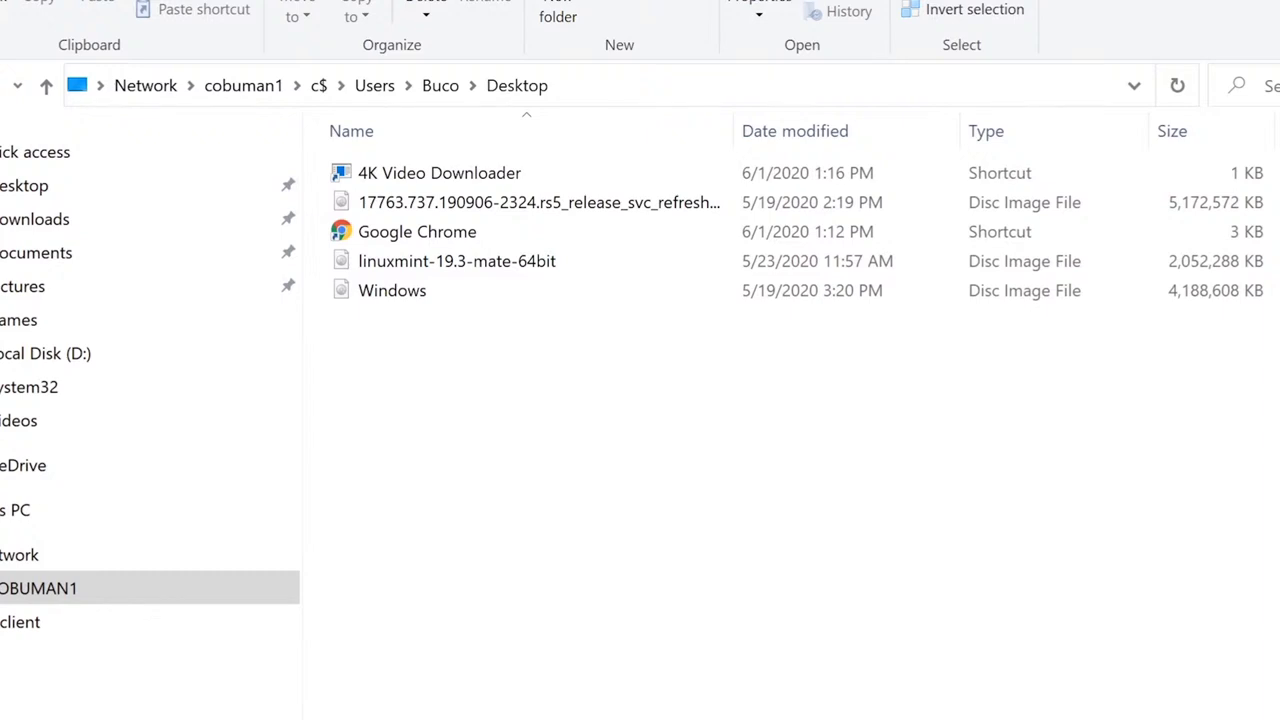
{"action": "mouse_move", "coordinate": [86, 651]}
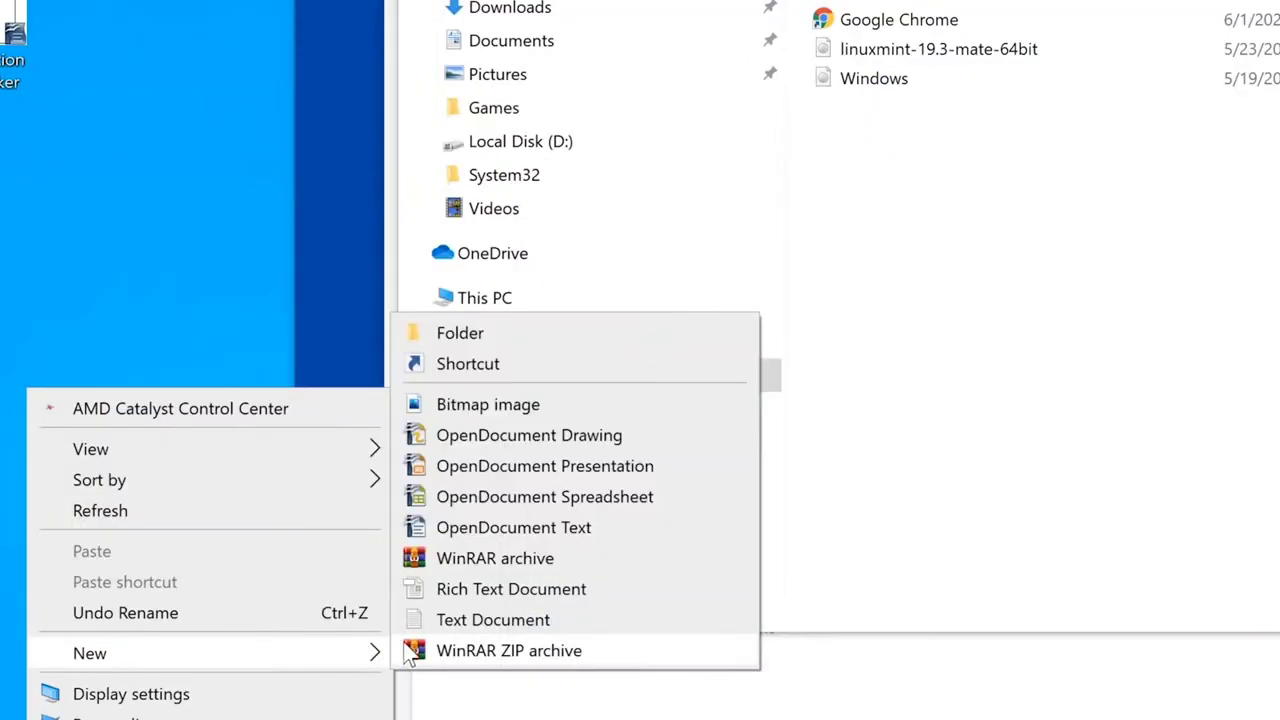
{"action": "left_click", "coordinate": [543, 343]}
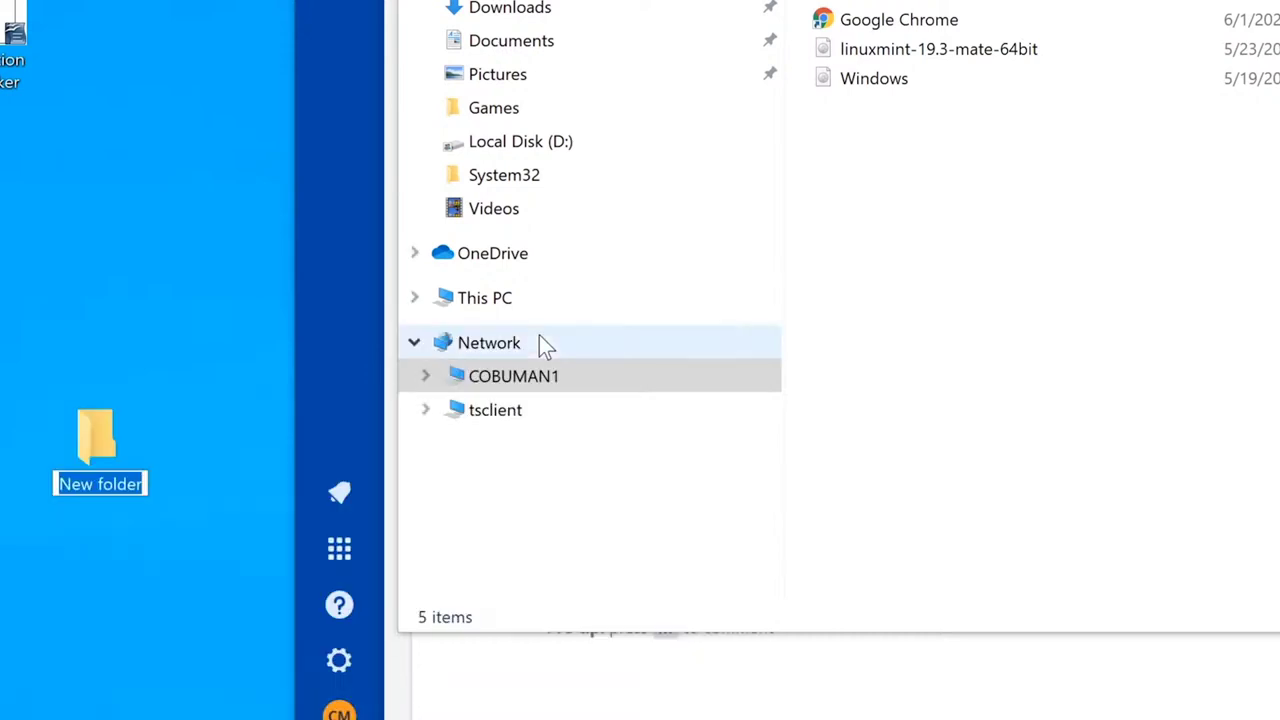
{"action": "type", "text": "Interne"}
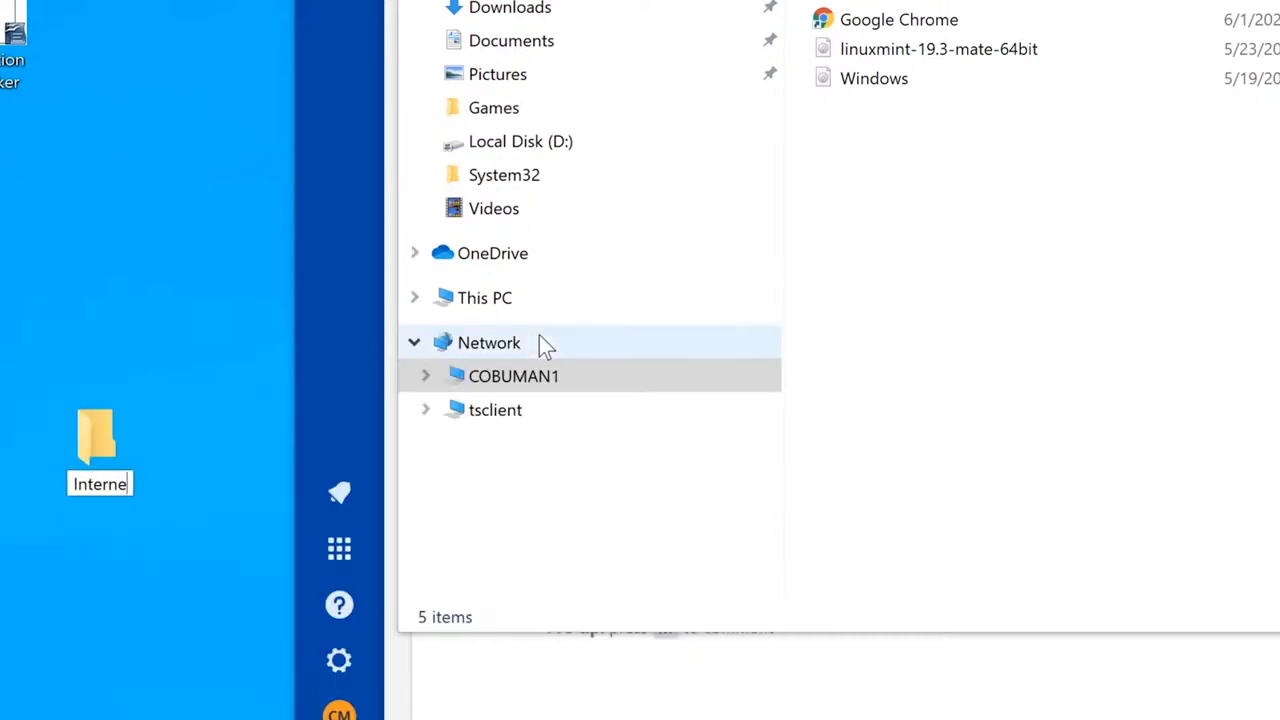
{"action": "type", "text": "t Shortcut"}
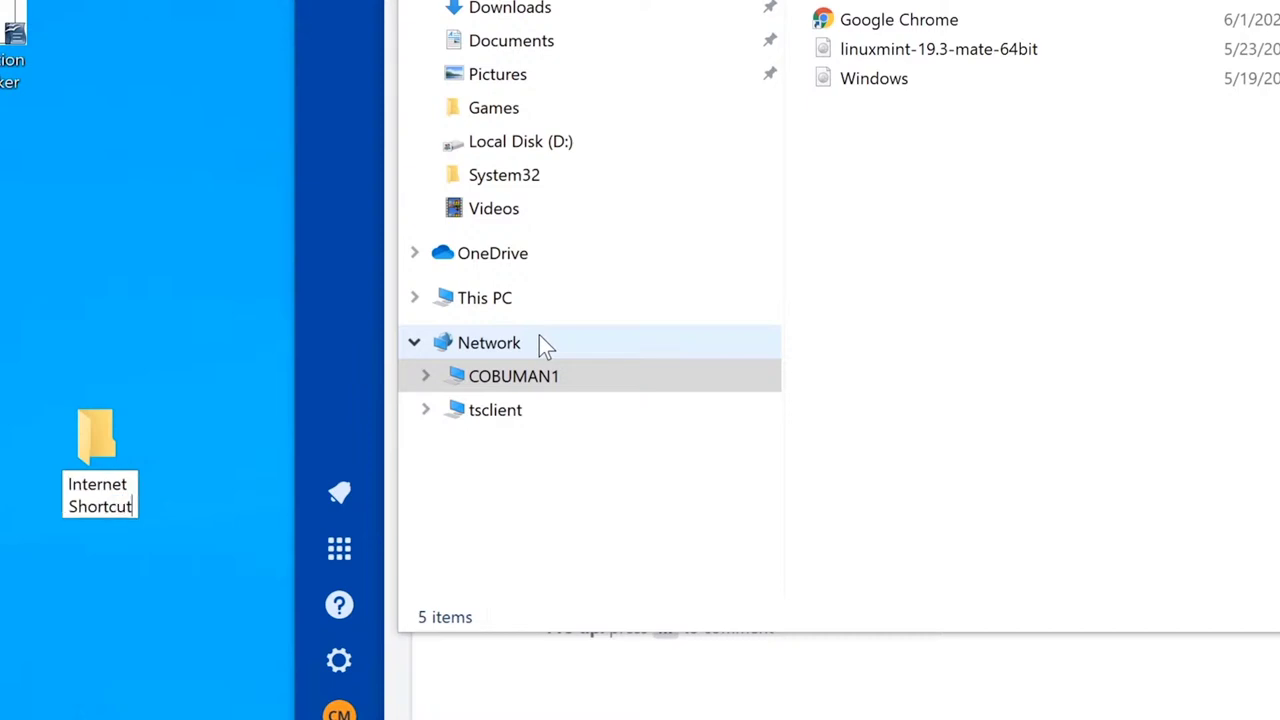
{"action": "type", "text": "s"}
{"action": "key", "text": "Return"}
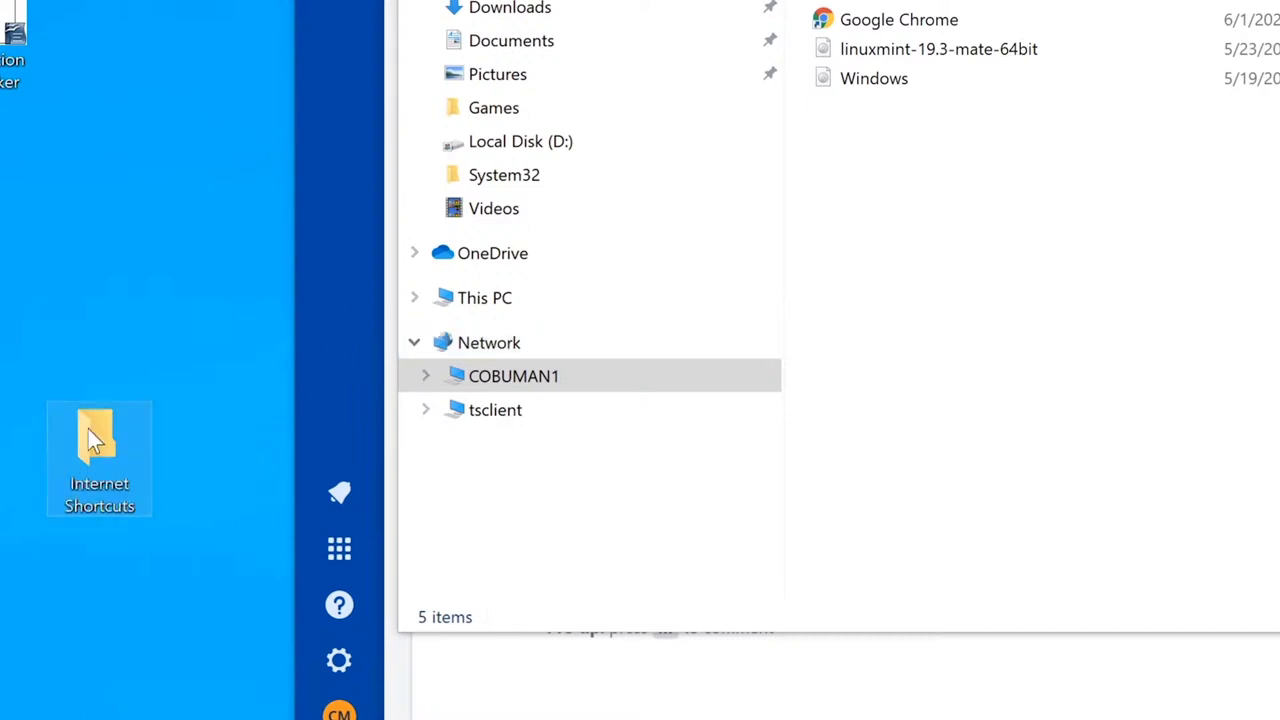
Copy Internet Shortcuts into the remote PC's Desktop folder and position its icon on the desktop.
{"action": "right_click", "coordinate": [88, 429]}
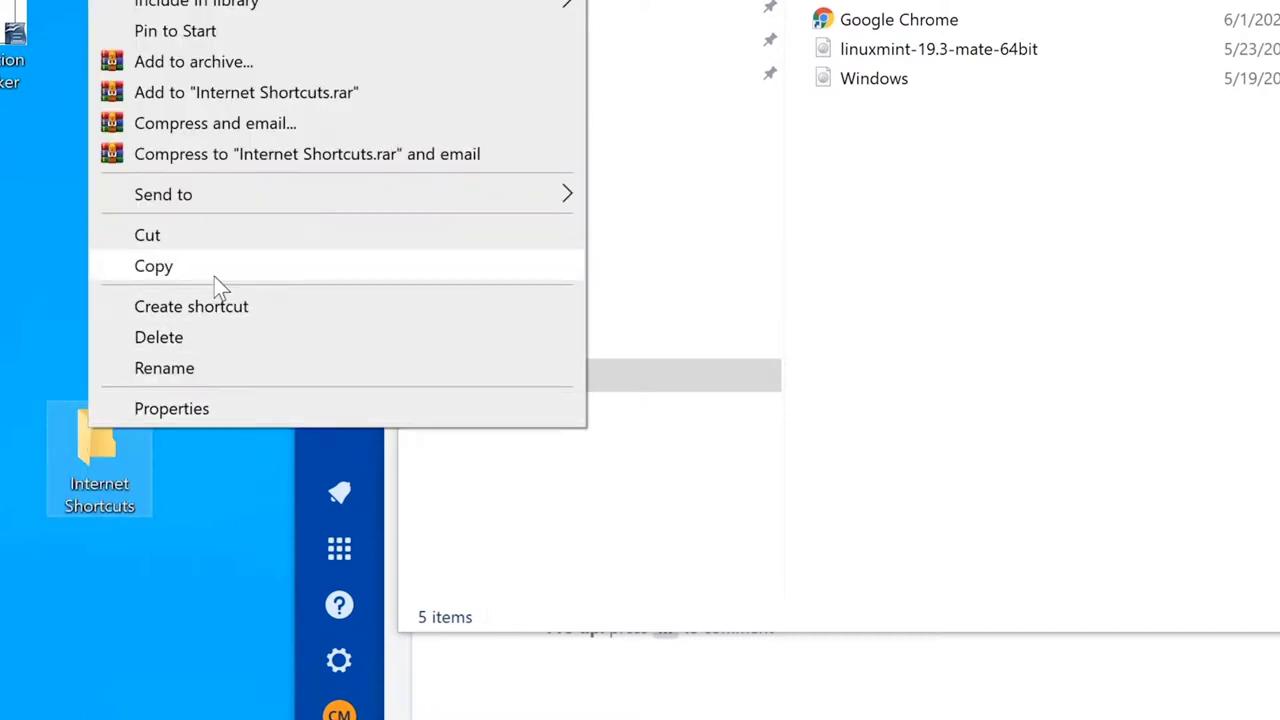
{"action": "left_click", "coordinate": [214, 276]}
{"action": "right_click", "coordinate": [1022, 265]}
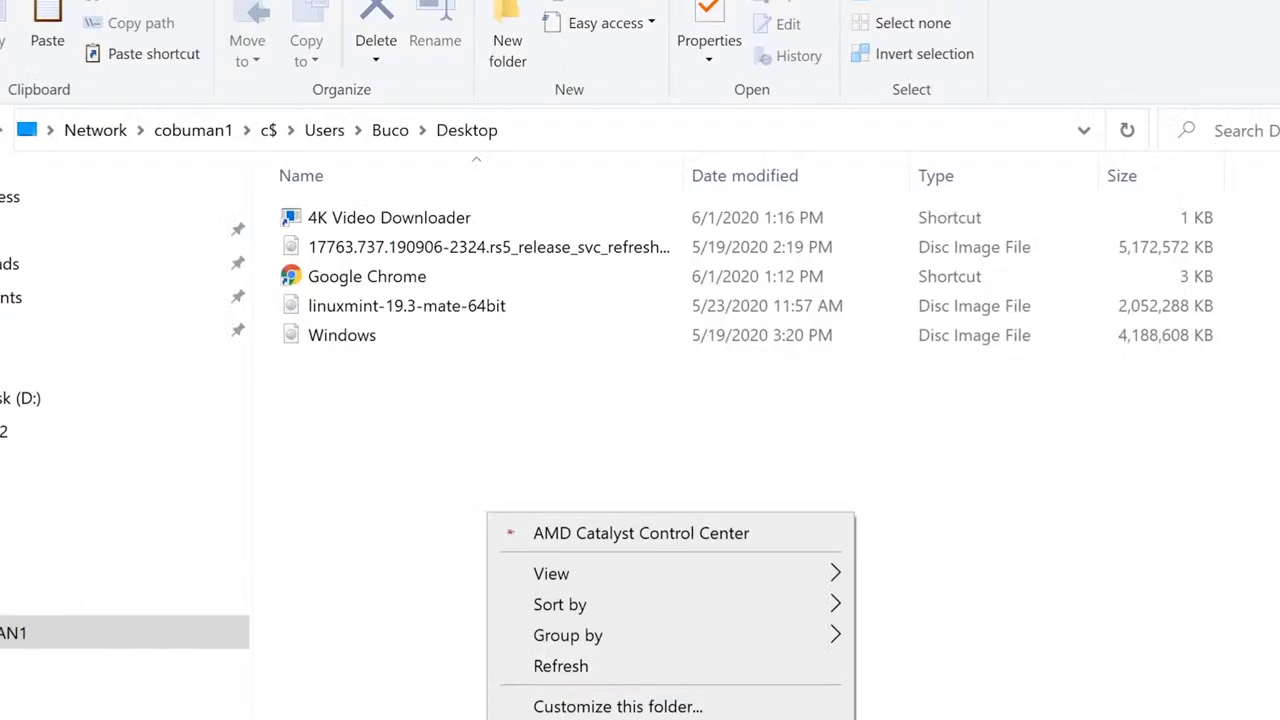
{"action": "key", "text": "ctrl+v"}
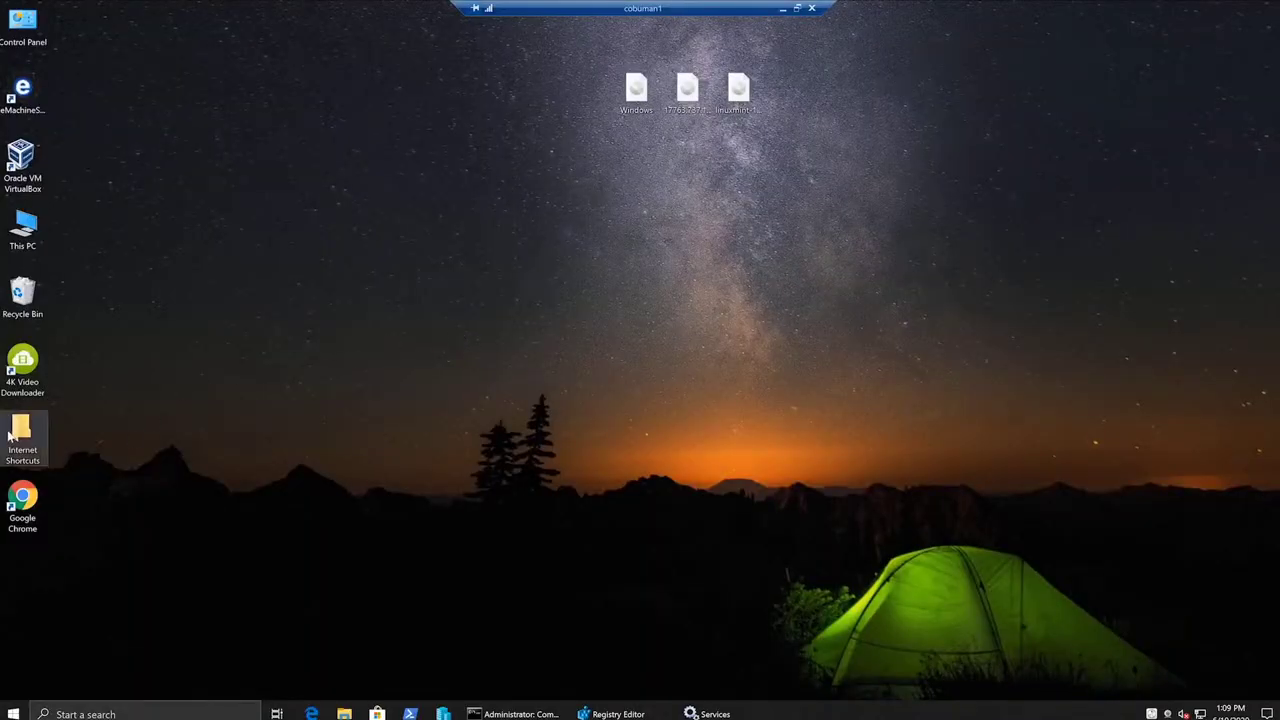
{"action": "left_click_drag", "start_coordinate": [22, 432], "coordinate": [494, 276]}
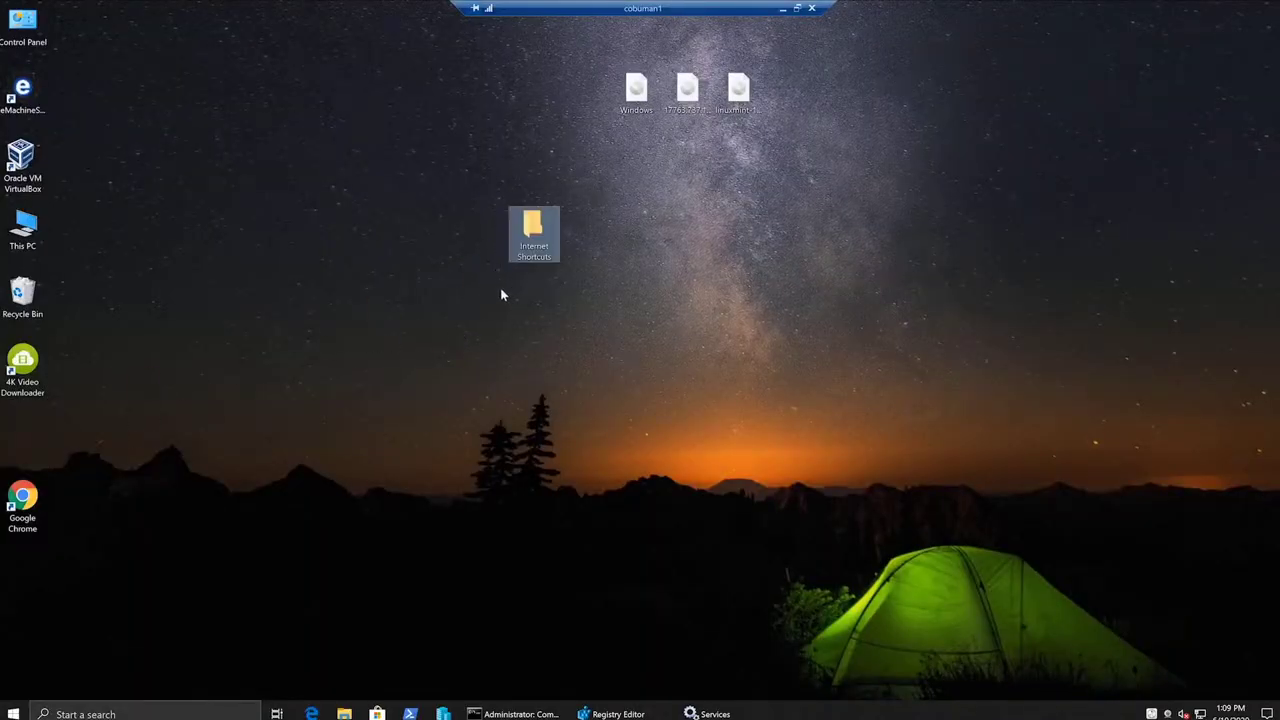
{"action": "left_click", "coordinate": [397, 308]}
{"action": "left_click", "coordinate": [531, 229]}
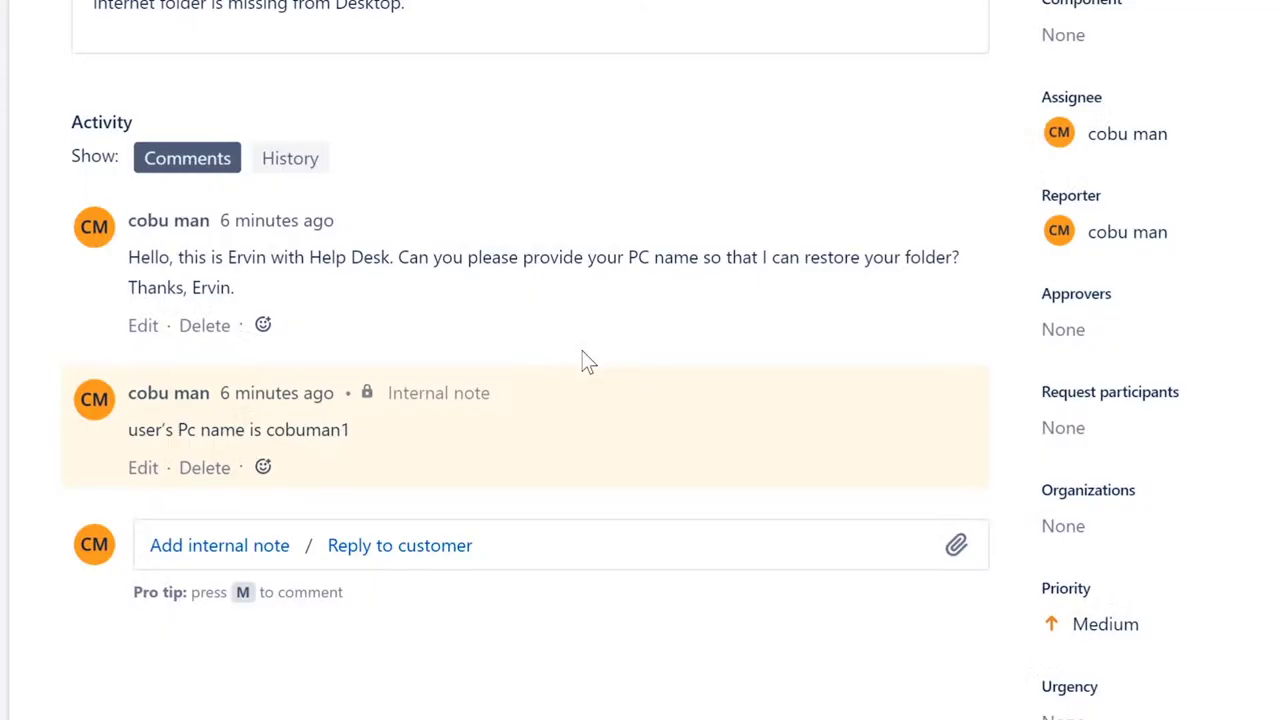
Reply to the customer: "made a copy of internet folder to desktop", signed with the agent's name.
{"action": "scroll", "coordinate": [588, 362], "scroll_direction": "down", "scroll_amount": 1}
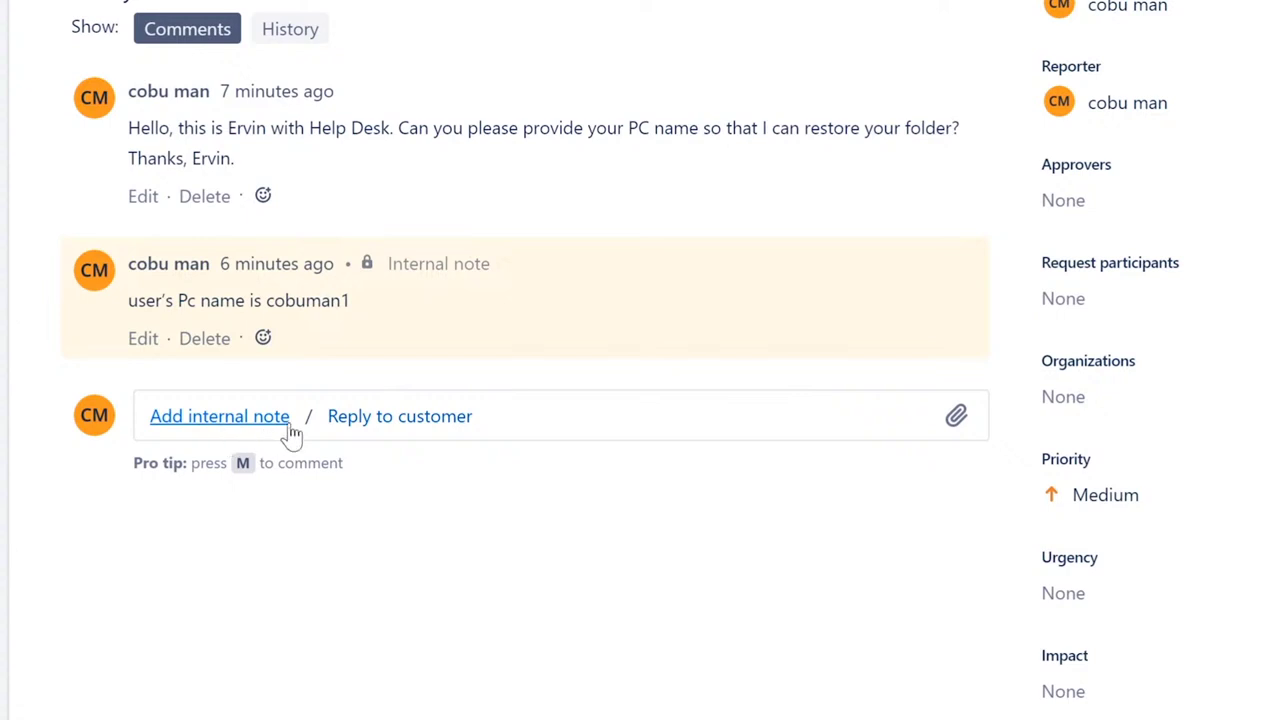
{"action": "left_click", "coordinate": [391, 426]}
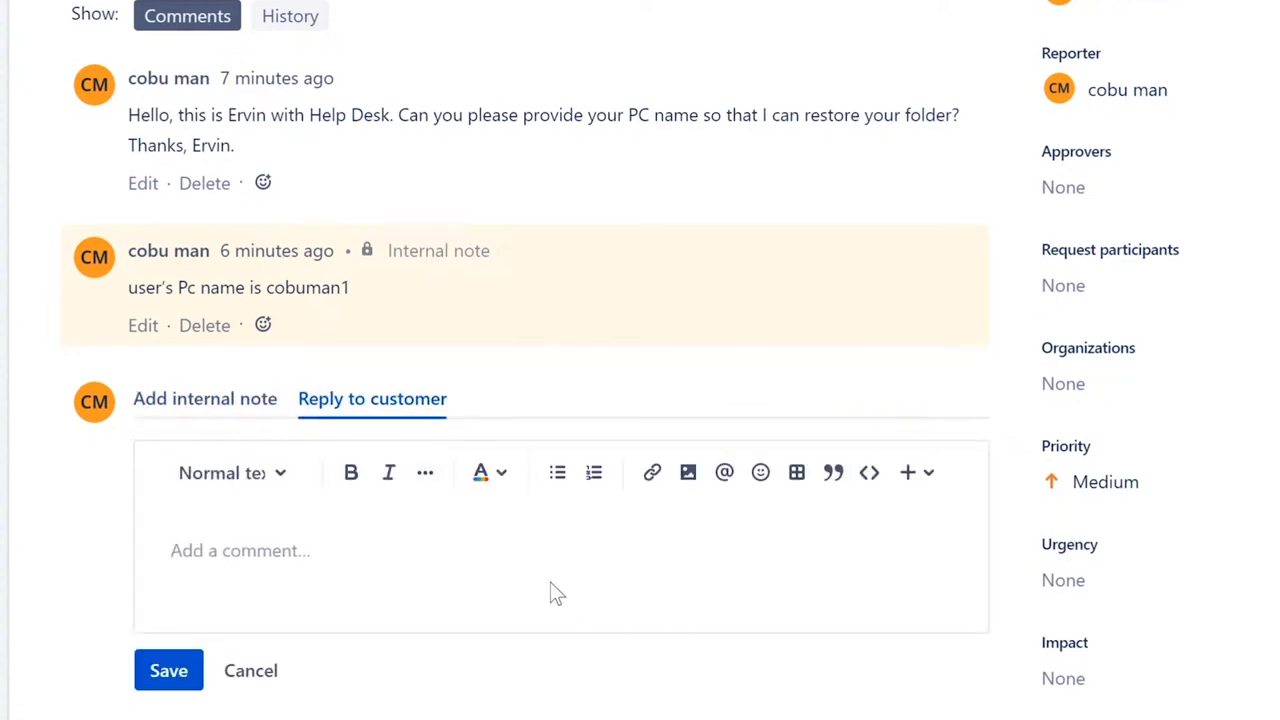
{"action": "type", "text": "mad"}
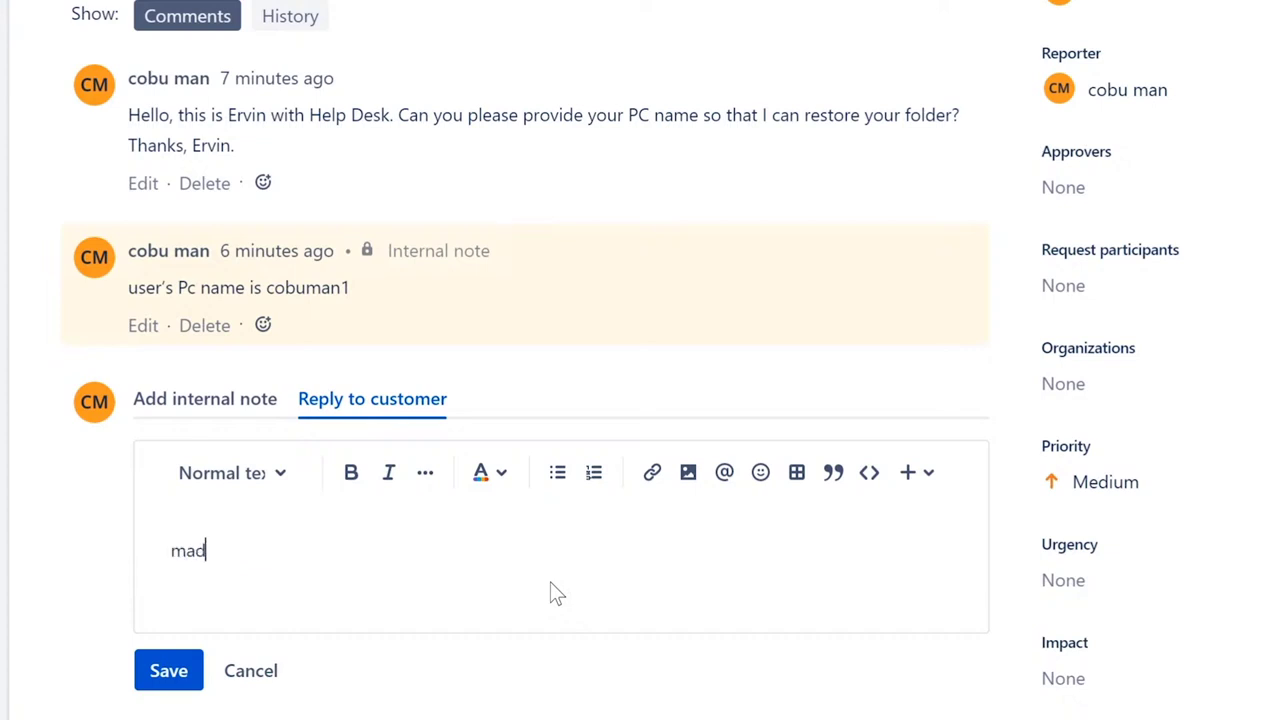
{"action": "type", "text": "e a copy of"}
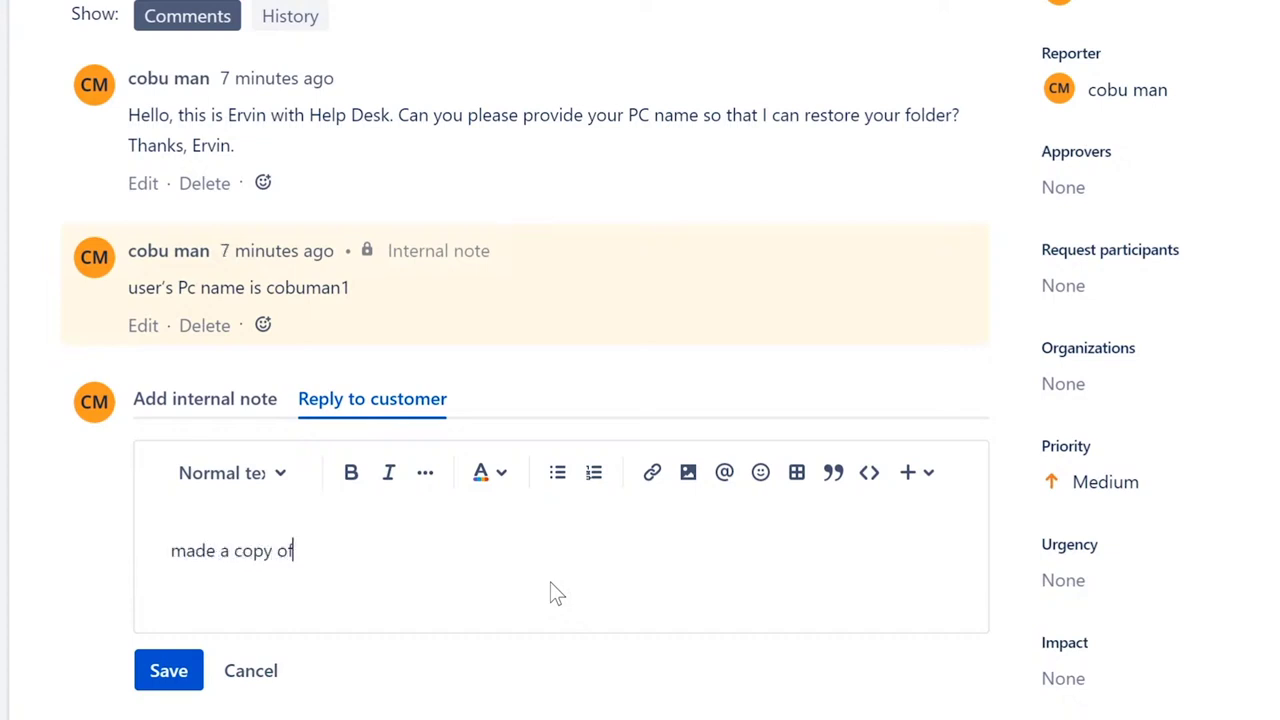
{"action": "type", "text": " internet folder"}
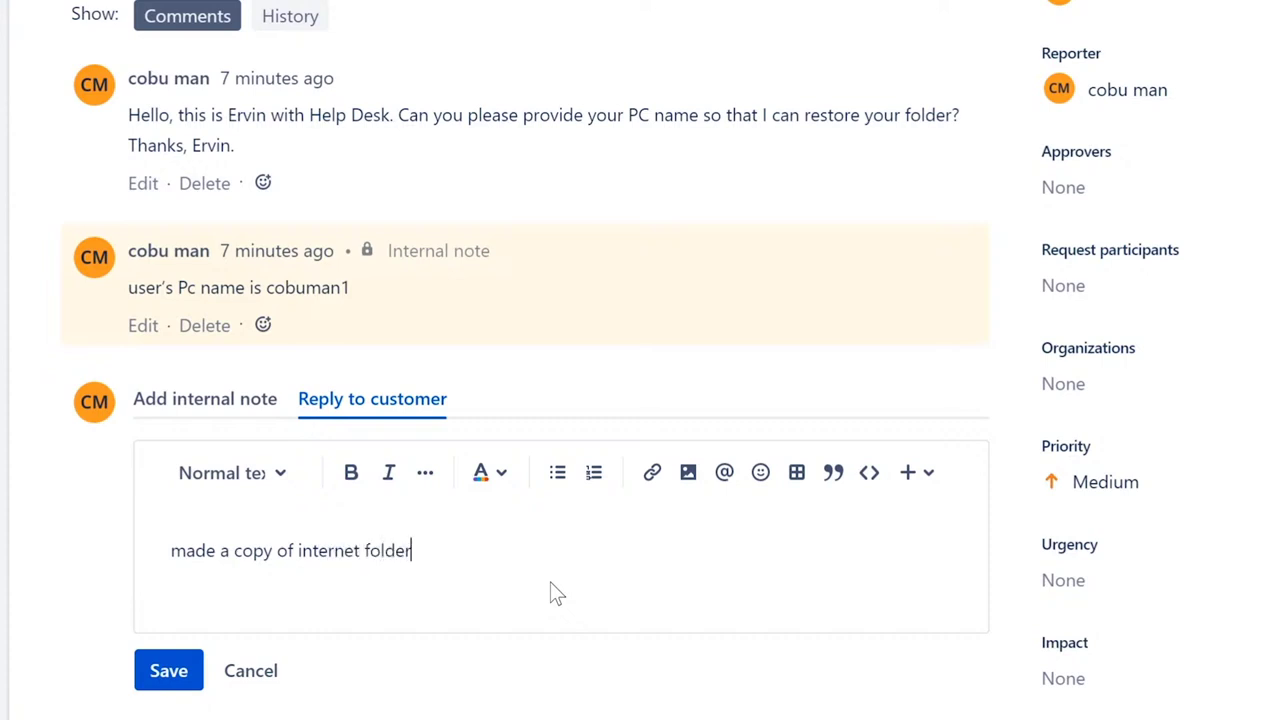
{"action": "type", "text": " to desktop. Ervin"}
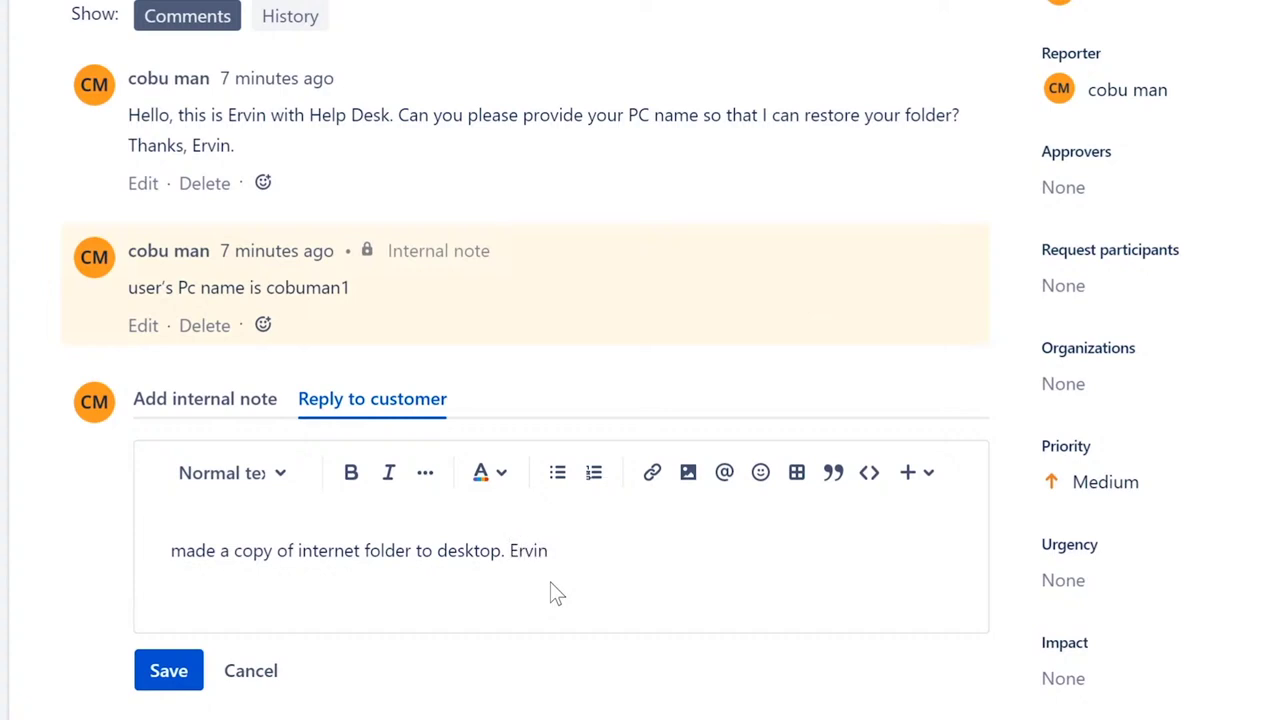
{"action": "left_click", "coordinate": [165, 671]}
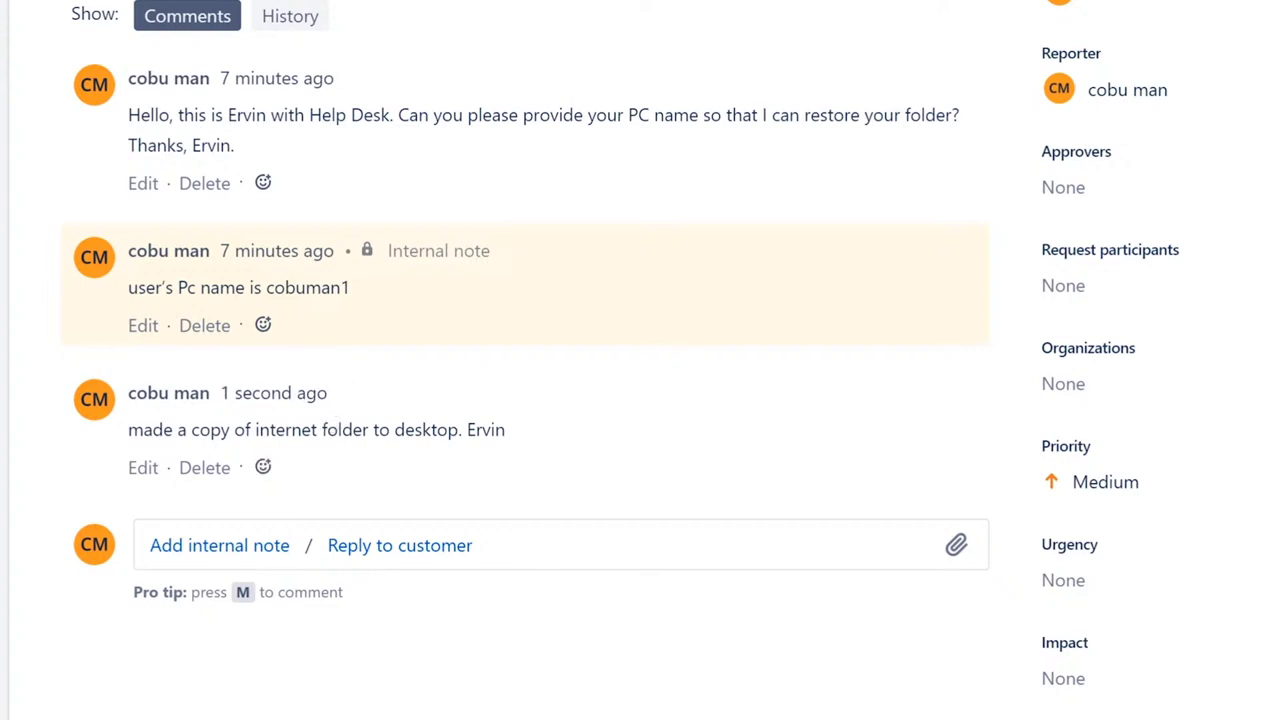
Set ISD-11's status to Complete.
{"action": "scroll", "coordinate": [640, 360], "scroll_direction": "up", "scroll_amount": 2}
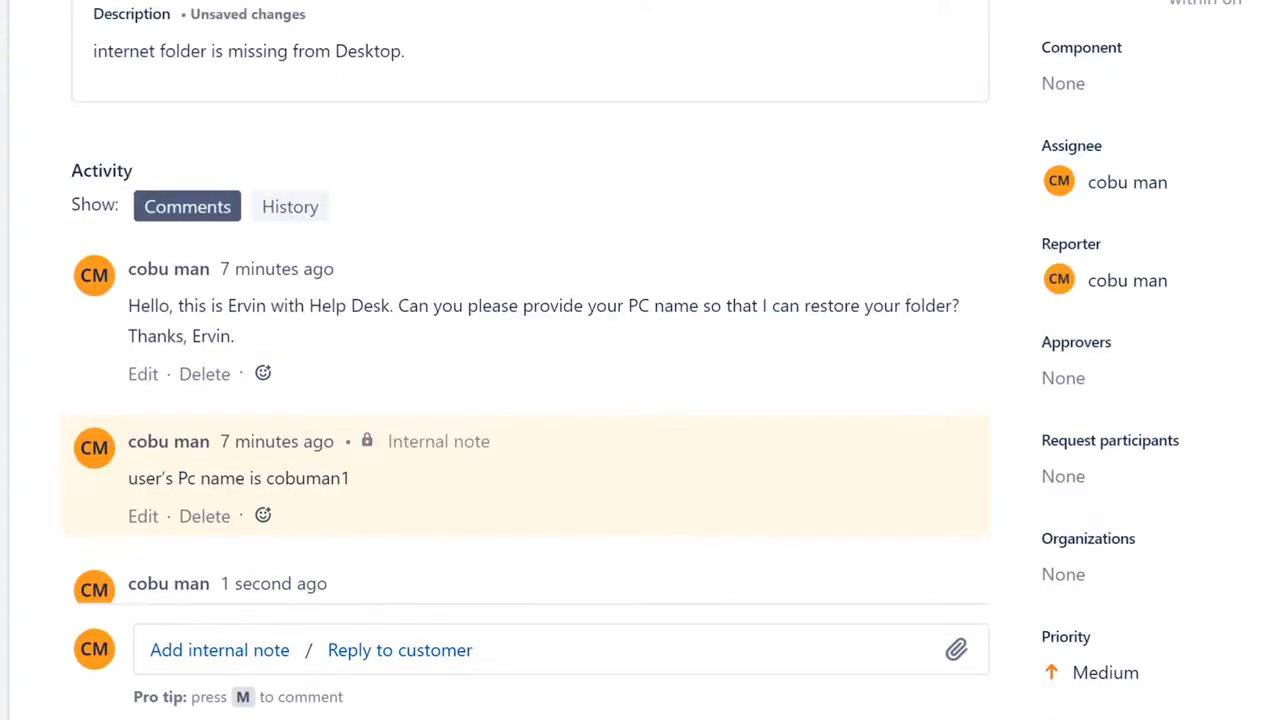
{"action": "left_click", "coordinate": [1250, 2]}
{"action": "left_click", "coordinate": [1235, 43]}
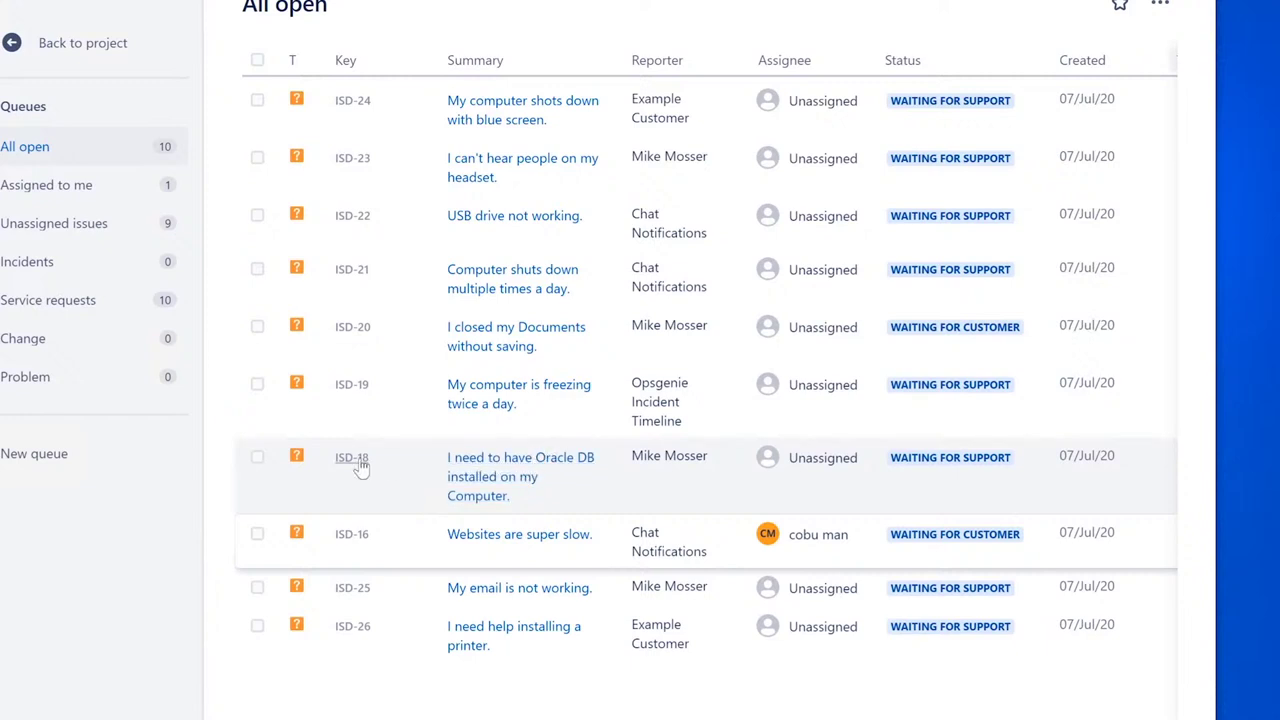
Open ticket ISD-18 from the All open queue.
{"action": "left_click", "coordinate": [521, 460]}
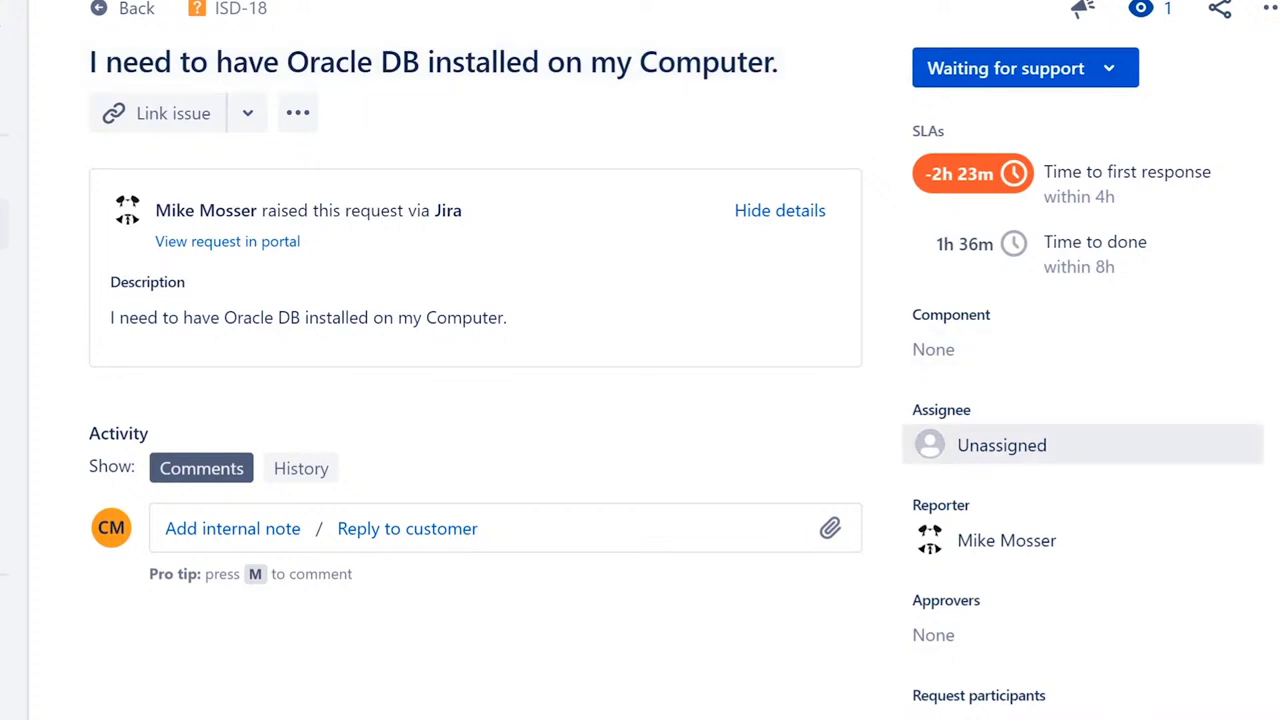
Assign ISD-18 to yourself, then review the ticket's title and reporter.
{"action": "left_click", "coordinate": [1045, 458]}
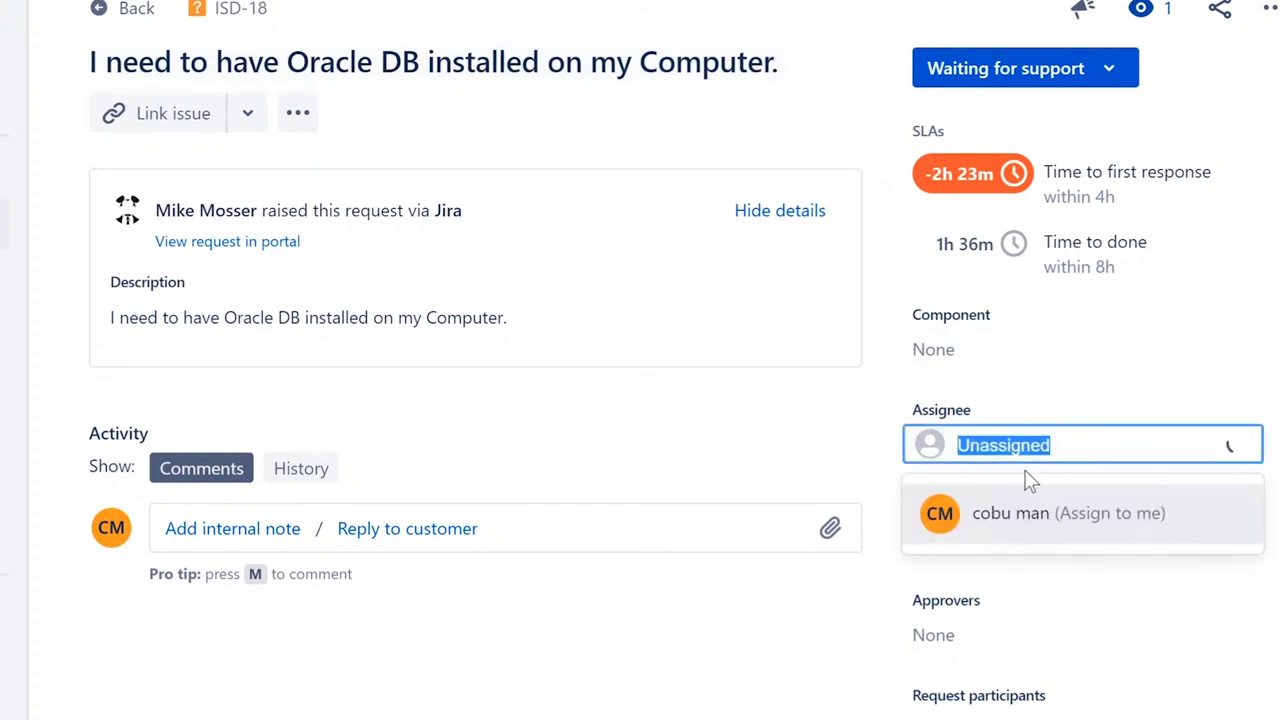
{"action": "left_click", "coordinate": [988, 514]}
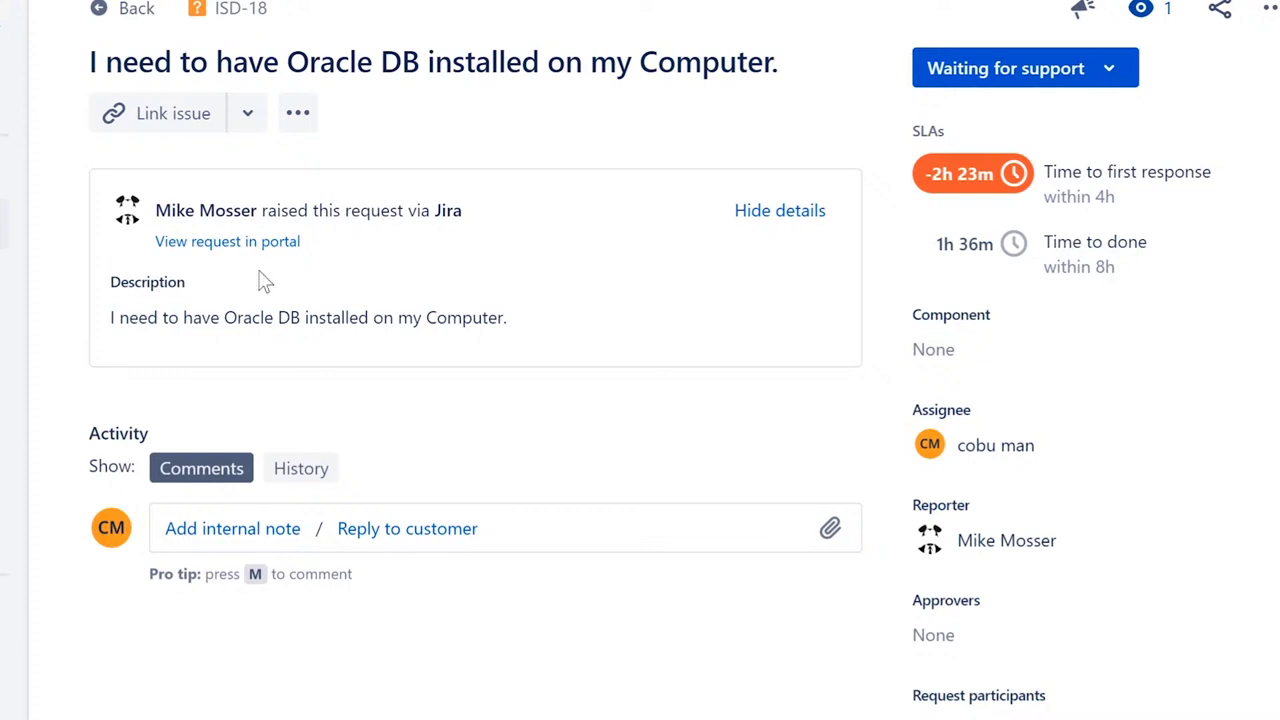
{"action": "left_click_drag", "start_coordinate": [89, 62], "coordinate": [797, 77]}
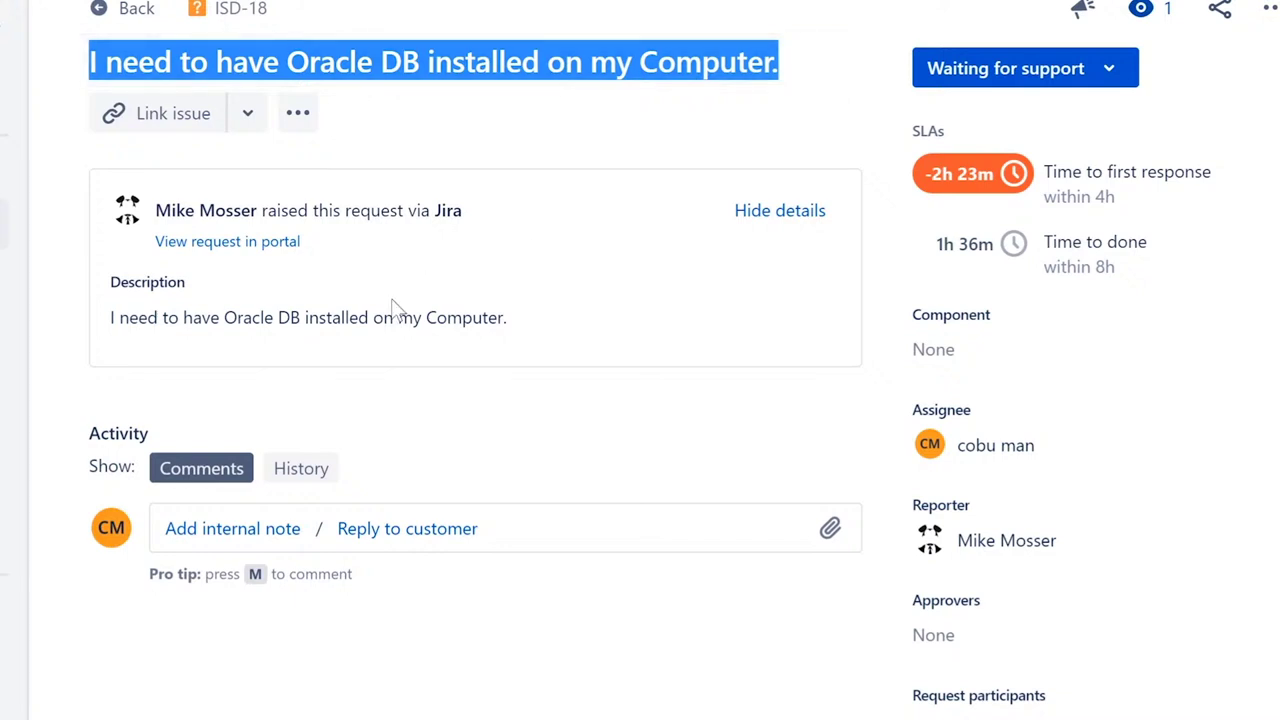
{"action": "left_click", "coordinate": [287, 320]}
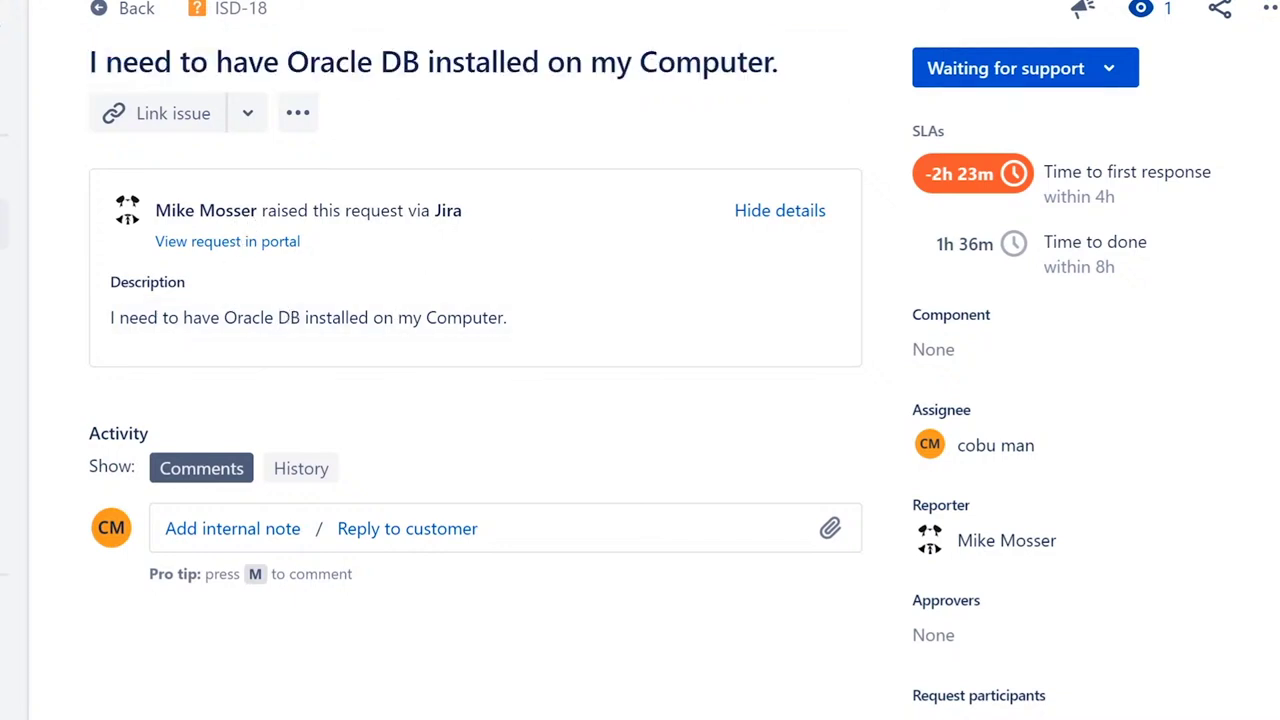
{"action": "left_click_drag", "start_coordinate": [259, 211], "coordinate": [157, 217]}
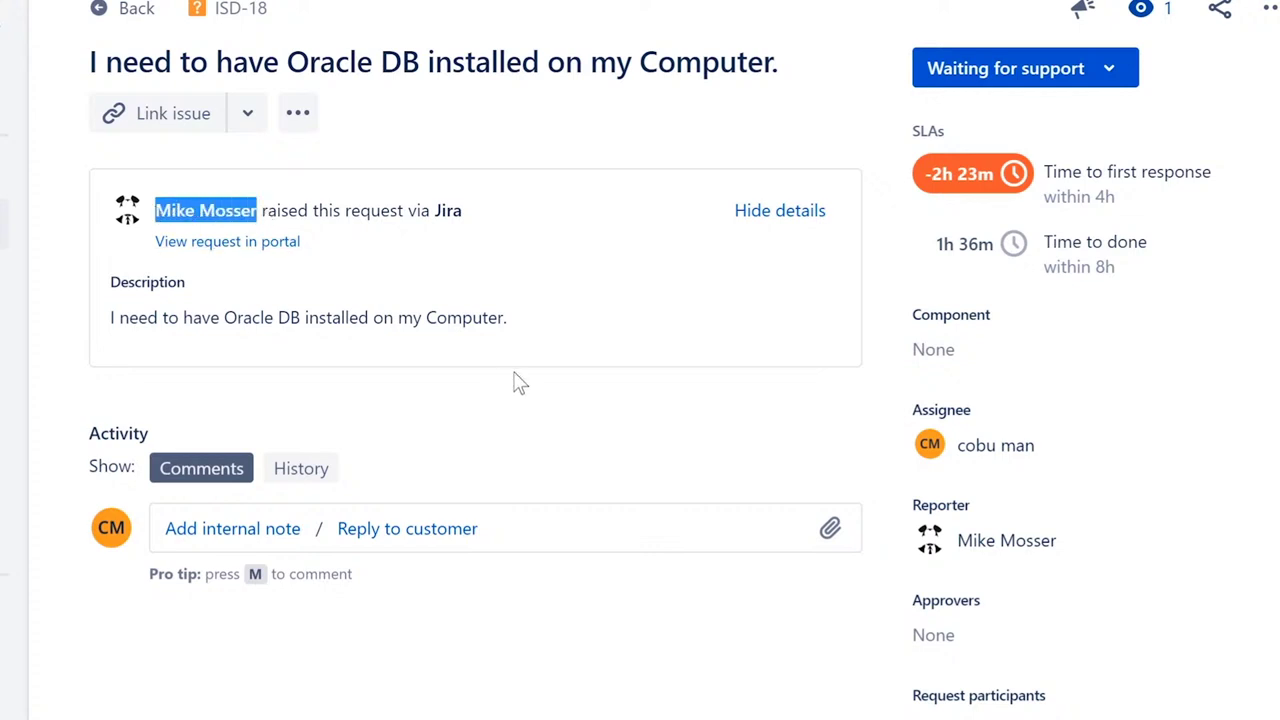
{"action": "left_click", "coordinate": [490, 348]}
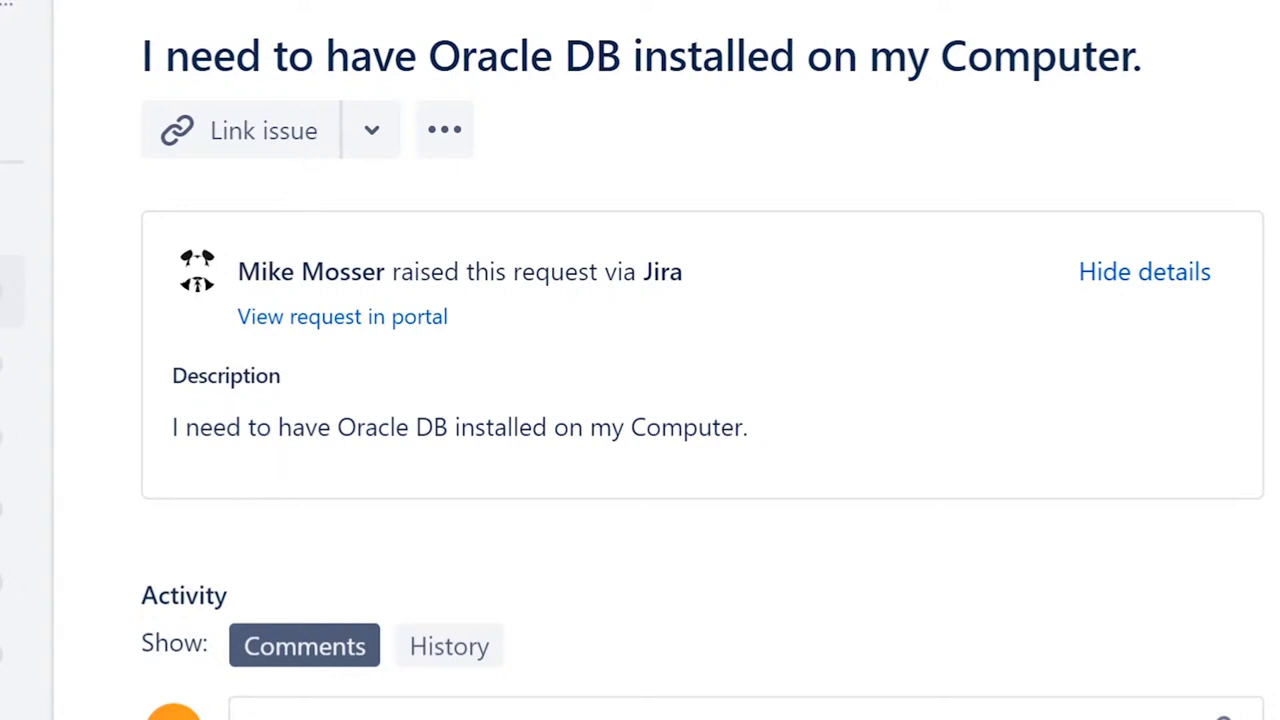
{"action": "left_click_drag", "start_coordinate": [237, 272], "coordinate": [388, 275]}
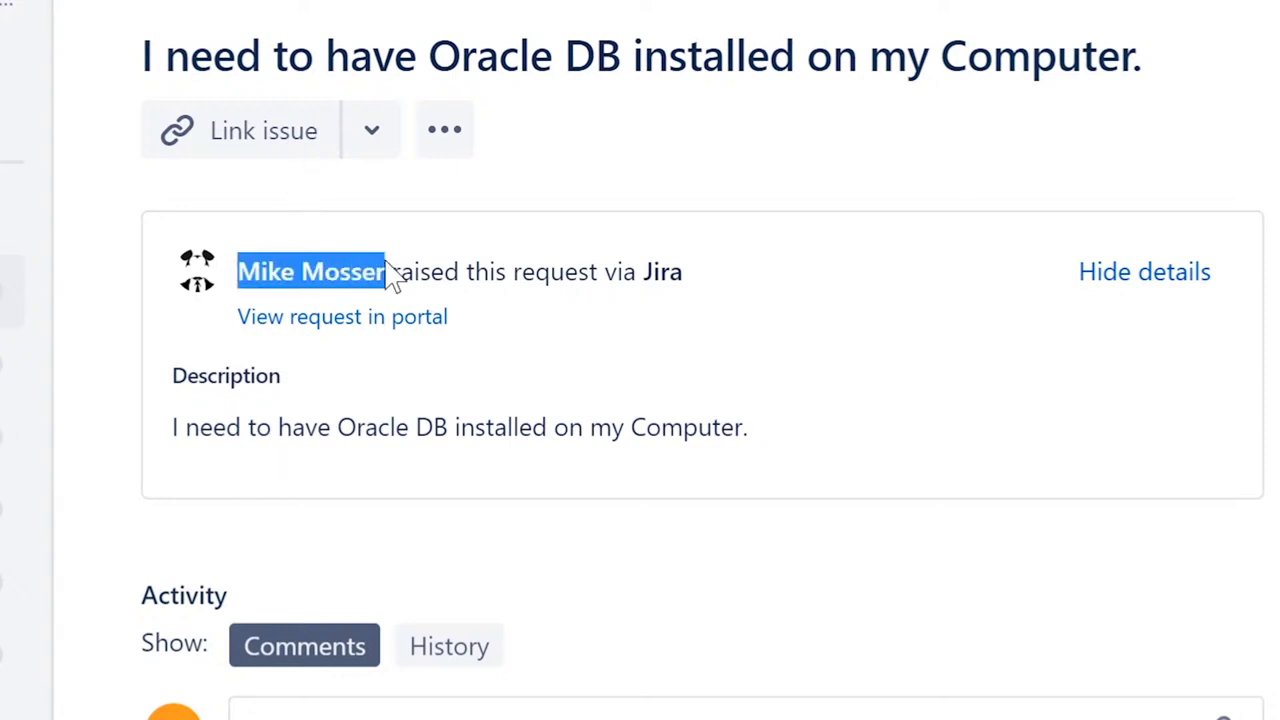
{"action": "left_click", "coordinate": [372, 264]}
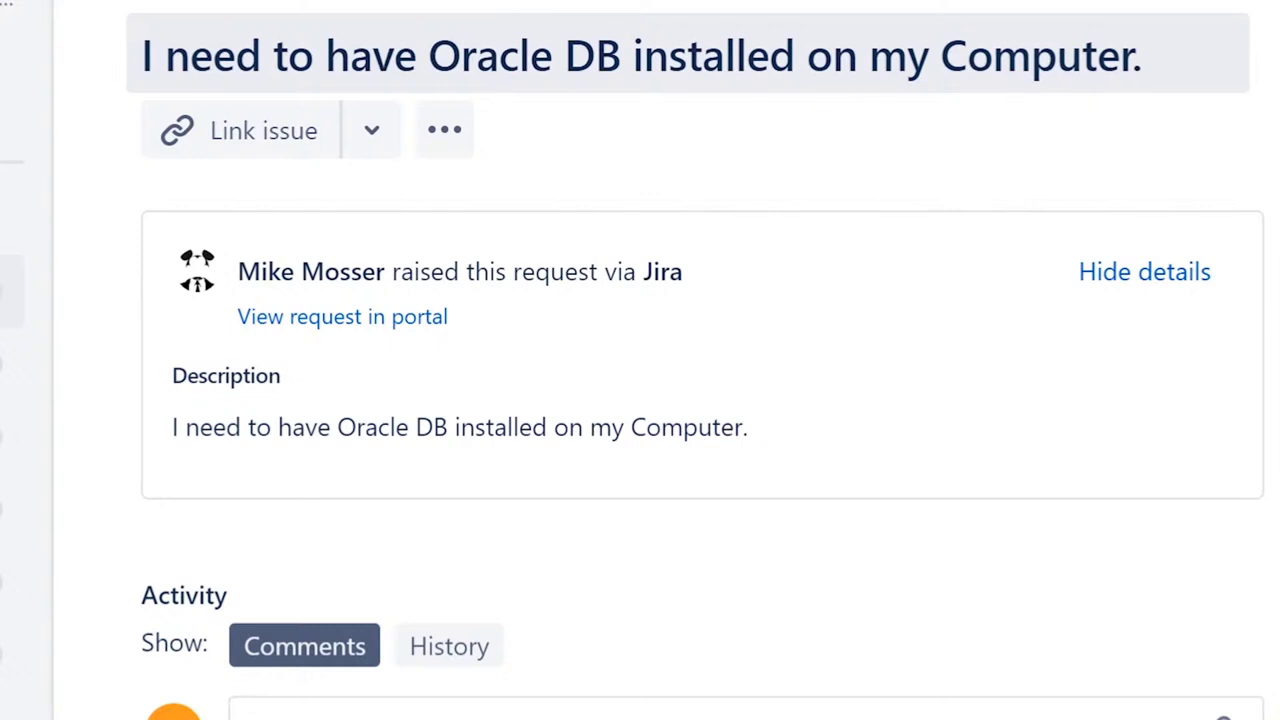
{"action": "left_click", "coordinate": [143, 55]}
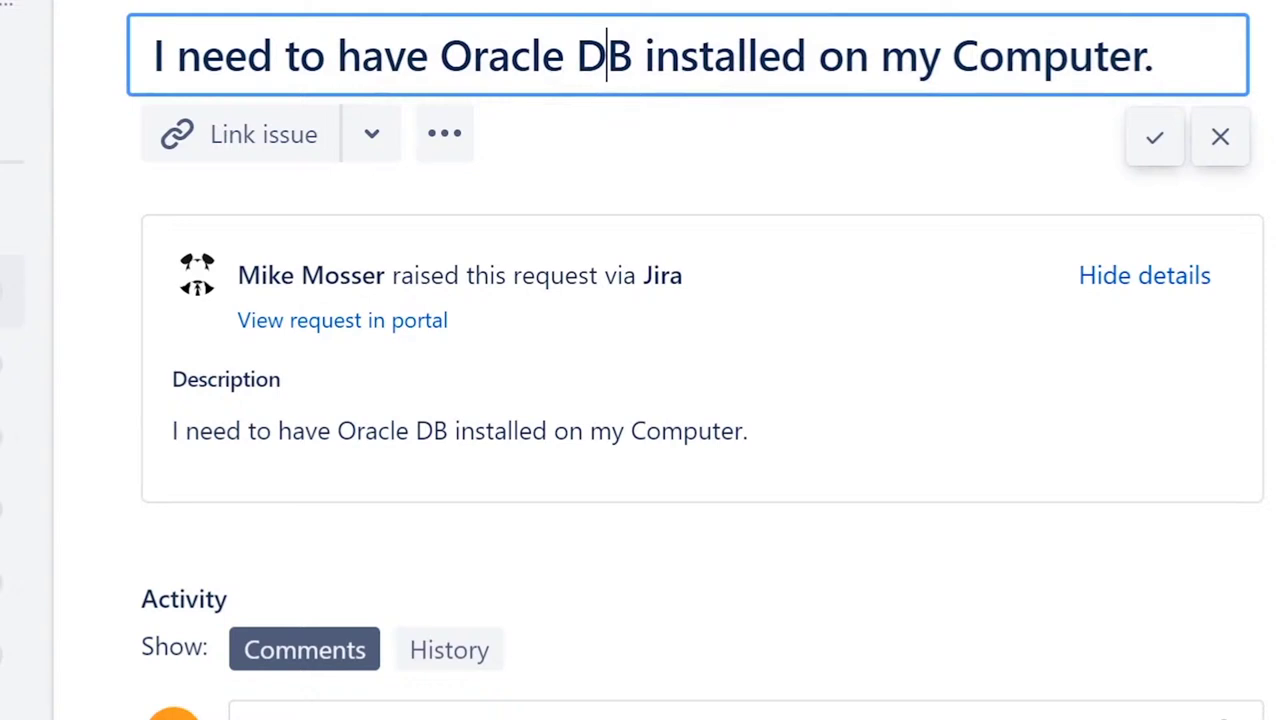
{"action": "left_click", "coordinate": [632, 55]}
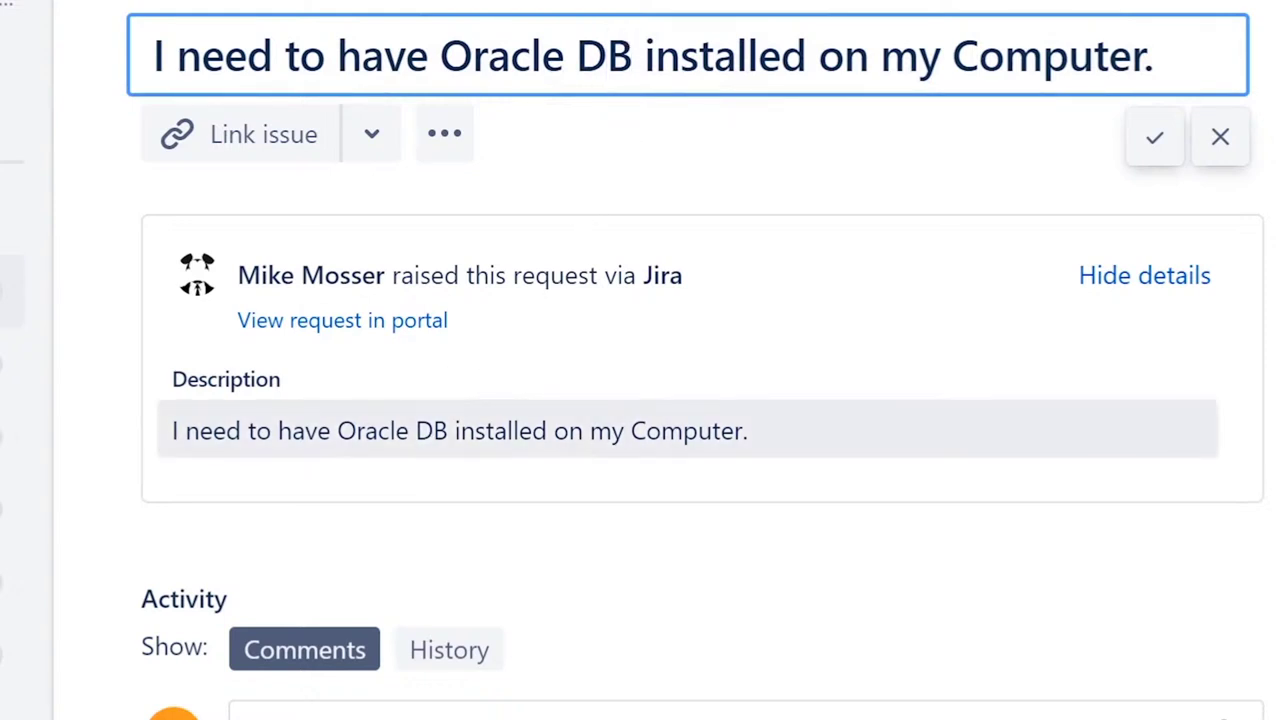
{"action": "left_click", "coordinate": [443, 440]}
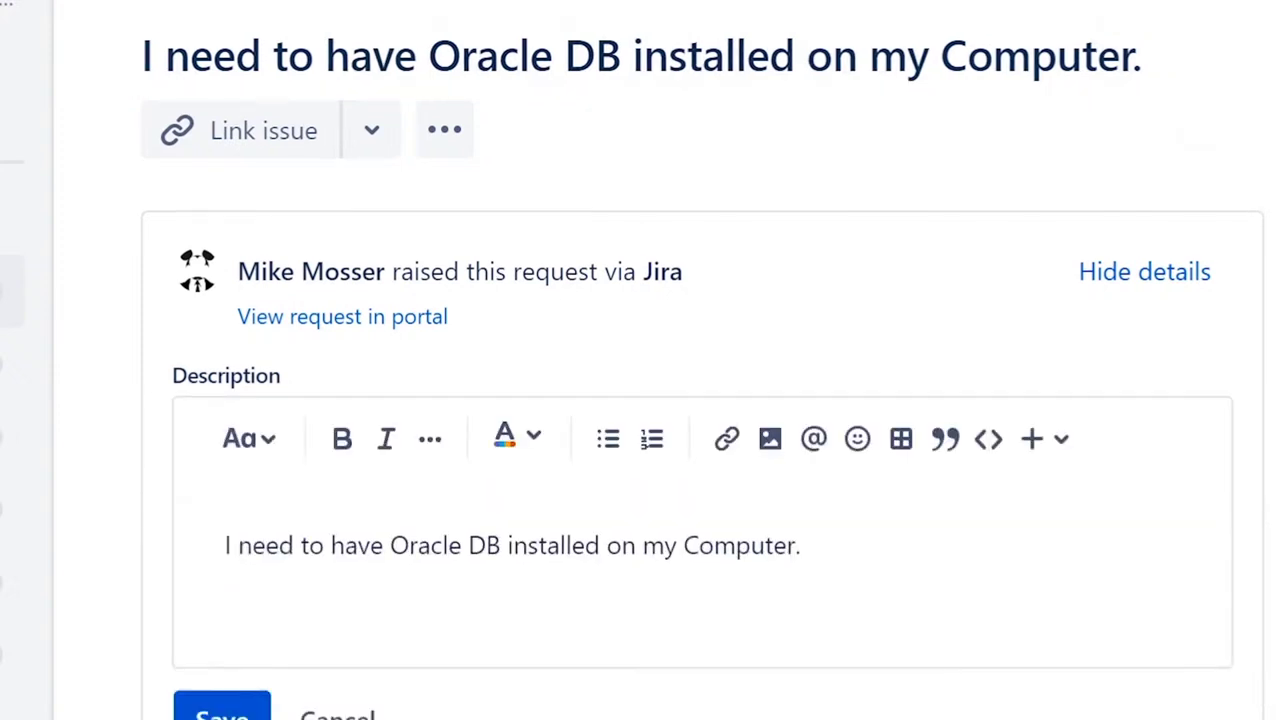
{"action": "key", "text": "Escape"}
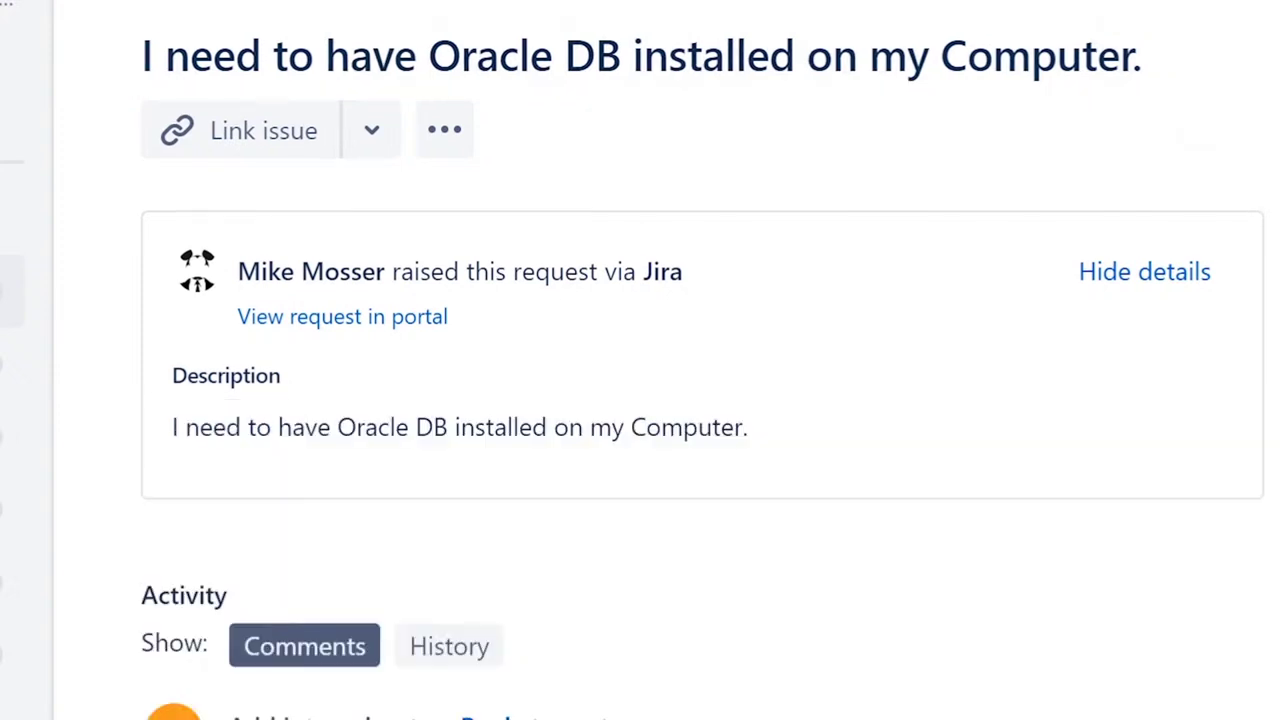
Reply to the ISD-18 customer that Oracle DB must be checked against the approved software list before installing.
{"action": "type", "text": "mHello, "}
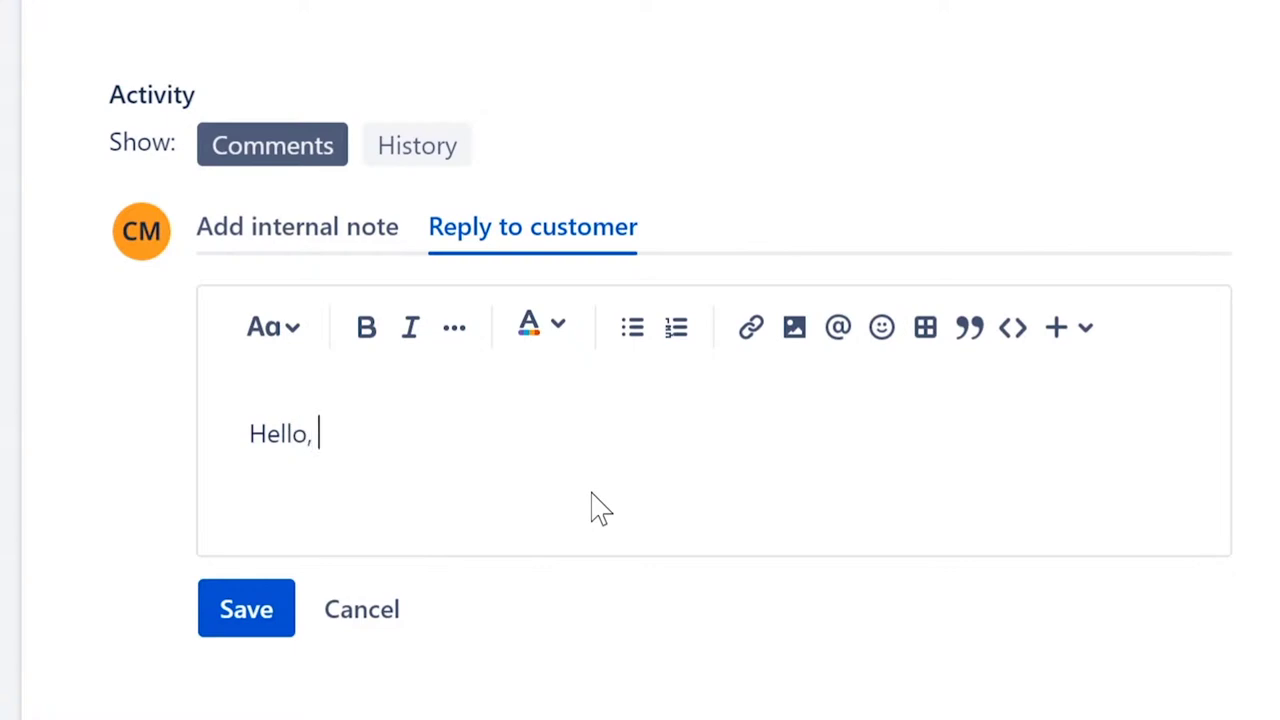
{"action": "type", "text": "my names i"}
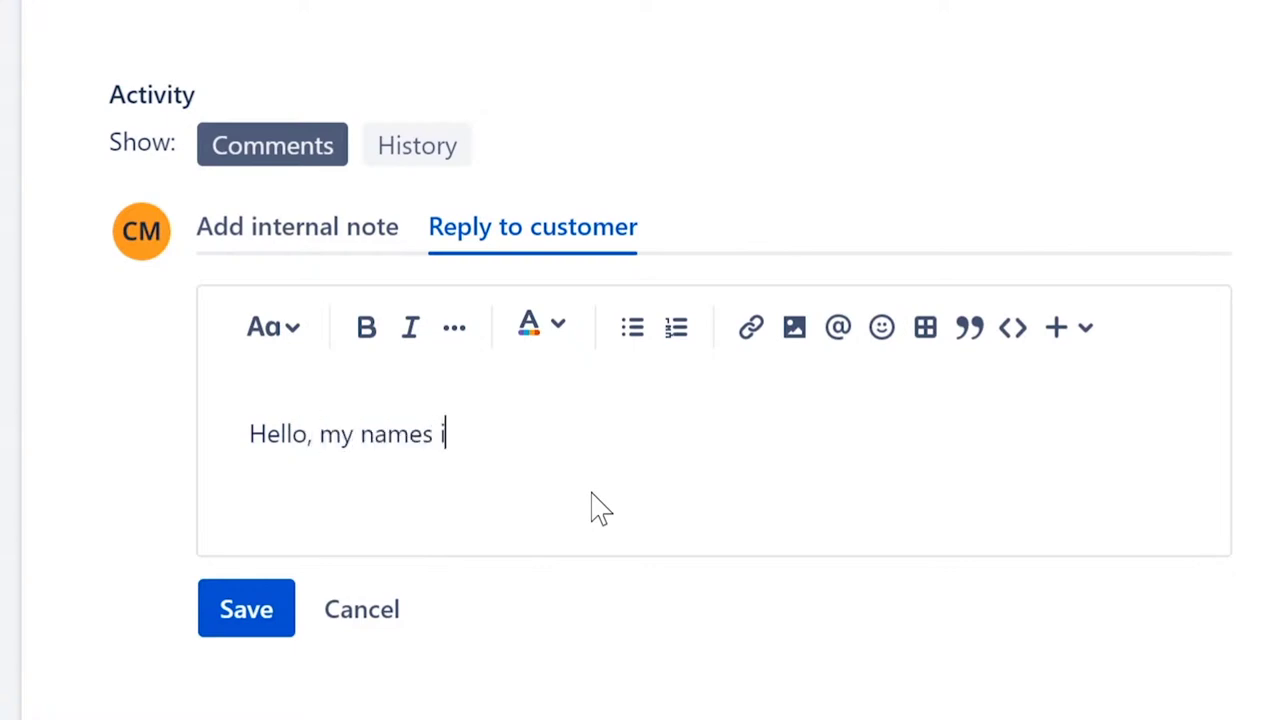
{"action": "type", "text": "s Ervin"}
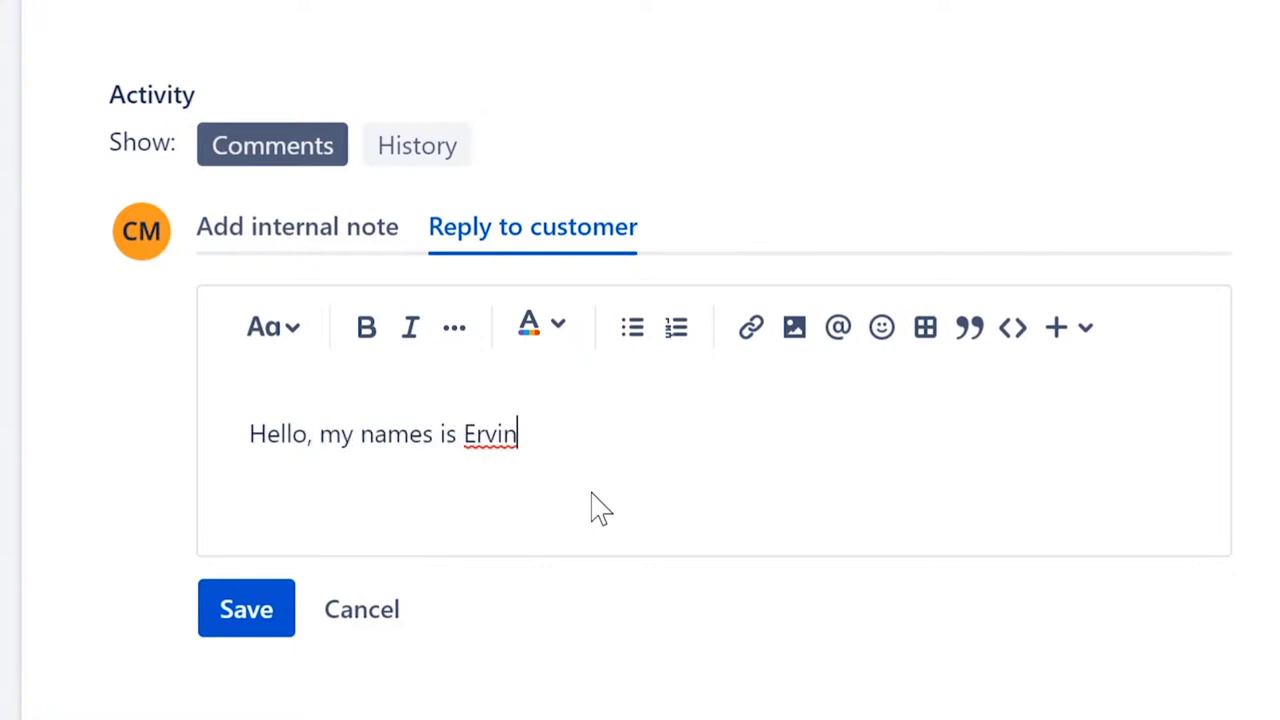
{"action": "type", "text": "."}
{"action": "key", "text": "BackSpace"}
{"action": "type", "text": "with P"}
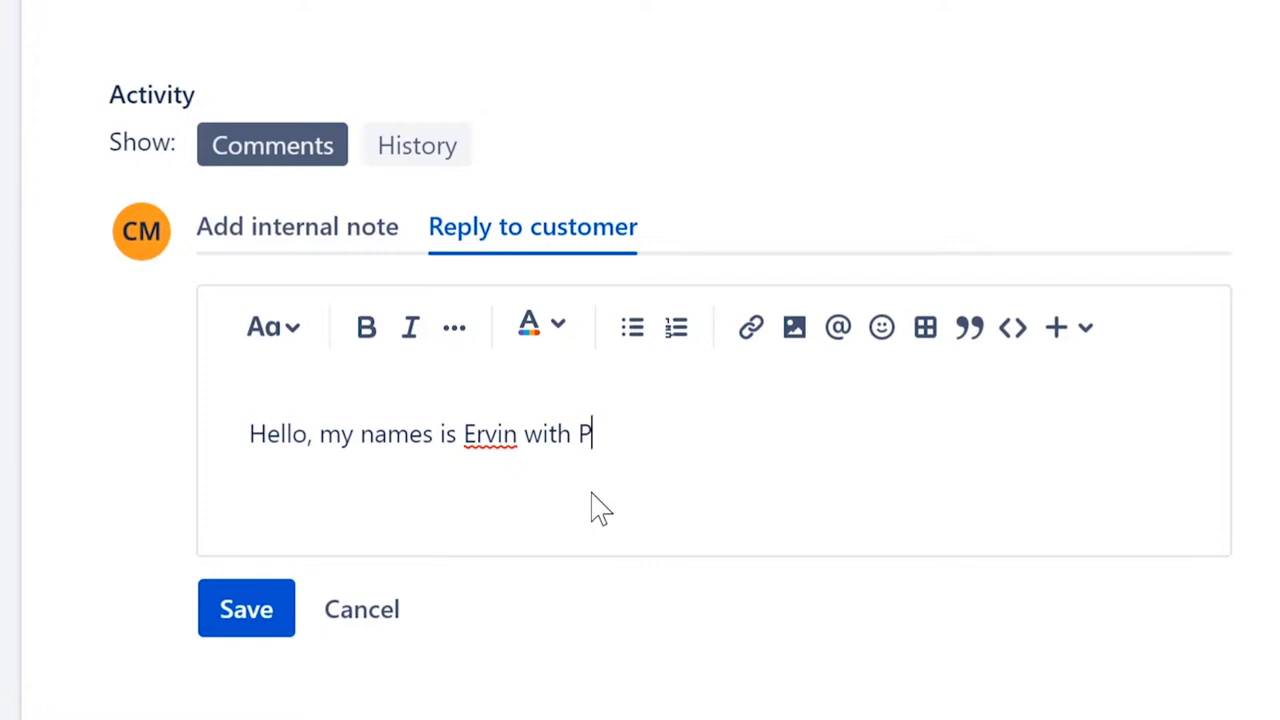
{"action": "type", "text": "c support."}
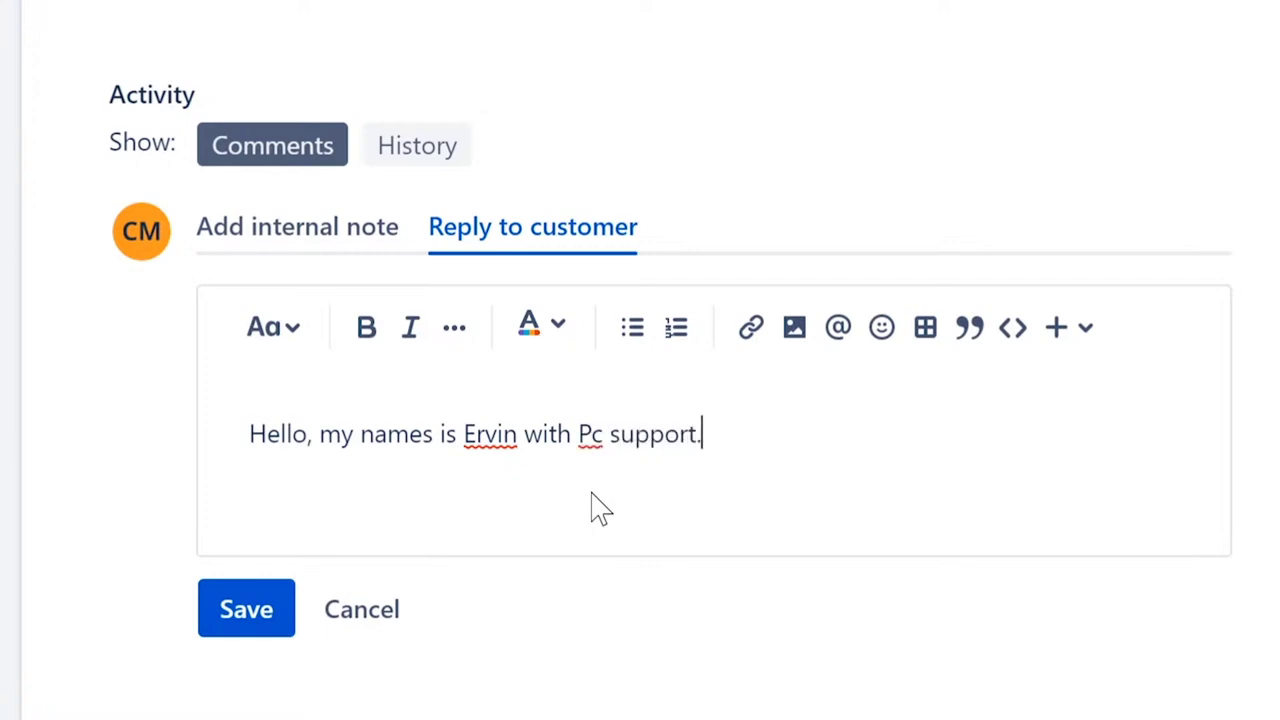
{"action": "type", "text": " I have your"}
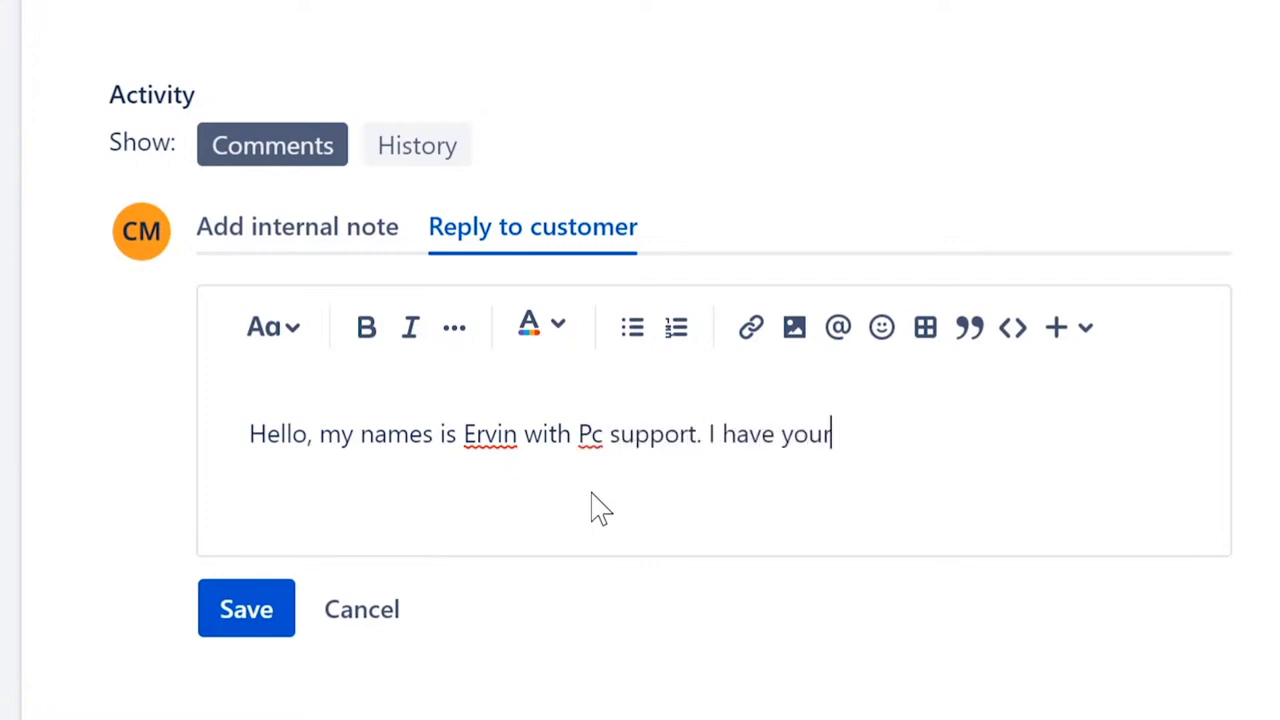
{"action": "type", "text": " ticket about"}
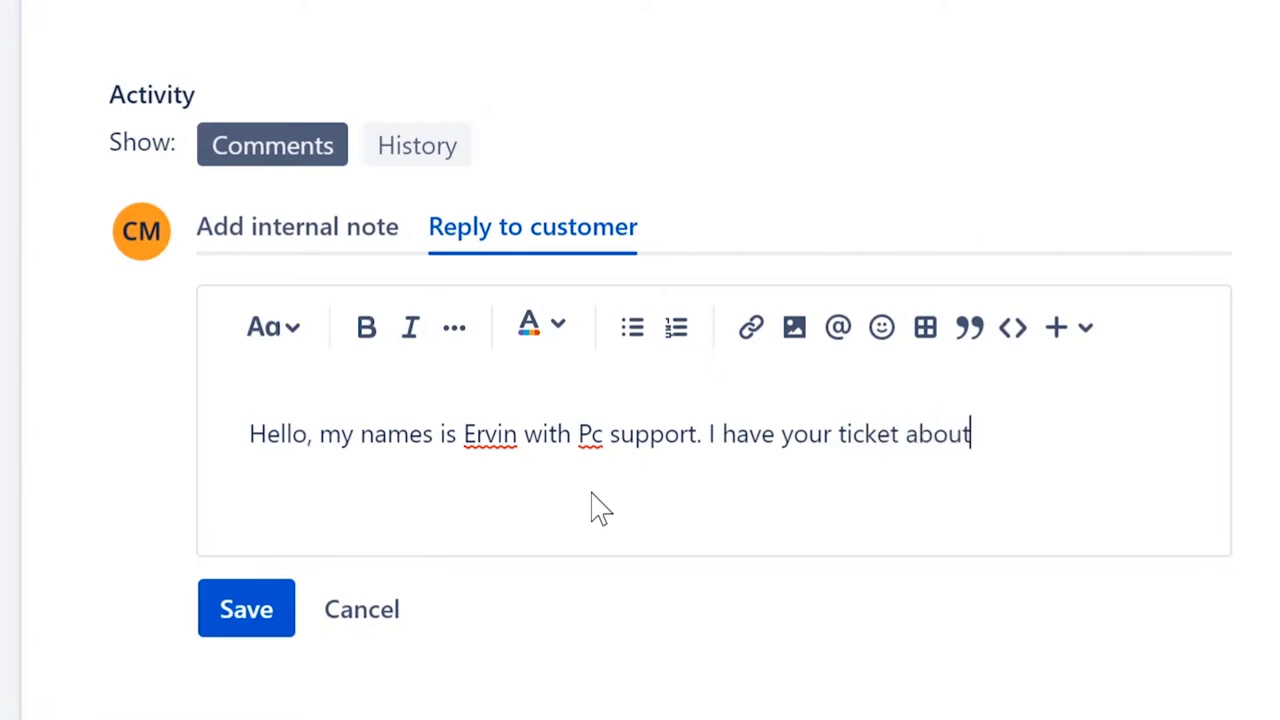
{"action": "type", "text": " instal"}
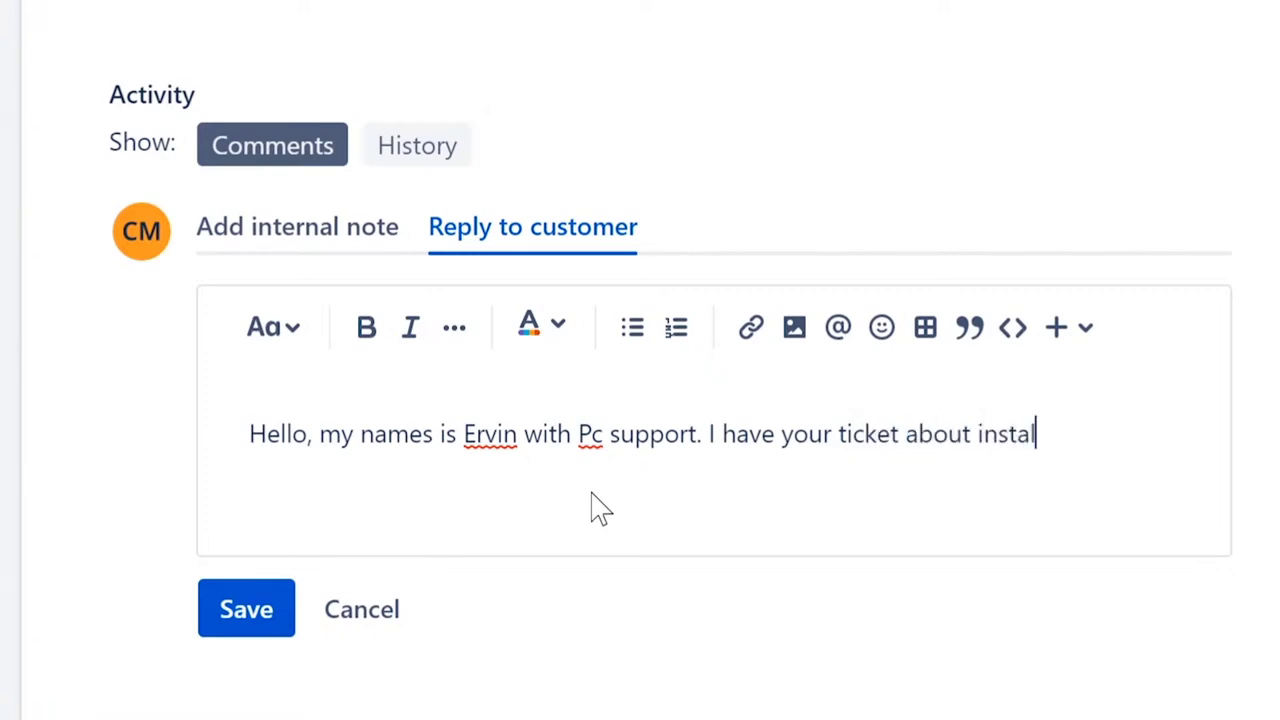
{"action": "type", "text": "ling o"}
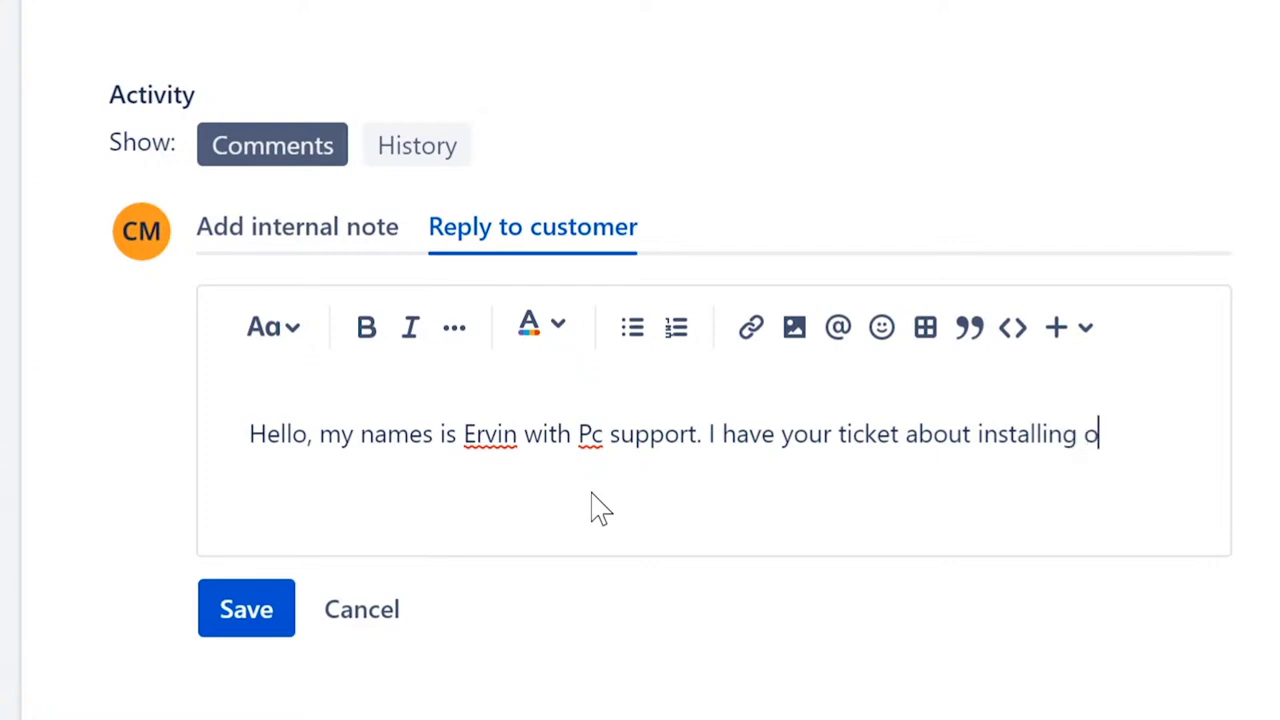
{"action": "key", "text": "BackSpace"}
{"action": "type", "text": "Oracle "}
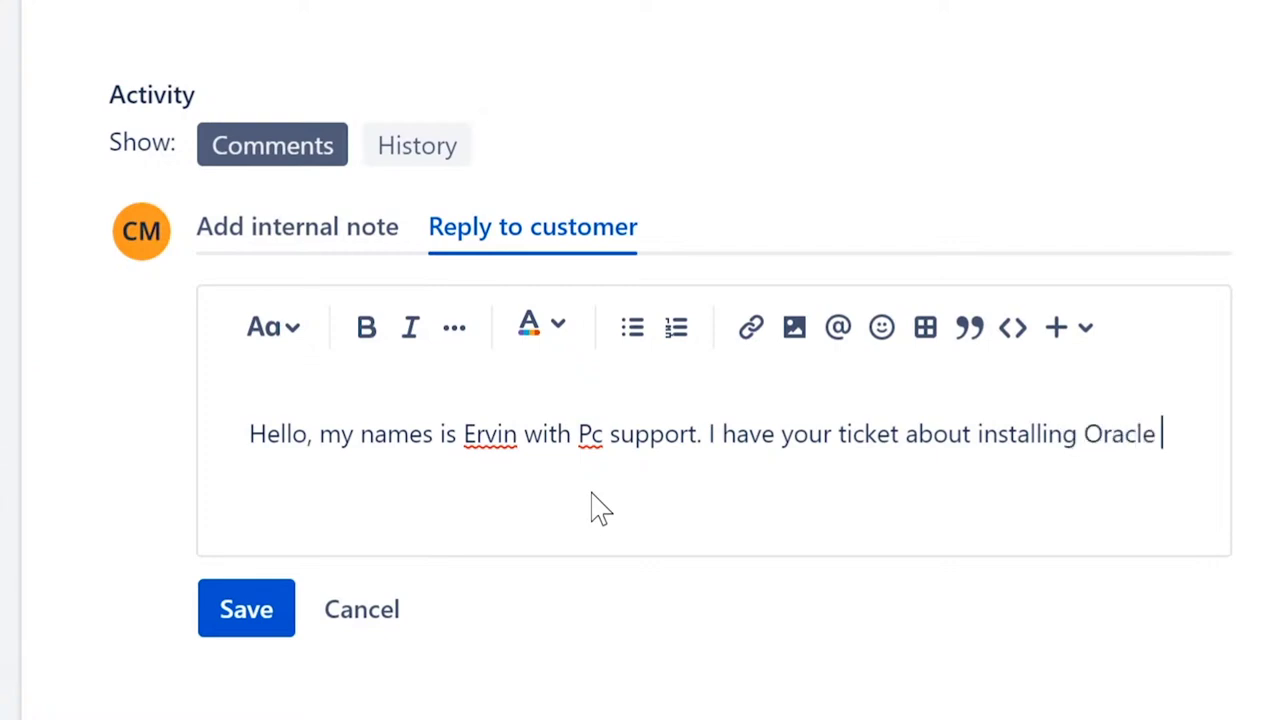
{"action": "type", "text": "DB"}
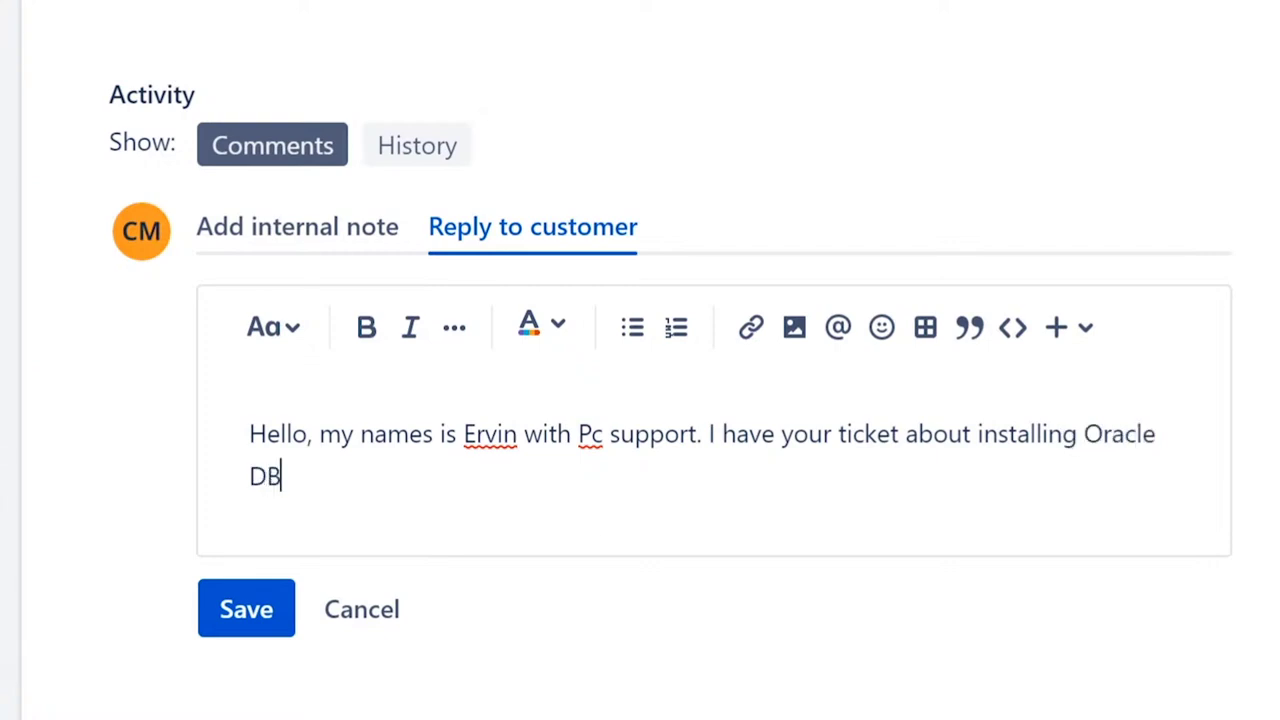
{"action": "type", "text": "; do you ha"}
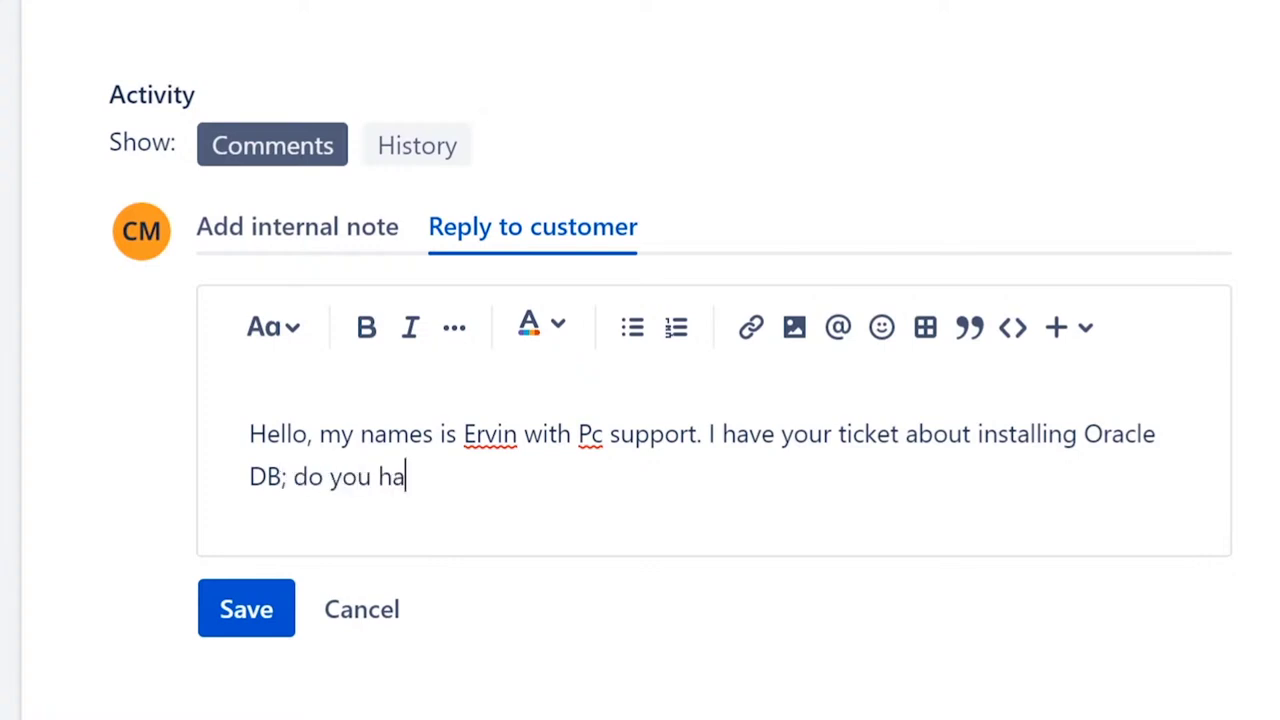
{"action": "type", "text": "ve"}
{"action": "key", "text": "BackSpace"}
{"action": "key", "text": "BackSpace"}
{"action": "key", "text": "BackSpace"}
{"action": "key", "text": "BackSpace"}
{"action": "key", "text": "BackSpace"}
{"action": "key", "text": "BackSpace"}
{"action": "key", "text": "BackSpace"}
{"action": "key", "text": "BackSpace"}
{"action": "key", "text": "BackSpace"}
{"action": "type", "text": "i"}
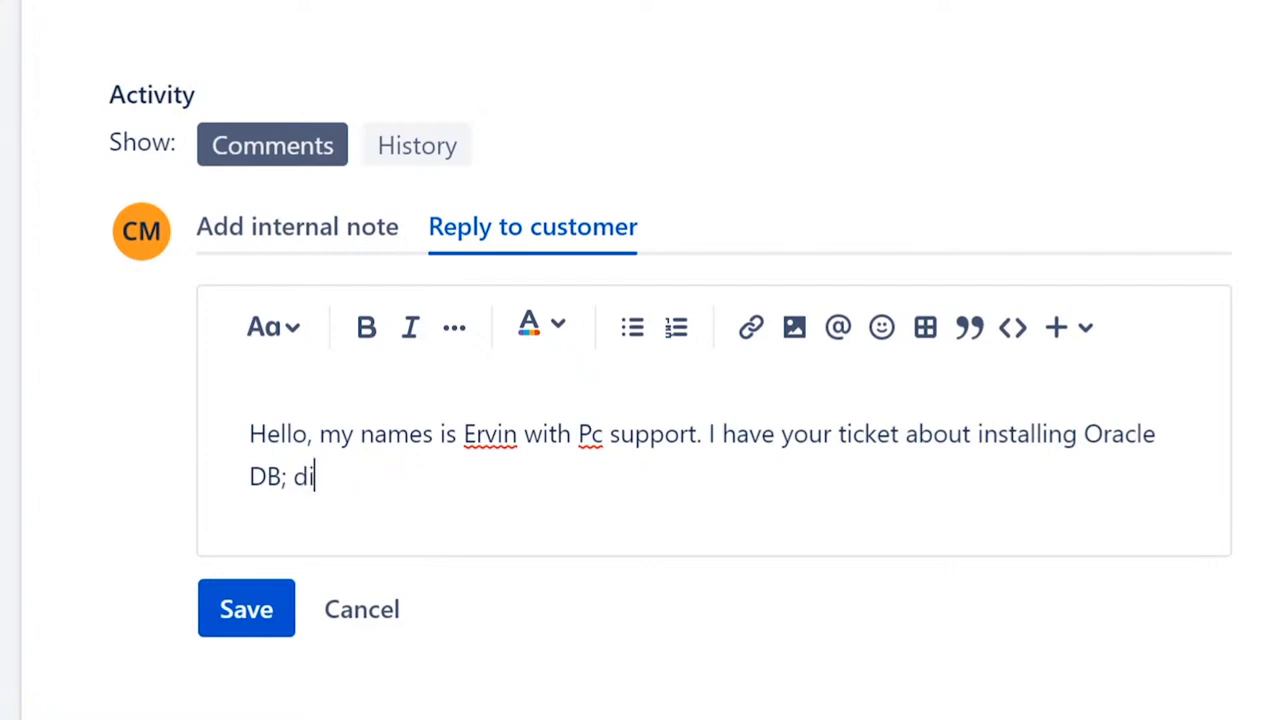
{"action": "type", "text": "d you reques"}
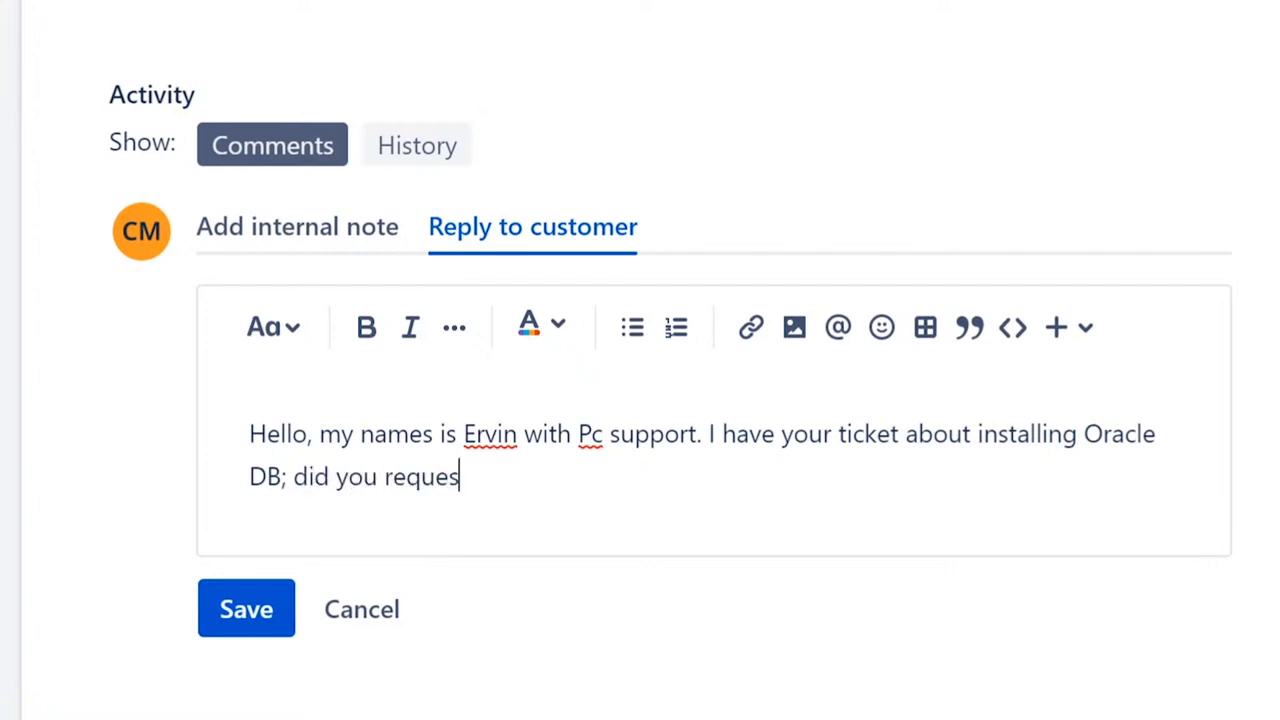
{"action": "type", "text": "t a license for this foft"}
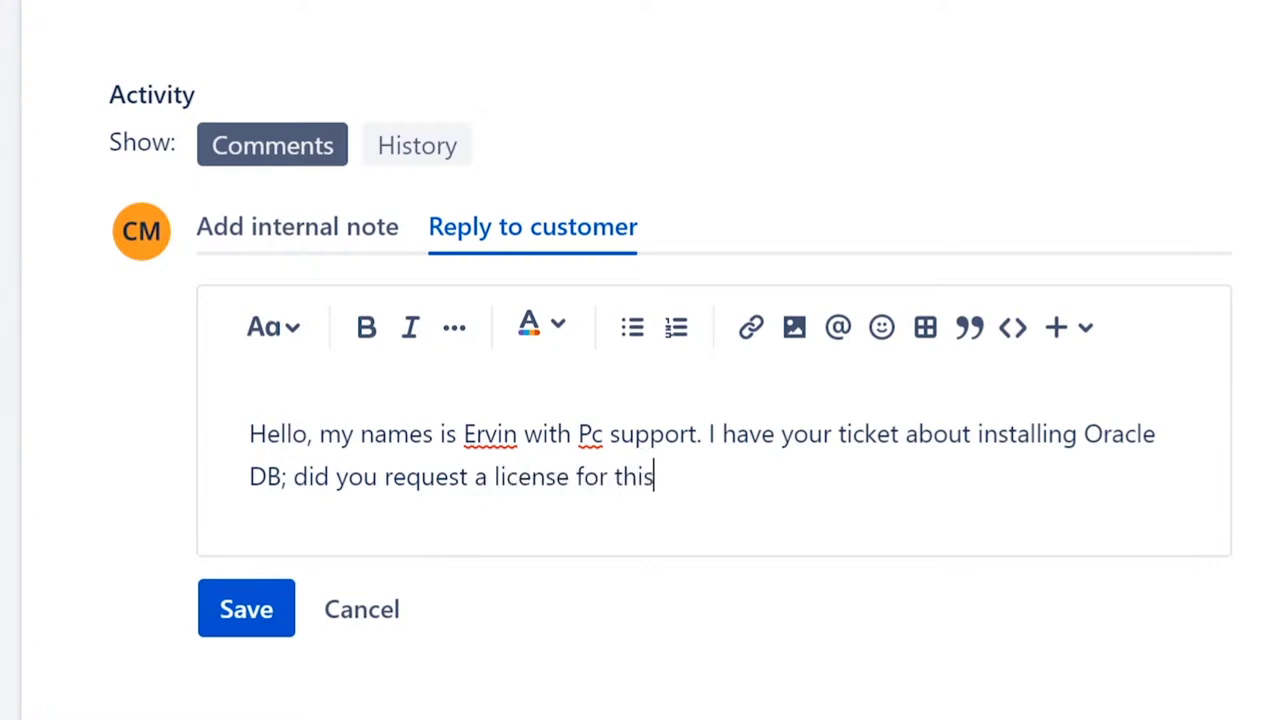
{"action": "key", "text": "BackSpace"}
{"action": "type", "text": "ftwar"}
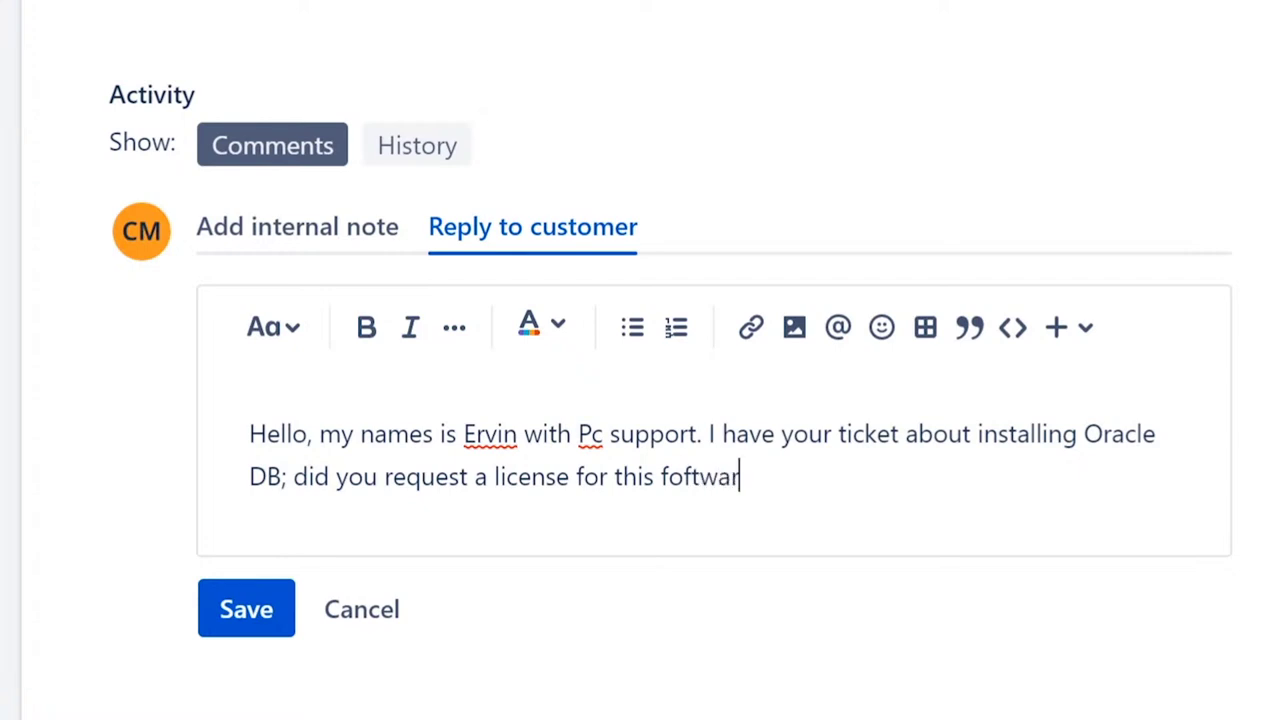
{"action": "key", "text": "BackSpace"}
{"action": "key", "text": "BackSpace"}
{"action": "key", "text": "BackSpace"}
{"action": "key", "text": "BackSpace"}
{"action": "key", "text": "BackSpace"}
{"action": "key", "text": "BackSpace"}
{"action": "key", "text": "BackSpace"}
{"action": "type", "text": "software"}
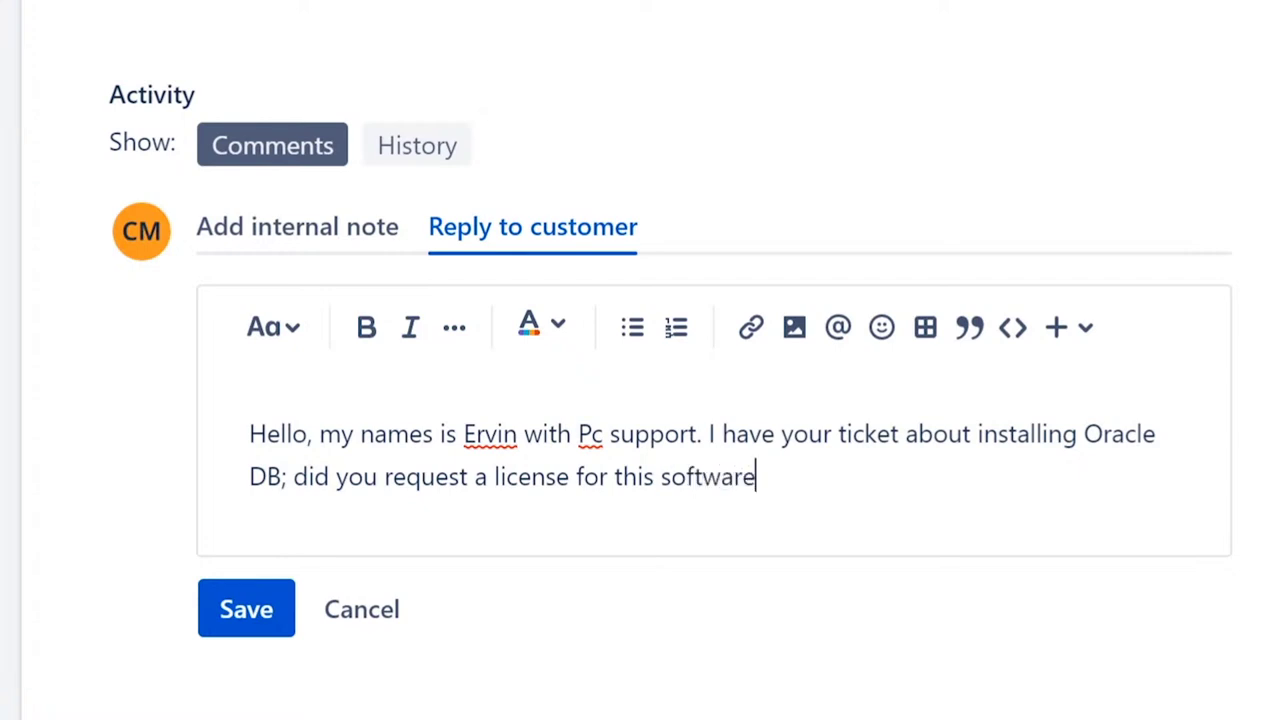
{"action": "type", "text": "."}
{"action": "key", "text": "BackSpace"}
{"action": "type", "text": "?"}
{"action": "key", "text": "BackSpace"}
{"action": "key", "text": "BackSpace"}
{"action": "key", "text": "BackSpace"}
{"action": "key", "text": "BackSpace"}
{"action": "key", "text": "BackSpace"}
{"action": "key", "text": "BackSpace"}
{"action": "key", "text": "BackSpace"}
{"action": "key", "text": "BackSpace"}
{"action": "key", "text": "BackSpace"}
{"action": "key", "text": "BackSpace"}
{"action": "key", "text": "BackSpace"}
{"action": "key", "text": "BackSpace"}
{"action": "key", "text": "BackSpace"}
{"action": "key", "text": "BackSpace"}
{"action": "key", "text": "BackSpace"}
{"action": "key", "text": "BackSpace"}
{"action": "key", "text": "BackSpace"}
{"action": "key", "text": "BackSpace"}
{"action": "key", "text": "BackSpace"}
{"action": "key", "text": "BackSpace"}
{"action": "key", "text": "BackSpace"}
{"action": "key", "text": "BackSpace"}
{"action": "key", "text": "BackSpace"}
{"action": "key", "text": "BackSpace"}
{"action": "key", "text": "BackSpace"}
{"action": "key", "text": "BackSpace"}
{"action": "key", "text": "BackSpace"}
{"action": "key", "text": "BackSpace"}
{"action": "key", "text": "BackSpace"}
{"action": "key", "text": "BackSpace"}
{"action": "key", "text": "BackSpace"}
{"action": "key", "text": "BackSpace"}
{"action": "key", "text": "BackSpace"}
{"action": "key", "text": "BackSpace"}
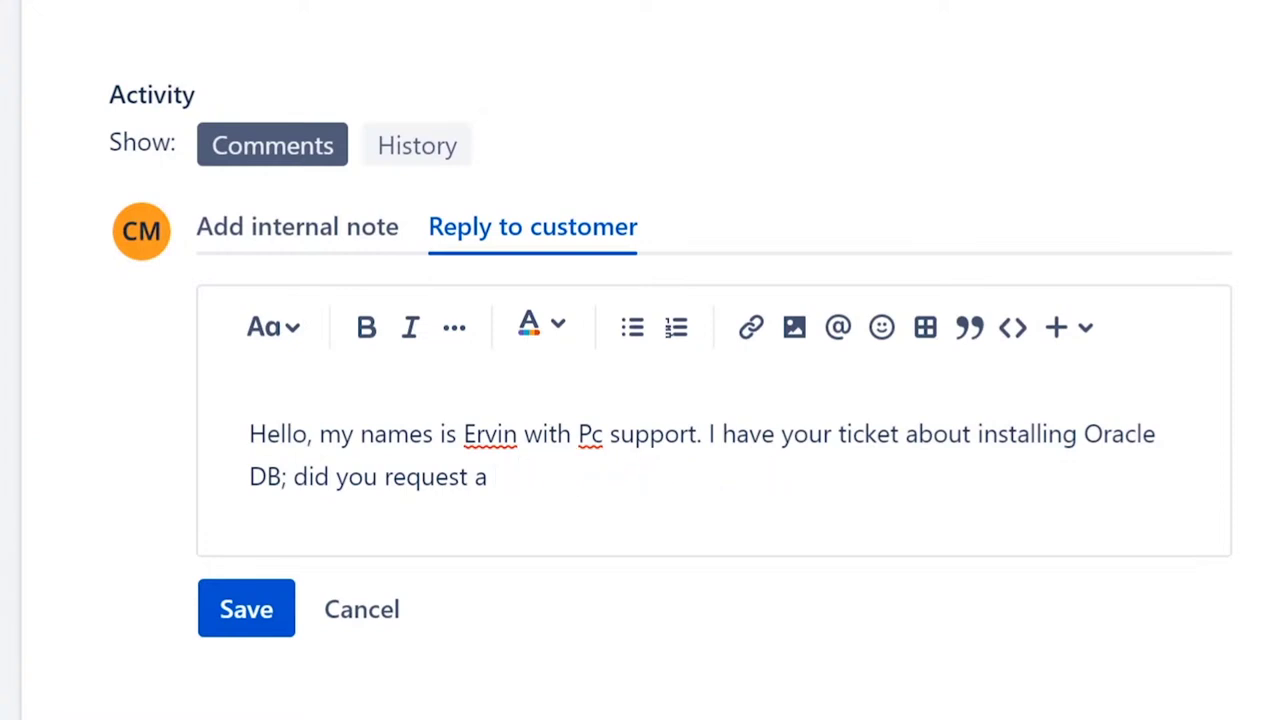
{"action": "key", "text": "BackSpace"}
{"action": "key", "text": "BackSpace"}
{"action": "key", "text": "BackSpace"}
{"action": "key", "text": "BackSpace"}
{"action": "key", "text": "BackSpace"}
{"action": "key", "text": "BackSpace"}
{"action": "key", "text": "BackSpace"}
{"action": "key", "text": "BackSpace"}
{"action": "key", "text": "BackSpace"}
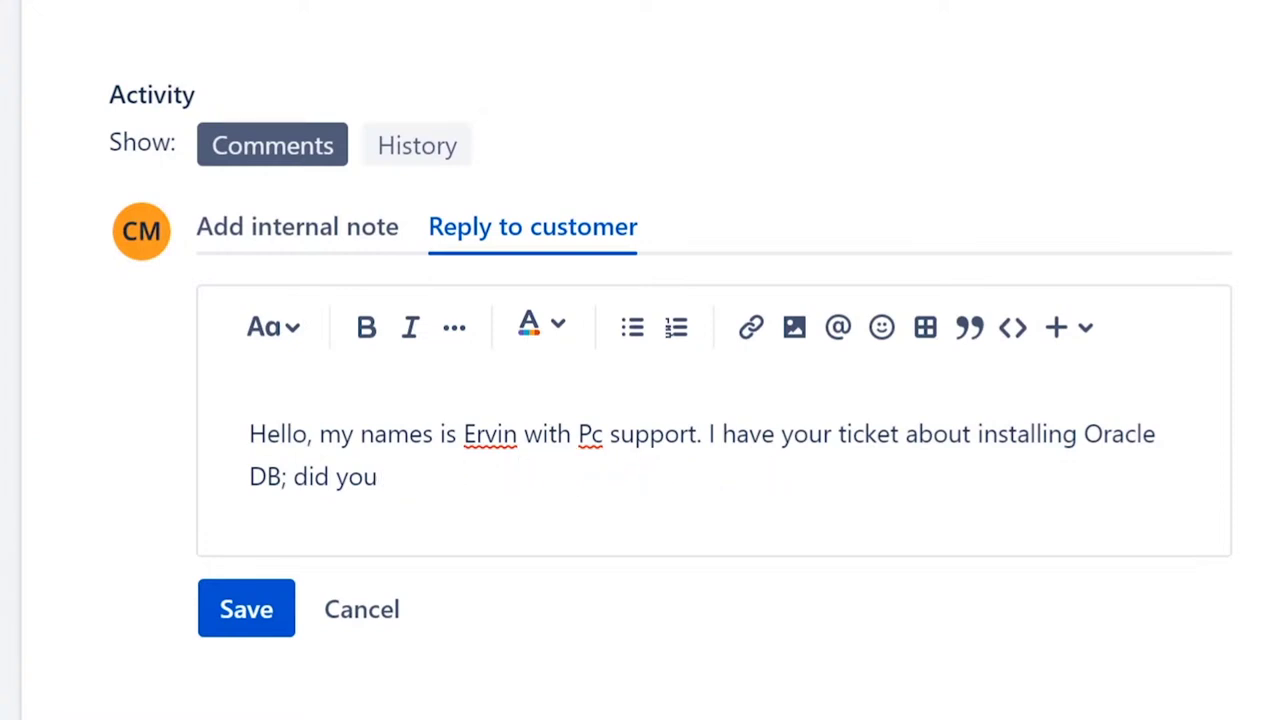
{"action": "key", "text": "BackSpace"}
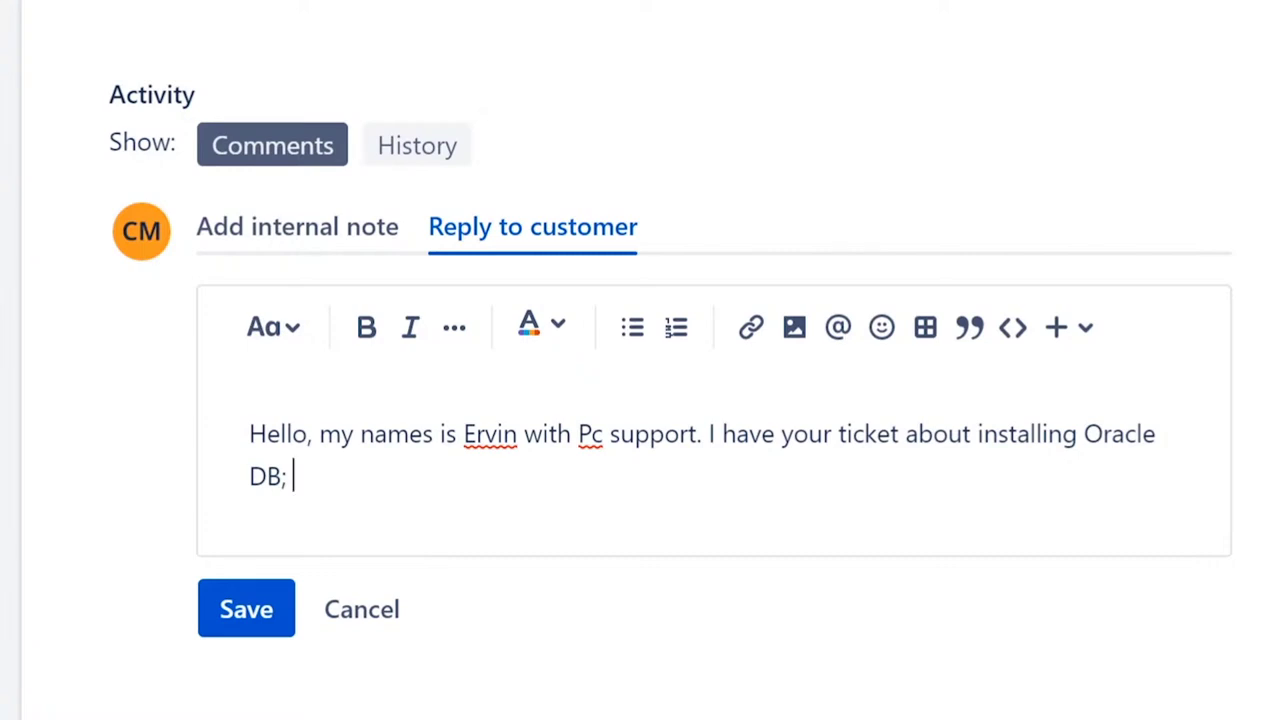
{"action": "type", "text": "before I install this fo"}
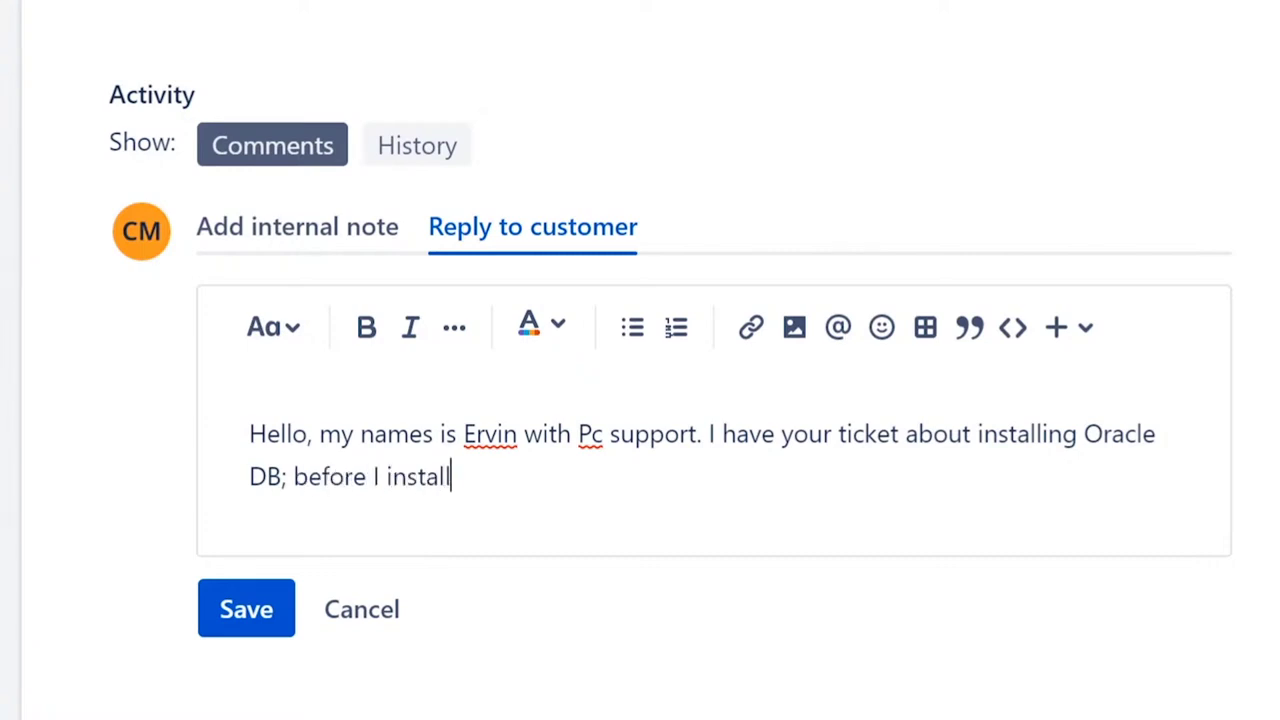
{"action": "key", "text": "BackSpace"}
{"action": "key", "text": "BackSpace"}
{"action": "type", "text": "software I have ch"}
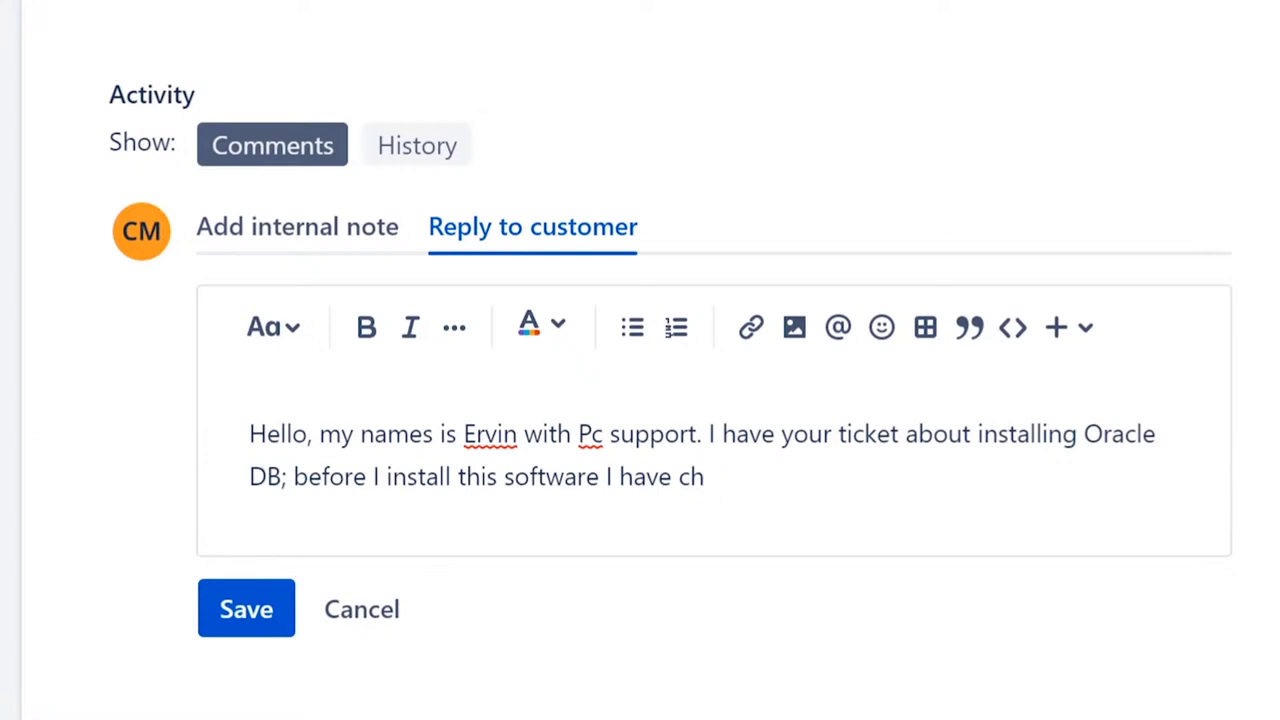
{"action": "type", "text": "eck to see if it's "}
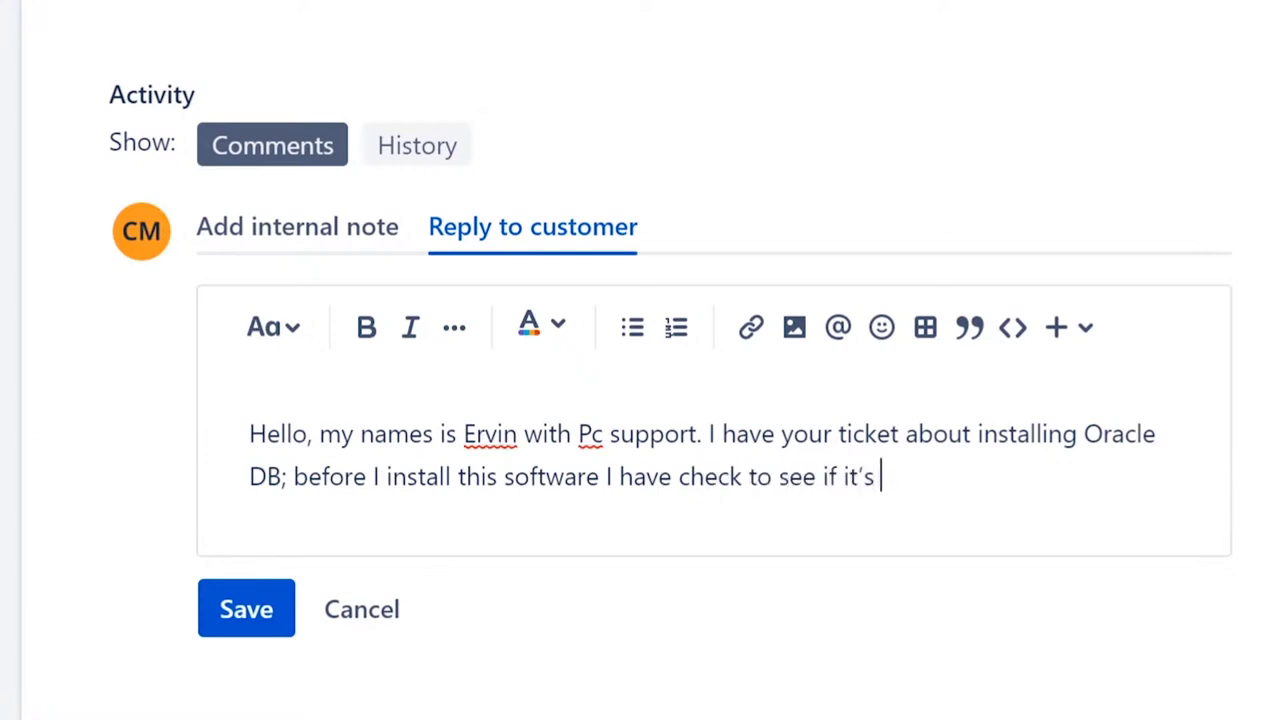
{"action": "type", "text": "on approve"}
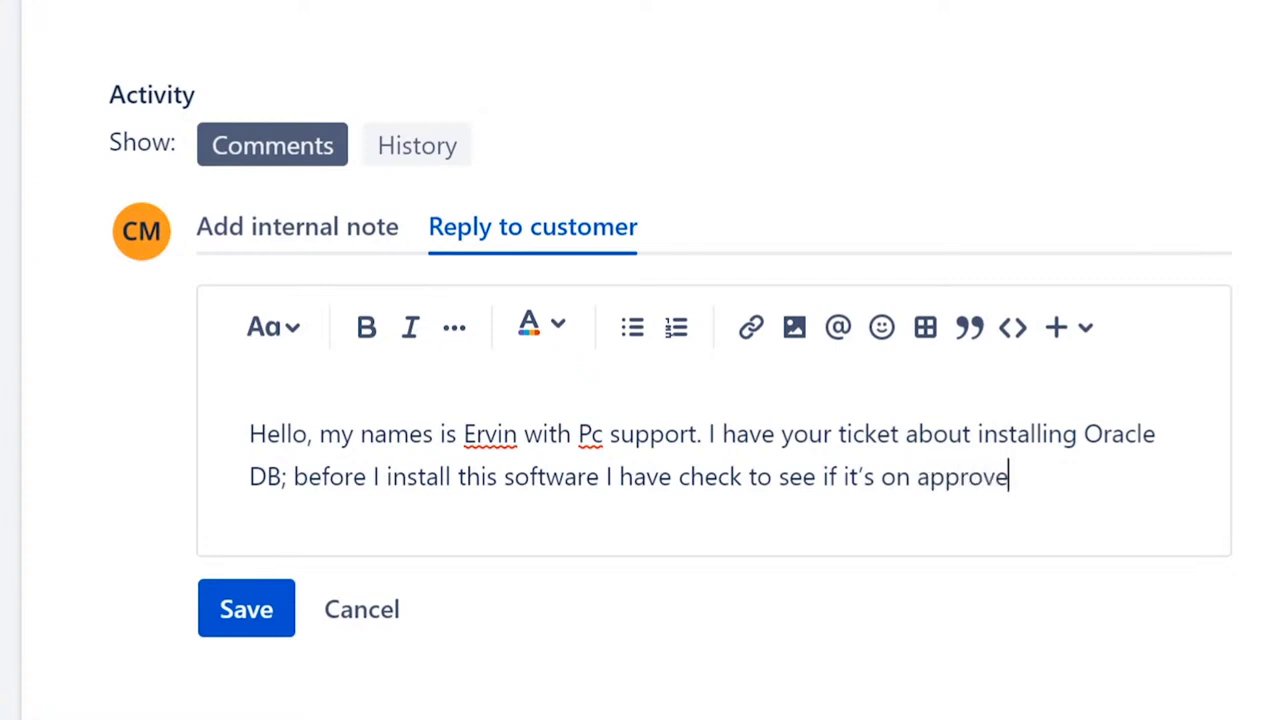
{"action": "type", "text": "d software li"}
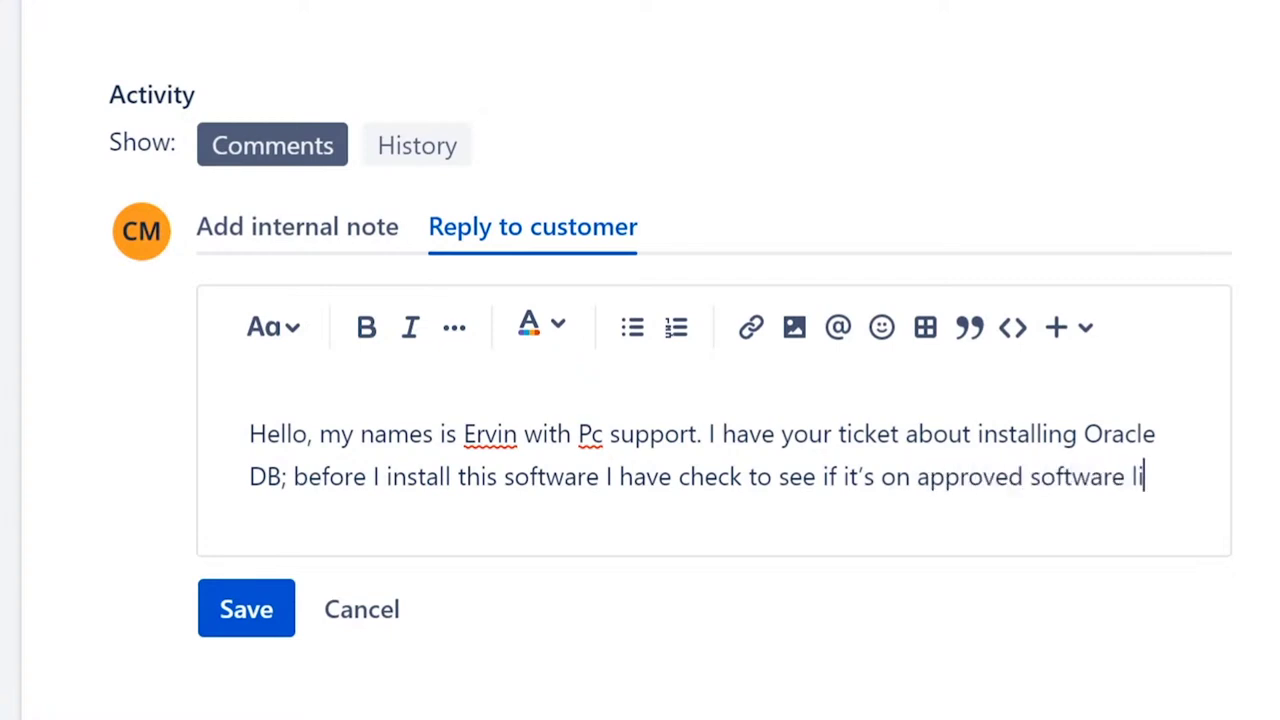
{"action": "type", "text": "st..."}
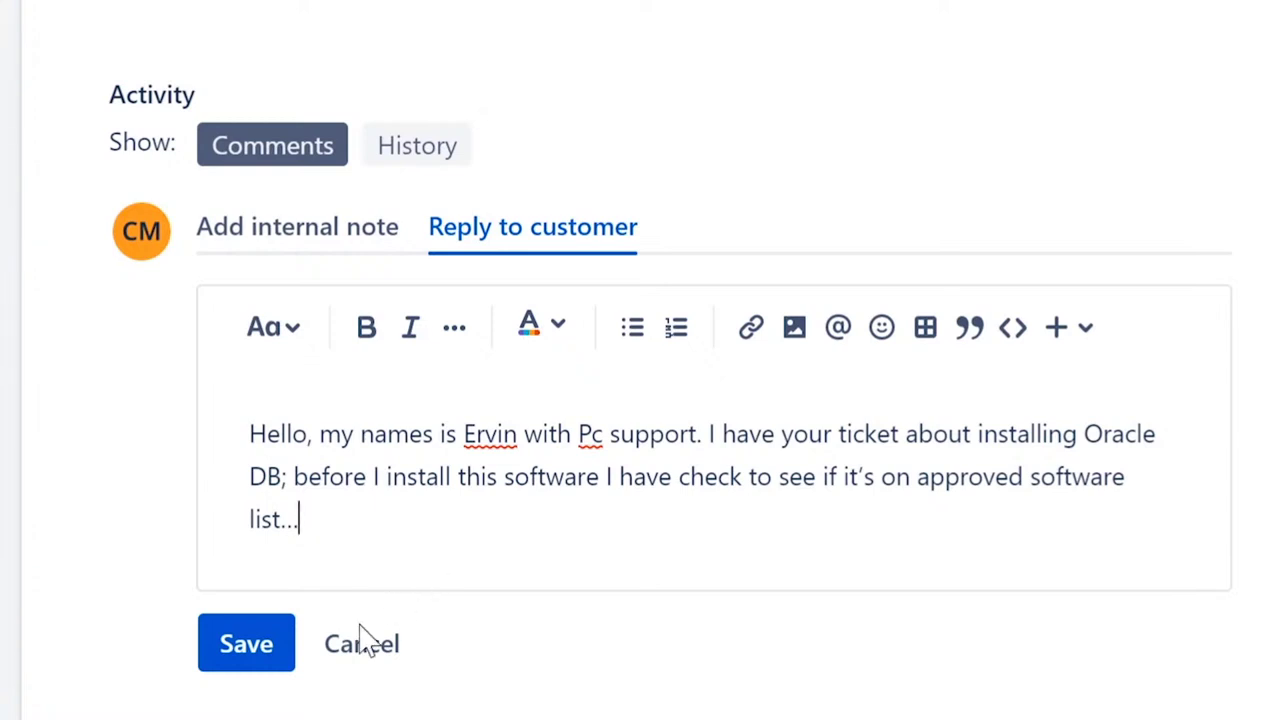
{"action": "left_click", "coordinate": [264, 651]}
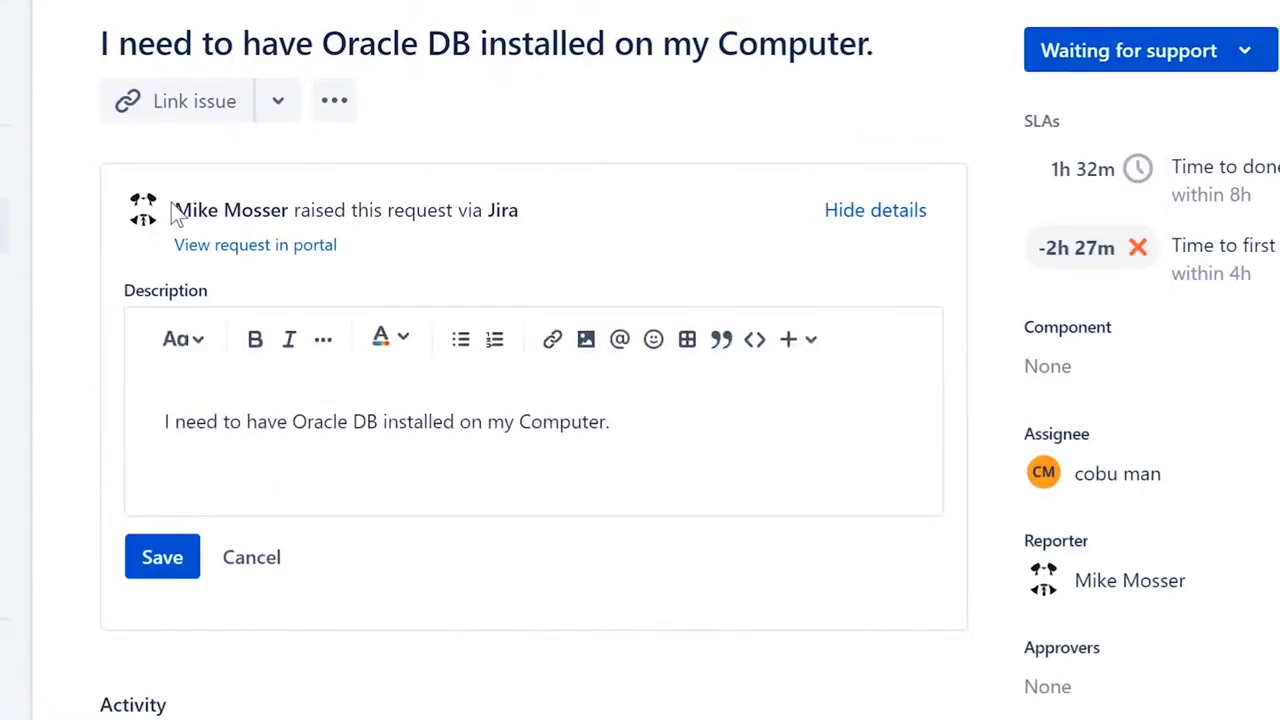
{"action": "left_click_drag", "start_coordinate": [175, 210], "coordinate": [284, 210]}
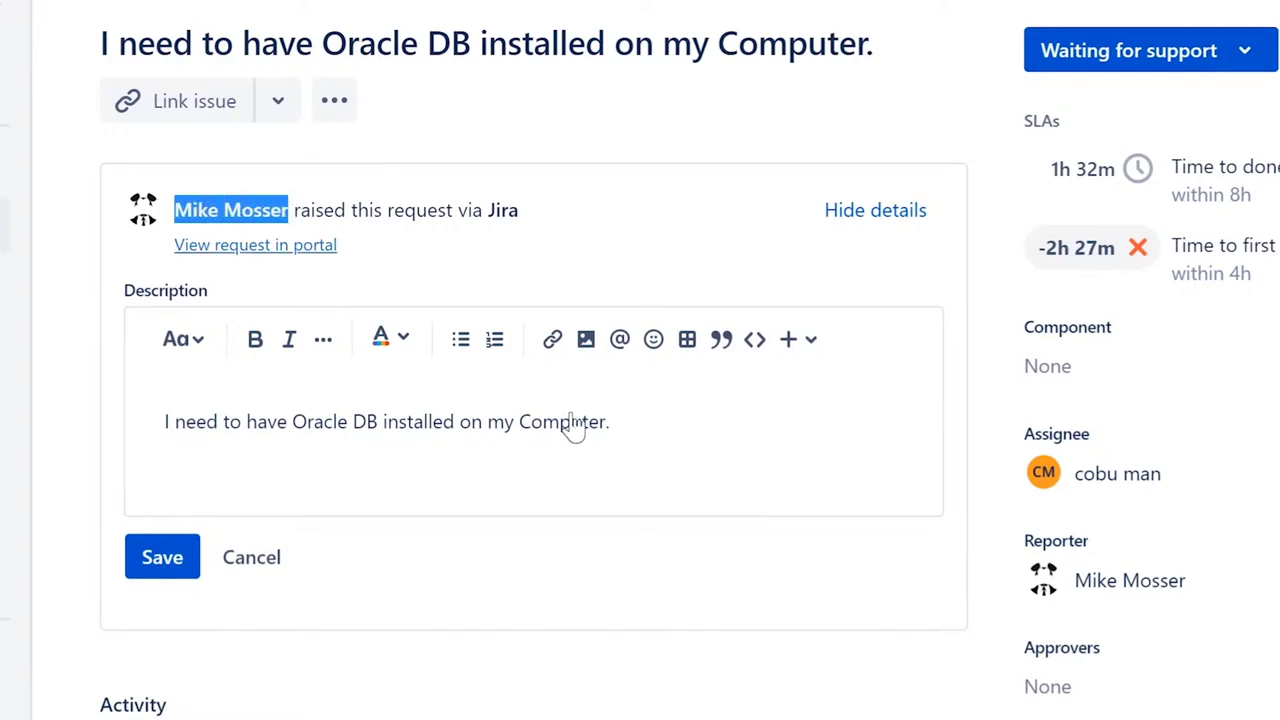
{"action": "left_click", "coordinate": [611, 421]}
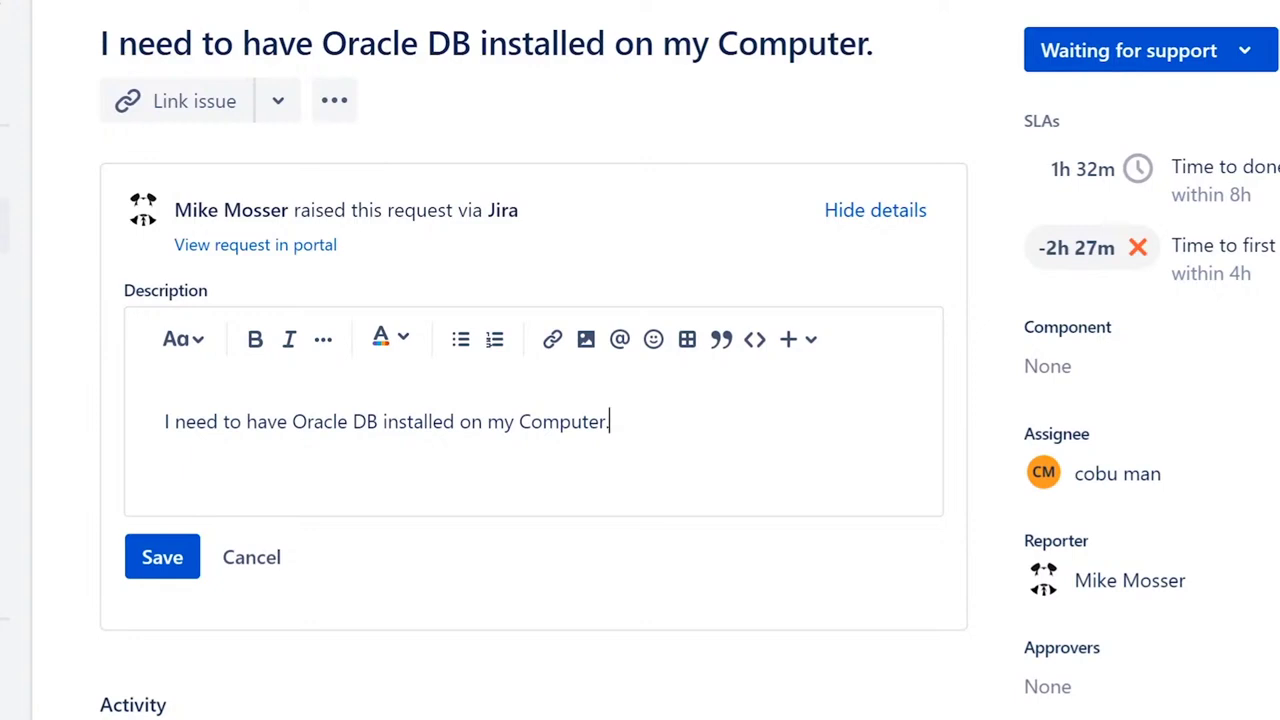
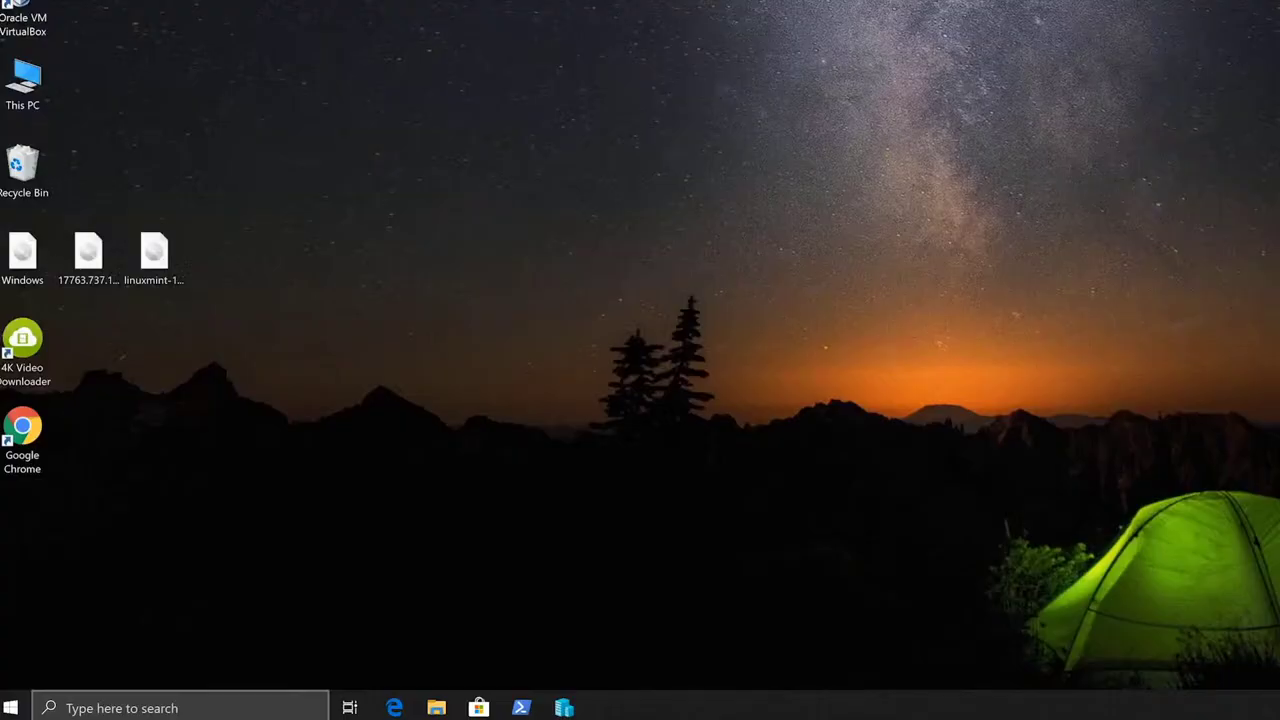
Launch ODBC Data Sources (64-bit) from Control Panel's Administrative Tools folder.
{"action": "left_click", "coordinate": [180, 707]}
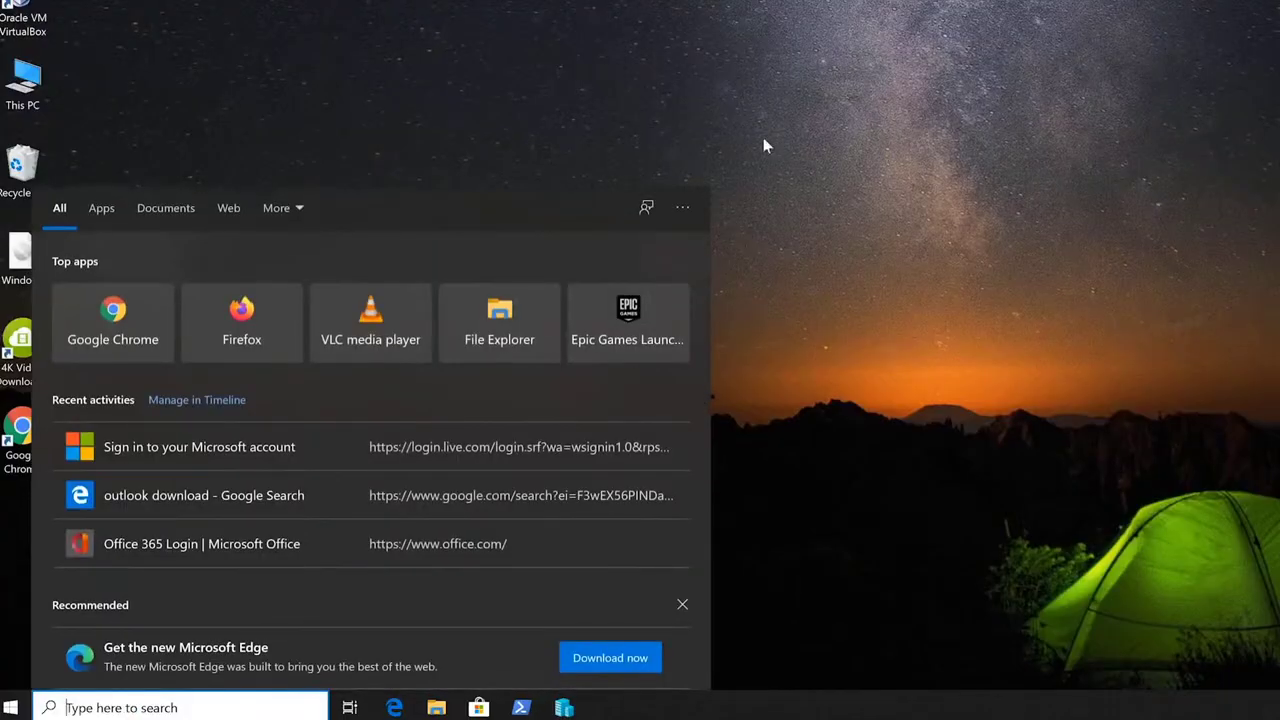
{"action": "type", "text": "control panel"}
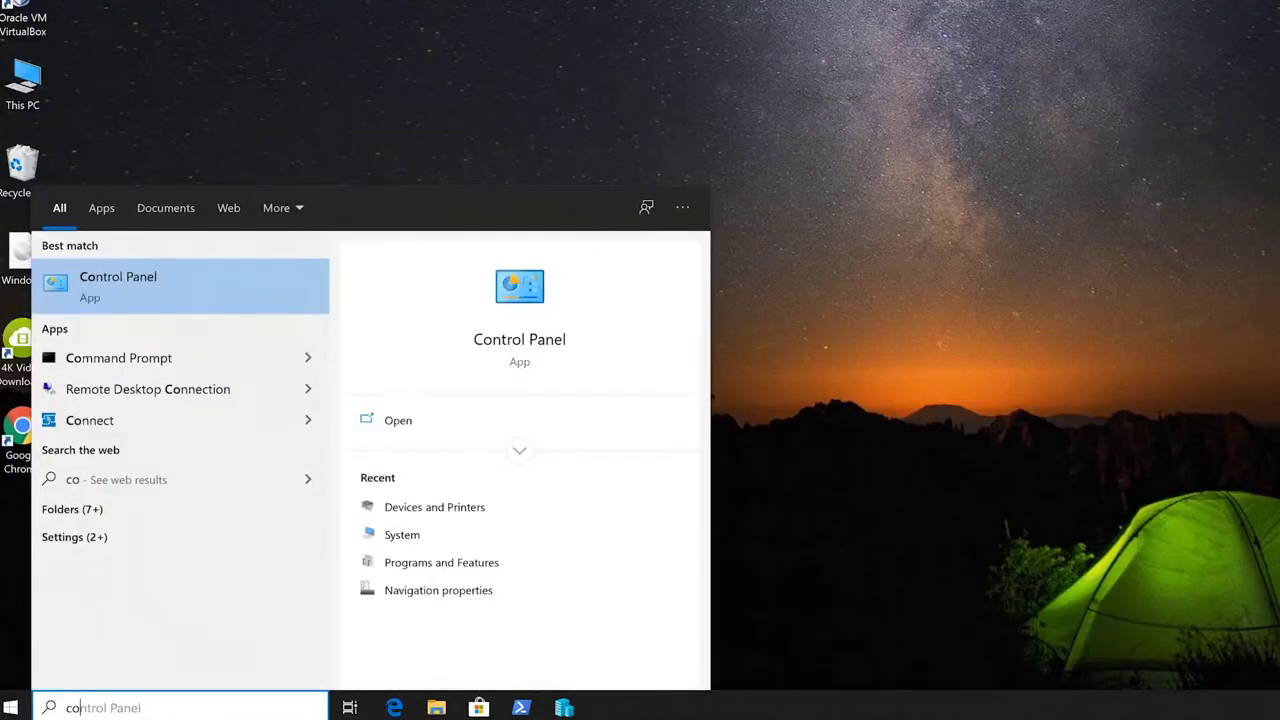
{"action": "key", "text": "Return"}
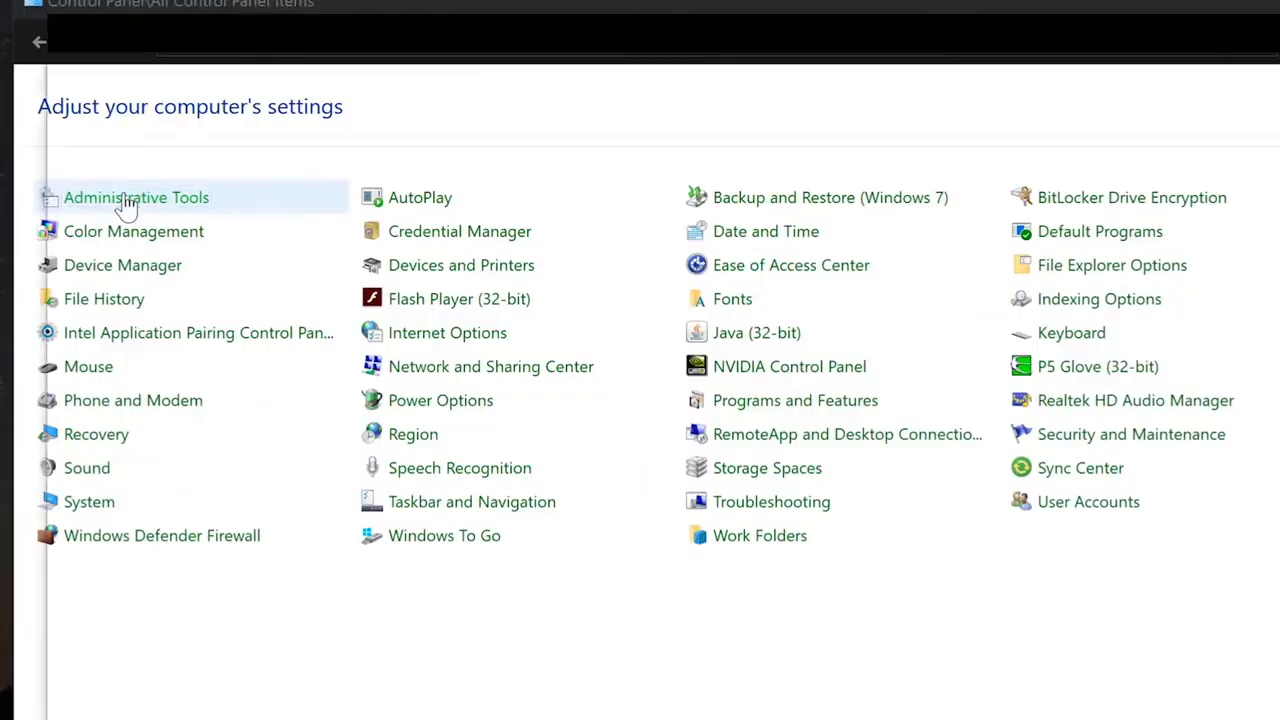
{"action": "left_click", "coordinate": [127, 201]}
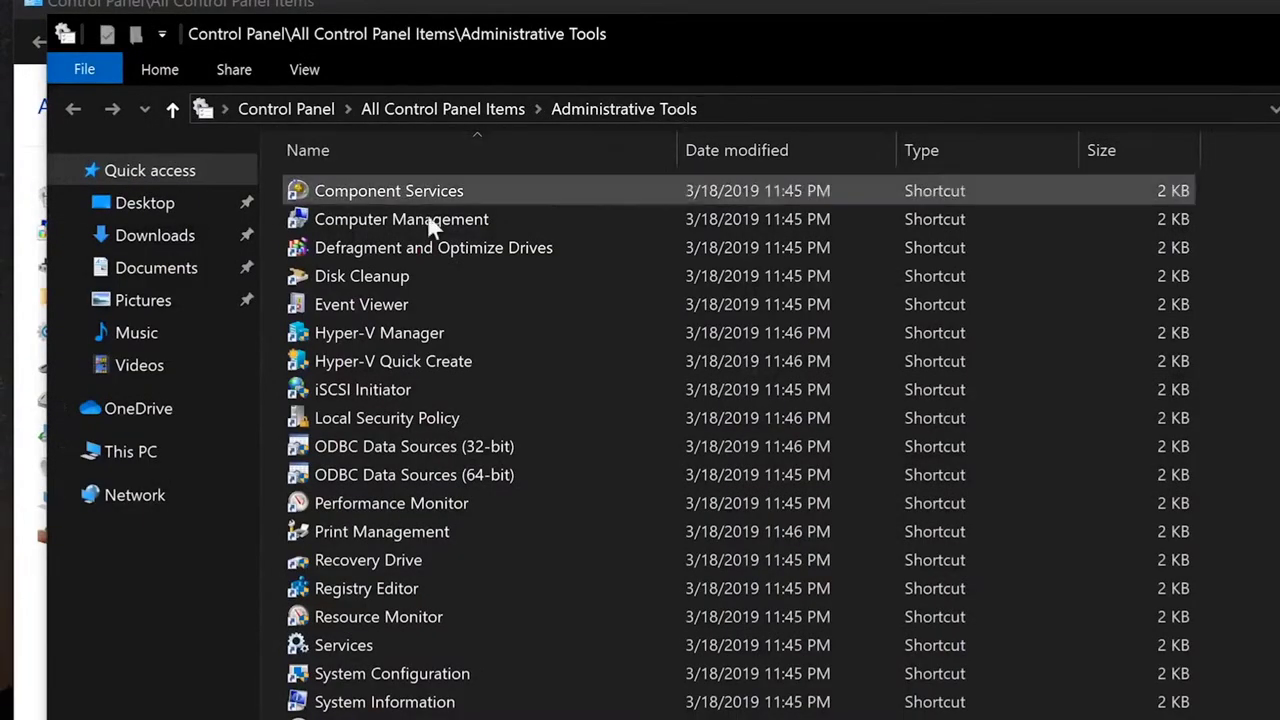
{"action": "double_click", "coordinate": [410, 478]}
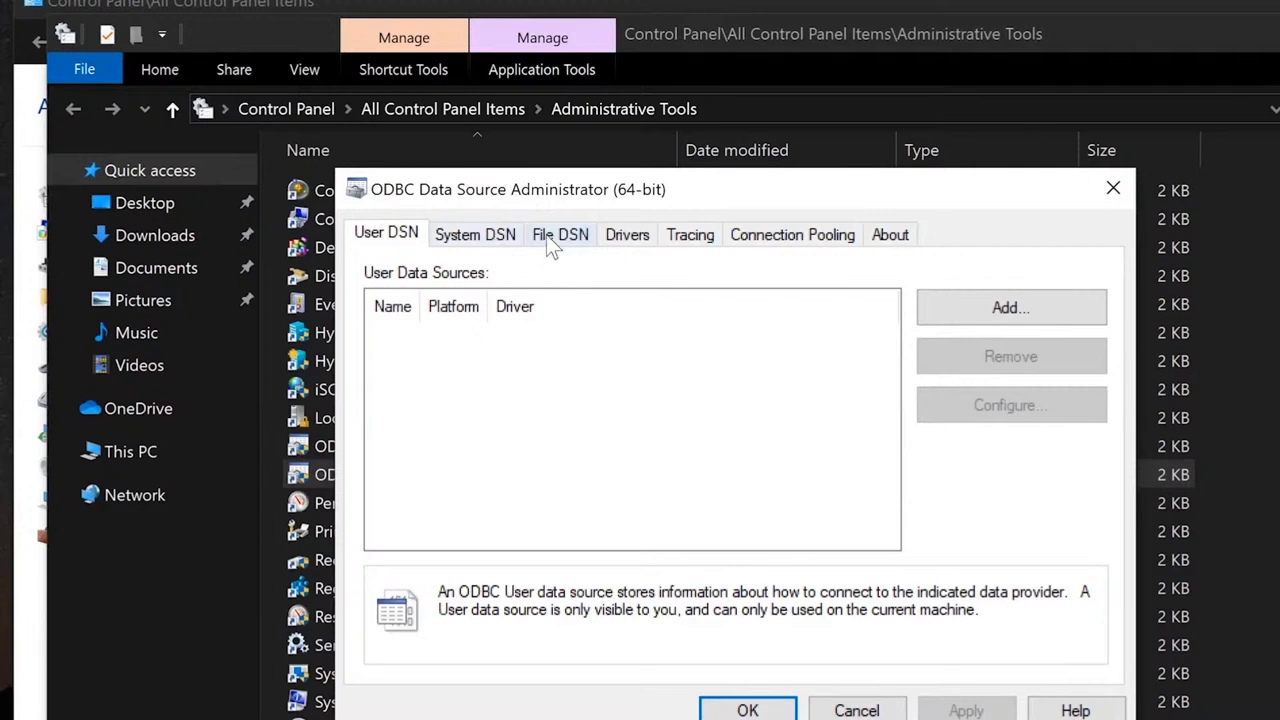
Review the User DSN, System DSN and Drivers tabs, including the SQL Server driver.
{"action": "left_click", "coordinate": [551, 241]}
{"action": "left_click", "coordinate": [487, 248]}
{"action": "left_click", "coordinate": [380, 237]}
{"action": "left_click", "coordinate": [630, 240]}
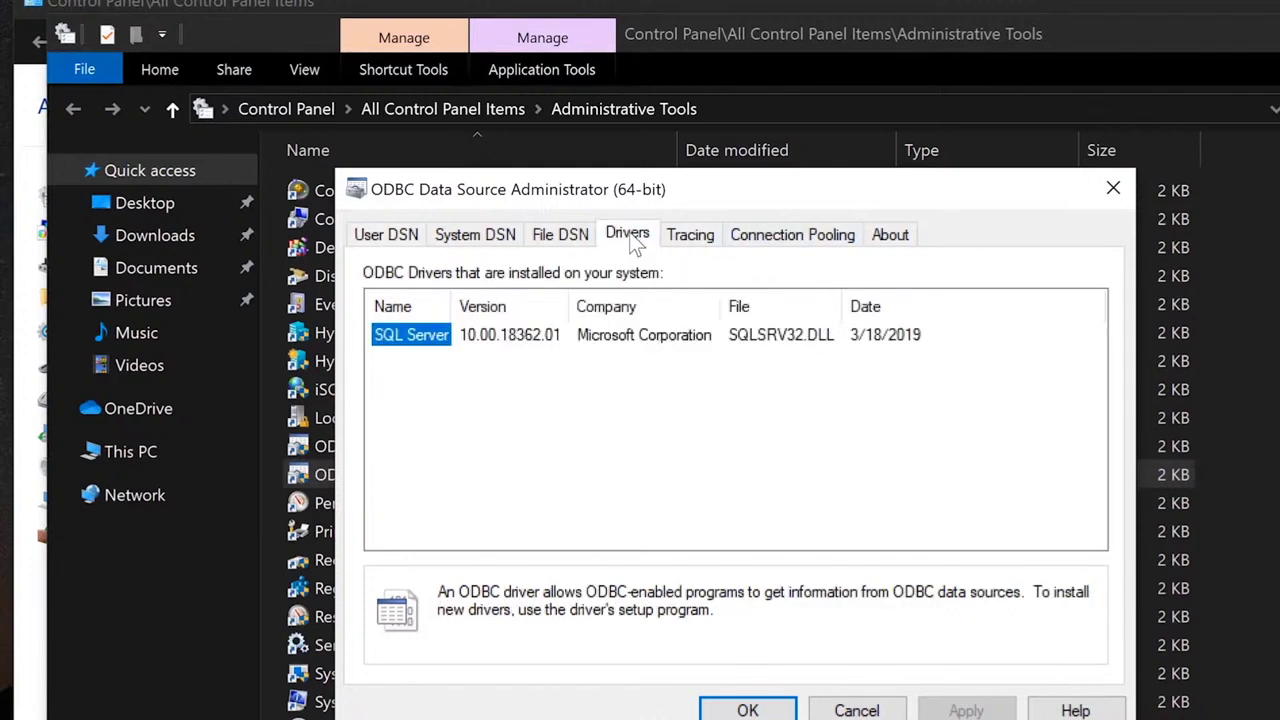
{"action": "left_click", "coordinate": [437, 403]}
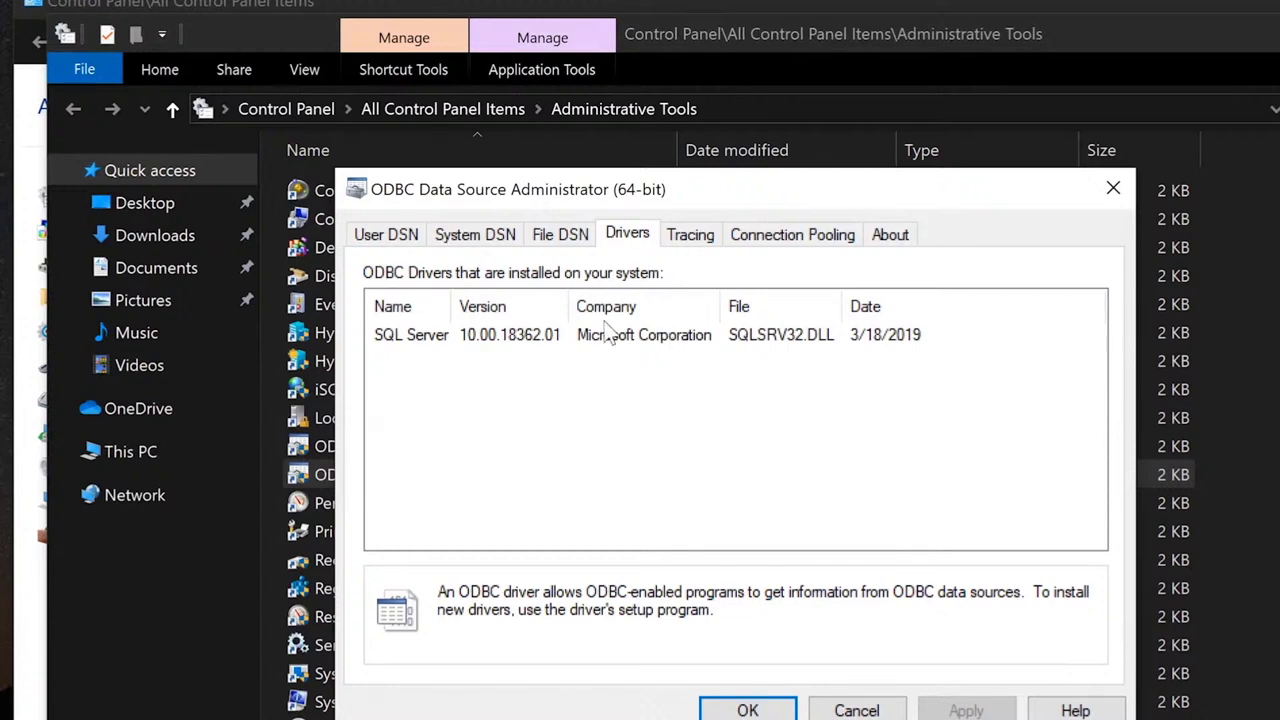
{"action": "left_click", "coordinate": [410, 338]}
{"action": "left_click", "coordinate": [388, 236]}
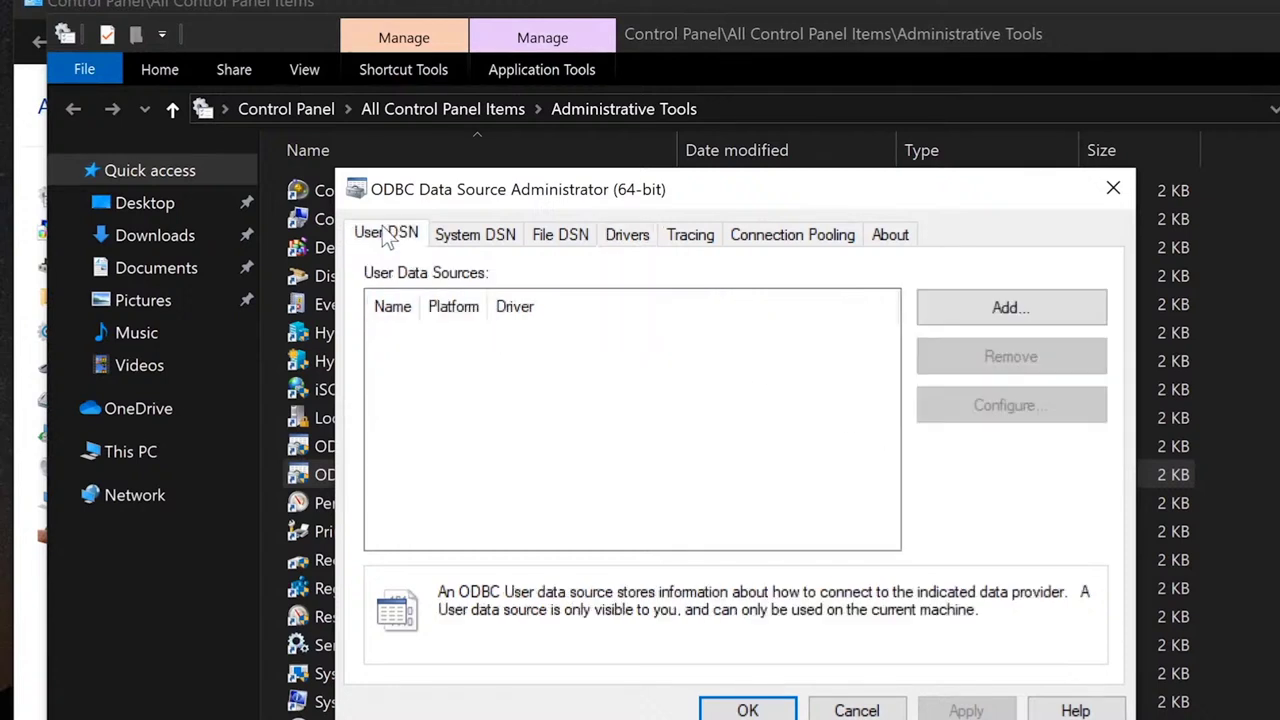
{"action": "left_click", "coordinate": [482, 235]}
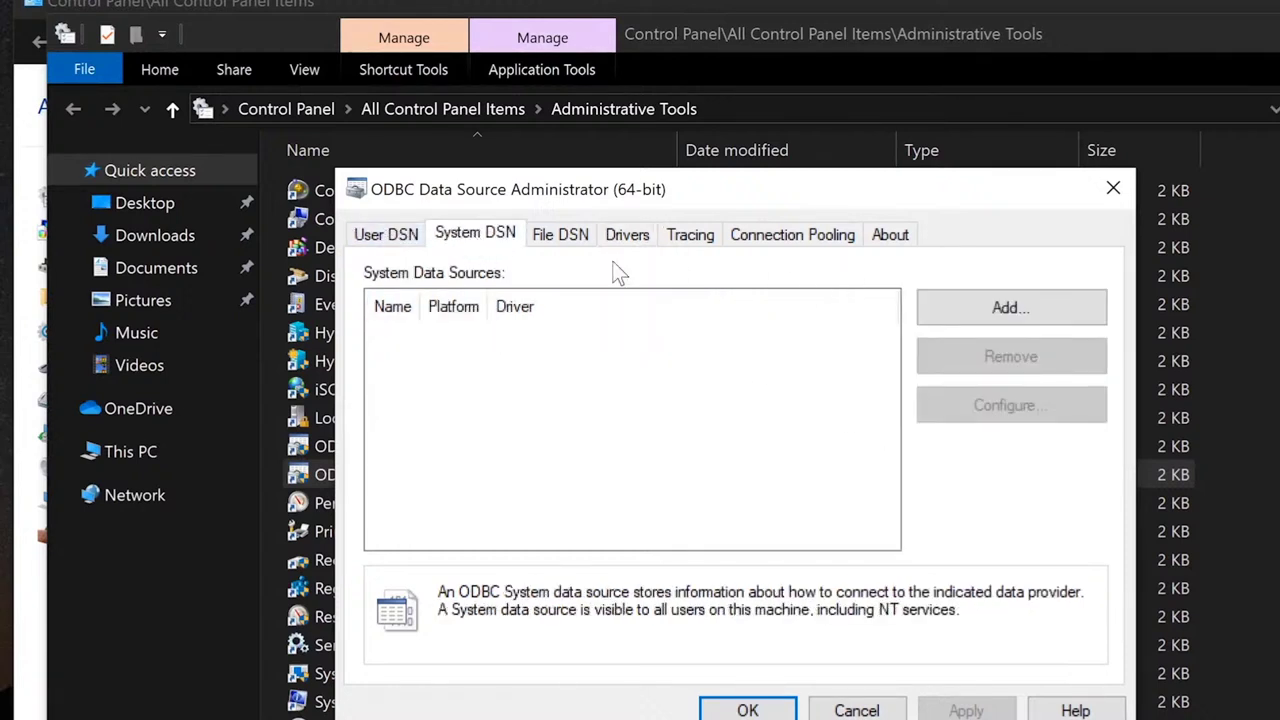
Cancel adding a new system data source and close the ODBC administrator unchanged.
{"action": "left_click", "coordinate": [1006, 312]}
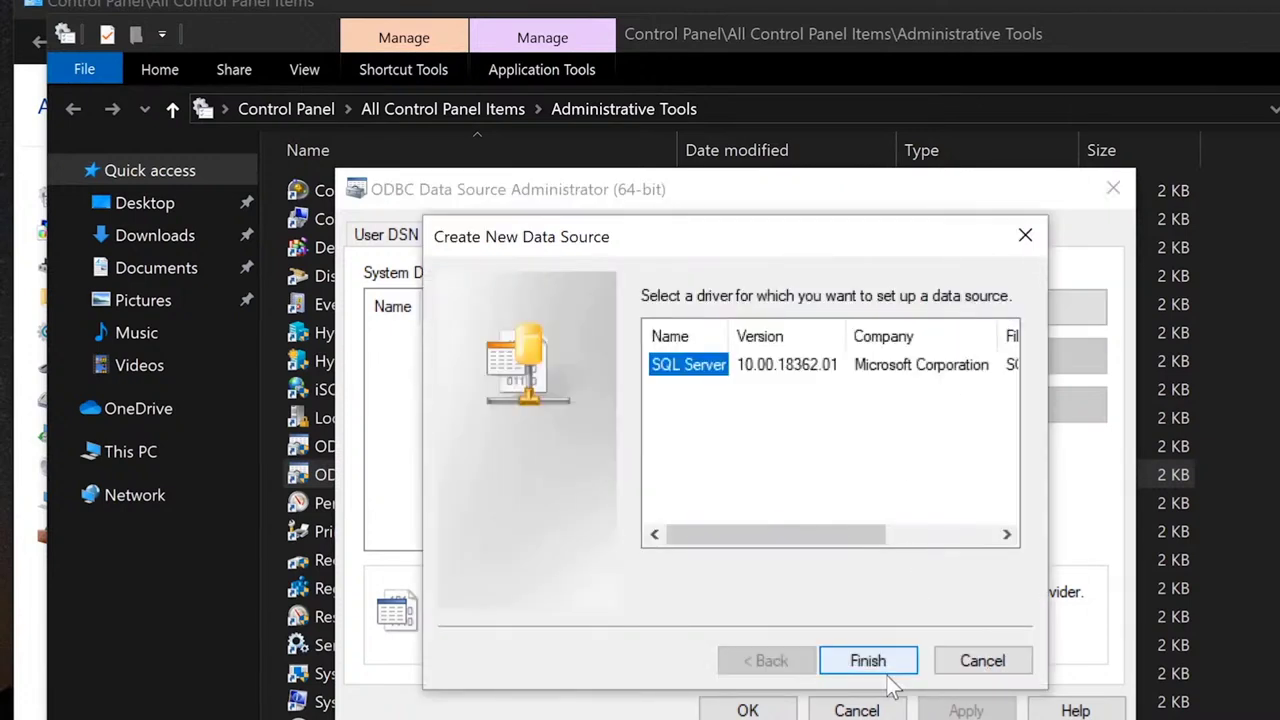
{"action": "left_click", "coordinate": [982, 660]}
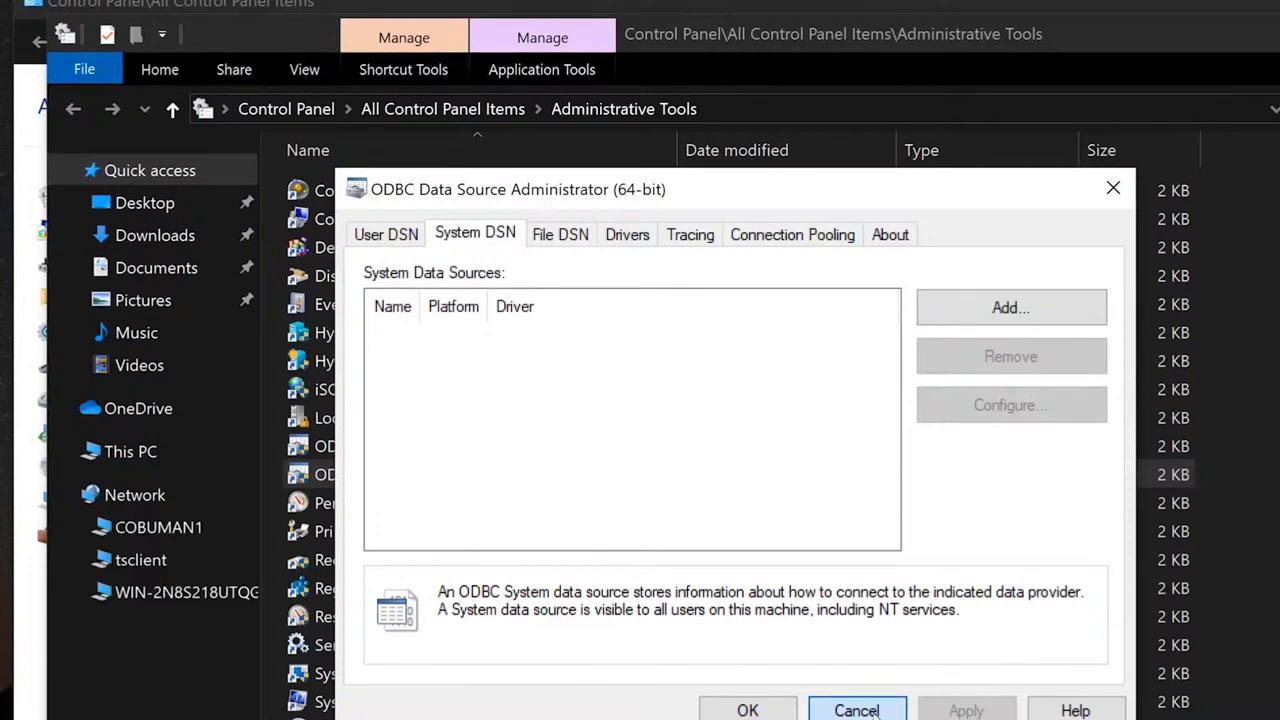
{"action": "left_click", "coordinate": [877, 709]}
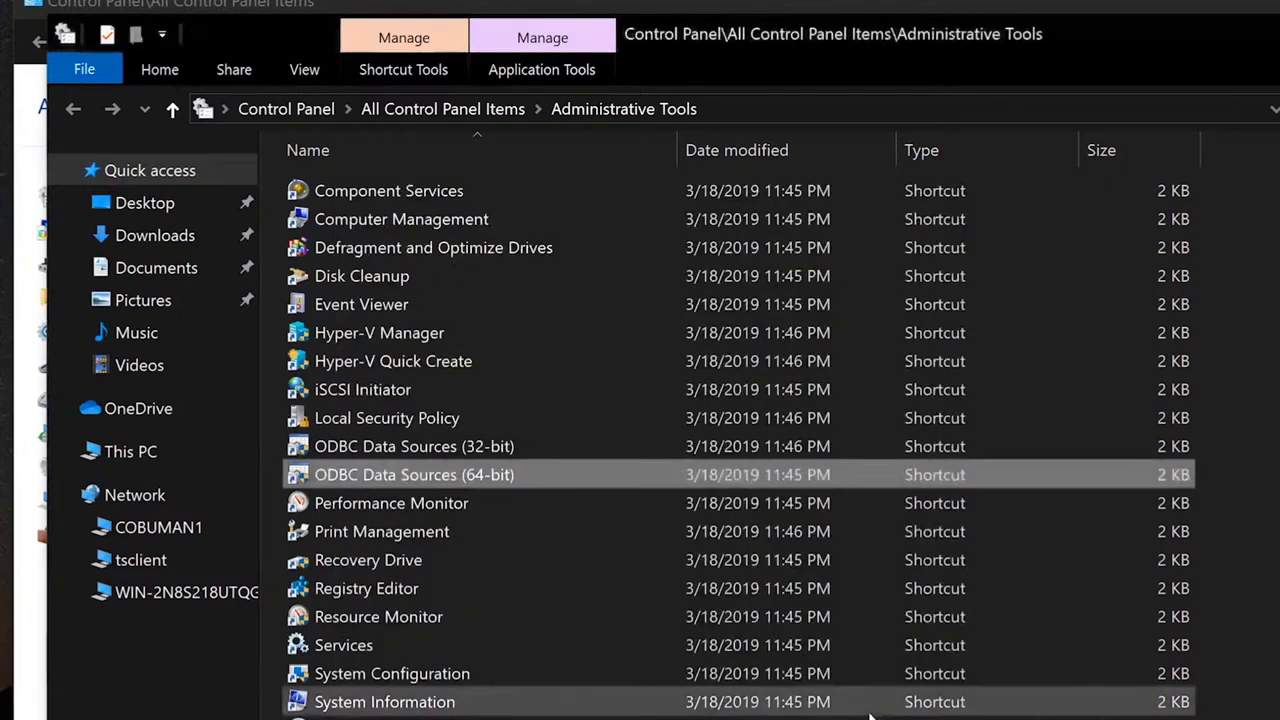
{"action": "left_click", "coordinate": [754, 440]}
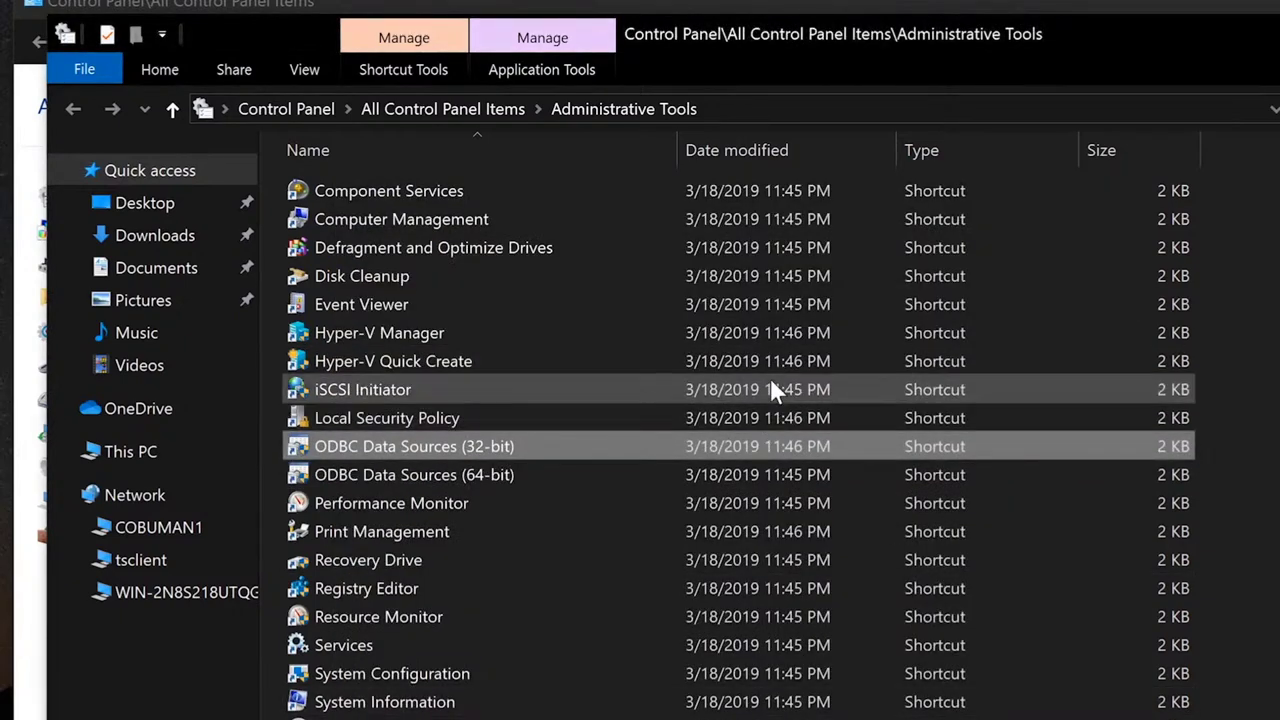
{"action": "left_click", "coordinate": [772, 389]}
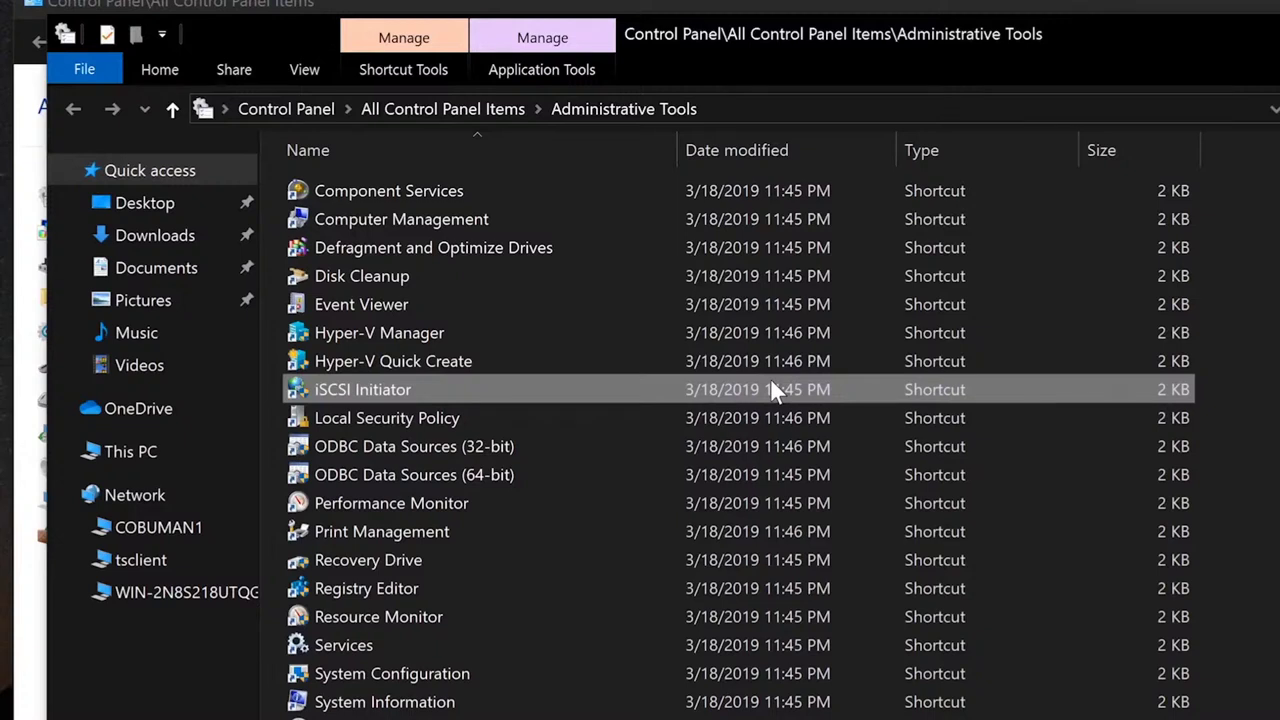
{"action": "left_click", "coordinate": [752, 361]}
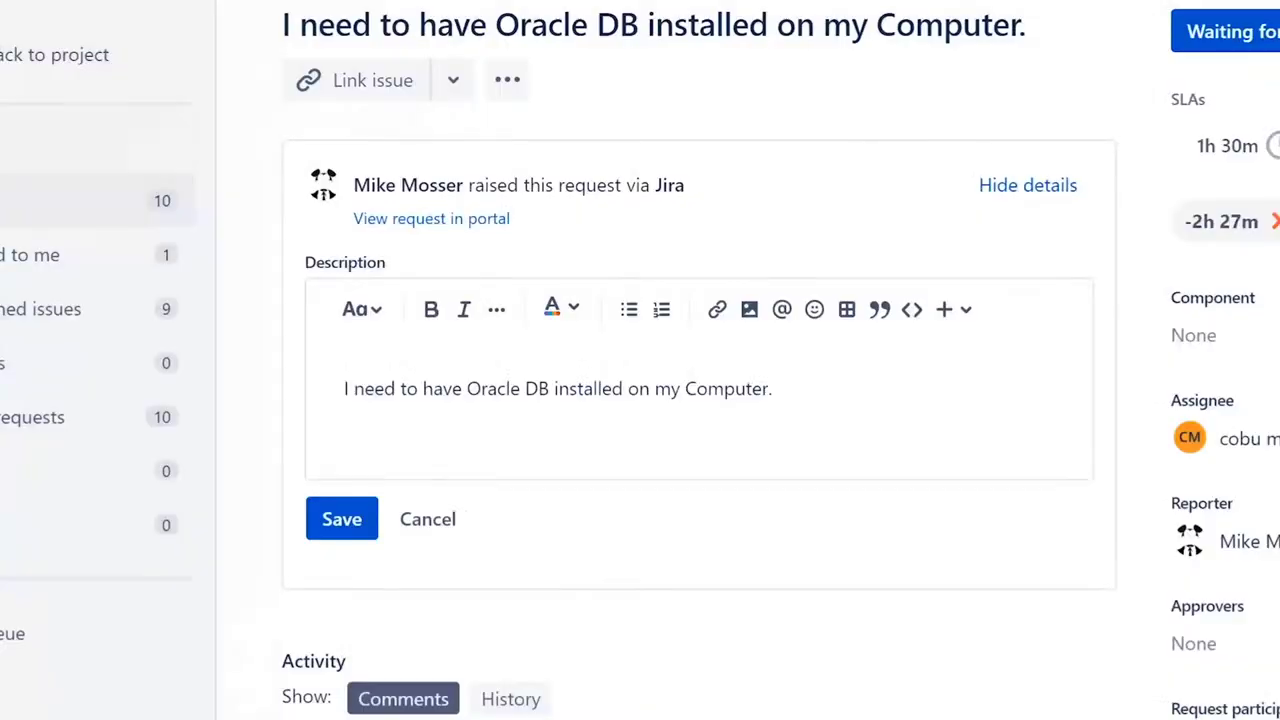
Save the internal note 'Subscribed PC to Oracle DB/installed software as requested.' with the agent's signature.
{"action": "scroll", "coordinate": [700, 400], "scroll_direction": "down", "scroll_amount": 3}
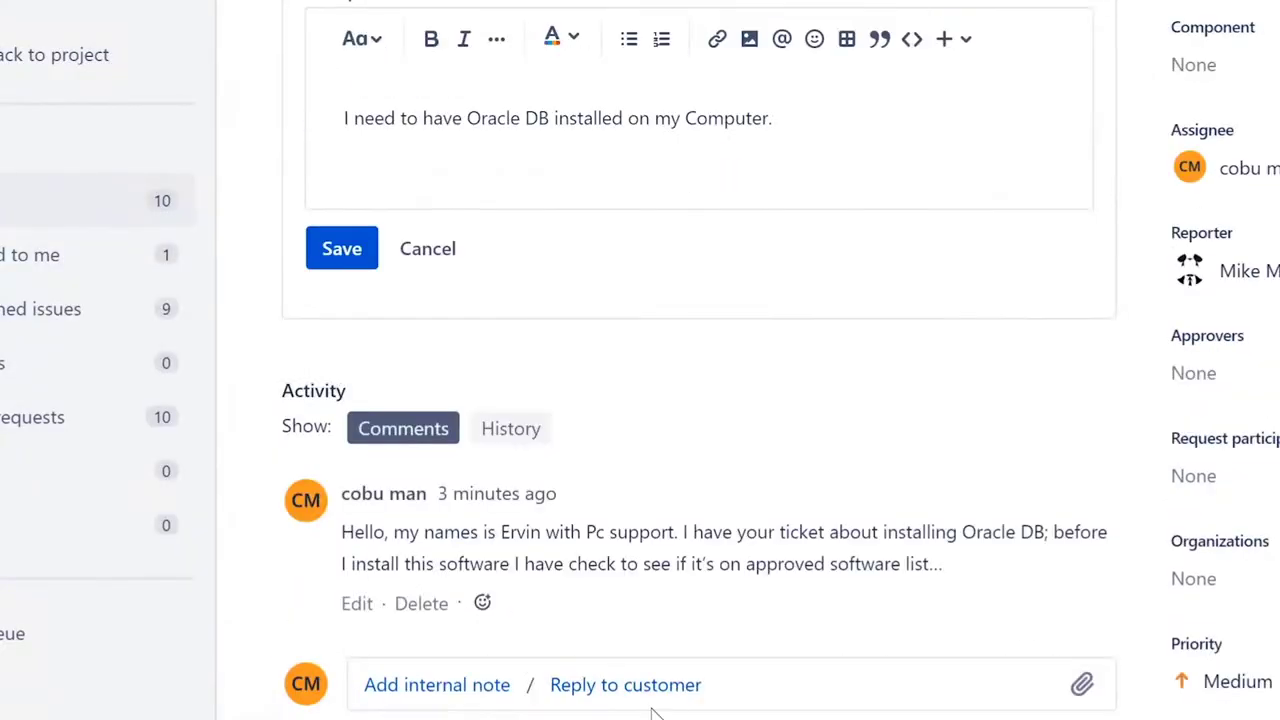
{"action": "left_click", "coordinate": [457, 688]}
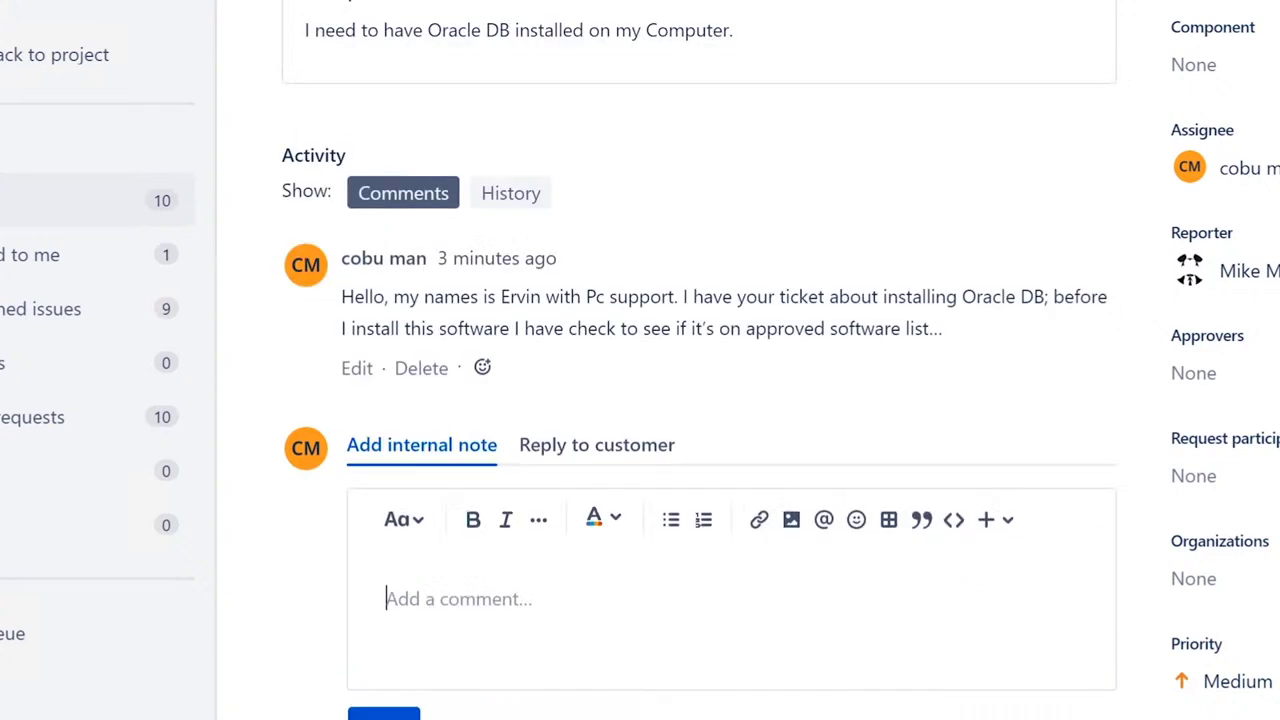
{"action": "type", "text": "IN"}
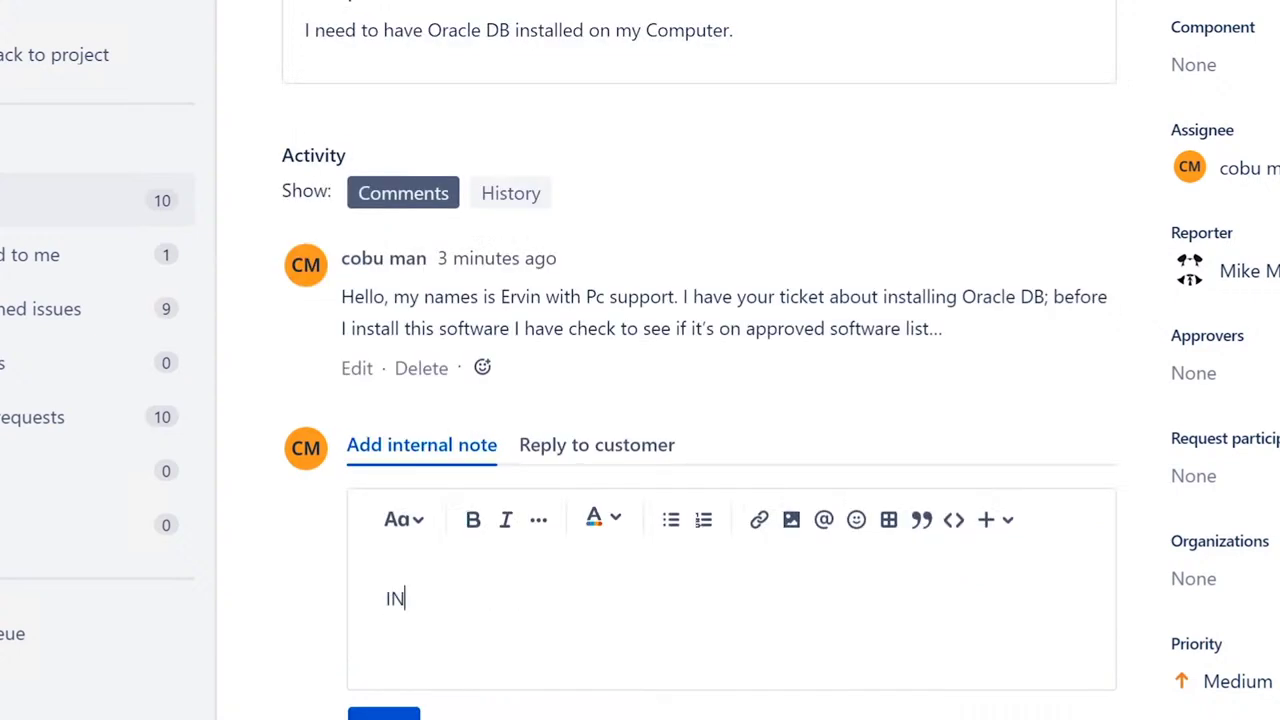
{"action": "key", "text": "BackSpace"}
{"action": "type", "text": "nstall"}
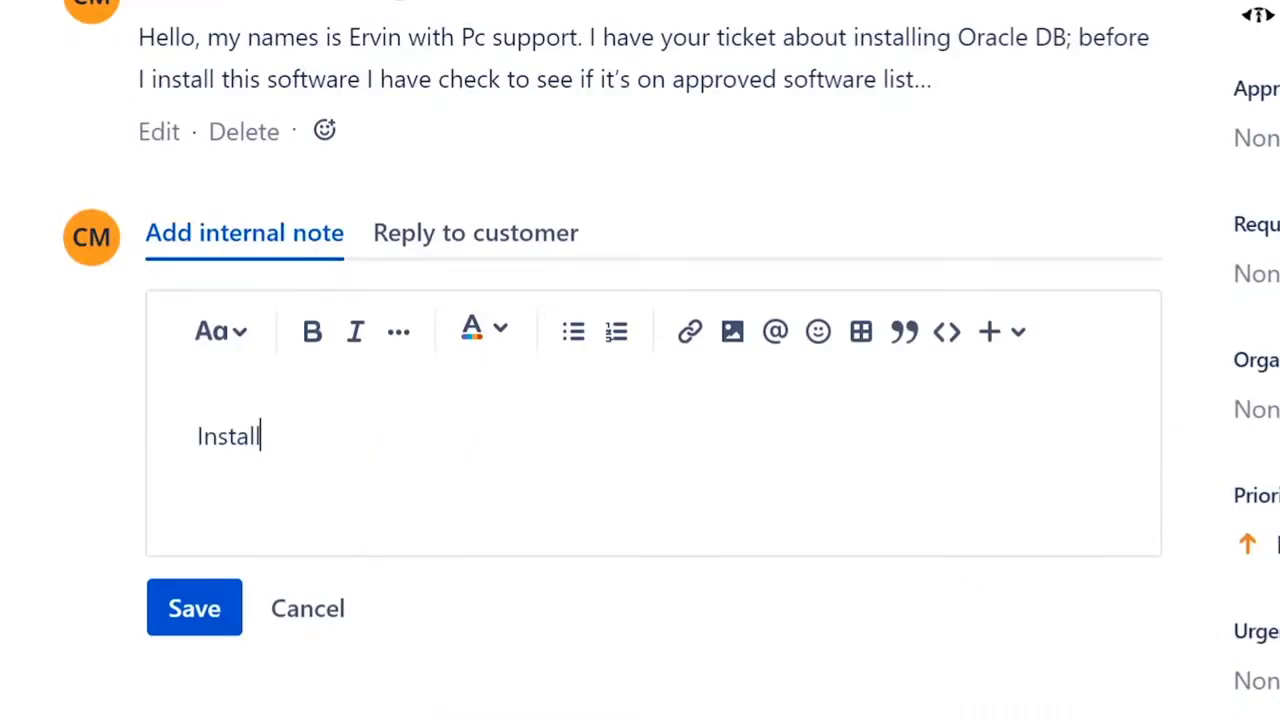
{"action": "key", "text": "BackSpace"}
{"action": "key", "text": "BackSpace"}
{"action": "key", "text": "BackSpace"}
{"action": "key", "text": "BackSpace"}
{"action": "key", "text": "BackSpace"}
{"action": "key", "text": "BackSpace"}
{"action": "key", "text": "BackSpace"}
{"action": "type", "text": "Subscribed Pc"}
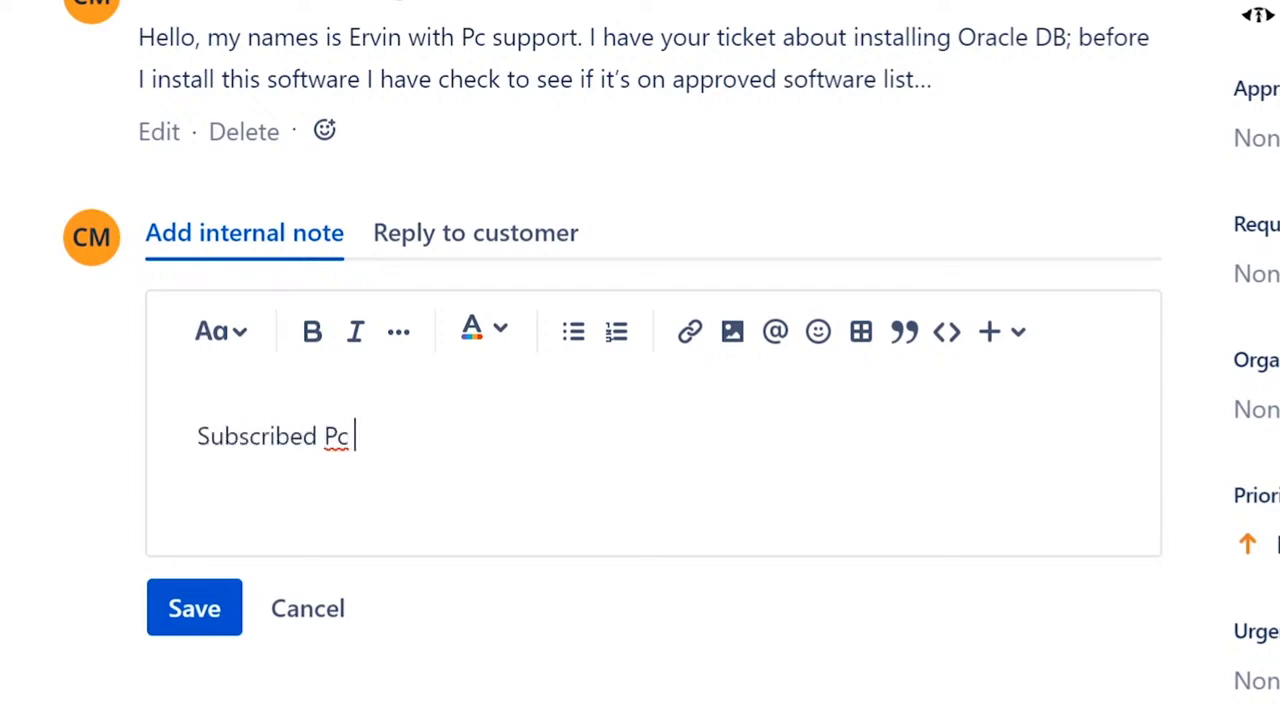
{"action": "key", "text": "BackSpace"}
{"action": "key", "text": "BackSpace"}
{"action": "type", "text": "C to Oracle "}
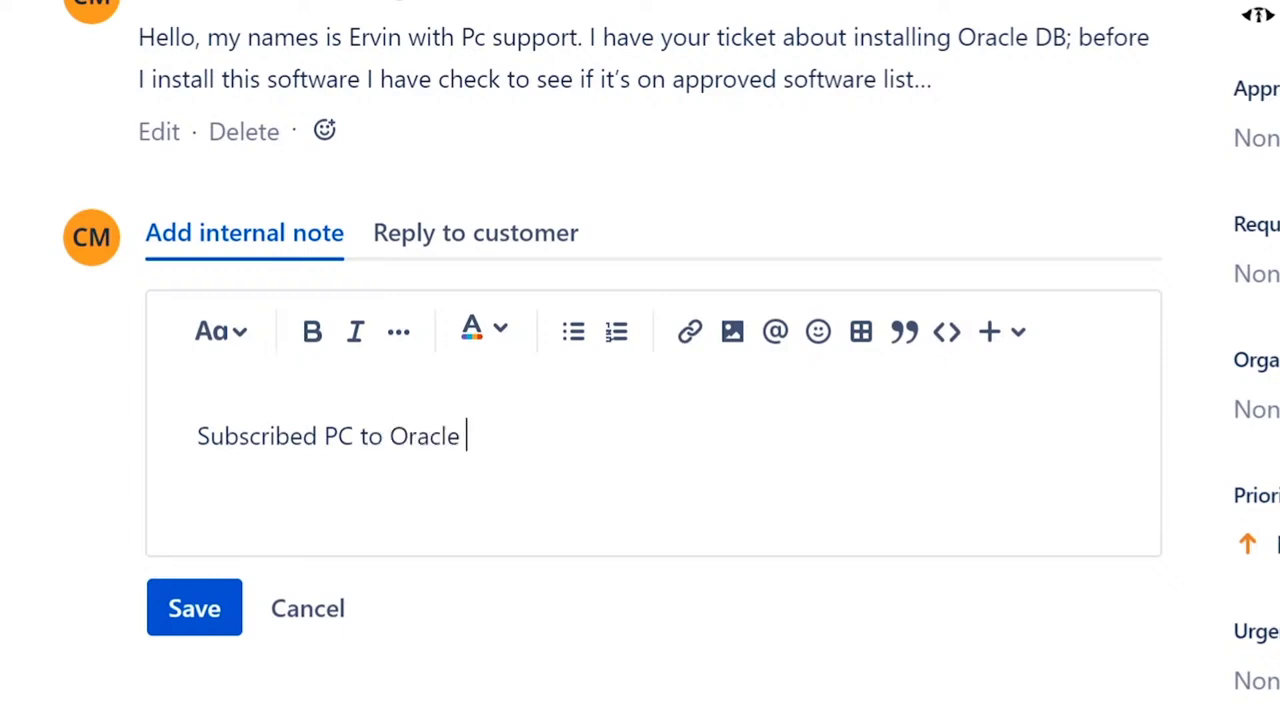
{"action": "type", "text": "DB,"}
{"action": "key", "text": "BackSpace"}
{"action": "key", "text": "BackSpace"}
{"action": "type", "text": "/installe"}
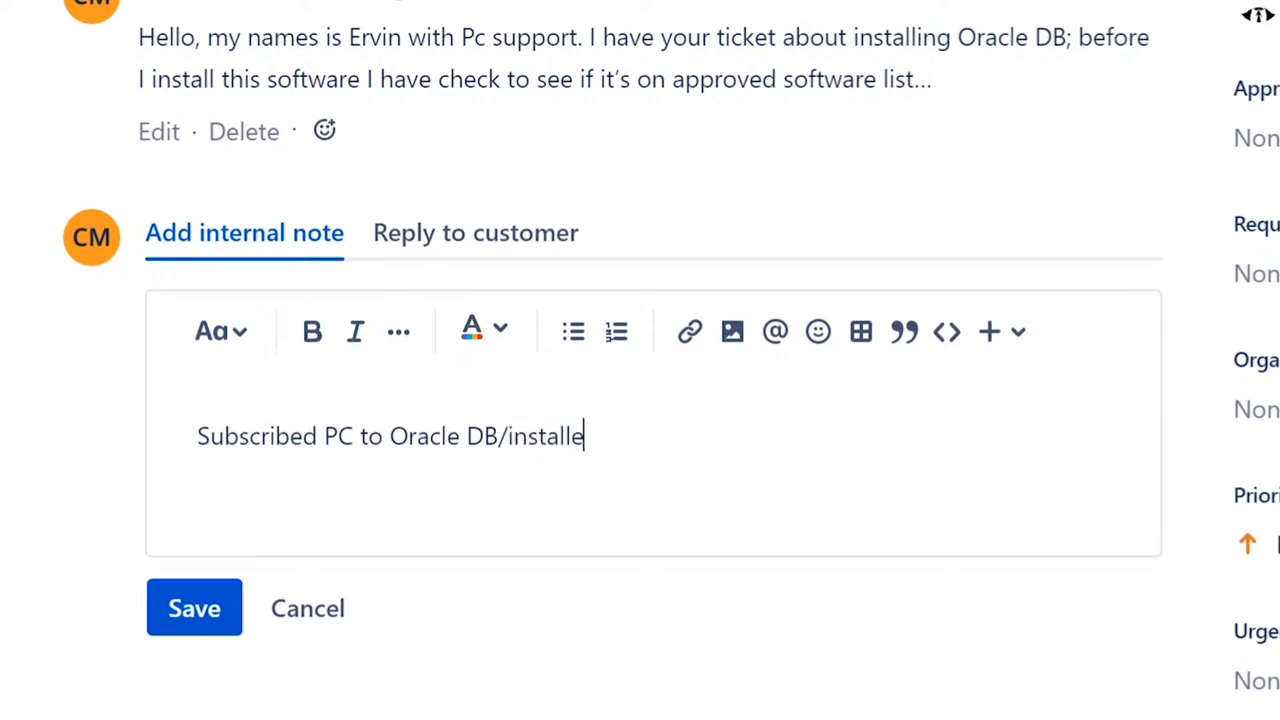
{"action": "type", "text": "d softw"}
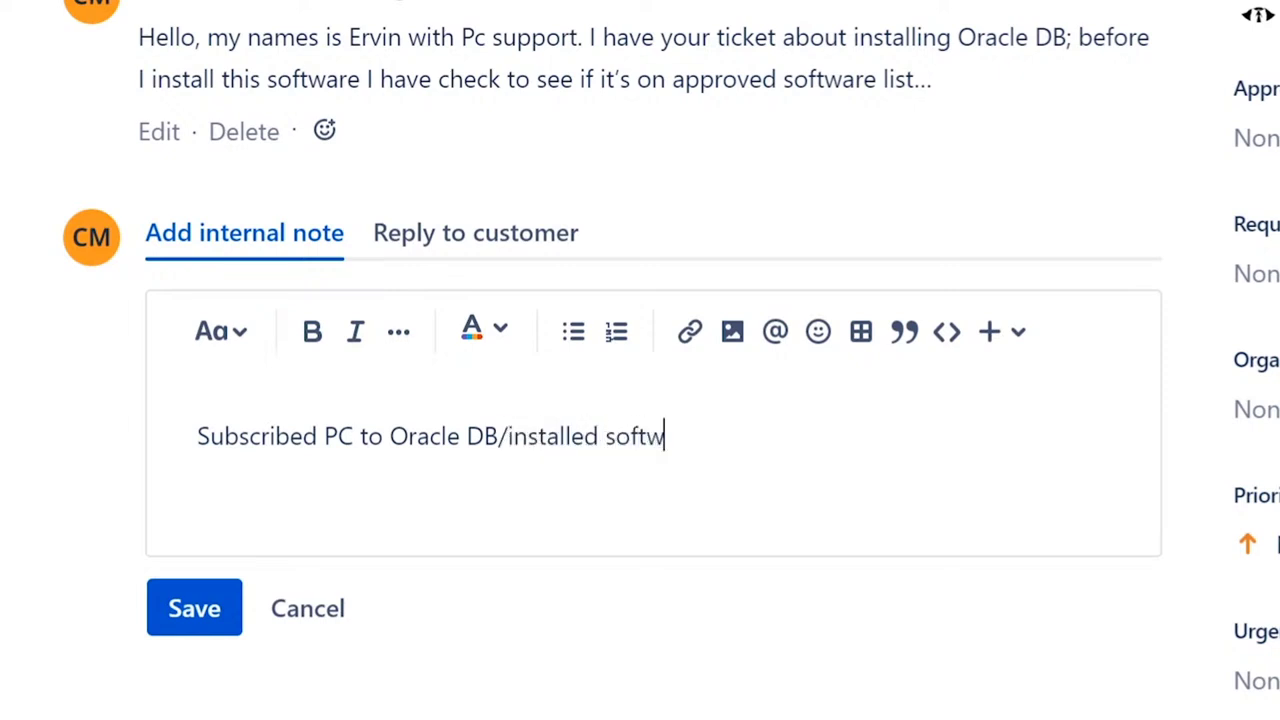
{"action": "type", "text": "are as reque"}
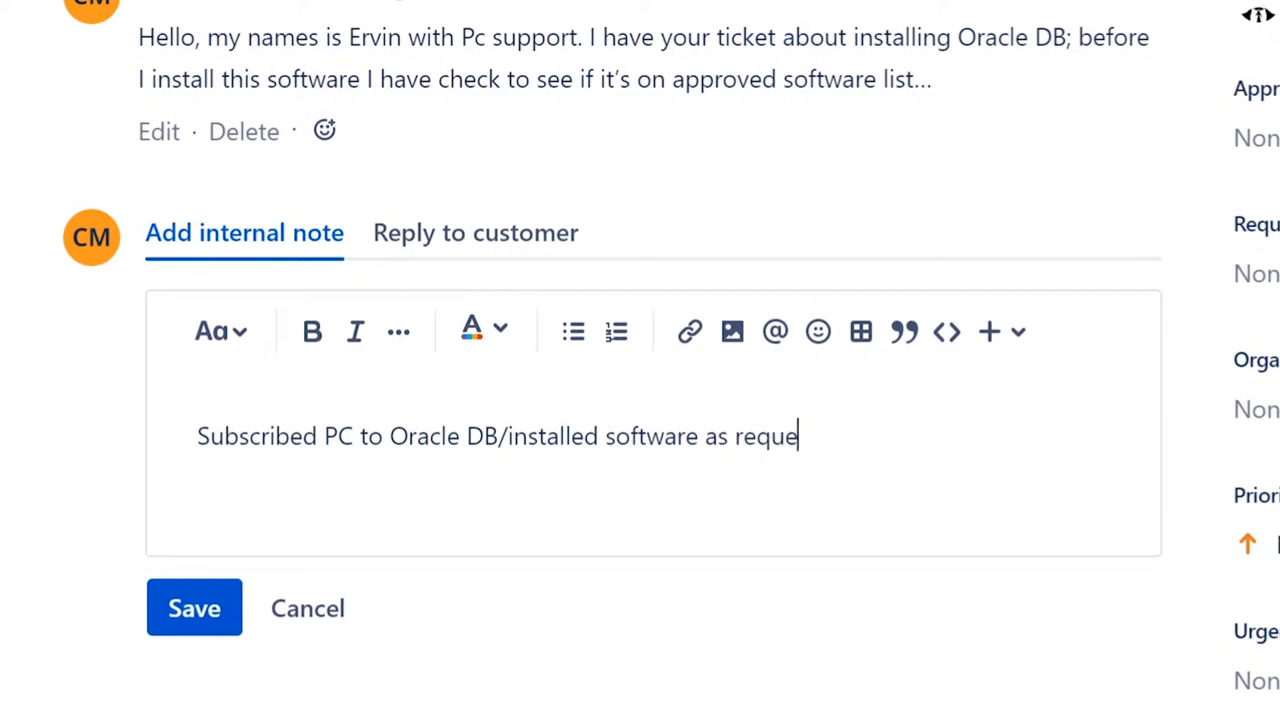
{"action": "type", "text": "sted. Ervin"}
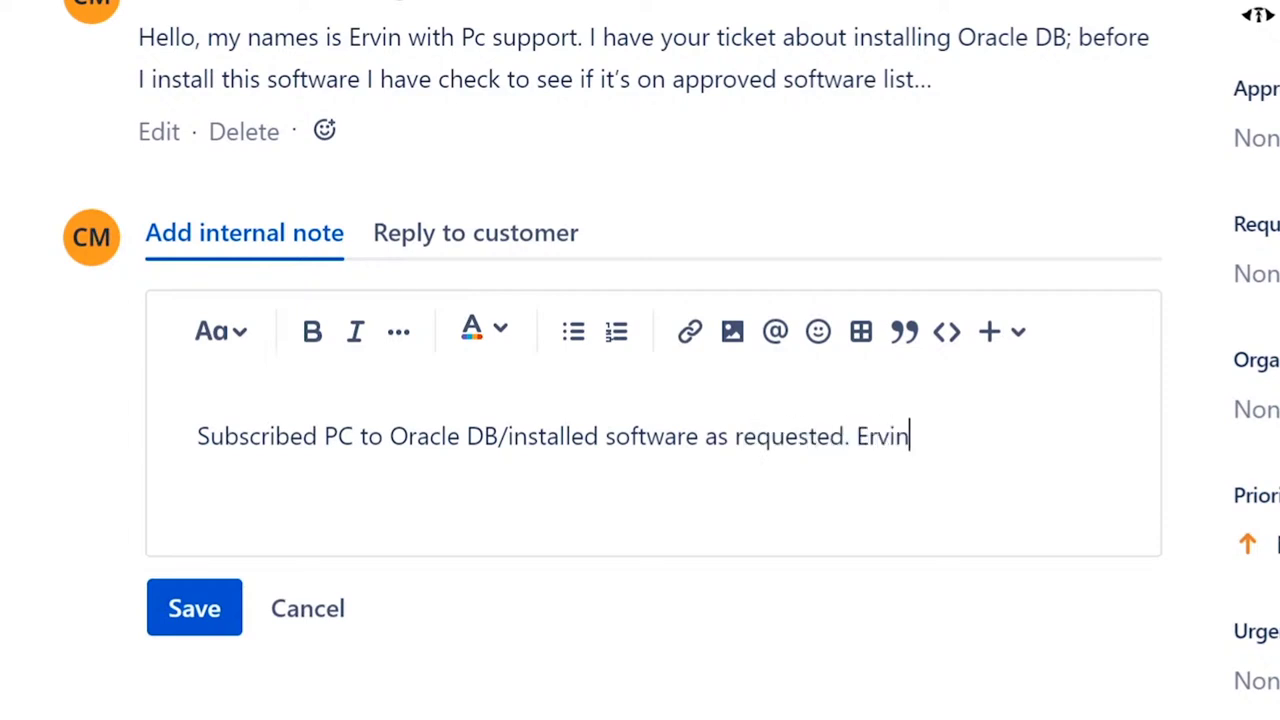
{"action": "left_click", "coordinate": [212, 625]}
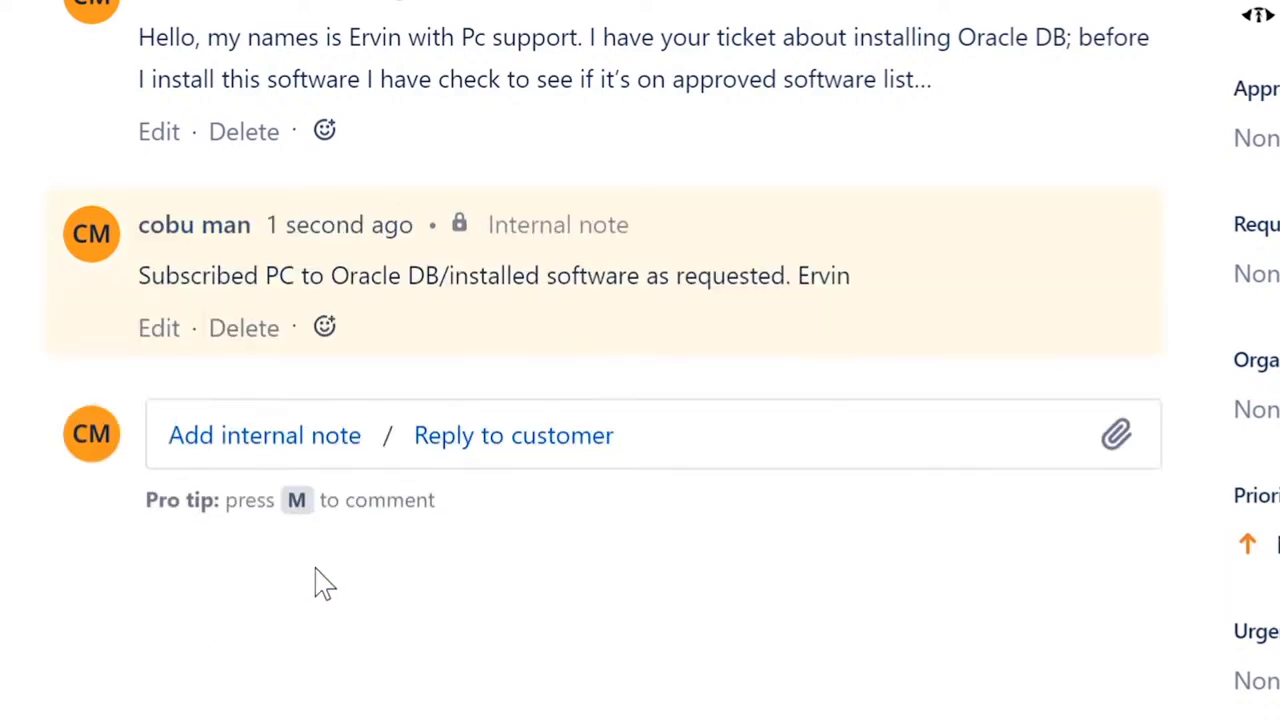
{"action": "scroll", "coordinate": [737, 303], "scroll_direction": "up", "scroll_amount": 5}
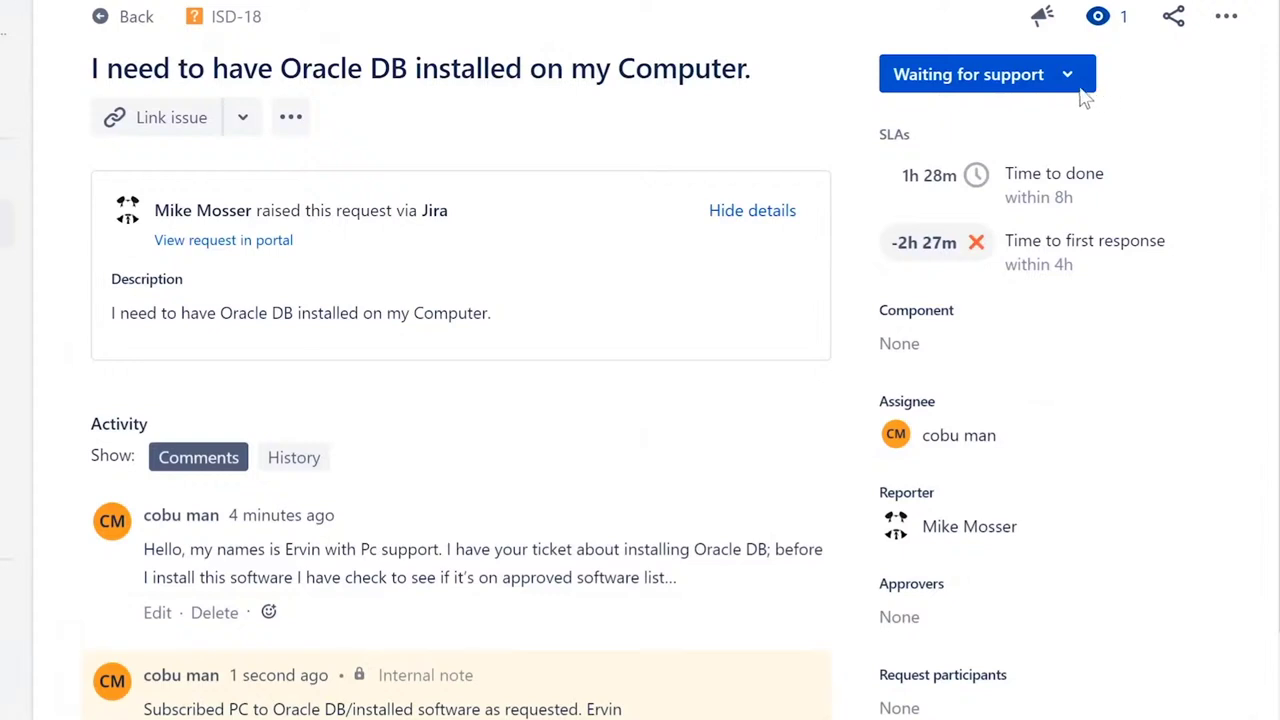
Mark ISD-18 as Completed and return to the ticket queue.
{"action": "left_click", "coordinate": [1072, 86]}
{"action": "left_click", "coordinate": [1040, 309]}
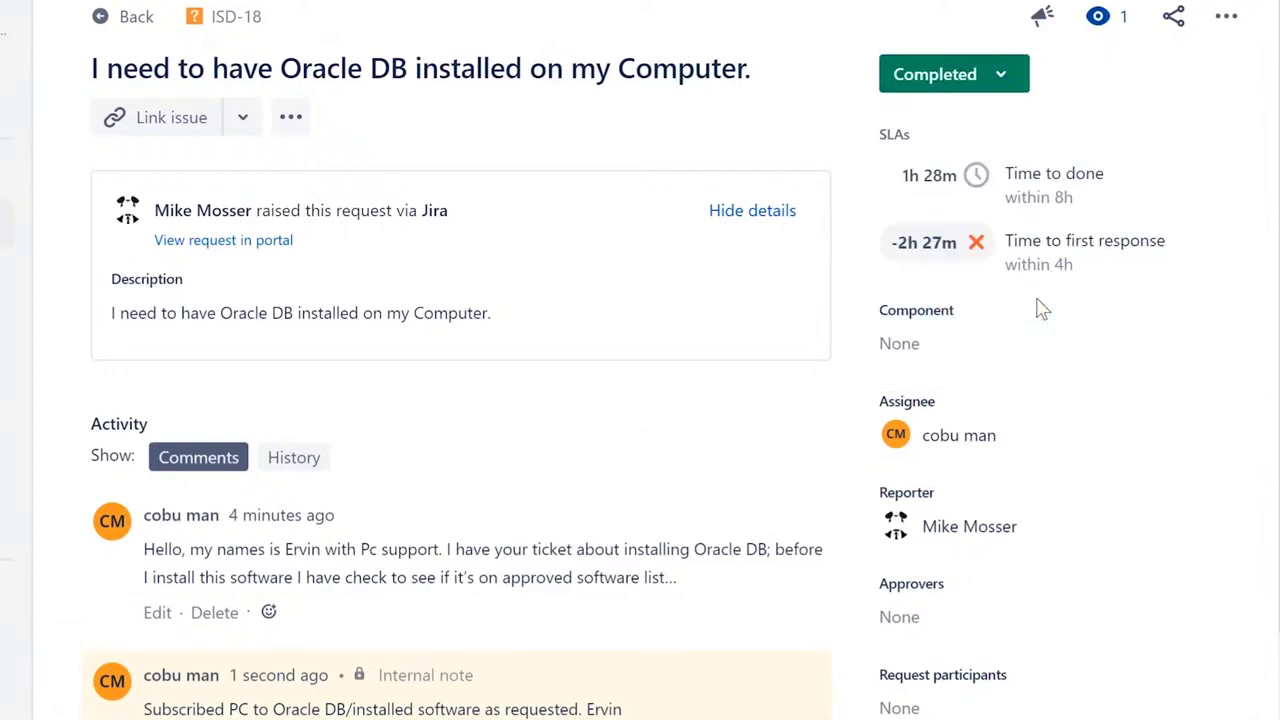
{"action": "left_click", "coordinate": [122, 24]}
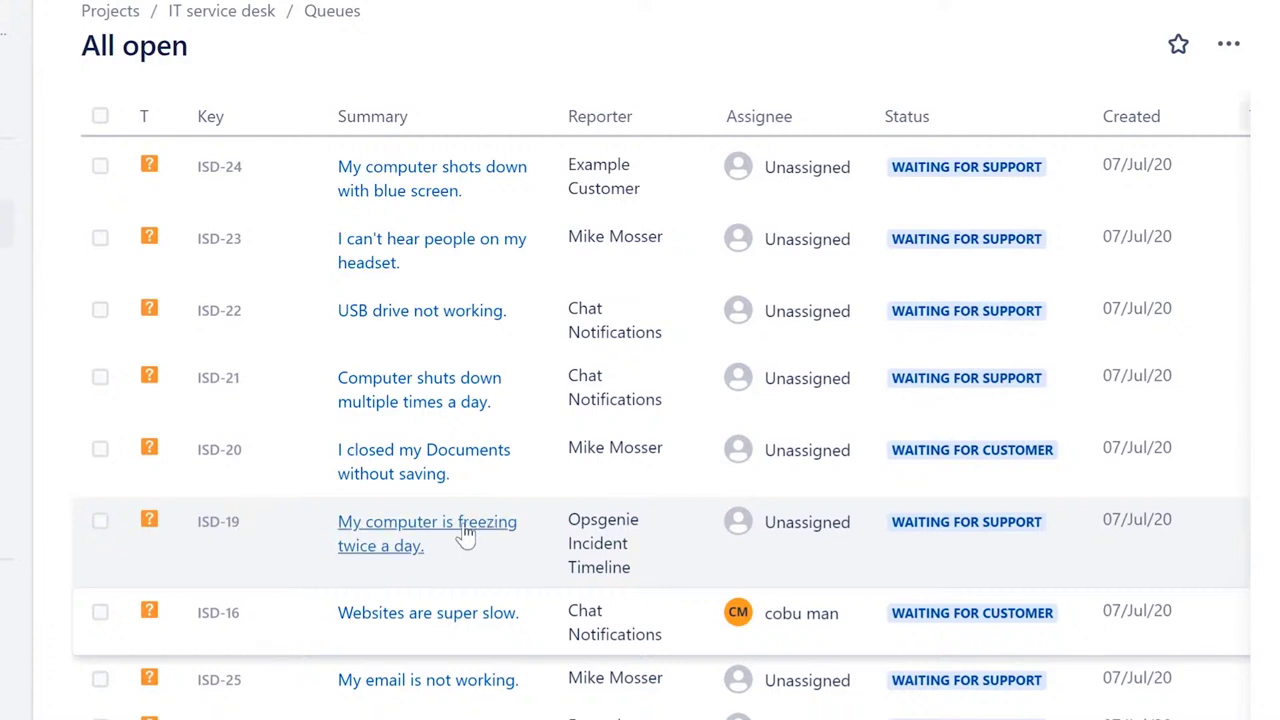
Assign ISD-19, about a computer freezing twice a day, to yourself.
{"action": "left_click", "coordinate": [462, 535]}
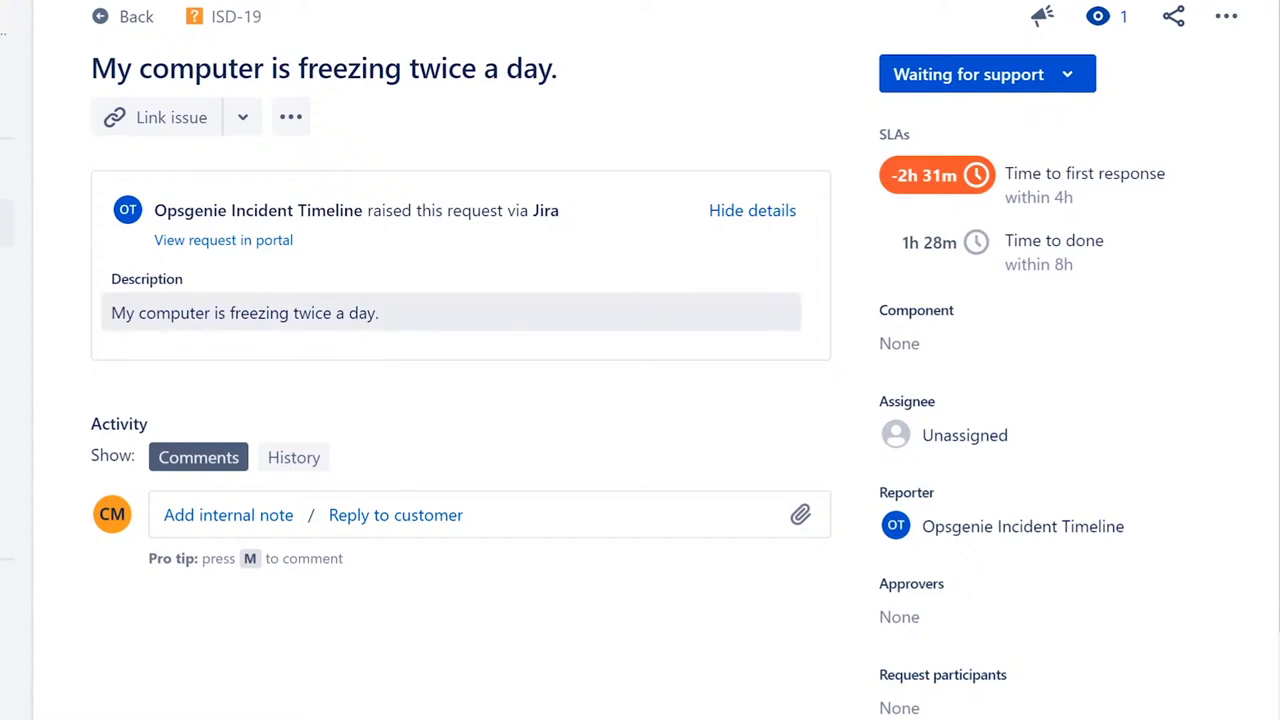
{"action": "left_click", "coordinate": [965, 435]}
{"action": "left_click", "coordinate": [1020, 517]}
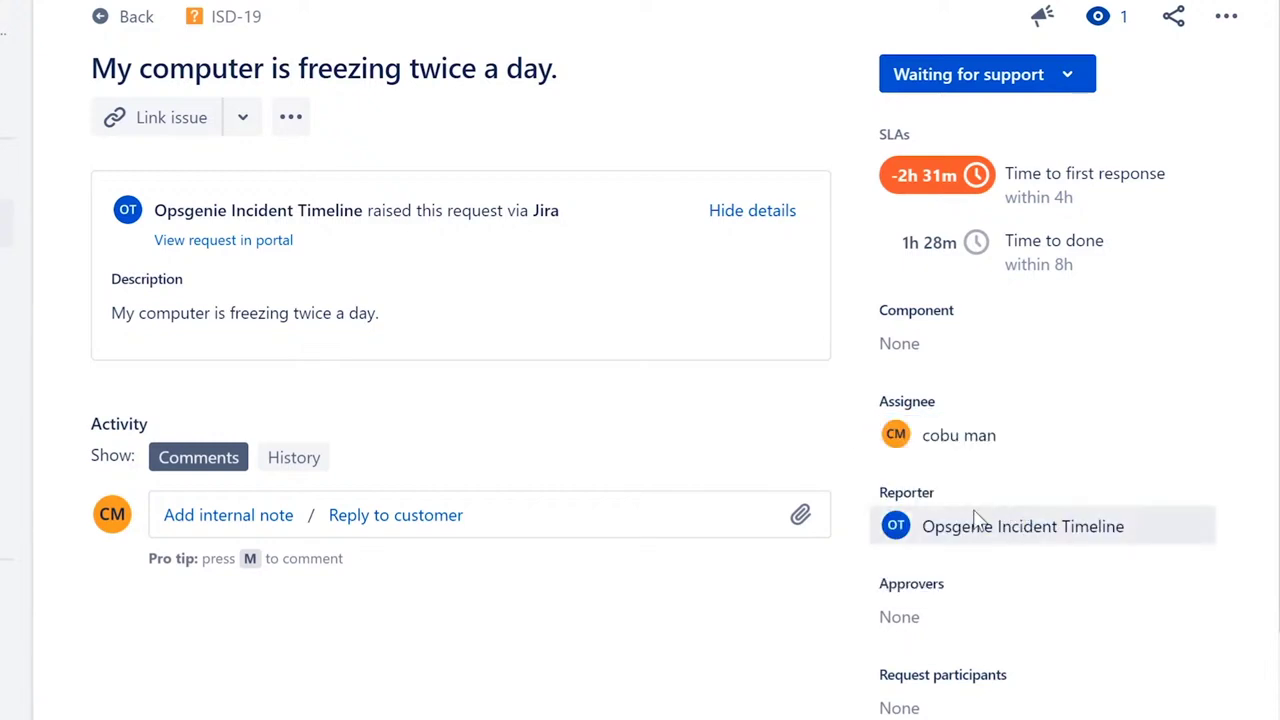
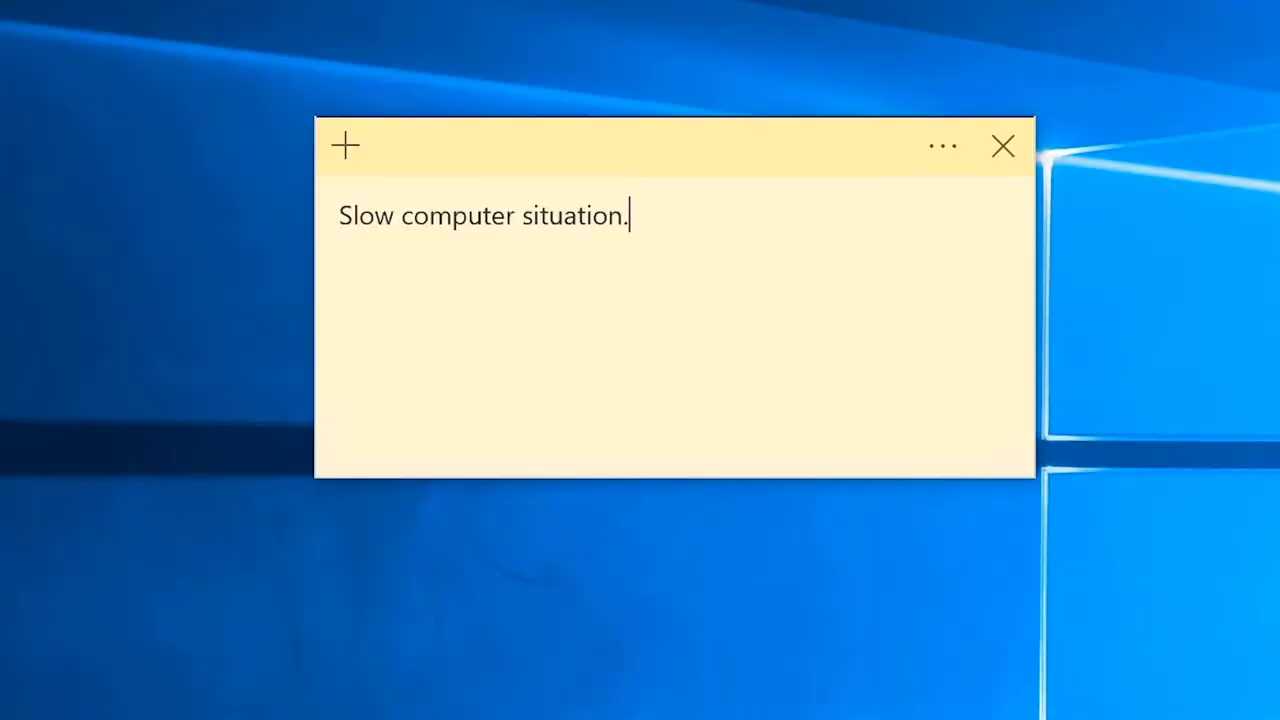
Search 'update' to open Windows Update, showing the version 1903 feature update pending restart.
{"action": "key", "text": "shift+Left"}
{"action": "key", "text": "shift+Left"}
{"action": "key", "text": "shift+Left"}
{"action": "key", "text": "shift+Left"}
{"action": "key", "text": "shift+Left"}
{"action": "key", "text": "shift+Left"}
{"action": "key", "text": "shift+Left"}
{"action": "key", "text": "shift+Left"}
{"action": "key", "text": "shift+Left"}
{"action": "key", "text": "shift+Left"}
{"action": "key", "text": "shift+Left"}
{"action": "key", "text": "shift+Left"}
{"action": "key", "text": "shift+Left"}
{"action": "key", "text": "shift+Left"}
{"action": "key", "text": "shift+Left"}
{"action": "key", "text": "shift+Left"}
{"action": "key", "text": "shift+Left"}
{"action": "key", "text": "shift+Left"}
{"action": "key", "text": "shift+Left"}
{"action": "key", "text": "shift+Left"}
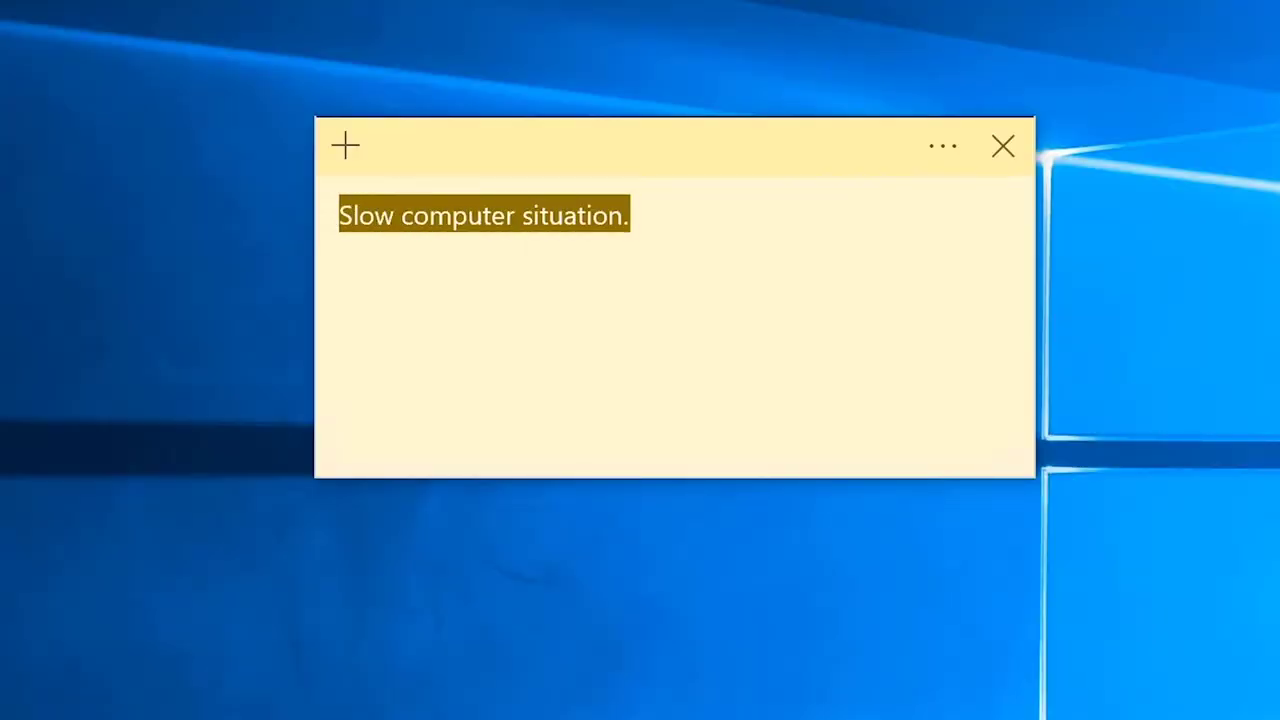
{"action": "key", "text": "Right"}
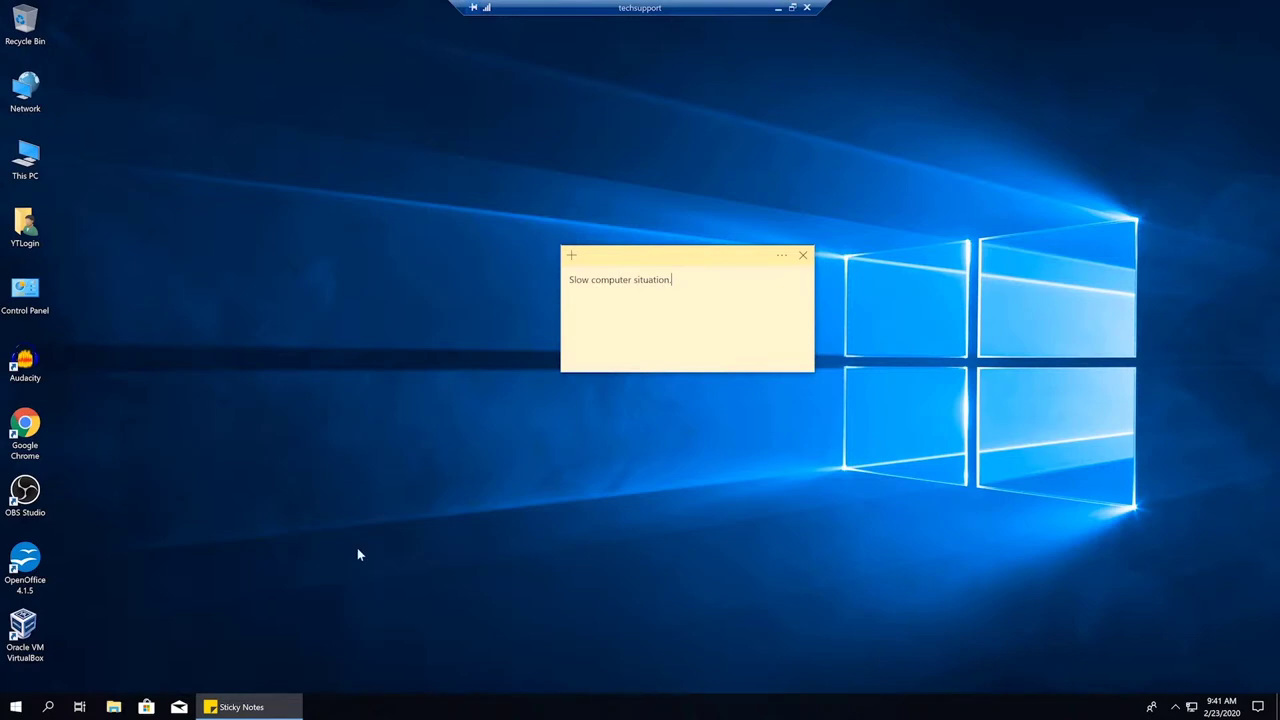
{"action": "left_click", "coordinate": [16, 707]}
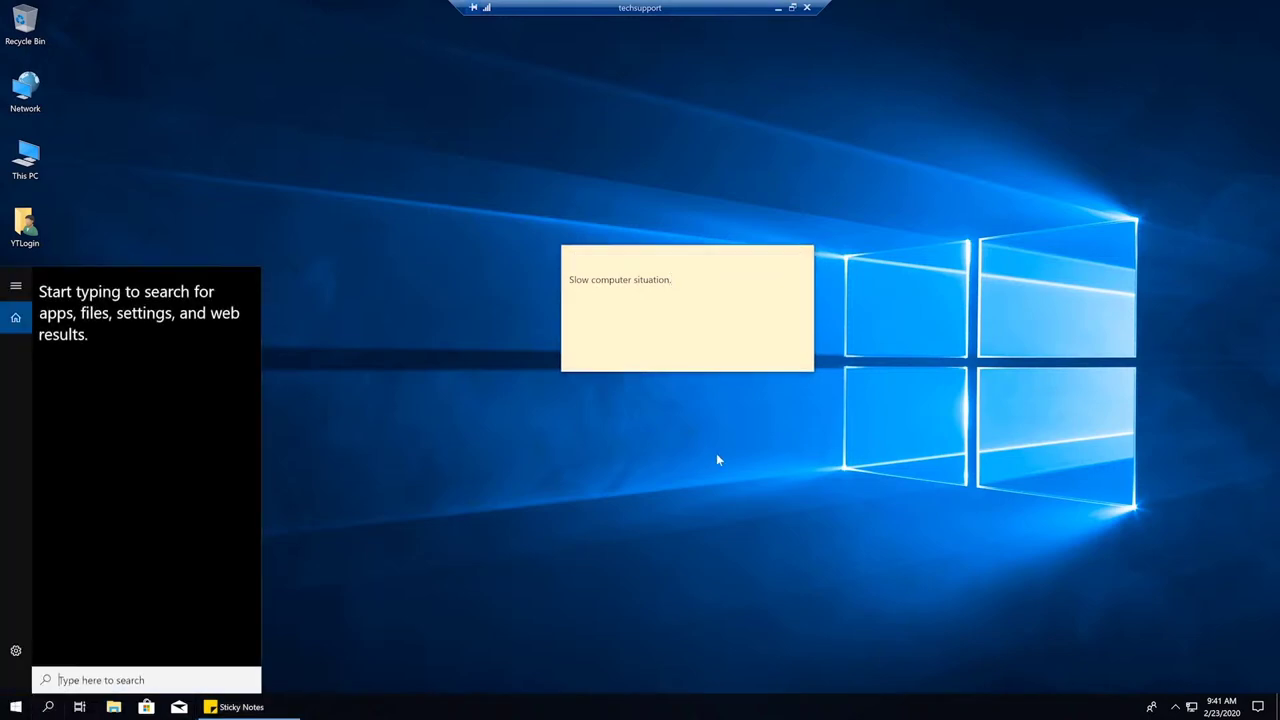
{"action": "type", "text": "update"}
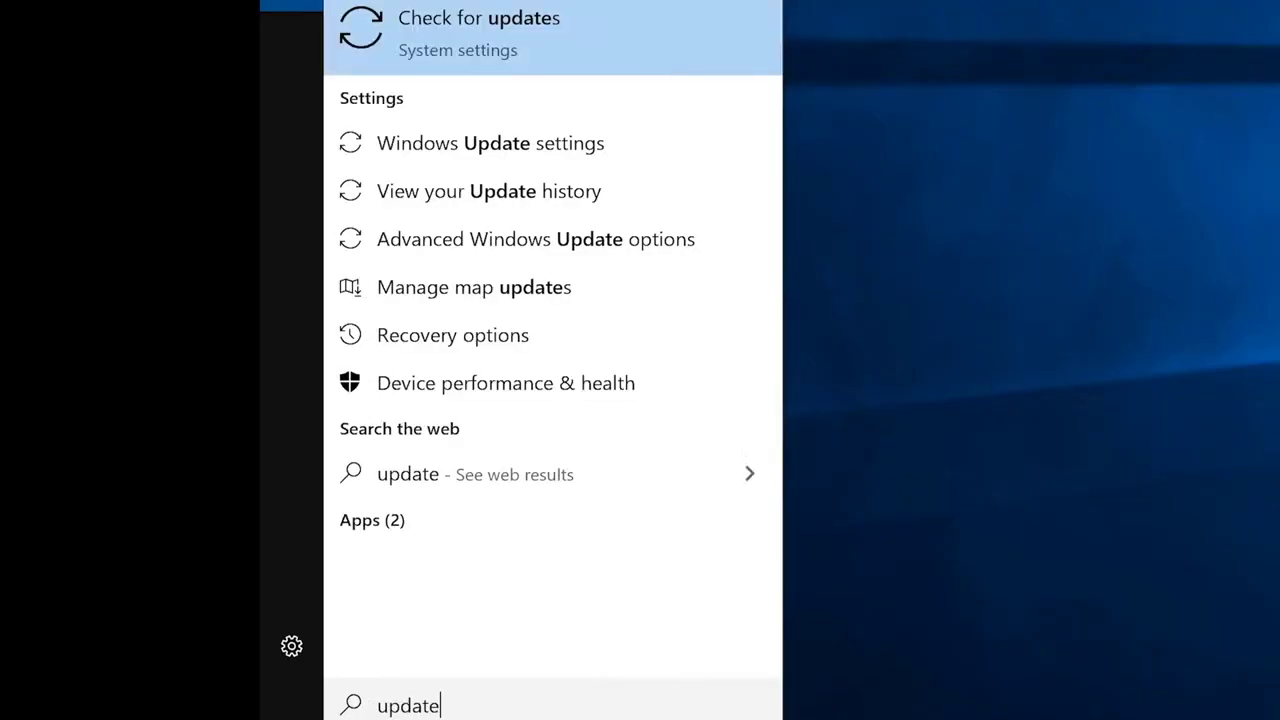
{"action": "key", "text": "Return"}
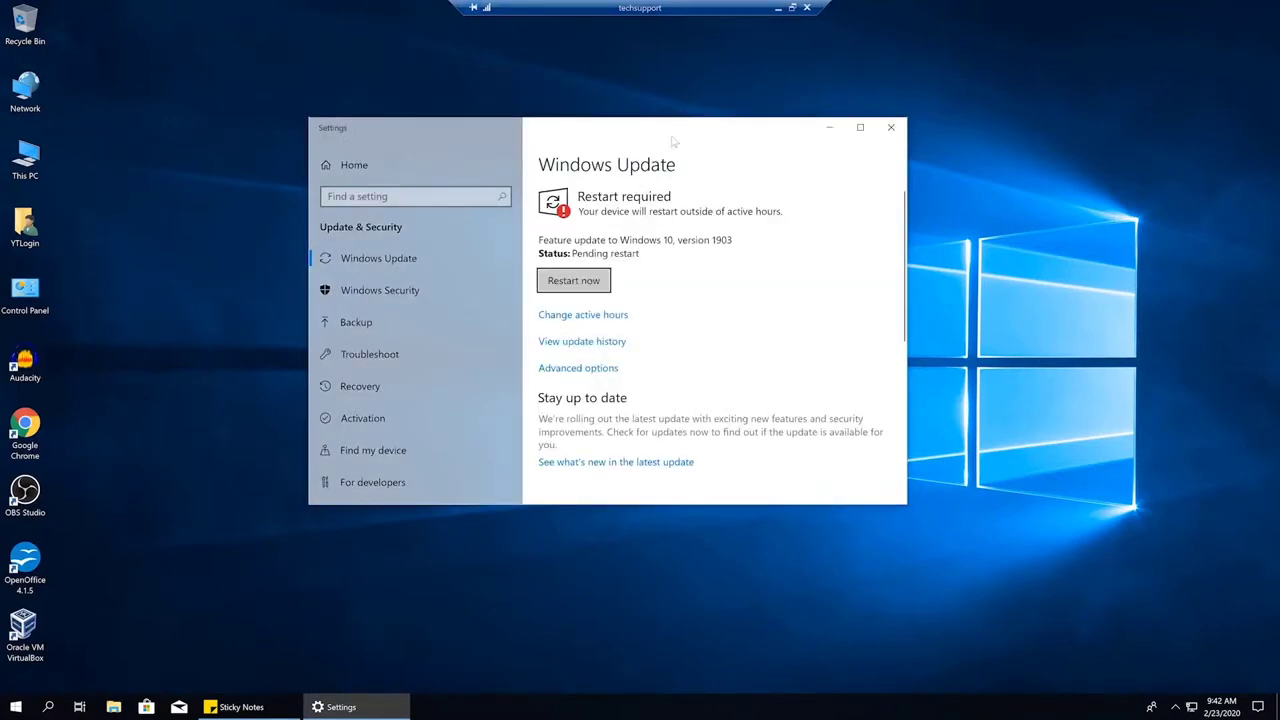
{"action": "left_click_drag", "start_coordinate": [677, 125], "coordinate": [707, 164]}
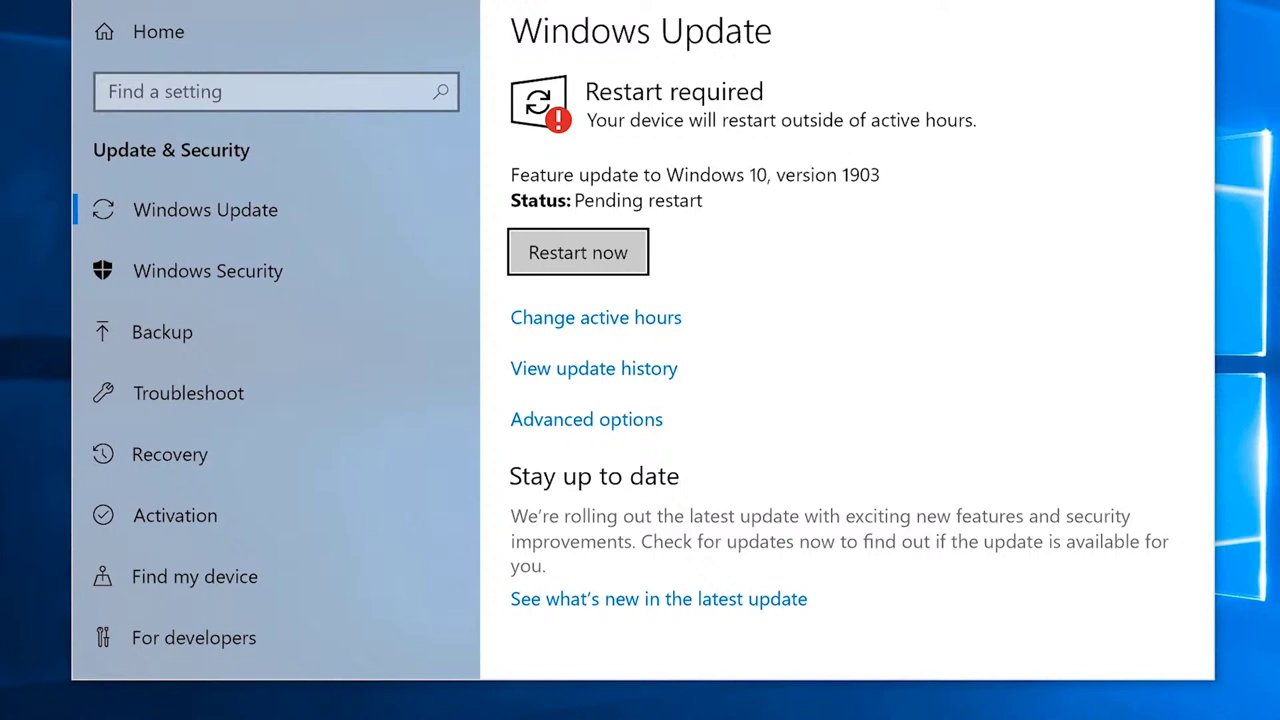
Nudge the Settings window slightly lower and to the left on the desktop.
{"action": "left_click_drag", "start_coordinate": [746, 0], "coordinate": [717, 3]}
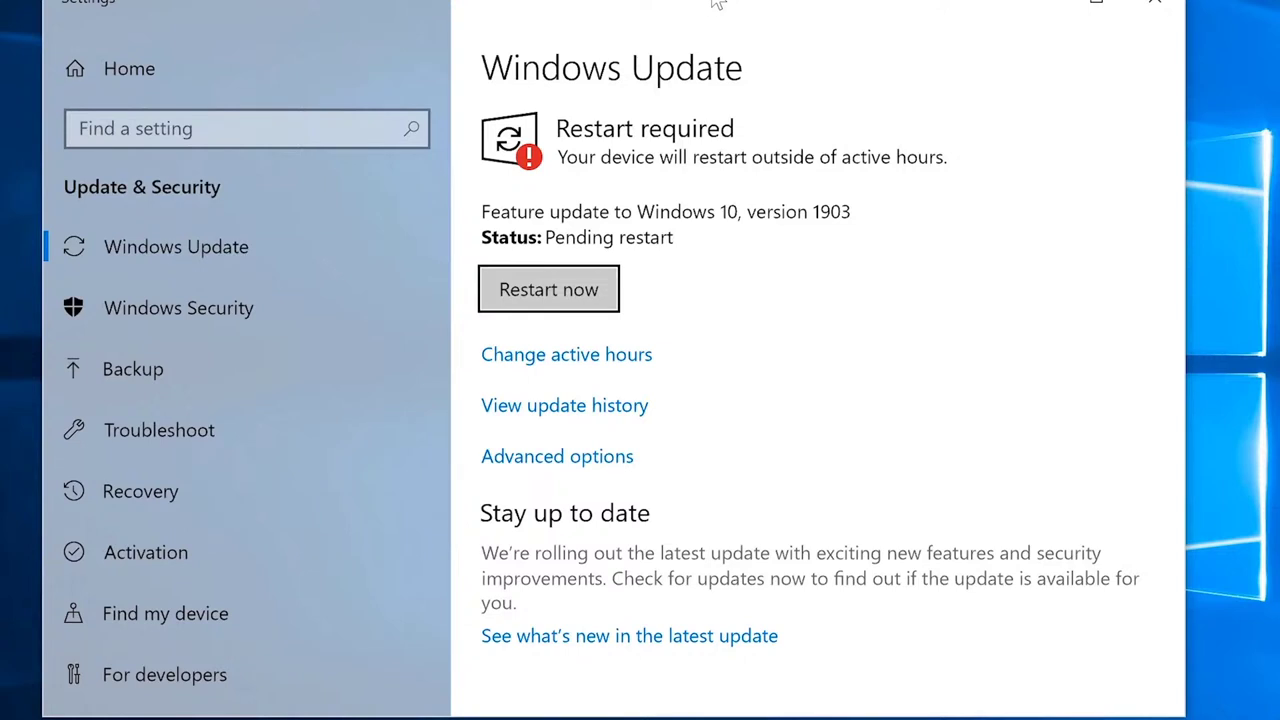
{"action": "left_click_drag", "start_coordinate": [700, 3], "coordinate": [700, 25]}
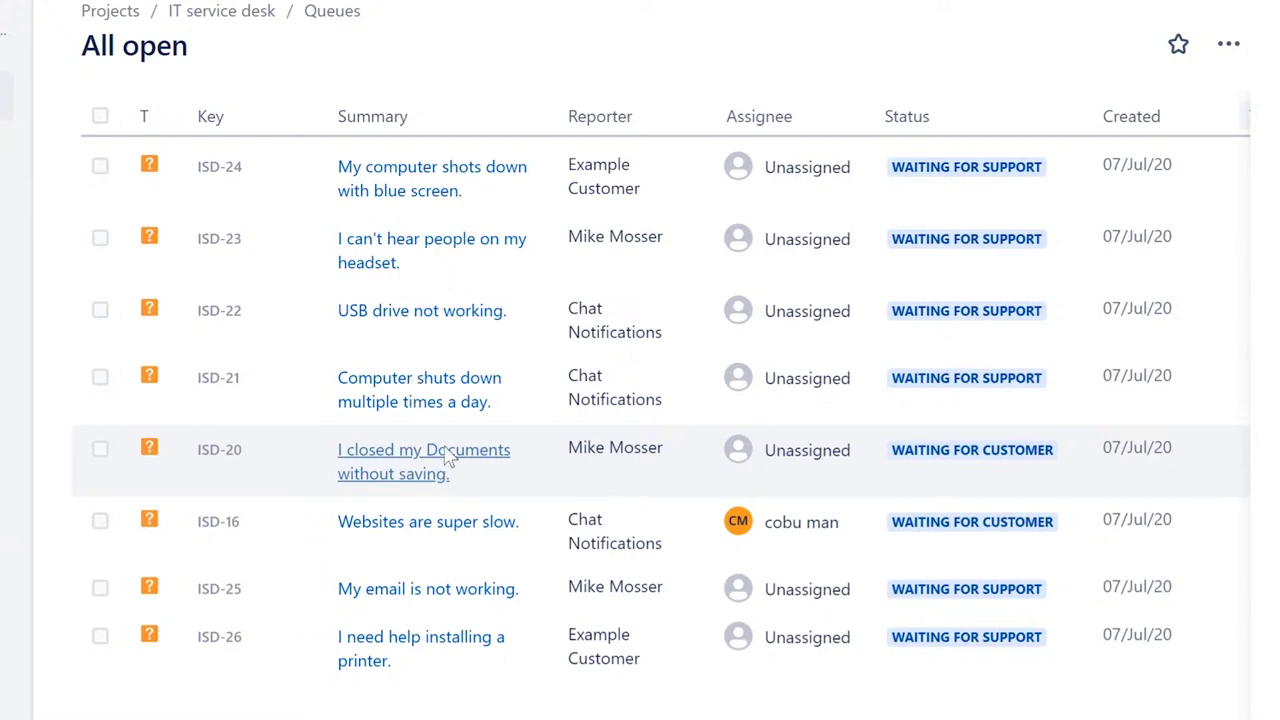
Open ISD-20, 'I closed my Documents without saving.', from the All open queue.
{"action": "left_click", "coordinate": [487, 462]}
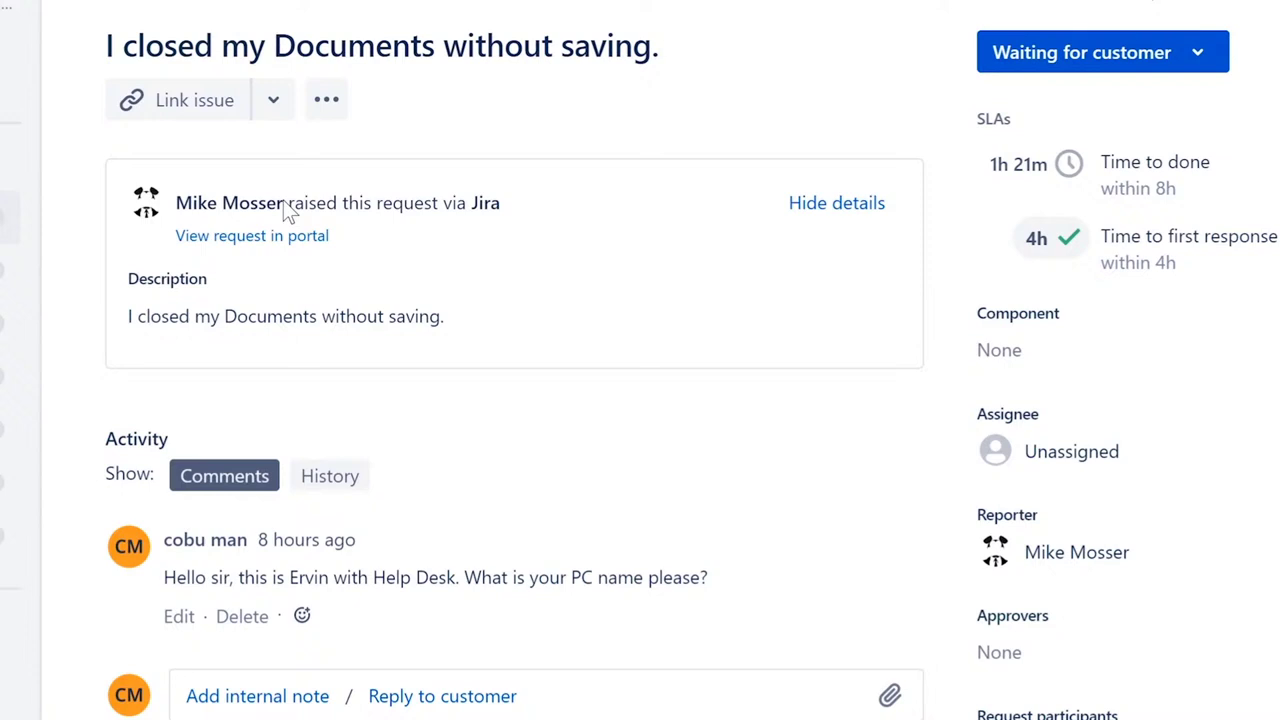
Set ISD-20's Assignee to yourself with 'Assign to me'.
{"action": "left_click", "coordinate": [1090, 452]}
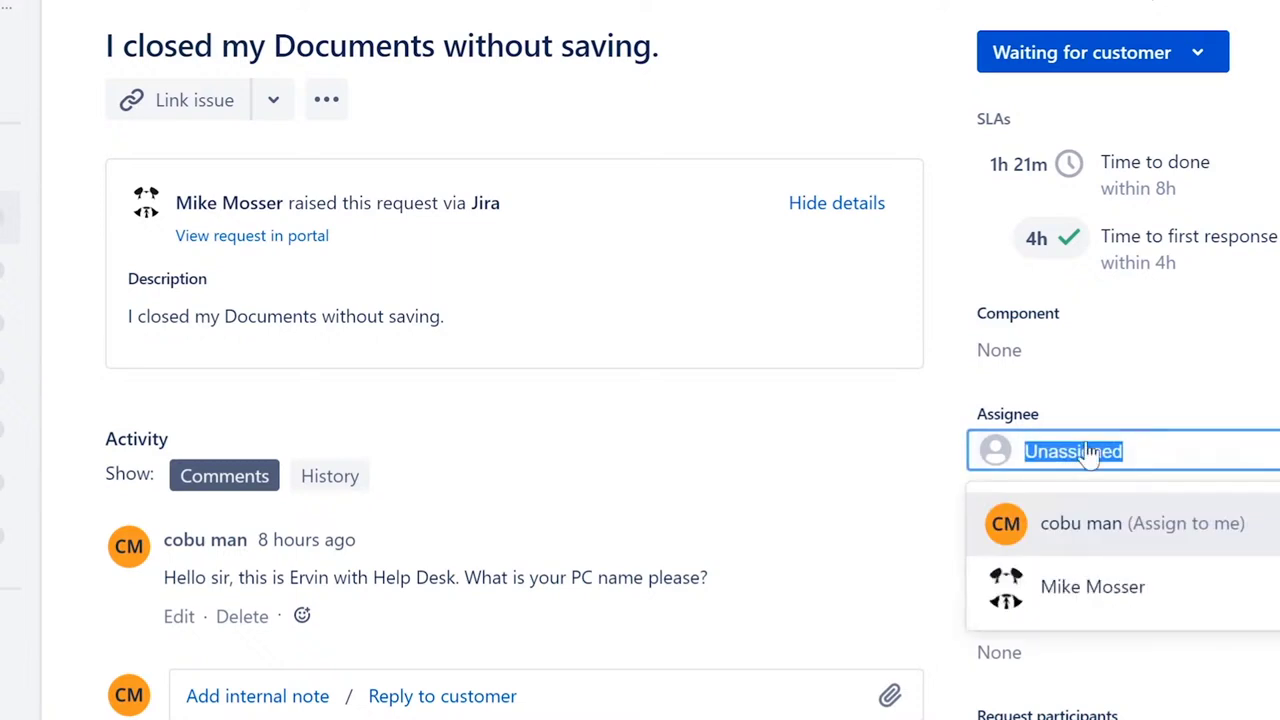
{"action": "left_click", "coordinate": [1082, 524]}
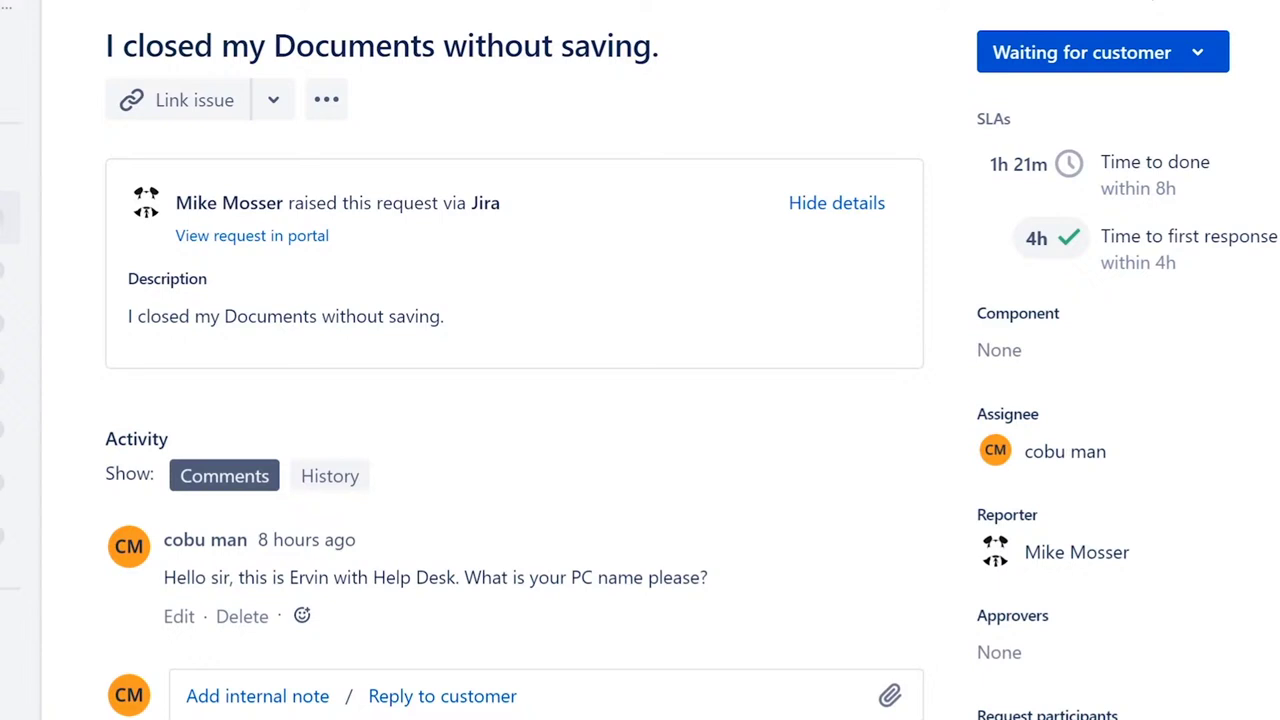
{"action": "left_click_drag", "start_coordinate": [193, 203], "coordinate": [252, 203]}
{"action": "left_click", "coordinate": [290, 212]}
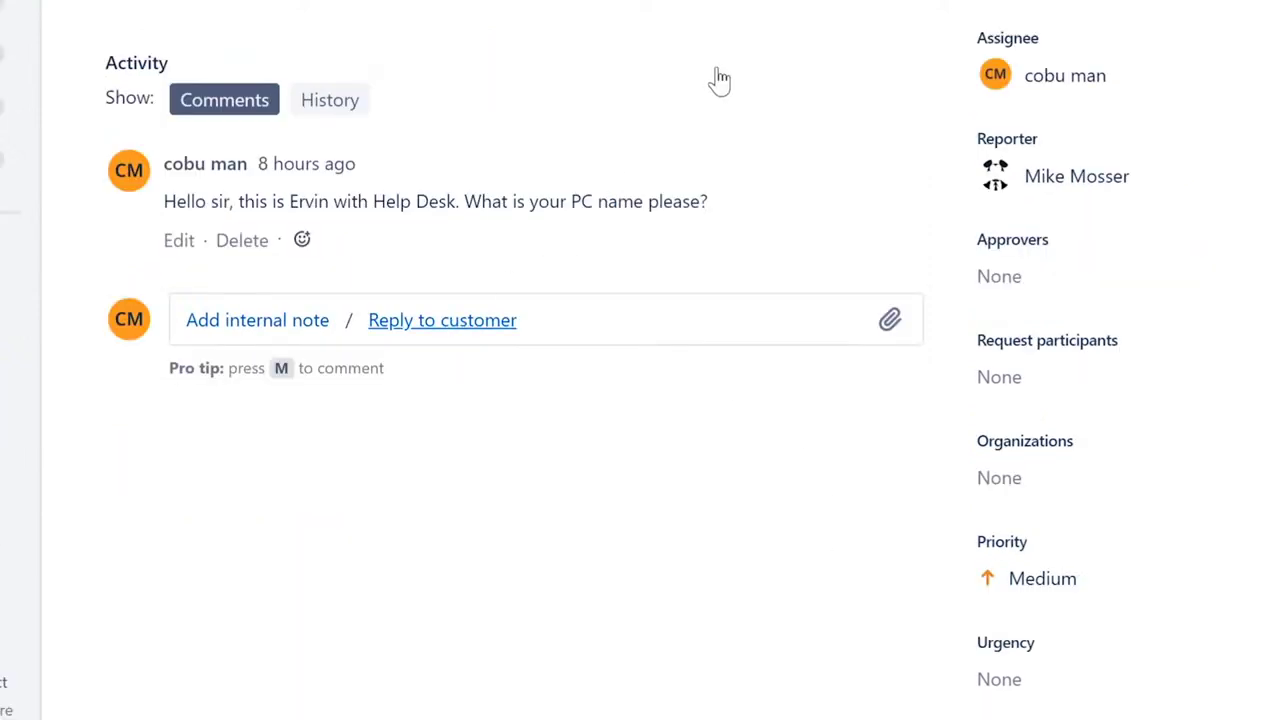
Start a customer reply greeting from Help Desk Tier1 about the unsaved-document ticket.
{"action": "left_click", "coordinate": [462, 322]}
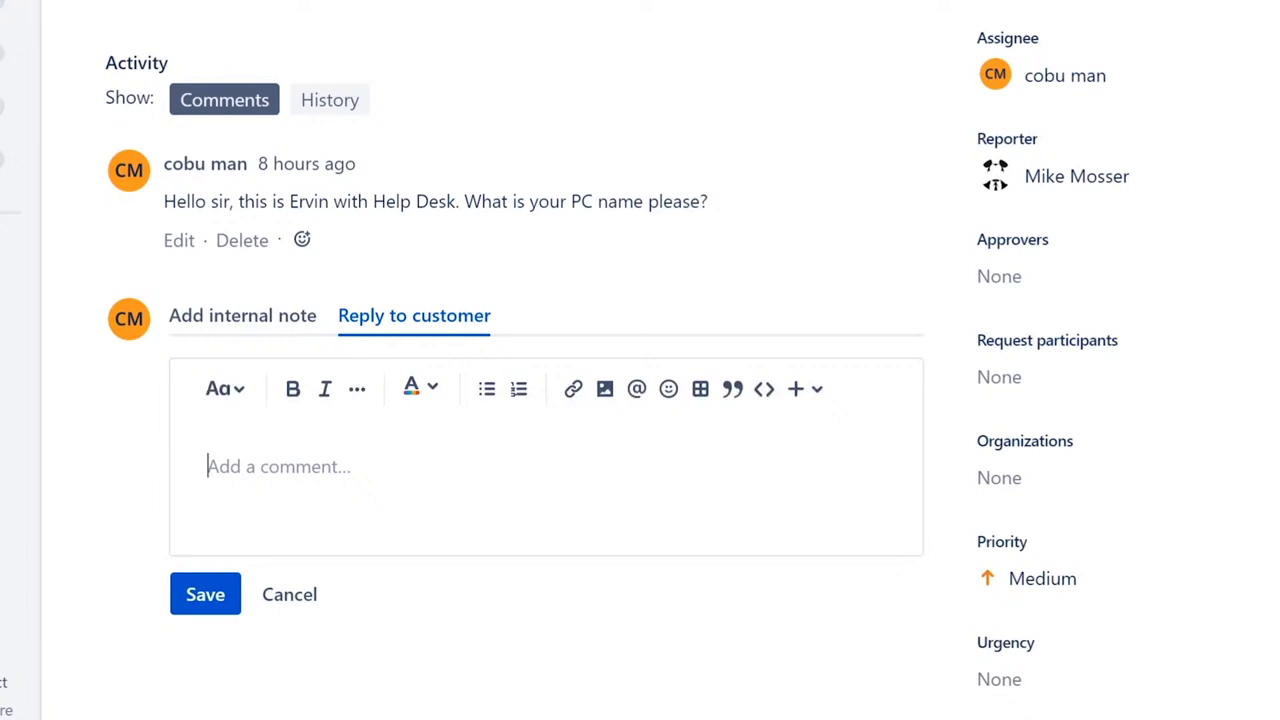
{"action": "type", "text": "H"}
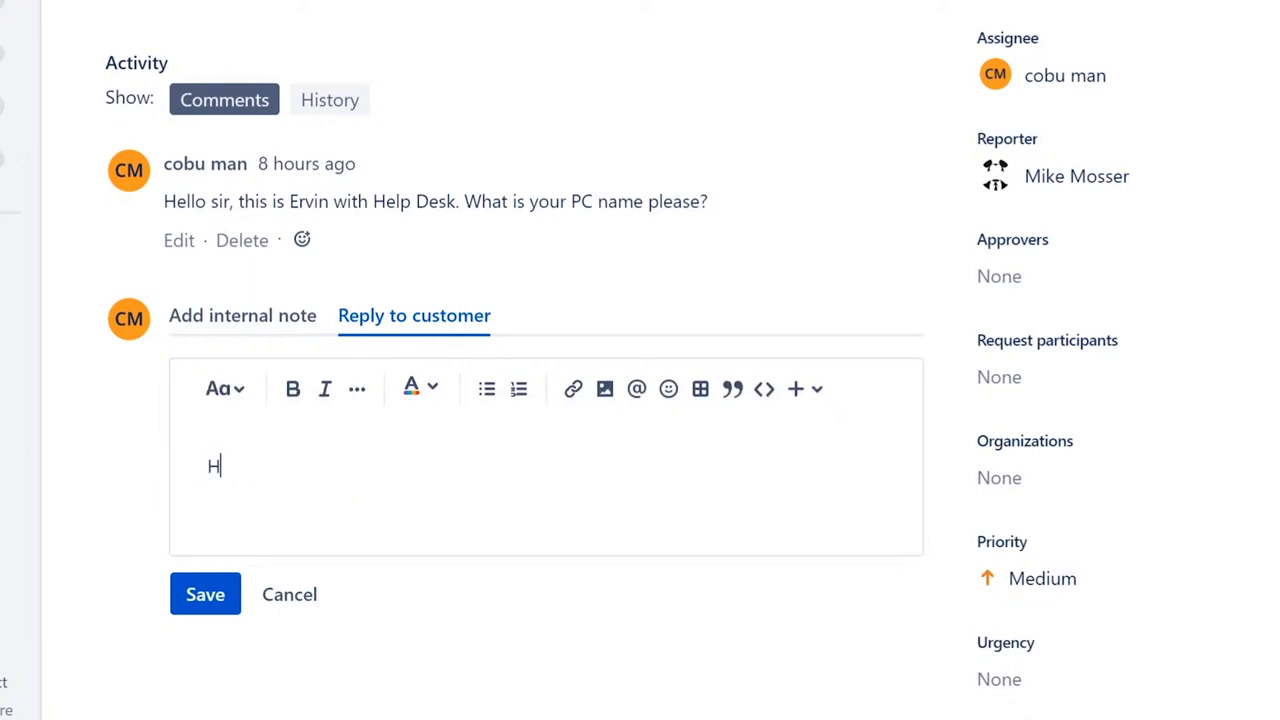
{"action": "type", "text": "ello, my name"}
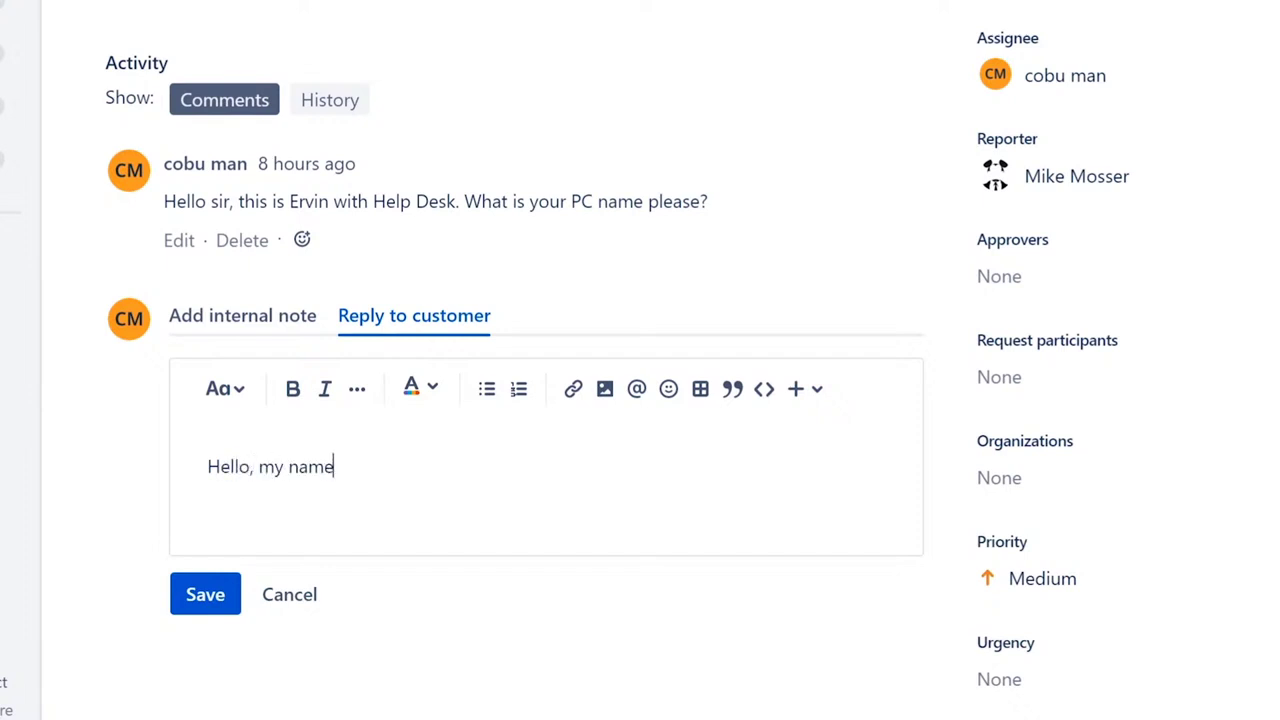
{"action": "type", "text": " is Ervin with Help Desk"}
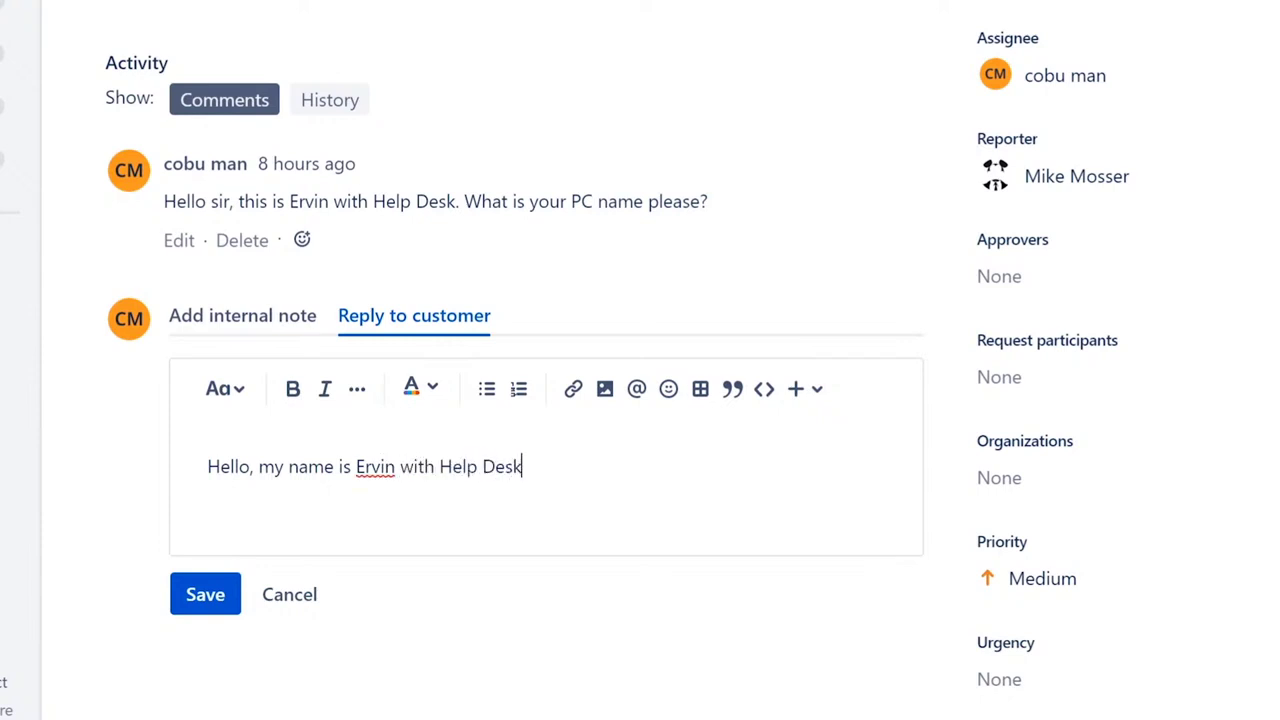
{"action": "type", "text": " Tier1. I ha"}
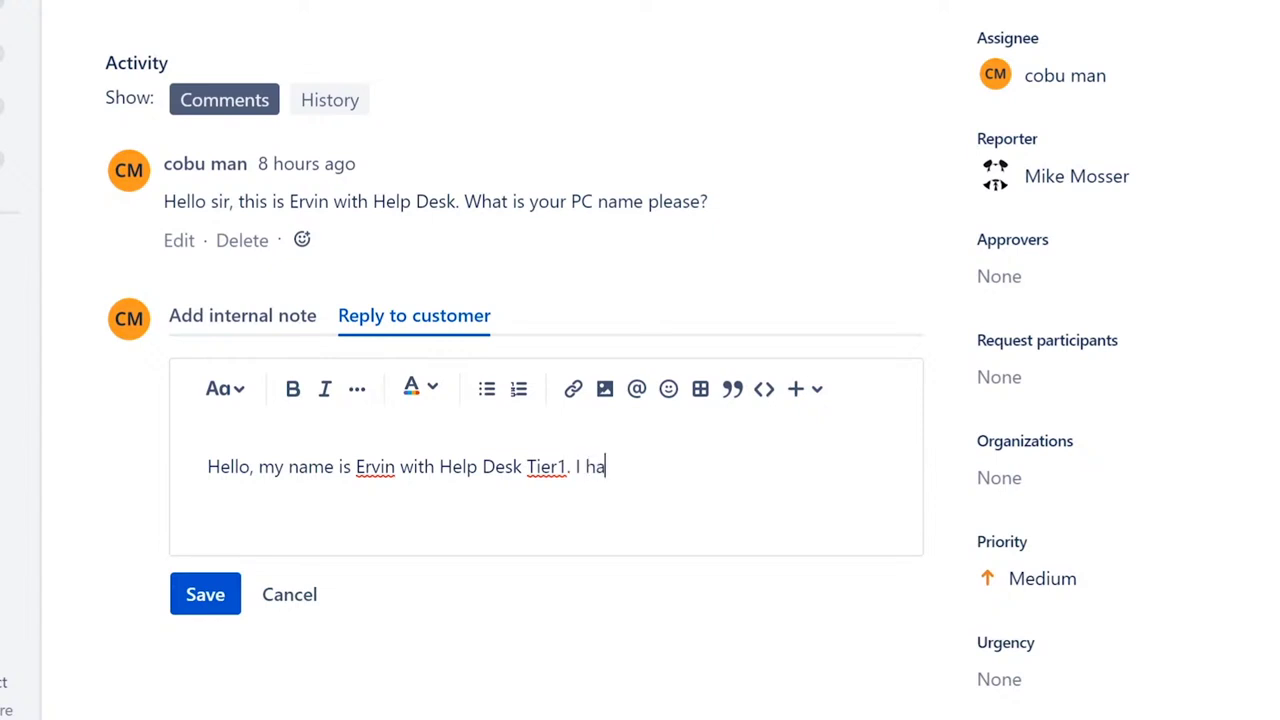
{"action": "type", "text": "ve your ticke"}
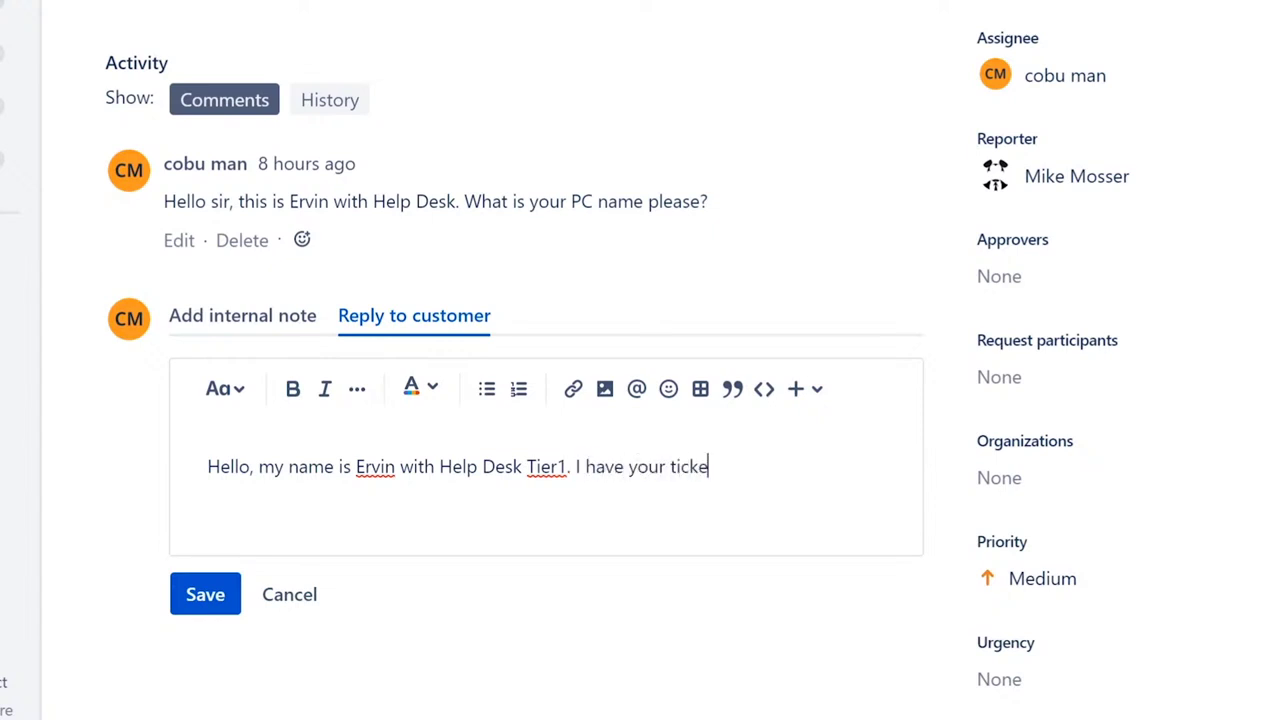
{"action": "type", "text": "t about closing a di"}
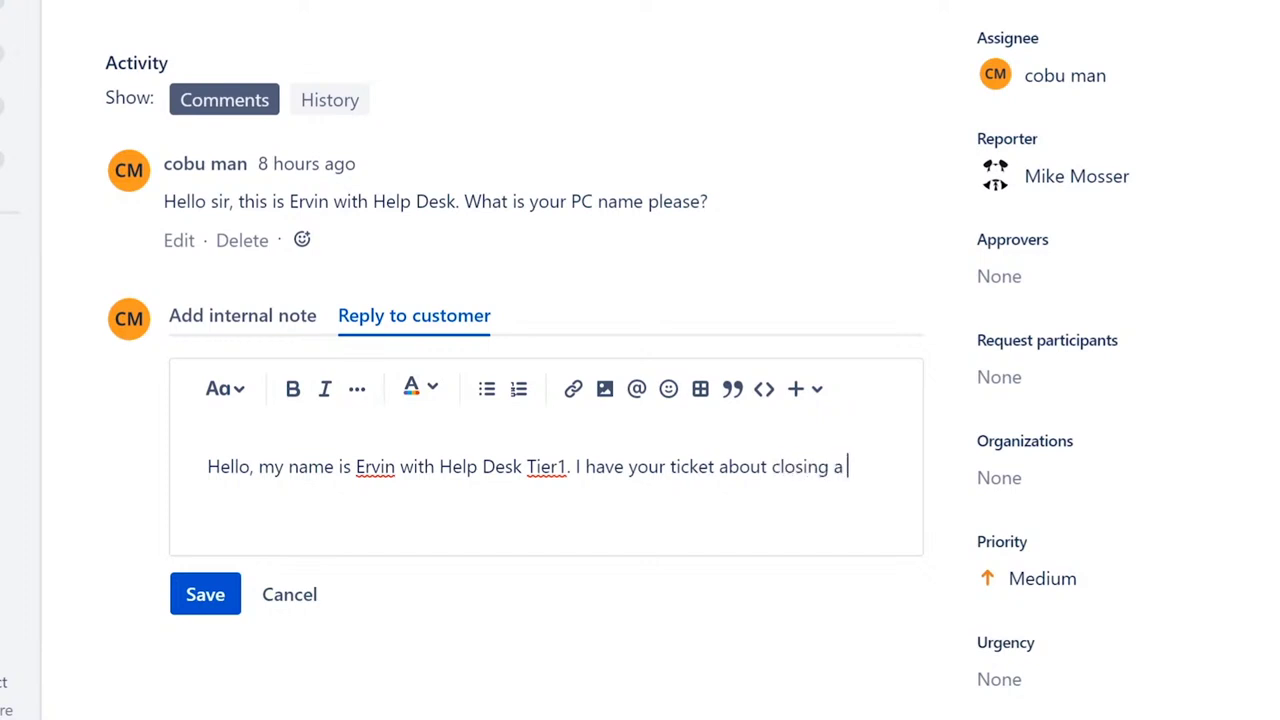
{"action": "key", "text": "BackSpace"}
{"action": "type", "text": "cou"}
{"action": "key", "text": "BackSpace"}
{"action": "key", "text": "BackSpace"}
{"action": "key", "text": "BackSpace"}
Ask whether they saved it elsewhere or just closed the window, ending with a smiley emoji.
{"action": "type", "text": "ocument"}
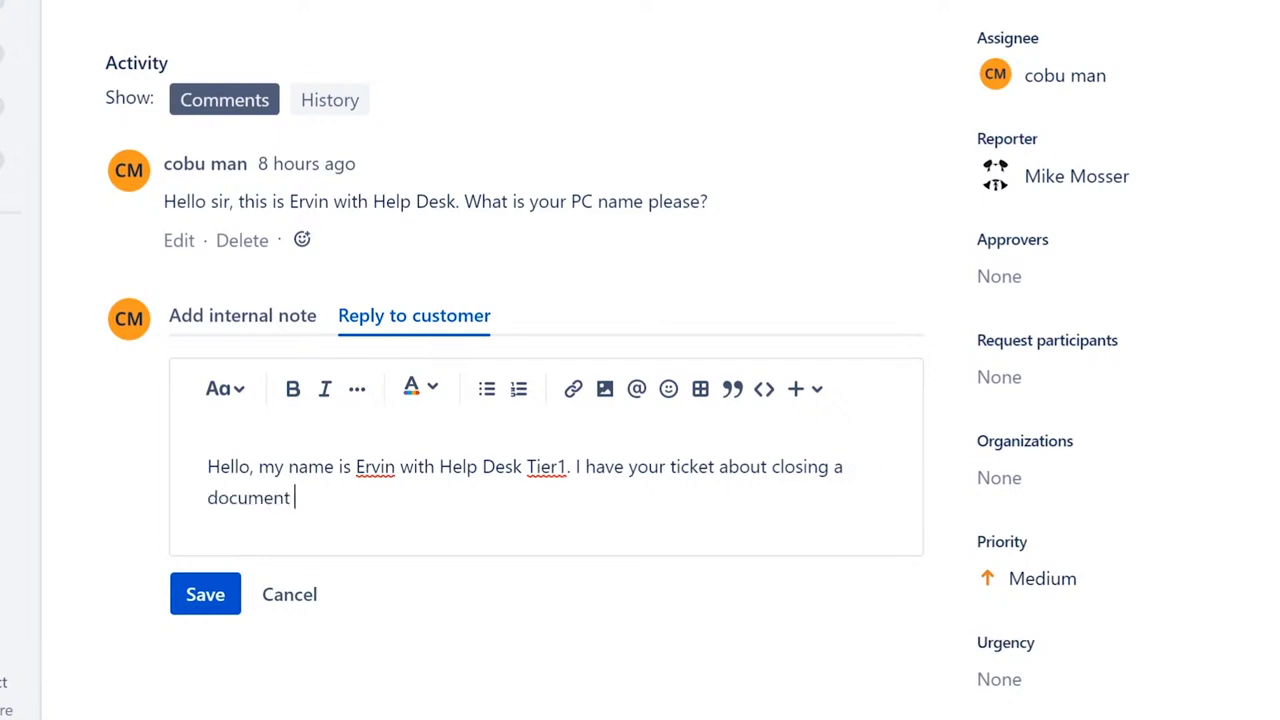
{"action": "type", "text": " without saving it"}
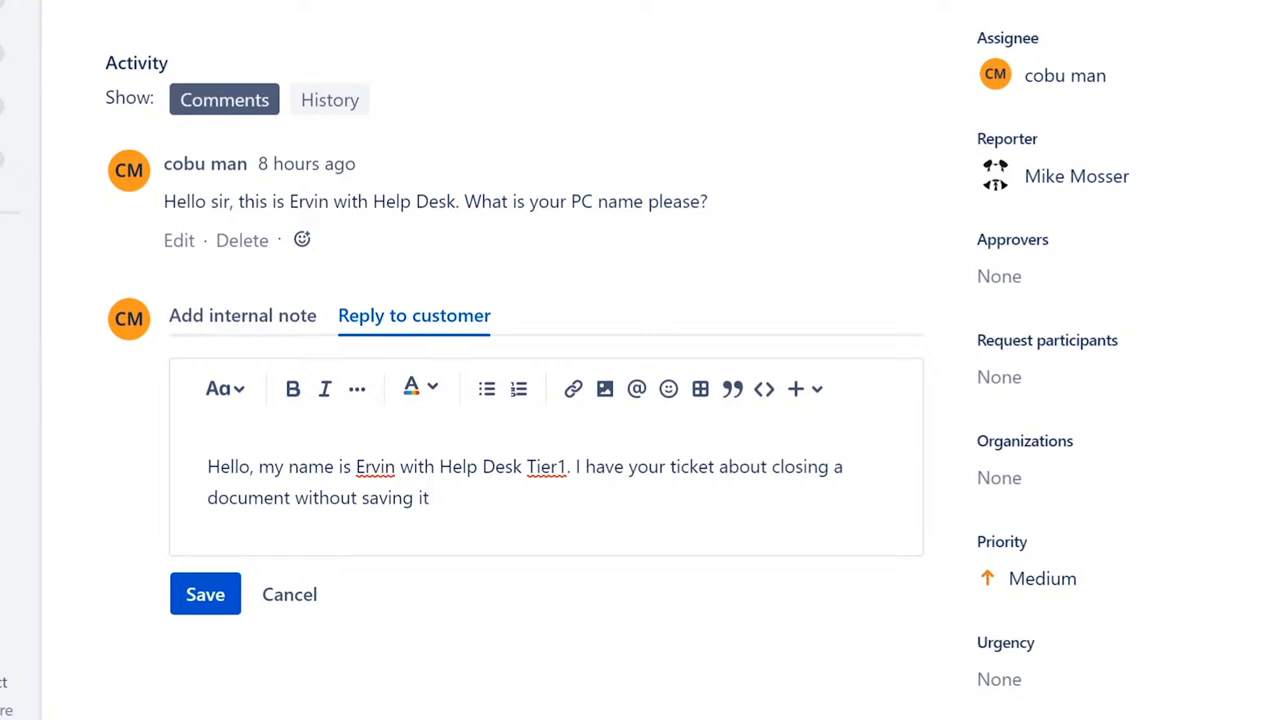
{"action": "type", "text": "... Did you happen"}
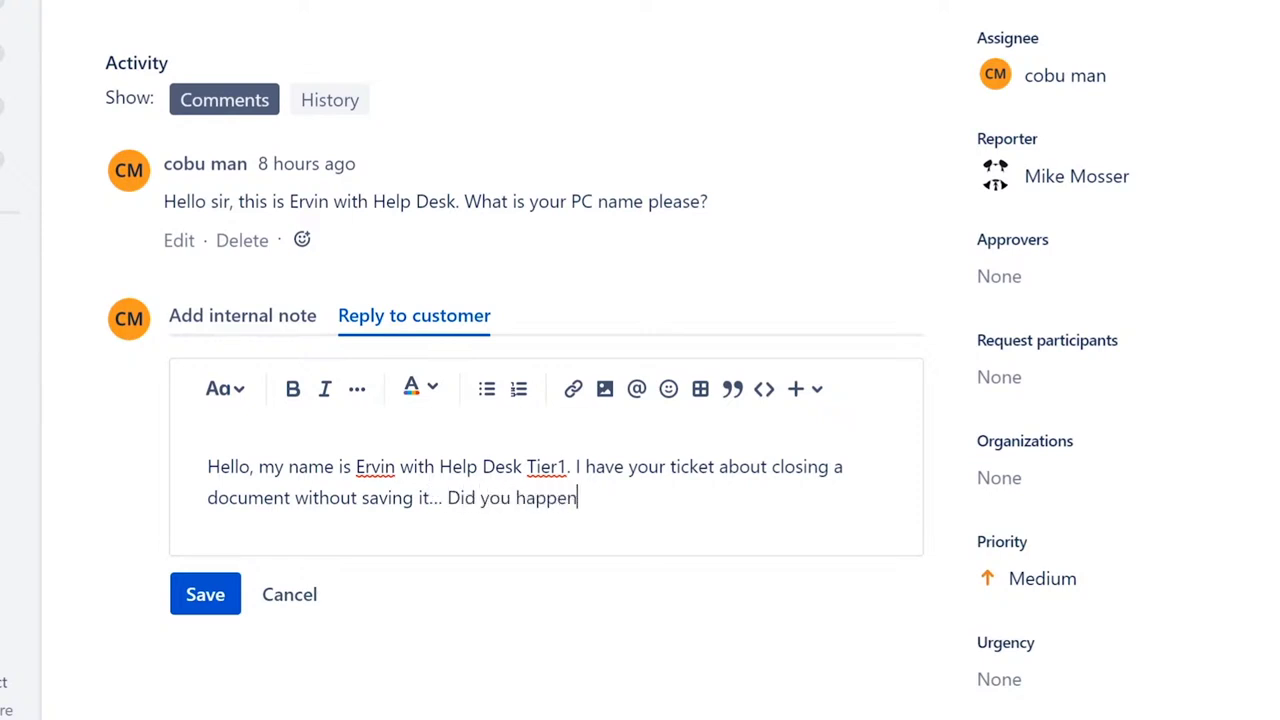
{"action": "type", "text": " to save it som"}
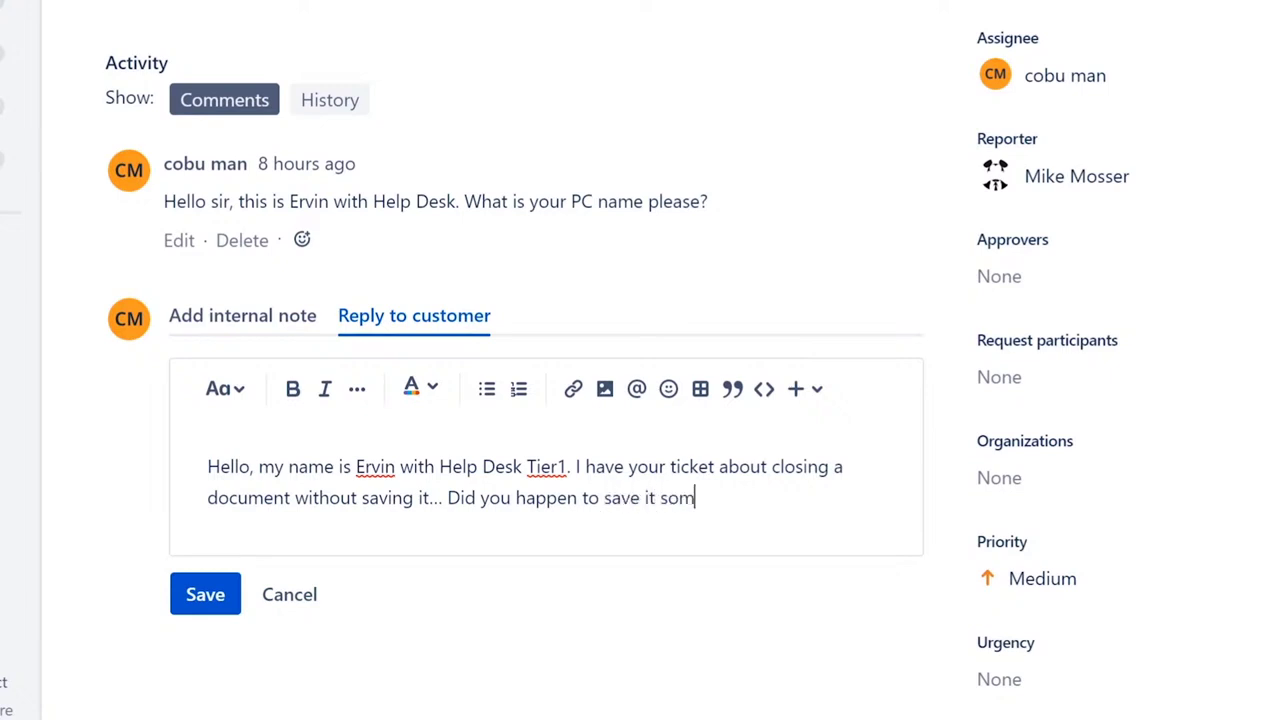
{"action": "type", "text": "ewhere else?"}
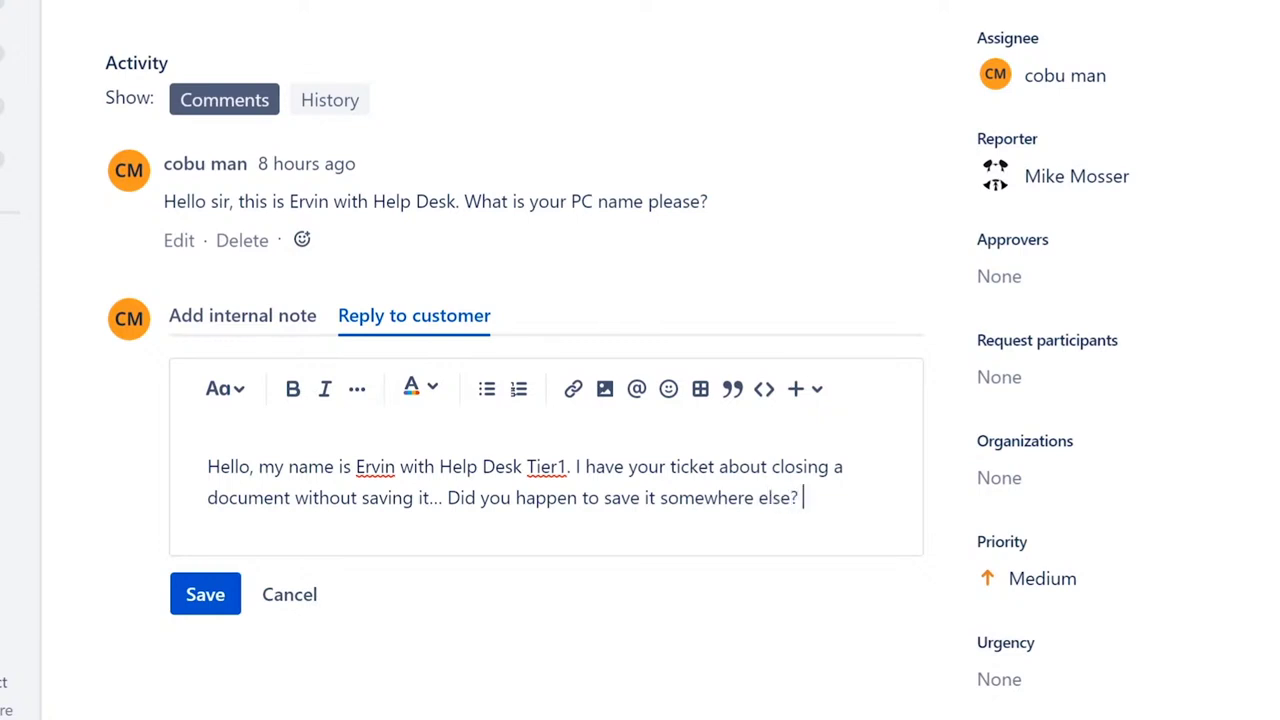
{"action": "type", "text": " or"}
{"action": "key", "text": "BackSpace"}
{"action": "key", "text": "BackSpace"}
{"action": "key", "text": "BackSpace"}
{"action": "key", "text": "BackSpace"}
{"action": "type", "text": "or did just close the d"}
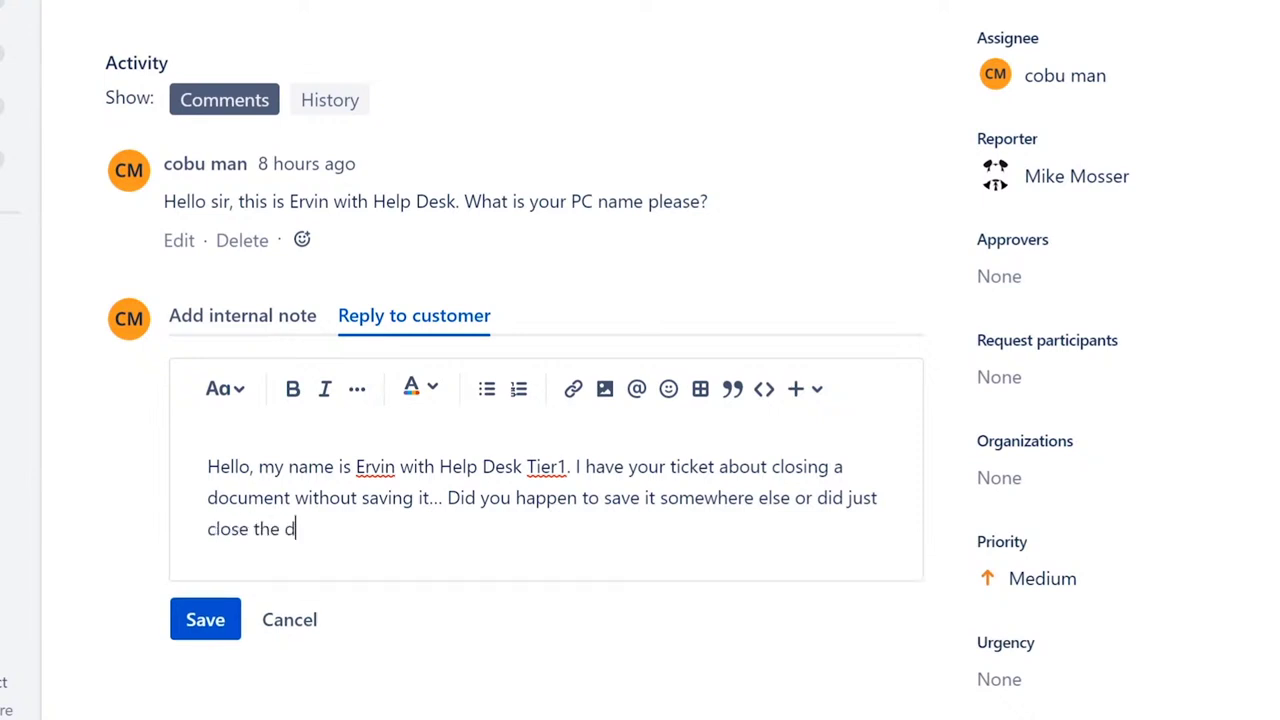
{"action": "key", "text": "BackSpace"}
{"action": "type", "text": "window?"}
{"action": "type", "text": ":)"}
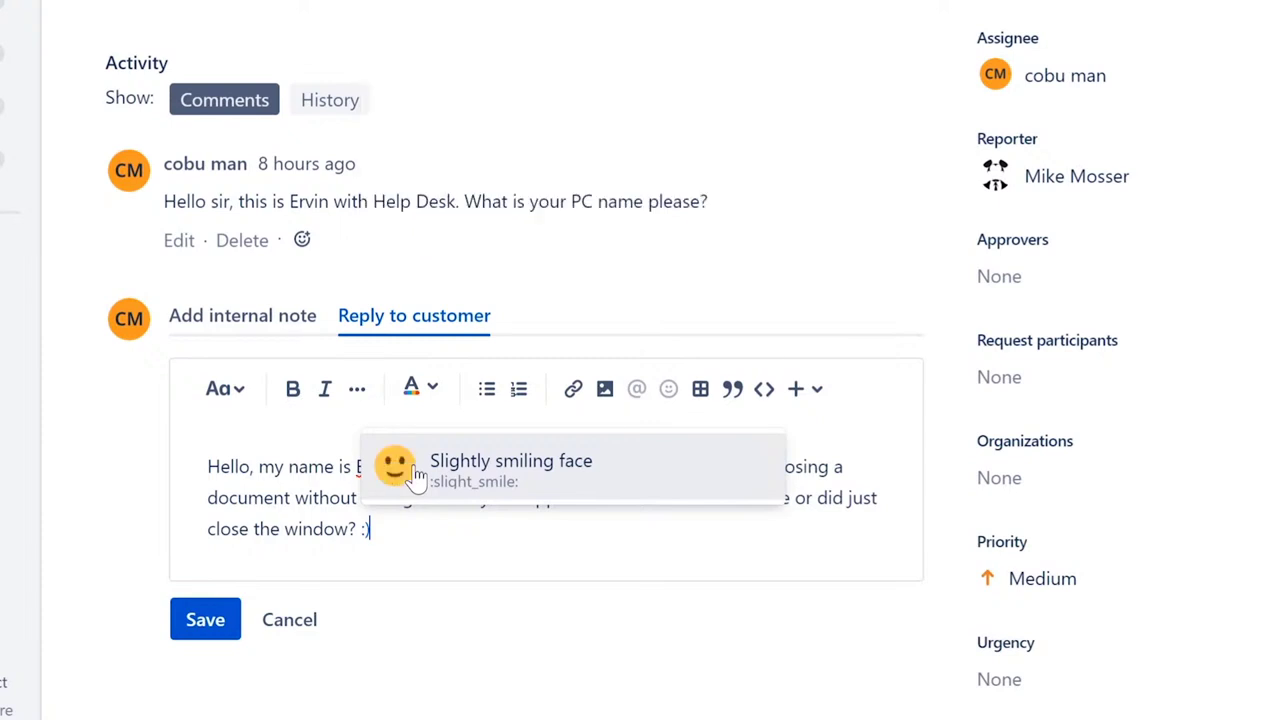
{"action": "key", "text": "Return"}
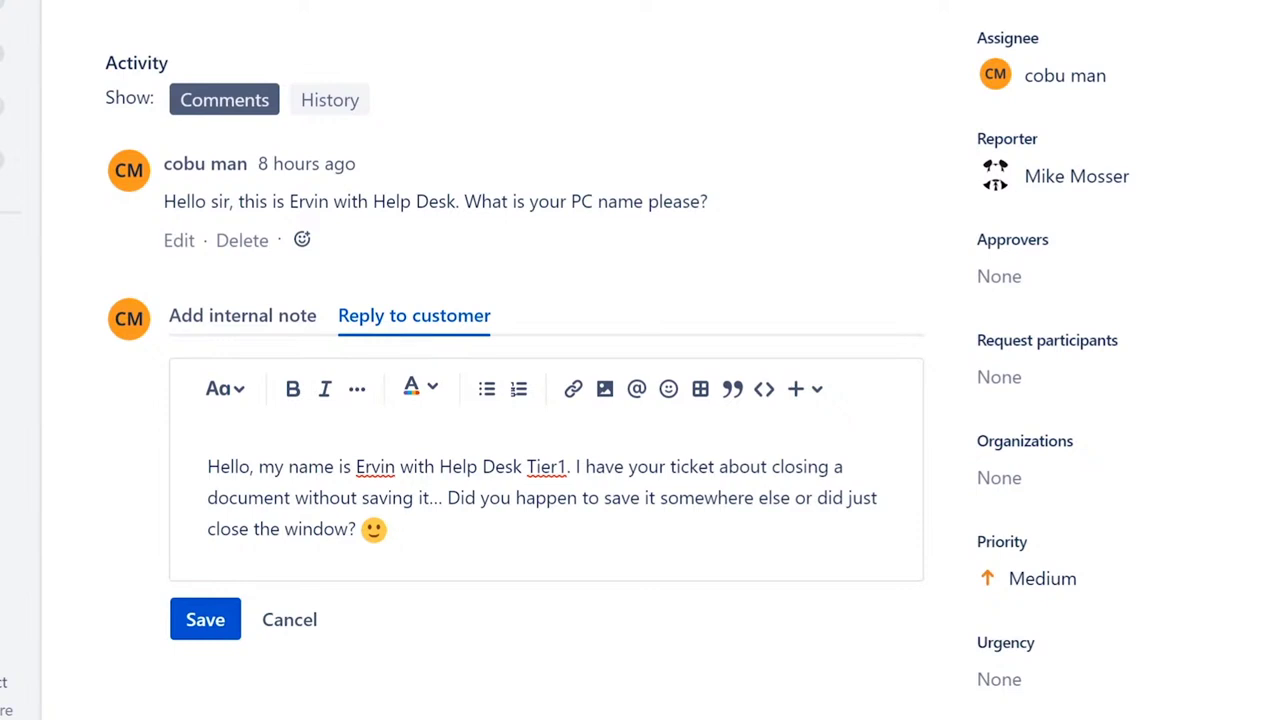
Post the question, then begin a new reply with 'Unfortunately,' spelled correctly via spell-check.
{"action": "left_click", "coordinate": [213, 624]}
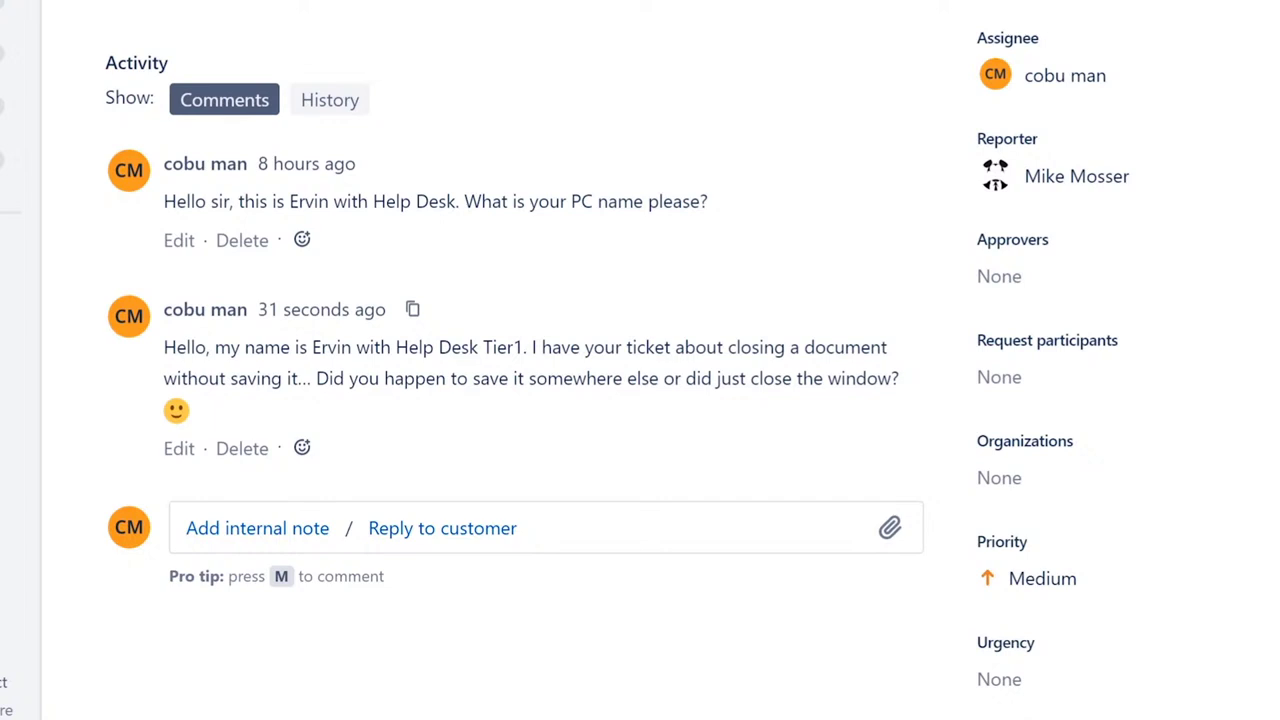
{"action": "left_click", "coordinate": [443, 530]}
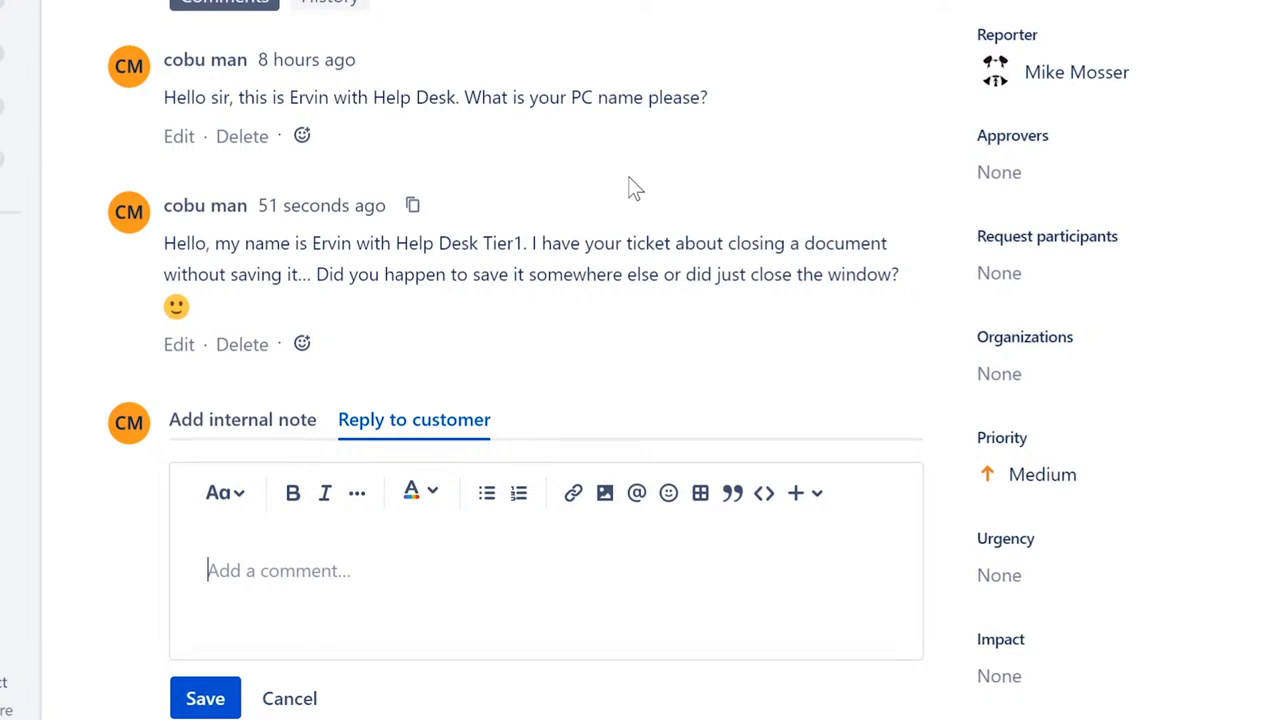
{"action": "type", "text": "Unf"}
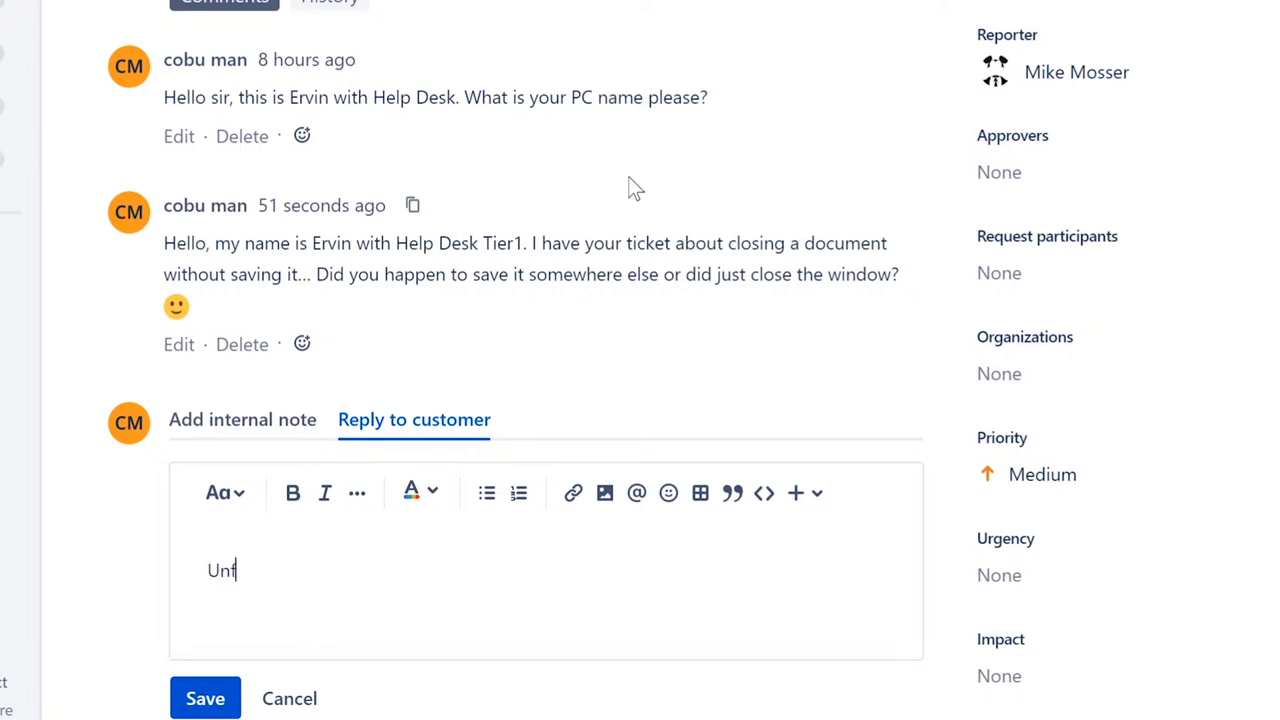
{"action": "type", "text": "ortunatelly, "}
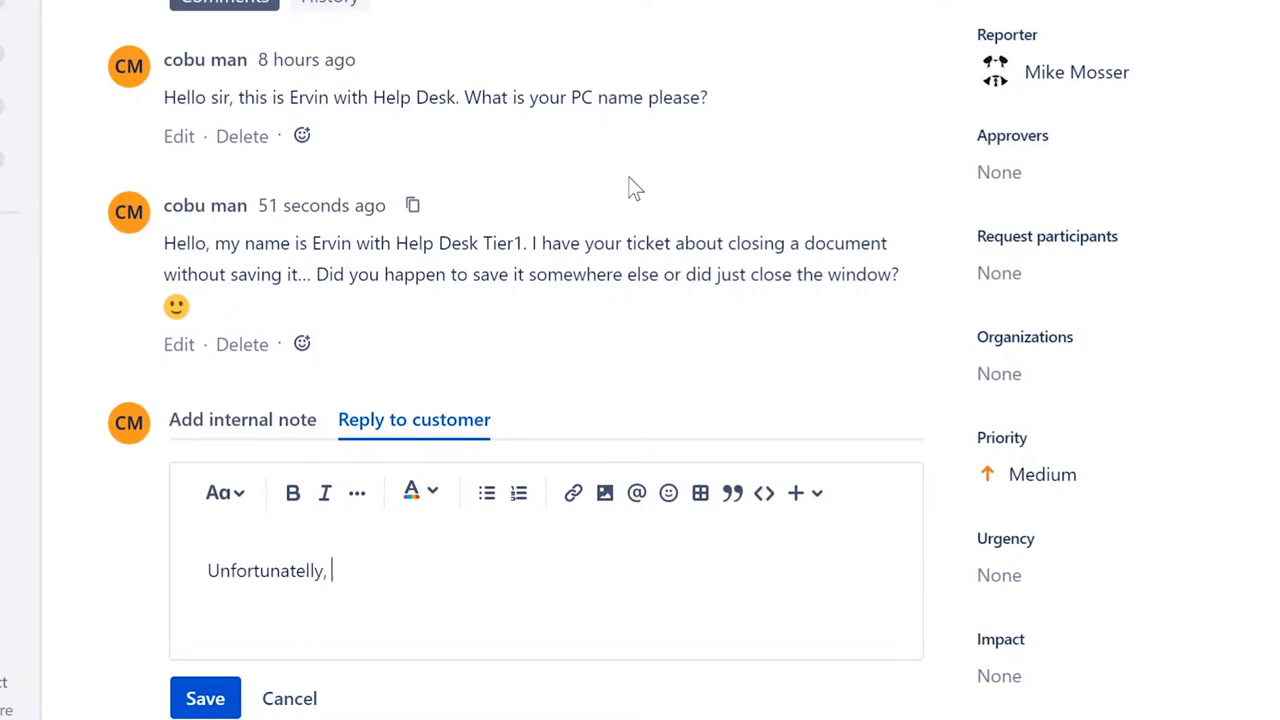
{"action": "type", "text": "we dont'"}
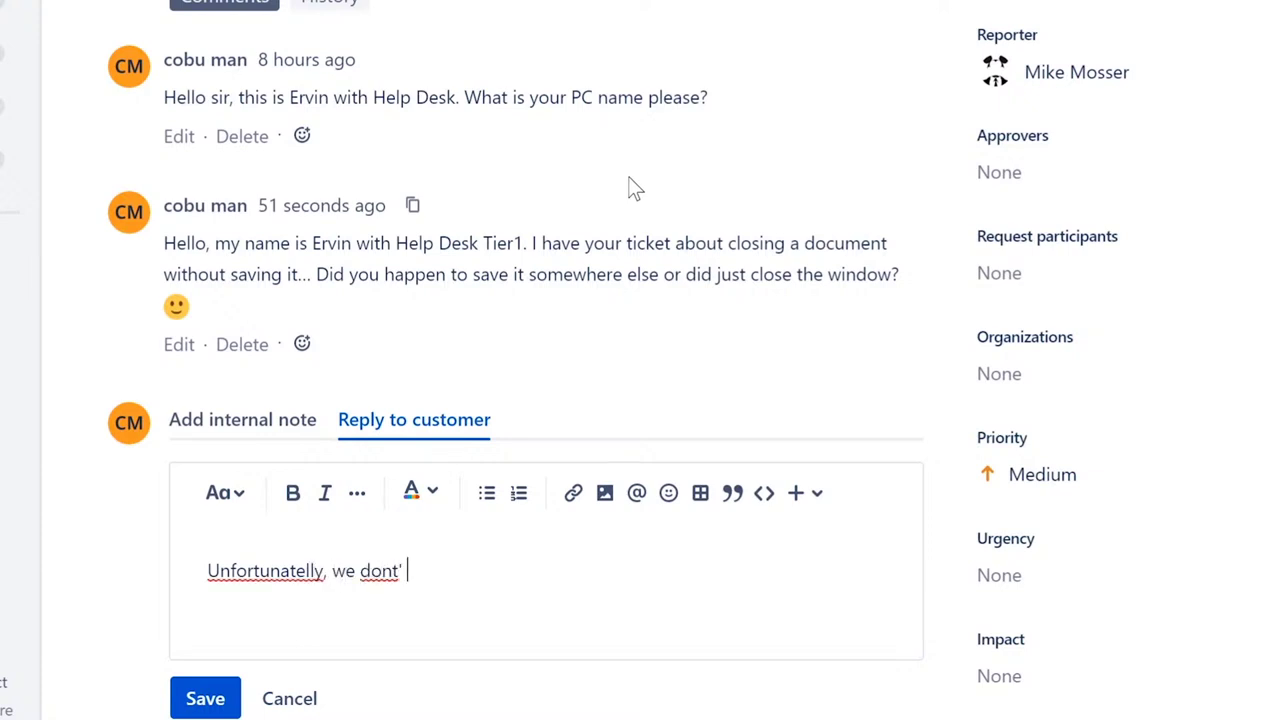
{"action": "double_click", "coordinate": [265, 570]}
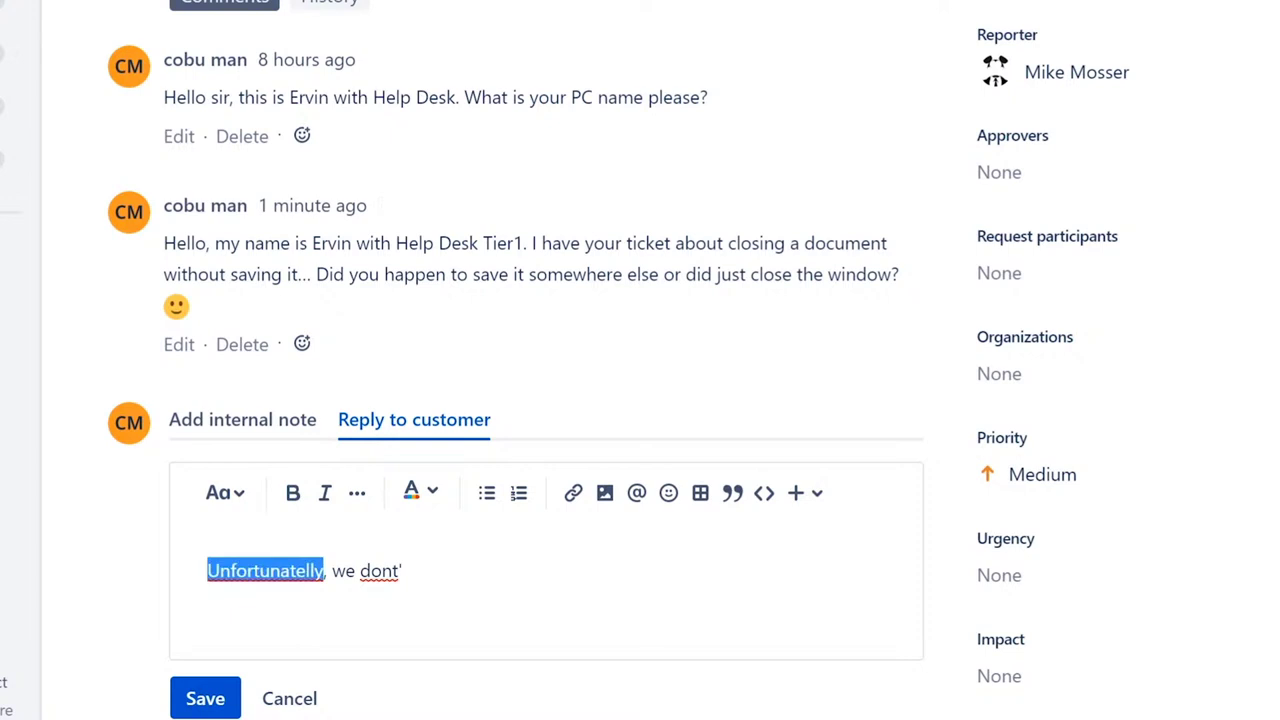
{"action": "right_click", "coordinate": [297, 570]}
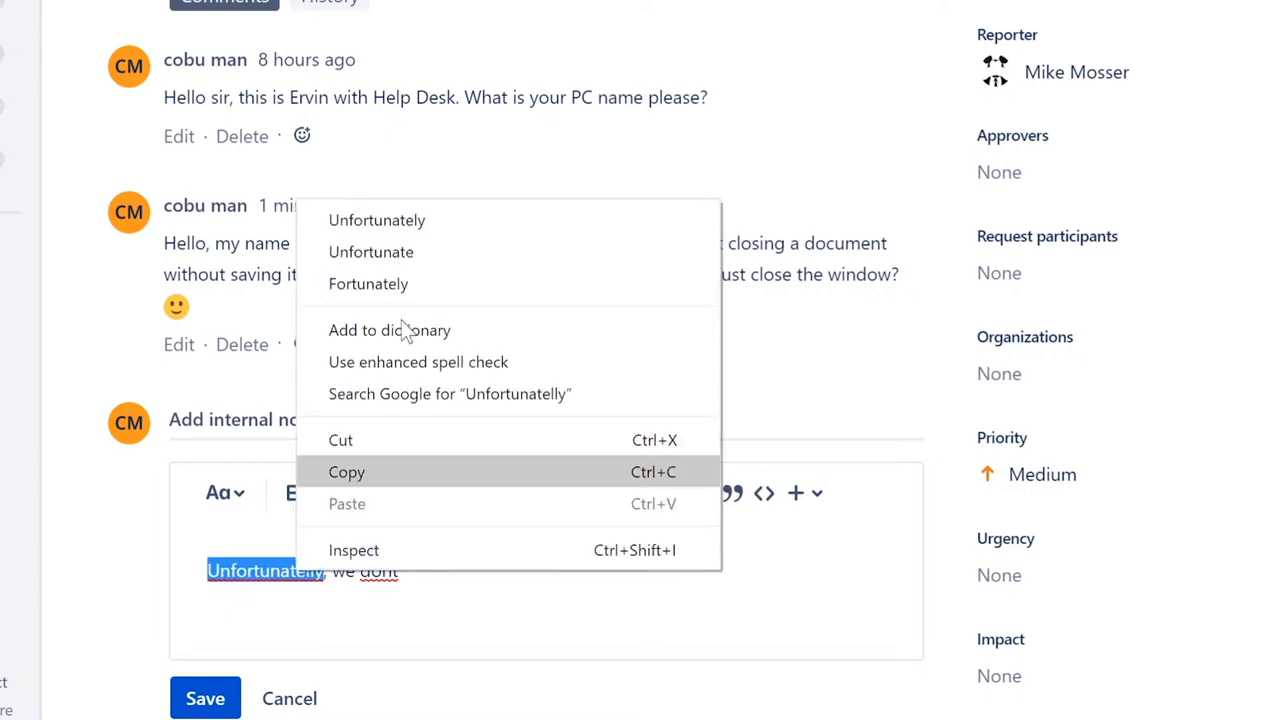
{"action": "left_click", "coordinate": [474, 221]}
Continue: 'we don't have a way to recover that file... gone forever' with a disappointed emoji.
{"action": "left_click", "coordinate": [402, 570]}
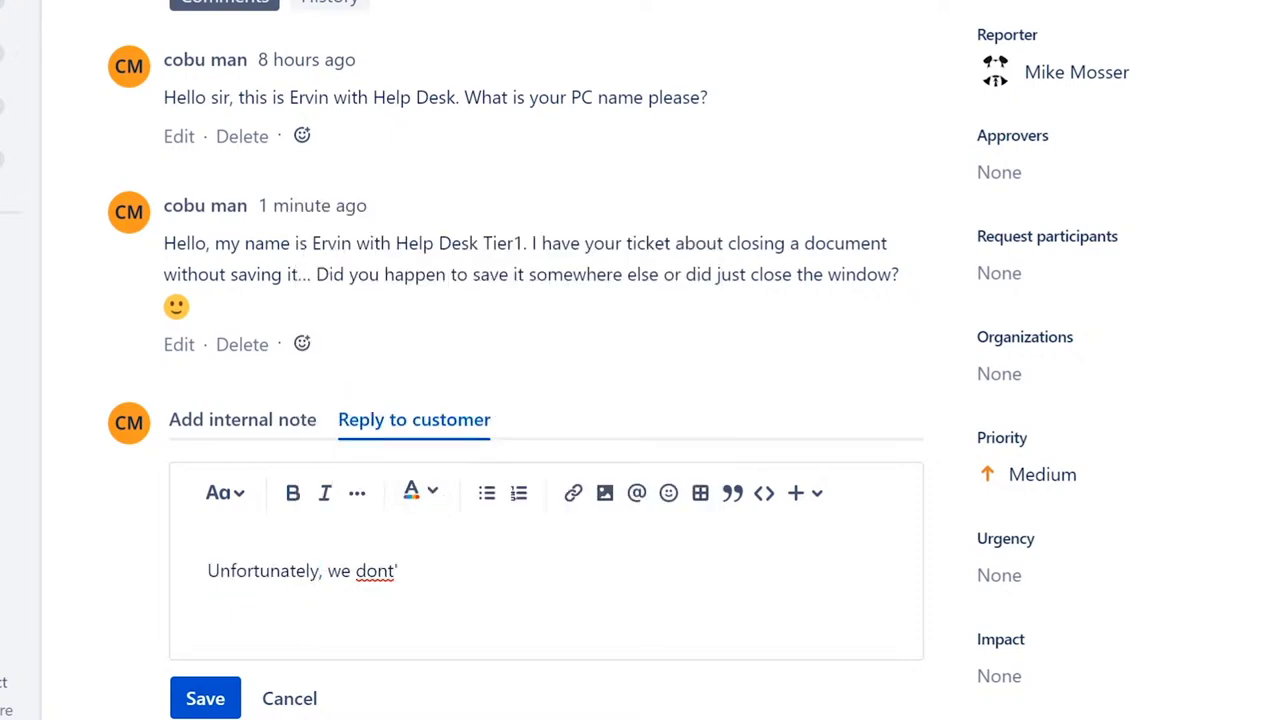
{"action": "key", "text": "BackSpace"}
{"action": "key", "text": "BackSpace"}
{"action": "key", "text": "BackSpace"}
{"action": "type", "text": "'t"}
{"action": "type", "text": "have a way "}
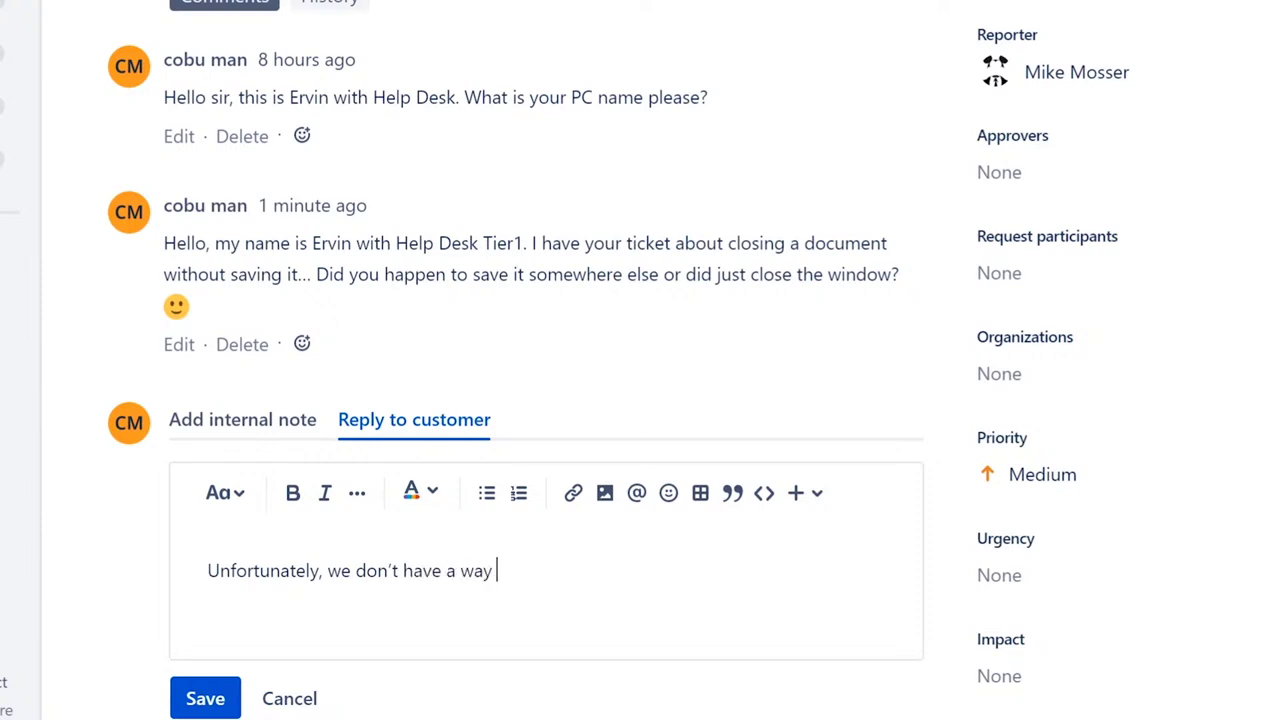
{"action": "type", "text": "to re"}
{"action": "type", "text": "c"}
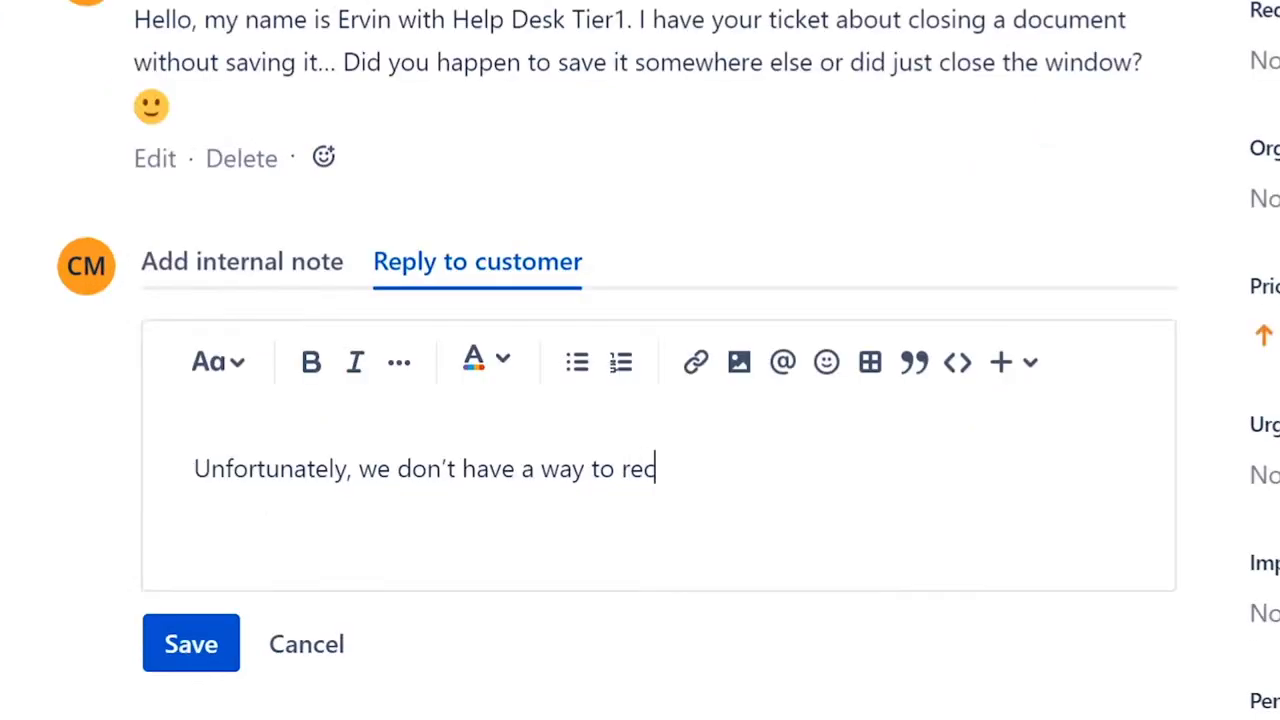
{"action": "type", "text": "over that "}
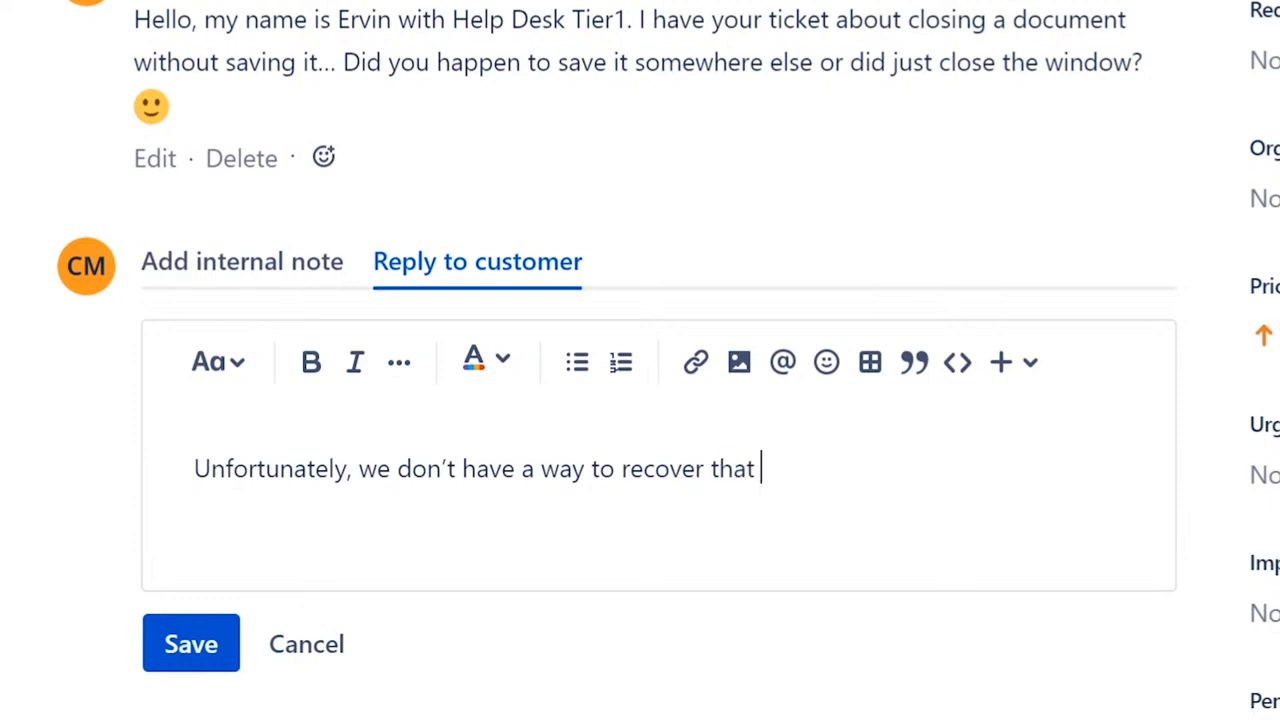
{"action": "type", "text": "file... onc"}
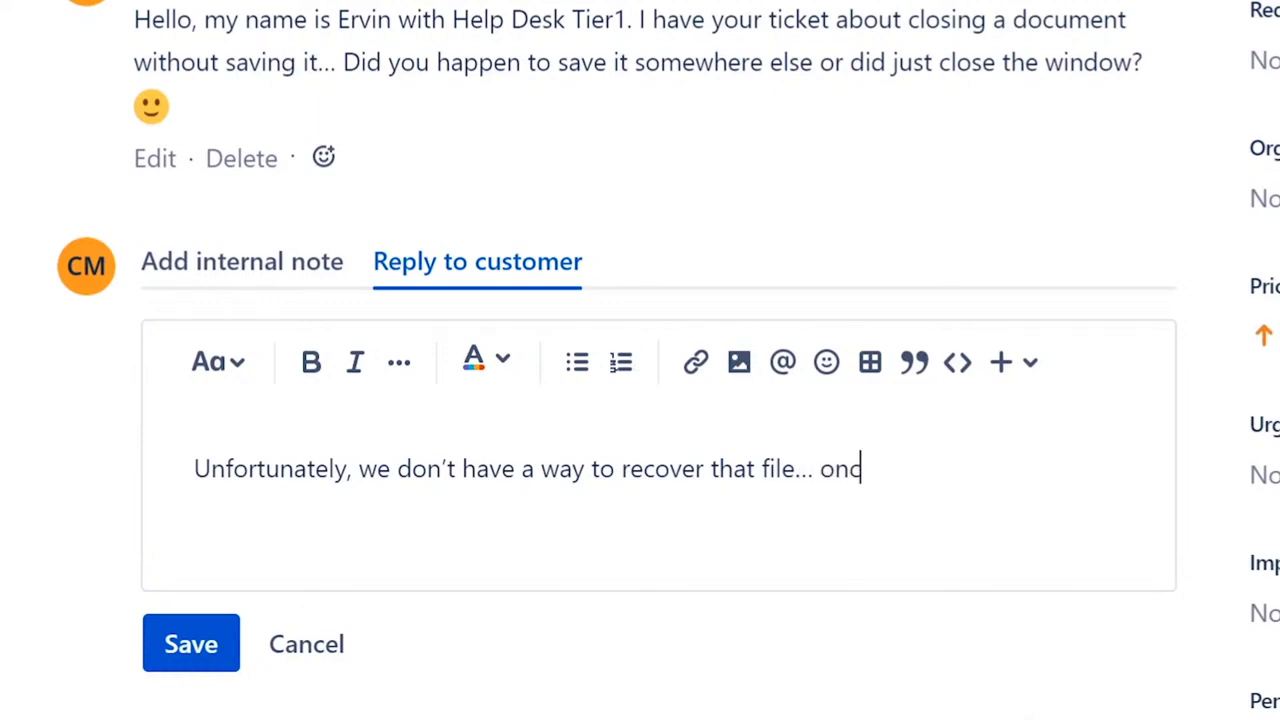
{"action": "type", "text": "e you clos"}
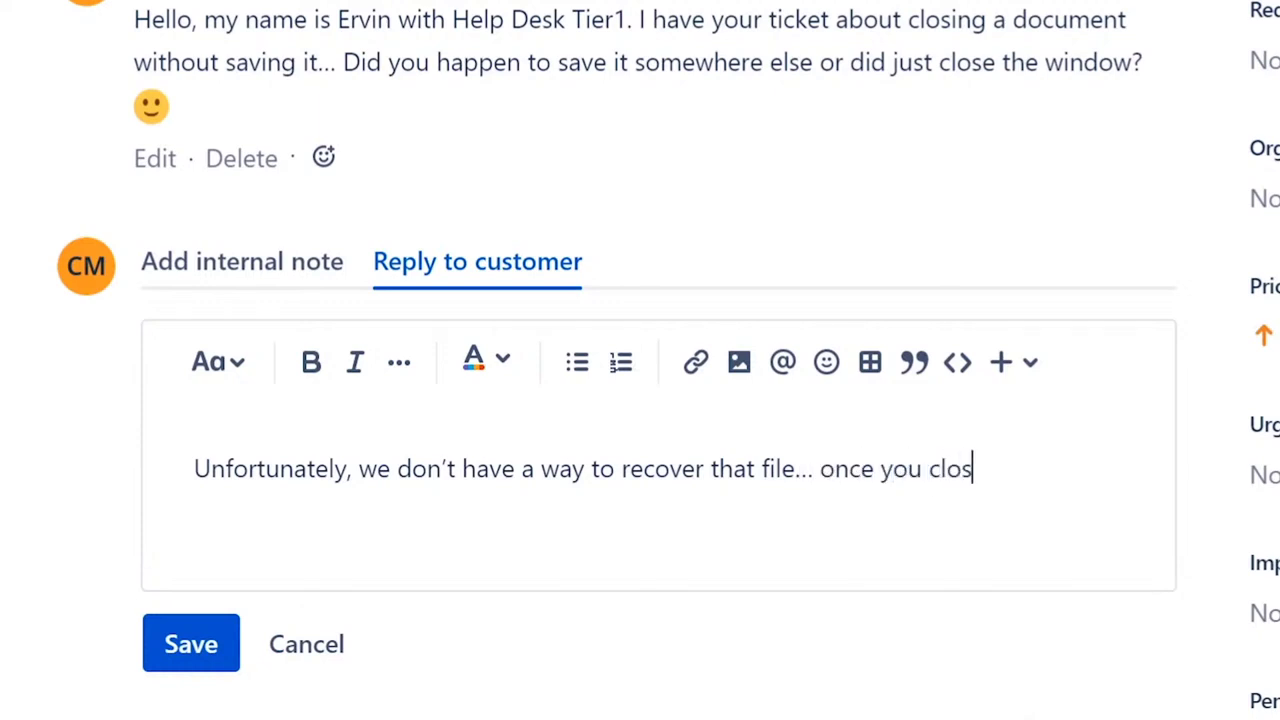
{"action": "type", "text": "e the window like that"}
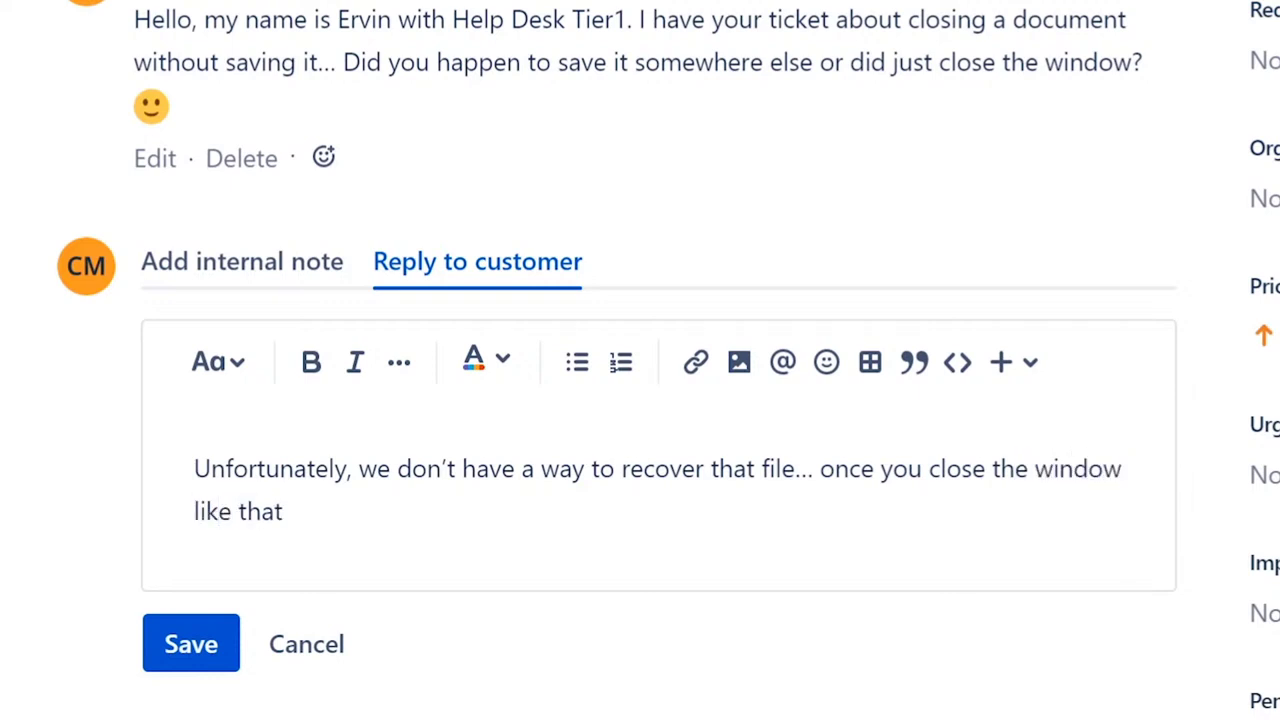
{"action": "type", "text": " it is gone for e"}
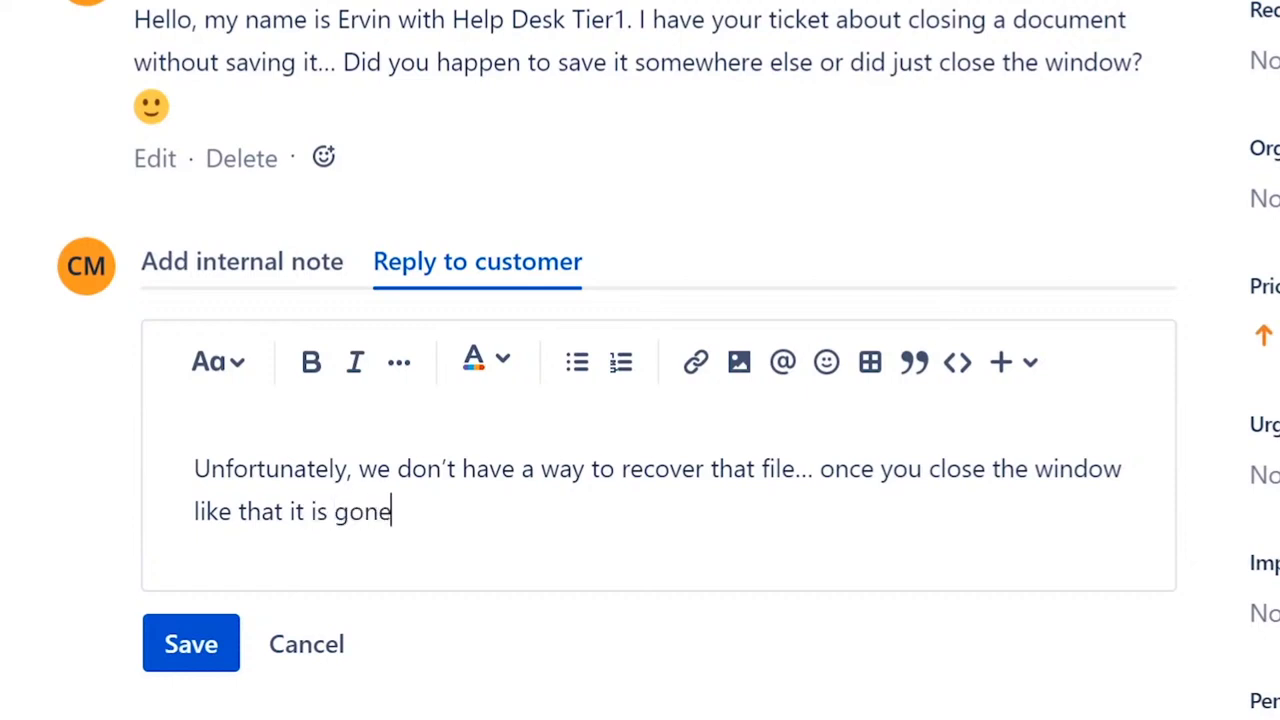
{"action": "key", "text": "BackSpace"}
{"action": "key", "text": "BackSpace"}
{"action": "type", "text": "ever. "}
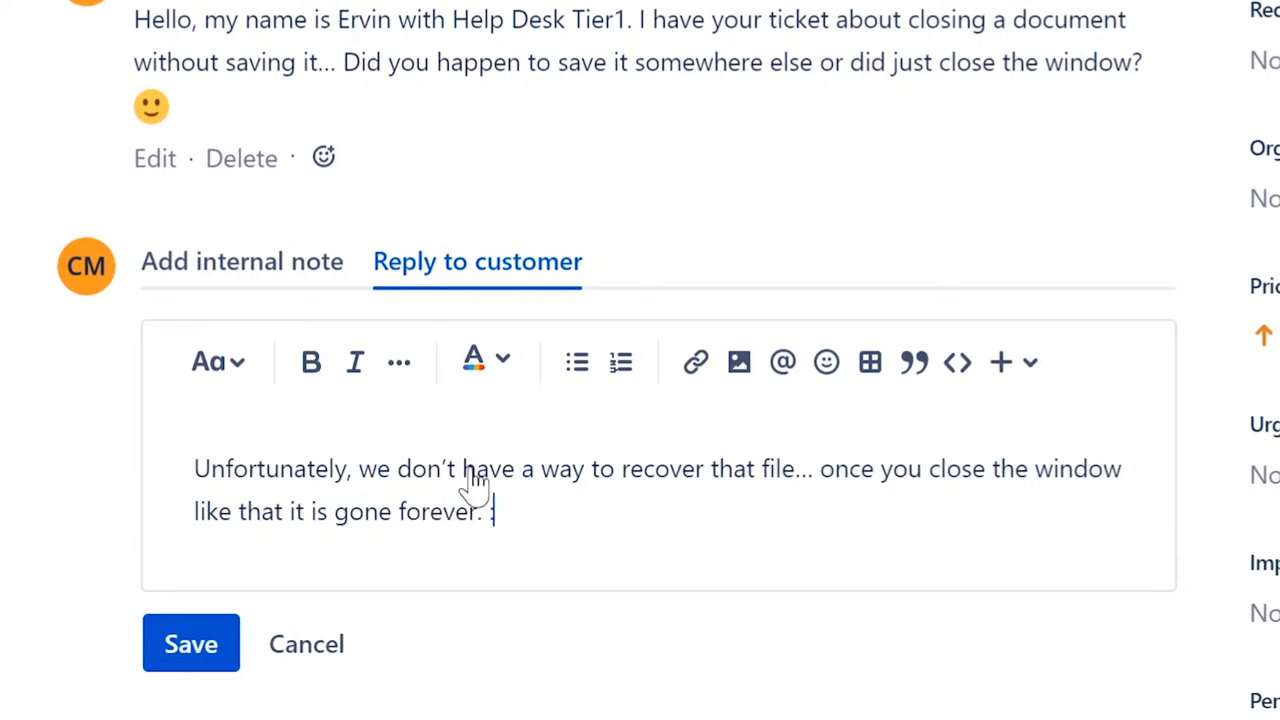
{"action": "type", "text": ":("}
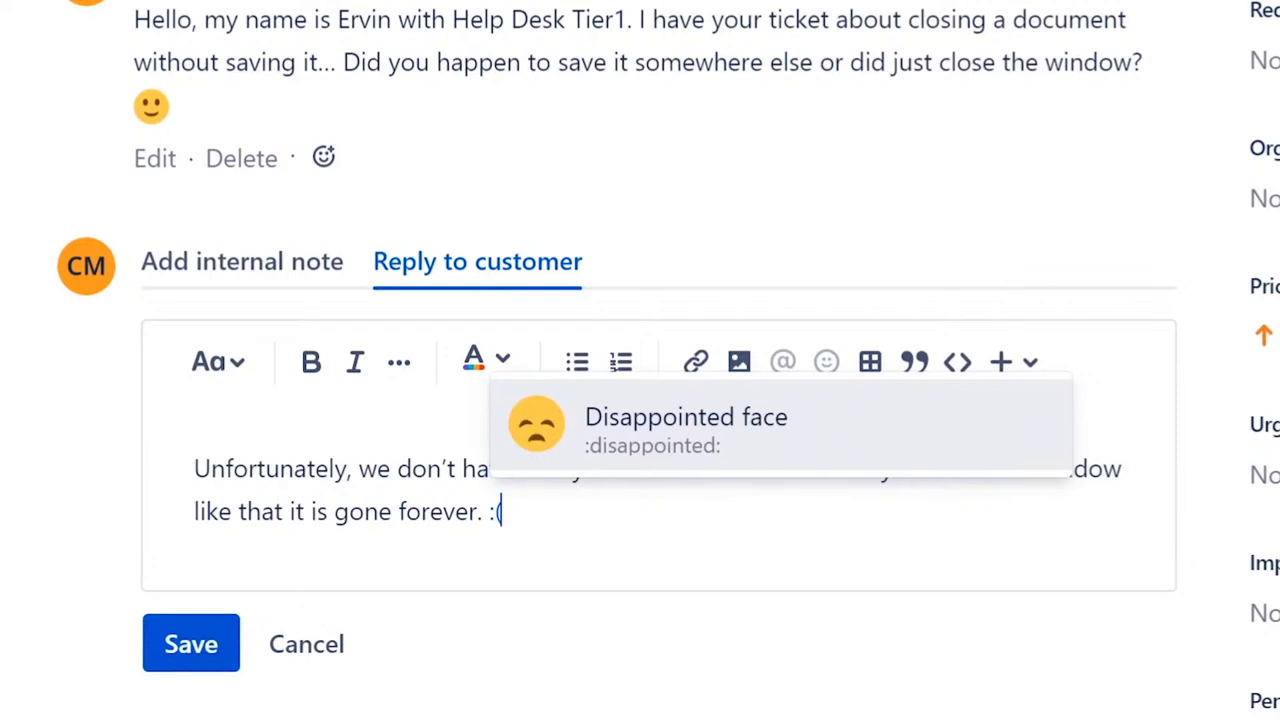
{"action": "left_click", "coordinate": [702, 445]}
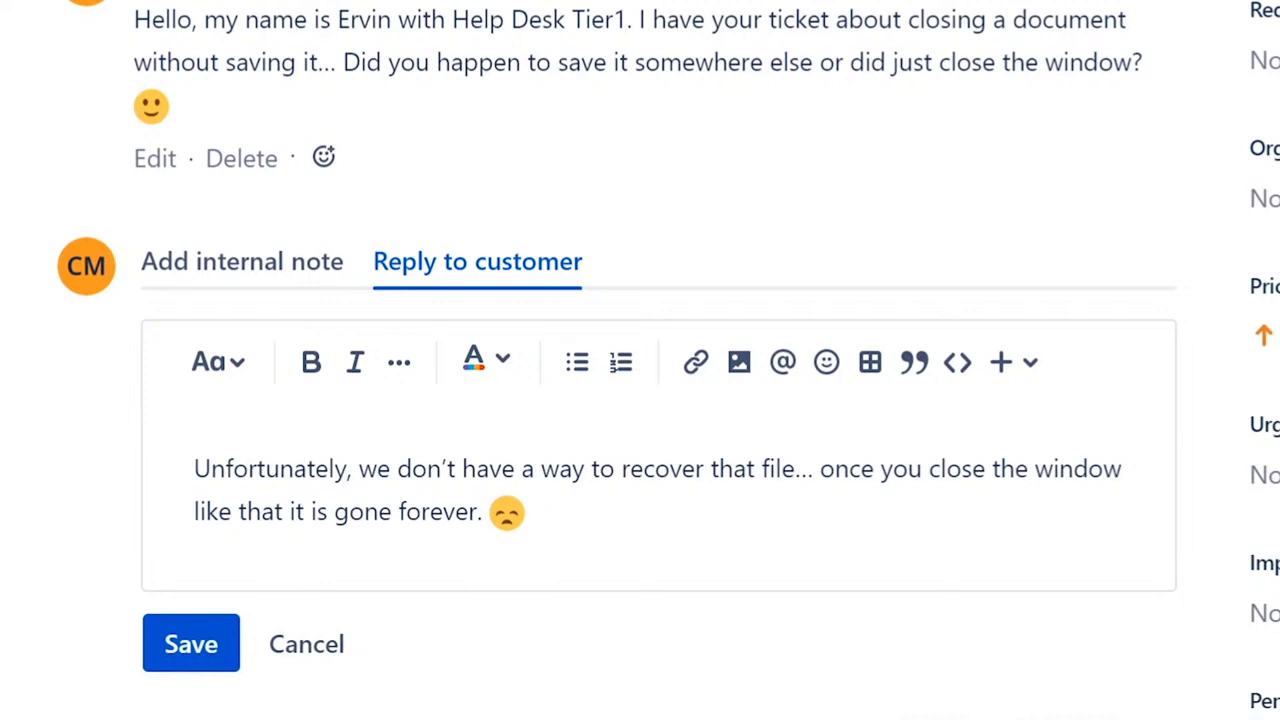
Add 'However, I can take a look at your PC... time based saved backup... but I'm not 100% sure'.
{"action": "type", "text": "However, I cat"}
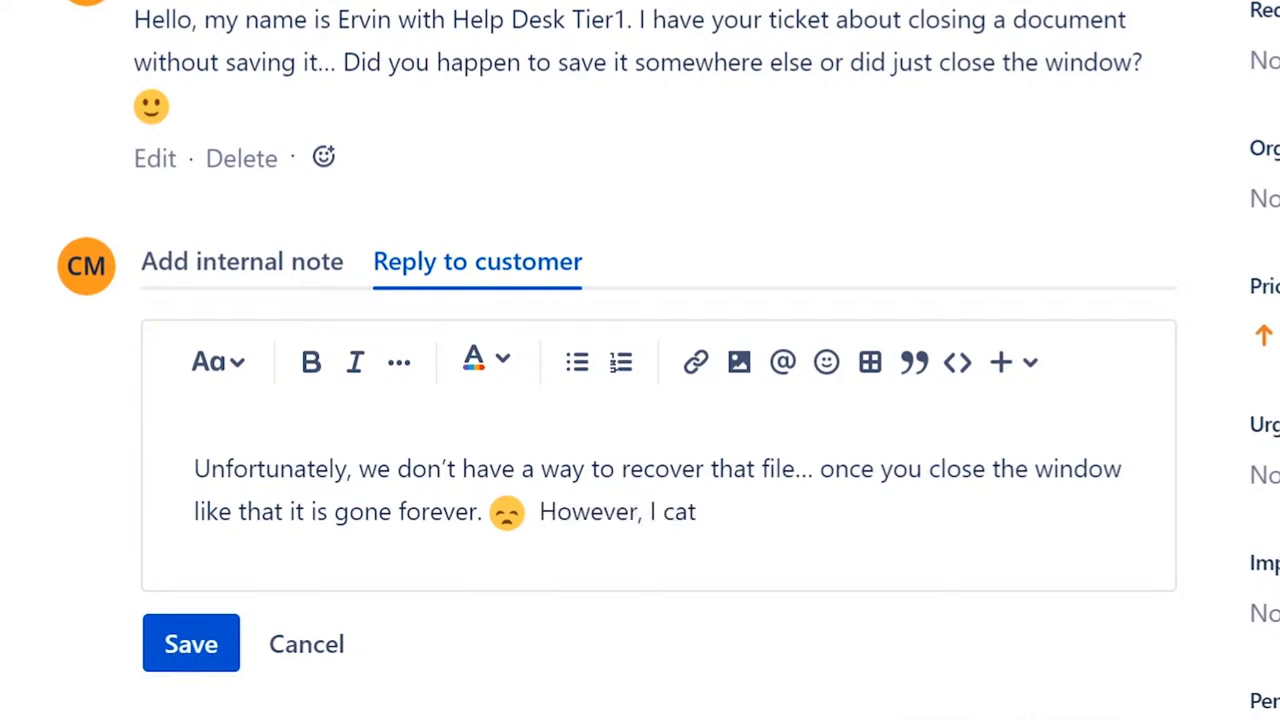
{"action": "key", "text": "BackSpace"}
{"action": "type", "text": "n tak"}
{"action": "type", "text": "e a look at "}
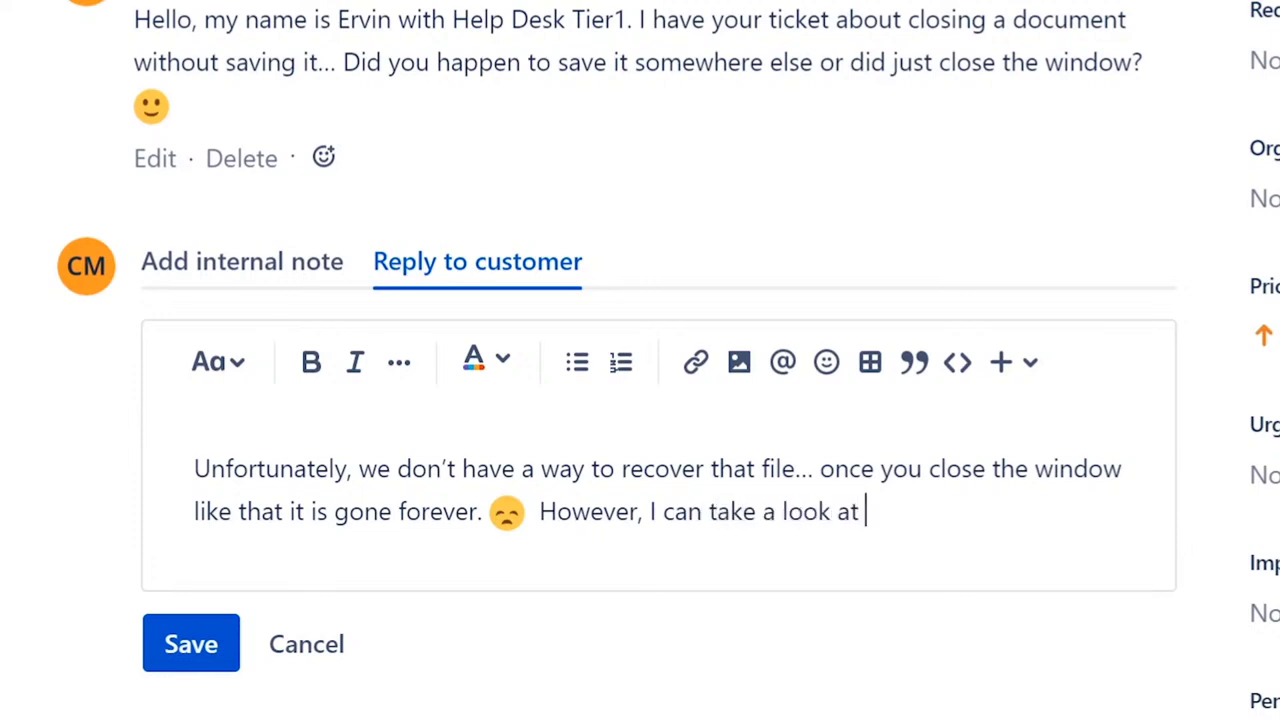
{"action": "type", "text": "your Pc"}
{"action": "type", "text": "C to see"}
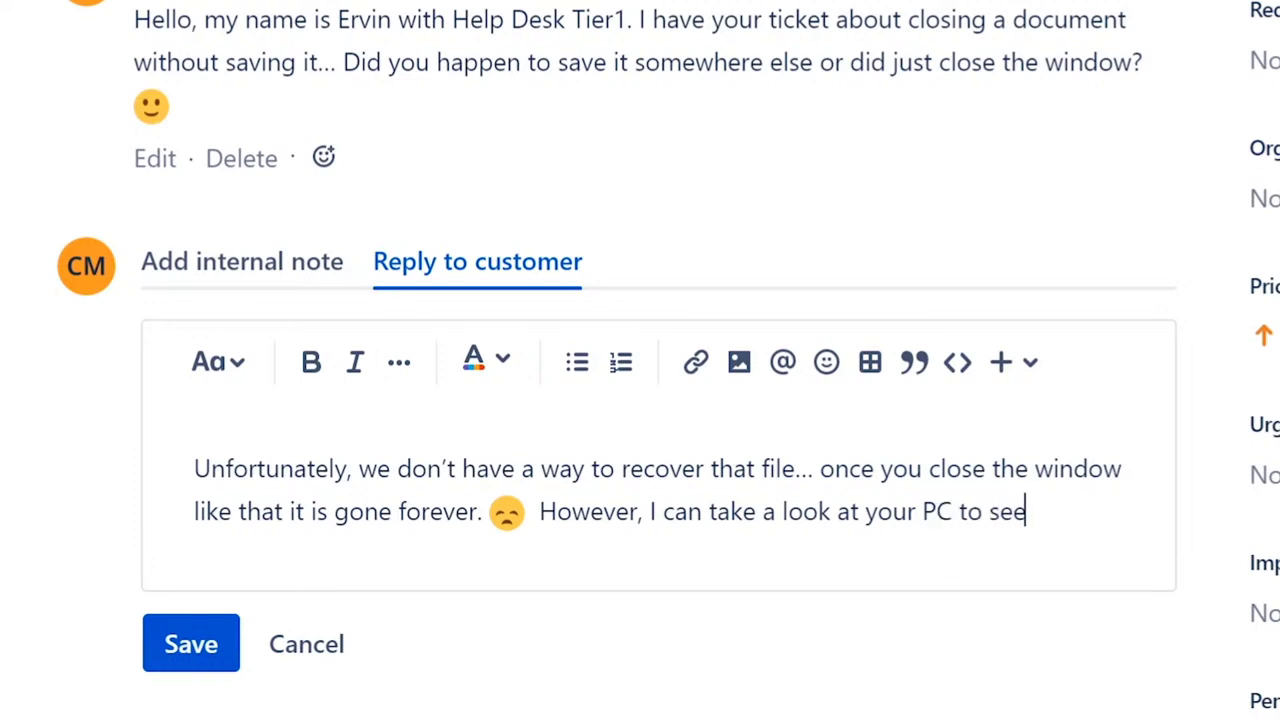
{"action": "type", "text": " if I can f"}
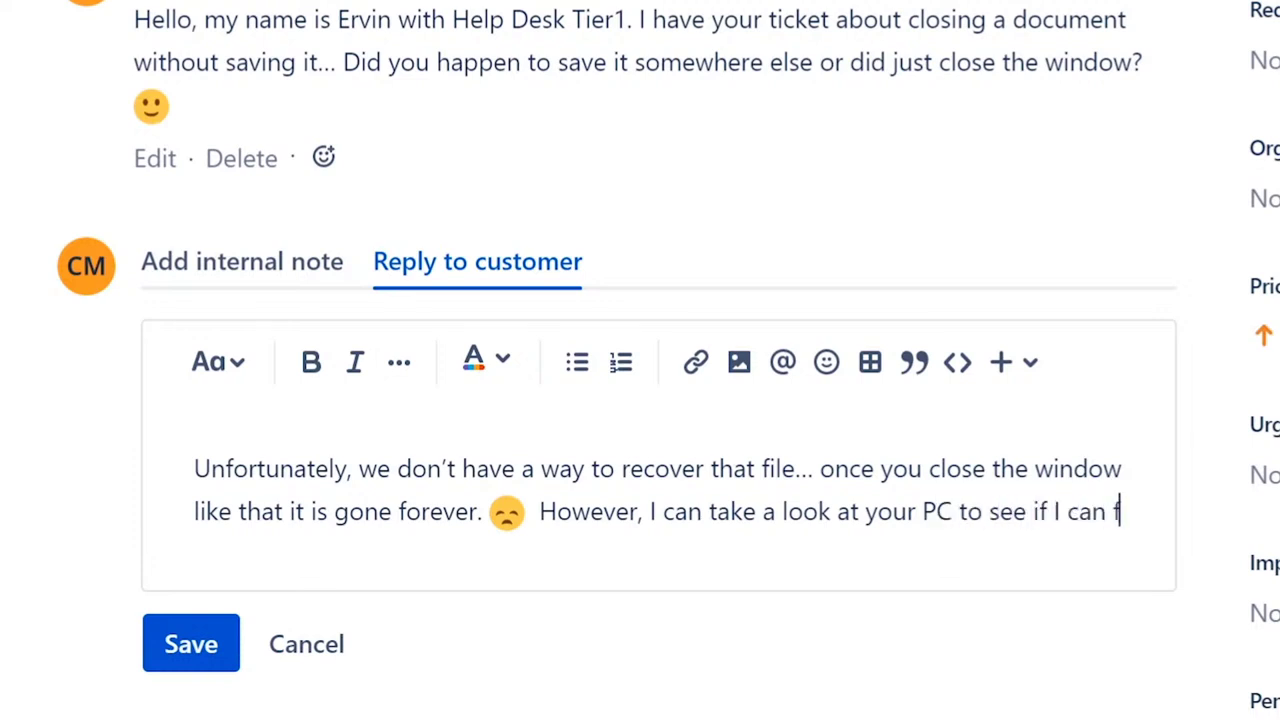
{"action": "type", "text": "ind a t"}
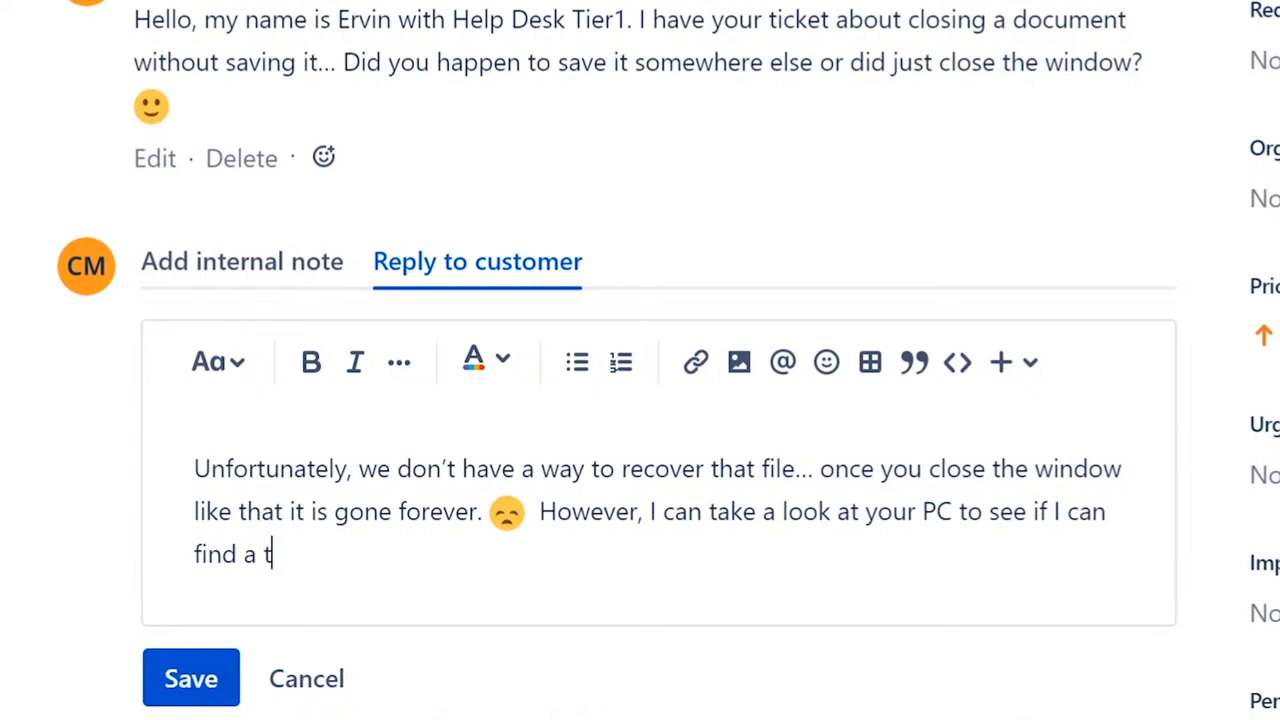
{"action": "type", "text": "ime based "}
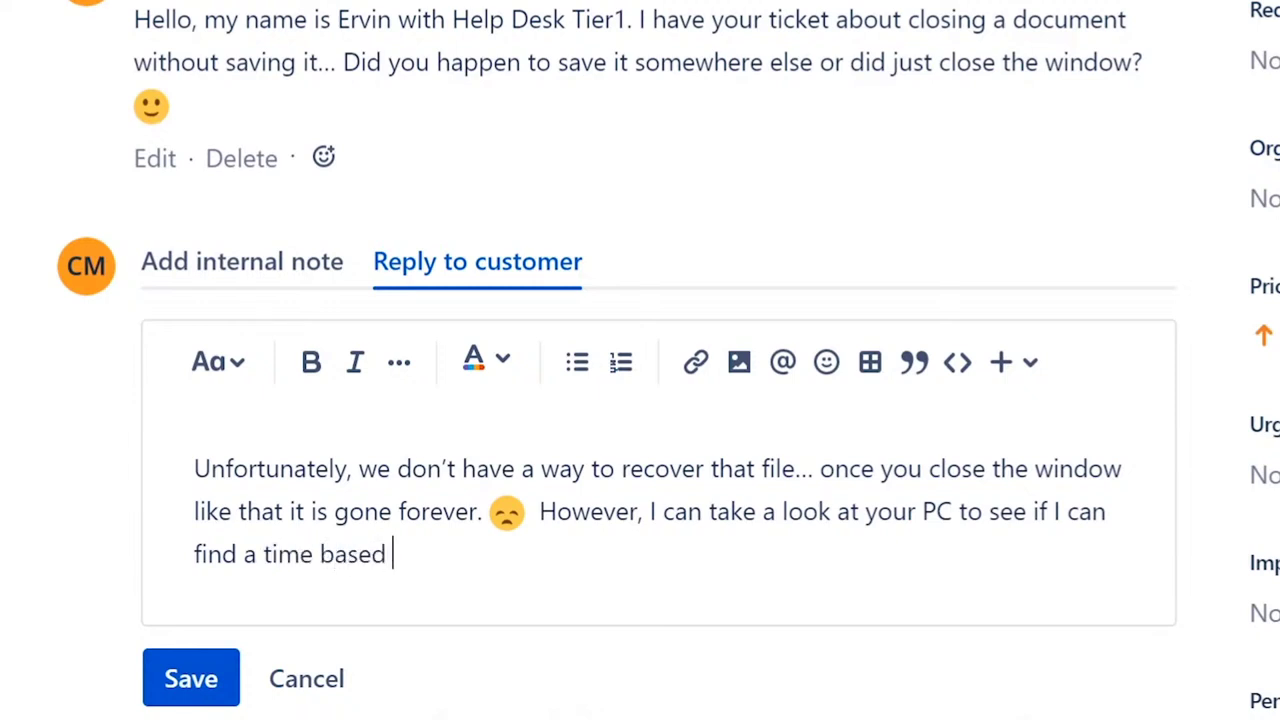
{"action": "type", "text": "backup"}
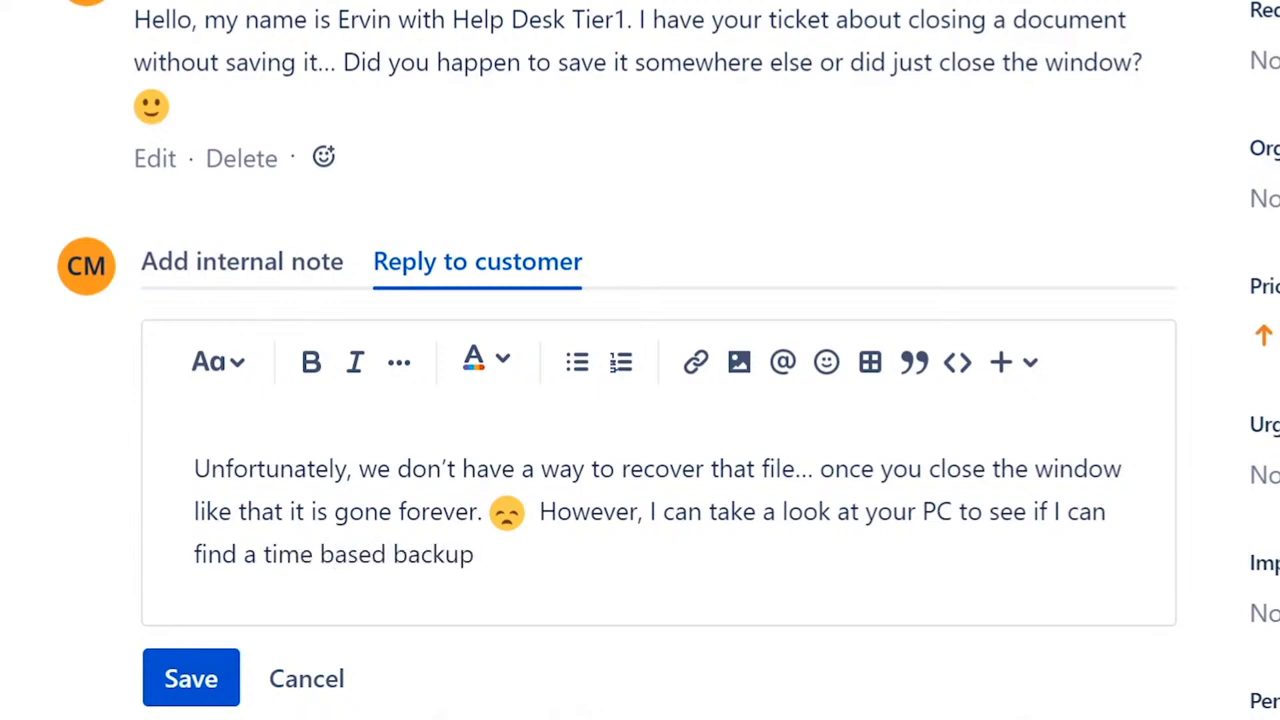
{"action": "key", "text": "Left"}
{"action": "key", "text": "Left"}
{"action": "key", "text": "Left"}
{"action": "key", "text": "Left"}
{"action": "key", "text": "Left"}
{"action": "type", "text": "sav"}
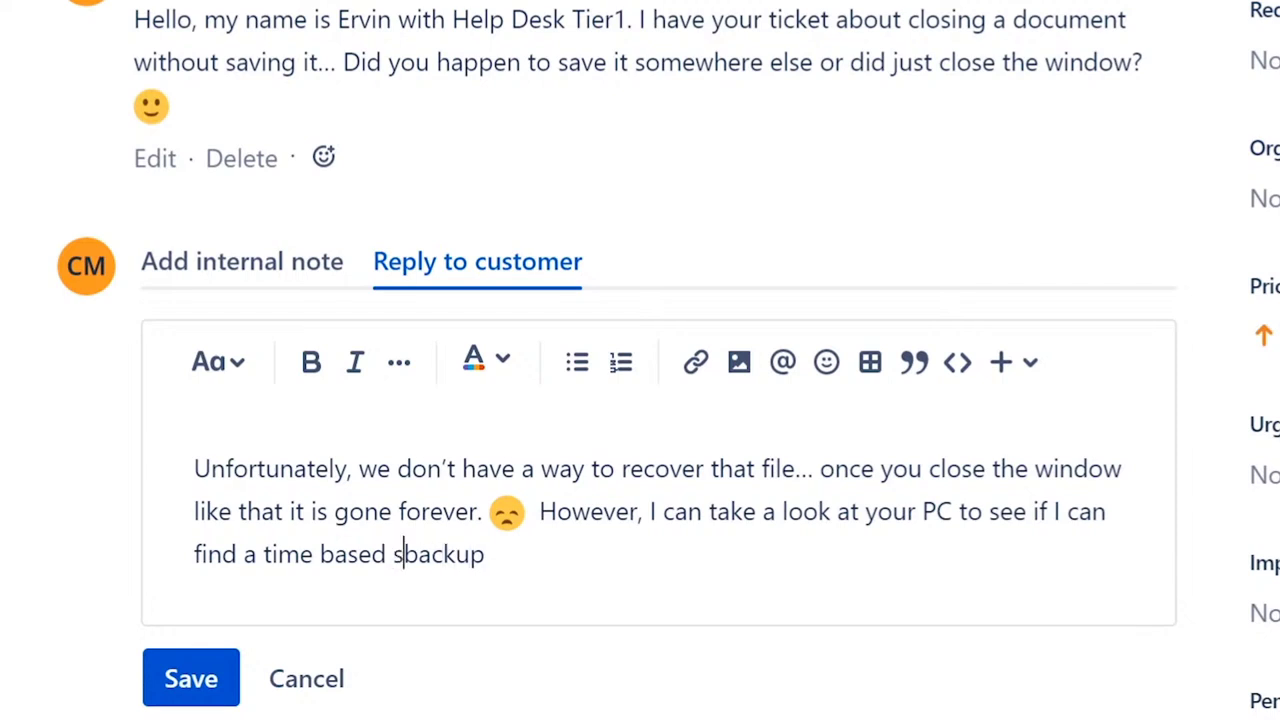
{"action": "type", "text": "ed"}
{"action": "key", "text": "Right"}
{"action": "key", "text": "Right"}
{"action": "key", "text": "Right"}
{"action": "key", "text": "Right"}
{"action": "key", "text": "Right"}
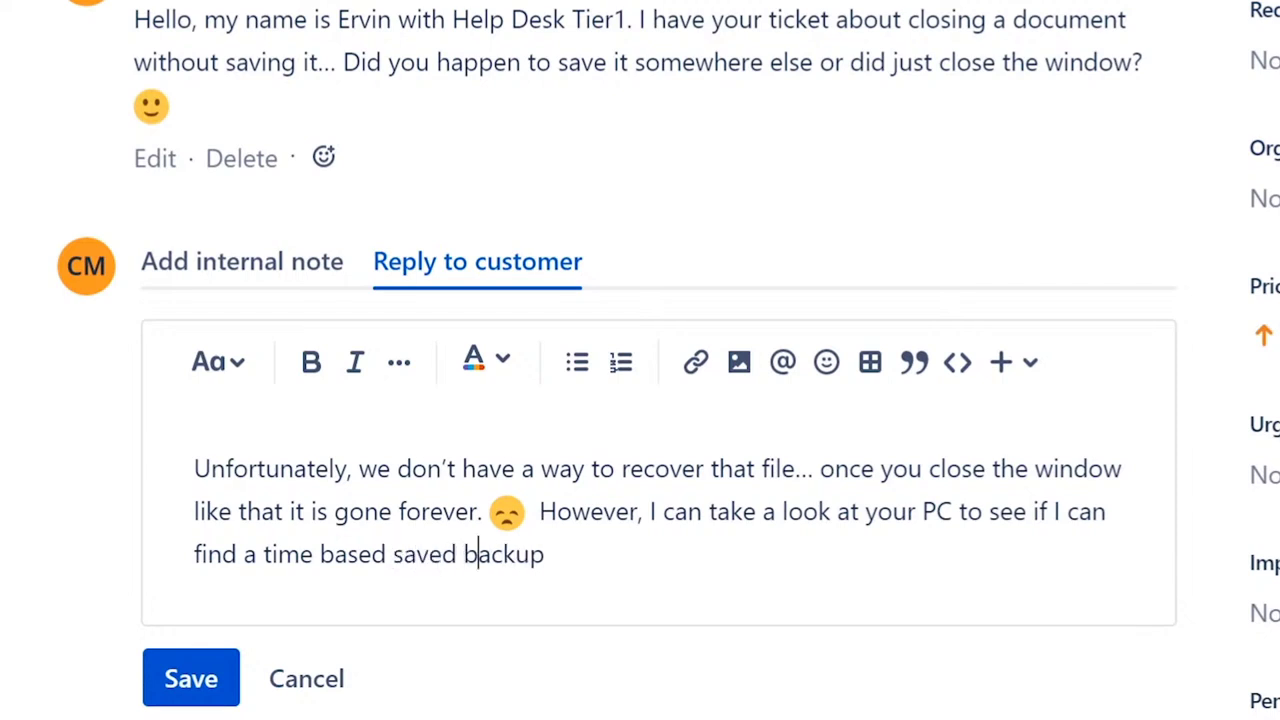
{"action": "key", "text": "Right"}
{"action": "type", "text": "... but I'm not "}
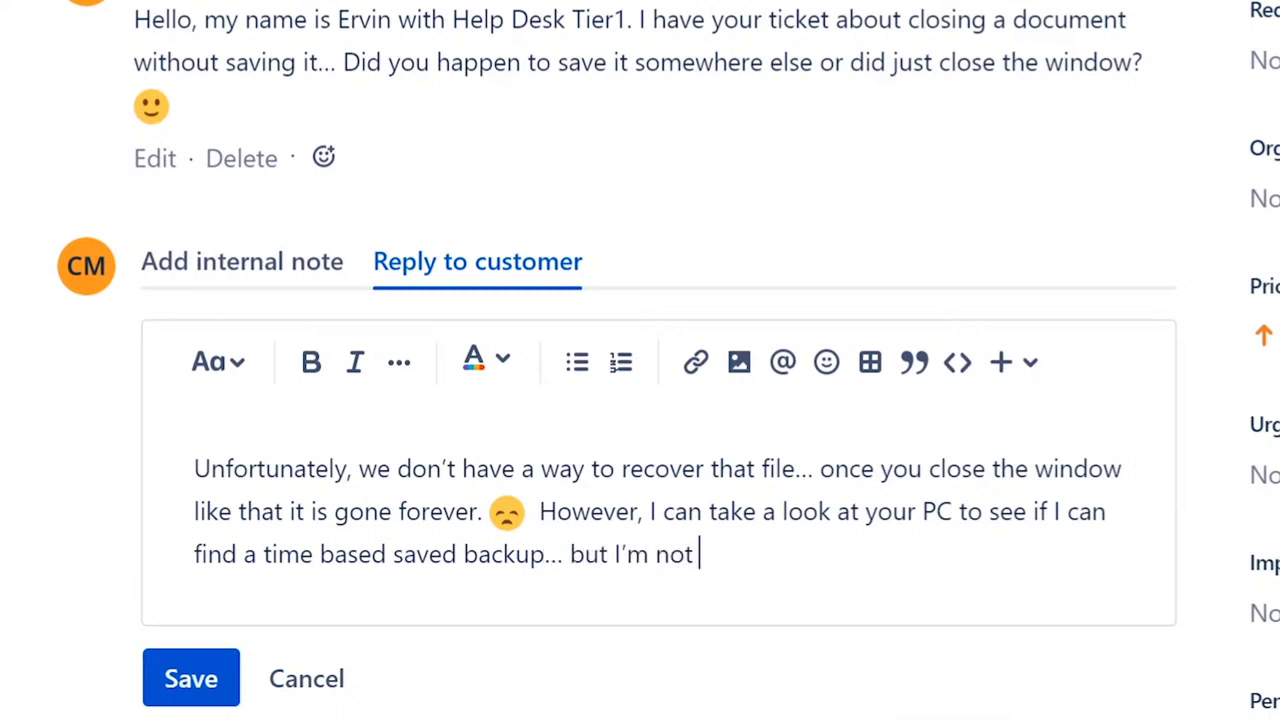
{"action": "type", "text": "con"}
{"action": "key", "text": "BackSpace"}
{"action": "key", "text": "BackSpace"}
{"action": "key", "text": "BackSpace"}
{"action": "type", "text": "100% sure "}
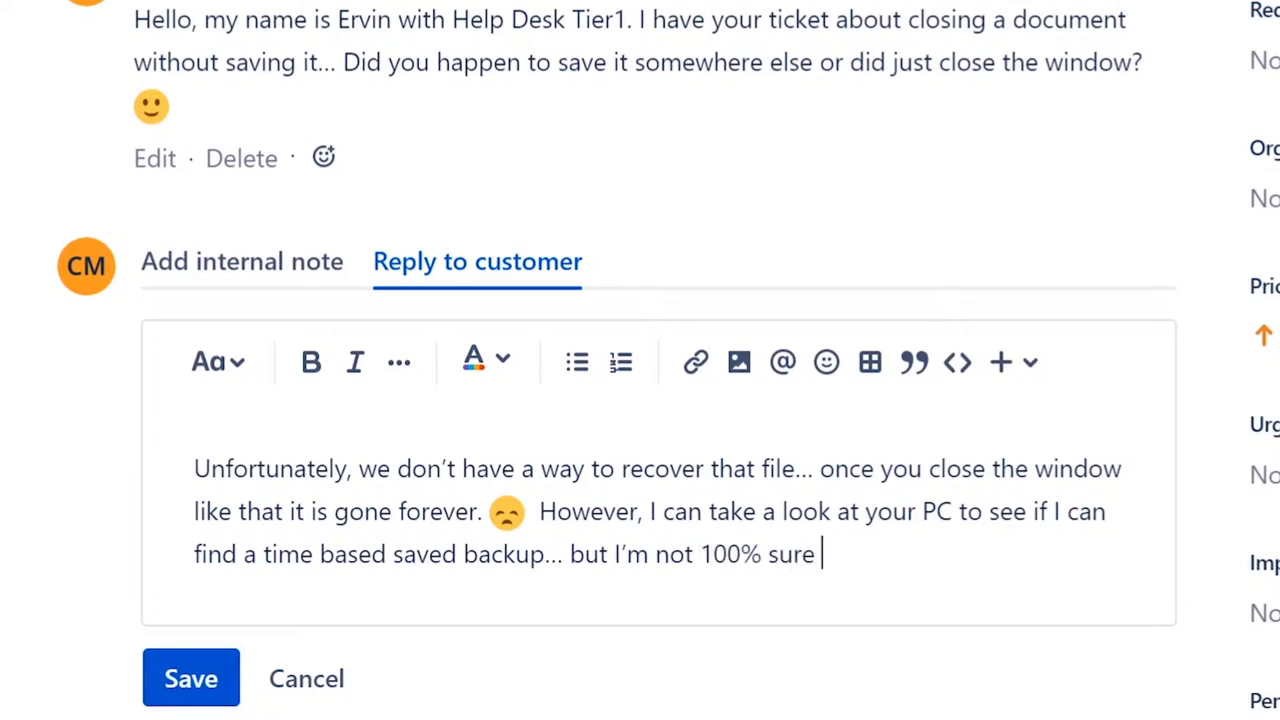
{"action": "type", "text": "there is som"}
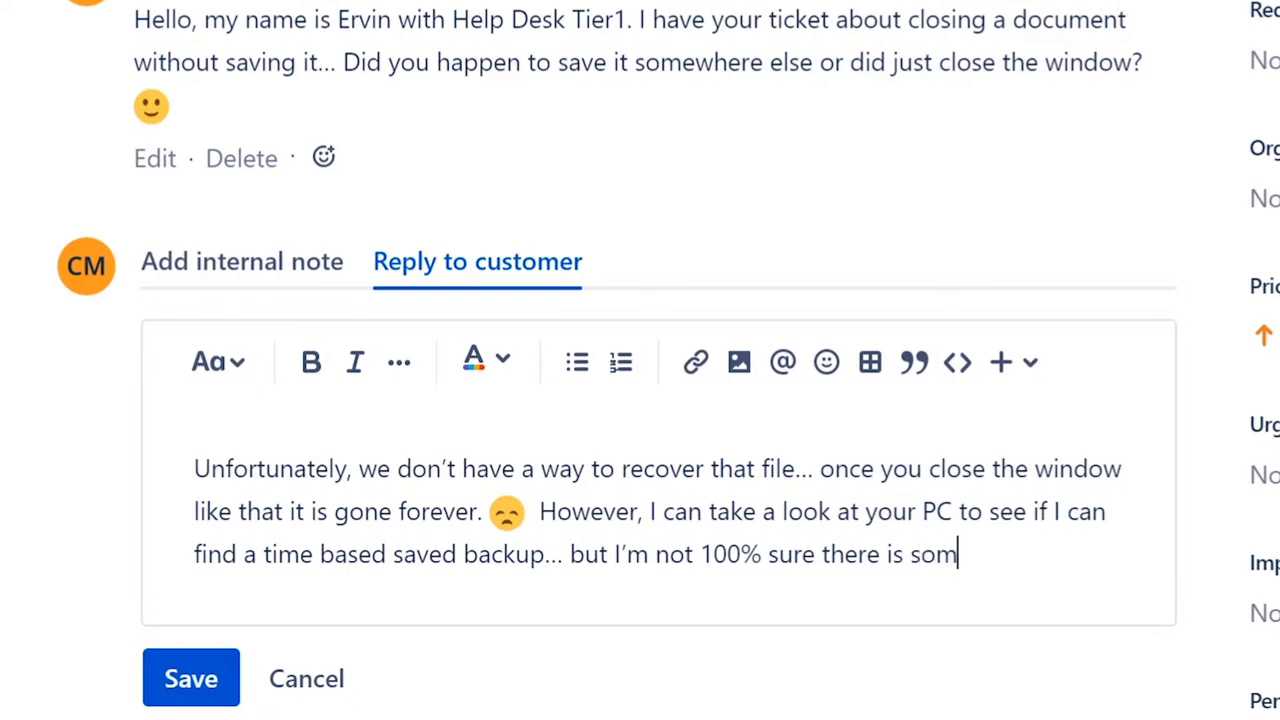
{"action": "type", "text": "ething there"}
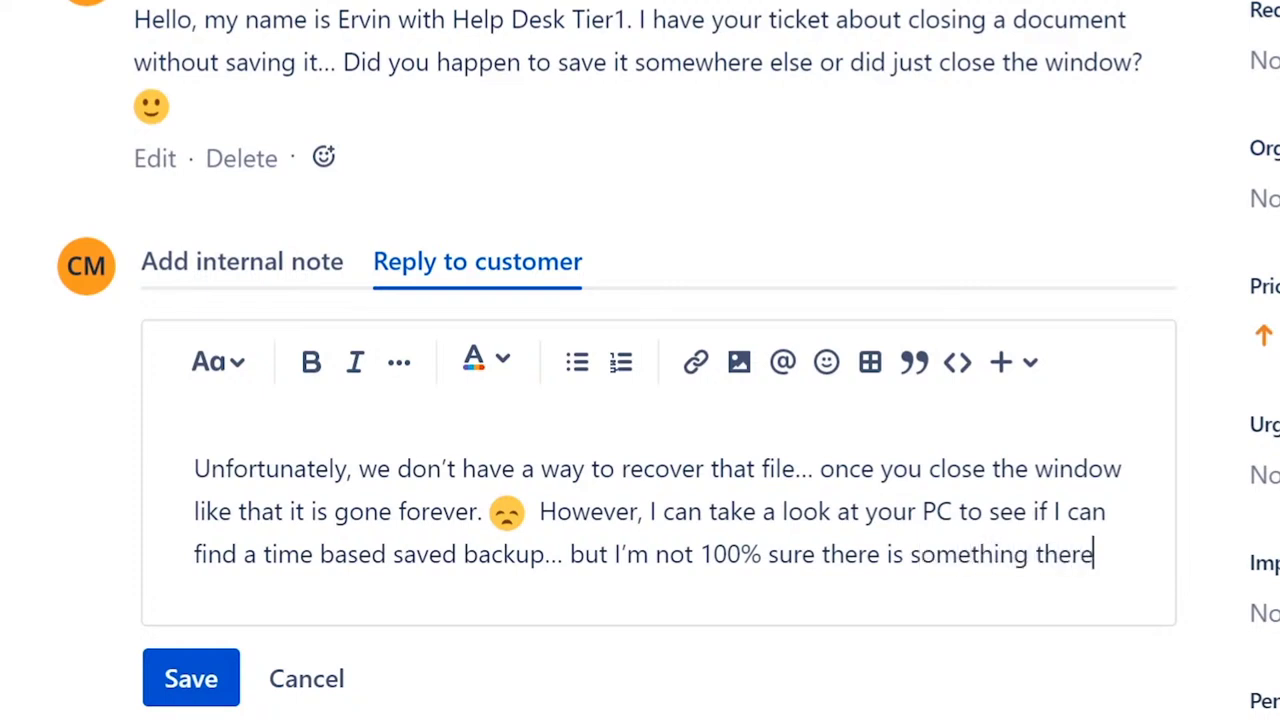
{"action": "type", "text": "."}
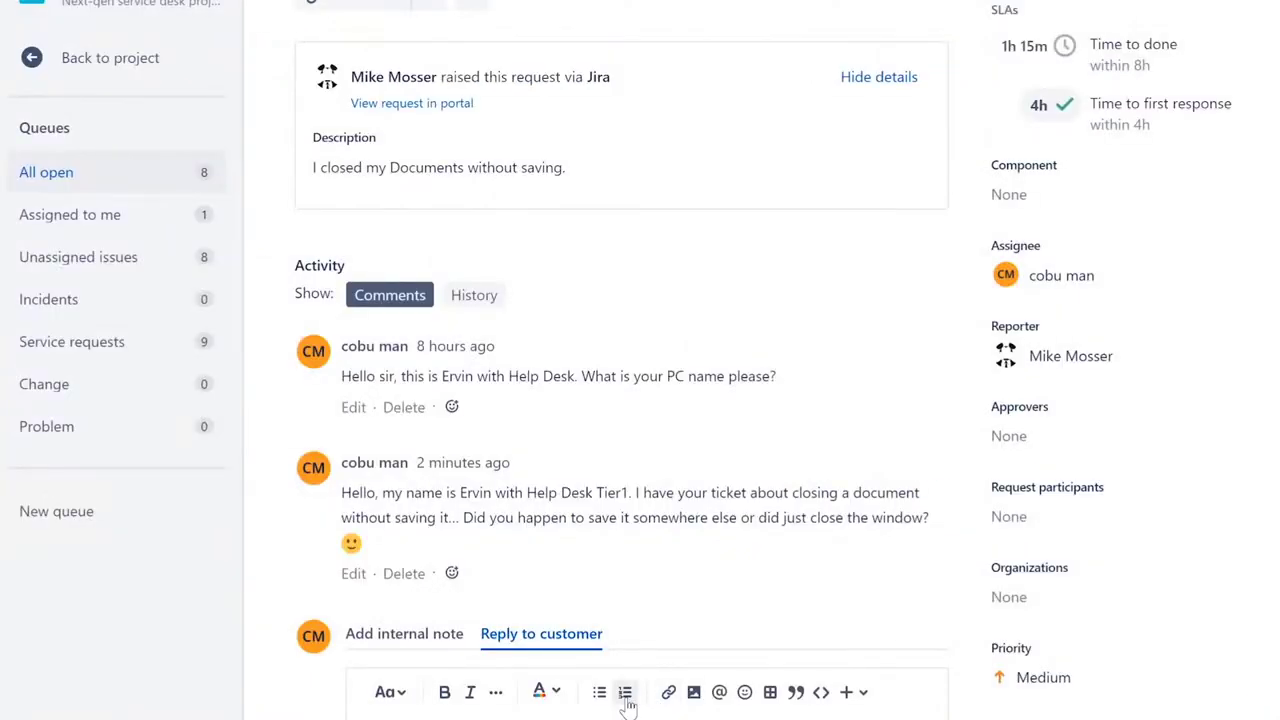
Post the reply offering to check for a saved backup.
{"action": "scroll", "coordinate": [405, 690], "scroll_direction": "down", "scroll_amount": 3}
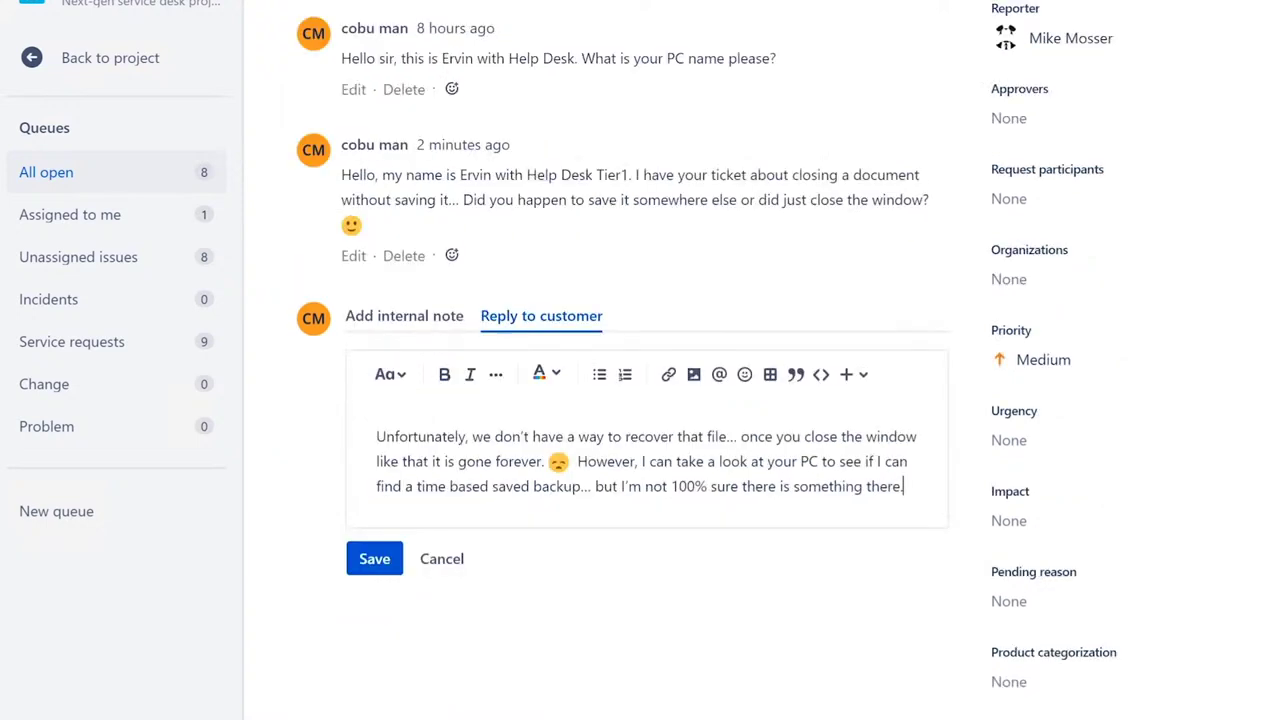
{"action": "left_click", "coordinate": [375, 559]}
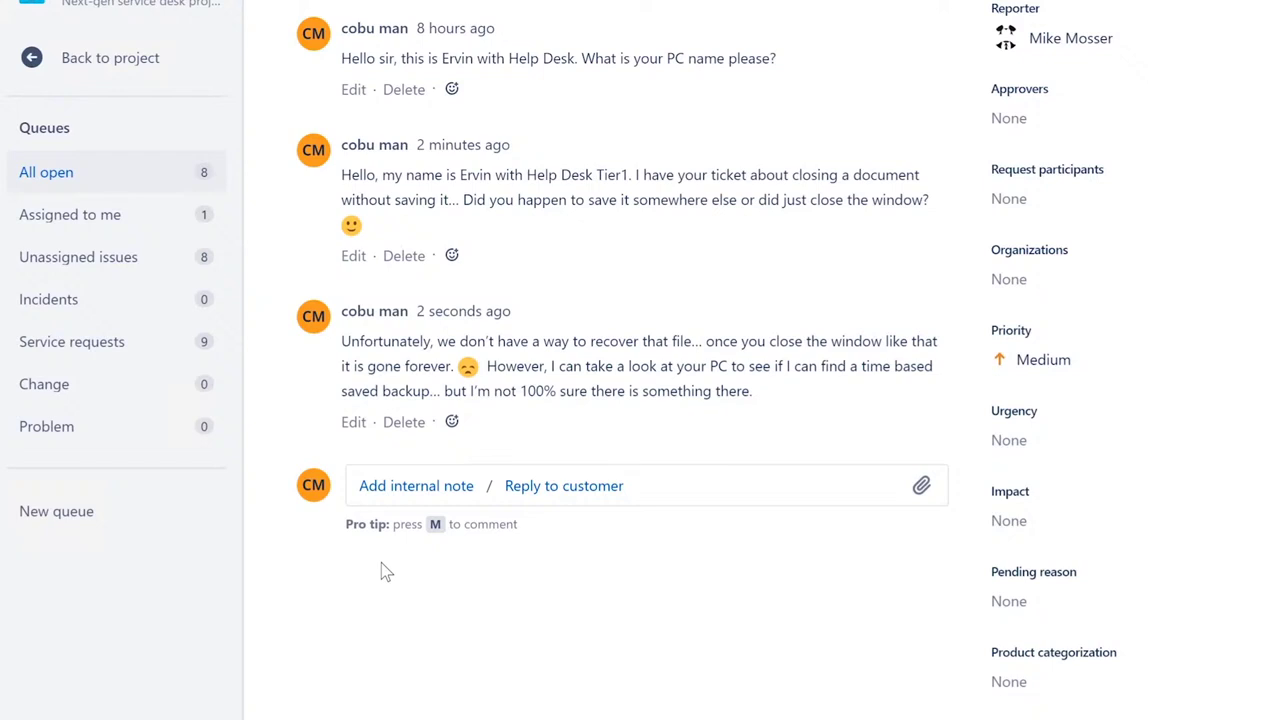
{"action": "mouse_move", "coordinate": [532, 311]}
Transition ISD-20 to Completed and go back to the All open queue.
{"action": "scroll", "coordinate": [580, 394], "scroll_direction": "up", "scroll_amount": 4}
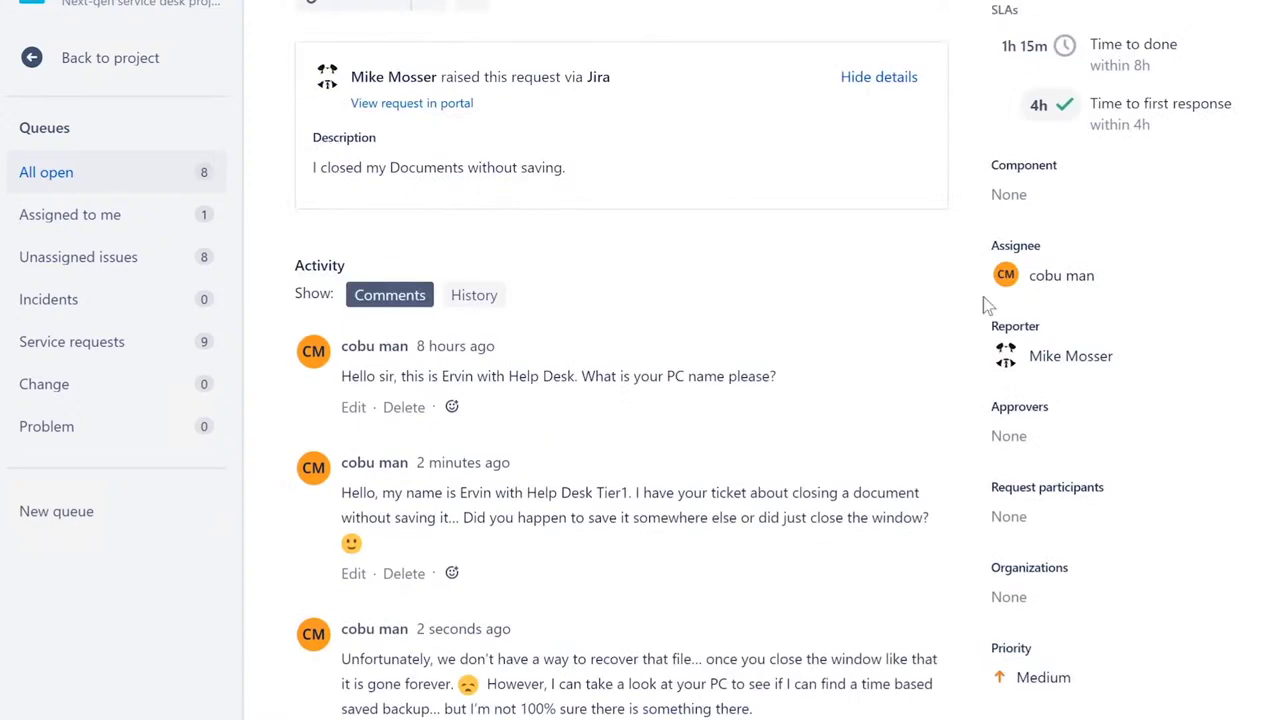
{"action": "scroll", "coordinate": [909, 466], "scroll_direction": "up", "scroll_amount": 1}
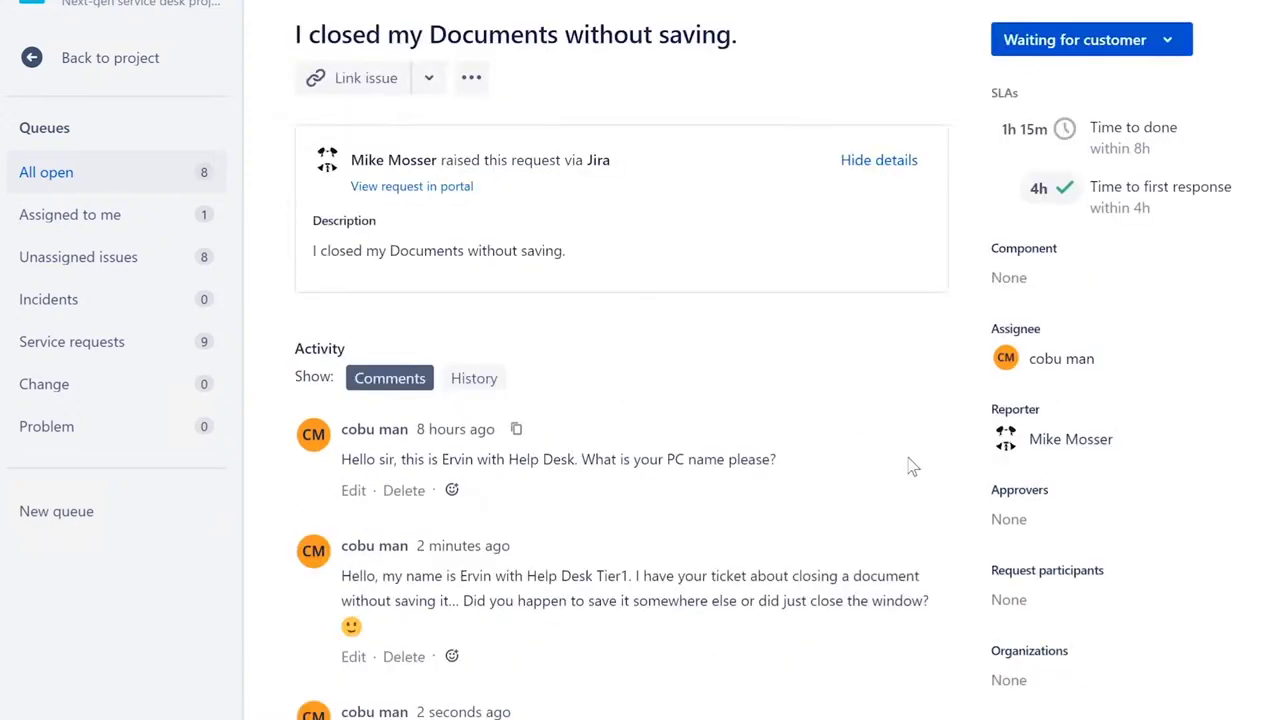
{"action": "left_click", "coordinate": [1162, 40]}
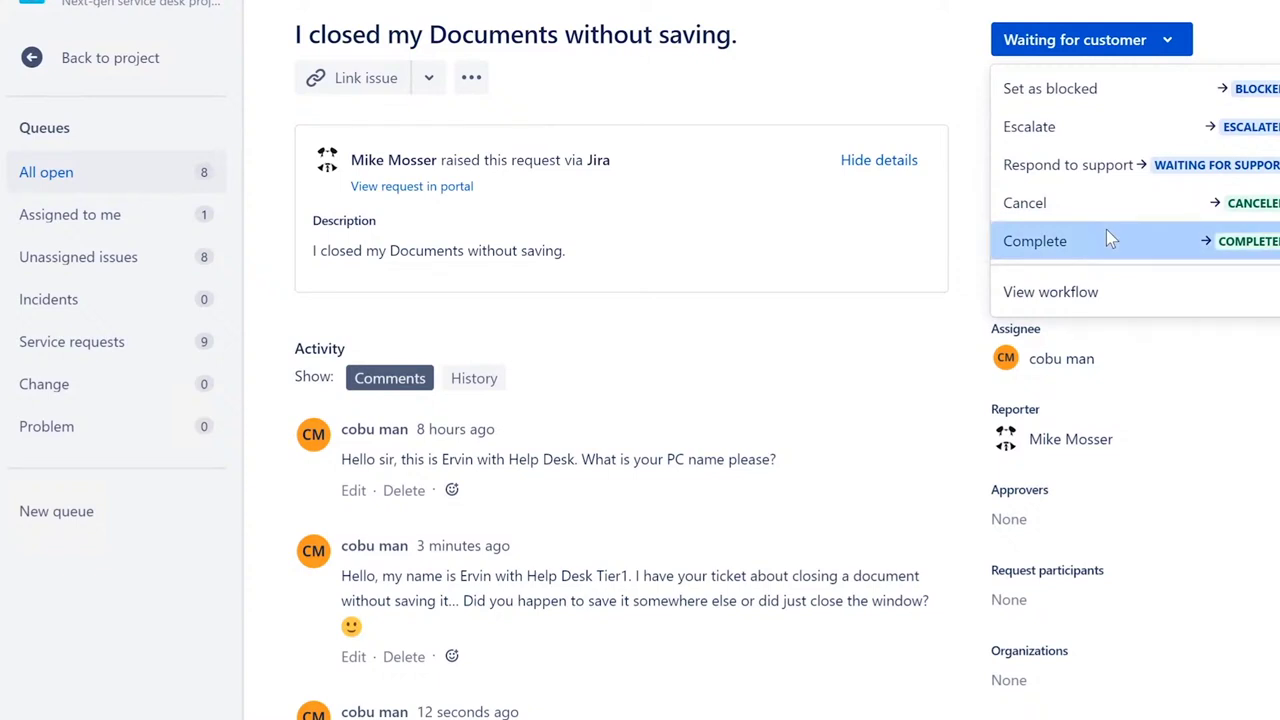
{"action": "left_click", "coordinate": [1106, 240]}
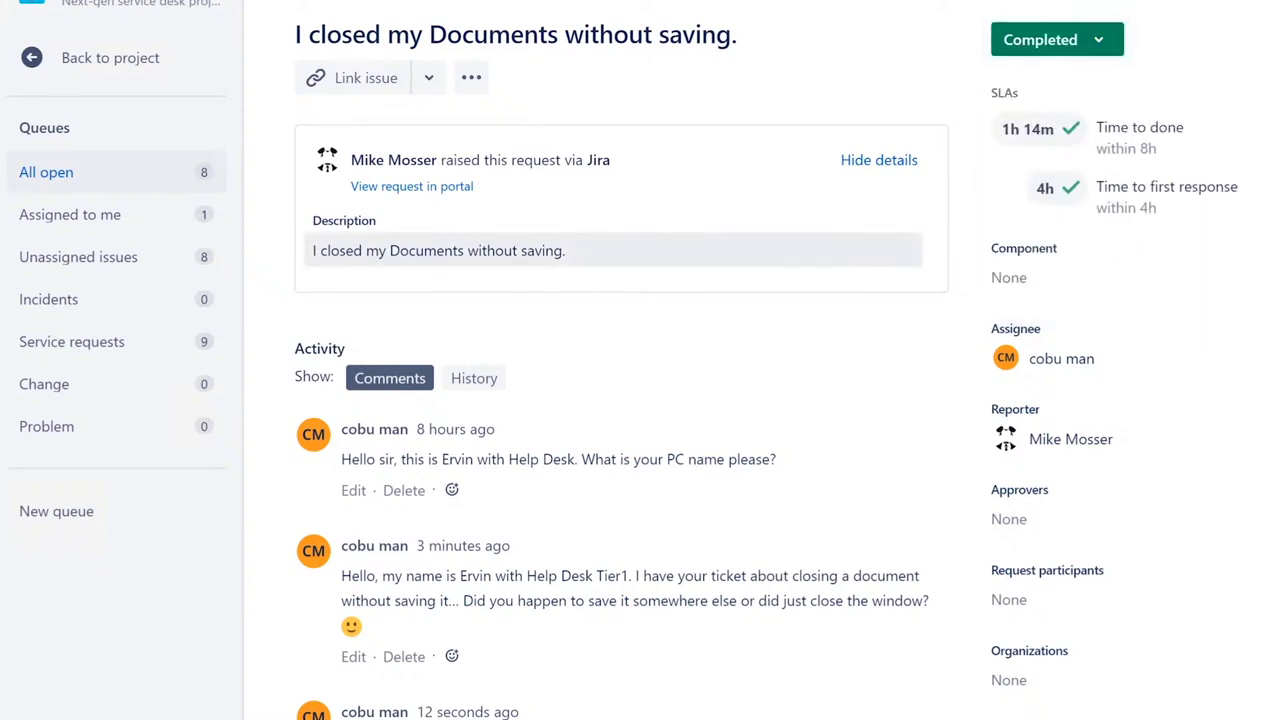
{"action": "left_click", "coordinate": [552, 268]}
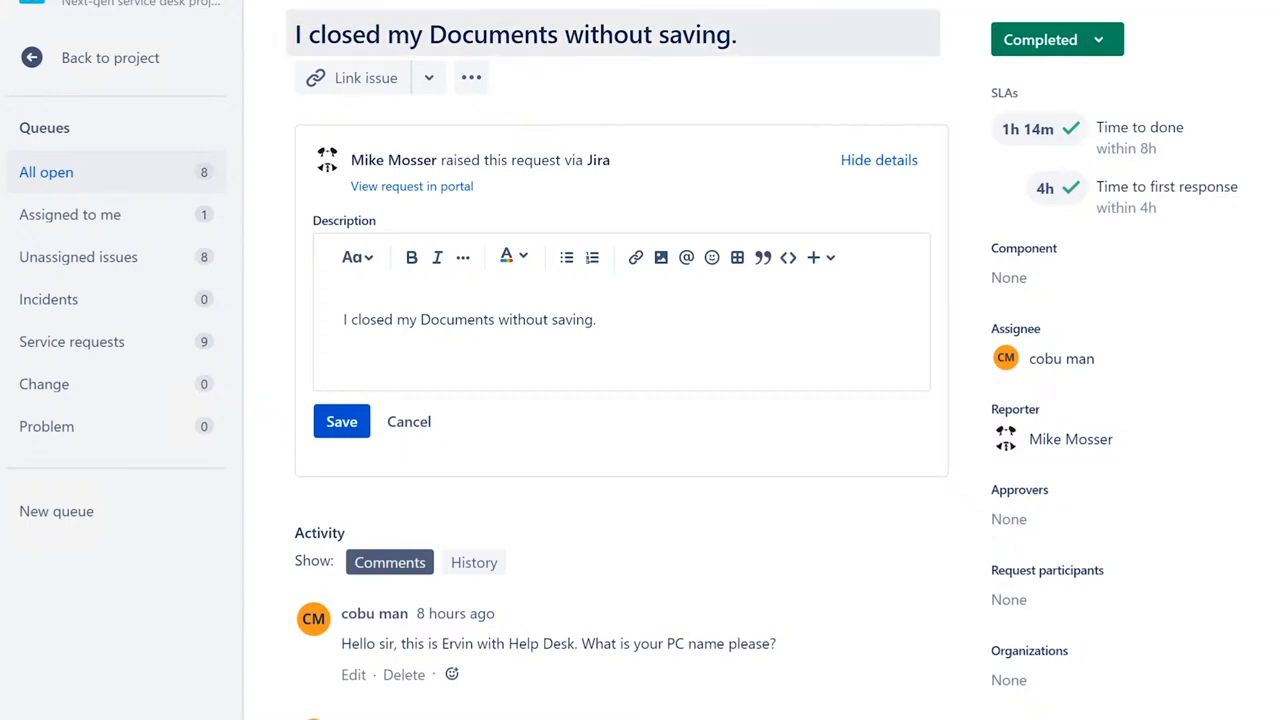
{"action": "left_click", "coordinate": [515, 34]}
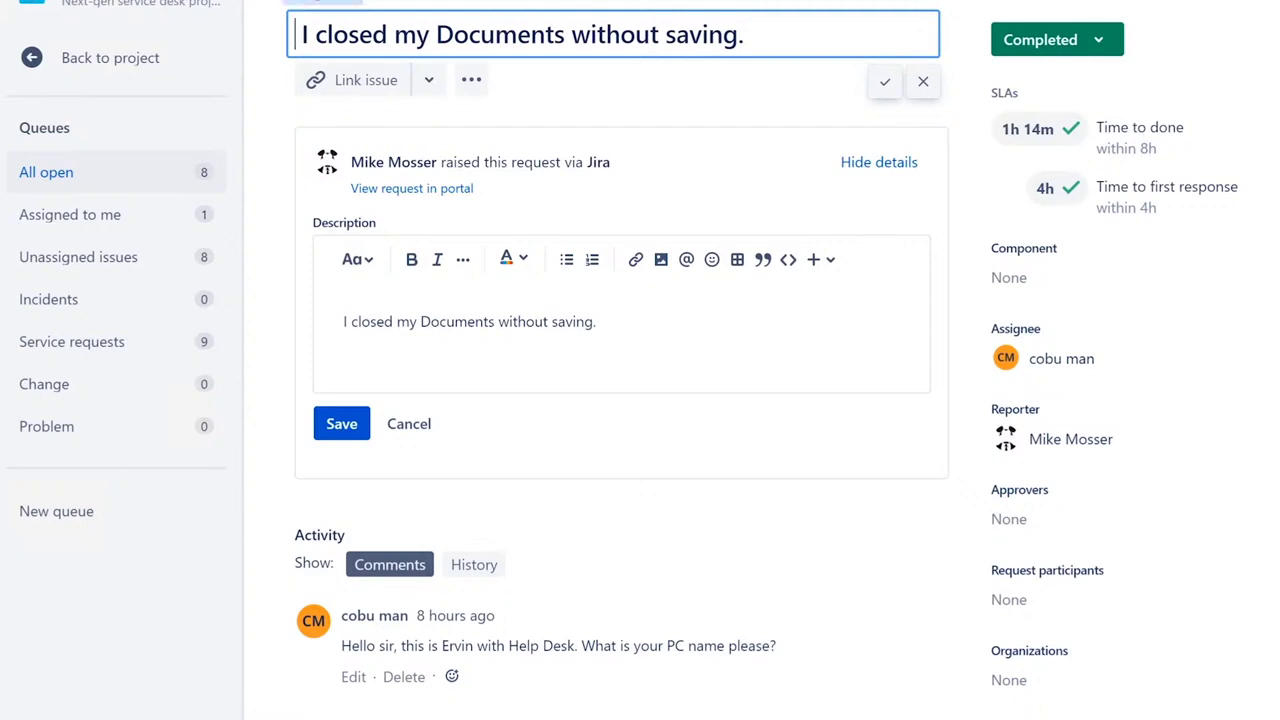
{"action": "key", "text": "alt+Left"}
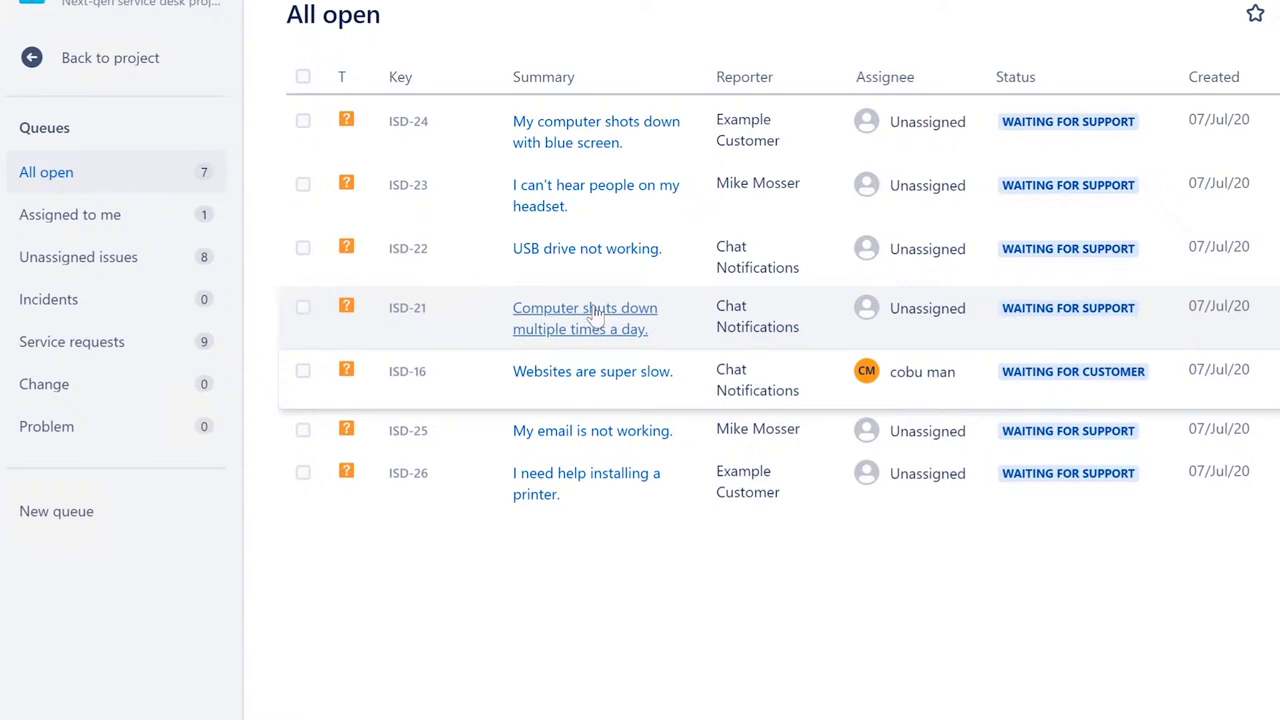
Open ISD-21 from the queue and assign it to the help desk agent.
{"action": "left_click", "coordinate": [596, 313]}
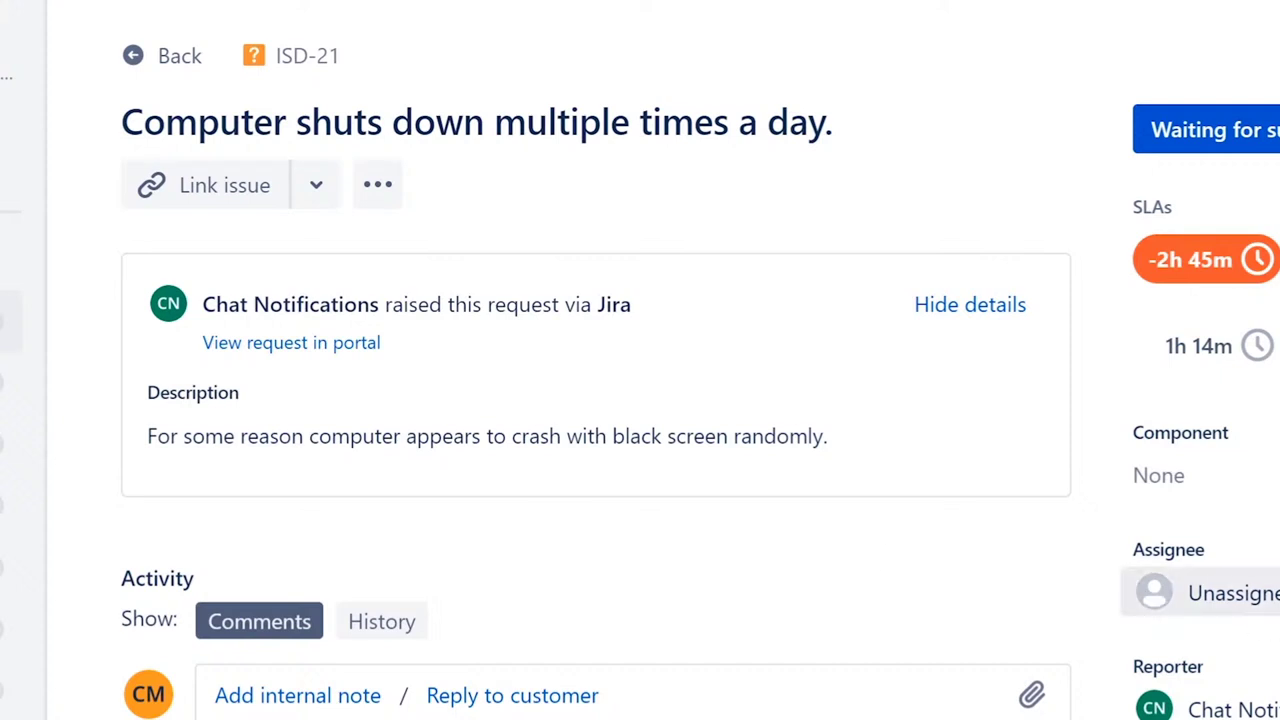
{"action": "left_click", "coordinate": [1245, 592]}
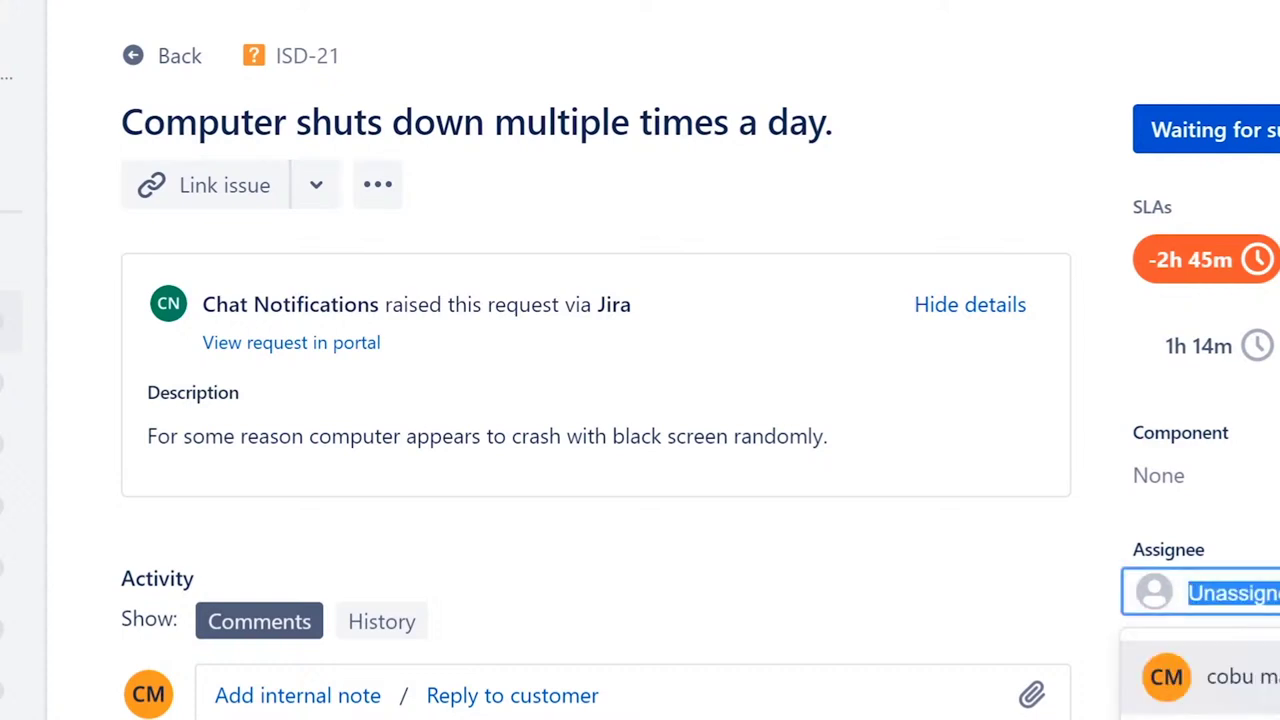
{"action": "left_click", "coordinate": [1266, 700]}
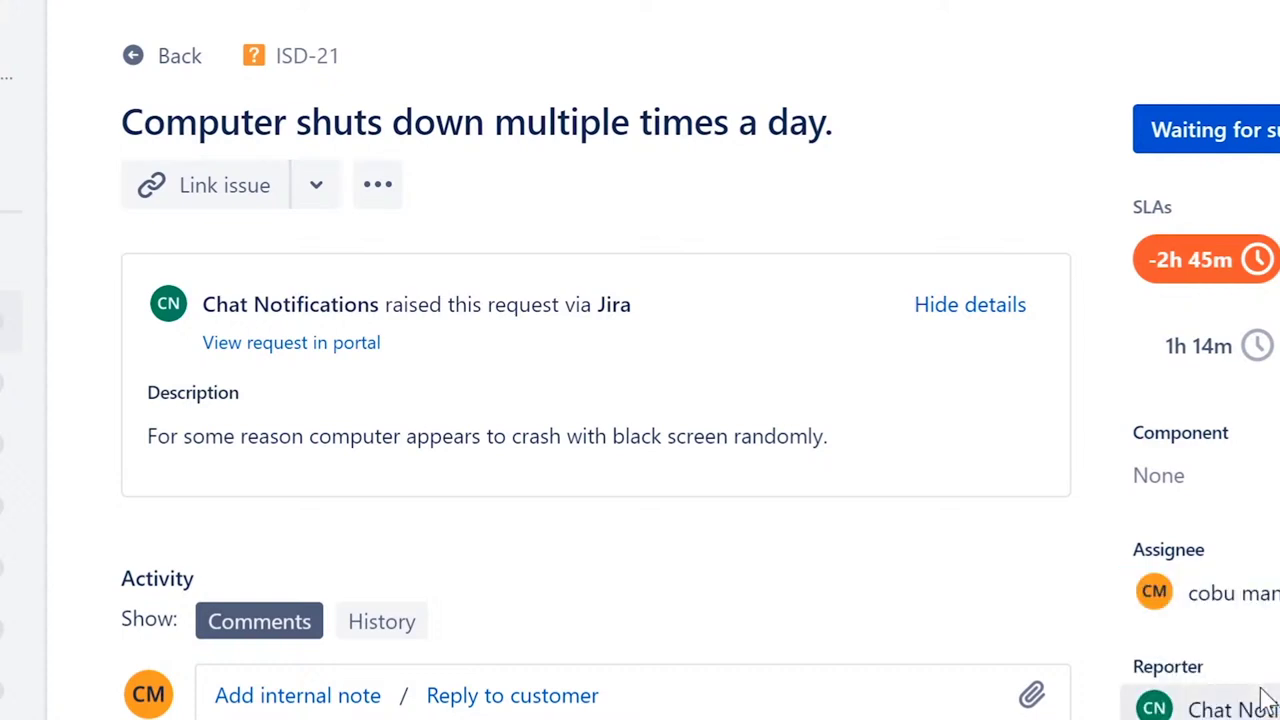
Post a PC support reply: 'When your computer shuts down... any error or does screen simply go dark?'.
{"action": "left_click", "coordinate": [476, 700]}
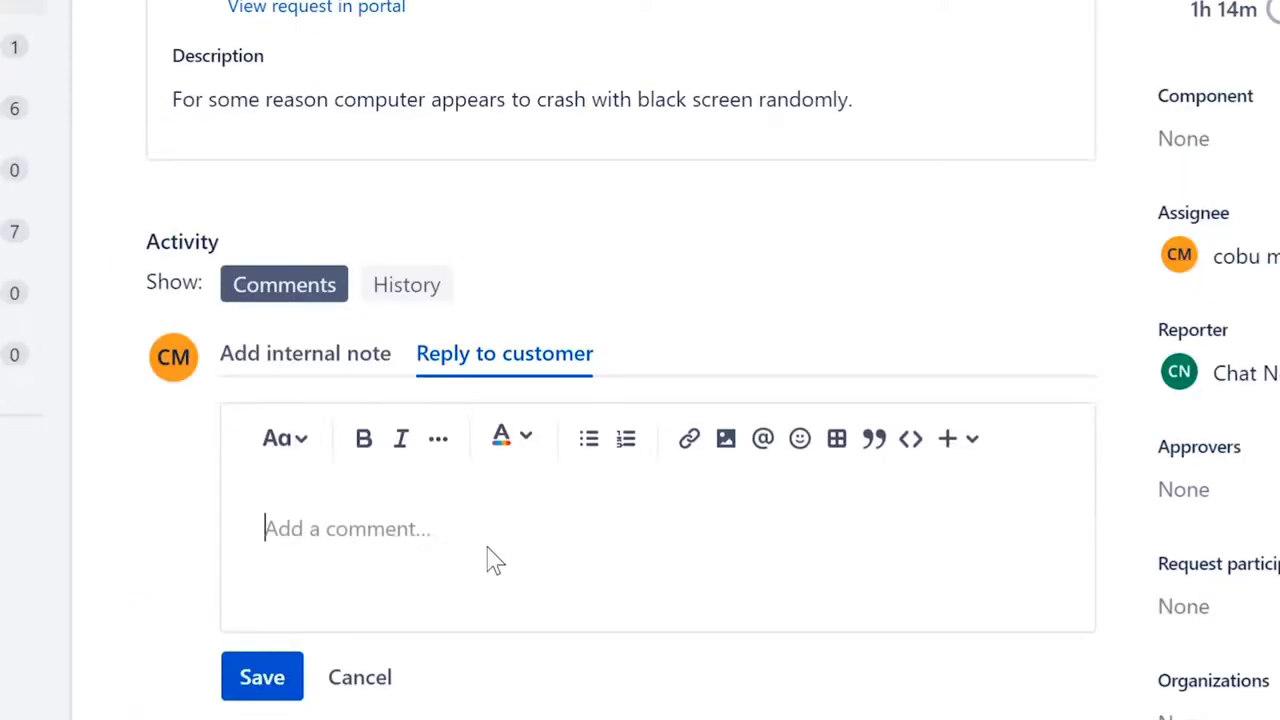
{"action": "type", "text": "Hell"}
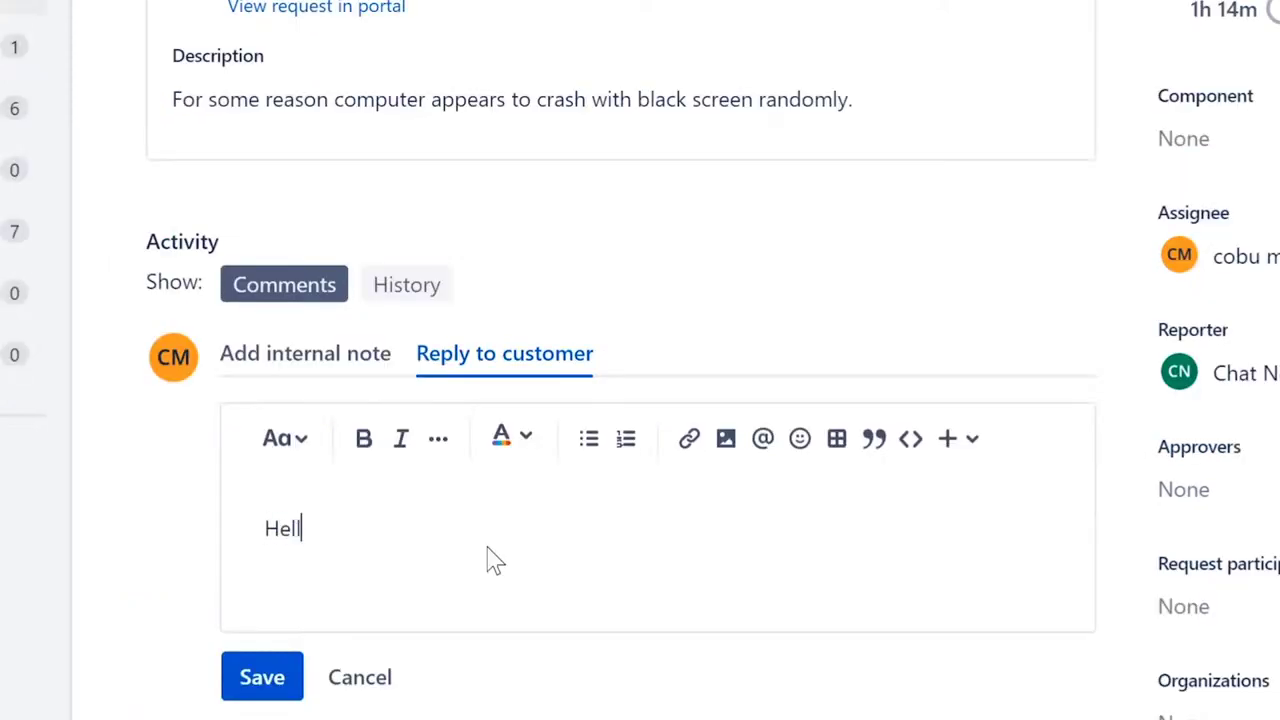
{"action": "type", "text": "o, this i"}
{"action": "type", "text": "is E"}
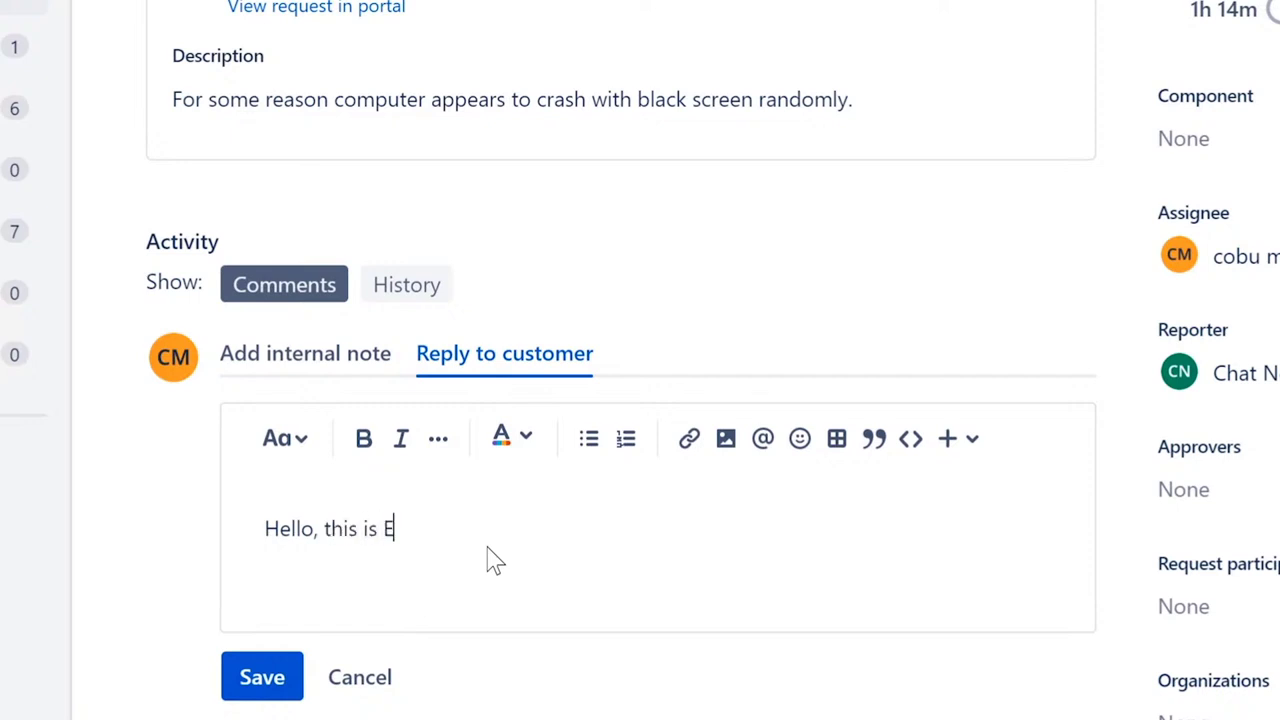
{"action": "type", "text": "rvin with "}
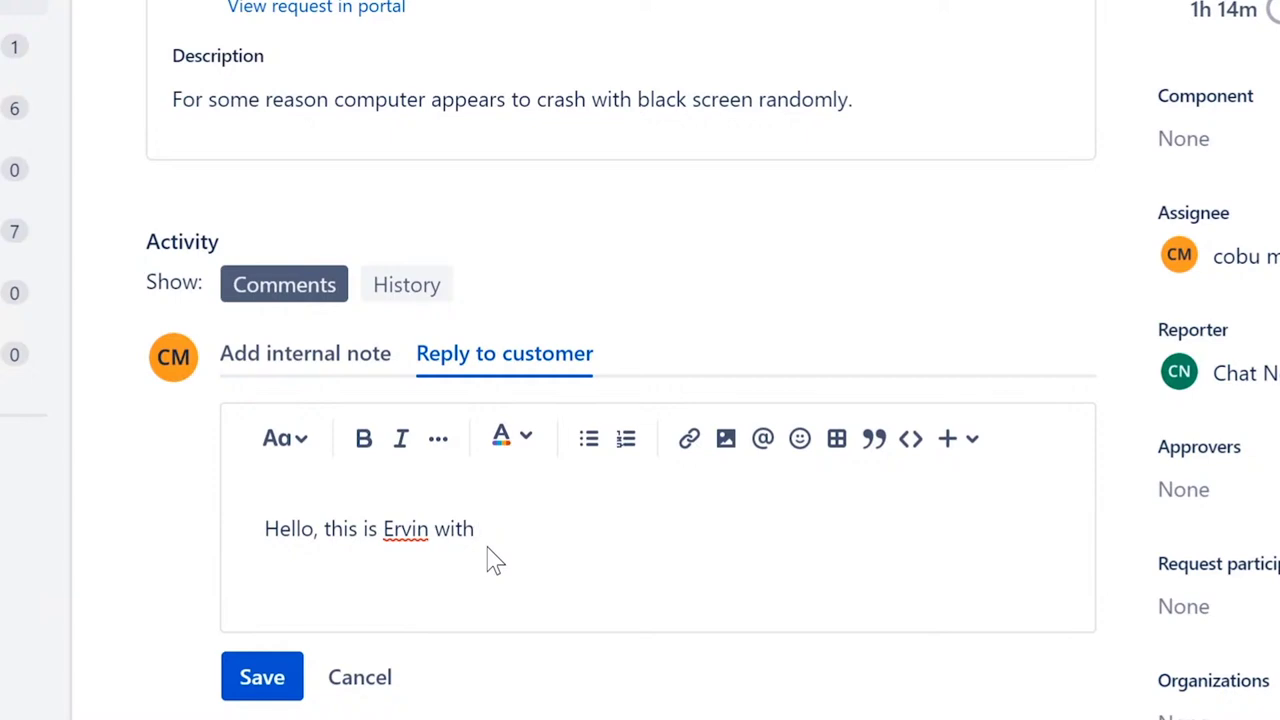
{"action": "type", "text": "Pc support"}
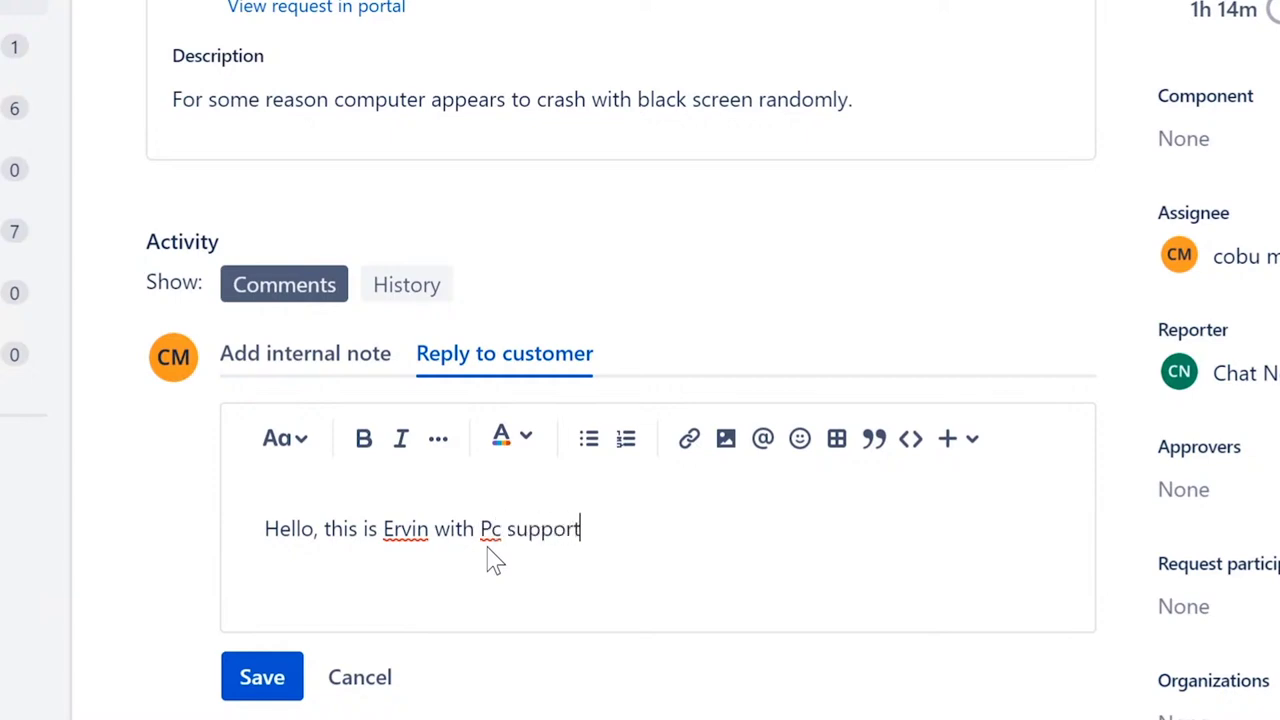
{"action": "type", "text": ". When you r computer d"}
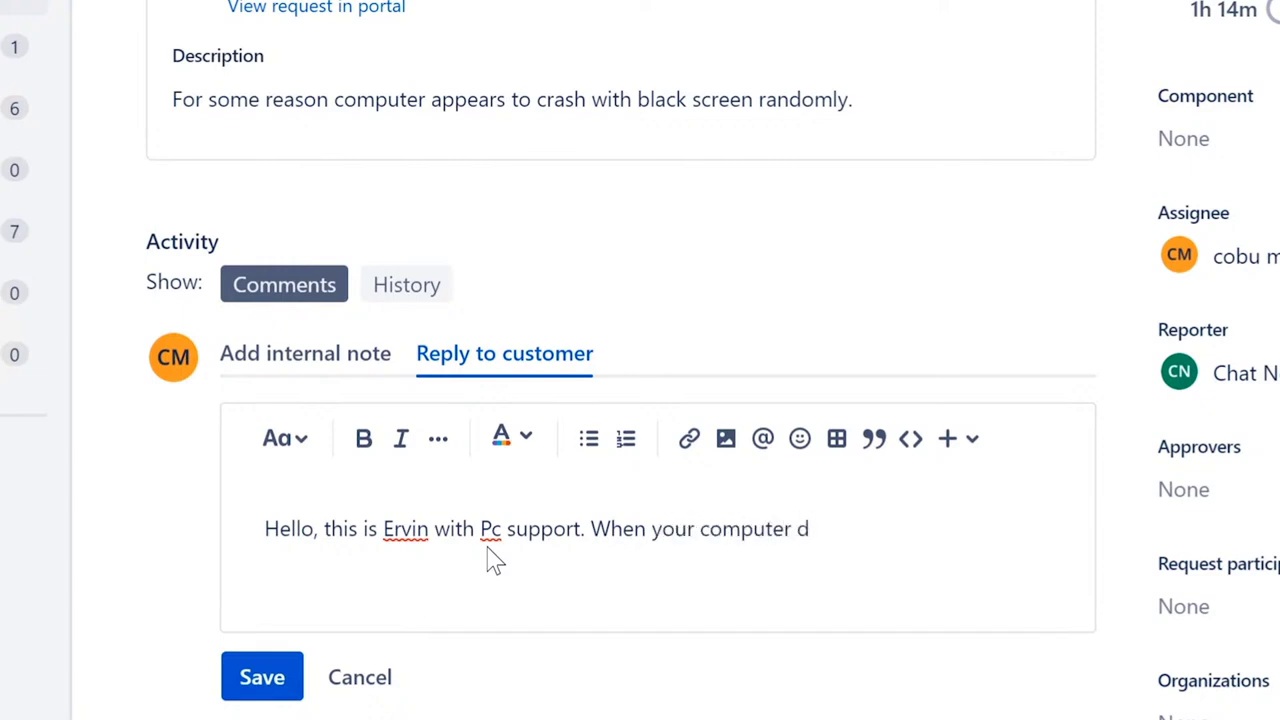
{"action": "key", "text": "BackSpace"}
{"action": "type", "text": "shutd"}
{"action": "key", "text": "BackSpace"}
{"action": "type", "text": "s down... "}
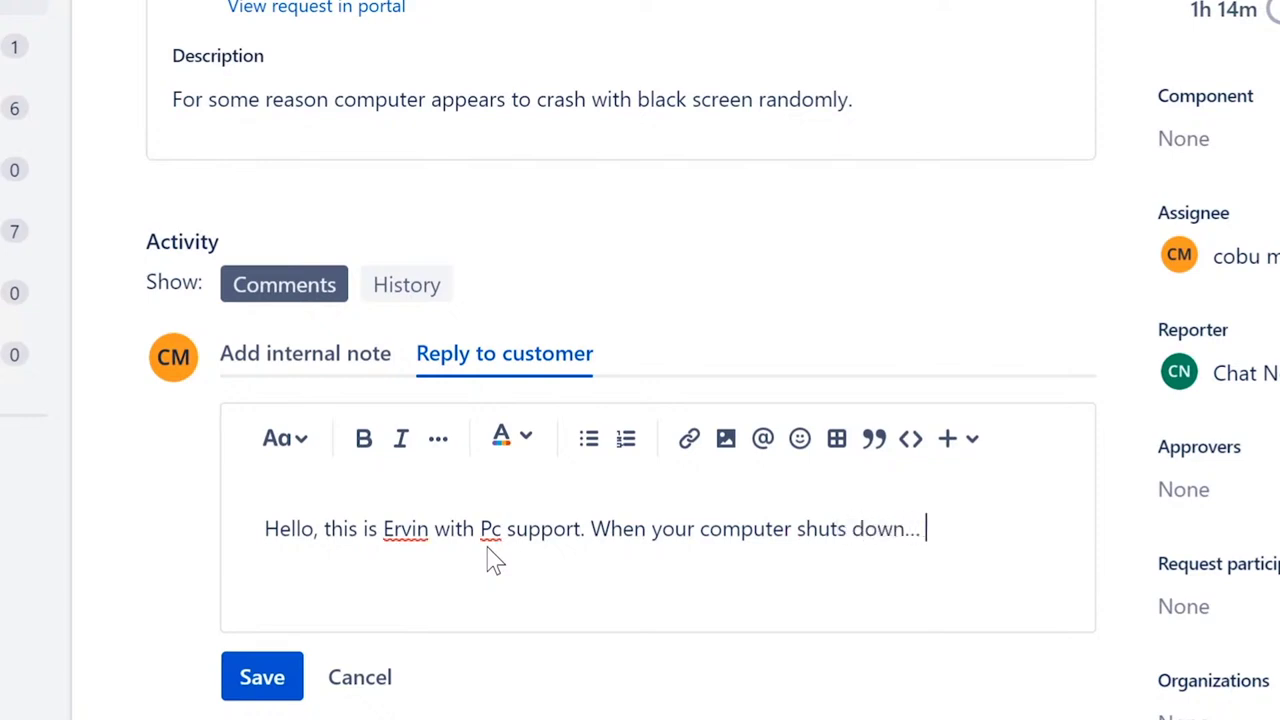
{"action": "type", "text": "does it give"}
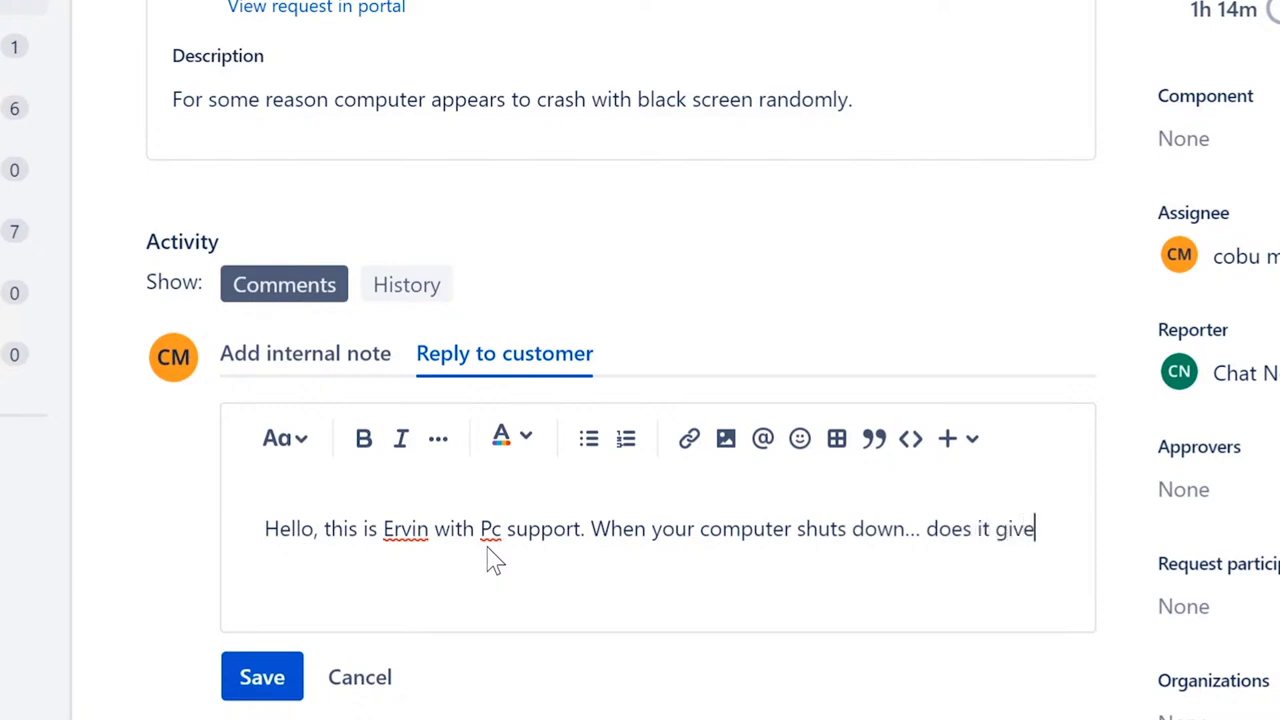
{"action": "type", "text": " you any error o"}
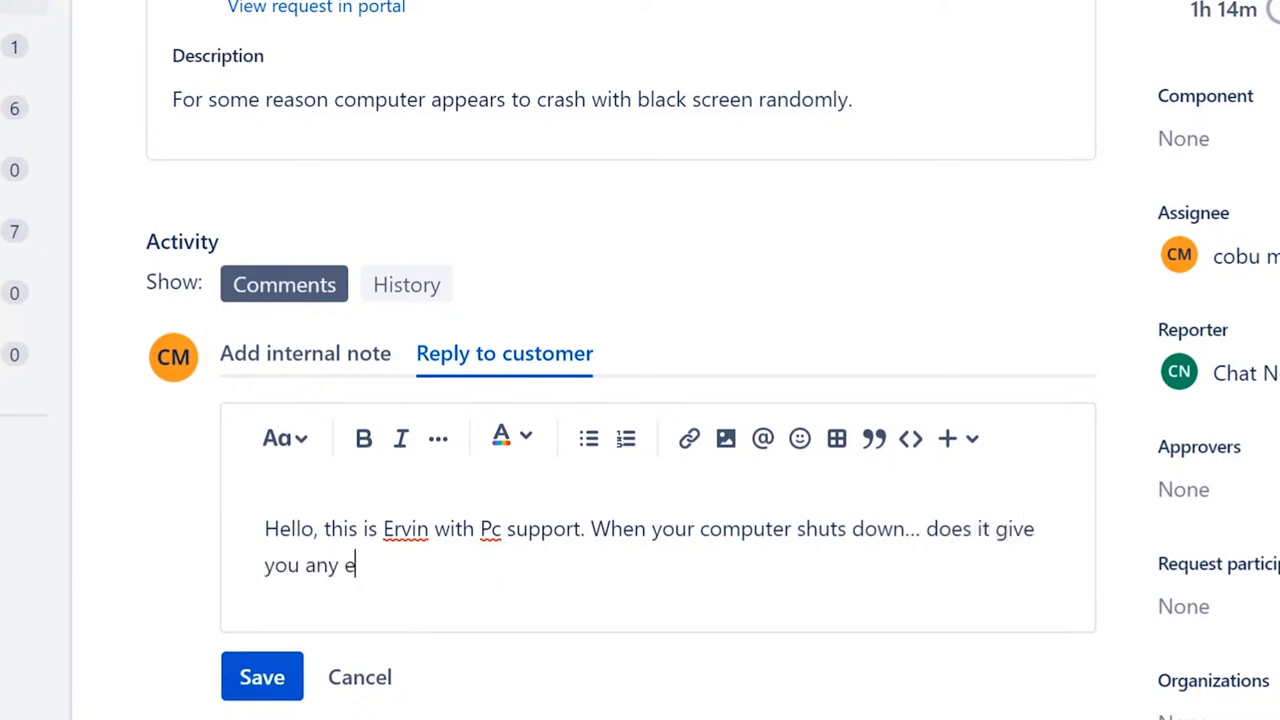
{"action": "type", "text": "does screen"}
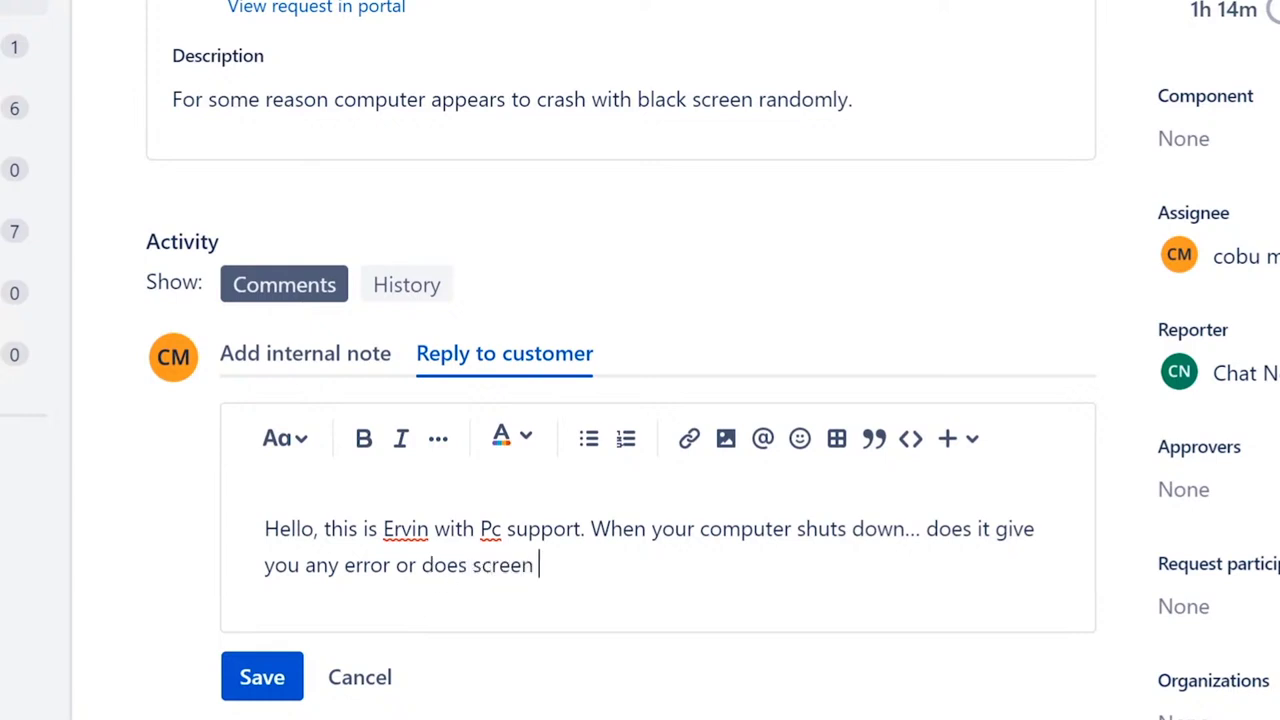
{"action": "type", "text": " simply g"}
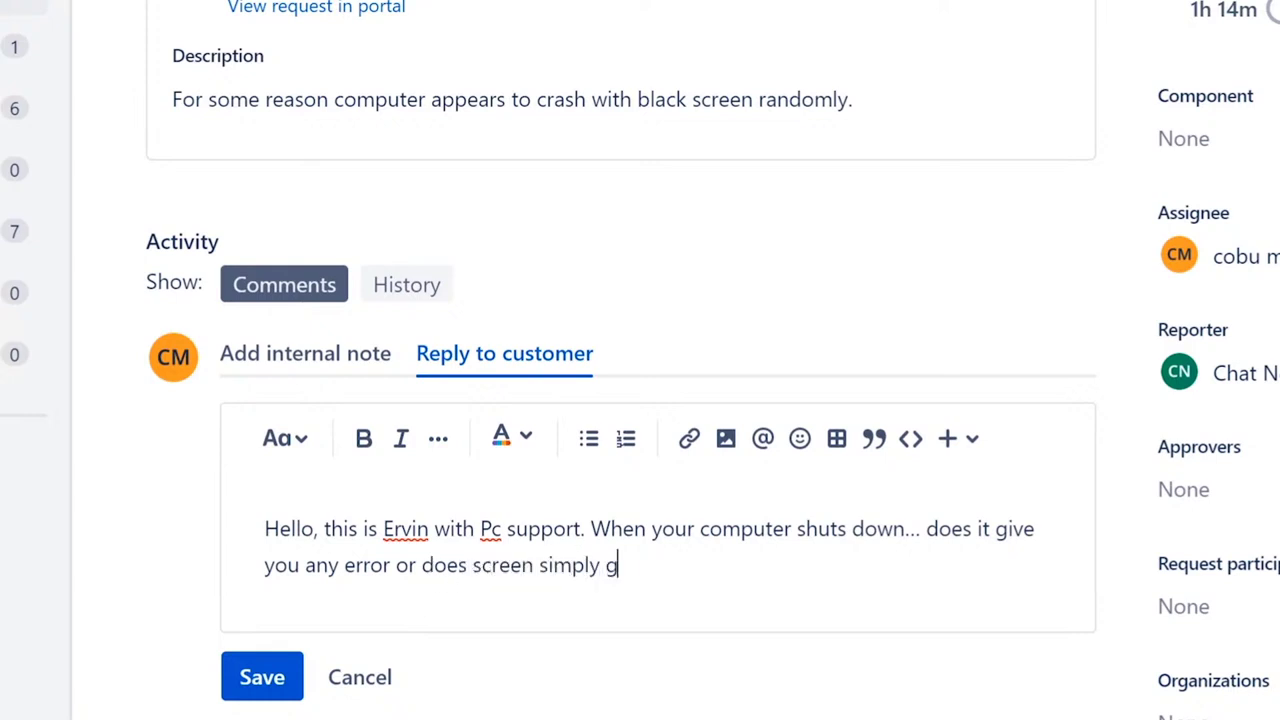
{"action": "type", "text": "o dark?"}
{"action": "key", "text": "BackSpace"}
{"action": "key", "text": "BackSpace"}
{"action": "key", "text": "BackSpace"}
{"action": "key", "text": "BackSpace"}
{"action": "key", "text": "BackSpace"}
{"action": "key", "text": "BackSpace"}
{"action": "key", "text": "BackSpace"}
{"action": "key", "text": "BackSpace"}
{"action": "key", "text": "BackSpace"}
{"action": "key", "text": "BackSpace"}
{"action": "key", "text": "BackSpace"}
{"action": "key", "text": "BackSpace"}
{"action": "key", "text": "BackSpace"}
{"action": "key", "text": "BackSpace"}
{"action": "key", "text": "BackSpace"}
{"action": "key", "text": "BackSpace"}
{"action": "key", "text": "BackSpace"}
{"action": "key", "text": "BackSpace"}
{"action": "key", "text": "BackSpace"}
{"action": "key", "text": "BackSpace"}
{"action": "key", "text": "BackSpace"}
{"action": "key", "text": "BackSpace"}
{"action": "key", "text": "BackSpace"}
{"action": "key", "text": "BackSpace"}
{"action": "key", "text": "BackSpace"}
{"action": "key", "text": "BackSpace"}
{"action": "key", "text": "BackSpace"}
{"action": "key", "text": "BackSpace"}
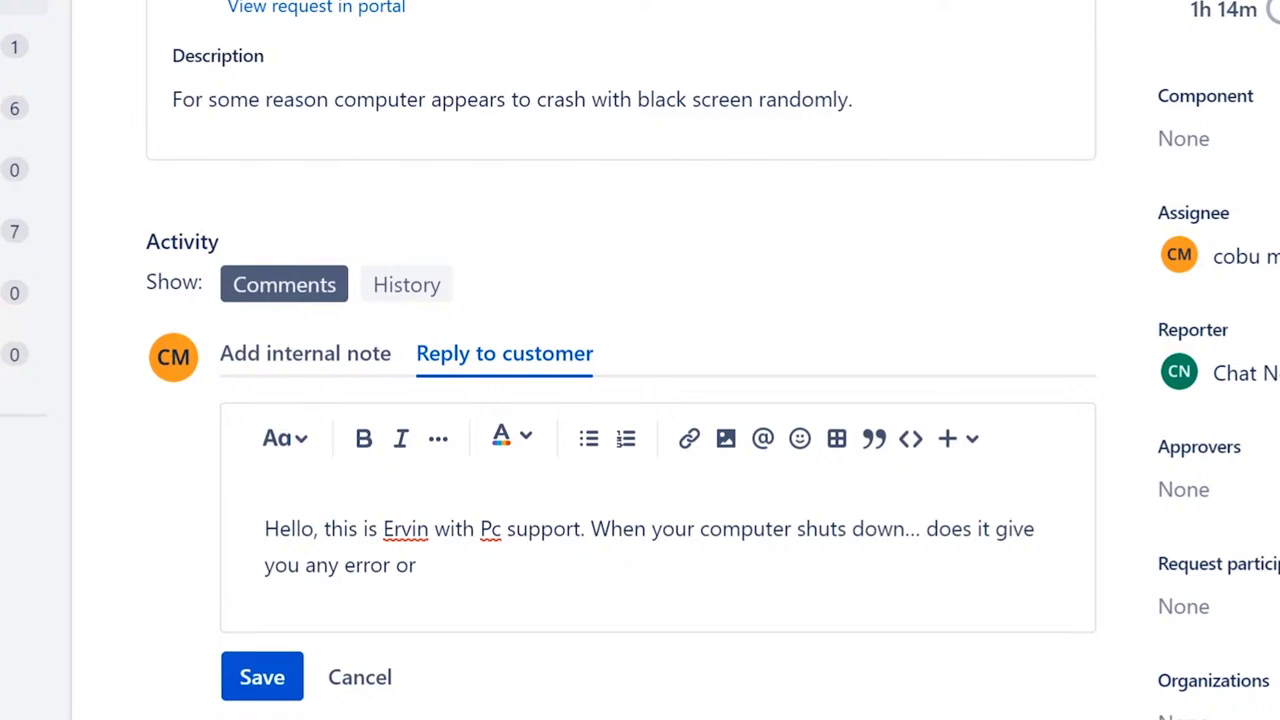
{"action": "key", "text": "ctrl+z"}
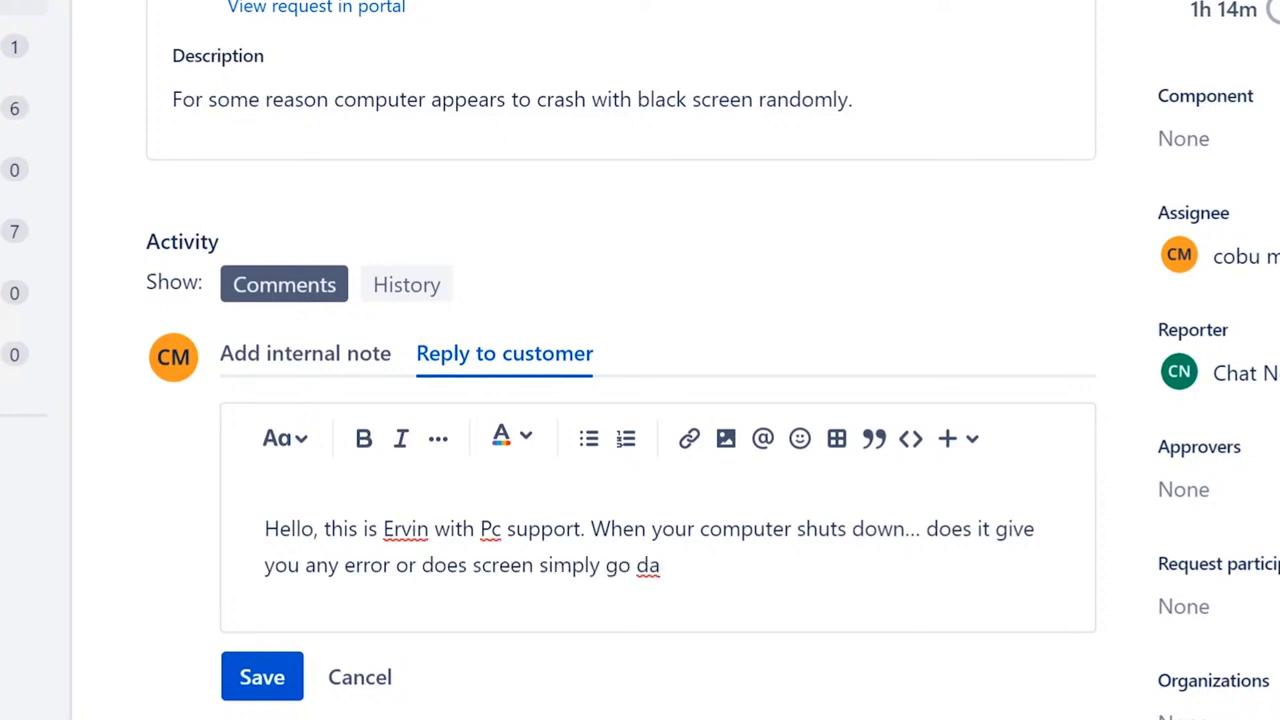
{"action": "type", "text": "rk?"}
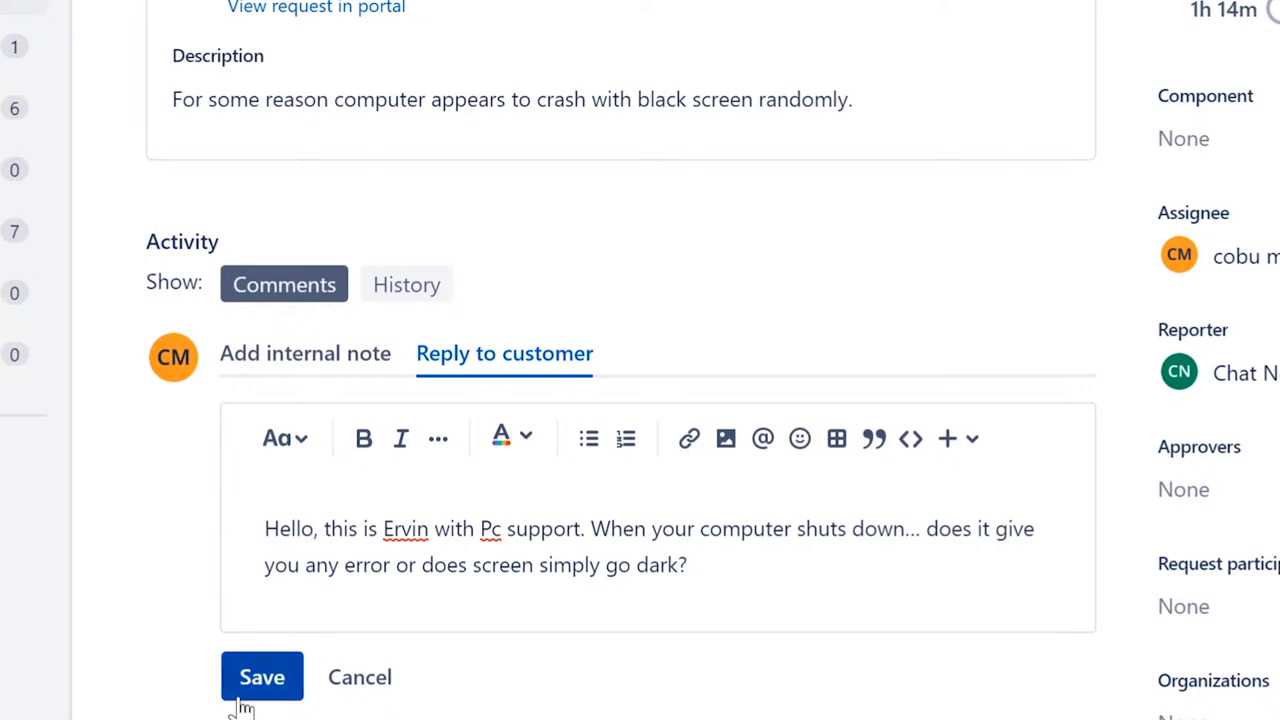
{"action": "key", "text": "ctrl+Return"}
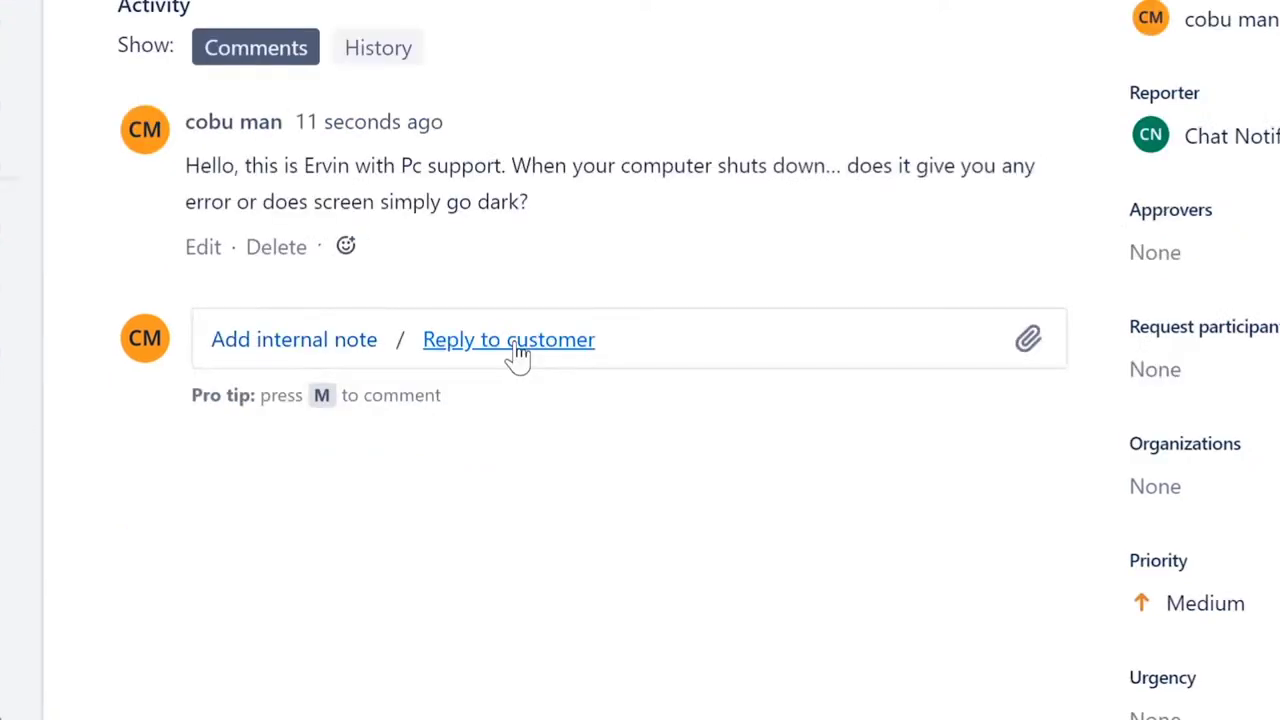
Draft a customer reply: possibly a hardware issue needing a hardware diagnostic on this computer.
{"action": "left_click", "coordinate": [517, 352]}
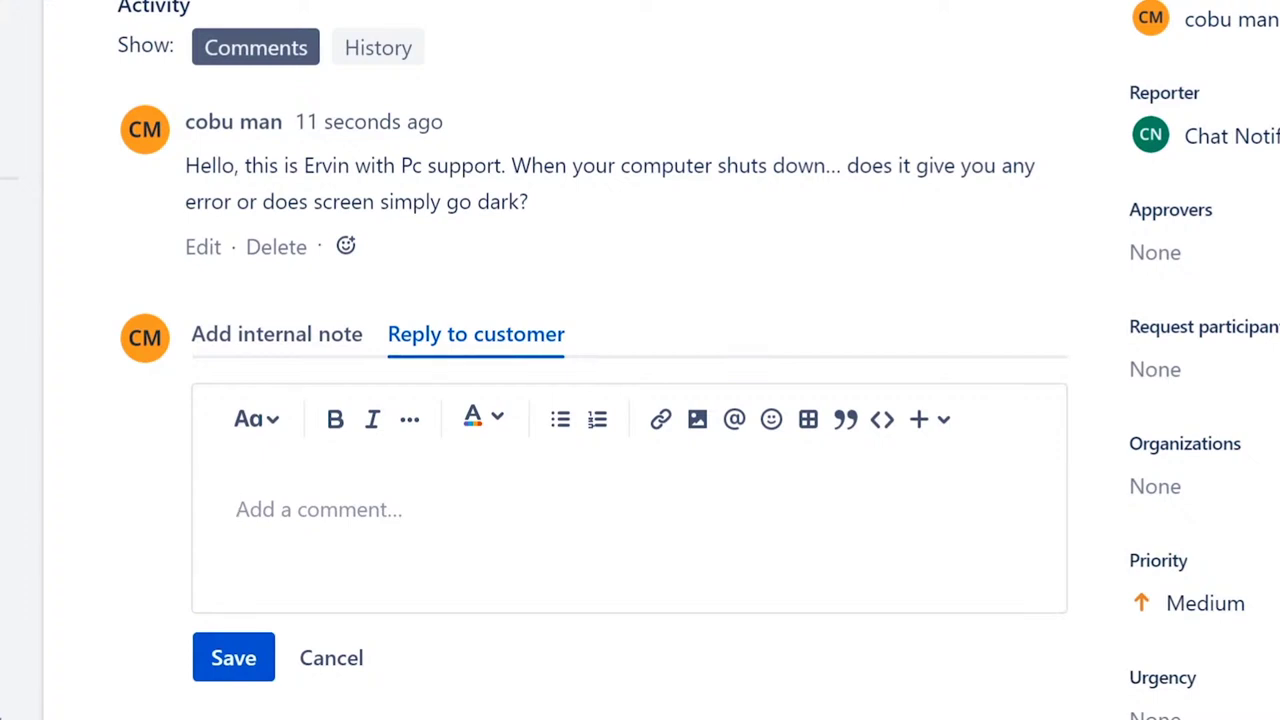
{"action": "type", "text": "It sounds "}
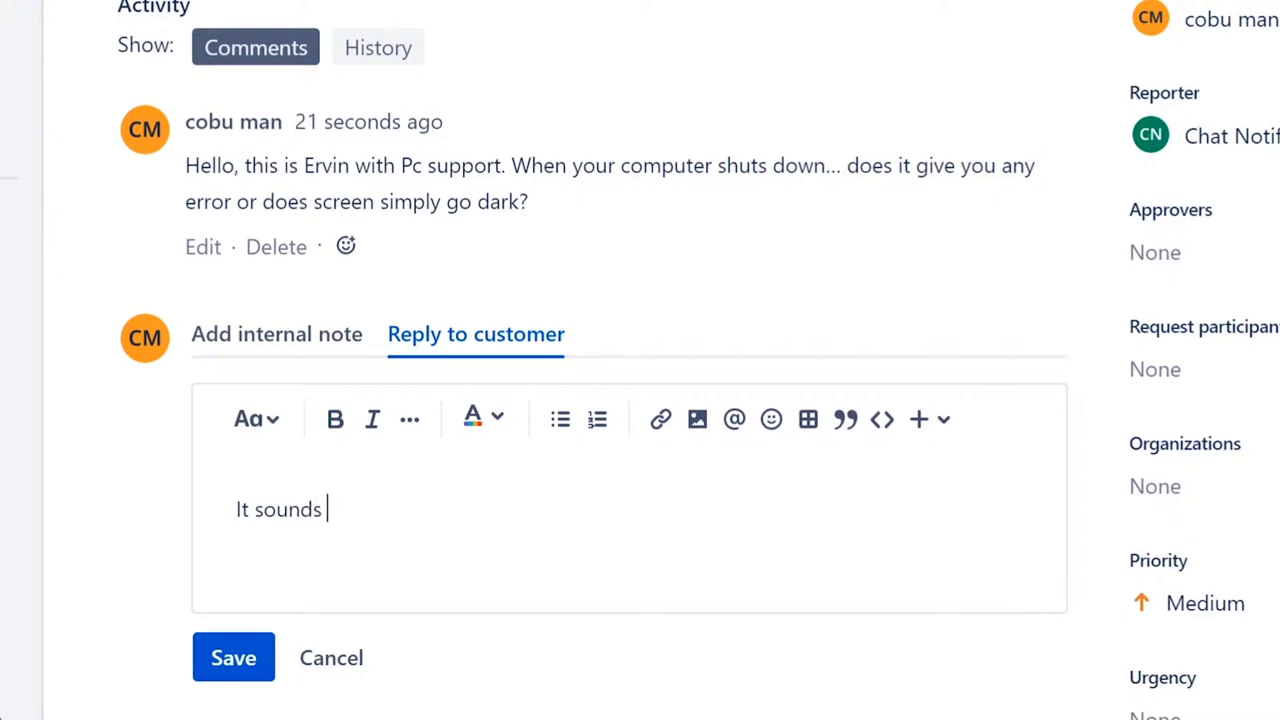
{"action": "type", "text": "like it could "}
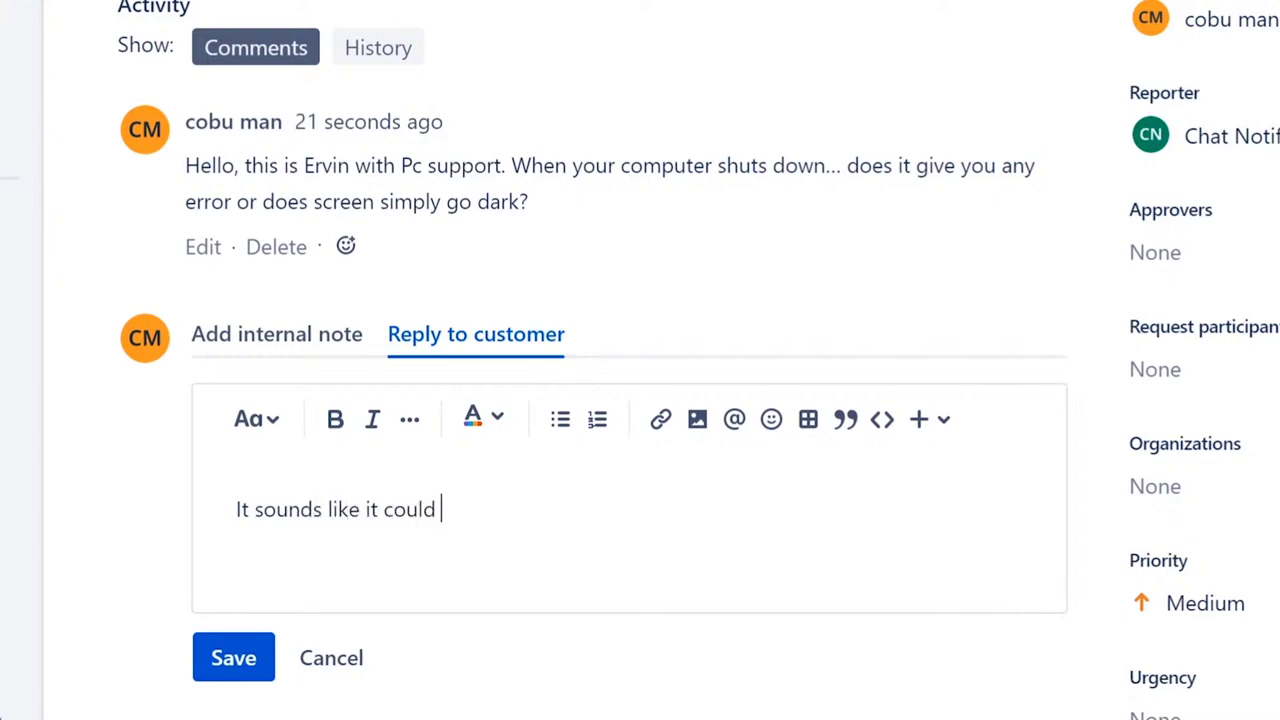
{"action": "type", "text": "a hardware issue"}
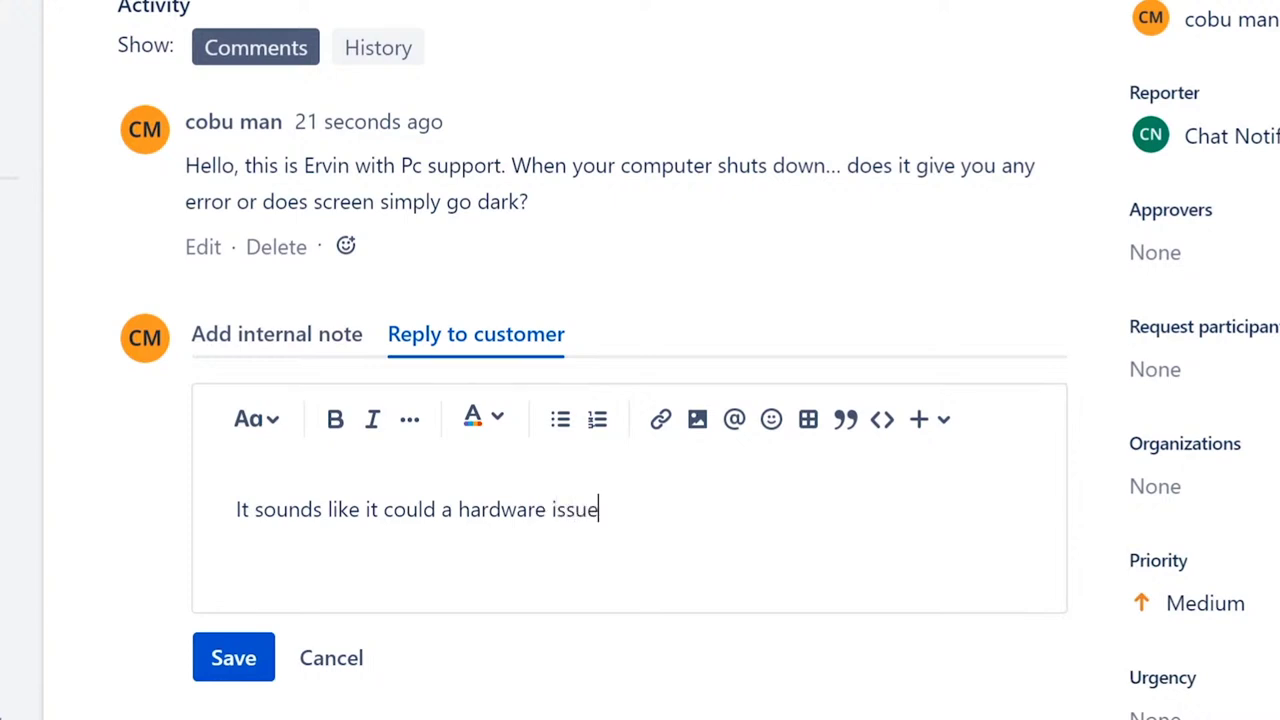
{"action": "type", "text": "... We will need"}
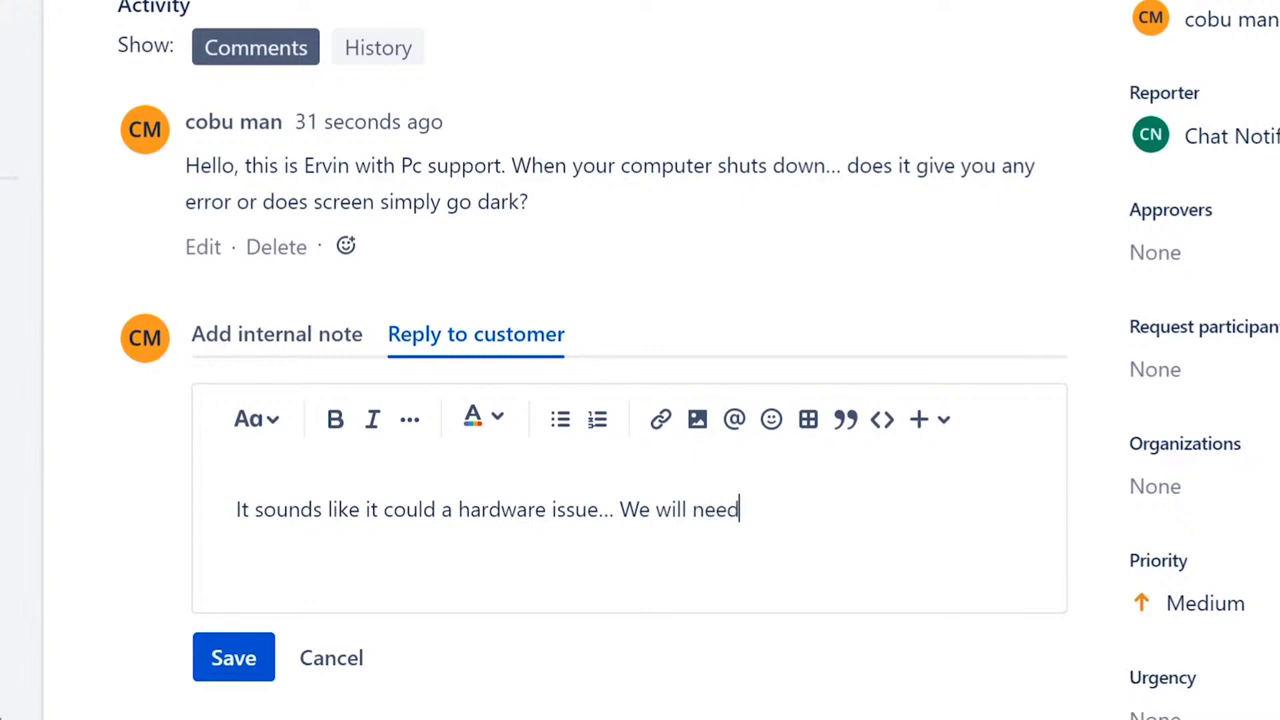
{"action": "type", "text": " to di"}
{"action": "key", "text": "BackSpace"}
{"action": "key", "text": "BackSpace"}
{"action": "type", "text": "perform a"}
{"action": "key", "text": "BackSpace"}
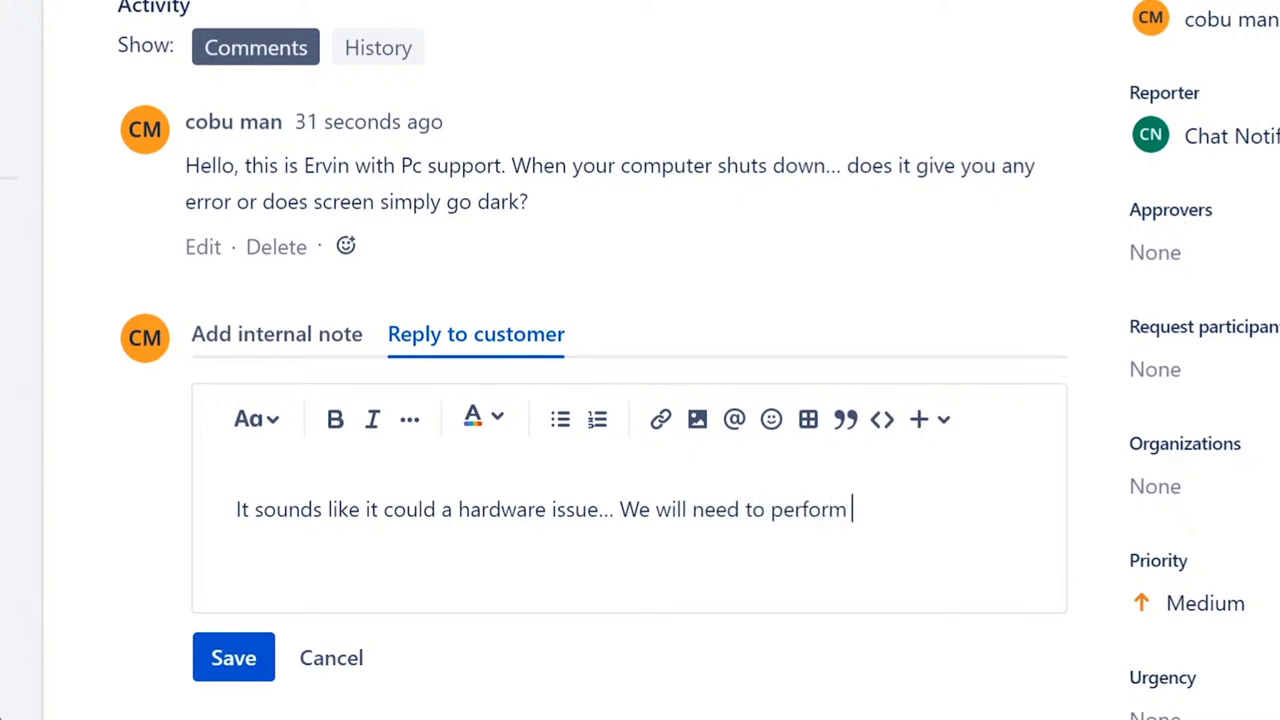
{"action": "type", "text": "a di"}
{"action": "key", "text": "BackSpace"}
{"action": "key", "text": "BackSpace"}
{"action": "type", "text": "hardware "}
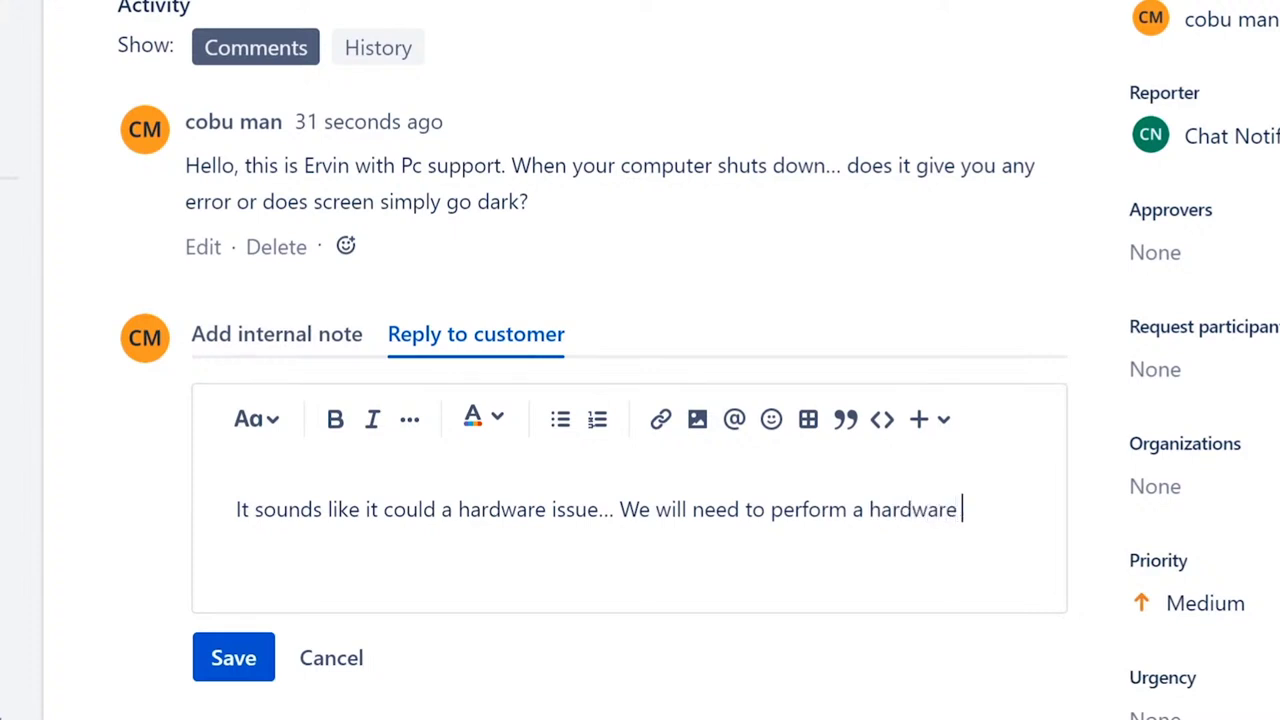
{"action": "type", "text": "diagionsit"}
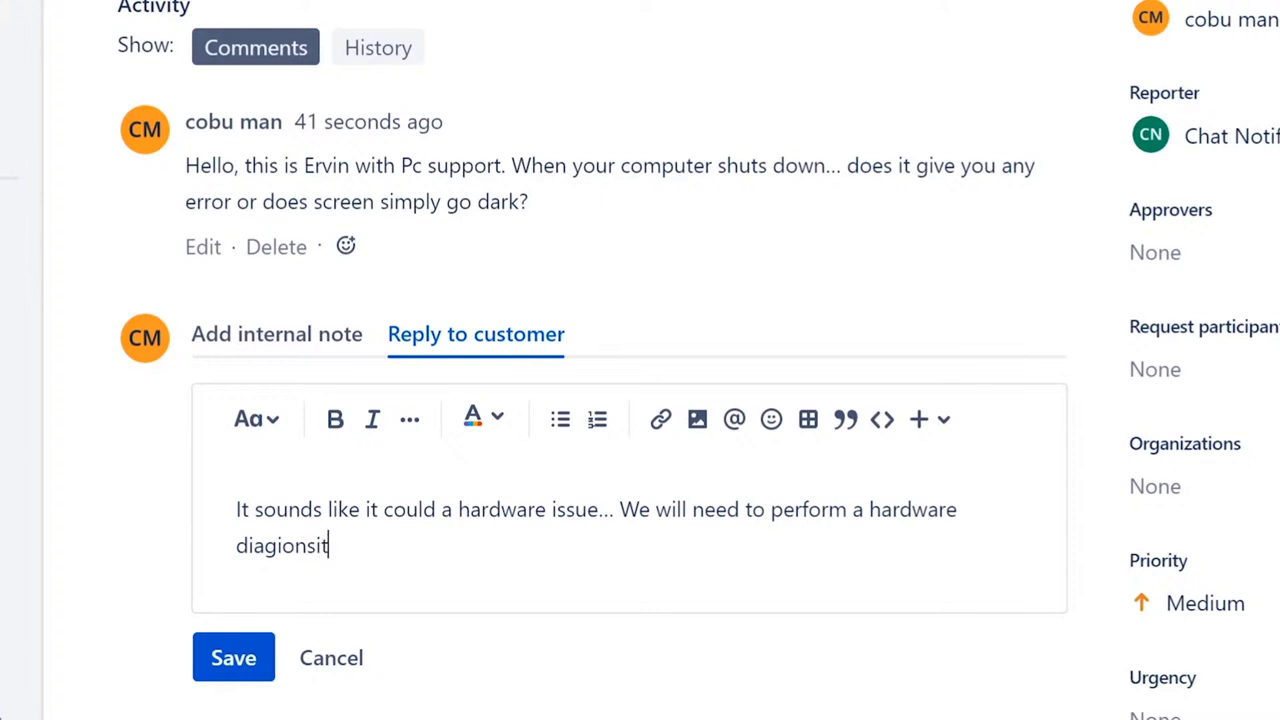
{"action": "key", "text": "BackSpace"}
{"action": "key", "text": "BackSpace"}
{"action": "type", "text": "tic "}
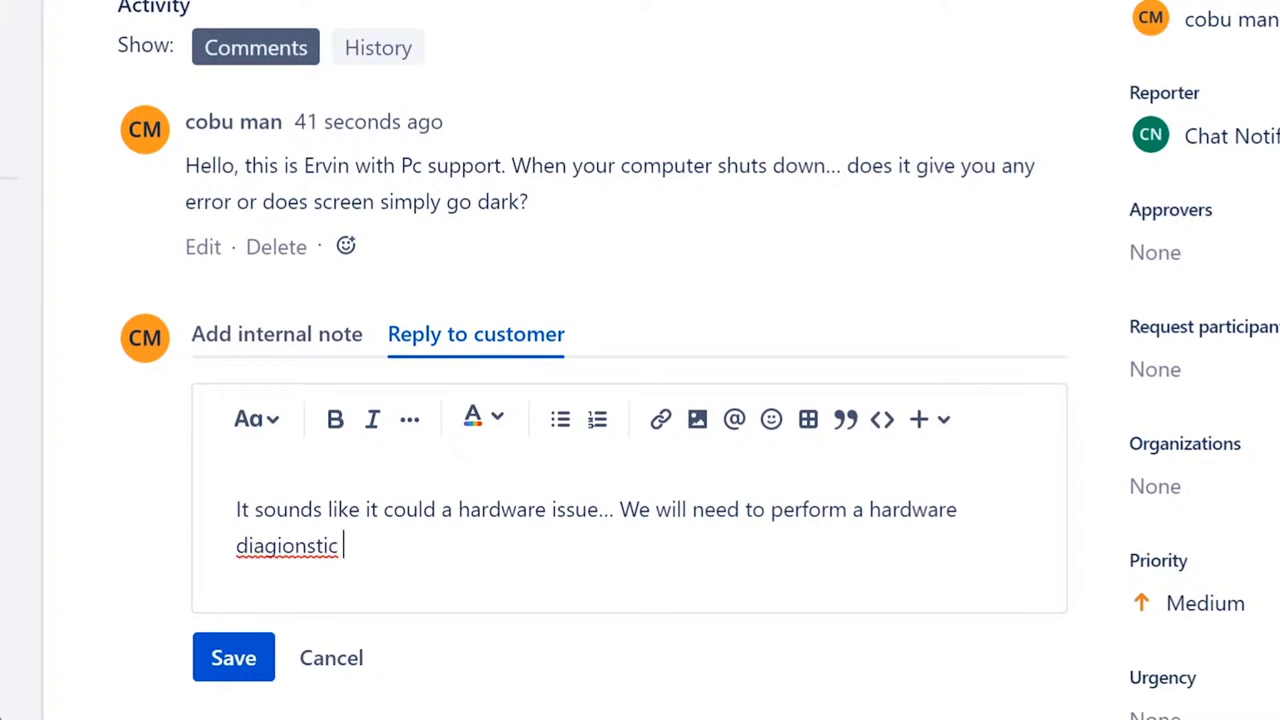
{"action": "type", "text": "on this P"}
{"action": "key", "text": "BackSpace"}
{"action": "type", "text": "computer."}
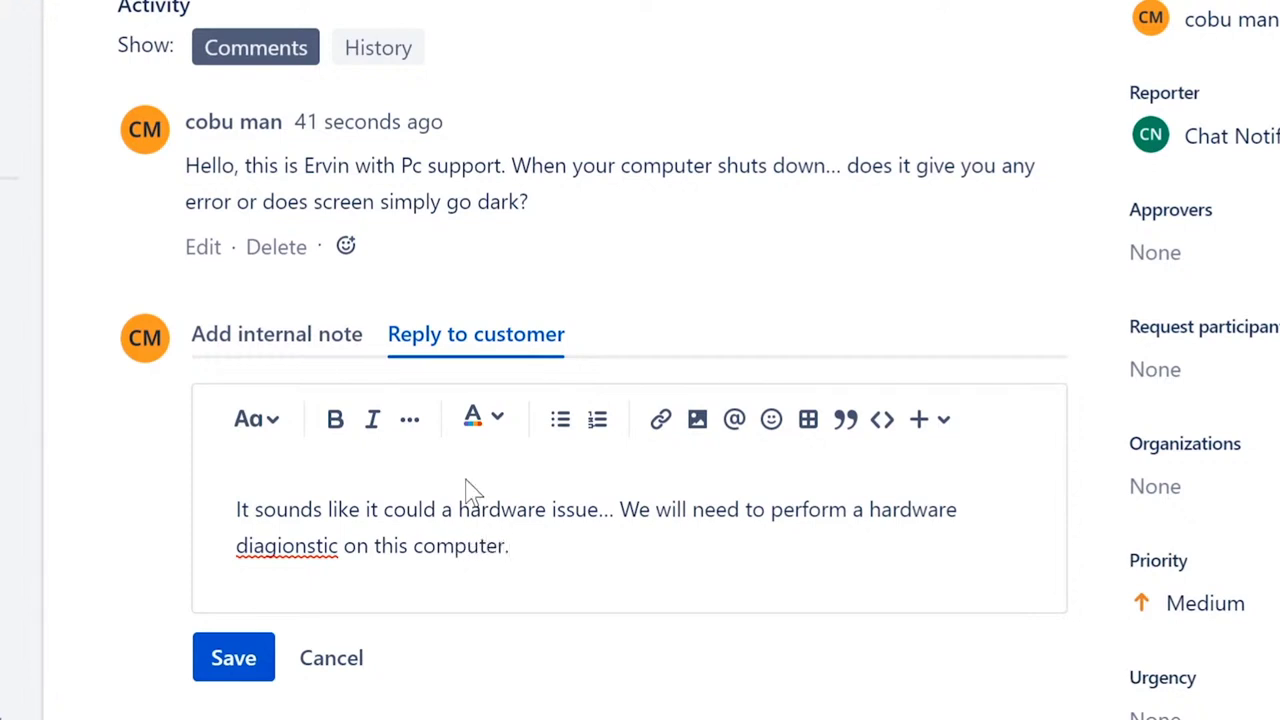
Fix the misspelled word to 'diagnostics' using spell-check suggestions and post the reply.
{"action": "right_click", "coordinate": [294, 544]}
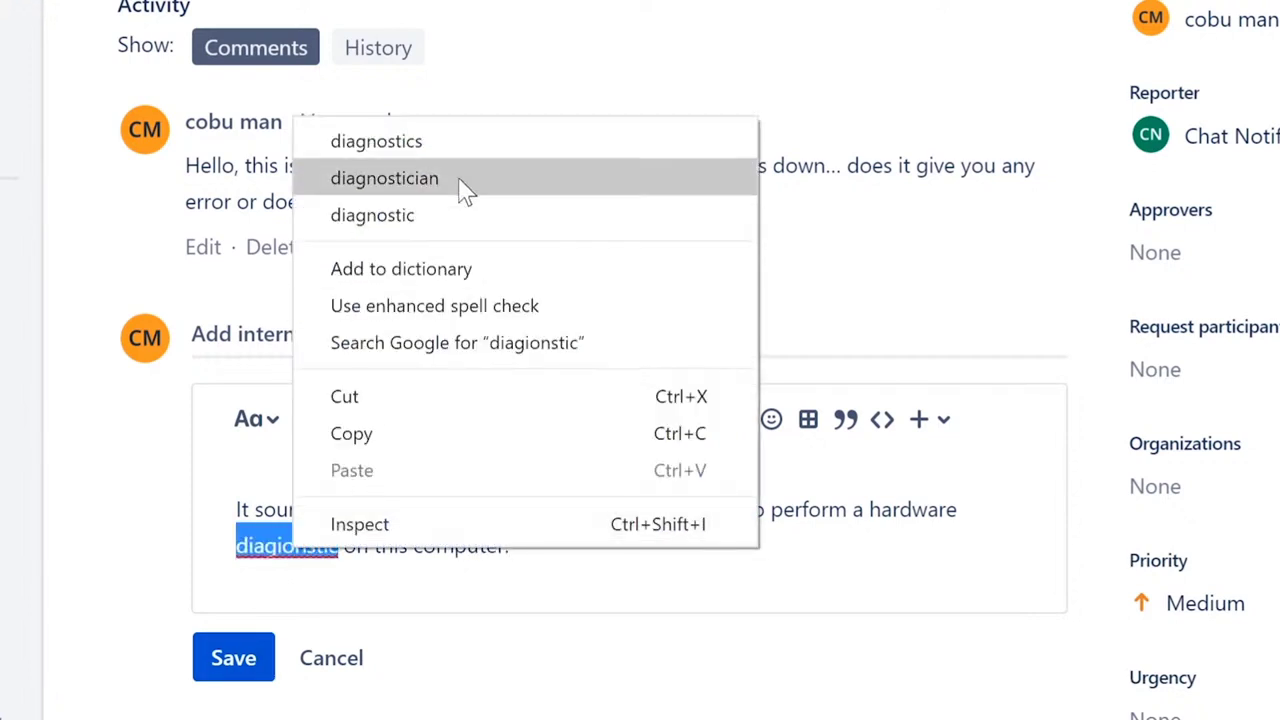
{"action": "left_click", "coordinate": [493, 150]}
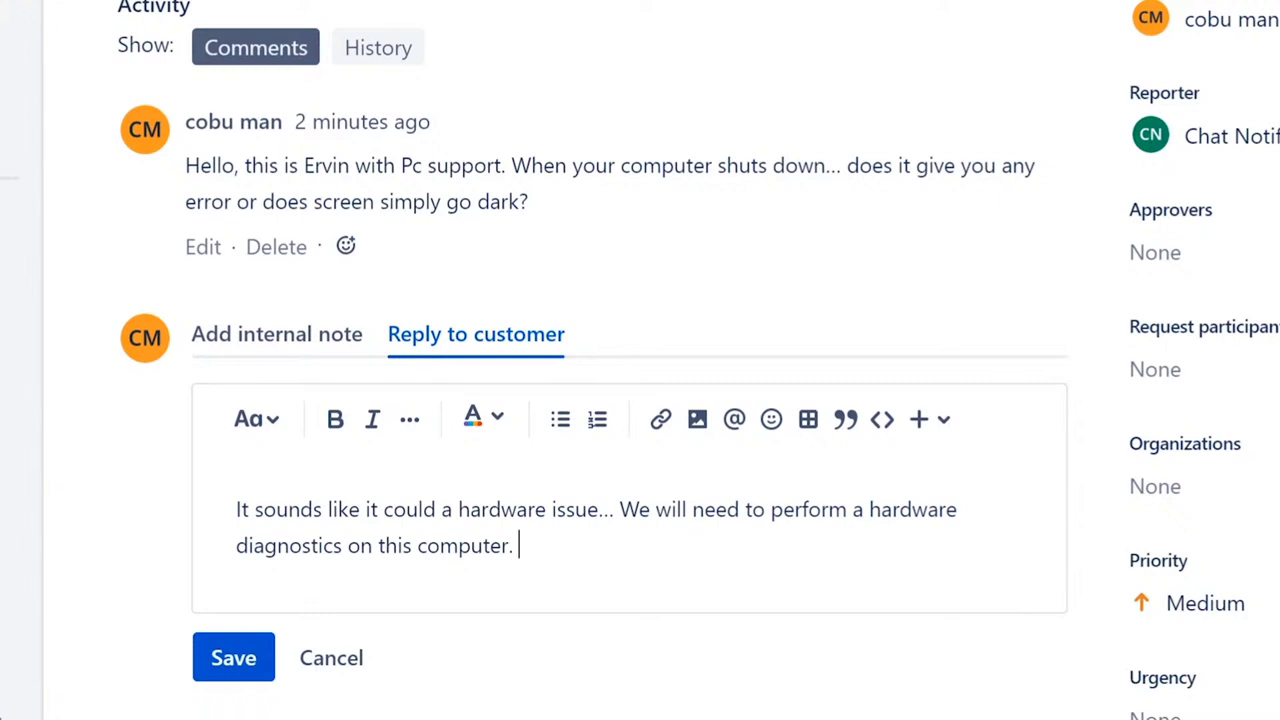
{"action": "left_click", "coordinate": [234, 662]}
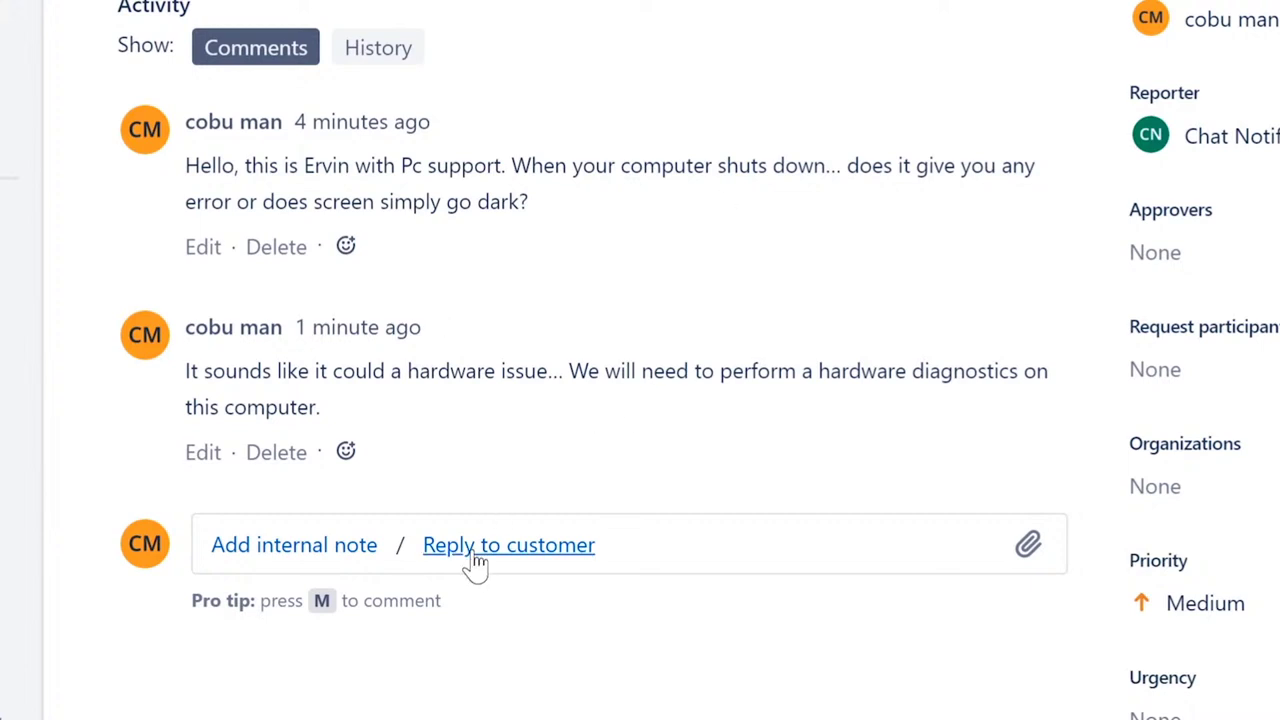
Post an internal note on ISD-21 with the user's PC name, then open the Windows quick-access menu.
{"action": "left_click", "coordinate": [829, 565]}
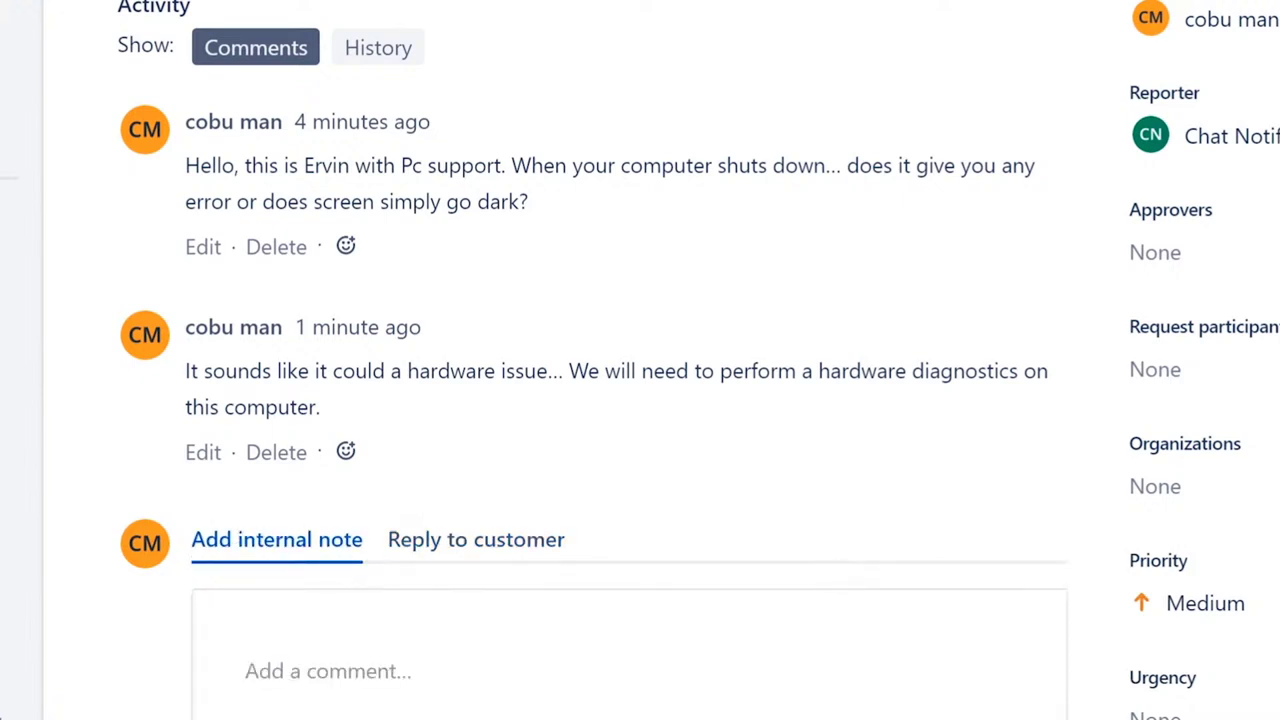
{"action": "left_click", "coordinate": [400, 686]}
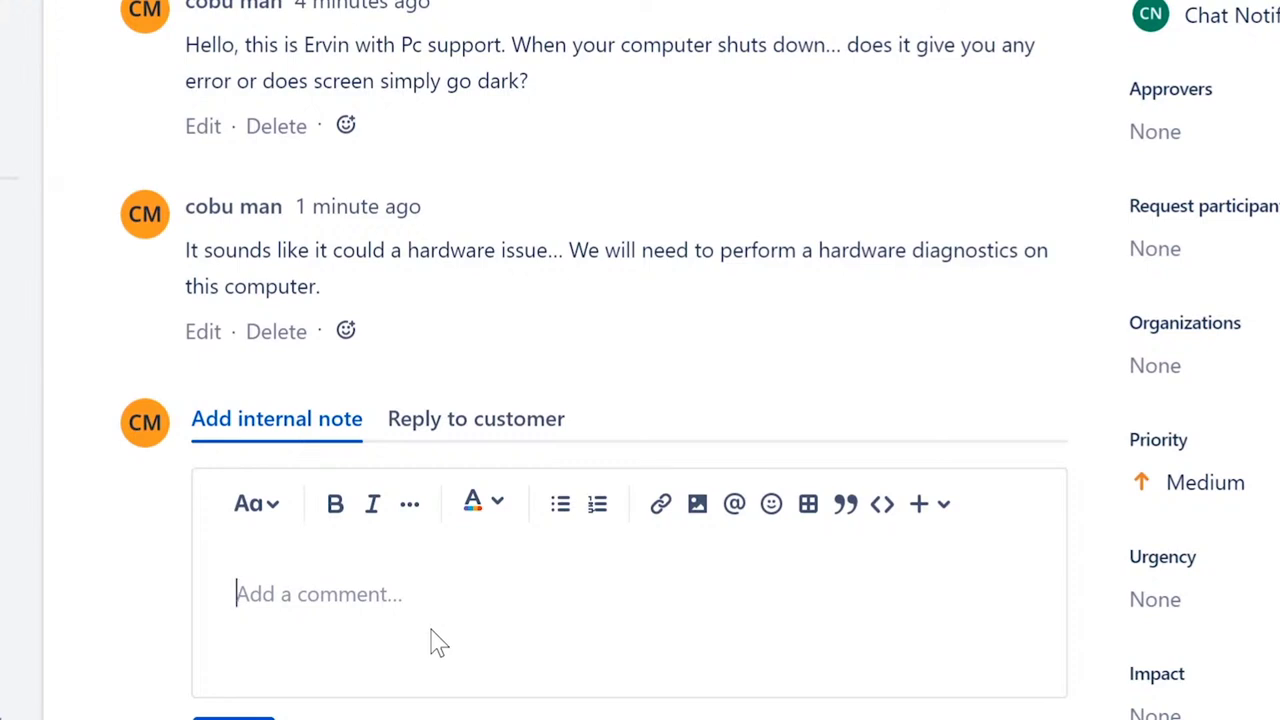
{"action": "type", "text": "User'"}
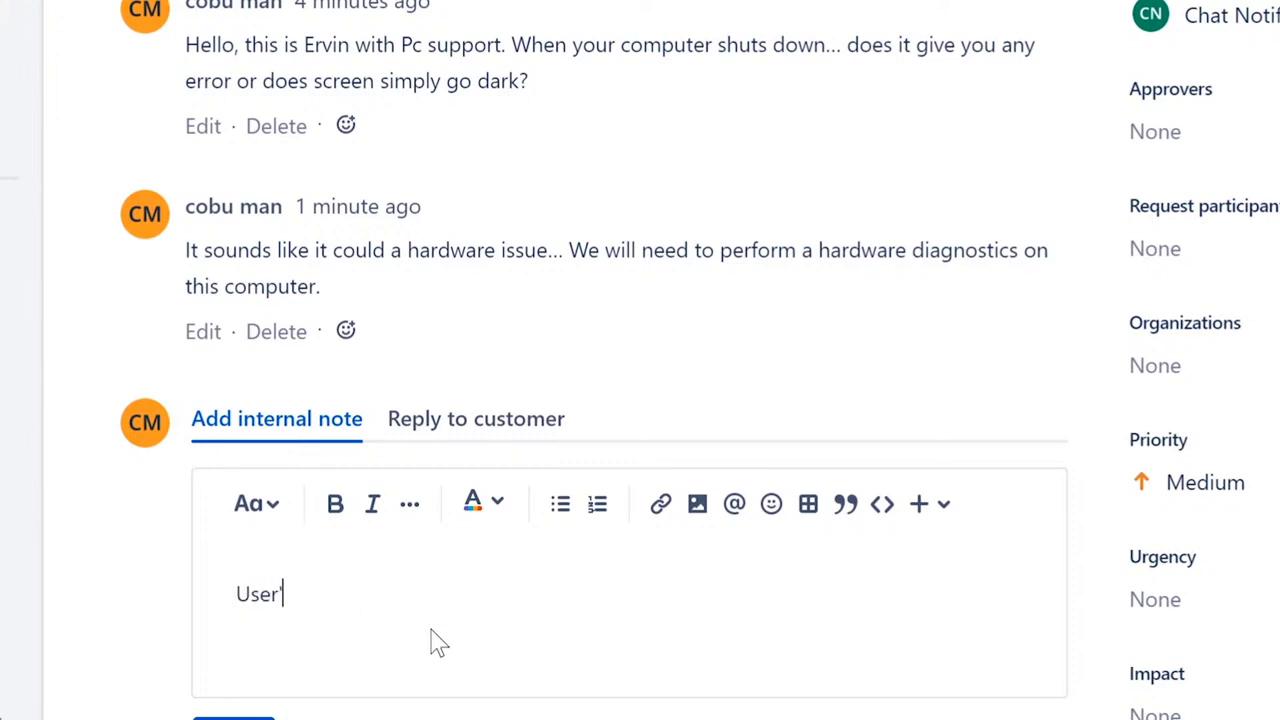
{"action": "type", "text": "s Pc name is cobu"}
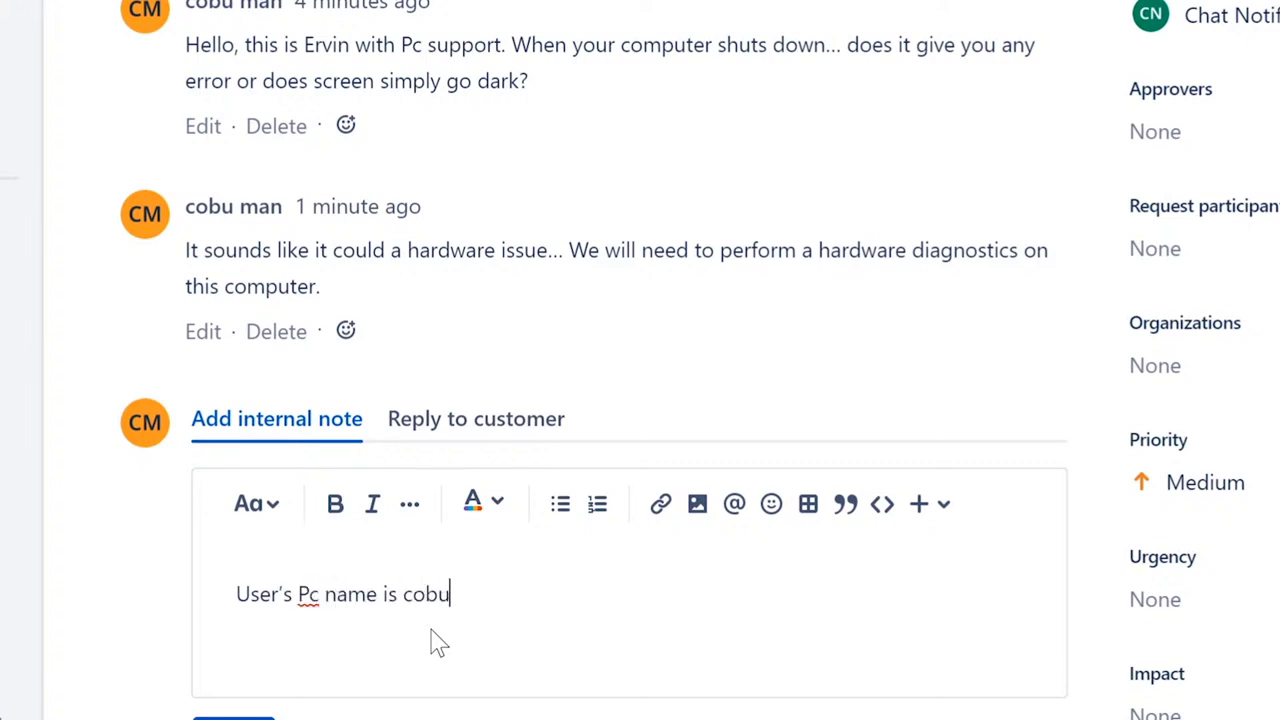
{"action": "type", "text": "man1. "}
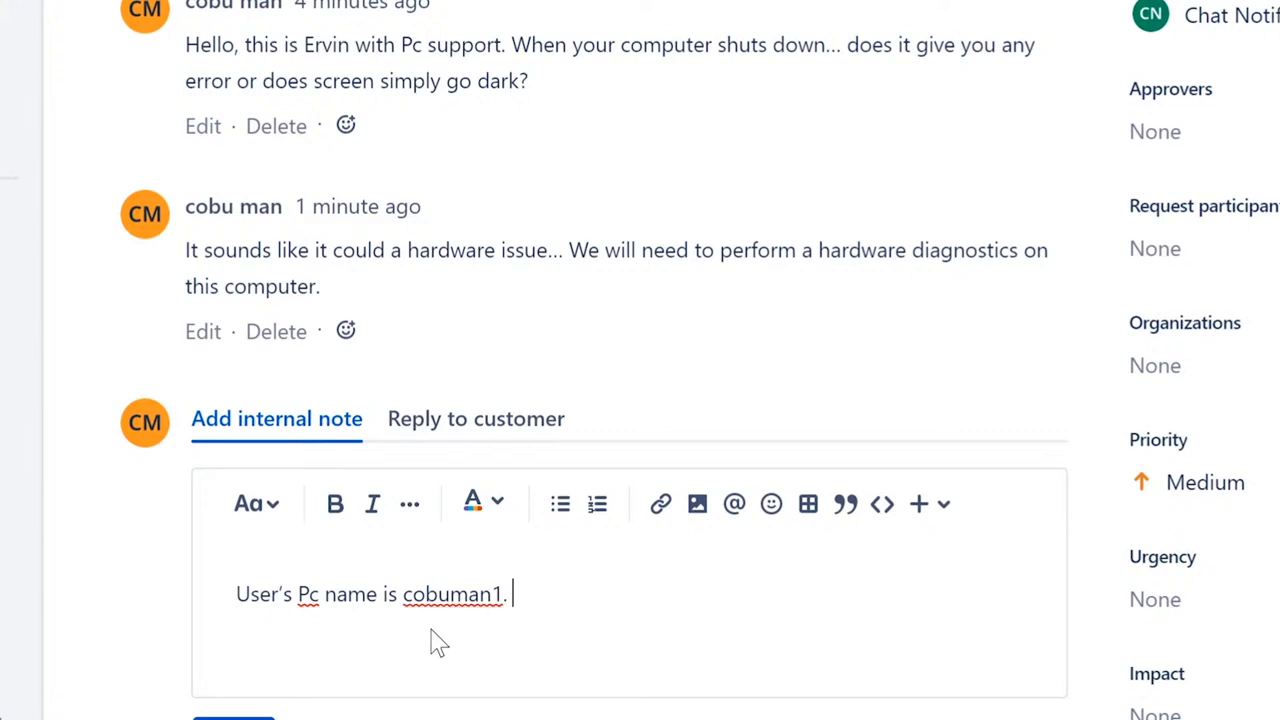
{"action": "type", "text": "Ervin"}
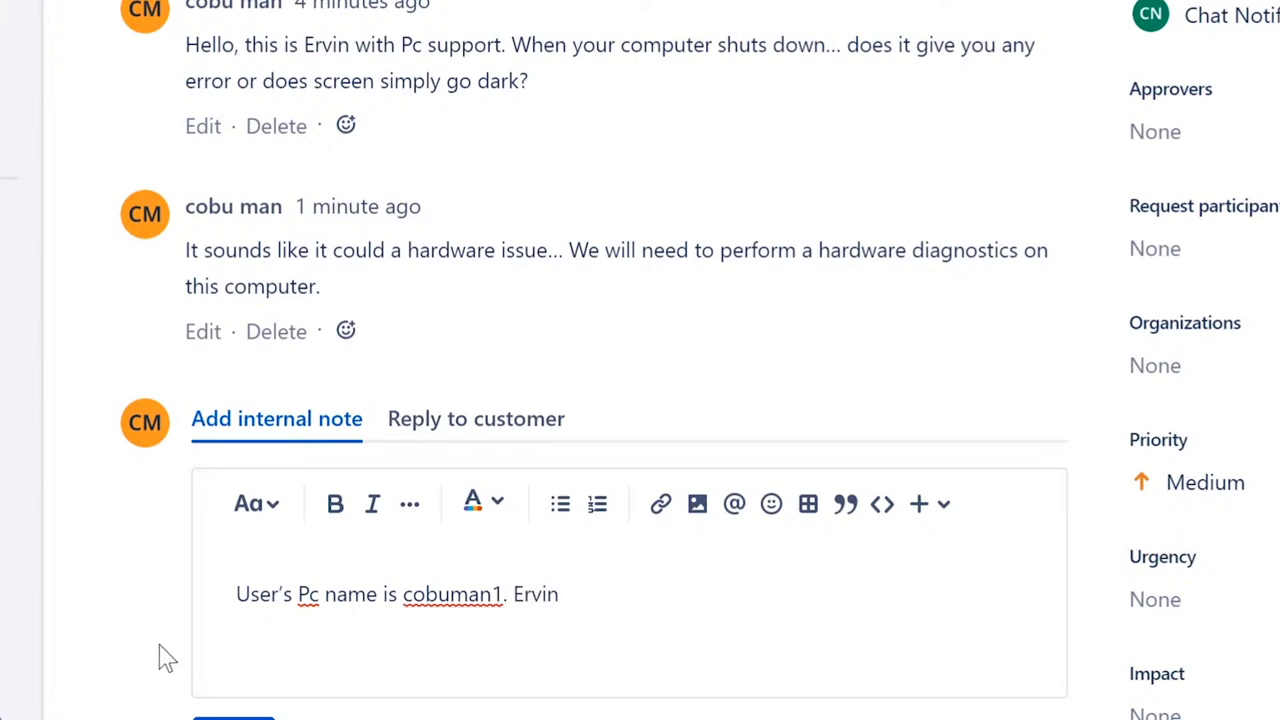
{"action": "key", "text": "ctrl+Return"}
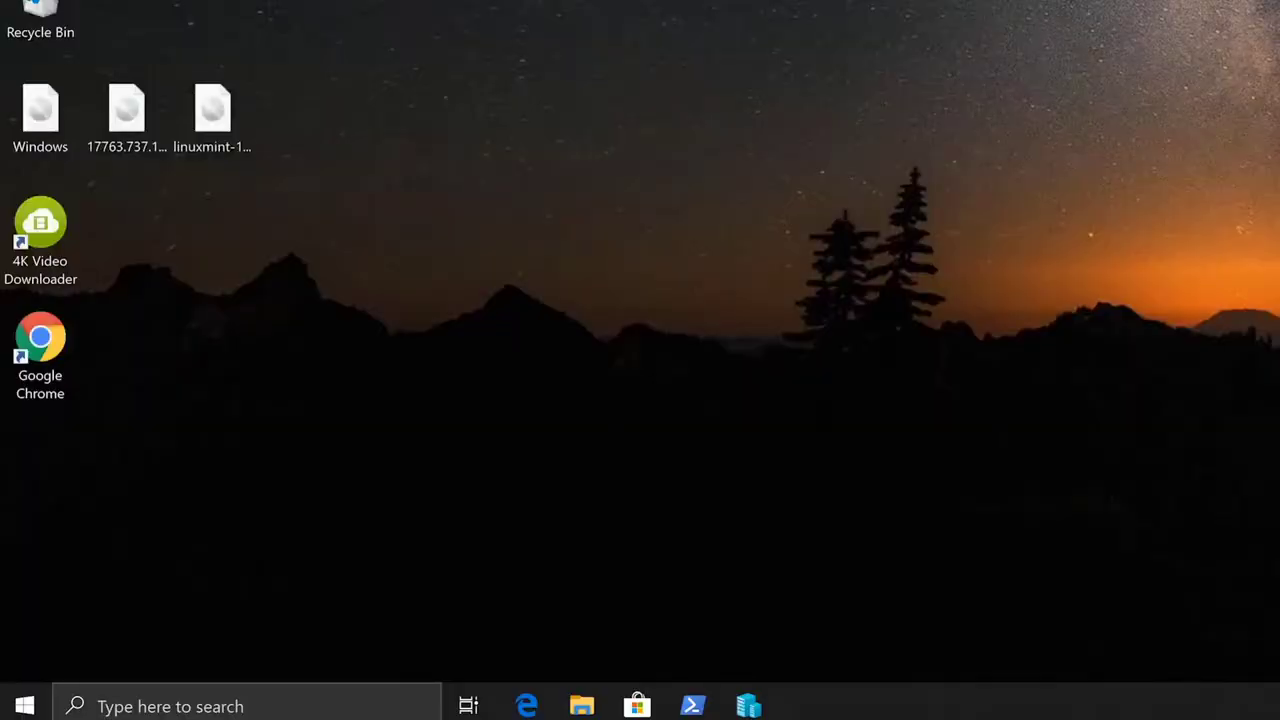
{"action": "right_click", "coordinate": [22, 700]}
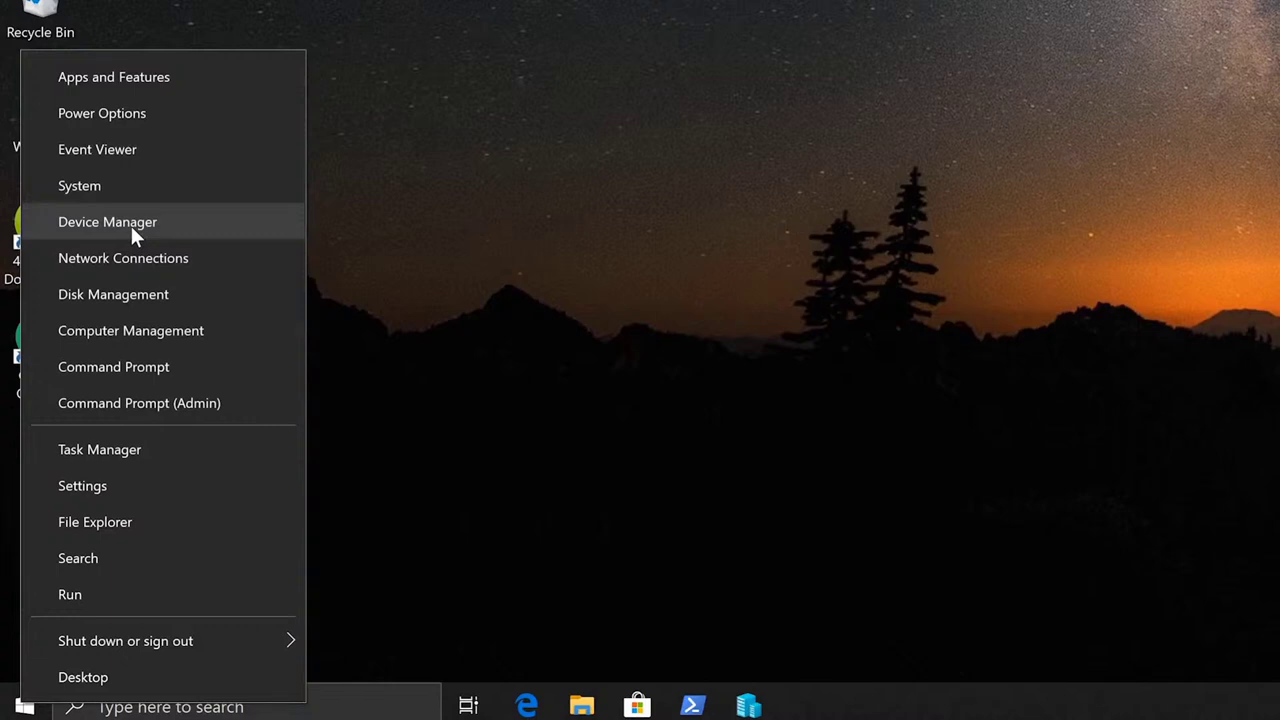
Launch Event Viewer, enlarge its window, and show the System log under Windows Logs.
{"action": "left_click", "coordinate": [142, 149]}
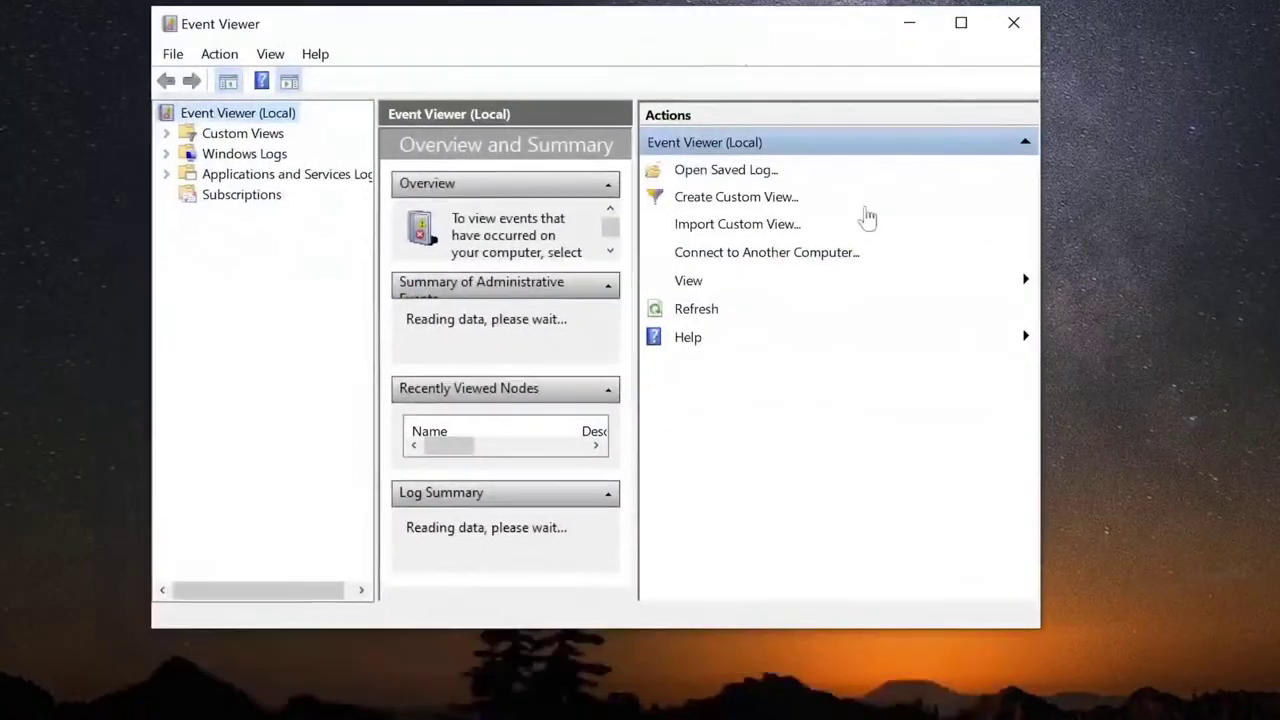
{"action": "left_click_drag", "start_coordinate": [1043, 634], "coordinate": [1240, 719]}
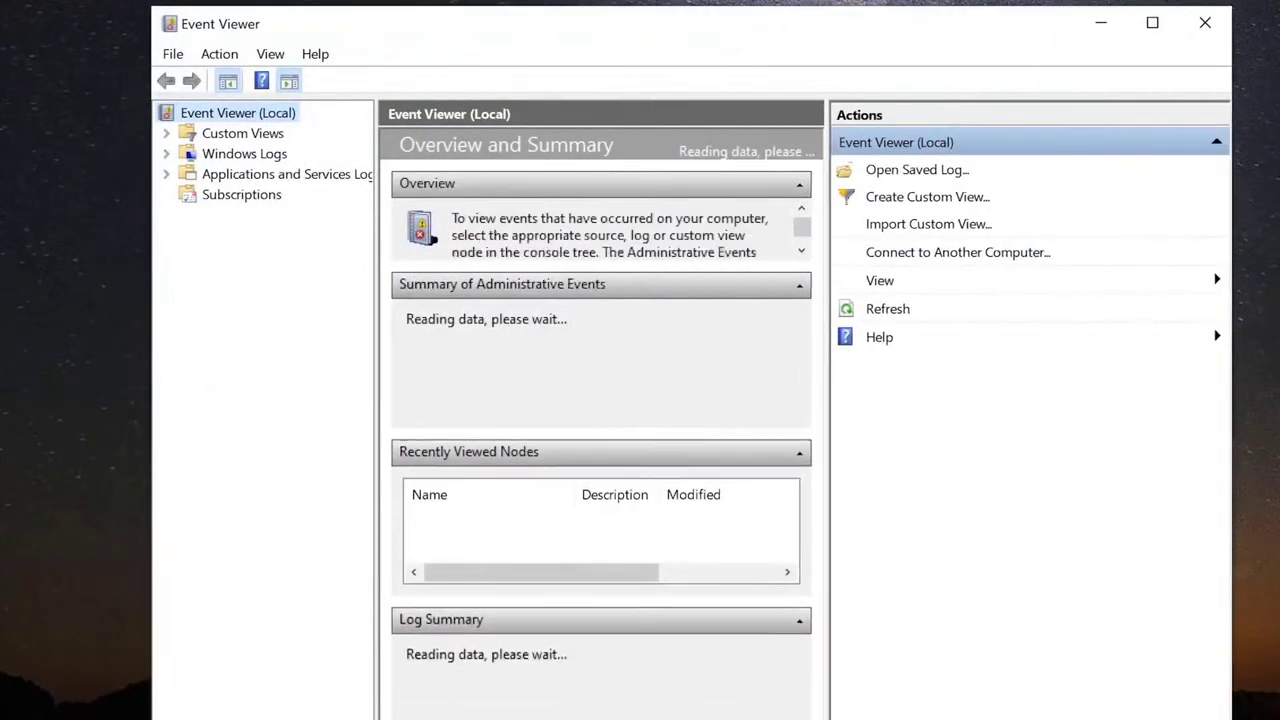
{"action": "left_click", "coordinate": [166, 155]}
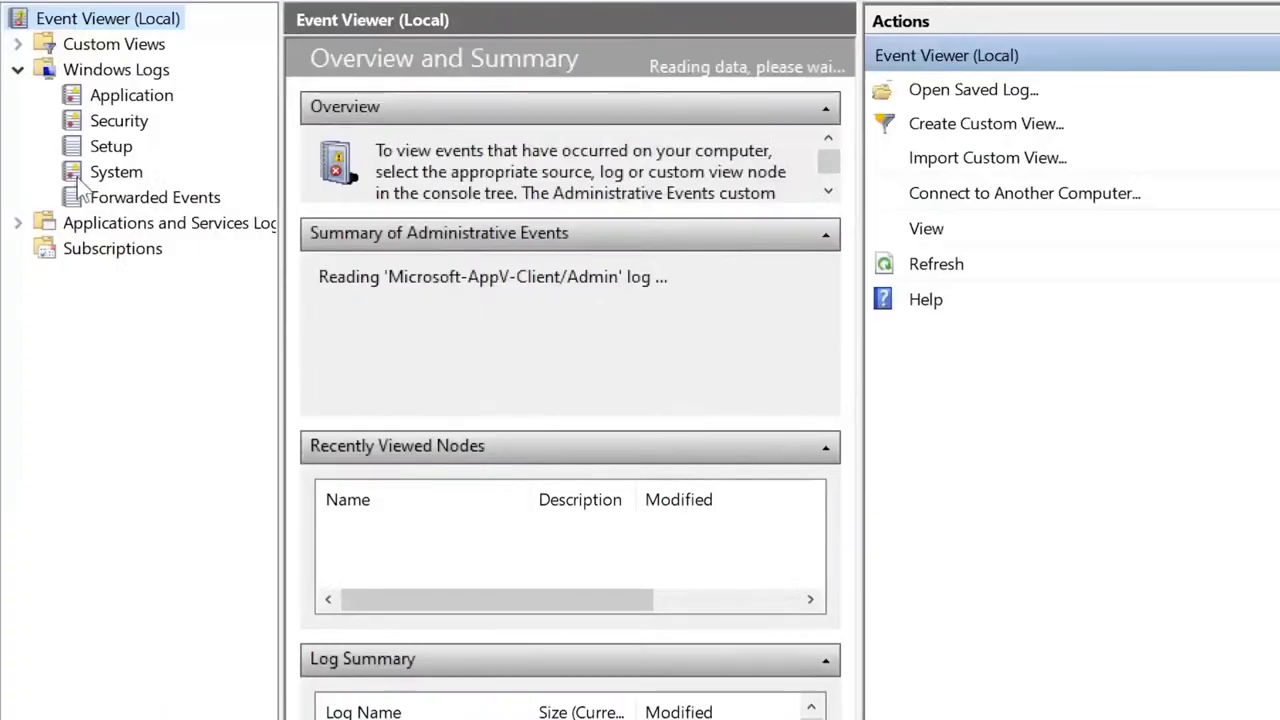
{"action": "left_click", "coordinate": [240, 235]}
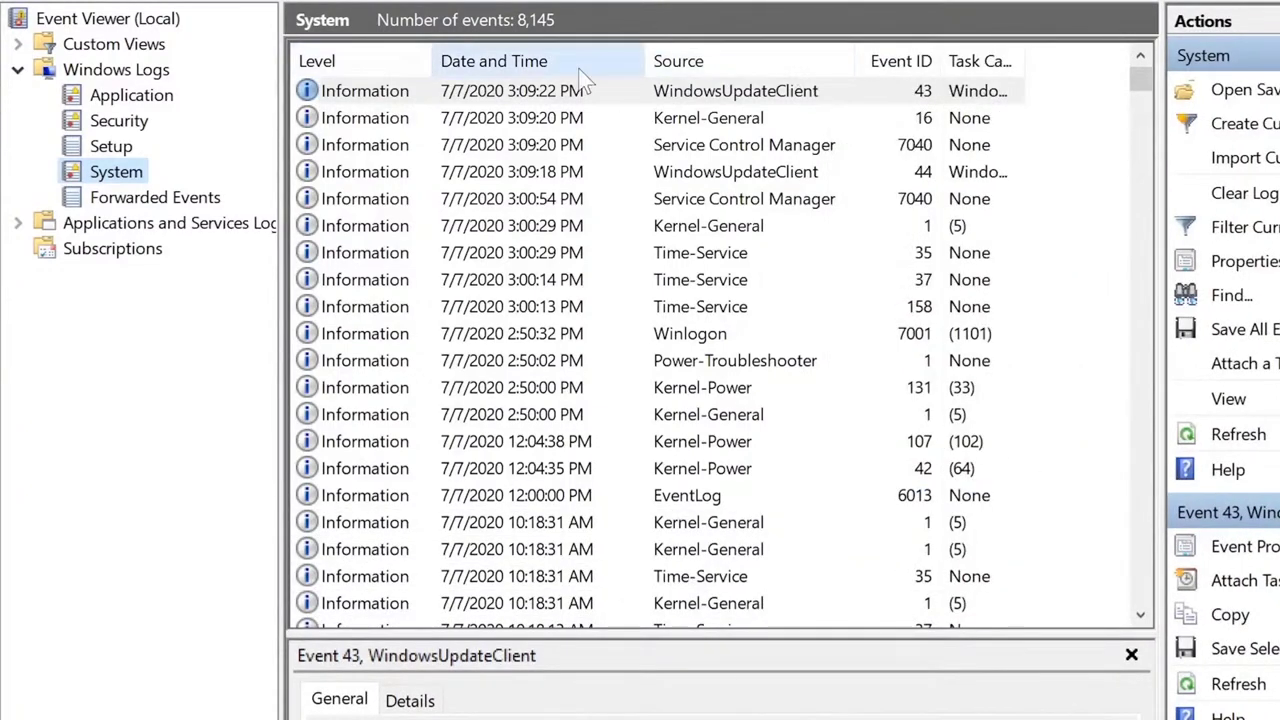
Sort the System events by Level and scroll down to the 5/13/2020 Ntfs events.
{"action": "left_click", "coordinate": [341, 53]}
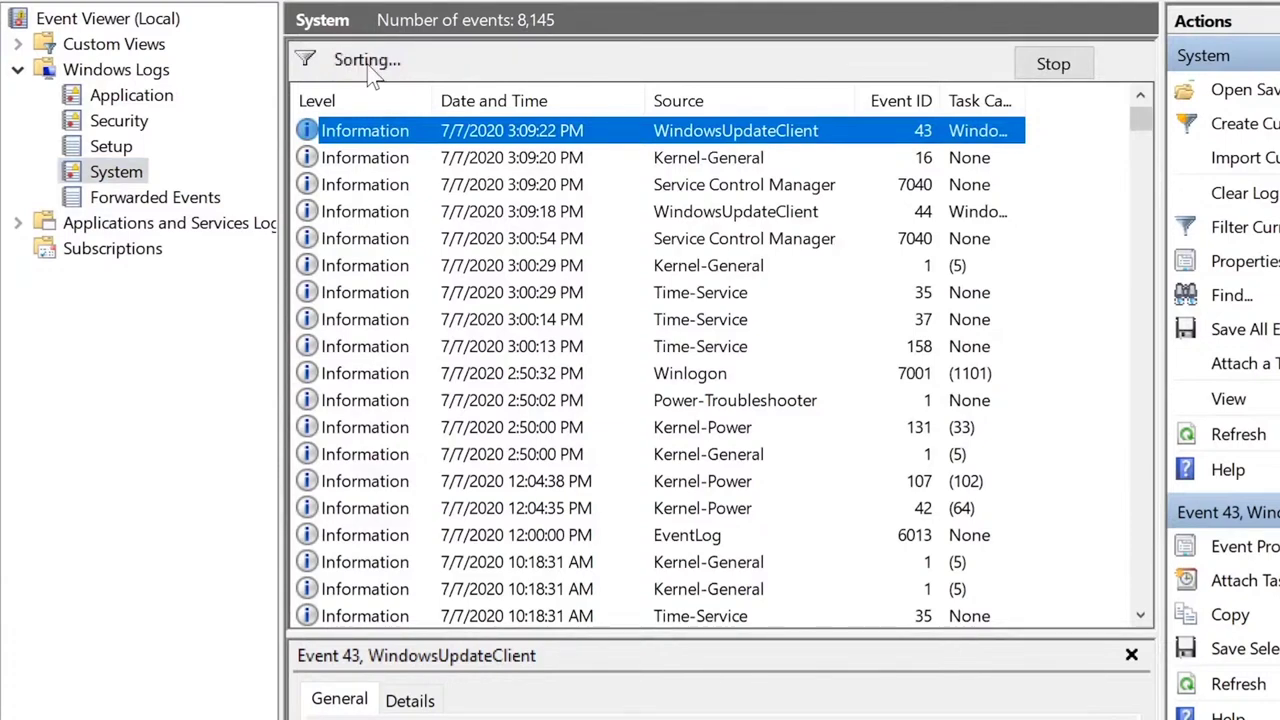
{"action": "scroll", "coordinate": [814, 320], "scroll_direction": "down", "scroll_amount": 2}
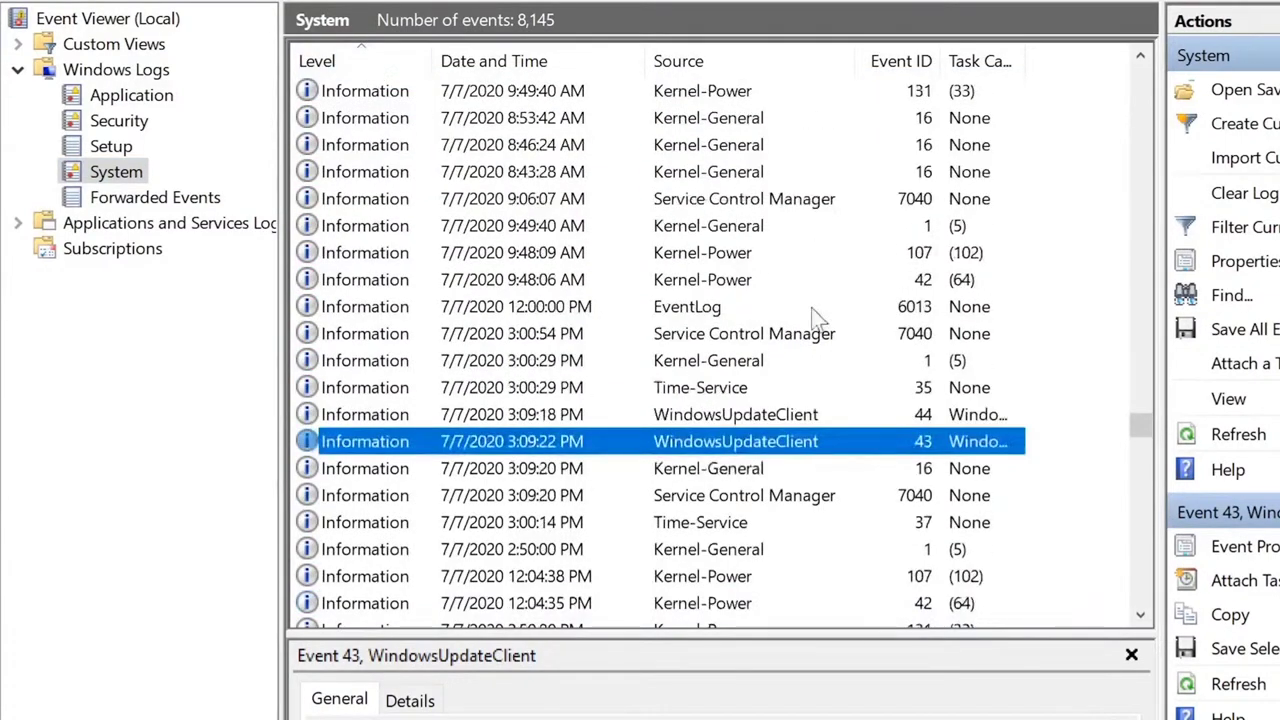
{"action": "scroll", "coordinate": [908, 334], "scroll_direction": "up", "scroll_amount": 12}
{"action": "scroll", "coordinate": [898, 345], "scroll_direction": "up", "scroll_amount": 8}
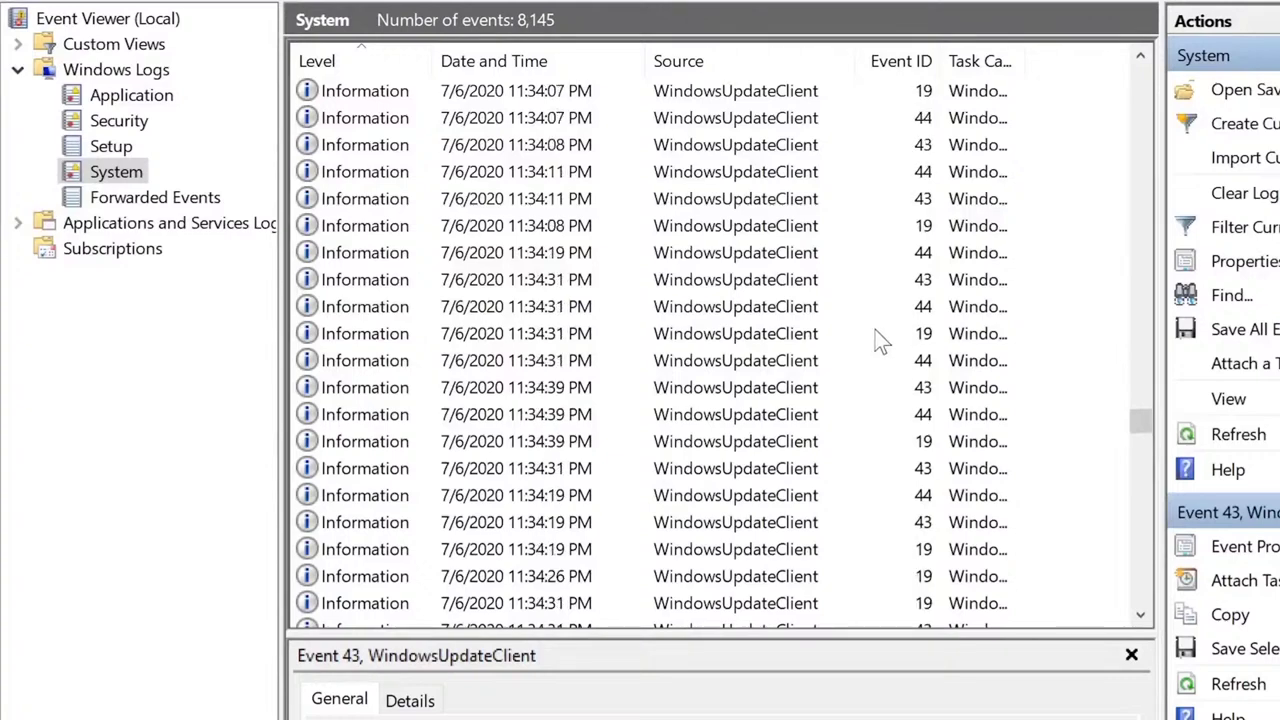
{"action": "scroll", "coordinate": [868, 260], "scroll_direction": "up", "scroll_amount": 3}
{"action": "scroll", "coordinate": [868, 241], "scroll_direction": "up", "scroll_amount": 2}
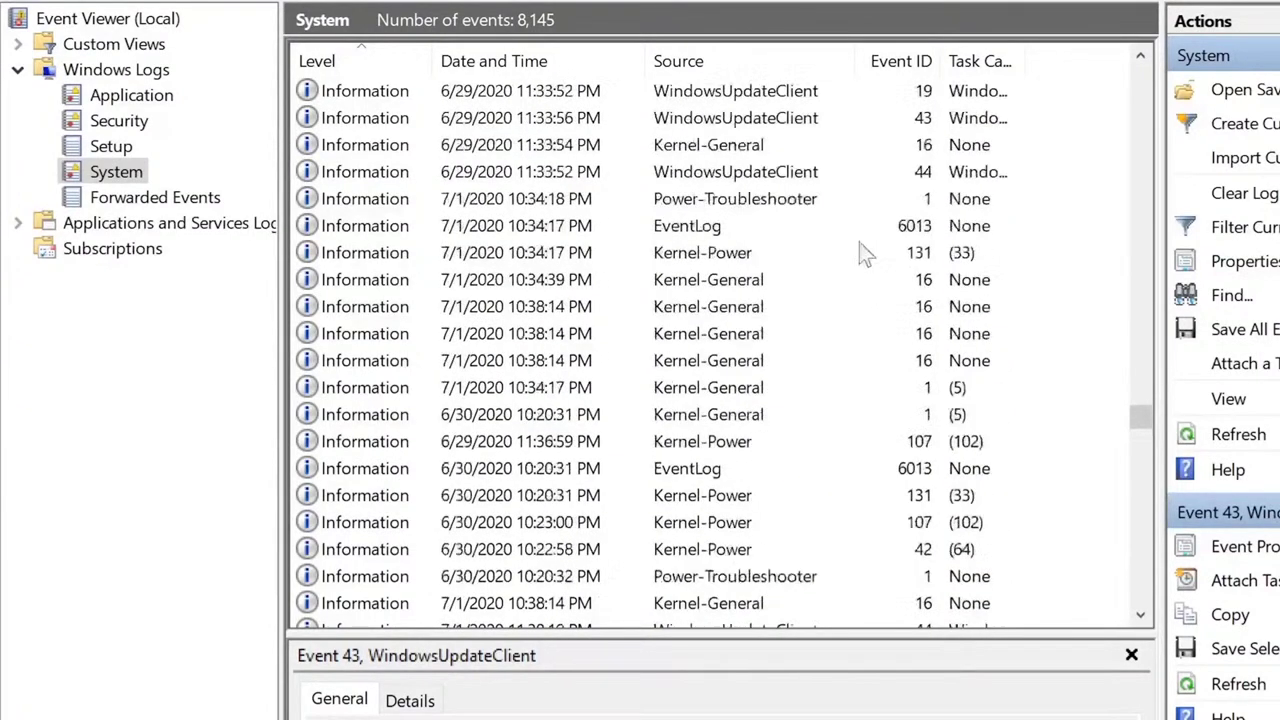
{"action": "scroll", "coordinate": [845, 232], "scroll_direction": "down", "scroll_amount": 12}
{"action": "scroll", "coordinate": [1000, 340], "scroll_direction": "down", "scroll_amount": 10}
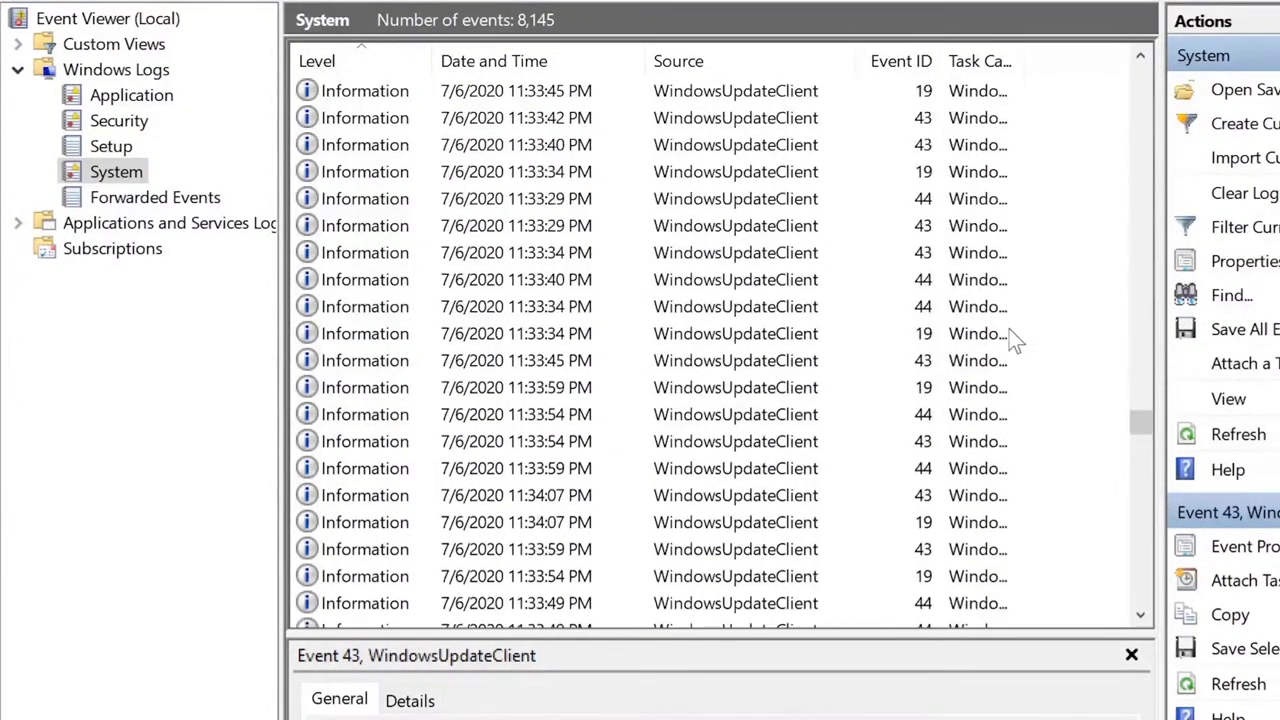
{"action": "scroll", "coordinate": [1006, 355], "scroll_direction": "down", "scroll_amount": 12}
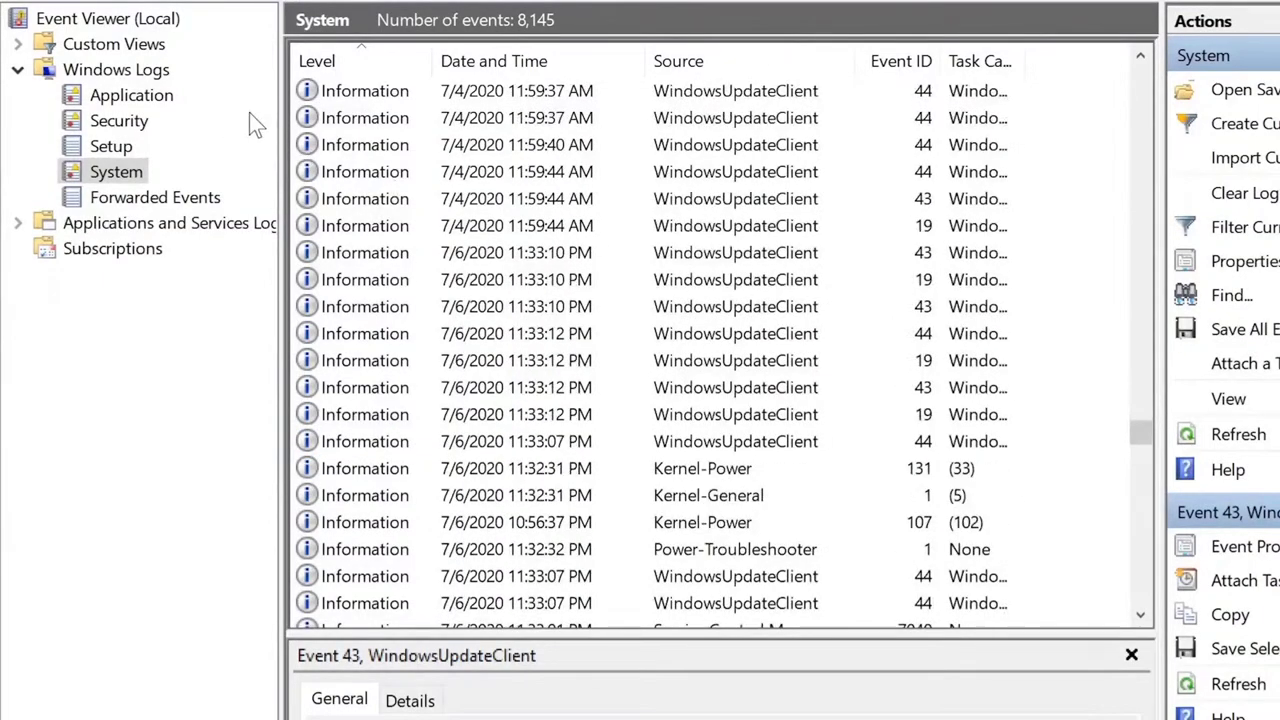
{"action": "scroll", "coordinate": [249, 112], "scroll_direction": "right", "scroll_amount": 1}
{"action": "scroll", "coordinate": [610, 210], "scroll_direction": "down", "scroll_amount": 7}
{"action": "scroll", "coordinate": [806, 334], "scroll_direction": "down", "scroll_amount": 10}
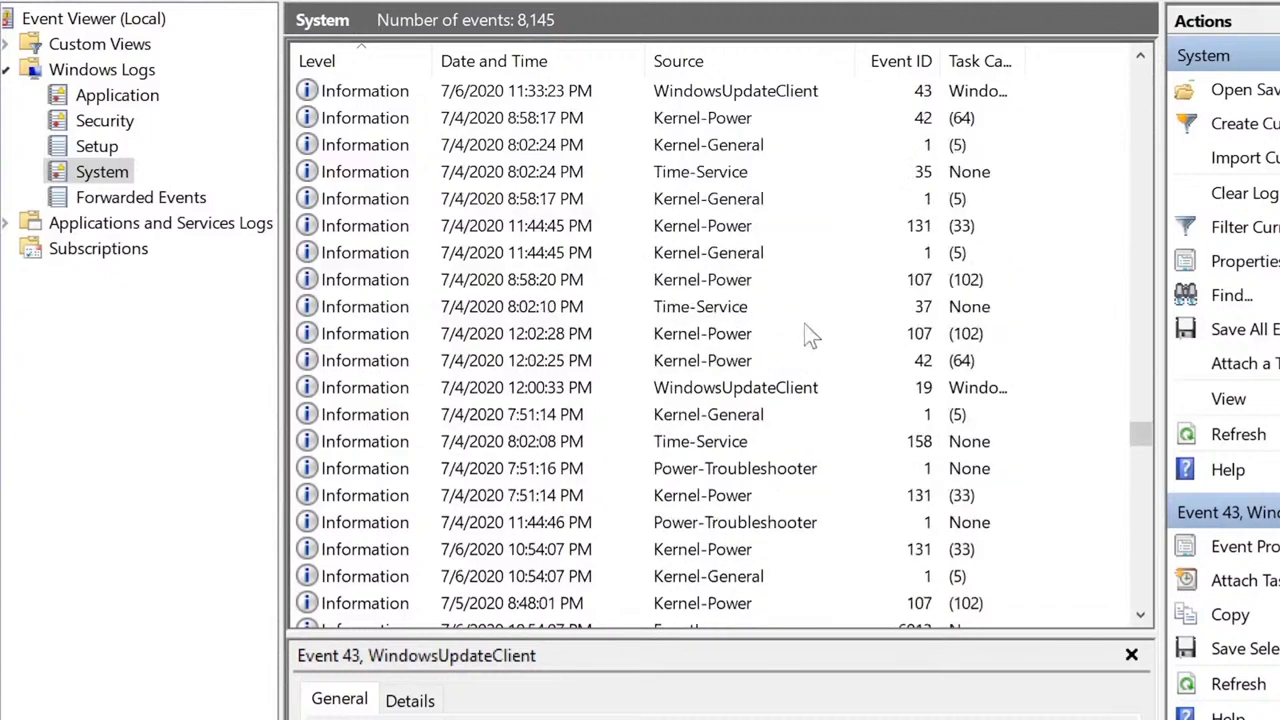
{"action": "left_click_drag", "start_coordinate": [1143, 474], "coordinate": [1145, 617]}
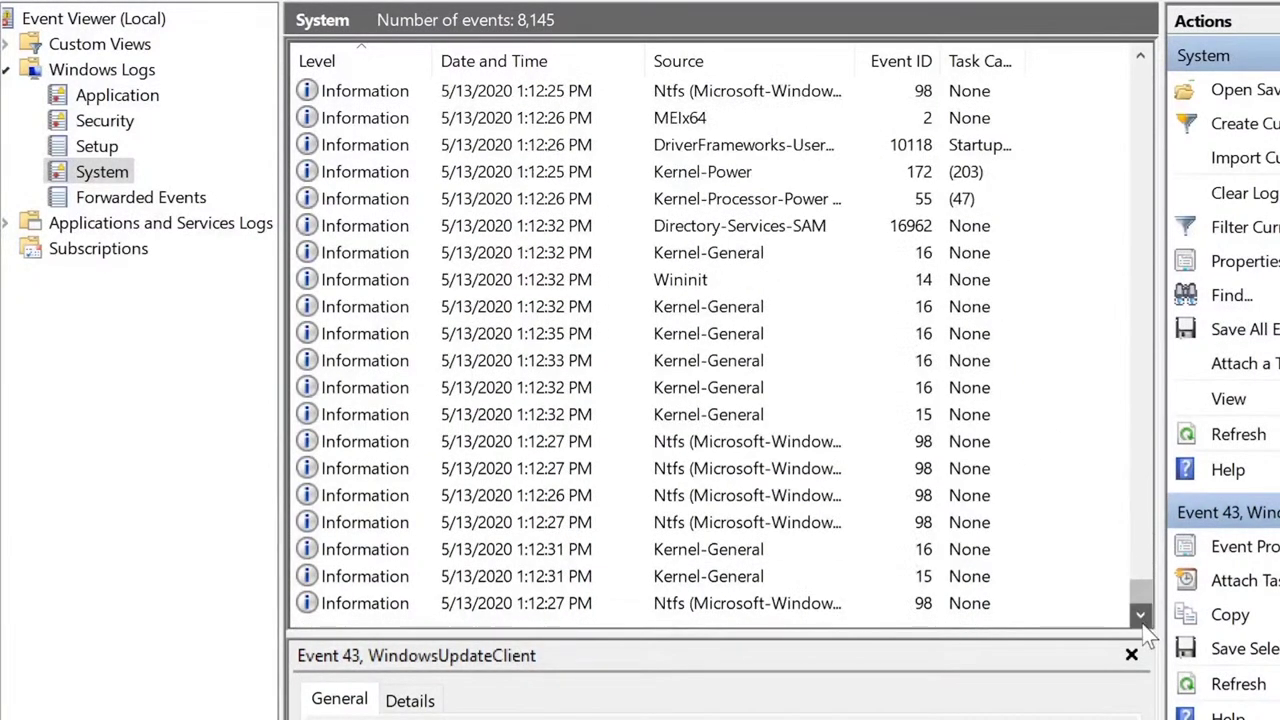
Read the Ntfs volume events' details, including Volume E health and the 1:12:27 PM event.
{"action": "left_click", "coordinate": [706, 468]}
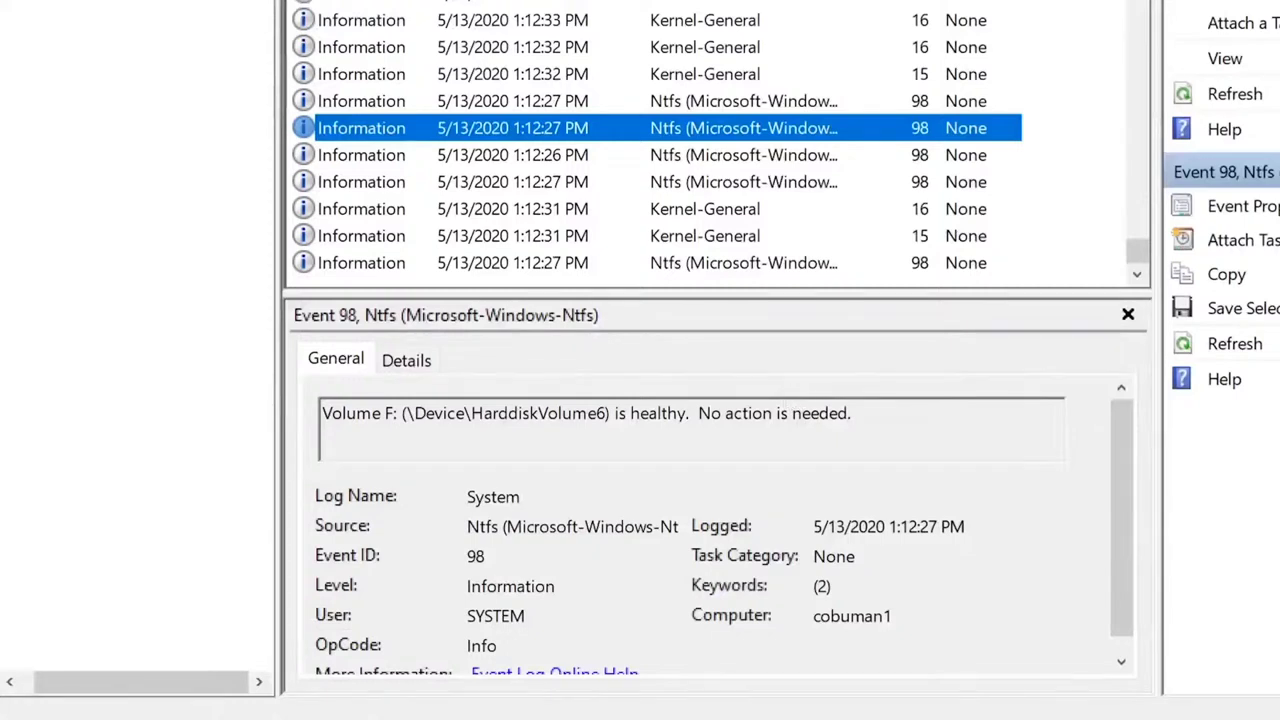
{"action": "left_click_drag", "start_coordinate": [851, 413], "coordinate": [321, 413]}
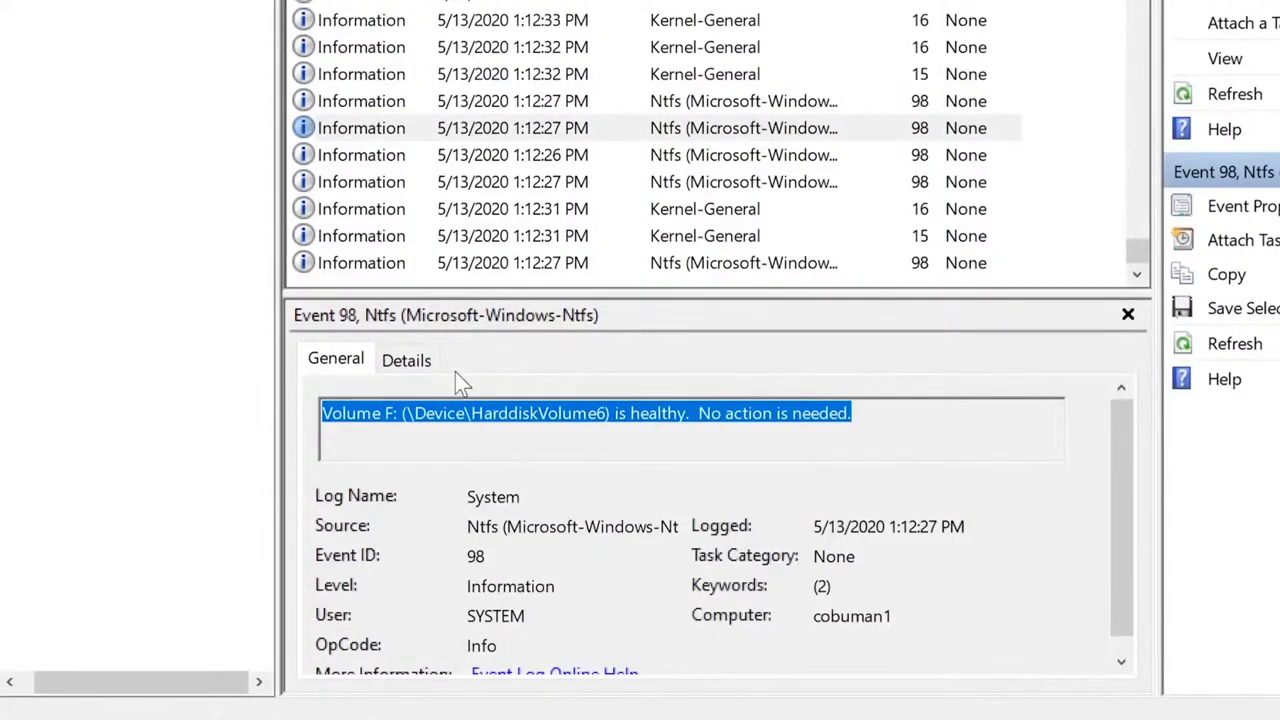
{"action": "left_click", "coordinate": [468, 157]}
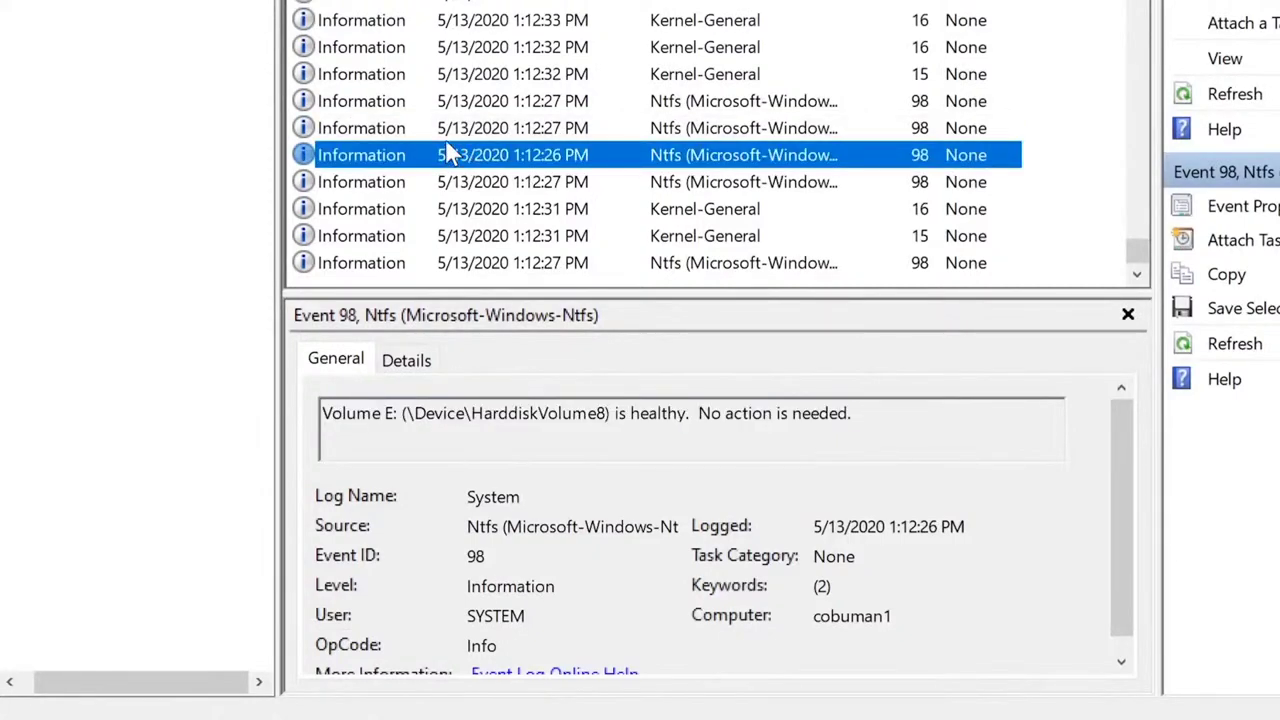
{"action": "left_click", "coordinate": [330, 108]}
{"action": "scroll", "coordinate": [388, 105], "scroll_direction": "down", "scroll_amount": 4}
{"action": "scroll", "coordinate": [390, 112], "scroll_direction": "down", "scroll_amount": 10}
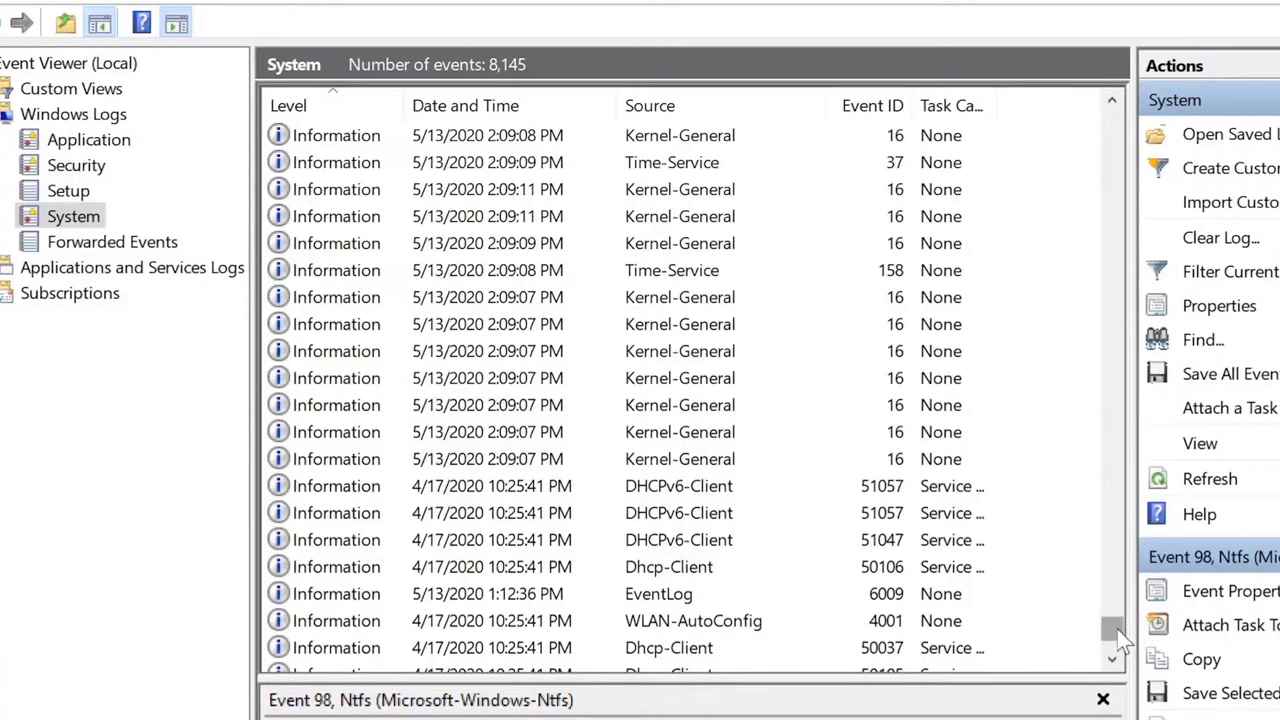
Inspect the 6/1/2020 Kernel-PnP warning, HttpEvent 15016 error, and a DistributedCOM 10010 error.
{"action": "left_click_drag", "start_coordinate": [1117, 629], "coordinate": [1112, 130]}
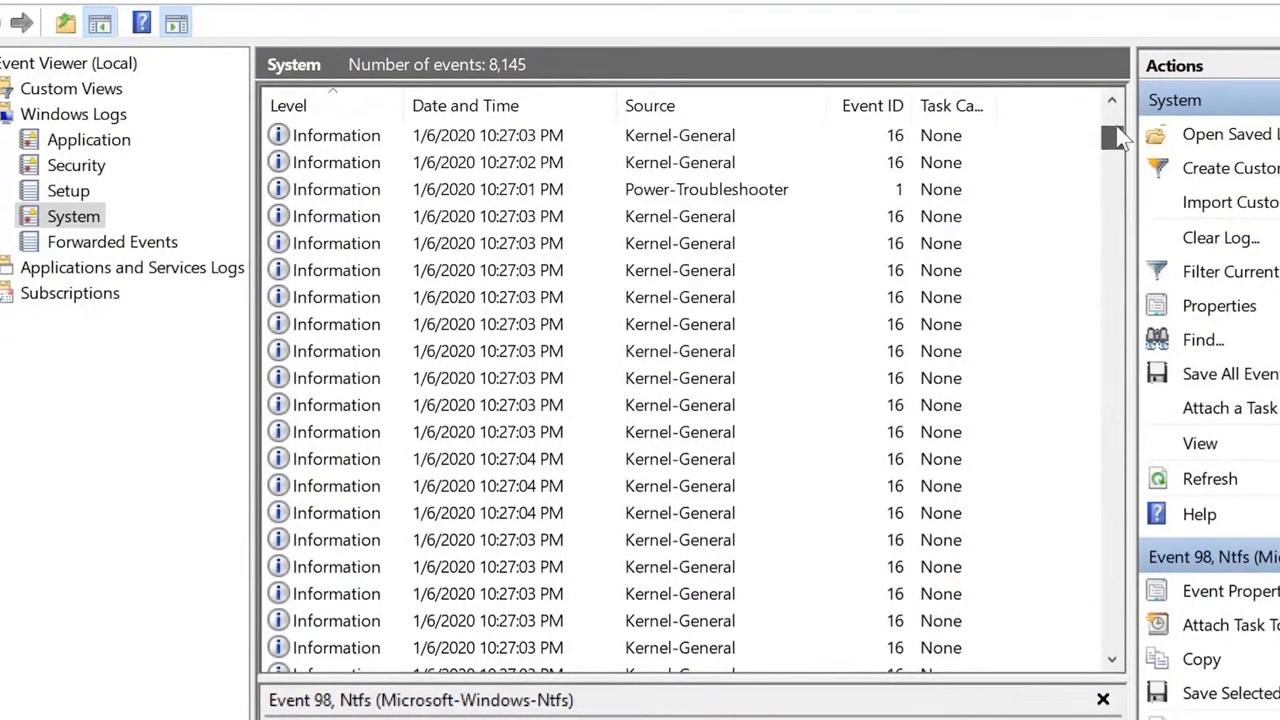
{"action": "scroll", "coordinate": [686, 380], "scroll_direction": "down", "scroll_amount": 3}
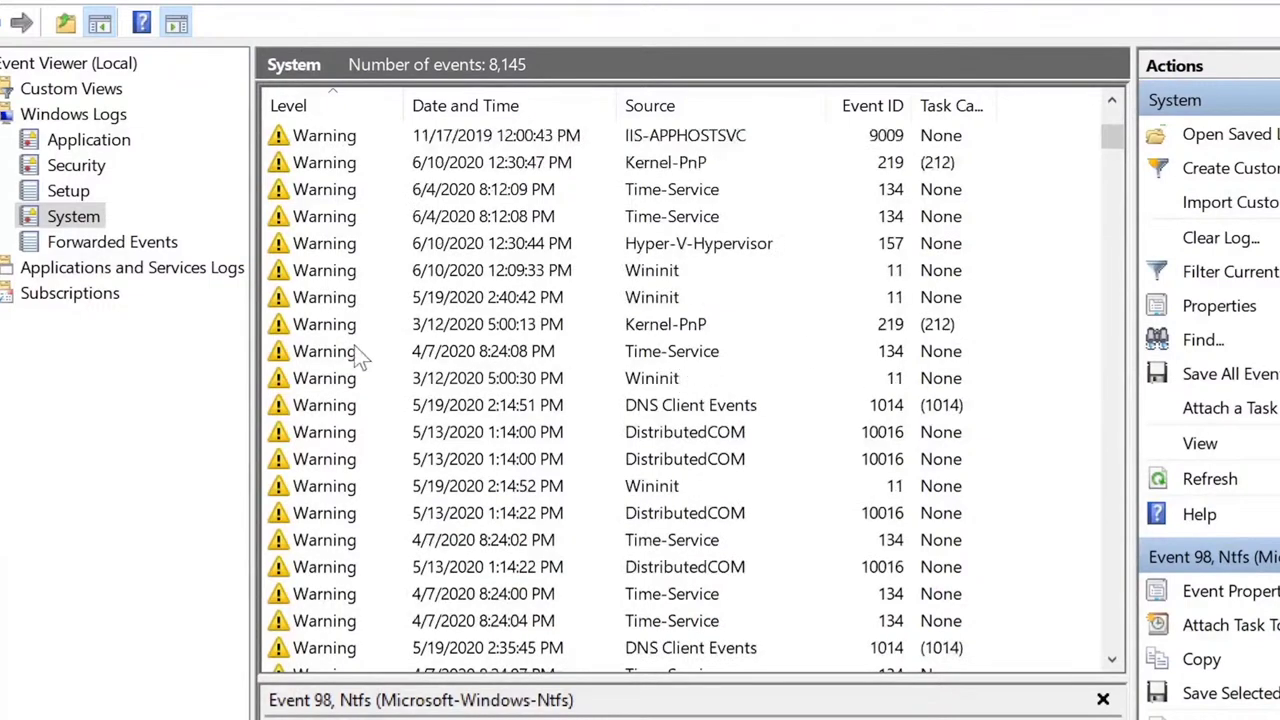
{"action": "scroll", "coordinate": [349, 358], "scroll_direction": "up", "scroll_amount": 6}
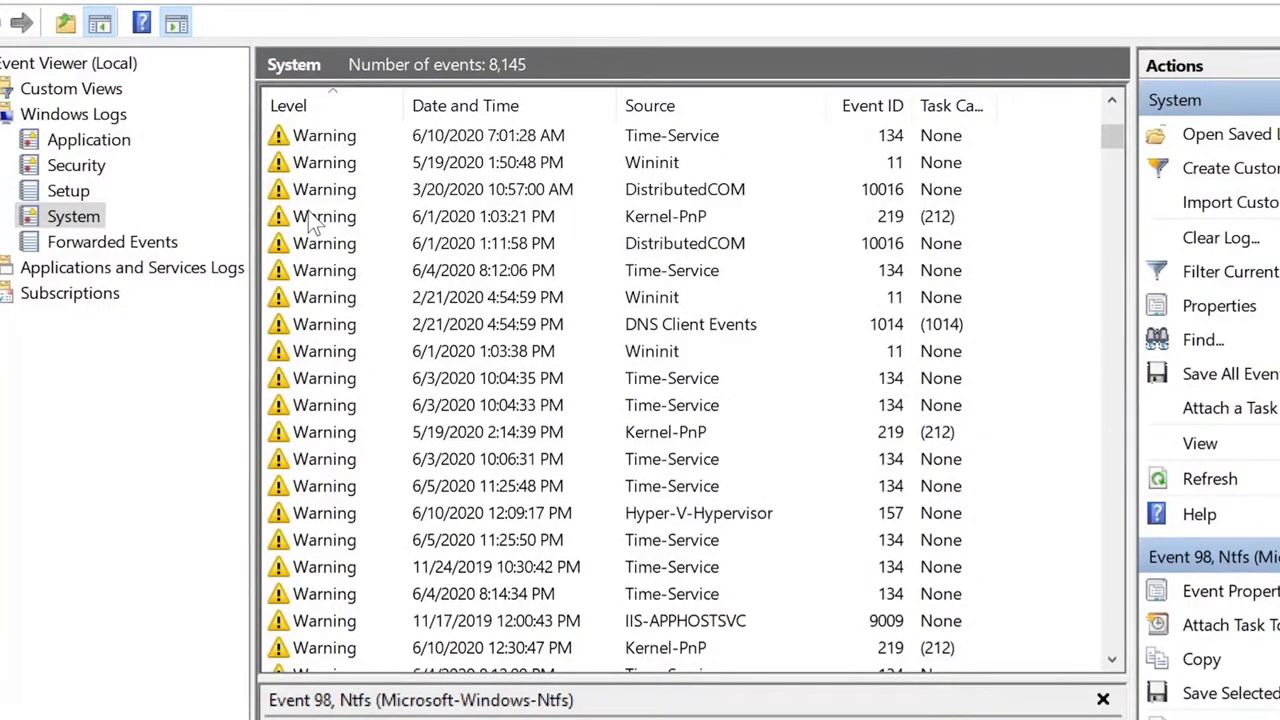
{"action": "left_click", "coordinate": [312, 214]}
{"action": "scroll", "coordinate": [314, 220], "scroll_direction": "up", "scroll_amount": 6}
{"action": "scroll", "coordinate": [305, 216], "scroll_direction": "up", "scroll_amount": 5}
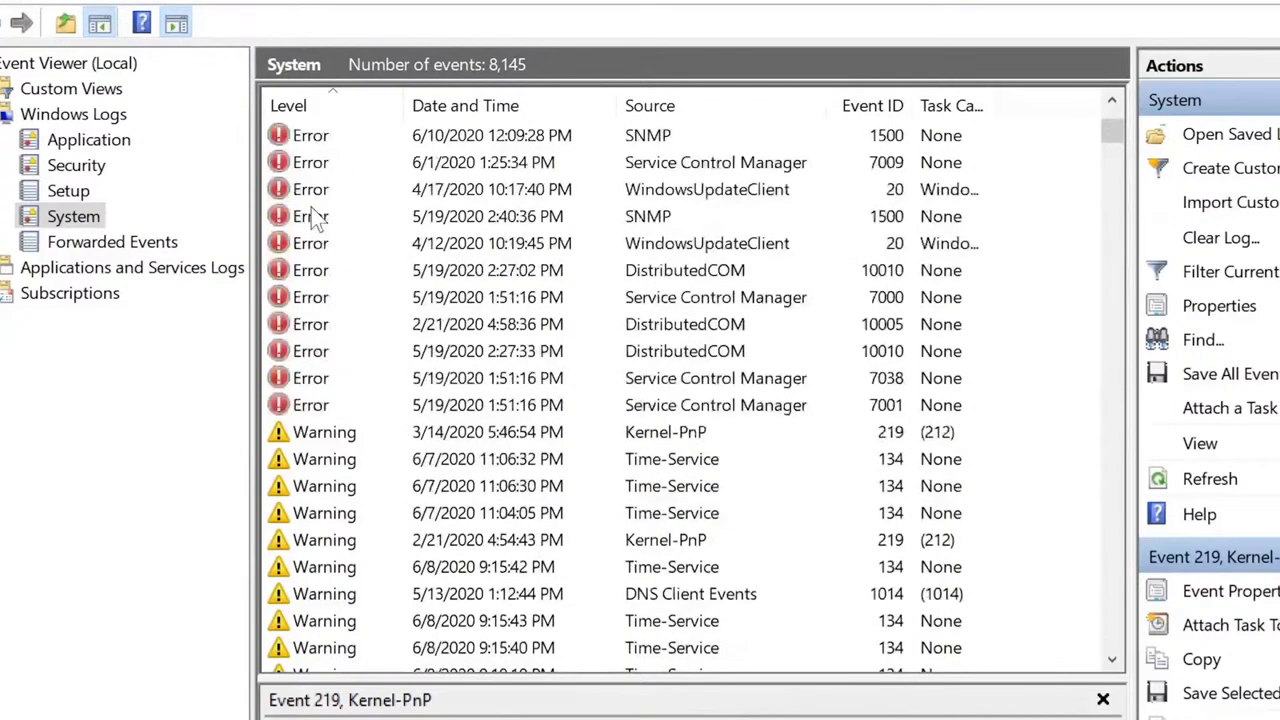
{"action": "scroll", "coordinate": [320, 220], "scroll_direction": "up", "scroll_amount": 8}
{"action": "left_click", "coordinate": [337, 243]}
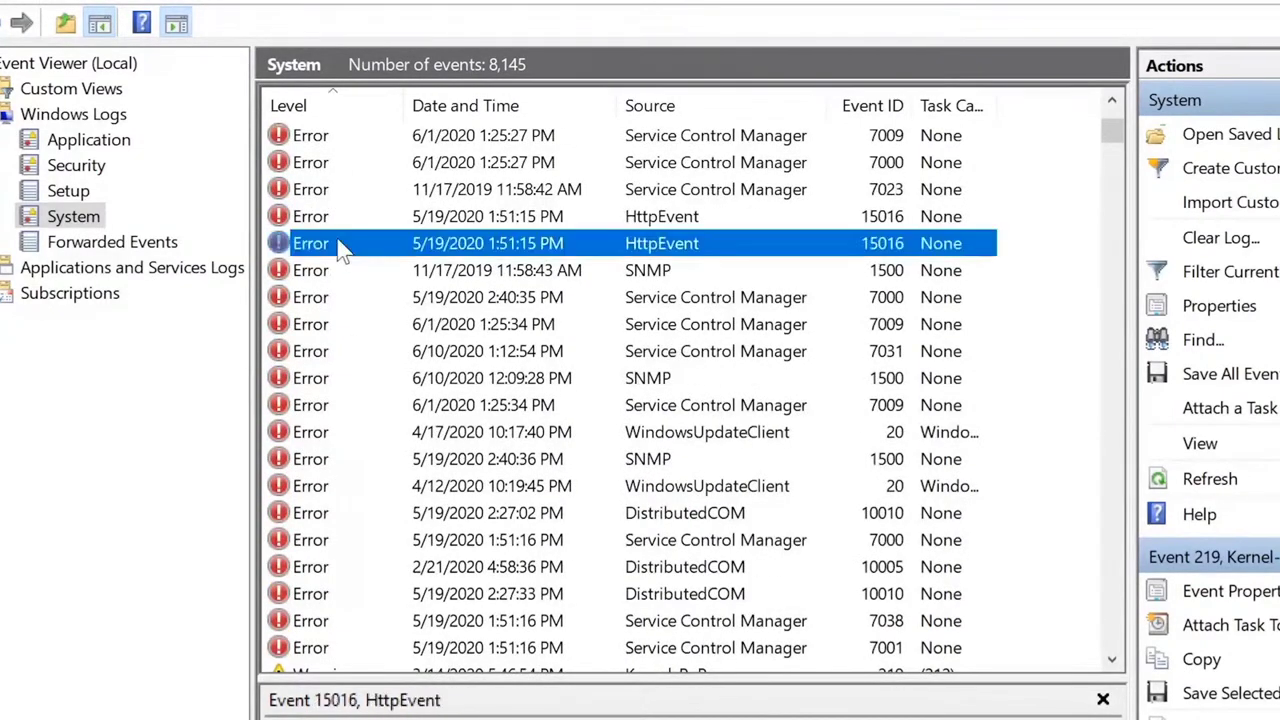
{"action": "scroll", "coordinate": [340, 245], "scroll_direction": "up", "scroll_amount": 10}
{"action": "scroll", "coordinate": [384, 270], "scroll_direction": "up", "scroll_amount": 8}
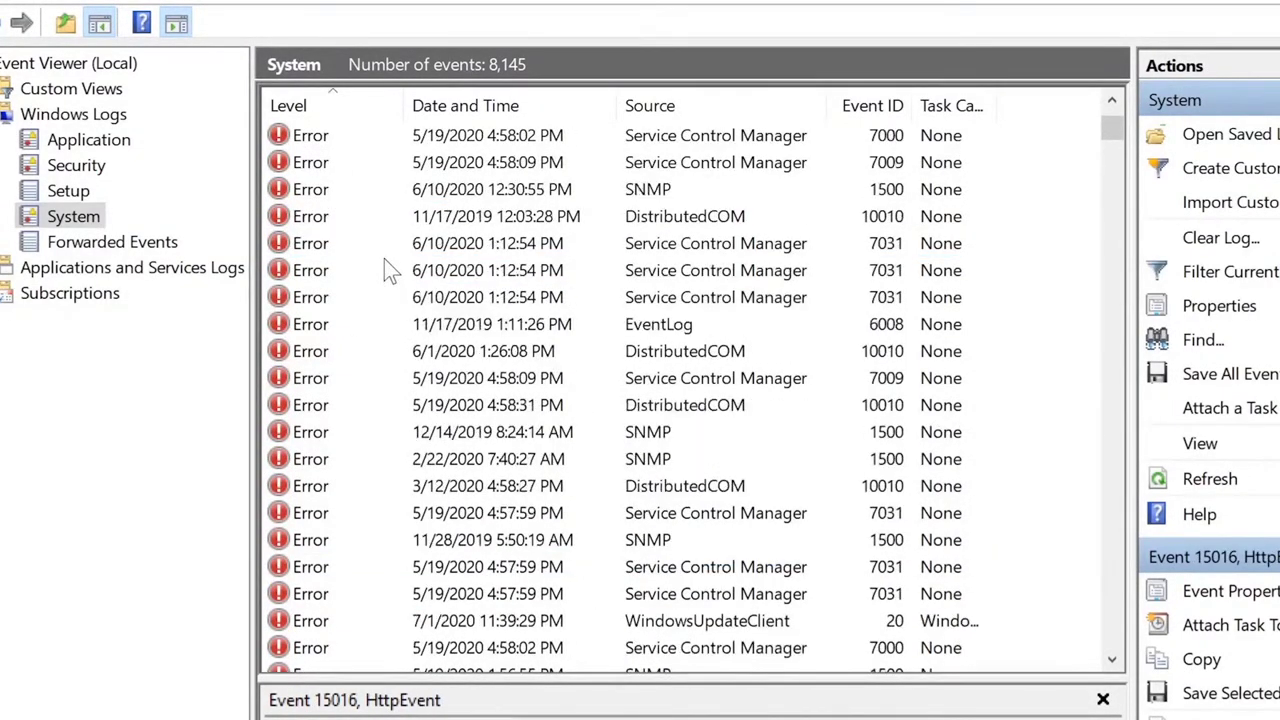
{"action": "scroll", "coordinate": [775, 473], "scroll_direction": "up", "scroll_amount": 6}
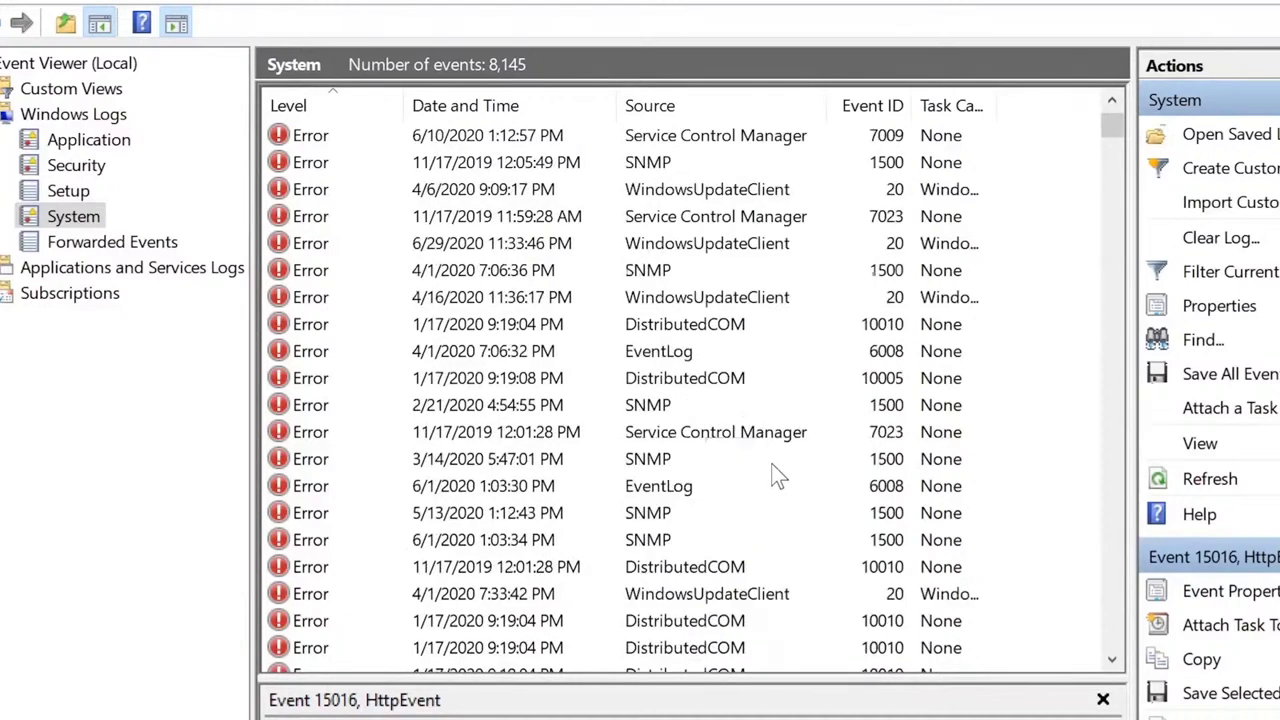
{"action": "scroll", "coordinate": [657, 486], "scroll_direction": "down", "scroll_amount": 5}
{"action": "left_click", "coordinate": [657, 486]}
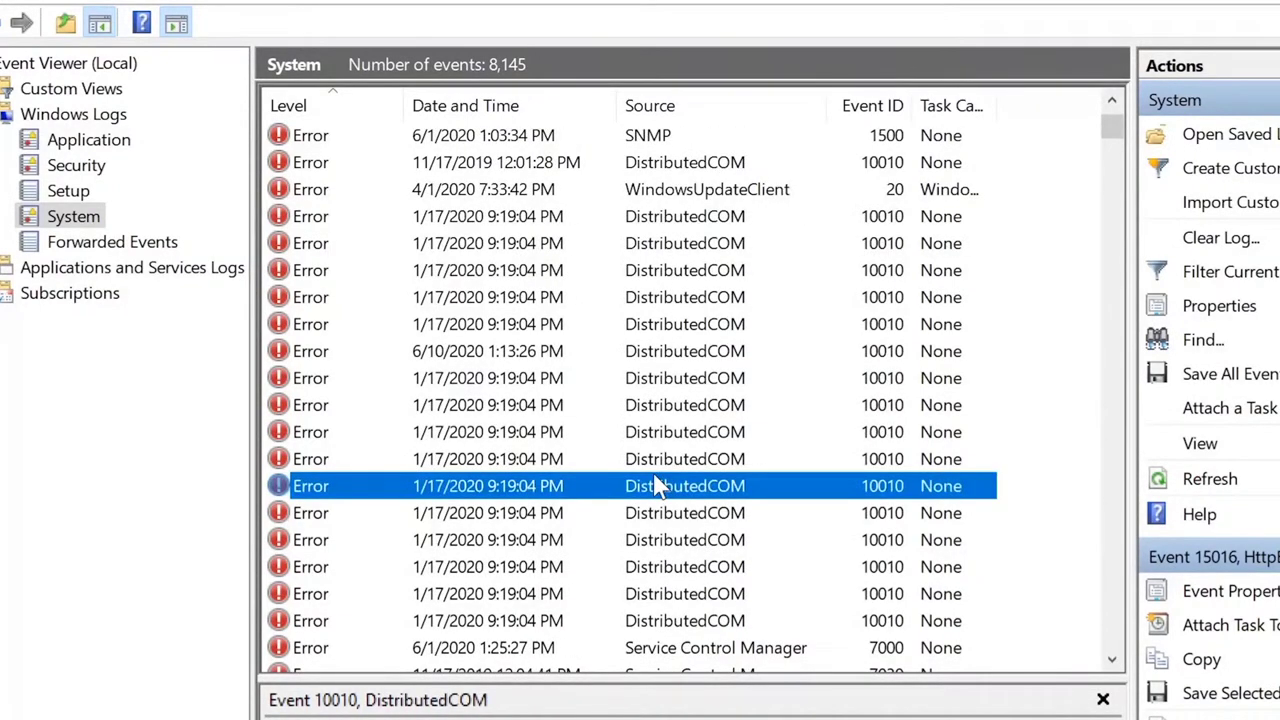
Inspect the 2:27:33 PM DistributedCOM 10010 error and the 6/15/2020 SNMP 1500 error.
{"action": "scroll", "coordinate": [657, 486], "scroll_direction": "up", "scroll_amount": 5}
{"action": "scroll", "coordinate": [657, 486], "scroll_direction": "up", "scroll_amount": 10}
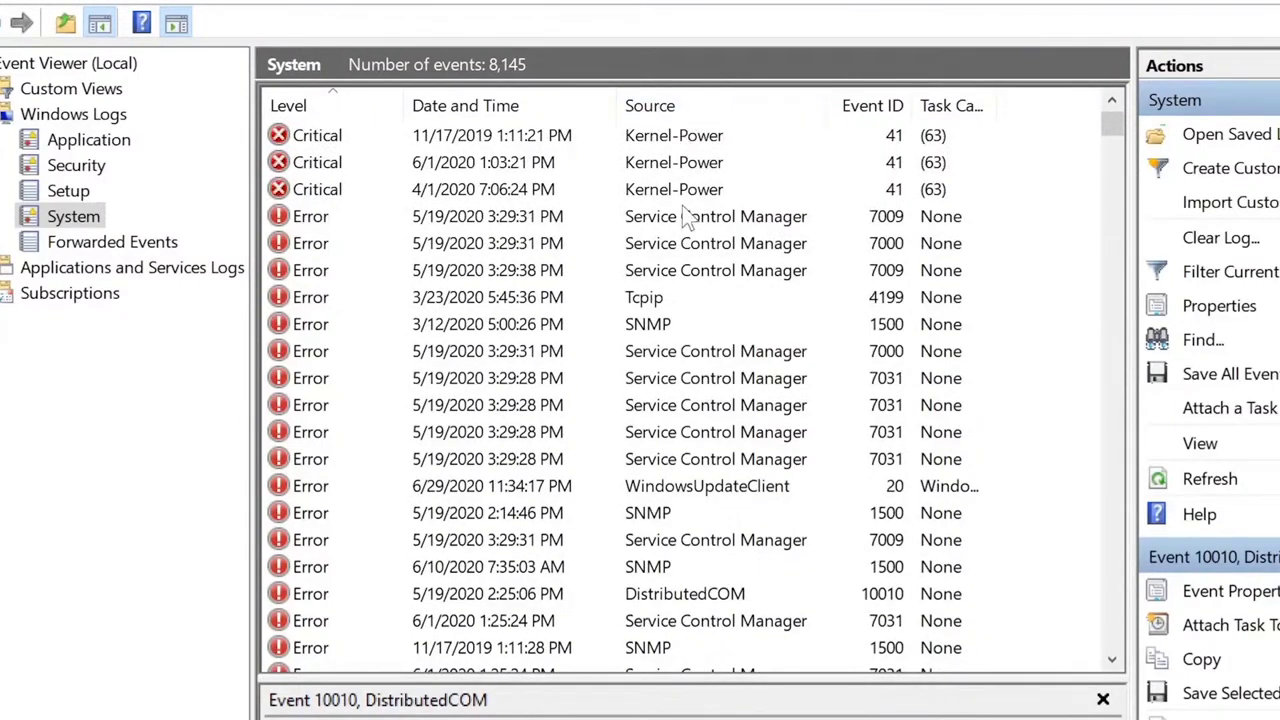
{"action": "scroll", "coordinate": [693, 312], "scroll_direction": "down", "scroll_amount": 3}
{"action": "scroll", "coordinate": [693, 312], "scroll_direction": "down", "scroll_amount": 6}
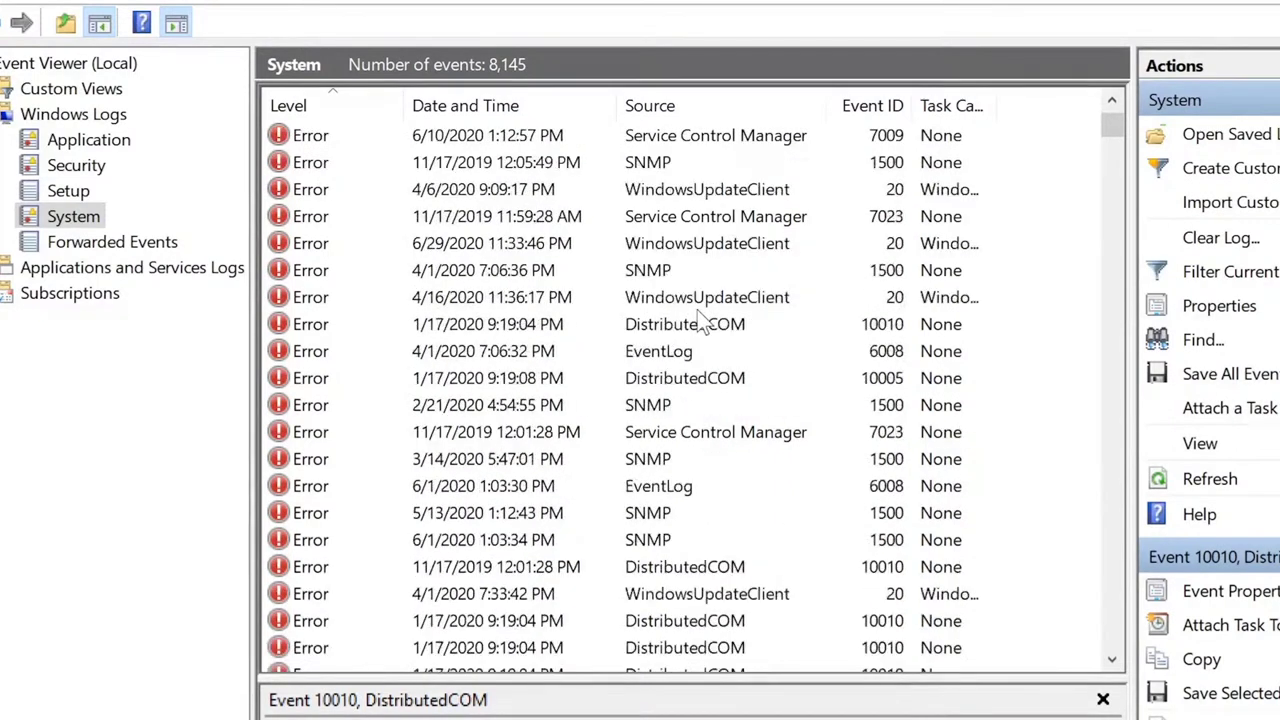
{"action": "scroll", "coordinate": [716, 307], "scroll_direction": "down", "scroll_amount": 4}
{"action": "scroll", "coordinate": [720, 310], "scroll_direction": "down", "scroll_amount": 6}
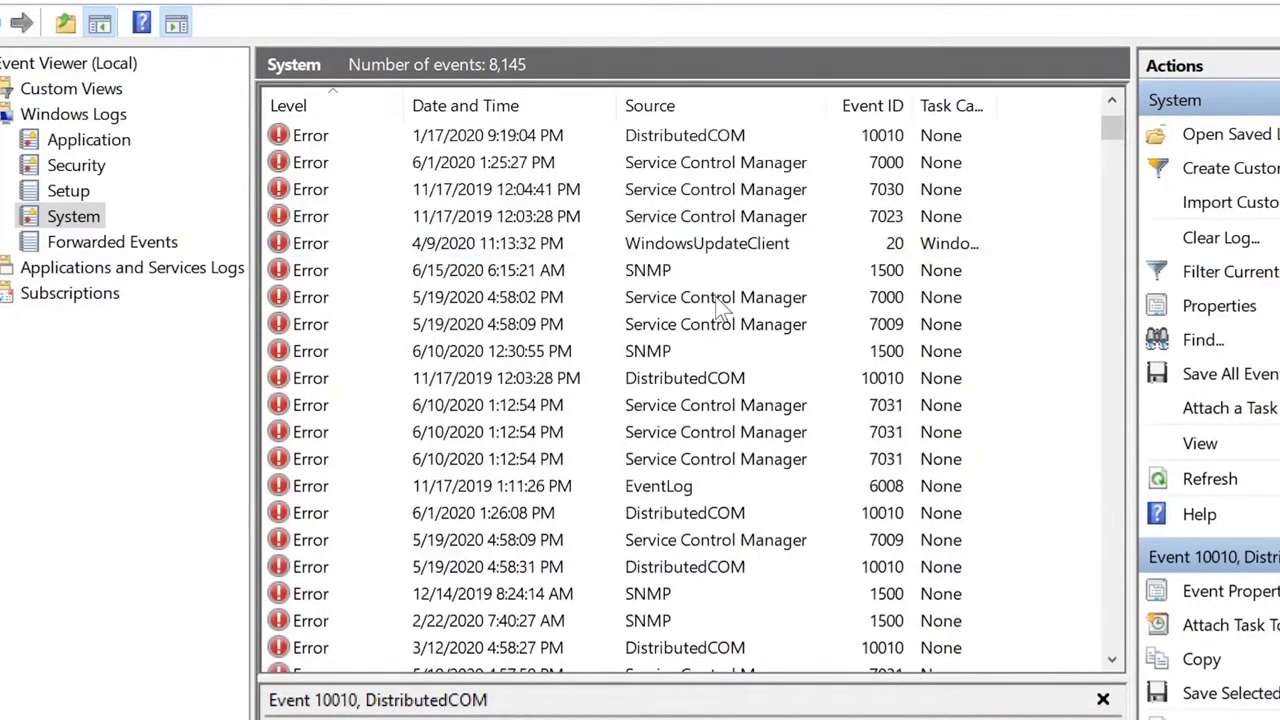
{"action": "scroll", "coordinate": [720, 310], "scroll_direction": "down", "scroll_amount": 9}
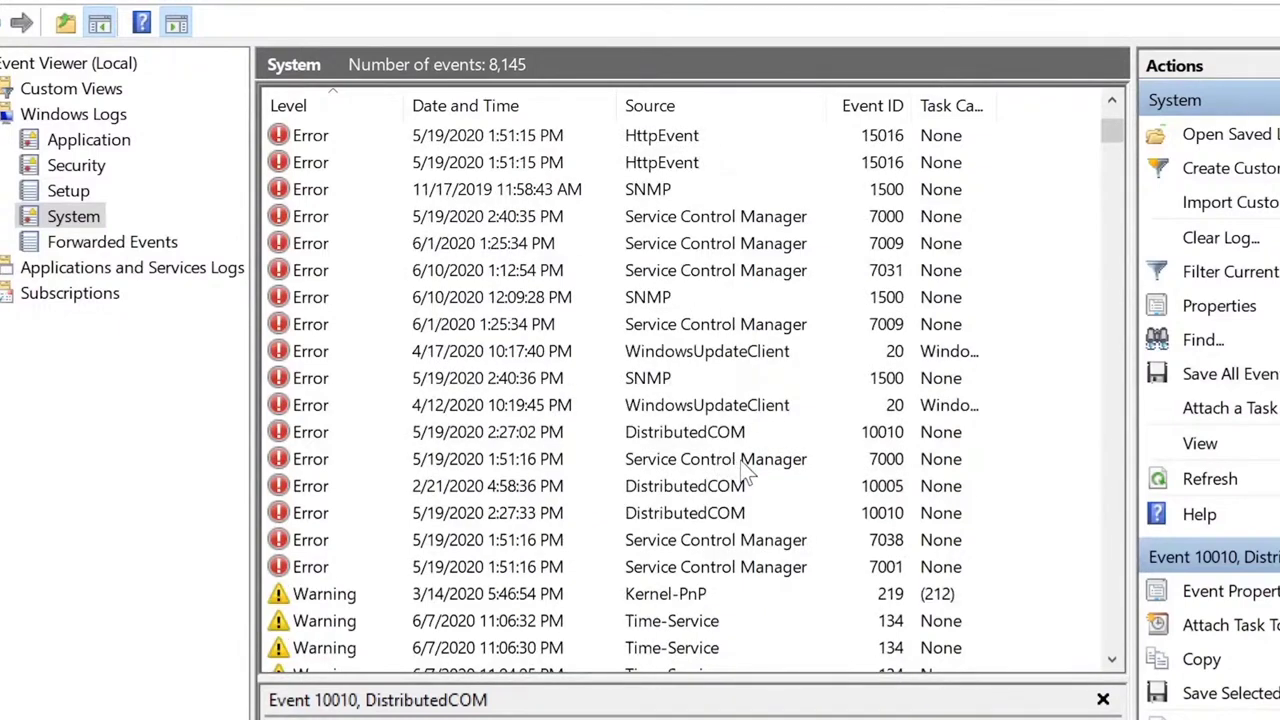
{"action": "scroll", "coordinate": [720, 462], "scroll_direction": "up", "scroll_amount": 3}
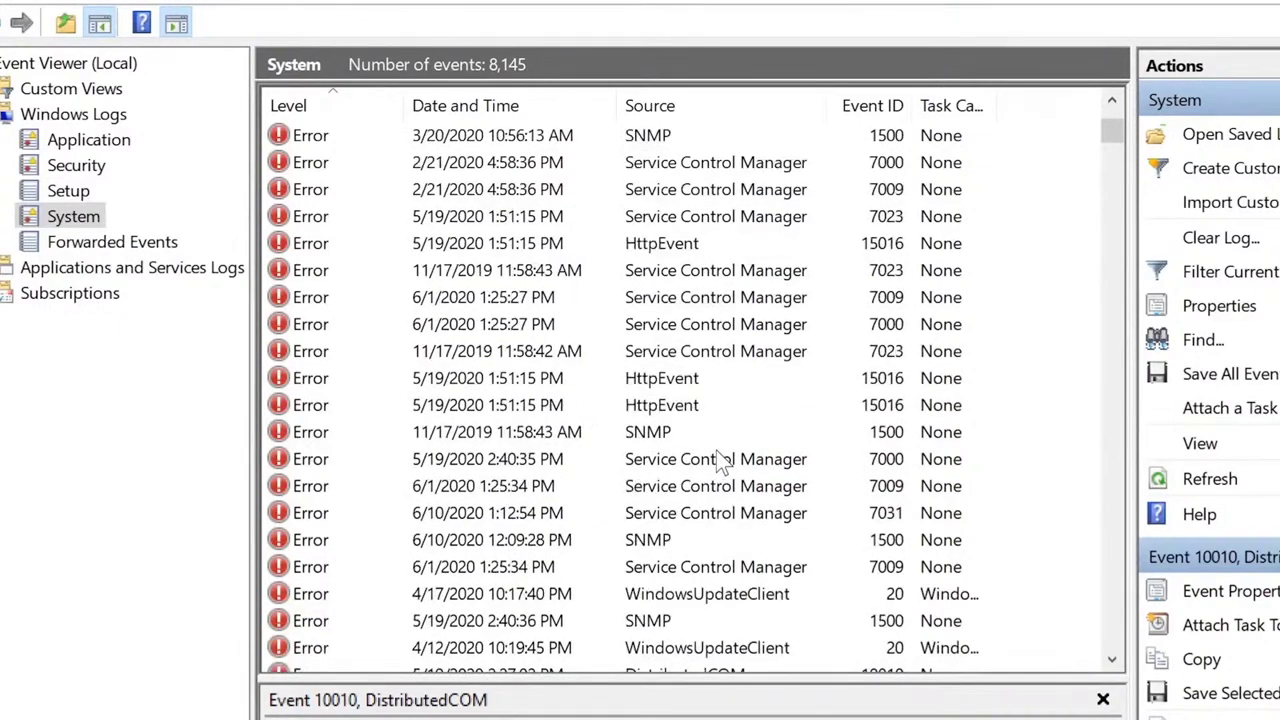
{"action": "scroll", "coordinate": [749, 470], "scroll_direction": "down", "scroll_amount": 4}
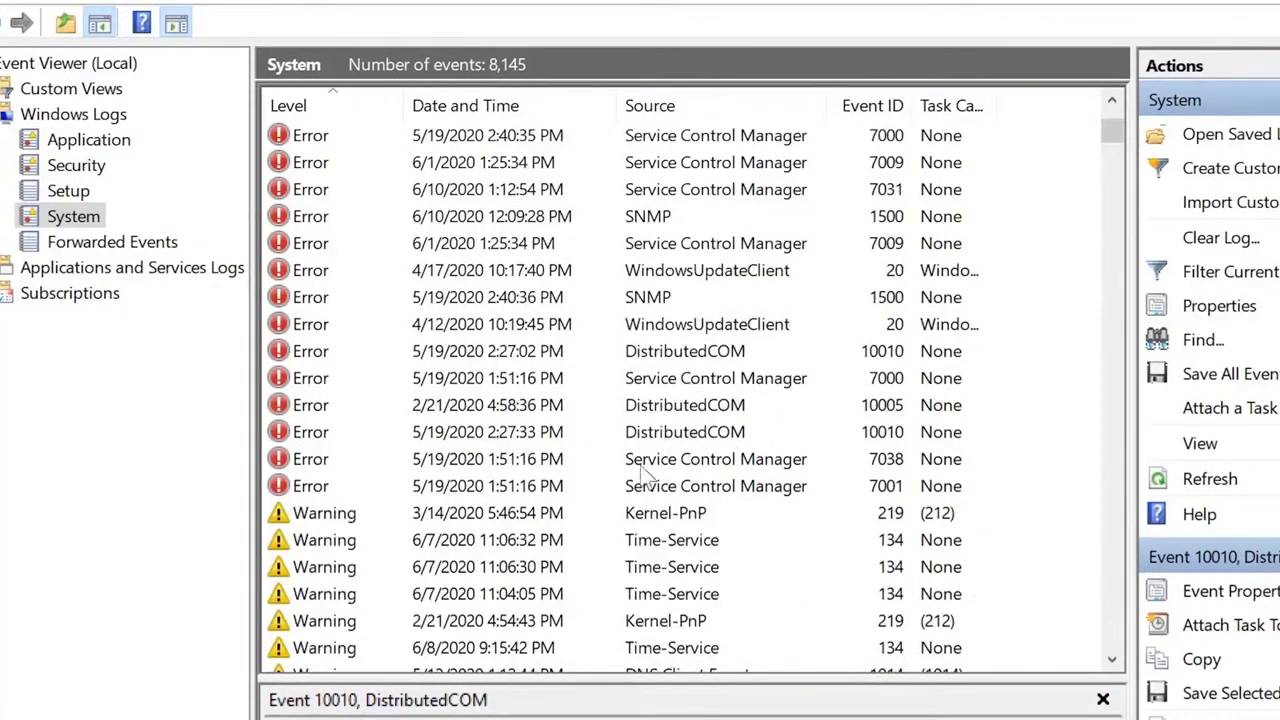
{"action": "left_click", "coordinate": [326, 438]}
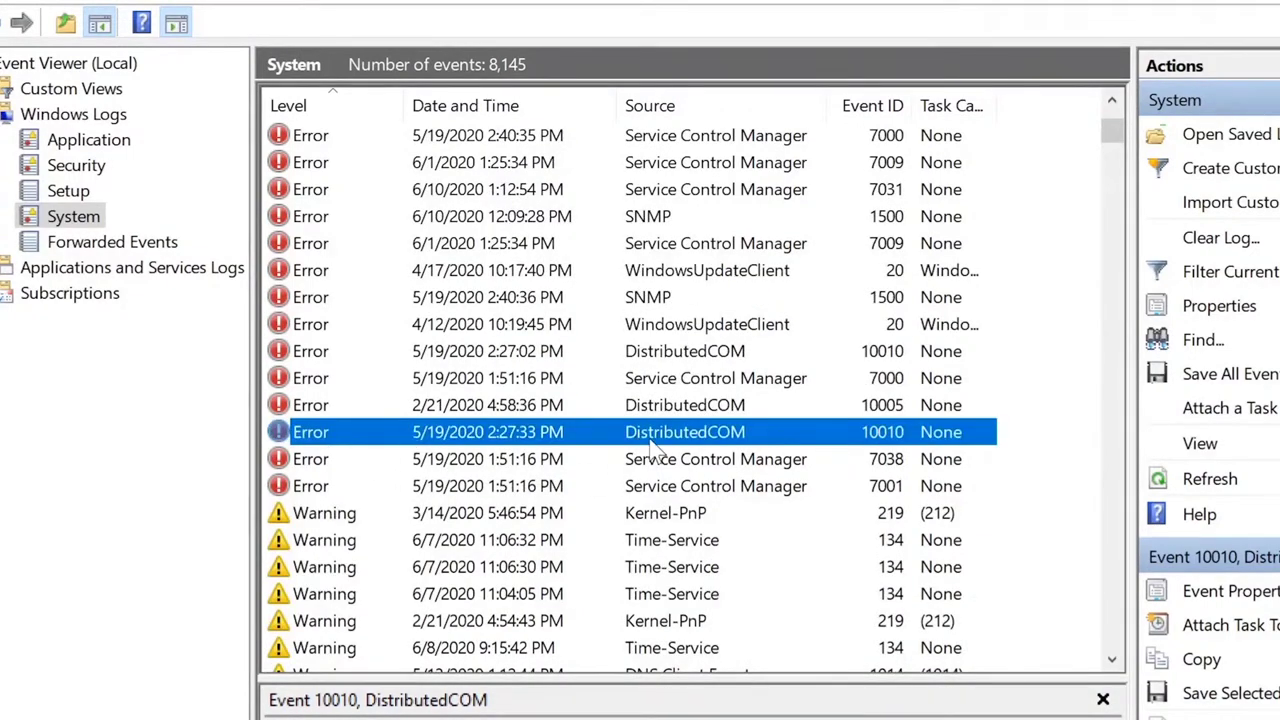
{"action": "scroll", "coordinate": [652, 455], "scroll_direction": "down", "scroll_amount": 8}
{"action": "scroll", "coordinate": [645, 455], "scroll_direction": "up", "scroll_amount": 9}
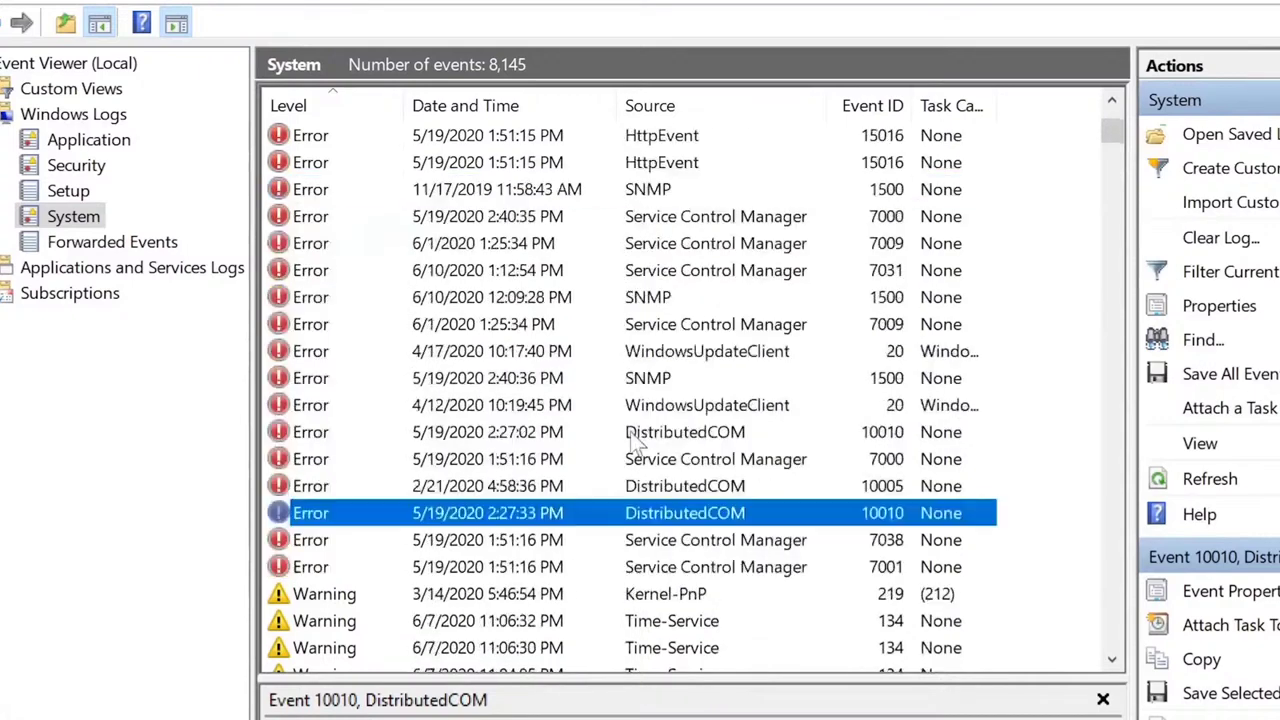
{"action": "scroll", "coordinate": [640, 448], "scroll_direction": "up", "scroll_amount": 15}
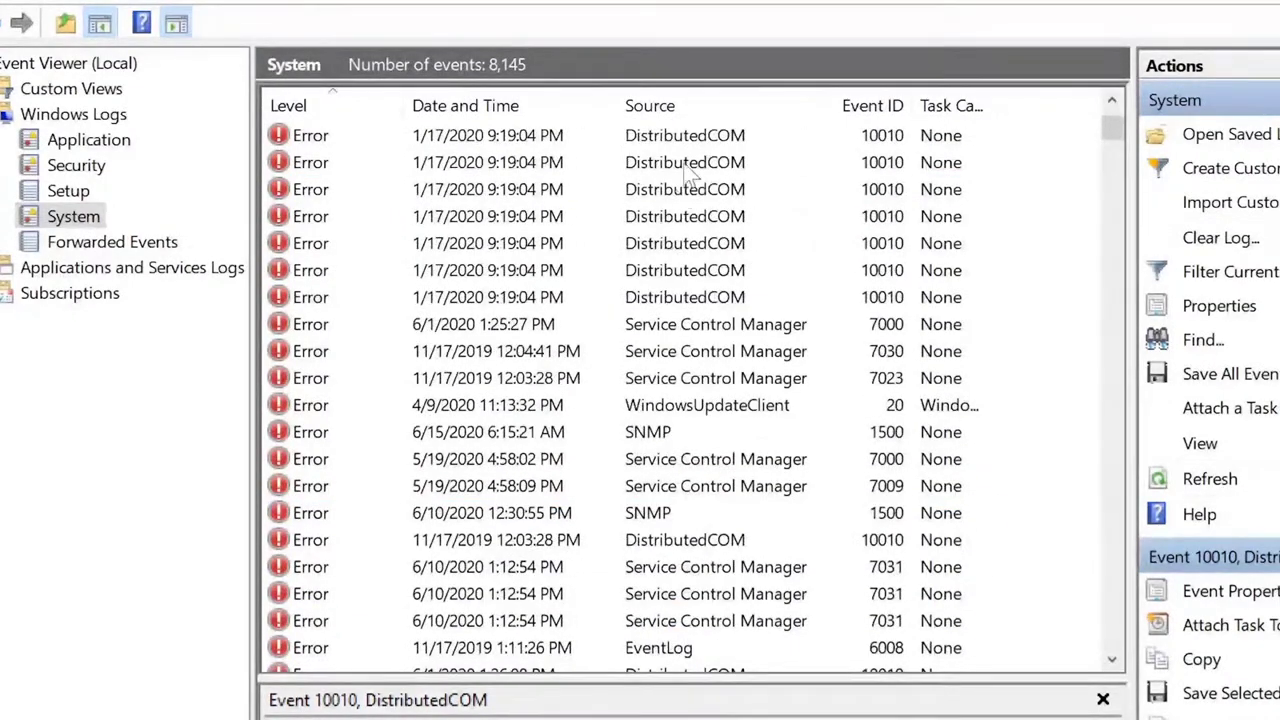
{"action": "left_click", "coordinate": [740, 432]}
Review the 5/19/2020 4:58:02 PM event 7009 and the Windows Search event 7000 failure description.
{"action": "scroll", "coordinate": [735, 440], "scroll_direction": "down", "scroll_amount": 4}
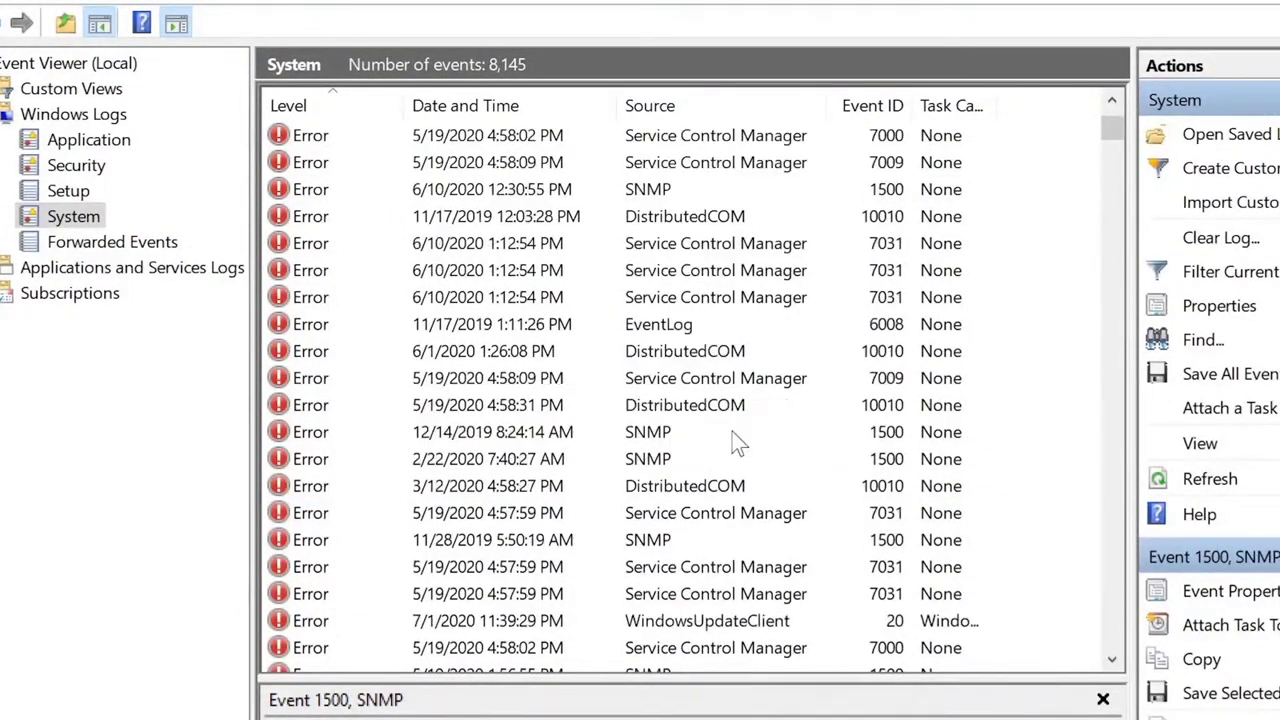
{"action": "scroll", "coordinate": [735, 443], "scroll_direction": "down", "scroll_amount": 15}
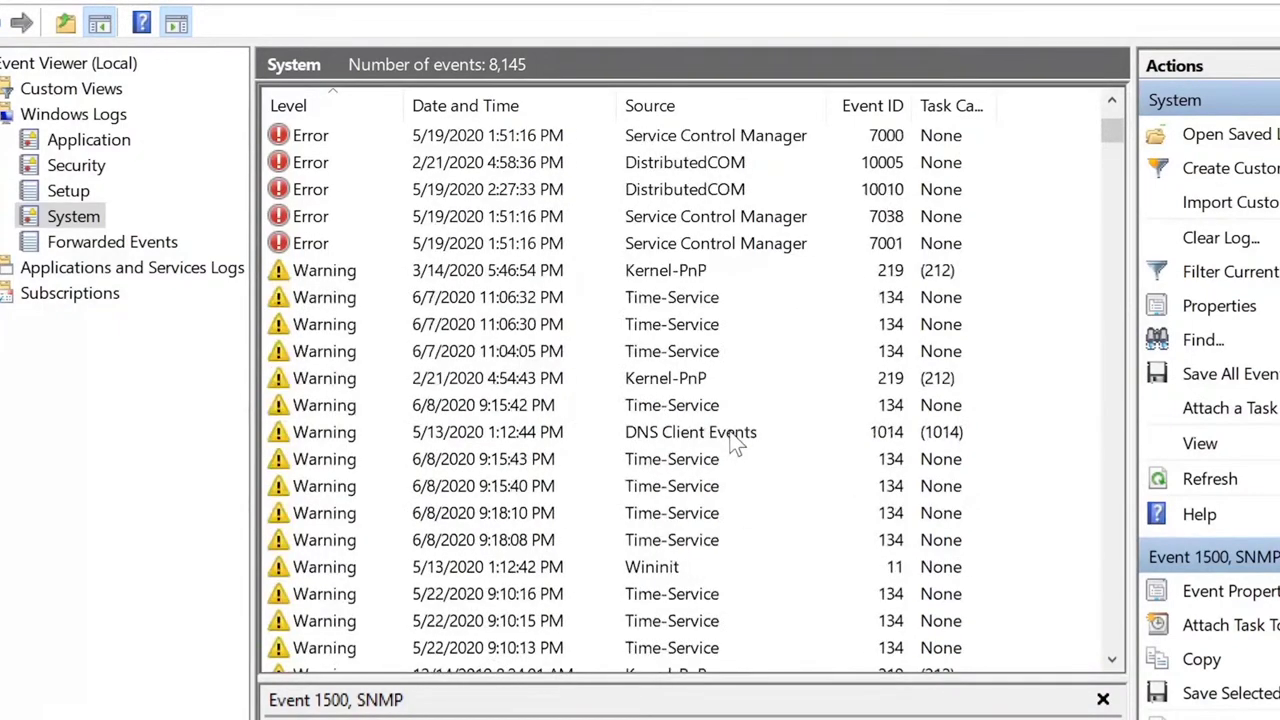
{"action": "scroll", "coordinate": [733, 441], "scroll_direction": "down", "scroll_amount": 16}
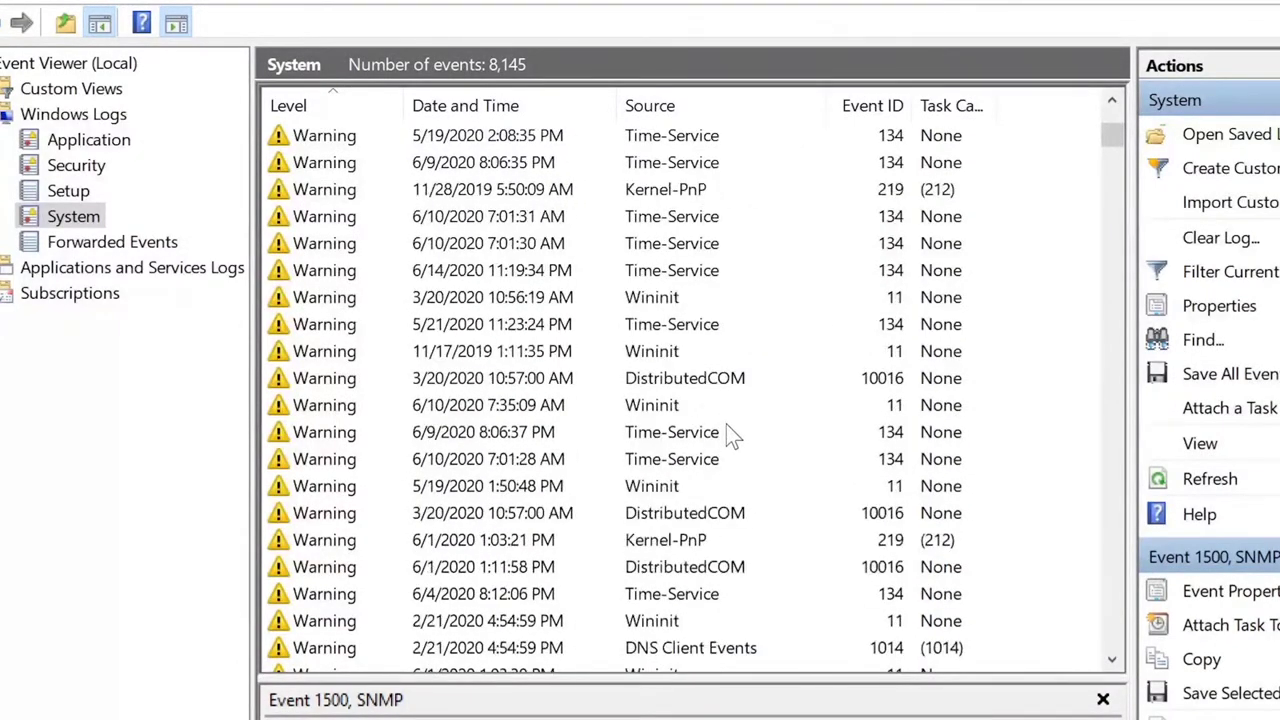
{"action": "scroll", "coordinate": [730, 430], "scroll_direction": "down", "scroll_amount": 16}
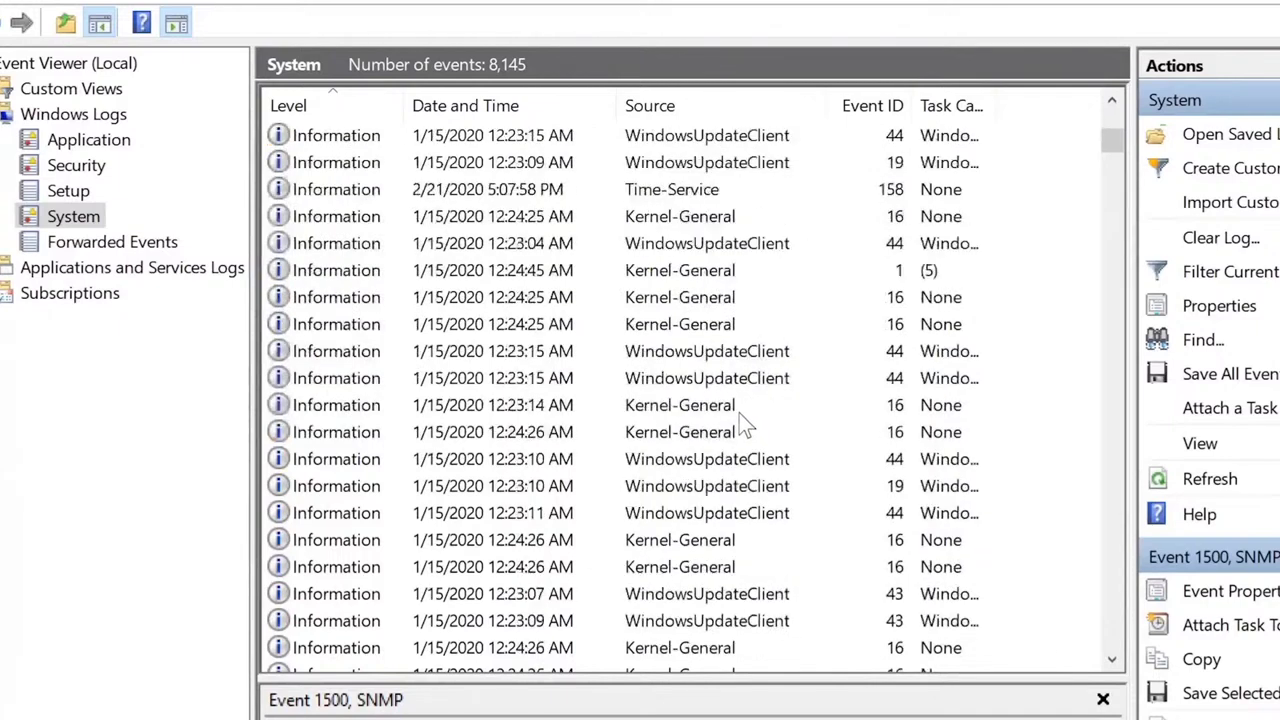
{"action": "scroll", "coordinate": [739, 413], "scroll_direction": "down", "scroll_amount": 16}
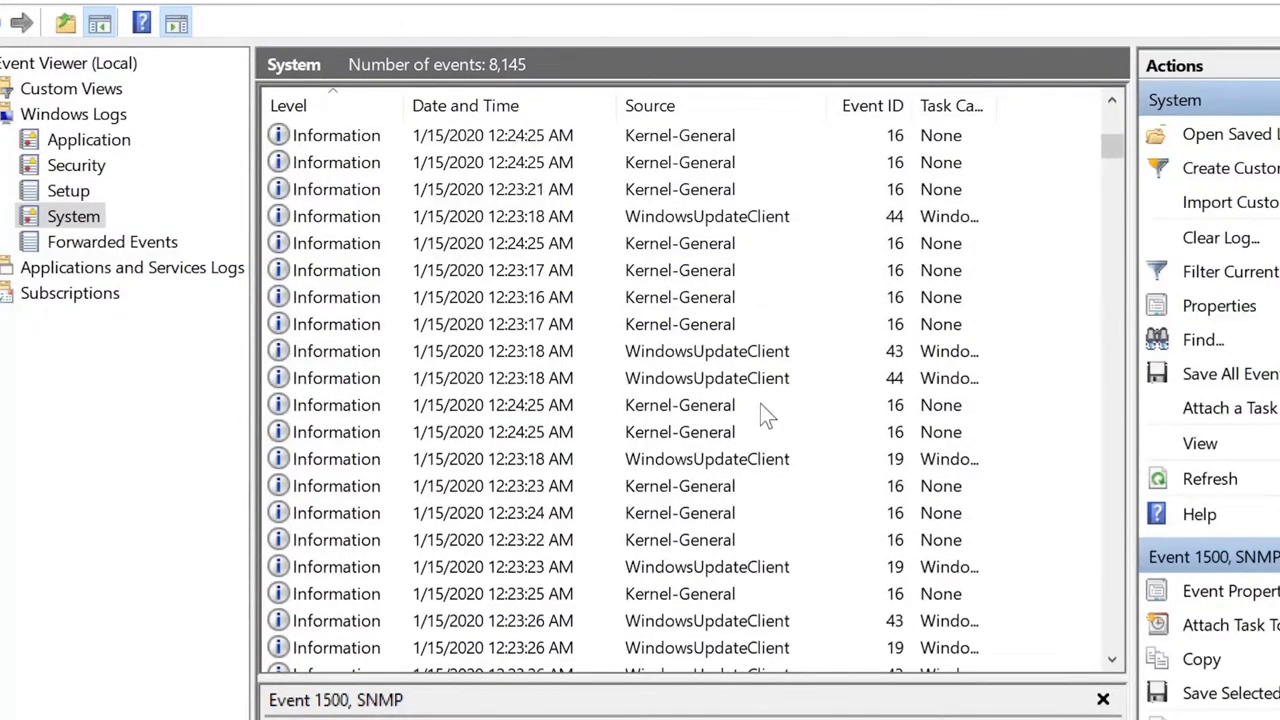
{"action": "scroll", "coordinate": [750, 420], "scroll_direction": "down", "scroll_amount": 16}
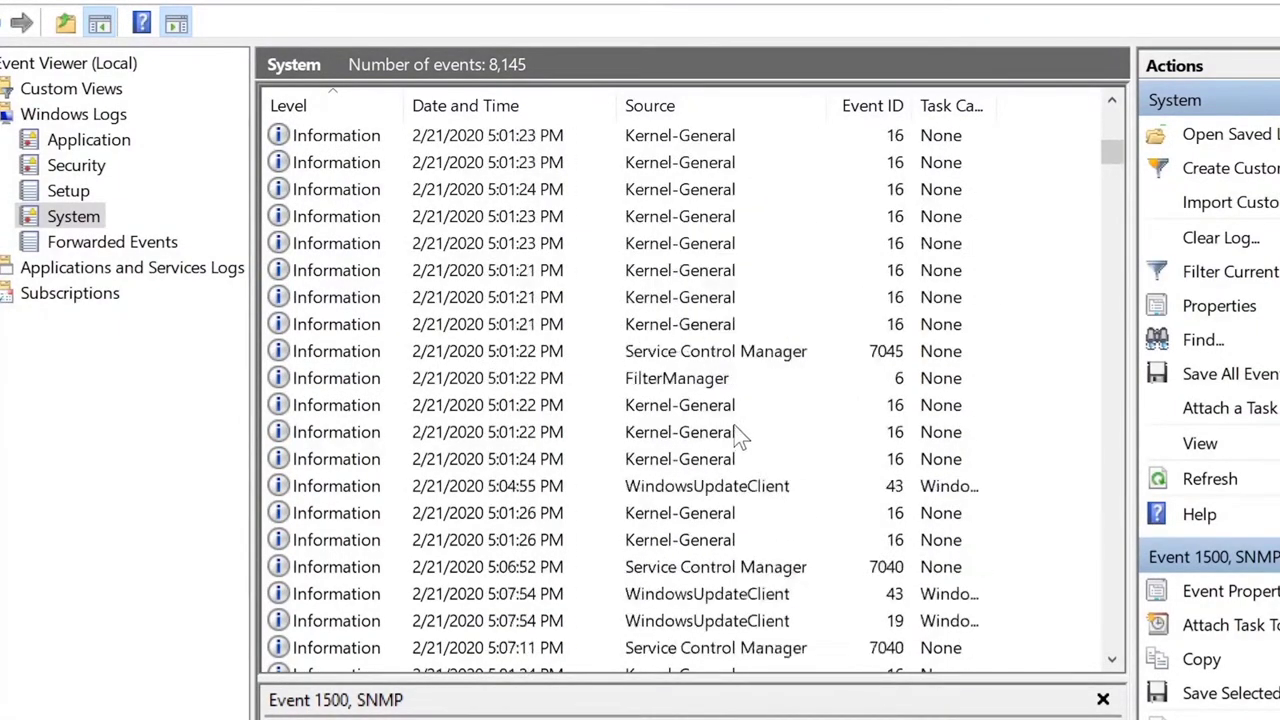
{"action": "scroll", "coordinate": [741, 432], "scroll_direction": "down", "scroll_amount": 14}
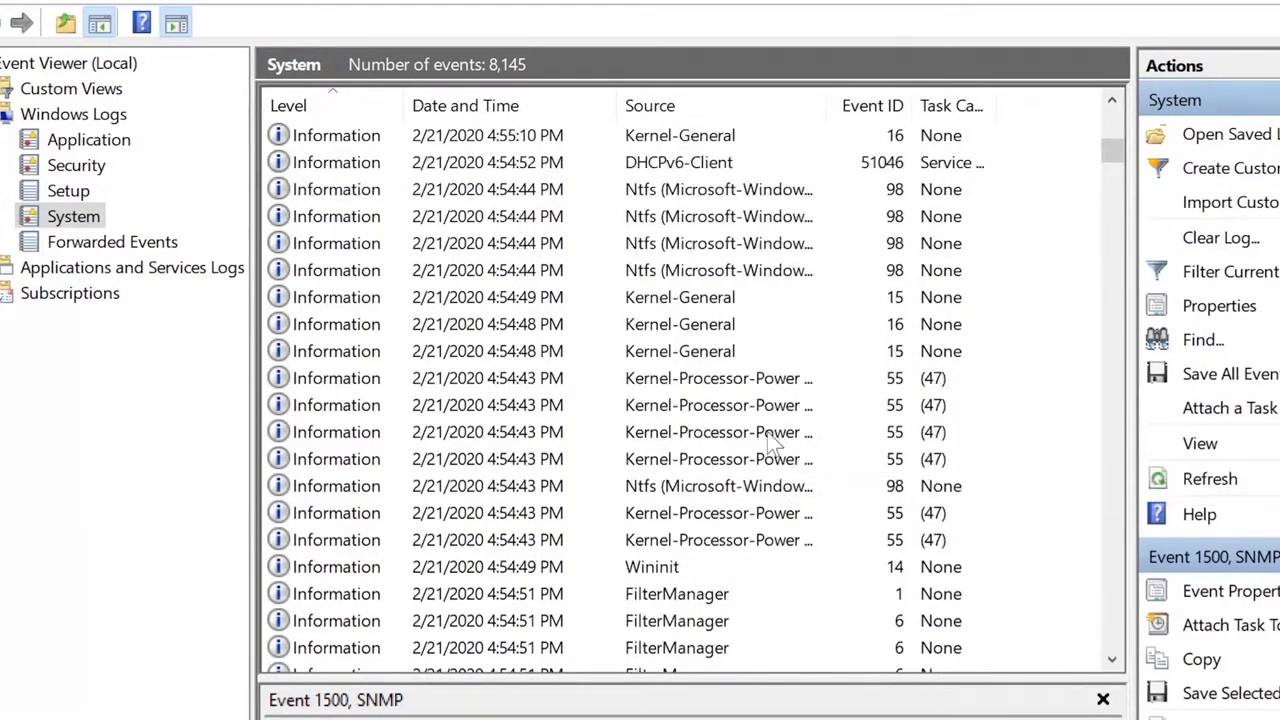
{"action": "scroll", "coordinate": [765, 432], "scroll_direction": "up", "scroll_amount": 15}
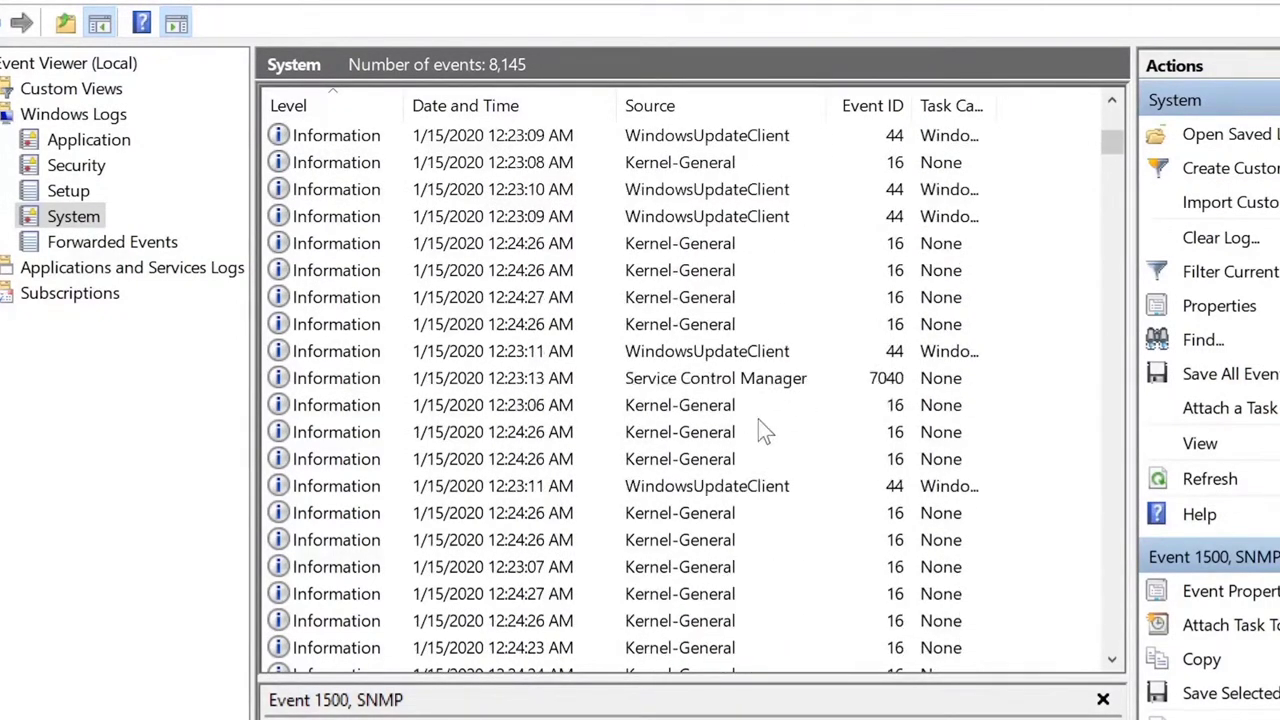
{"action": "scroll", "coordinate": [758, 425], "scroll_direction": "up", "scroll_amount": 15}
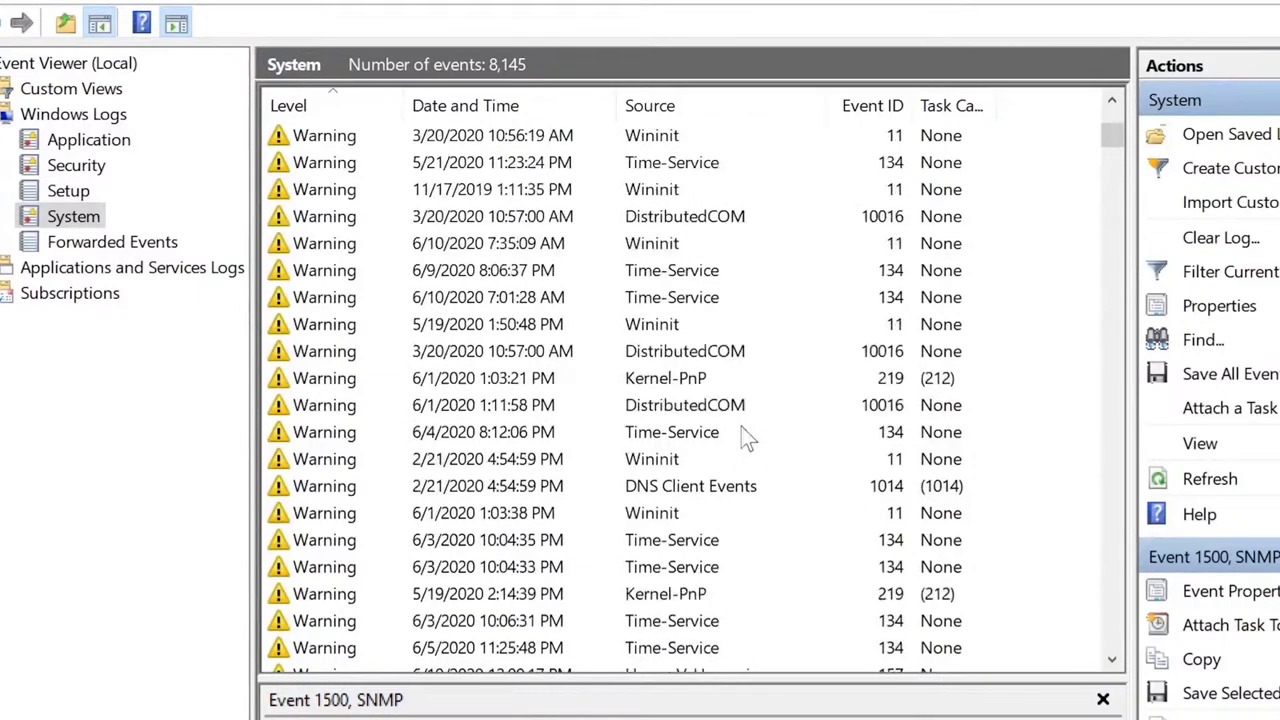
{"action": "scroll", "coordinate": [750, 435], "scroll_direction": "up", "scroll_amount": 15}
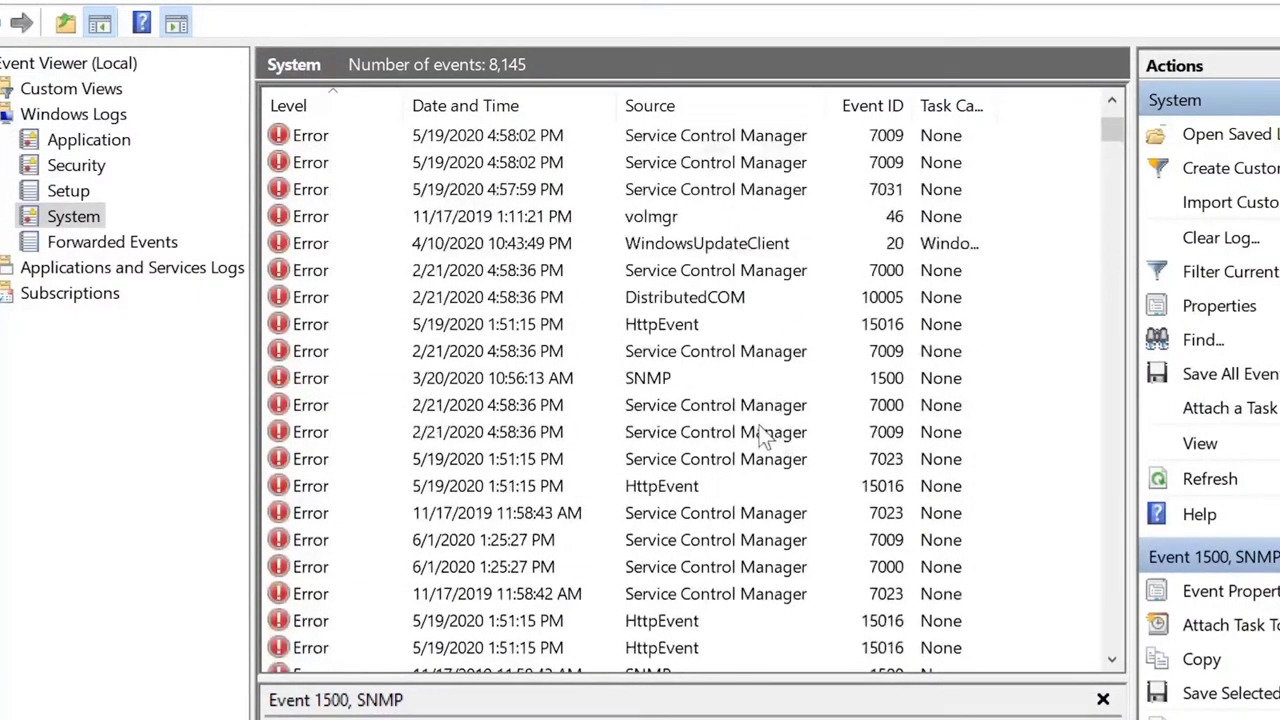
{"action": "left_click", "coordinate": [679, 164]}
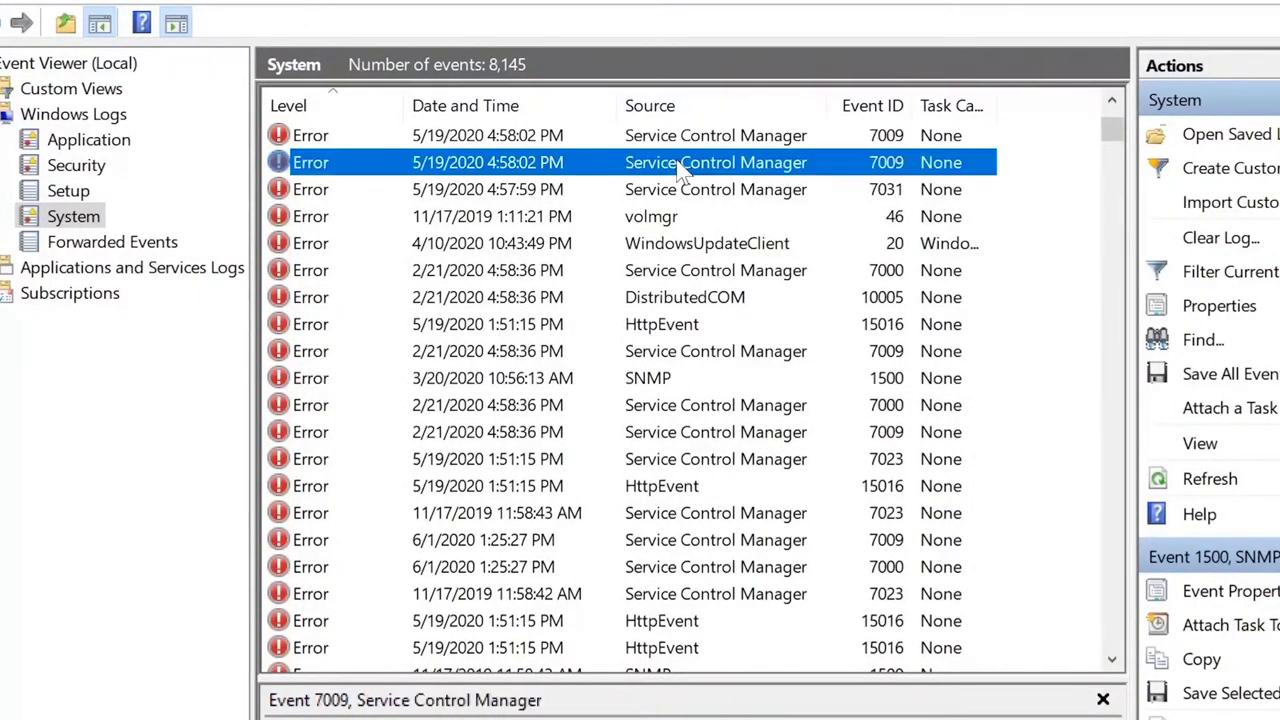
{"action": "left_click", "coordinate": [704, 272]}
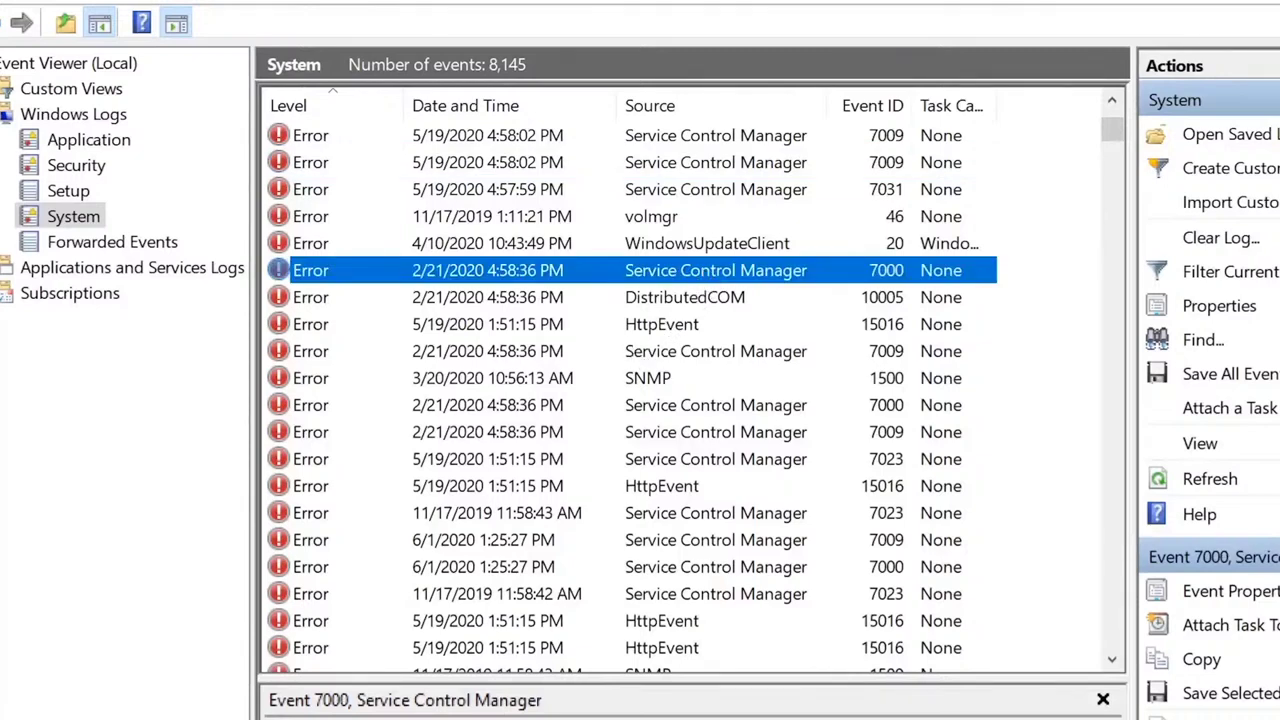
{"action": "left_click_drag", "start_coordinate": [860, 431], "coordinate": [286, 410]}
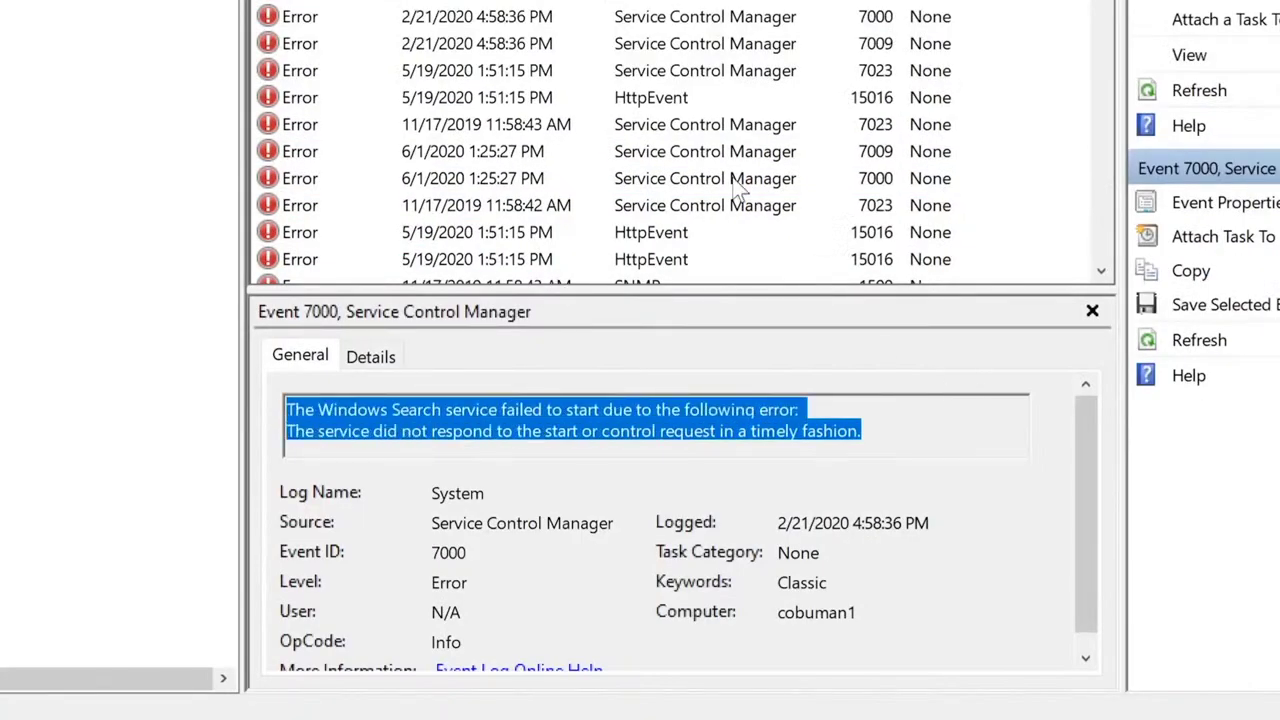
Check the Clipboard User Service timeout 7009, then the Audiosrv logon-failure event 7000.
{"action": "left_click", "coordinate": [771, 151]}
{"action": "scroll", "coordinate": [770, 190], "scroll_direction": "down", "scroll_amount": 5}
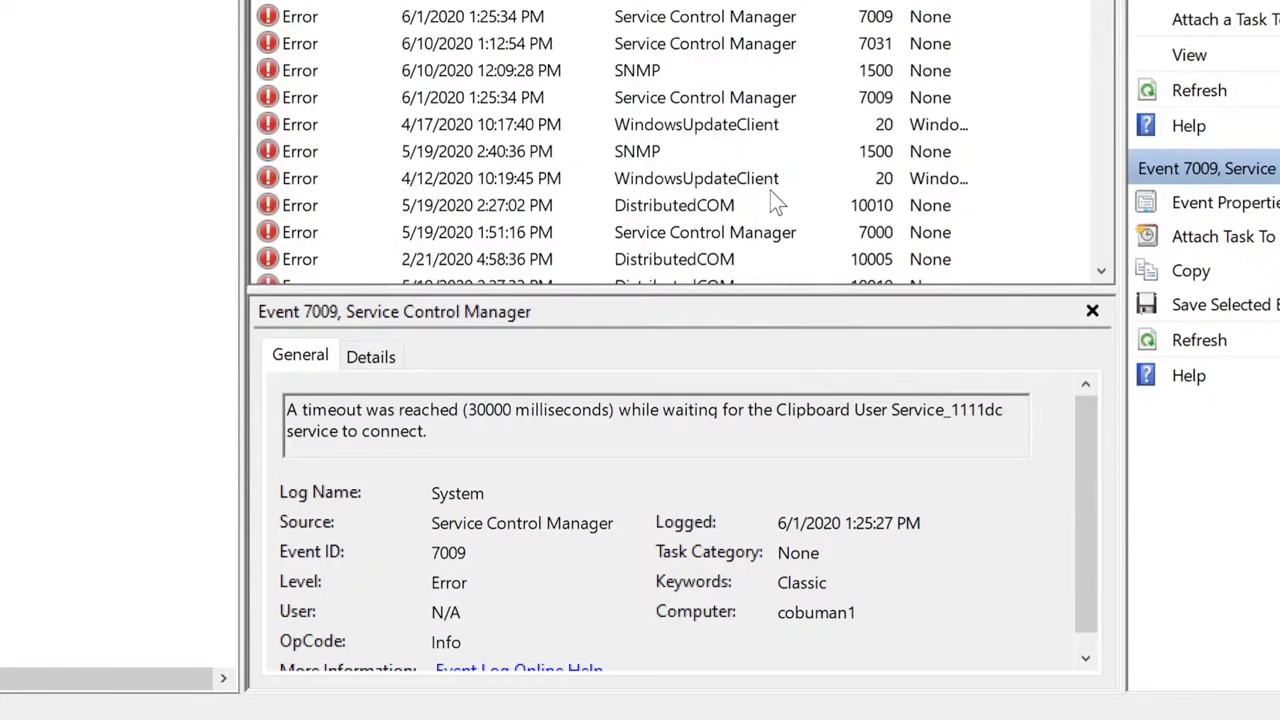
{"action": "scroll", "coordinate": [797, 215], "scroll_direction": "down", "scroll_amount": 3}
{"action": "scroll", "coordinate": [797, 215], "scroll_direction": "up", "scroll_amount": 2}
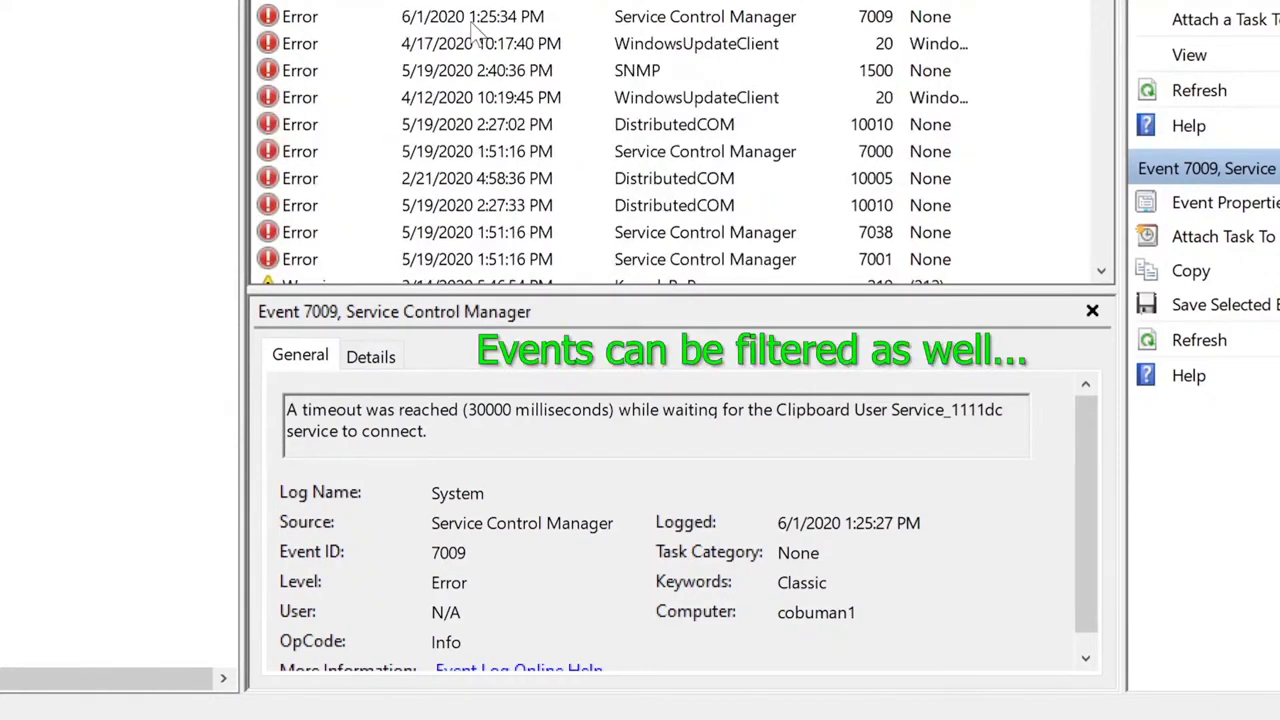
{"action": "left_click", "coordinate": [403, 160]}
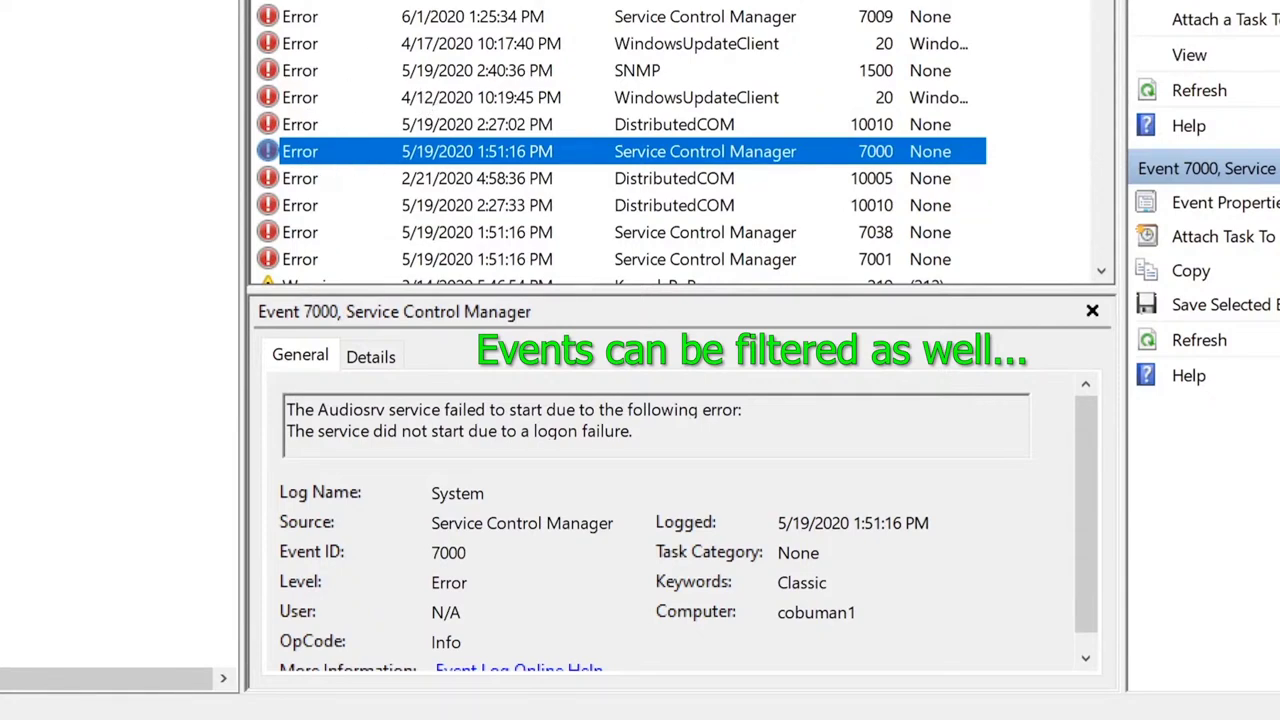
Search Windows for 'relaibility montor', then replace the query with 'contro' to launch Control Panel.
{"action": "key", "text": "super"}
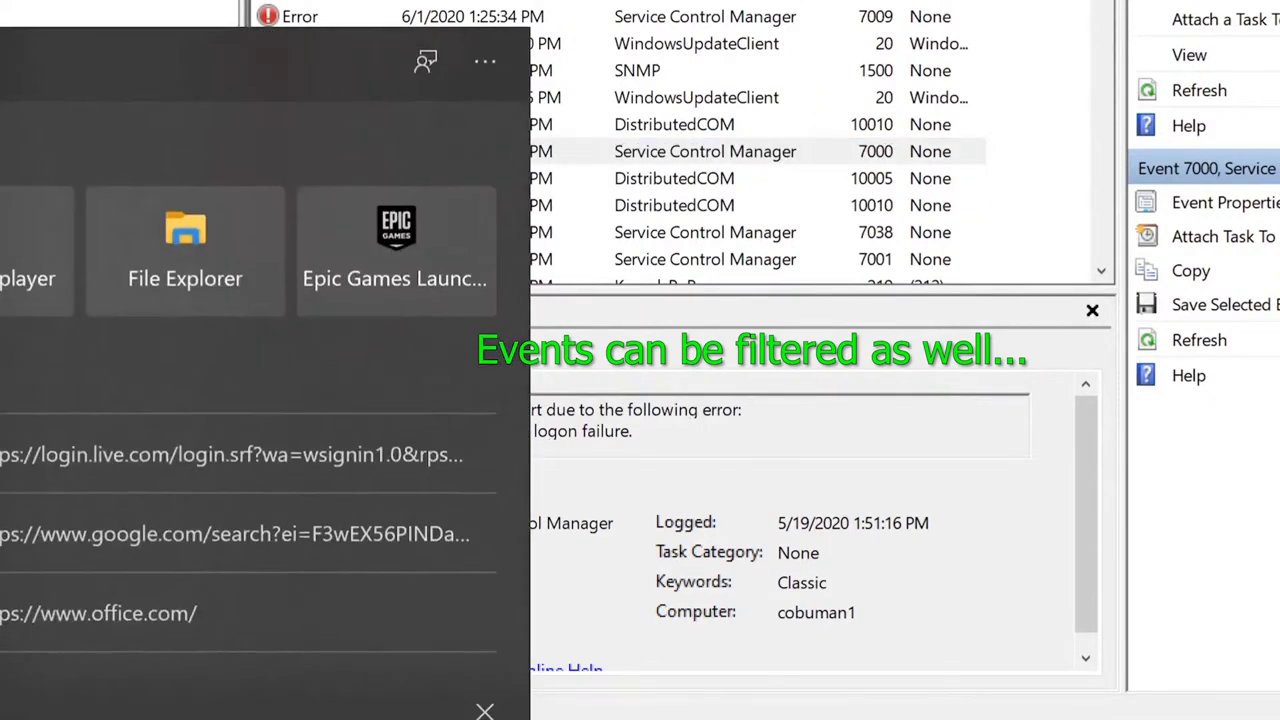
{"action": "type", "text": "rela"}
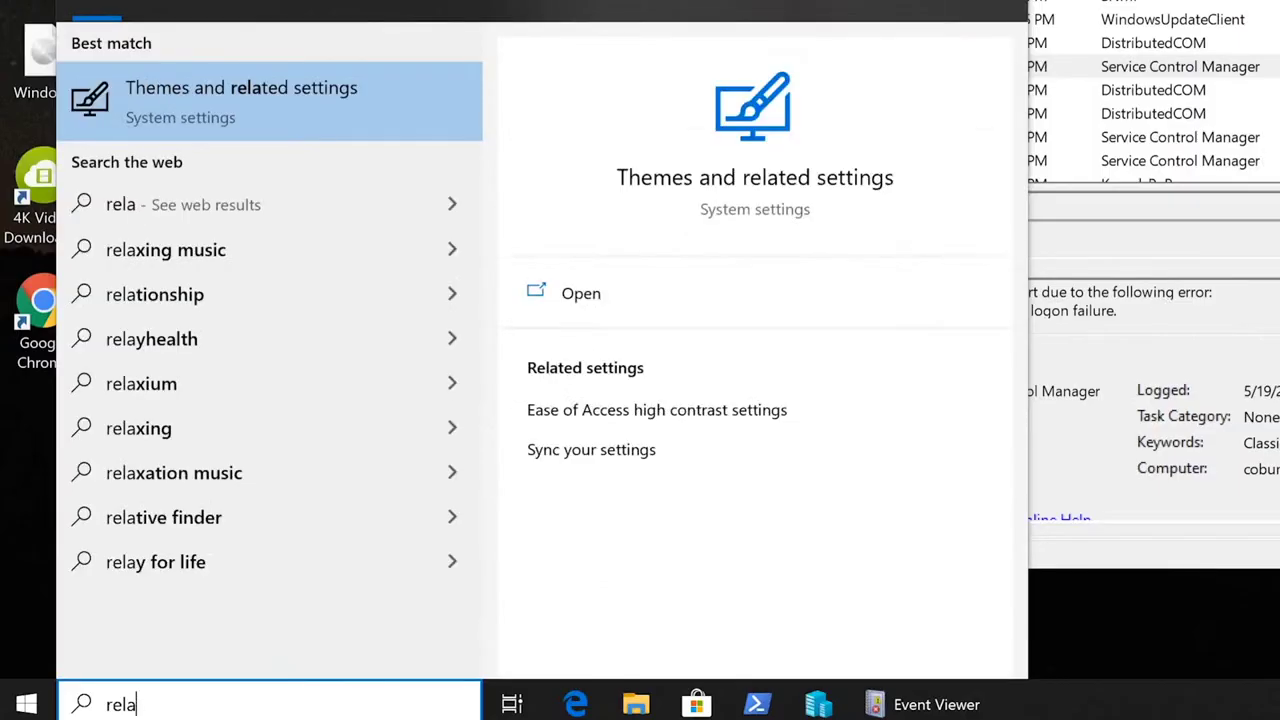
{"action": "type", "text": "i"}
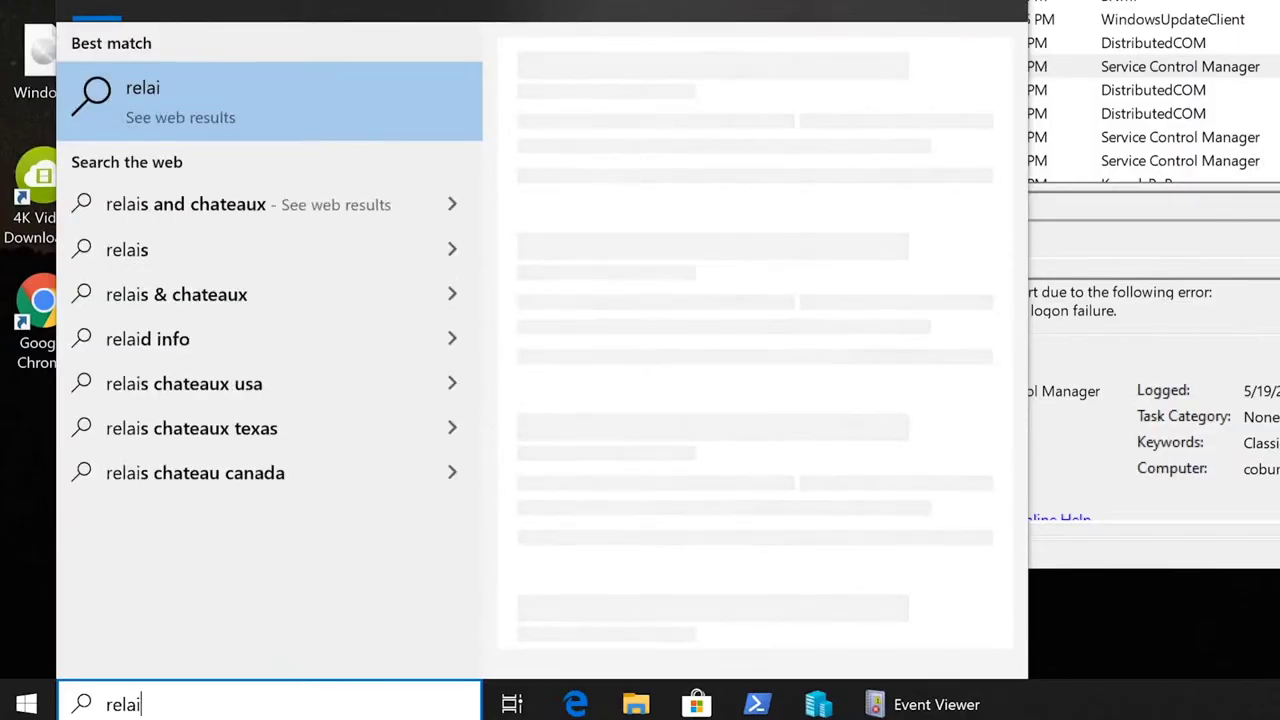
{"action": "type", "text": "bility montor"}
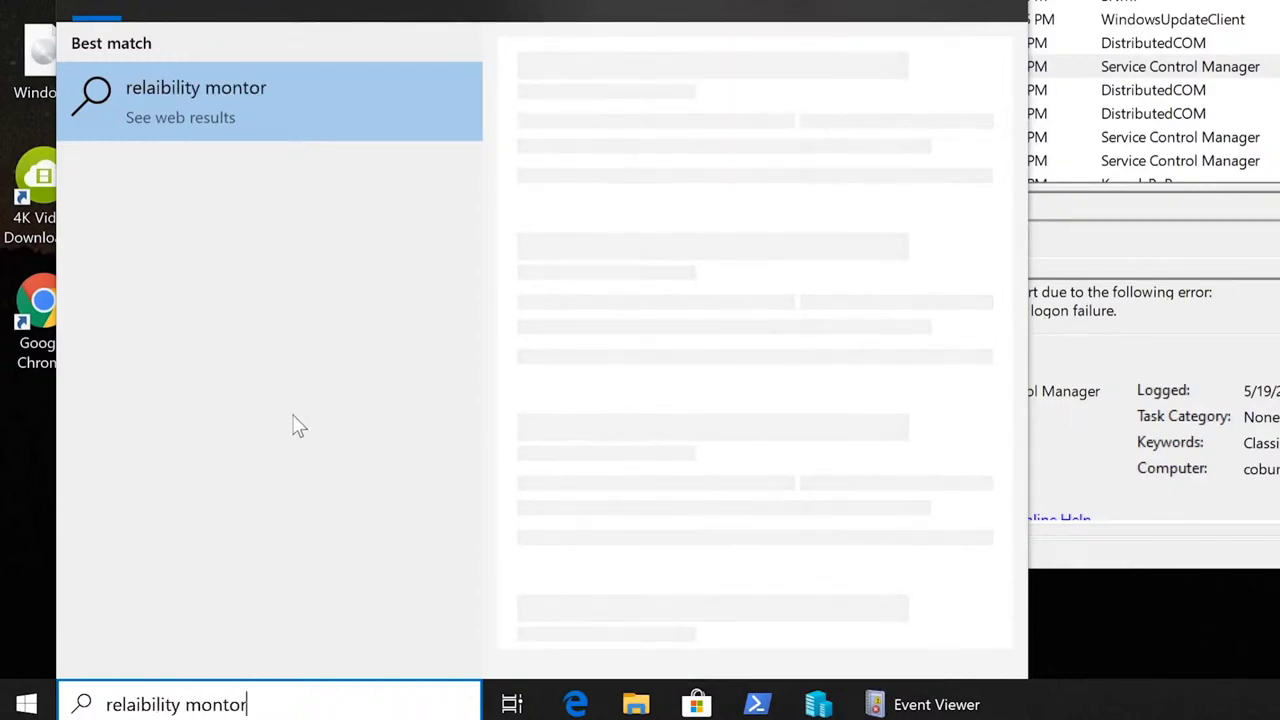
{"action": "key", "text": "ctrl+a"}
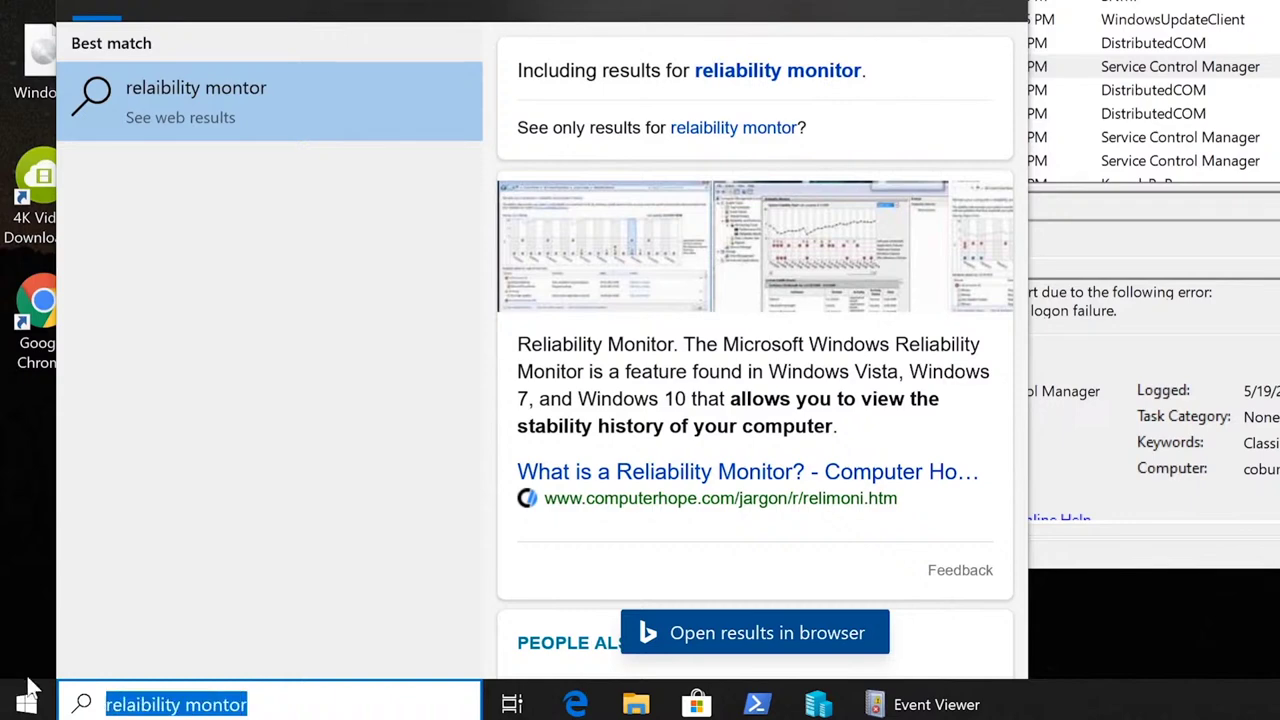
{"action": "type", "text": "contro"}
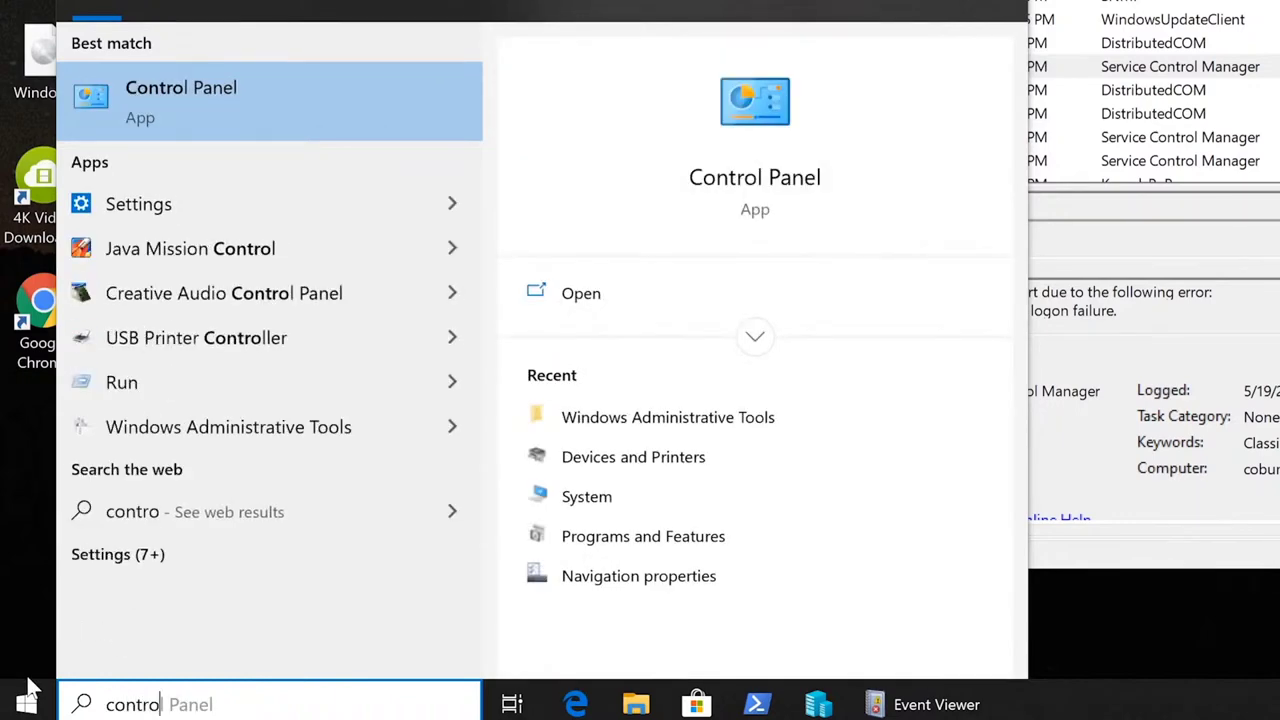
{"action": "key", "text": "Return"}
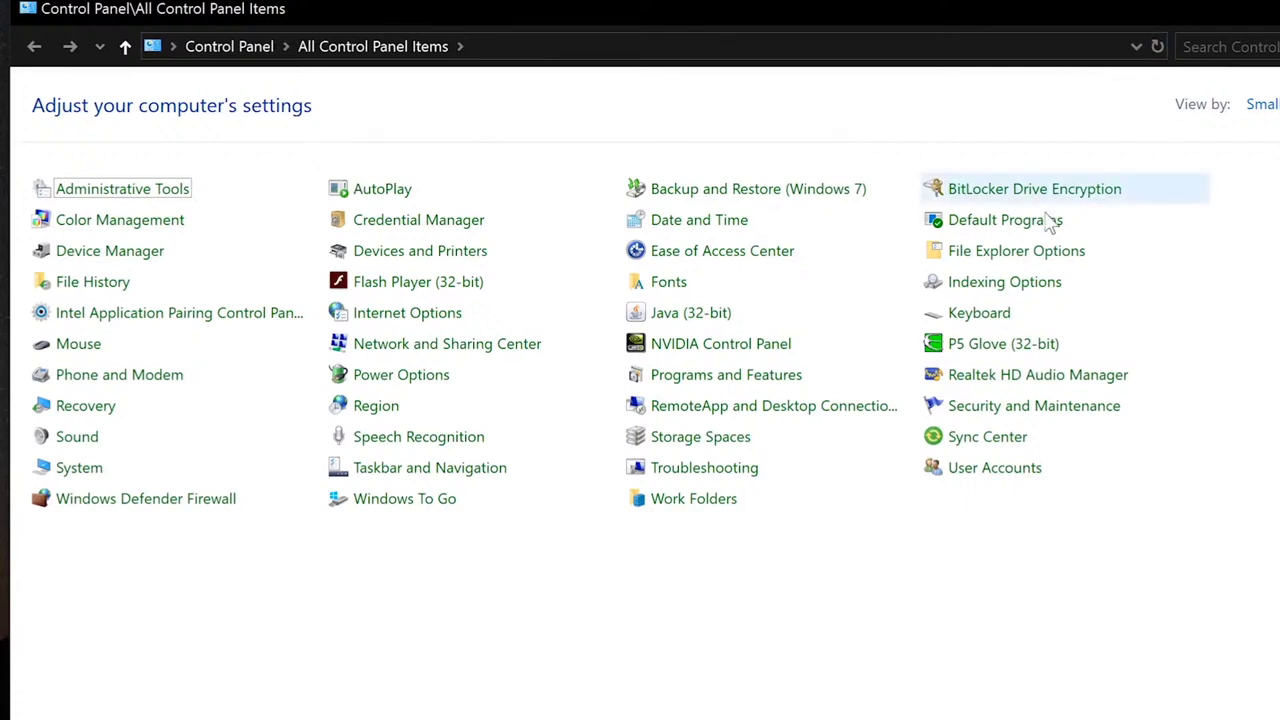
Review Security and Maintenance, expanding Security and checking its message settings before returning.
{"action": "left_click", "coordinate": [1005, 410]}
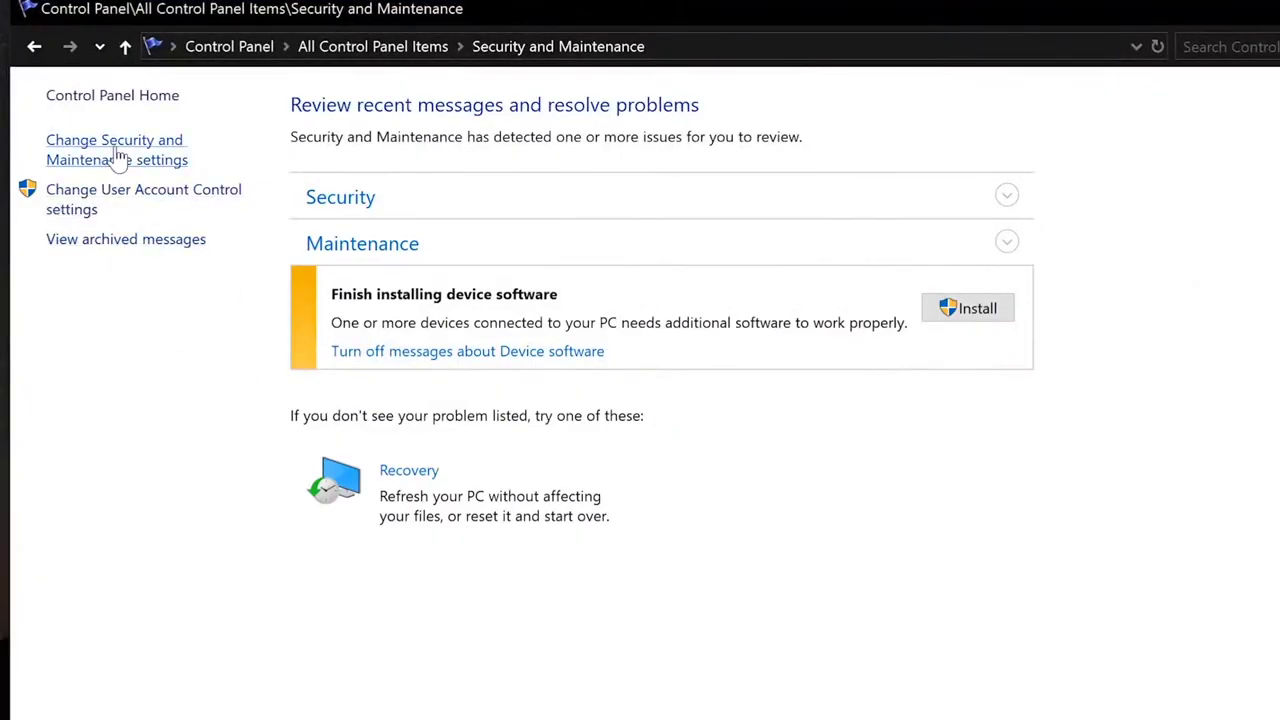
{"action": "left_click", "coordinate": [380, 198]}
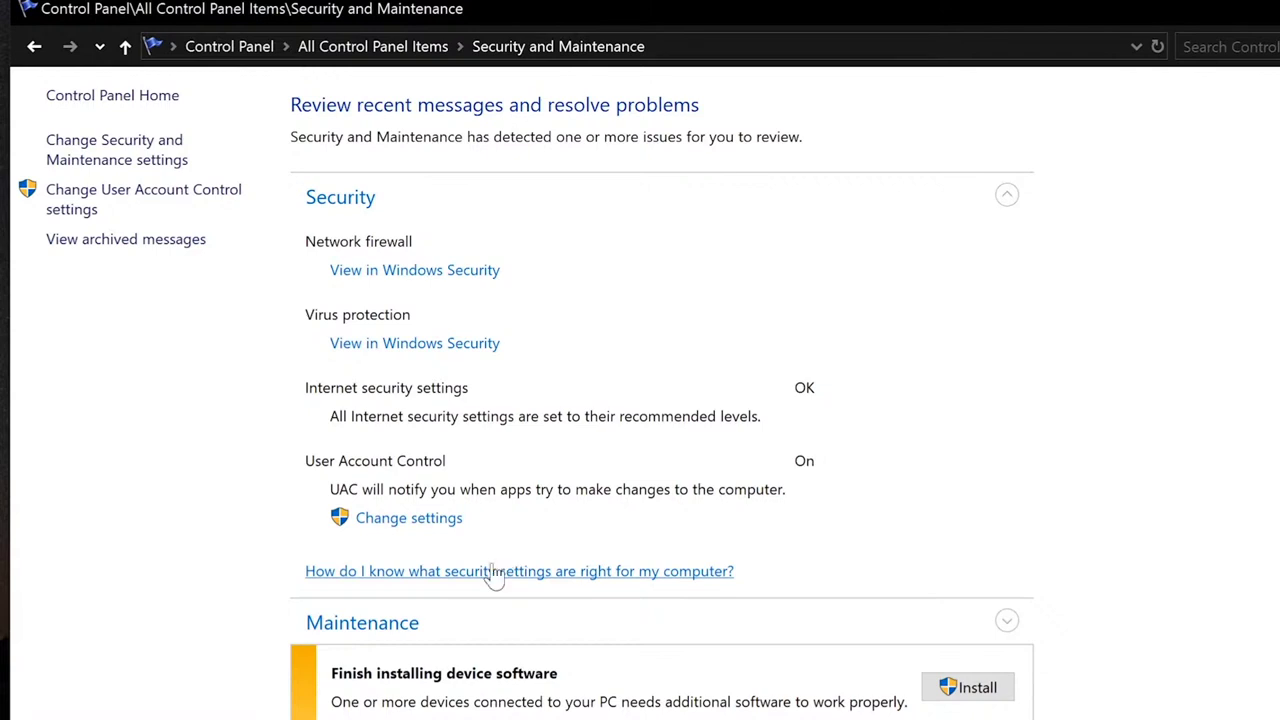
{"action": "scroll", "coordinate": [507, 537], "scroll_direction": "down", "scroll_amount": 1}
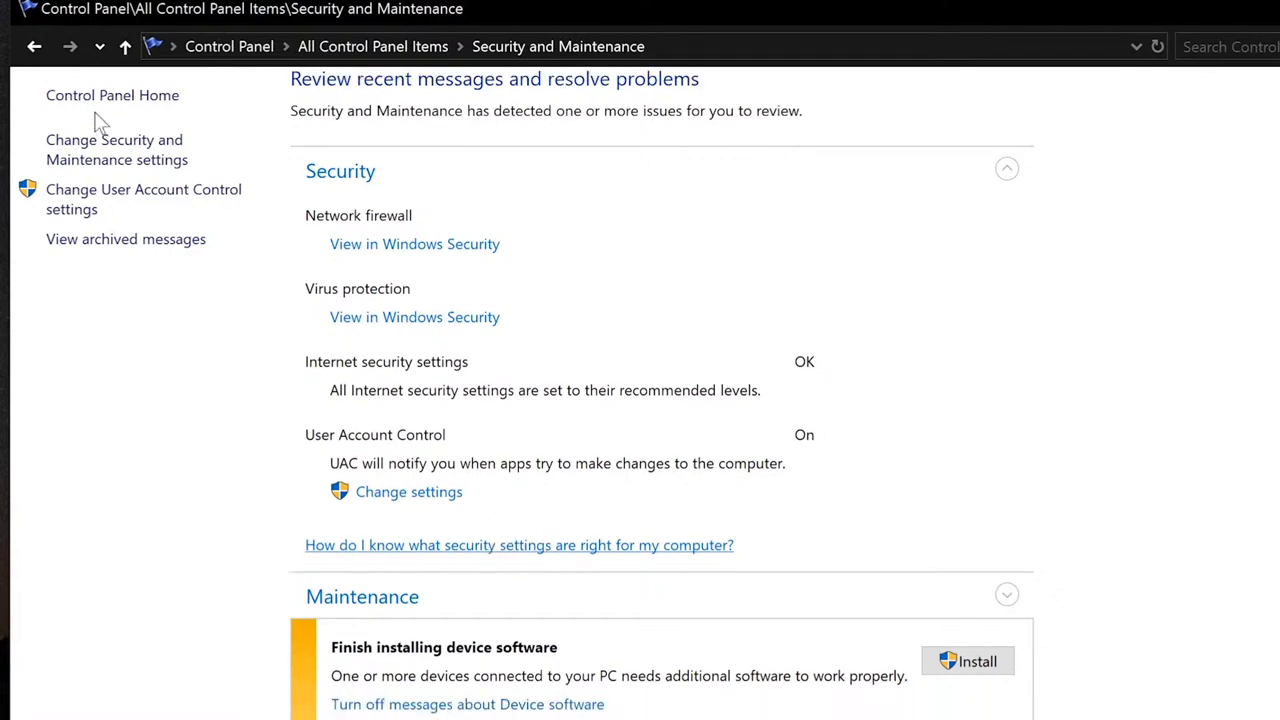
{"action": "left_click", "coordinate": [114, 153]}
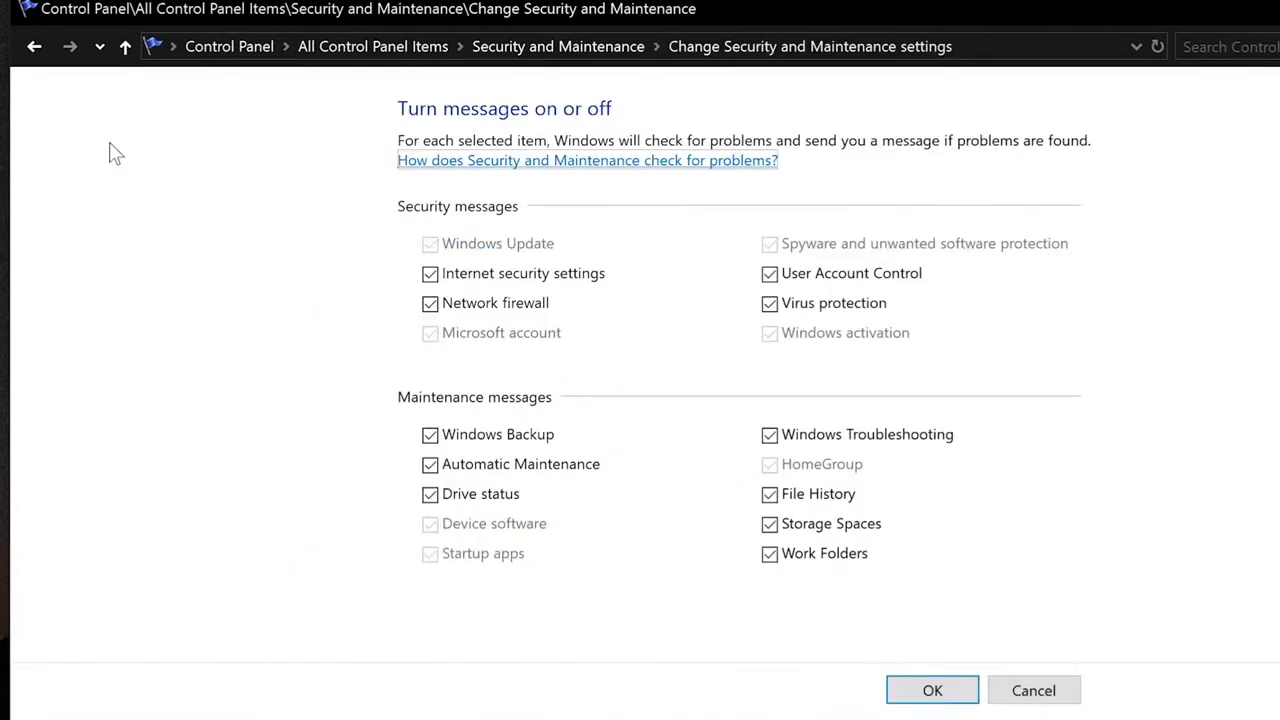
{"action": "left_click", "coordinate": [34, 47]}
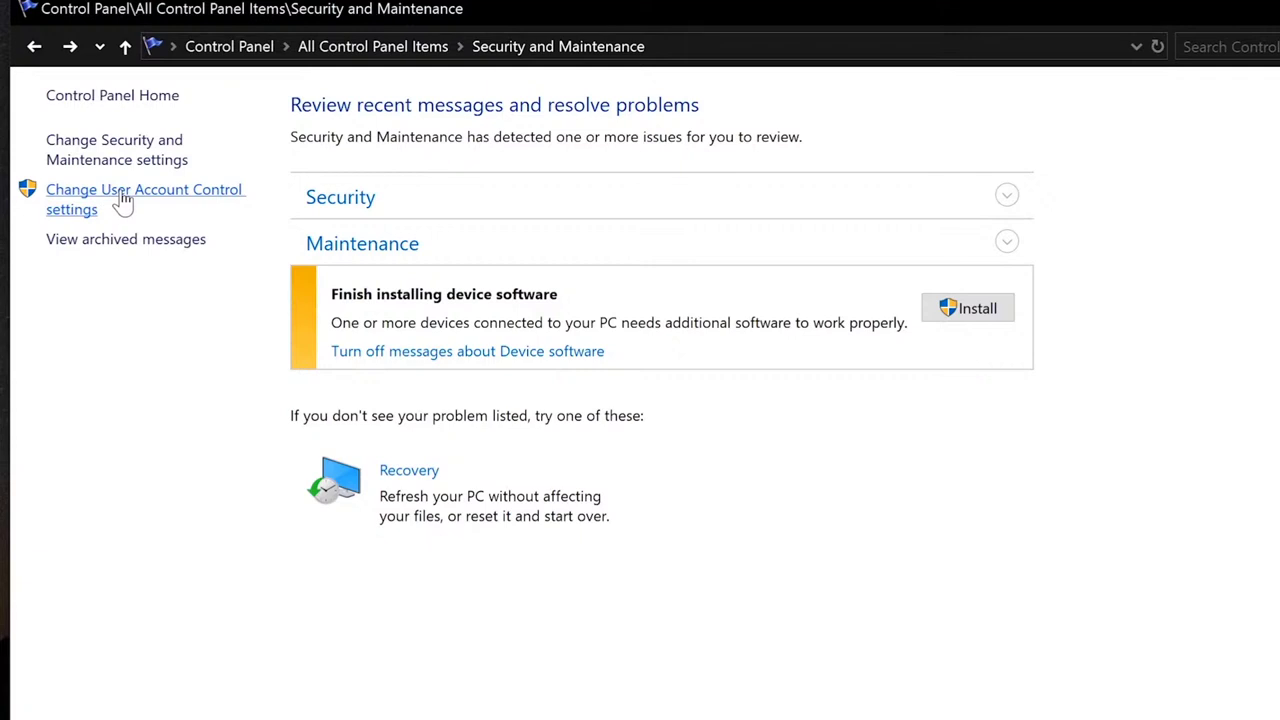
{"action": "left_click", "coordinate": [372, 218]}
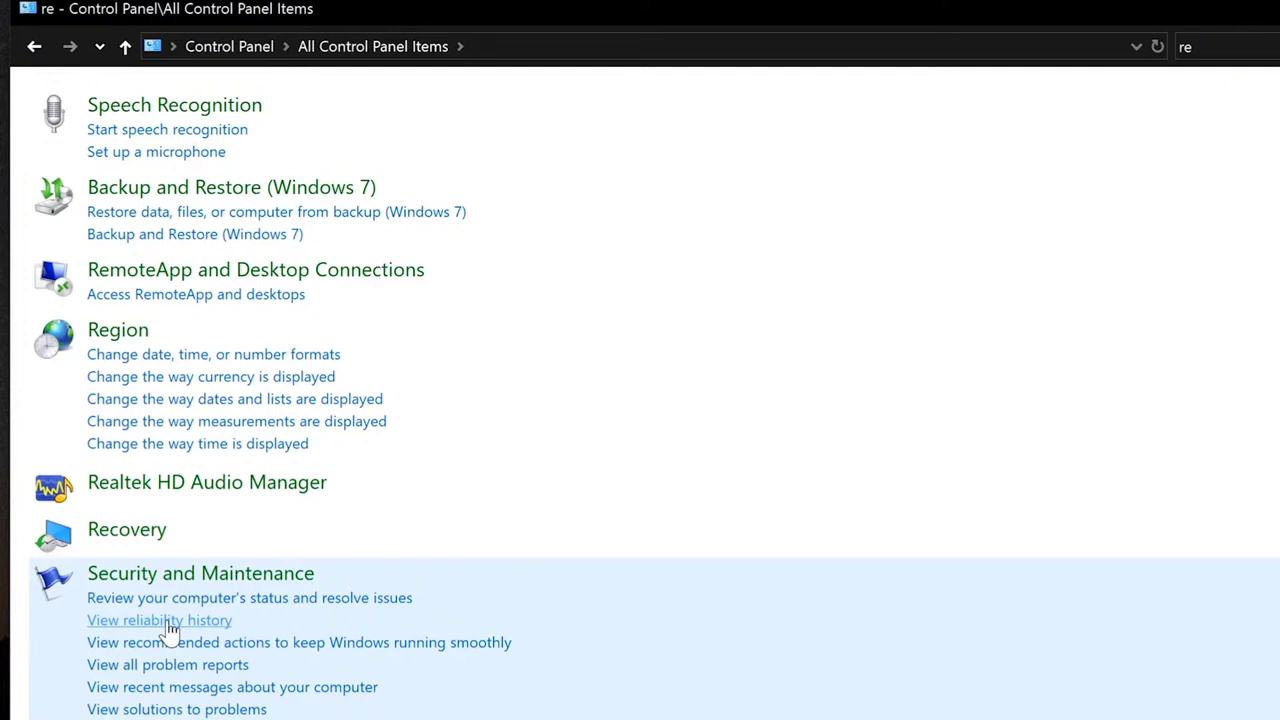
View reliability history for 6/27/2020, widen the Date column, and open the hardware error's technical details.
{"action": "left_click", "coordinate": [168, 624]}
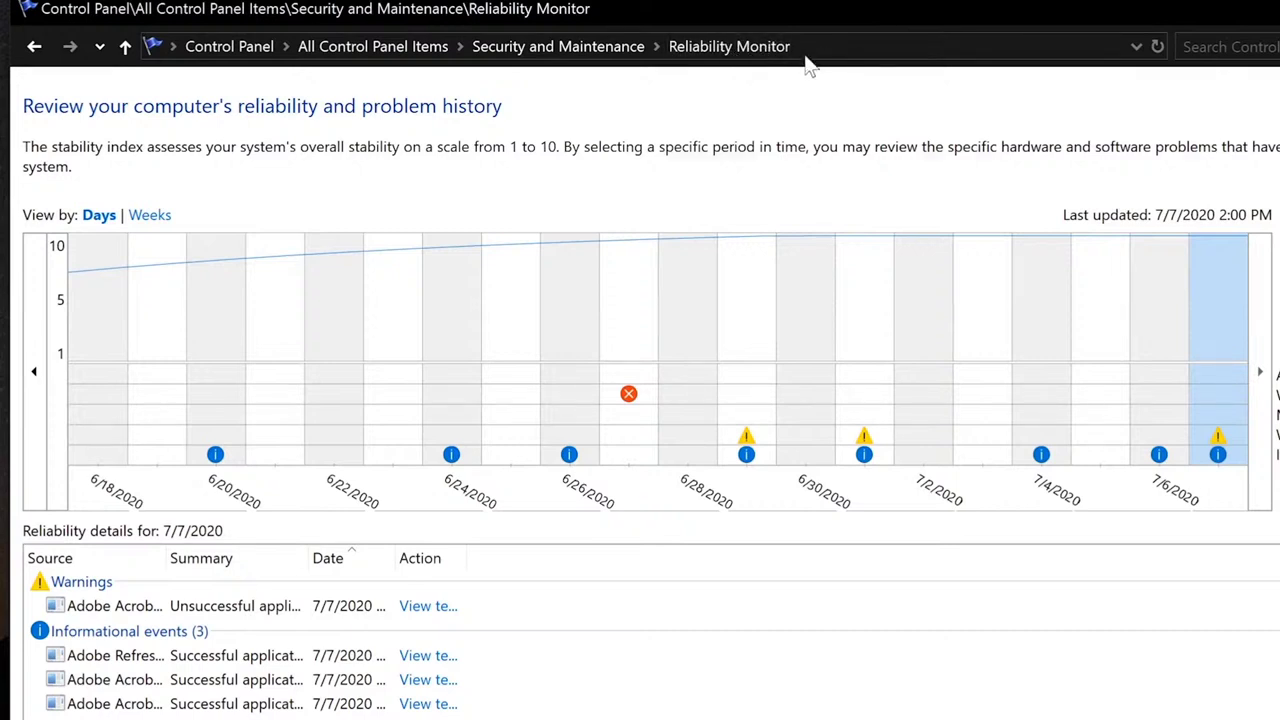
{"action": "left_click", "coordinate": [631, 400]}
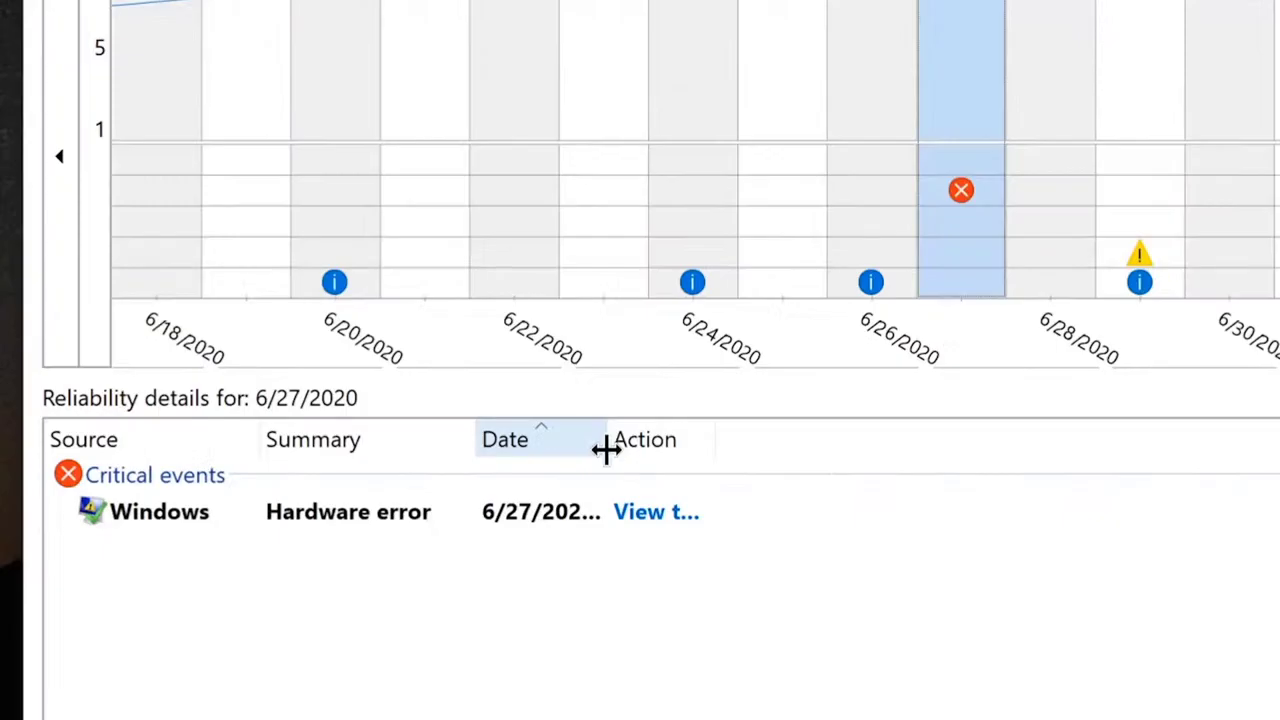
{"action": "left_click_drag", "start_coordinate": [395, 564], "coordinate": [471, 558]}
{"action": "left_click_drag", "start_coordinate": [722, 441], "coordinate": [722, 440]}
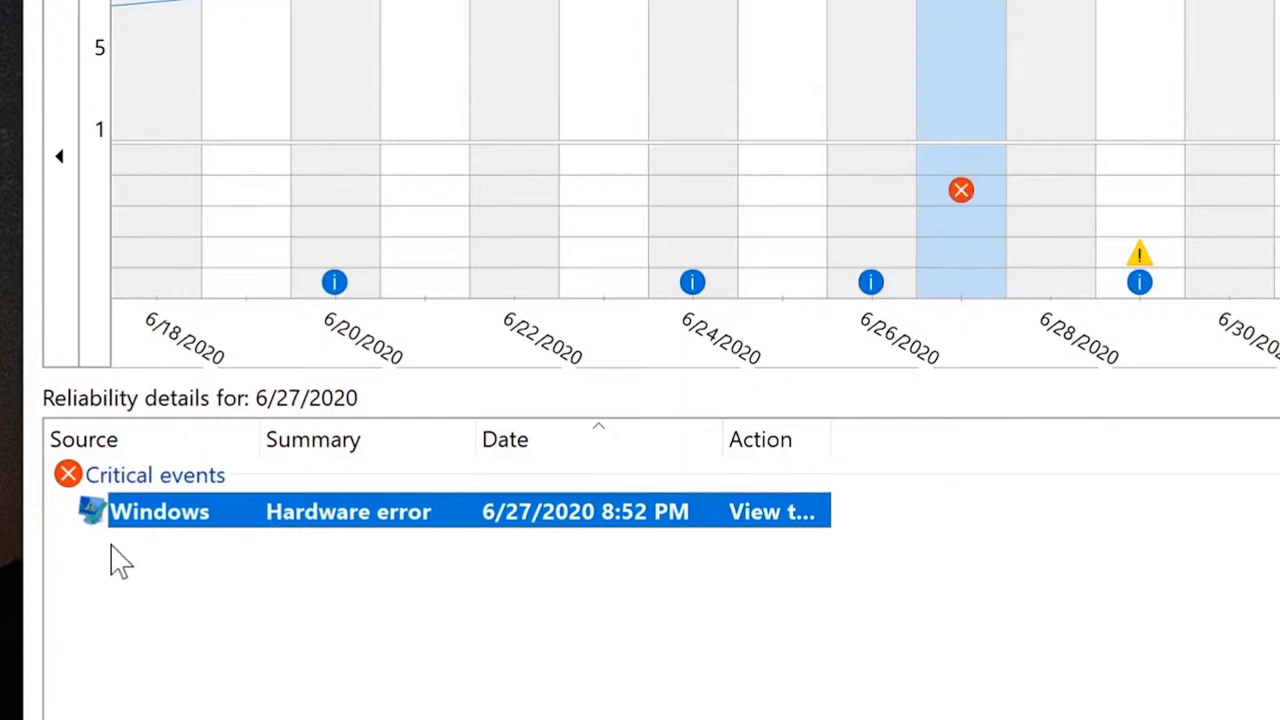
{"action": "double_click", "coordinate": [185, 533]}
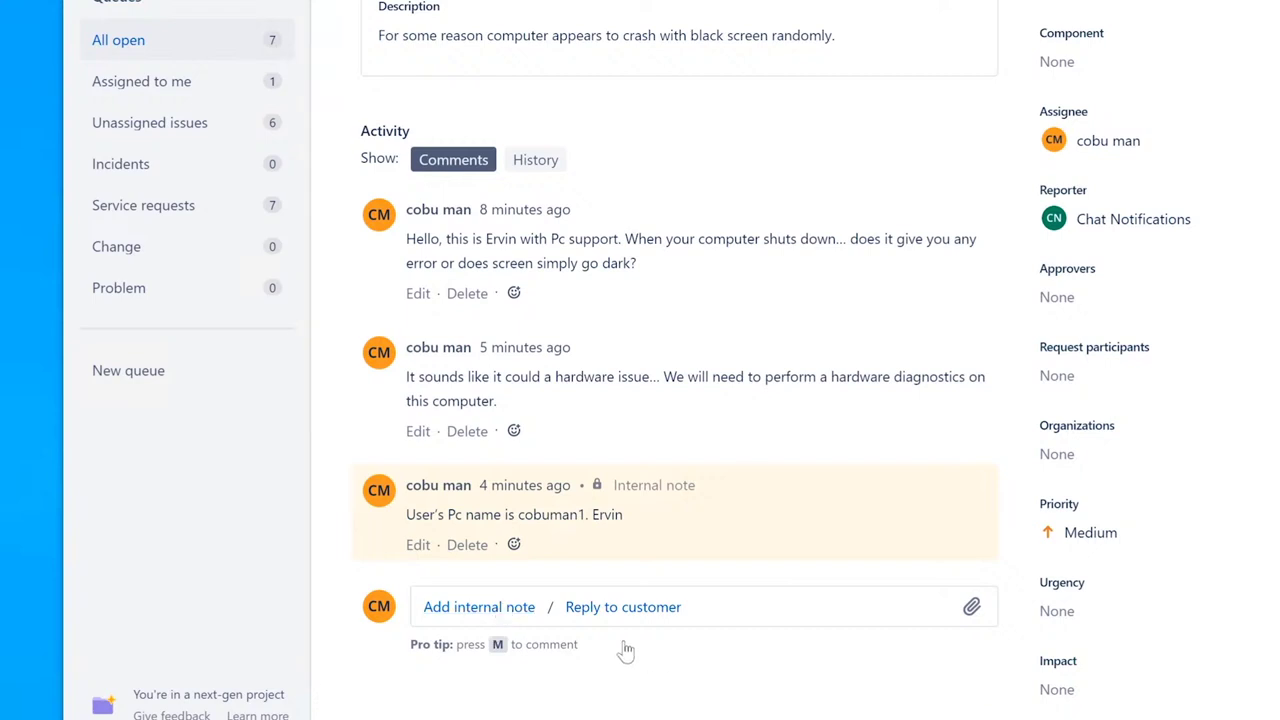
Save an internal note 'Routed issue to local pc support to troubleshoot hardware issues.' with the spelling fixed.
{"action": "left_click", "coordinate": [627, 592]}
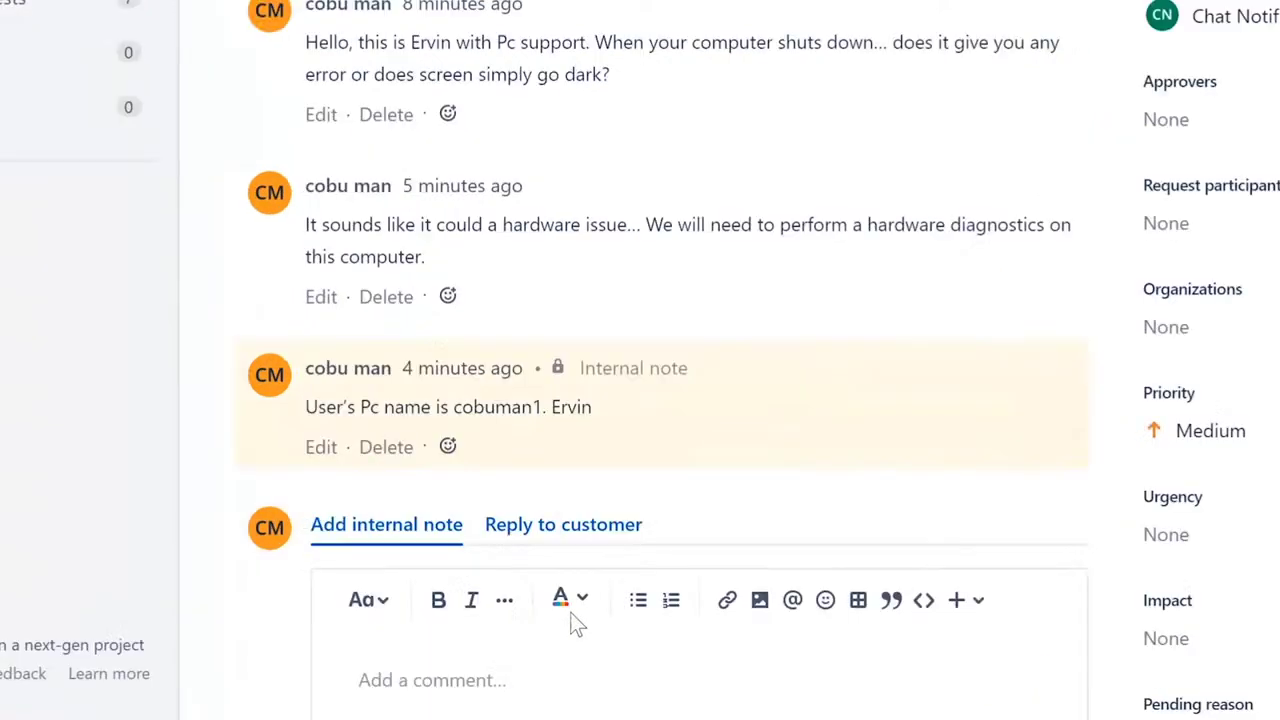
{"action": "scroll", "coordinate": [530, 610], "scroll_direction": "down", "scroll_amount": 5}
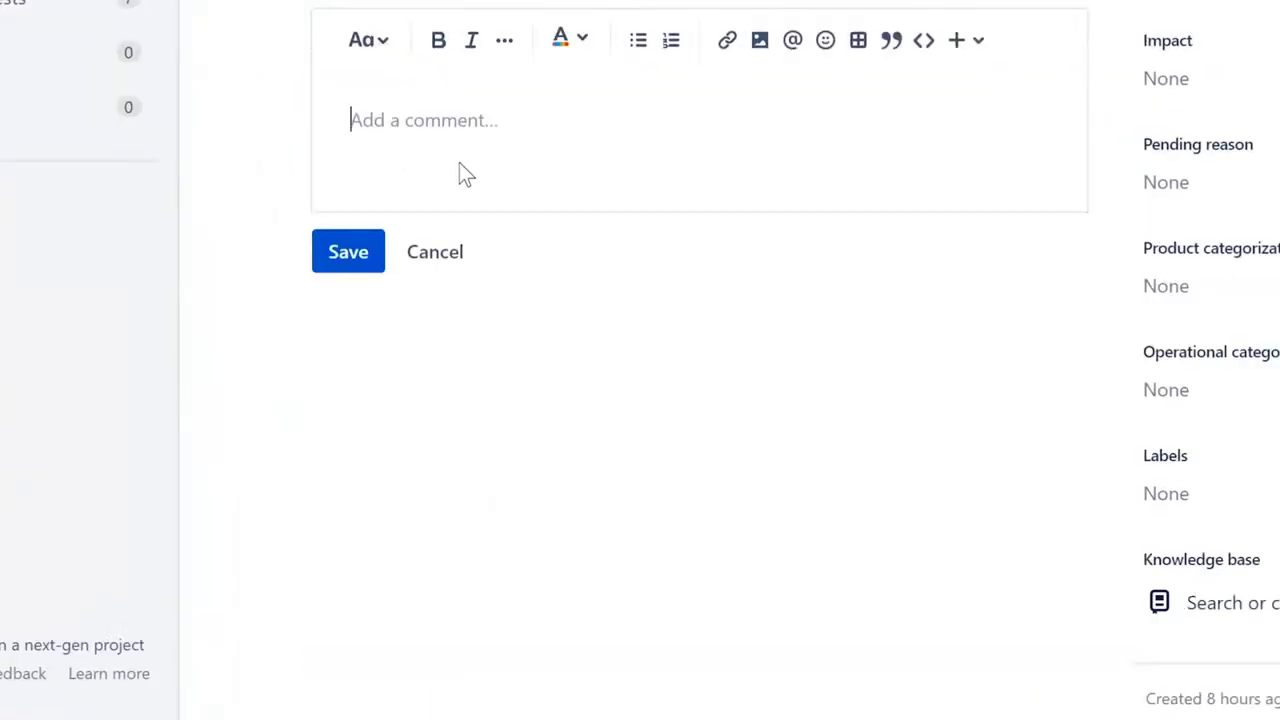
{"action": "type", "text": "Route"}
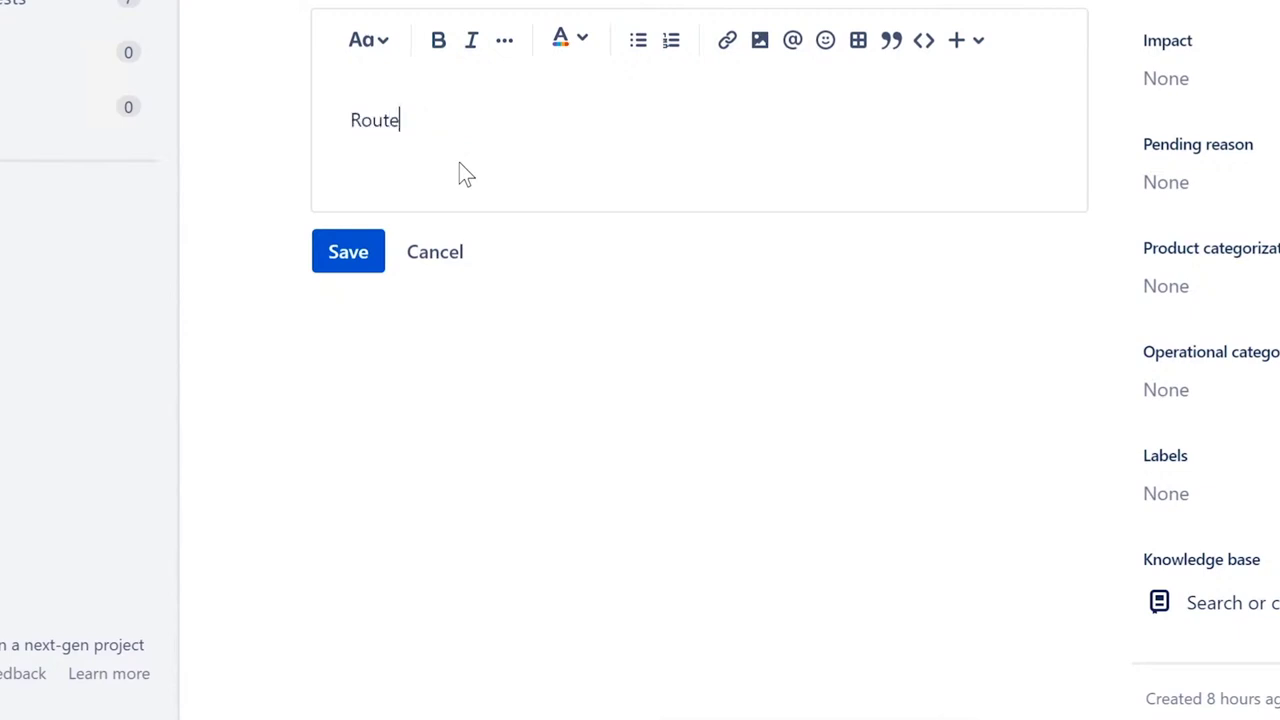
{"action": "type", "text": "d issue to local p"}
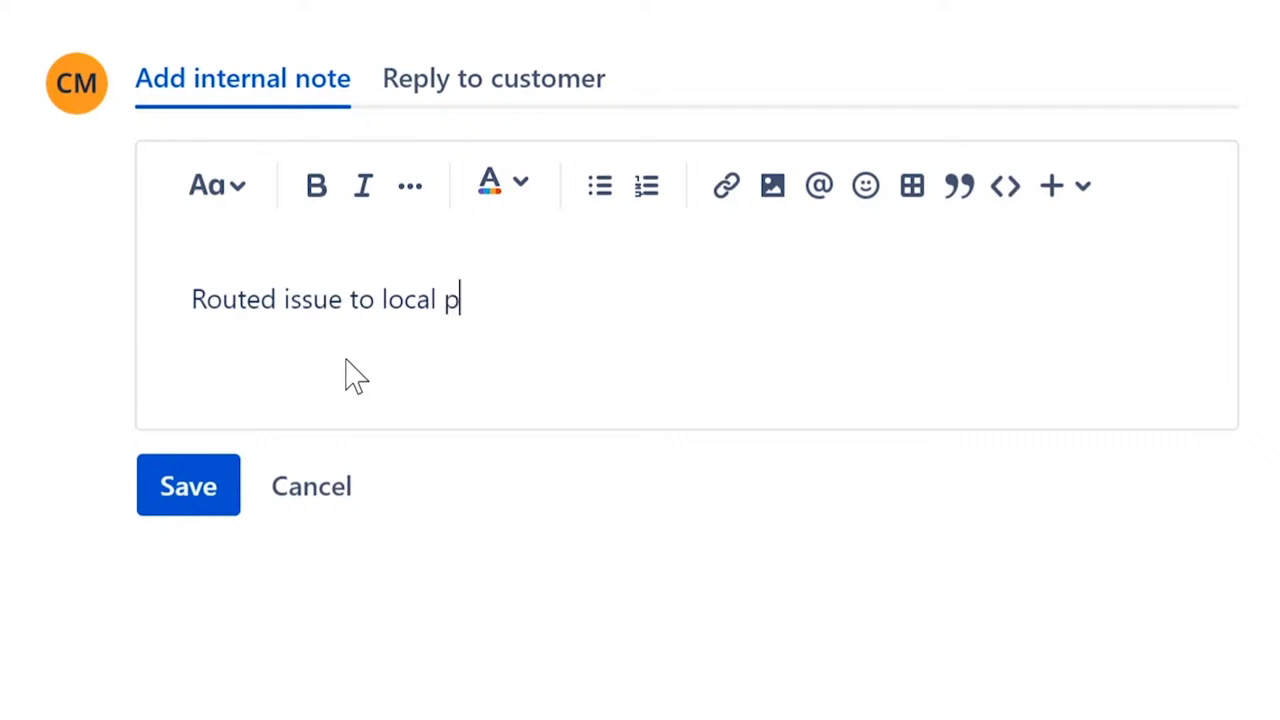
{"action": "type", "text": "c support to tr"}
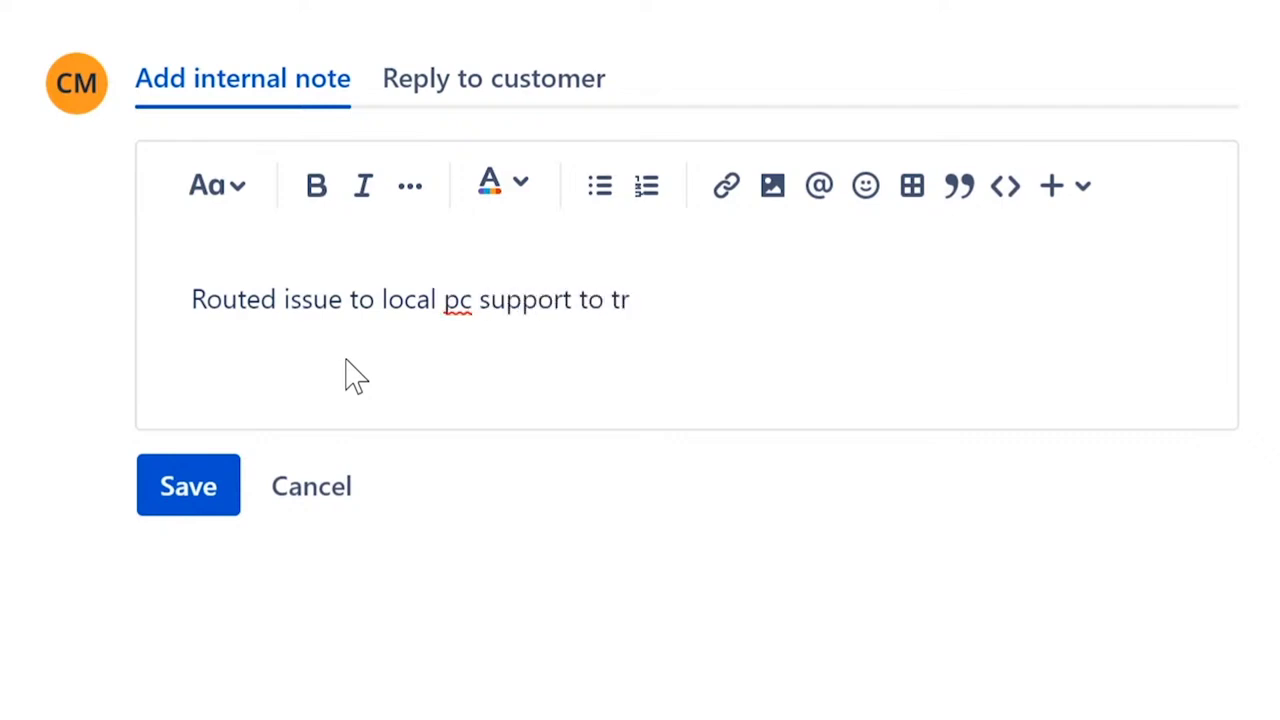
{"action": "type", "text": "oublsho"}
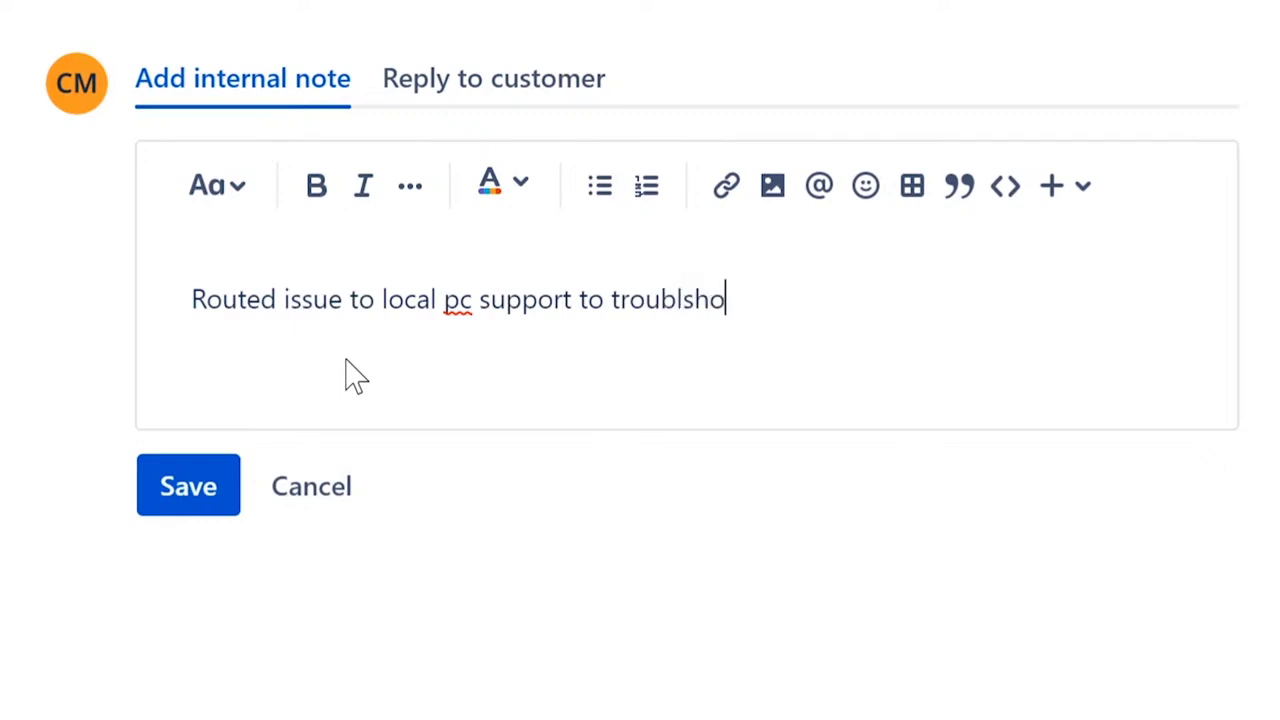
{"action": "type", "text": "ot hardware "}
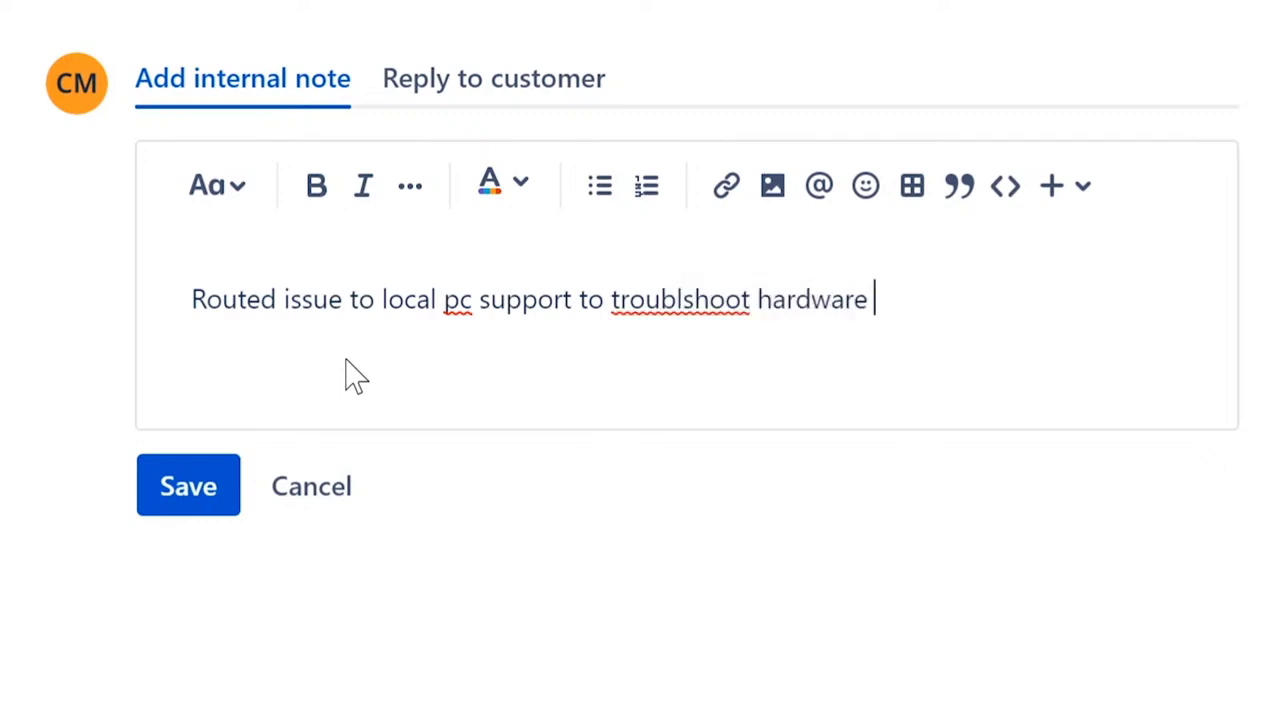
{"action": "type", "text": "issues. Er"}
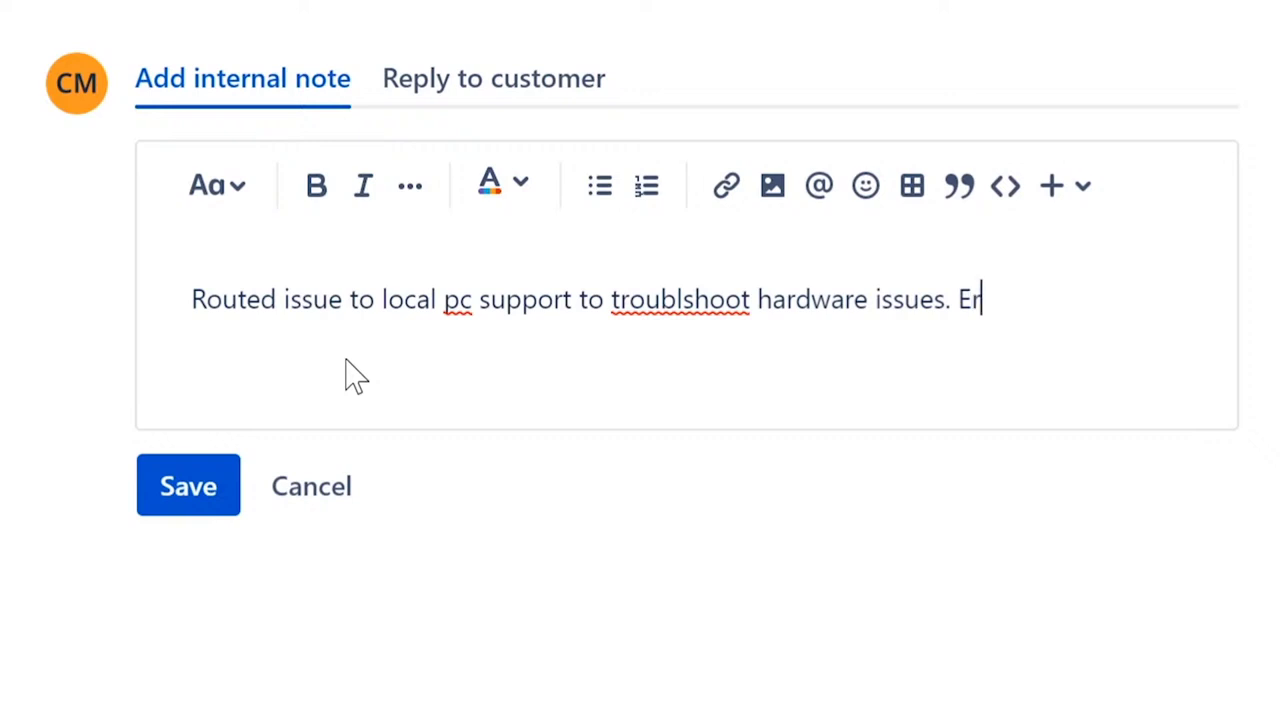
{"action": "type", "text": "vin"}
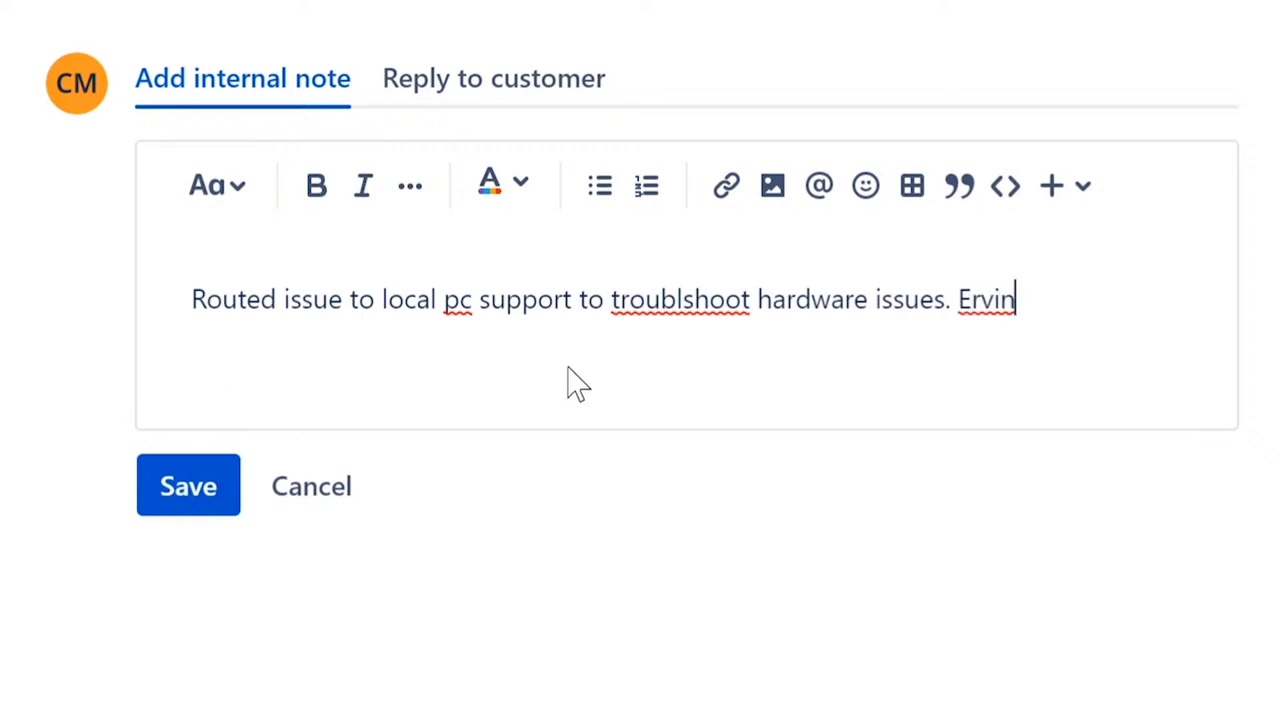
{"action": "right_click", "coordinate": [695, 300]}
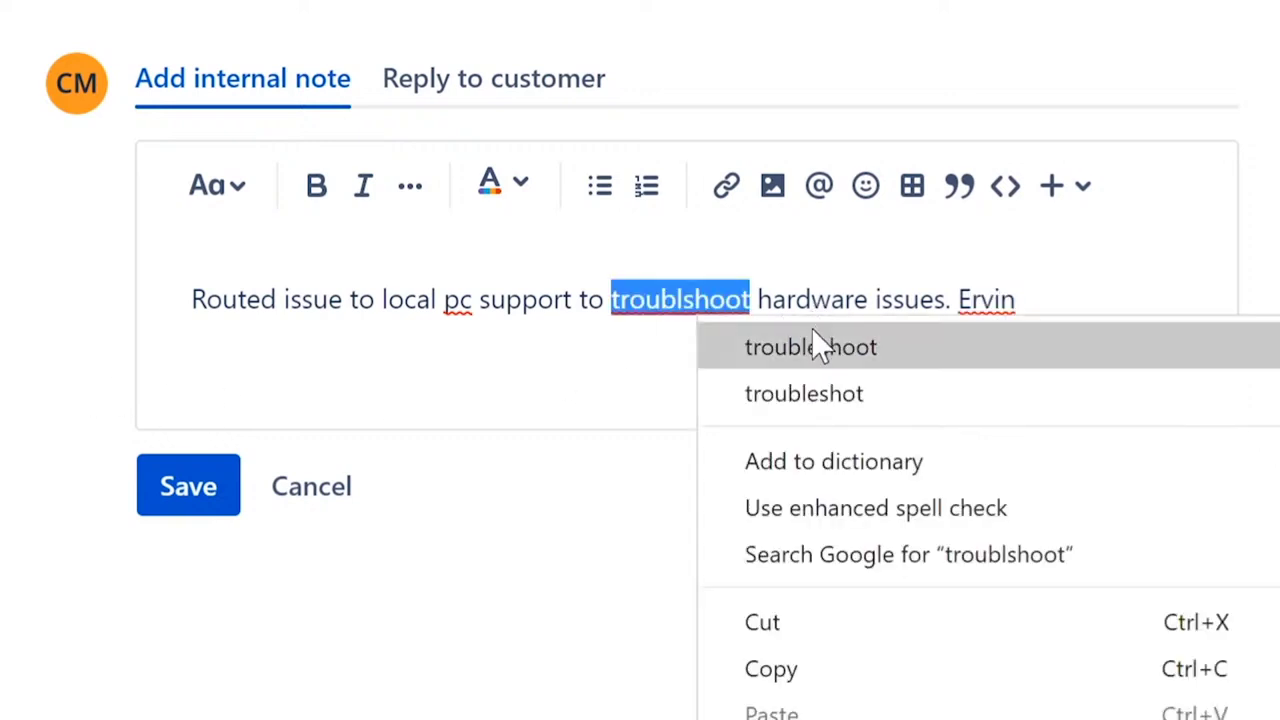
{"action": "left_click", "coordinate": [812, 340]}
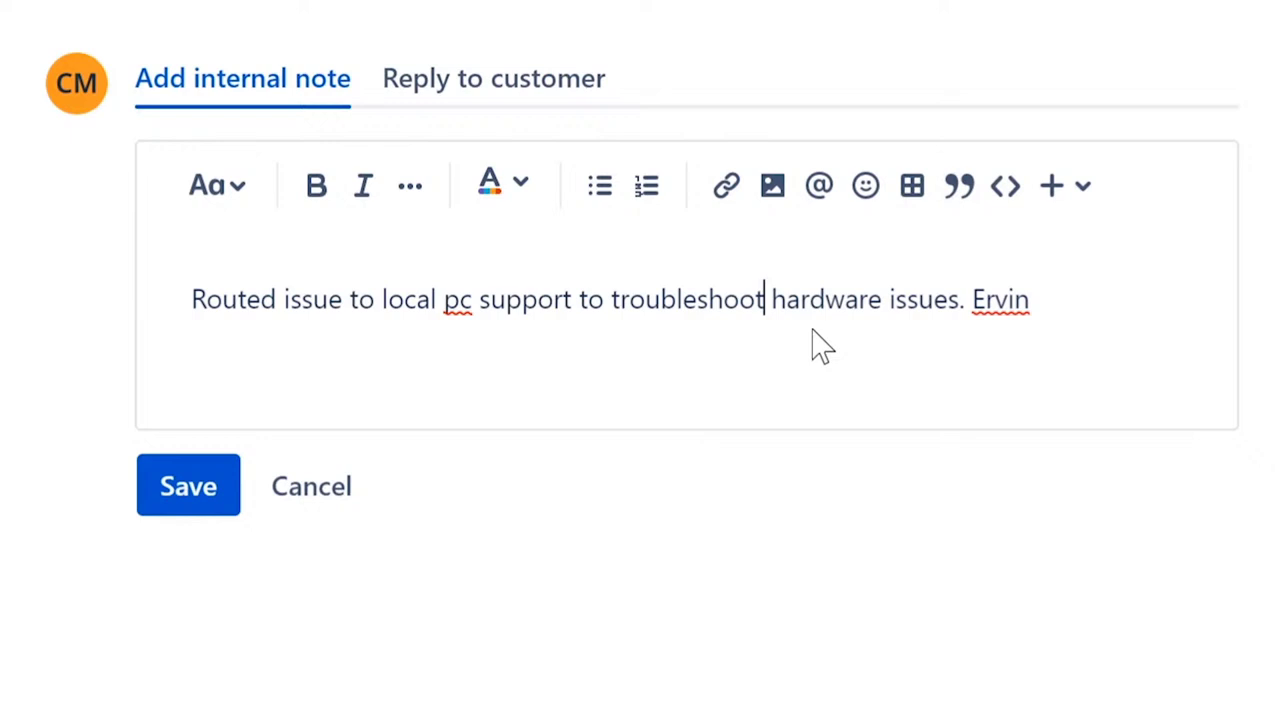
{"action": "left_click", "coordinate": [190, 492]}
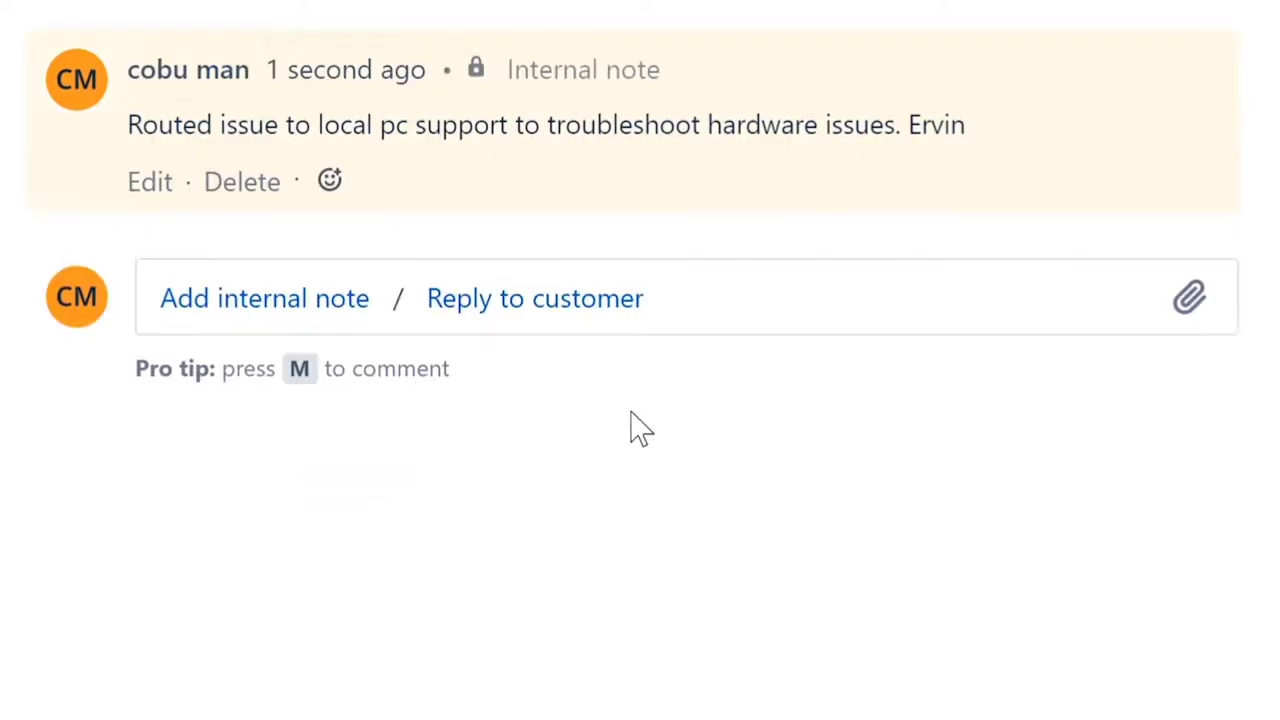
{"action": "scroll", "coordinate": [634, 429], "scroll_direction": "up", "scroll_amount": 10}
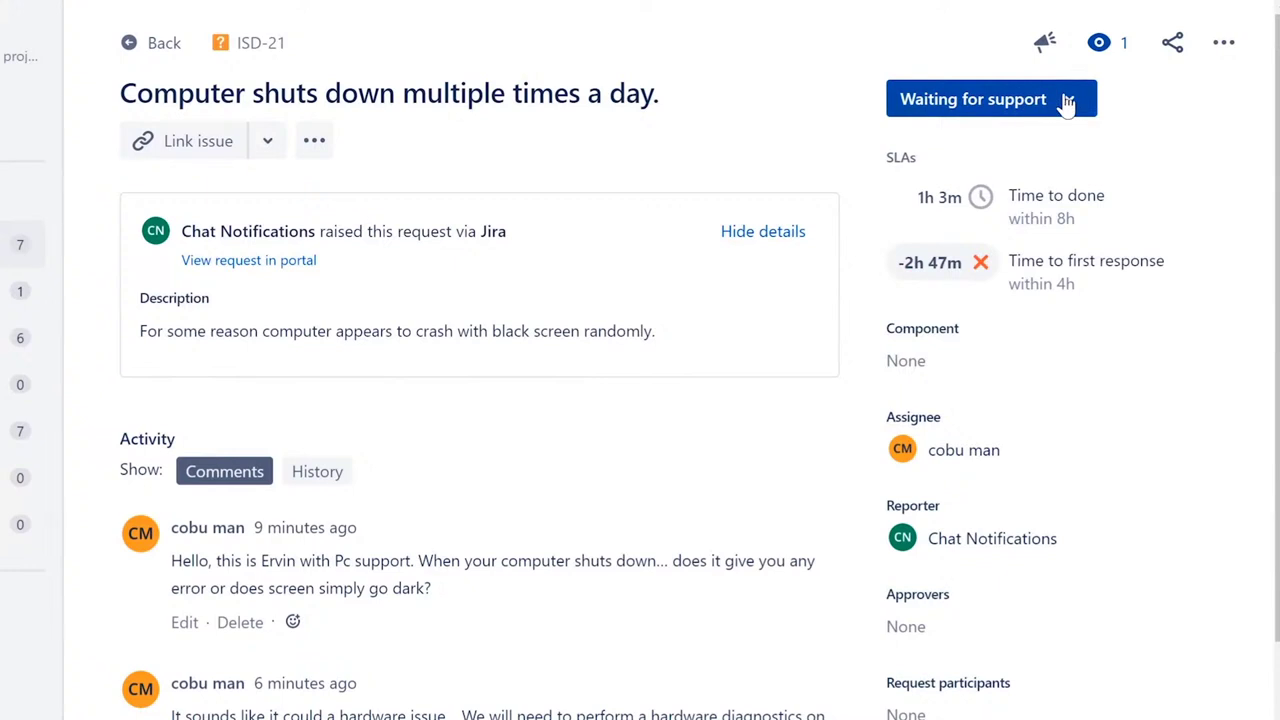
Set ISD-21's status to Completed and go back to the All open queue.
{"action": "left_click", "coordinate": [1068, 102]}
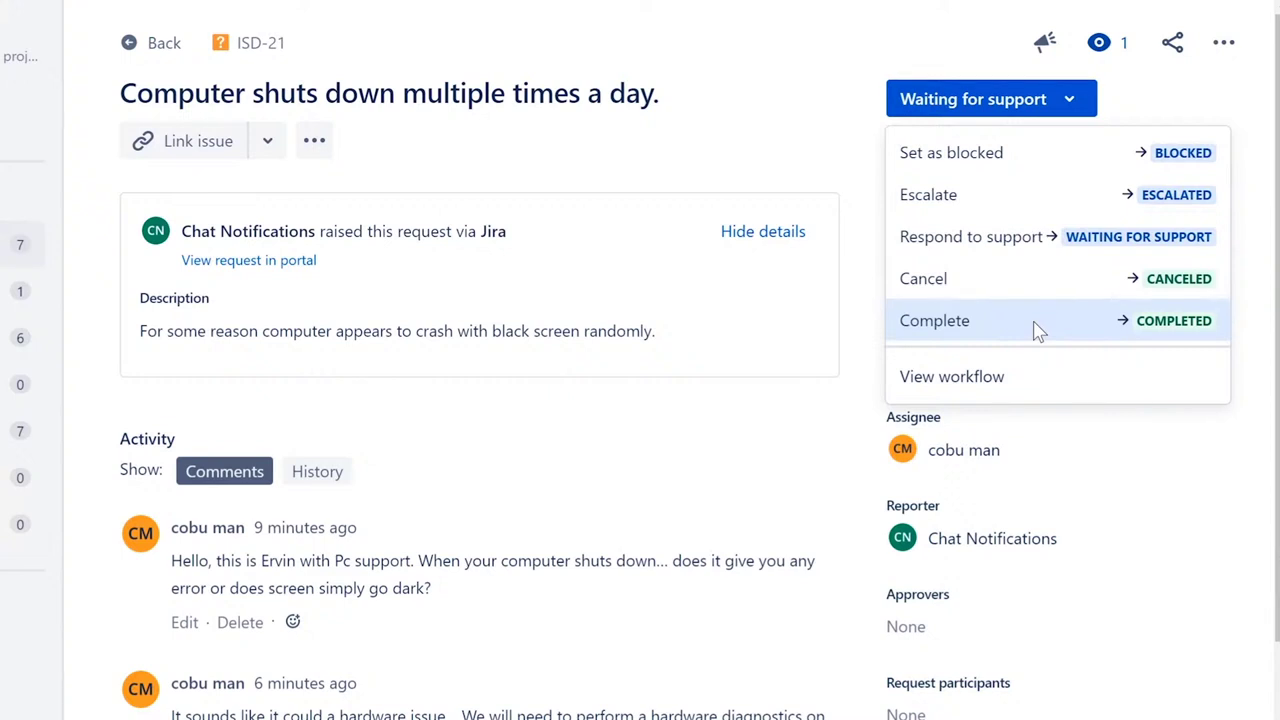
{"action": "left_click", "coordinate": [1037, 332]}
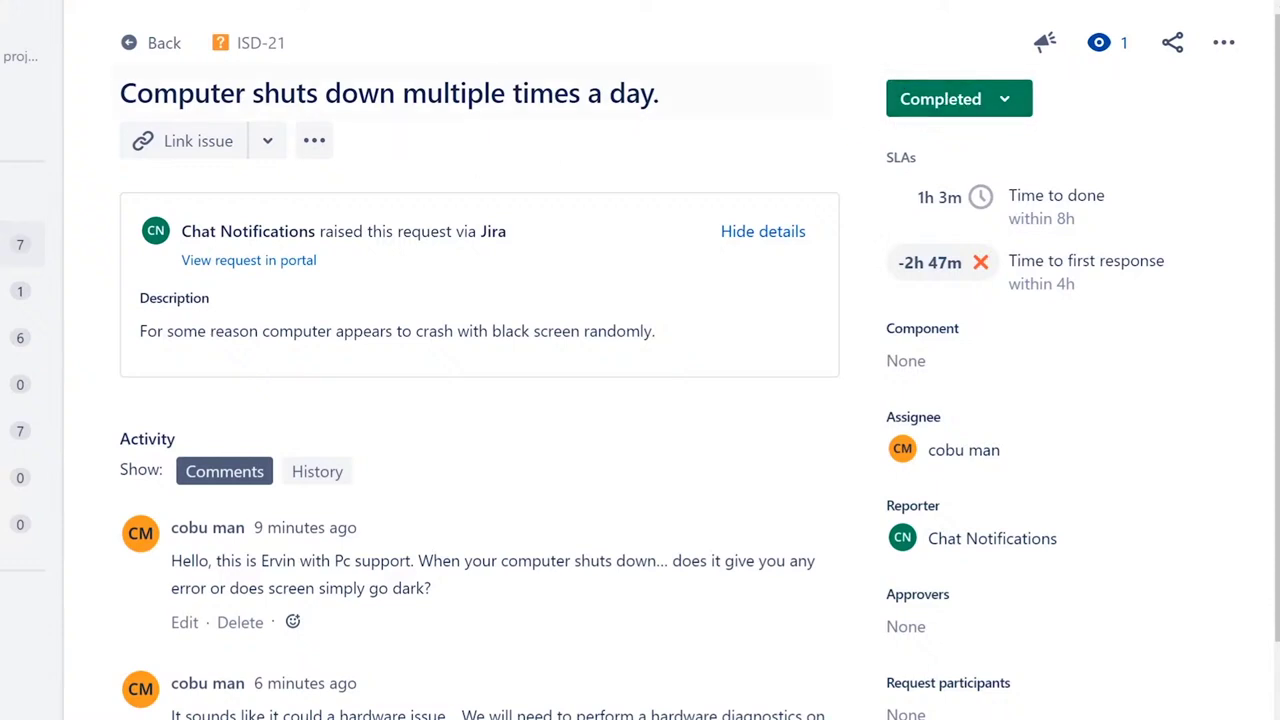
{"action": "left_click", "coordinate": [142, 42]}
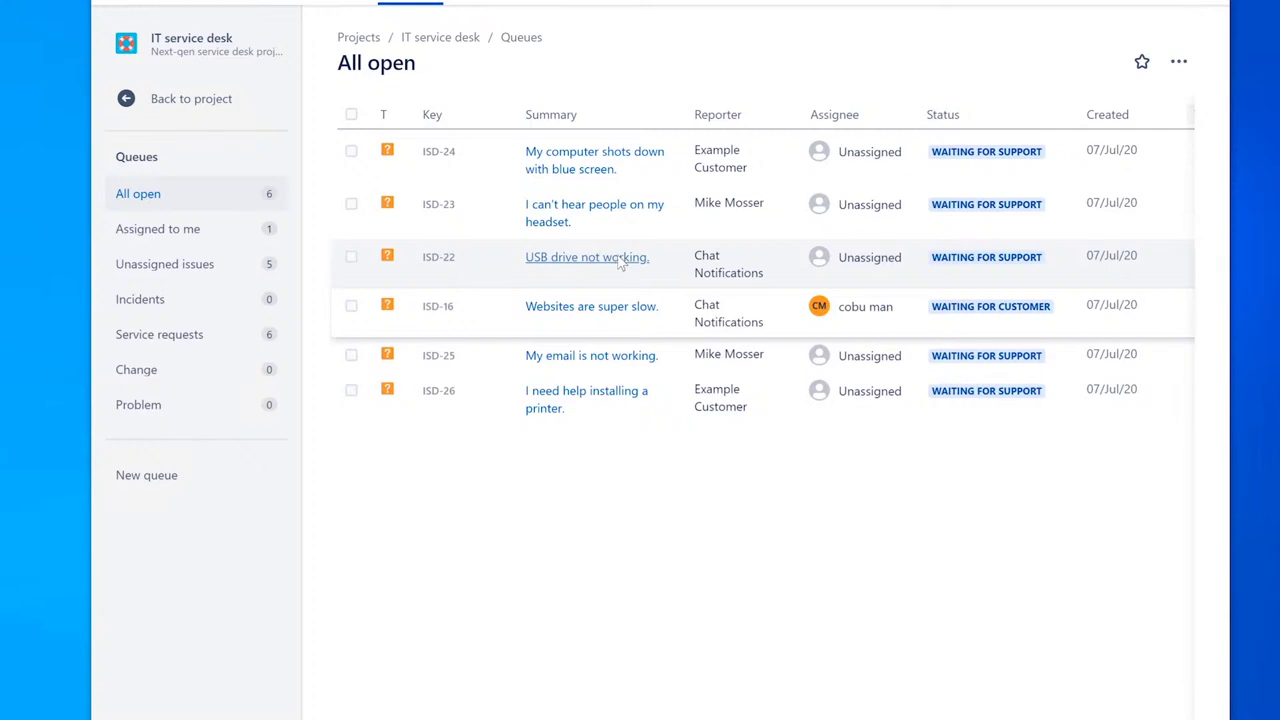
Open the 'USB drive not working.' request ISD-22 and assign it to yourself.
{"action": "left_click", "coordinate": [619, 262]}
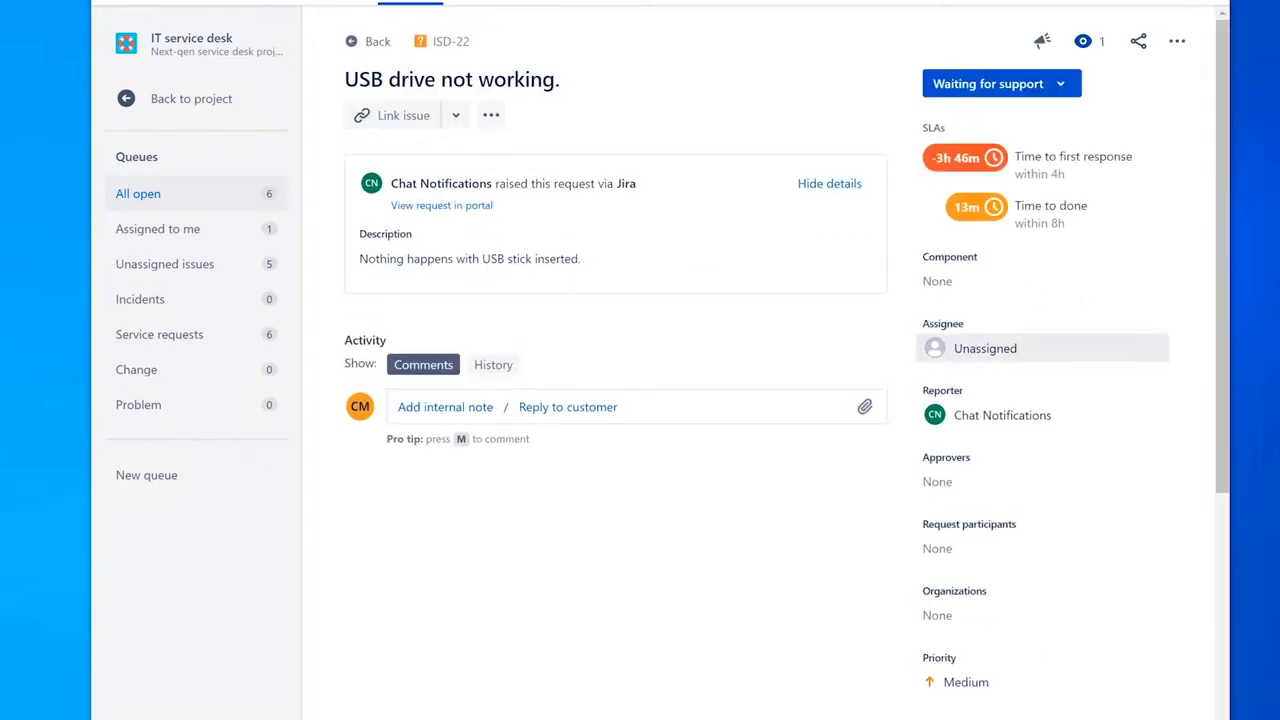
{"action": "left_click", "coordinate": [1058, 355]}
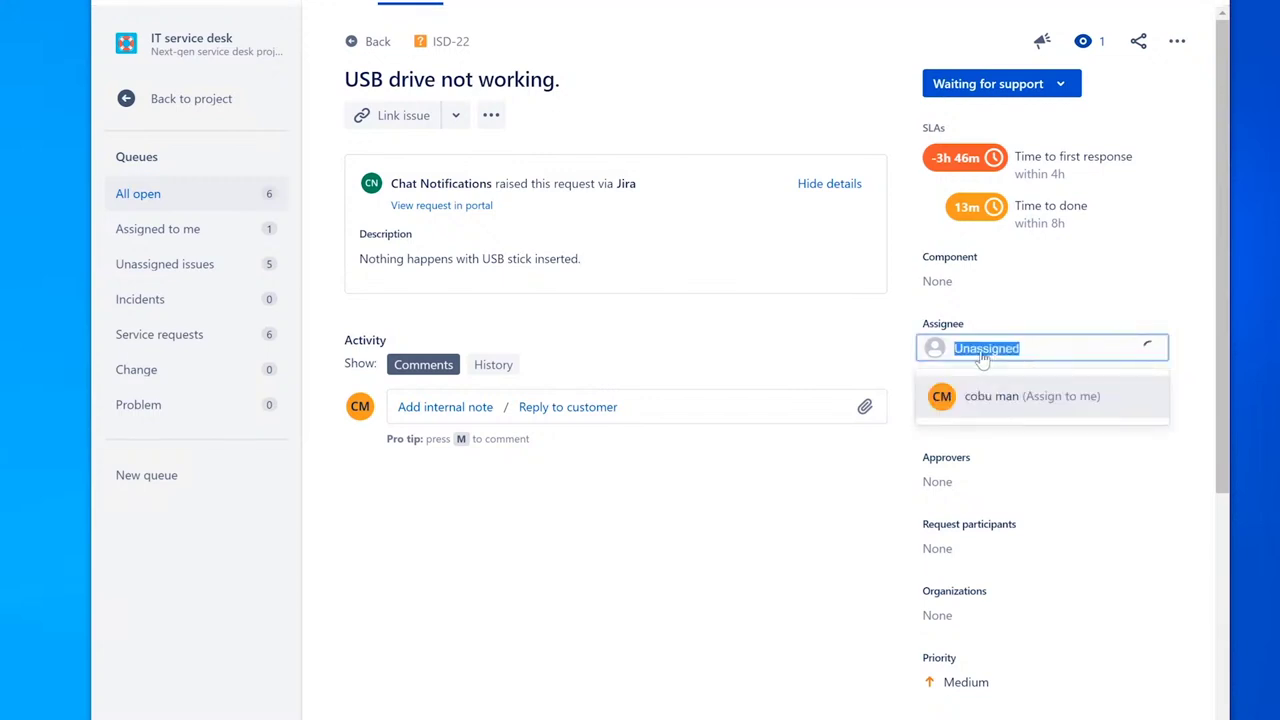
{"action": "left_click", "coordinate": [1008, 400]}
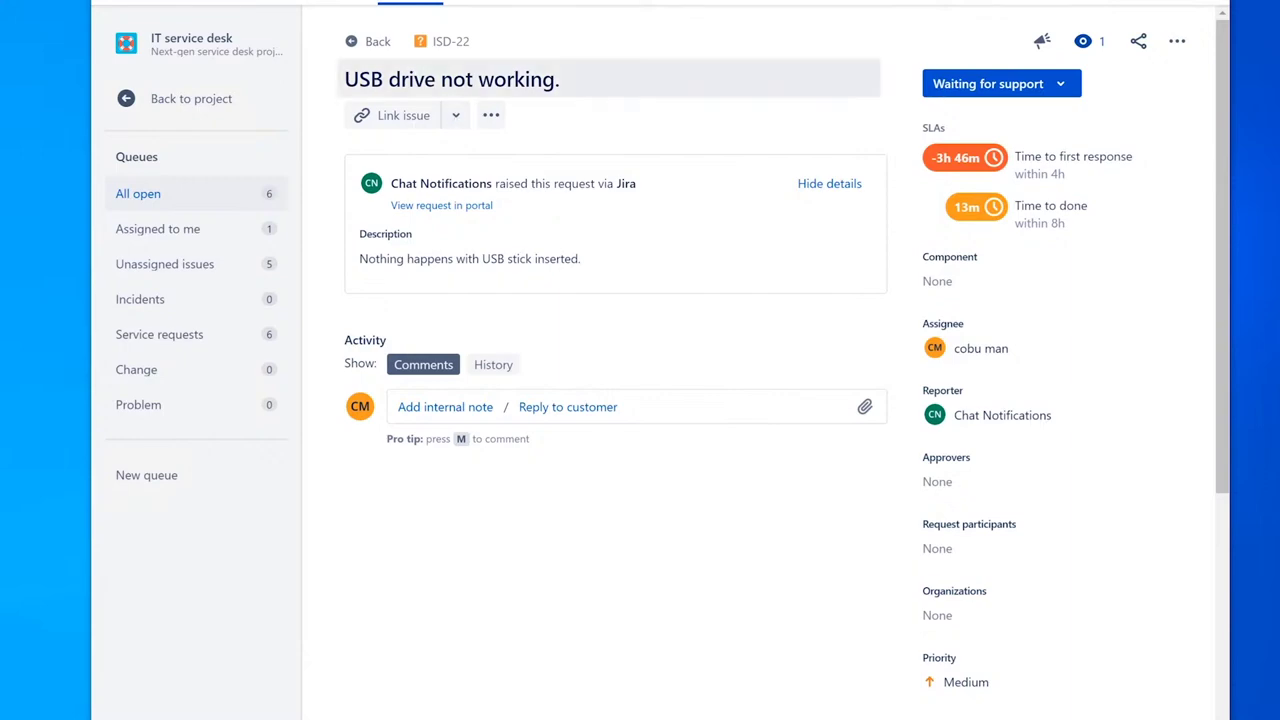
Review ISD-22's title and problem description by highlighting their text.
{"action": "left_click_drag", "start_coordinate": [565, 82], "coordinate": [343, 82]}
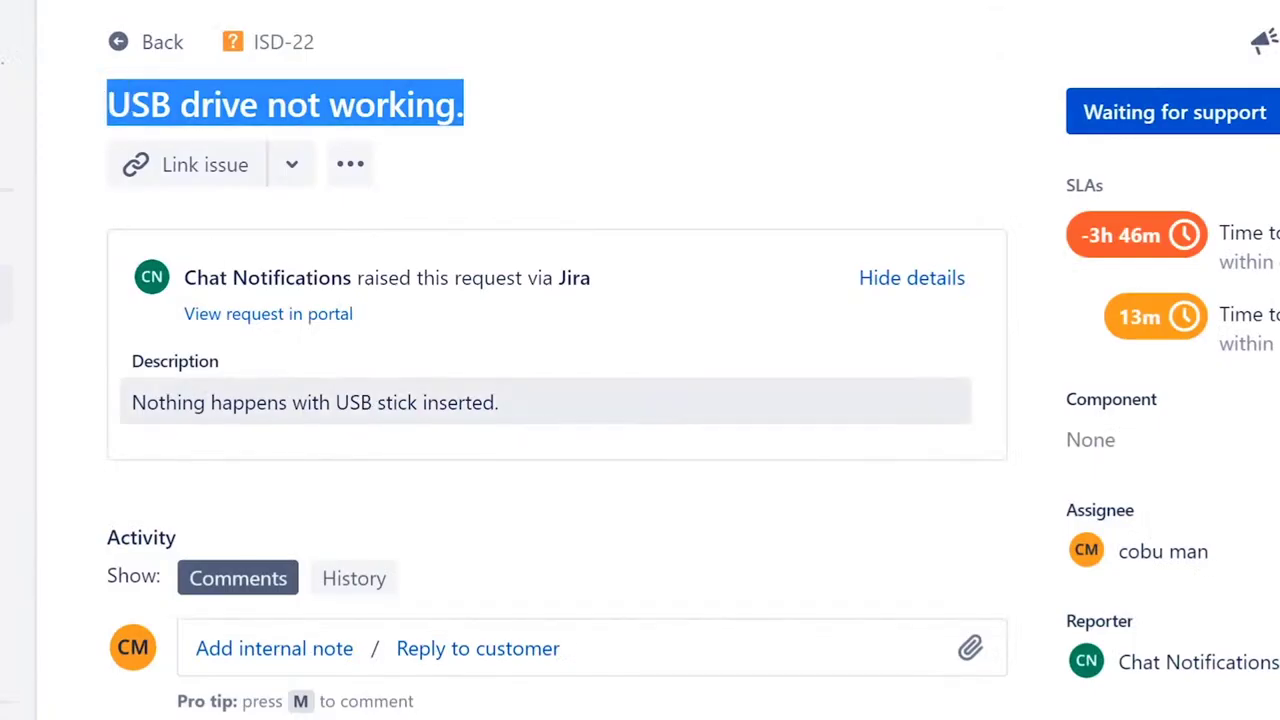
{"action": "left_click_drag", "start_coordinate": [508, 402], "coordinate": [177, 402]}
{"action": "left_click", "coordinate": [177, 402]}
{"action": "left_click_drag", "start_coordinate": [500, 402], "coordinate": [132, 402]}
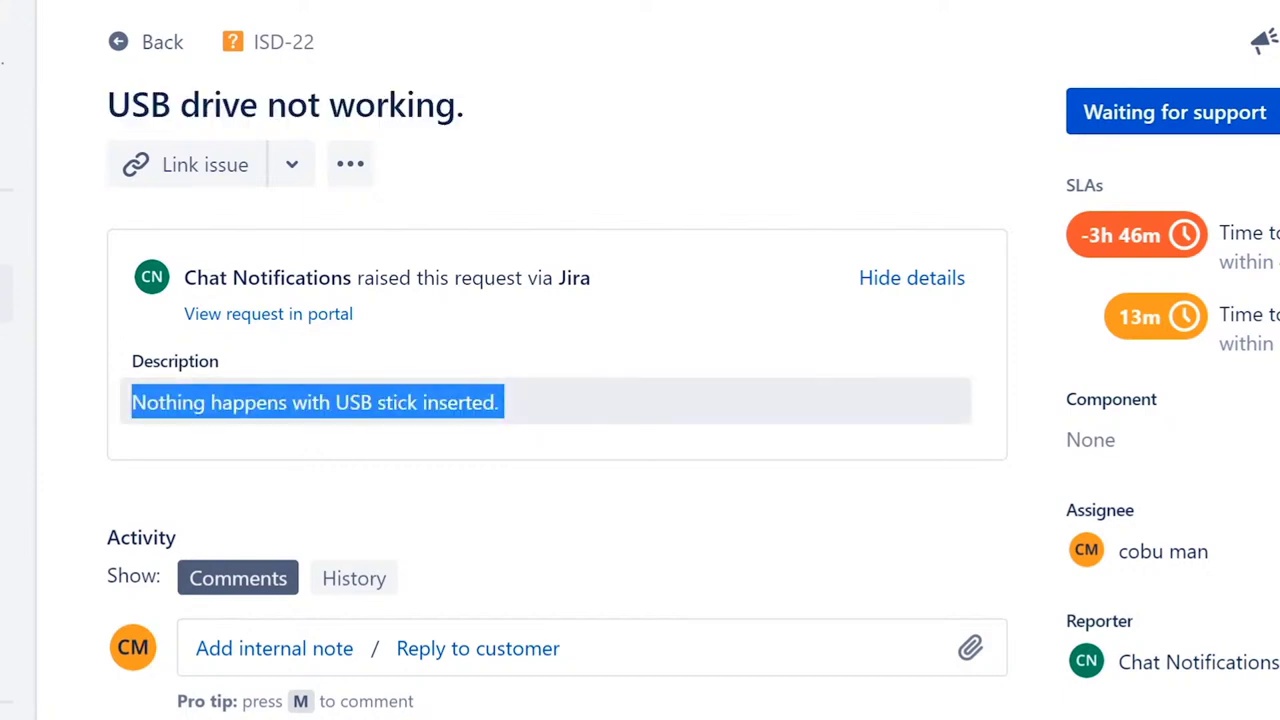
{"action": "left_click", "coordinate": [132, 402]}
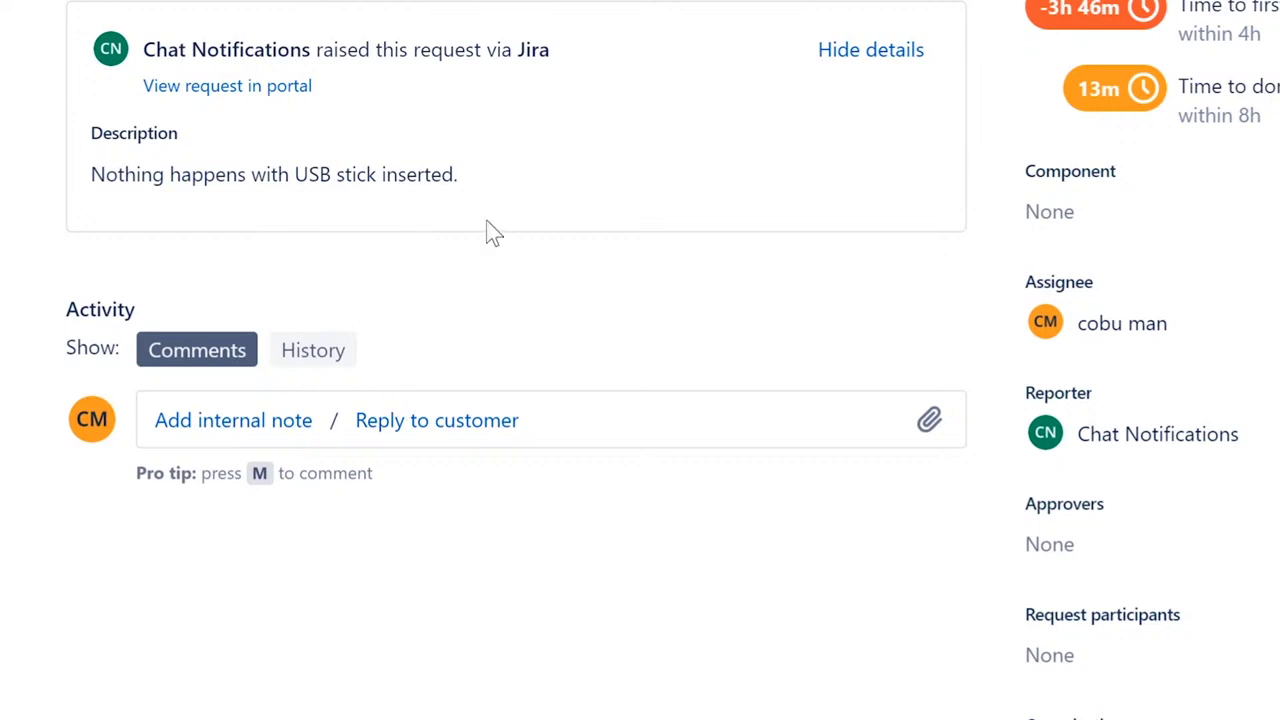
{"action": "left_click_drag", "start_coordinate": [475, 170], "coordinate": [95, 160]}
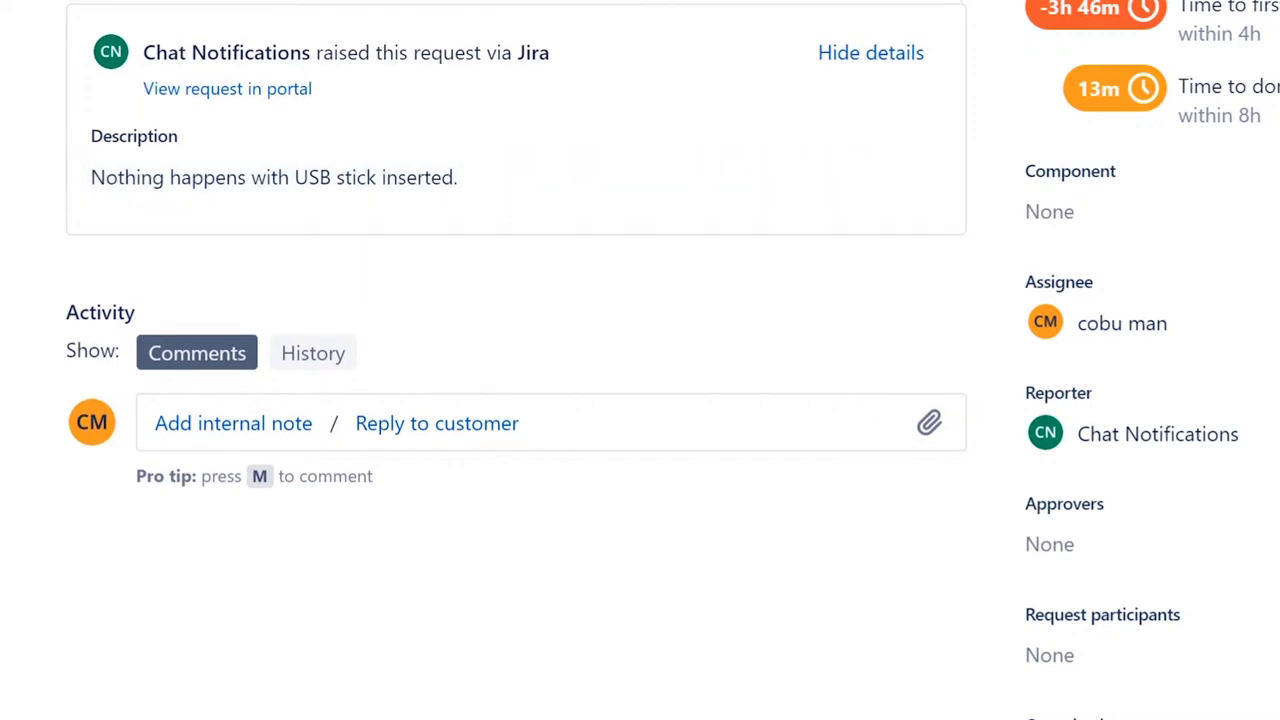
Open and cancel the description editor without changes, then start a reply to the customer.
{"action": "left_click", "coordinate": [295, 190]}
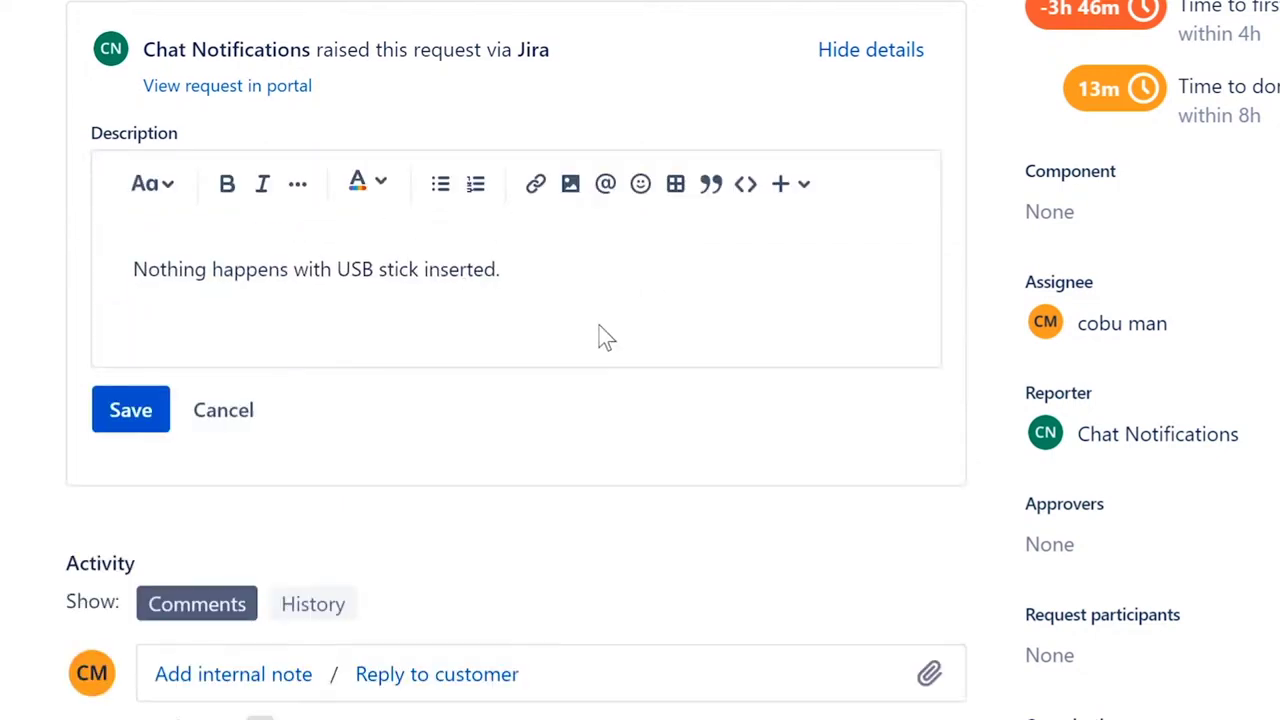
{"action": "left_click", "coordinate": [230, 410]}
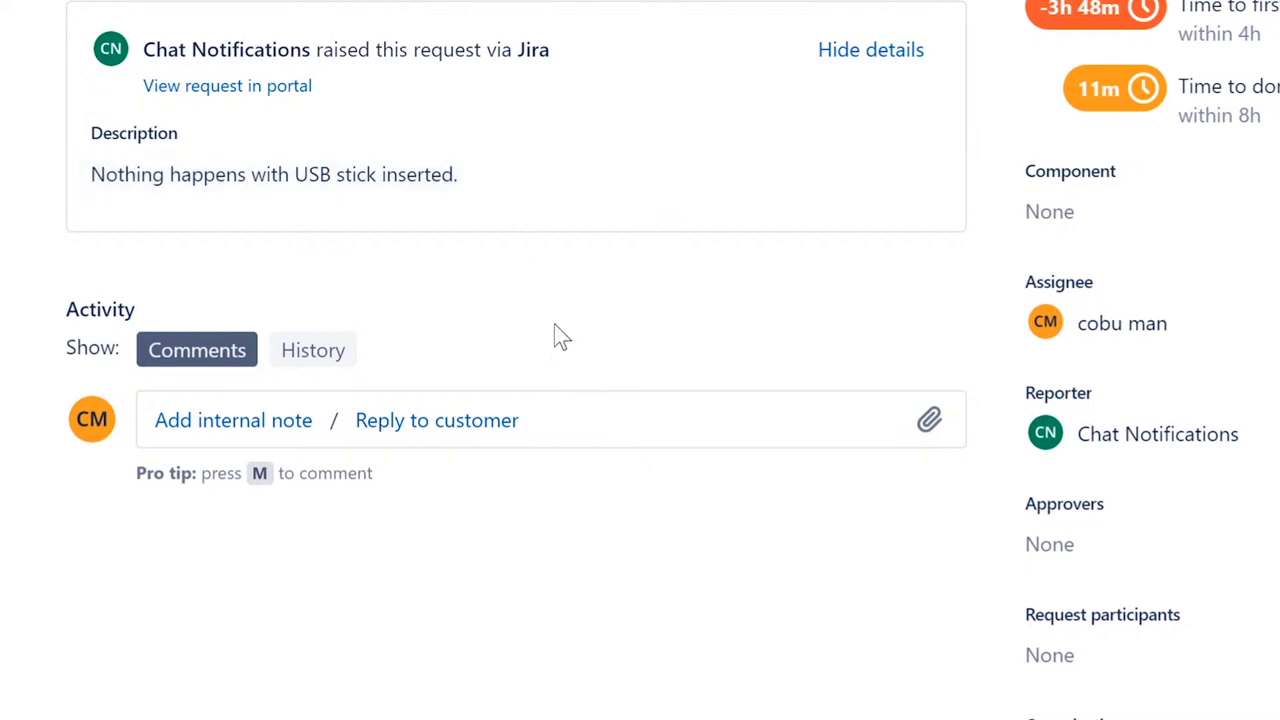
{"action": "left_click", "coordinate": [490, 177]}
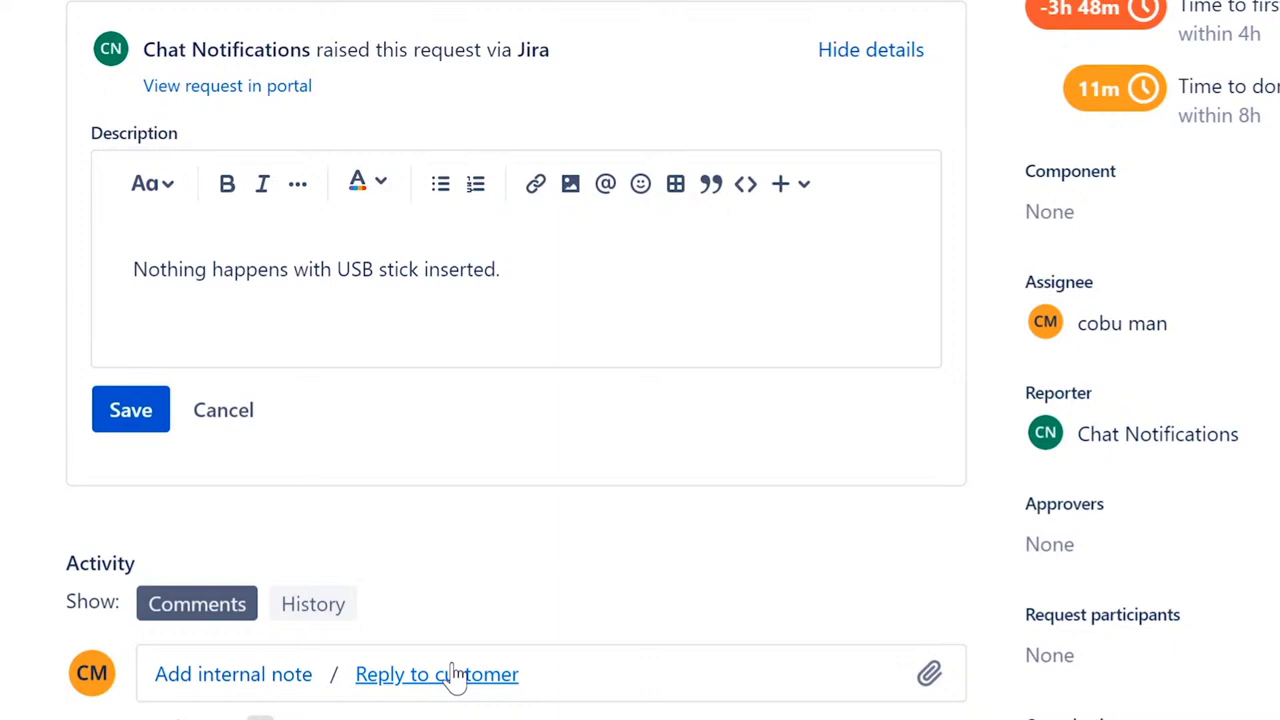
{"action": "left_click", "coordinate": [484, 678]}
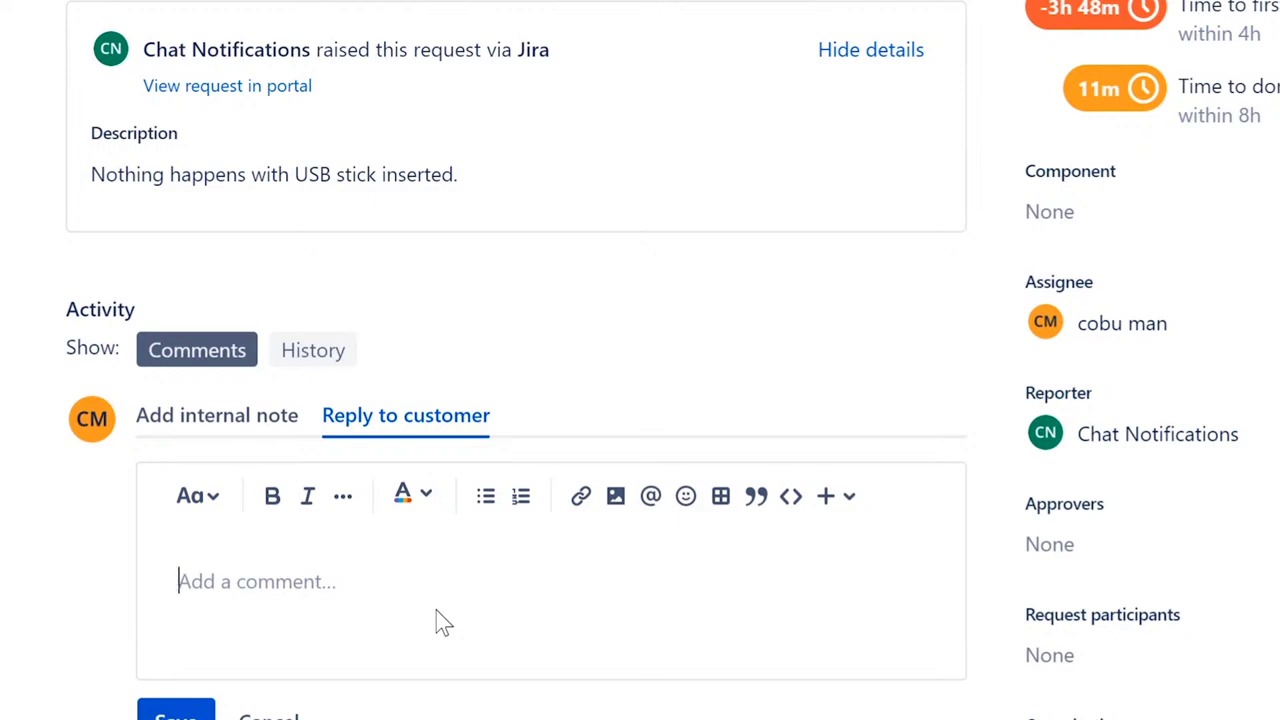
Write a greeting introducing the agent from Tech Support, correcting 'Unfortunatlly' to 'Unfortunately'.
{"action": "type", "text": "Hello, "}
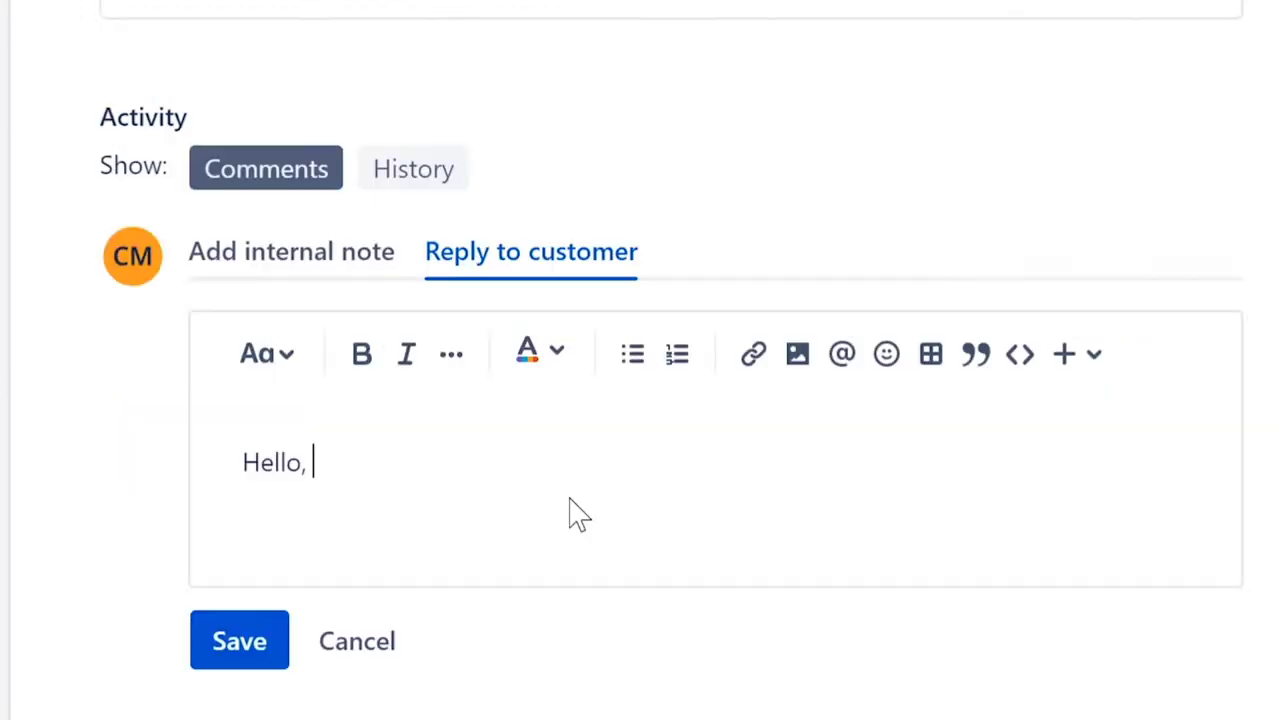
{"action": "type", "text": "m"}
{"action": "type", "text": "y name is Er"}
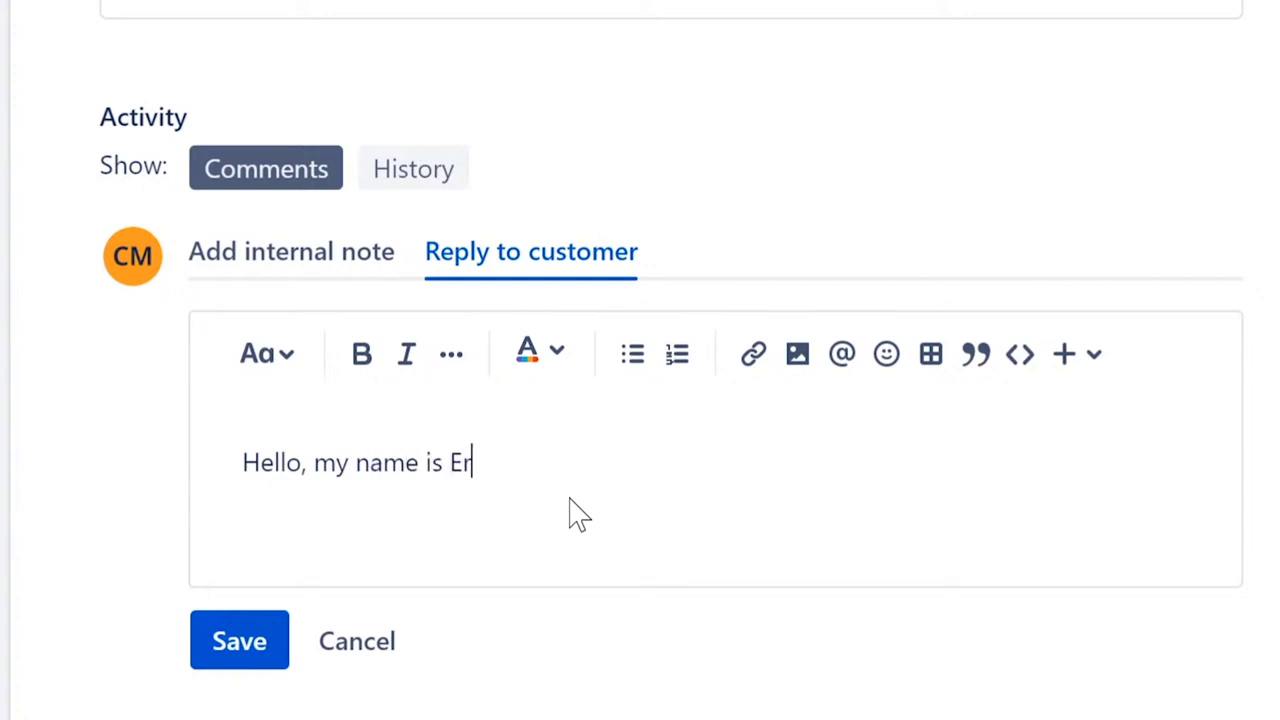
{"action": "type", "text": "vin with Tech "}
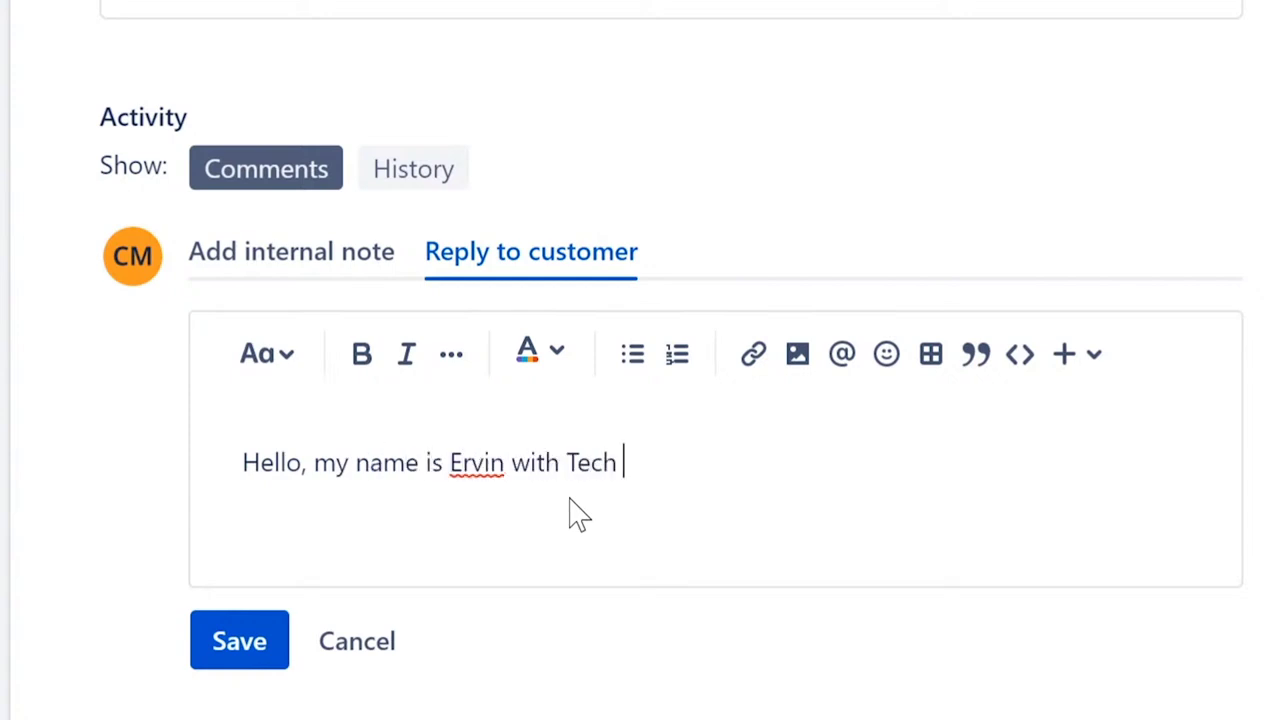
{"action": "type", "text": "Support"}
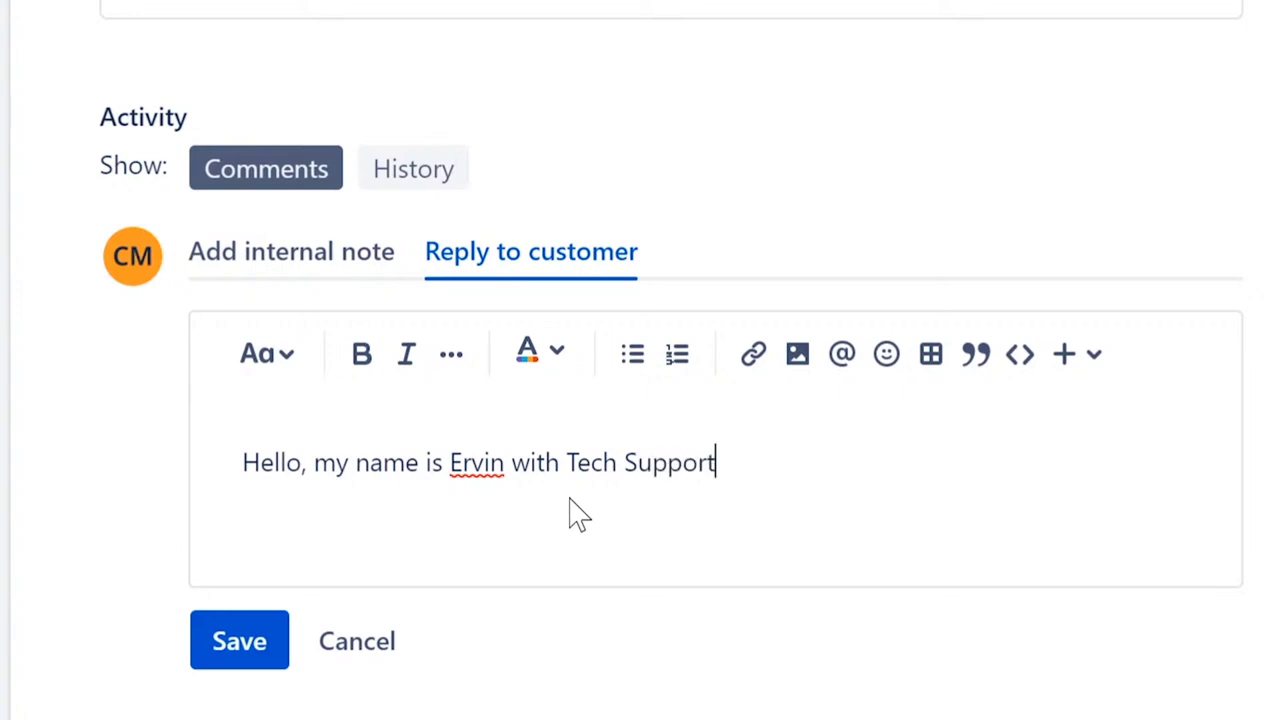
{"action": "type", "text": ". Unfor"}
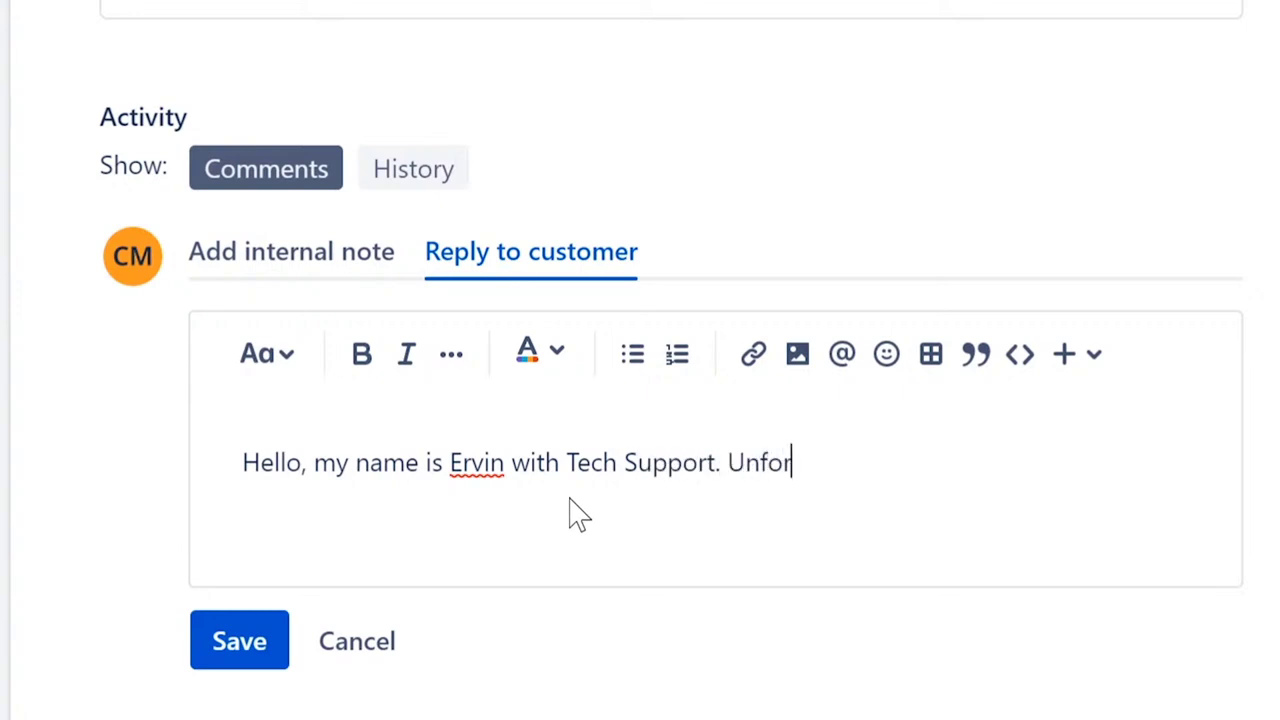
{"action": "type", "text": "tunatlly,"}
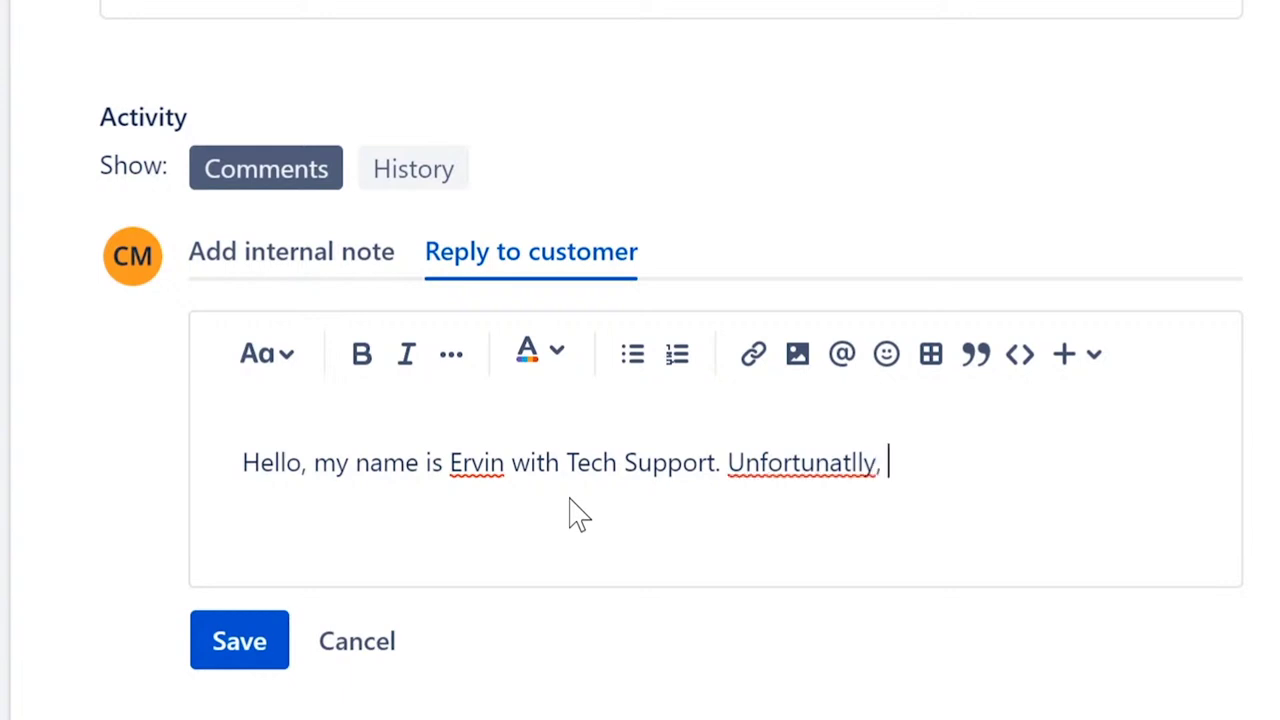
{"action": "right_click", "coordinate": [857, 461]}
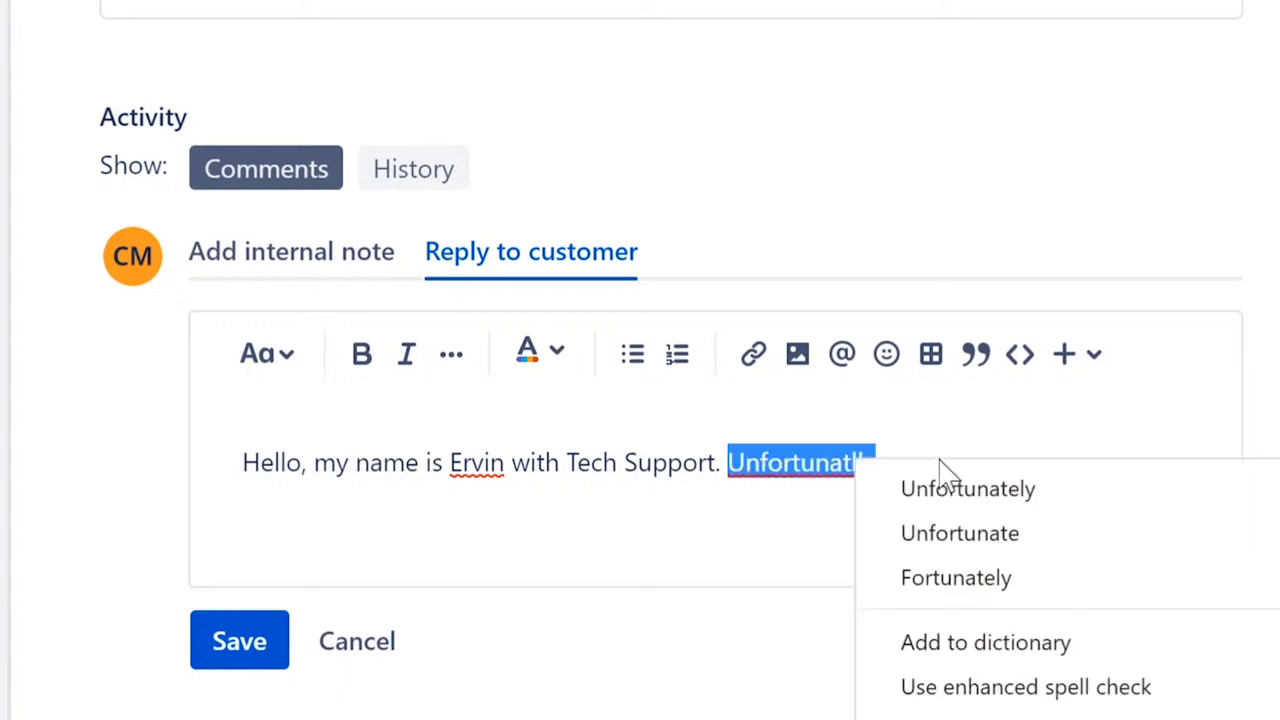
{"action": "left_click", "coordinate": [939, 488]}
{"action": "key", "text": "End"}
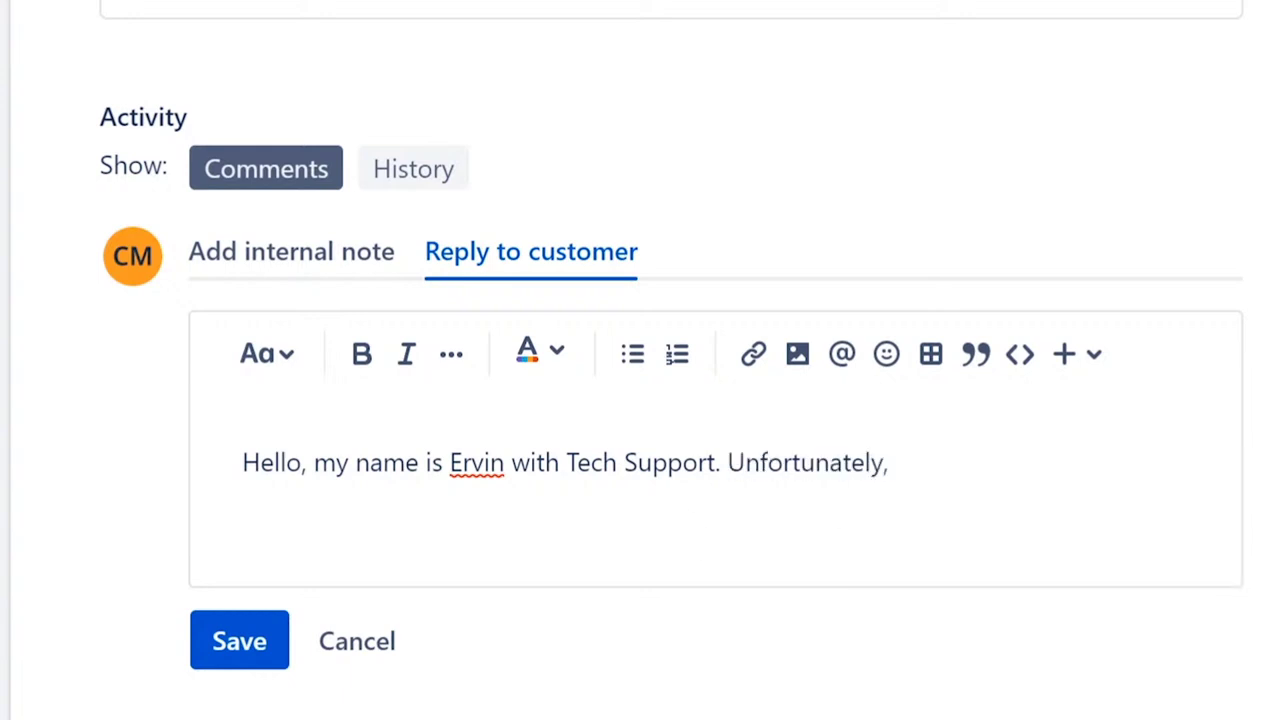
Add that the company has USB ports disabled as part of company security policy.
{"action": "type", "text": "our company "}
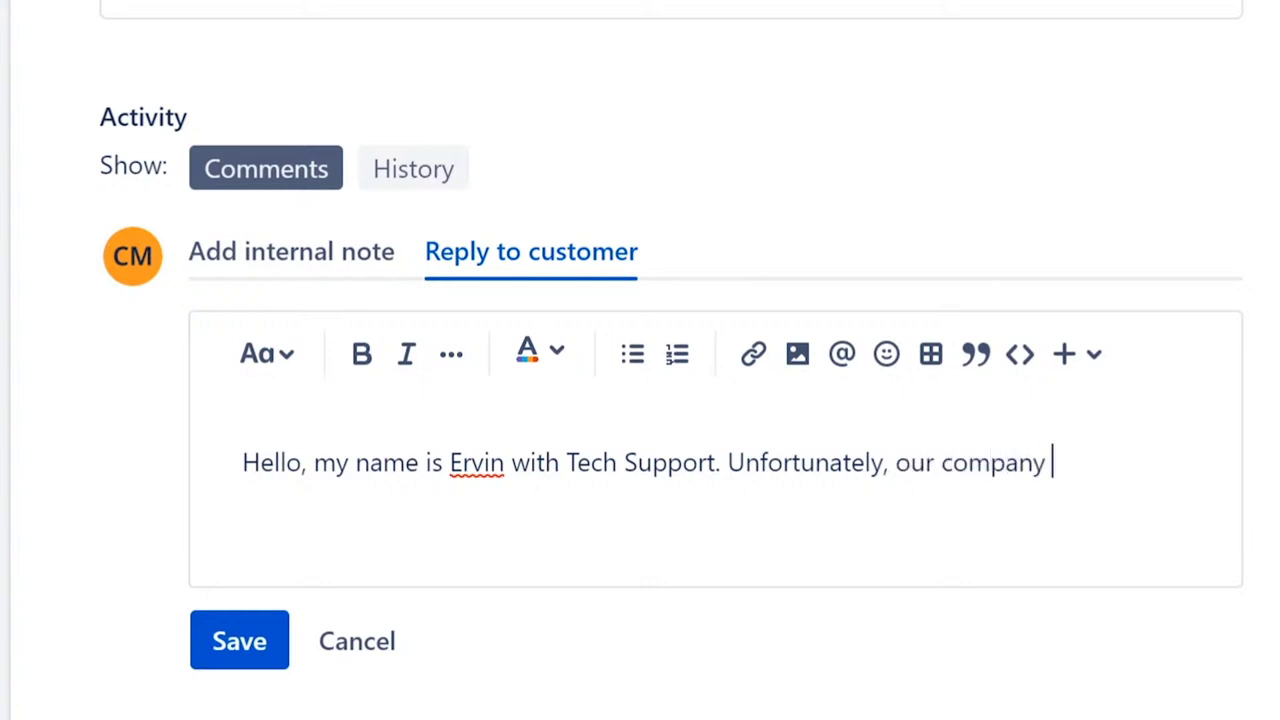
{"action": "type", "text": "has USB "}
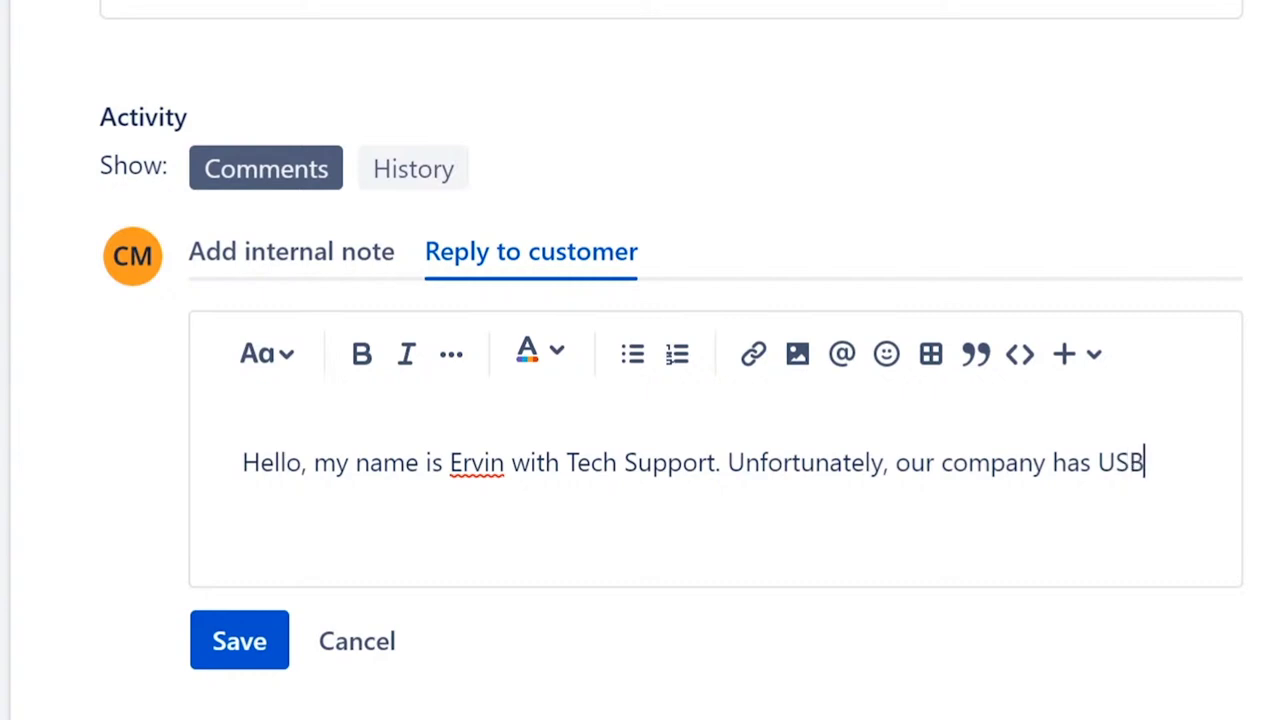
{"action": "type", "text": "port dis"}
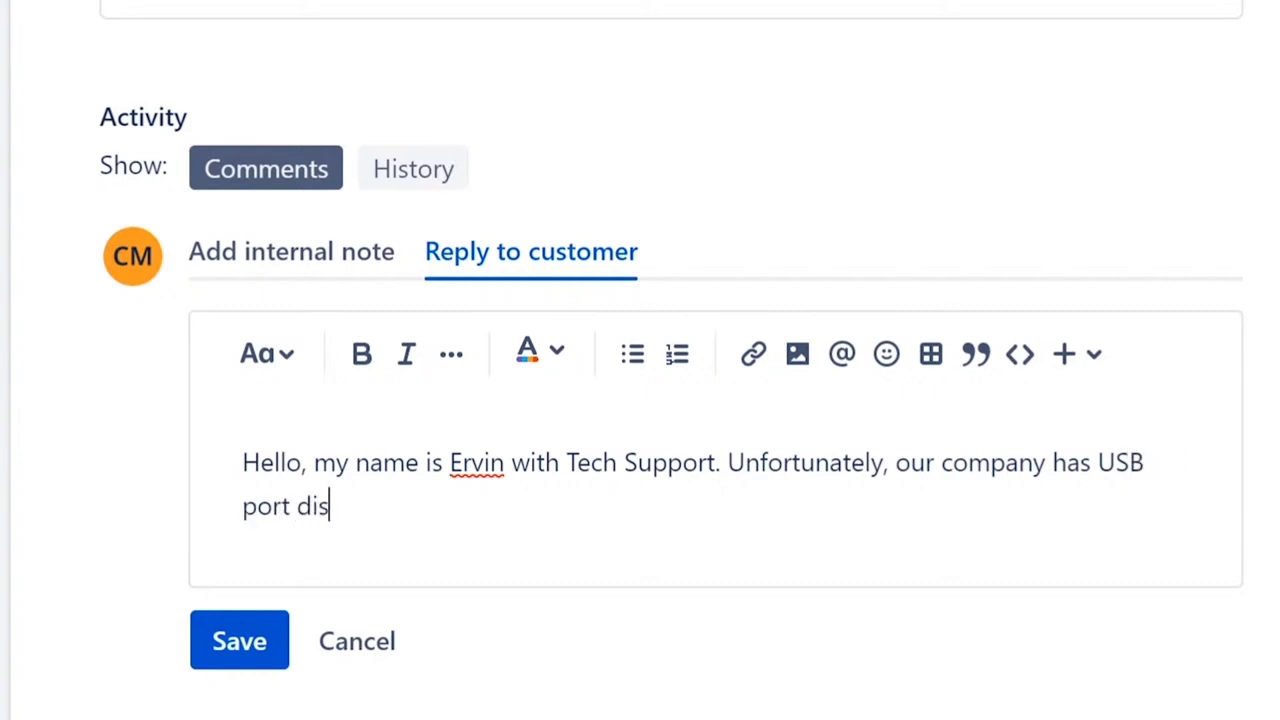
{"action": "type", "text": "abled by"}
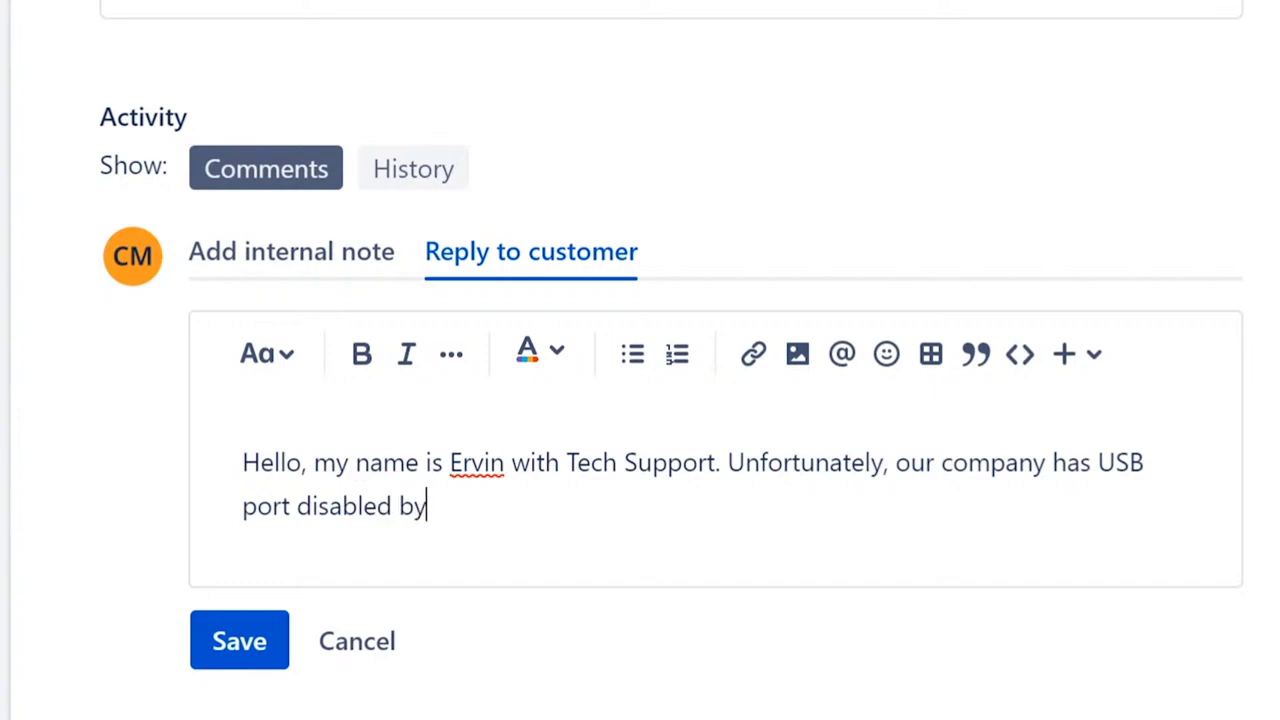
{"action": "key", "text": "BackSpace"}
{"action": "key", "text": "BackSpace"}
{"action": "key", "text": "BackSpace"}
{"action": "type", "text": "as po"}
{"action": "key", "text": "BackSpace"}
{"action": "type", "text": "art "}
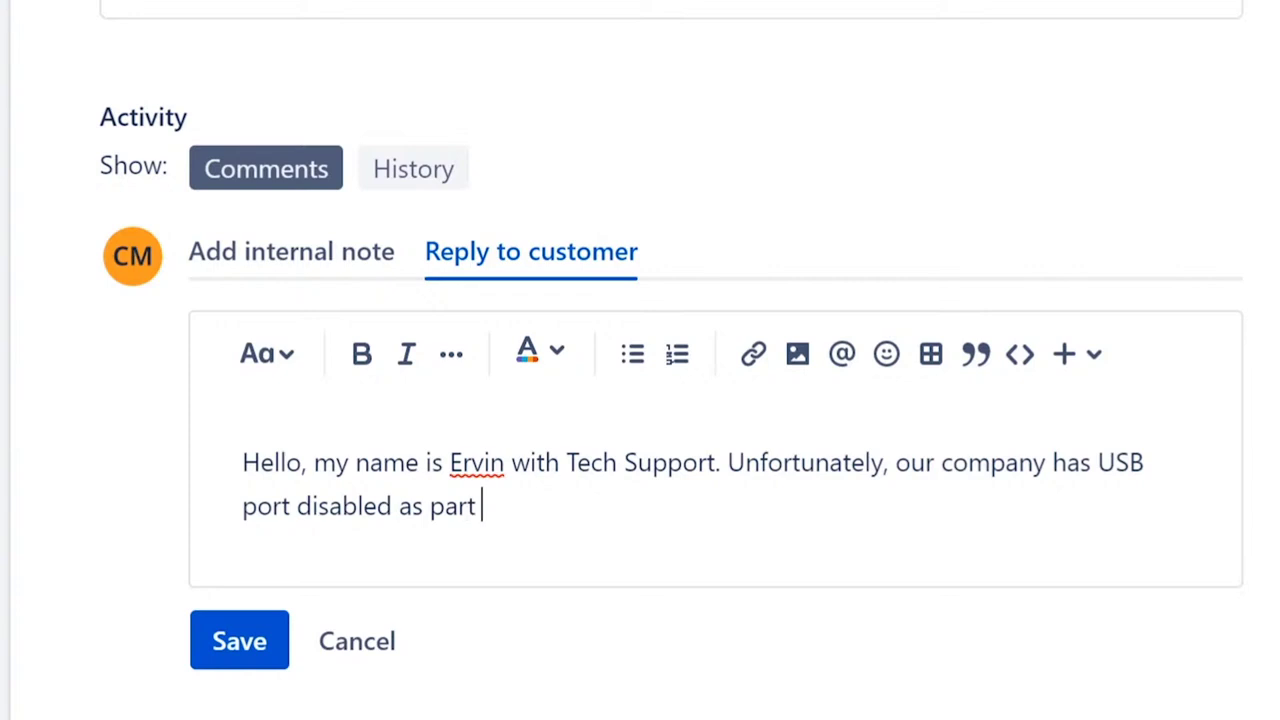
{"action": "type", "text": "of companie"}
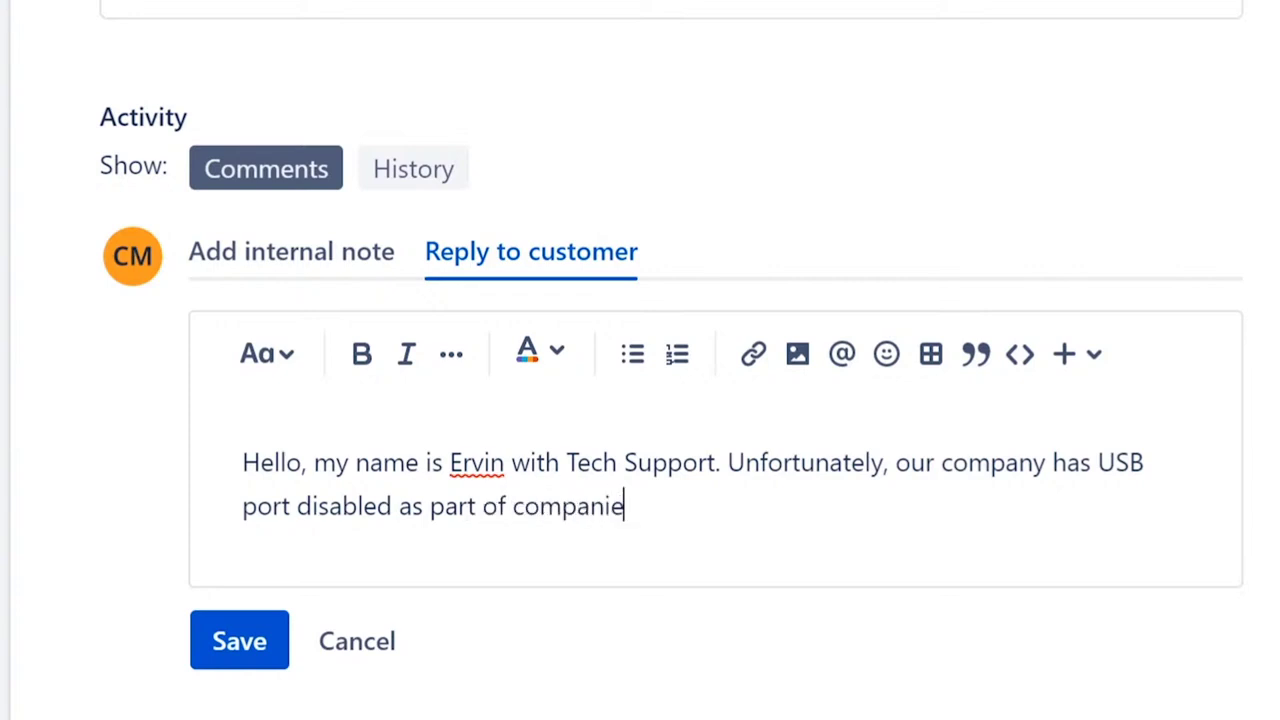
{"action": "key", "text": "BackSpace"}
{"action": "type", "text": "y pol"}
{"action": "key", "text": "BackSpace"}
{"action": "key", "text": "BackSpace"}
{"action": "key", "text": "BackSpace"}
{"action": "type", "text": "security pol"}
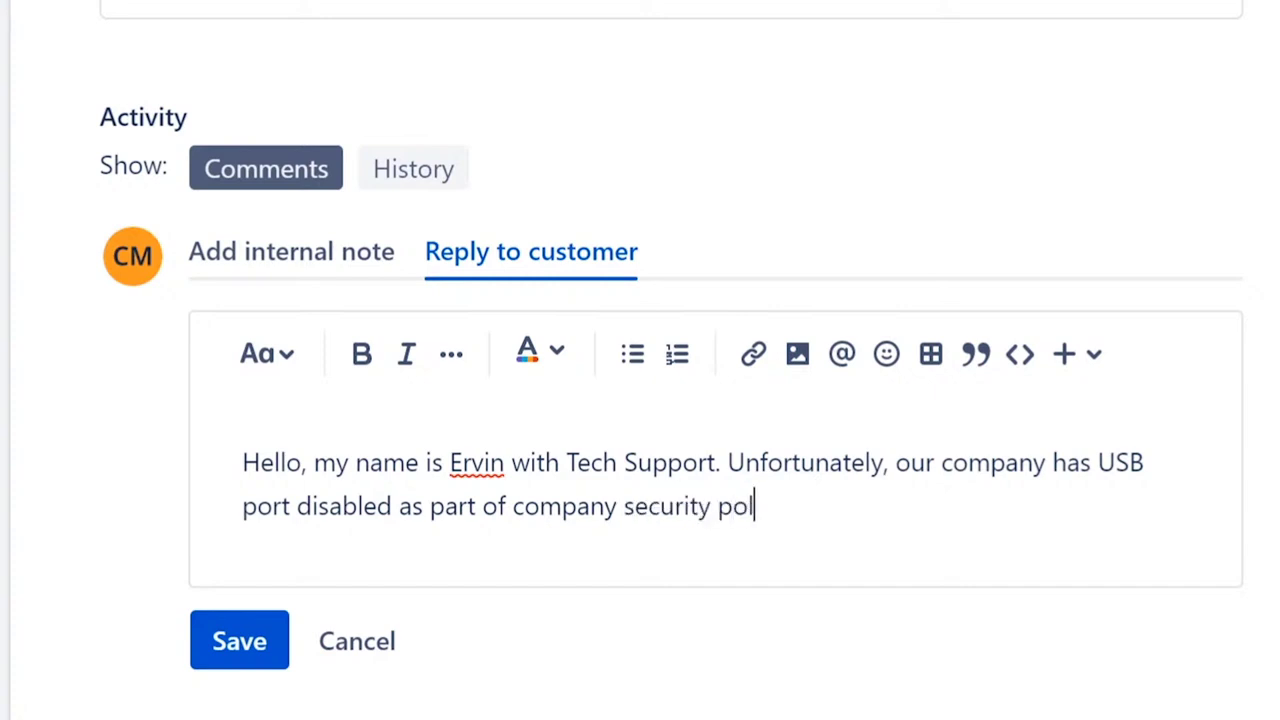
{"action": "type", "text": "icy."}
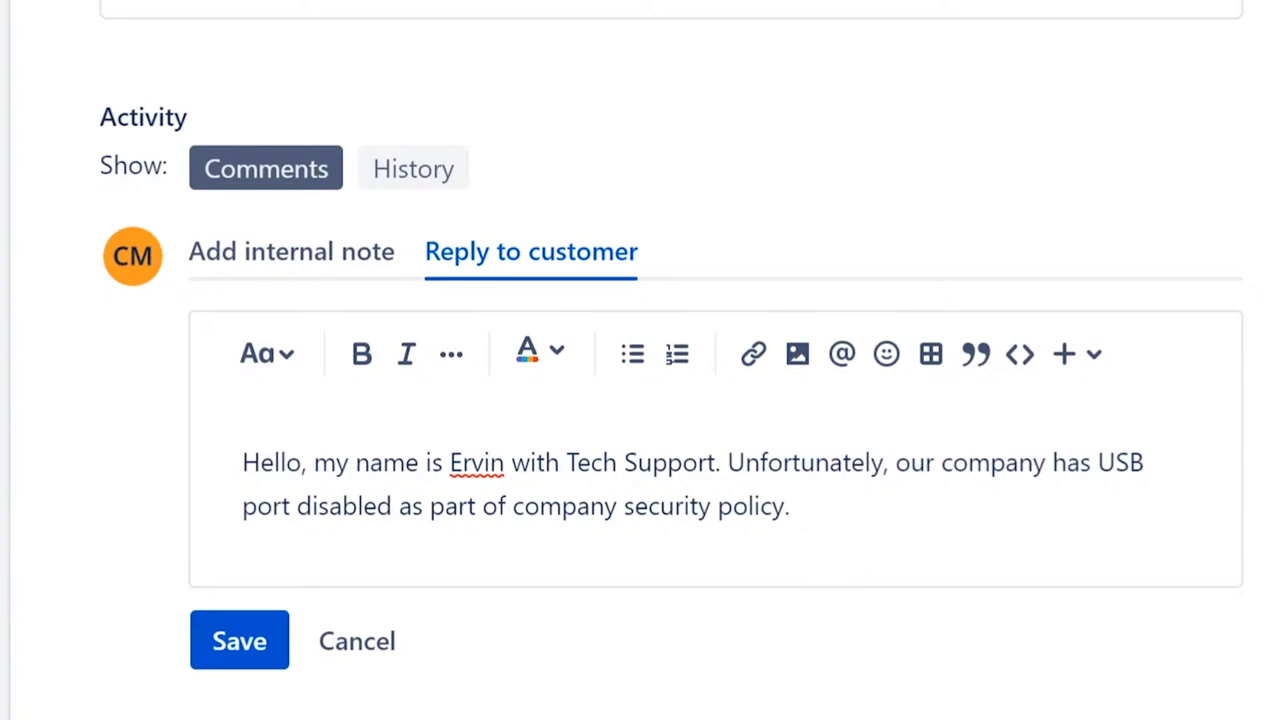
Add 'If you need further assistance please let me know...' after the security policy sentence.
{"action": "type", "text": "If you need "}
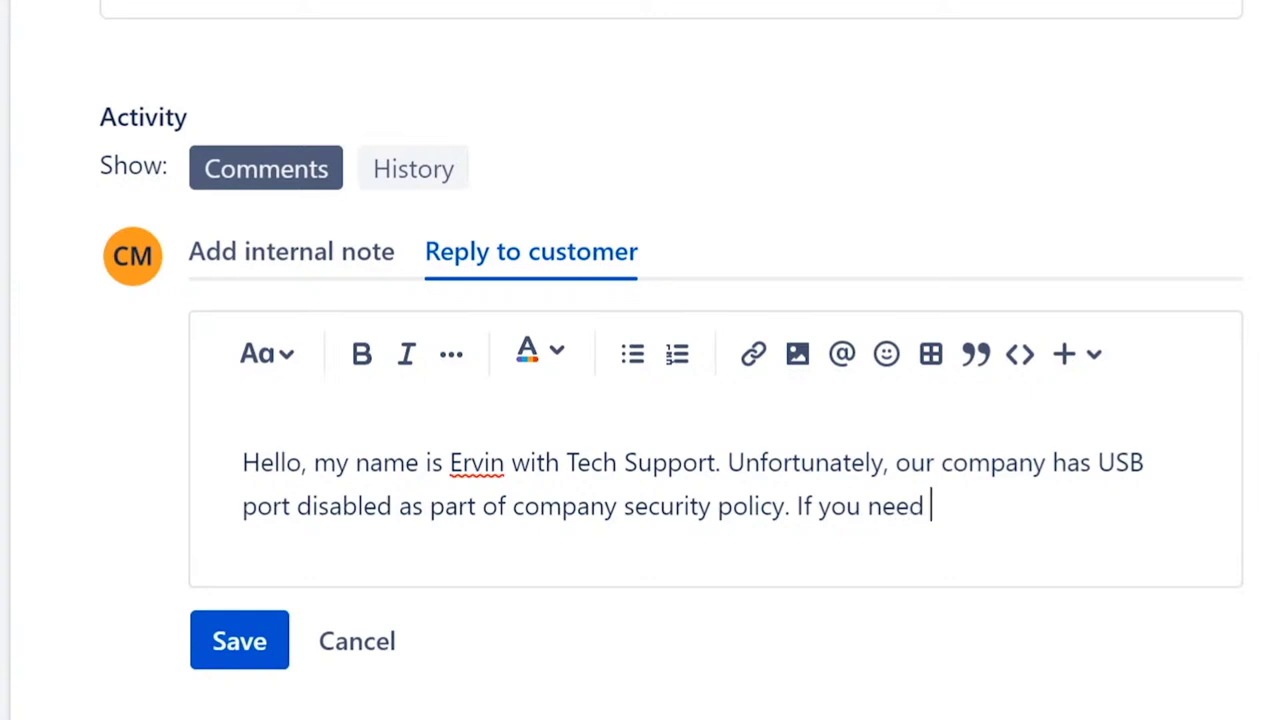
{"action": "type", "text": "further assist"}
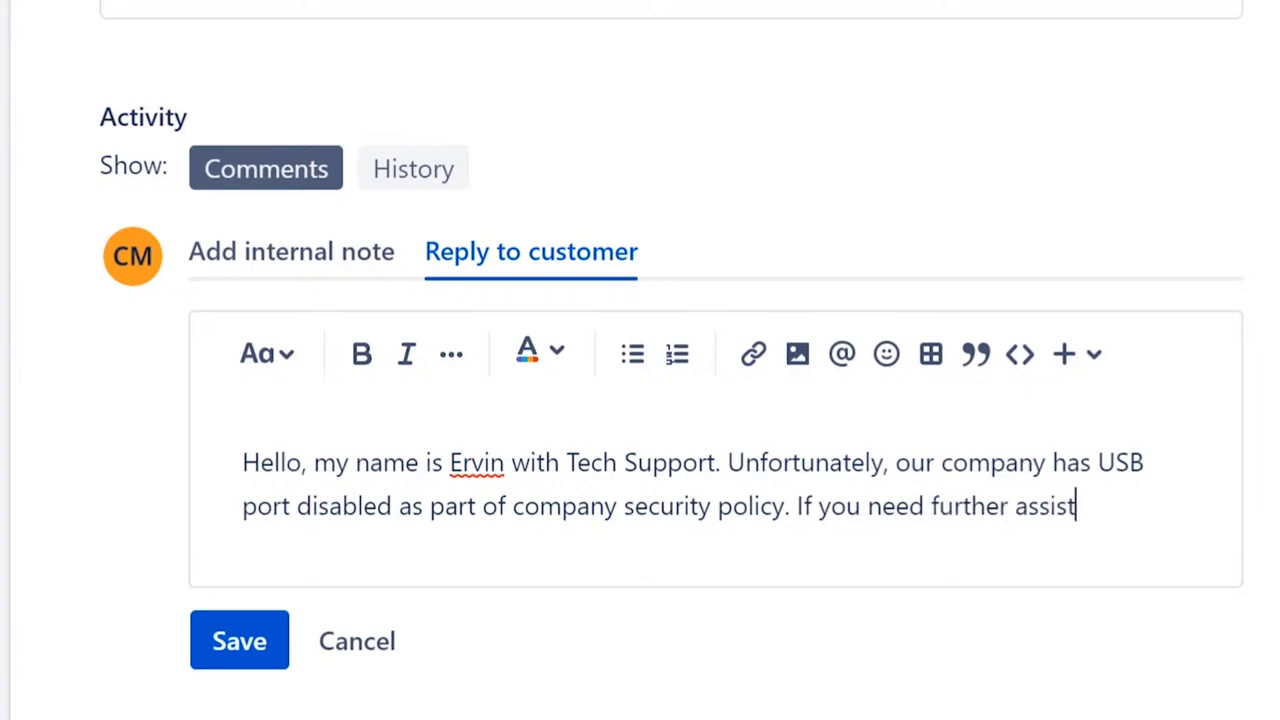
{"action": "type", "text": "ance plea"}
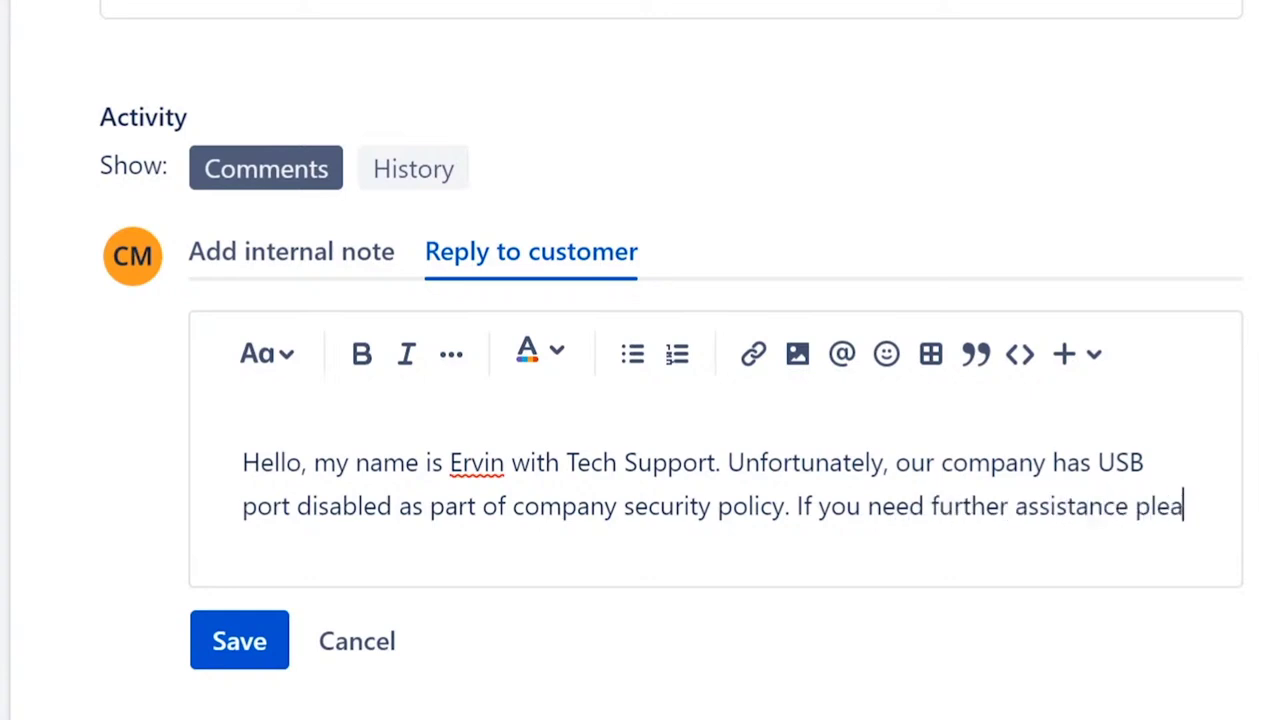
{"action": "type", "text": "se let me know"}
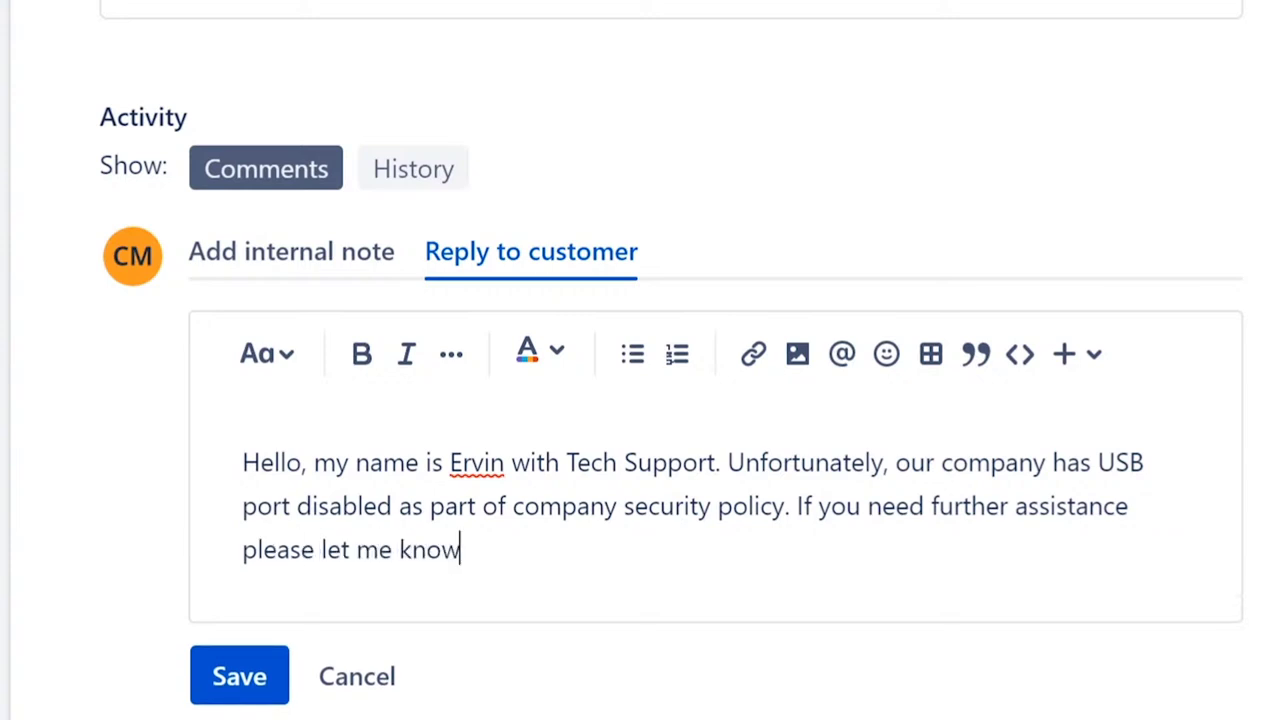
{"action": "type", "text": "..."}
{"action": "left_click_drag", "start_coordinate": [243, 506], "coordinate": [790, 506]}
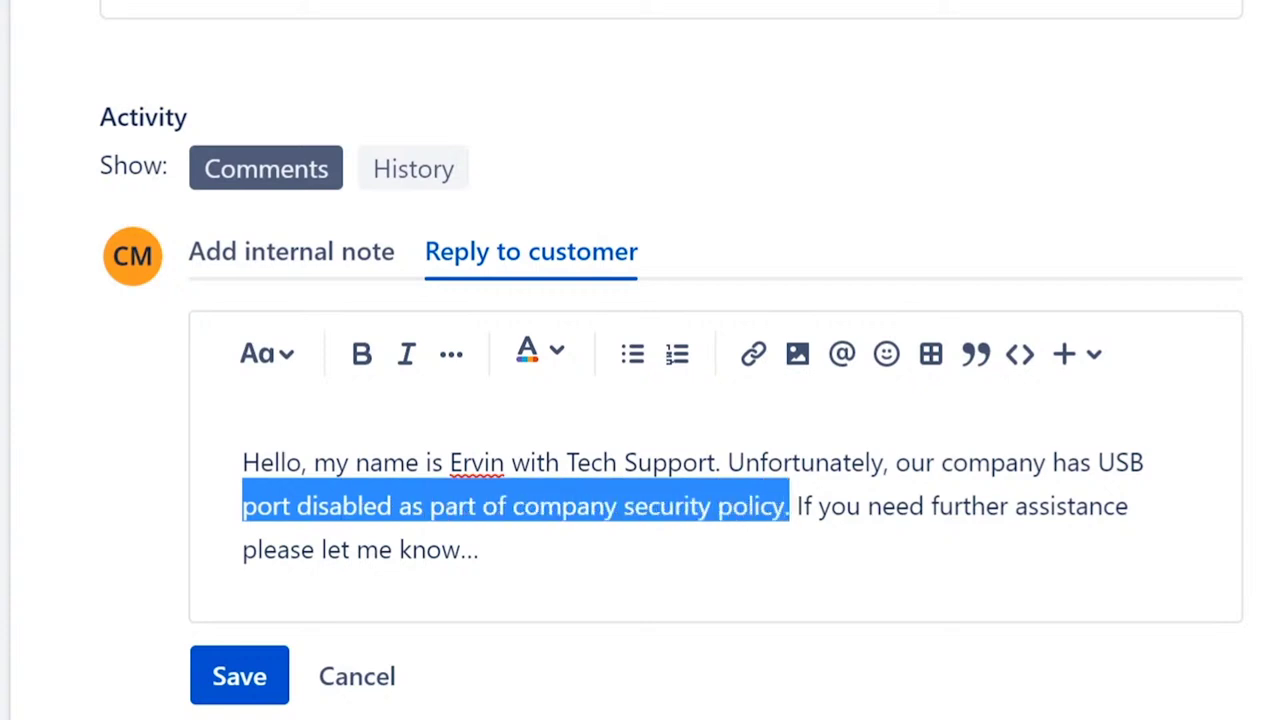
{"action": "left_click", "coordinate": [480, 549]}
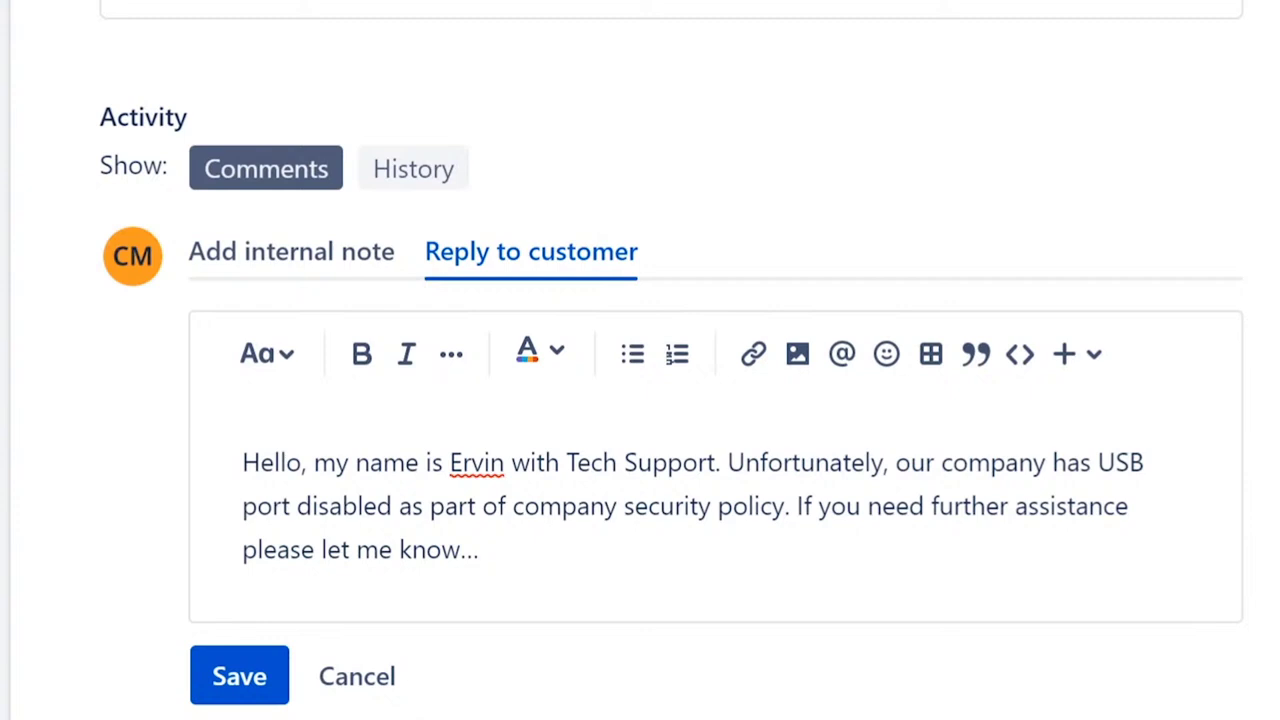
{"action": "left_click_drag", "start_coordinate": [480, 549], "coordinate": [790, 506]}
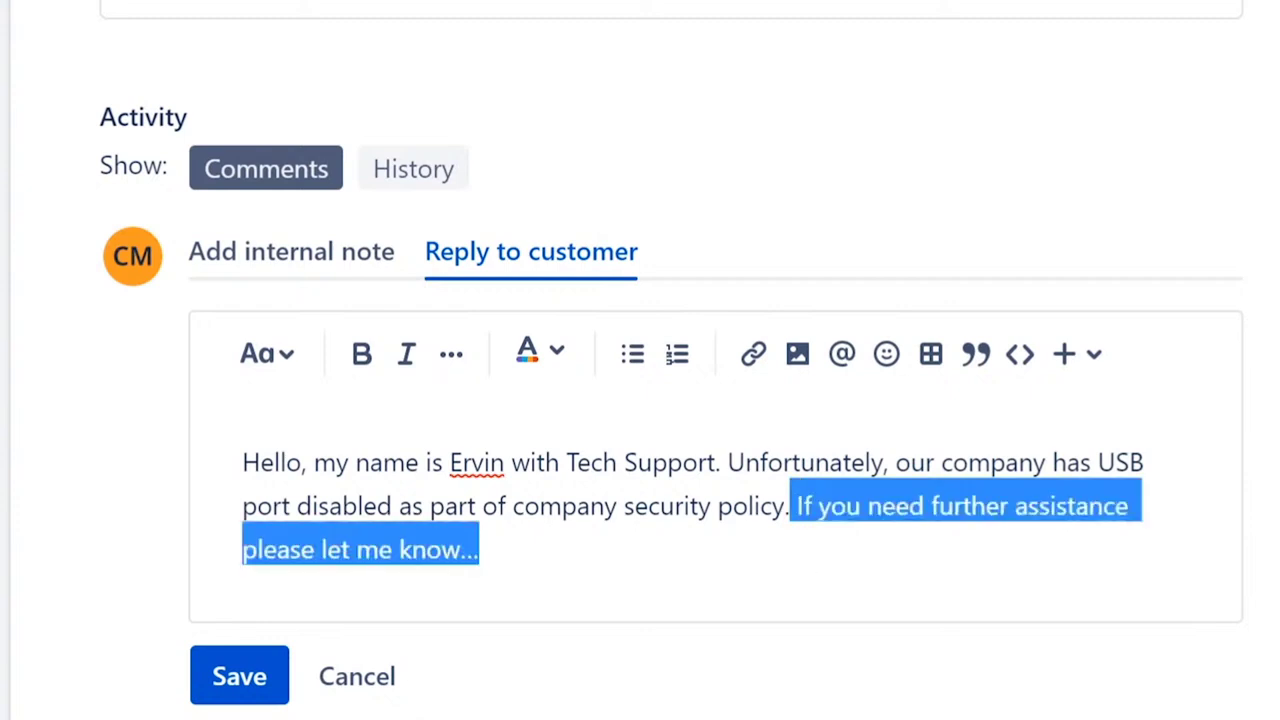
{"action": "mouse_move", "coordinate": [790, 506]}
{"action": "left_mouse_down"}
{"action": "mouse_move", "coordinate": [814, 506]}
{"action": "mouse_move", "coordinate": [797, 506]}
{"action": "left_mouse_up"}
{"action": "left_click", "coordinate": [480, 549]}
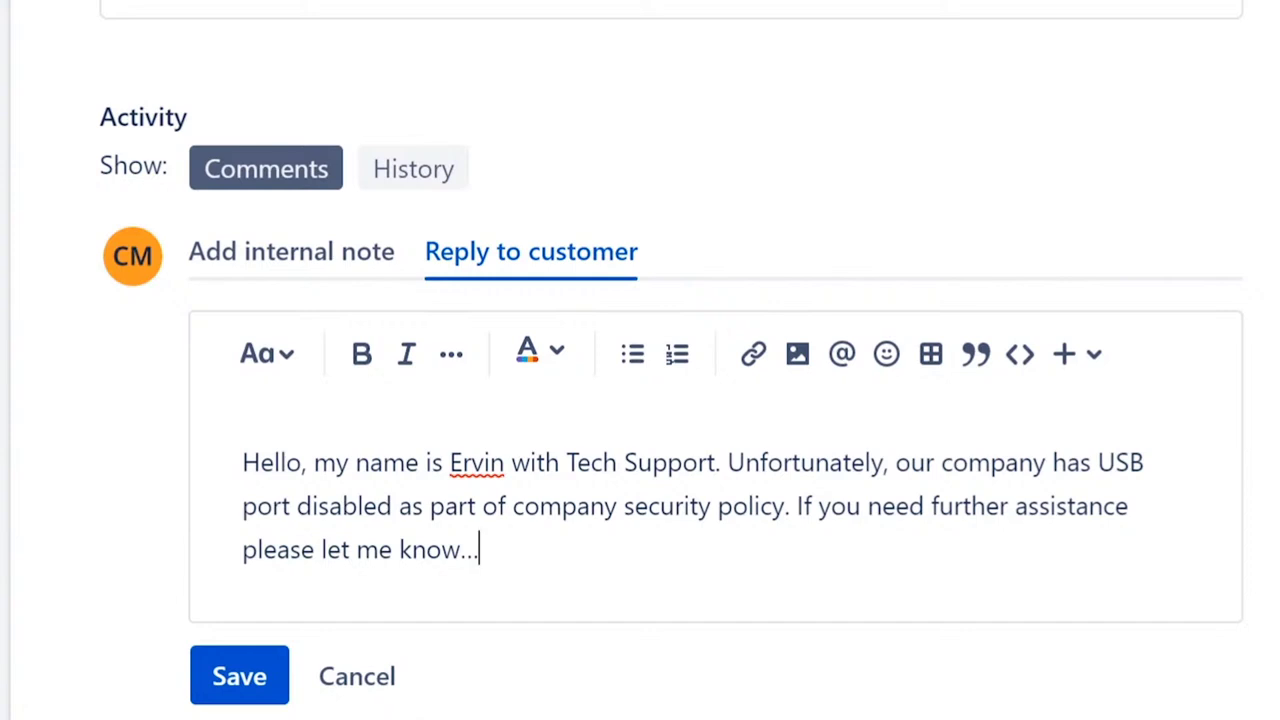
Add 'but, when it comes to USB ports this is something controlled by Security team.' and post the reply.
{"action": "type", "text": "but , when it "}
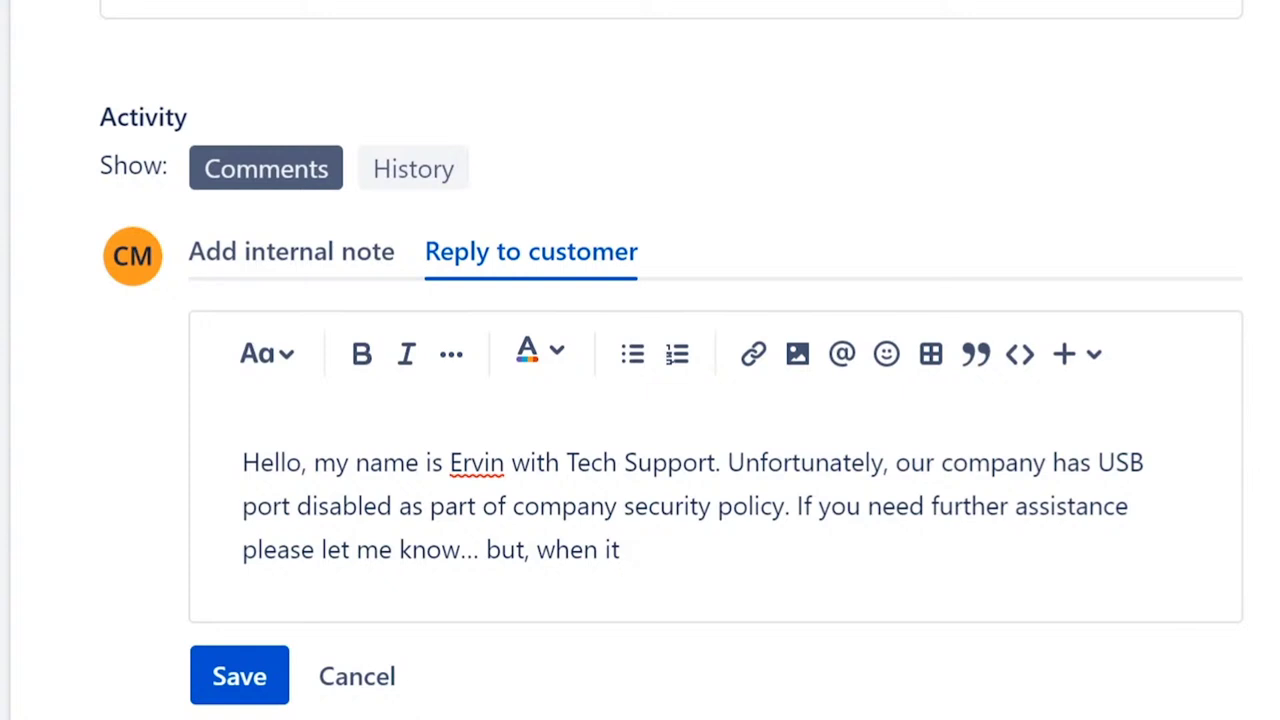
{"action": "type", "text": "comes to "}
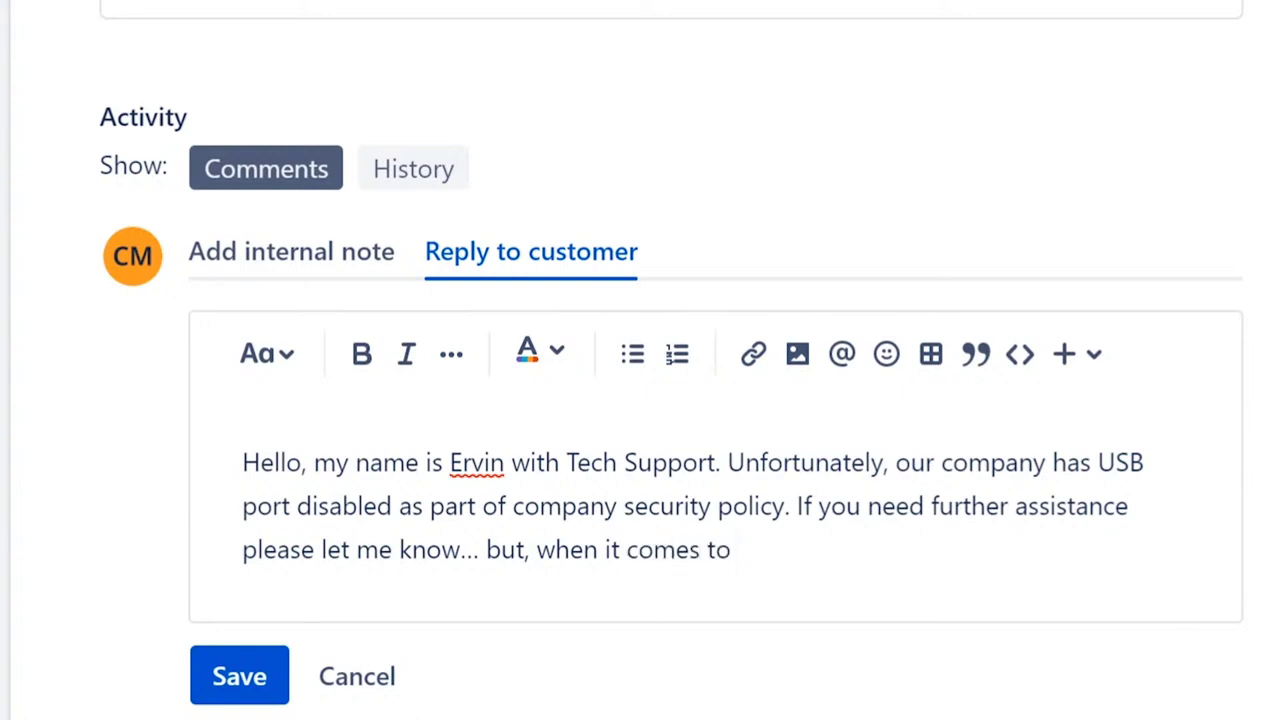
{"action": "type", "text": "USB po"}
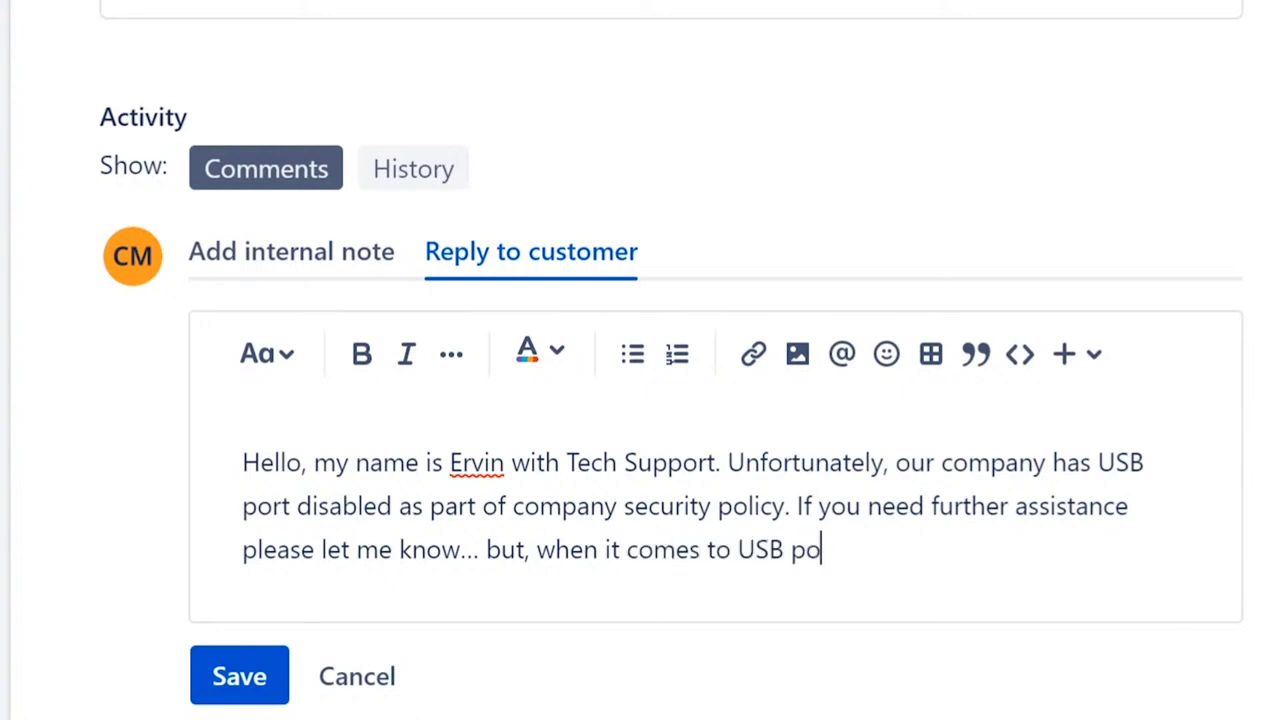
{"action": "type", "text": "rts this is "}
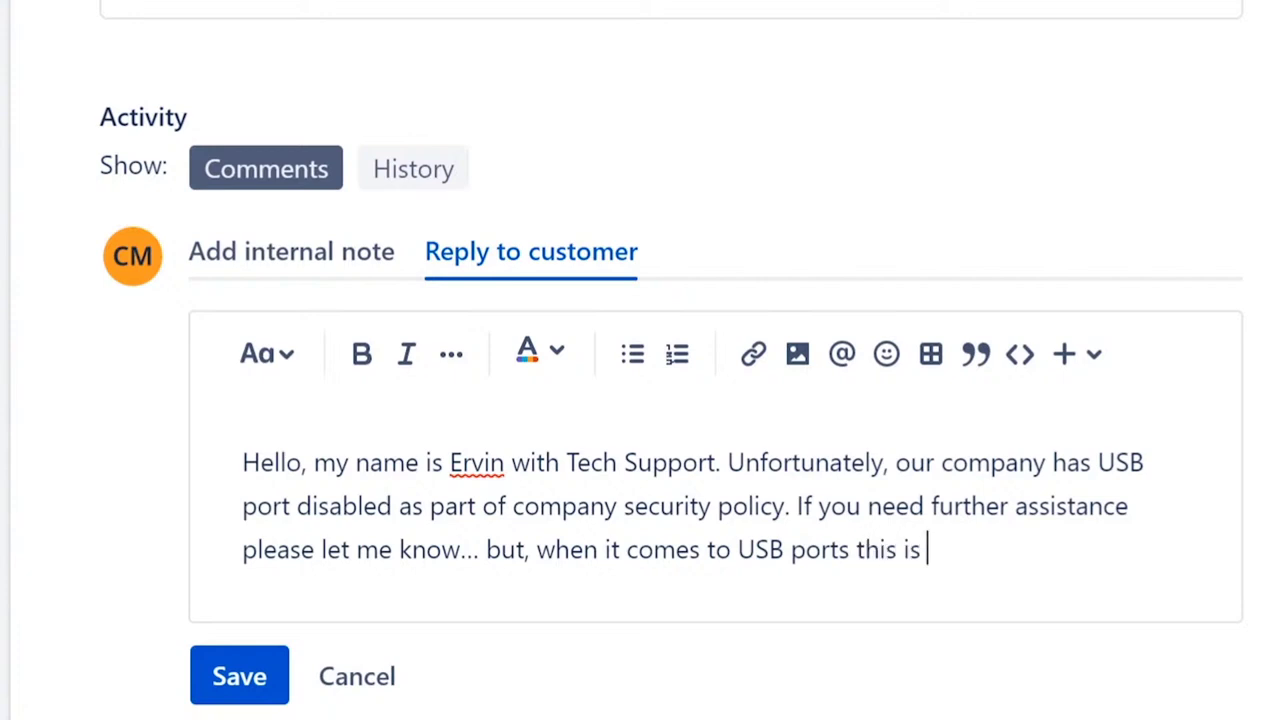
{"action": "type", "text": "something control"}
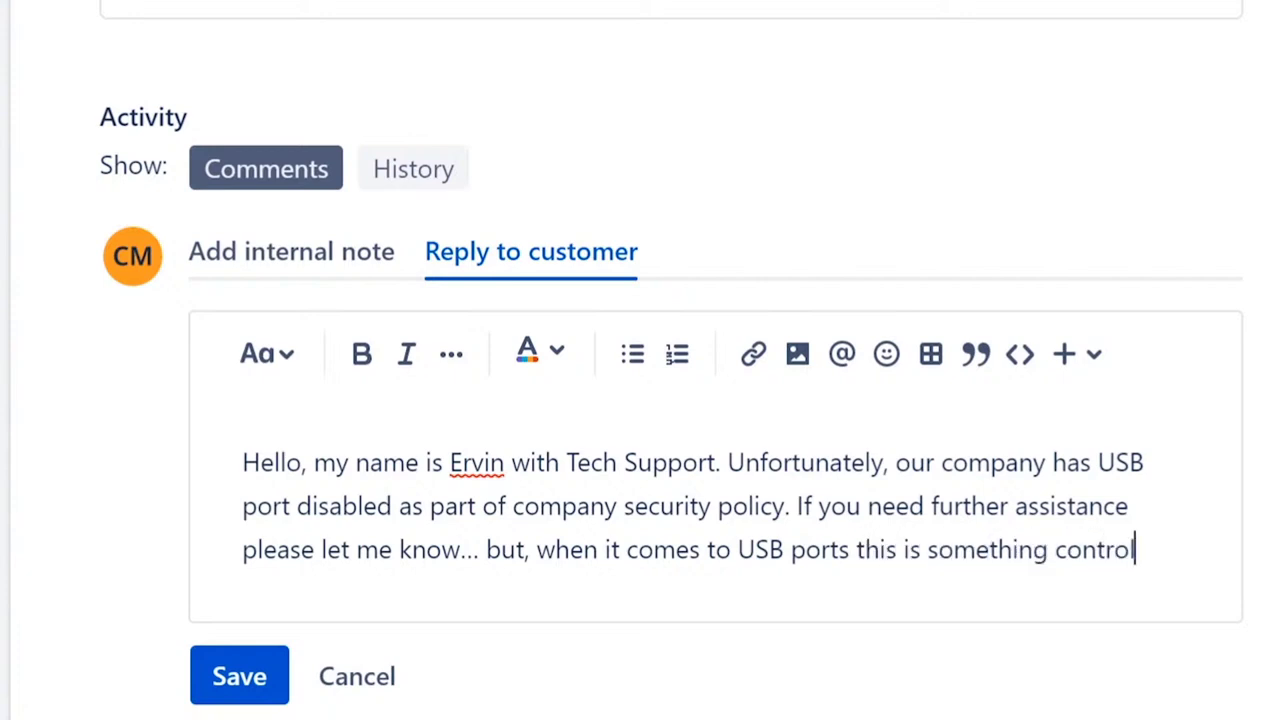
{"action": "type", "text": "led by "}
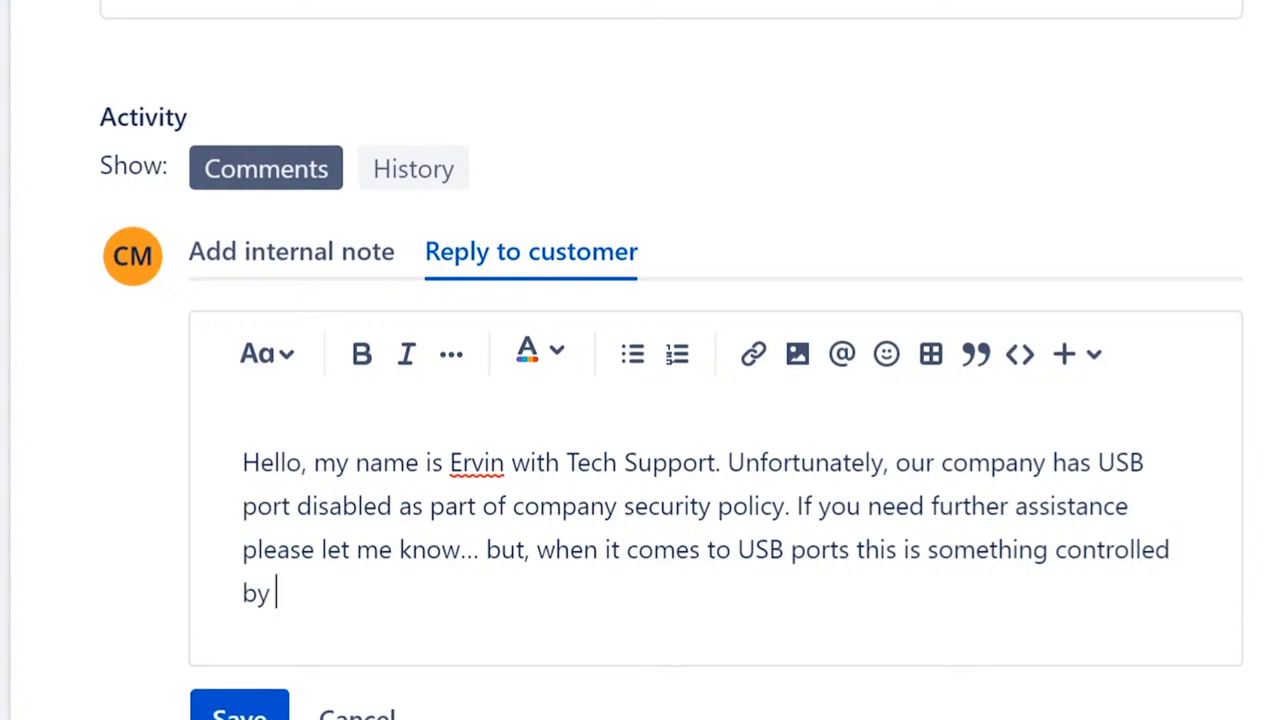
{"action": "type", "text": "Security team."}
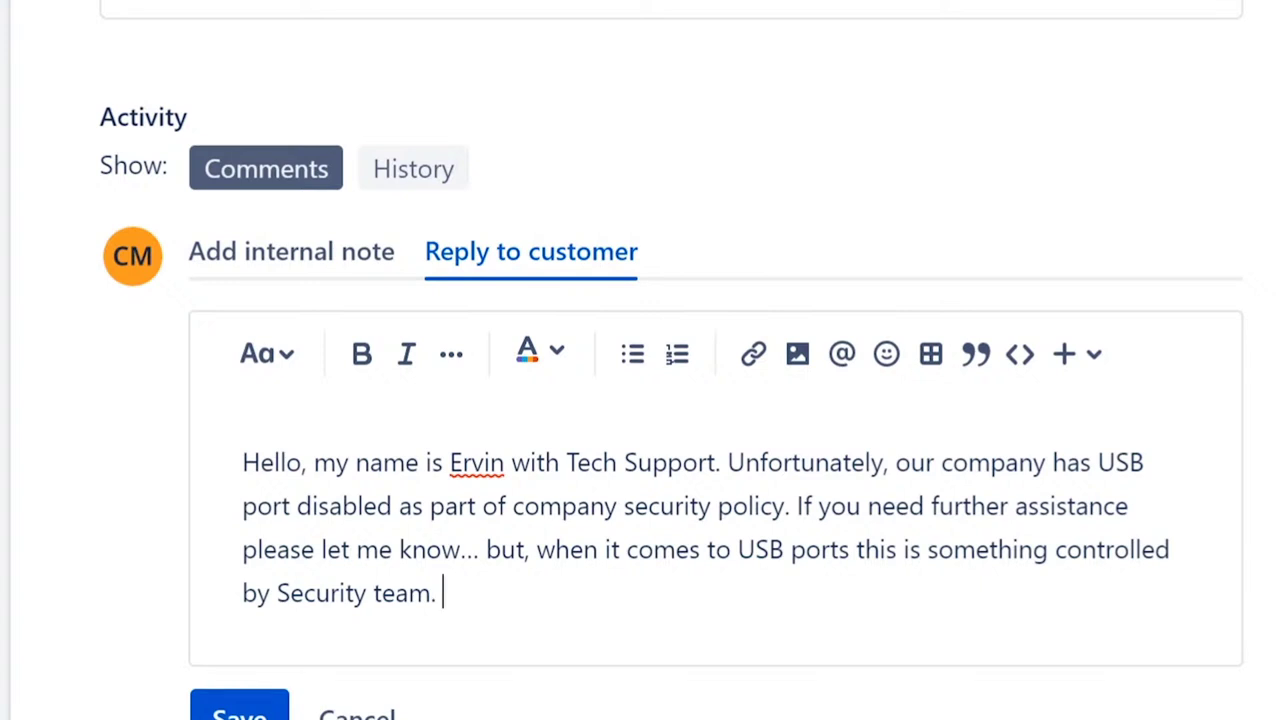
{"action": "left_click", "coordinate": [255, 710]}
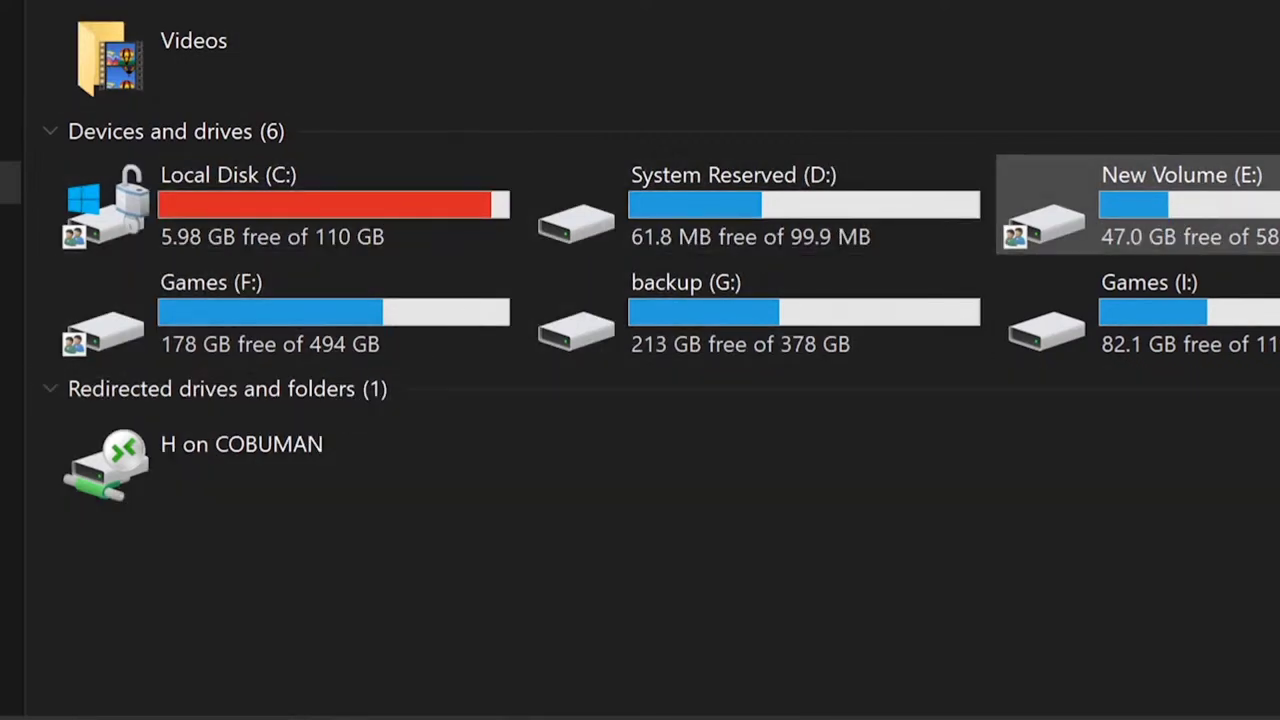
Open Device Manager from the Start context menu and select Unknown USB Device under Universal Serial Bus controllers.
{"action": "left_click", "coordinate": [1040, 330]}
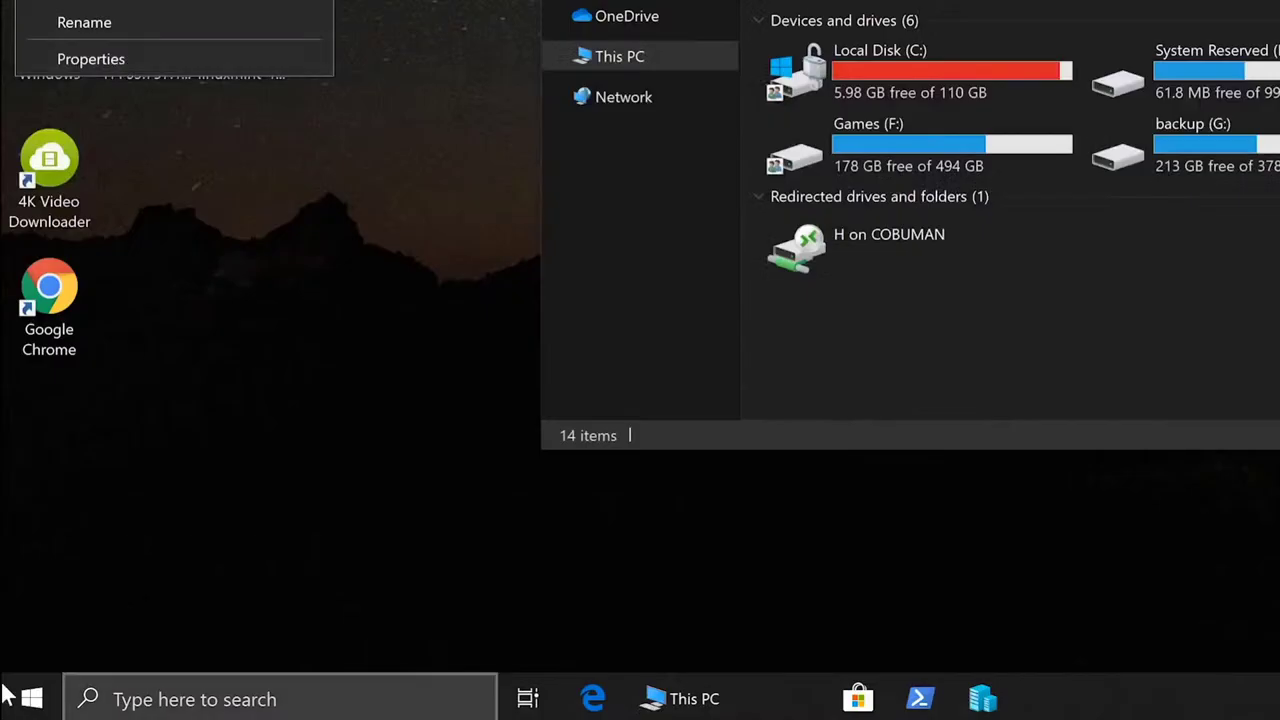
{"action": "right_click", "coordinate": [31, 699]}
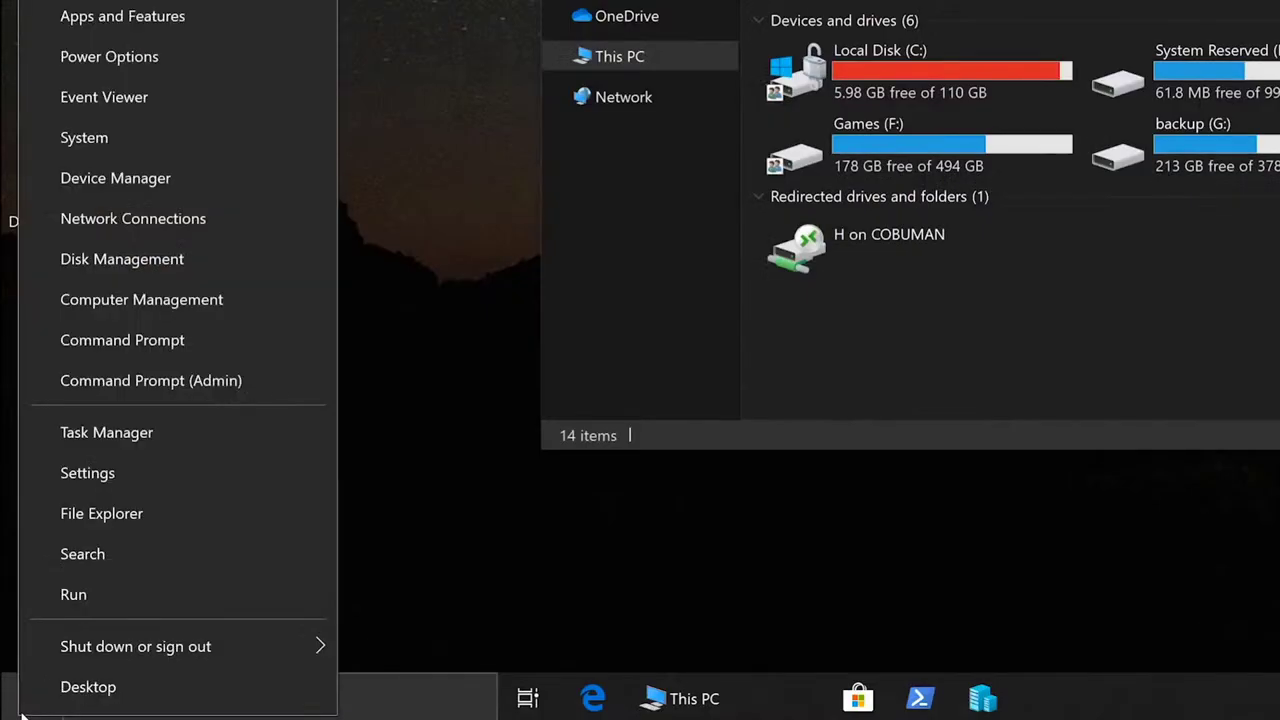
{"action": "left_click", "coordinate": [116, 178]}
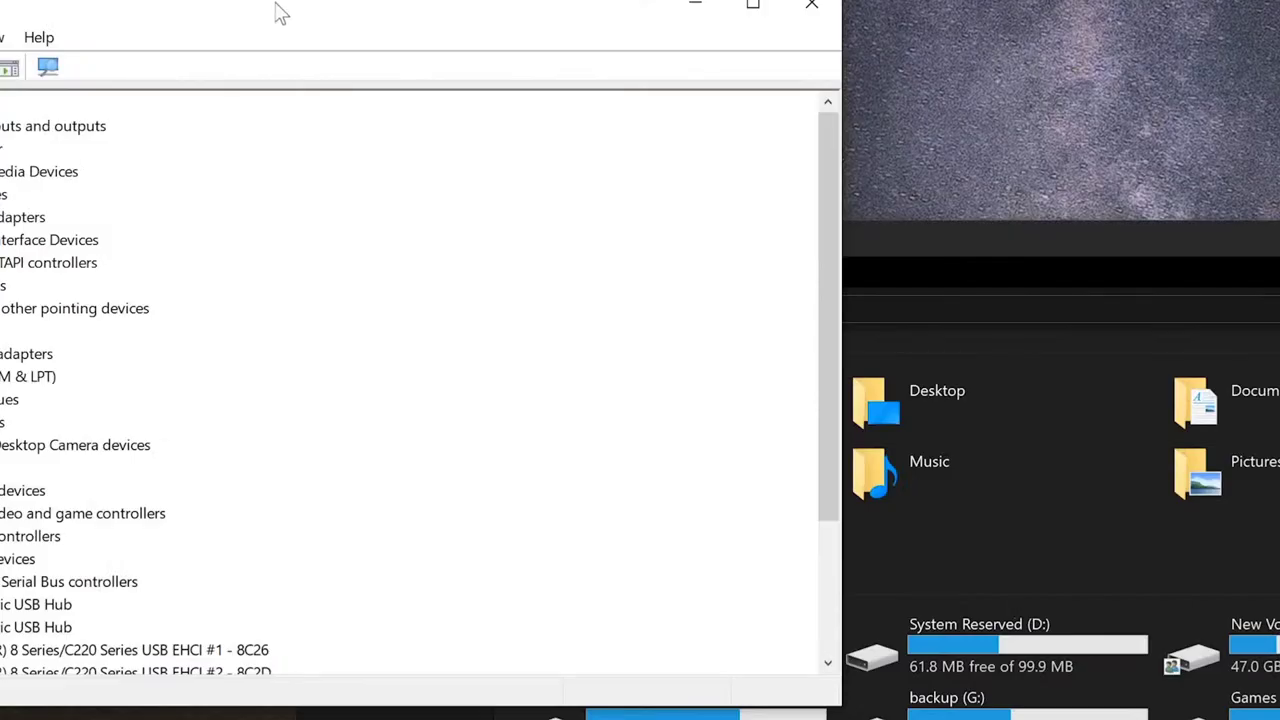
{"action": "left_click_drag", "start_coordinate": [328, 12], "coordinate": [602, 3]}
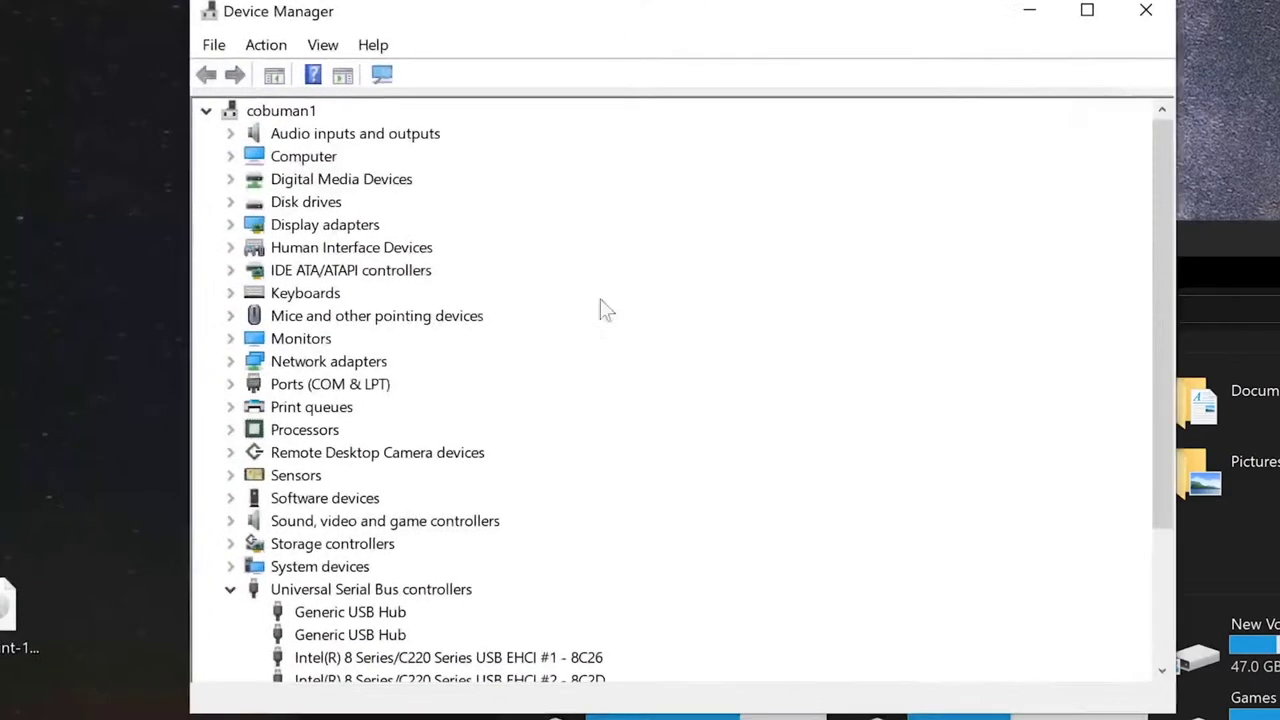
{"action": "scroll", "coordinate": [580, 629], "scroll_direction": "down", "scroll_amount": 3}
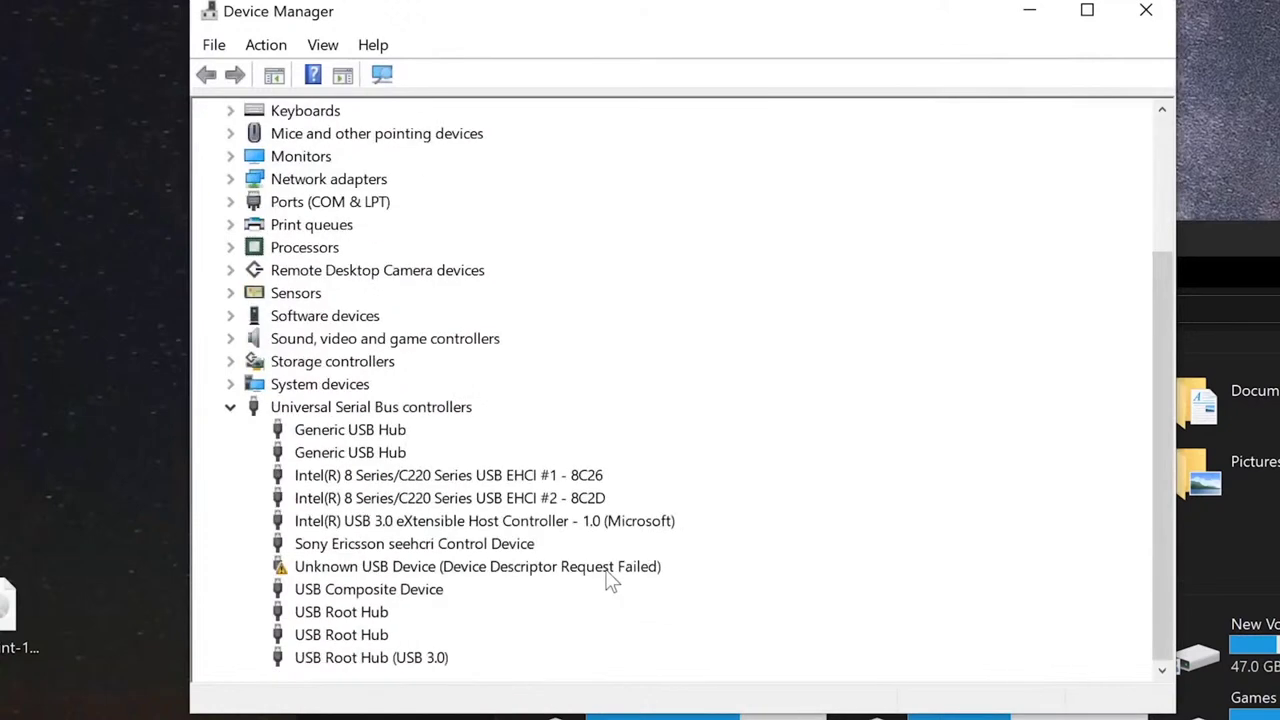
{"action": "left_click", "coordinate": [457, 569]}
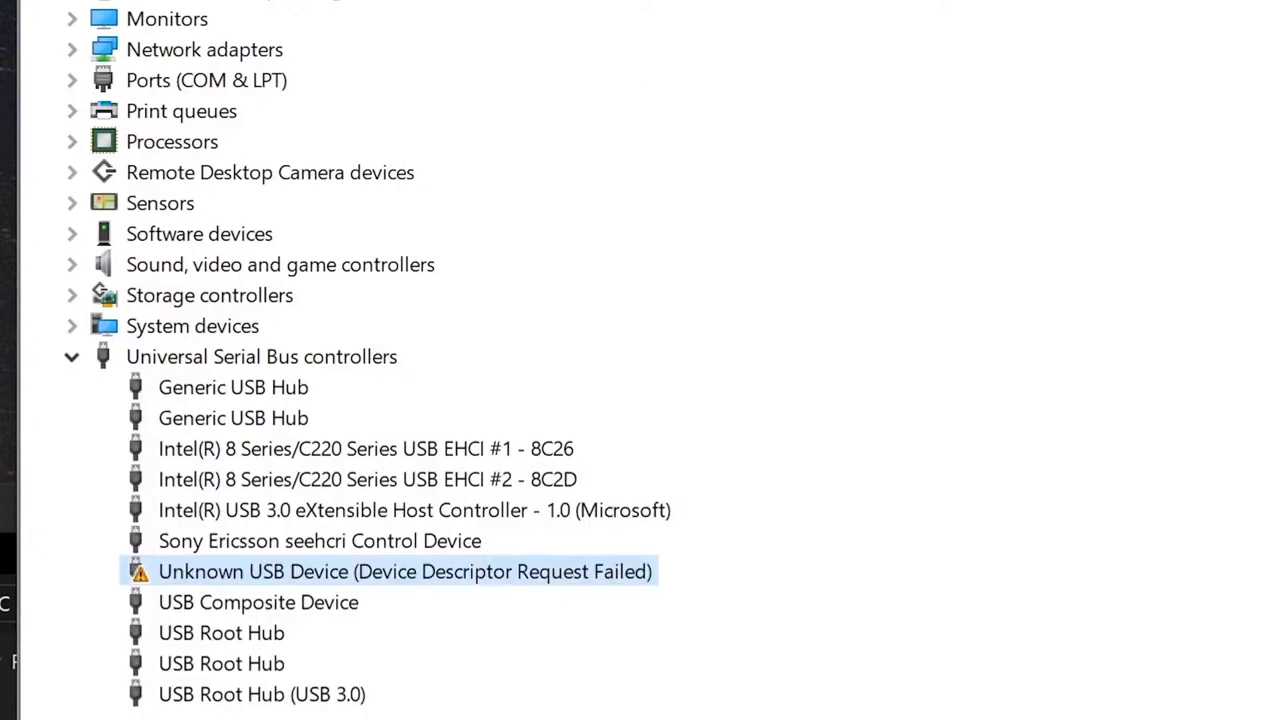
{"action": "right_click", "coordinate": [197, 575]}
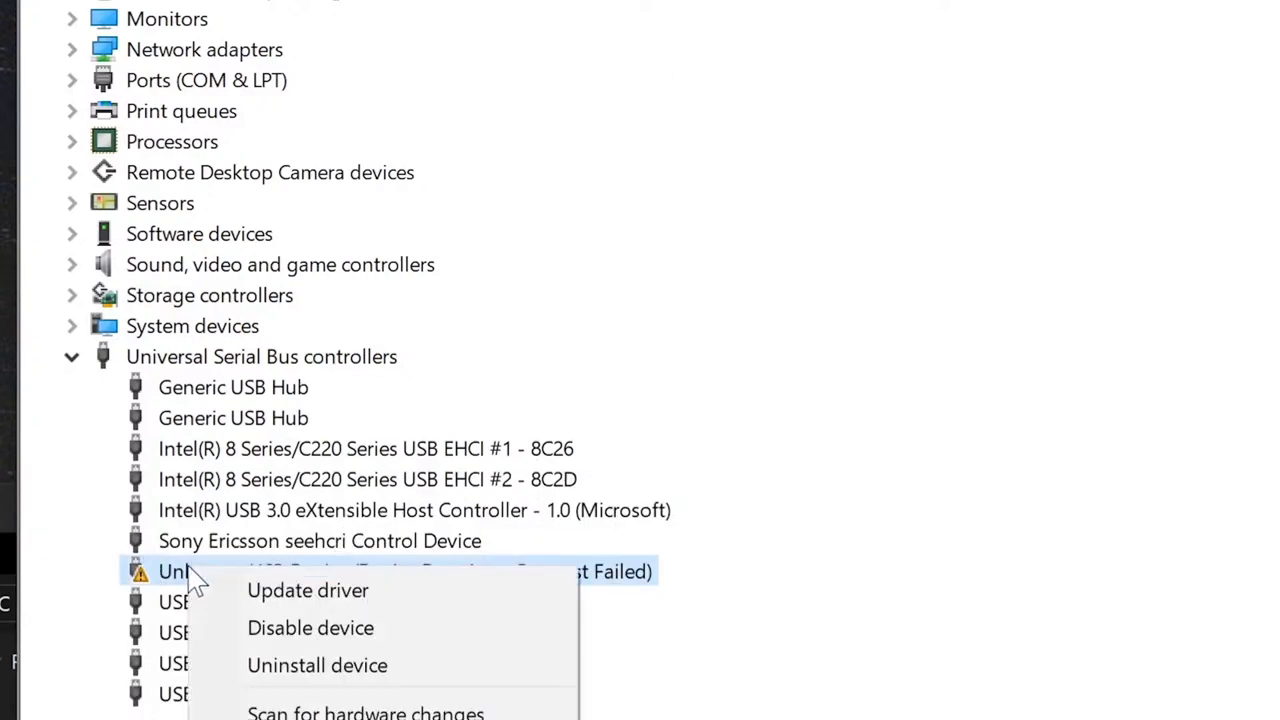
{"action": "key", "text": "r"}
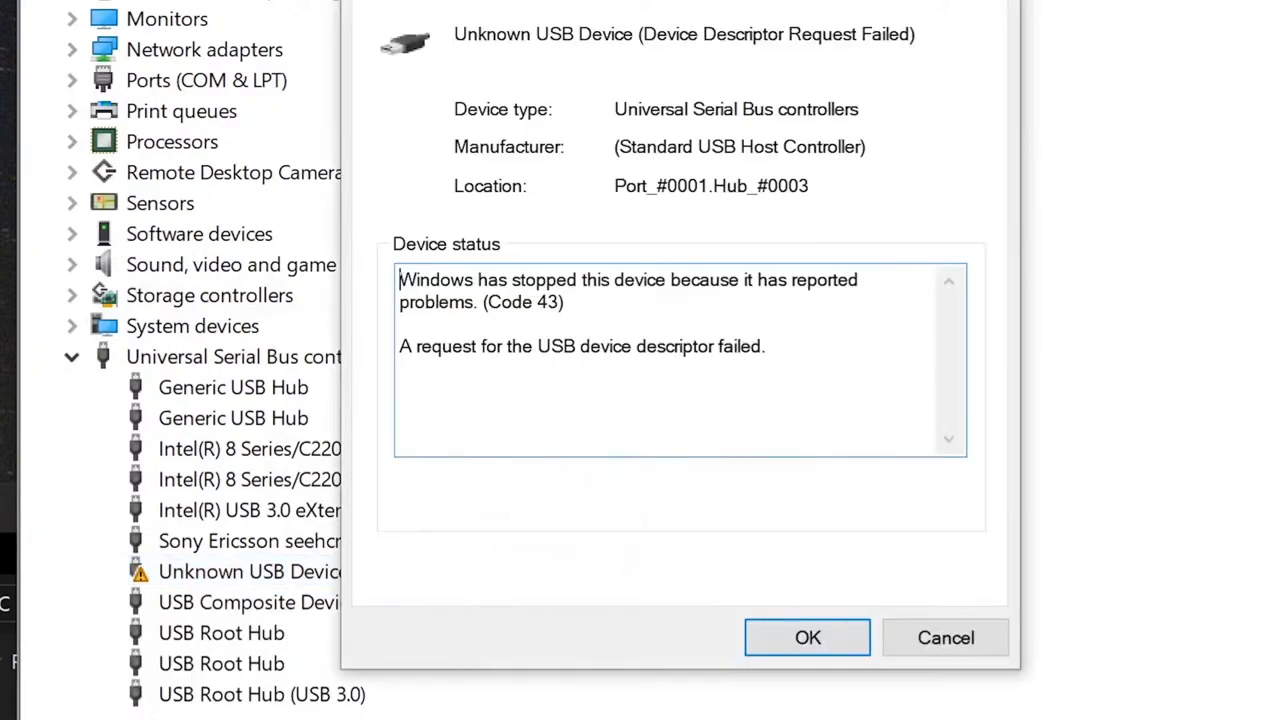
{"action": "left_click_drag", "start_coordinate": [565, 302], "coordinate": [399, 280]}
{"action": "left_click", "coordinate": [565, 302]}
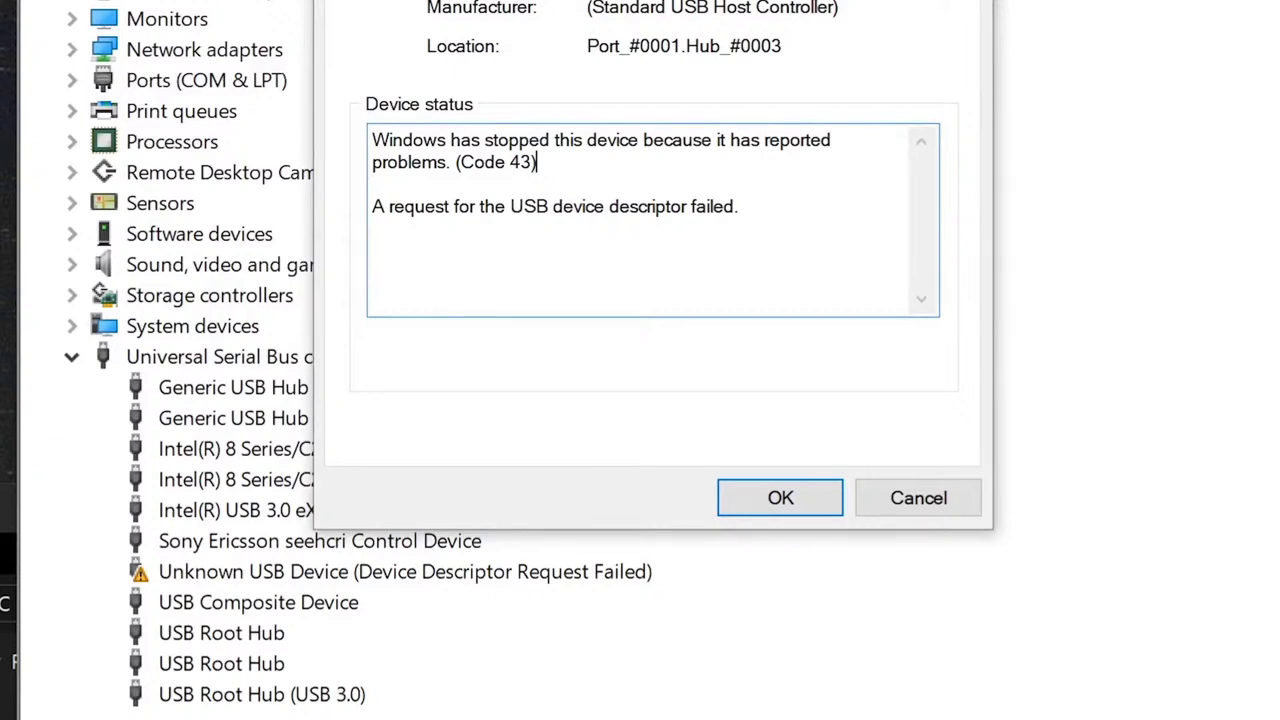
{"action": "key", "text": "Escape"}
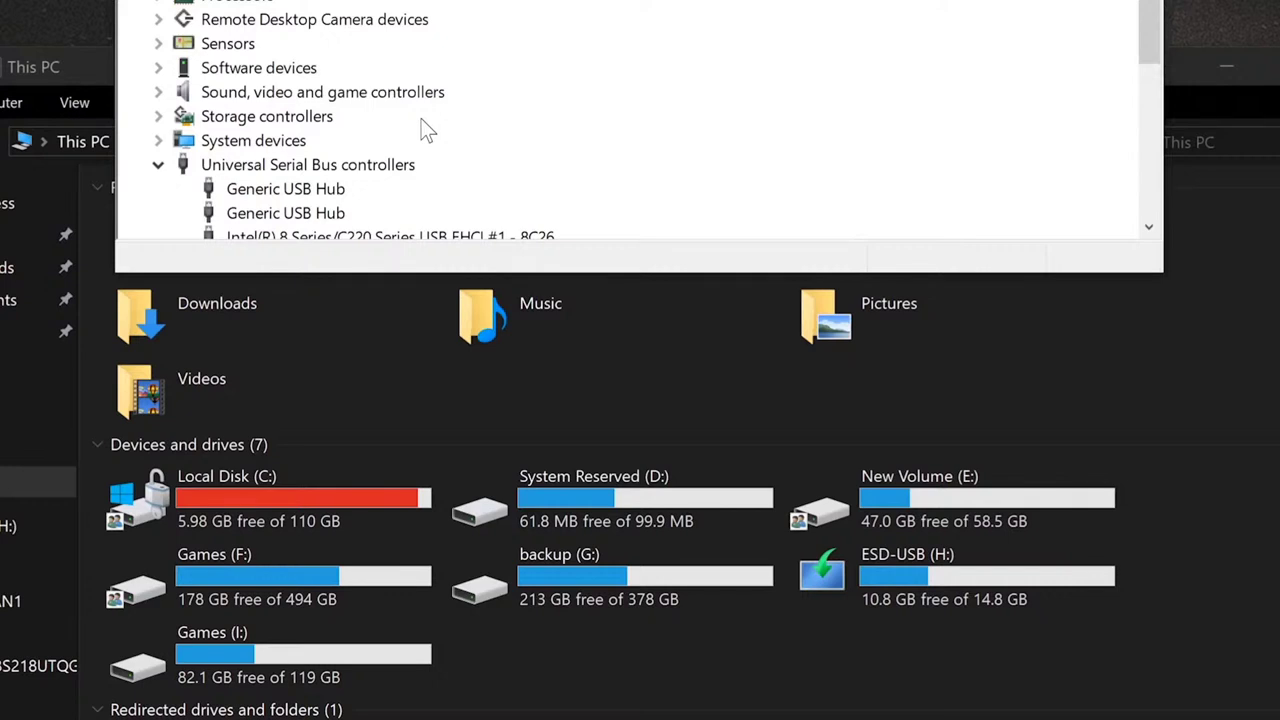
Check the ESD-USB (H:) drive in the This PC drive view.
{"action": "scroll", "coordinate": [428, 130], "scroll_direction": "down", "scroll_amount": 3}
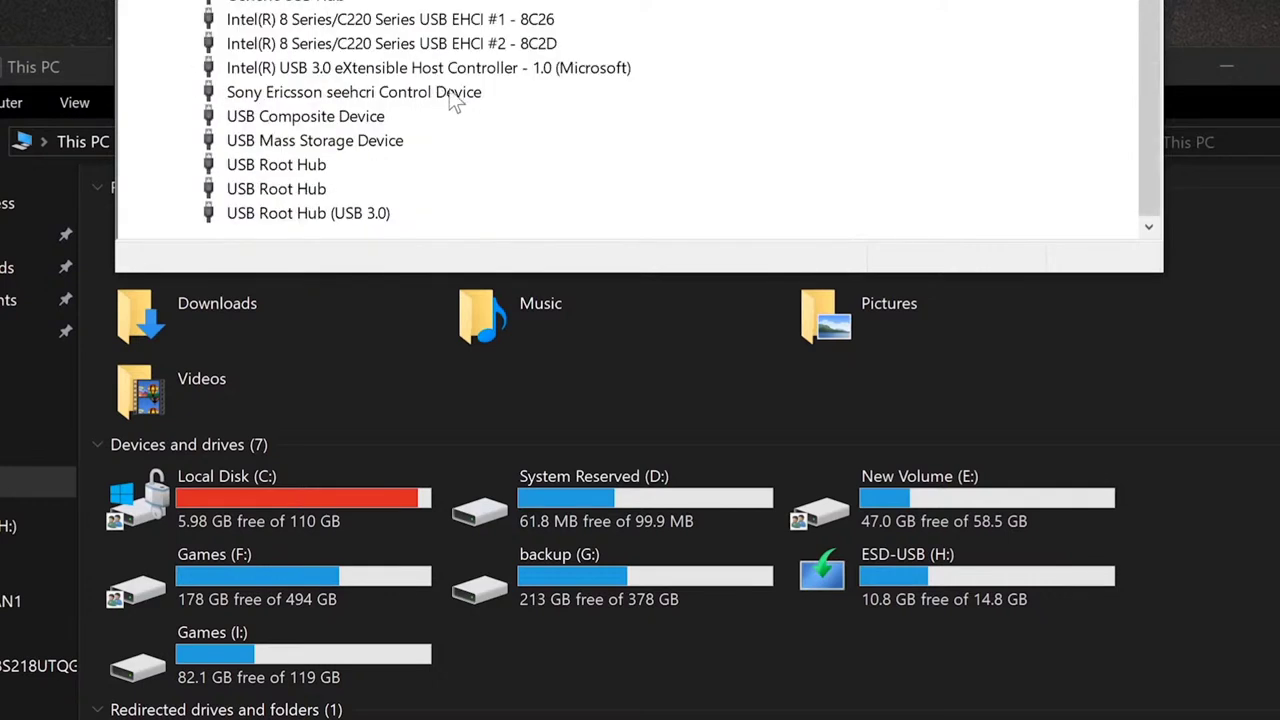
{"action": "scroll", "coordinate": [465, 115], "scroll_direction": "up", "scroll_amount": 3}
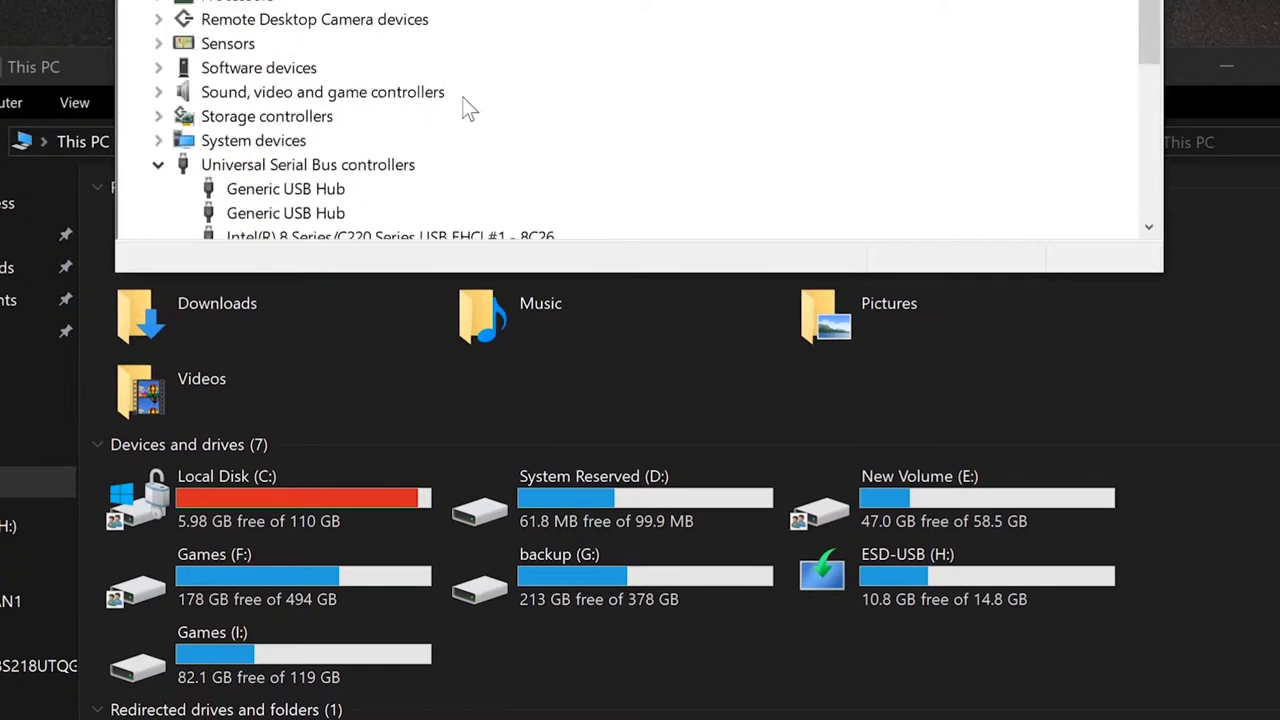
{"action": "left_click", "coordinate": [1192, 82]}
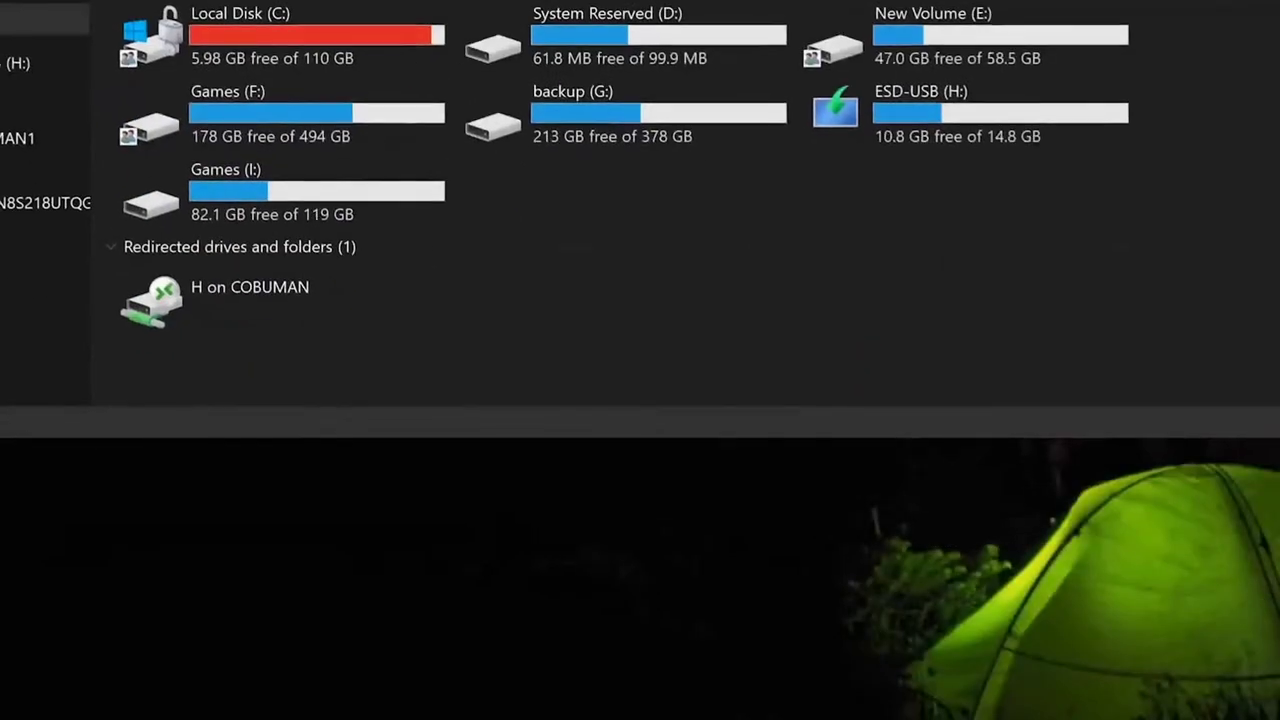
{"action": "left_click", "coordinate": [945, 112]}
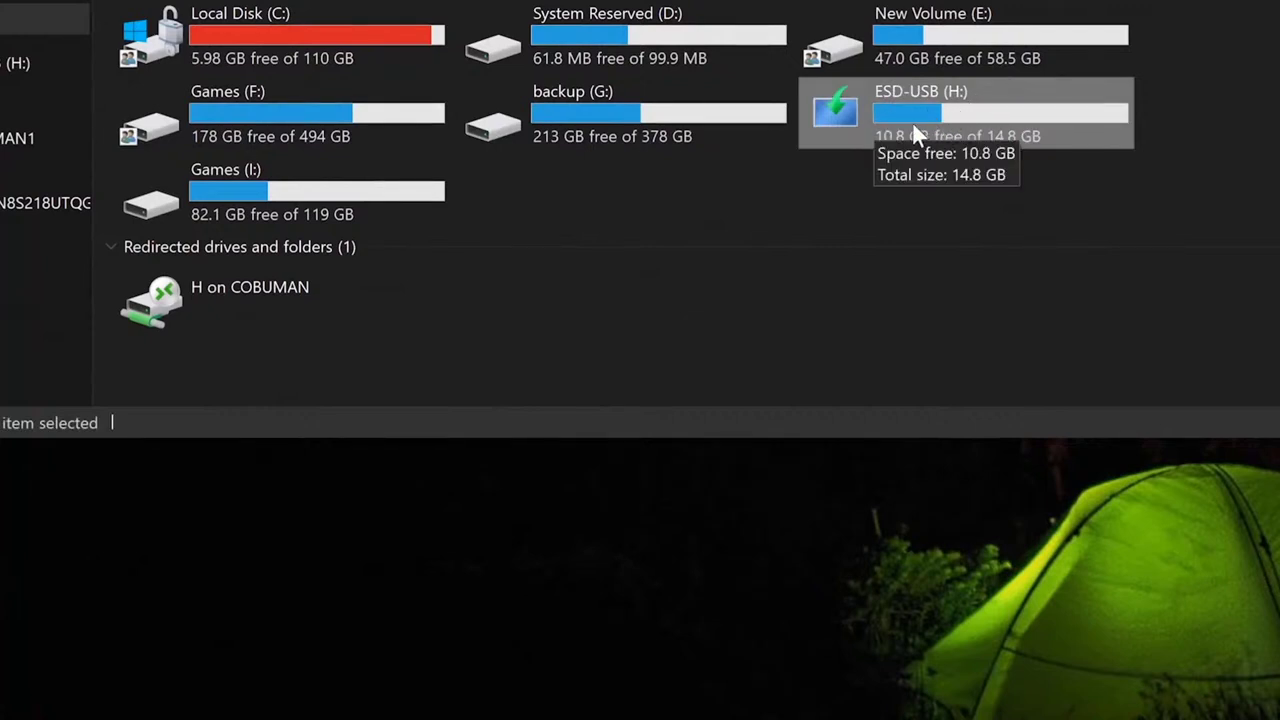
Back in Device Manager, expand and collapse Storage controllers, move the window onscreen, and close it.
{"action": "key", "text": "alt+Tab"}
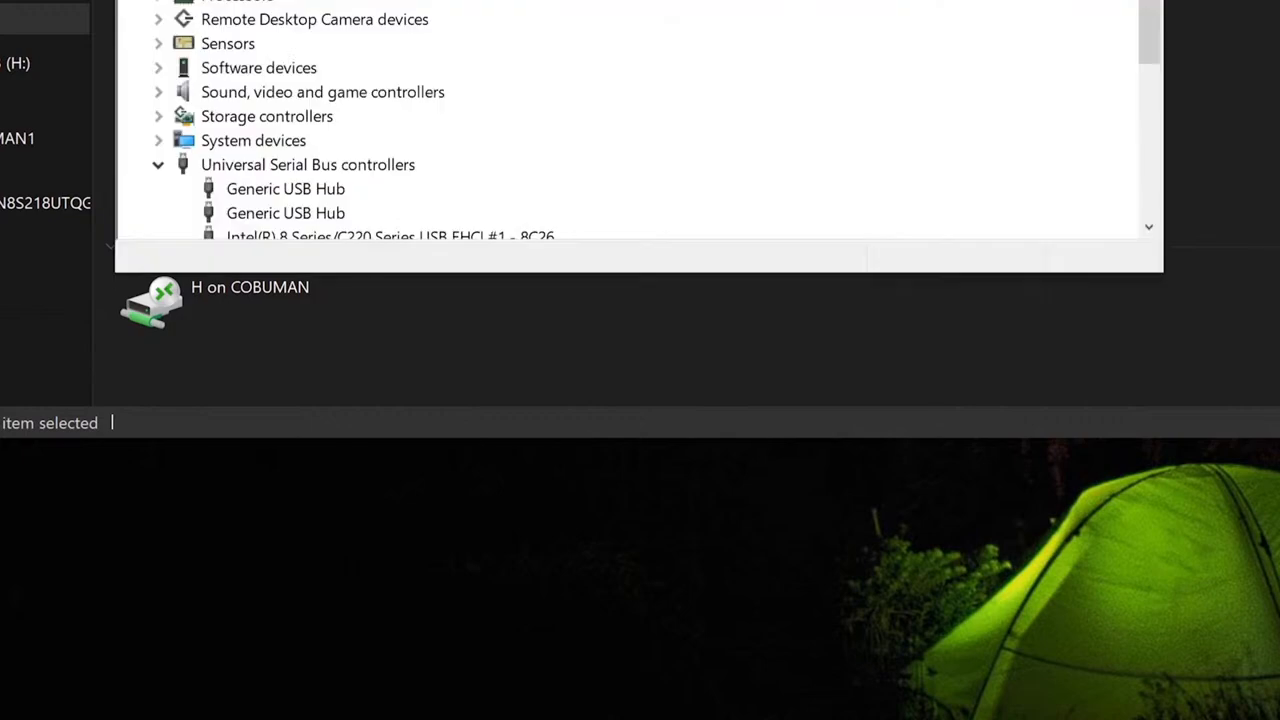
{"action": "scroll", "coordinate": [640, 120], "scroll_direction": "down", "scroll_amount": 3}
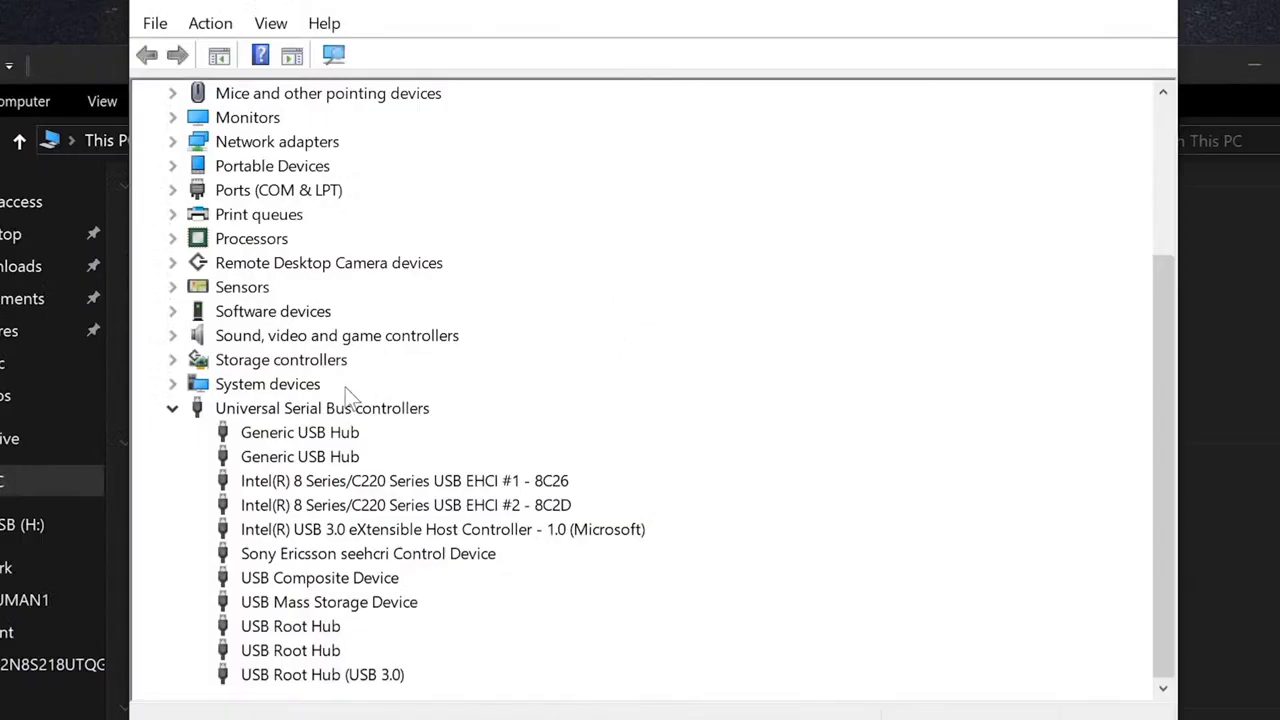
{"action": "left_click", "coordinate": [177, 360]}
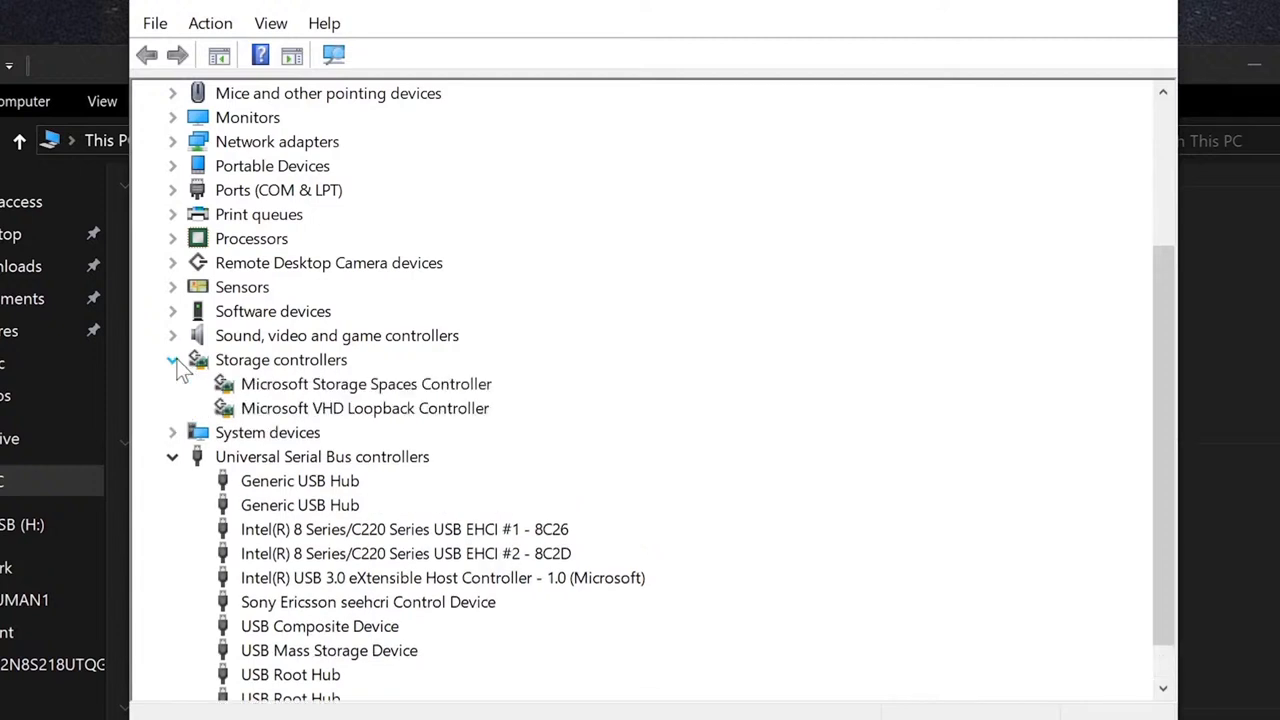
{"action": "left_click", "coordinate": [172, 360]}
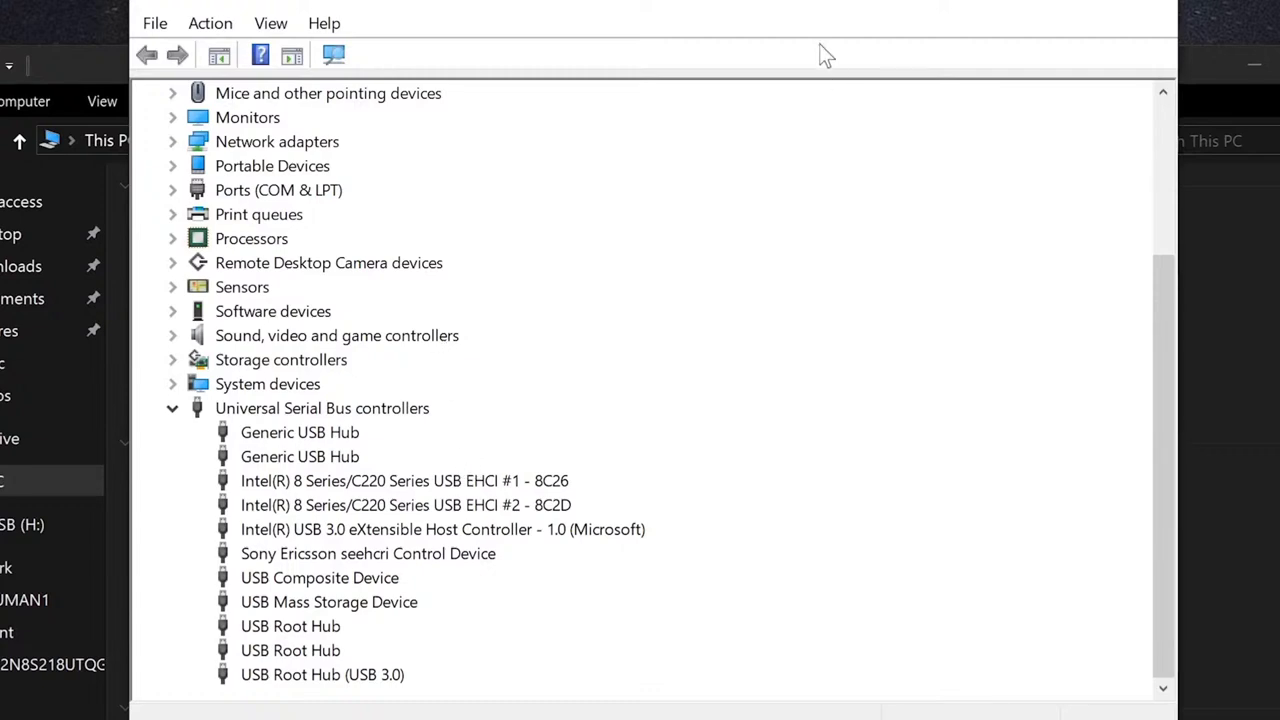
{"action": "left_click_drag", "start_coordinate": [810, 5], "coordinate": [777, 258]}
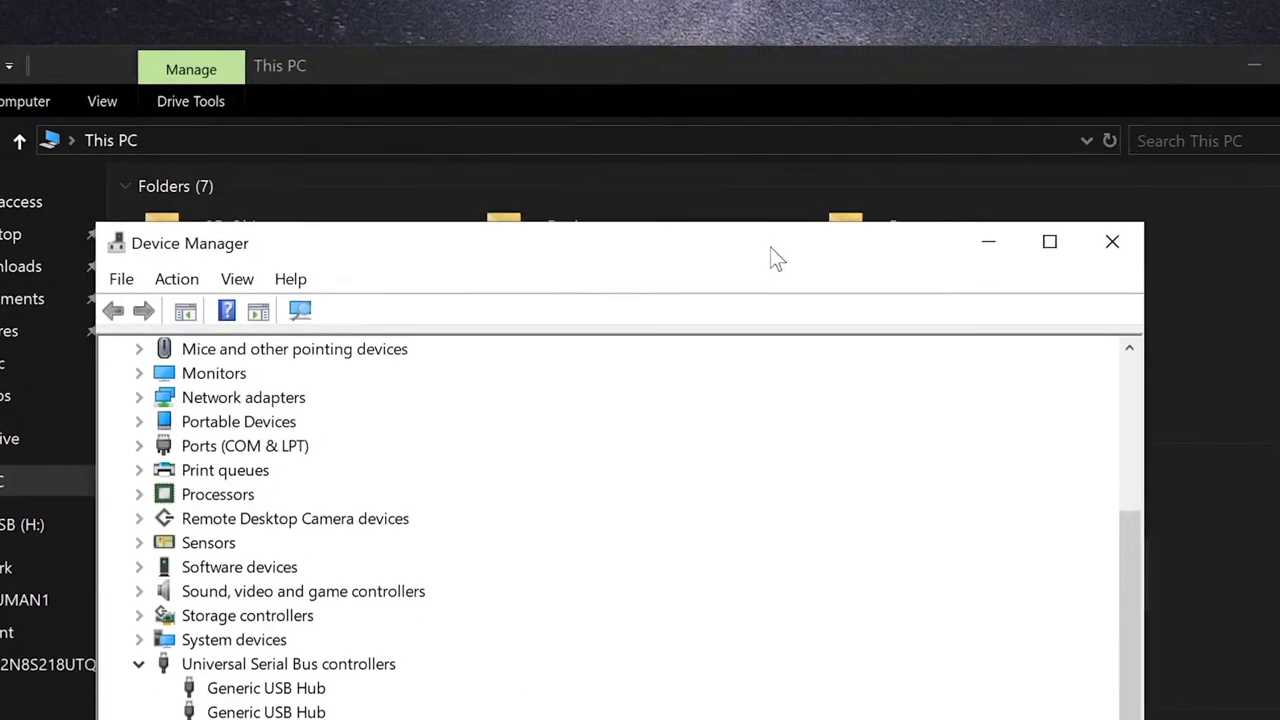
{"action": "left_click", "coordinate": [1112, 242]}
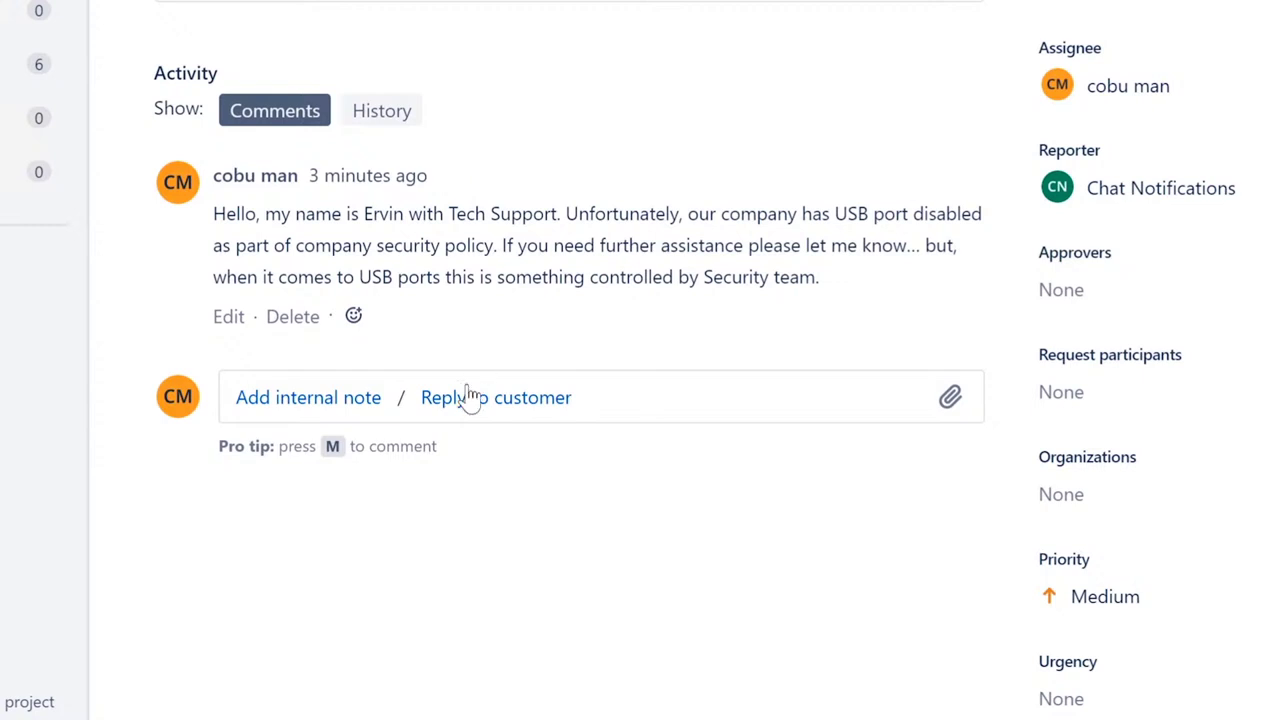
Post an internal note: user notified of security policy on USB ports, disabled by default, signed by the agent.
{"action": "left_click", "coordinate": [345, 398]}
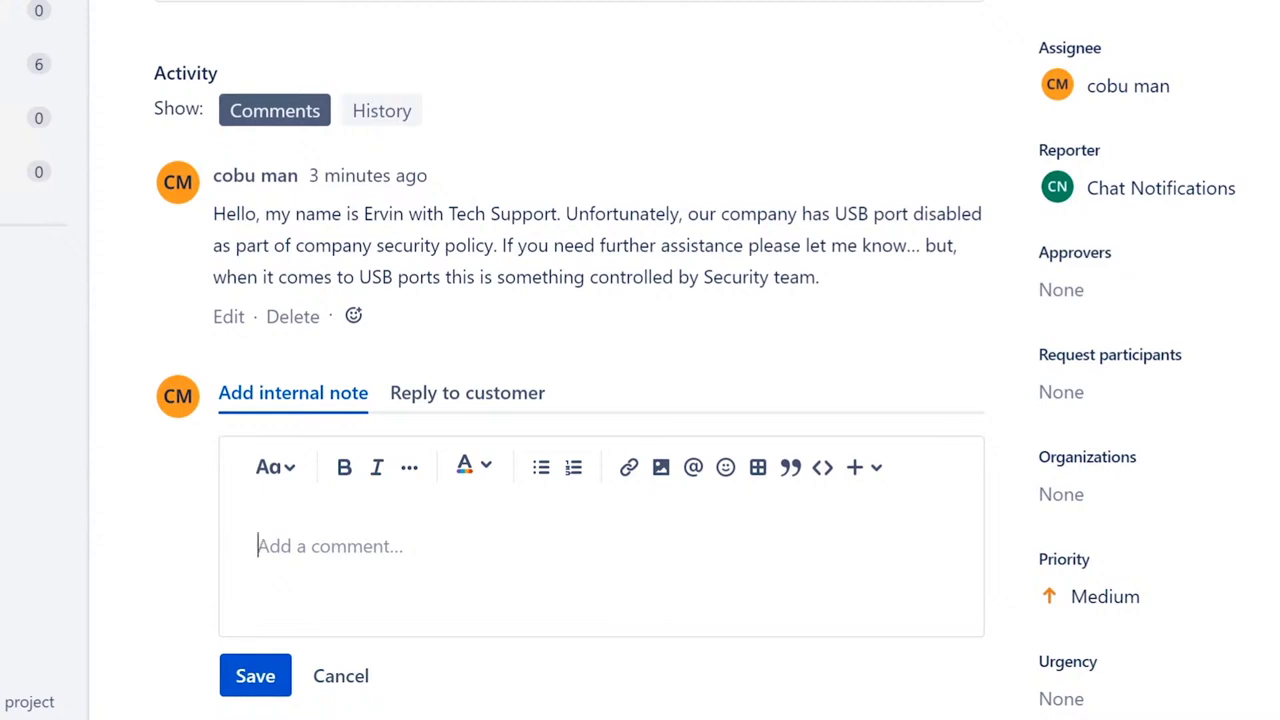
{"action": "type", "text": "NOt"}
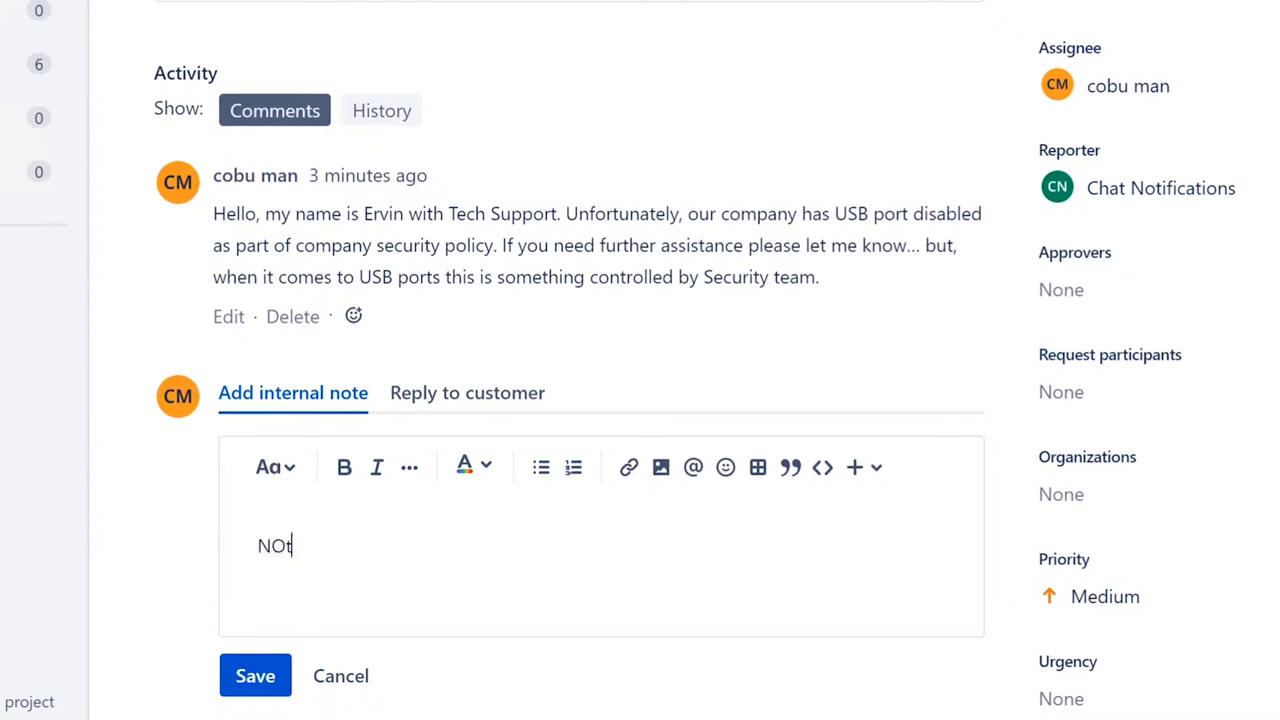
{"action": "key", "text": "BackSpace"}
{"action": "key", "text": "BackSpace"}
{"action": "type", "text": "otified user of "}
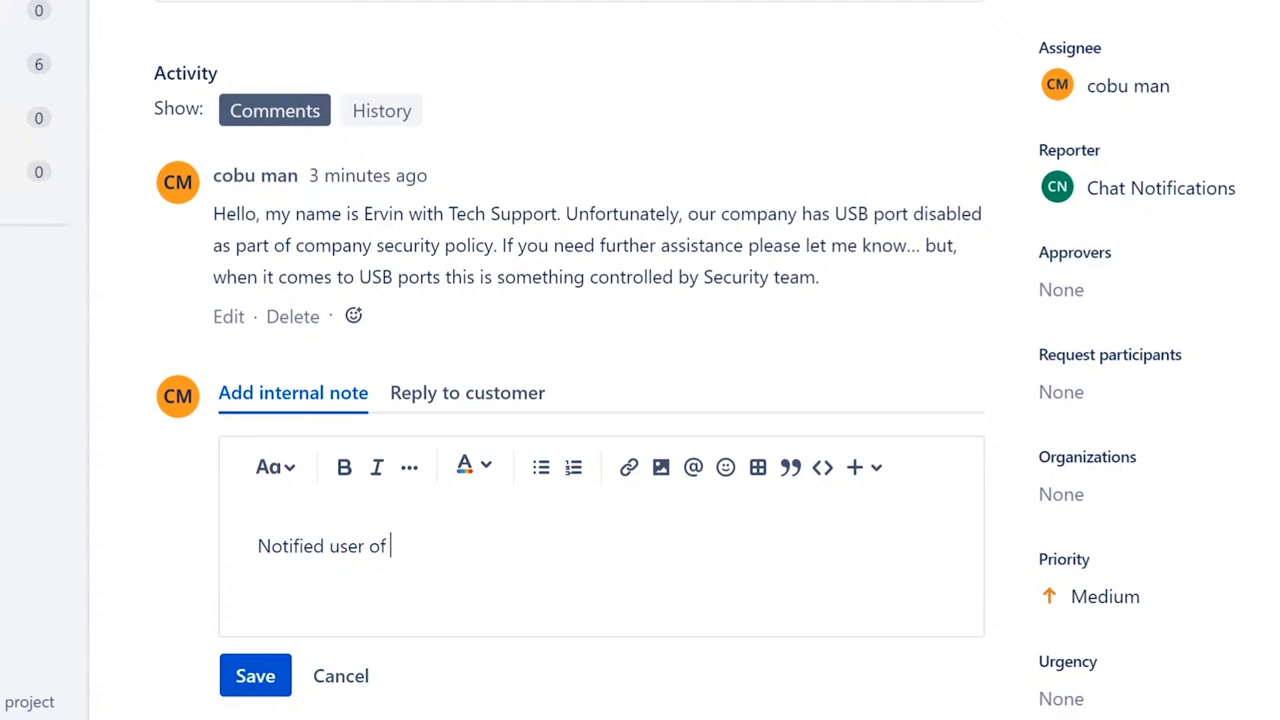
{"action": "type", "text": "company security"}
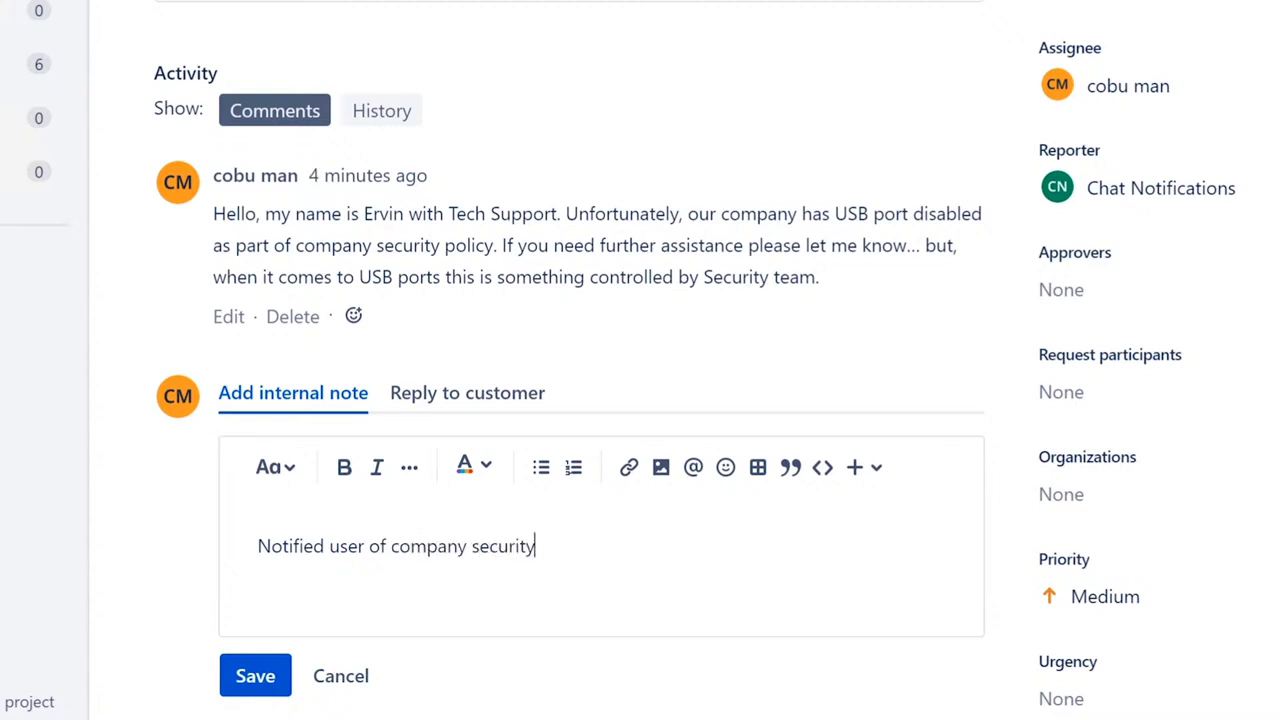
{"action": "type", "text": " policy in regeard"}
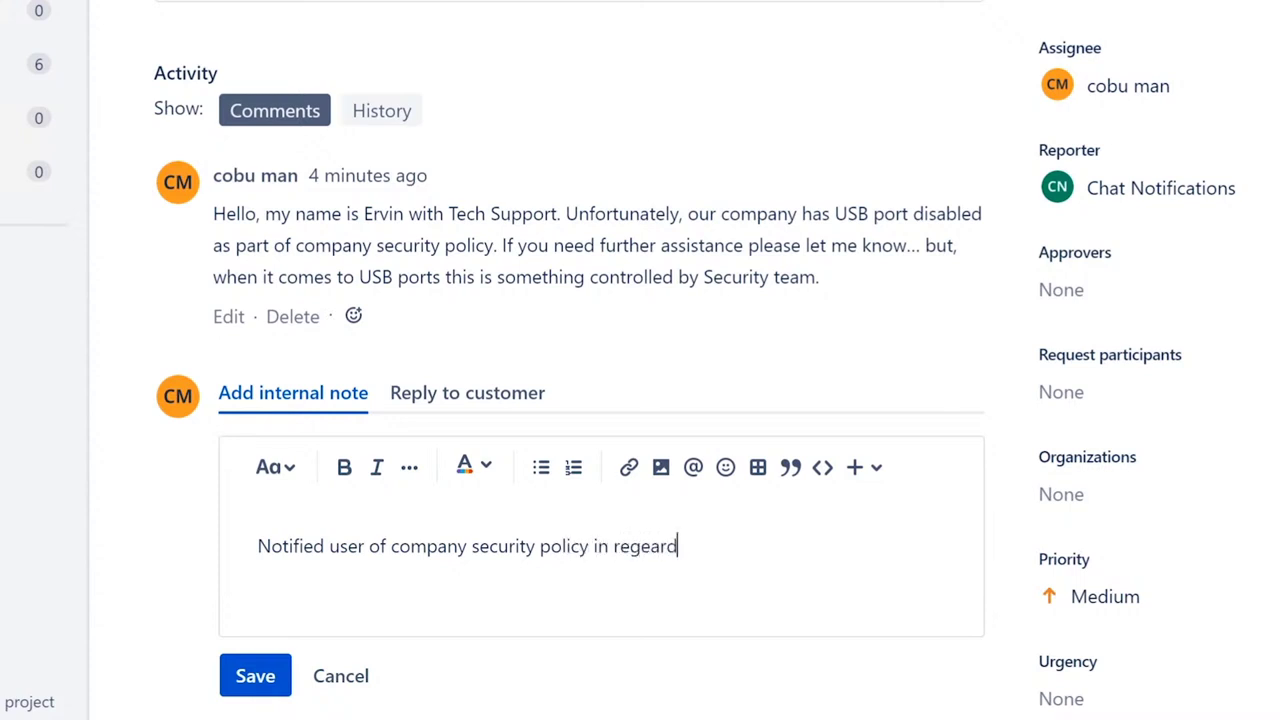
{"action": "key", "text": "BackSpace"}
{"action": "key", "text": "BackSpace"}
{"action": "key", "text": "BackSpace"}
{"action": "key", "text": "BackSpace"}
{"action": "type", "text": "ards to Usb ports. "}
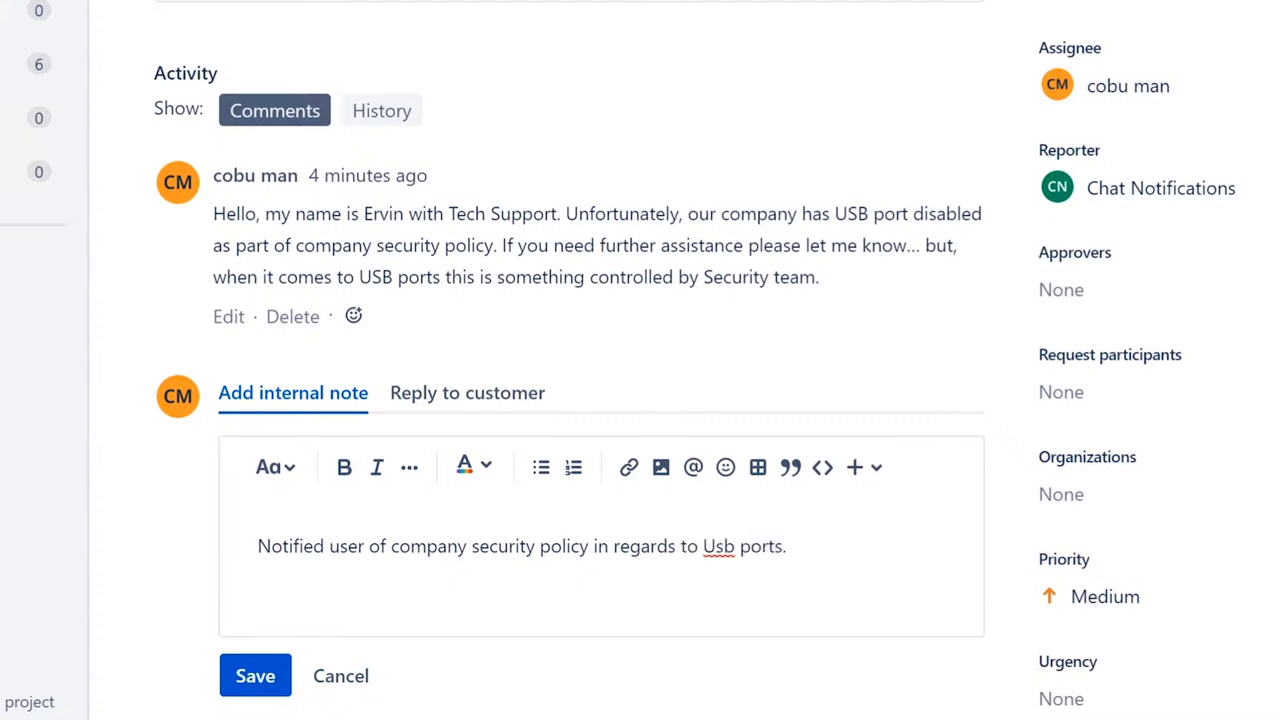
{"action": "type", "text": "The are disa"}
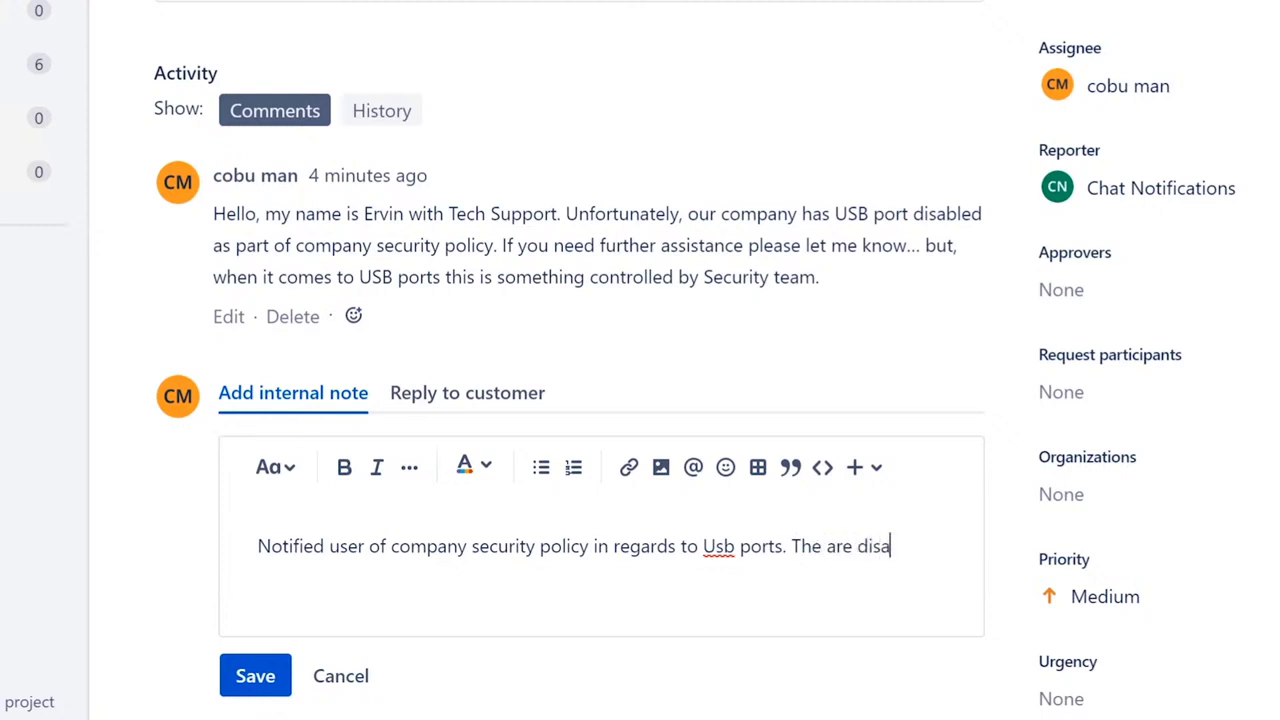
{"action": "type", "text": "bled by default. "}
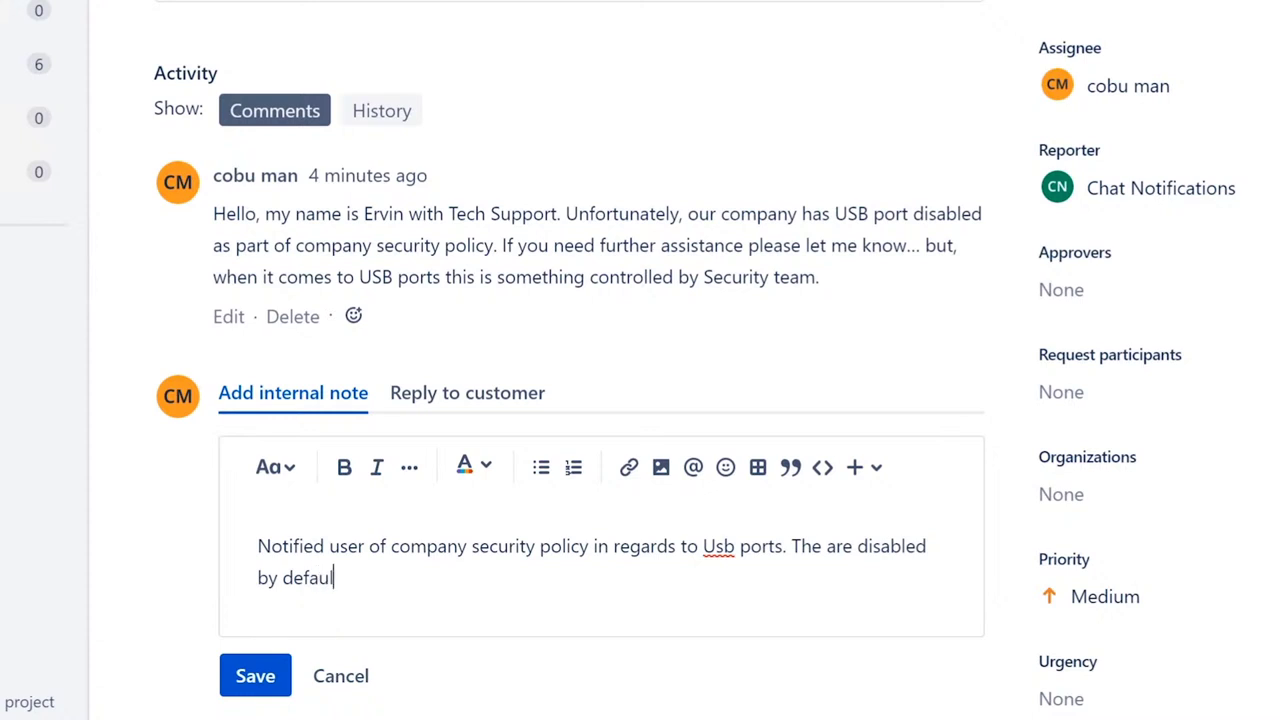
{"action": "type", "text": "ERvin"}
{"action": "key", "text": "BackSpace"}
{"action": "key", "text": "BackSpace"}
{"action": "key", "text": "BackSpace"}
{"action": "key", "text": "BackSpace"}
{"action": "type", "text": "rvin"}
{"action": "left_click_drag", "start_coordinate": [471, 546], "coordinate": [611, 546]}
{"action": "left_click", "coordinate": [248, 680]}
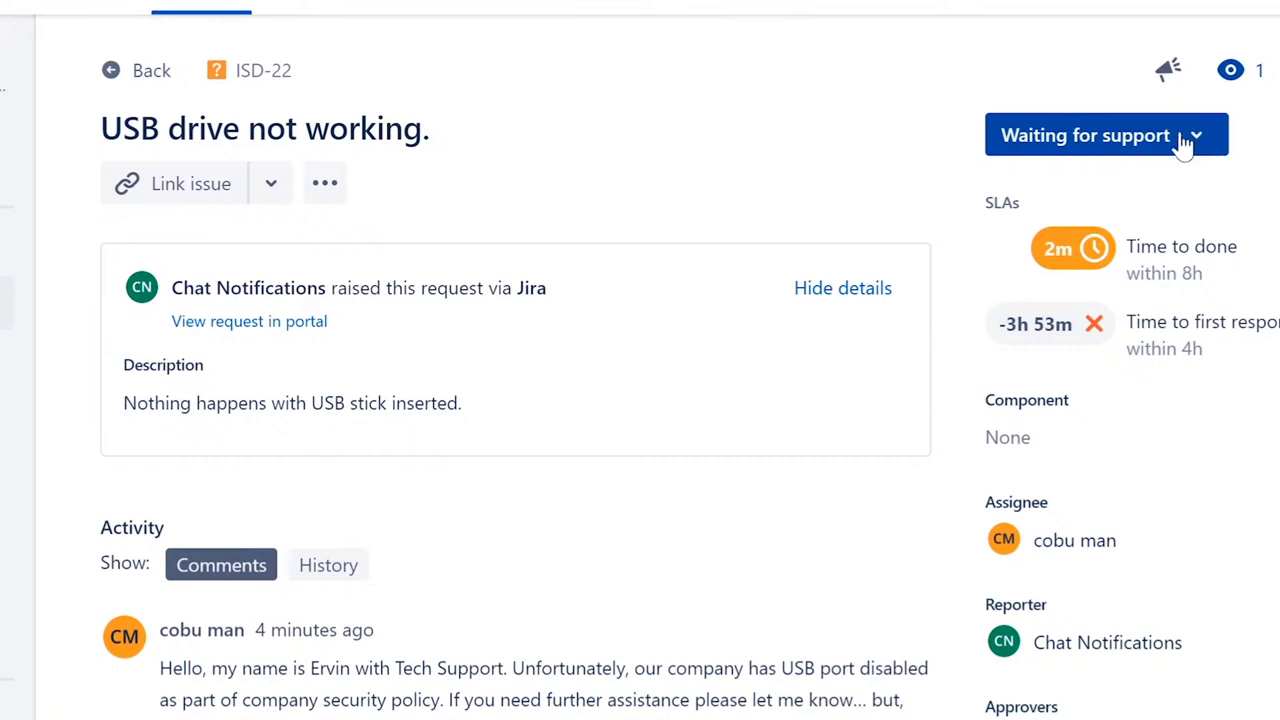
Change ISD-22 from Waiting for support to Completed and return to the All open queue.
{"action": "left_click", "coordinate": [1186, 143]}
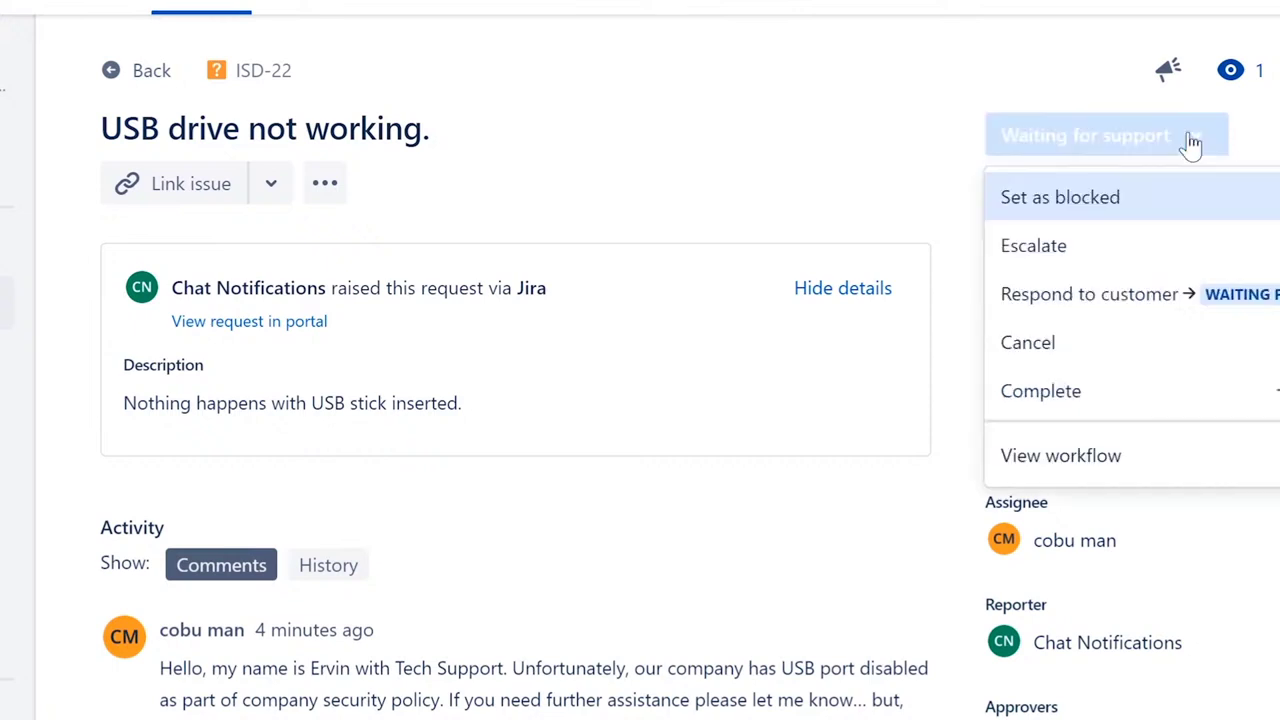
{"action": "left_click", "coordinate": [1127, 388]}
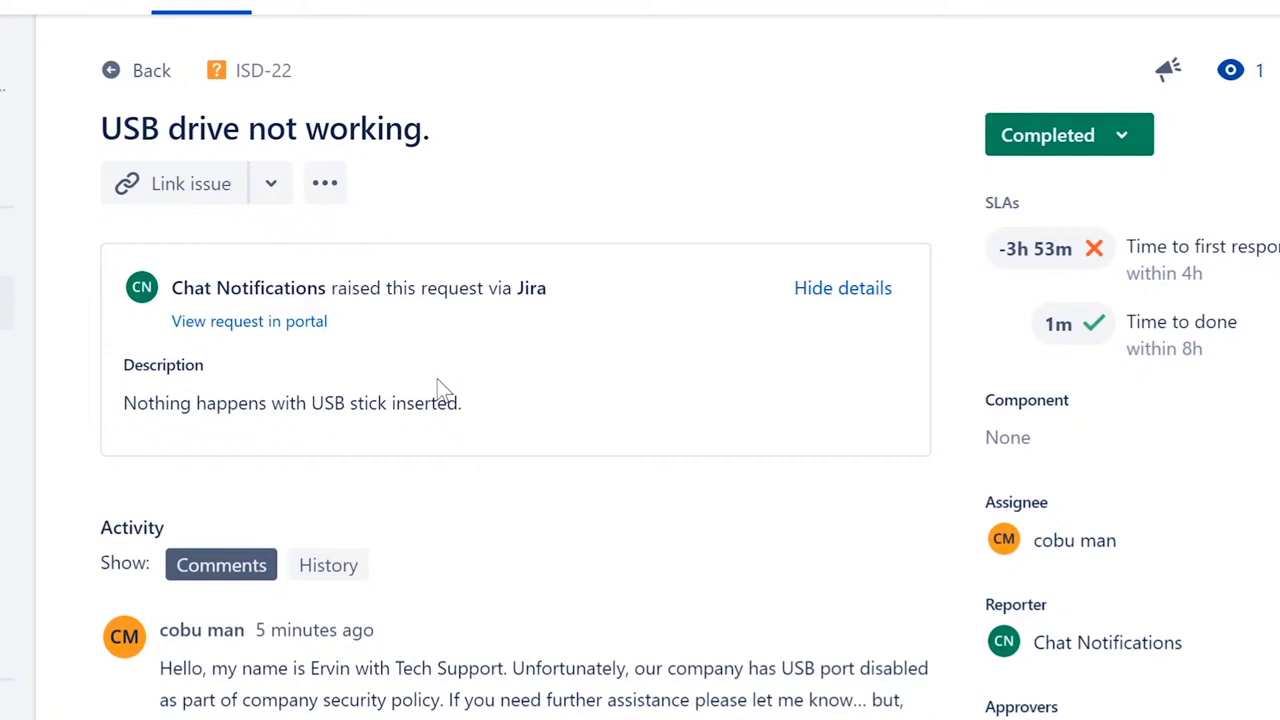
{"action": "left_click", "coordinate": [130, 74]}
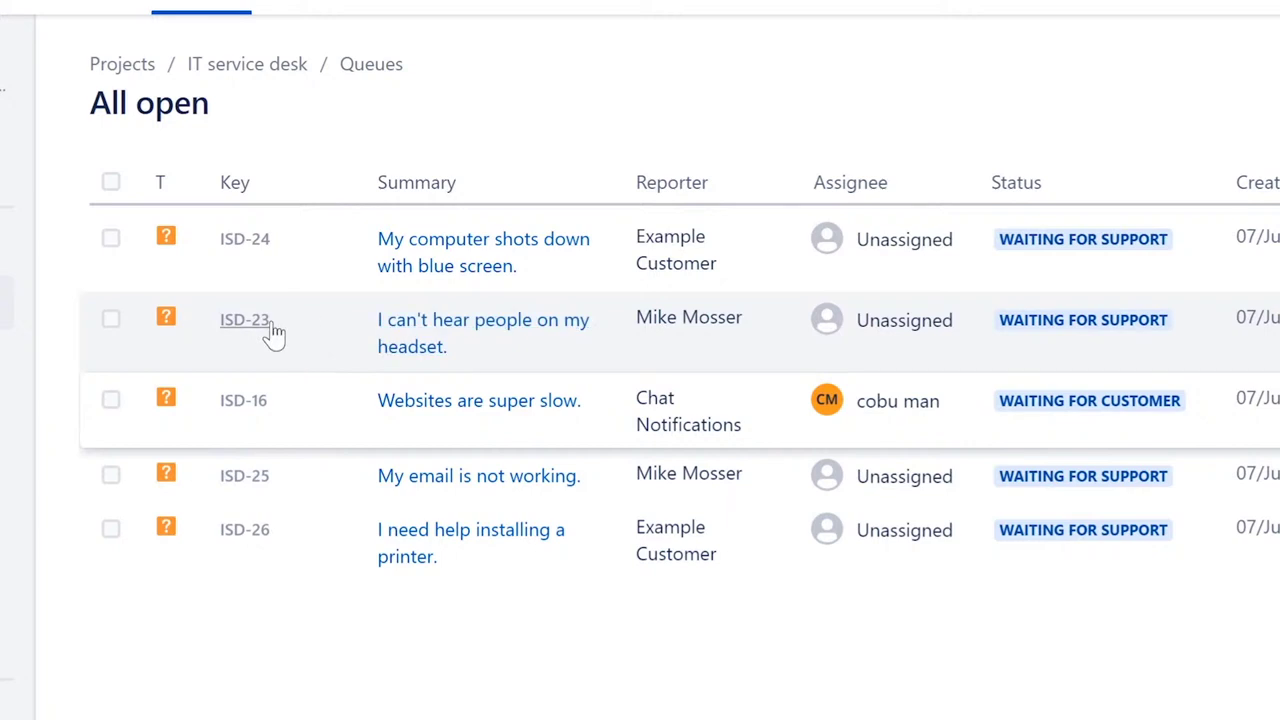
Open headset request ISD-23 and assign it to yourself.
{"action": "left_click", "coordinate": [494, 336]}
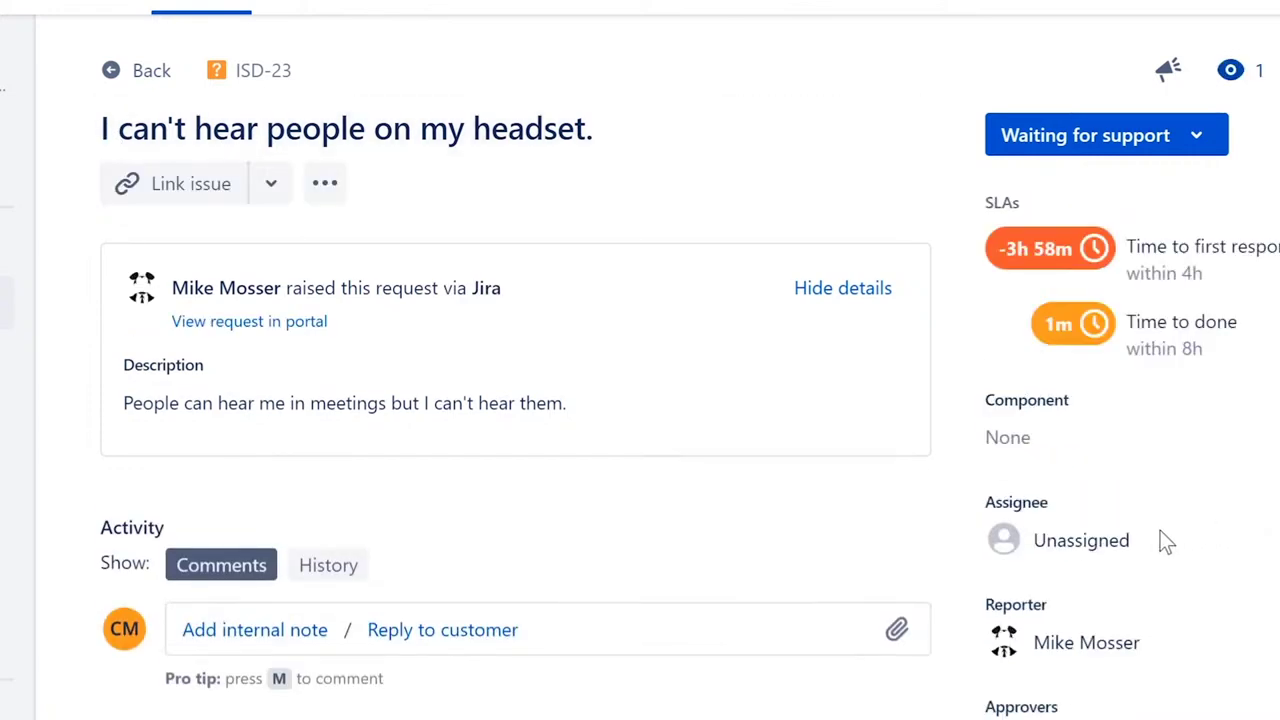
{"action": "left_click", "coordinate": [1075, 545]}
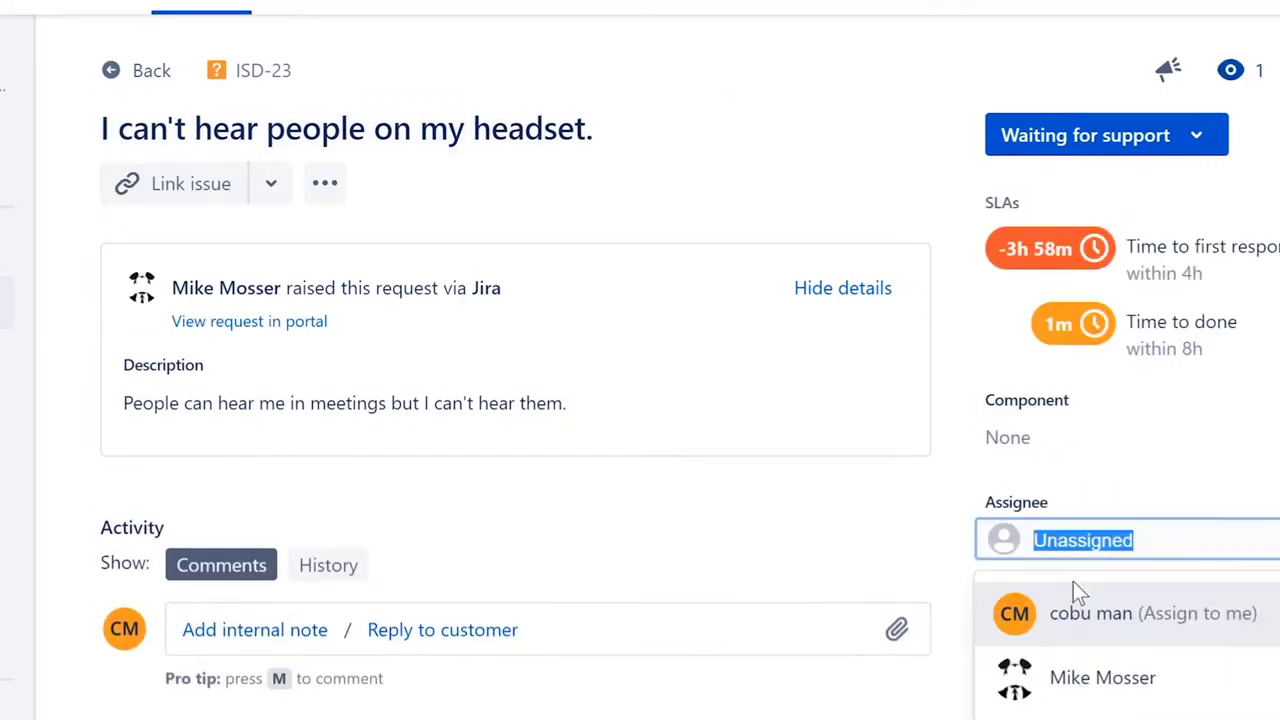
{"action": "left_click", "coordinate": [990, 607]}
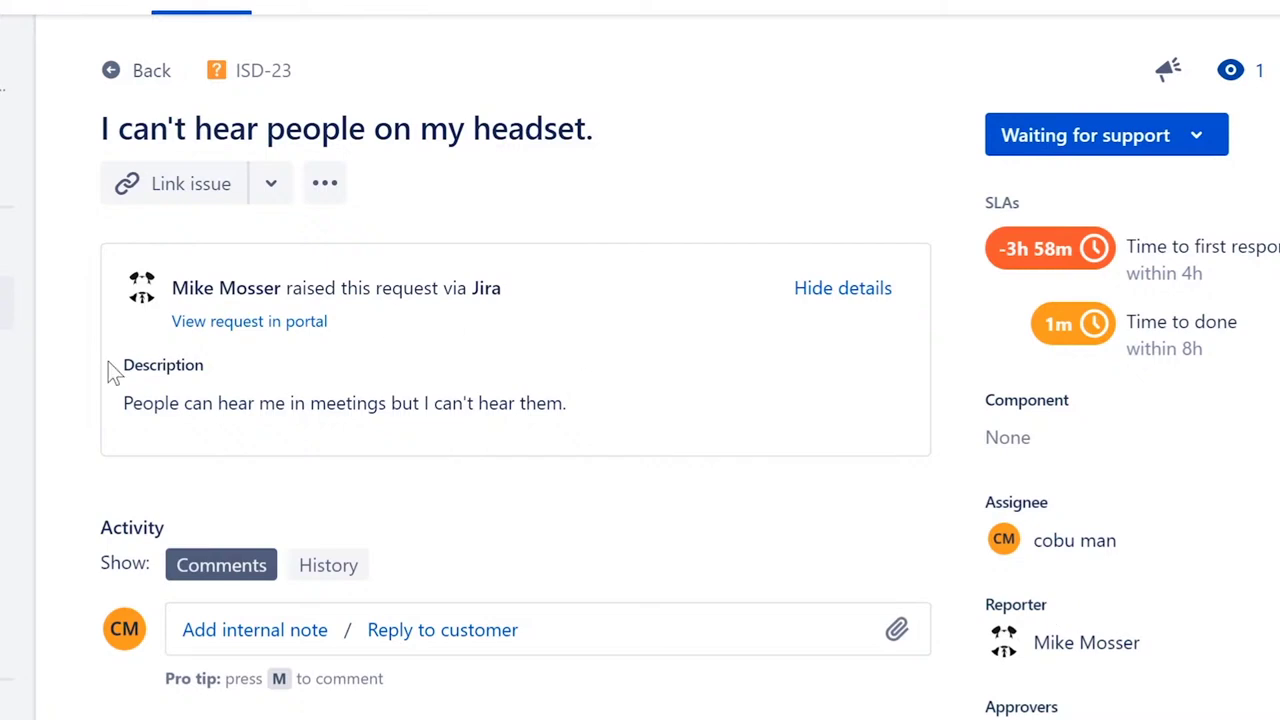
Cancel the description edit without changes and start a reply to the customer.
{"action": "left_click_drag", "start_coordinate": [123, 403], "coordinate": [600, 428]}
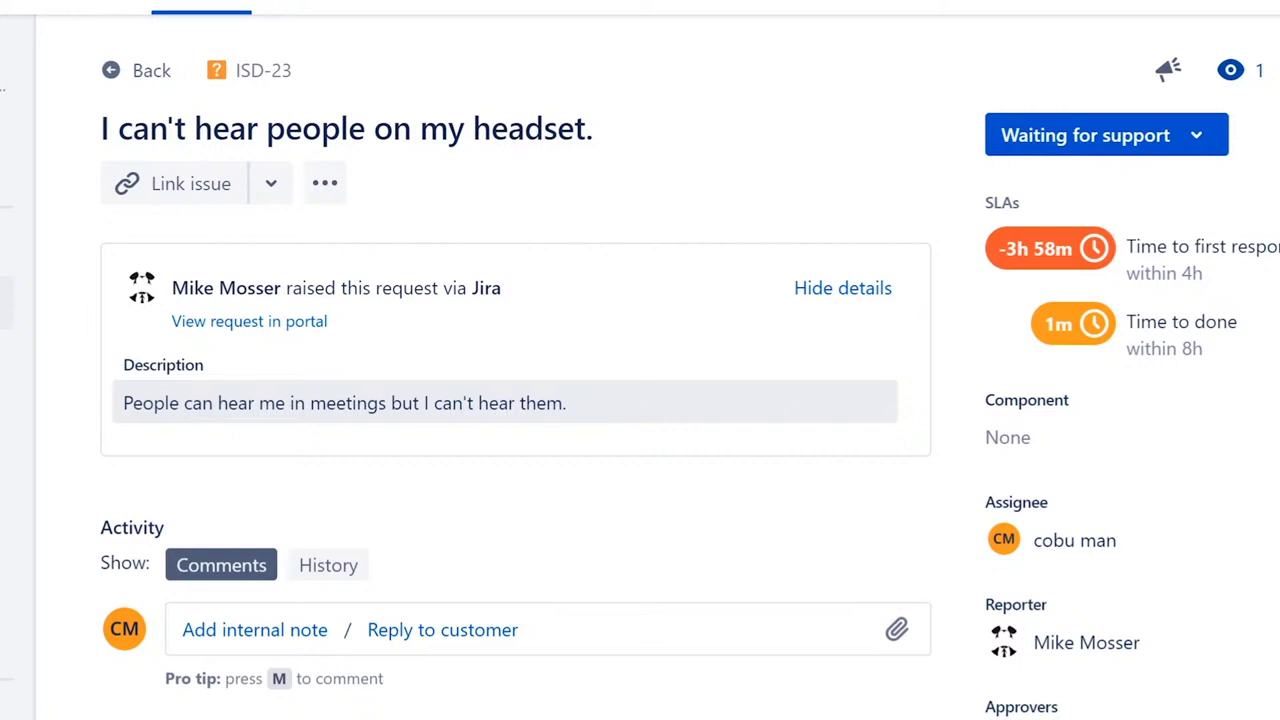
{"action": "left_click", "coordinate": [555, 412]}
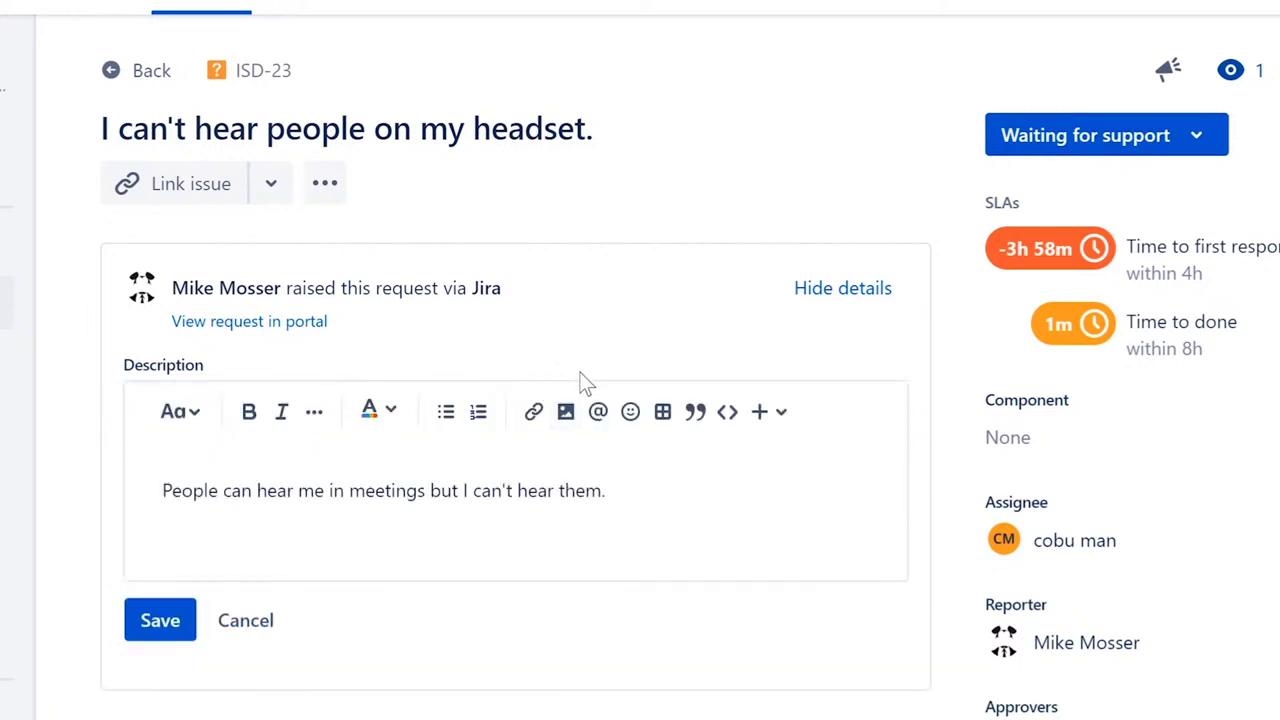
{"action": "left_click", "coordinate": [256, 621]}
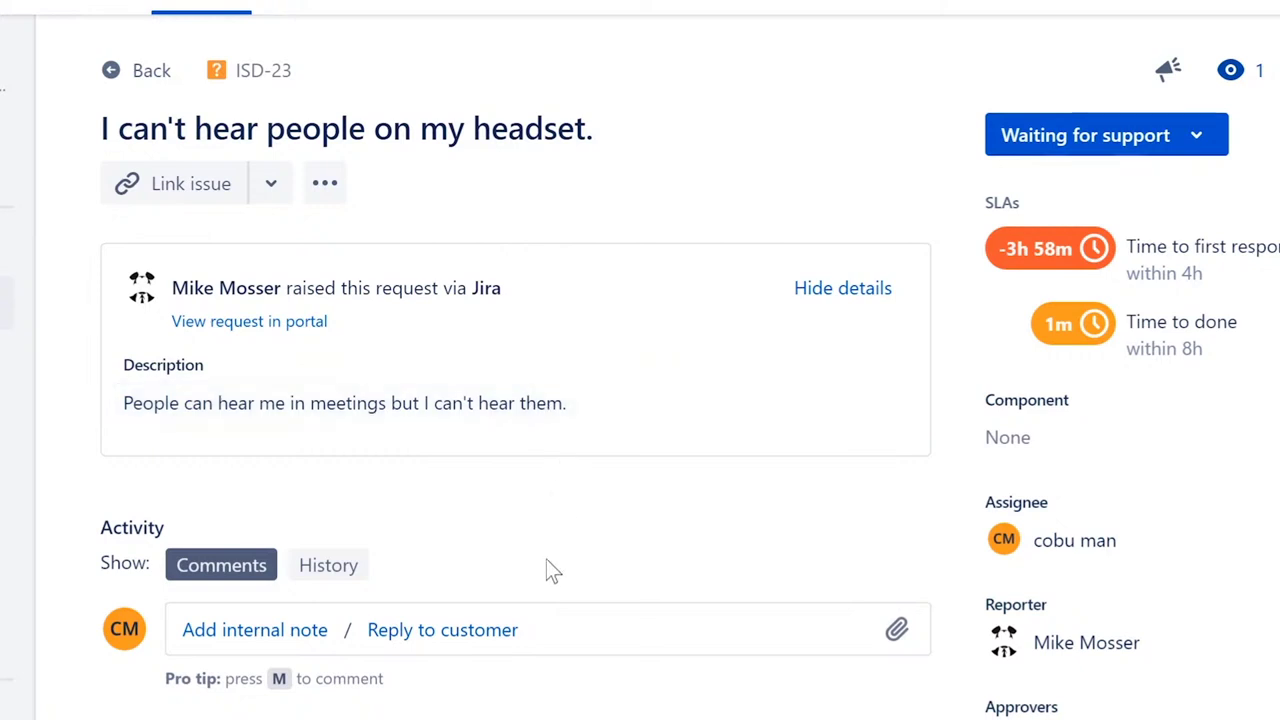
{"action": "left_click", "coordinate": [479, 631]}
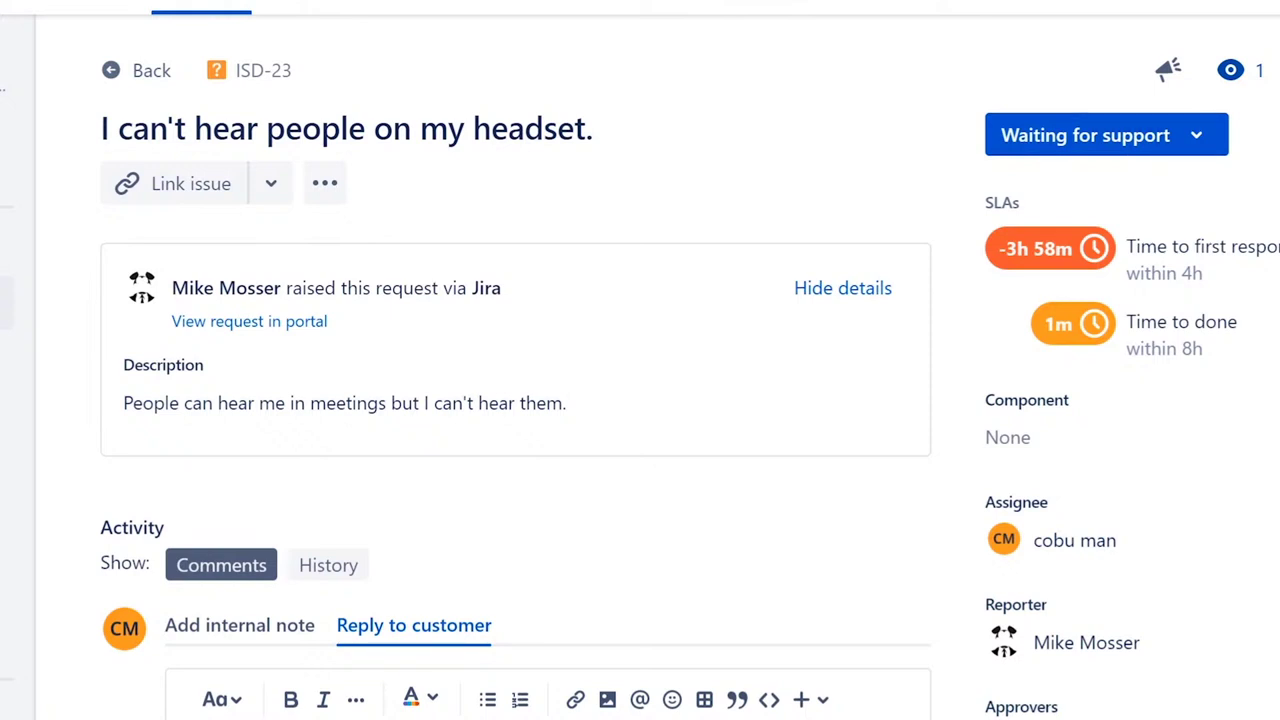
Post a Help Desk reply offering remote control to fix the headset, asking for PC name or IP address.
{"action": "type", "text": "Hello, this is Ervin with"}
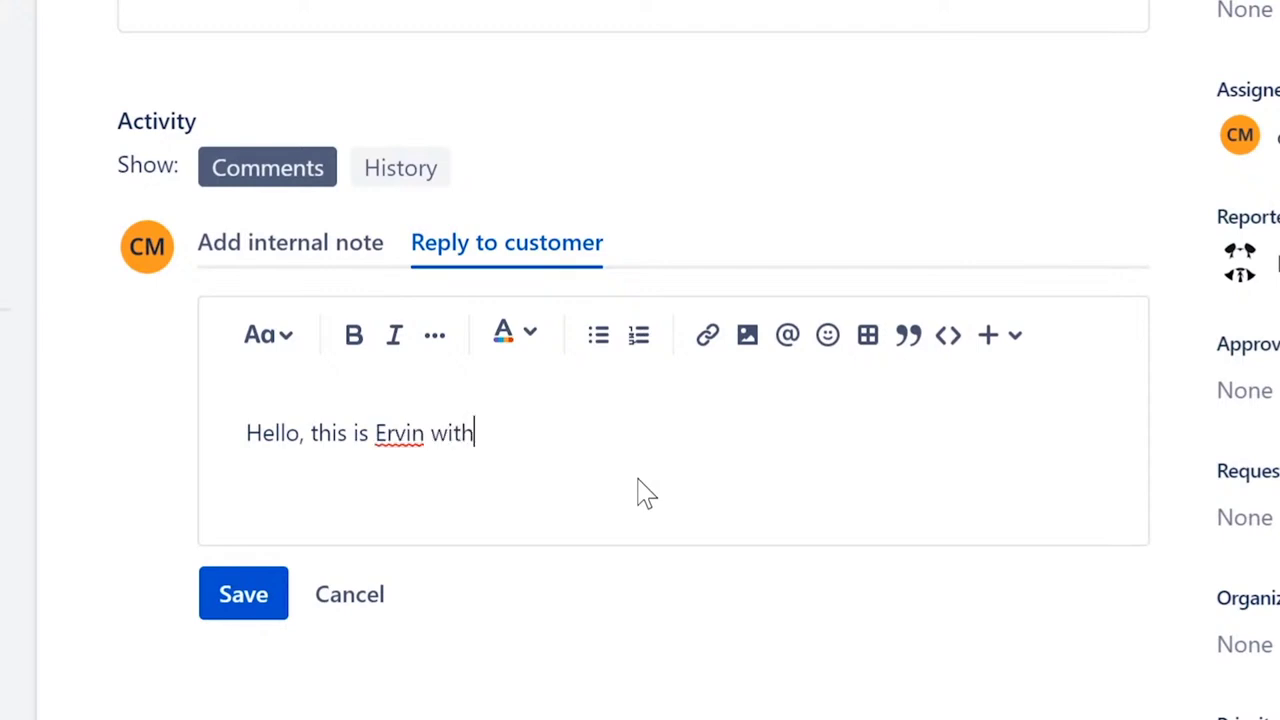
{"action": "type", "text": " Help Desk. "}
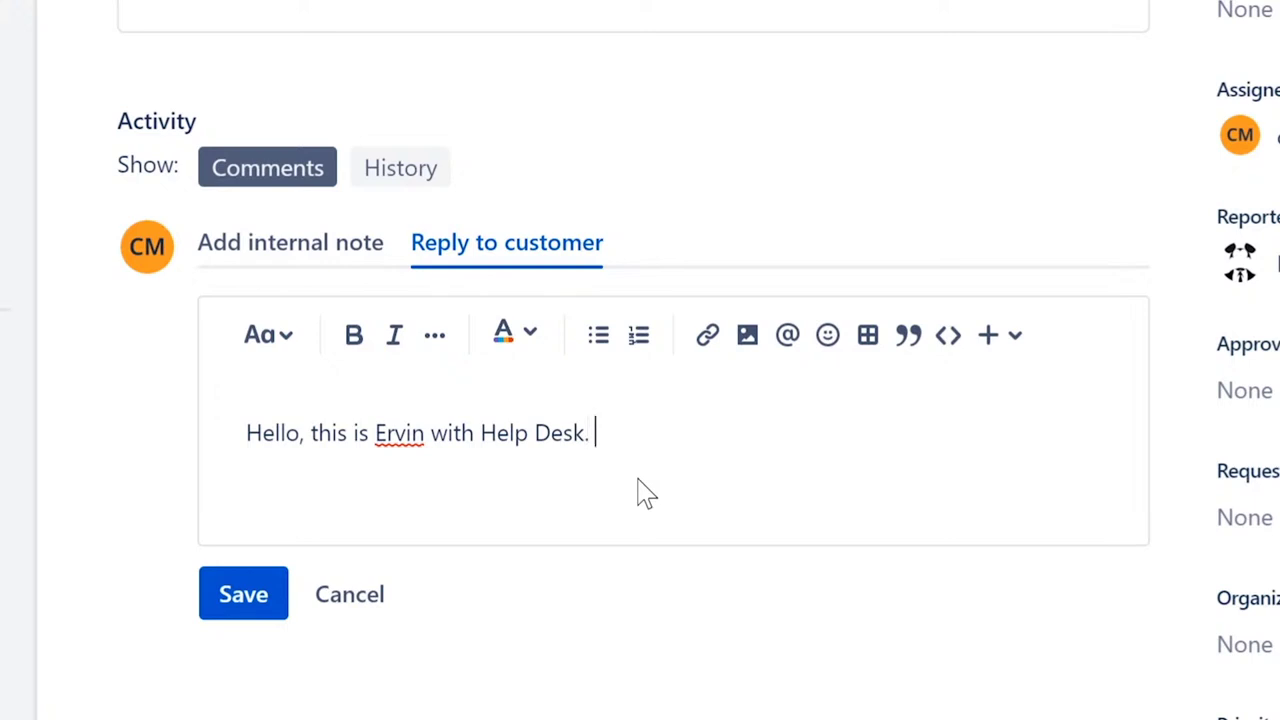
{"action": "type", "text": "I can help you with "}
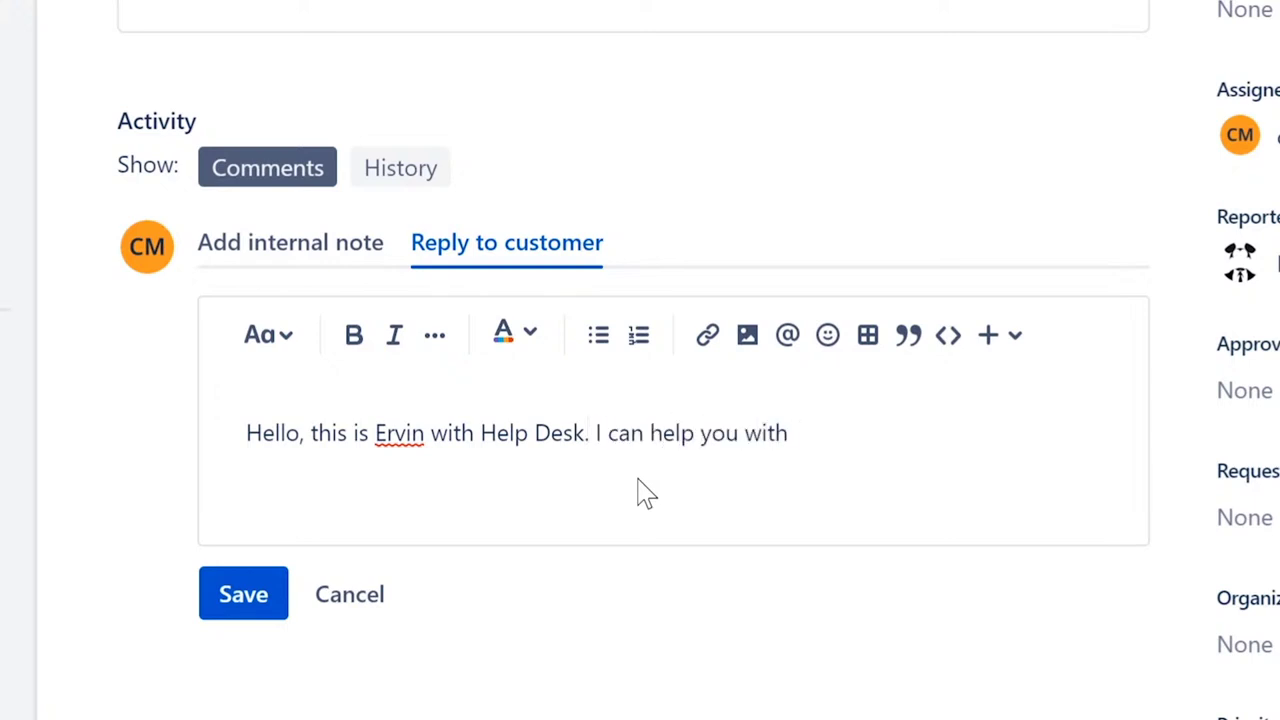
{"action": "type", "text": "headse"}
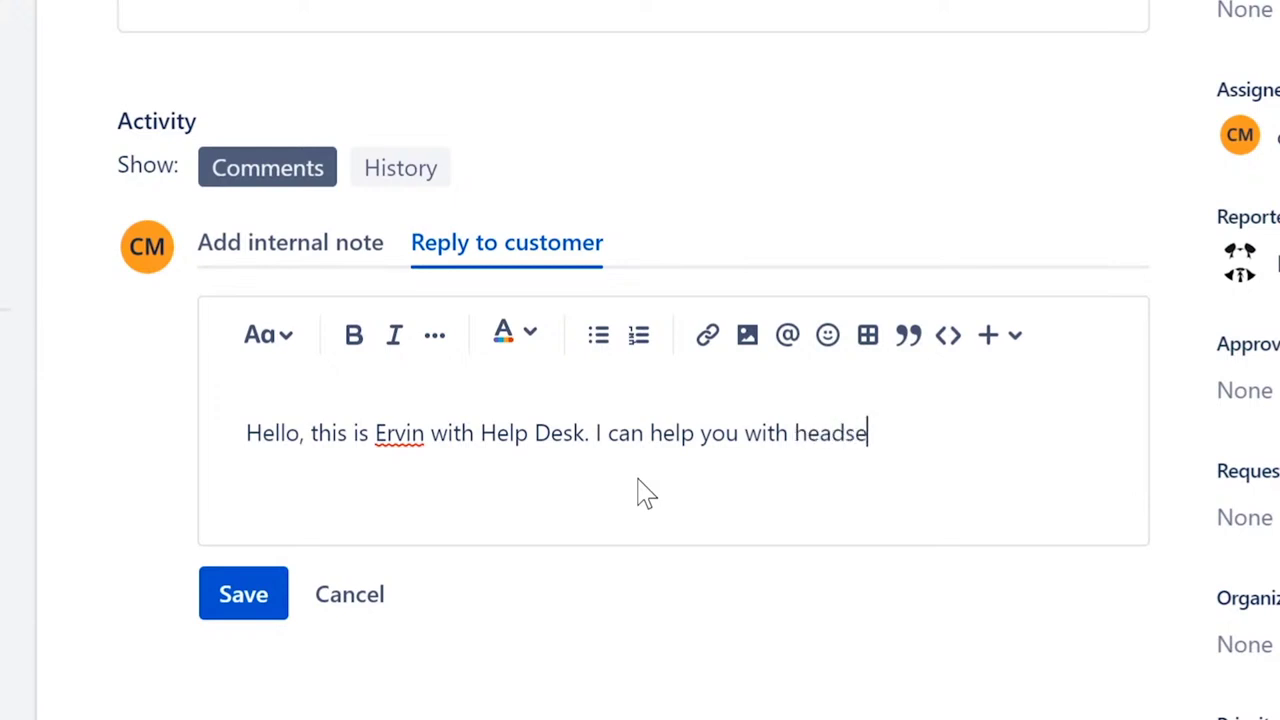
{"action": "type", "text": "t issue. c"}
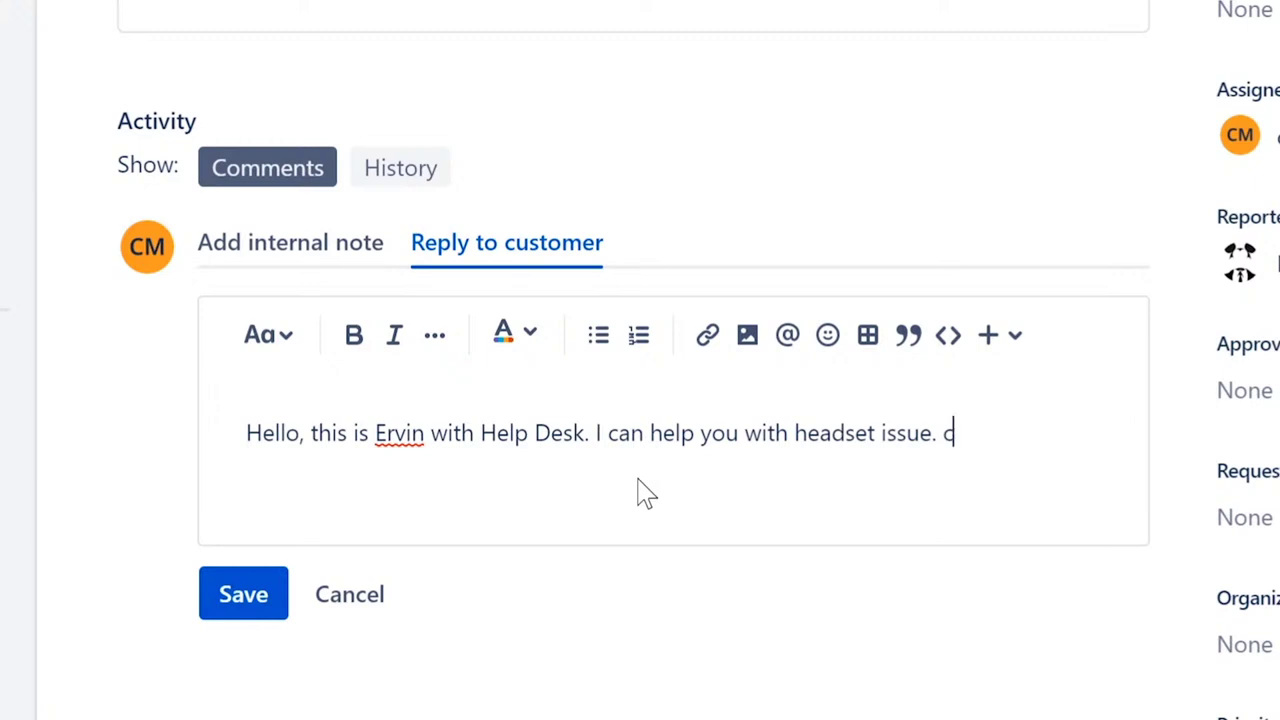
{"action": "key", "text": "BackSpace"}
{"action": "type", "text": "May I tae"}
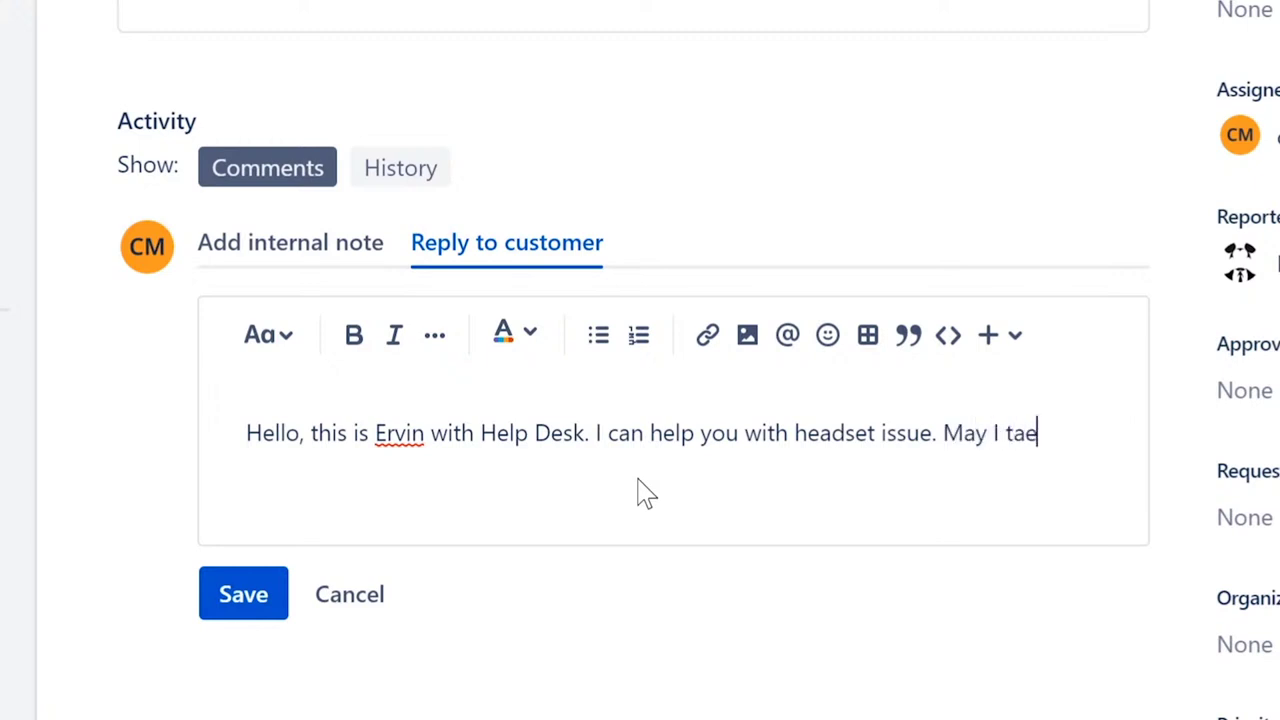
{"action": "key", "text": "BackSpace"}
{"action": "type", "text": "ke "}
{"action": "type", "text": "t"}
{"action": "type", "text": "ontrol of ryou"}
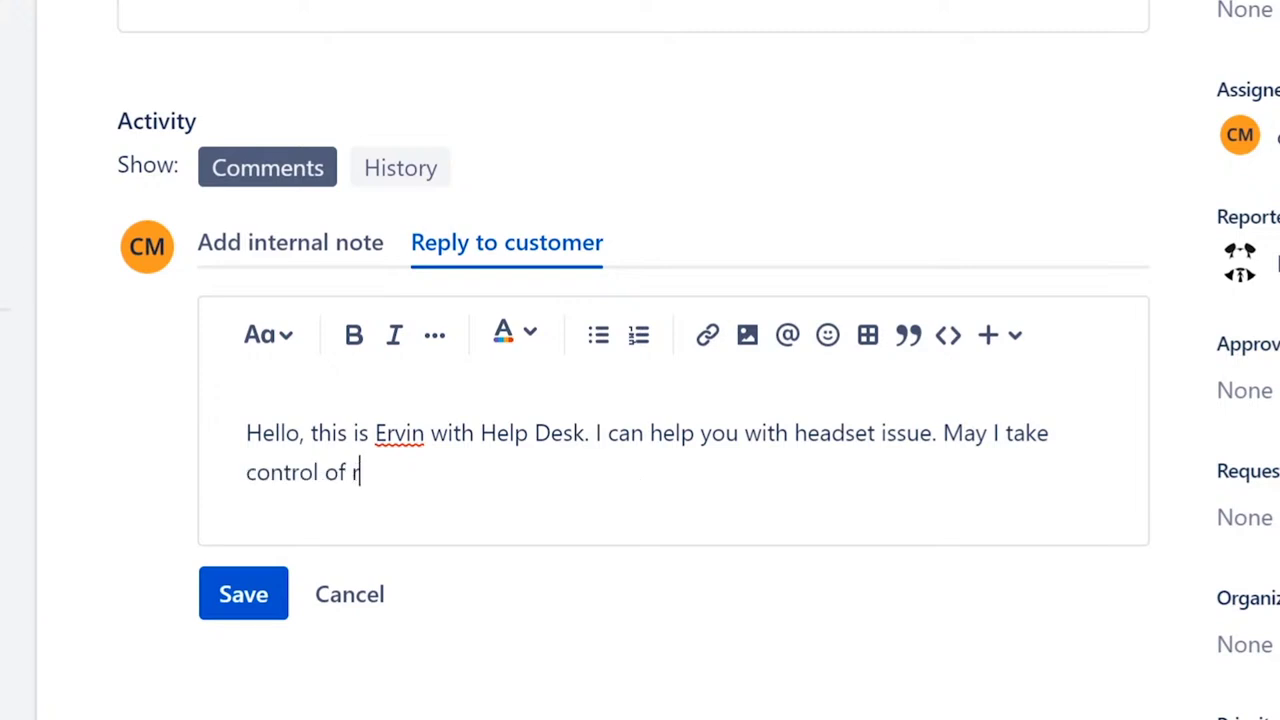
{"action": "key", "text": "BackSpace"}
{"action": "key", "text": "BackSpace"}
{"action": "key", "text": "BackSpace"}
{"action": "key", "text": "BackSpace"}
{"action": "type", "text": "your computer to "}
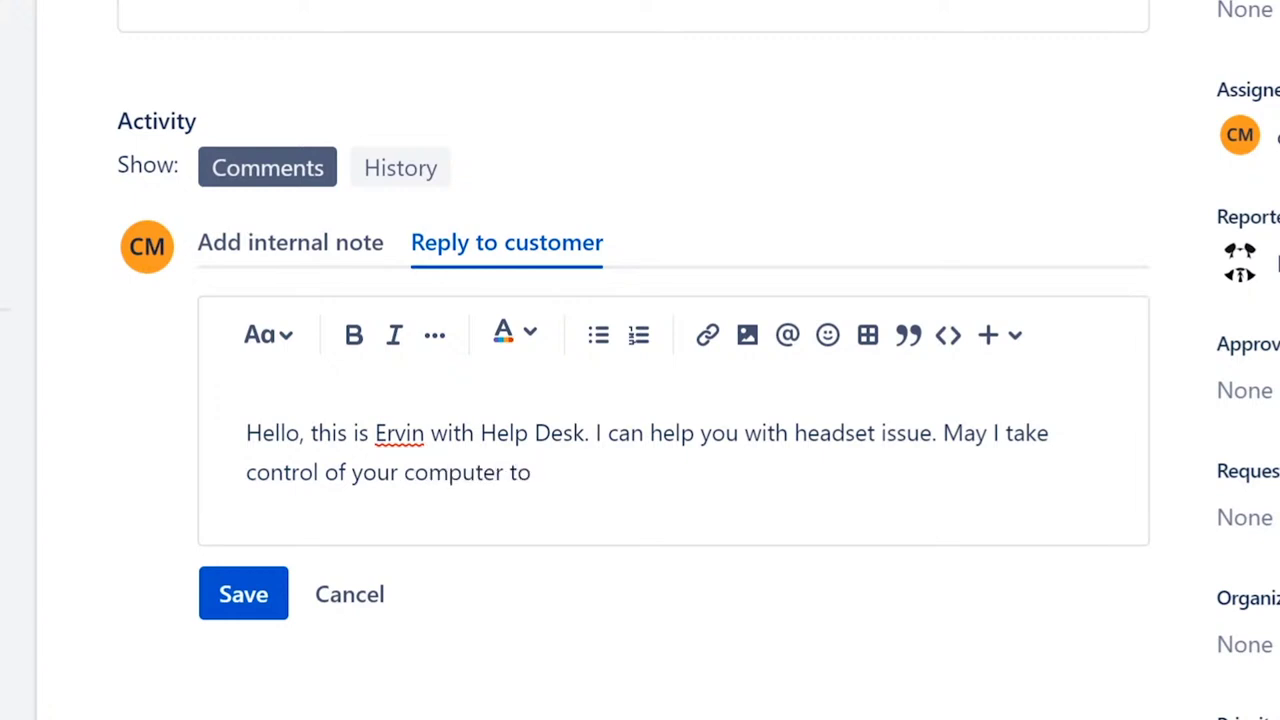
{"action": "type", "text": "fix it?"}
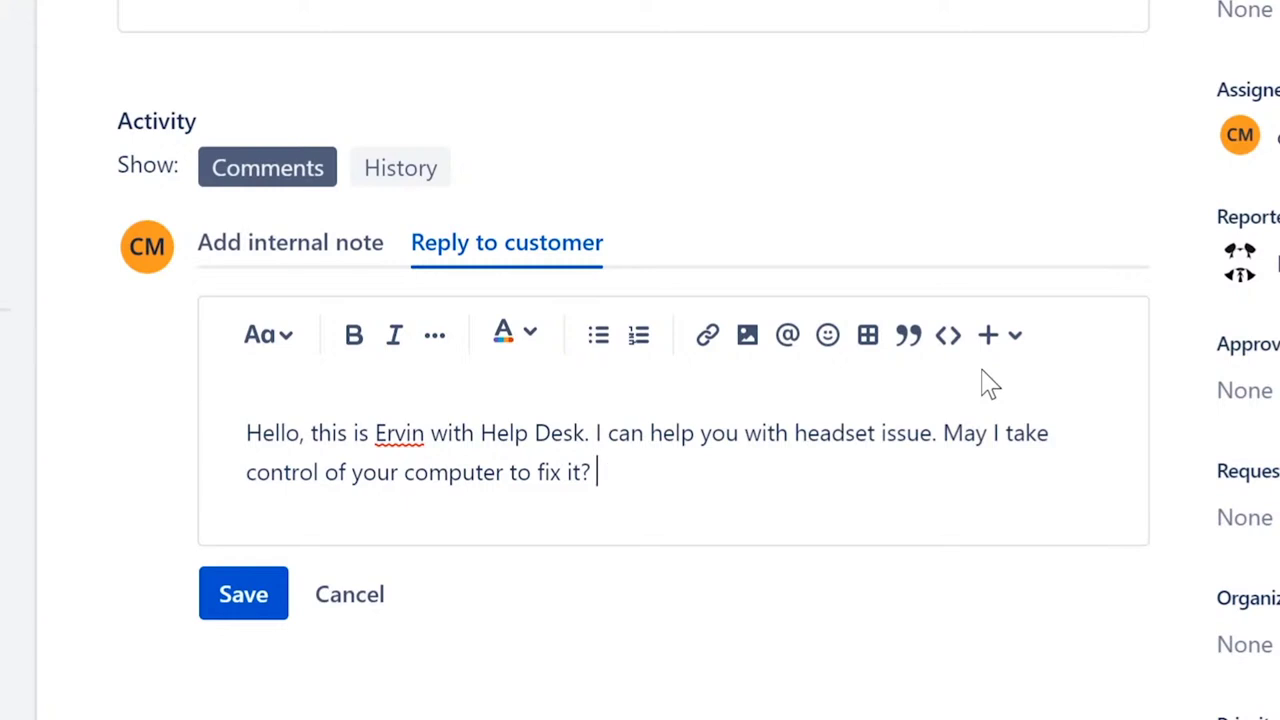
{"action": "type", "text": "If so, plea"}
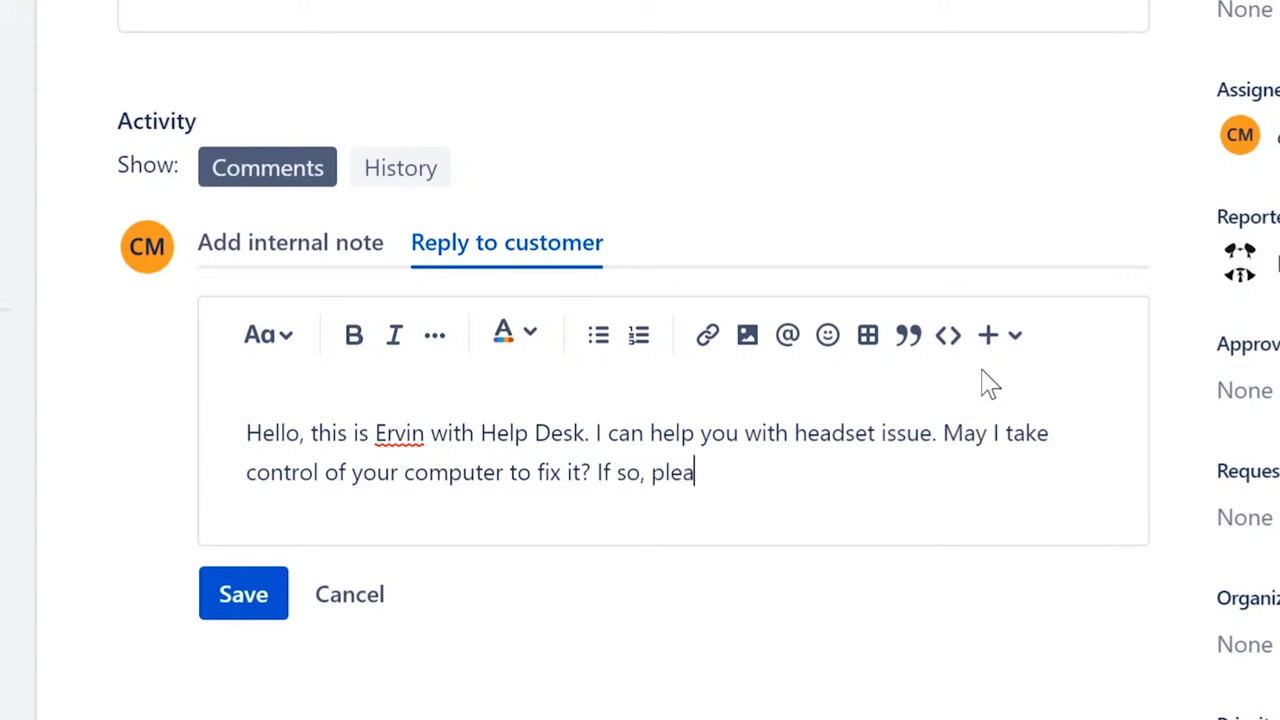
{"action": "type", "text": "se send me y"}
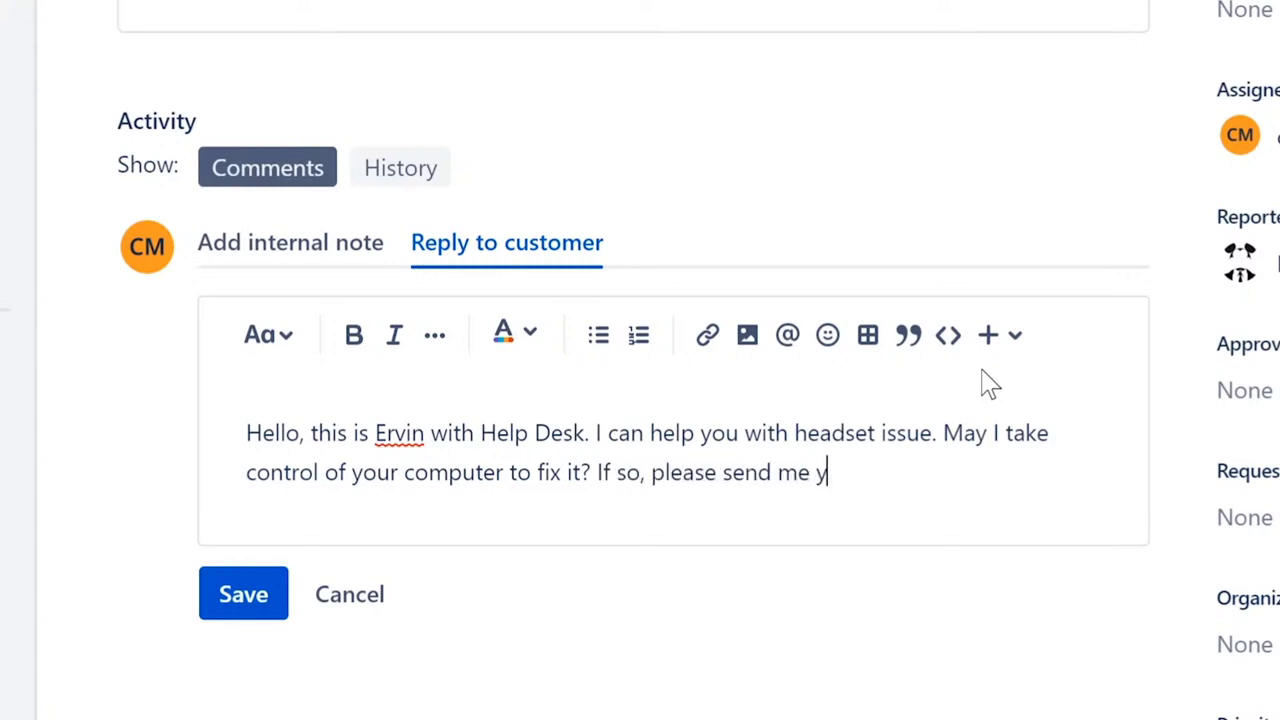
{"action": "type", "text": "our PC na"}
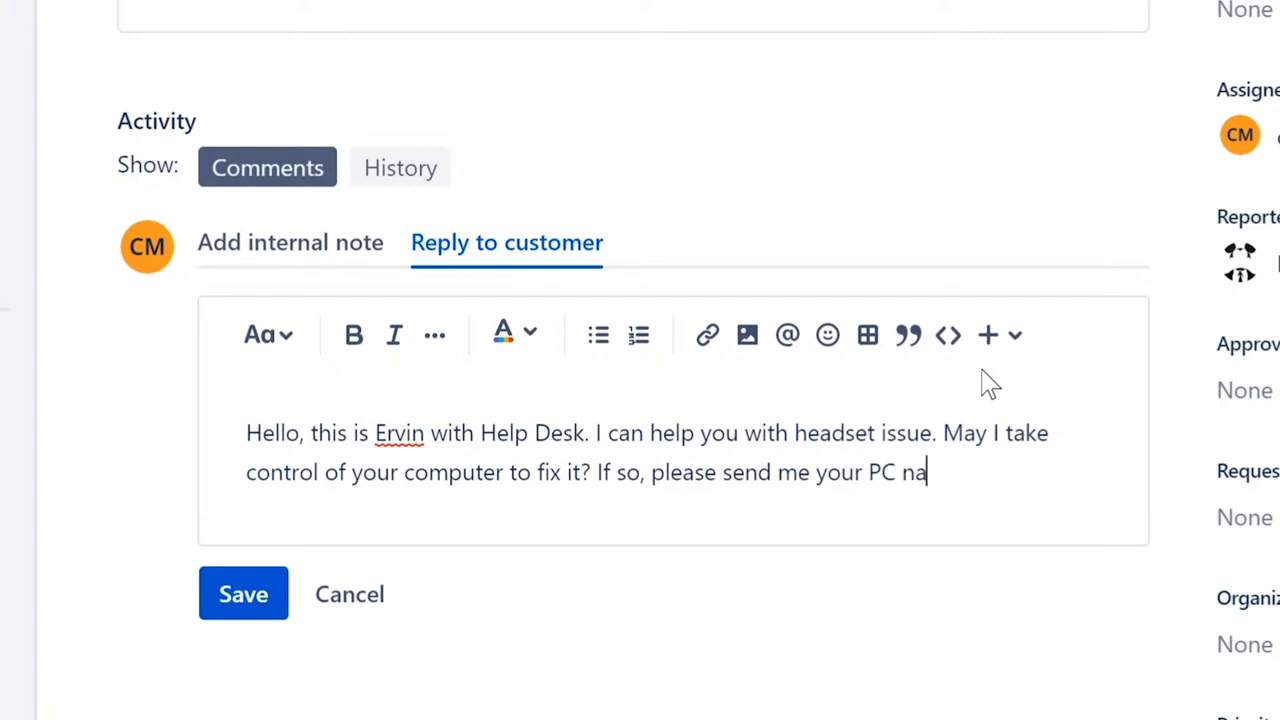
{"action": "type", "text": "me or ip add"}
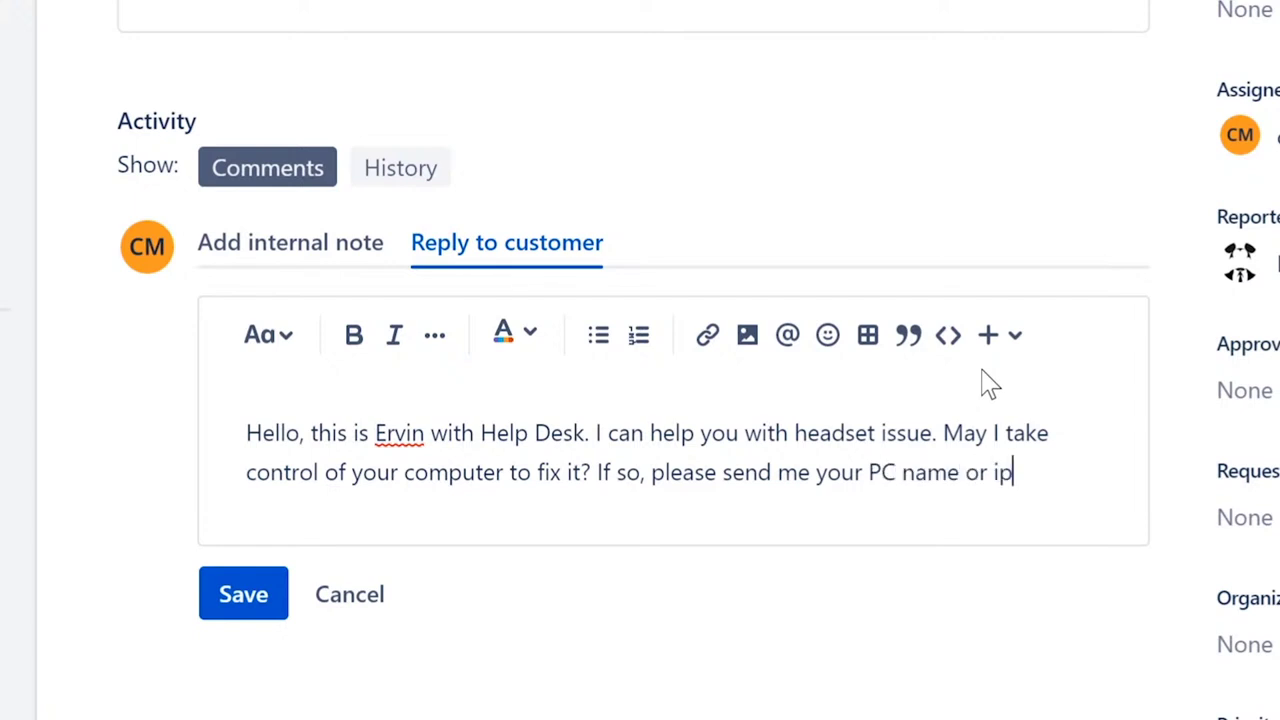
{"action": "type", "text": "ss"}
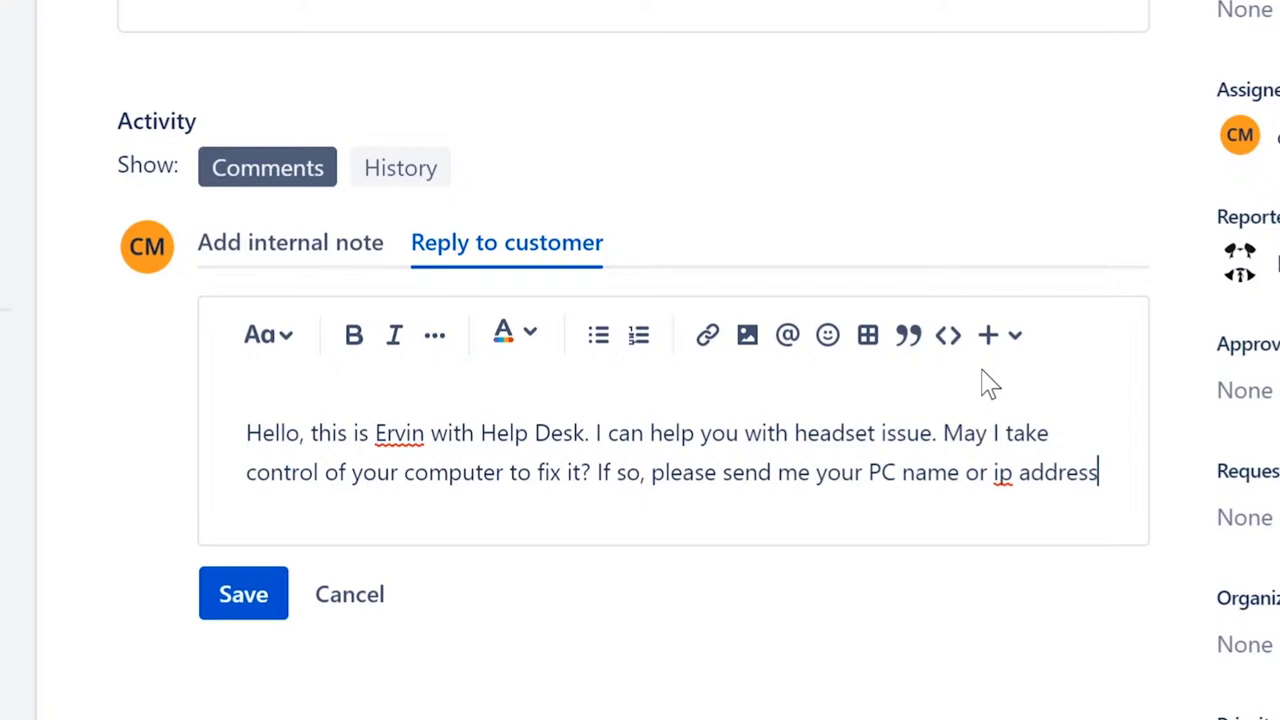
{"action": "type", "text": "."}
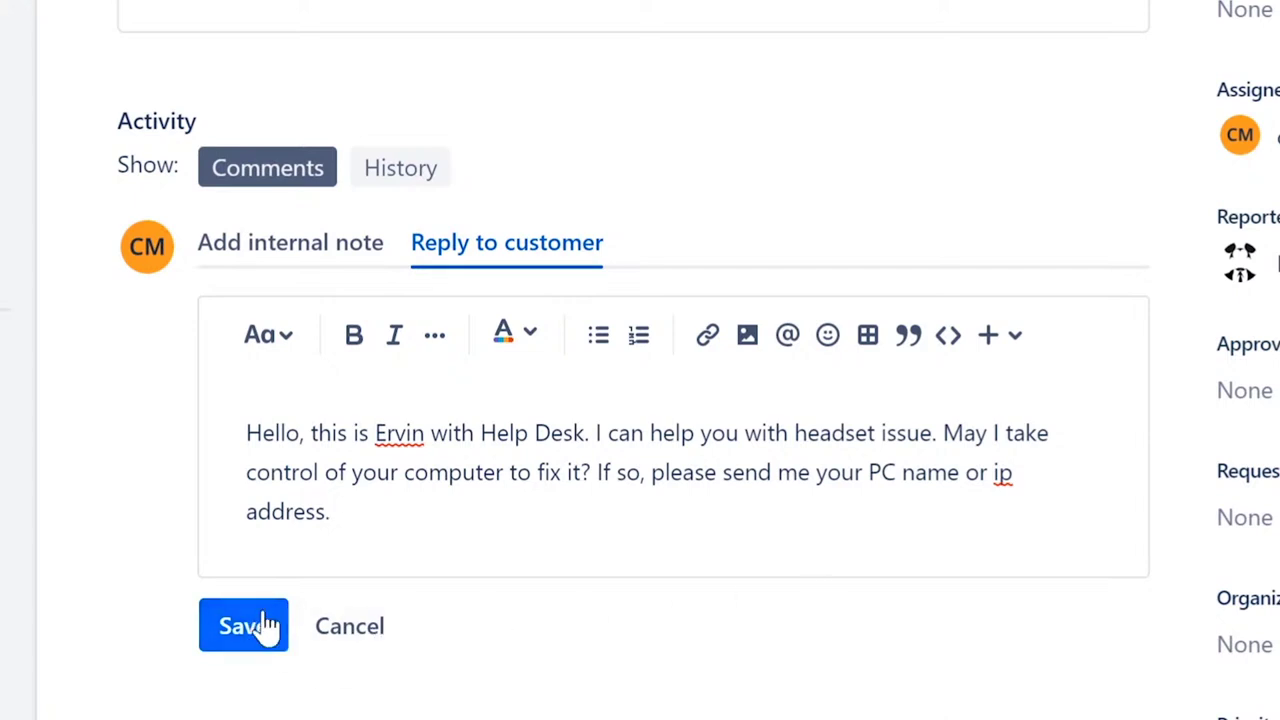
{"action": "left_click", "coordinate": [232, 636]}
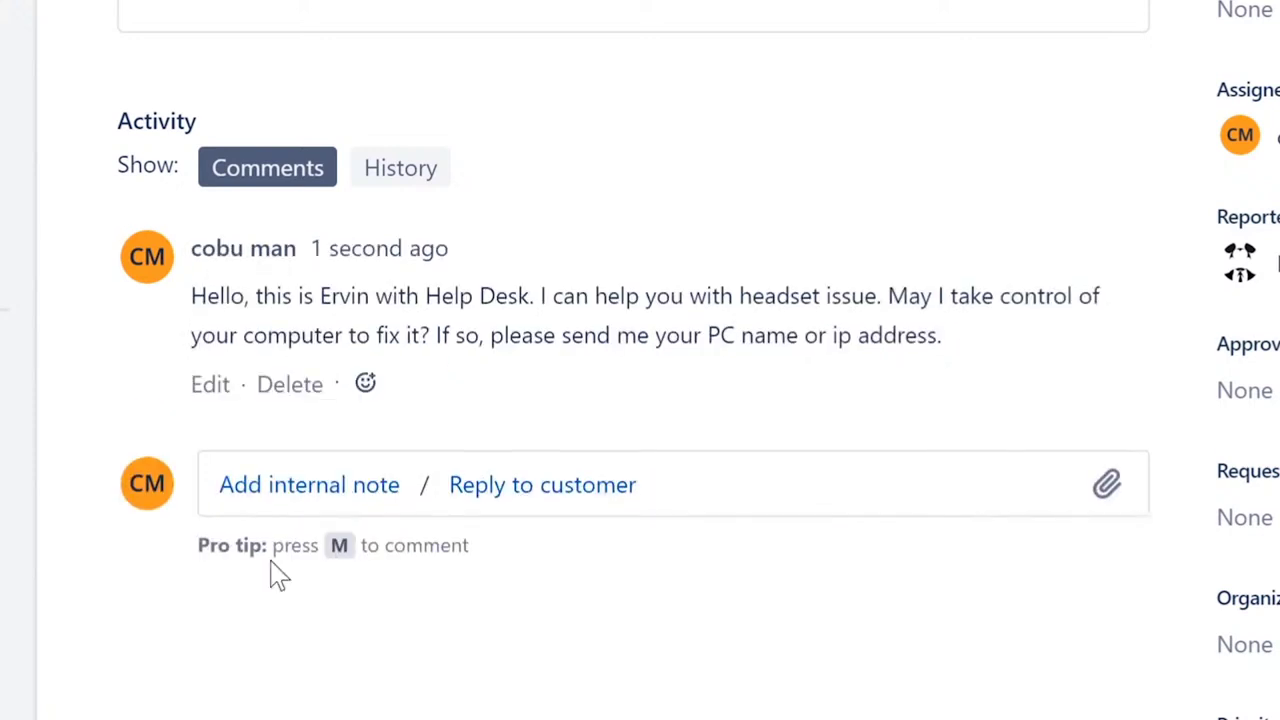
Save an internal note stating the user's PC name is cobuman1.
{"action": "left_click", "coordinate": [331, 487]}
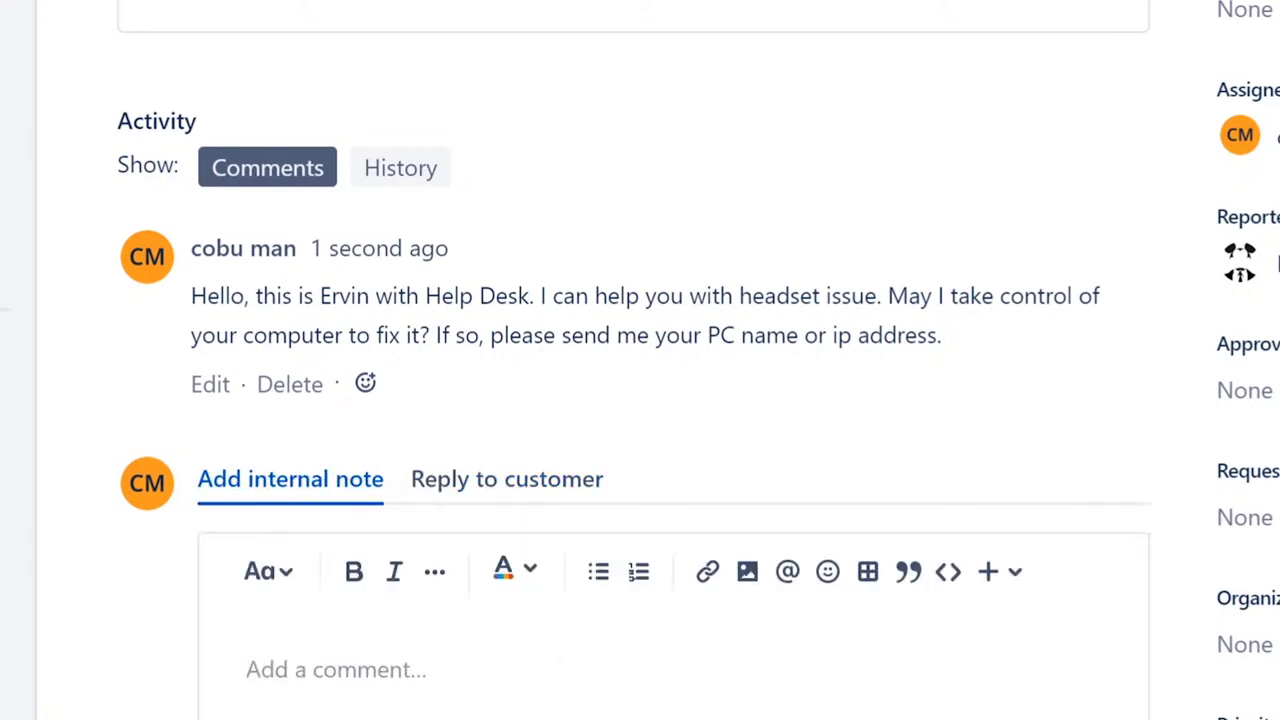
{"action": "type", "text": "use"}
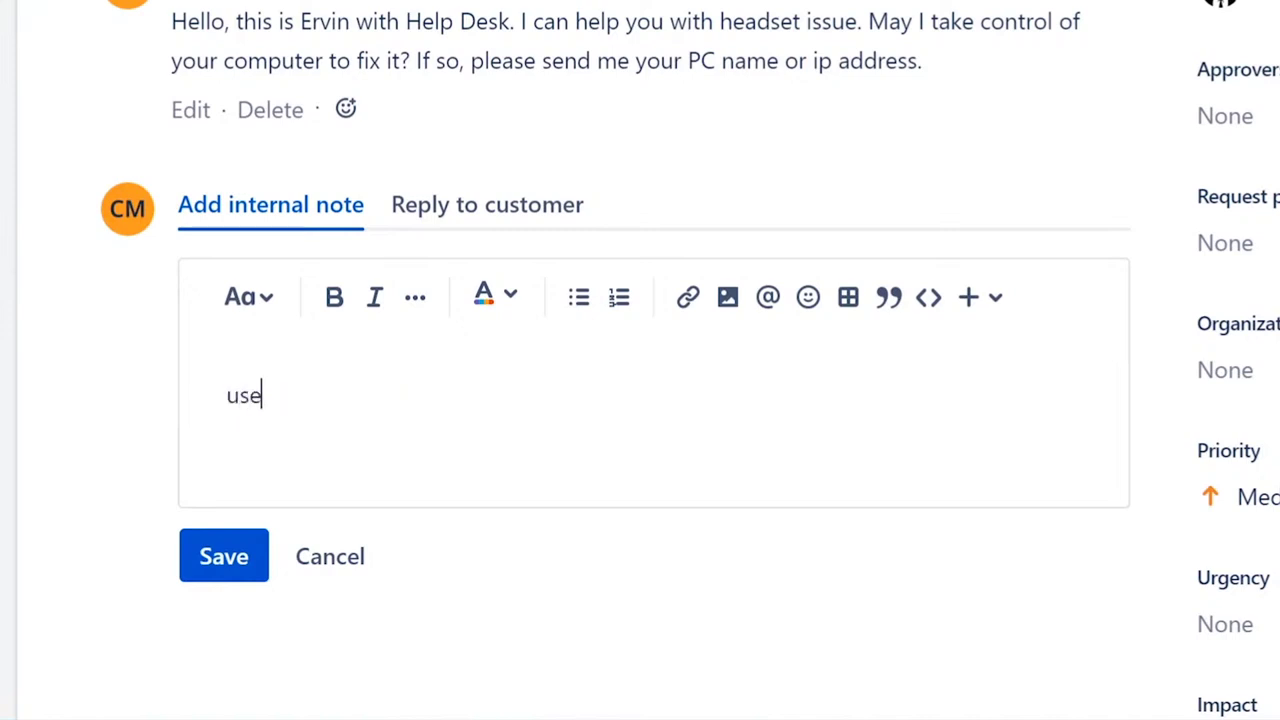
{"action": "type", "text": "r's pc name "}
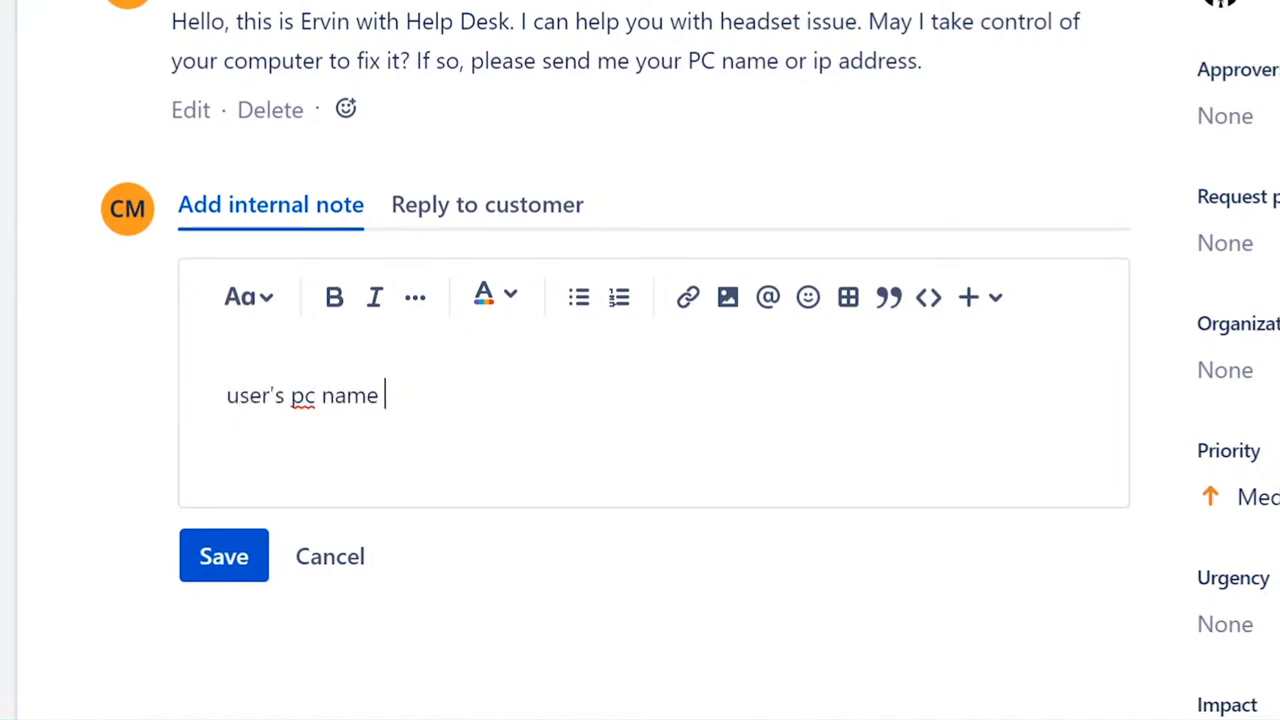
{"action": "type", "text": "is cobuman1"}
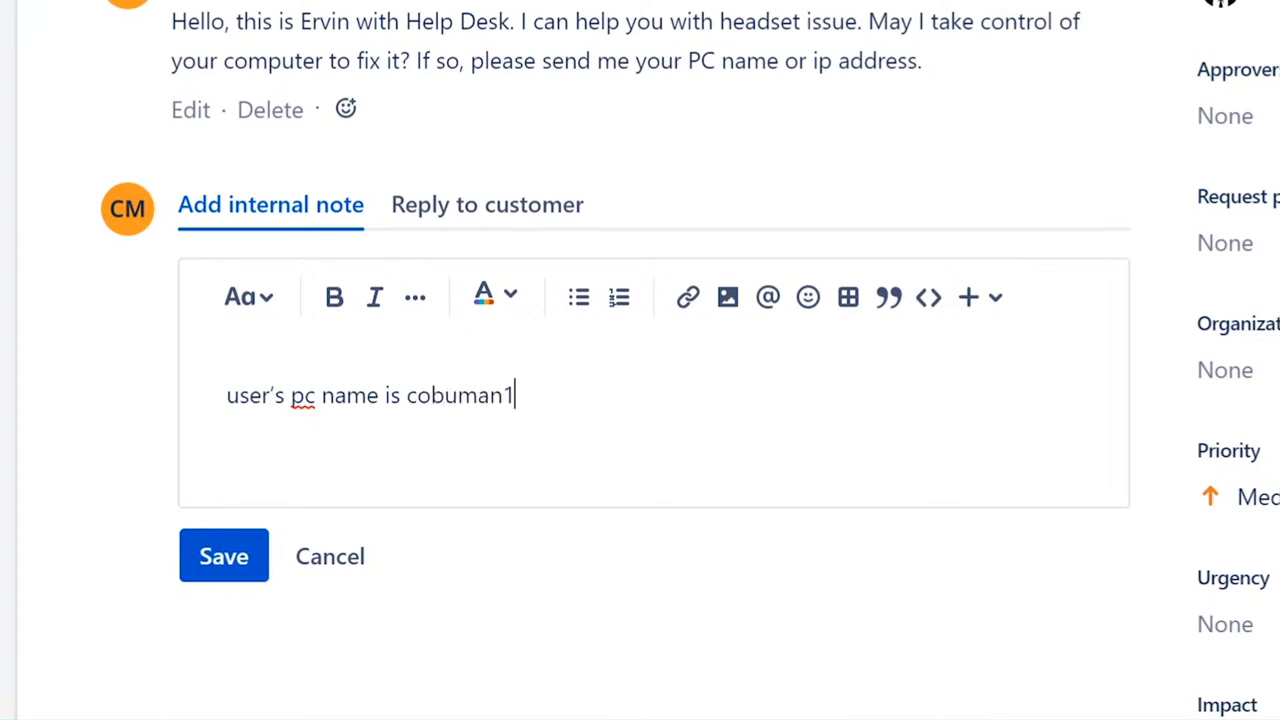
{"action": "left_click", "coordinate": [204, 574]}
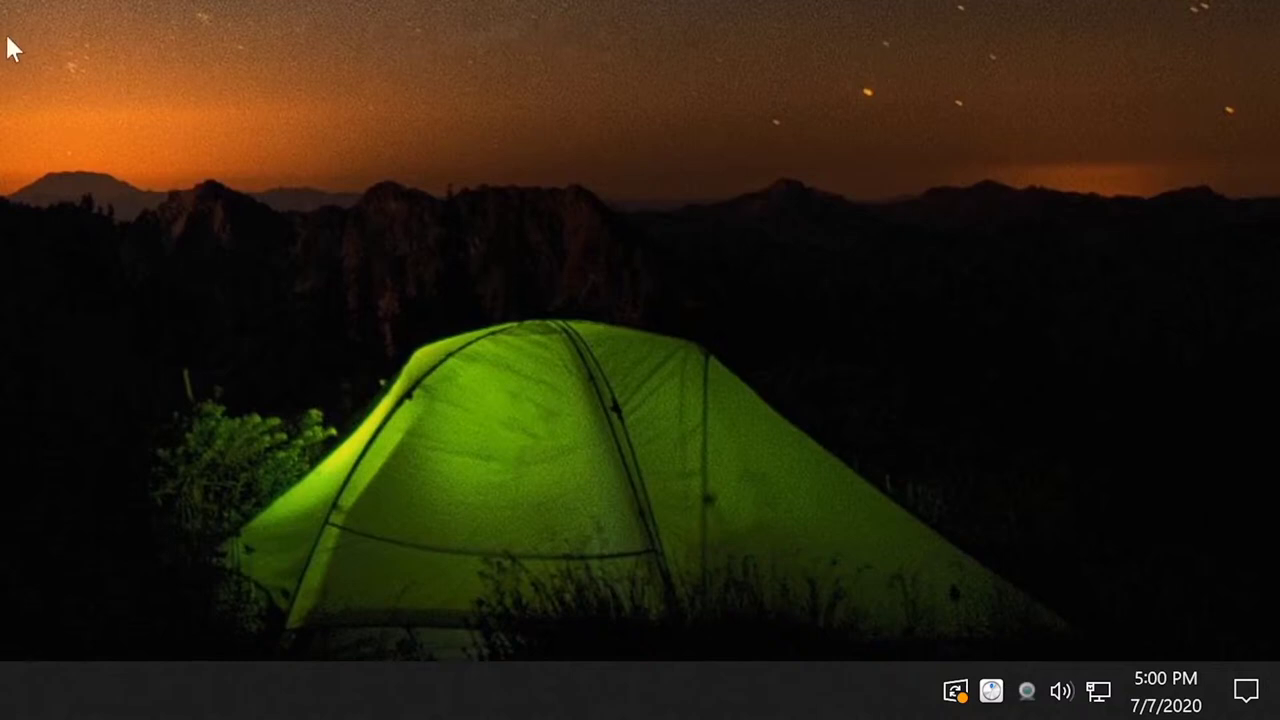
Open Sound settings from the tray, keep Plantronics speakers as output, and open Sound Control Panel.
{"action": "left_click", "coordinate": [1068, 693]}
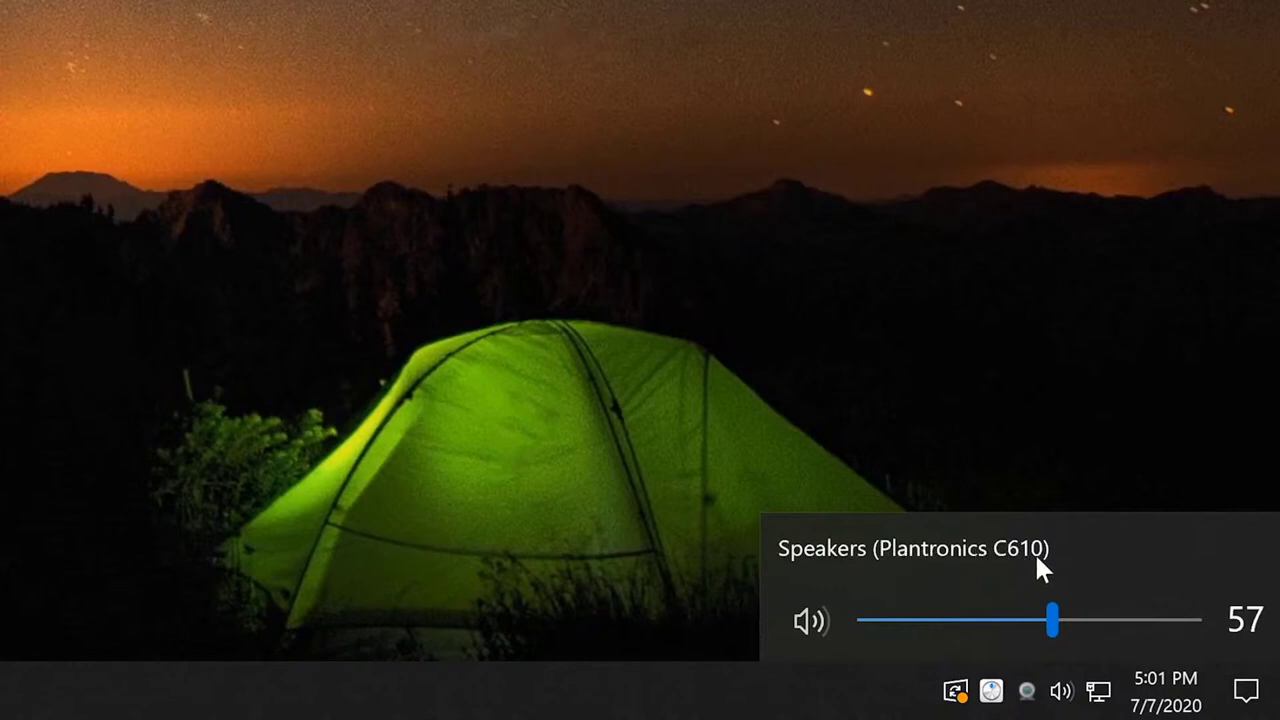
{"action": "right_click", "coordinate": [1065, 688]}
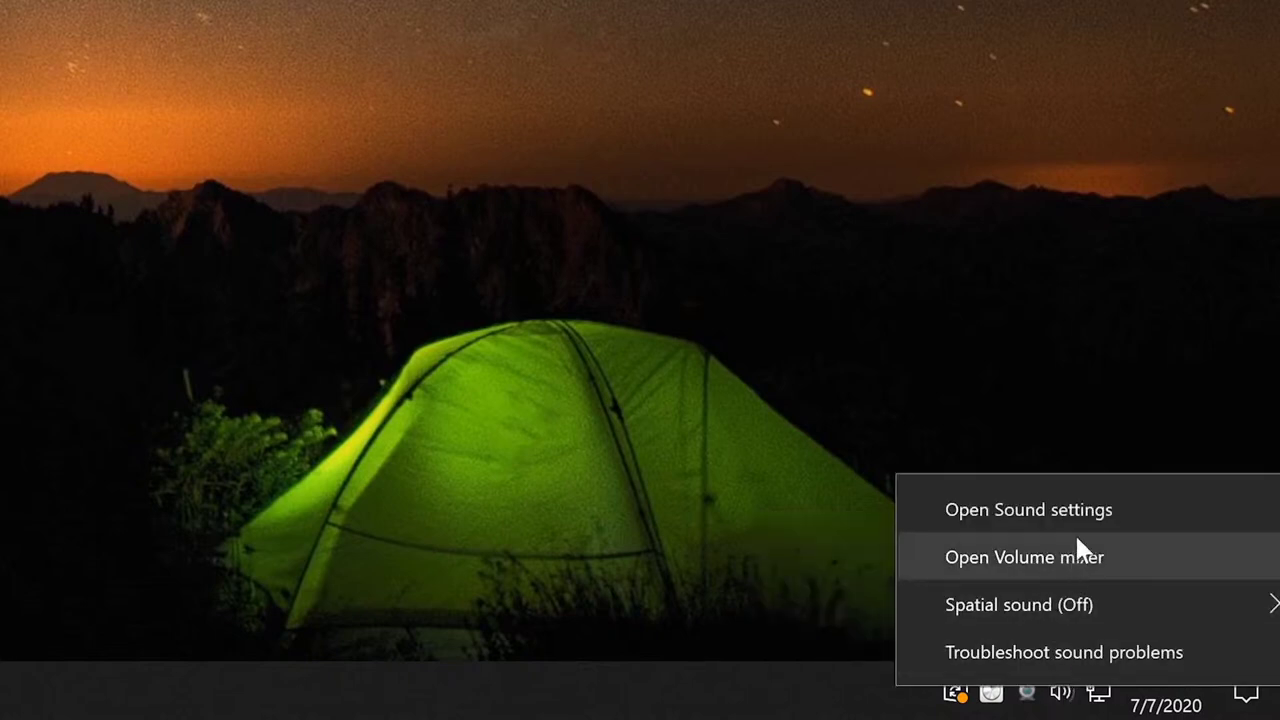
{"action": "left_click", "coordinate": [1096, 510]}
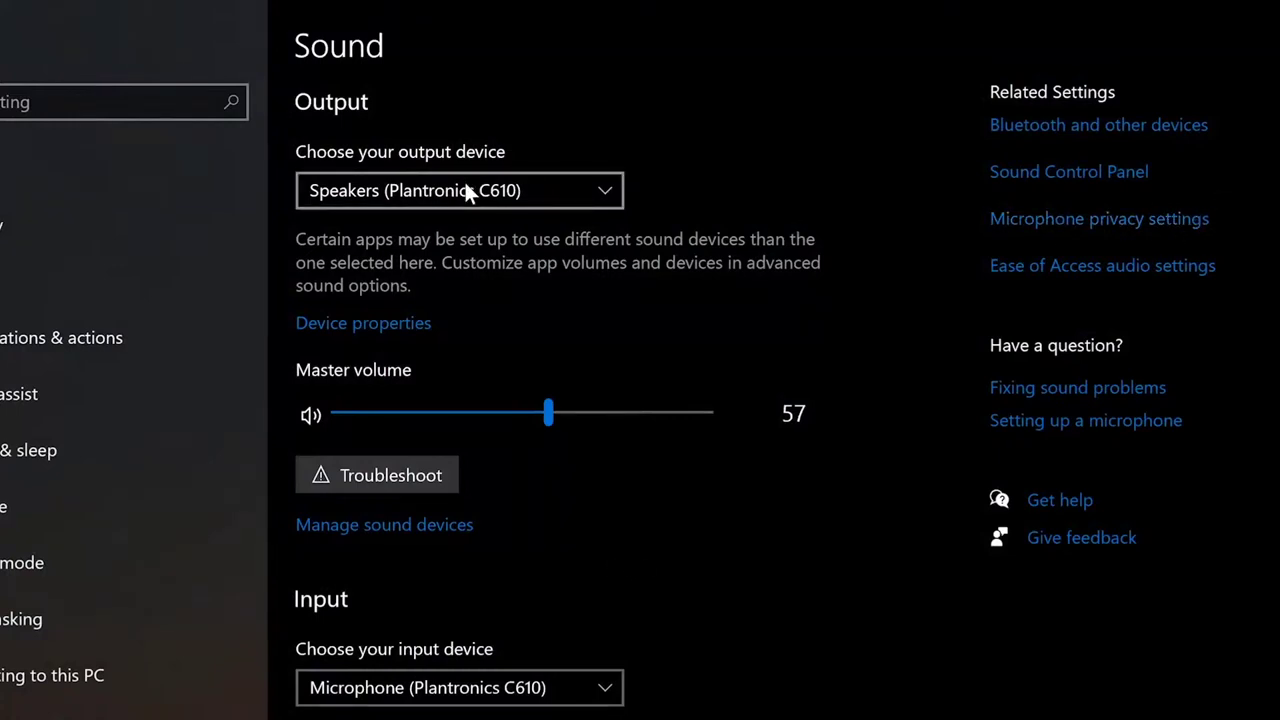
{"action": "left_click", "coordinate": [411, 190]}
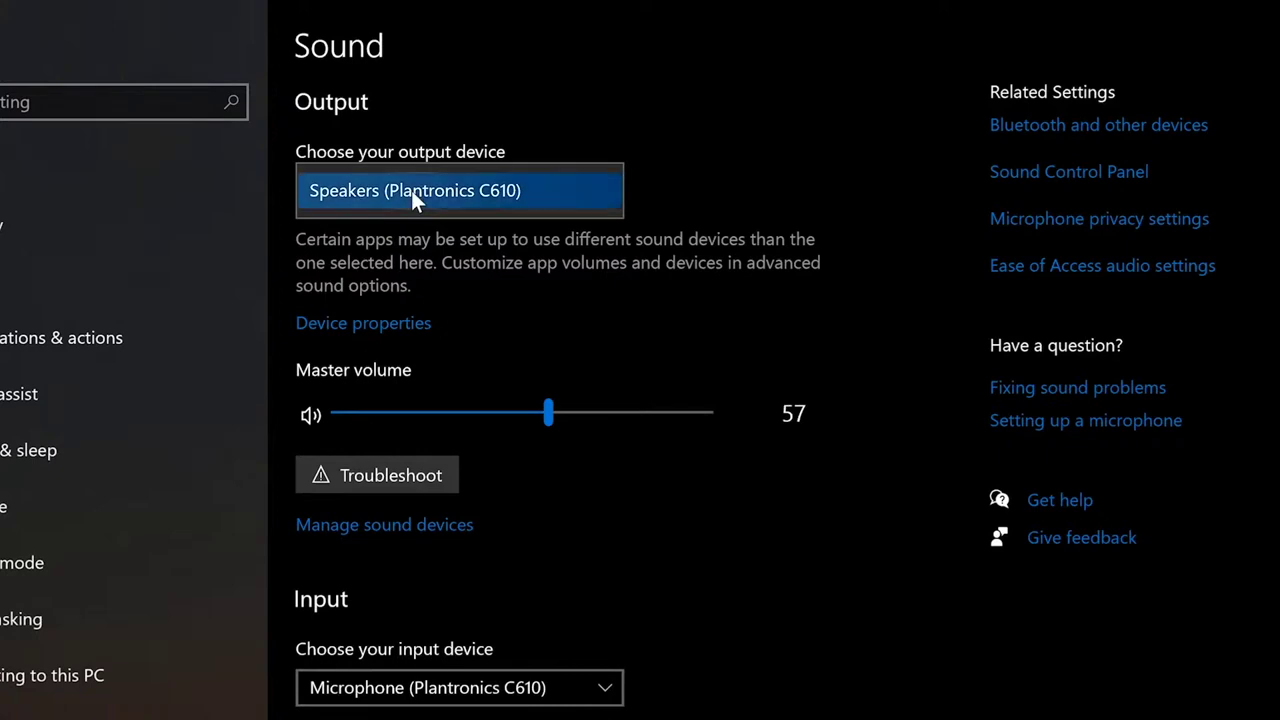
{"action": "left_click", "coordinate": [639, 237]}
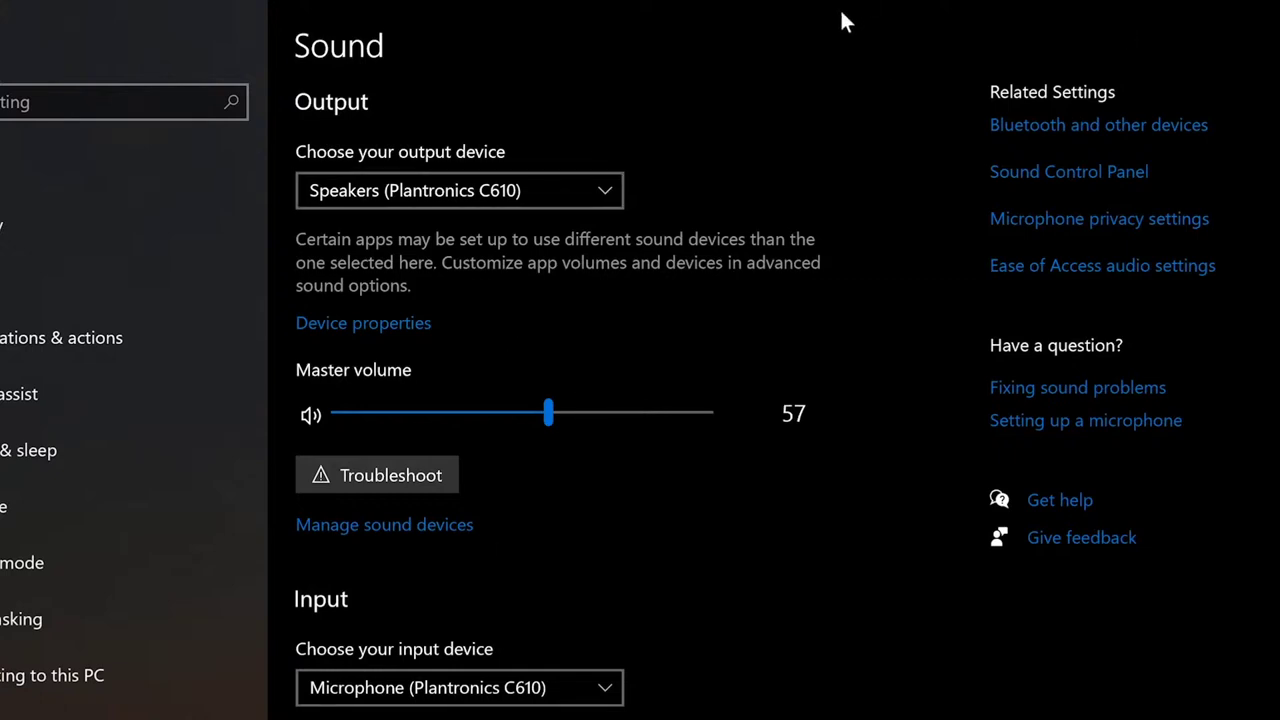
{"action": "left_click", "coordinate": [1098, 176]}
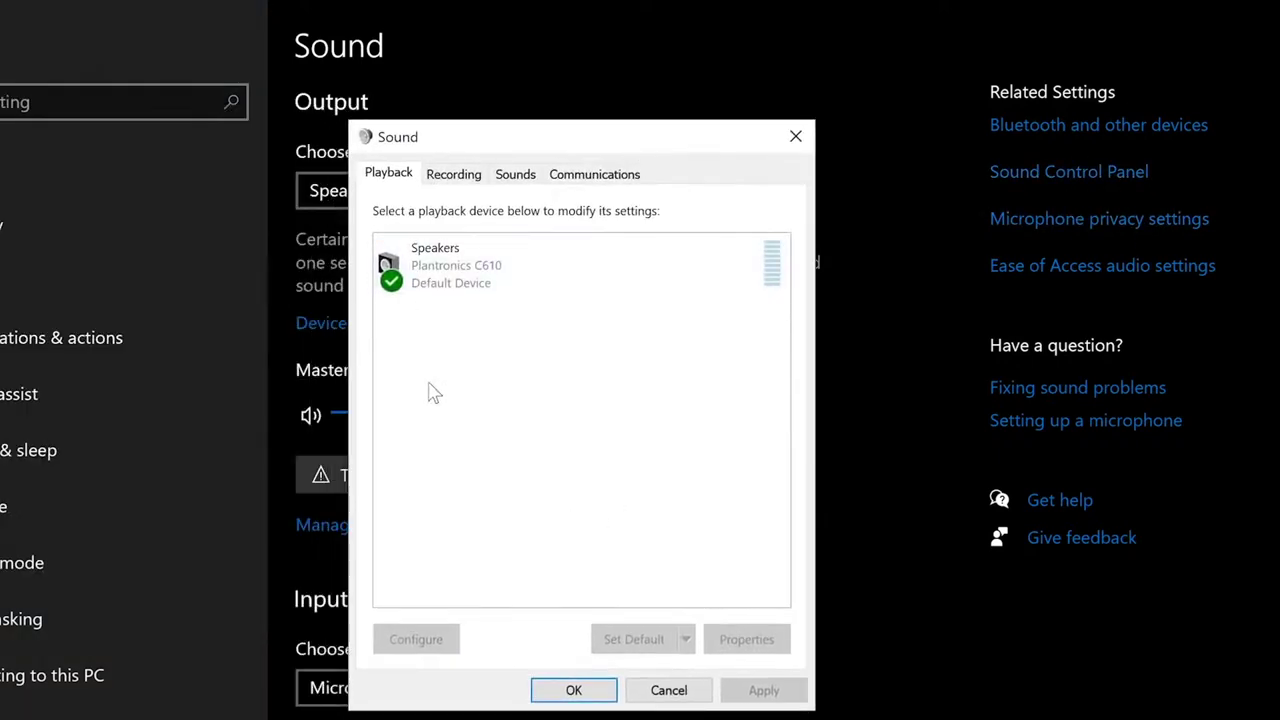
Show disabled devices in the Sound dialog's playback device list.
{"action": "right_click", "coordinate": [539, 396]}
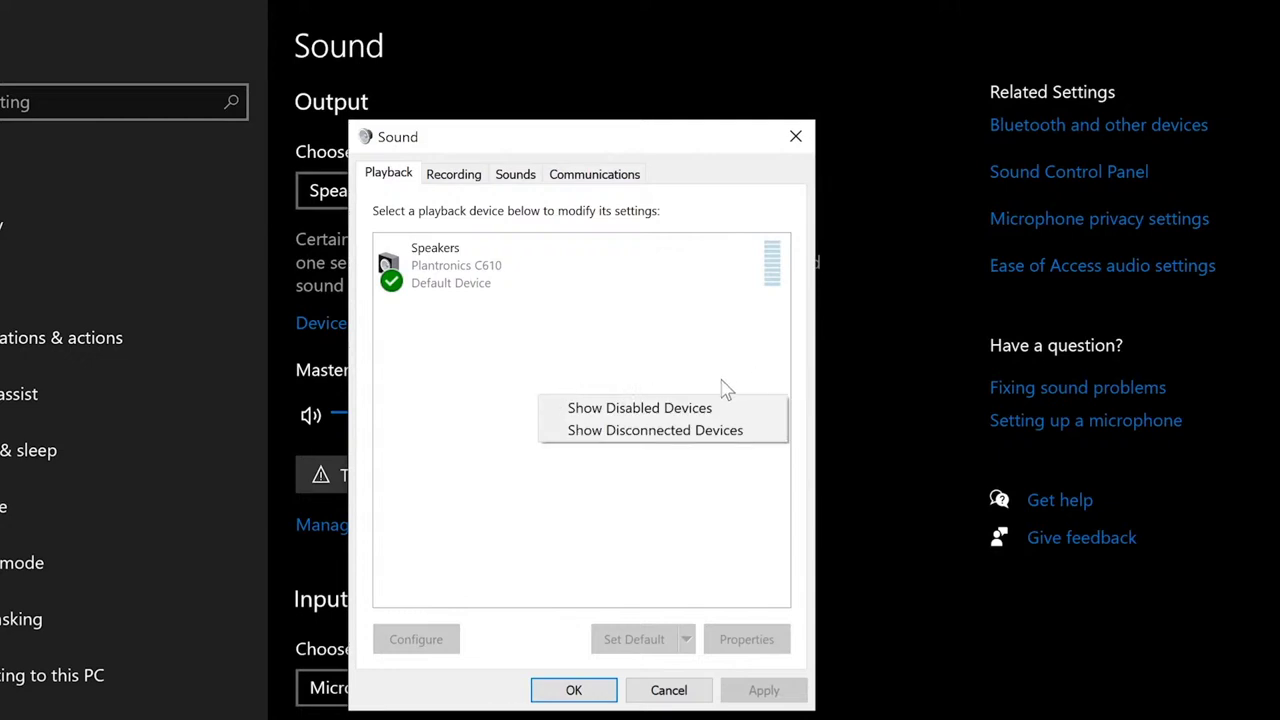
{"action": "right_click", "coordinate": [473, 366]}
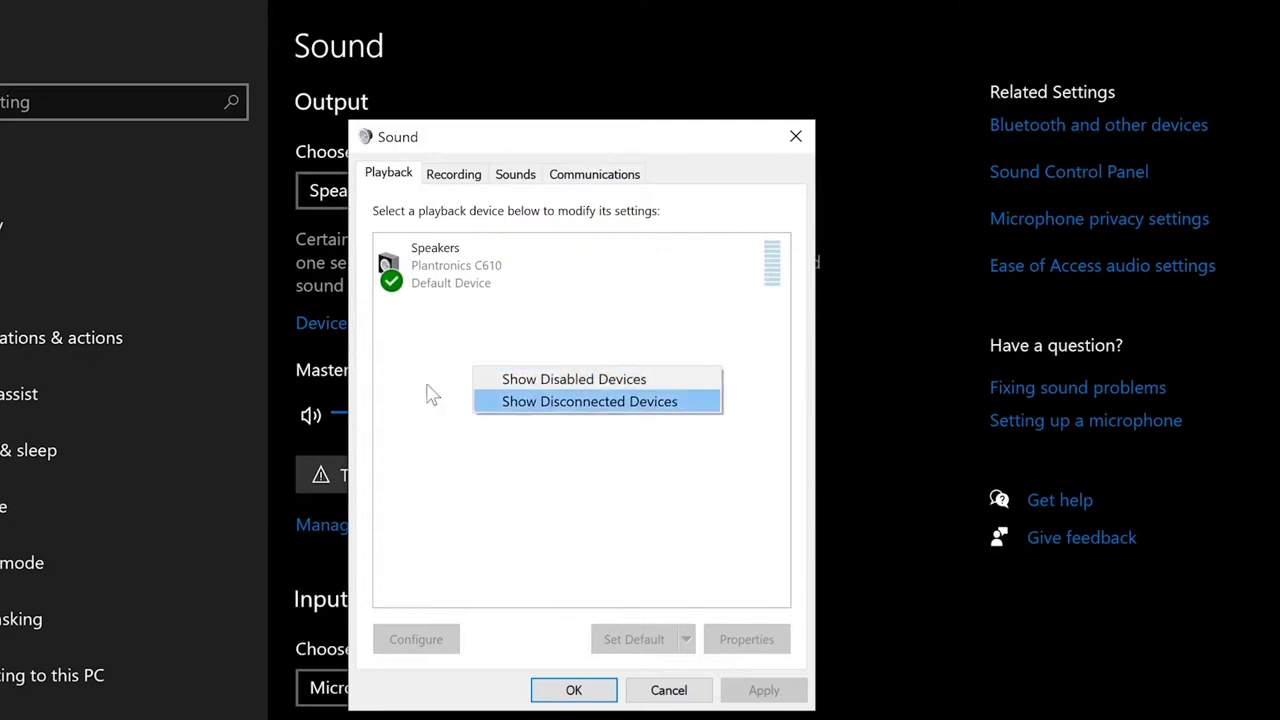
{"action": "left_click", "coordinate": [522, 380]}
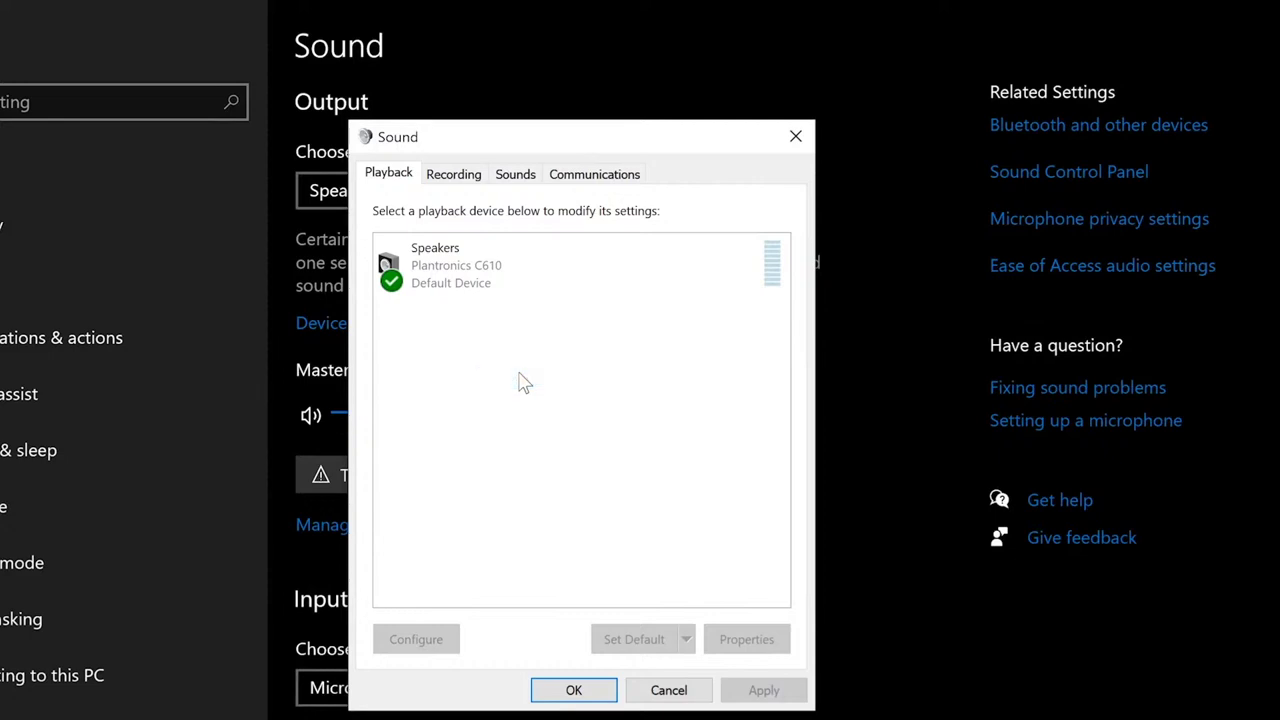
{"action": "right_click", "coordinate": [561, 475]}
{"action": "left_click", "coordinate": [452, 416]}
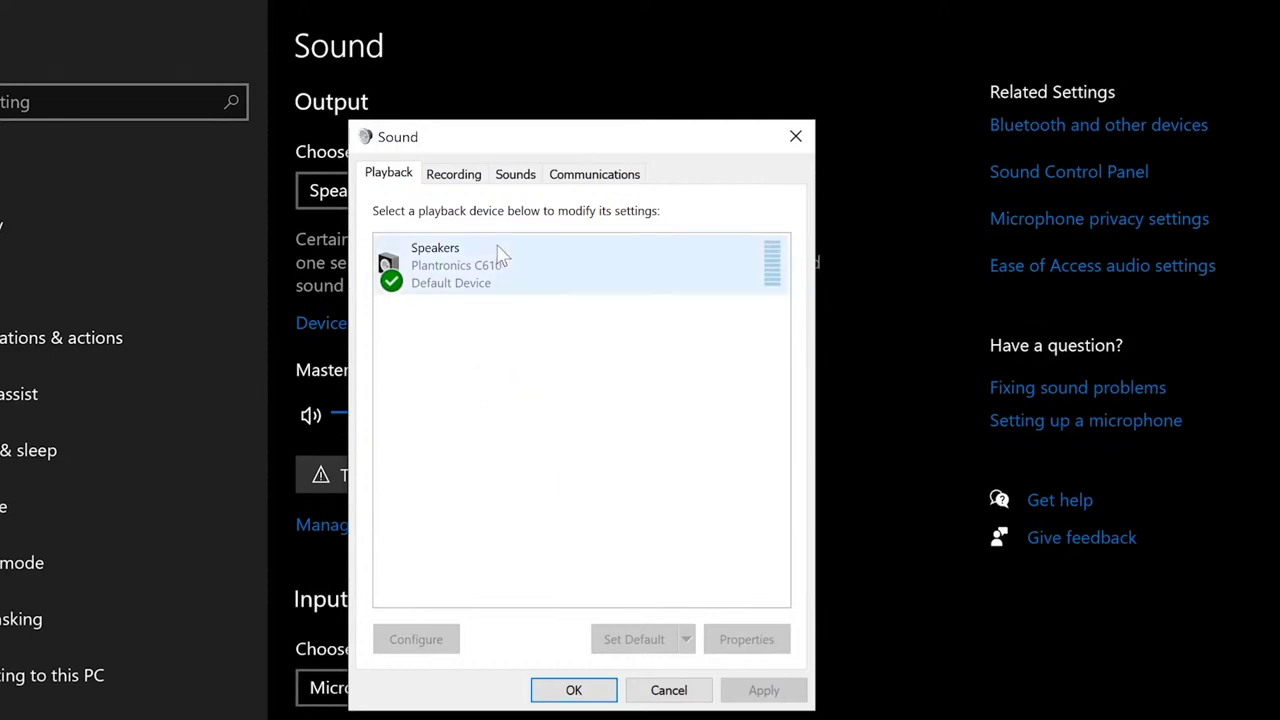
Disable the Speakers playback device, then re-enable it.
{"action": "left_click", "coordinate": [468, 273]}
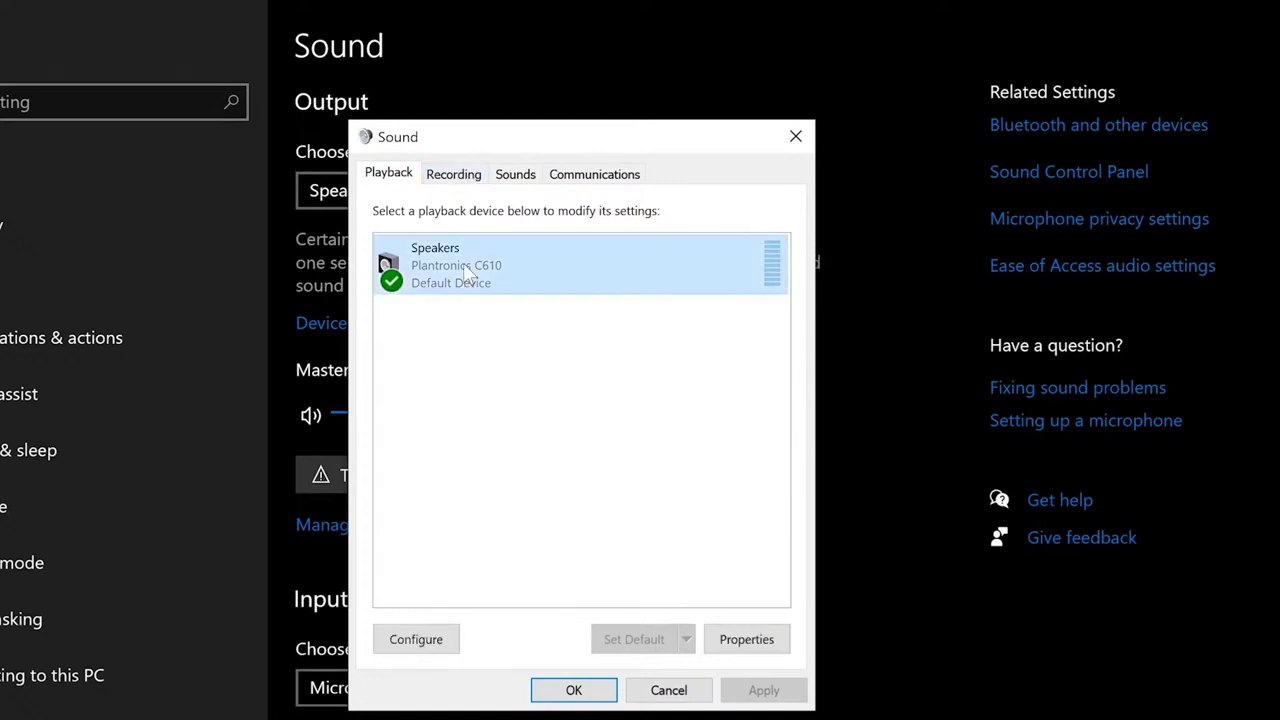
{"action": "right_click", "coordinate": [481, 427]}
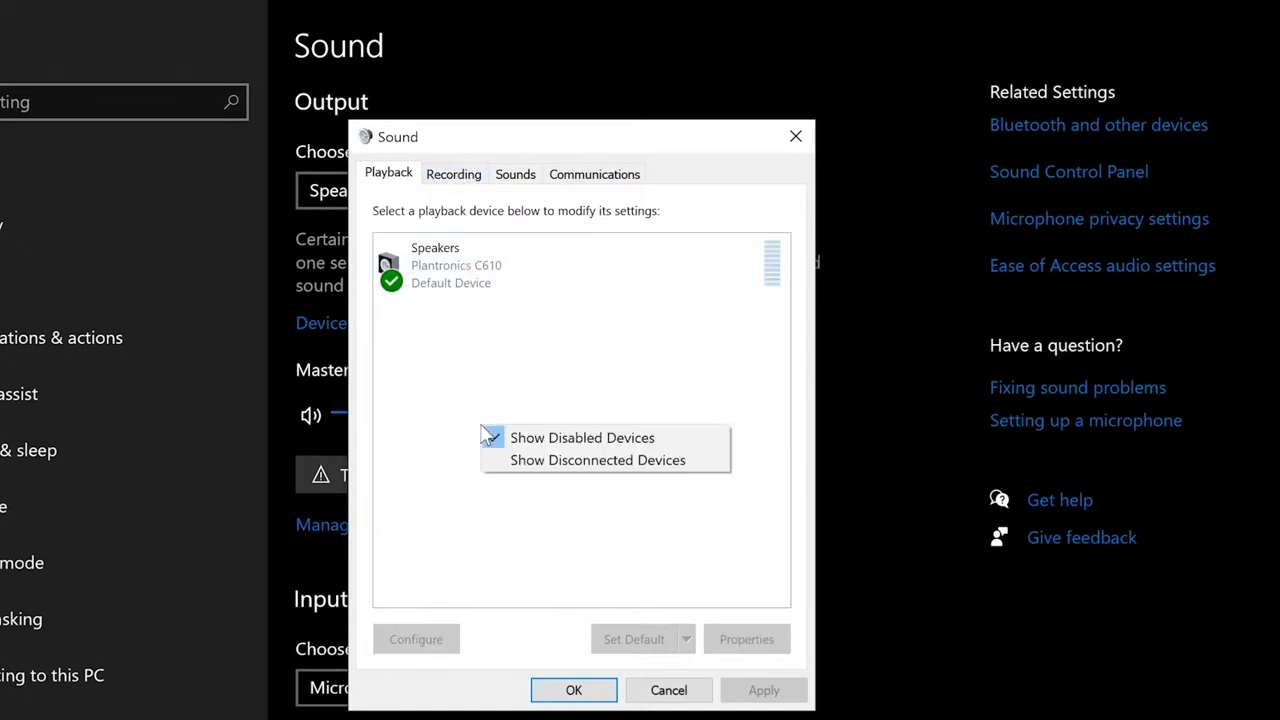
{"action": "right_click", "coordinate": [455, 274]}
{"action": "left_click", "coordinate": [525, 330]}
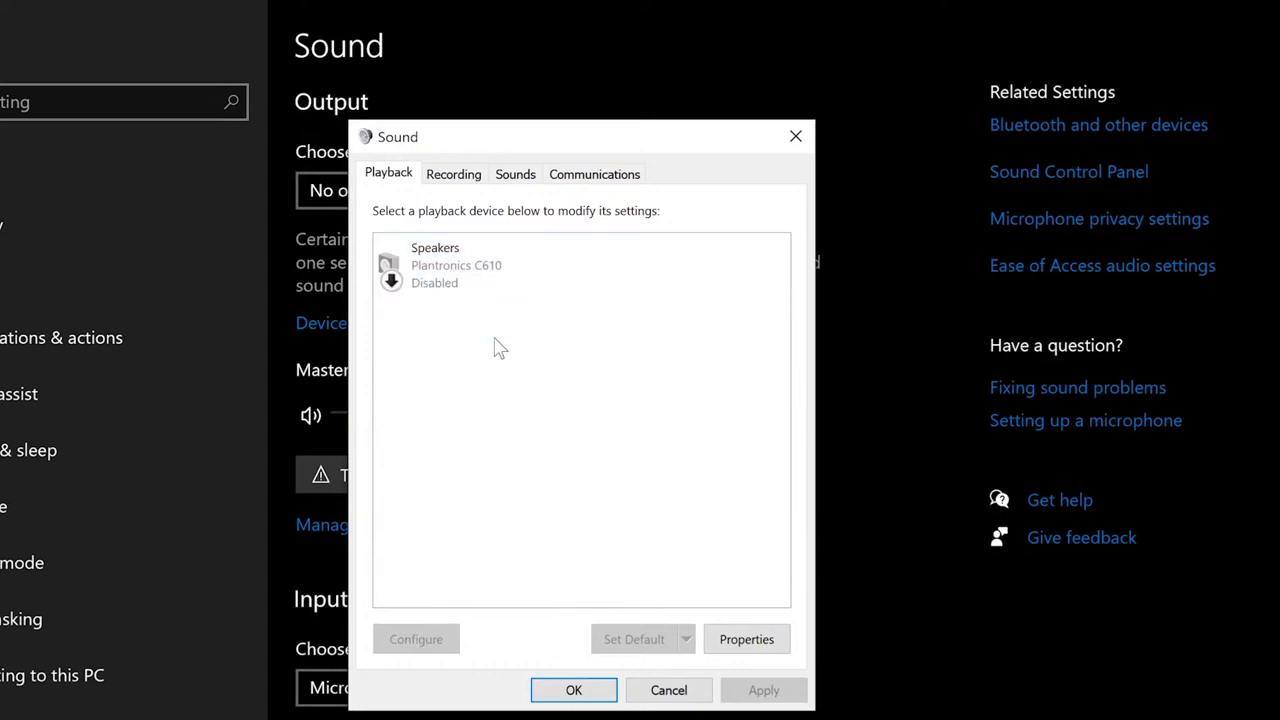
{"action": "right_click", "coordinate": [450, 247]}
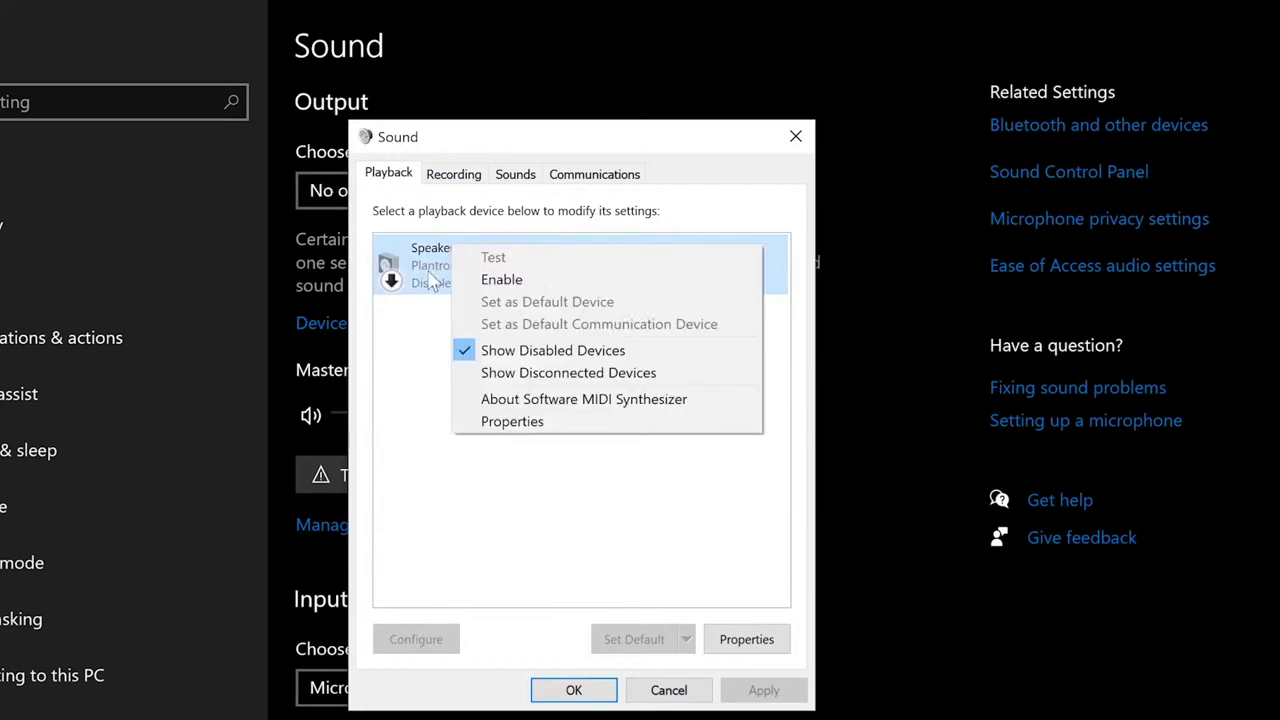
{"action": "left_click", "coordinate": [541, 284]}
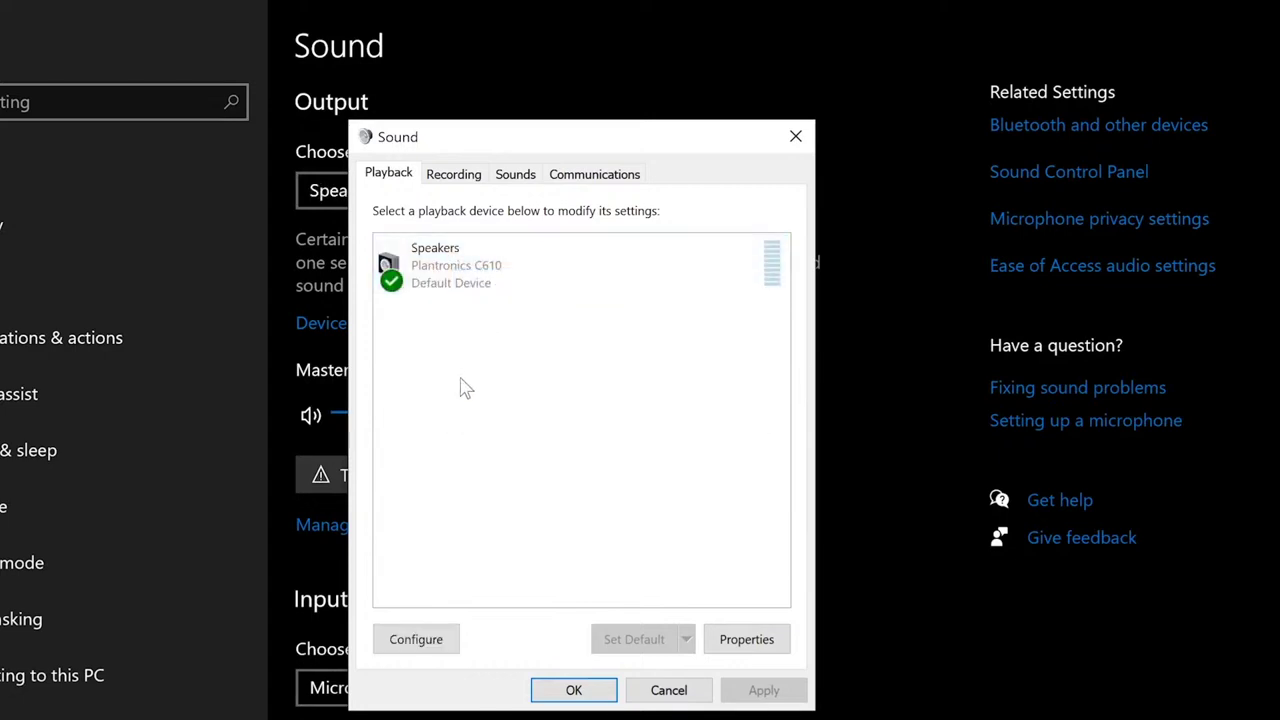
{"action": "left_click", "coordinate": [486, 271]}
Set the Plantronics C610 microphone level to 77, then close Microphone Properties and the Sound dialog.
{"action": "left_click", "coordinate": [458, 176]}
{"action": "left_click", "coordinate": [505, 281]}
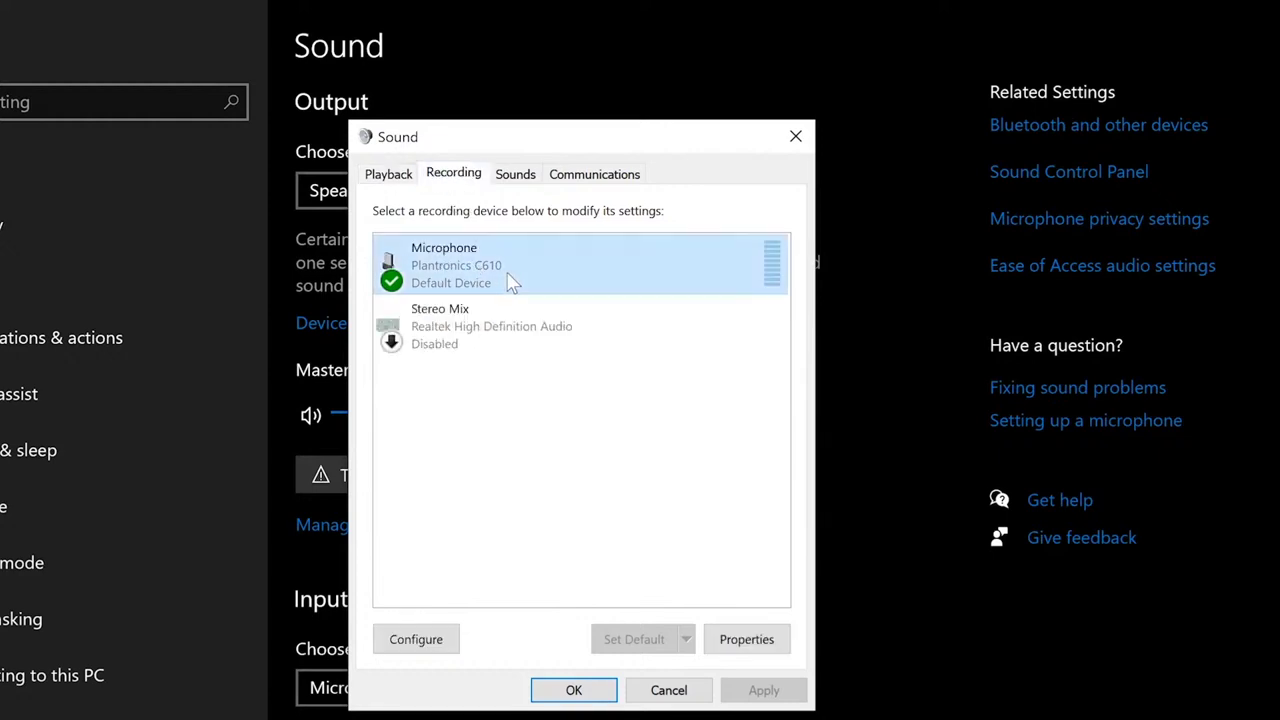
{"action": "left_click", "coordinate": [492, 333]}
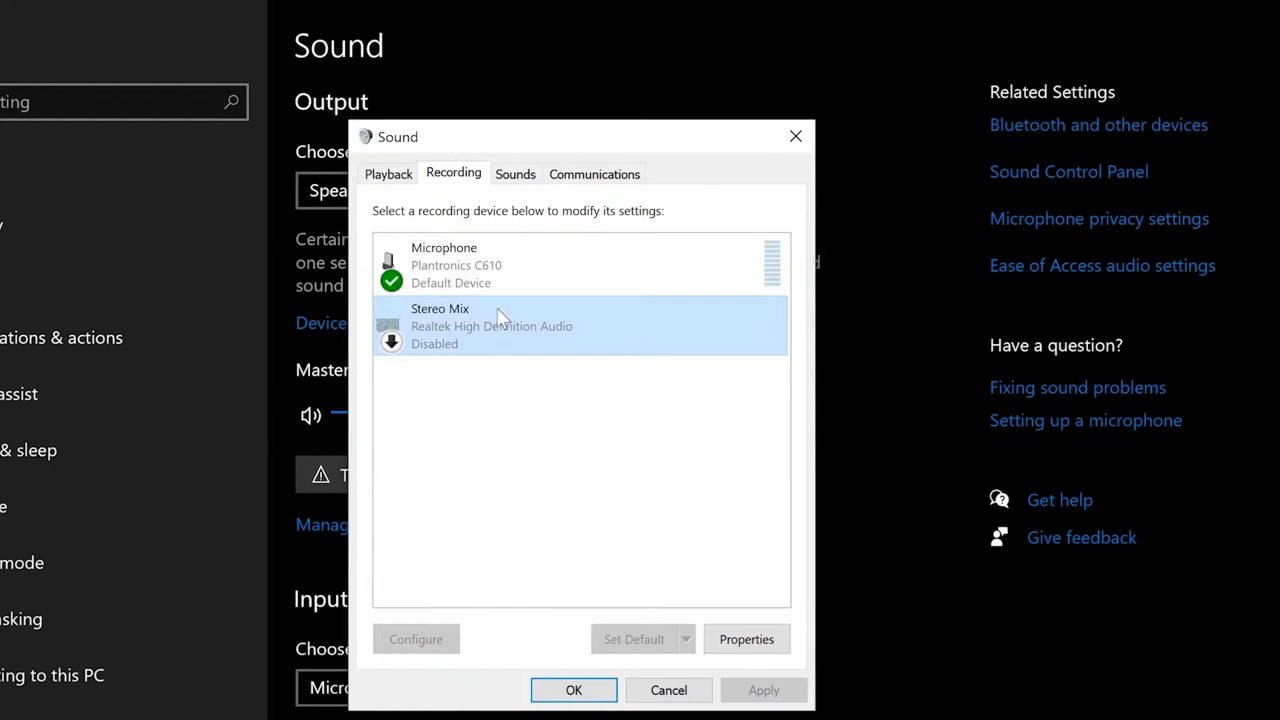
{"action": "left_click", "coordinate": [484, 283]}
{"action": "double_click", "coordinate": [510, 272]}
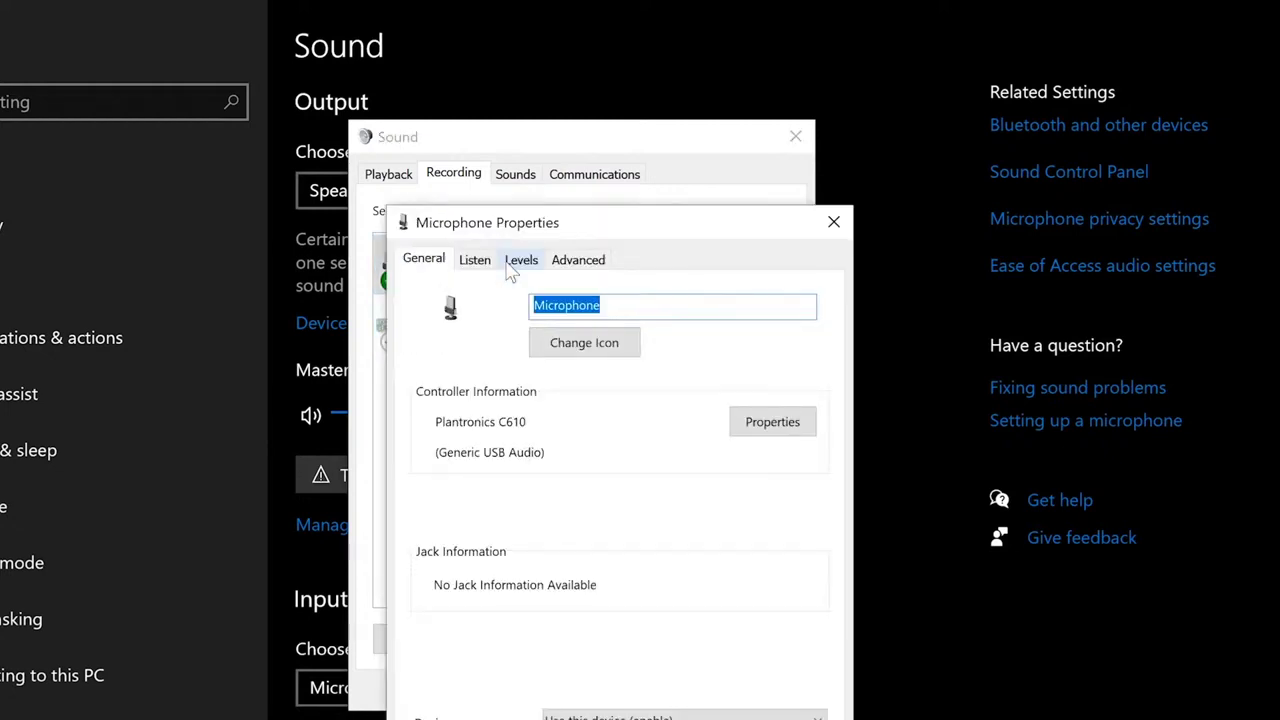
{"action": "left_click", "coordinate": [521, 258]}
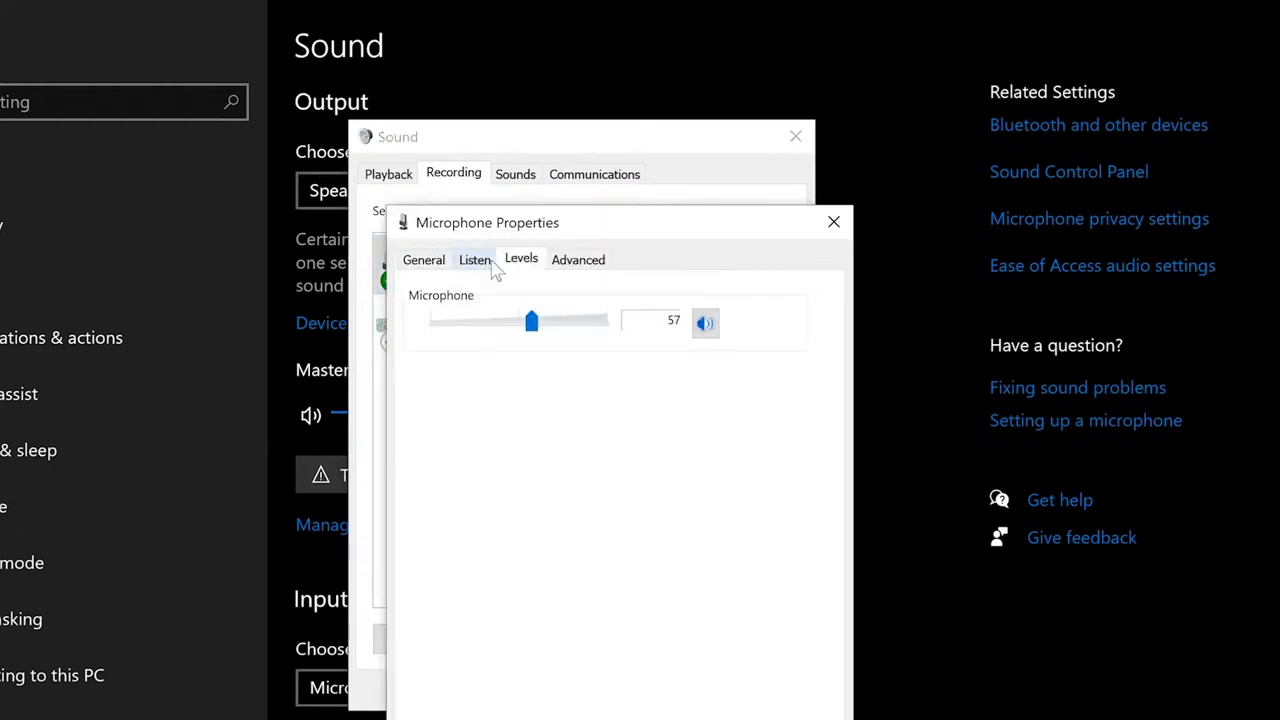
{"action": "left_click", "coordinate": [547, 322]}
{"action": "key", "text": "Return"}
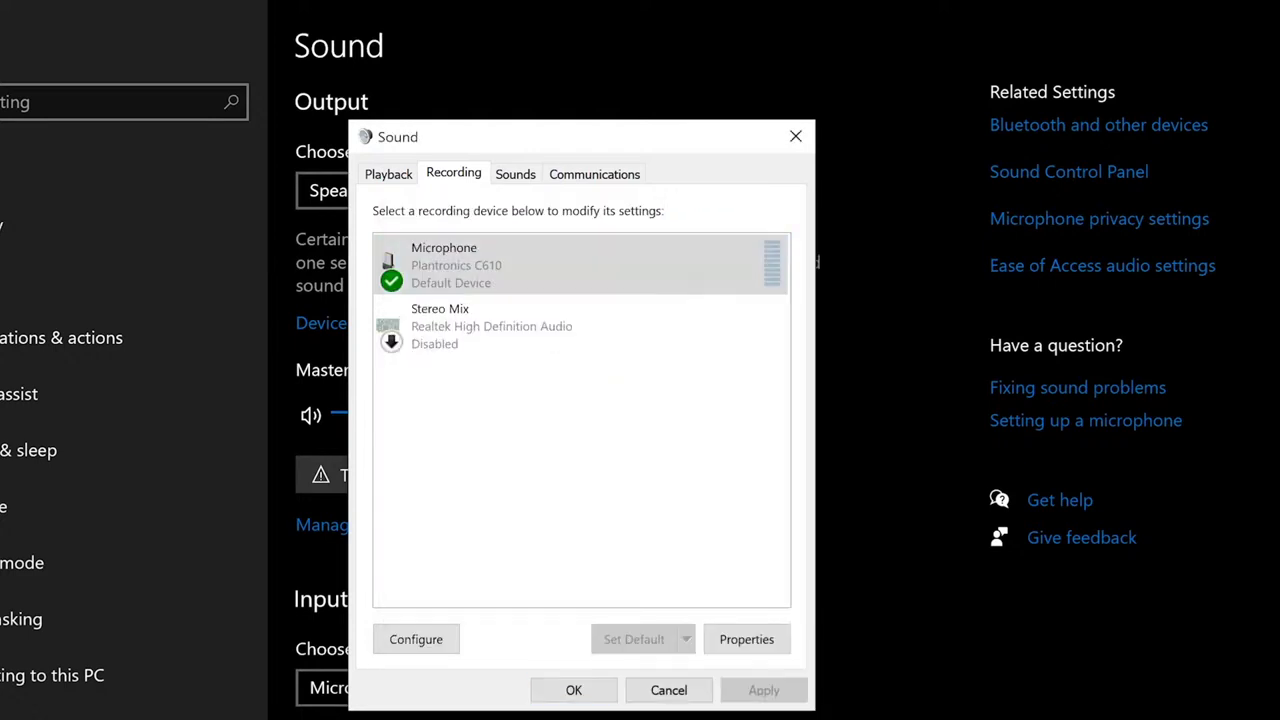
{"action": "left_click", "coordinate": [578, 690]}
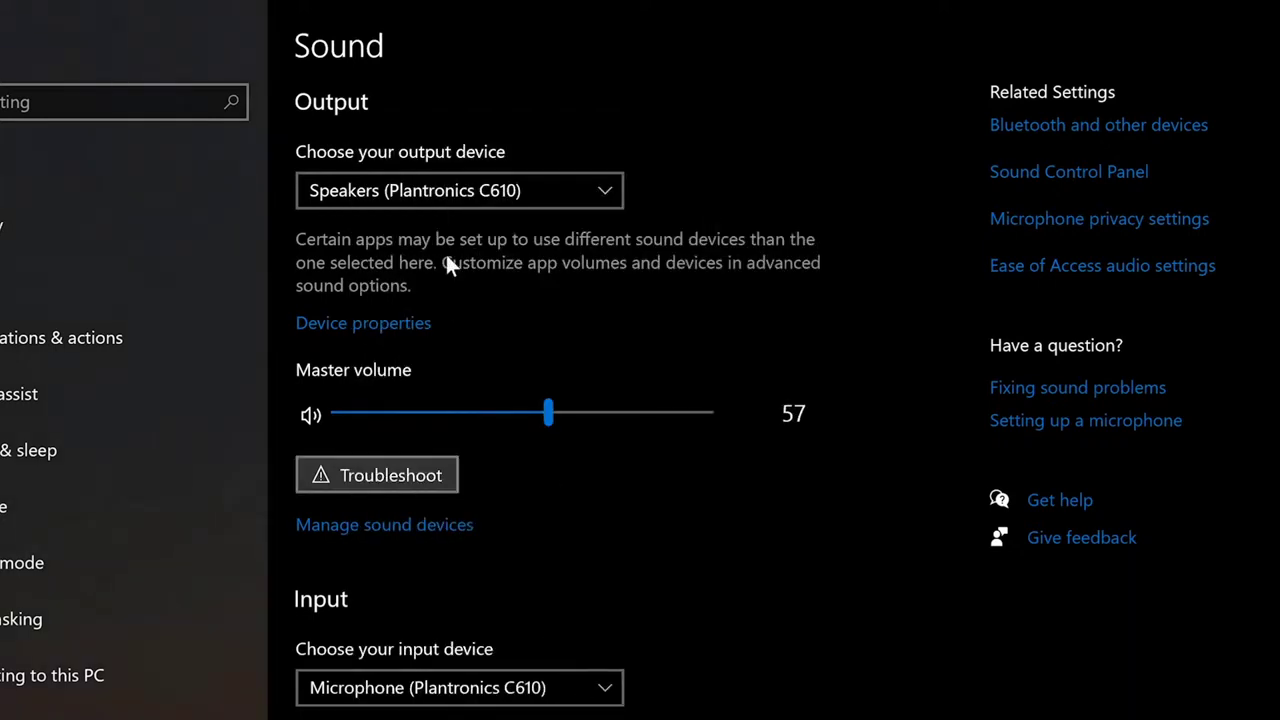
Keep Speakers (Plantronics C610) as the output device and confirm master volume is 57.
{"action": "left_click", "coordinate": [449, 182]}
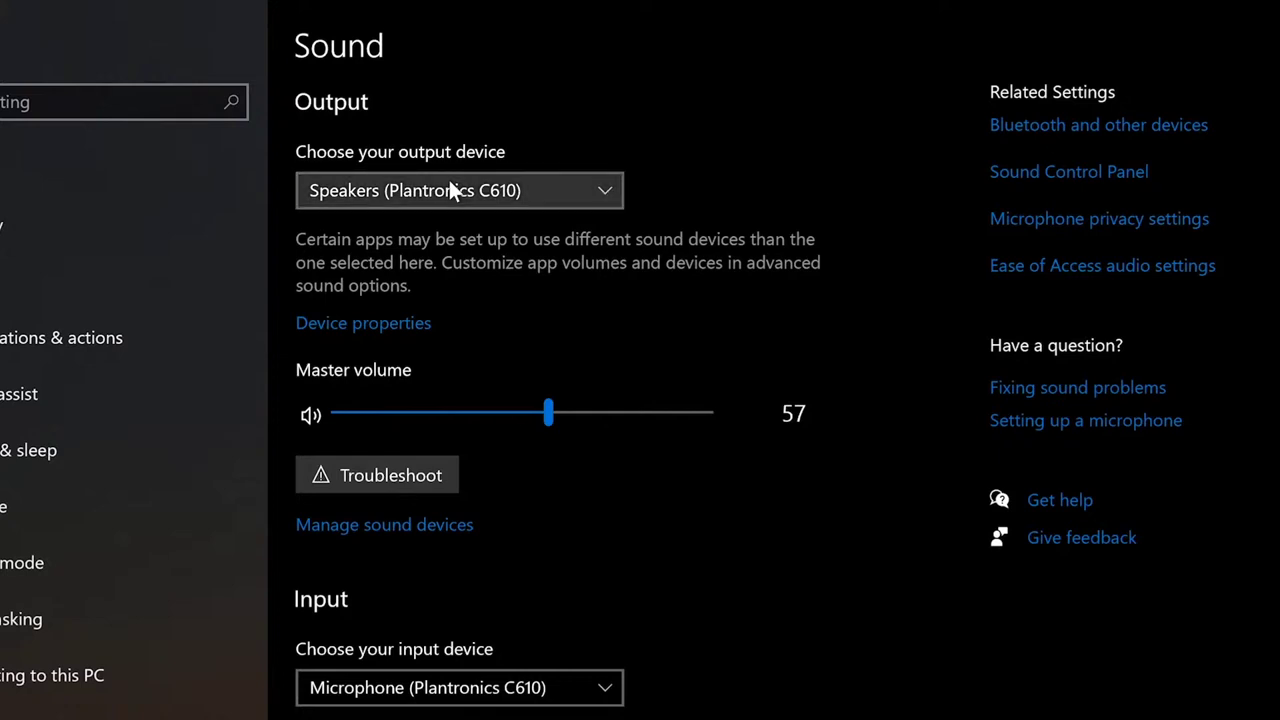
{"action": "left_click", "coordinate": [504, 256]}
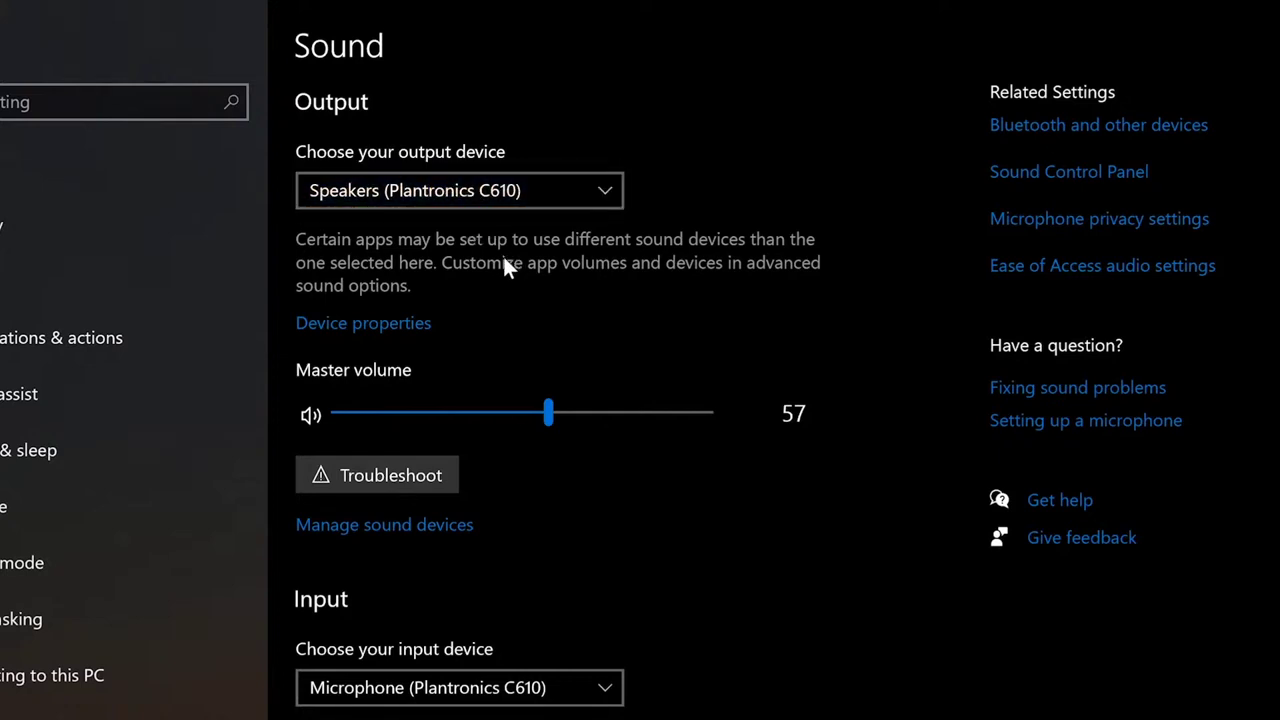
{"action": "left_click", "coordinate": [445, 192]}
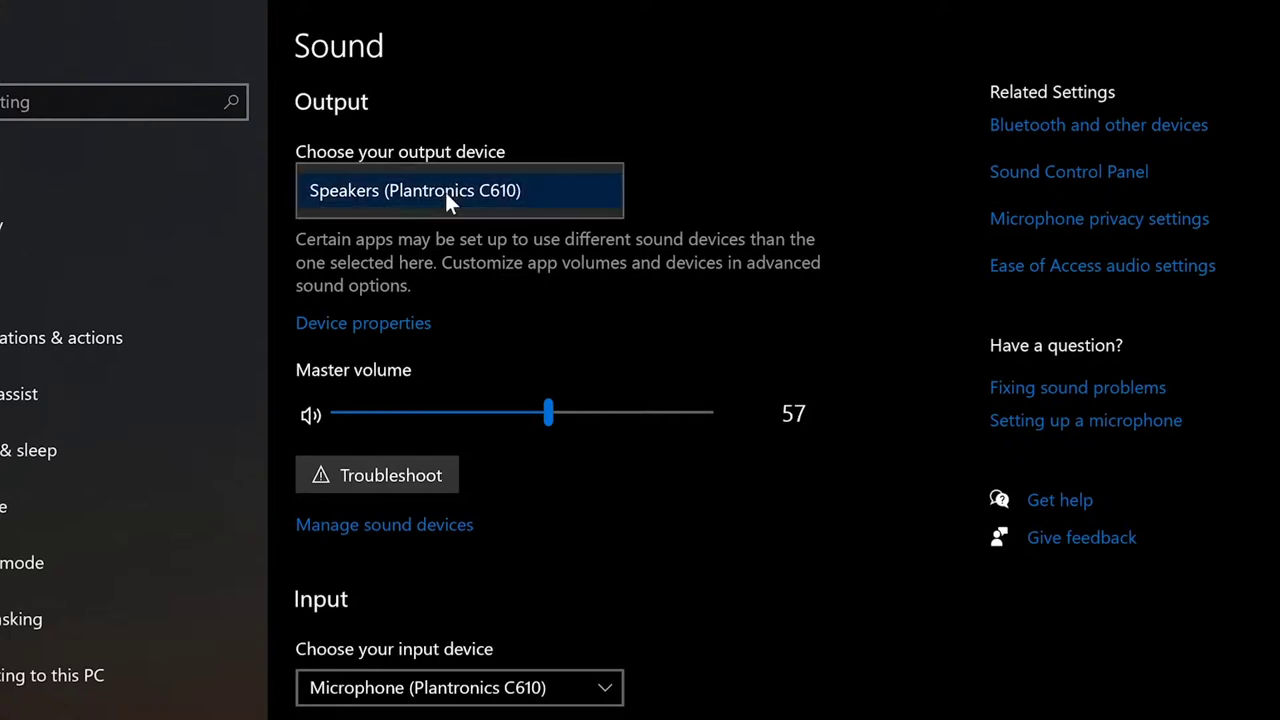
{"action": "left_click", "coordinate": [537, 238]}
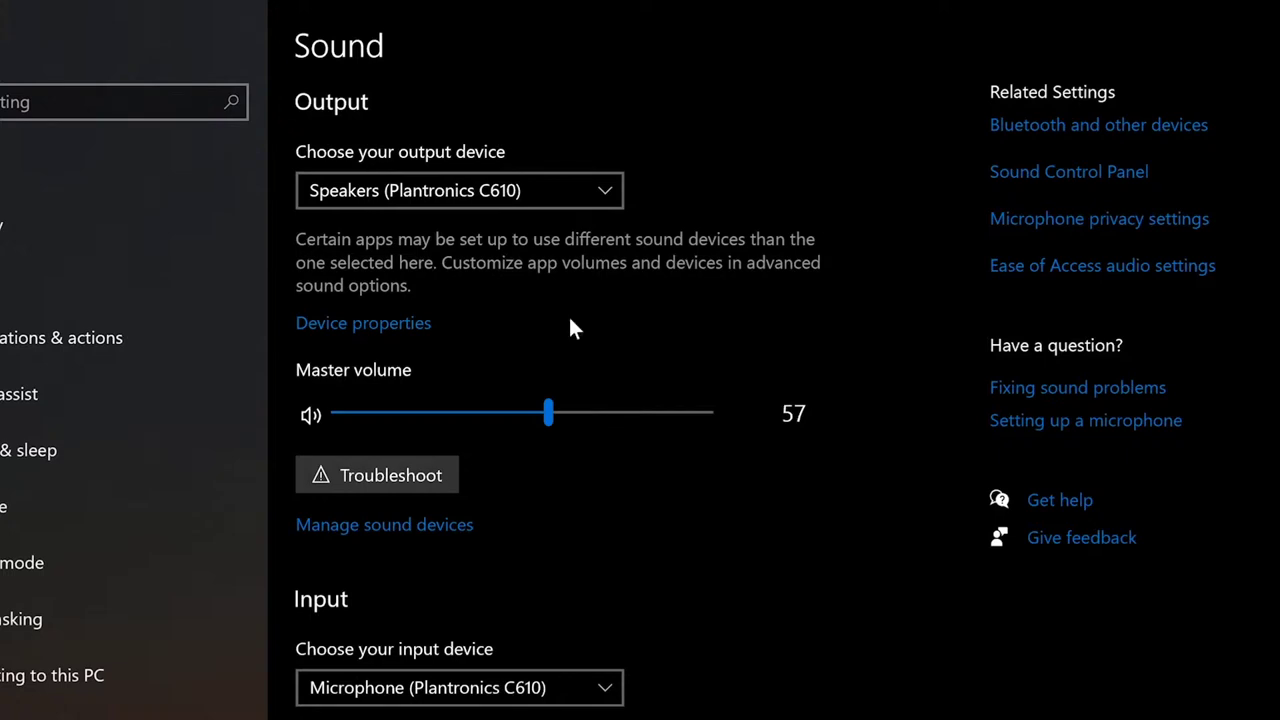
{"action": "left_click", "coordinate": [549, 413]}
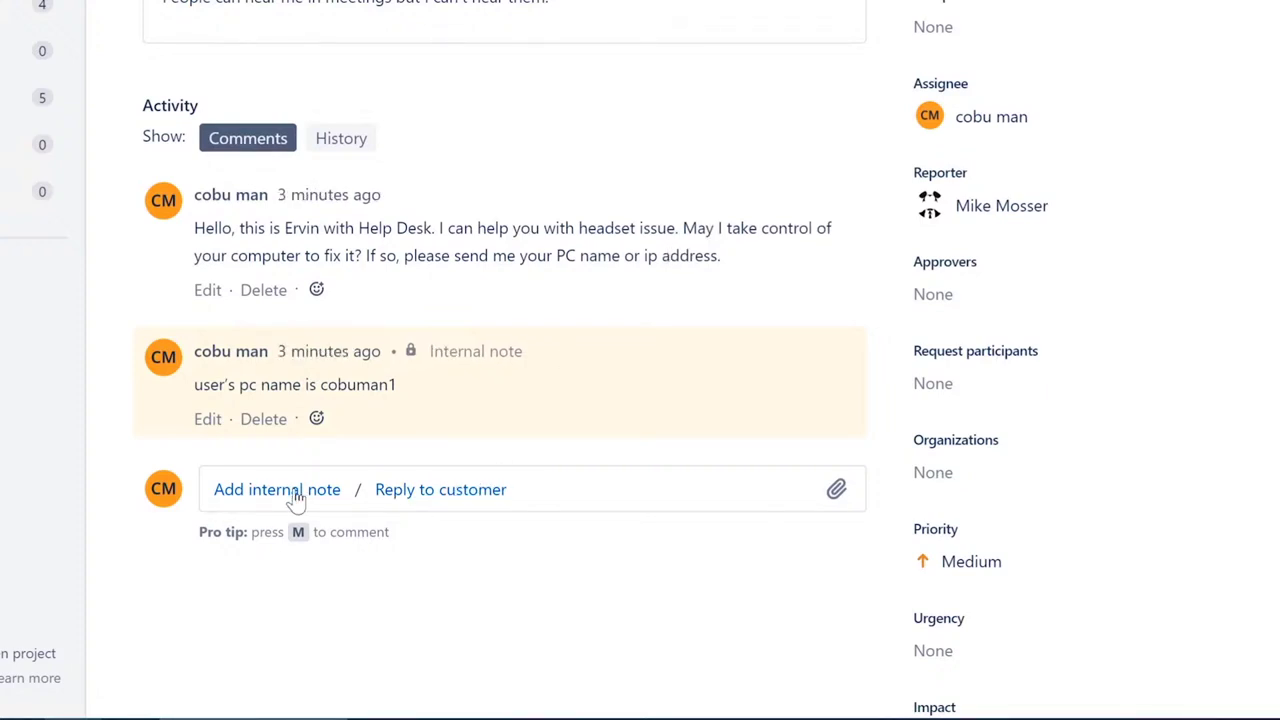
Note on ISD-23 that the headset was configured and tested, mark it Completed, return to queue.
{"action": "type", "text": "m"}
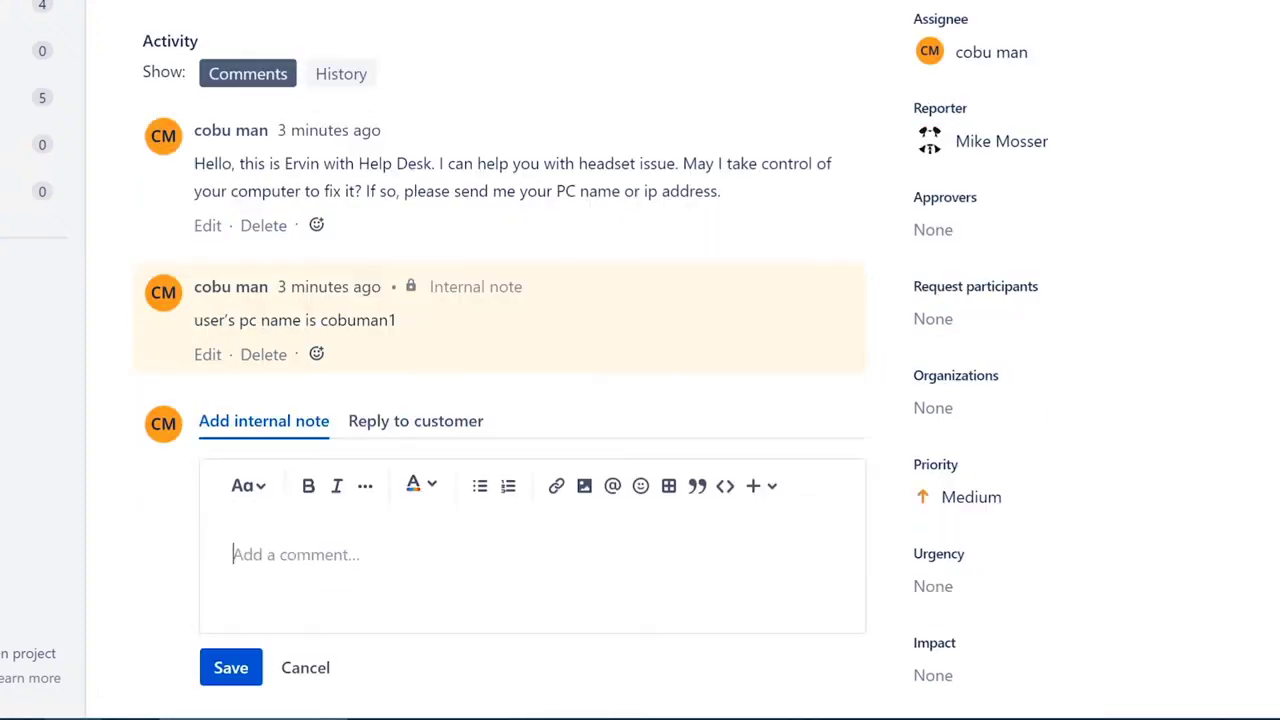
{"action": "type", "text": "I have "}
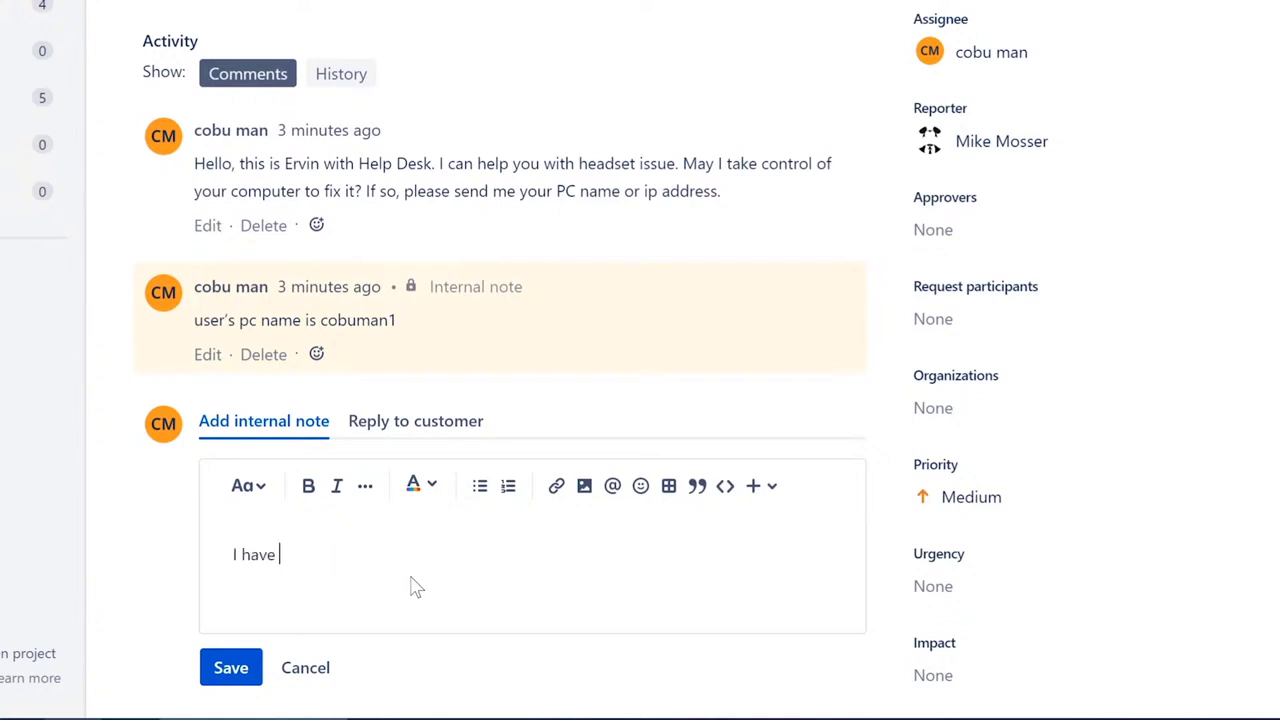
{"action": "type", "text": "configured the "}
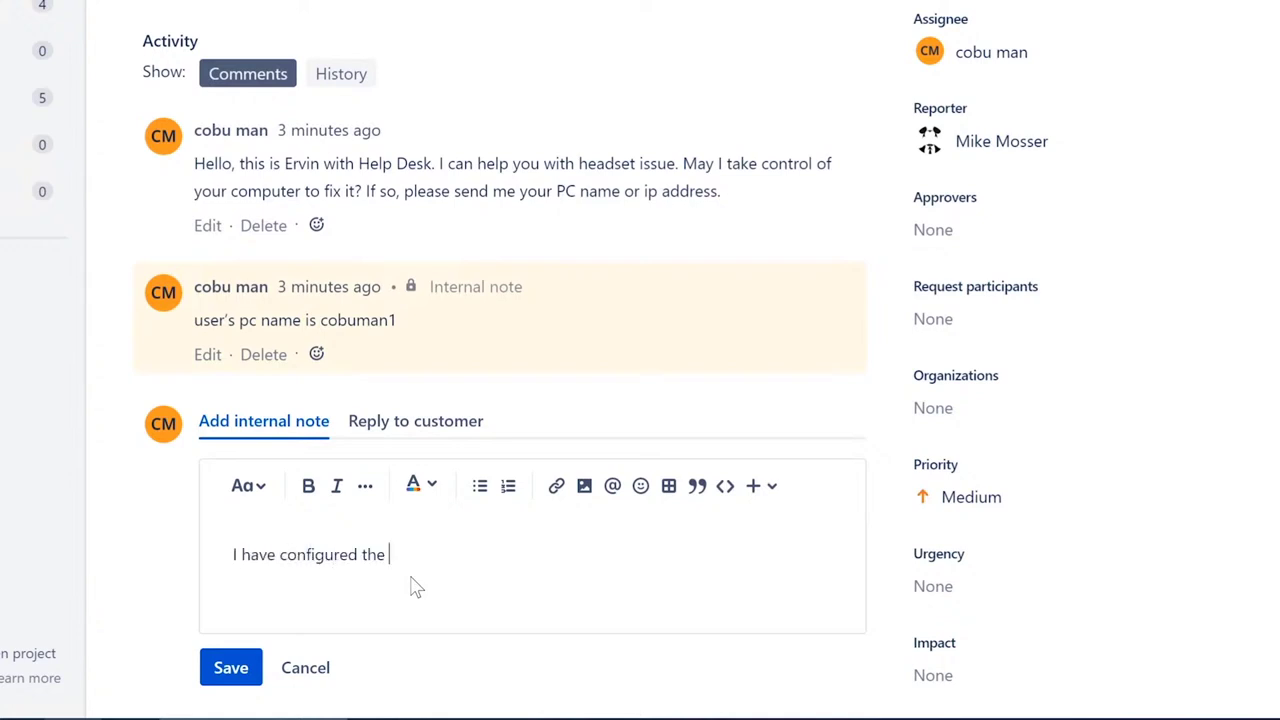
{"action": "type", "text": "headset and tested"}
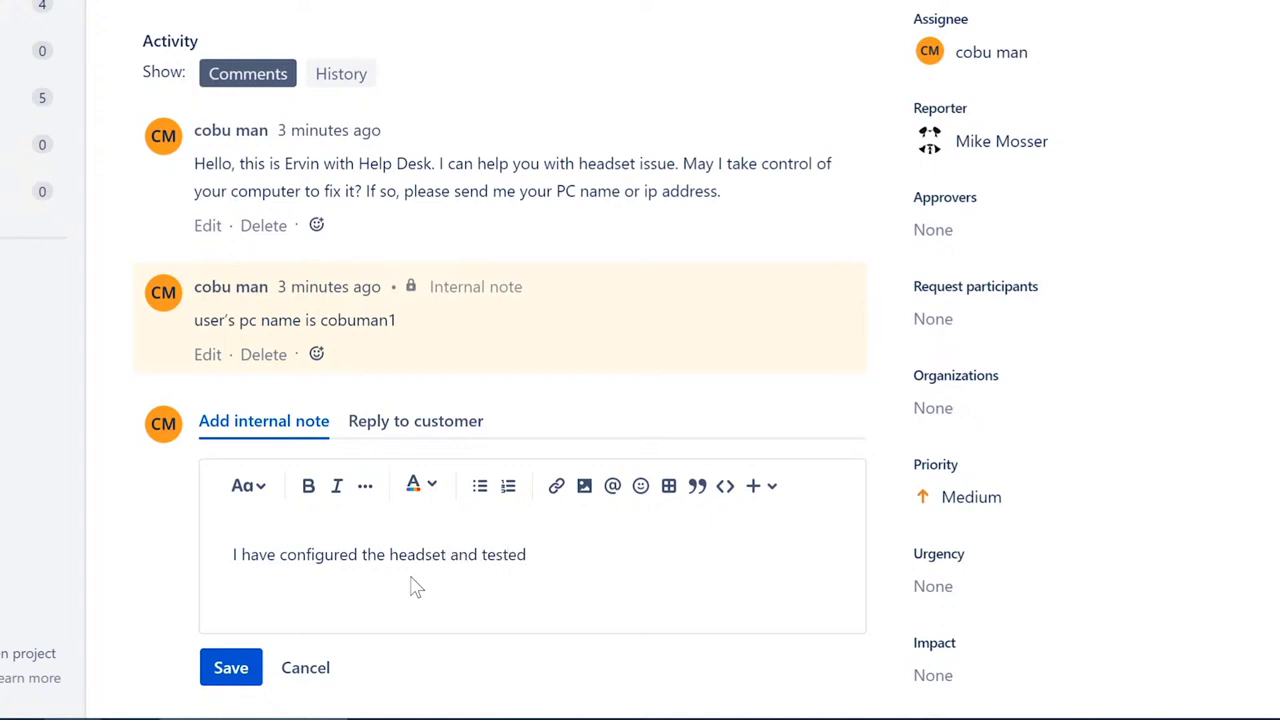
{"action": "type", "text": "."}
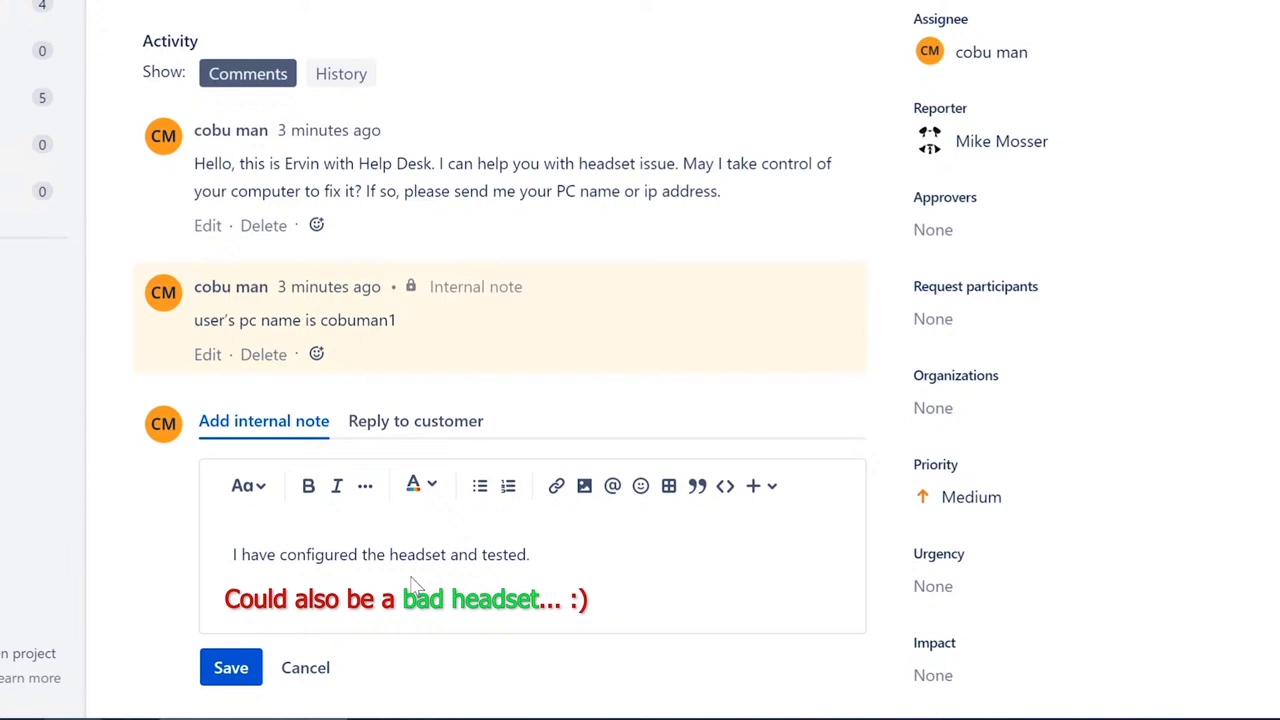
{"action": "type", "text": " Ervin"}
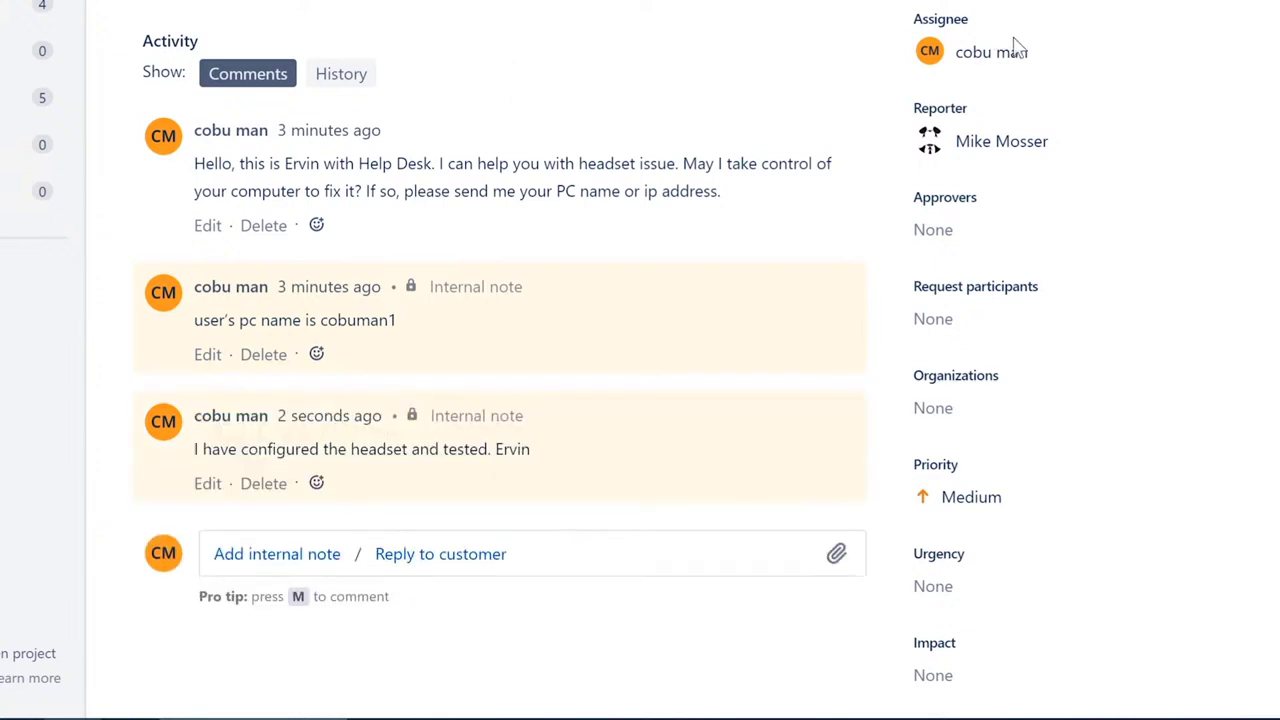
{"action": "scroll", "coordinate": [1037, 45], "scroll_direction": "up", "scroll_amount": 1}
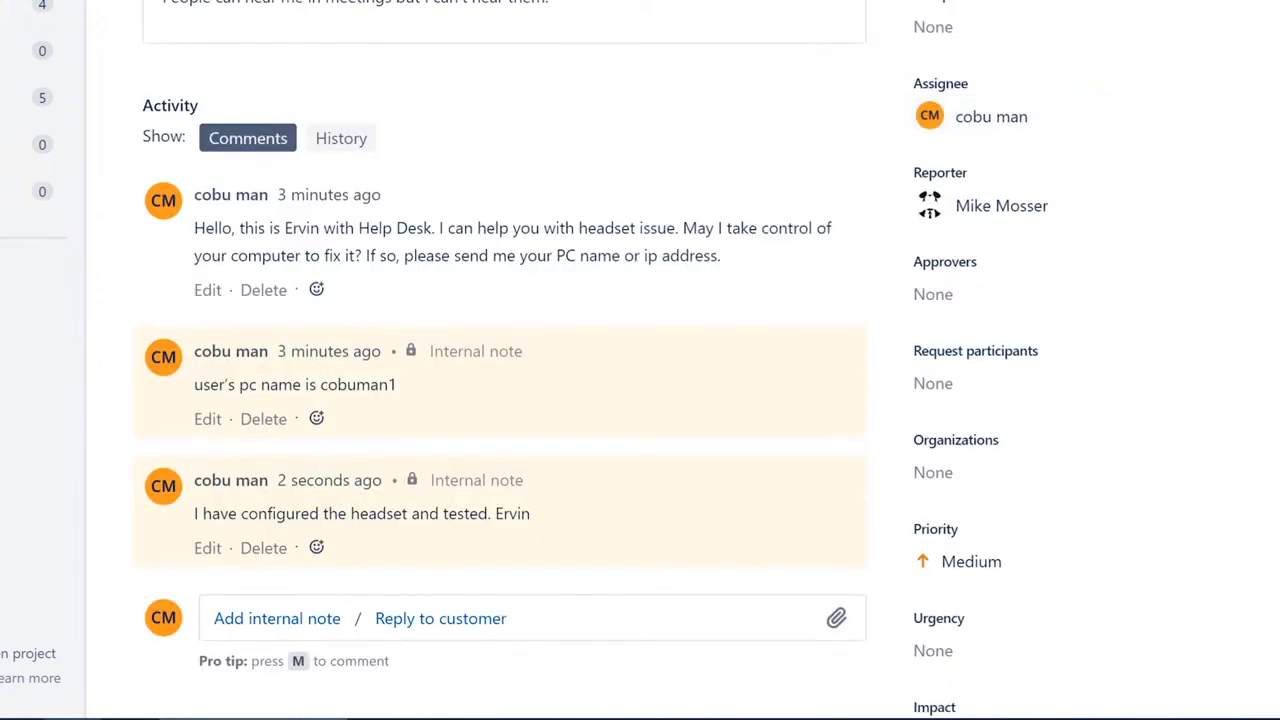
{"action": "left_click", "coordinate": [1019, 0]}
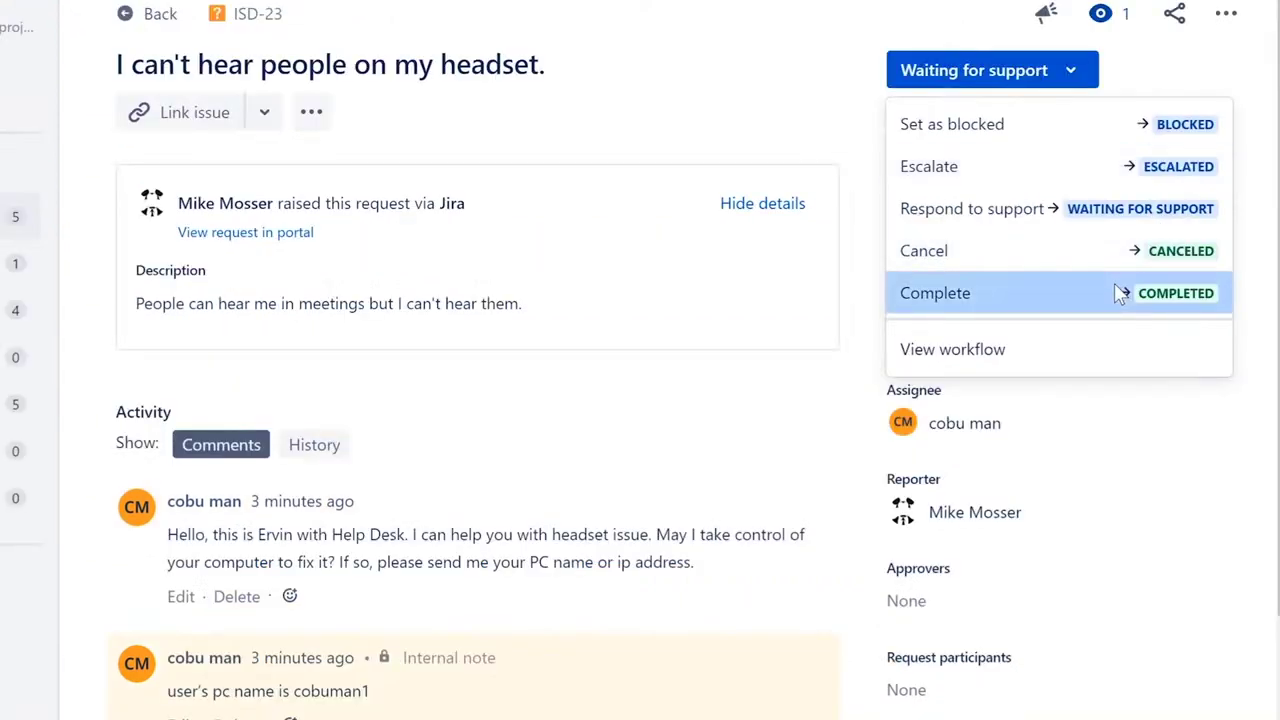
{"action": "left_click", "coordinate": [1120, 293]}
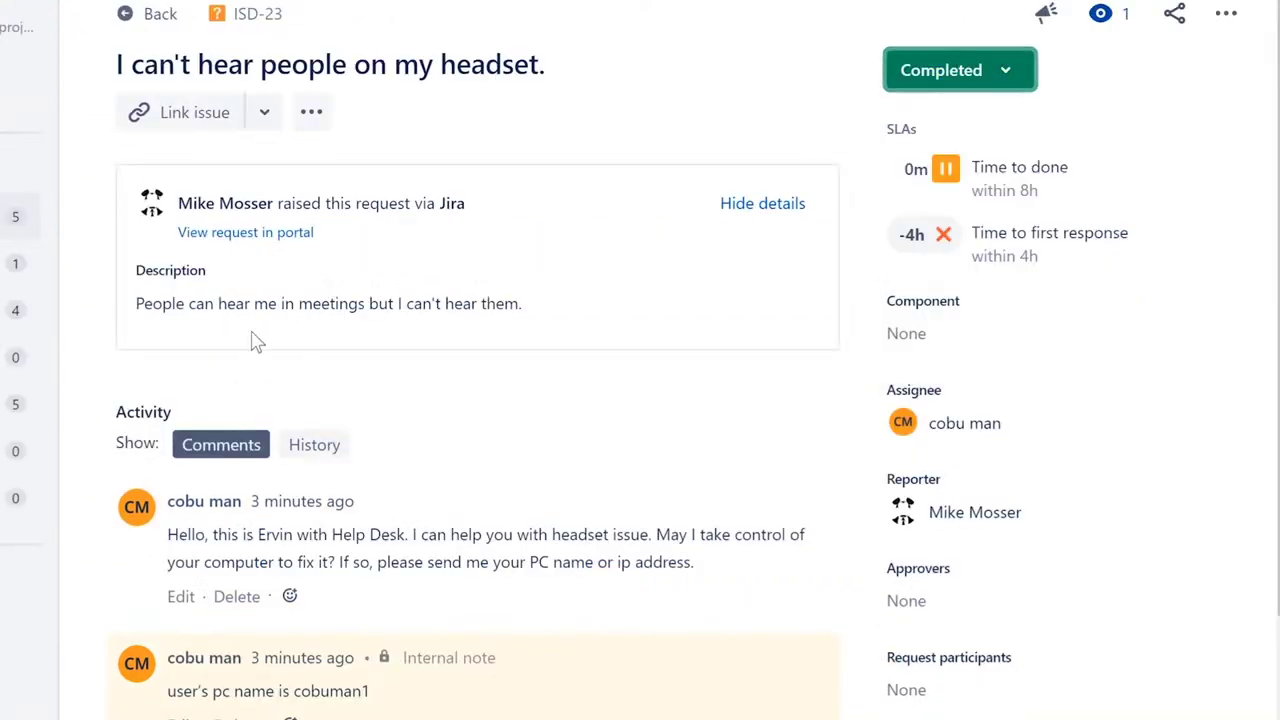
{"action": "left_click", "coordinate": [152, 24]}
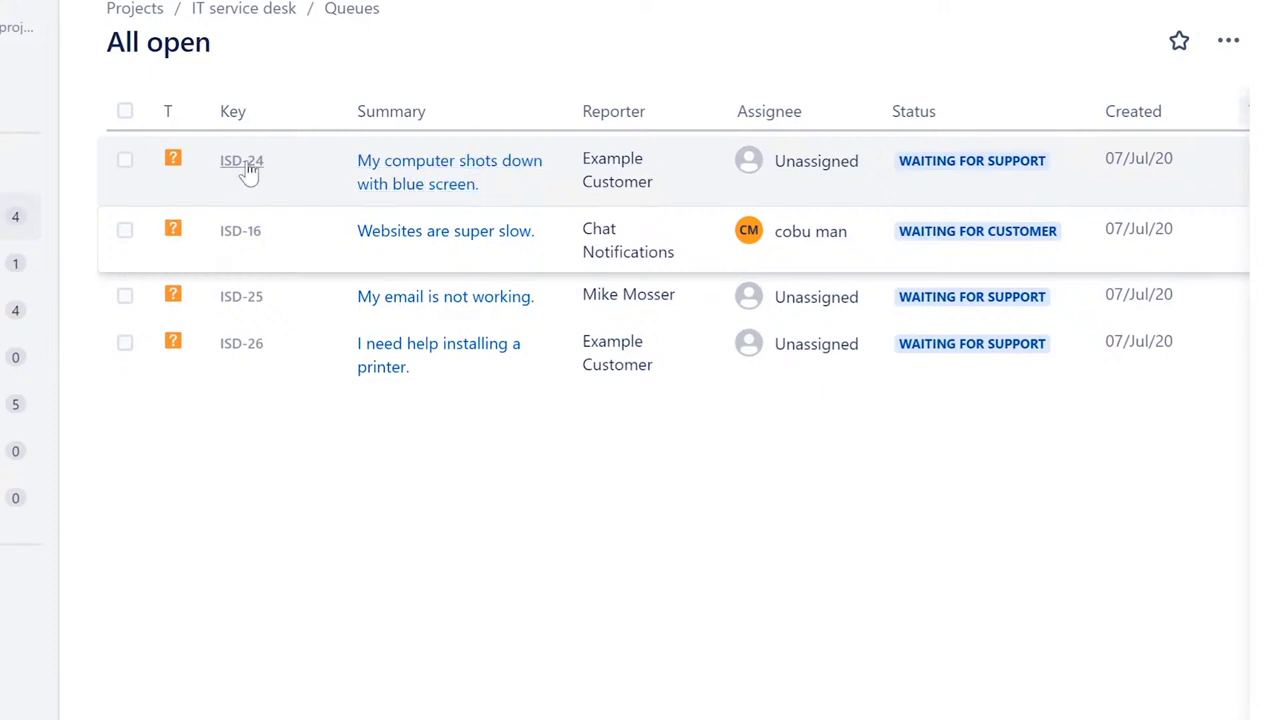
Open the ISD-24 blue-screen ticket and assign it to myself.
{"action": "left_click", "coordinate": [497, 172]}
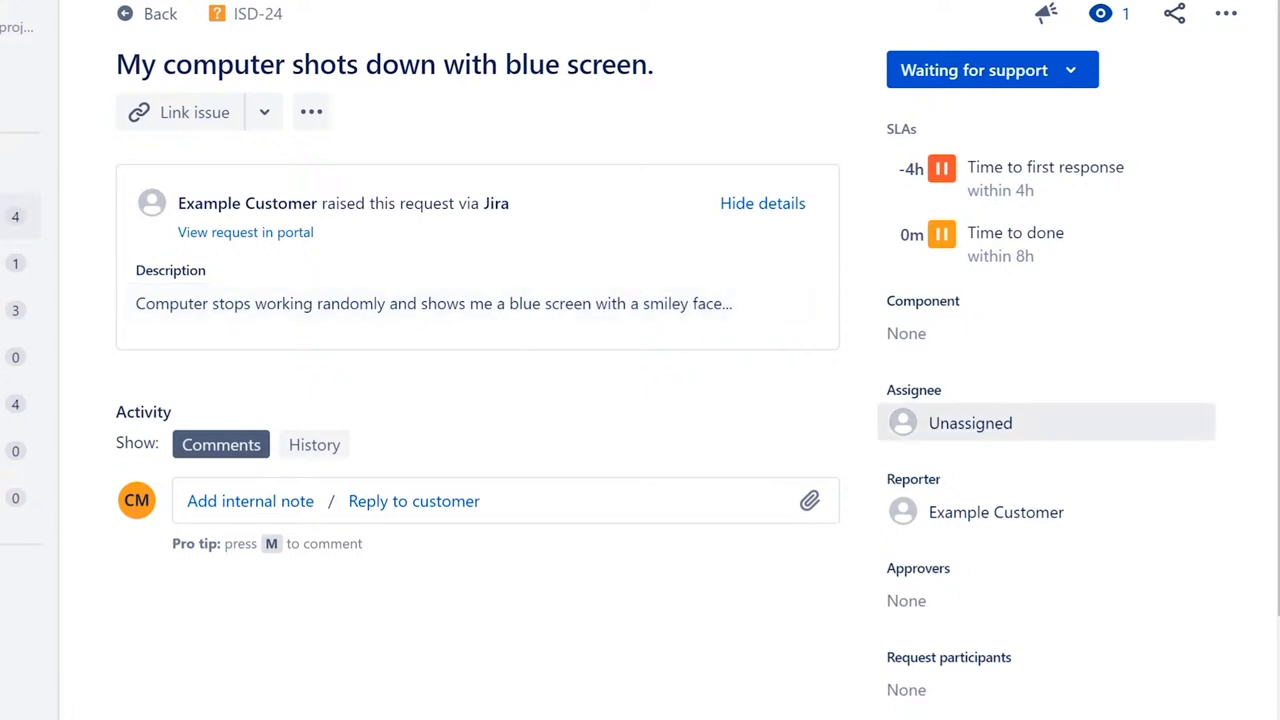
{"action": "left_click", "coordinate": [1180, 423]}
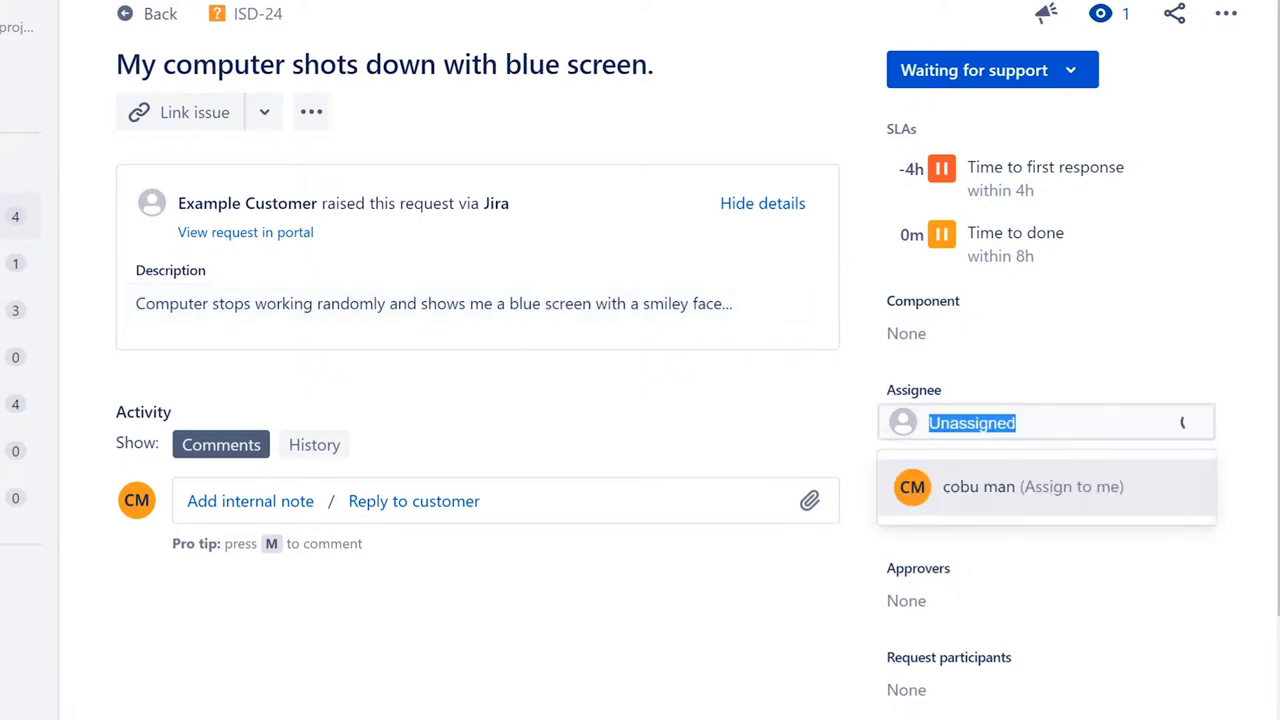
{"action": "left_click", "coordinate": [970, 490]}
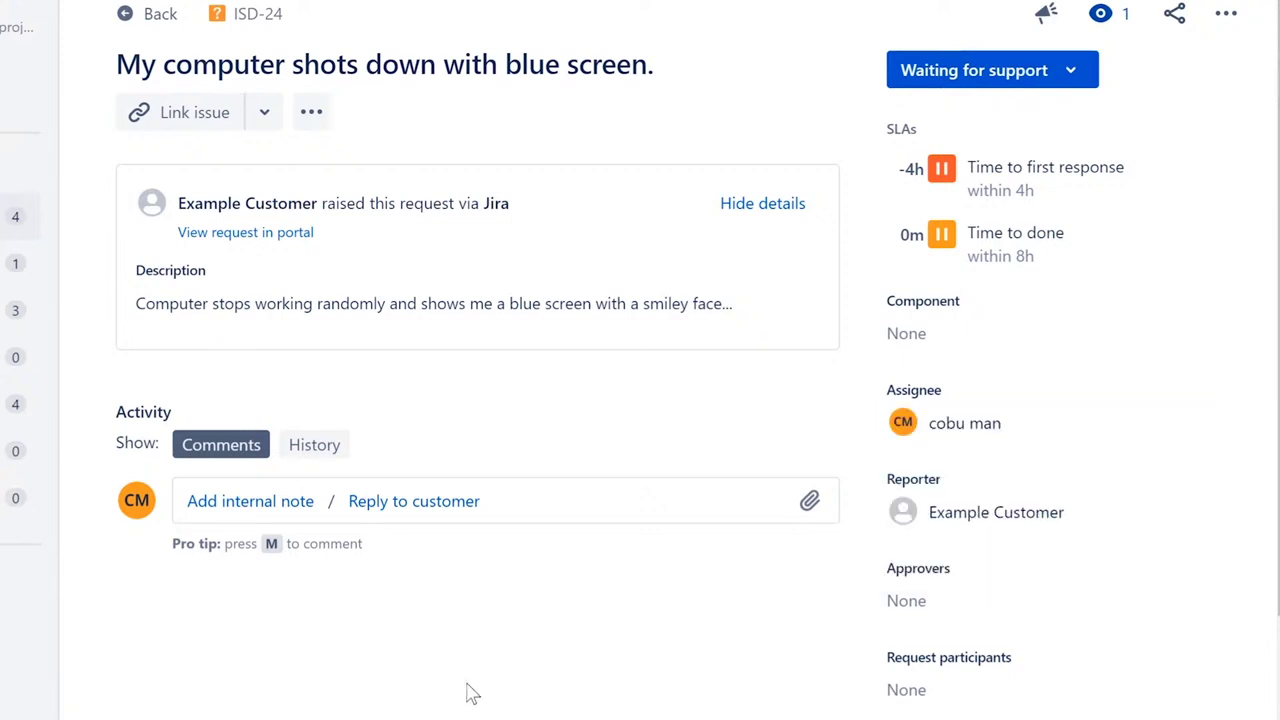
Select the ticket title and the blue-screen symptom text in the description.
{"action": "left_click", "coordinate": [466, 318]}
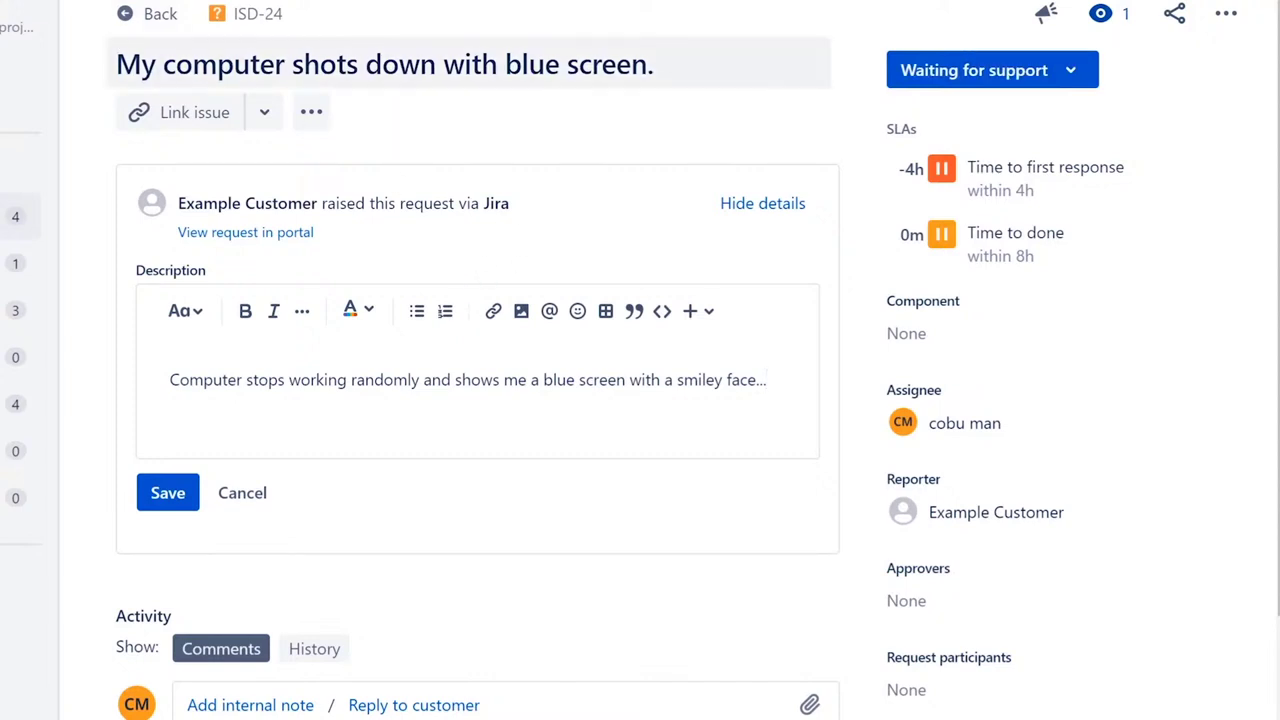
{"action": "left_click_drag", "start_coordinate": [142, 64], "coordinate": [669, 51]}
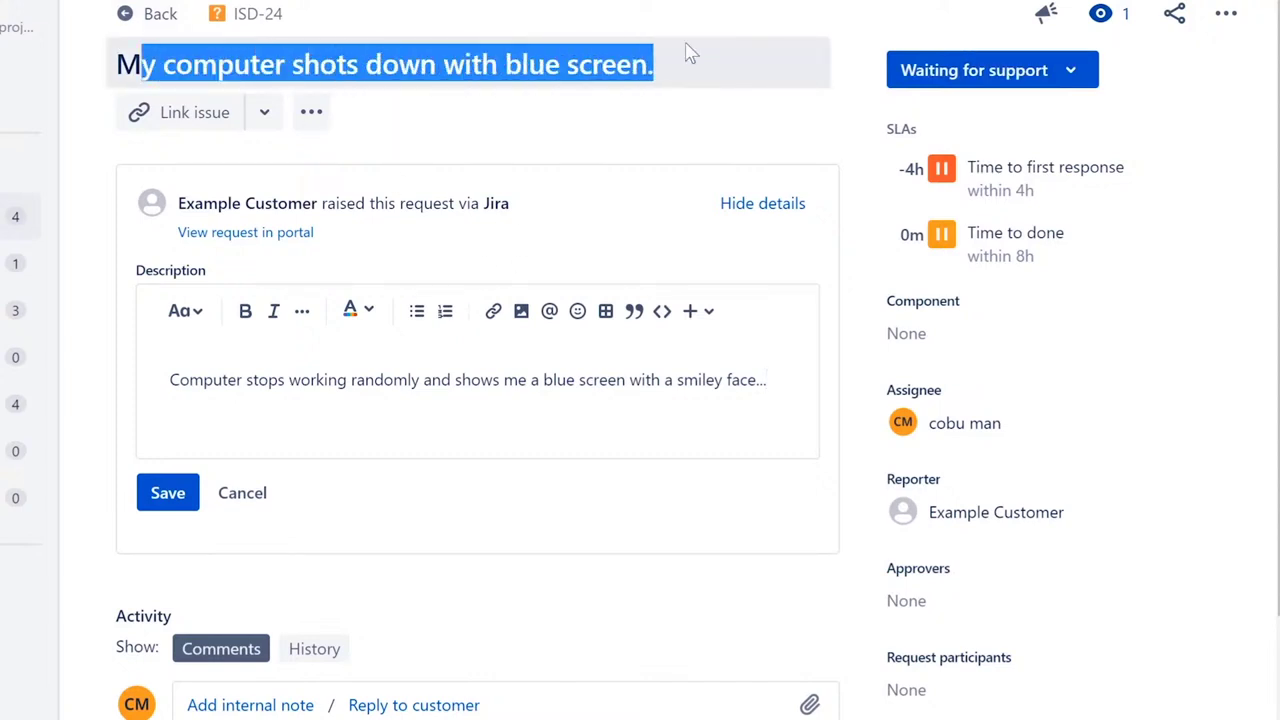
{"action": "left_click", "coordinate": [689, 52]}
{"action": "key", "text": "Escape"}
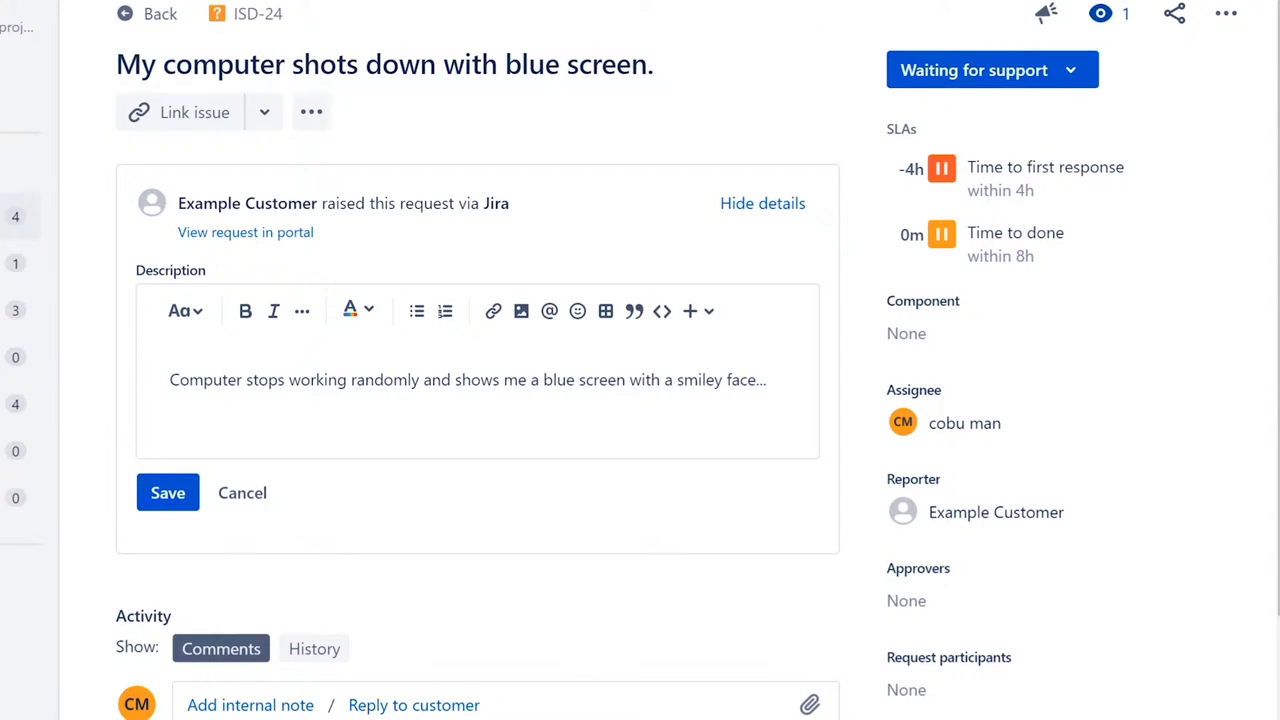
{"action": "left_click_drag", "start_coordinate": [767, 380], "coordinate": [178, 380]}
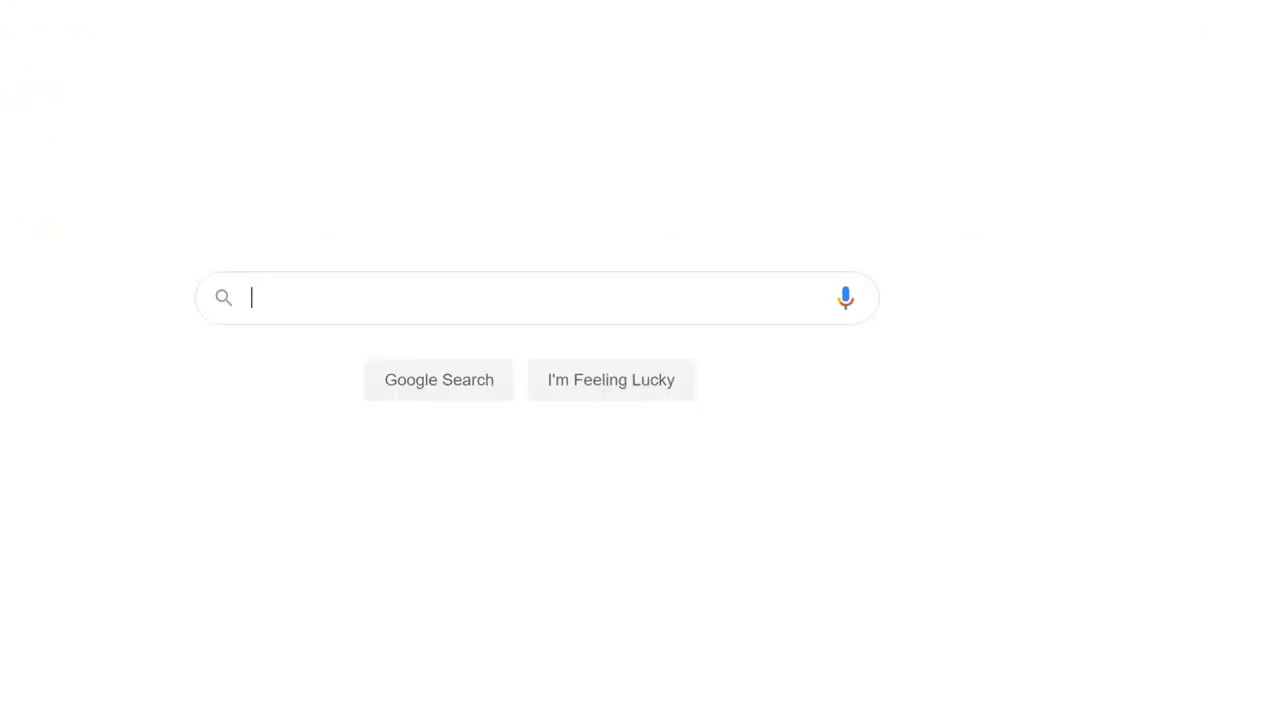
Search Google for 'blue screen with smiley face' and browse the image results.
{"action": "type", "text": "blue "}
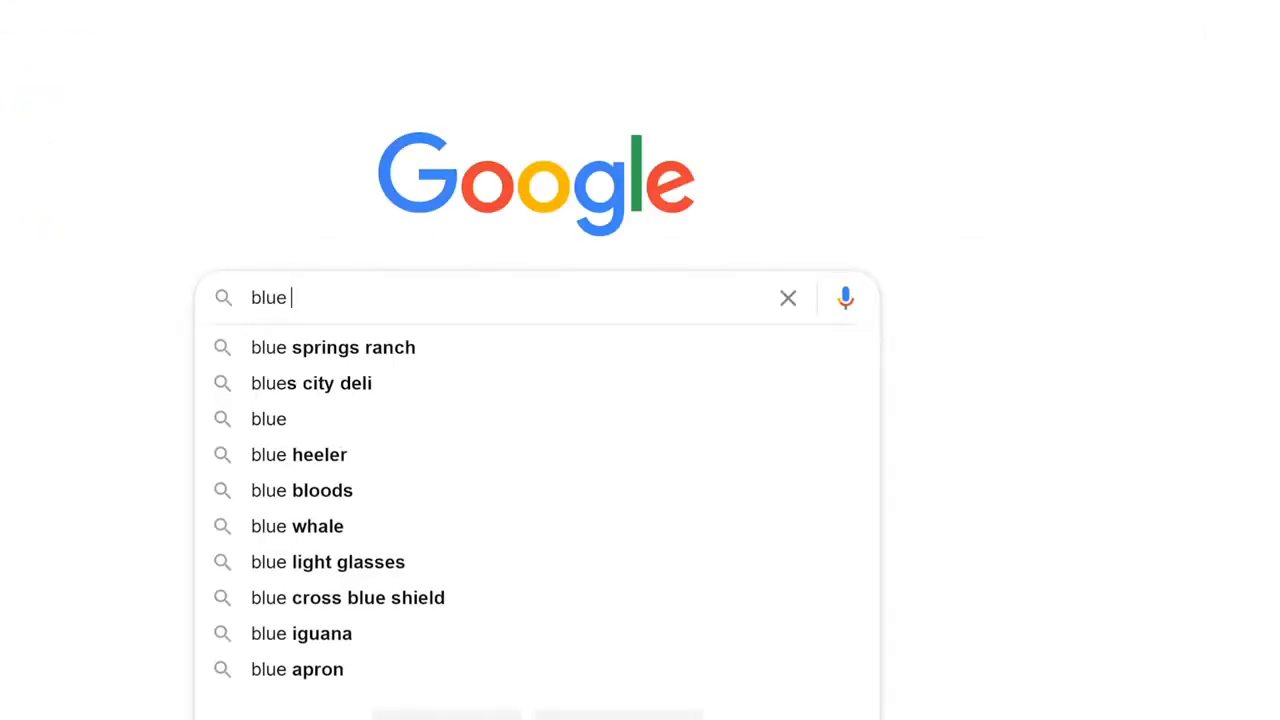
{"action": "type", "text": "scree"}
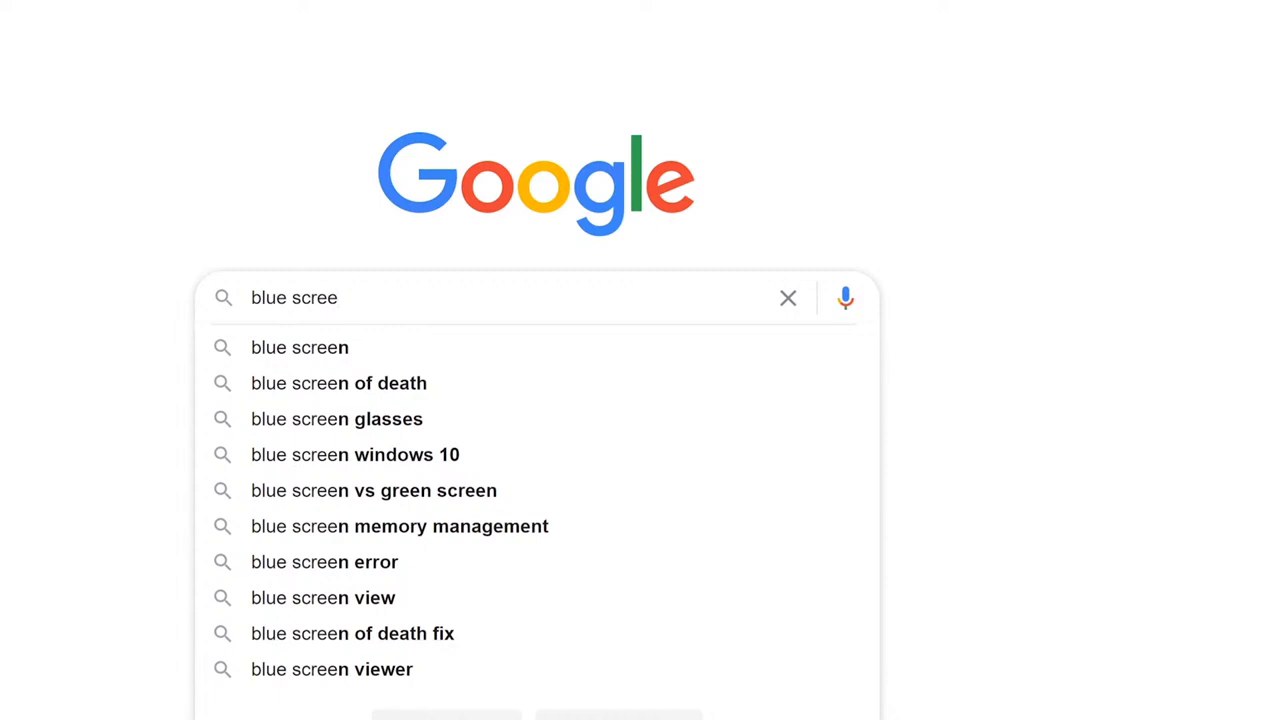
{"action": "type", "text": "n"}
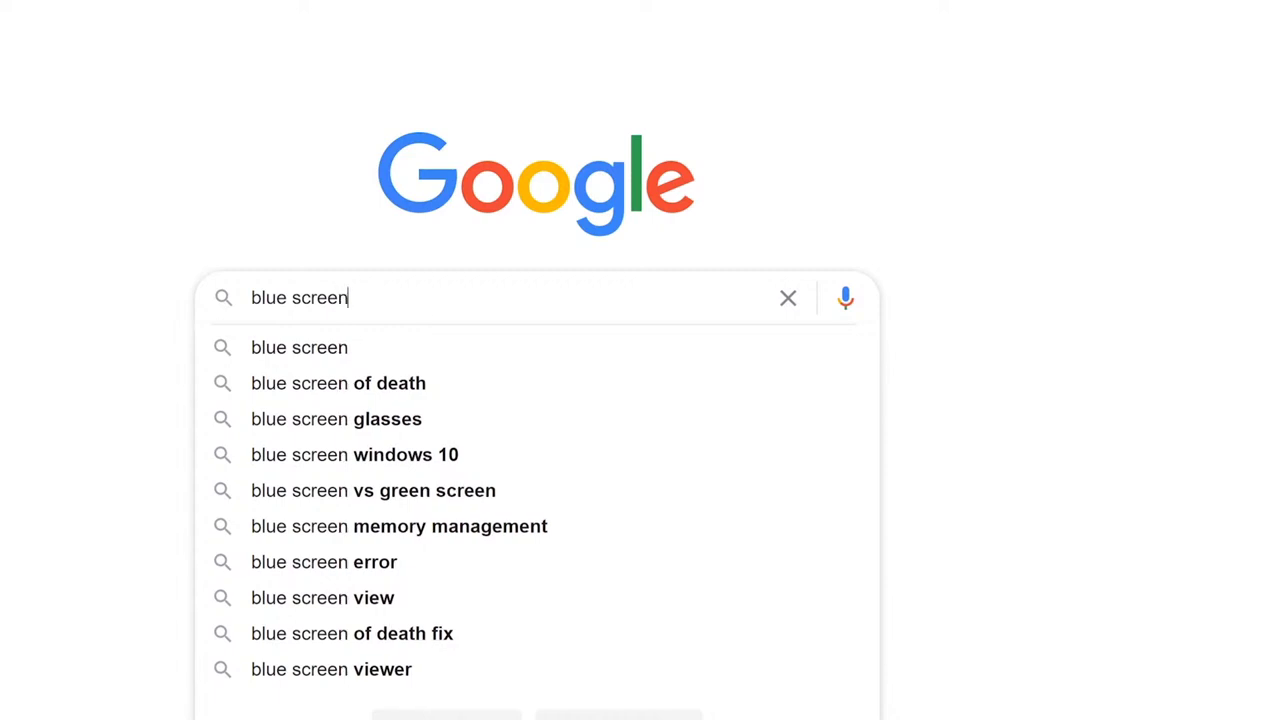
{"action": "type", "text": " with s"}
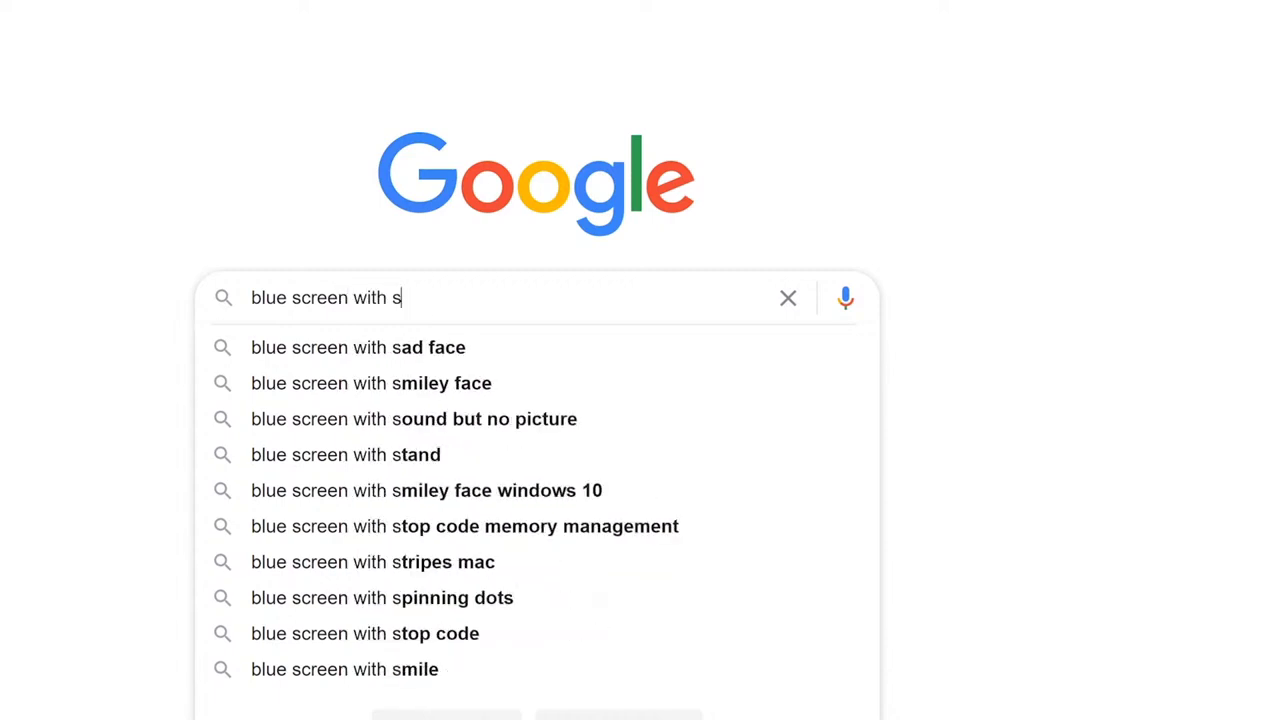
{"action": "key", "text": "Down"}
{"action": "key", "text": "Down"}
{"action": "key", "text": "Return"}
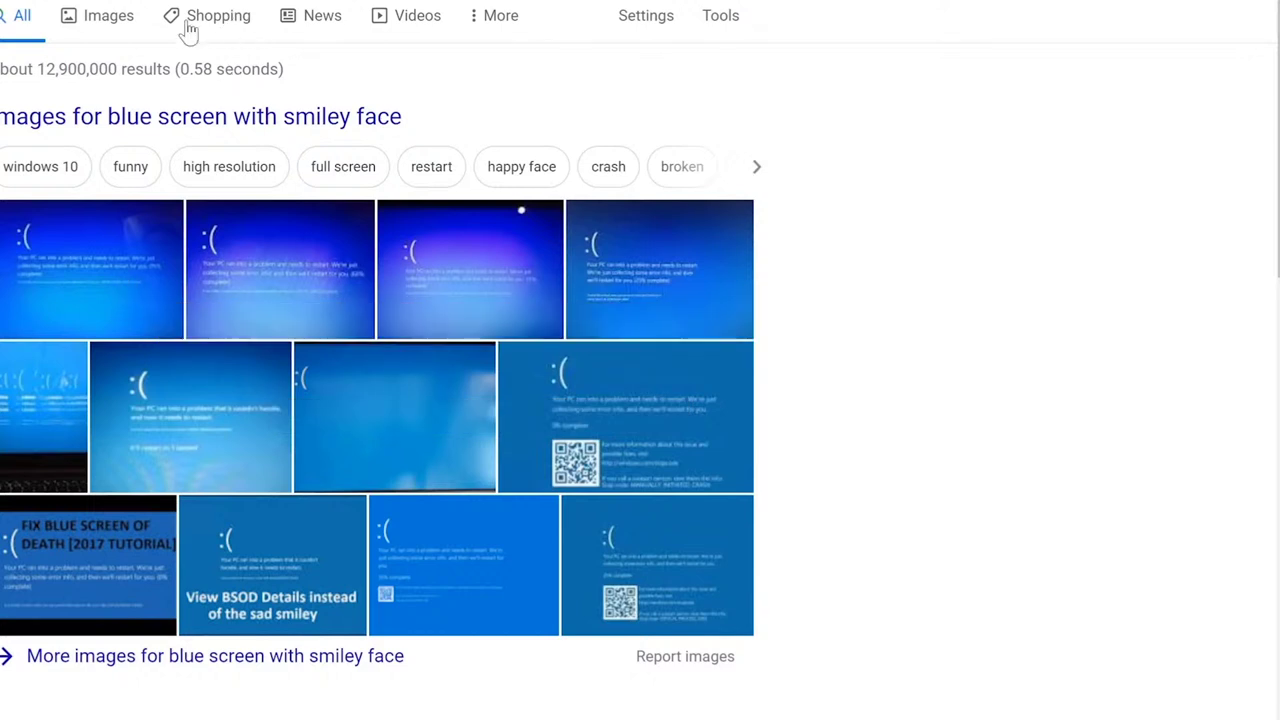
{"action": "left_click", "coordinate": [82, 268]}
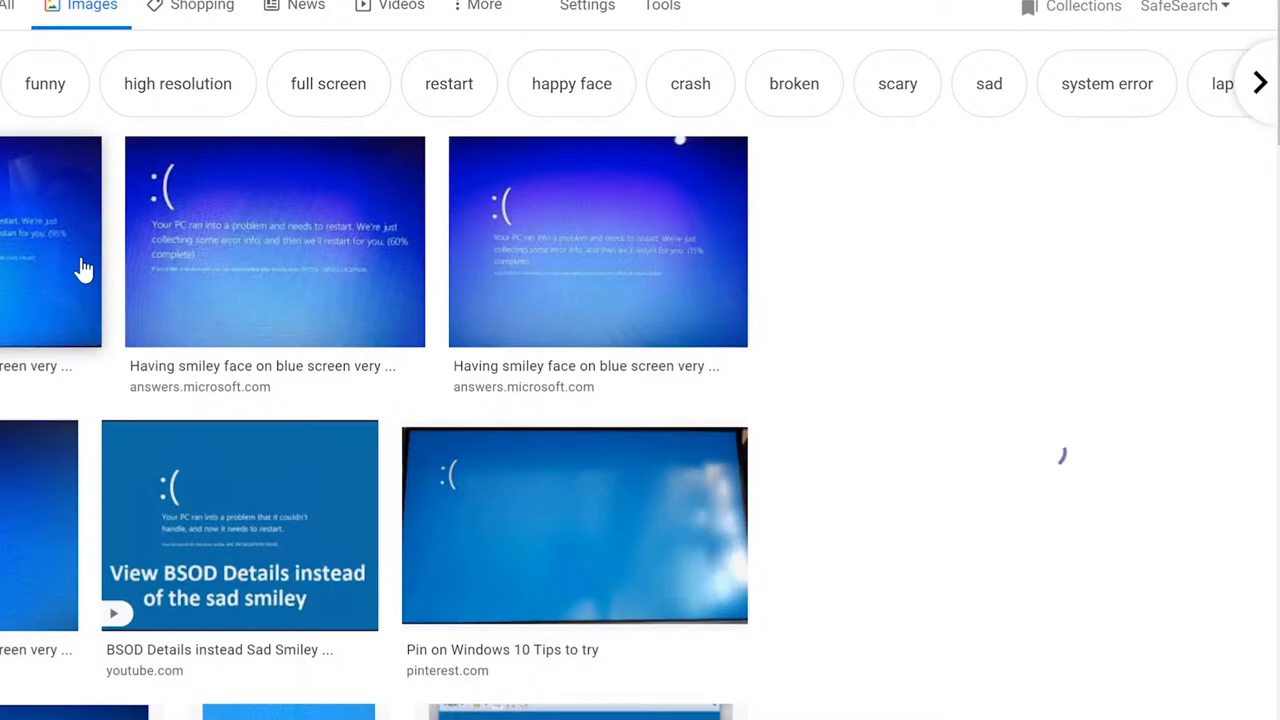
{"action": "scroll", "coordinate": [70, 200], "scroll_direction": "down", "scroll_amount": 5}
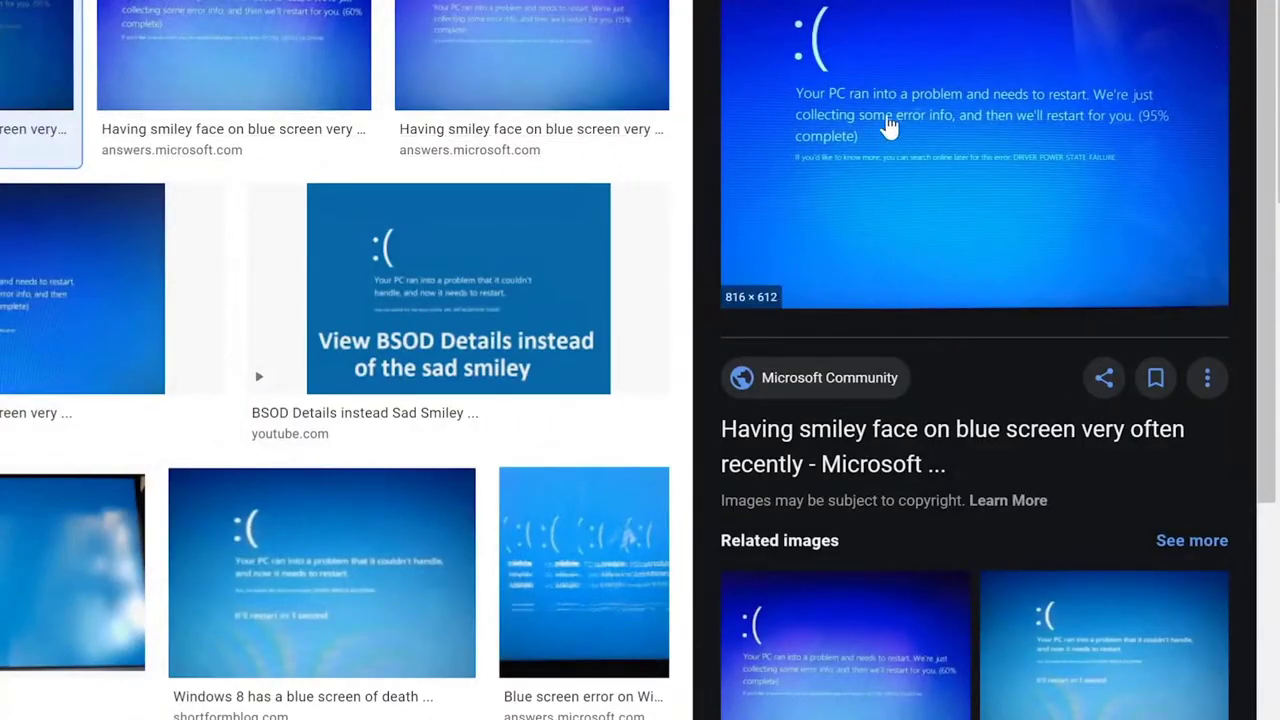
{"action": "scroll", "coordinate": [723, 177], "scroll_direction": "up", "scroll_amount": 1}
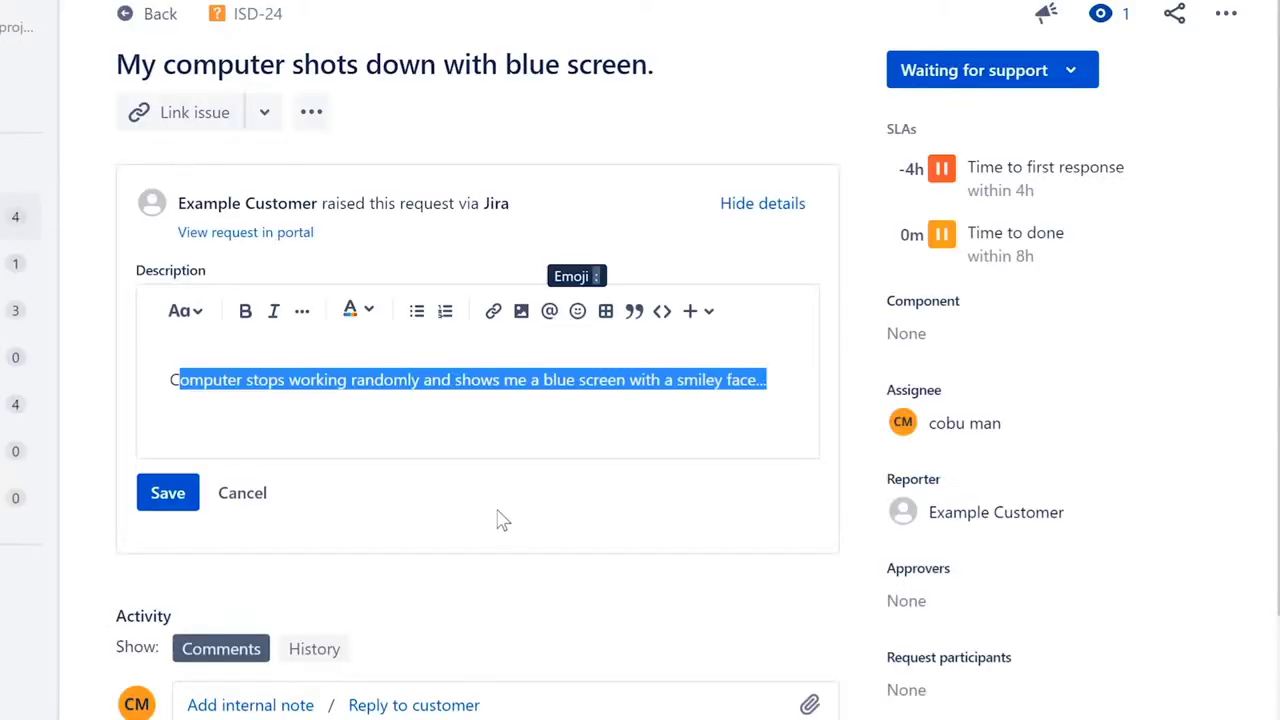
Begin the internal note: 'Talked to user to confirm that the issue is BSOD. Recommended to user'.
{"action": "left_click", "coordinate": [563, 654]}
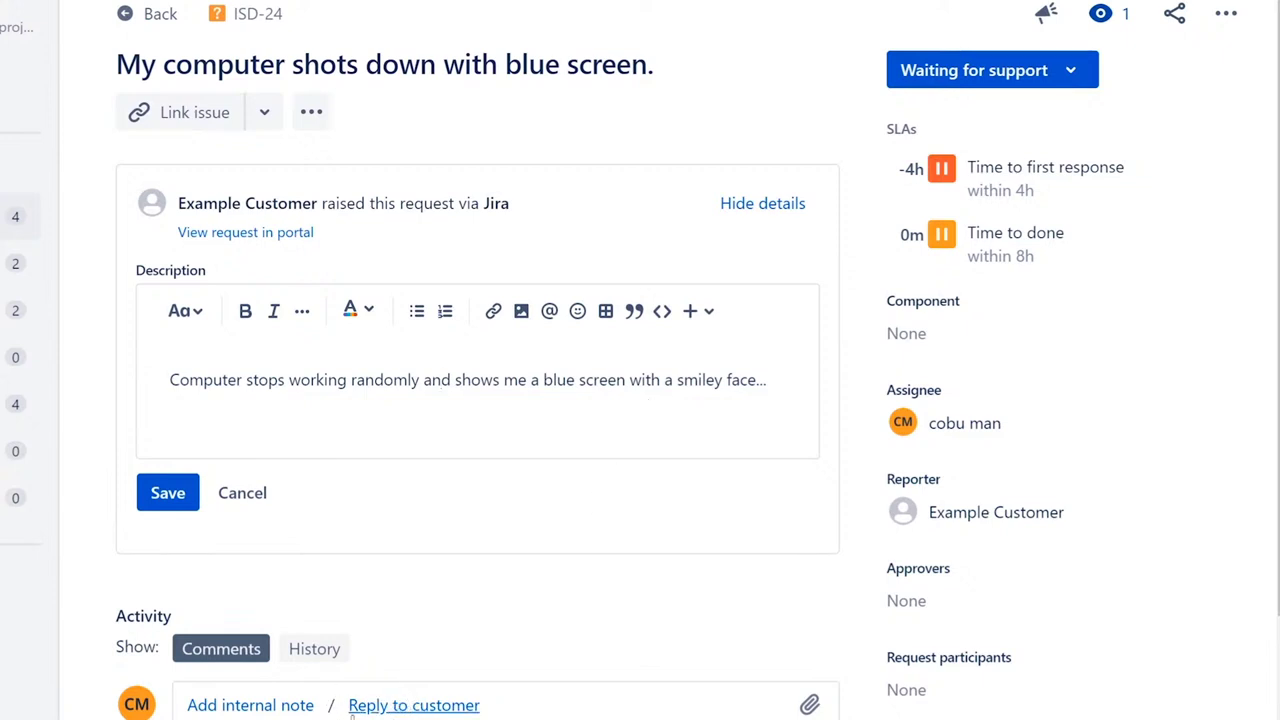
{"action": "left_click", "coordinate": [312, 715]}
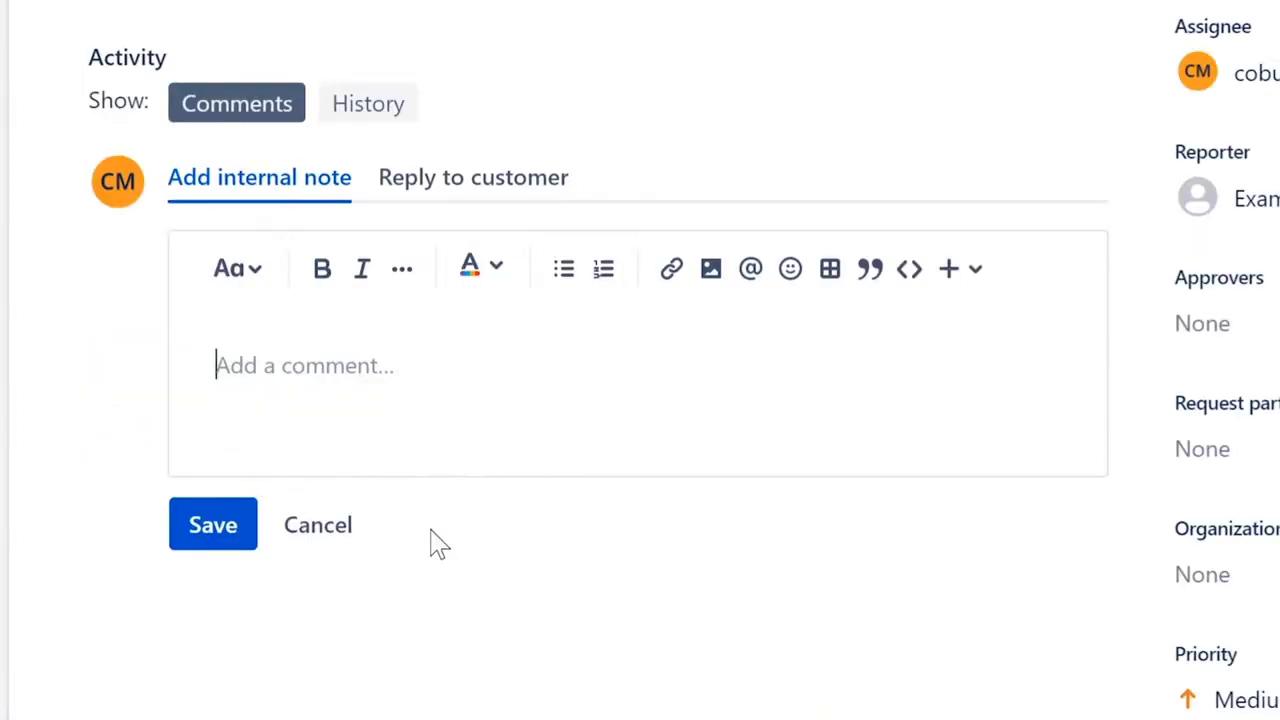
{"action": "type", "text": "Talked"}
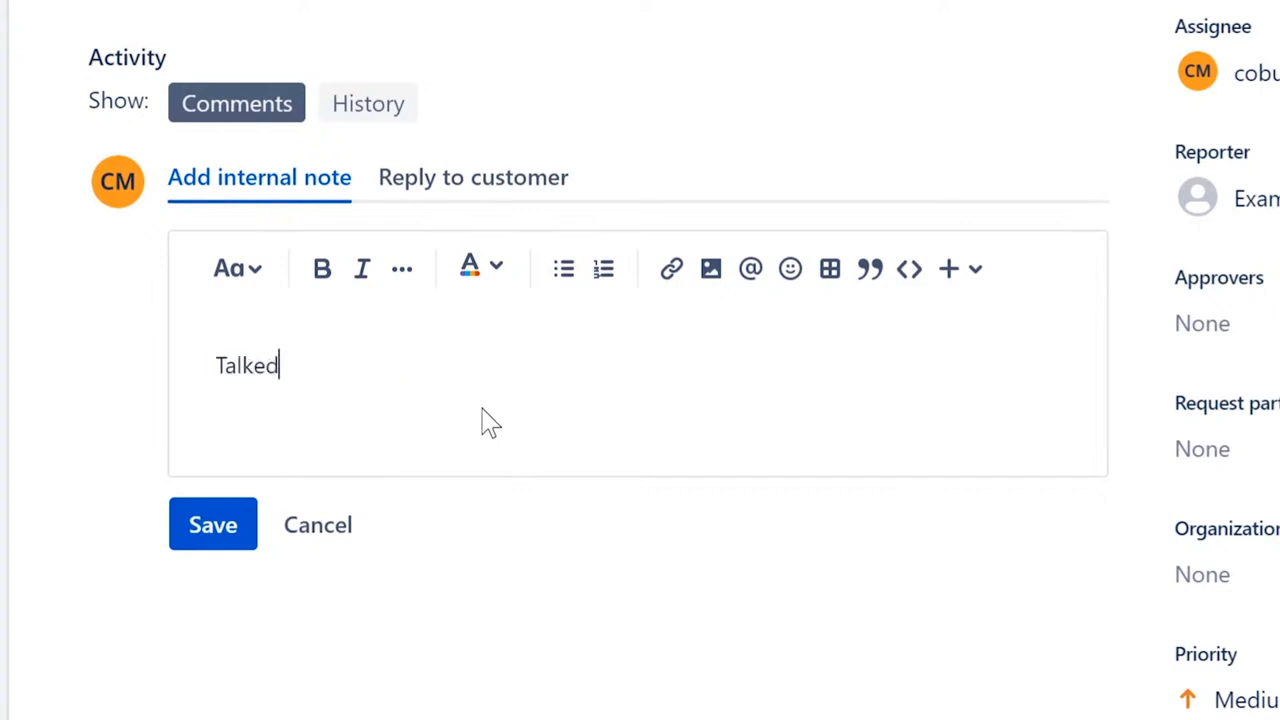
{"action": "type", "text": " to user and"}
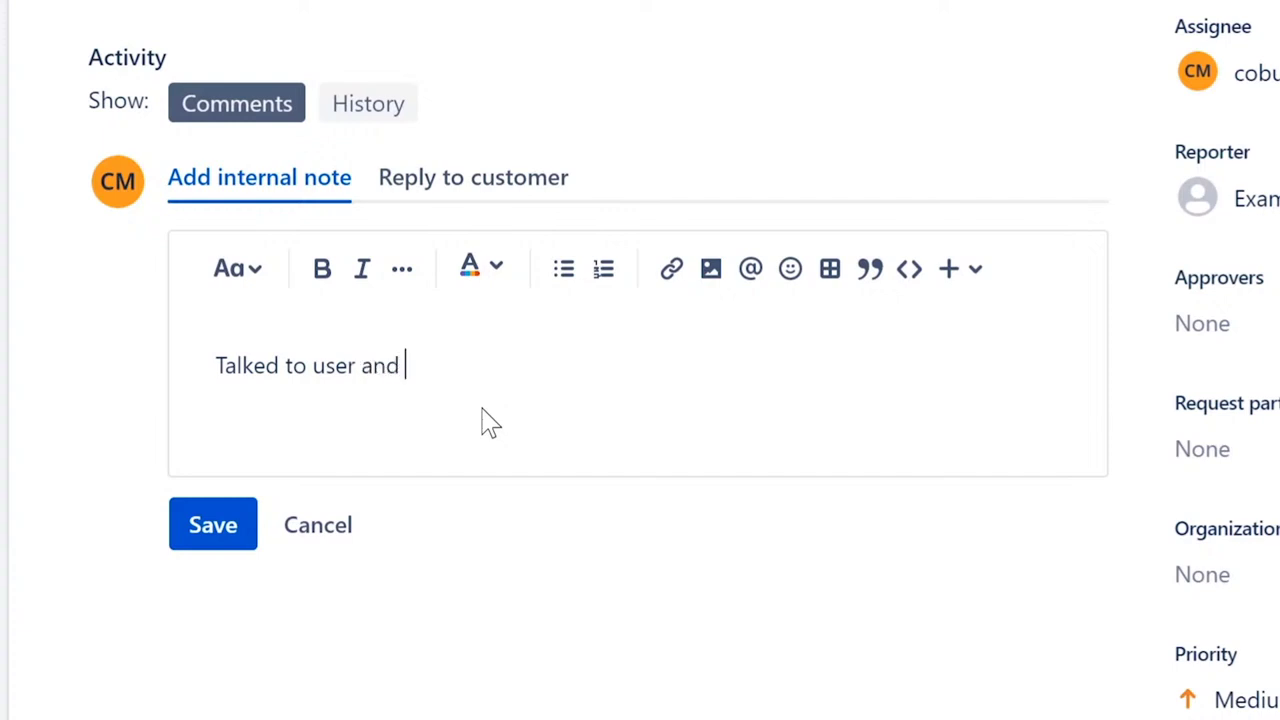
{"action": "key", "text": "BackSpace"}
{"action": "key", "text": "BackSpace"}
{"action": "key", "text": "BackSpace"}
{"action": "key", "text": "BackSpace"}
{"action": "key", "text": "BackSpace"}
{"action": "type", "text": "to confir"}
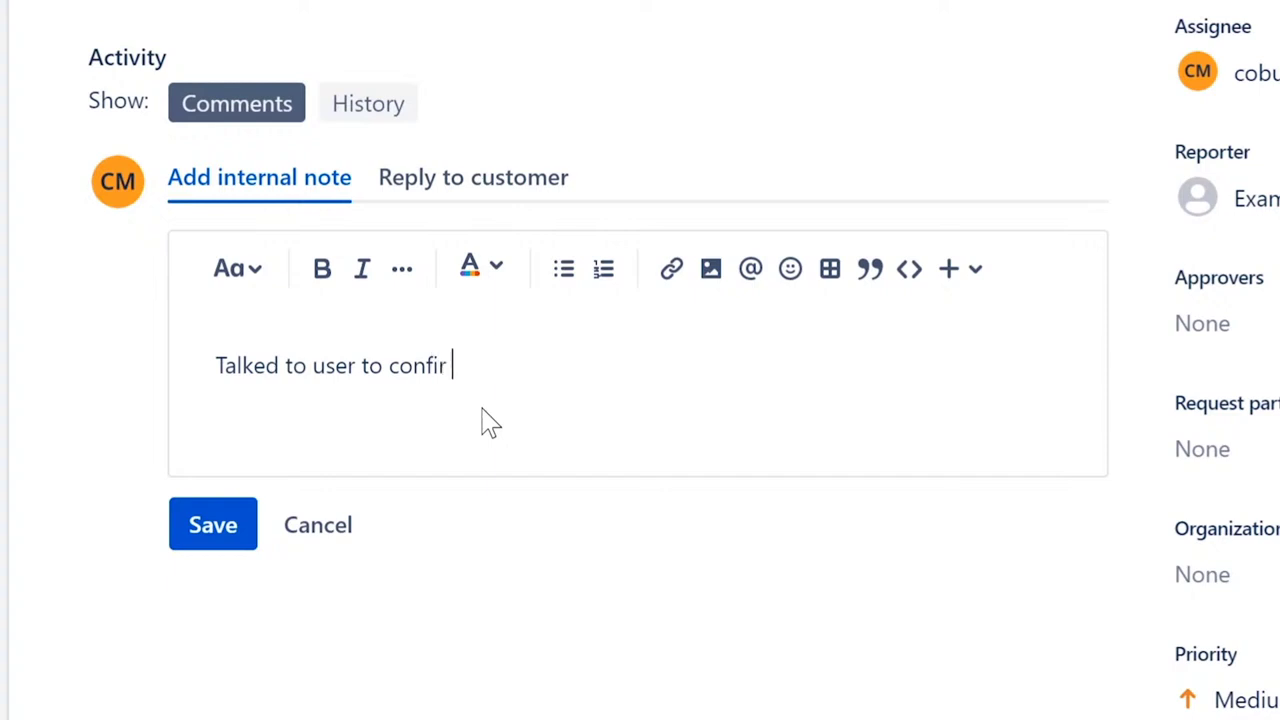
{"action": "key", "text": "BackSpace"}
{"action": "type", "text": "m that the issue is "}
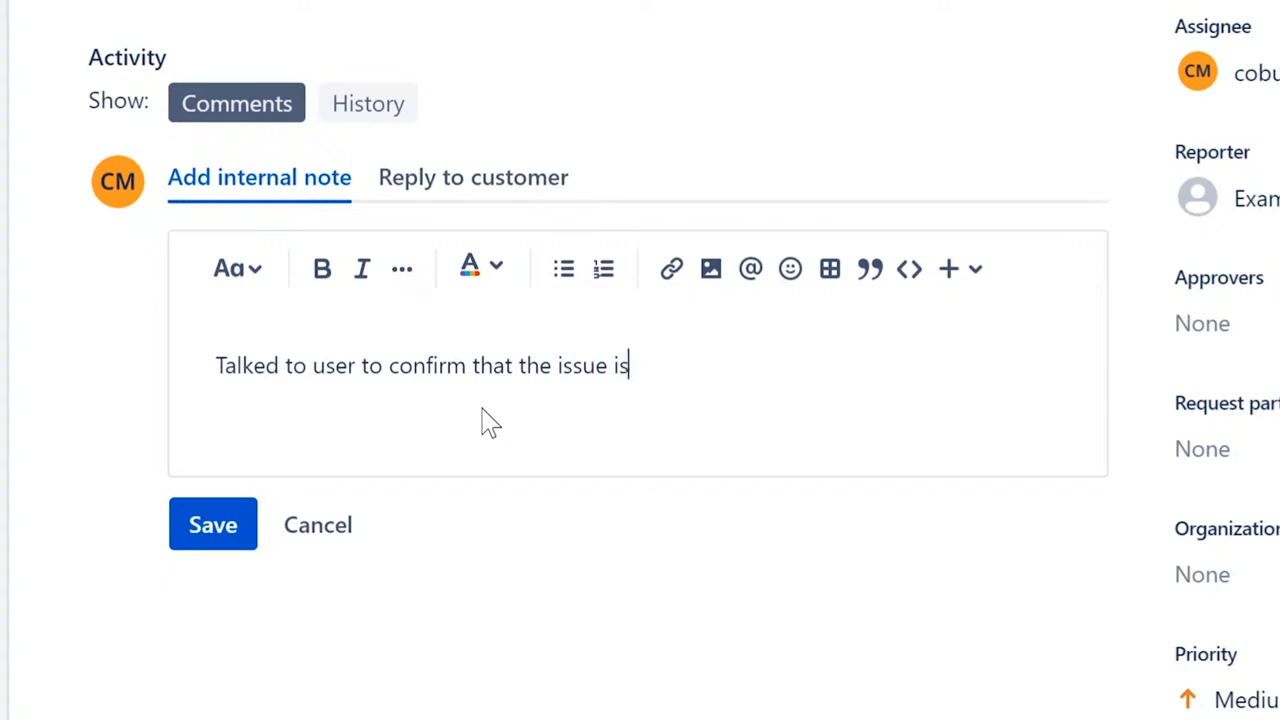
{"action": "type", "text": "BSOD."}
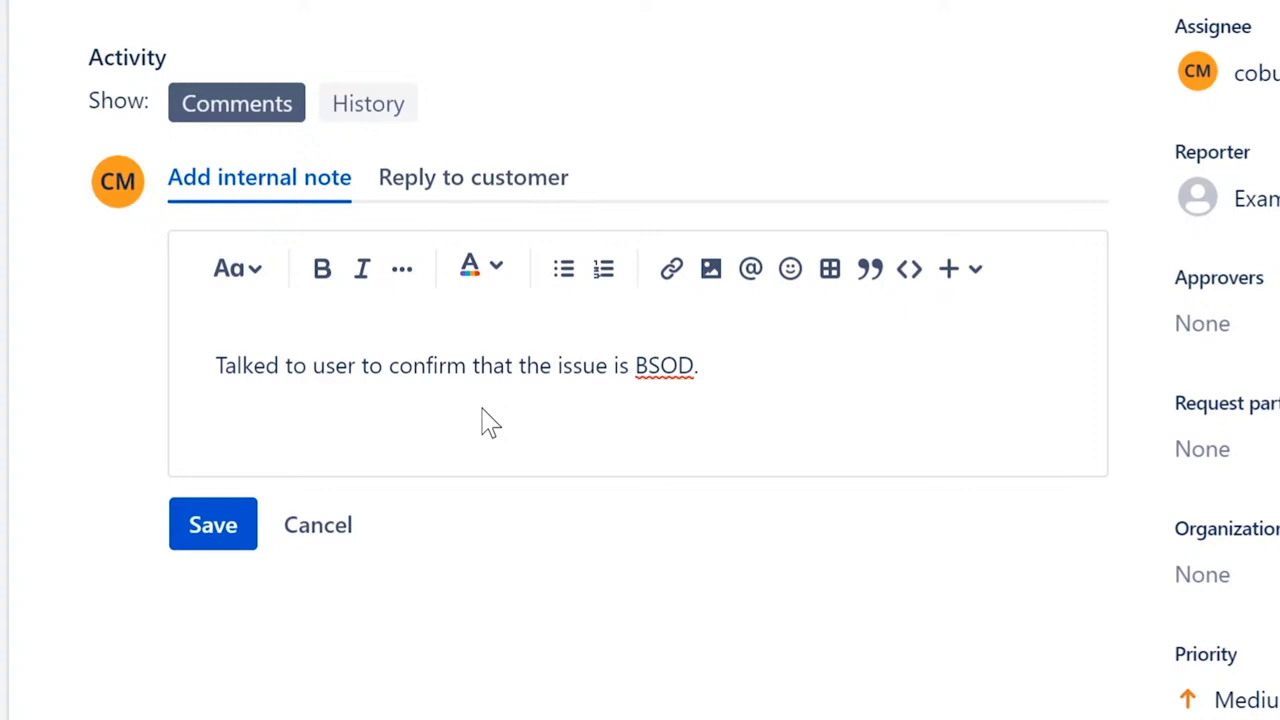
{"action": "type", "text": "Recoo"}
{"action": "key", "text": "BackSpace"}
{"action": "type", "text": "mmonded to "}
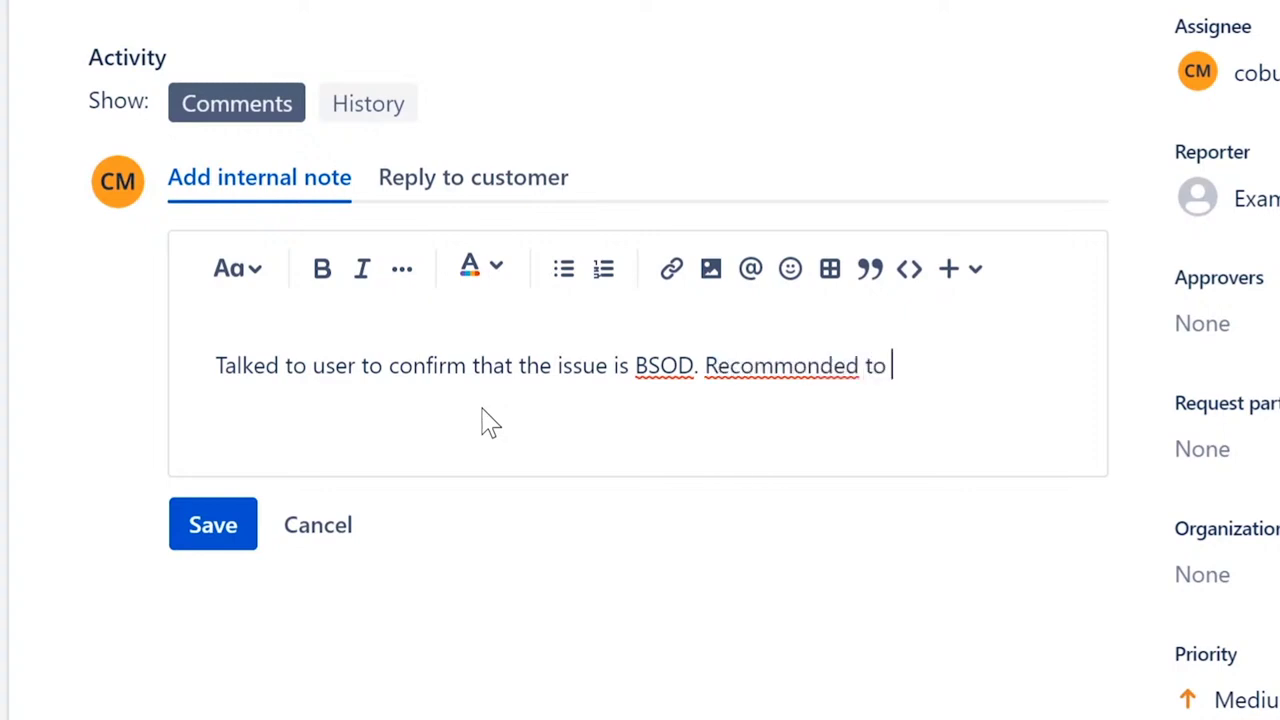
{"action": "type", "text": "user"}
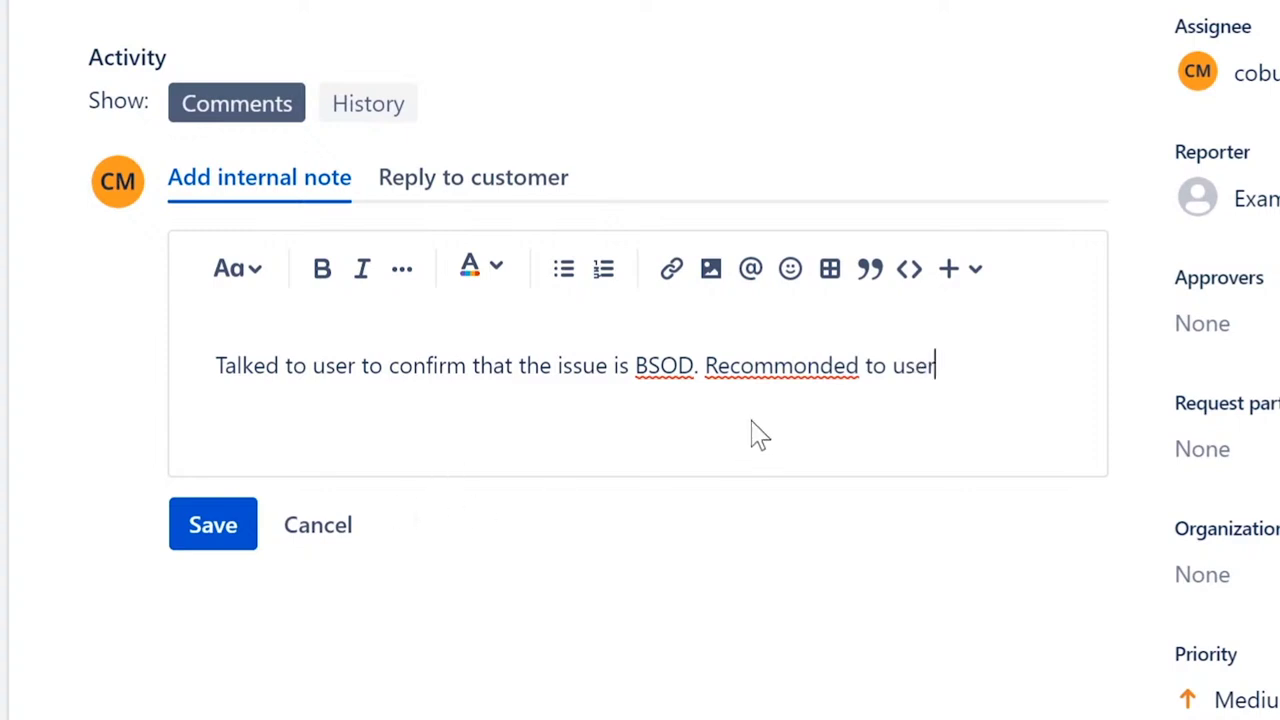
{"action": "double_click", "coordinate": [807, 365]}
{"action": "right_click", "coordinate": [812, 370]}
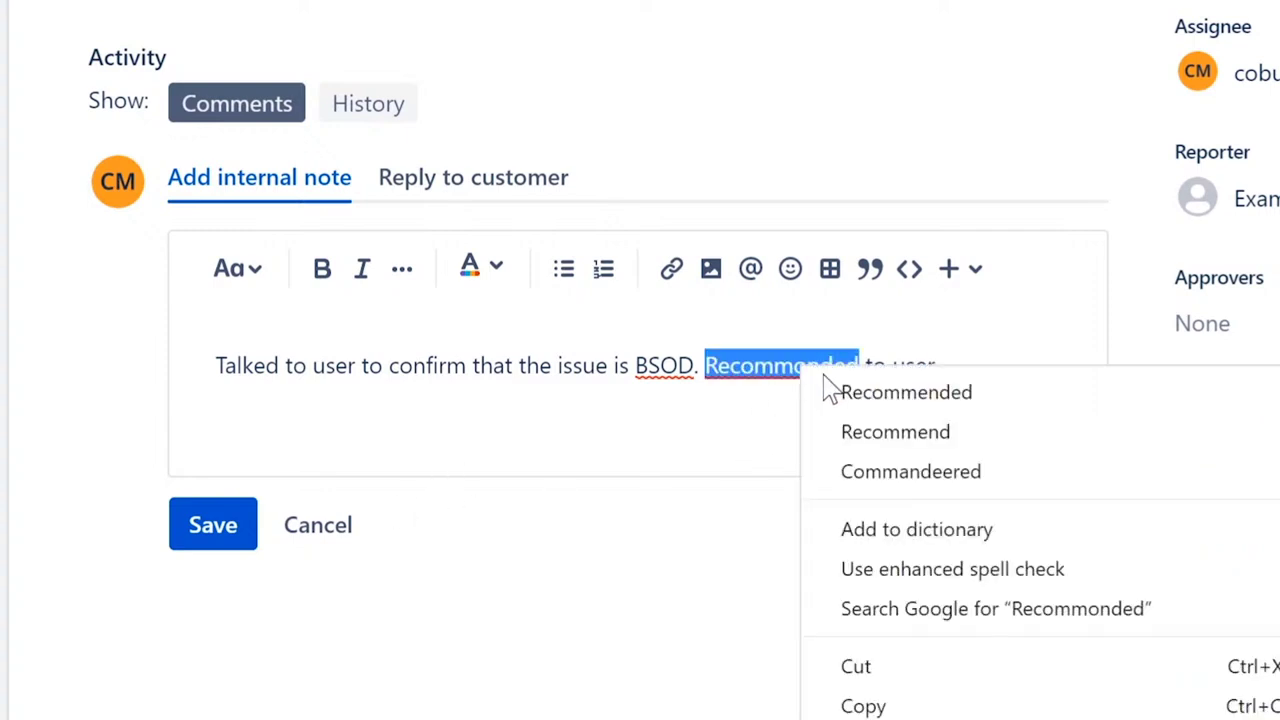
{"action": "left_click", "coordinate": [958, 391]}
{"action": "left_click", "coordinate": [934, 365]}
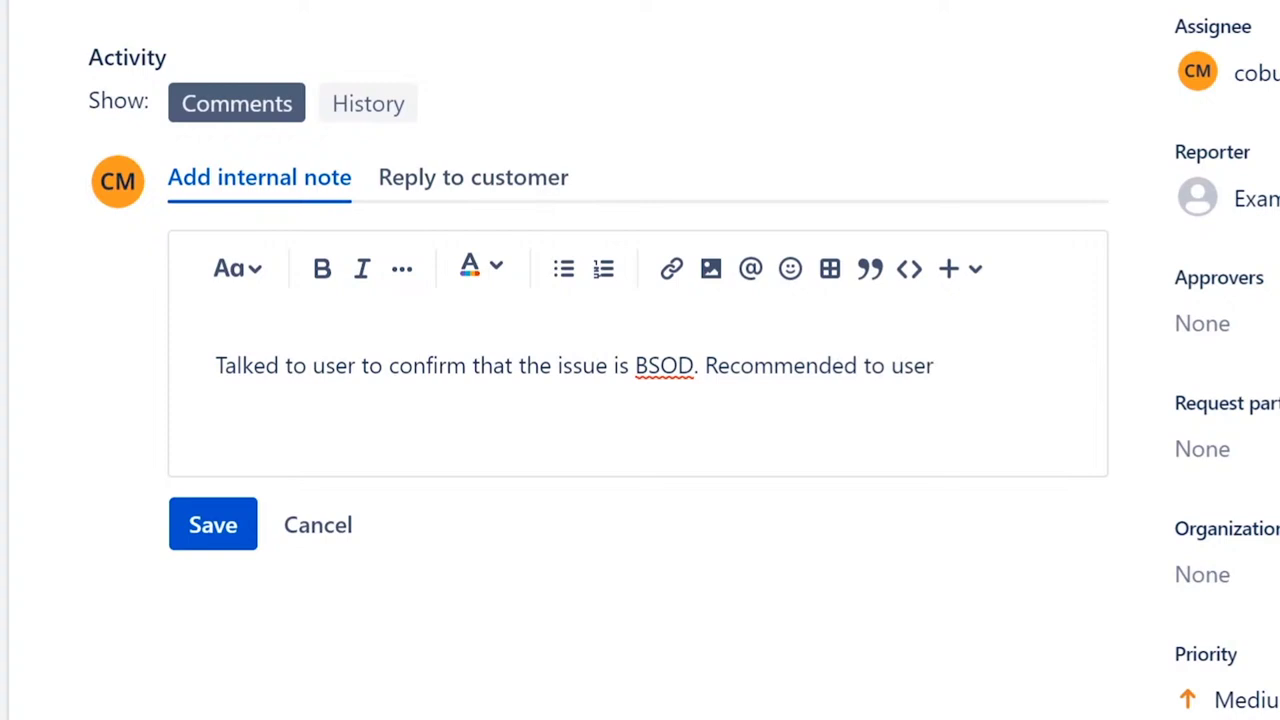
Continue with taking the computer for hardware diagnostic to local PC support, and sign it.
{"action": "type", "text": "to "}
{"action": "type", "text": "take compute"}
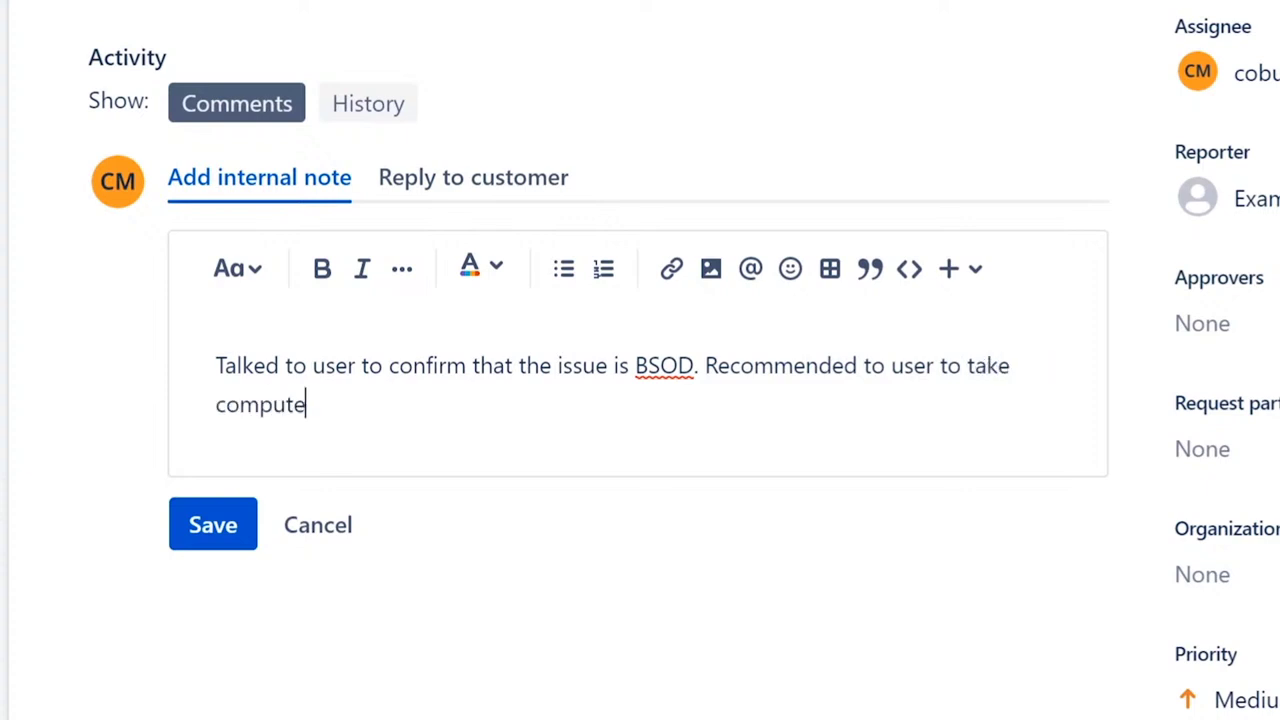
{"action": "type", "text": "r for hardw"}
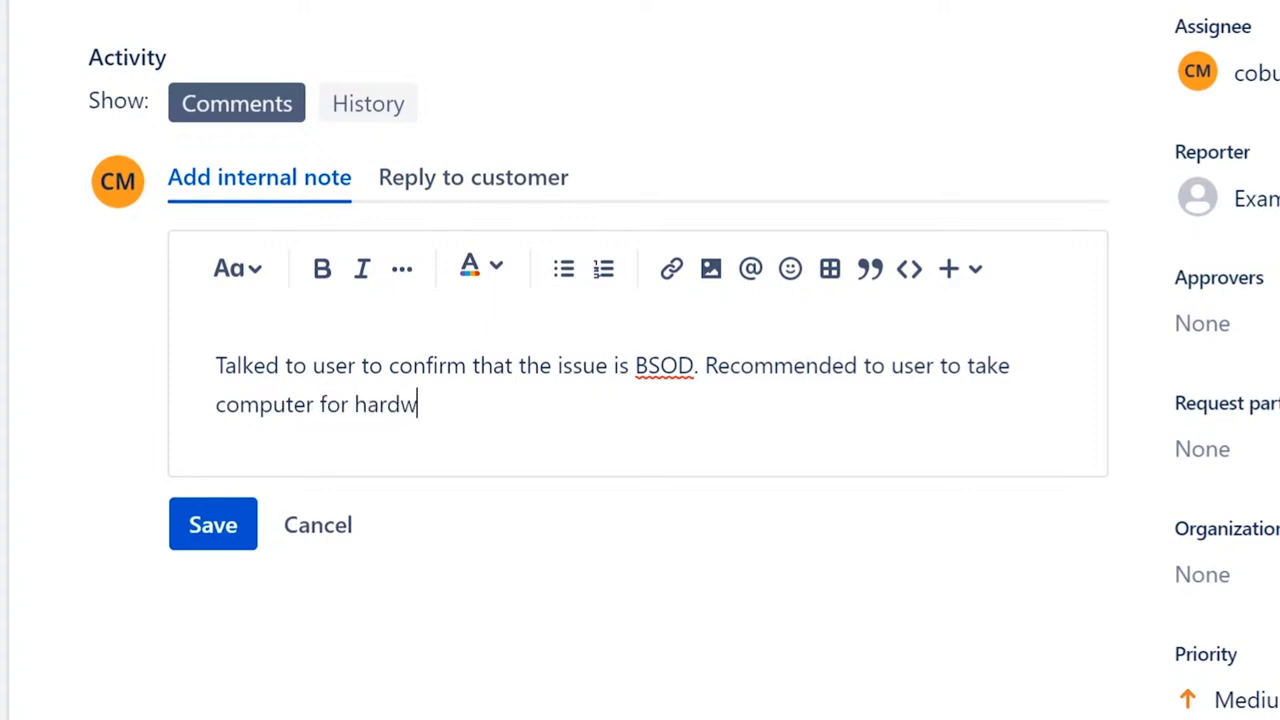
{"action": "type", "text": "are diag"}
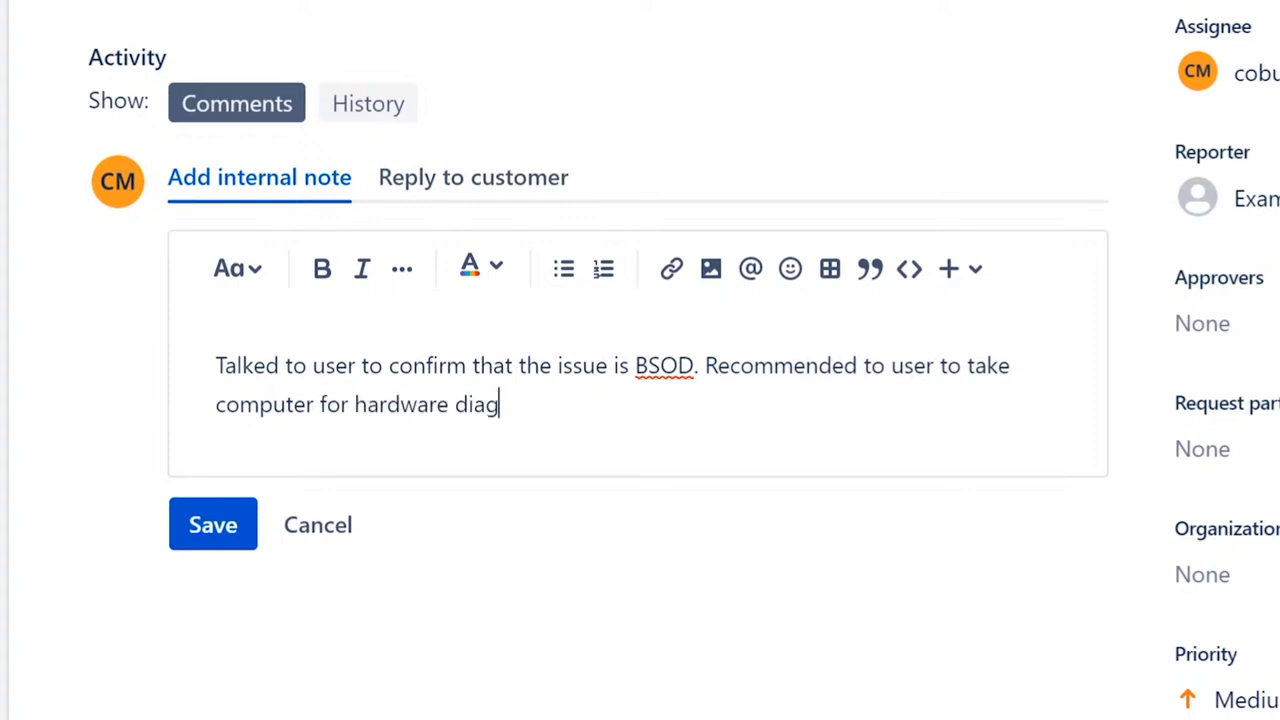
{"action": "type", "text": "nostic"}
{"action": "type", "text": "; to he"}
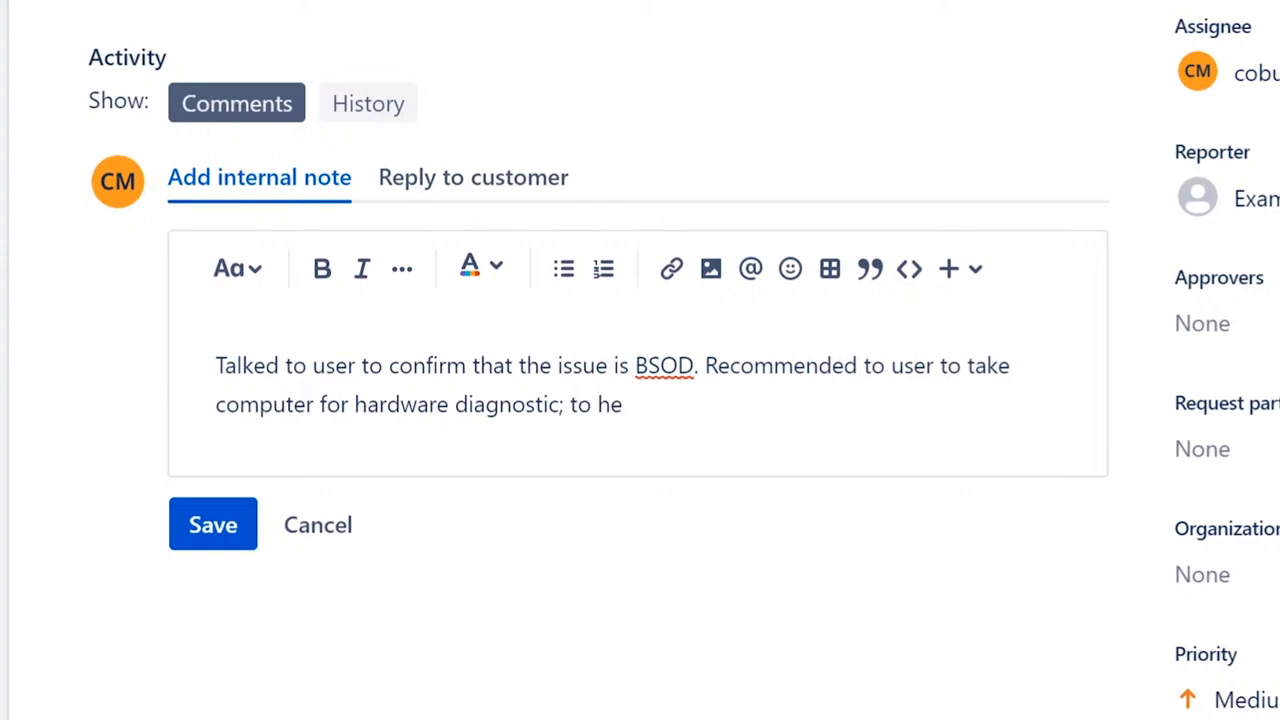
{"action": "key", "text": "BackSpace"}
{"action": "key", "text": "BackSpace"}
{"action": "type", "text": "her local Pc support. "}
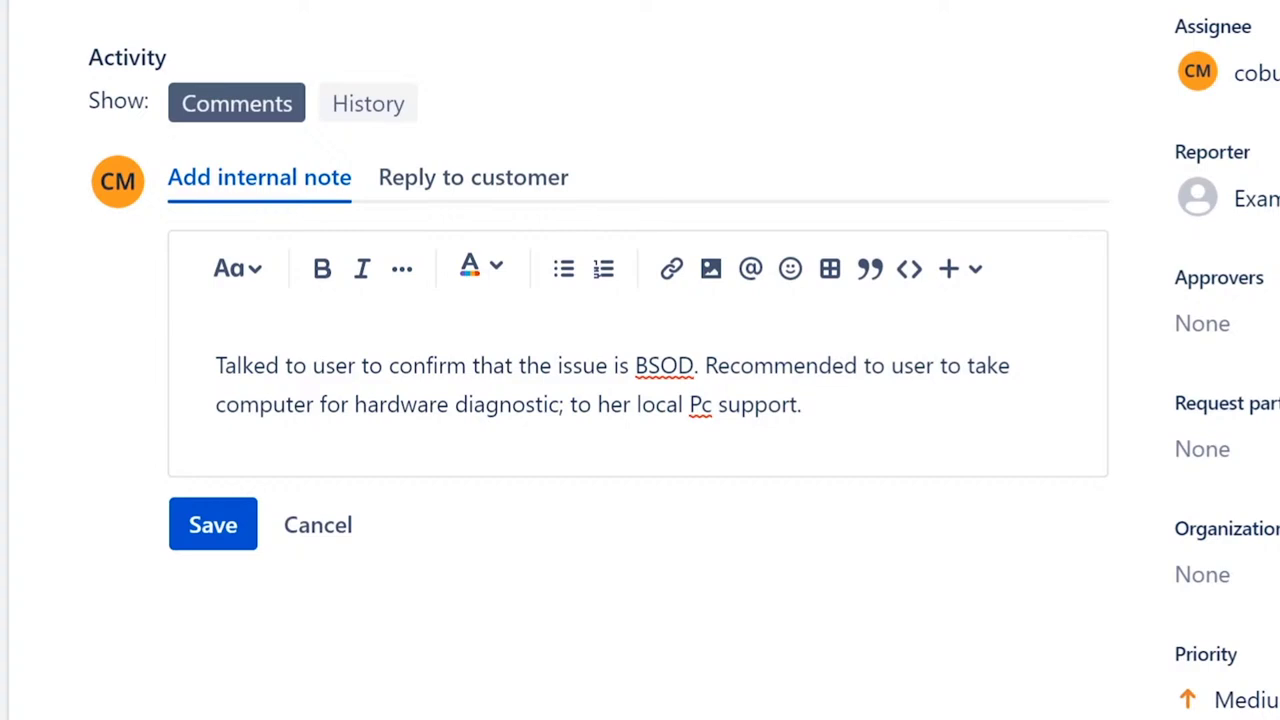
{"action": "type", "text": "Ervin"}
{"action": "left_click", "coordinate": [838, 404]}
{"action": "key", "text": "Left"}
{"action": "key", "text": "Left"}
{"action": "key", "text": "Left"}
{"action": "key", "text": "Left"}
{"action": "key", "text": "Left"}
{"action": "key", "text": "Left"}
{"action": "key", "text": "Left"}
{"action": "key", "text": "Left"}
{"action": "key", "text": "Left"}
{"action": "key", "text": "Left"}
{"action": "key", "text": "Left"}
{"action": "key", "text": "Left"}
{"action": "key", "text": "Left"}
{"action": "key", "text": "BackSpace"}
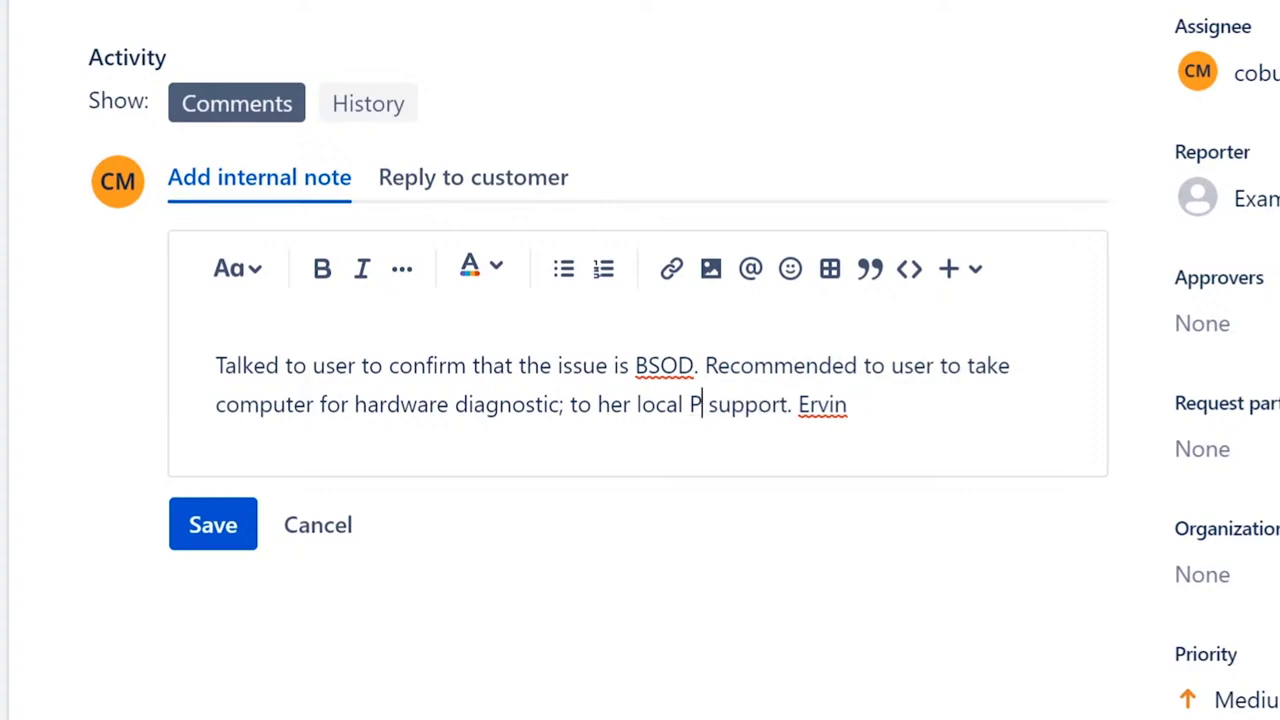
{"action": "type", "text": "C"}
{"action": "key", "text": "Right"}
{"action": "key", "text": "Right"}
{"action": "key", "text": "Right"}
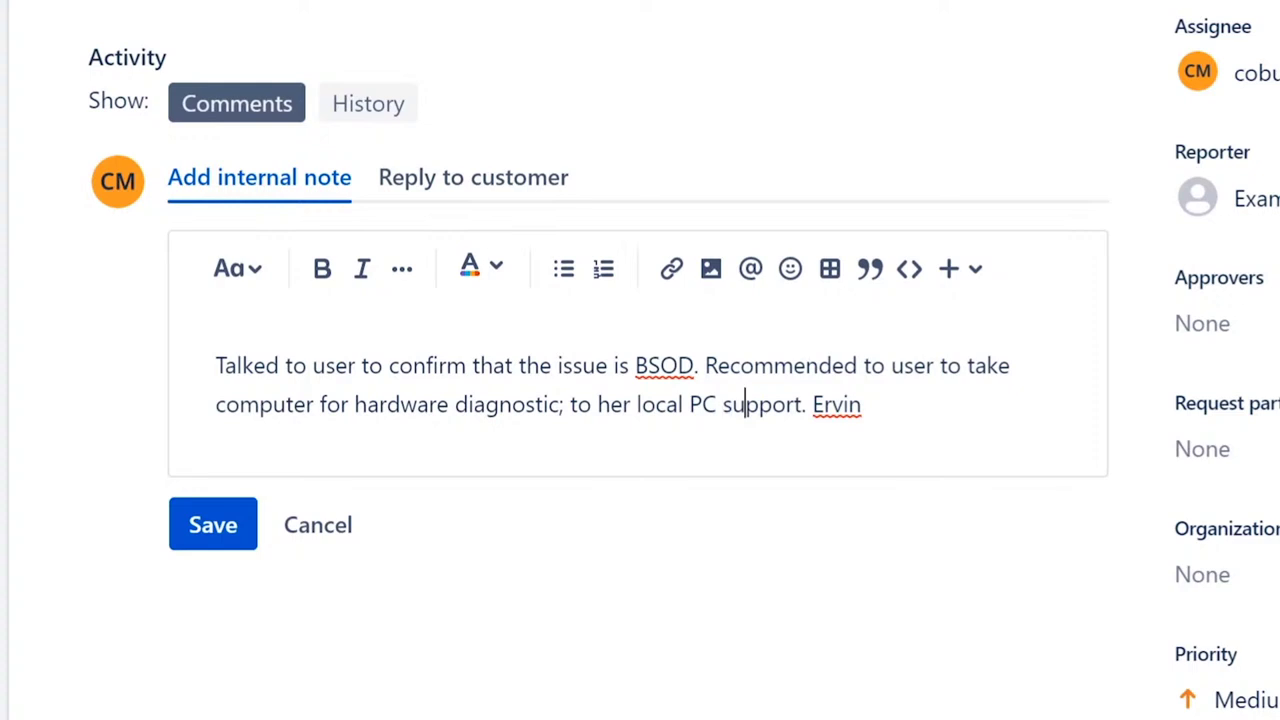
{"action": "key", "text": "Right"}
{"action": "key", "text": "Right"}
{"action": "key", "text": "Right"}
{"action": "key", "text": "Right"}
{"action": "key", "text": "Right"}
{"action": "key", "text": "Right"}
{"action": "key", "text": "Right"}
Add 'Routed ticket to local Pc support.' and save the internal note.
{"action": "type", "text": "Ro"}
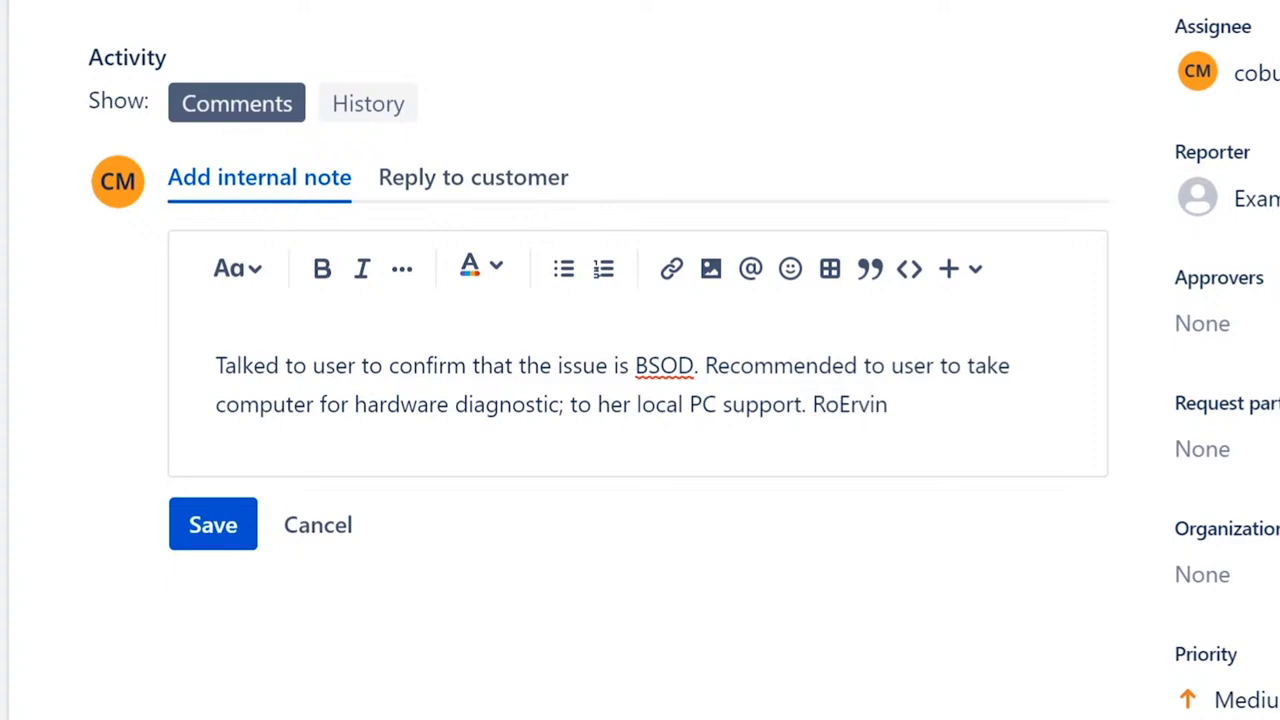
{"action": "type", "text": "uted"}
{"action": "type", "text": " ticket to "}
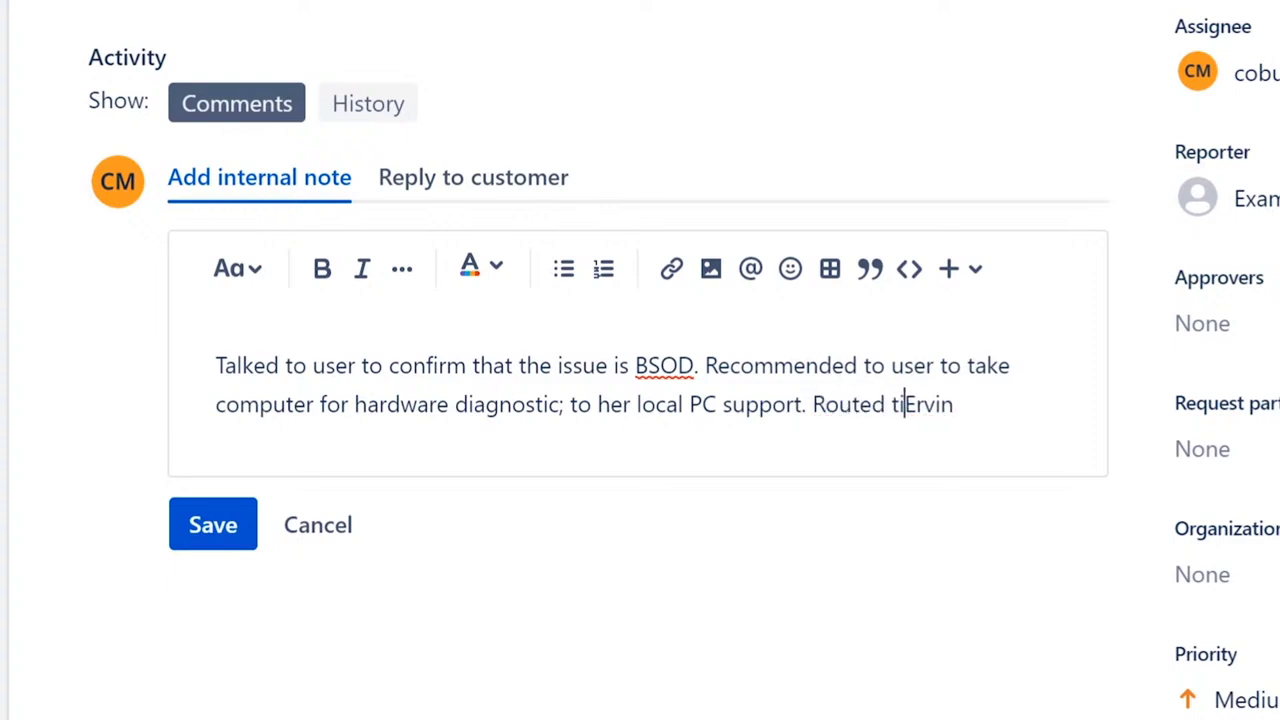
{"action": "type", "text": "loc"}
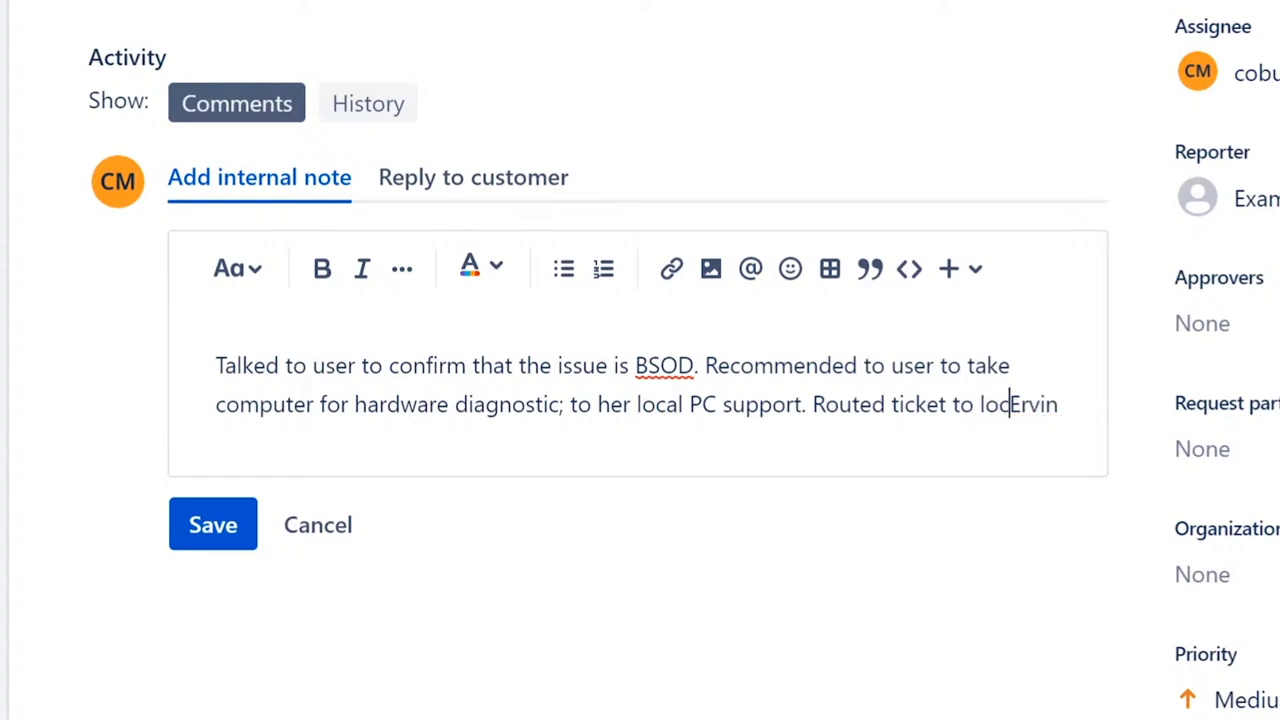
{"action": "type", "text": "al Pc support."}
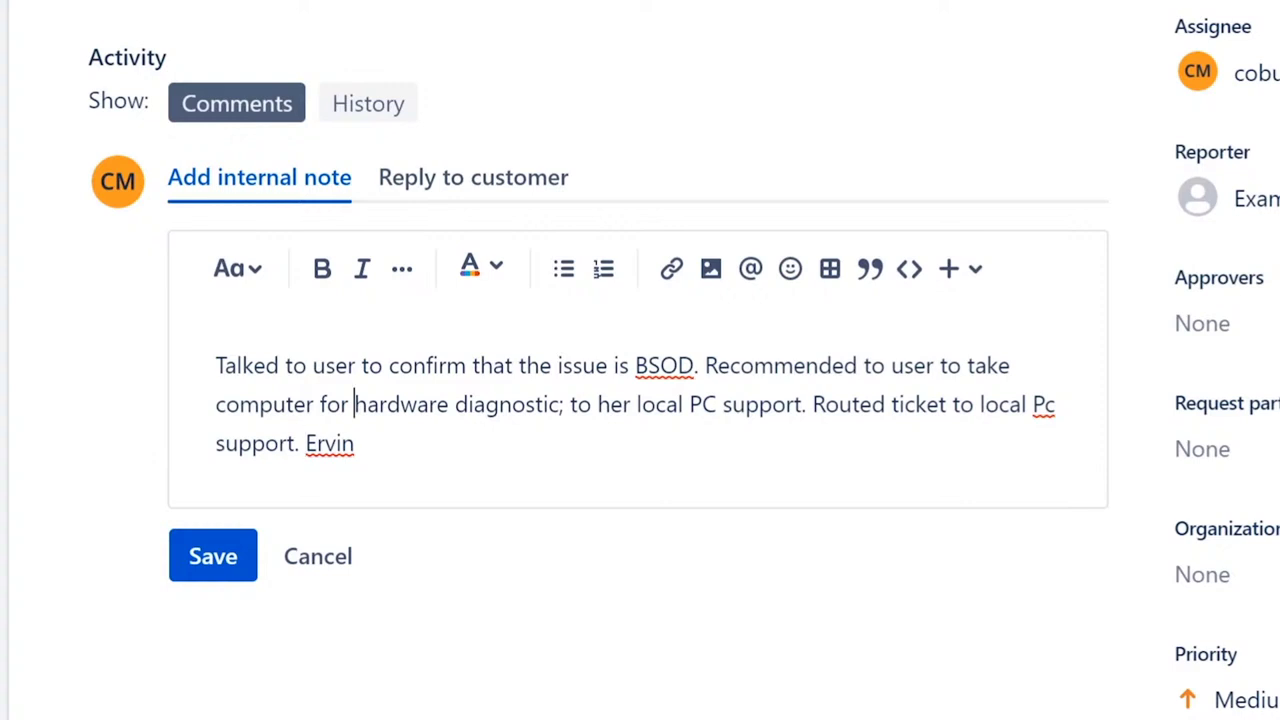
{"action": "left_click_drag", "start_coordinate": [354, 404], "coordinate": [560, 404]}
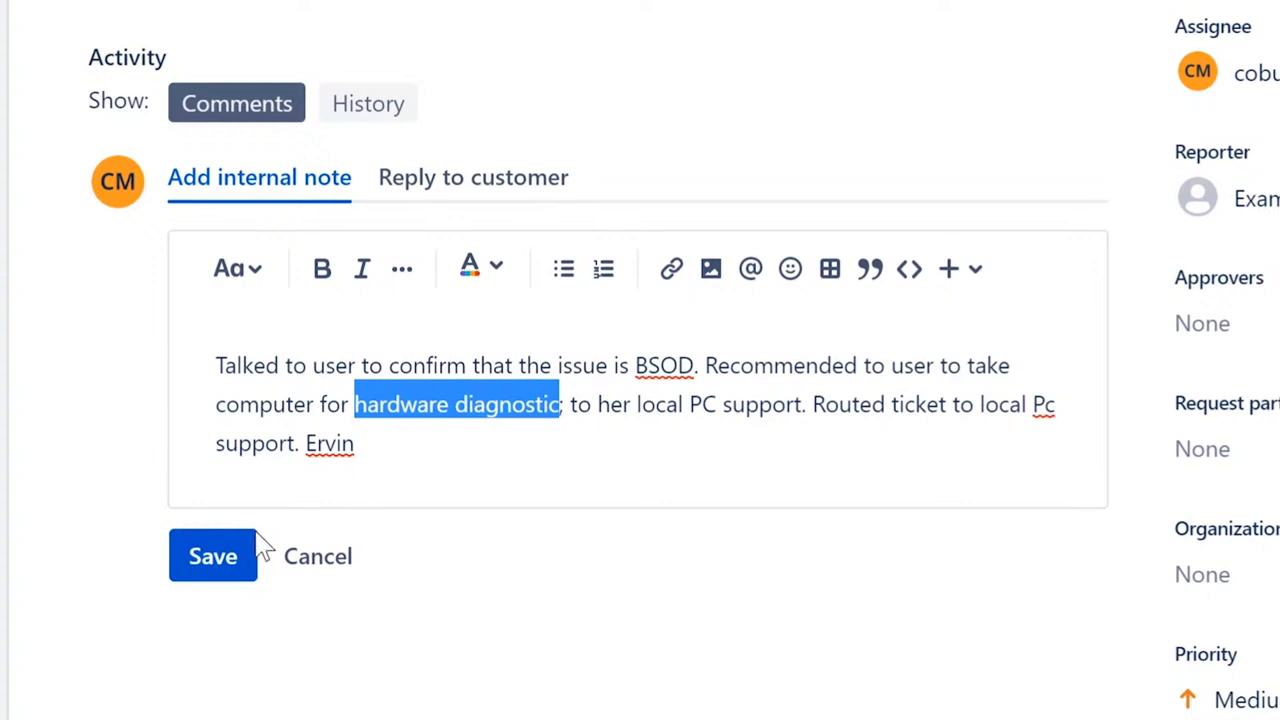
{"action": "left_click", "coordinate": [201, 566]}
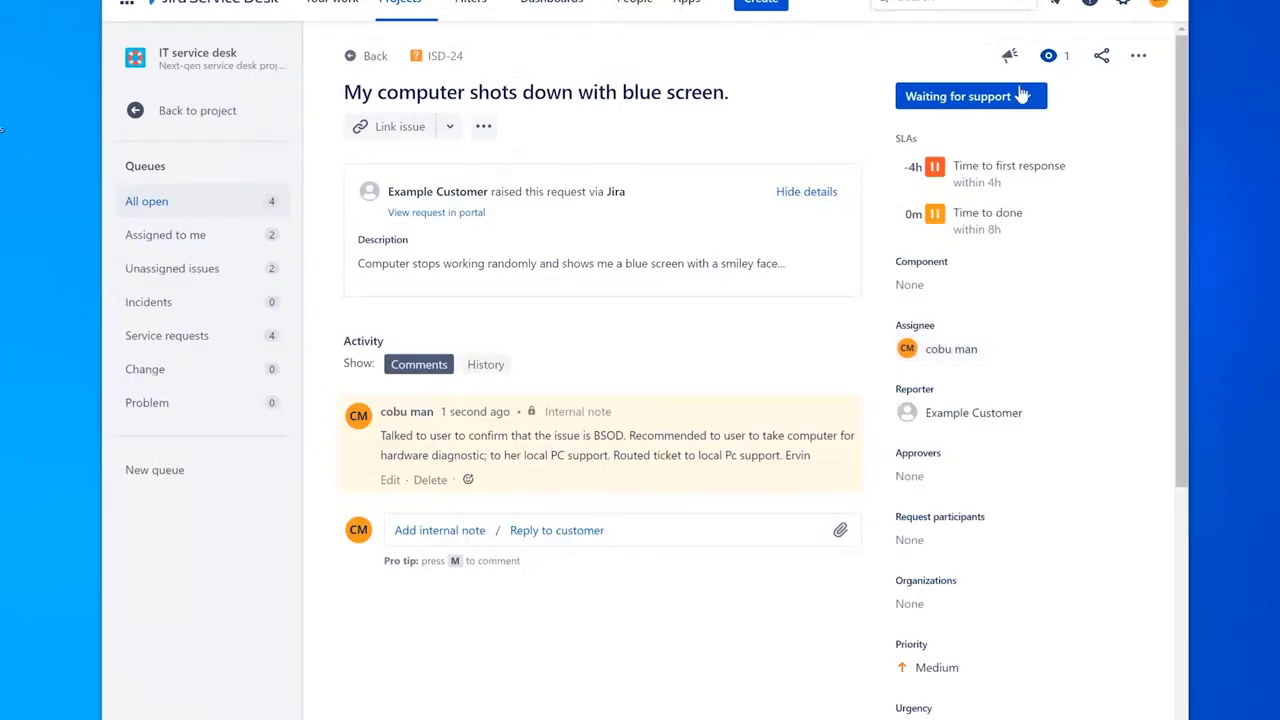
Change ISD-24's status from Waiting for support to Completed and go back to All open.
{"action": "left_click", "coordinate": [1018, 94]}
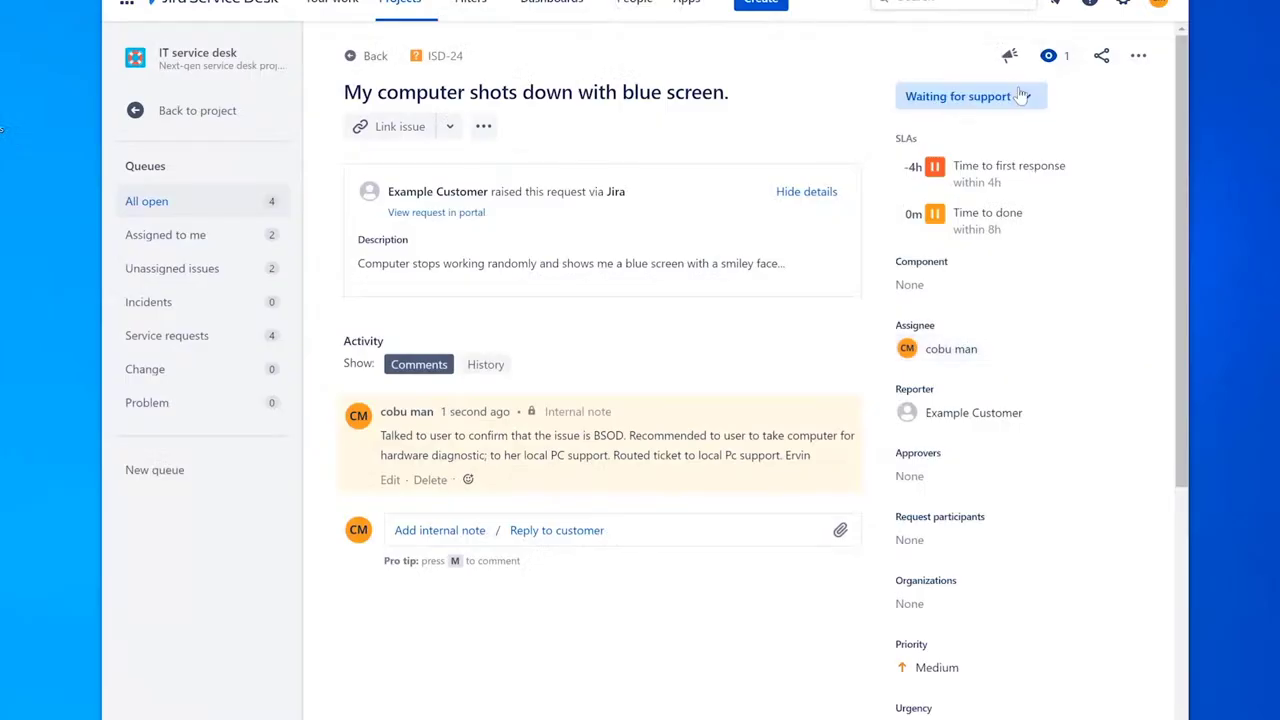
{"action": "left_click", "coordinate": [982, 256]}
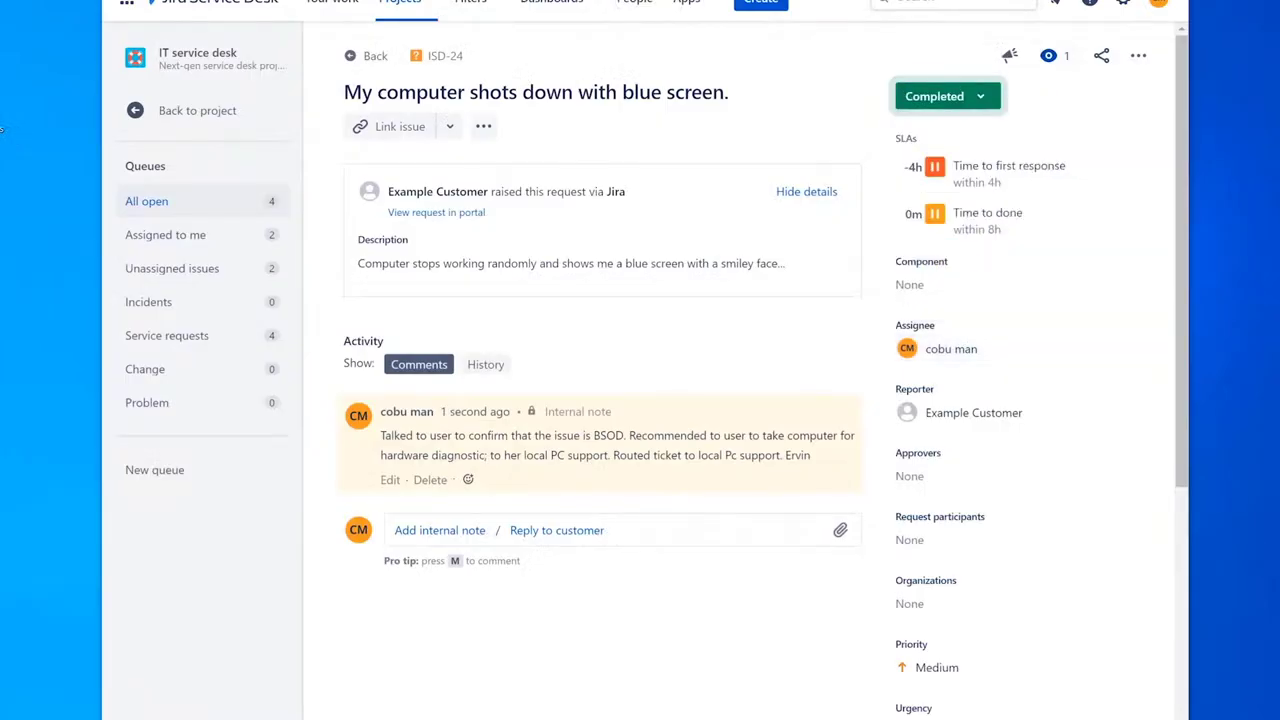
{"action": "left_click", "coordinate": [372, 58]}
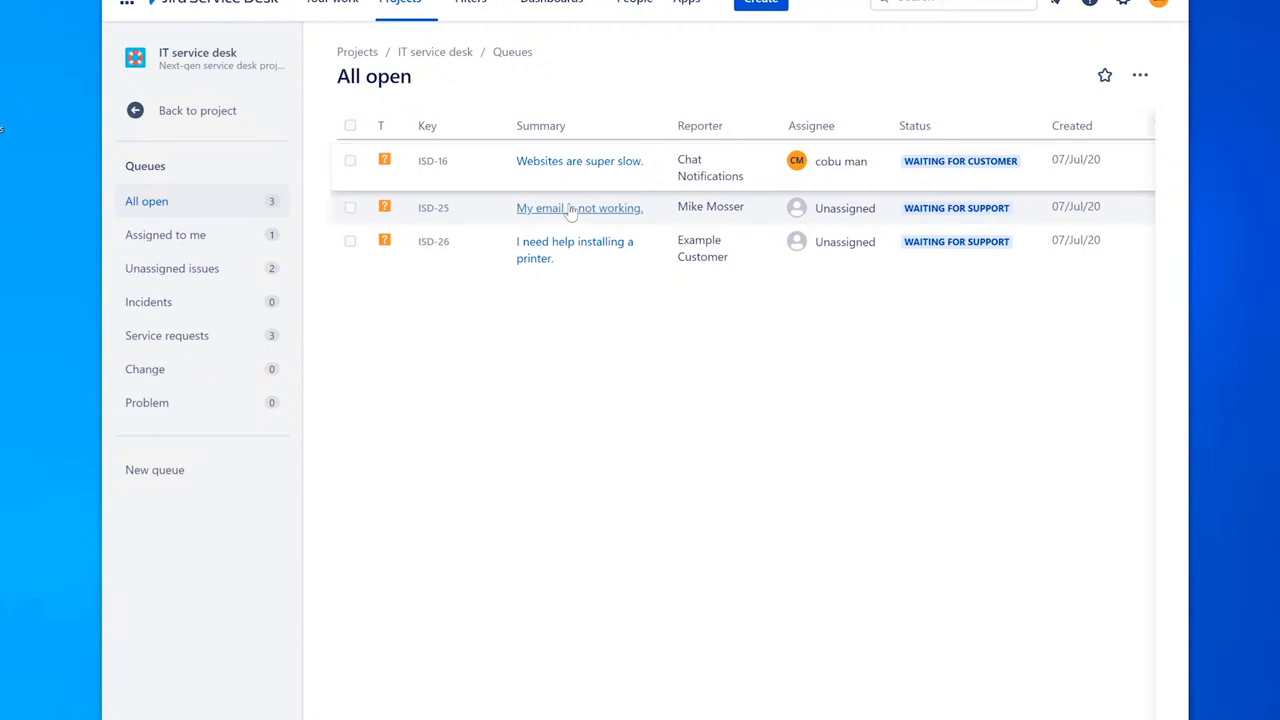
Open the 'My email is not working.' request, enlarge its screenshot, and assign it to myself.
{"action": "left_click", "coordinate": [571, 209]}
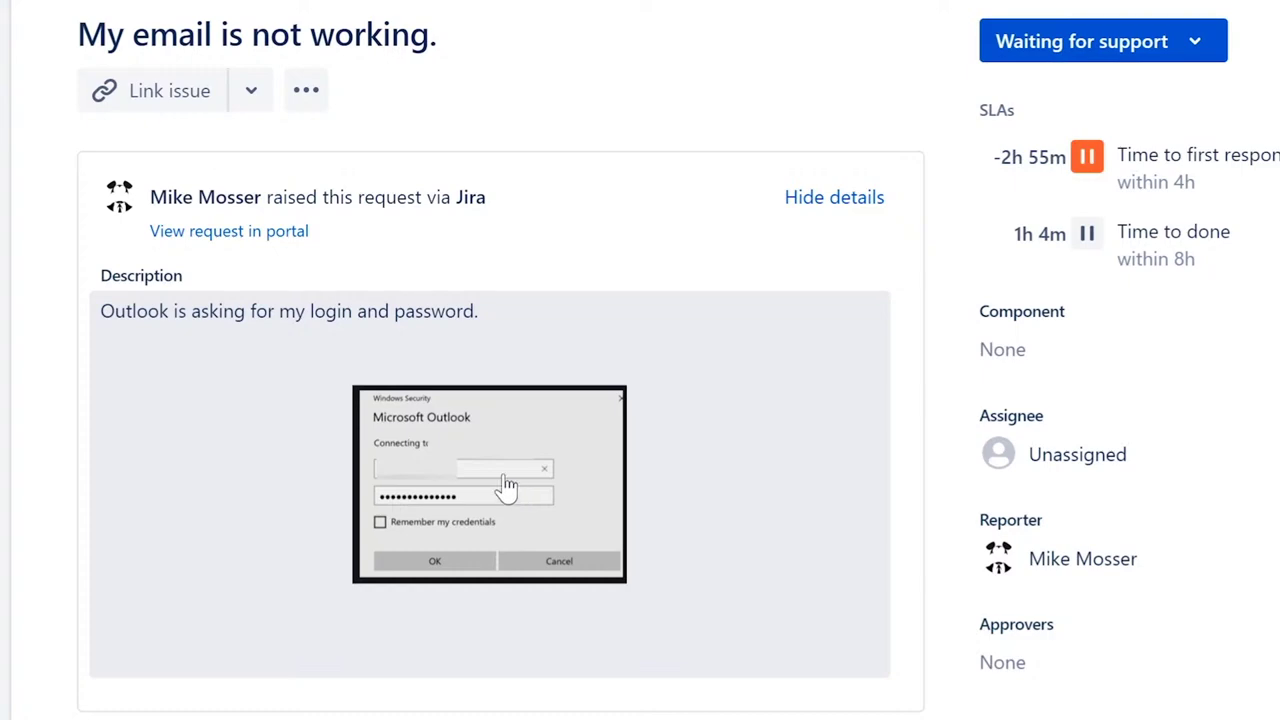
{"action": "left_click", "coordinate": [505, 488]}
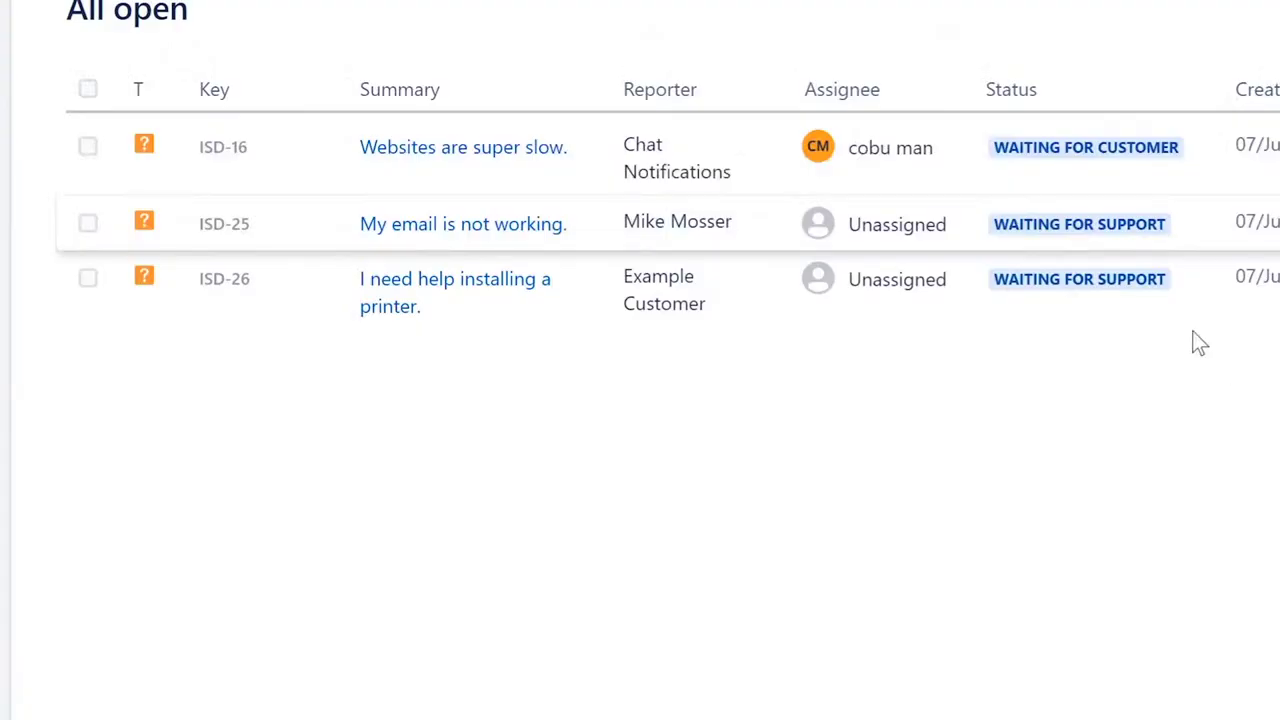
{"action": "left_click", "coordinate": [462, 228]}
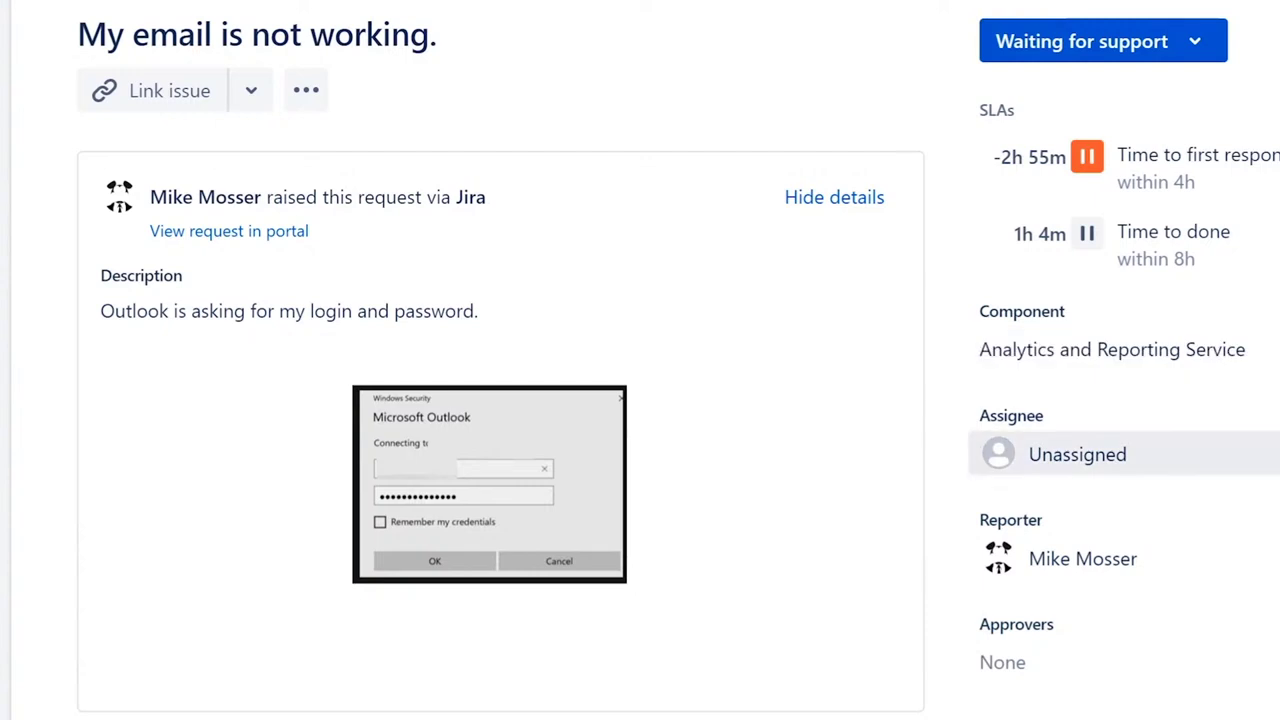
{"action": "left_click", "coordinate": [1075, 454]}
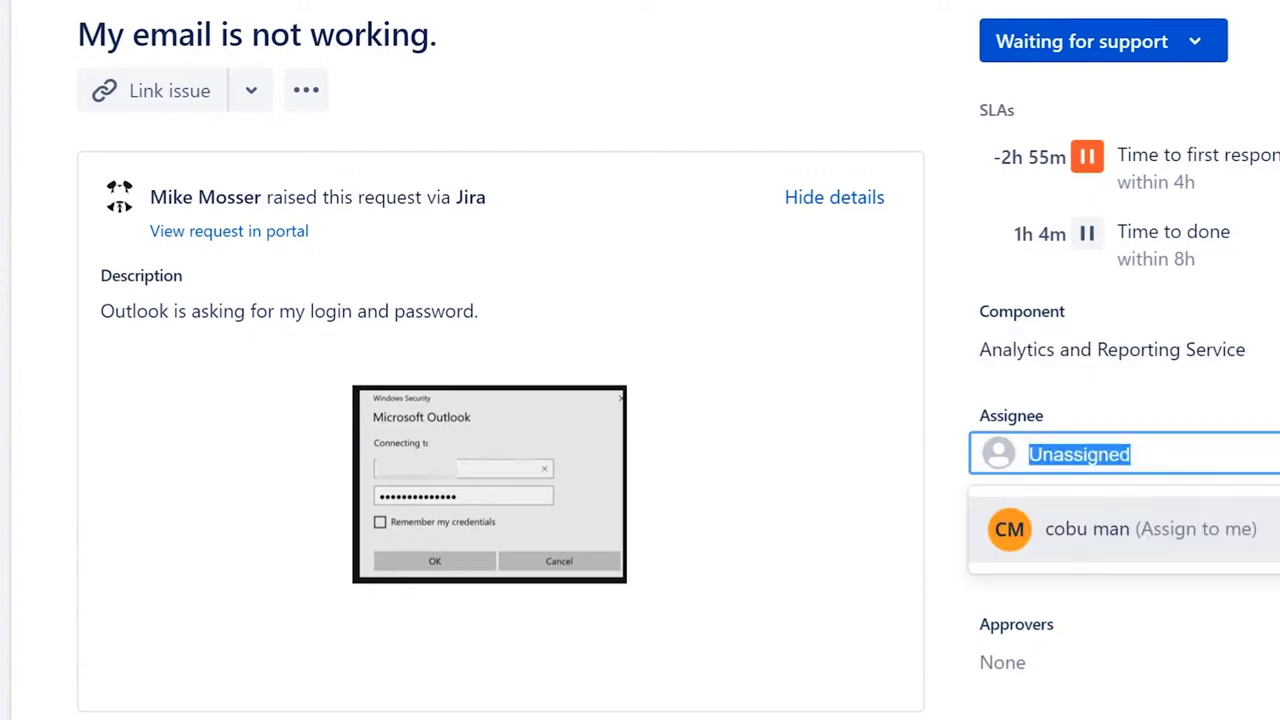
{"action": "left_click", "coordinate": [1062, 518]}
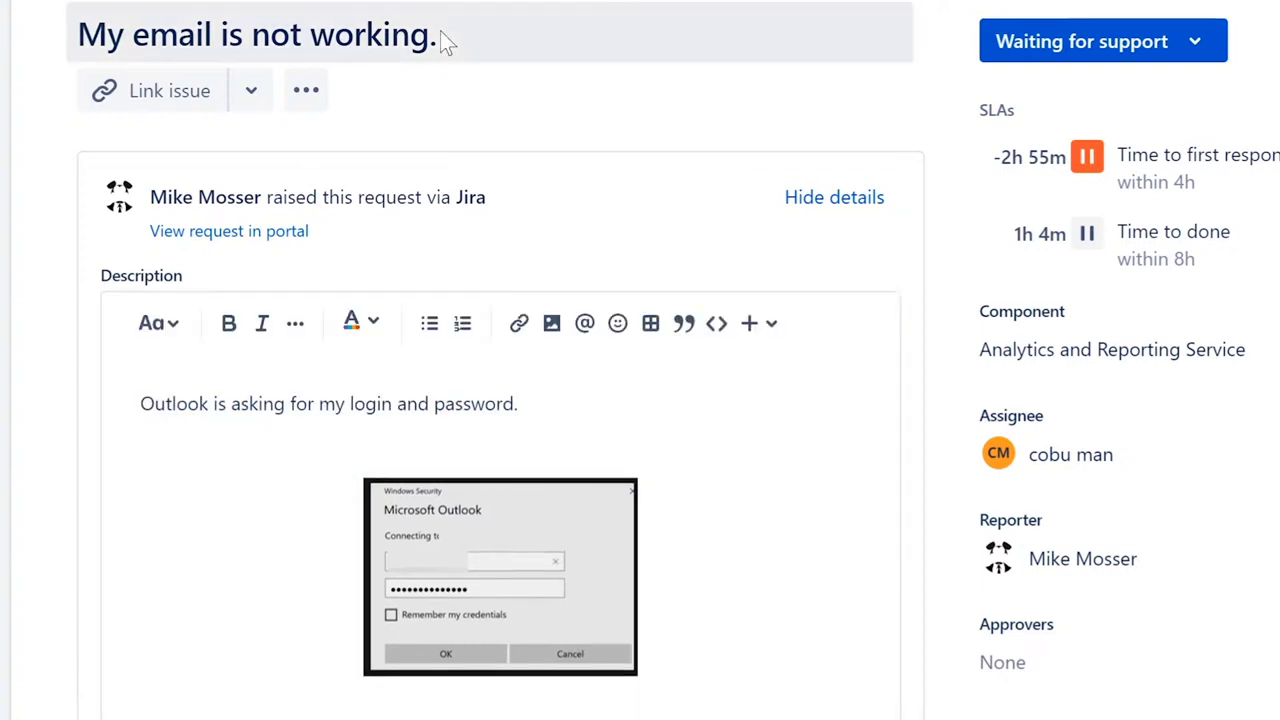
Highlight the title and the Outlook description sentence, then select the embedded login screenshot.
{"action": "left_click_drag", "start_coordinate": [440, 34], "coordinate": [46, 17]}
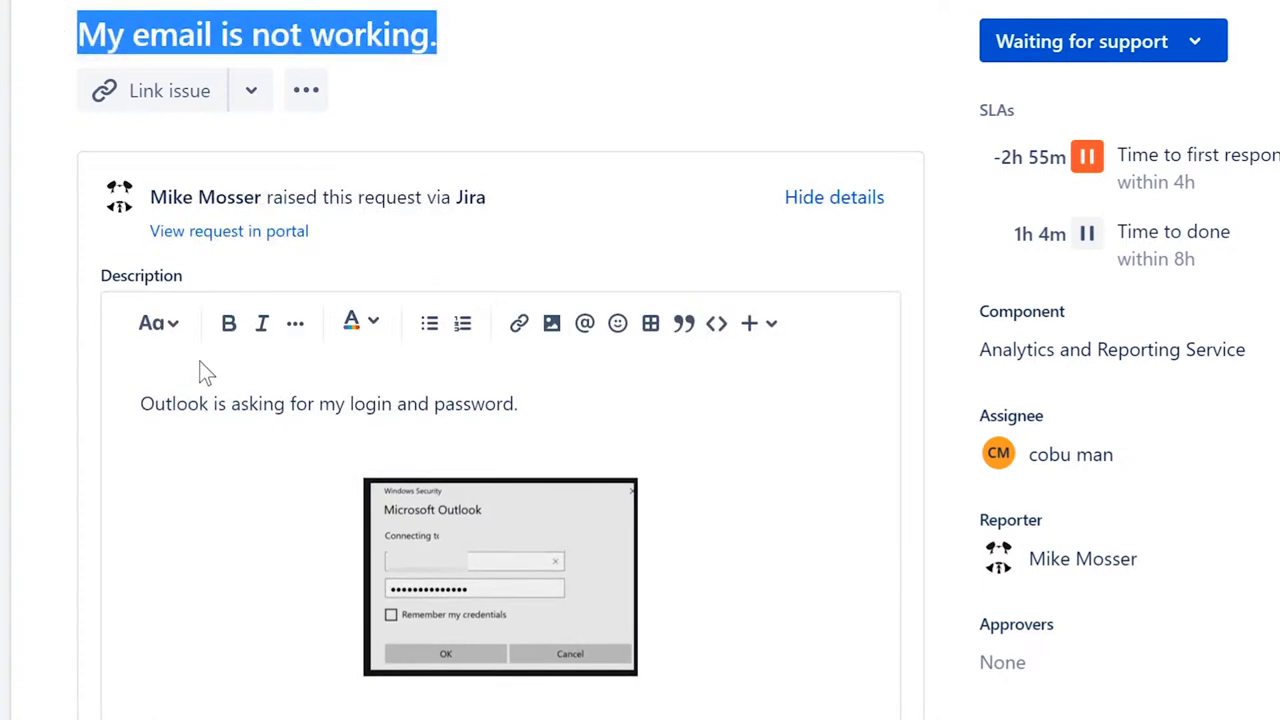
{"action": "left_click", "coordinate": [140, 403]}
{"action": "left_click_drag", "start_coordinate": [140, 403], "coordinate": [522, 403]}
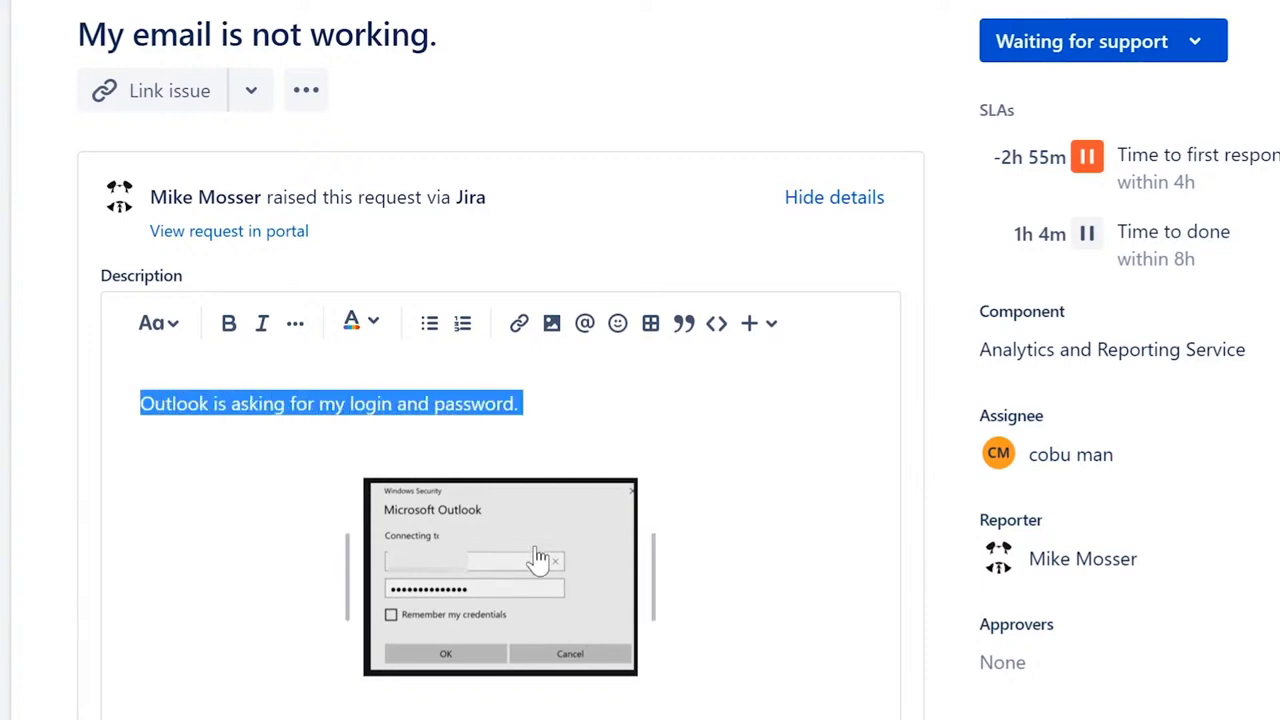
{"action": "scroll", "coordinate": [549, 521], "scroll_direction": "down", "scroll_amount": 3}
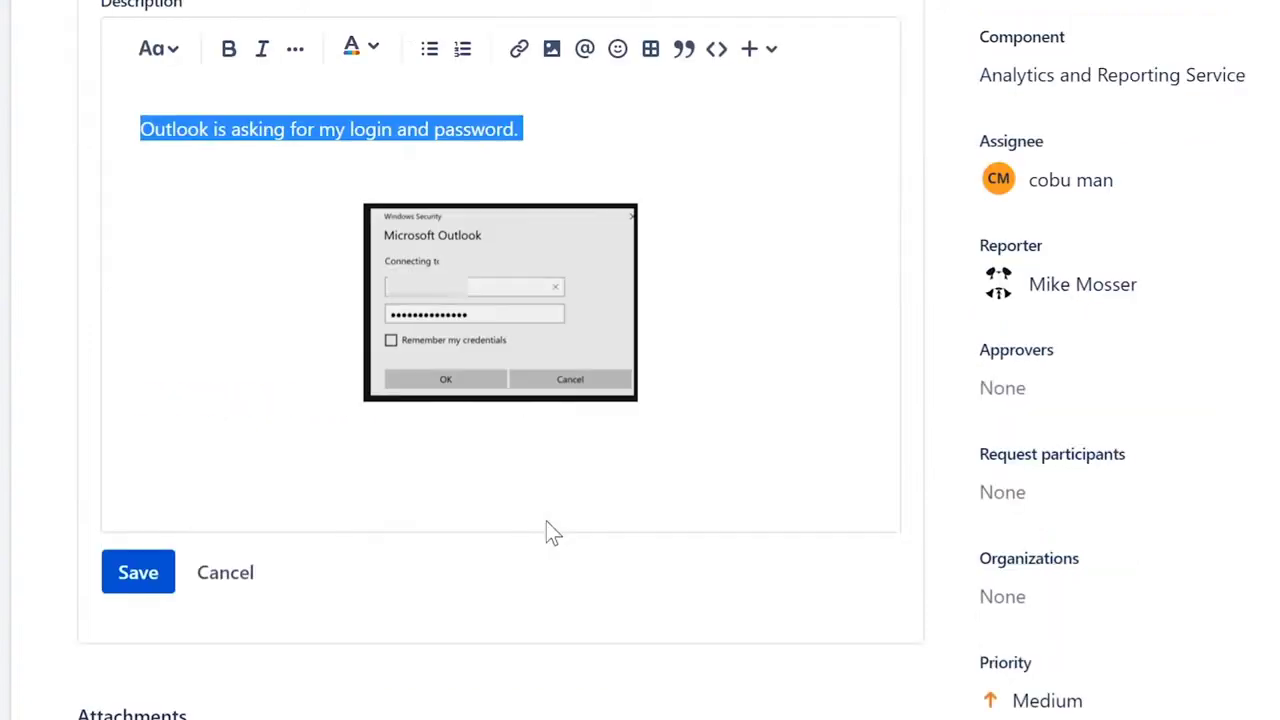
{"action": "scroll", "coordinate": [500, 360], "scroll_direction": "down", "scroll_amount": 3}
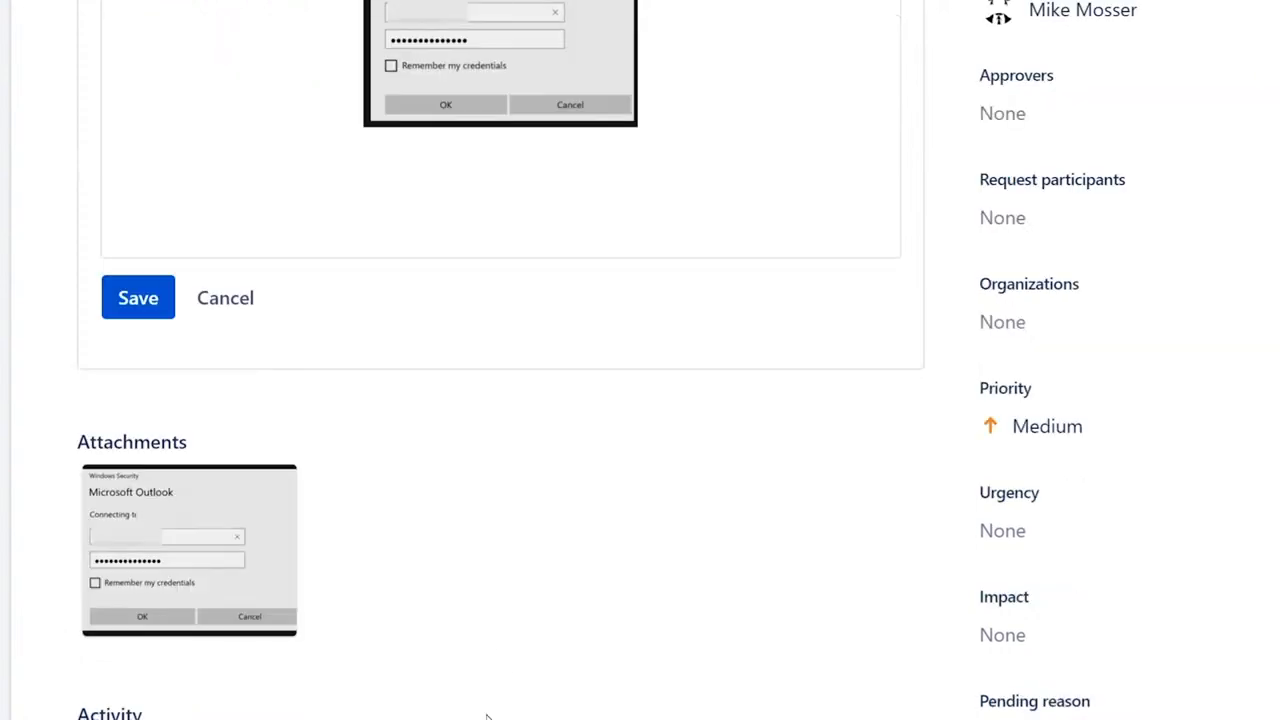
{"action": "scroll", "coordinate": [490, 592], "scroll_direction": "up", "scroll_amount": 6}
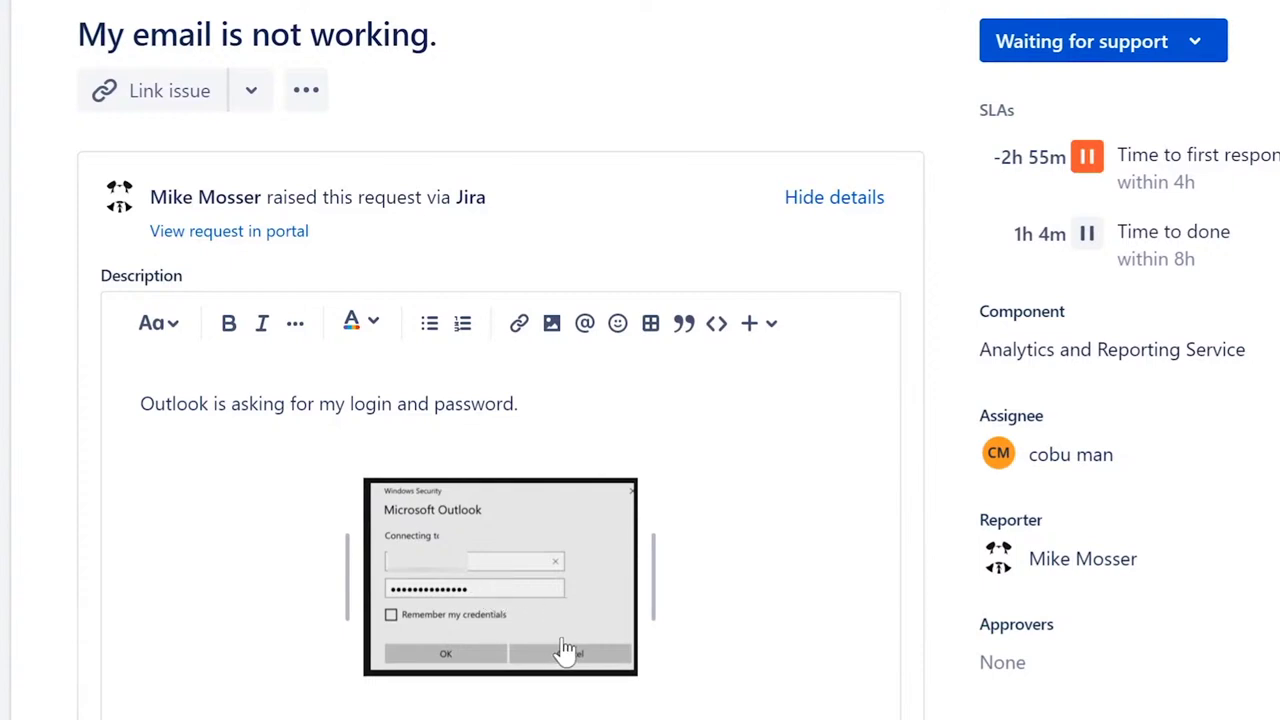
{"action": "left_click", "coordinate": [491, 547]}
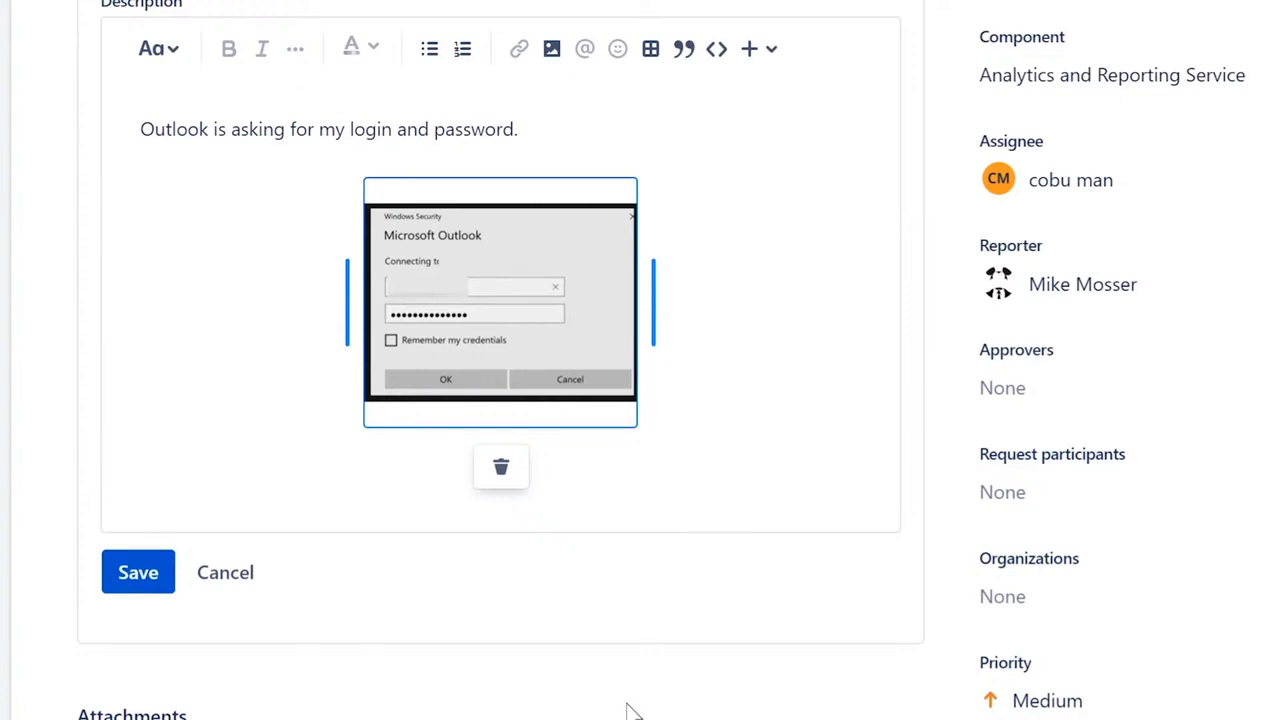
{"action": "scroll", "coordinate": [650, 690], "scroll_direction": "down", "scroll_amount": 4}
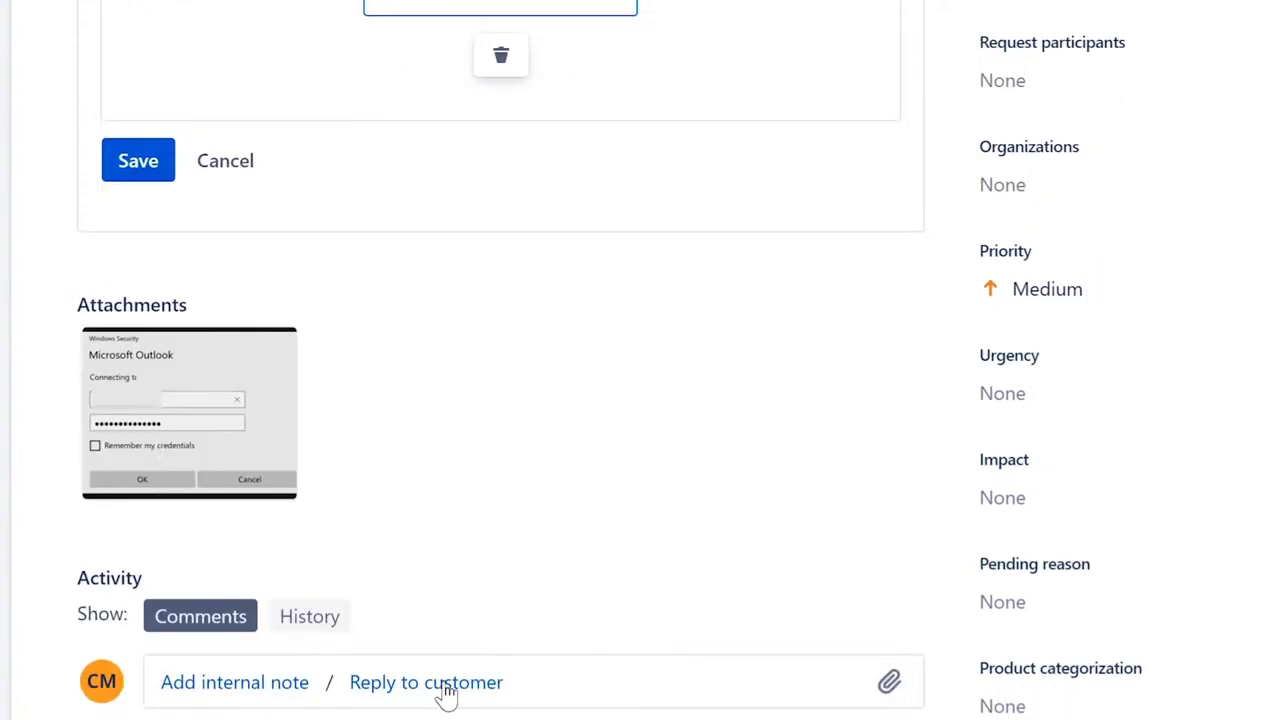
Start a customer reply with a support greeting and 'I have your ticket about email not working.'.
{"action": "left_click", "coordinate": [426, 682]}
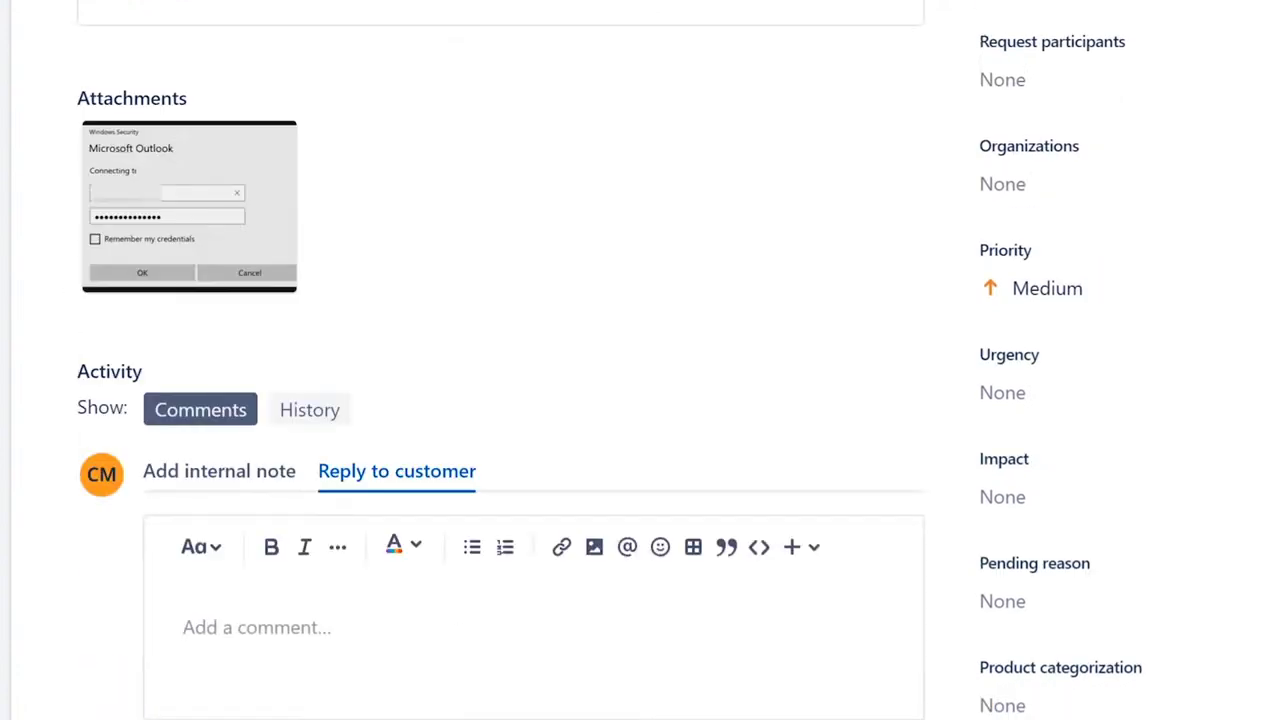
{"action": "type", "text": "Hello, my n"}
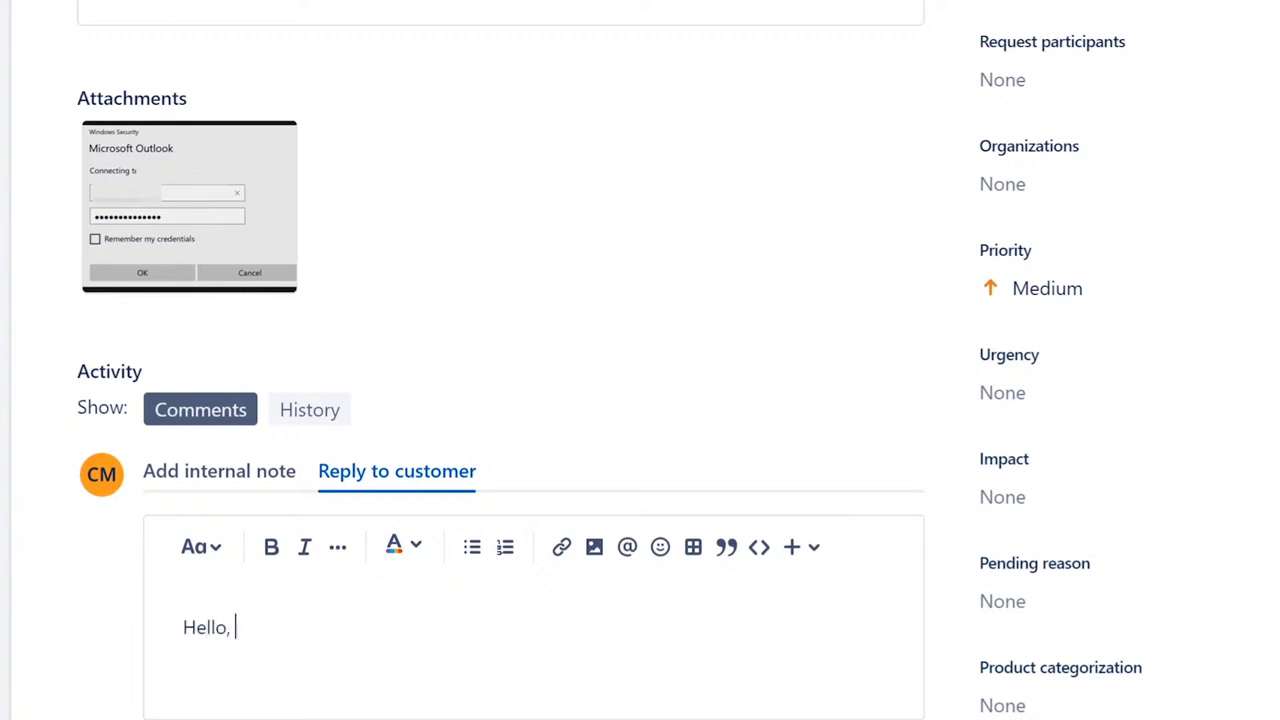
{"action": "type", "text": "ame is Ervin with "}
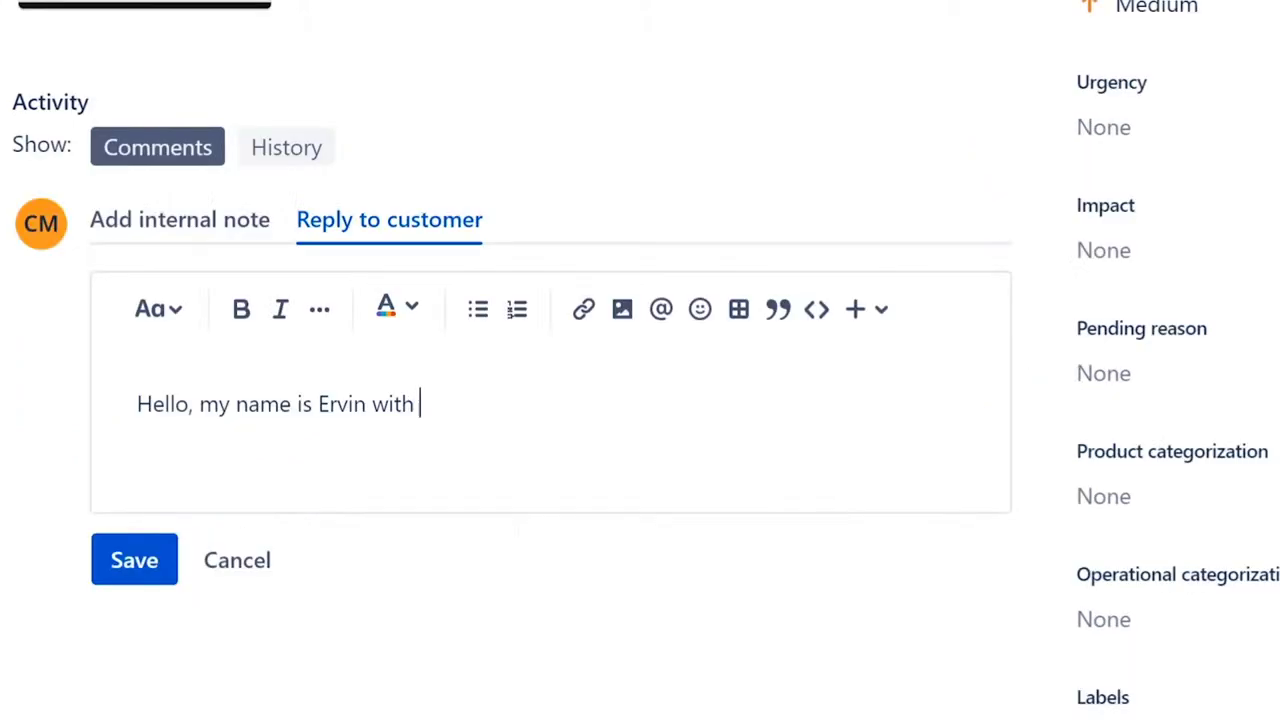
{"action": "type", "text": "Po support."}
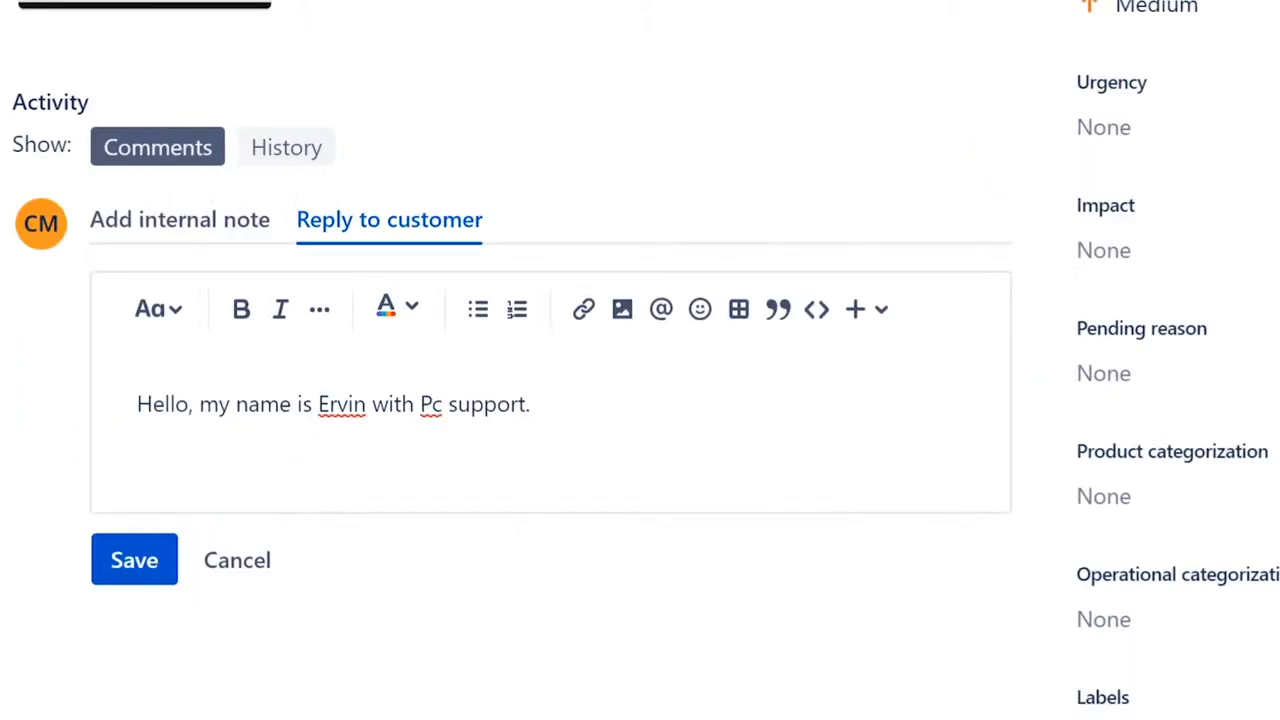
{"action": "scroll", "coordinate": [825, 520], "scroll_direction": "up", "scroll_amount": 5}
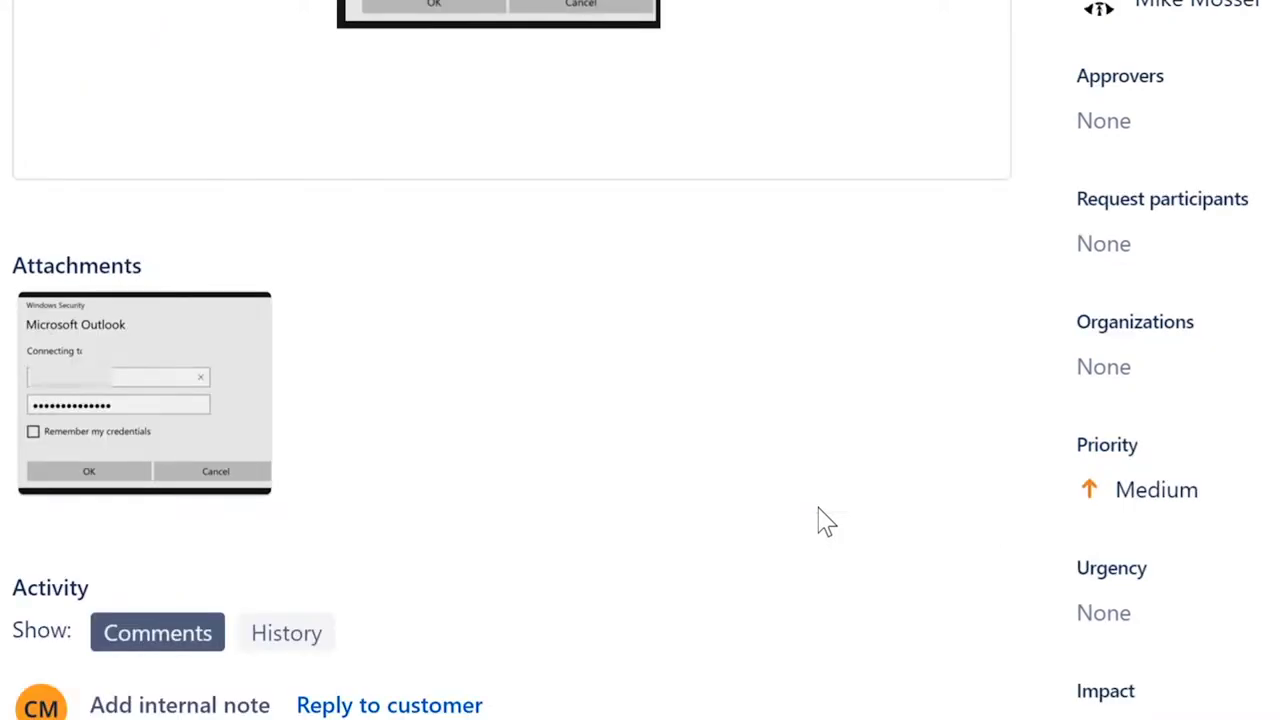
{"action": "scroll", "coordinate": [825, 520], "scroll_direction": "up", "scroll_amount": 3}
{"action": "scroll", "coordinate": [822, 520], "scroll_direction": "down", "scroll_amount": 8}
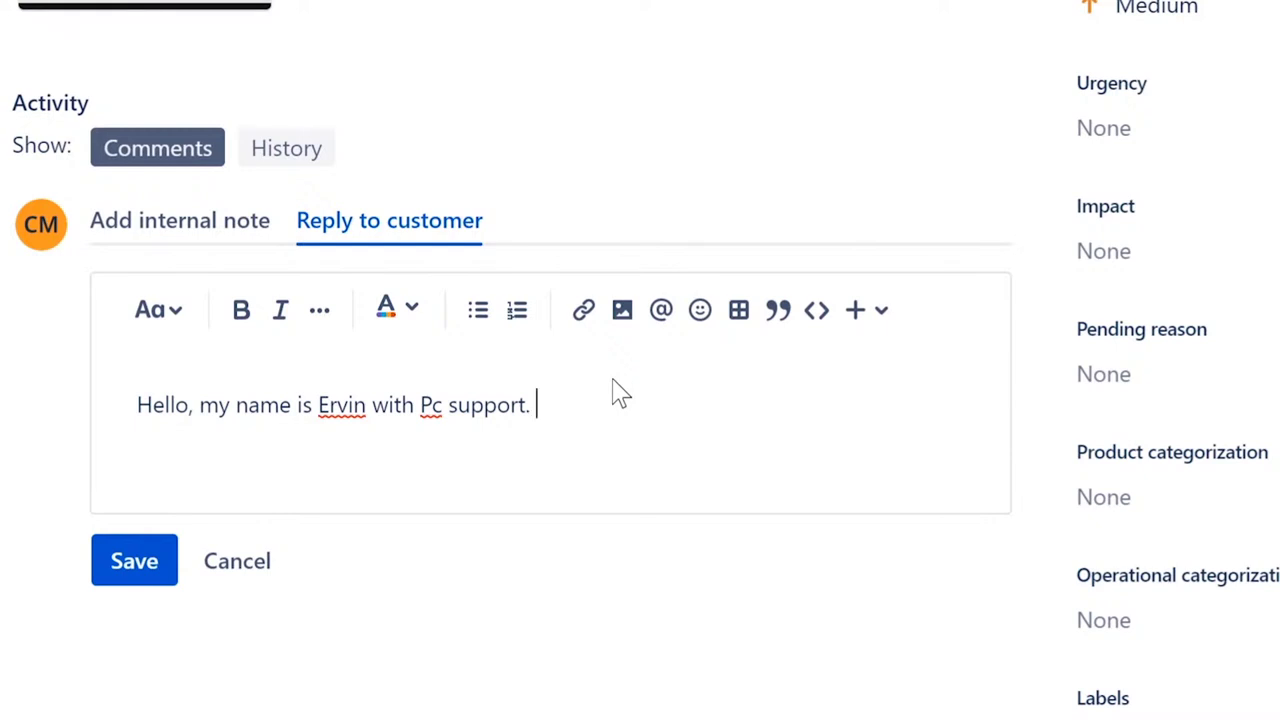
{"action": "type", "text": "I hae you"}
{"action": "key", "text": "BackSpace"}
{"action": "key", "text": "BackSpace"}
{"action": "key", "text": "BackSpace"}
{"action": "key", "text": "BackSpace"}
{"action": "type", "text": "ve your jti"}
{"action": "key", "text": "BackSpace"}
{"action": "key", "text": "BackSpace"}
{"action": "key", "text": "BackSpace"}
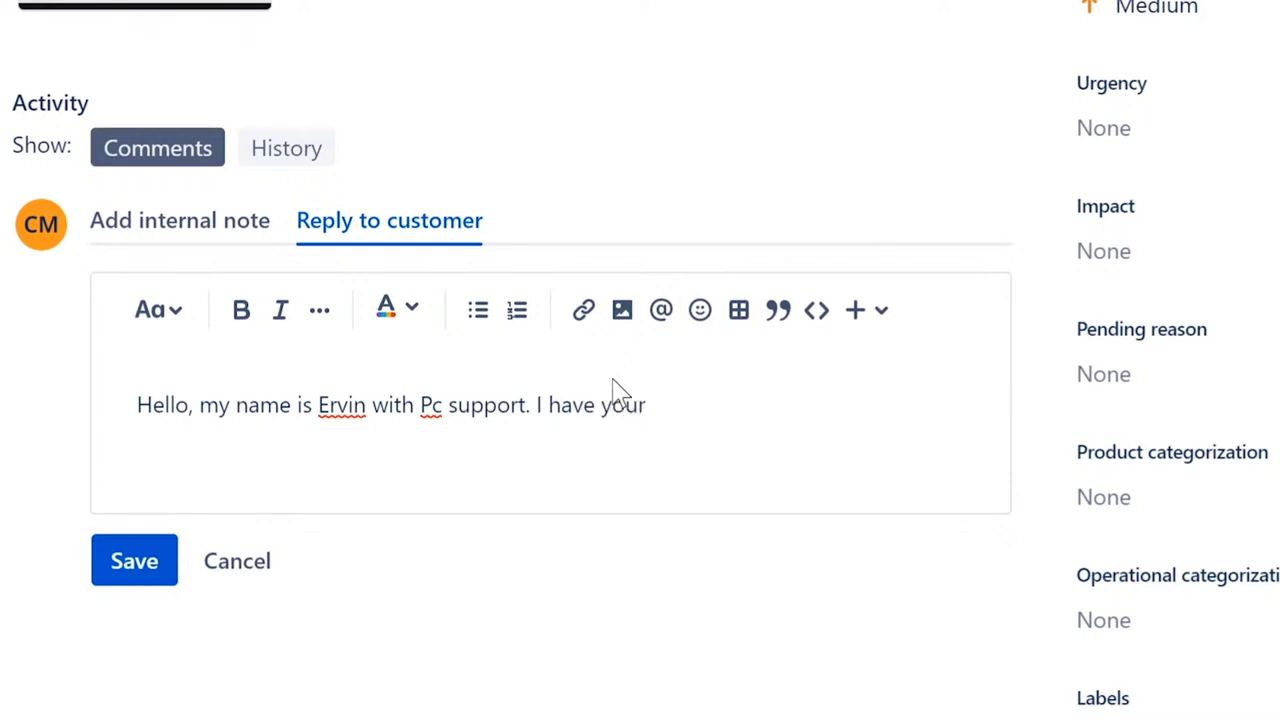
{"action": "type", "text": "ticket about email not "}
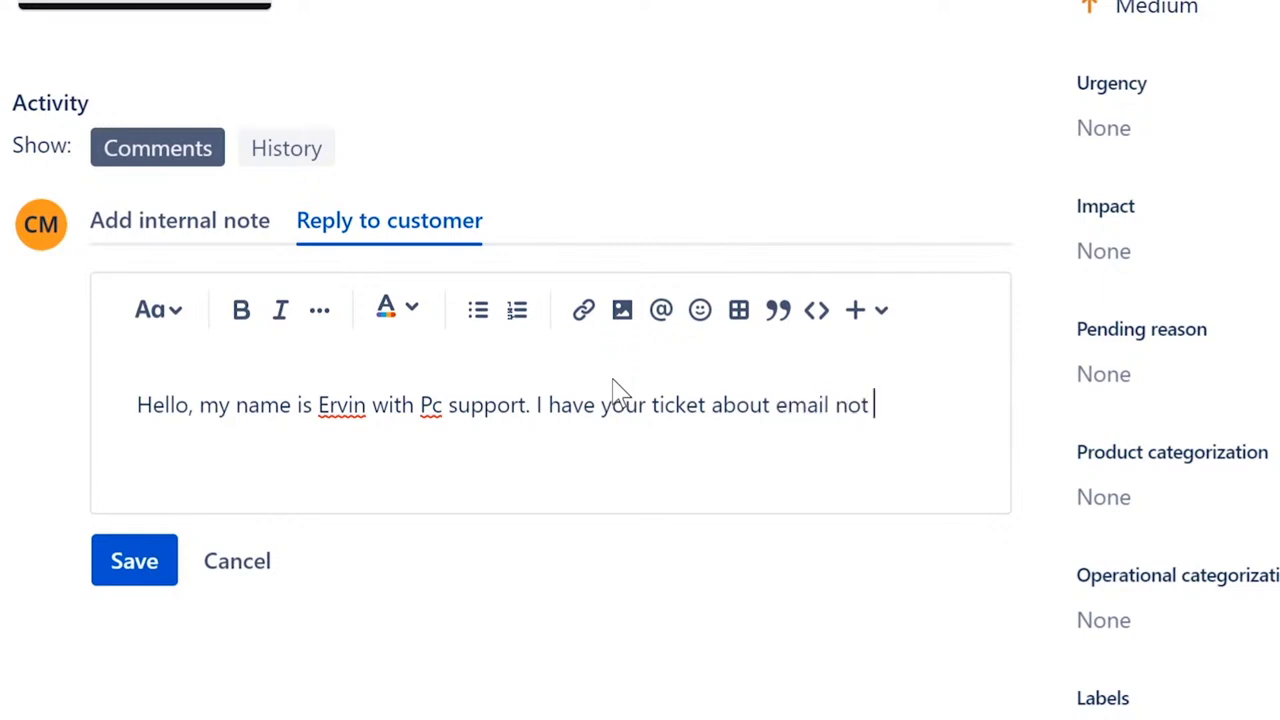
{"action": "type", "text": "working."}
Add 'Did you by chance change you password recently?' and post the reply.
{"action": "key", "text": "Return"}
{"action": "type", "text": "Di"}
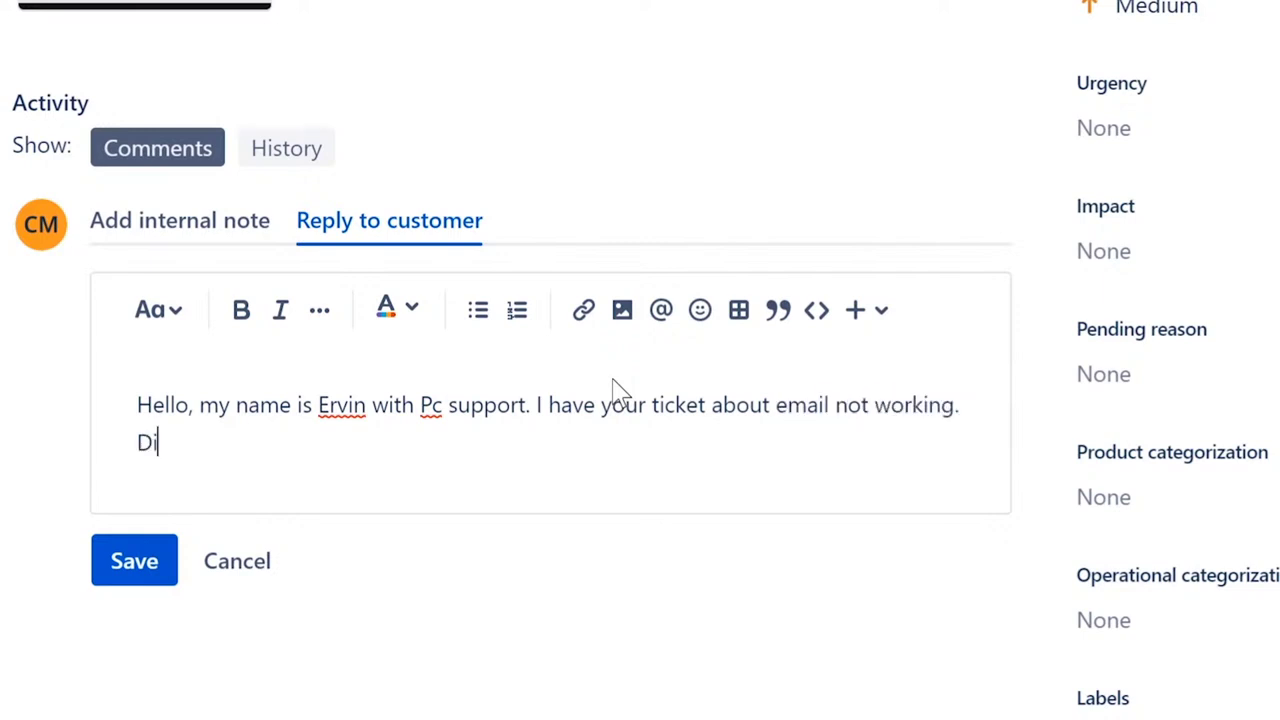
{"action": "type", "text": "d you by chanc"}
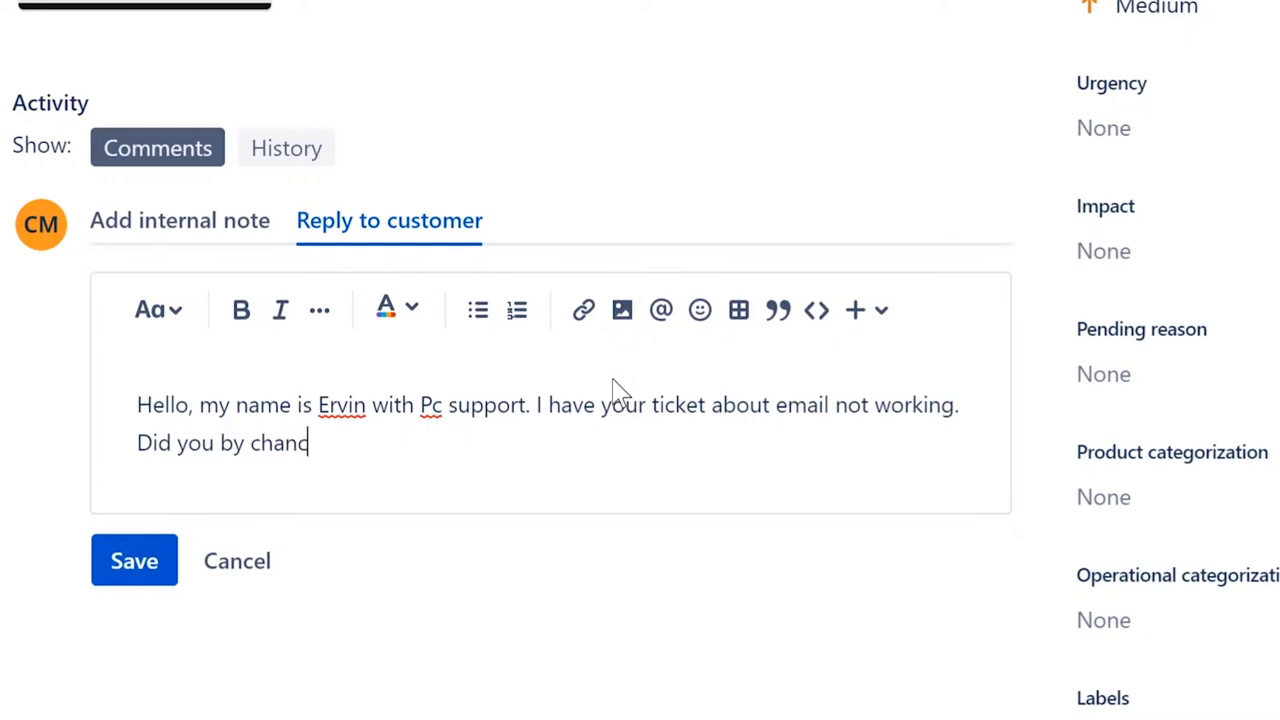
{"action": "type", "text": "e change"}
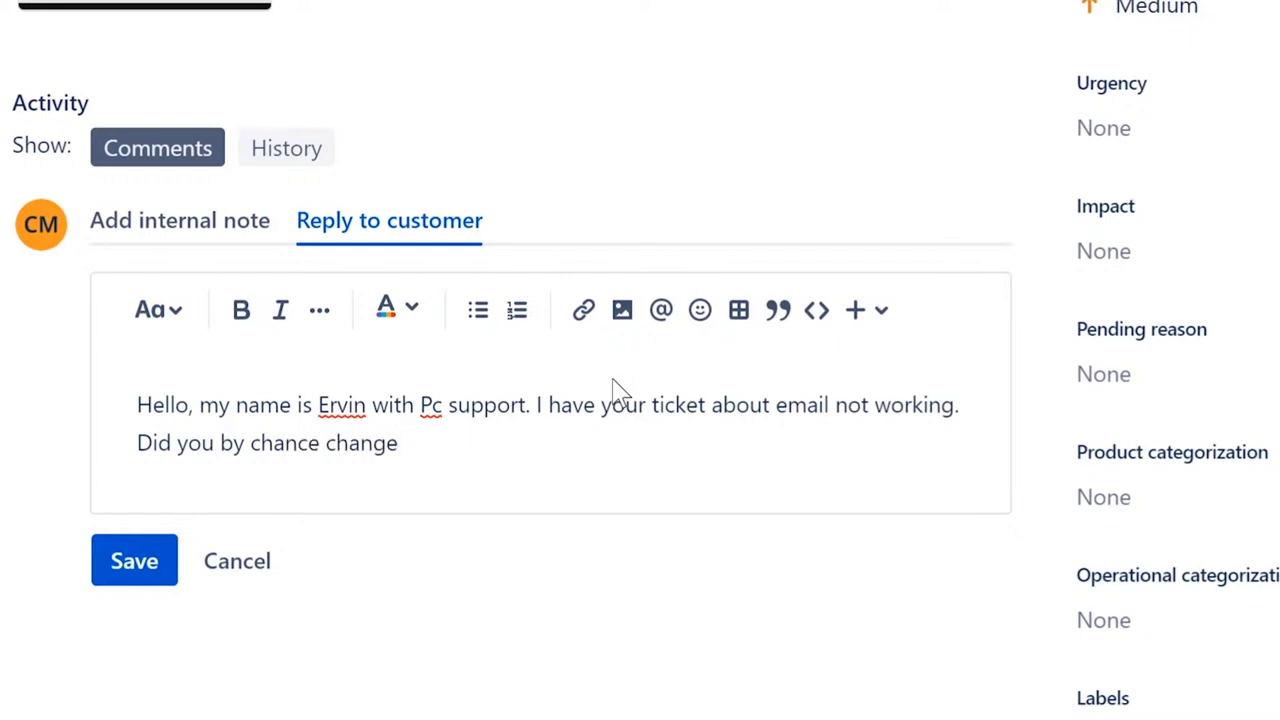
{"action": "type", "text": " you passwor"}
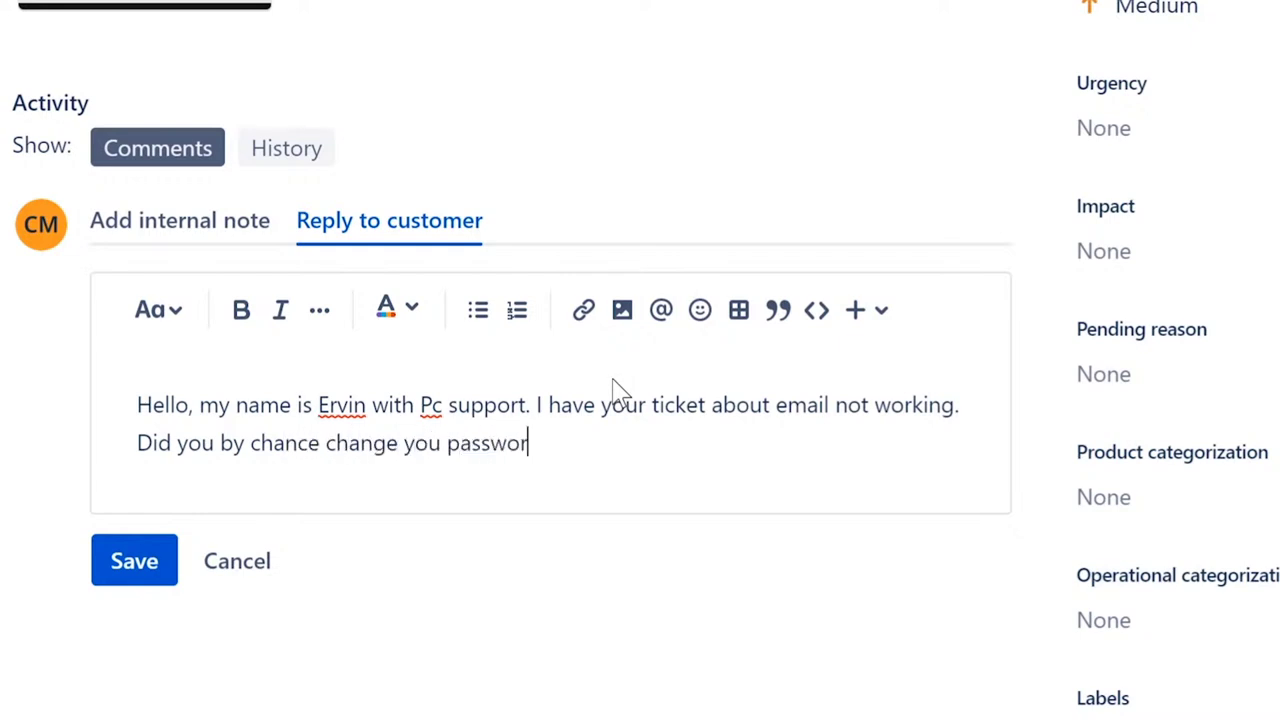
{"action": "type", "text": "d recene"}
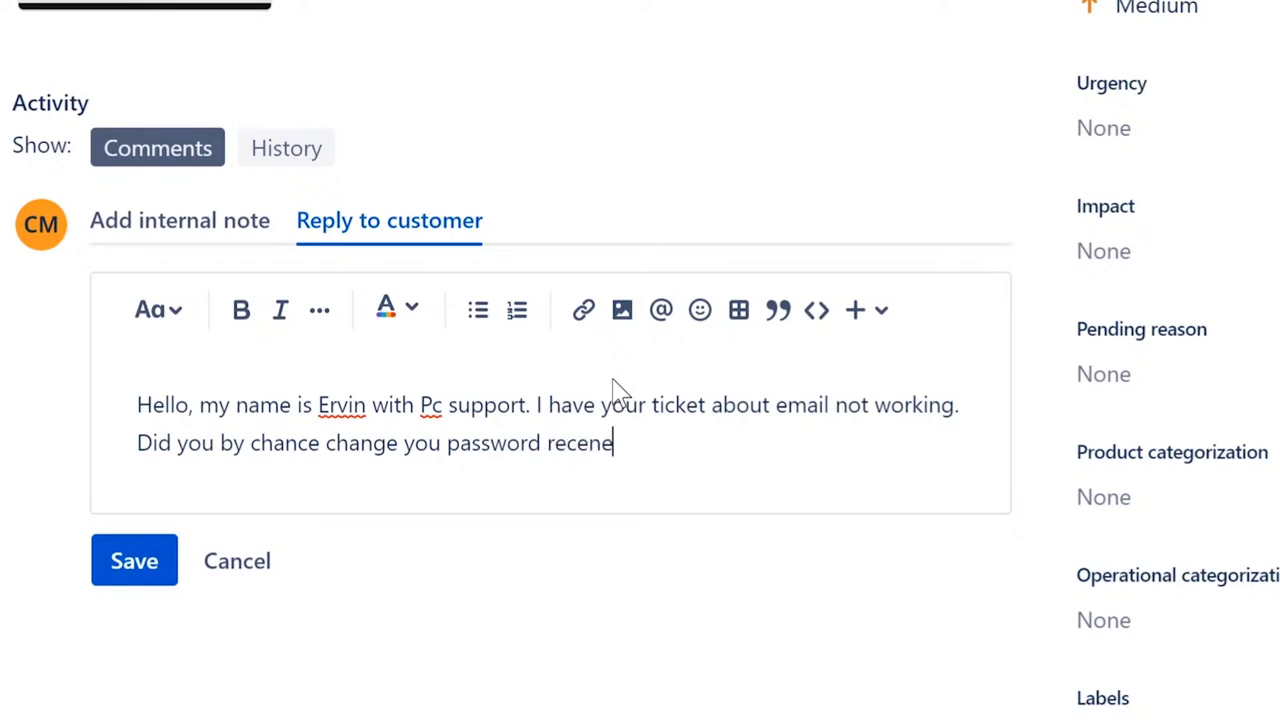
{"action": "key", "text": "BackSpace"}
{"action": "type", "text": "tly?"}
{"action": "left_click", "coordinate": [127, 577]}
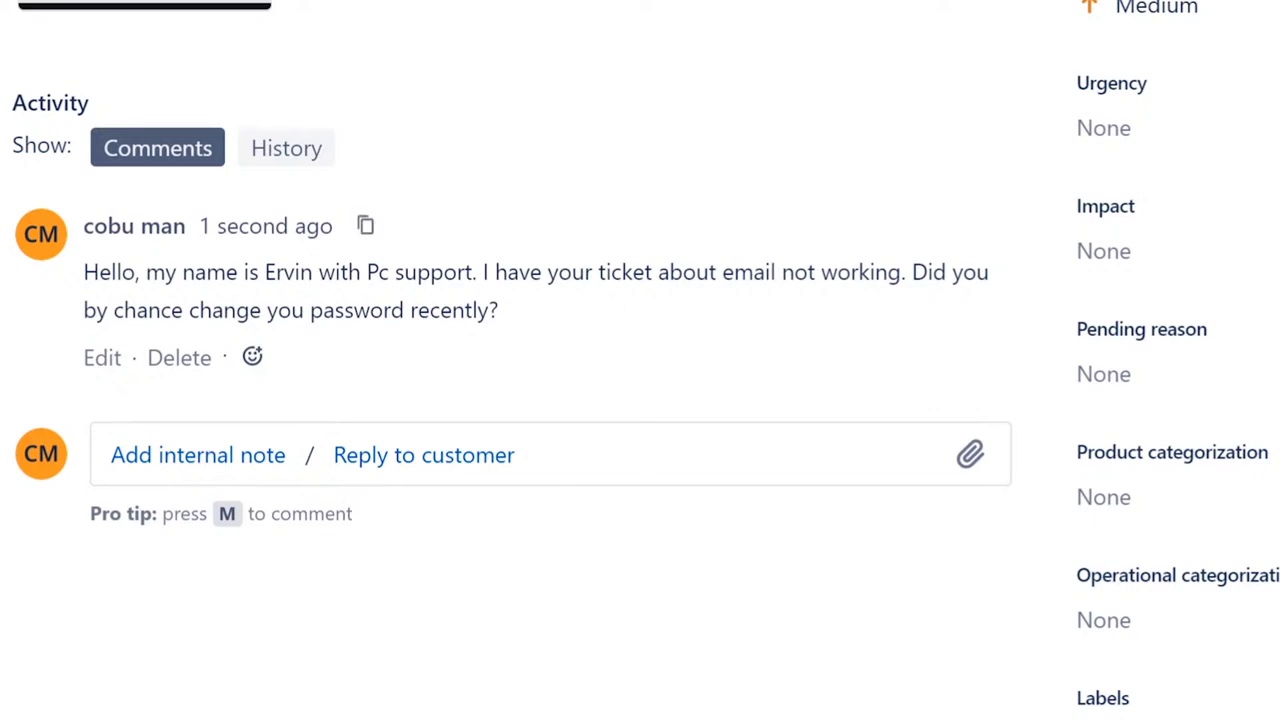
{"action": "scroll", "coordinate": [466, 314], "scroll_direction": "up", "scroll_amount": 15}
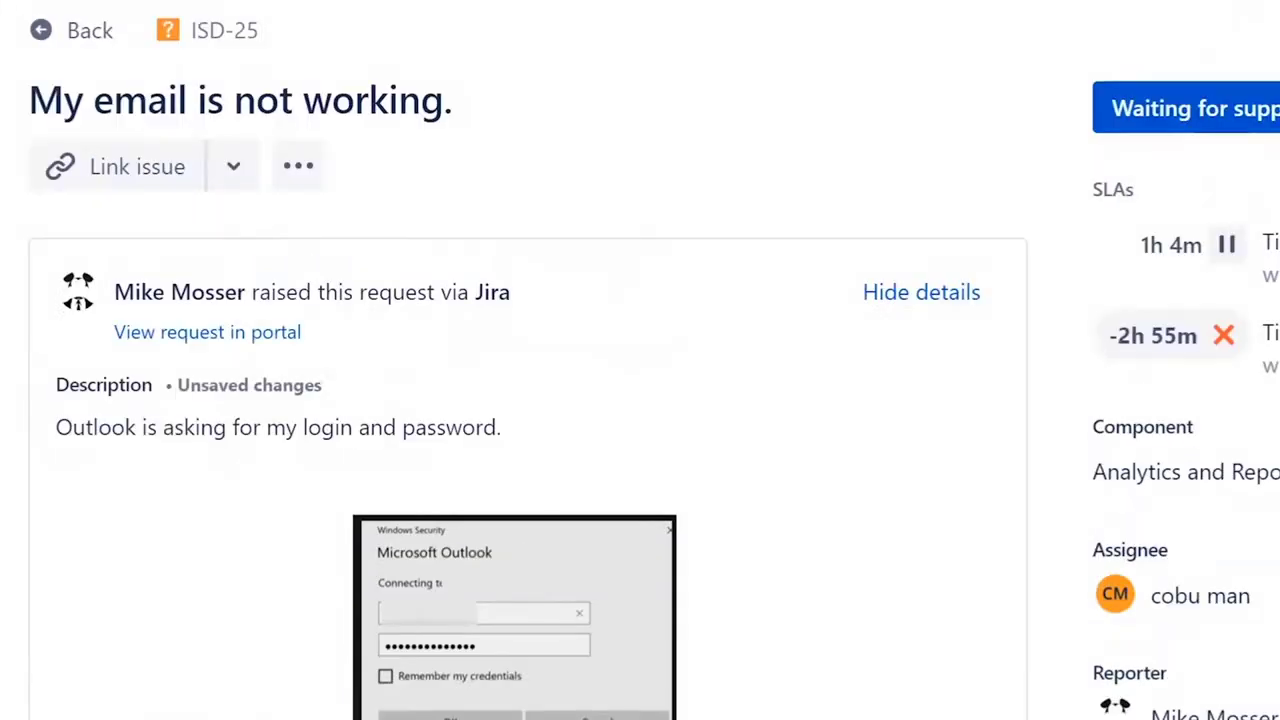
Select the reporter's name beside 'raised this request via Jira' on ISD-25.
{"action": "left_click_drag", "start_coordinate": [112, 292], "coordinate": [246, 292]}
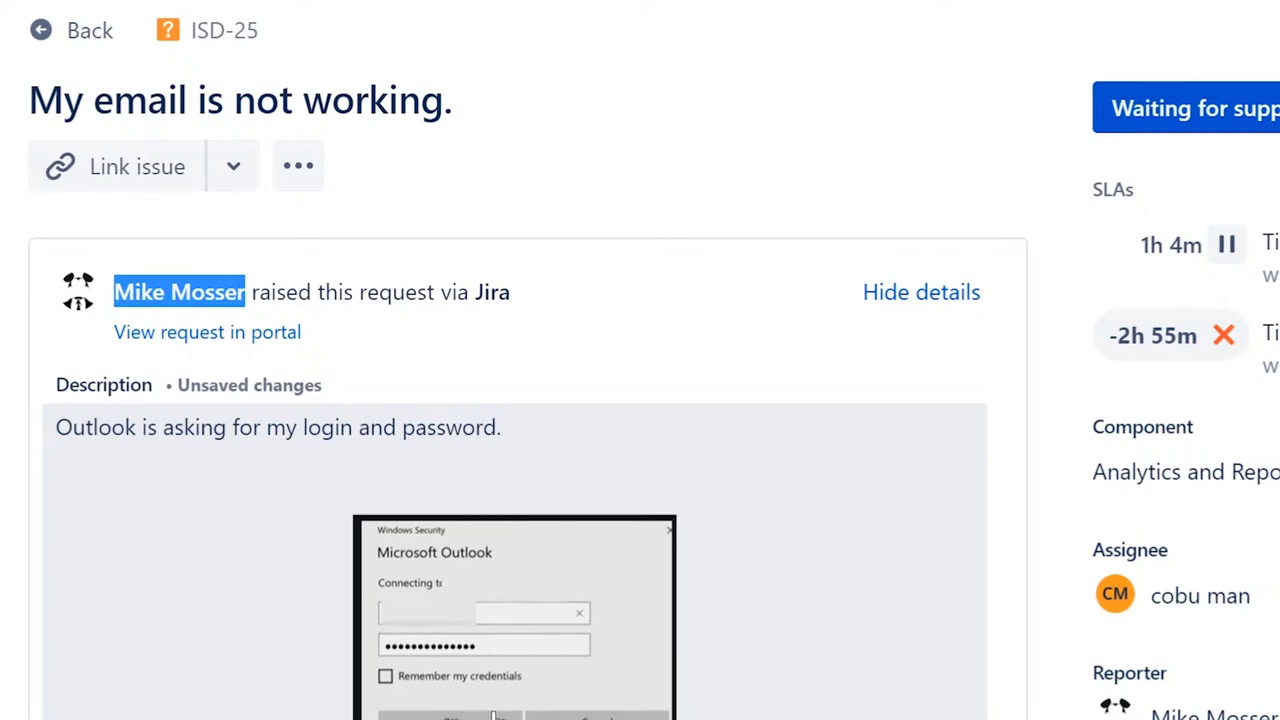
Scroll down to the Activity comments to check the posted reply on ISD-25, then back up.
{"action": "scroll", "coordinate": [493, 712], "scroll_direction": "down", "scroll_amount": 2}
{"action": "scroll", "coordinate": [493, 600], "scroll_direction": "down", "scroll_amount": 6}
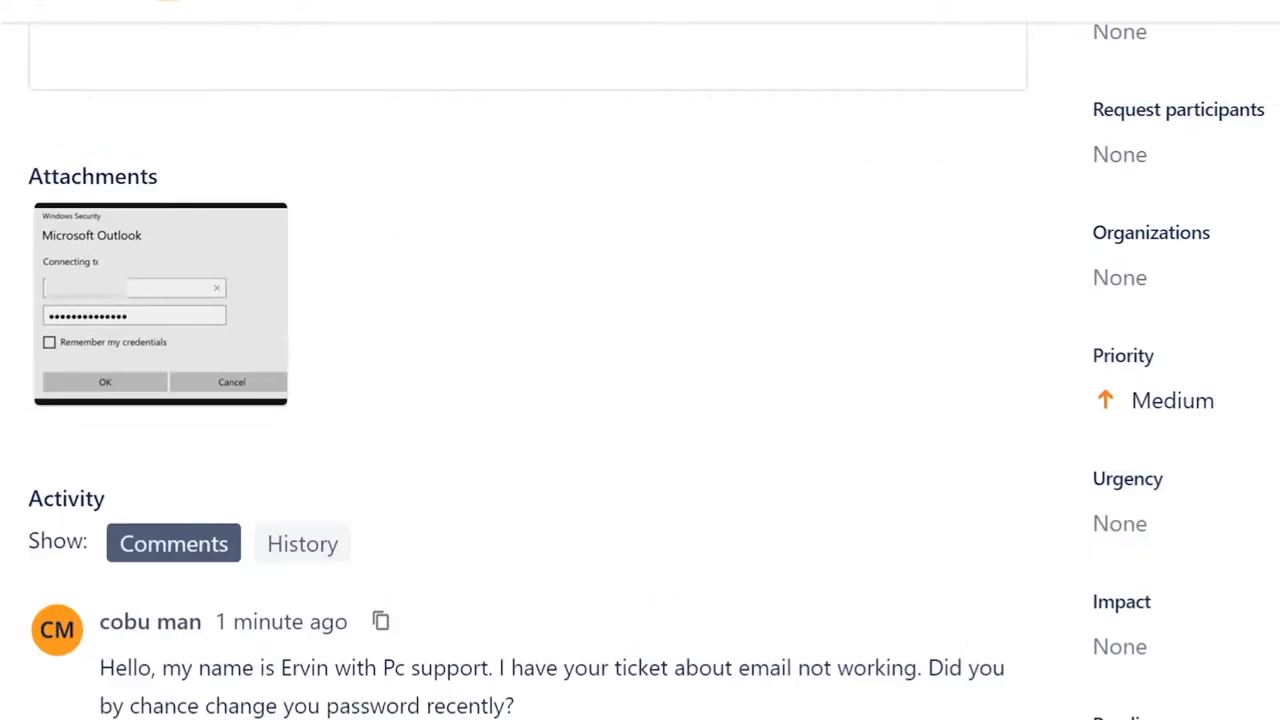
{"action": "scroll", "coordinate": [640, 400], "scroll_direction": "down", "scroll_amount": 5}
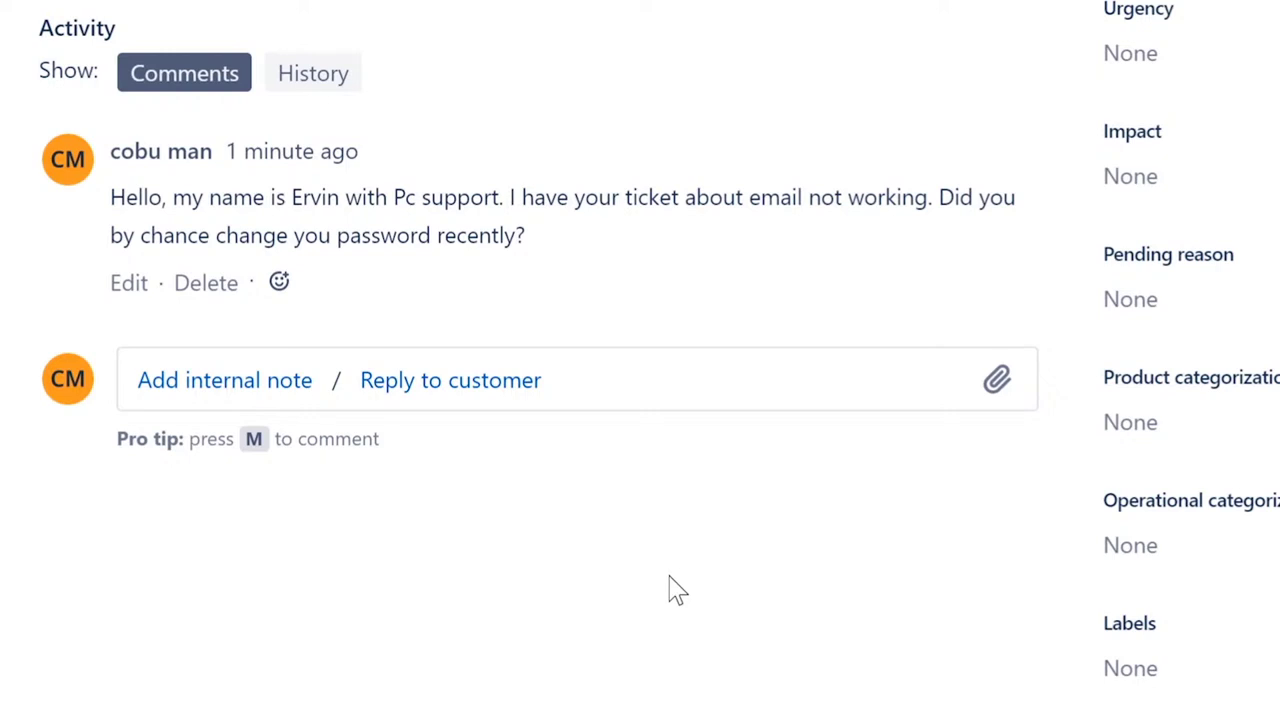
{"action": "scroll", "coordinate": [674, 589], "scroll_direction": "up", "scroll_amount": 5}
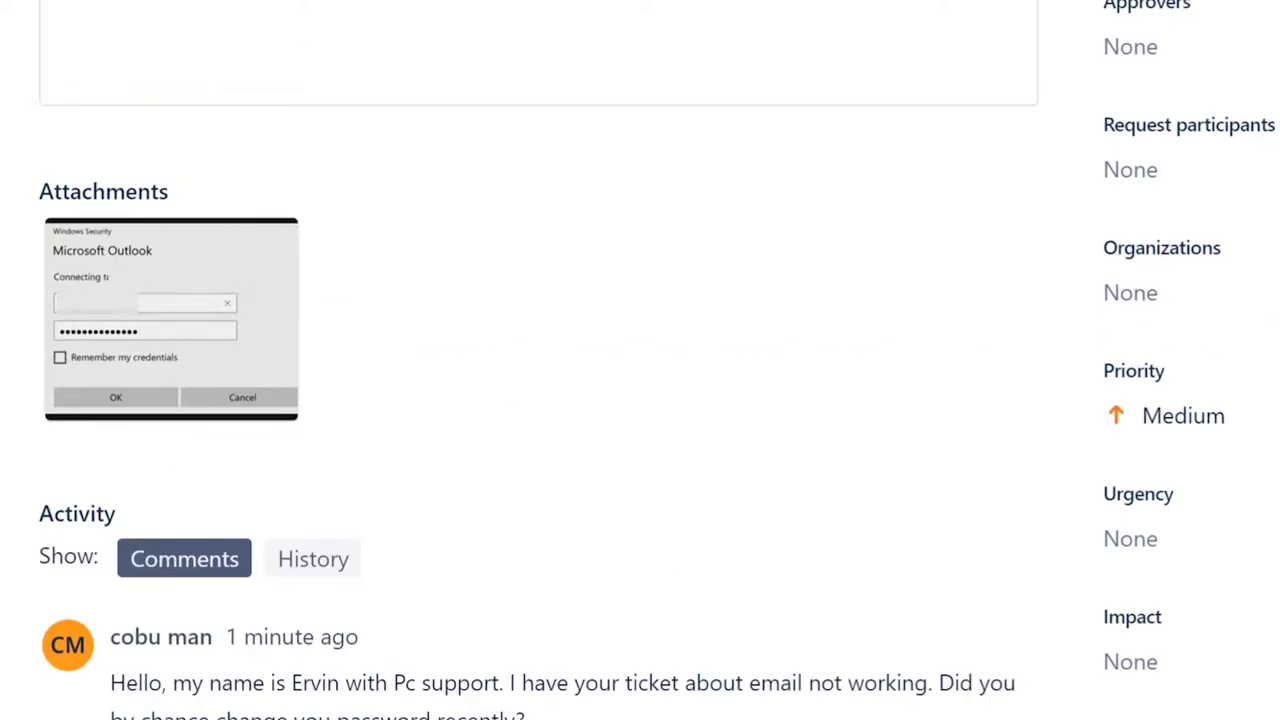
{"action": "scroll", "coordinate": [634, 134], "scroll_direction": "up", "scroll_amount": 3}
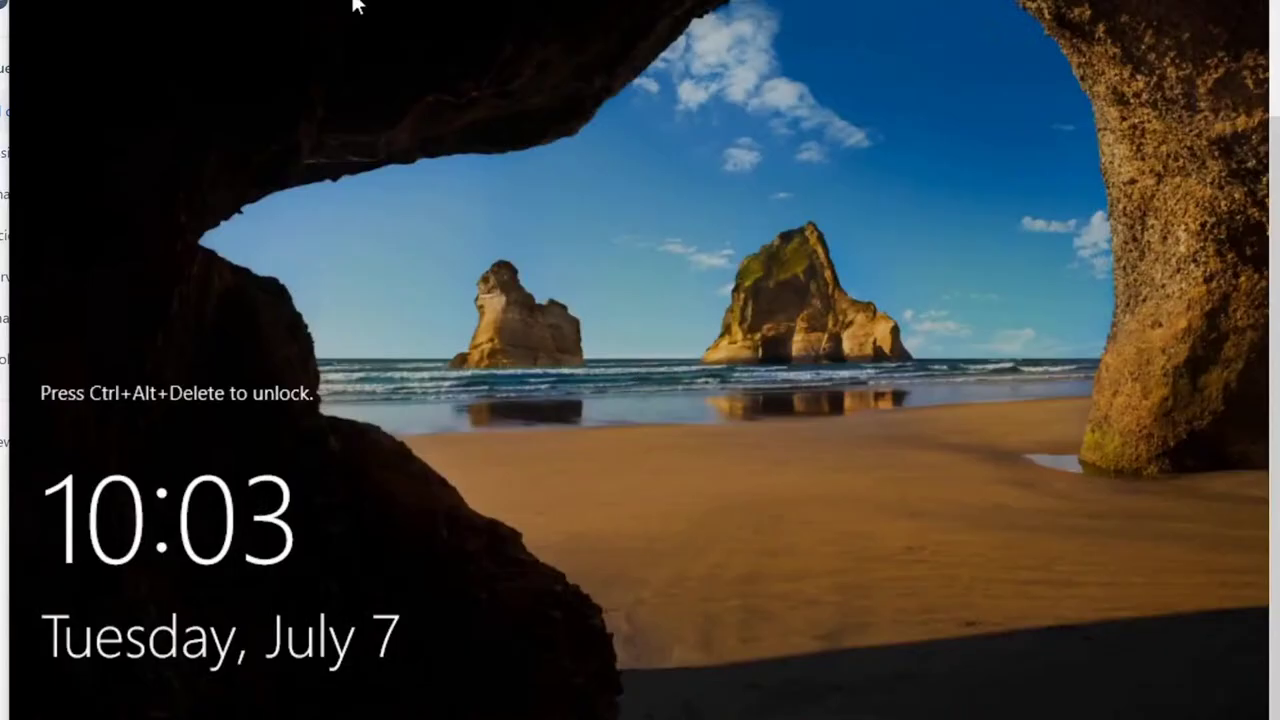
Unlock the Windows Server VM and sign in with the administrator password.
{"action": "left_click", "coordinate": [355, 5]}
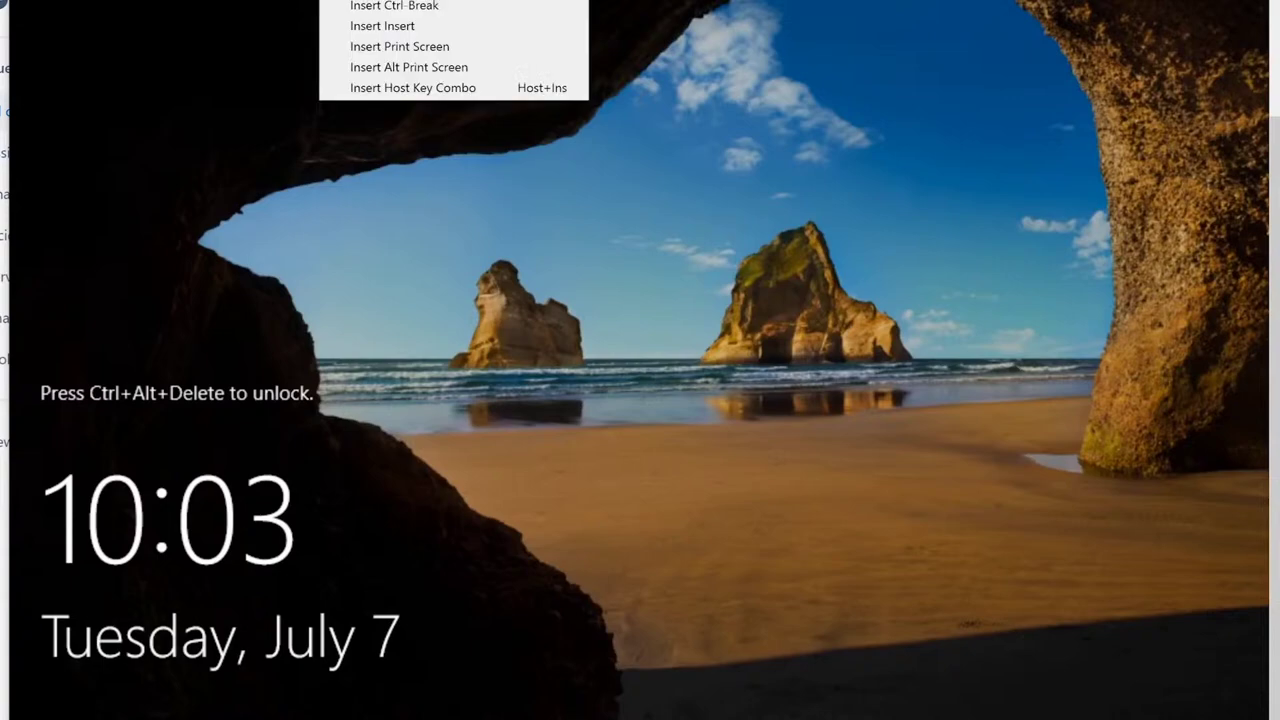
{"action": "left_click", "coordinate": [400, 1]}
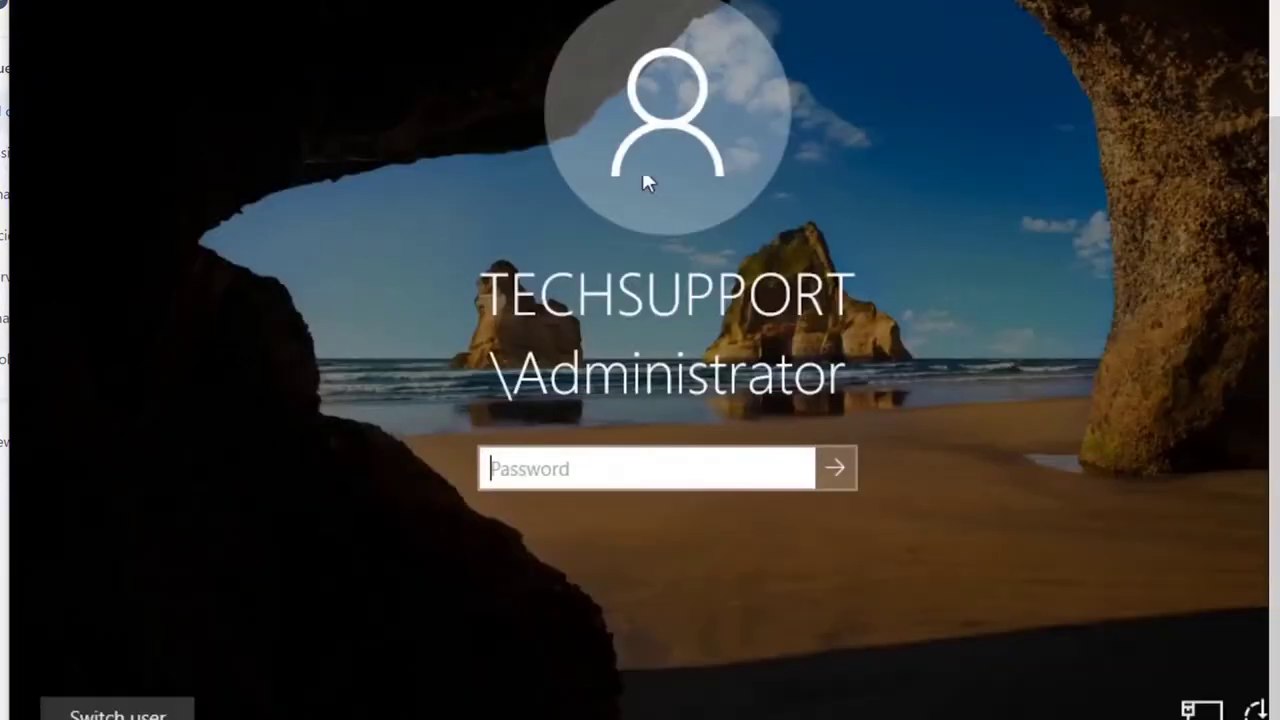
{"action": "type", "text": "•"}
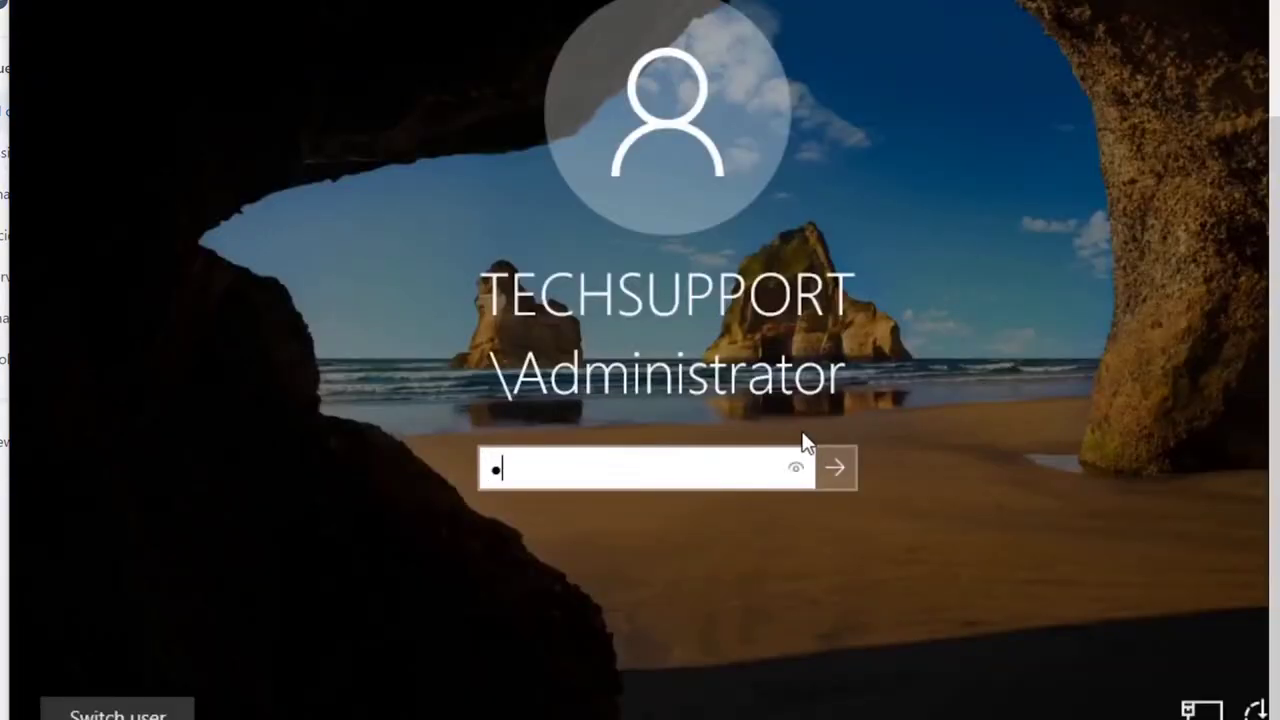
{"action": "type", "text": "•••••••"}
{"action": "key", "text": "Return"}
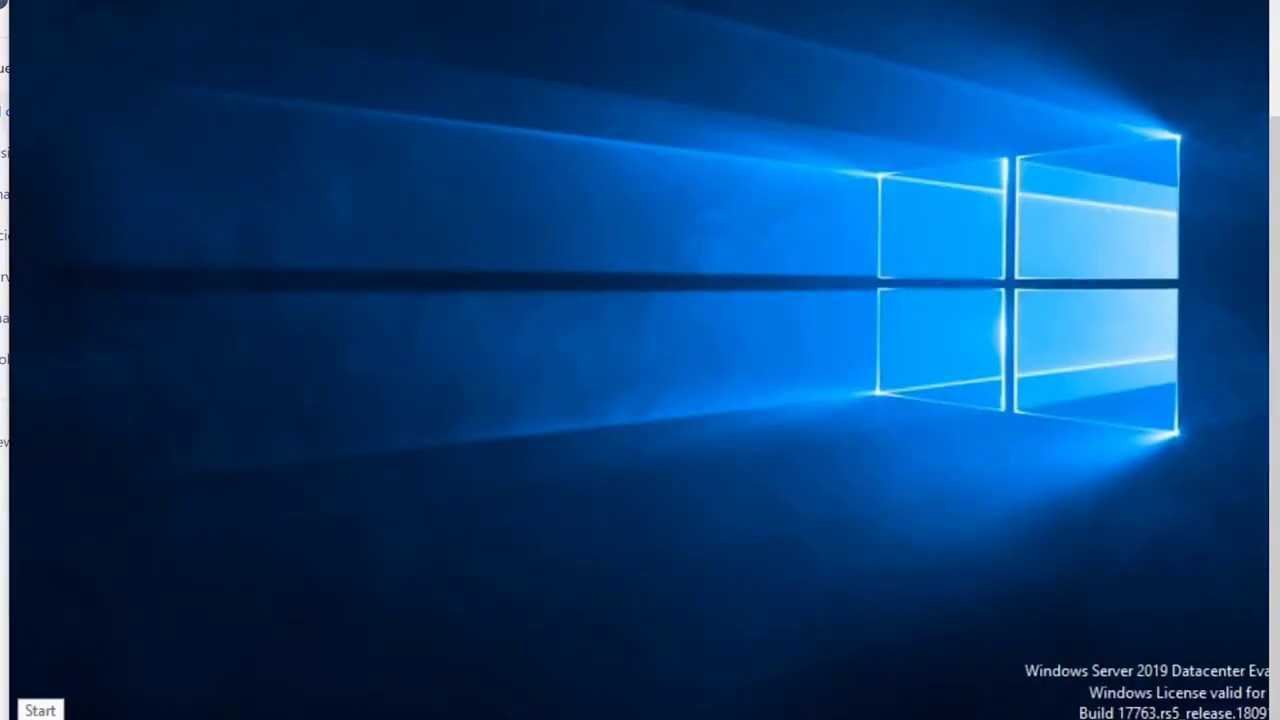
Launch Active Directory Users and Computers from Windows Administrative Tools.
{"action": "key", "text": "super"}
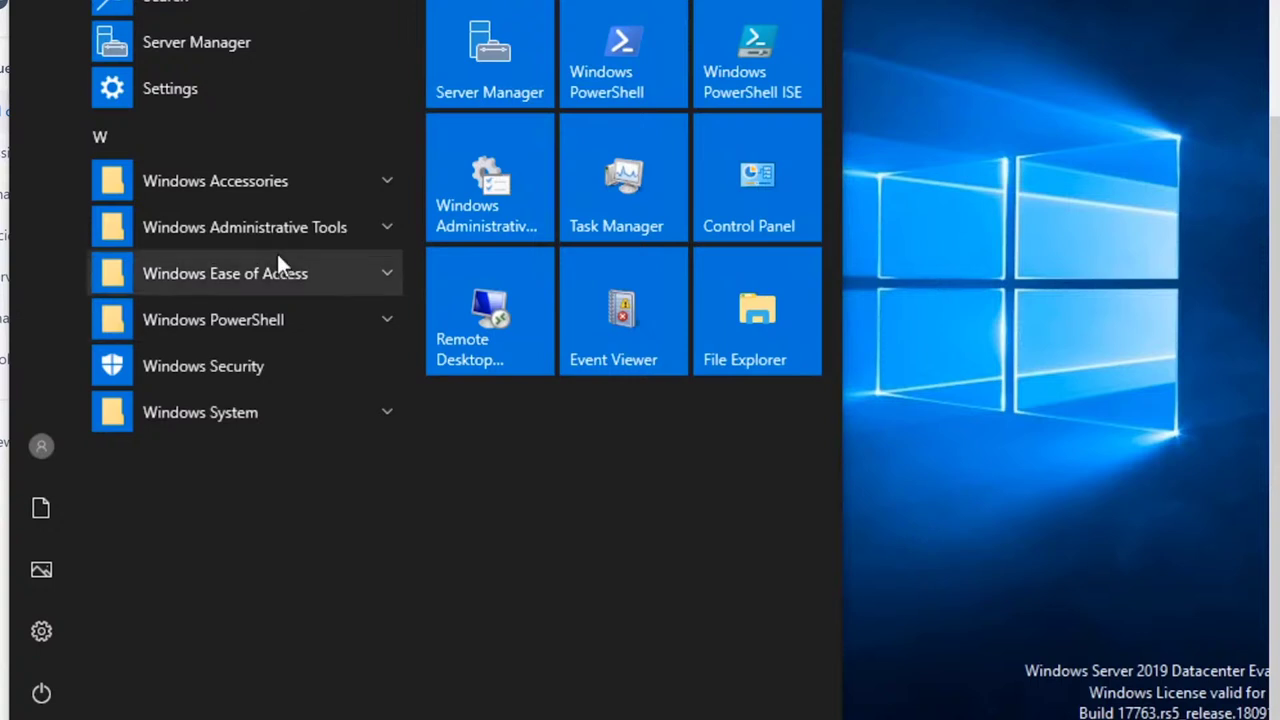
{"action": "left_click", "coordinate": [289, 230]}
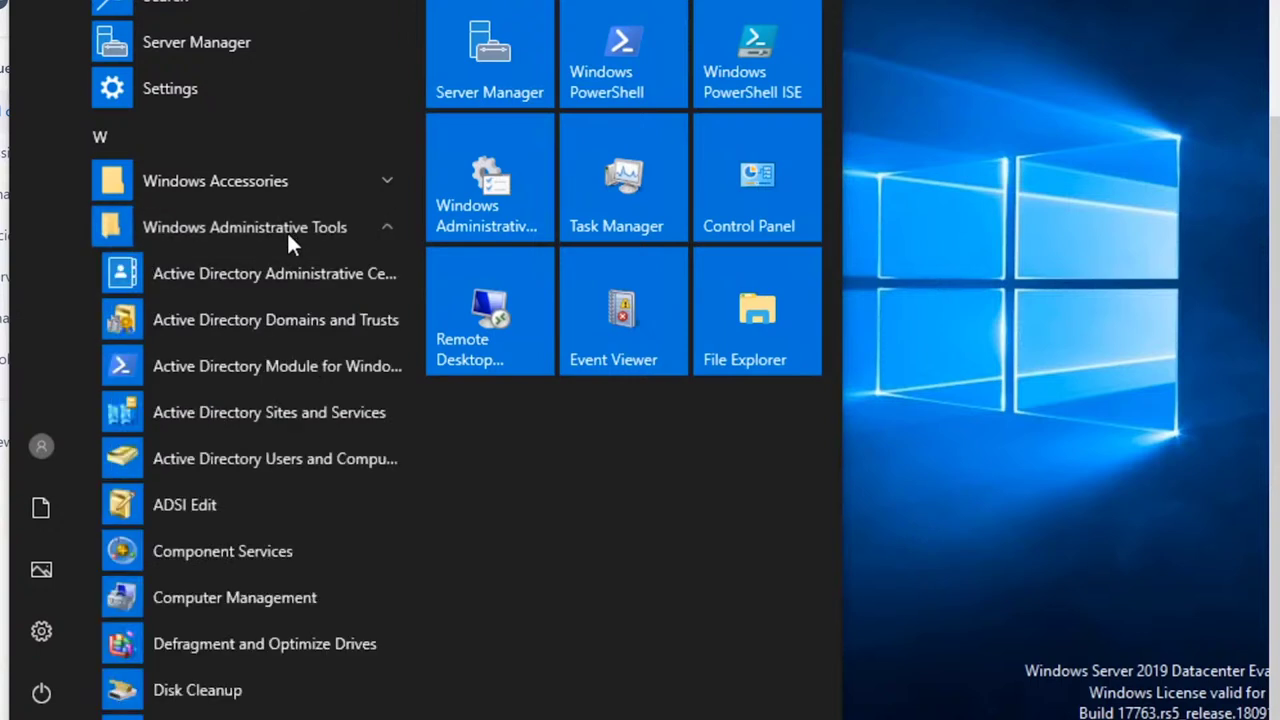
{"action": "left_click", "coordinate": [227, 451]}
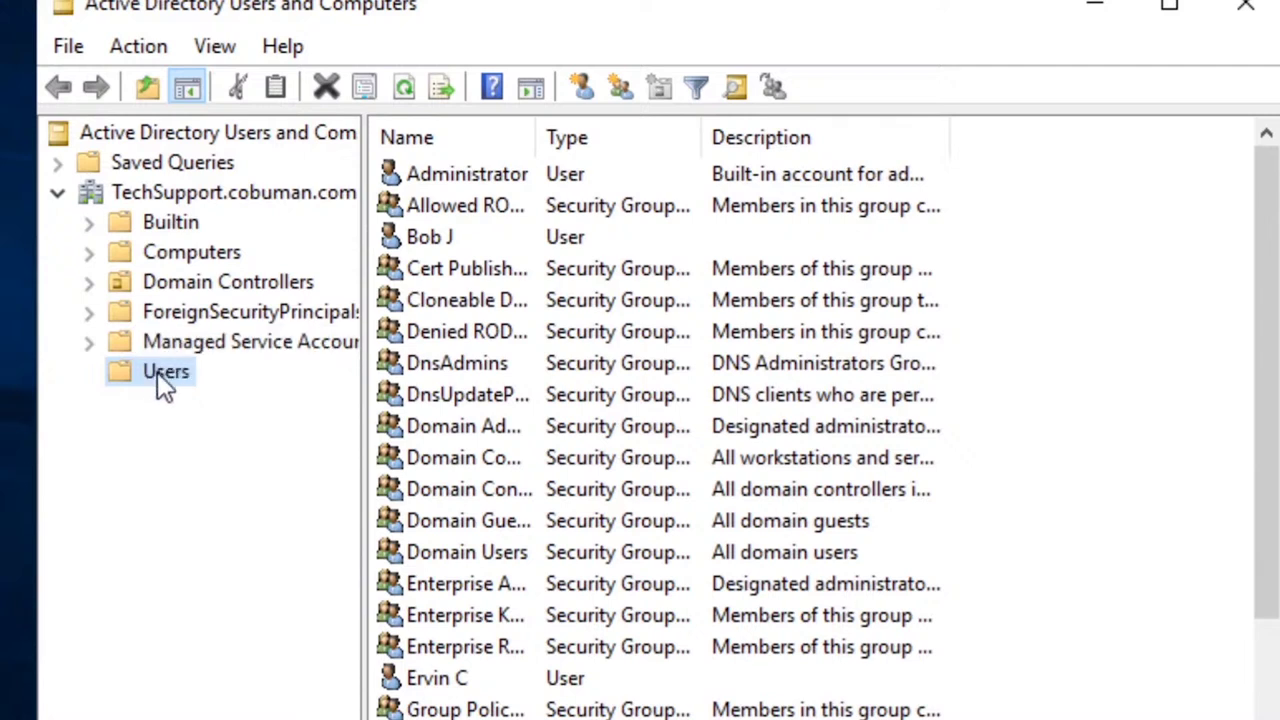
Search the Users container by the ticket reporter's name and select the single found account.
{"action": "left_click", "coordinate": [160, 378]}
{"action": "right_click", "coordinate": [172, 386]}
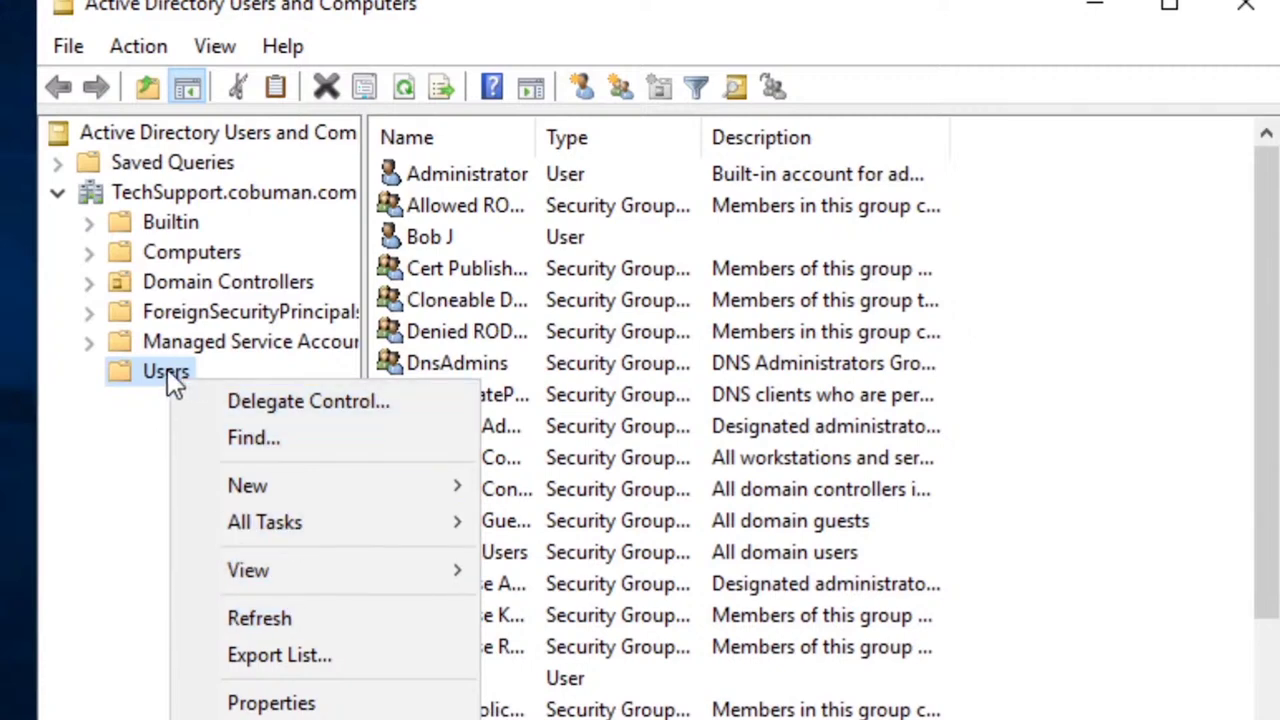
{"action": "left_click", "coordinate": [240, 440]}
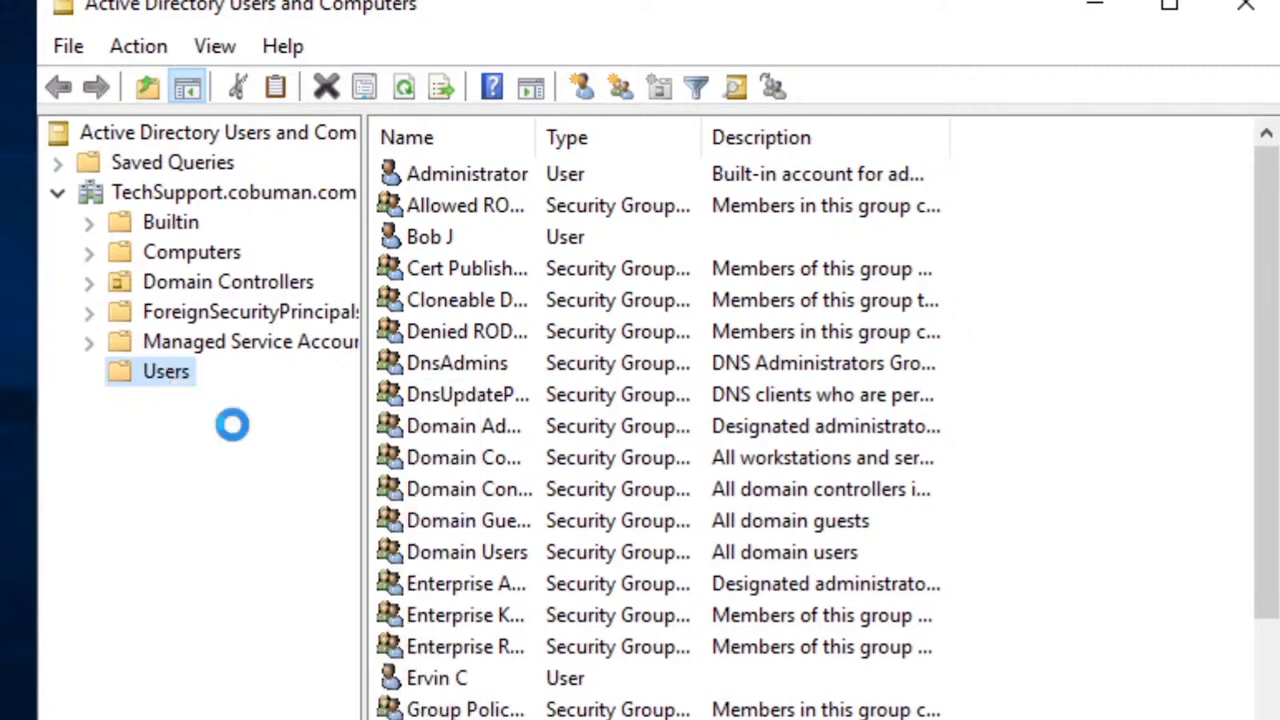
{"action": "left_click", "coordinate": [395, 311]}
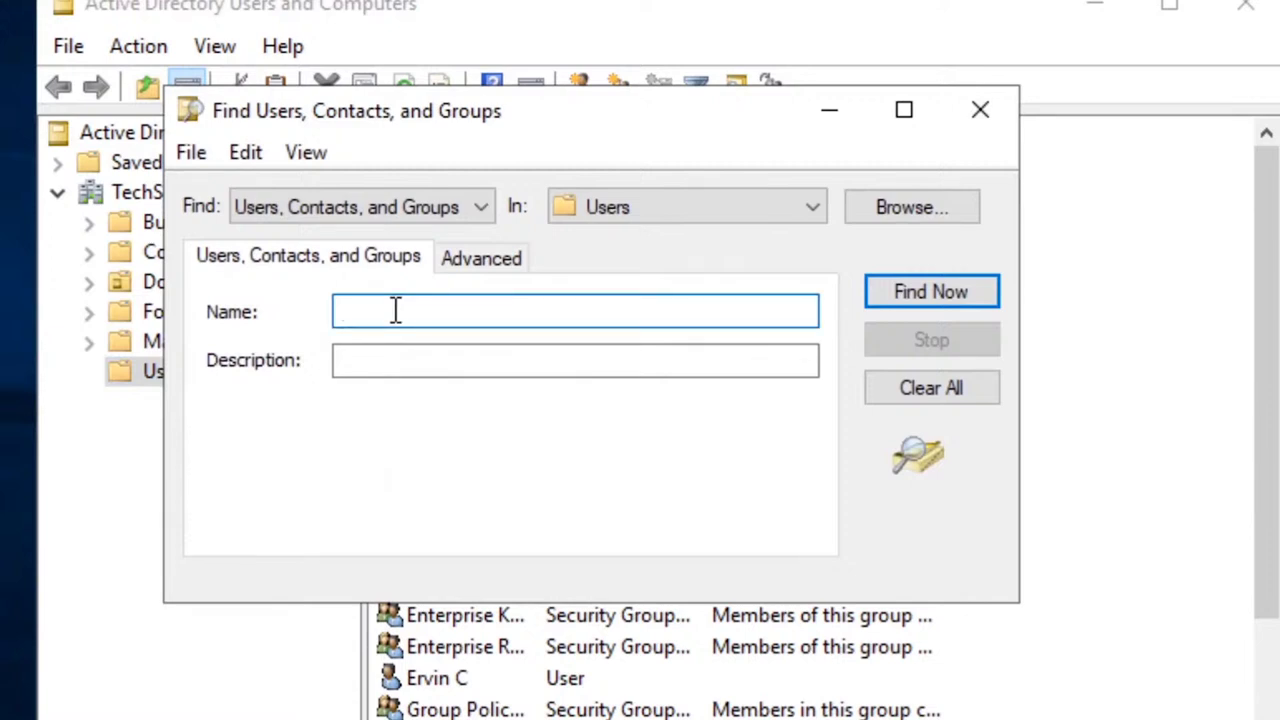
{"action": "left_click", "coordinate": [912, 297]}
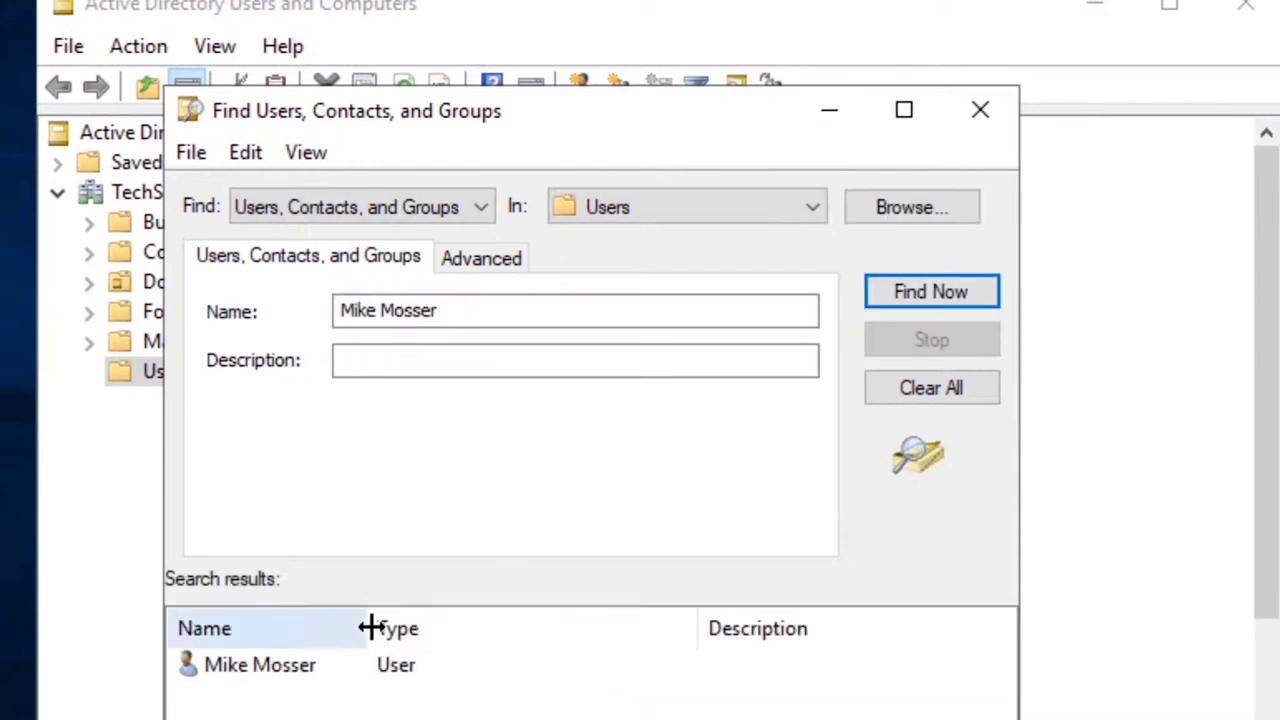
{"action": "left_click", "coordinate": [293, 680]}
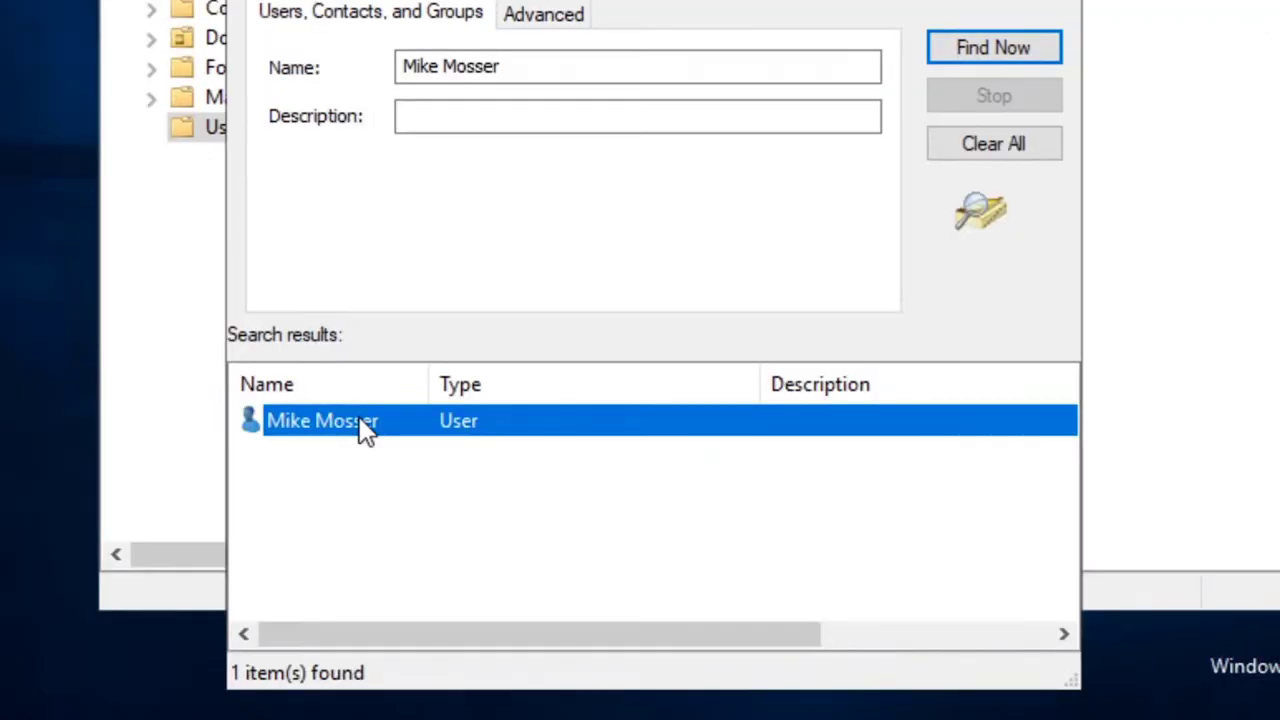
Open Reset Password for the found user and enter a new password and its confirmation.
{"action": "right_click", "coordinate": [363, 428]}
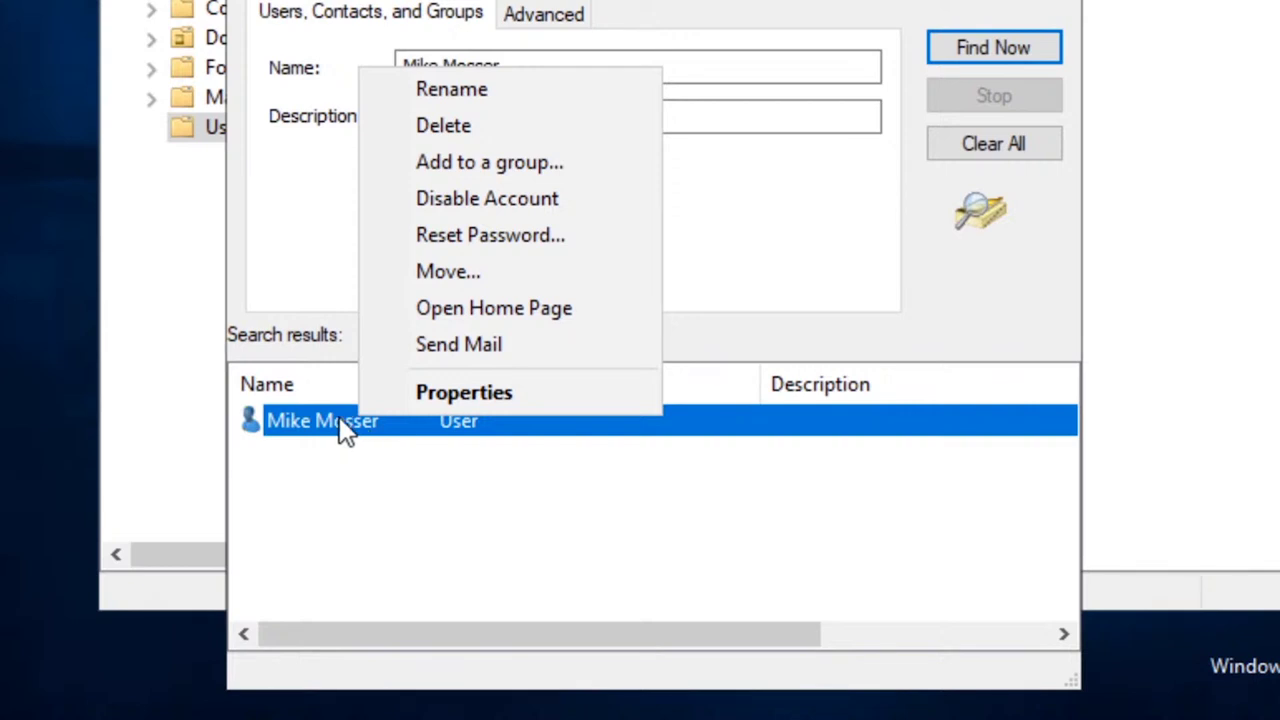
{"action": "left_click", "coordinate": [490, 236]}
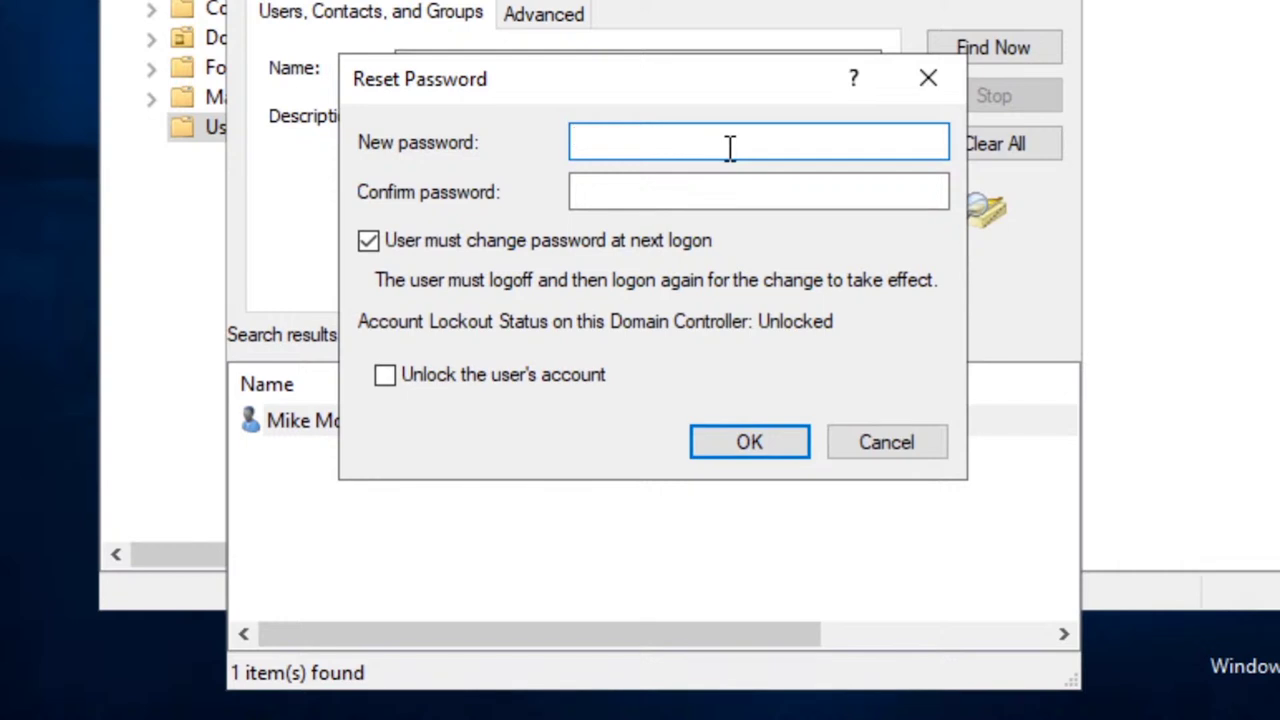
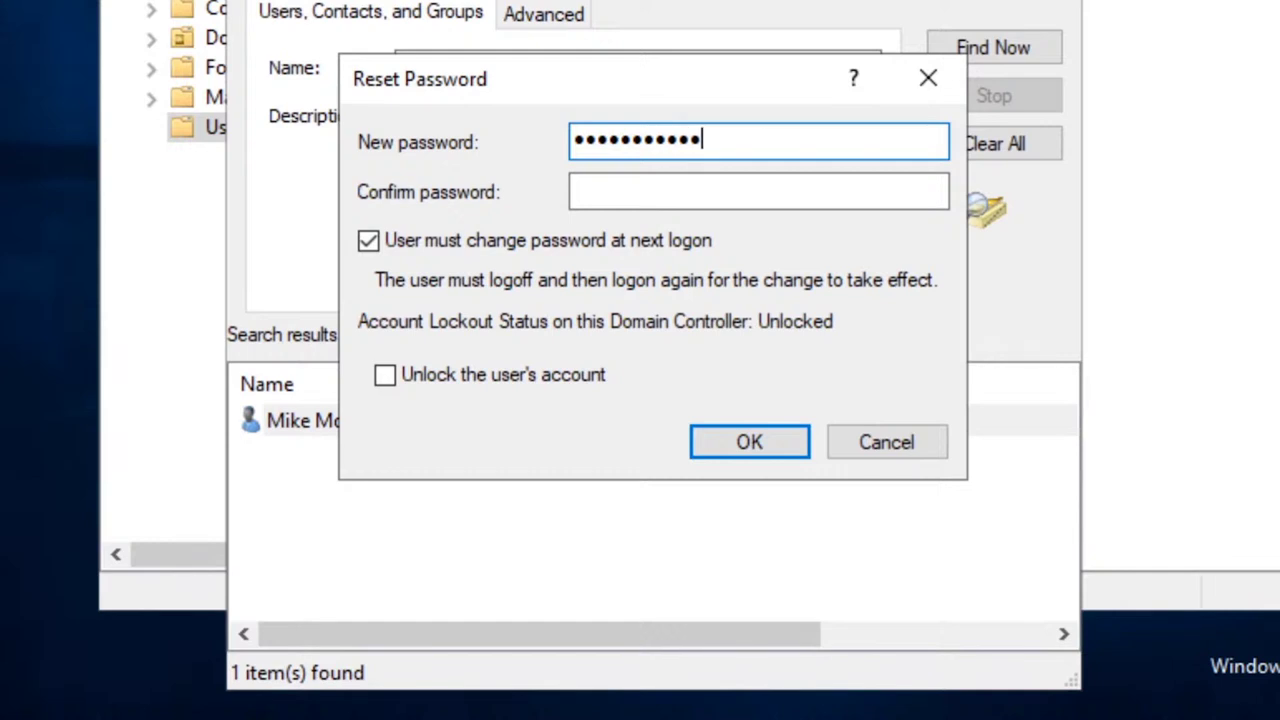
{"action": "key", "text": "Tab"}
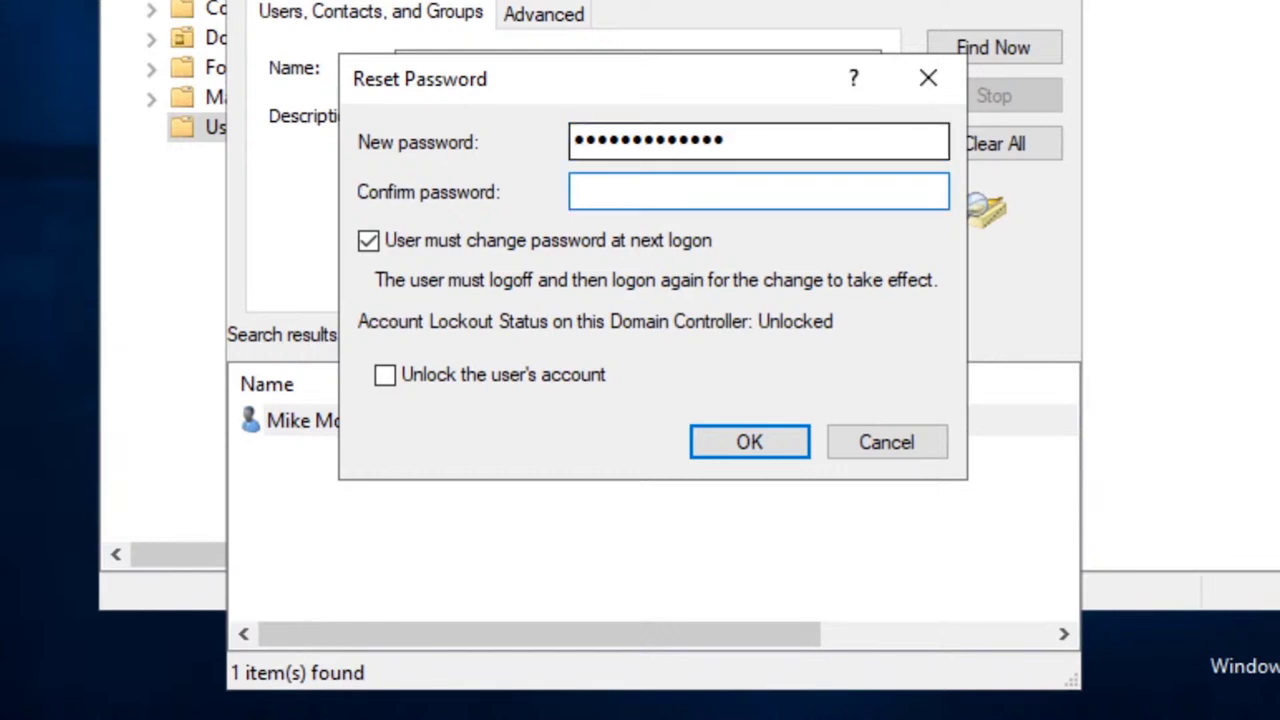
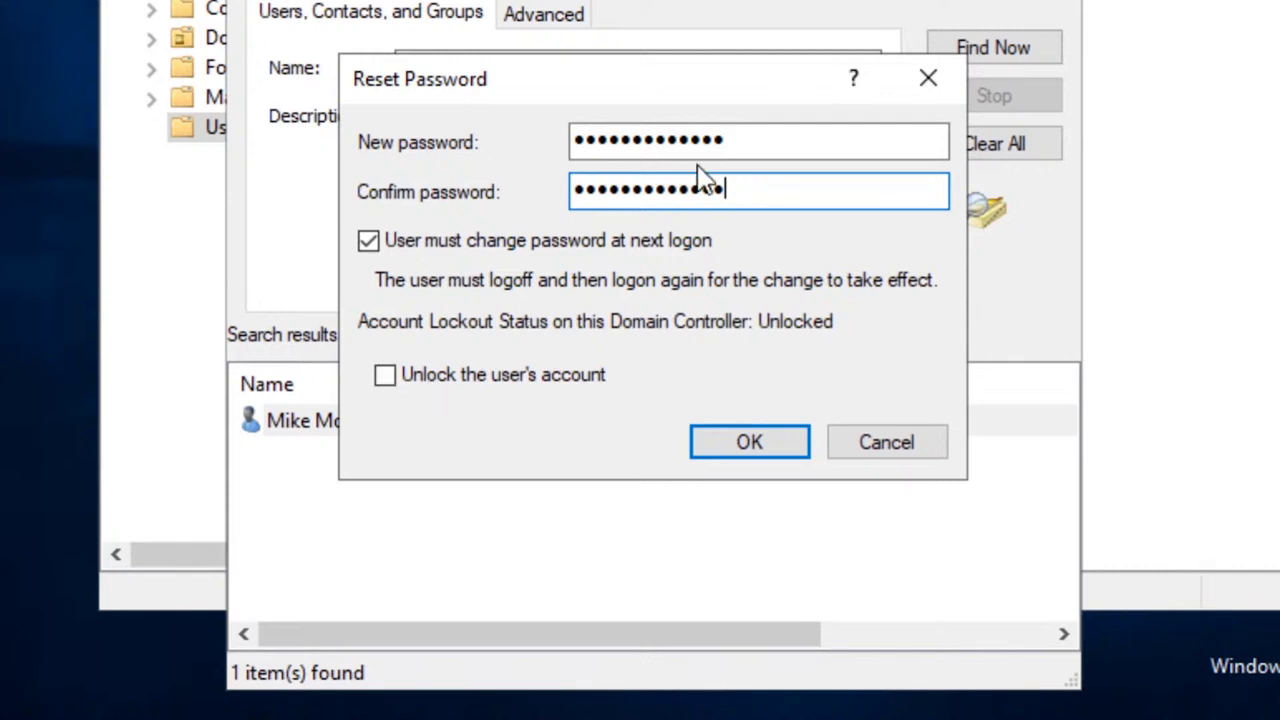
Move back and forth between the new password and confirmation fields in Reset Password.
{"action": "left_click", "coordinate": [746, 142]}
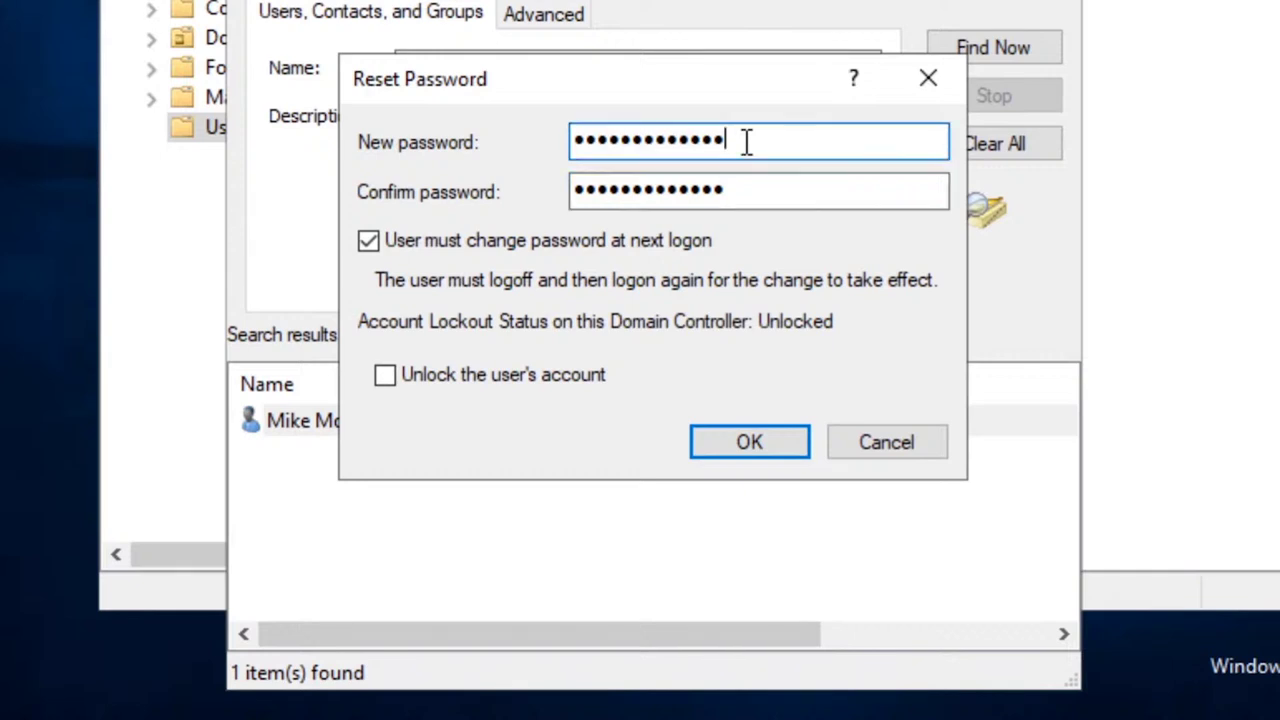
{"action": "left_click", "coordinate": [746, 186]}
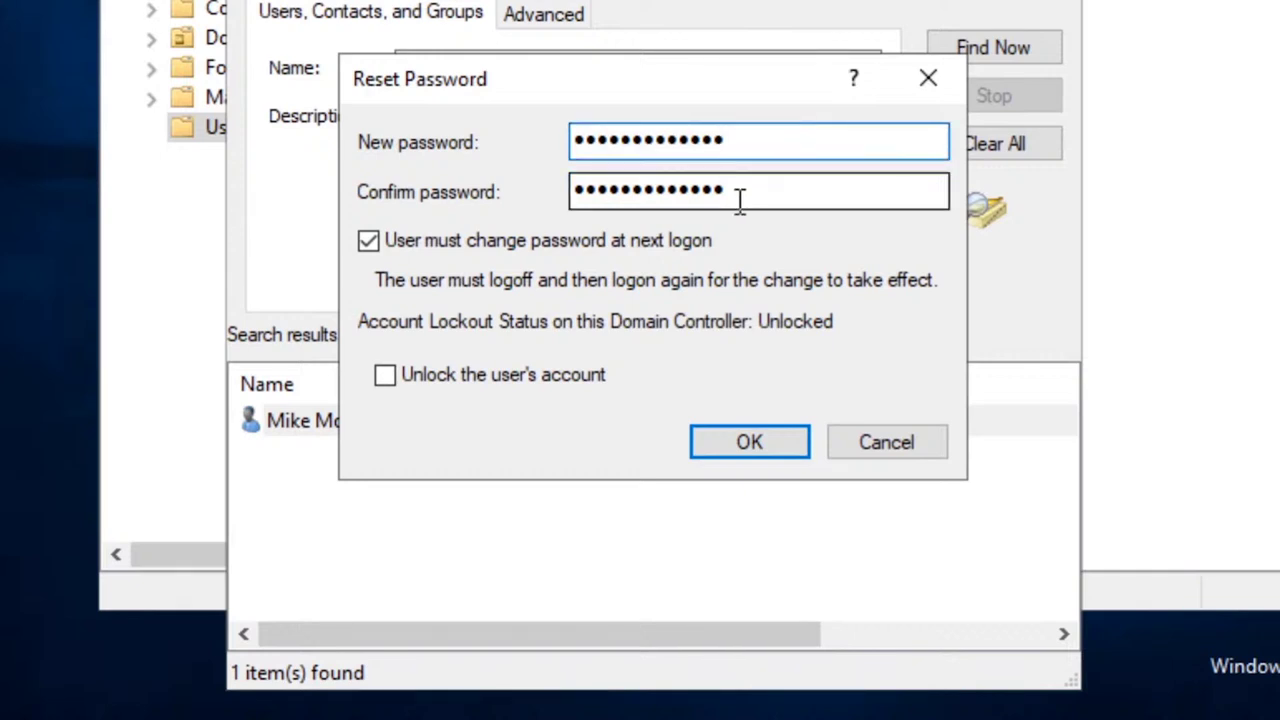
{"action": "left_click", "coordinate": [757, 145]}
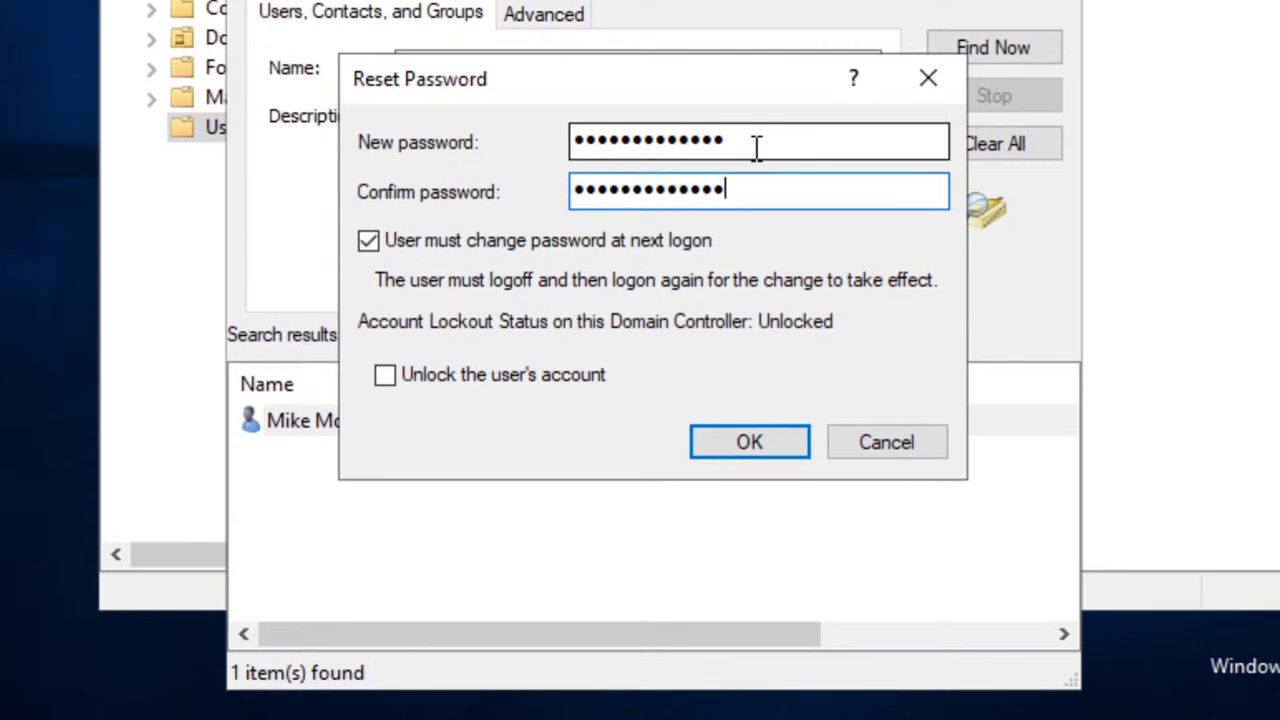
{"action": "left_click", "coordinate": [738, 182]}
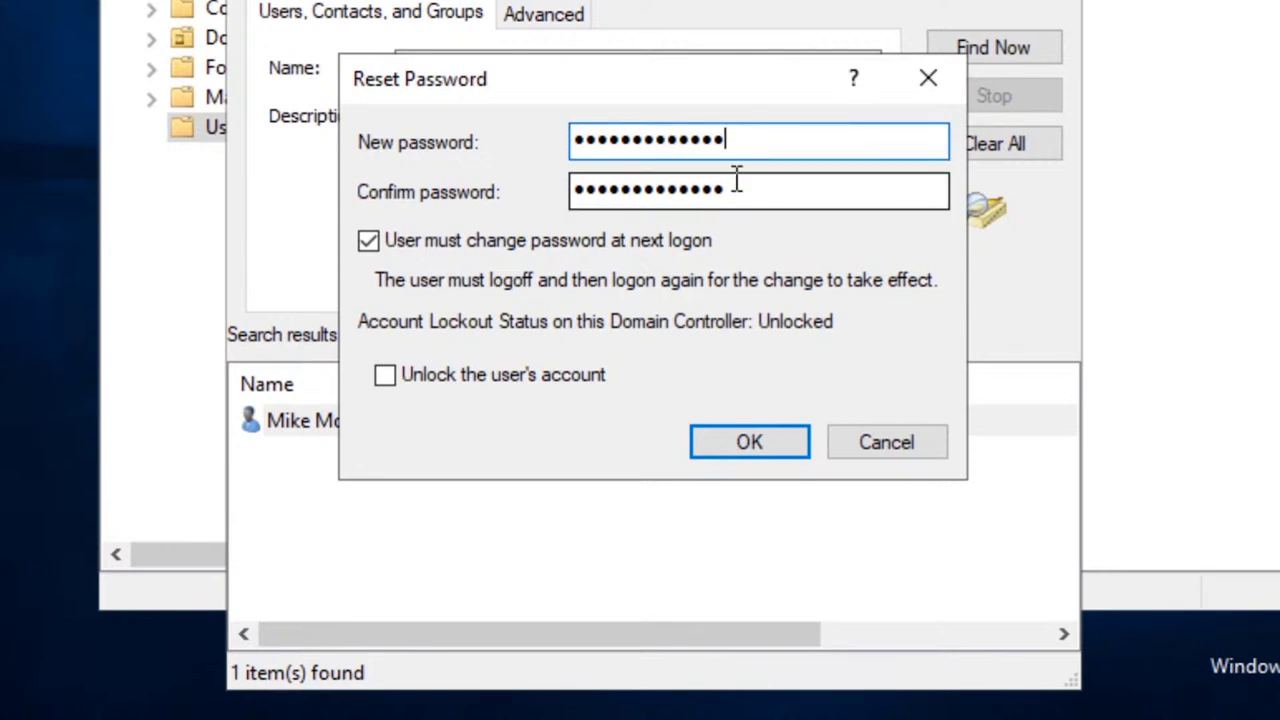
{"action": "left_click", "coordinate": [751, 137]}
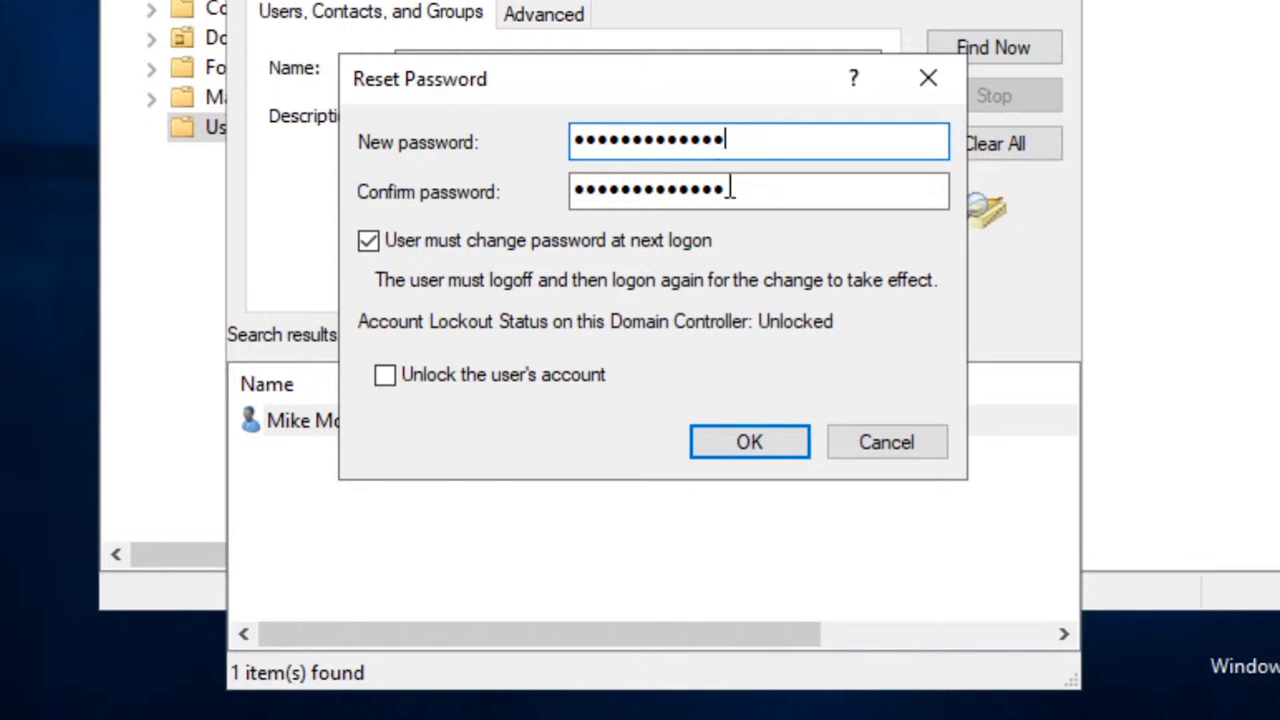
{"action": "left_click", "coordinate": [731, 189]}
{"action": "left_click", "coordinate": [760, 146]}
Tick 'Unlock the user's account', apply the reset, and acknowledge the password-changed message.
{"action": "left_click", "coordinate": [389, 377]}
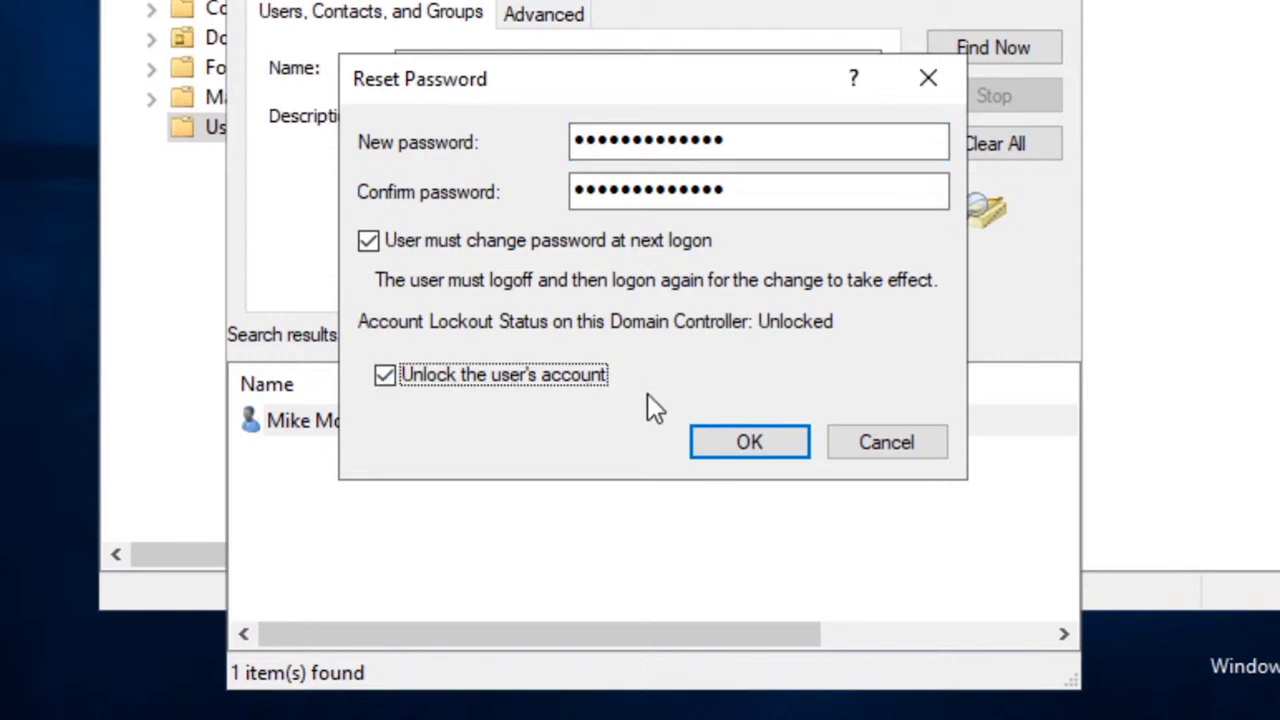
{"action": "left_click", "coordinate": [721, 440]}
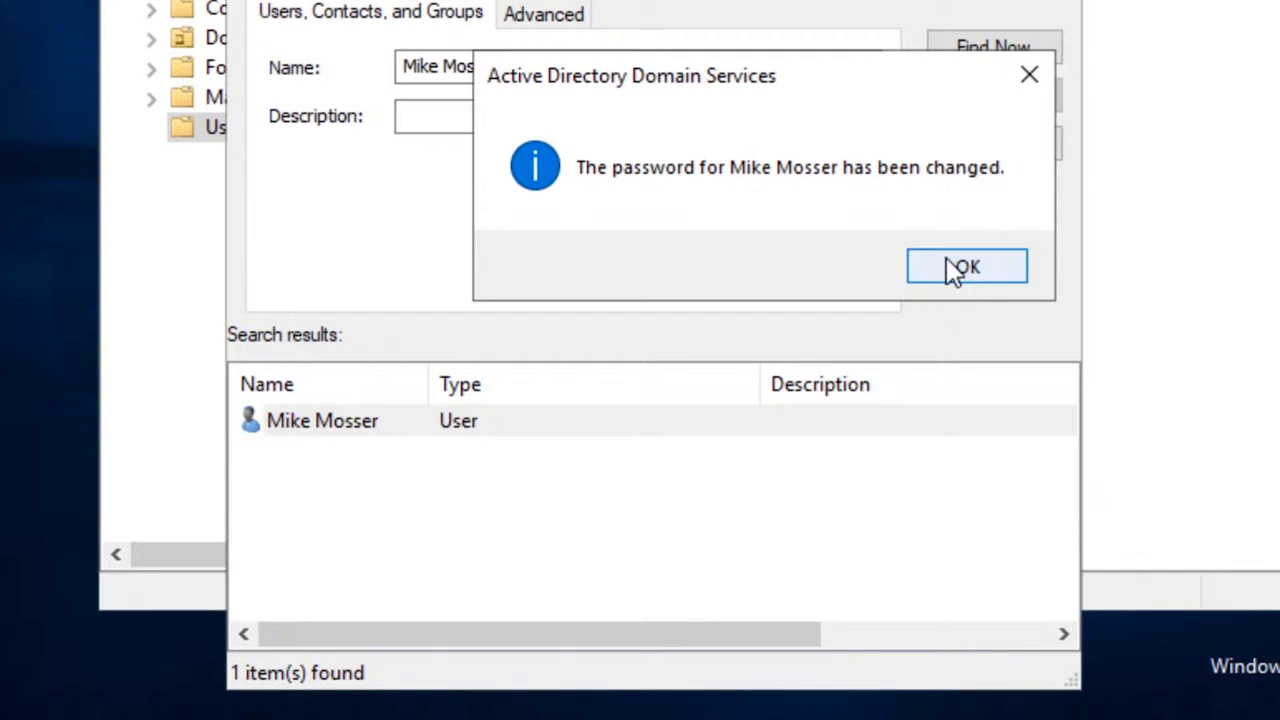
{"action": "left_click", "coordinate": [946, 257]}
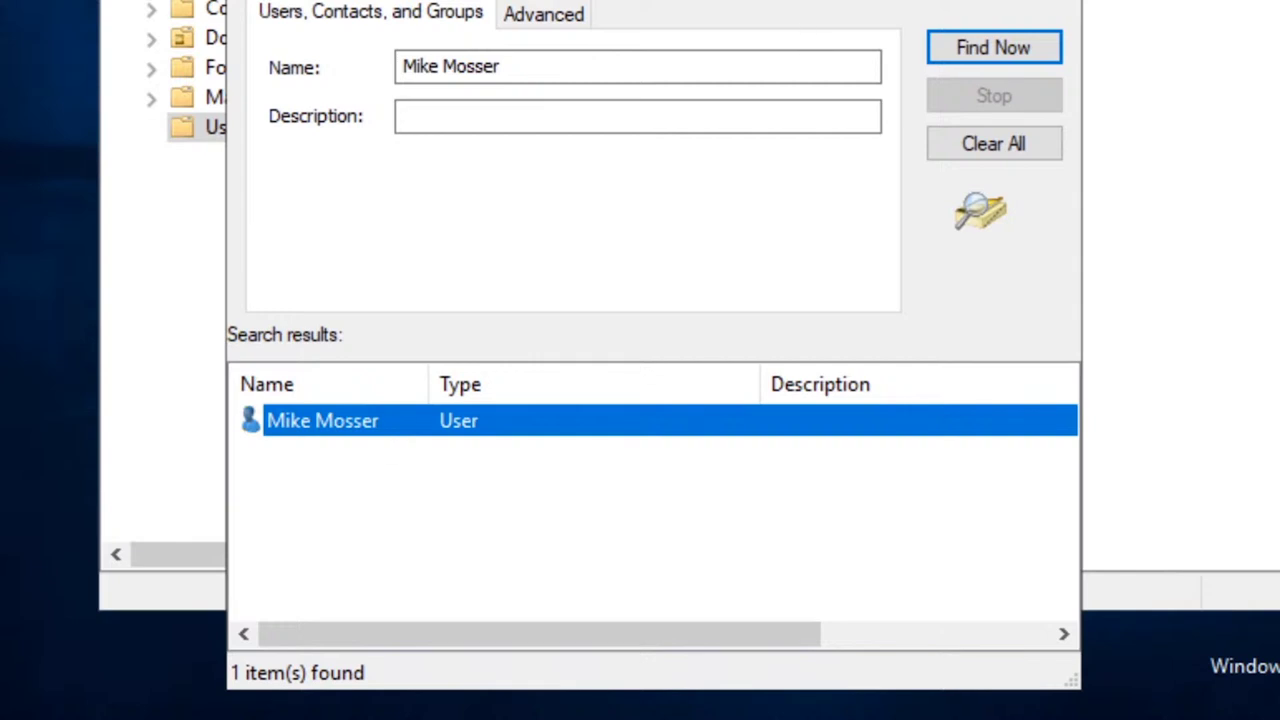
{"action": "left_click", "coordinate": [36, 712]}
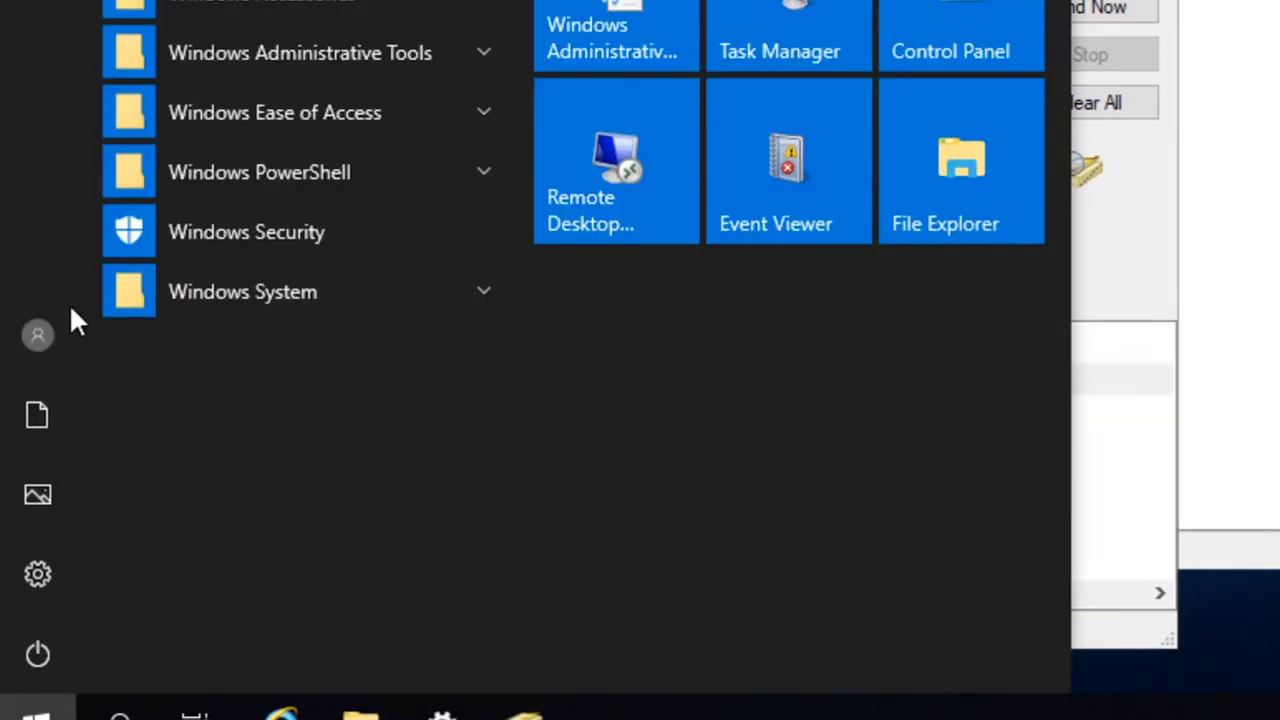
Lock the server session, bring up the sign-in prompt with Ctrl+Alt+Delete, and pause the VM.
{"action": "left_click", "coordinate": [40, 329]}
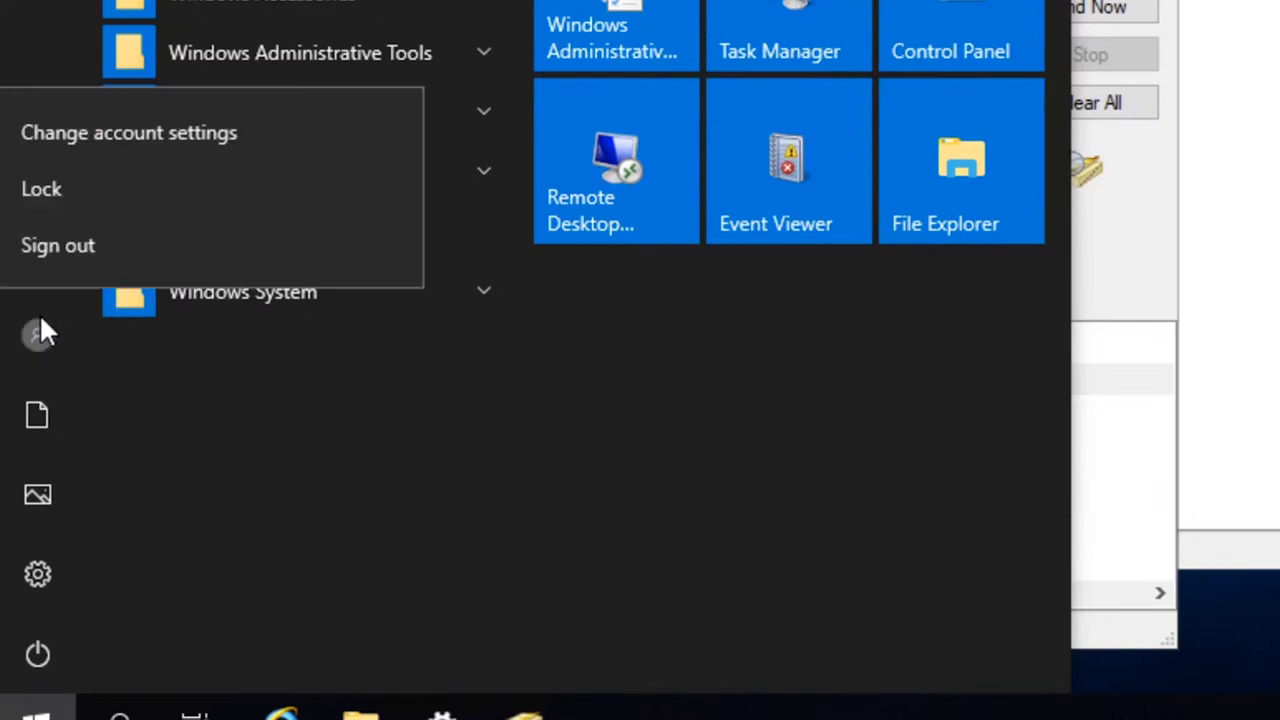
{"action": "left_click", "coordinate": [104, 190]}
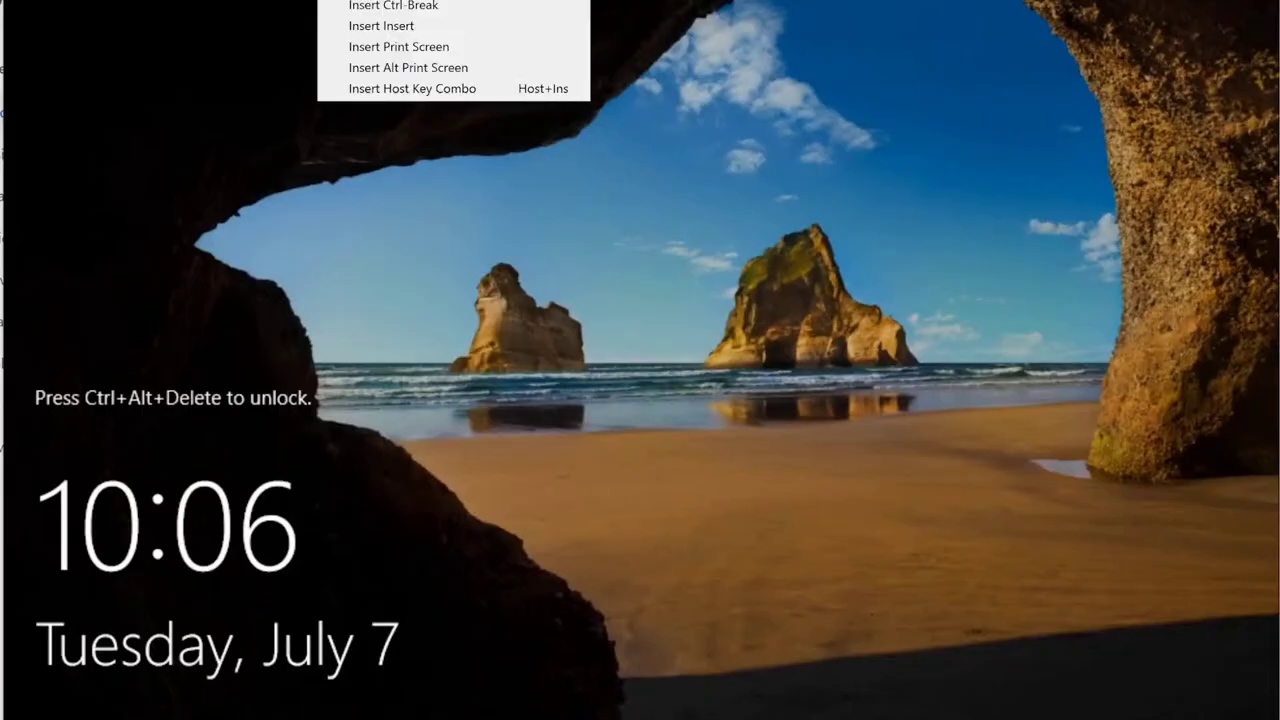
{"action": "key", "text": "ctrl+alt+Delete"}
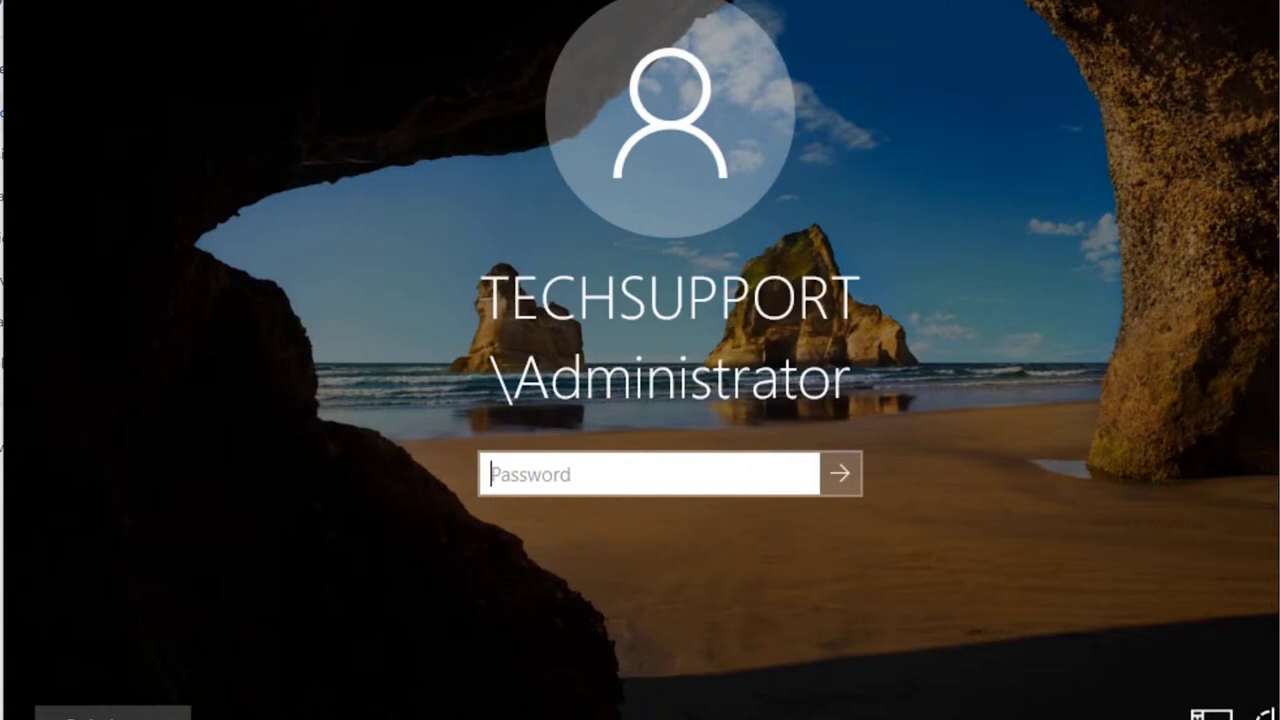
{"action": "key", "text": "alt+m"}
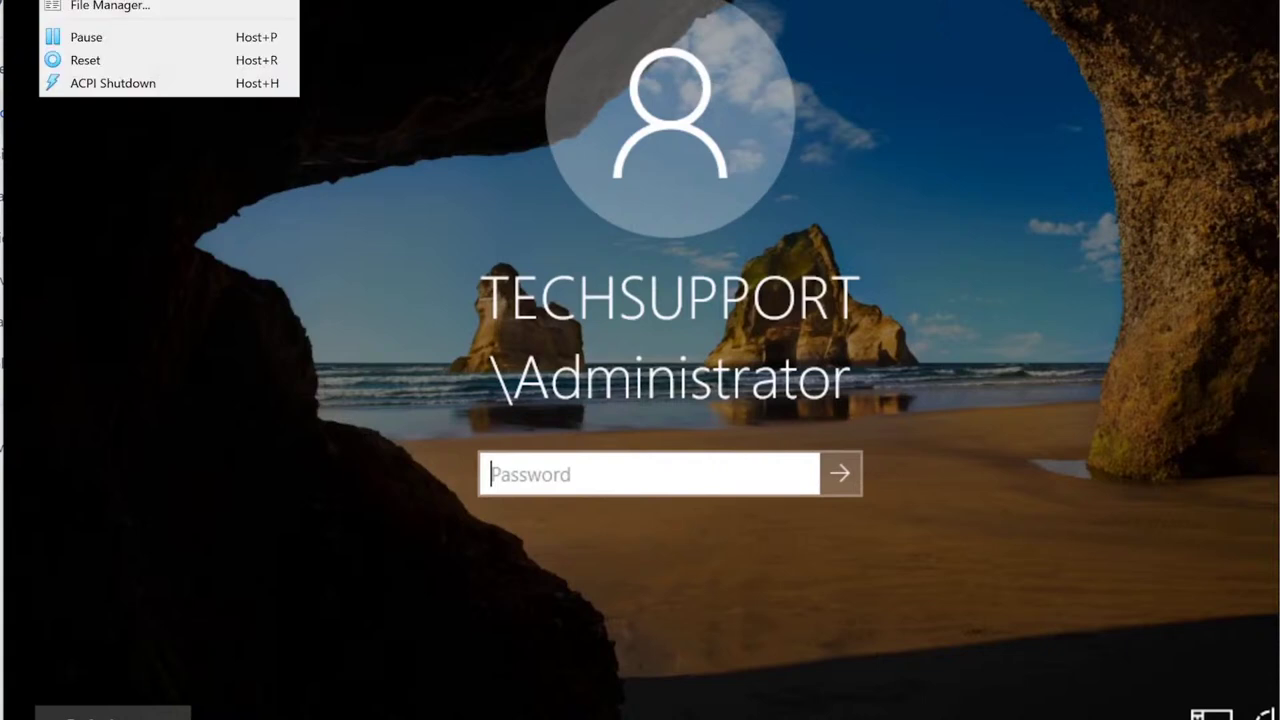
{"action": "left_click", "coordinate": [114, 37]}
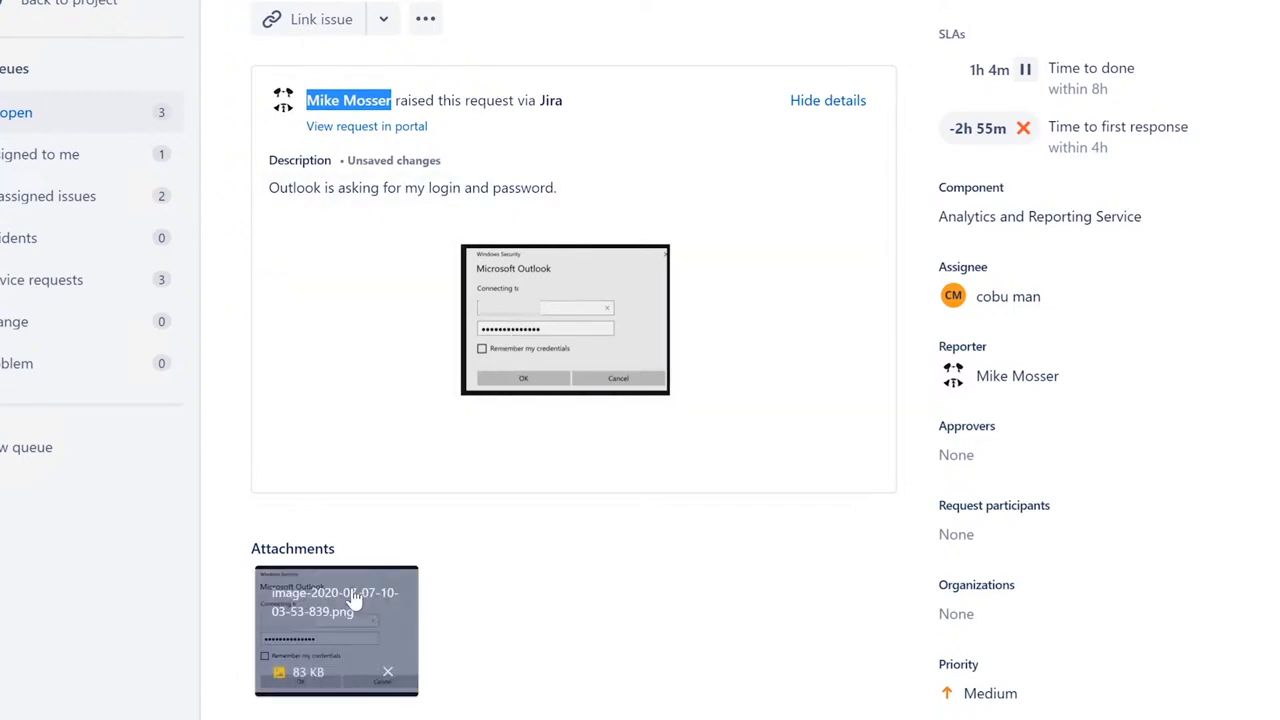
Open the attached Outlook login screenshot in the preview viewer.
{"action": "left_click", "coordinate": [355, 598]}
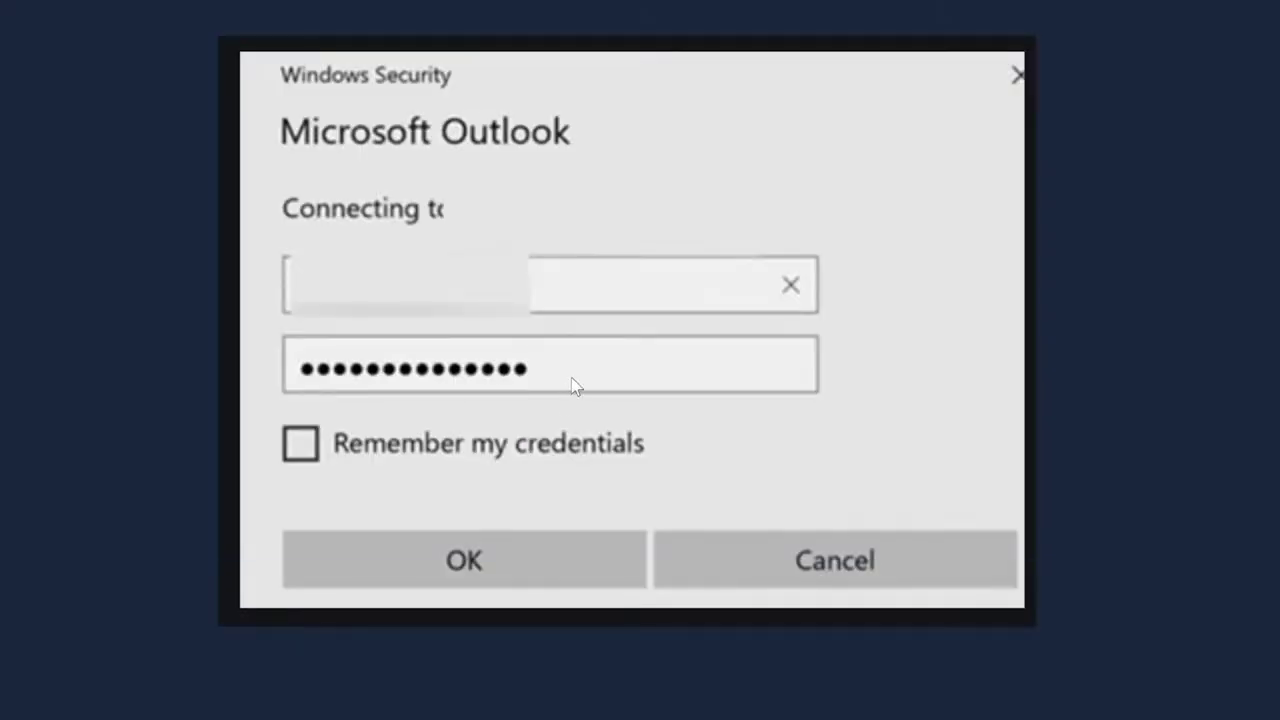
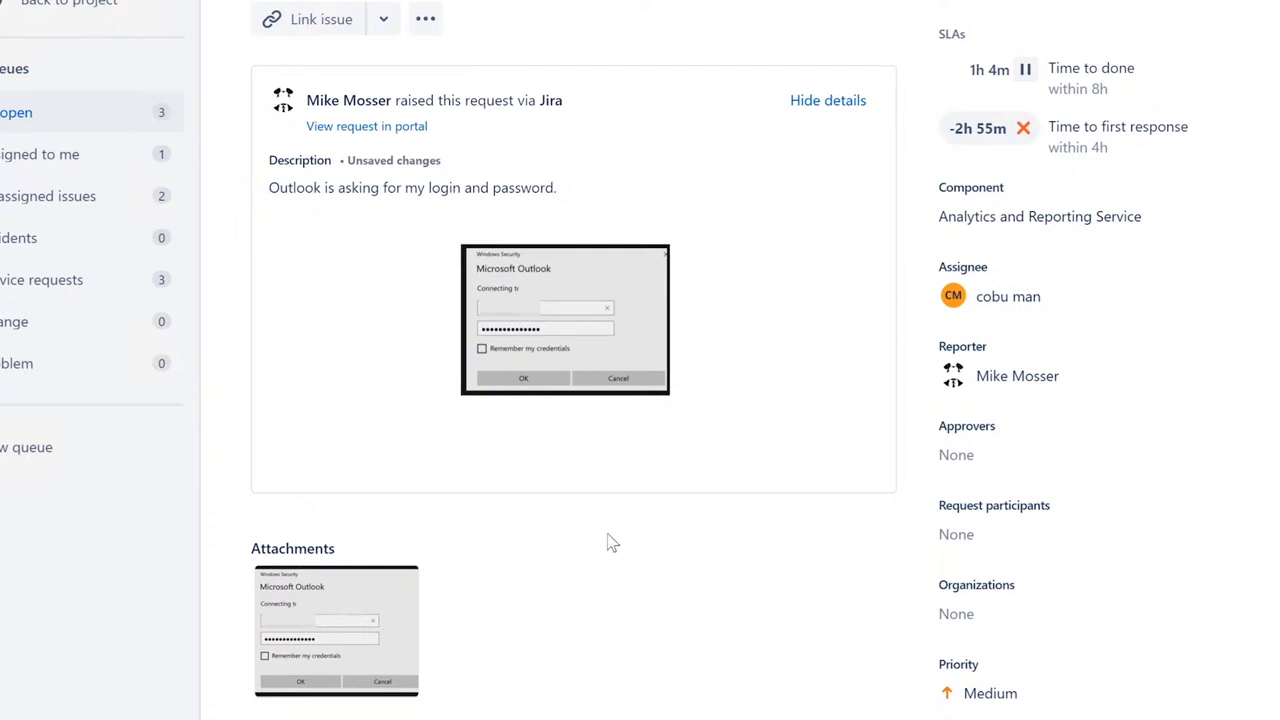
Post the internal note 'Resolved issue by password reset.' signed with the agent's name.
{"action": "scroll", "coordinate": [610, 542], "scroll_direction": "down", "scroll_amount": 3}
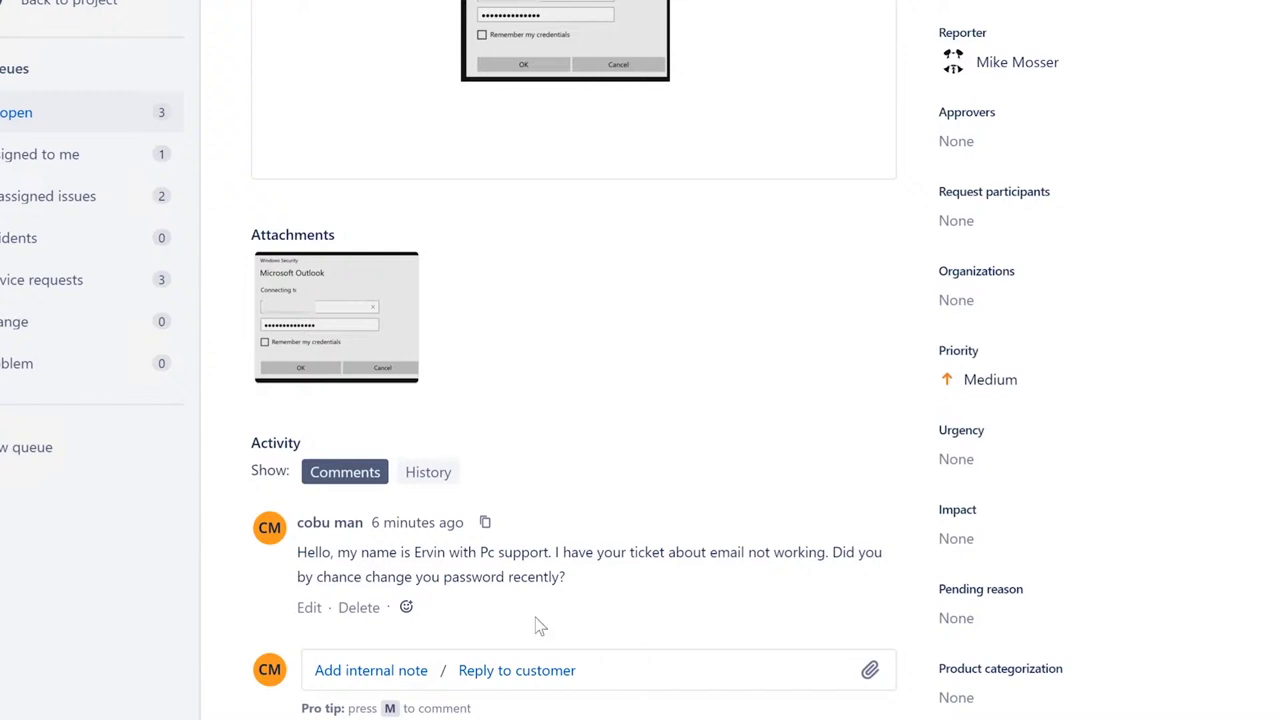
{"action": "left_click", "coordinate": [512, 672]}
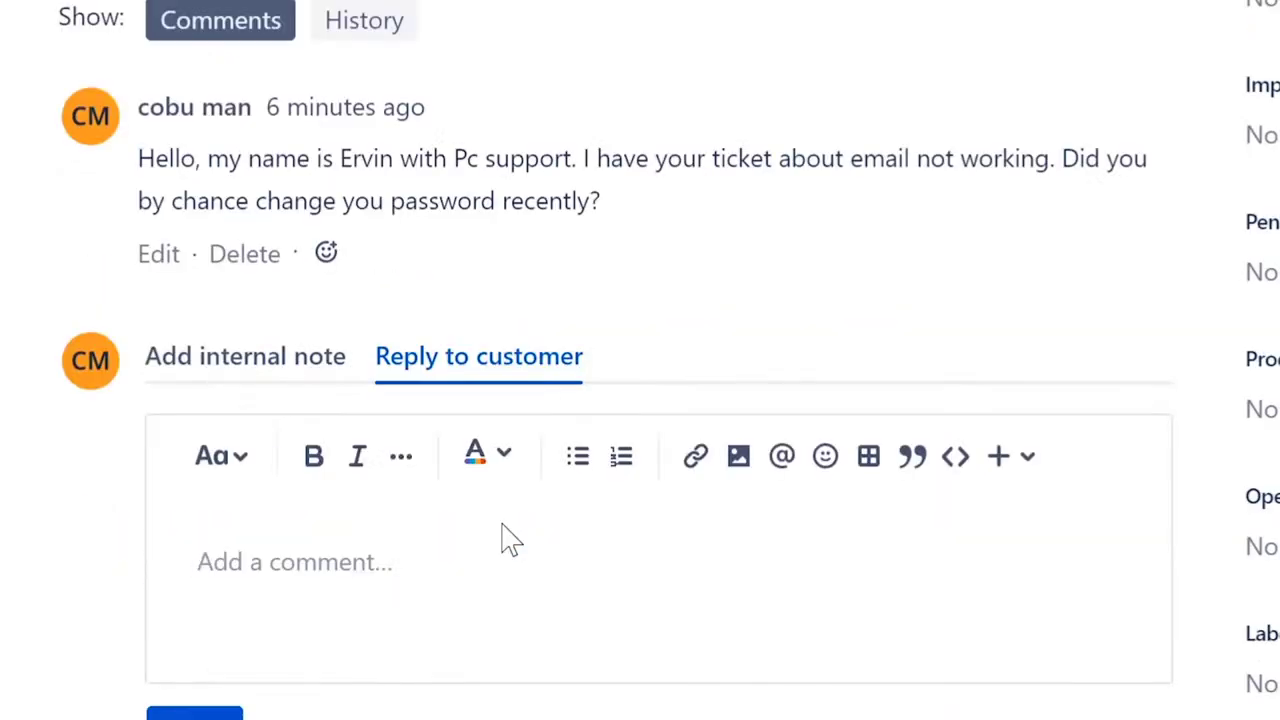
{"action": "left_click", "coordinate": [301, 381]}
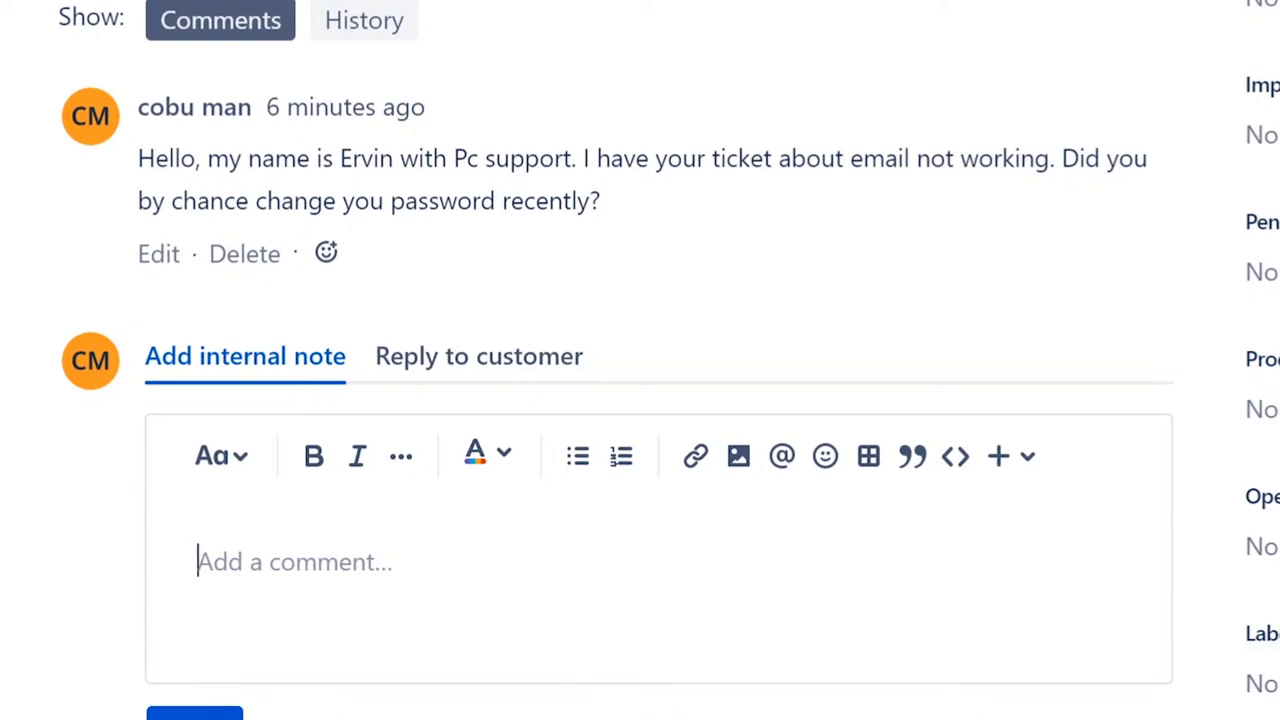
{"action": "type", "text": "Reso"}
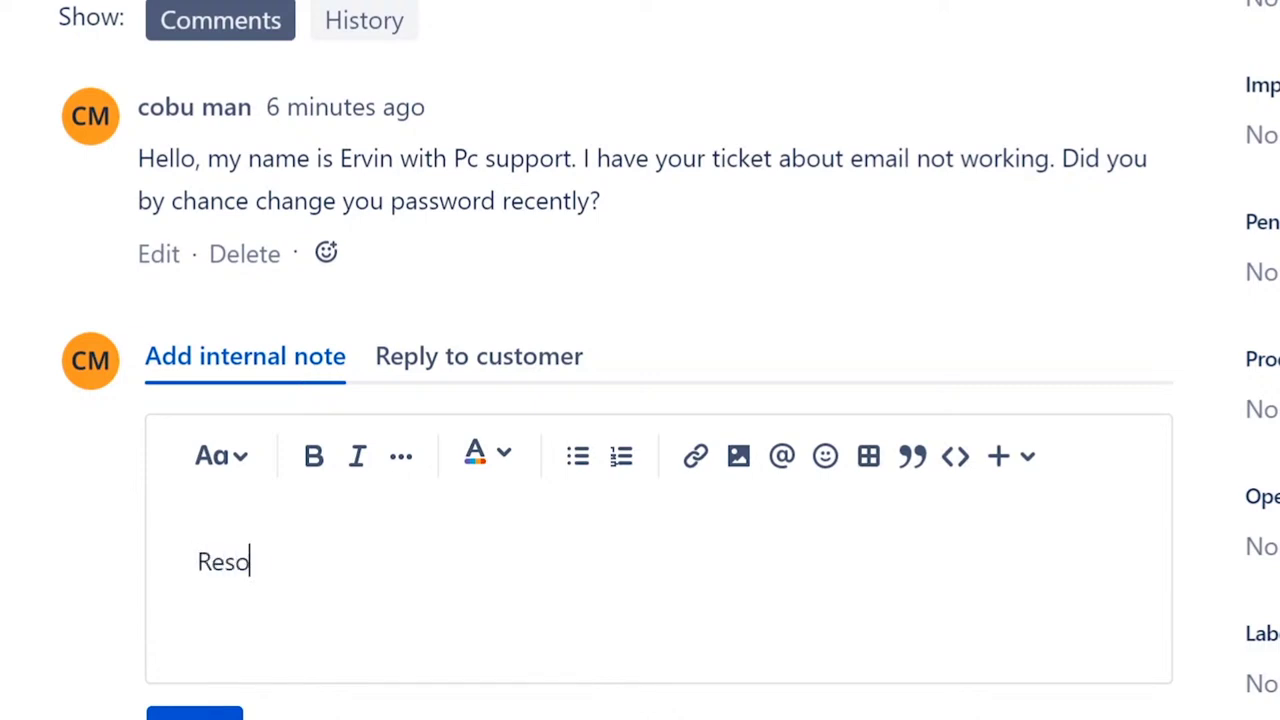
{"action": "type", "text": "lved issue by "}
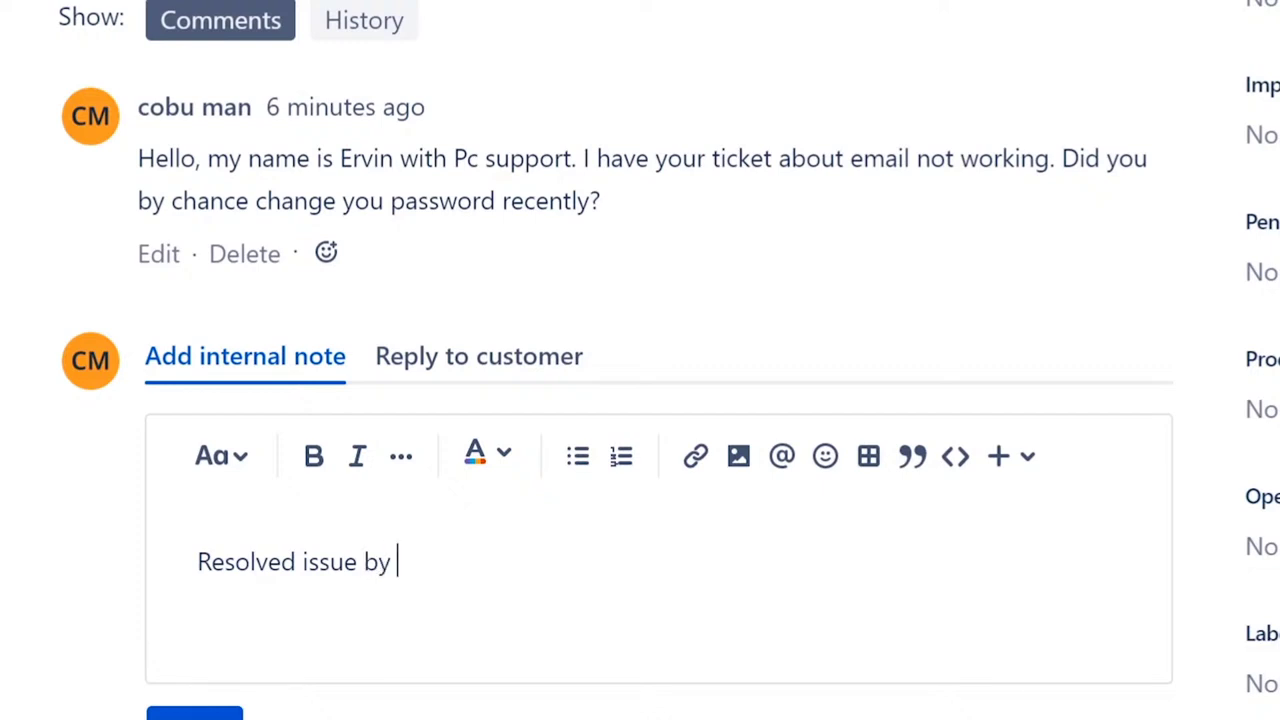
{"action": "type", "text": "password"}
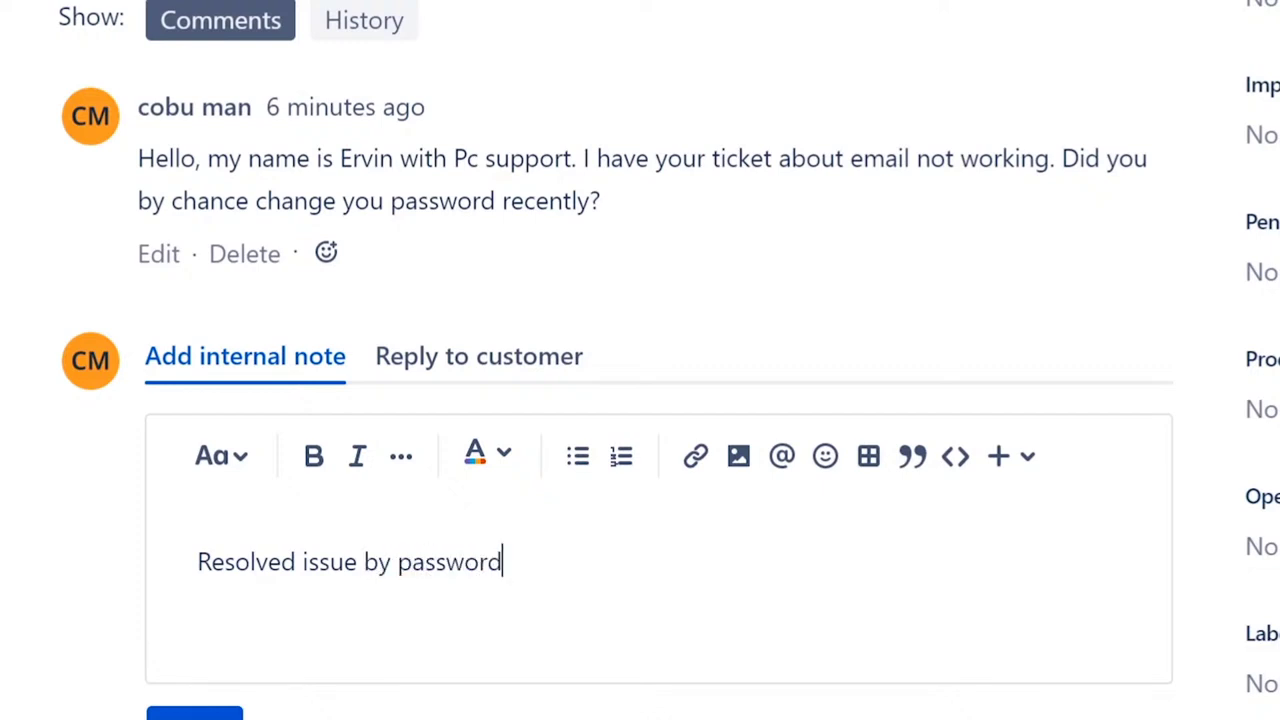
{"action": "type", "text": " reset. Ervin"}
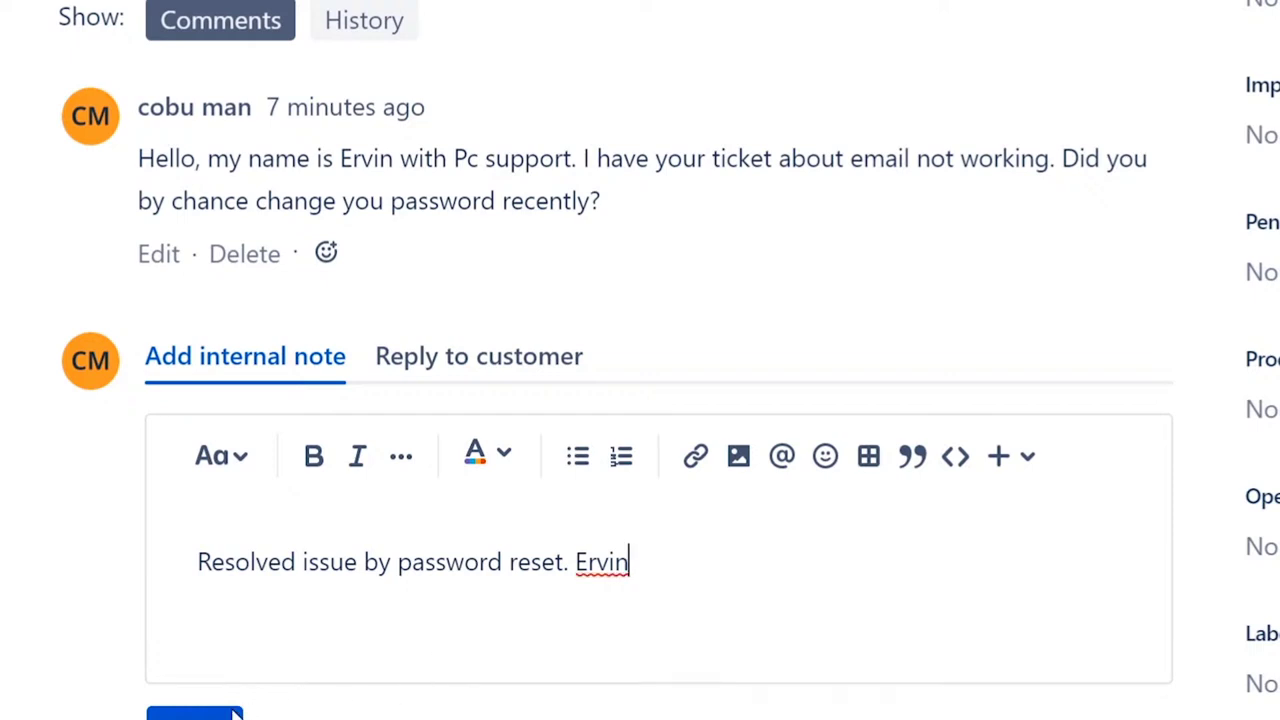
{"action": "key", "text": "ctrl+Return"}
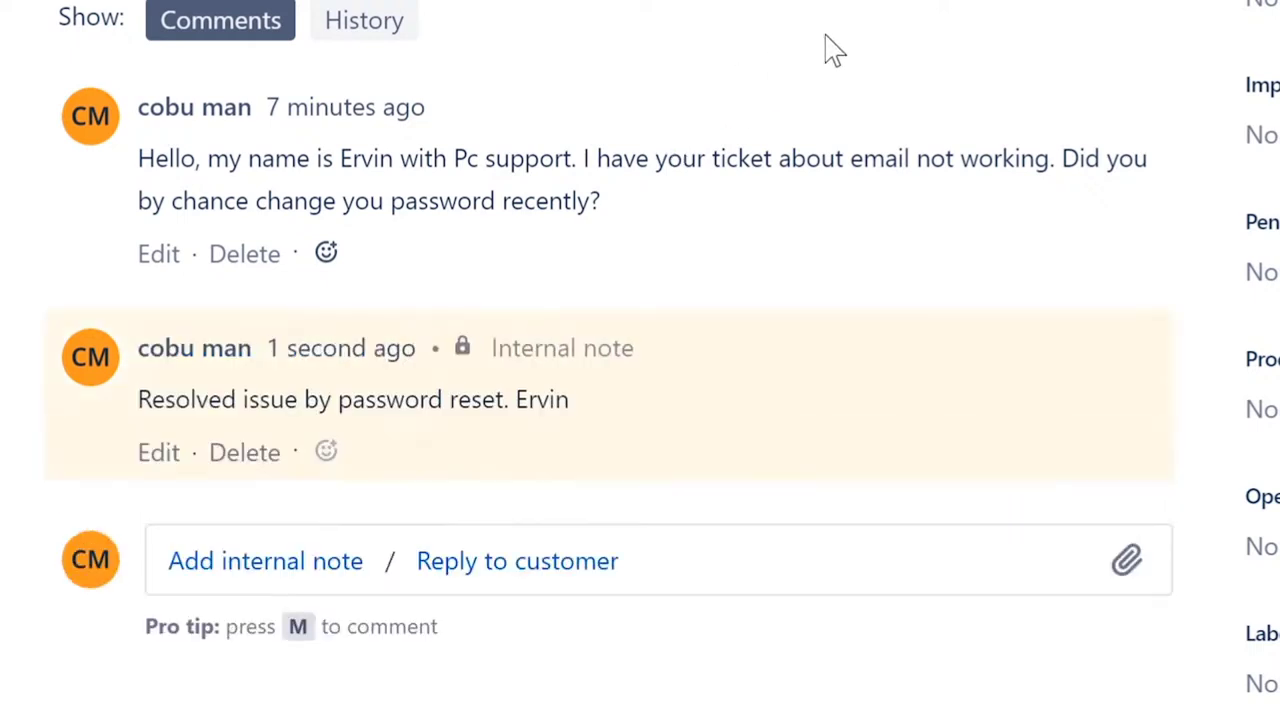
Set ISD-25's status to Completed and return to the All open queue.
{"action": "scroll", "coordinate": [826, 50], "scroll_direction": "up", "scroll_amount": 5}
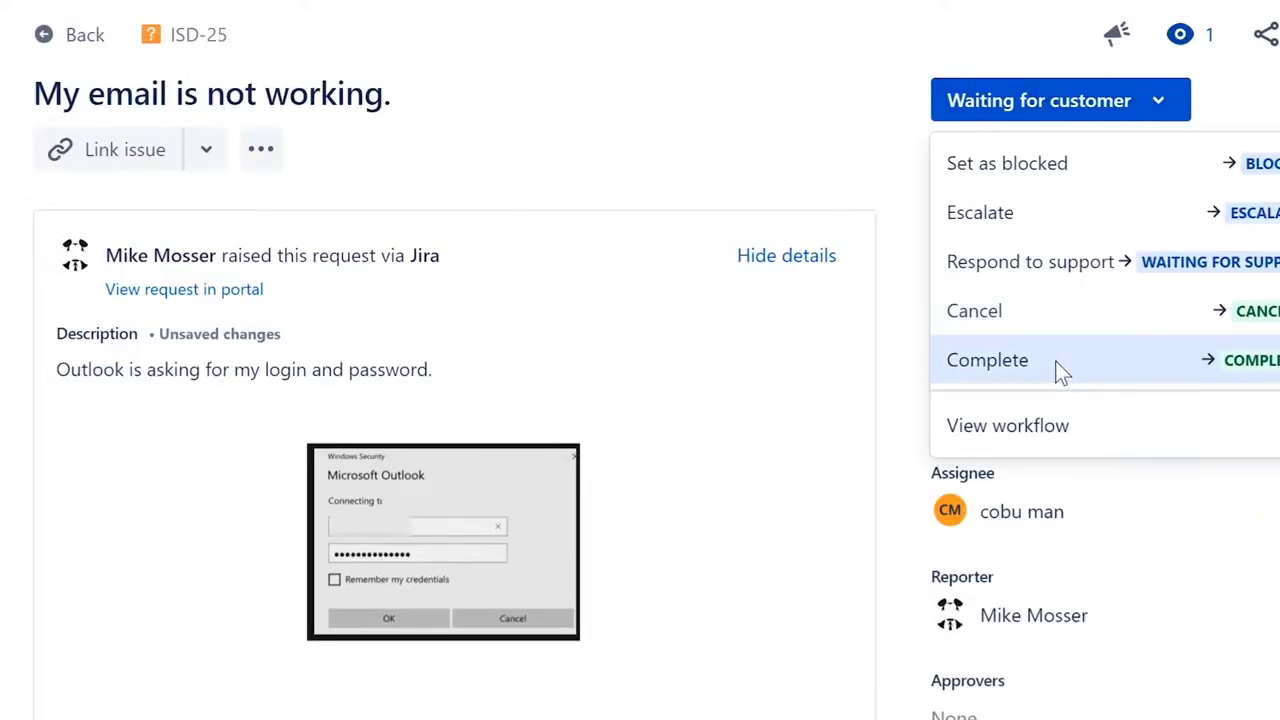
{"action": "left_click", "coordinate": [1055, 358]}
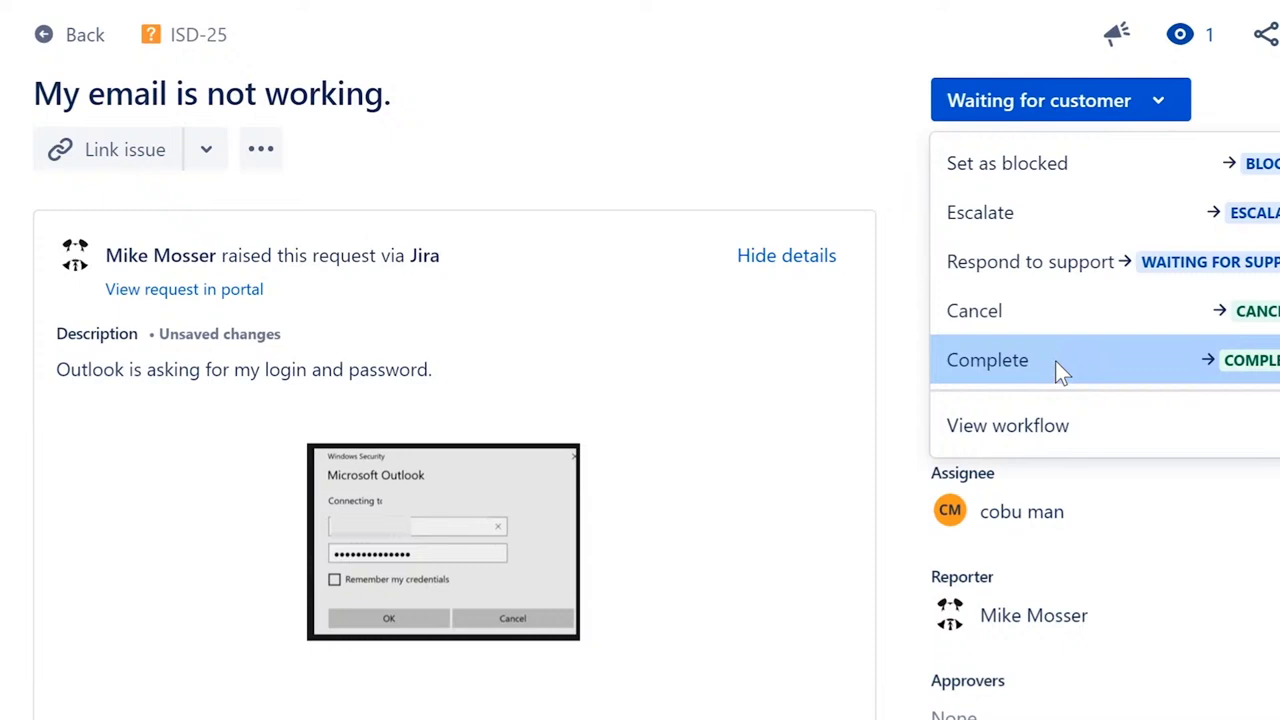
{"action": "left_click", "coordinate": [92, 40]}
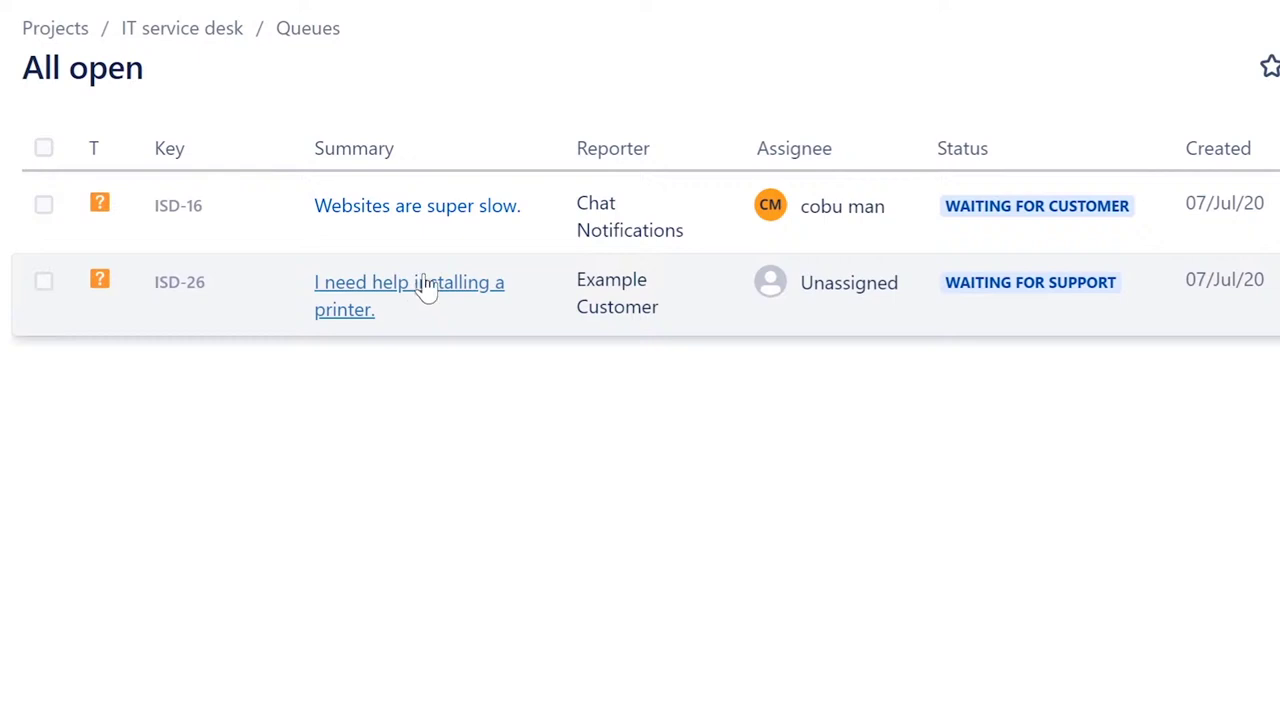
Open printer ticket ISD-26 and assign it to yourself.
{"action": "left_click", "coordinate": [420, 285]}
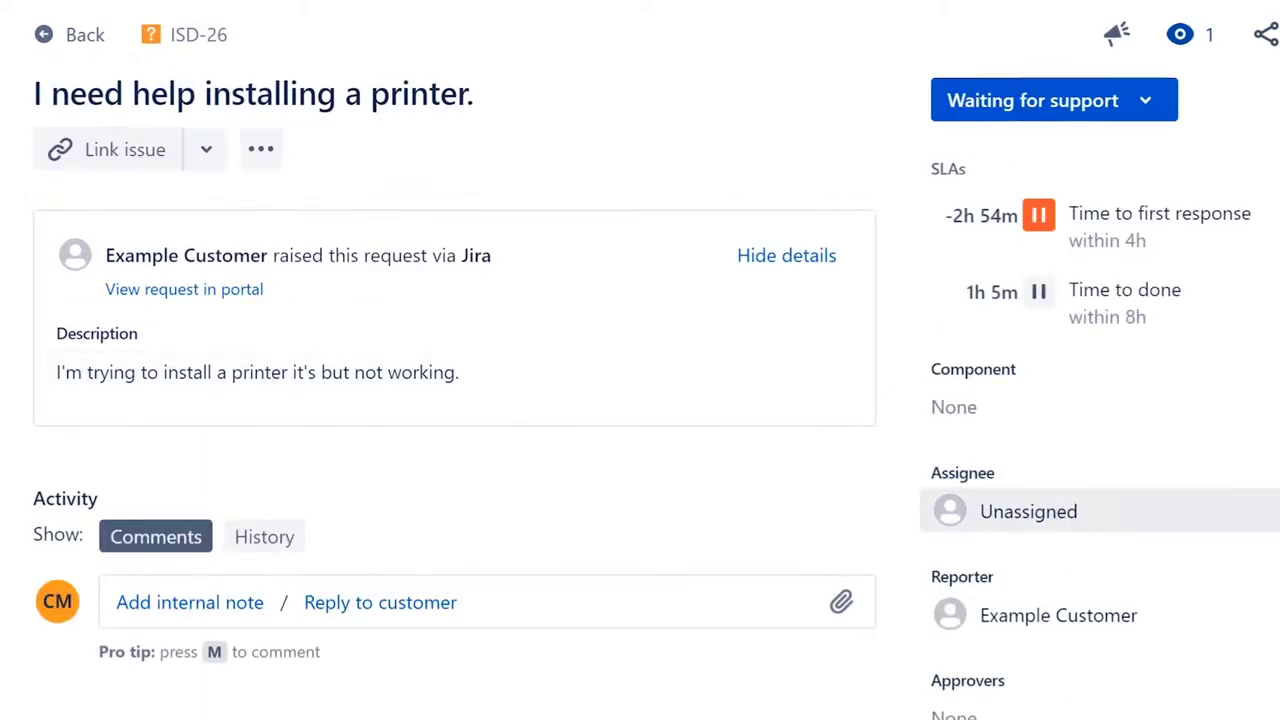
{"action": "left_click", "coordinate": [1047, 512]}
{"action": "left_click", "coordinate": [1049, 597]}
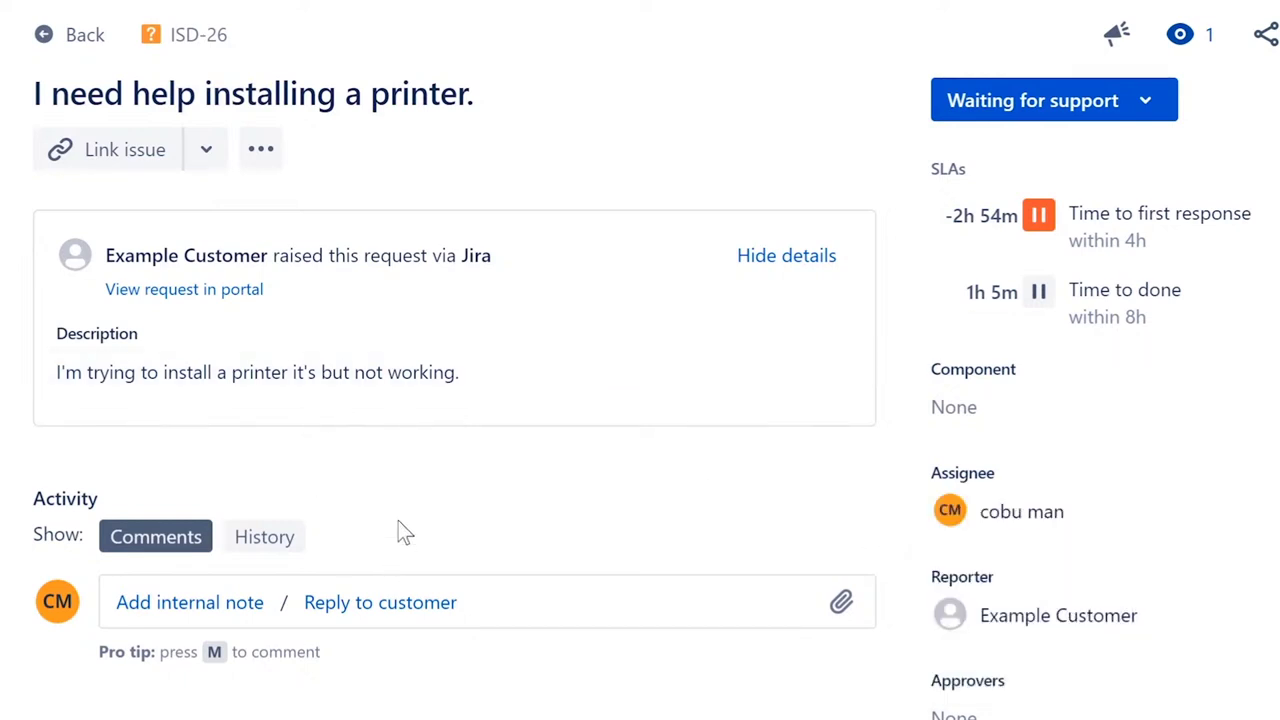
Review the ticket title and description, saving the description unchanged.
{"action": "left_click_drag", "start_coordinate": [474, 95], "coordinate": [30, 93]}
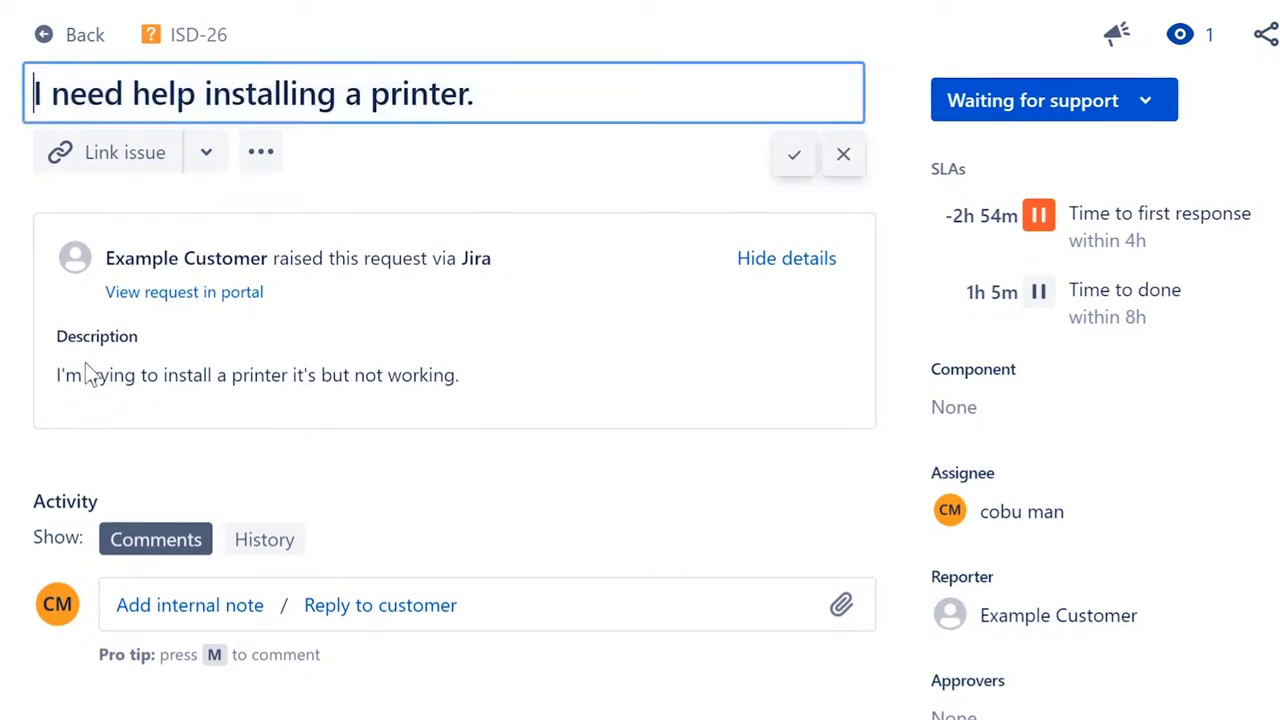
{"action": "left_click", "coordinate": [86, 372]}
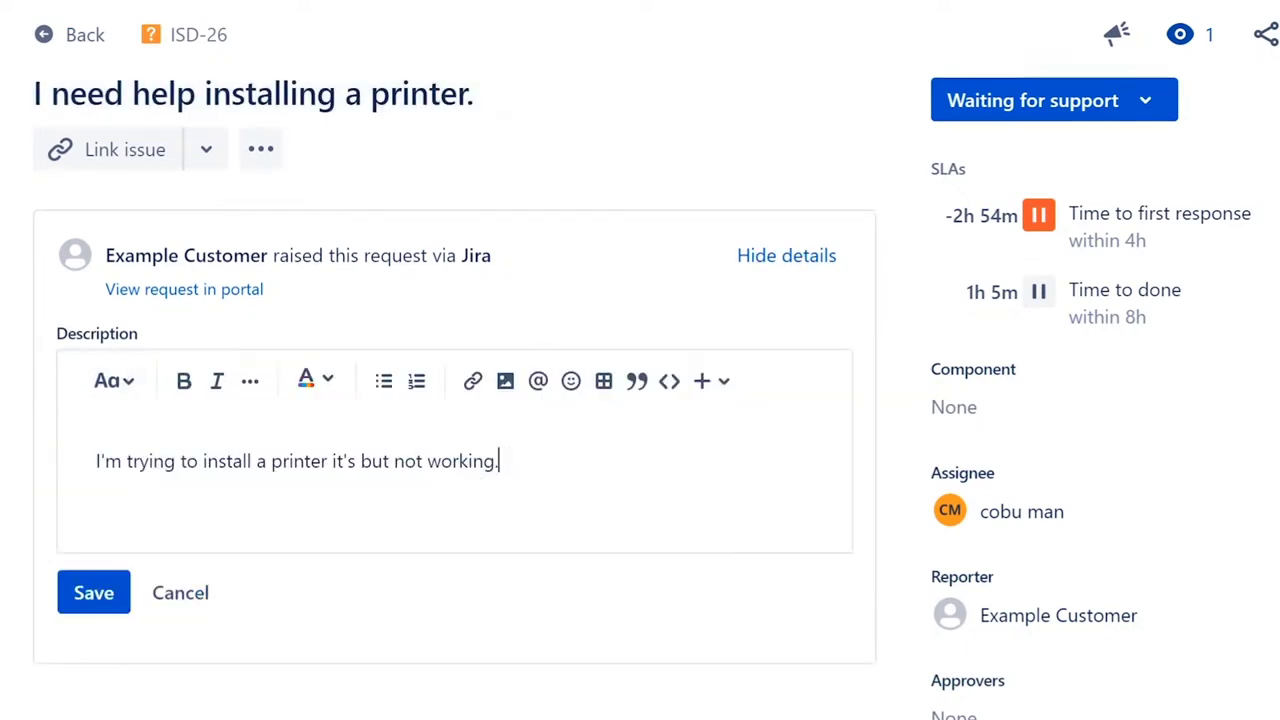
{"action": "left_click_drag", "start_coordinate": [500, 461], "coordinate": [91, 437]}
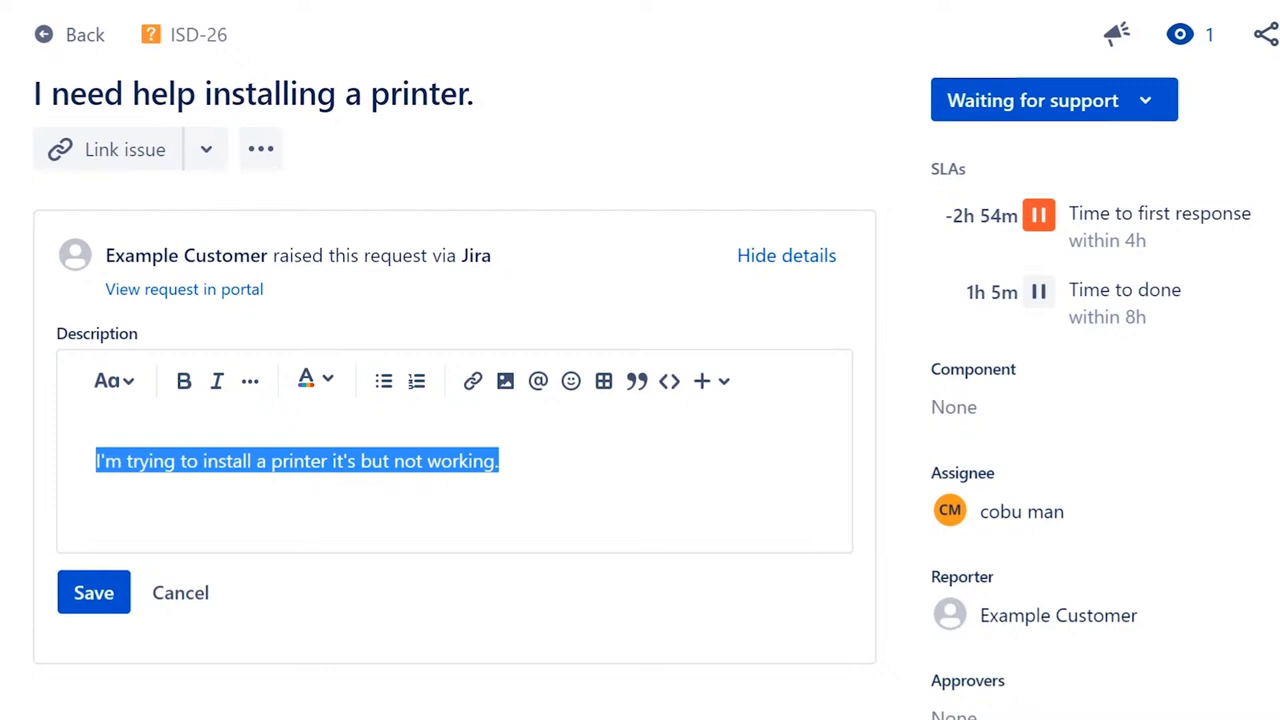
{"action": "left_click", "coordinate": [500, 461]}
{"action": "left_click_drag", "start_coordinate": [500, 461], "coordinate": [87, 463]}
{"action": "key", "text": "Right"}
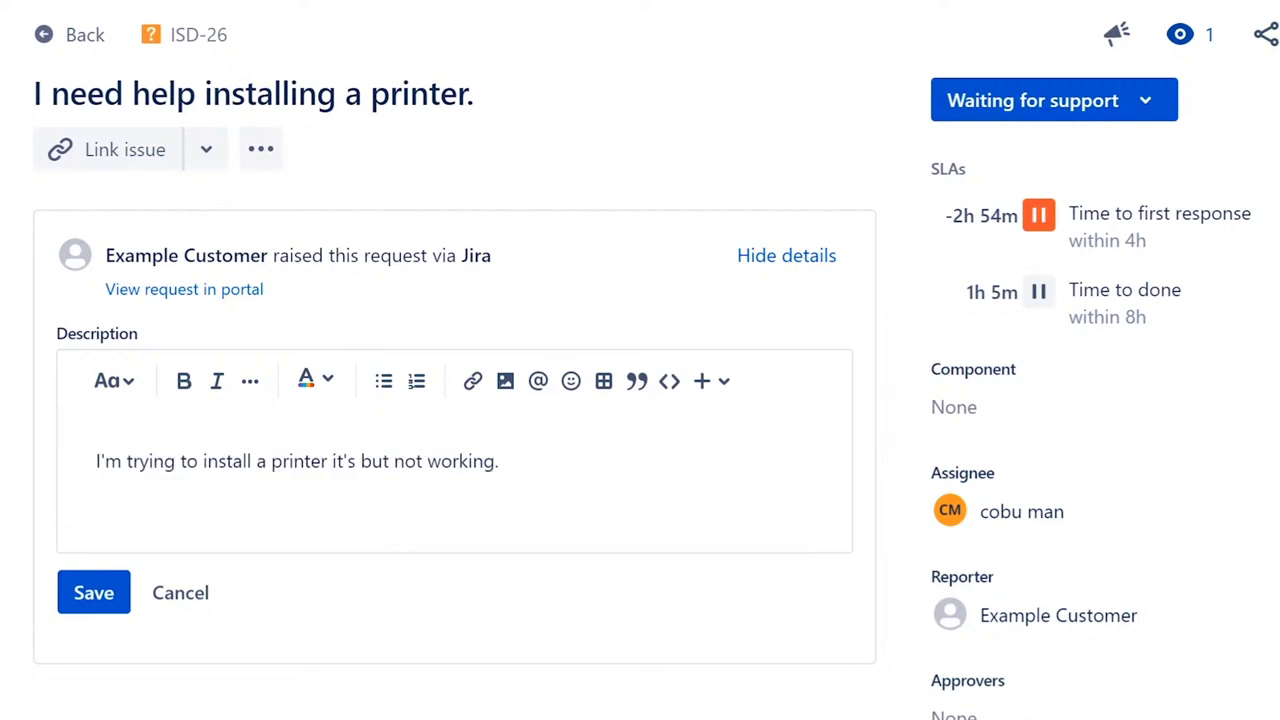
{"action": "left_click", "coordinate": [93, 592]}
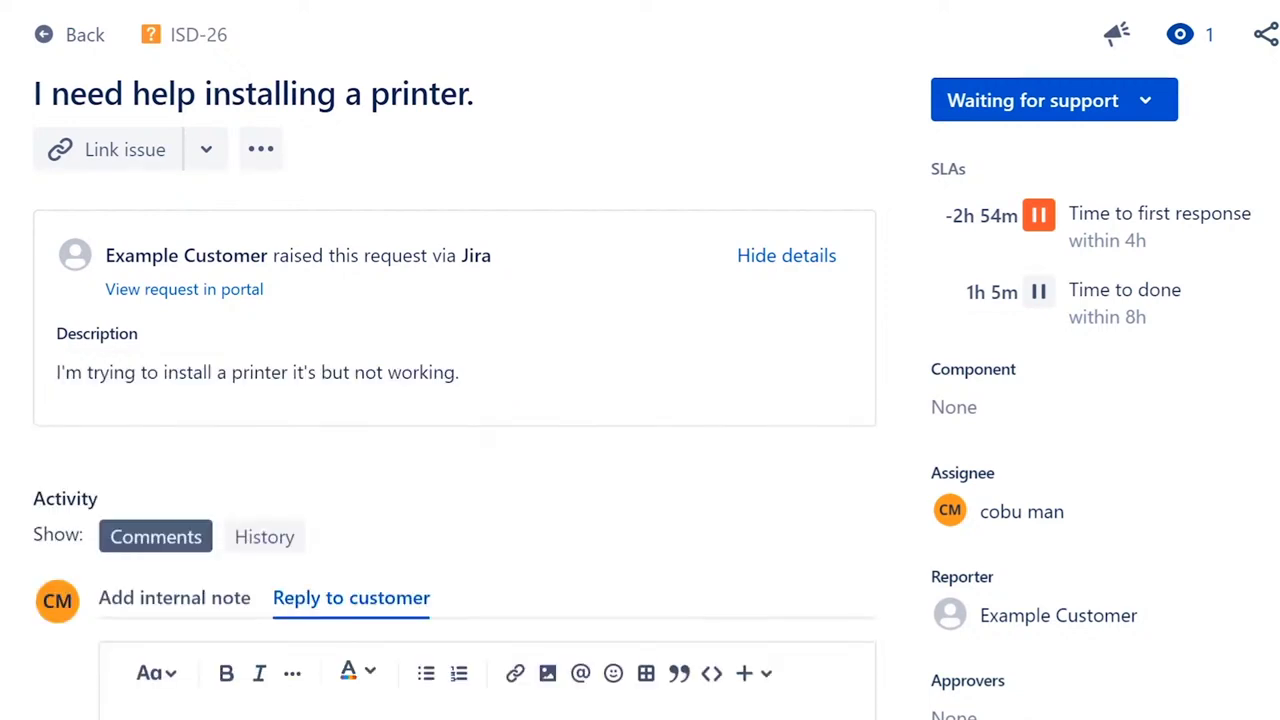
Write a help-desk greeting asking what kind of printer, then 'Local printer or Network printer?'.
{"action": "scroll", "coordinate": [411, 414], "scroll_direction": "down", "scroll_amount": 4}
{"action": "left_click", "coordinate": [411, 414]}
{"action": "type", "text": "Hell"}
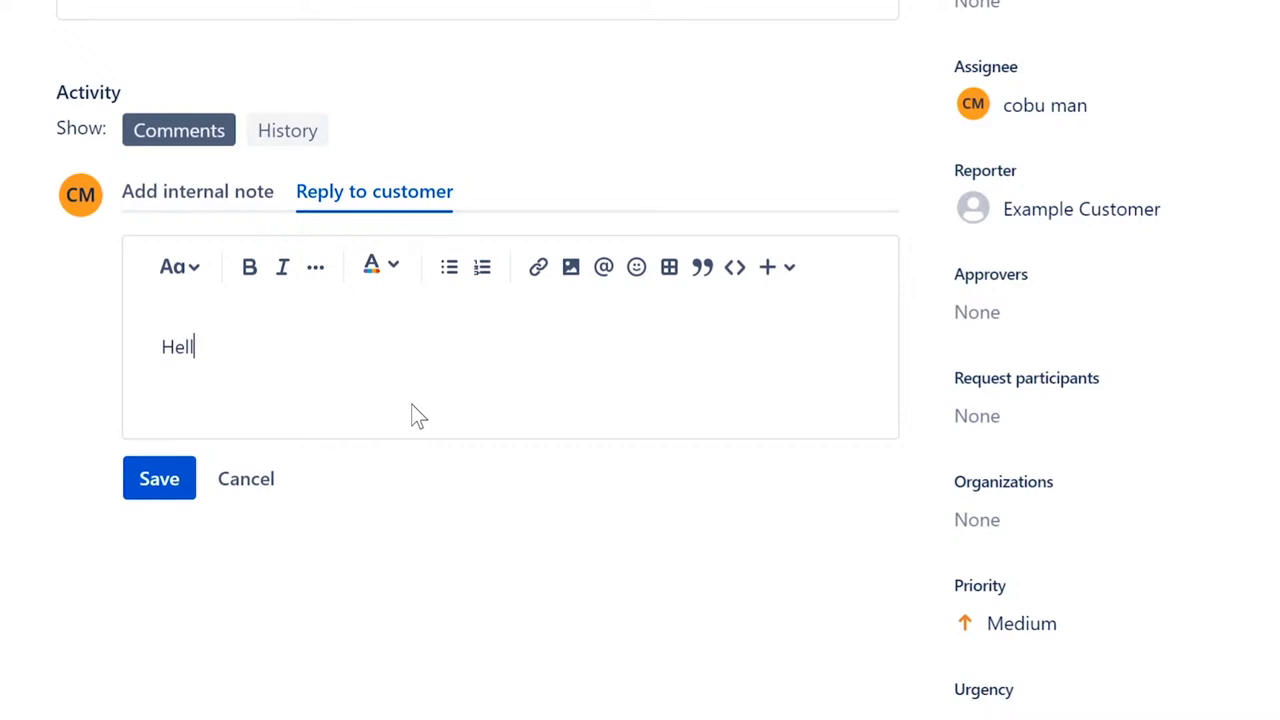
{"action": "type", "text": "o, my name is Ervi"}
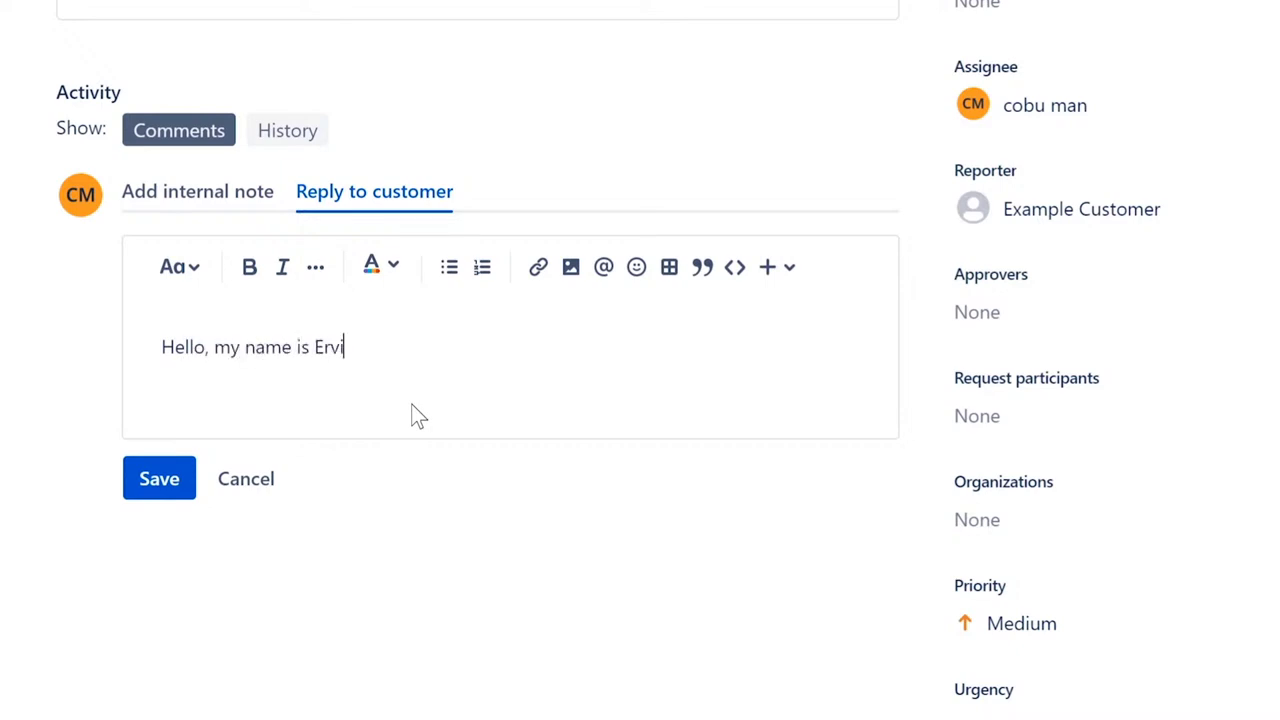
{"action": "type", "text": "n with Help "}
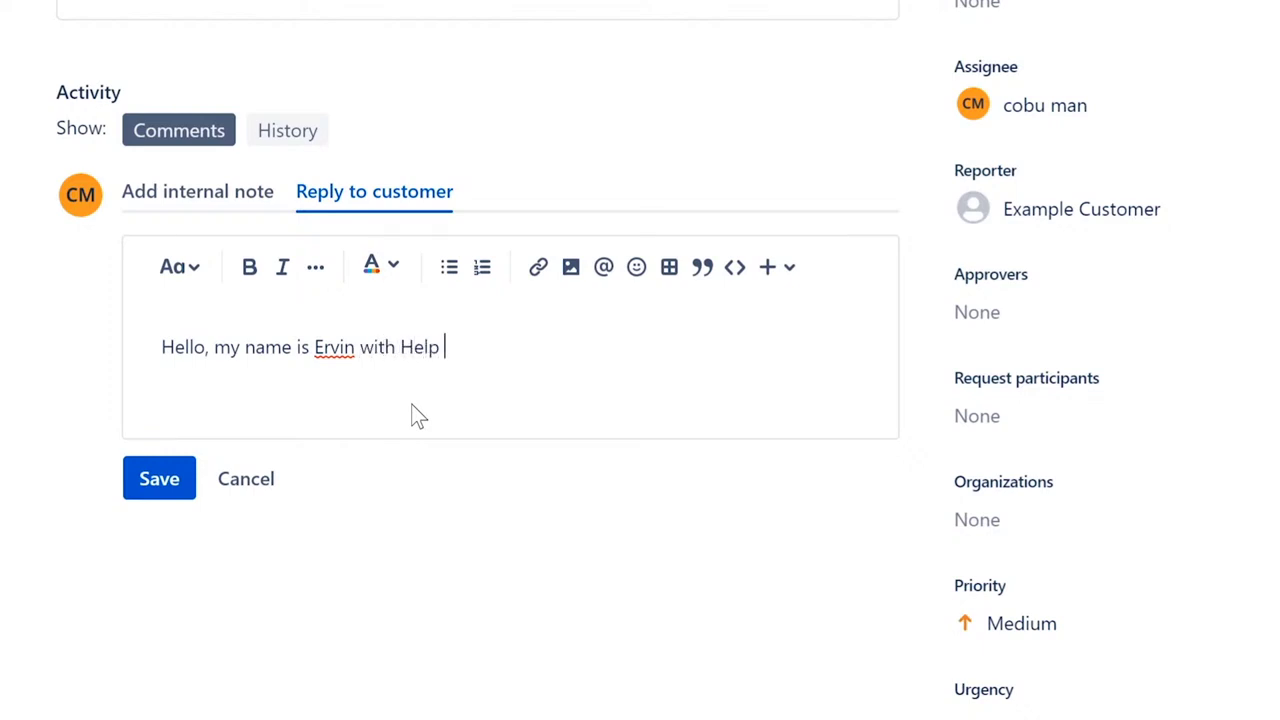
{"action": "type", "text": "Desk. What kind of "}
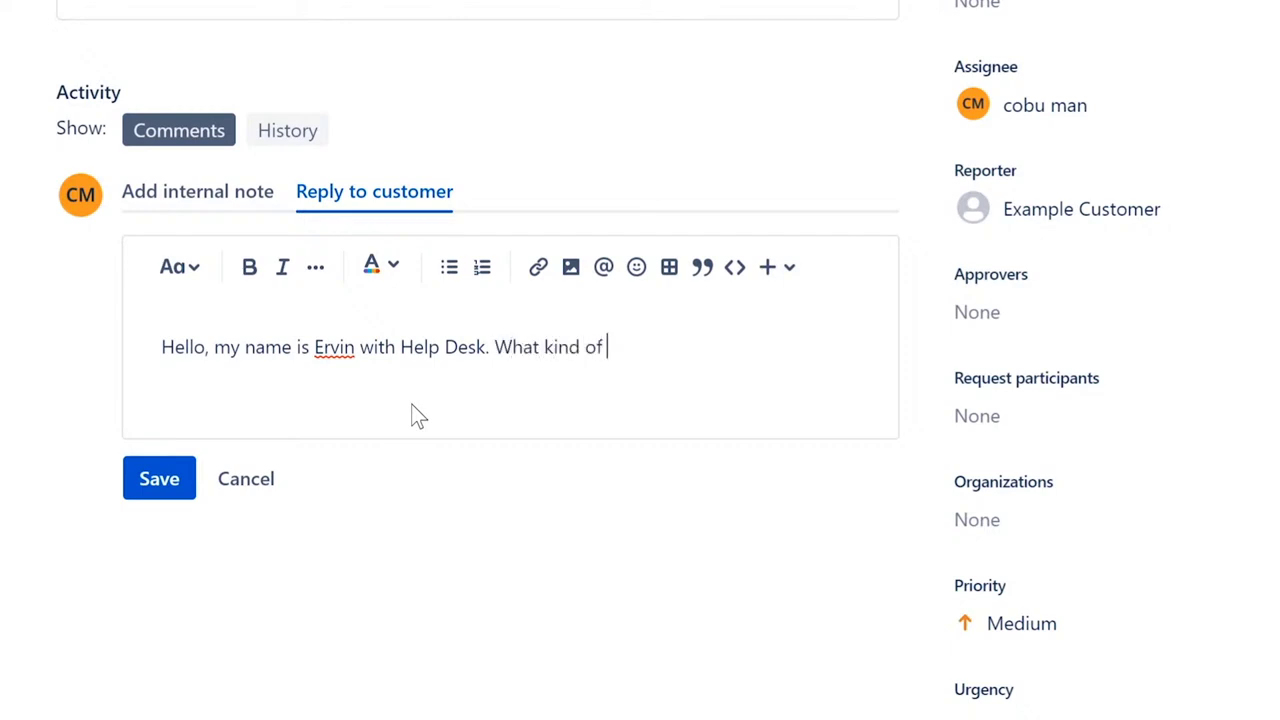
{"action": "type", "text": "printer are yo"}
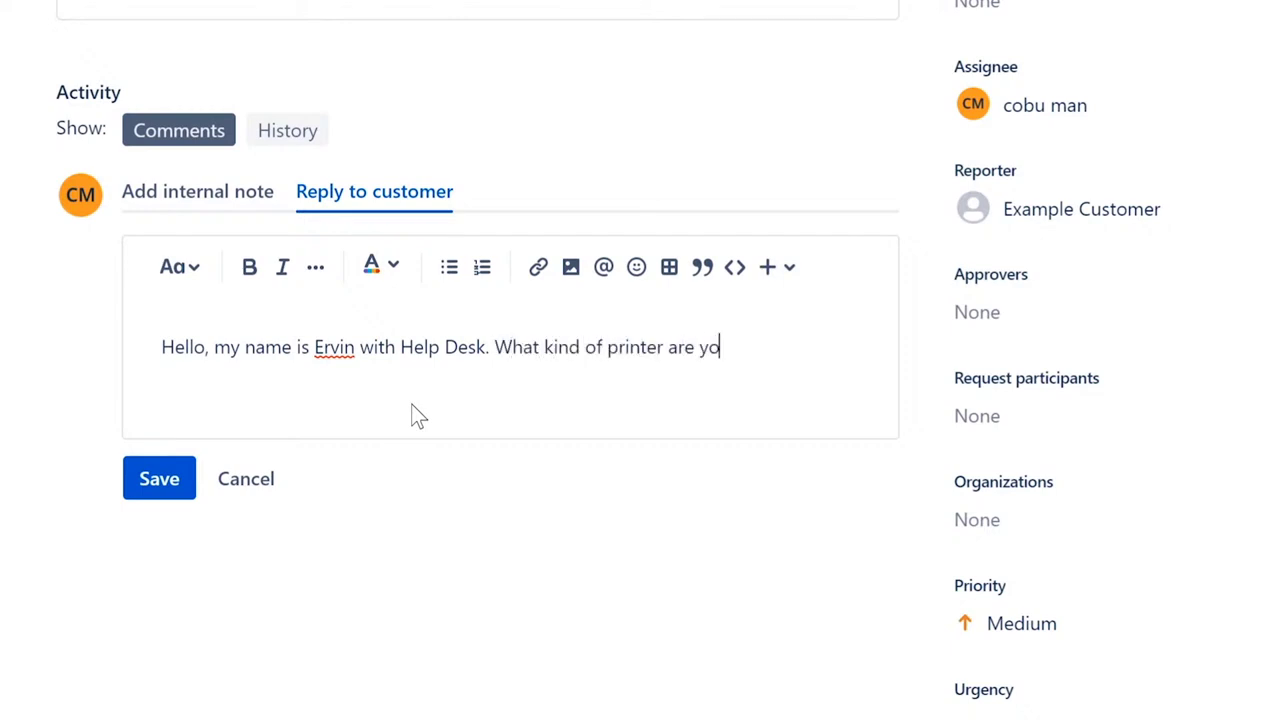
{"action": "type", "text": "u trying to add"}
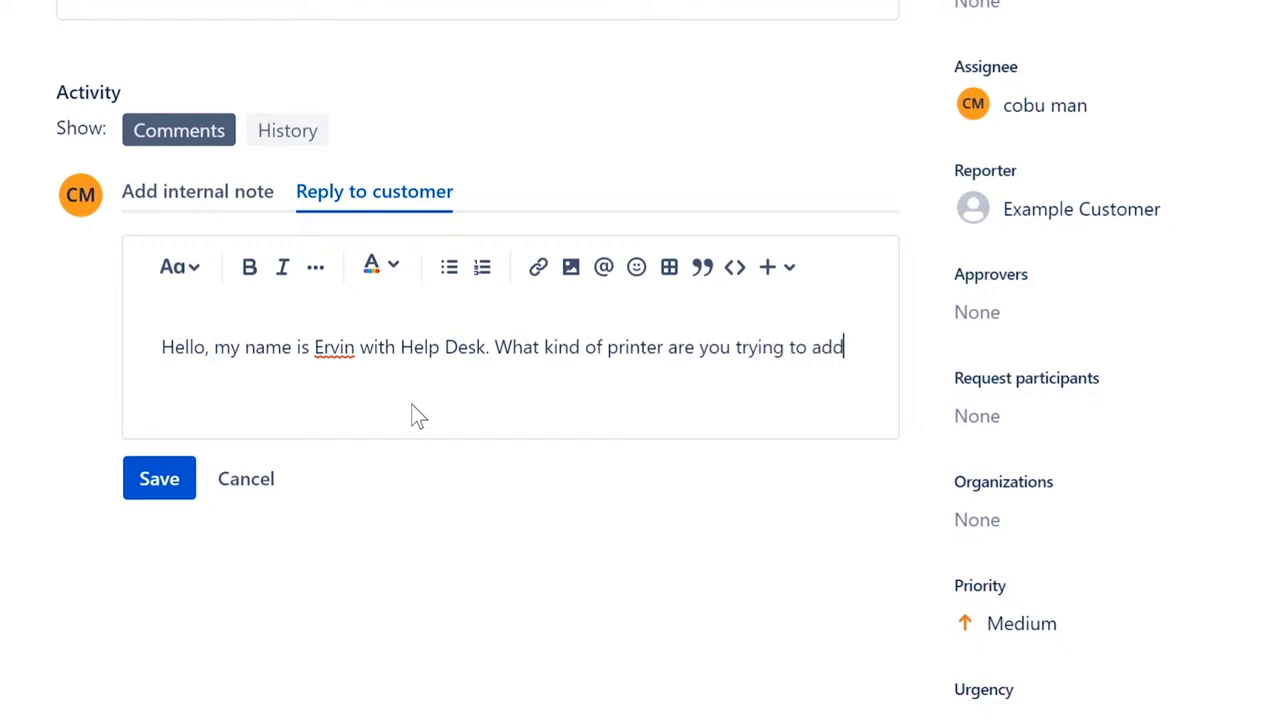
{"action": "type", "text": "?"}
{"action": "key", "text": "Return"}
{"action": "type", "text": "Local printer "}
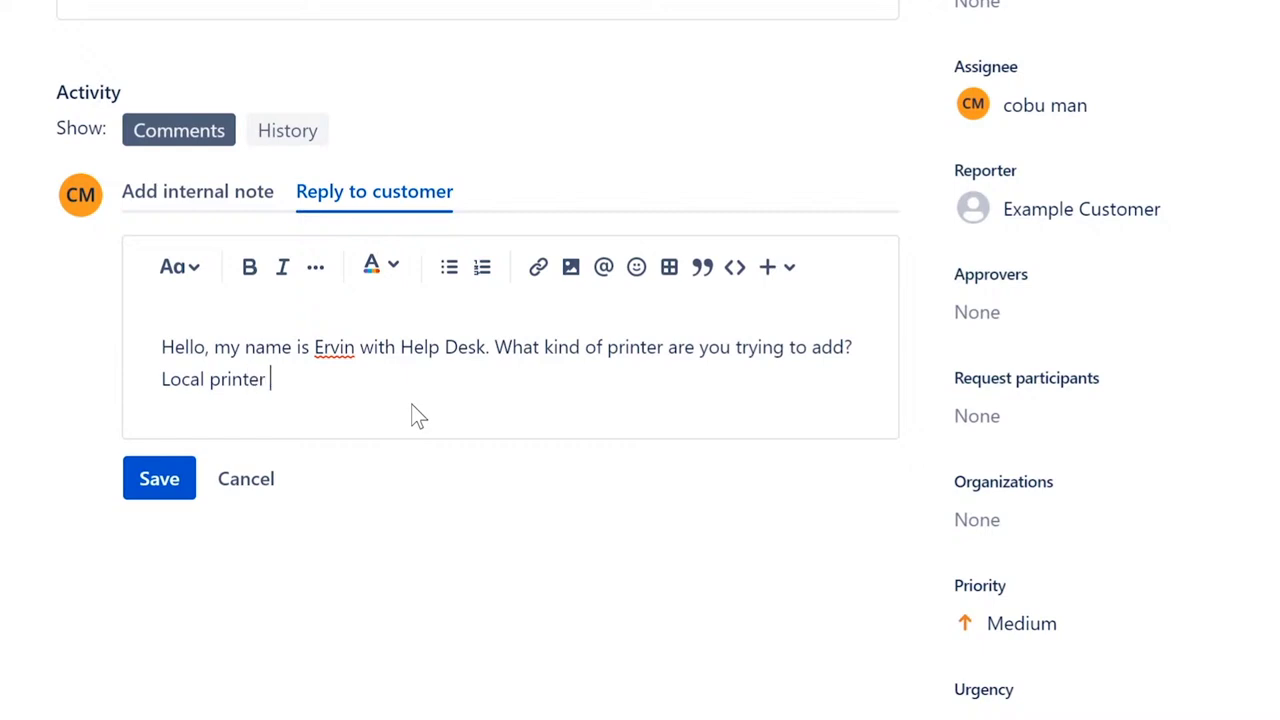
{"action": "type", "text": "or Network prin"}
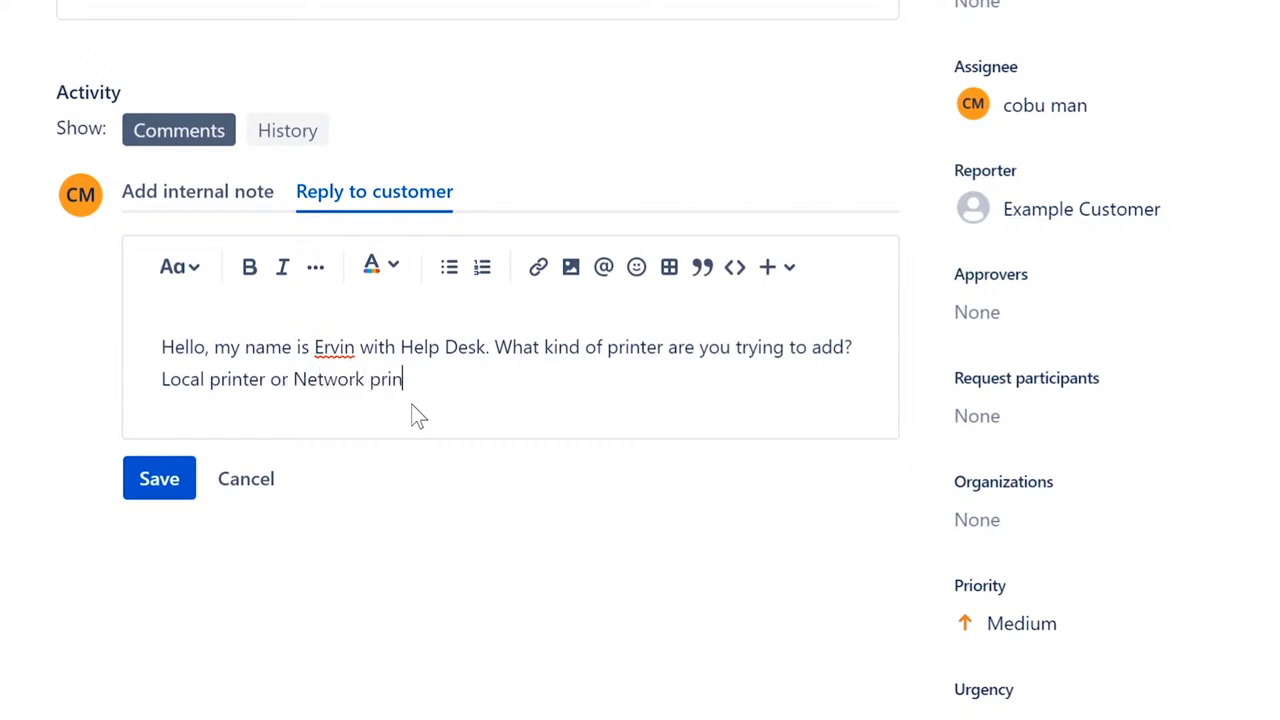
{"action": "key", "text": "BackSpace"}
{"action": "key", "text": "BackSpace"}
{"action": "type", "text": "inter?"}
Select and review the 'Network printer?' wording in the reply.
{"action": "left_click_drag", "start_coordinate": [293, 379], "coordinate": [443, 413]}
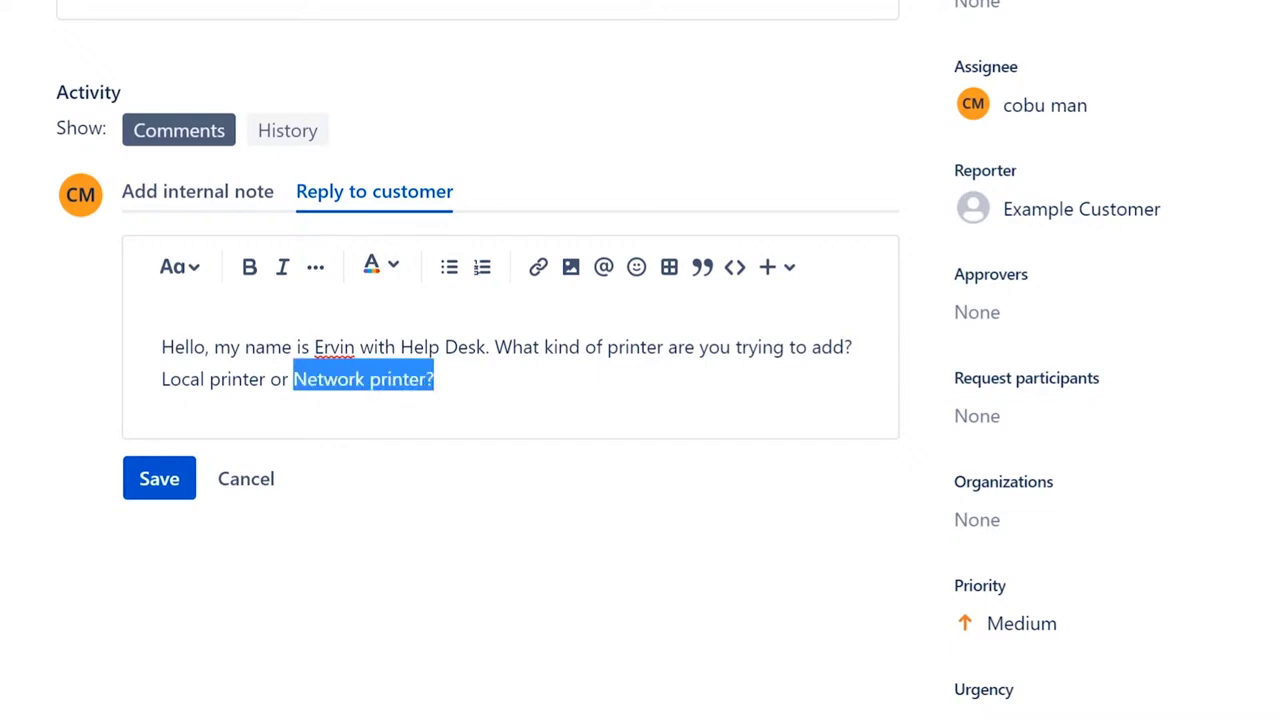
{"action": "key", "text": "shift+Left"}
{"action": "left_click", "coordinate": [434, 379]}
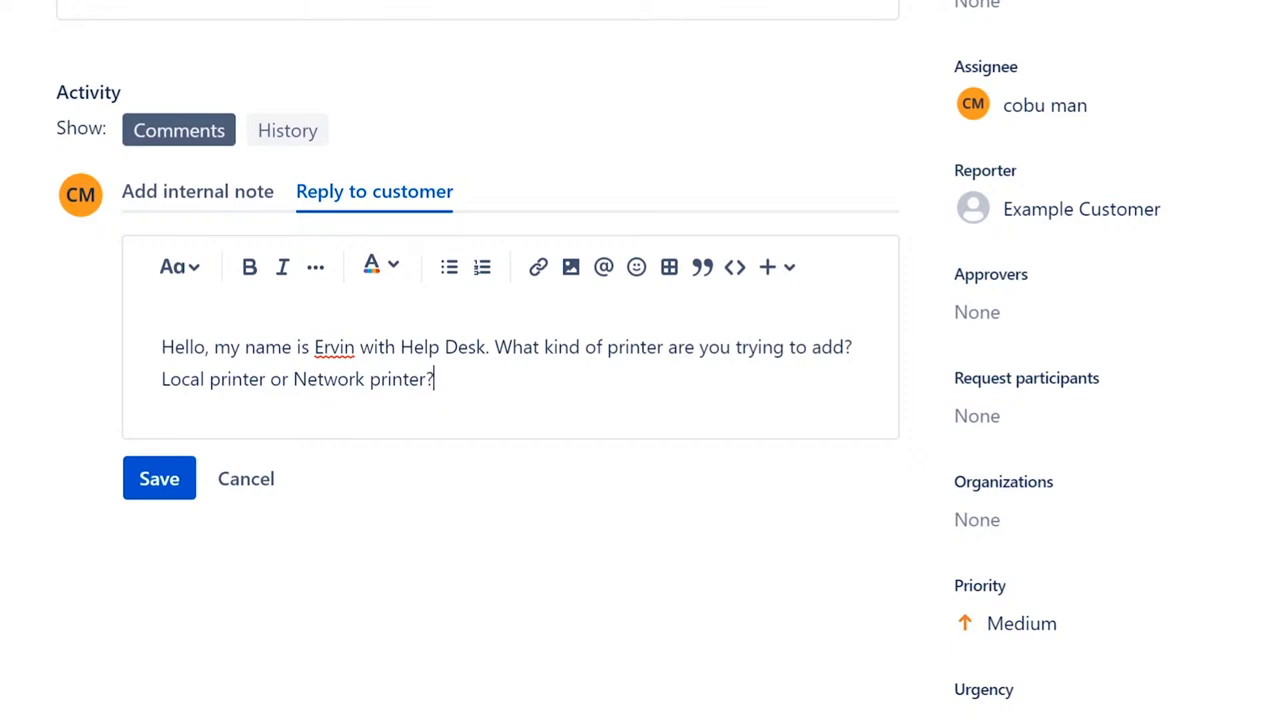
{"action": "left_click_drag", "start_coordinate": [306, 379], "coordinate": [426, 379]}
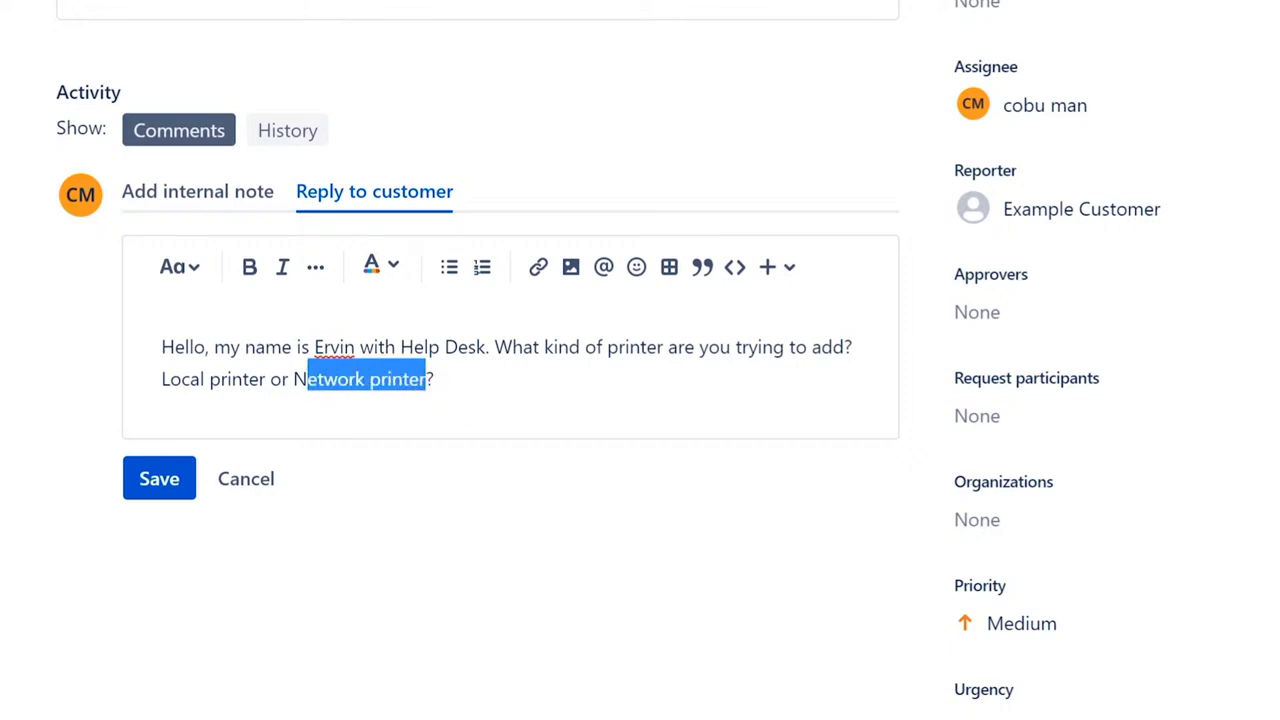
{"action": "left_click", "coordinate": [434, 379]}
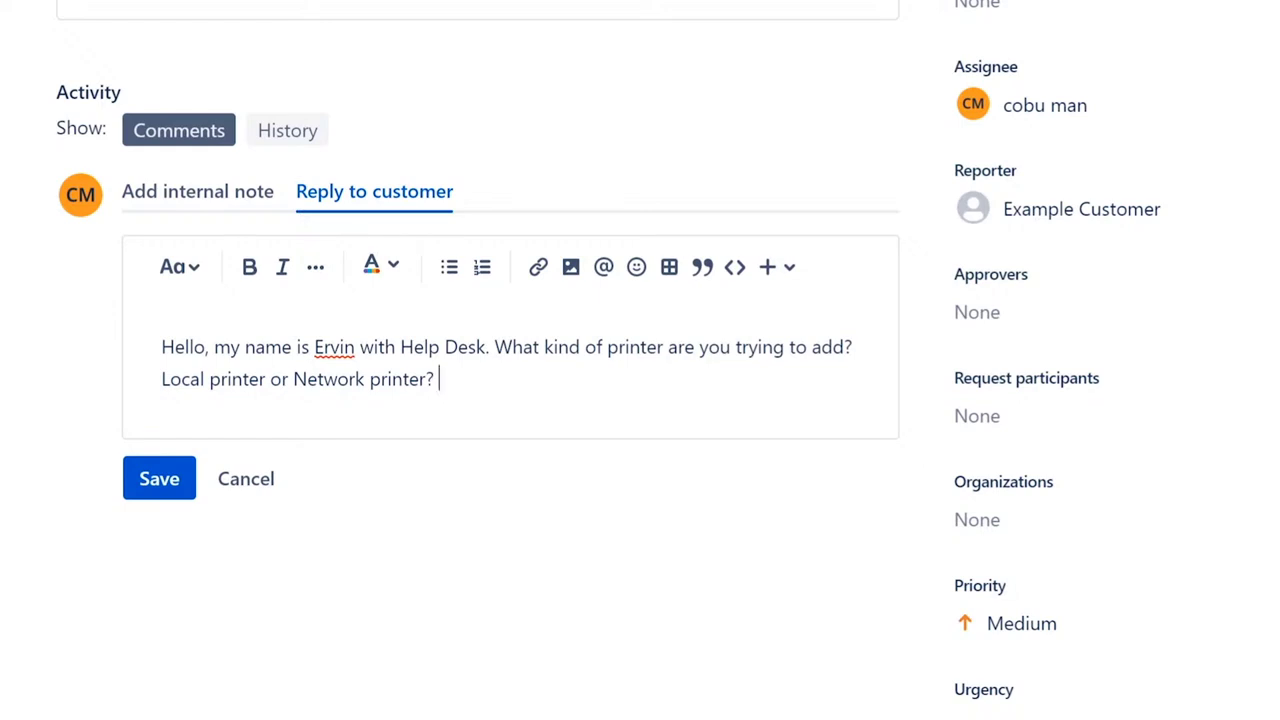
Start asking the customer to send their PC name, then trim the unfinished sentence.
{"action": "type", "text": "Also, can youp"}
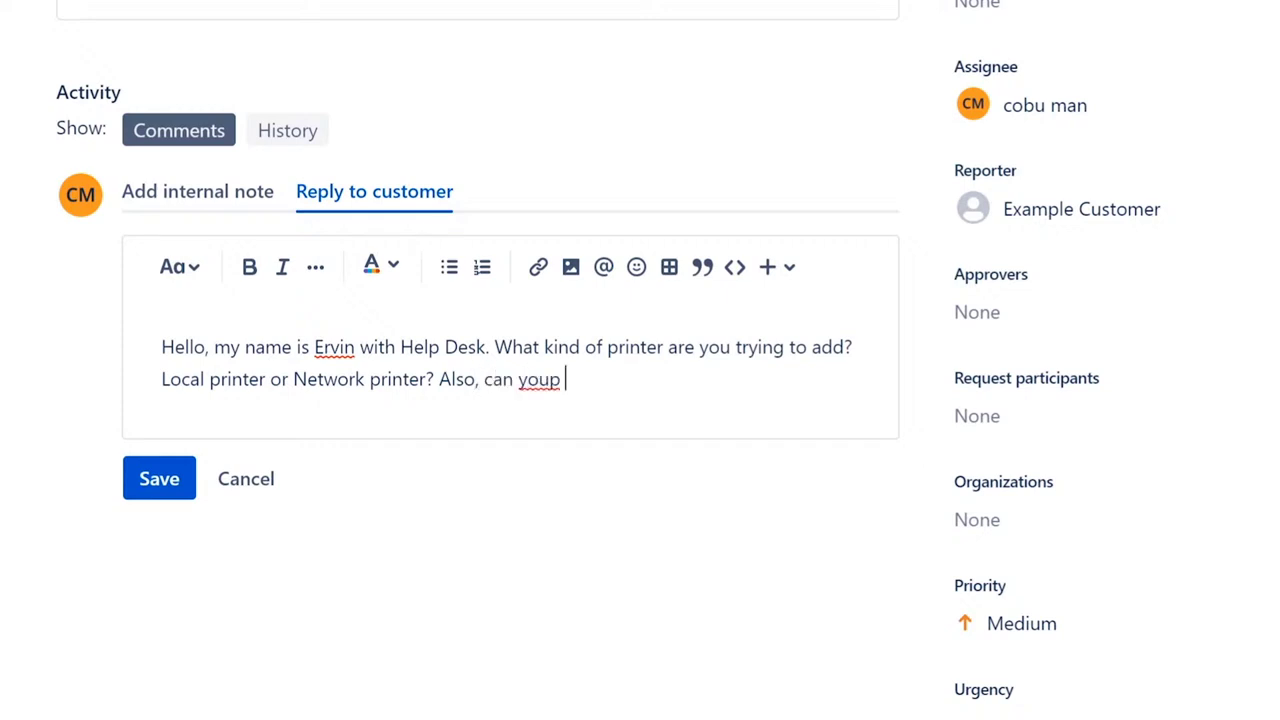
{"action": "key", "text": "BackSpace"}
{"action": "key", "text": "BackSpace"}
{"action": "type", "text": "please sne"}
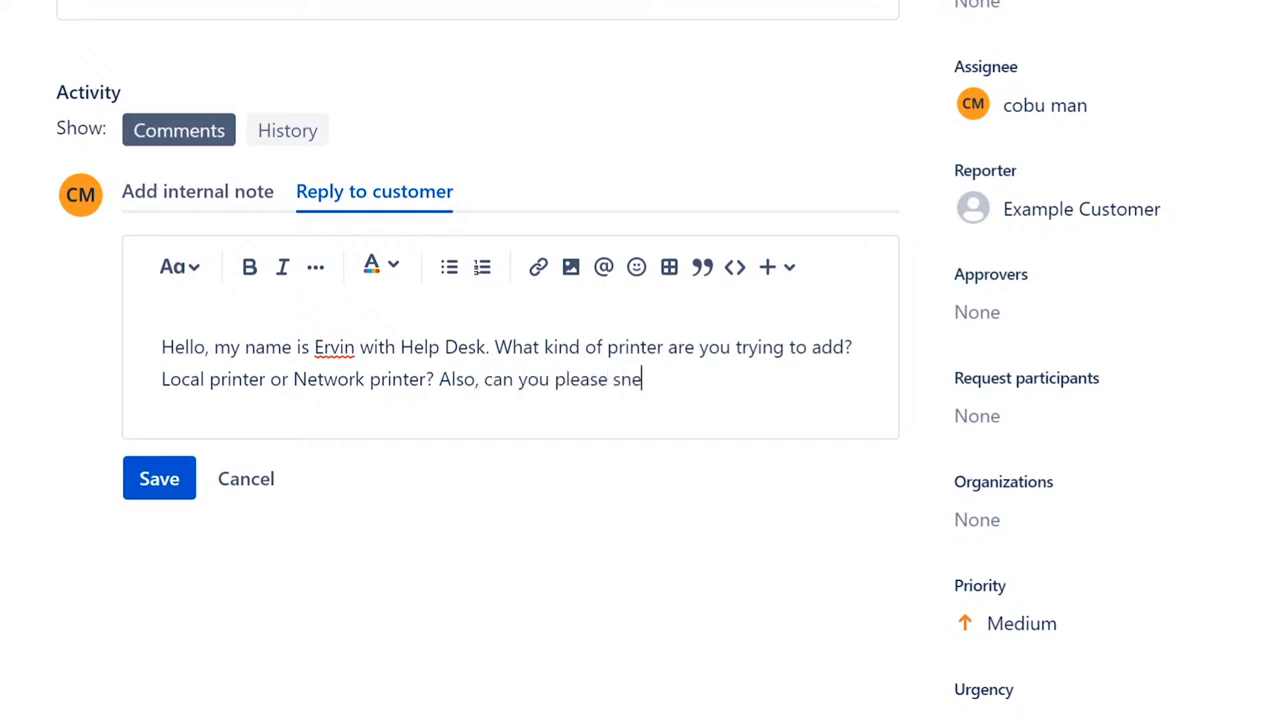
{"action": "key", "text": "BackSpace"}
{"action": "key", "text": "BackSpace"}
{"action": "type", "text": "end me your Pc"}
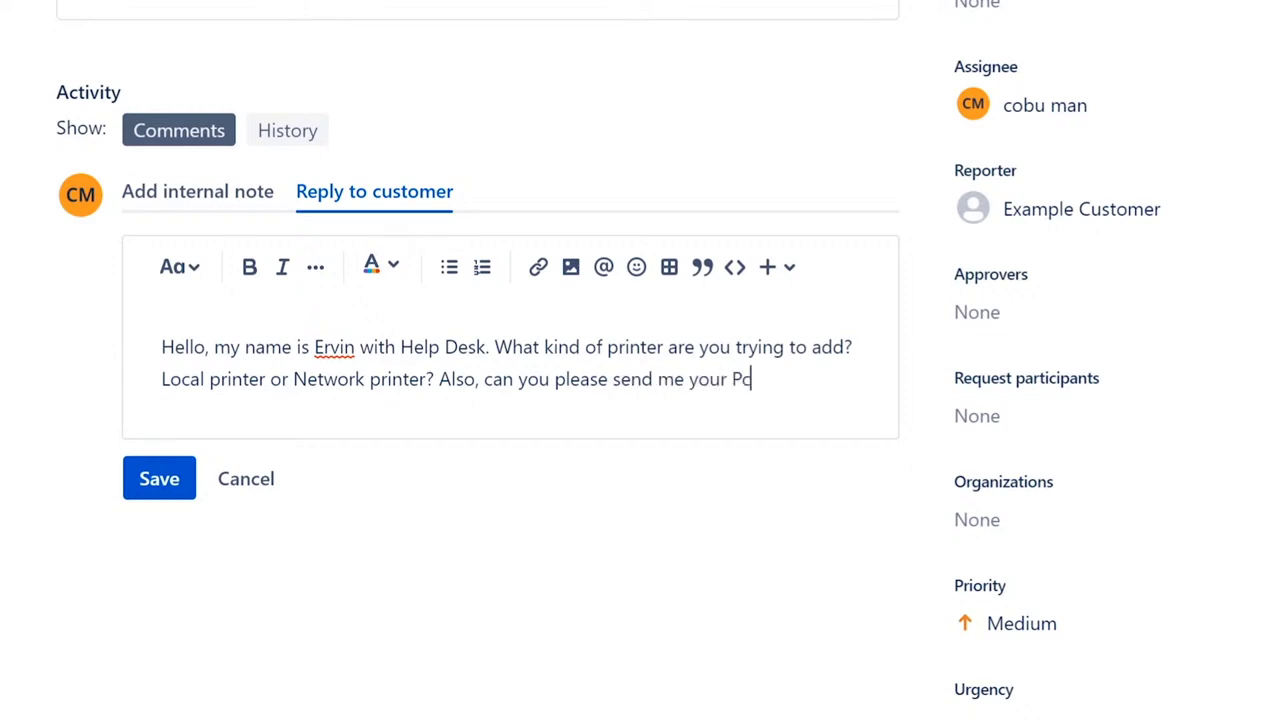
{"action": "key", "text": "BackSpace"}
{"action": "type", "text": "C name with"}
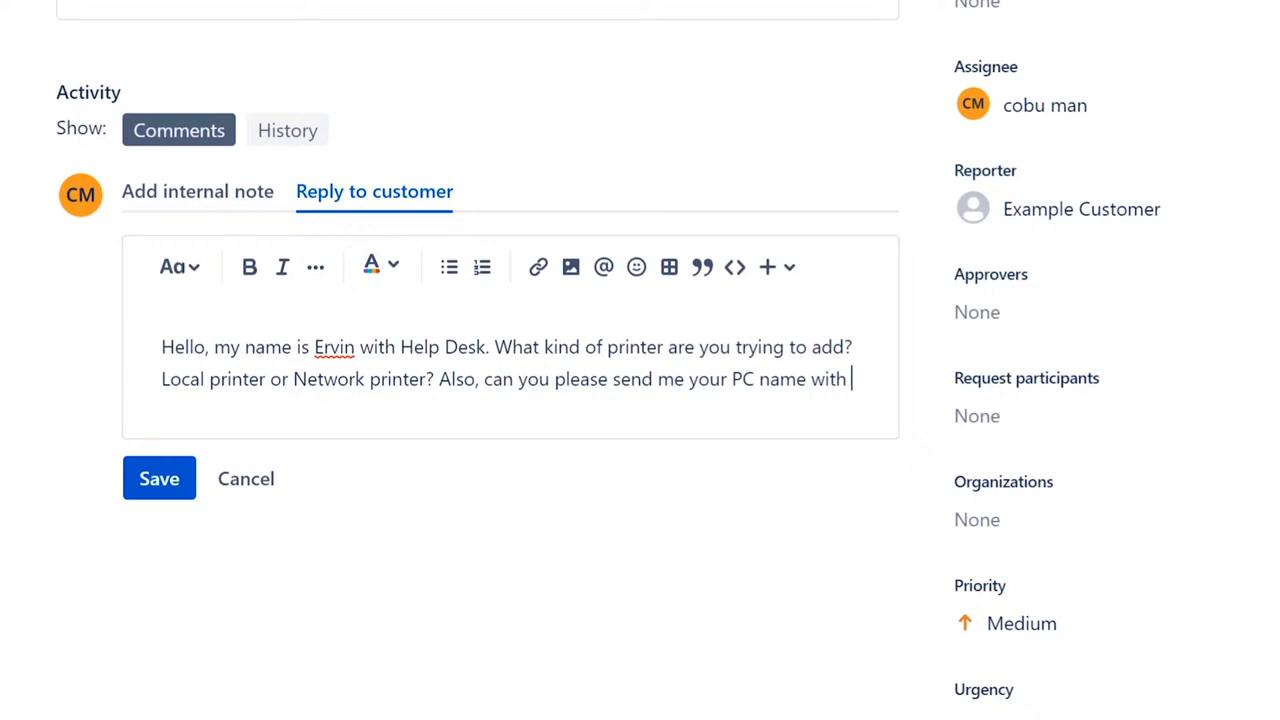
{"action": "key", "text": "BackSpace"}
{"action": "key", "text": "BackSpace"}
{"action": "key", "text": "BackSpace"}
{"action": "key", "text": "BackSpace"}
{"action": "key", "text": "BackSpace"}
{"action": "key", "text": "BackSpace"}
{"action": "key", "text": "BackSpace"}
{"action": "key", "text": "BackSpace"}
{"action": "key", "text": "BackSpace"}
{"action": "key", "text": "BackSpace"}
{"action": "key", "text": "BackSpace"}
{"action": "key", "text": "BackSpace"}
{"action": "key", "text": "BackSpace"}
{"action": "key", "text": "BackSpace"}
{"action": "key", "text": "BackSpace"}
{"action": "key", "text": "BackSpace"}
{"action": "key", "text": "BackSpace"}
{"action": "key", "text": "BackSpace"}
{"action": "key", "text": "BackSpace"}
{"action": "key", "text": "BackSpace"}
{"action": "key", "text": "BackSpace"}
{"action": "key", "text": "BackSpace"}
{"action": "key", "text": "BackSpace"}
{"action": "key", "text": "BackSpace"}
{"action": "key", "text": "BackSpace"}
{"action": "key", "text": "BackSpace"}
{"action": "key", "text": "BackSpace"}
{"action": "key", "text": "BackSpace"}
{"action": "key", "text": "BackSpace"}
{"action": "key", "text": "BackSpace"}
{"action": "key", "text": "BackSpace"}
{"action": "key", "text": "BackSpace"}
{"action": "key", "text": "BackSpace"}
{"action": "key", "text": "BackSpace"}
{"action": "key", "text": "BackSpace"}
{"action": "key", "text": "BackSpace"}
{"action": "key", "text": "BackSpace"}
{"action": "key", "text": "BackSpace"}
{"action": "key", "text": "BackSpace"}
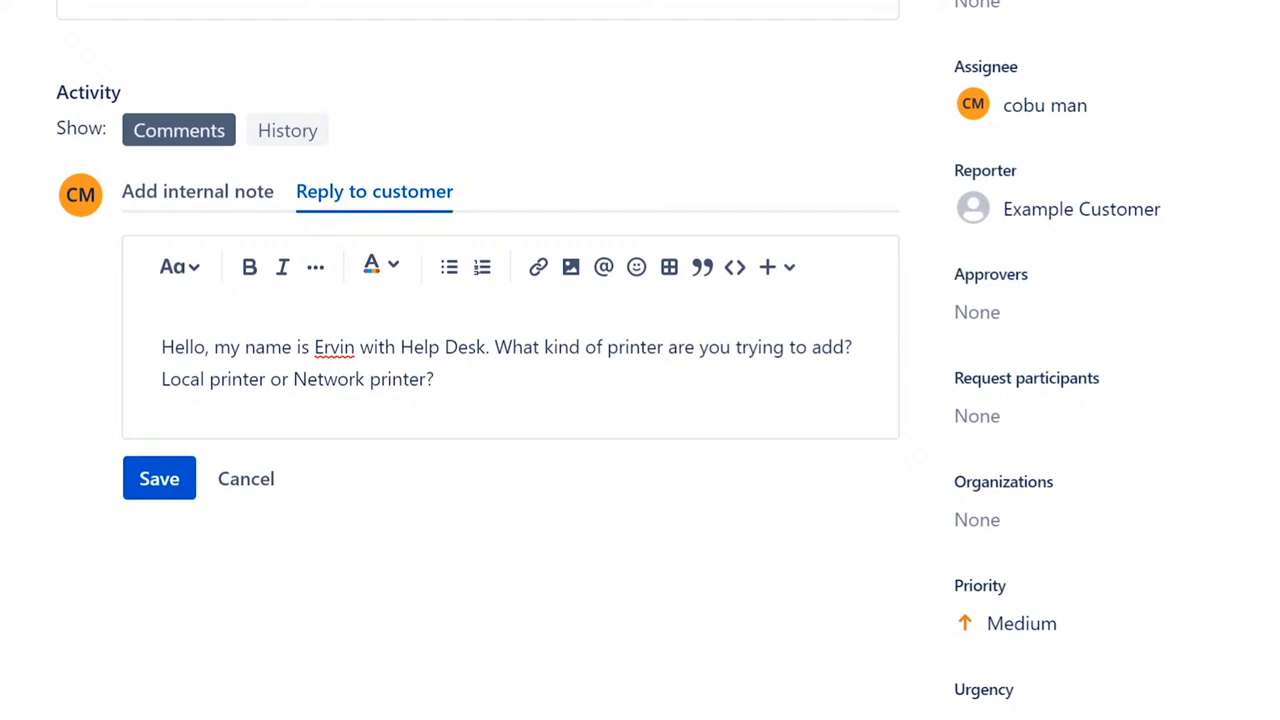
Post the printer-type reply and highlight its 'Local printer' and 'Network printer' wording.
{"action": "left_click", "coordinate": [160, 482]}
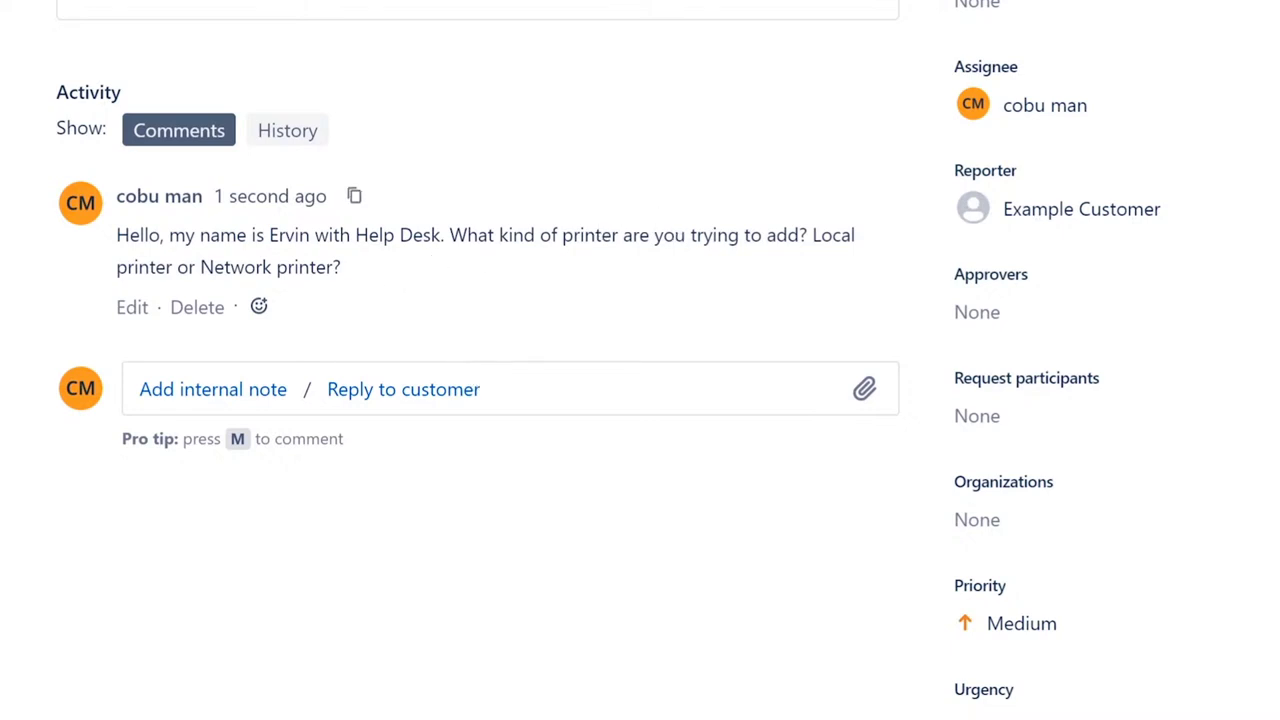
{"action": "left_click_drag", "start_coordinate": [812, 235], "coordinate": [351, 266]}
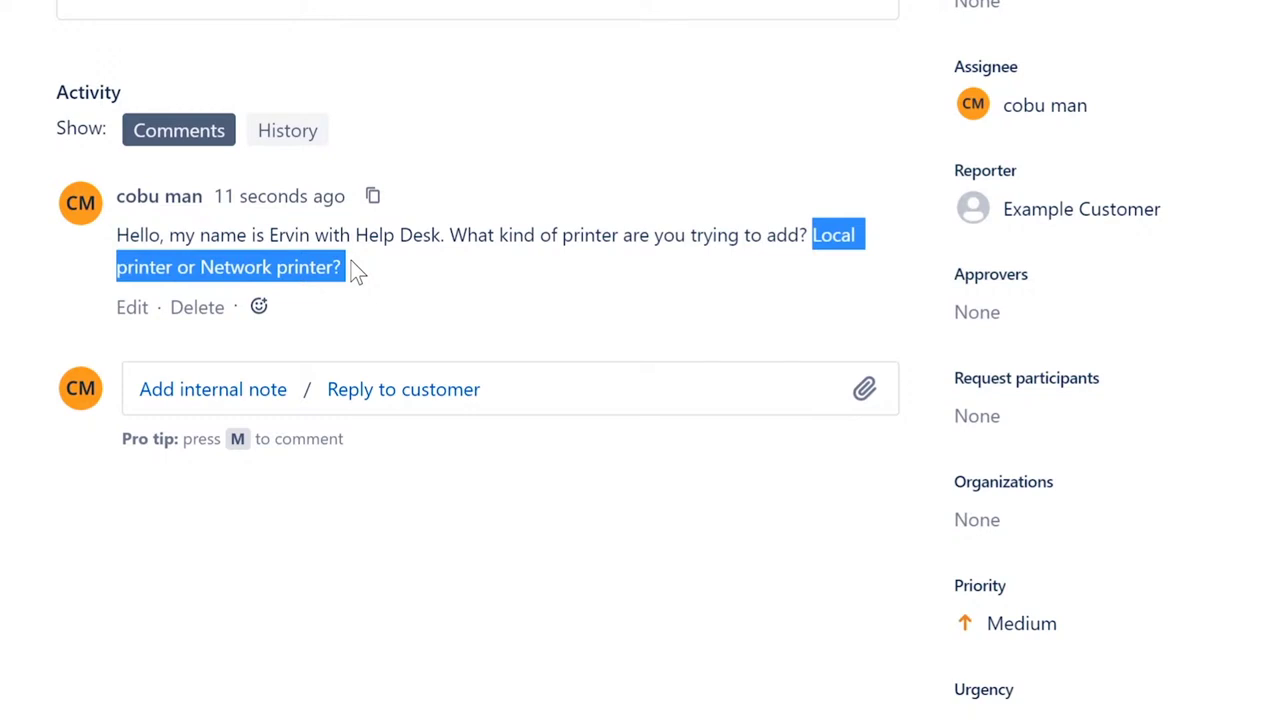
{"action": "left_click", "coordinate": [355, 269]}
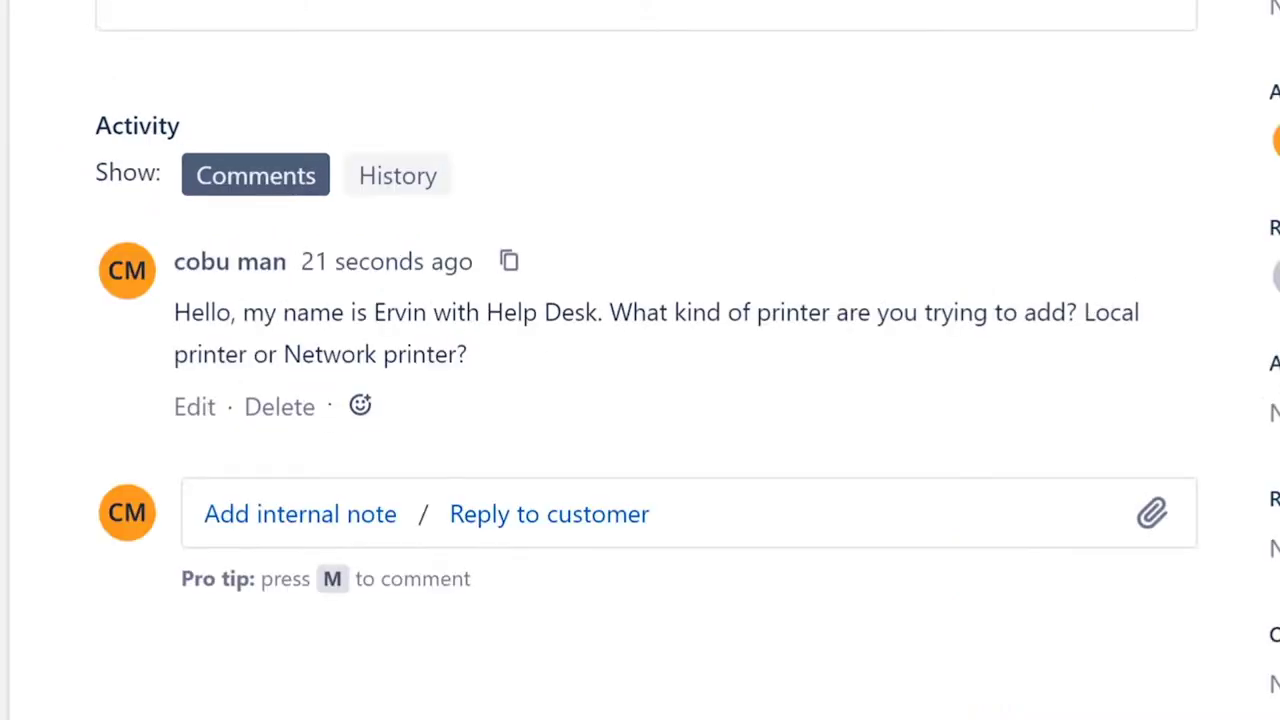
{"action": "left_click_drag", "start_coordinate": [1083, 312], "coordinate": [253, 355]}
{"action": "left_click_drag", "start_coordinate": [284, 355], "coordinate": [457, 356]}
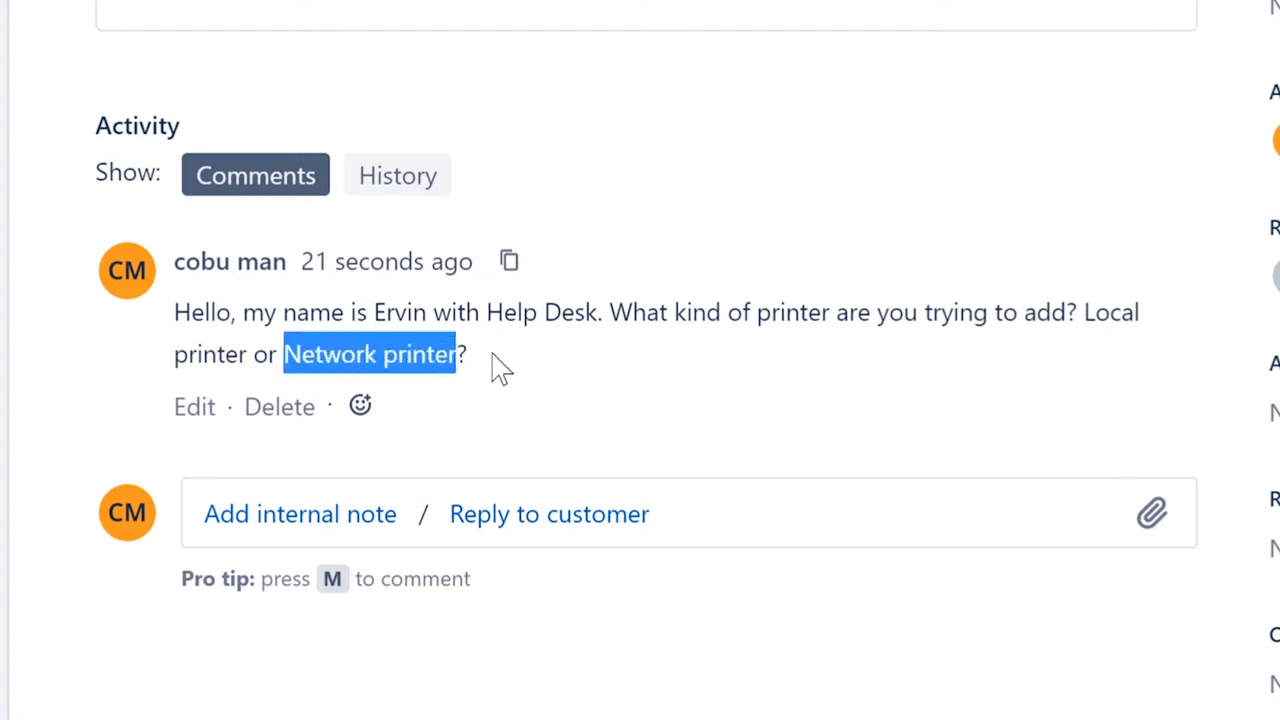
{"action": "double_click", "coordinate": [1095, 312]}
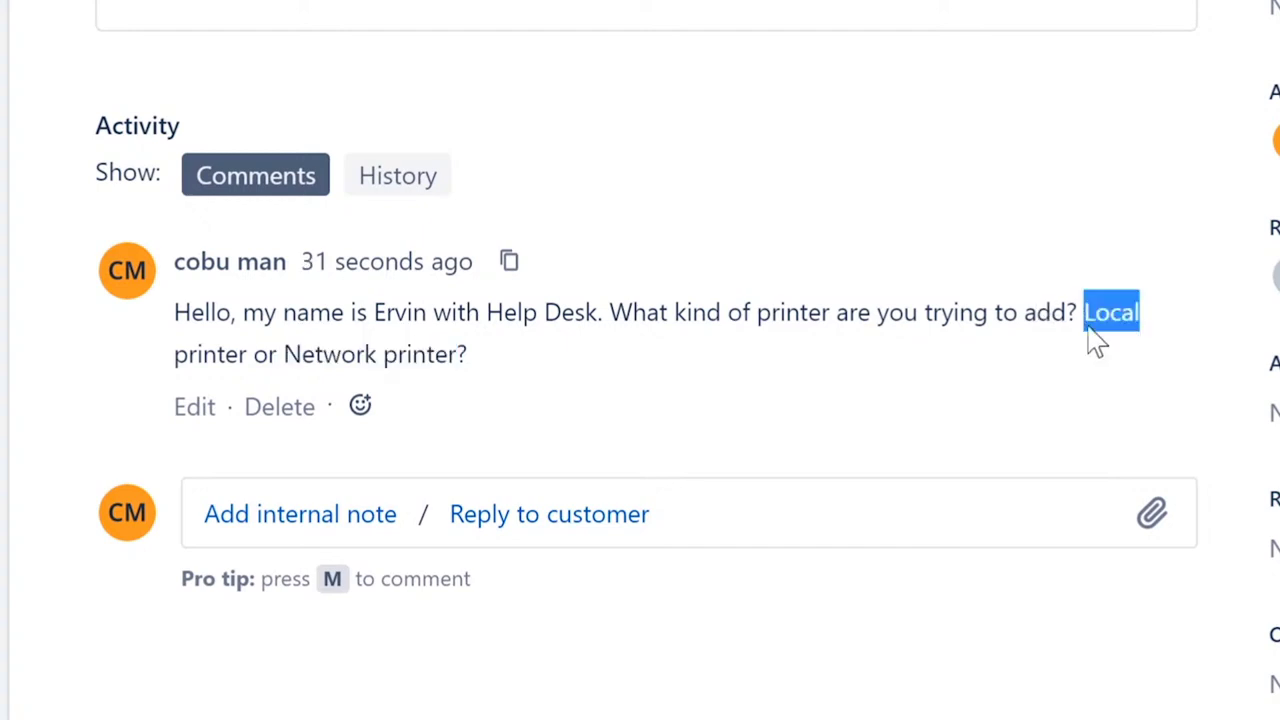
{"action": "left_click_drag", "start_coordinate": [1085, 320], "coordinate": [246, 354]}
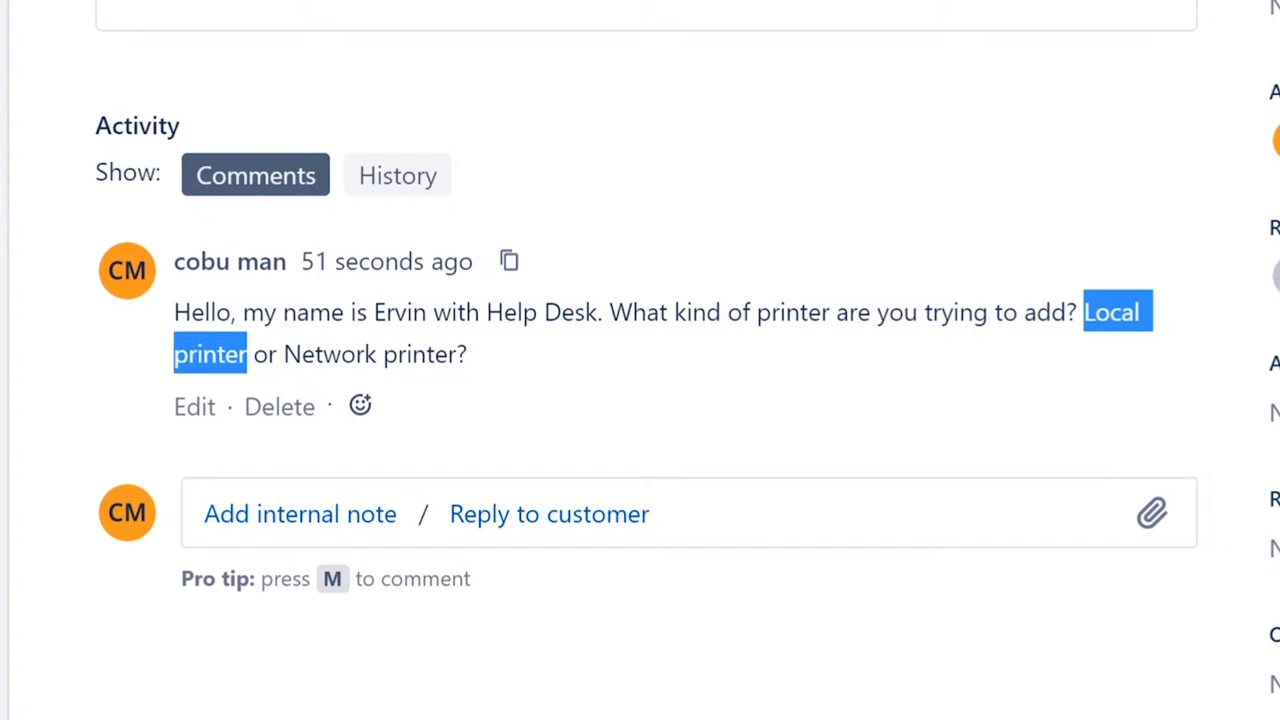
{"action": "left_click", "coordinate": [328, 308]}
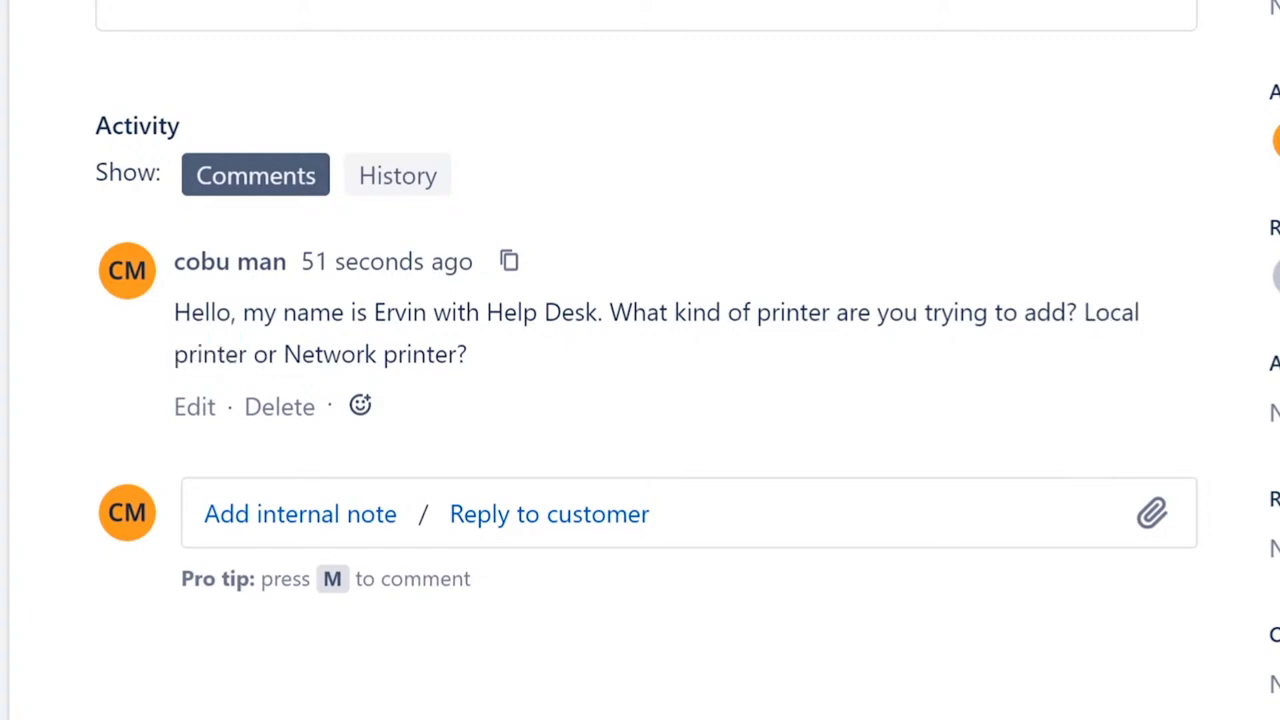
Highlight 'Network printer?' and the whole posted comment, then begin a new customer reply.
{"action": "left_click_drag", "start_coordinate": [284, 354], "coordinate": [457, 354]}
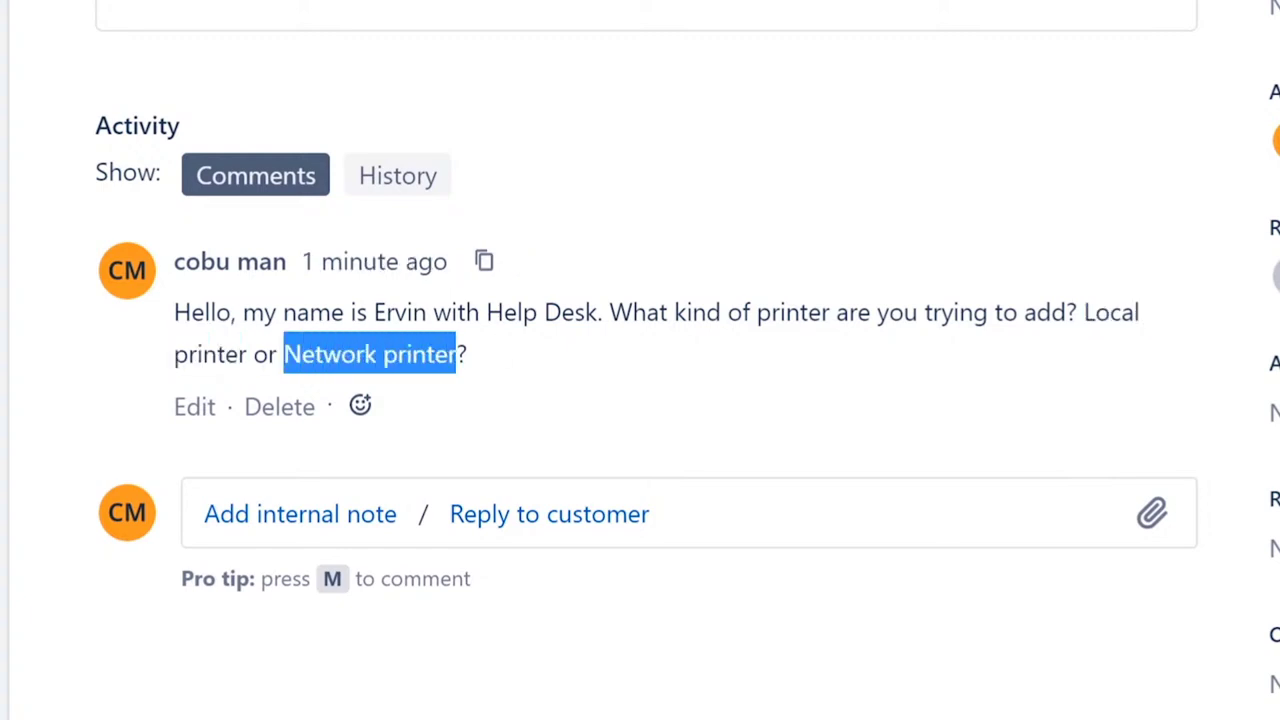
{"action": "left_click", "coordinate": [478, 360]}
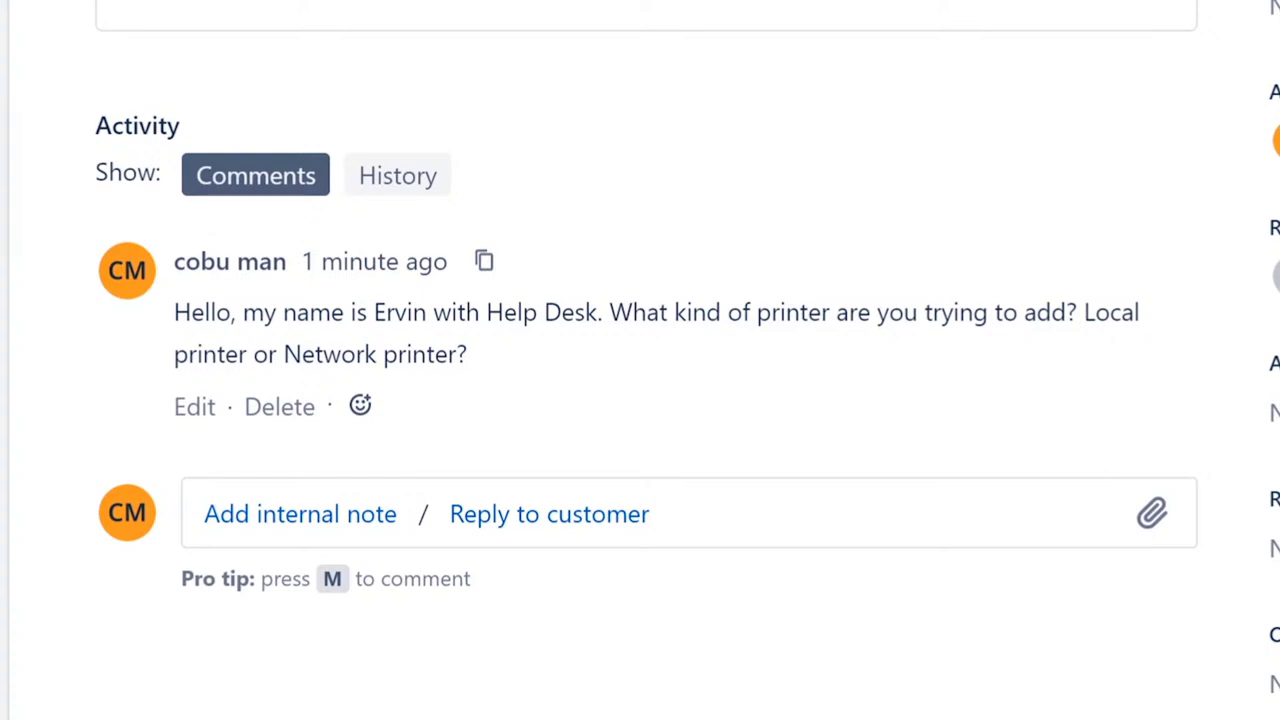
{"action": "left_click_drag", "start_coordinate": [284, 354], "coordinate": [467, 354]}
{"action": "left_click", "coordinate": [497, 369]}
{"action": "left_click_drag", "start_coordinate": [284, 354], "coordinate": [462, 356]}
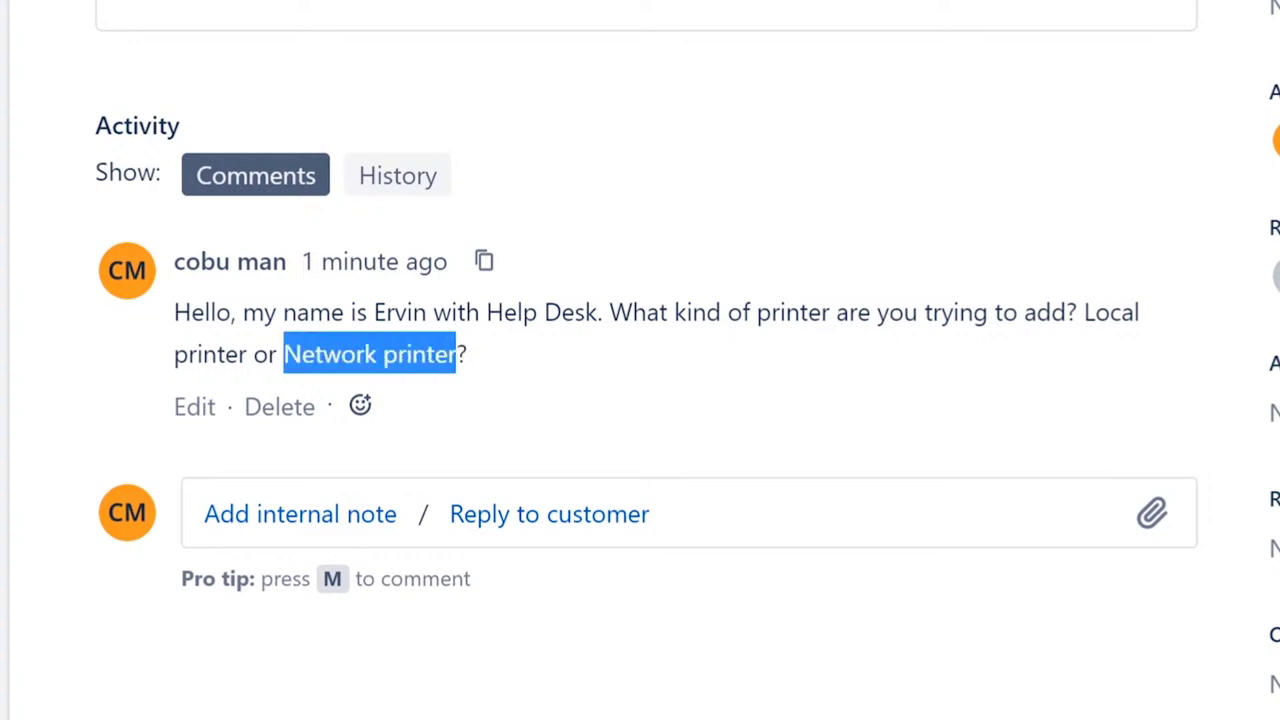
{"action": "left_click", "coordinate": [488, 368]}
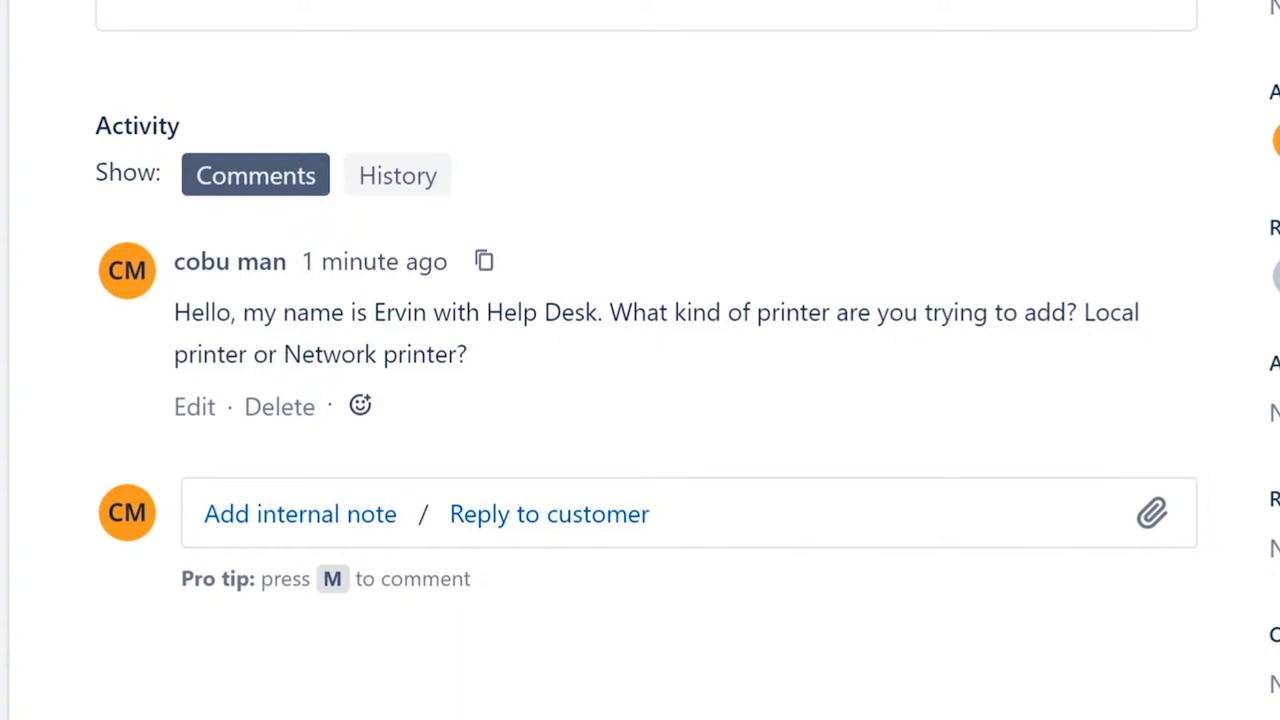
{"action": "left_click_drag", "start_coordinate": [474, 356], "coordinate": [168, 322]}
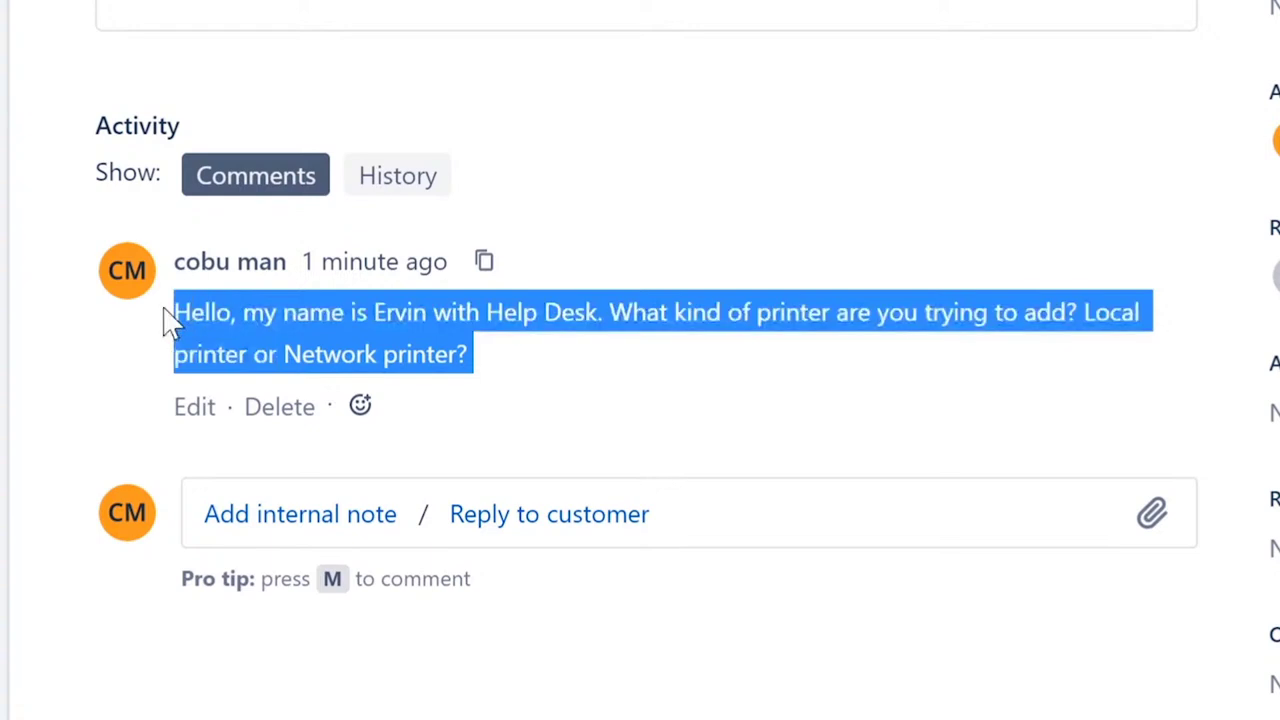
{"action": "left_click", "coordinate": [455, 340]}
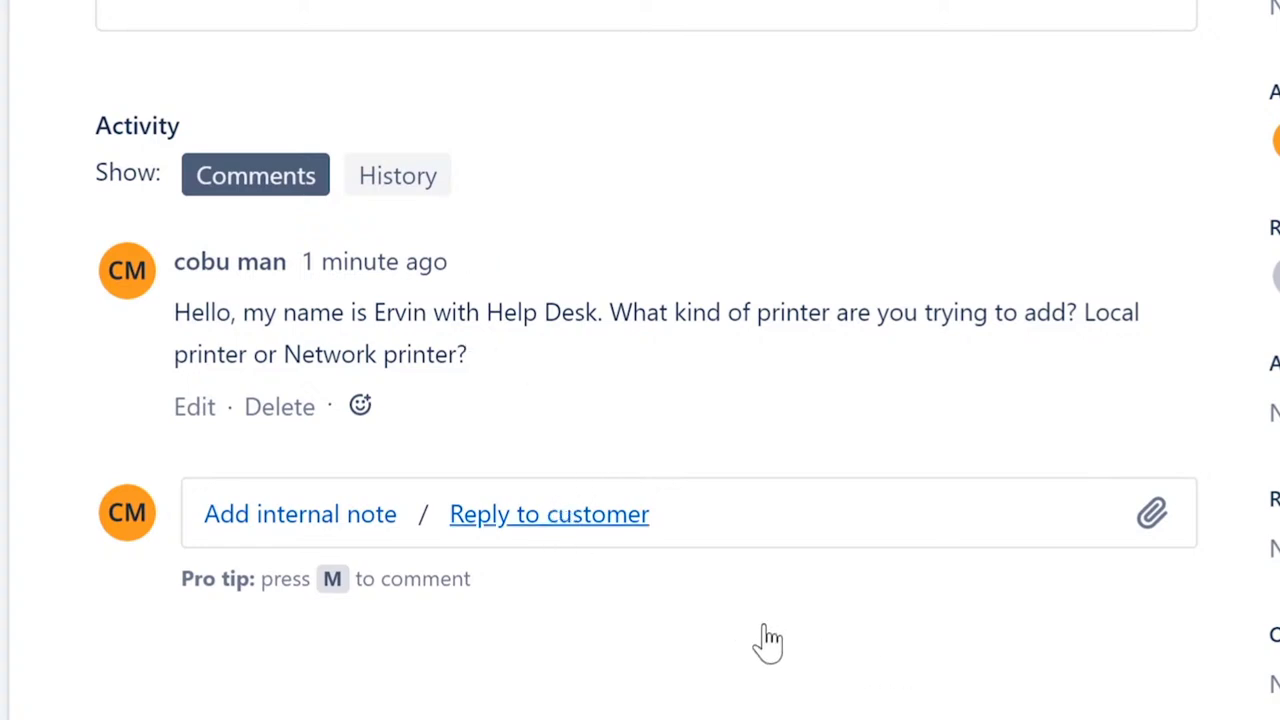
{"action": "left_click", "coordinate": [565, 515]}
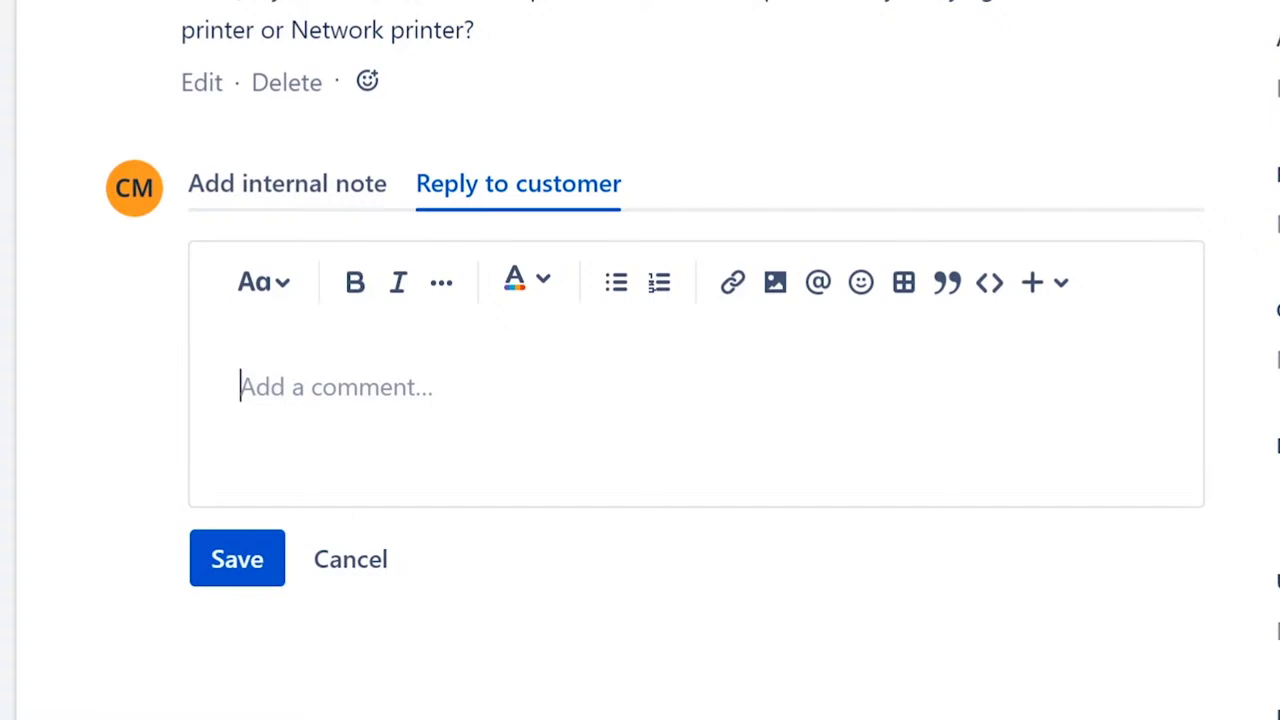
Type 'Okay, in that case can you please send me the ip address of the printer you're trying to add?'.
{"action": "type", "text": "Okay"}
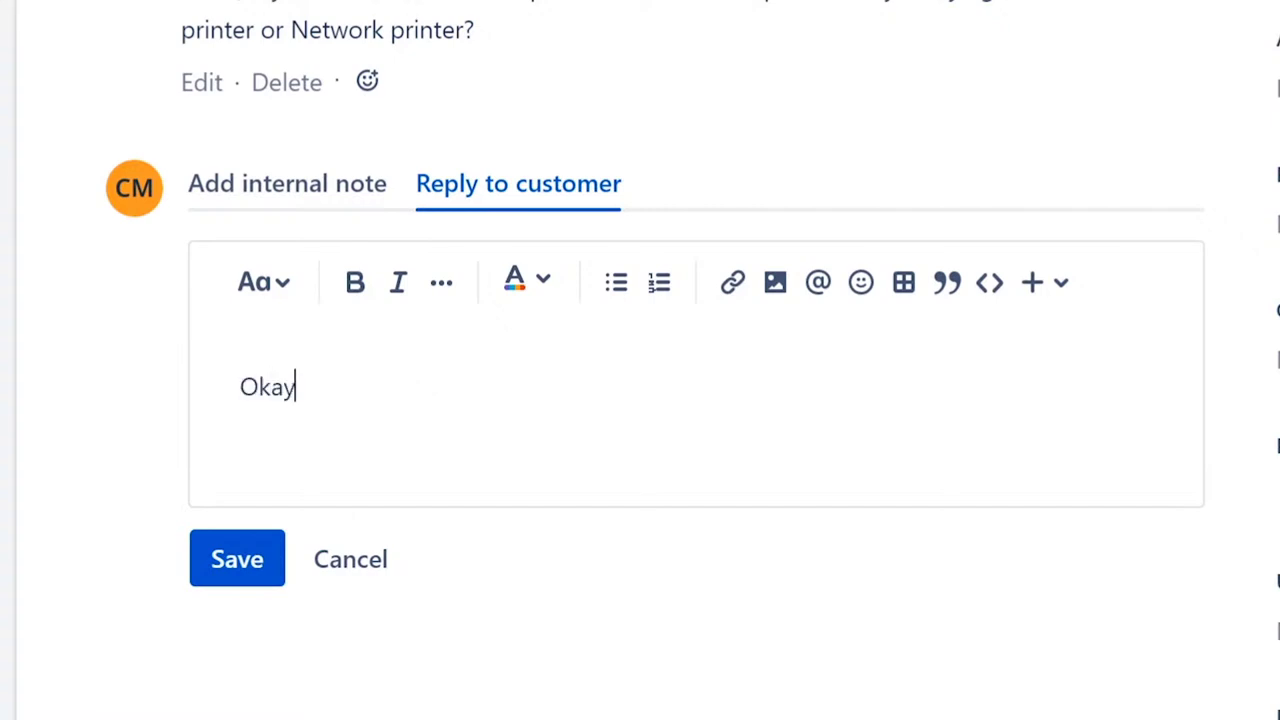
{"action": "type", "text": ", in that ca"}
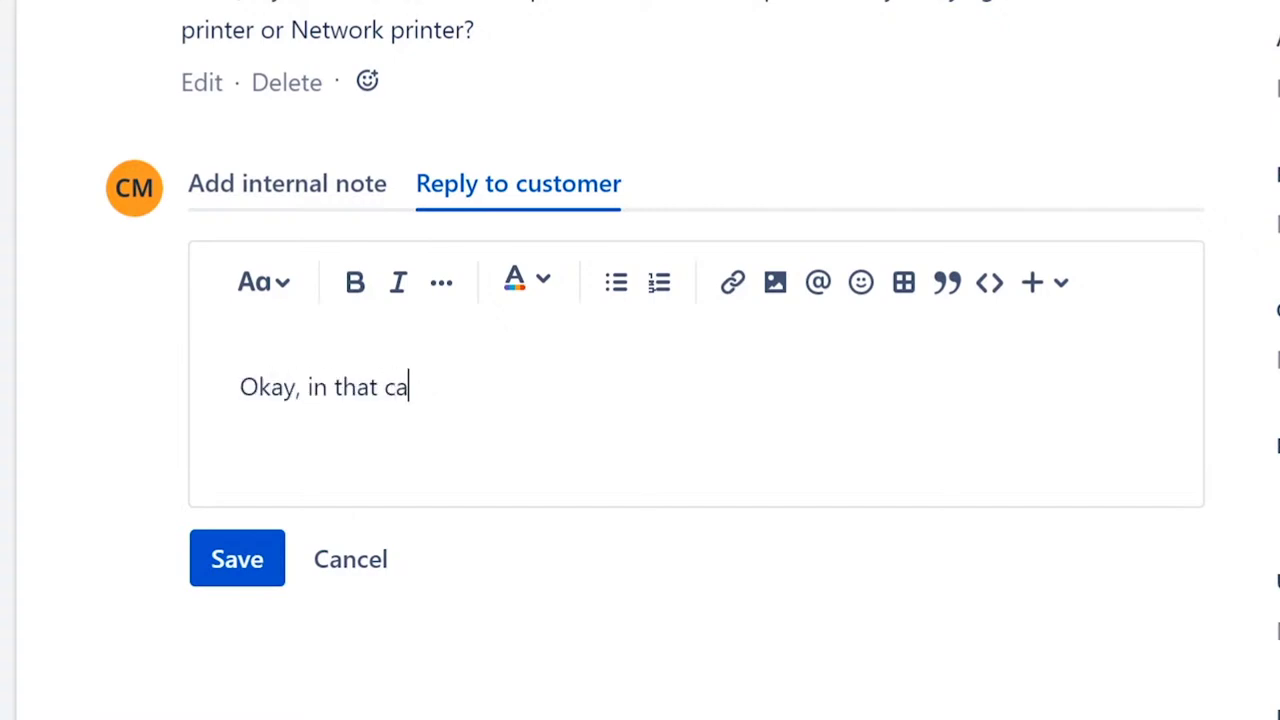
{"action": "type", "text": "se can ypu"}
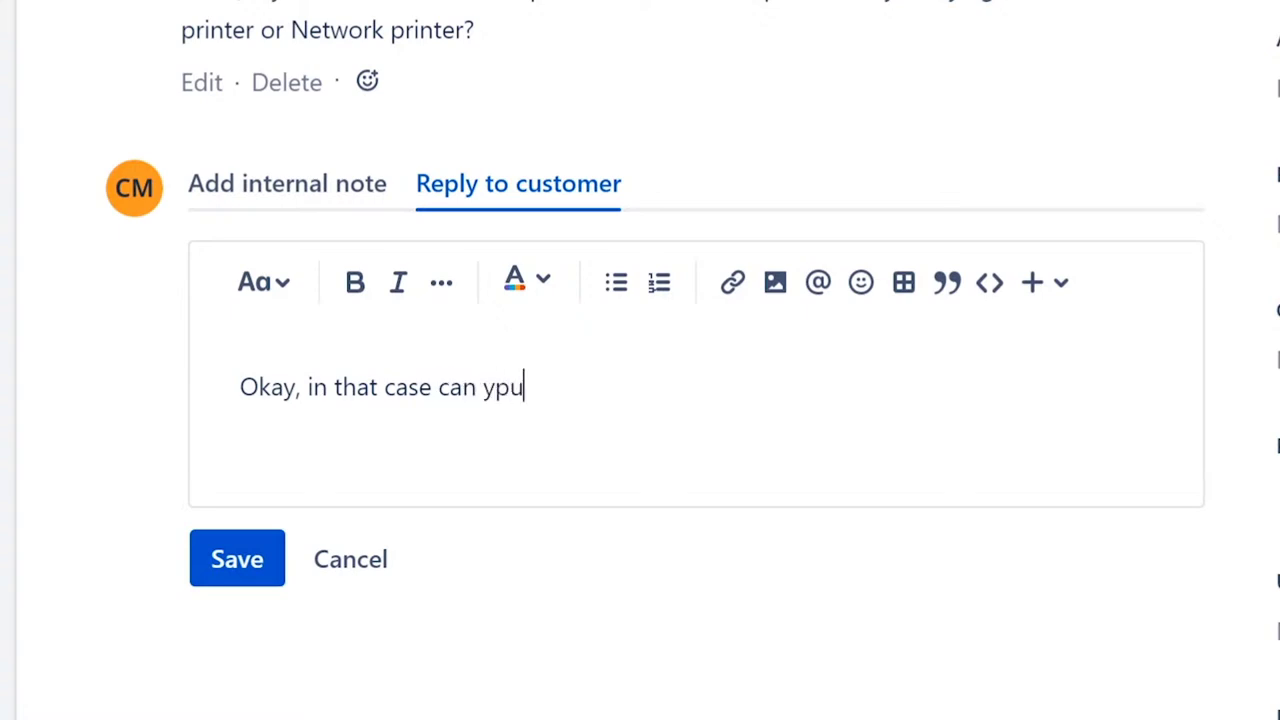
{"action": "key", "text": "BackSpace"}
{"action": "key", "text": "BackSpace"}
{"action": "type", "text": "ou please "}
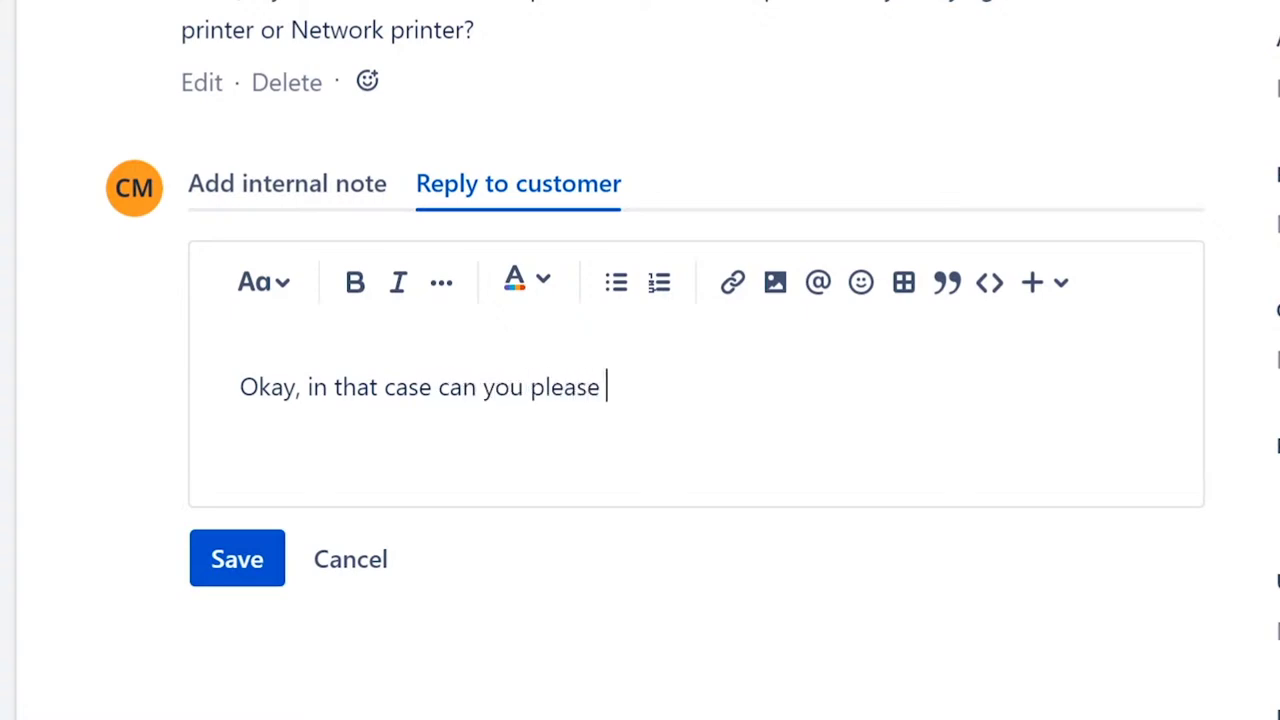
{"action": "type", "text": "send me the"}
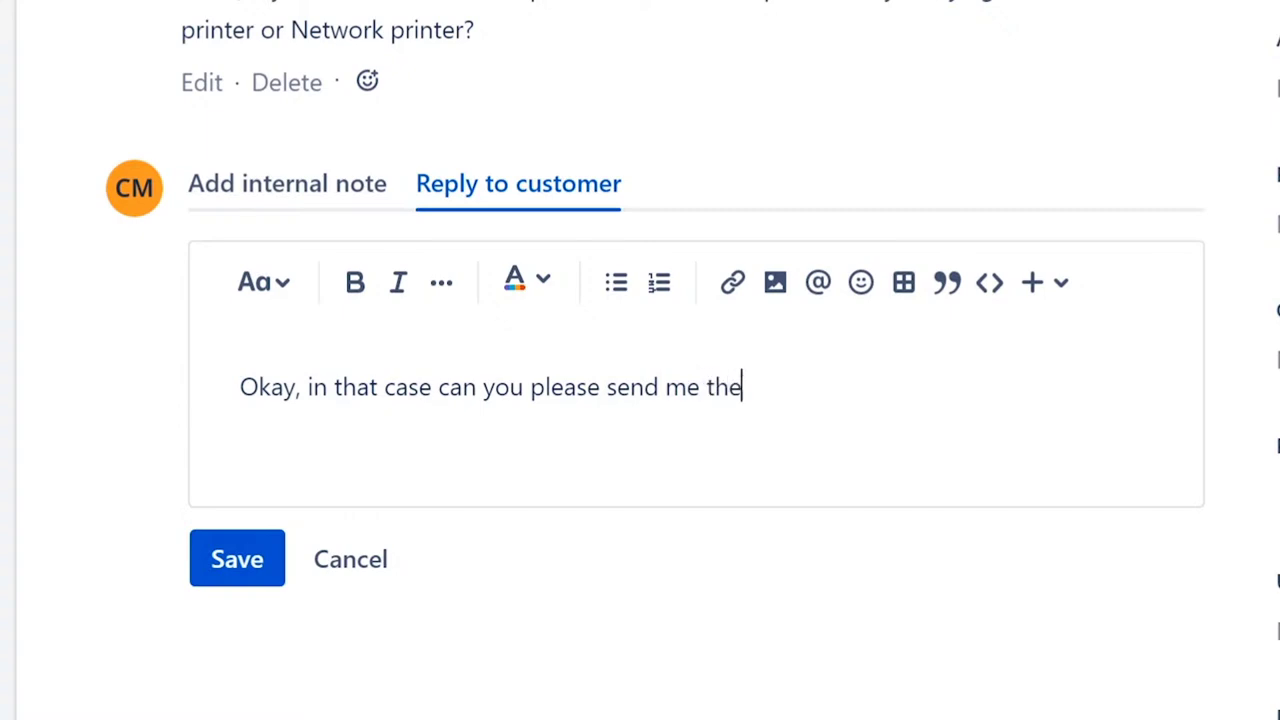
{"action": "type", "text": " ip address"}
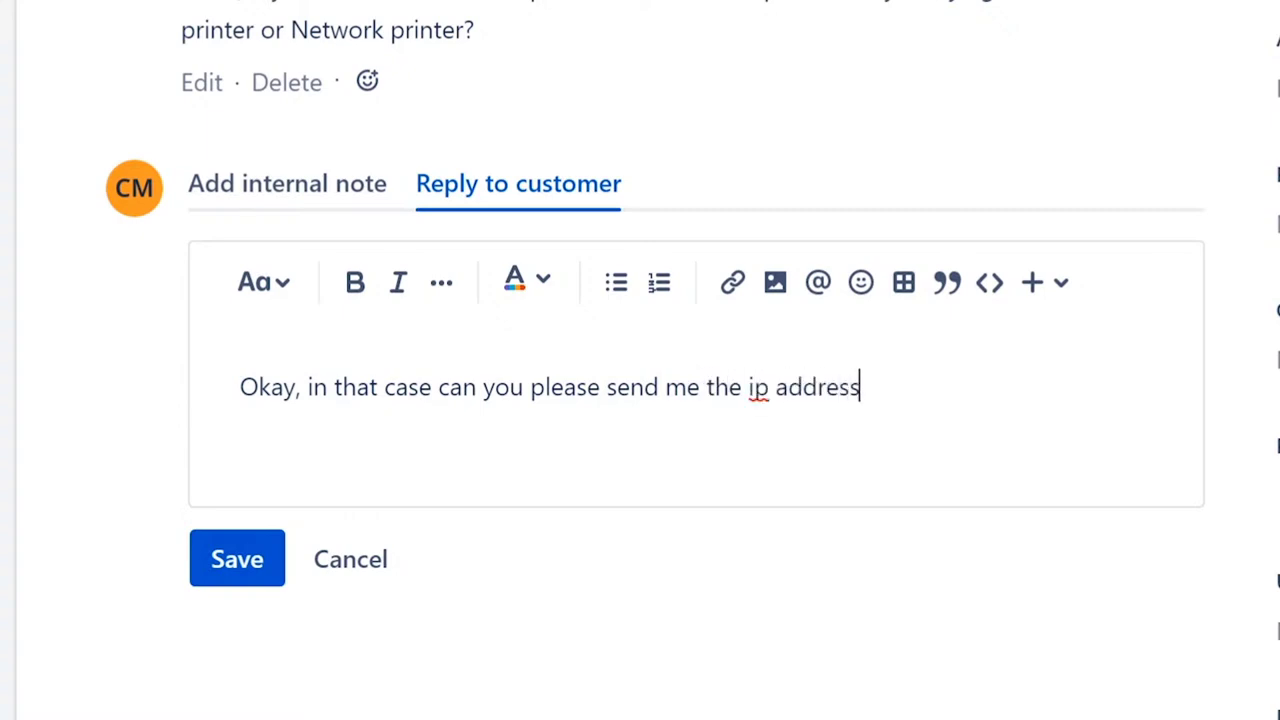
{"action": "type", "text": " of the pr"}
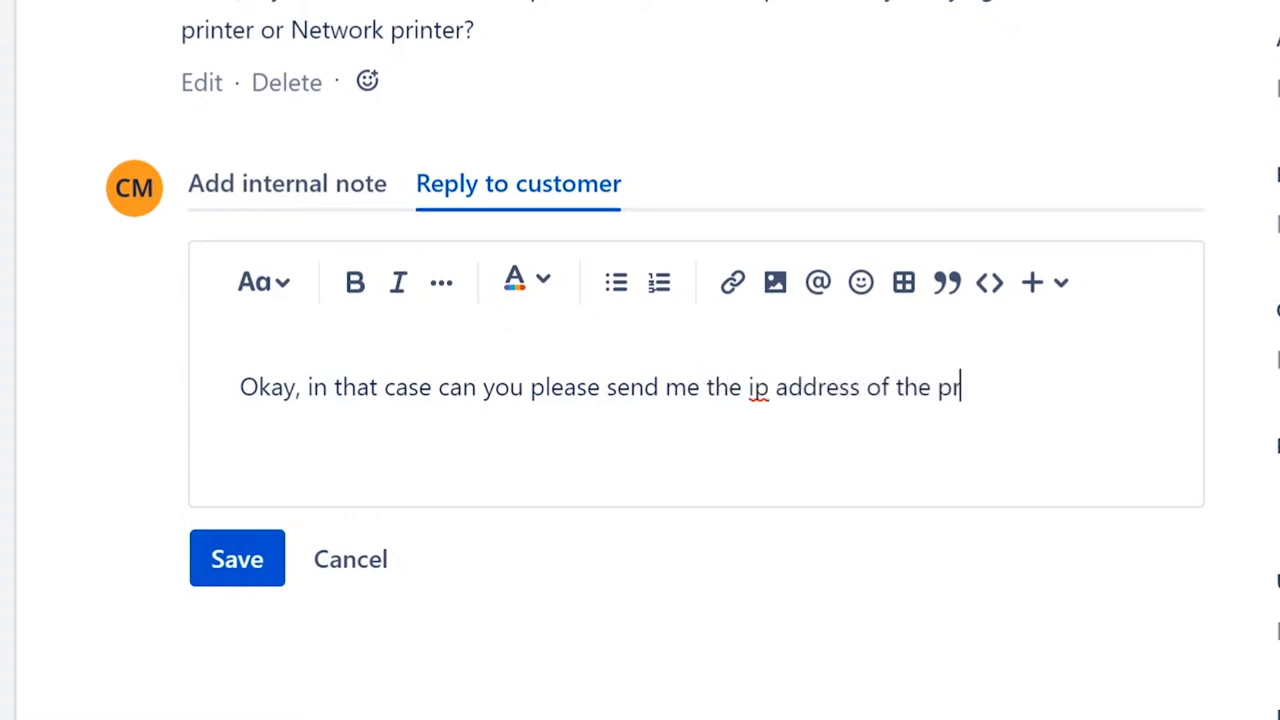
{"action": "type", "text": "inter you're tr"}
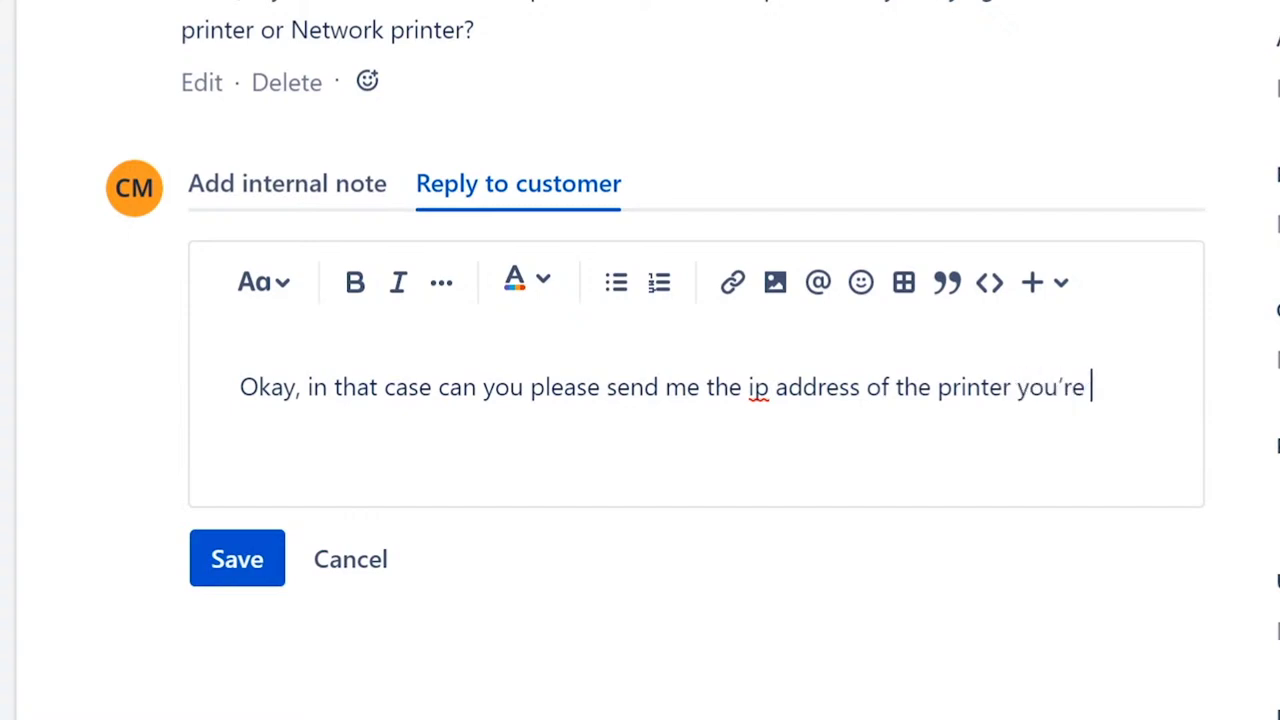
{"action": "type", "text": "ying to add"}
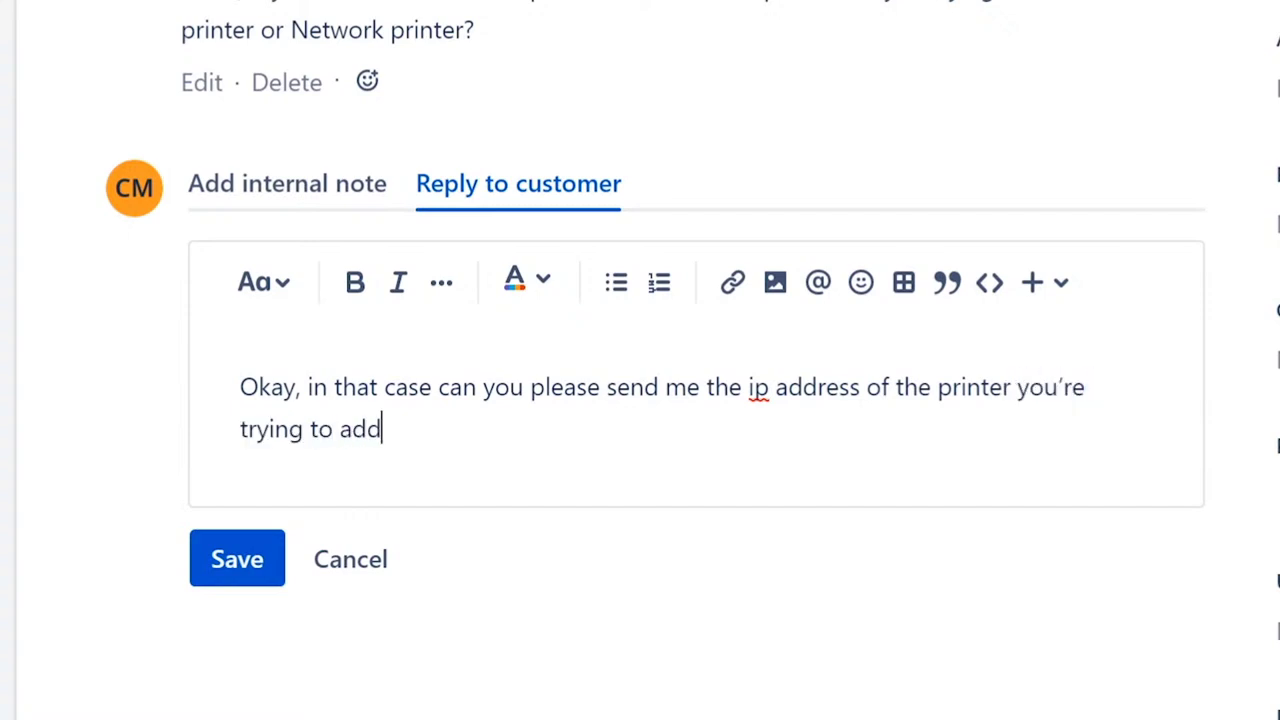
{"action": "type", "text": "?"}
Insert a sentence needing the PC name to take control remotely, correcting 'remotly' to 'remotely'.
{"action": "left_click", "coordinate": [384, 387]}
{"action": "key", "text": "Left"}
{"action": "key", "text": "Left"}
{"action": "key", "text": "Left"}
{"action": "key", "text": "Left"}
{"action": "key", "text": "Left"}
{"action": "key", "text": "Left"}
{"action": "key", "text": "Left"}
{"action": "key", "text": "Left"}
{"action": "key", "text": "Left"}
{"action": "key", "text": "Left"}
{"action": "key", "text": "Left"}
{"action": "key", "text": "Right"}
{"action": "key", "text": "Right"}
{"action": "key", "text": "Right"}
{"action": "type", "text": "I dan add the pr"}
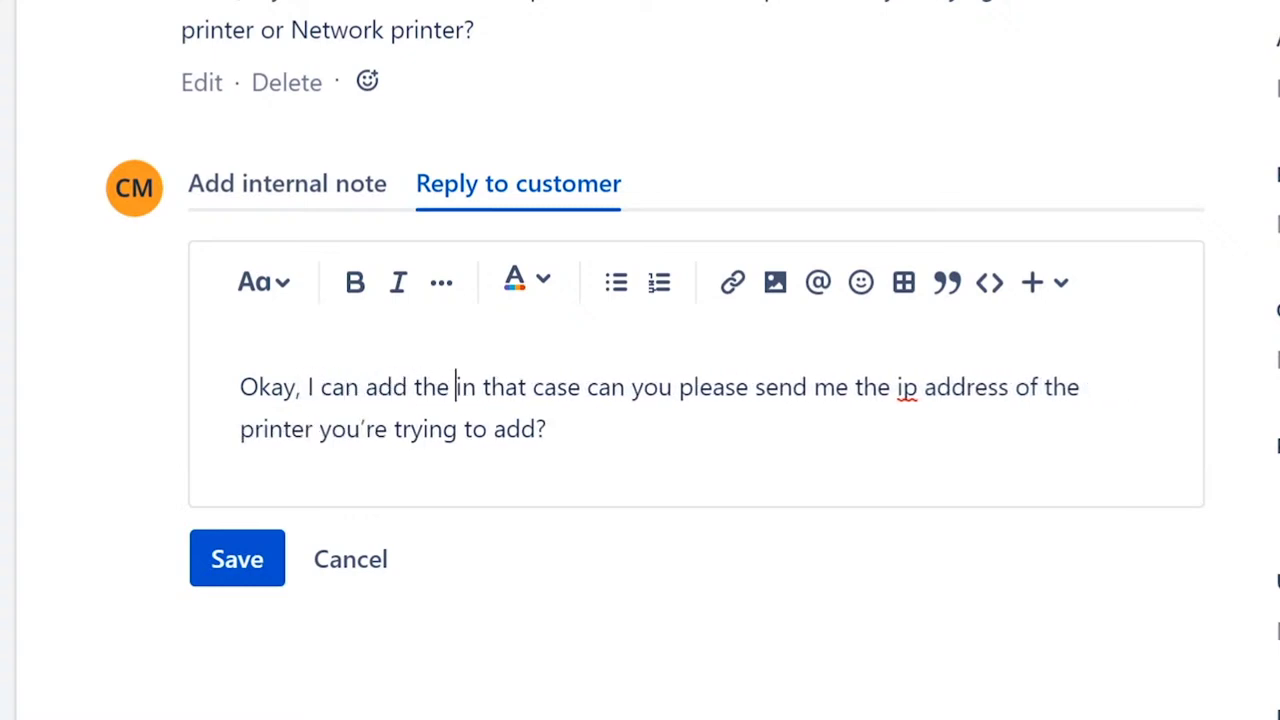
{"action": "type", "text": "inter fo"}
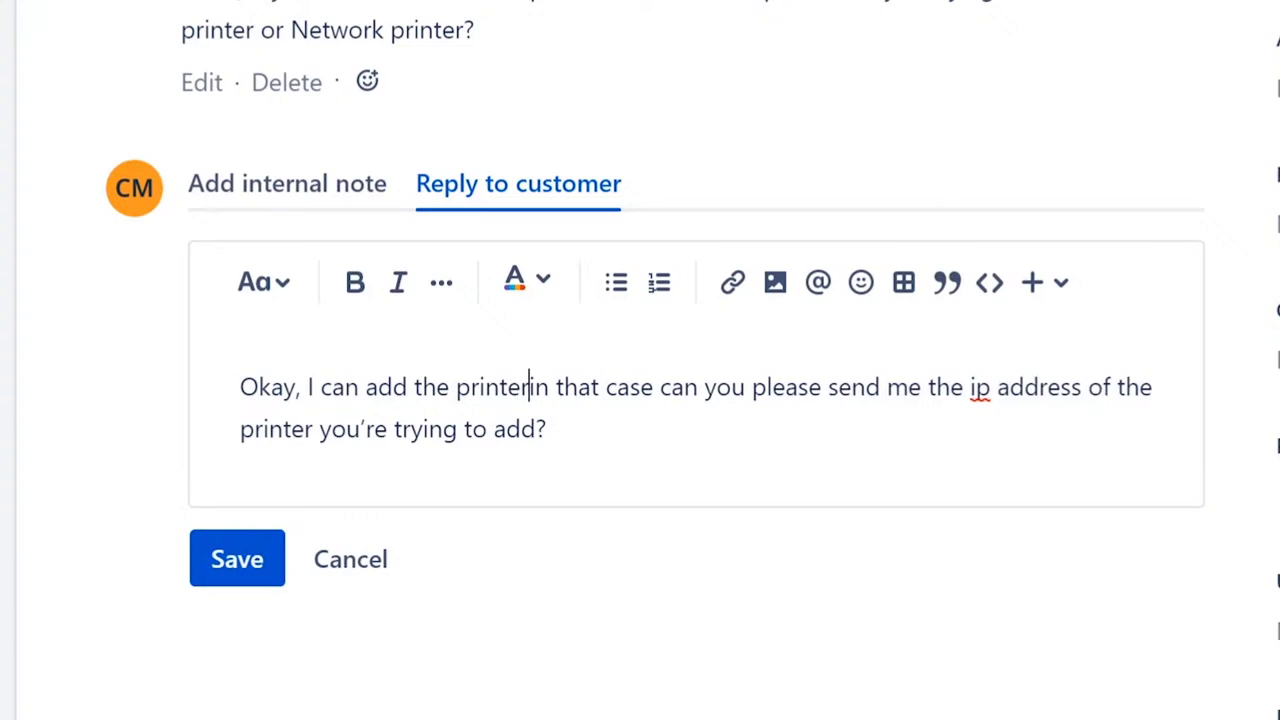
{"action": "type", "text": "r you"}
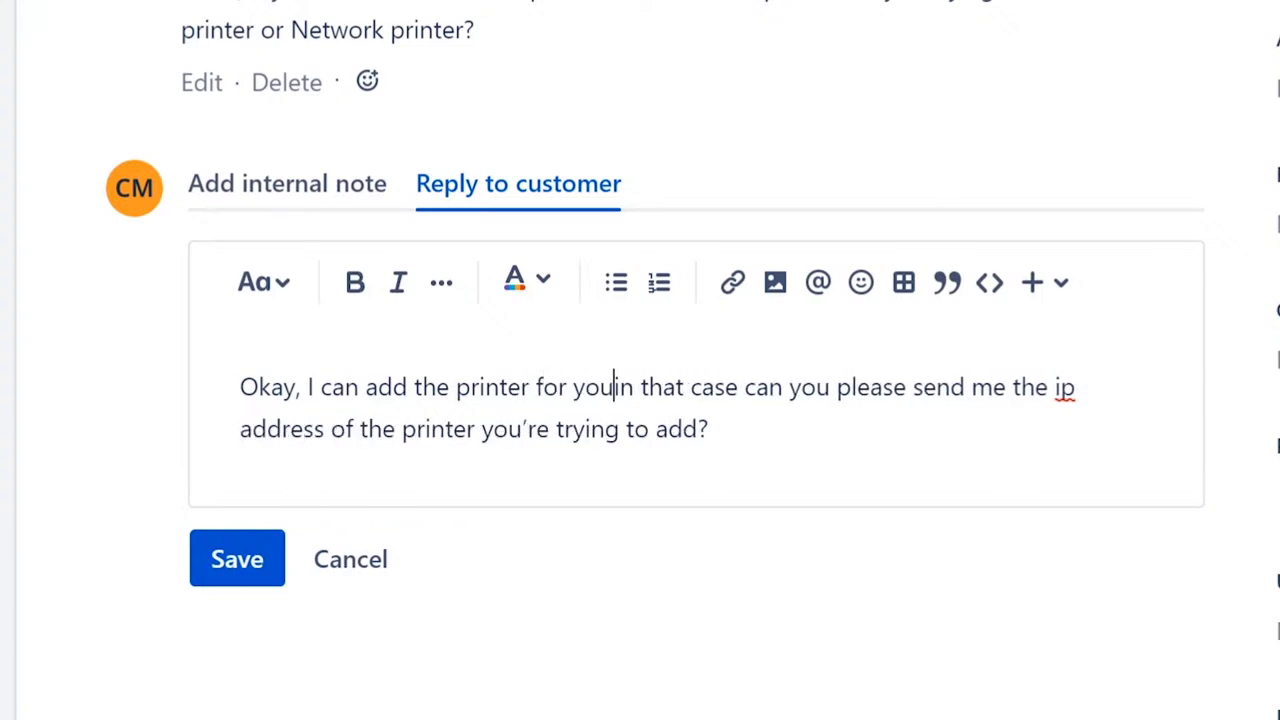
{"action": "type", "text": "; "}
{"action": "type", "text": "however"}
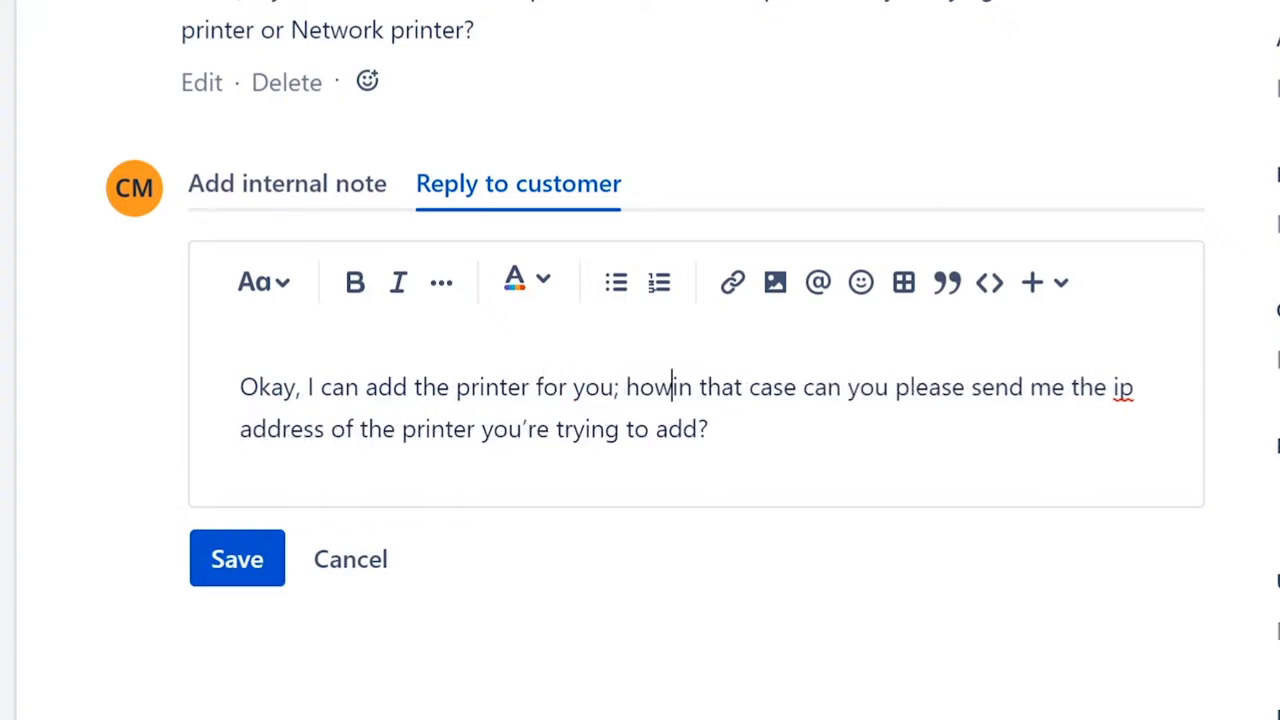
{"action": "type", "text": ", I need you"}
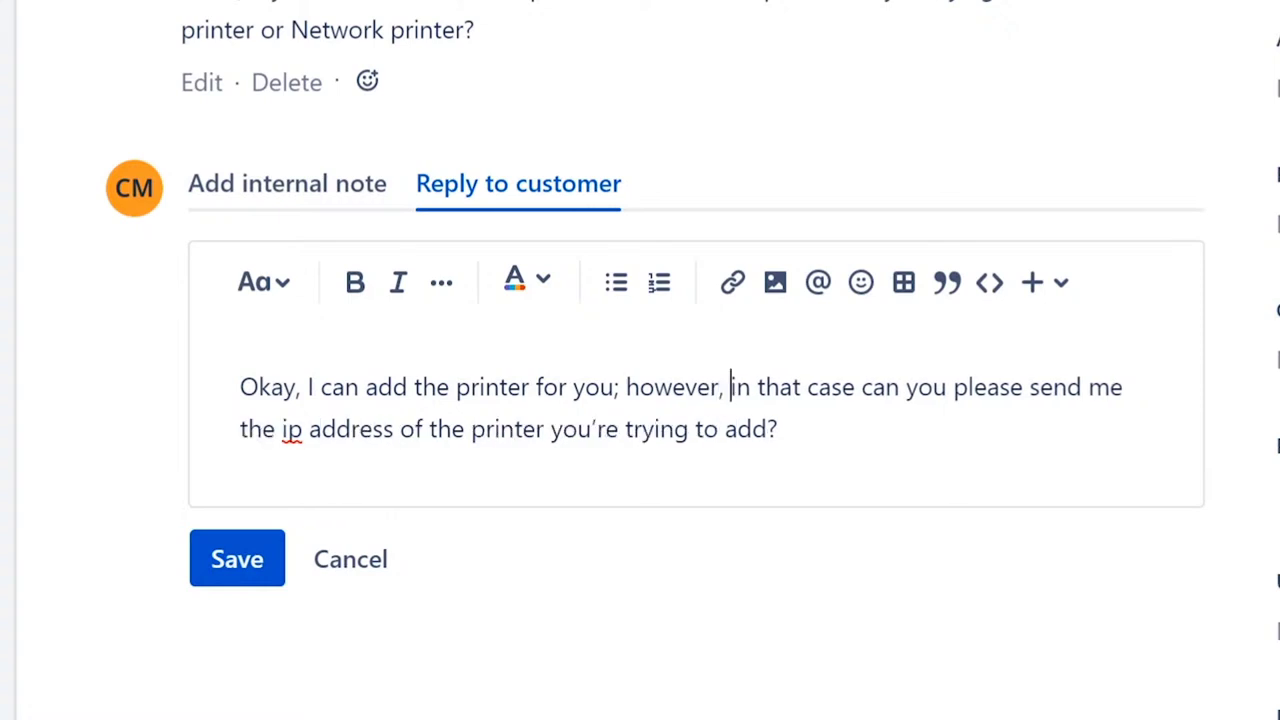
{"action": "type", "text": "r Pc"}
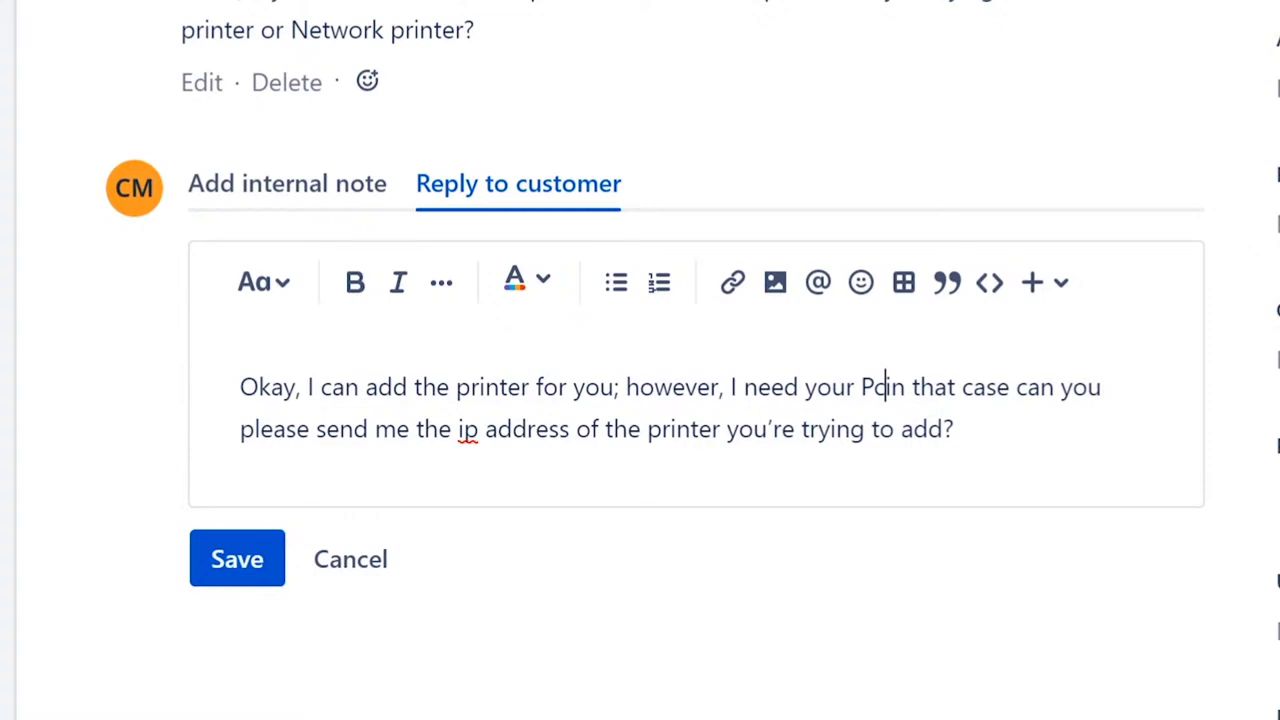
{"action": "key", "text": "BackSpace"}
{"action": "type", "text": "C name"}
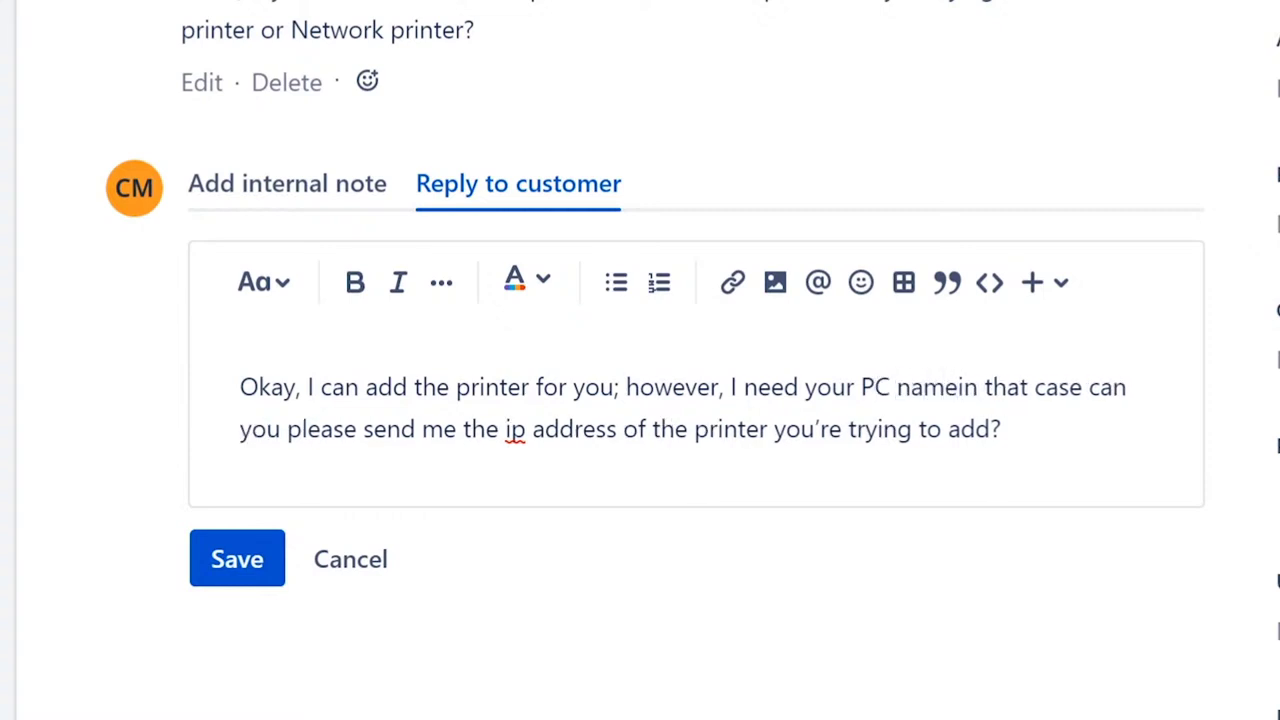
{"action": "type", "text": " to take contr"}
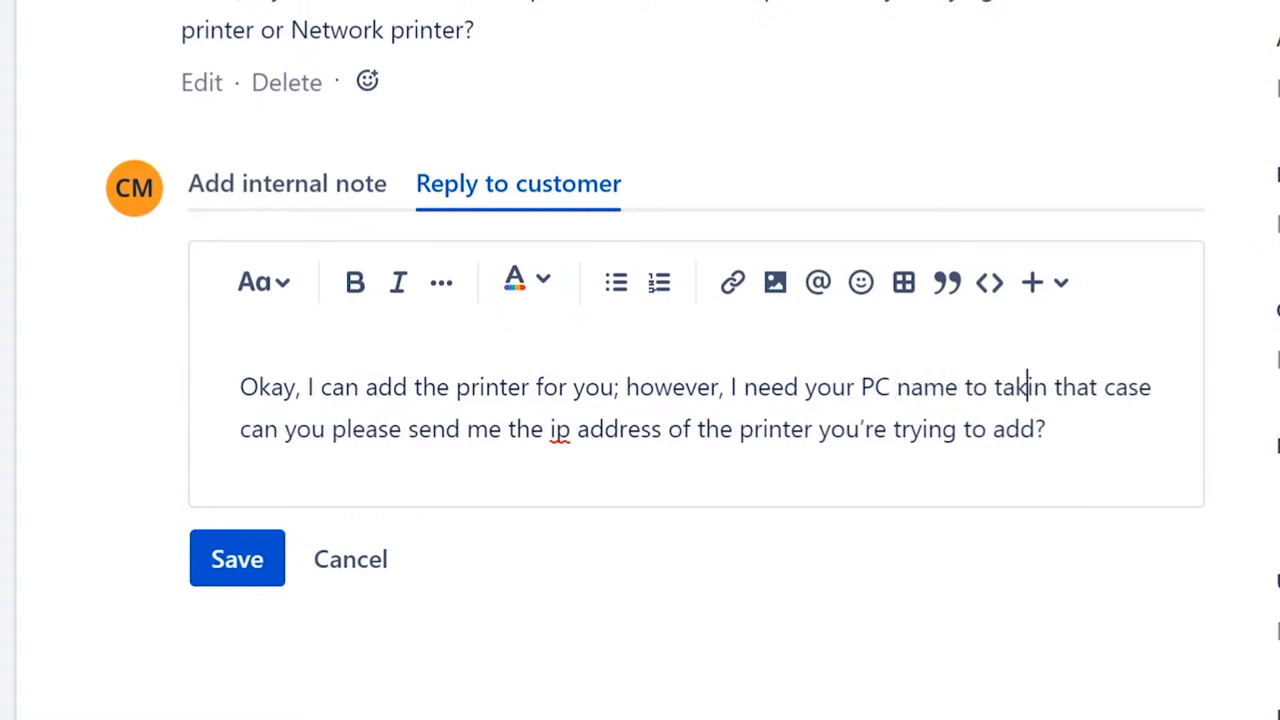
{"action": "type", "text": "ol "}
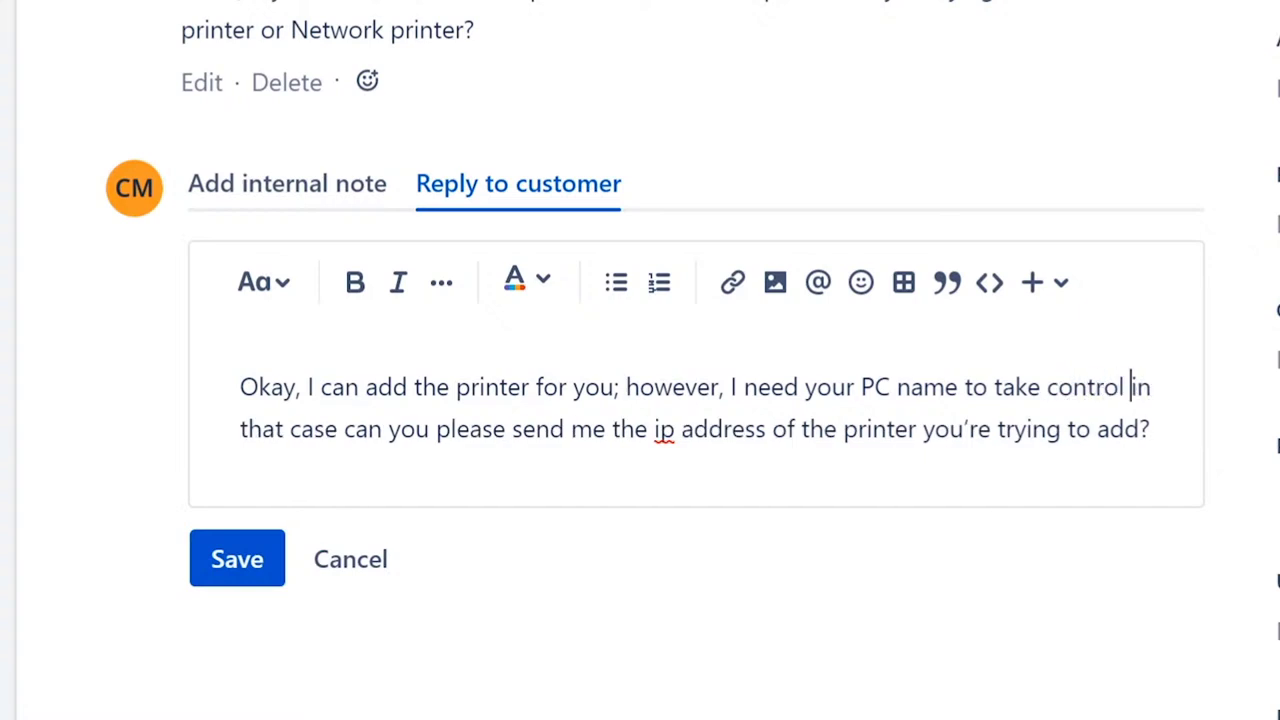
{"action": "type", "text": "remotly,"}
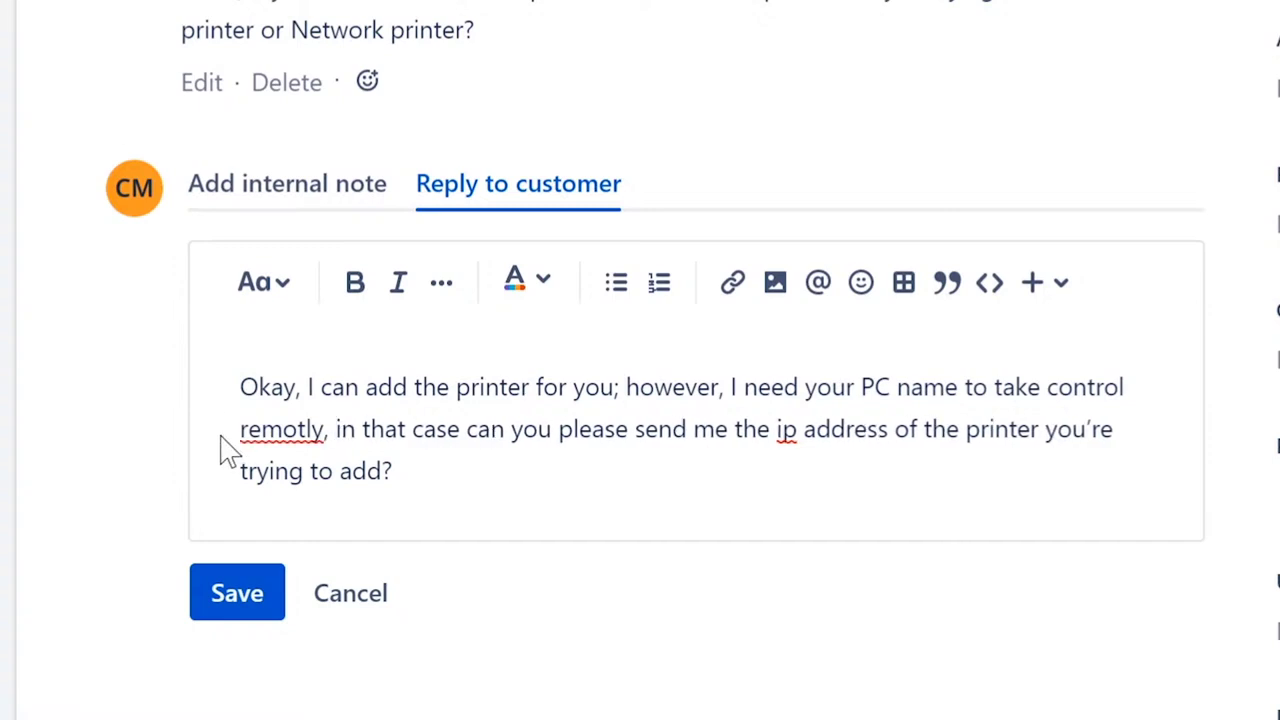
{"action": "double_click", "coordinate": [290, 440]}
{"action": "right_click", "coordinate": [296, 446]}
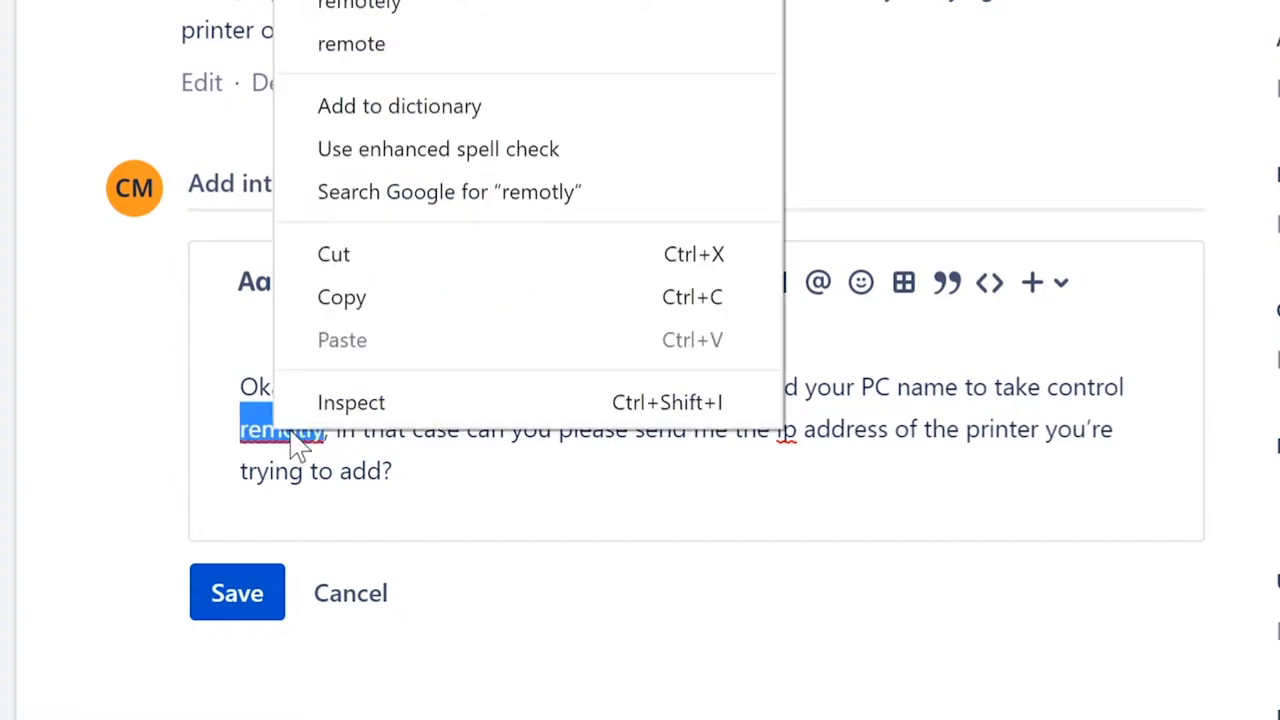
{"action": "left_click", "coordinate": [450, 5]}
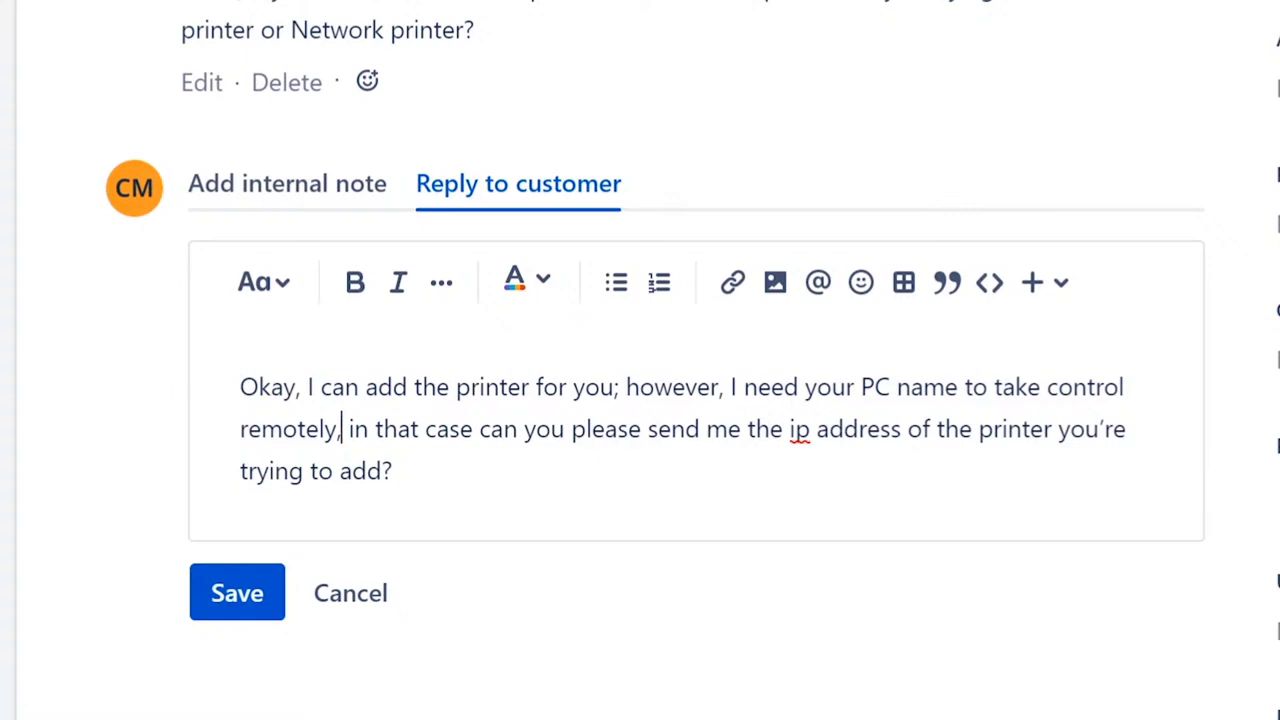
Replace 'in that case' with 'and' and add 'of your PC' after 'take control'.
{"action": "left_click_drag", "start_coordinate": [474, 429], "coordinate": [340, 429]}
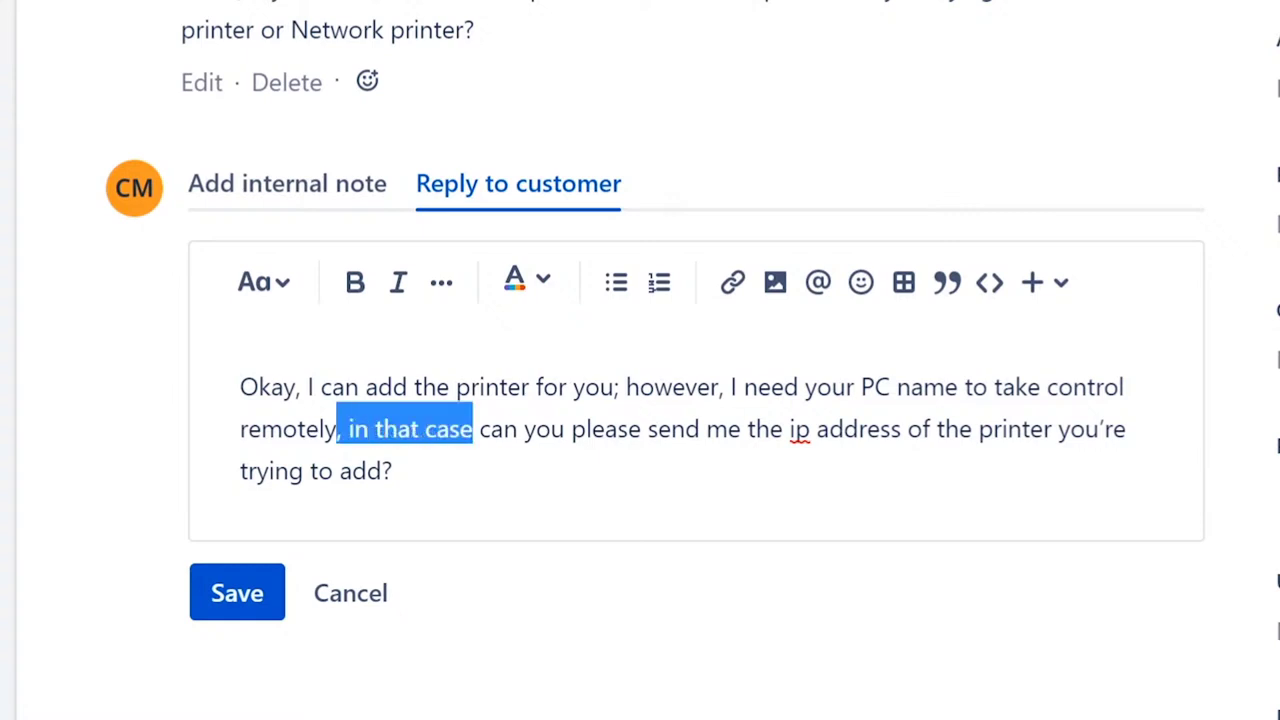
{"action": "type", "text": "and"}
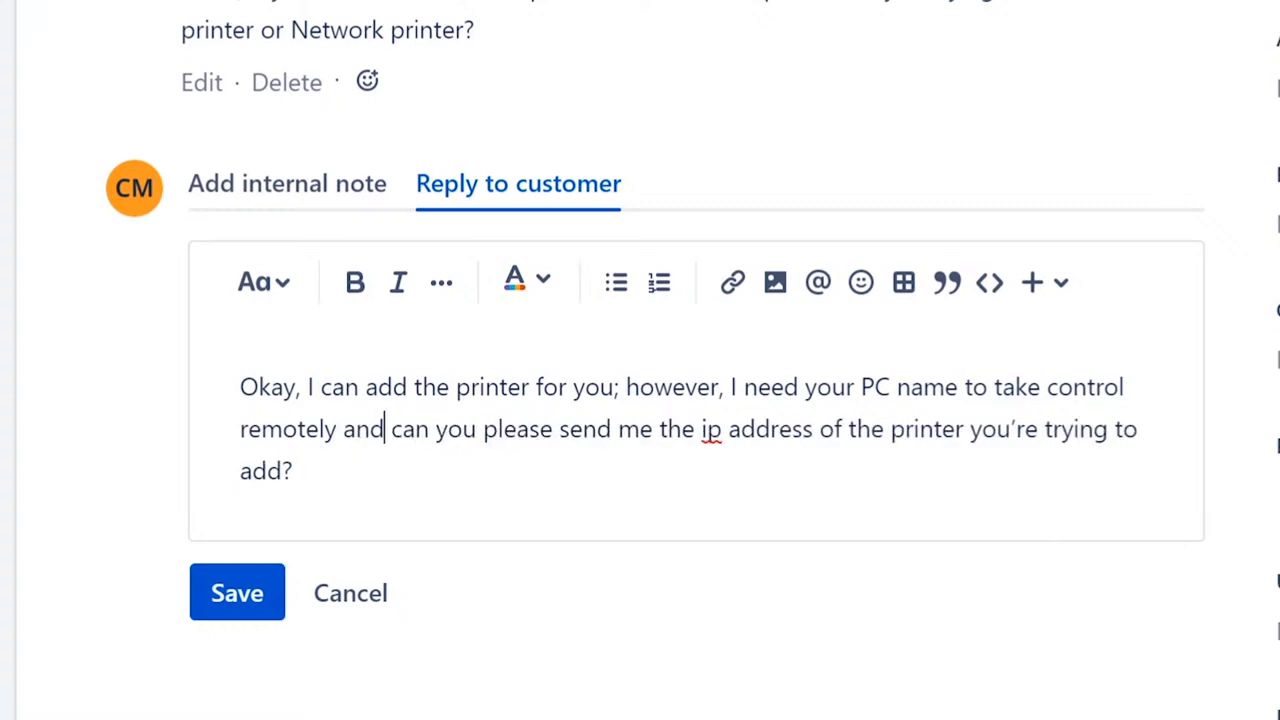
{"action": "left_click", "coordinate": [730, 387]}
{"action": "left_click_drag", "start_coordinate": [240, 387], "coordinate": [298, 471]}
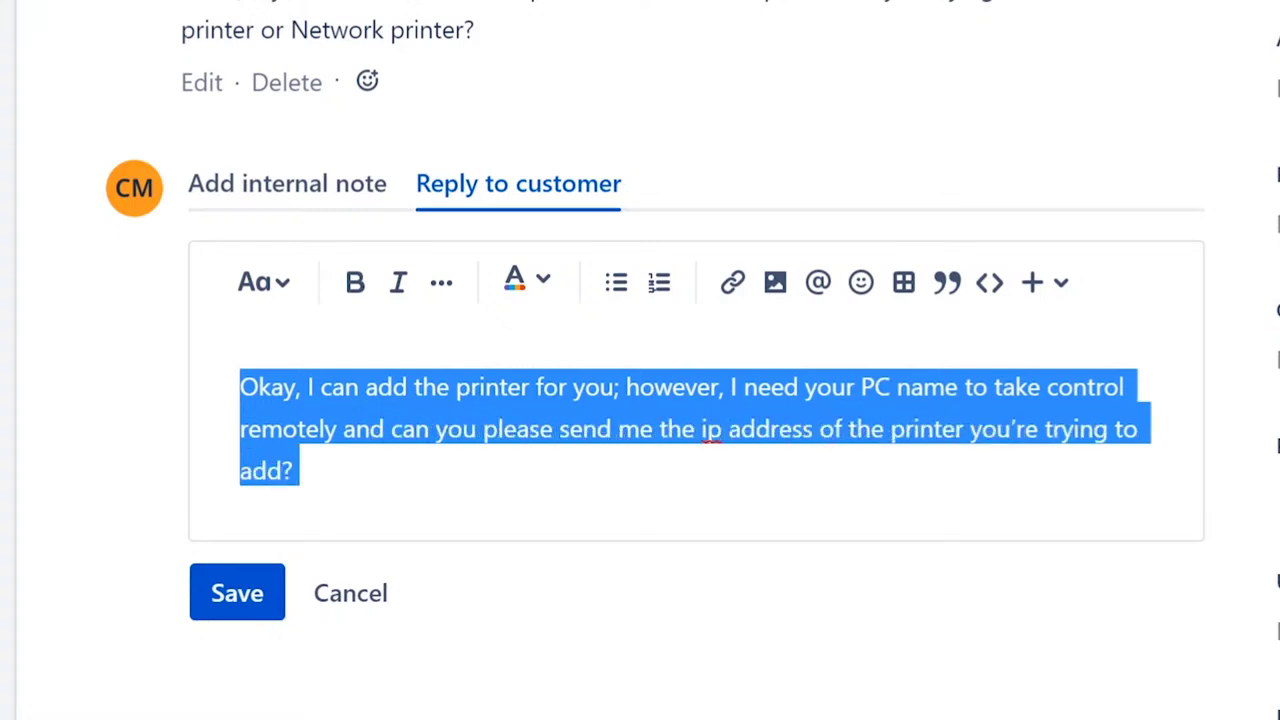
{"action": "left_click", "coordinate": [597, 429]}
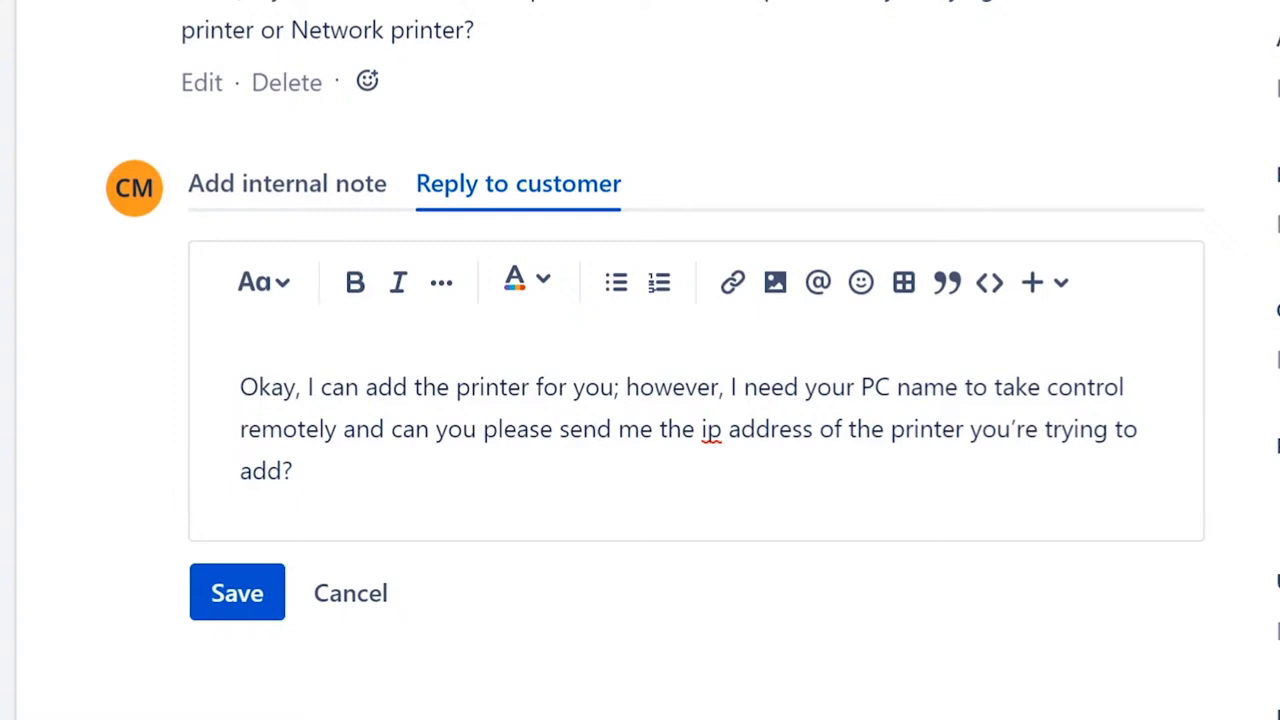
{"action": "left_click", "coordinate": [1168, 396]}
{"action": "type", "text": "of your Pc"}
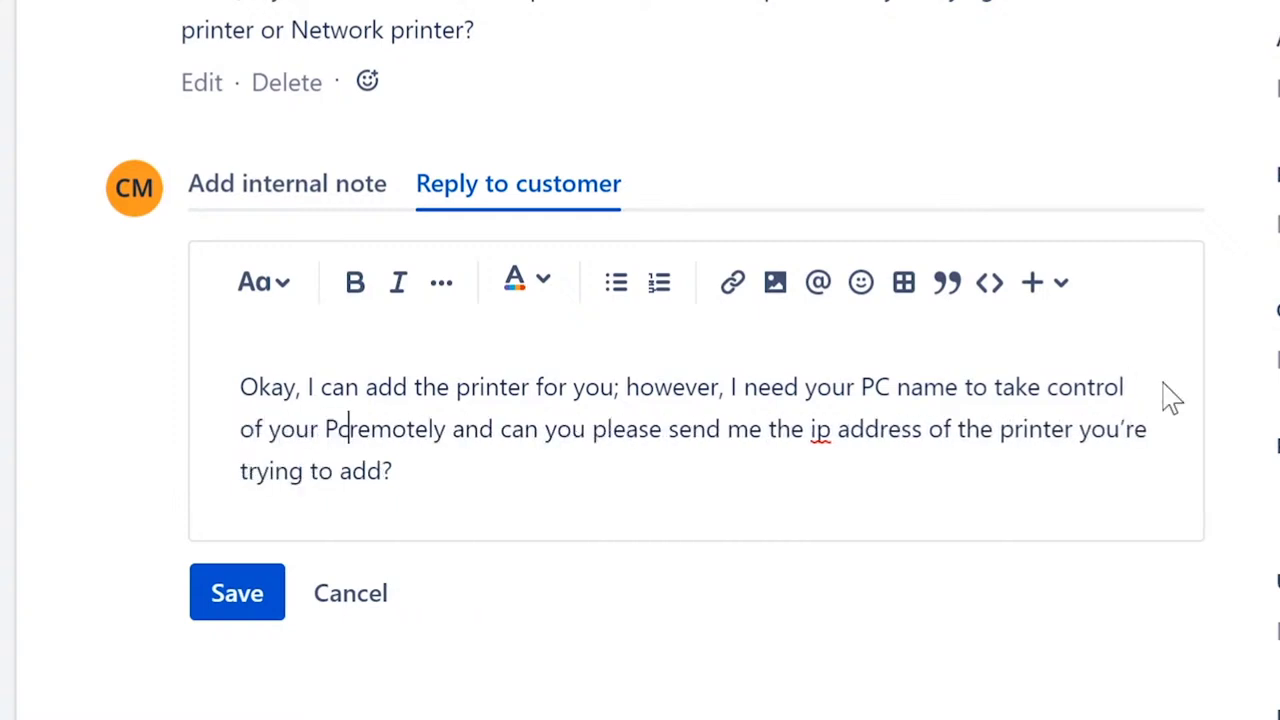
{"action": "key", "text": "BackSpace"}
{"action": "key", "text": "BackSpace"}
{"action": "type", "text": "C"}
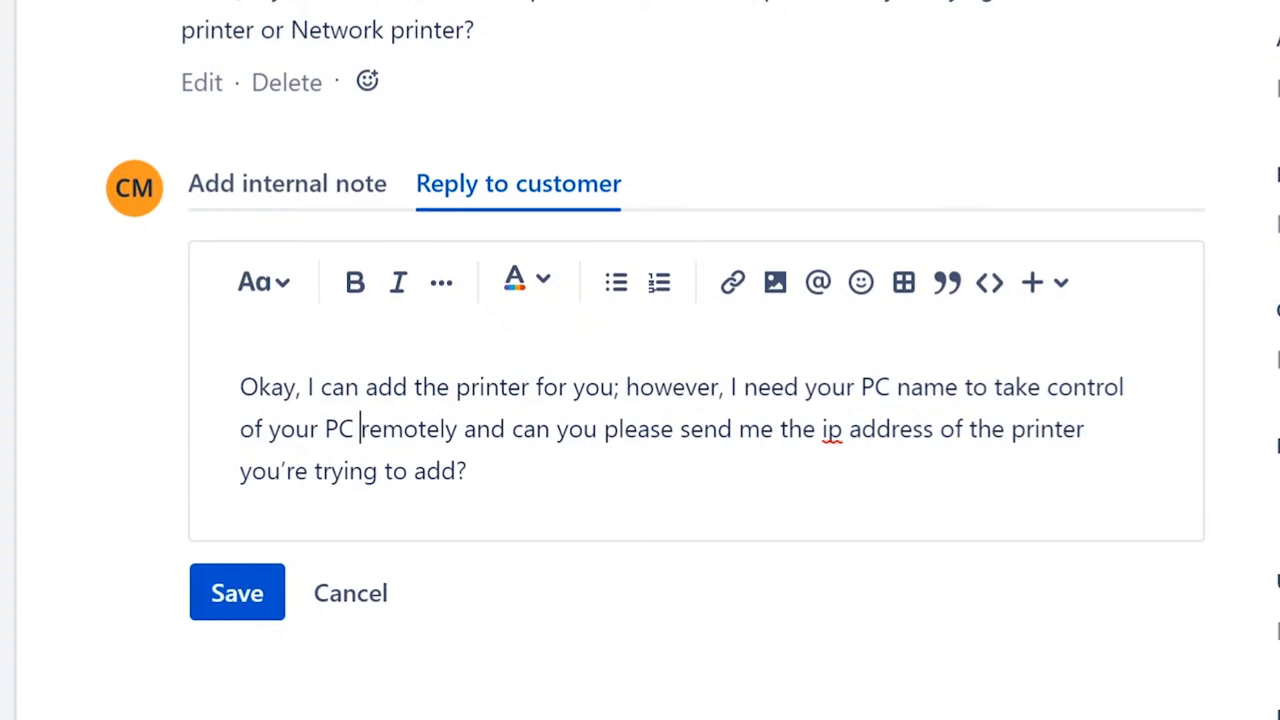
Review the IP address question and post the reply with Ctrl+Enter.
{"action": "left_click", "coordinate": [624, 429]}
{"action": "left_click_drag", "start_coordinate": [786, 429], "coordinate": [472, 471]}
{"action": "left_click", "coordinate": [474, 471]}
{"action": "left_click", "coordinate": [1041, 387]}
{"action": "left_click", "coordinate": [787, 429]}
{"action": "left_click", "coordinate": [474, 471]}
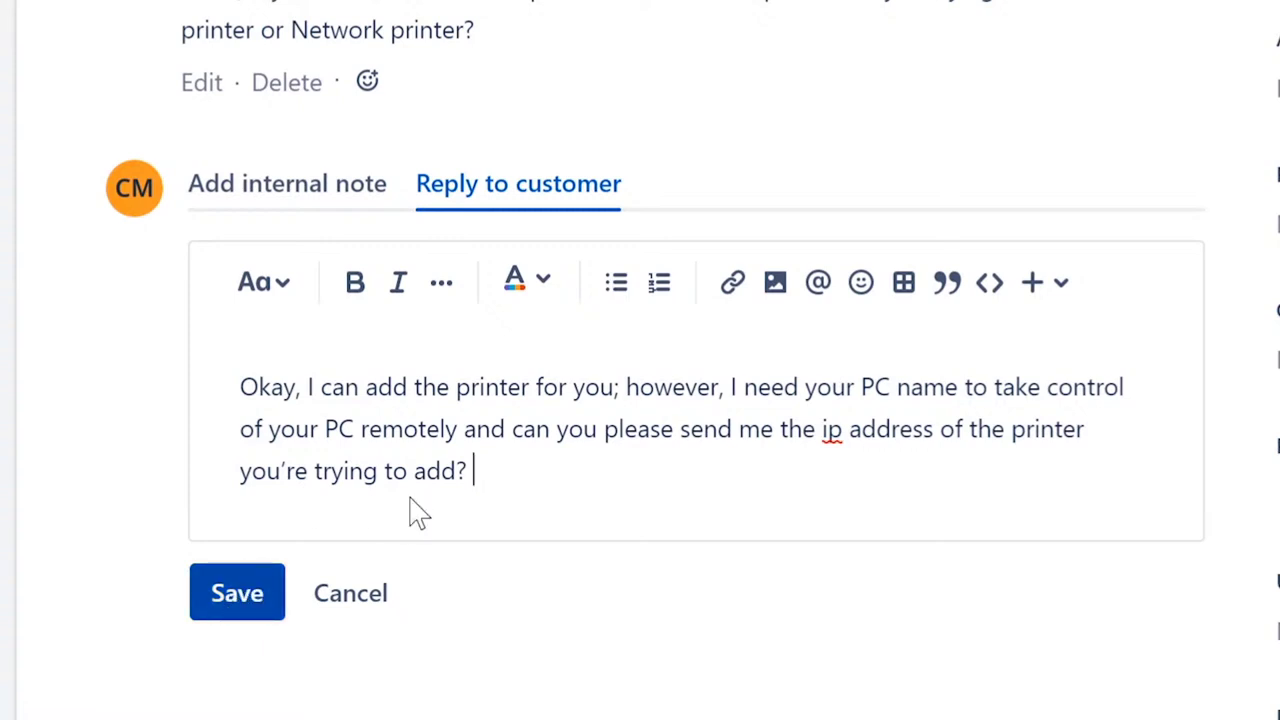
{"action": "key", "text": "ctrl+Return"}
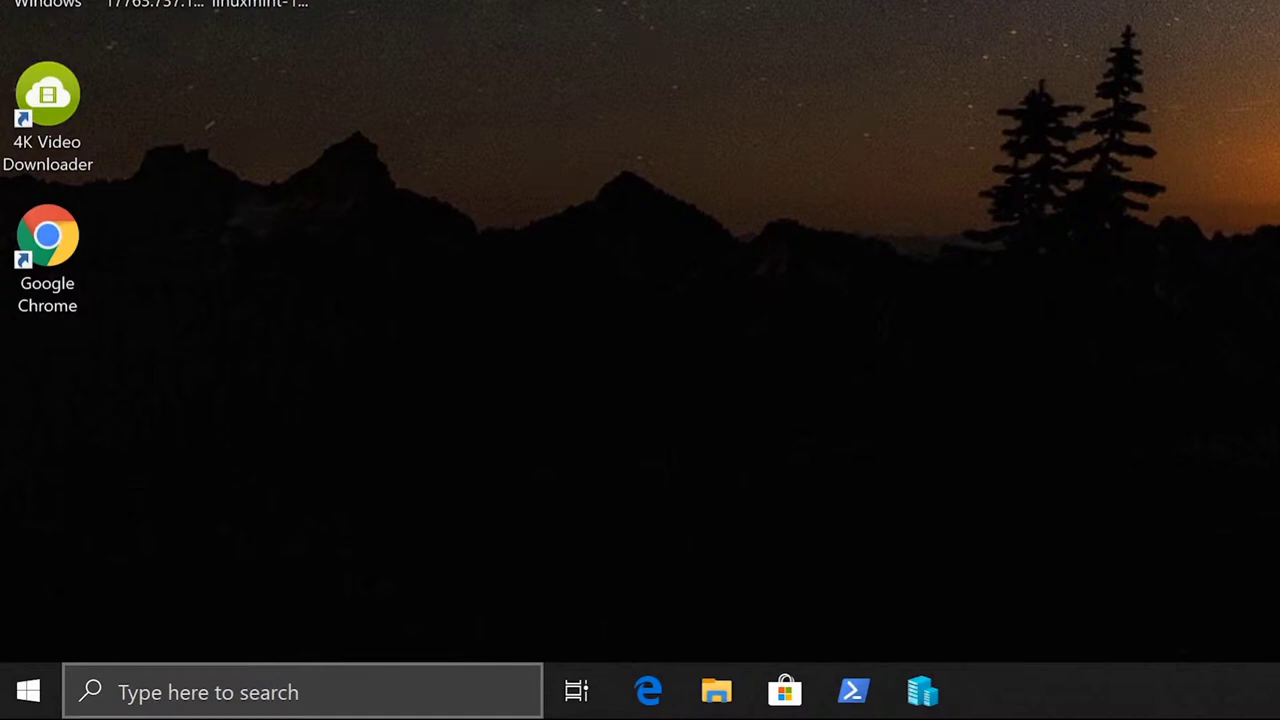
Search Windows for 'devices' and open the Printers & scanners settings.
{"action": "left_click", "coordinate": [300, 692]}
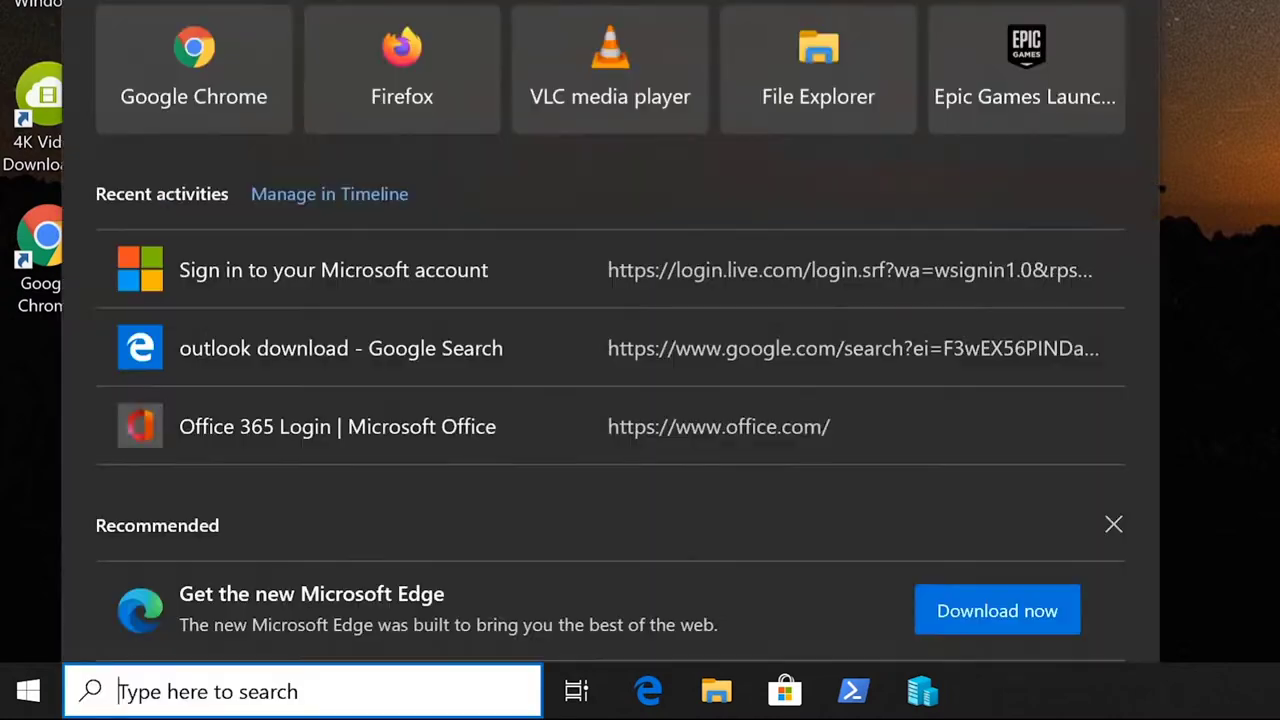
{"action": "type", "text": "de"}
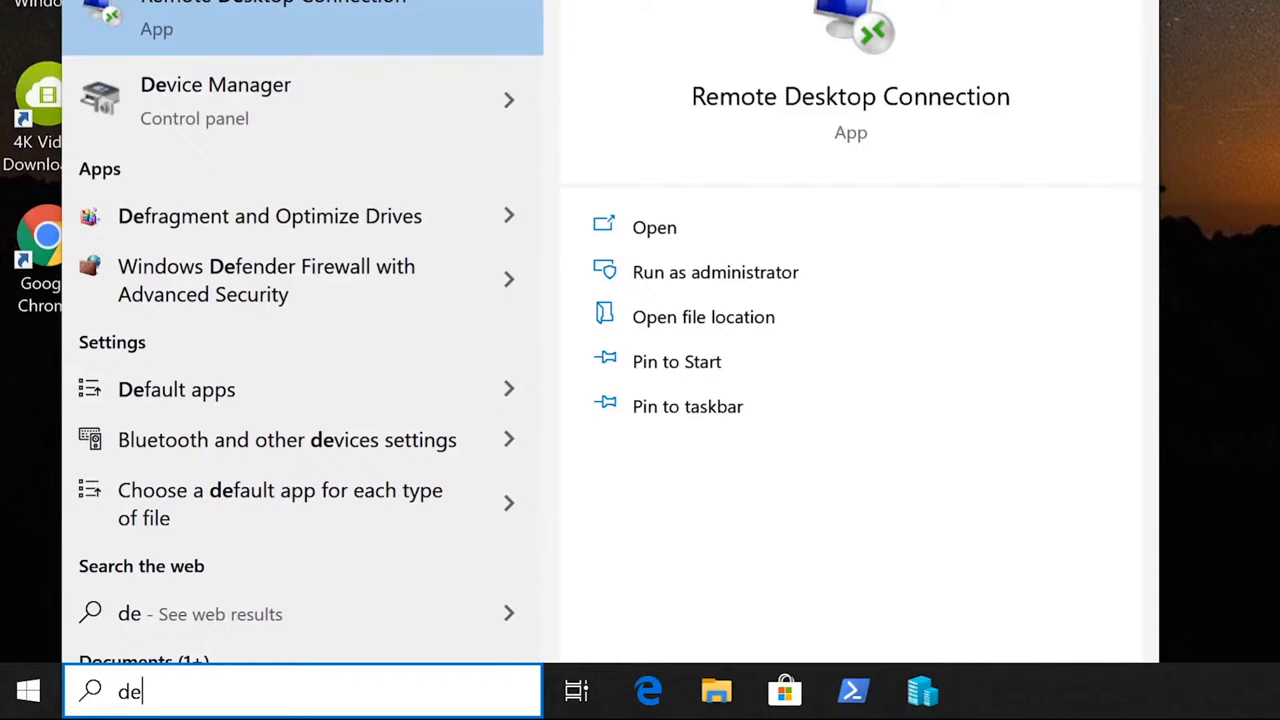
{"action": "key", "text": "BackSpace"}
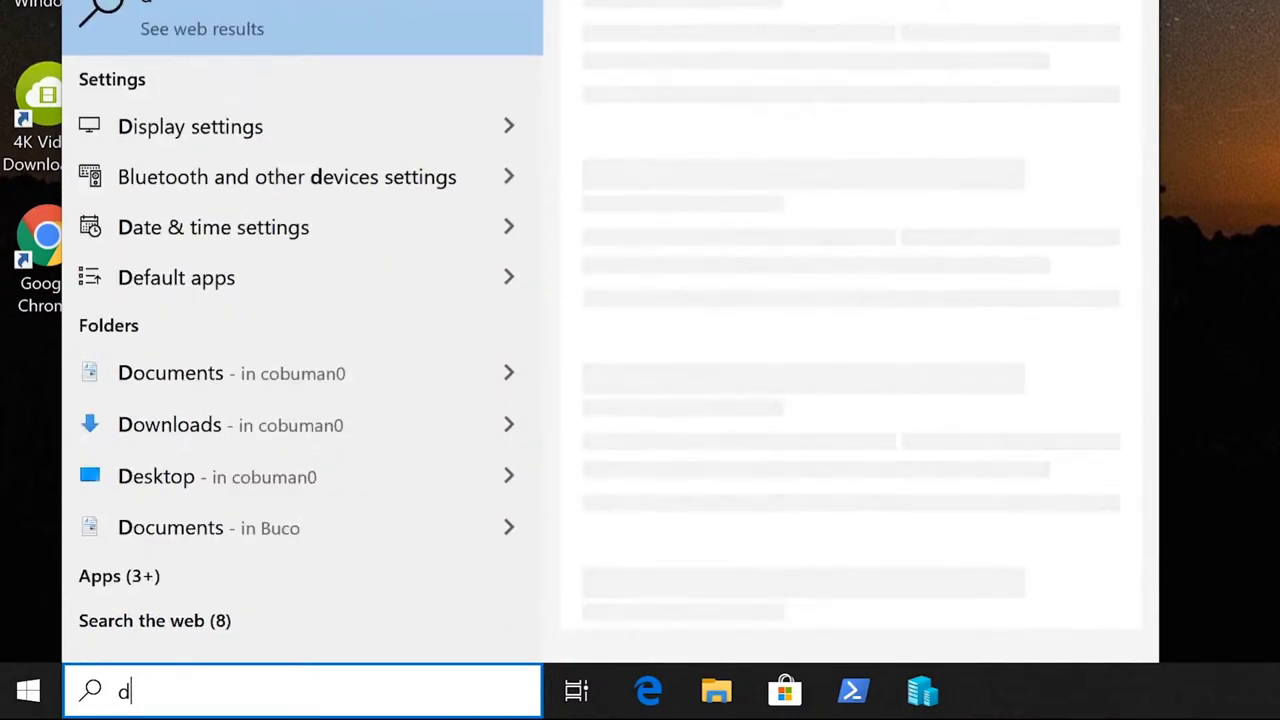
{"action": "type", "text": "evices"}
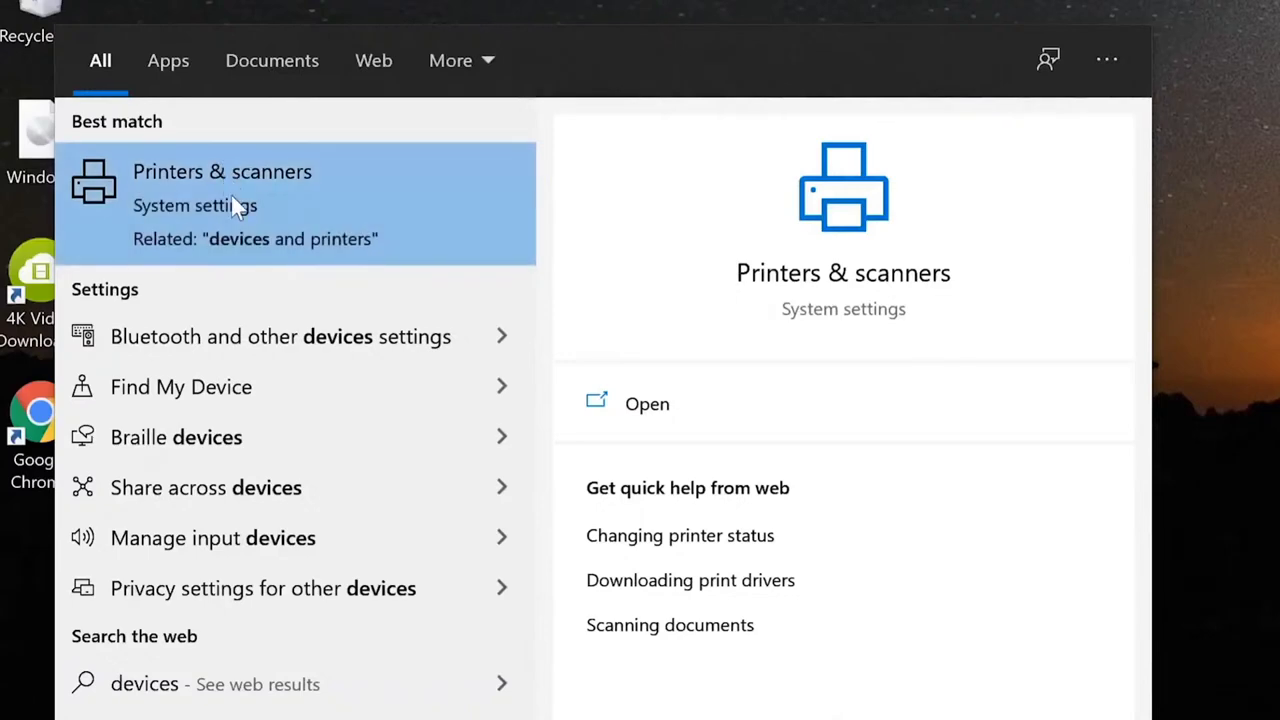
{"action": "left_click", "coordinate": [235, 20]}
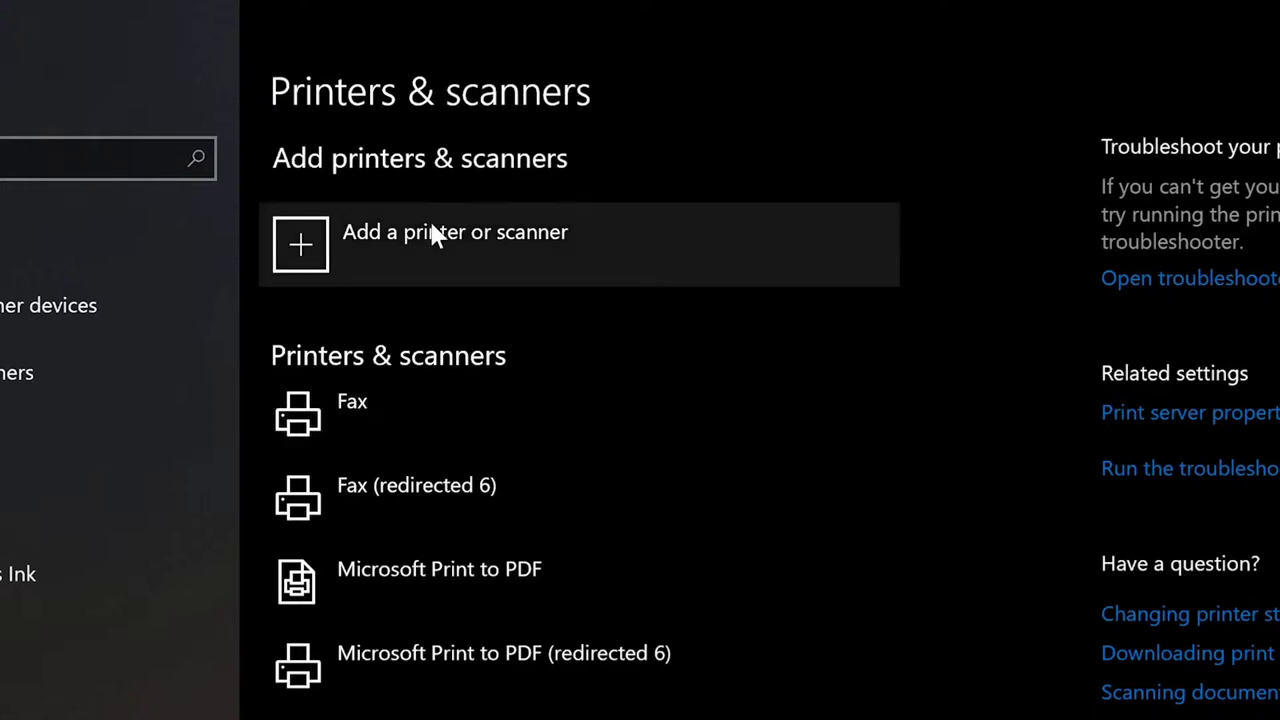
Choose Add a printer or scanner, then 'The printer that I want isn't listed', and reposition the Add Printer window.
{"action": "left_click", "coordinate": [433, 233]}
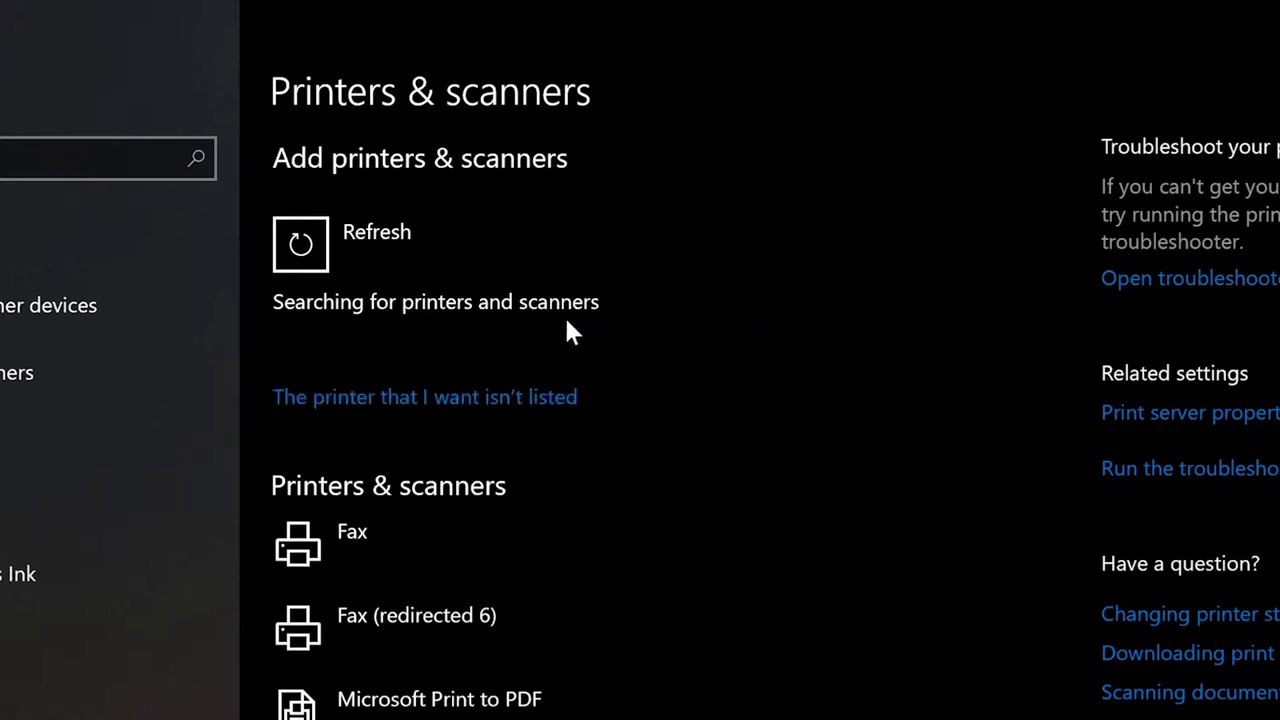
{"action": "left_click", "coordinate": [428, 400]}
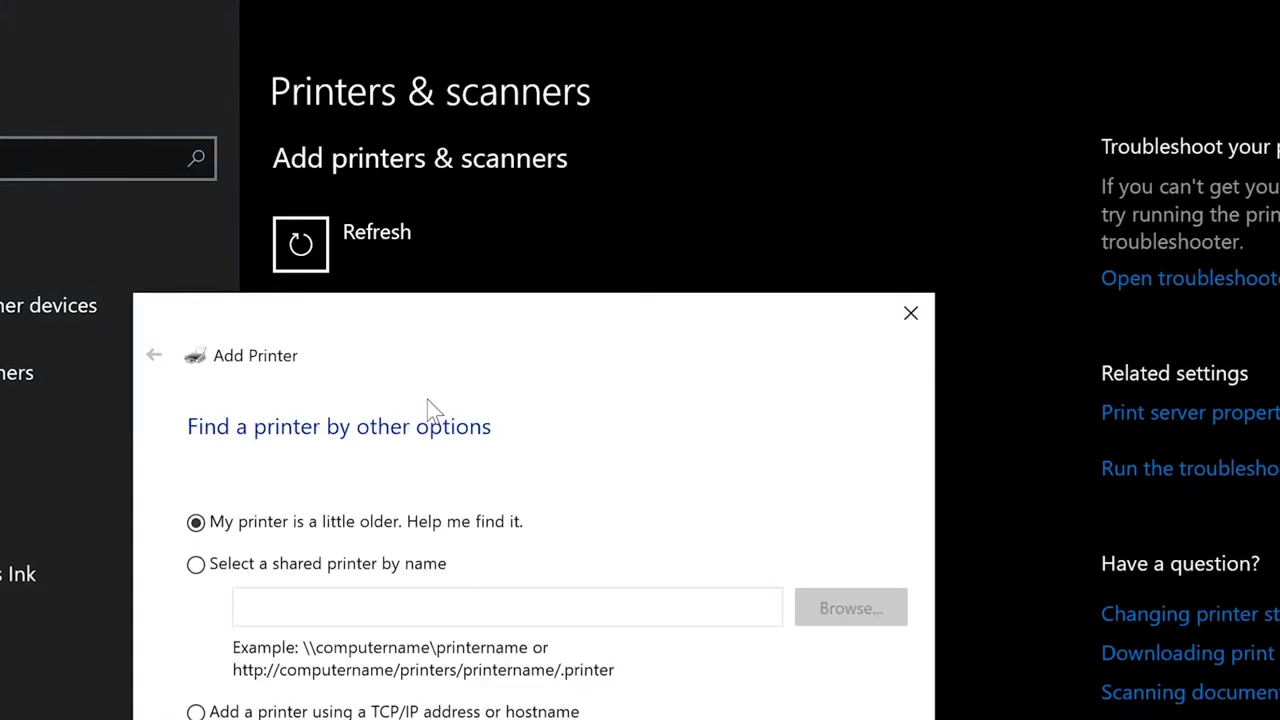
{"action": "left_click_drag", "start_coordinate": [600, 324], "coordinate": [688, 212]}
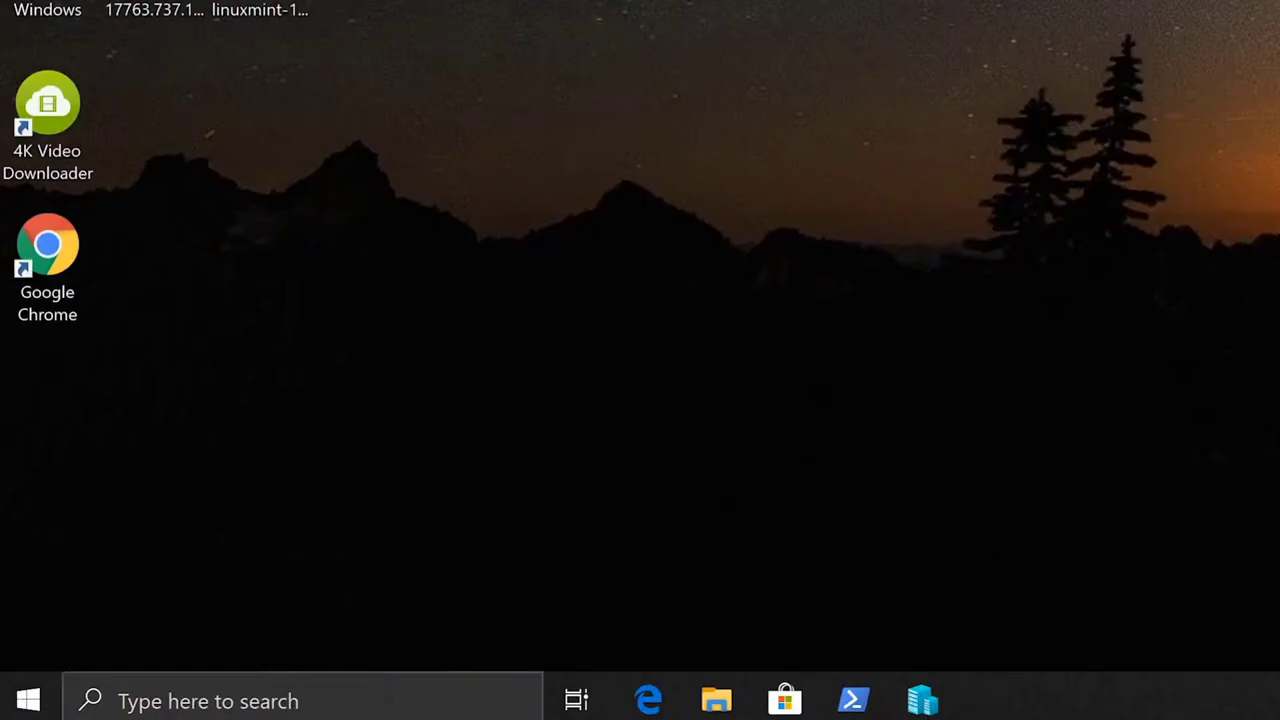
Search for 'control Panel' and open its Devices and Printers page.
{"action": "key", "text": "super+s"}
{"action": "type", "text": "control Panel"}
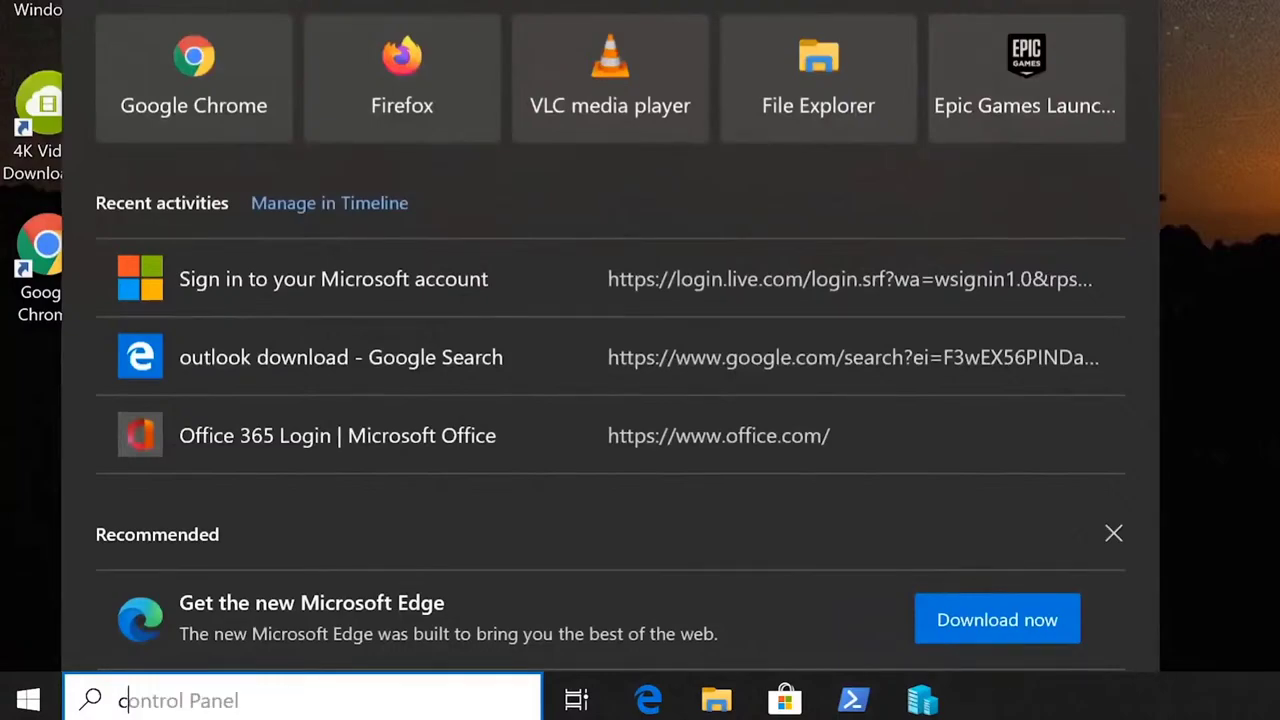
{"action": "key", "text": "Return"}
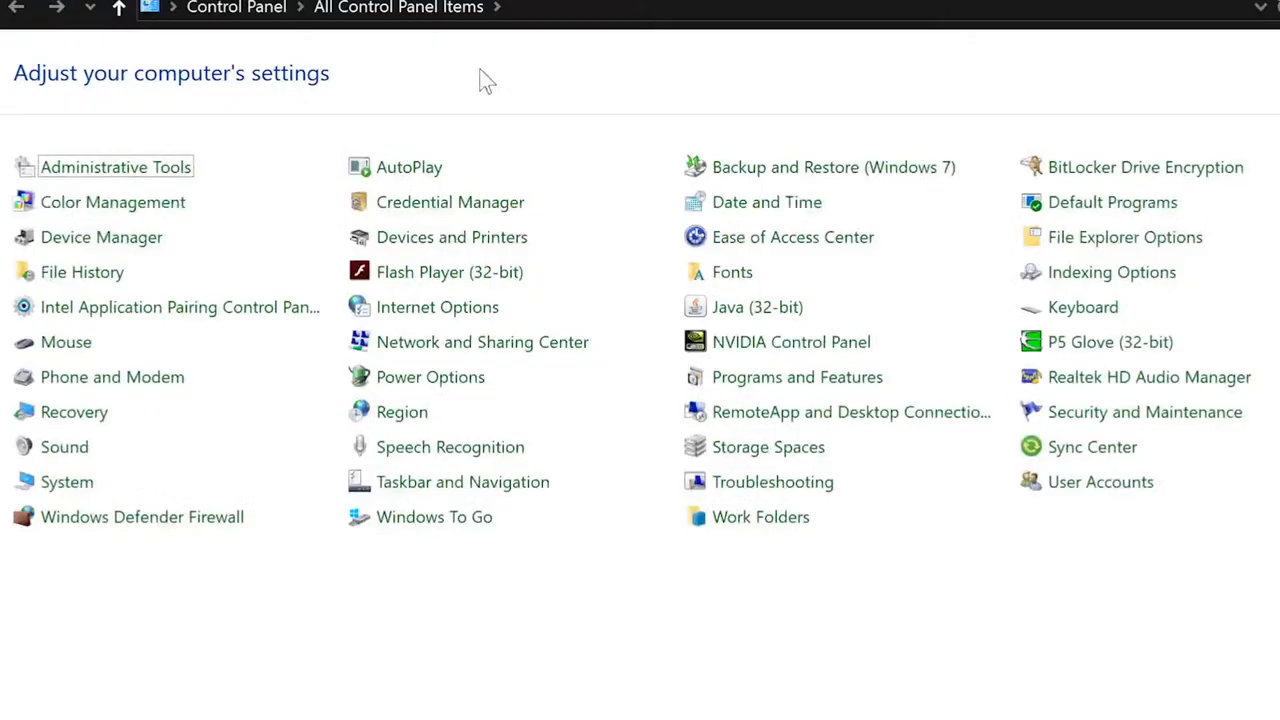
{"action": "left_click", "coordinate": [446, 243]}
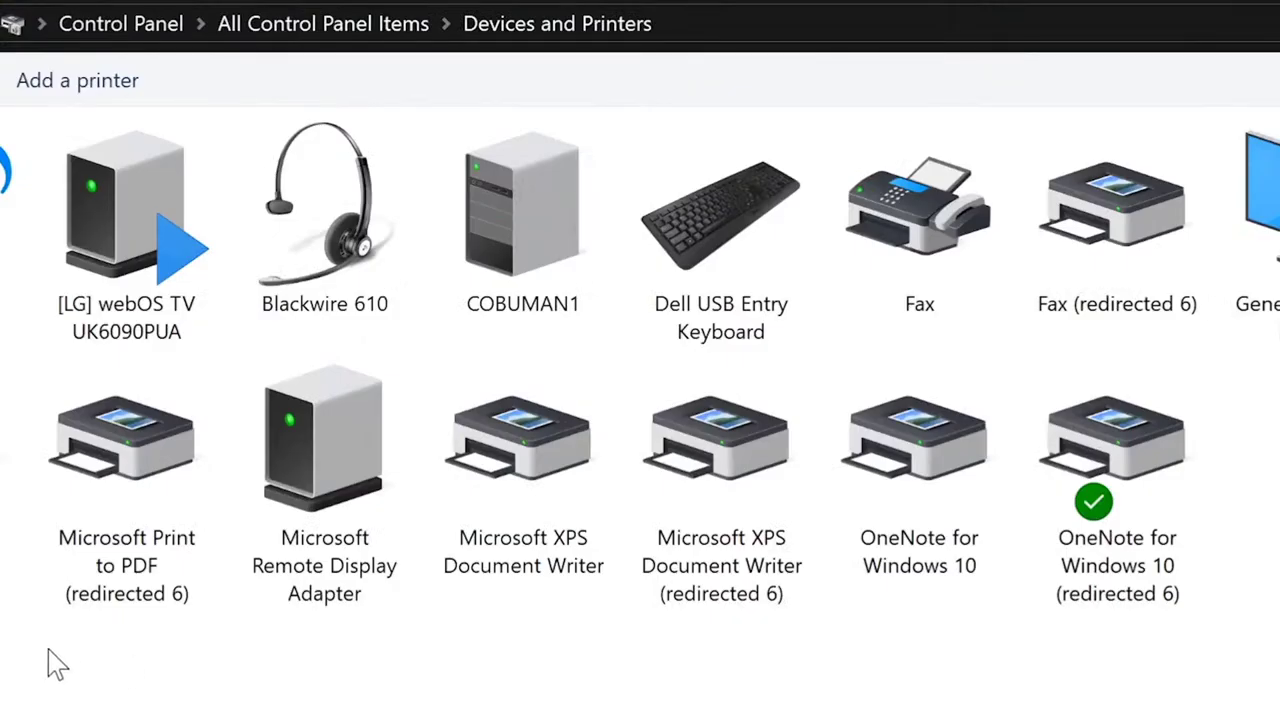
Select and deselect device tiles, including the Blackwire 610 headset.
{"action": "left_click_drag", "start_coordinate": [10, 688], "coordinate": [1279, 172]}
{"action": "key", "text": "Escape"}
{"action": "left_click", "coordinate": [295, 200]}
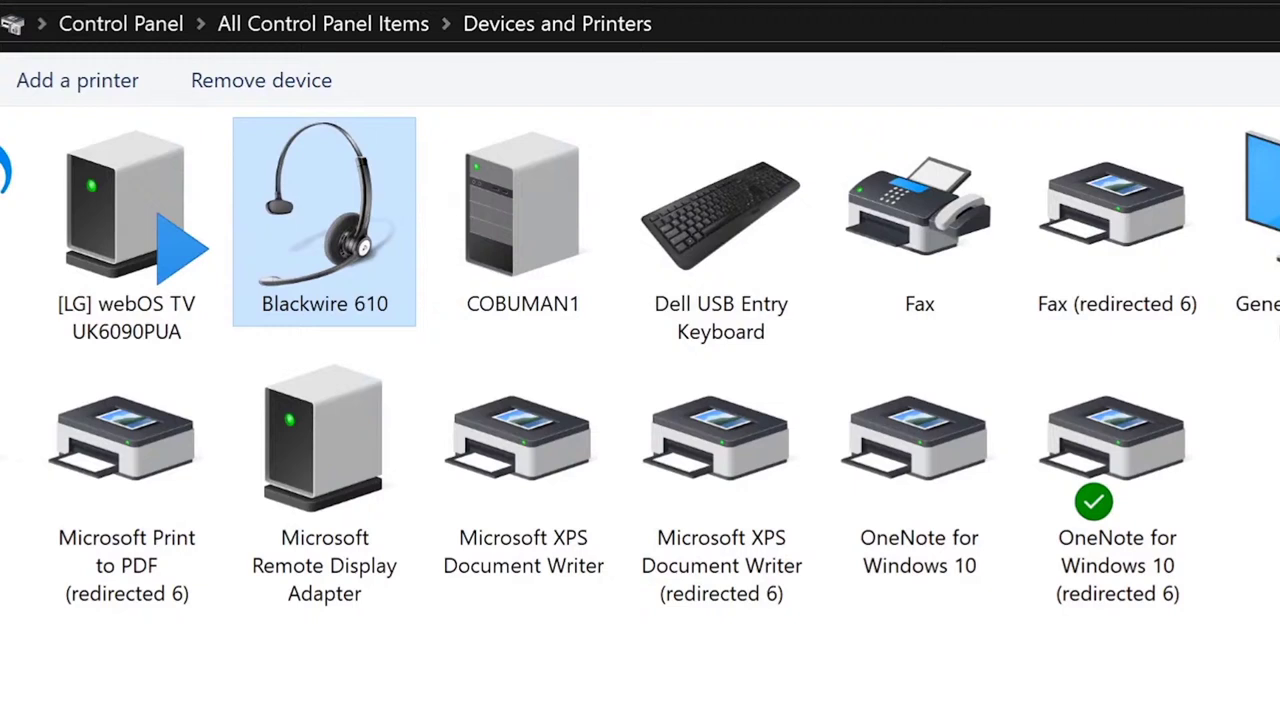
{"action": "left_click", "coordinate": [840, 680]}
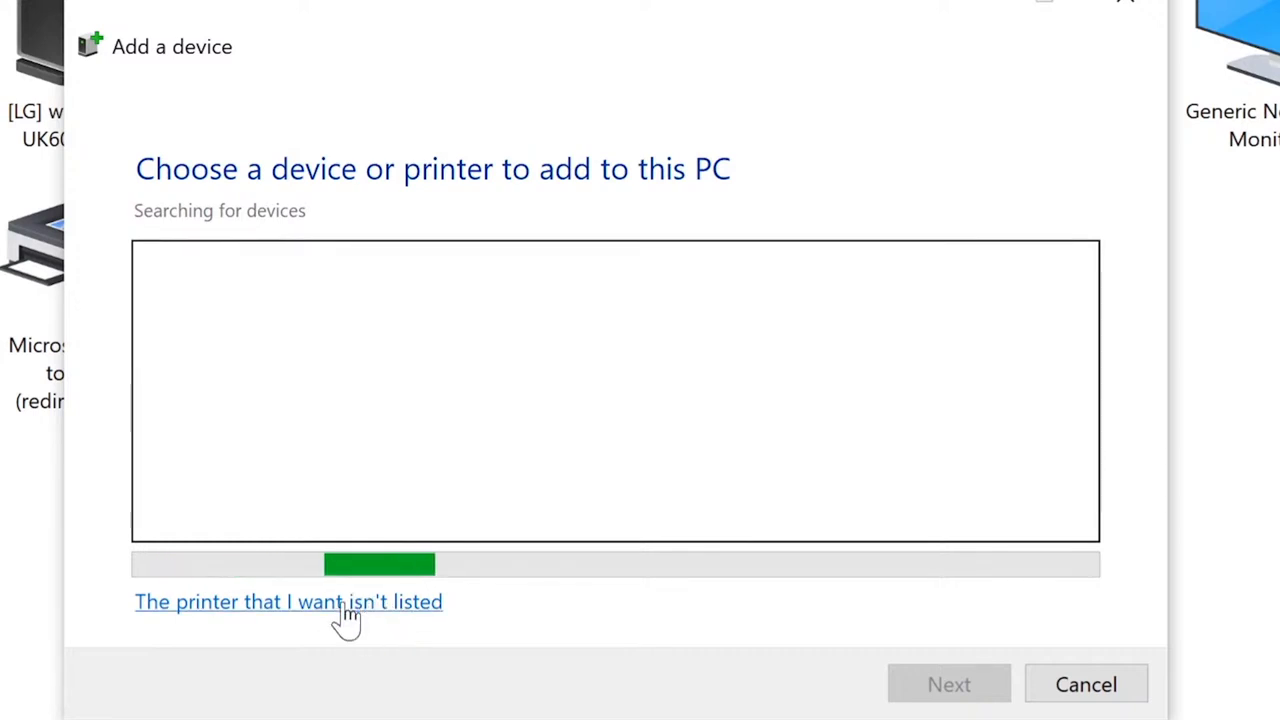
Choose to add the printer by TCP/IP address or hostname and reach the address page.
{"action": "left_click", "coordinate": [343, 603]}
{"action": "left_click_drag", "start_coordinate": [586, 6], "coordinate": [998, 0]}
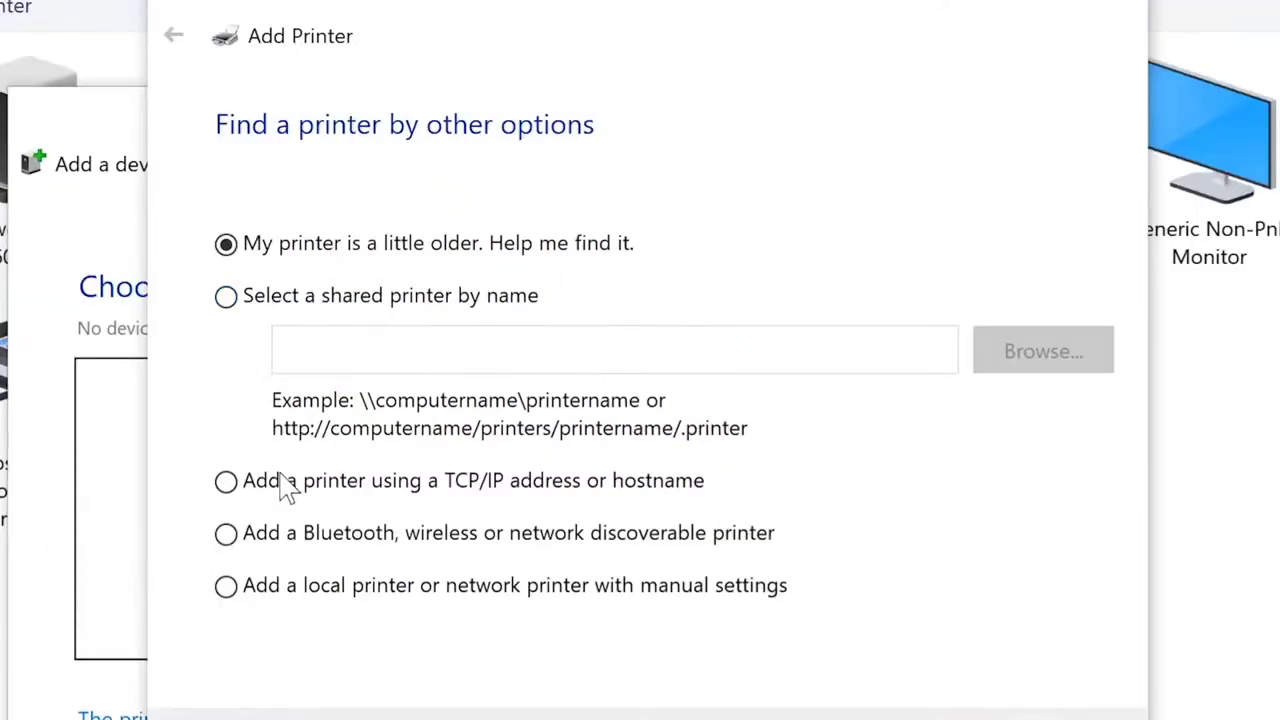
{"action": "left_click", "coordinate": [402, 592]}
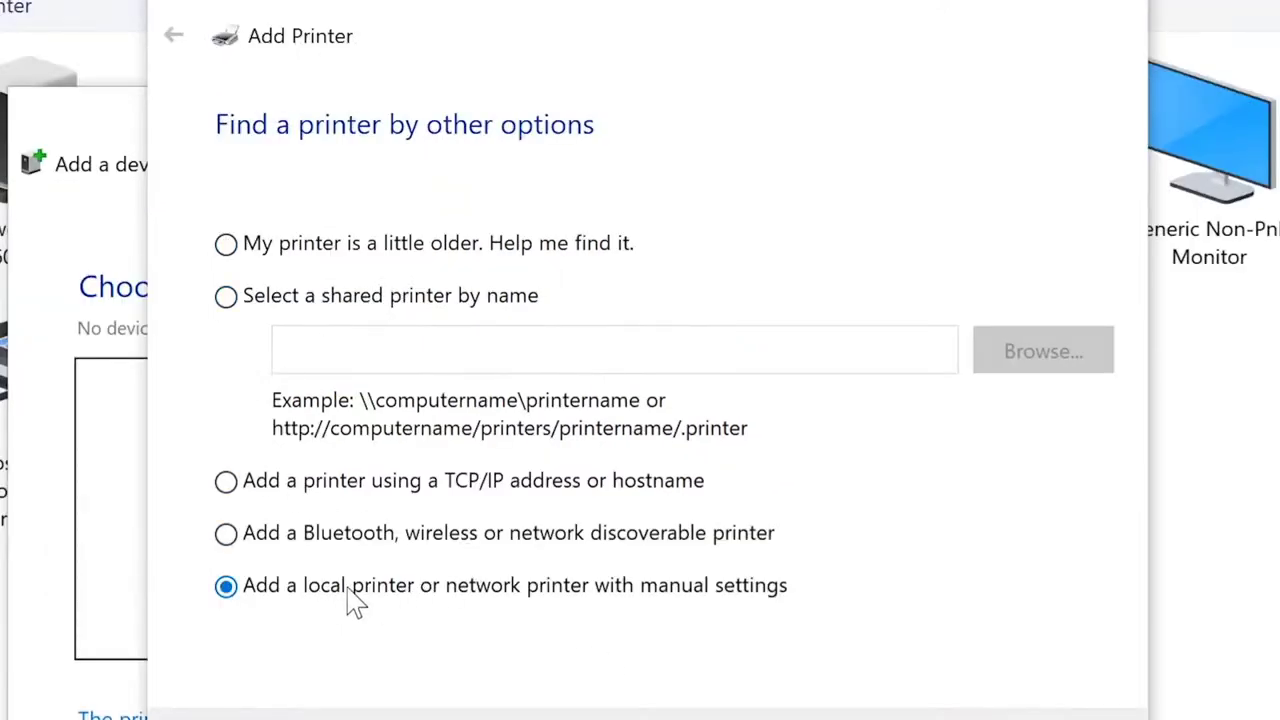
{"action": "left_click", "coordinate": [297, 489]}
{"action": "left_click", "coordinate": [566, 284]}
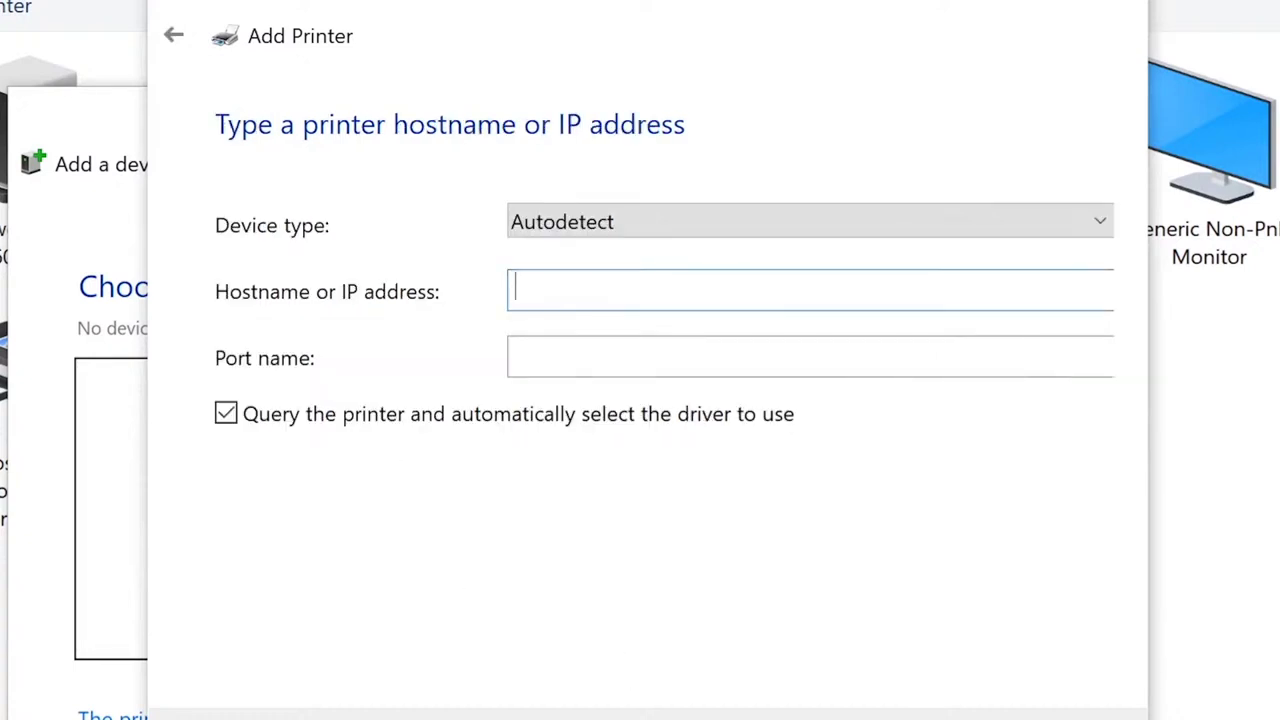
Enter 192.168.2.1 as the printer's IP address and start port detection.
{"action": "type", "text": "192"}
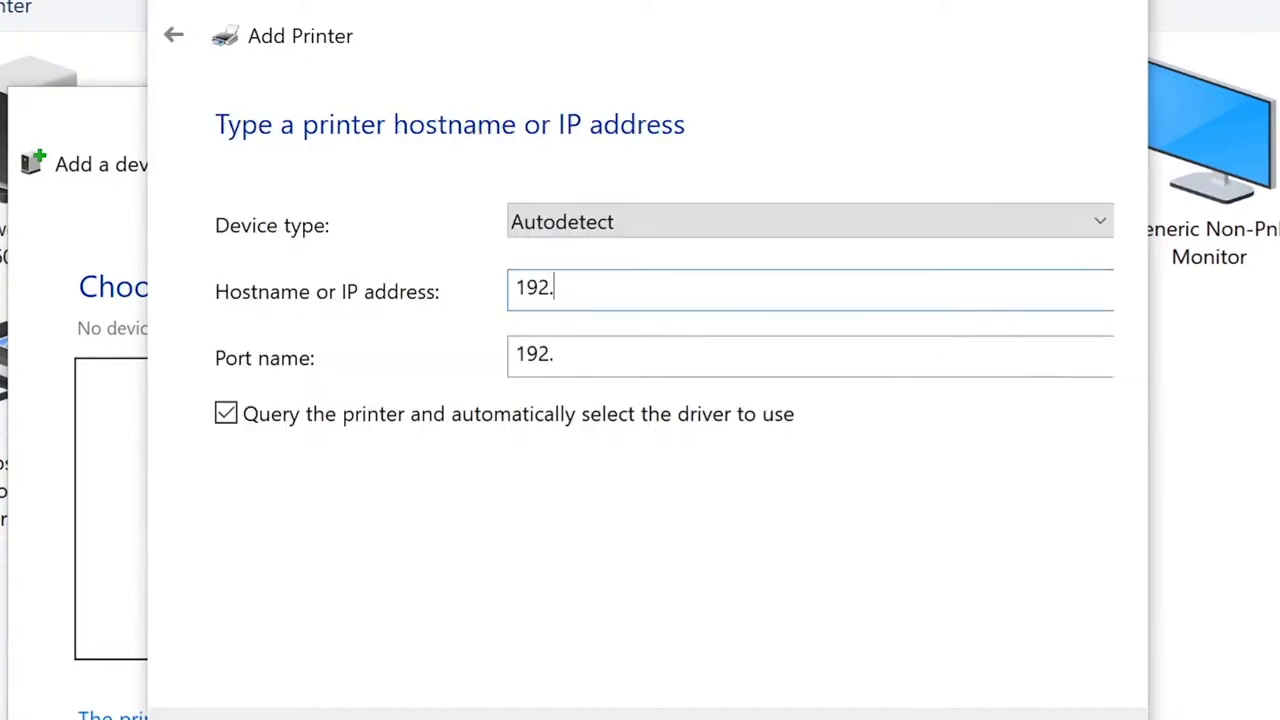
{"action": "type", "text": ".168.2.1"}
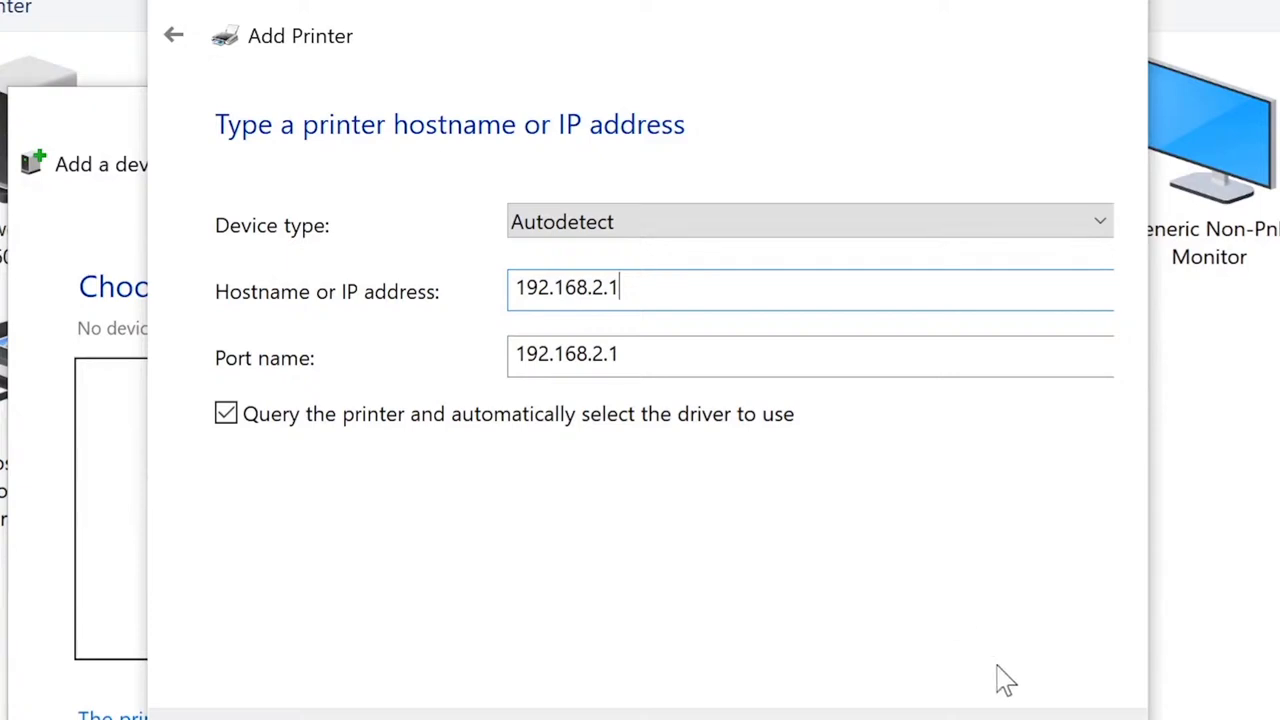
{"action": "left_click", "coordinate": [985, 715]}
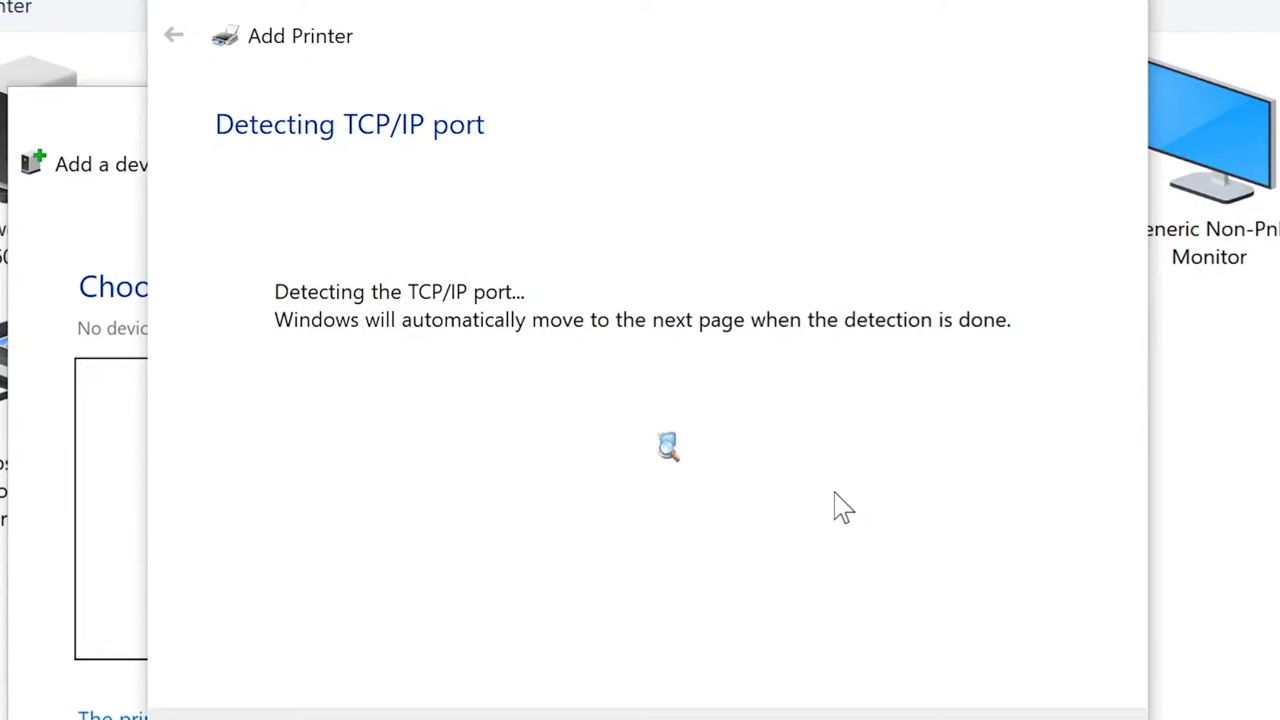
Close the Add Printer and Add a device windows and set OneNote (redirected 6) as default printer.
{"action": "left_click", "coordinate": [1048, 712]}
{"action": "left_click", "coordinate": [1000, 712]}
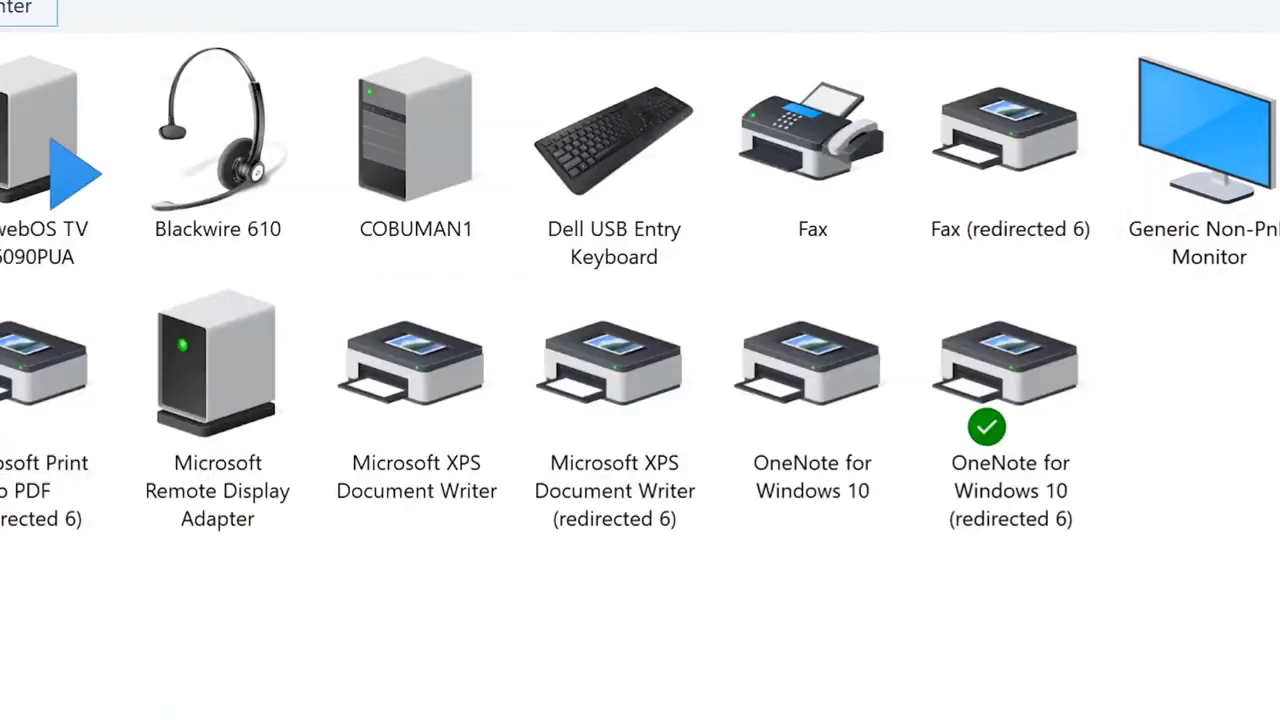
{"action": "left_click", "coordinate": [993, 392]}
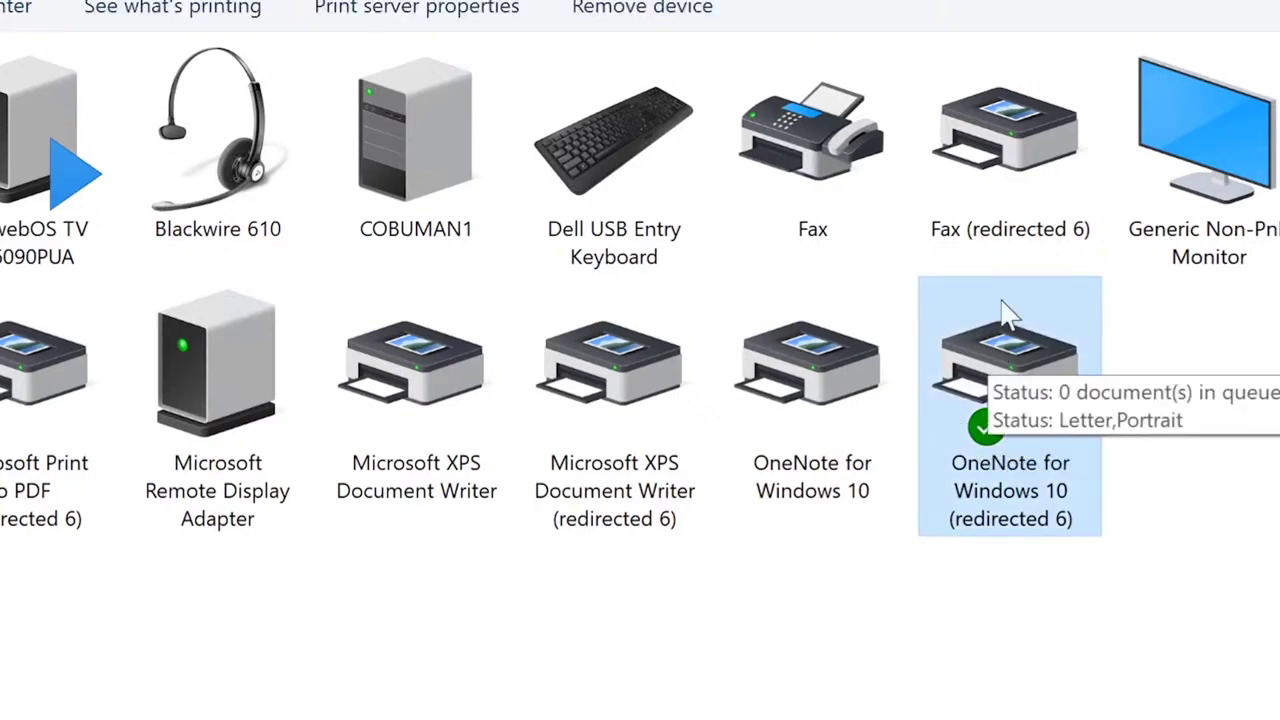
{"action": "right_click", "coordinate": [1000, 362]}
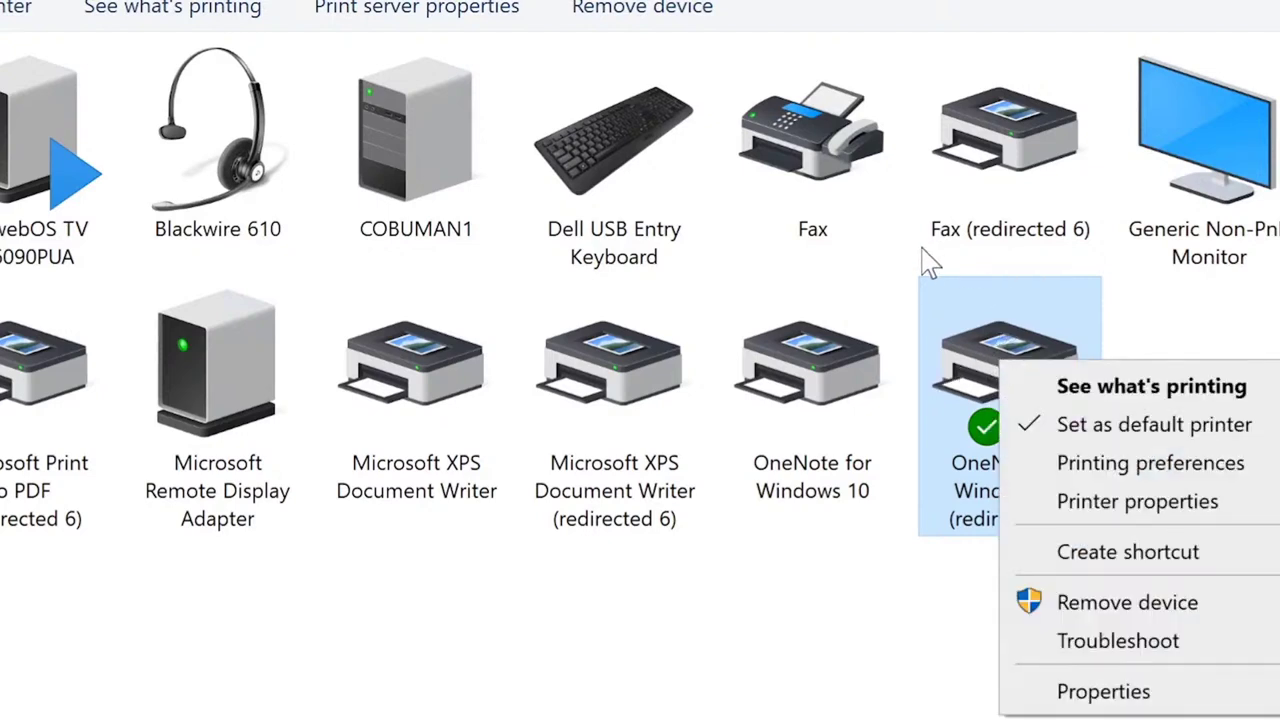
{"action": "left_click", "coordinate": [1066, 438]}
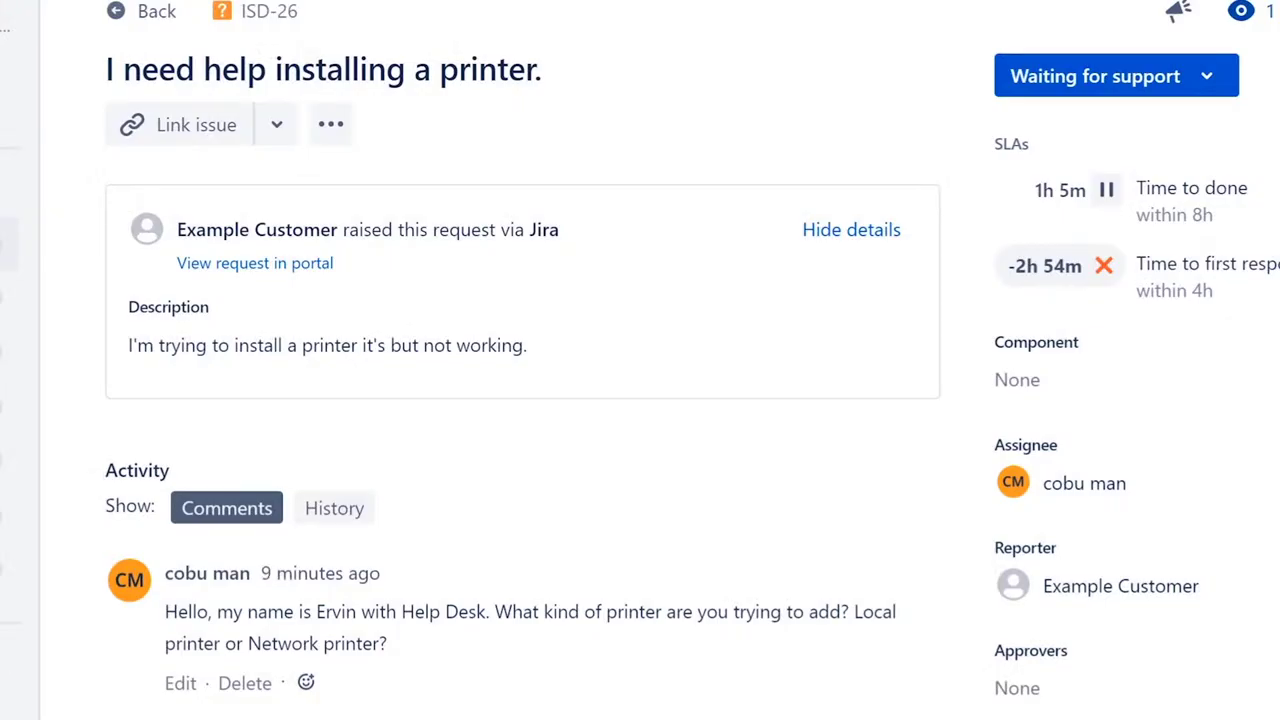
Post the internal note 'Added printer as requested.' on ticket ISD-26.
{"action": "scroll", "coordinate": [520, 400], "scroll_direction": "down", "scroll_amount": 3}
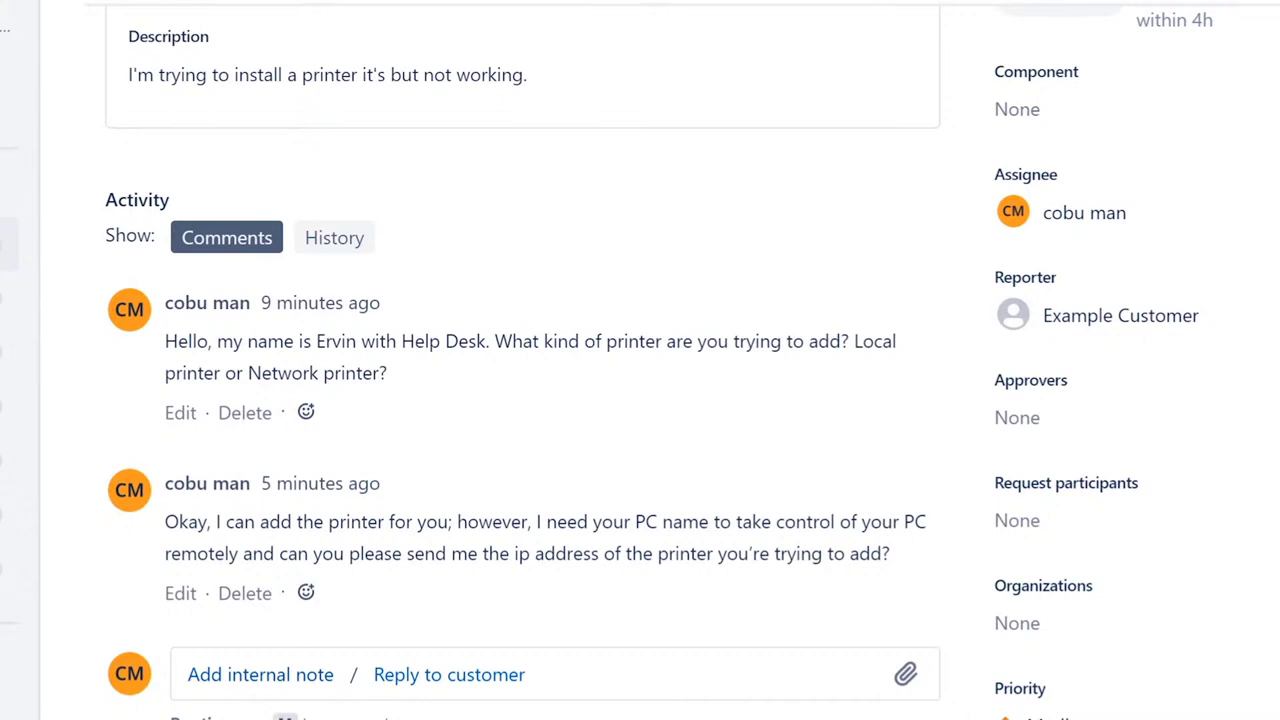
{"action": "left_click", "coordinate": [270, 266]}
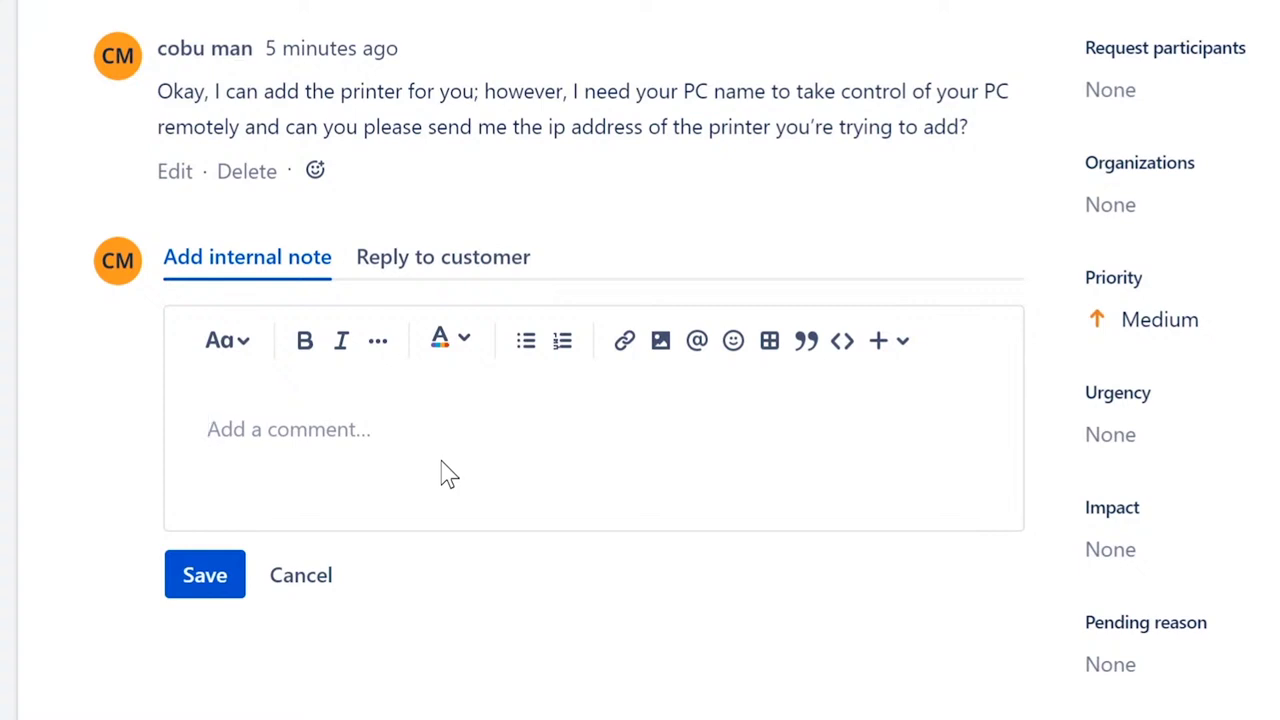
{"action": "type", "text": "Added pri"}
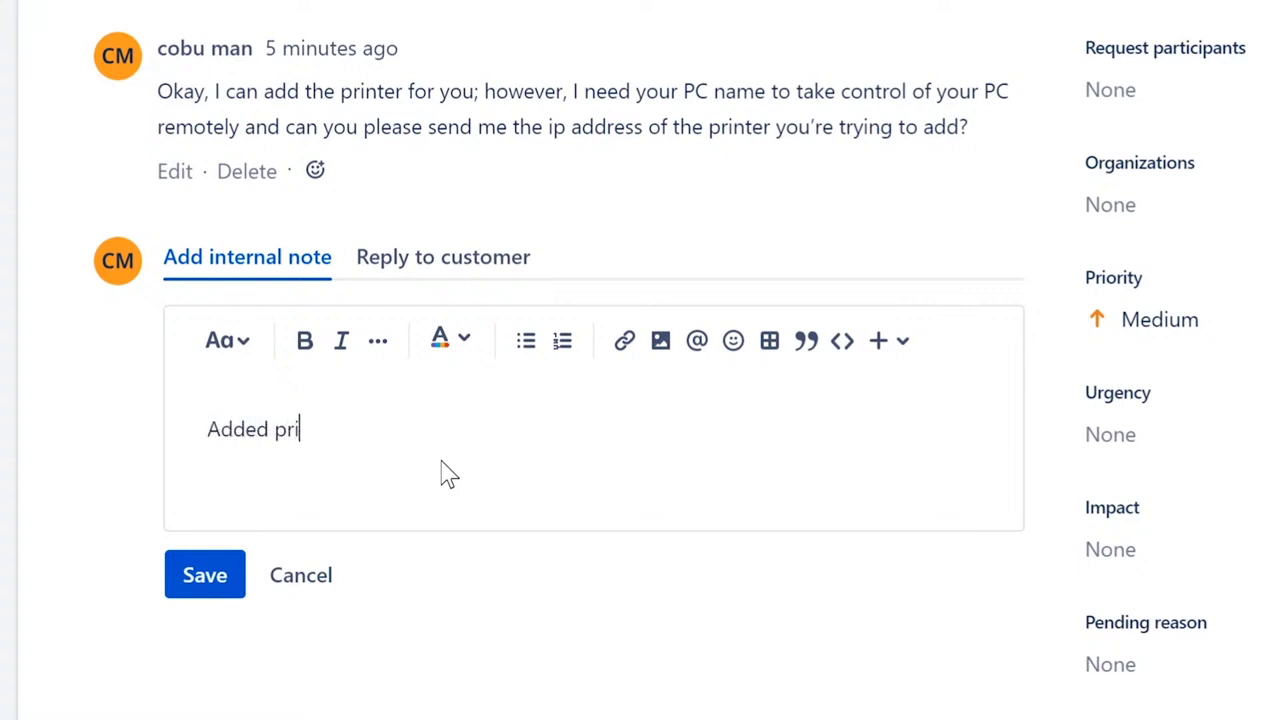
{"action": "type", "text": "nter as requested. Ervin"}
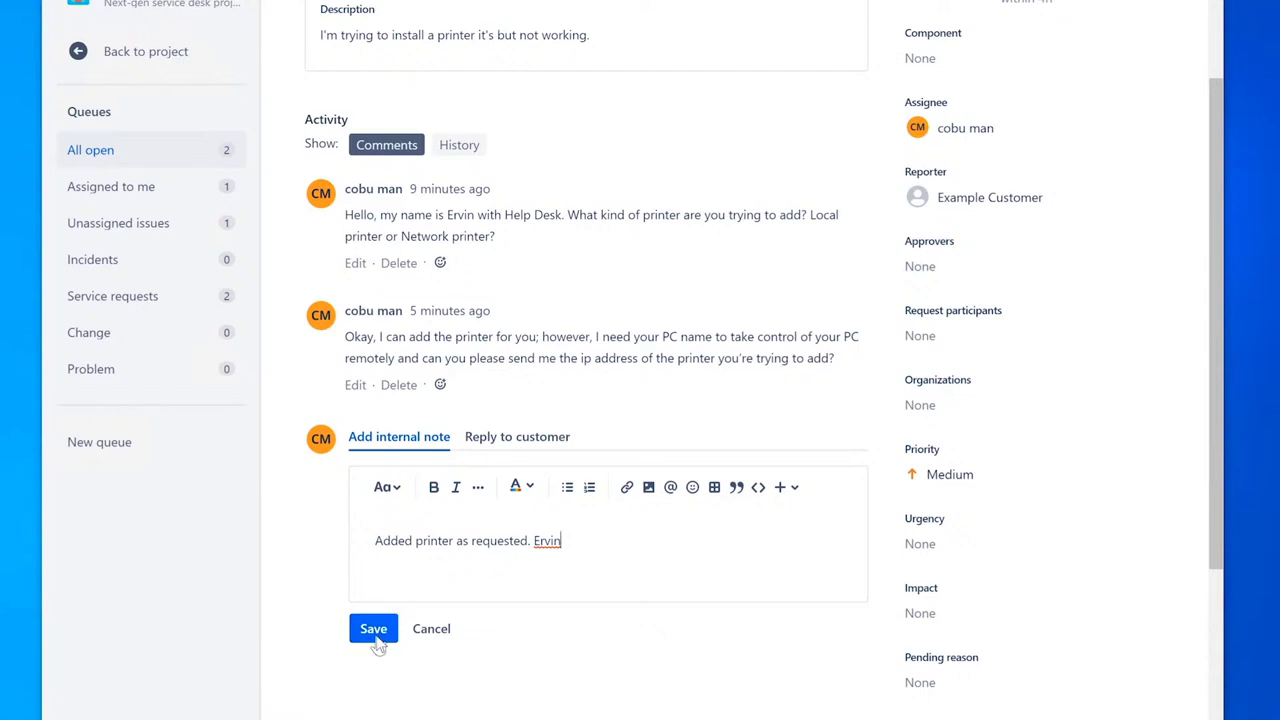
{"action": "left_click", "coordinate": [374, 630]}
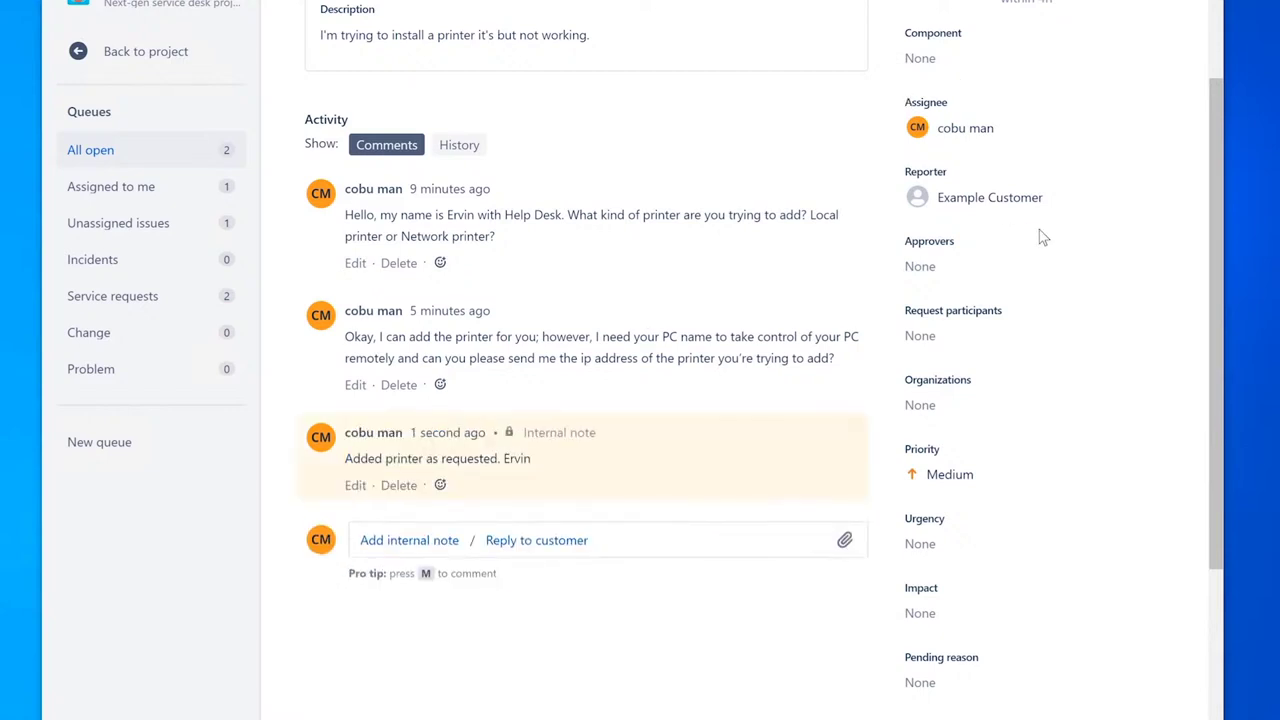
{"action": "scroll", "coordinate": [1040, 236], "scroll_direction": "up", "scroll_amount": 2}
{"action": "left_click", "coordinate": [1047, 36]}
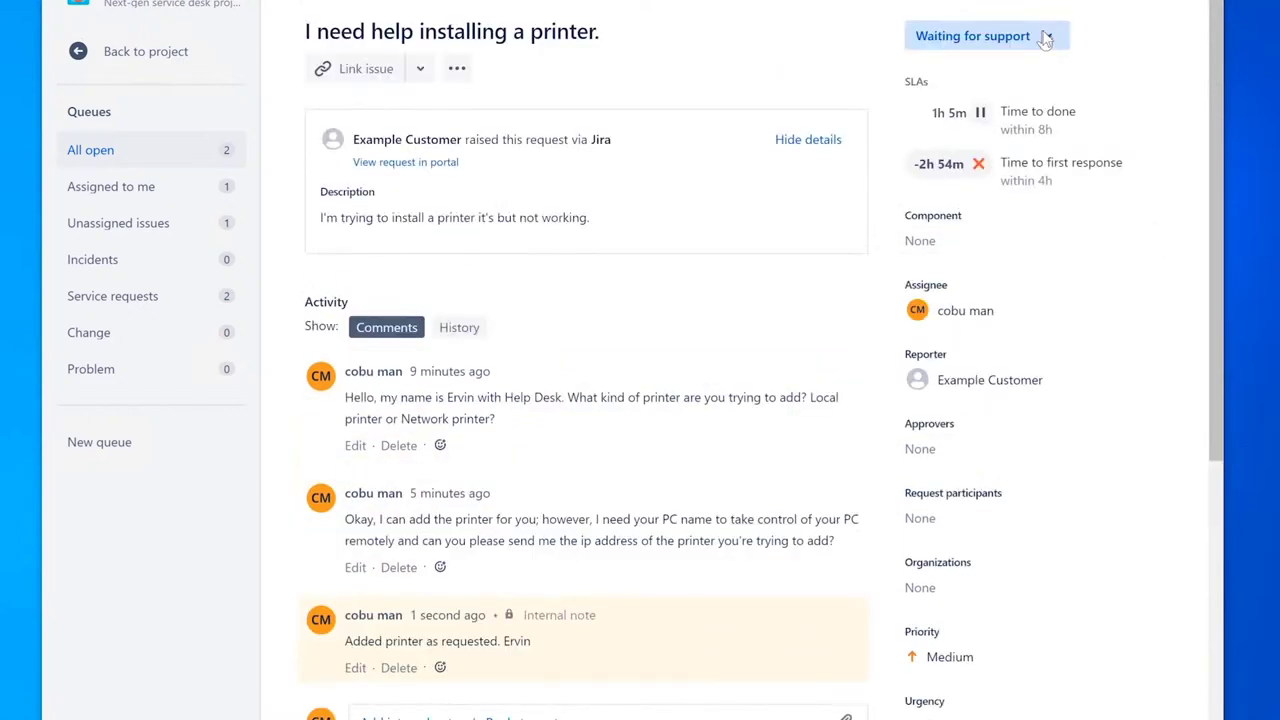
Mark ISD-26 Completed, then open ISD-16 'Websites are super slow.' and read its latest internal note.
{"action": "left_click", "coordinate": [993, 211]}
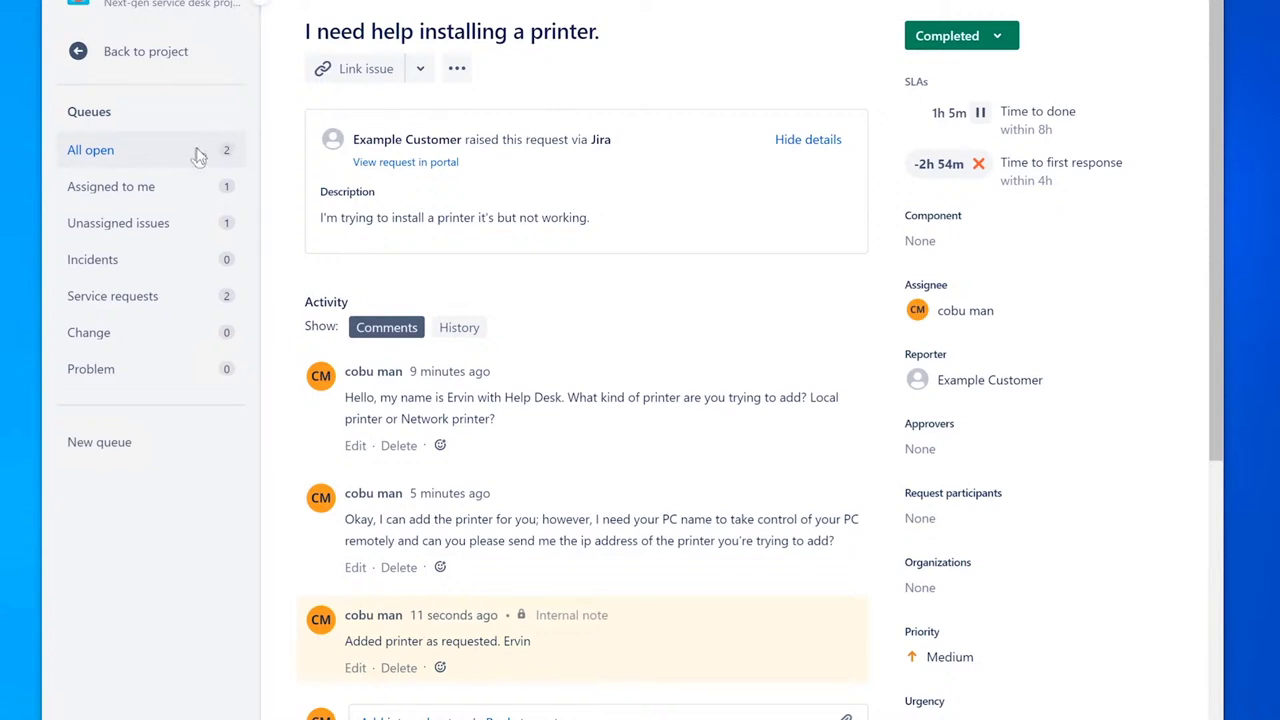
{"action": "left_click", "coordinate": [334, 5]}
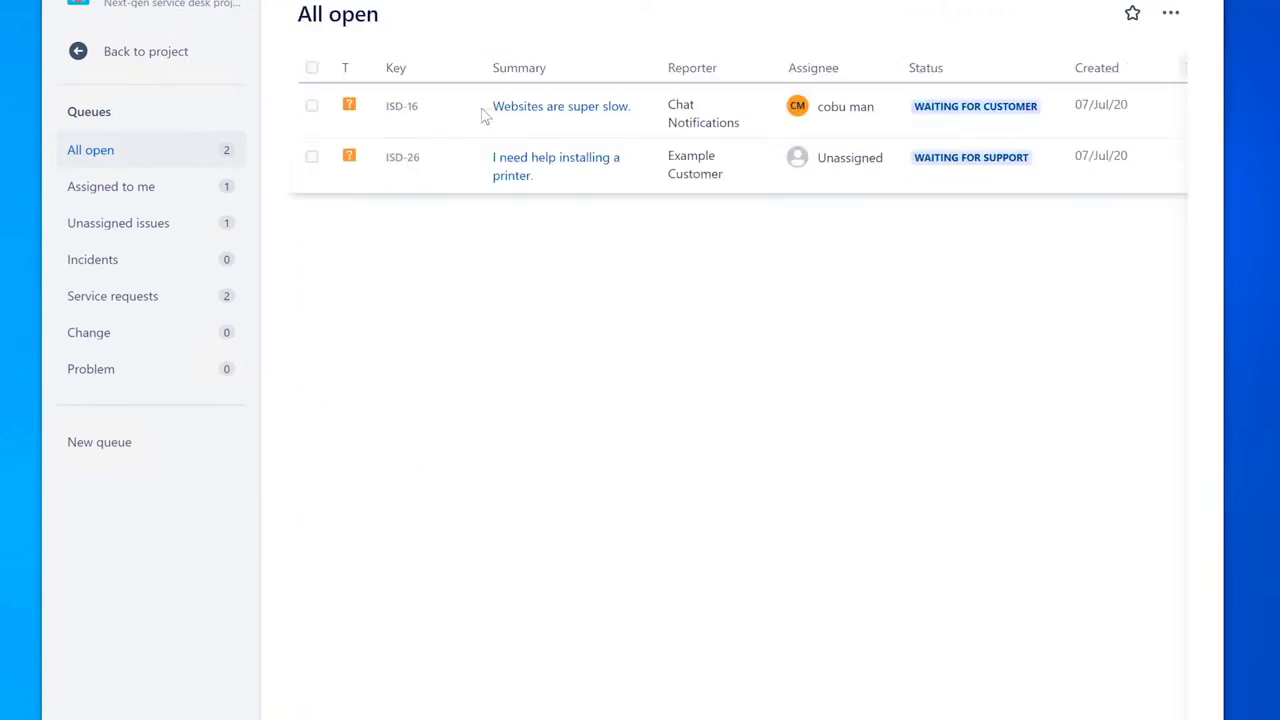
{"action": "left_click", "coordinate": [541, 110]}
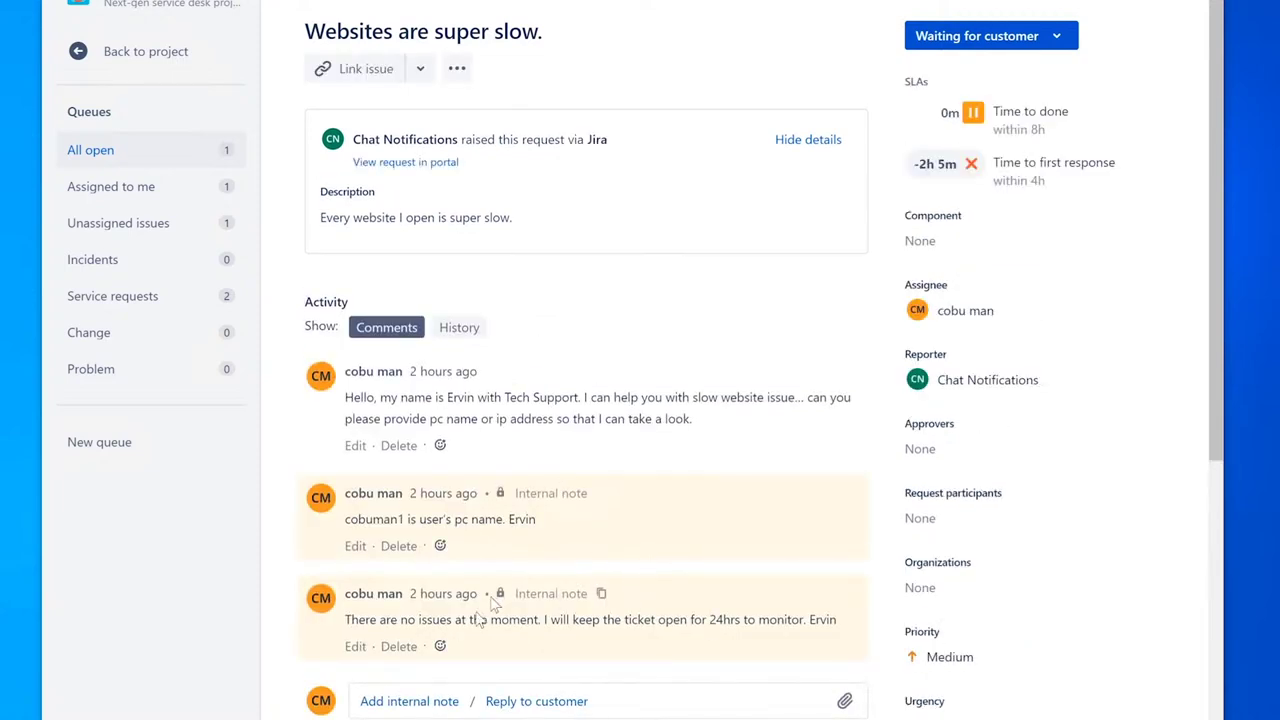
{"action": "left_click_drag", "start_coordinate": [351, 619], "coordinate": [822, 627]}
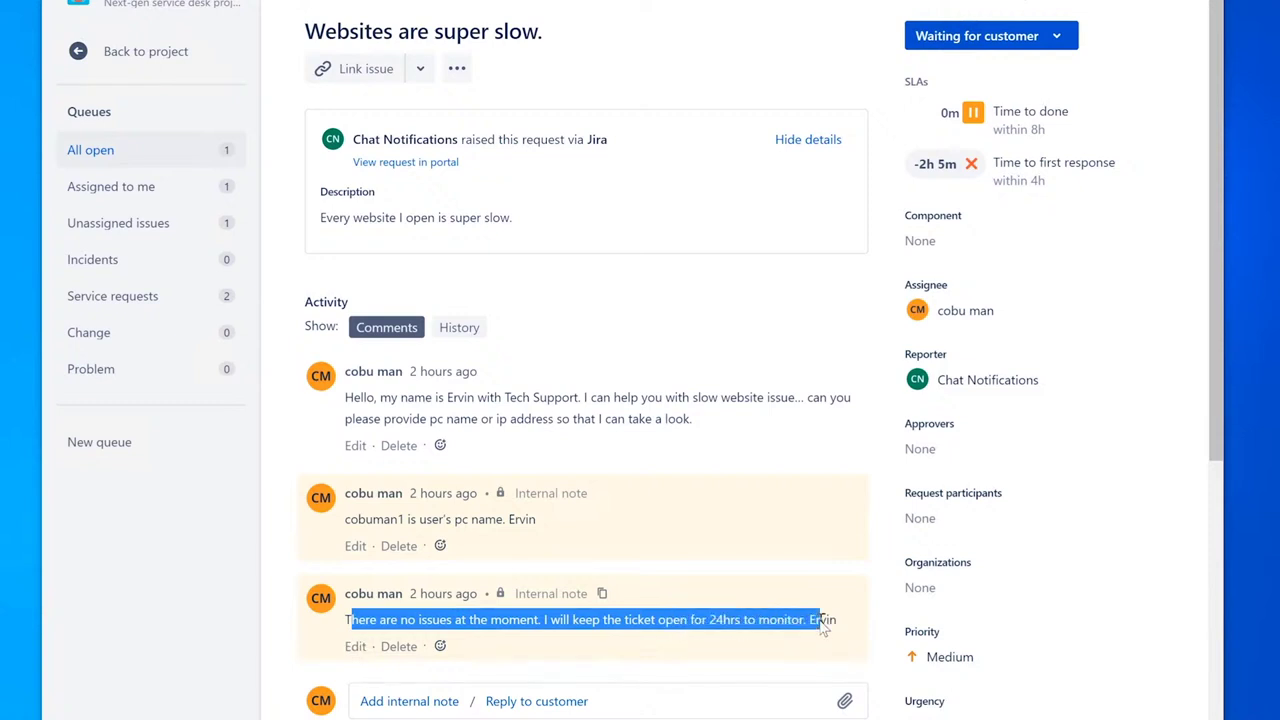
{"action": "left_click", "coordinate": [824, 626]}
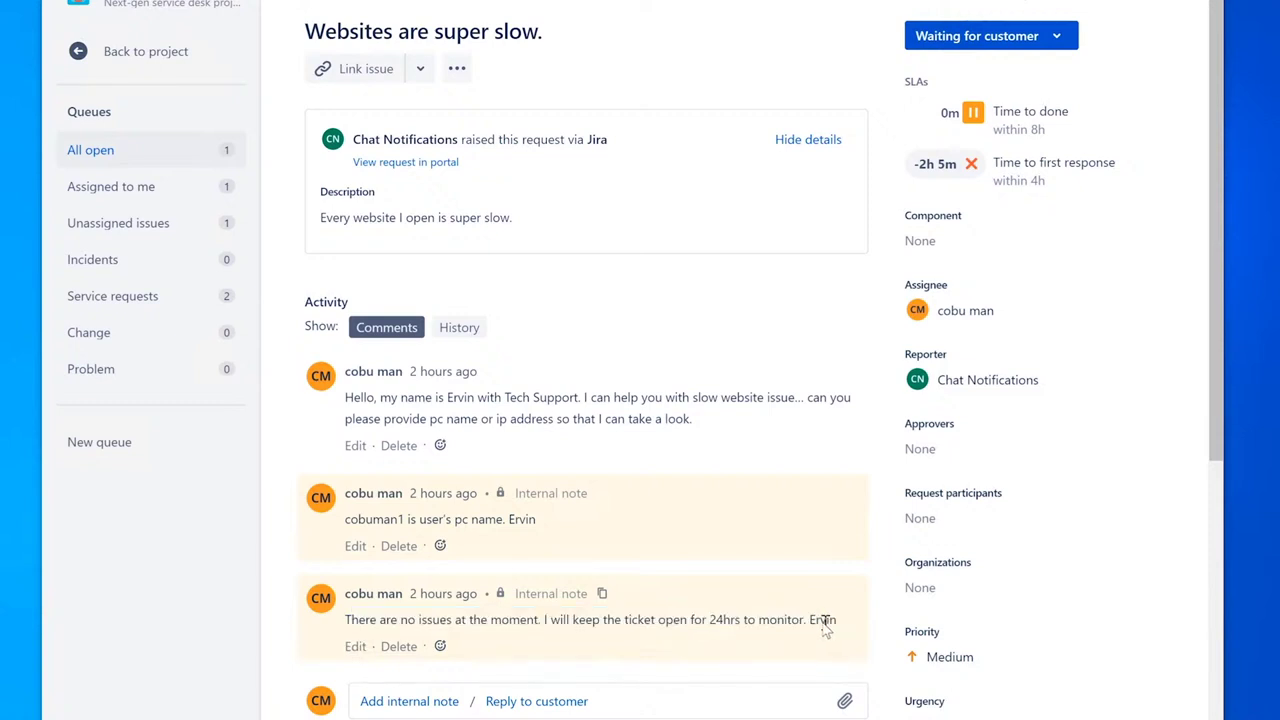
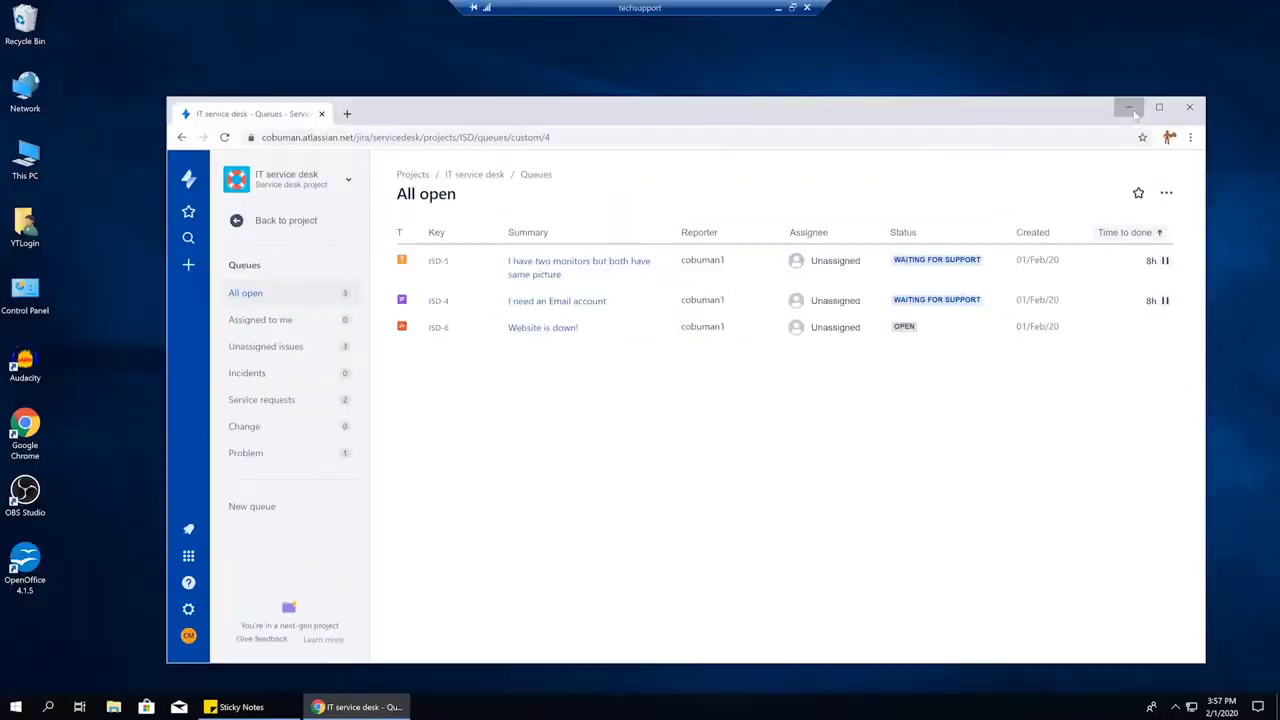
{"action": "left_click", "coordinate": [1129, 107]}
{"action": "left_click_drag", "start_coordinate": [625, 256], "coordinate": [553, 256]}
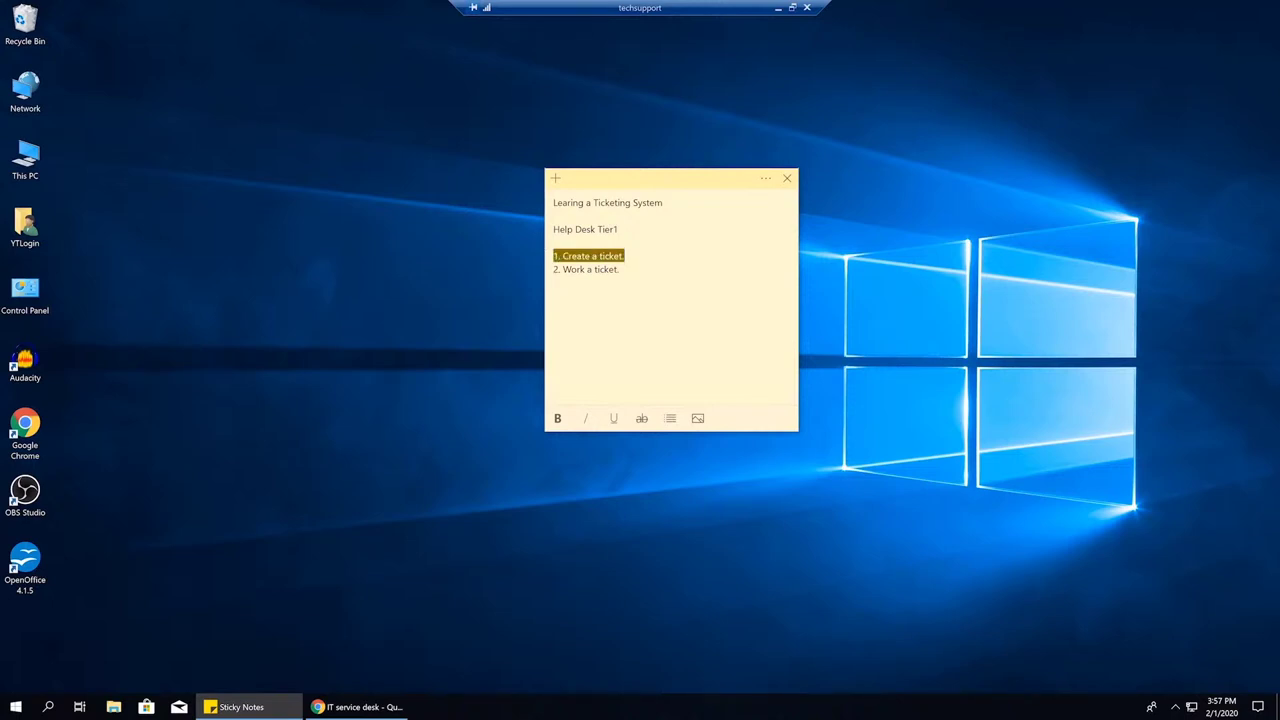
{"action": "left_click", "coordinate": [553, 256]}
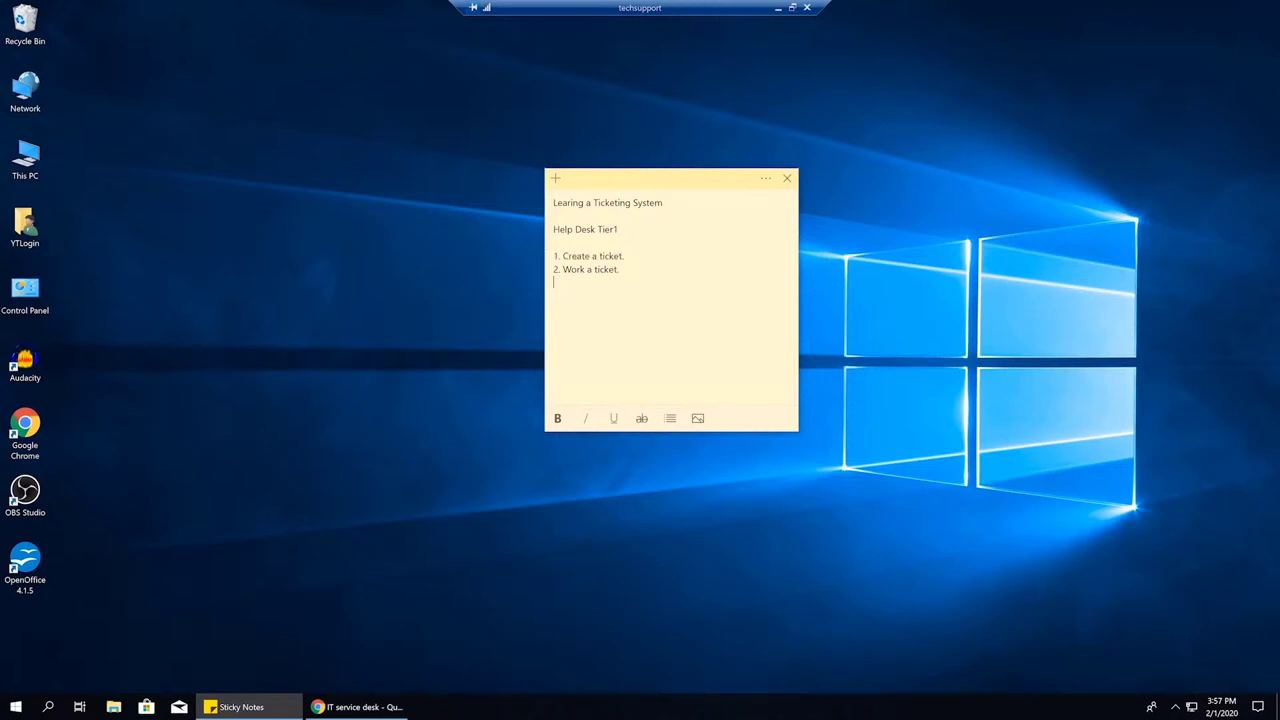
{"action": "left_click", "coordinate": [400, 705]}
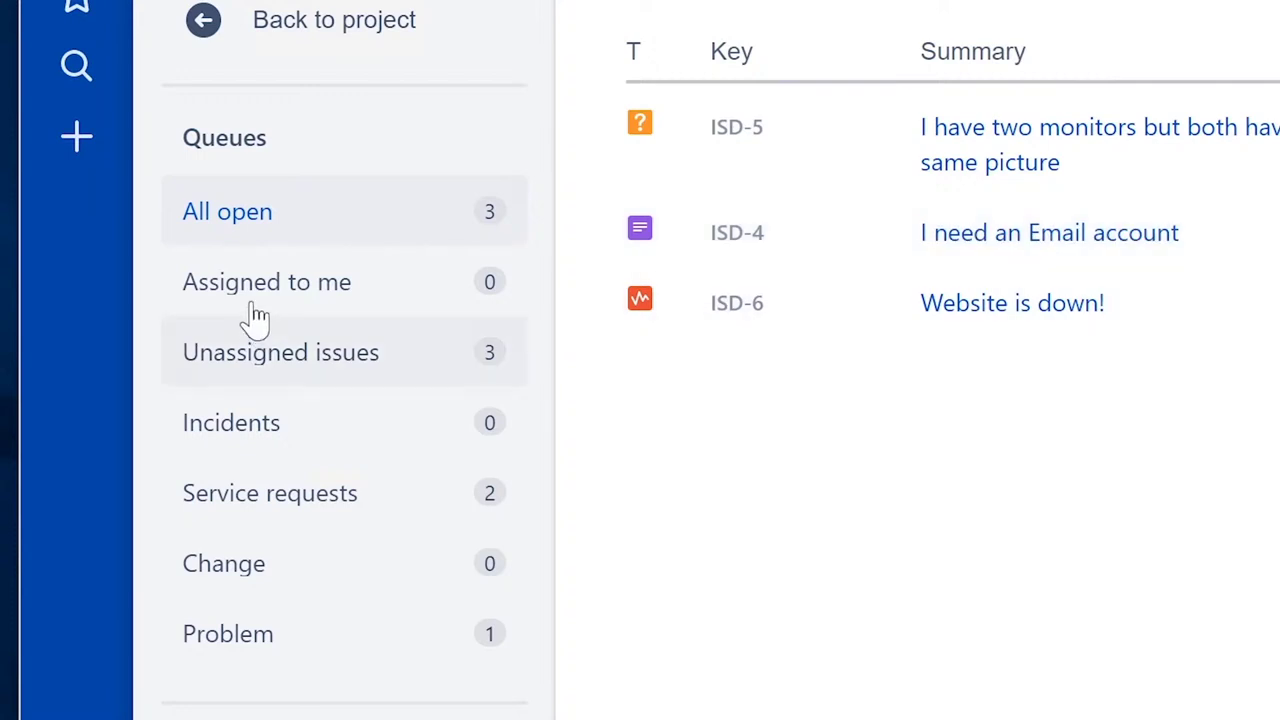
{"action": "left_click", "coordinate": [270, 290]}
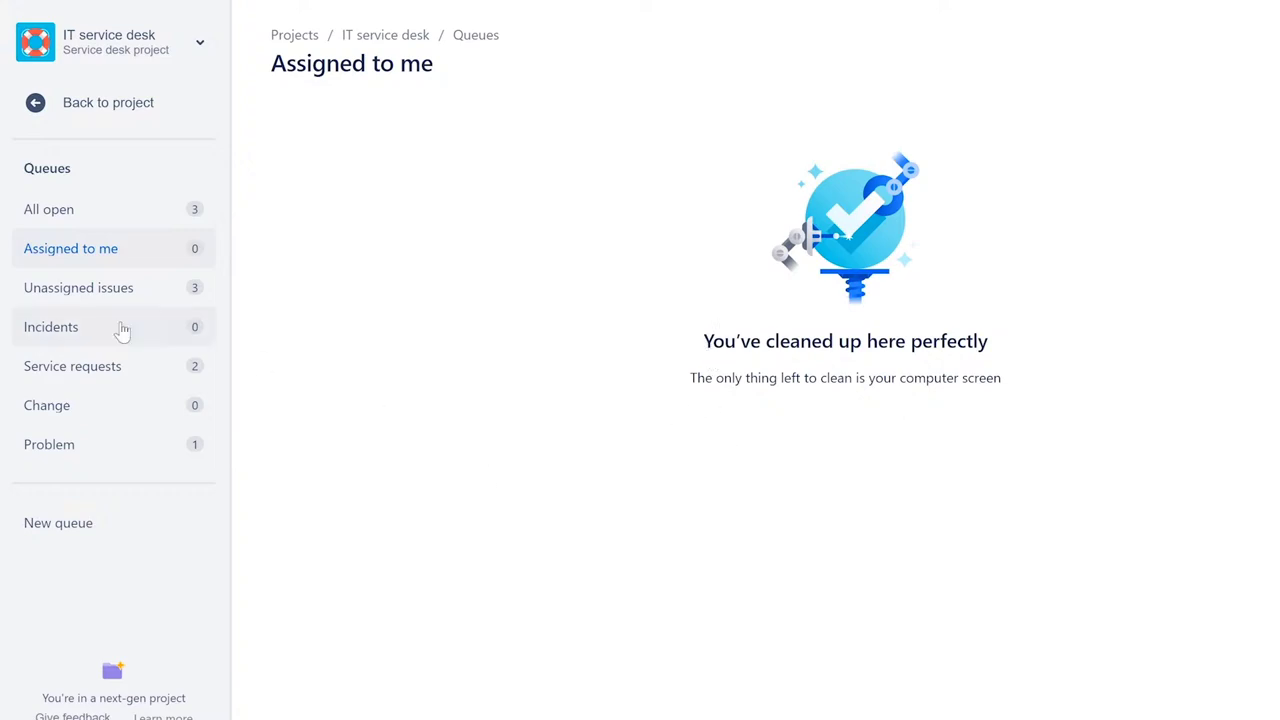
{"action": "left_click", "coordinate": [87, 290]}
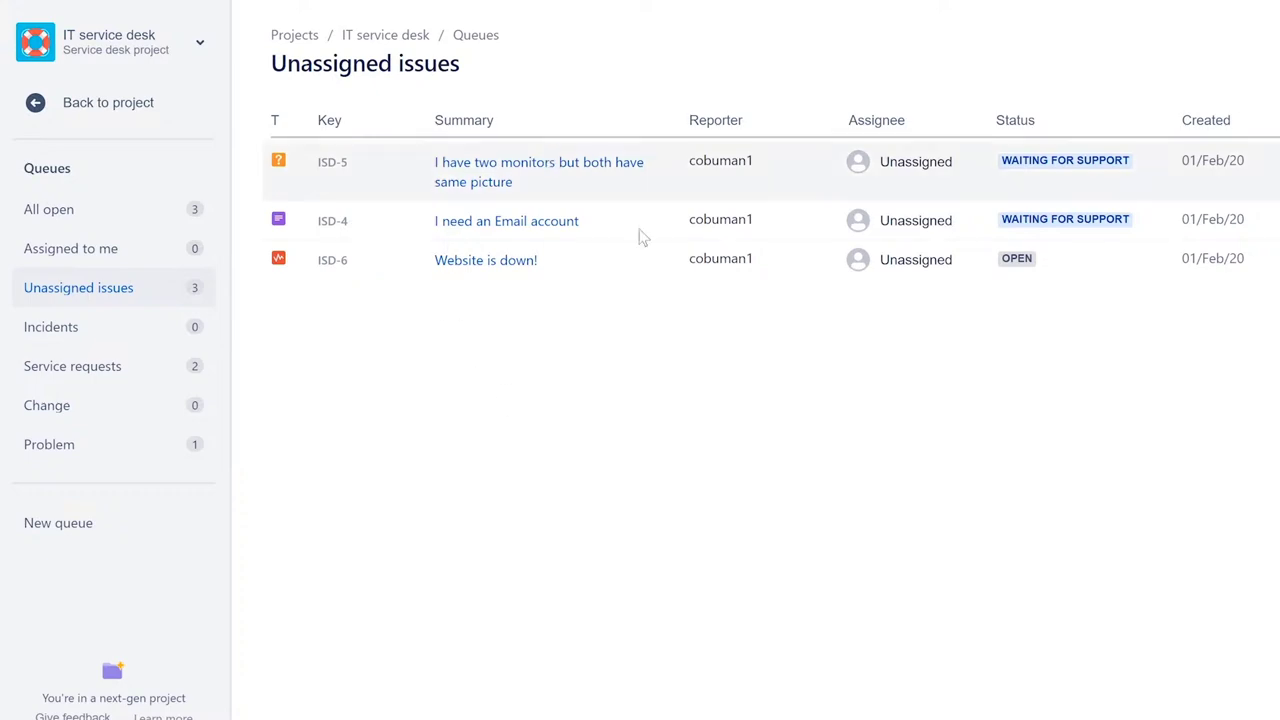
{"action": "left_click", "coordinate": [93, 209]}
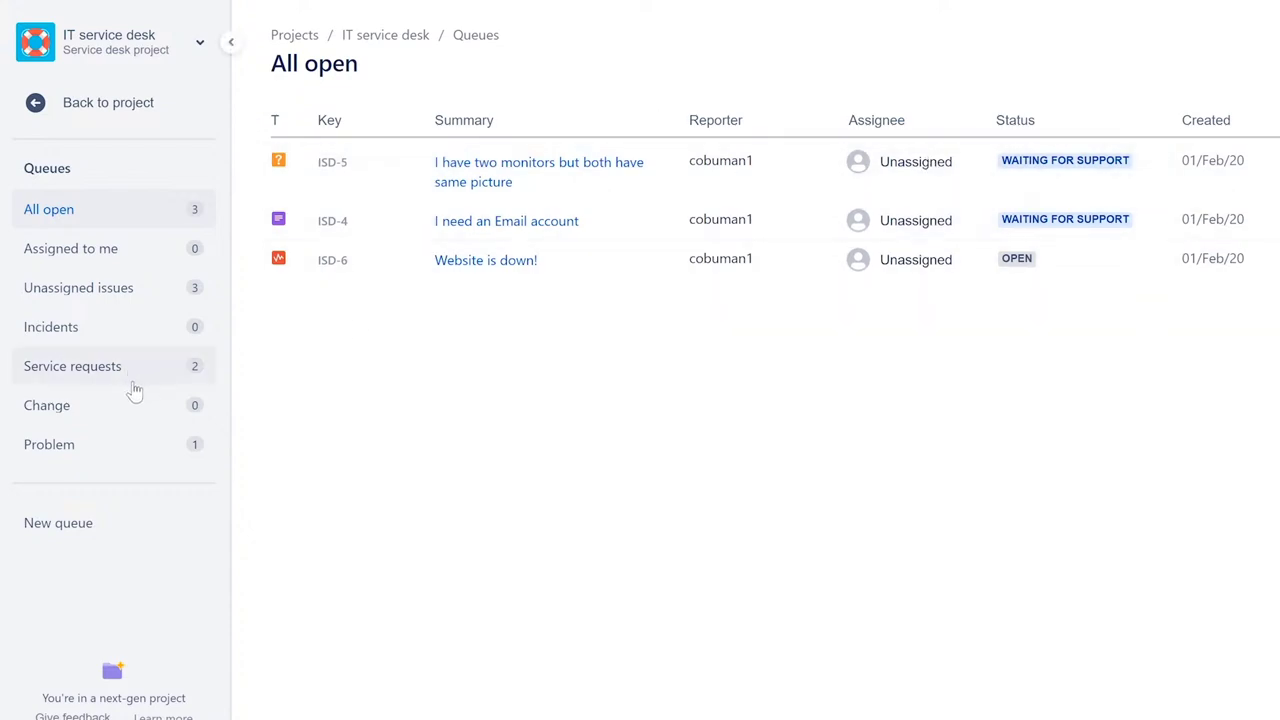
{"action": "left_click", "coordinate": [89, 333]}
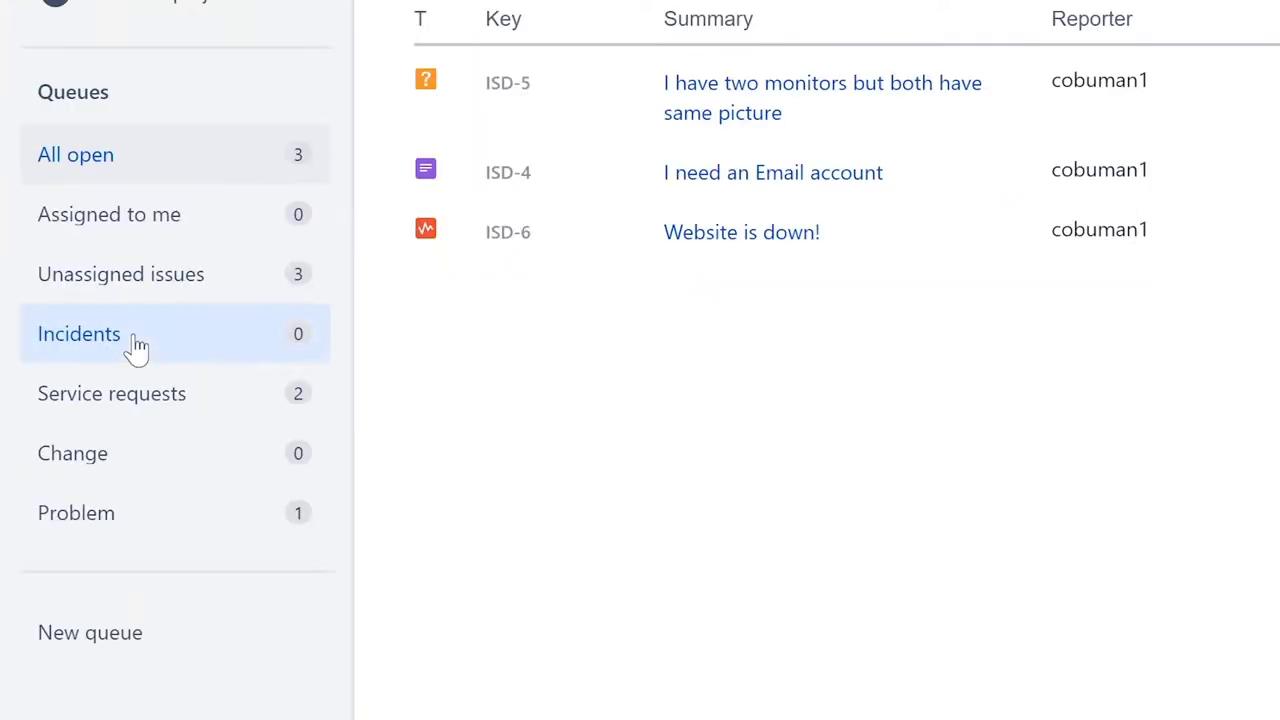
{"action": "left_click", "coordinate": [125, 409]}
{"action": "left_click", "coordinate": [127, 453]}
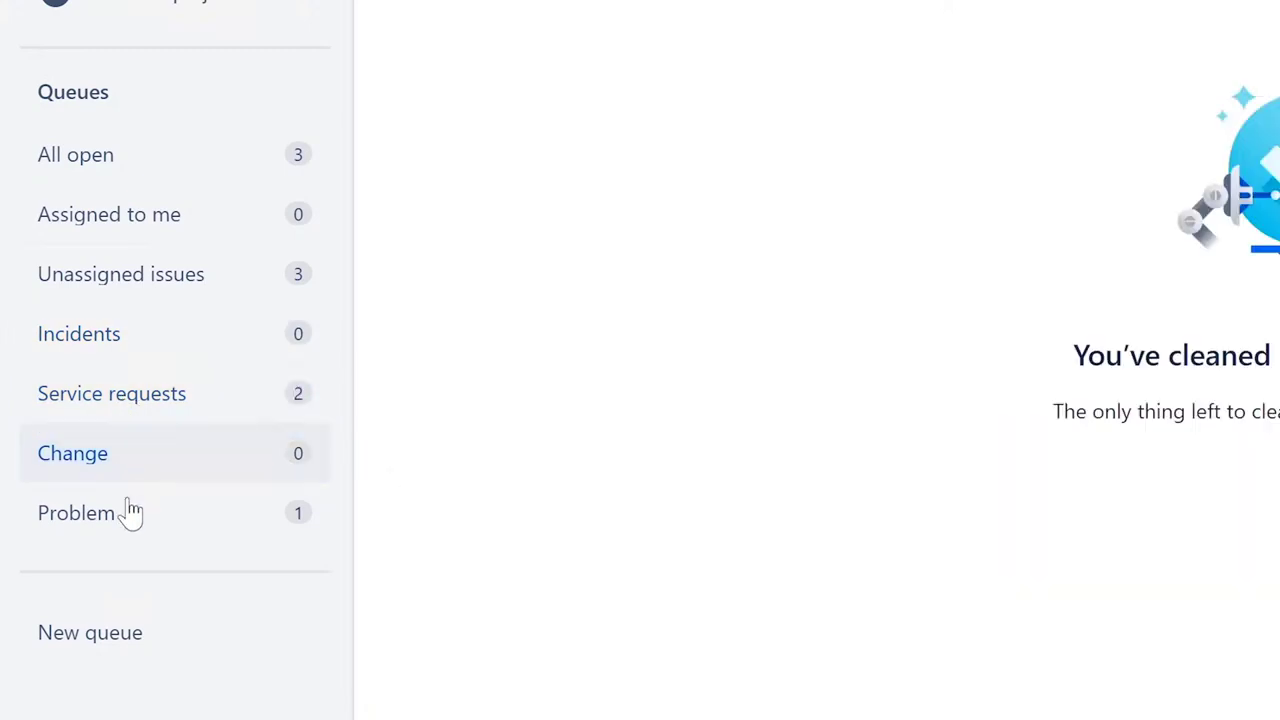
{"action": "left_click", "coordinate": [129, 517]}
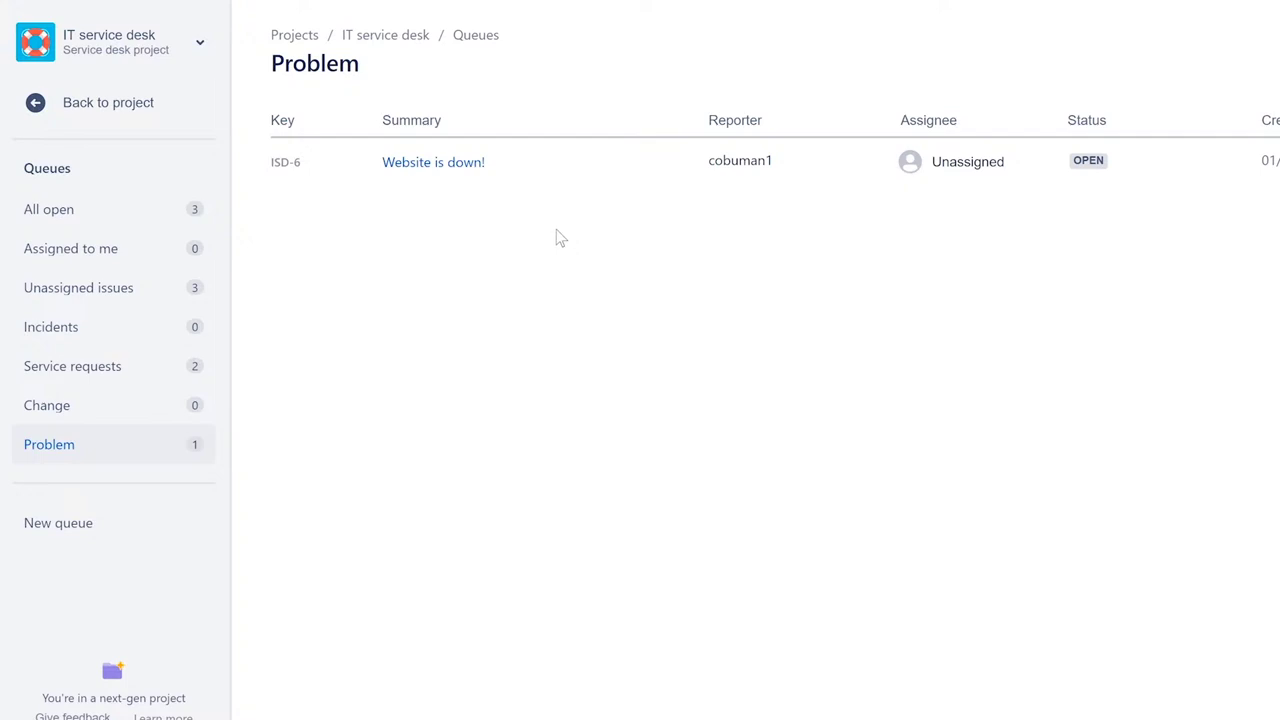
{"action": "left_click", "coordinate": [110, 212]}
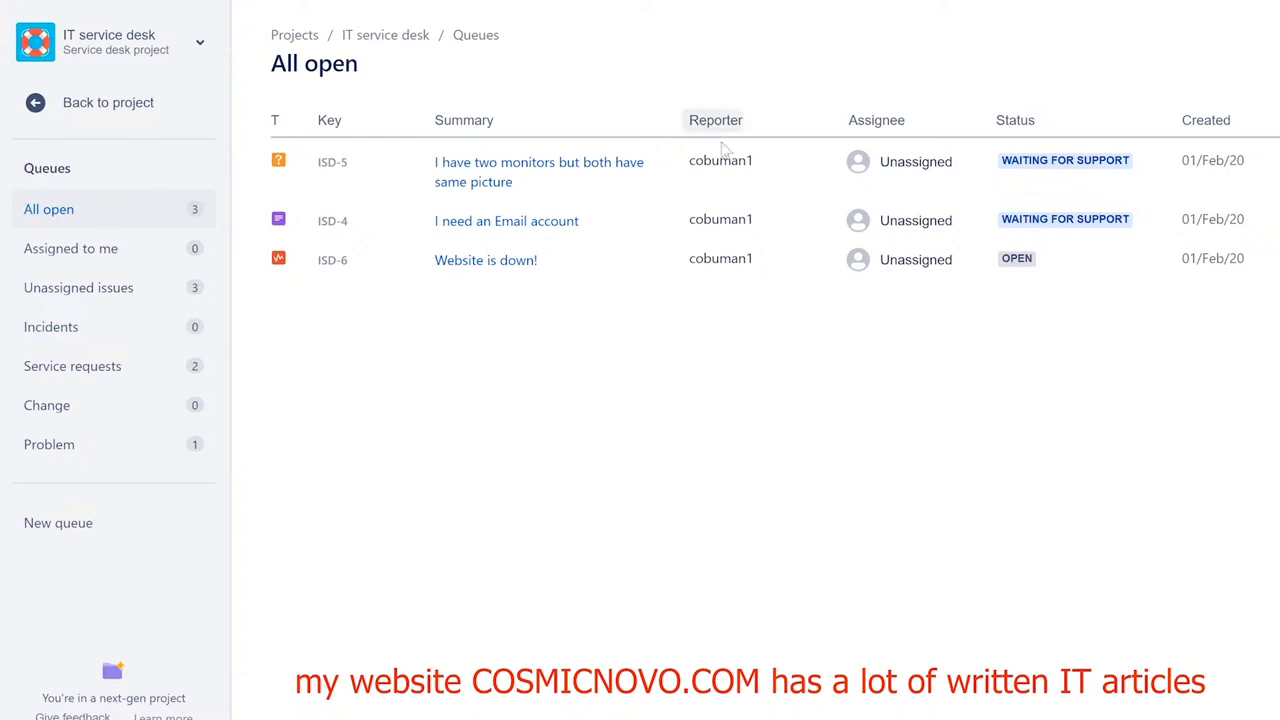
{"action": "left_click_drag", "start_coordinate": [757, 165], "coordinate": [688, 165]}
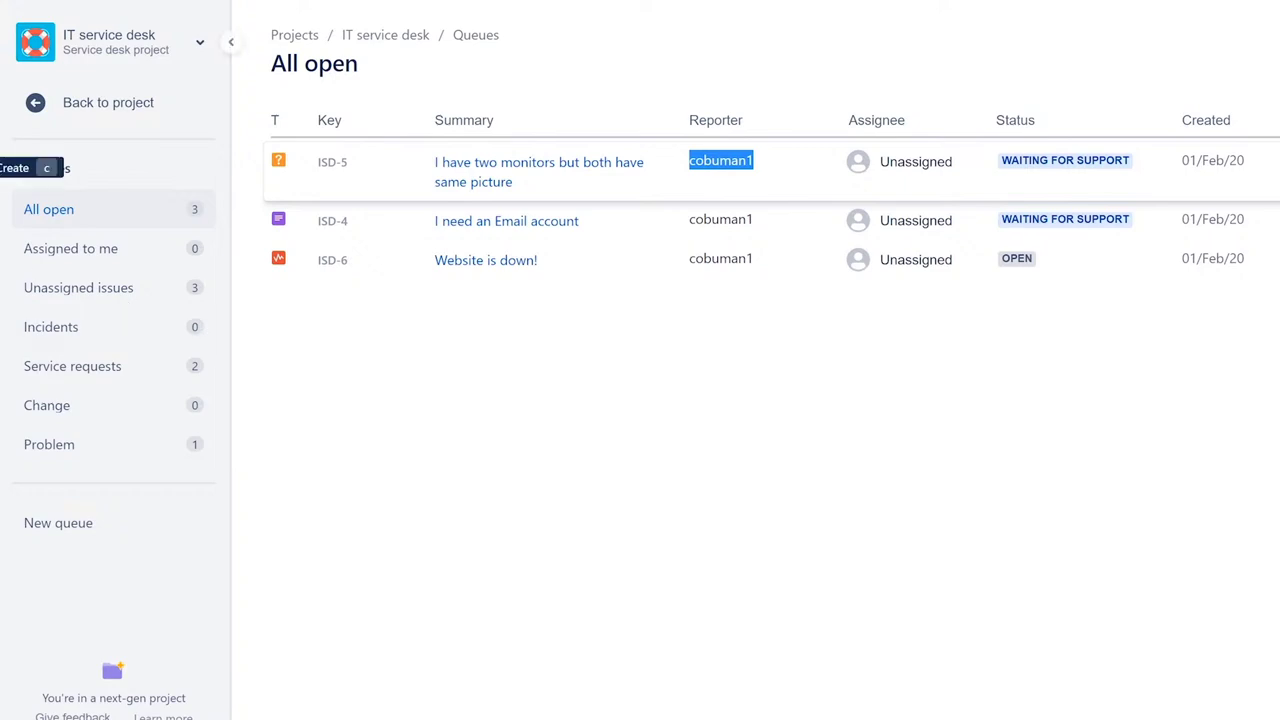
Open a new ISD issue form and switch its issue type from Report an incident to Get IT help.
{"action": "left_click", "coordinate": [0, 168]}
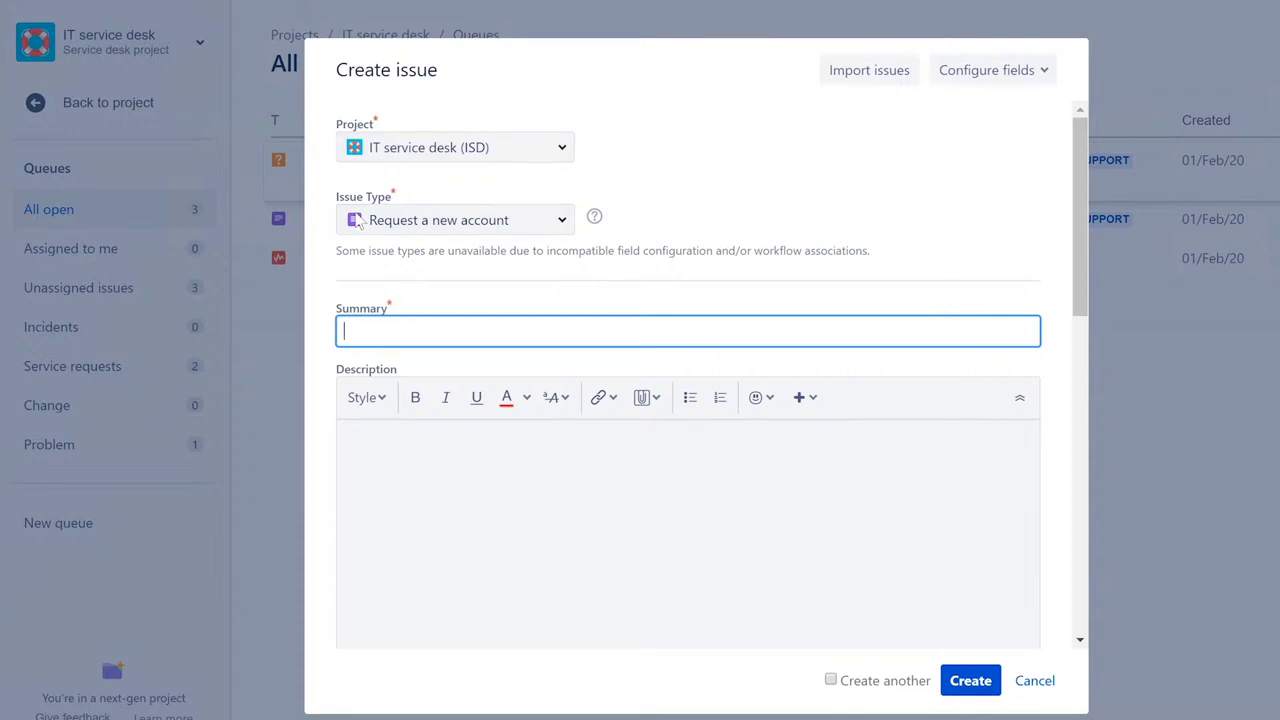
{"action": "left_click", "coordinate": [455, 220]}
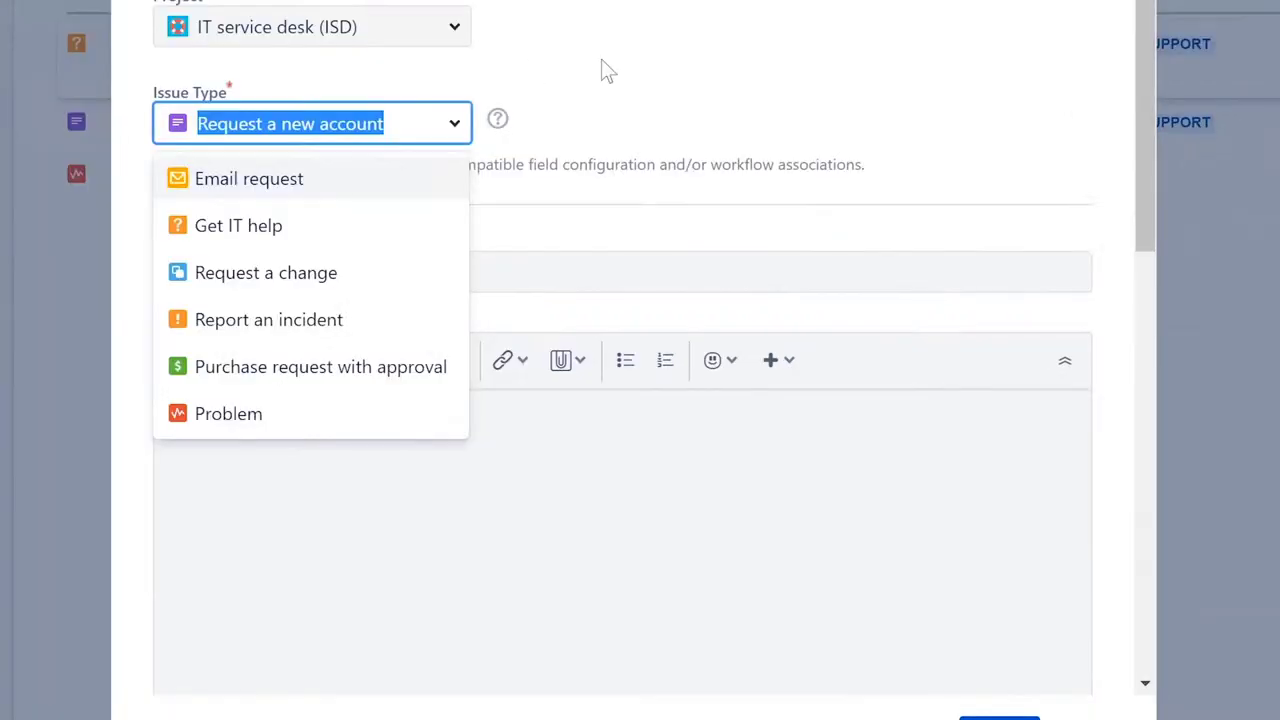
{"action": "left_click", "coordinate": [590, 68]}
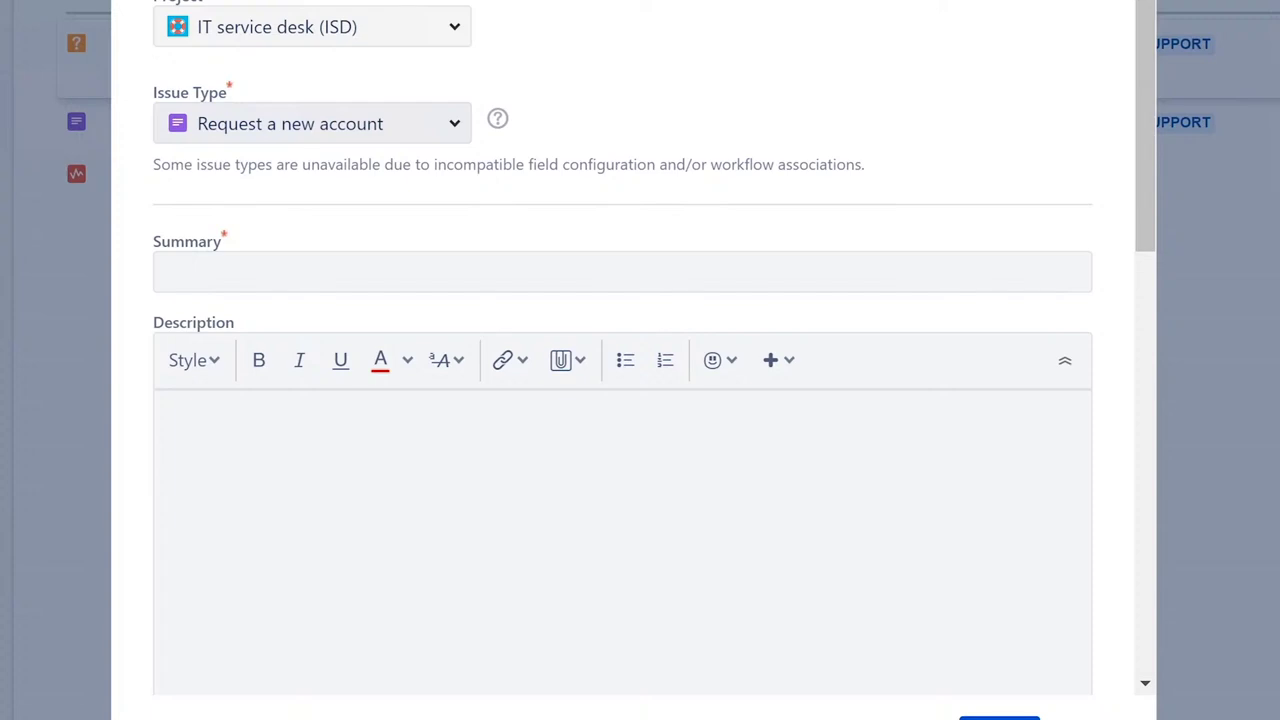
{"action": "left_click", "coordinate": [312, 123]}
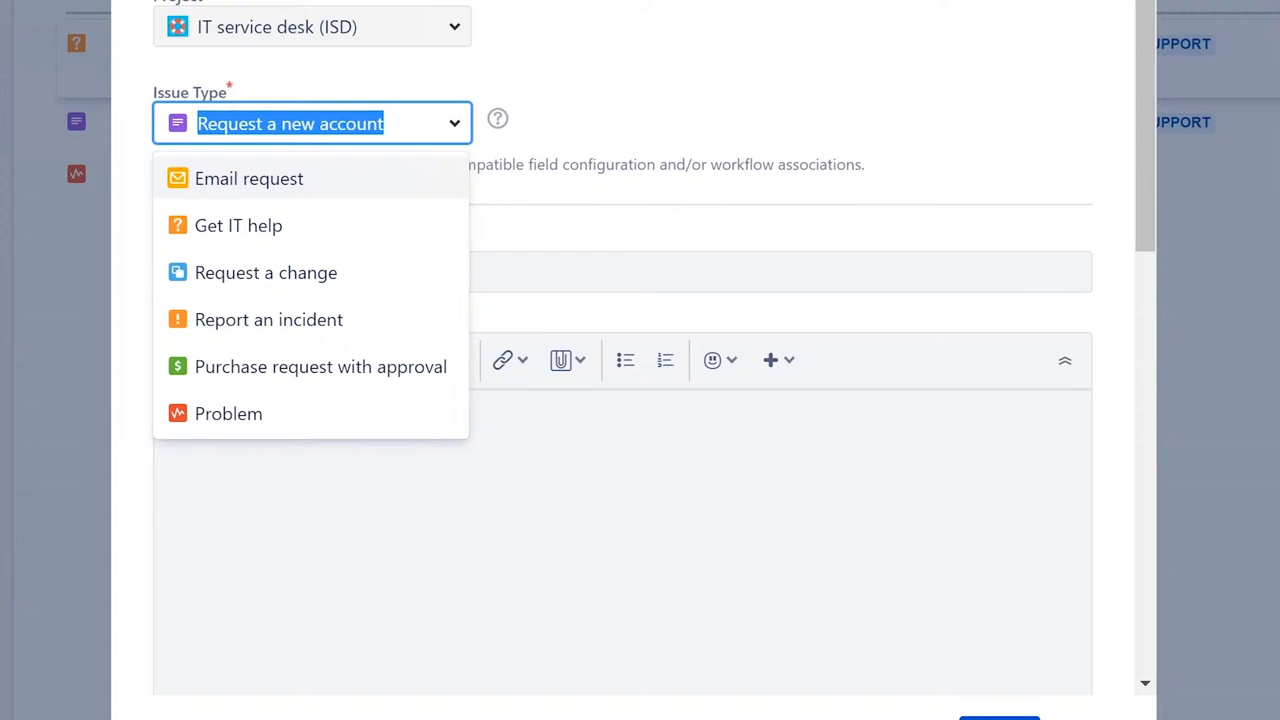
{"action": "type", "text": "r"}
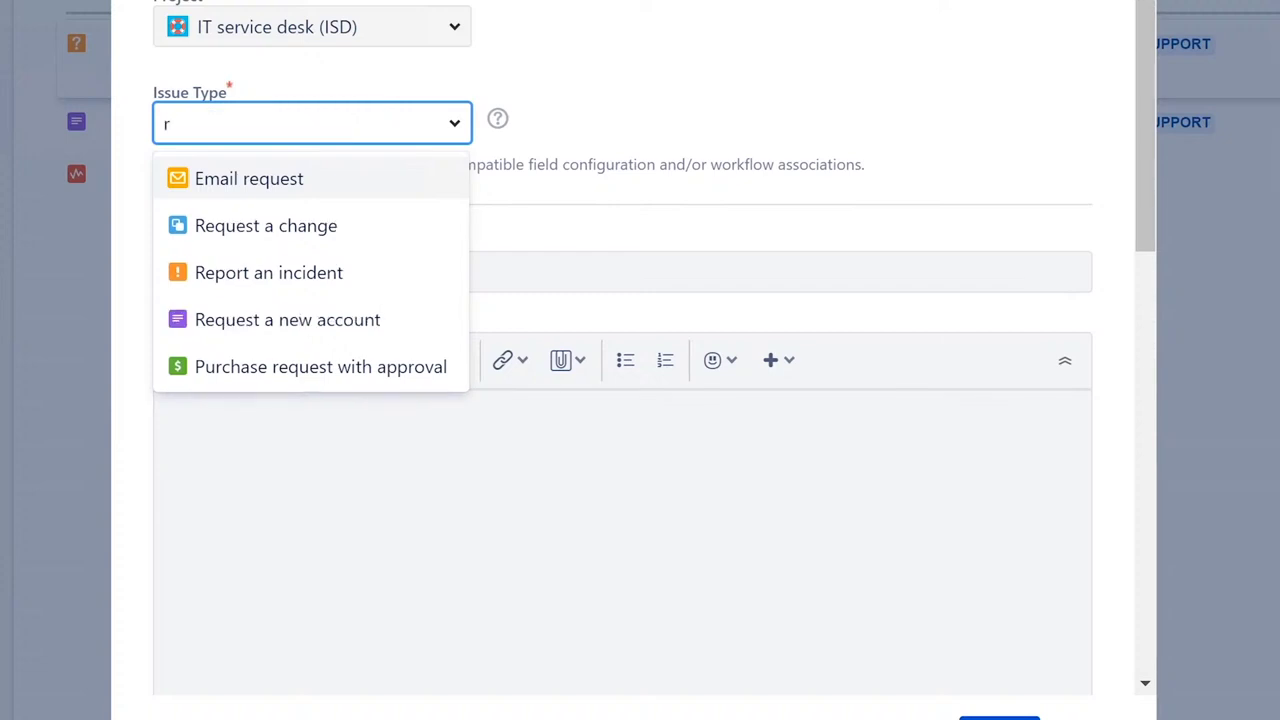
{"action": "type", "text": "eport"}
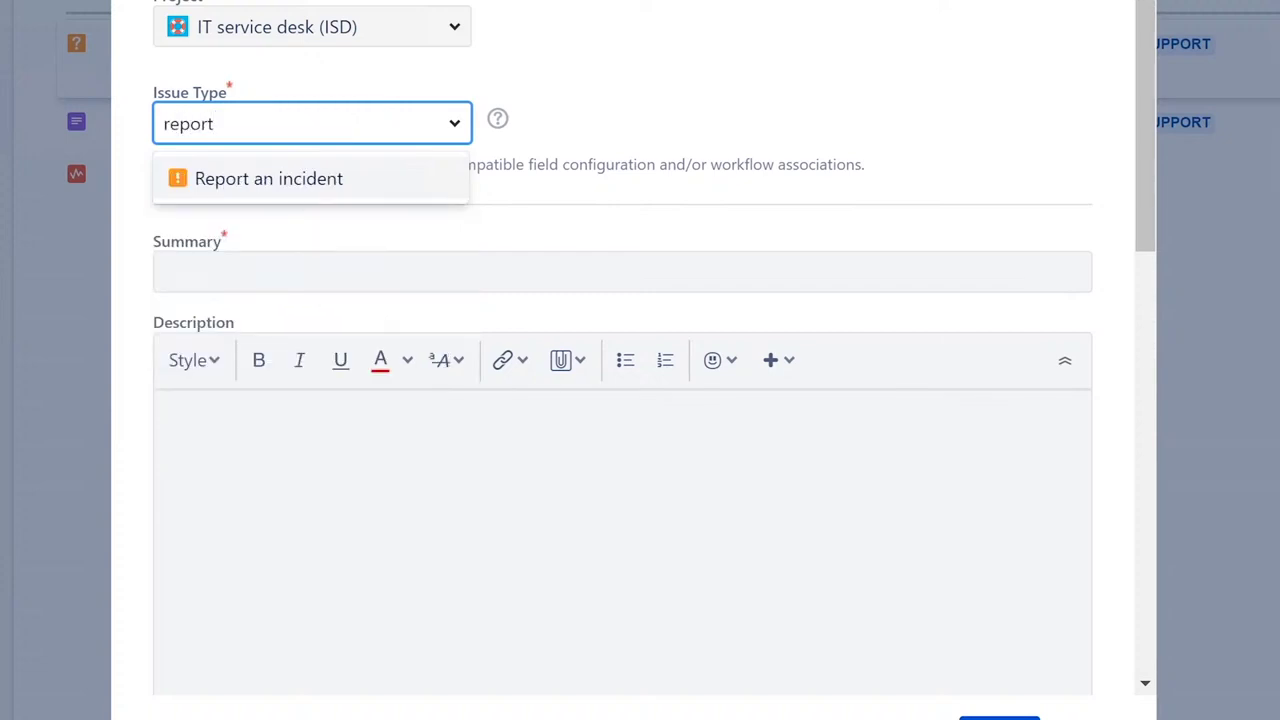
{"action": "left_click", "coordinate": [300, 182]}
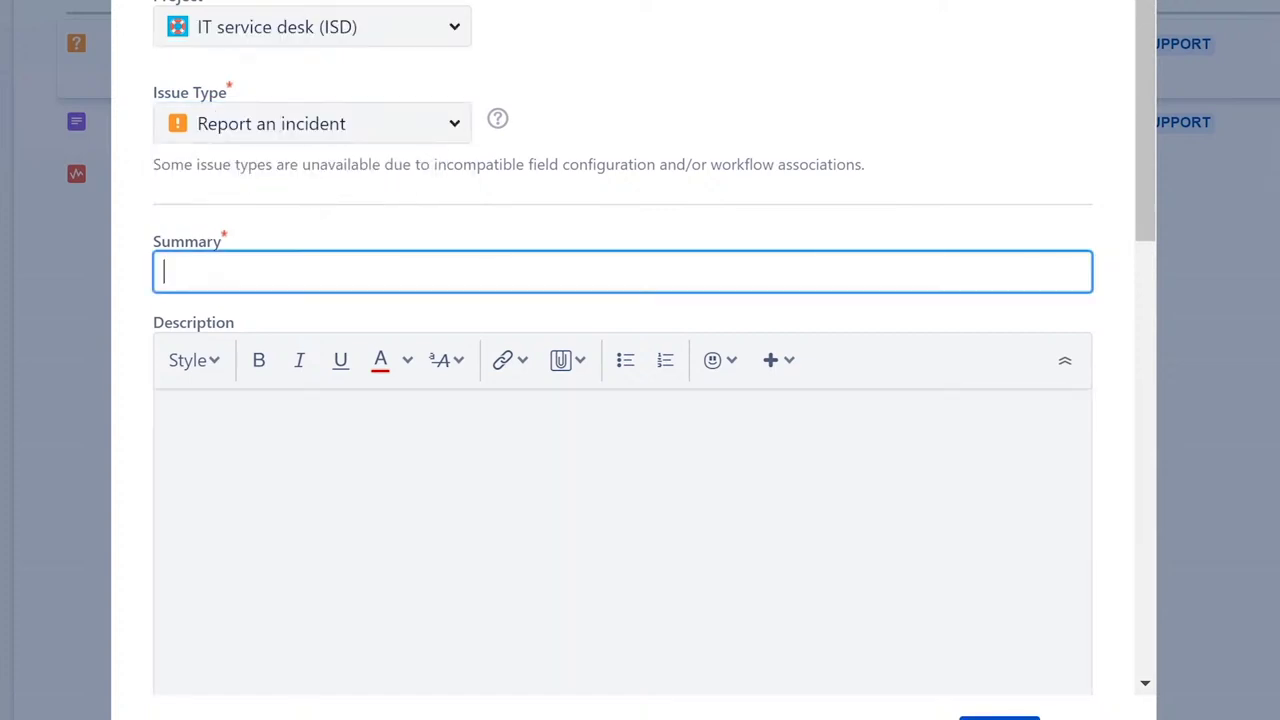
{"action": "left_click", "coordinate": [300, 123]}
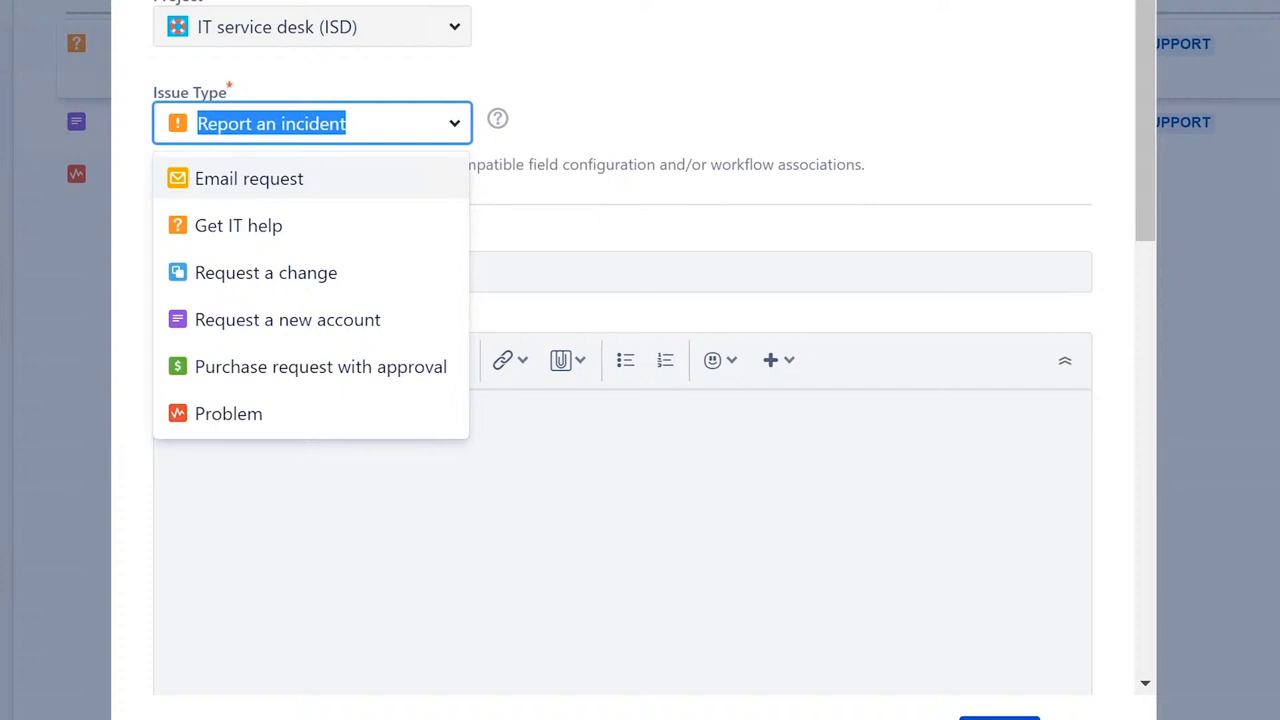
{"action": "type", "text": "get"}
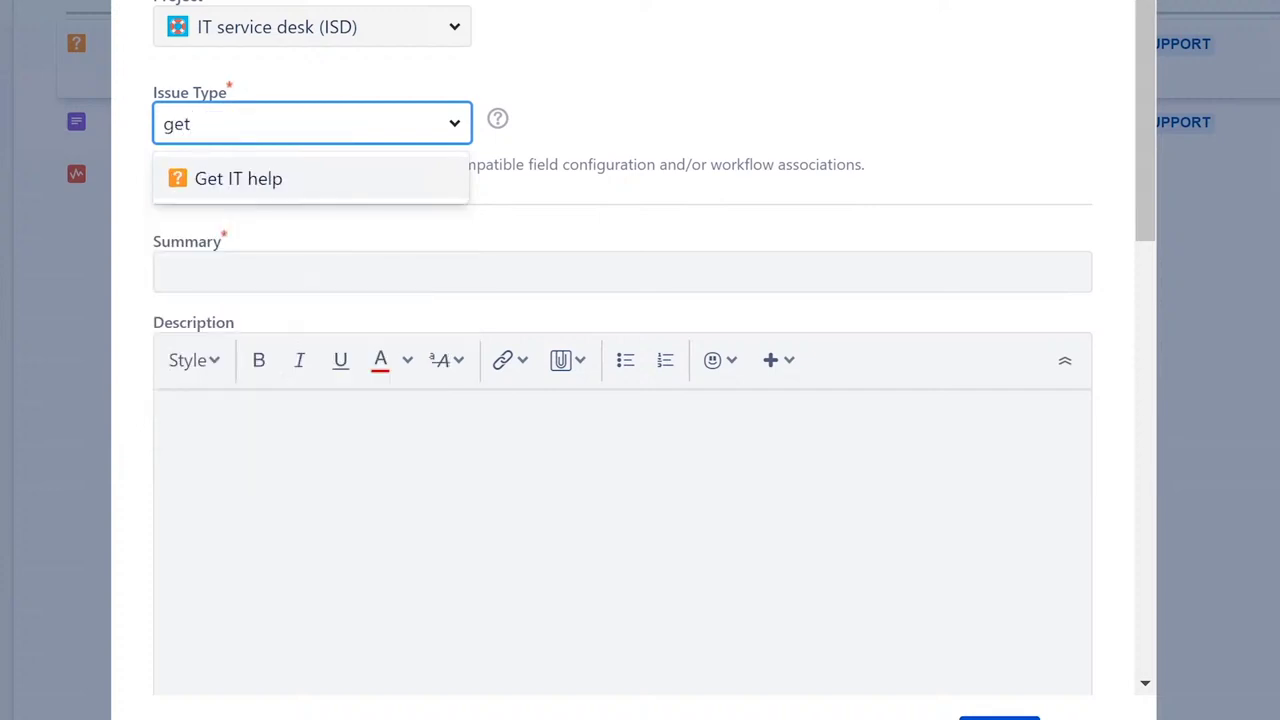
{"action": "left_click", "coordinate": [306, 178]}
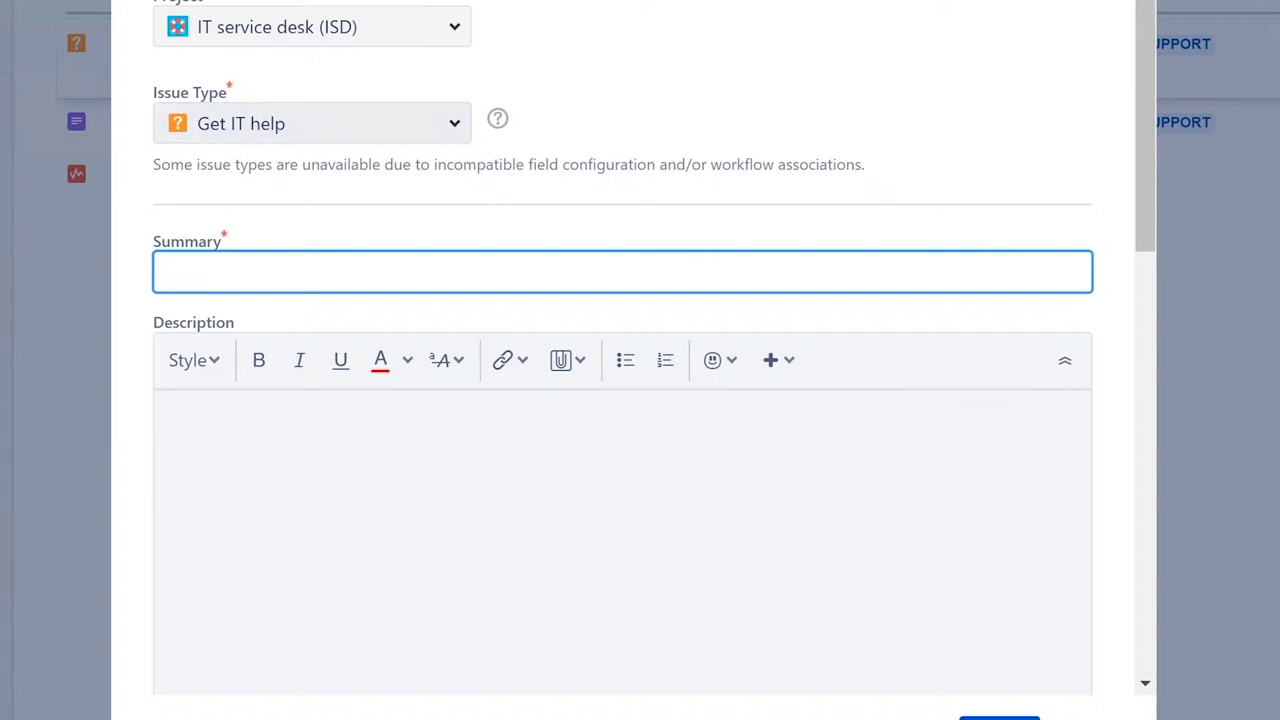
{"action": "left_click_drag", "start_coordinate": [233, 89], "coordinate": [142, 88]}
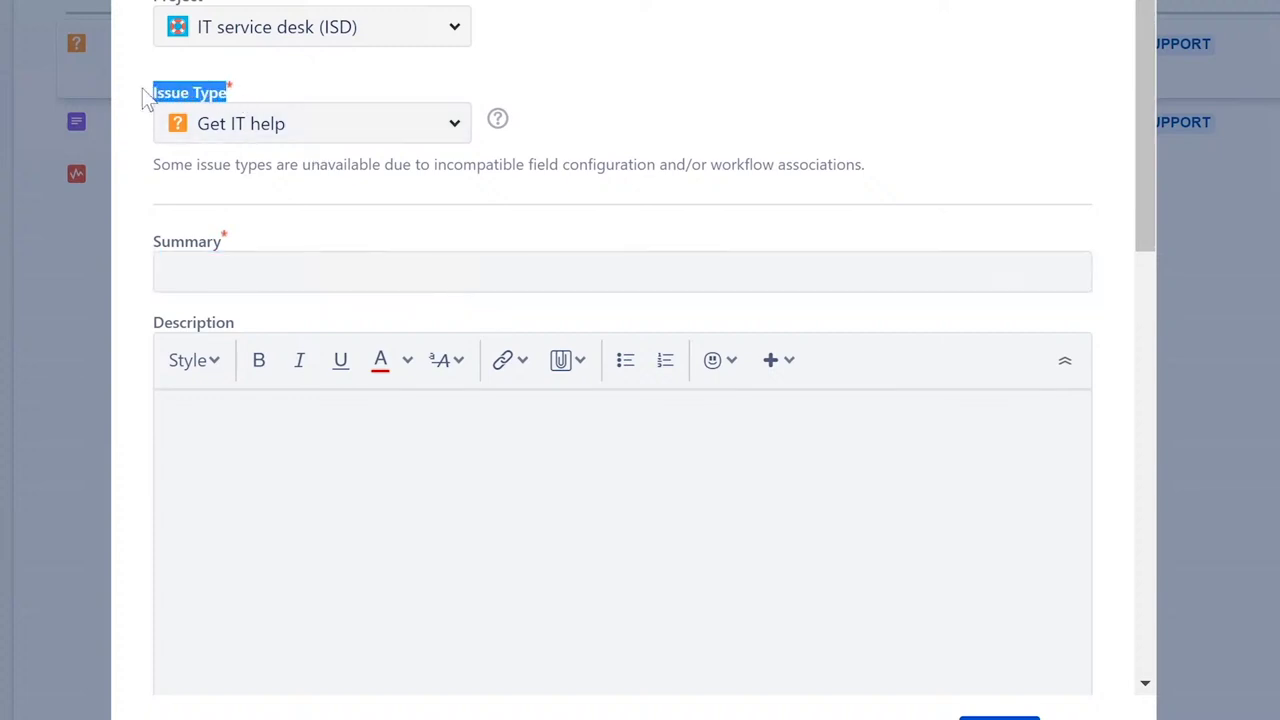
Enter TEST as both summary and description, then scroll down to the Component field.
{"action": "left_click", "coordinate": [280, 270]}
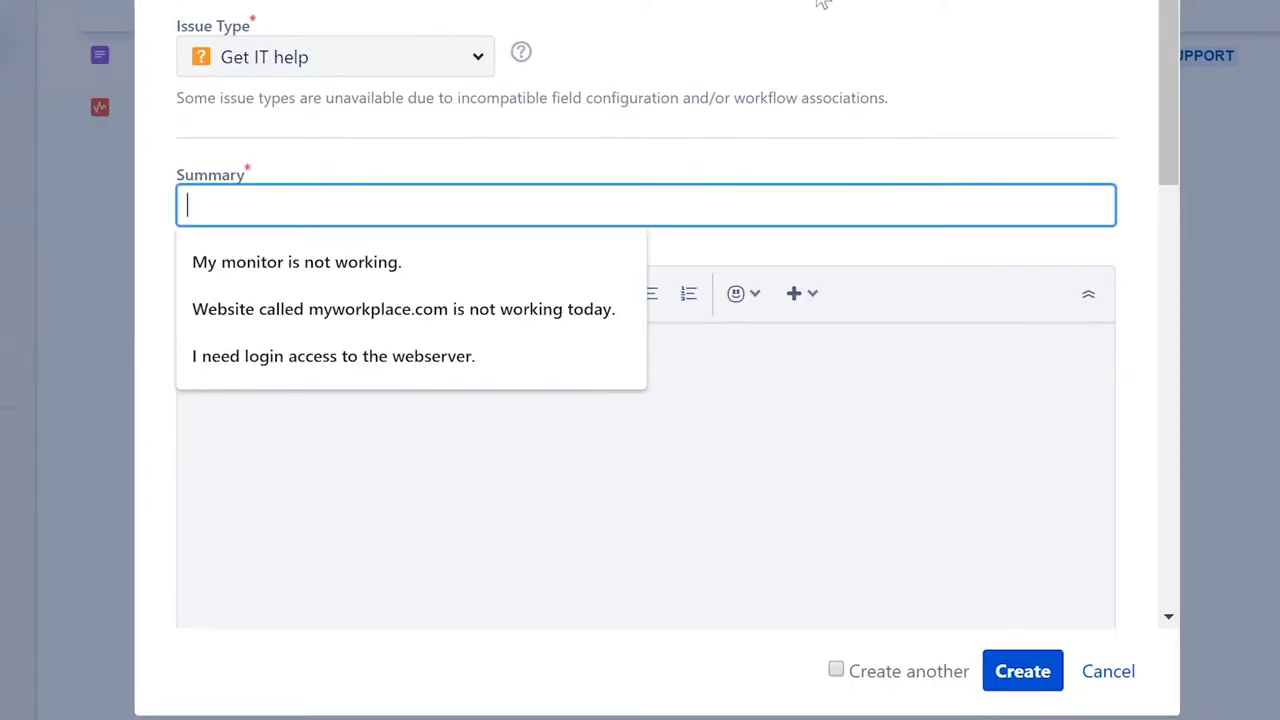
{"action": "left_click", "coordinate": [188, 343]}
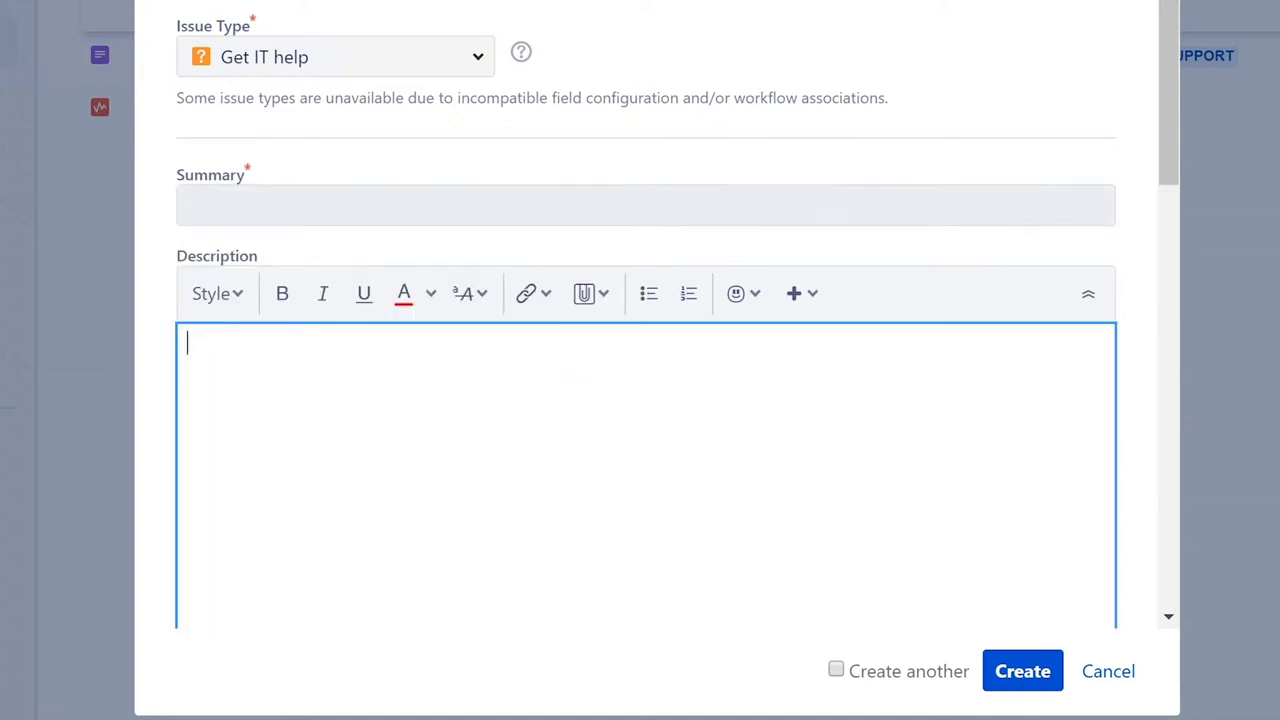
{"action": "left_click", "coordinate": [650, 205]}
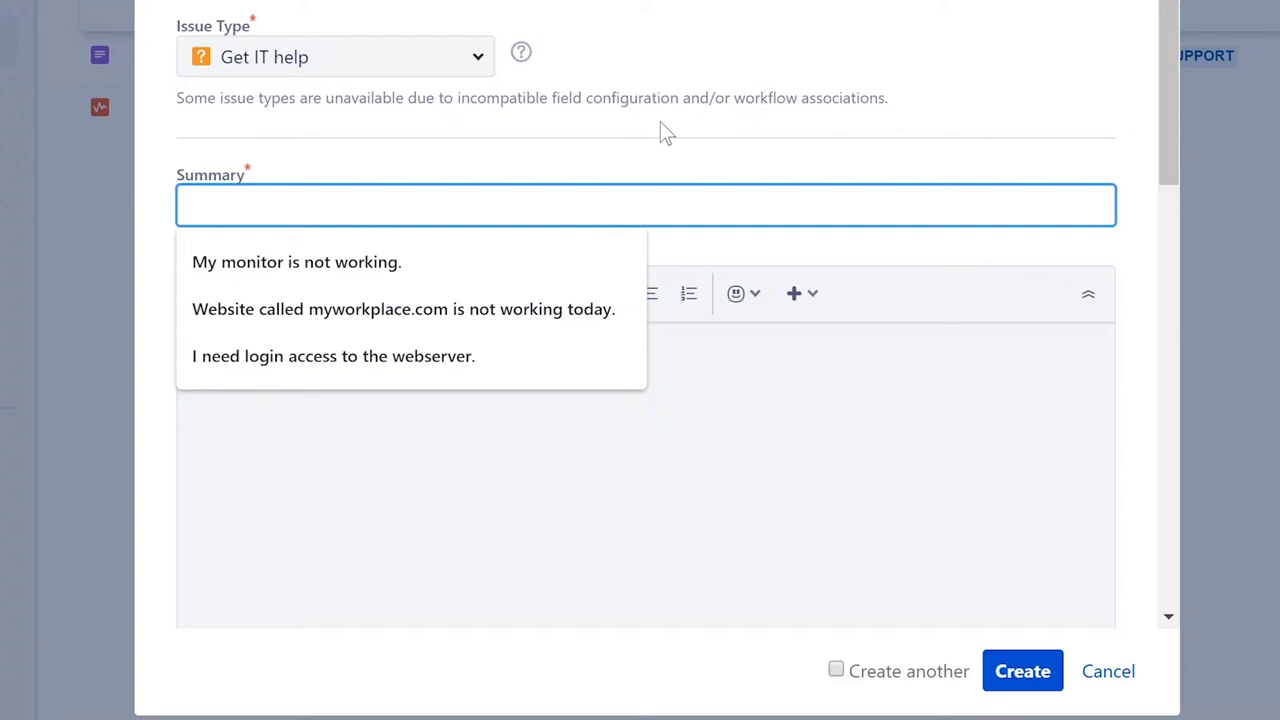
{"action": "type", "text": "TEST"}
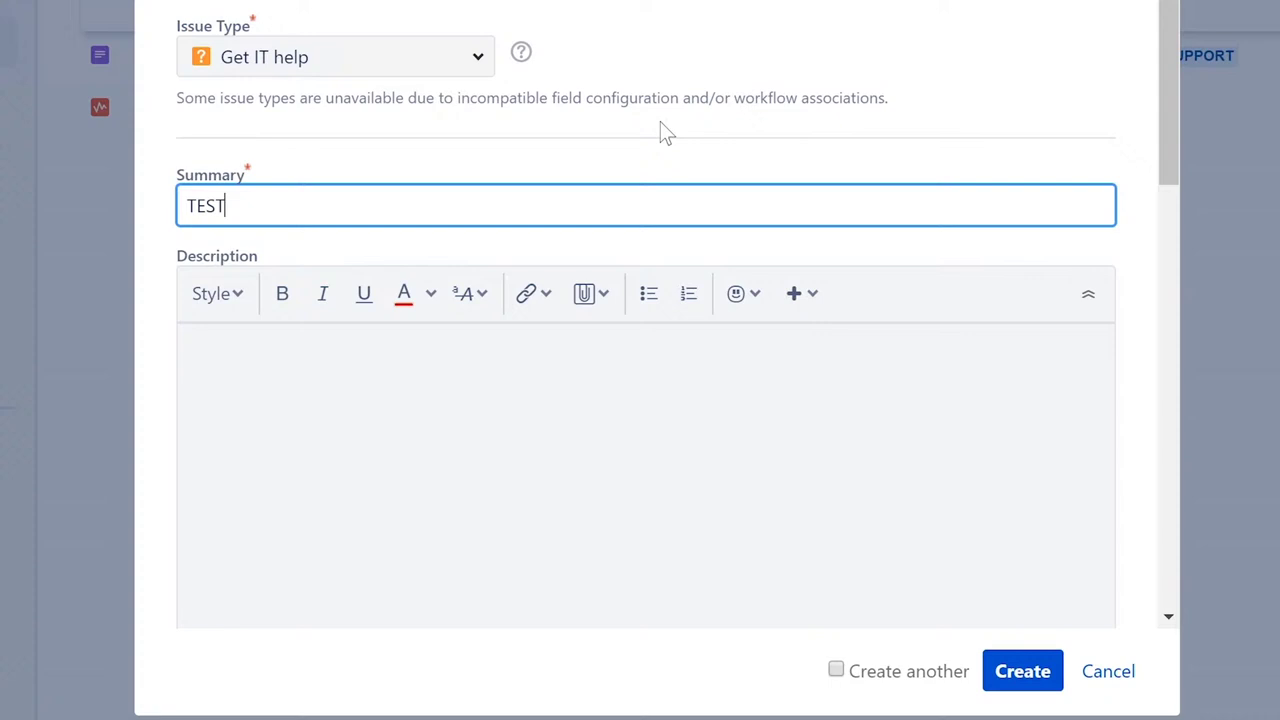
{"action": "key", "text": "Tab"}
{"action": "type", "text": "TE"}
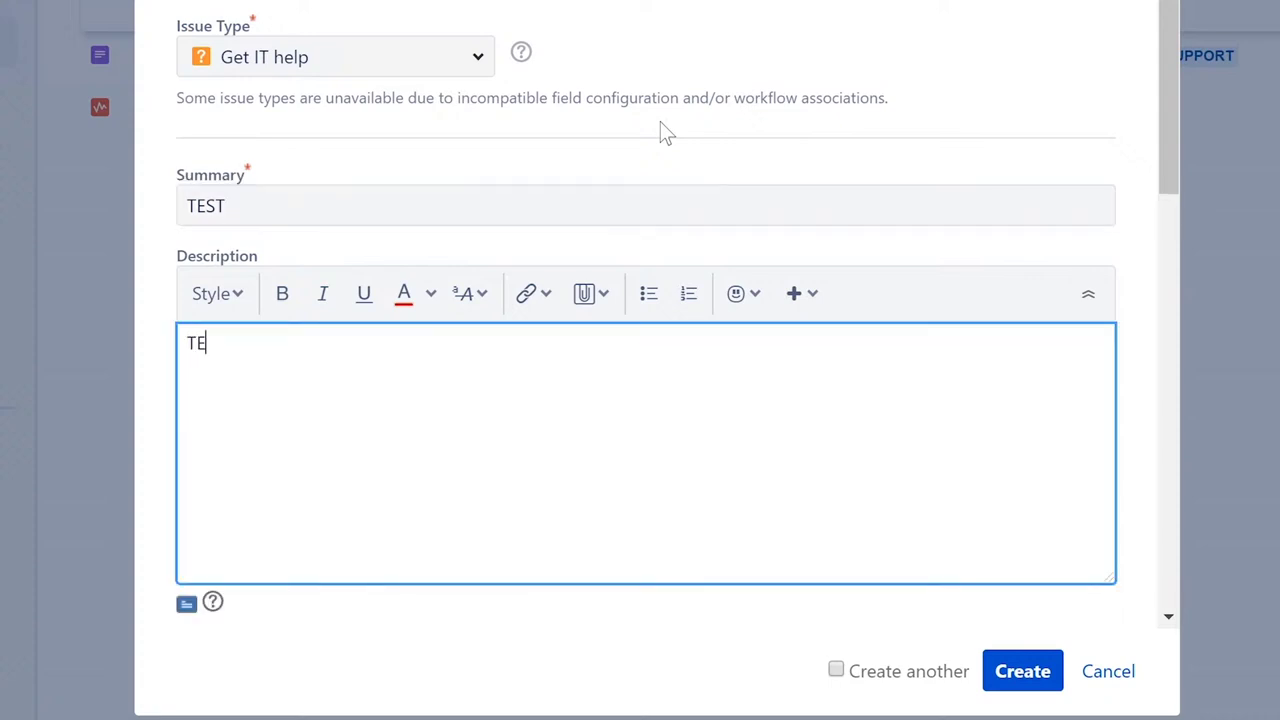
{"action": "type", "text": "ST"}
{"action": "scroll", "coordinate": [660, 121], "scroll_direction": "down", "scroll_amount": 1}
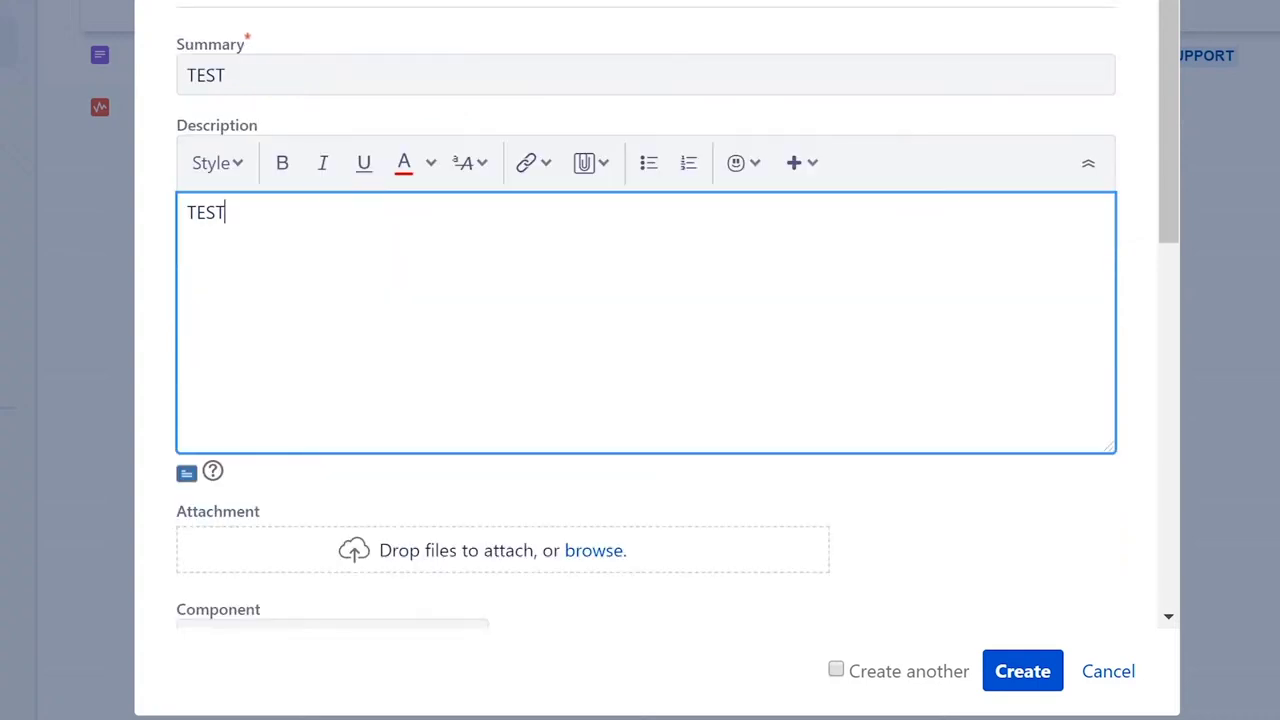
{"action": "scroll", "coordinate": [882, 422], "scroll_direction": "down", "scroll_amount": 1}
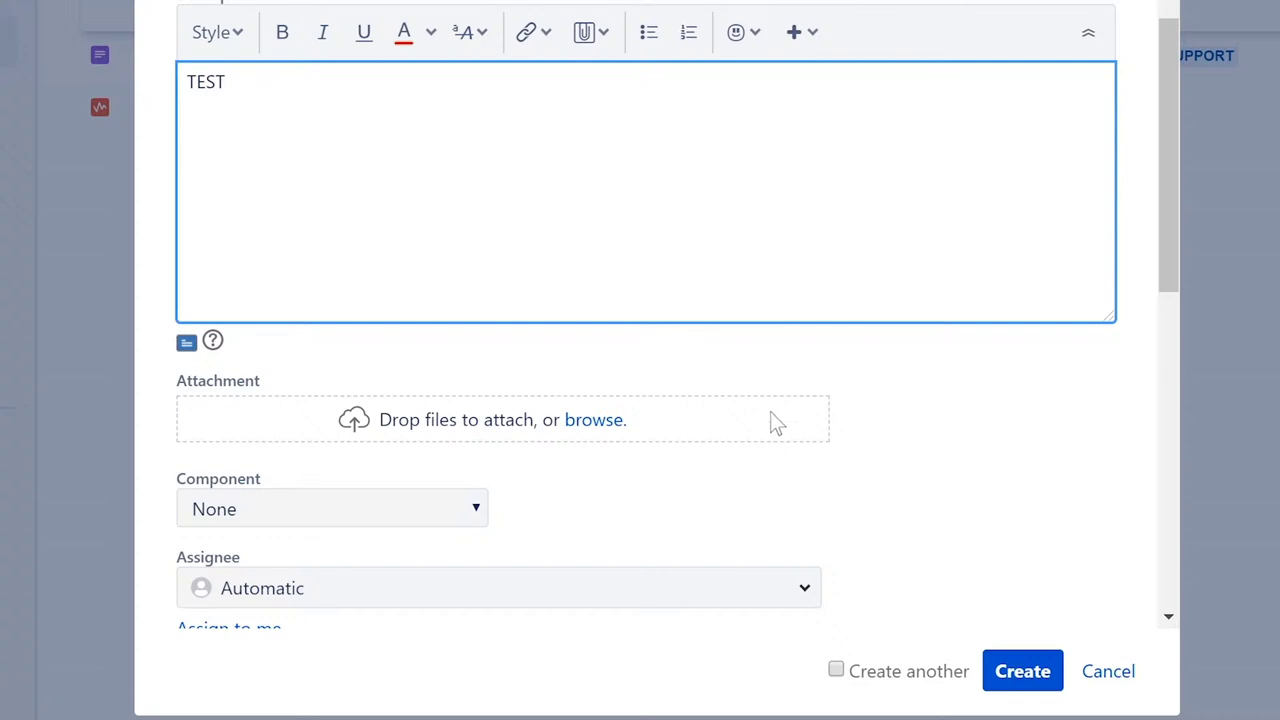
{"action": "scroll", "coordinate": [760, 403], "scroll_direction": "down", "scroll_amount": 2}
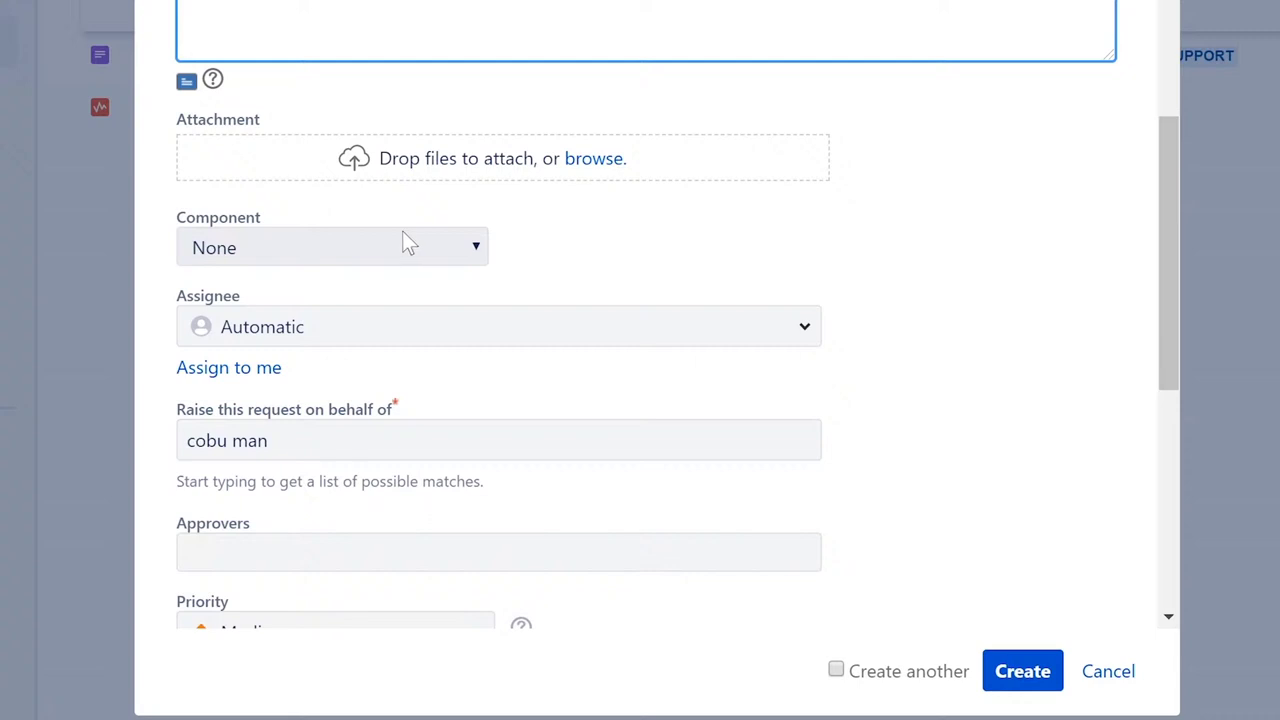
{"action": "scroll", "coordinate": [399, 174], "scroll_direction": "down", "scroll_amount": 1}
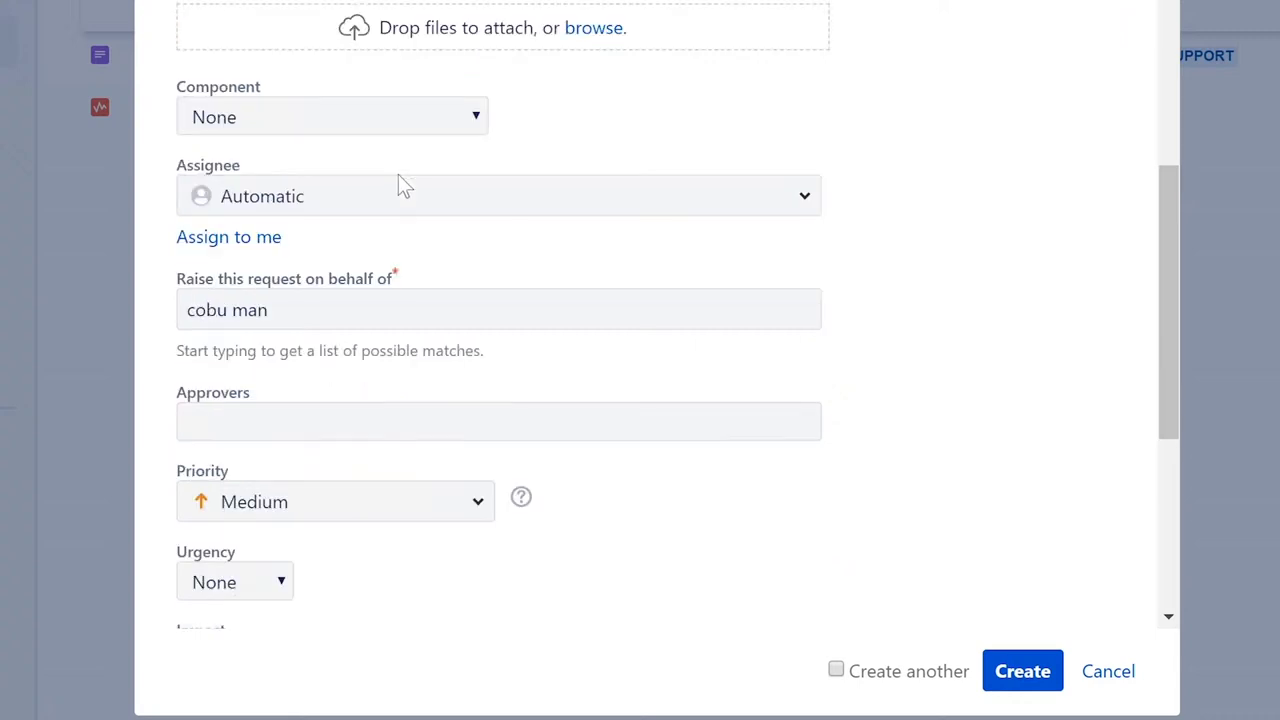
Set Component to Active Directory, keep Assignee Automatic, and pick the matching customer as requester.
{"action": "left_click", "coordinate": [388, 113]}
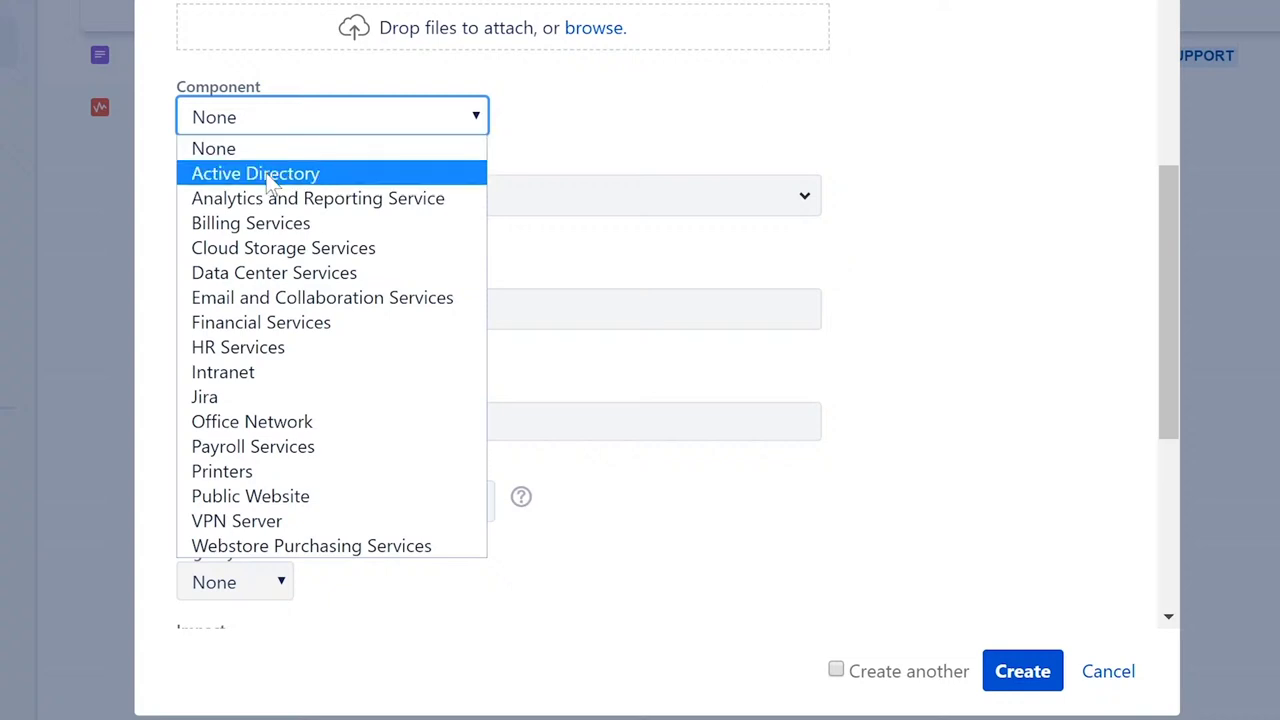
{"action": "left_click", "coordinate": [244, 174]}
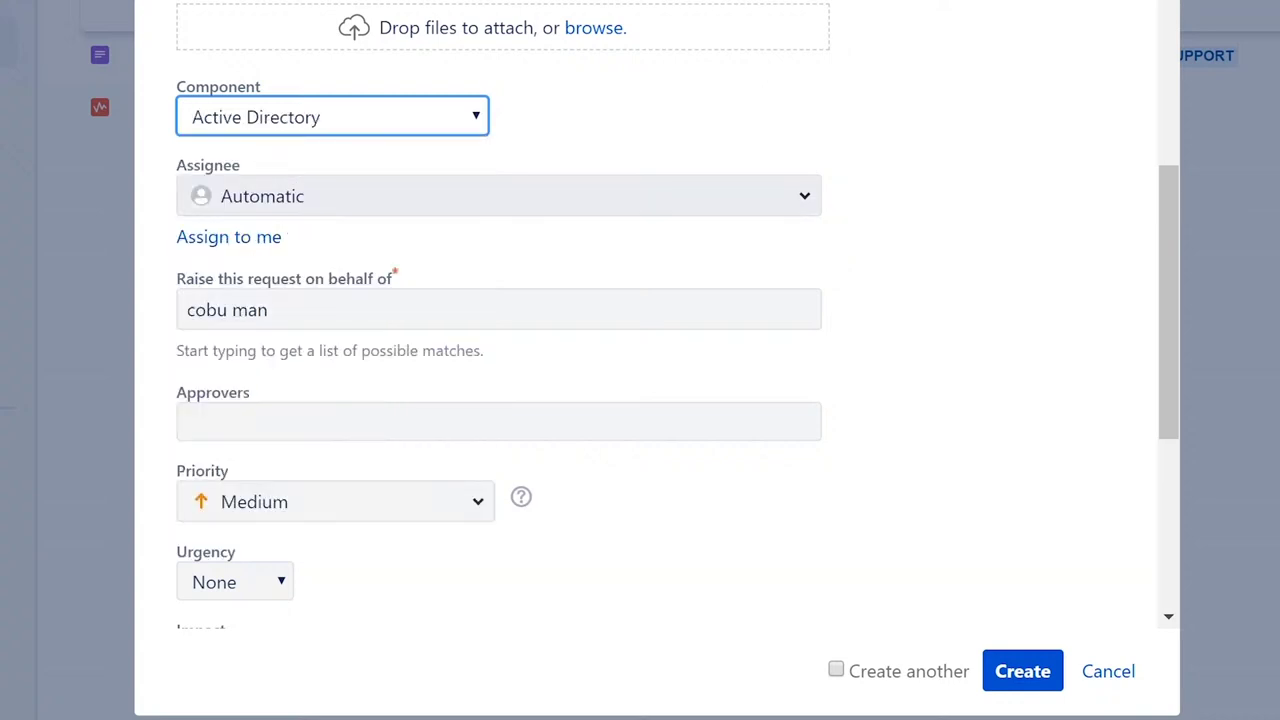
{"action": "left_click", "coordinate": [803, 198]}
{"action": "left_click", "coordinate": [968, 146]}
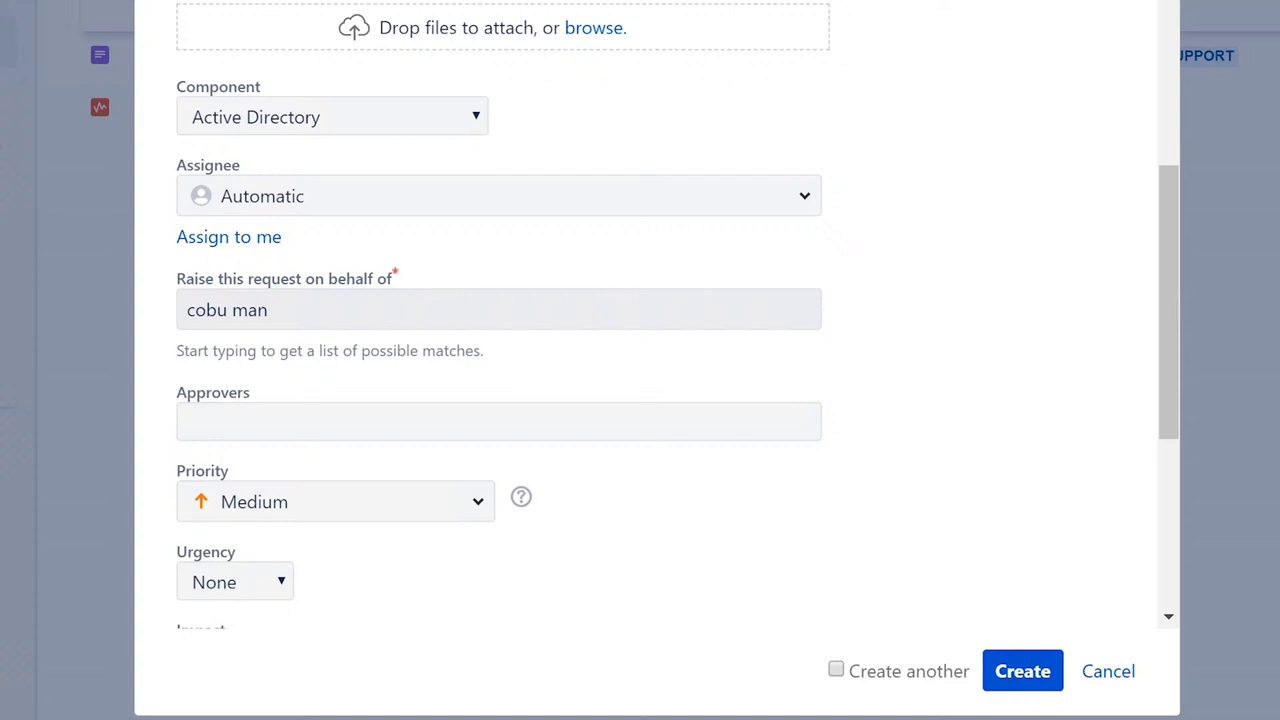
{"action": "key", "text": "Tab"}
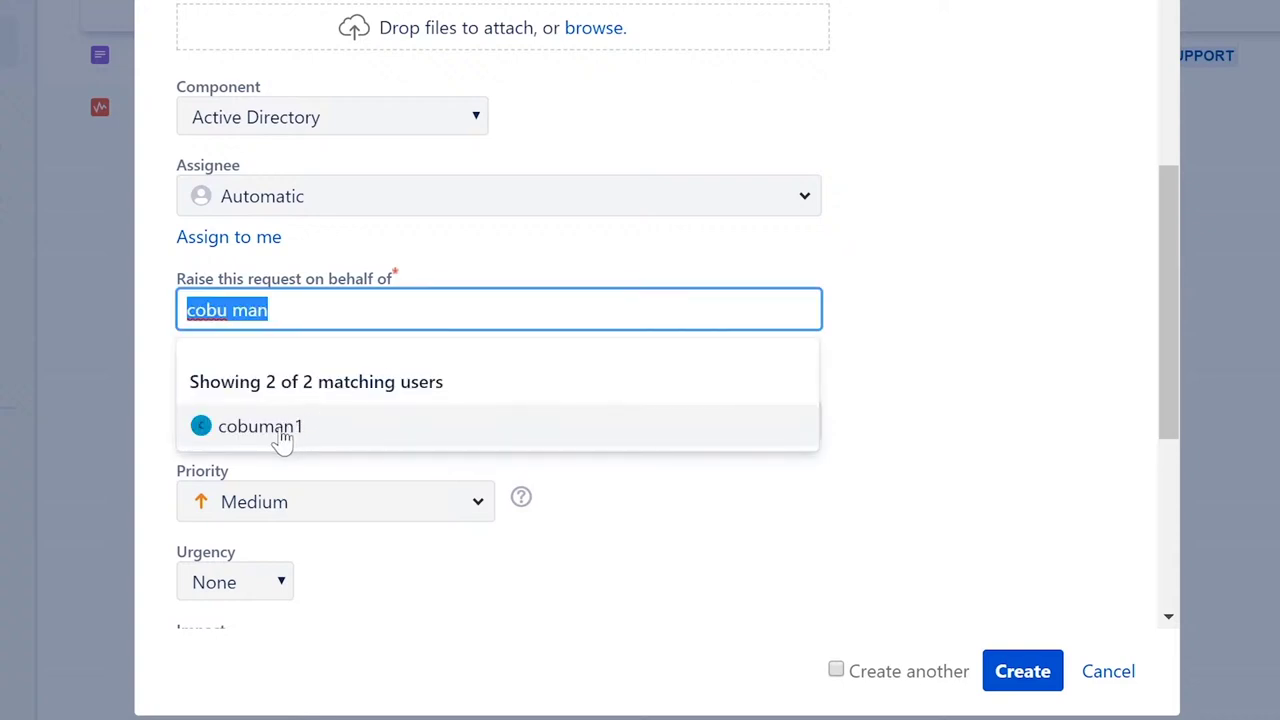
{"action": "left_click", "coordinate": [281, 434]}
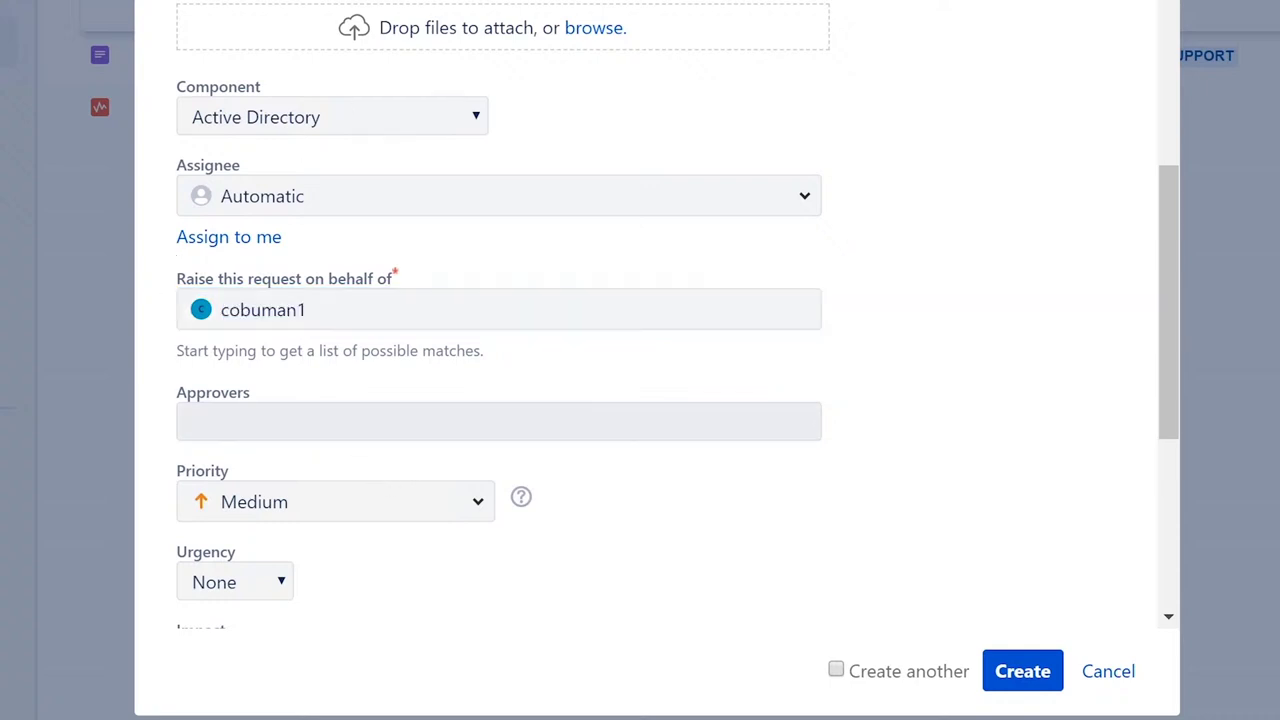
{"action": "left_click_drag", "start_coordinate": [1157, 177], "coordinate": [1152, 268]}
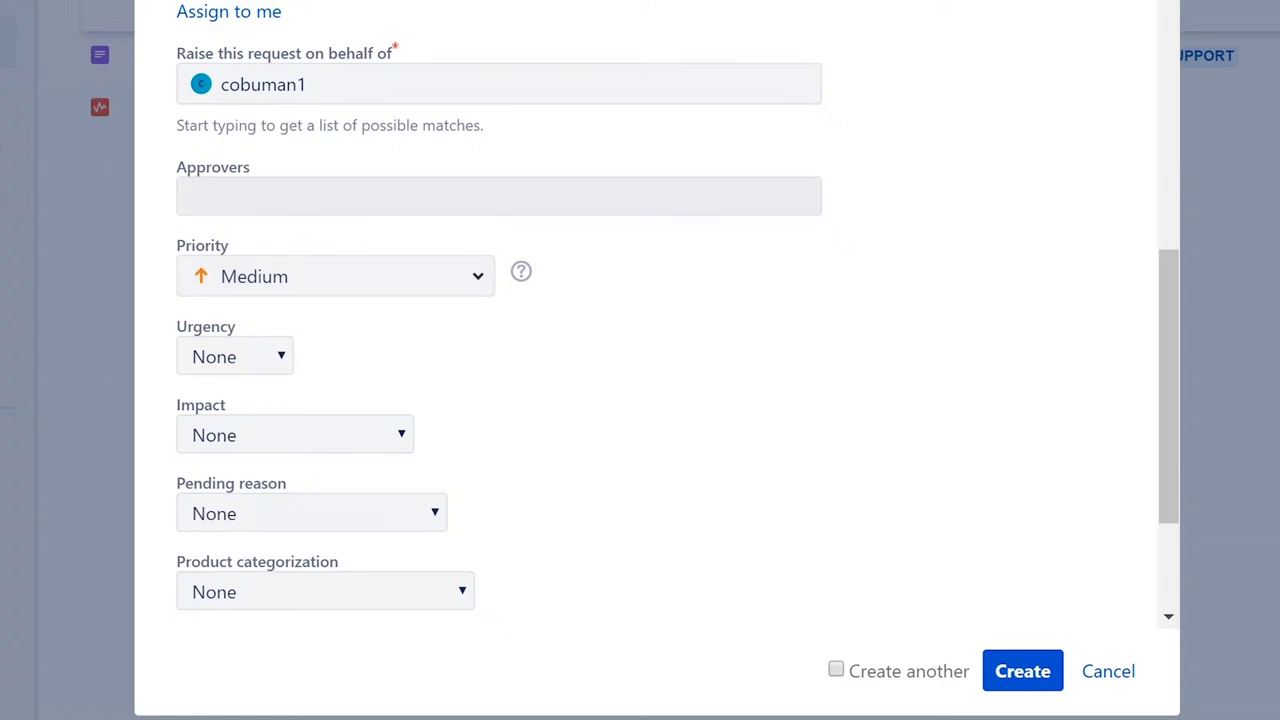
Leave Approvers empty and set the request's priority to Highest.
{"action": "left_click", "coordinate": [498, 196]}
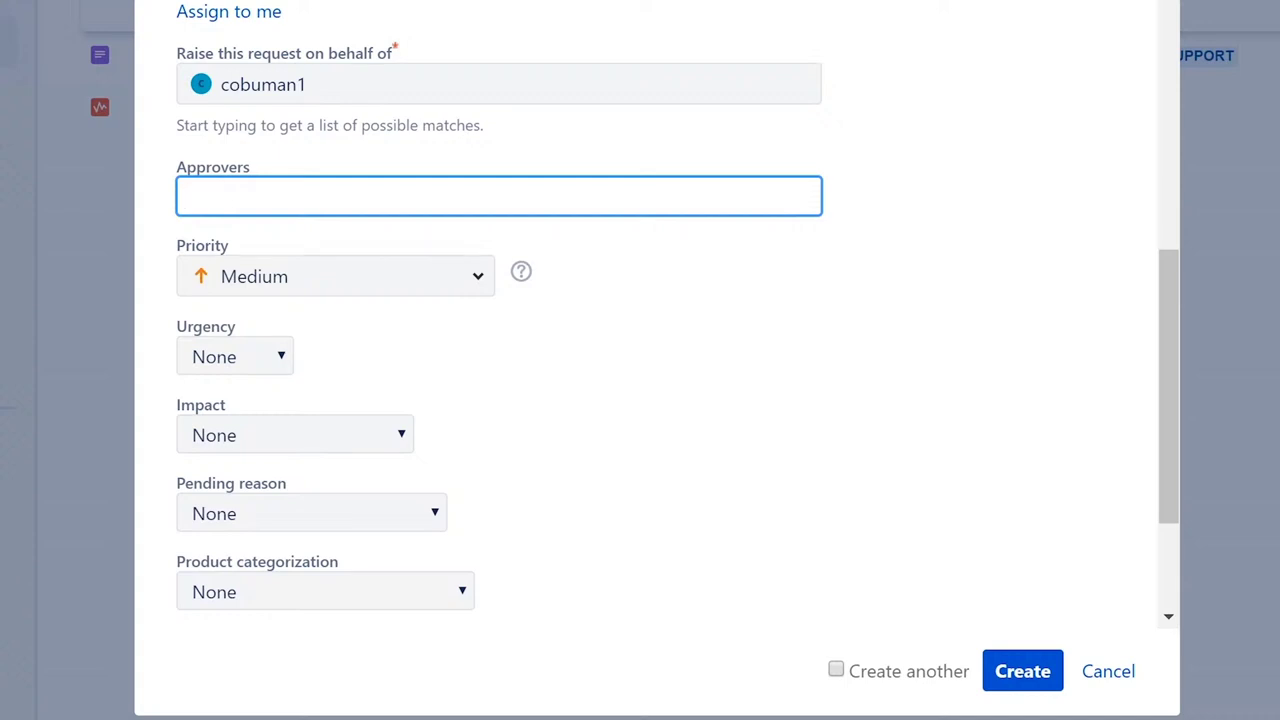
{"action": "left_click", "coordinate": [609, 307]}
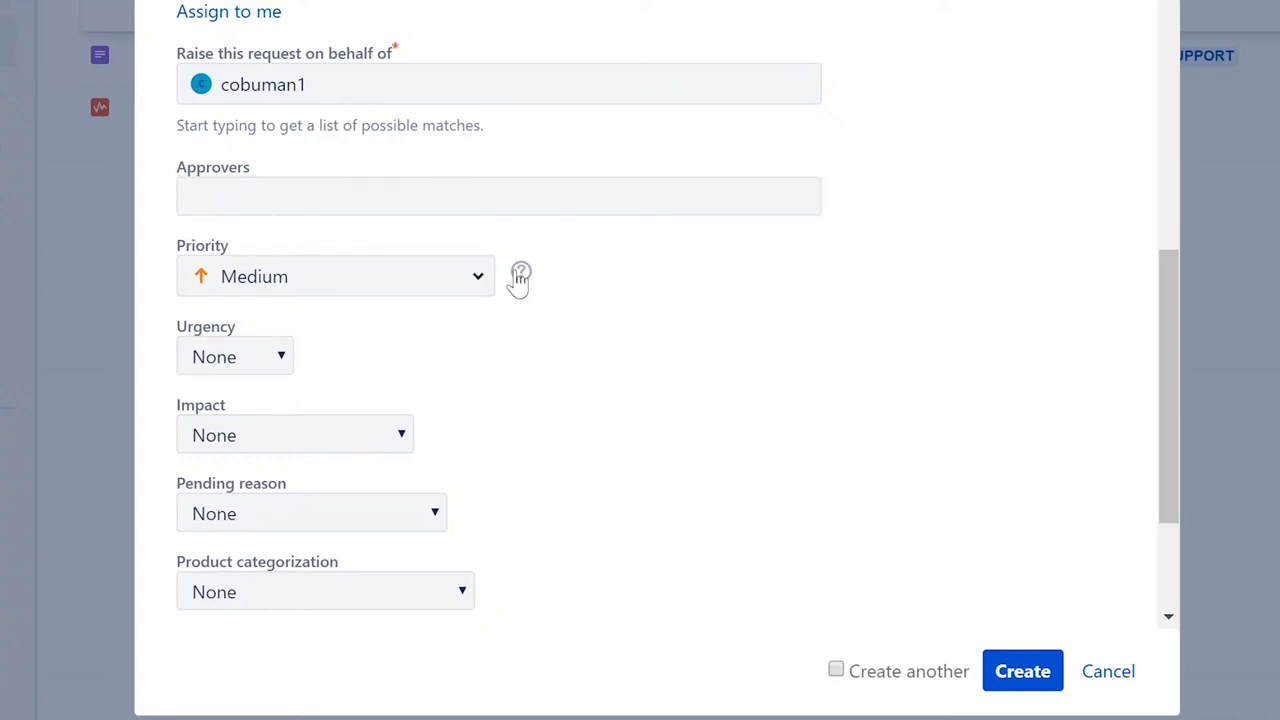
{"action": "left_click", "coordinate": [478, 277]}
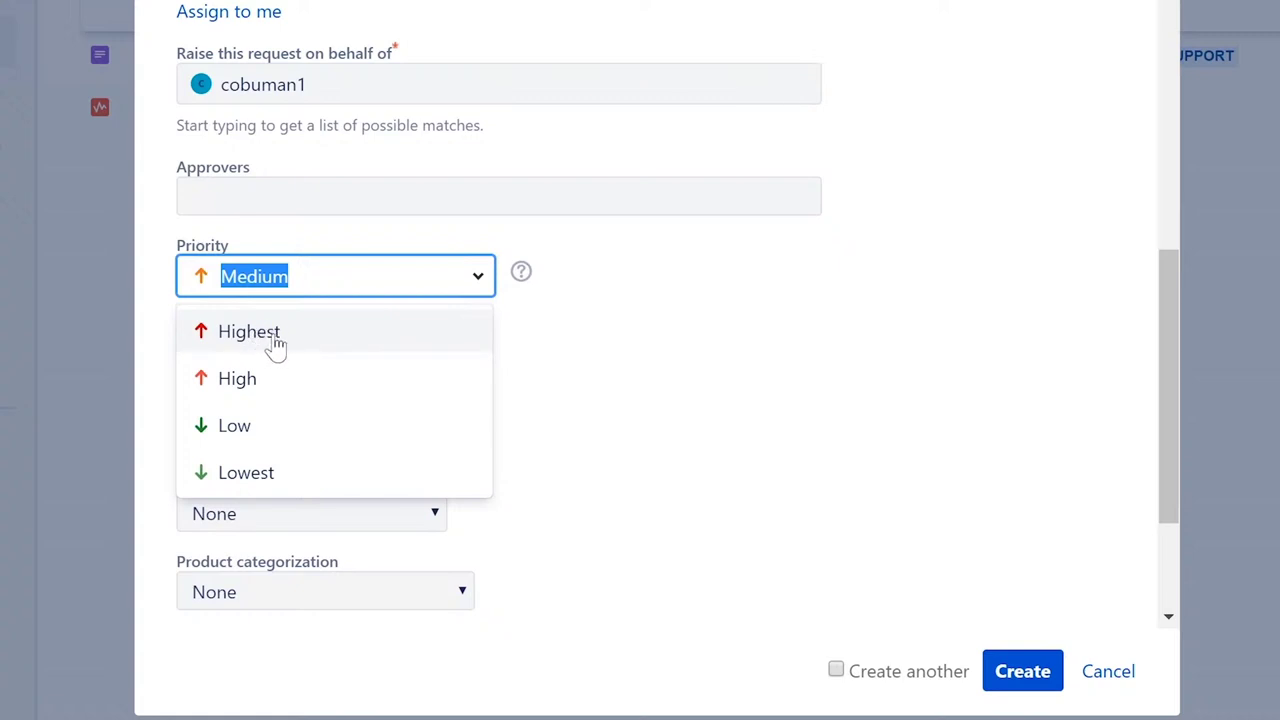
{"action": "left_click", "coordinate": [279, 342]}
{"action": "left_click", "coordinate": [488, 364]}
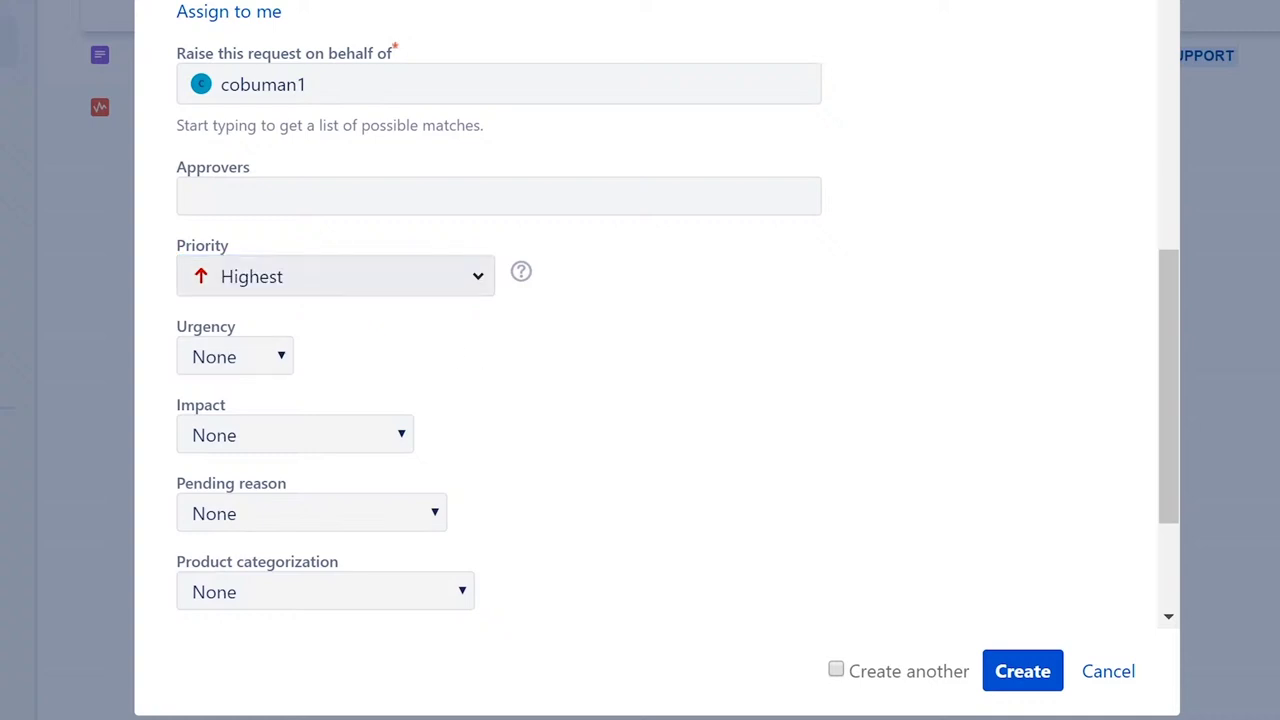
{"action": "left_click", "coordinate": [340, 278]}
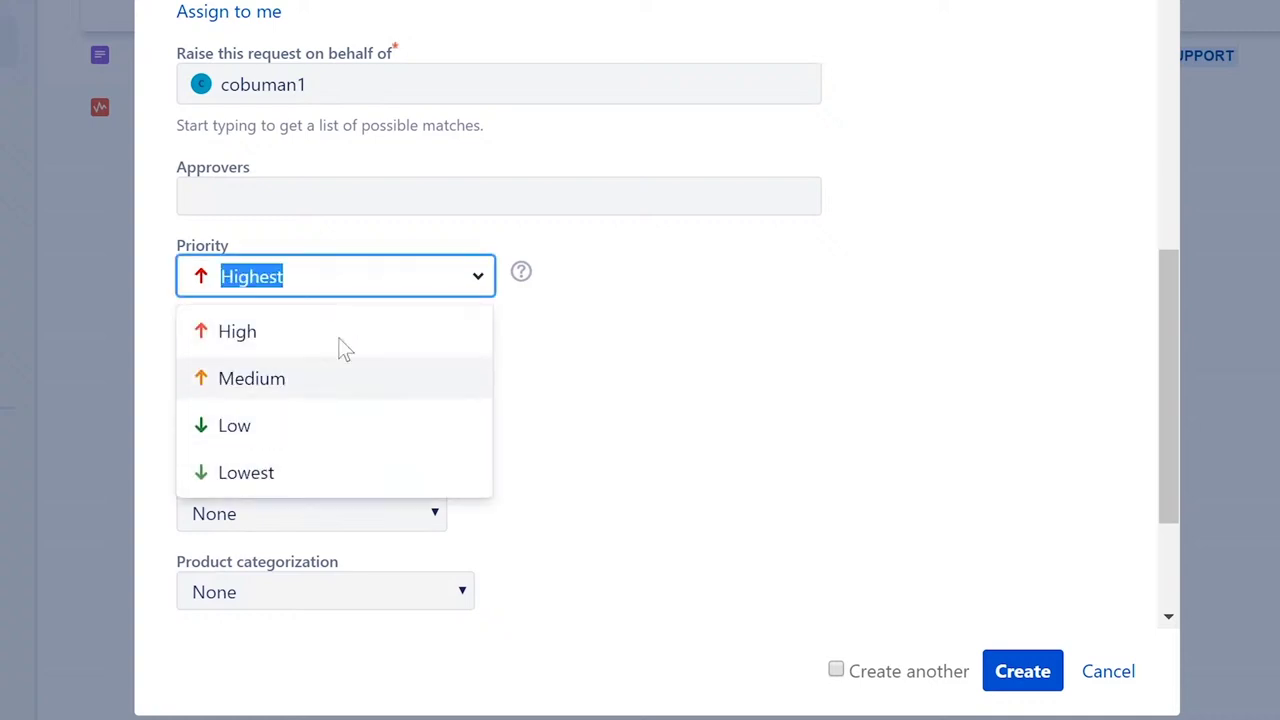
{"action": "left_click", "coordinate": [630, 366]}
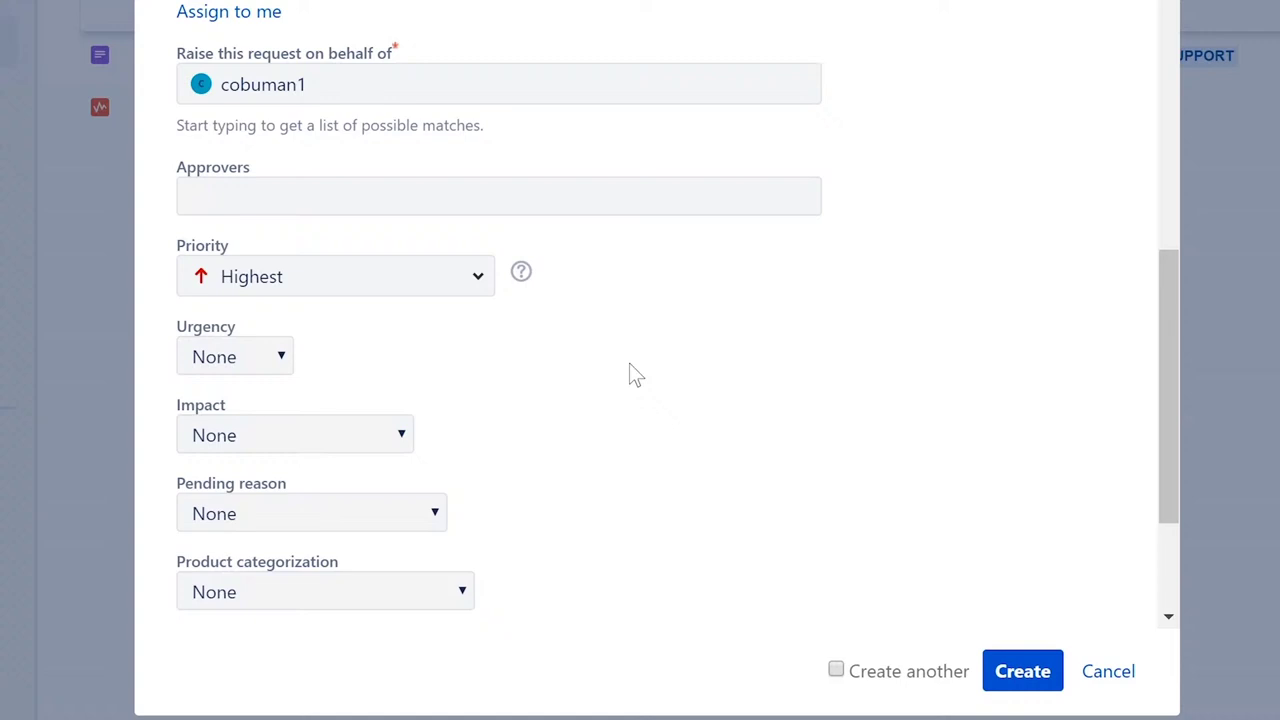
Set urgency to Critical and impact to Extensive / Widespread, leaving pending reason None.
{"action": "left_click", "coordinate": [258, 370]}
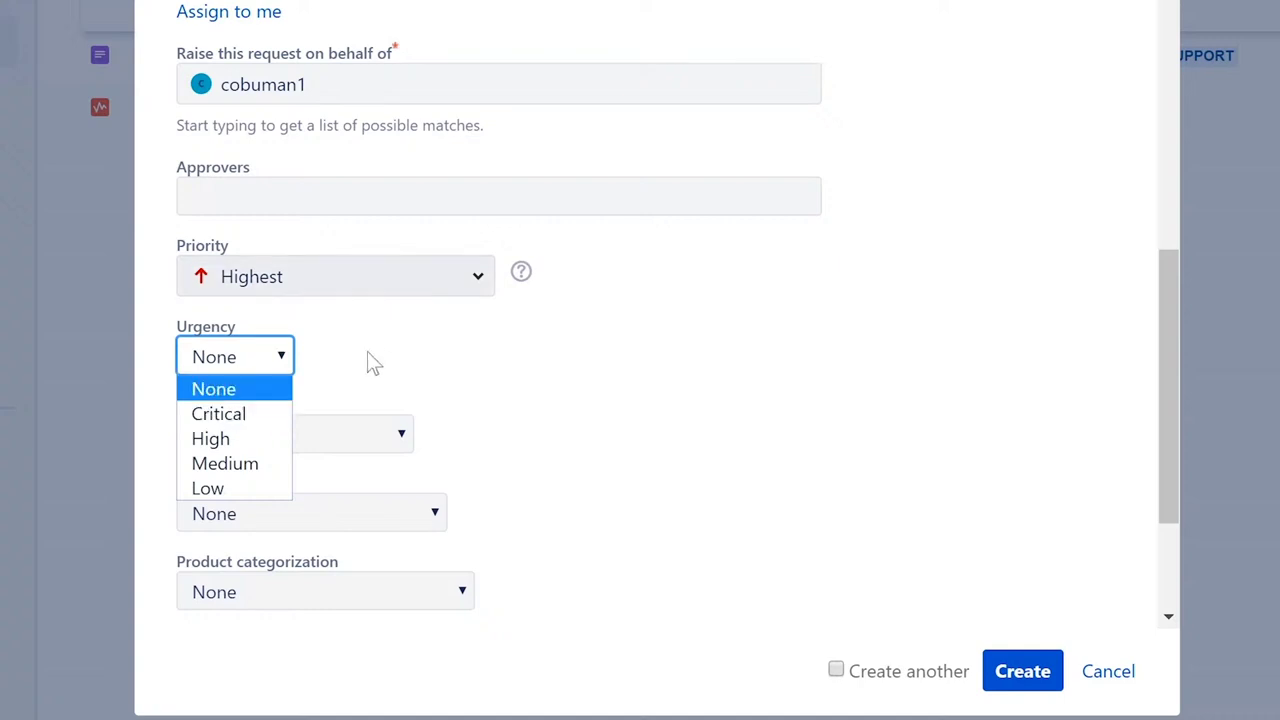
{"action": "left_click", "coordinate": [236, 415]}
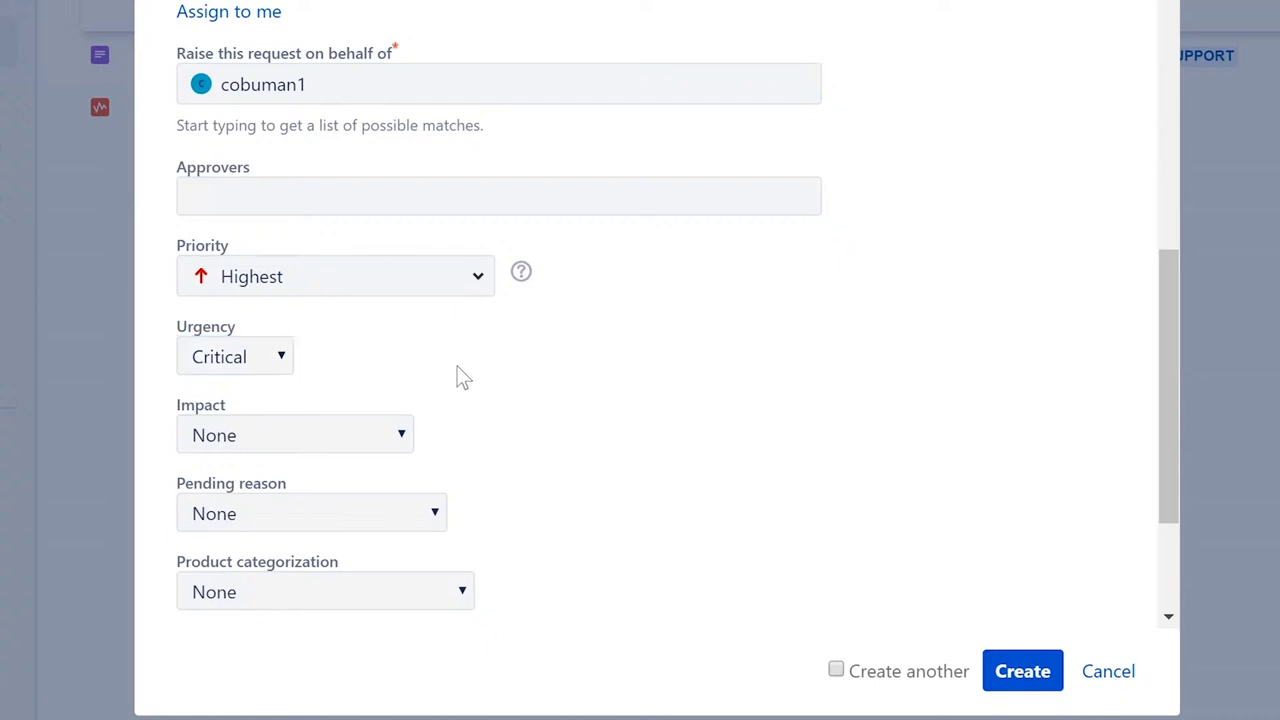
{"action": "scroll", "coordinate": [462, 376], "scroll_direction": "down", "scroll_amount": 2}
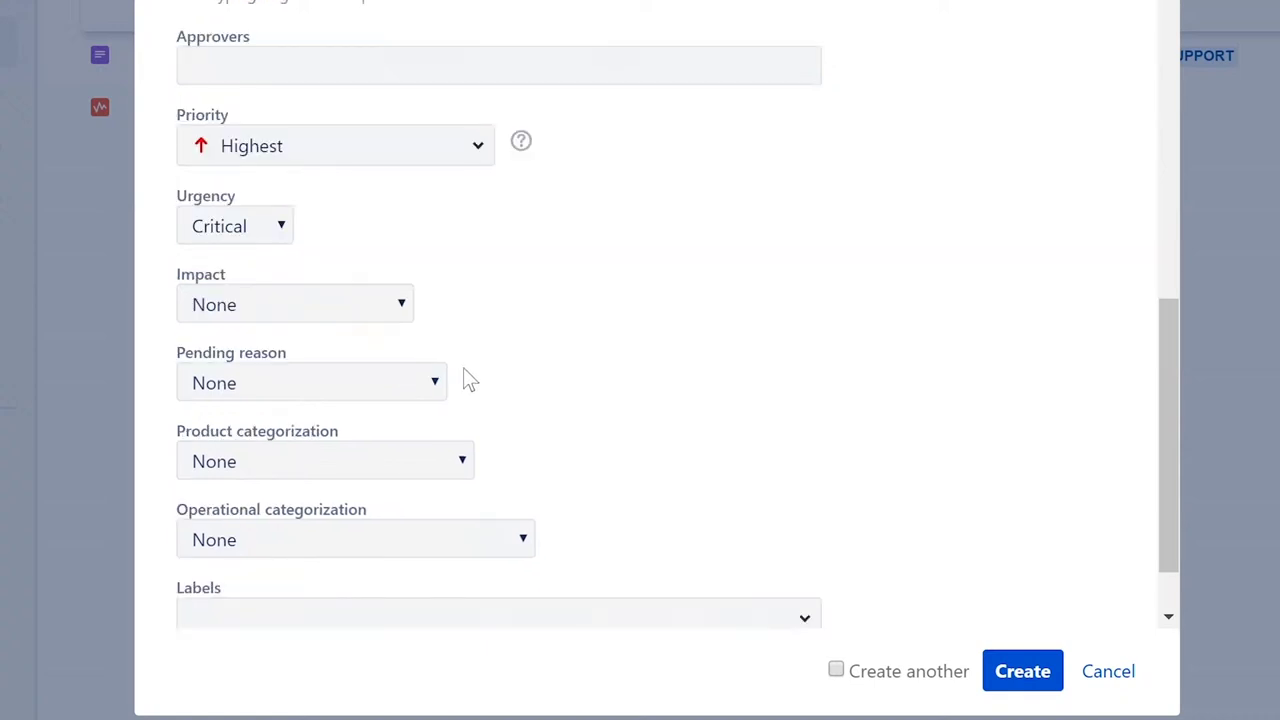
{"action": "left_click", "coordinate": [287, 308]}
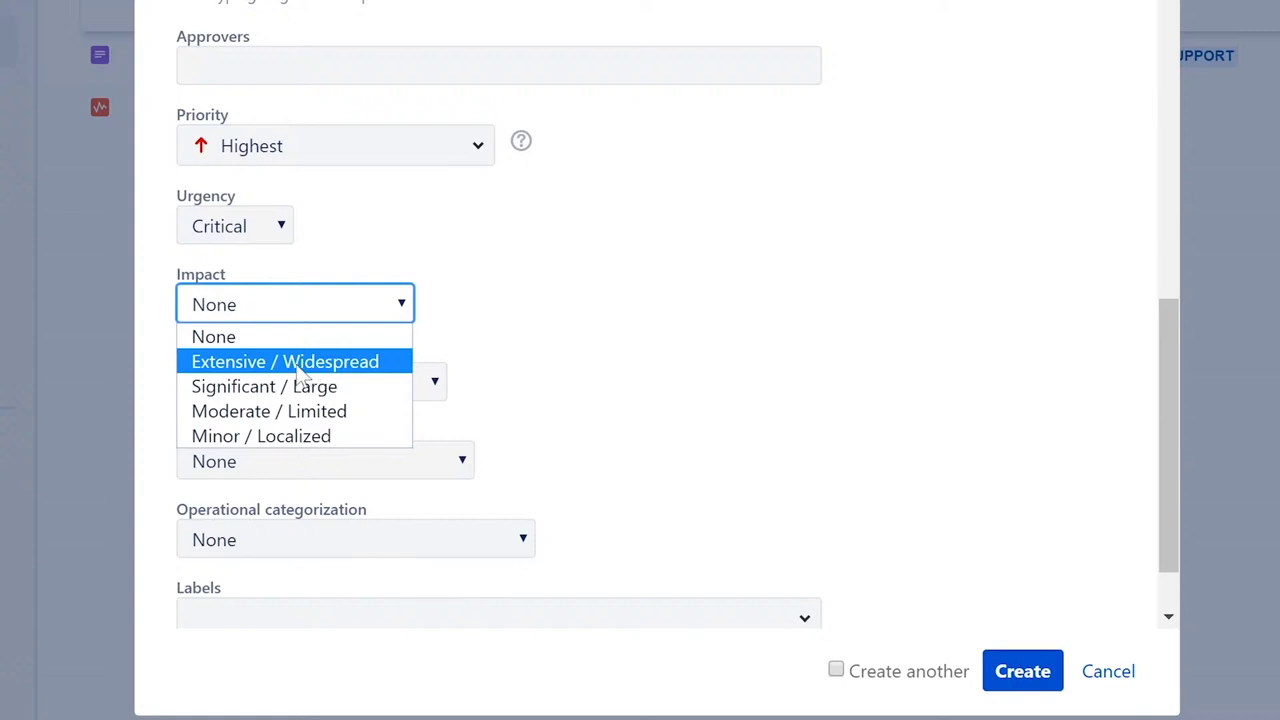
{"action": "left_click", "coordinate": [297, 368]}
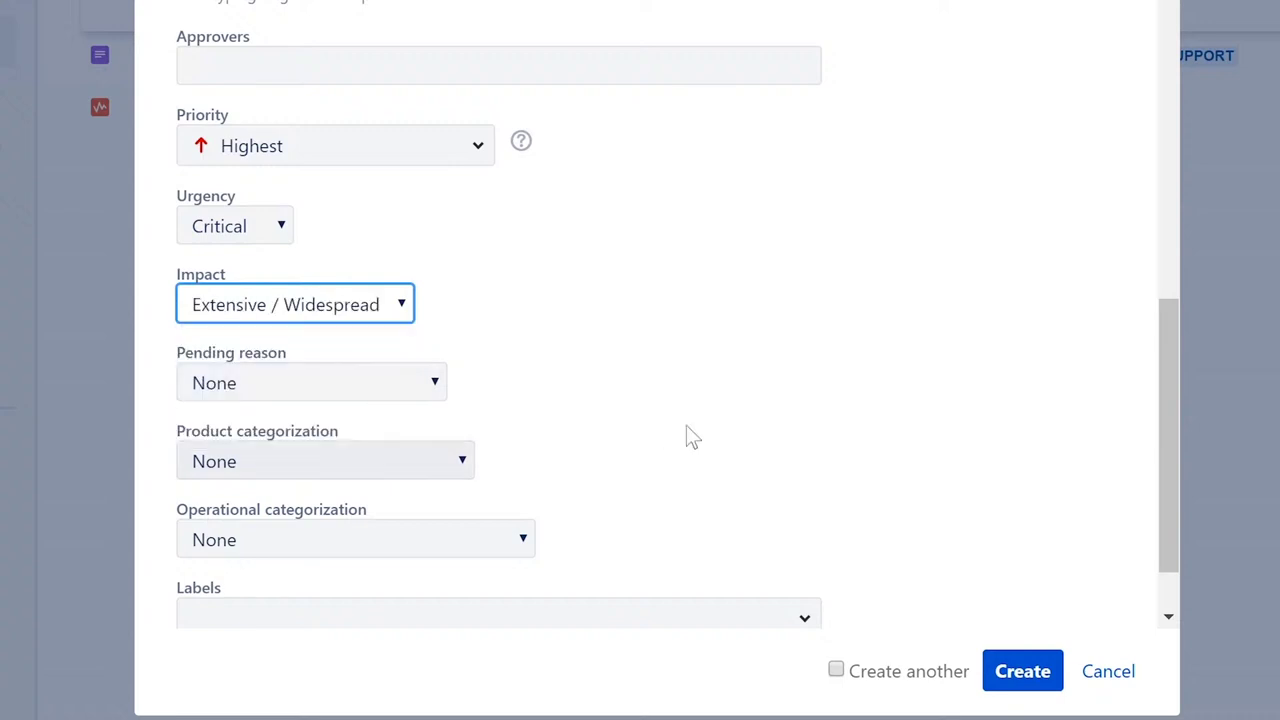
{"action": "left_click", "coordinate": [303, 307]}
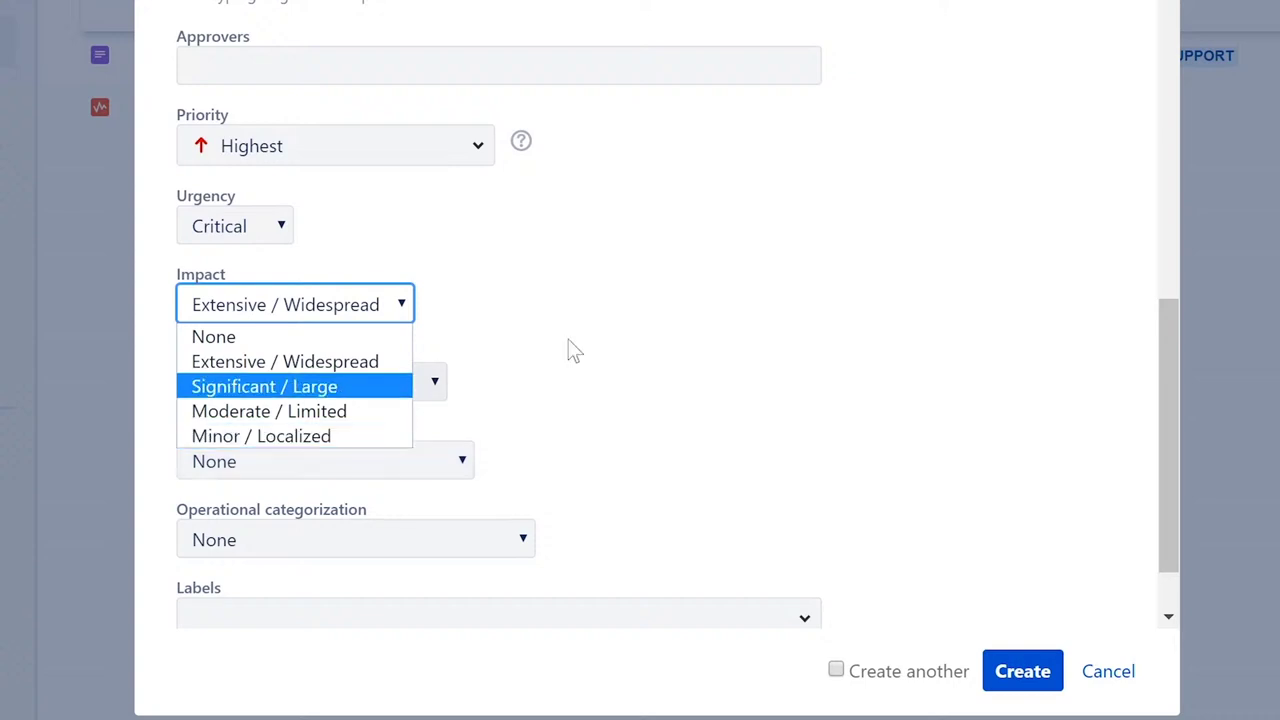
{"action": "key", "text": "Tab"}
{"action": "left_click", "coordinate": [320, 395]}
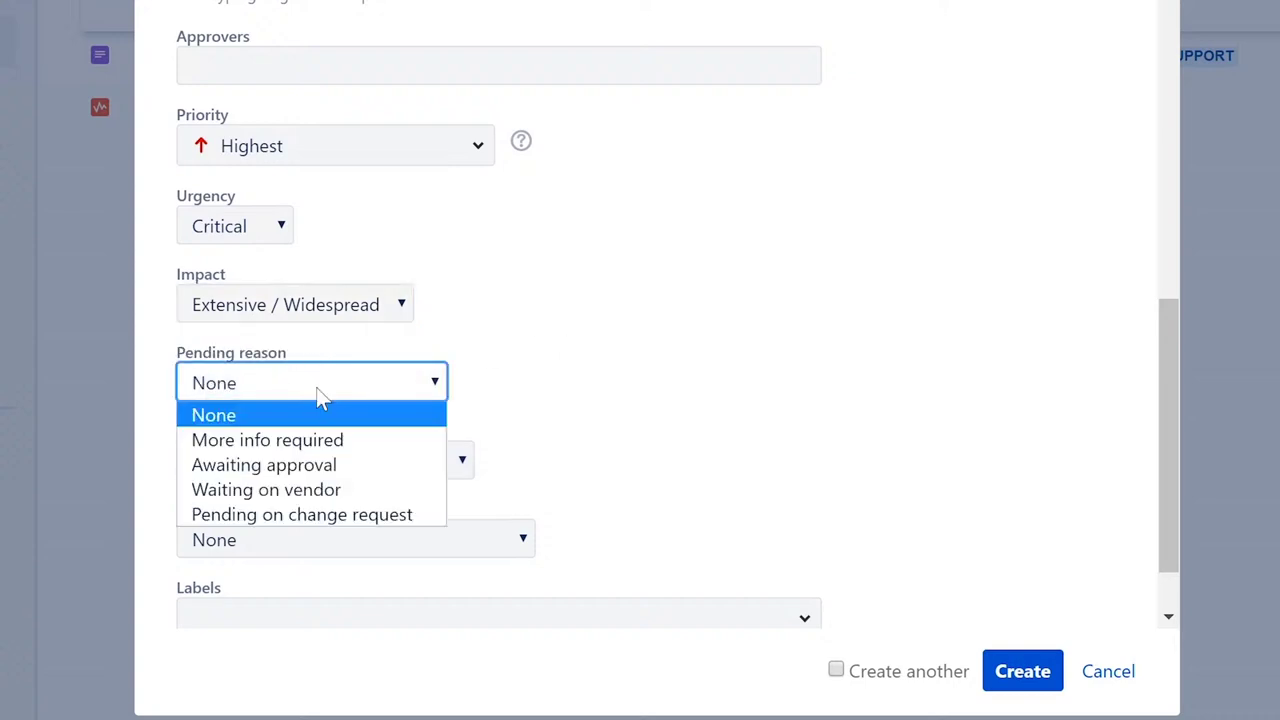
{"action": "left_click", "coordinate": [545, 337]}
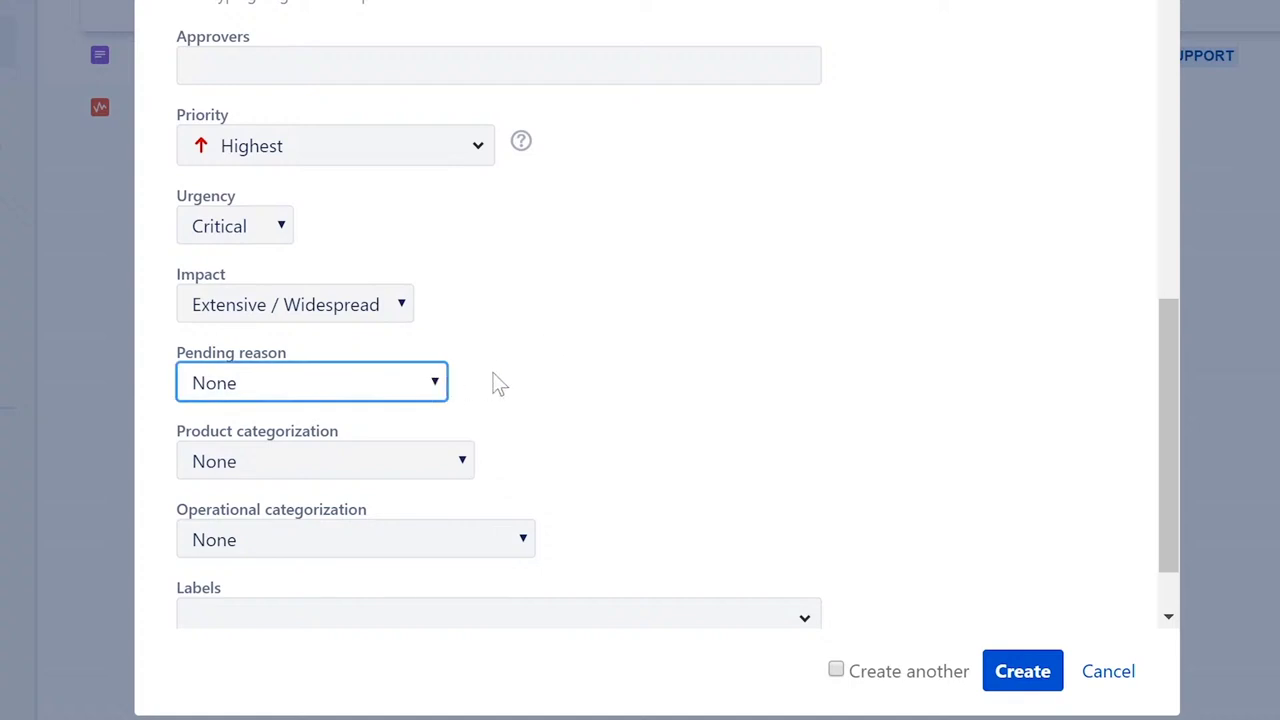
Keep product categorization None and set operational categorization to Connectivity.
{"action": "scroll", "coordinate": [535, 364], "scroll_direction": "down", "scroll_amount": 2}
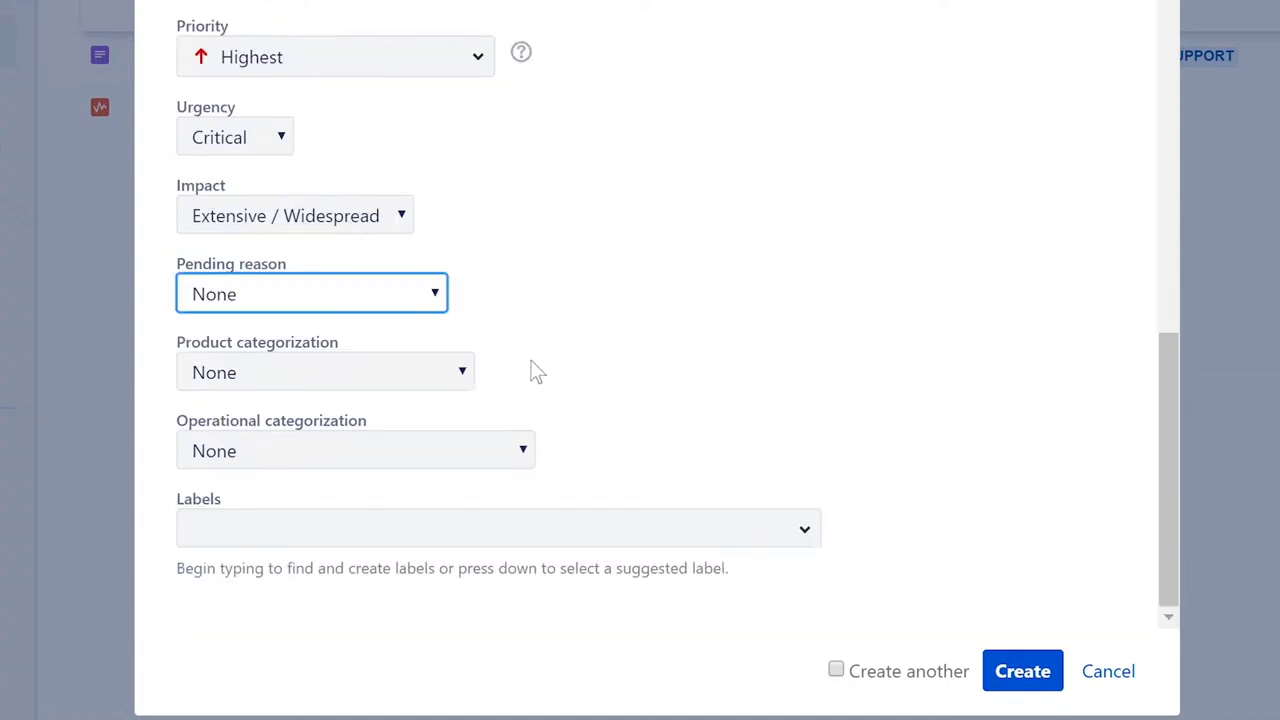
{"action": "left_click", "coordinate": [290, 374]}
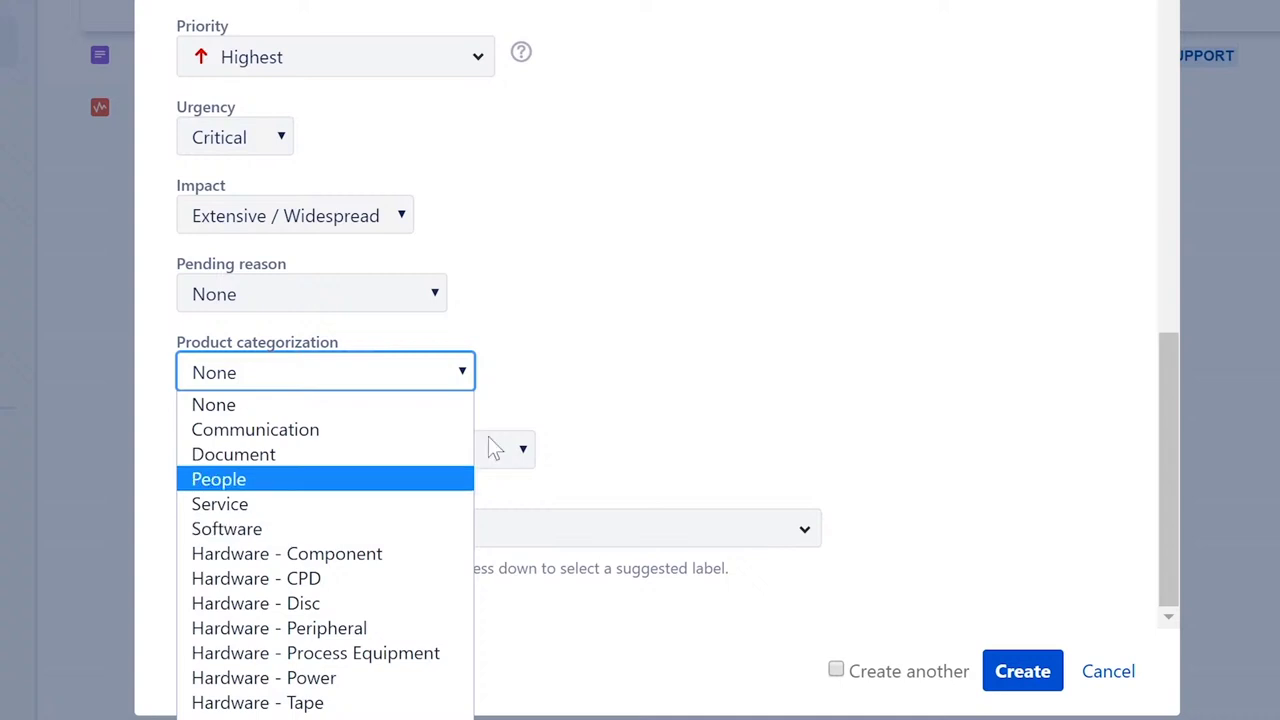
{"action": "left_click", "coordinate": [550, 372]}
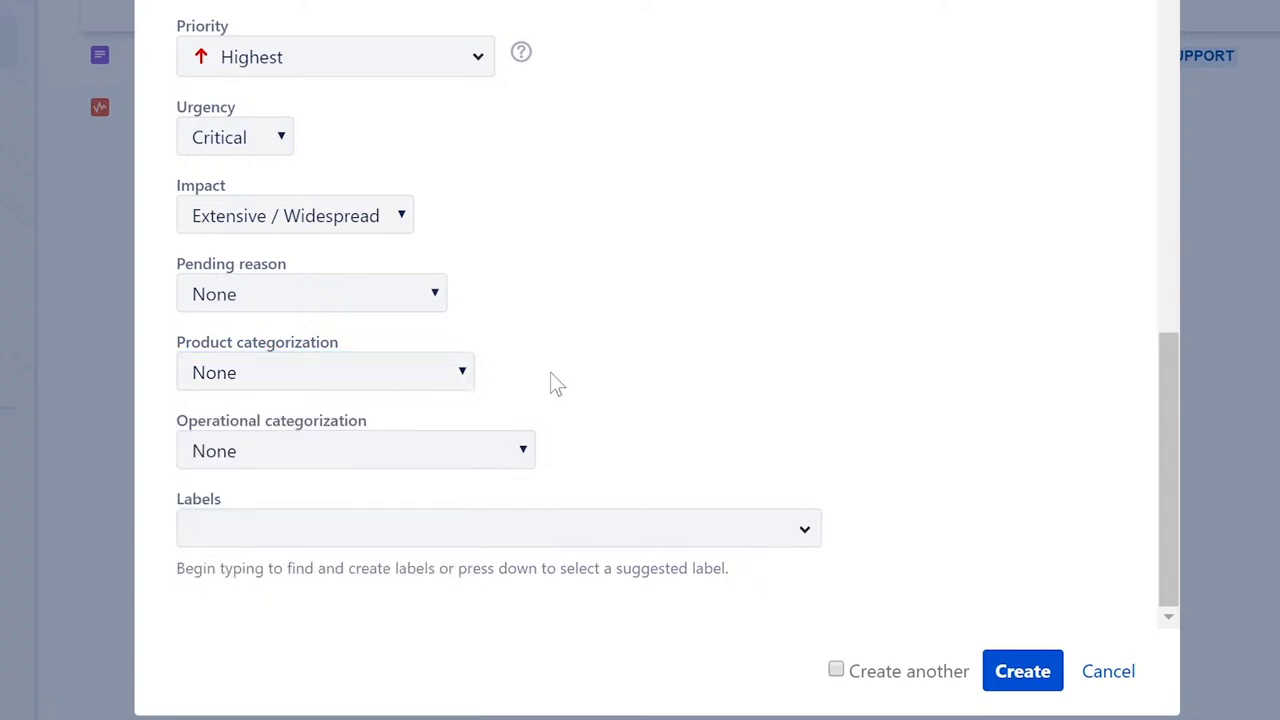
{"action": "left_click", "coordinate": [497, 453]}
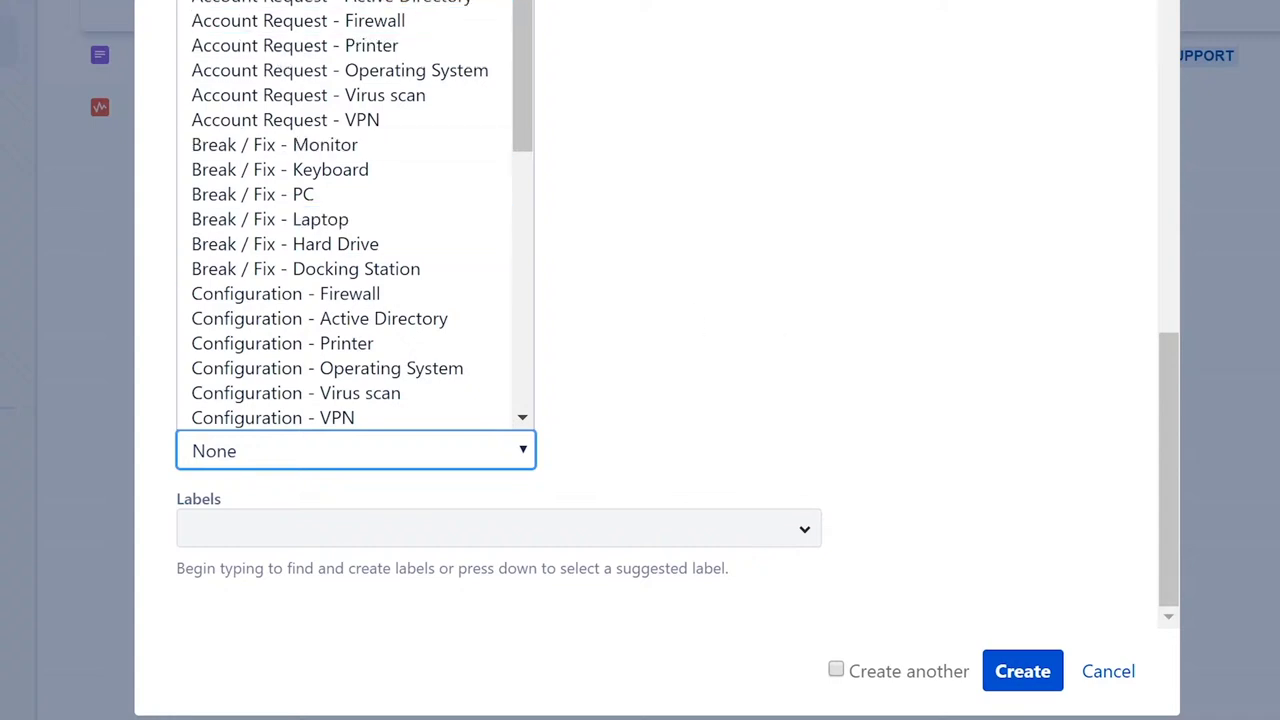
{"action": "left_click", "coordinate": [272, 418]}
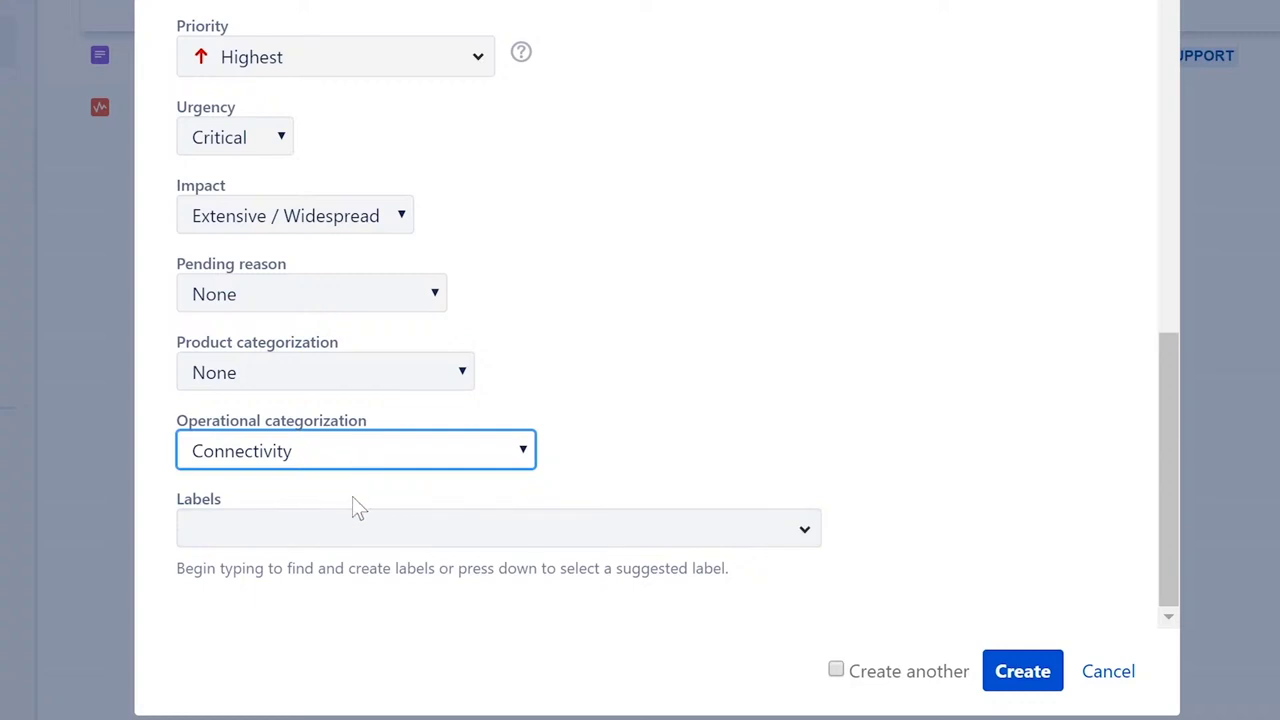
{"action": "left_click", "coordinate": [660, 370]}
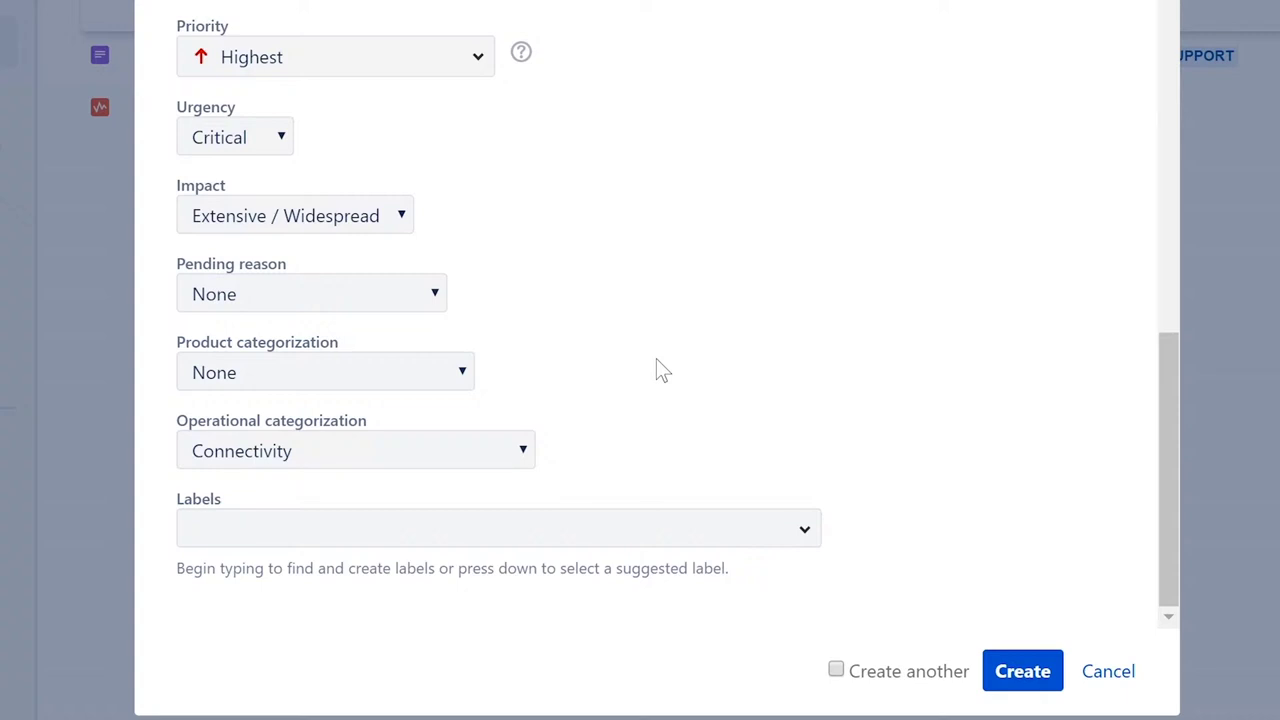
Leave Labels empty and create the request.
{"action": "left_click", "coordinate": [190, 528]}
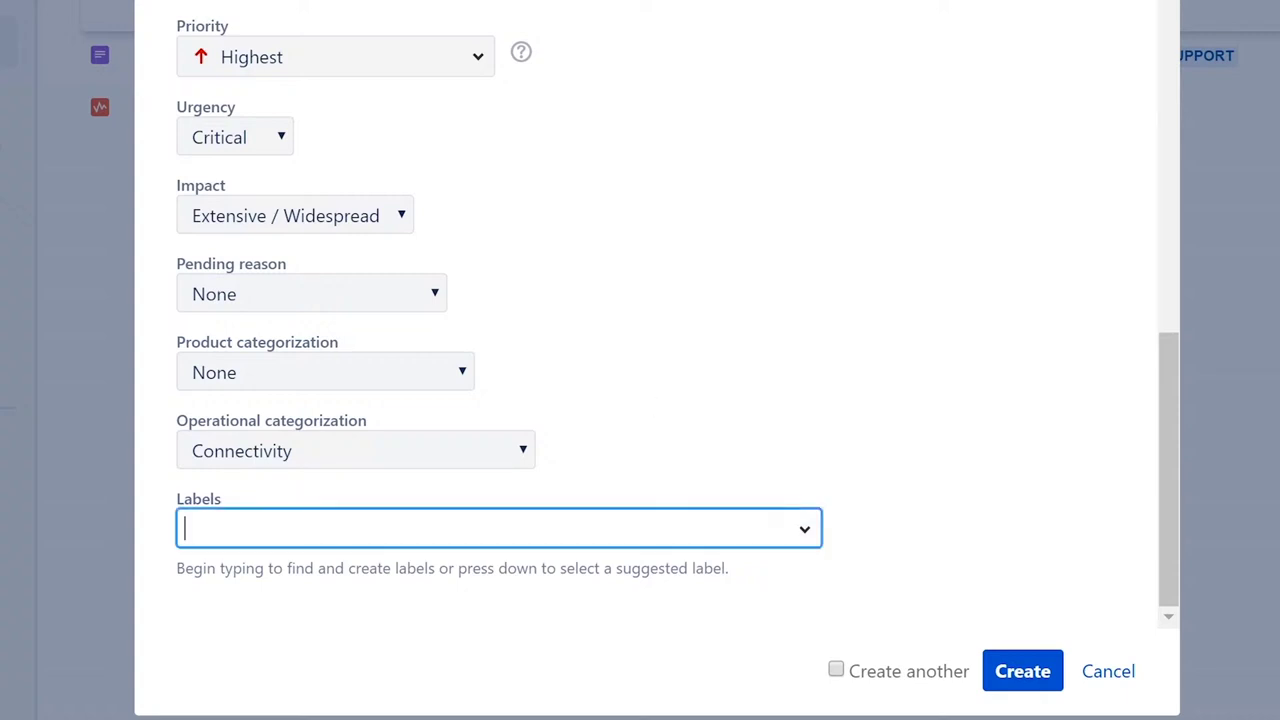
{"action": "left_click", "coordinate": [803, 530]}
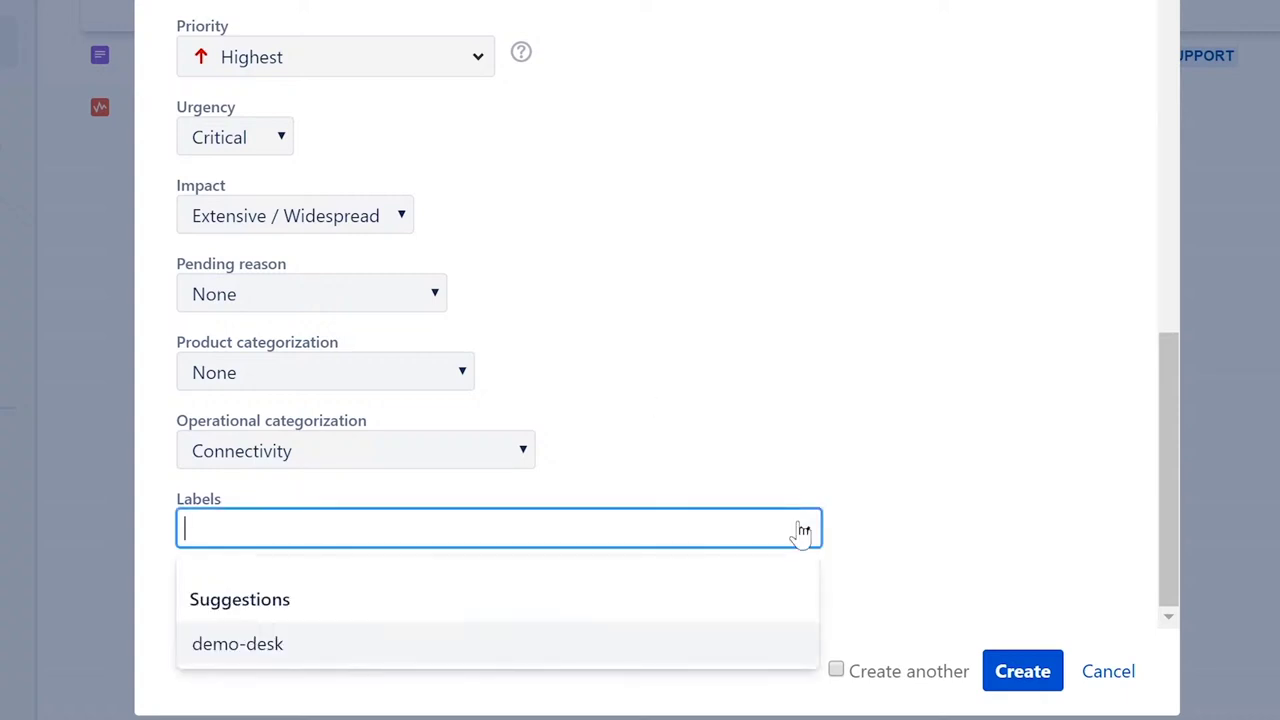
{"action": "left_click", "coordinate": [880, 443]}
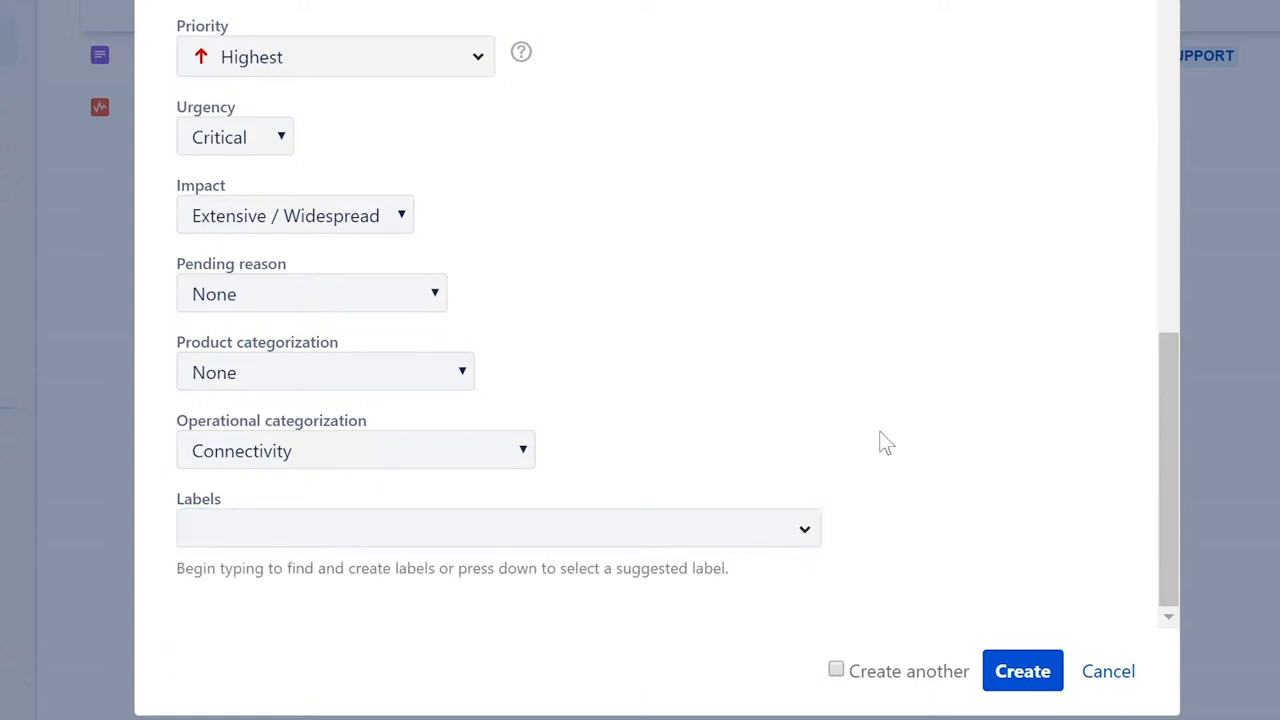
{"action": "left_click", "coordinate": [1024, 677]}
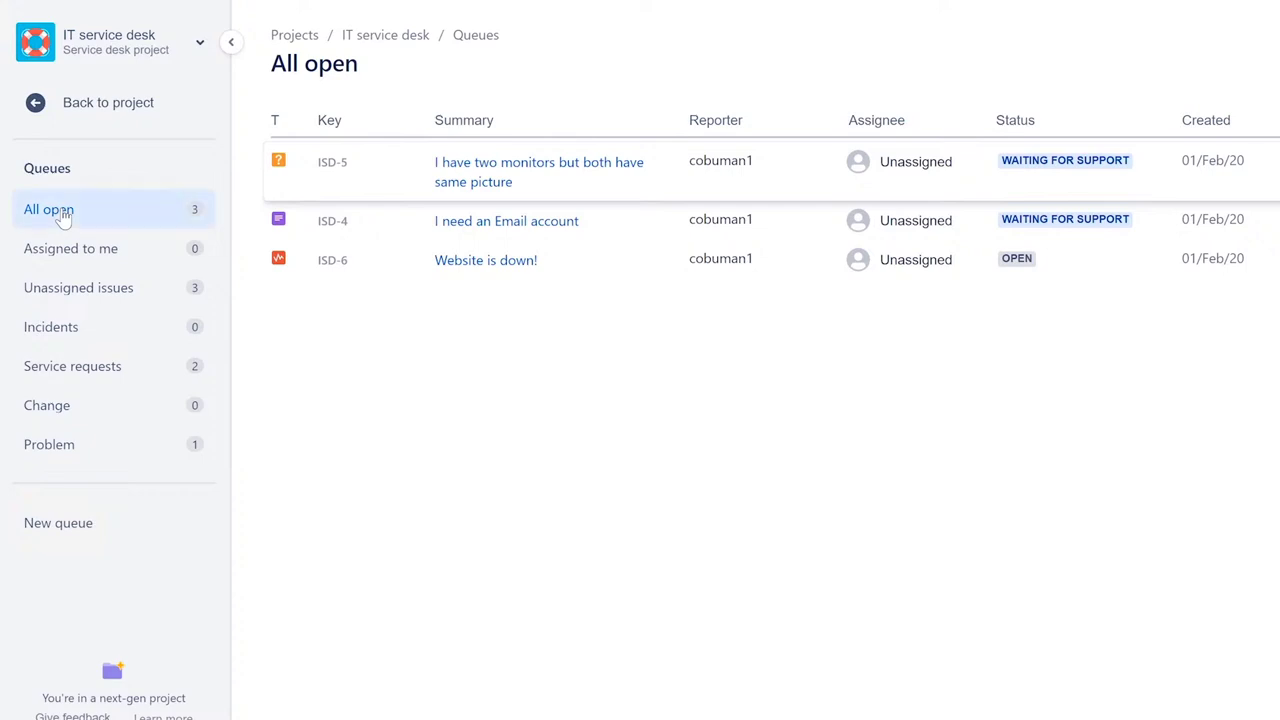
View the All open queue, then open the ISD-5 two-monitors request.
{"action": "left_click", "coordinate": [149, 212]}
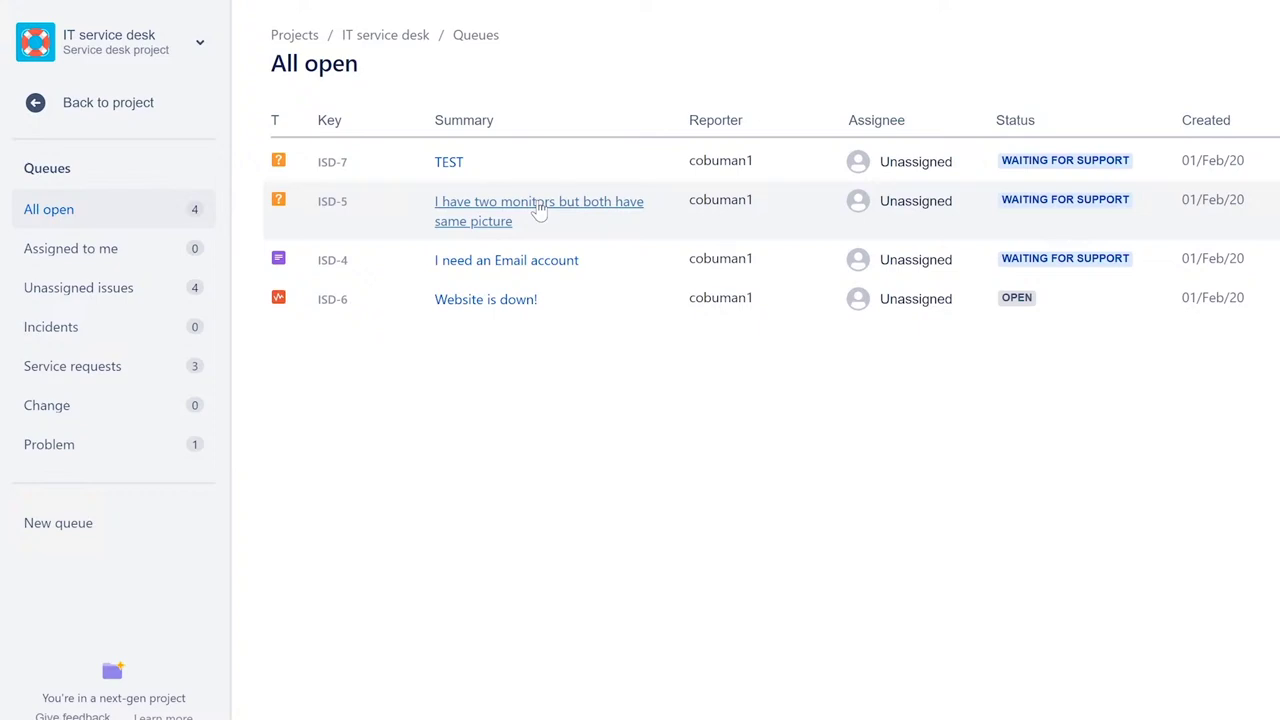
{"action": "left_click", "coordinate": [538, 208]}
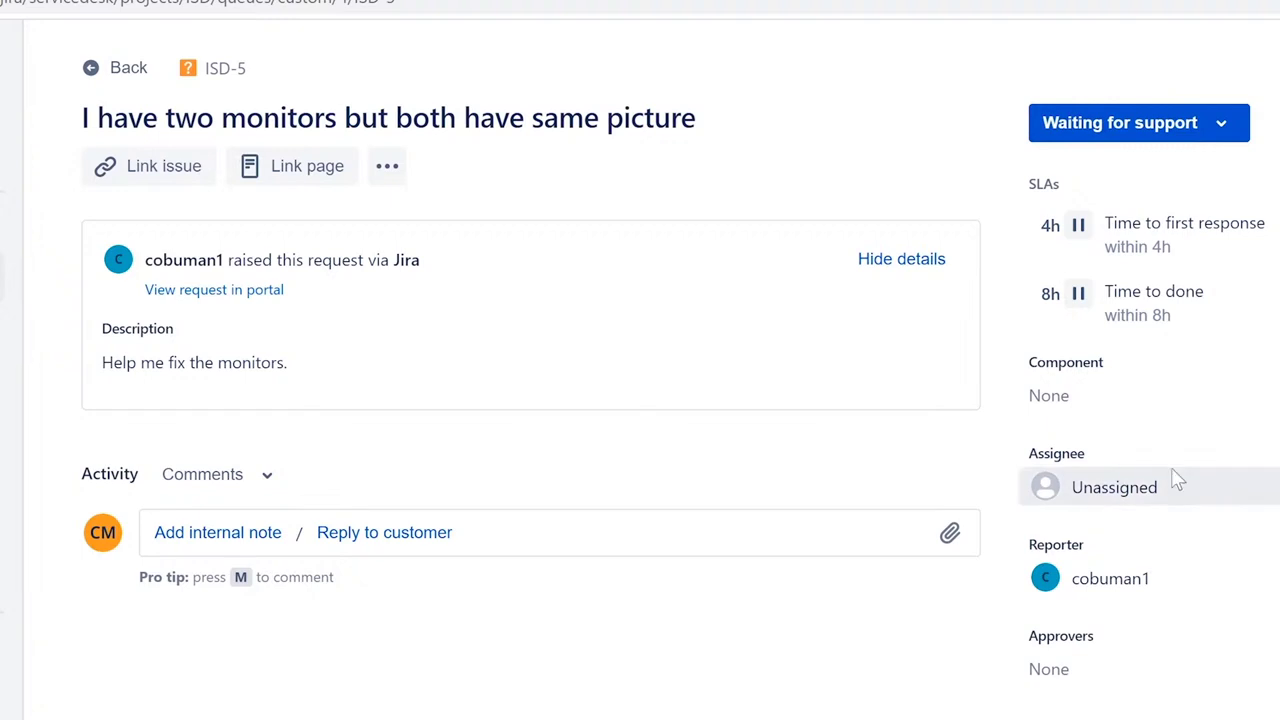
Assign ISD-5 to yourself and reopen its request details.
{"action": "left_click", "coordinate": [850, 238]}
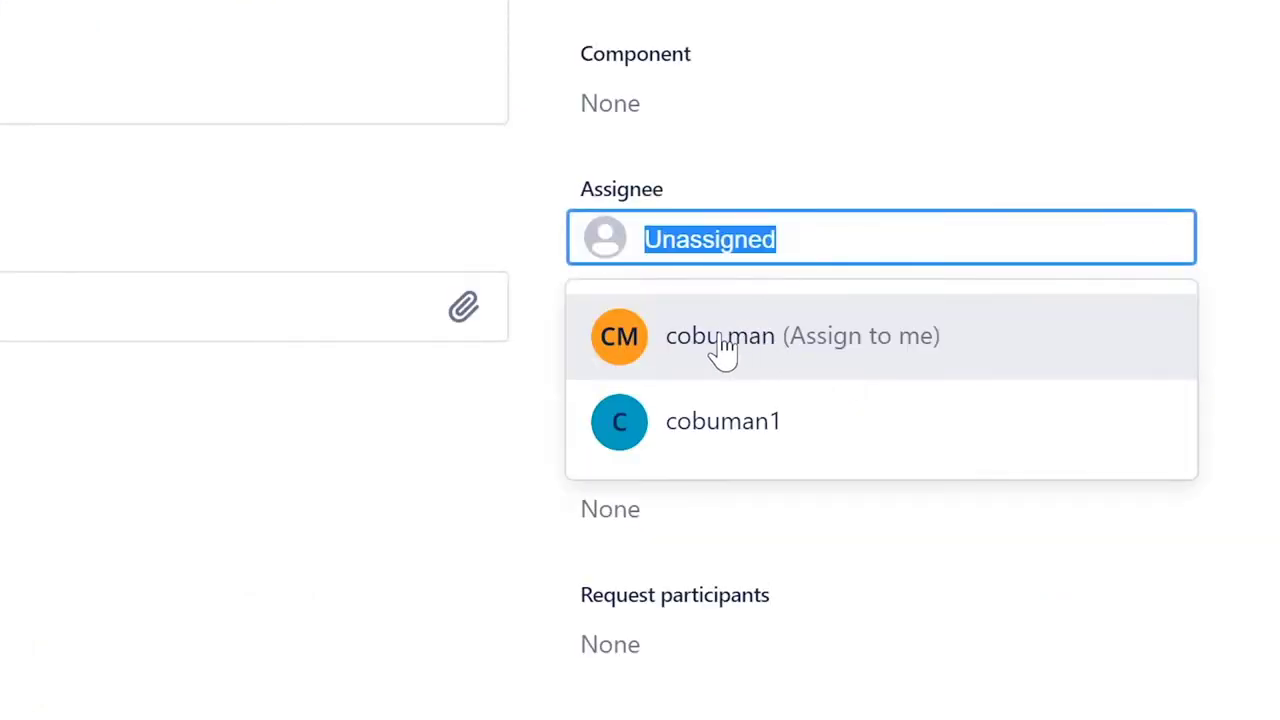
{"action": "left_click", "coordinate": [840, 344]}
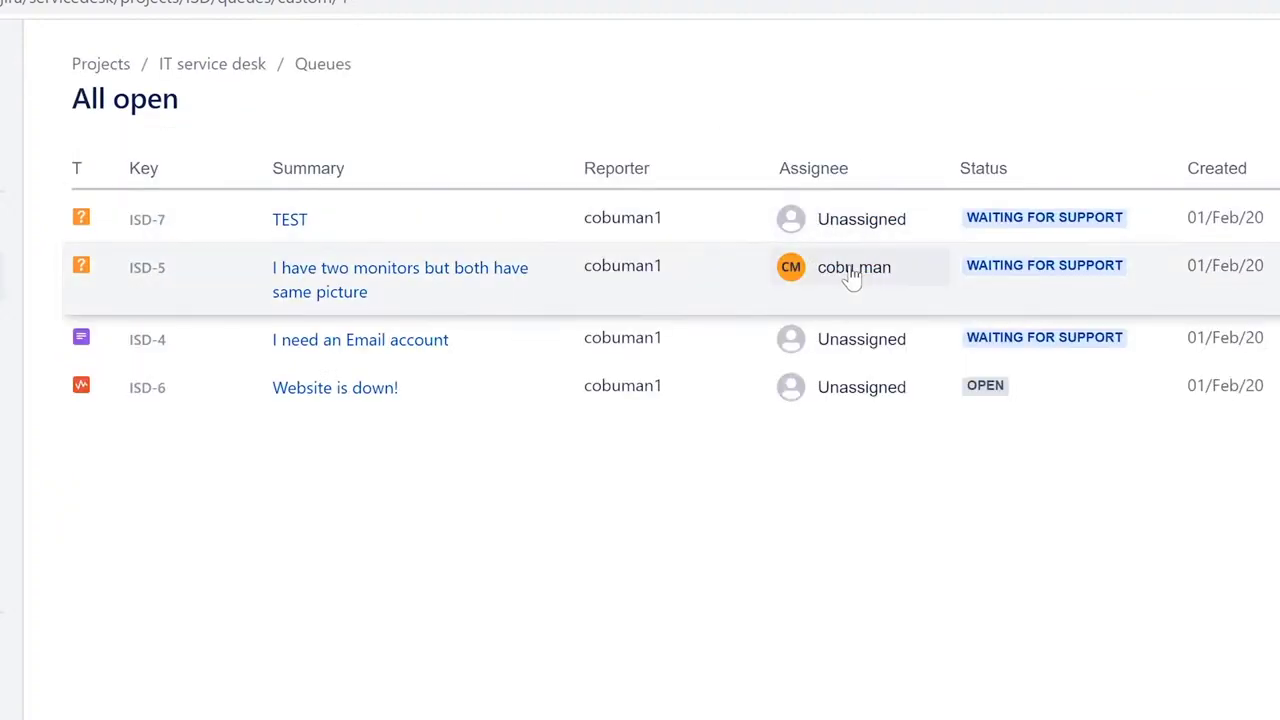
{"action": "mouse_move", "coordinate": [872, 278]}
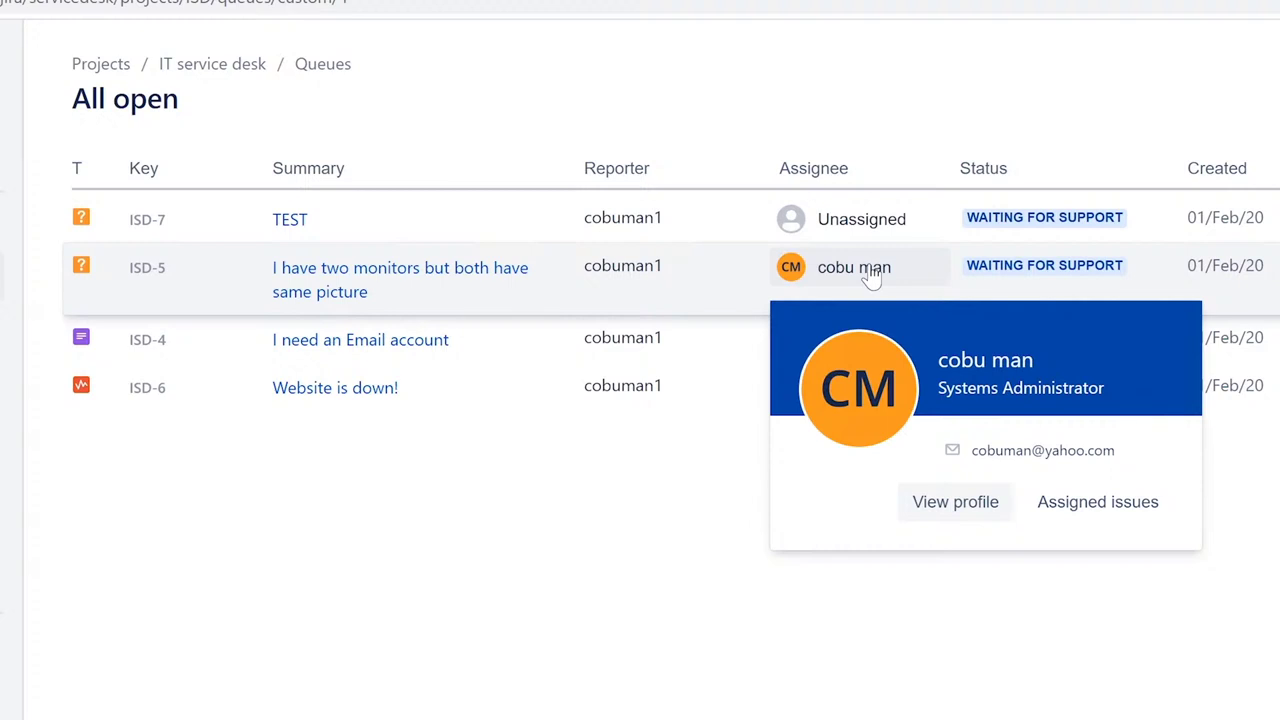
{"action": "left_click", "coordinate": [391, 277]}
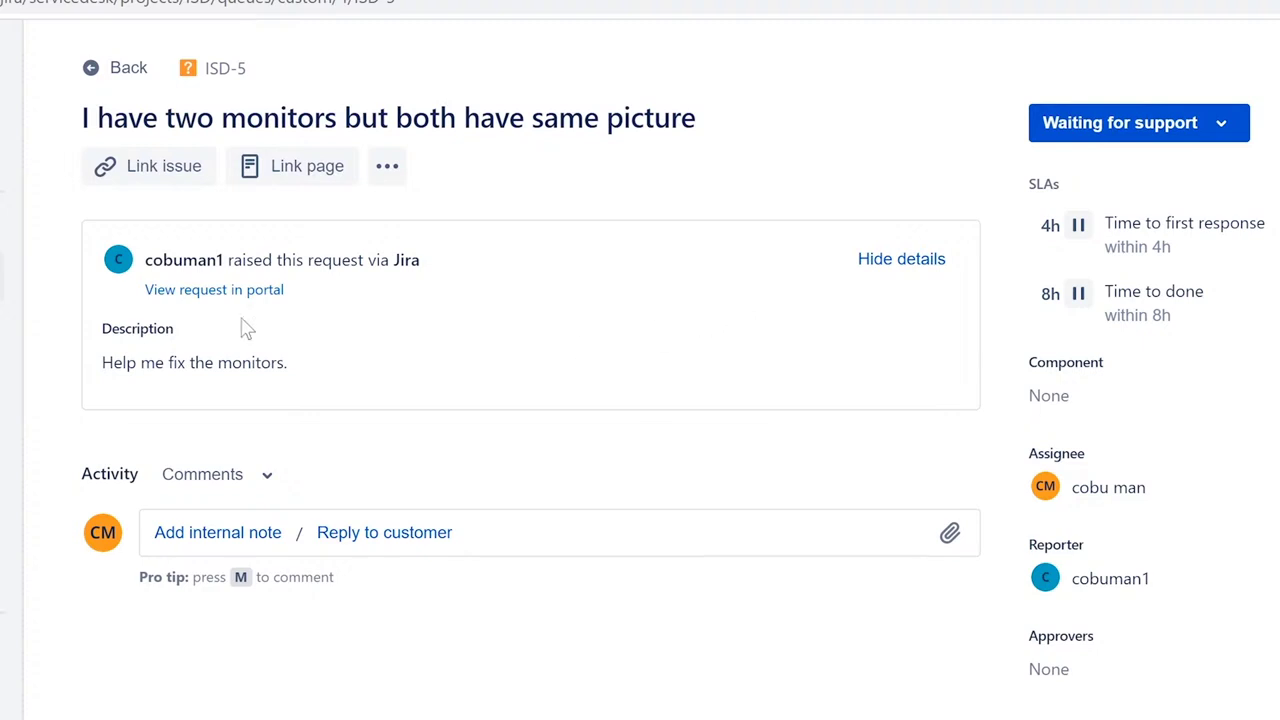
{"action": "left_click", "coordinate": [198, 295]}
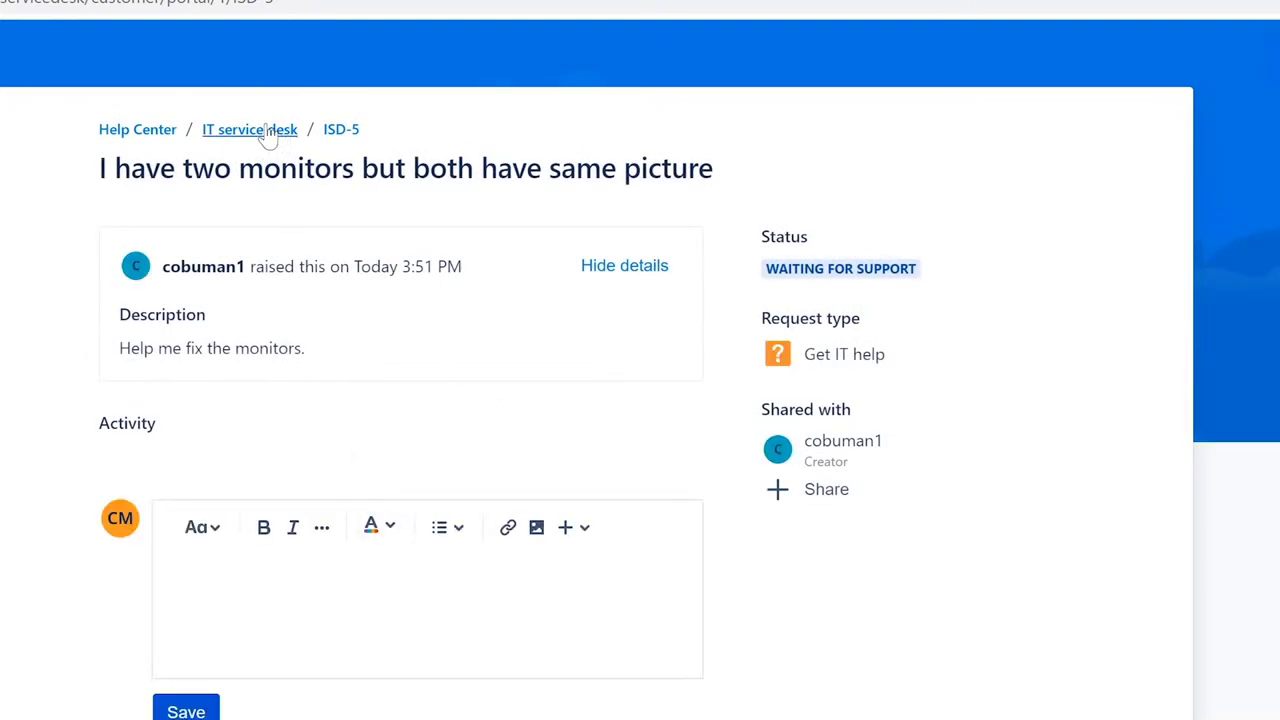
{"action": "key", "text": "ctrl+Tab"}
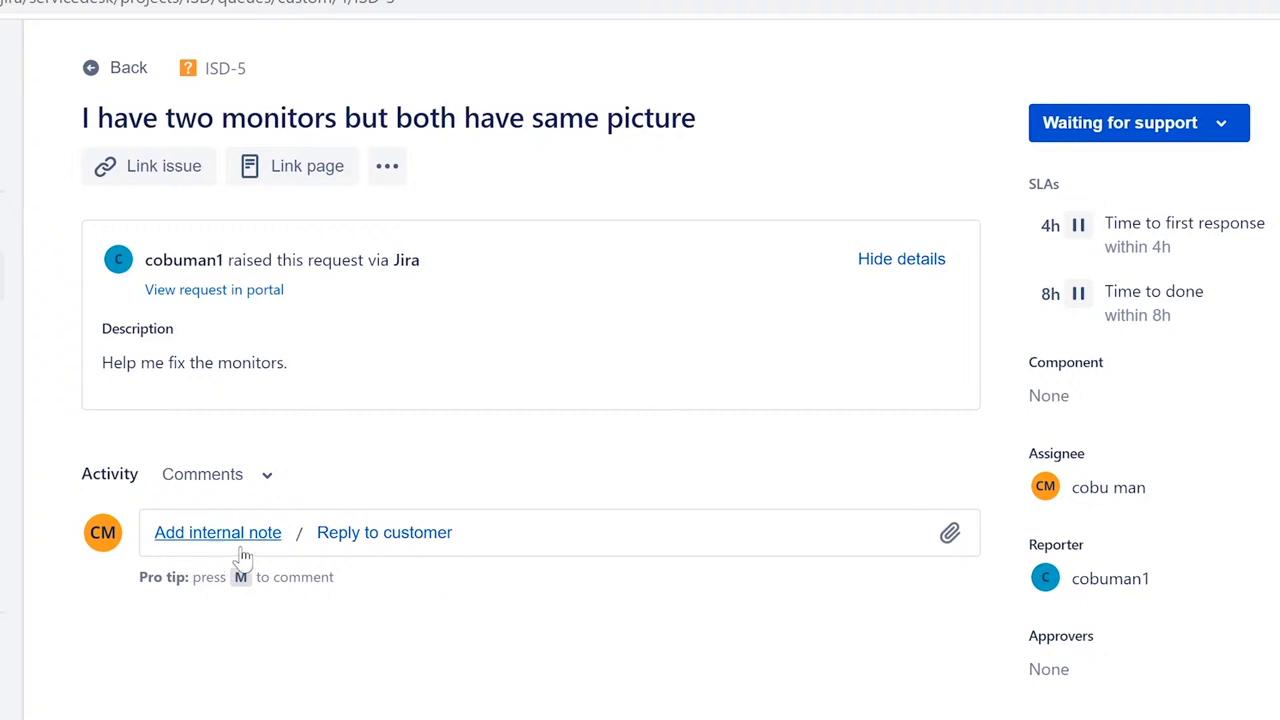
Begin the customer reply with a Tech Support greeting mentioning their monitor ticket.
{"action": "left_click", "coordinate": [391, 542]}
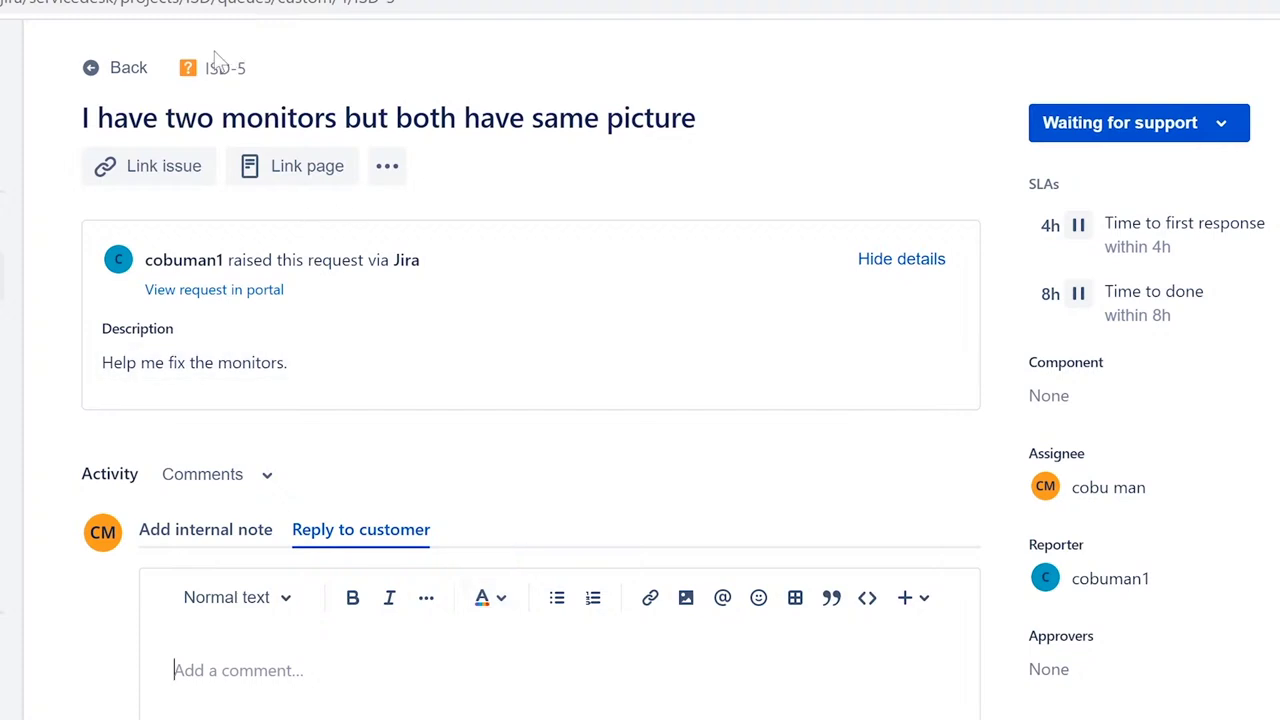
{"action": "left_click", "coordinate": [82, 118]}
{"action": "left_click_drag", "start_coordinate": [82, 118], "coordinate": [703, 123]}
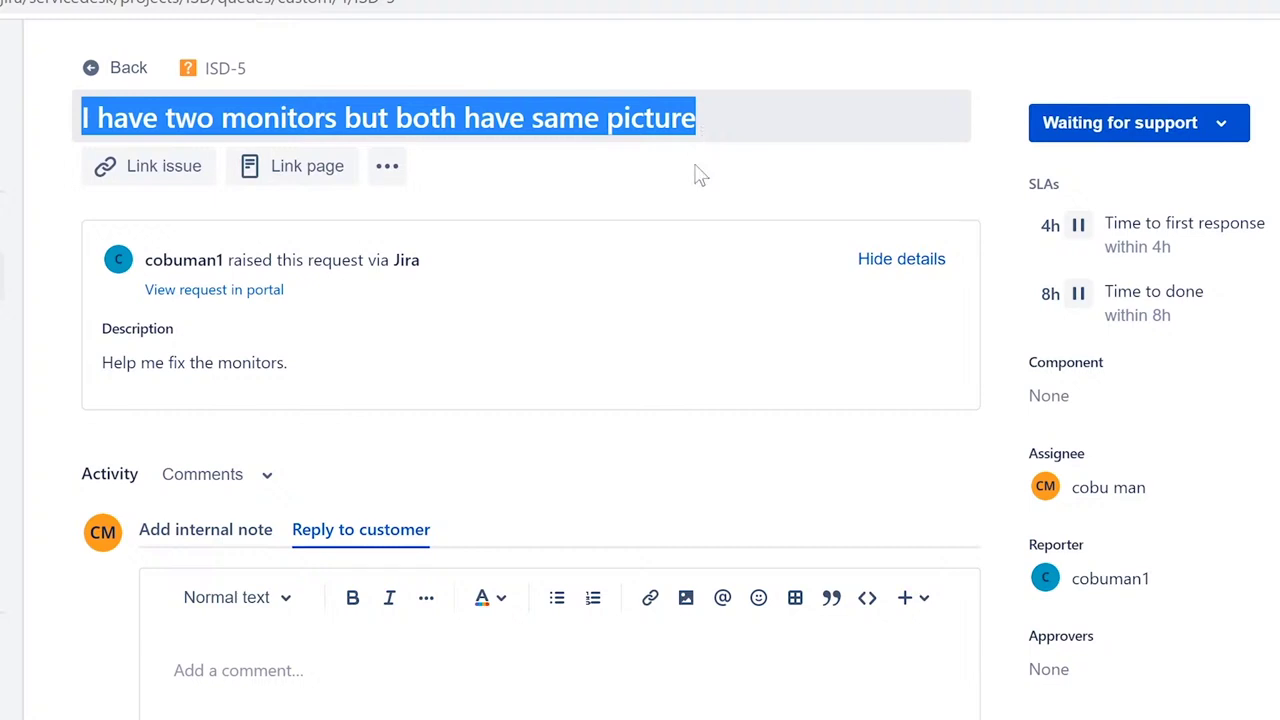
{"action": "left_click", "coordinate": [174, 670]}
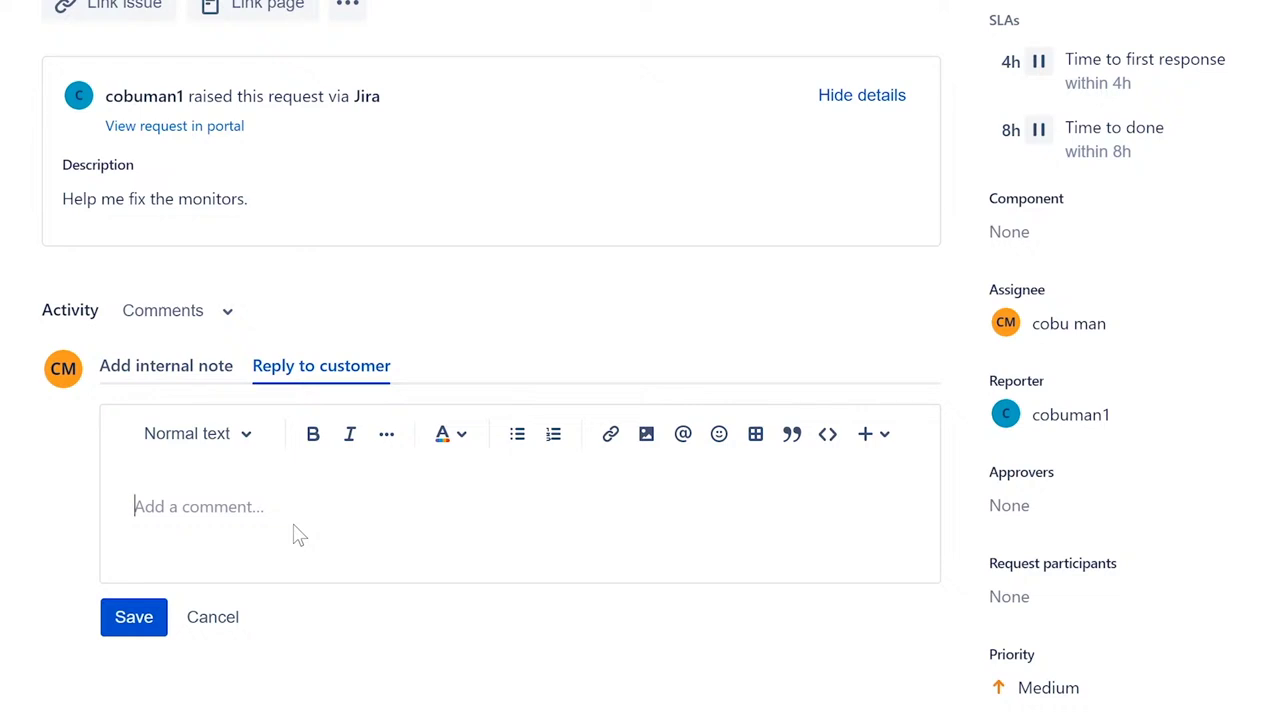
{"action": "type", "text": "Hello, my na"}
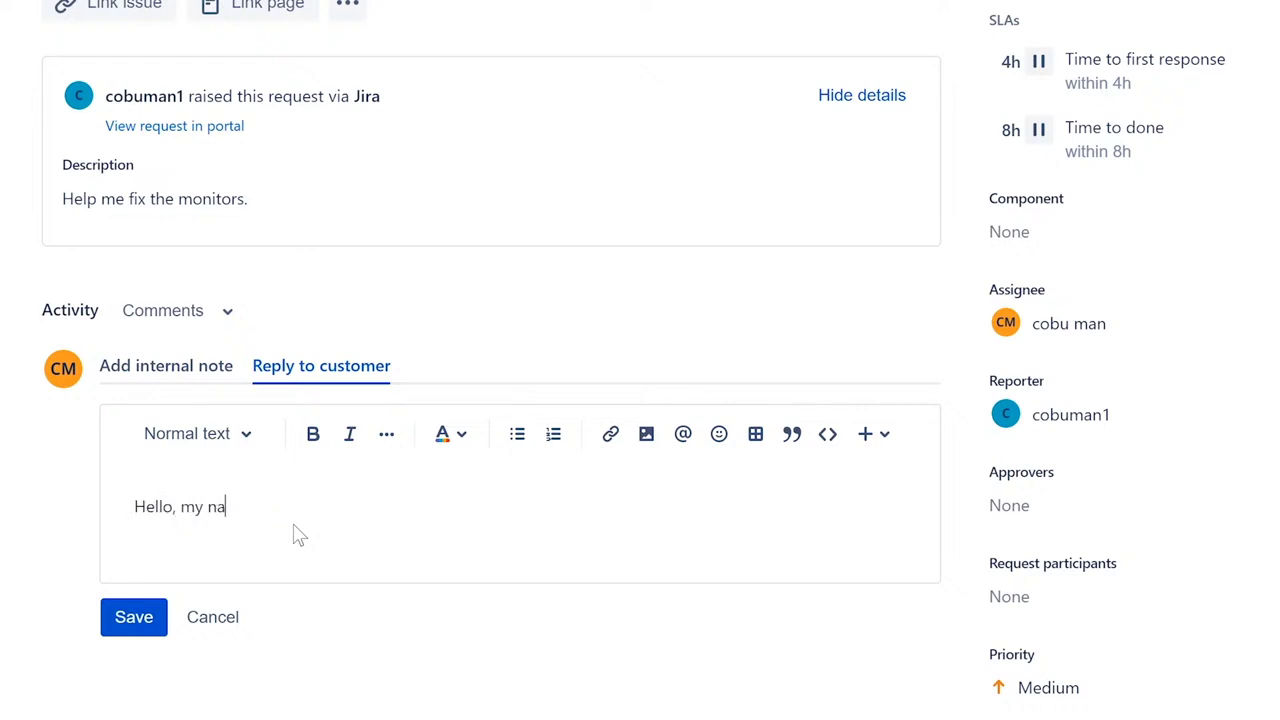
{"action": "type", "text": "me is Ervin "}
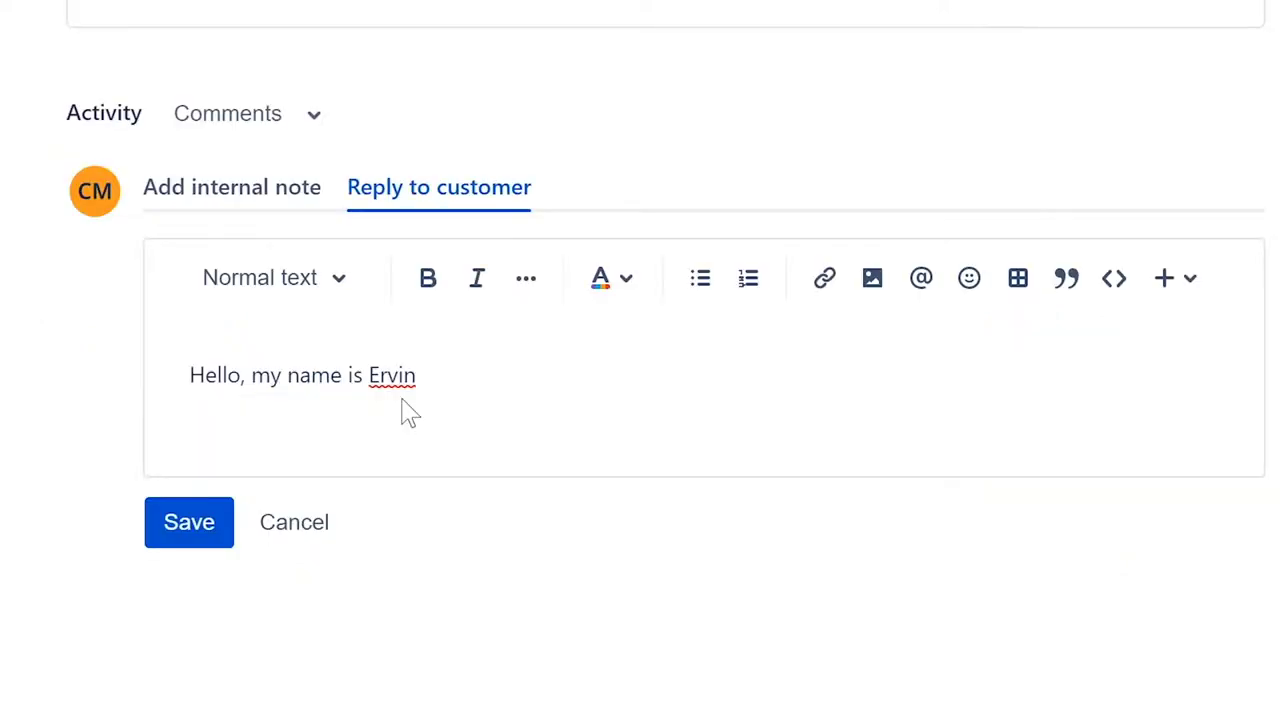
{"action": "type", "text": "at"}
{"action": "key", "text": "BackSpace"}
{"action": "key", "text": "BackSpace"}
{"action": "type", "text": "with Tech "}
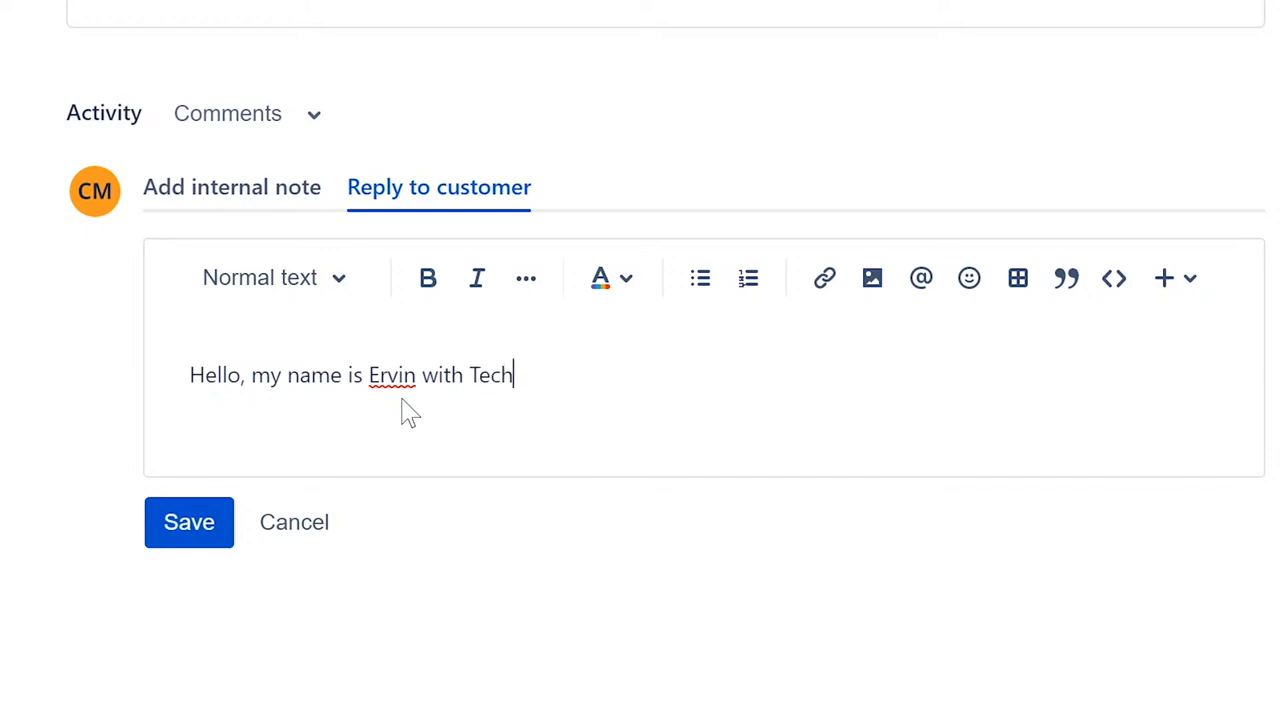
{"action": "type", "text": "SuPport"}
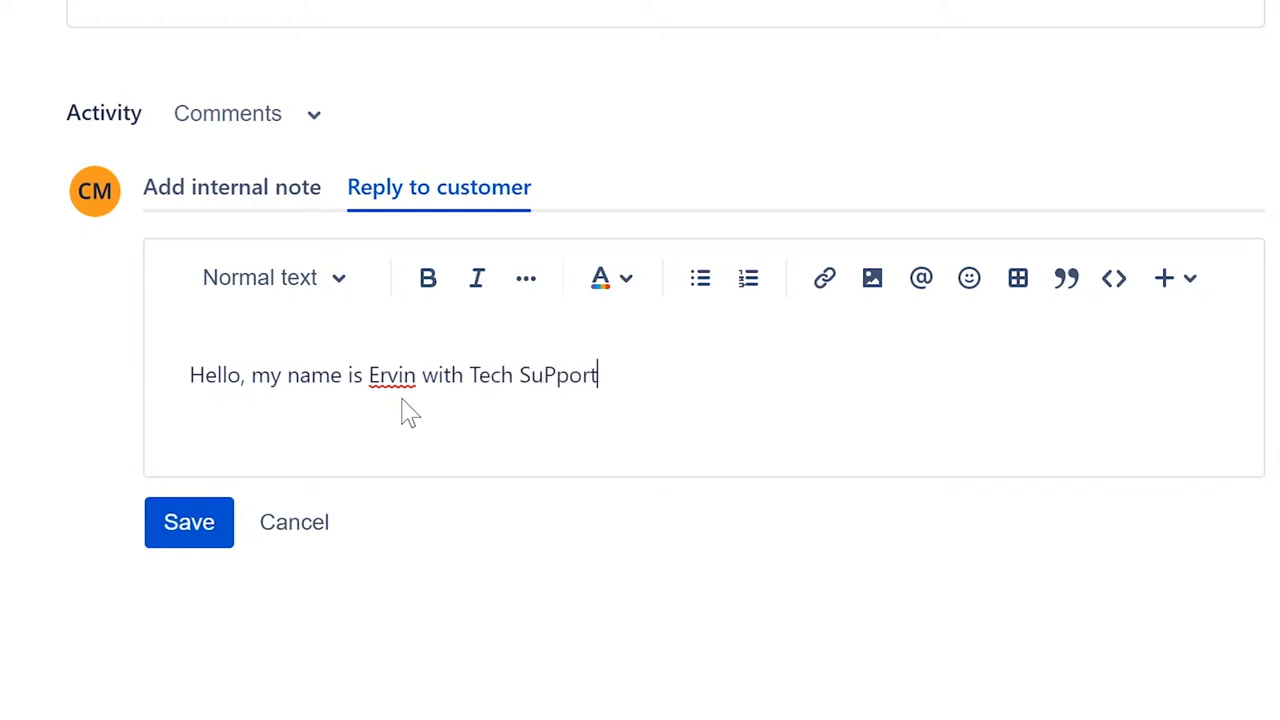
{"action": "key", "text": "BackSpace"}
{"action": "key", "text": "BackSpace"}
{"action": "key", "text": "BackSpace"}
{"action": "key", "text": "BackSpace"}
{"action": "key", "text": "BackSpace"}
{"action": "type", "text": "po"}
{"action": "key", "text": "BackSpace"}
{"action": "type", "text": "port at STL, M"}
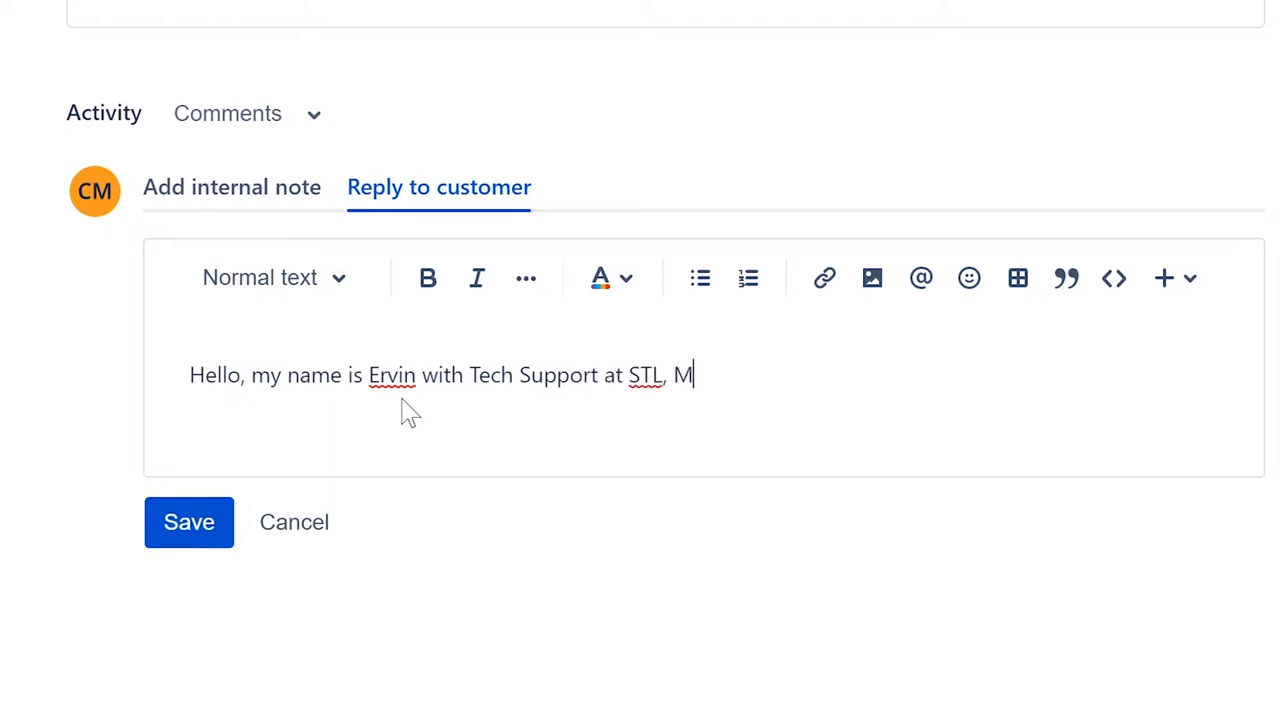
{"action": "type", "text": "O."}
{"action": "type", "text": "I have your ticket about "}
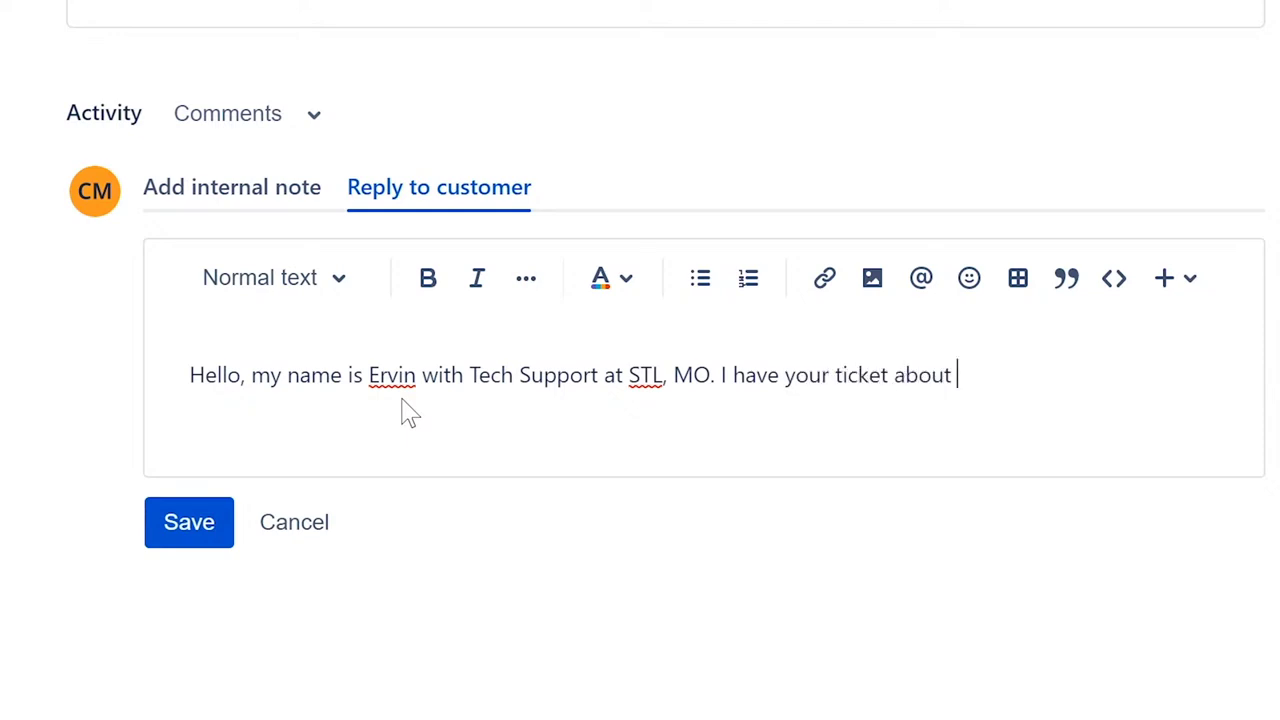
{"action": "type", "text": "a monitor."}
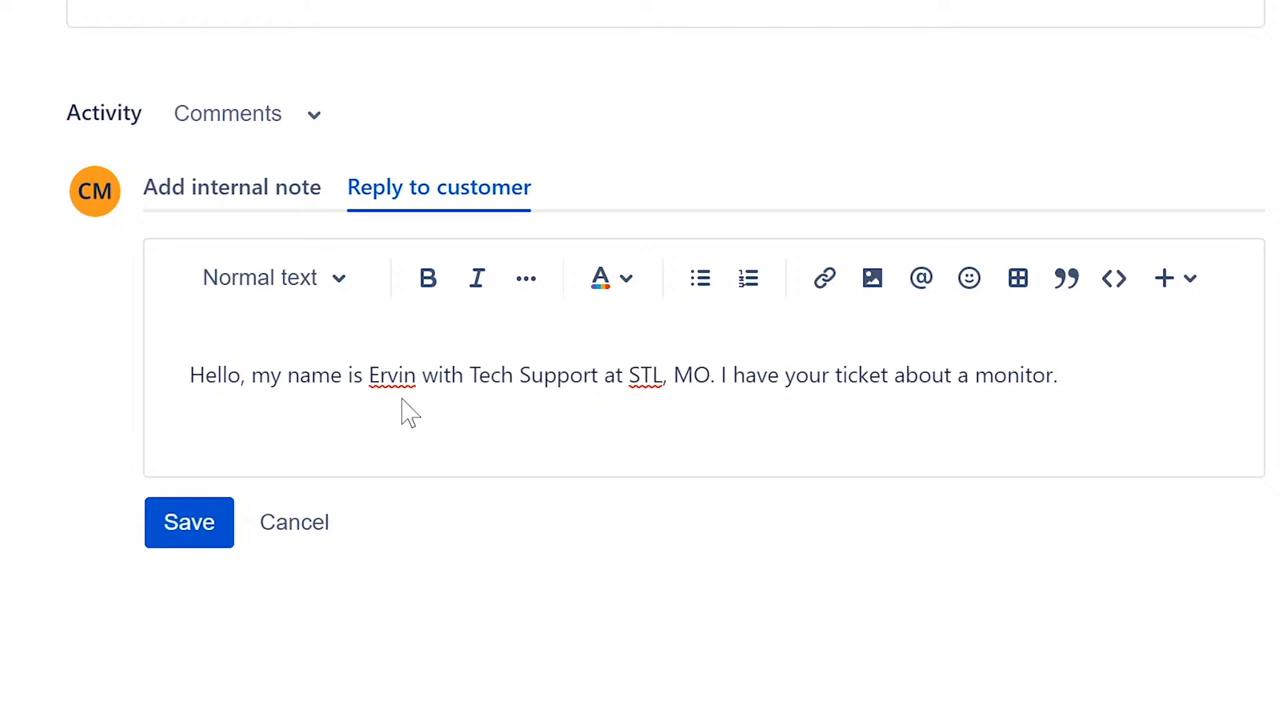
Add a paragraph asking 'Have you tried Expanding your Desktop on to 2nd monitor?'.
{"action": "key", "text": "Return"}
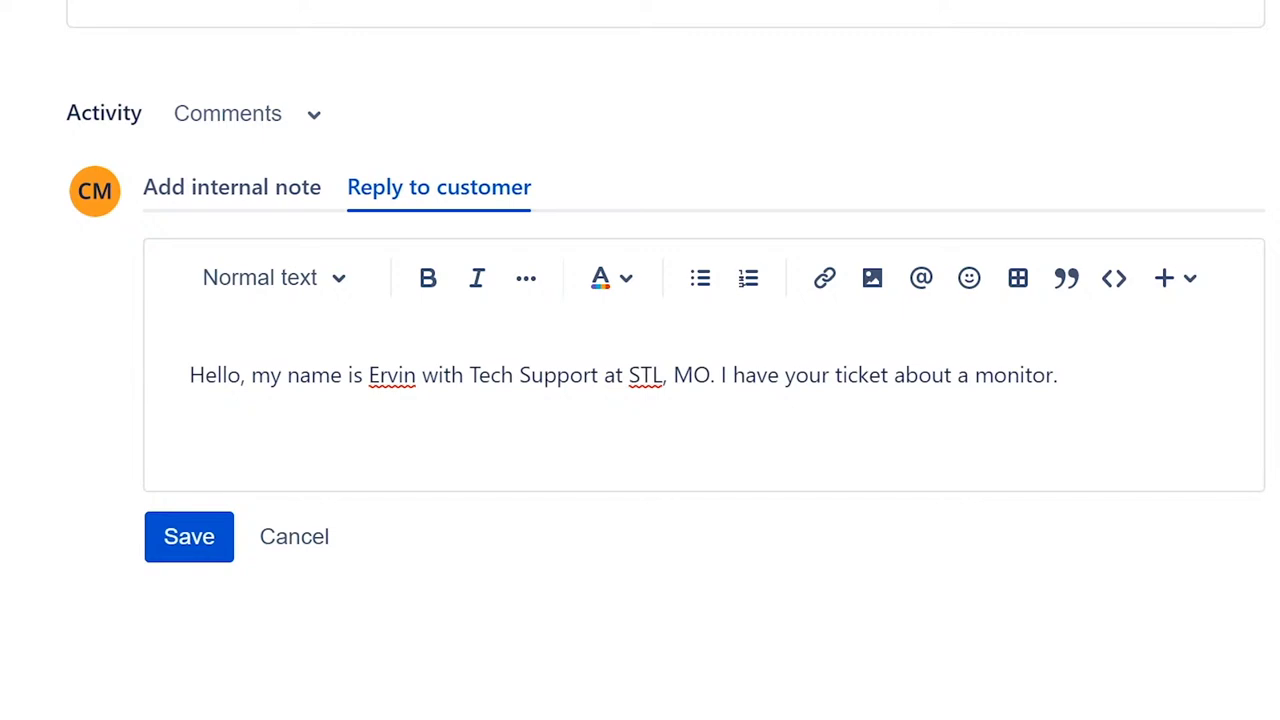
{"action": "type", "text": "Have you trie"}
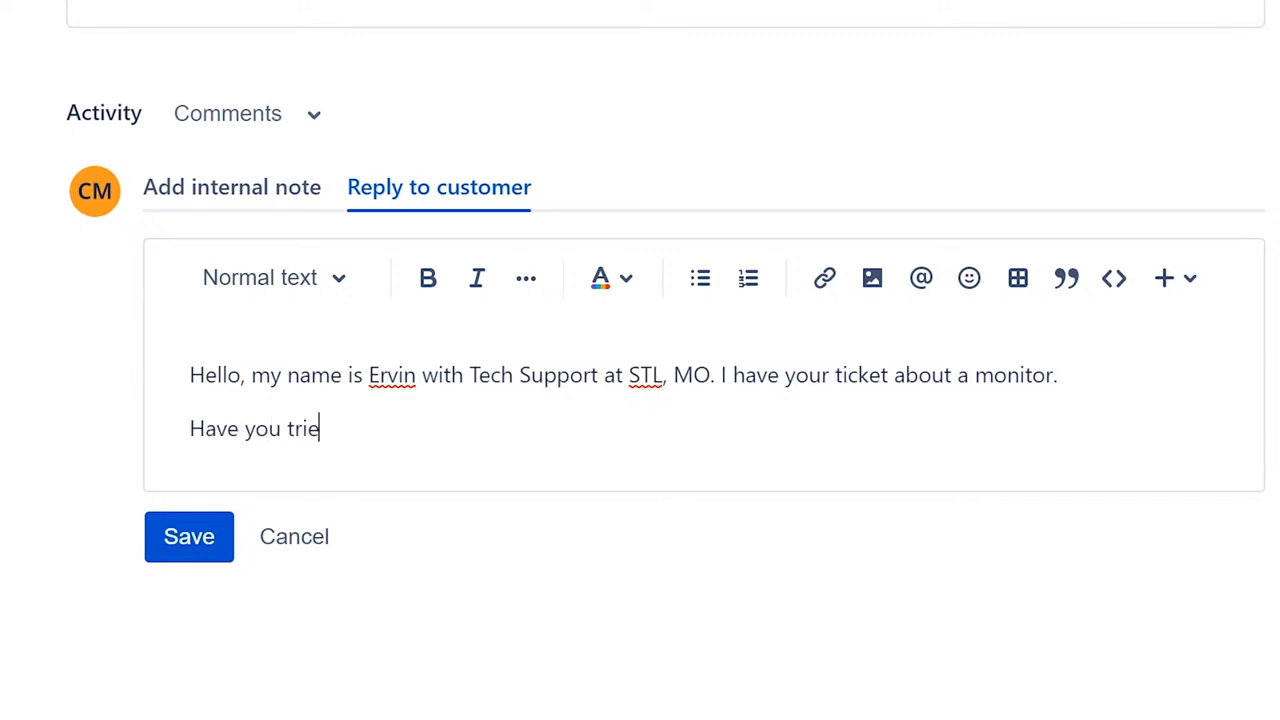
{"action": "type", "text": "d e"}
{"action": "key", "text": "BackSpace"}
{"action": "type", "text": "Expand"}
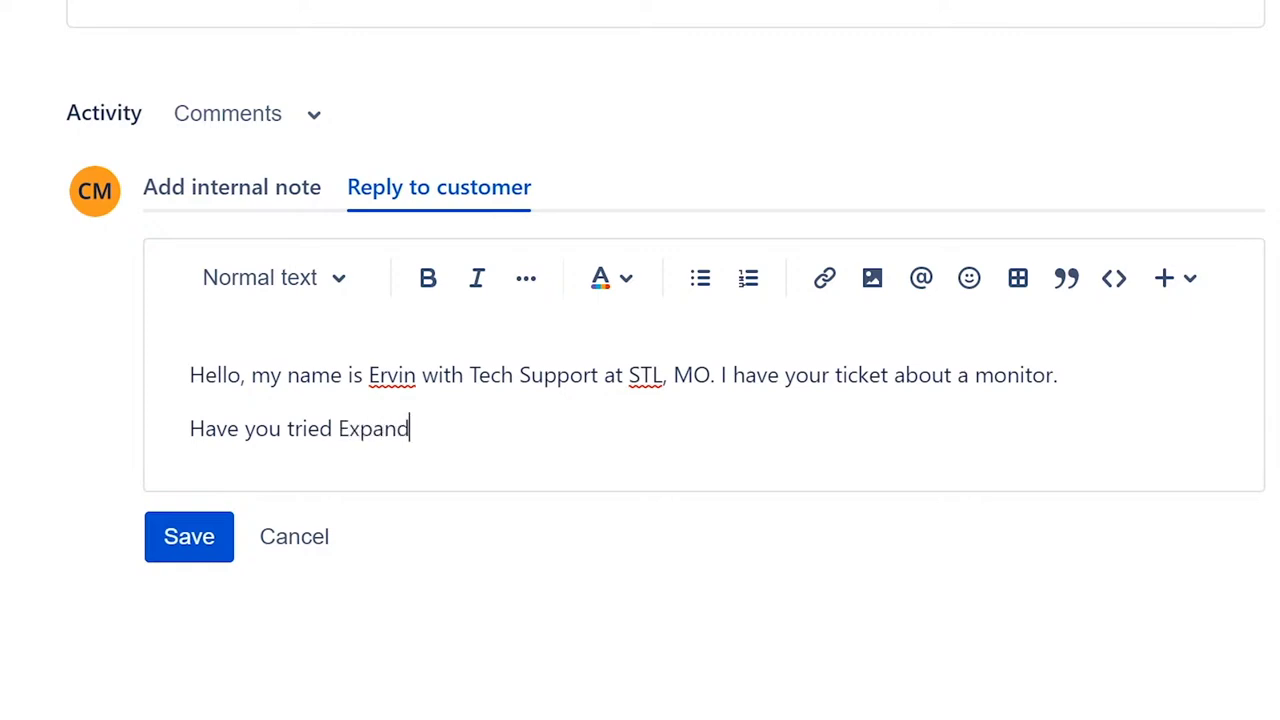
{"action": "type", "text": "ing your Deskt"}
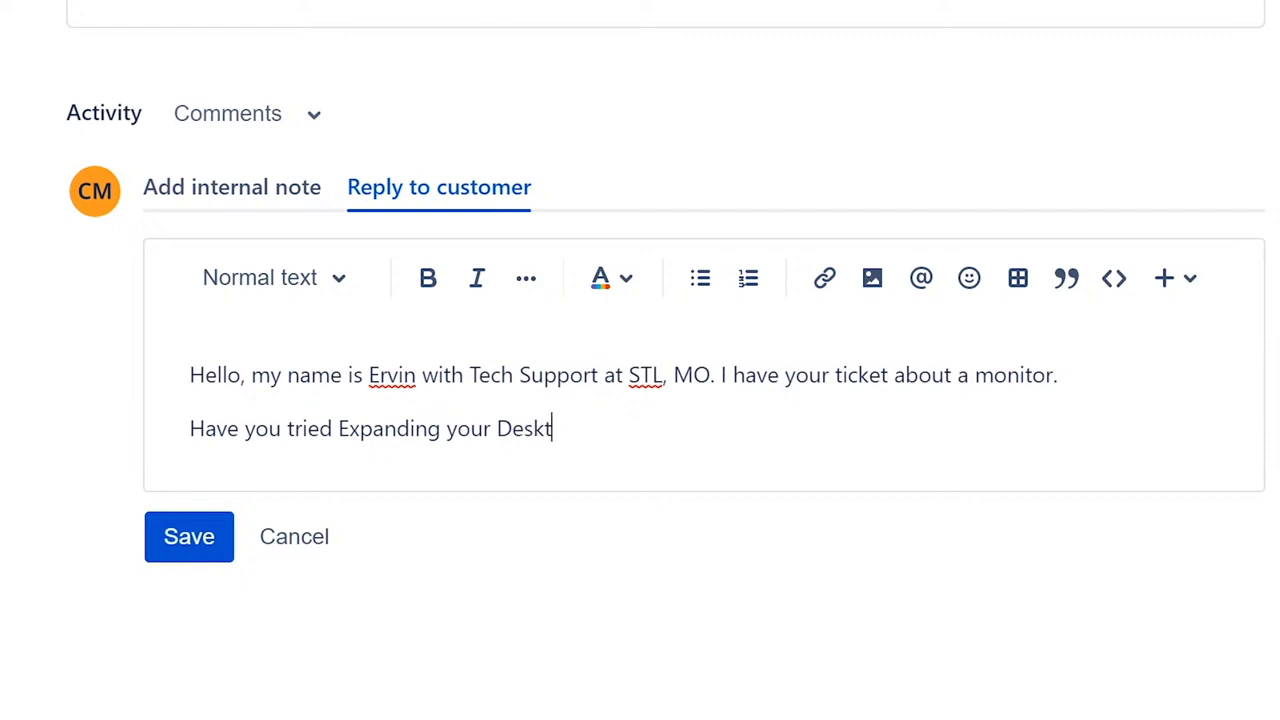
{"action": "type", "text": "op on to s"}
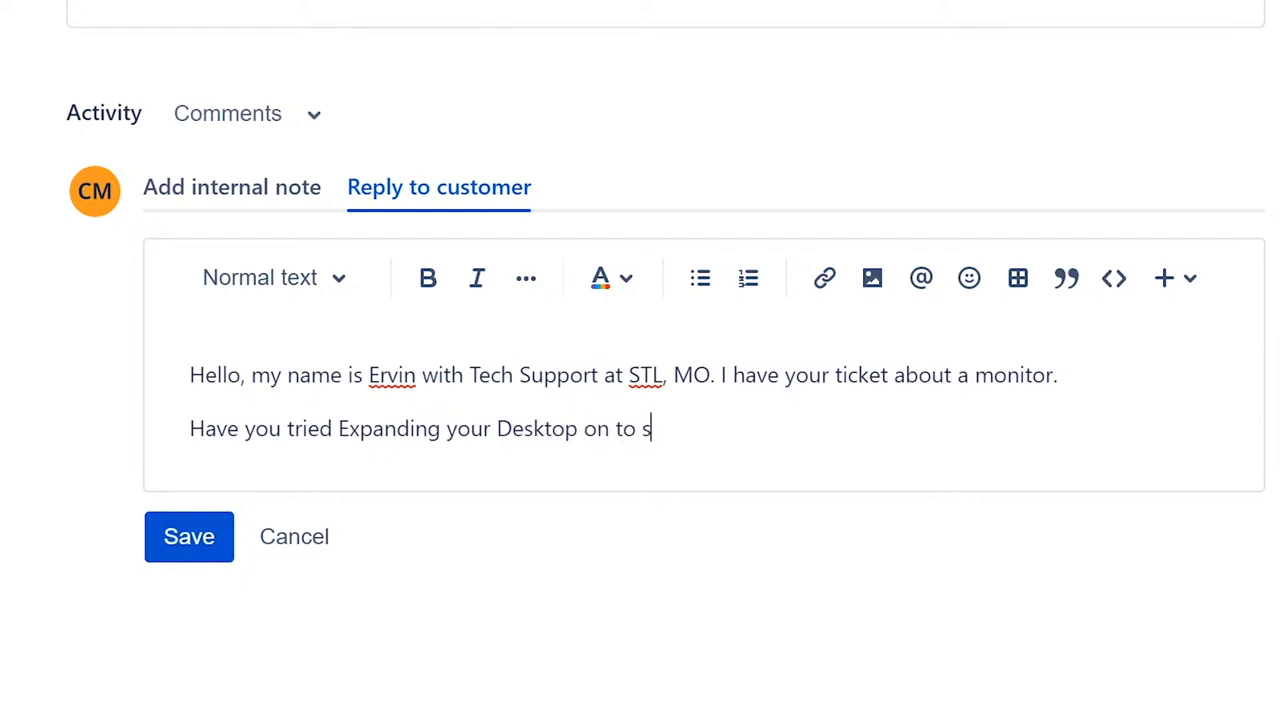
{"action": "key", "text": "BackSpace"}
{"action": "type", "text": "2nd monitor."}
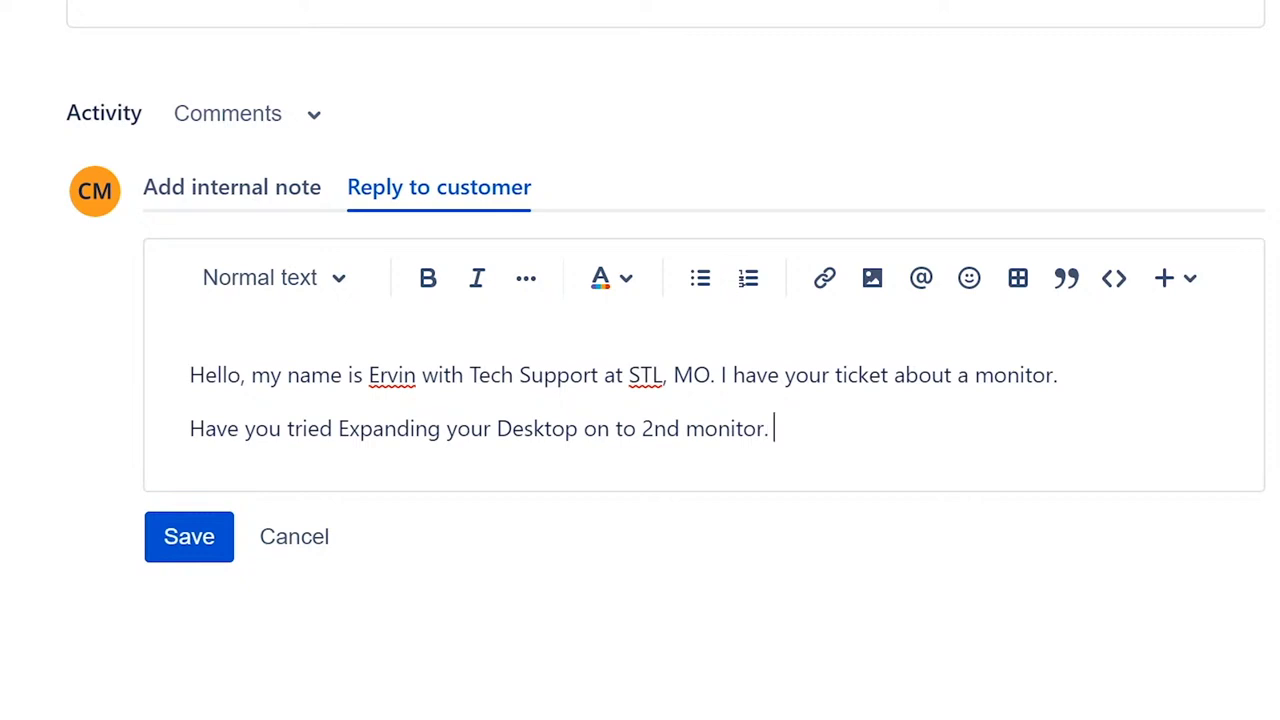
{"action": "key", "text": "BackSpace"}
{"action": "key", "text": "BackSpace"}
{"action": "type", "text": "?"}
Add 'May I stop by to take a look? When would be good for you?' and post the reply.
{"action": "key", "text": "Return"}
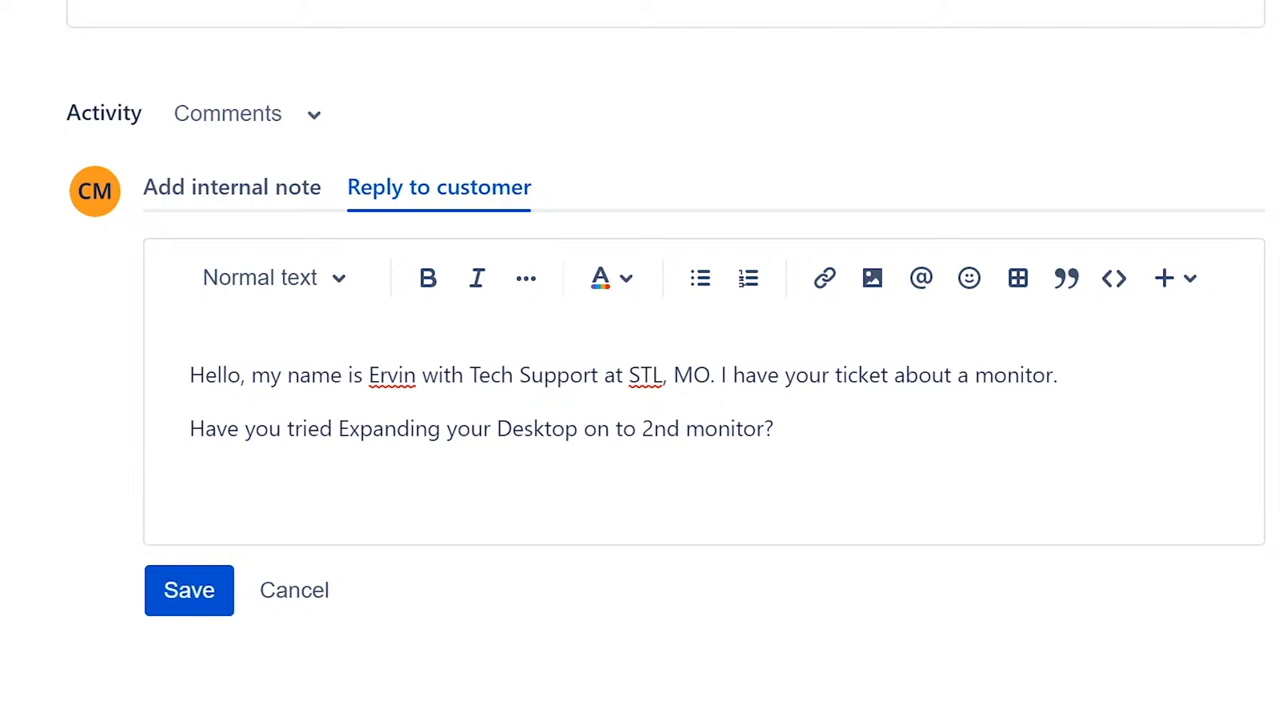
{"action": "type", "text": "I"}
{"action": "key", "text": "BackSpace"}
{"action": "type", "text": "May I stop by to tkae"}
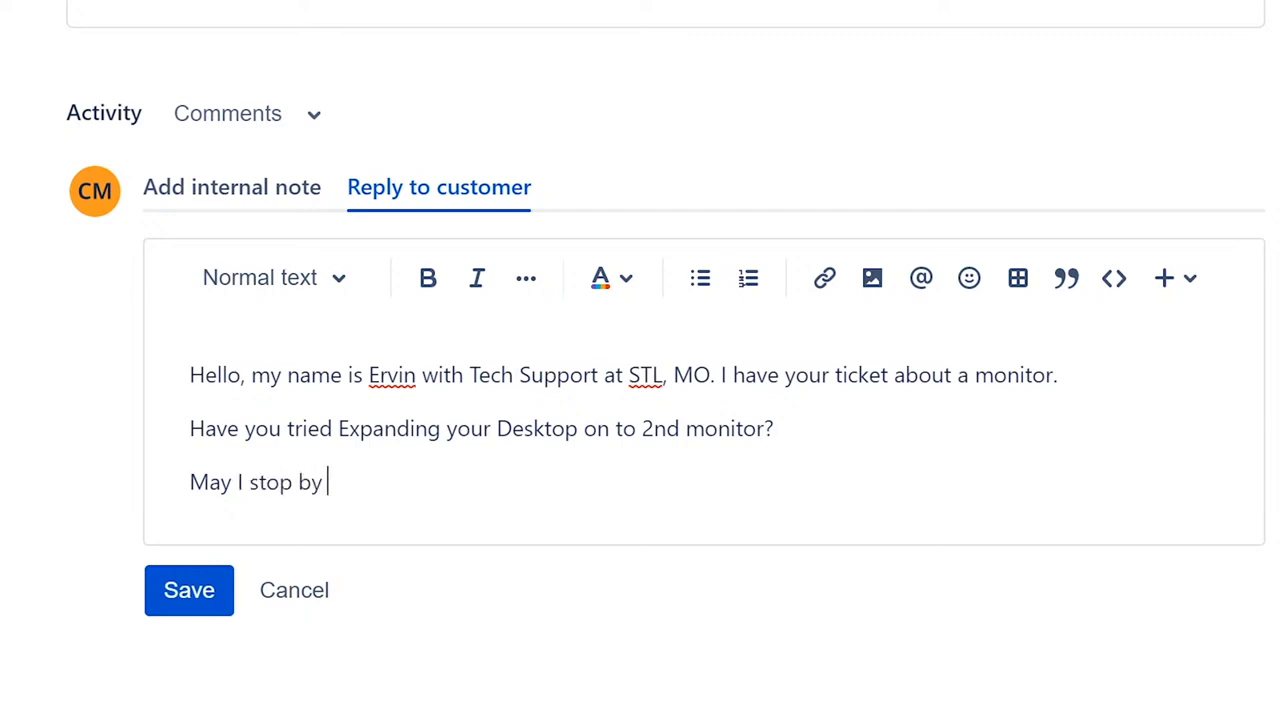
{"action": "key", "text": "BackSpace"}
{"action": "key", "text": "BackSpace"}
{"action": "key", "text": "BackSpace"}
{"action": "type", "text": "ake a look?"}
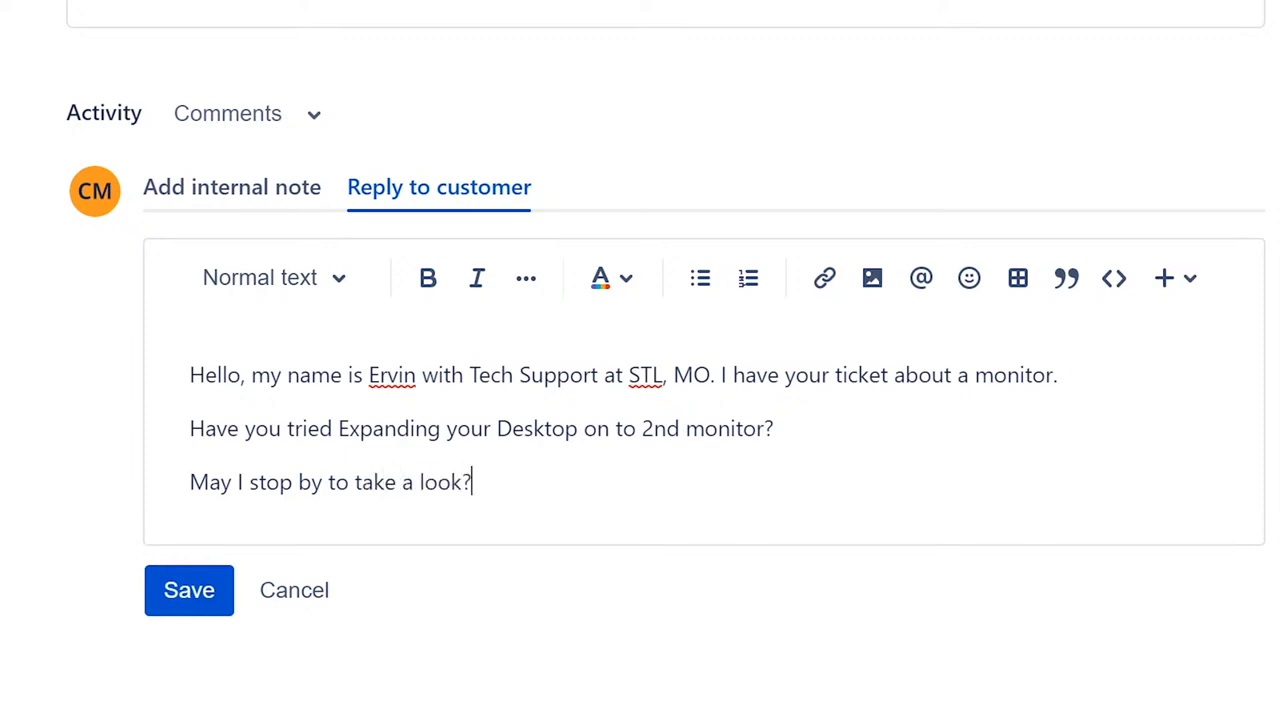
{"action": "type", "text": " When woul"}
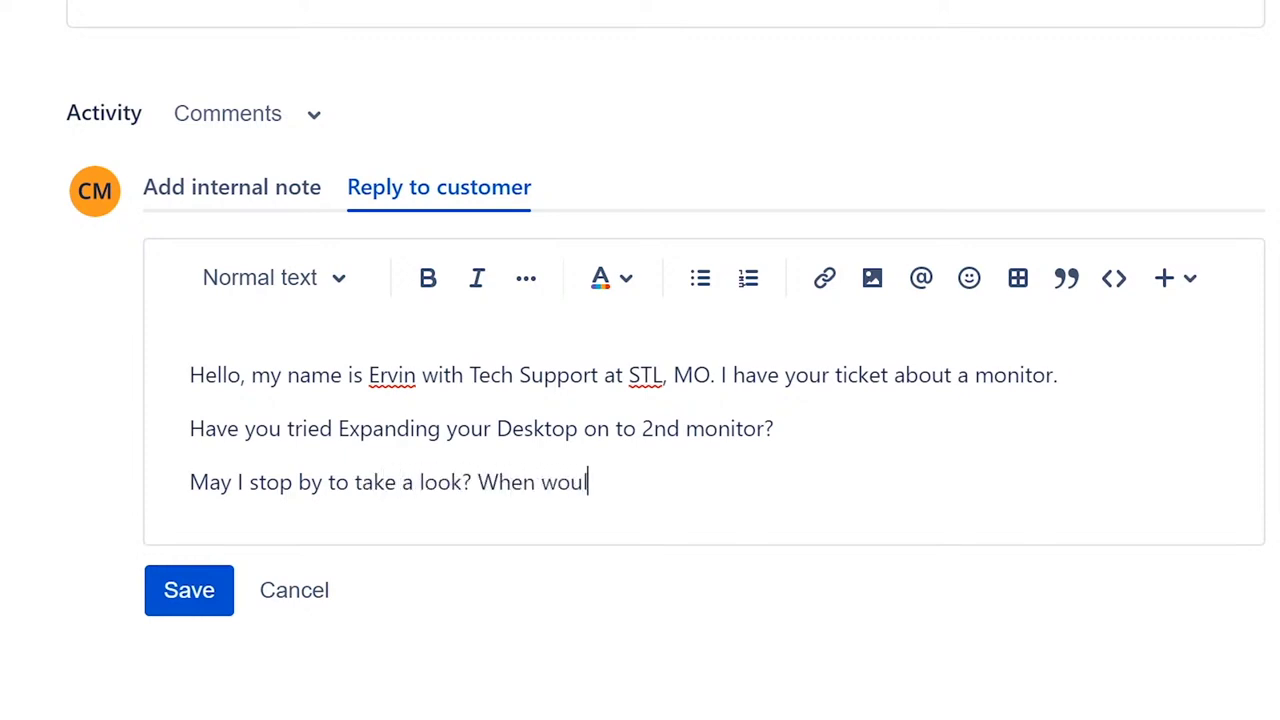
{"action": "type", "text": "d be good for you?"}
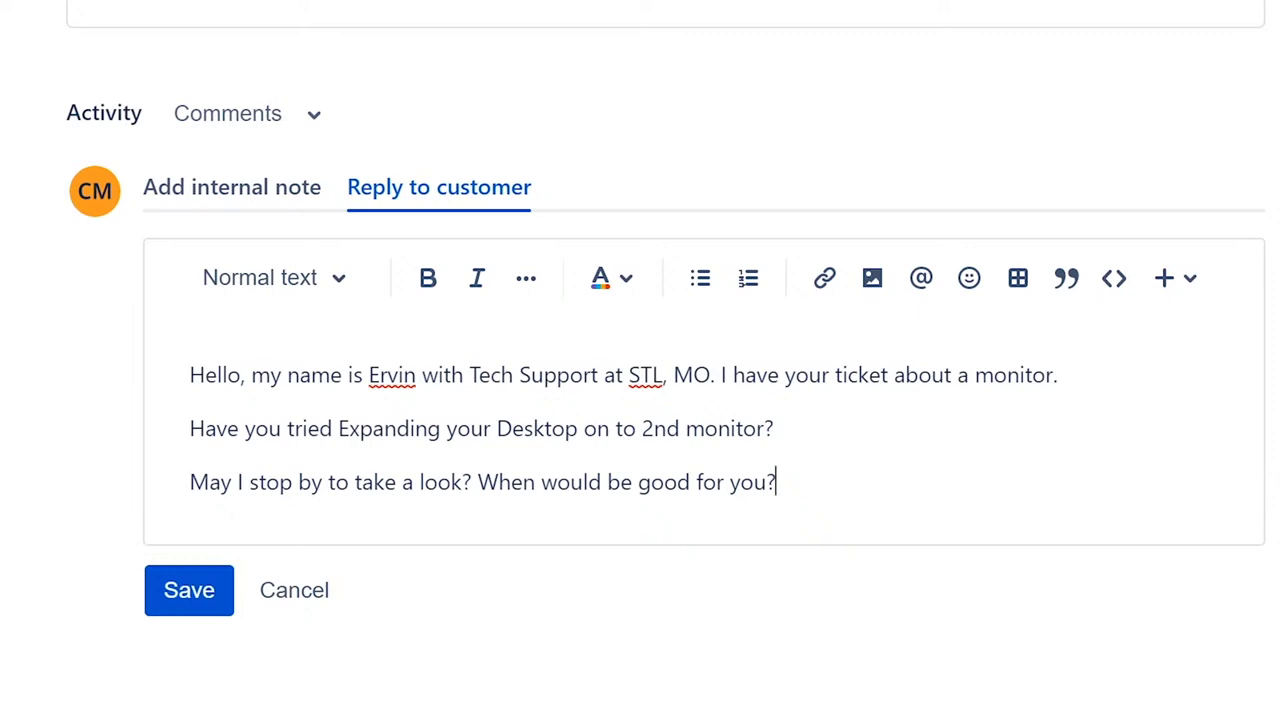
{"action": "left_click", "coordinate": [168, 612]}
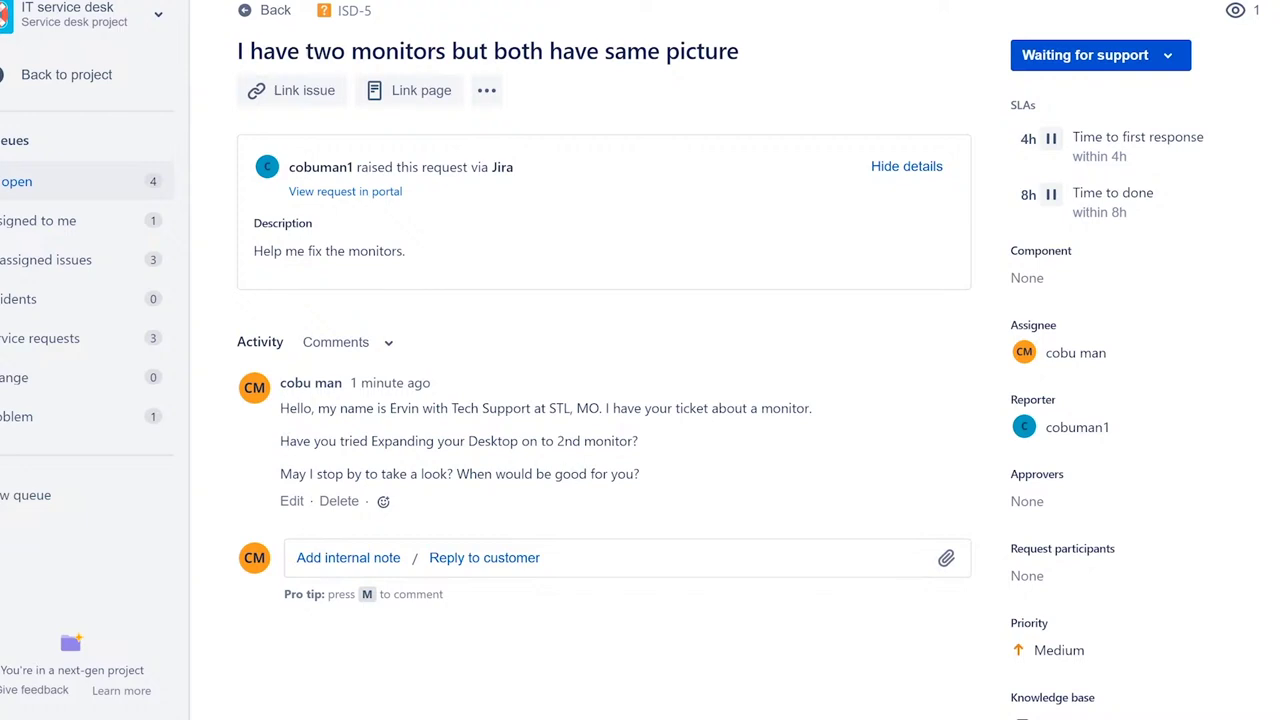
{"action": "left_click_drag", "start_coordinate": [389, 408], "coordinate": [420, 408]}
{"action": "left_click", "coordinate": [515, 436]}
{"action": "scroll", "coordinate": [545, 428], "scroll_direction": "down", "scroll_amount": 1}
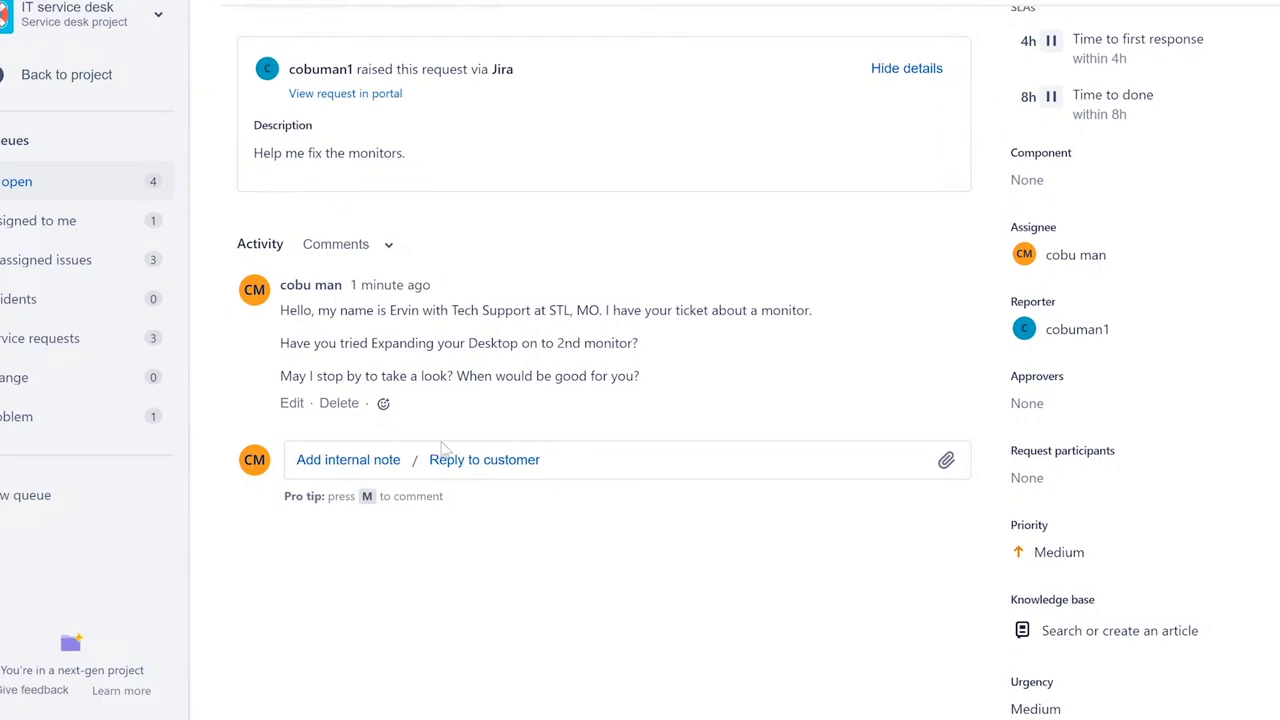
Post the internal note 'Reached out to user and awaiting feedback.' on ISD-5.
{"action": "left_click", "coordinate": [356, 468]}
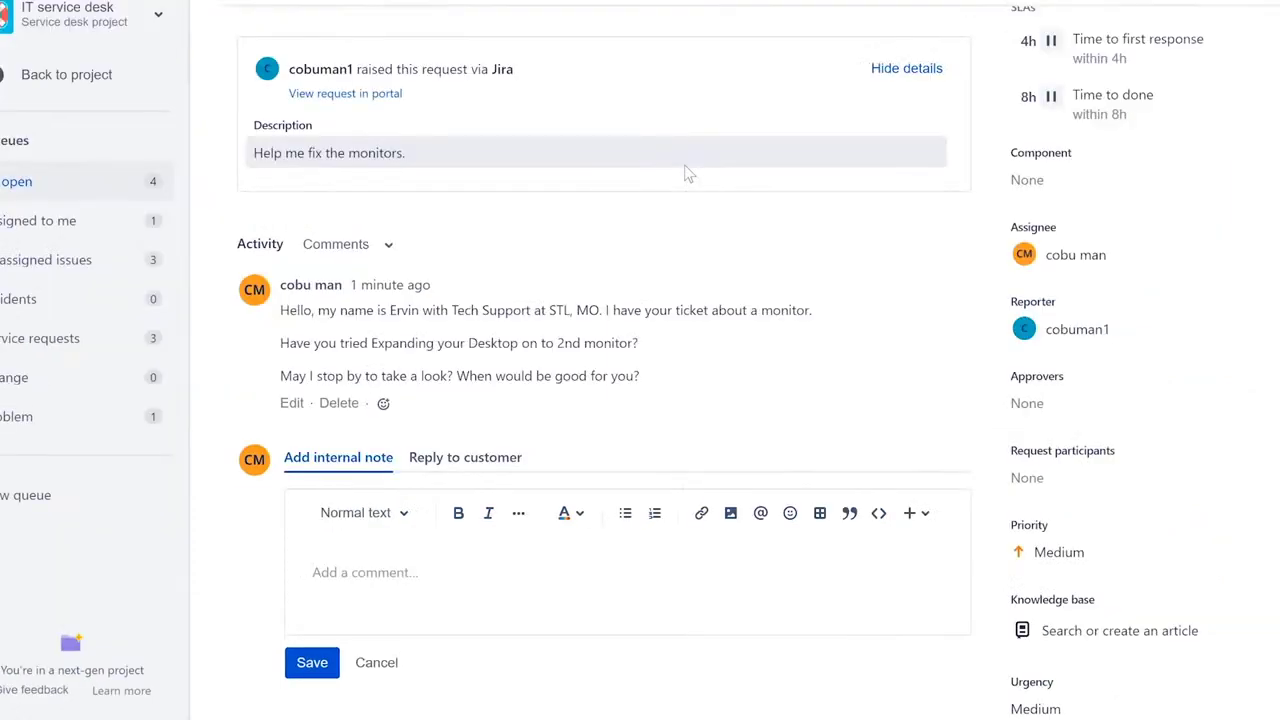
{"action": "type", "text": "Reached o"}
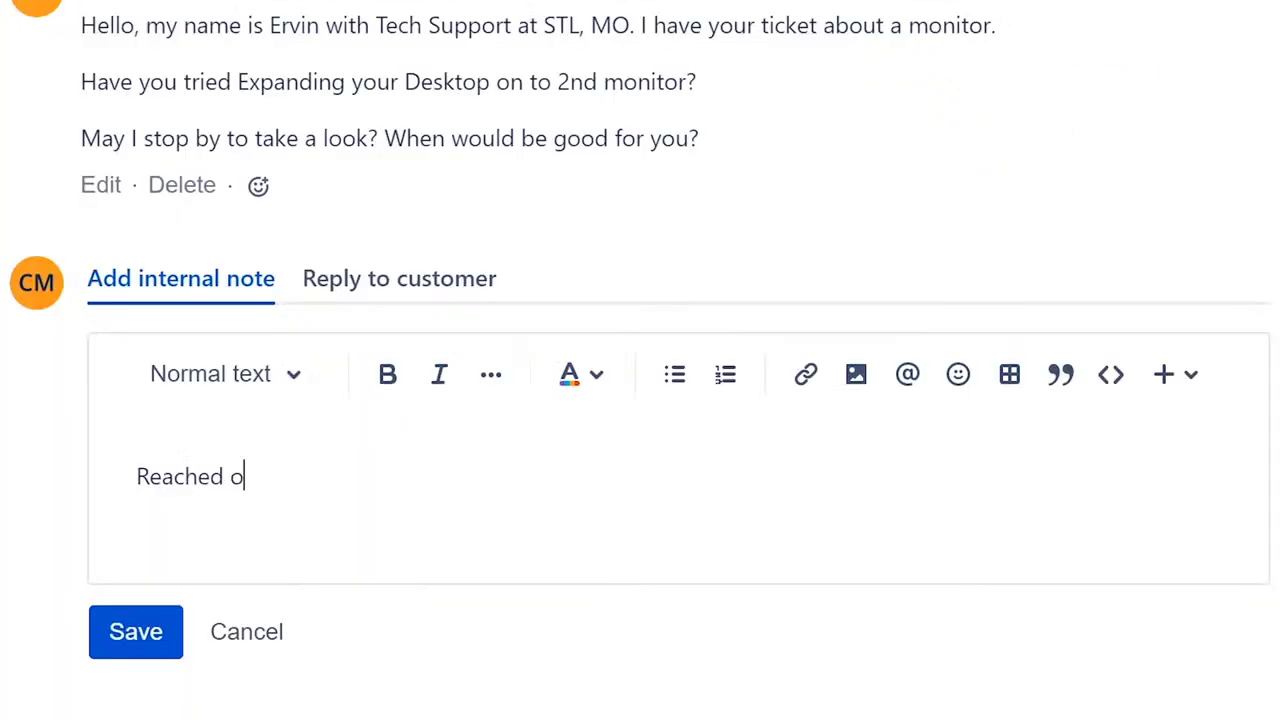
{"action": "type", "text": "ut to compus"}
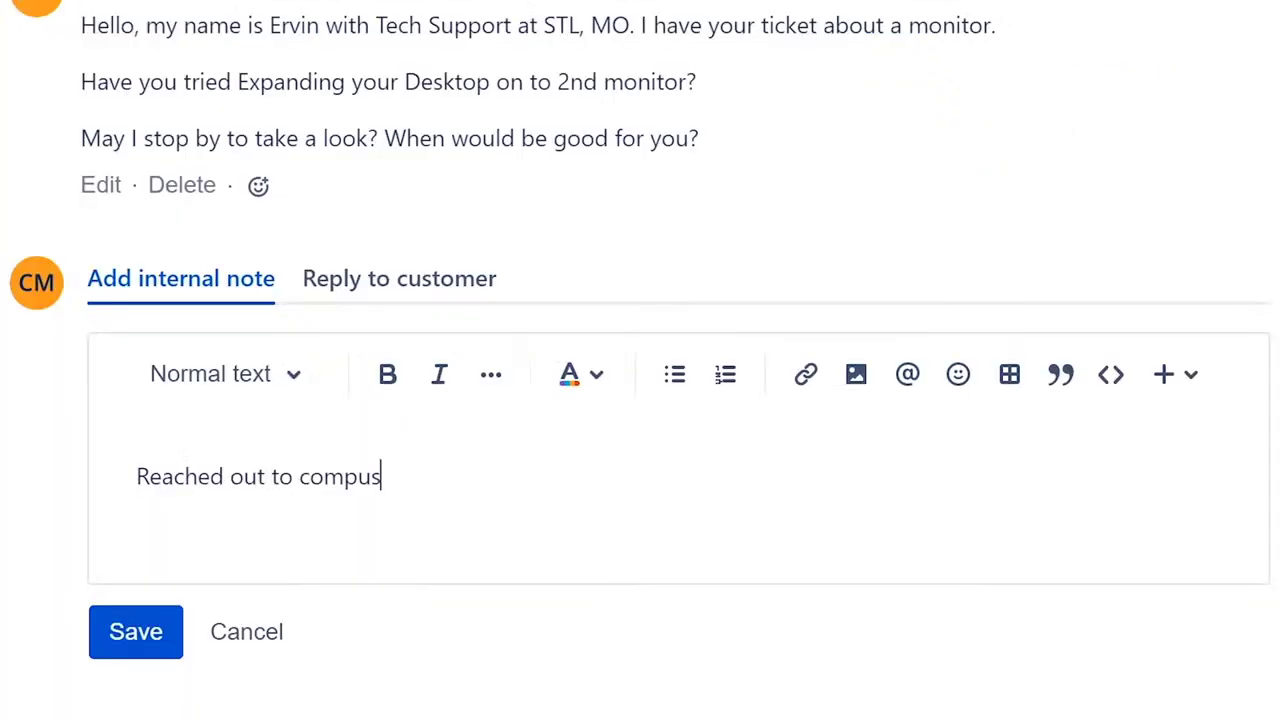
{"action": "key", "text": "BackSpace"}
{"action": "key", "text": "BackSpace"}
{"action": "key", "text": "BackSpace"}
{"action": "key", "text": "BackSpace"}
{"action": "key", "text": "BackSpace"}
{"action": "key", "text": "BackSpace"}
{"action": "type", "text": "user"}
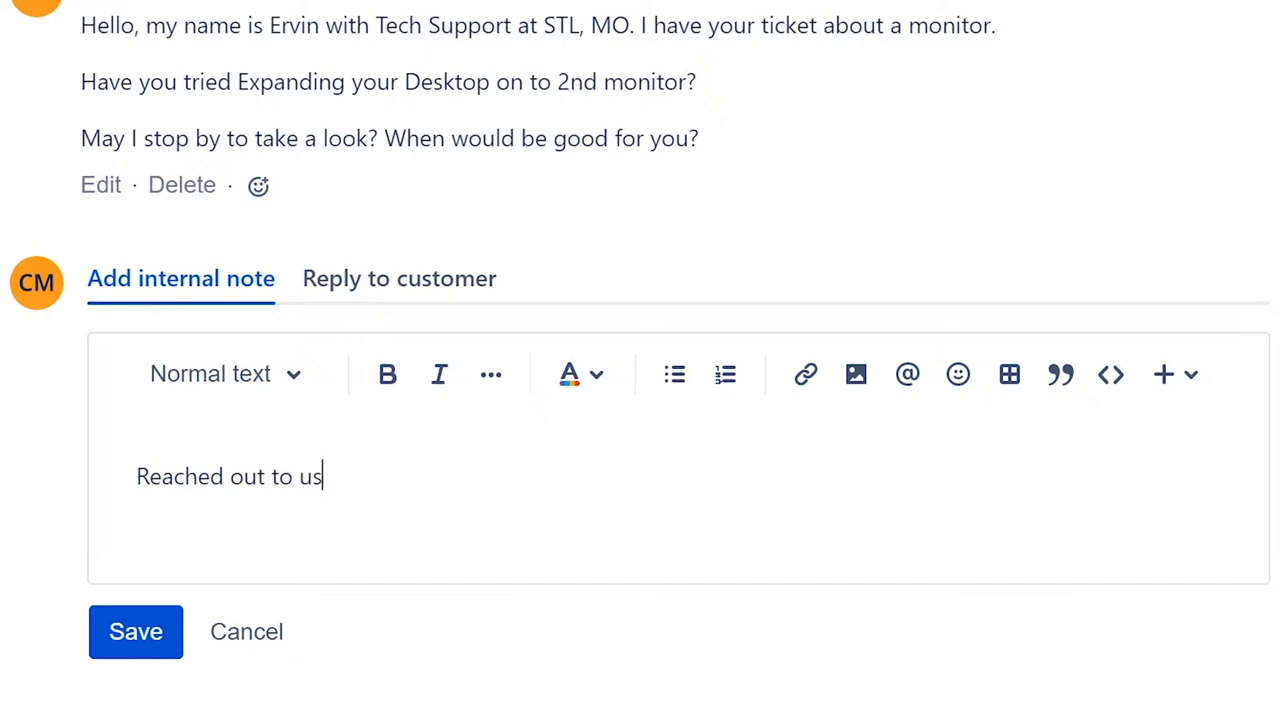
{"action": "type", "text": " and a"}
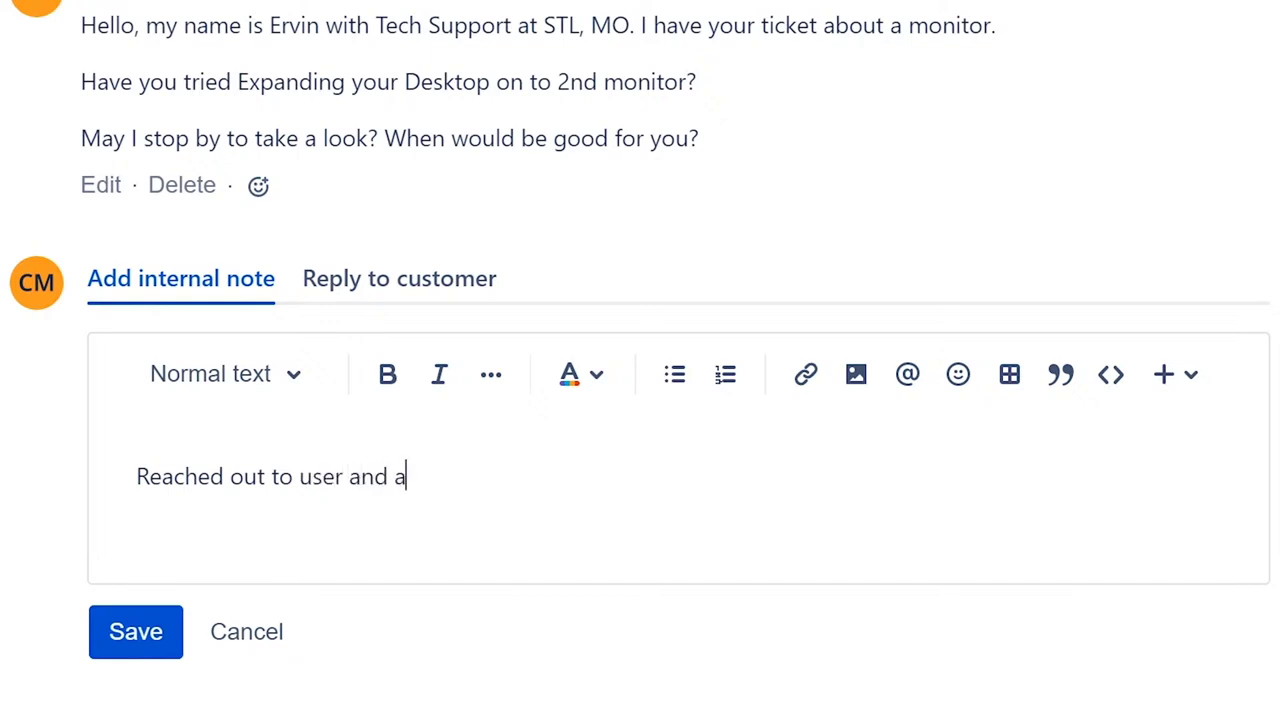
{"action": "type", "text": "waiting "}
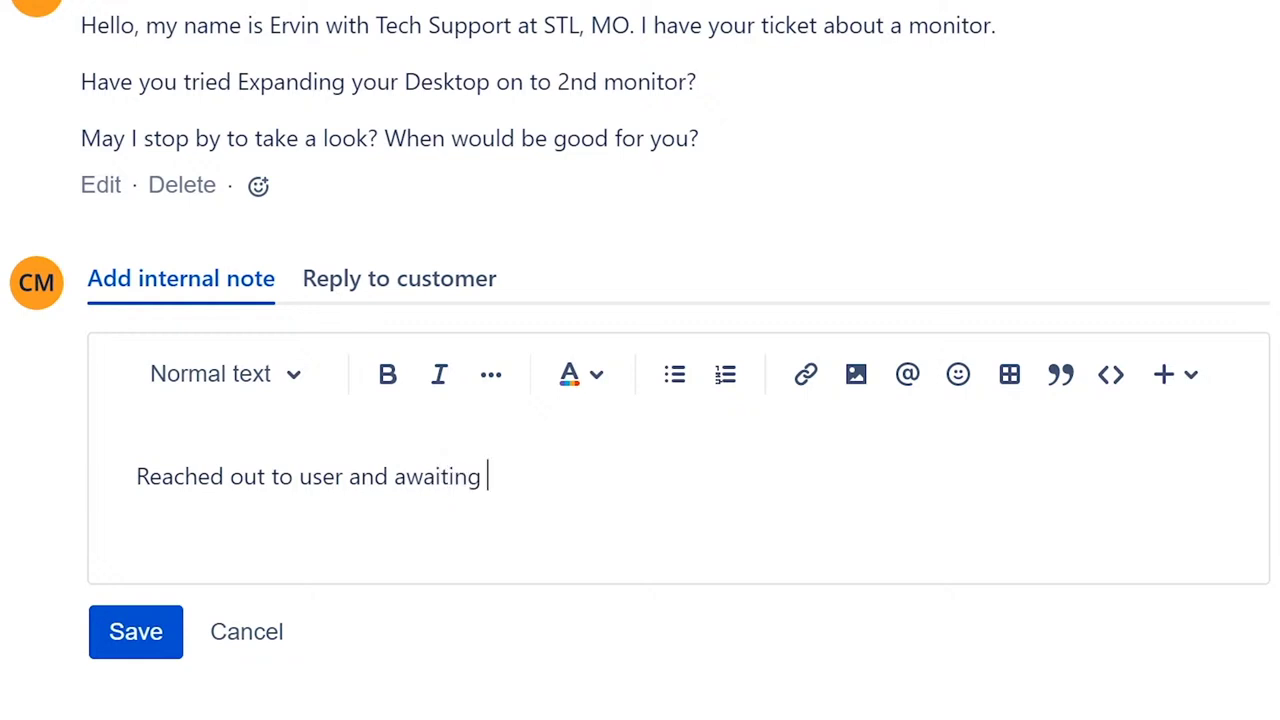
{"action": "type", "text": "feedback."}
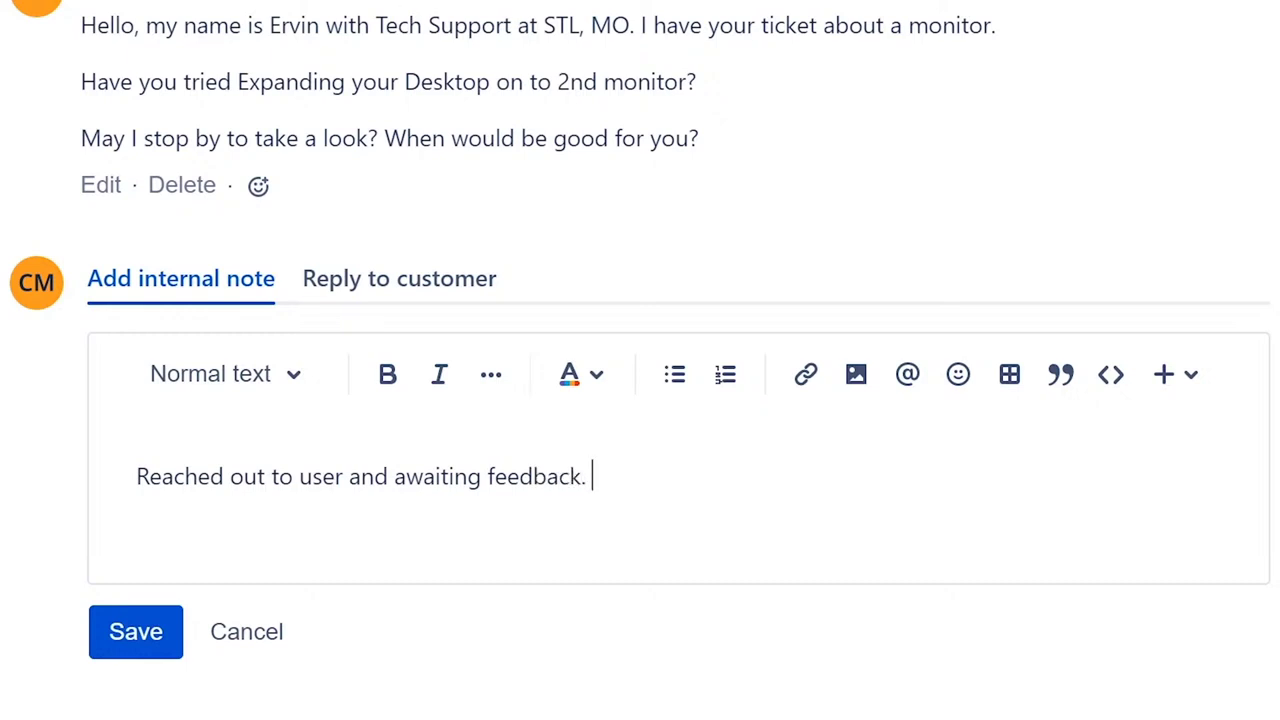
{"action": "left_click", "coordinate": [136, 640]}
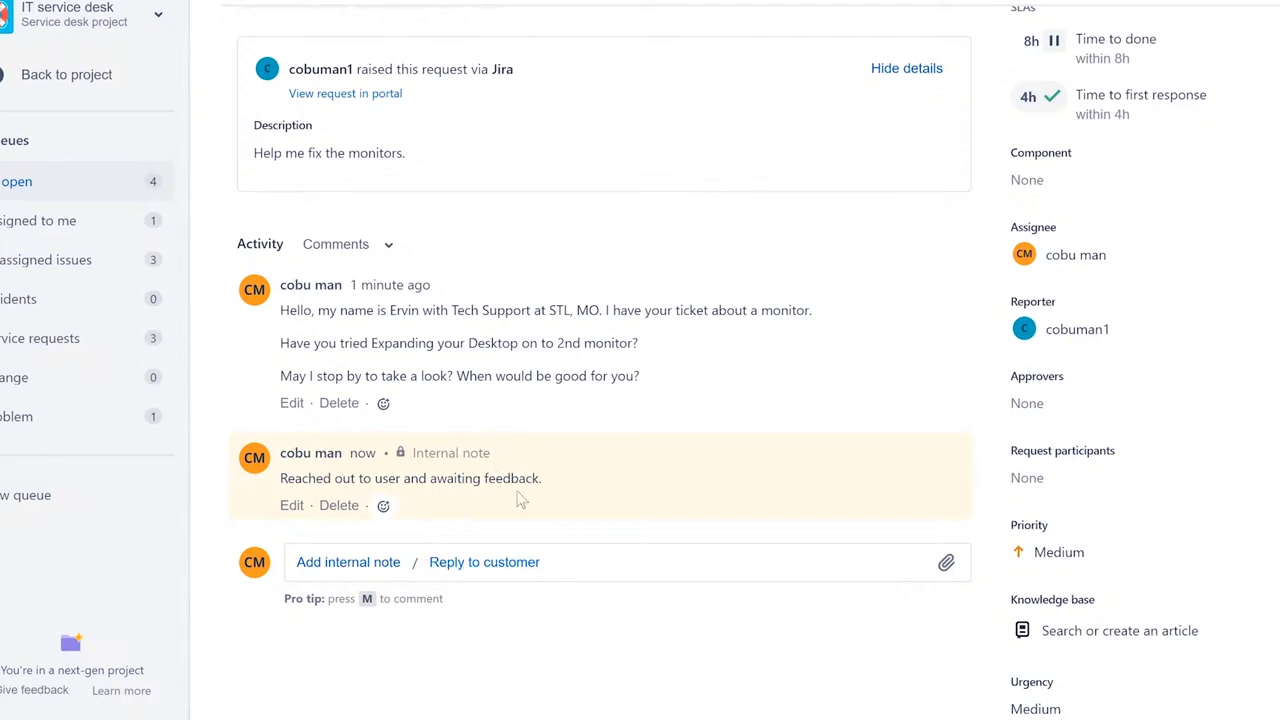
{"action": "scroll", "coordinate": [520, 500], "scroll_direction": "up", "scroll_amount": 2}
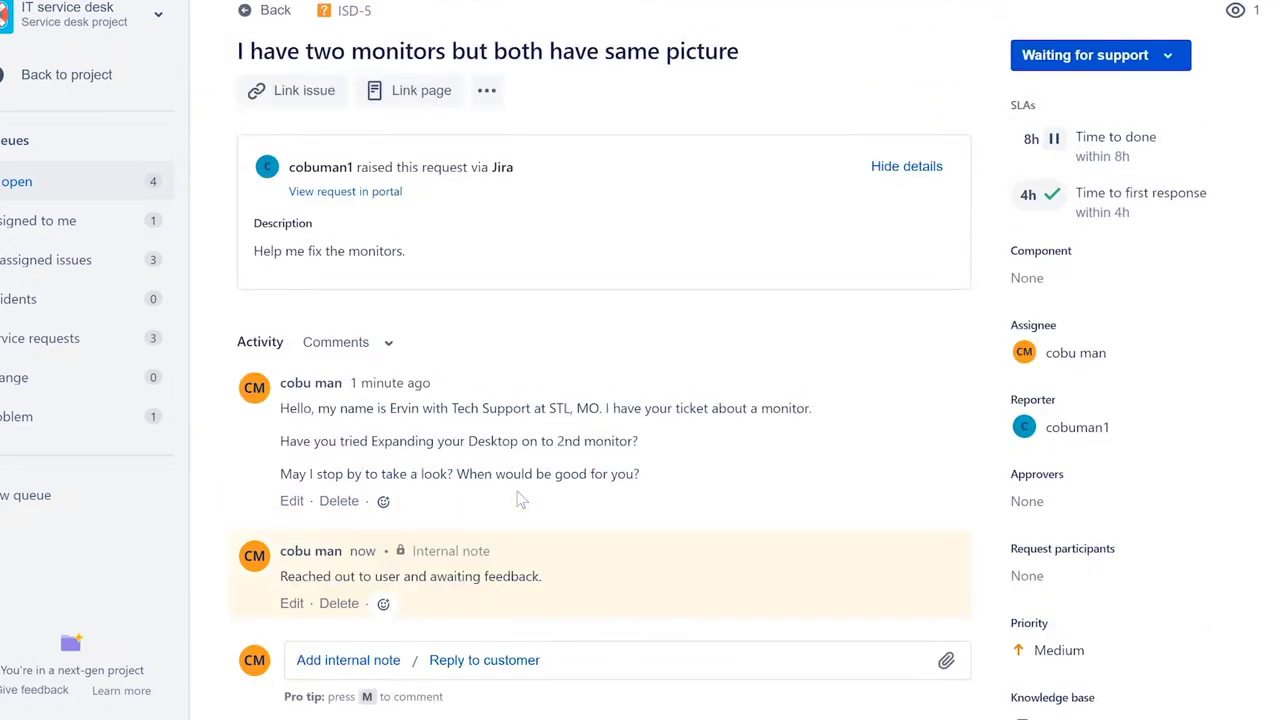
{"action": "scroll", "coordinate": [480, 440], "scroll_direction": "down", "scroll_amount": 2}
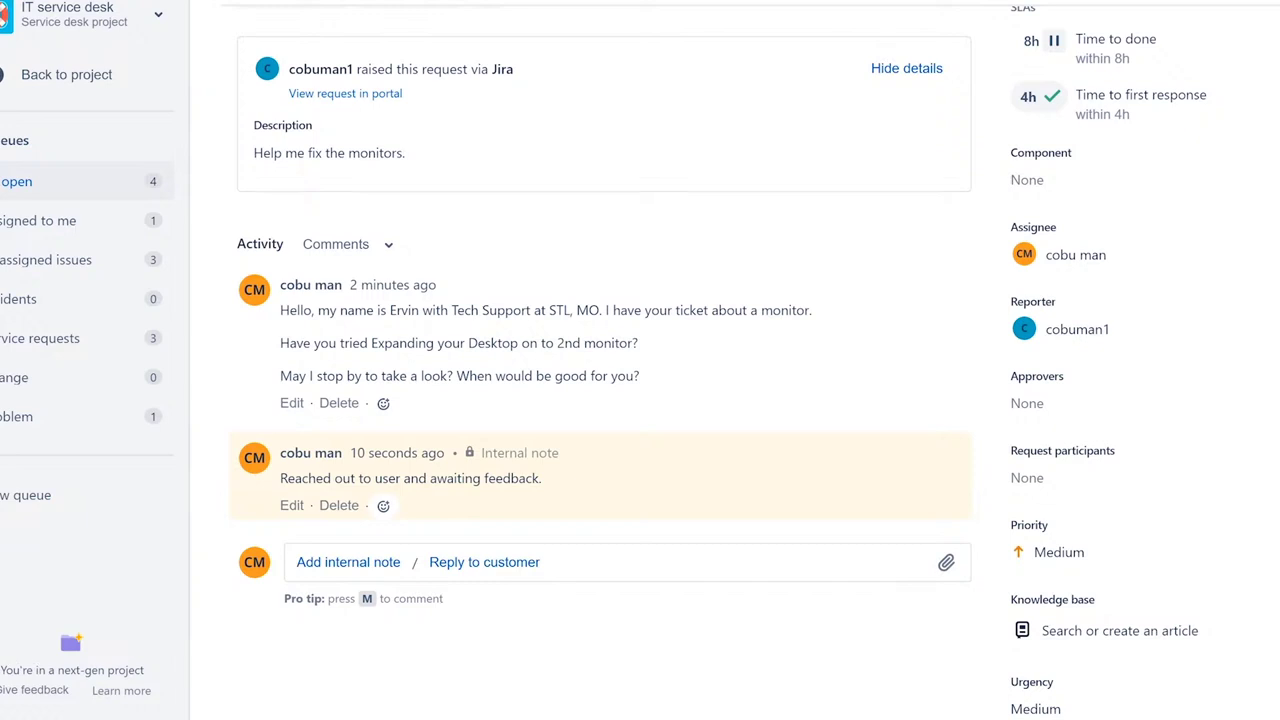
{"action": "scroll", "coordinate": [600, 400], "scroll_direction": "up", "scroll_amount": 2}
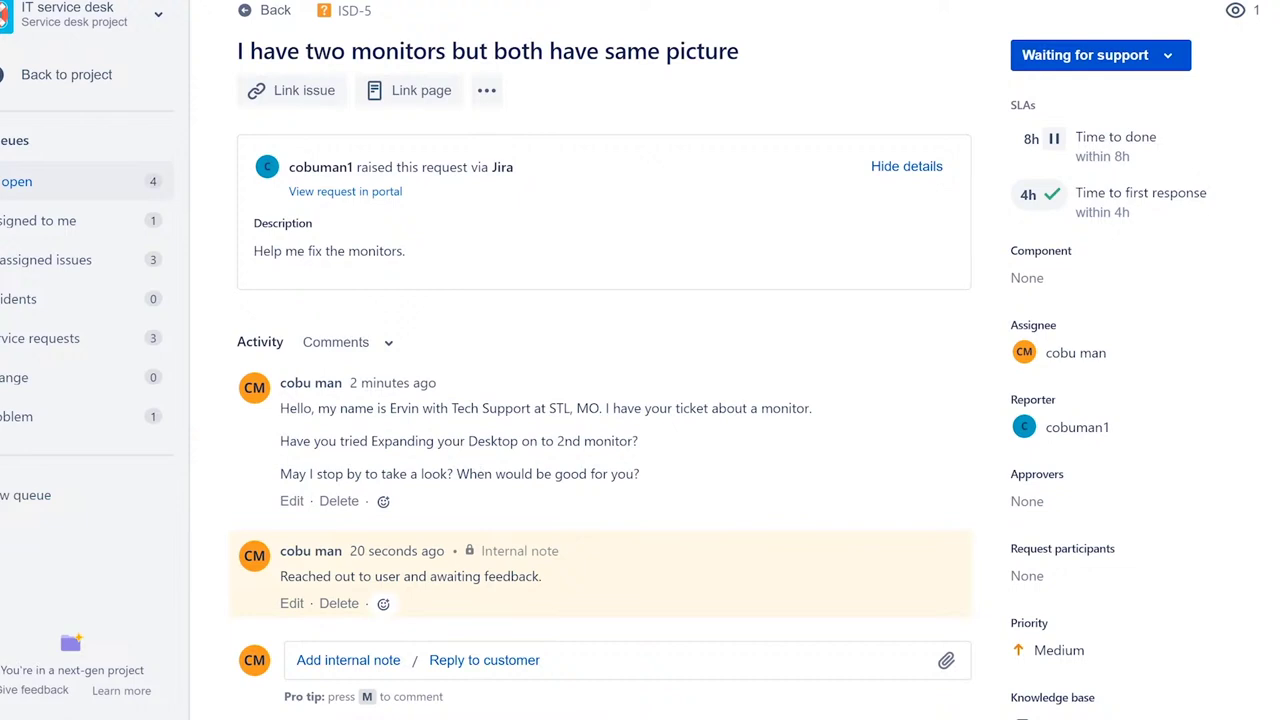
{"action": "scroll", "coordinate": [600, 400], "scroll_direction": "down", "scroll_amount": 2}
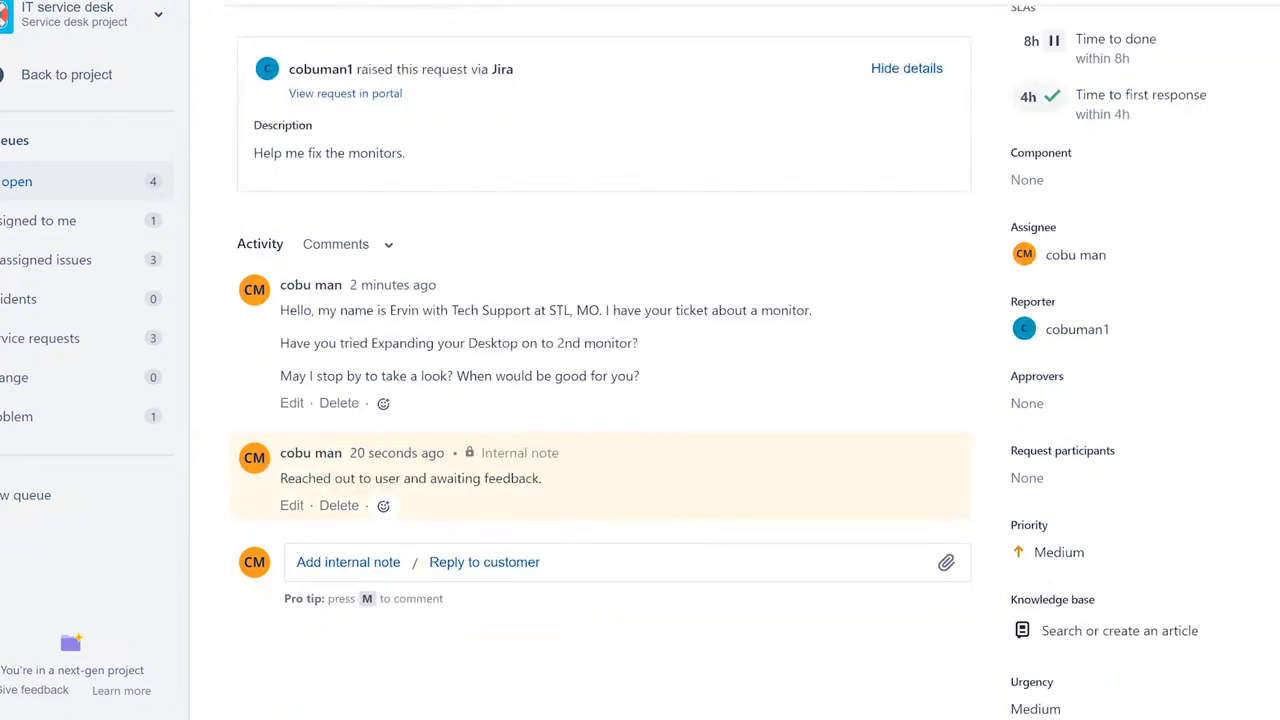
Post the internal note 'Configured dual monitor' on ISD-5.
{"action": "left_click", "coordinate": [372, 565]}
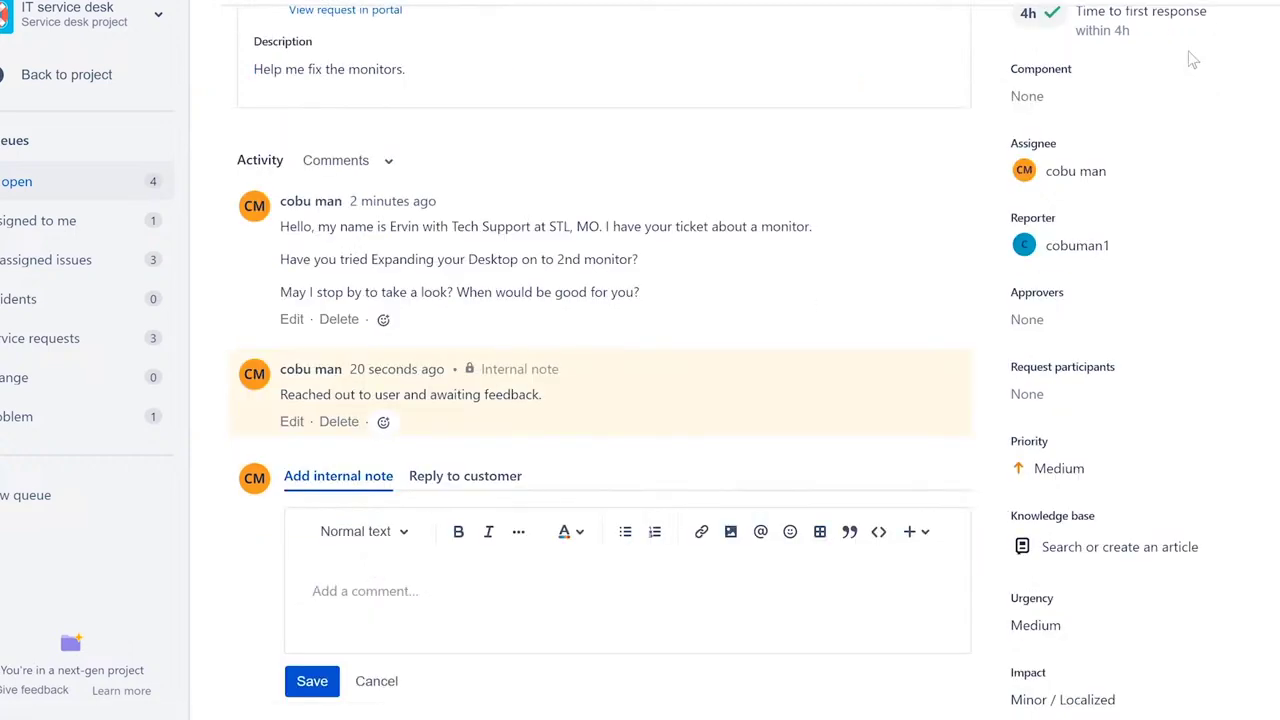
{"action": "type", "text": "Configured dual monitor"}
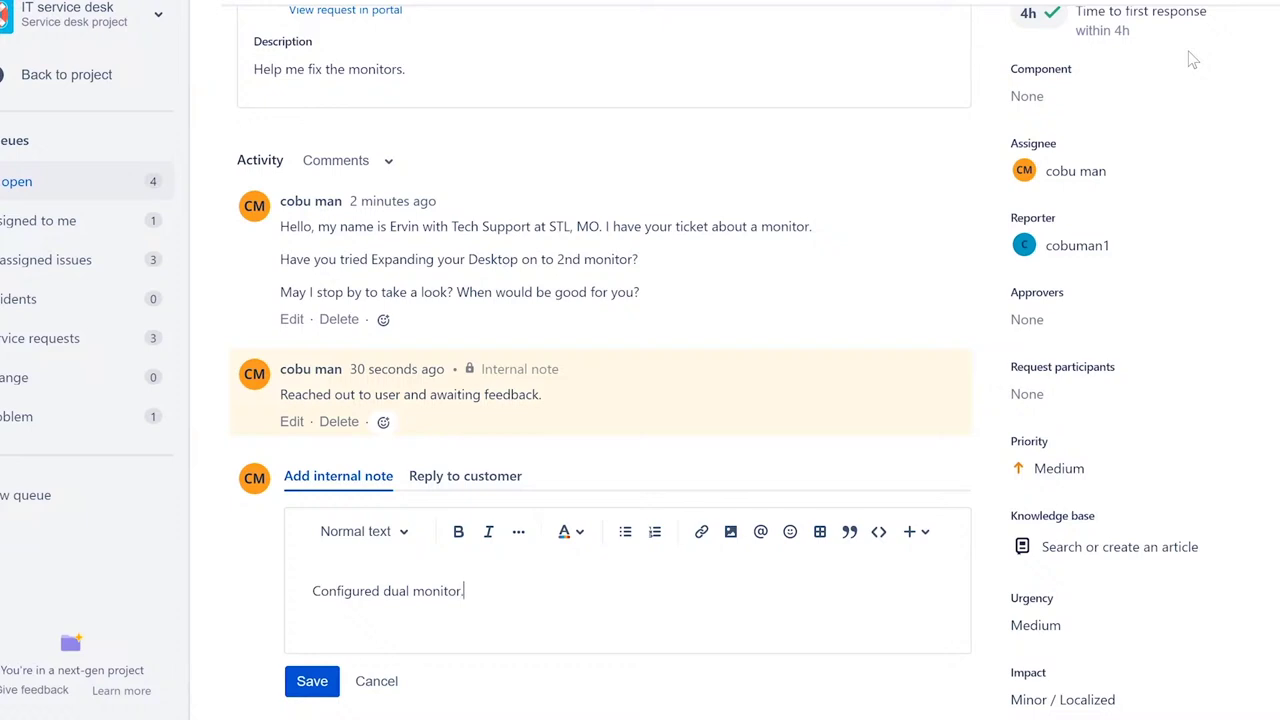
{"action": "left_click", "coordinate": [321, 682]}
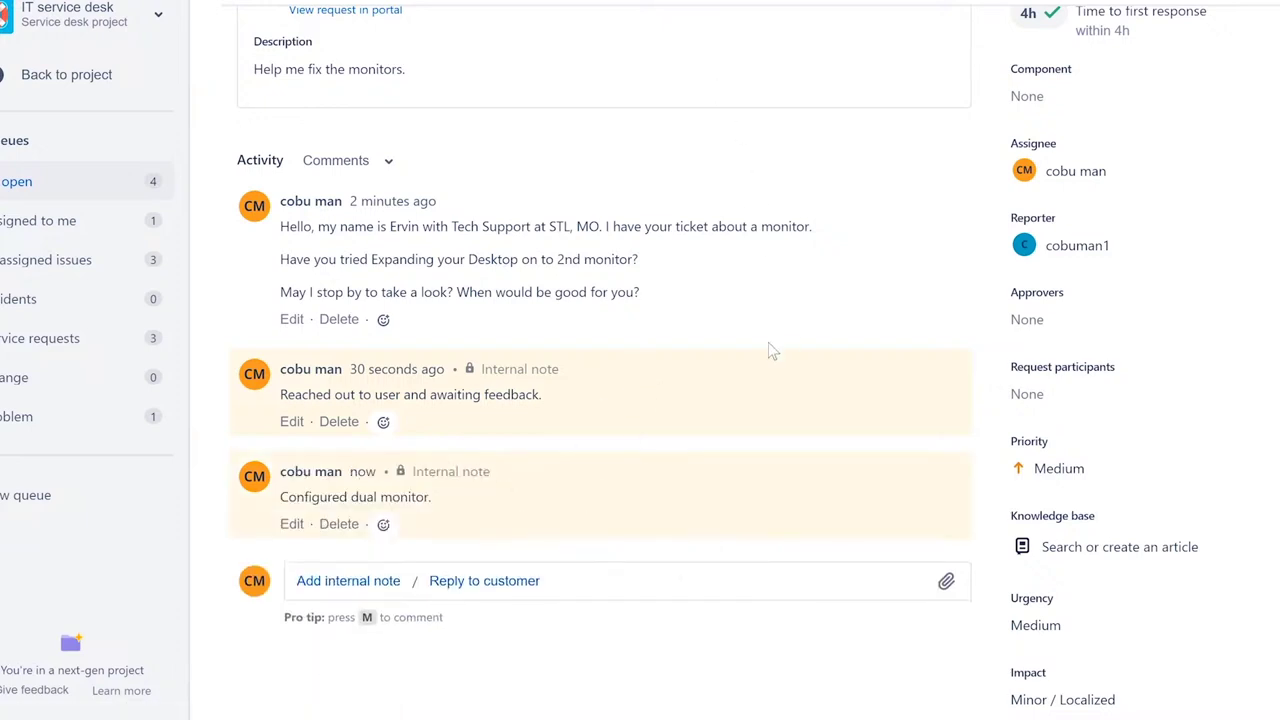
{"action": "scroll", "coordinate": [751, 376], "scroll_direction": "up", "scroll_amount": 1}
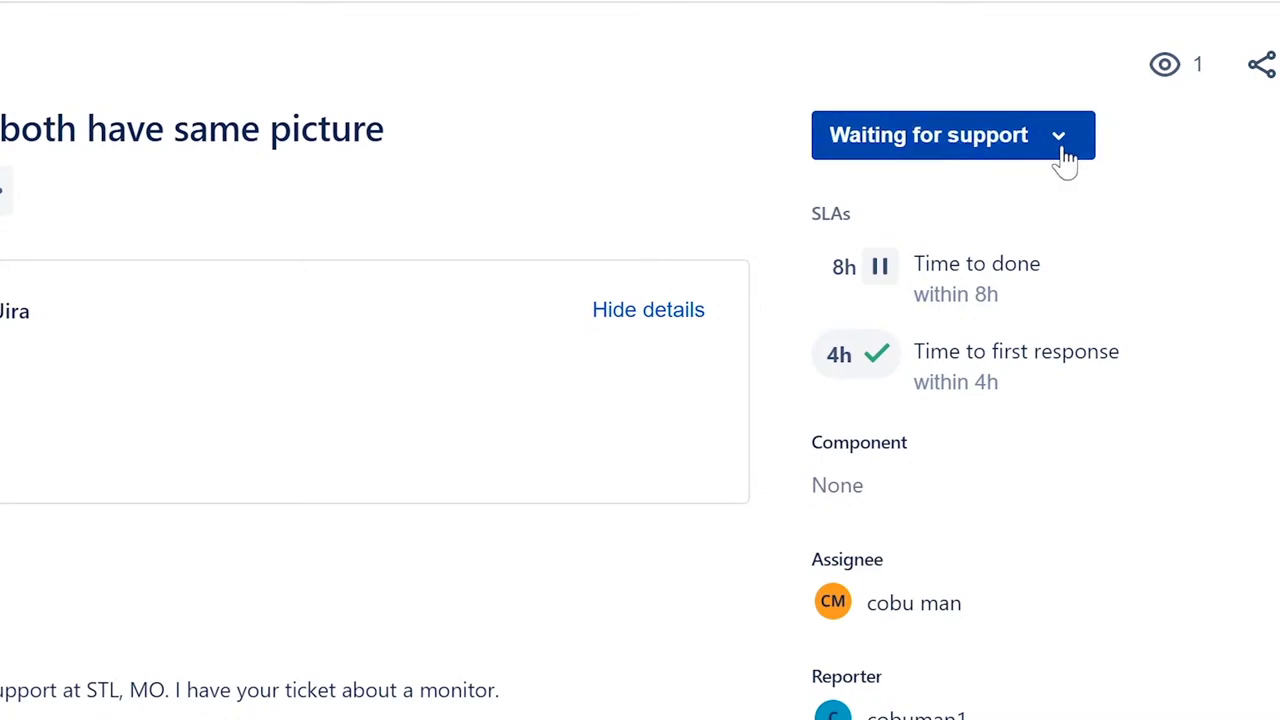
Change ISD-5's status from Waiting for support to Completed, then glance at its watchers.
{"action": "left_click", "coordinate": [1050, 153]}
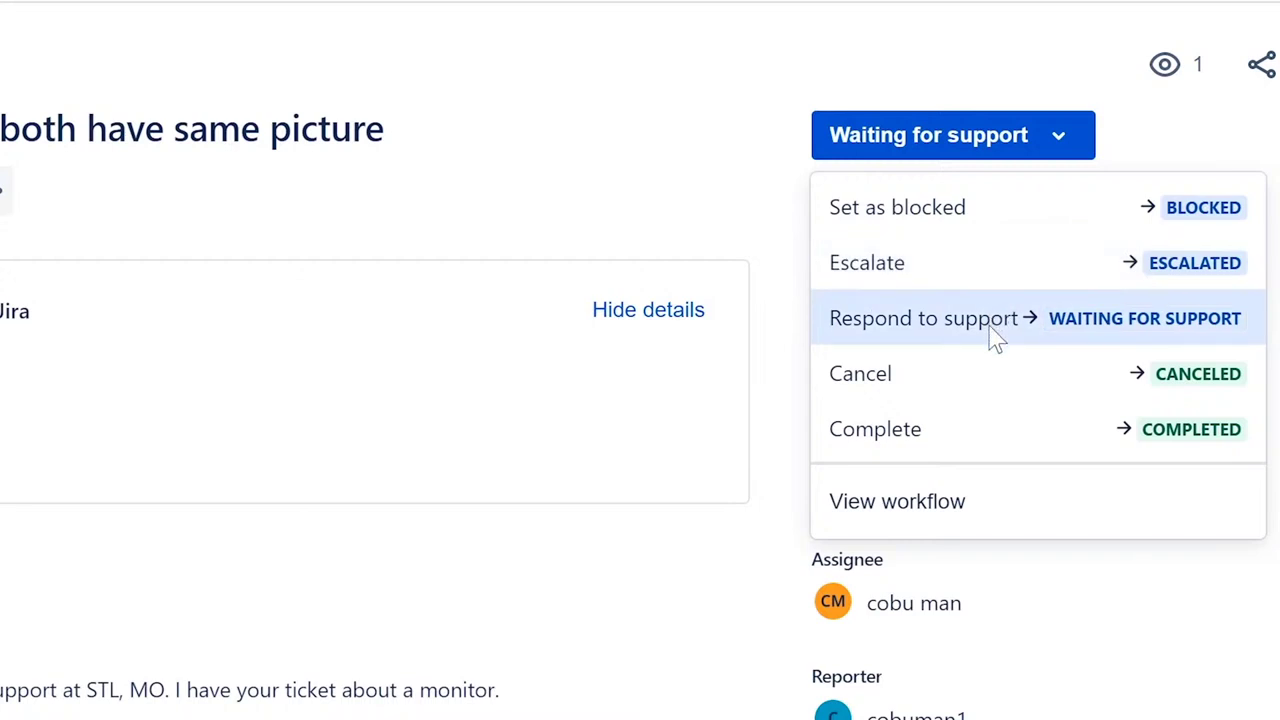
{"action": "left_click", "coordinate": [995, 452]}
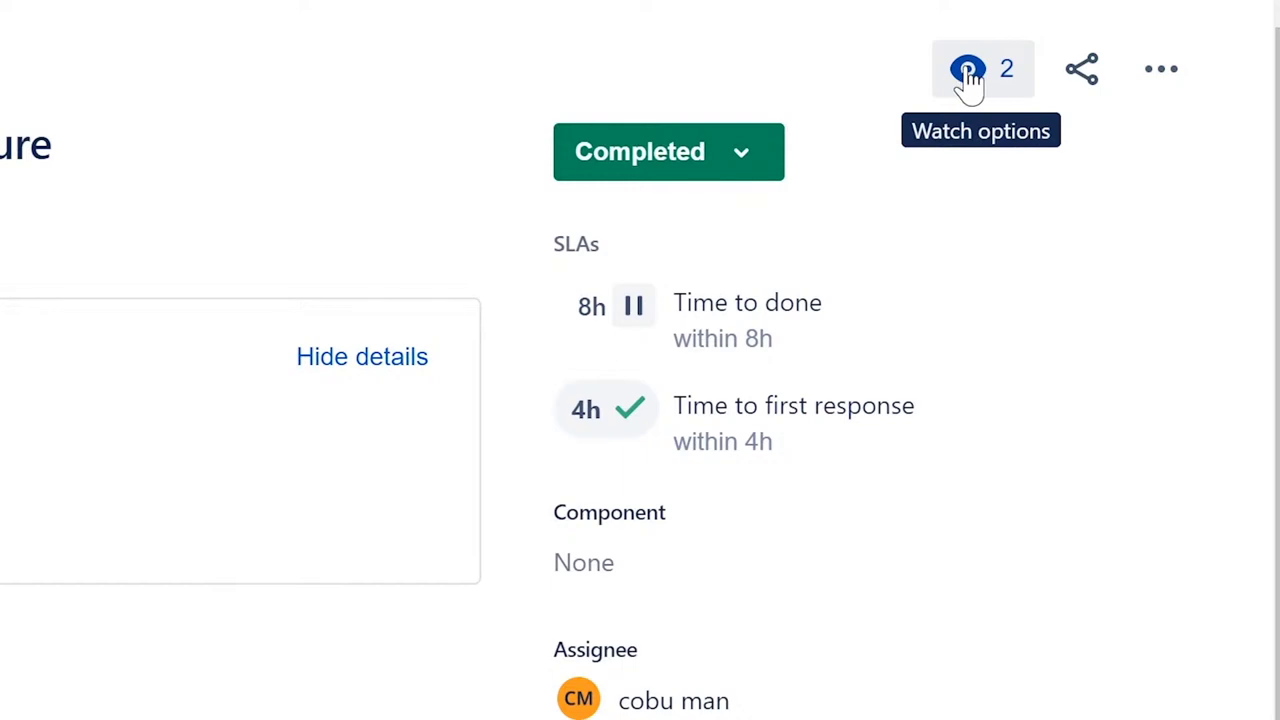
{"action": "left_click", "coordinate": [968, 72]}
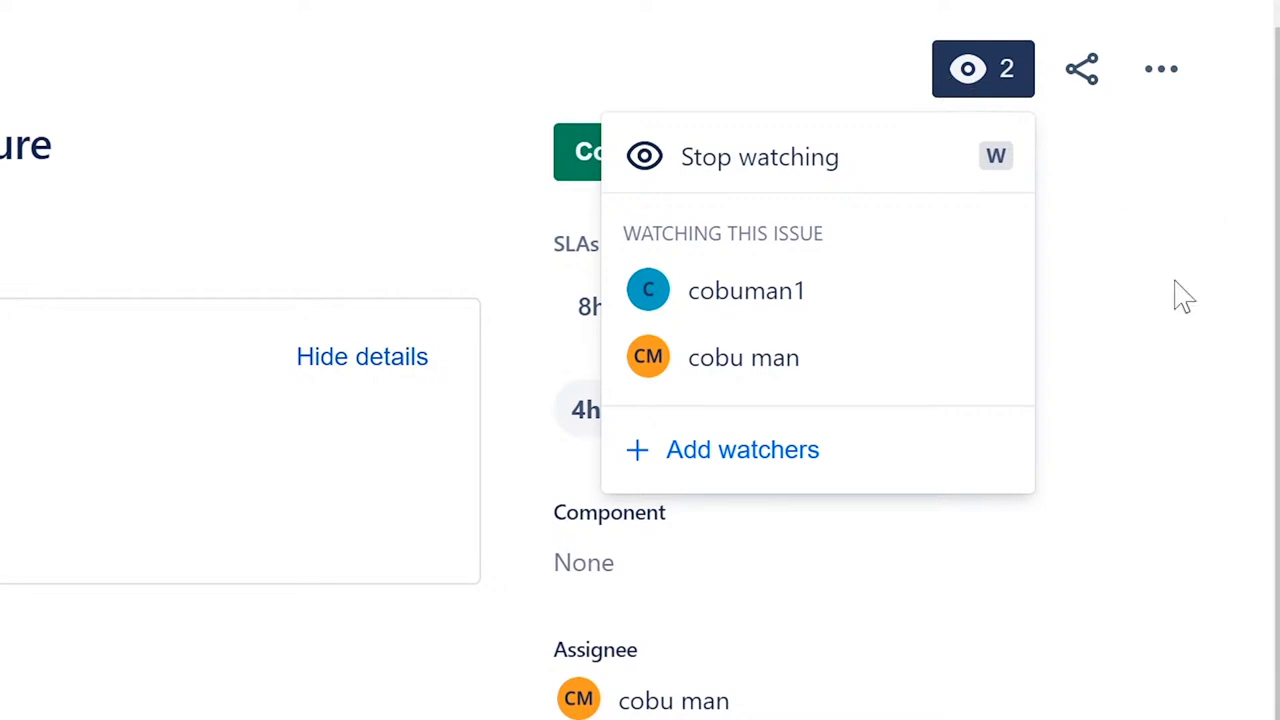
{"action": "mouse_move", "coordinate": [751, 320]}
{"action": "key", "text": "Escape"}
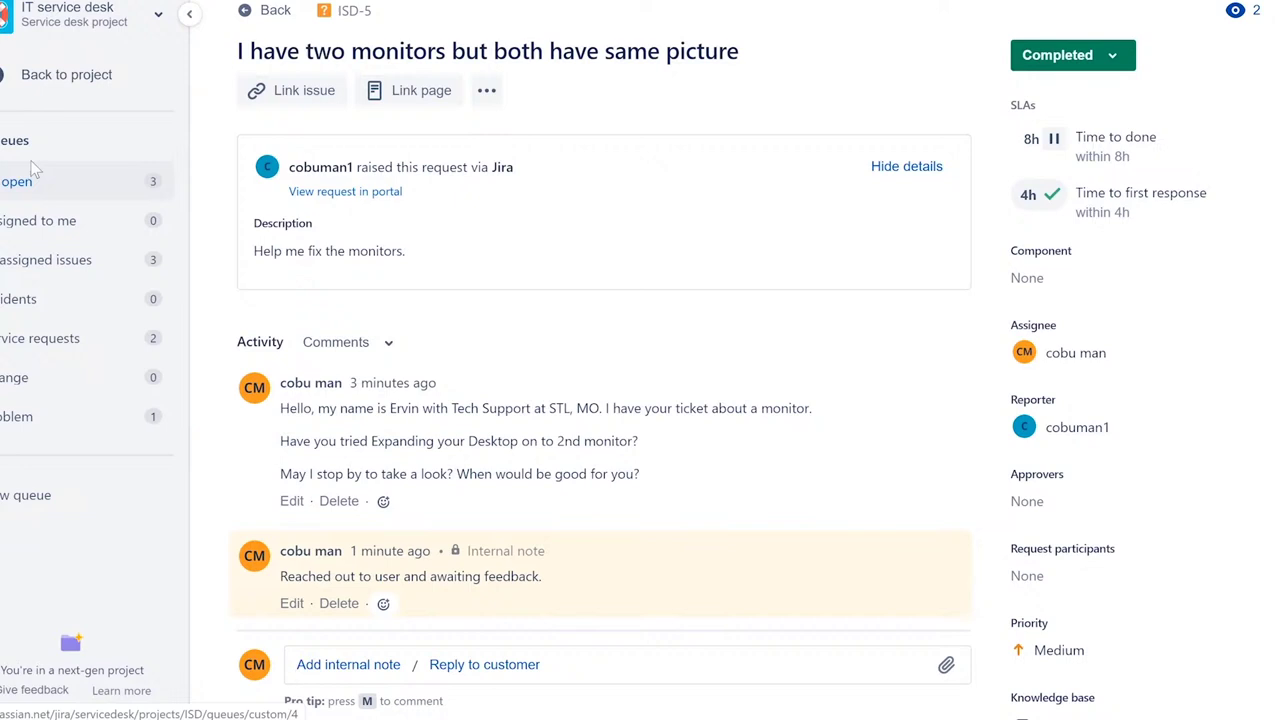
{"action": "left_click", "coordinate": [43, 182]}
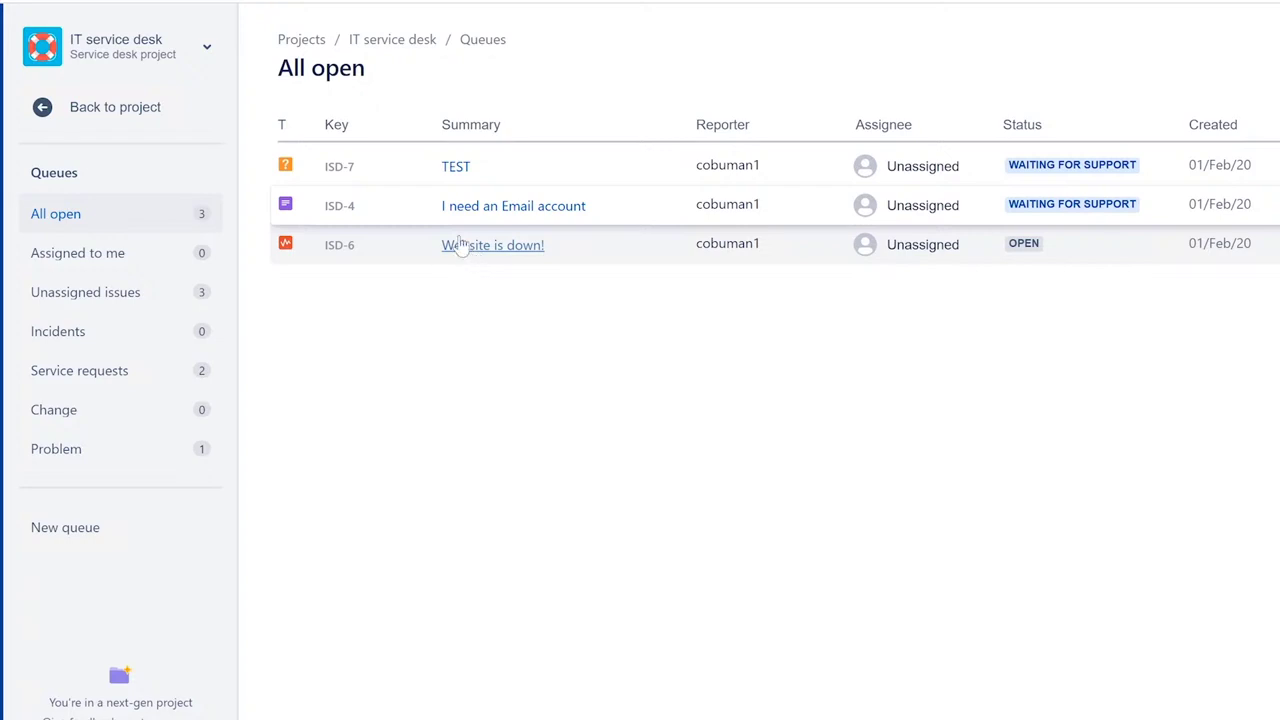
{"action": "left_click", "coordinate": [488, 247]}
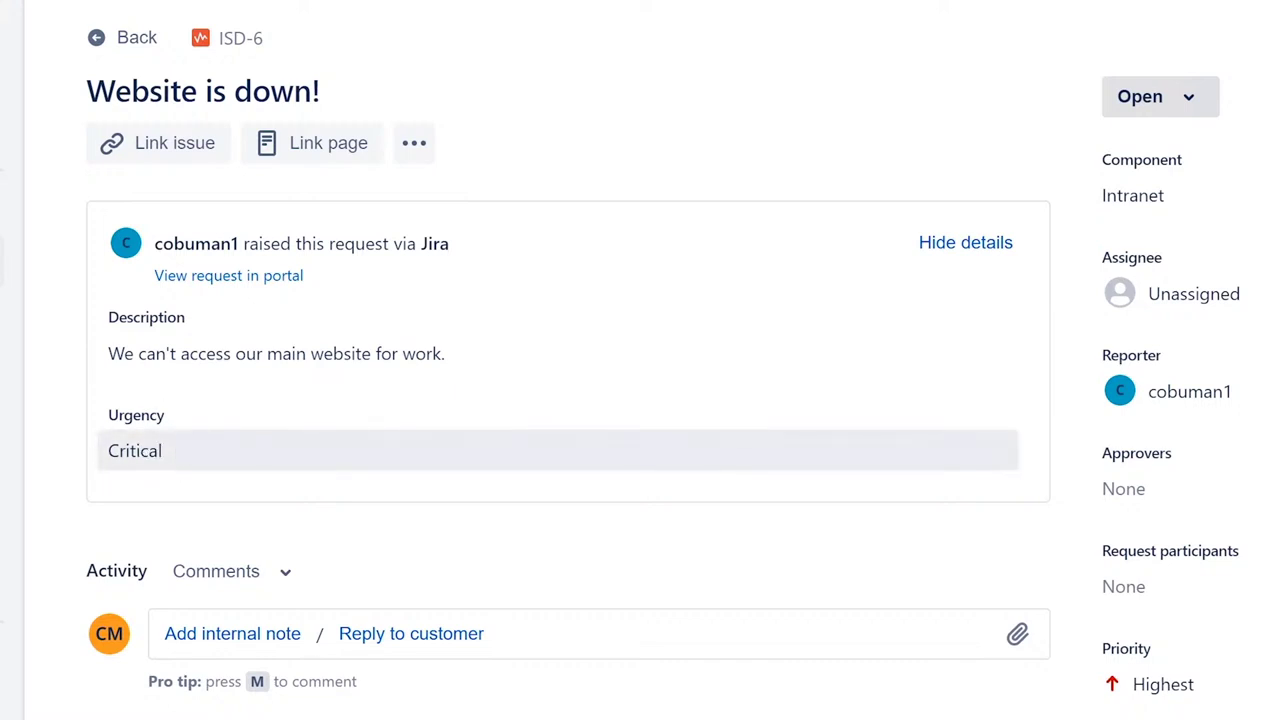
{"action": "left_click", "coordinate": [122, 38]}
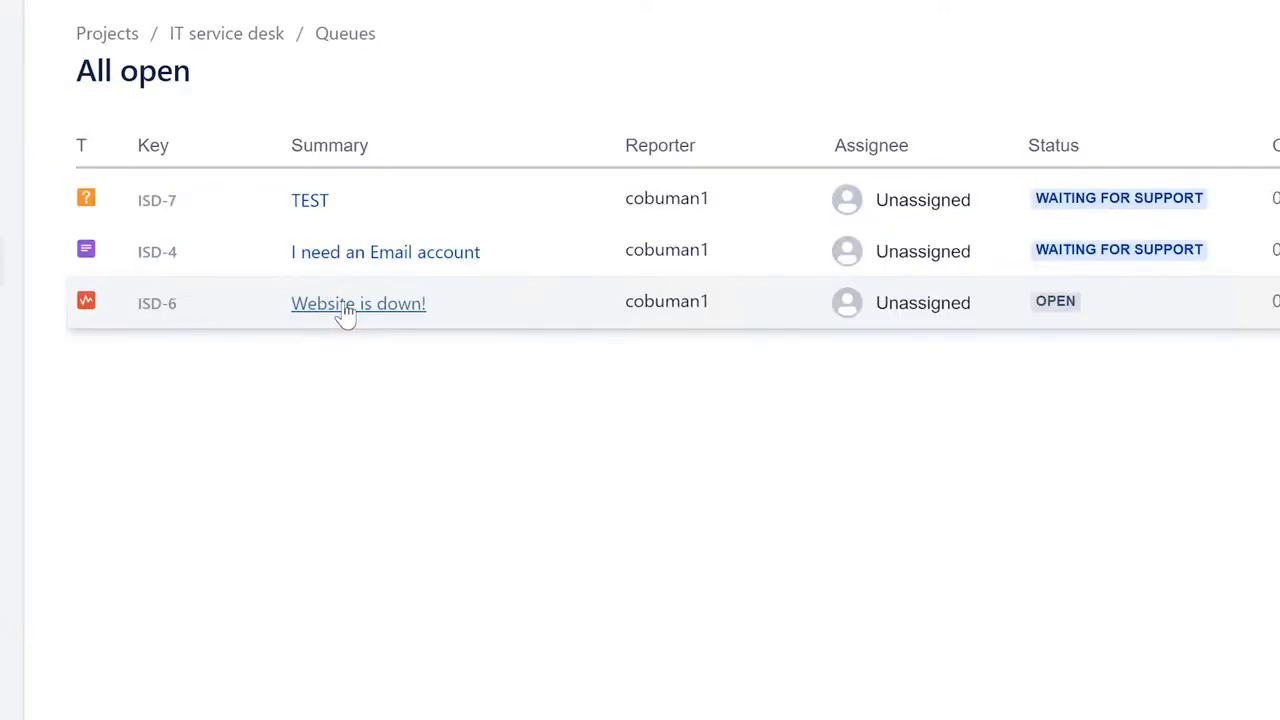
{"action": "left_click", "coordinate": [345, 308]}
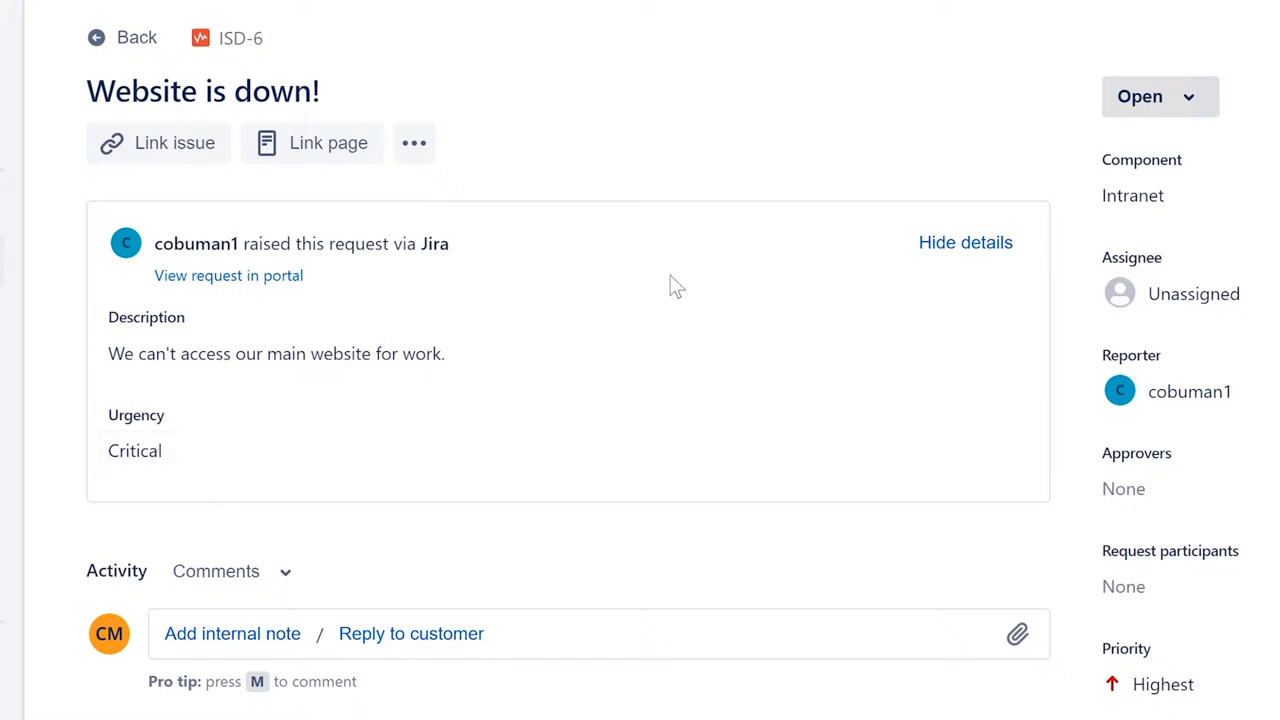
{"action": "scroll", "coordinate": [646, 431], "scroll_direction": "down", "scroll_amount": 1}
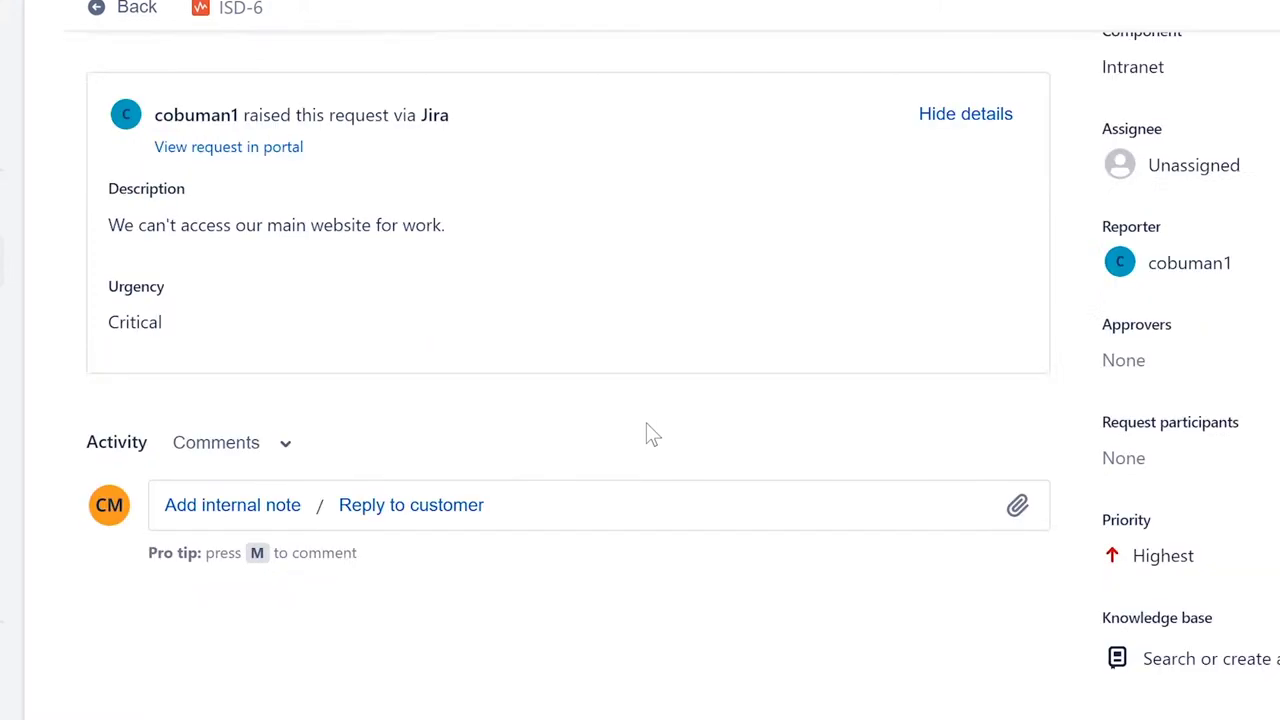
{"action": "scroll", "coordinate": [646, 431], "scroll_direction": "up", "scroll_amount": 1}
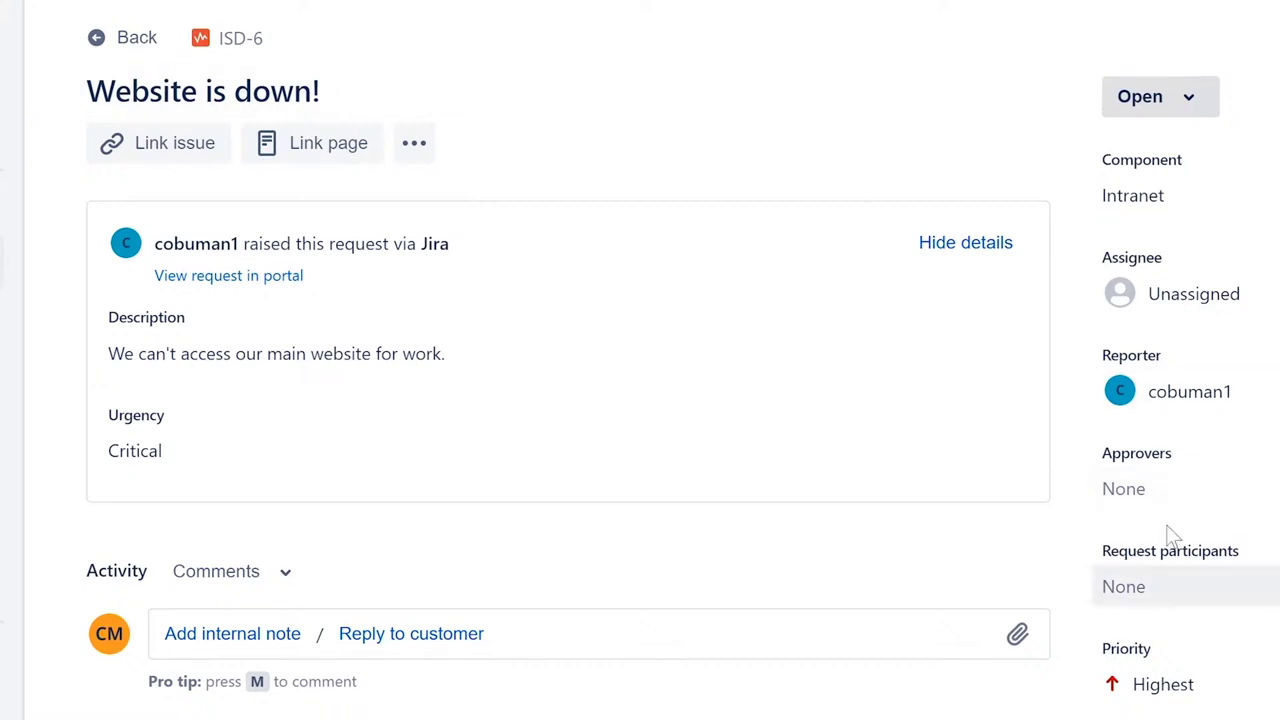
{"action": "scroll", "coordinate": [878, 588], "scroll_direction": "down", "scroll_amount": 3}
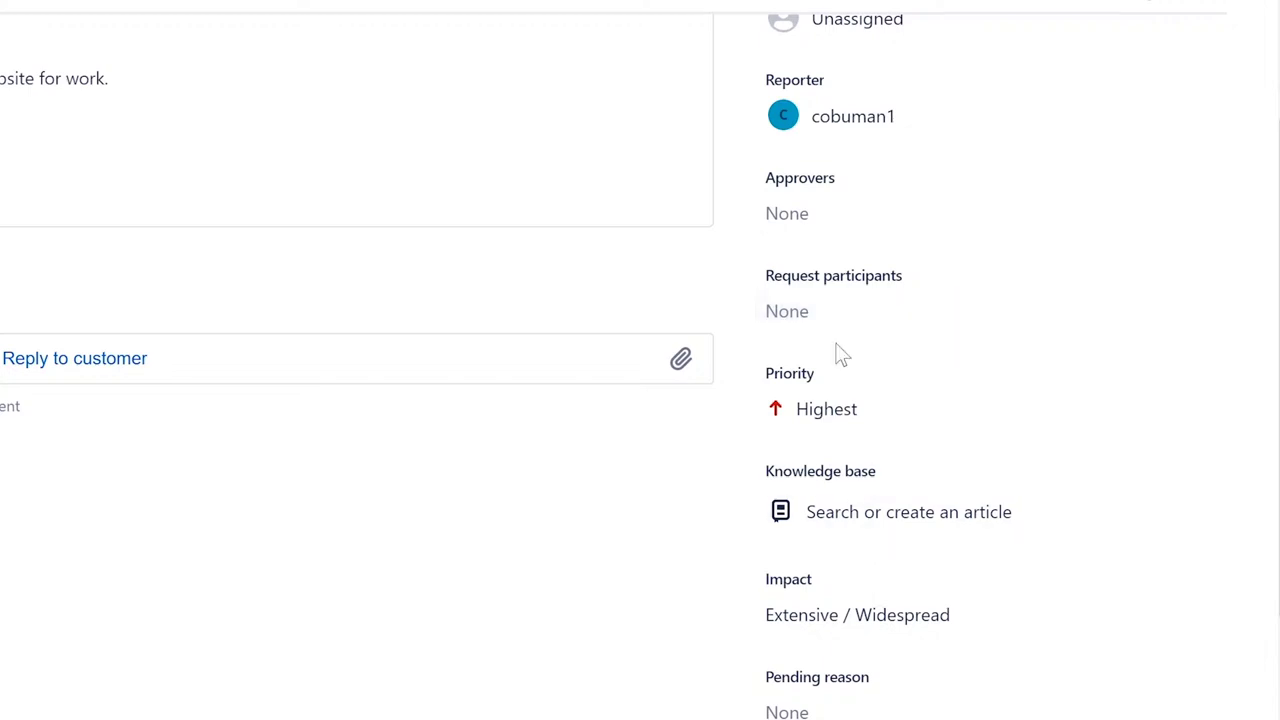
{"action": "left_click", "coordinate": [852, 312]}
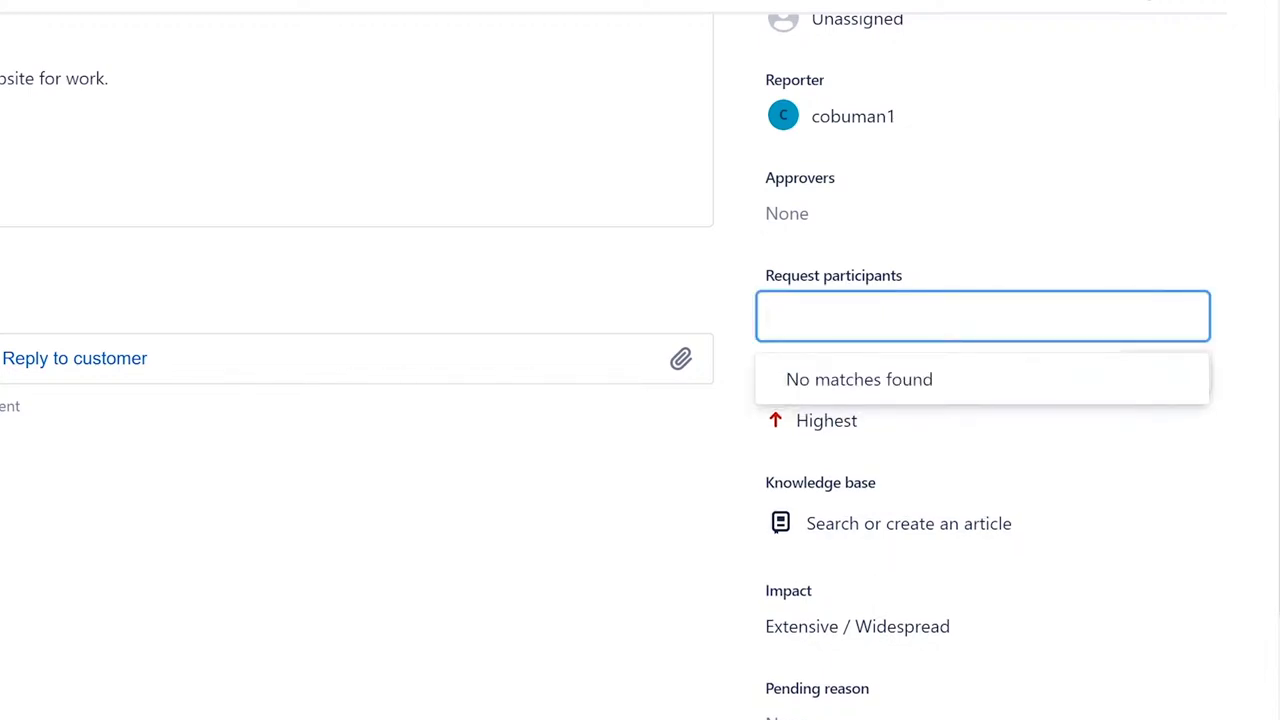
{"action": "type", "text": "Joe Sm"}
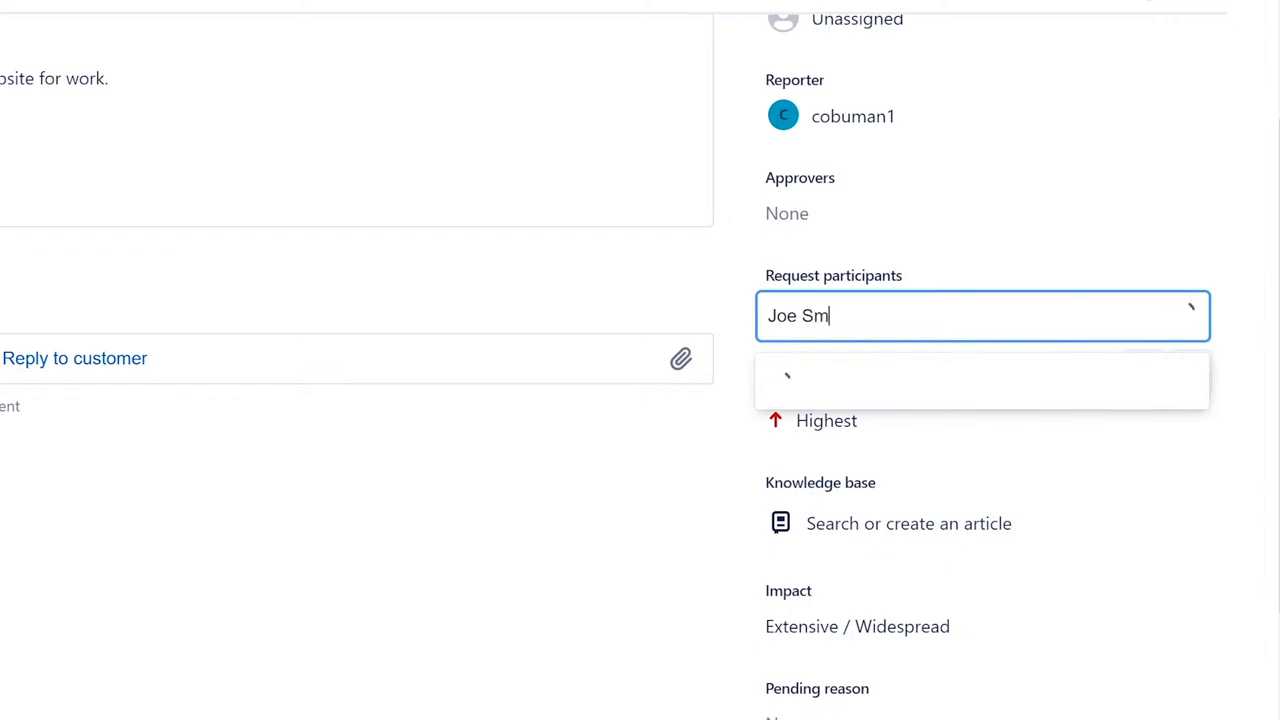
{"action": "key", "text": "BackSpace"}
{"action": "type", "text": "hsmo"}
{"action": "key", "text": "BackSpace"}
{"action": "key", "text": "BackSpace"}
{"action": "key", "text": "BackSpace"}
{"action": "type", "text": "mo"}
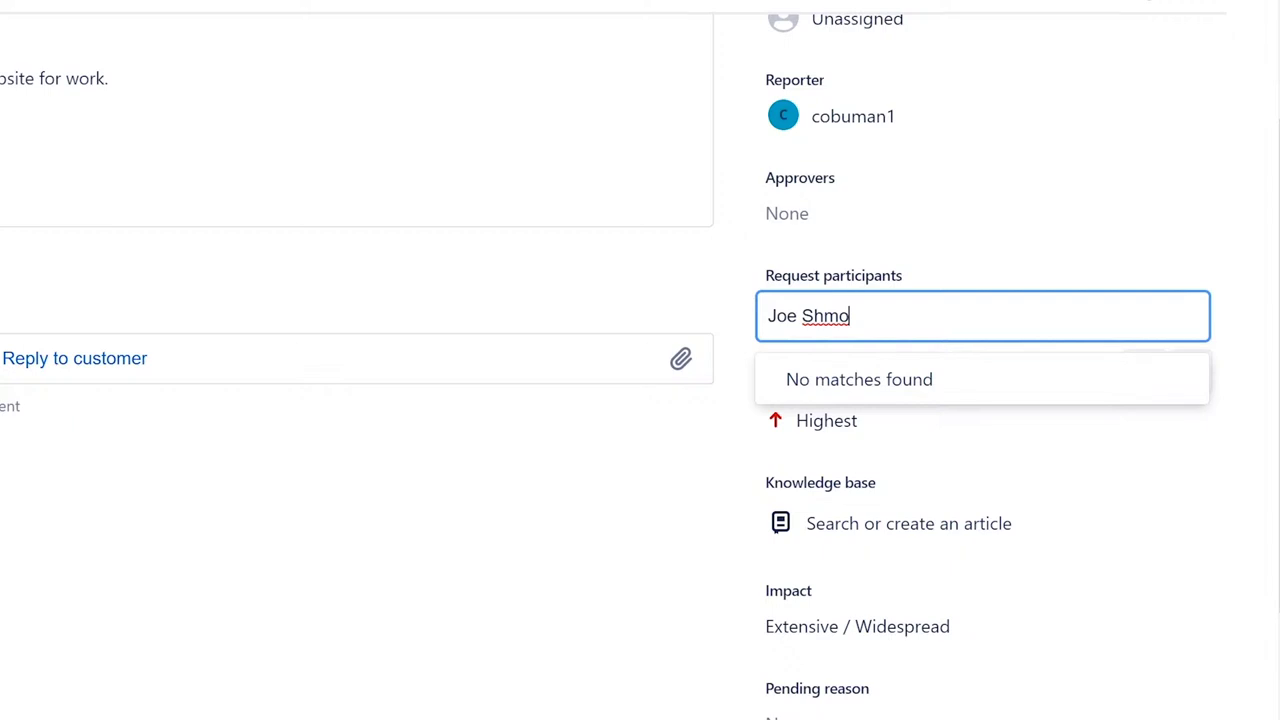
{"action": "type", "text": ", Bob l"}
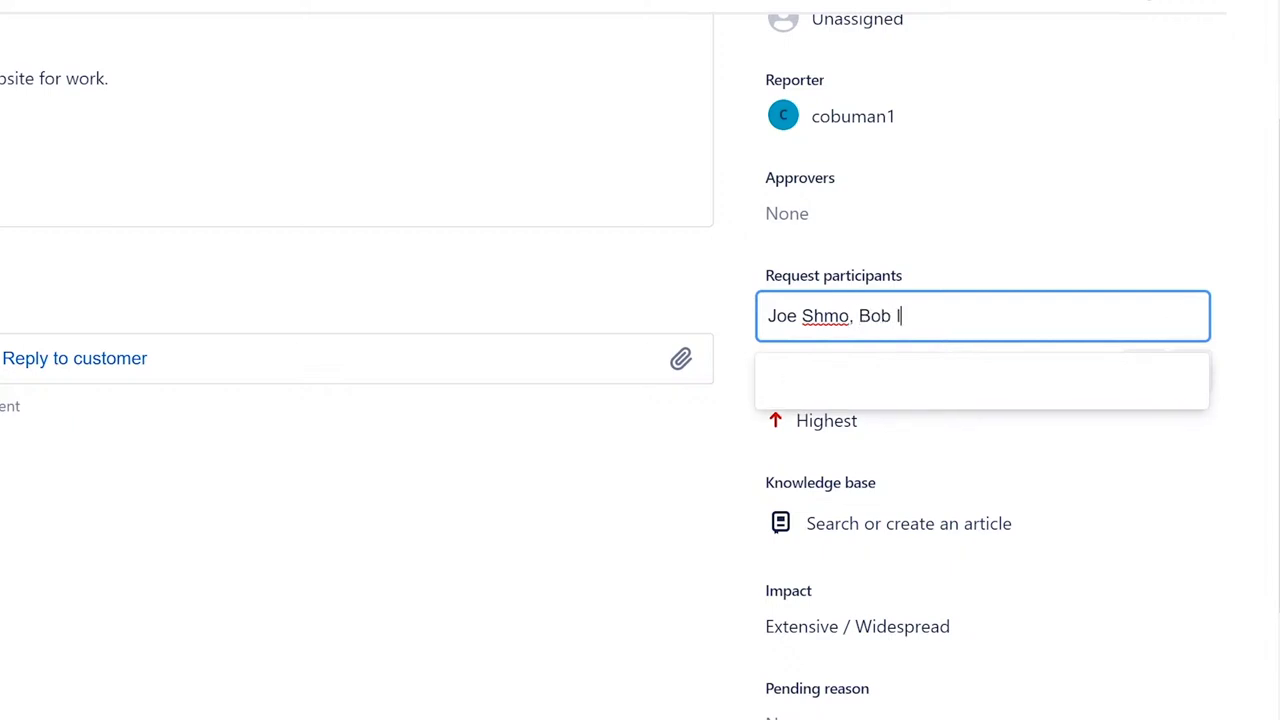
{"action": "type", "text": "tsaboy"}
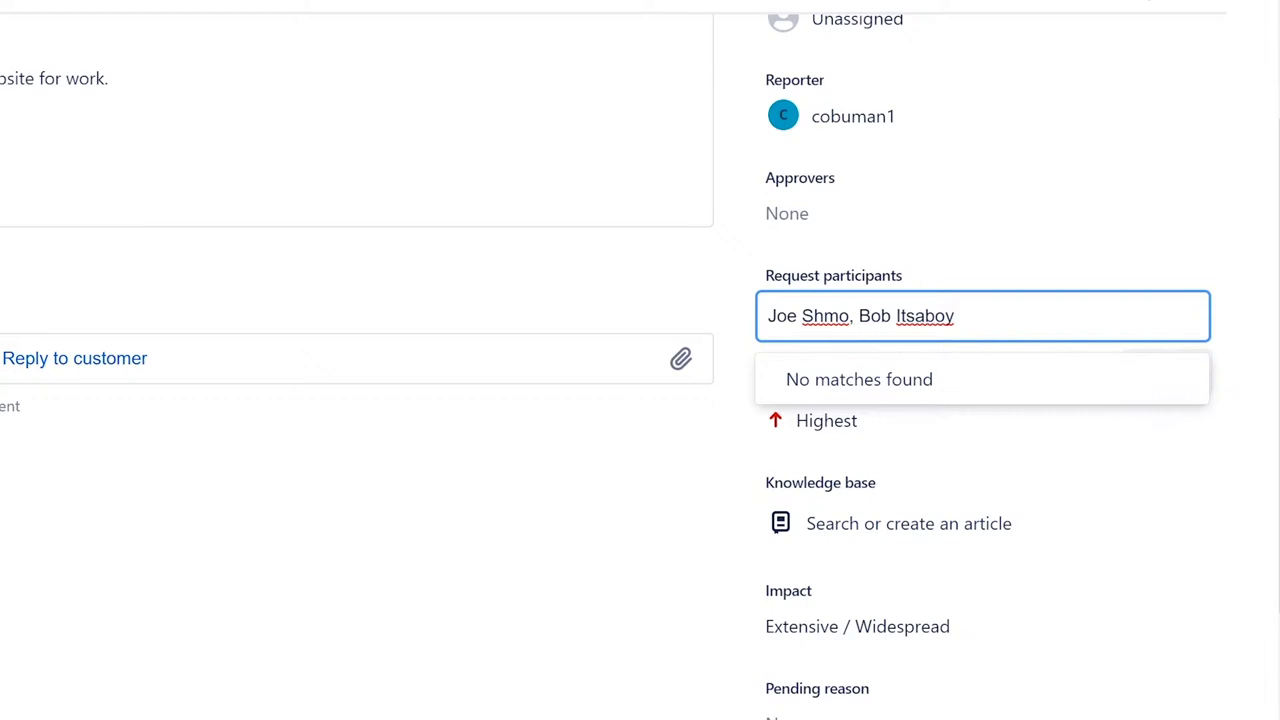
{"action": "key", "text": "BackSpace"}
{"action": "key", "text": "BackSpace"}
{"action": "key", "text": "BackSpace"}
{"action": "key", "text": "BackSpace"}
{"action": "key", "text": "BackSpace"}
{"action": "key", "text": "BackSpace"}
{"action": "key", "text": "BackSpace"}
{"action": "key", "text": "BackSpace"}
{"action": "key", "text": "BackSpace"}
{"action": "key", "text": "BackSpace"}
{"action": "key", "text": "BackSpace"}
{"action": "key", "text": "BackSpace"}
{"action": "key", "text": "BackSpace"}
{"action": "key", "text": "BackSpace"}
{"action": "key", "text": "BackSpace"}
{"action": "key", "text": "BackSpace"}
{"action": "key", "text": "BackSpace"}
{"action": "key", "text": "BackSpace"}
{"action": "key", "text": "BackSpace"}
{"action": "key", "text": "BackSpace"}
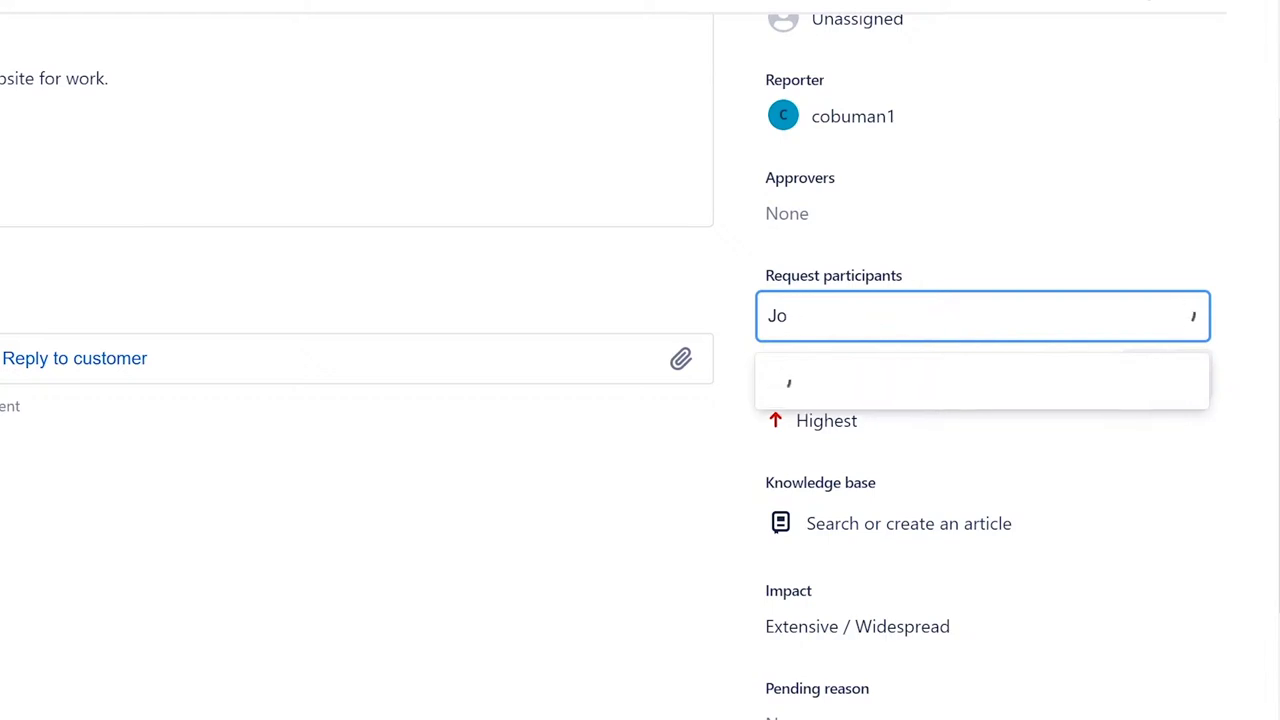
{"action": "left_click", "coordinate": [572, 558]}
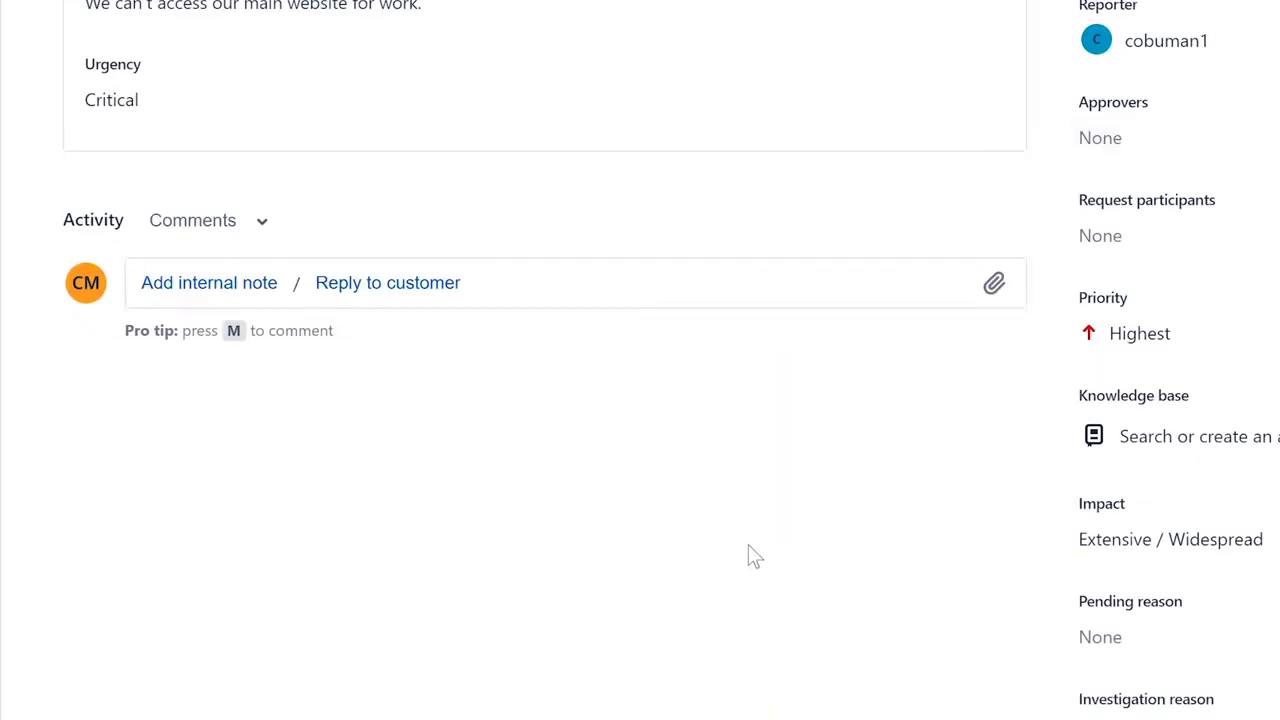
{"action": "scroll", "coordinate": [437, 629], "scroll_direction": "up", "scroll_amount": 1}
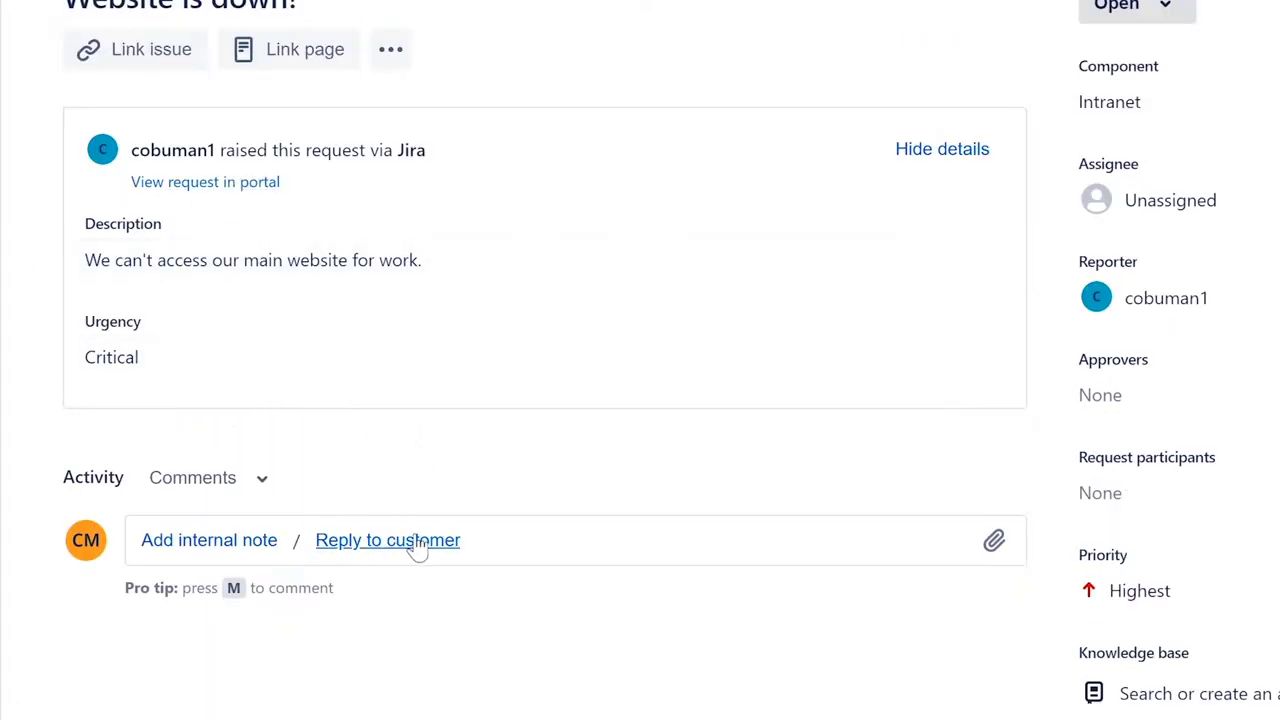
Draft a customer reply asking how many people are impacted, when it last worked, and whether the link is correct.
{"action": "left_click", "coordinate": [416, 545]}
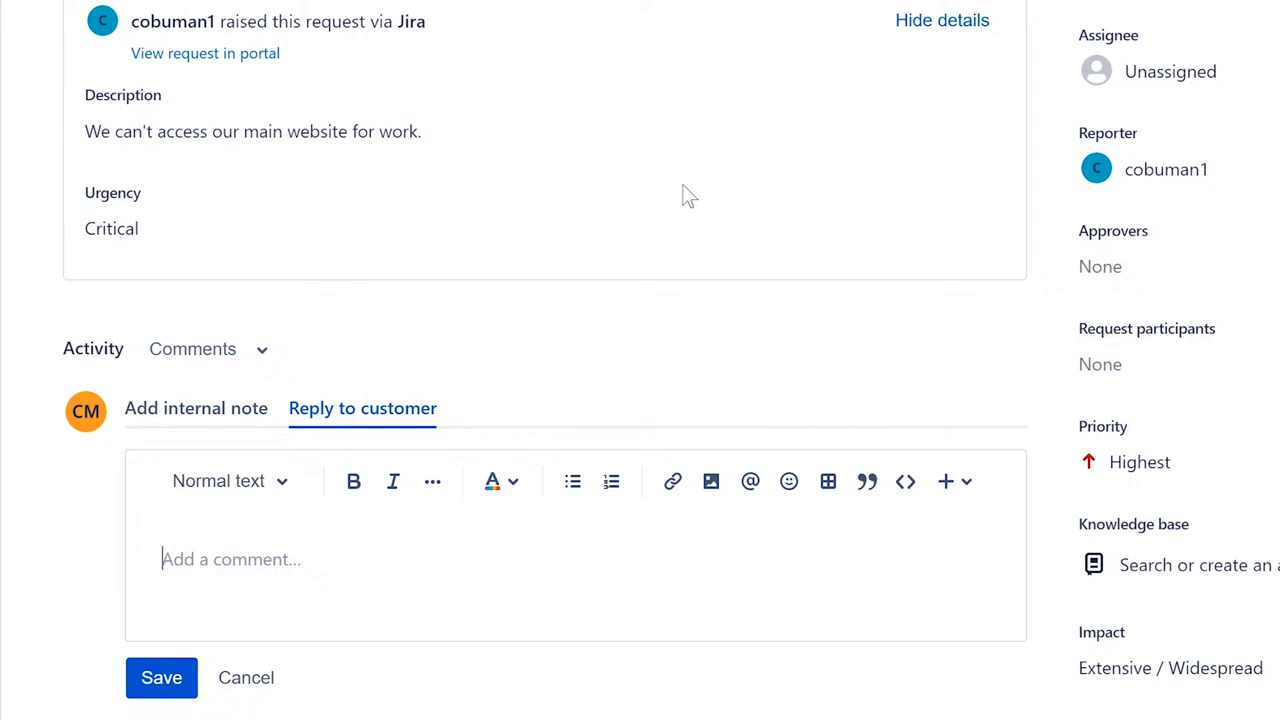
{"action": "type", "text": "How man"}
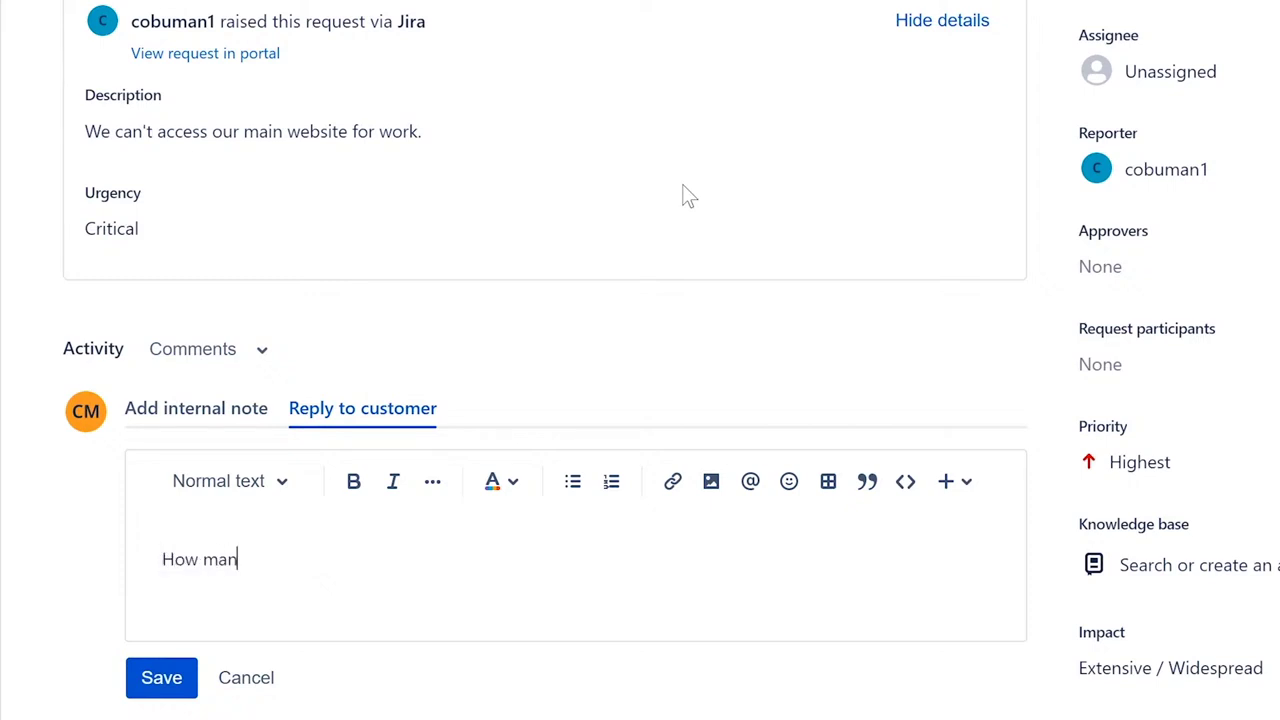
{"action": "type", "text": "y upeople are impa"}
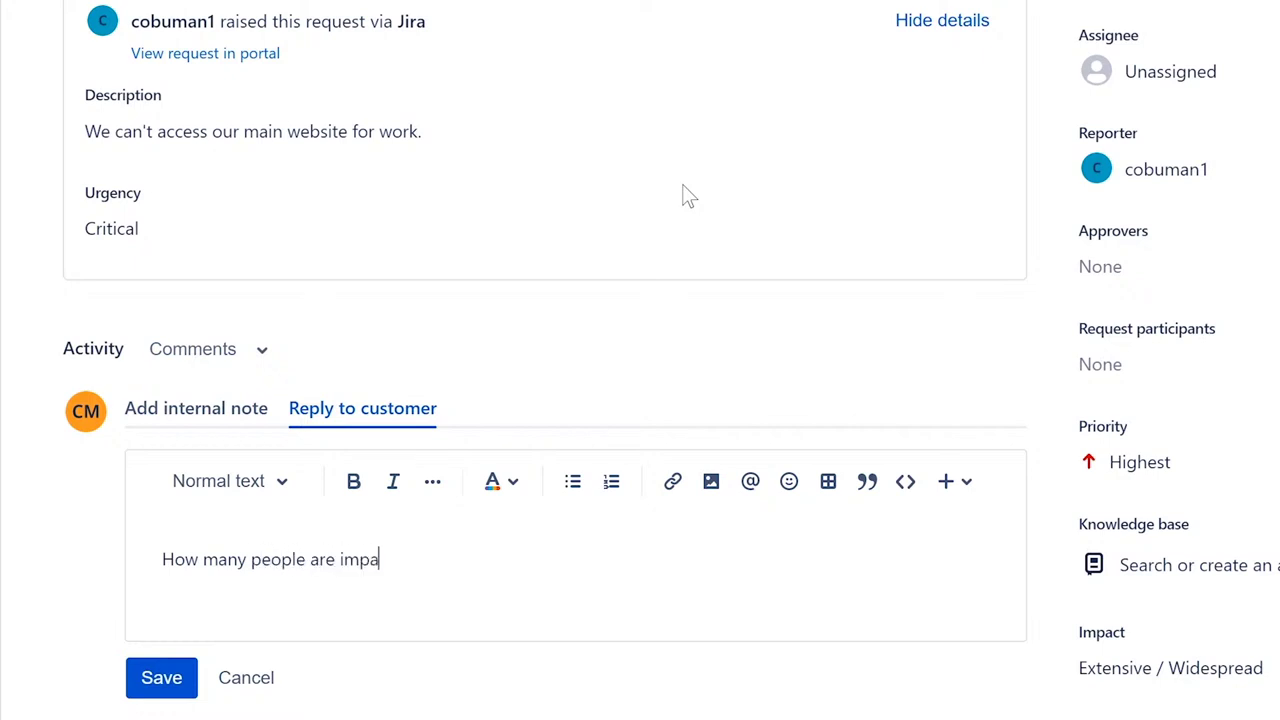
{"action": "type", "text": "cted."}
{"action": "type", "text": "?"}
{"action": "key", "text": "Return"}
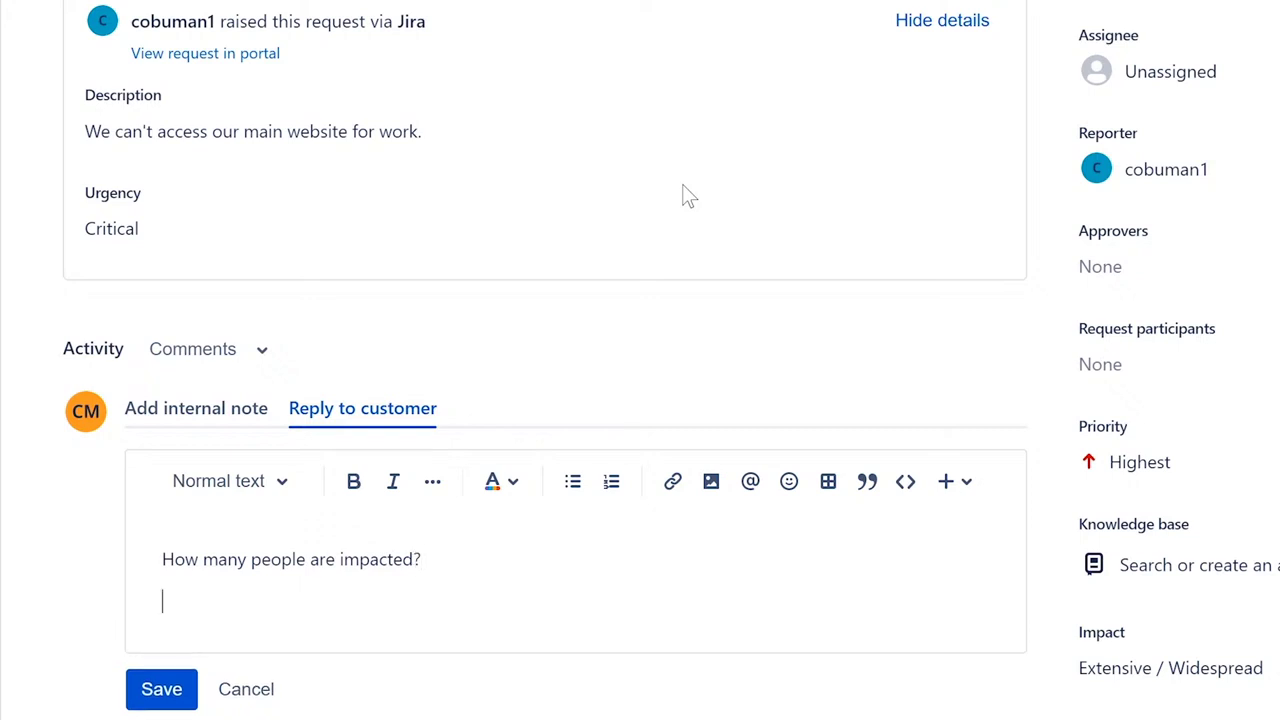
{"action": "type", "text": "When was the last t"}
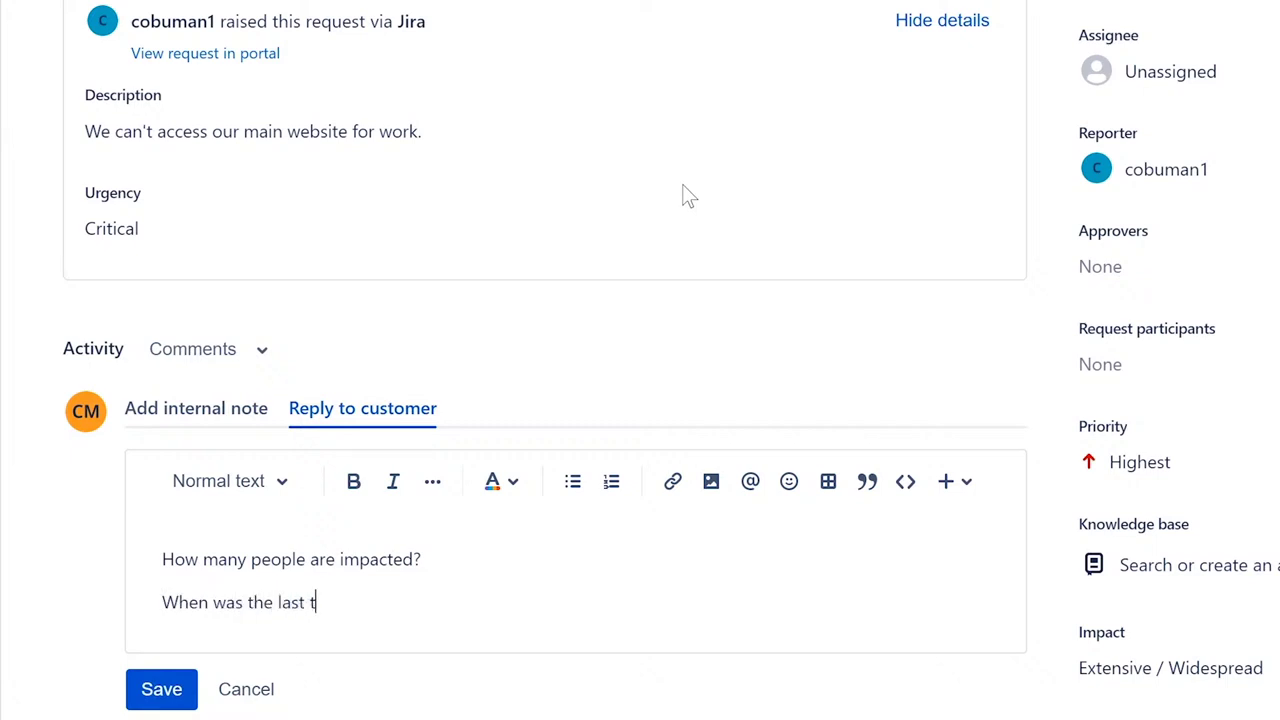
{"action": "type", "text": "ime it worked?"}
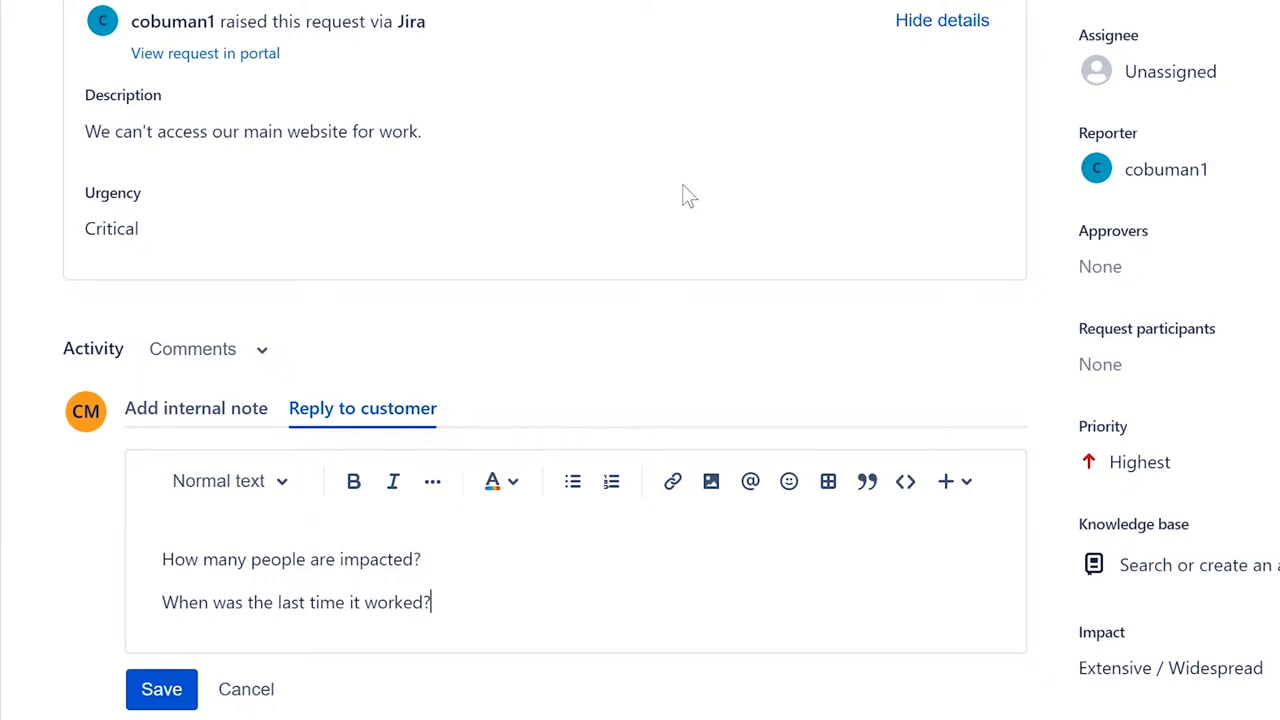
{"action": "key", "text": "Return"}
{"action": "type", "text": "Are you use"}
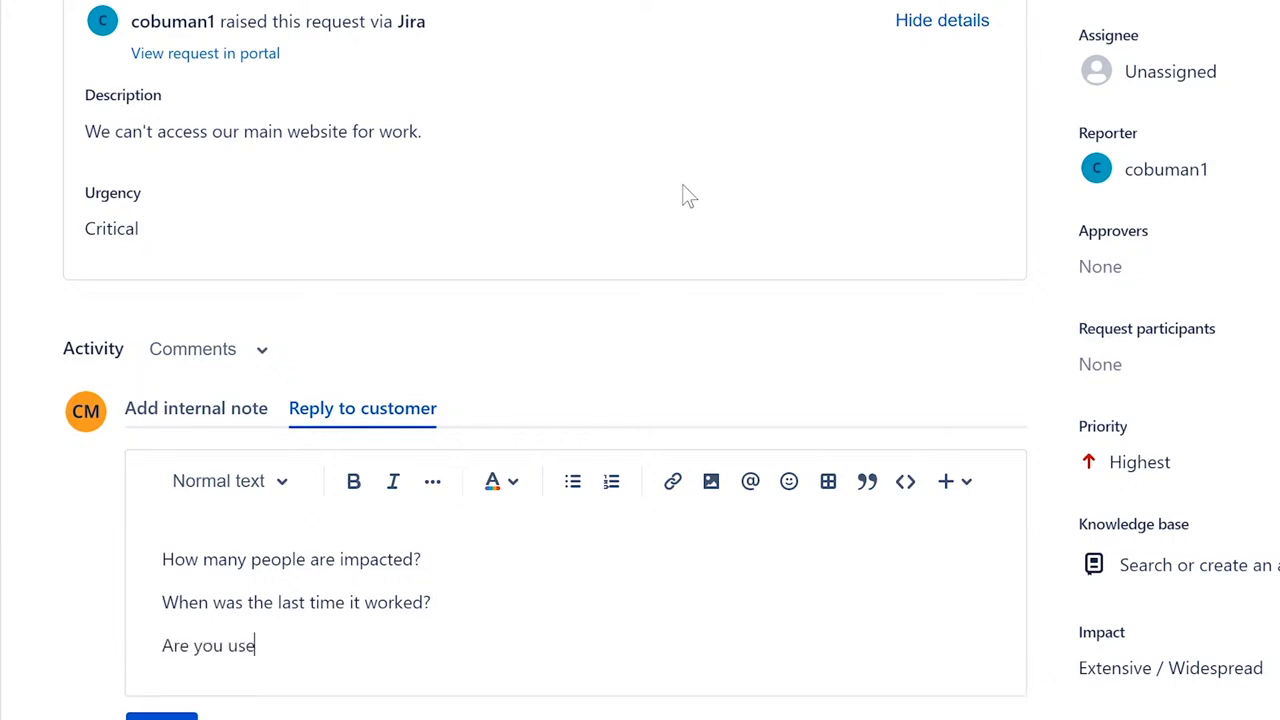
{"action": "key", "text": "BackSpace"}
{"action": "type", "text": "ing the correct link?"}
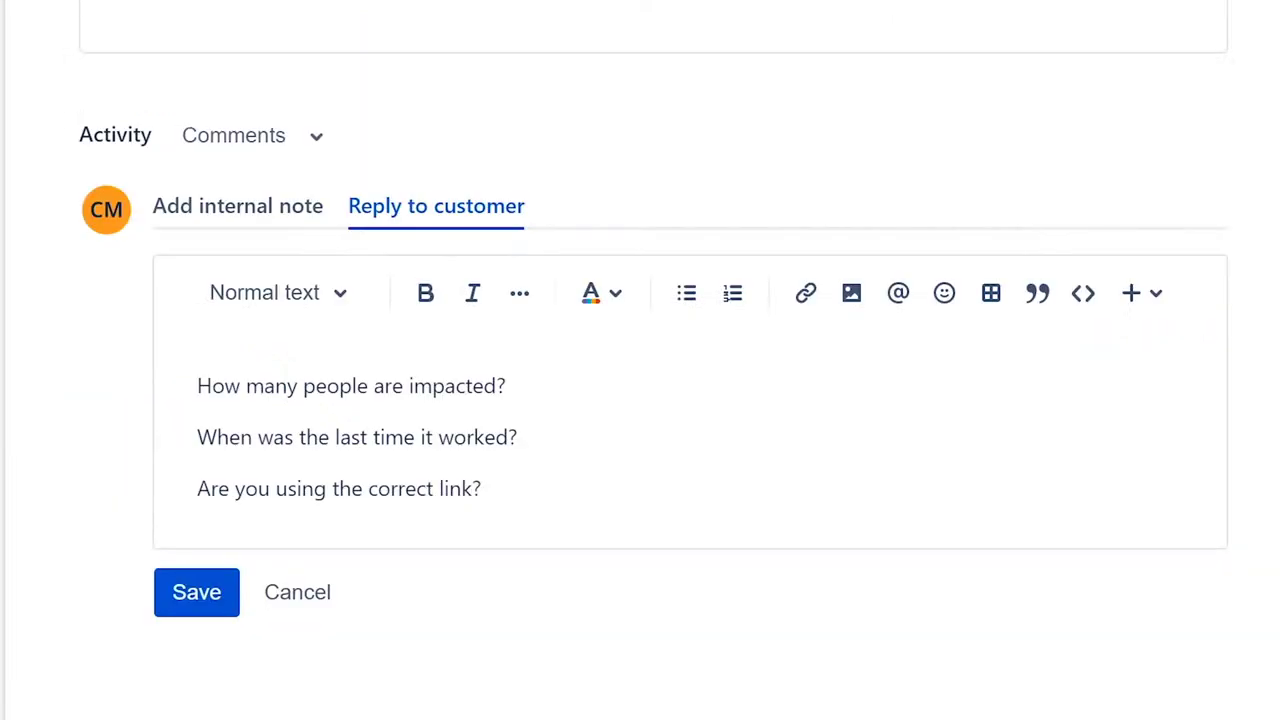
{"action": "key", "text": "Return"}
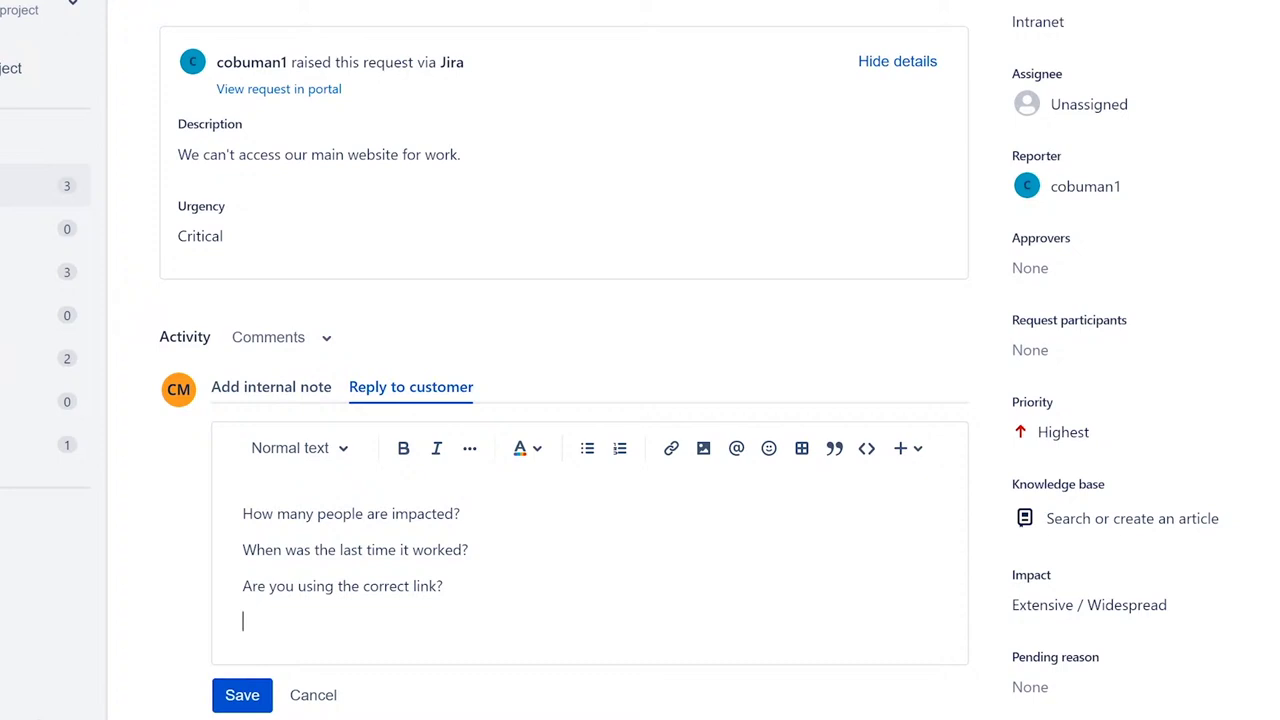
Post the reply and check the new comment on ISD-6.
{"action": "left_click", "coordinate": [242, 697]}
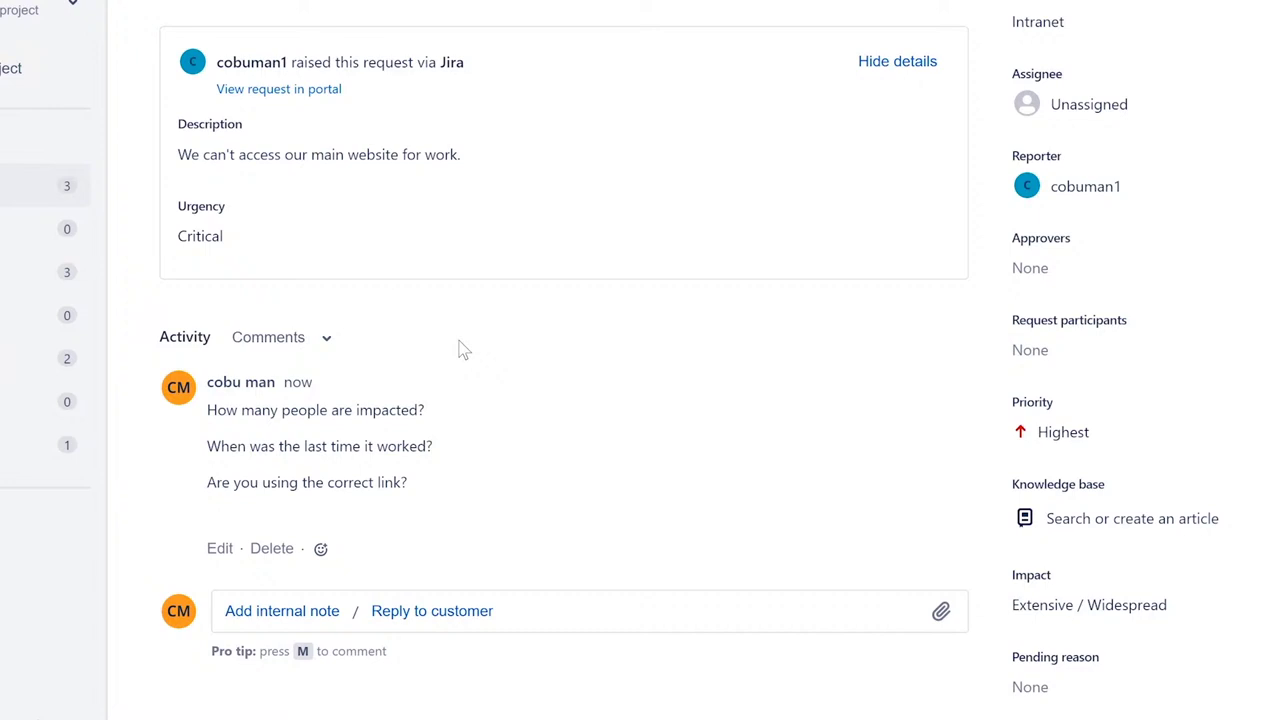
{"action": "scroll", "coordinate": [463, 348], "scroll_direction": "up", "scroll_amount": 1}
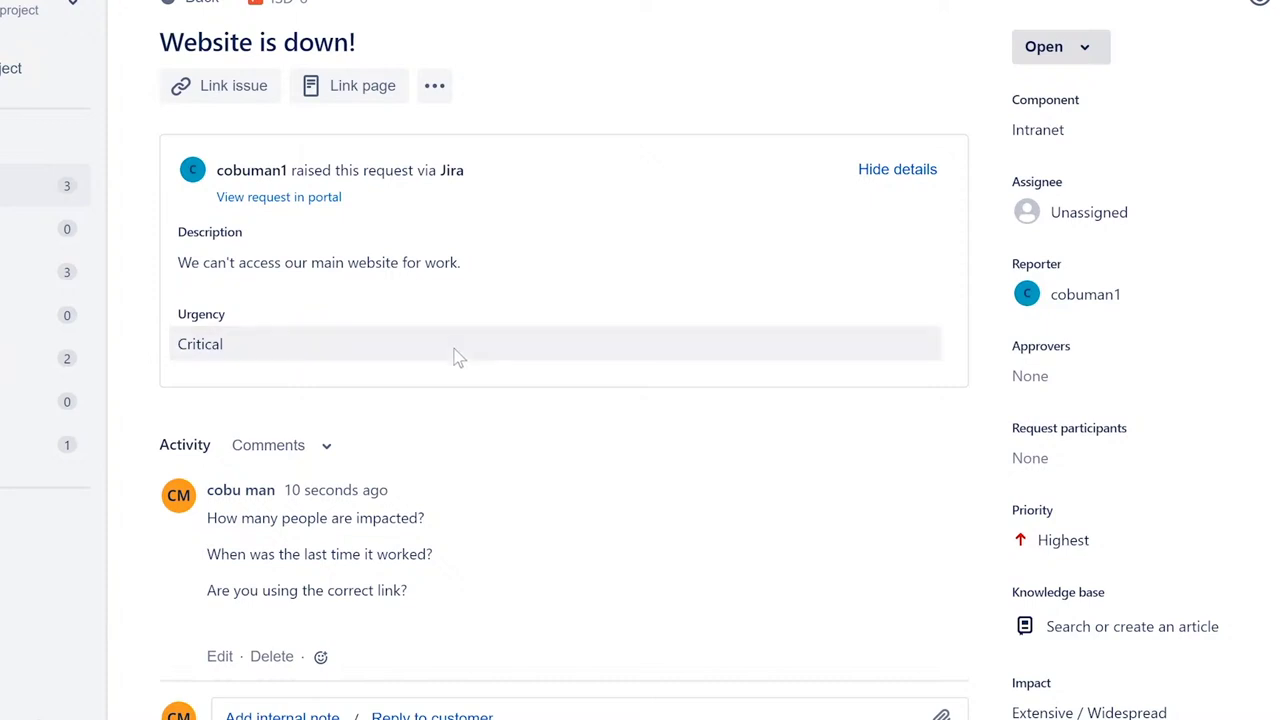
{"action": "scroll", "coordinate": [462, 348], "scroll_direction": "down", "scroll_amount": 1}
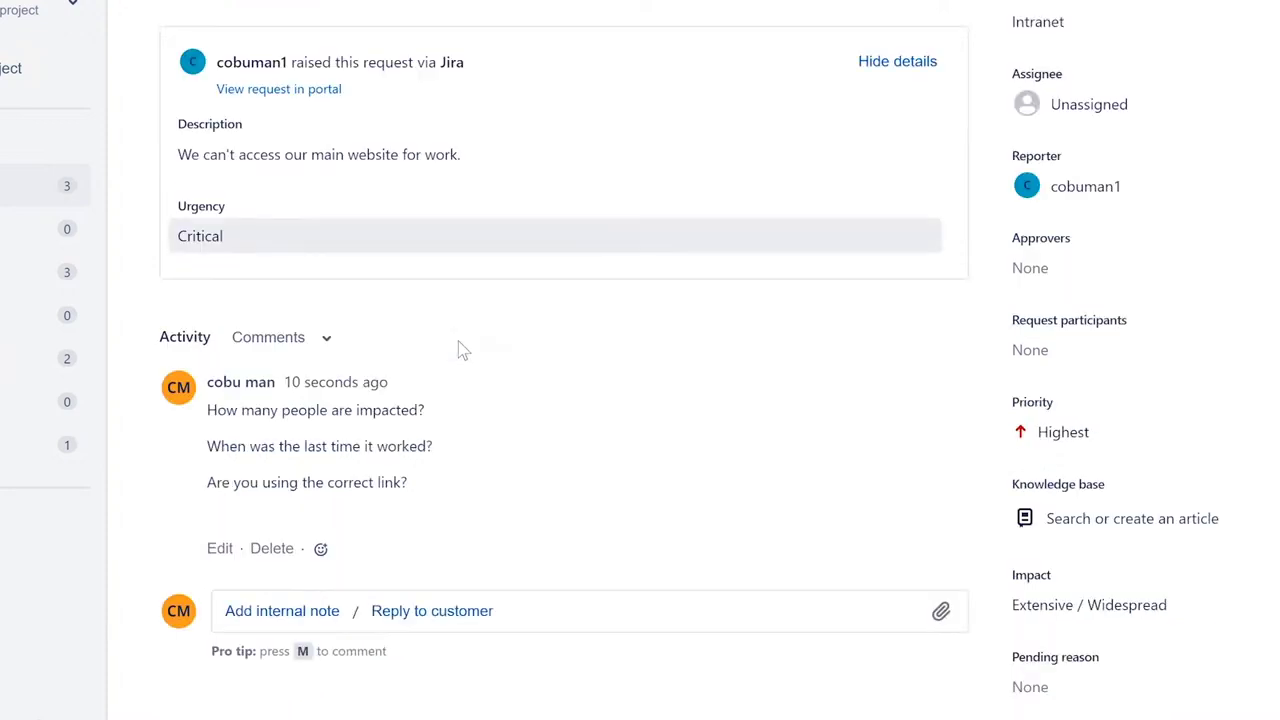
Save an internal note reading 'Contacted user requesting more information.'.
{"action": "left_click", "coordinate": [271, 608]}
{"action": "scroll", "coordinate": [413, 435], "scroll_direction": "down", "scroll_amount": 3}
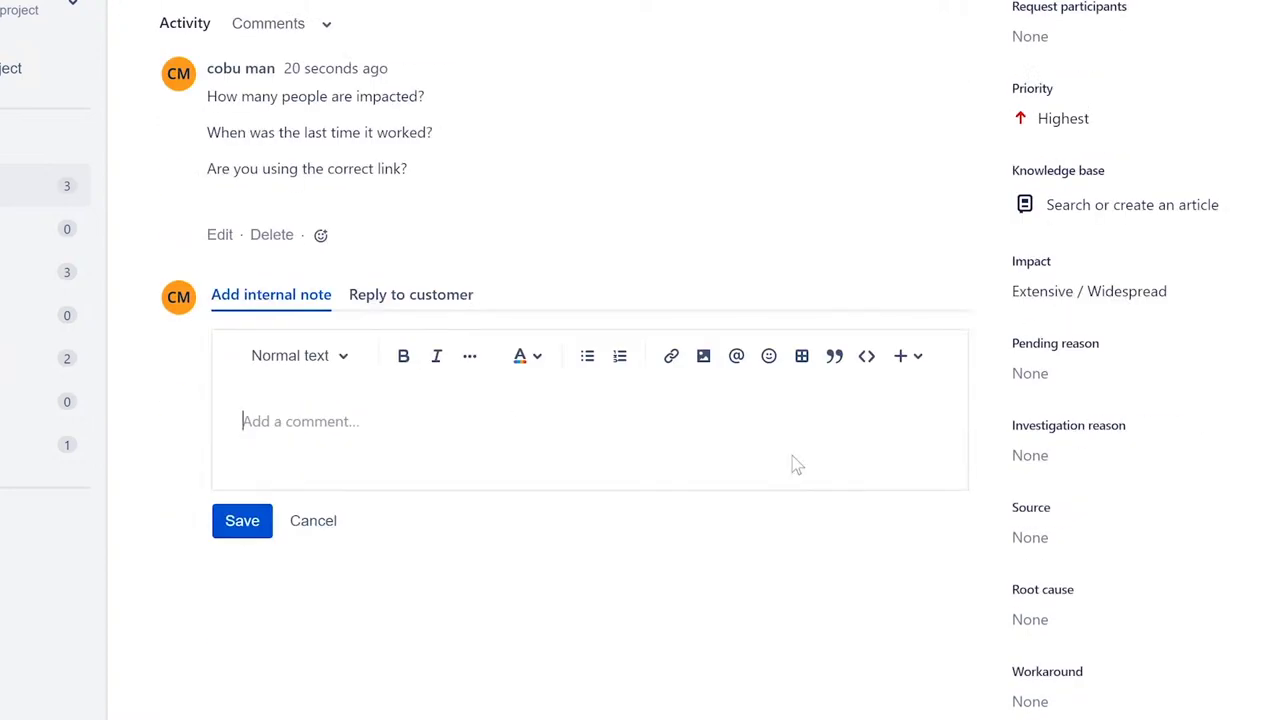
{"action": "type", "text": "Conta"}
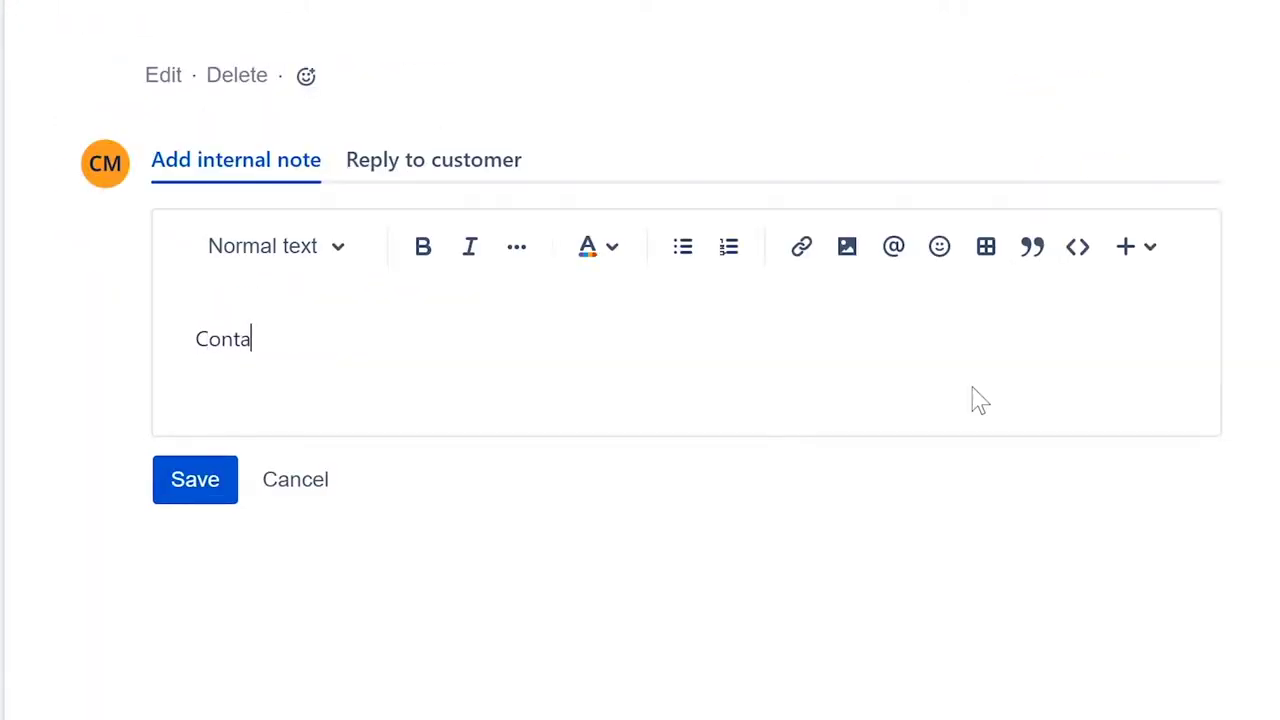
{"action": "type", "text": "cted user with more"}
{"action": "key", "text": "BackSpace"}
{"action": "key", "text": "BackSpace"}
{"action": "key", "text": "BackSpace"}
{"action": "key", "text": "BackSpace"}
{"action": "key", "text": "BackSpace"}
{"action": "key", "text": "BackSpace"}
{"action": "key", "text": "BackSpace"}
{"action": "key", "text": "BackSpace"}
{"action": "key", "text": "BackSpace"}
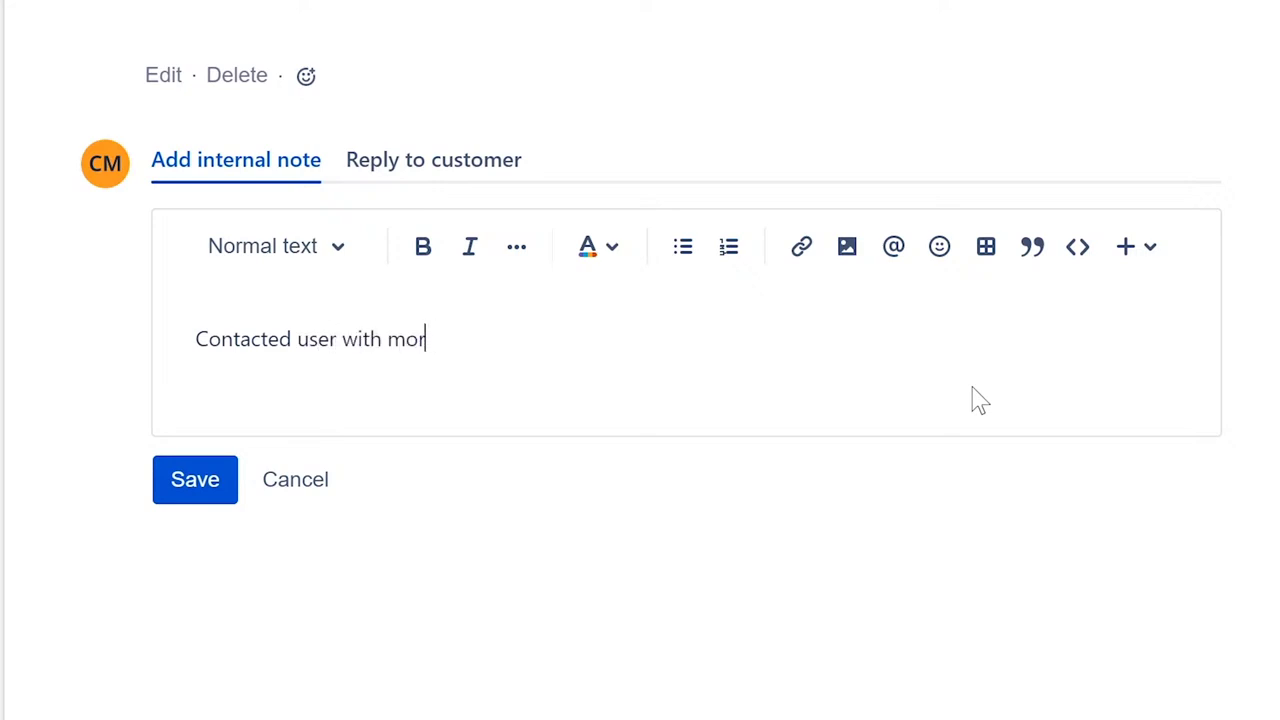
{"action": "type", "text": "requ"}
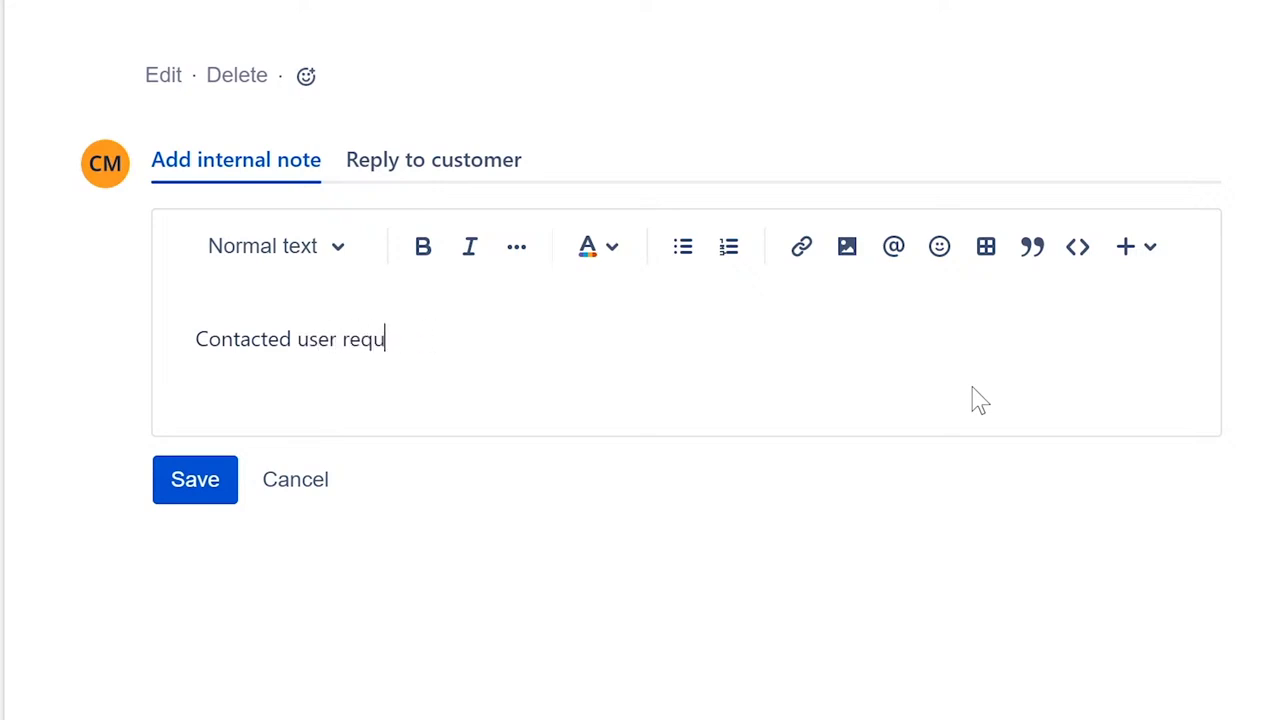
{"action": "type", "text": "esting mor einf"}
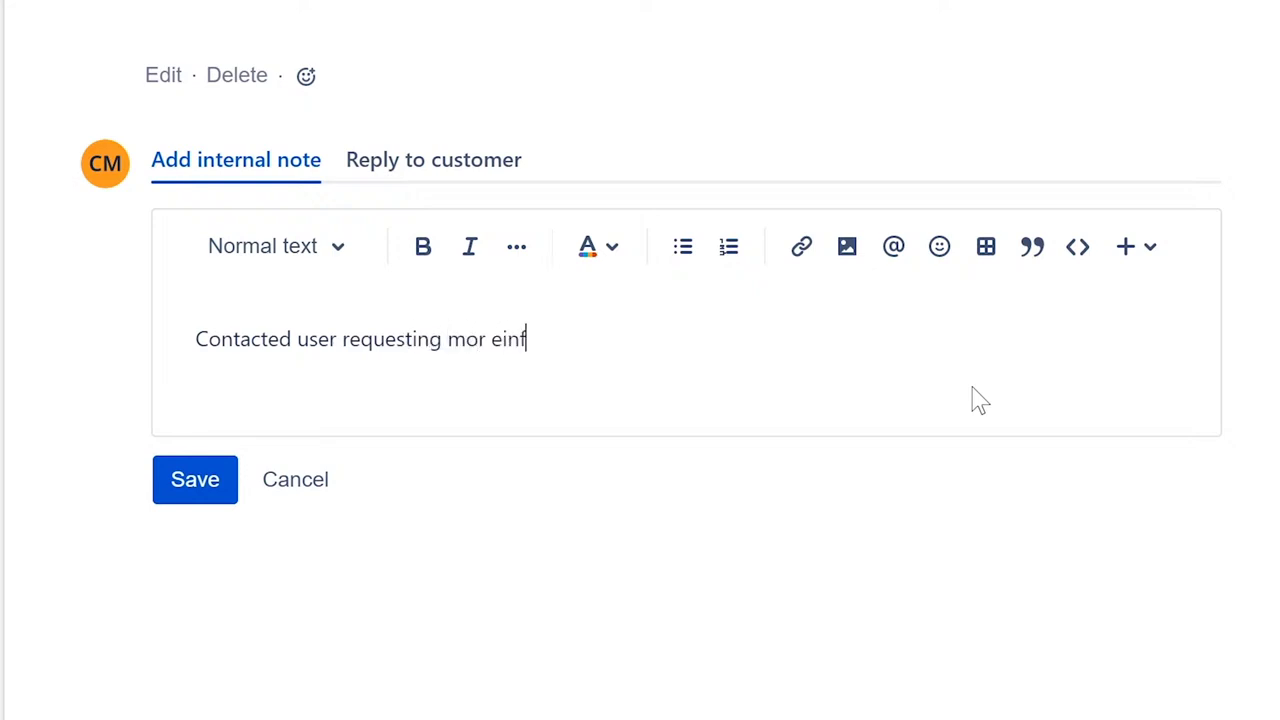
{"action": "key", "text": "BackSpace"}
{"action": "key", "text": "BackSpace"}
{"action": "key", "text": "BackSpace"}
{"action": "key", "text": "BackSpace"}
{"action": "key", "text": "BackSpace"}
{"action": "type", "text": "e information"}
{"action": "type", "text": "."}
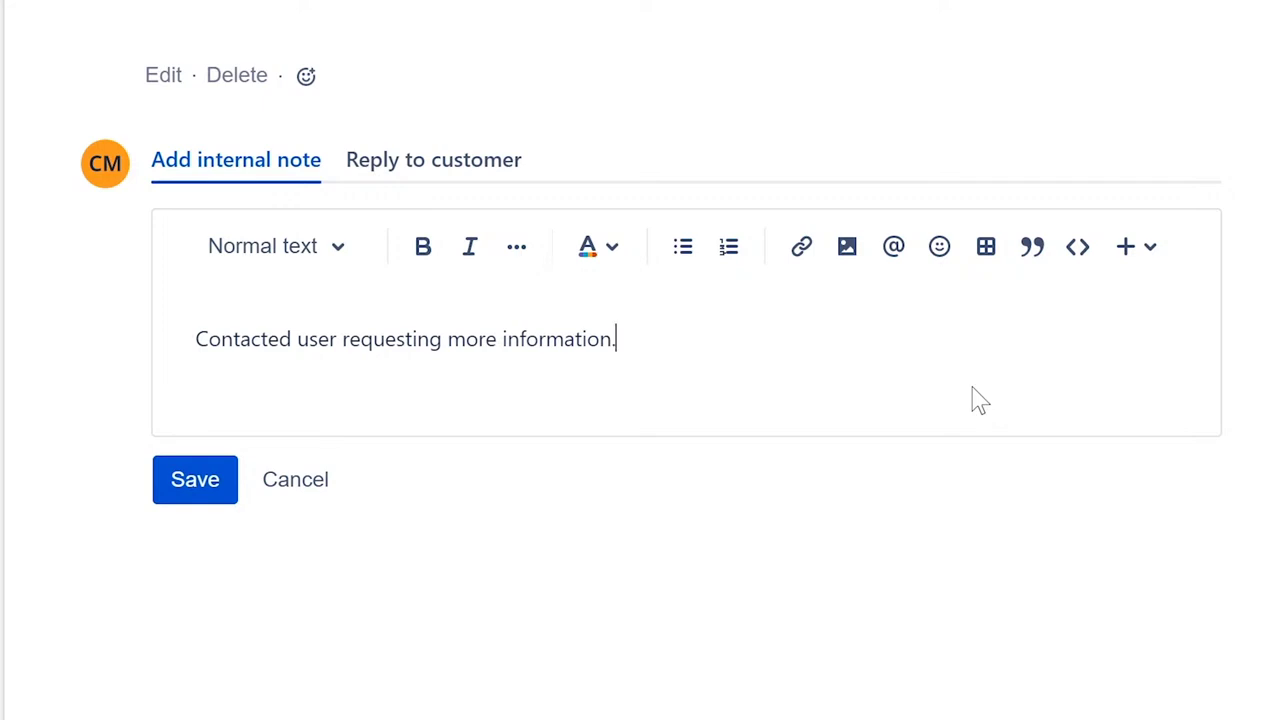
{"action": "left_click", "coordinate": [195, 479]}
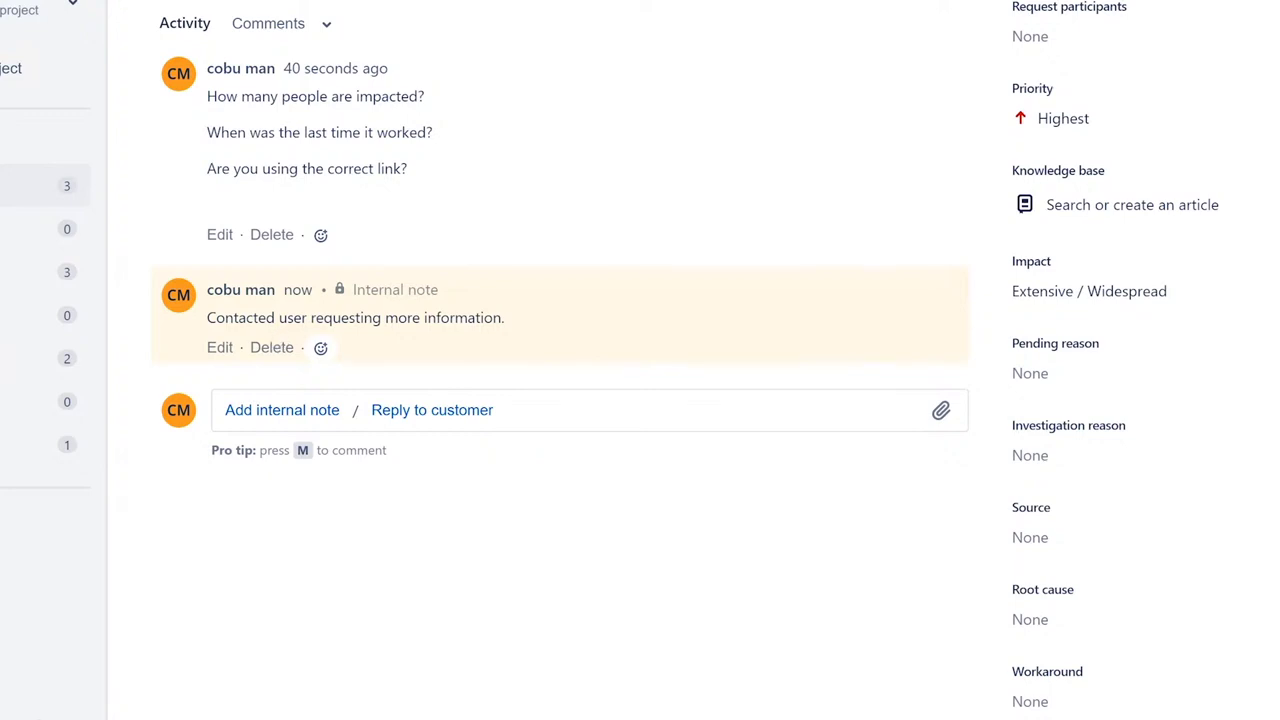
Highlight the saved internal note's text, then clear the selection.
{"action": "double_click", "coordinate": [292, 317]}
{"action": "left_click_drag", "start_coordinate": [307, 317], "coordinate": [509, 323]}
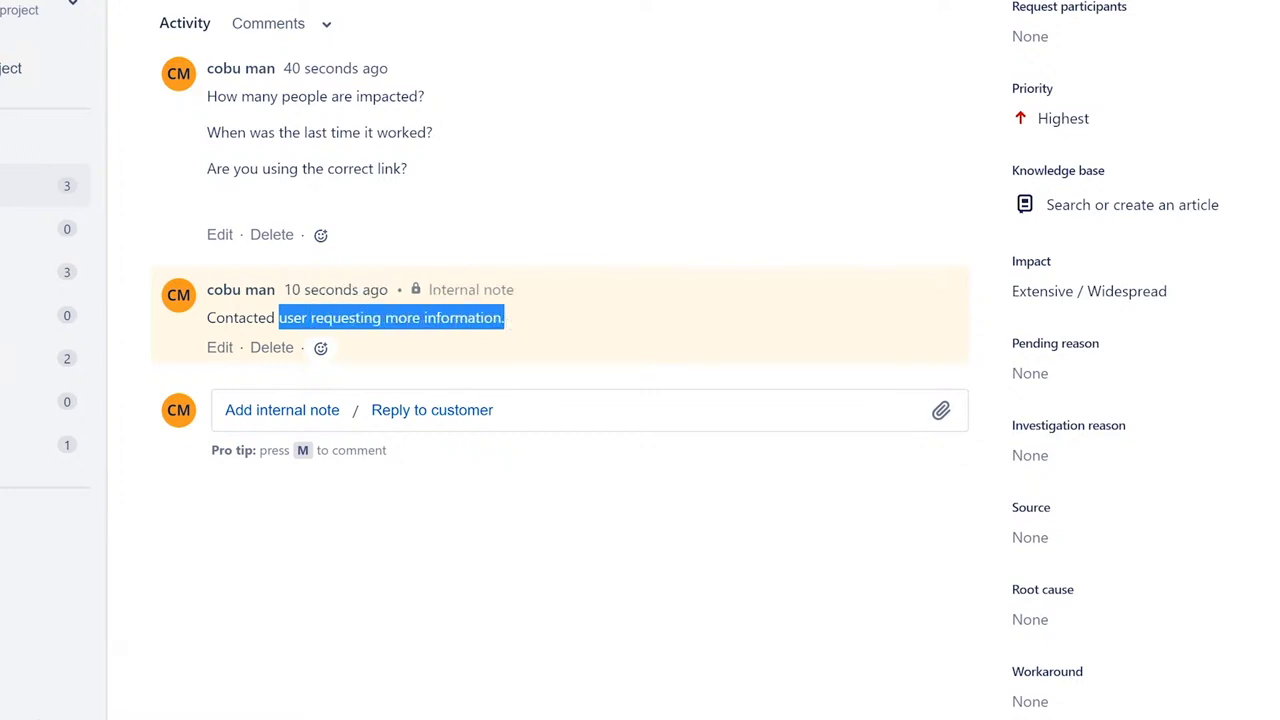
{"action": "left_click", "coordinate": [500, 320]}
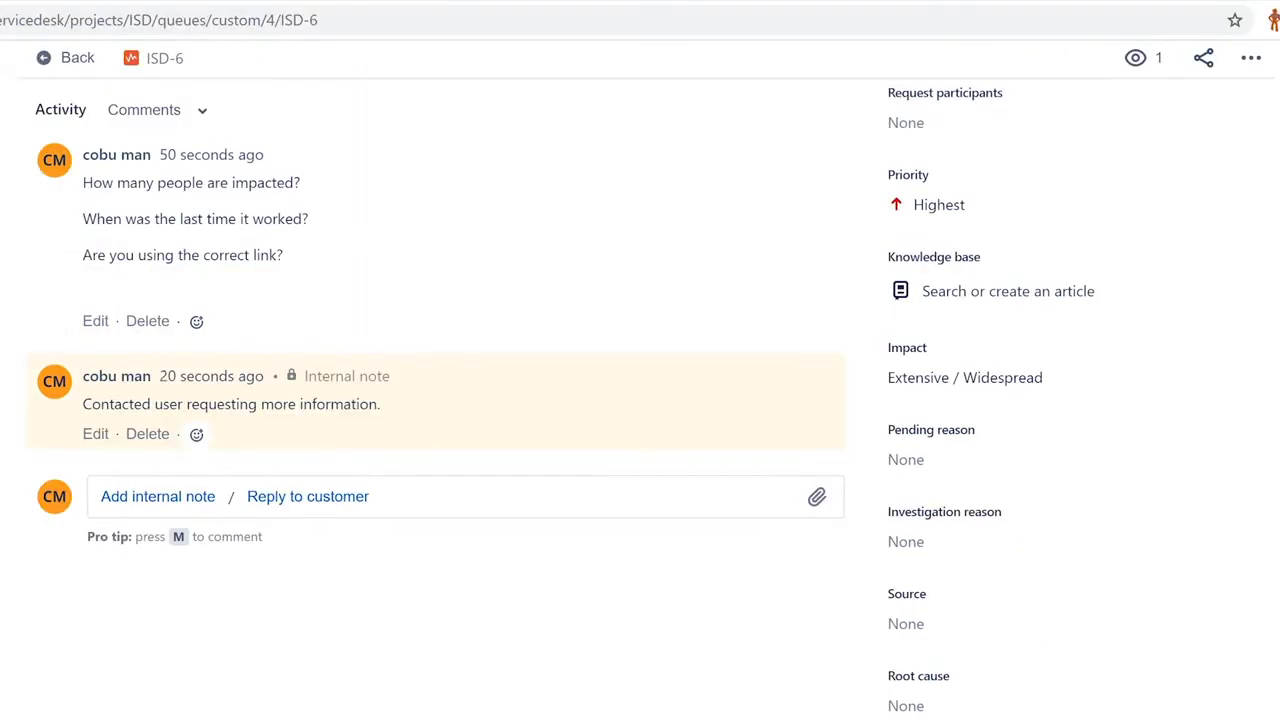
{"action": "scroll", "coordinate": [210, 410], "scroll_direction": "up", "scroll_amount": 5}
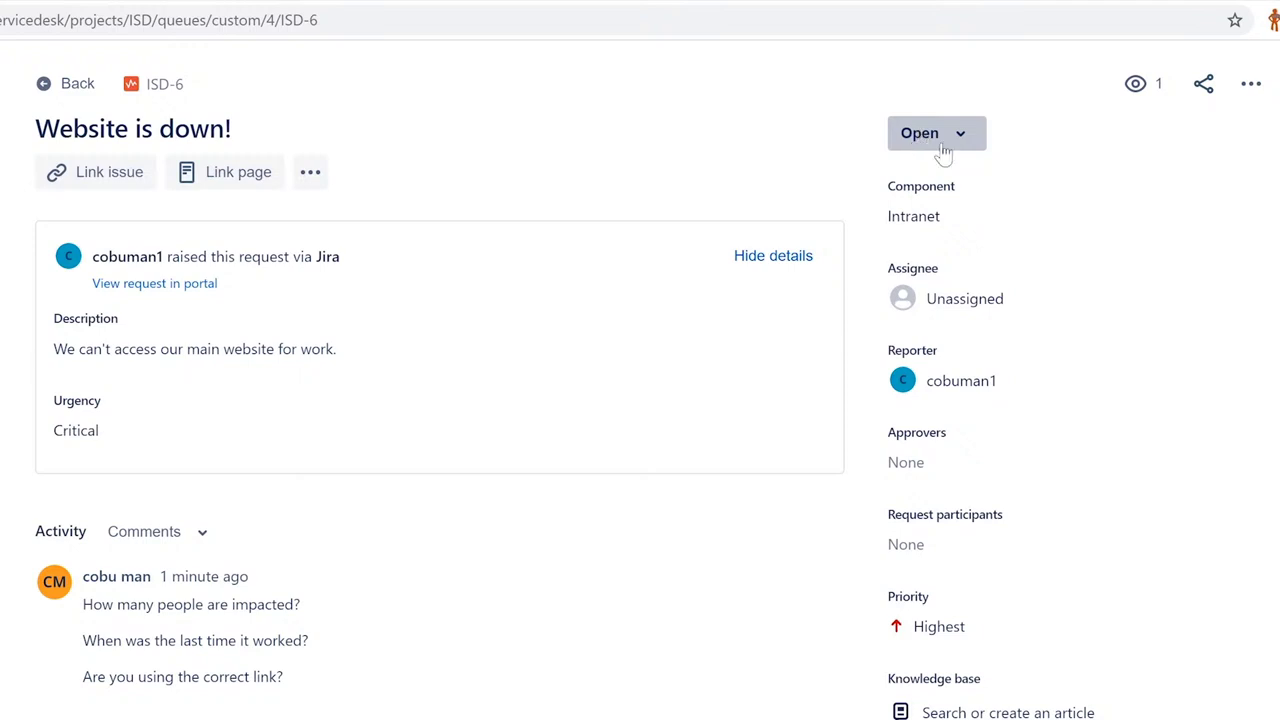
{"action": "left_click", "coordinate": [962, 134]}
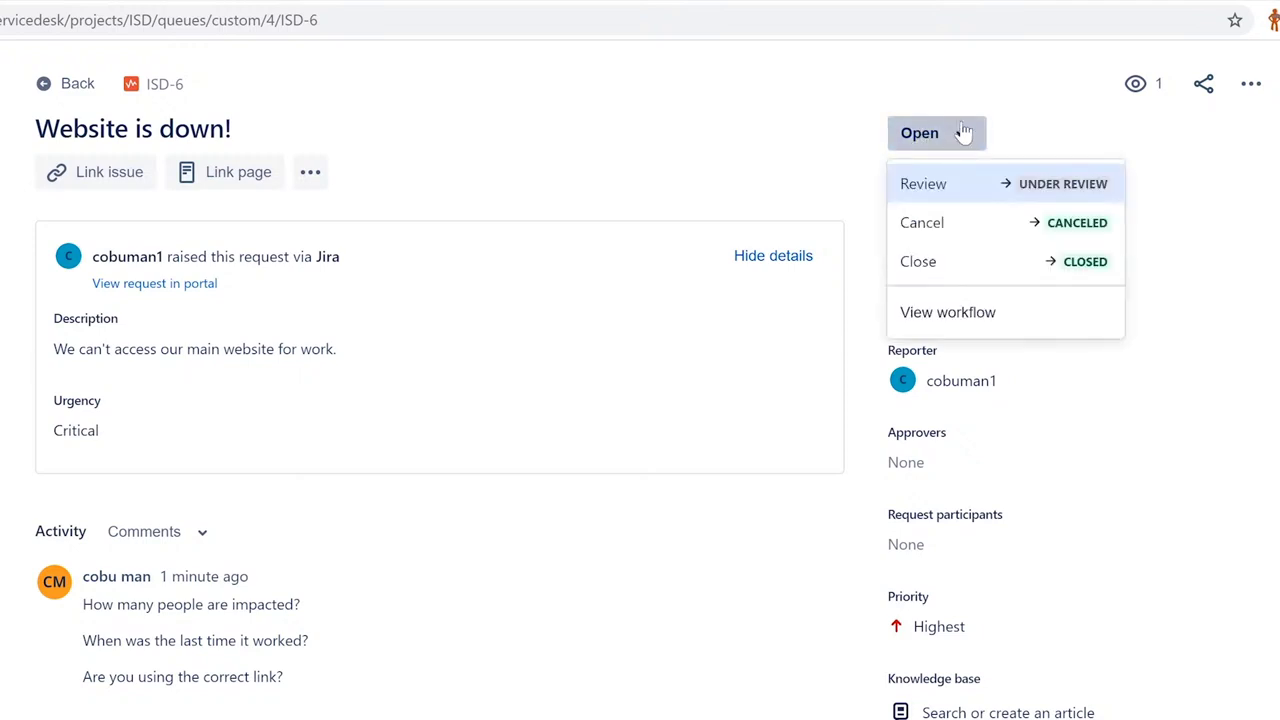
{"action": "left_click", "coordinate": [962, 134]}
{"action": "left_click", "coordinate": [962, 134]}
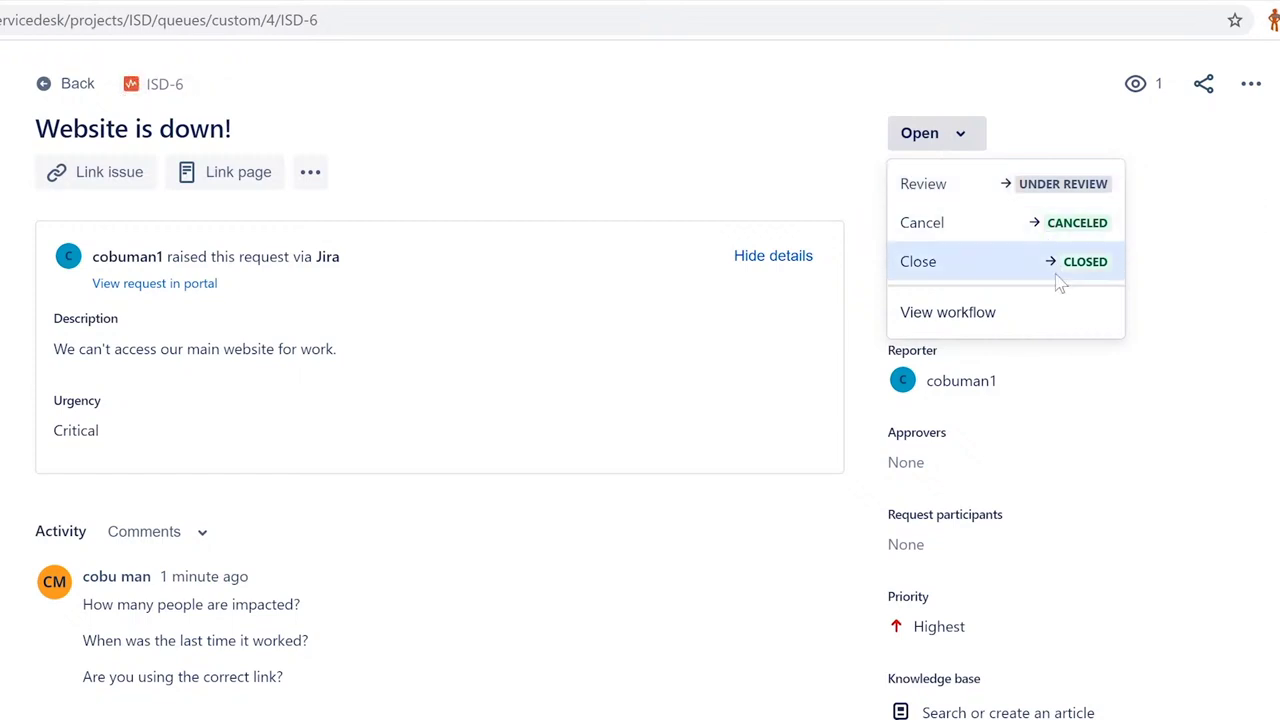
{"action": "left_click", "coordinate": [1213, 267]}
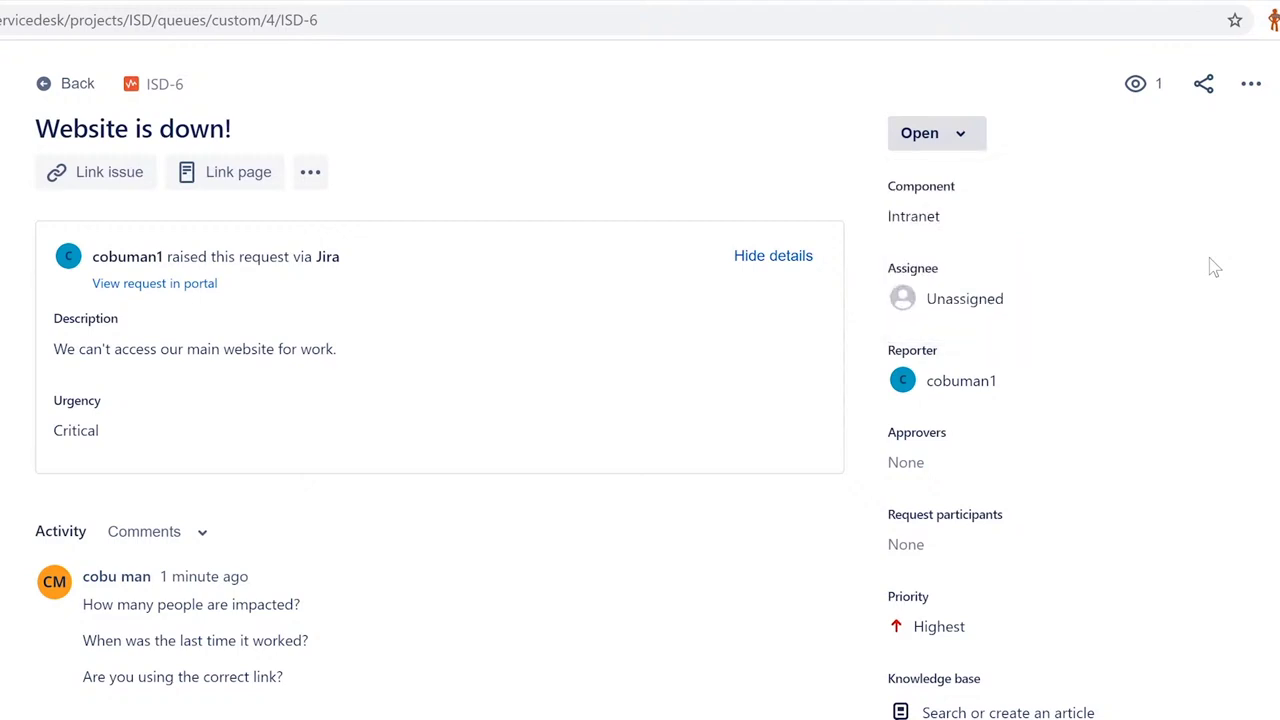
{"action": "scroll", "coordinate": [1215, 270], "scroll_direction": "down", "scroll_amount": 8}
{"action": "scroll", "coordinate": [1218, 274], "scroll_direction": "up", "scroll_amount": 6}
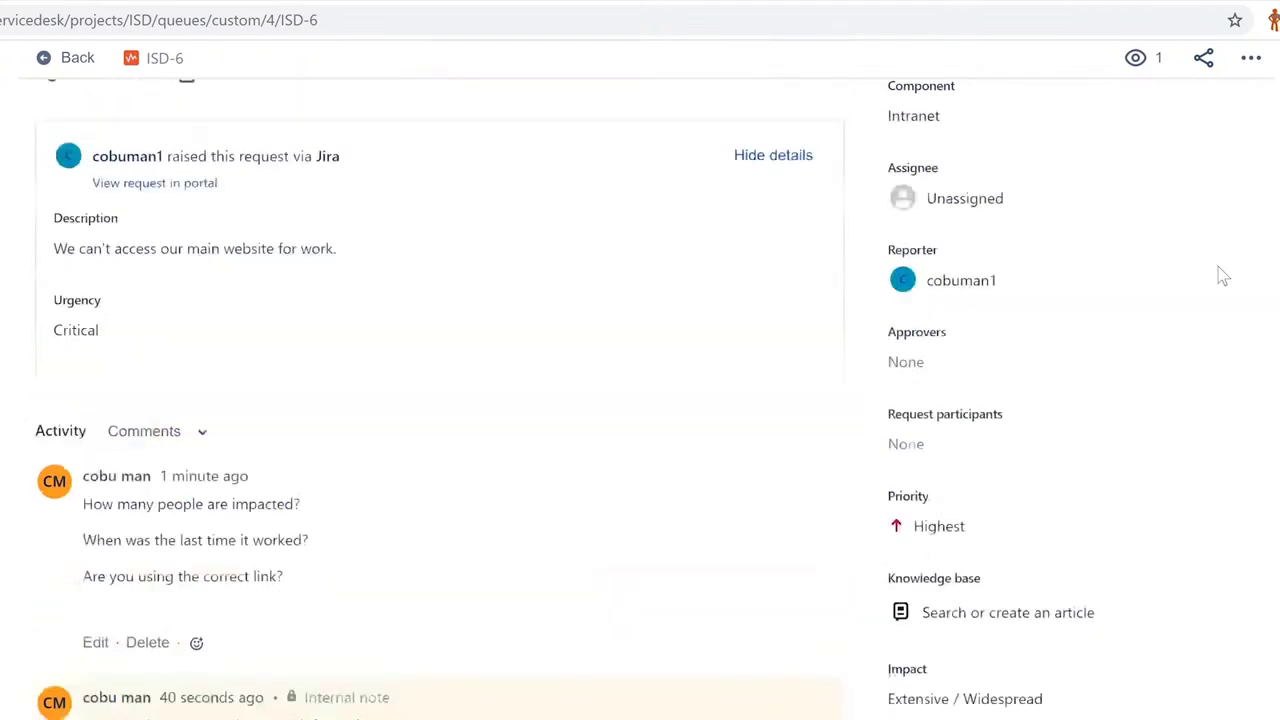
{"action": "scroll", "coordinate": [1220, 277], "scroll_direction": "up", "scroll_amount": 1}
{"action": "left_click", "coordinate": [945, 140]}
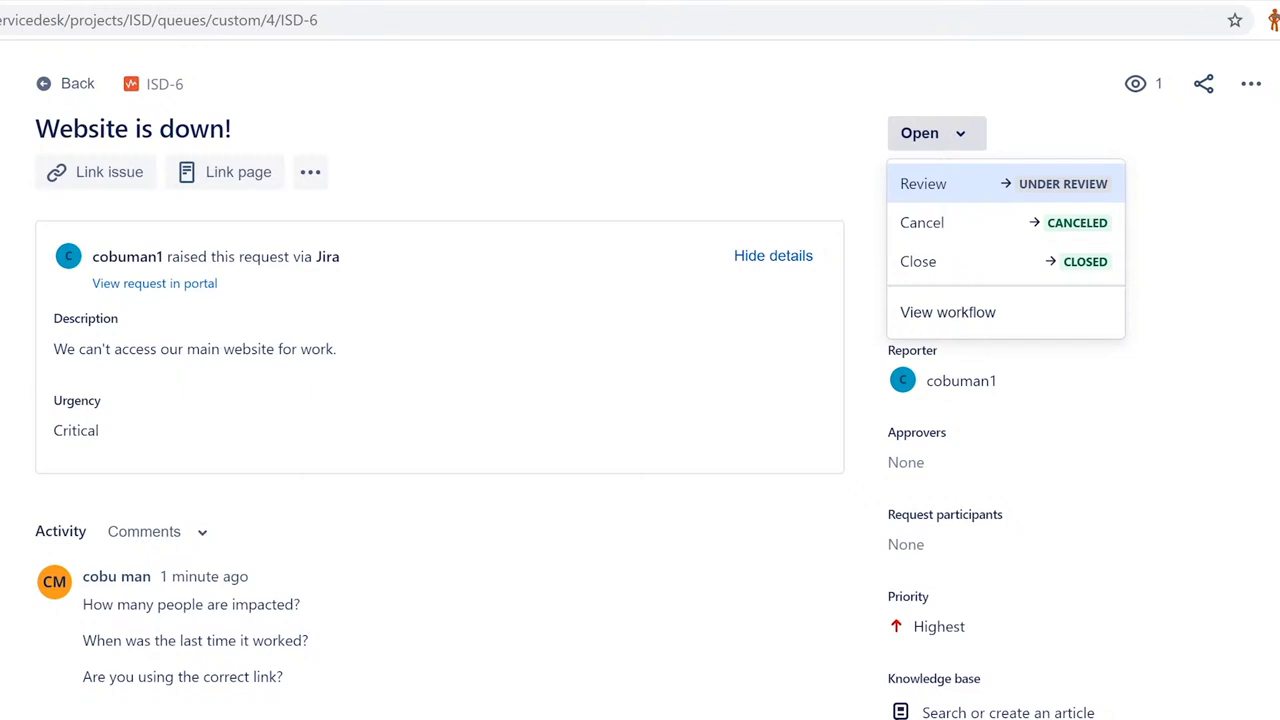
{"action": "key", "text": "Escape"}
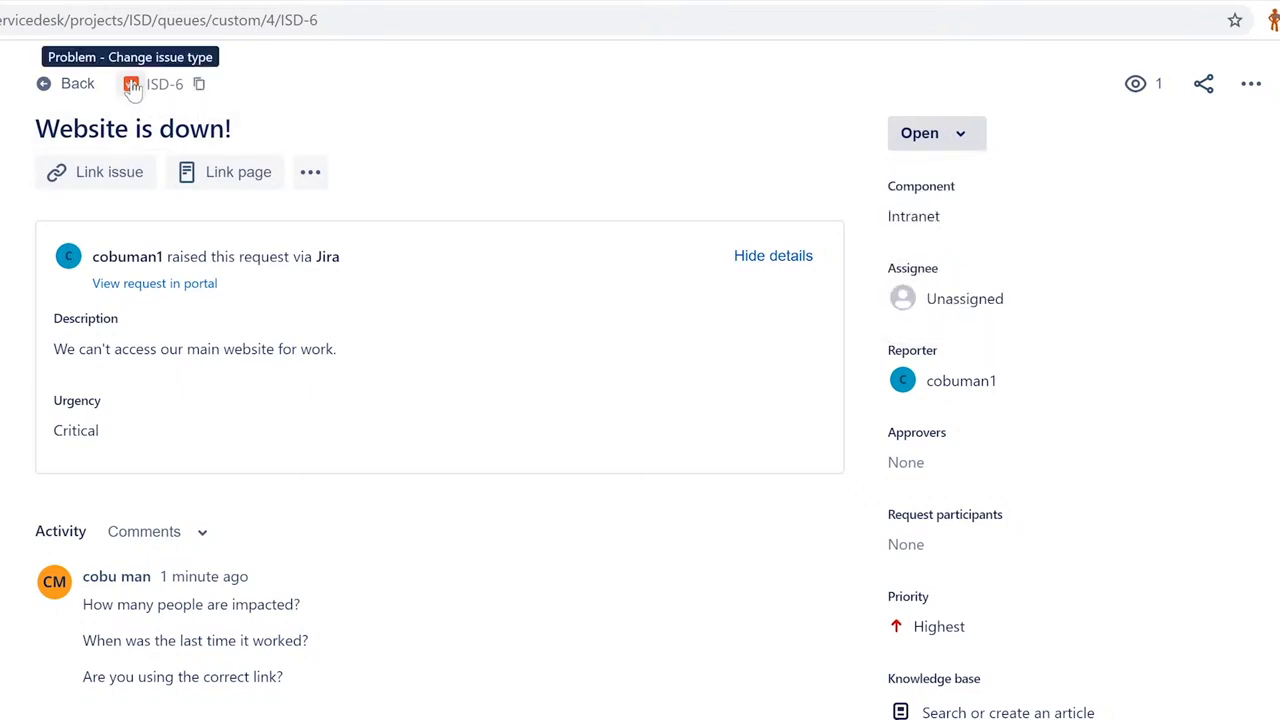
Assign the Website is down! request to yourself via Assign to me.
{"action": "left_click", "coordinate": [400, 349]}
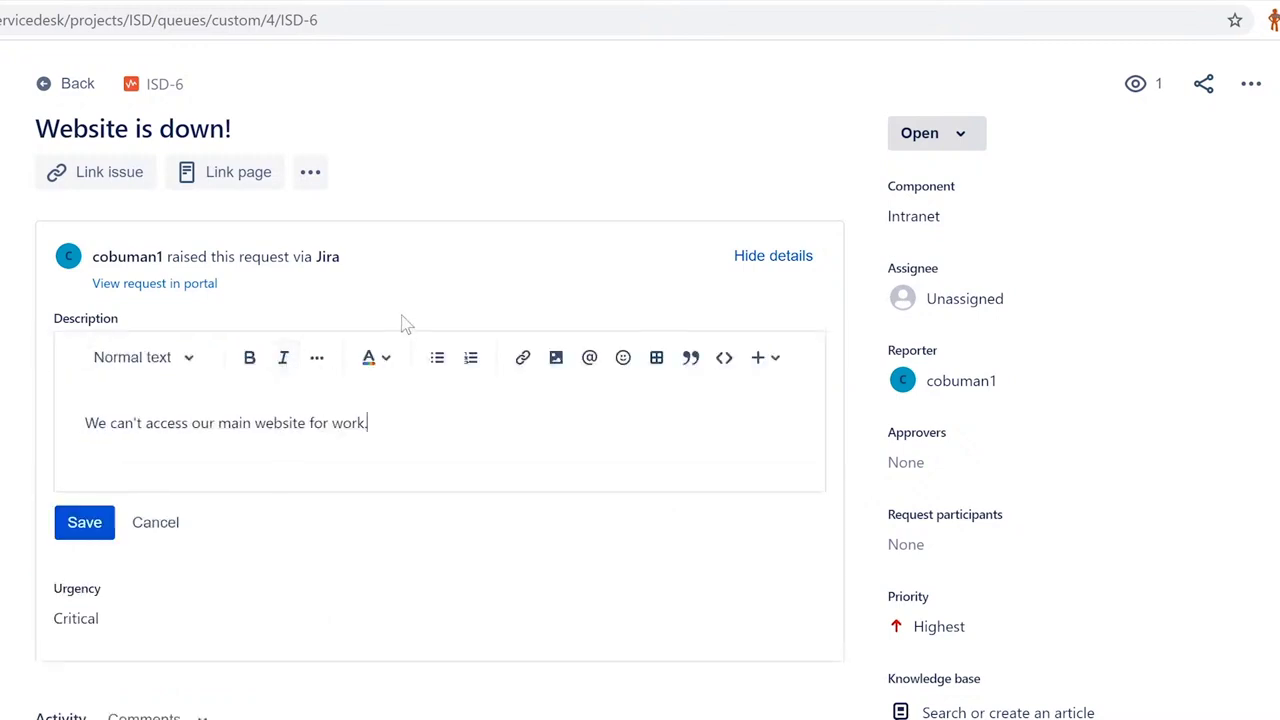
{"action": "left_click", "coordinate": [1245, 298]}
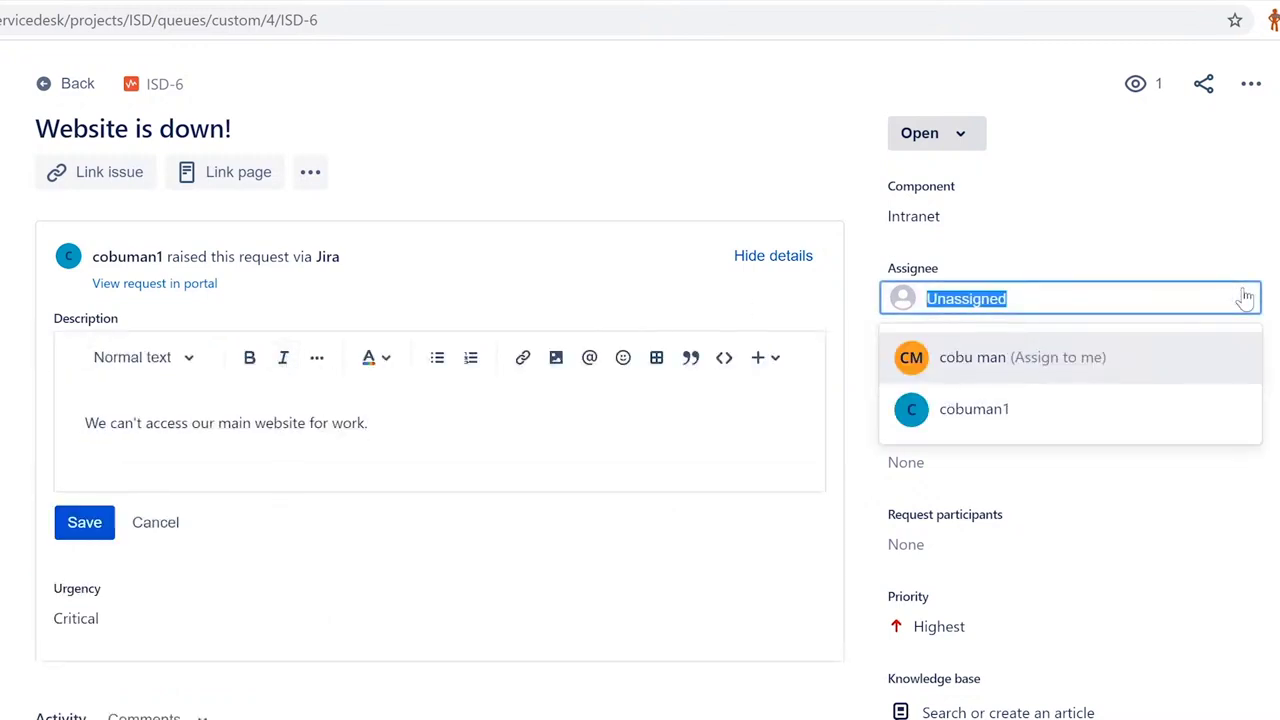
{"action": "key", "text": "Escape"}
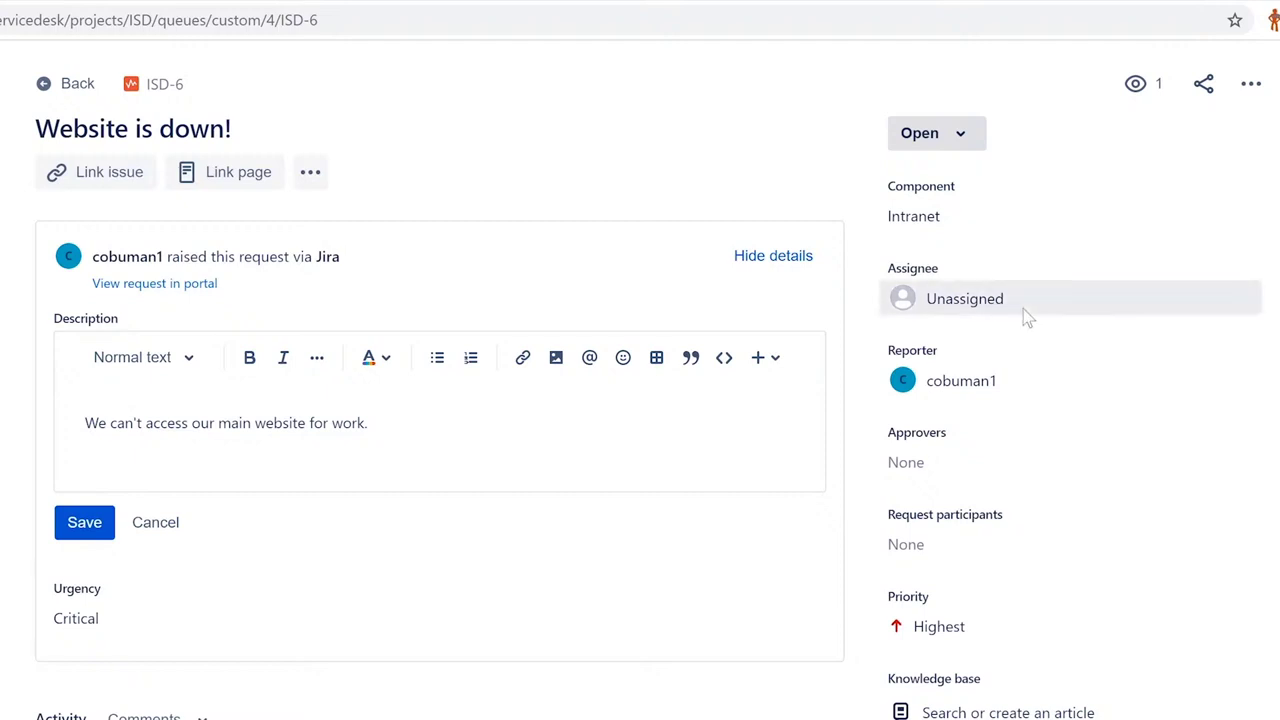
{"action": "left_click", "coordinate": [1000, 298]}
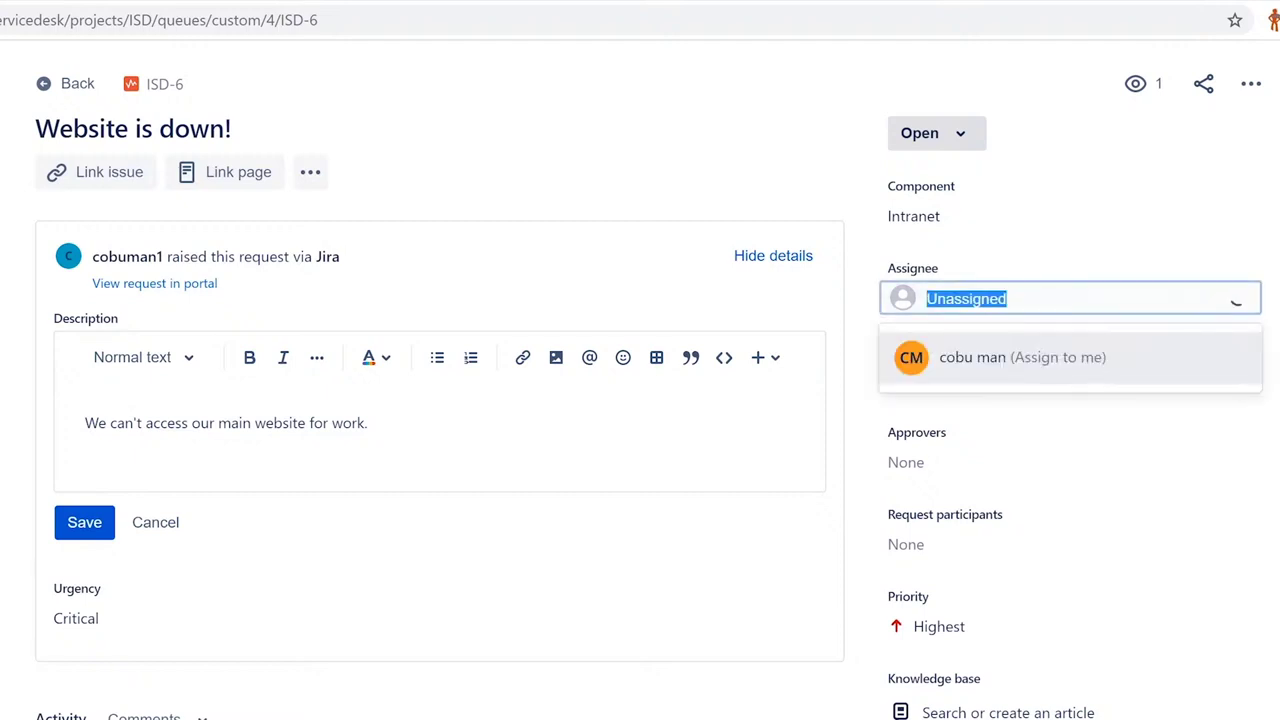
{"action": "left_click", "coordinate": [1008, 362]}
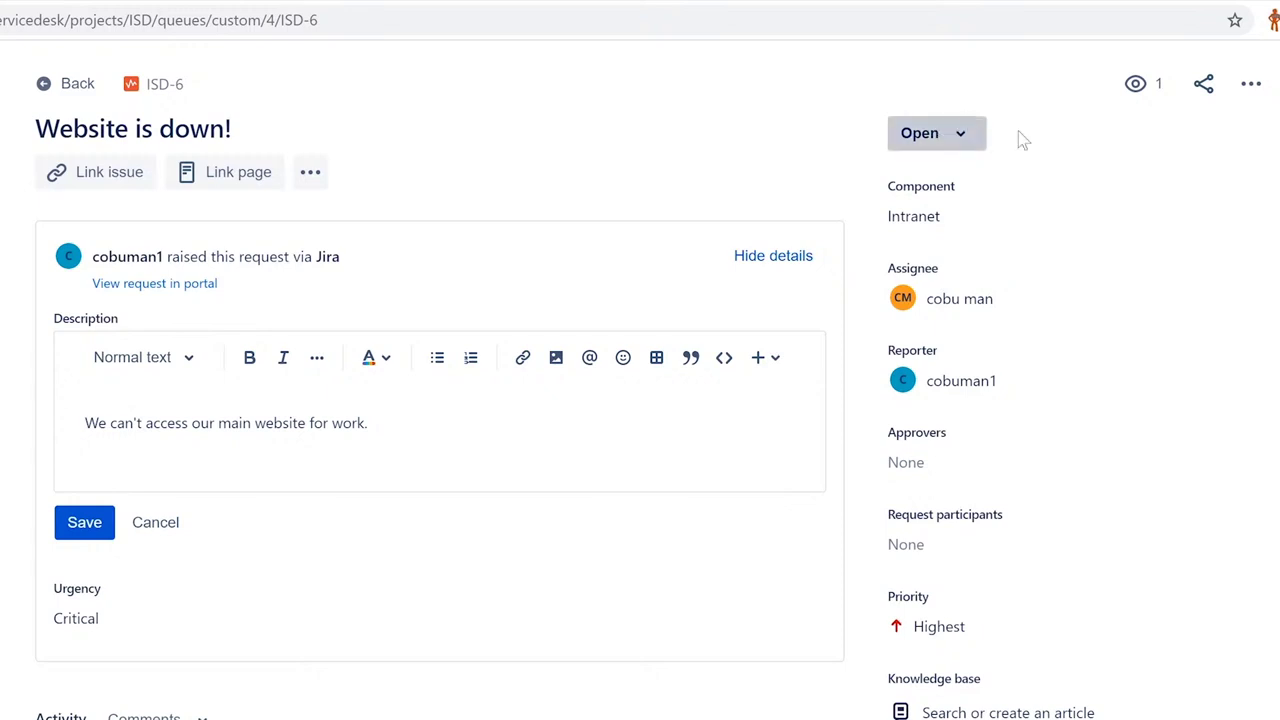
Glance at the status transitions, leaving the request Open, and go back to the All open queue.
{"action": "left_click", "coordinate": [958, 133]}
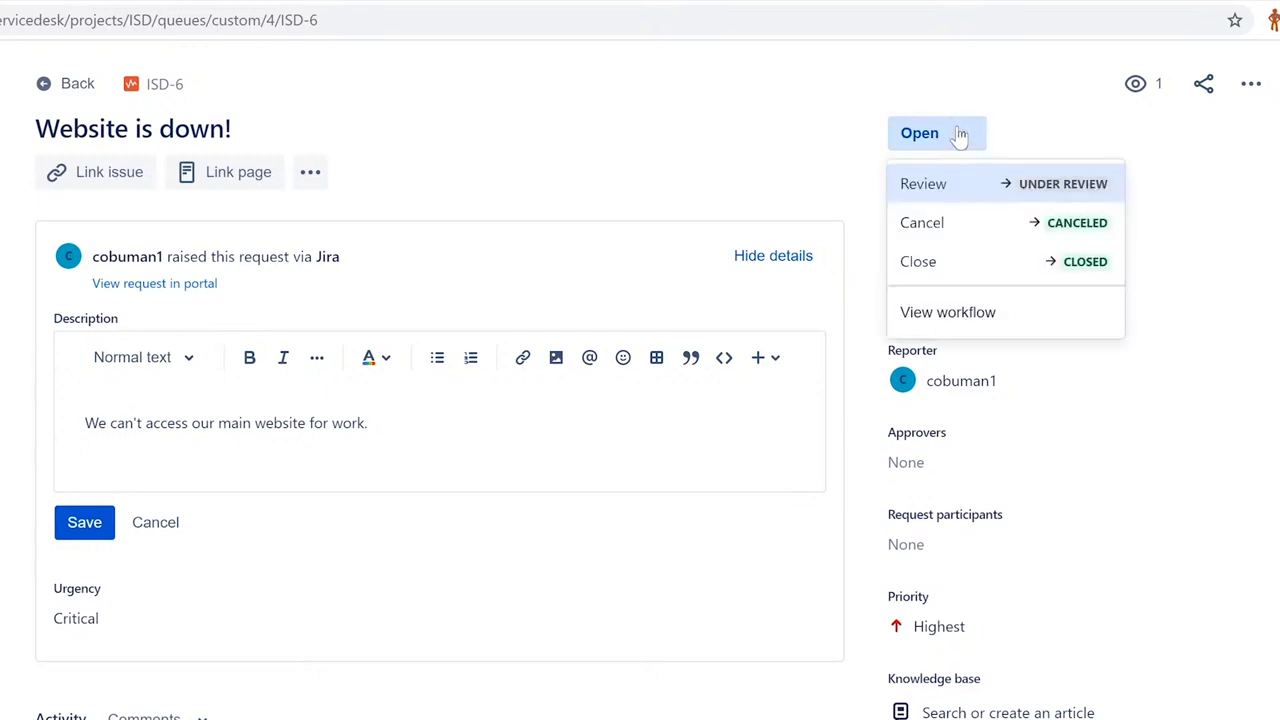
{"action": "left_click", "coordinate": [959, 132]}
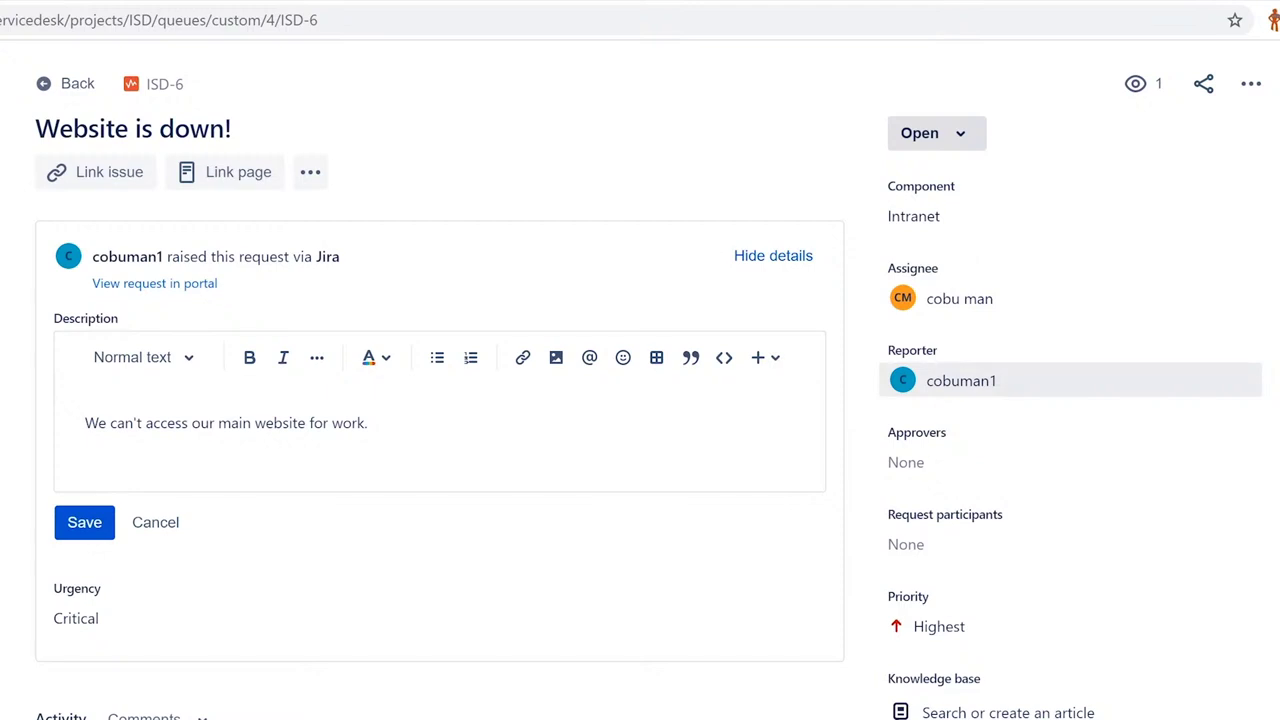
{"action": "mouse_move", "coordinate": [961, 380]}
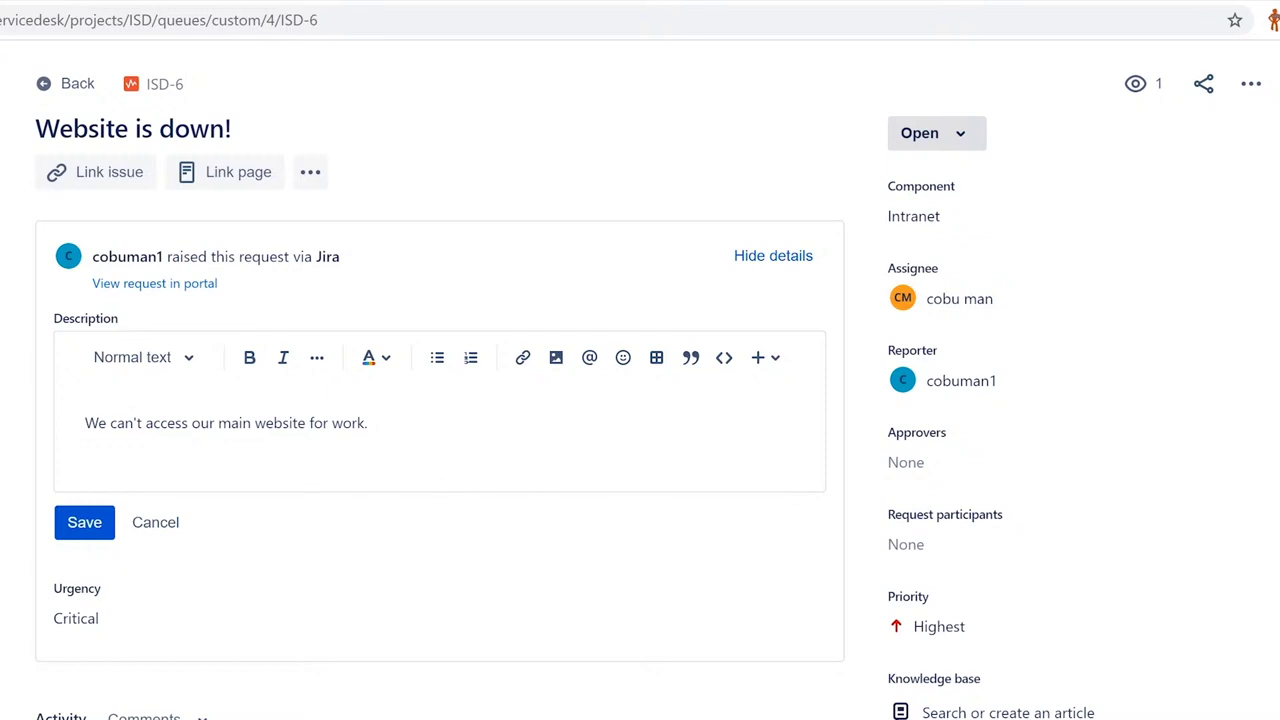
{"action": "key", "text": "alt+Left"}
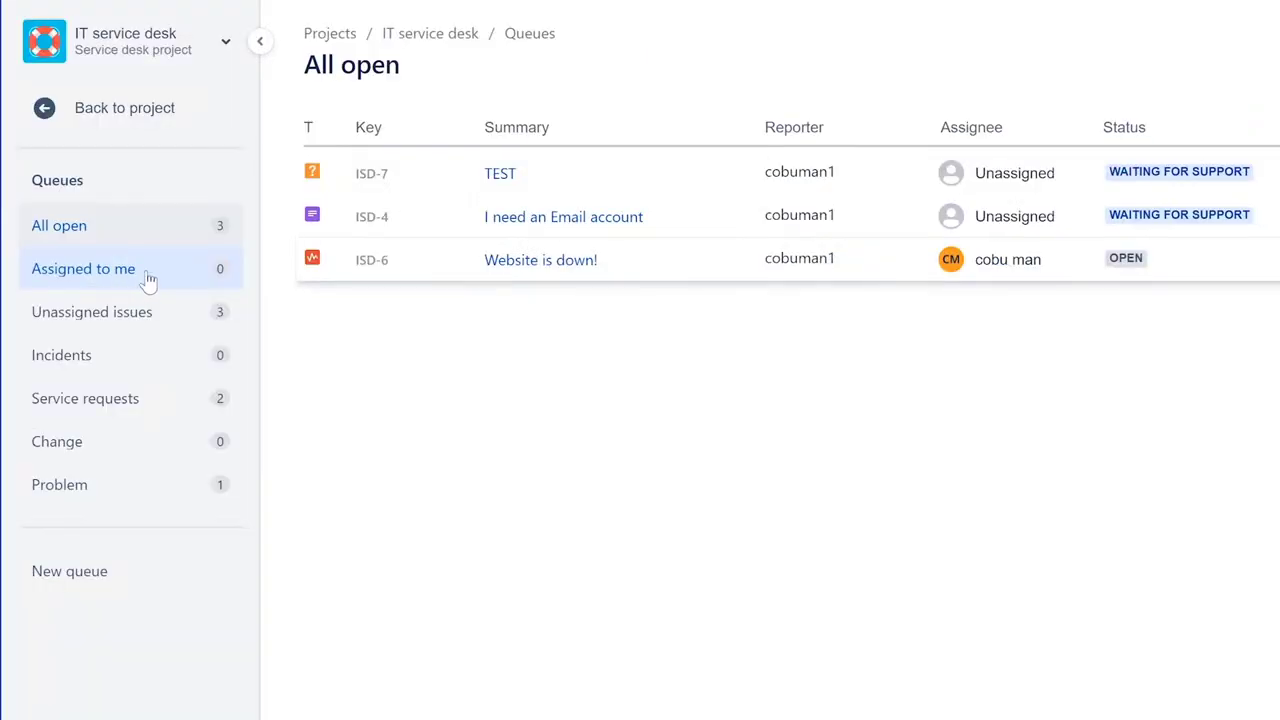
Check that Assigned to me lists only Website is down!, then return to All open and the project navigation.
{"action": "left_click", "coordinate": [149, 280]}
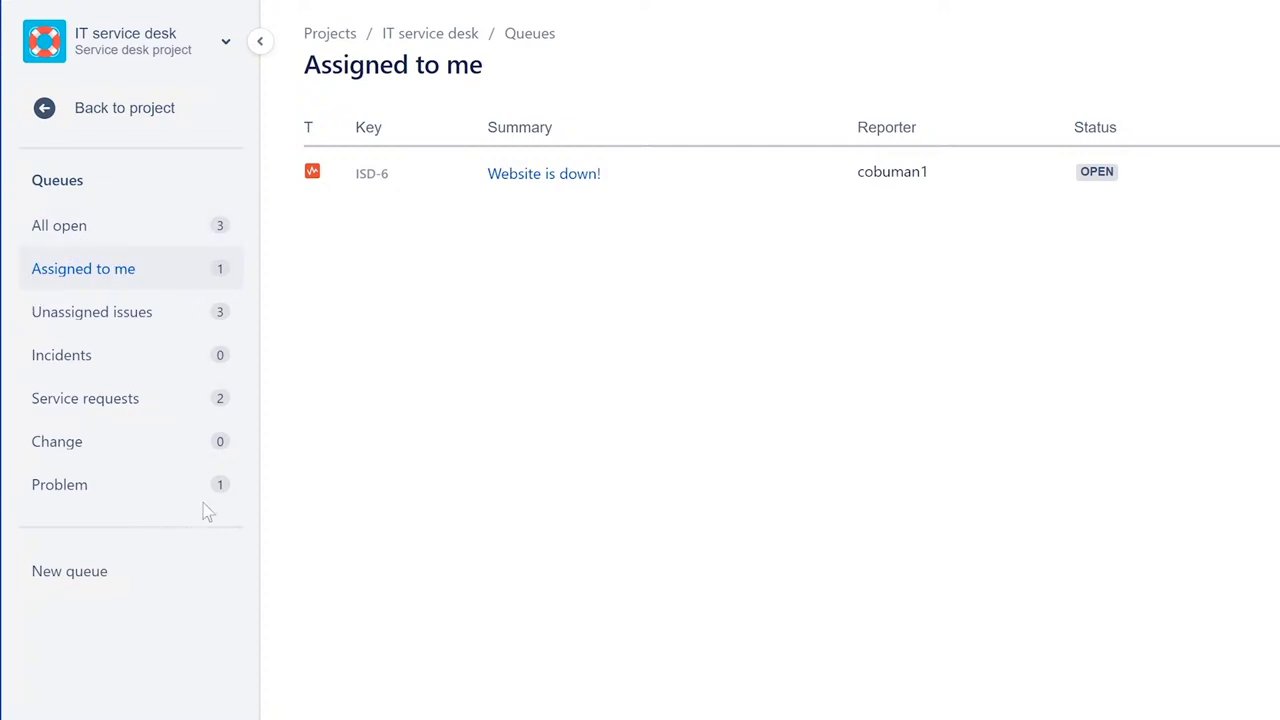
{"action": "left_click", "coordinate": [123, 219]}
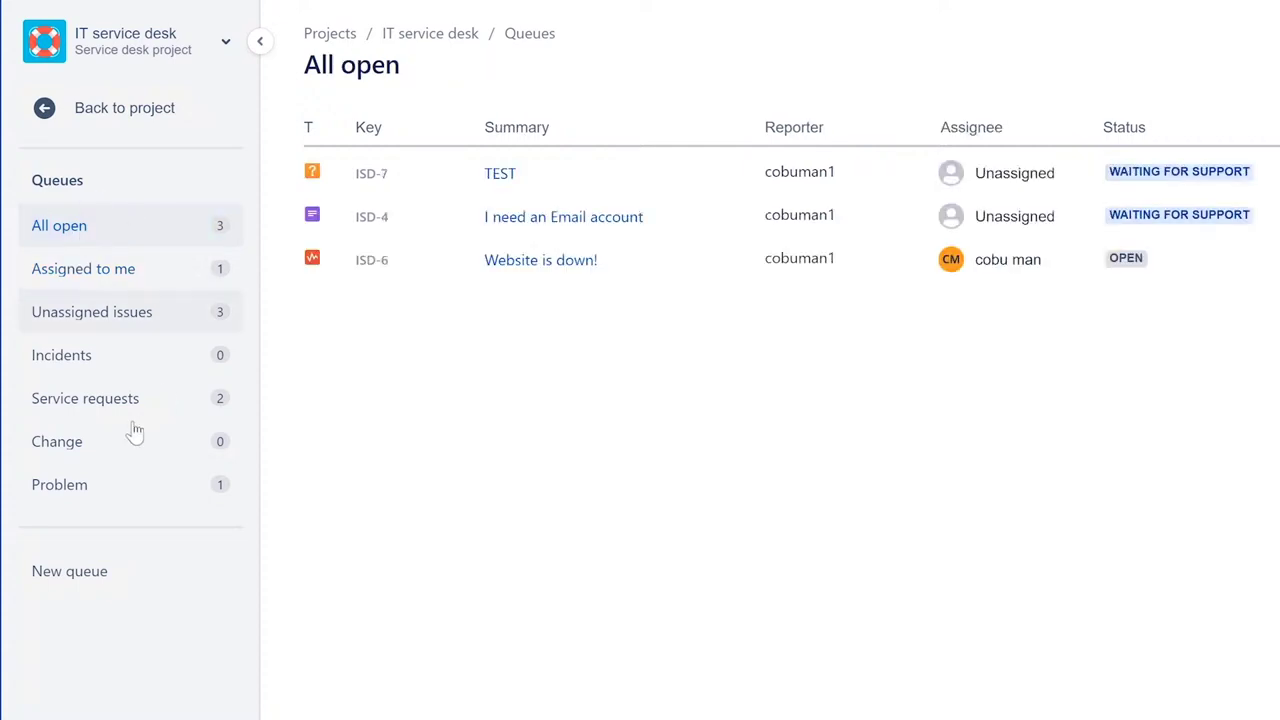
{"action": "left_click", "coordinate": [6, 632]}
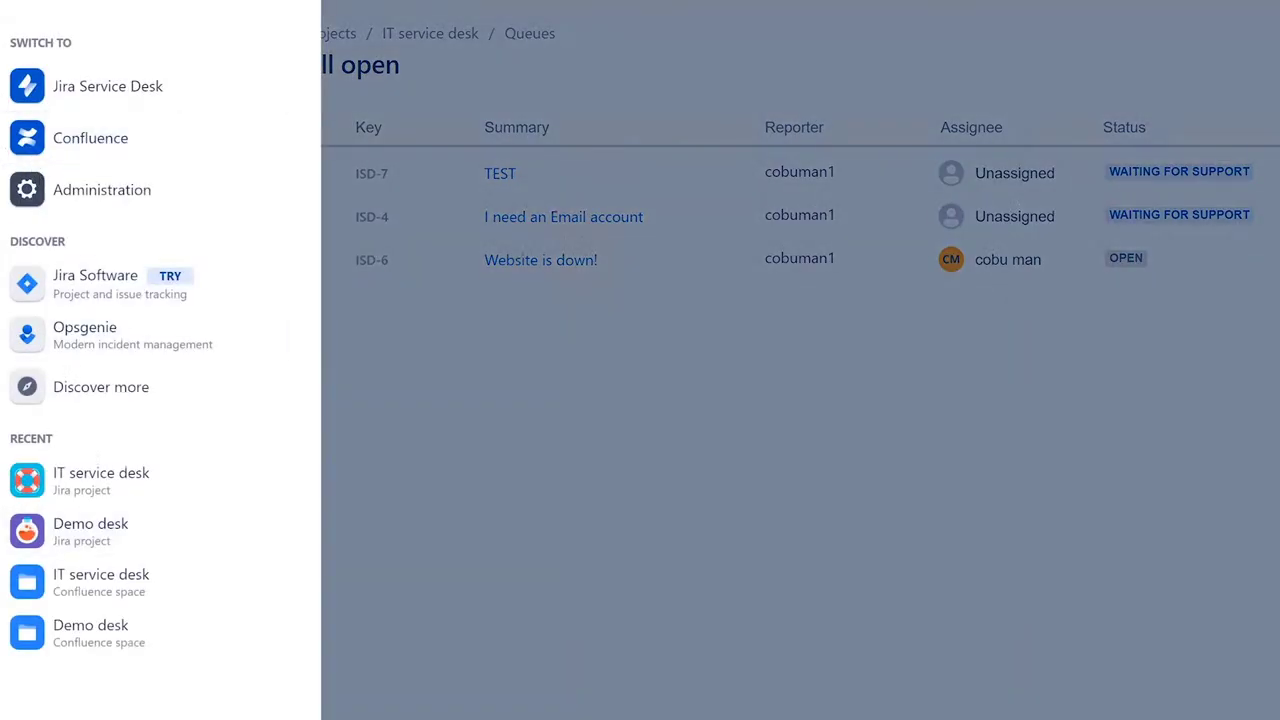
{"action": "key", "text": "Escape"}
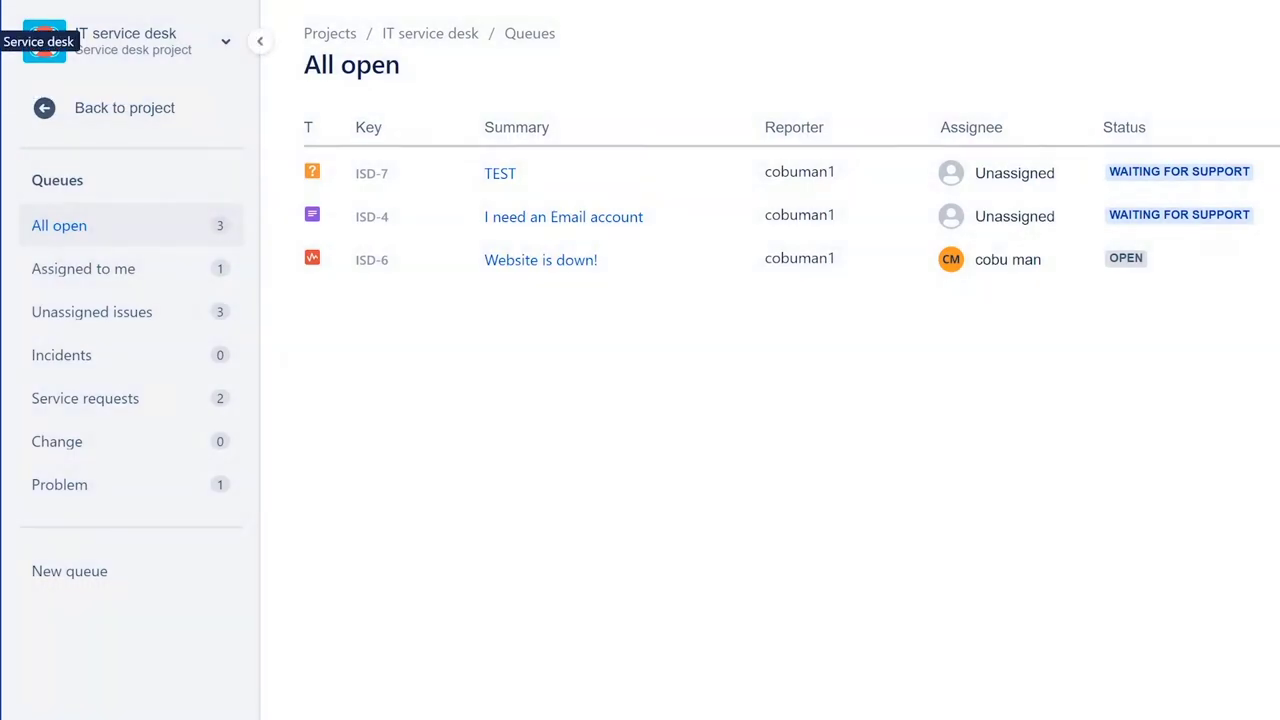
{"action": "left_click", "coordinate": [86, 122]}
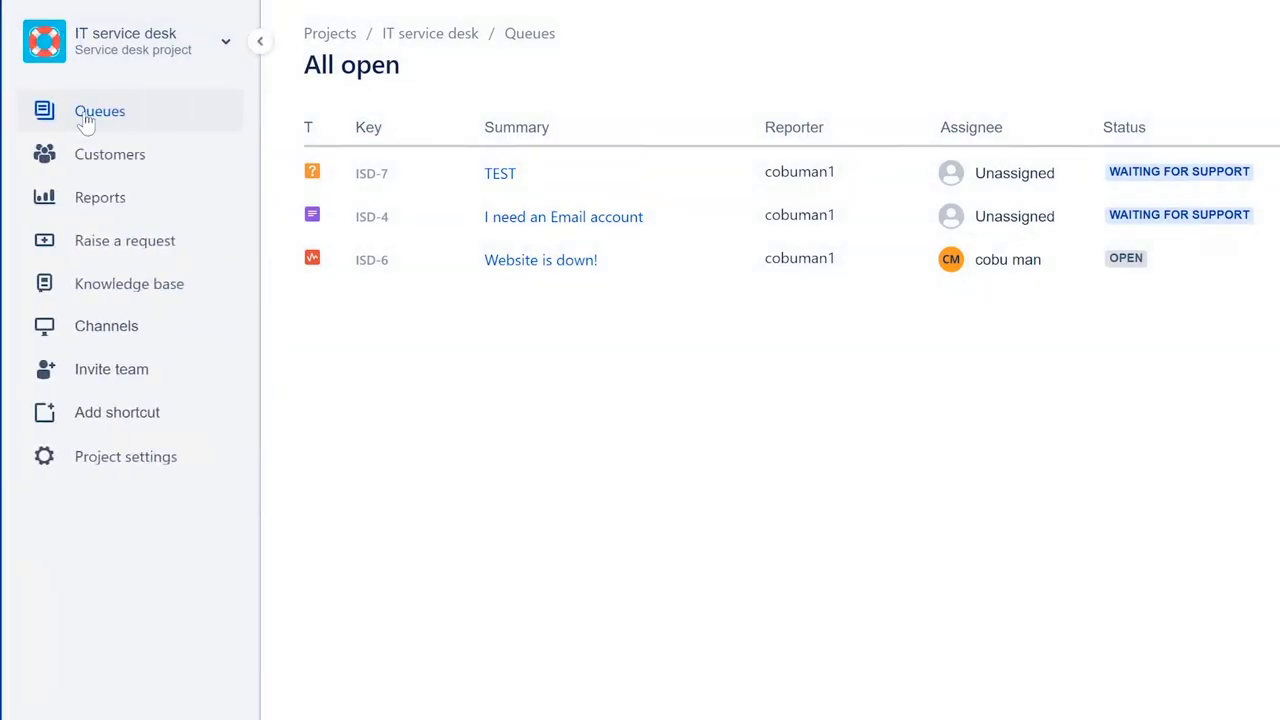
View the Workload report showing one issue in progress, then go back to the All open queue.
{"action": "left_click", "coordinate": [94, 197]}
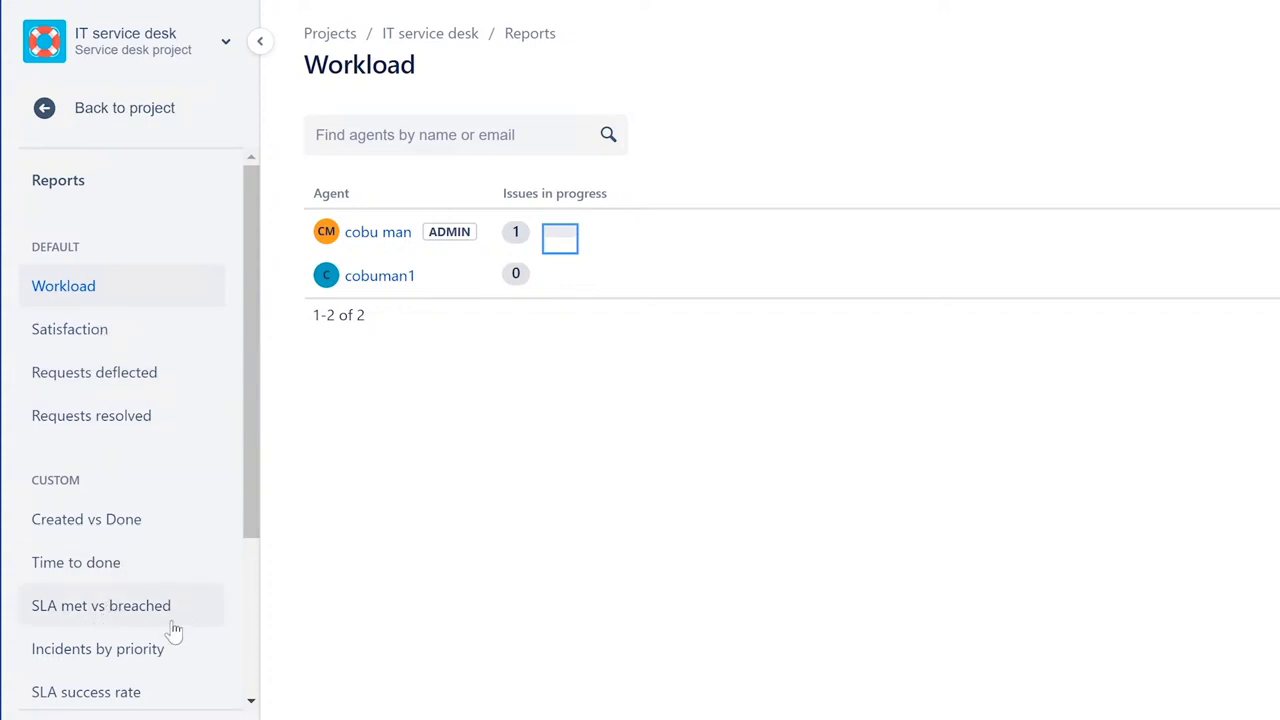
{"action": "left_click", "coordinate": [52, 120]}
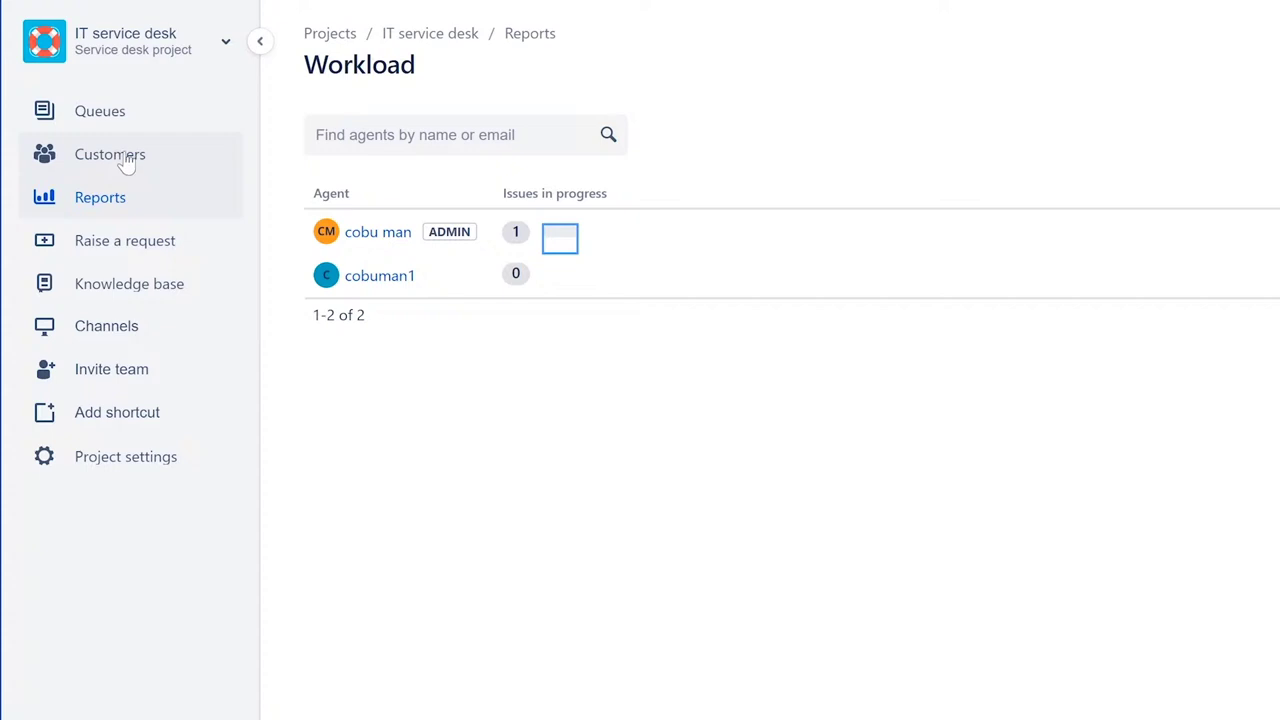
{"action": "left_click", "coordinate": [132, 111]}
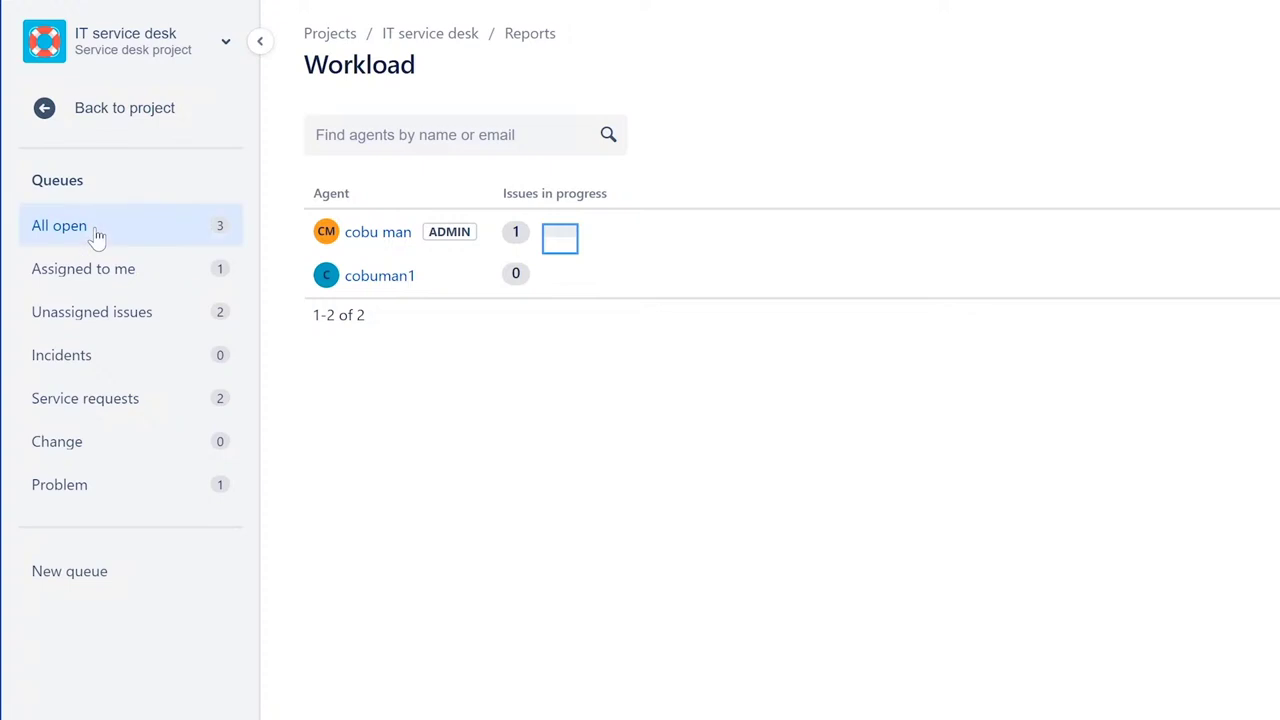
{"action": "left_click", "coordinate": [60, 226]}
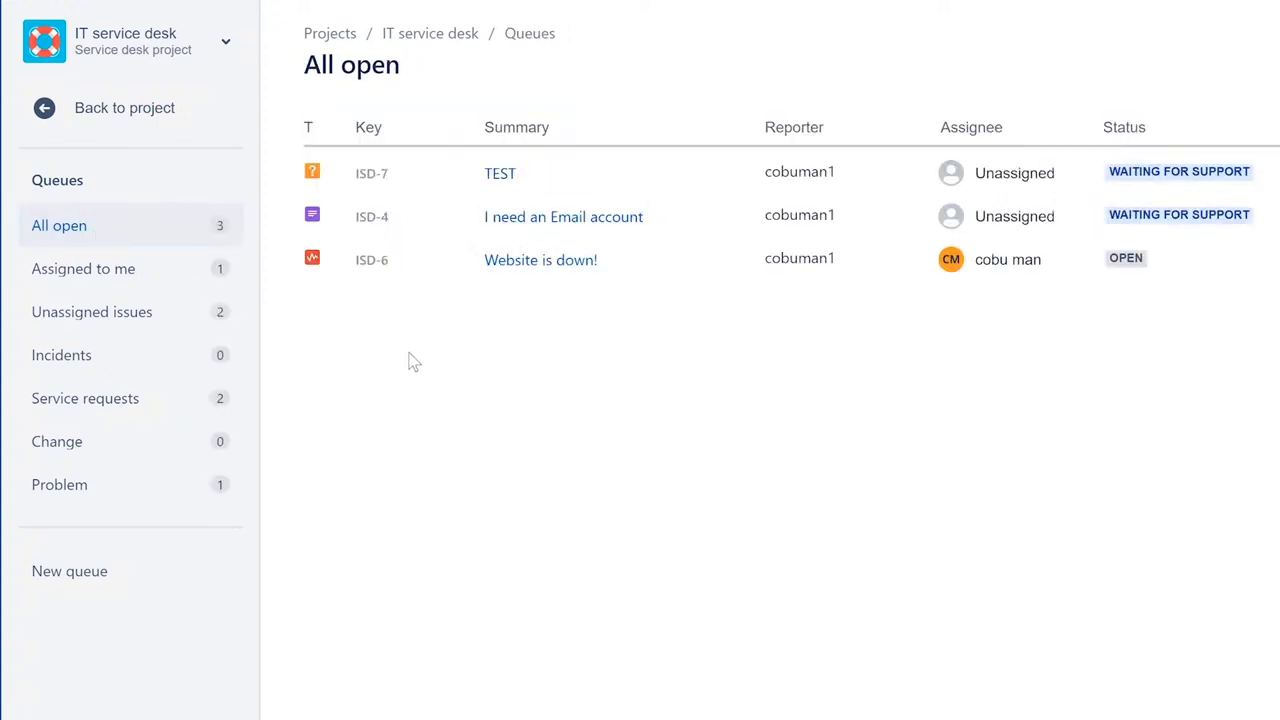
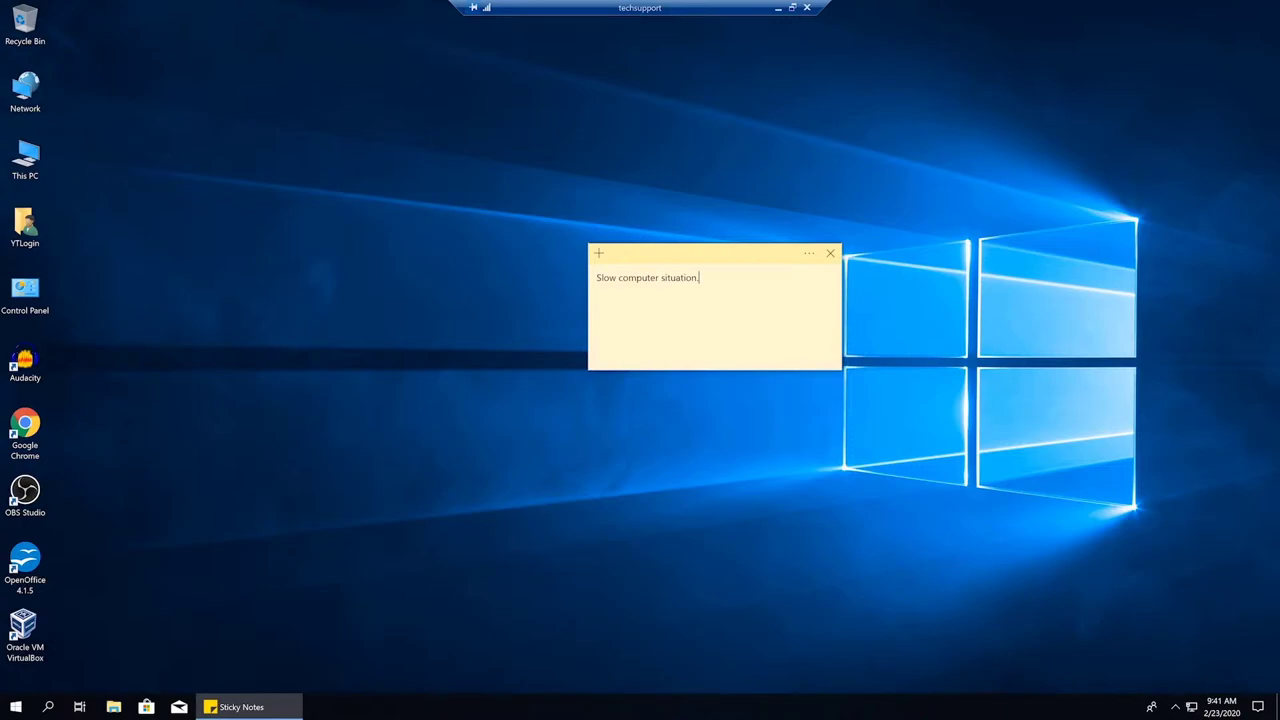
Select and deselect the note's text, leaving 'Slow computer situation.' unchanged, and bring up Windows search.
{"action": "key", "text": "shift+Left"}
{"action": "key", "text": "shift+Left"}
{"action": "key", "text": "shift+Left"}
{"action": "key", "text": "shift+Left"}
{"action": "key", "text": "shift+Left"}
{"action": "key", "text": "shift+Left"}
{"action": "key", "text": "shift+Left"}
{"action": "key", "text": "shift+Left"}
{"action": "key", "text": "shift+Left"}
{"action": "key", "text": "shift+Left"}
{"action": "key", "text": "shift+Left"}
{"action": "key", "text": "shift+Left"}
{"action": "key", "text": "shift+Left"}
{"action": "key", "text": "shift+Left"}
{"action": "key", "text": "shift+Left"}
{"action": "key", "text": "shift+Left"}
{"action": "key", "text": "shift+Left"}
{"action": "key", "text": "shift+Left"}
{"action": "key", "text": "shift+Left"}
{"action": "key", "text": "shift+Left"}
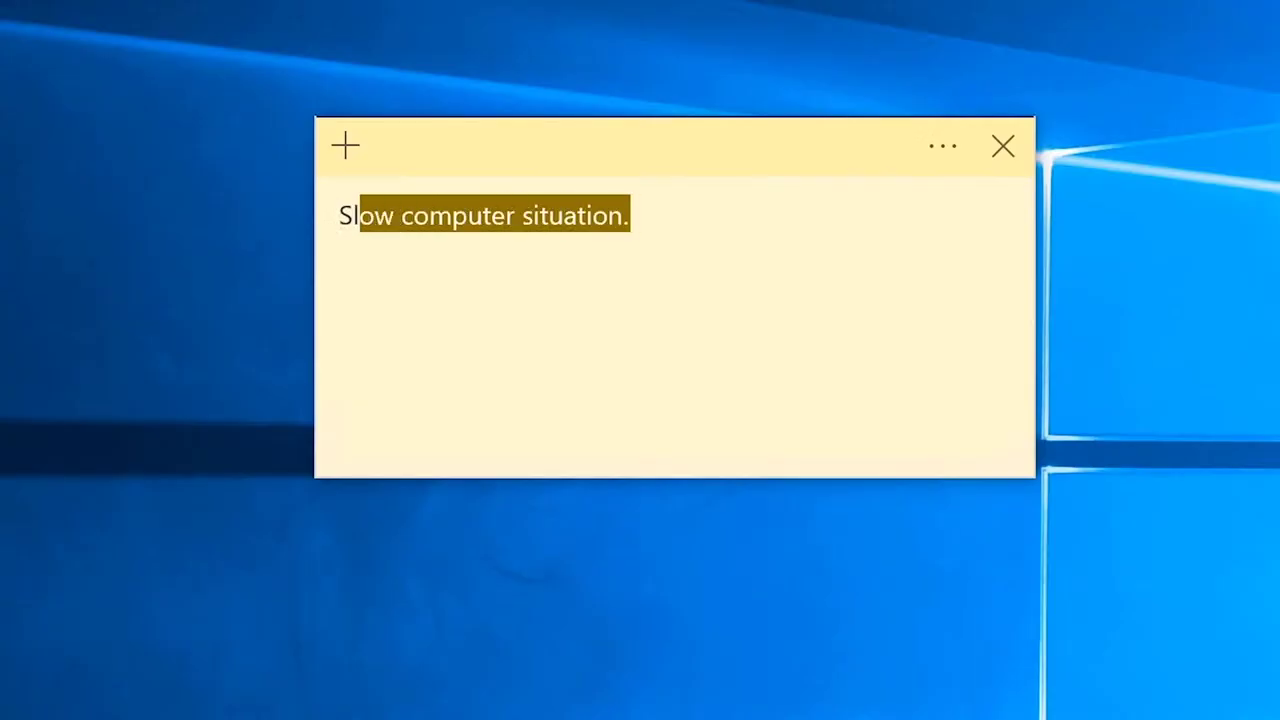
{"action": "key", "text": "Right"}
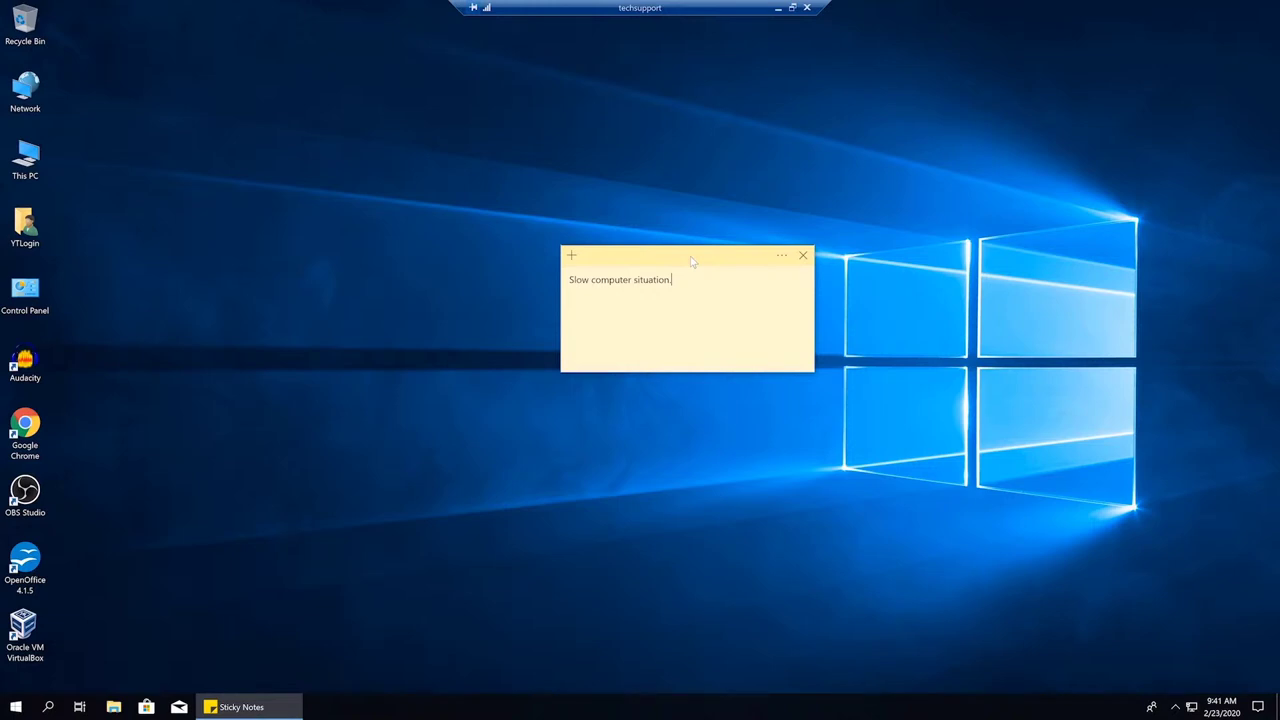
{"action": "left_click", "coordinate": [47, 707]}
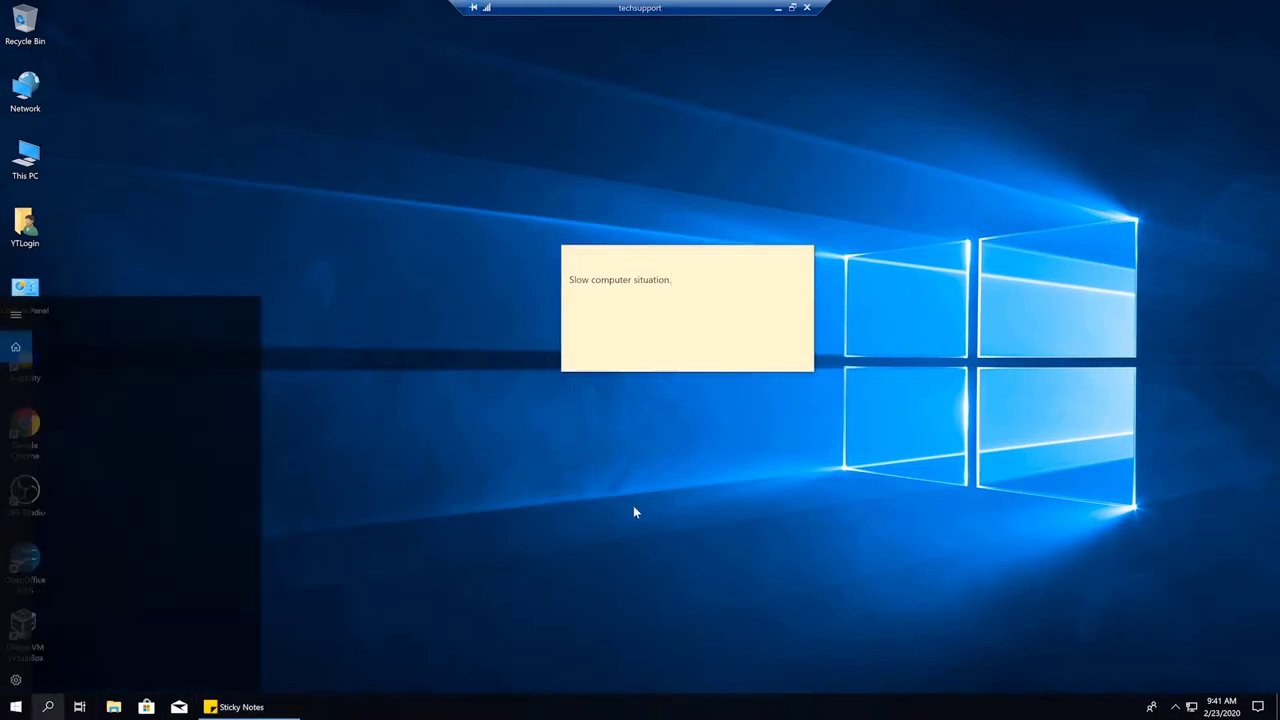
Search 'update' to show Windows Update with the pending 1903 feature update, then reposition the window.
{"action": "type", "text": "update"}
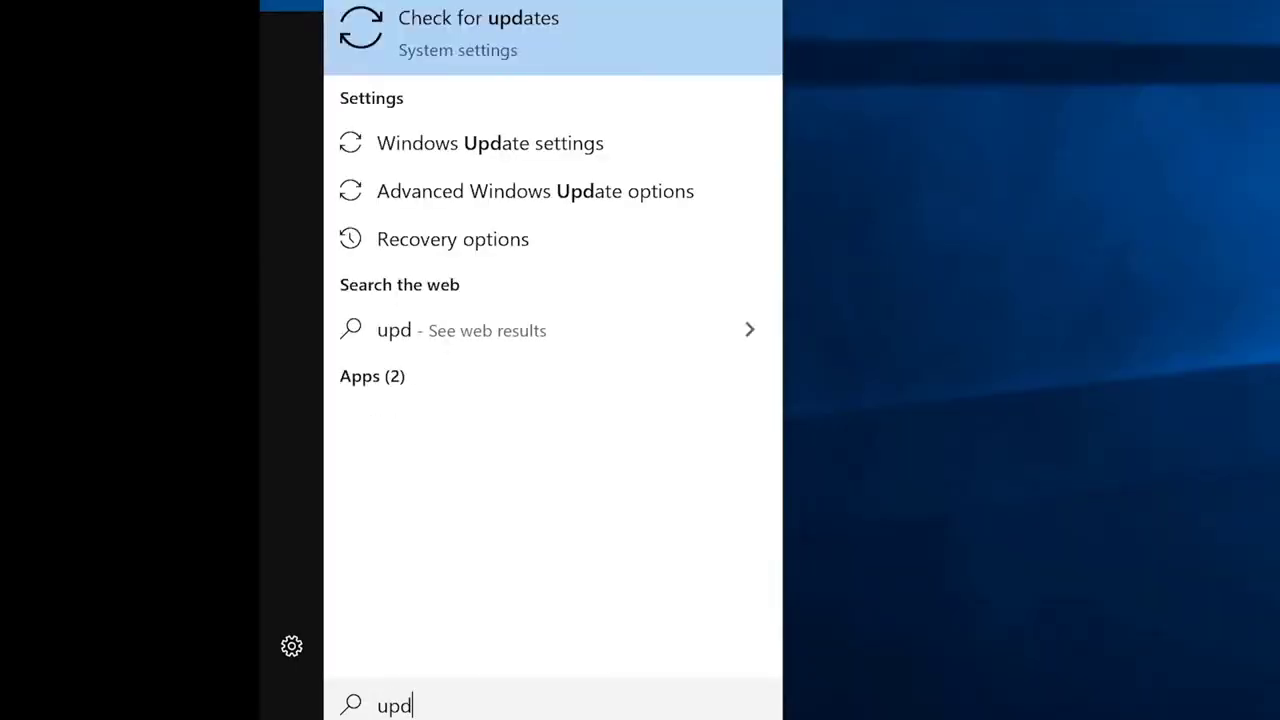
{"action": "key", "text": "Return"}
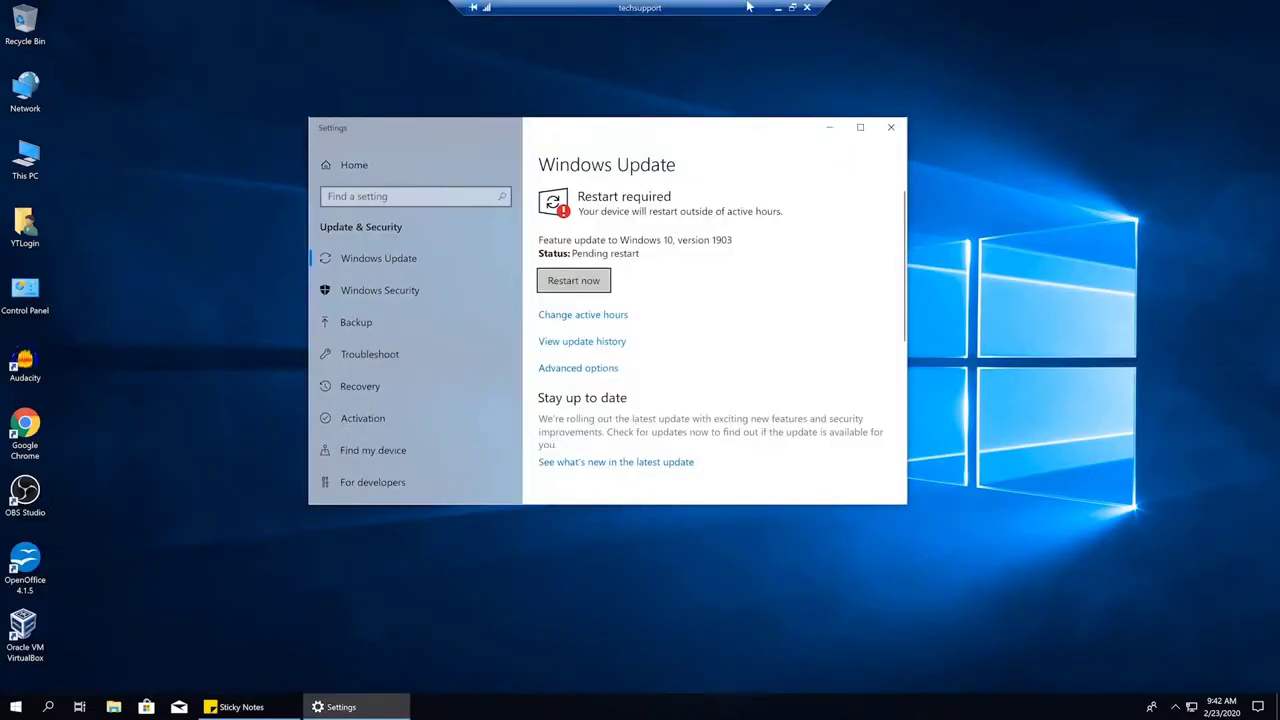
{"action": "left_click_drag", "start_coordinate": [678, 140], "coordinate": [711, 179]}
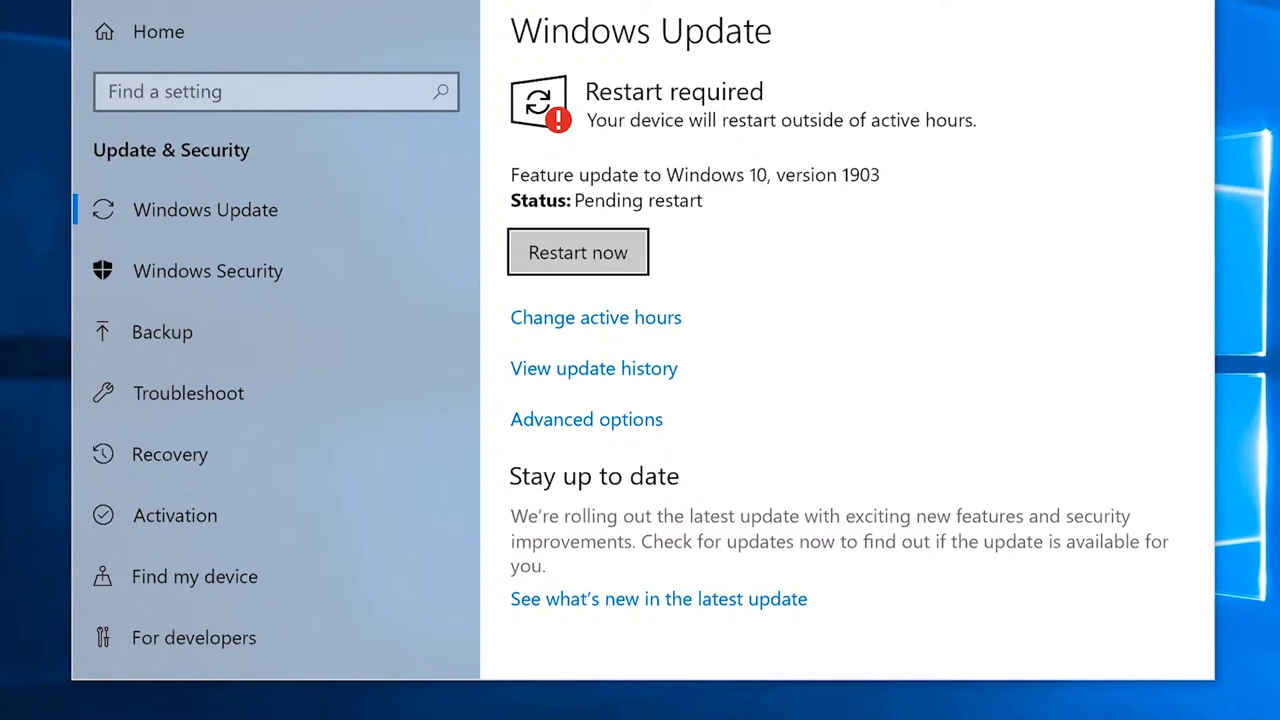
{"action": "left_click_drag", "start_coordinate": [748, 0], "coordinate": [718, 4]}
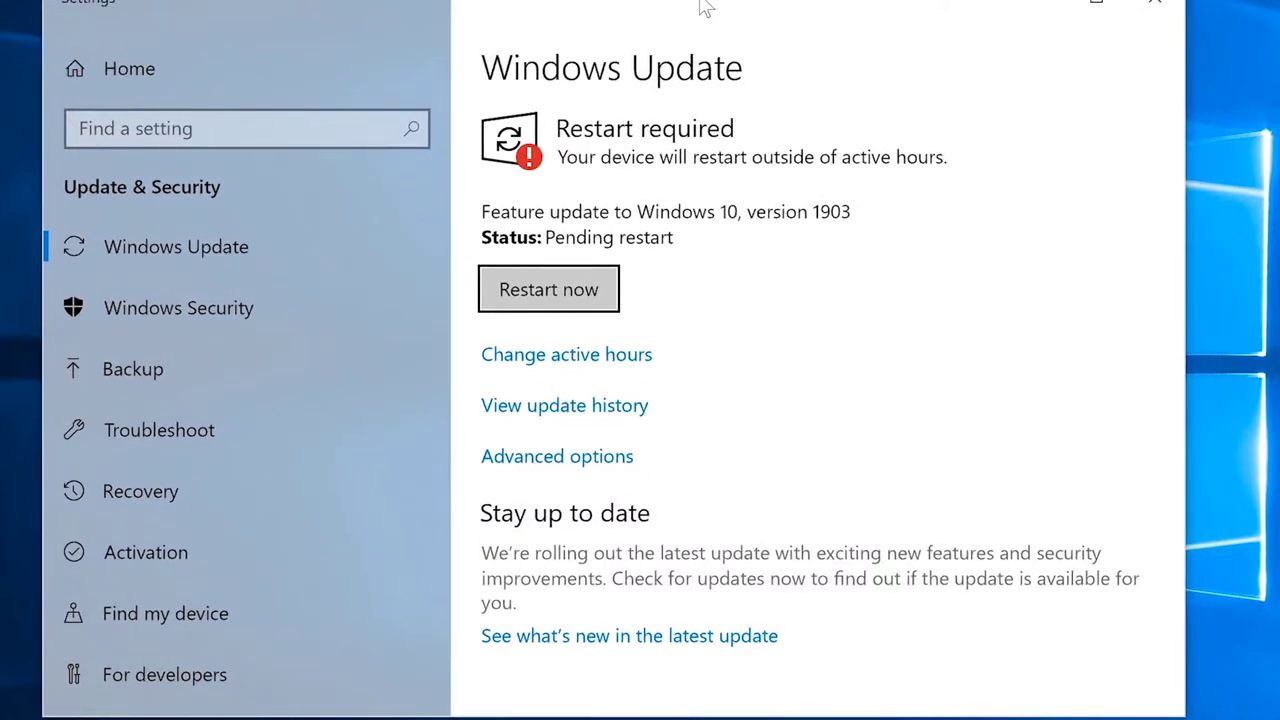
{"action": "left_click_drag", "start_coordinate": [700, 6], "coordinate": [700, 24]}
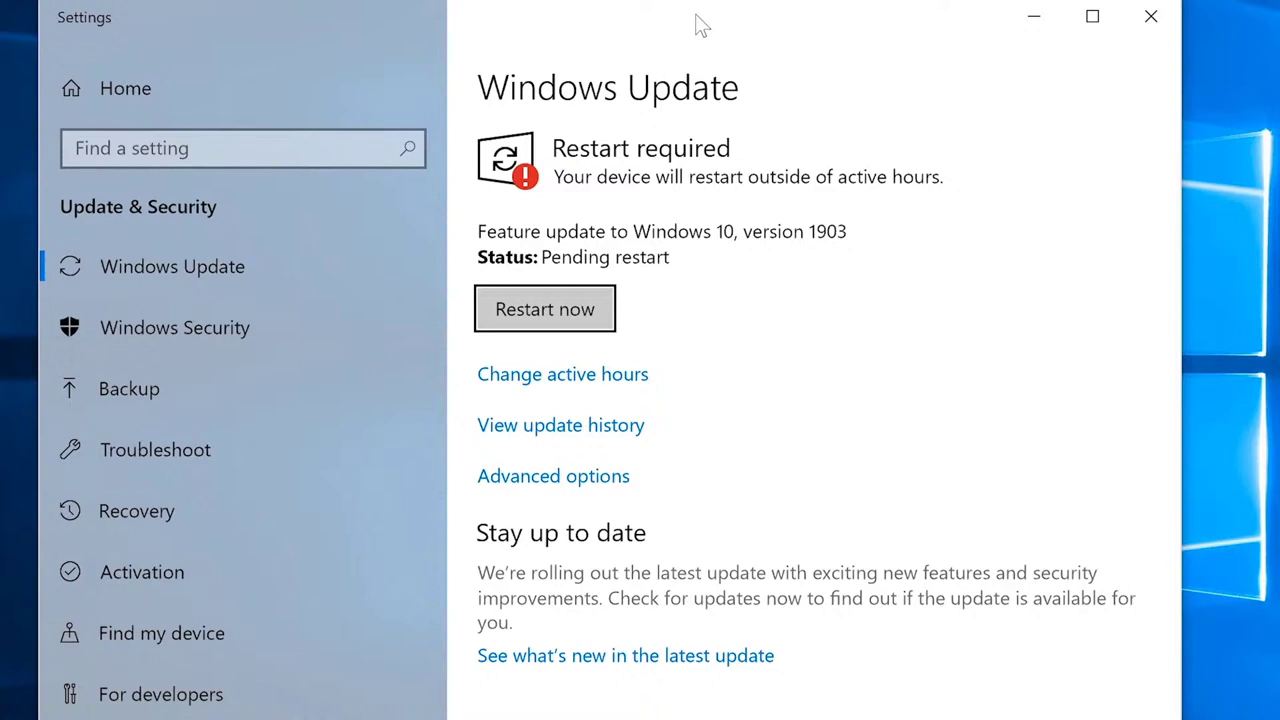